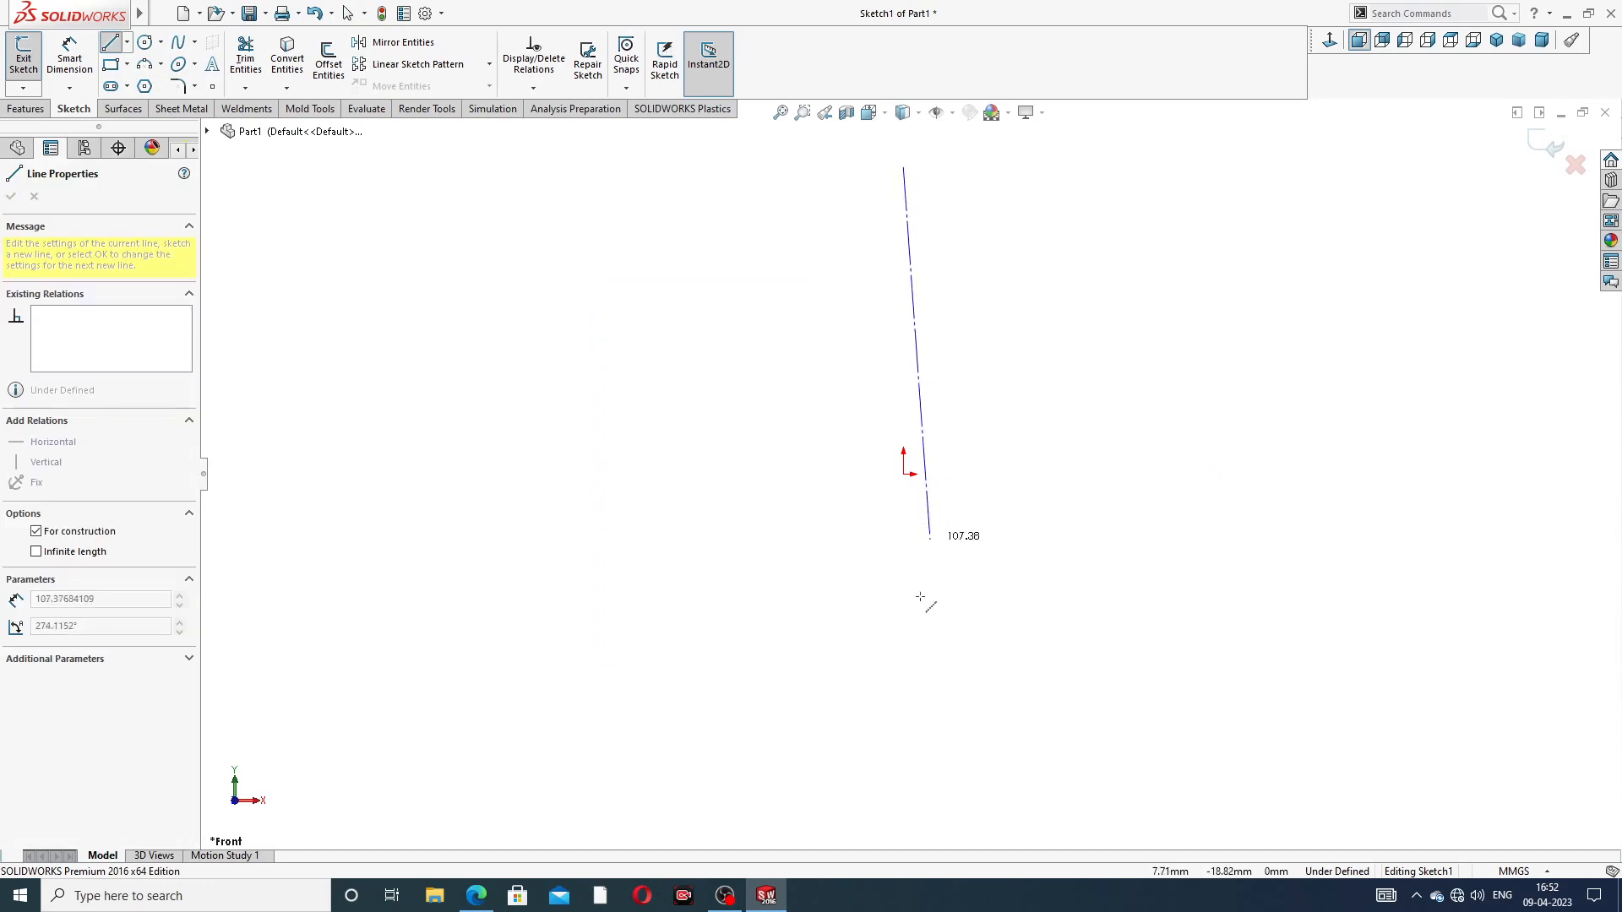
Step: Finish the vertical construction centerline through the origin at about 150 mm long
{"action": "left_click", "coordinate": [902, 688]}
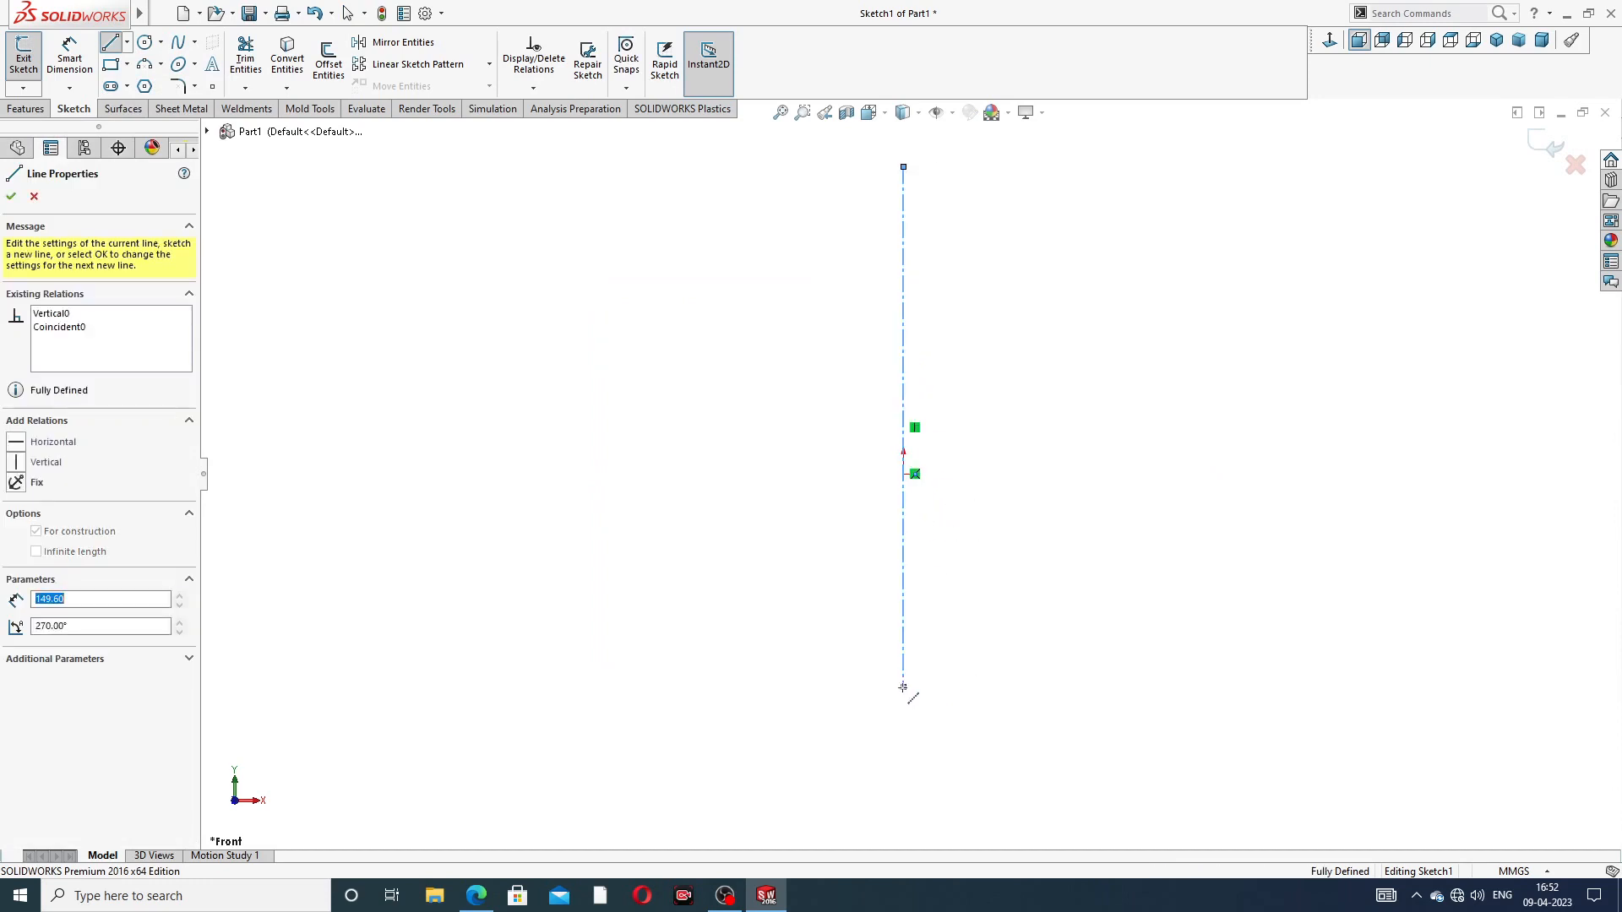
{"action": "right_click", "coordinate": [1107, 341]}
{"action": "left_click", "coordinate": [1150, 358]}
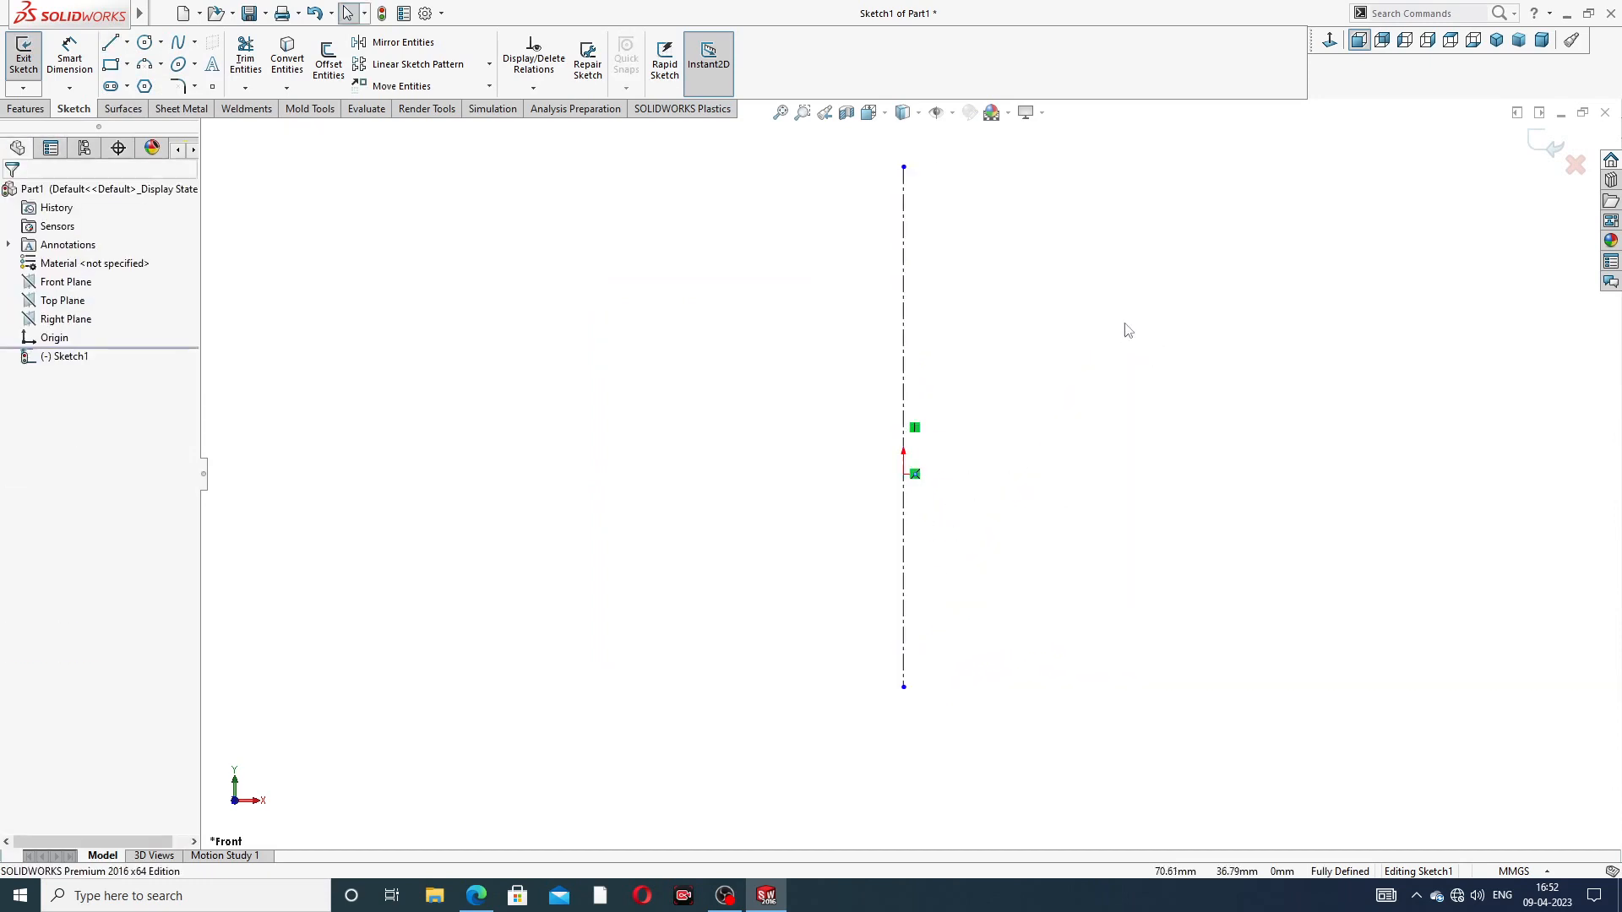
Step: Sketch a diagonal centerline about 129 mm long, running from upper left to lower right across the vertical one near the origin
{"action": "left_click", "coordinate": [127, 41]}
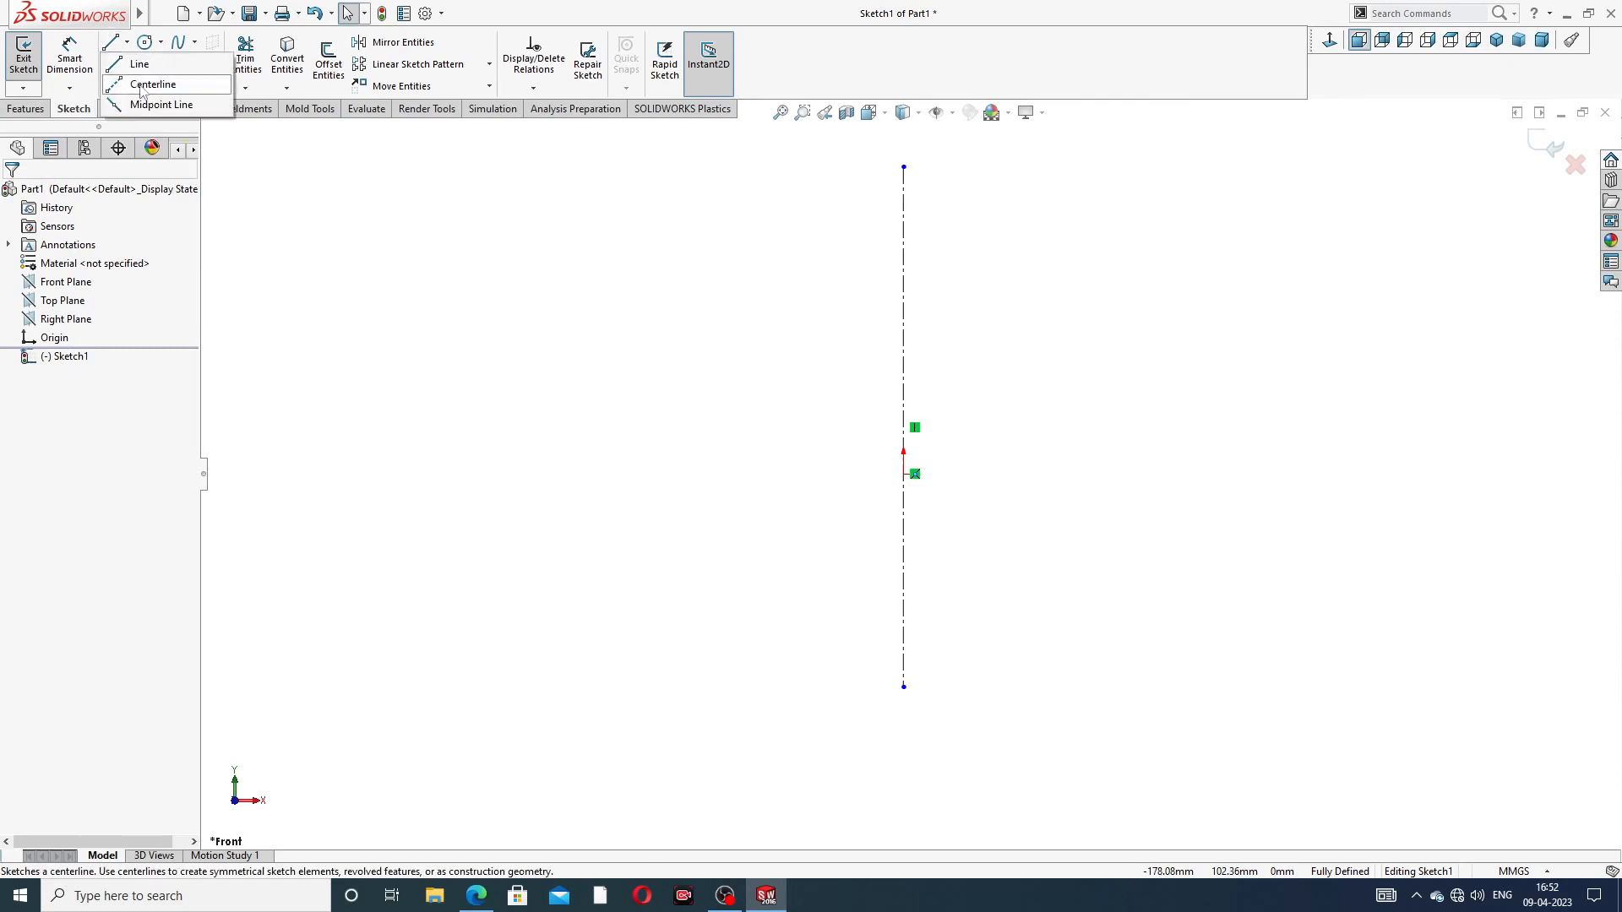
{"action": "left_click", "coordinate": [149, 84]}
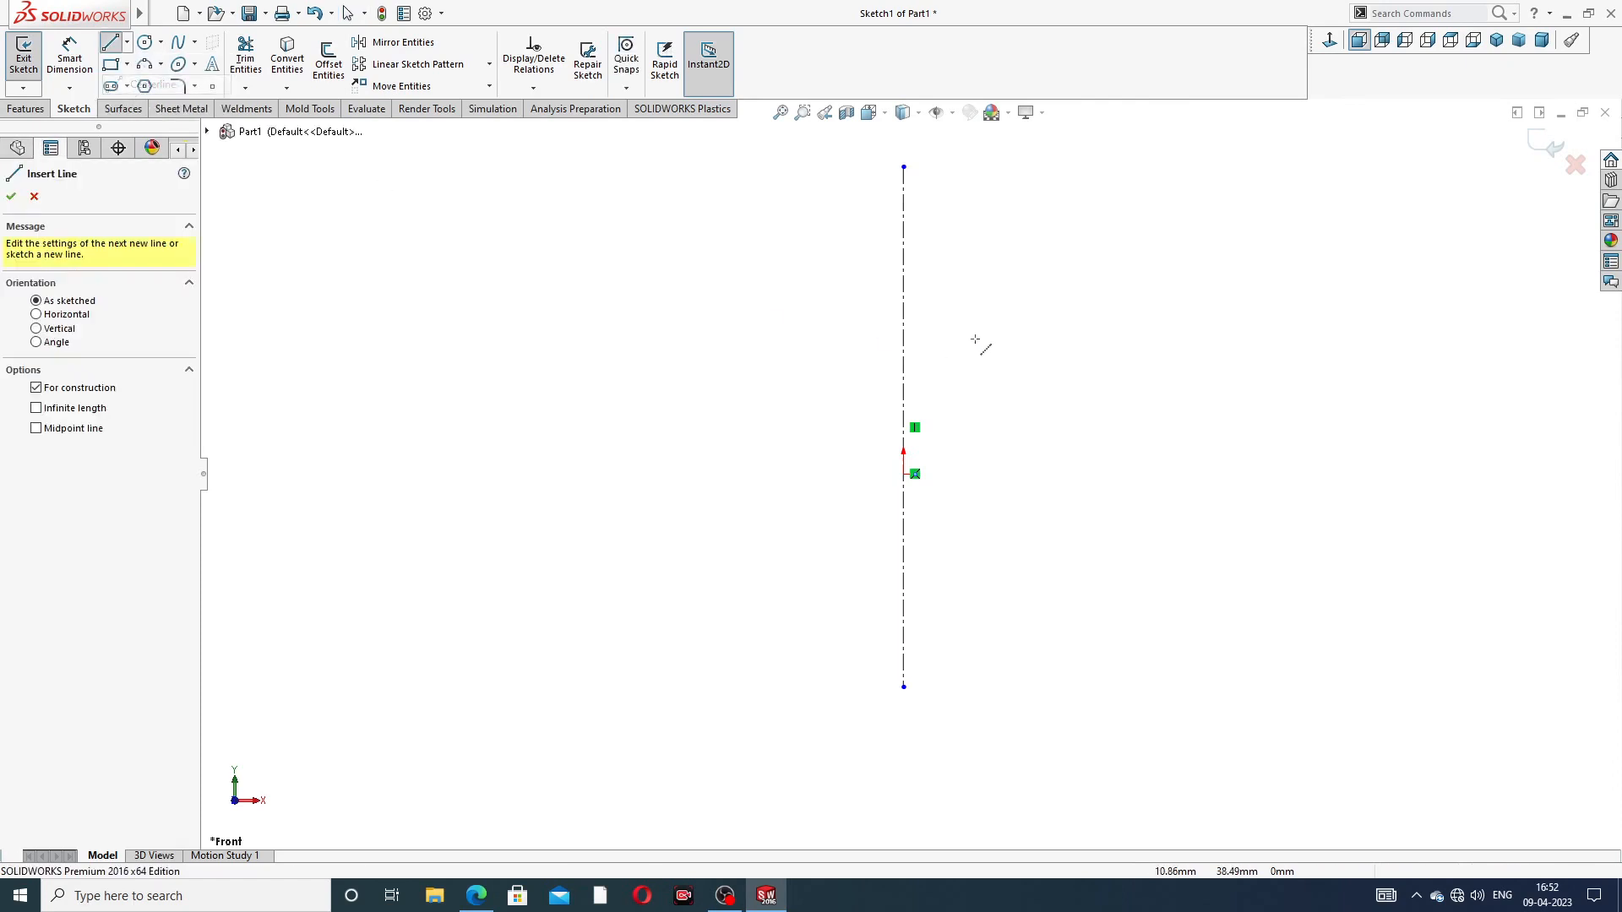
{"action": "left_click", "coordinate": [710, 305]}
{"action": "left_click", "coordinate": [1046, 600]}
{"action": "right_click", "coordinate": [1105, 447]}
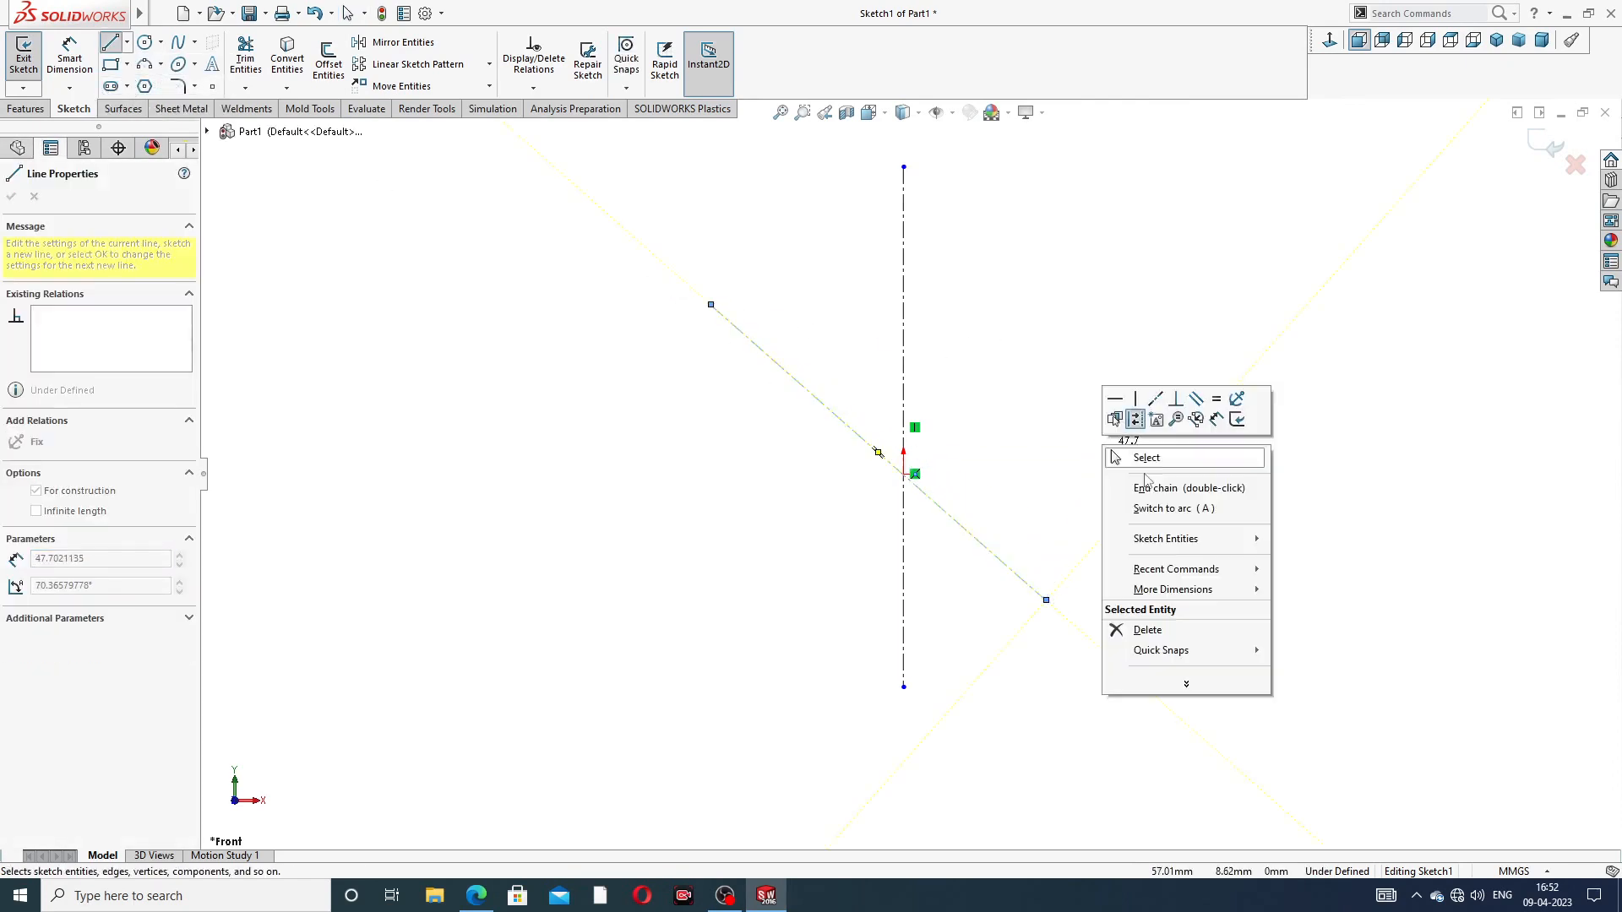
{"action": "left_click", "coordinate": [1136, 457]}
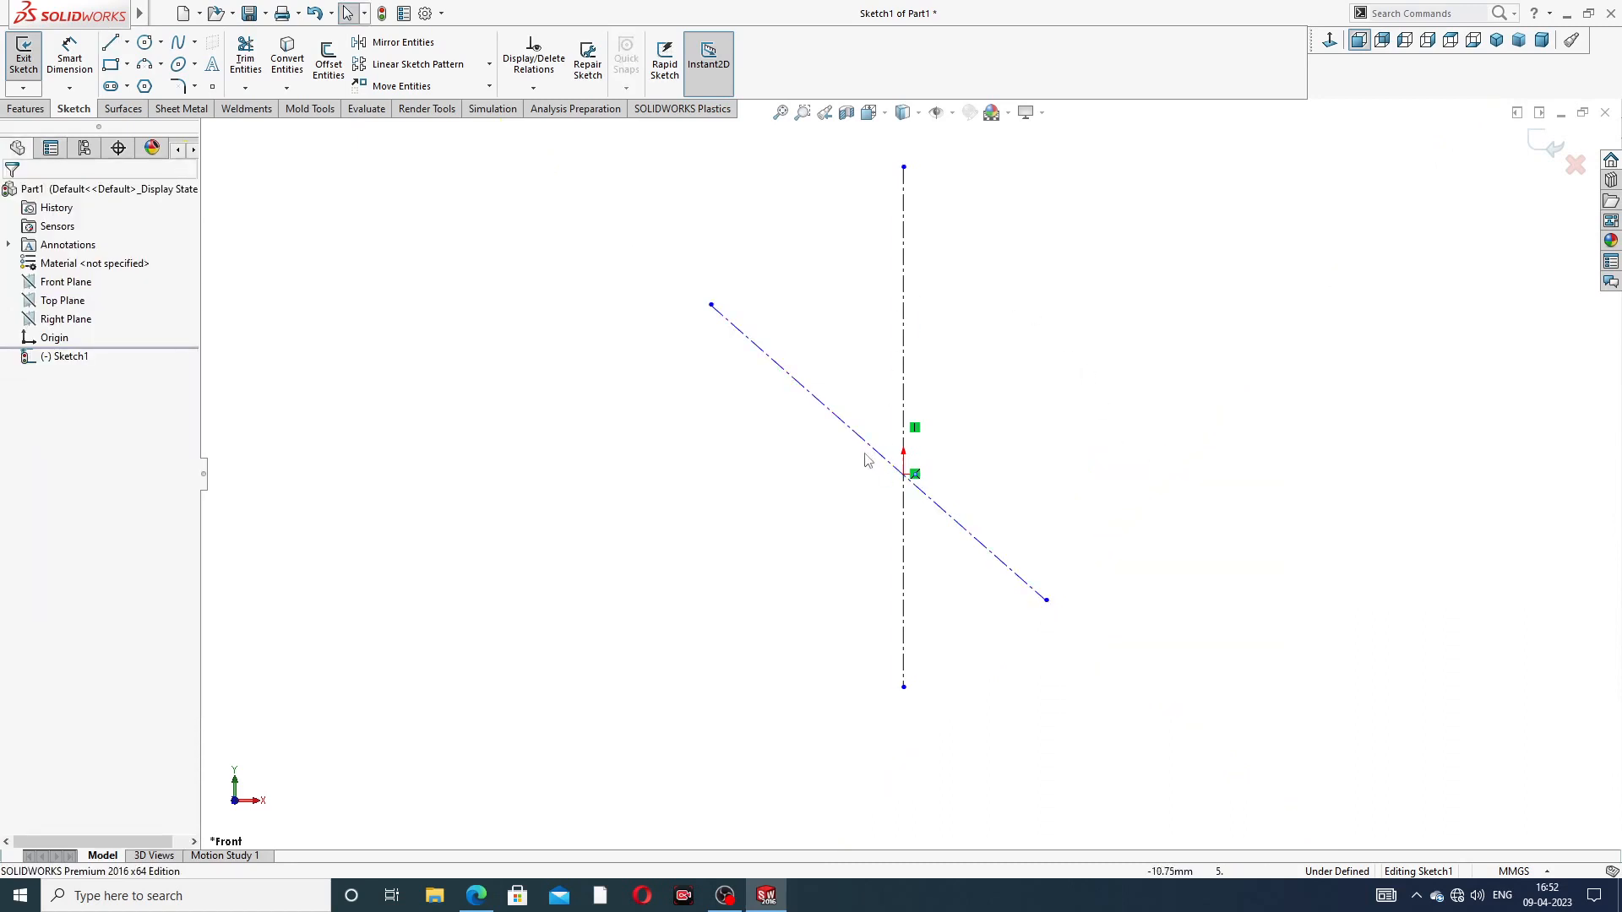
Step: Make the diagonal centerline coincident with the origin and add a midpoint relation between the line and the origin
{"action": "left_click", "coordinate": [851, 433]}
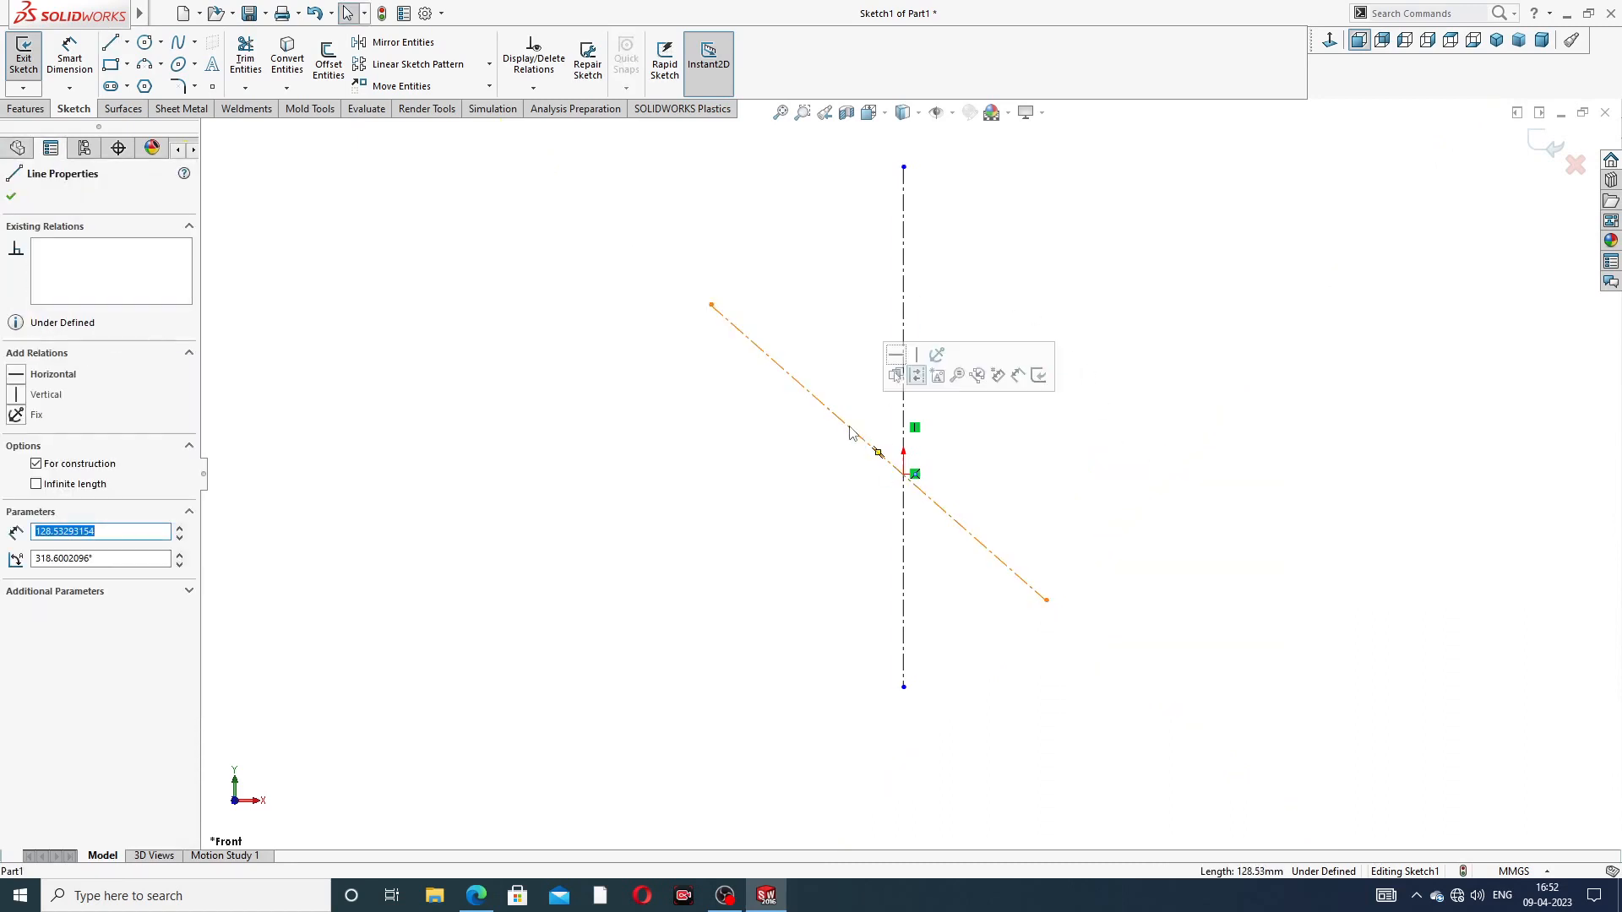
{"action": "left_click", "coordinate": [905, 475], "text": "ctrl"}
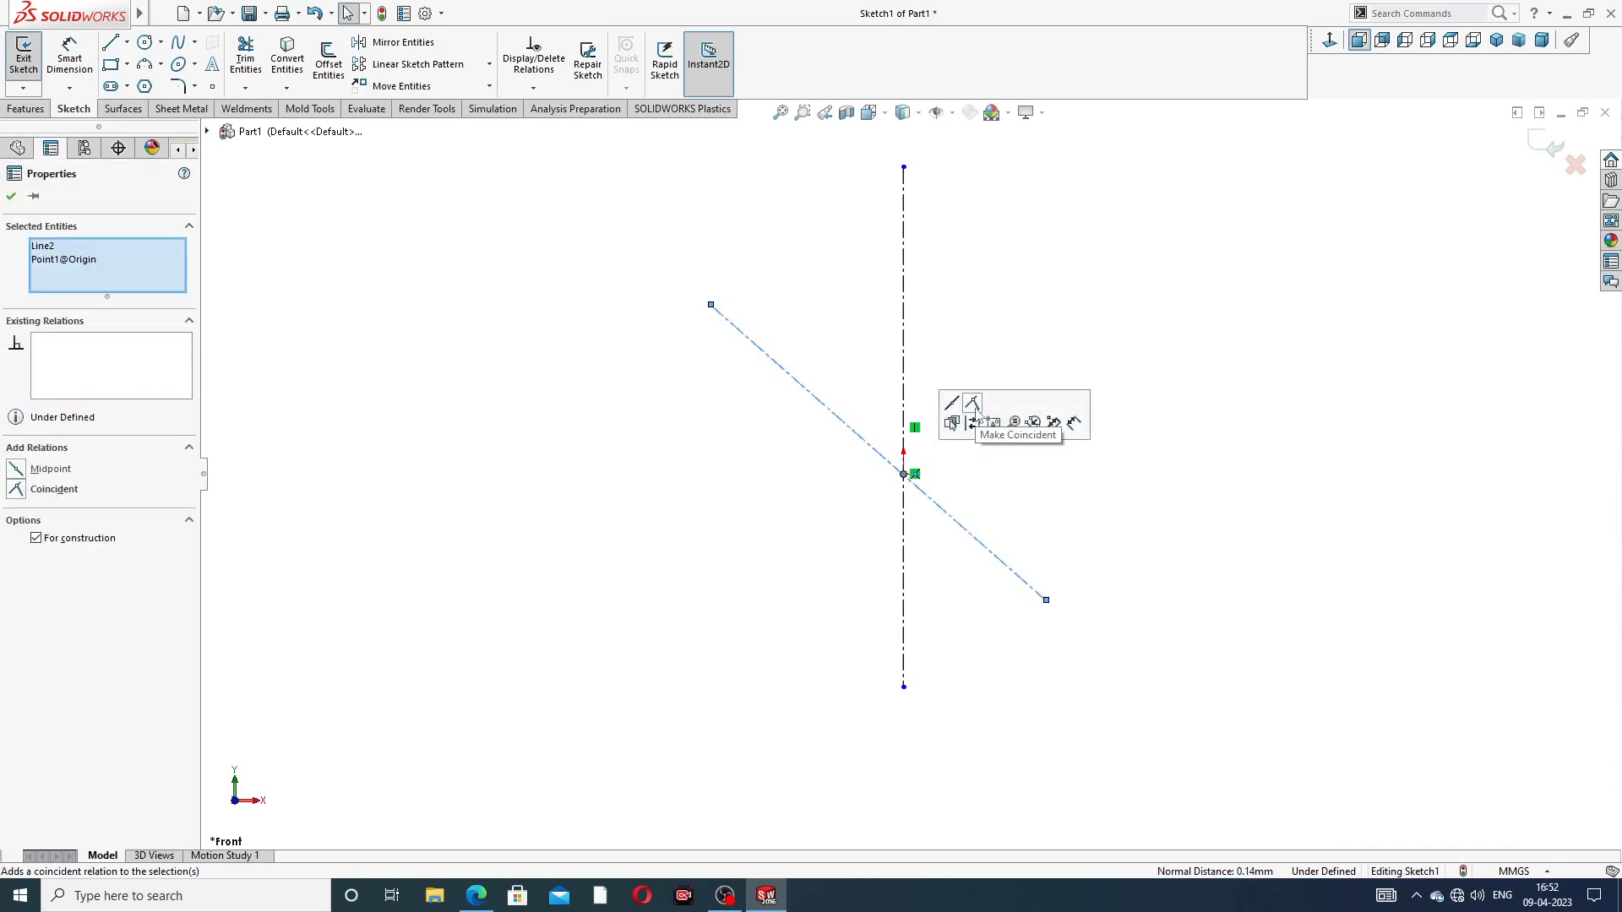
{"action": "left_click", "coordinate": [973, 403]}
{"action": "left_click", "coordinate": [995, 326]}
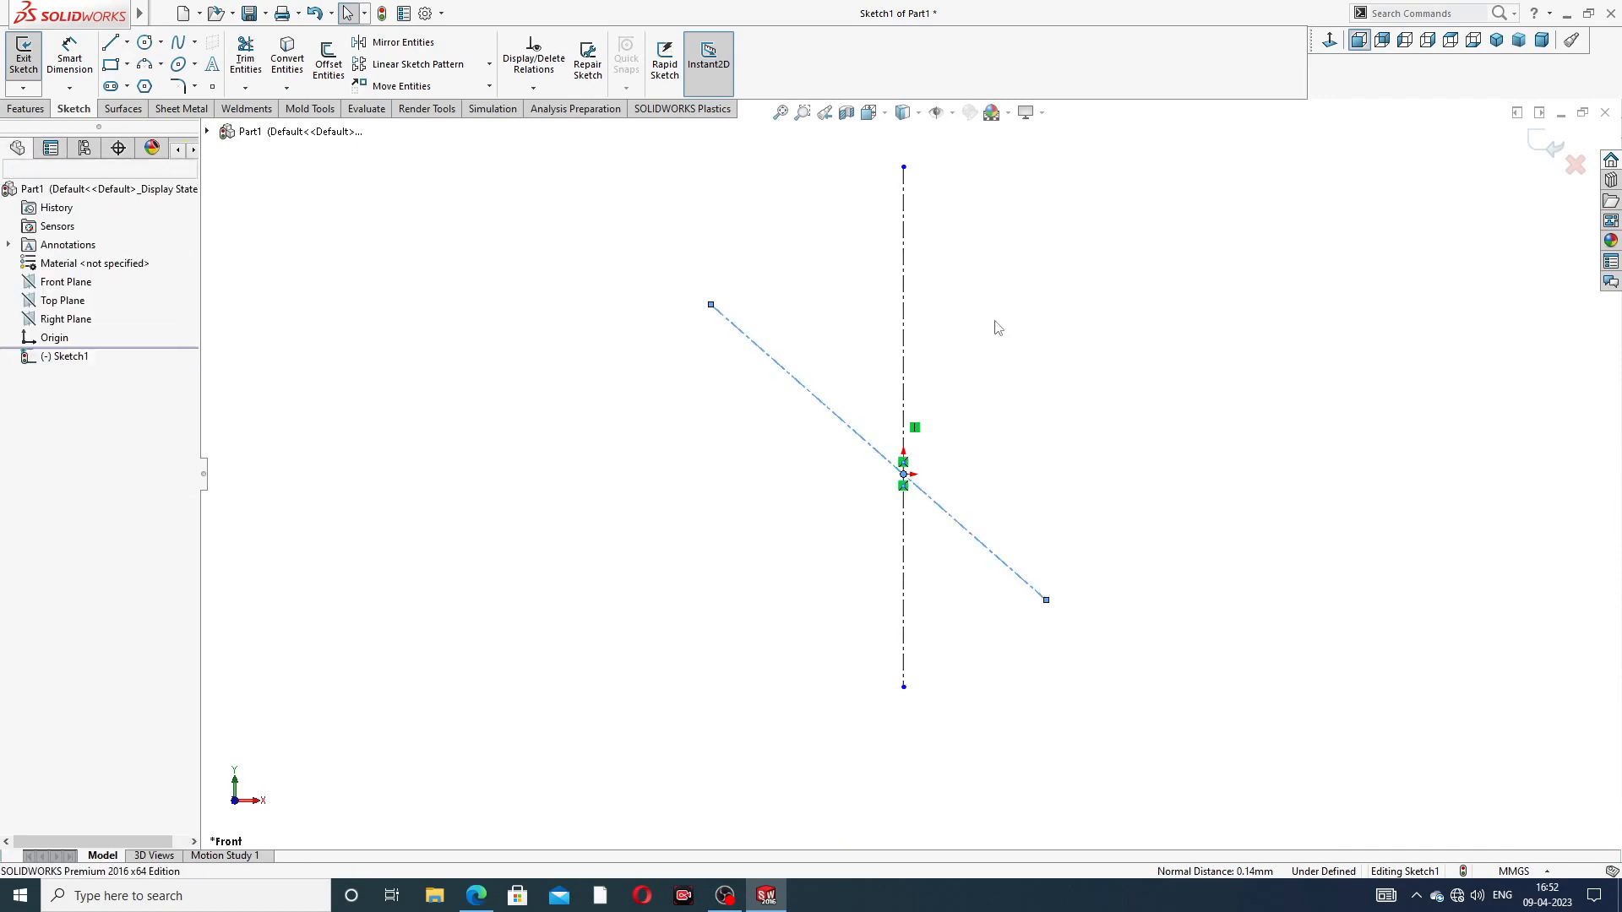
{"action": "left_click", "coordinate": [846, 433]}
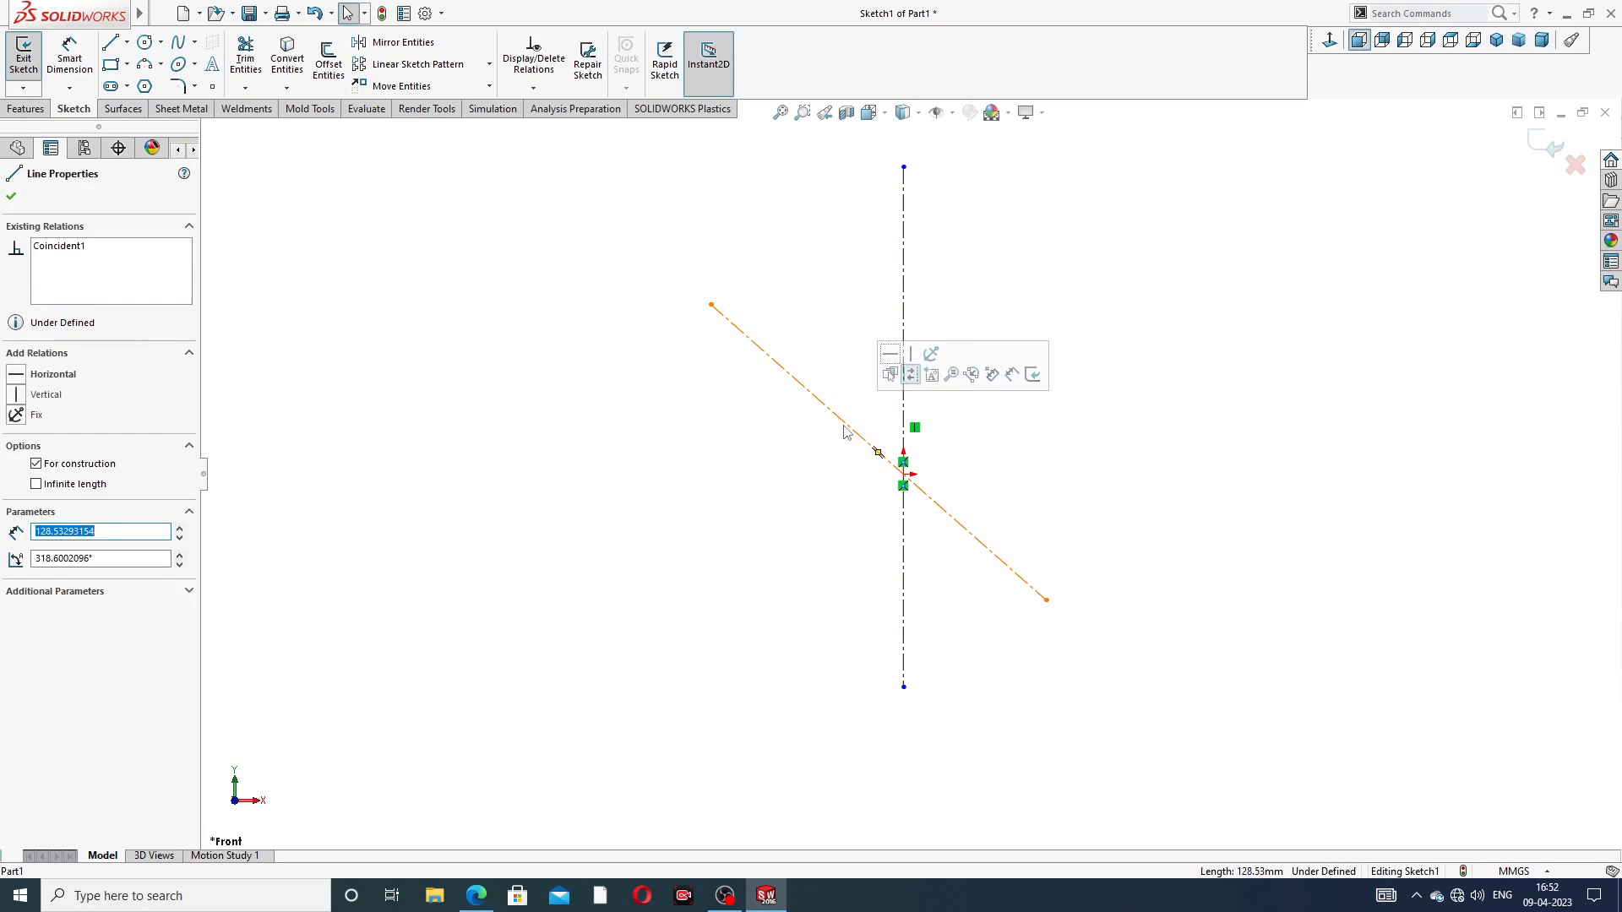
{"action": "left_click", "coordinate": [904, 474], "text": "ctrl"}
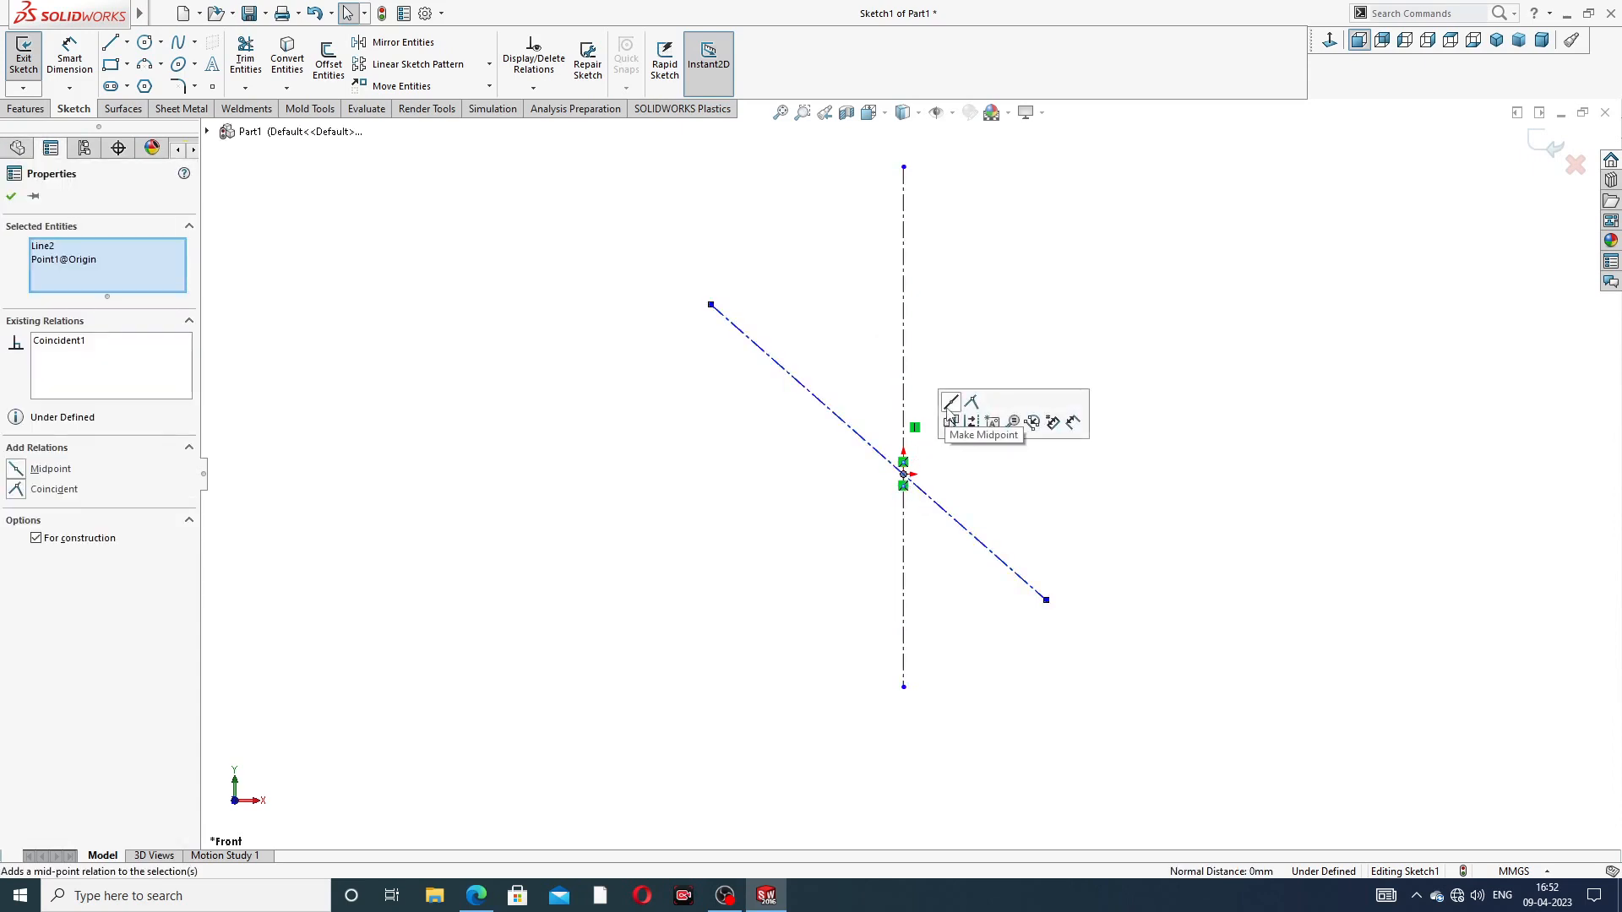
{"action": "left_click", "coordinate": [951, 403]}
{"action": "left_click", "coordinate": [997, 297]}
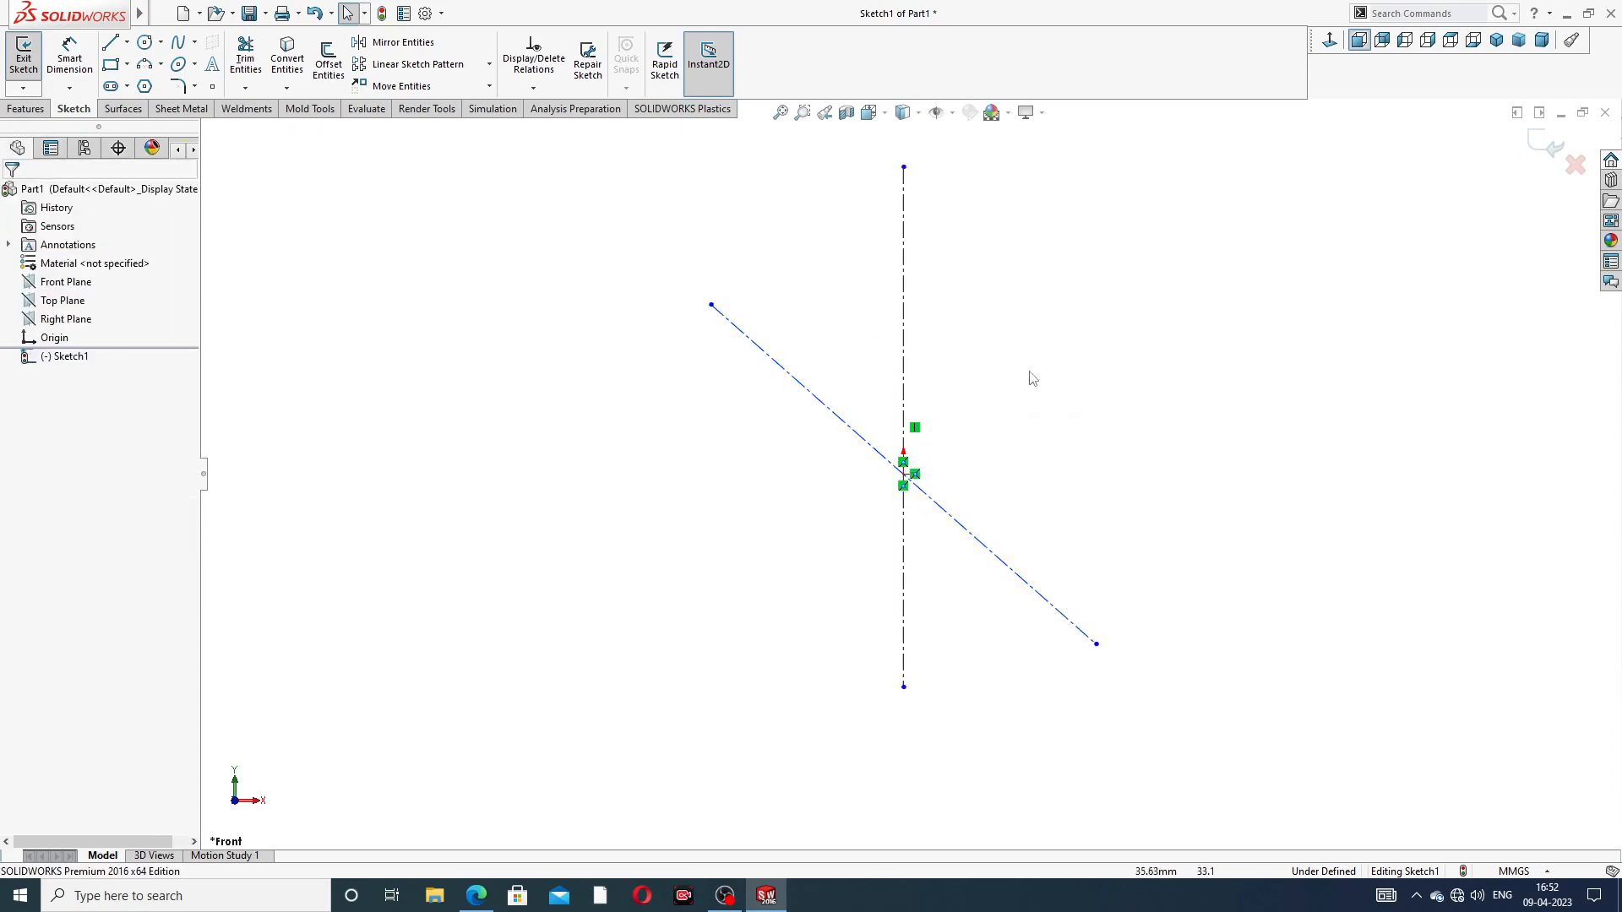
Step: Adjust both ends of the diagonal centerline freehand to a length of about 141 mm
{"action": "left_click", "coordinate": [711, 306]}
{"action": "left_click_drag", "start_coordinate": [710, 304], "coordinate": [681, 279]}
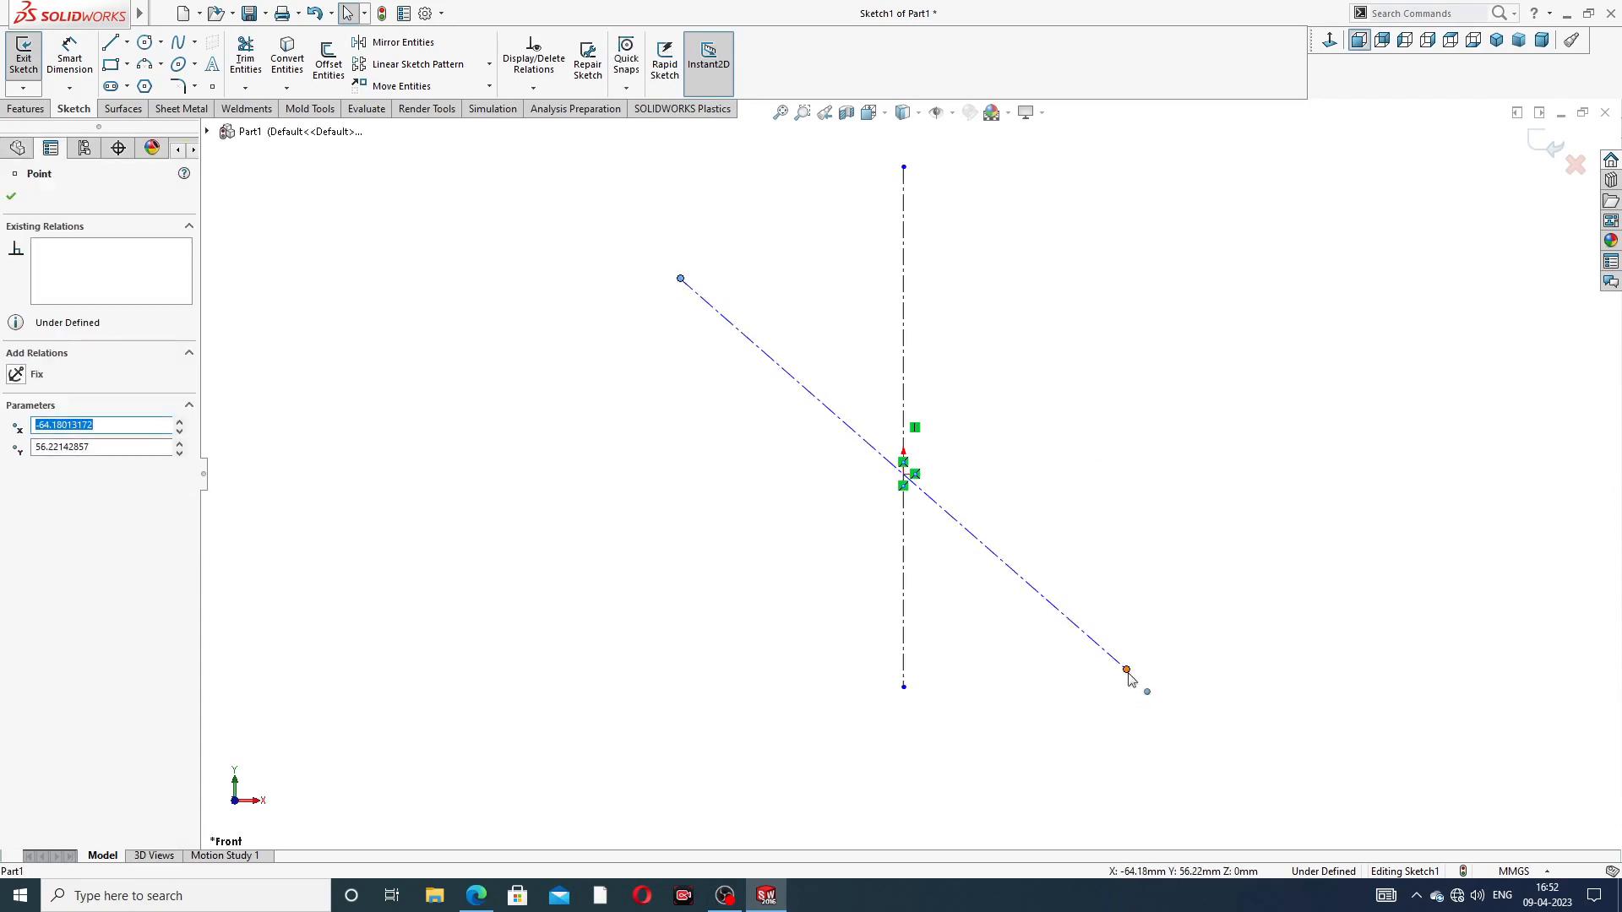
{"action": "left_click_drag", "start_coordinate": [1130, 678], "coordinate": [1084, 641]}
{"action": "left_click", "coordinate": [359, 167]}
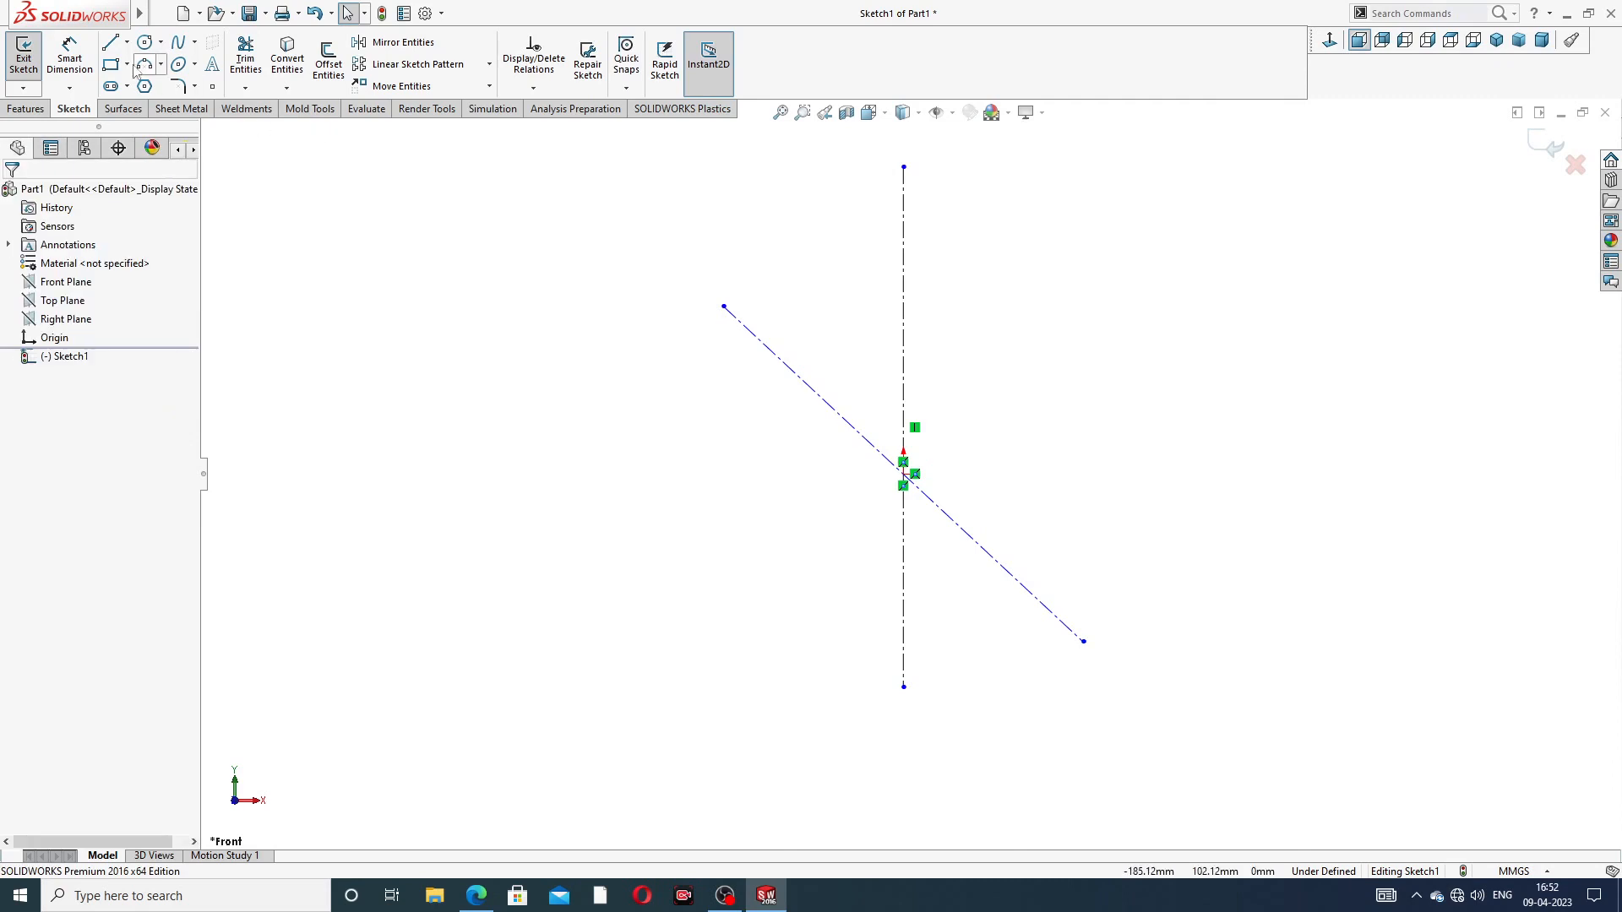
Step: Dimension the angle between the diagonal and vertical centerlines as 38°
{"action": "left_click", "coordinate": [69, 57]}
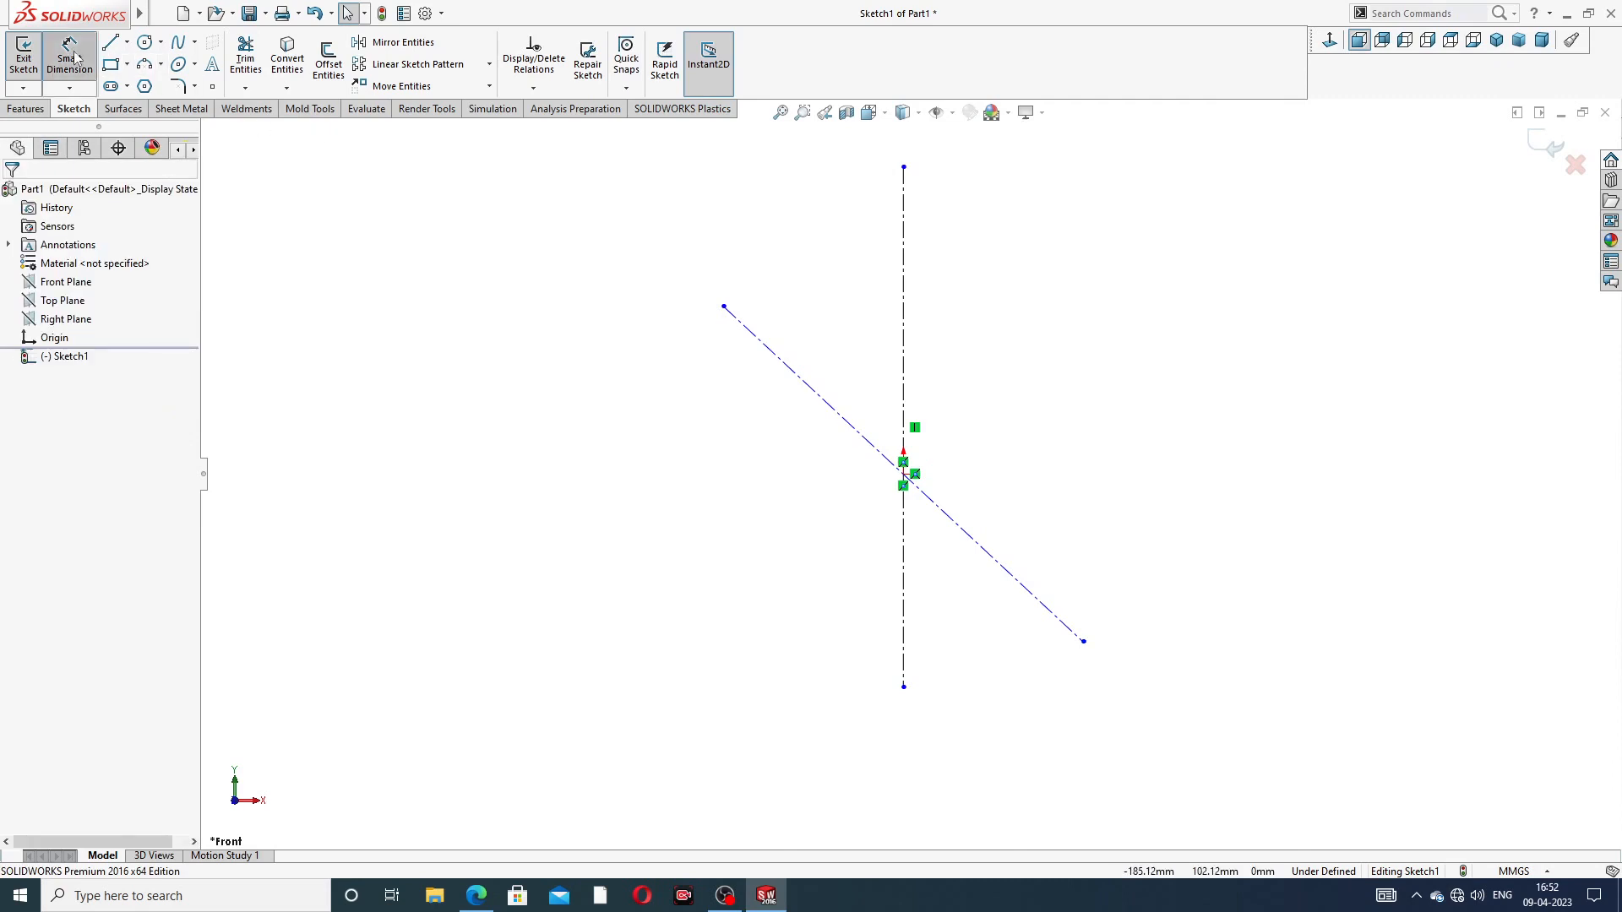
{"action": "left_click", "coordinate": [845, 417]}
{"action": "left_click", "coordinate": [903, 363]}
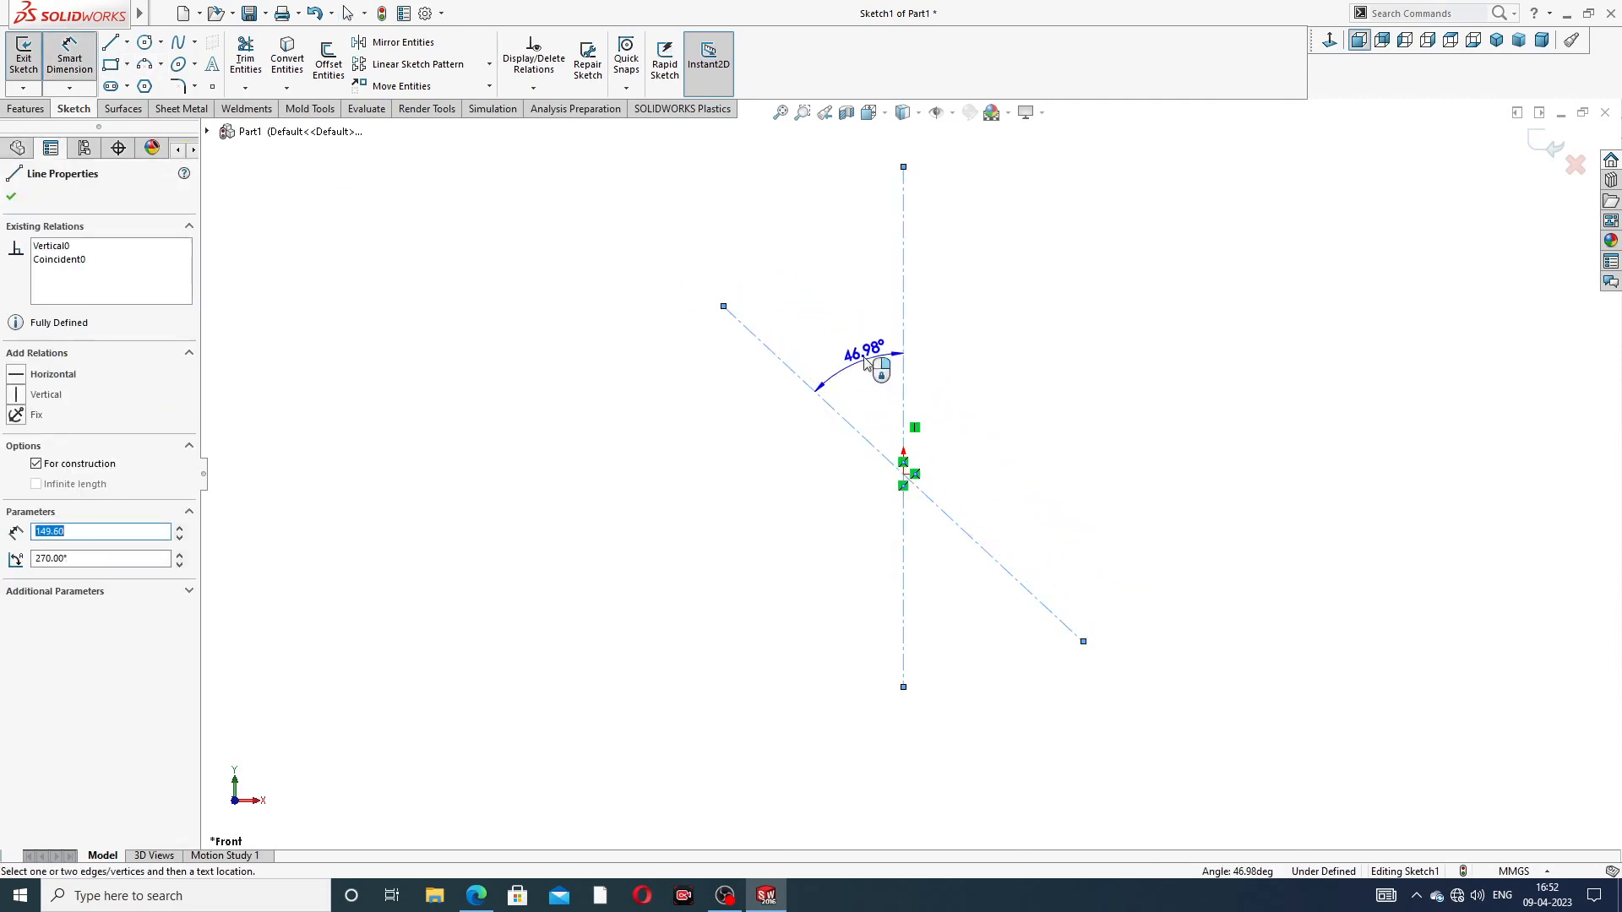
{"action": "left_click", "coordinate": [866, 362]}
{"action": "type", "text": "38"}
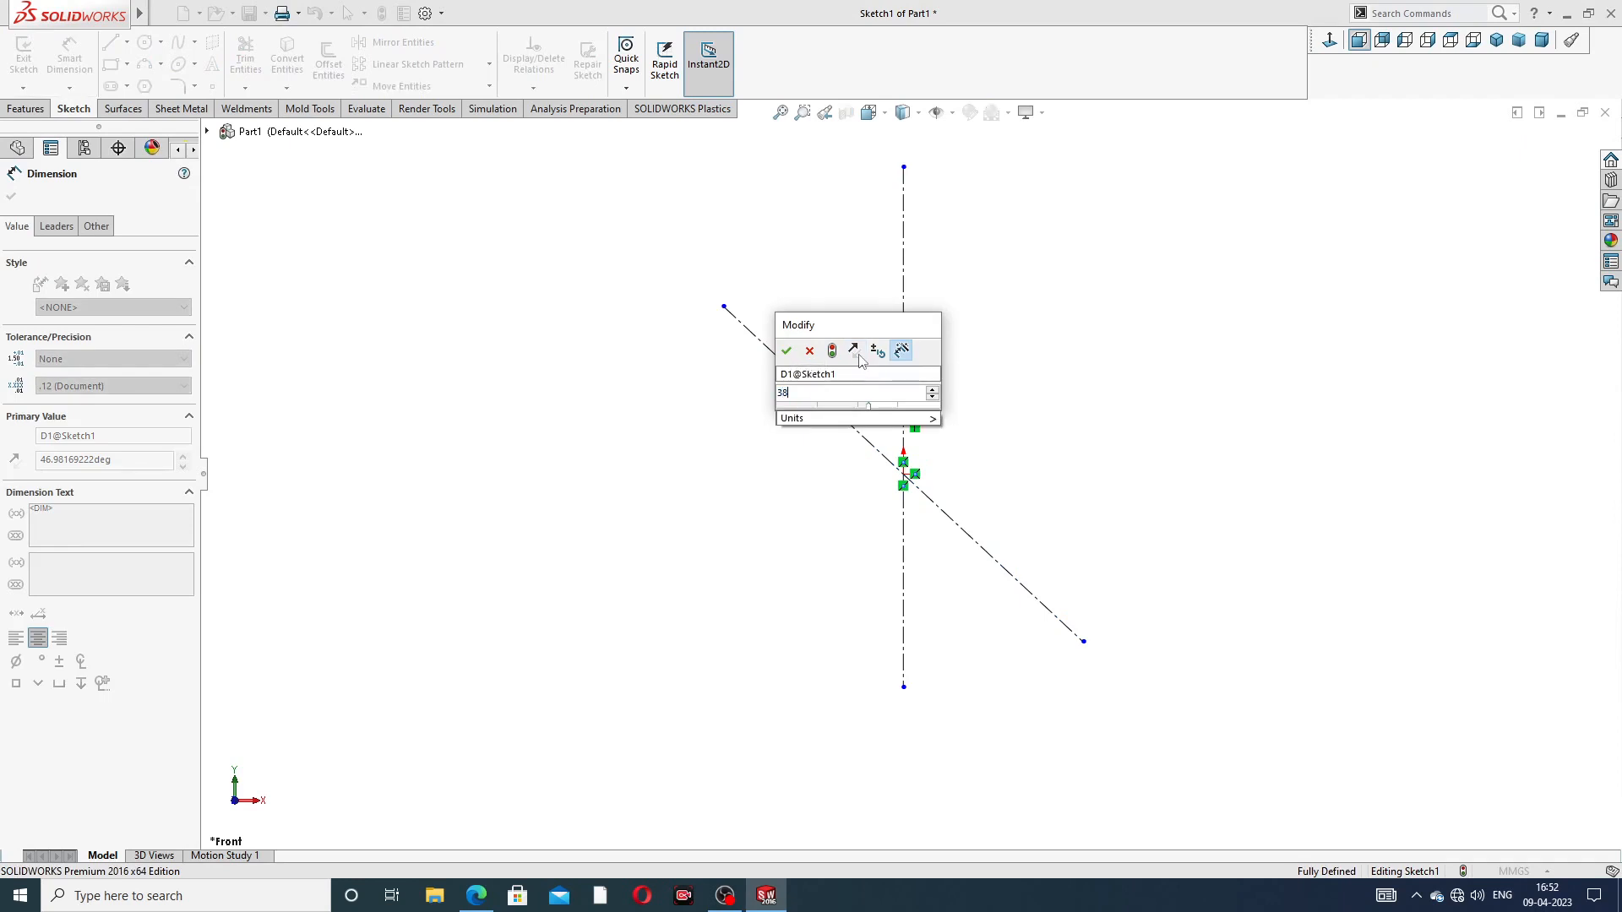
{"action": "key", "text": "Return"}
{"action": "left_click", "coordinate": [942, 352]}
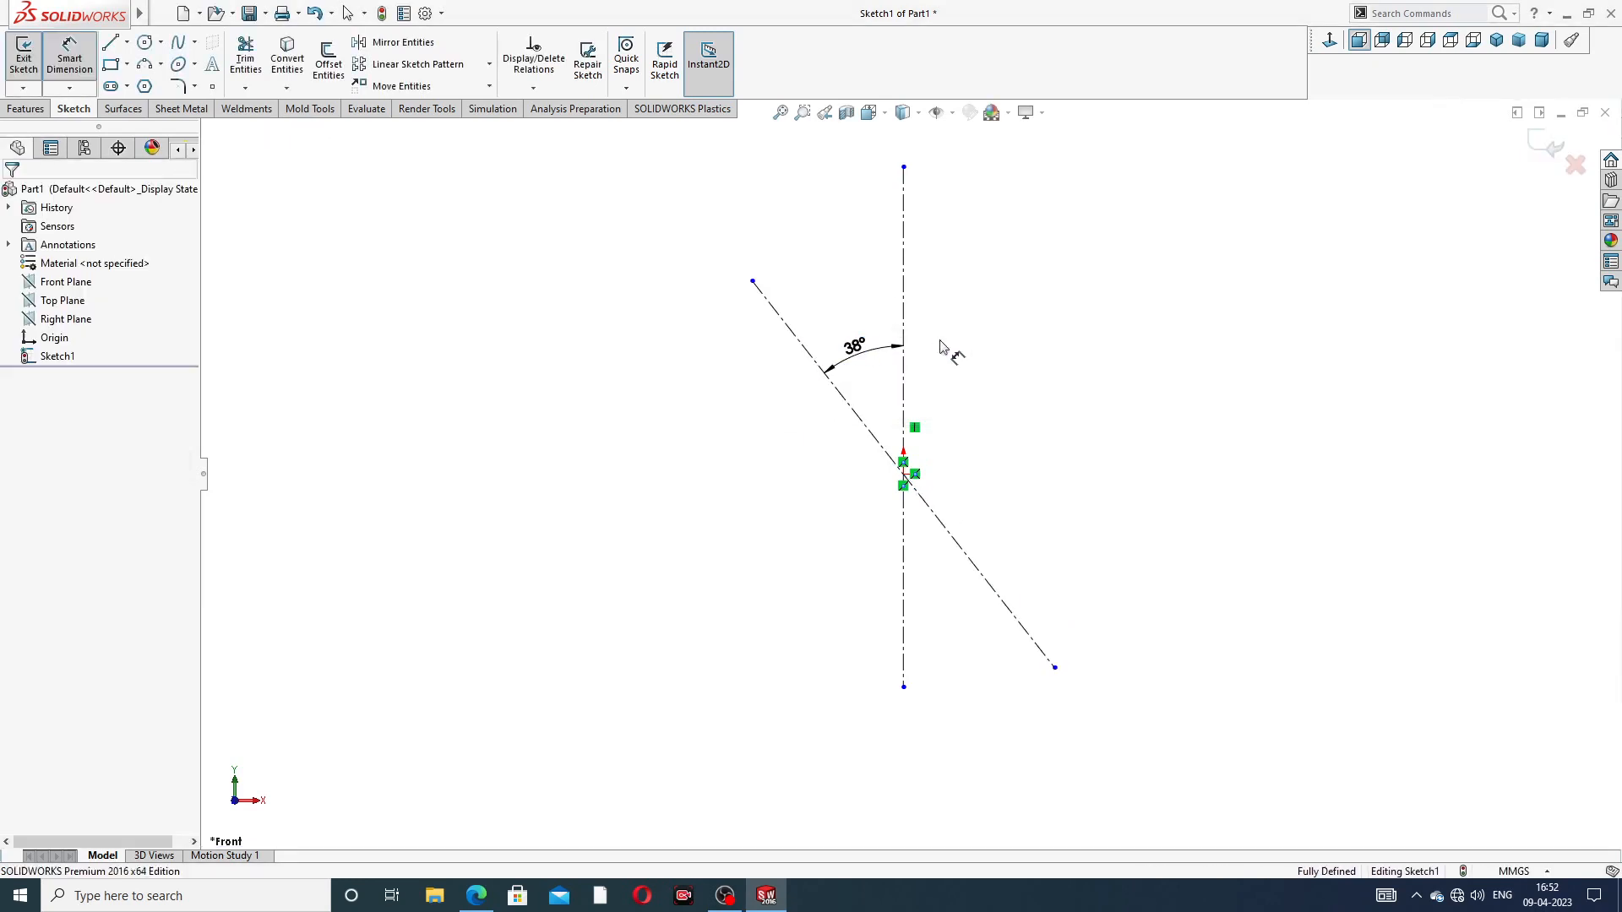
{"action": "right_click", "coordinate": [1010, 271]}
{"action": "left_click", "coordinate": [1047, 250]}
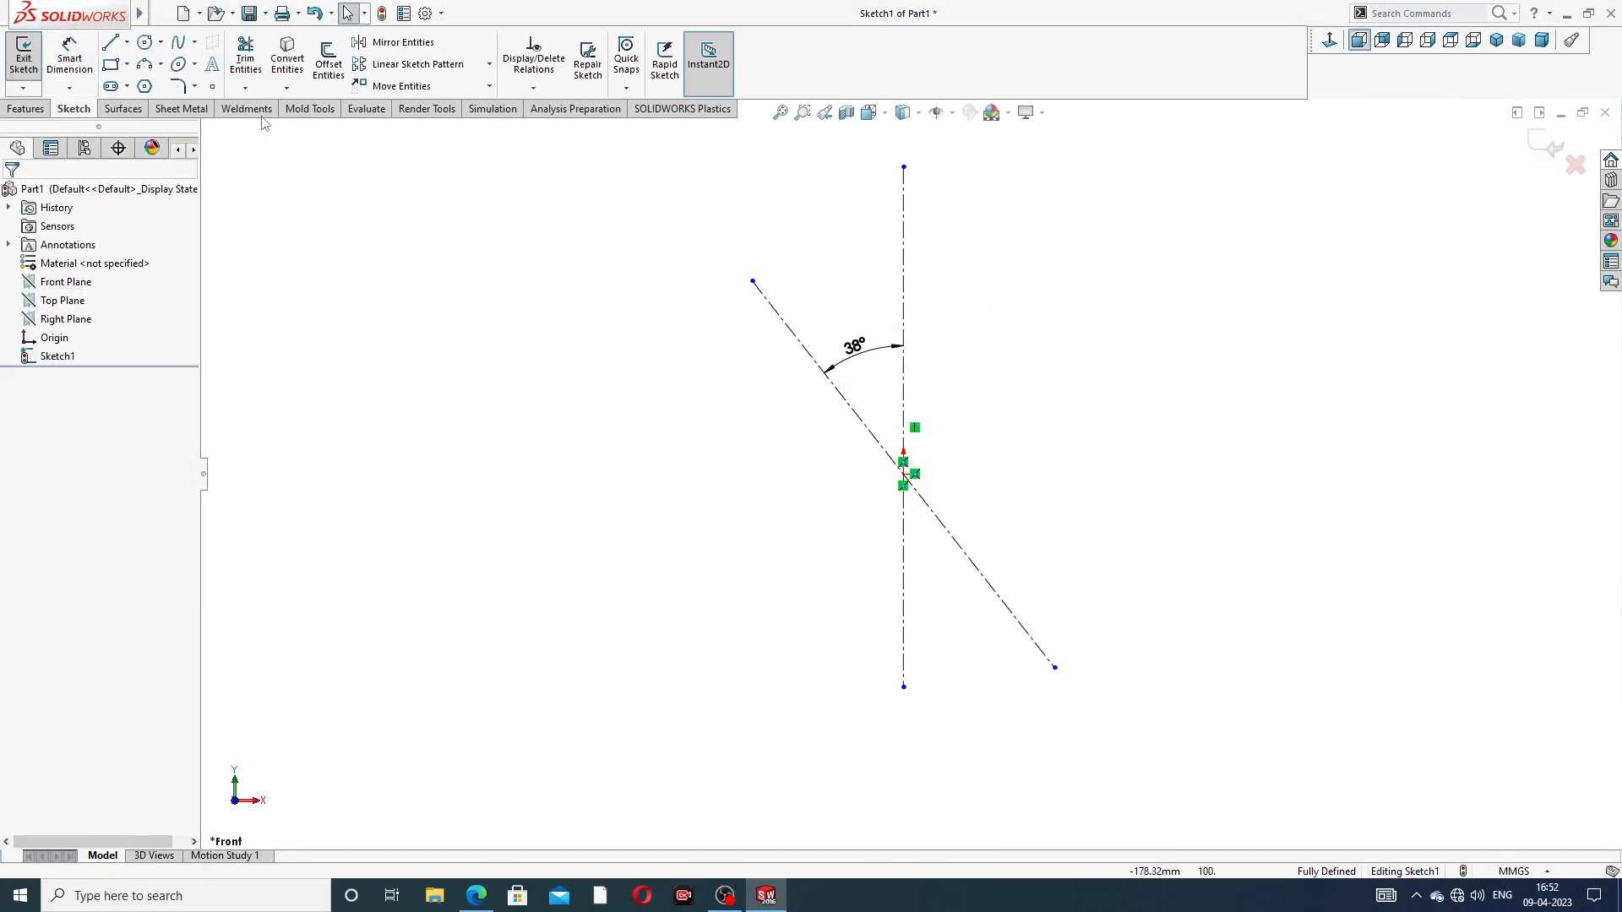
Step: Sketch circles of about 31 mm radius at the origin and 3 mm at the diagonal's upper end, plus a small circle at its lower end
{"action": "left_click", "coordinate": [145, 42]}
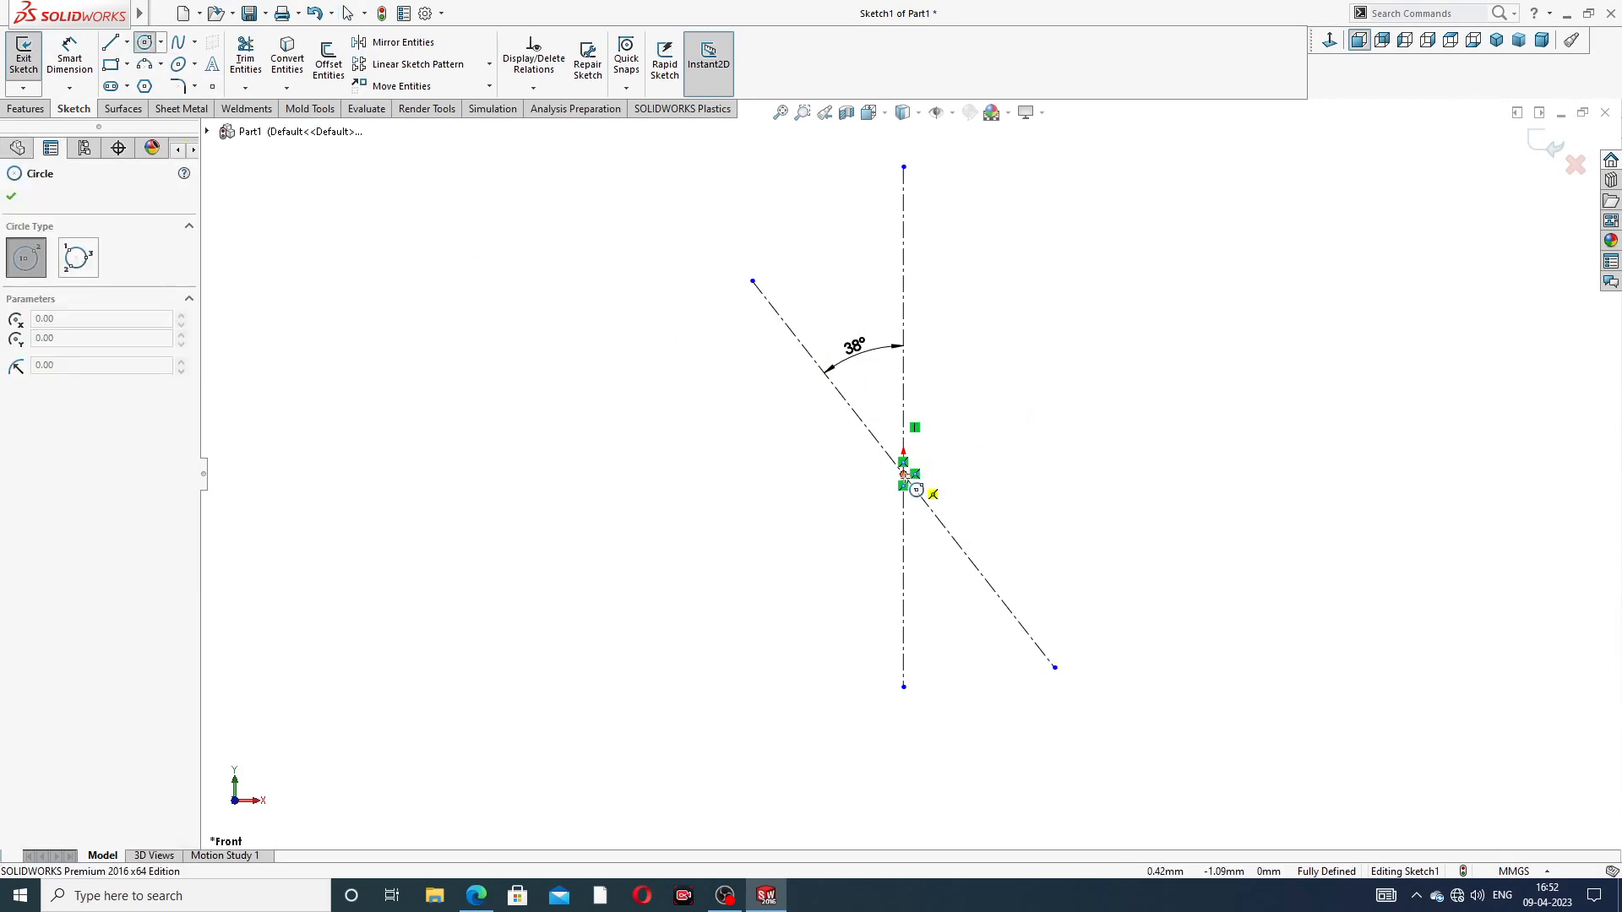
{"action": "left_click", "coordinate": [903, 474]}
{"action": "left_click", "coordinate": [955, 380]}
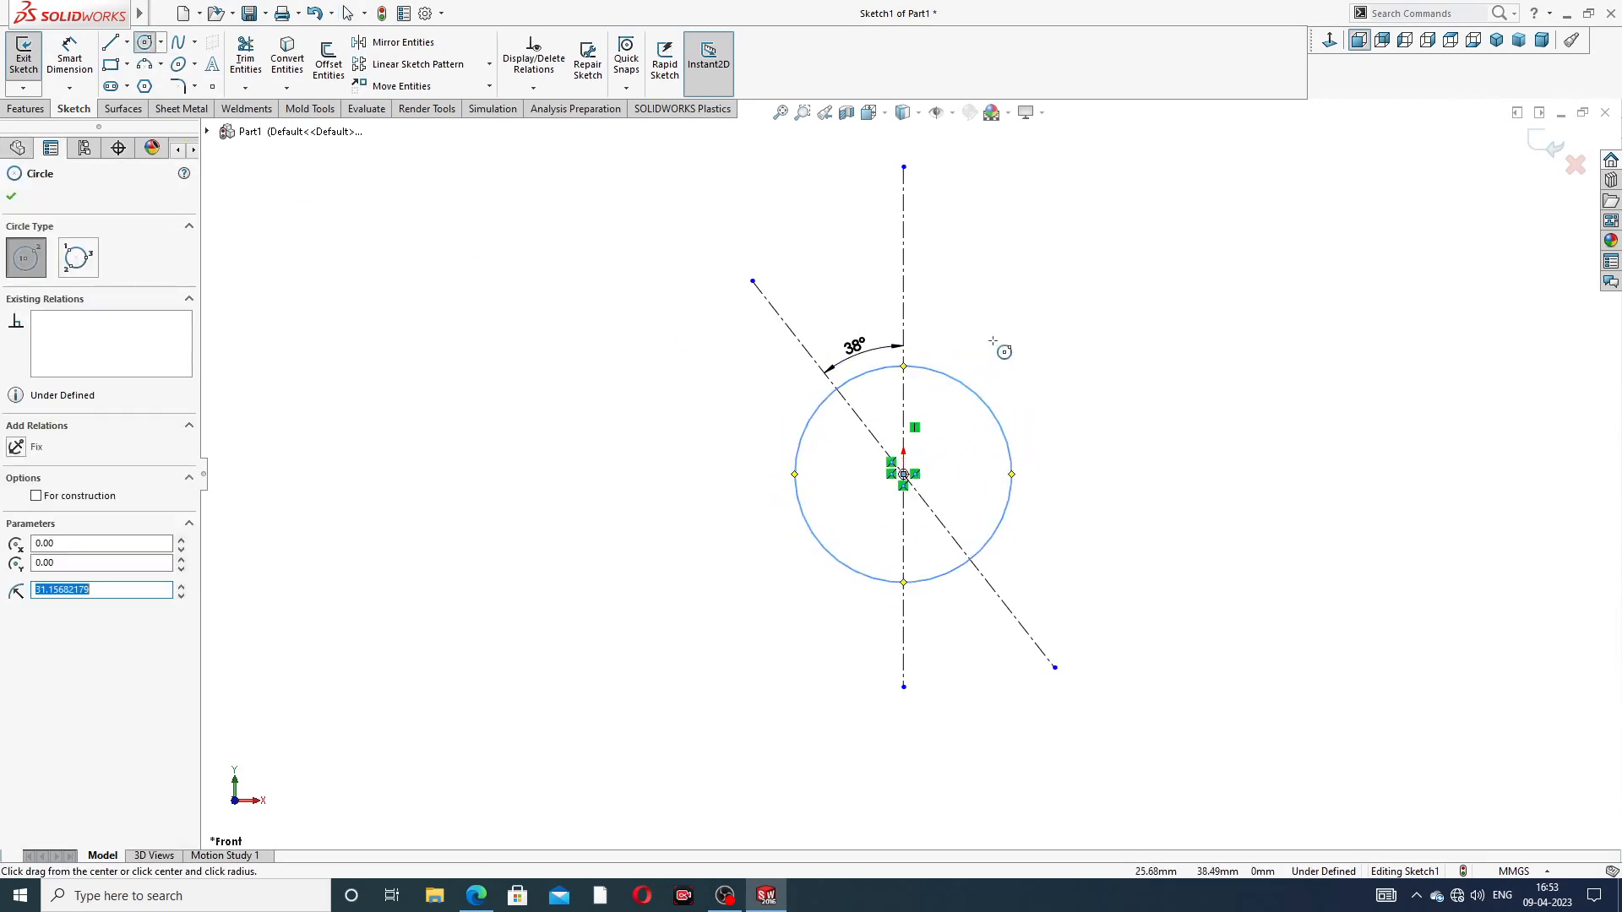
{"action": "left_click", "coordinate": [752, 281]}
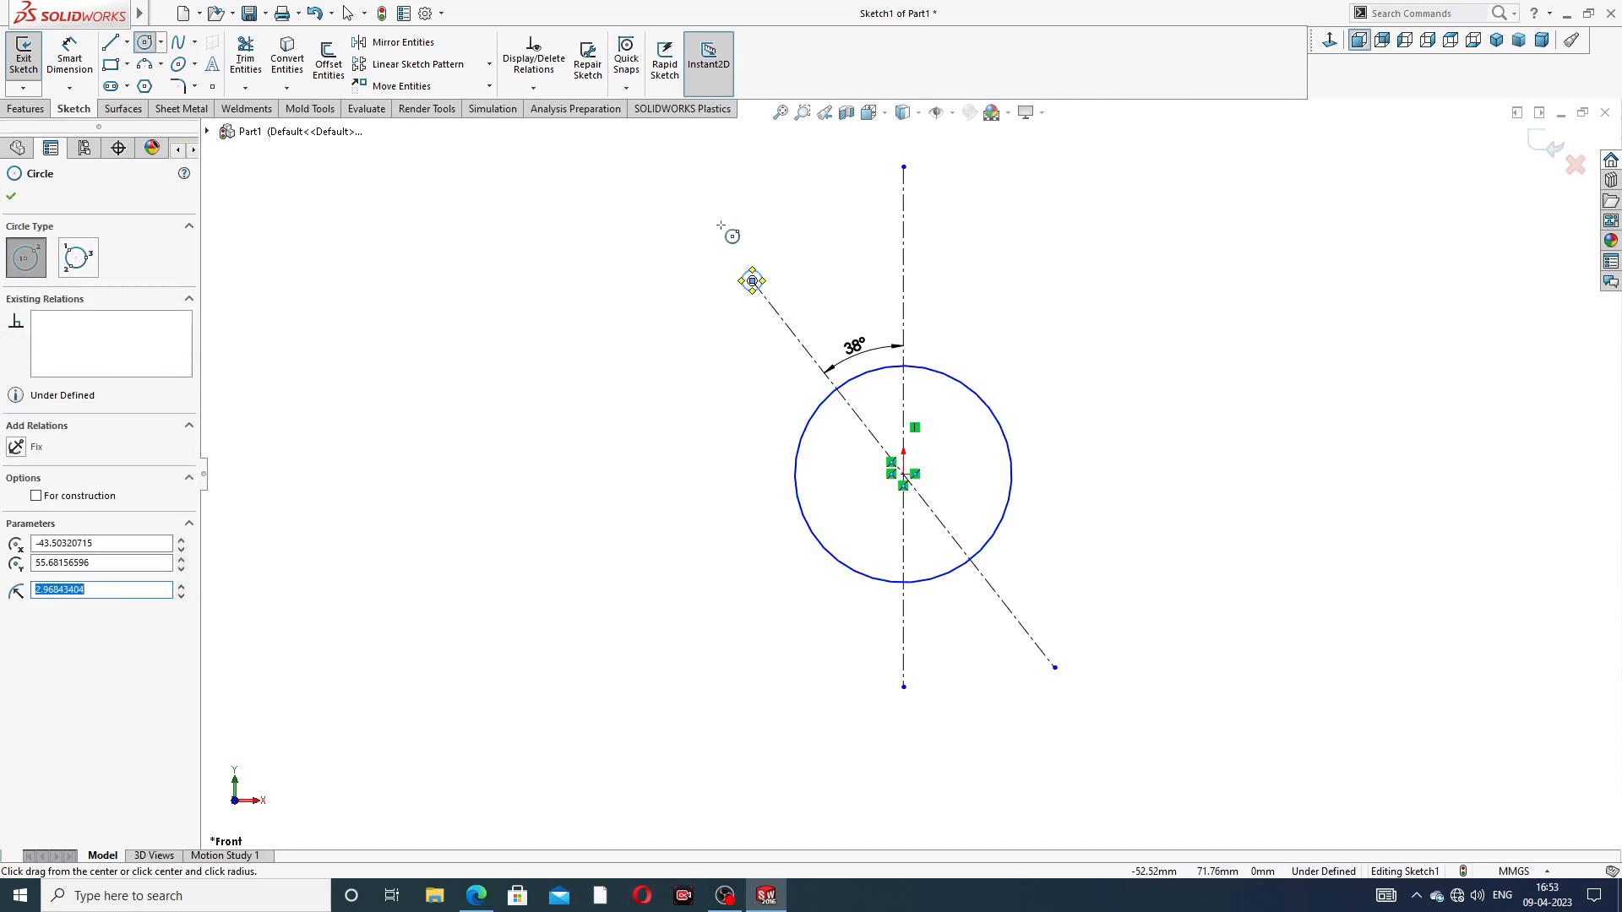
{"action": "left_click", "coordinate": [1054, 669]}
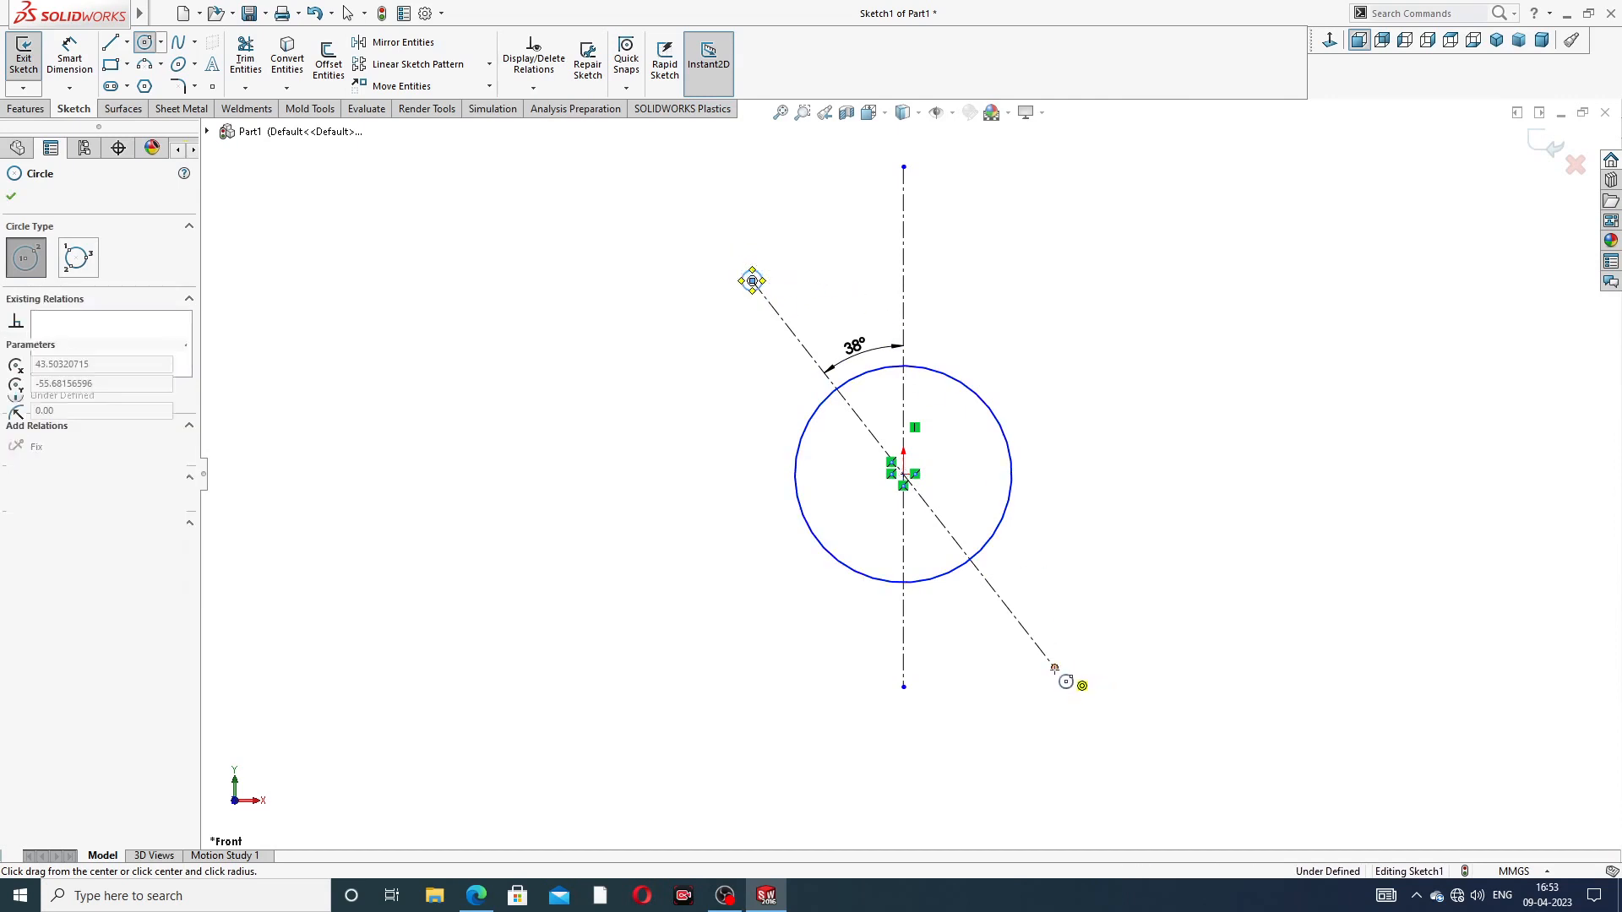
{"action": "left_click", "coordinate": [1080, 642]}
{"action": "right_click", "coordinate": [1080, 475]}
{"action": "left_click", "coordinate": [1120, 484]}
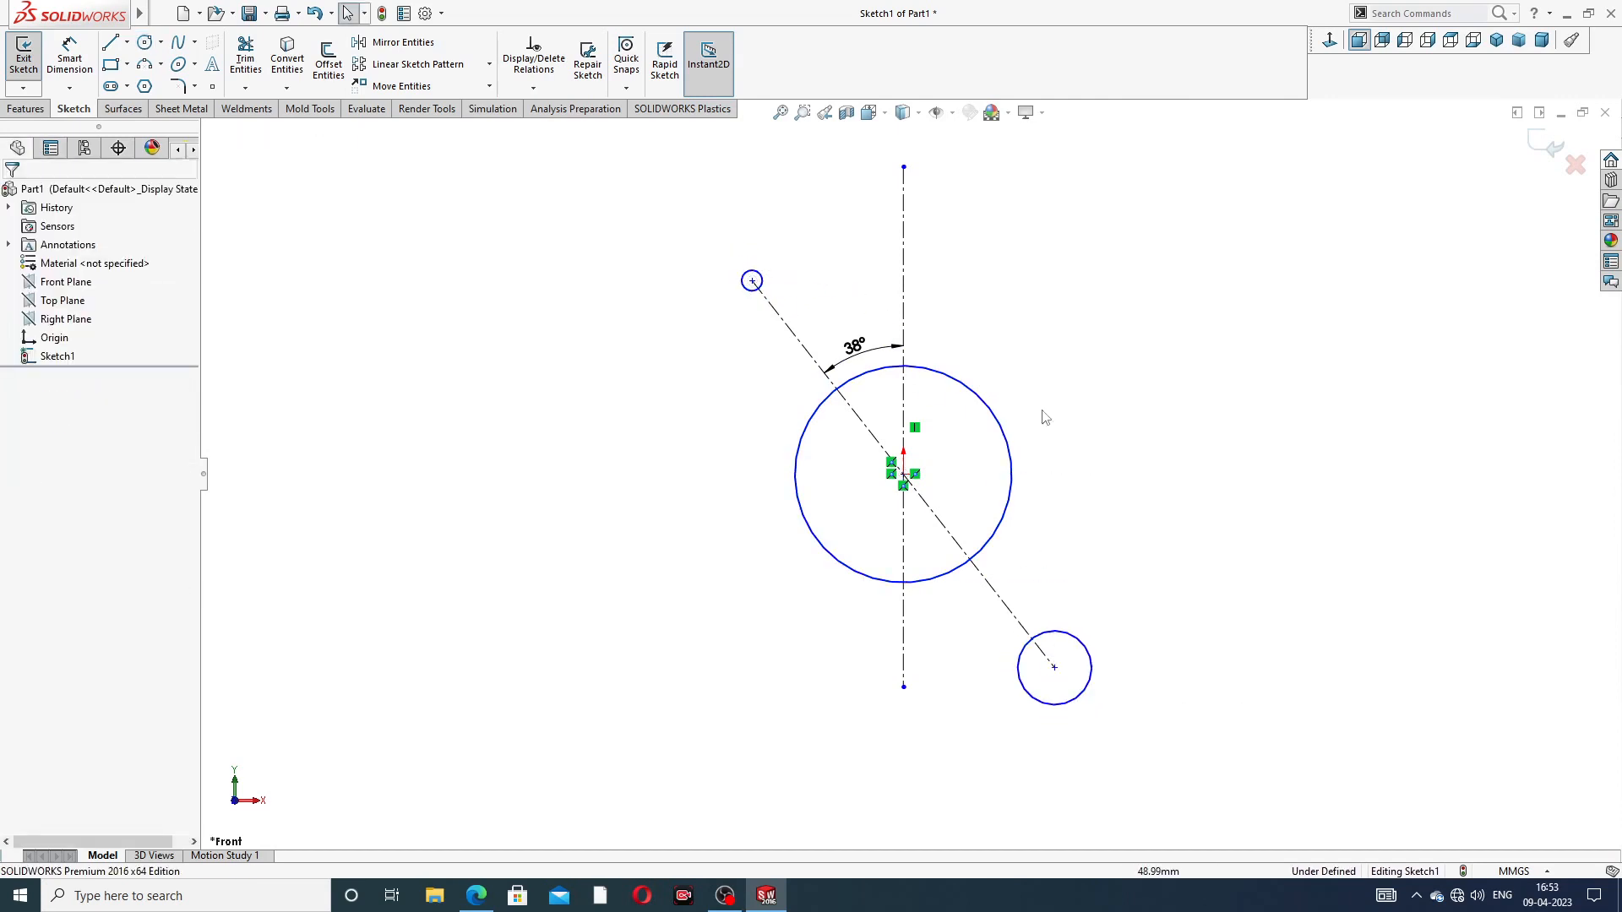
Step: Enlarge the upper circle to a radius of about 10.5 mm and make it equal to the lower end circle
{"action": "left_click", "coordinate": [762, 276]}
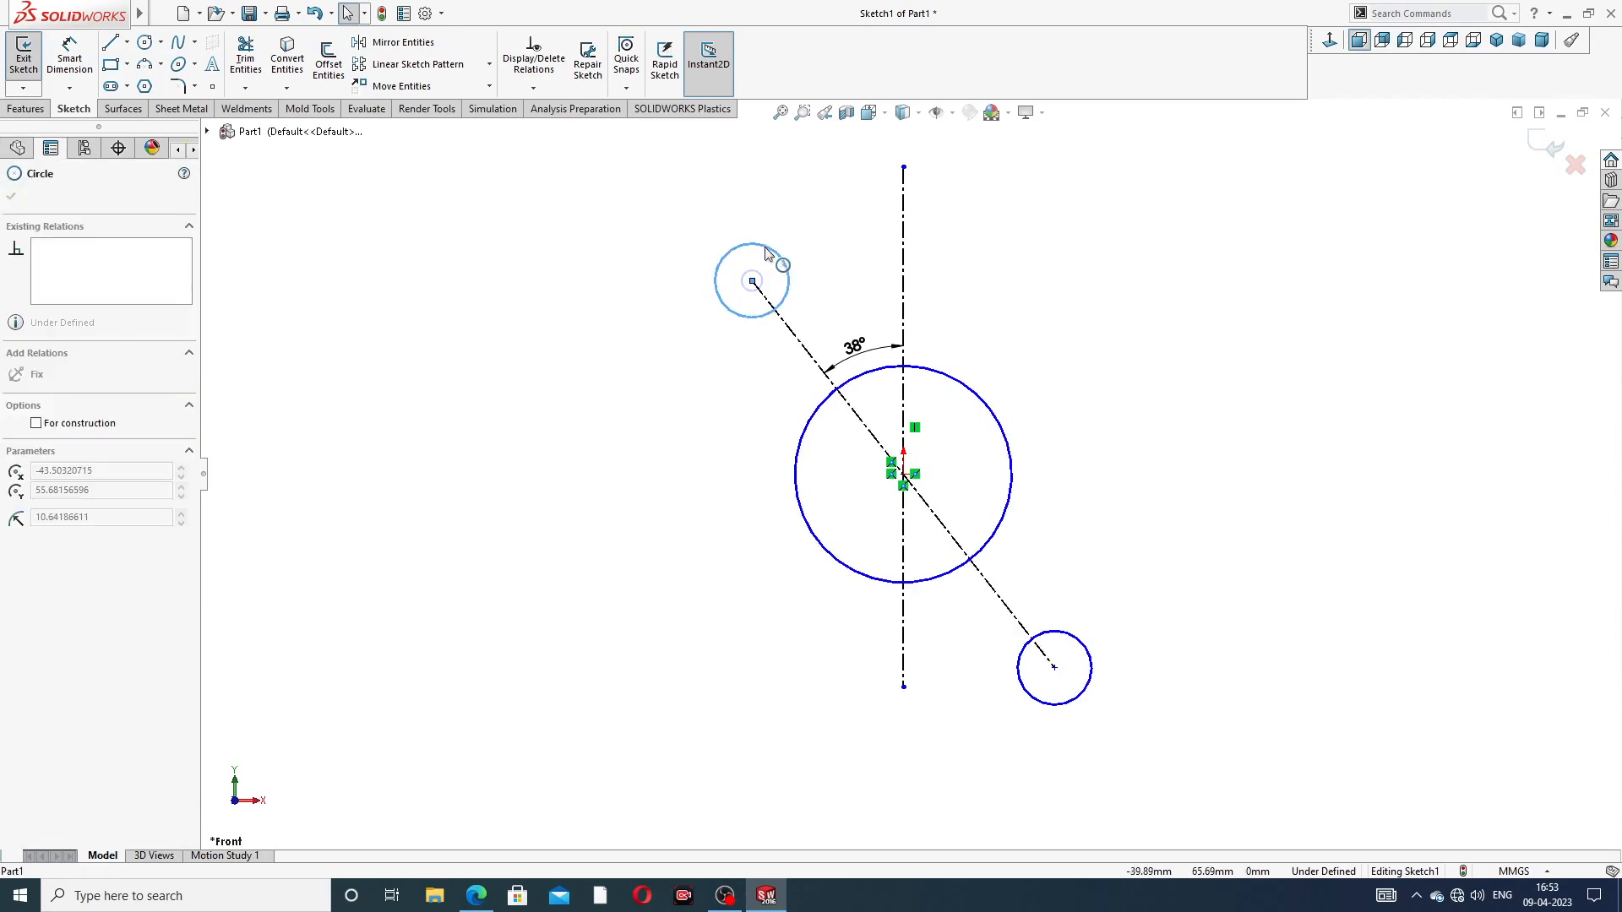
{"action": "left_click", "coordinate": [775, 257]}
{"action": "left_click", "coordinate": [787, 282]}
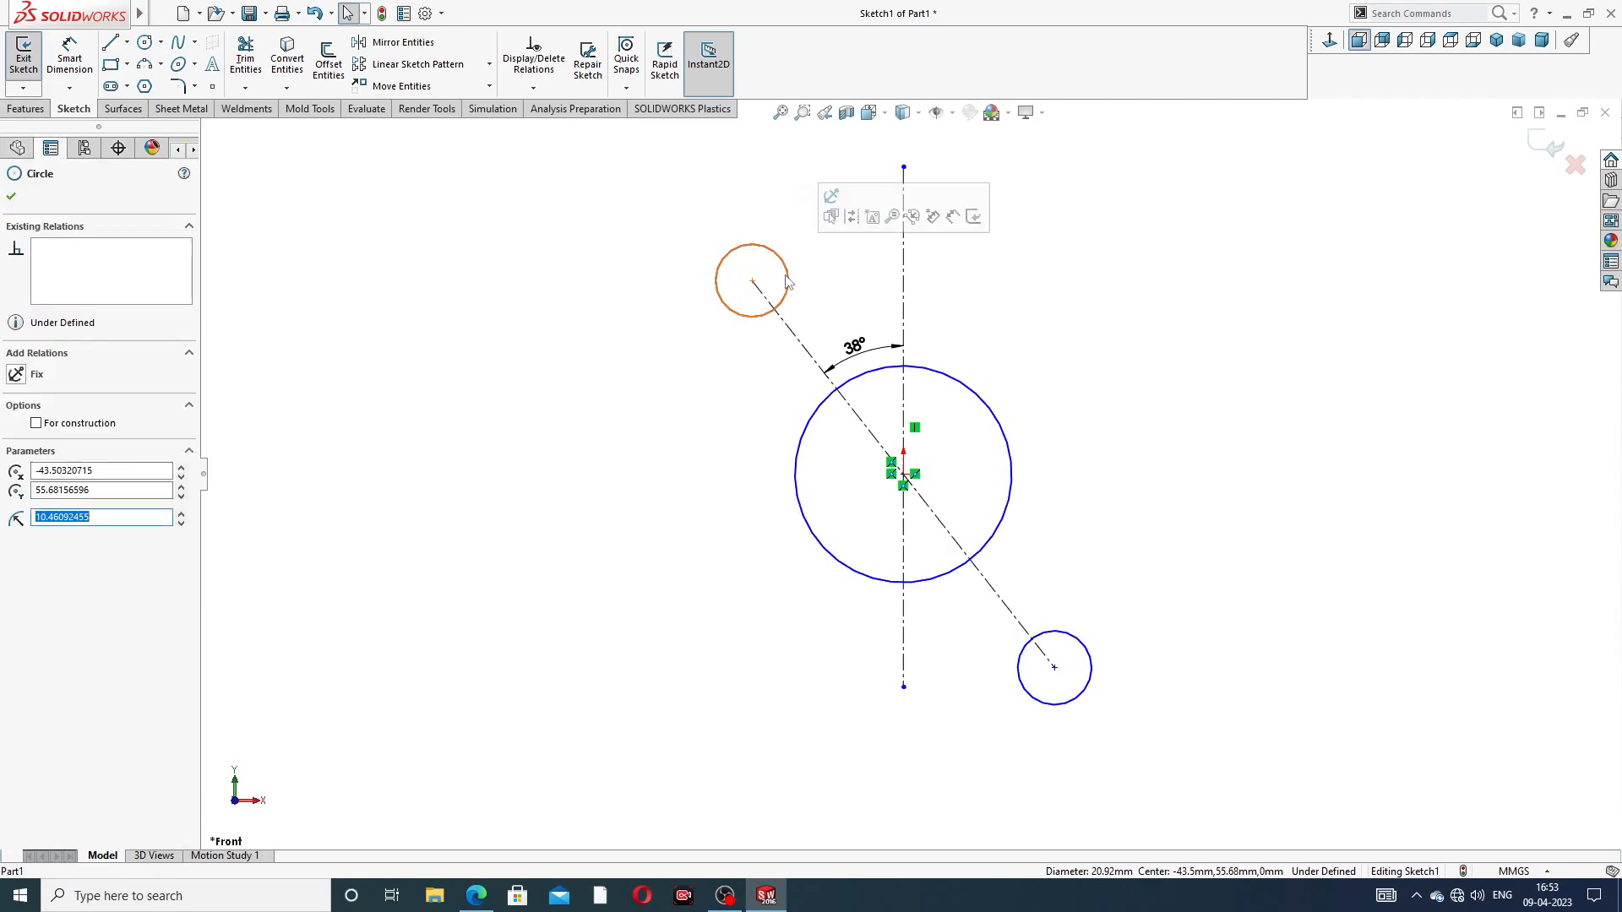
{"action": "left_click", "coordinate": [1075, 649], "text": "ctrl"}
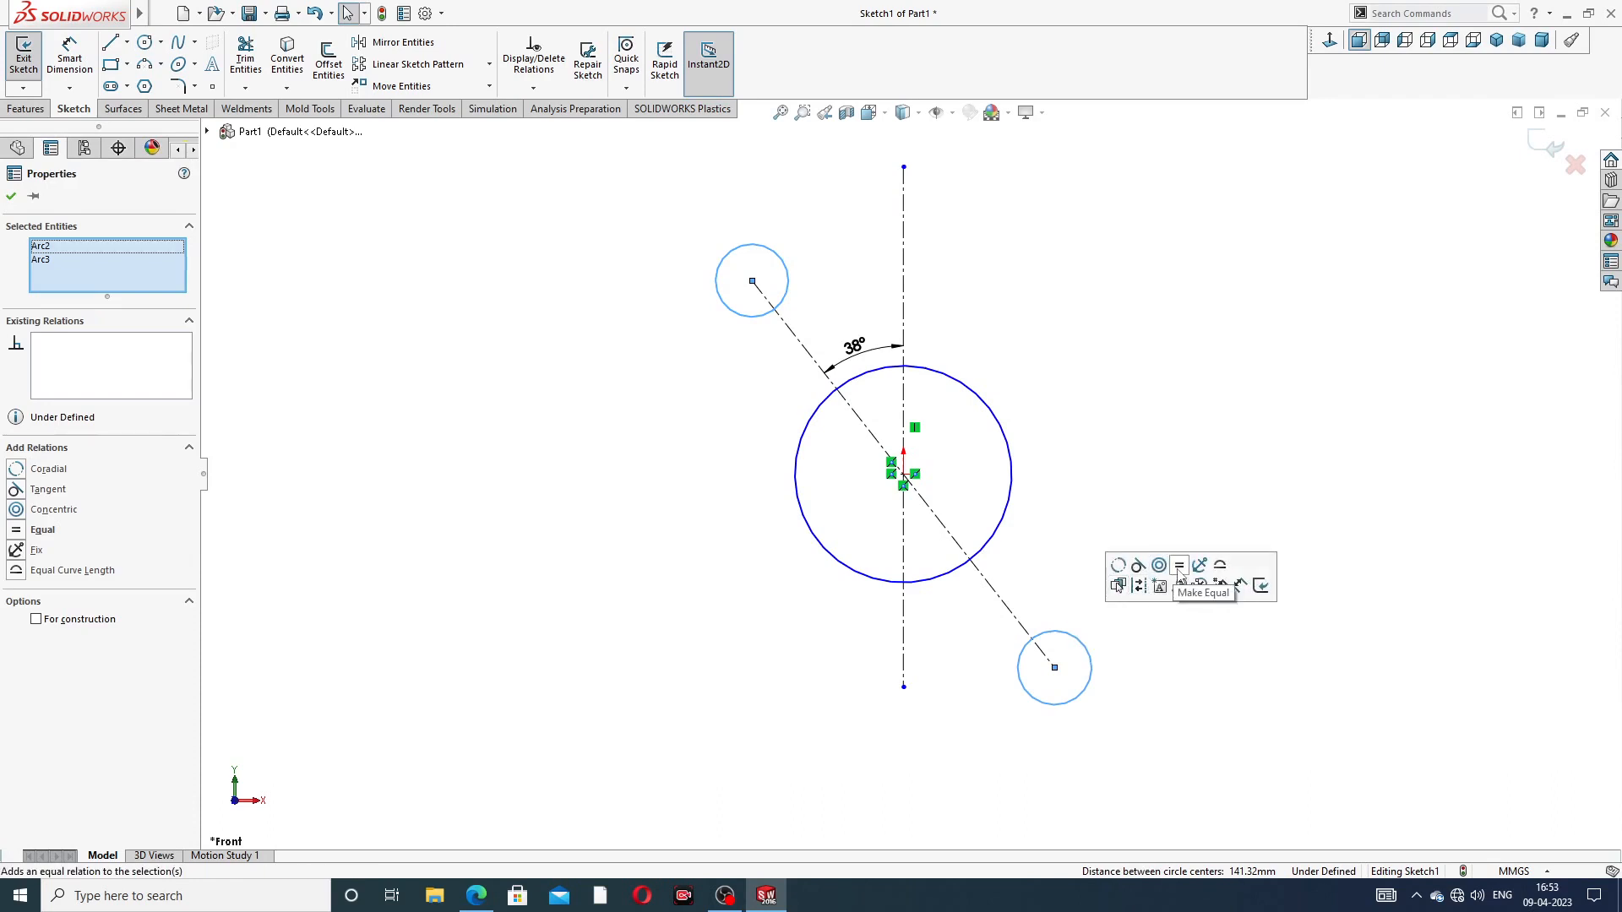
{"action": "left_click", "coordinate": [1177, 569]}
{"action": "left_click", "coordinate": [1119, 264]}
Step: Sketch a line about 74 mm long from the upper right of the upper small circle to the upper right of the large circle
{"action": "scroll", "coordinate": [1133, 287], "scroll_direction": "up", "scroll_amount": 3}
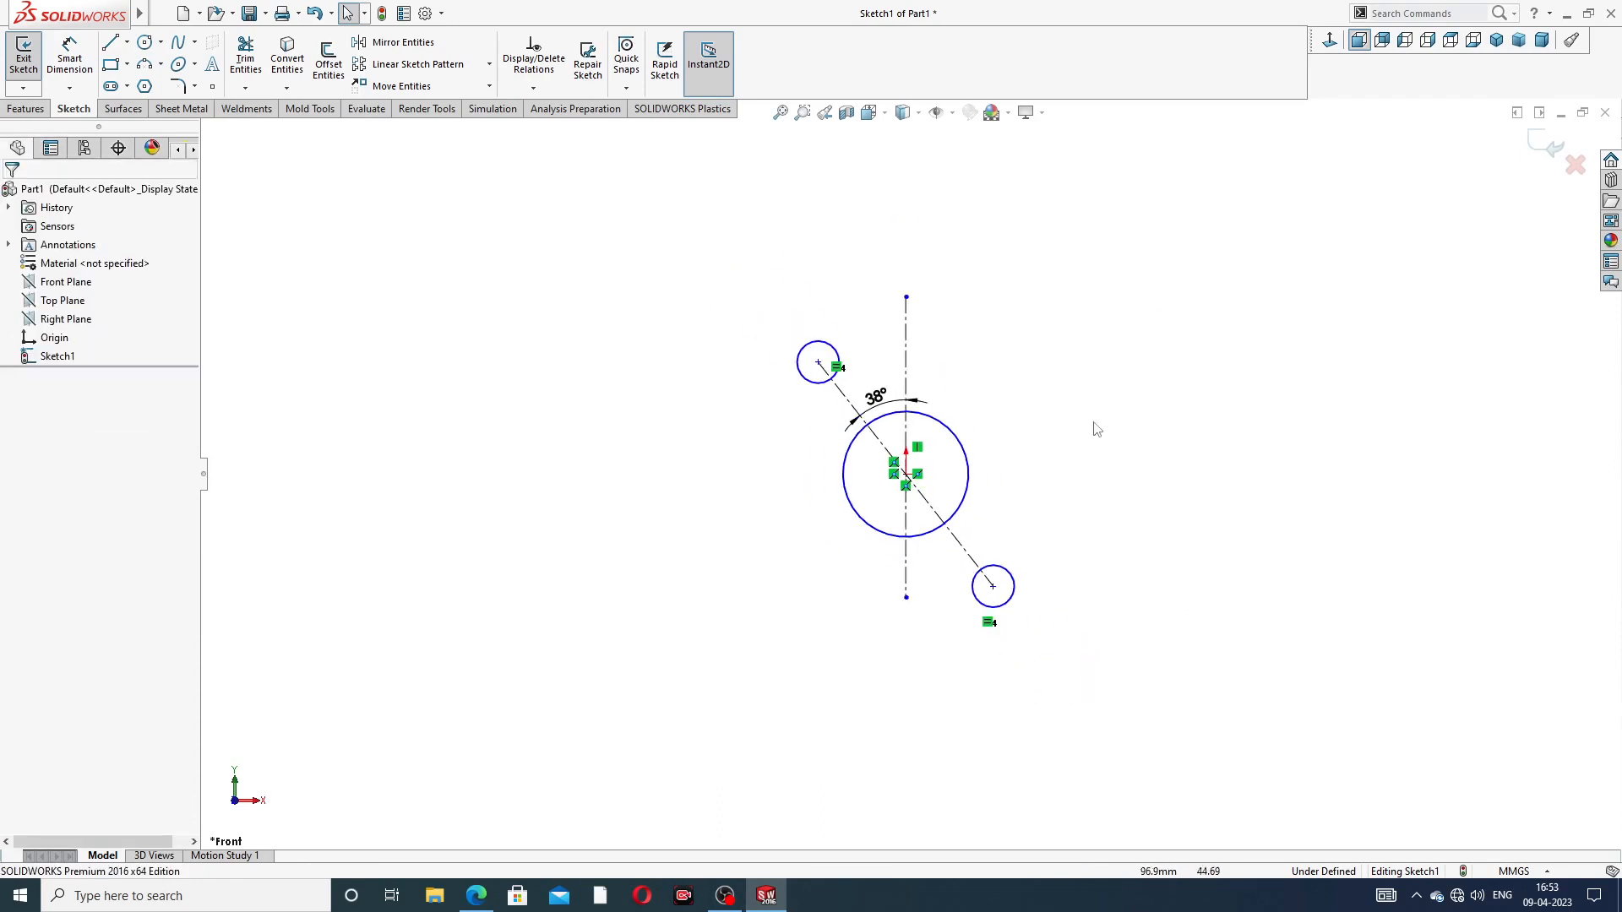
{"action": "scroll", "coordinate": [1077, 497], "scroll_direction": "down", "scroll_amount": 2}
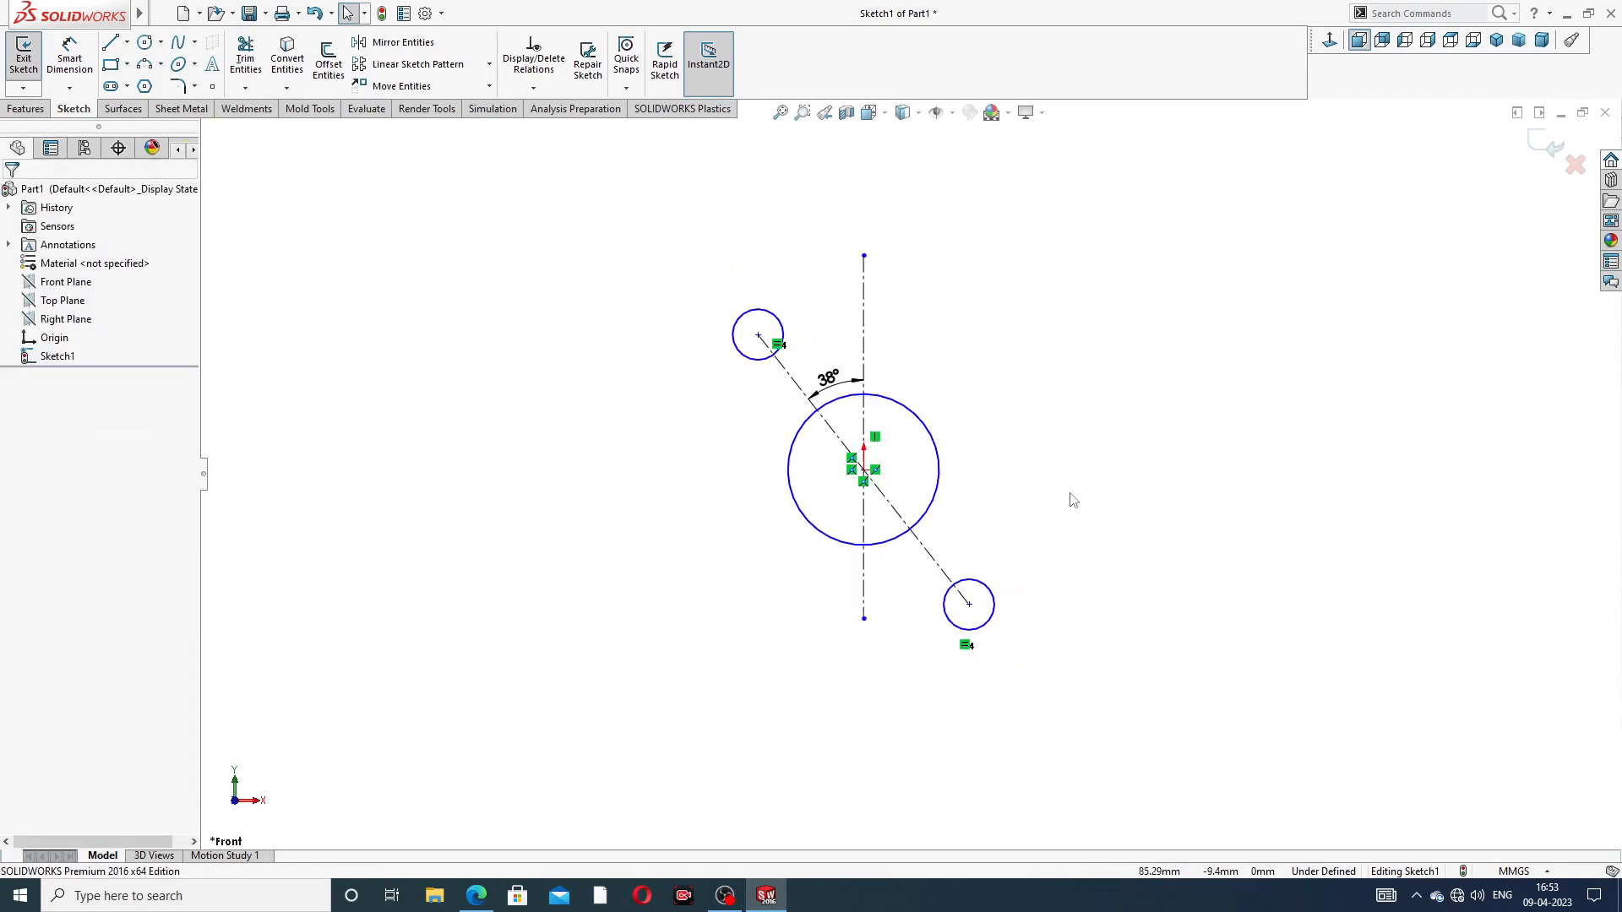
{"action": "left_click", "coordinate": [111, 43]}
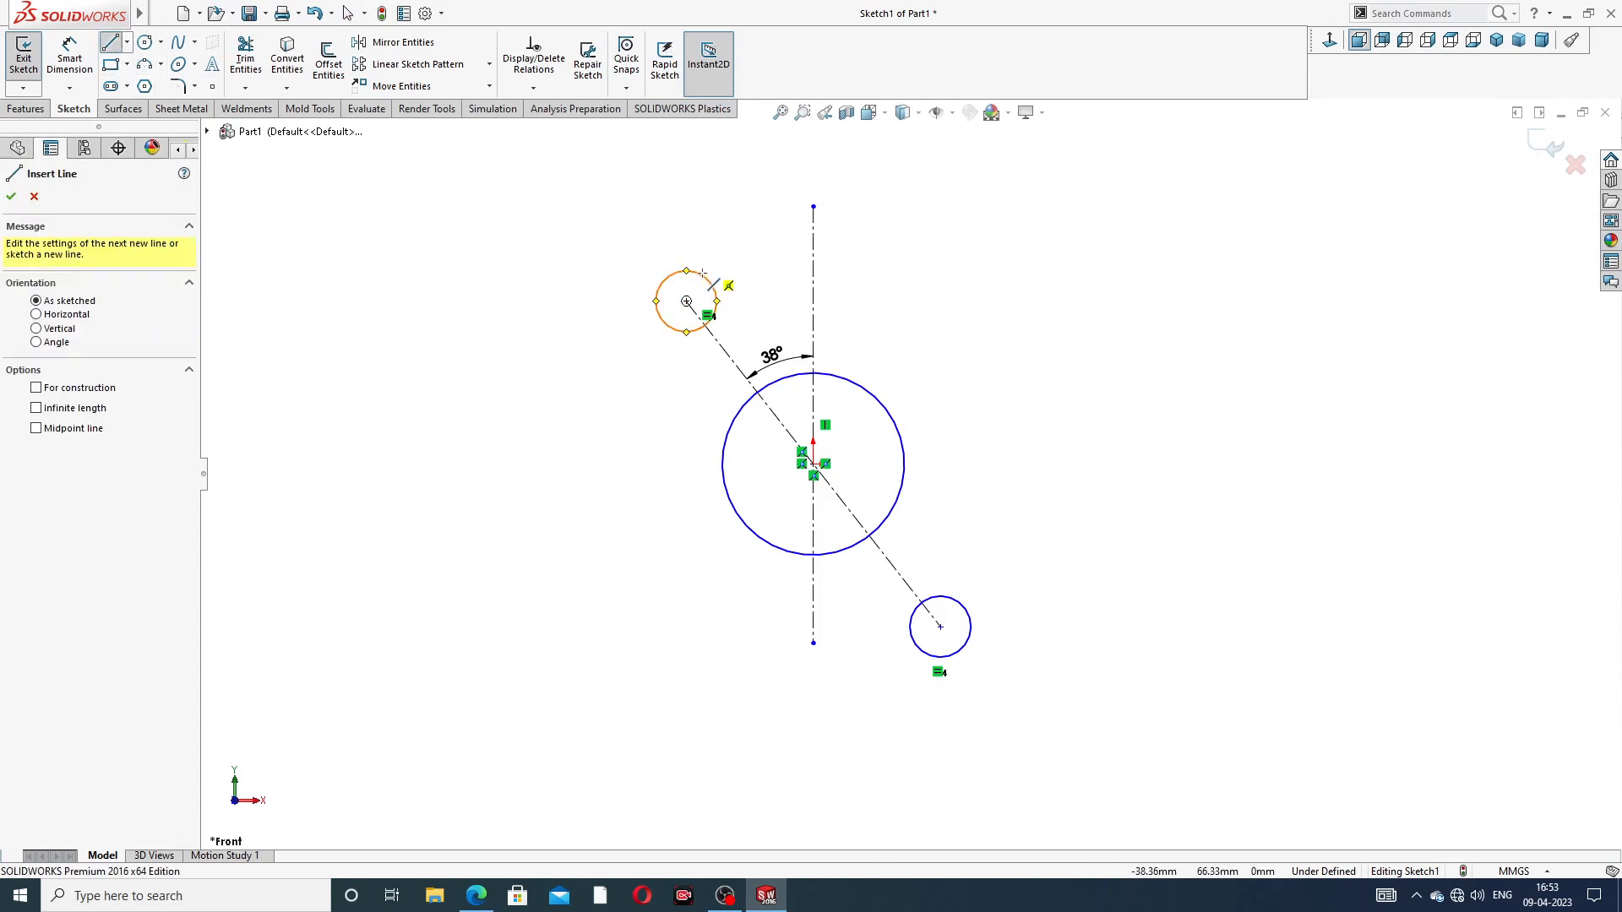
{"action": "left_click", "coordinate": [878, 402]}
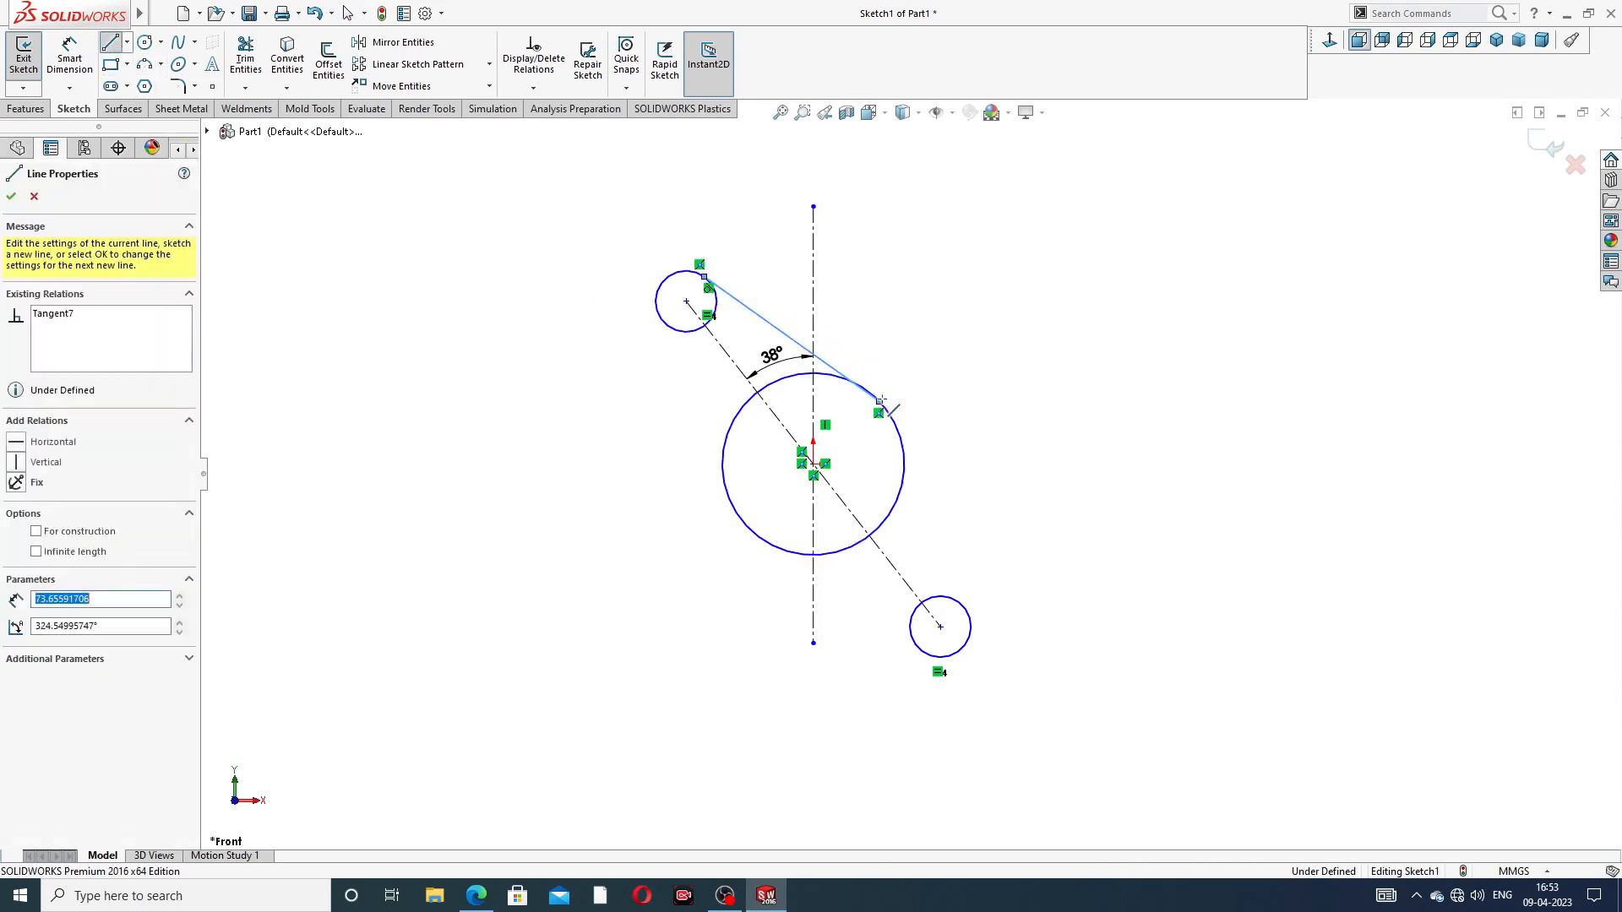
{"action": "right_click", "coordinate": [934, 324]}
{"action": "left_click", "coordinate": [979, 345]}
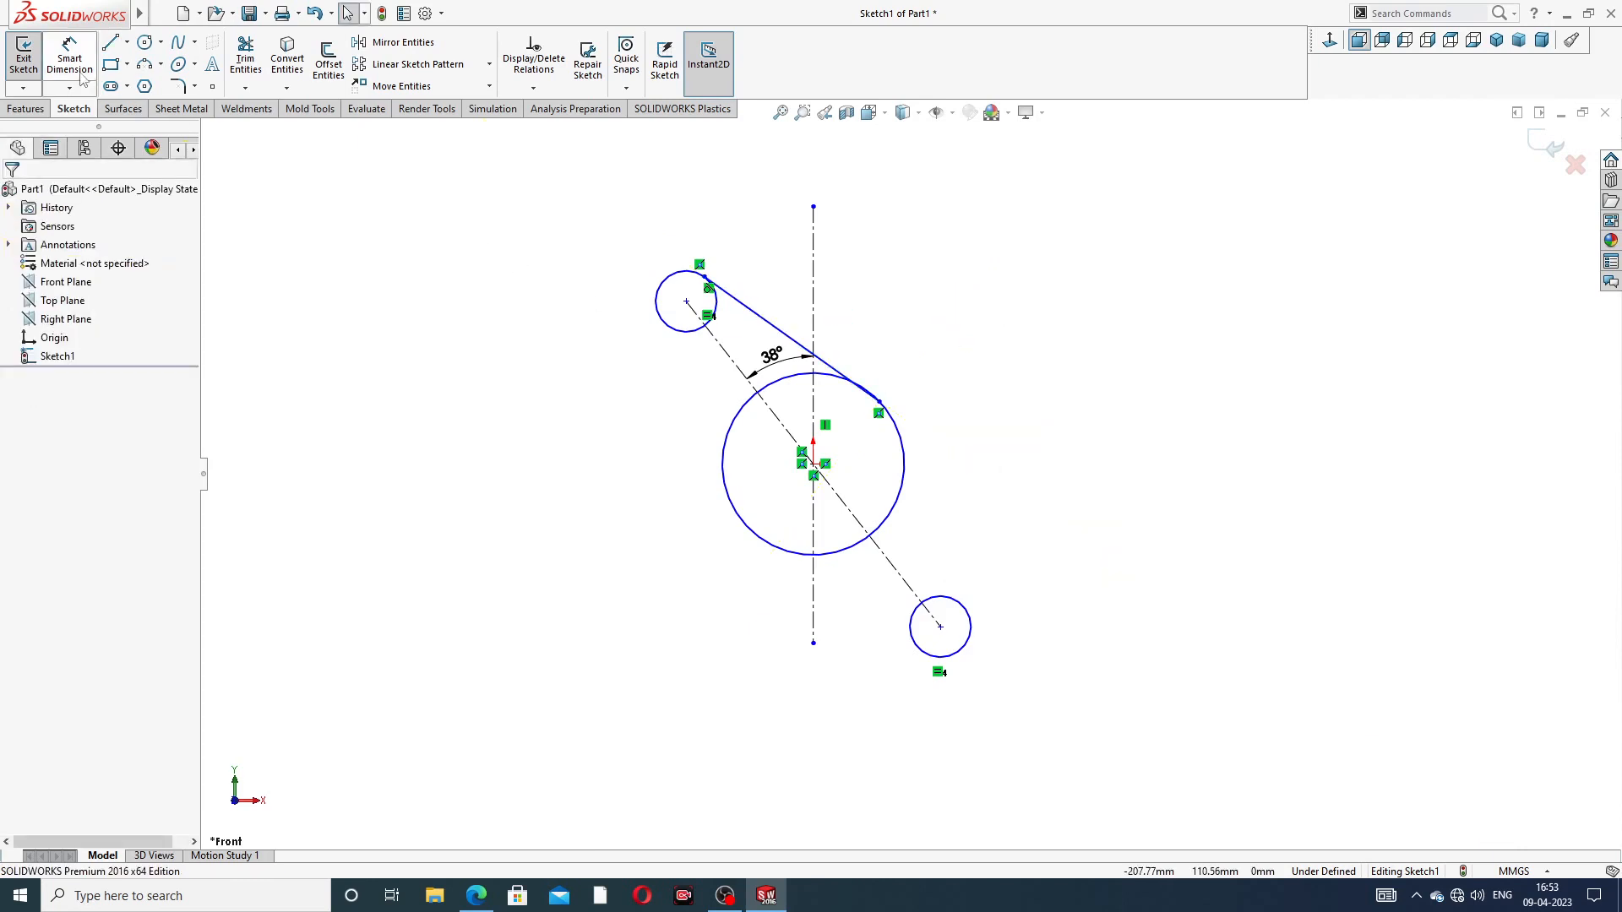
Step: Sketch a line about 66 mm long from the lower left of the upper small circle to the lower left of the large circle
{"action": "left_click", "coordinate": [110, 43]}
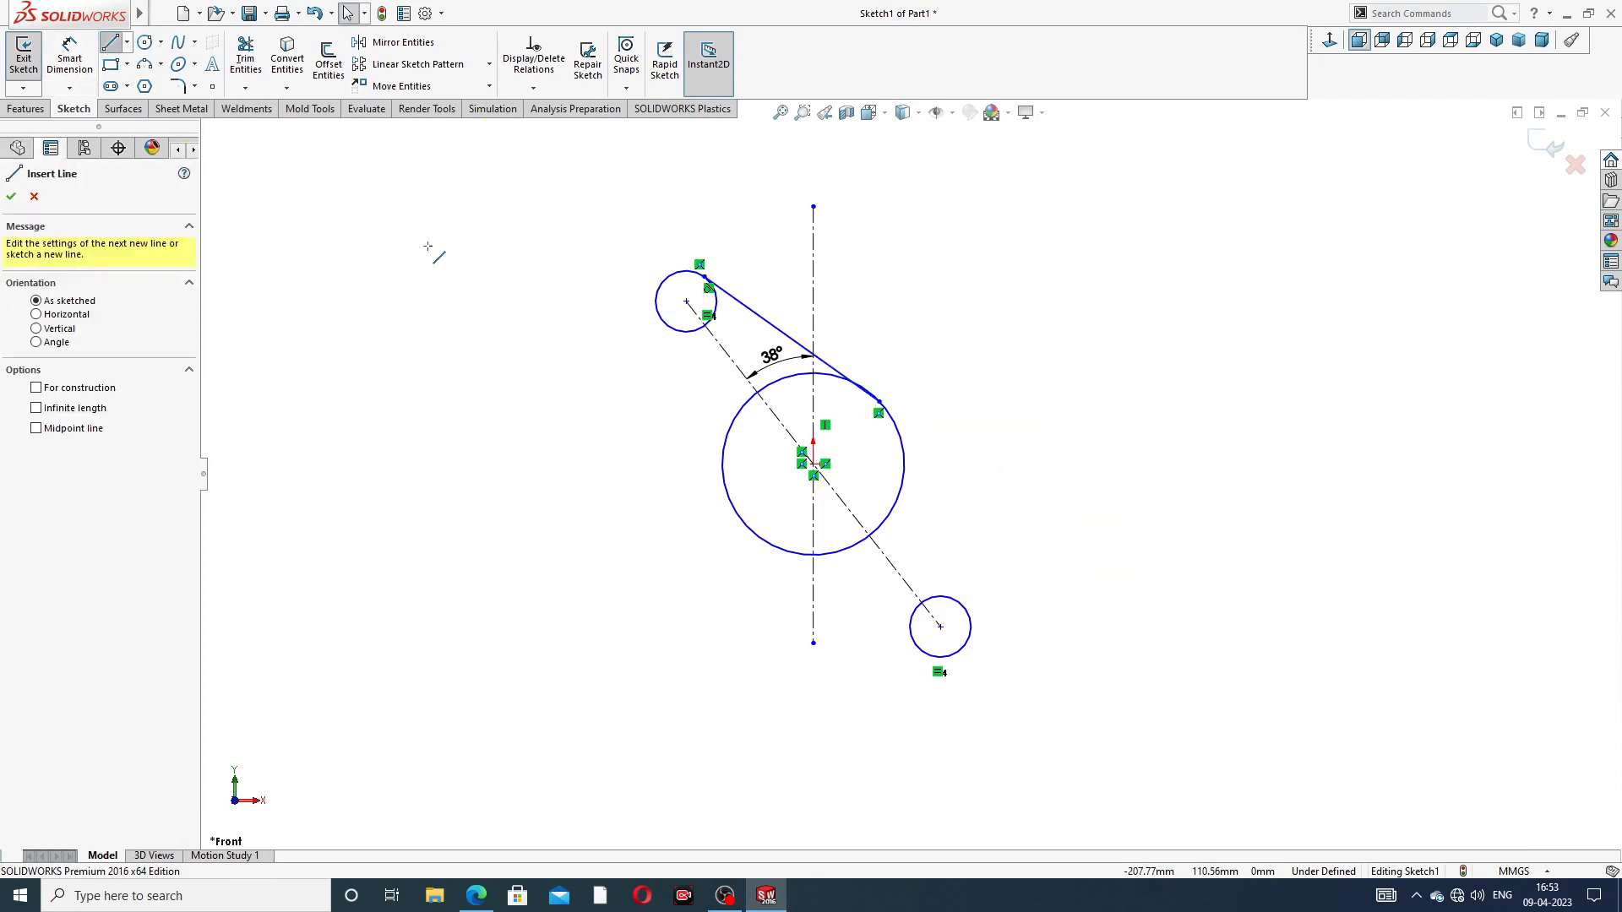
{"action": "left_click", "coordinate": [666, 325]}
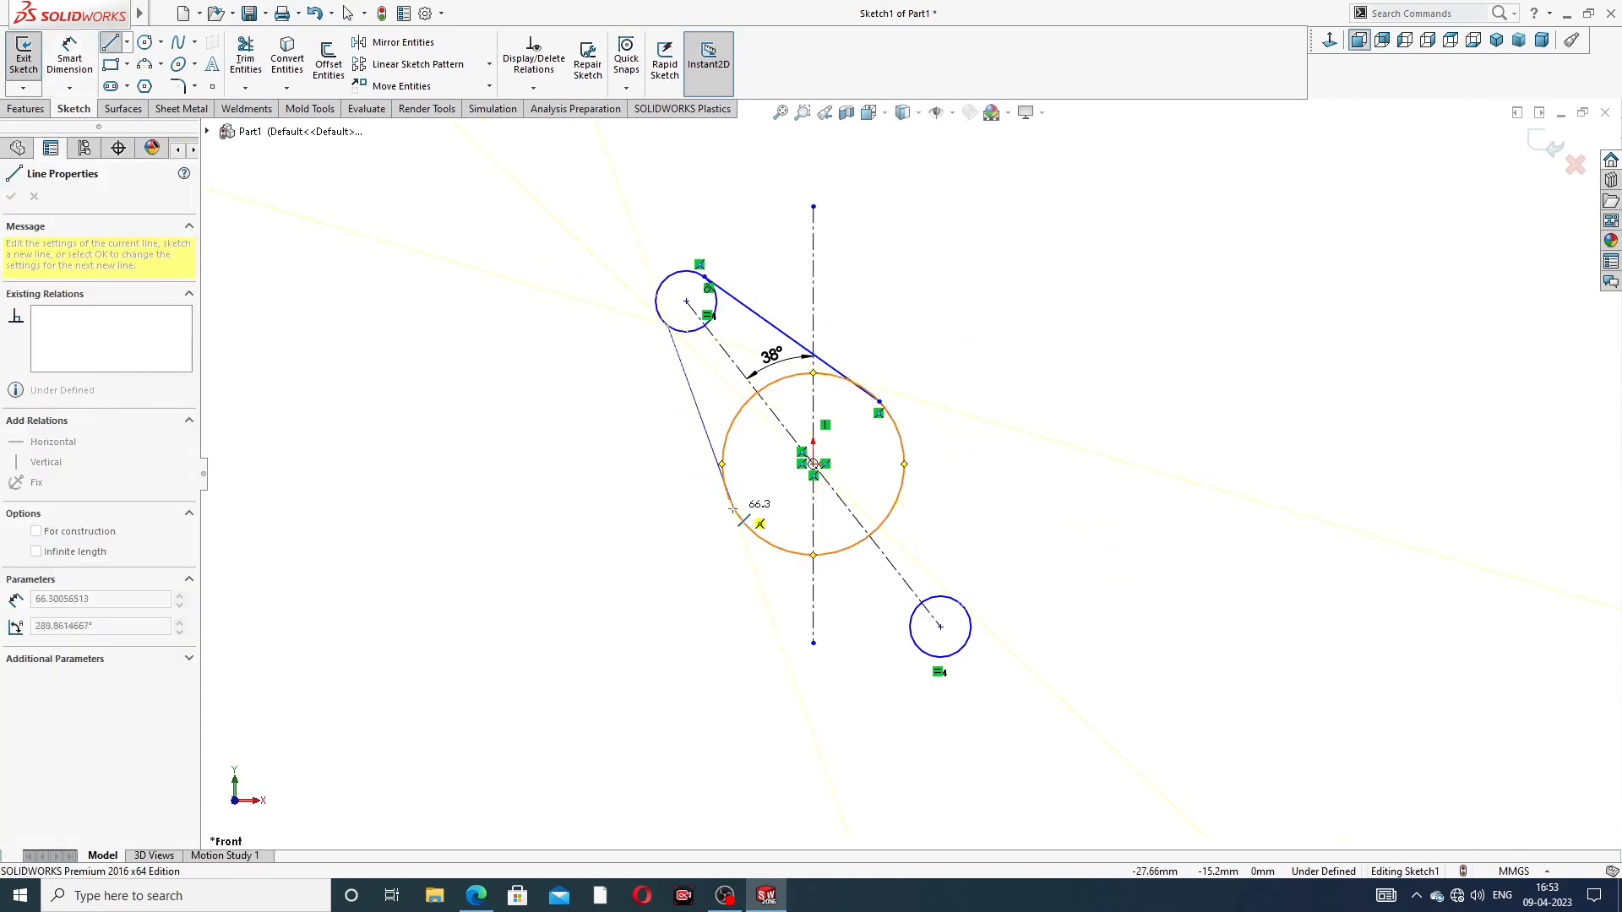
{"action": "left_click", "coordinate": [734, 508]}
{"action": "right_click", "coordinate": [620, 462]}
{"action": "left_click", "coordinate": [658, 474]}
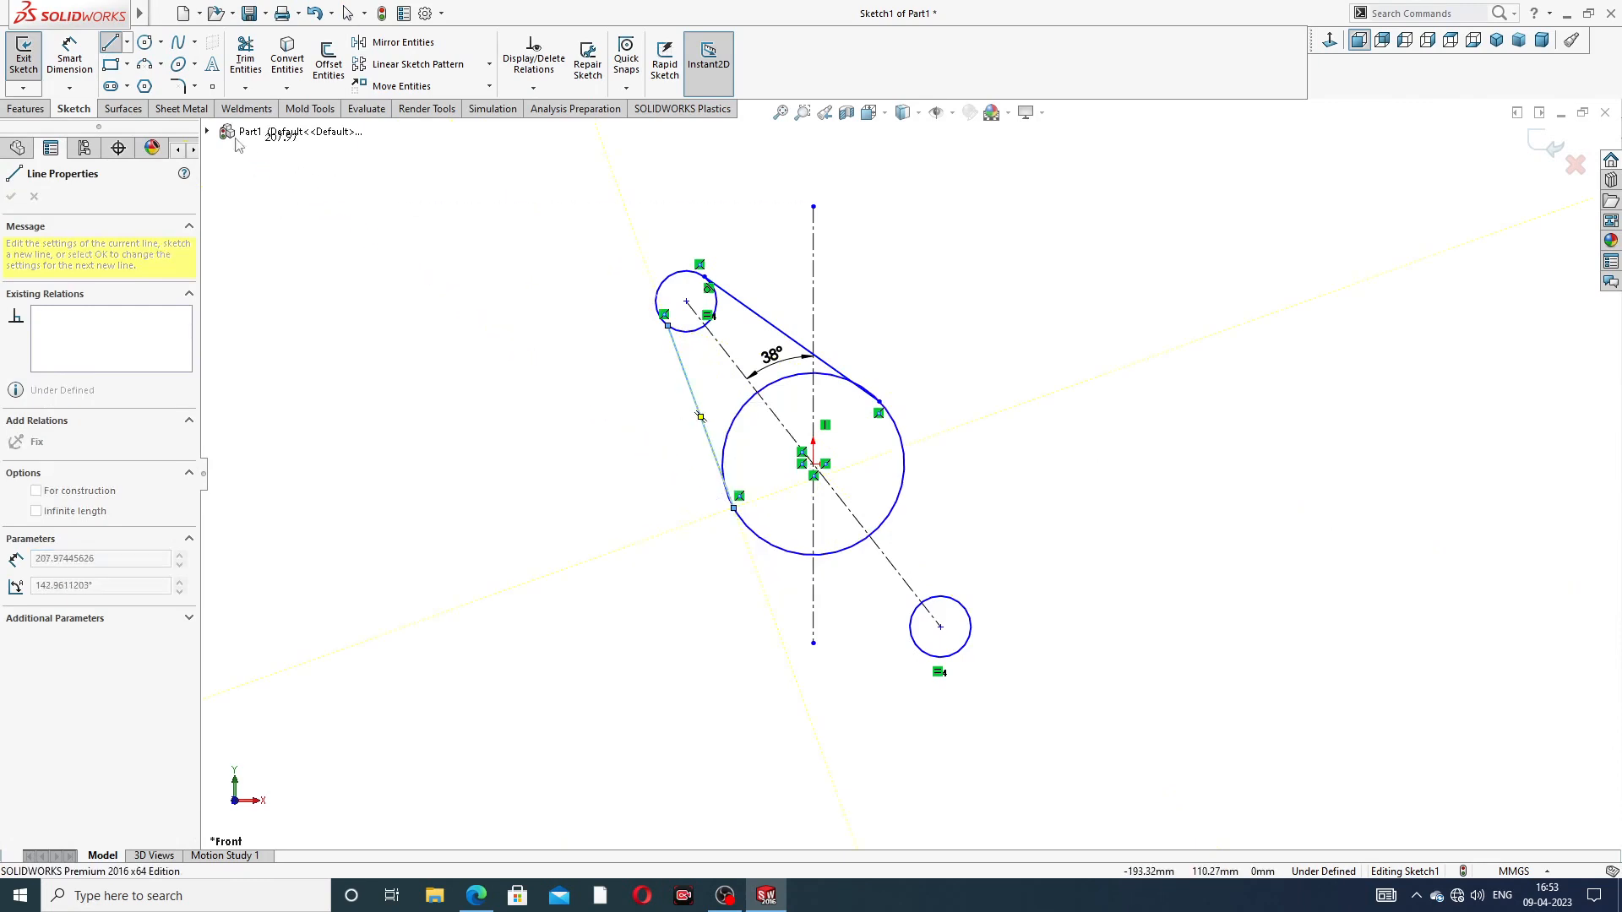
Step: Sketch a line from the right side of the central circle to the right side of the lower end circle
{"action": "right_click", "coordinate": [336, 243]}
{"action": "left_click", "coordinate": [377, 256]}
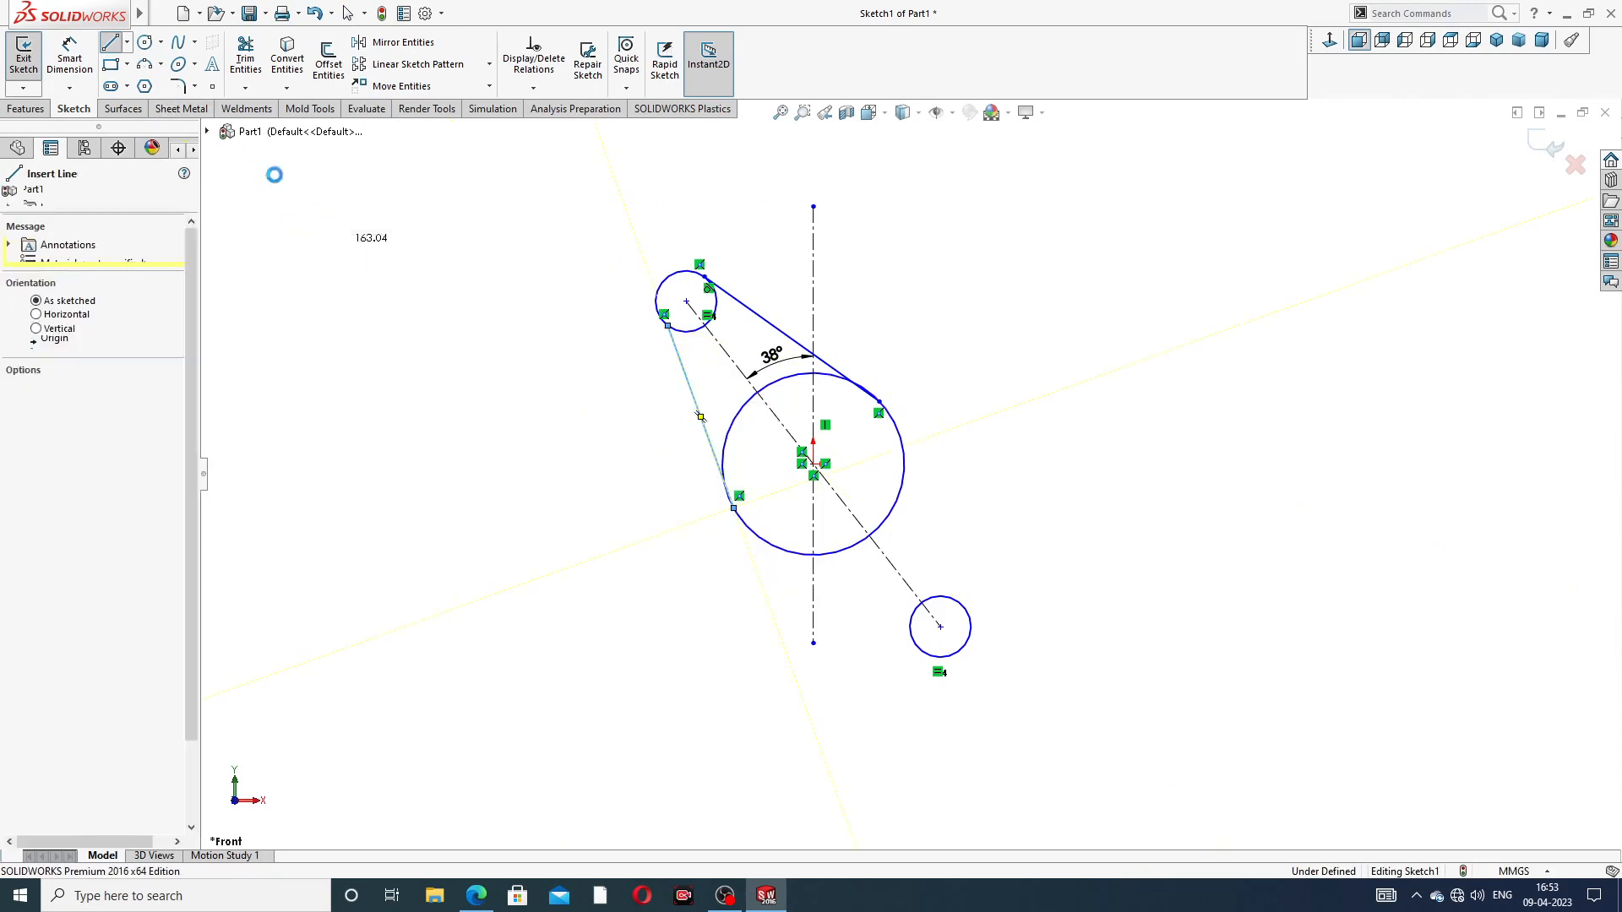
{"action": "left_click", "coordinate": [110, 43]}
{"action": "left_click", "coordinate": [898, 431]}
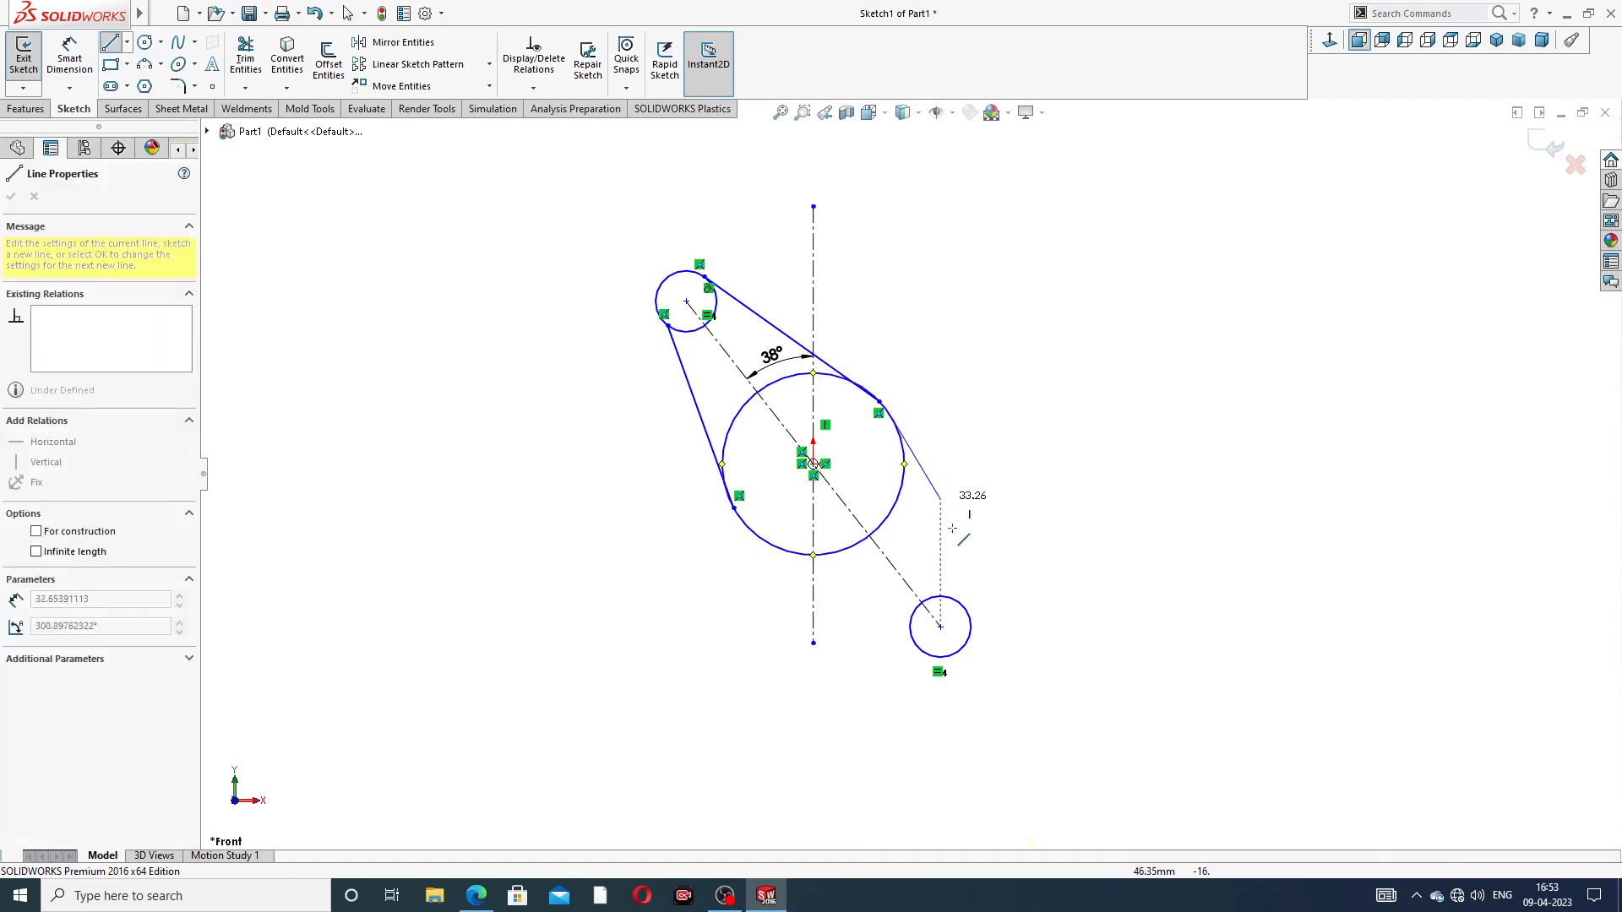
{"action": "left_click", "coordinate": [968, 616]}
{"action": "right_click", "coordinate": [1005, 514]}
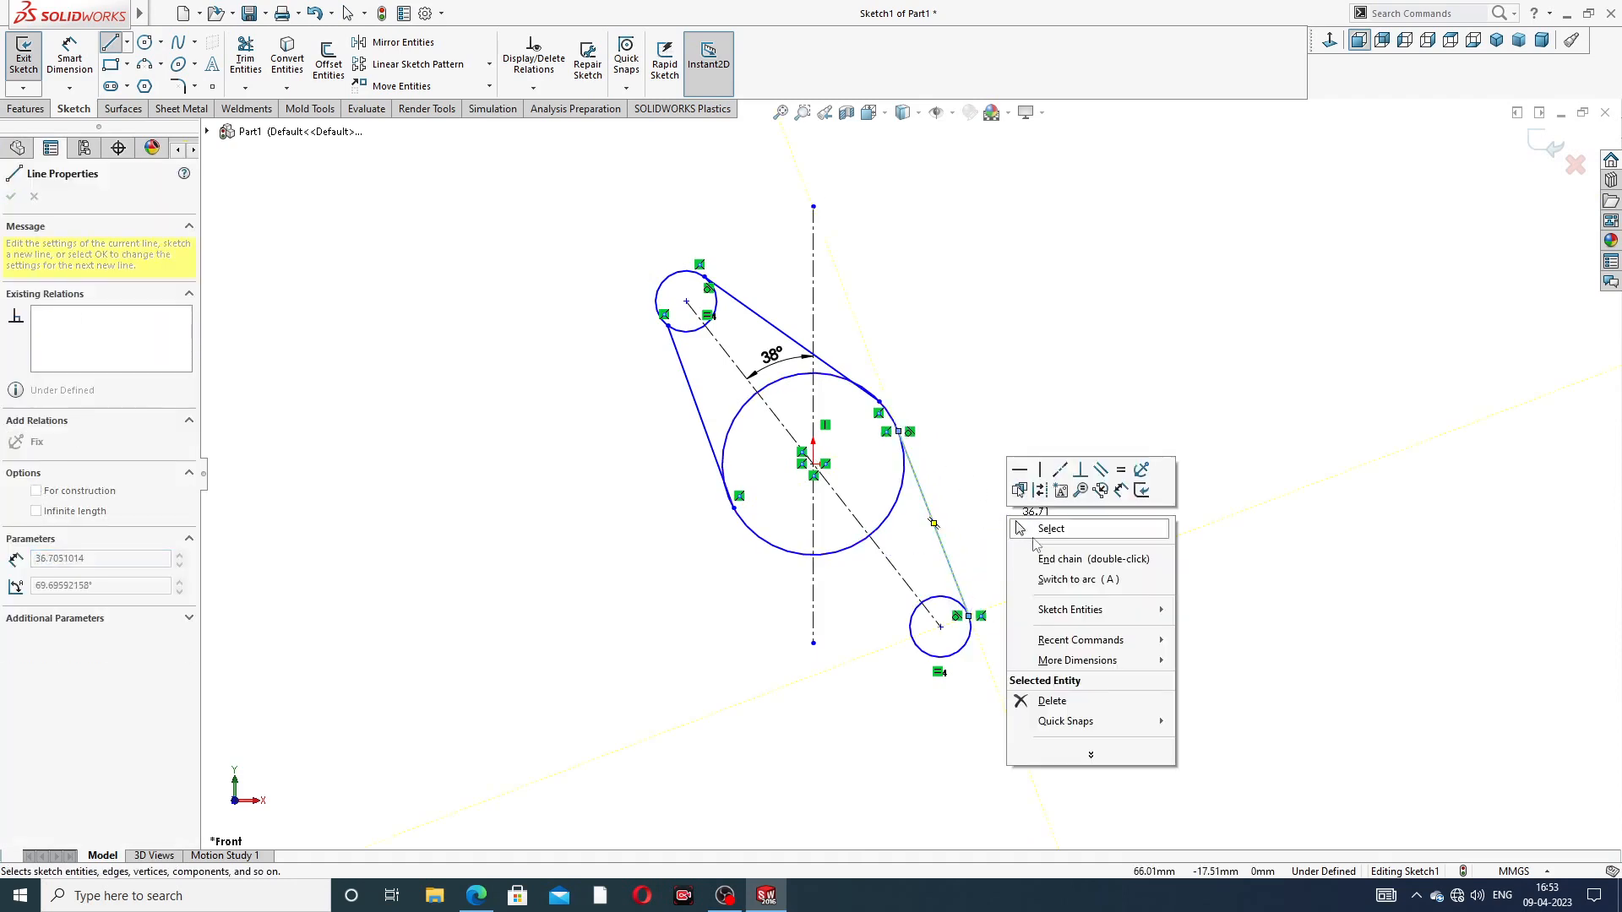
{"action": "left_click", "coordinate": [1041, 531]}
Step: Sketch a line from the lower left of the central circle to the lower left of the lower end circle
{"action": "left_click", "coordinate": [110, 43]}
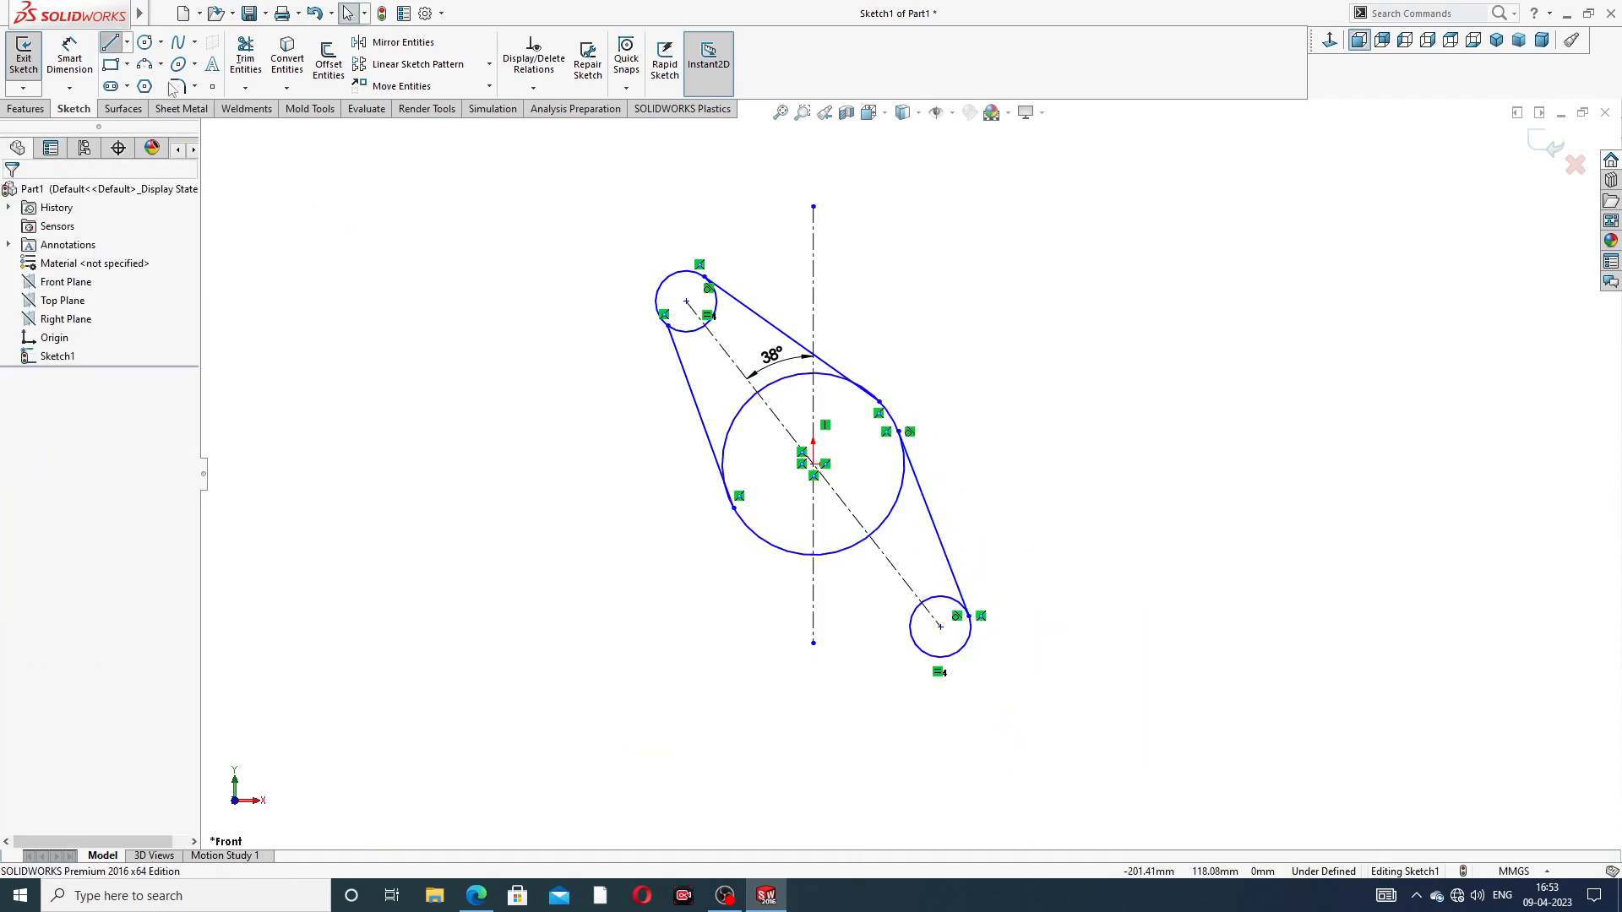
{"action": "left_click", "coordinate": [755, 538]}
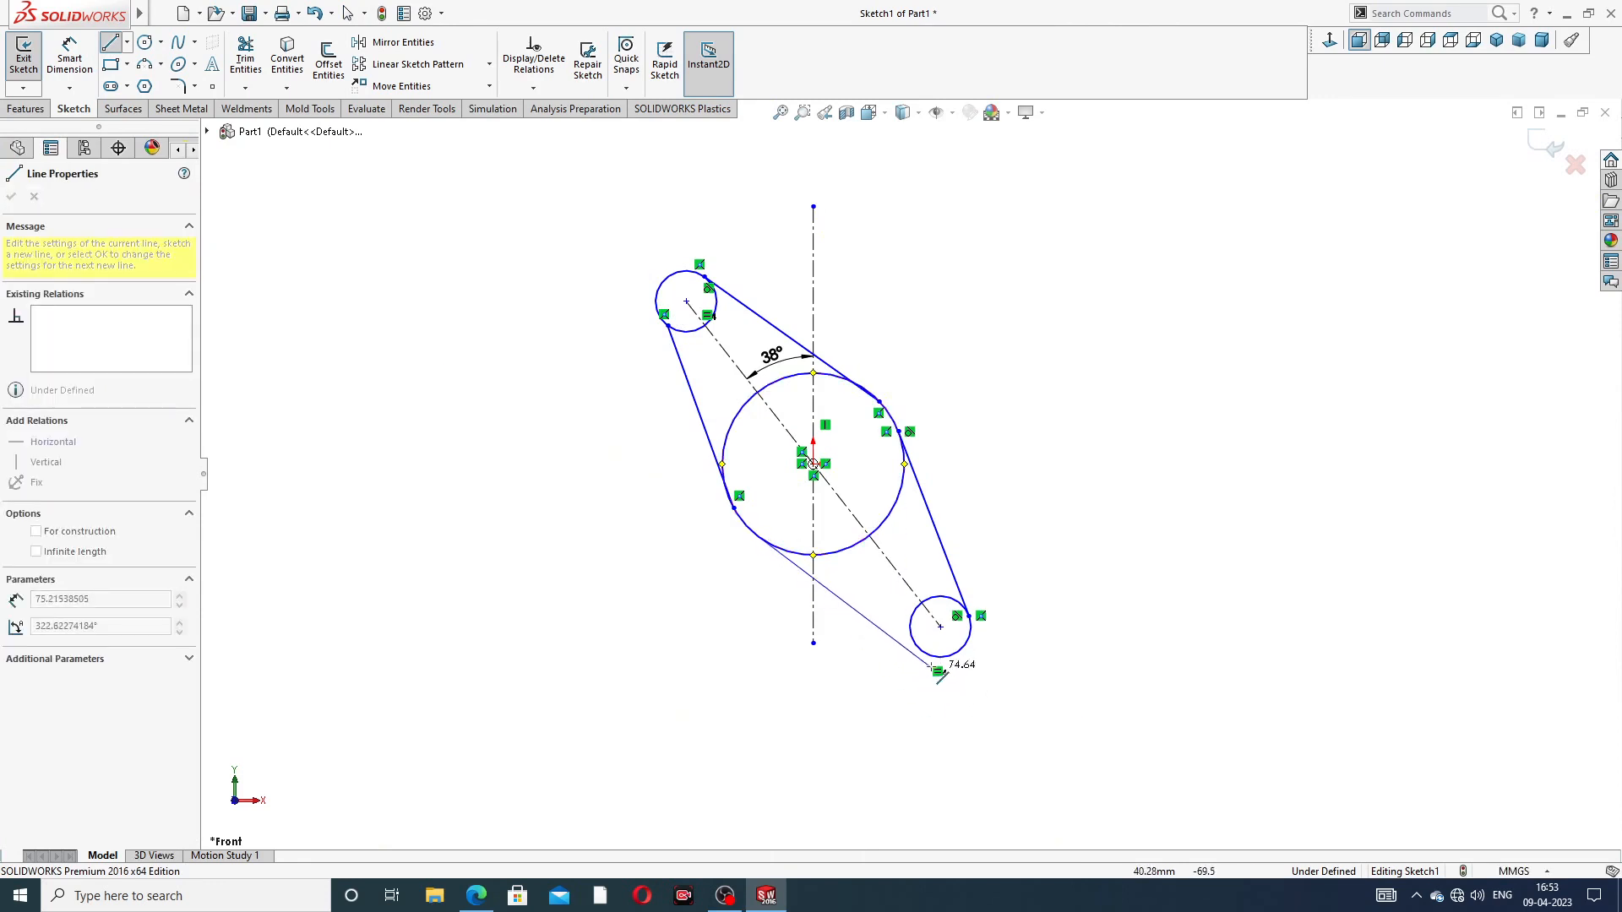
{"action": "left_click", "coordinate": [922, 651]}
{"action": "right_click", "coordinate": [1072, 463]}
{"action": "left_click", "coordinate": [1107, 478]}
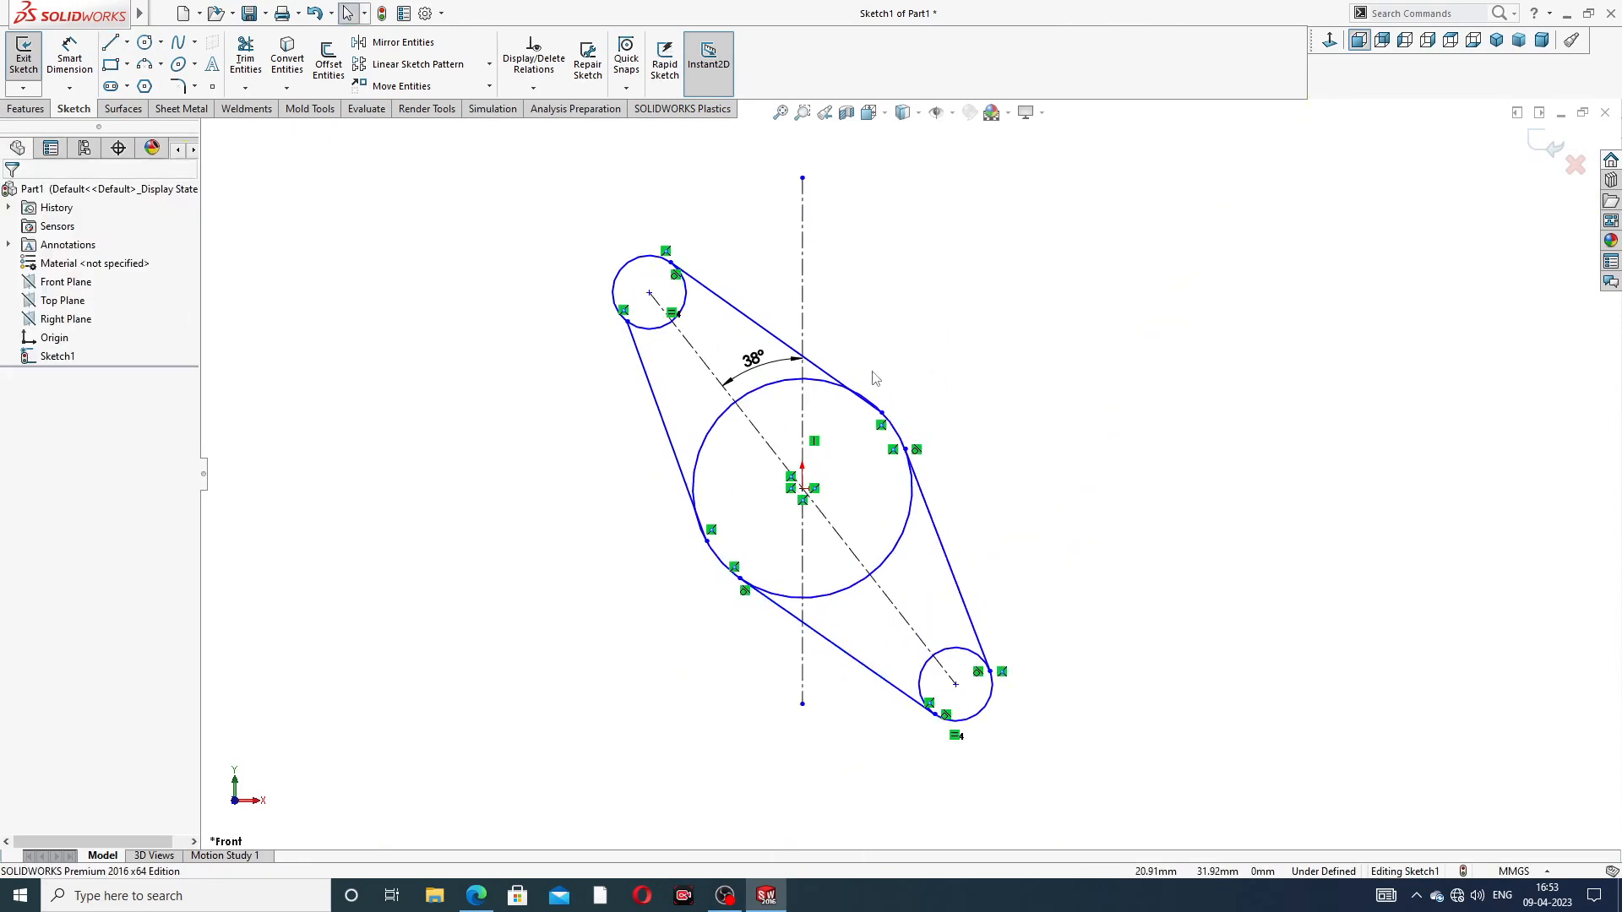
Step: Add a tangent relation between the upper right connecting line and the central circle
{"action": "scroll", "coordinate": [864, 399], "scroll_direction": "down", "scroll_amount": 2}
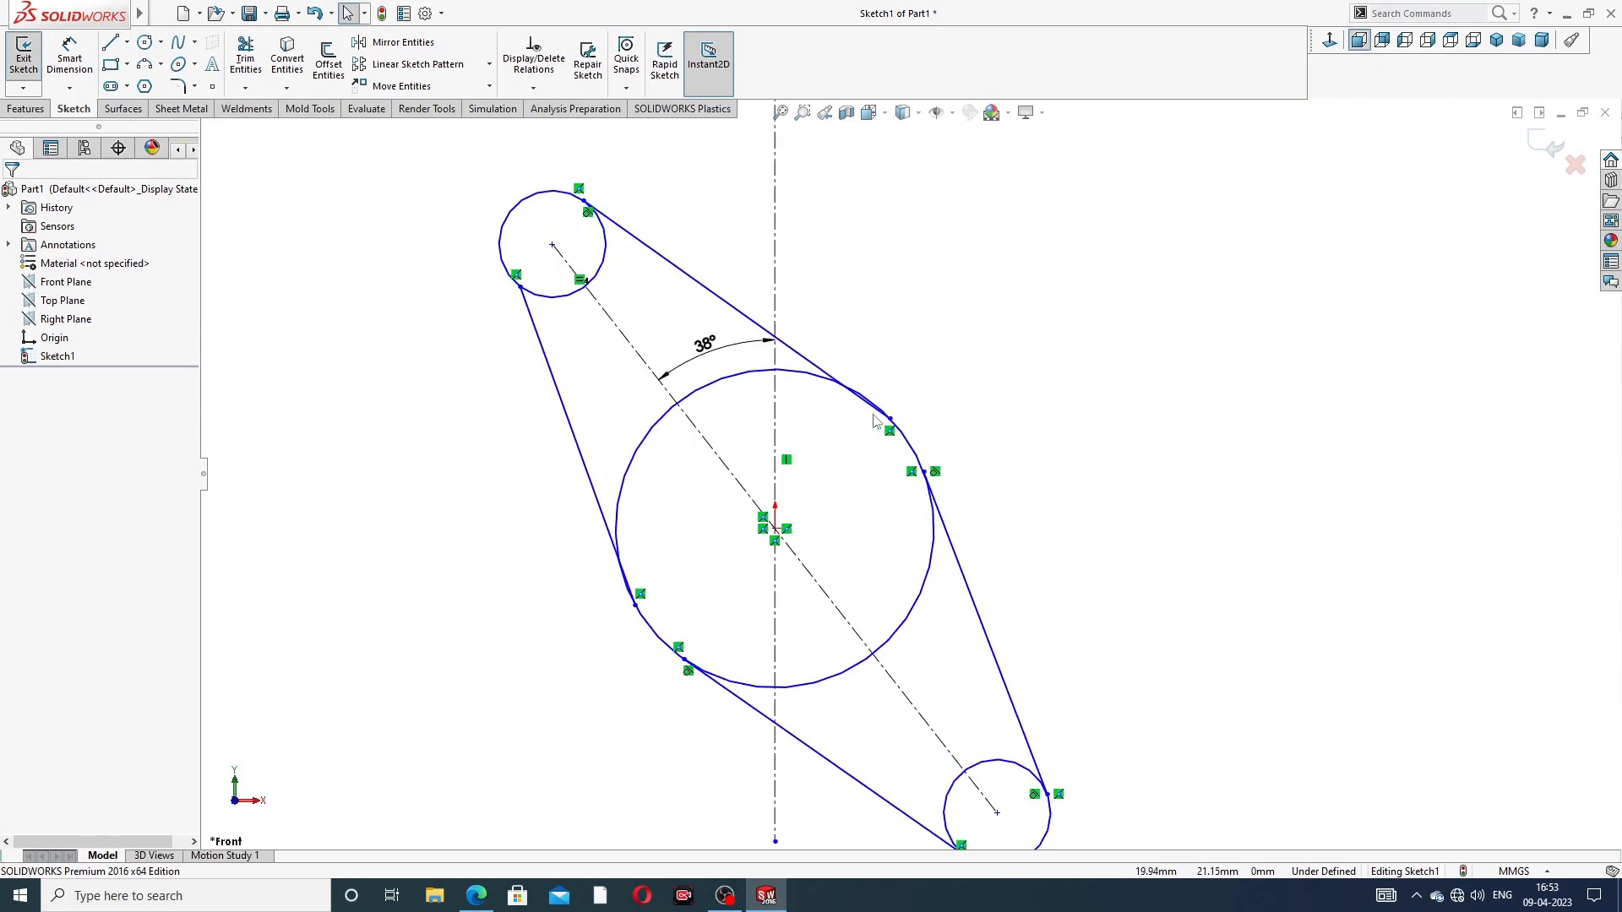
{"action": "mouse_move", "coordinate": [881, 348]}
{"action": "left_mouse_down"}
{"action": "mouse_move", "coordinate": [825, 439]}
{"action": "mouse_move", "coordinate": [914, 337]}
{"action": "left_mouse_up"}
{"action": "left_click", "coordinate": [929, 235]}
{"action": "mouse_move", "coordinate": [855, 423]}
{"action": "left_mouse_down"}
{"action": "mouse_move", "coordinate": [929, 326]}
{"action": "mouse_move", "coordinate": [916, 330]}
{"action": "left_mouse_up"}
{"action": "left_click", "coordinate": [915, 329]}
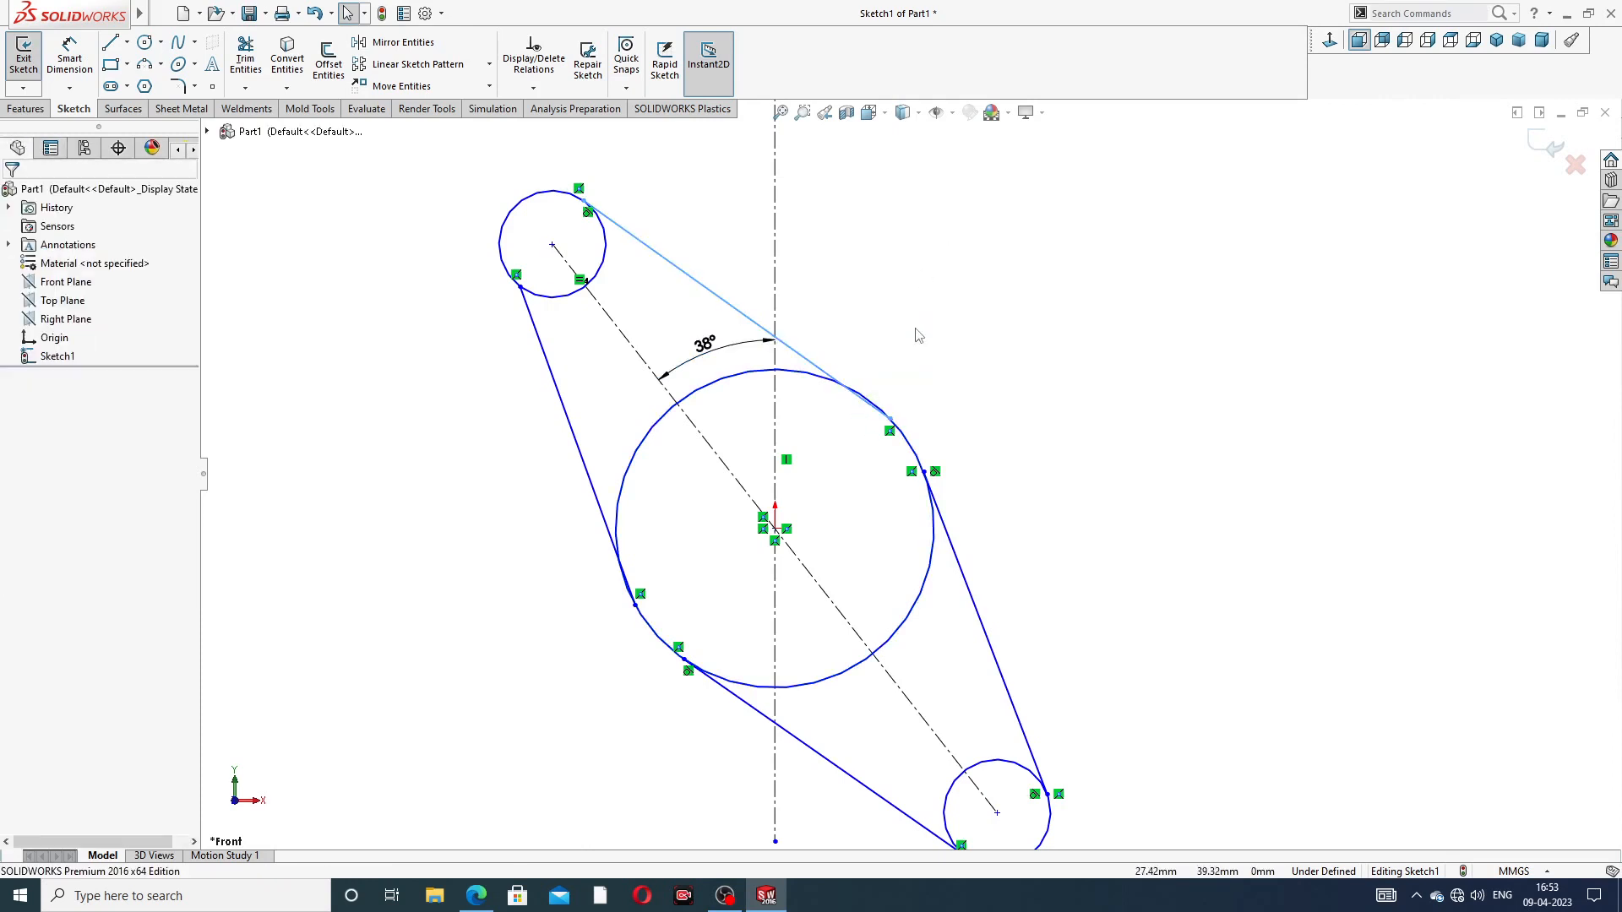
{"action": "left_click", "coordinate": [814, 372]}
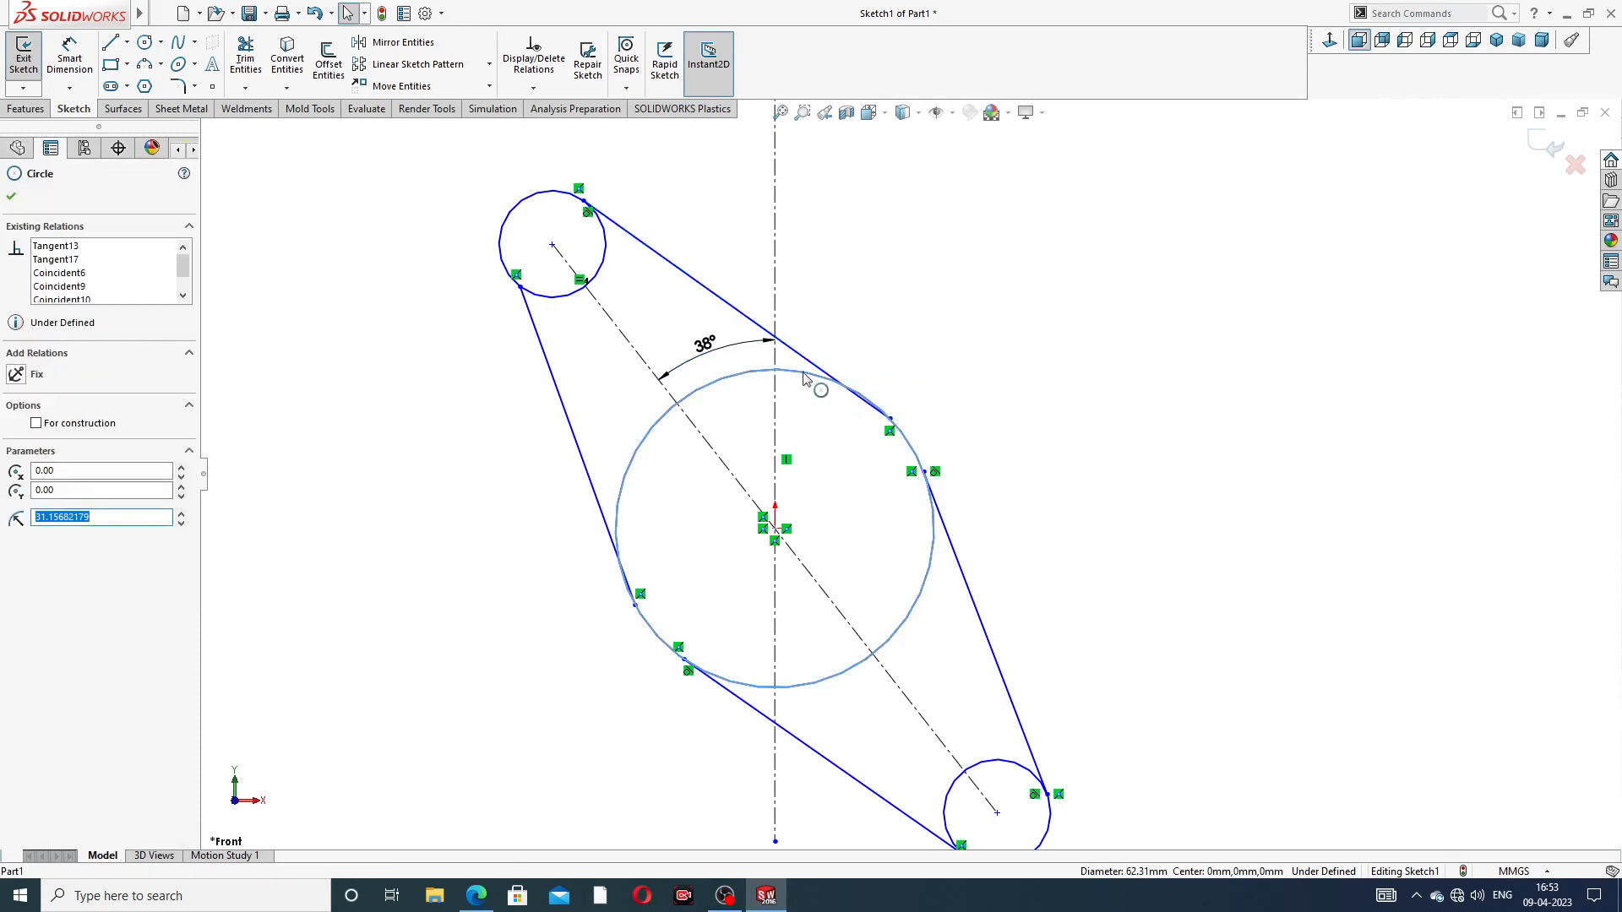
{"action": "left_click", "coordinate": [816, 374], "text": "ctrl"}
{"action": "left_click", "coordinate": [871, 320]}
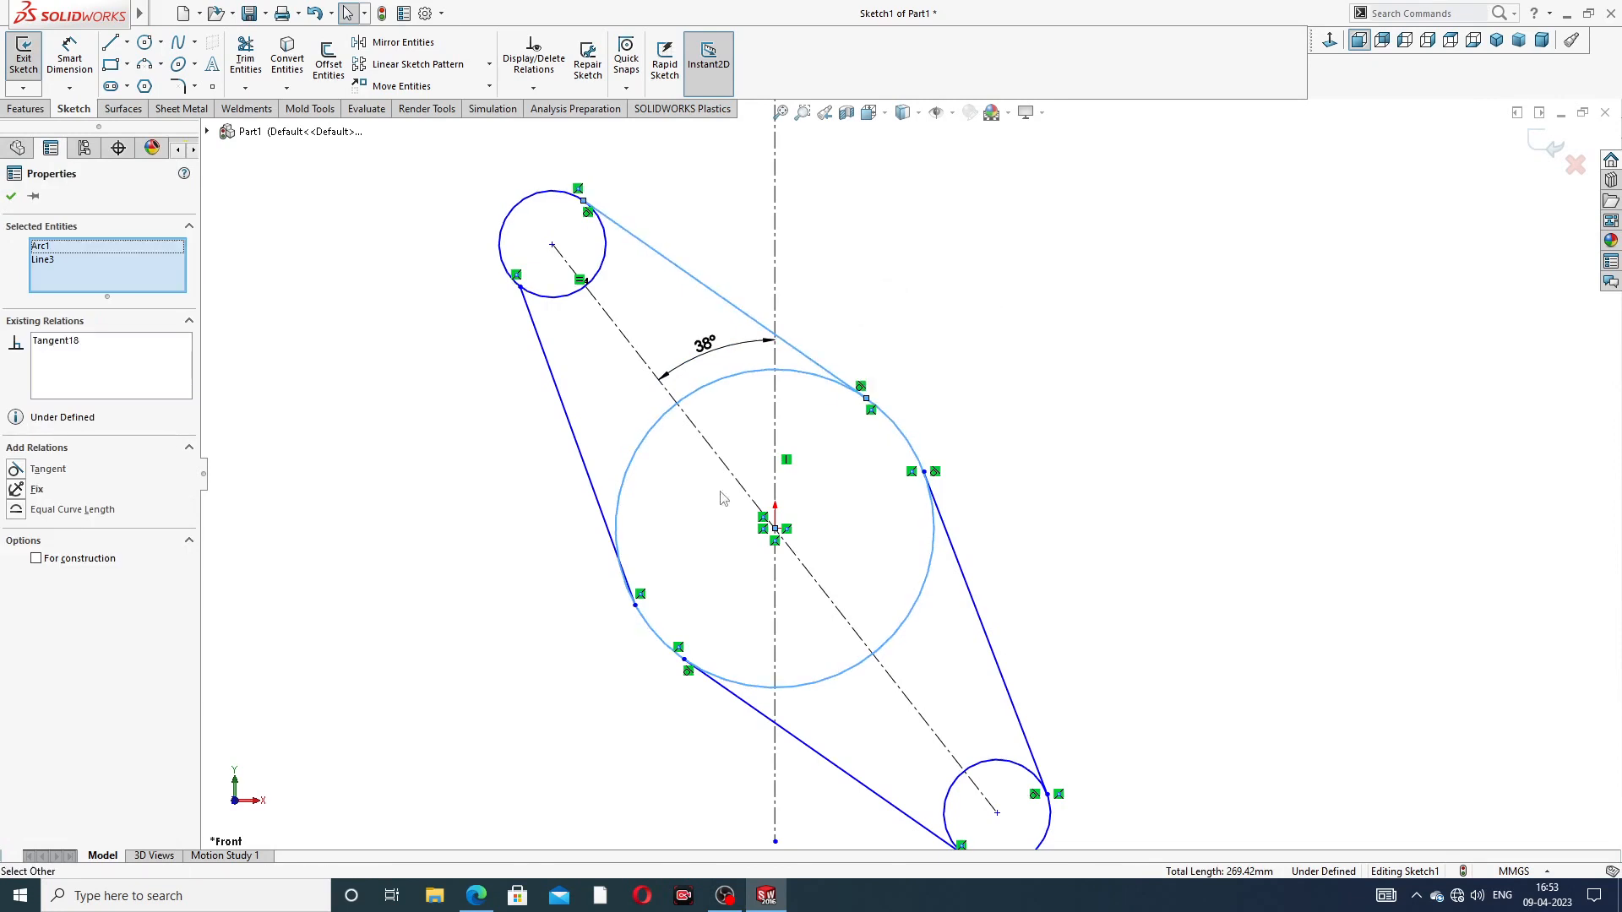
Step: Make the upper left connecting line tangent to both the central circle and the upper end circle
{"action": "left_click", "coordinate": [512, 560]}
{"action": "left_click", "coordinate": [575, 435]}
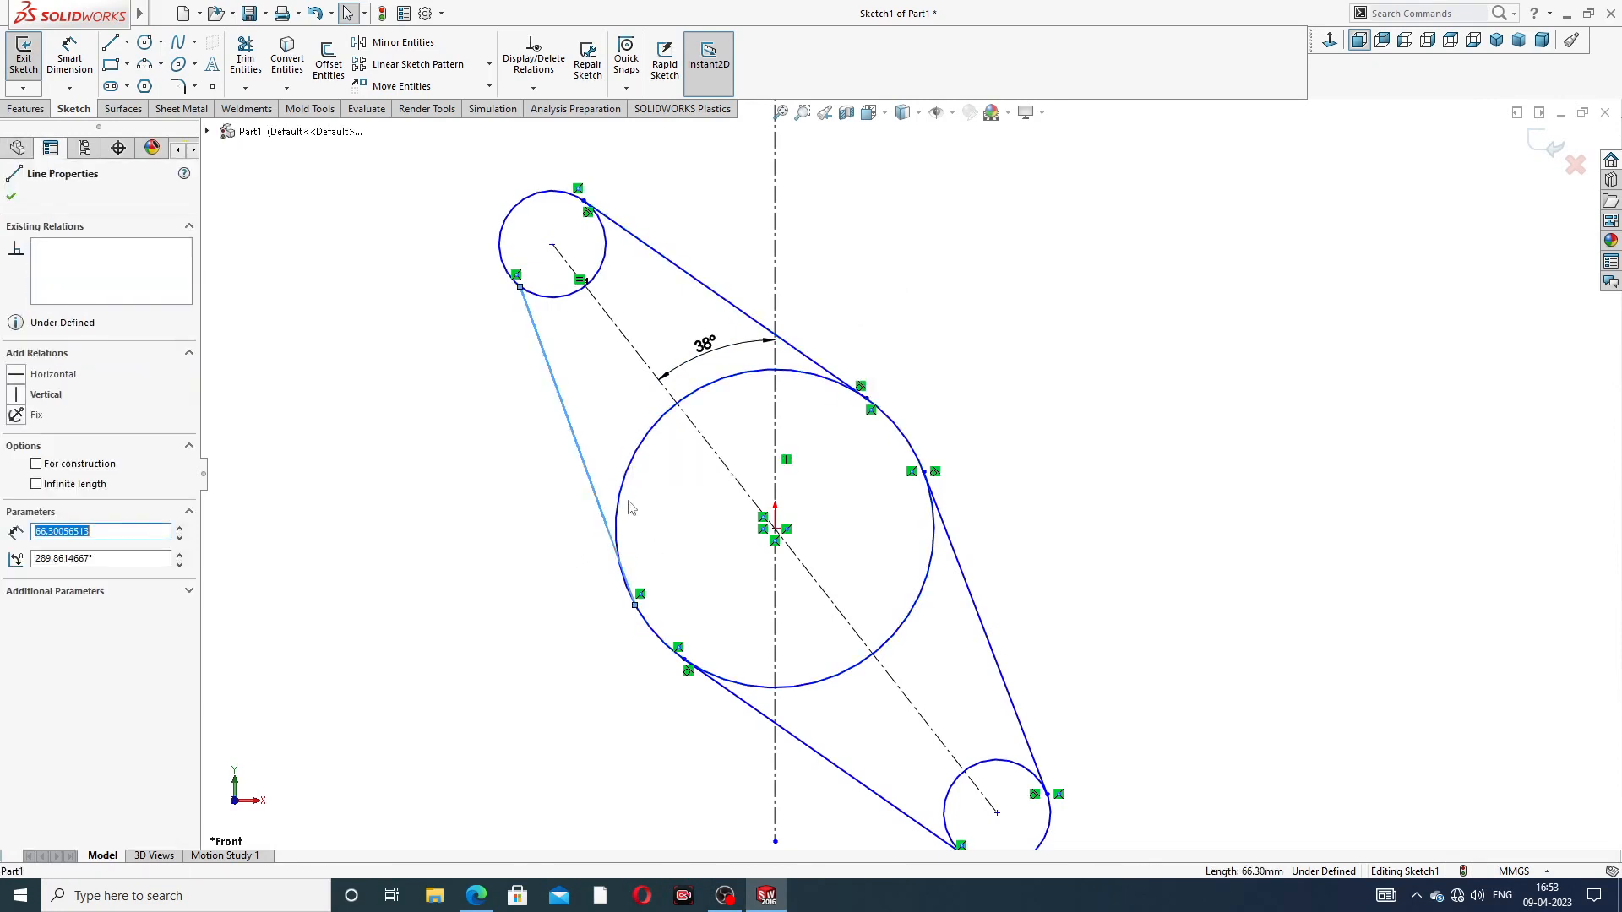
{"action": "left_click", "coordinate": [622, 499], "text": "ctrl"}
{"action": "left_click", "coordinate": [676, 449]}
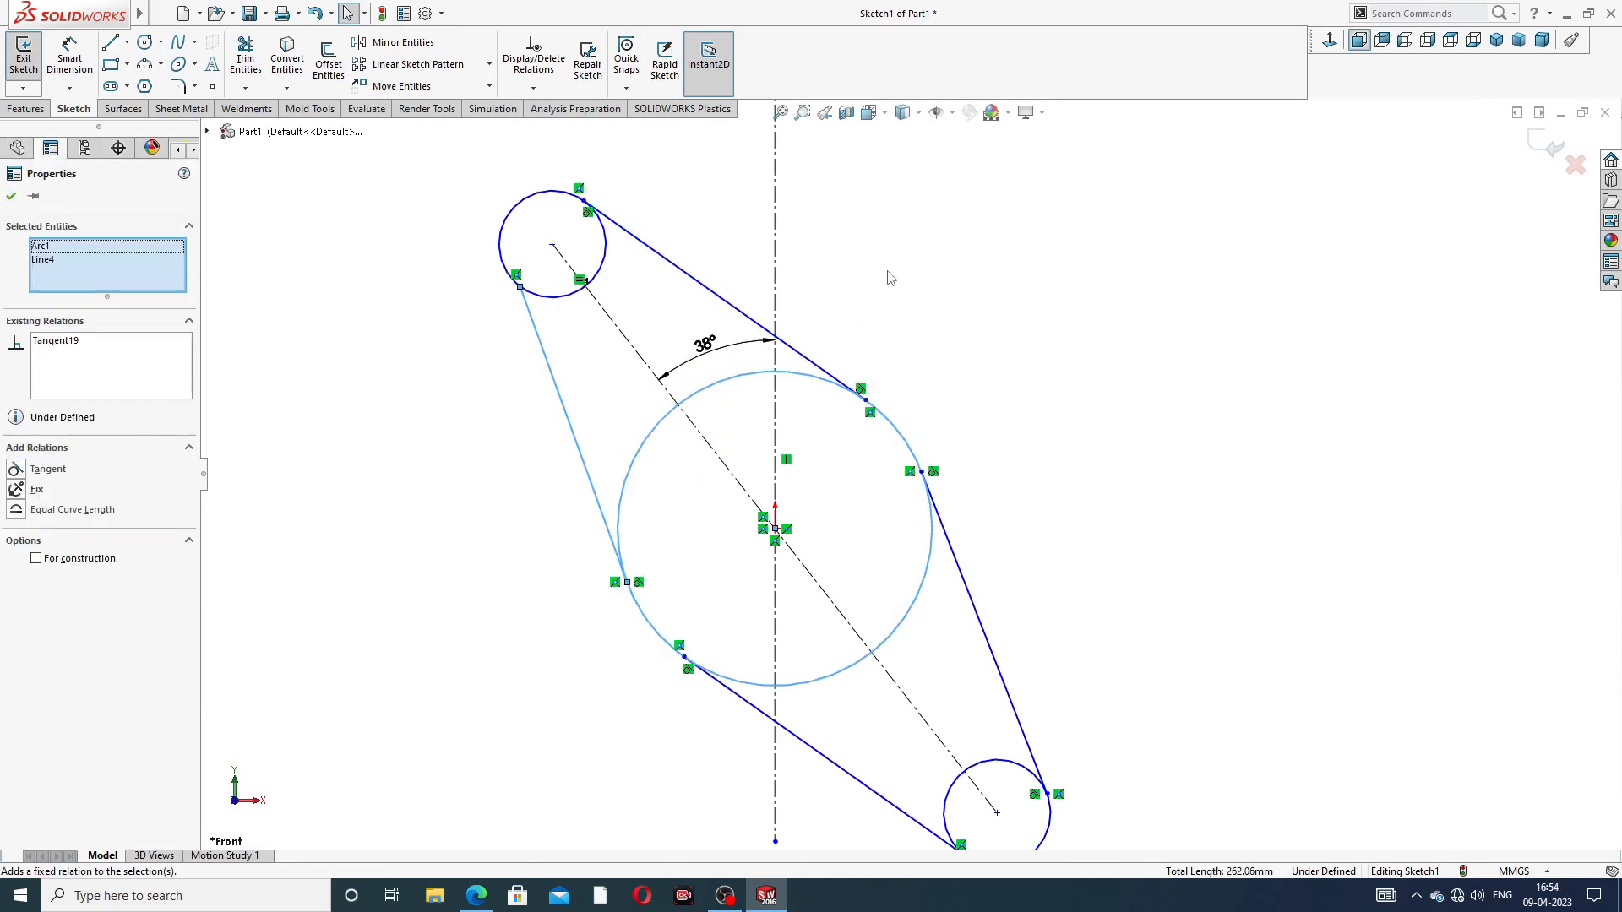
{"action": "left_click", "coordinate": [902, 284]}
{"action": "left_click", "coordinate": [550, 297]}
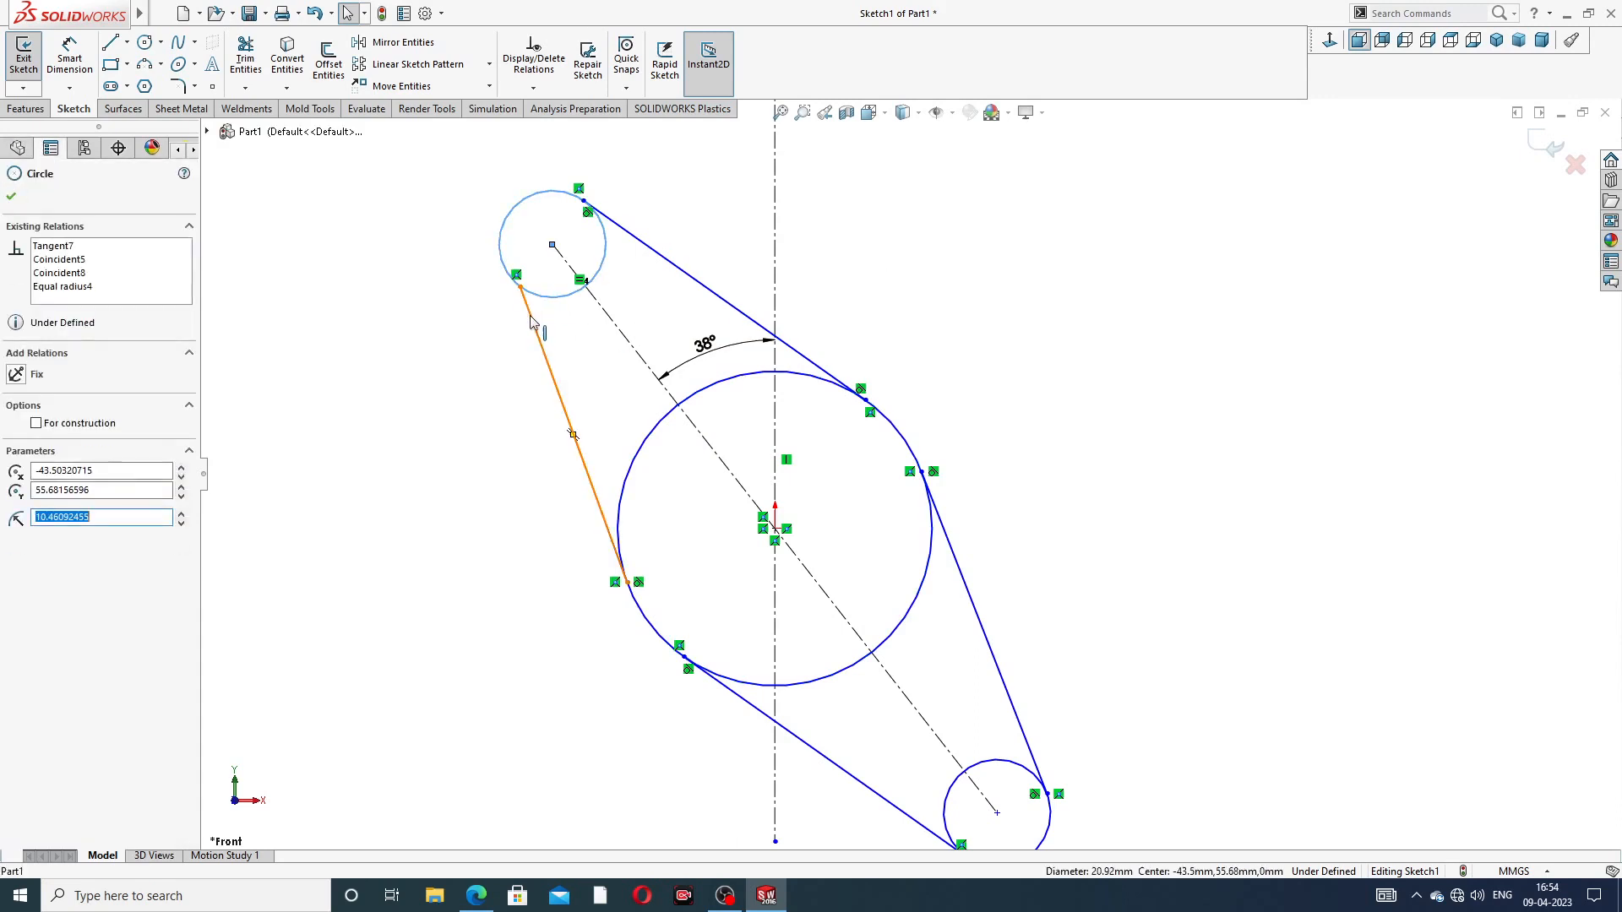
{"action": "left_click", "coordinate": [533, 321], "text": "ctrl"}
{"action": "left_click", "coordinate": [576, 257]}
{"action": "left_click", "coordinate": [1006, 312]}
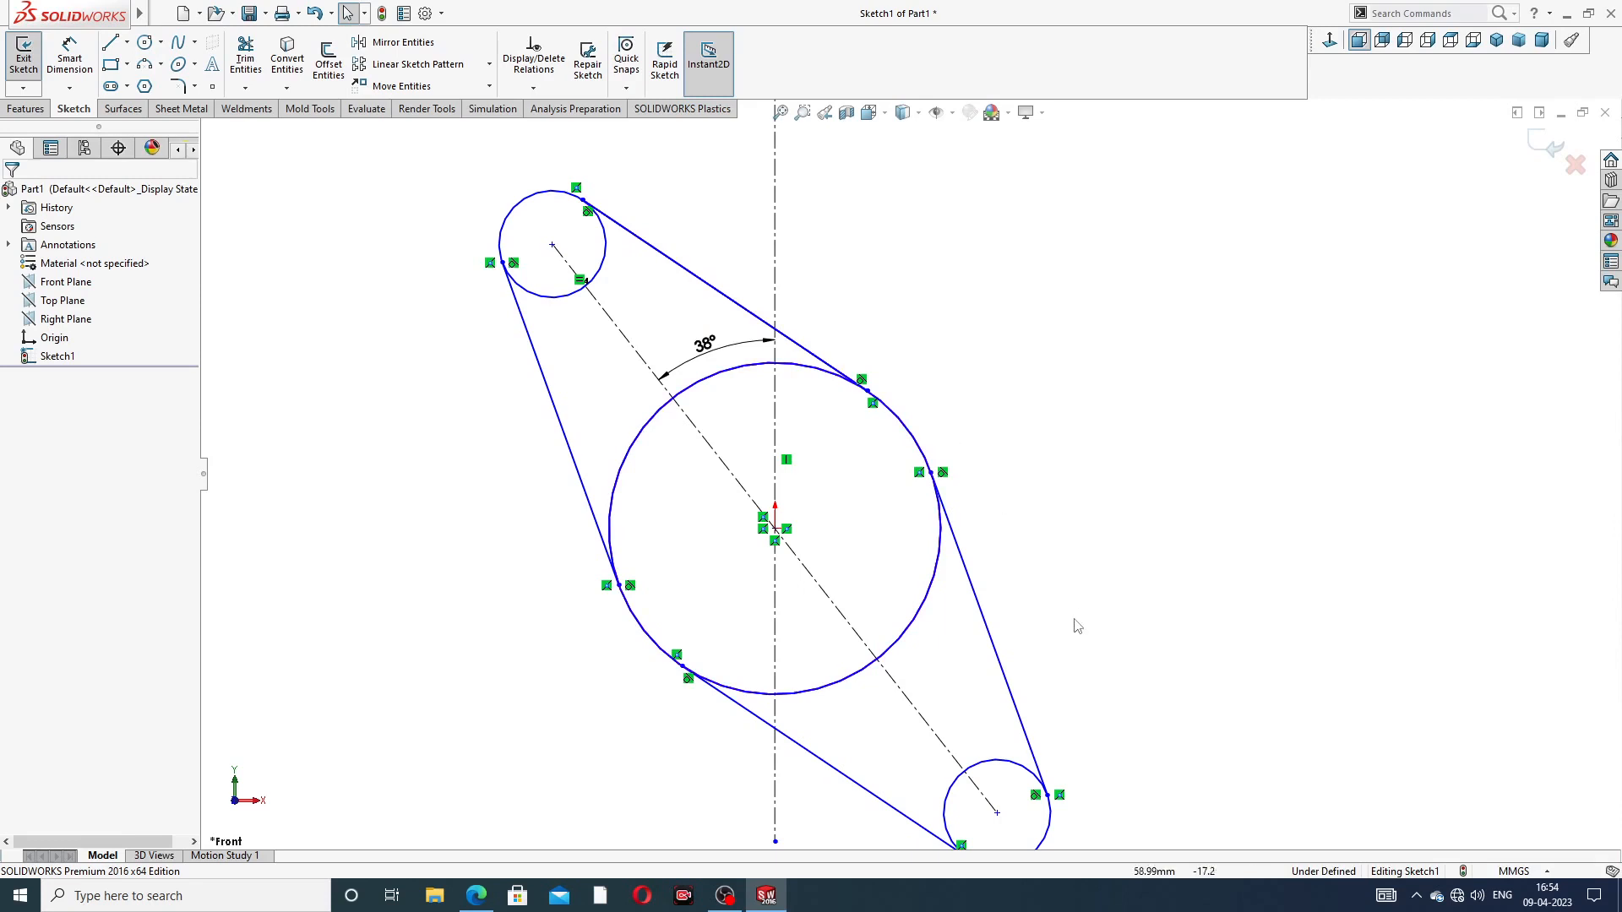
Step: Dimension the central circle's diameter as 104 mm, consulting the exhaust manifold PDF drawing in the browser for the size
{"action": "key", "text": "f"}
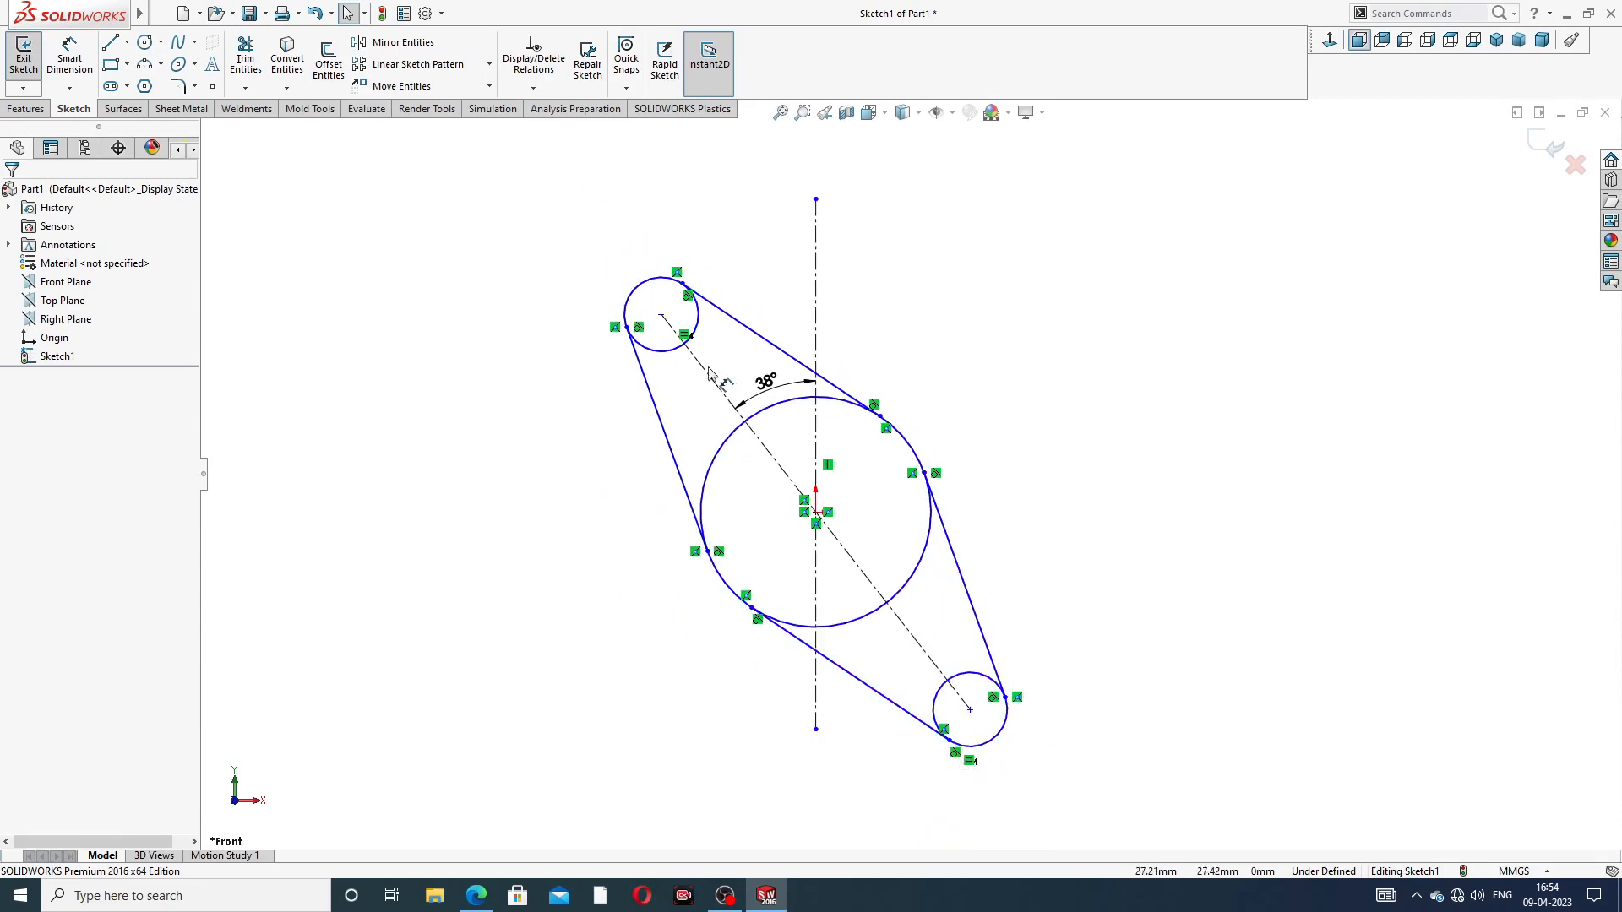
{"action": "left_click", "coordinate": [70, 57]}
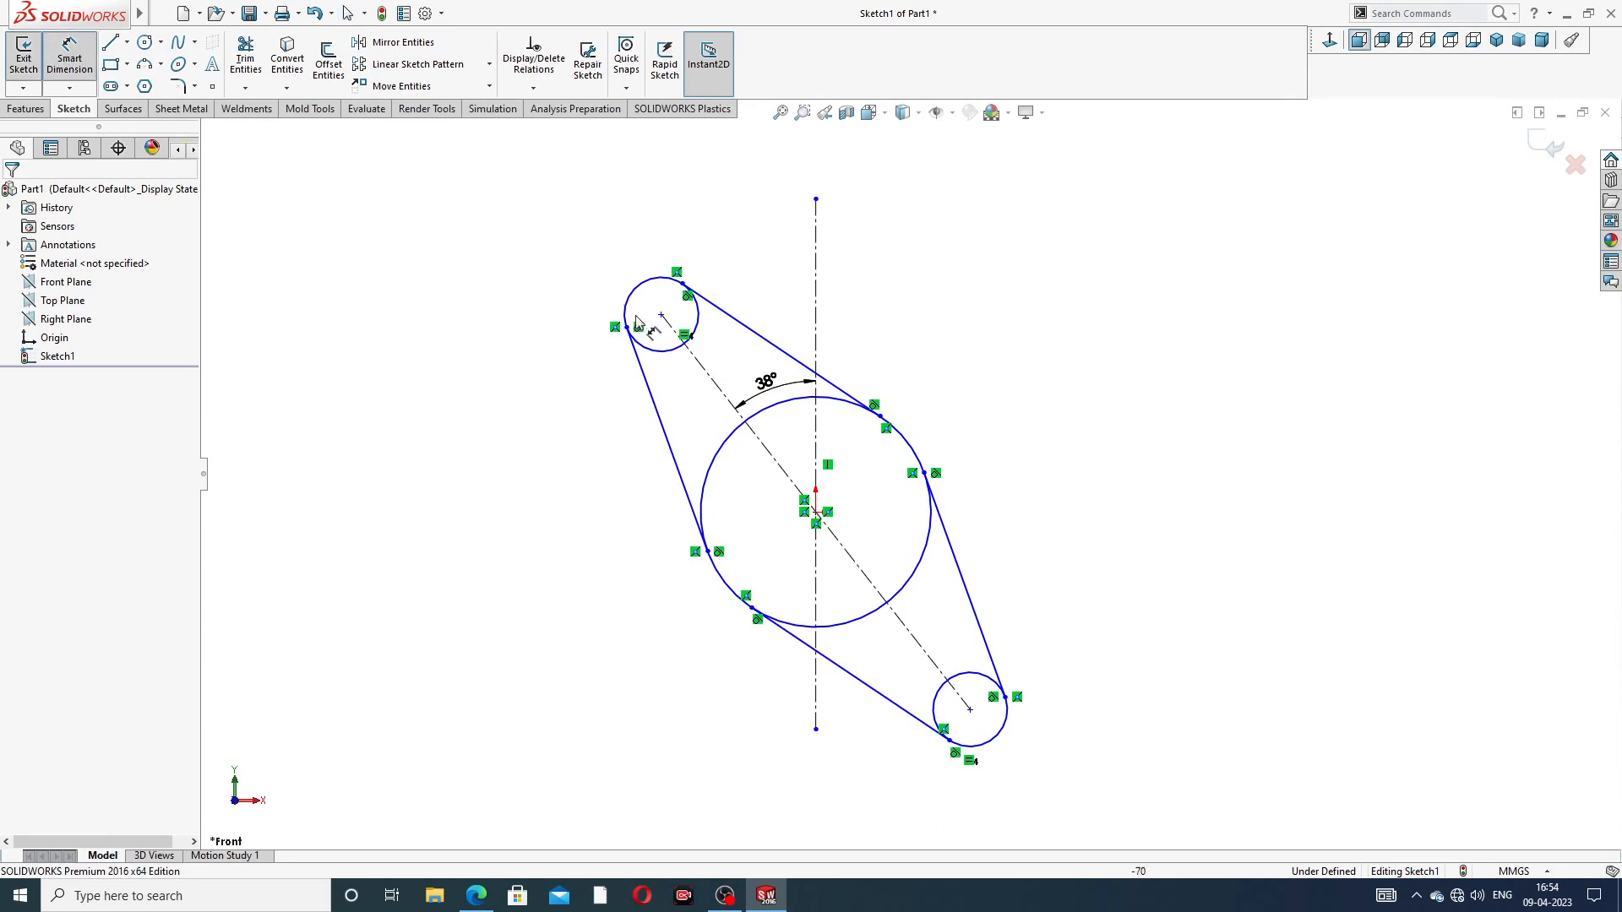
{"action": "left_click", "coordinate": [845, 408]}
{"action": "left_click", "coordinate": [981, 365]}
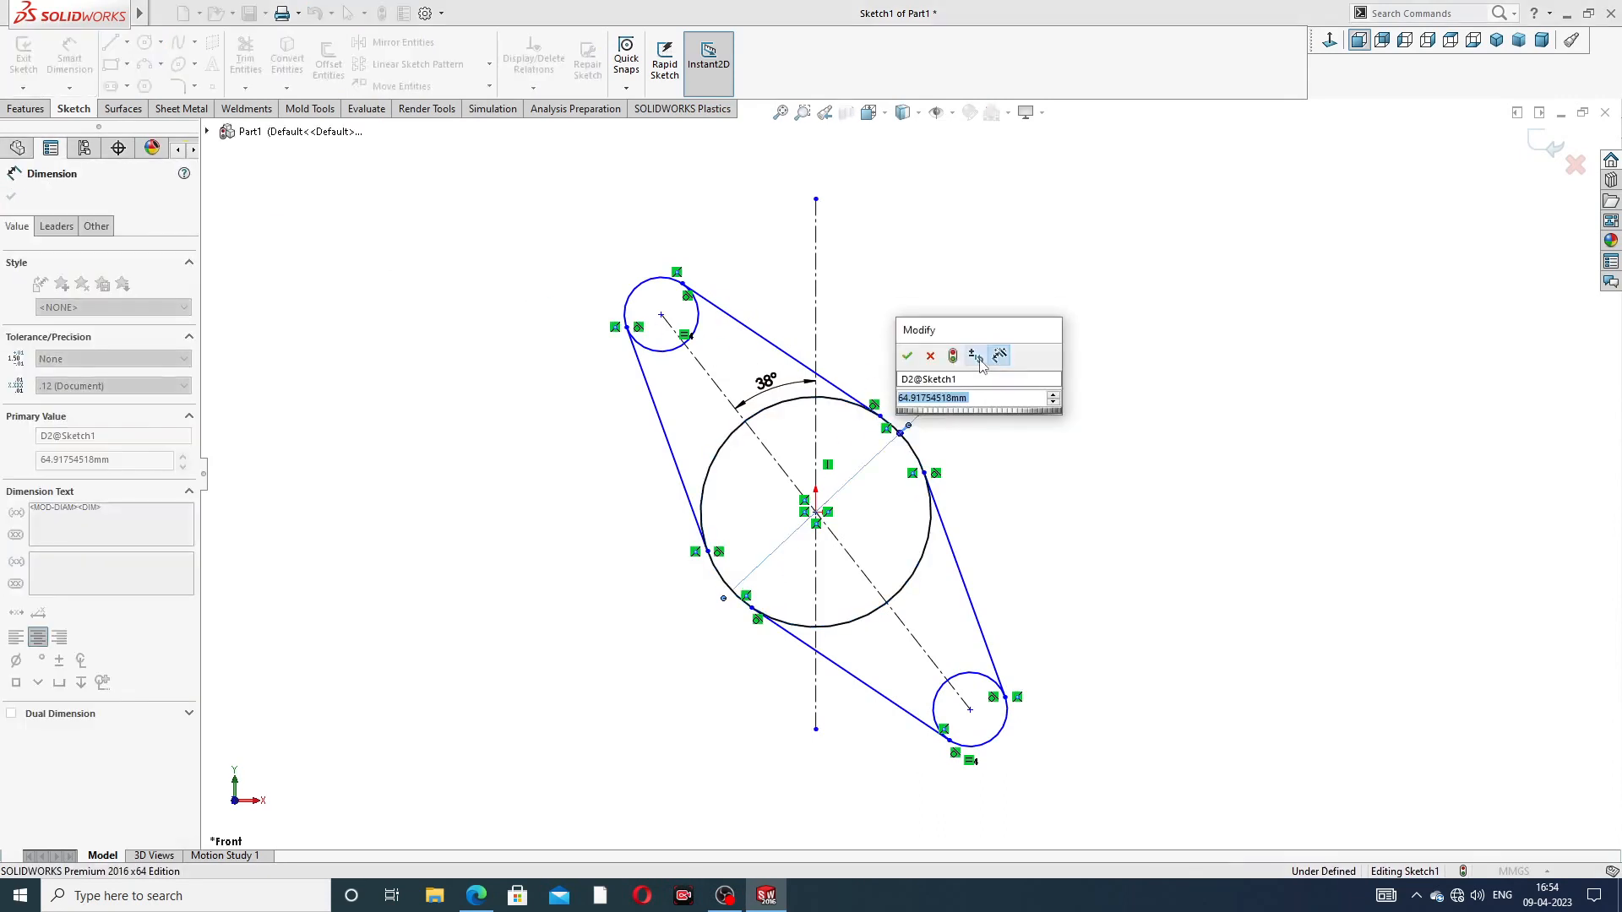
{"action": "left_click", "coordinate": [477, 896]}
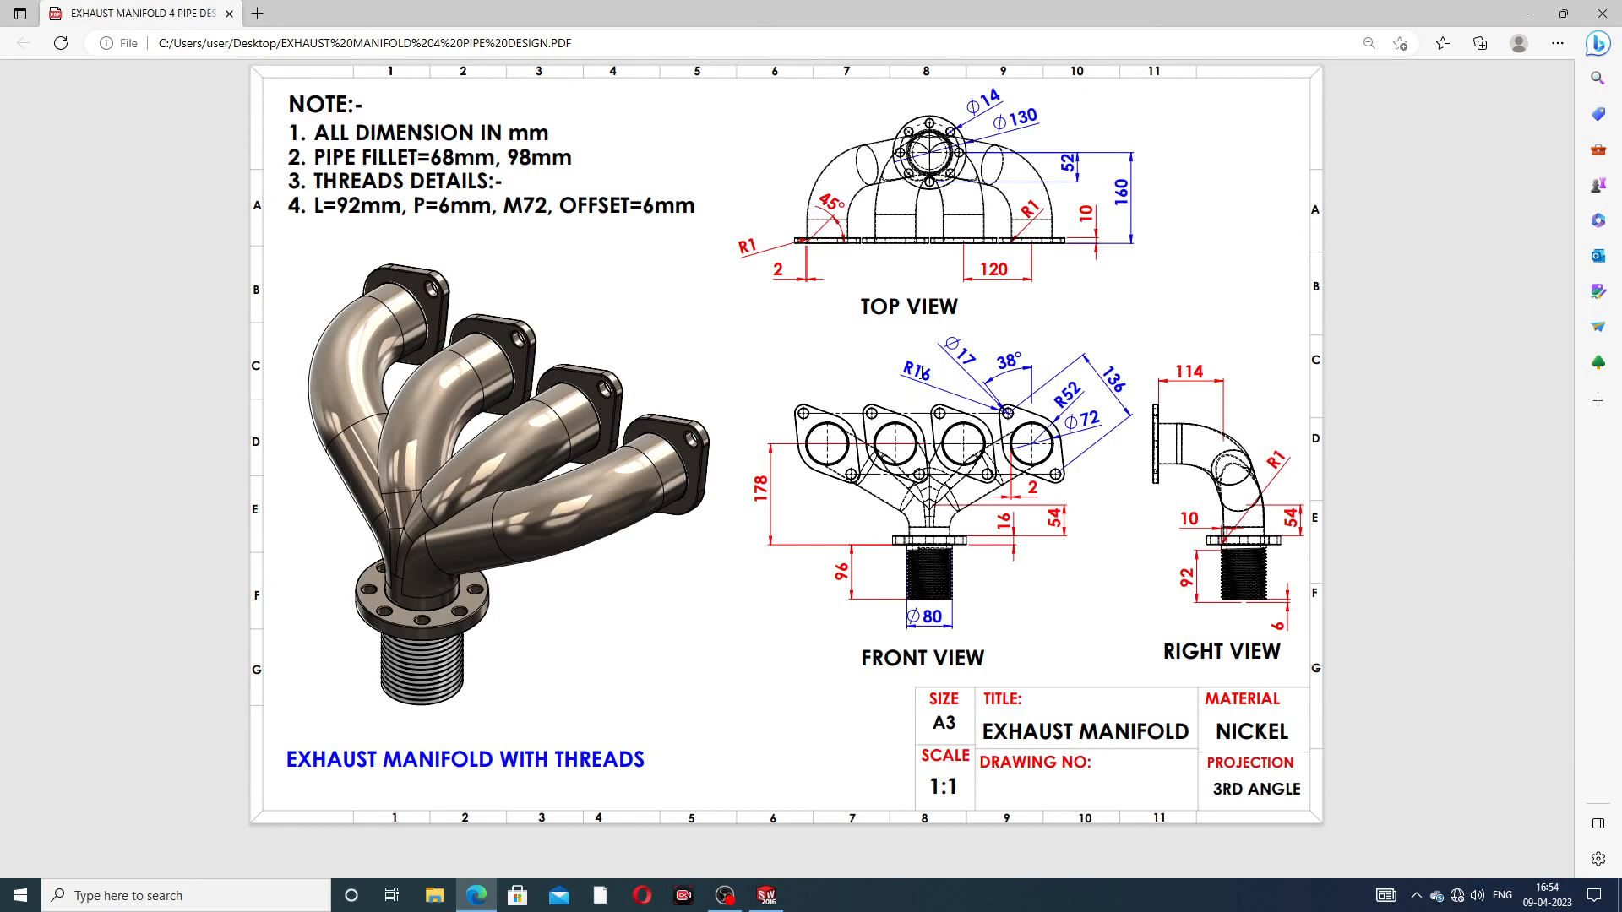
{"action": "left_click", "coordinate": [479, 902]}
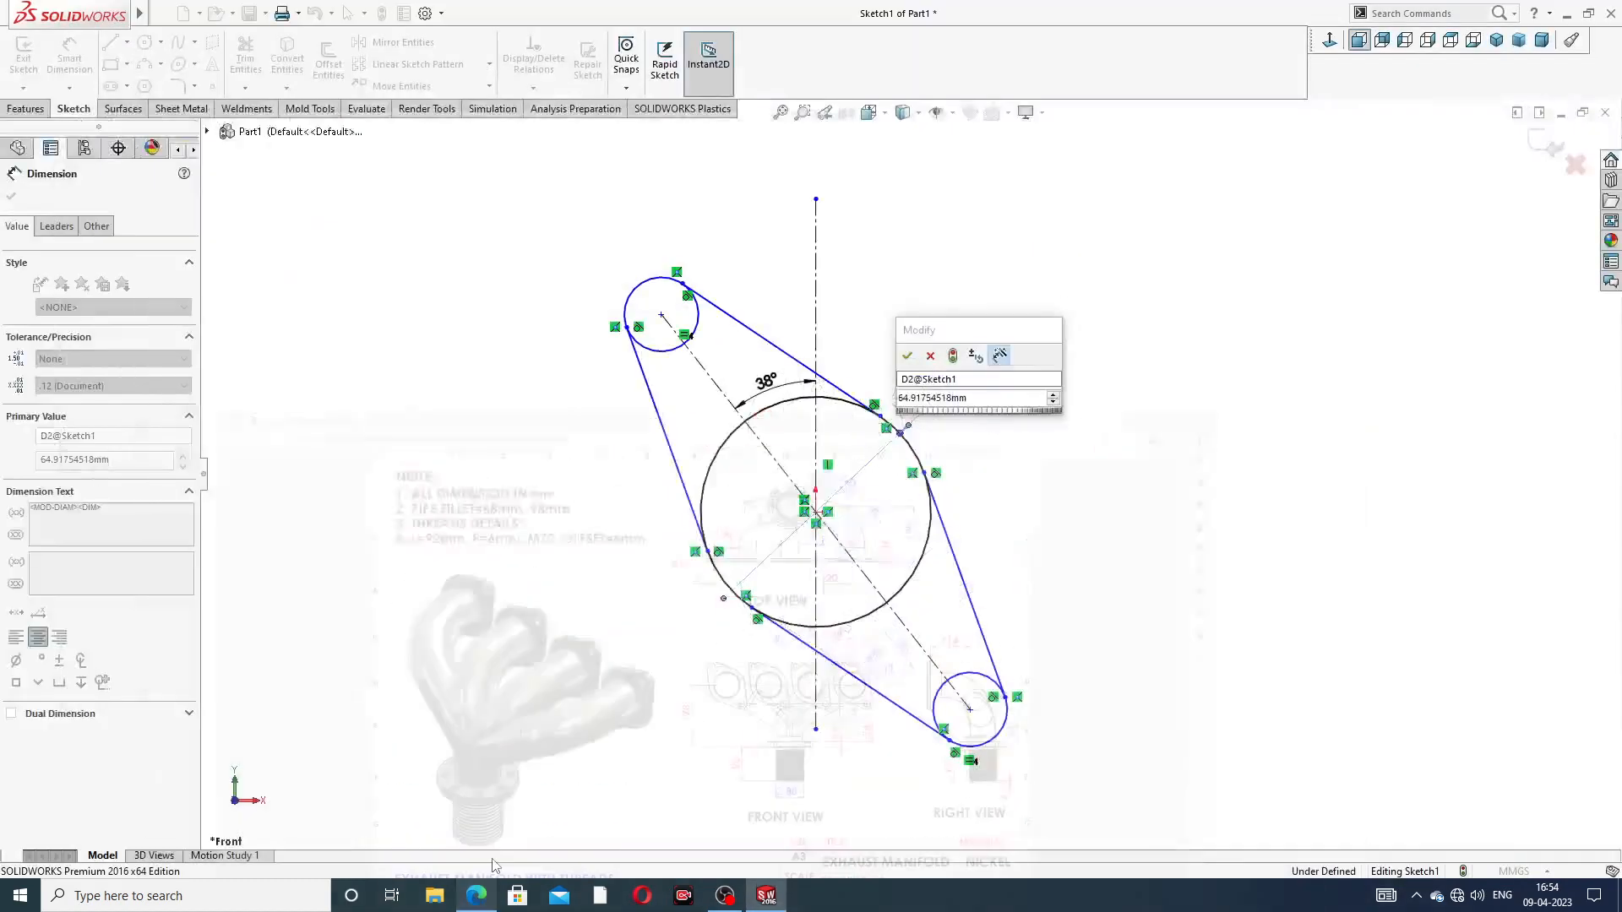
{"action": "left_click", "coordinate": [977, 404]}
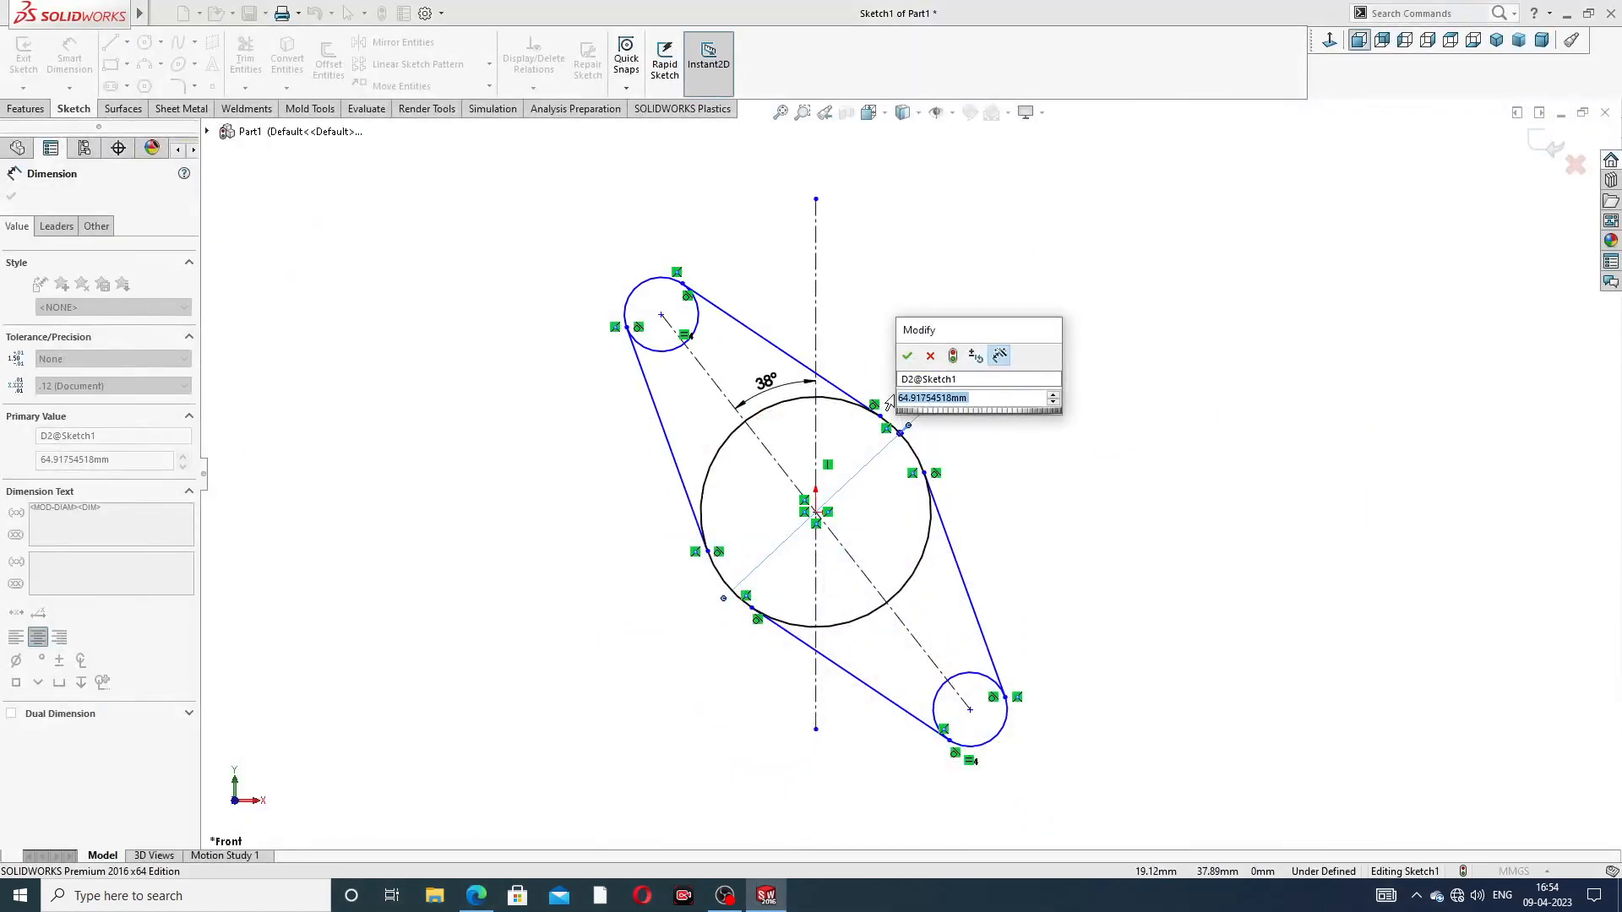
{"action": "type", "text": "104"}
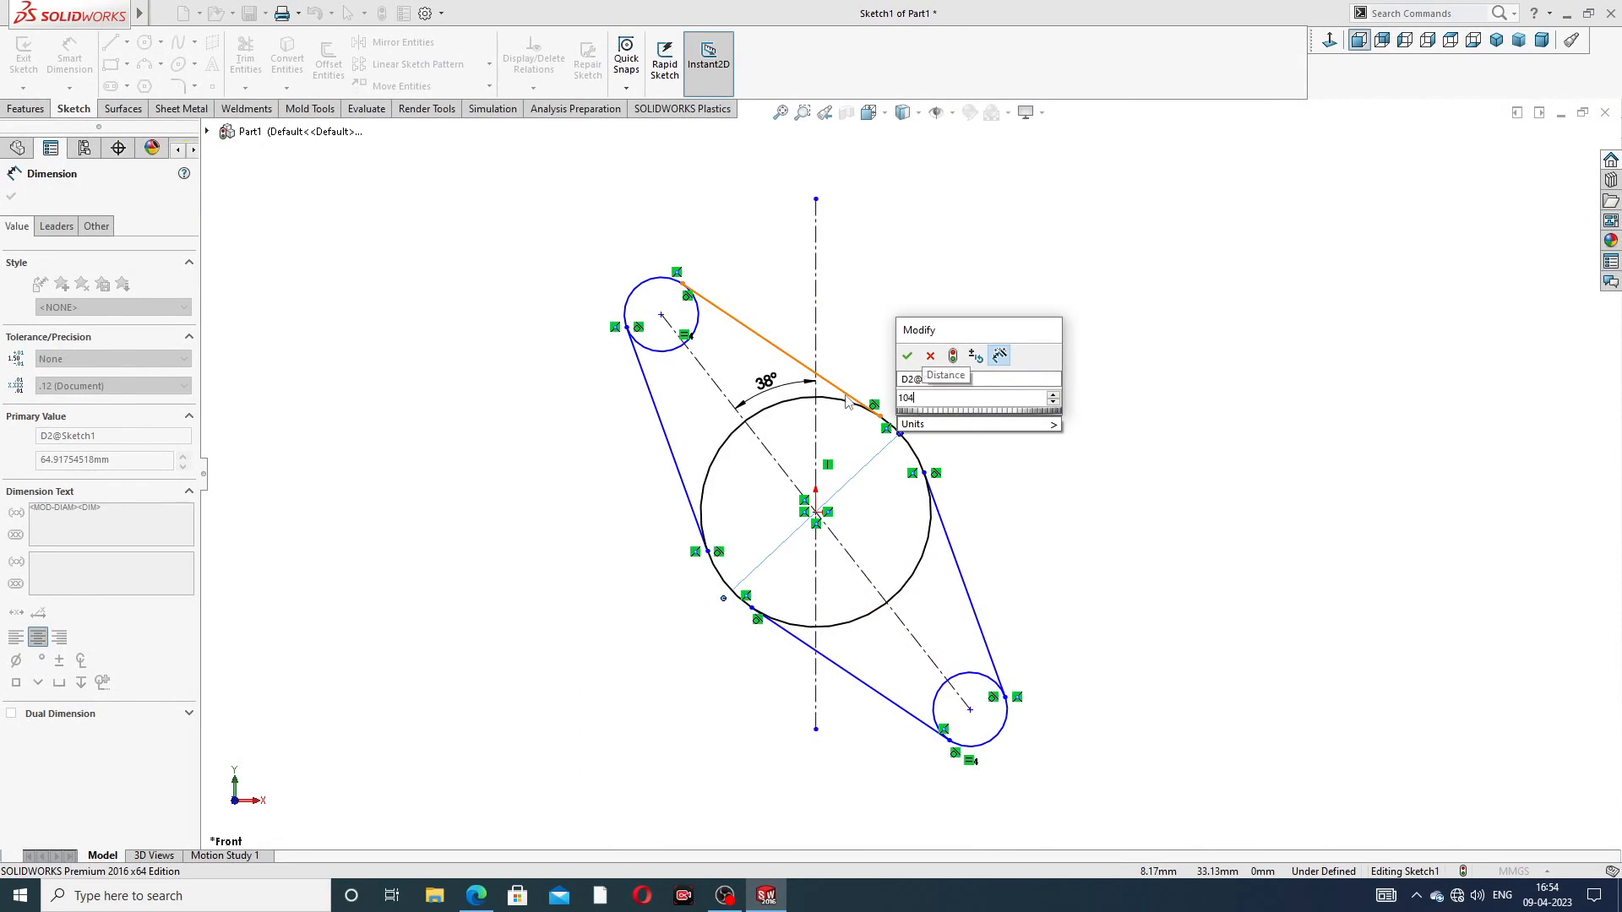
{"action": "key", "text": "Return"}
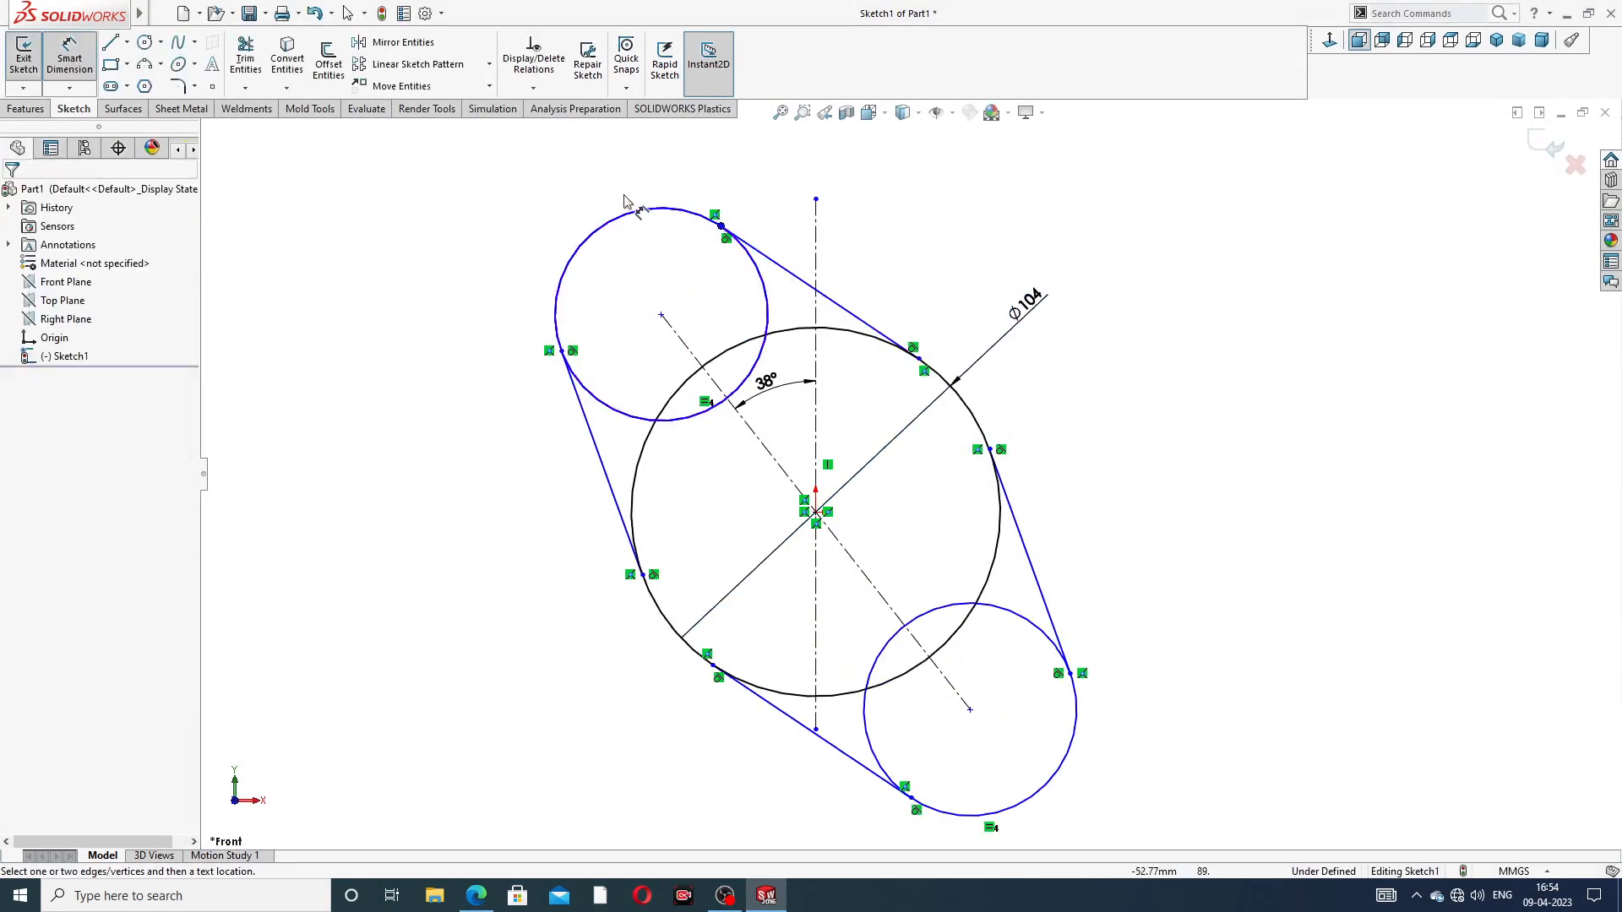
{"action": "left_click", "coordinate": [621, 217]}
{"action": "left_click", "coordinate": [519, 218]}
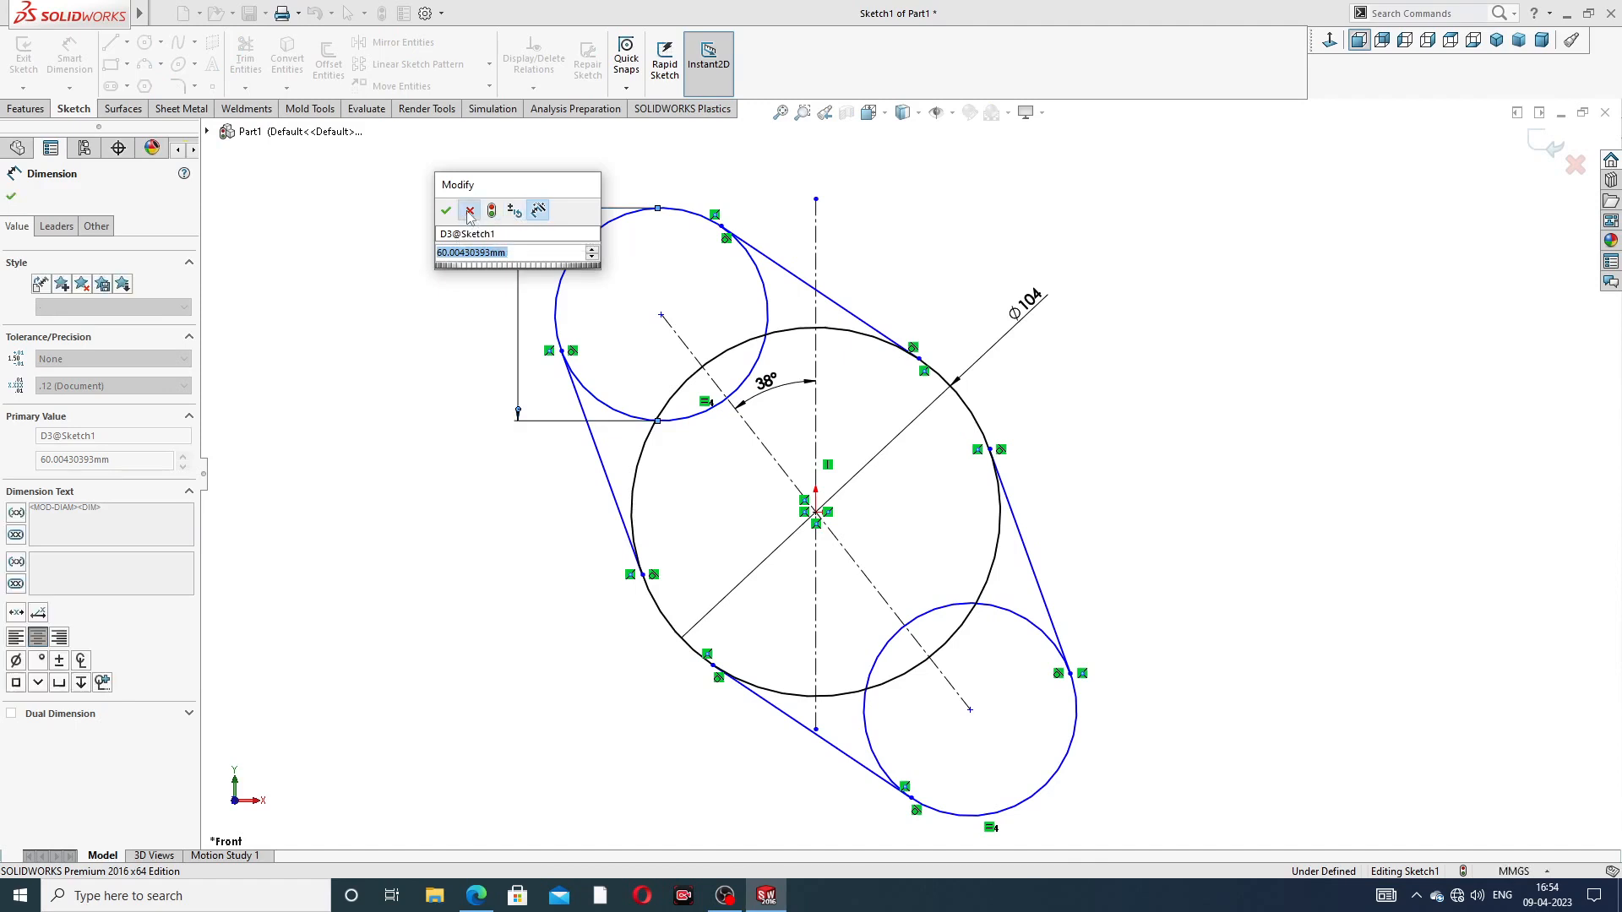
{"action": "key", "text": "Return"}
{"action": "key", "text": "ctrl+z"}
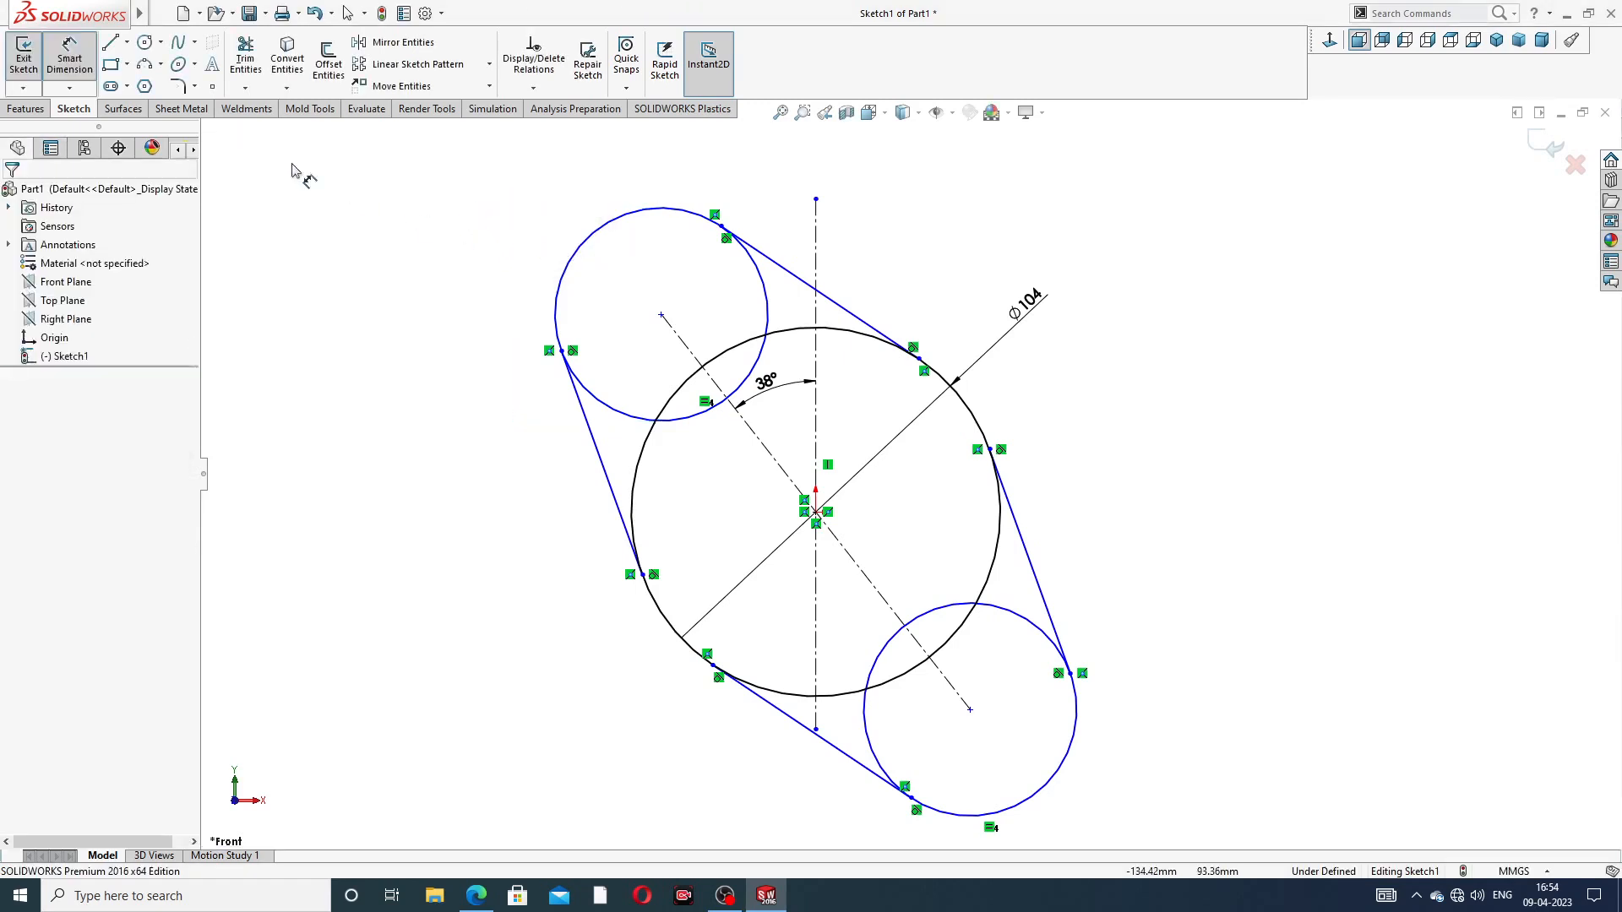
Step: Dimension the upper end circle's diameter as 32 mm
{"action": "left_click", "coordinate": [594, 236]}
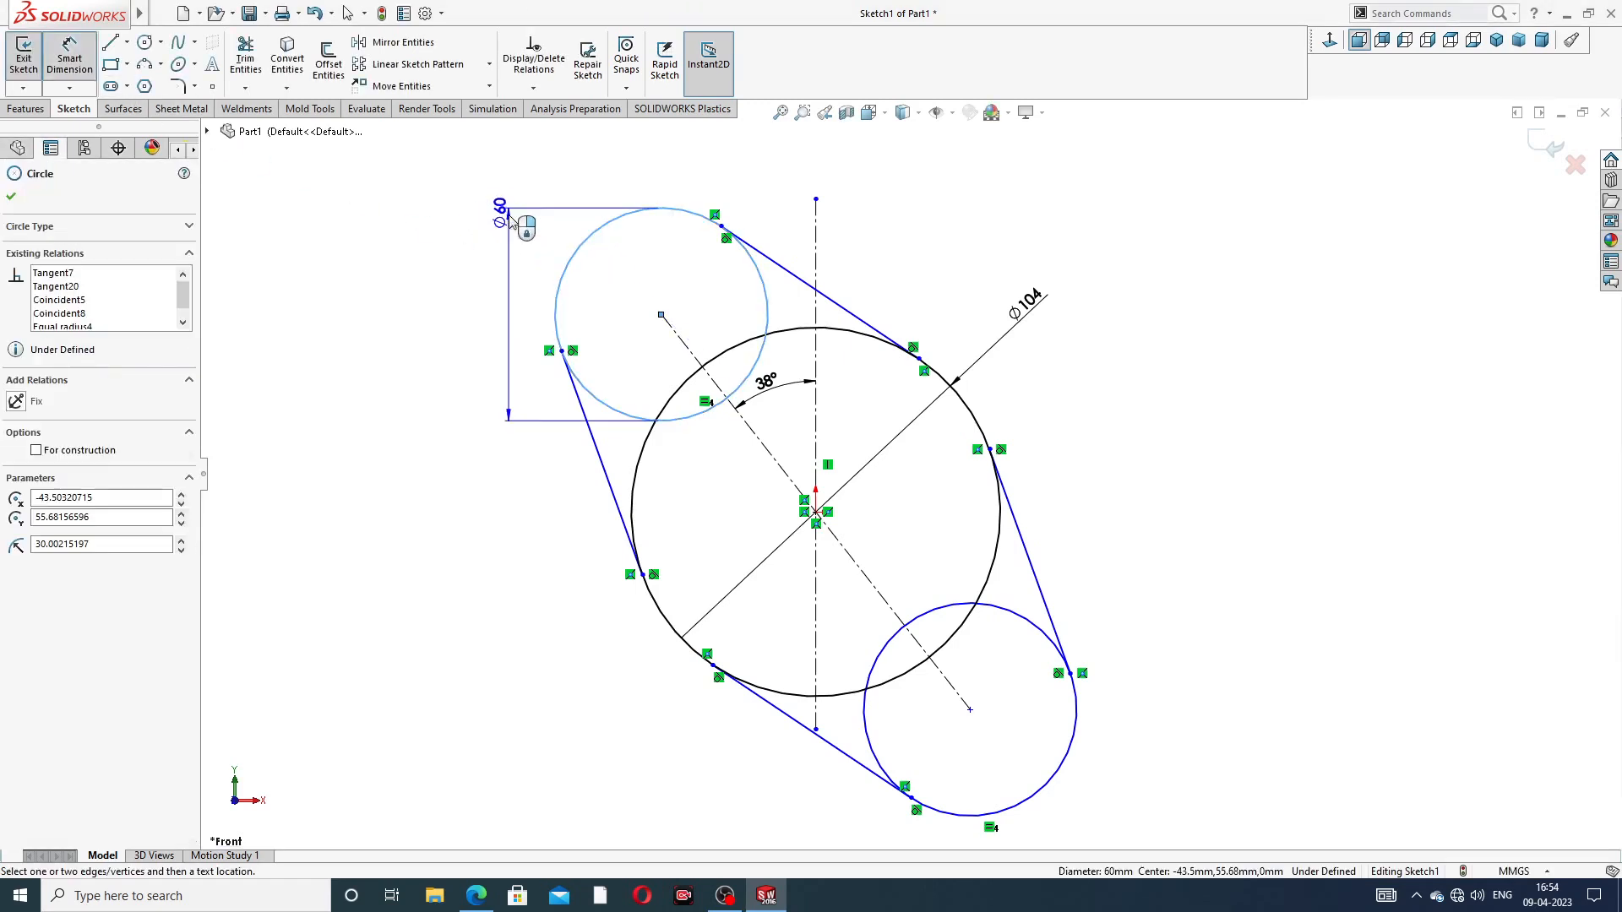
{"action": "left_click", "coordinate": [510, 199]}
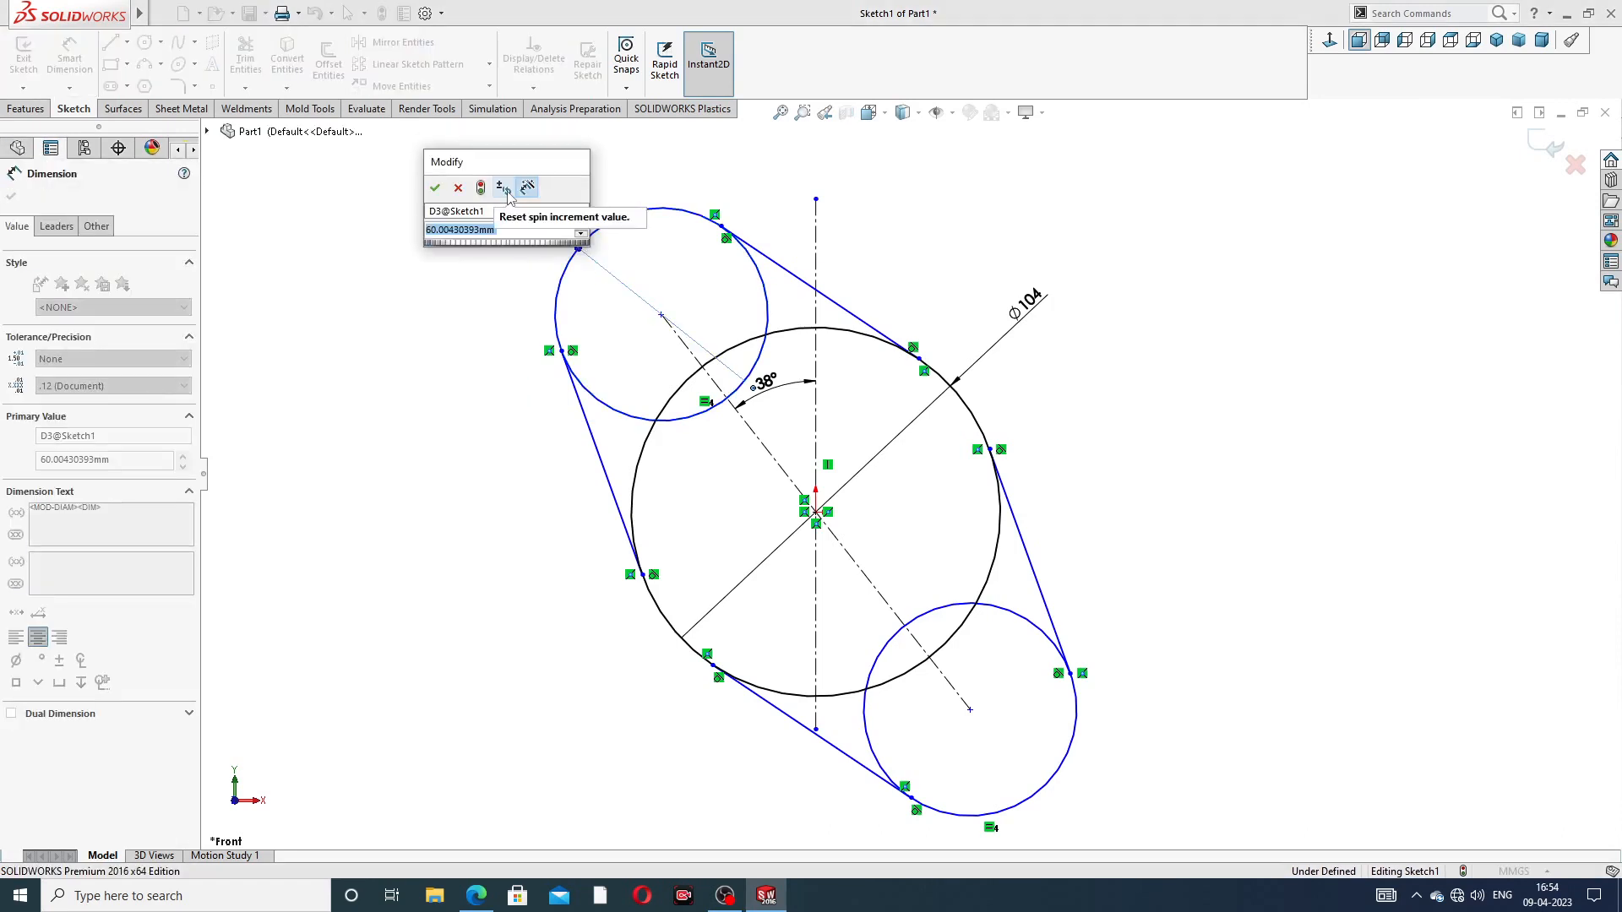
{"action": "type", "text": "32"}
{"action": "key", "text": "Return"}
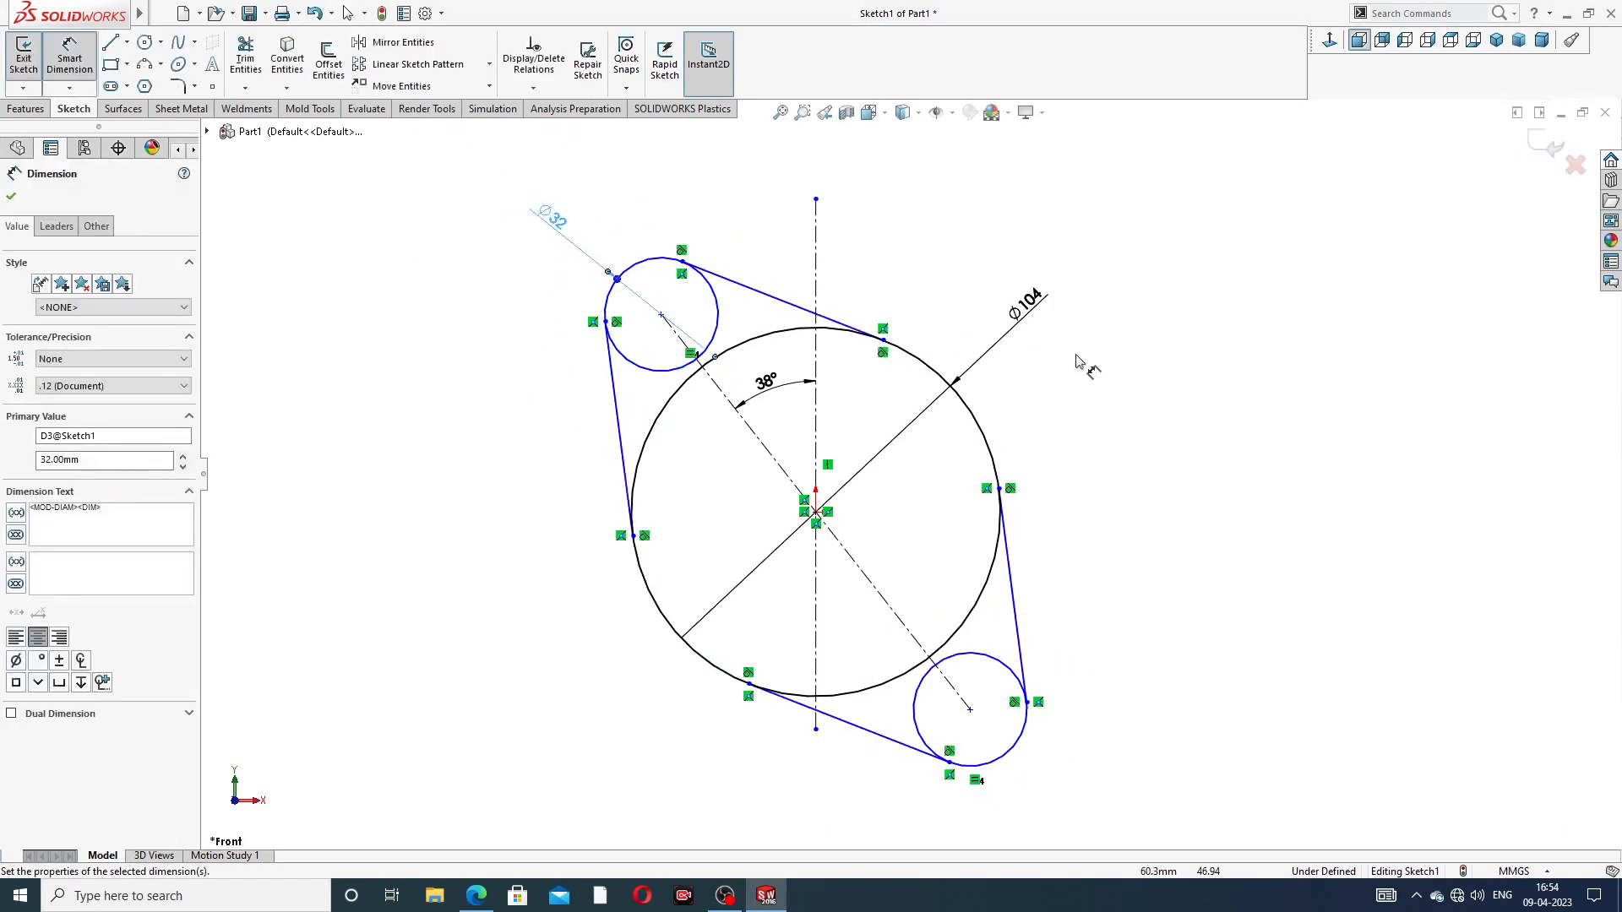
Step: Dimension the aligned distance between the centers of the two end circles as 136 mm
{"action": "left_click", "coordinate": [662, 315]}
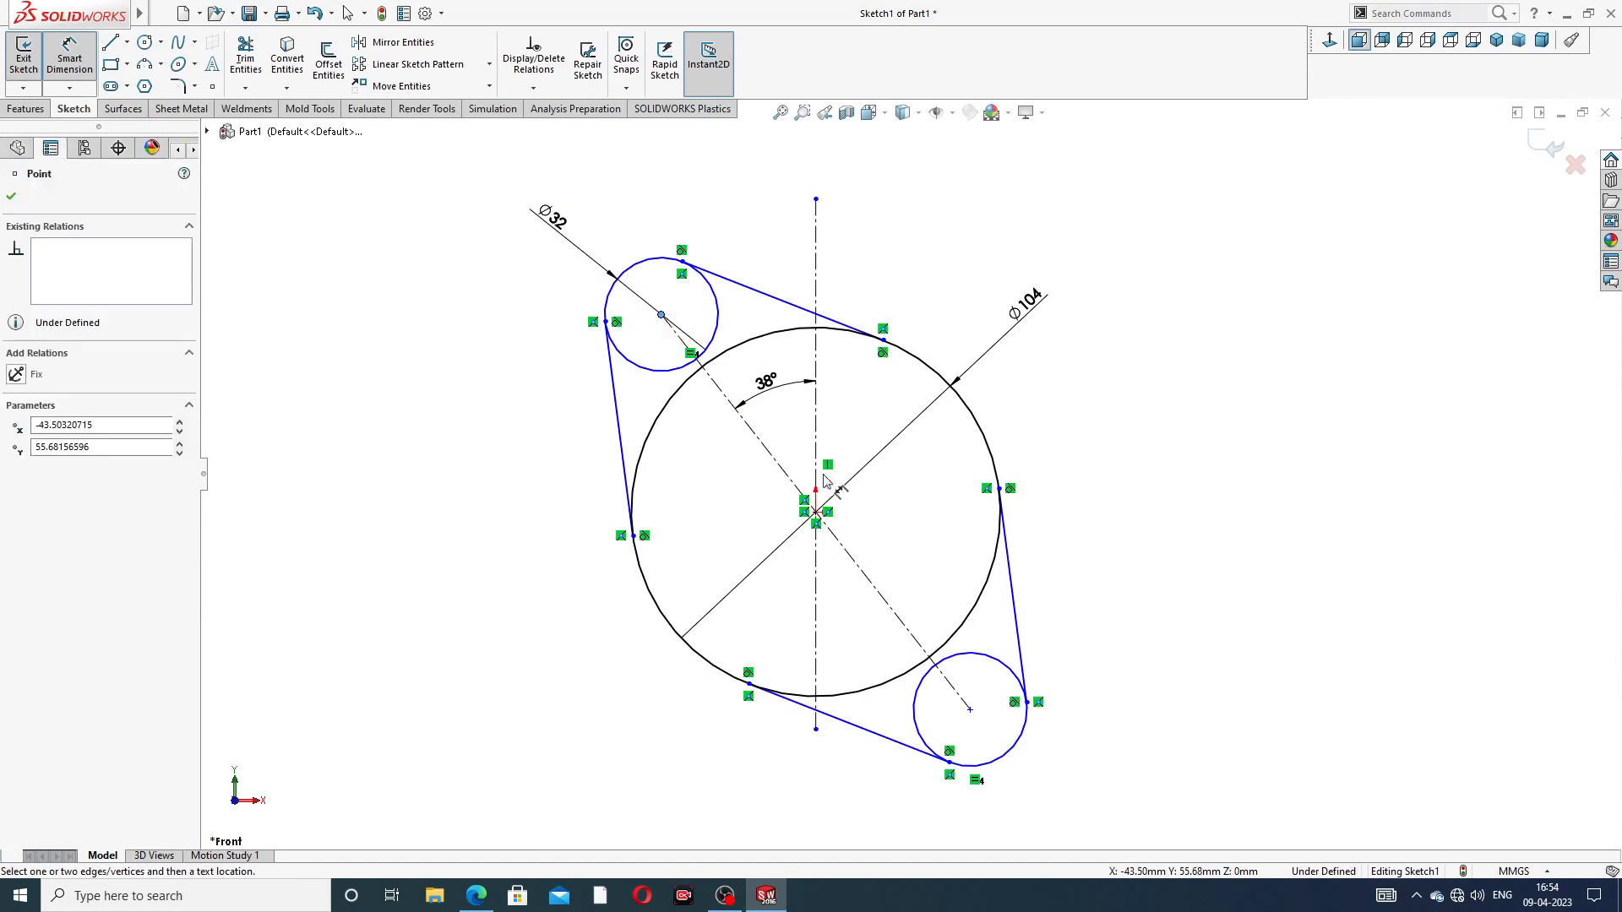
{"action": "left_click", "coordinate": [970, 710]}
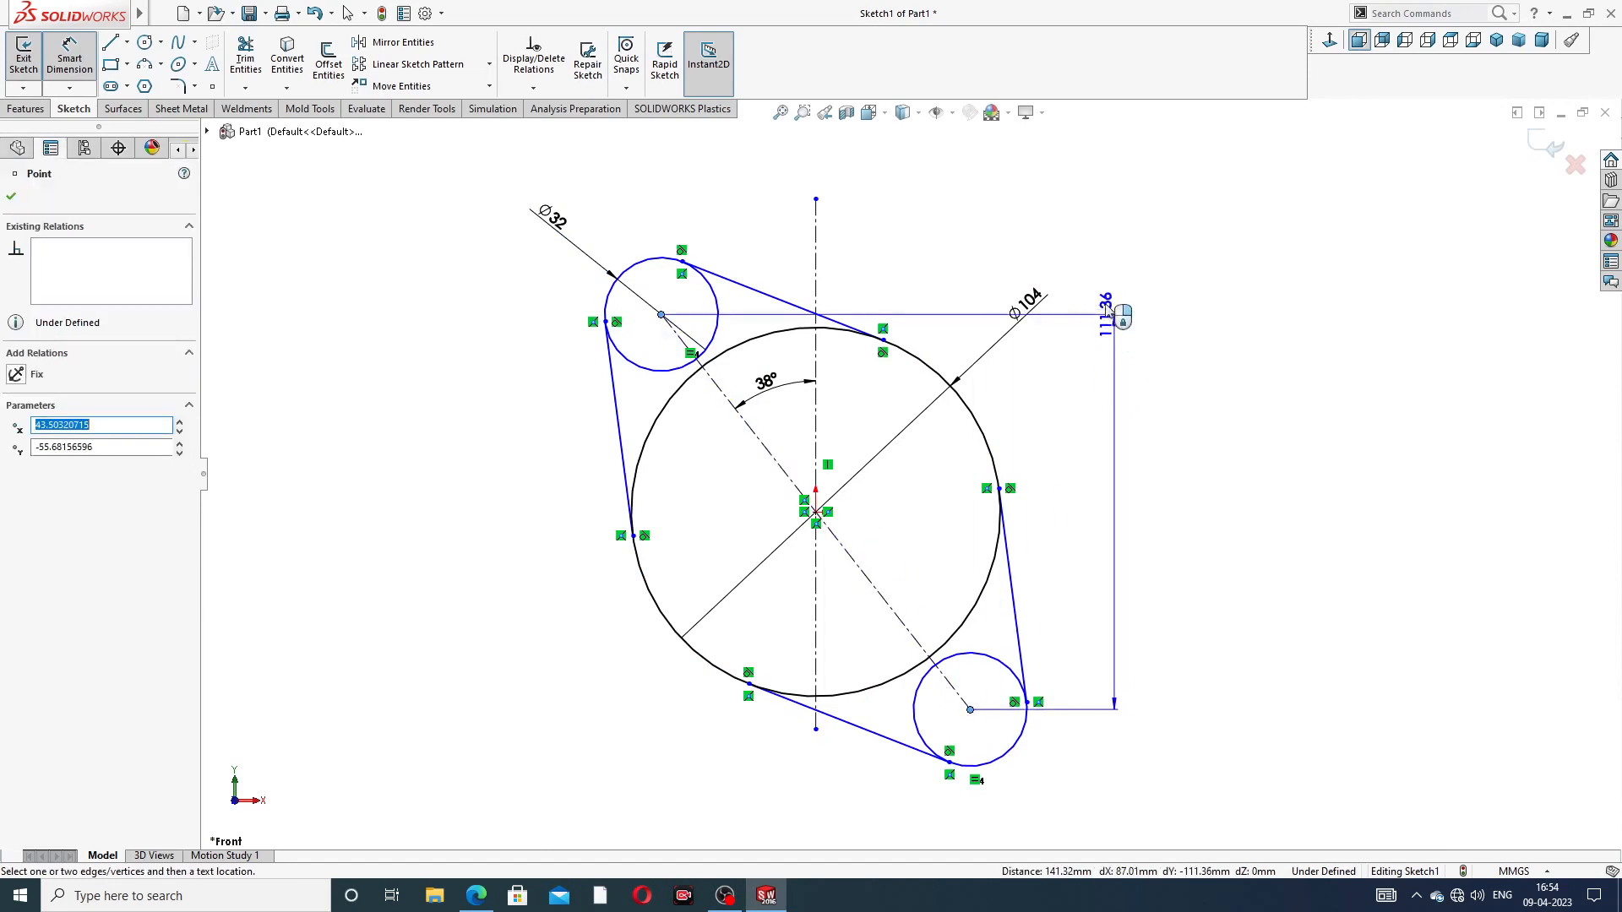
{"action": "left_click", "coordinate": [1066, 254]}
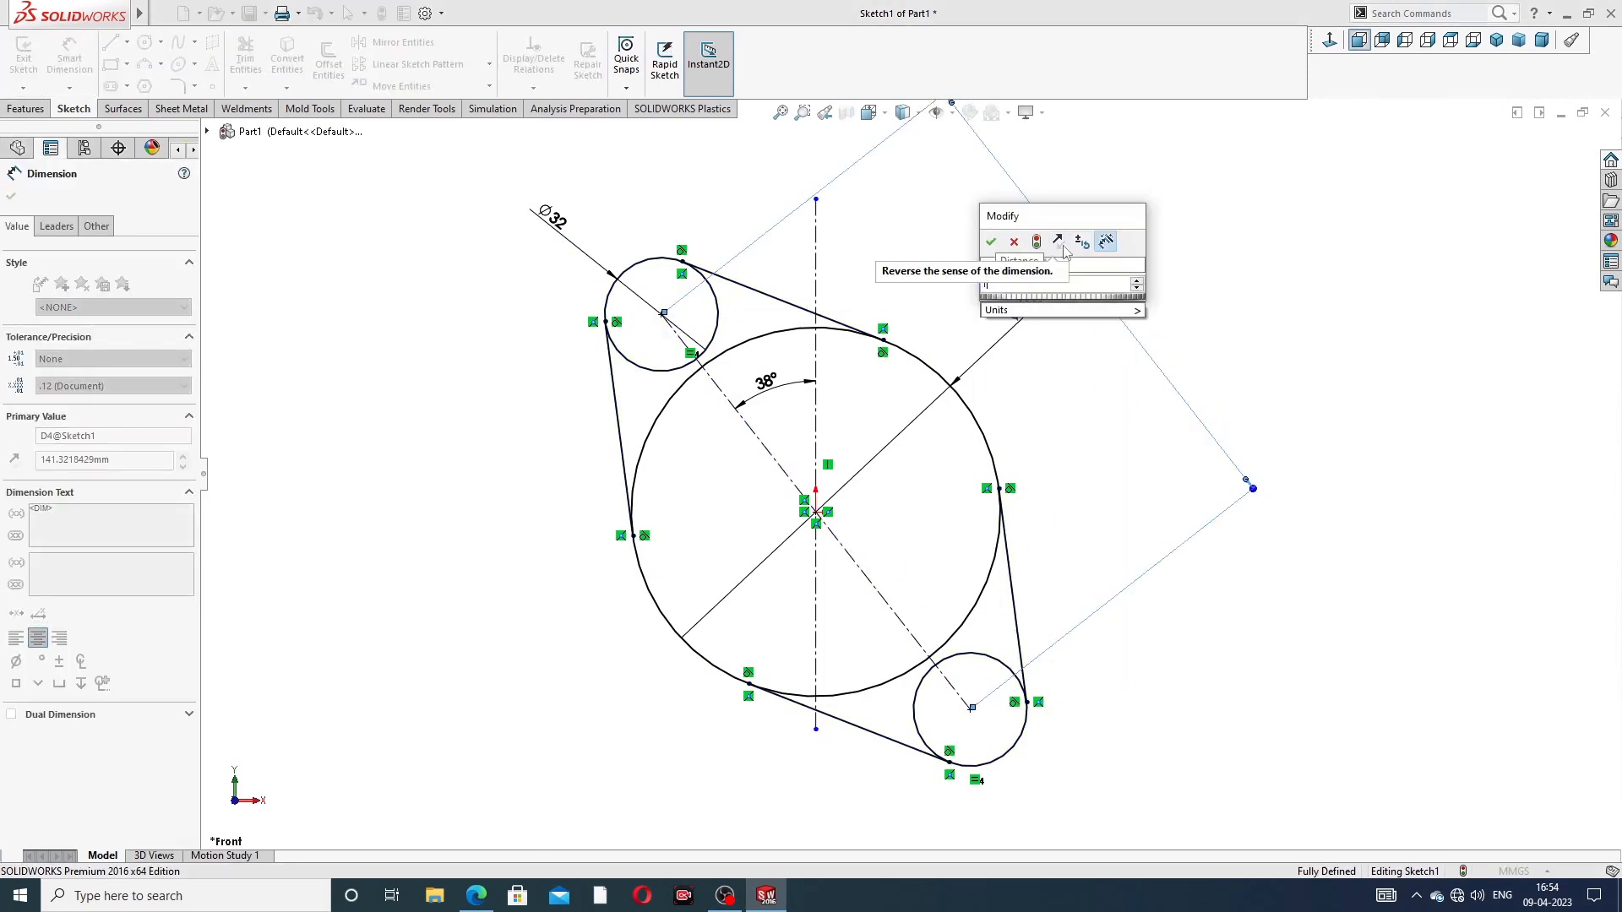
{"action": "type", "text": "136"}
{"action": "key", "text": "Return"}
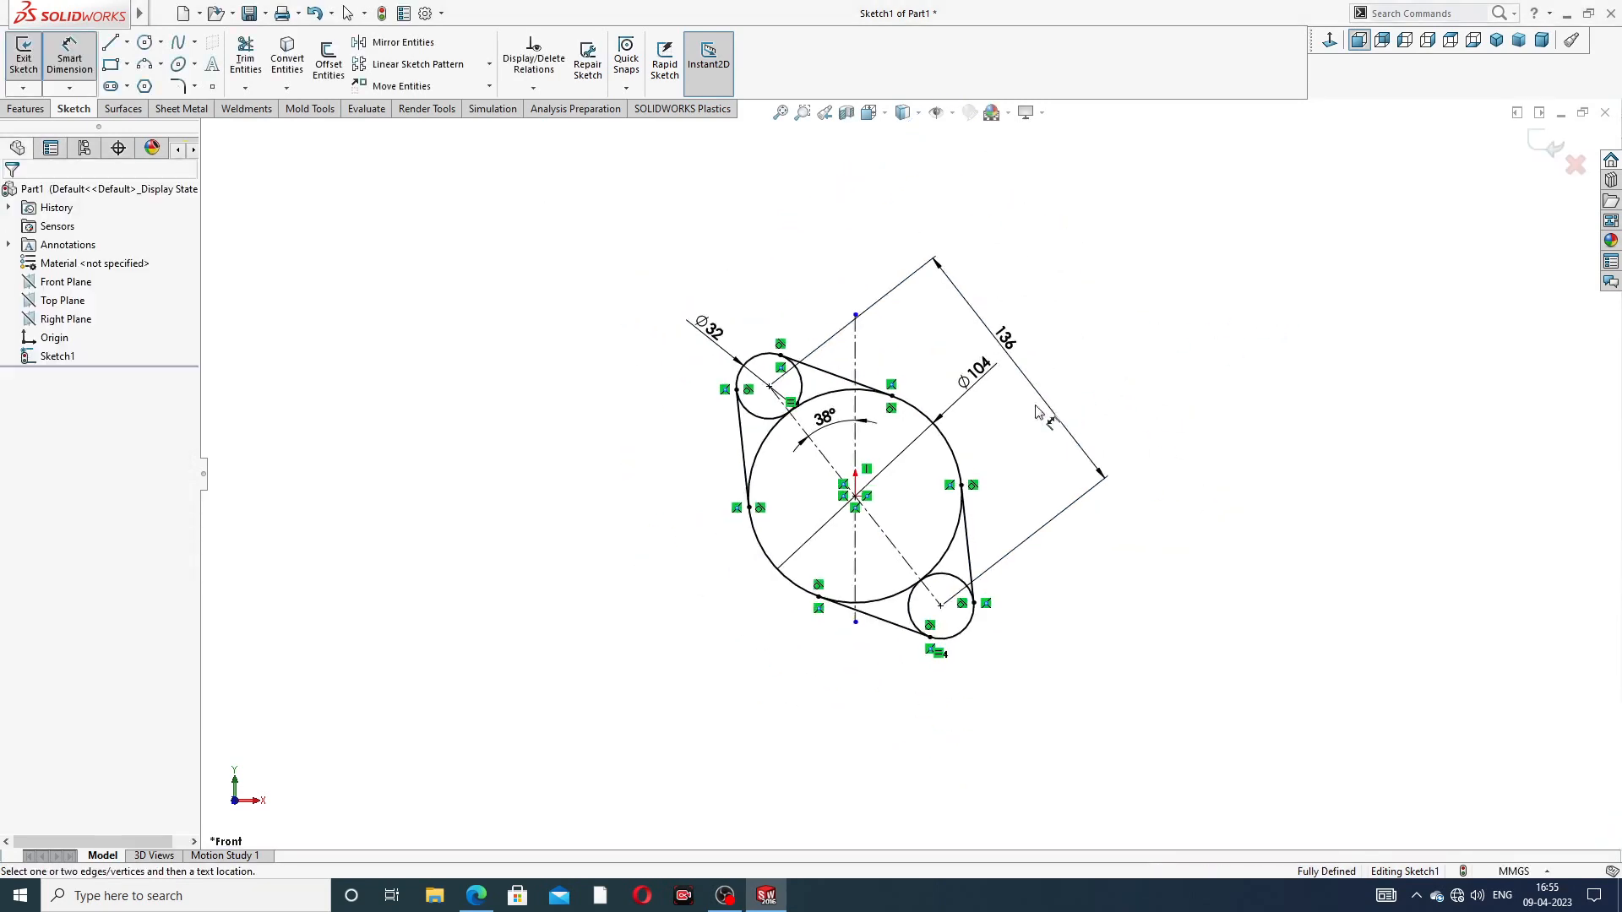
{"action": "scroll", "coordinate": [904, 448], "scroll_direction": "up", "scroll_amount": 2}
{"action": "right_click", "coordinate": [1138, 260]}
{"action": "left_click", "coordinate": [1174, 253]}
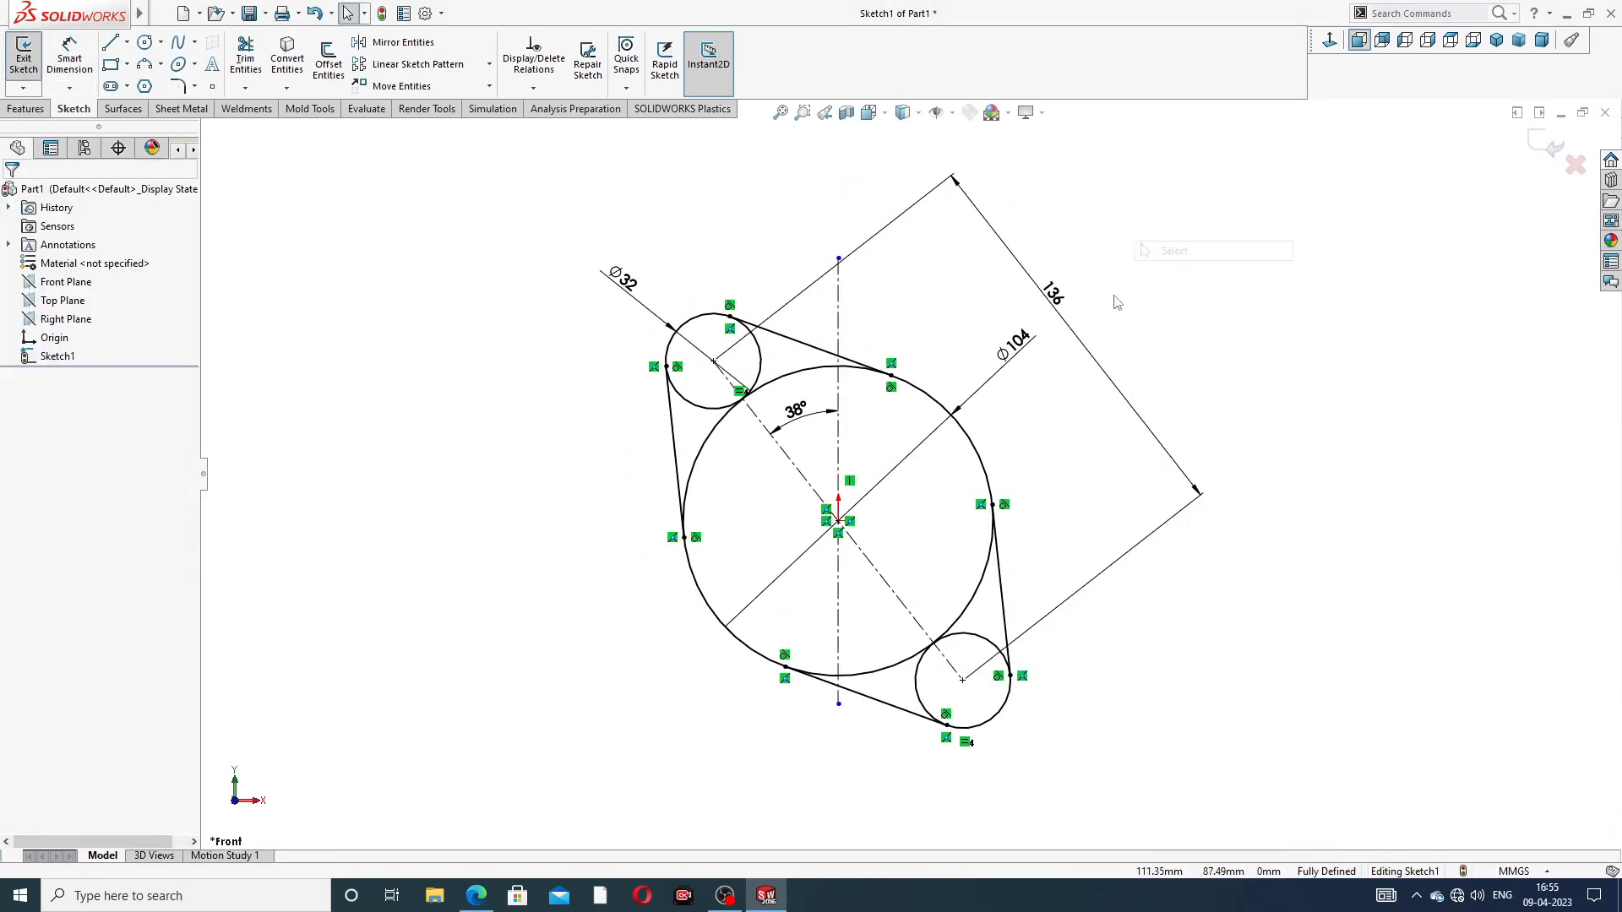
Step: Reposition the central circle's diameter dimension and the center-to-center dimension closer to the profile
{"action": "left_click_drag", "start_coordinate": [1018, 342], "coordinate": [972, 348]}
{"action": "left_click_drag", "start_coordinate": [1060, 304], "coordinate": [1045, 315]}
{"action": "left_click", "coordinate": [1112, 265]}
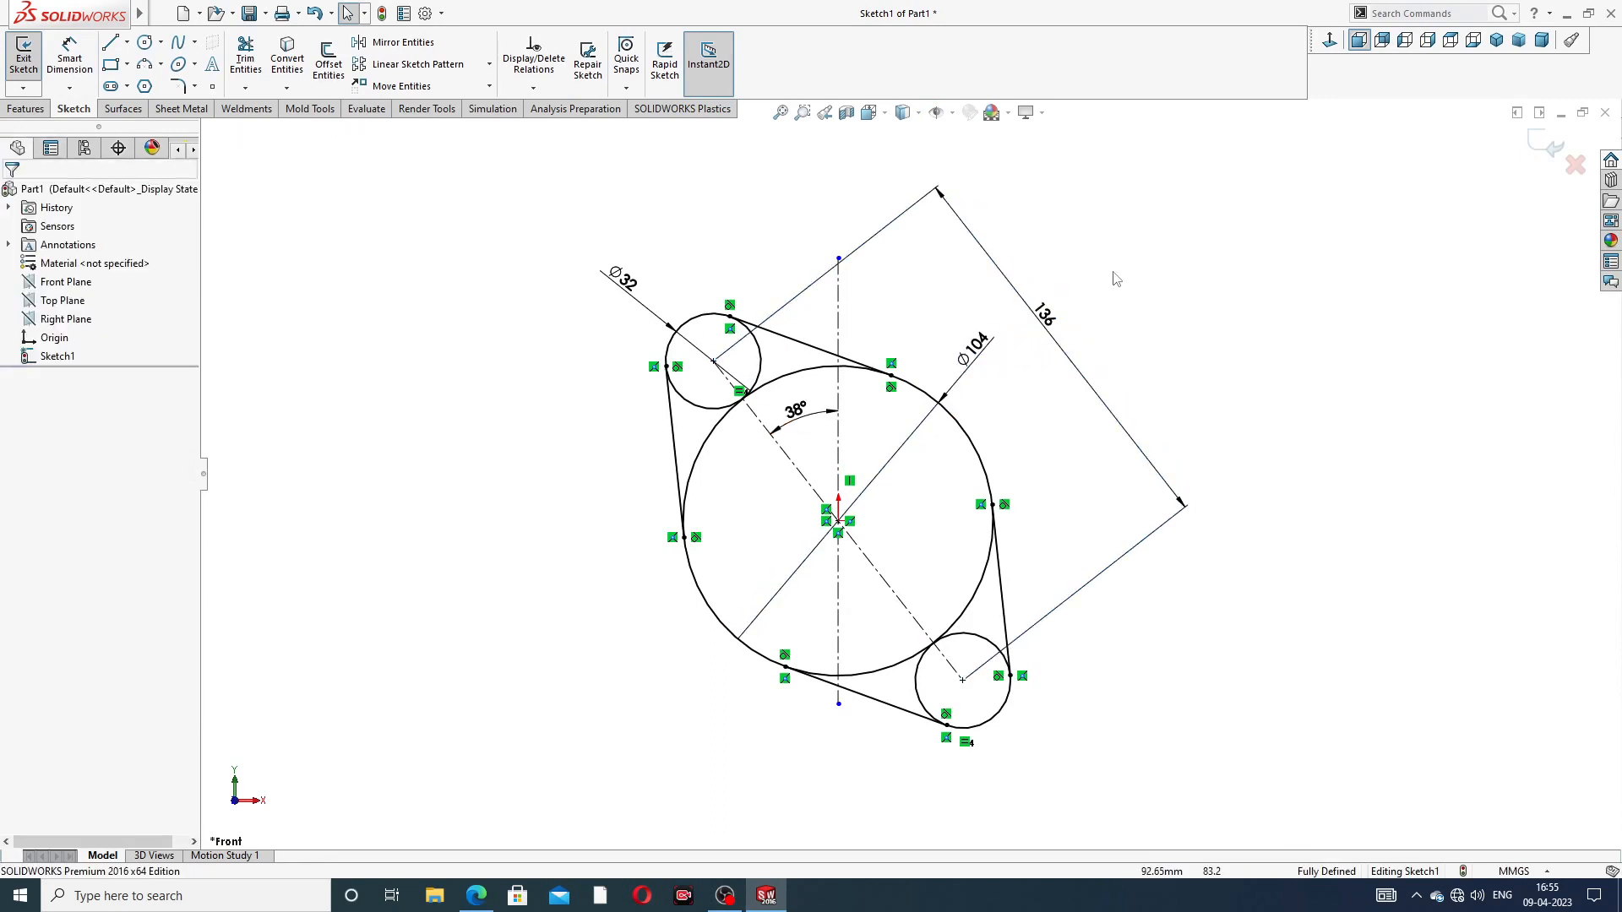
Step: Trim away the inner arcs of the central circle and both end circles, including the leftover arc pieces, to leave the outer flange outline
{"action": "left_click", "coordinate": [244, 67]}
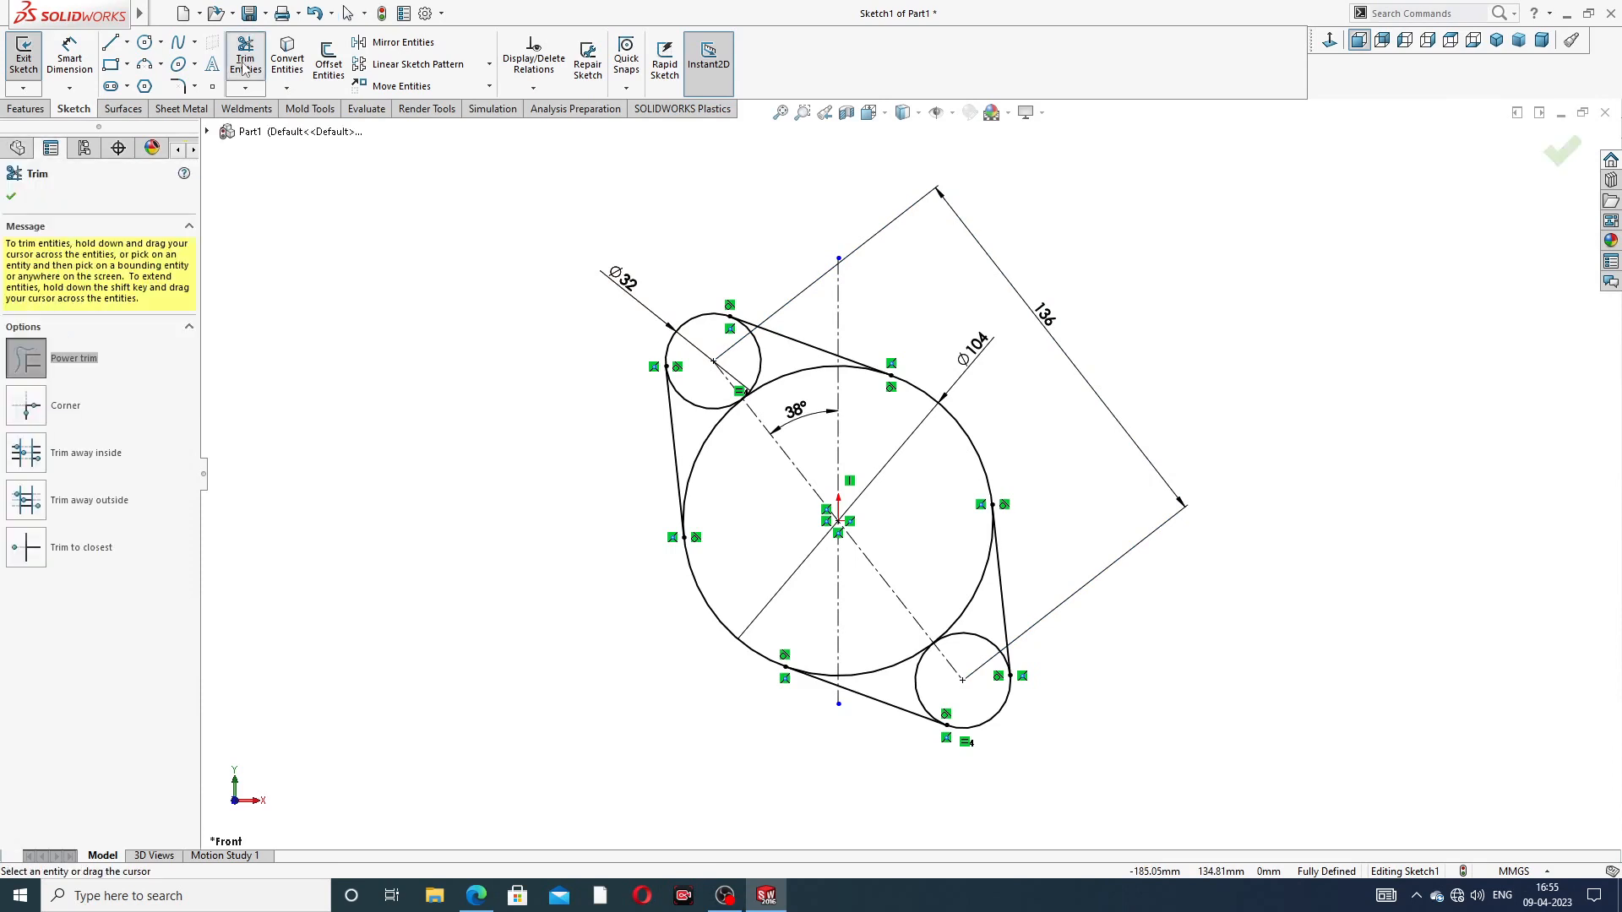
{"action": "mouse_move", "coordinate": [727, 416]}
{"action": "left_mouse_down"}
{"action": "mouse_move", "coordinate": [789, 397]}
{"action": "mouse_move", "coordinate": [739, 314]}
{"action": "left_mouse_up"}
{"action": "left_click_drag", "start_coordinate": [884, 649], "coordinate": [949, 635]}
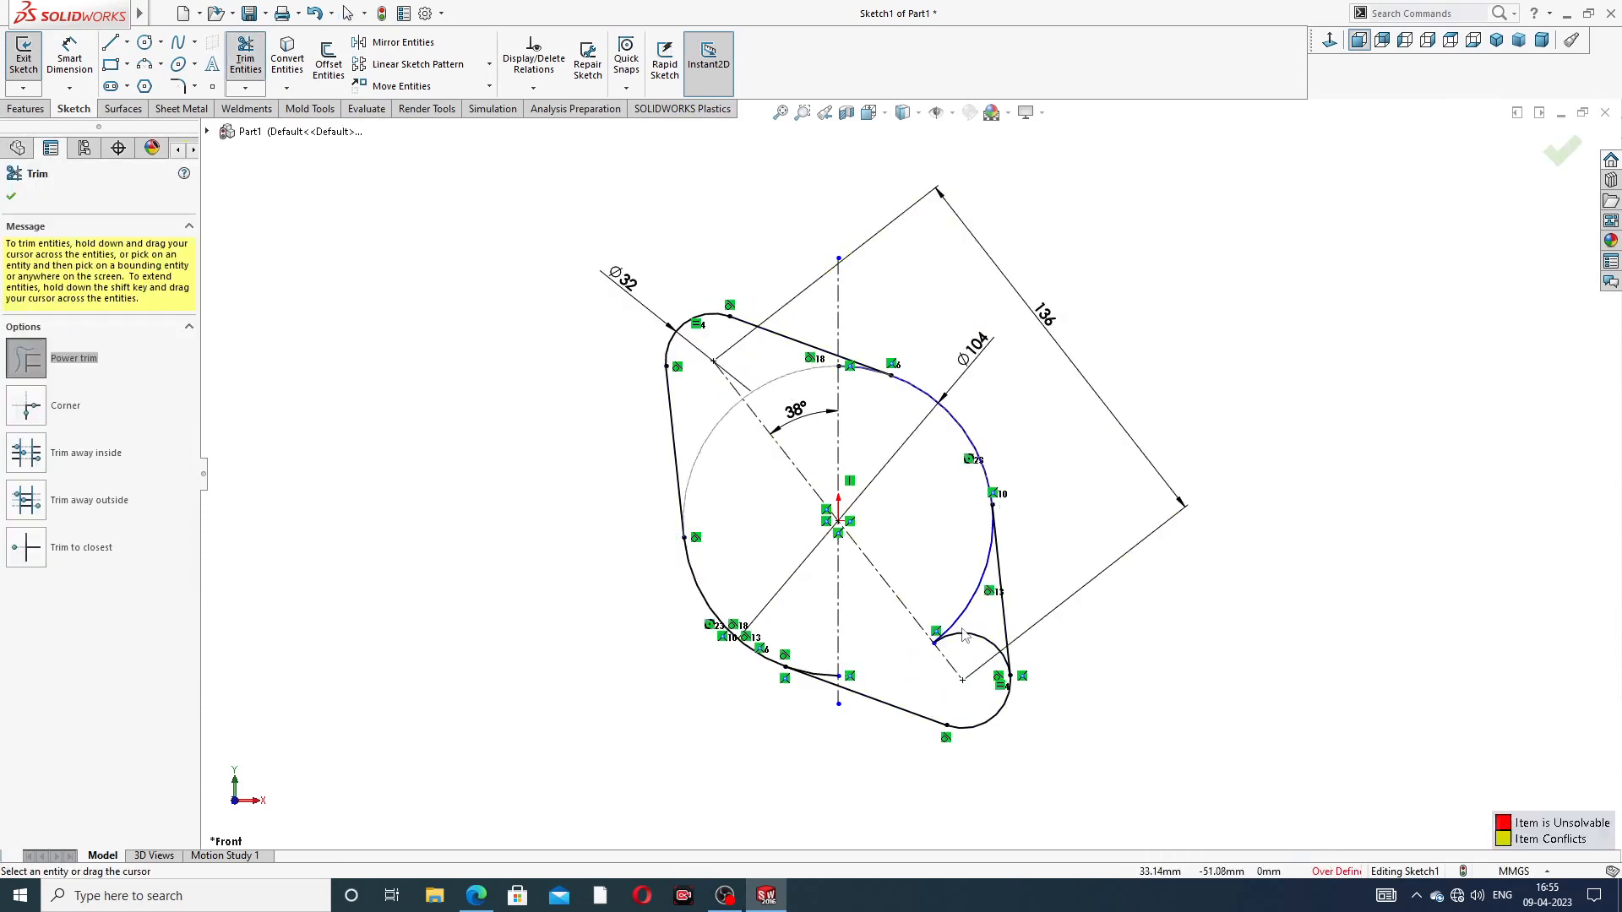
{"action": "scroll", "coordinate": [922, 551], "scroll_direction": "down", "scroll_amount": 4}
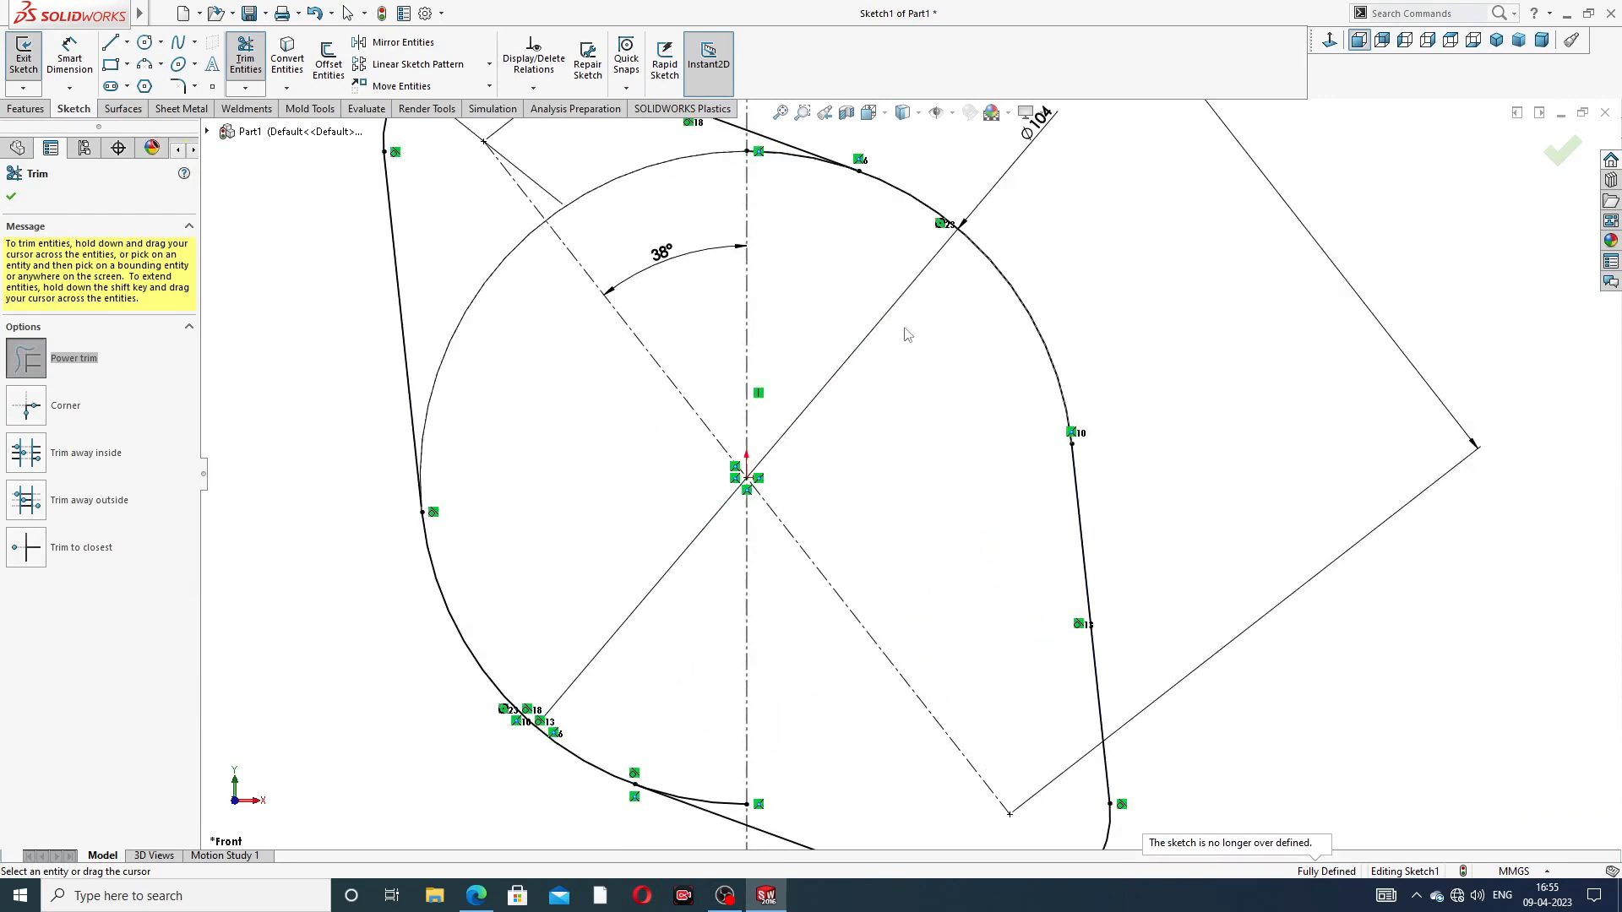
{"action": "scroll", "coordinate": [898, 333], "scroll_direction": "up", "scroll_amount": 2}
{"action": "scroll", "coordinate": [819, 269], "scroll_direction": "down", "scroll_amount": 3}
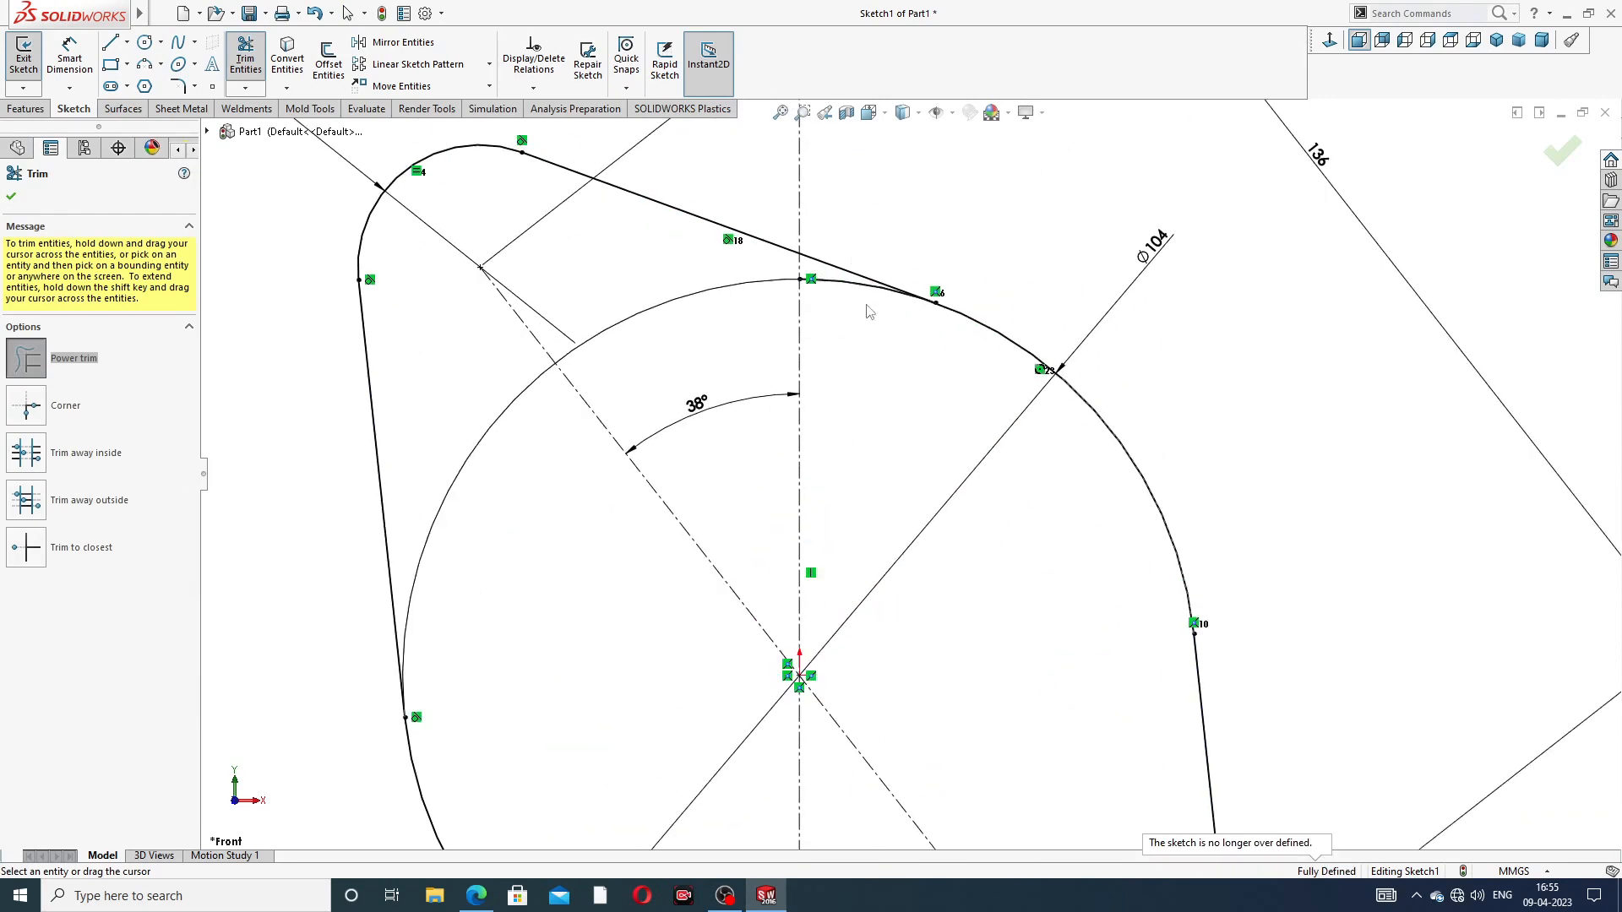
{"action": "scroll", "coordinate": [868, 311], "scroll_direction": "up", "scroll_amount": 3}
{"action": "scroll", "coordinate": [896, 387], "scroll_direction": "down", "scroll_amount": 3}
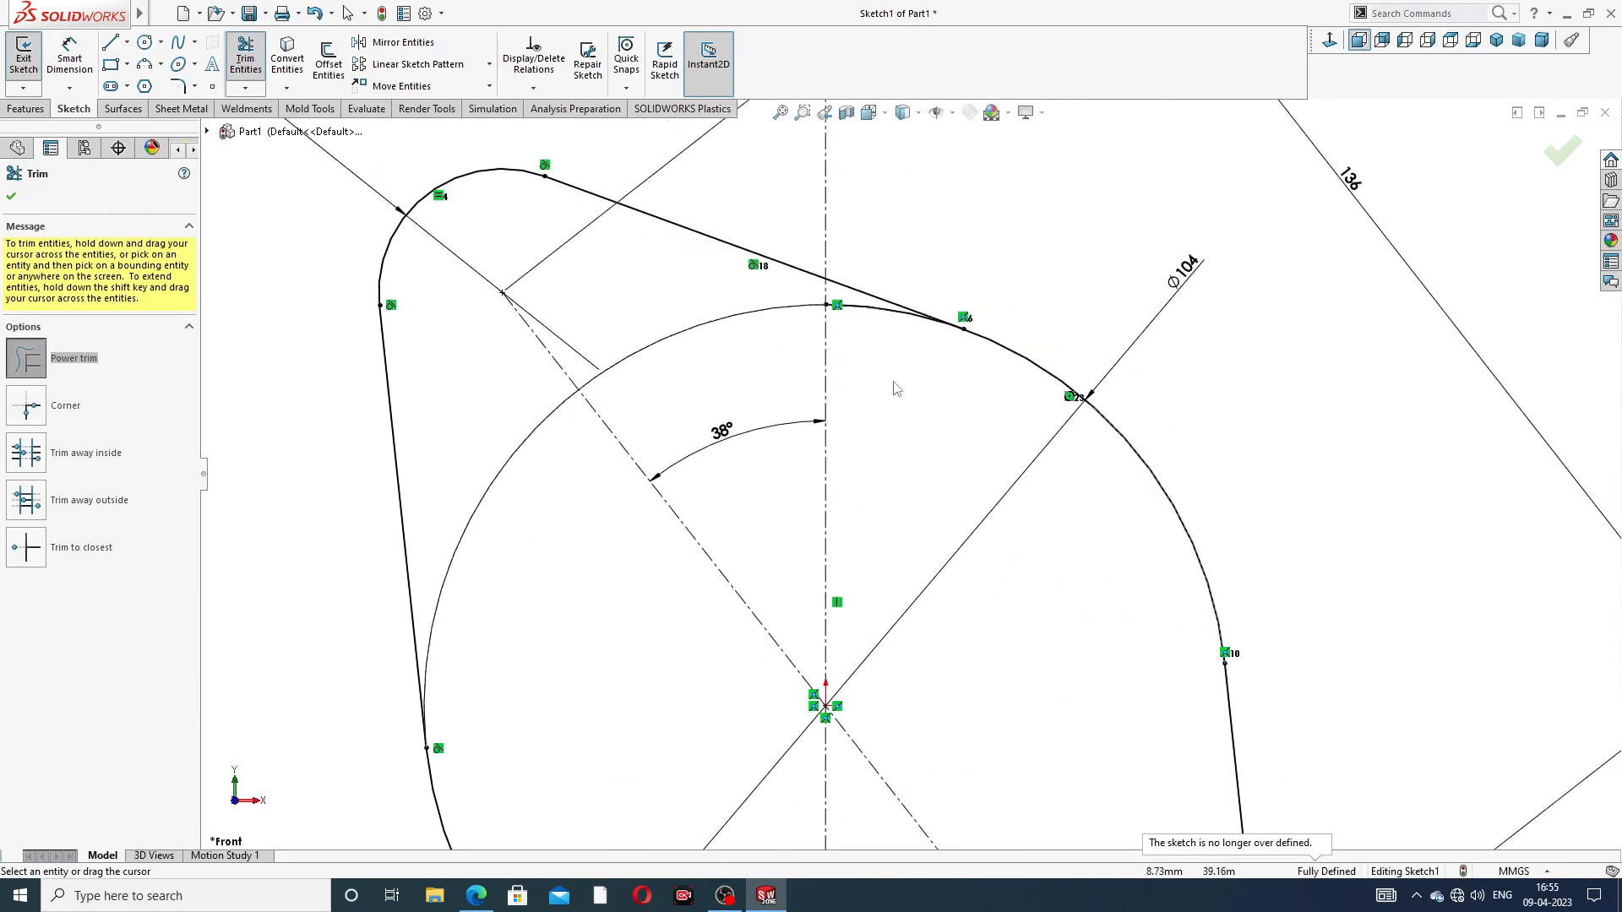
{"action": "left_click_drag", "start_coordinate": [886, 351], "coordinate": [874, 312]}
{"action": "scroll", "coordinate": [889, 432], "scroll_direction": "up", "scroll_amount": 3}
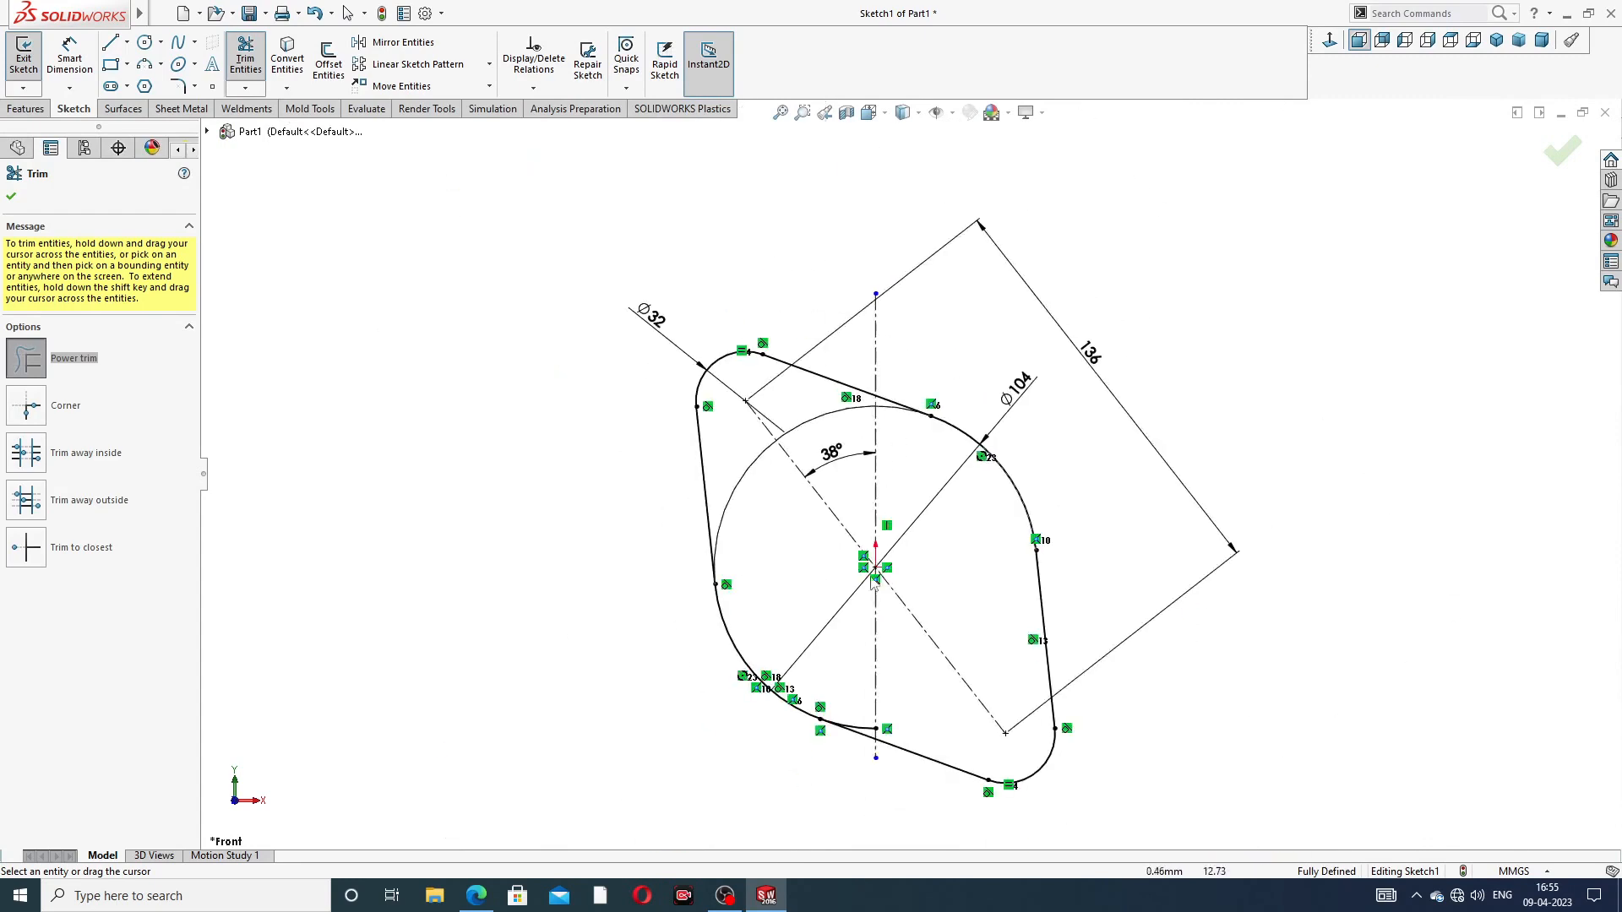
{"action": "scroll", "coordinate": [876, 719], "scroll_direction": "down", "scroll_amount": 3}
{"action": "left_click", "coordinate": [881, 696]}
{"action": "scroll", "coordinate": [909, 475], "scroll_direction": "up", "scroll_amount": 3}
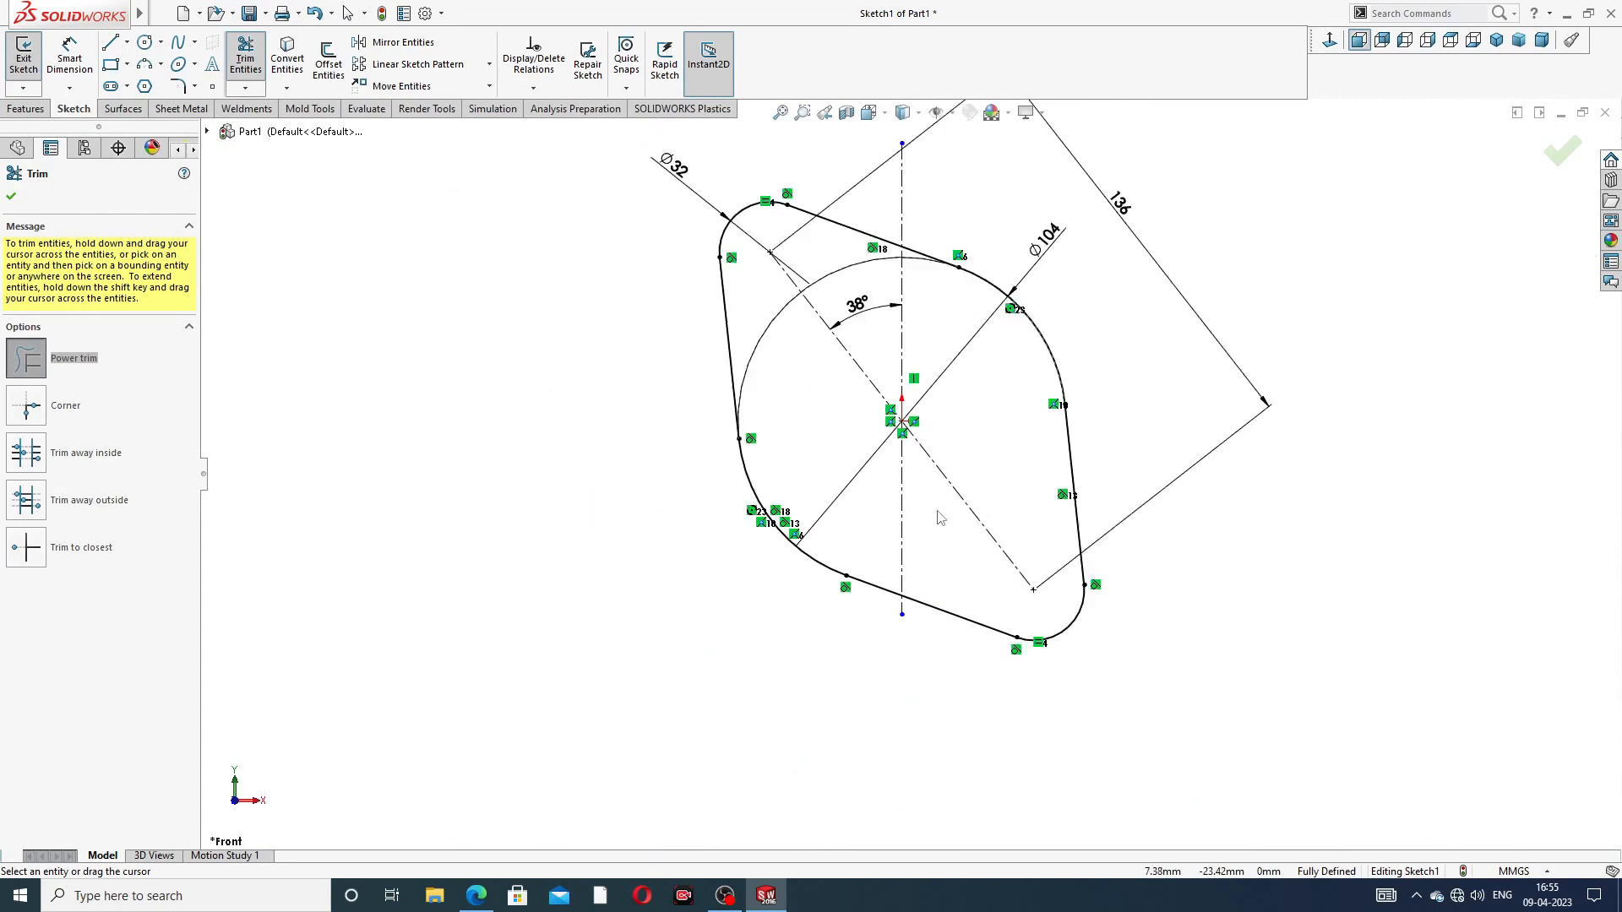
{"action": "left_click", "coordinate": [12, 200]}
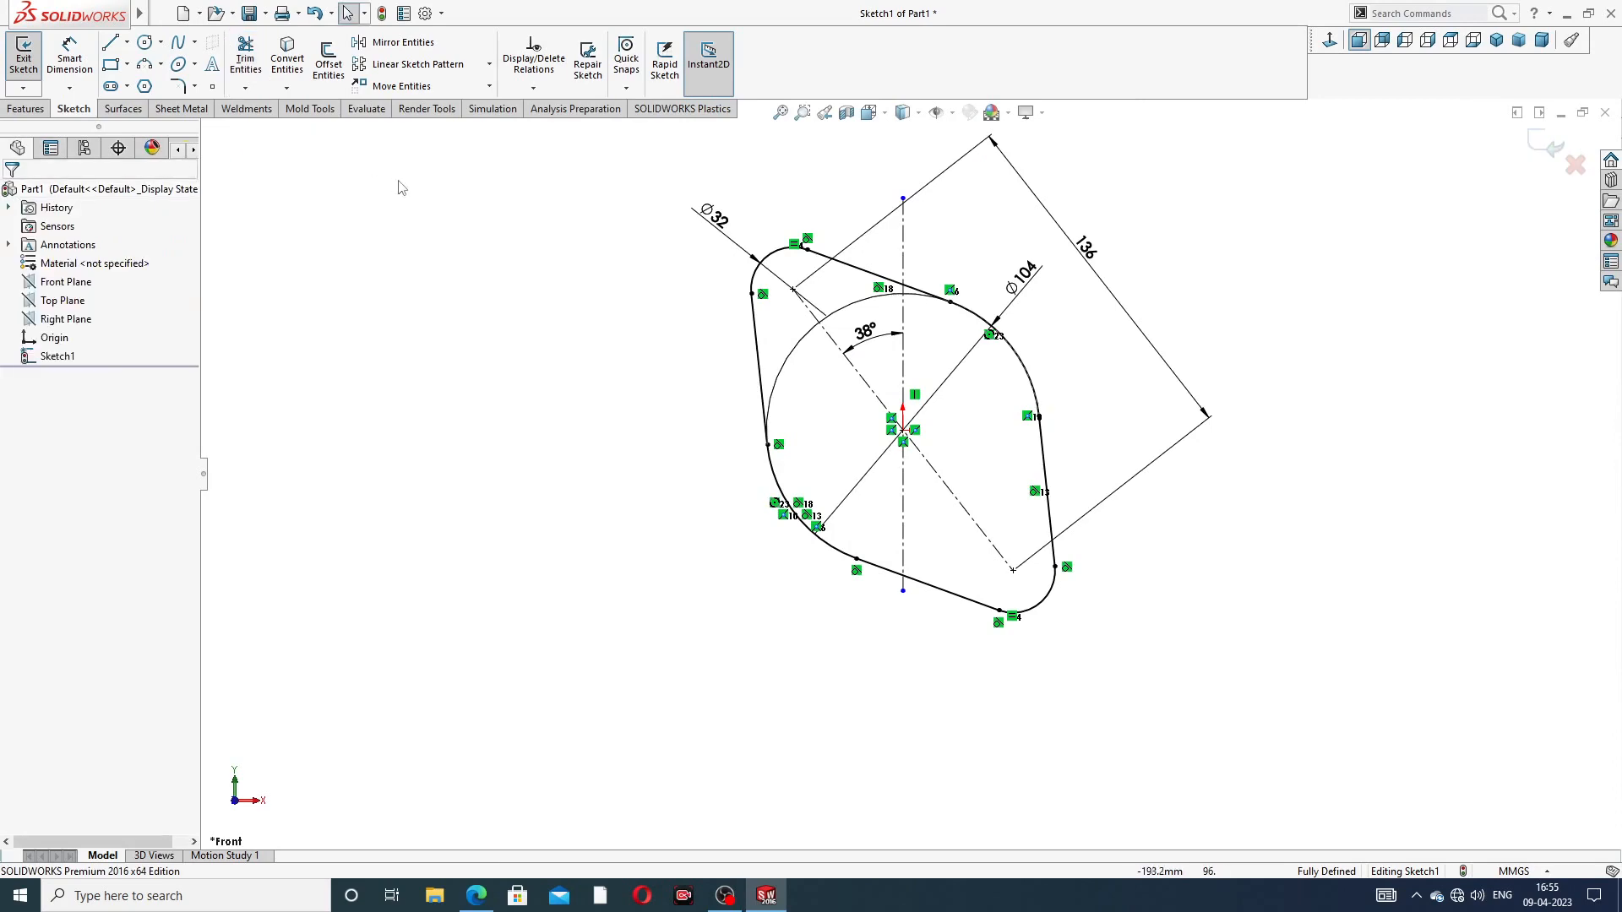
Step: Extrude the flange profile as a 10 mm blind boss, consulting the drawing in the browser for the thickness
{"action": "left_click", "coordinate": [25, 108]}
{"action": "left_click", "coordinate": [30, 59]}
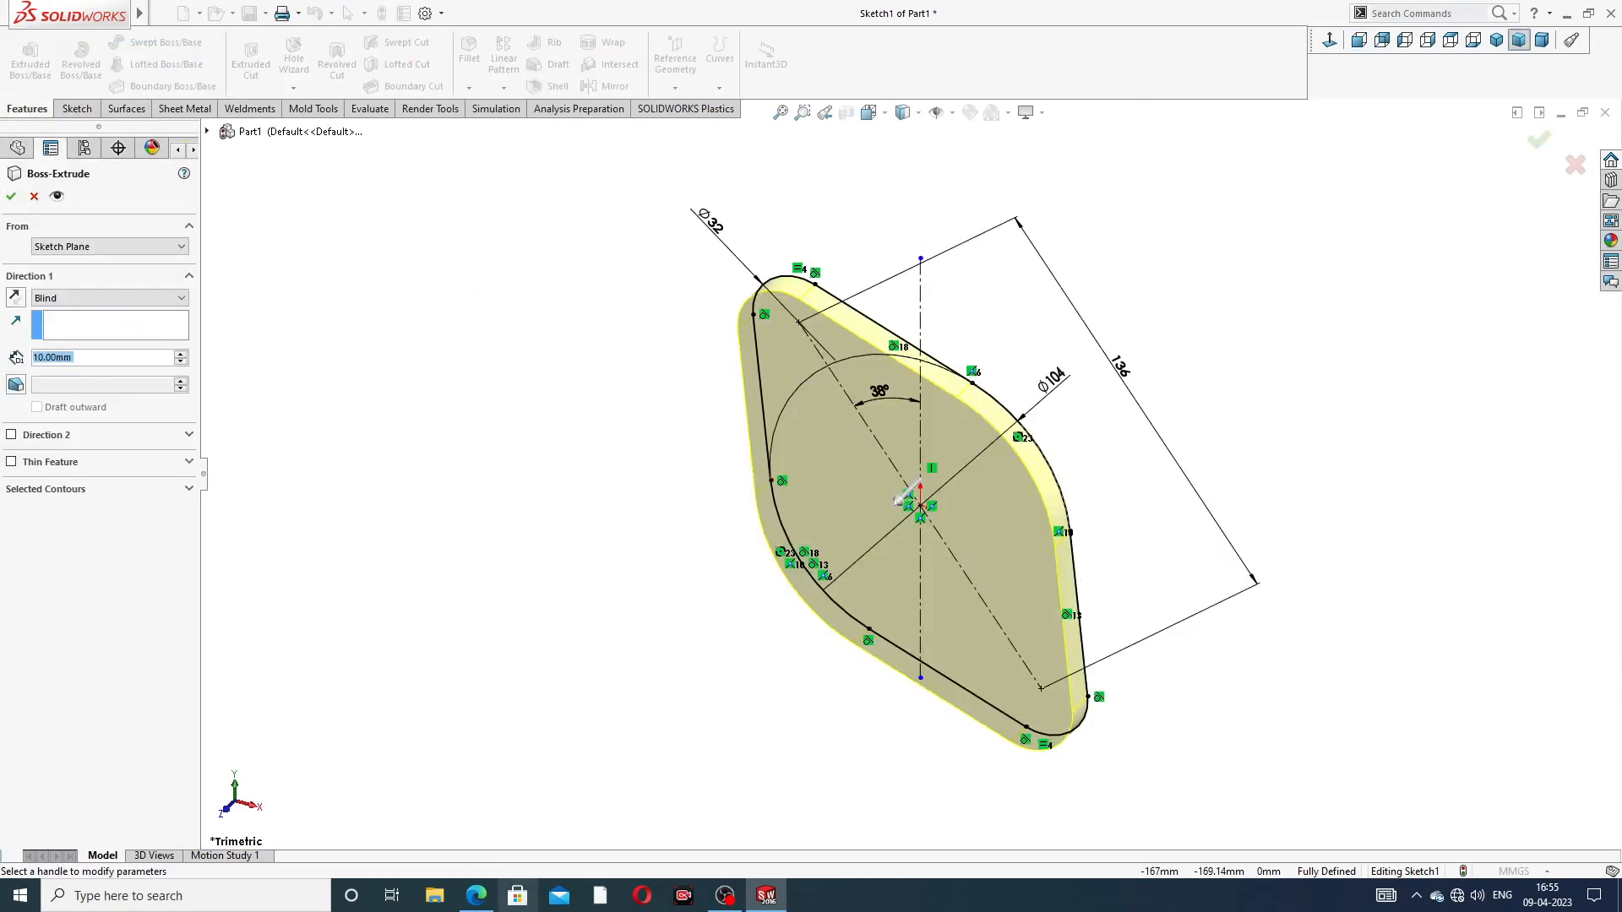
{"action": "left_click", "coordinate": [477, 895]}
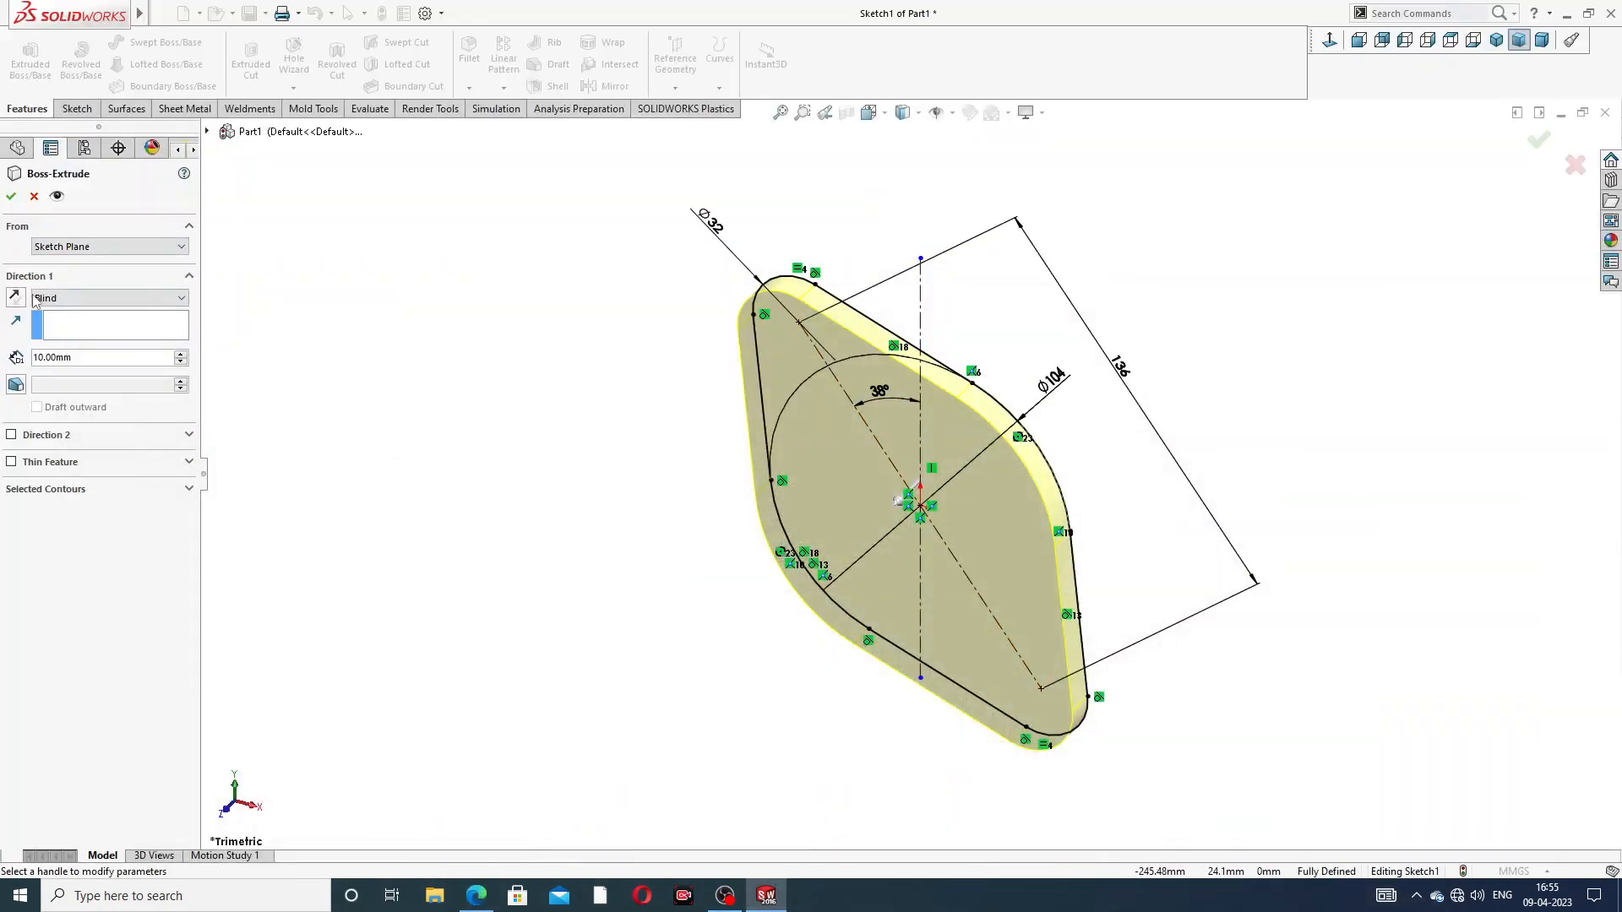
{"action": "left_click", "coordinate": [11, 197]}
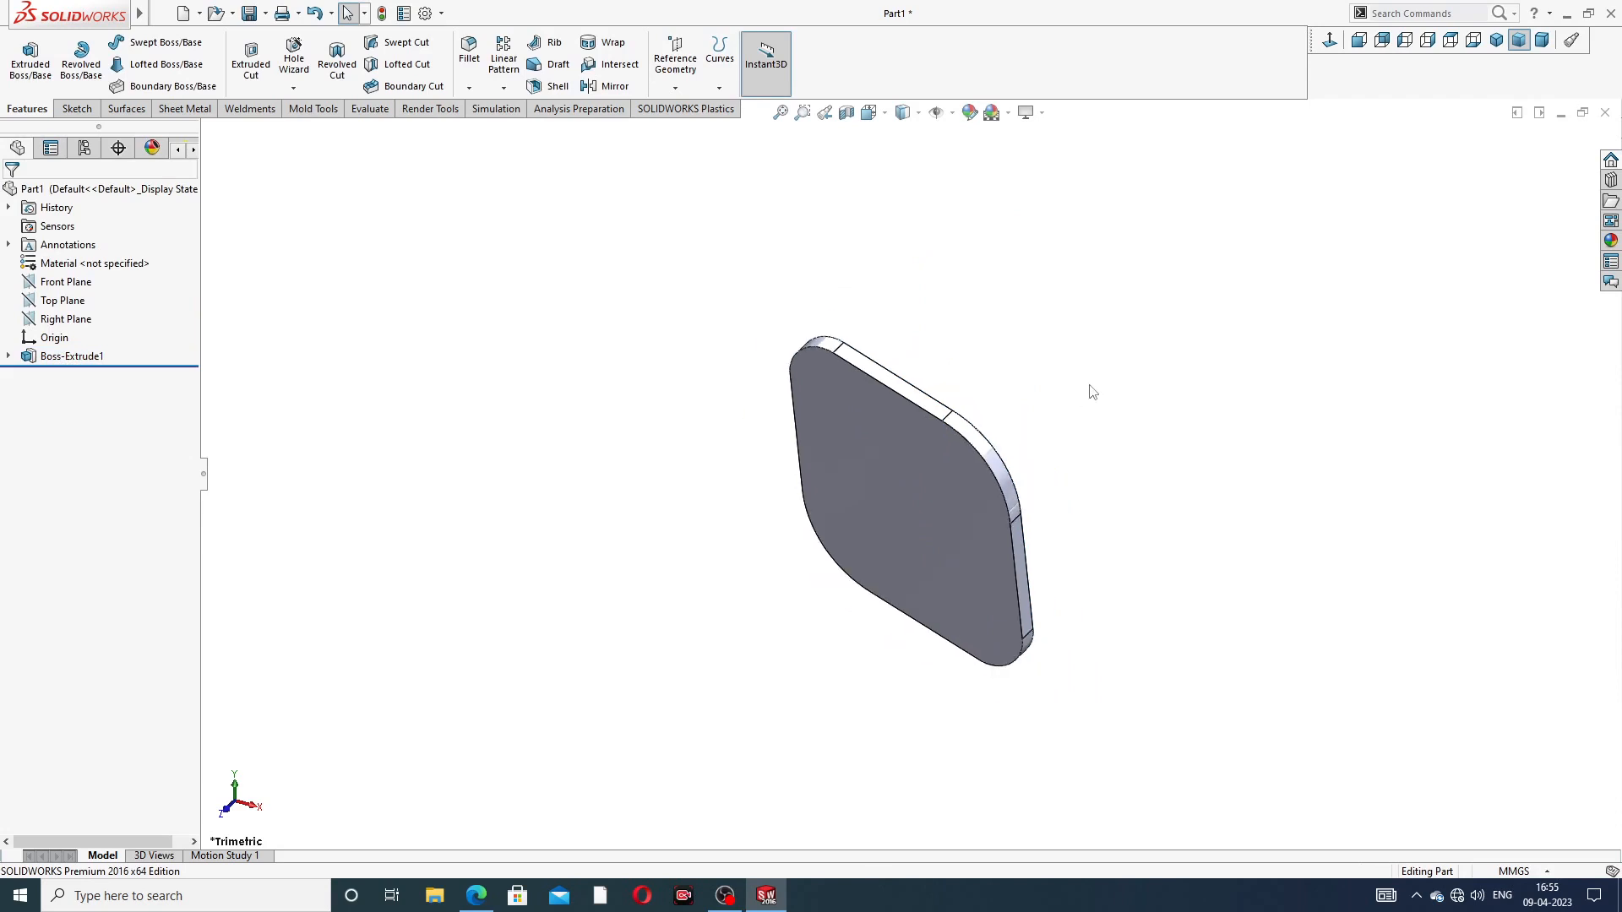
Step: Start a sketch on the flange's front face and draw a circle of about 22 mm radius centered on the origin
{"action": "middle_click_drag", "start_coordinate": [1093, 391], "coordinate": [1068, 366]}
{"action": "left_click", "coordinate": [927, 469]}
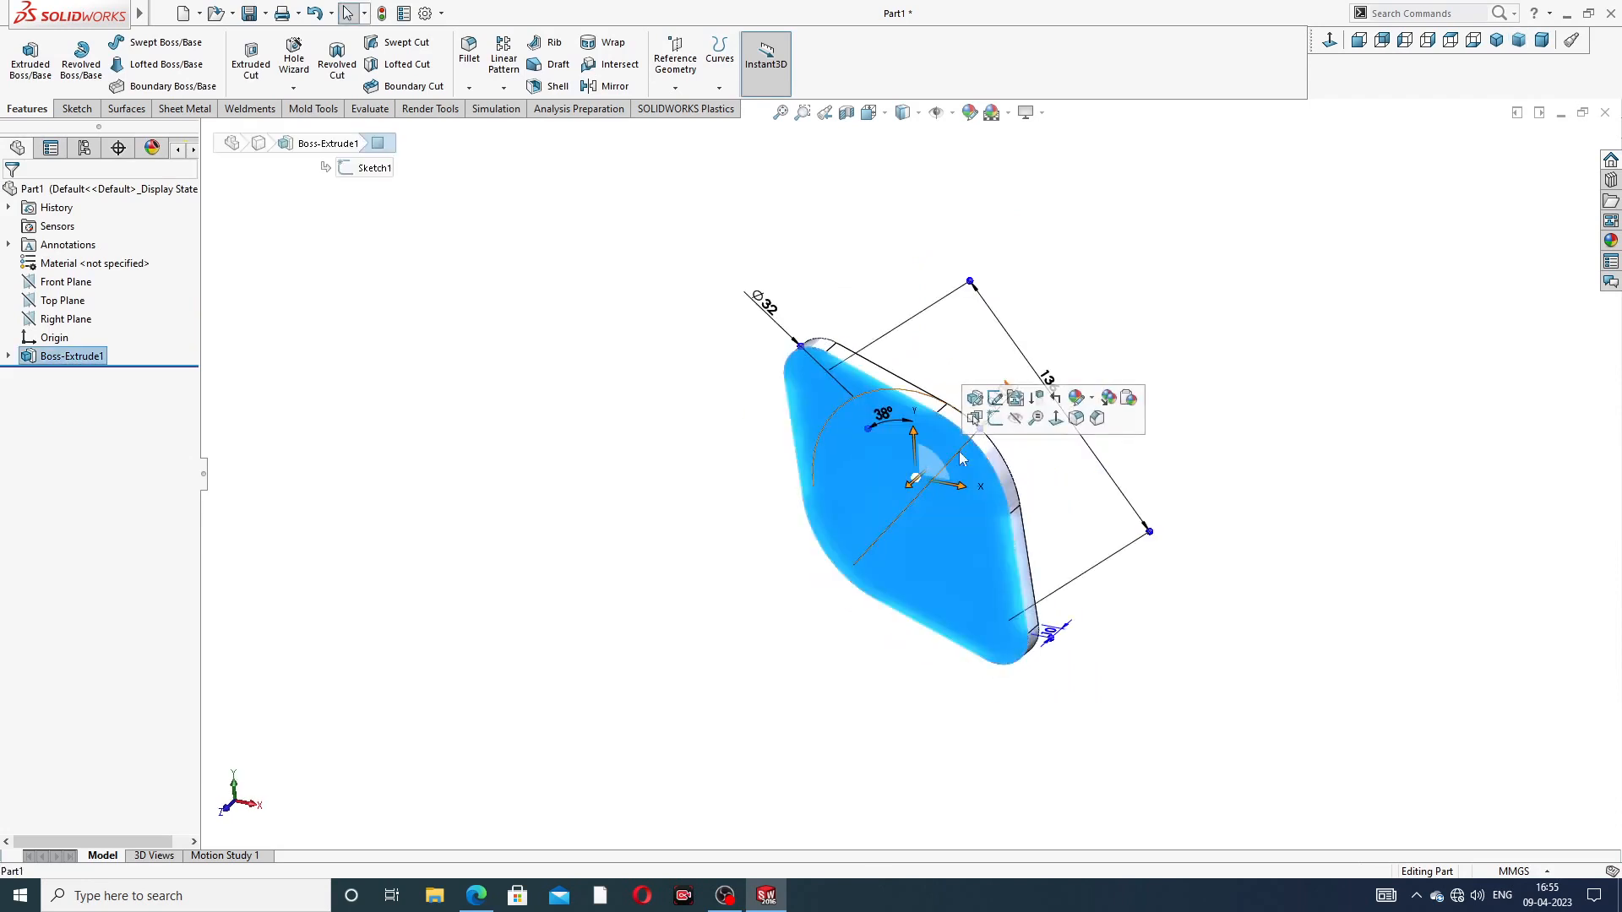
{"action": "left_click", "coordinate": [996, 418]}
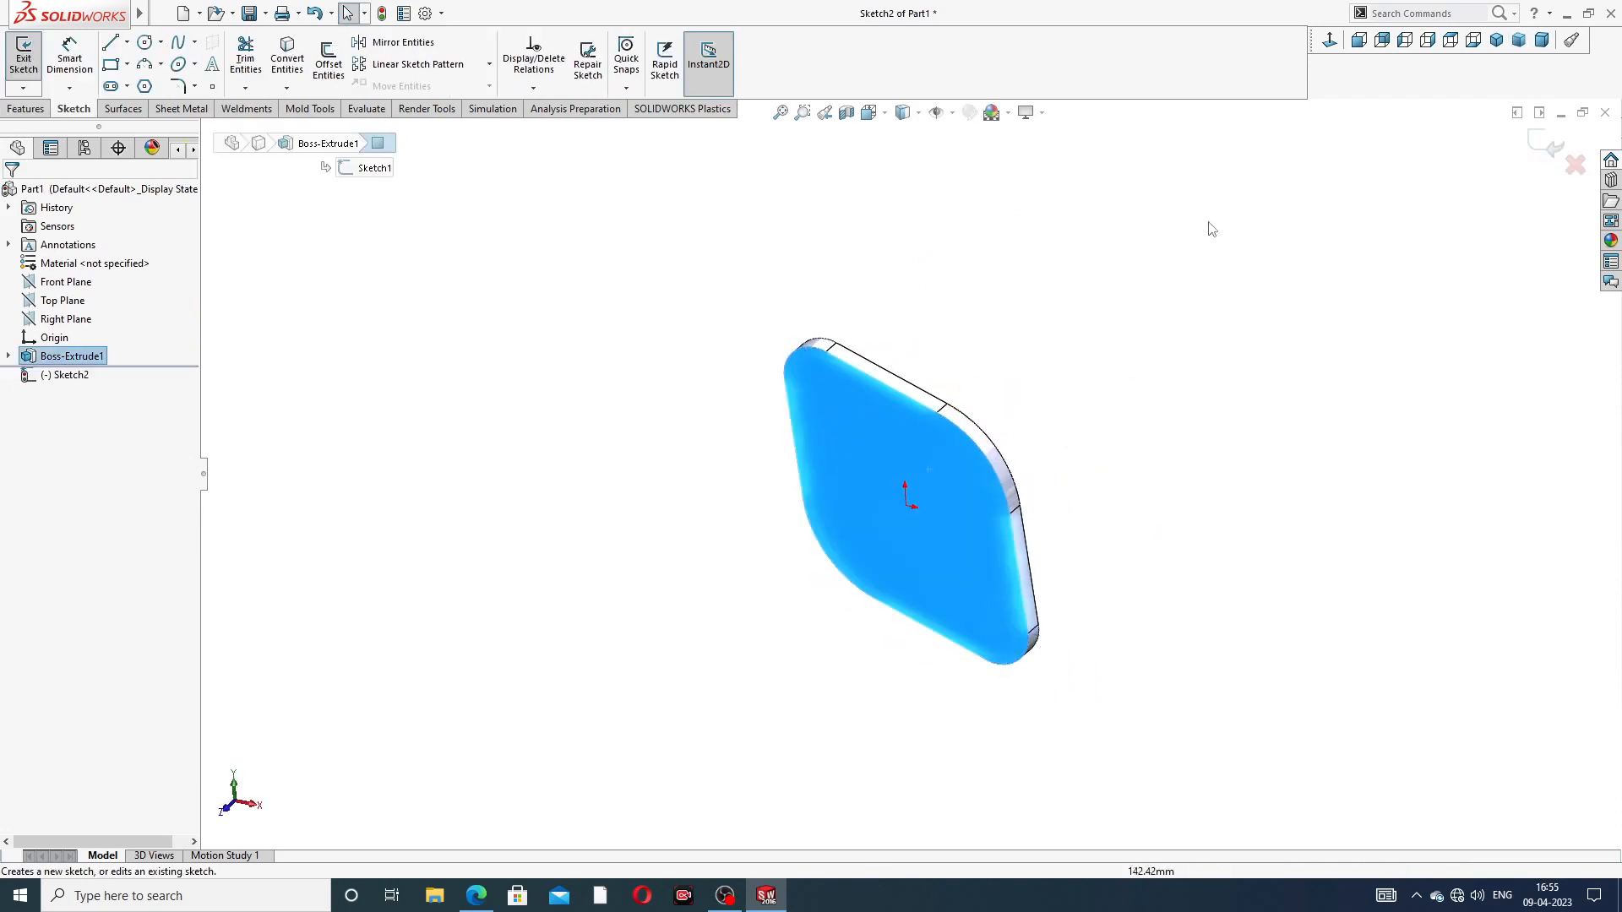
{"action": "left_click", "coordinate": [1326, 47]}
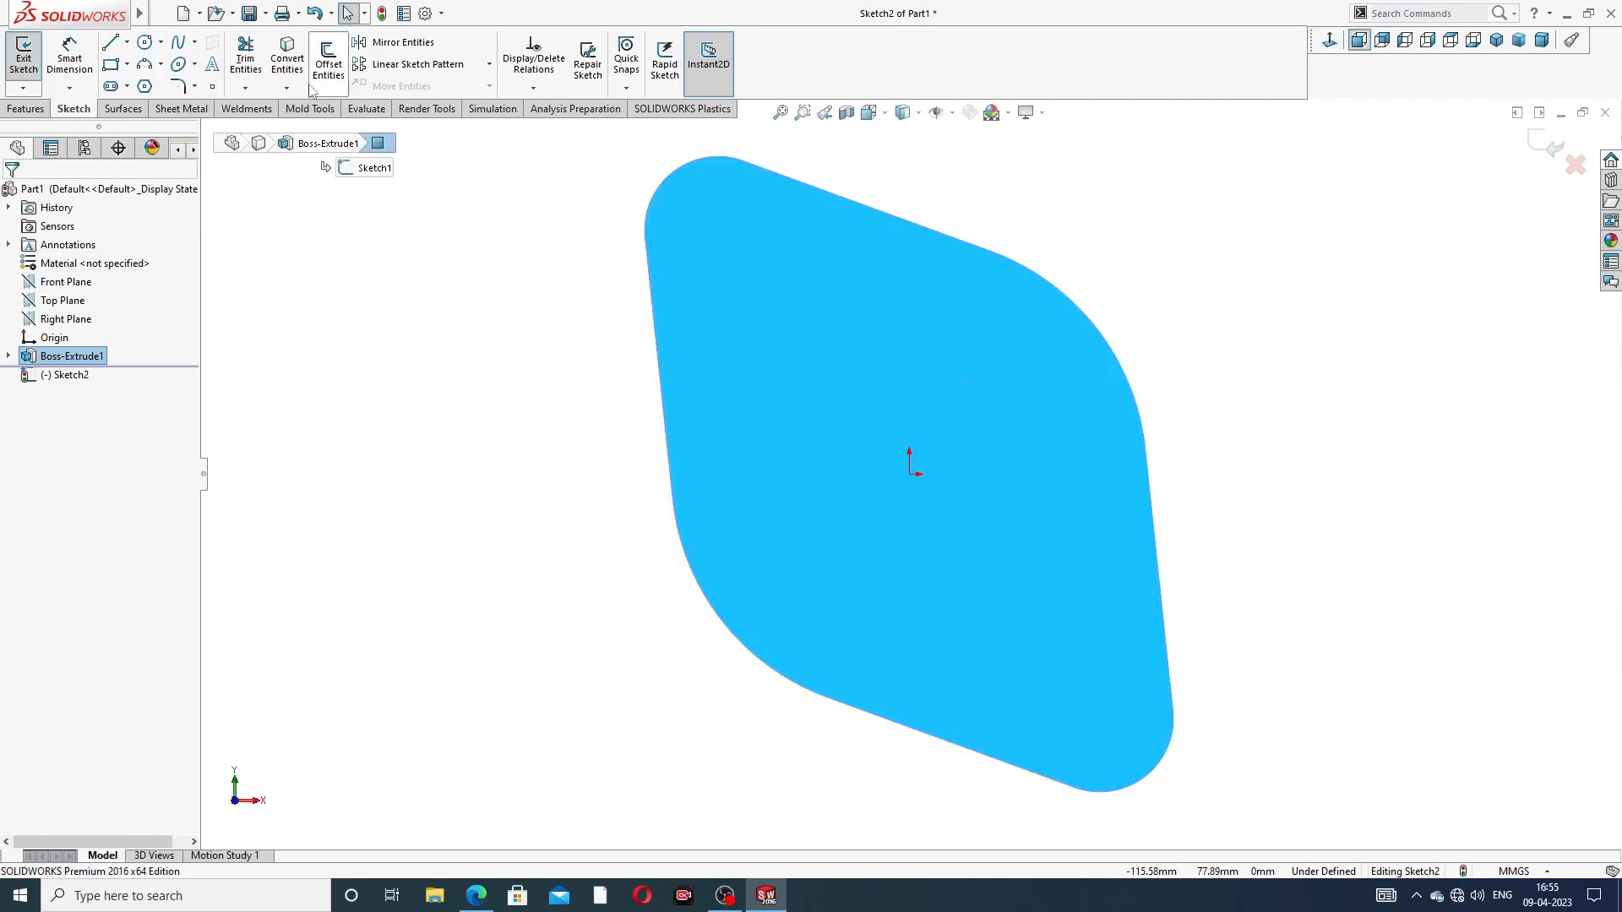
{"action": "left_click", "coordinate": [145, 42]}
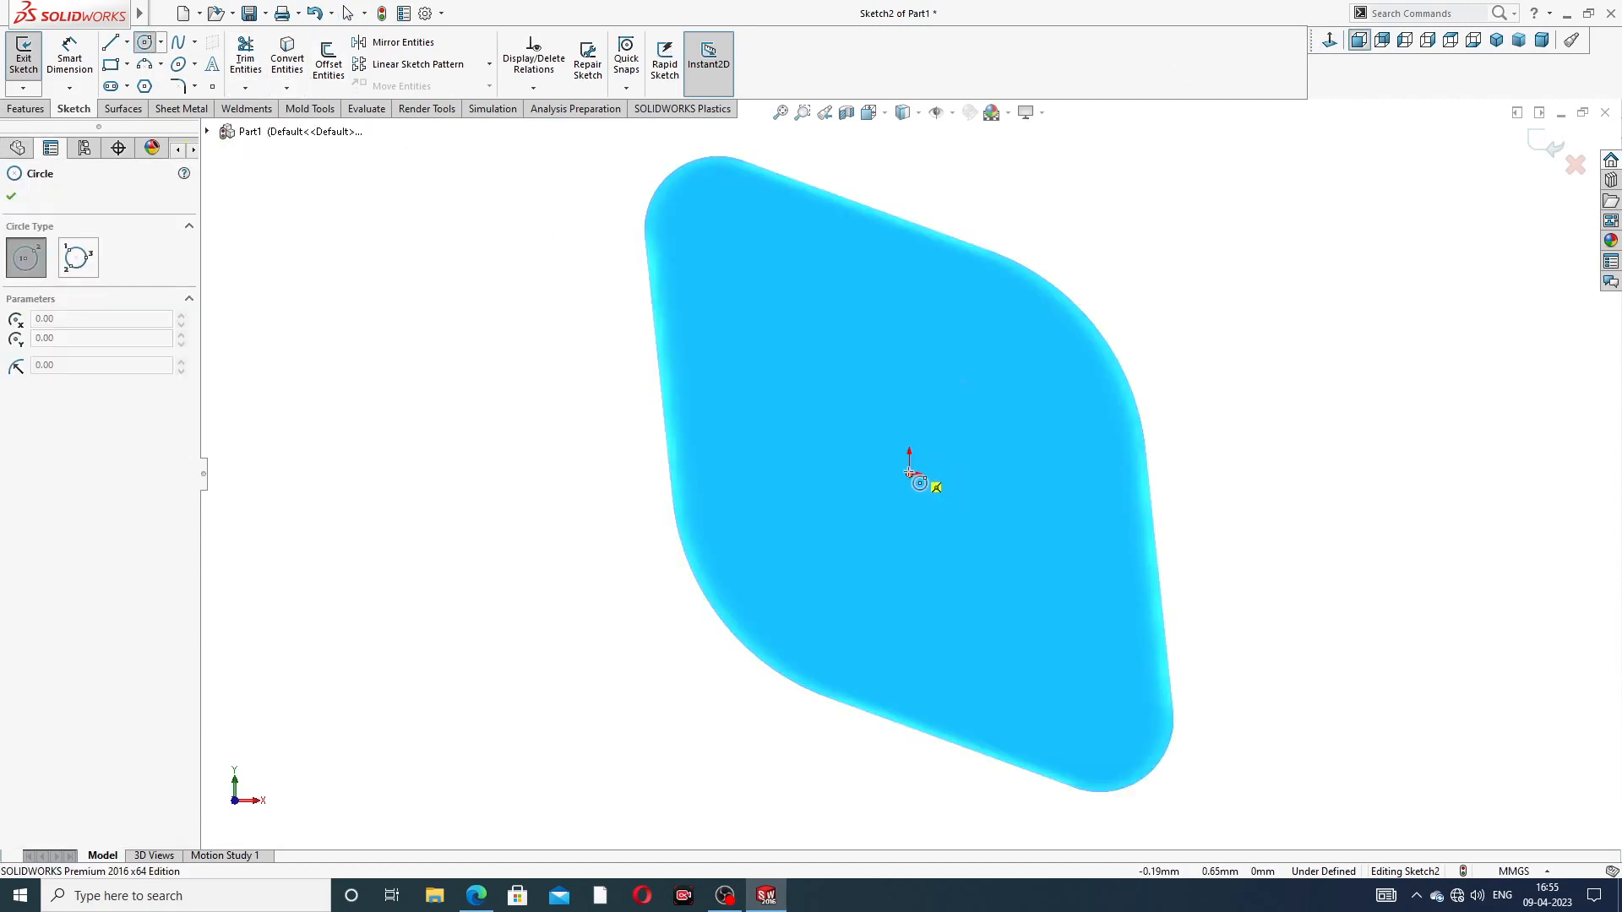
{"action": "left_click_drag", "start_coordinate": [909, 473], "coordinate": [938, 374]}
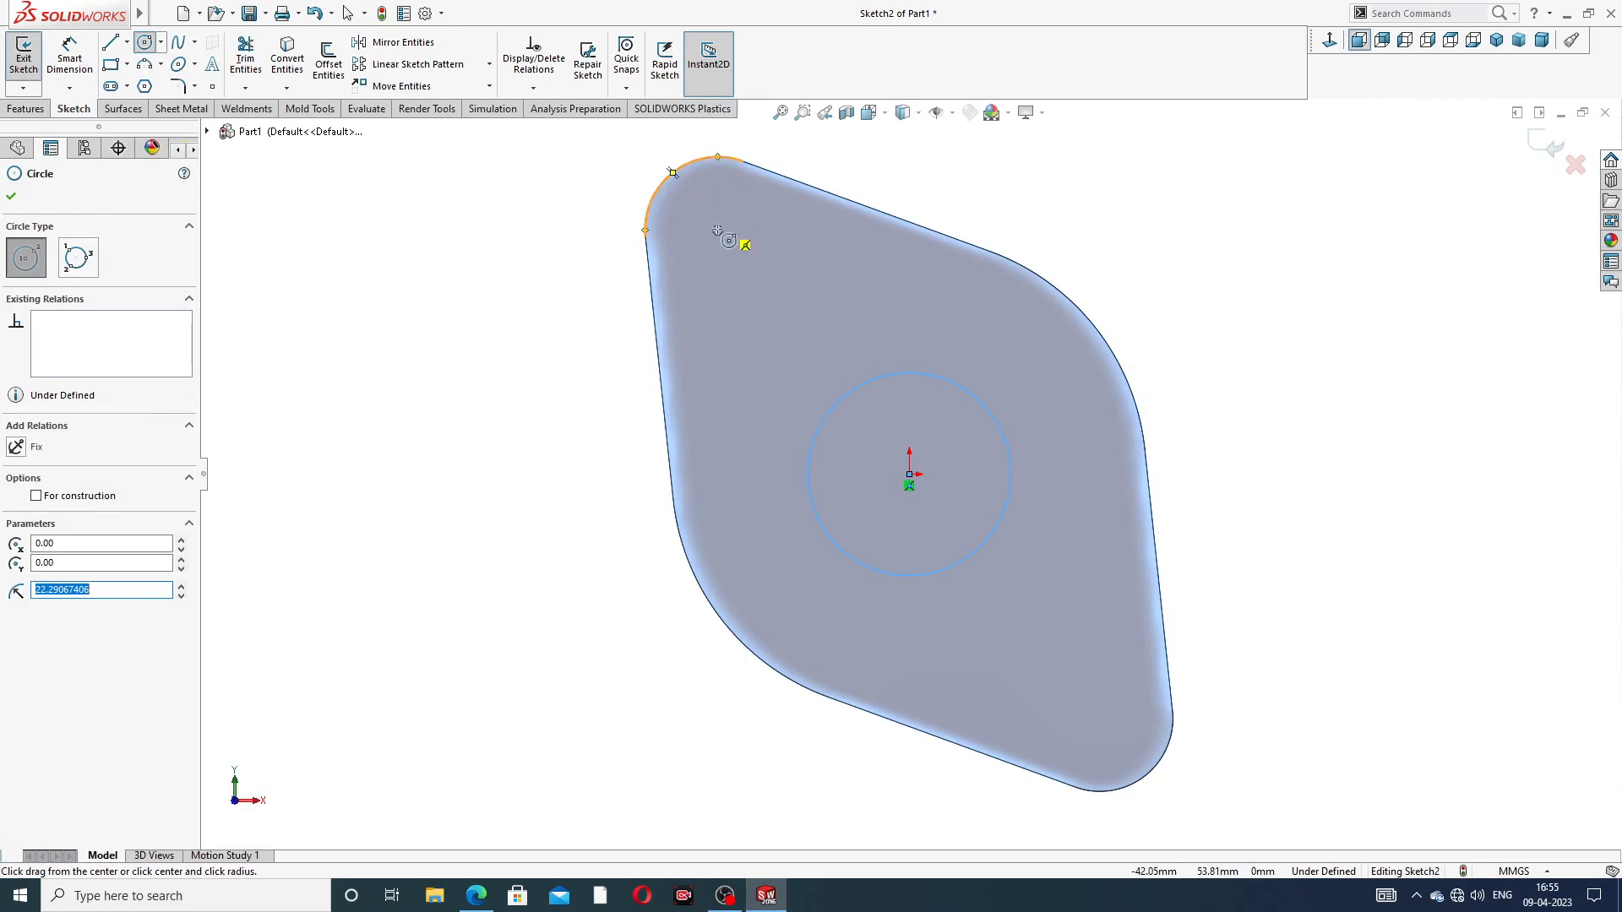
Step: Draw a circle at the center of each rounded flange end, about 6 mm radius at the upper end and 7 mm at the lower
{"action": "left_click_drag", "start_coordinate": [717, 230], "coordinate": [743, 216]}
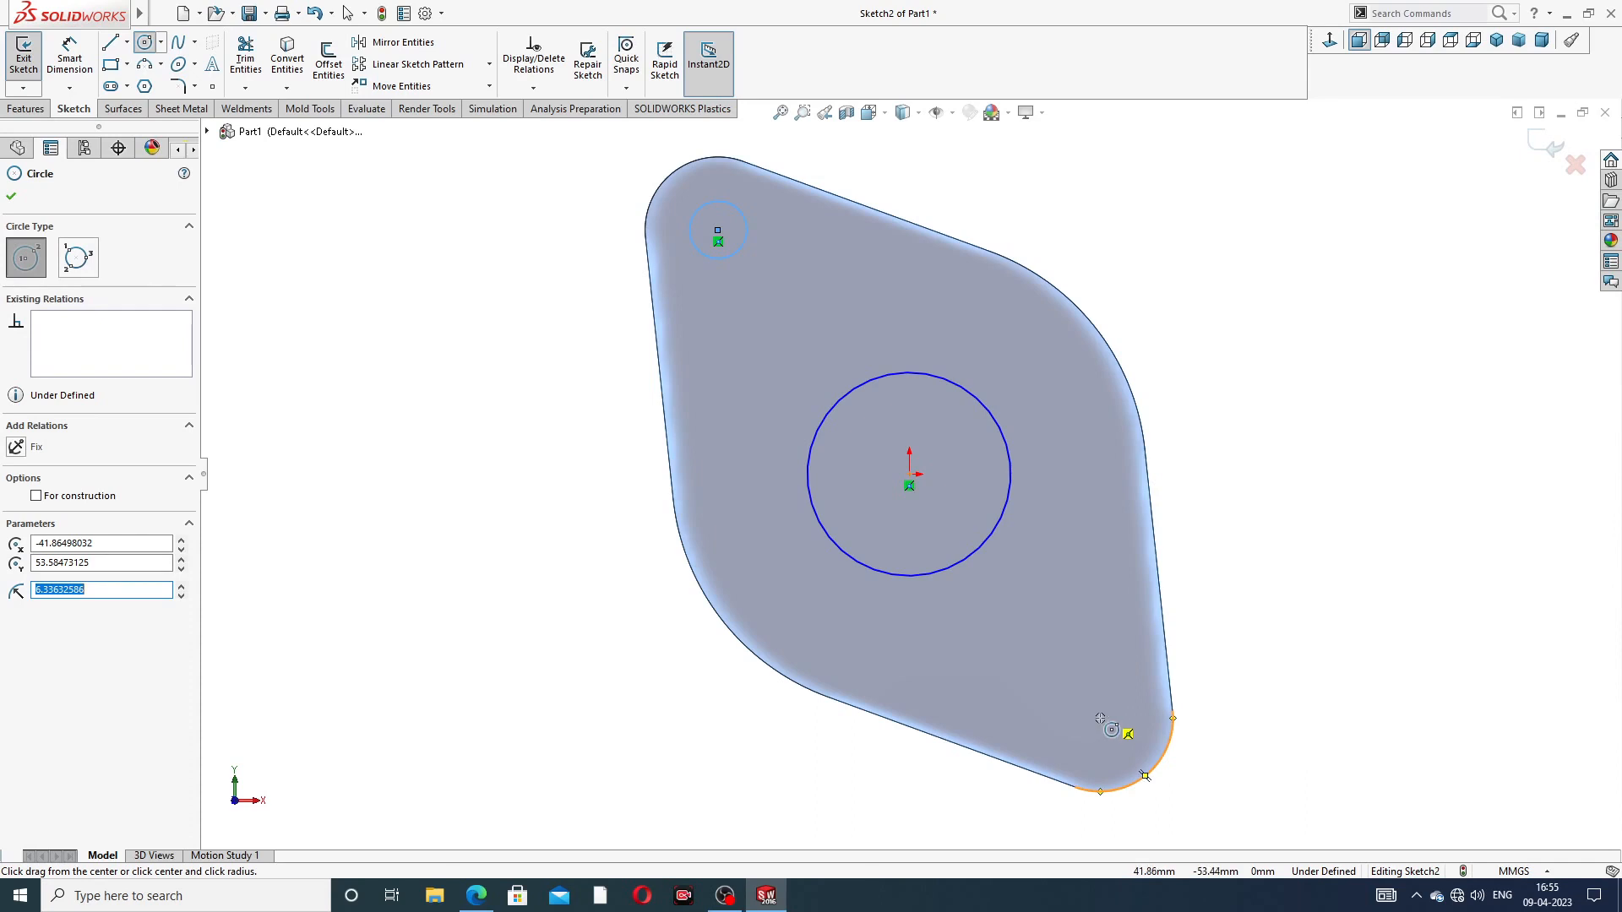
{"action": "left_click_drag", "start_coordinate": [1100, 718], "coordinate": [1102, 686]}
{"action": "right_click", "coordinate": [1257, 320]}
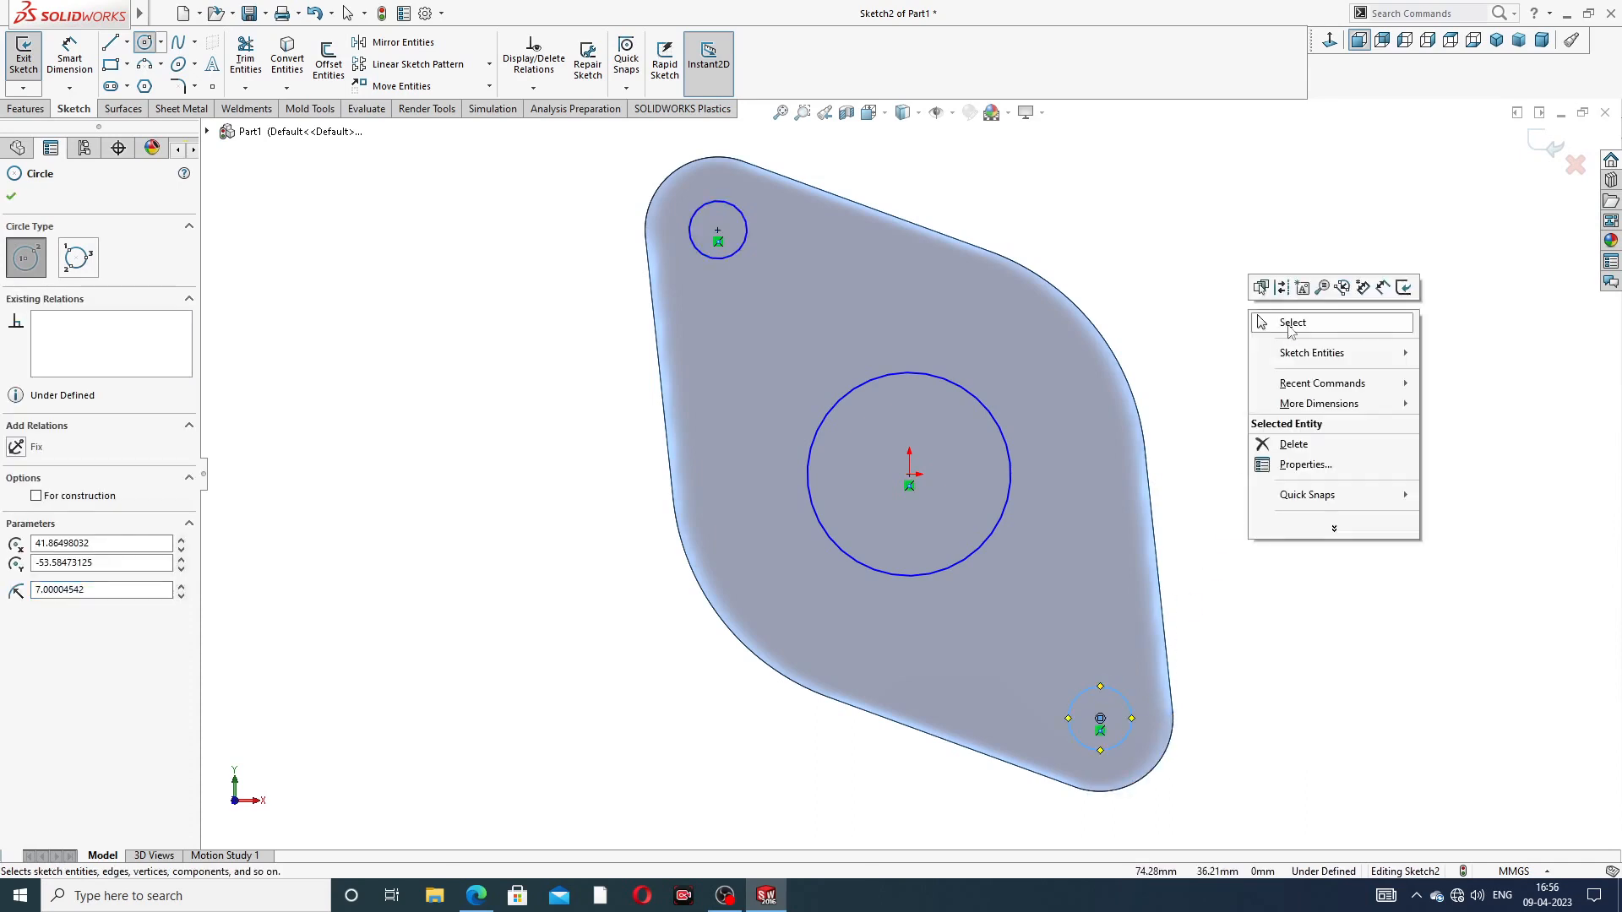
{"action": "left_click", "coordinate": [1289, 324]}
Step: Apply an Equal relation between the two small end circles
{"action": "left_click", "coordinate": [744, 239]}
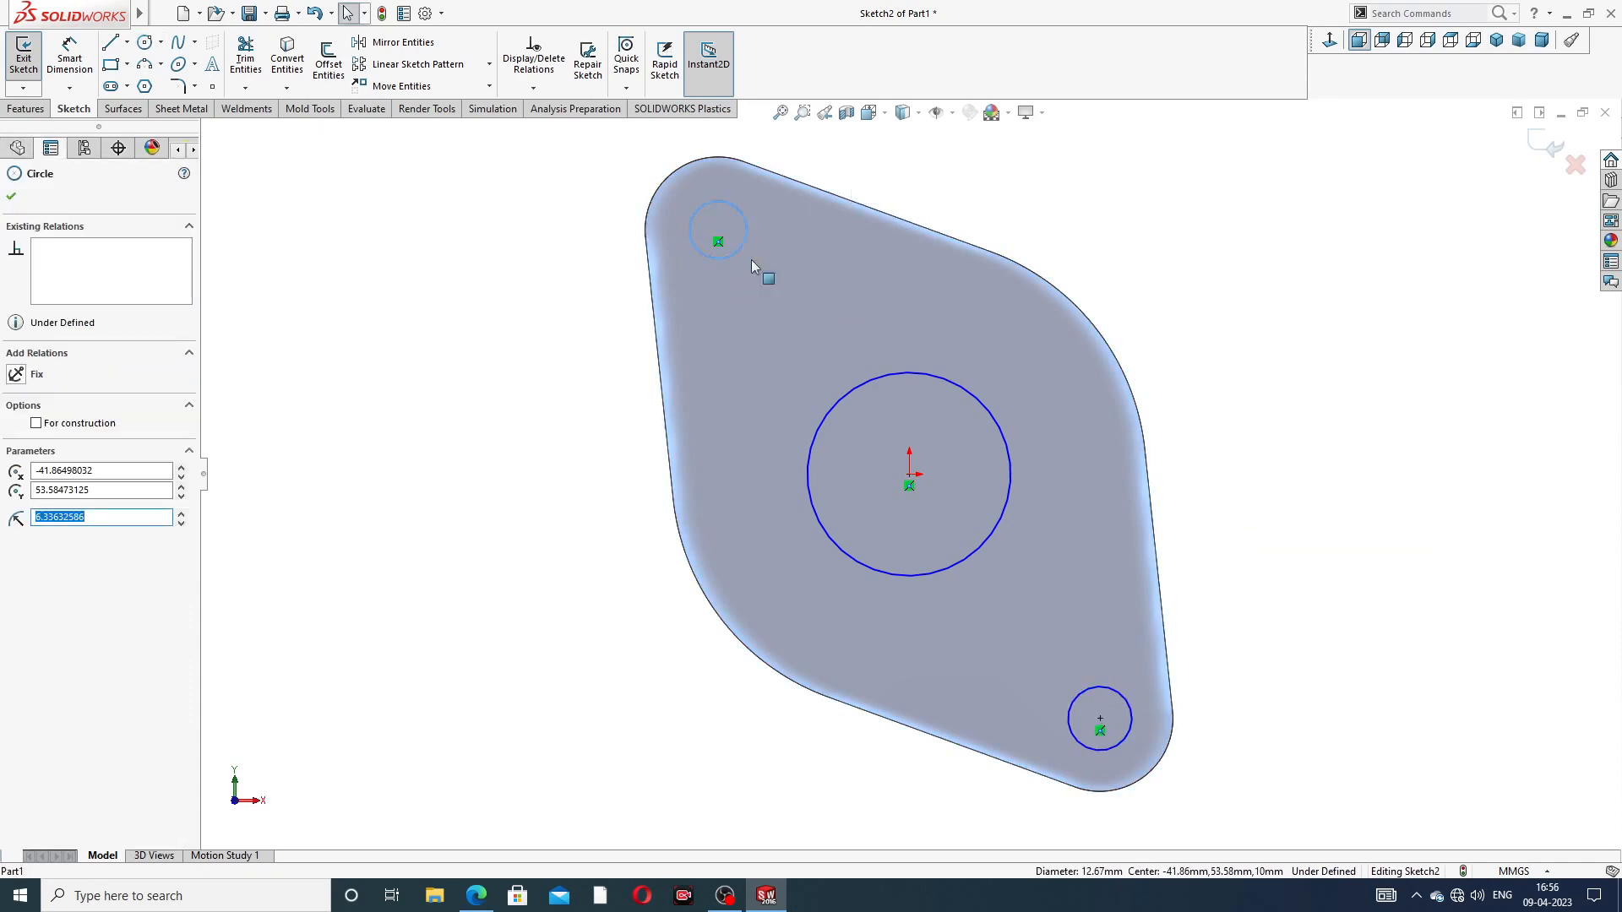
{"action": "left_click", "coordinate": [1101, 687], "text": "ctrl"}
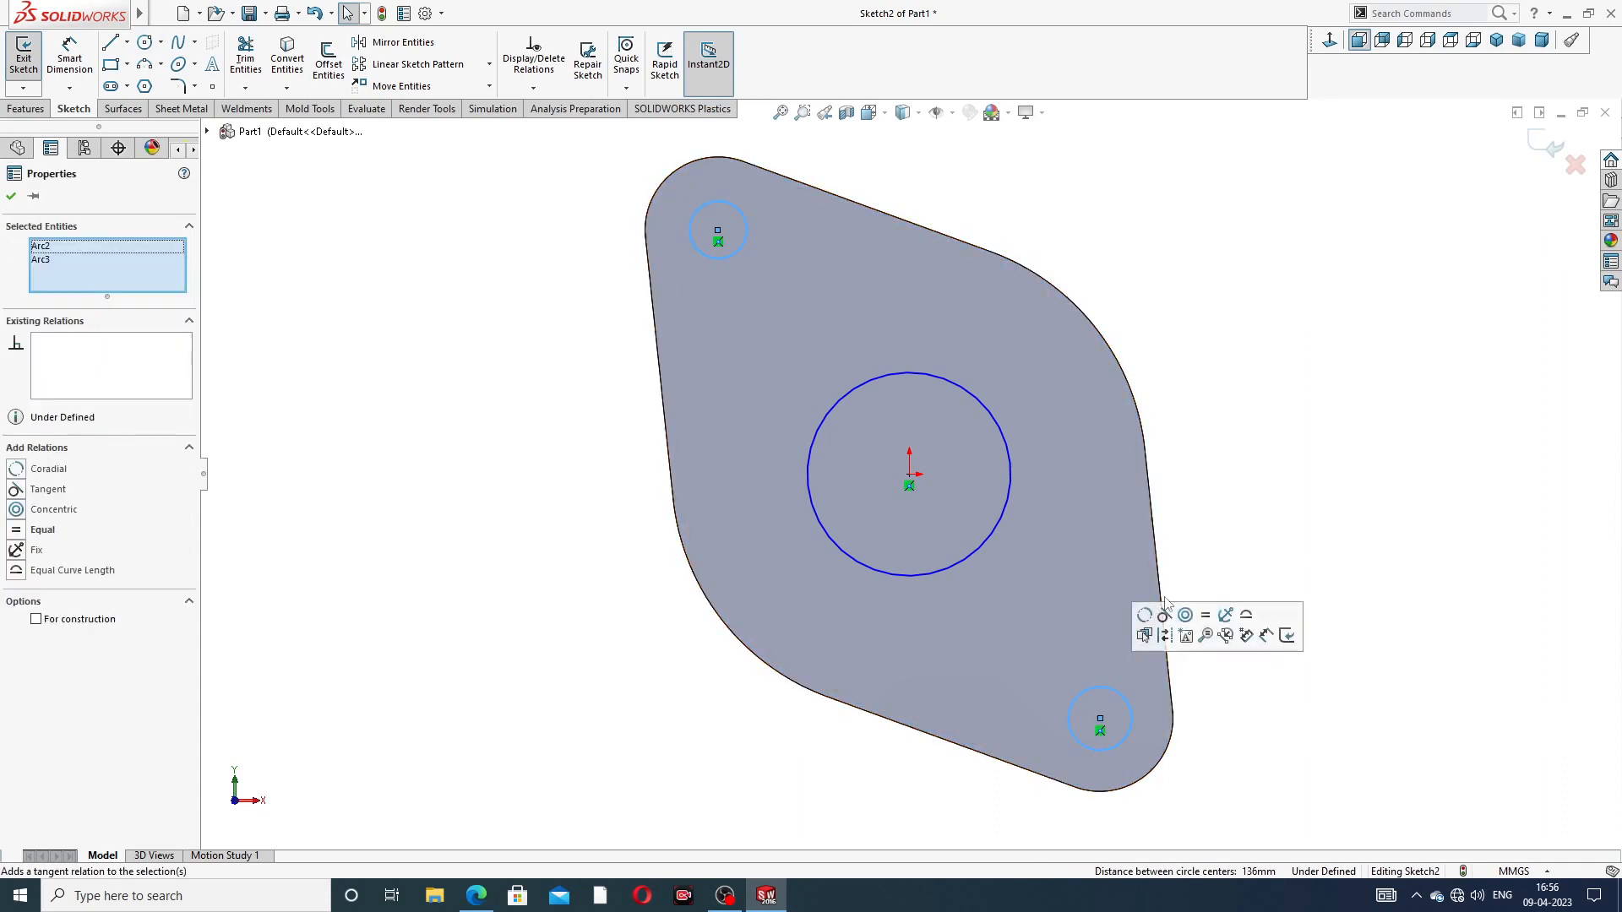
{"action": "left_click", "coordinate": [1206, 616]}
{"action": "left_click", "coordinate": [1189, 448]}
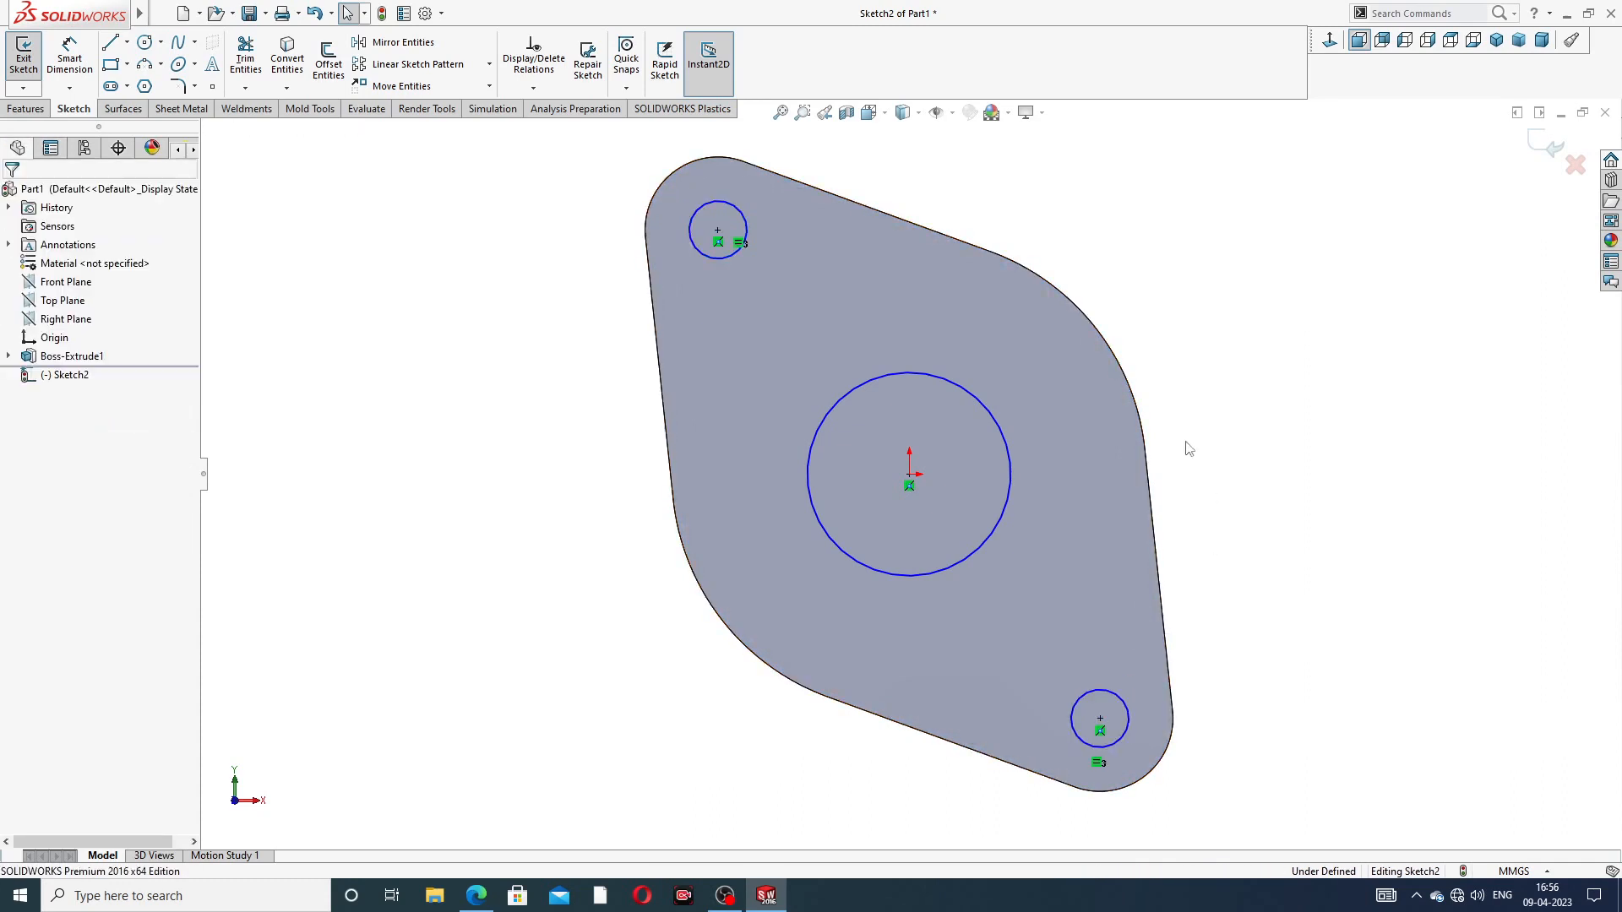
Step: Dimension the central bore circle's diameter as 72 mm
{"action": "left_click", "coordinate": [65, 56]}
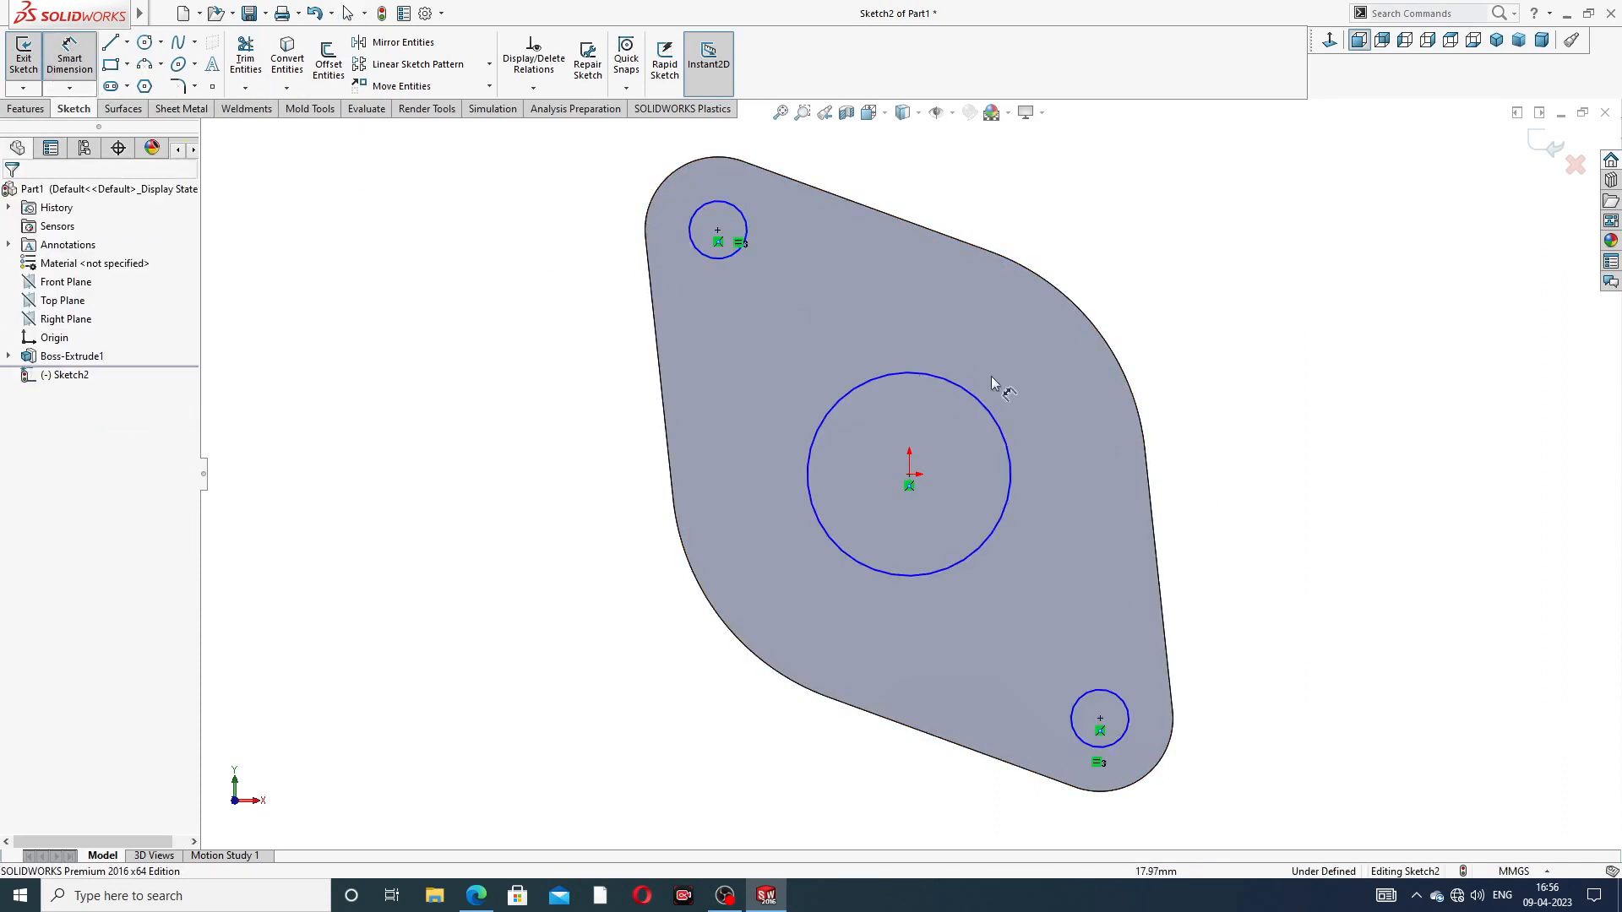
{"action": "left_click", "coordinate": [972, 397]}
{"action": "left_click", "coordinate": [1132, 256]}
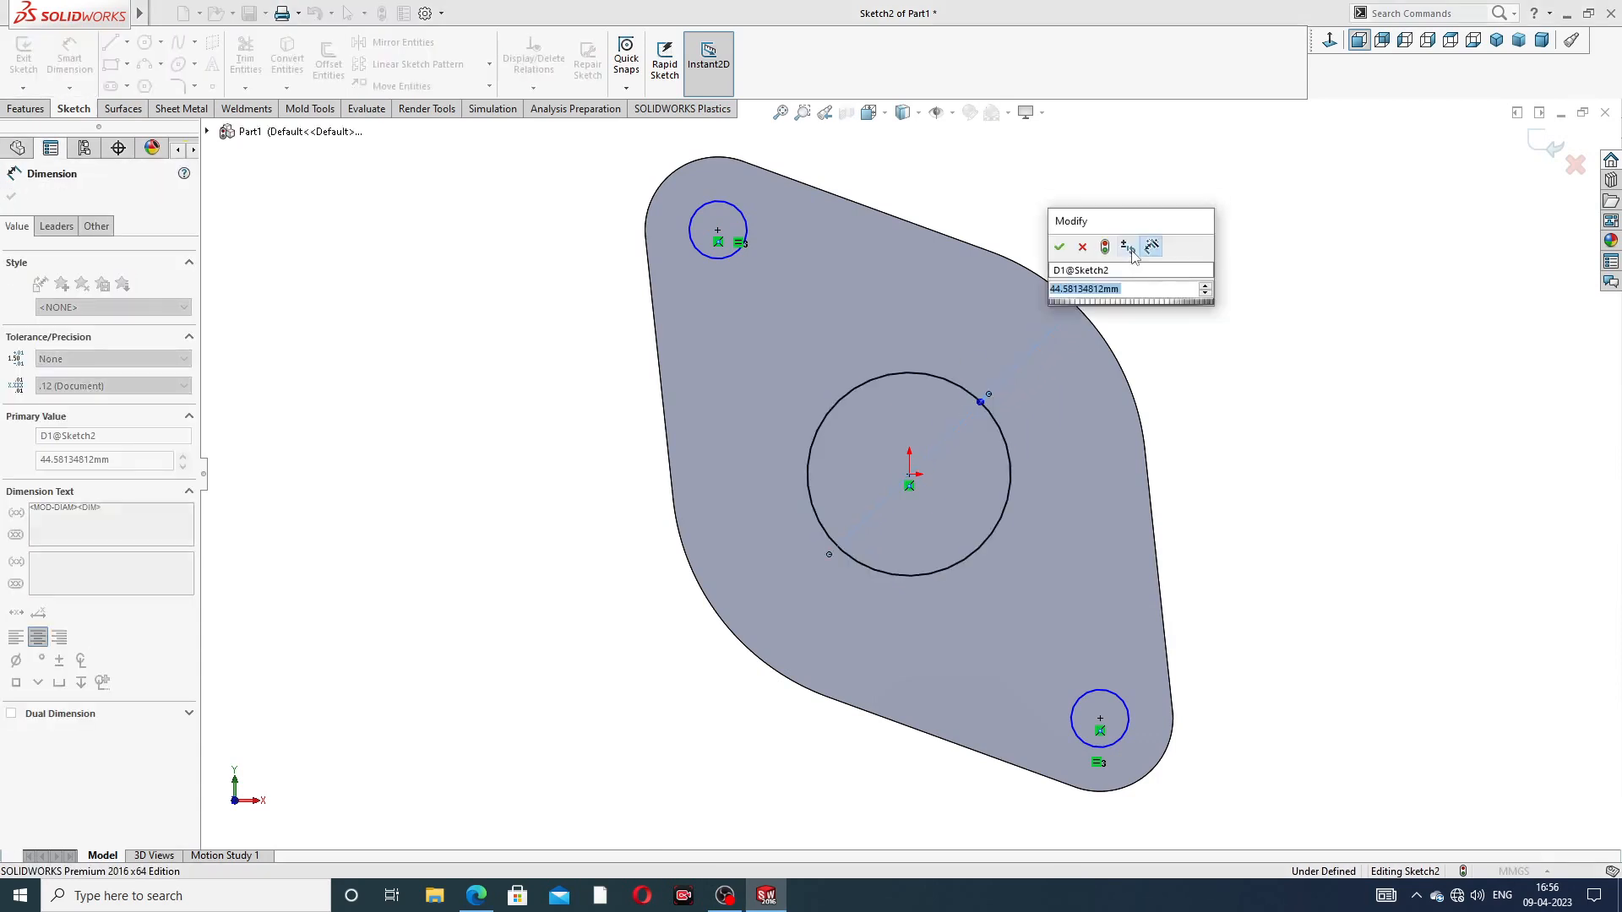
{"action": "key", "text": "Return"}
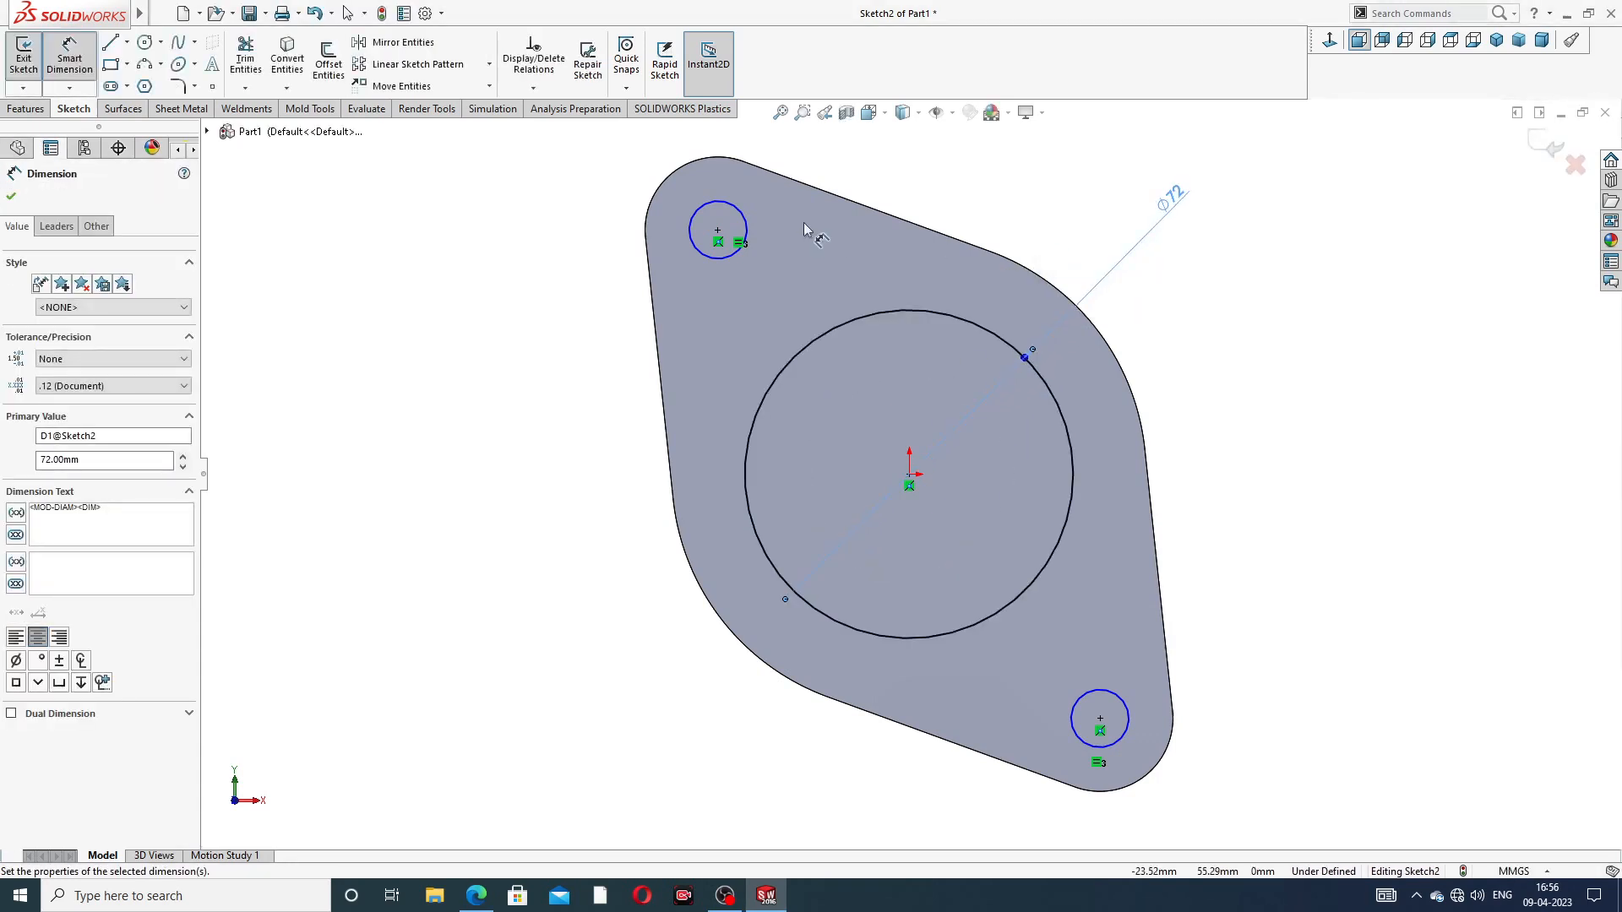
Step: Dimension the upper bolt hole circle's diameter as 17 mm
{"action": "left_click", "coordinate": [737, 212]}
{"action": "left_click", "coordinate": [591, 197]}
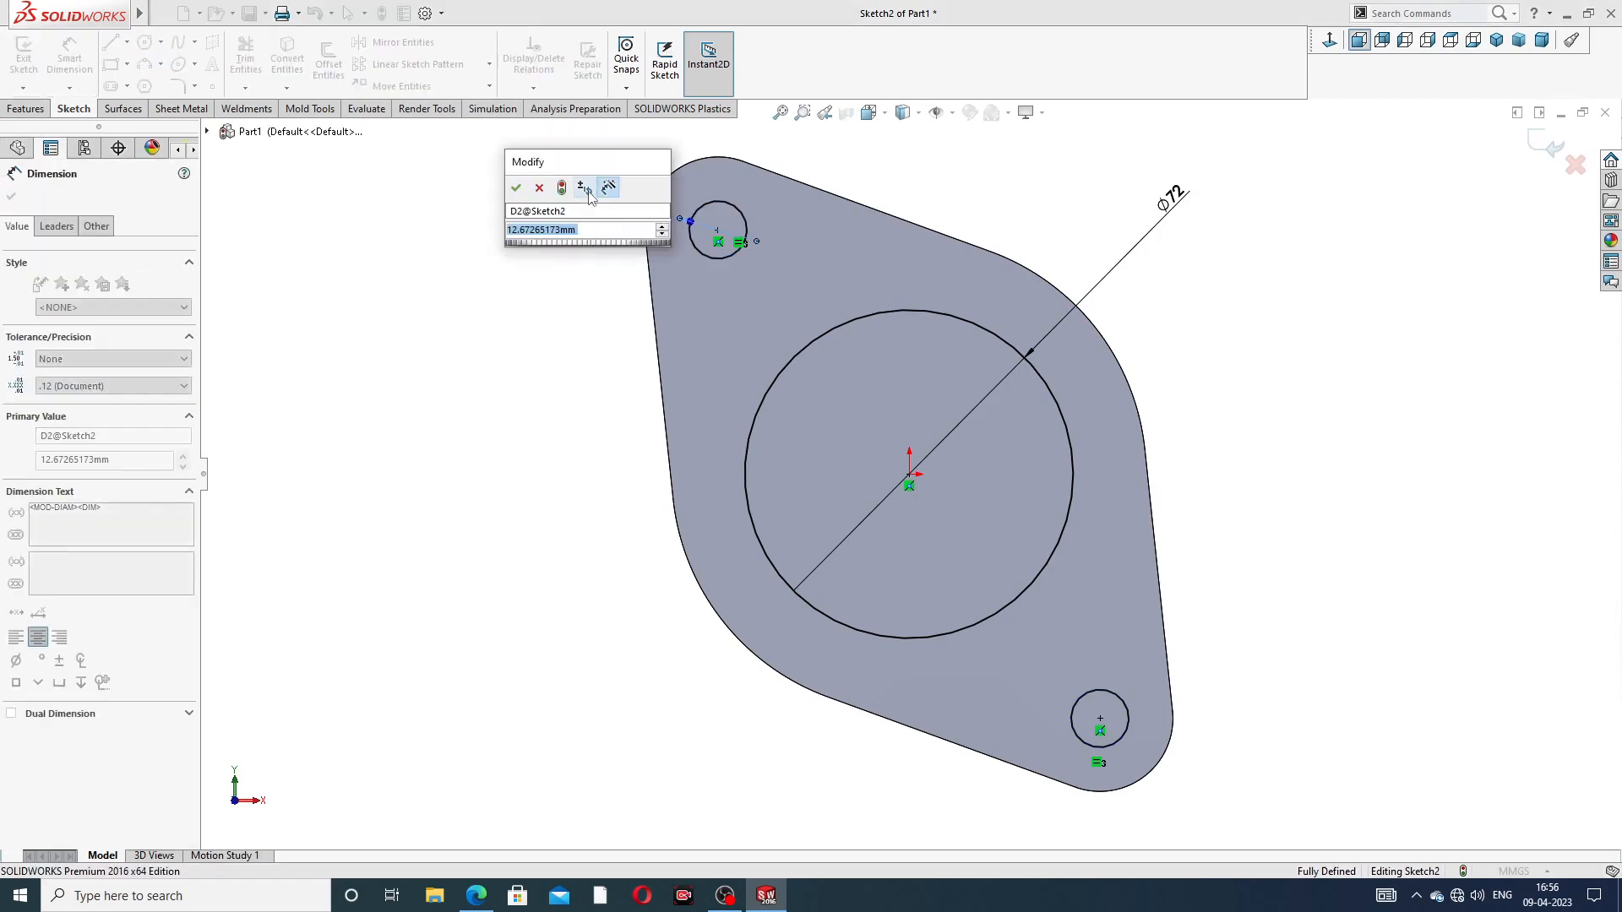
{"action": "type", "text": "1"}
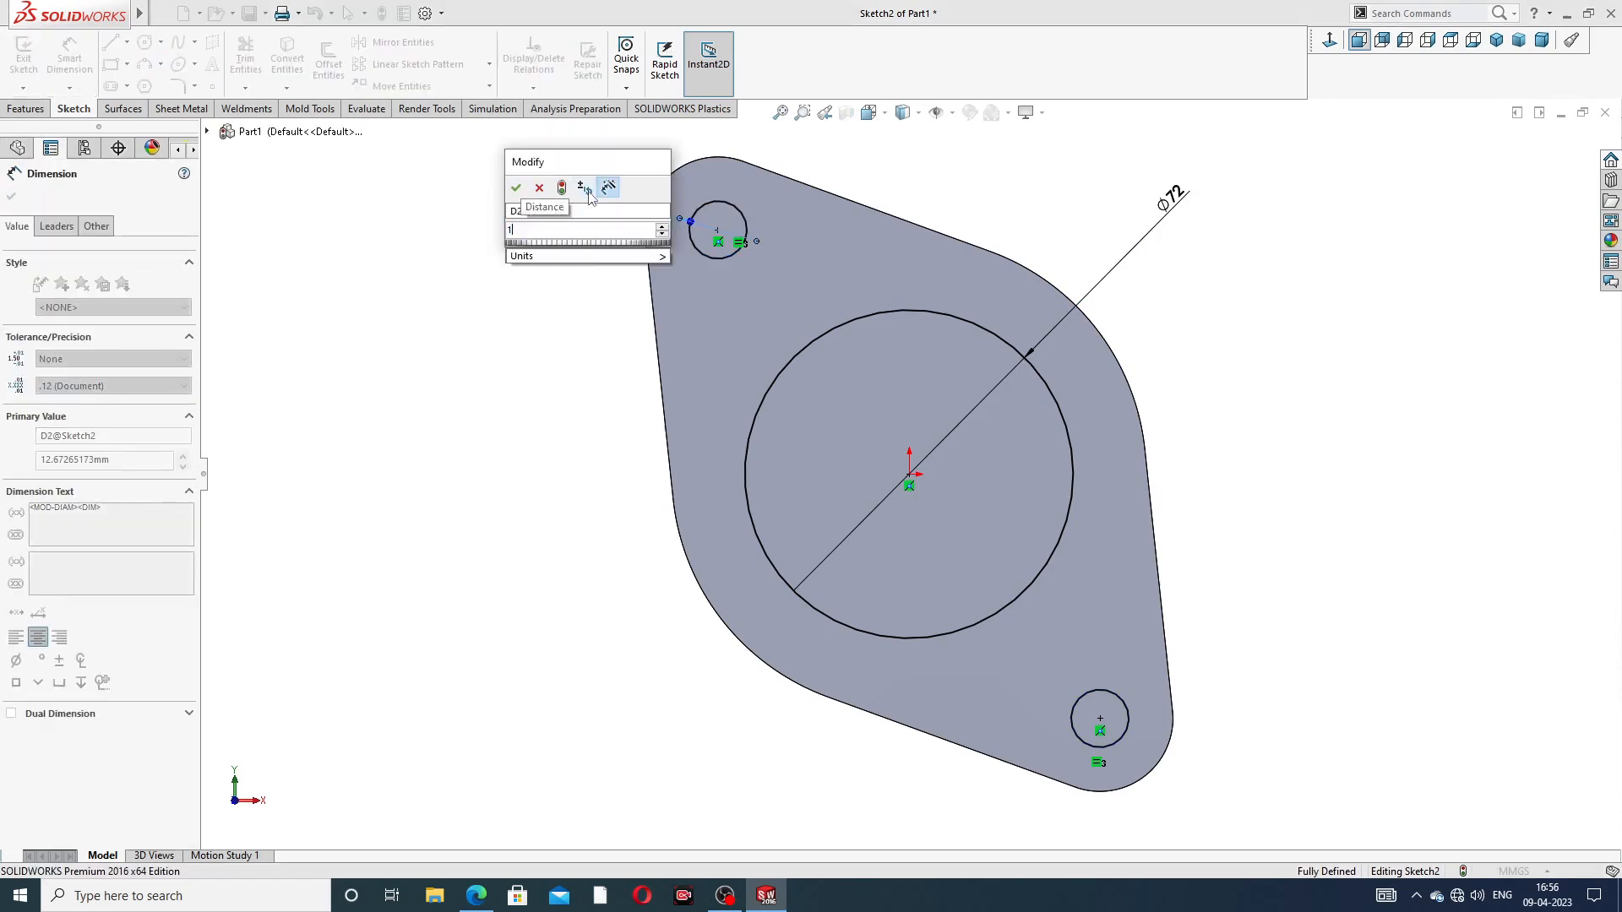
{"action": "type", "text": "7"}
{"action": "key", "text": "Return"}
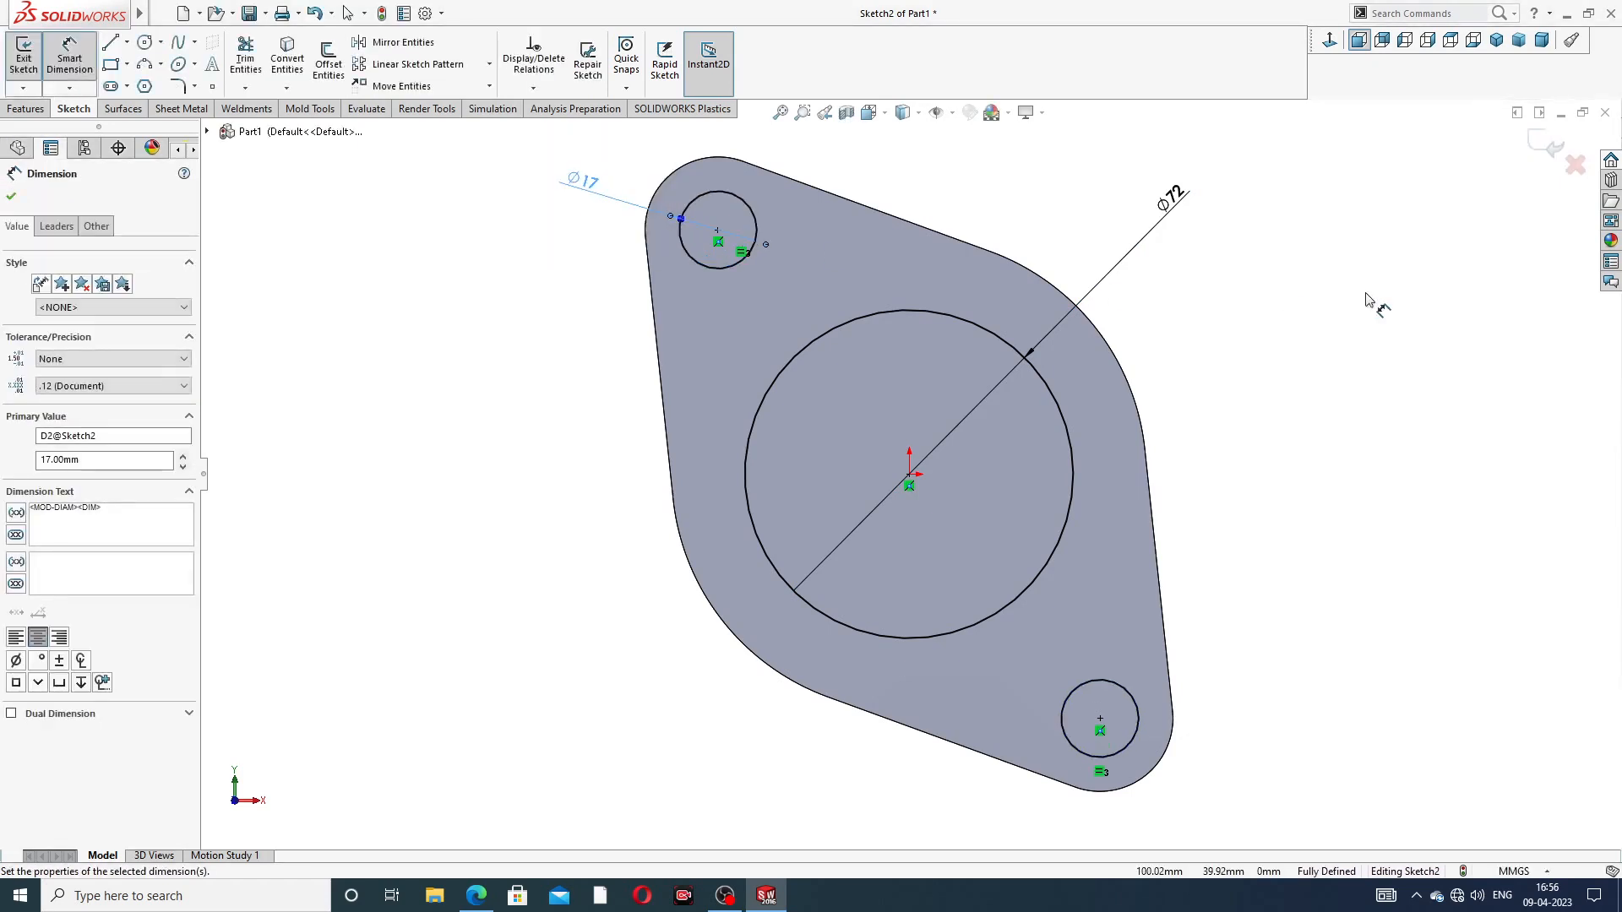
{"action": "right_click", "coordinate": [1307, 237]}
{"action": "left_click", "coordinate": [1361, 252]}
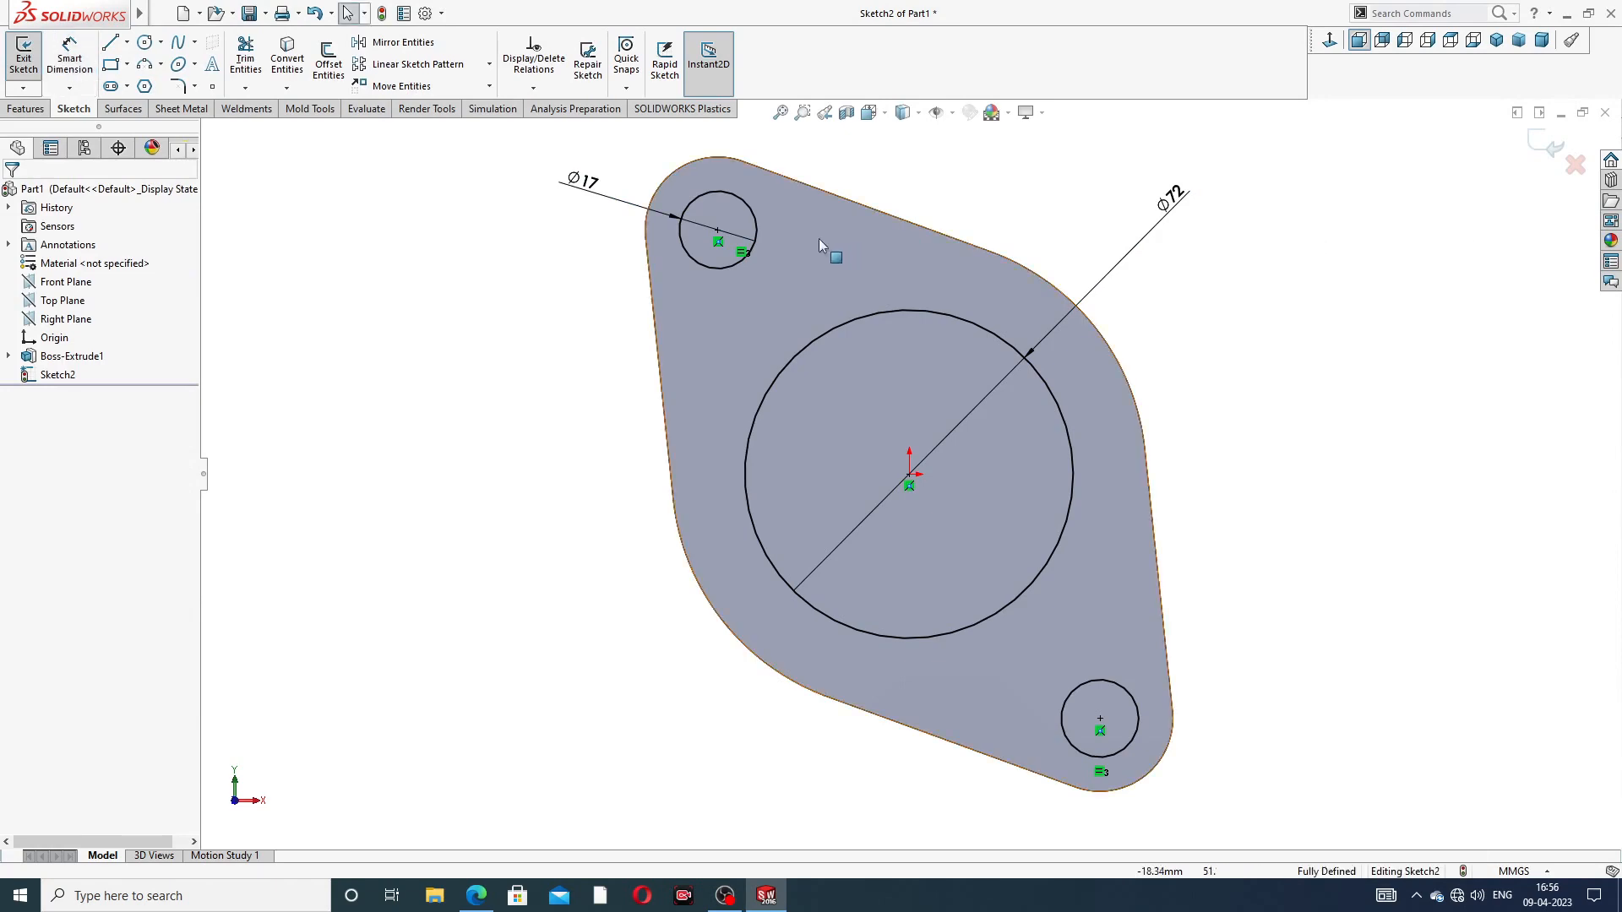
Step: Cut the central bore and both bolt holes through the flange with a 10 mm blind Extruded Cut
{"action": "left_click", "coordinate": [12, 111]}
{"action": "left_click", "coordinate": [250, 61]}
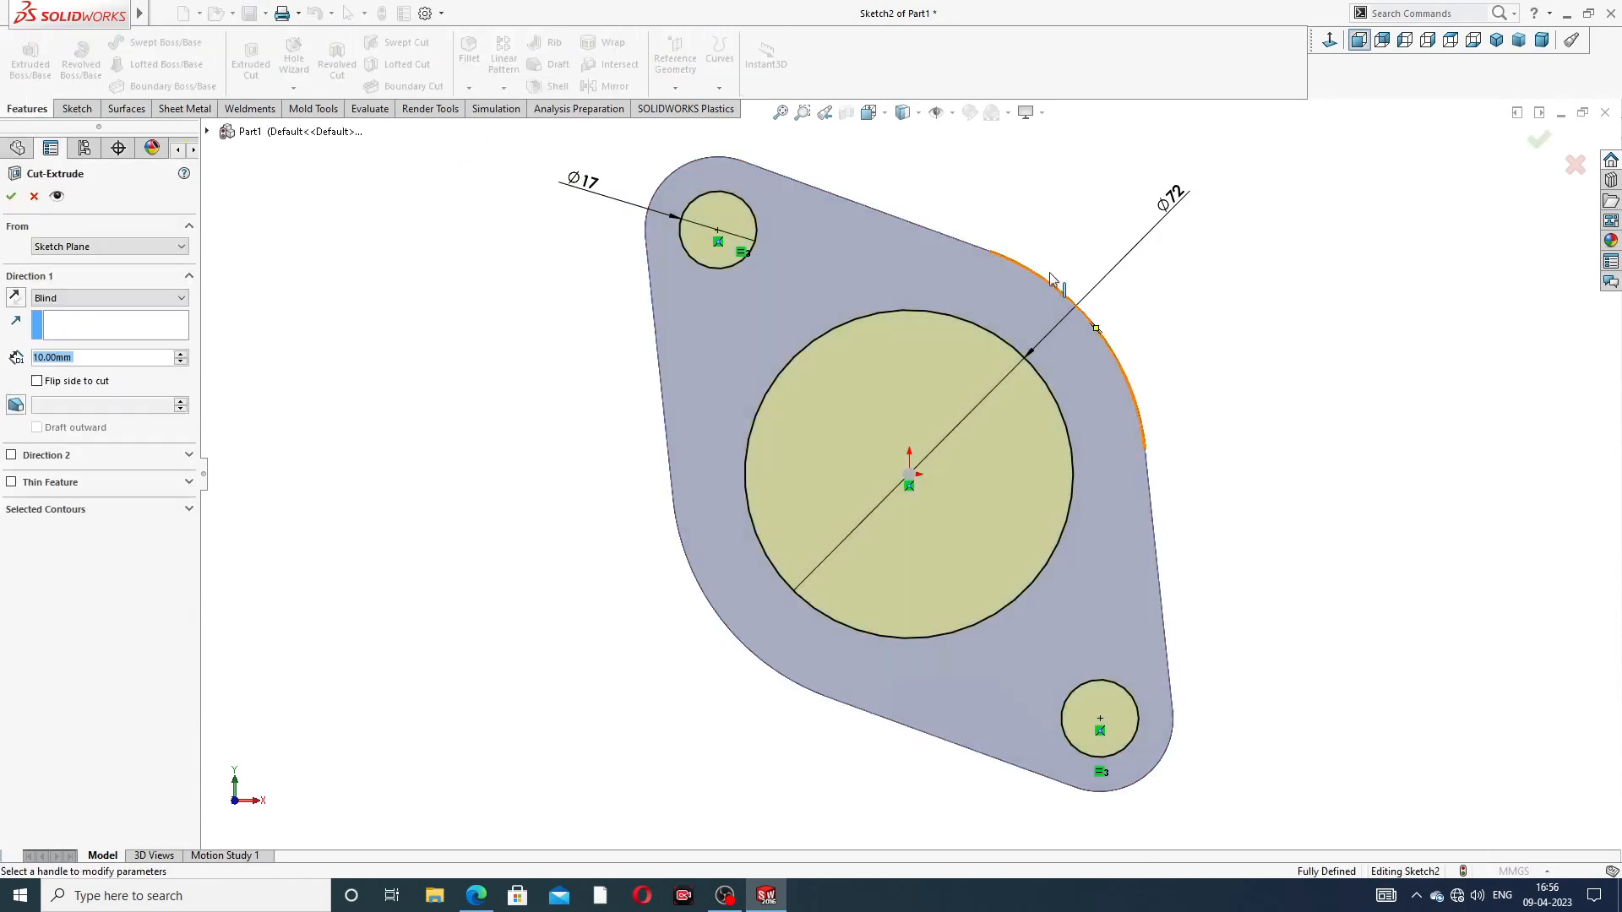
{"action": "middle_click_drag", "start_coordinate": [1232, 282], "coordinate": [1057, 318]}
{"action": "left_click", "coordinate": [1539, 140]}
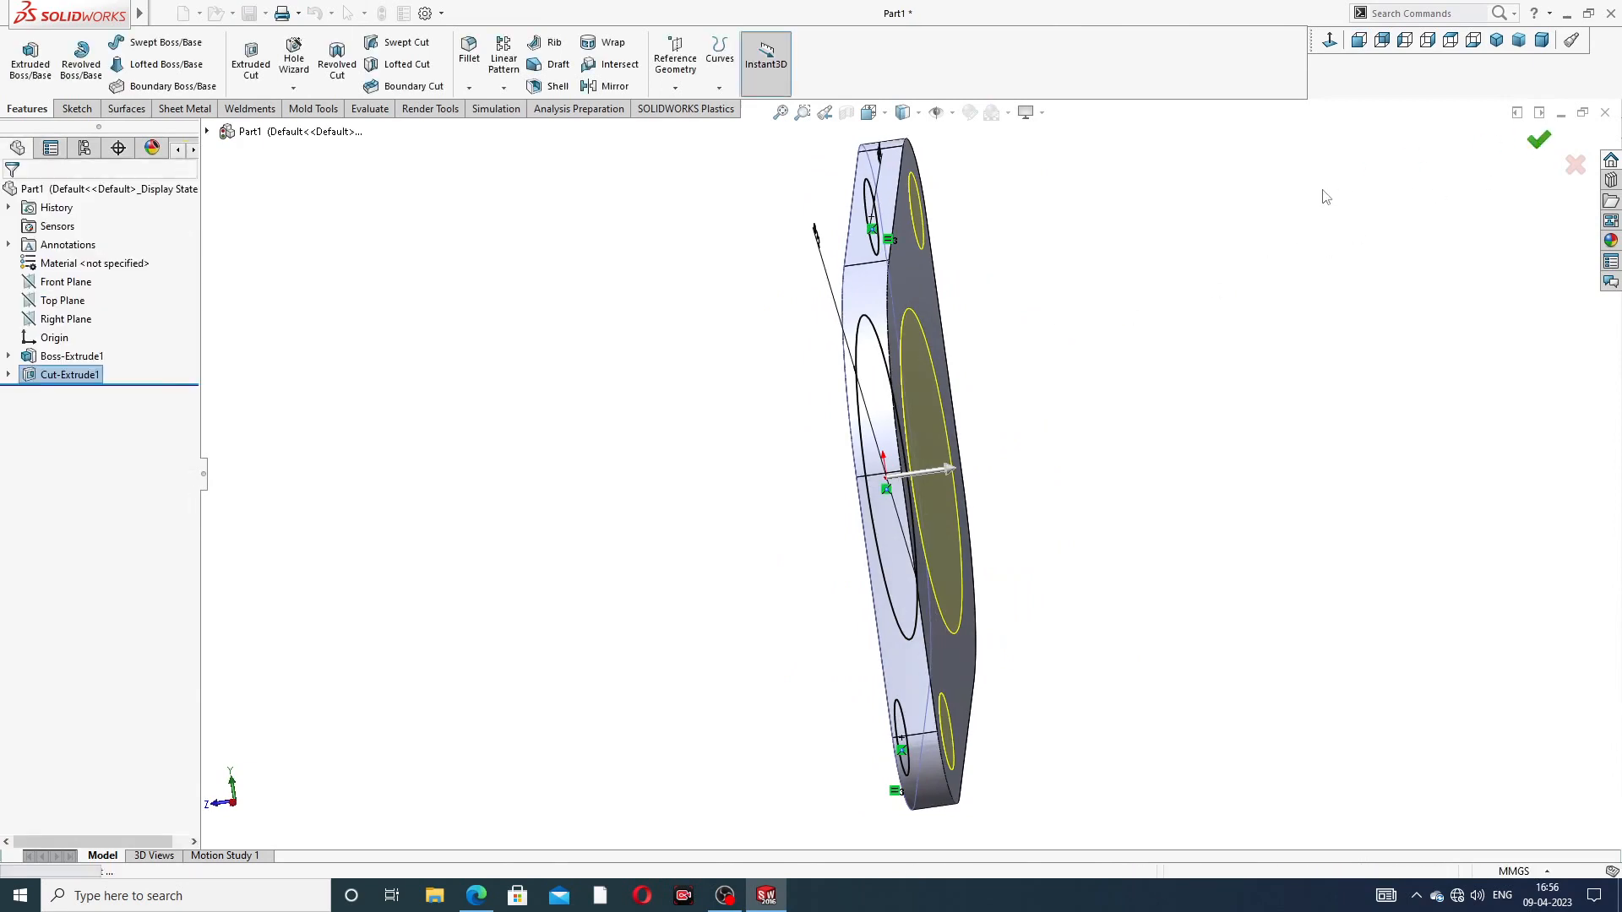
{"action": "left_click", "coordinate": [1255, 230]}
Step: Inspect the flange's central bore and bolt holes from an angled view
{"action": "scroll", "coordinate": [1097, 311], "scroll_direction": "up", "scroll_amount": 3}
{"action": "middle_click_drag", "start_coordinate": [1108, 326], "coordinate": [1077, 415]}
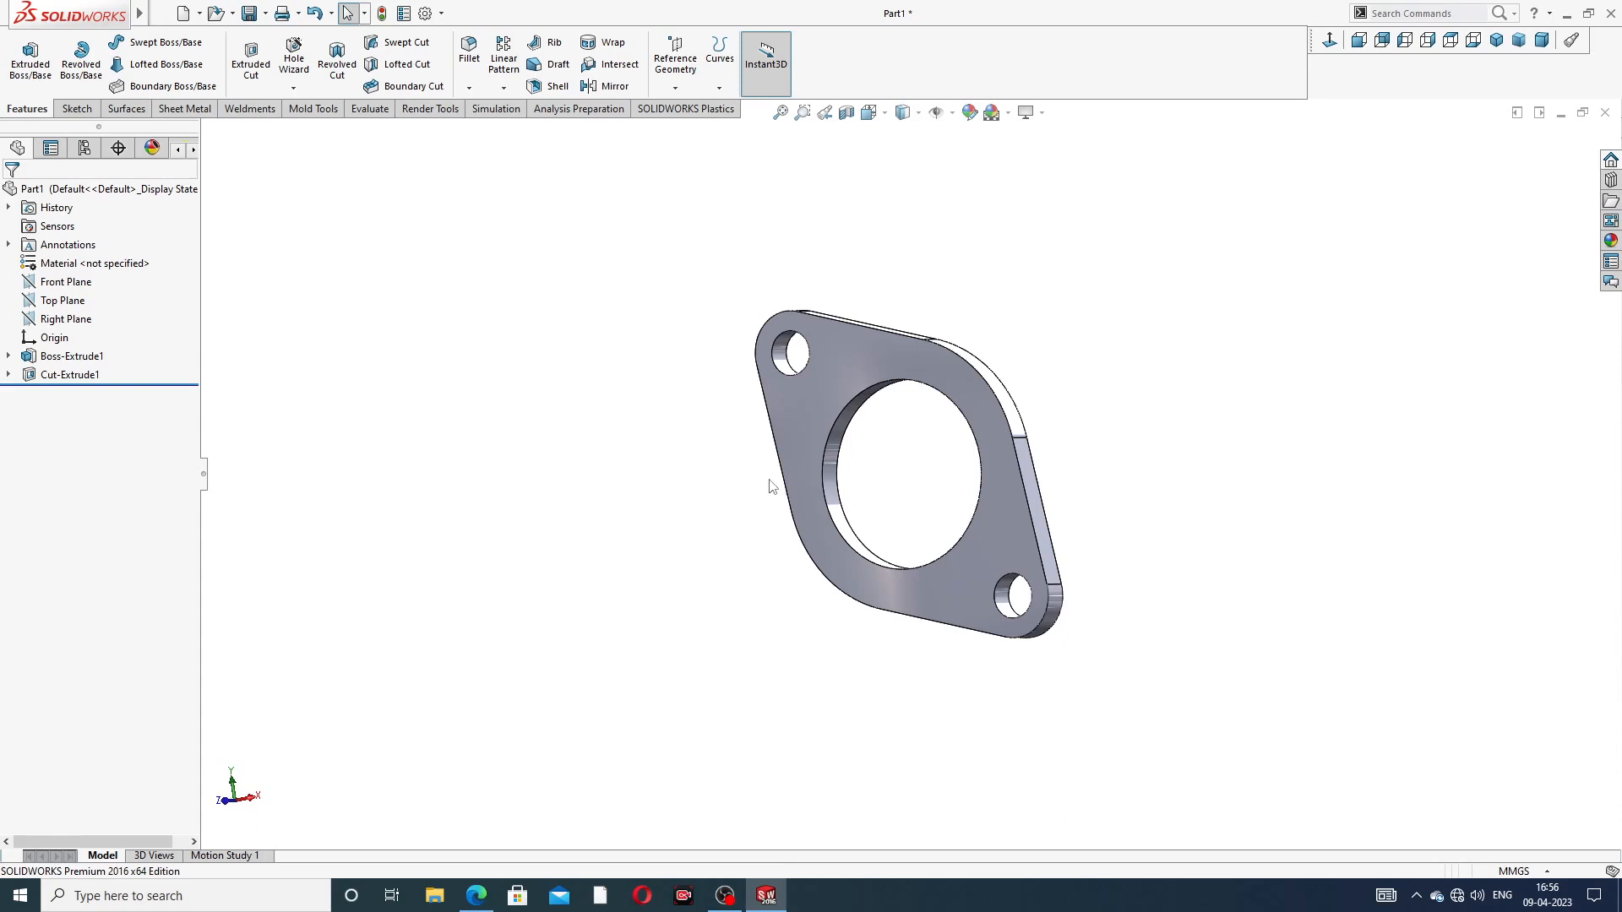
{"action": "scroll", "coordinate": [900, 489], "scroll_direction": "down", "scroll_amount": 2}
{"action": "scroll", "coordinate": [900, 488], "scroll_direction": "up", "scroll_amount": 3}
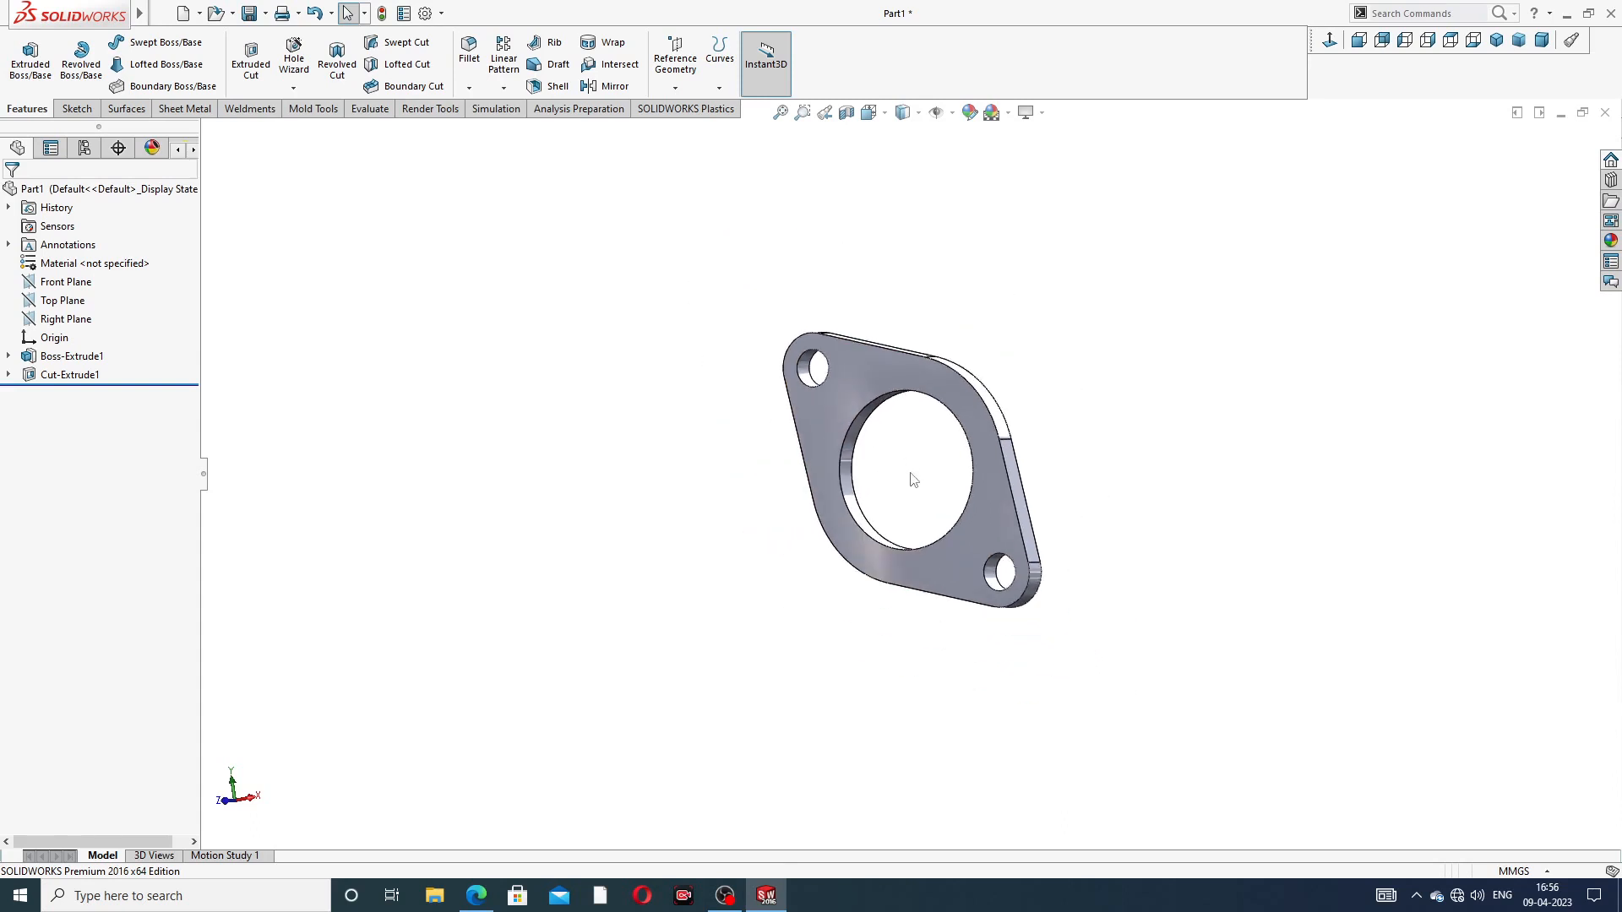
{"action": "middle_click_drag", "start_coordinate": [913, 480], "coordinate": [862, 517]}
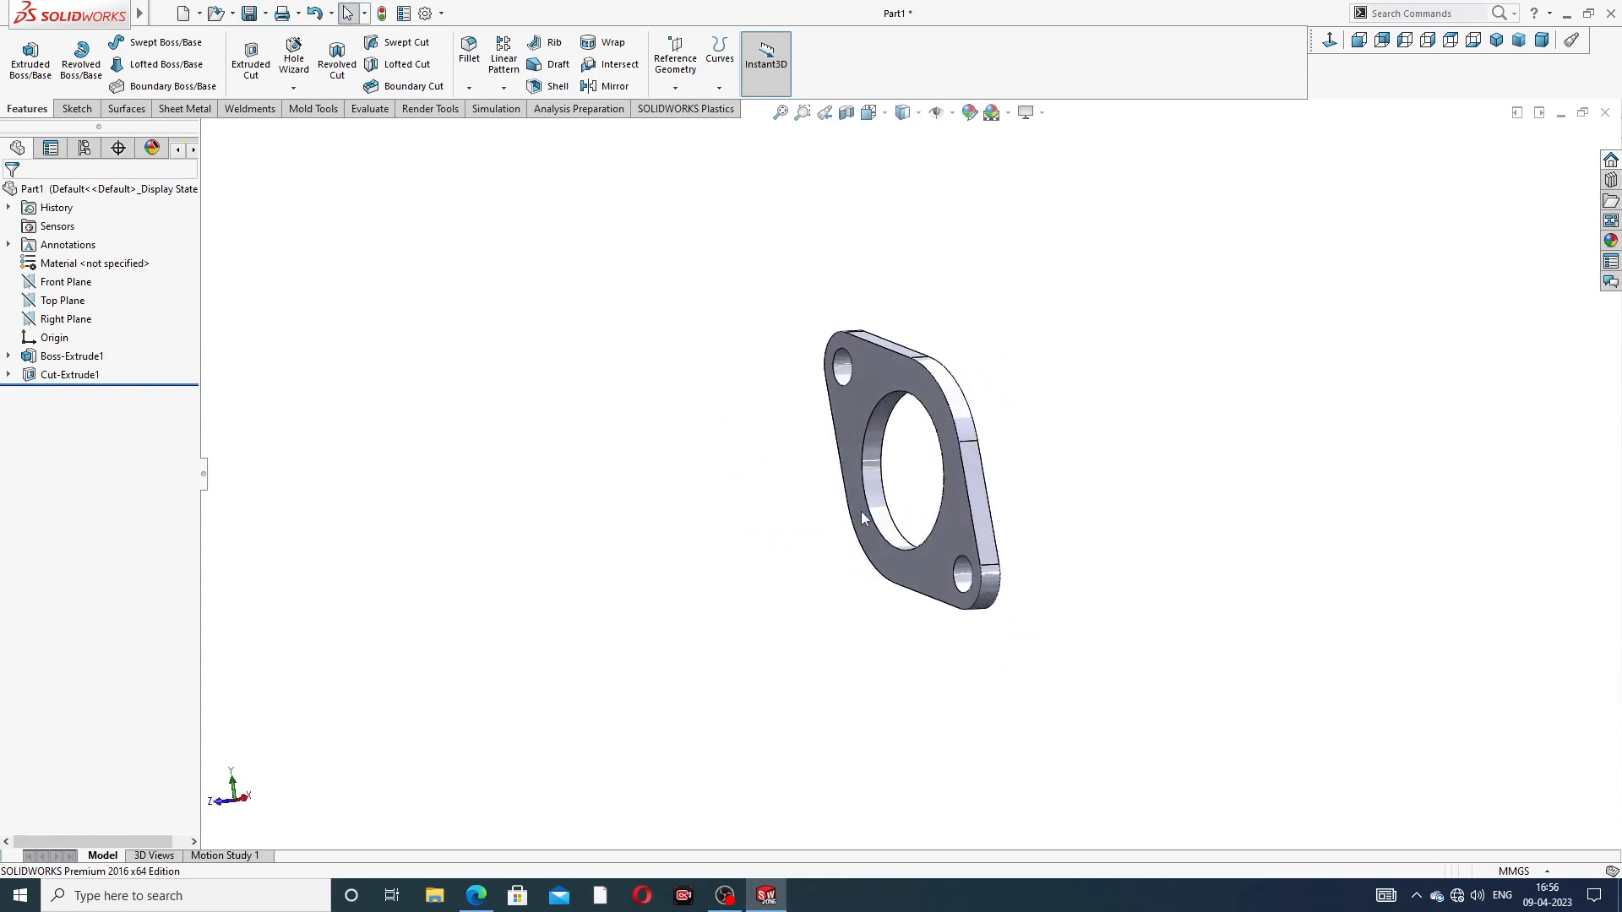
{"action": "scroll", "coordinate": [925, 480], "scroll_direction": "down", "scroll_amount": 2}
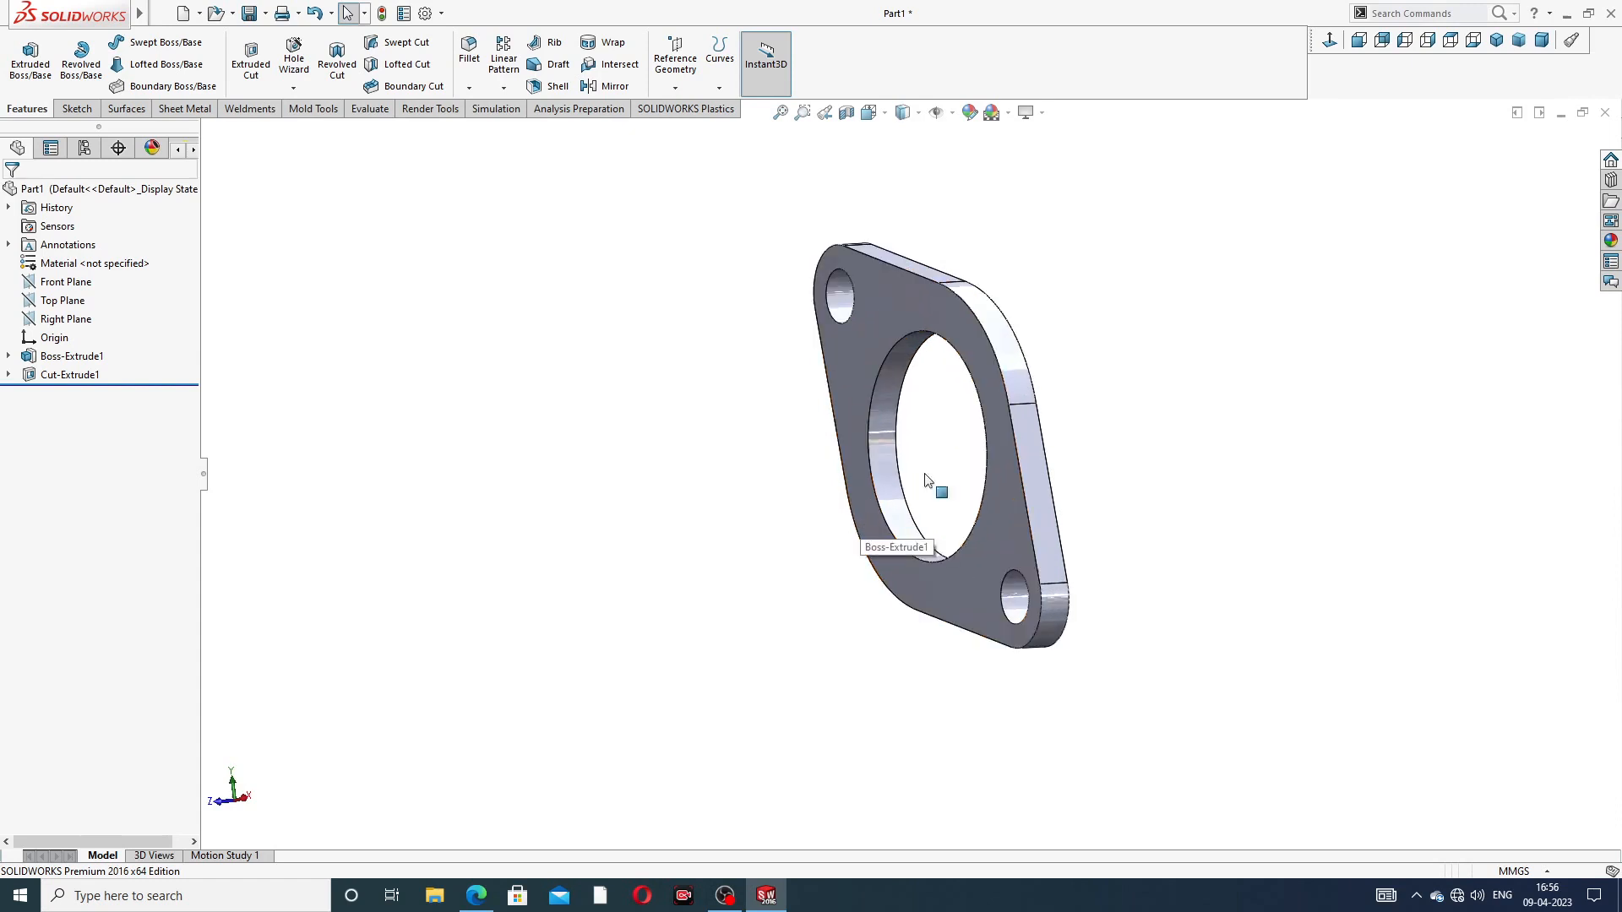
{"action": "scroll", "coordinate": [1004, 349], "scroll_direction": "up", "scroll_amount": 2}
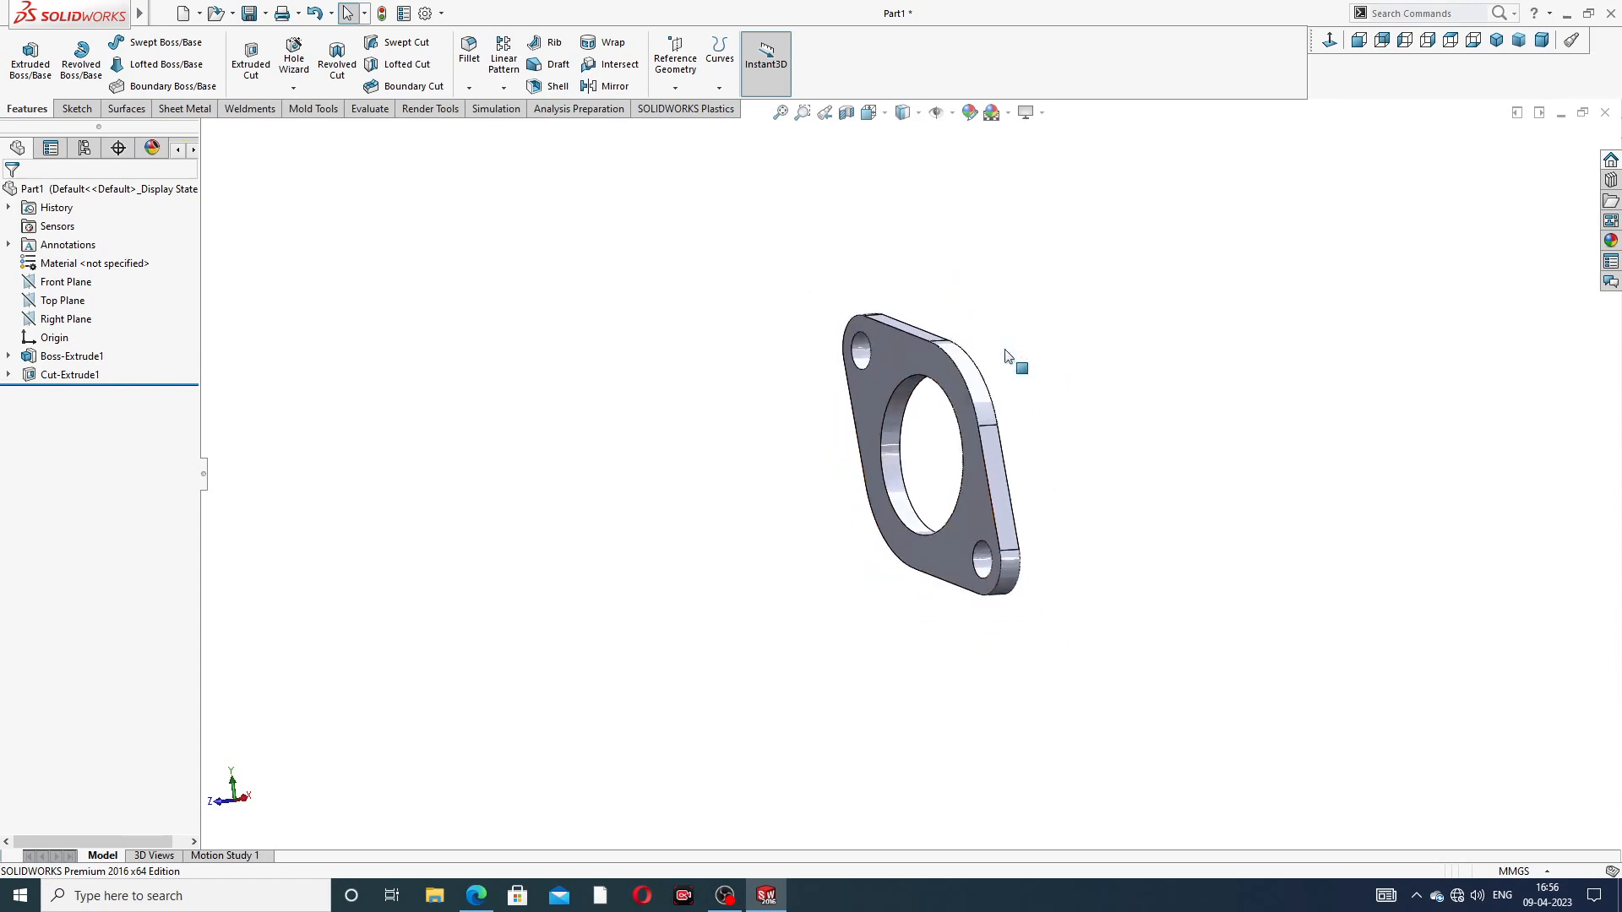
Step: Sketch a horizontal construction line about 104 mm long, running left from the origin, on the flange's front face
{"action": "scroll", "coordinate": [961, 453], "scroll_direction": "down", "scroll_amount": 2}
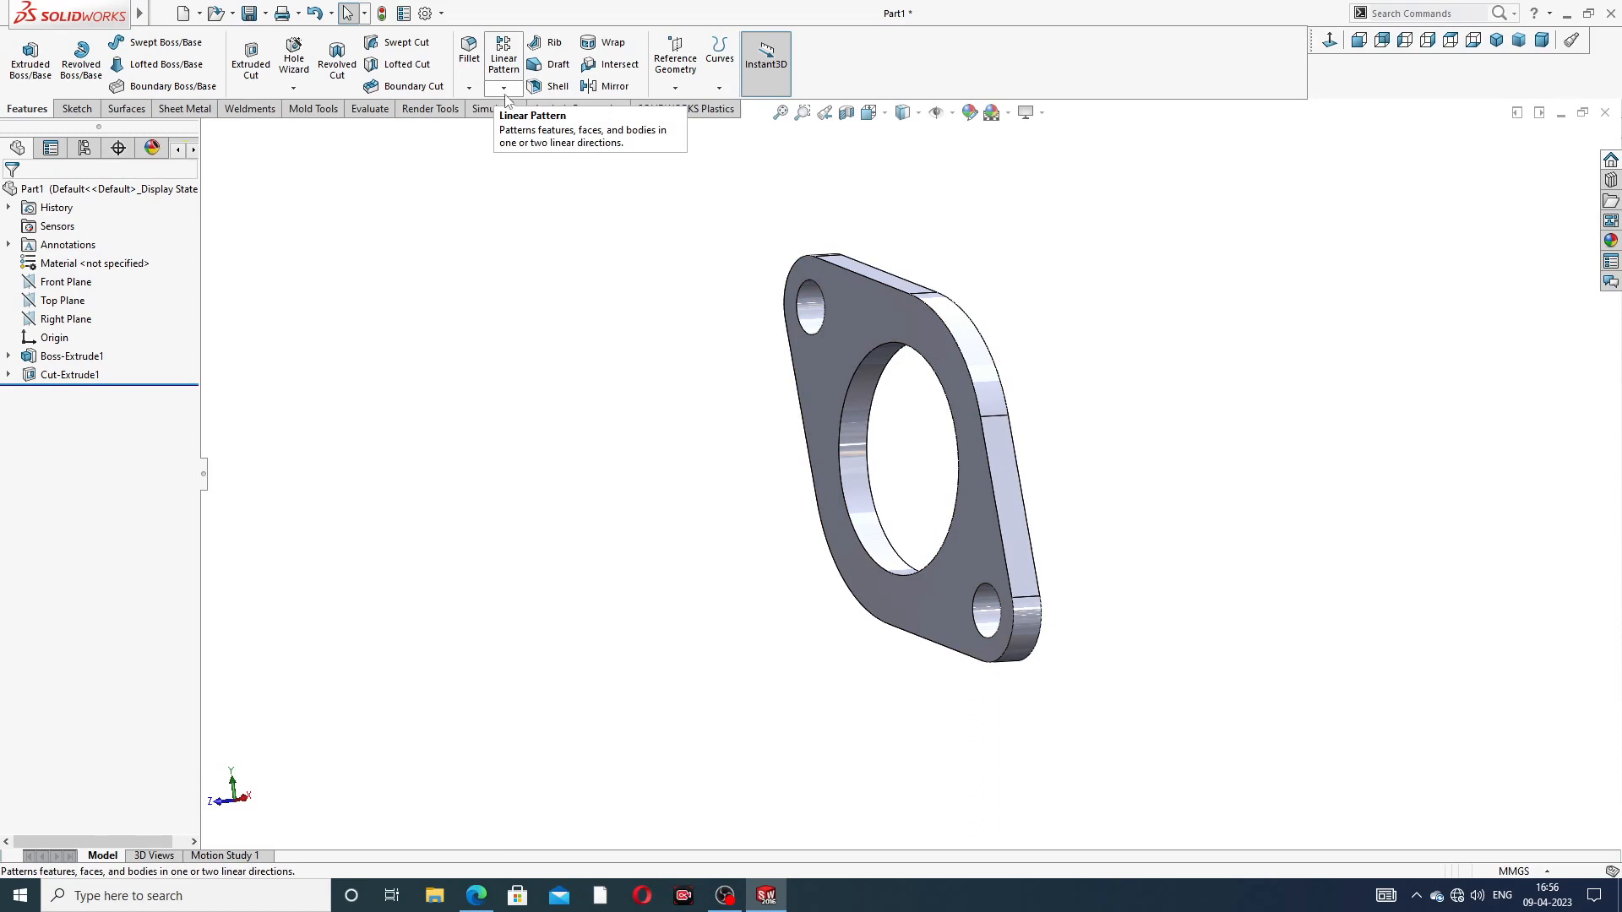
{"action": "left_click", "coordinate": [844, 309]}
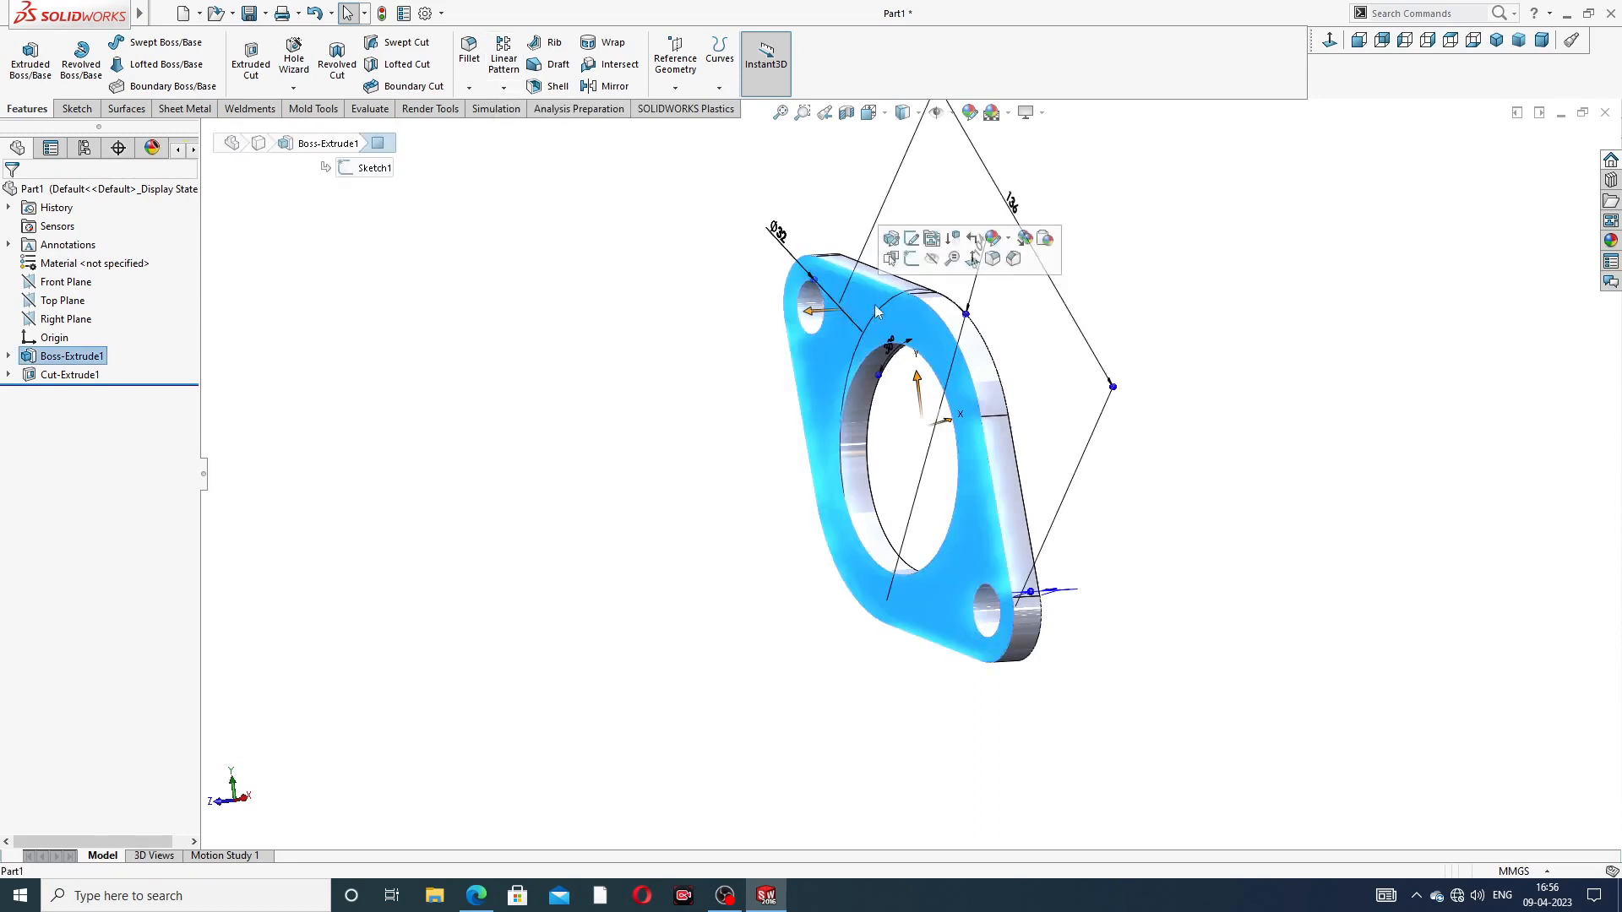
{"action": "left_click", "coordinate": [909, 260]}
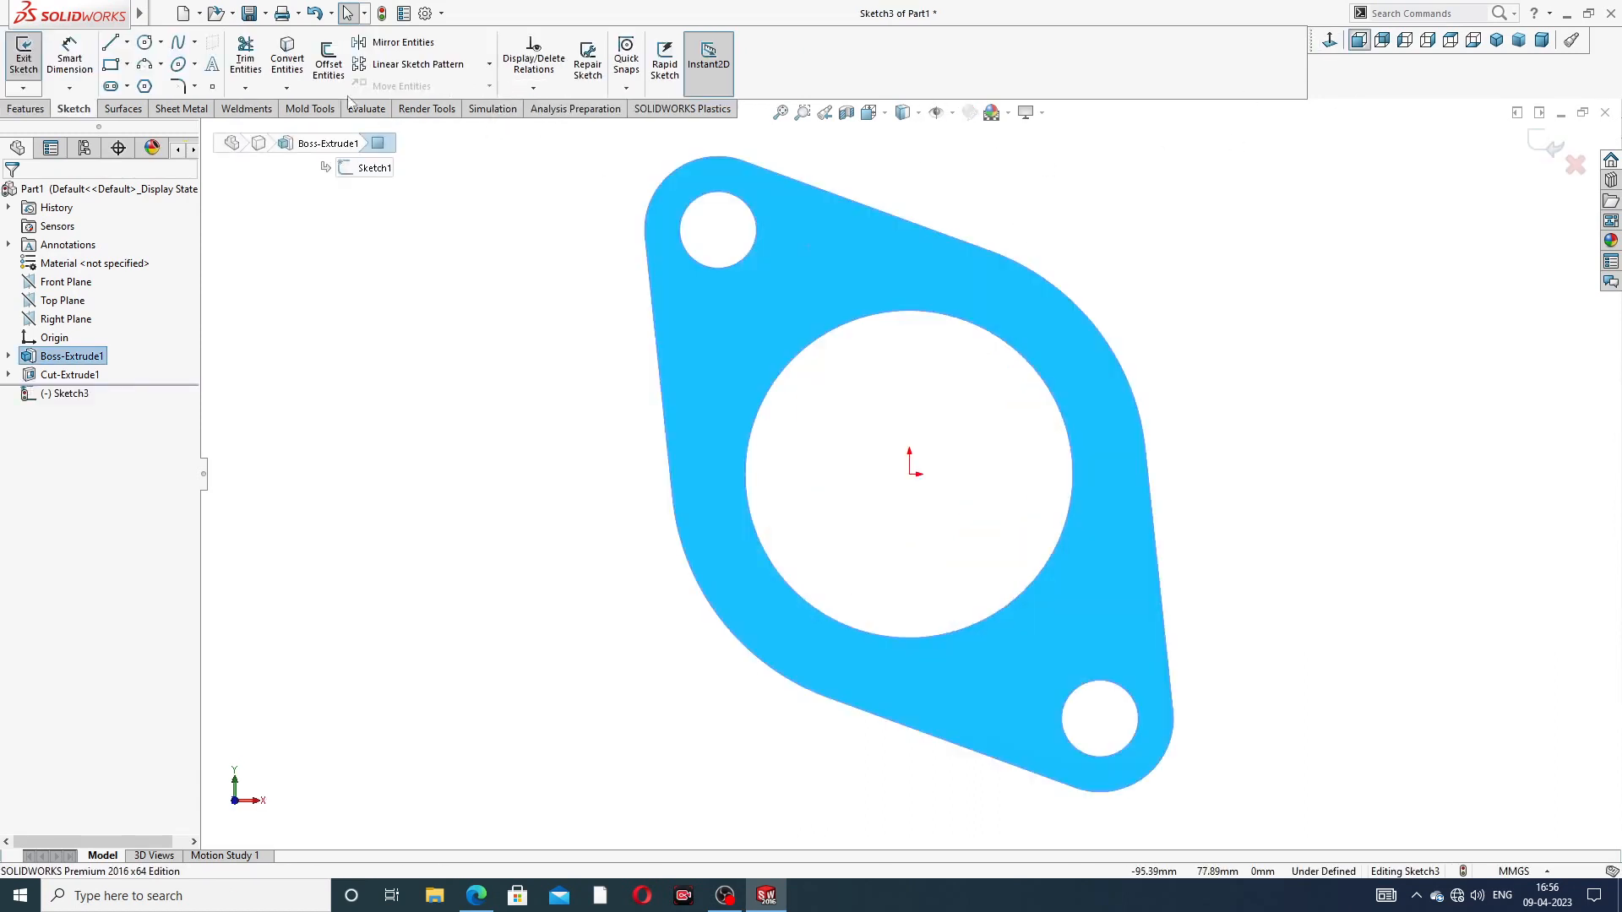
{"action": "left_click", "coordinate": [126, 42]}
{"action": "left_click", "coordinate": [150, 86]}
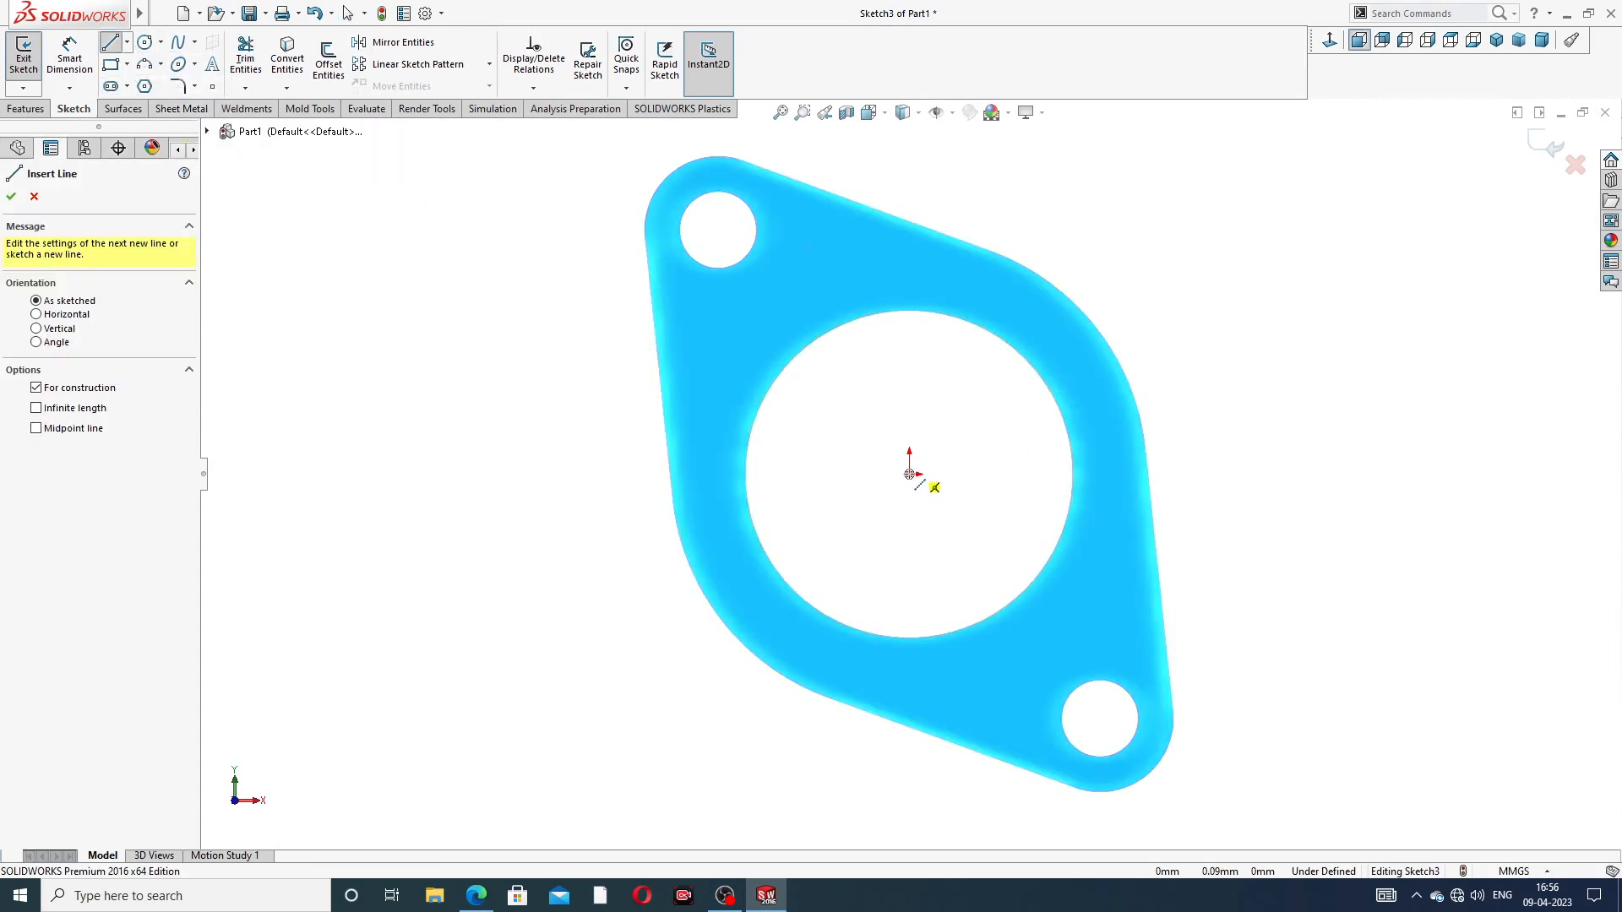
{"action": "left_click", "coordinate": [911, 474]}
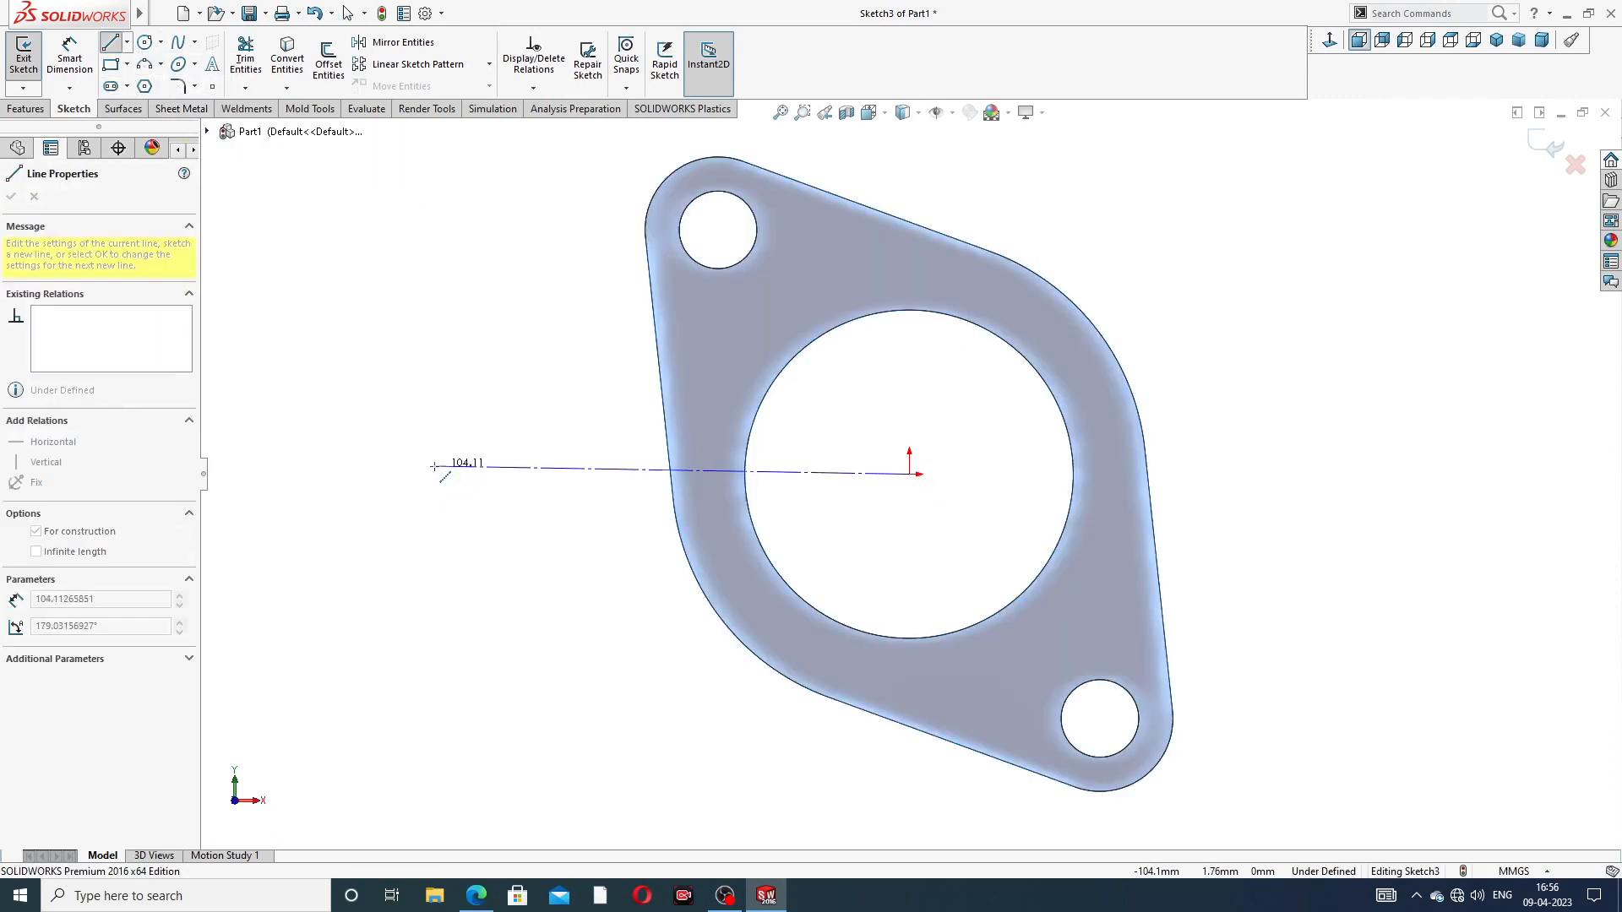
{"action": "left_click", "coordinate": [434, 473]}
{"action": "right_click", "coordinate": [497, 384]}
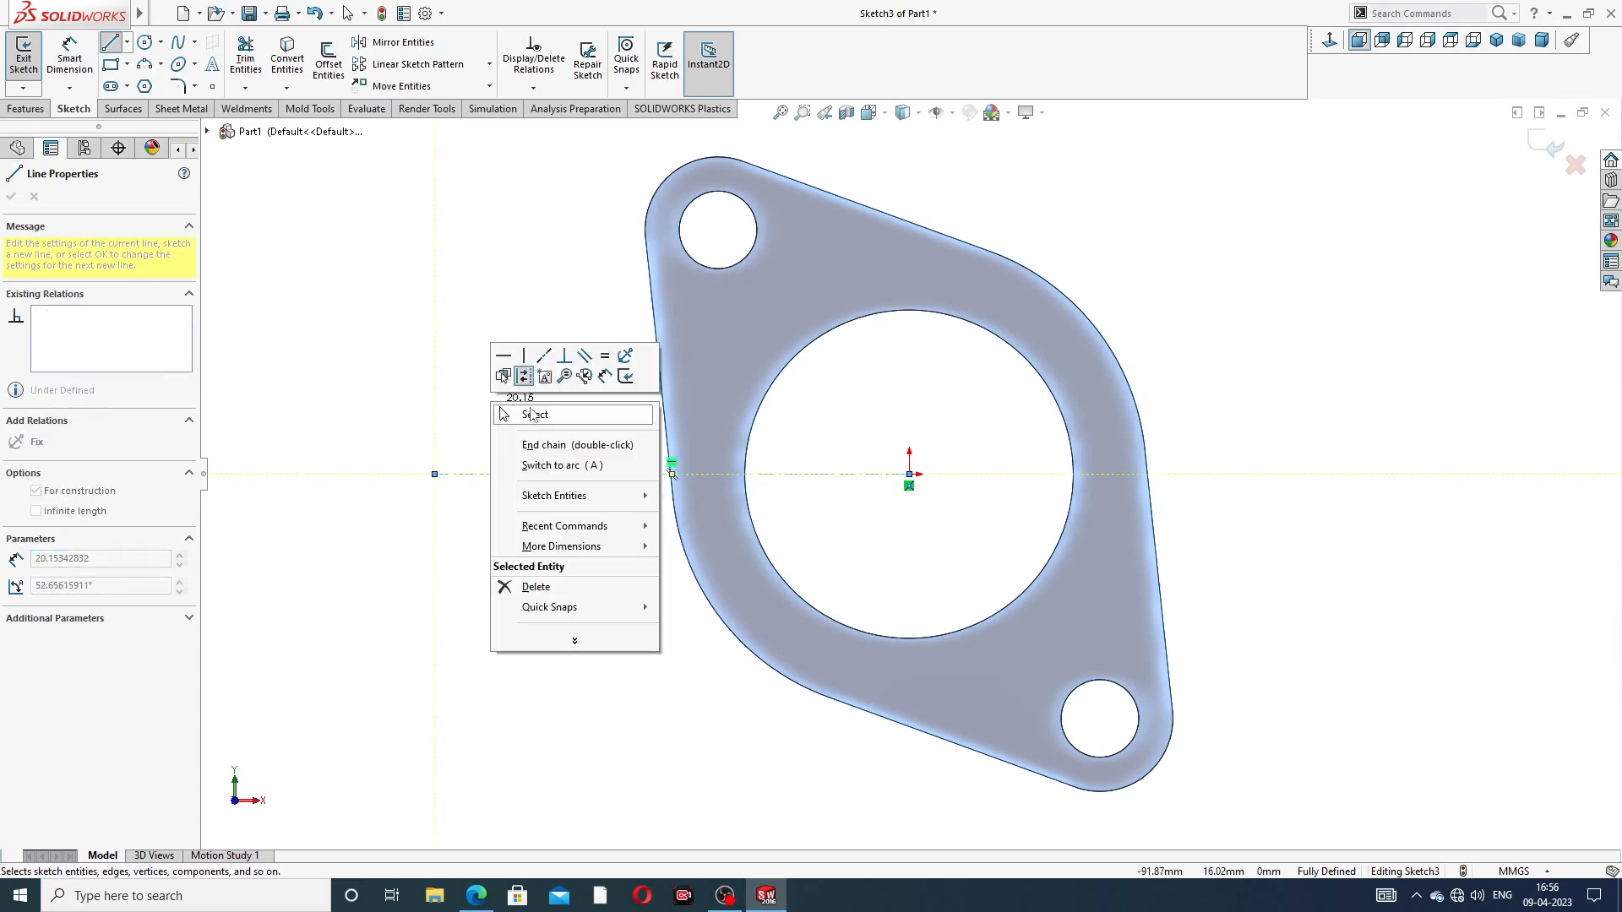
{"action": "left_click", "coordinate": [524, 395]}
{"action": "left_click", "coordinate": [571, 474]}
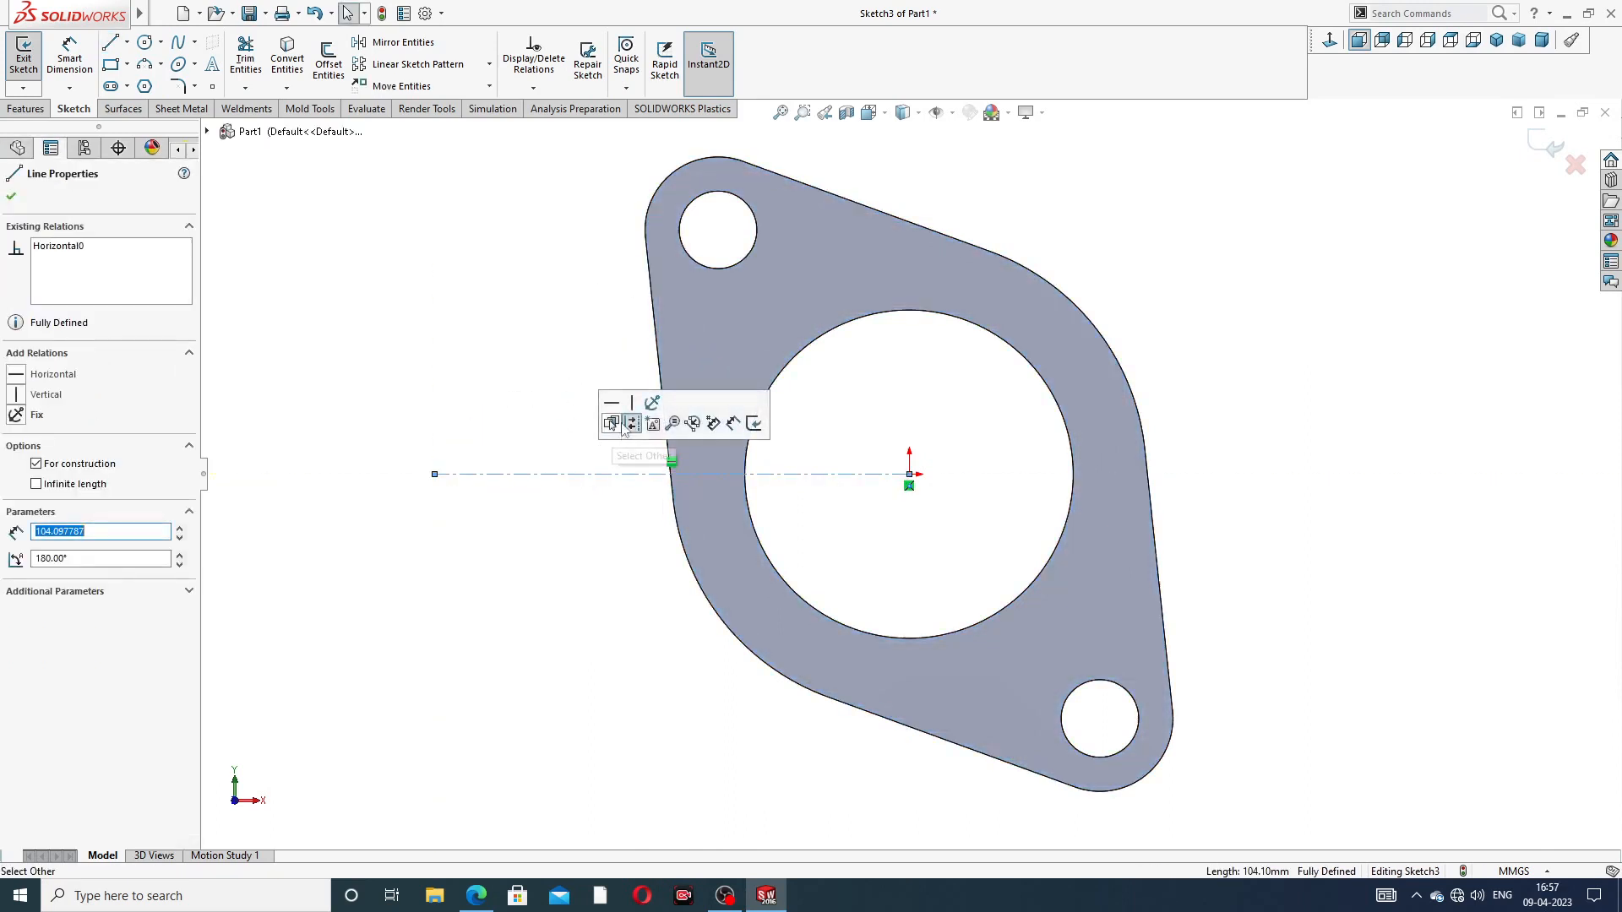
{"action": "left_click", "coordinate": [558, 352]}
{"action": "key", "text": "z"}
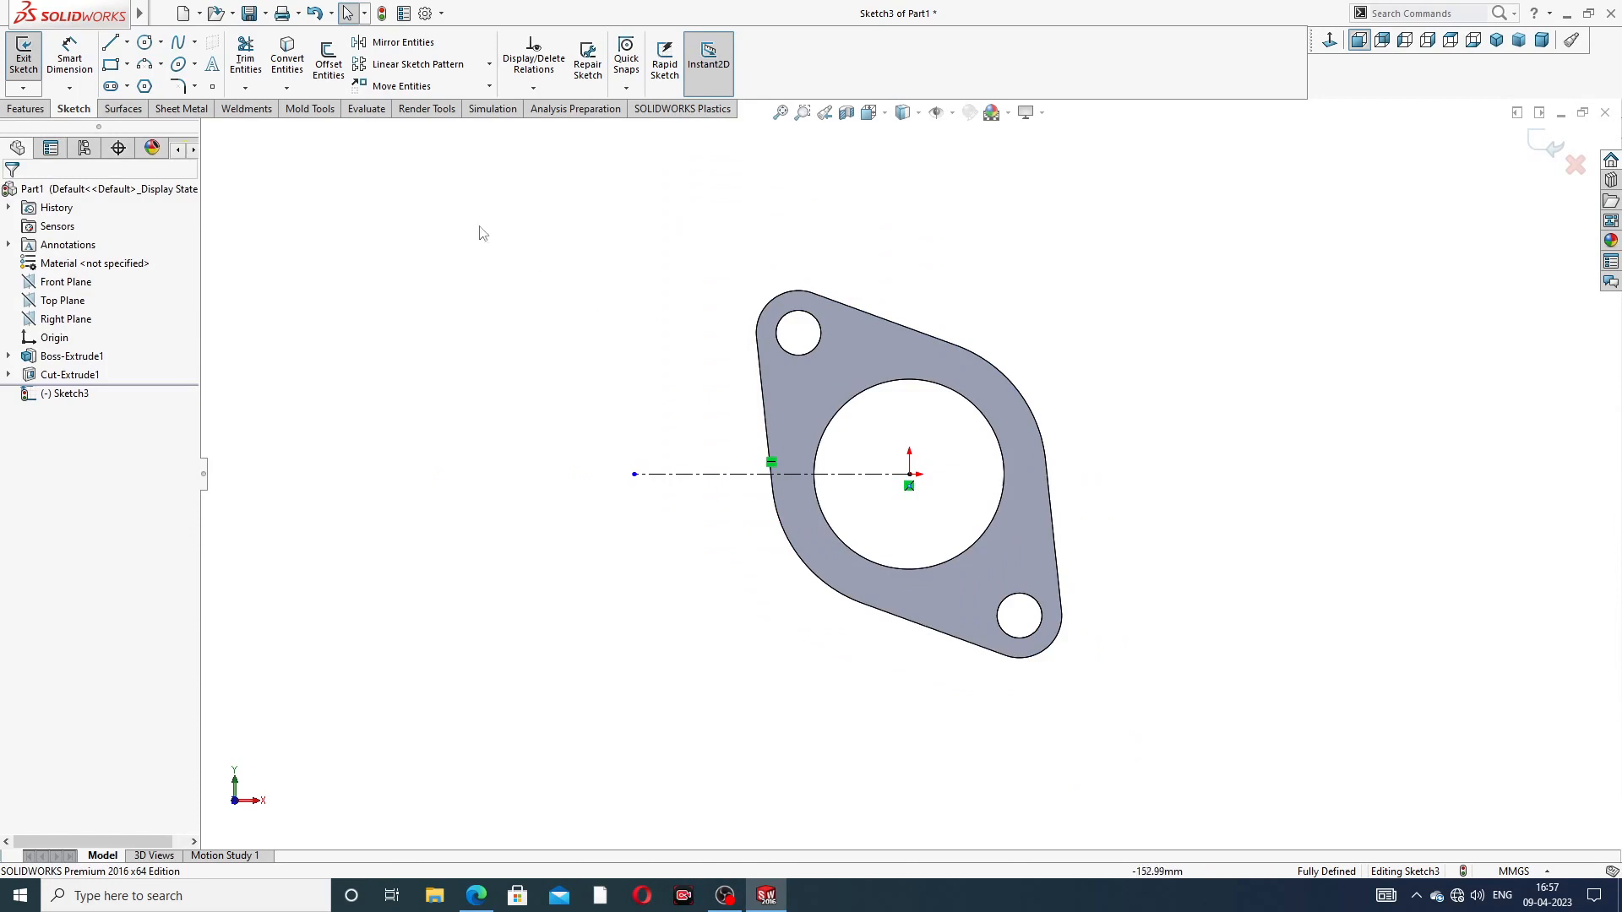
{"action": "key", "text": "z"}
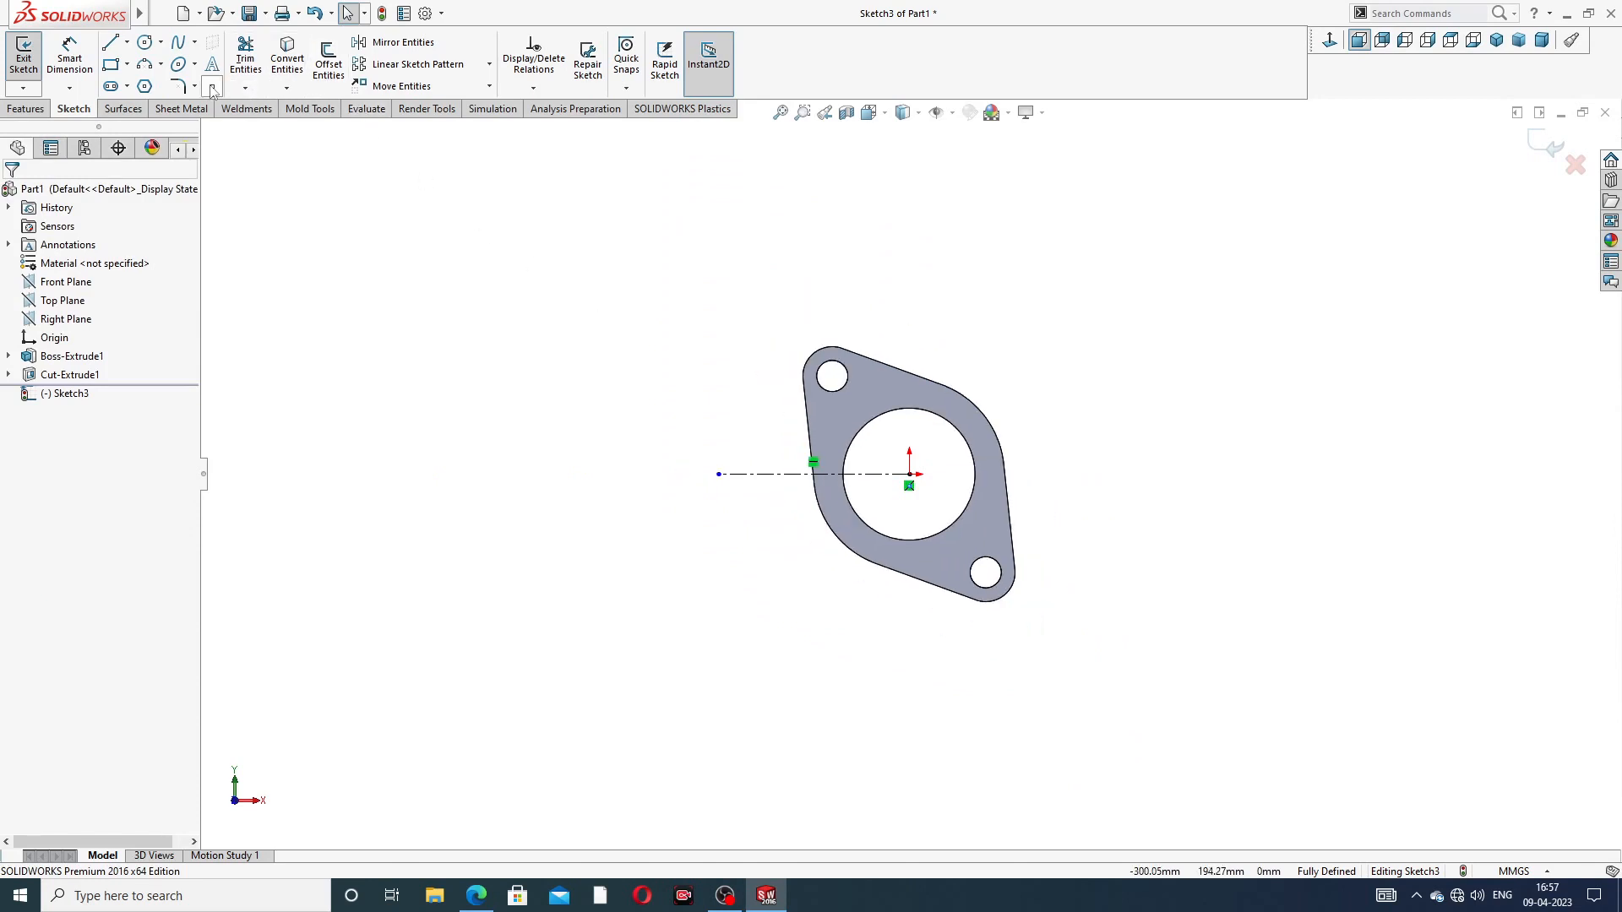
{"action": "left_click", "coordinate": [1553, 146]}
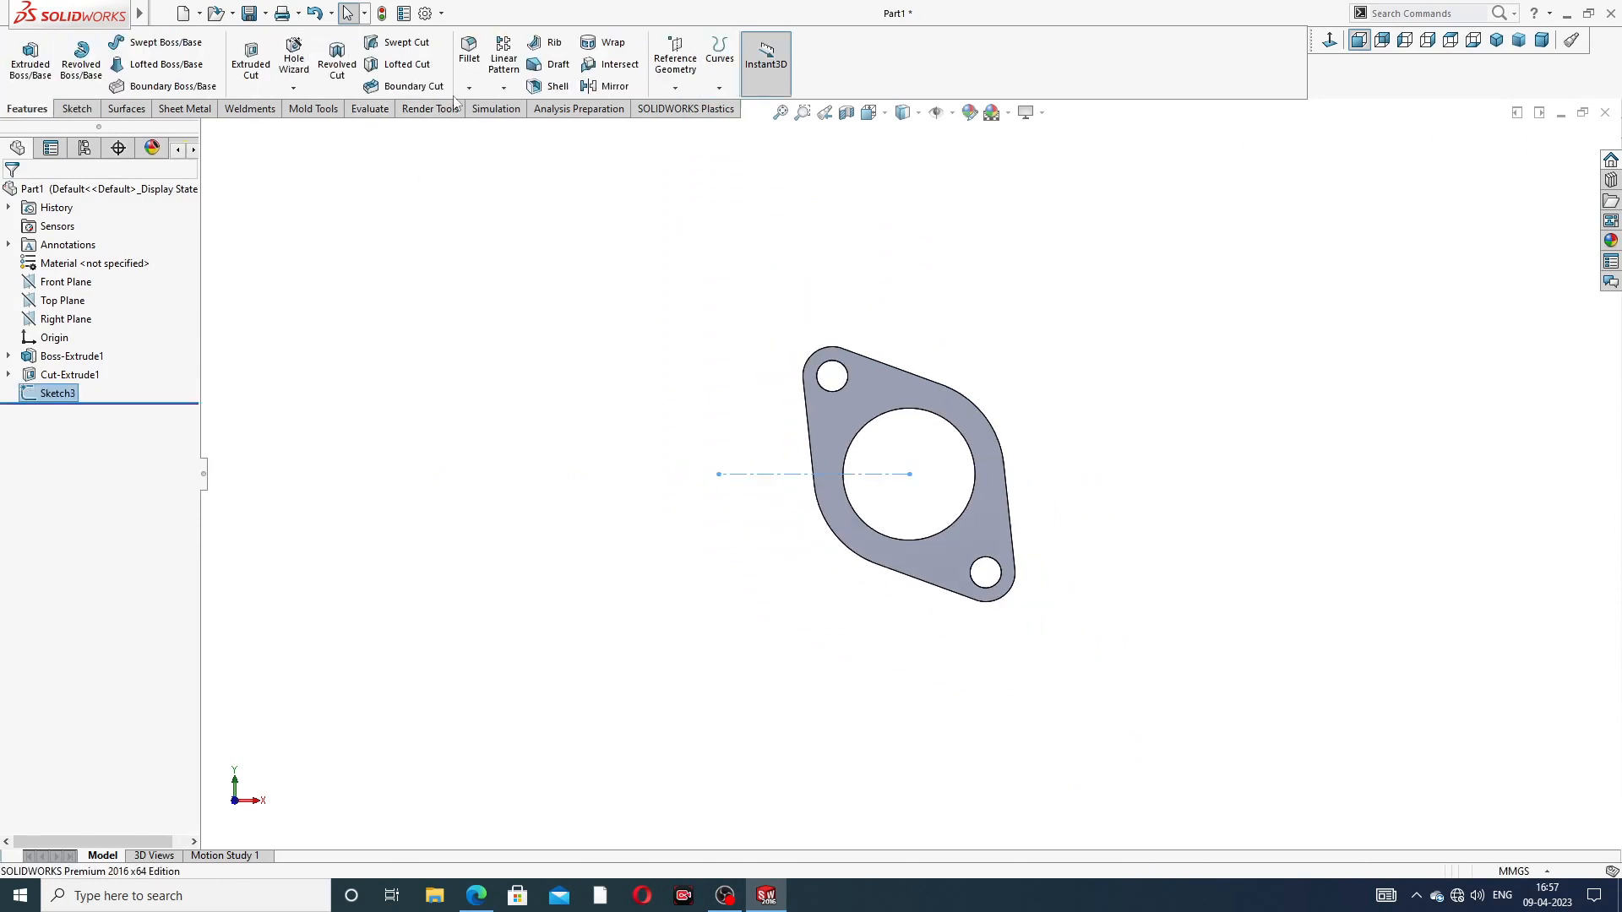
Step: Start a Linear Pattern along the horizontal construction line with 120 mm spacing
{"action": "left_click", "coordinate": [504, 88]}
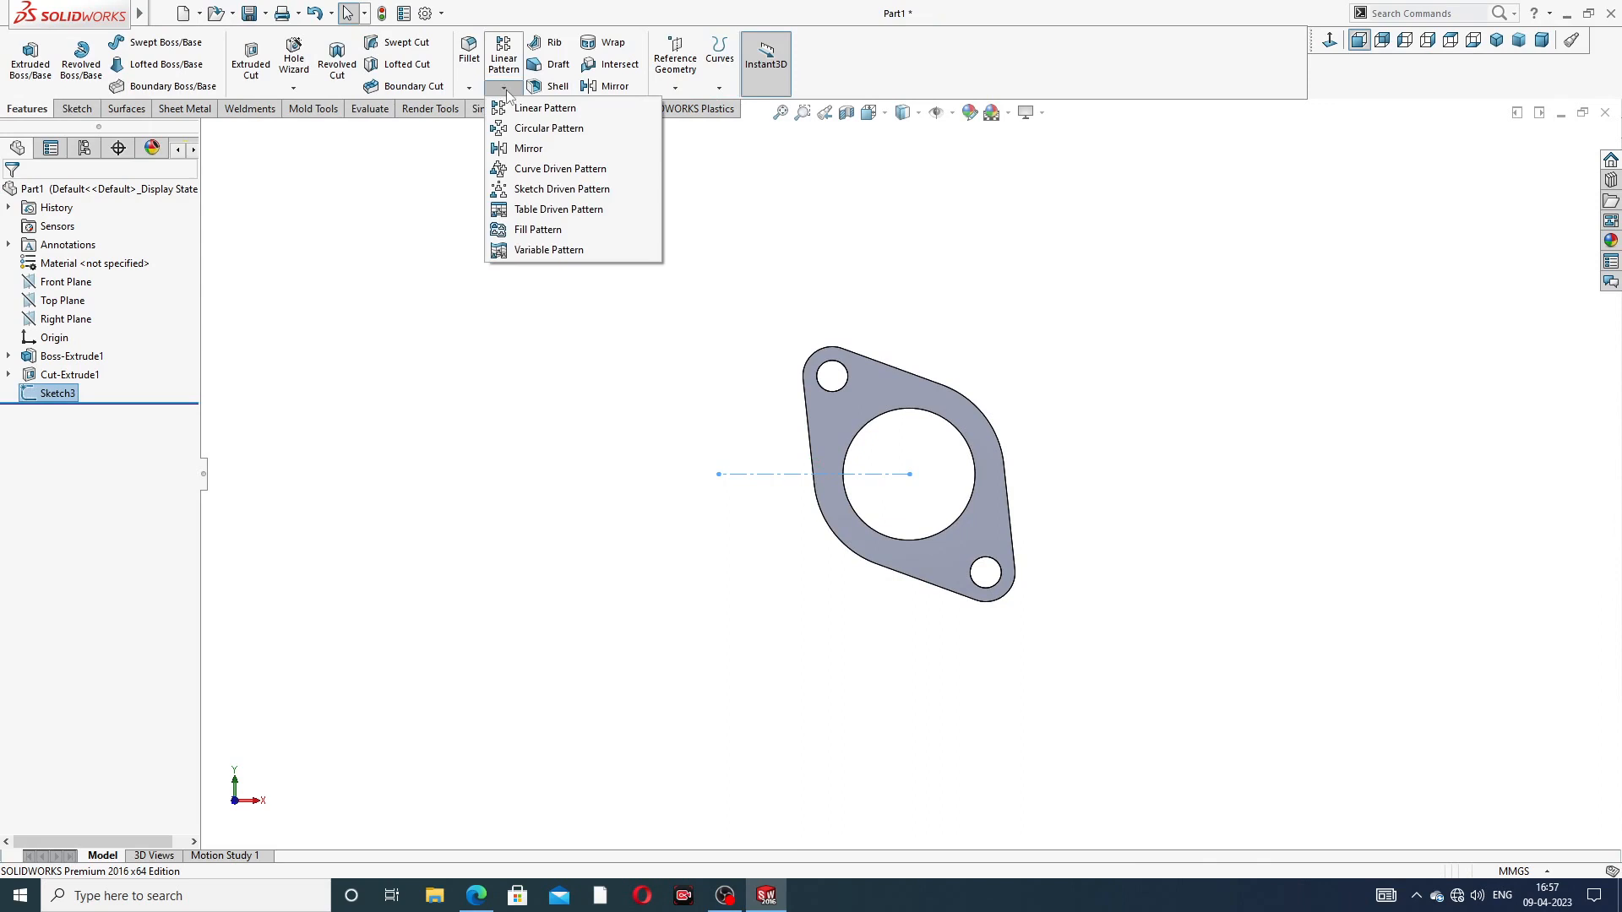
{"action": "left_click", "coordinate": [545, 108]}
{"action": "scroll", "coordinate": [794, 518], "scroll_direction": "down", "scroll_amount": 3}
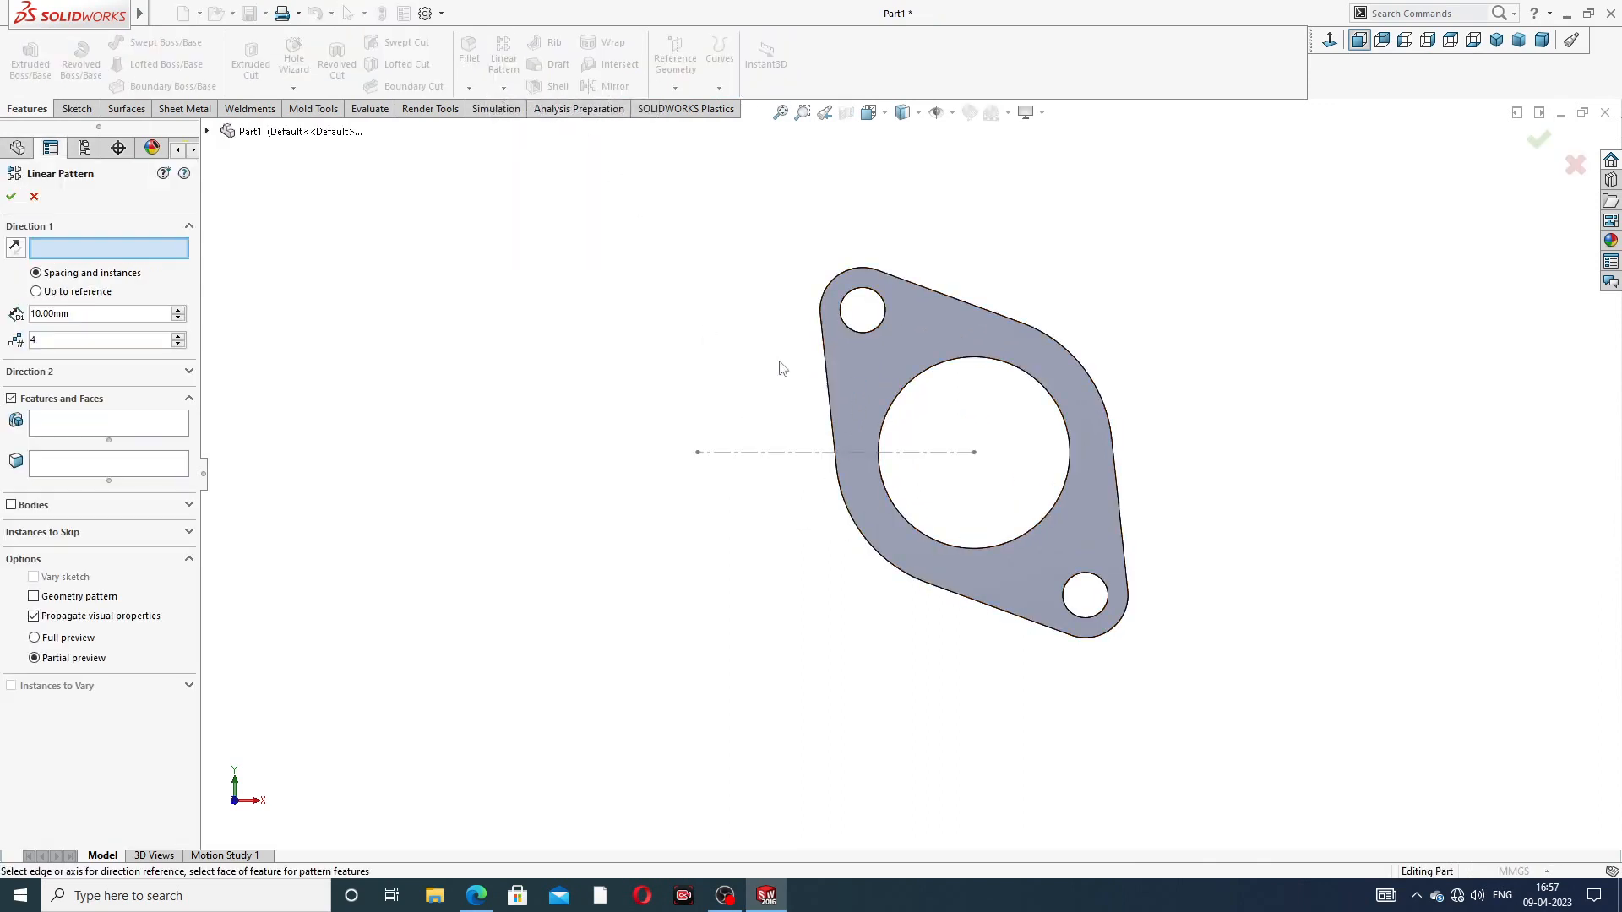
{"action": "left_click", "coordinate": [803, 453]}
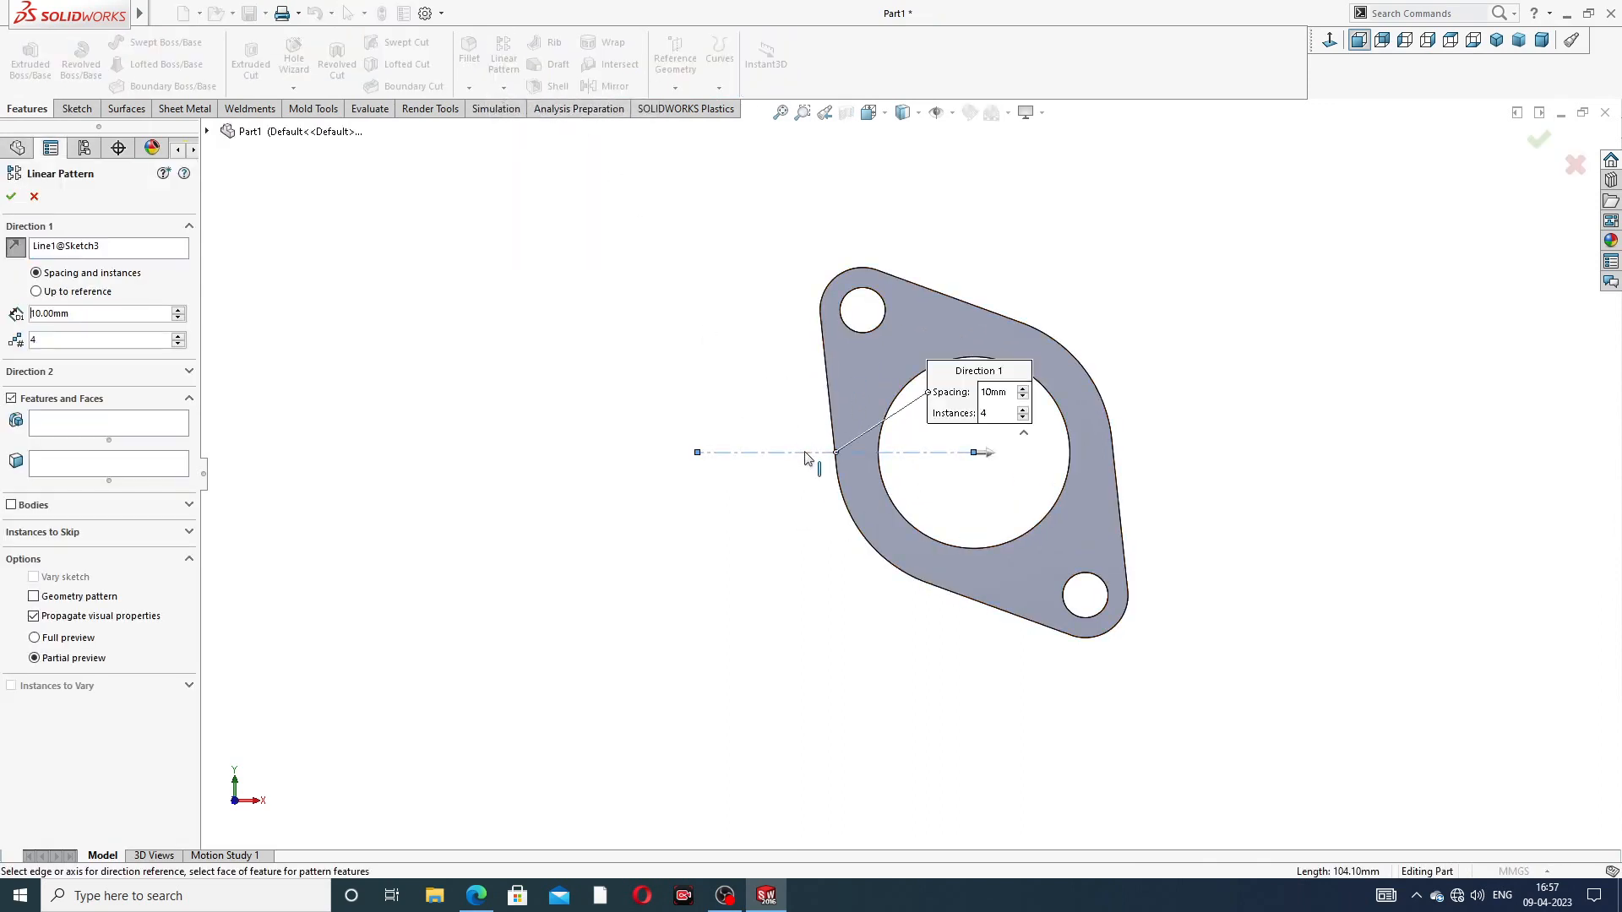
{"action": "double_click", "coordinate": [82, 315]}
{"action": "type", "text": "120"}
{"action": "key", "text": "Return"}
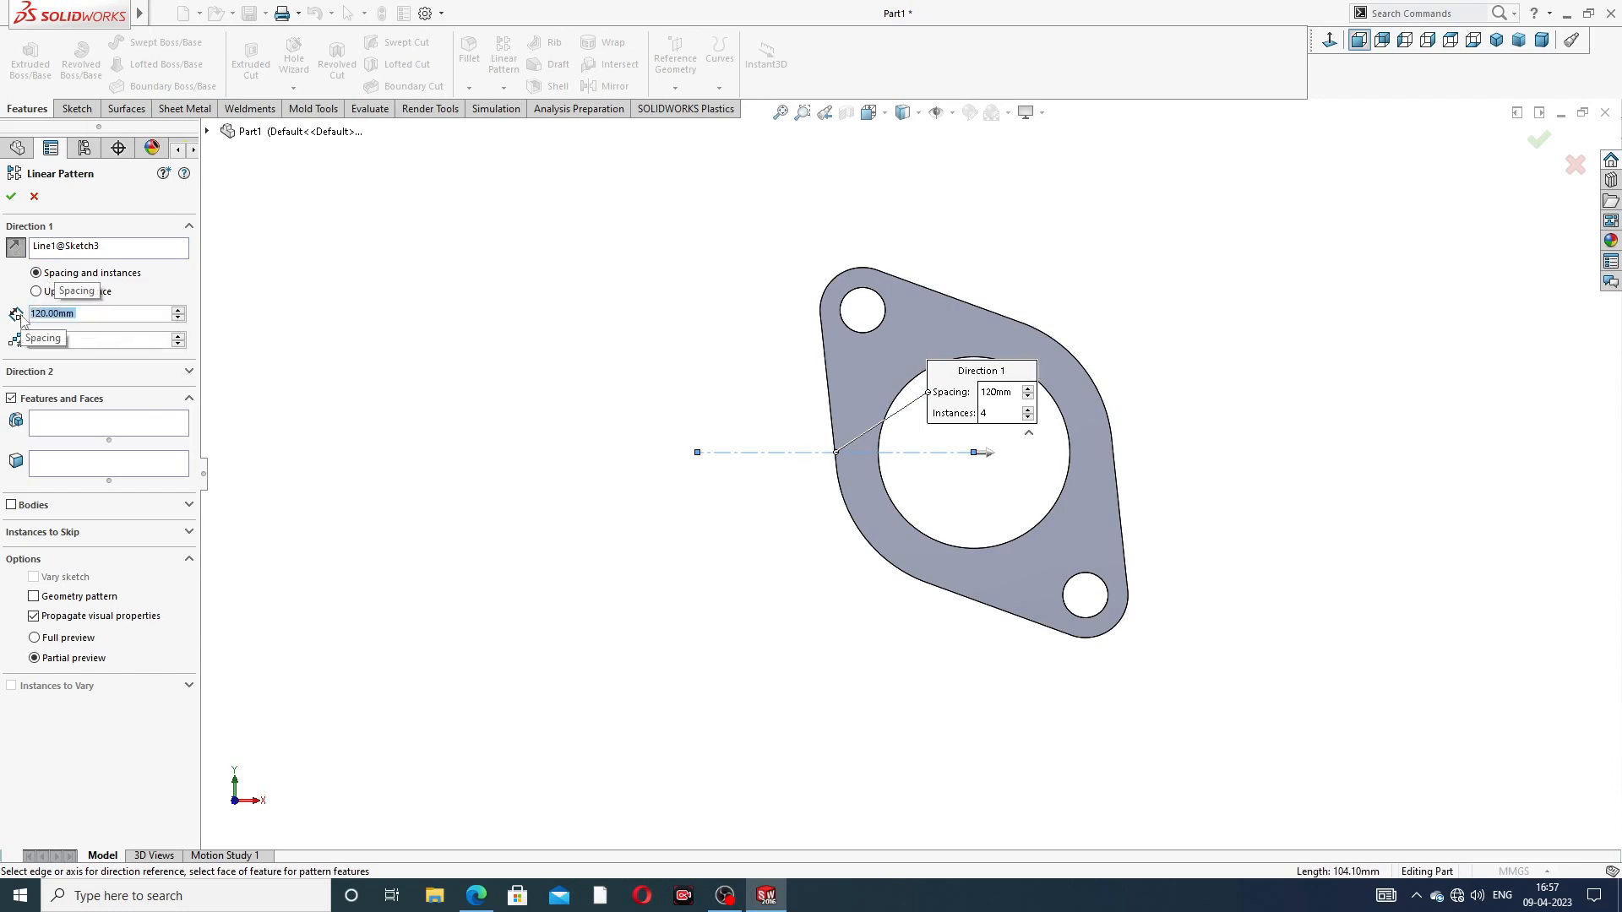
Step: Check the PDF drawing and pattern the flange body as 4 instances in the reversed direction
{"action": "left_click", "coordinate": [475, 895]}
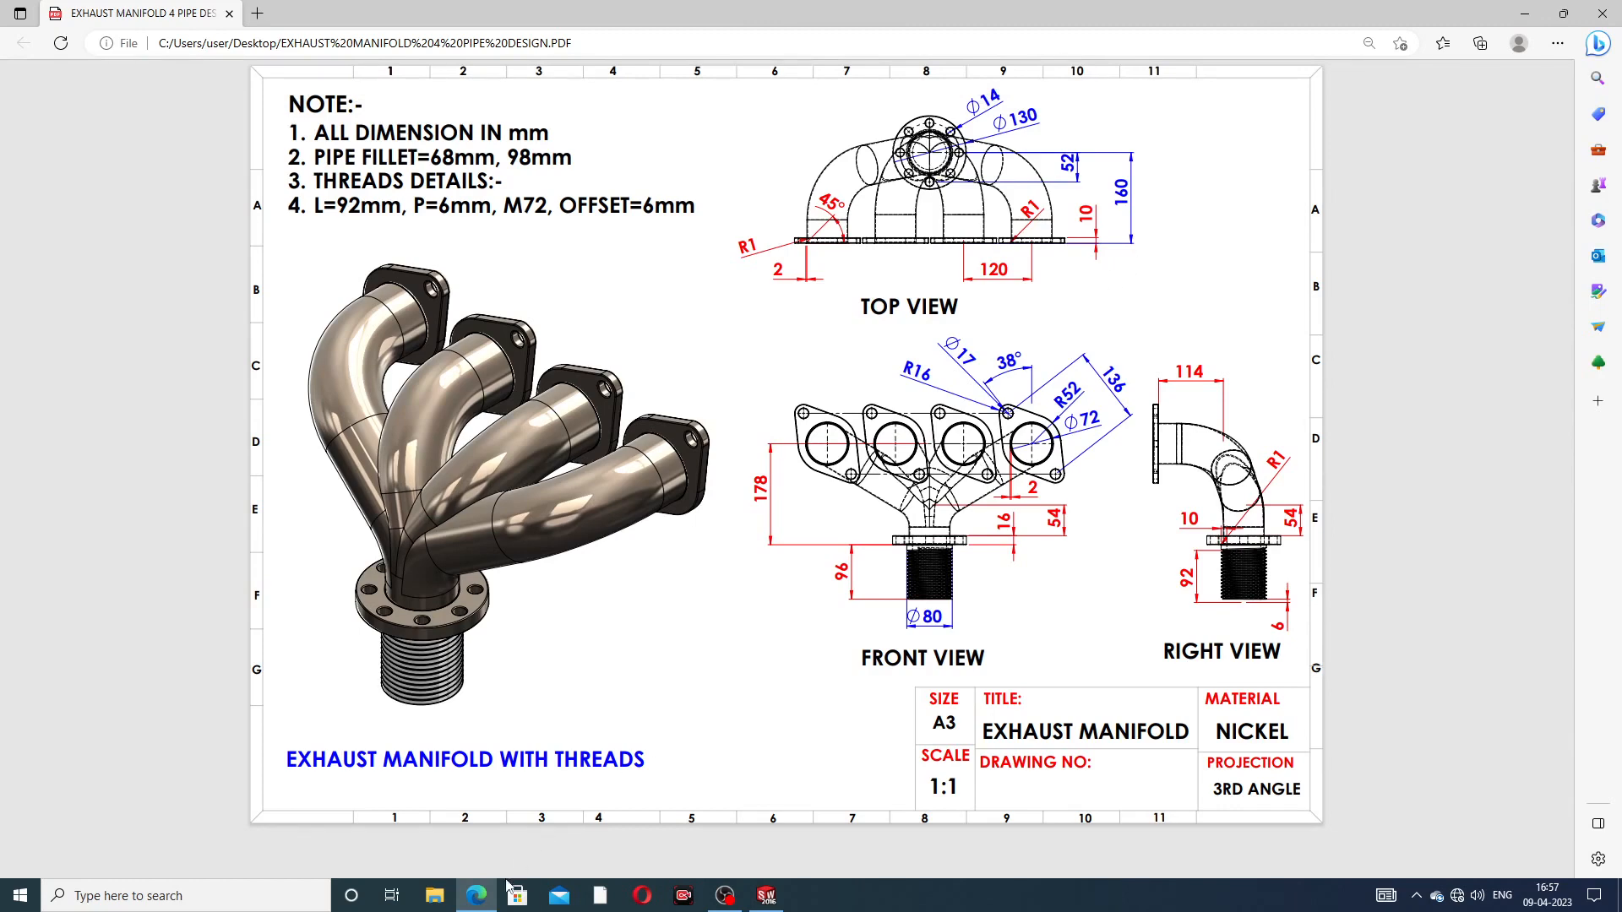
{"action": "left_click", "coordinate": [476, 897]}
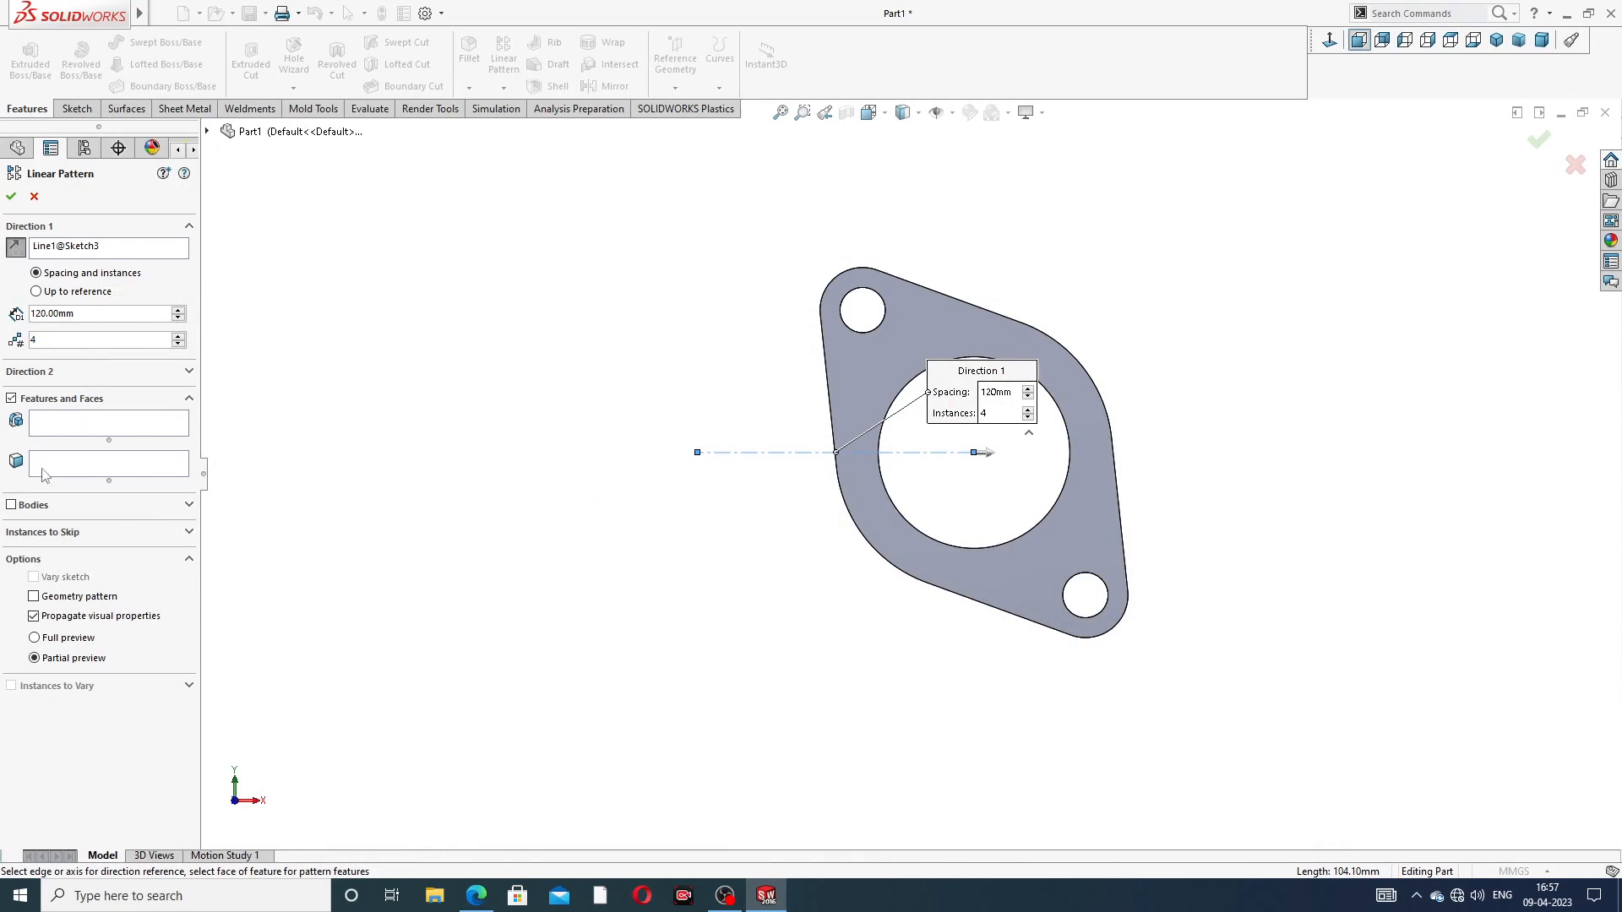
{"action": "left_click", "coordinate": [11, 505]}
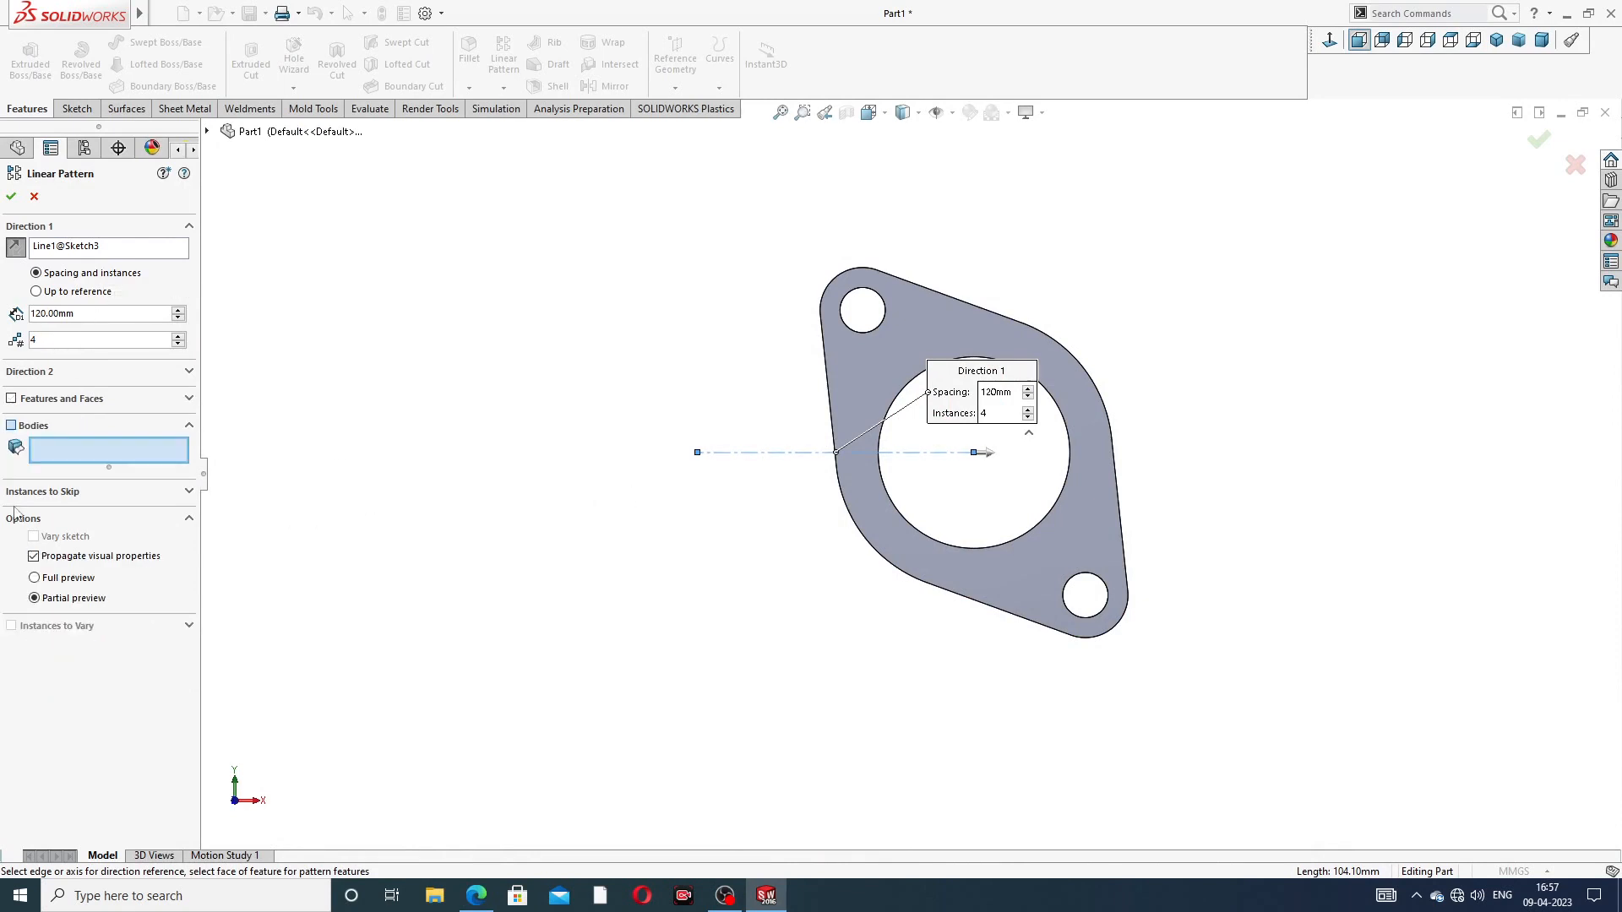
{"action": "left_click", "coordinate": [838, 358]}
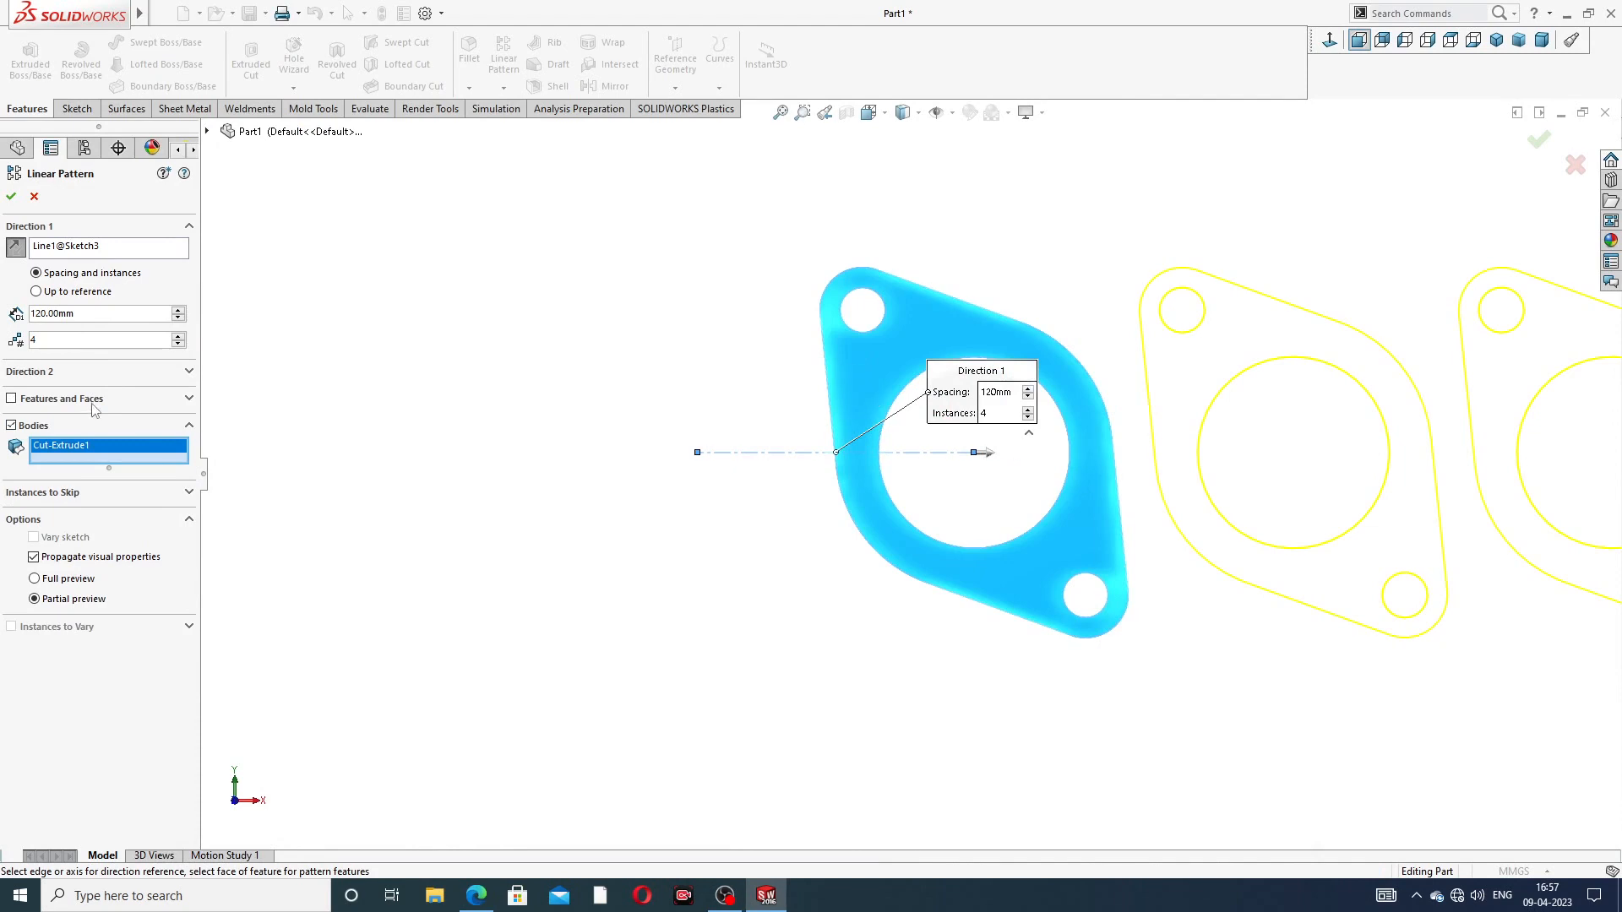
{"action": "left_click", "coordinate": [15, 246]}
{"action": "scroll", "coordinate": [597, 363], "scroll_direction": "up", "scroll_amount": 3}
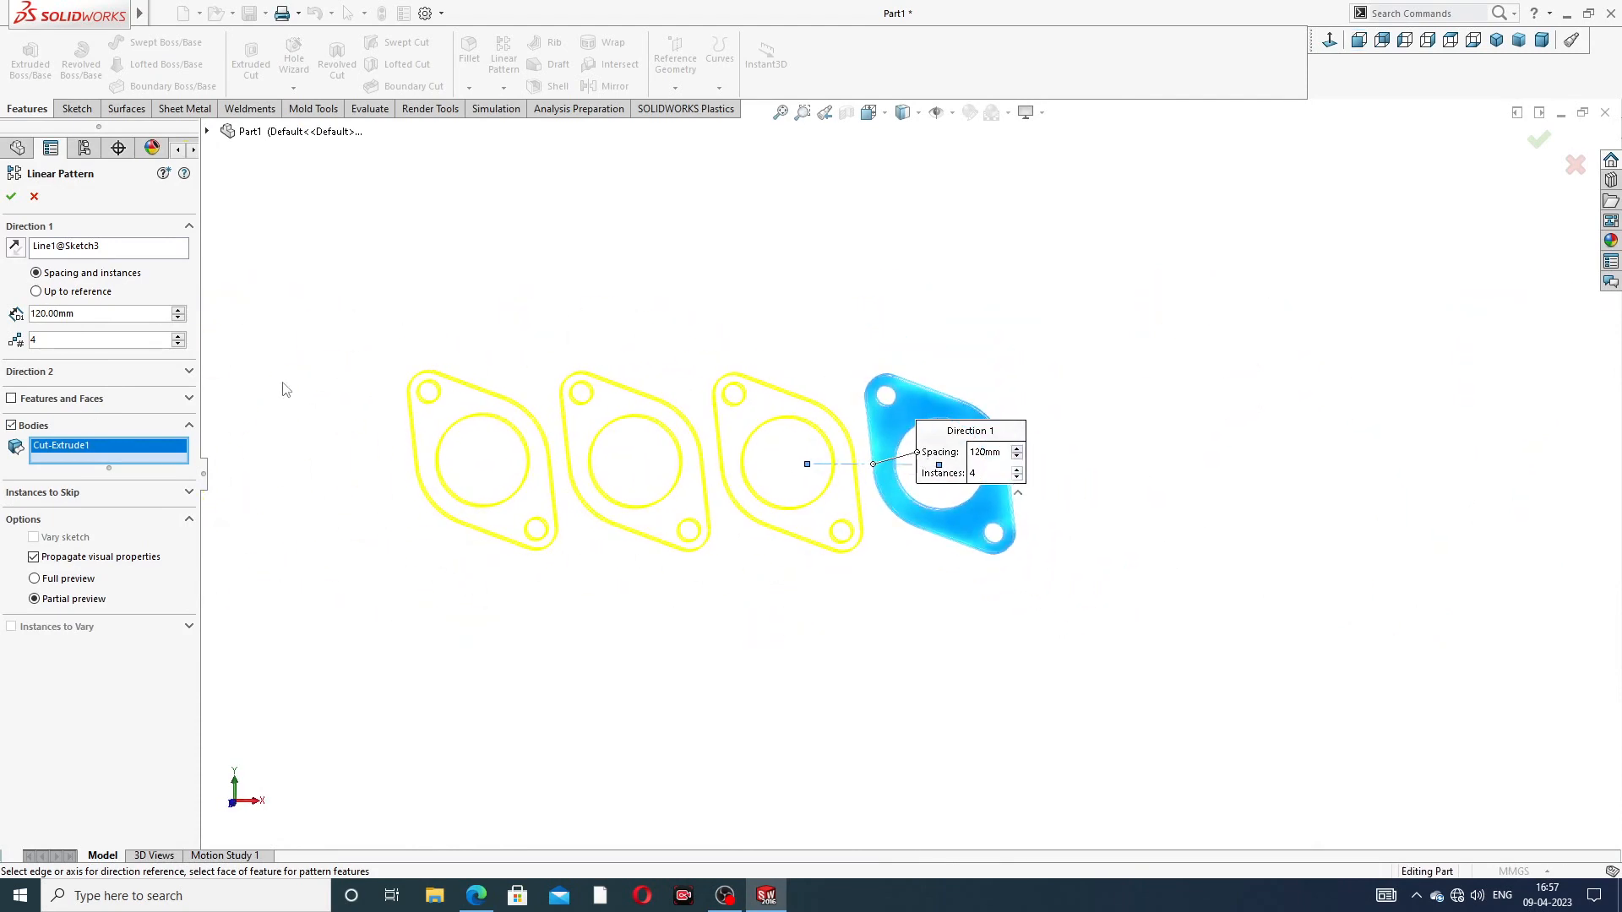
{"action": "left_click", "coordinate": [11, 196]}
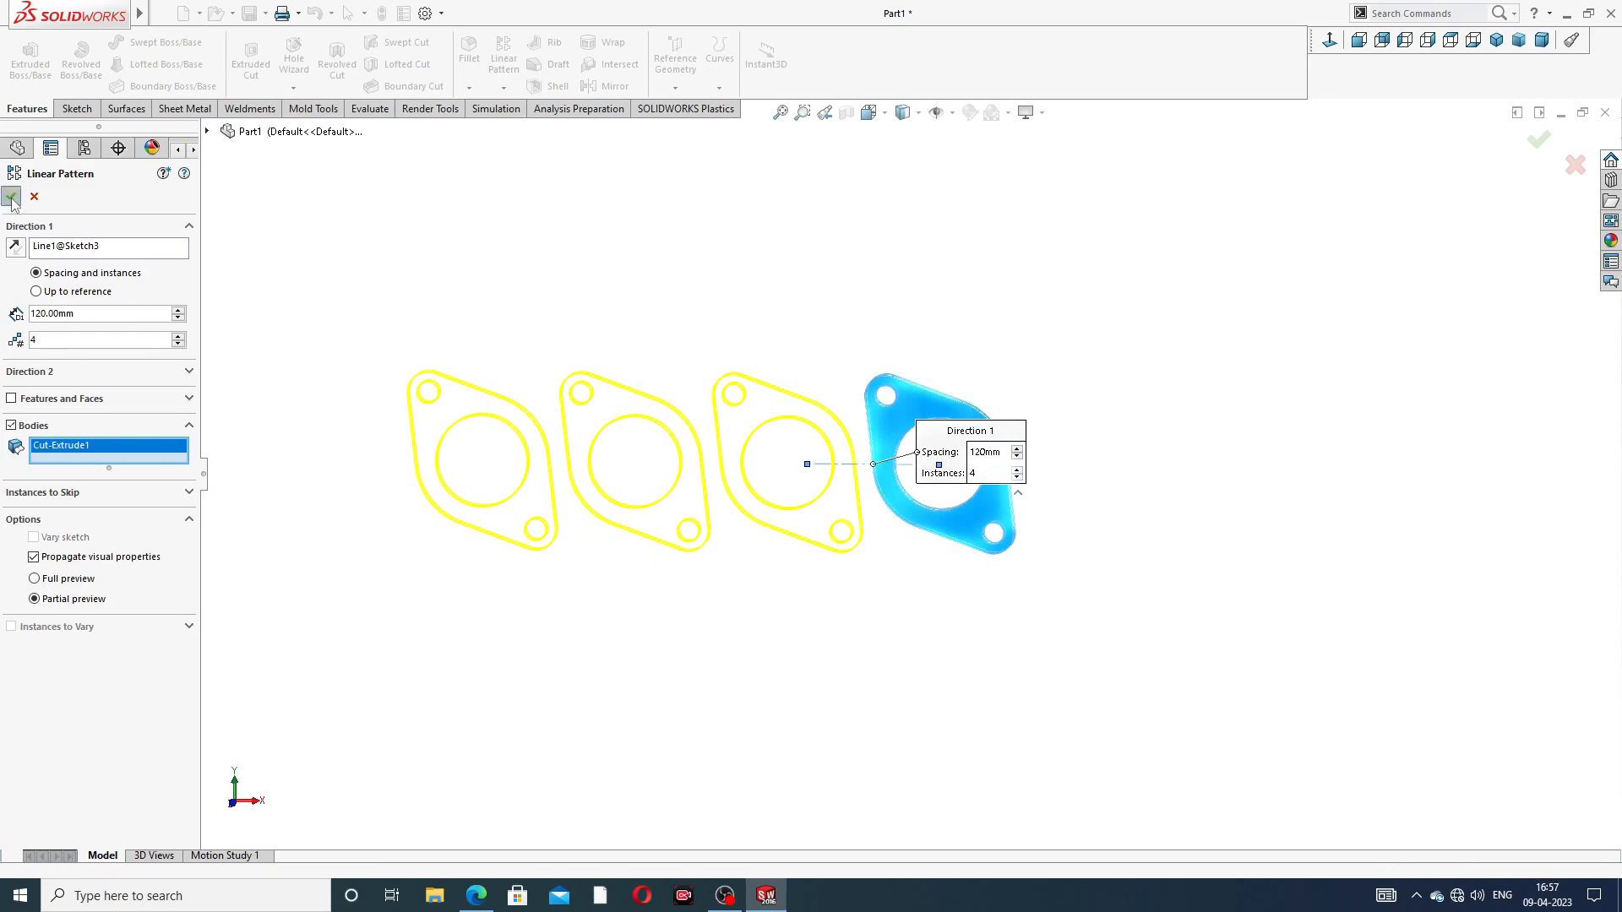
Step: Hide the sketch with the construction line that crosses the patterned flanges
{"action": "scroll", "coordinate": [850, 479], "scroll_direction": "down", "scroll_amount": 3}
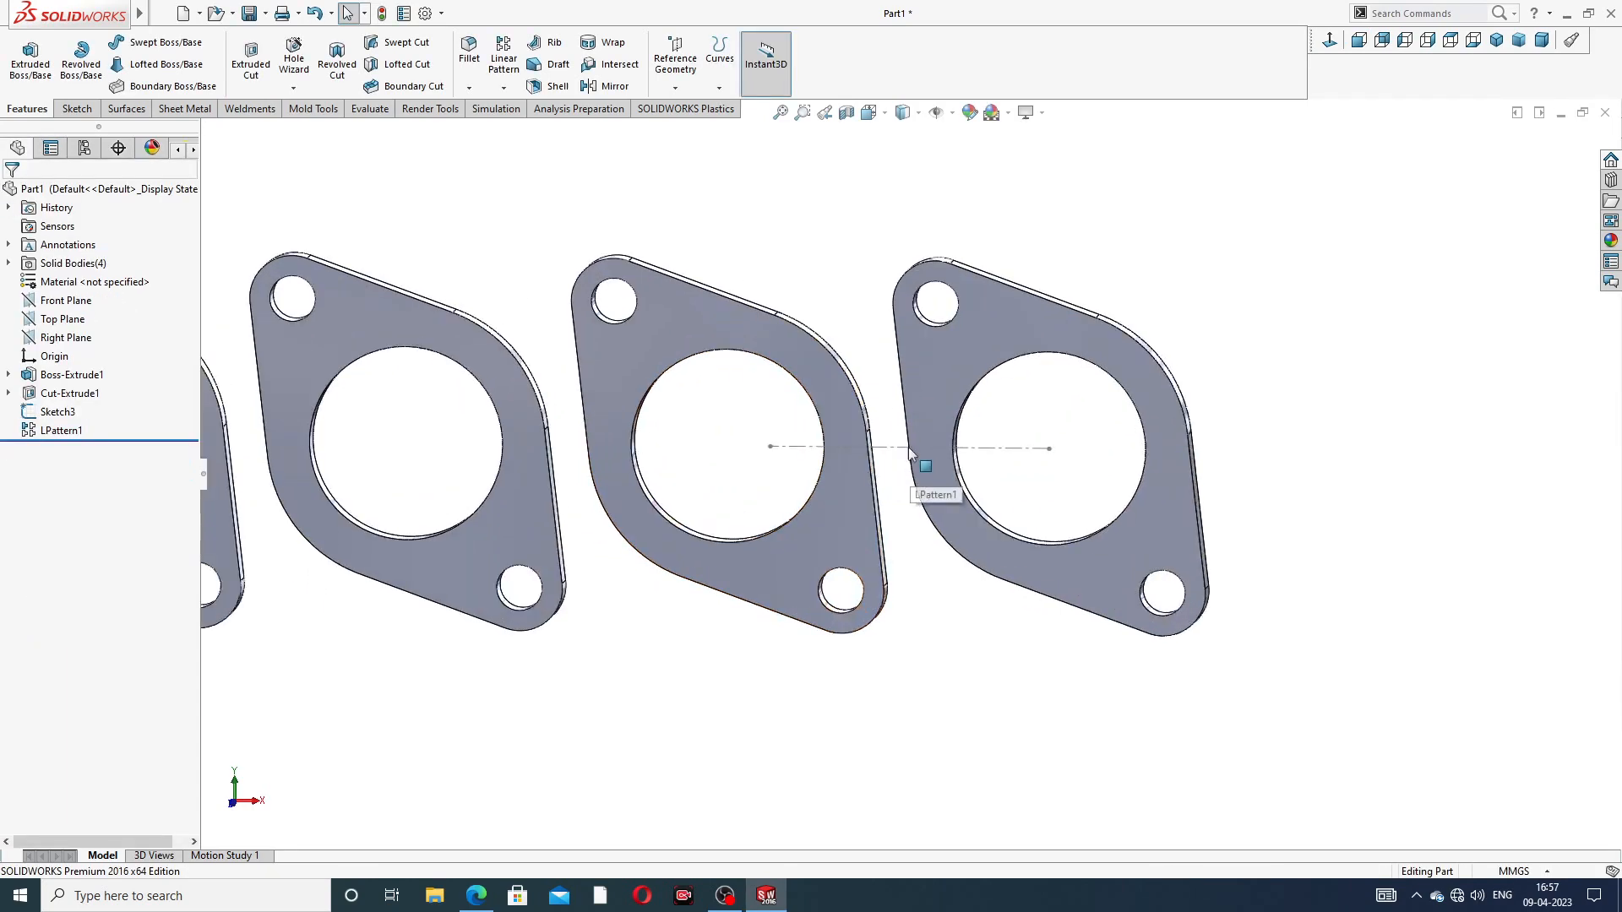
{"action": "left_click", "coordinate": [893, 448]}
{"action": "left_click", "coordinate": [937, 373]}
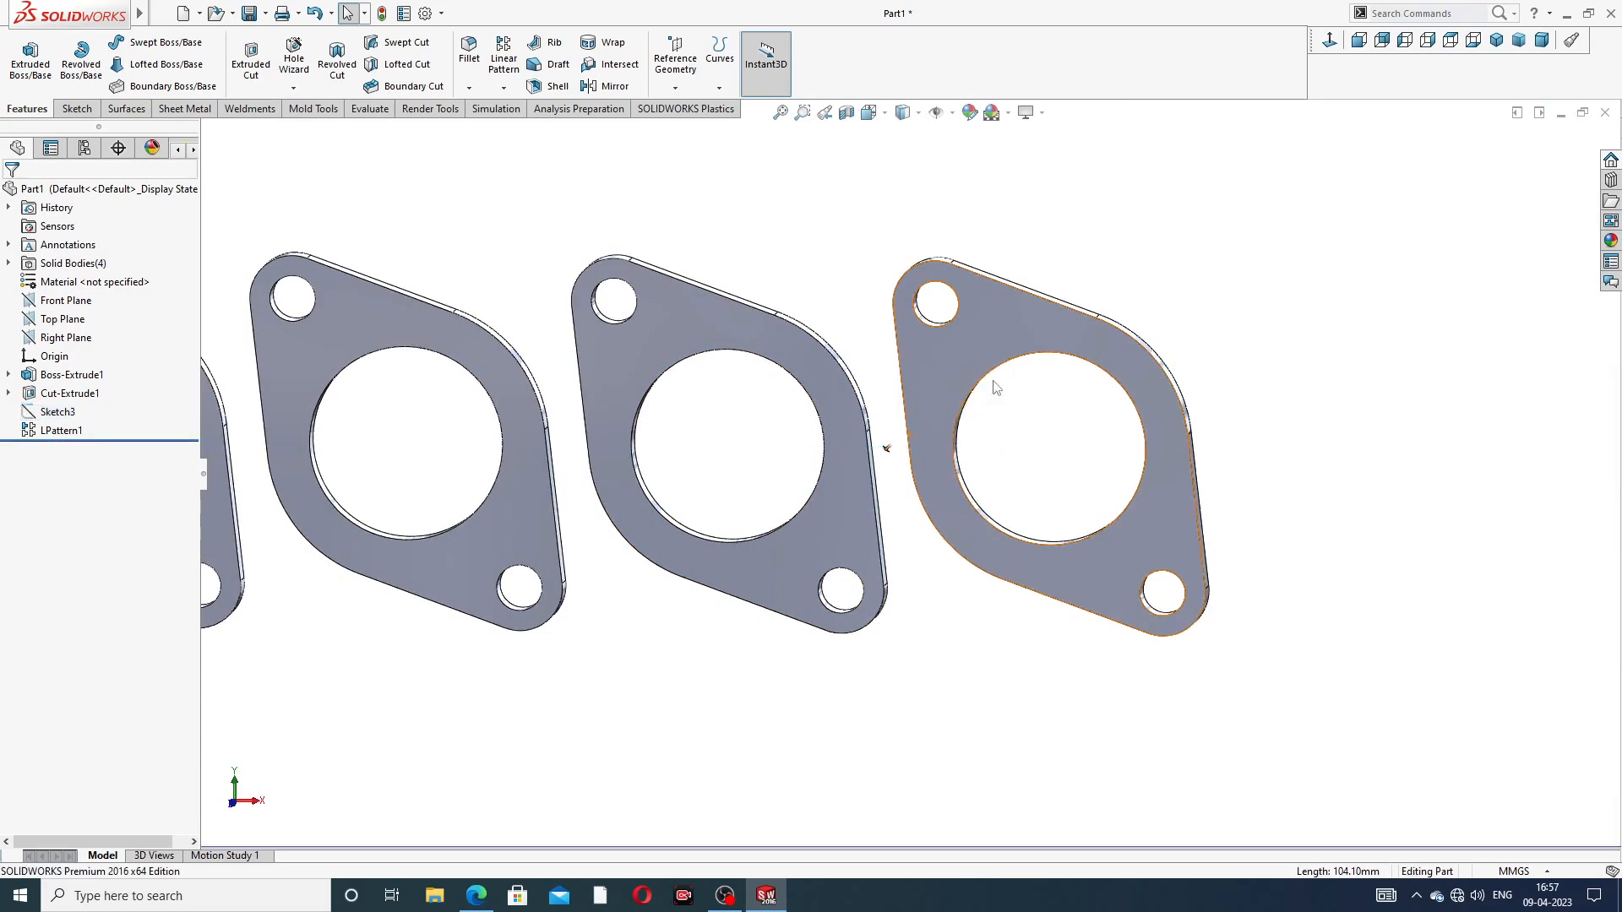
{"action": "scroll", "coordinate": [971, 373], "scroll_direction": "up", "scroll_amount": 3}
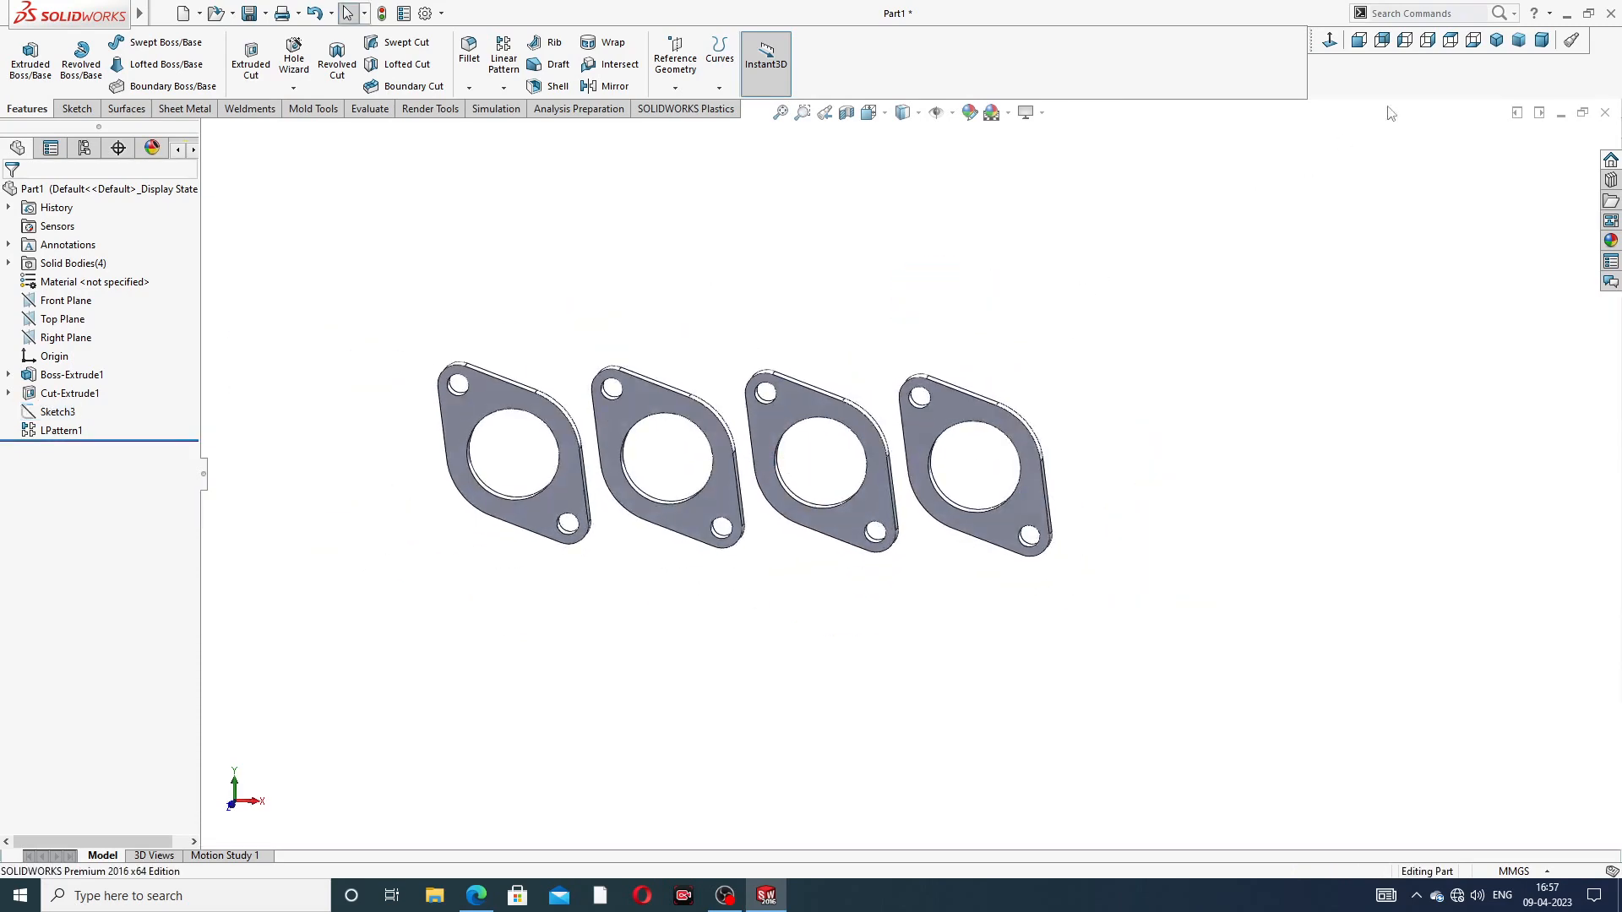
{"action": "left_click", "coordinate": [1498, 41]}
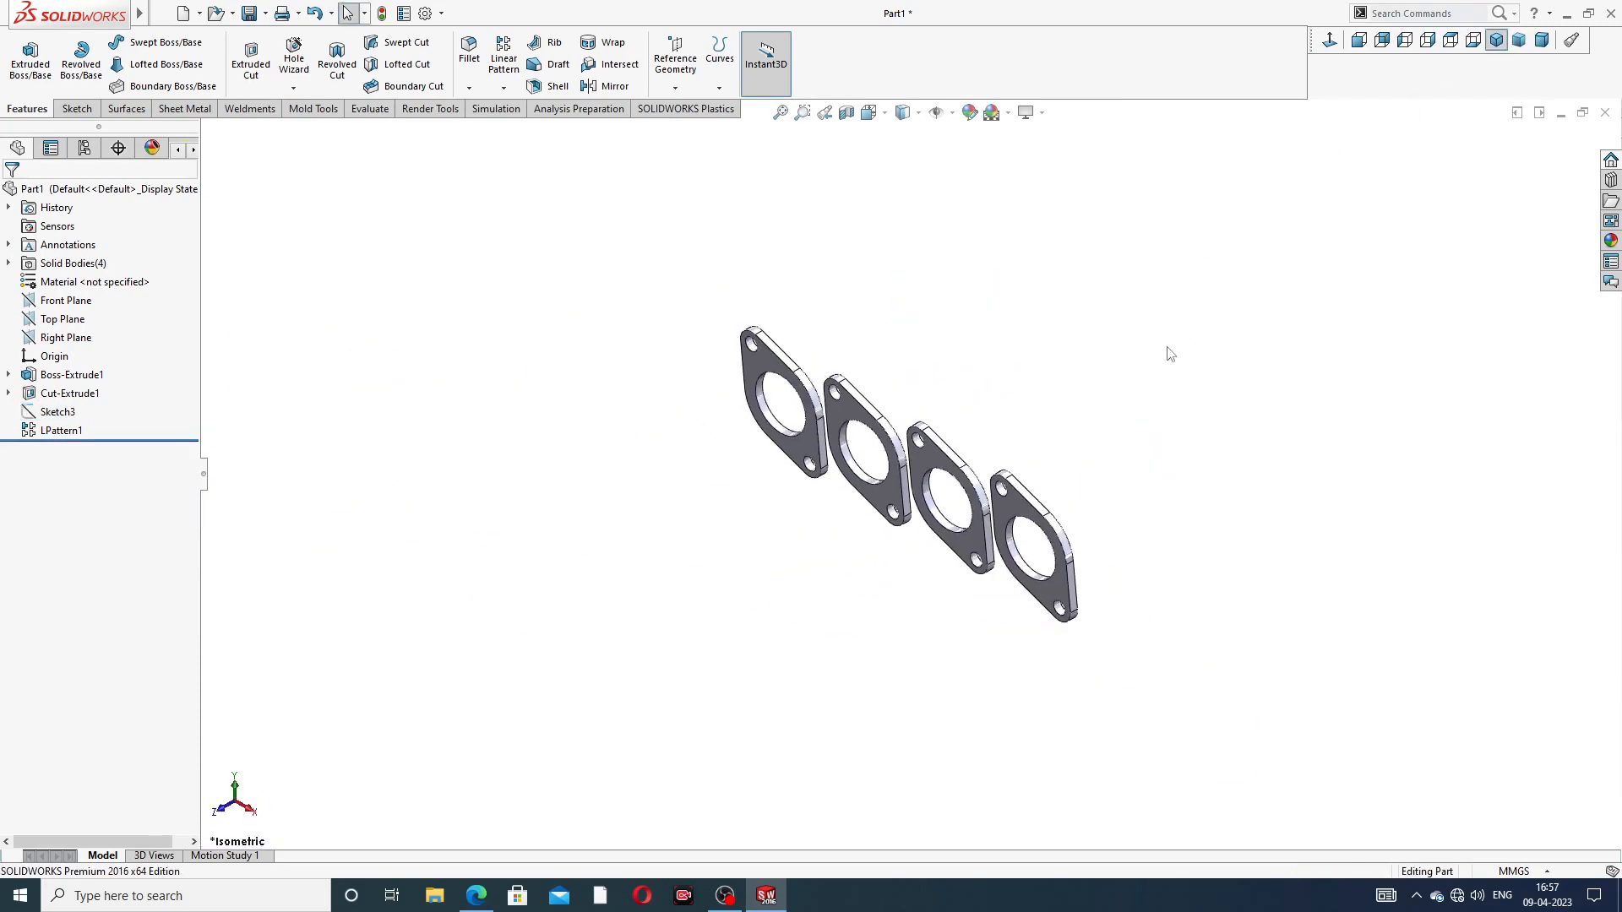
{"action": "mouse_move", "coordinate": [1093, 411]}
{"action": "middle_mouse_down"}
{"action": "mouse_move", "coordinate": [1089, 376]}
{"action": "mouse_move", "coordinate": [1114, 409]}
{"action": "middle_mouse_up"}
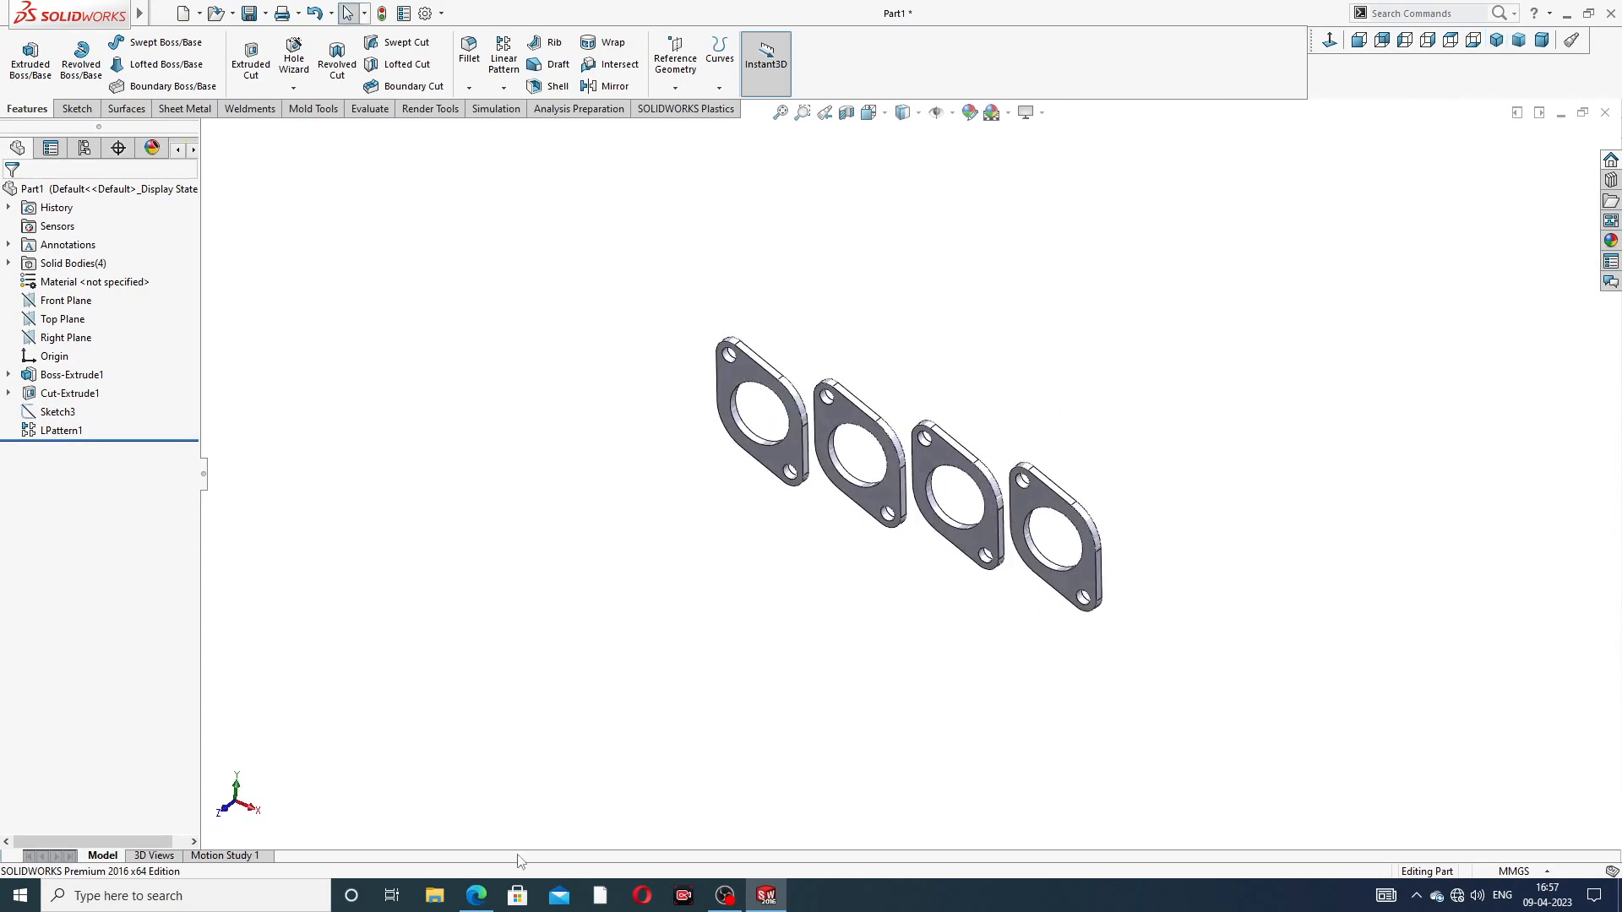
Step: Consult the PDF drawing and create a reference plane offset 178 mm below the Top Plane
{"action": "left_click", "coordinate": [476, 895]}
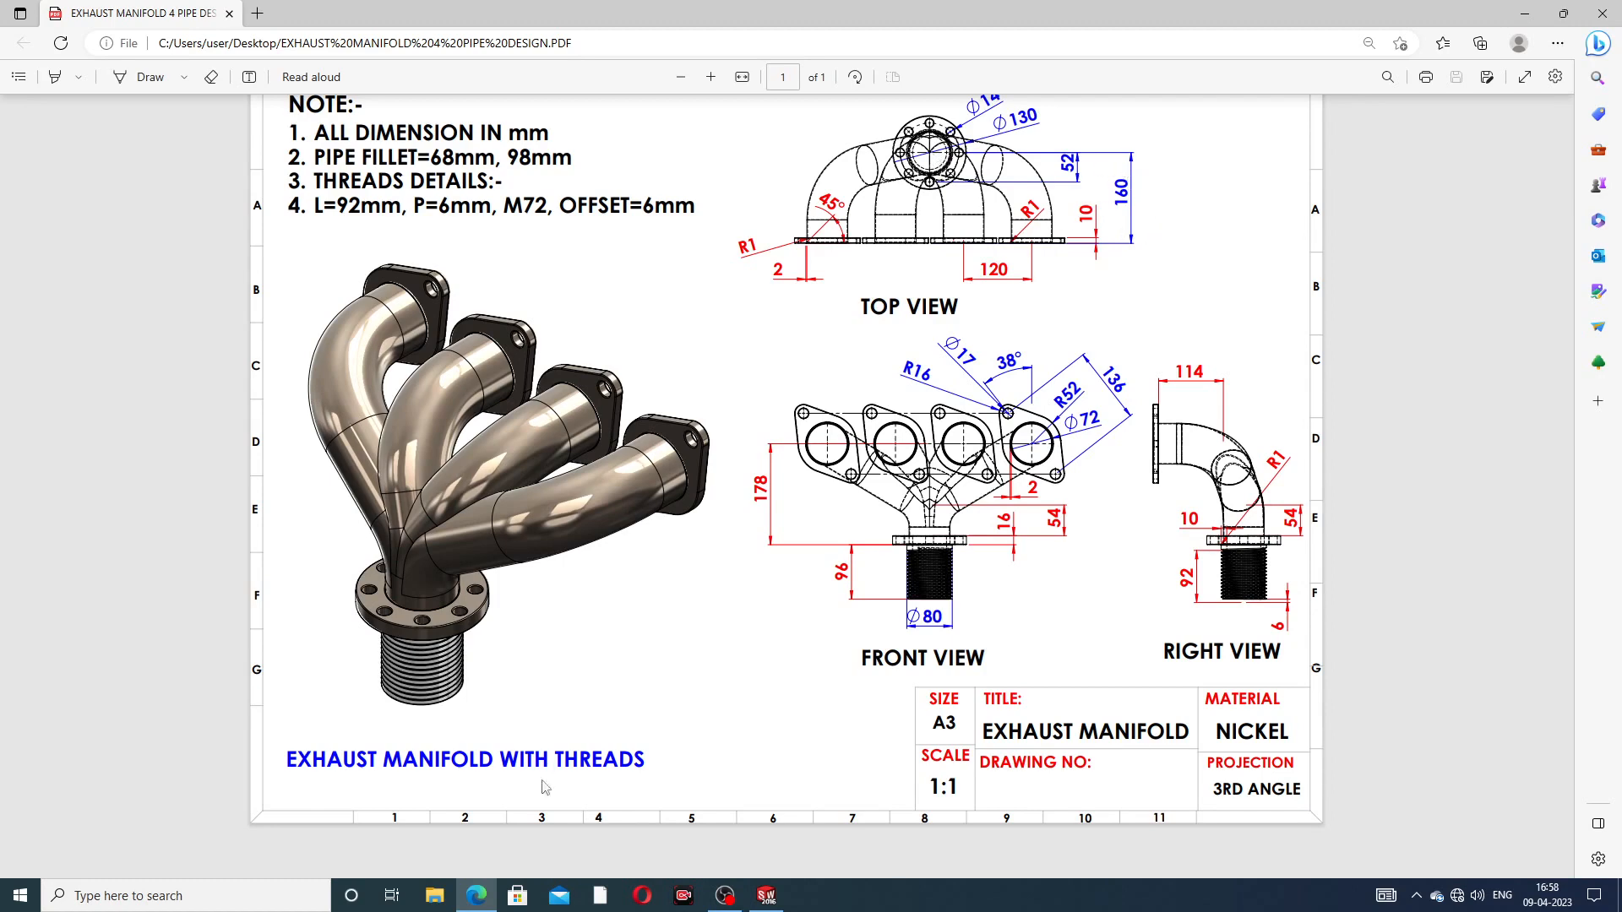
{"action": "left_click", "coordinate": [478, 898]}
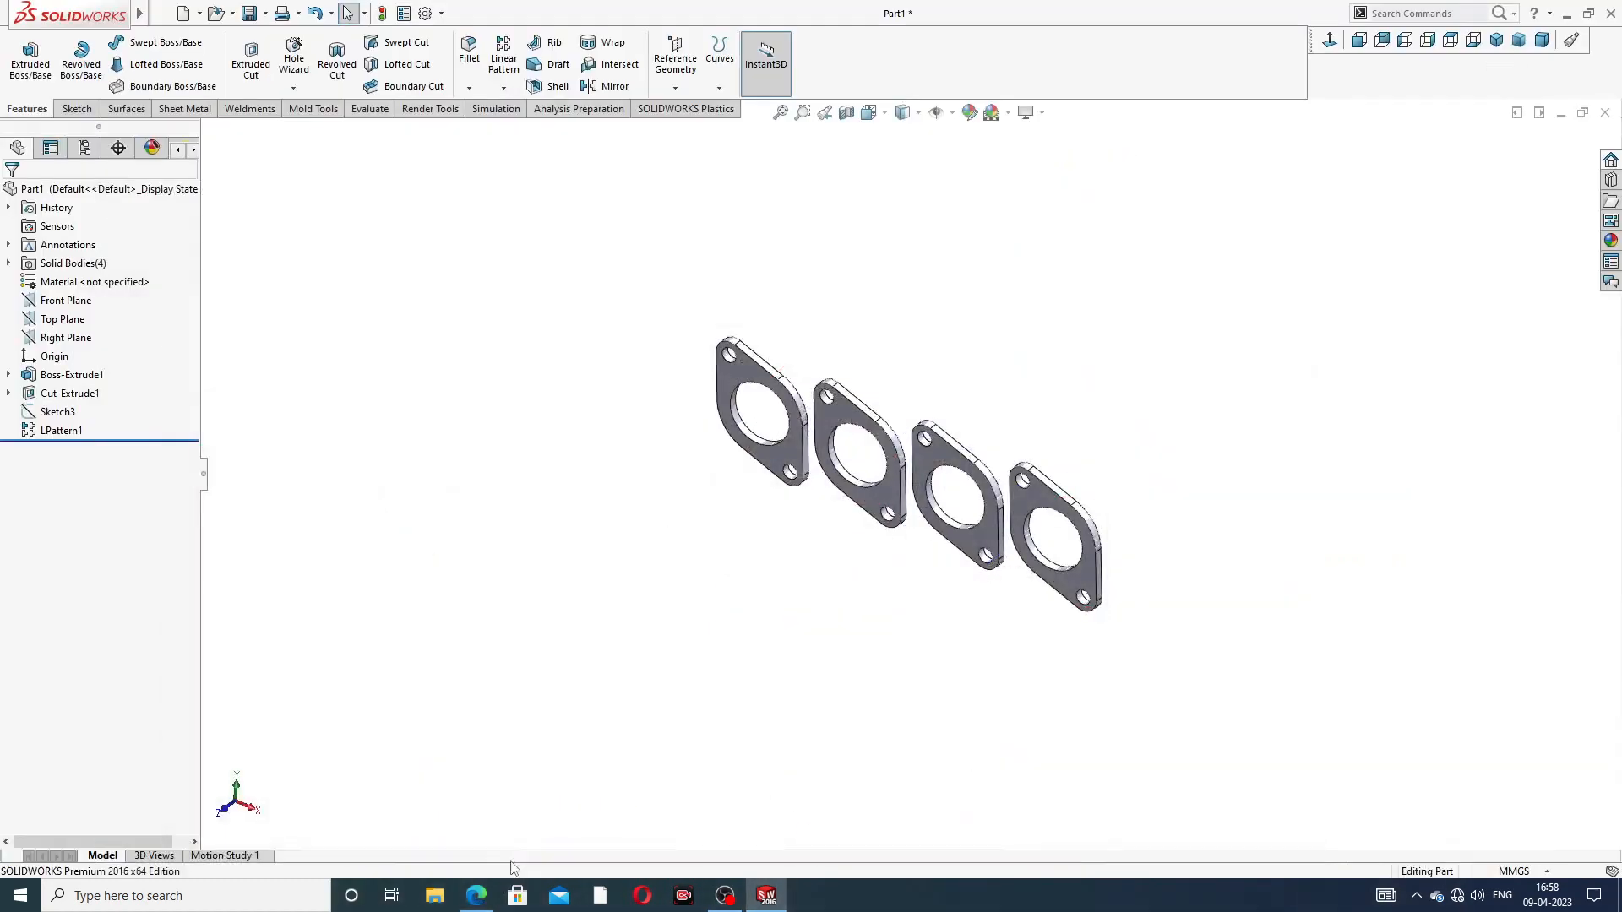
{"action": "left_click", "coordinate": [478, 899]}
{"action": "left_click", "coordinate": [63, 320]}
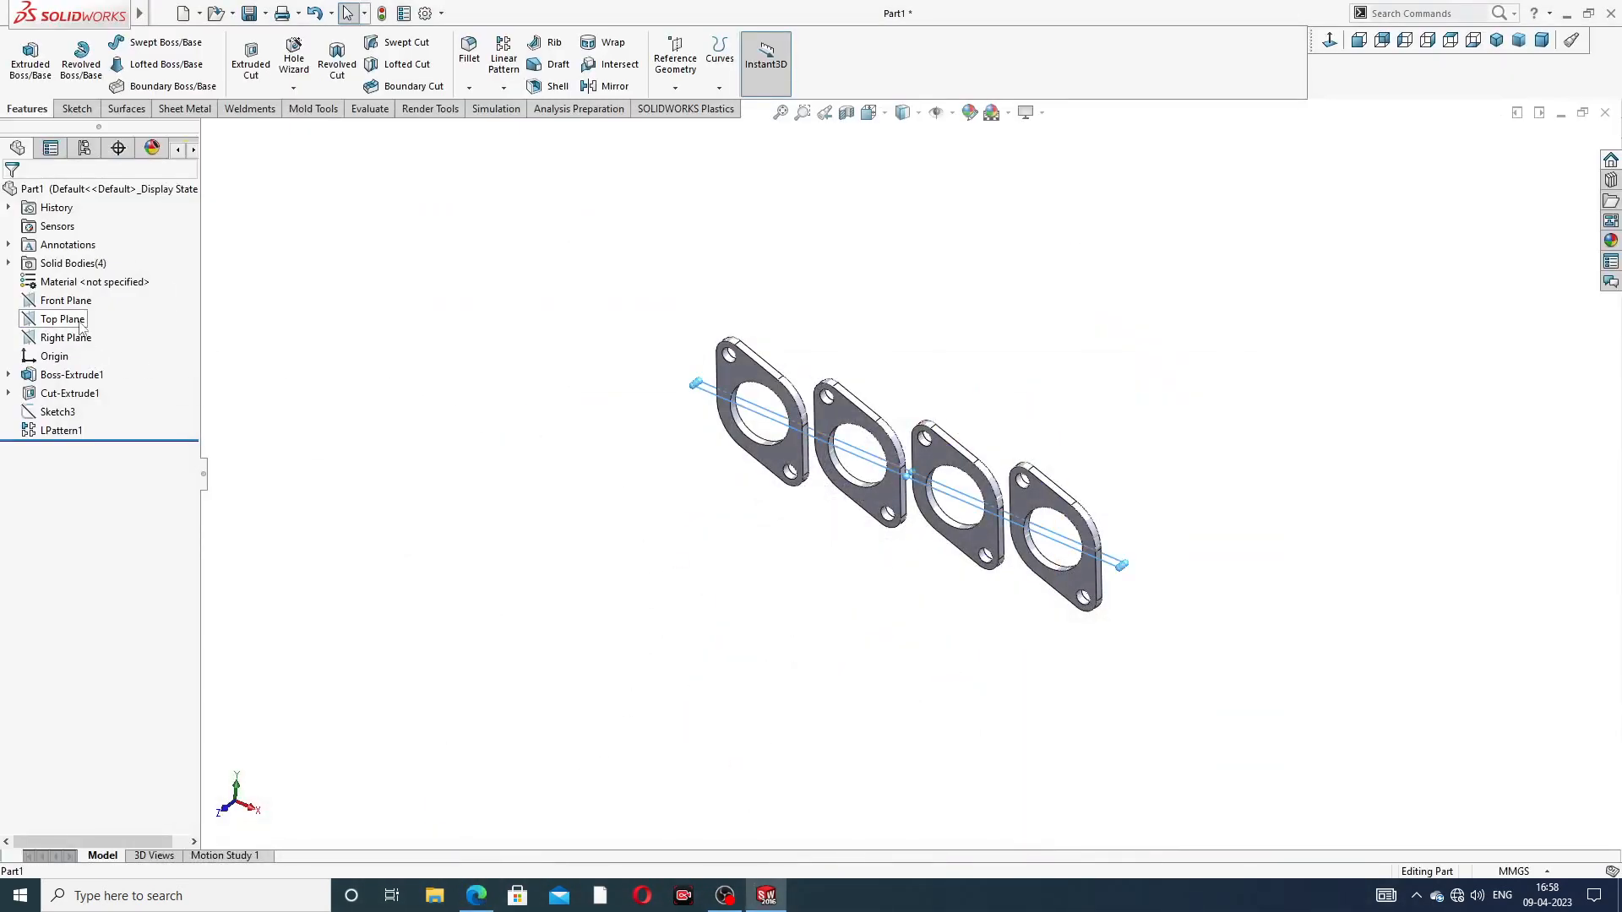
{"action": "left_click", "coordinate": [671, 89]}
{"action": "left_click", "coordinate": [693, 109]}
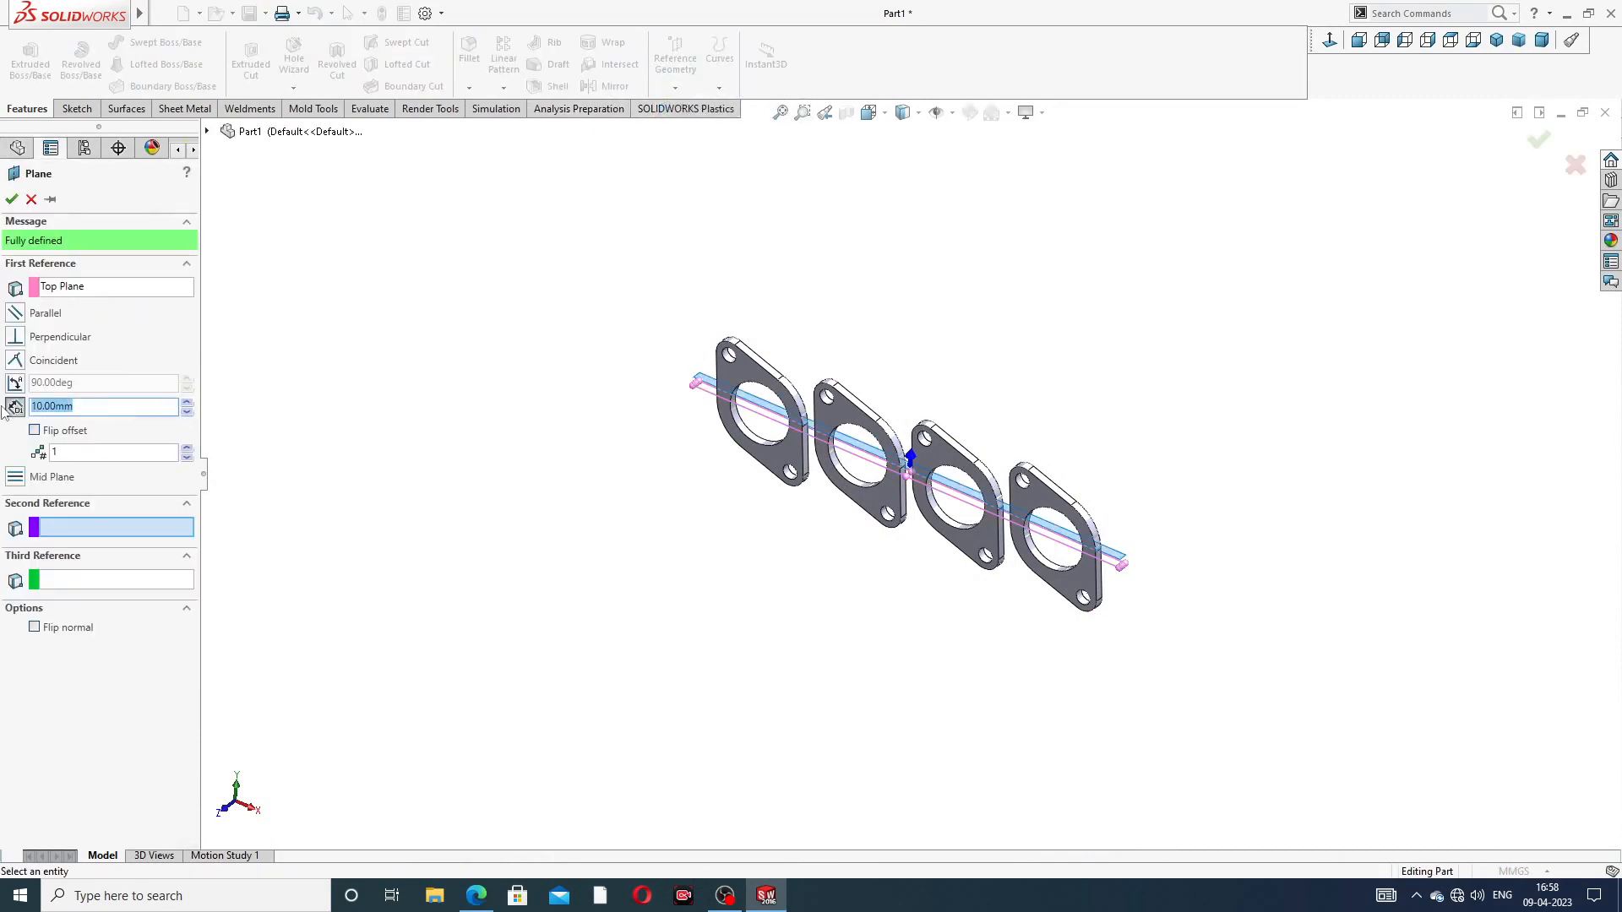
{"action": "type", "text": "1"}
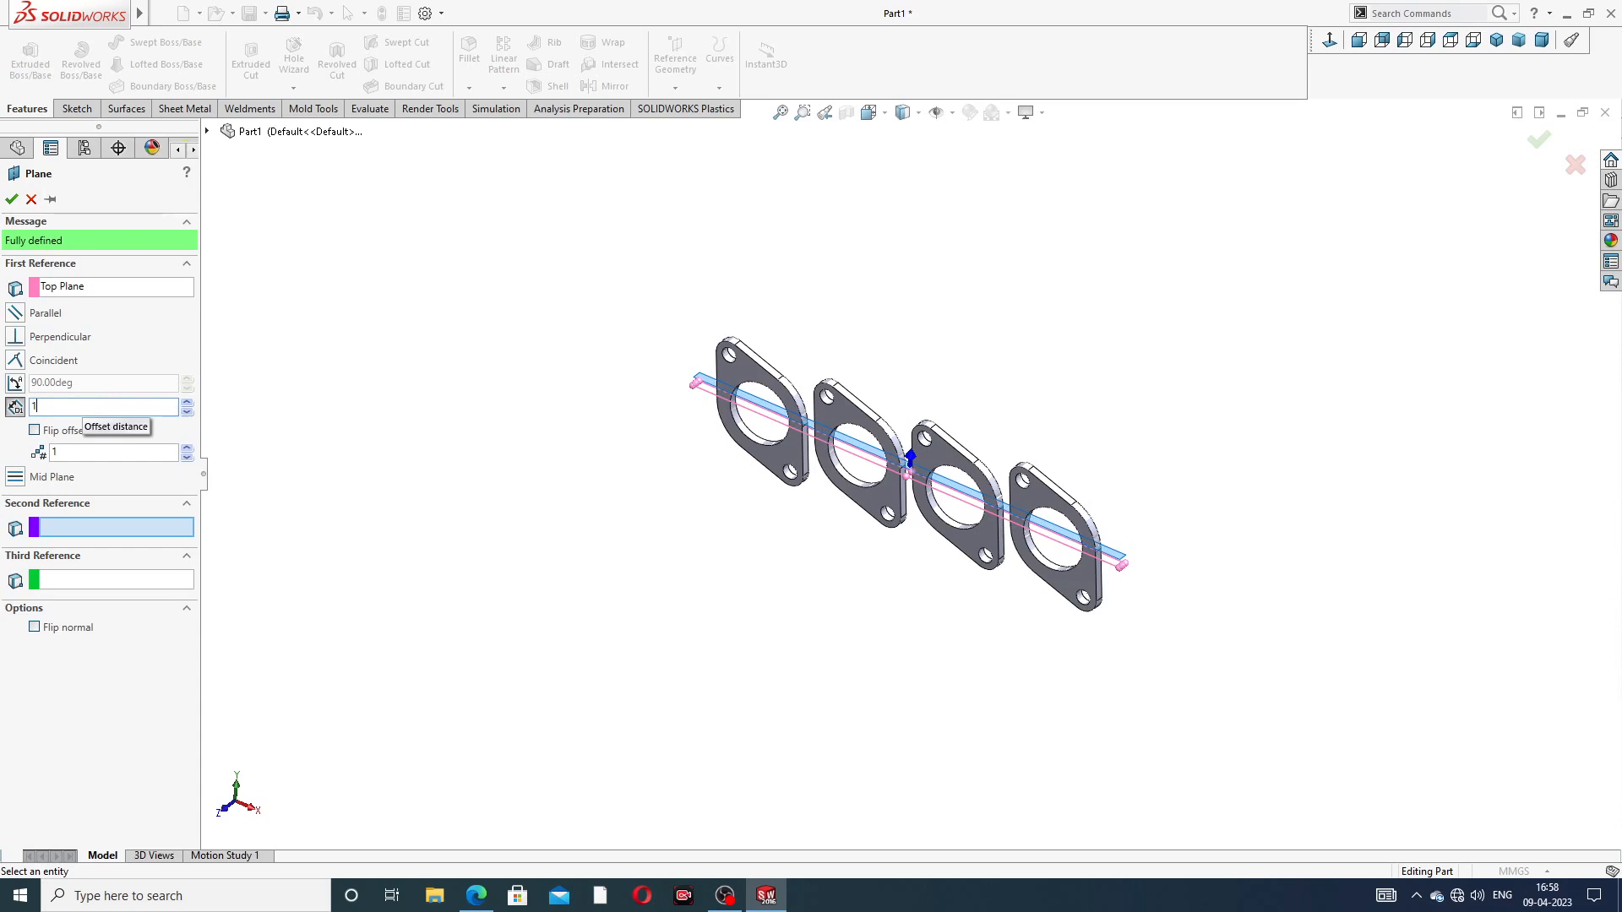
{"action": "type", "text": "78"}
{"action": "key", "text": "Return"}
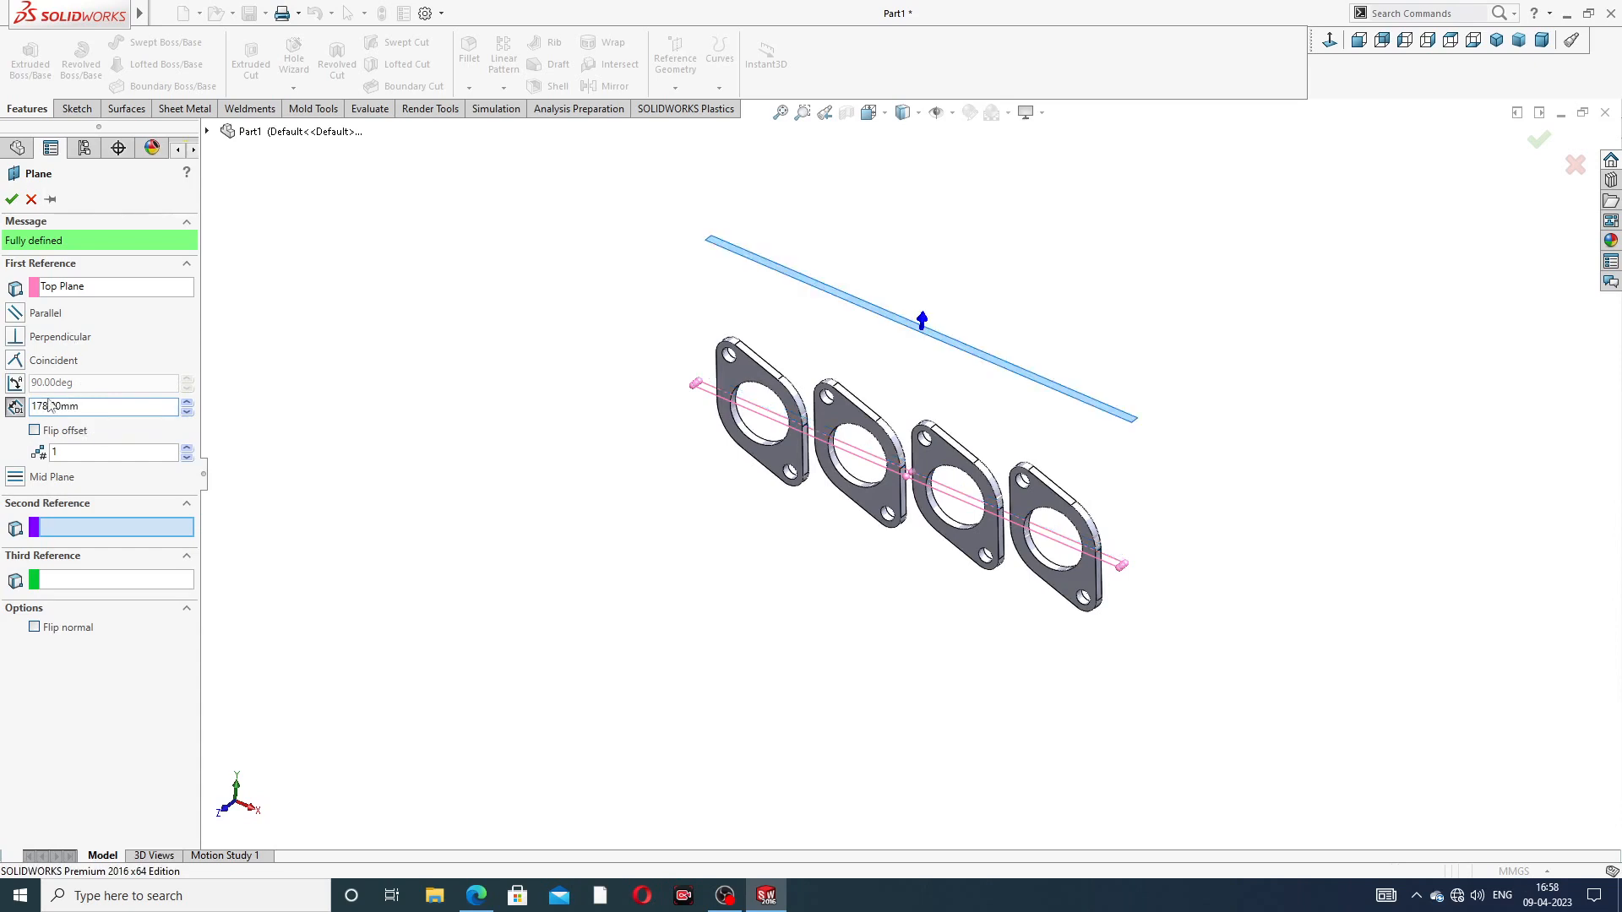
{"action": "left_click", "coordinate": [34, 431]}
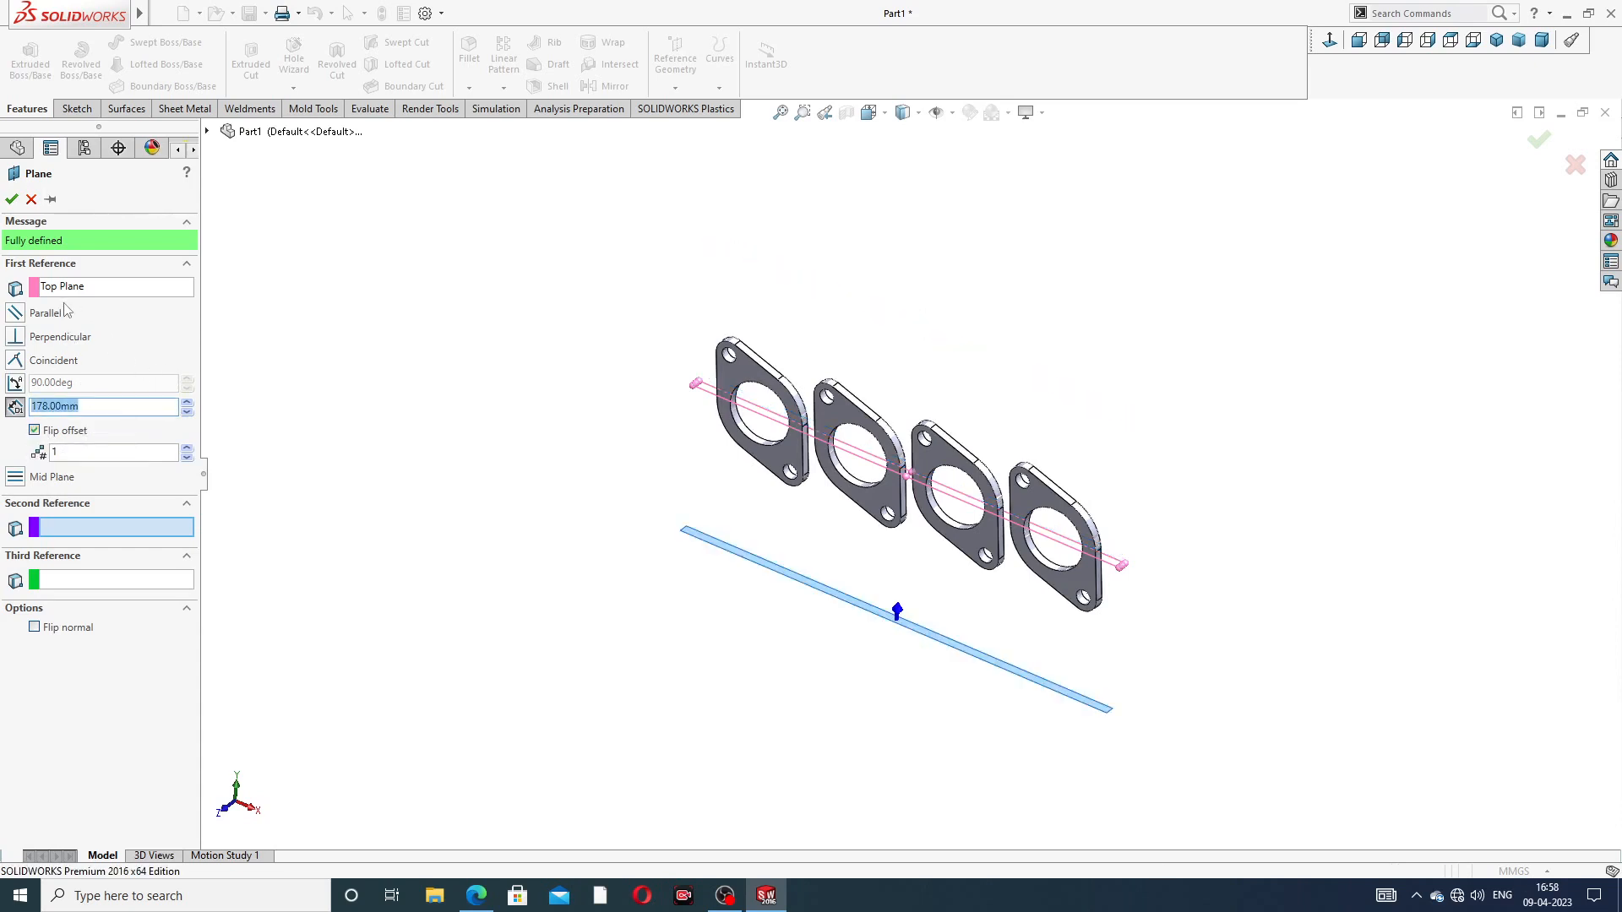
{"action": "left_click", "coordinate": [12, 199]}
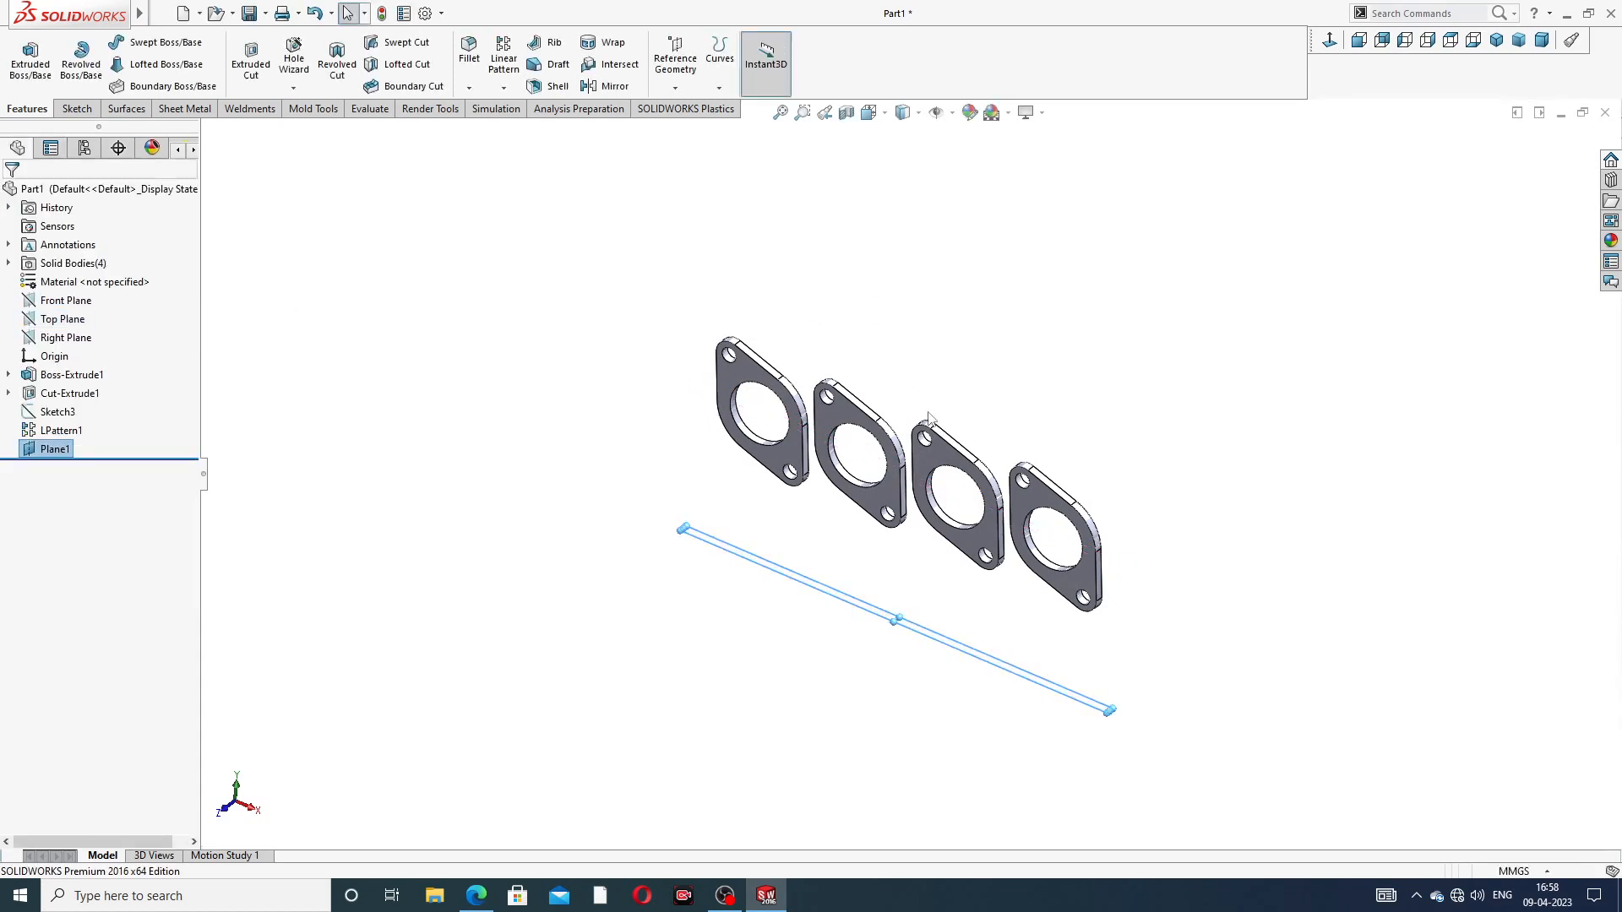
Step: Enlarge the displayed extent of the new reference plane below the flanges by stretching its long edge
{"action": "middle_click_drag", "start_coordinate": [927, 412], "coordinate": [882, 443]}
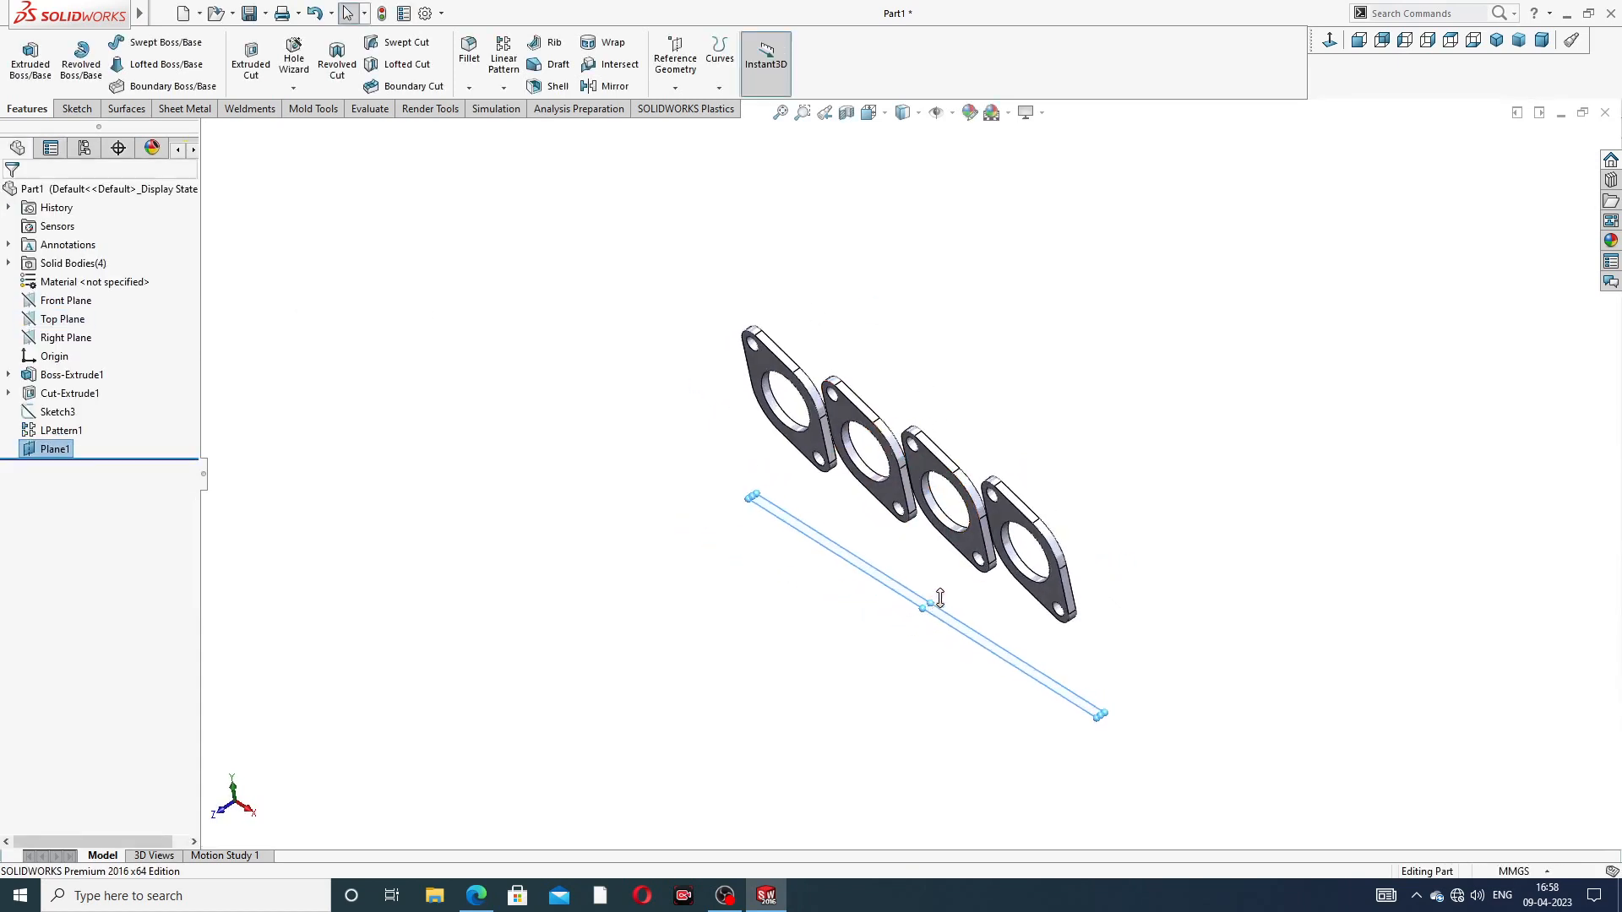
{"action": "left_click_drag", "start_coordinate": [940, 598], "coordinate": [1005, 554]}
{"action": "middle_click_drag", "start_coordinate": [1121, 376], "coordinate": [1166, 363]}
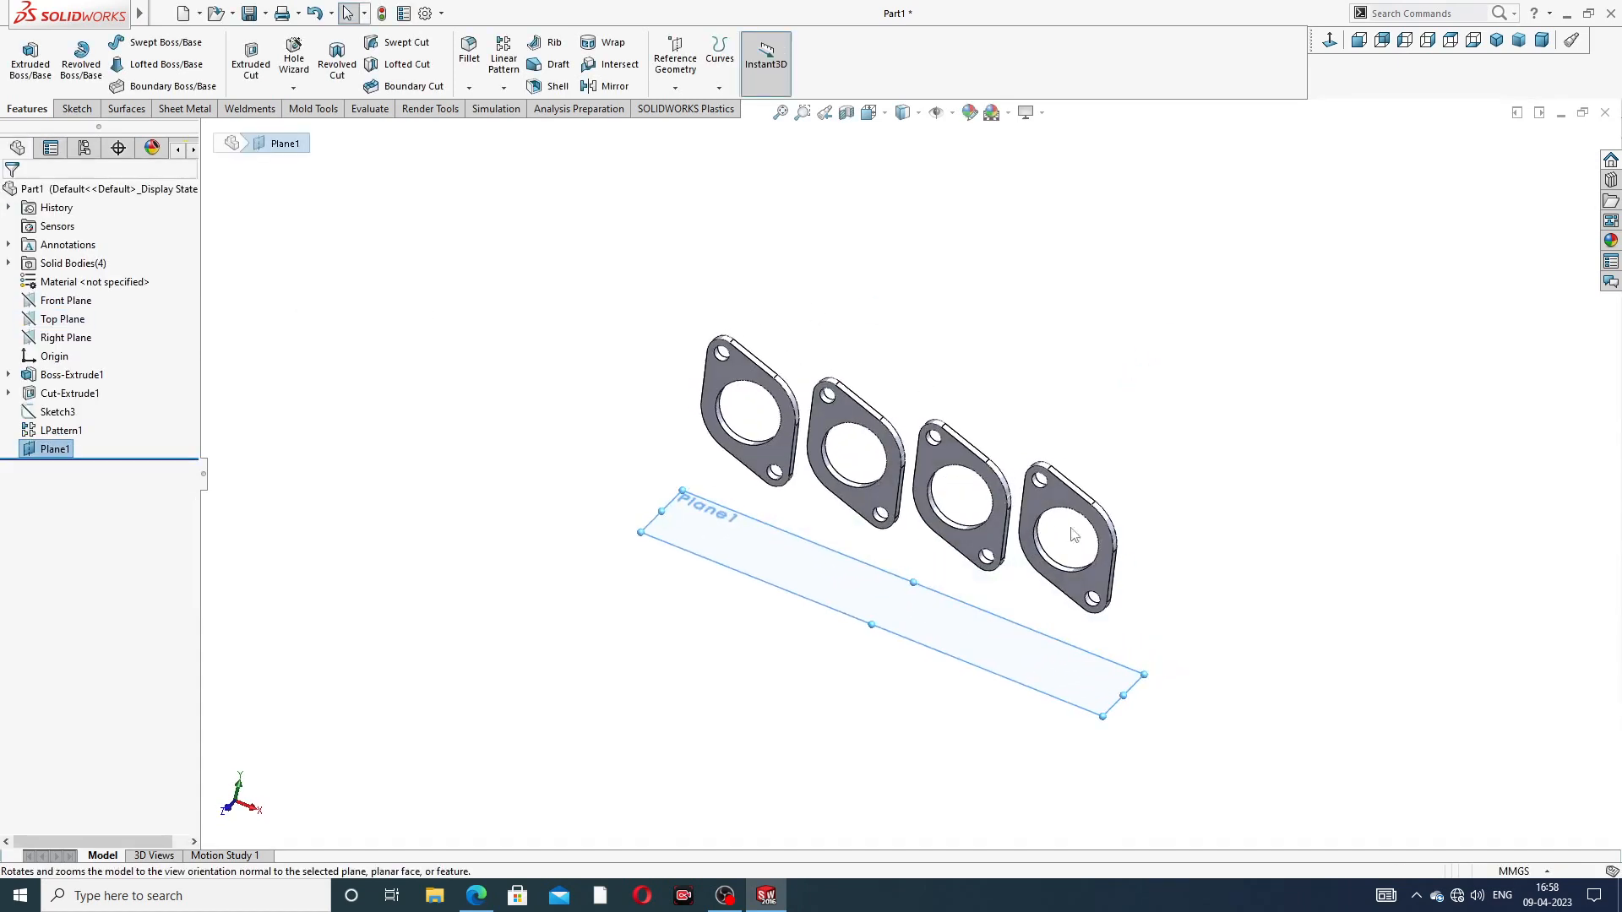
Step: Start a sketch on the offset plane and draw a horizontal centerline about 4 mm long bridging the front-edge gap between the two middle flanges
{"action": "left_click", "coordinate": [1023, 641]}
{"action": "left_click", "coordinate": [1088, 588]}
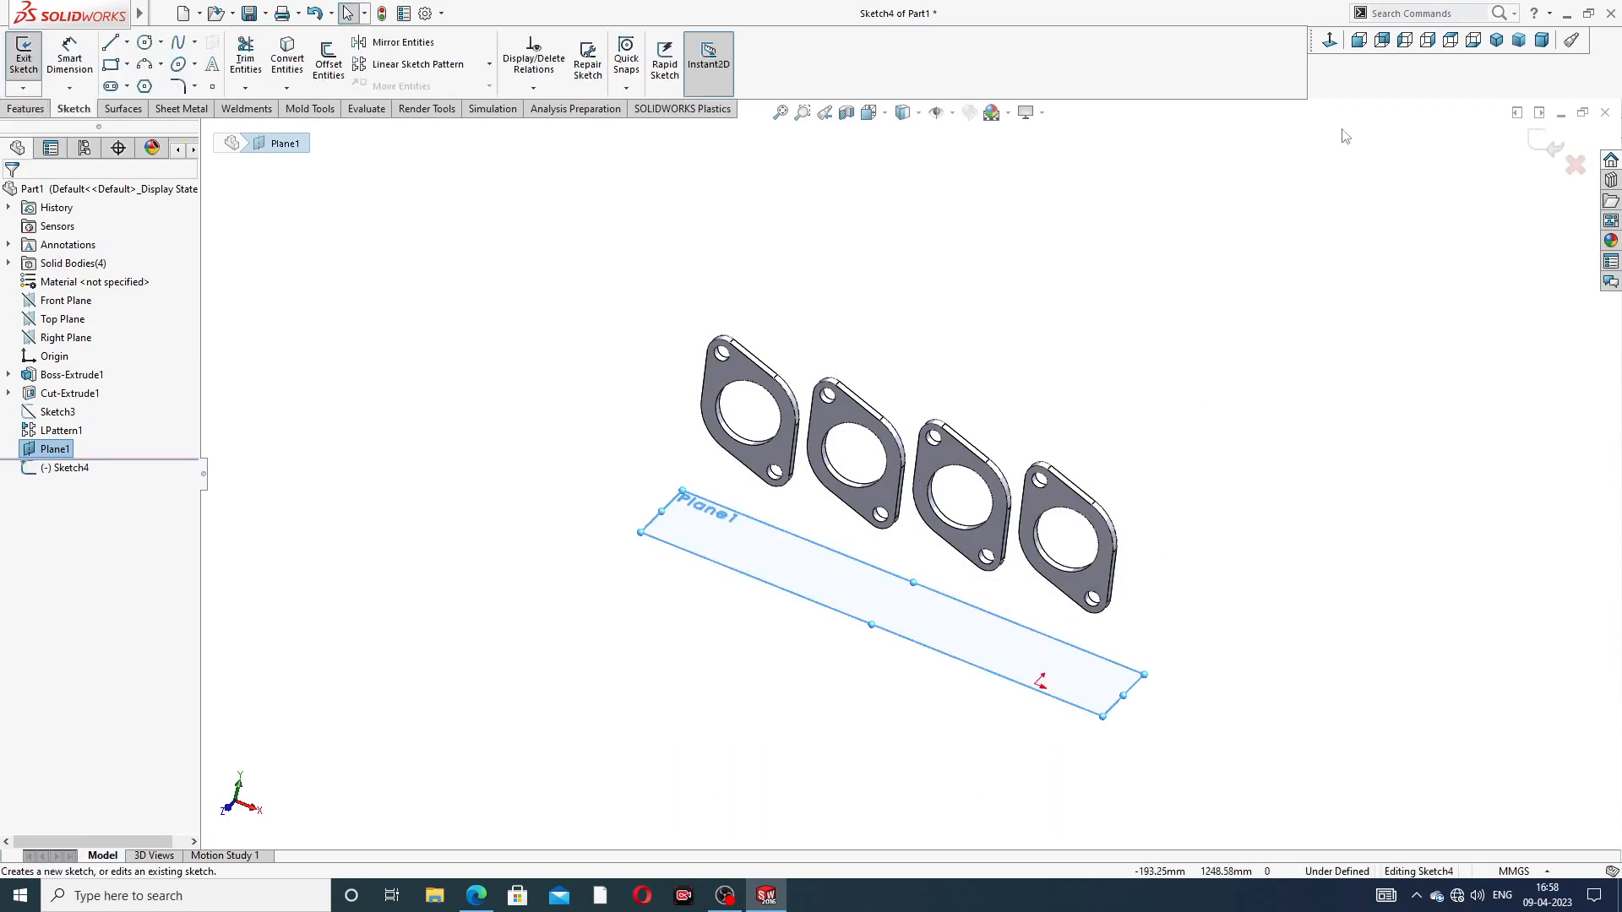
{"action": "left_click", "coordinate": [1451, 40]}
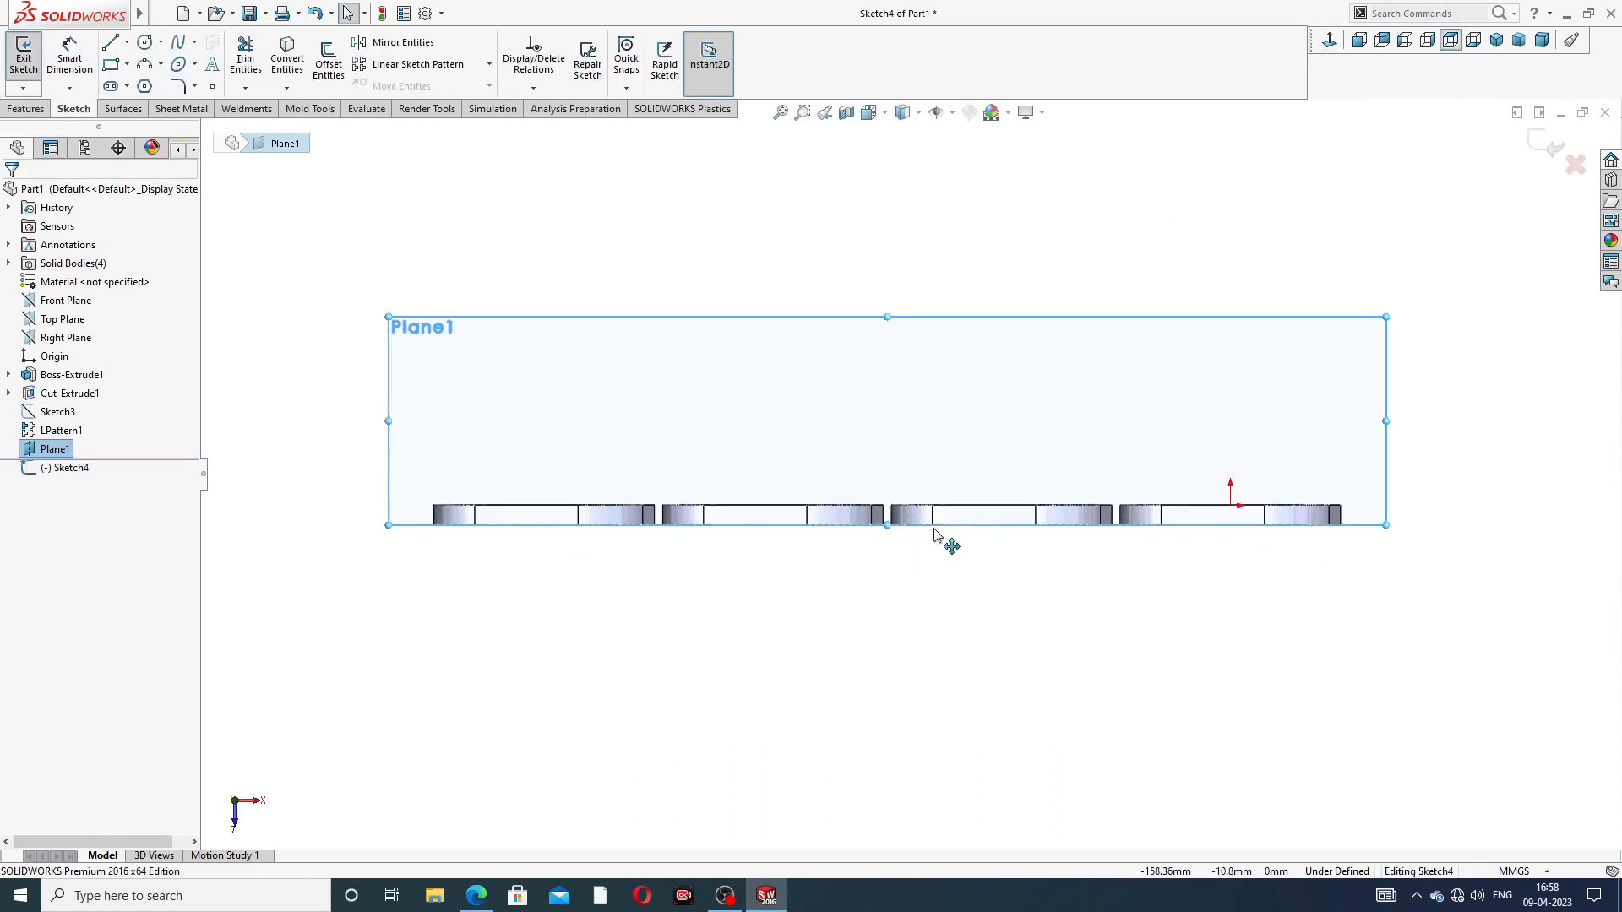
{"action": "scroll", "coordinate": [903, 502], "scroll_direction": "down", "scroll_amount": 6}
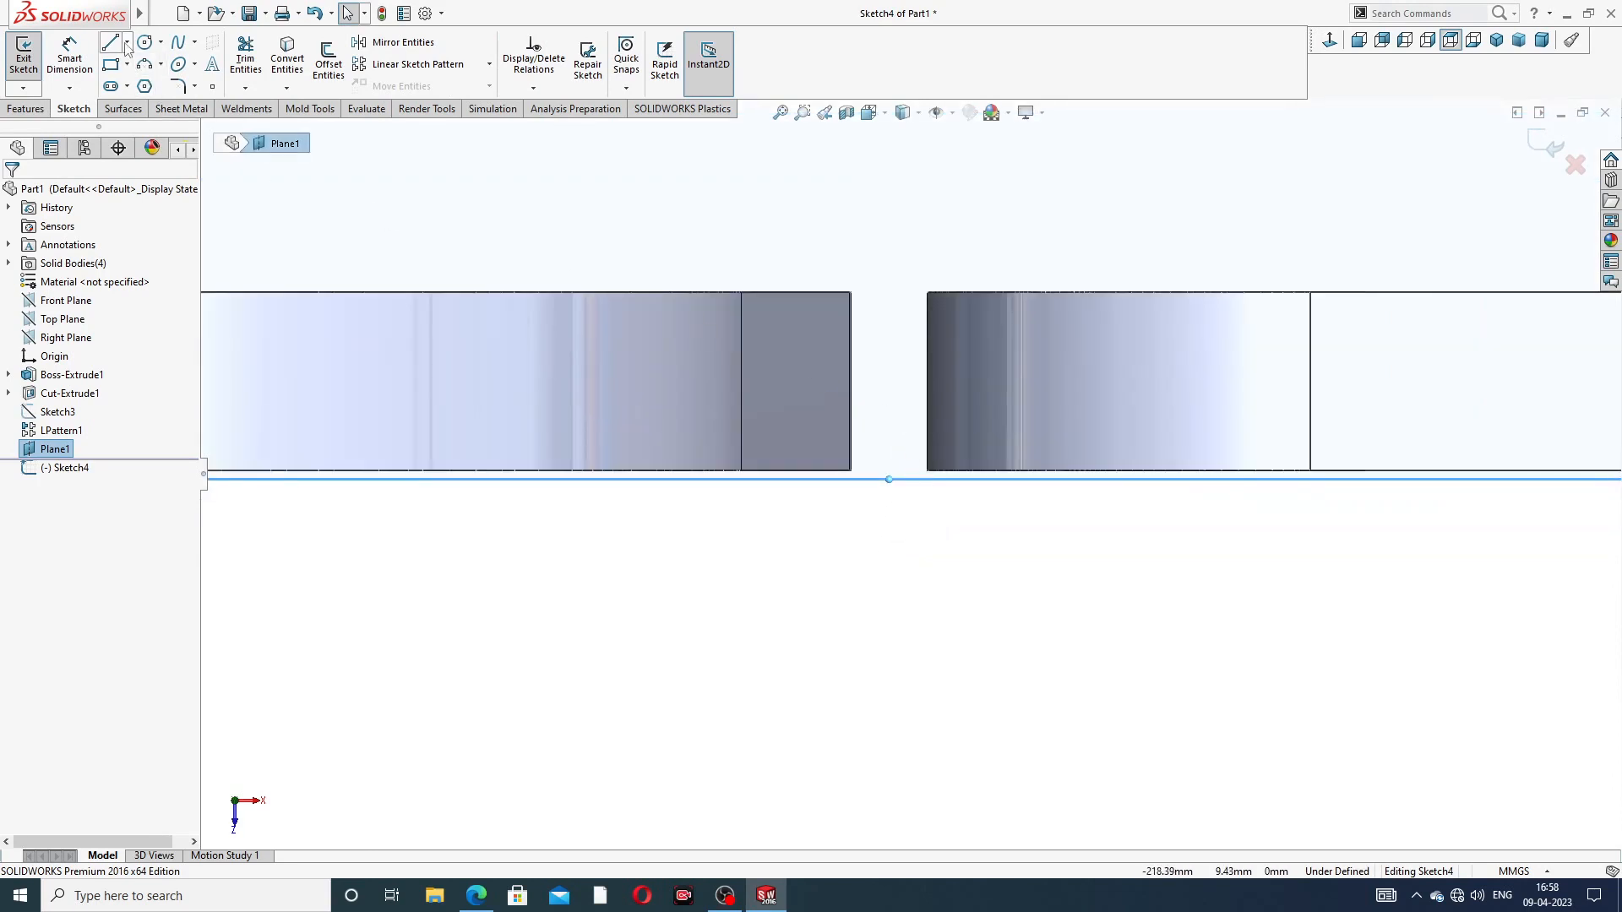
{"action": "left_click", "coordinate": [126, 43]}
{"action": "left_click", "coordinate": [148, 81]}
{"action": "scroll", "coordinate": [803, 532], "scroll_direction": "down", "scroll_amount": 4}
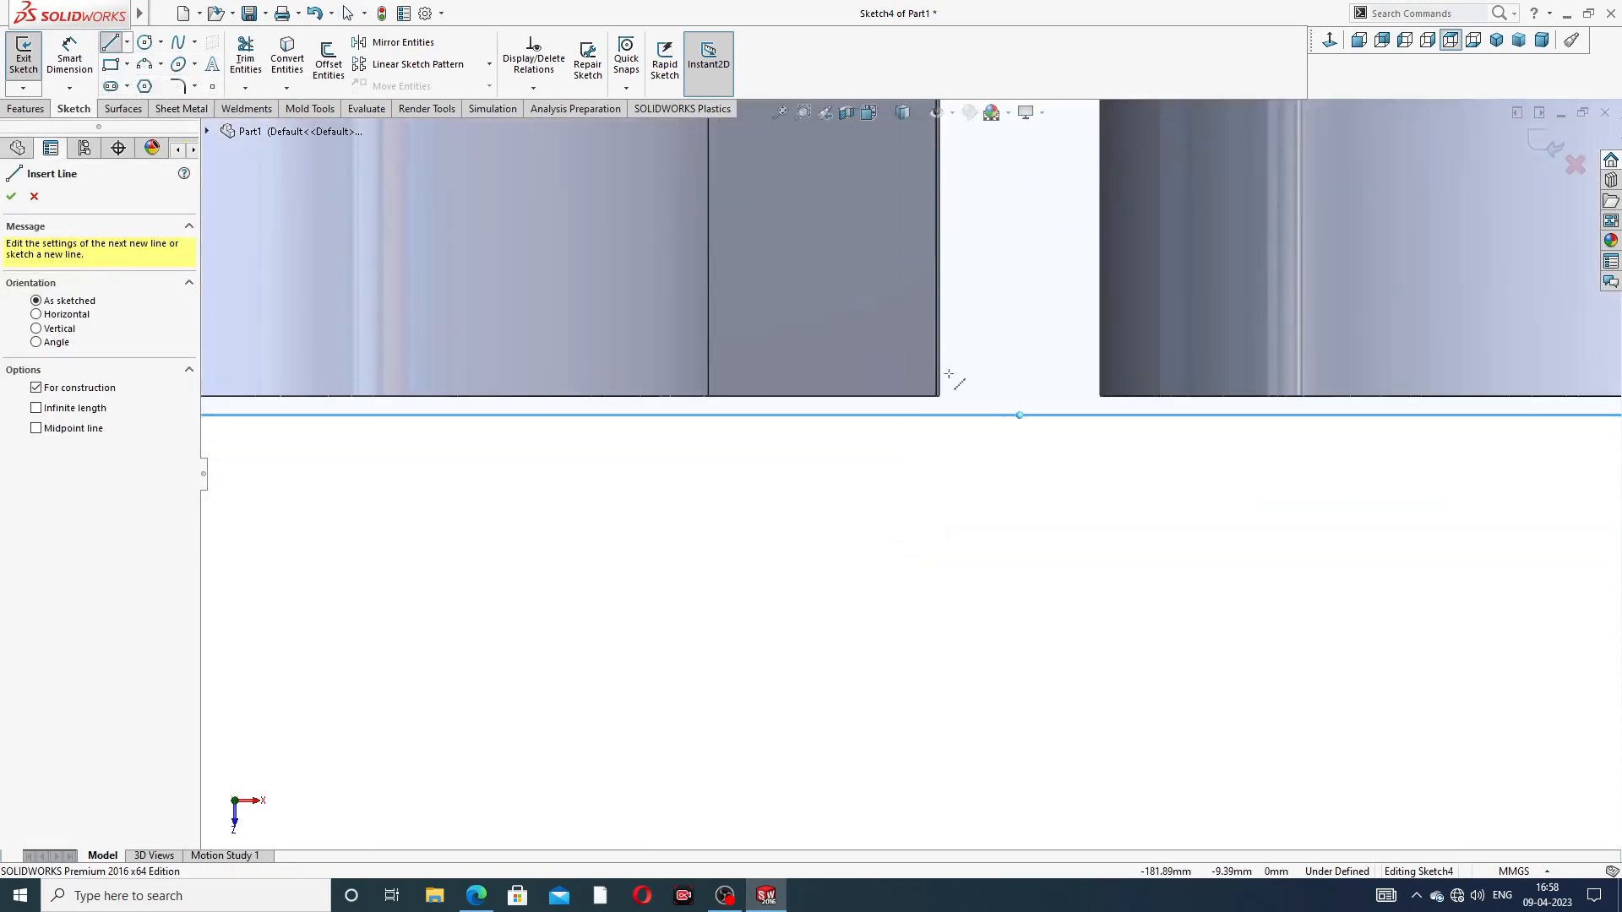
{"action": "left_click", "coordinate": [939, 396]}
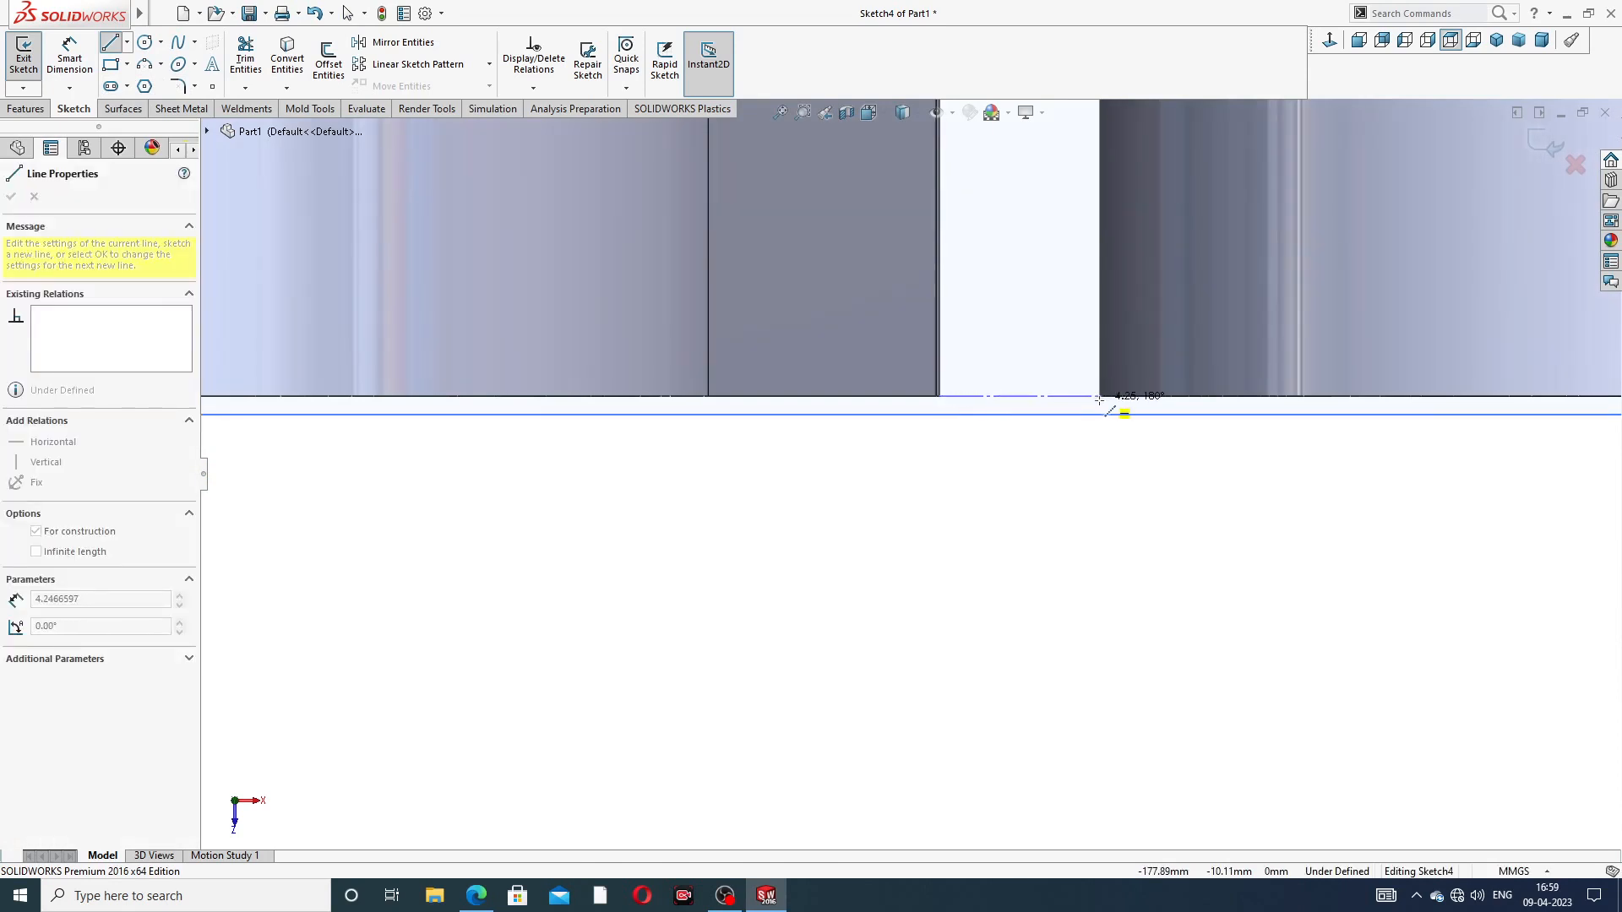
{"action": "left_click", "coordinate": [1101, 397]}
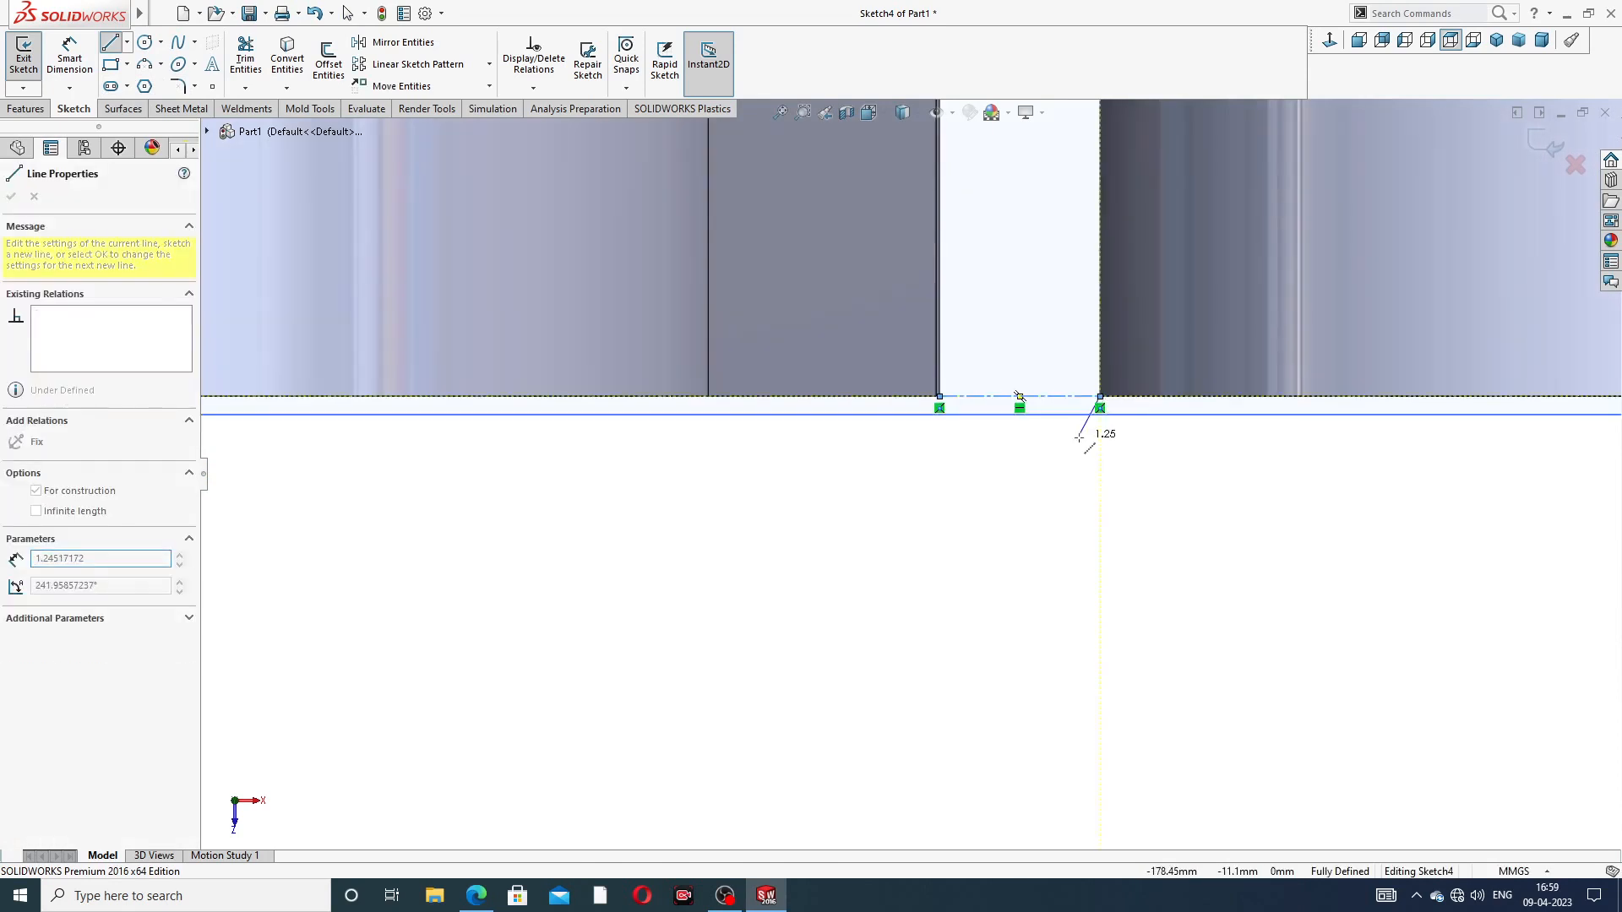
{"action": "scroll", "coordinate": [1075, 414], "scroll_direction": "up", "scroll_amount": 5}
{"action": "right_click", "coordinate": [1059, 256]}
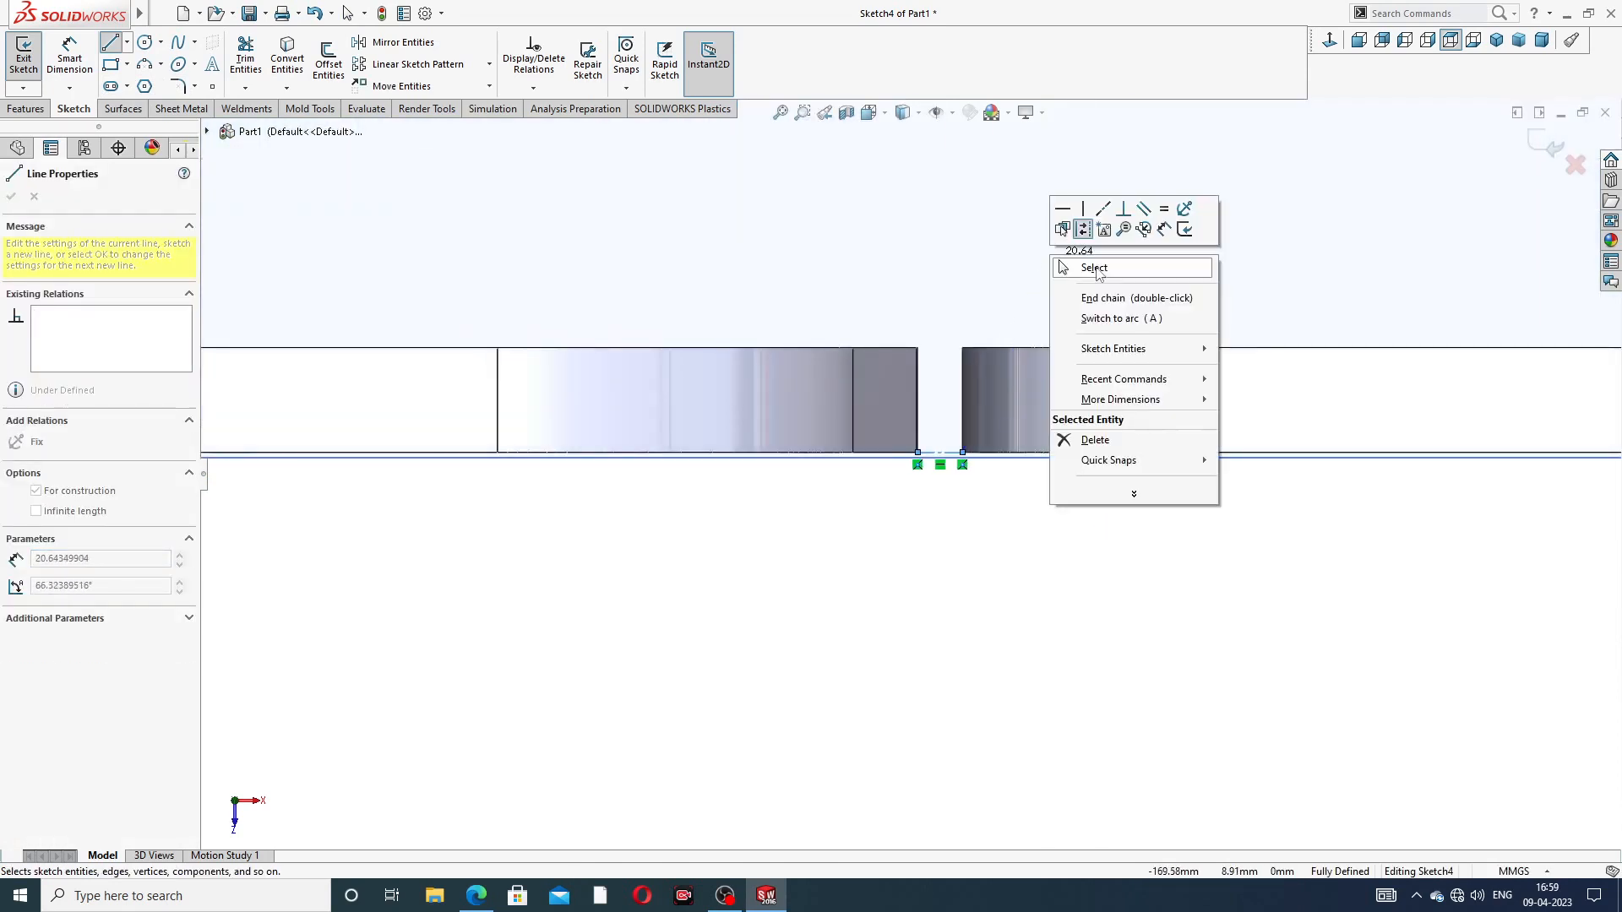
{"action": "left_click", "coordinate": [1090, 266]}
Step: Draw a vertical centerline about 88 mm long from the midpoint of the short horizontal centerline, extending back past the flanges
{"action": "left_click", "coordinate": [127, 46]}
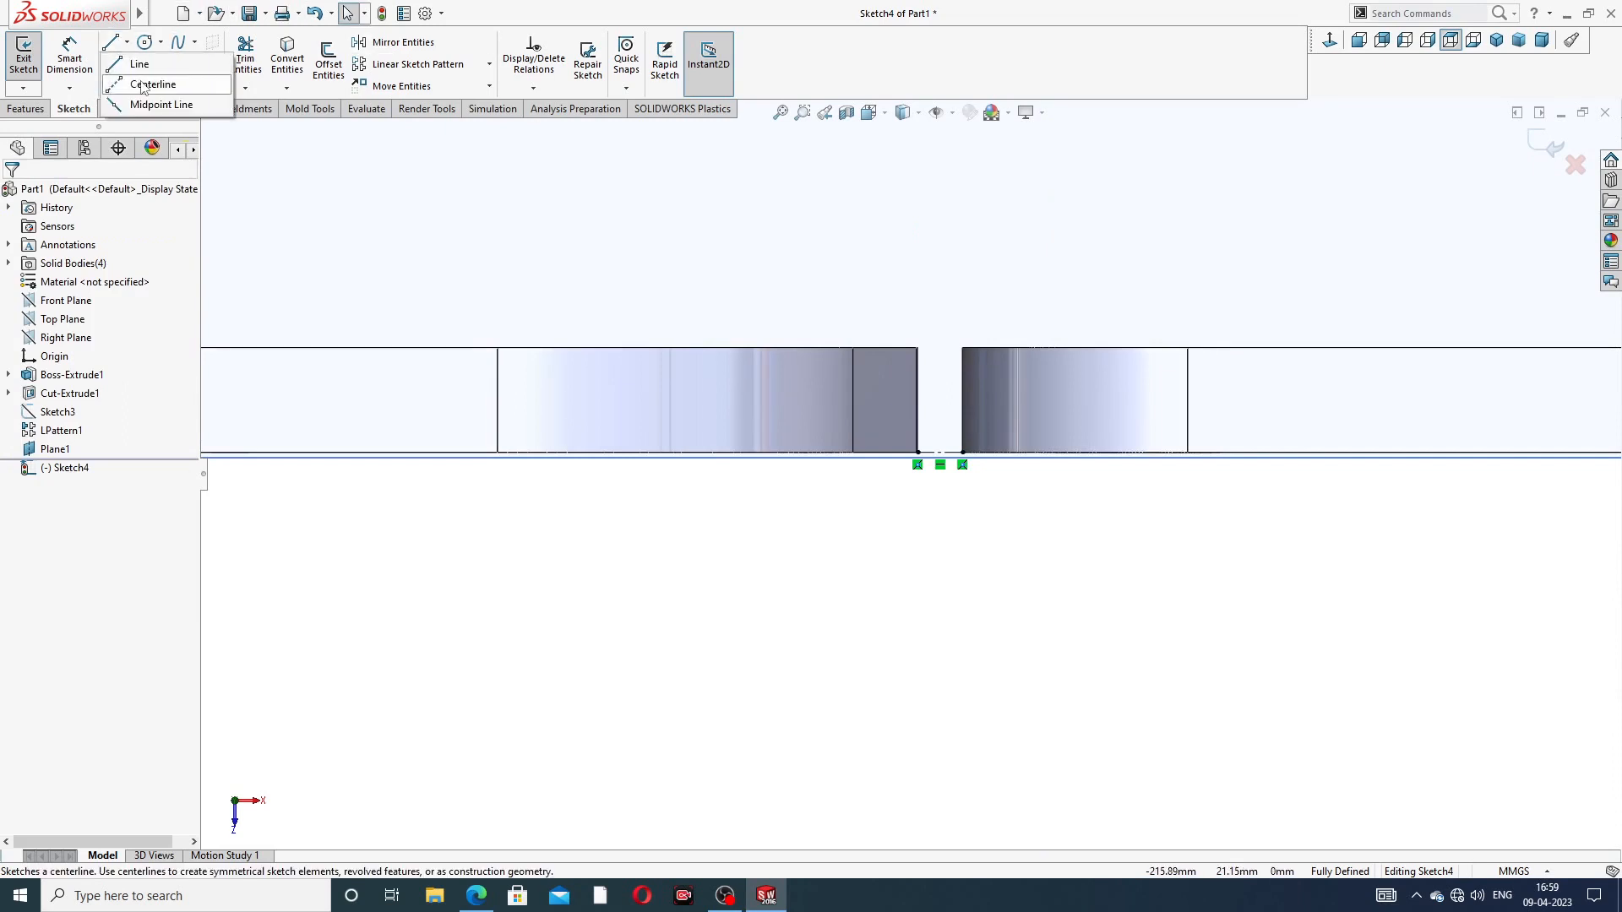
{"action": "left_click", "coordinate": [148, 80]}
{"action": "scroll", "coordinate": [955, 457], "scroll_direction": "down", "scroll_amount": 4}
{"action": "scroll", "coordinate": [955, 457], "scroll_direction": "down", "scroll_amount": 1}
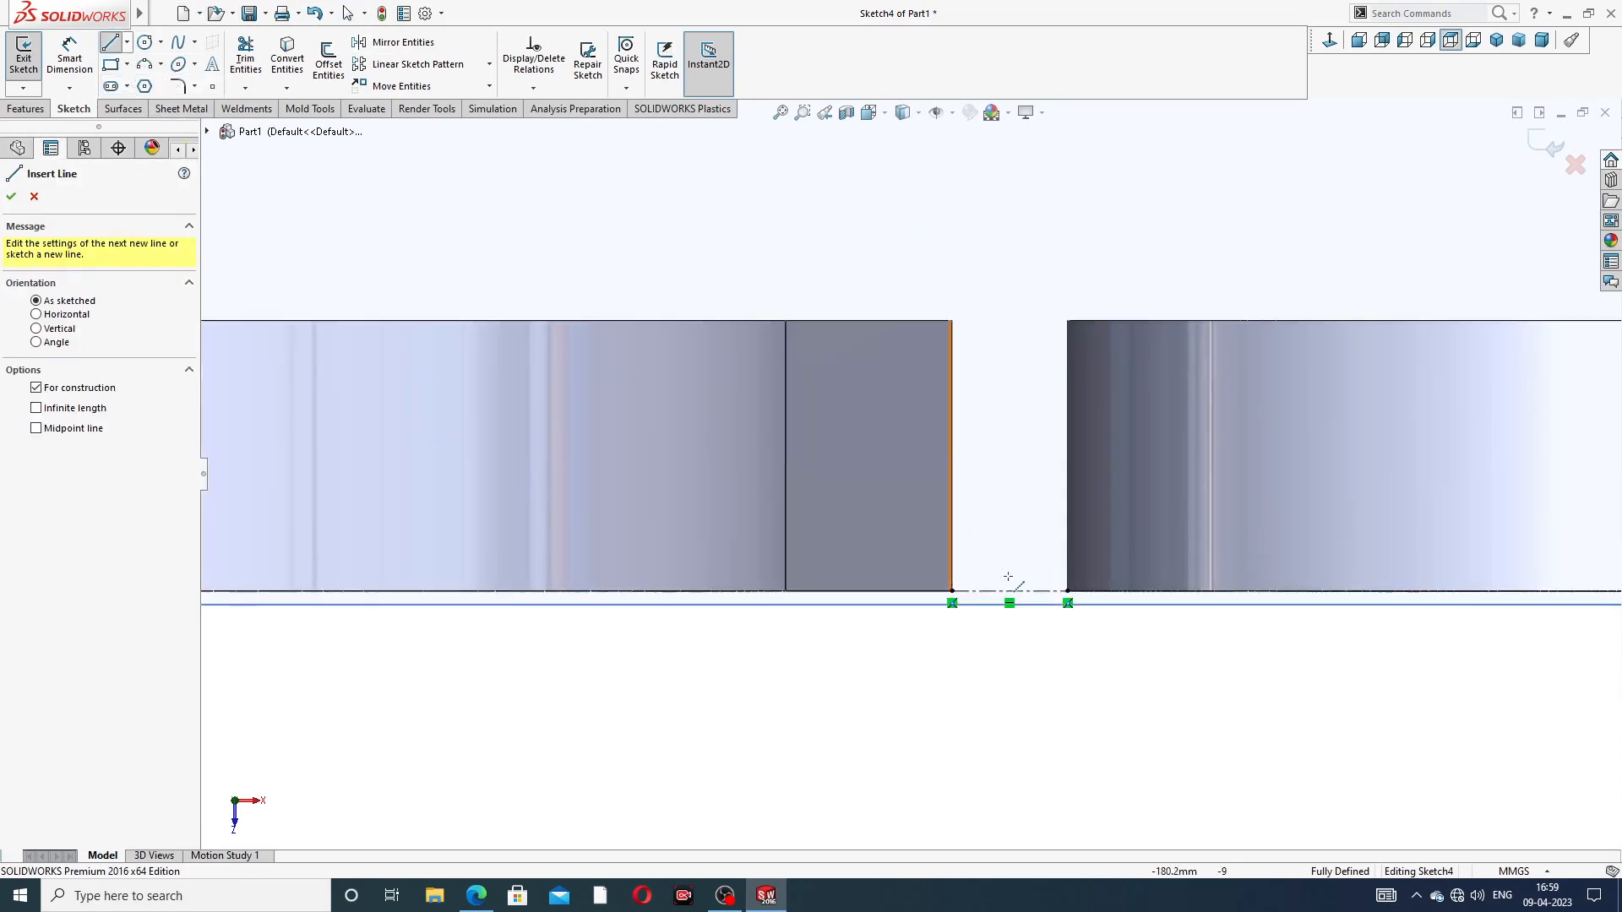
{"action": "left_click", "coordinate": [1009, 590]}
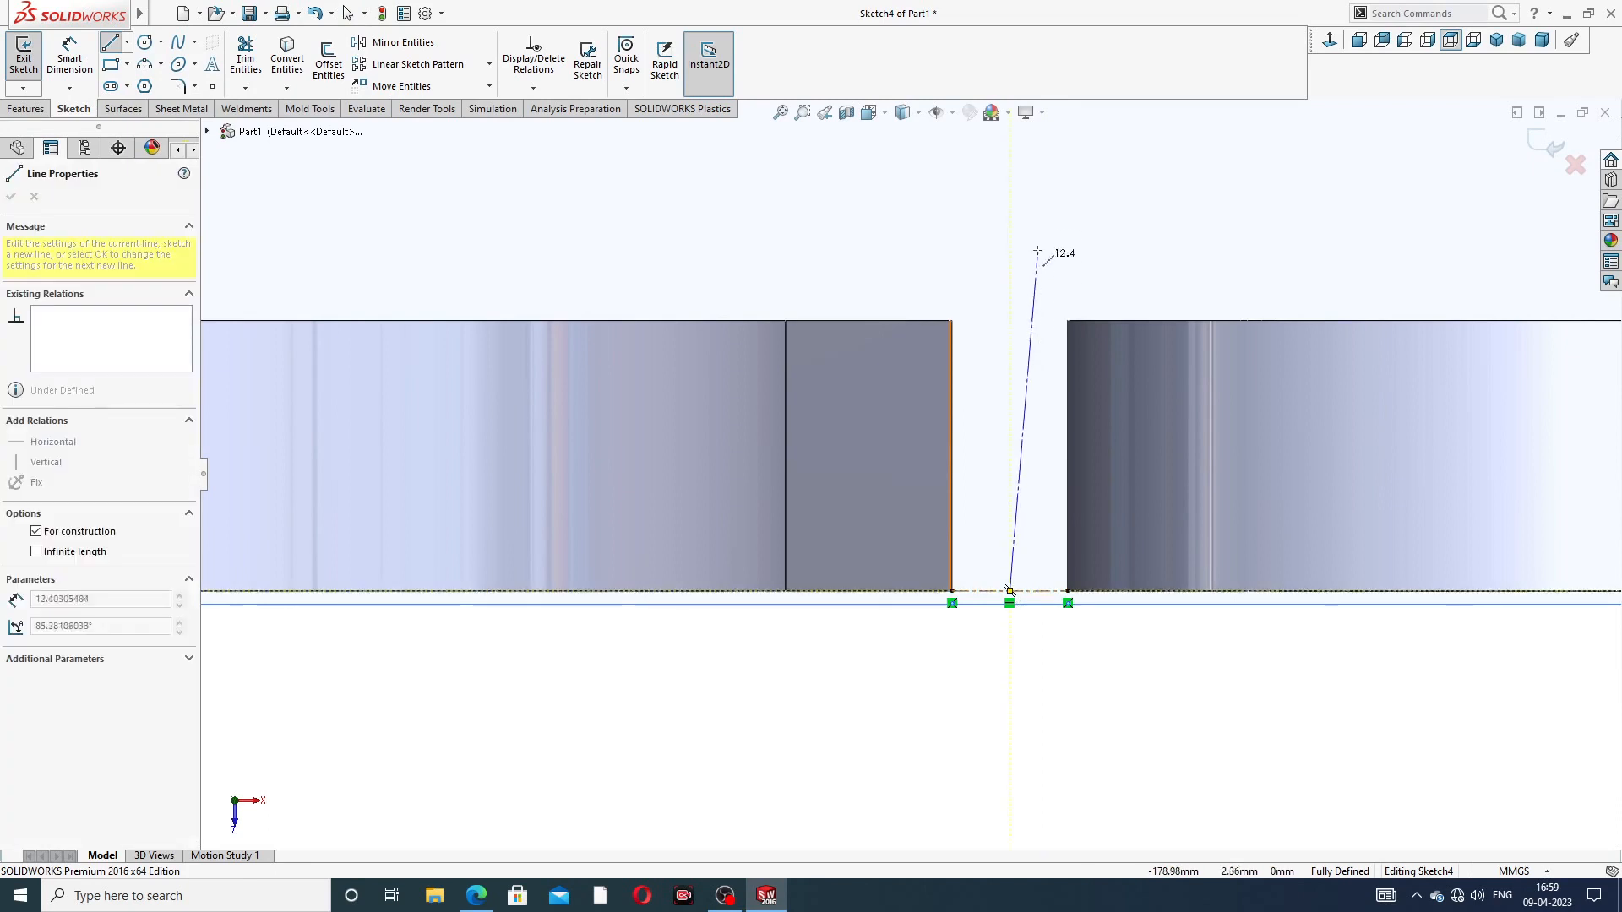
{"action": "scroll", "coordinate": [958, 228], "scroll_direction": "up", "scroll_amount": 5}
{"action": "scroll", "coordinate": [951, 184], "scroll_direction": "up", "scroll_amount": 3}
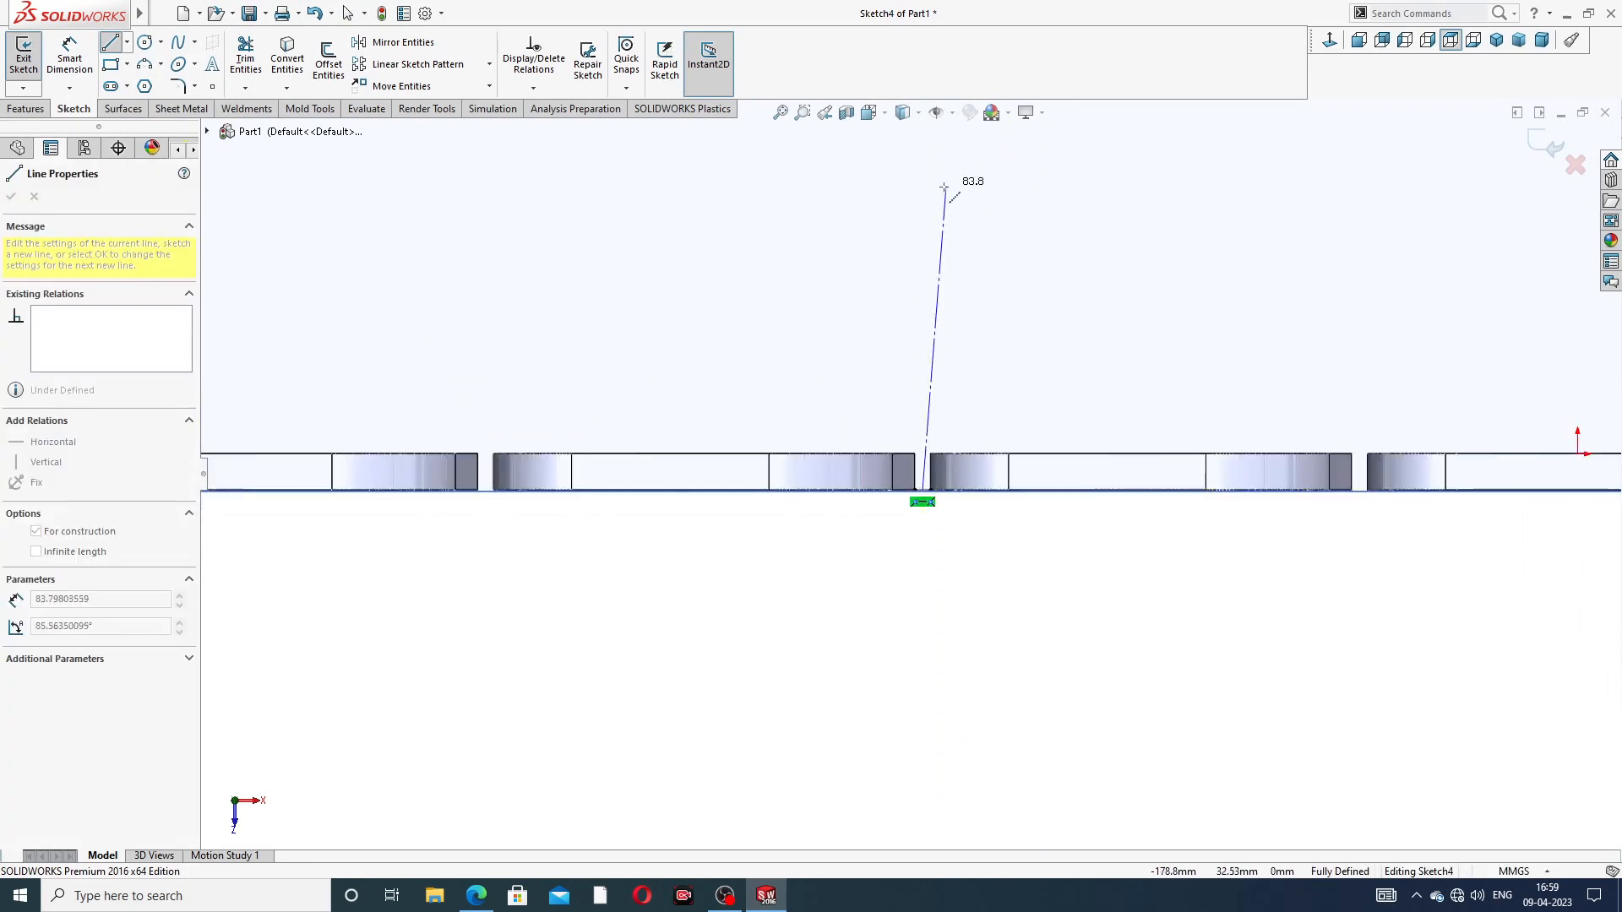
{"action": "left_click", "coordinate": [923, 170]}
{"action": "right_click", "coordinate": [1009, 165]}
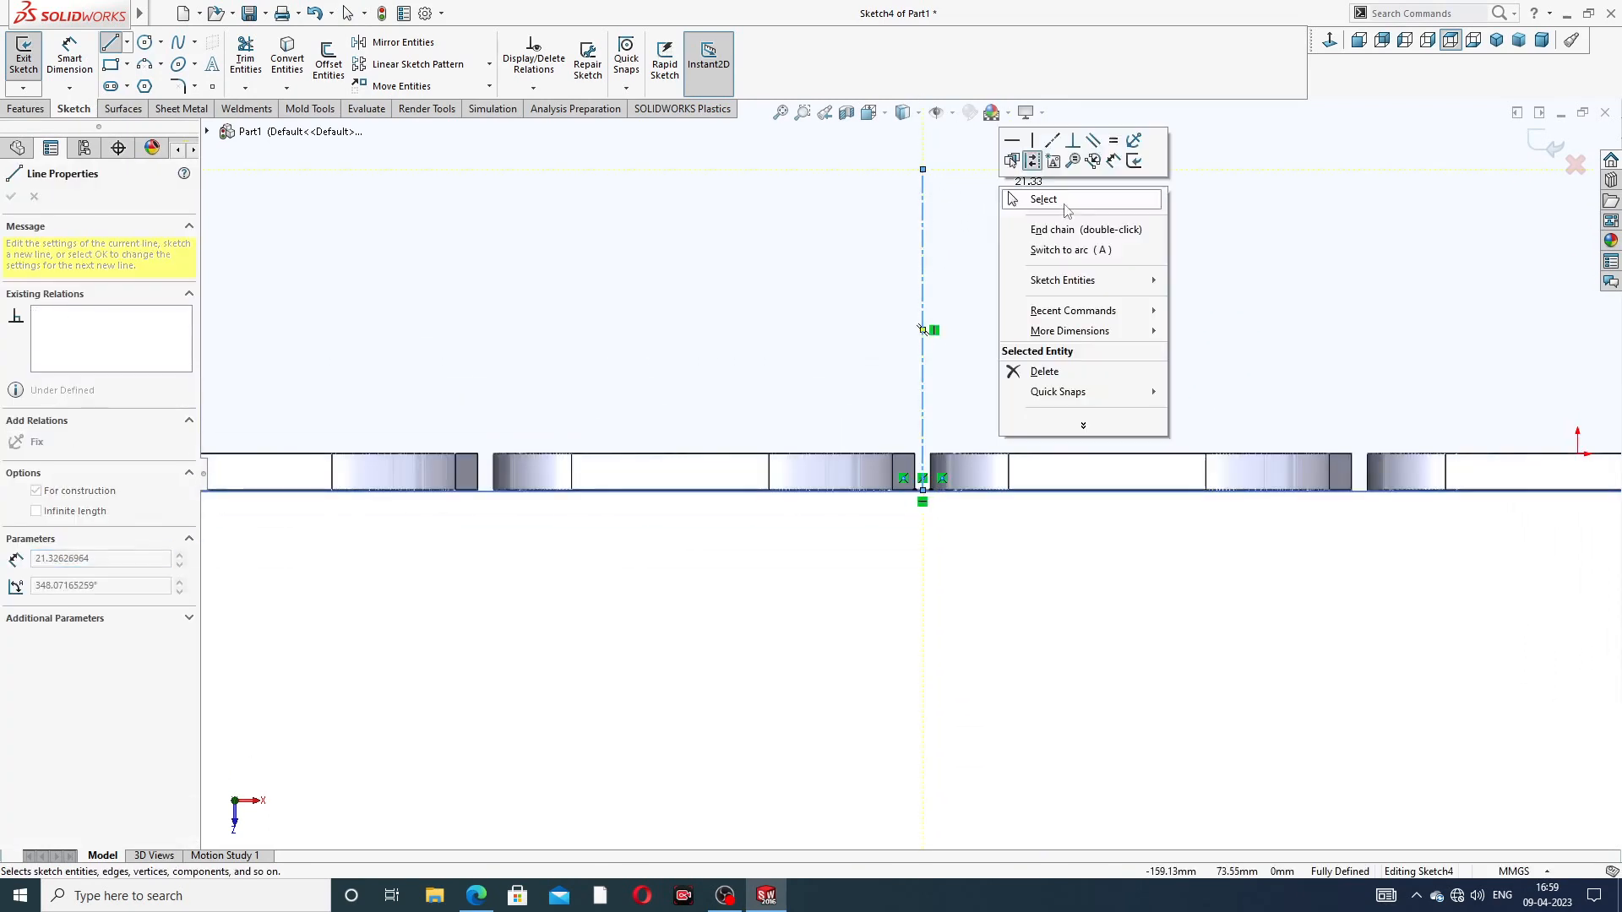
{"action": "left_click", "coordinate": [1052, 202]}
Step: Hide the offset reference plane Plane1
{"action": "key", "text": "f"}
{"action": "left_click", "coordinate": [960, 347]}
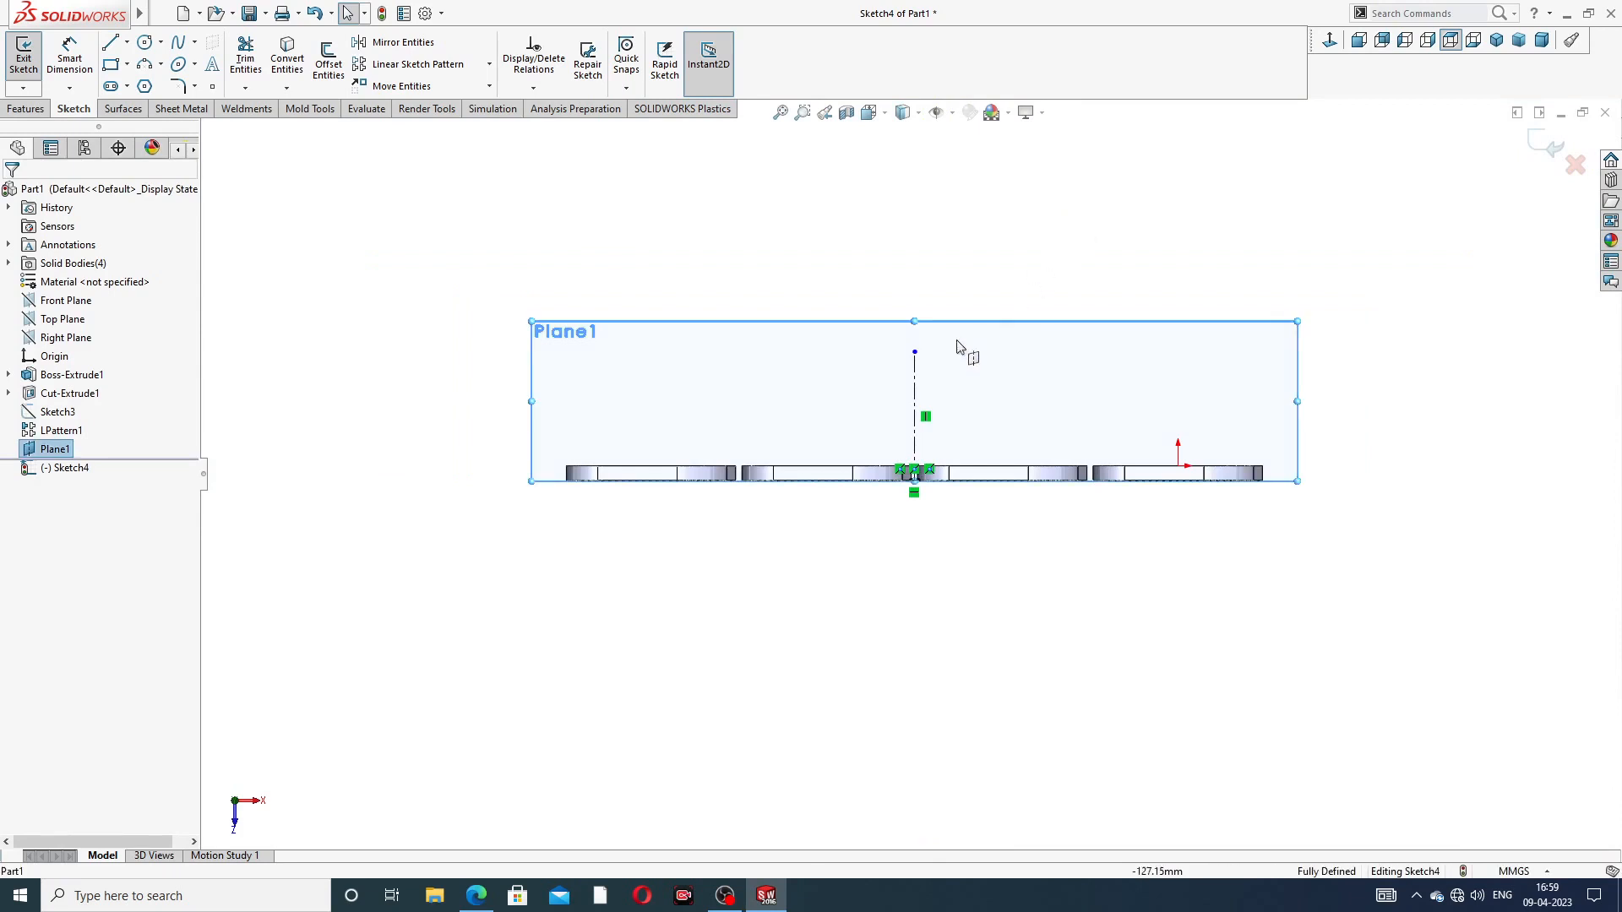
{"action": "left_click", "coordinate": [57, 457]}
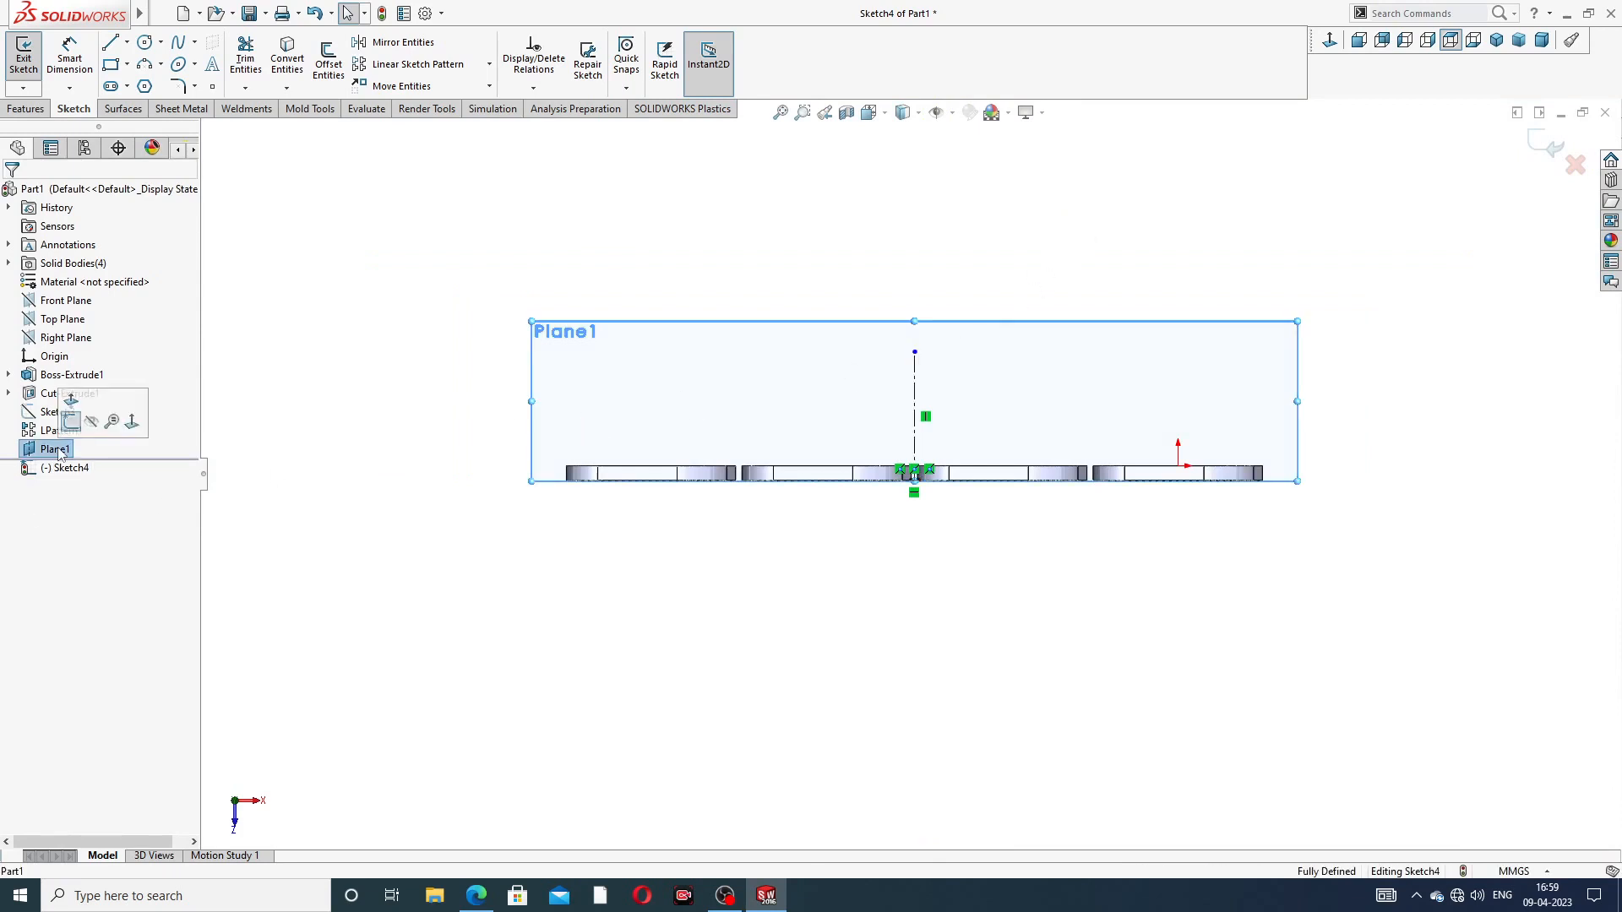
{"action": "left_click", "coordinate": [92, 423]}
Step: Draw a circle about 73 mm in diameter centred on the free end of the vertical centerline
{"action": "scroll", "coordinate": [884, 406], "scroll_direction": "down", "scroll_amount": 4}
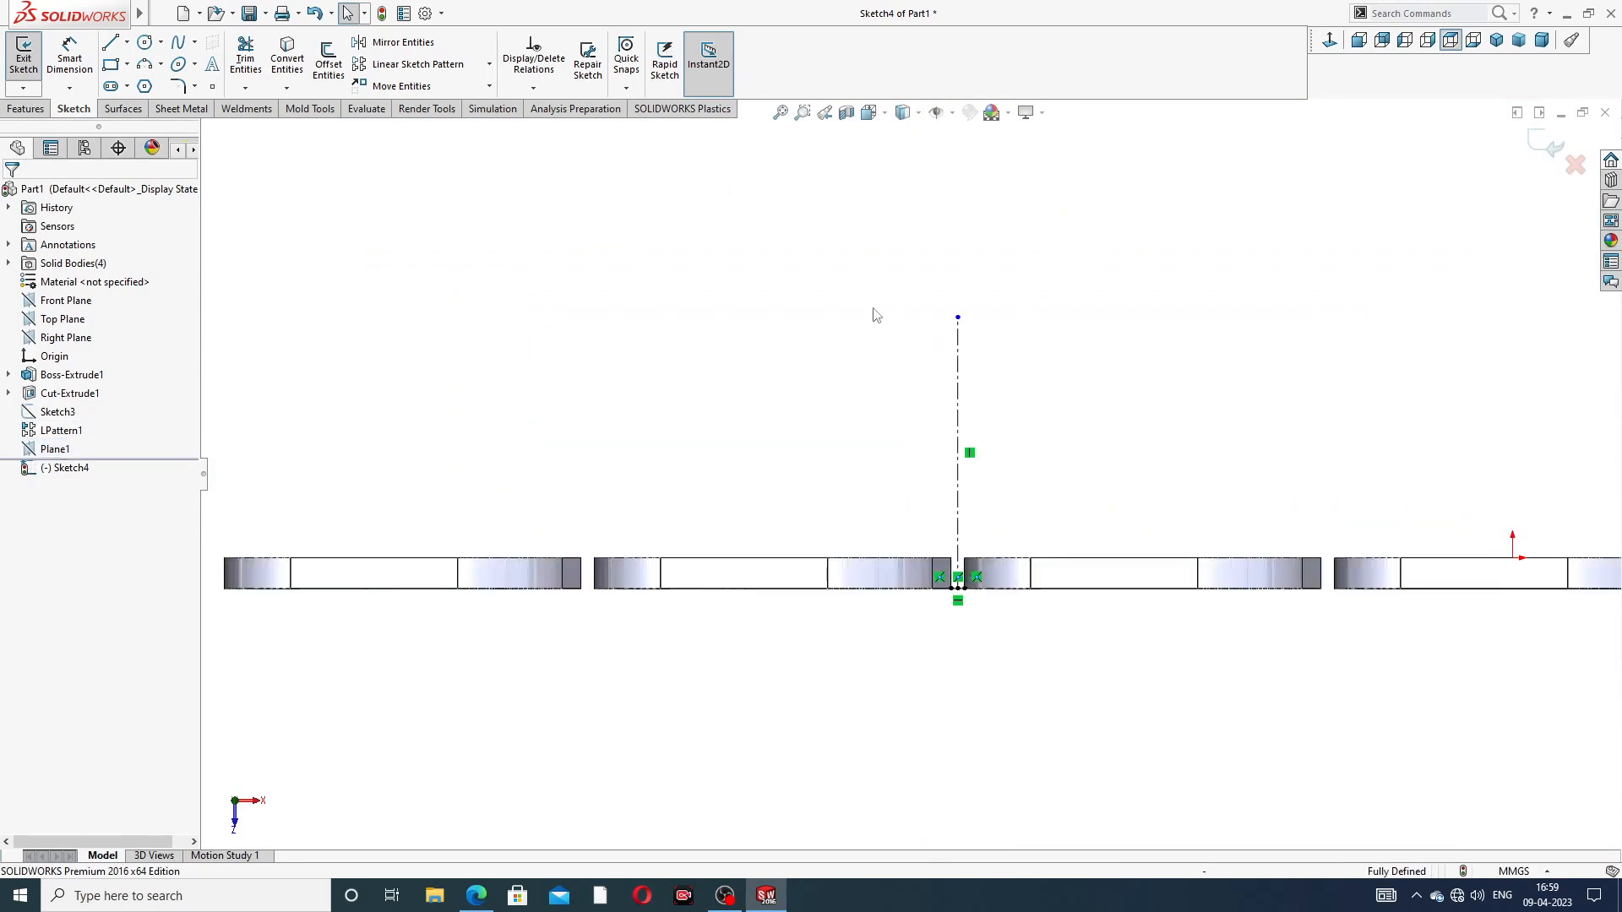
{"action": "left_click", "coordinate": [144, 43]}
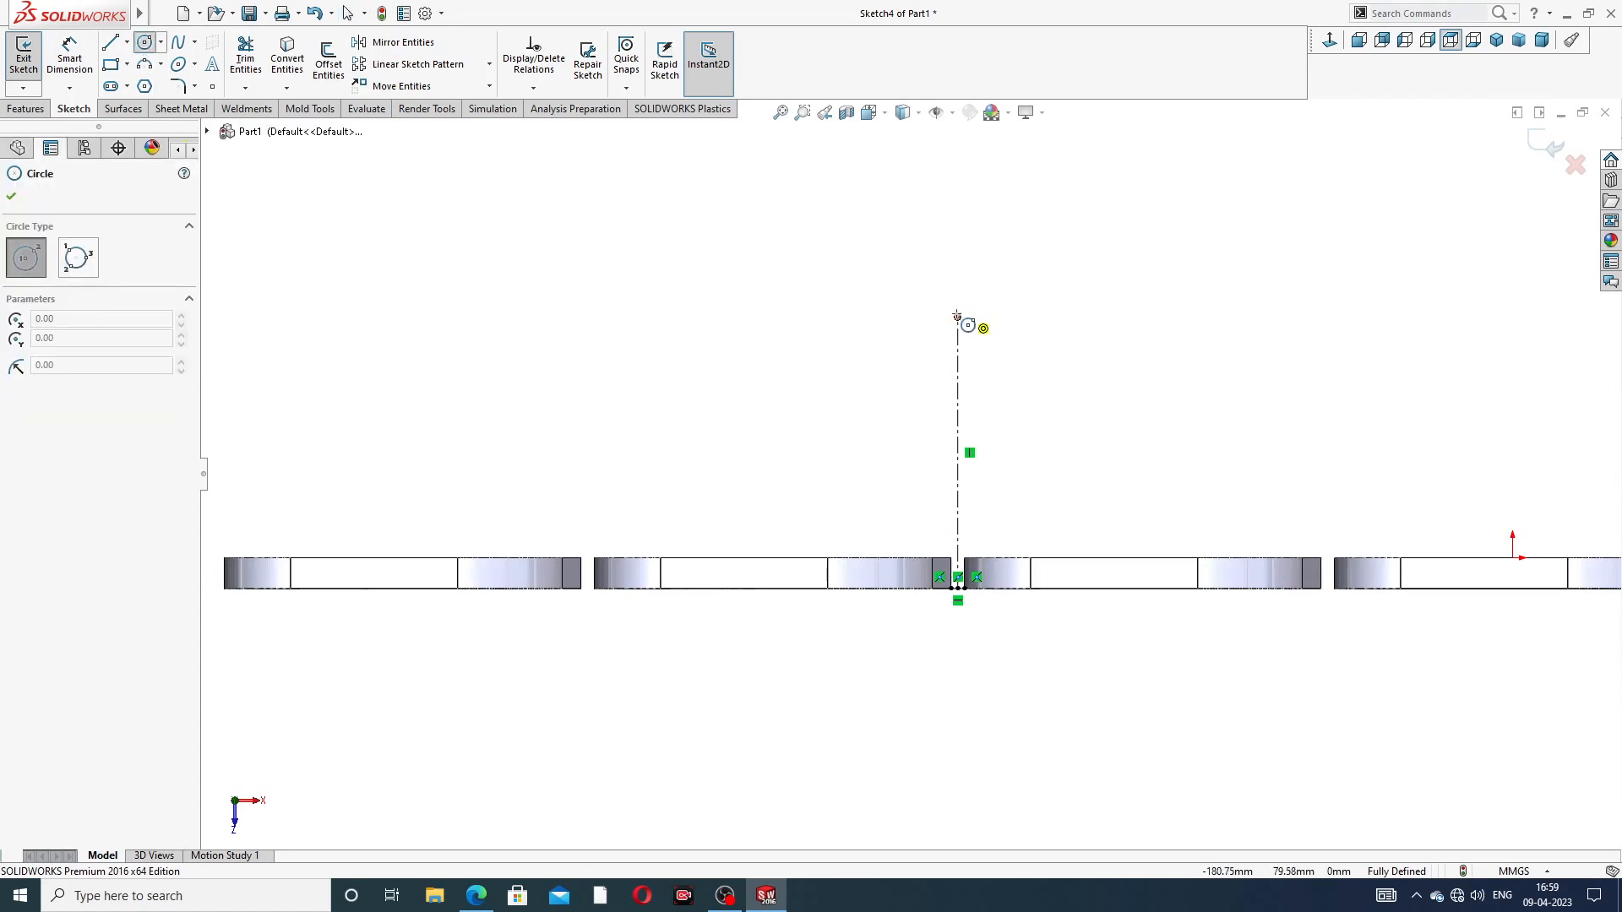
{"action": "left_click", "coordinate": [957, 316]}
{"action": "left_click", "coordinate": [1027, 226]}
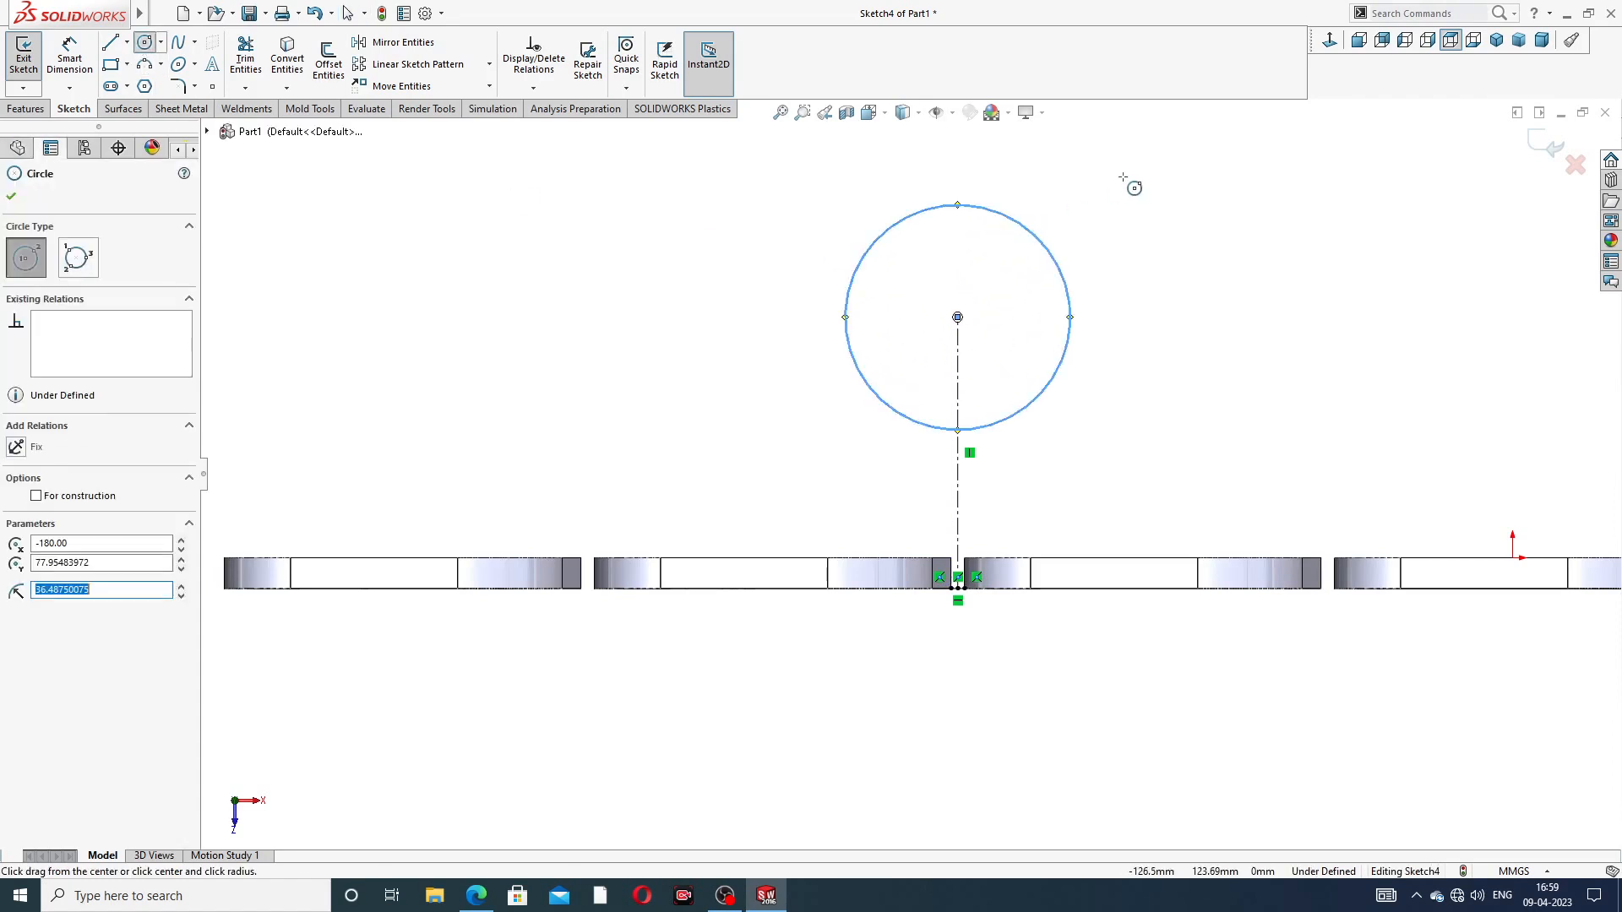
{"action": "right_click", "coordinate": [1134, 185]}
{"action": "left_click", "coordinate": [1150, 203]}
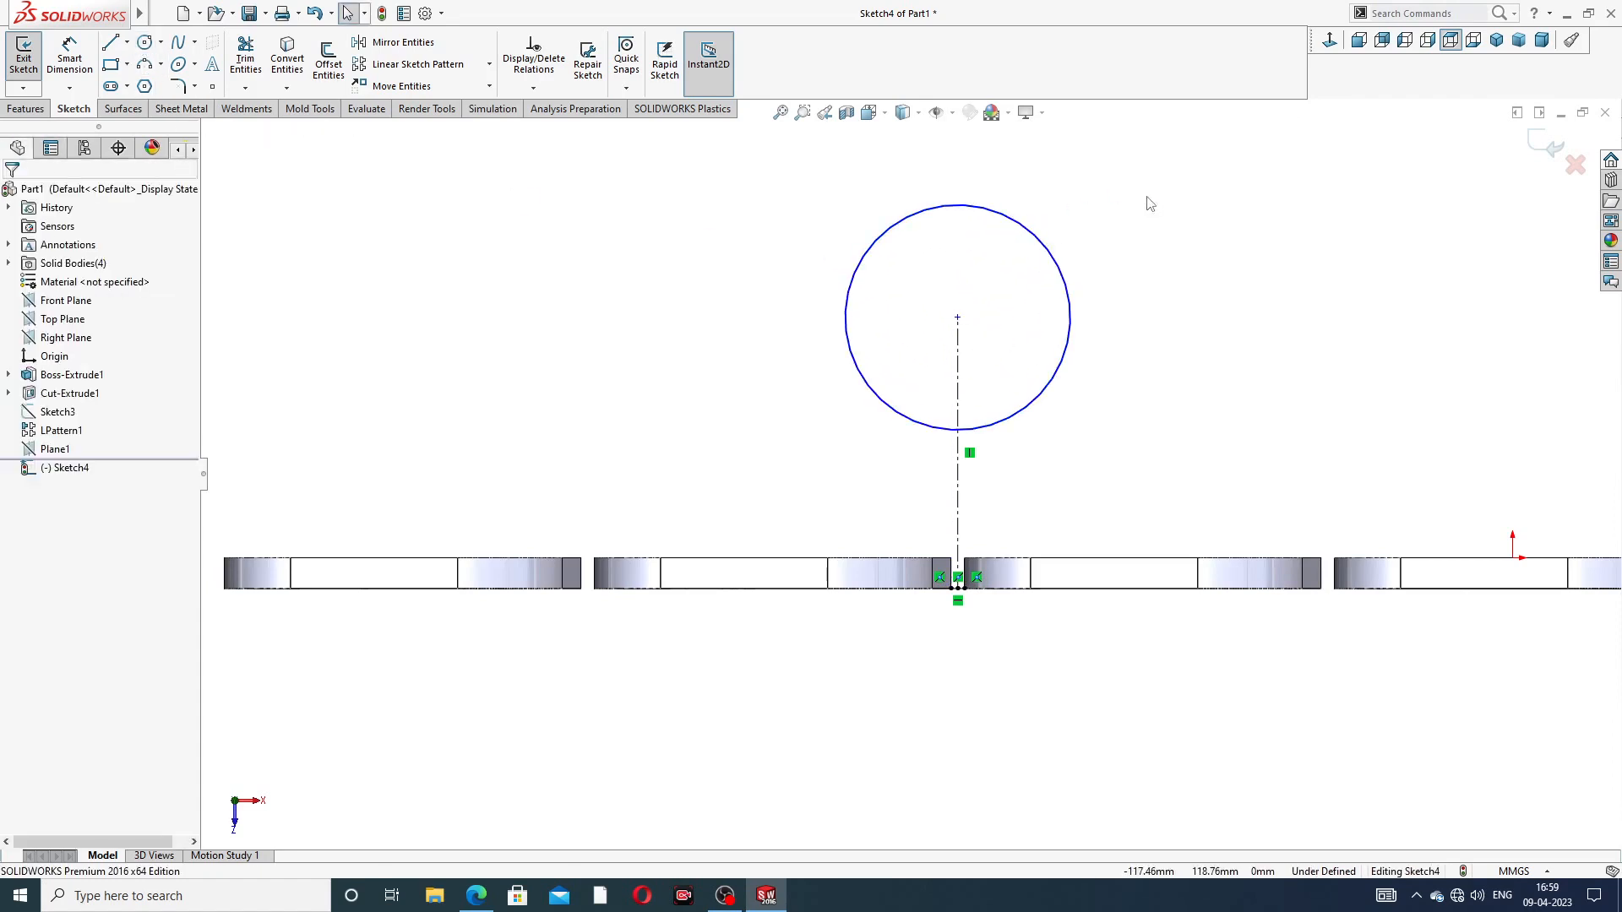
Step: Dimension the circle's diameter as 130 mm and reposition the dimension inside the circle
{"action": "left_click", "coordinate": [69, 58]}
{"action": "left_click", "coordinate": [1027, 228]}
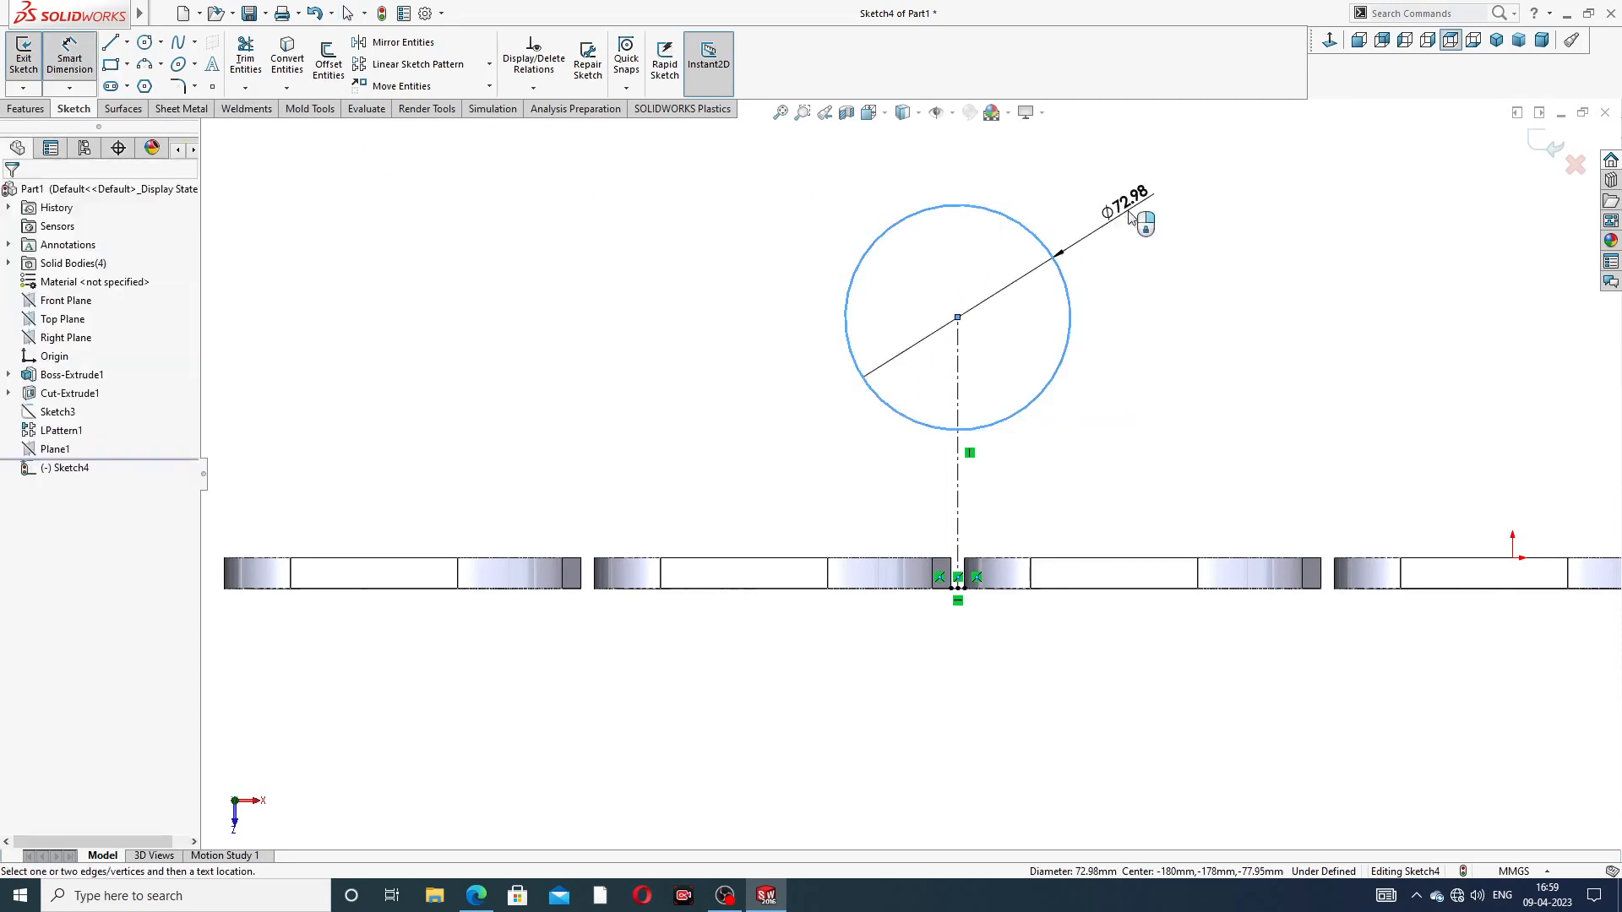
{"action": "left_click", "coordinate": [1129, 208]}
{"action": "type", "text": "130"}
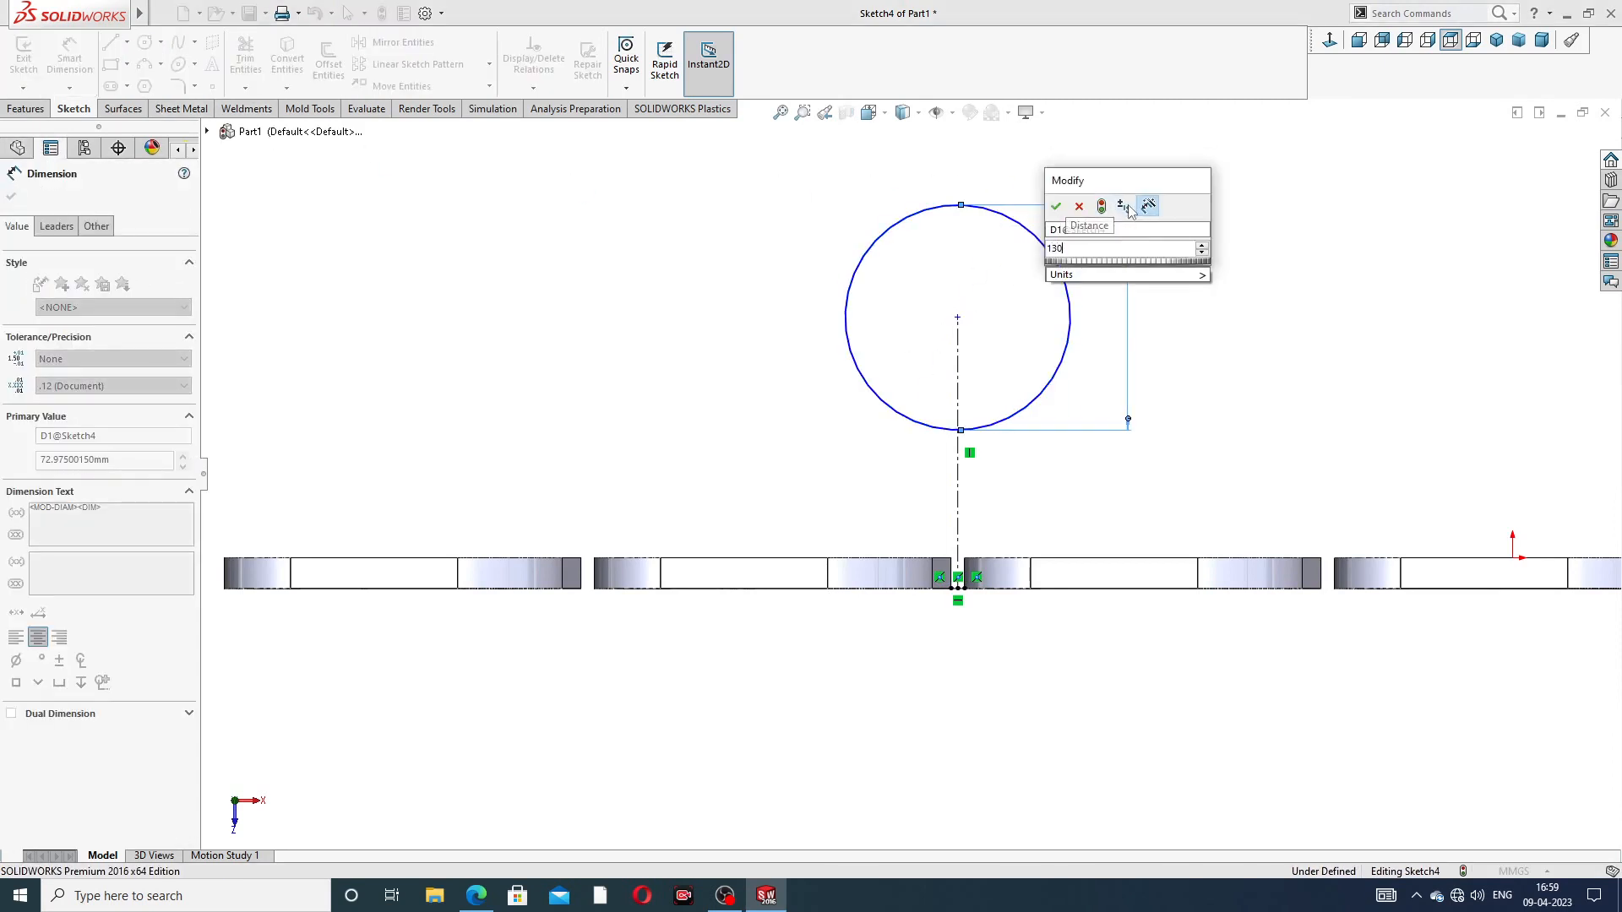
{"action": "key", "text": "Return"}
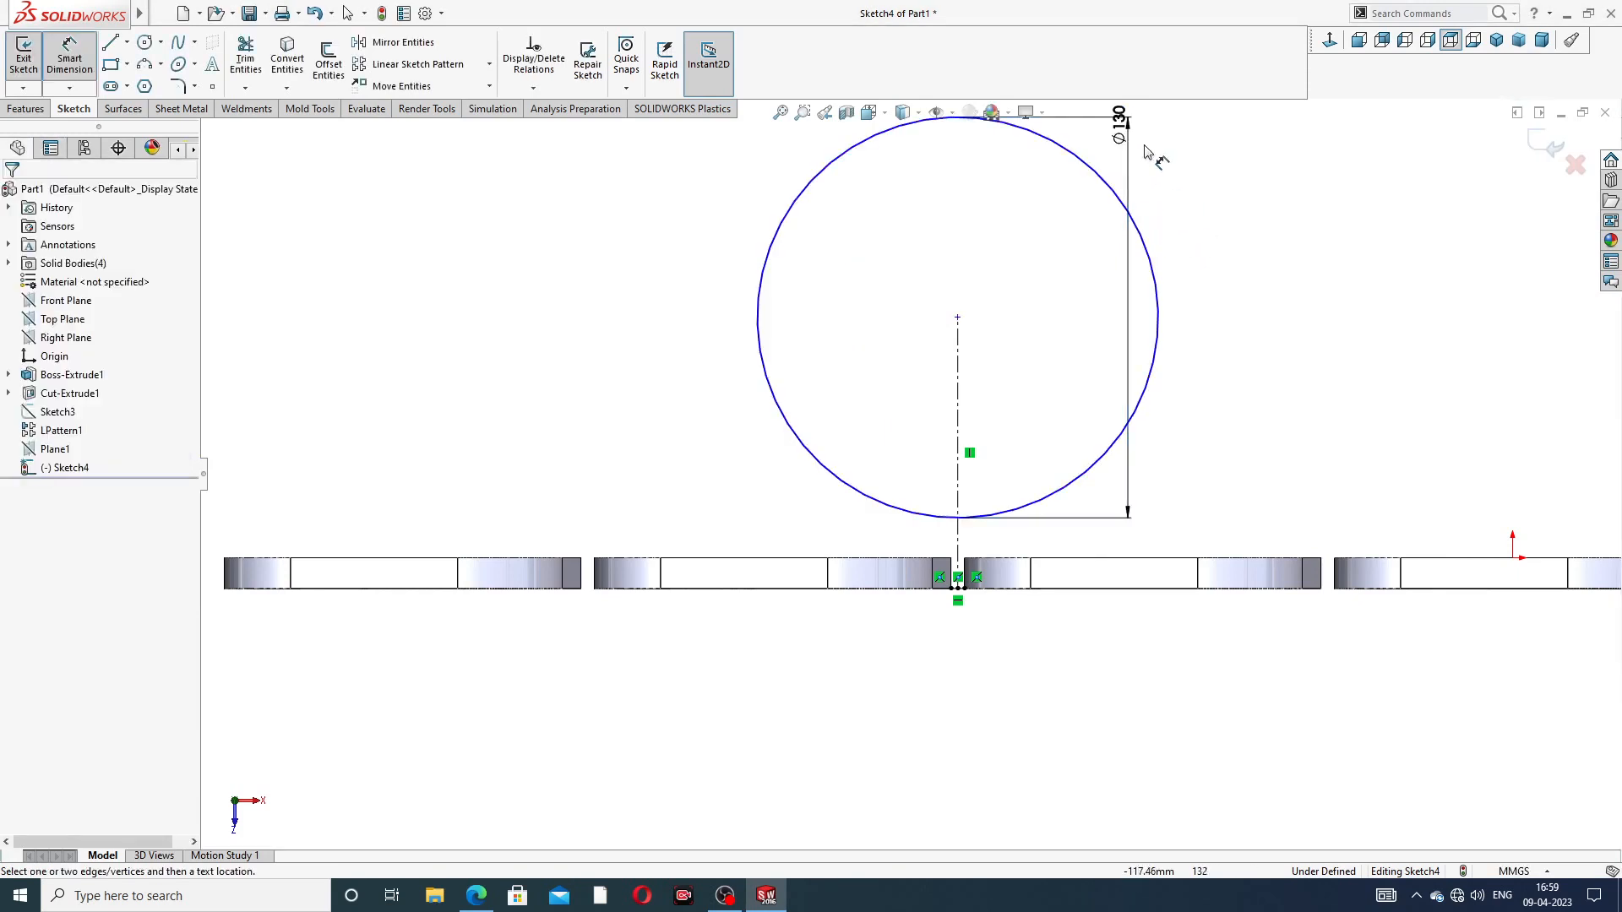
{"action": "left_click_drag", "start_coordinate": [1128, 135], "coordinate": [1093, 325]}
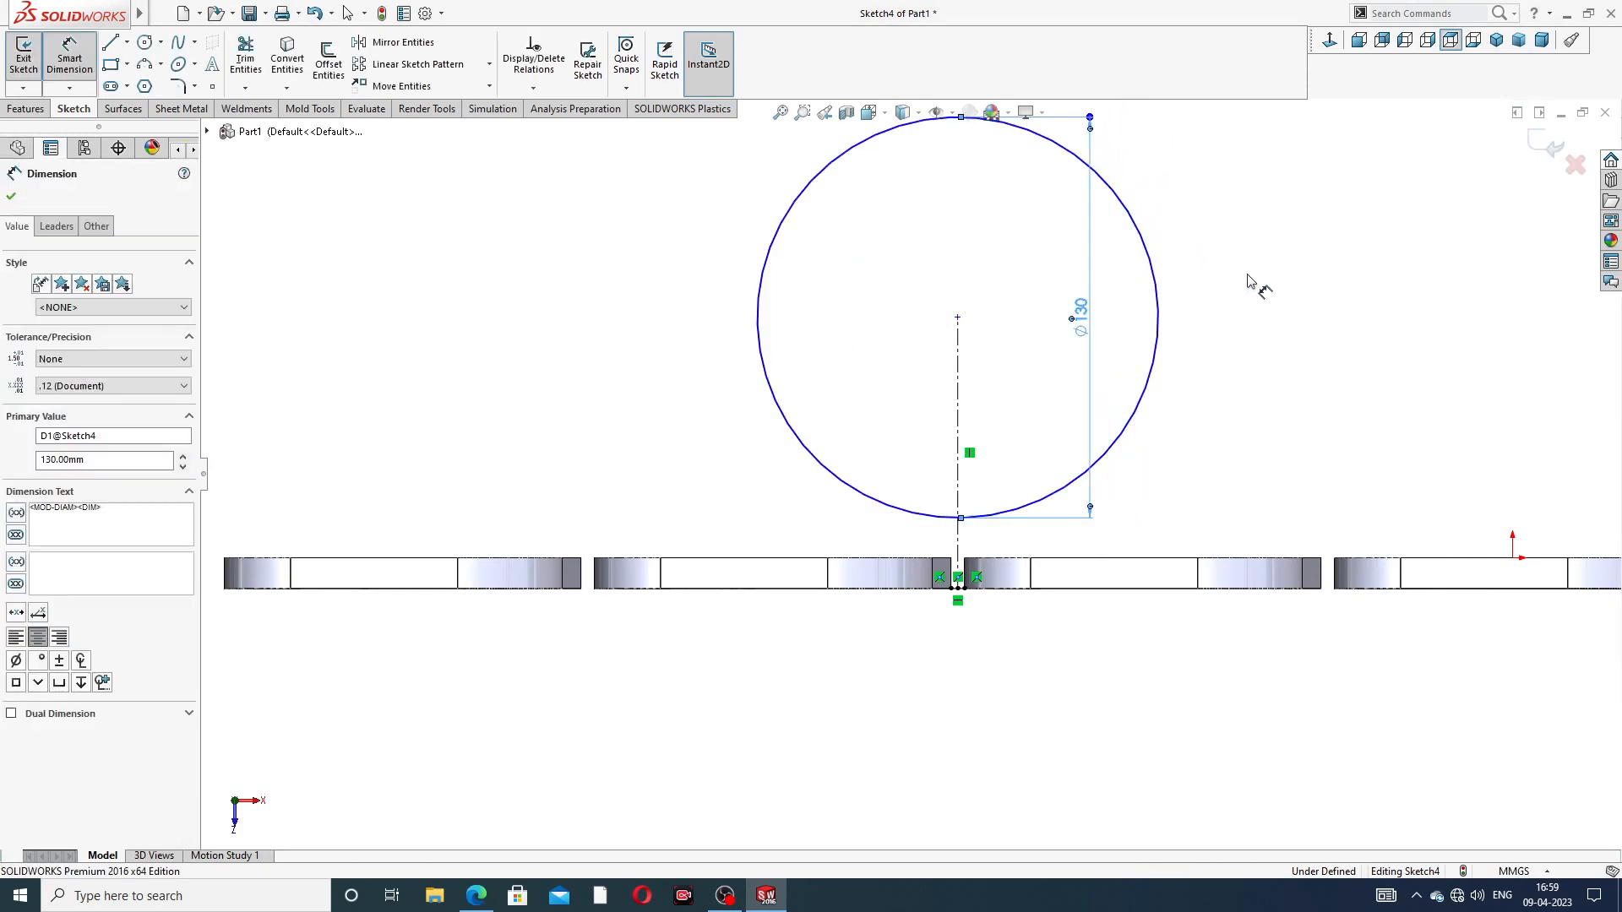
{"action": "left_click", "coordinate": [1271, 266]}
Step: Add the circle's diameter dimension again at 130 mm, with a slanted leader and its text outside the circle
{"action": "scroll", "coordinate": [1250, 258], "scroll_direction": "up", "scroll_amount": 3}
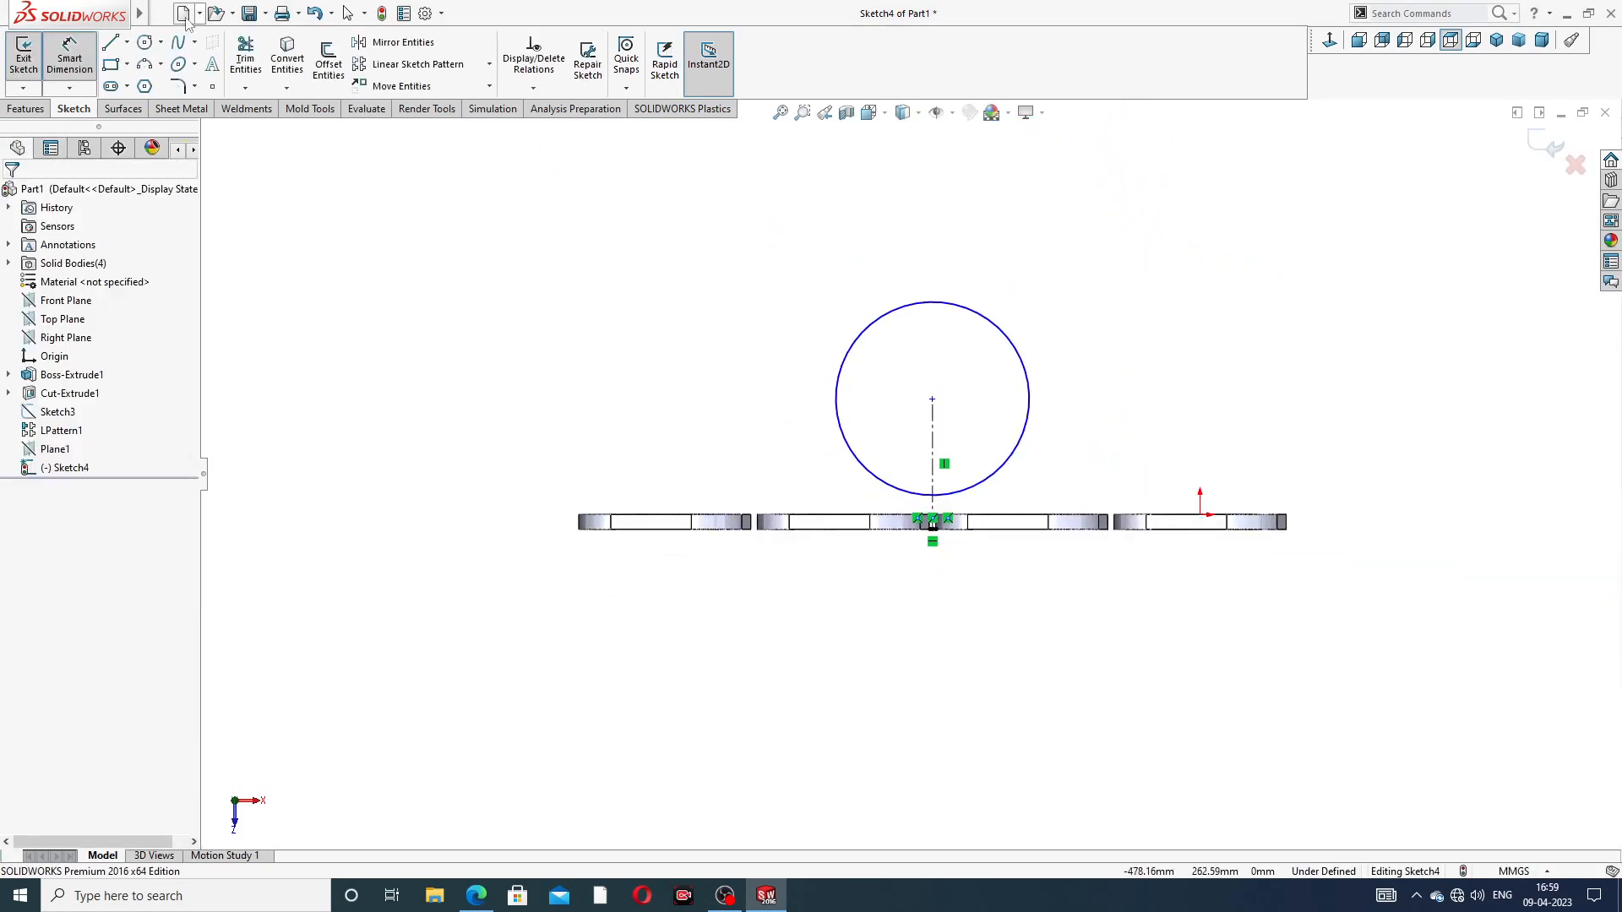
{"action": "left_click", "coordinate": [995, 327]}
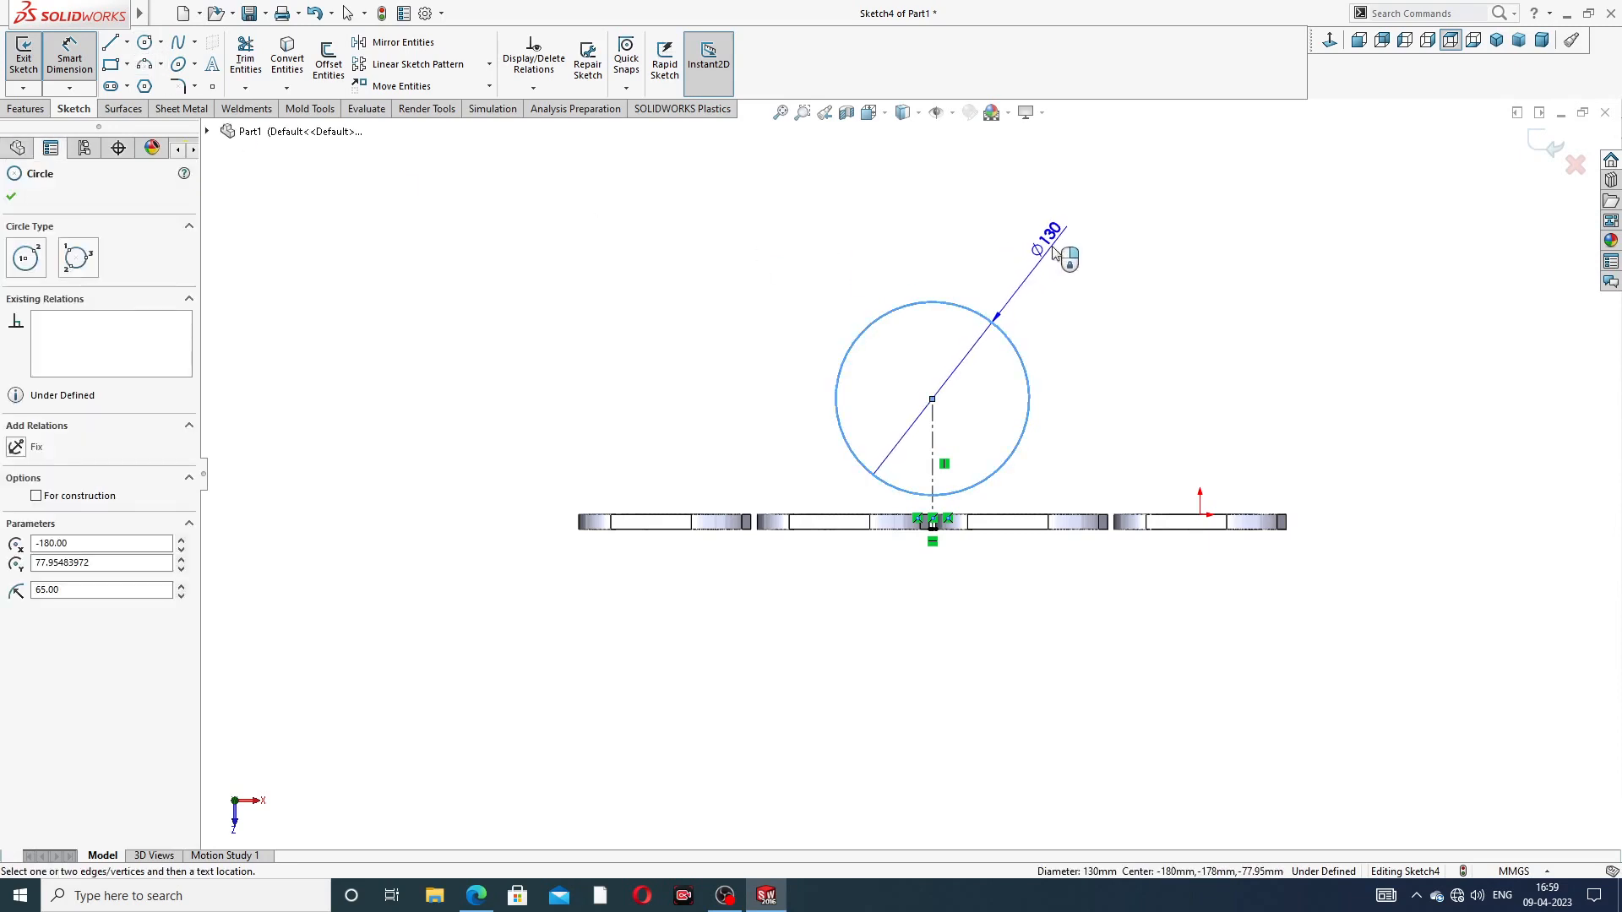
{"action": "left_click", "coordinate": [1051, 245]}
{"action": "type", "text": "1"}
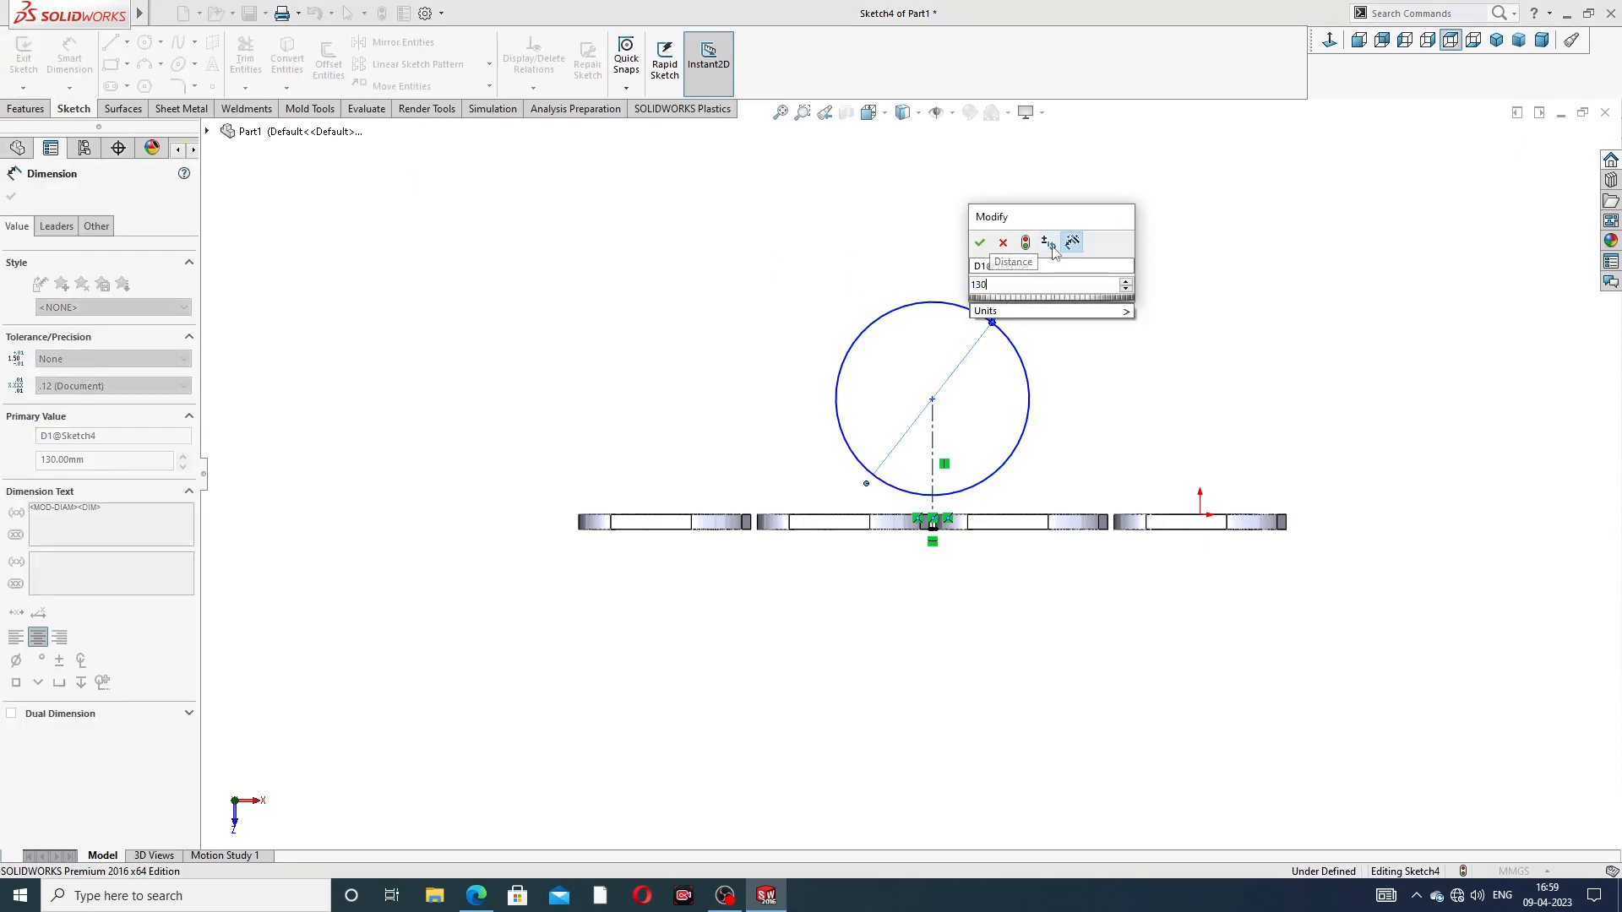
{"action": "type", "text": "30"}
{"action": "key", "text": "Return"}
Step: Dimension the distance from the circle's centre to the midpoint of the short horizontal centerline as 160 mm
{"action": "scroll", "coordinate": [972, 453], "scroll_direction": "down", "scroll_amount": 2}
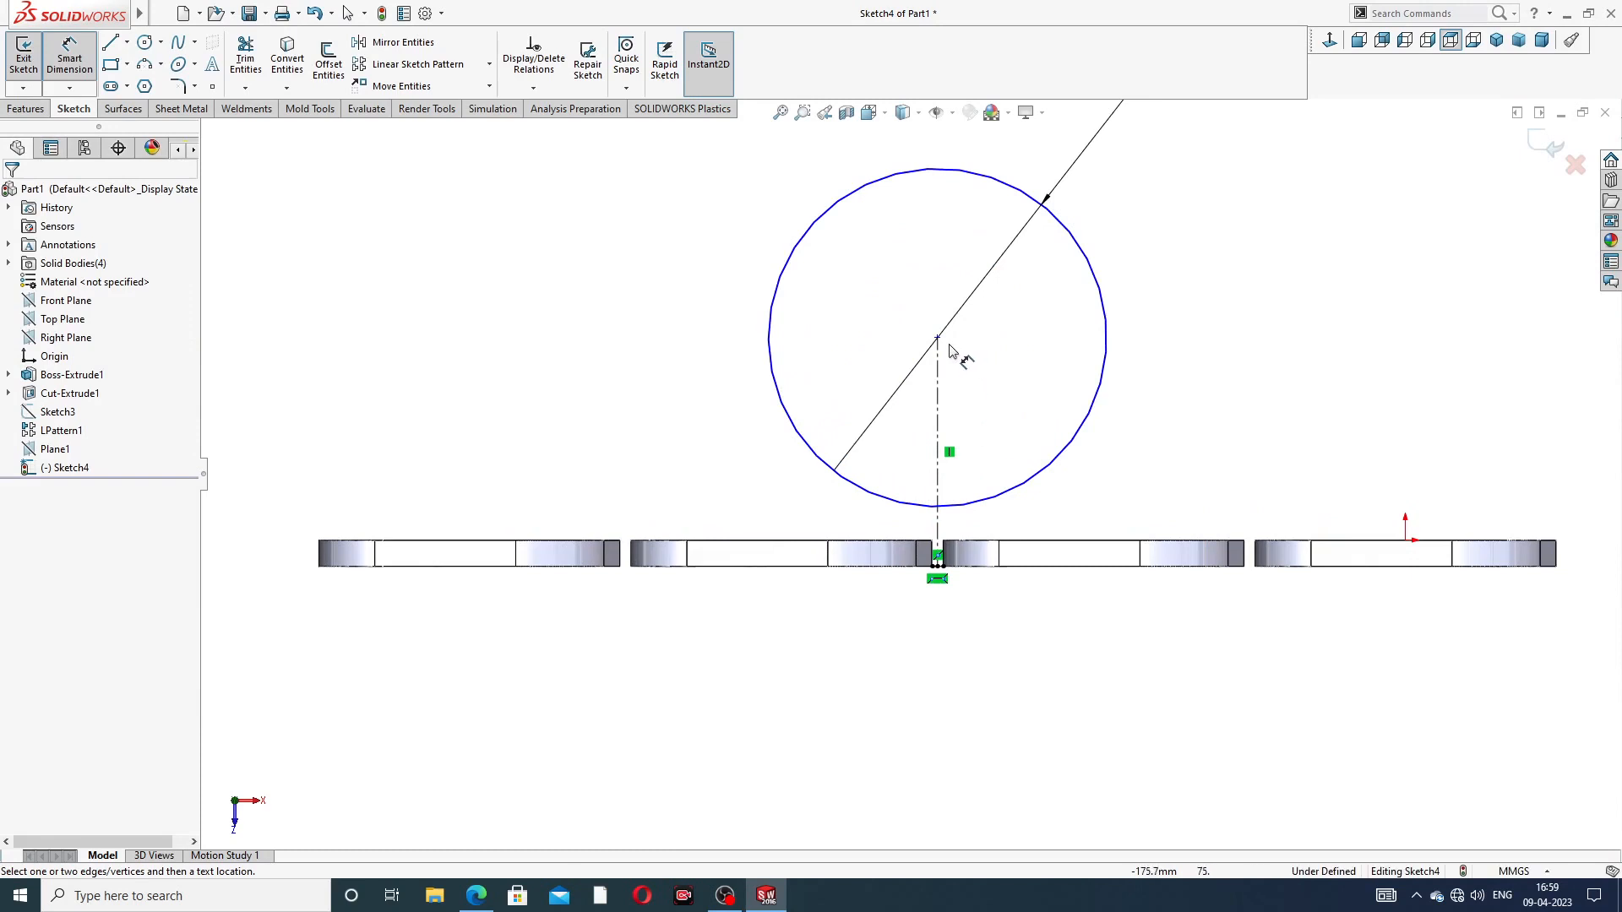
{"action": "left_click", "coordinate": [938, 566]}
{"action": "scroll", "coordinate": [938, 566], "scroll_direction": "down", "scroll_amount": 3}
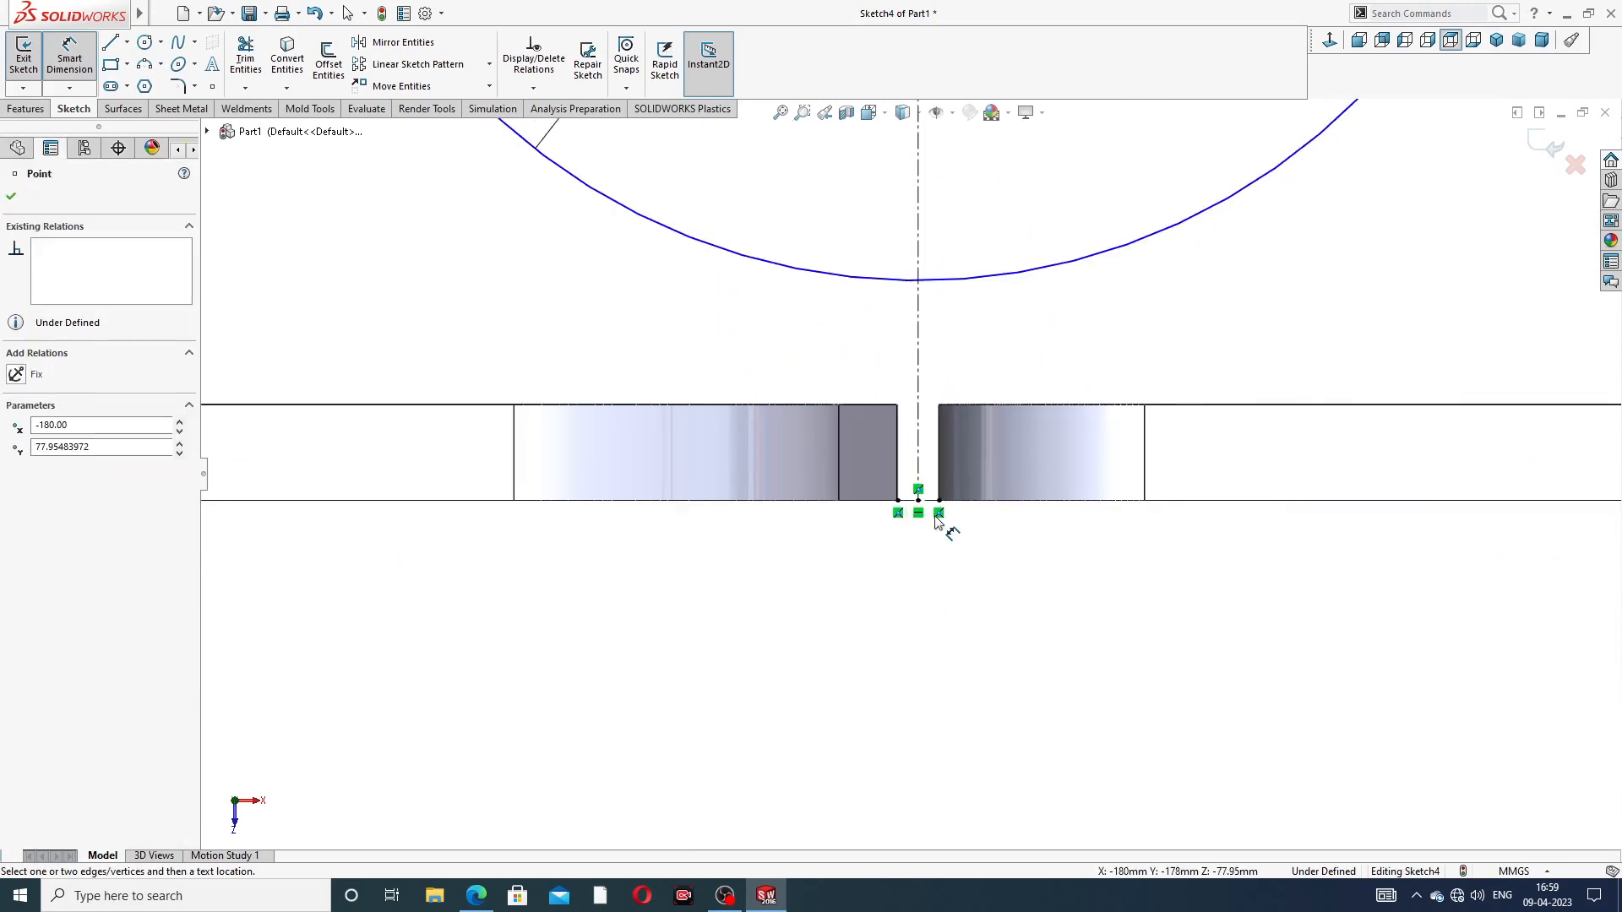
{"action": "left_click", "coordinate": [918, 500]}
{"action": "key", "text": "z"}
{"action": "key", "text": "z"}
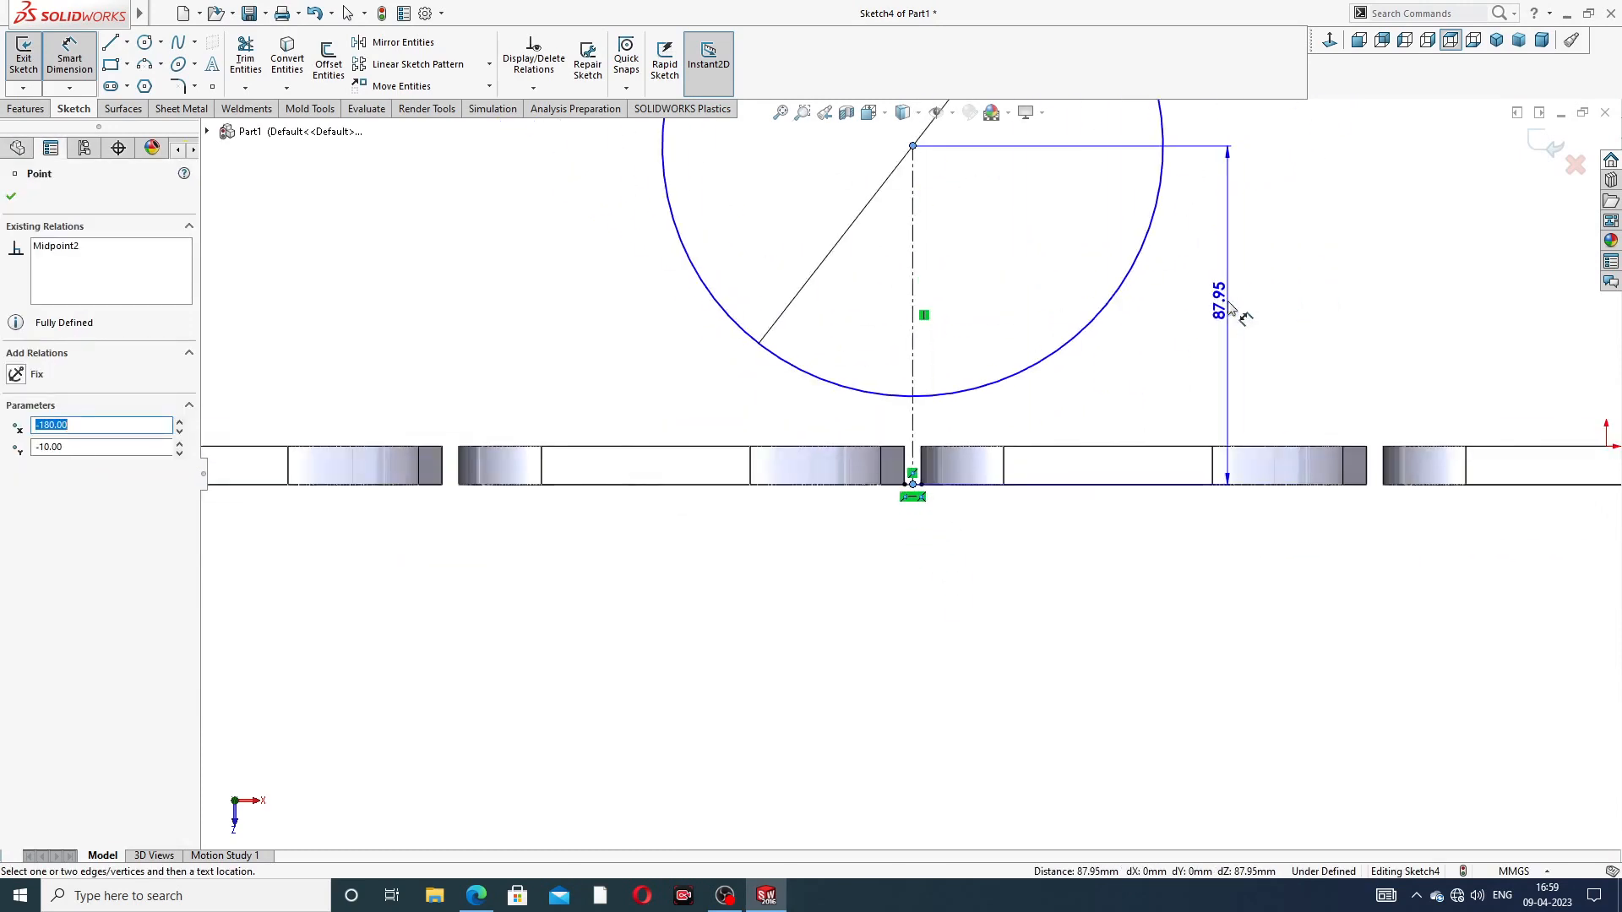
{"action": "left_click", "coordinate": [1287, 293]}
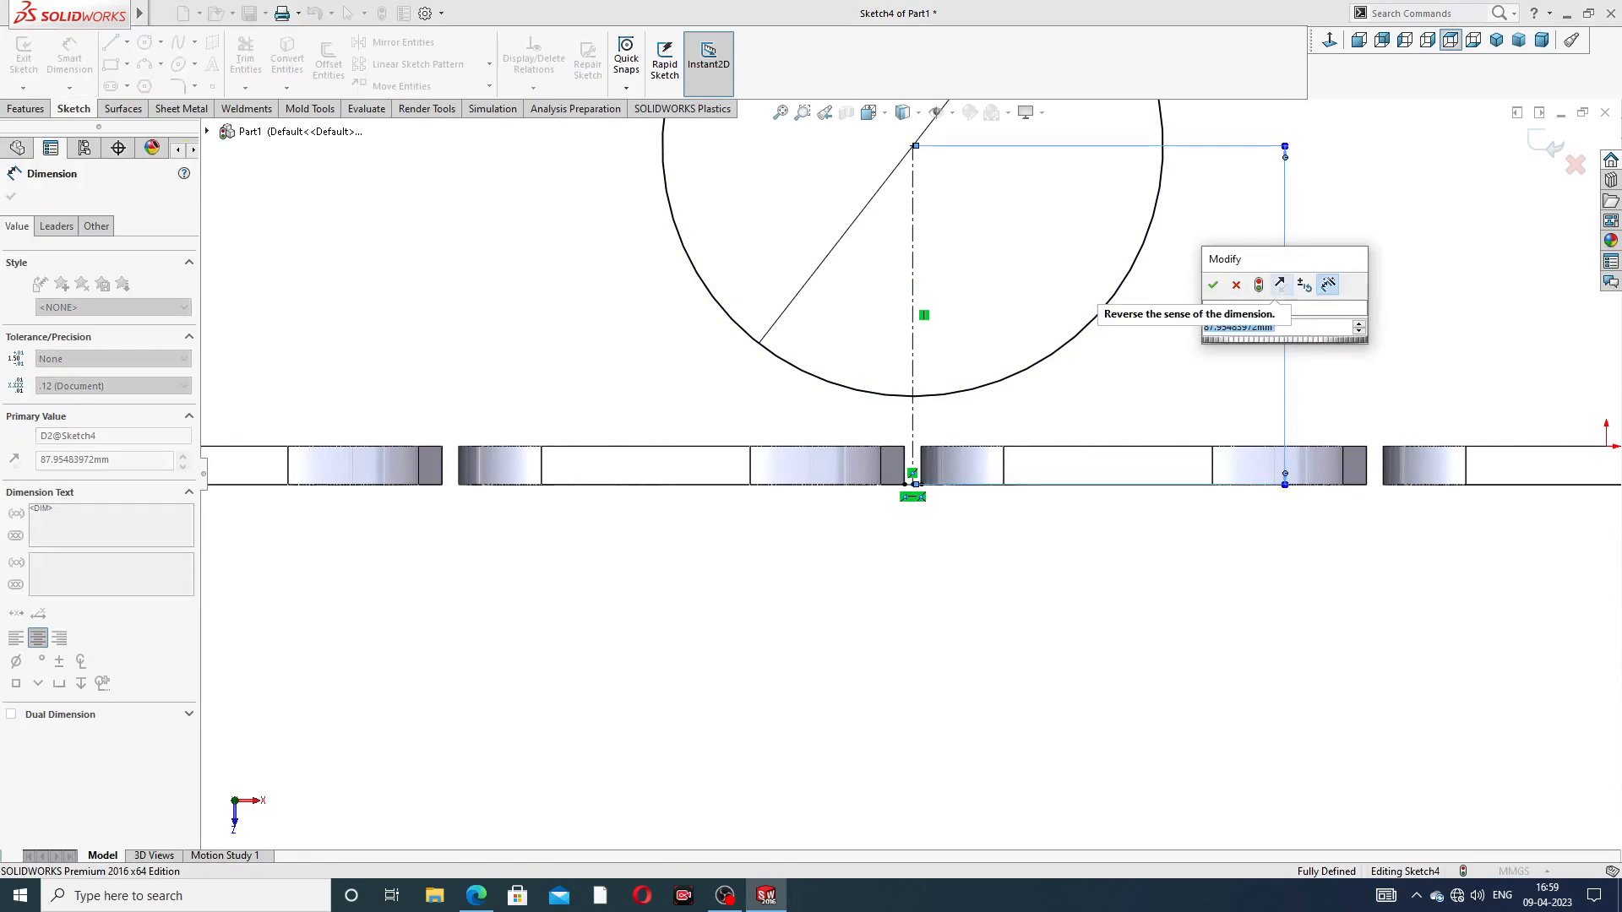
{"action": "type", "text": "160"}
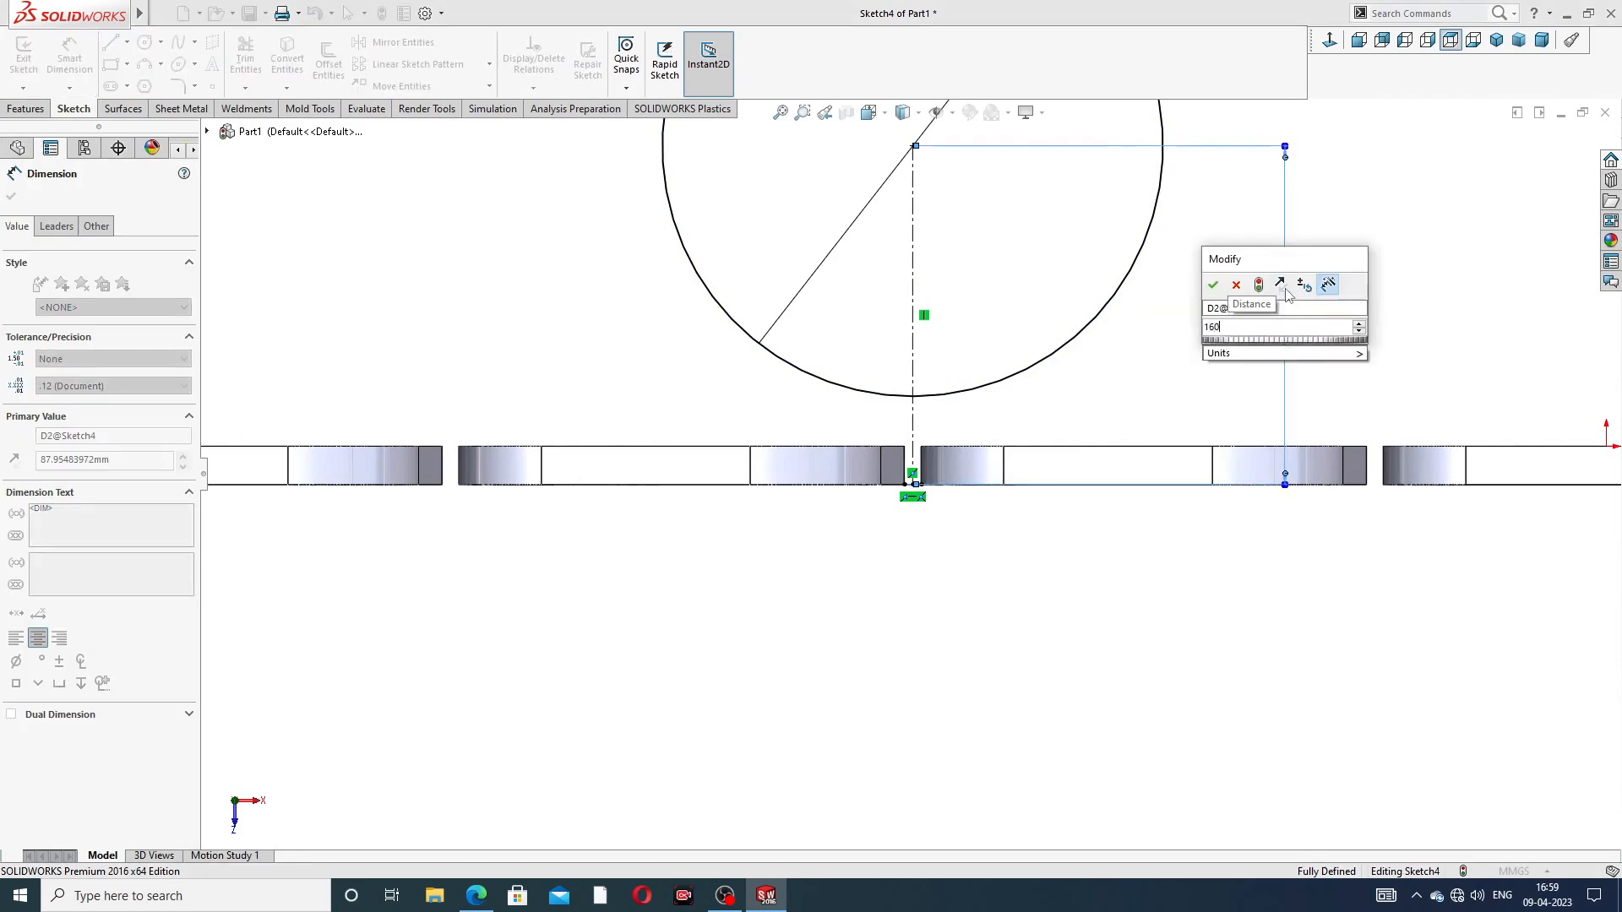
{"action": "key", "text": "Return"}
{"action": "key", "text": "z"}
{"action": "key", "text": "z"}
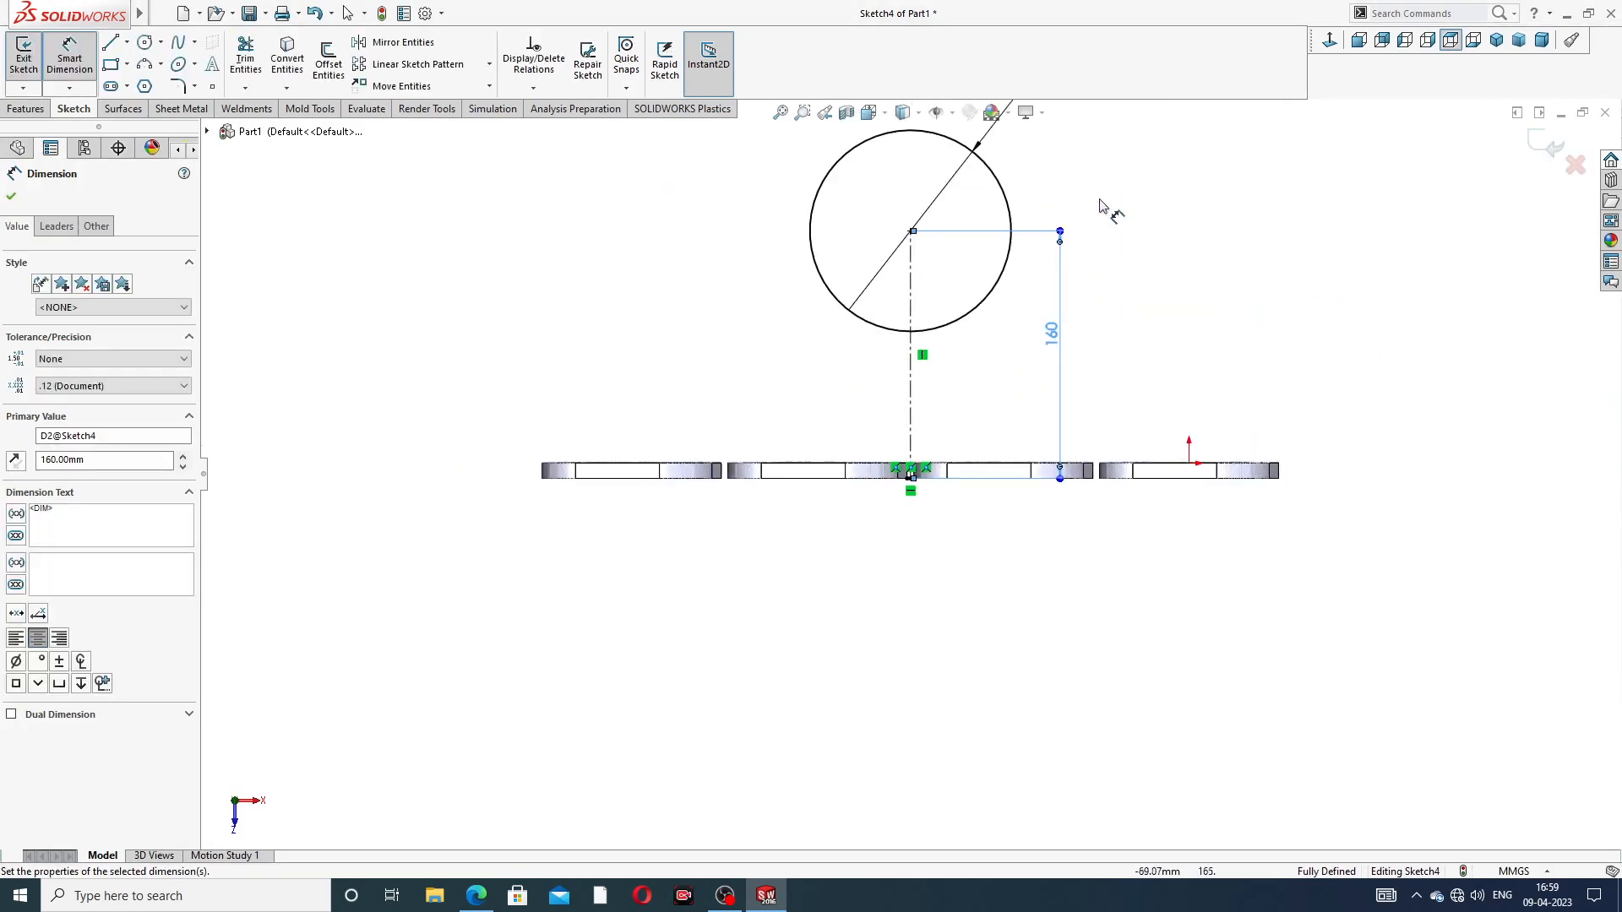
{"action": "right_click", "coordinate": [1146, 179]}
{"action": "left_click", "coordinate": [1150, 233]}
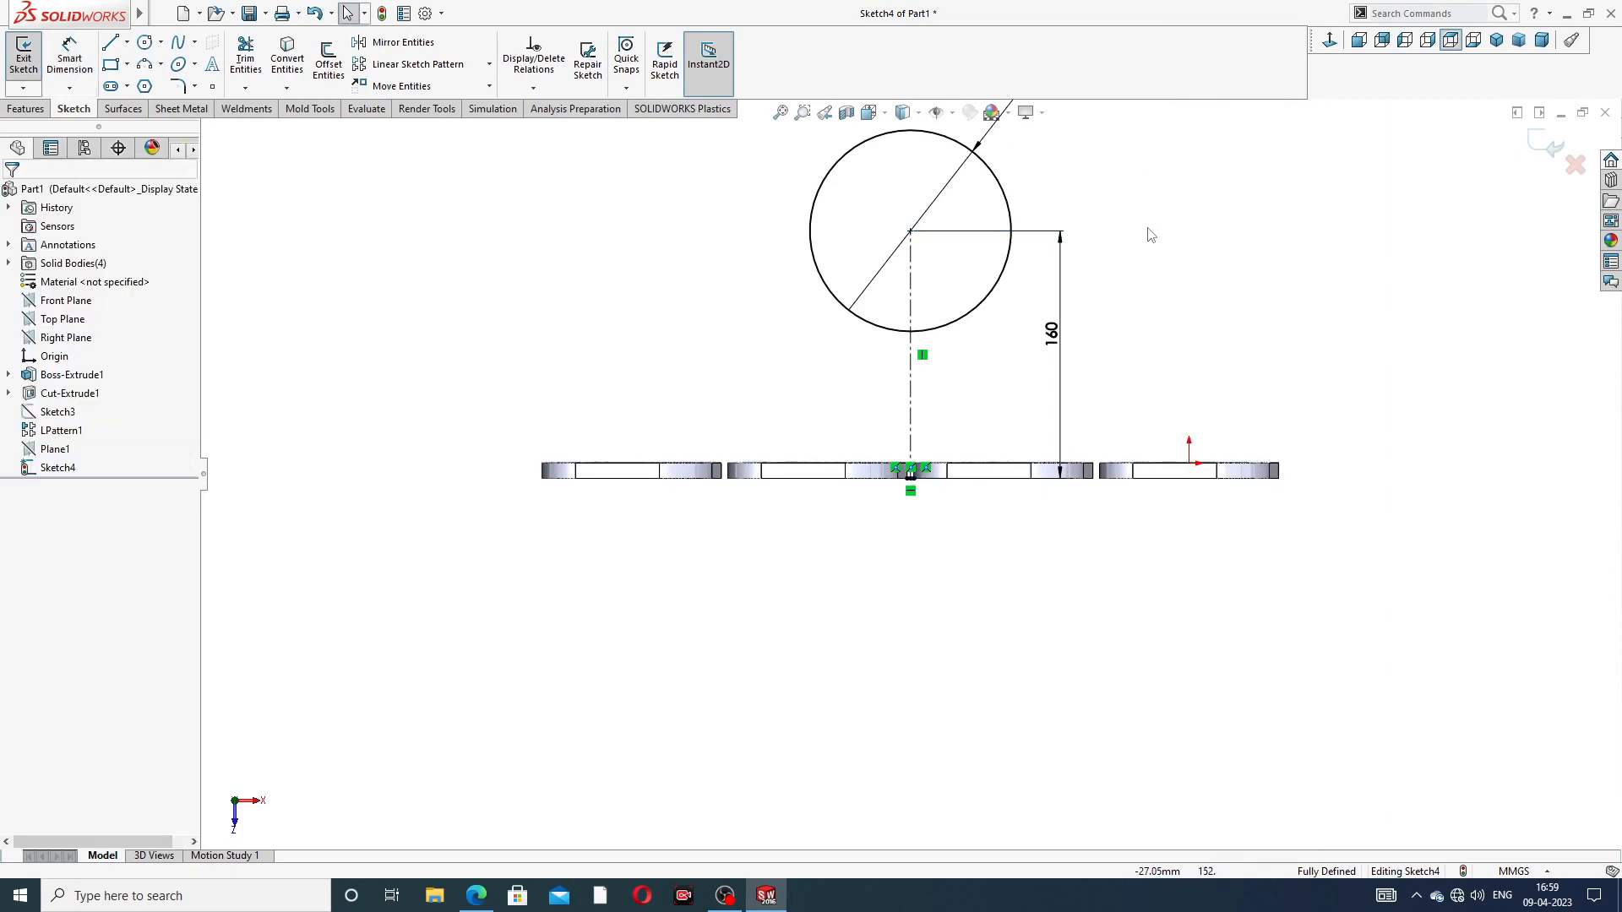
Step: Consult the PDF drawing in the browser for the collector flange dimensions and return to the SOLIDWORKS sketch
{"action": "left_click", "coordinate": [477, 896]}
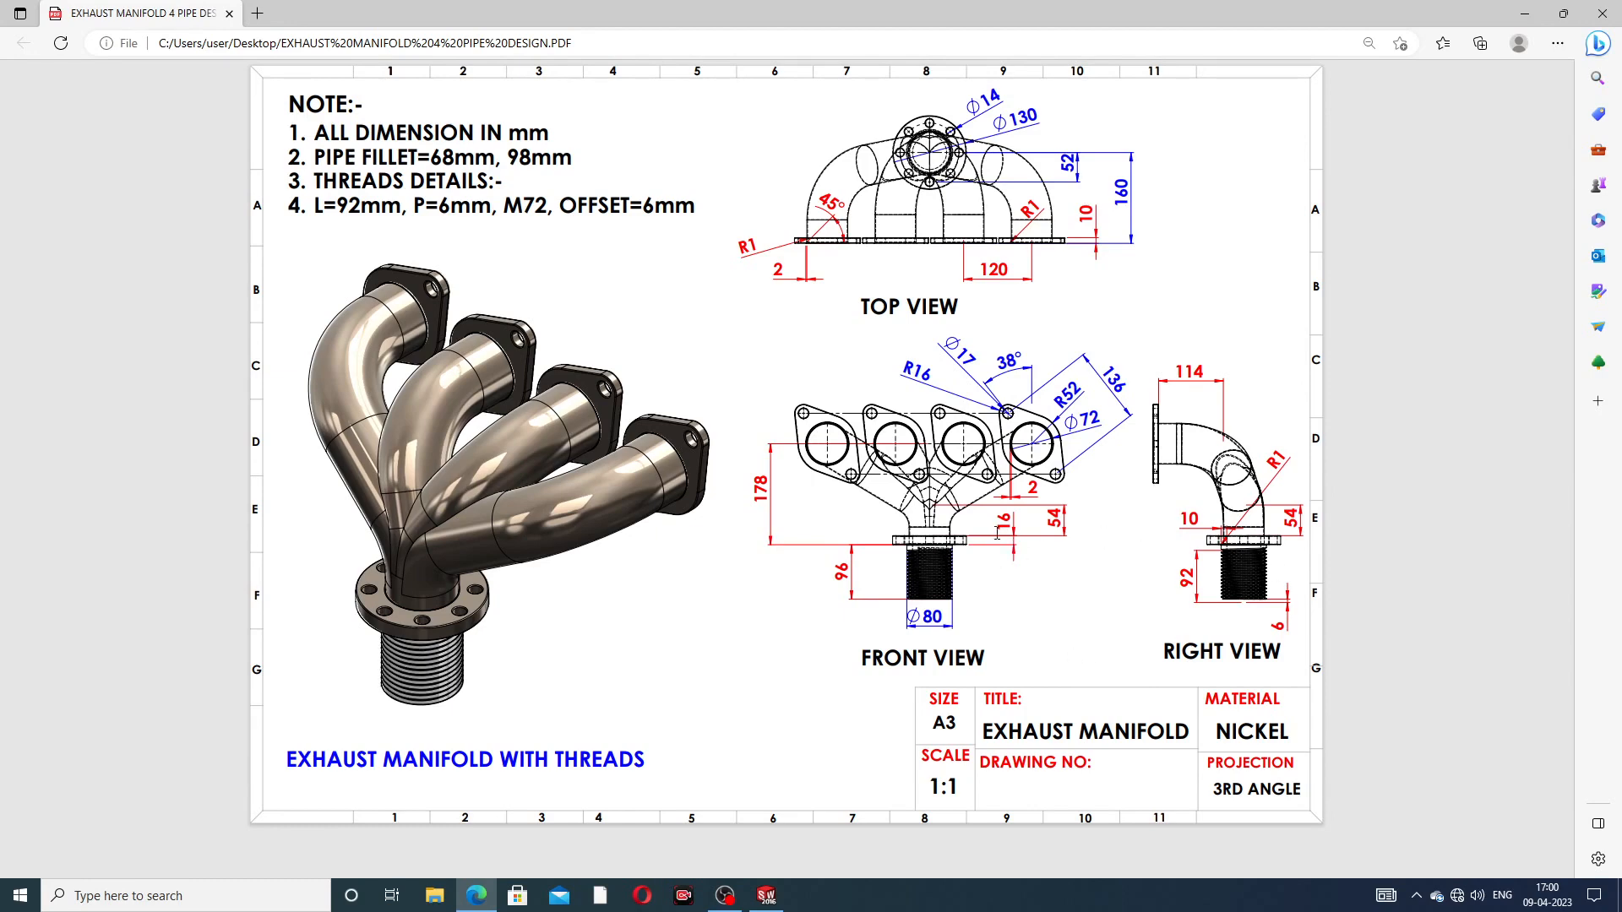
{"action": "left_click", "coordinate": [767, 895]}
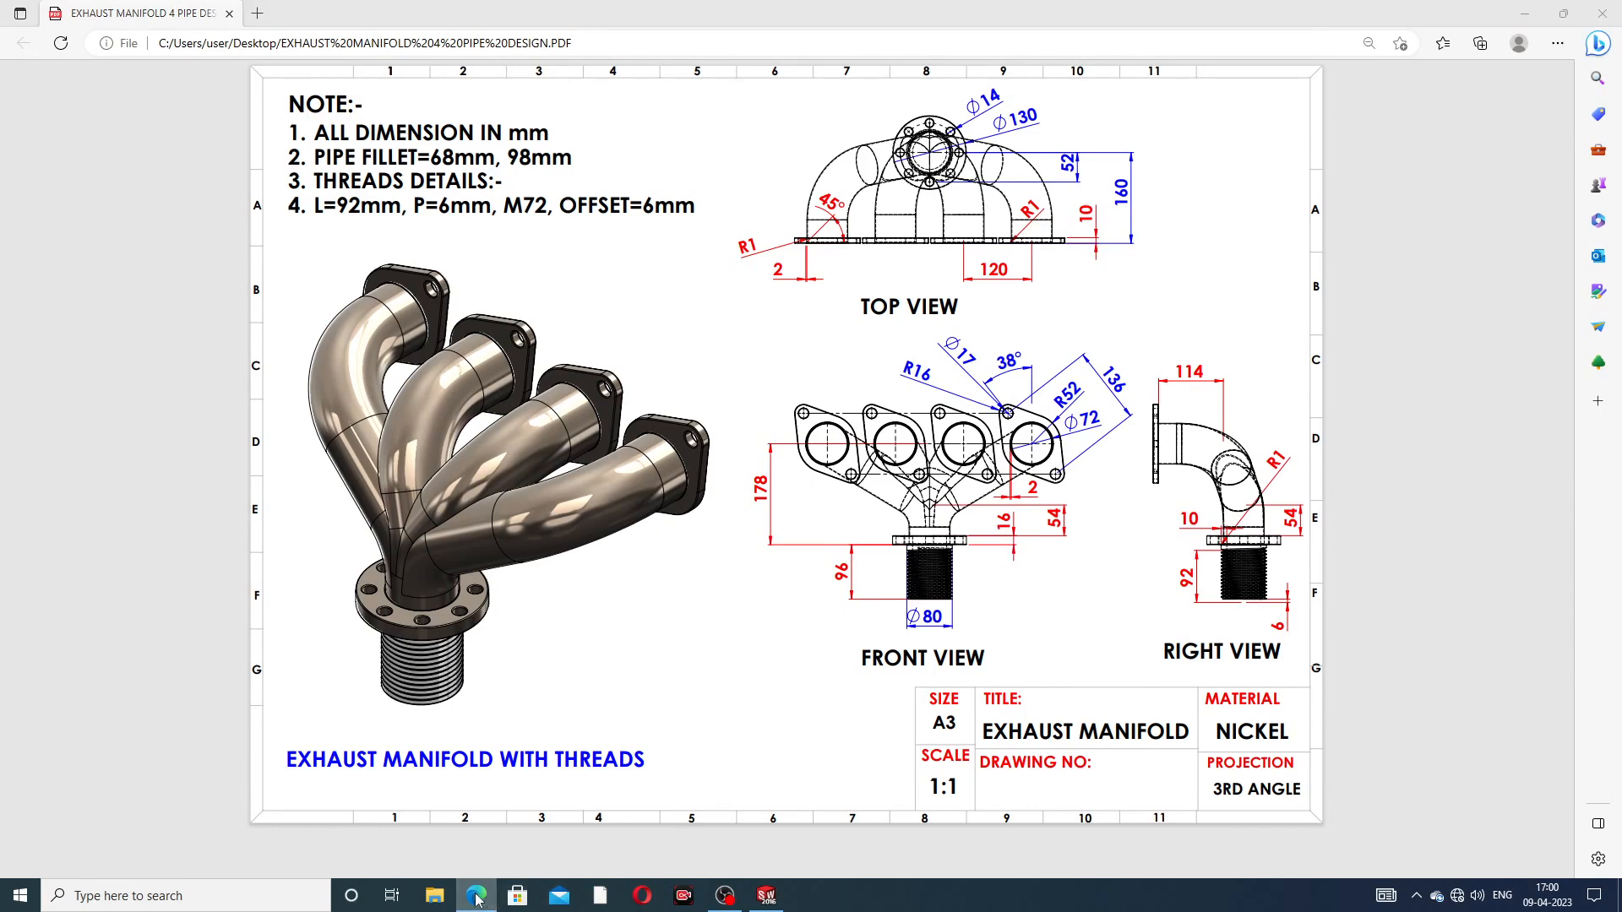
{"action": "scroll", "coordinate": [949, 253], "scroll_direction": "up", "scroll_amount": 4}
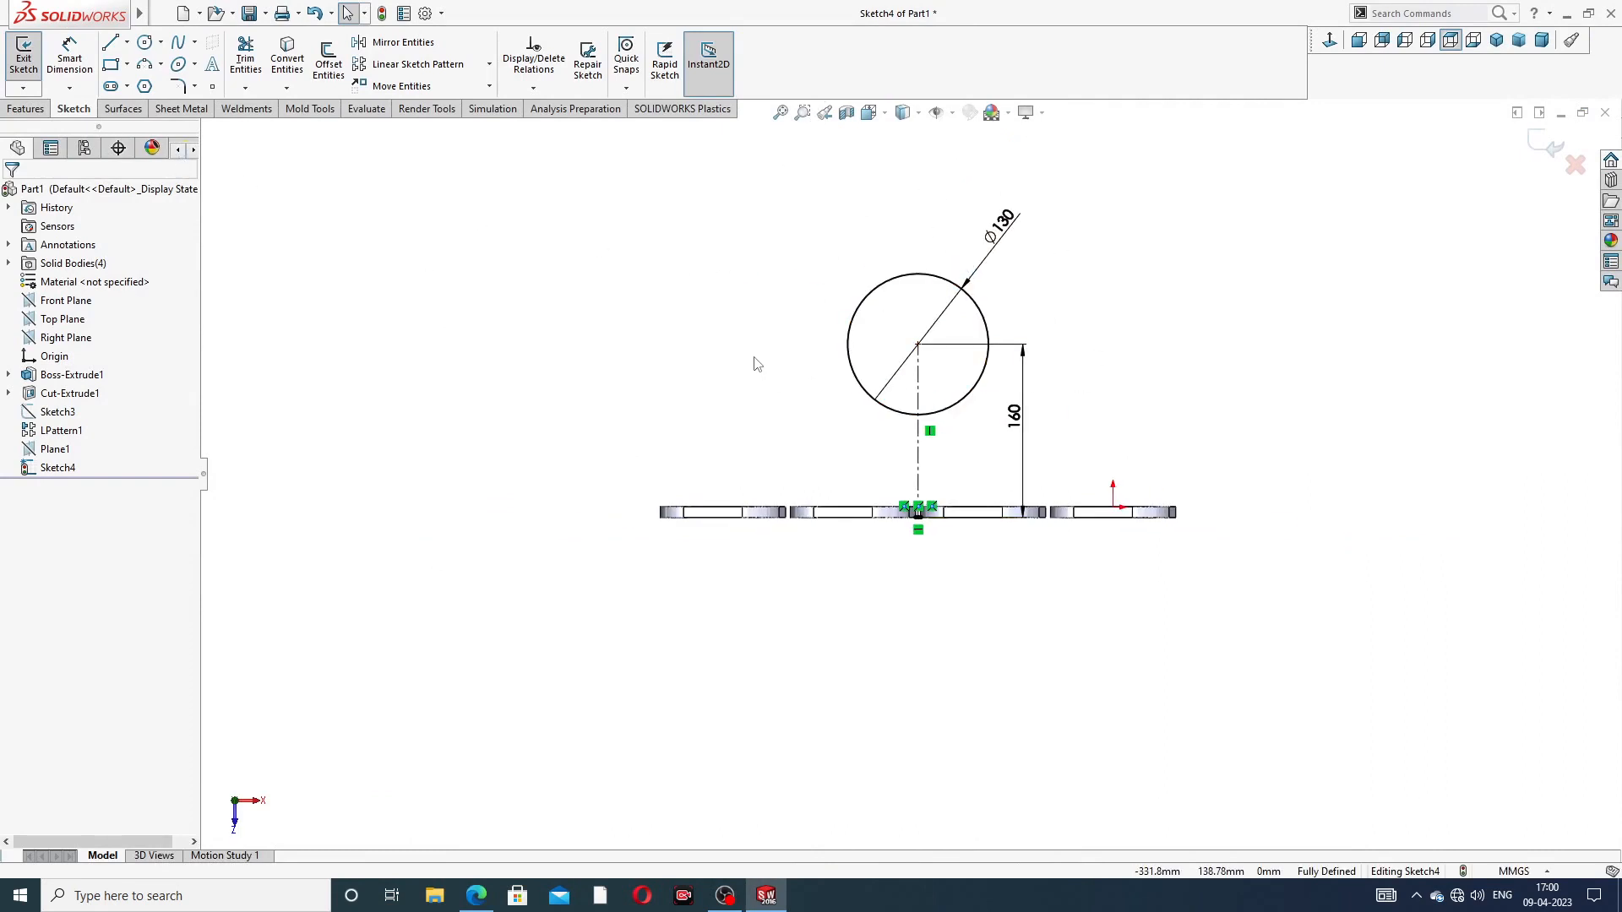
Step: Extrude the 130 mm circle 16 mm as a solid disc to form the collector flange
{"action": "left_click", "coordinate": [27, 109]}
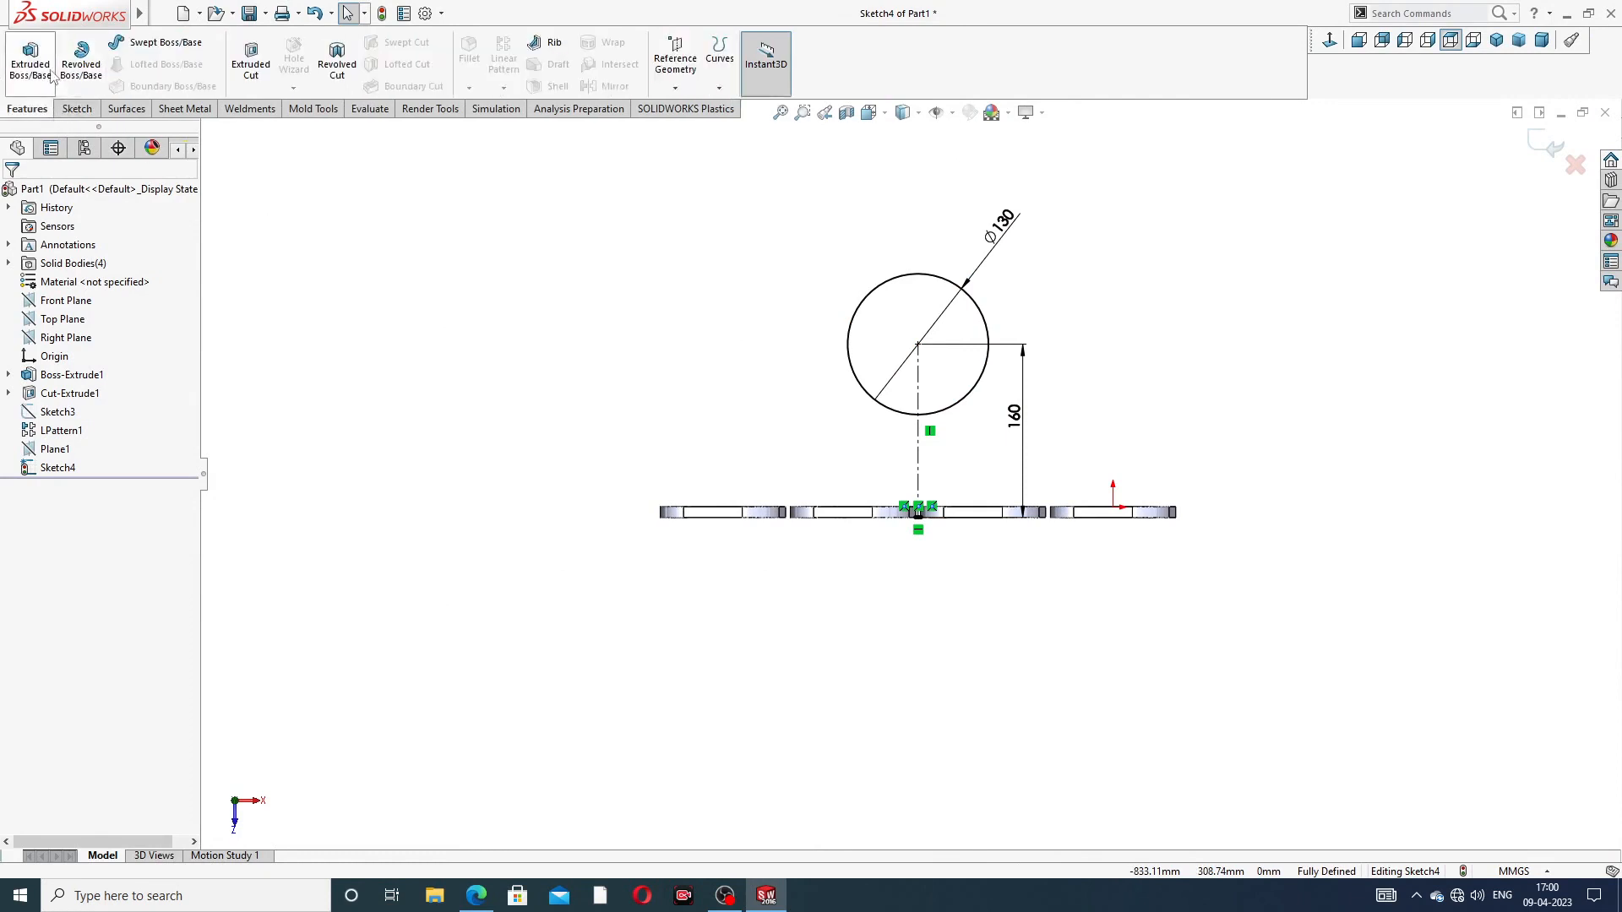
{"action": "left_click", "coordinate": [31, 61]}
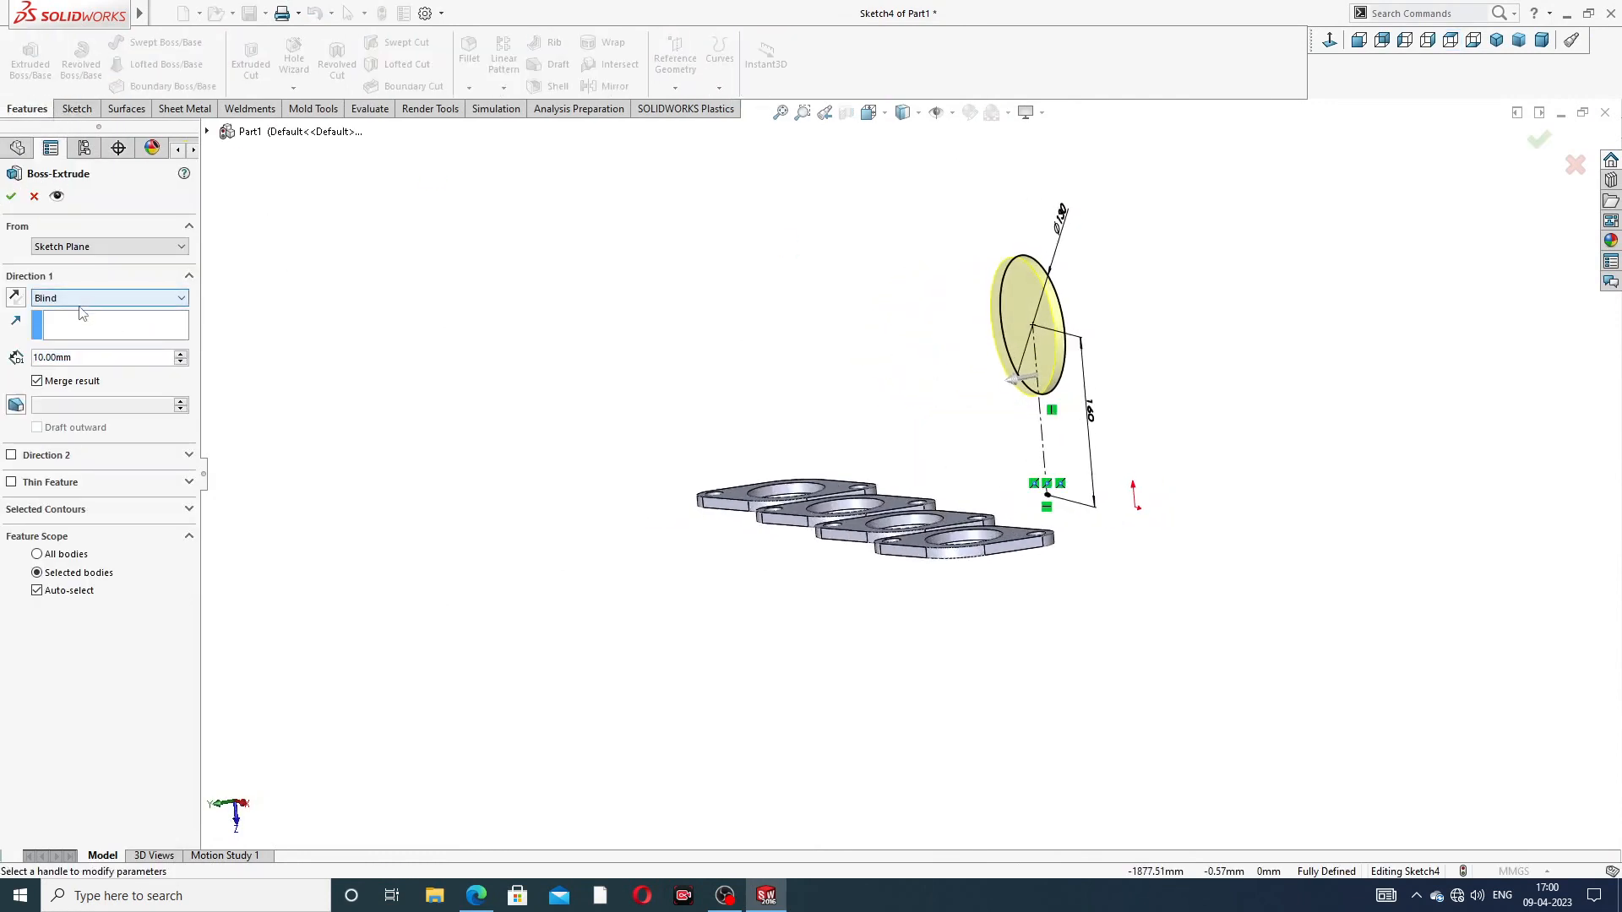
{"action": "type", "text": "16"}
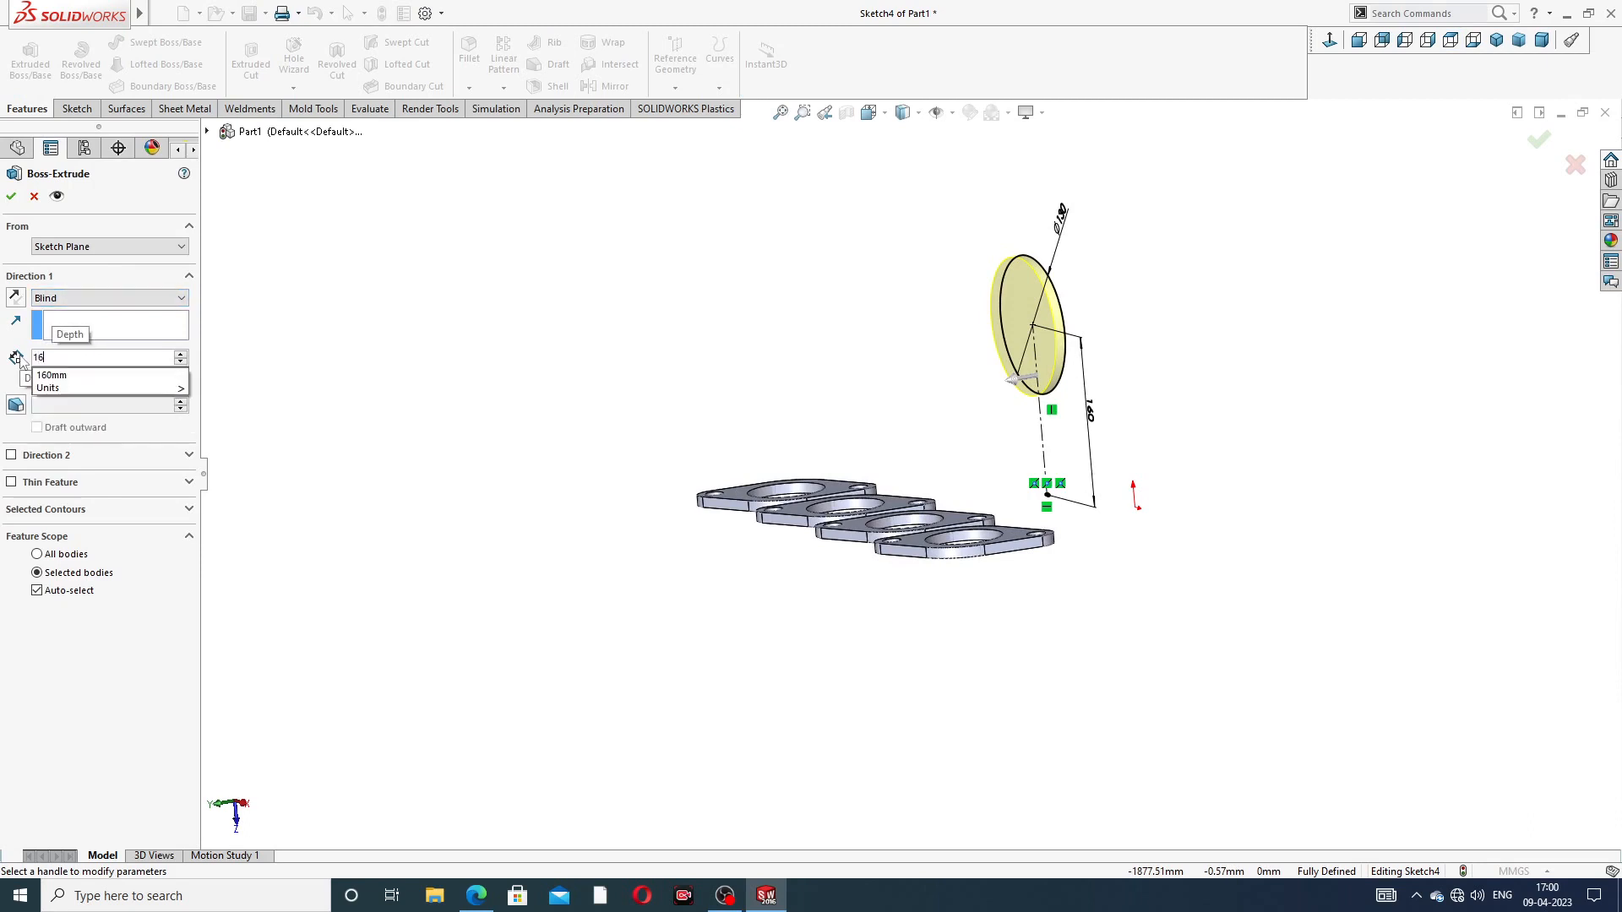
{"action": "key", "text": "Return"}
{"action": "left_click", "coordinate": [11, 197]}
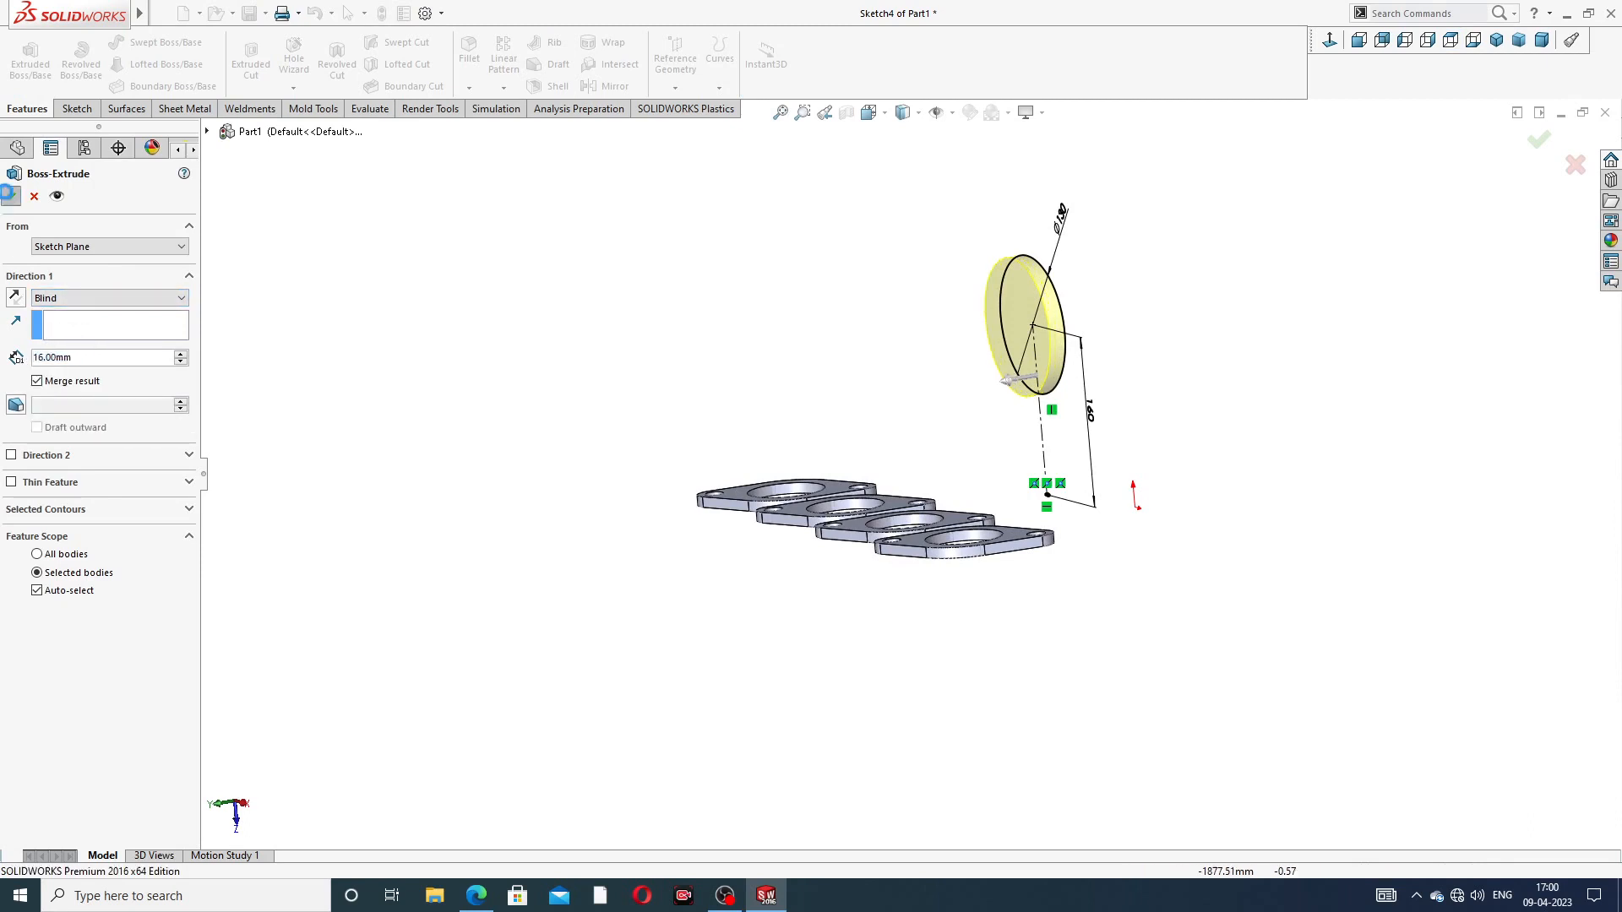
Step: On the collector disc's face pointing away from the four flanges, sketch a concentric circle about 81 mm in diameter
{"action": "middle_click_drag", "start_coordinate": [1190, 315], "coordinate": [995, 330]}
{"action": "left_click", "coordinate": [995, 330]}
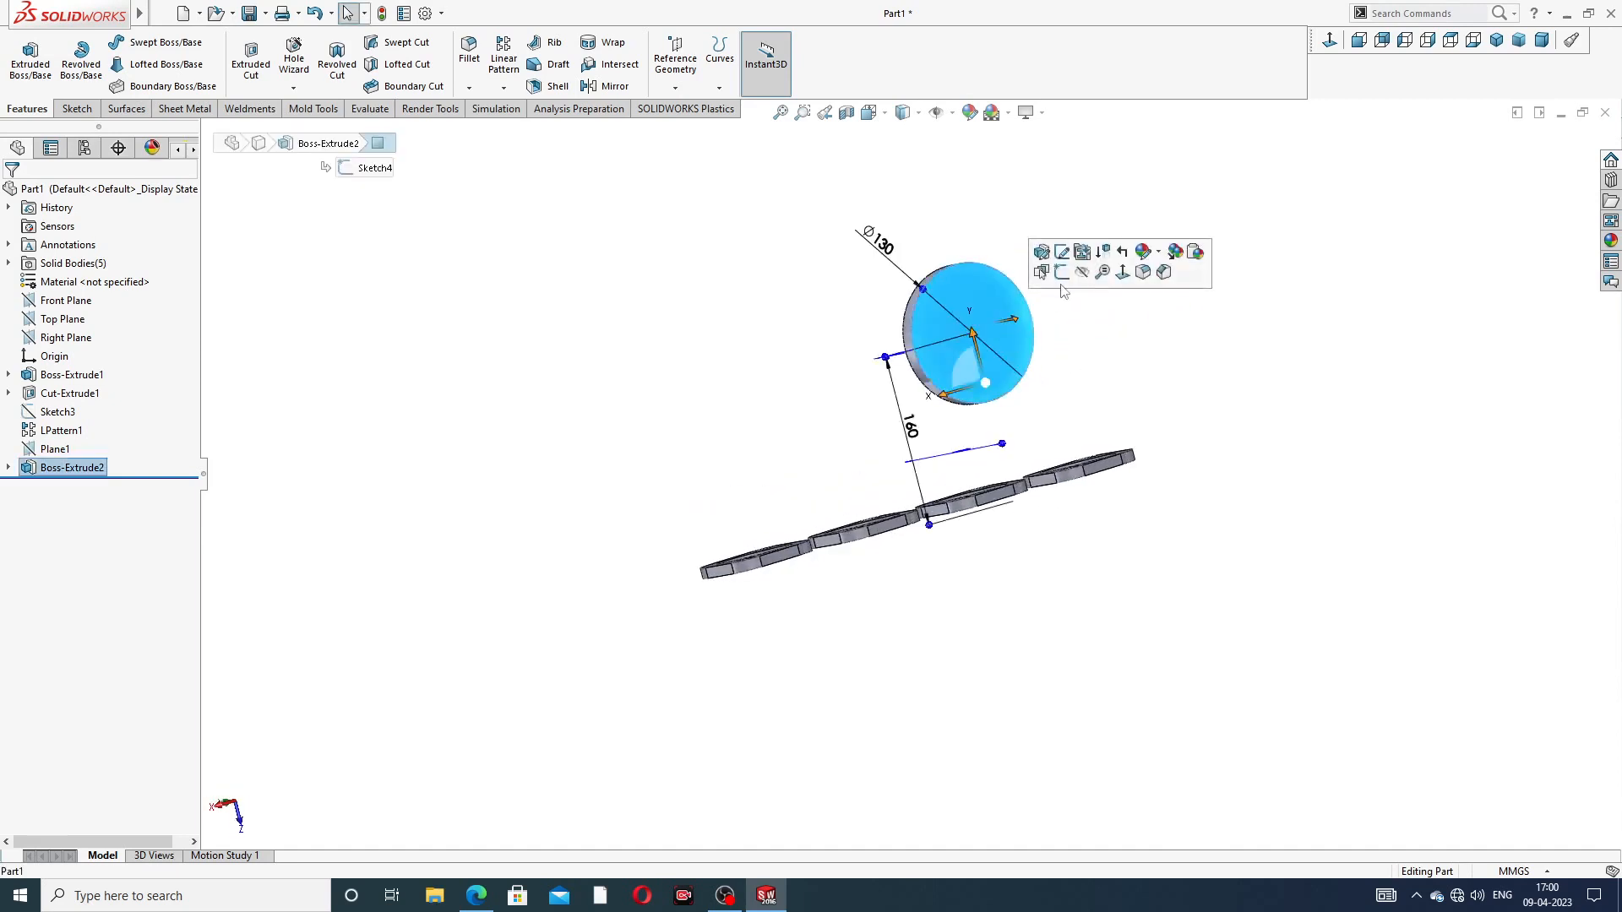
{"action": "left_click", "coordinate": [1185, 253]}
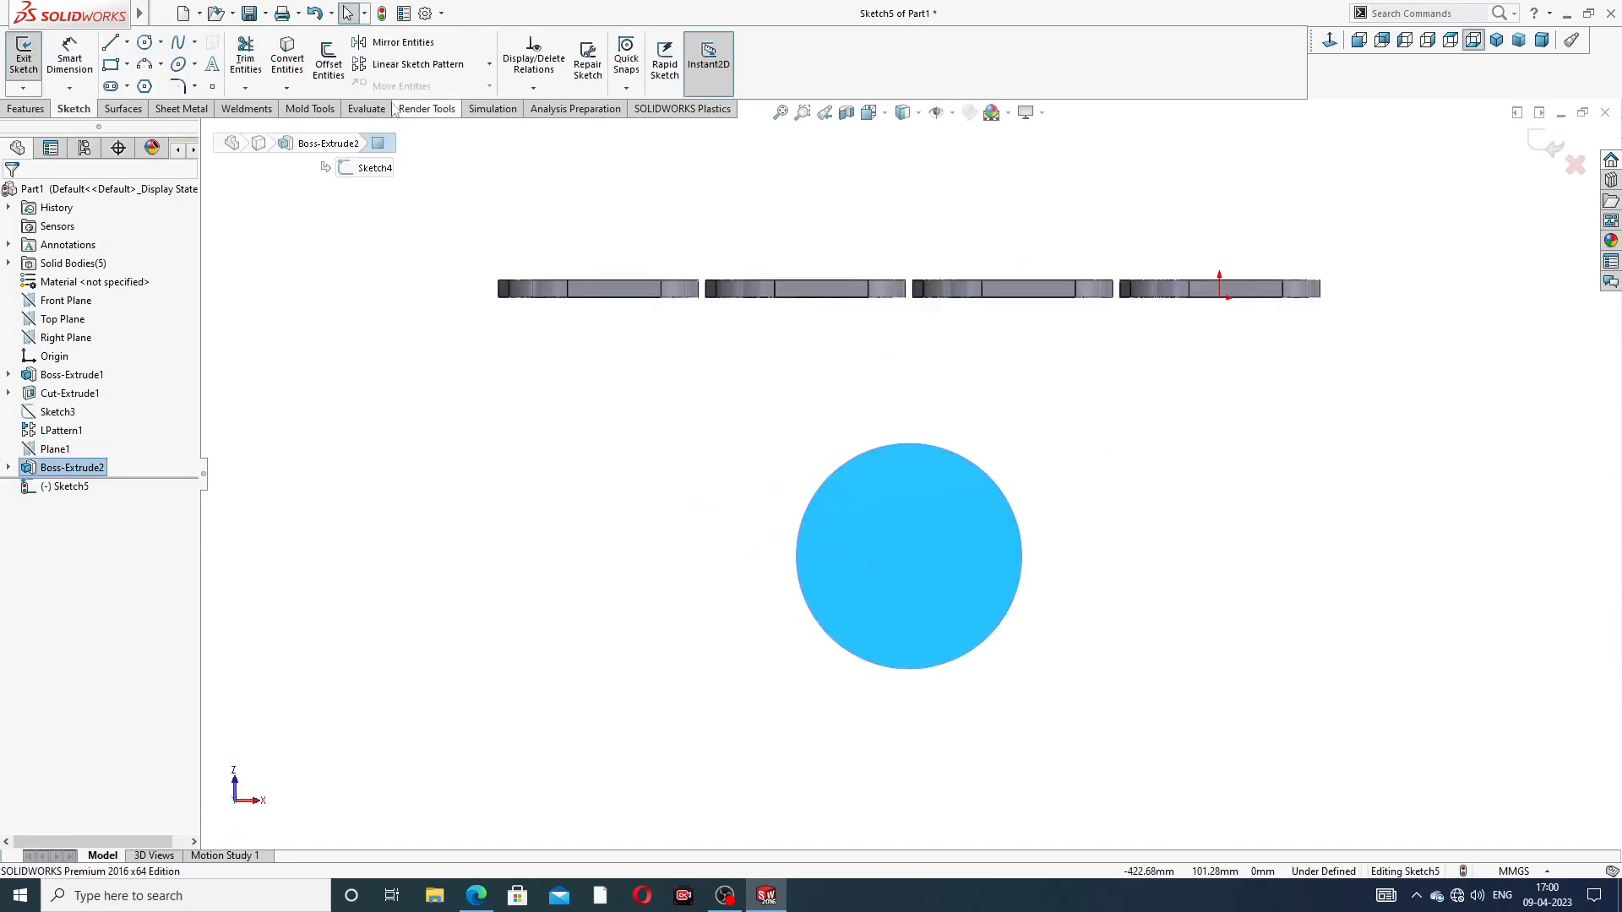
{"action": "left_click", "coordinate": [145, 42]}
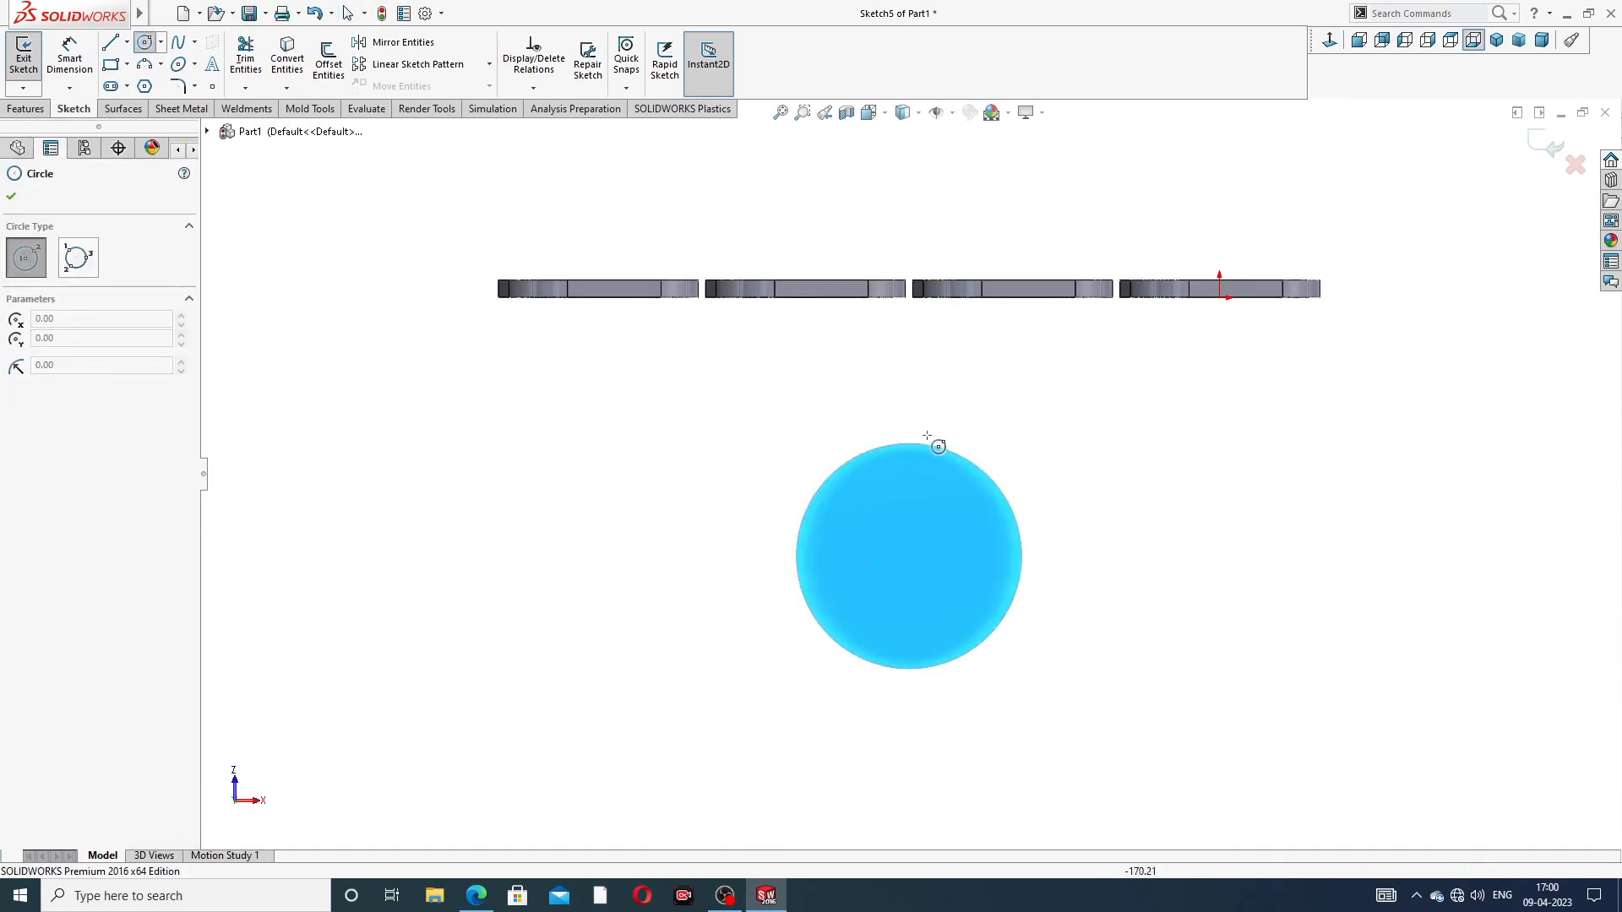
{"action": "left_click", "coordinate": [909, 556]}
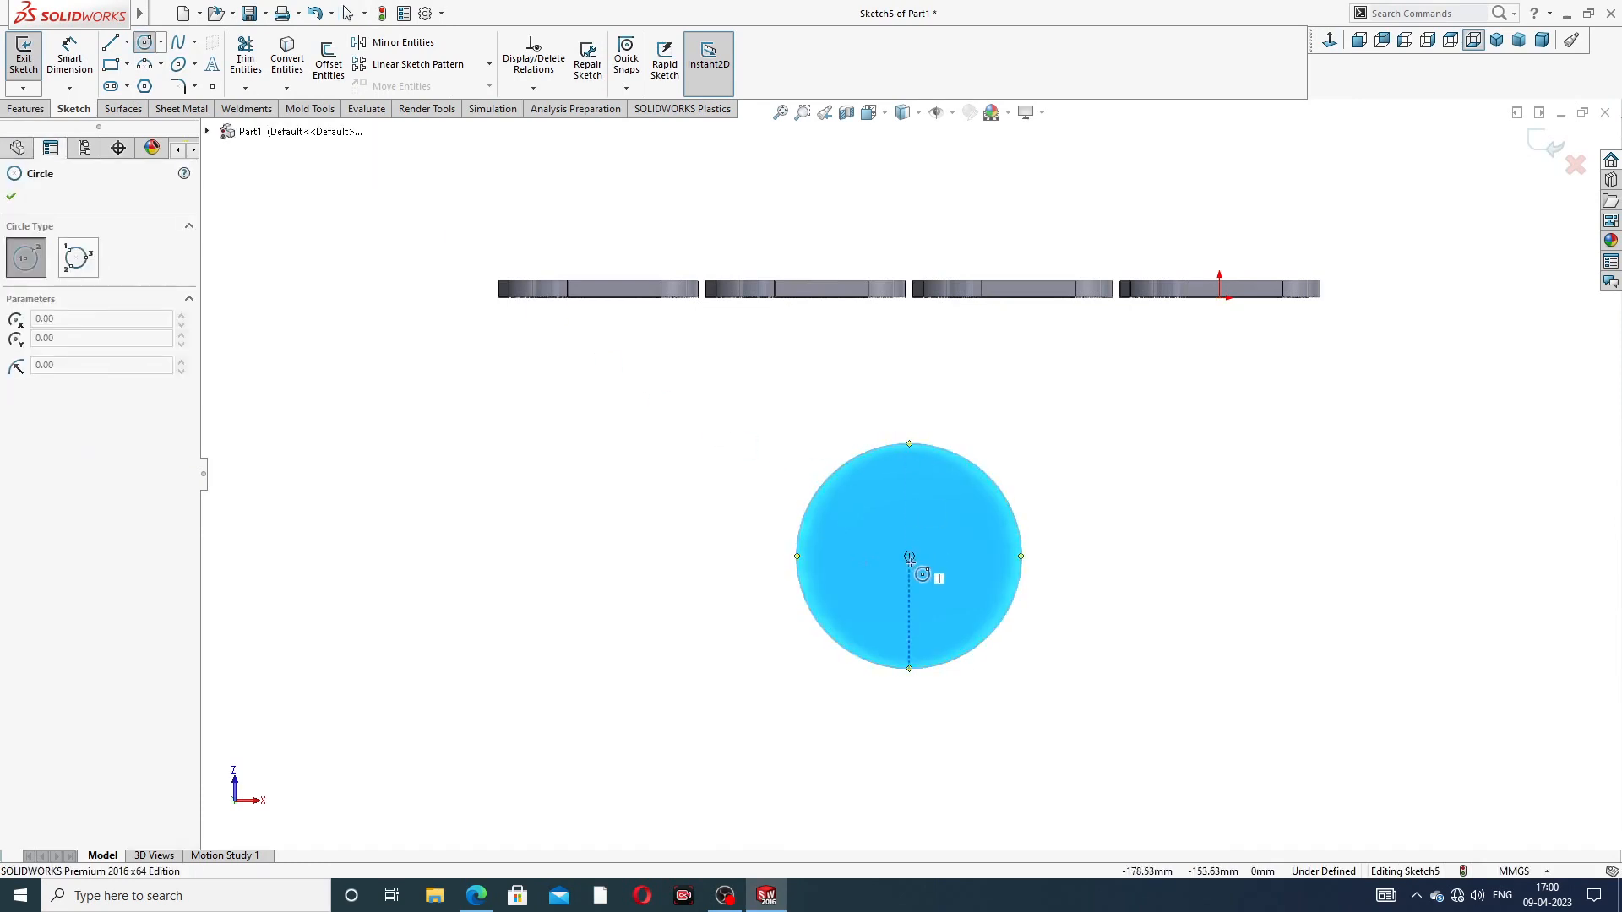
{"action": "left_click", "coordinate": [959, 507]}
{"action": "right_click", "coordinate": [1069, 408]}
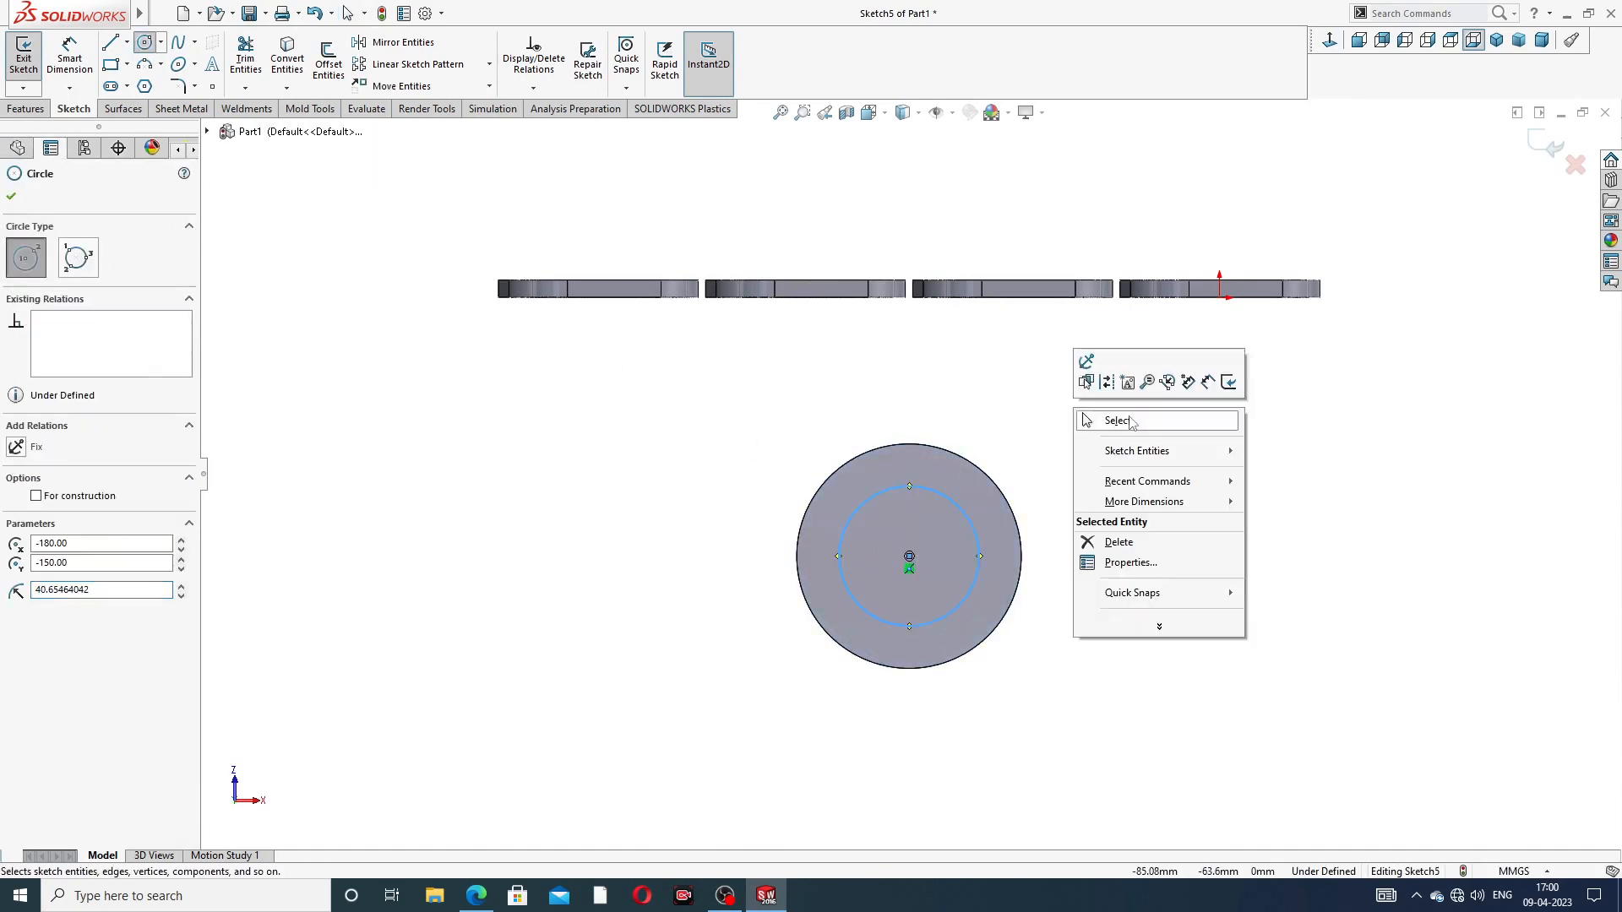
{"action": "left_click", "coordinate": [1103, 420]}
Step: Dimension the concentric circle's diameter as 72 mm
{"action": "left_click", "coordinate": [74, 73]}
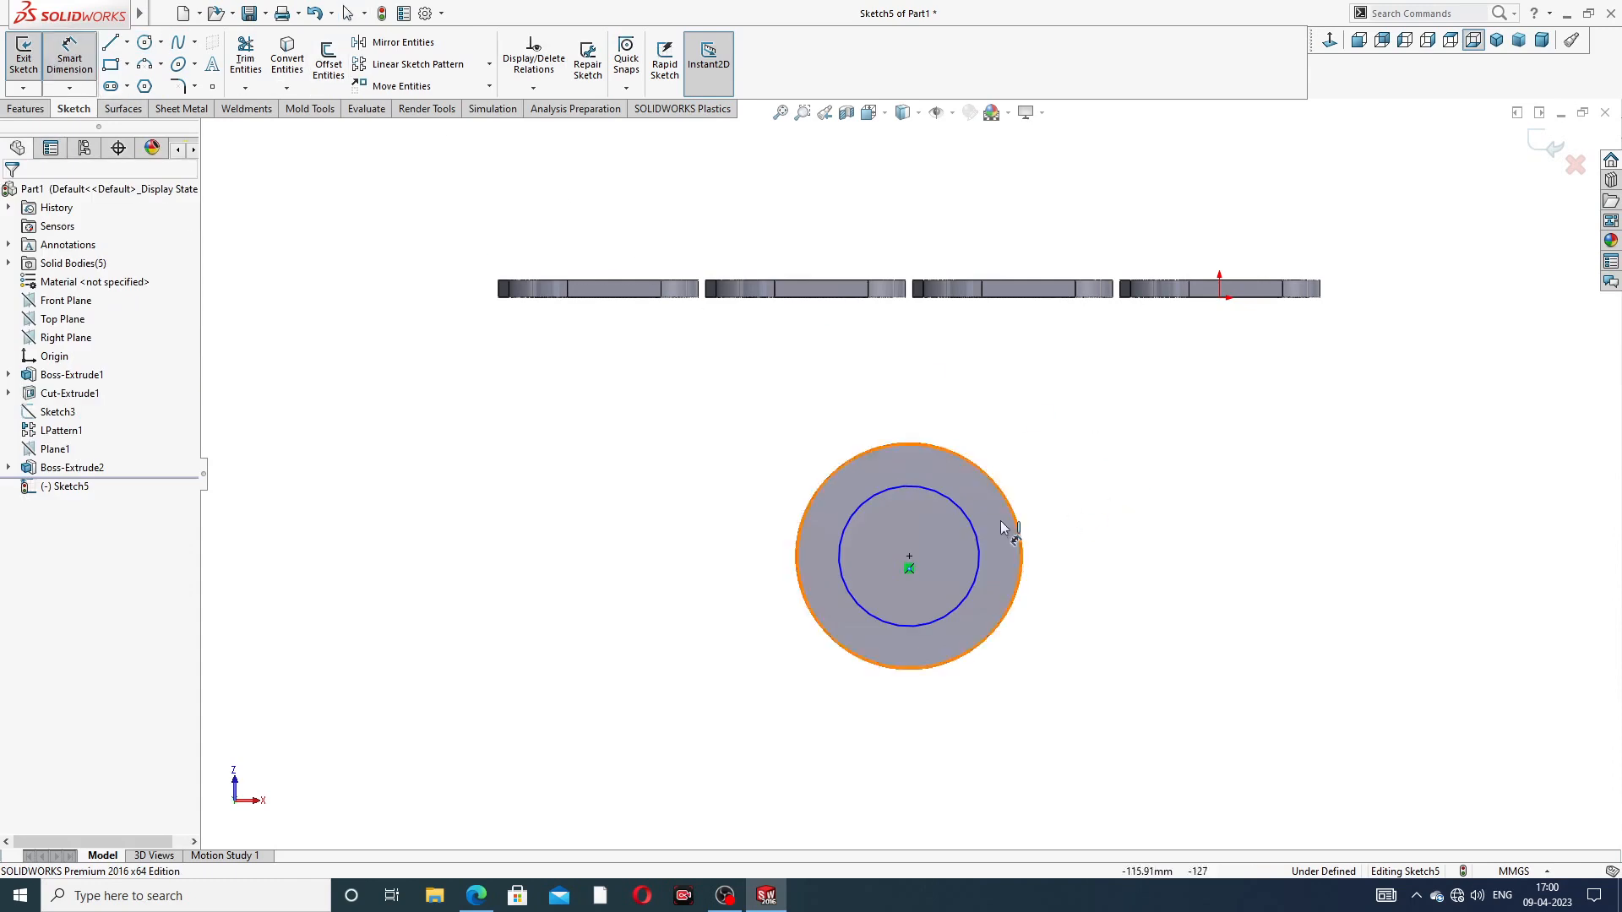
{"action": "left_click", "coordinate": [965, 512]}
{"action": "left_click", "coordinate": [1097, 455]}
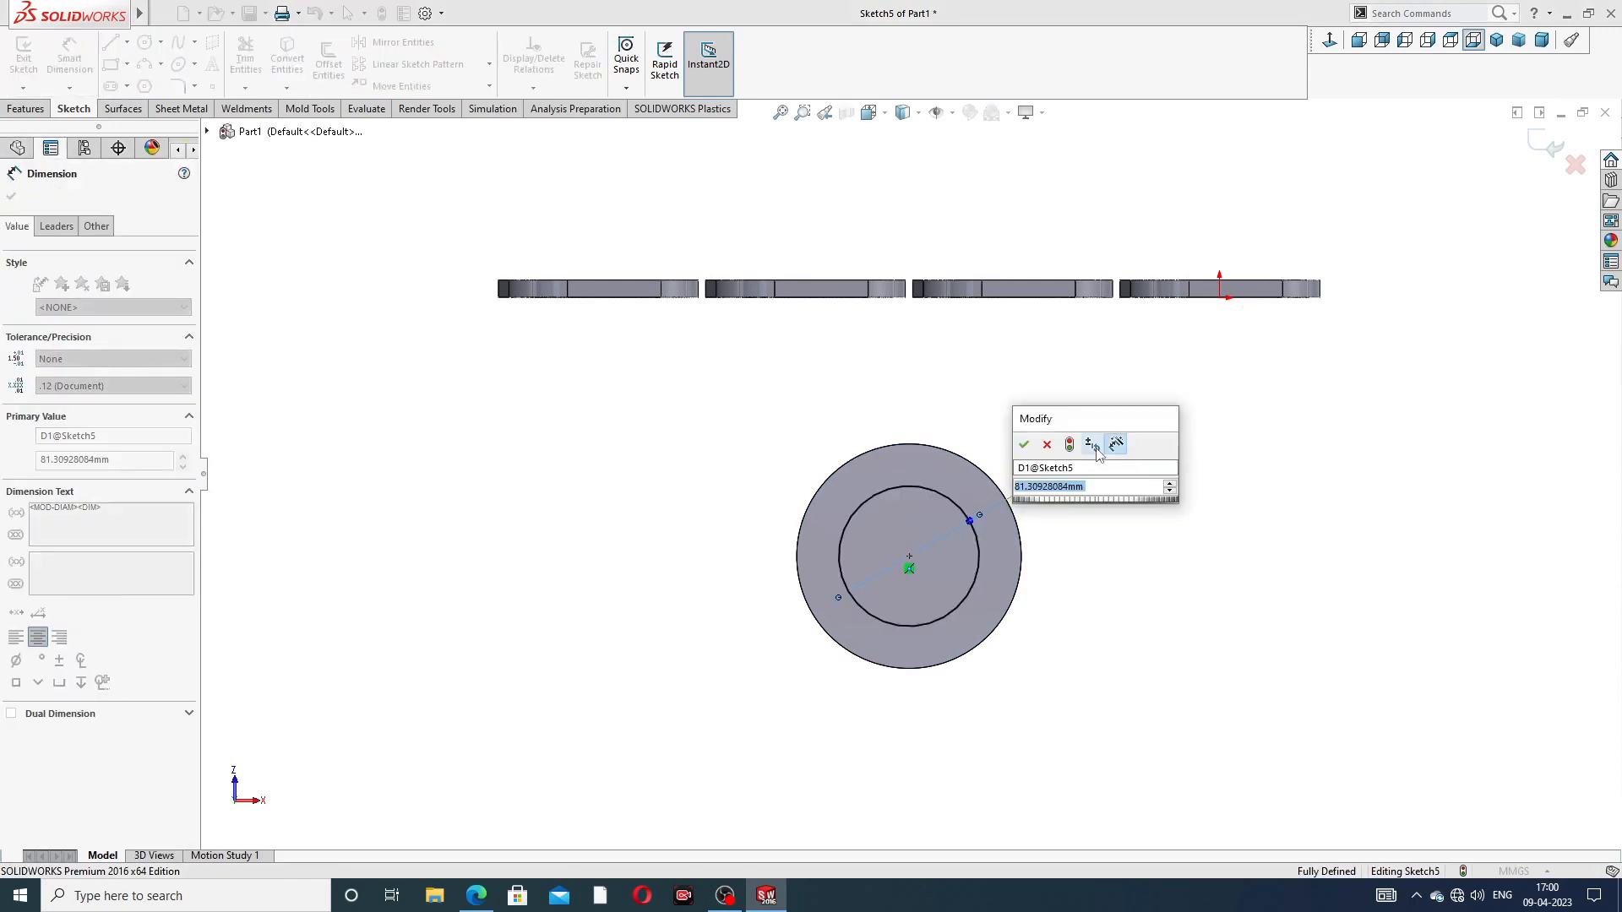
{"action": "type", "text": "72"}
{"action": "key", "text": "Return"}
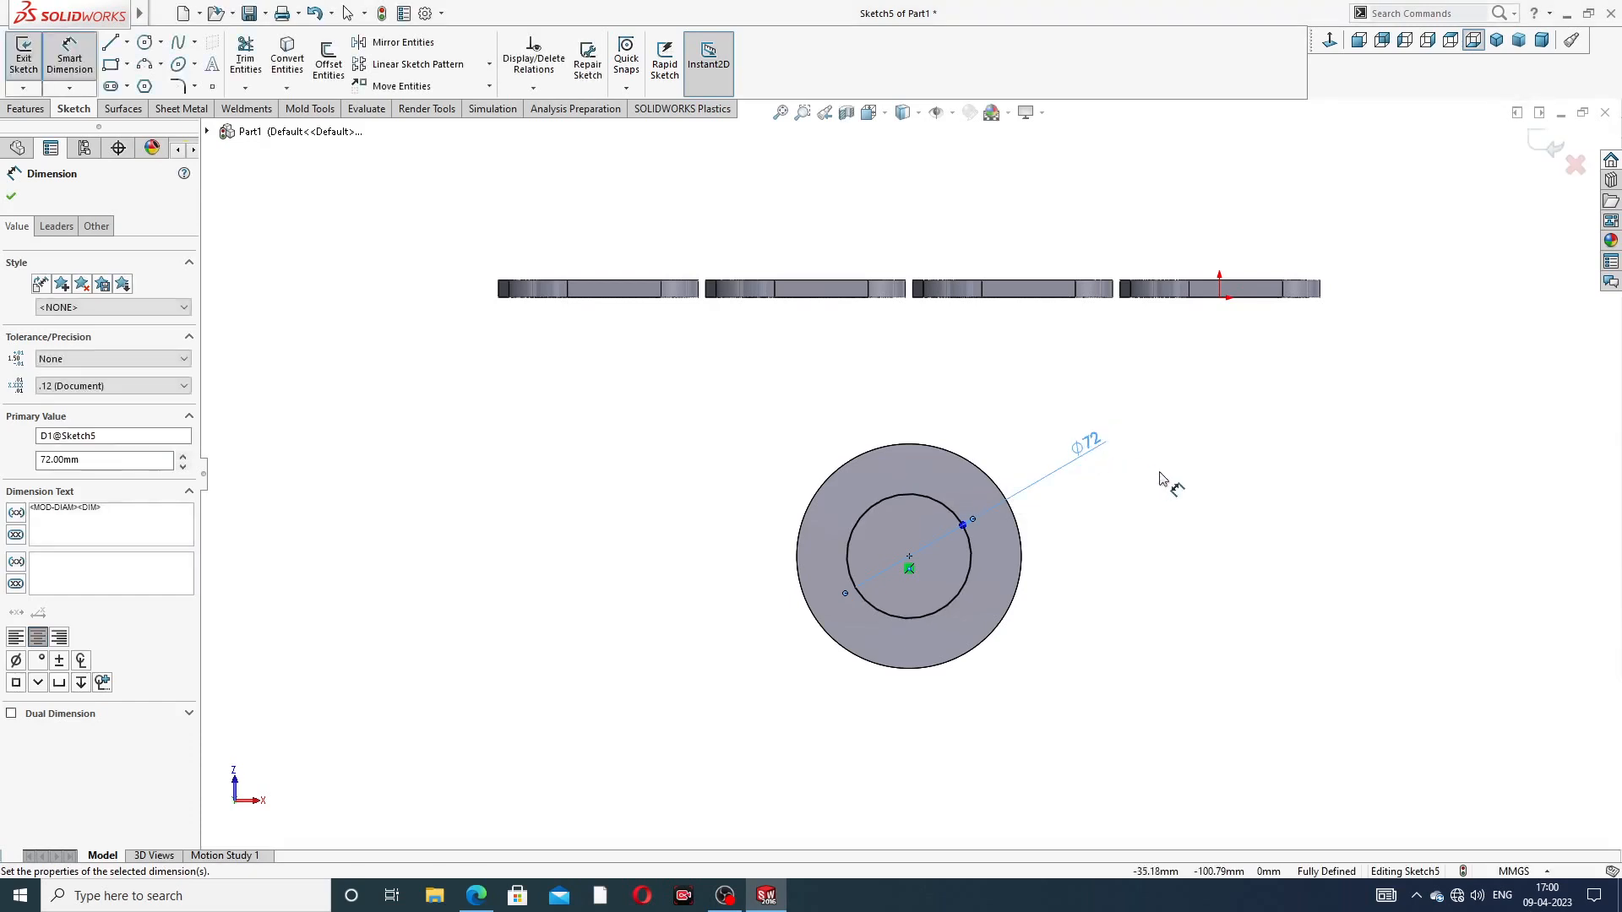
{"action": "right_click", "coordinate": [1226, 414]}
{"action": "left_click", "coordinate": [1261, 252]}
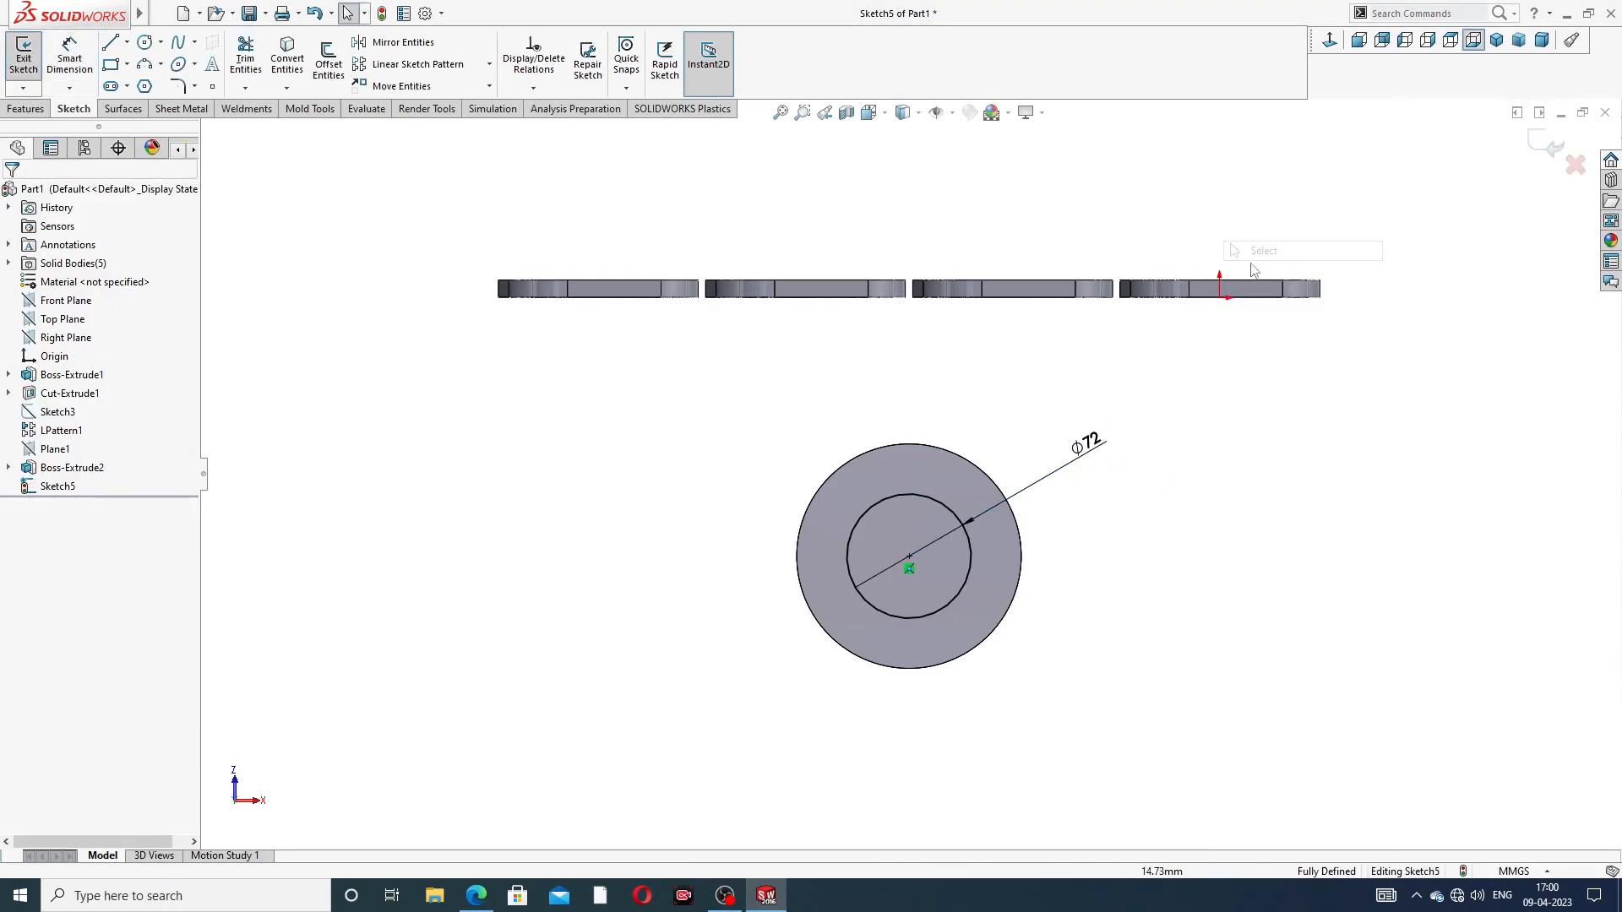
Step: Cut the 72 mm circle through the collector disc with the Through All end condition
{"action": "left_click", "coordinate": [27, 110]}
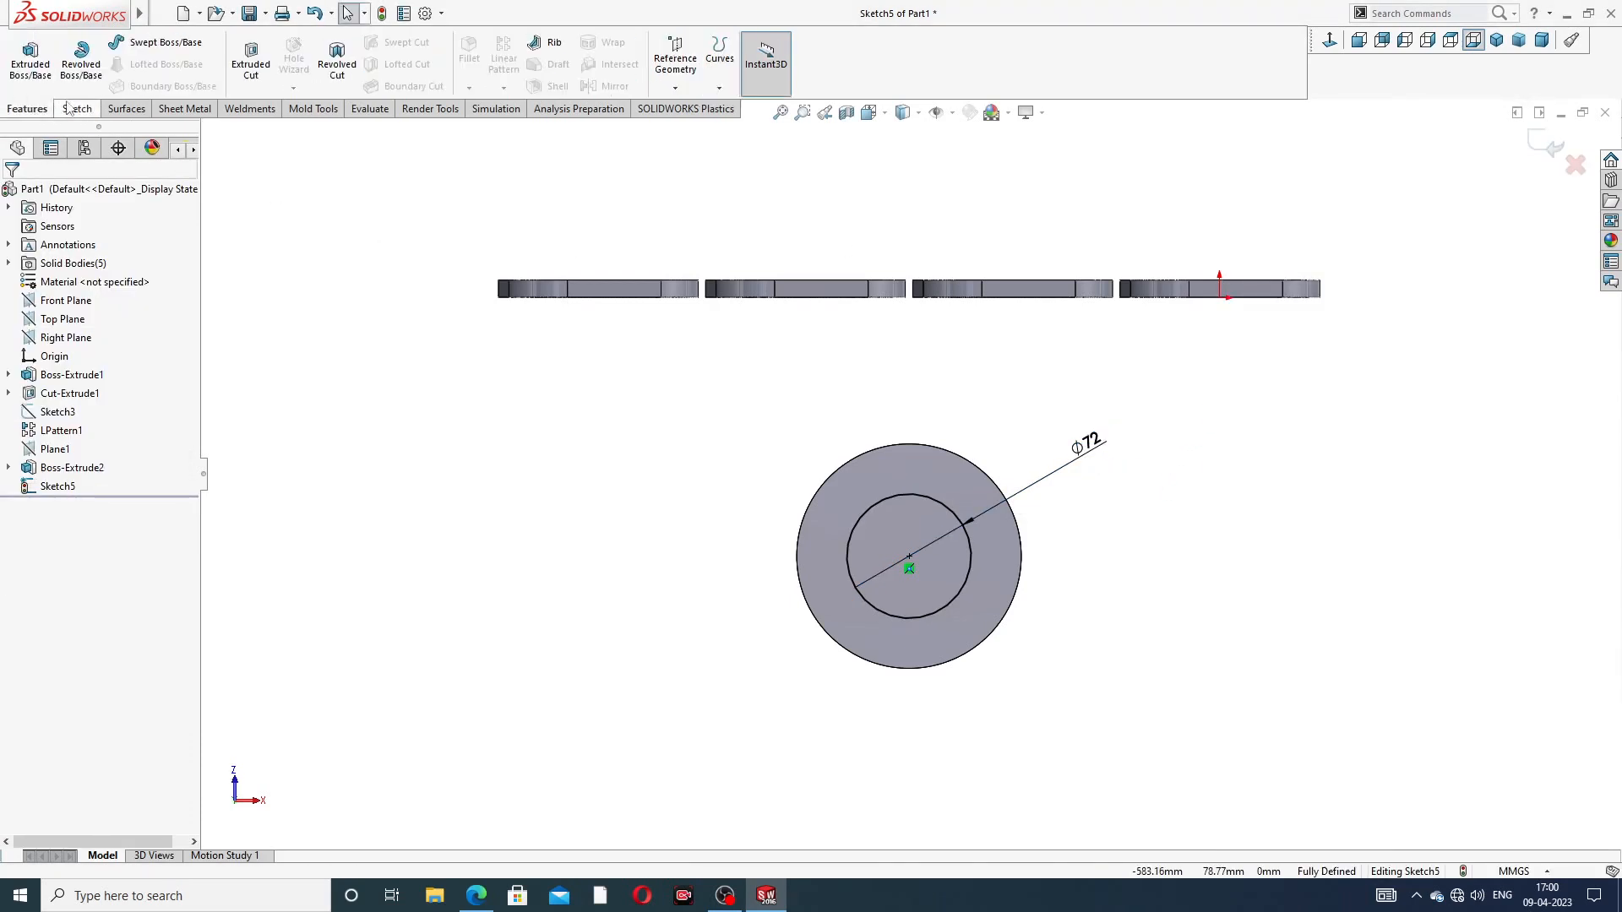
{"action": "left_click", "coordinate": [251, 63]}
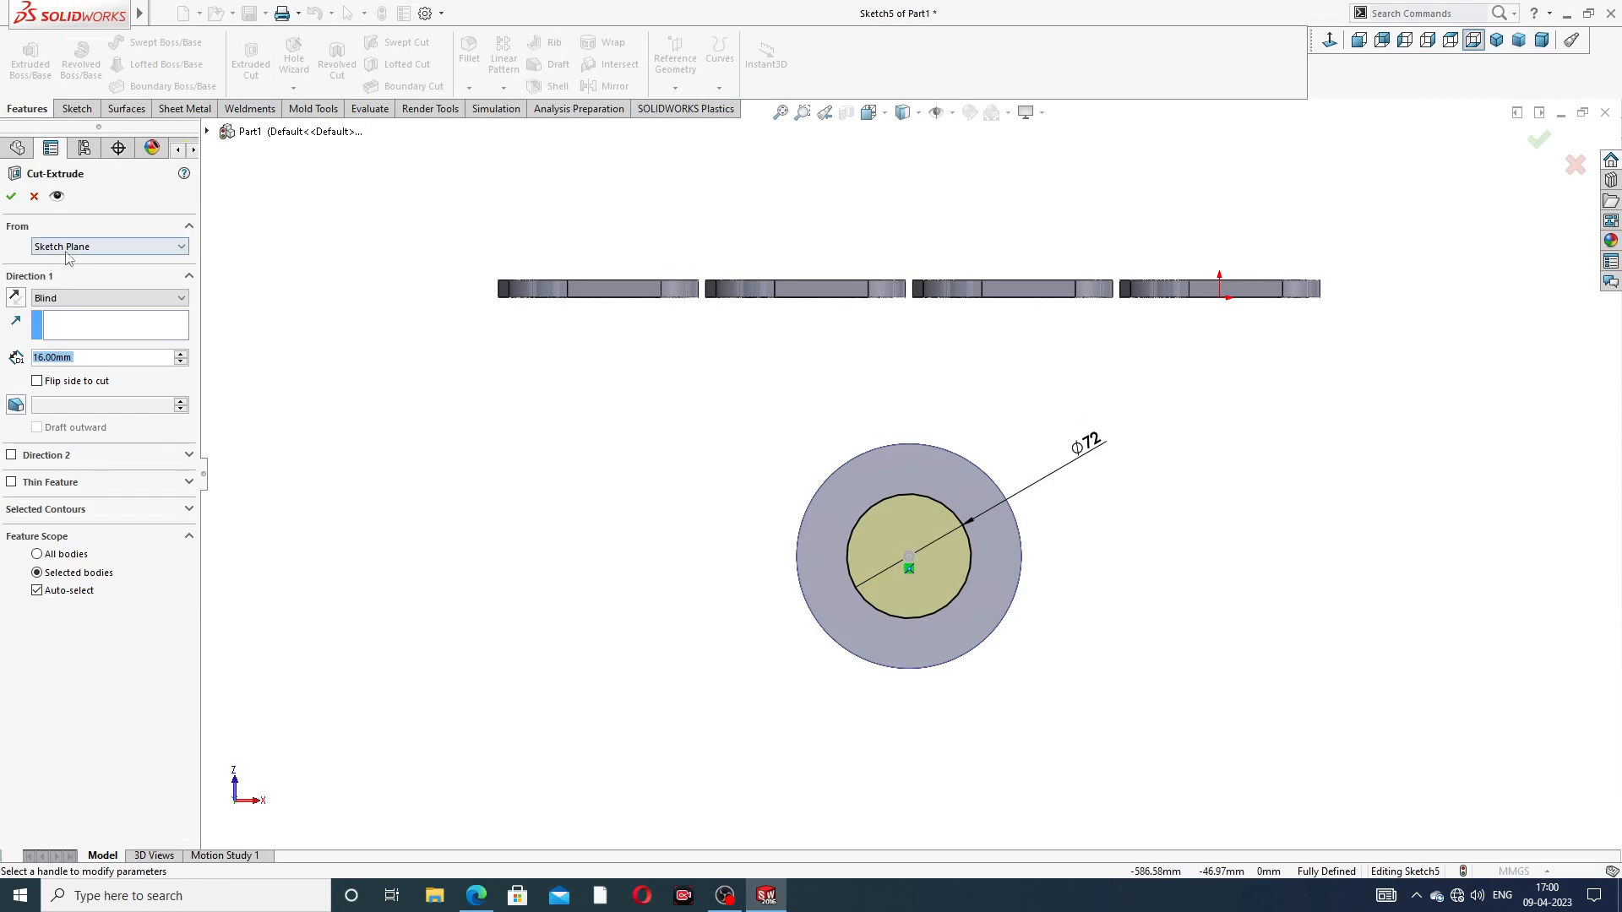
{"action": "left_click", "coordinate": [69, 298]}
{"action": "left_click", "coordinate": [73, 326]}
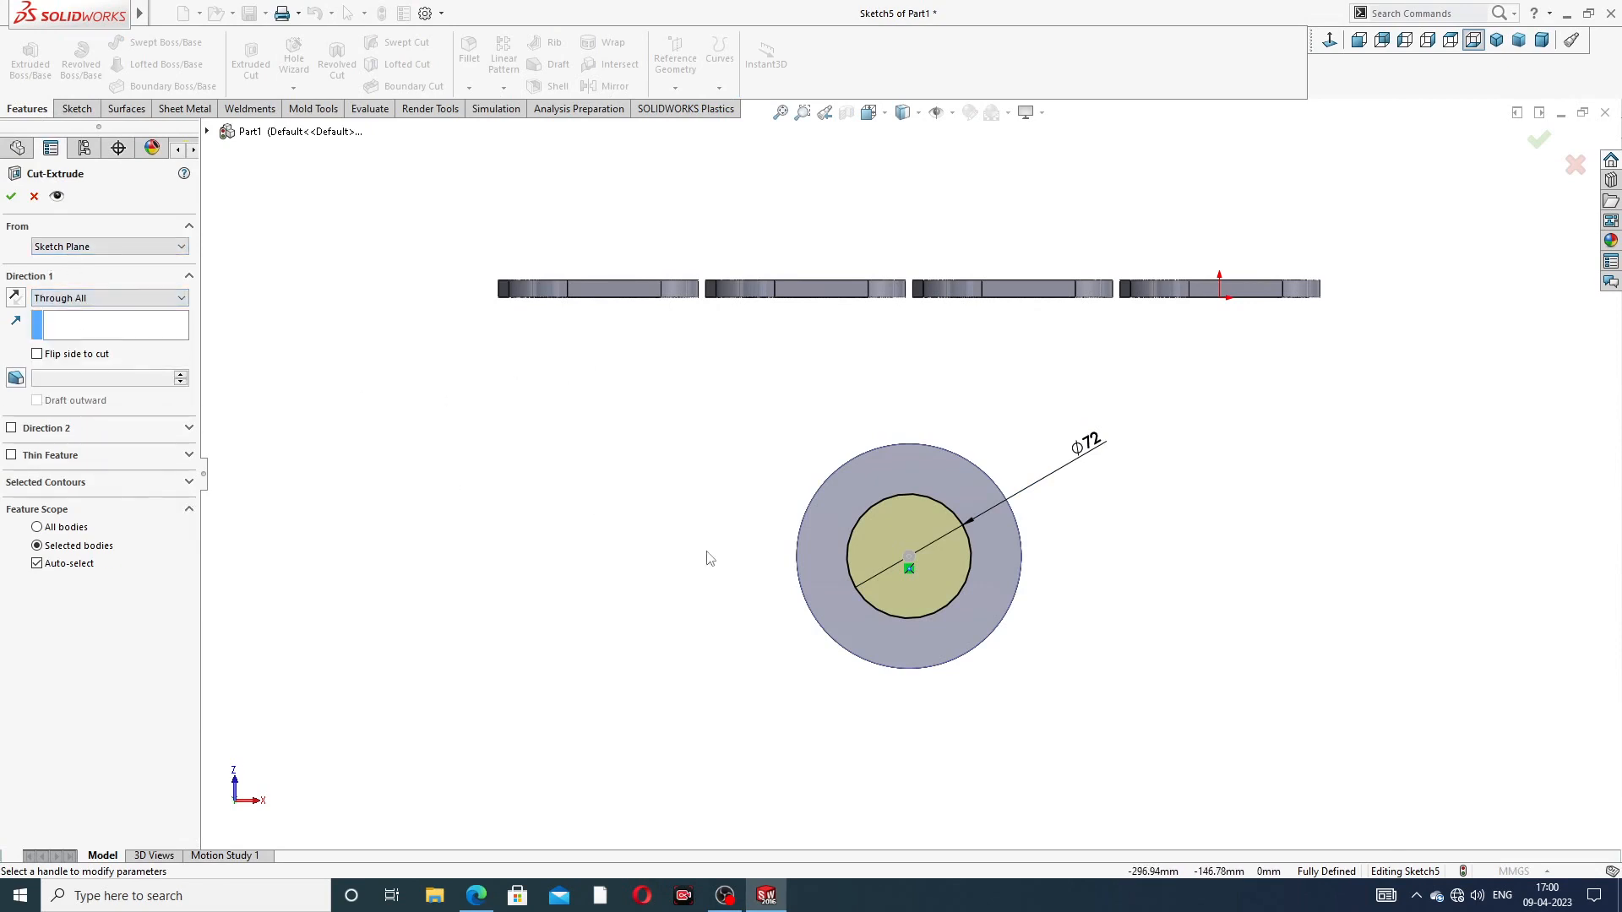
{"action": "middle_click_drag", "start_coordinate": [709, 557], "coordinate": [843, 522]}
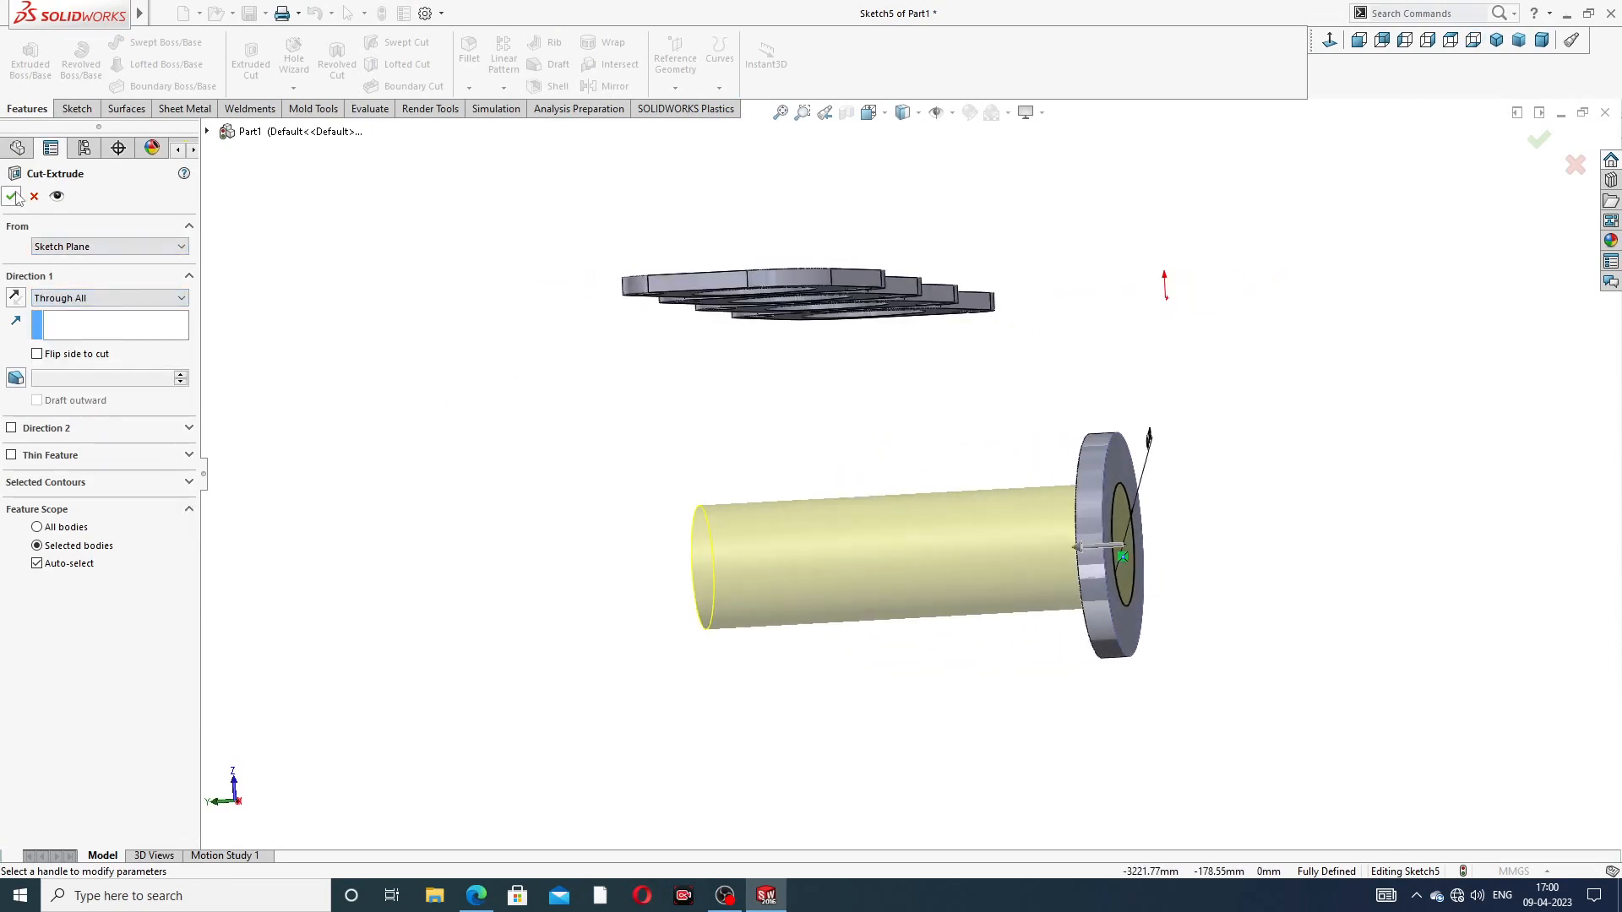
{"action": "left_click", "coordinate": [13, 196]}
Step: Start a sketch on the ring's face pointing away from the four flanges and draw a vertical centerline from its upper outer edge to its centre
{"action": "mouse_move", "coordinate": [1025, 449]}
{"action": "middle_mouse_down"}
{"action": "mouse_move", "coordinate": [903, 414]}
{"action": "mouse_move", "coordinate": [917, 418]}
{"action": "middle_mouse_up"}
{"action": "left_click", "coordinate": [976, 434]}
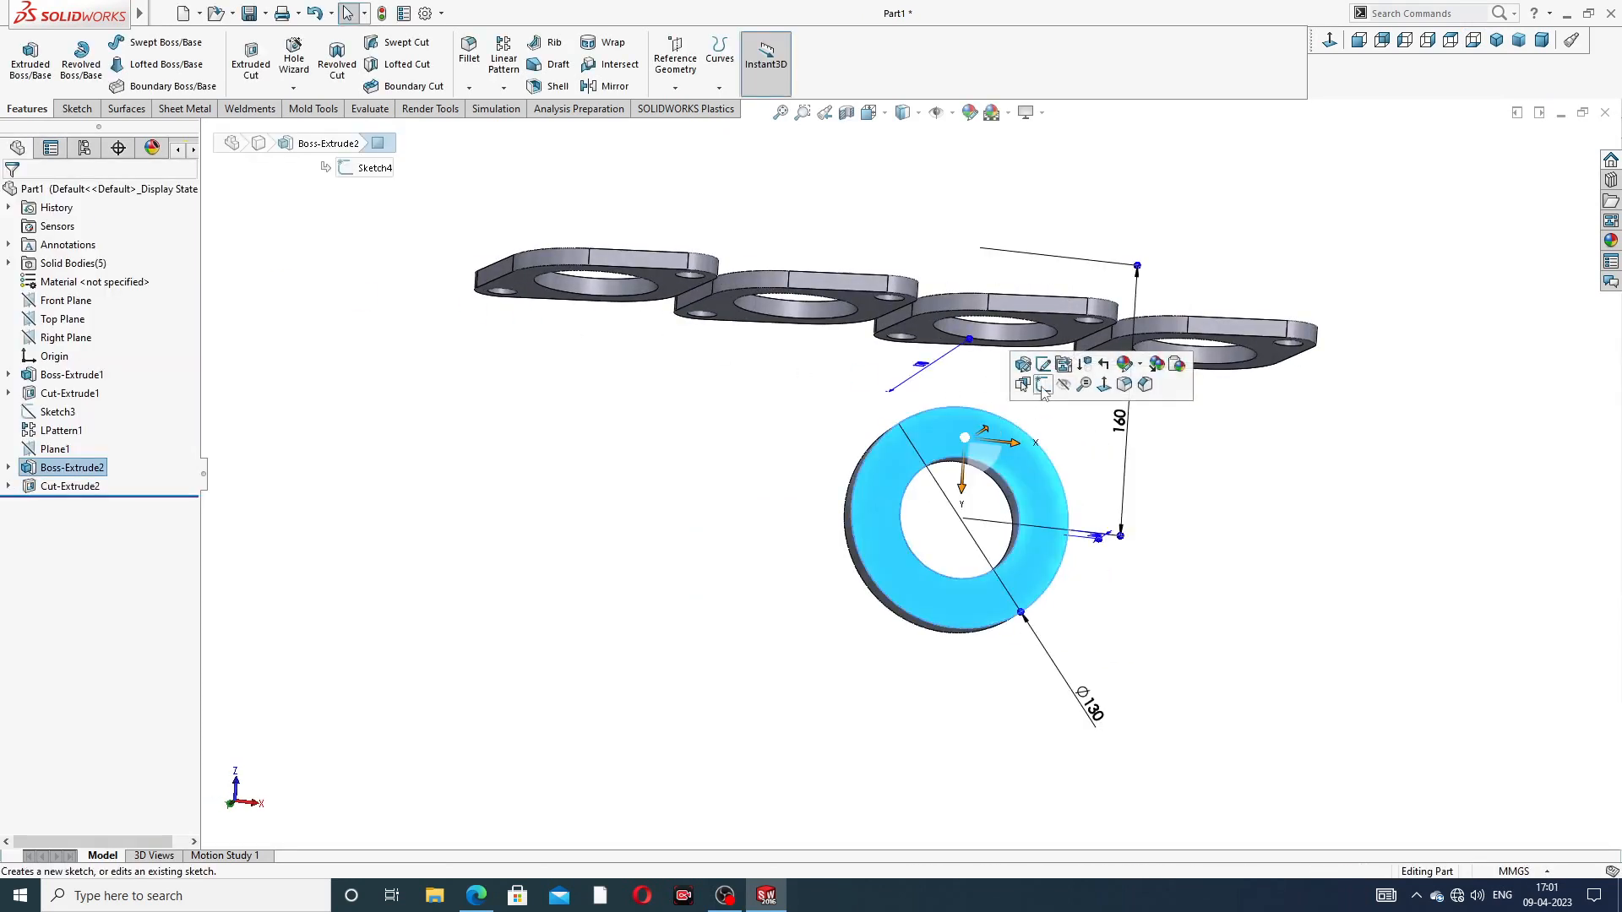
{"action": "left_click", "coordinate": [1042, 386]}
{"action": "left_click", "coordinate": [1329, 41]}
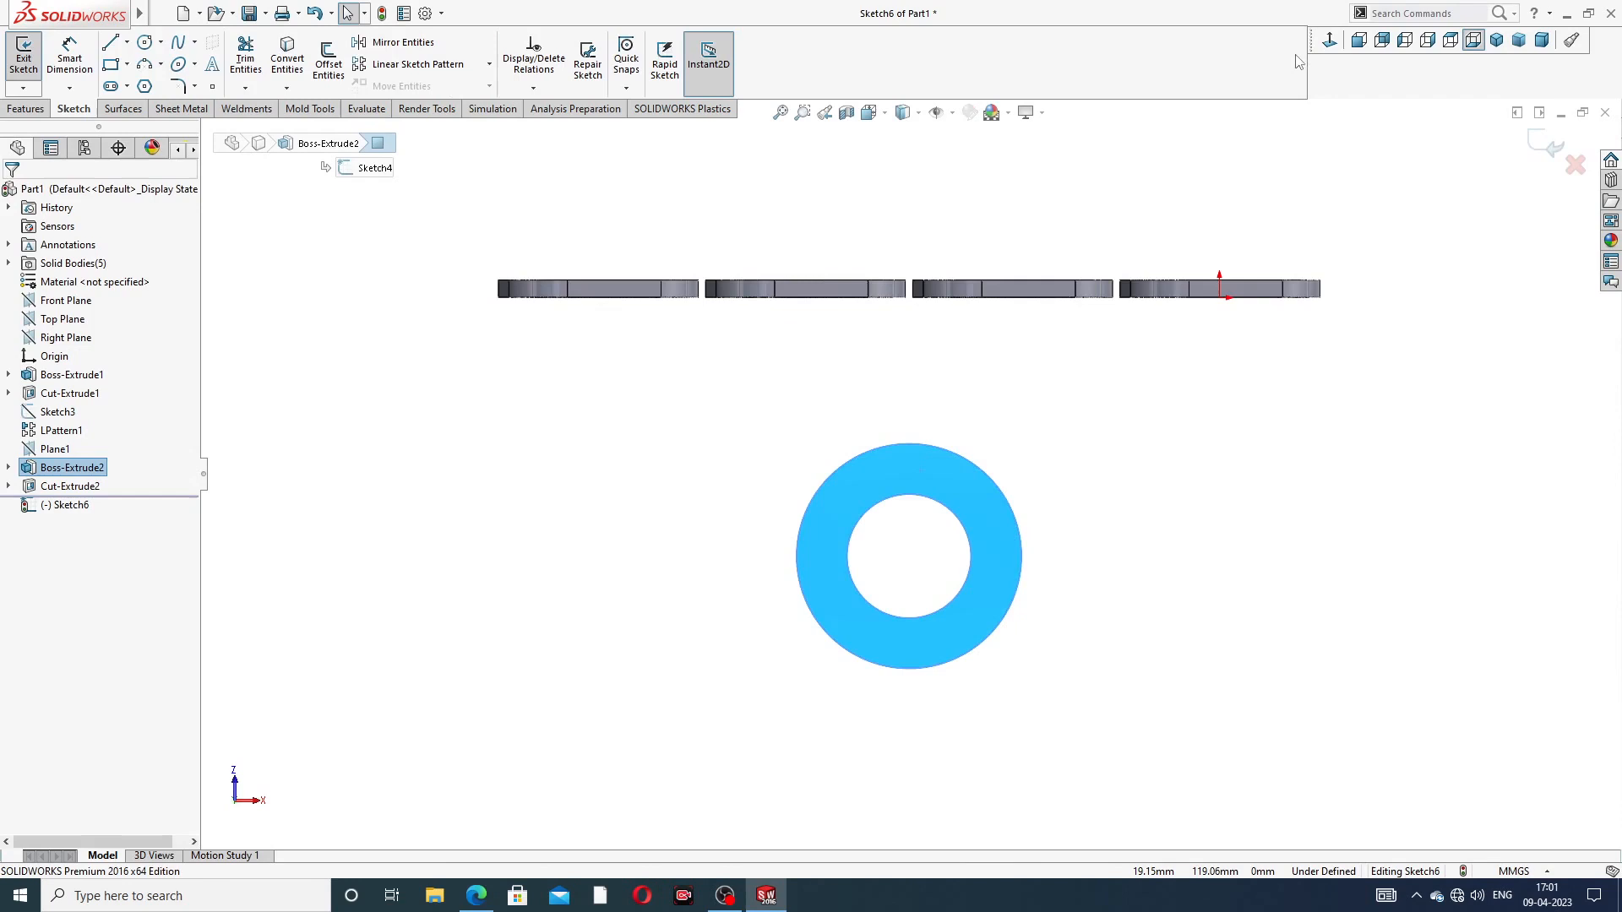
{"action": "left_click", "coordinate": [127, 43]}
{"action": "left_click", "coordinate": [149, 84]}
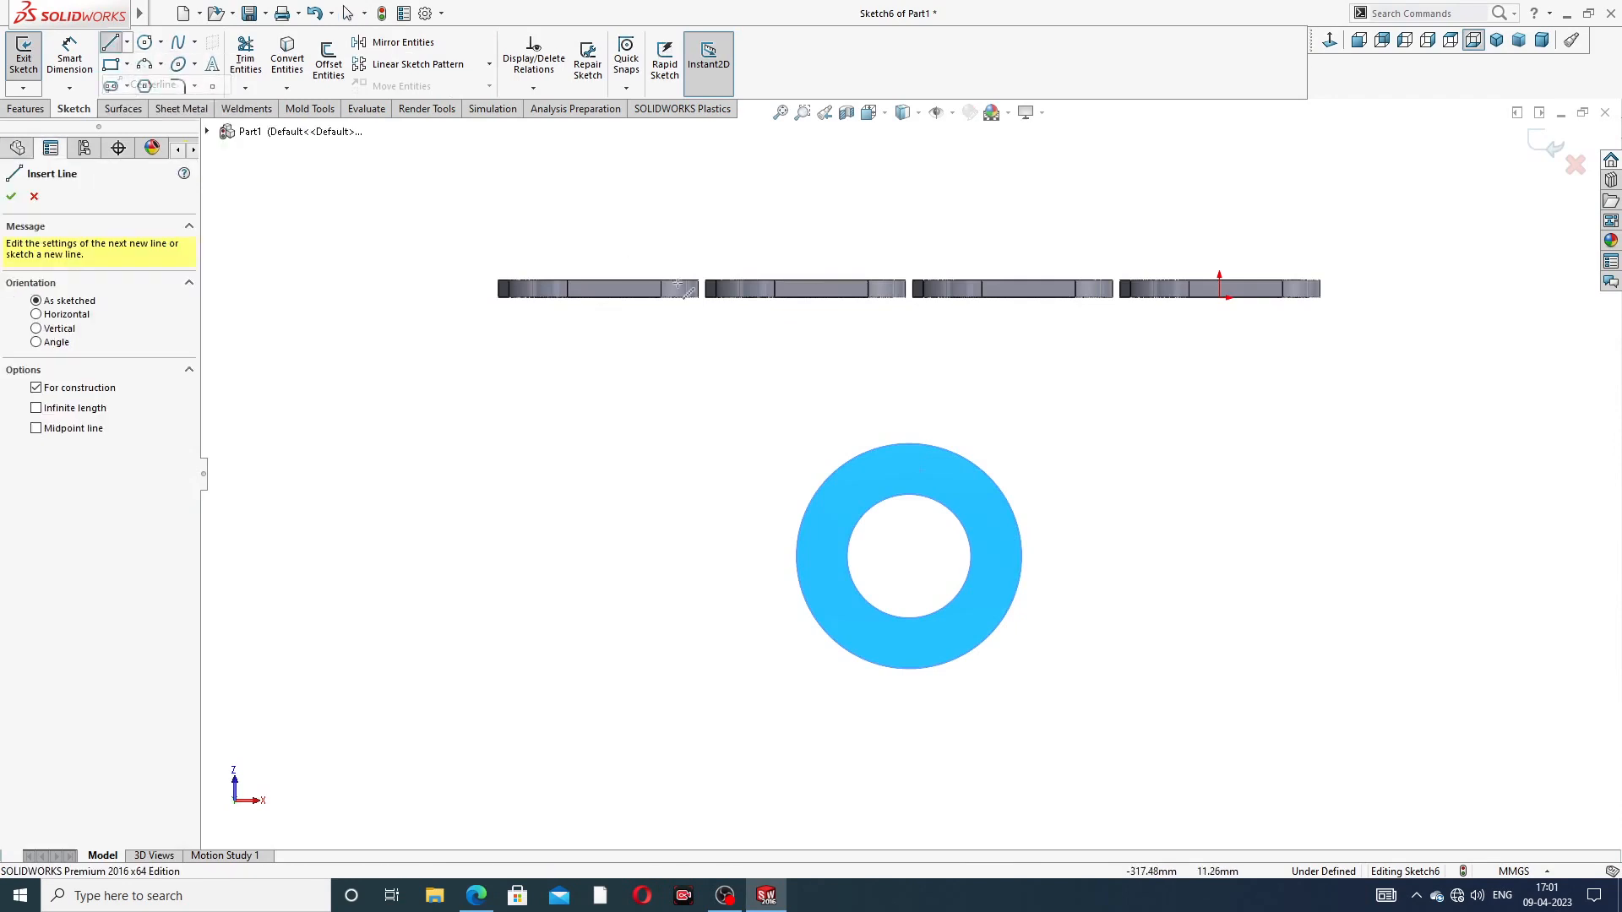
{"action": "left_click", "coordinate": [910, 444]}
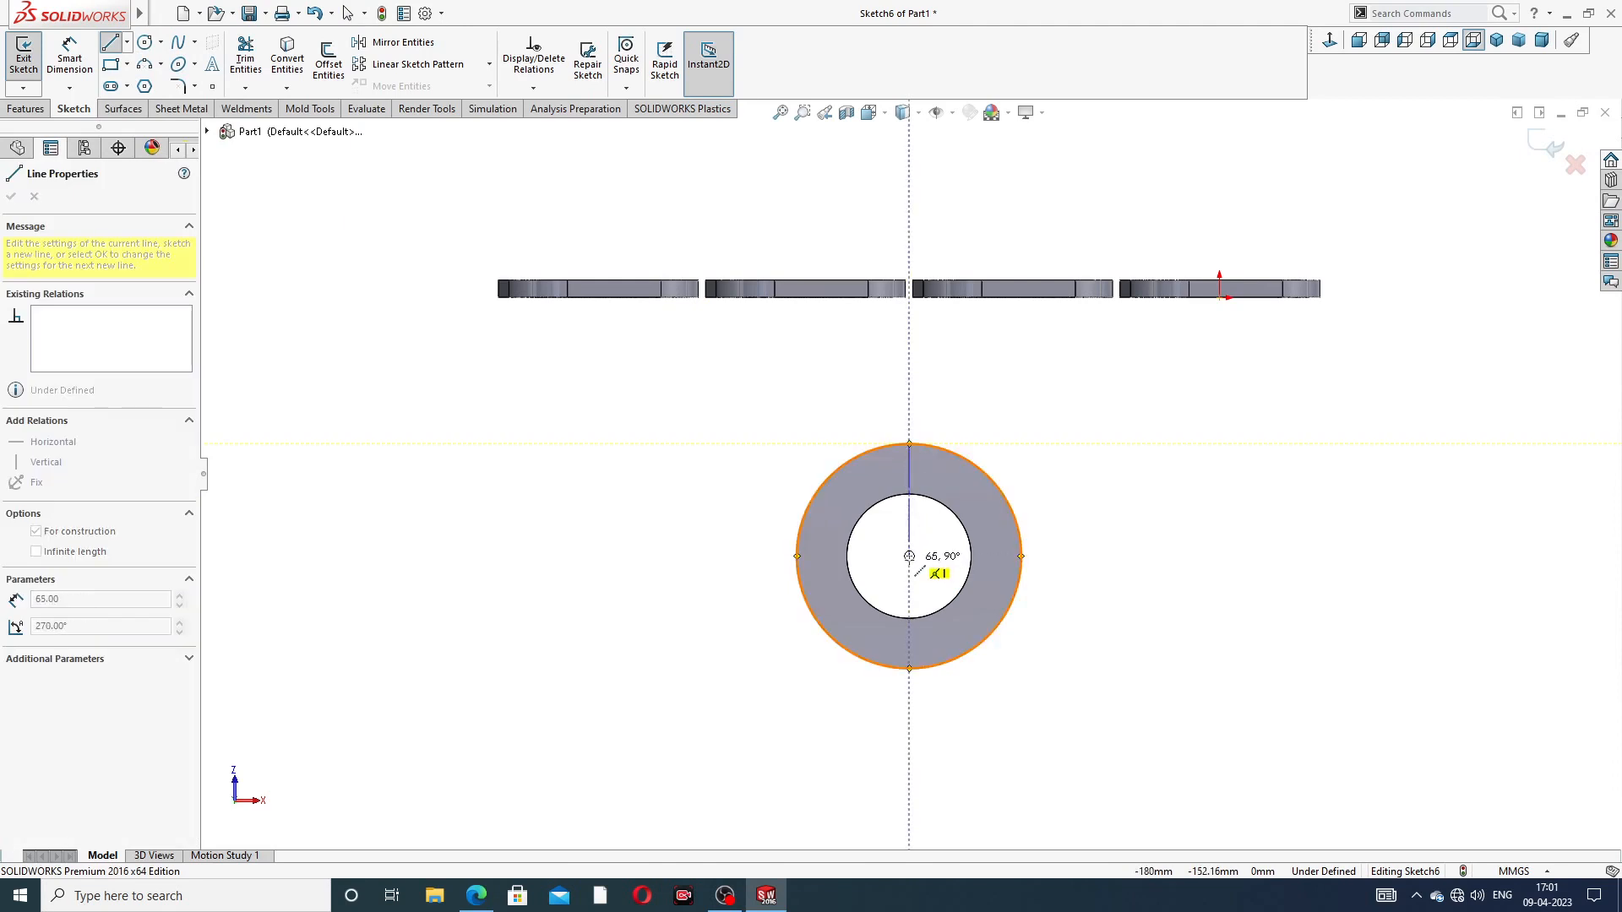
{"action": "left_click", "coordinate": [909, 556]}
{"action": "right_click", "coordinate": [1069, 413]}
{"action": "left_click", "coordinate": [1092, 423]}
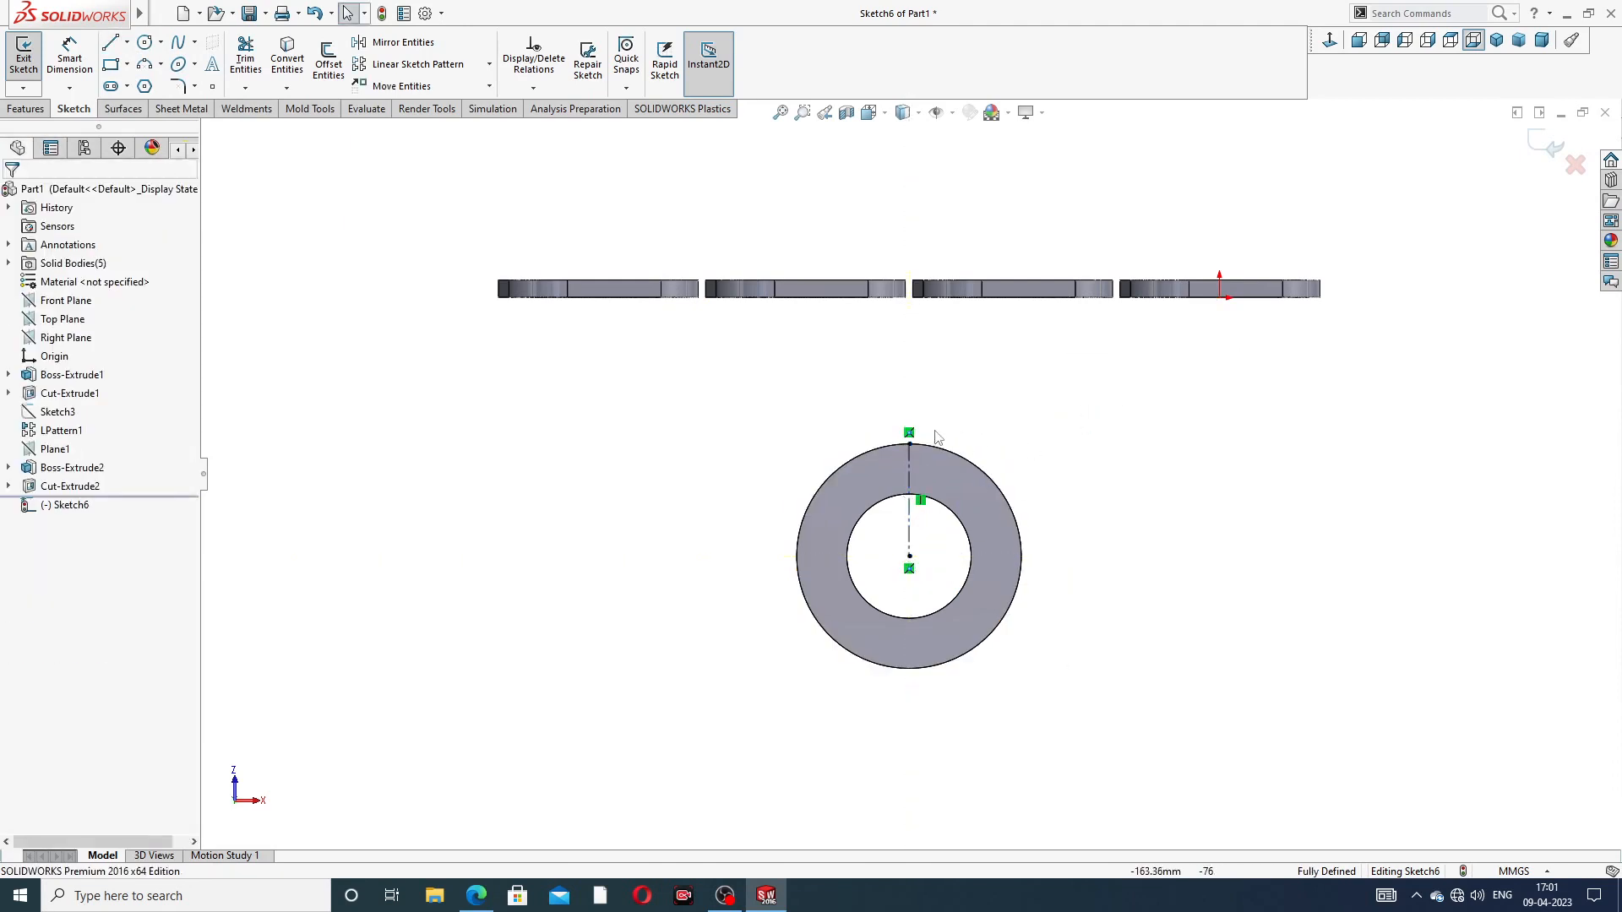
Step: Sketch a bolt hole circle about 10.5 mm in diameter, centred on the centerline between the ring's inner and outer edges
{"action": "scroll", "coordinate": [929, 437], "scroll_direction": "down", "scroll_amount": 3}
{"action": "left_click", "coordinate": [146, 42]}
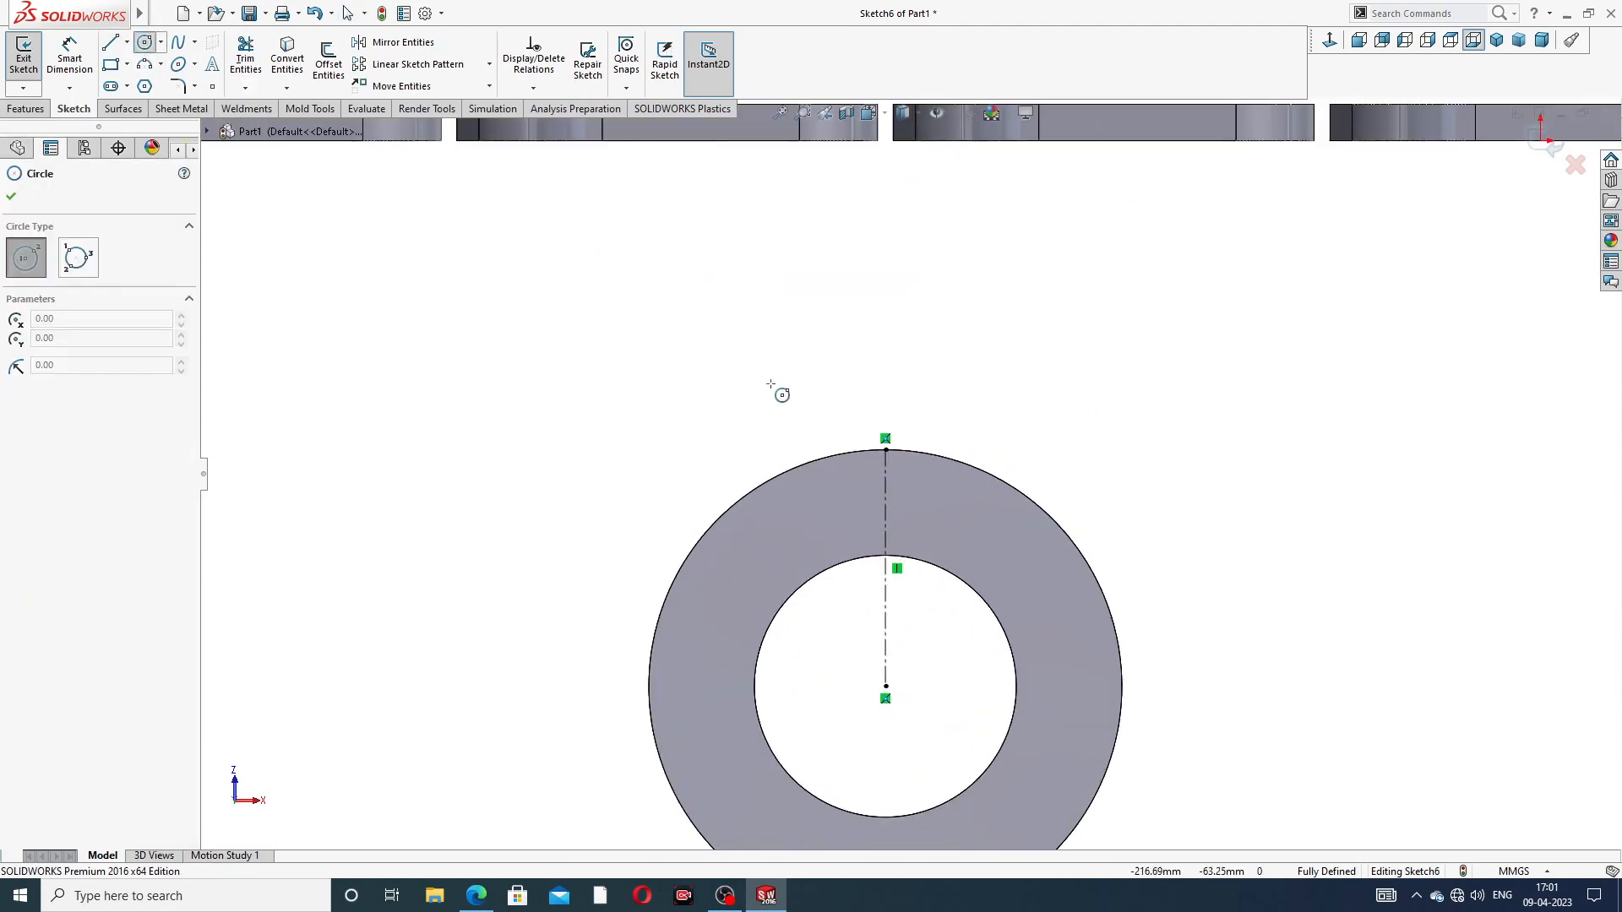
{"action": "scroll", "coordinate": [887, 490], "scroll_direction": "down", "scroll_amount": 2}
{"action": "left_click", "coordinate": [883, 495]}
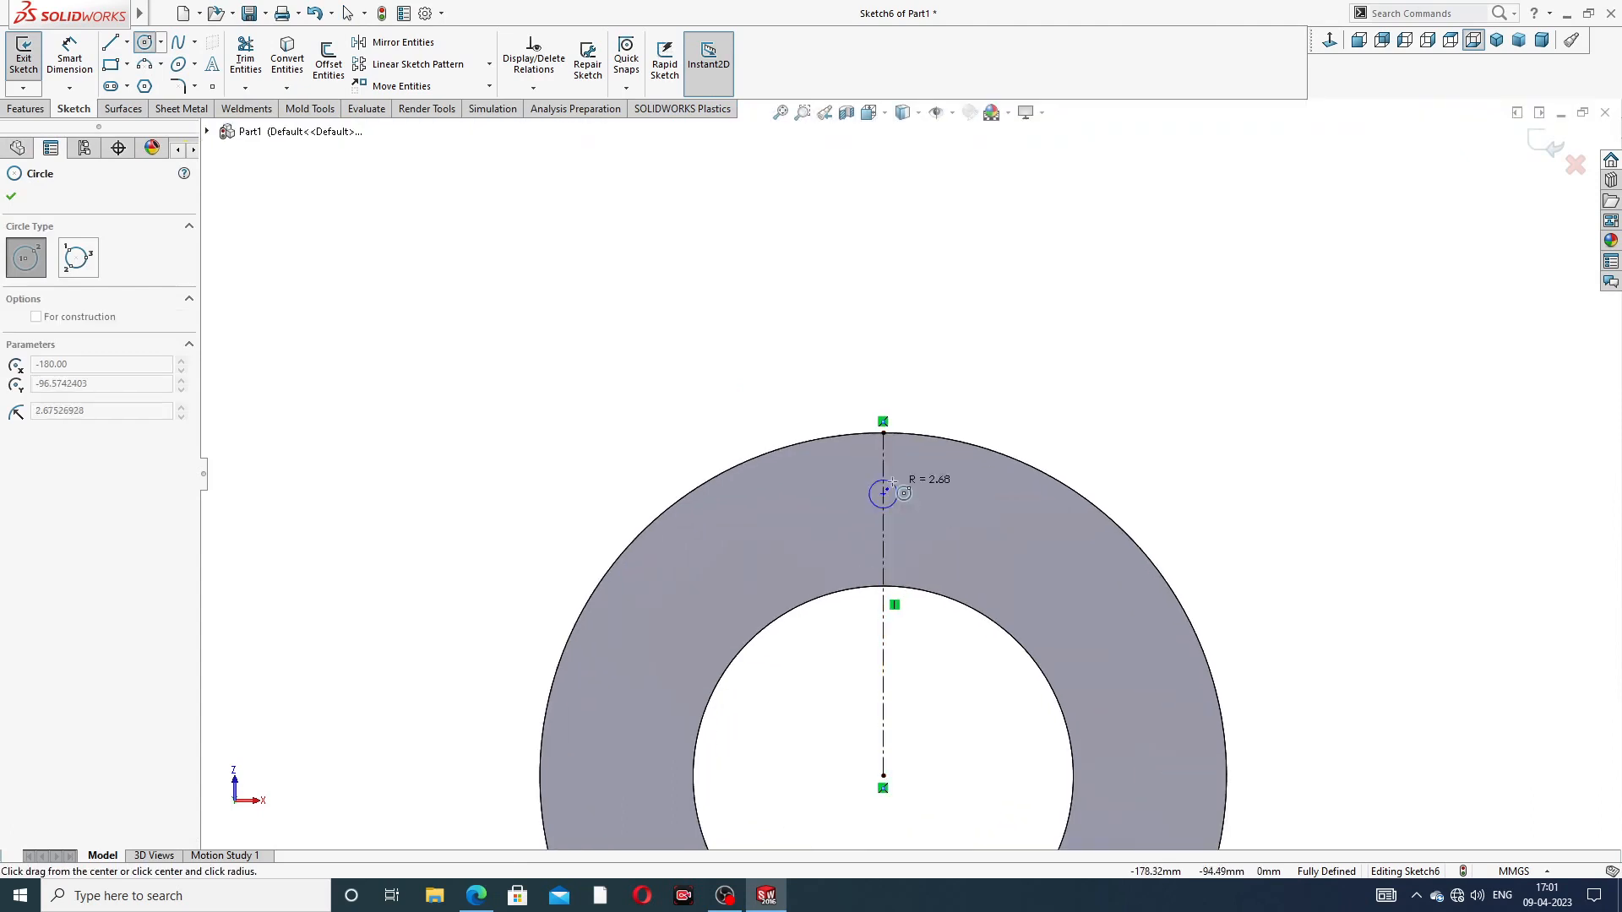
{"action": "left_click", "coordinate": [910, 490]}
{"action": "right_click", "coordinate": [990, 392]}
{"action": "left_click", "coordinate": [1048, 403]}
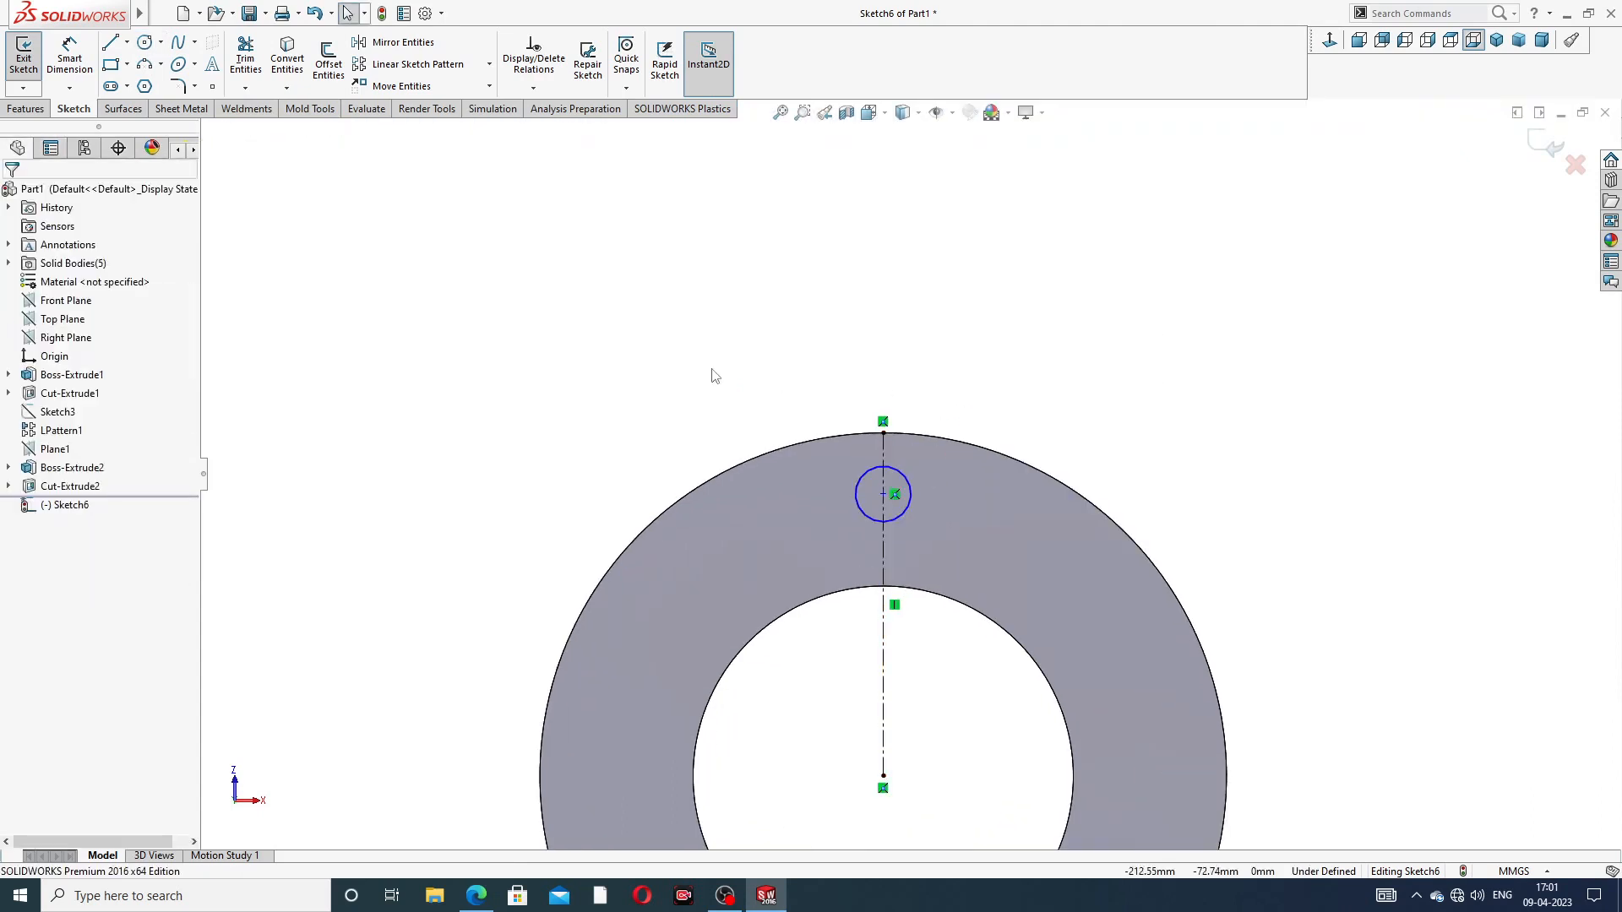
Step: Dimension the bolt hole circle's diameter as 14 mm
{"action": "left_click", "coordinate": [89, 69]}
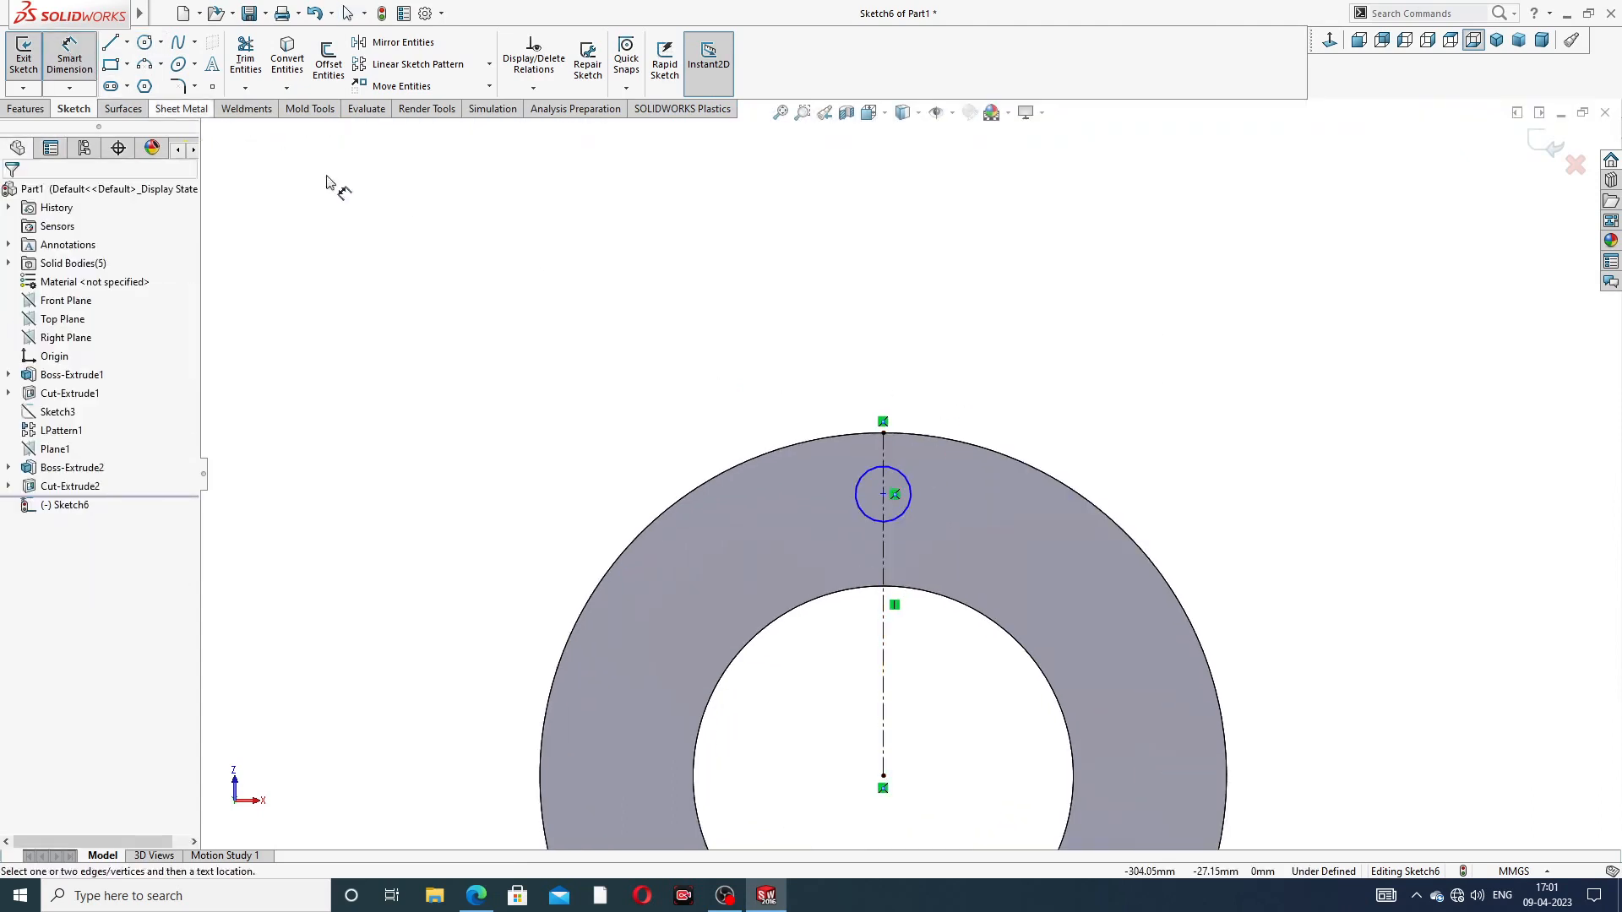
{"action": "left_click", "coordinate": [900, 474]}
{"action": "left_click", "coordinate": [967, 401]}
{"action": "type", "text": "14"}
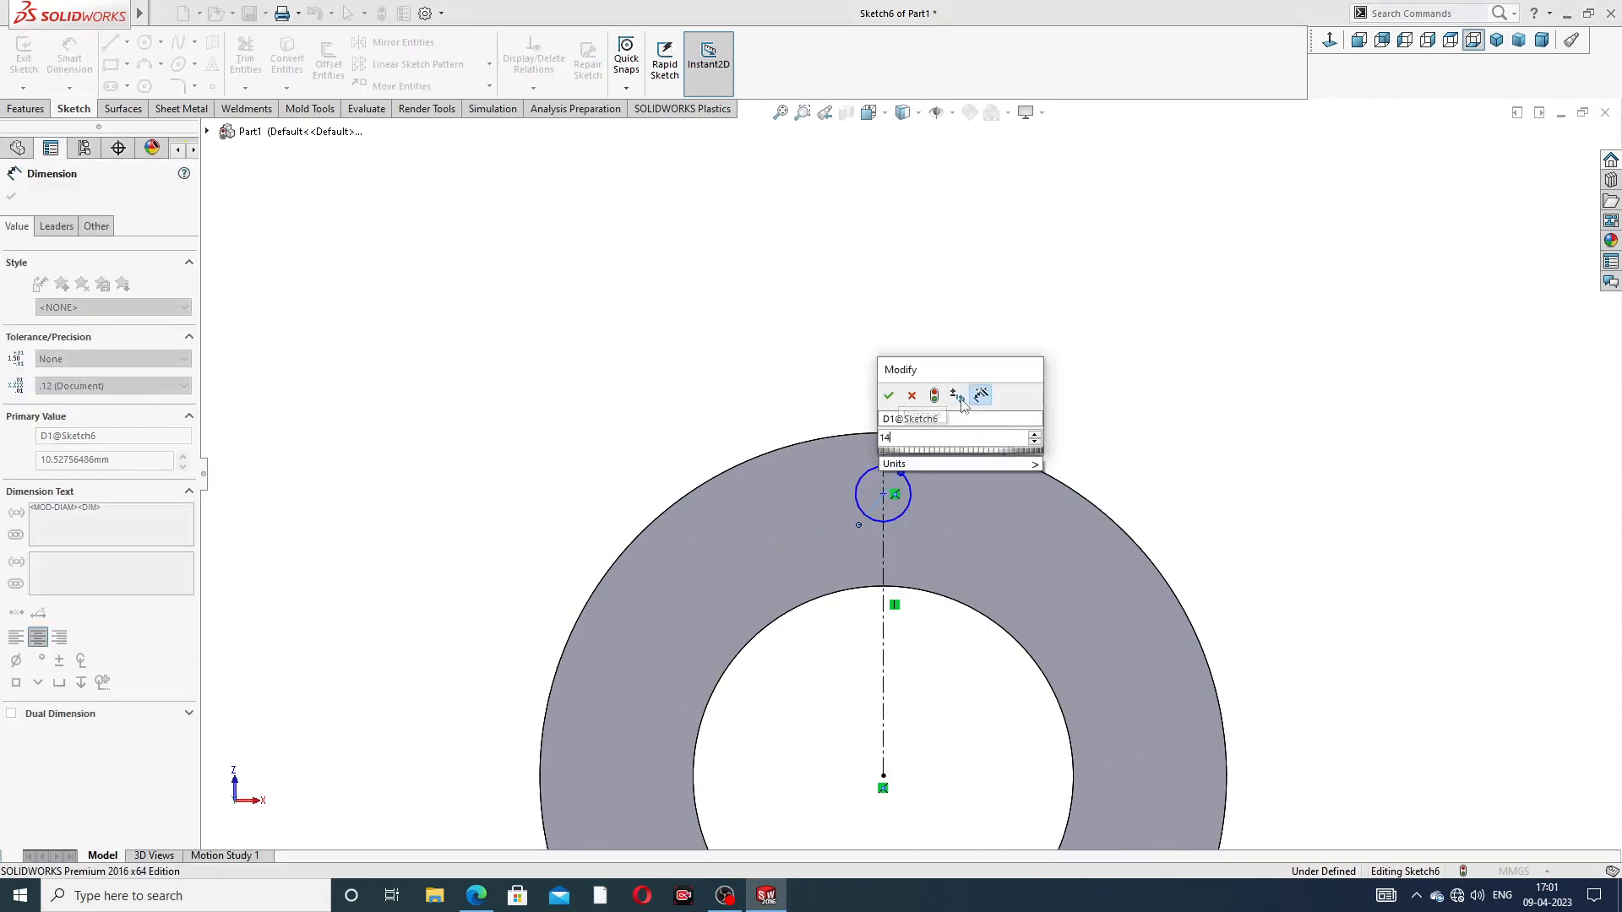
{"action": "key", "text": "Return"}
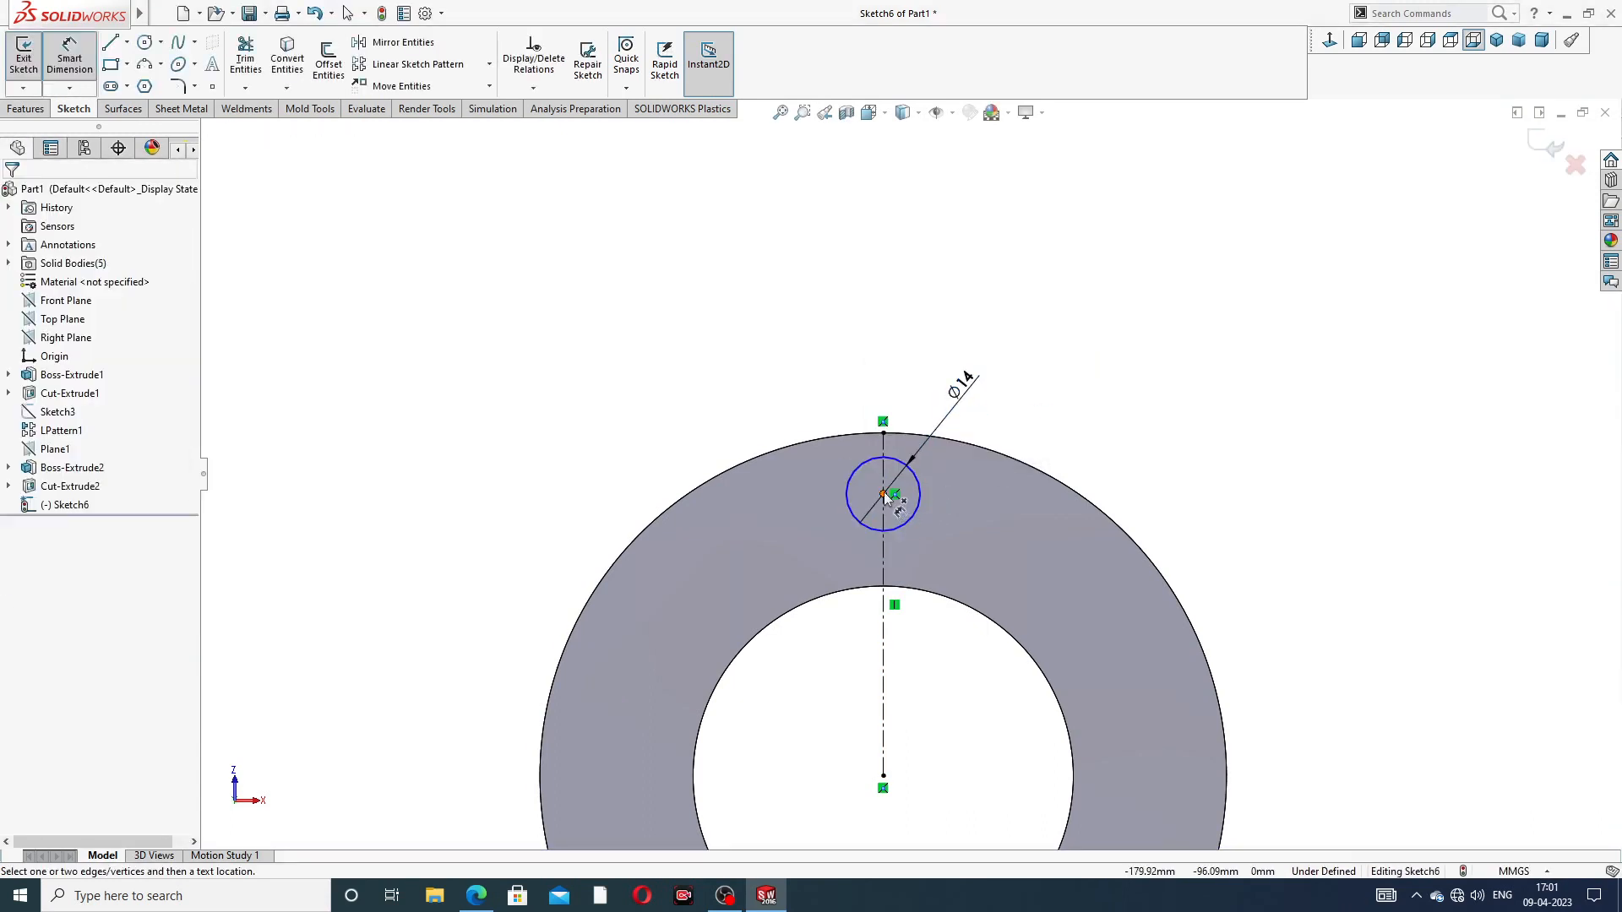
Step: Dimension the distance from the bolt hole circle's centre to the ring's centre as 50 mm
{"action": "left_click", "coordinate": [884, 495]}
{"action": "left_click", "coordinate": [884, 775]}
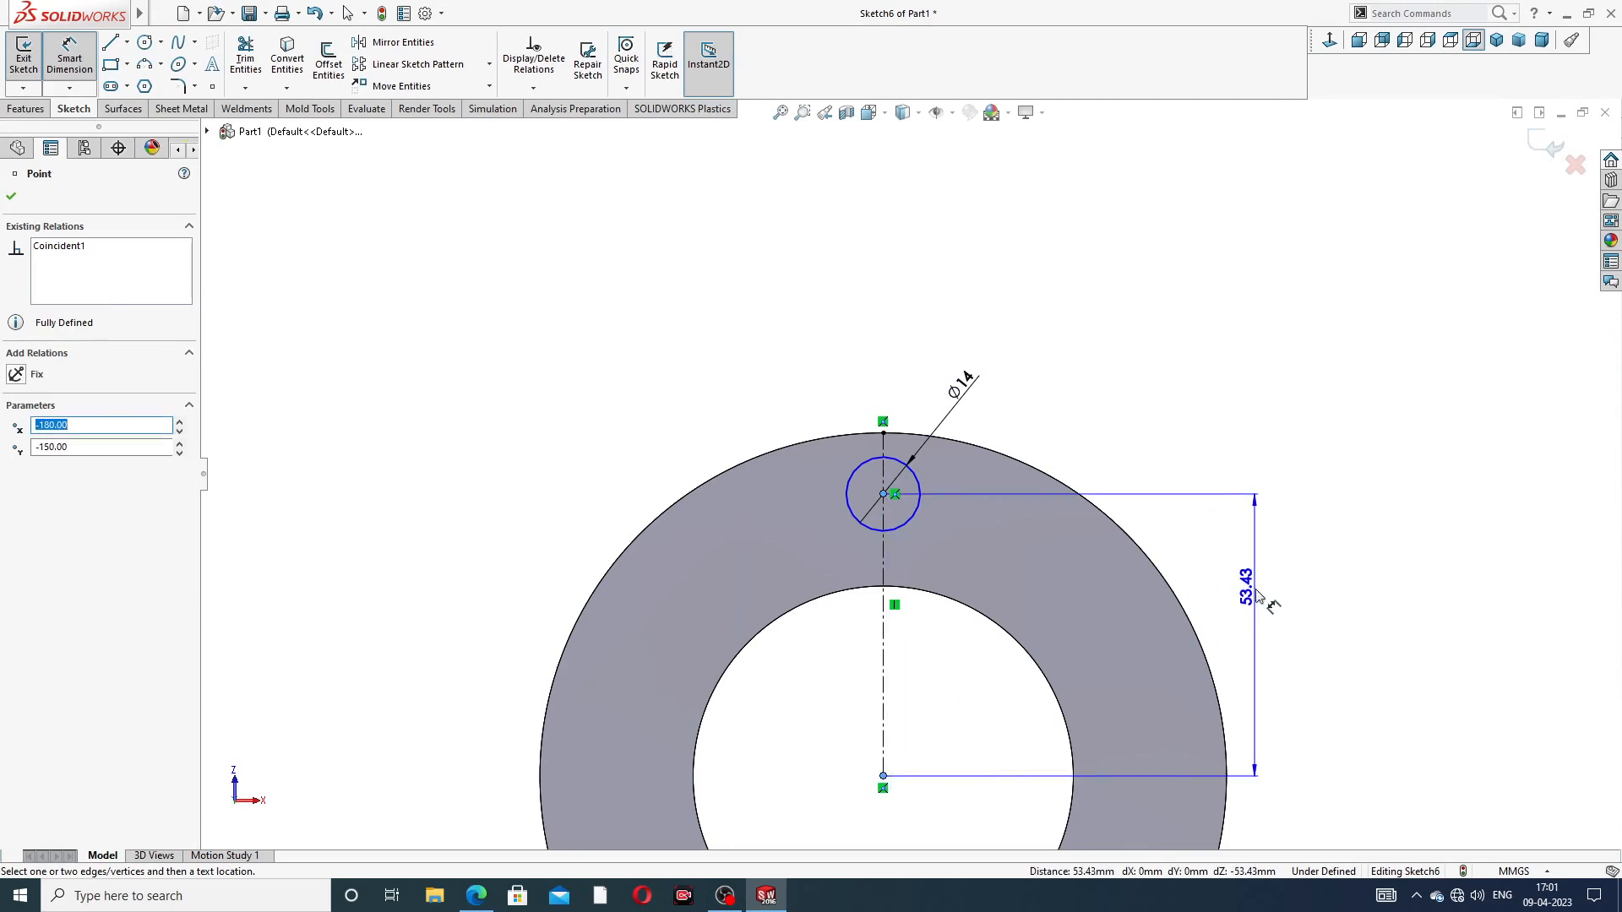
{"action": "left_click", "coordinate": [1265, 620]}
{"action": "type", "text": "50"}
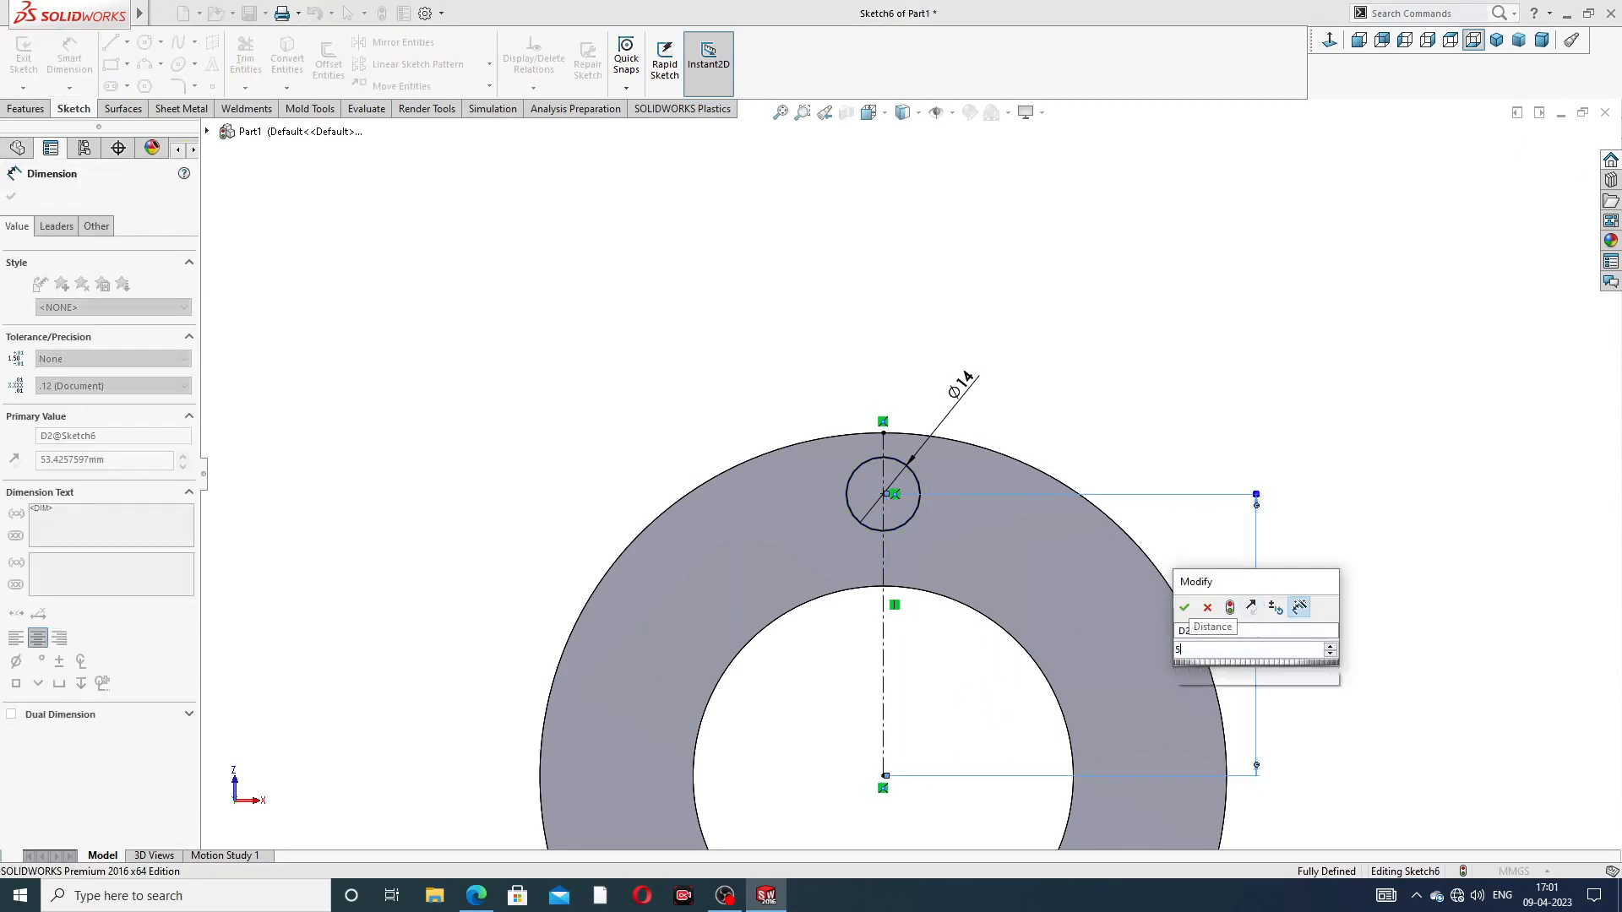
{"action": "key", "text": "Return"}
{"action": "left_click", "coordinate": [1230, 383]}
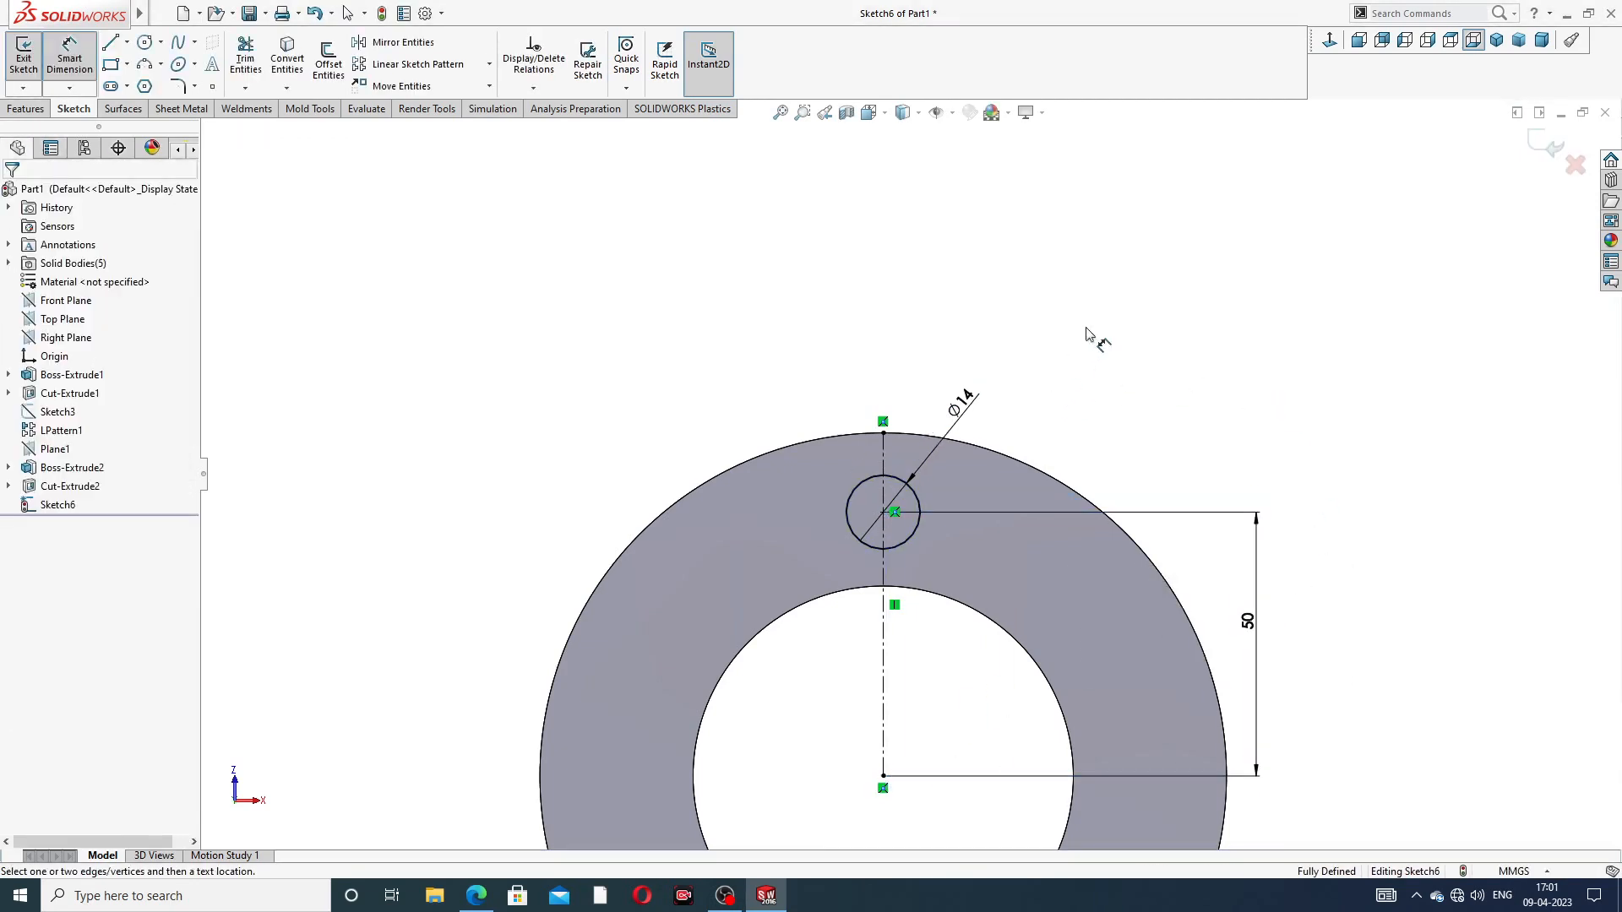
{"action": "right_click", "coordinate": [1103, 257]}
{"action": "left_click", "coordinate": [1152, 252]}
Step: Consult the PDF drawing in the browser for the collector flange's bolt hole dimensions and return to the SOLIDWORKS sketch
{"action": "scroll", "coordinate": [997, 545], "scroll_direction": "up", "scroll_amount": 3}
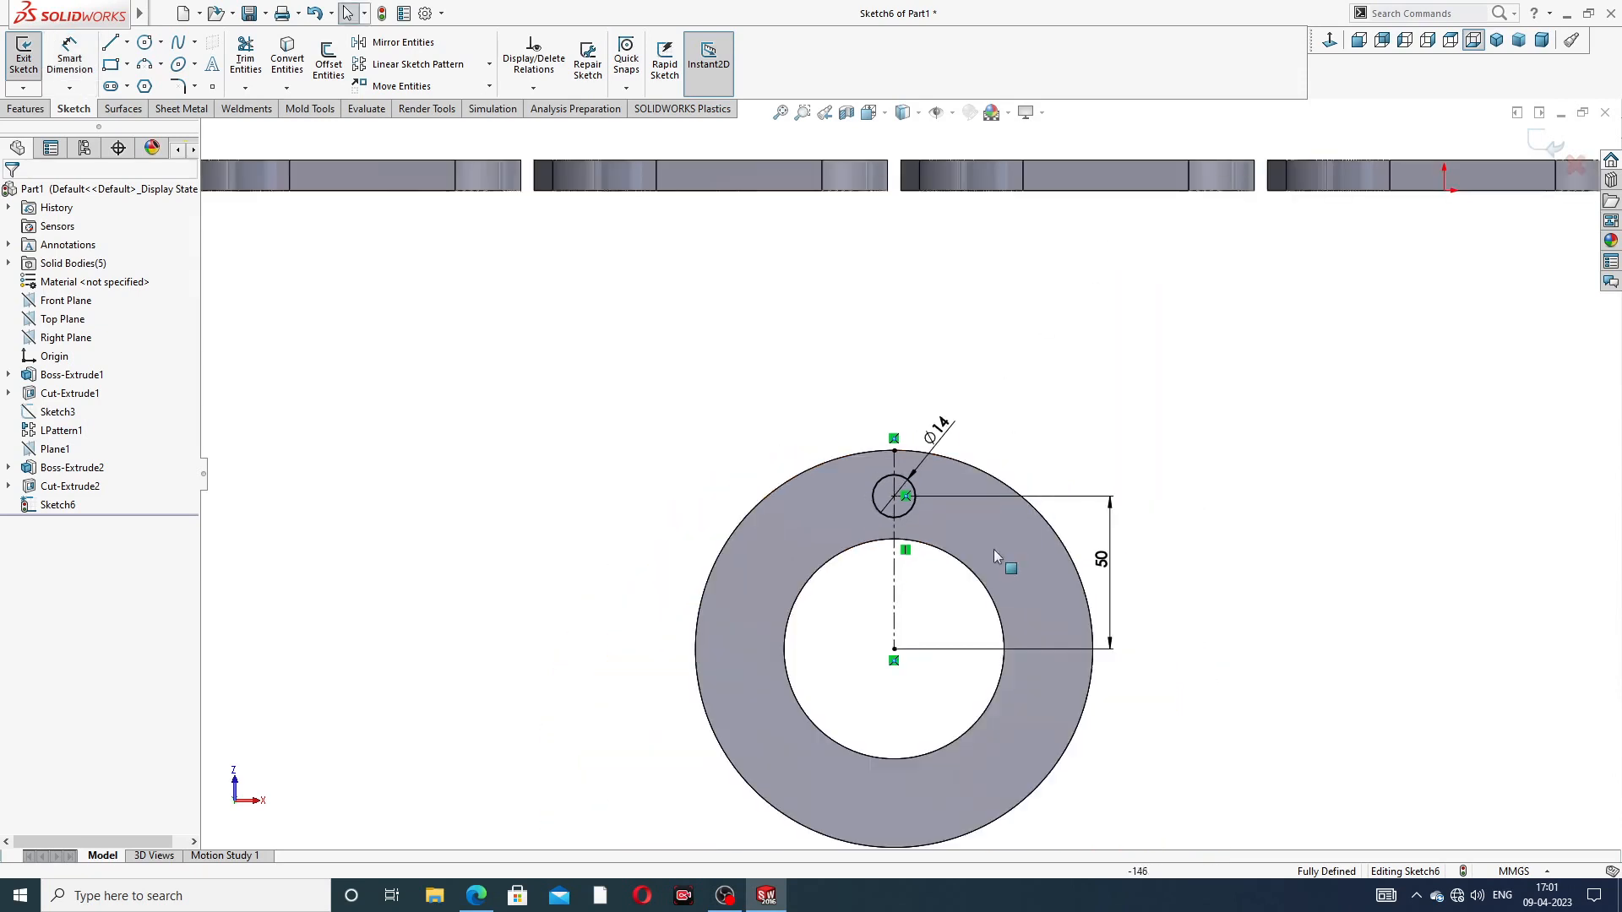
{"action": "scroll", "coordinate": [900, 482], "scroll_direction": "up", "scroll_amount": 2}
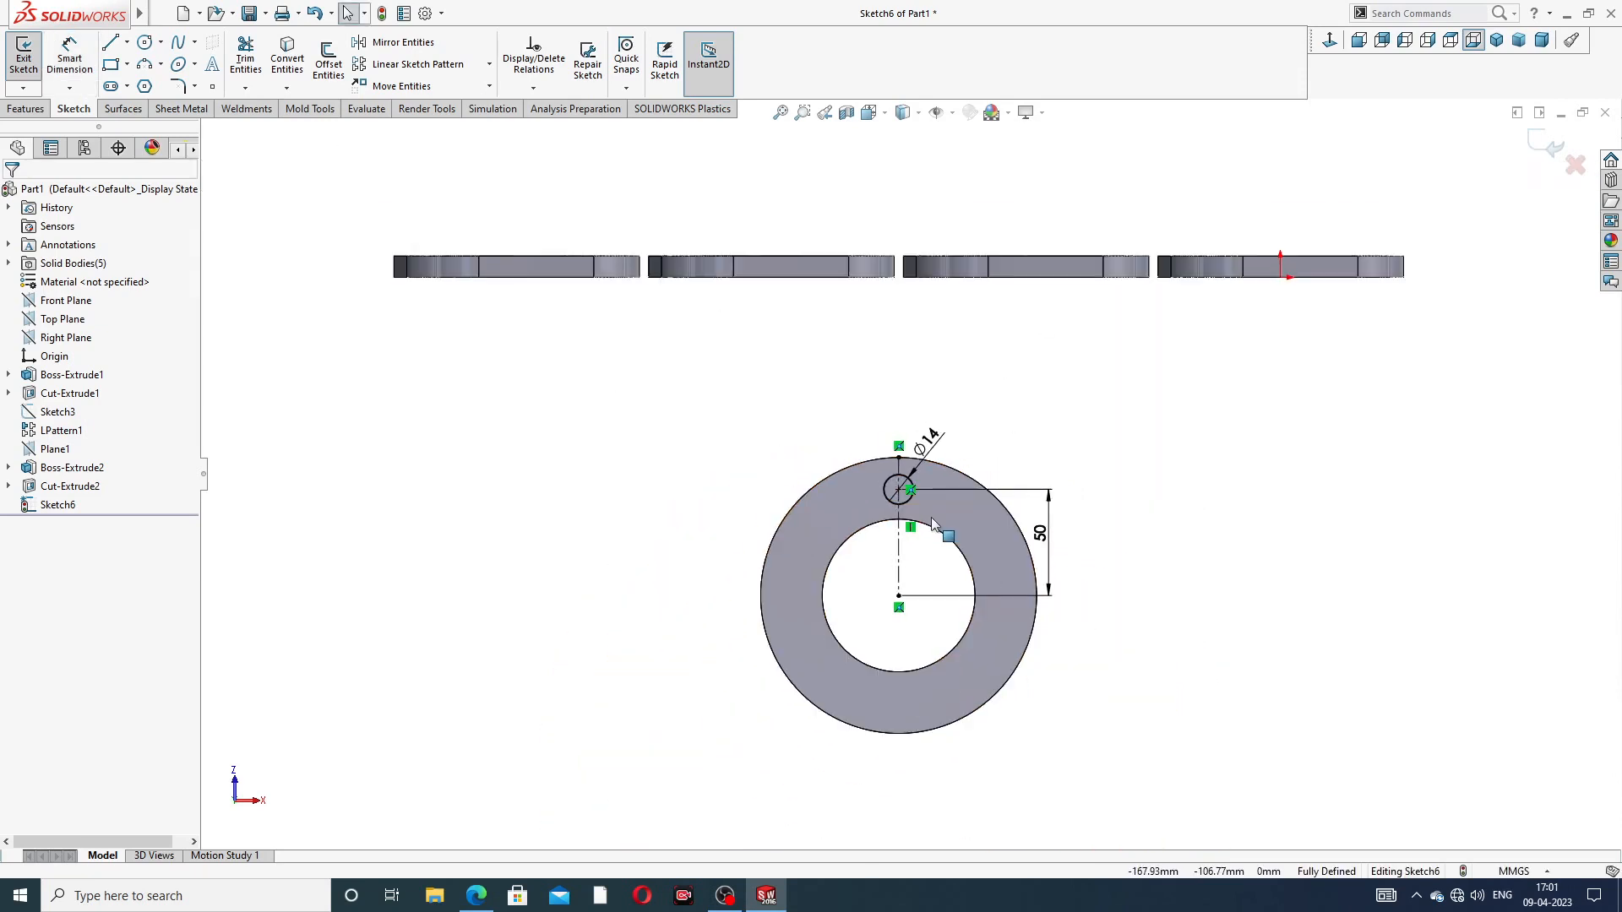
{"action": "left_click", "coordinate": [478, 895]}
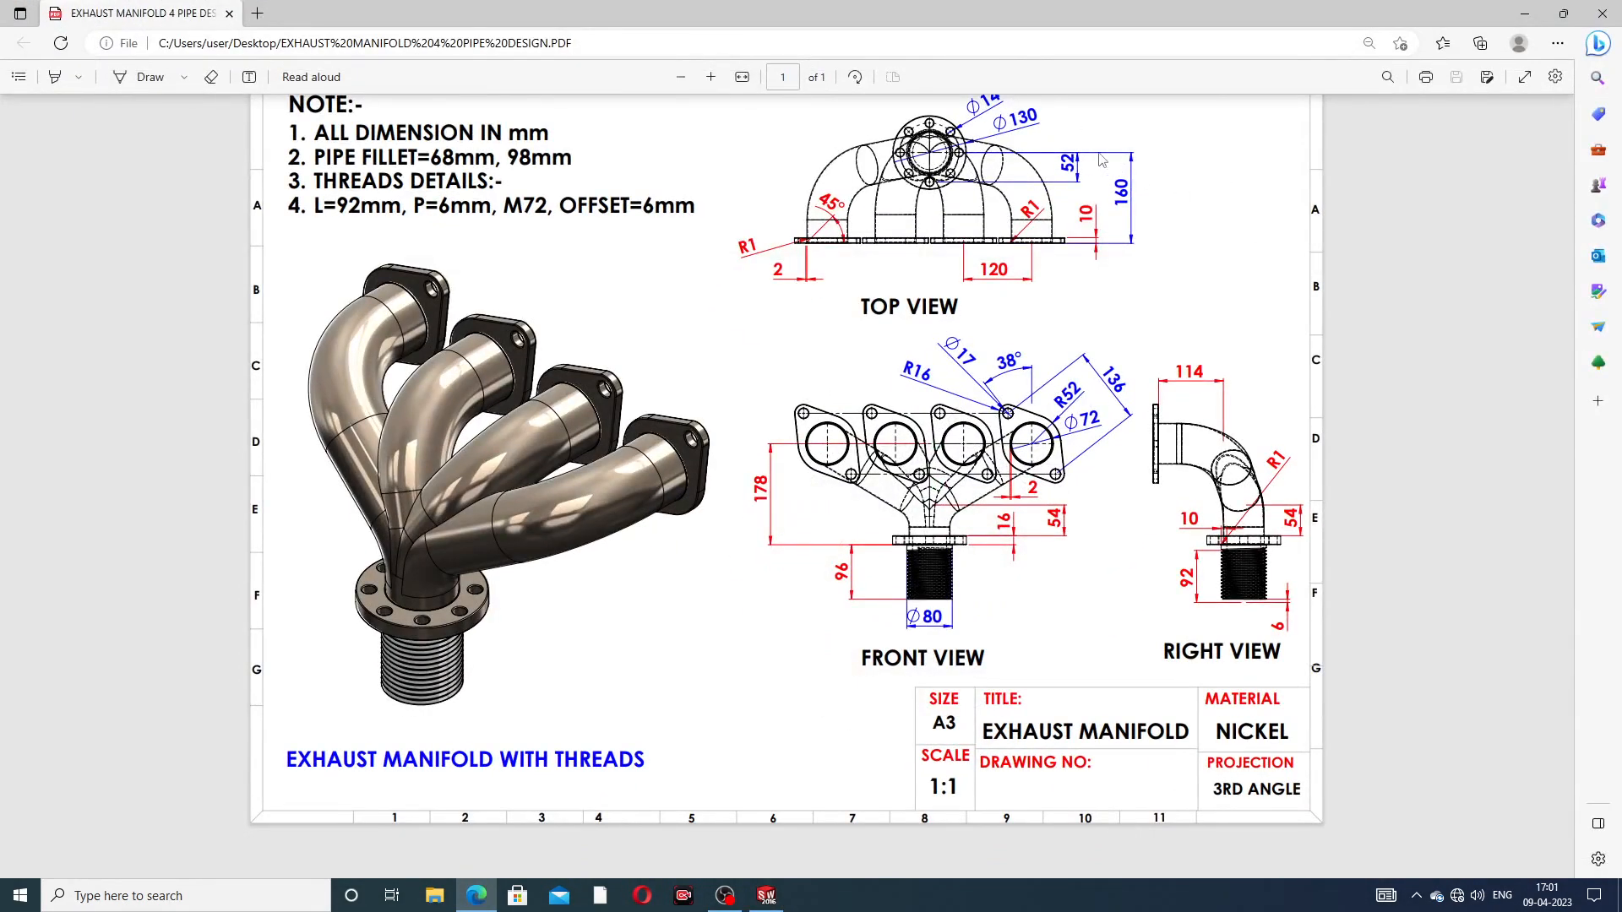
{"action": "left_click", "coordinate": [478, 896]}
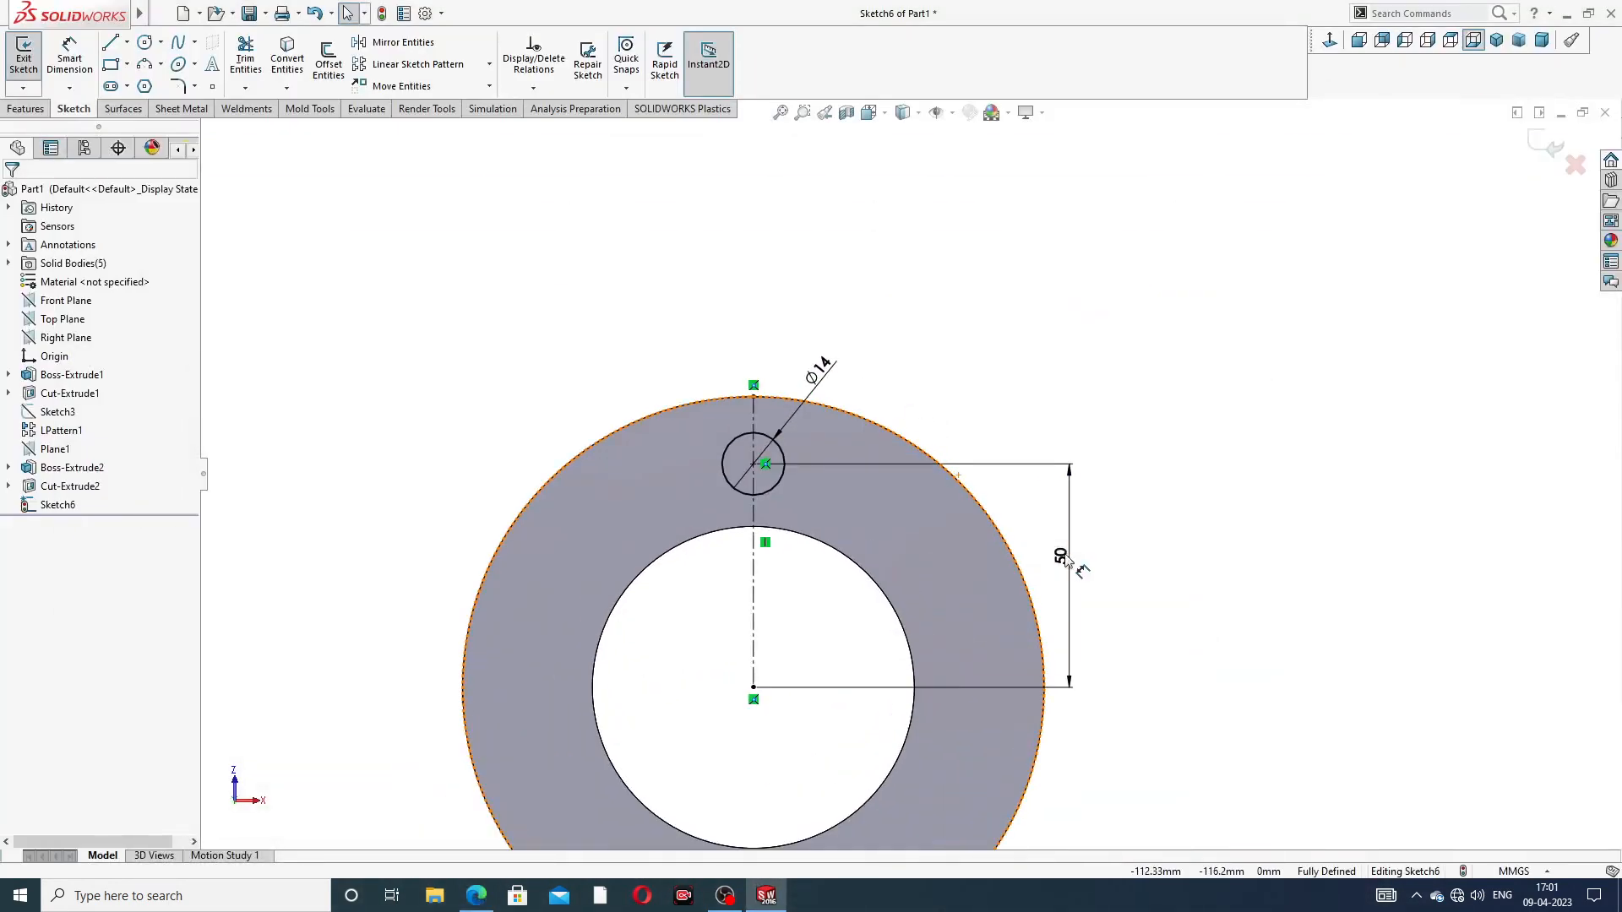
Step: Set the distance from the bolt hole's centre to the ring's centre to 52 mm
{"action": "double_click", "coordinate": [1060, 556]}
{"action": "type", "text": "5"}
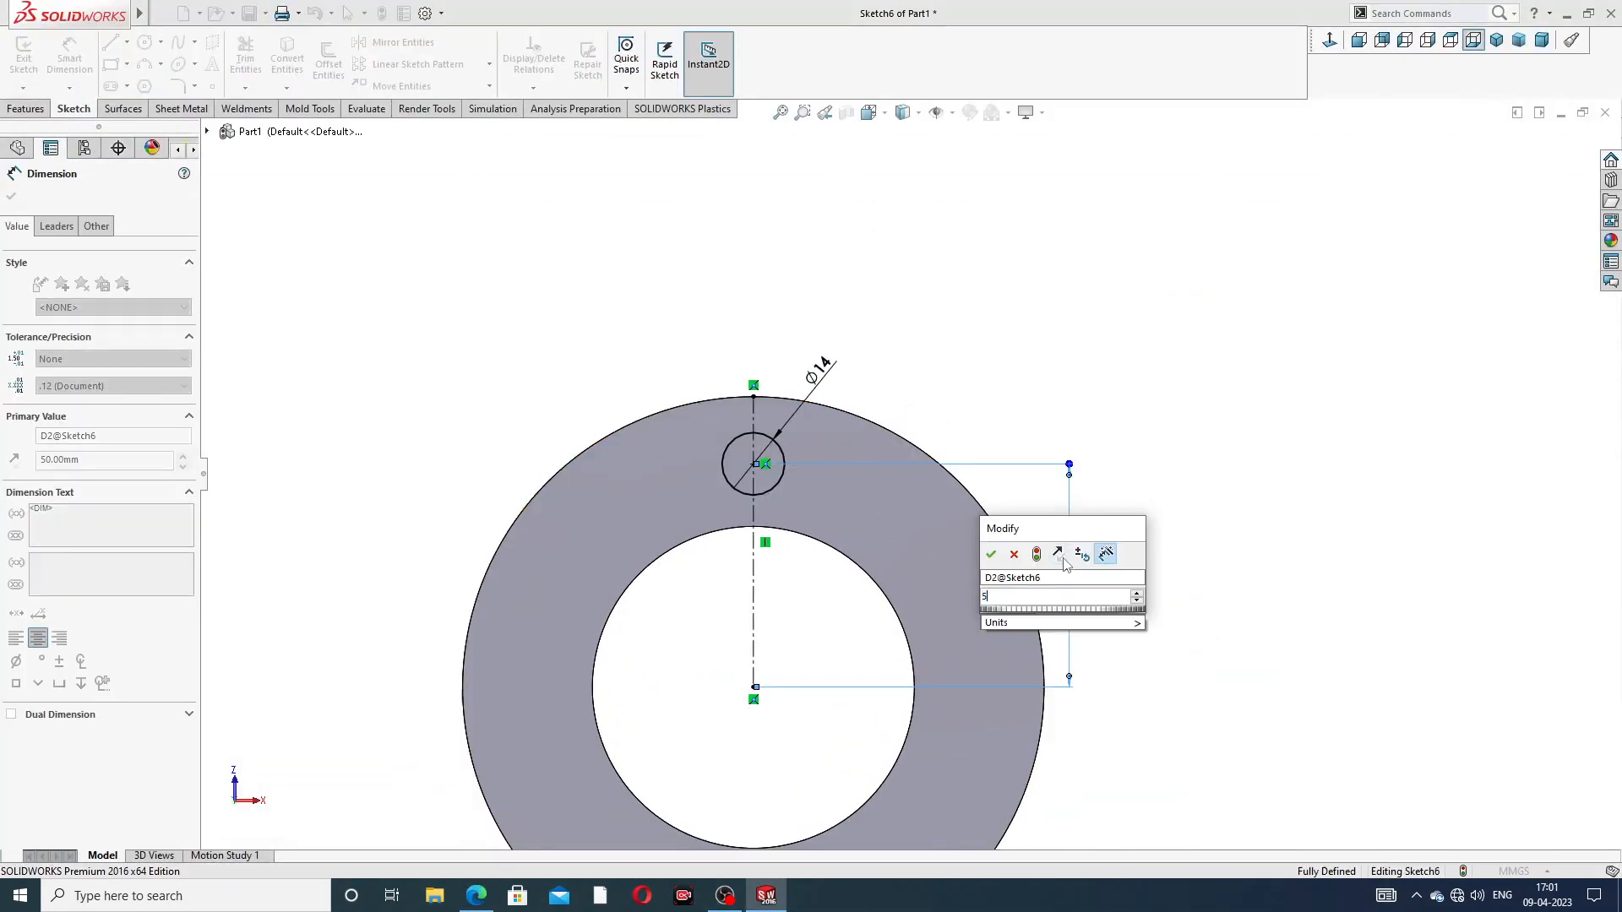
{"action": "type", "text": "2"}
{"action": "key", "text": "Return"}
{"action": "left_click", "coordinate": [1176, 396]}
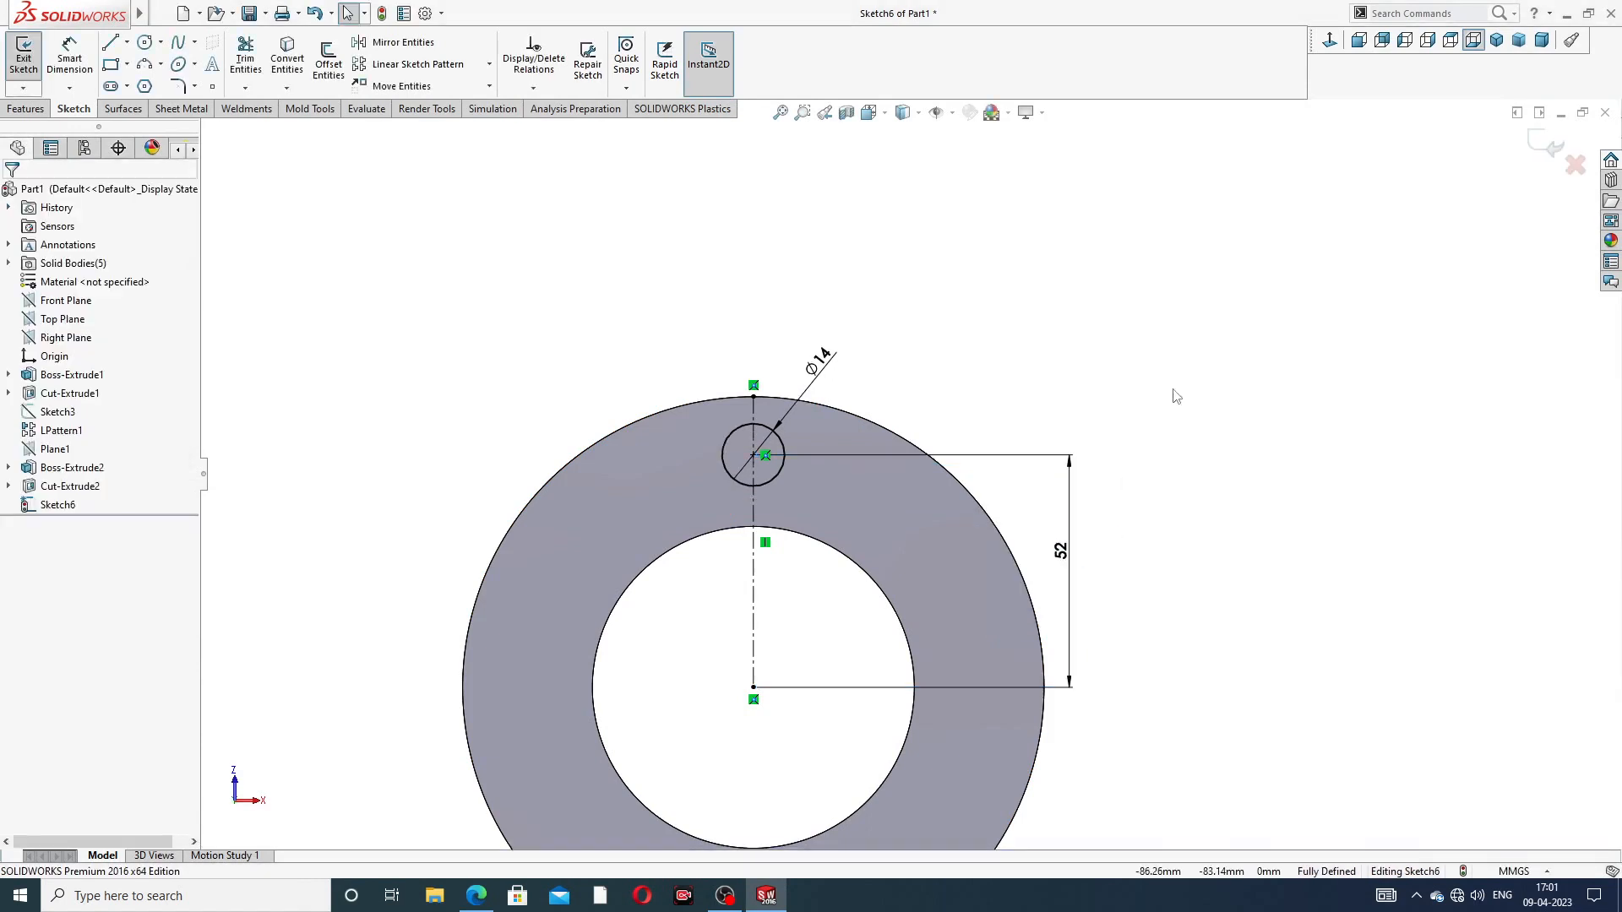
Step: Cut-extrude the bolt hole circle through the collector flange with the Through All end condition
{"action": "left_click", "coordinate": [29, 109]}
{"action": "left_click", "coordinate": [260, 73]}
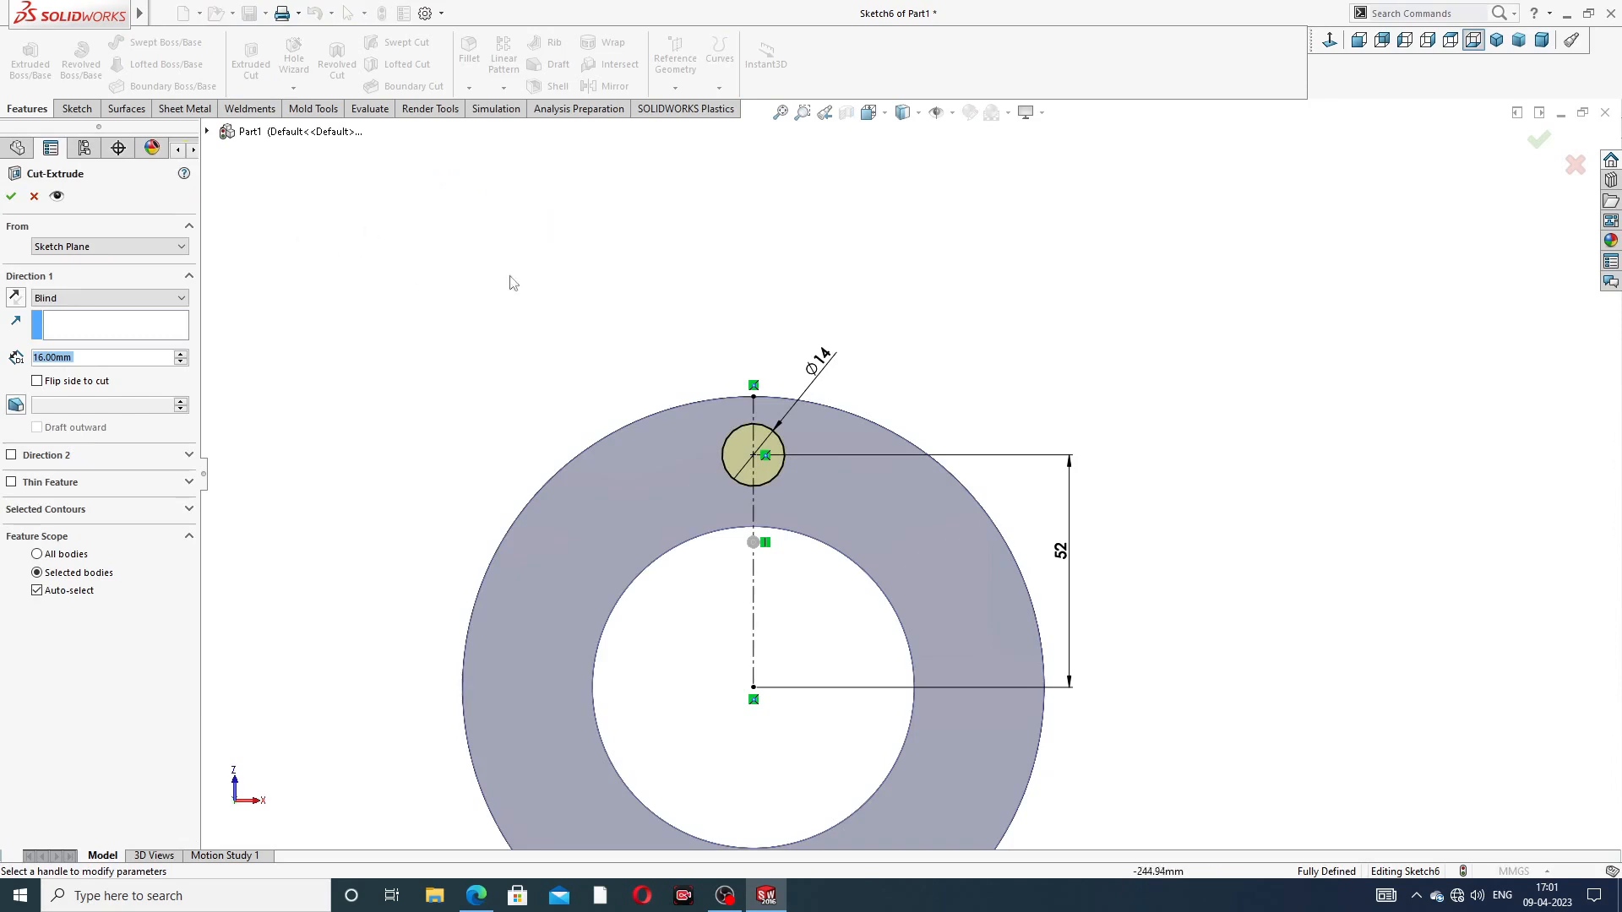
{"action": "left_click", "coordinate": [102, 300]}
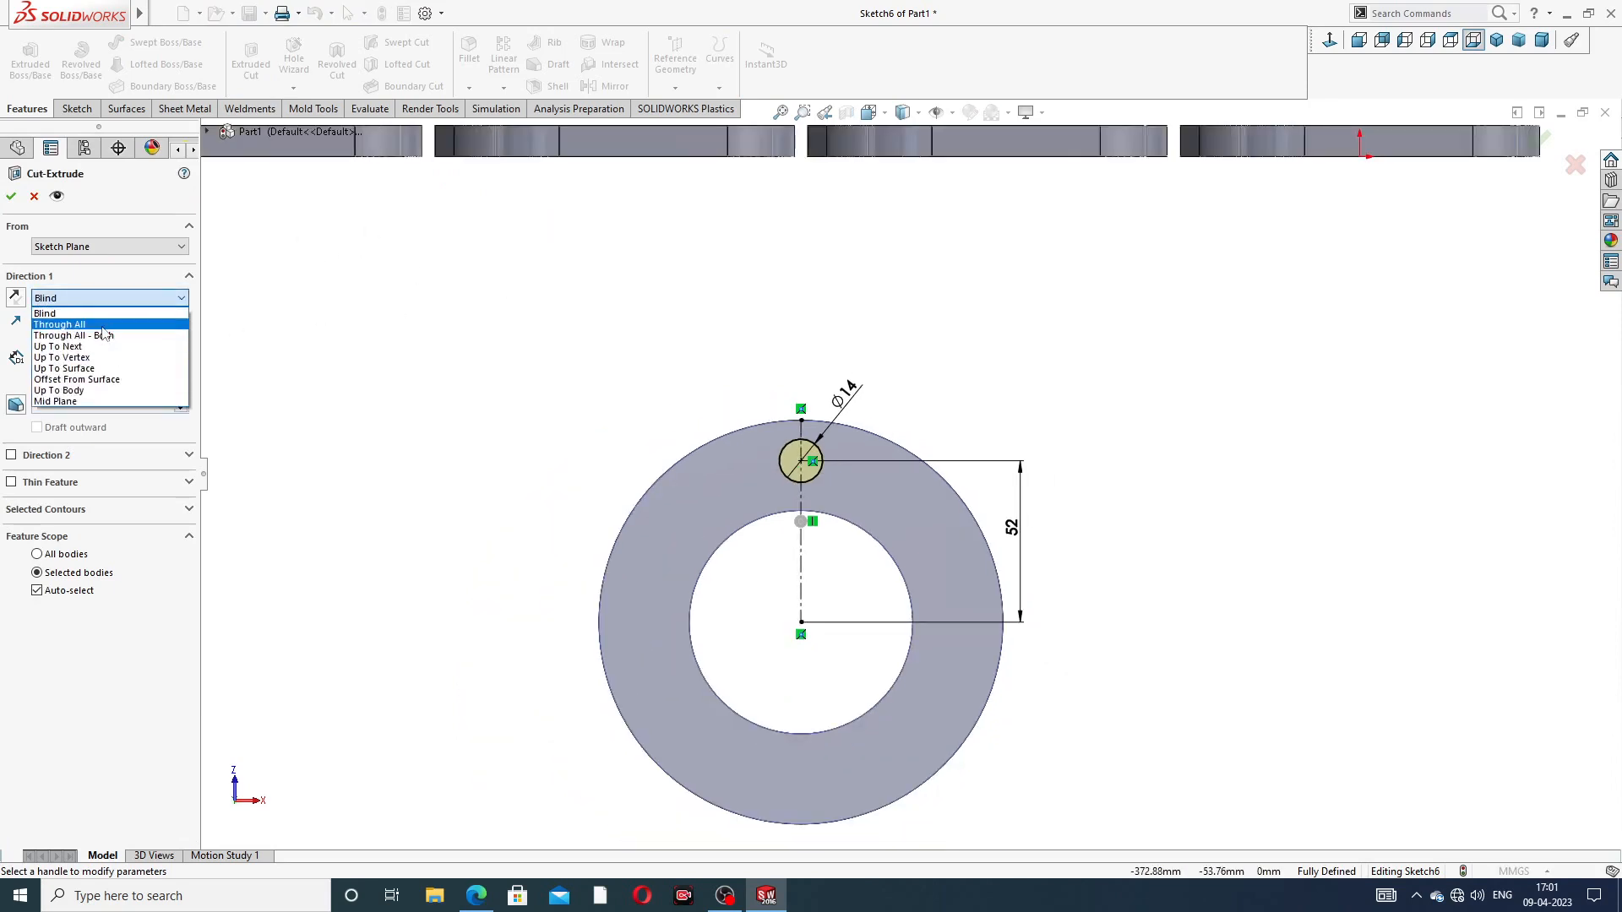
{"action": "left_click", "coordinate": [104, 326]}
{"action": "left_click", "coordinate": [11, 195]}
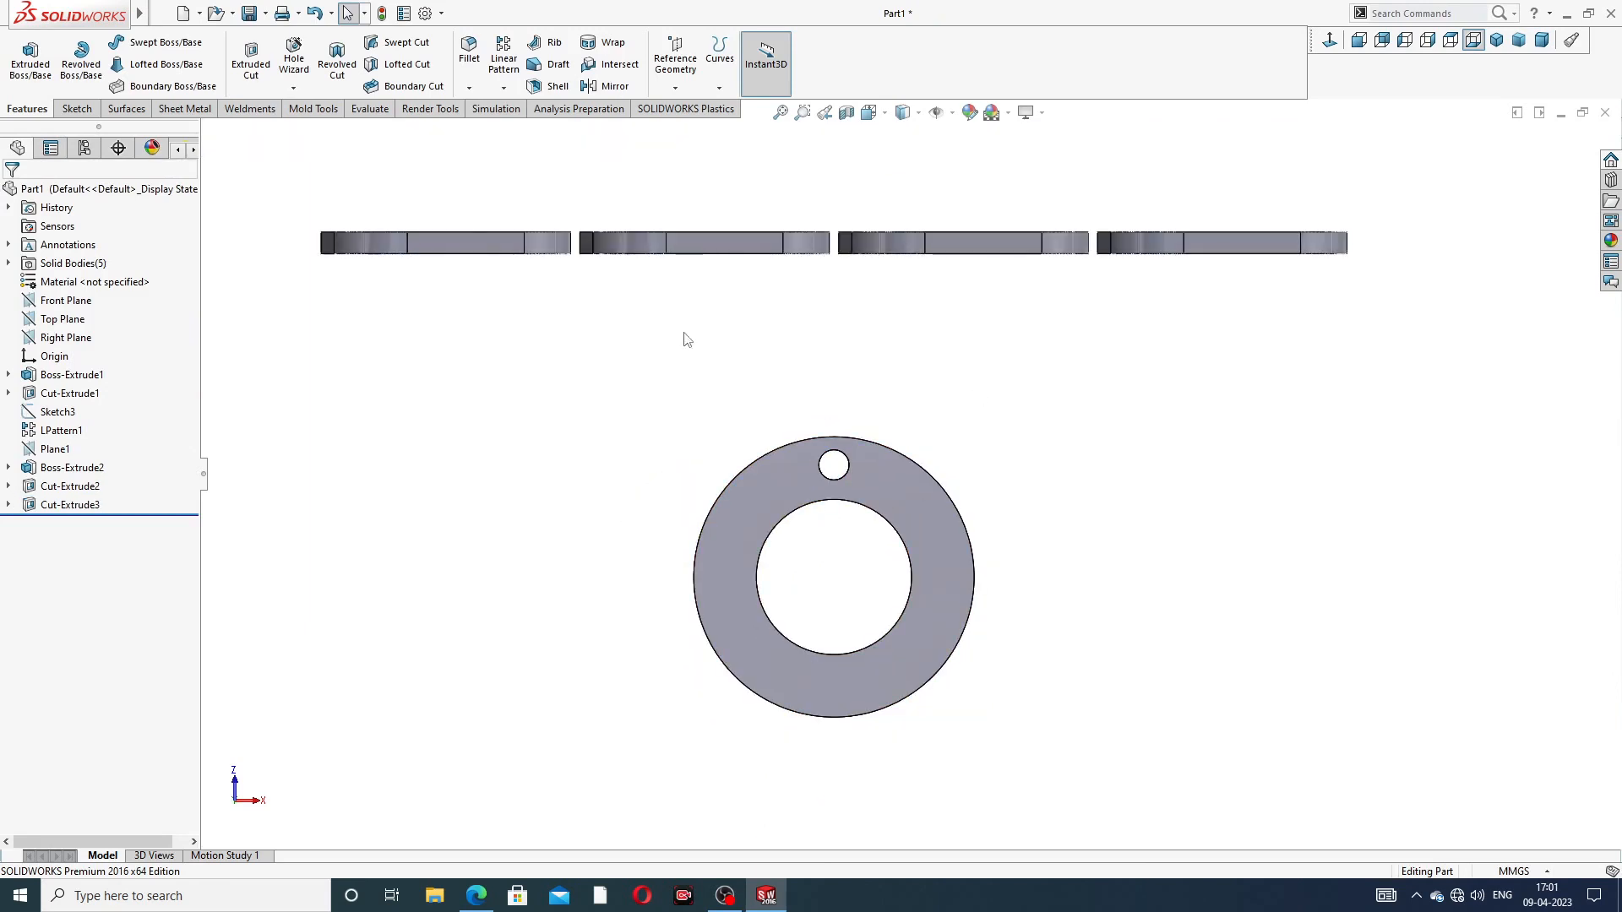
Step: Circular-pattern the bolt hole's face around the collector flange's outer edge with 8 equally spaced instances over 360 degrees
{"action": "left_click", "coordinate": [507, 88]}
{"action": "left_click", "coordinate": [553, 126]}
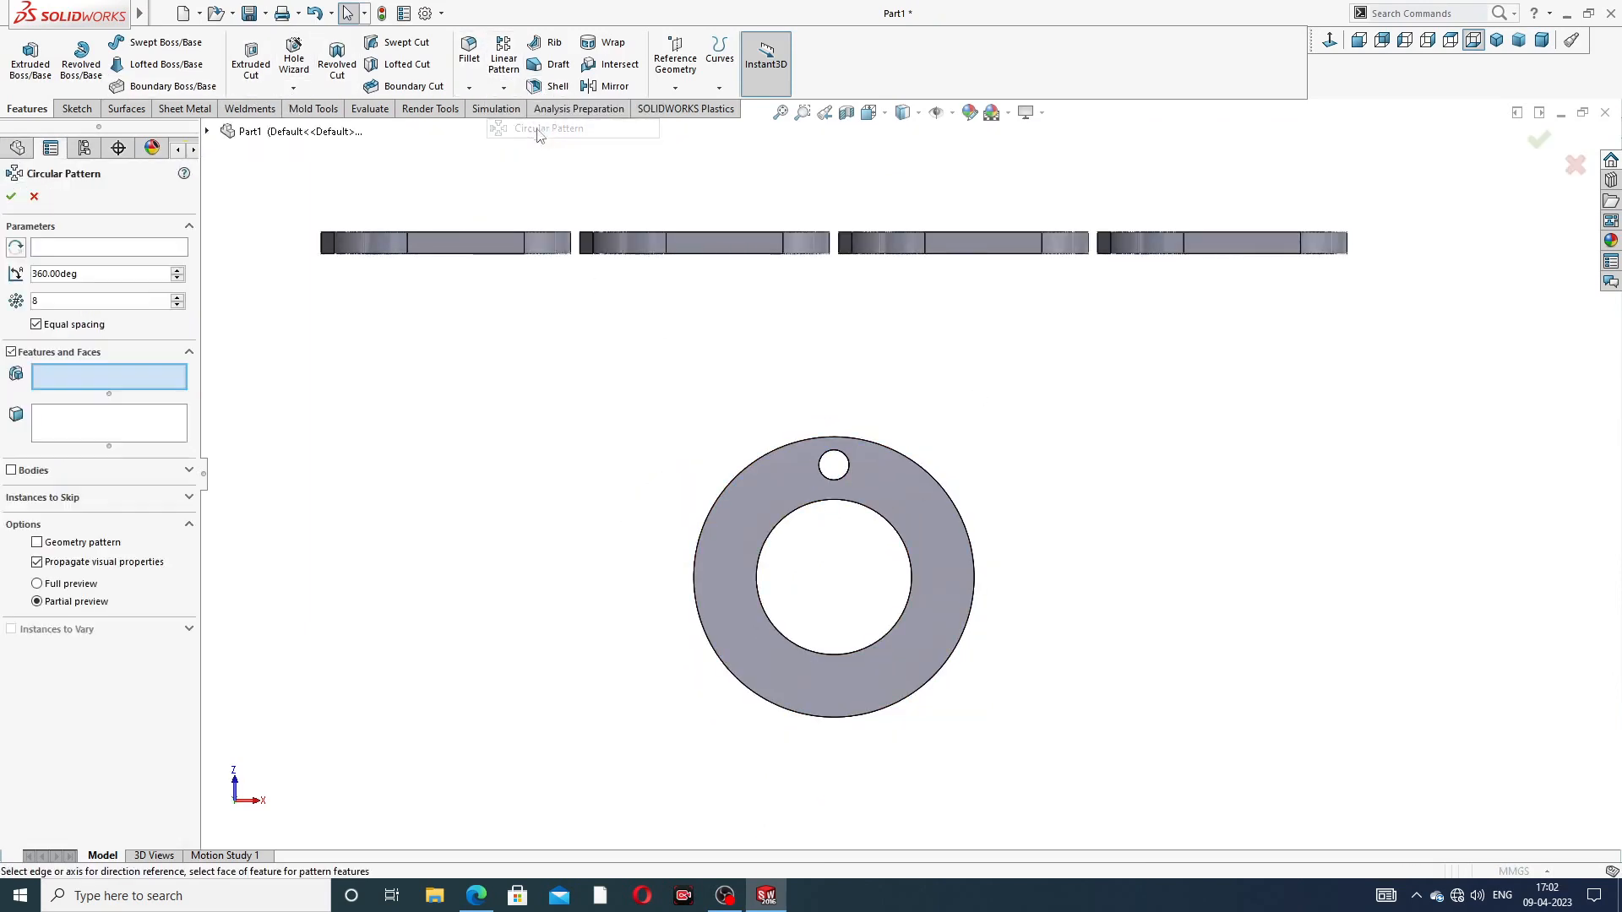
{"action": "scroll", "coordinate": [826, 464], "scroll_direction": "down", "scroll_amount": 4}
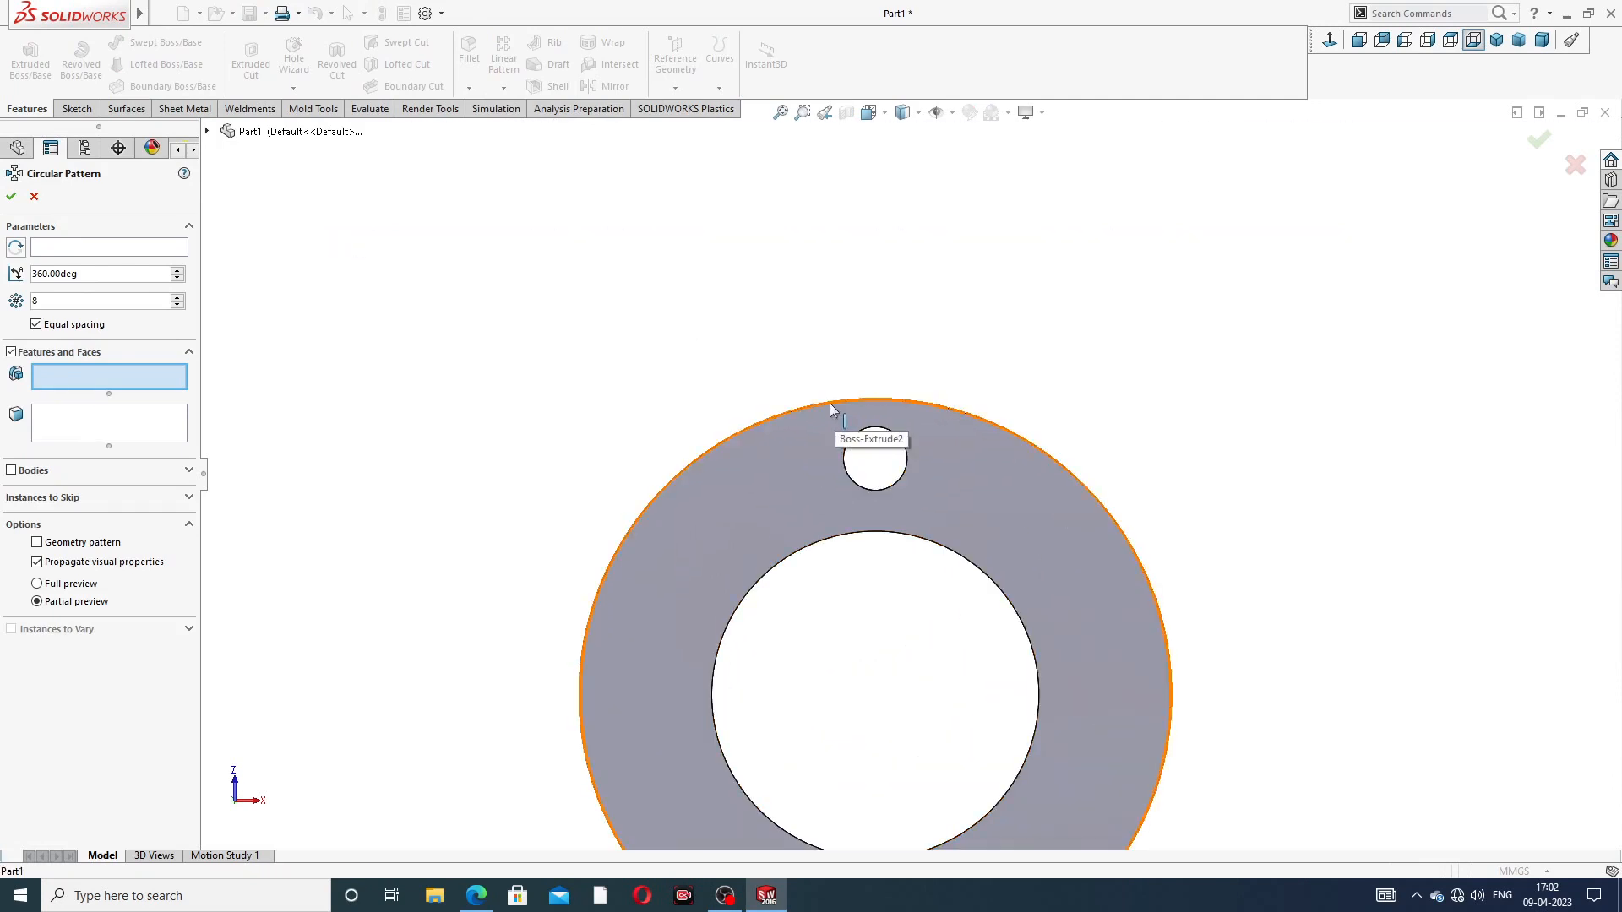
{"action": "left_click", "coordinate": [171, 246]}
{"action": "left_click", "coordinate": [732, 433]}
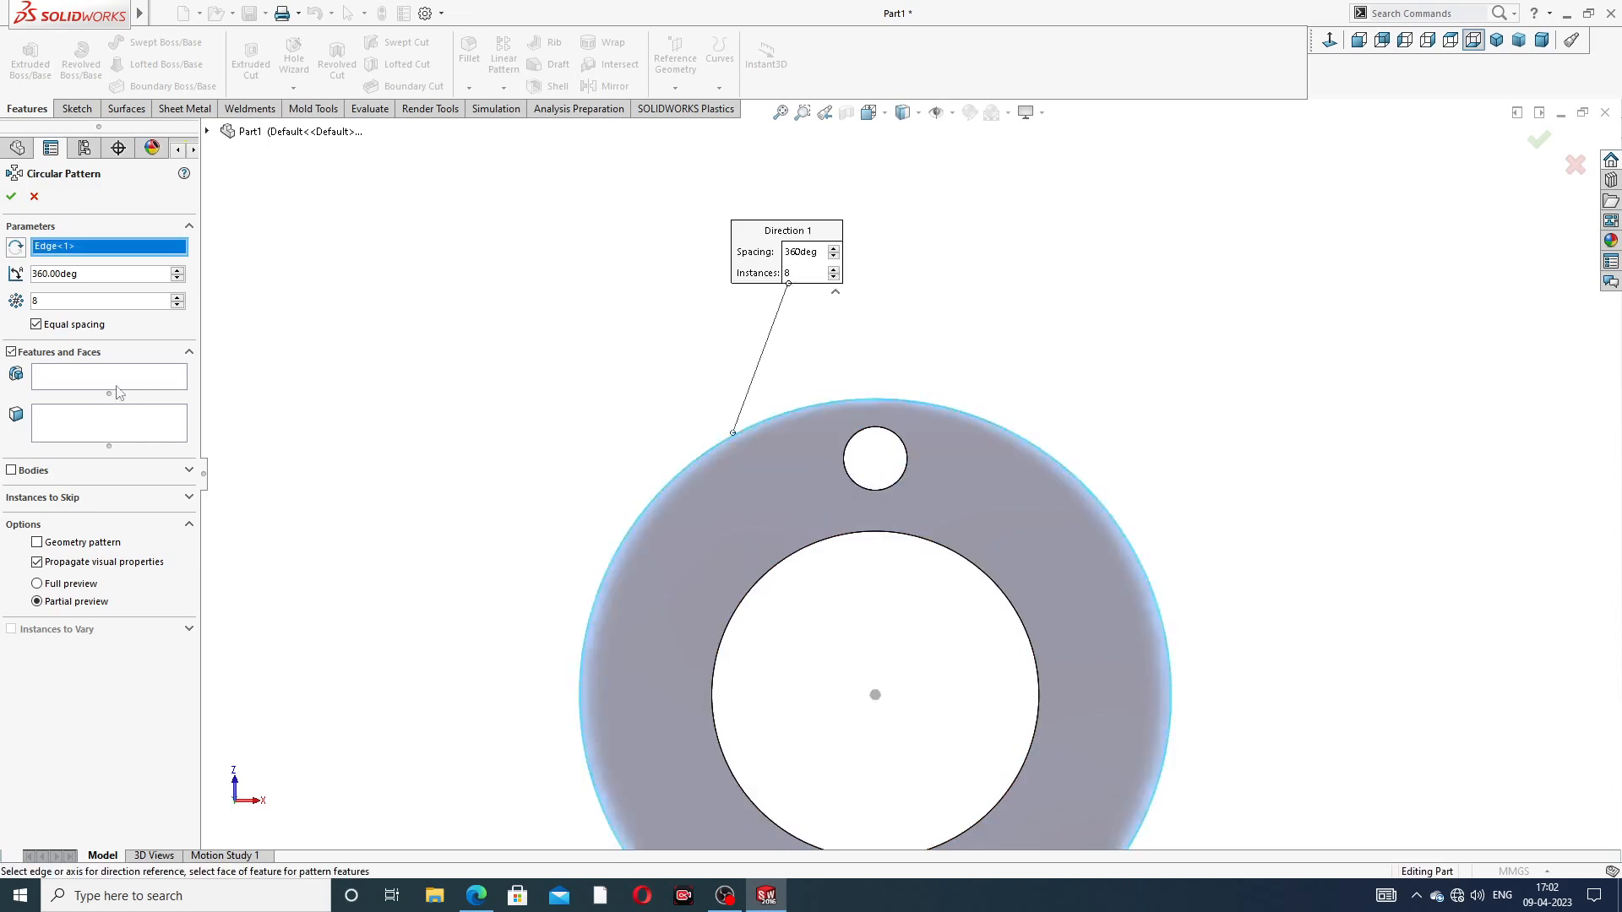
{"action": "left_click", "coordinate": [96, 411]}
{"action": "middle_click_drag", "start_coordinate": [503, 445], "coordinate": [951, 610]}
{"action": "left_click", "coordinate": [937, 608]}
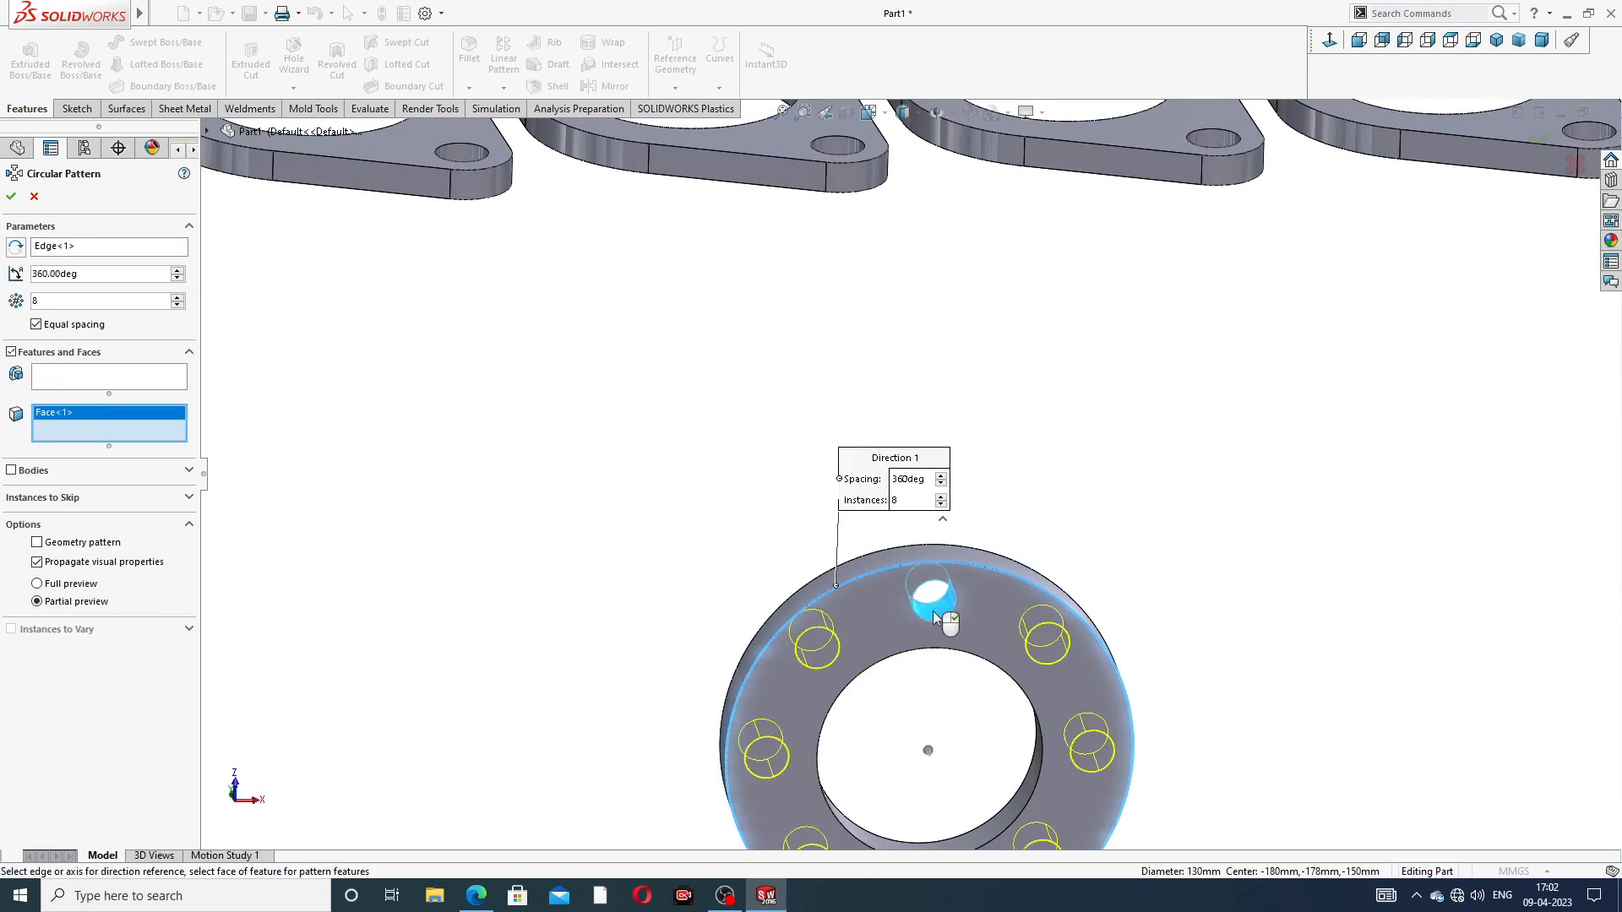
{"action": "scroll", "coordinate": [925, 629], "scroll_direction": "up", "scroll_amount": 5}
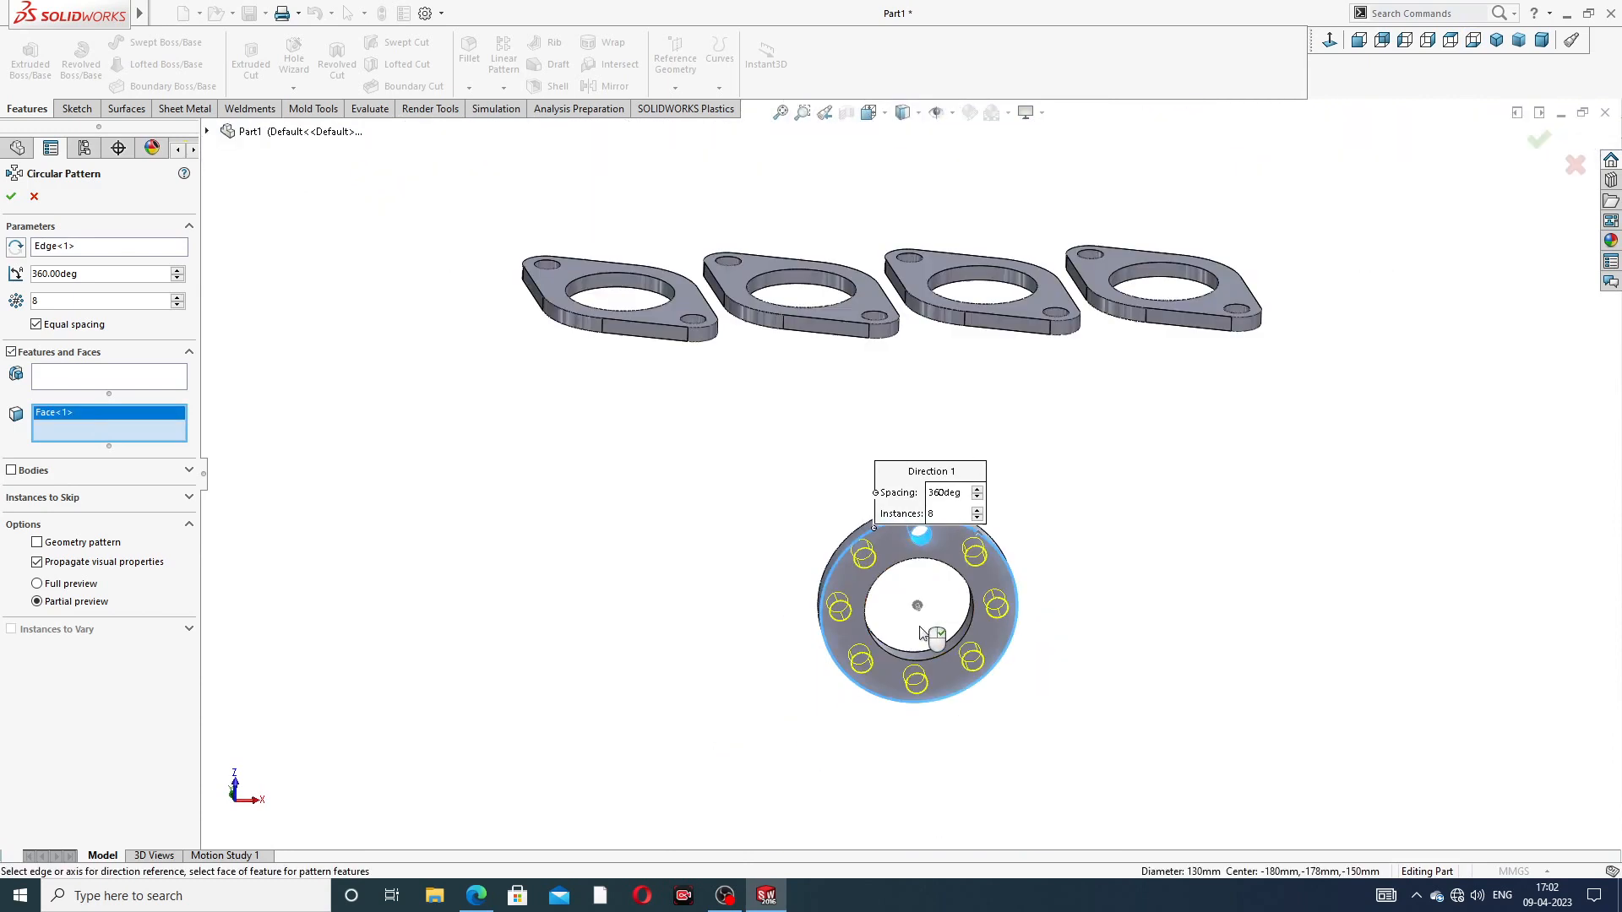
{"action": "left_click", "coordinate": [11, 196]}
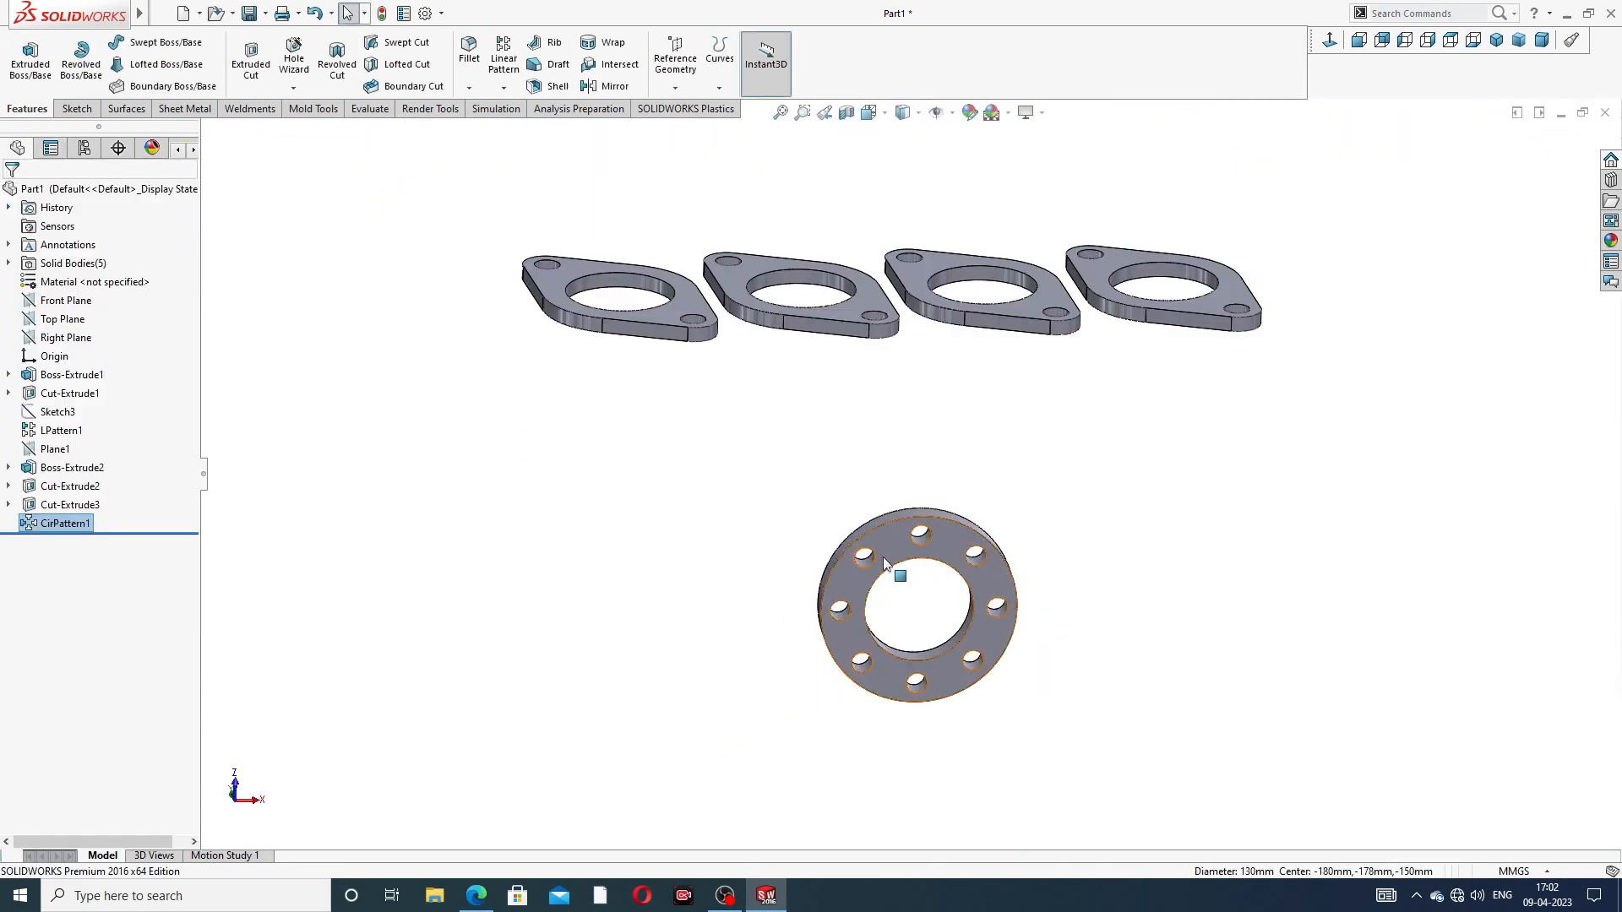
Step: Inspect the flanges from several angles, consult the exhaust manifold PDF in the browser for the pipe dimensions, and return to SOLIDWORKS
{"action": "middle_click_drag", "start_coordinate": [885, 564], "coordinate": [934, 543]}
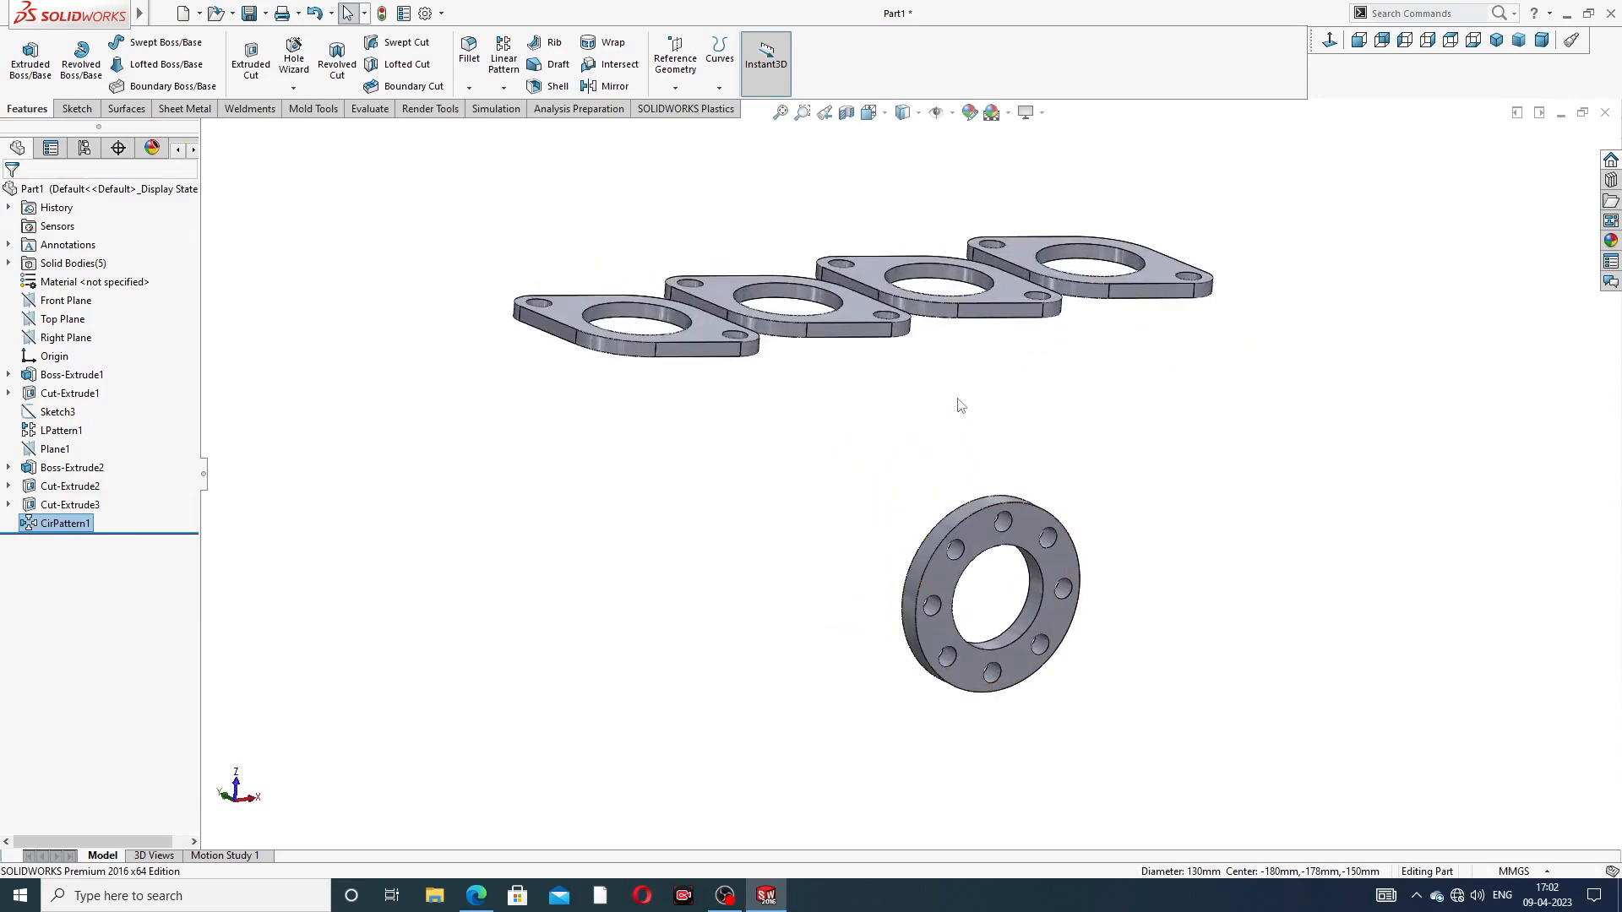
{"action": "middle_click_drag", "start_coordinate": [960, 406], "coordinate": [978, 468]}
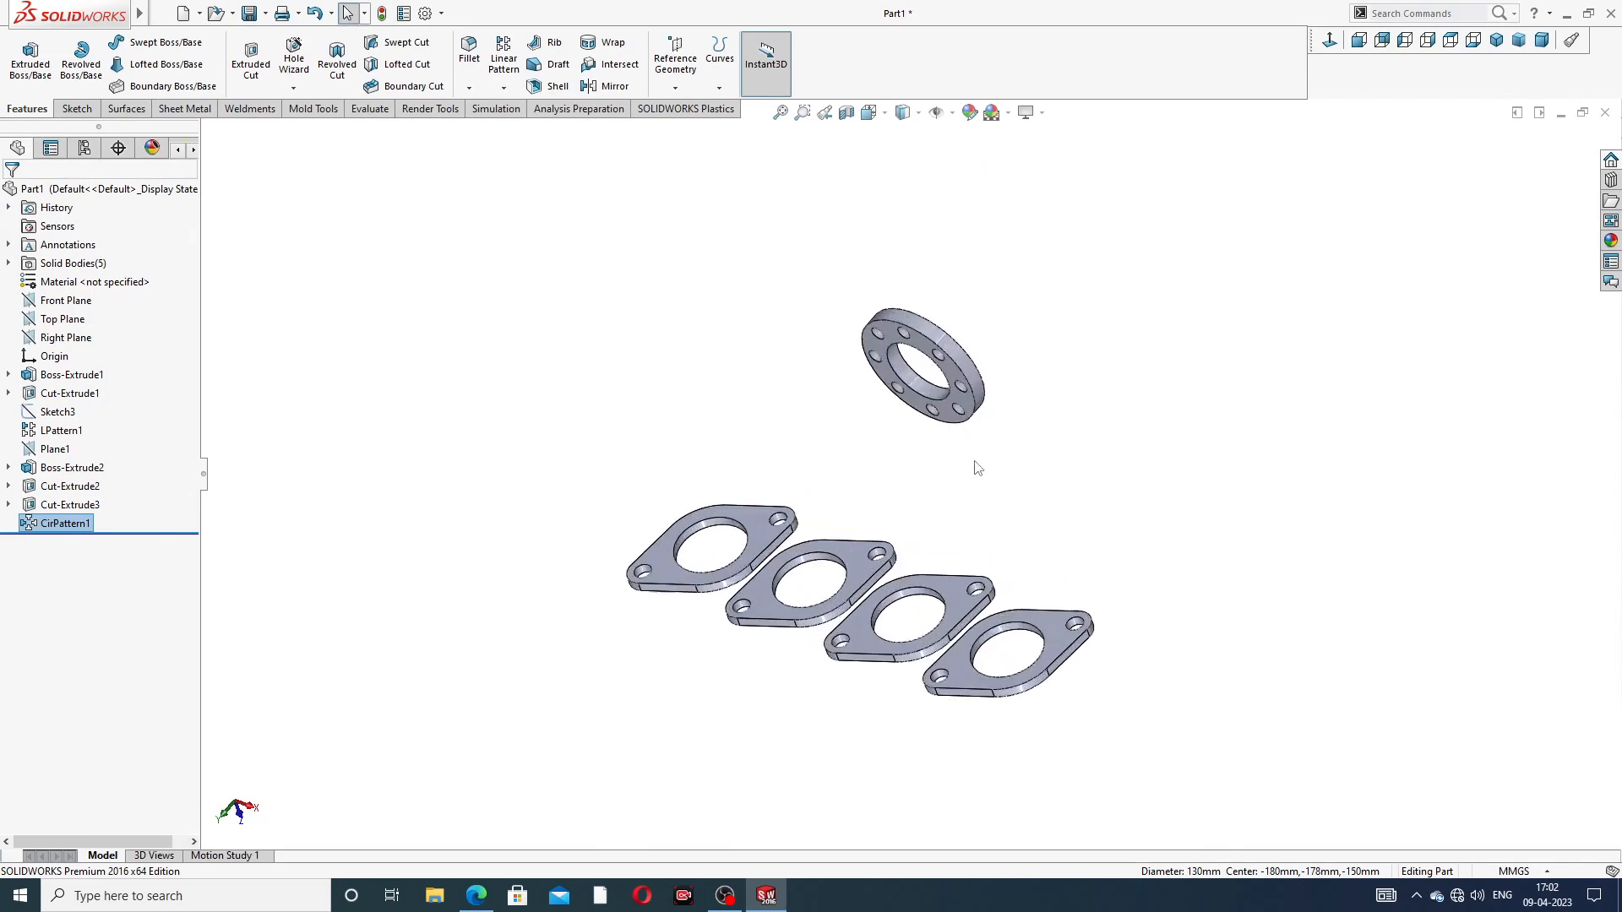
{"action": "middle_click_drag", "start_coordinate": [1015, 365], "coordinate": [1037, 304]}
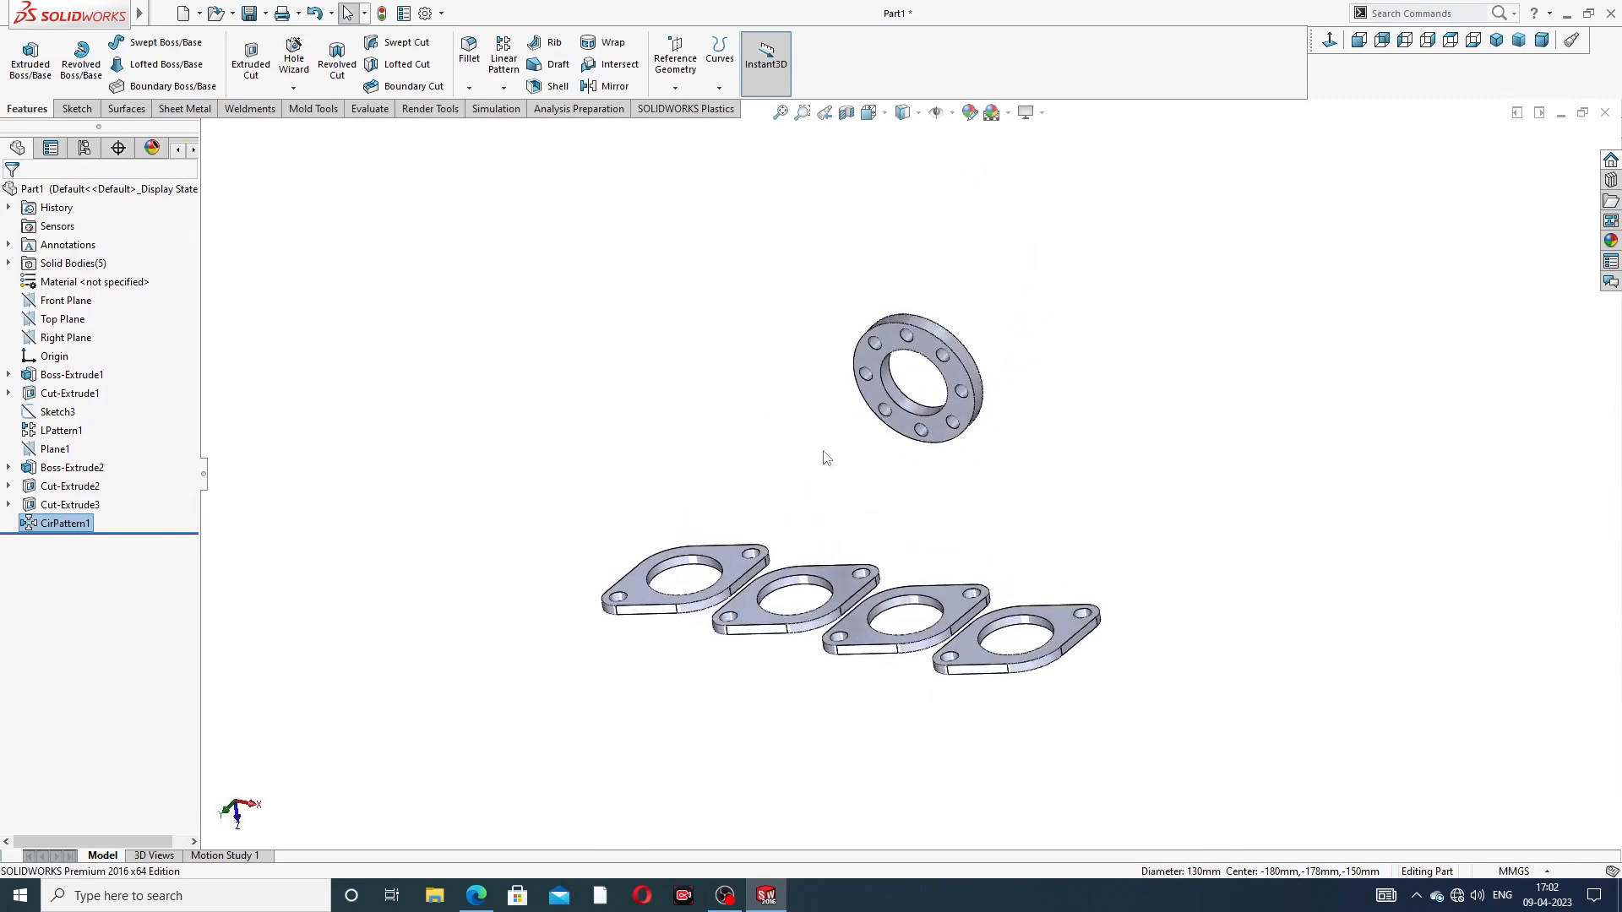
{"action": "left_click", "coordinate": [481, 901]}
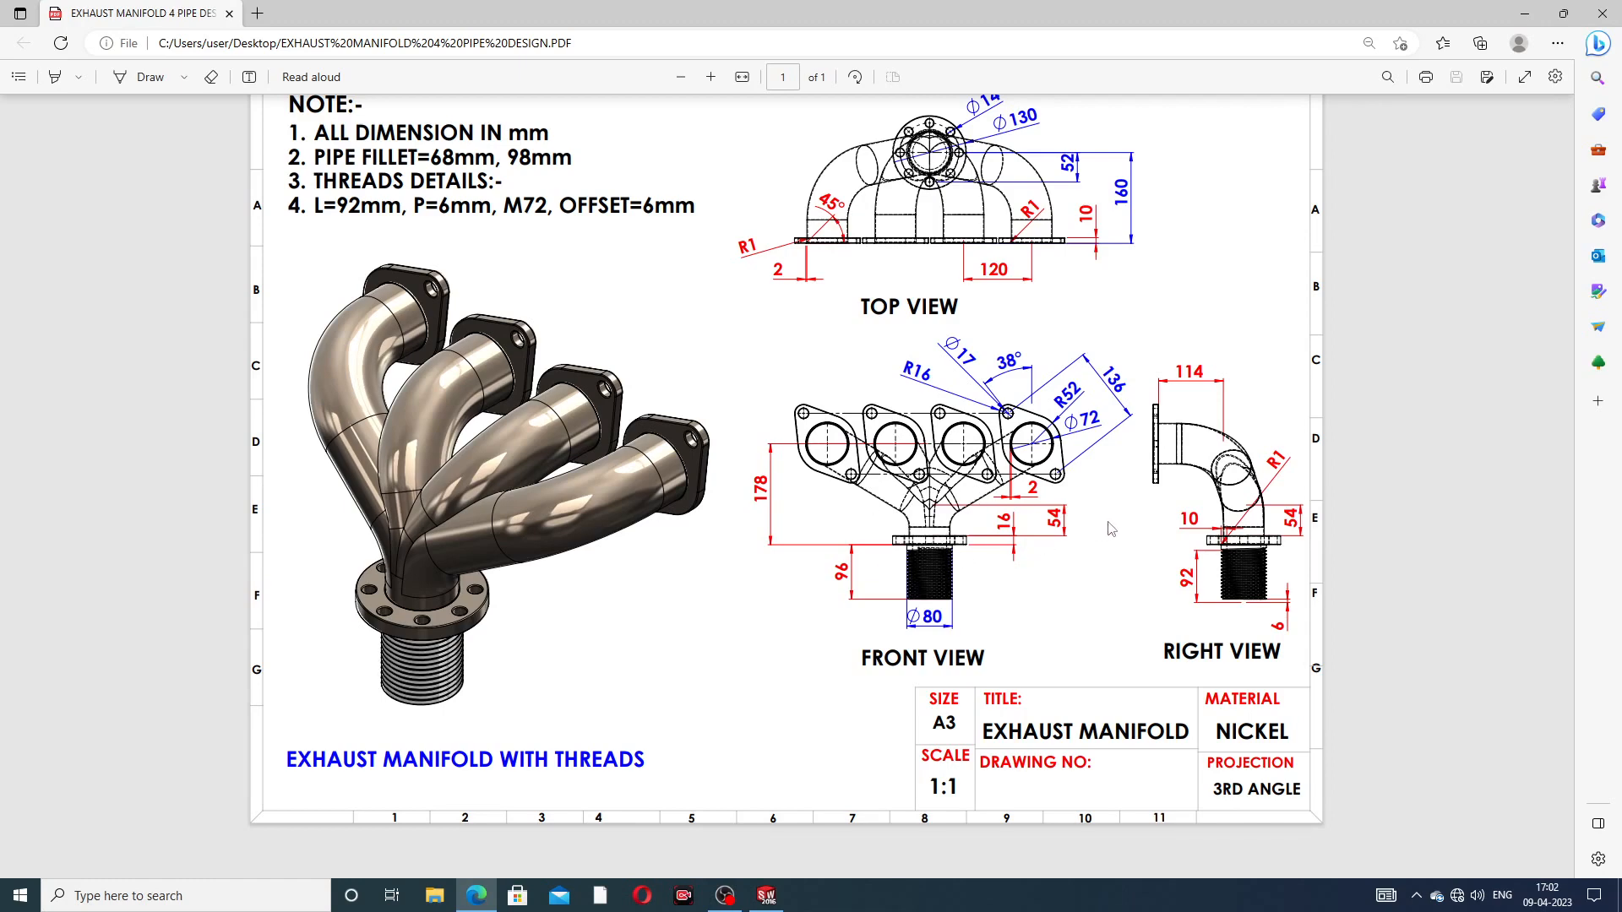
{"action": "left_click", "coordinate": [475, 896]}
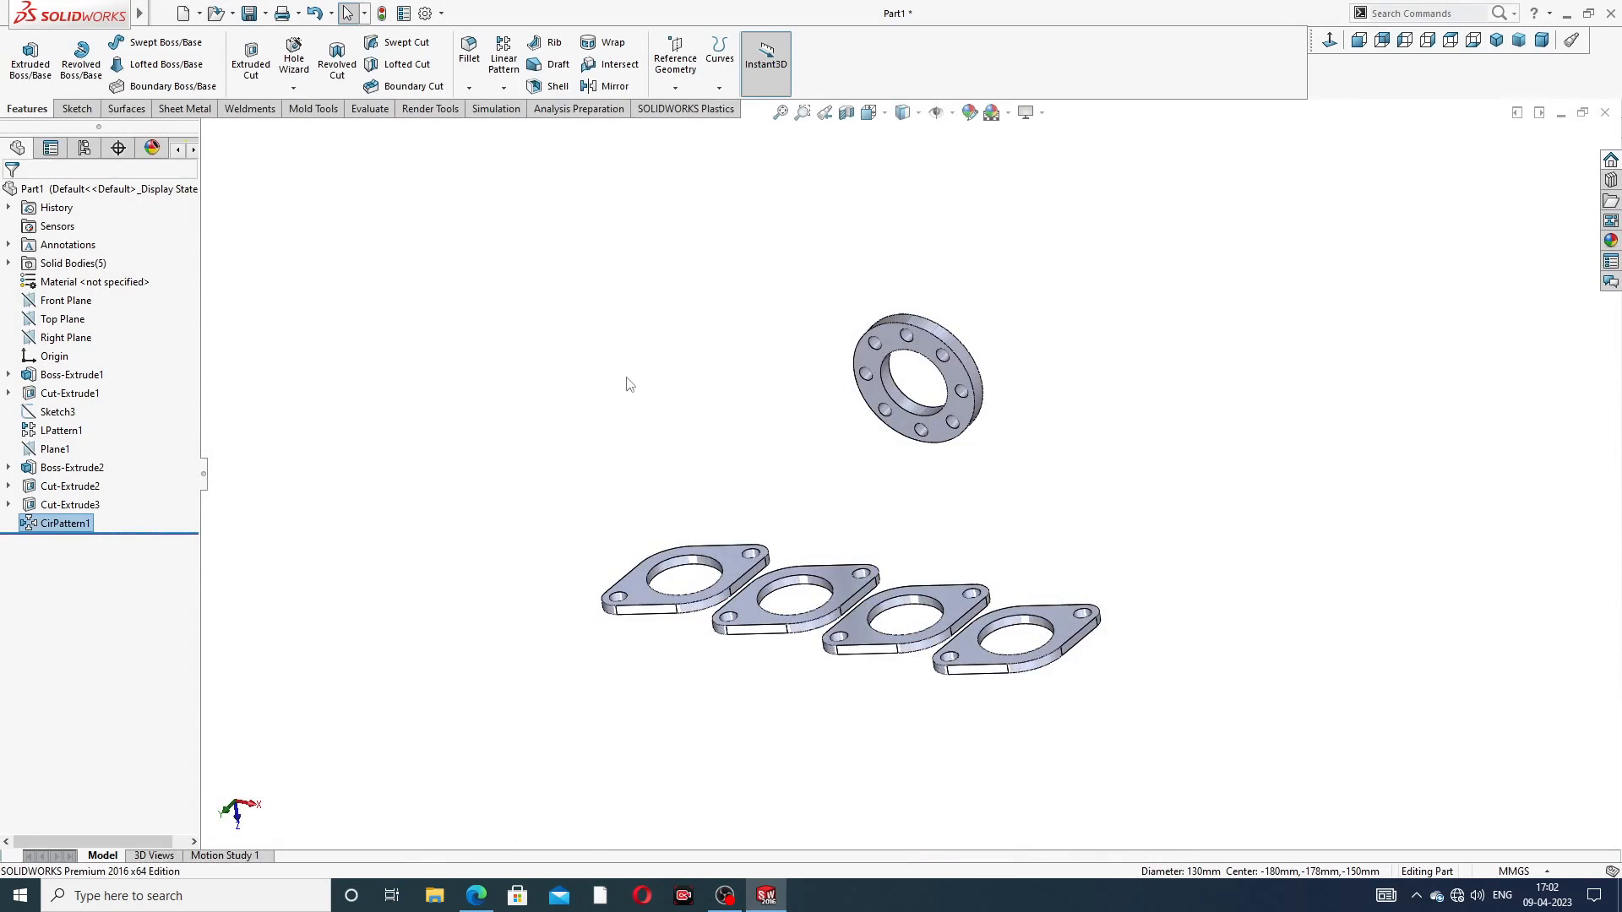
Step: Start a 3D sketch and draw a short line from the collector flange's bore centre outward along its axis
{"action": "left_click", "coordinate": [77, 109]}
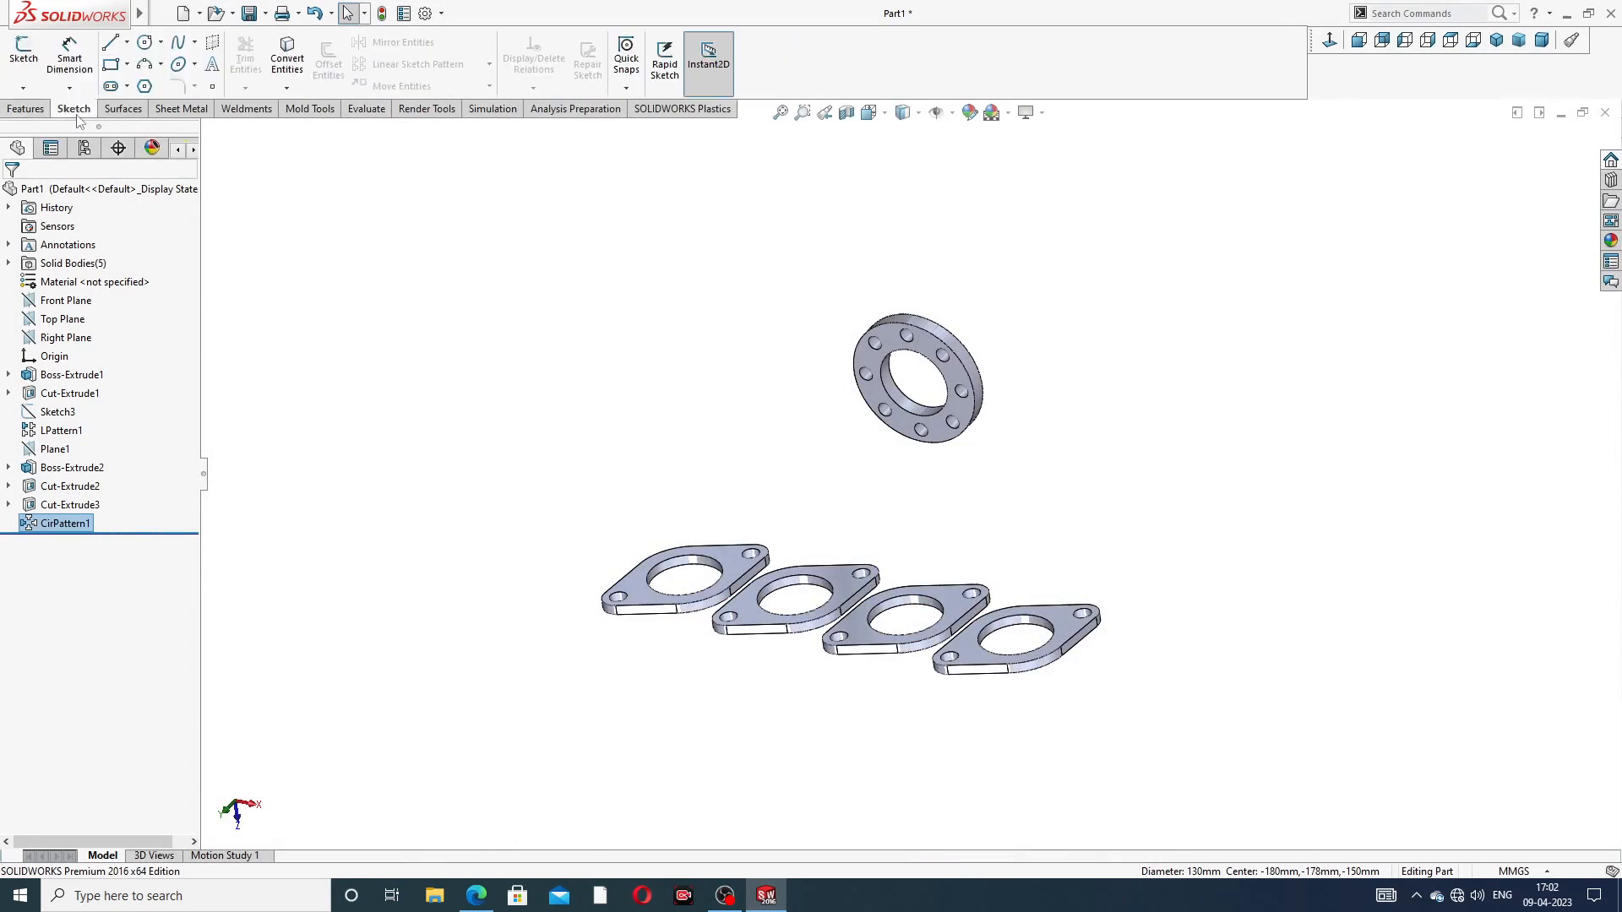
{"action": "left_click", "coordinate": [23, 88]}
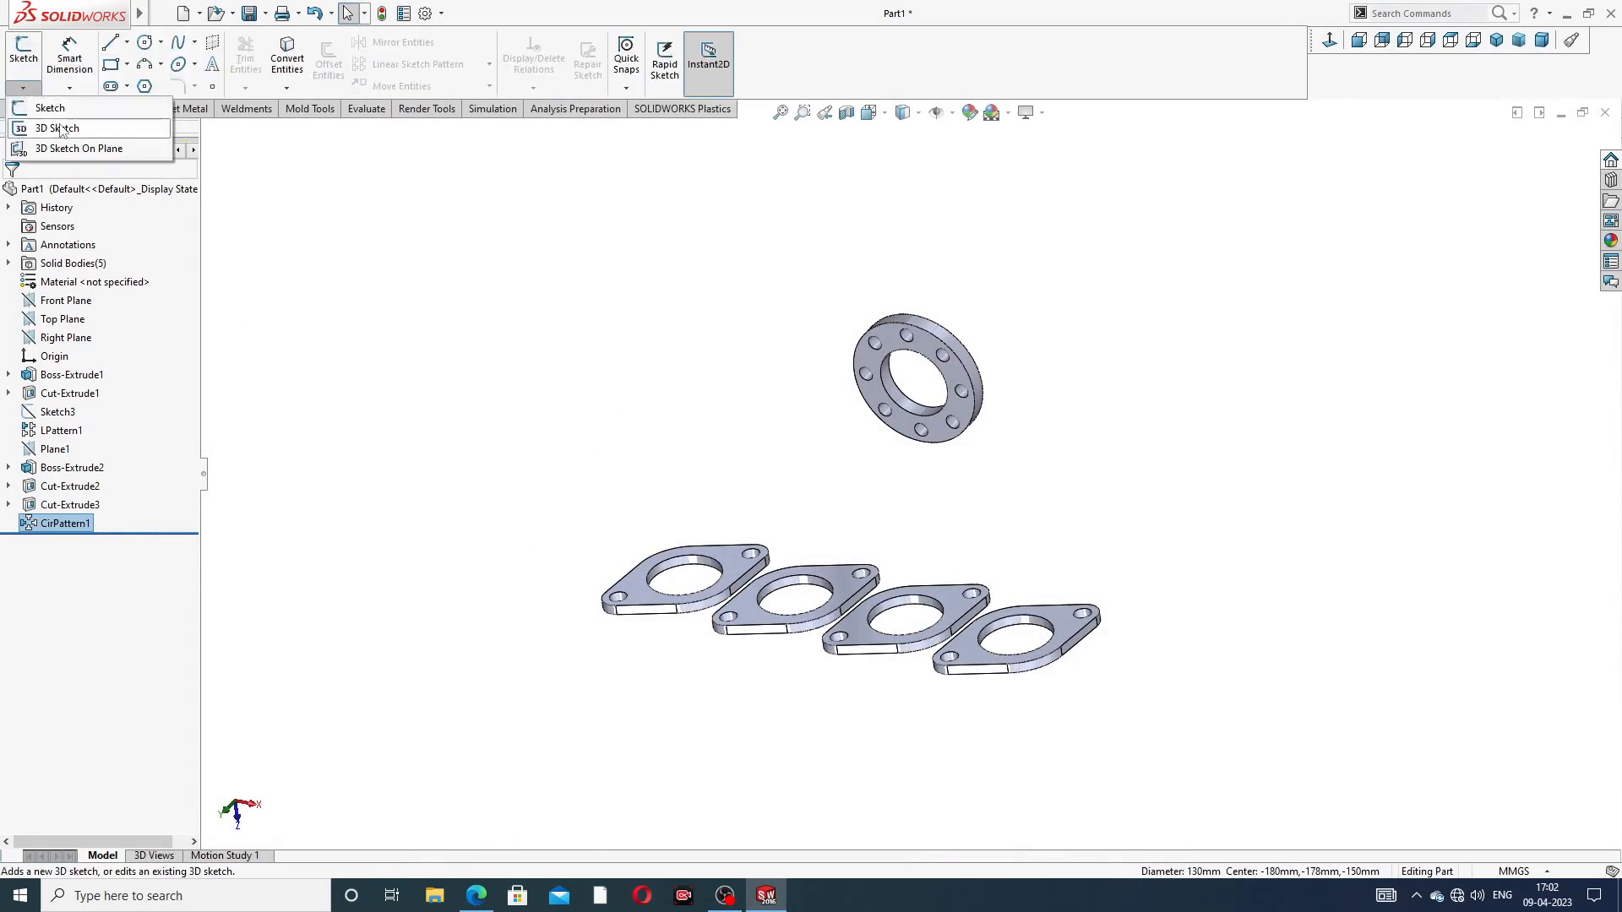
{"action": "left_click", "coordinate": [60, 127]}
{"action": "mouse_move", "coordinate": [897, 478]}
{"action": "middle_mouse_down"}
{"action": "mouse_move", "coordinate": [917, 524]}
{"action": "mouse_move", "coordinate": [960, 499]}
{"action": "mouse_move", "coordinate": [921, 497]}
{"action": "middle_mouse_up"}
{"action": "scroll", "coordinate": [912, 488], "scroll_direction": "down", "scroll_amount": 2}
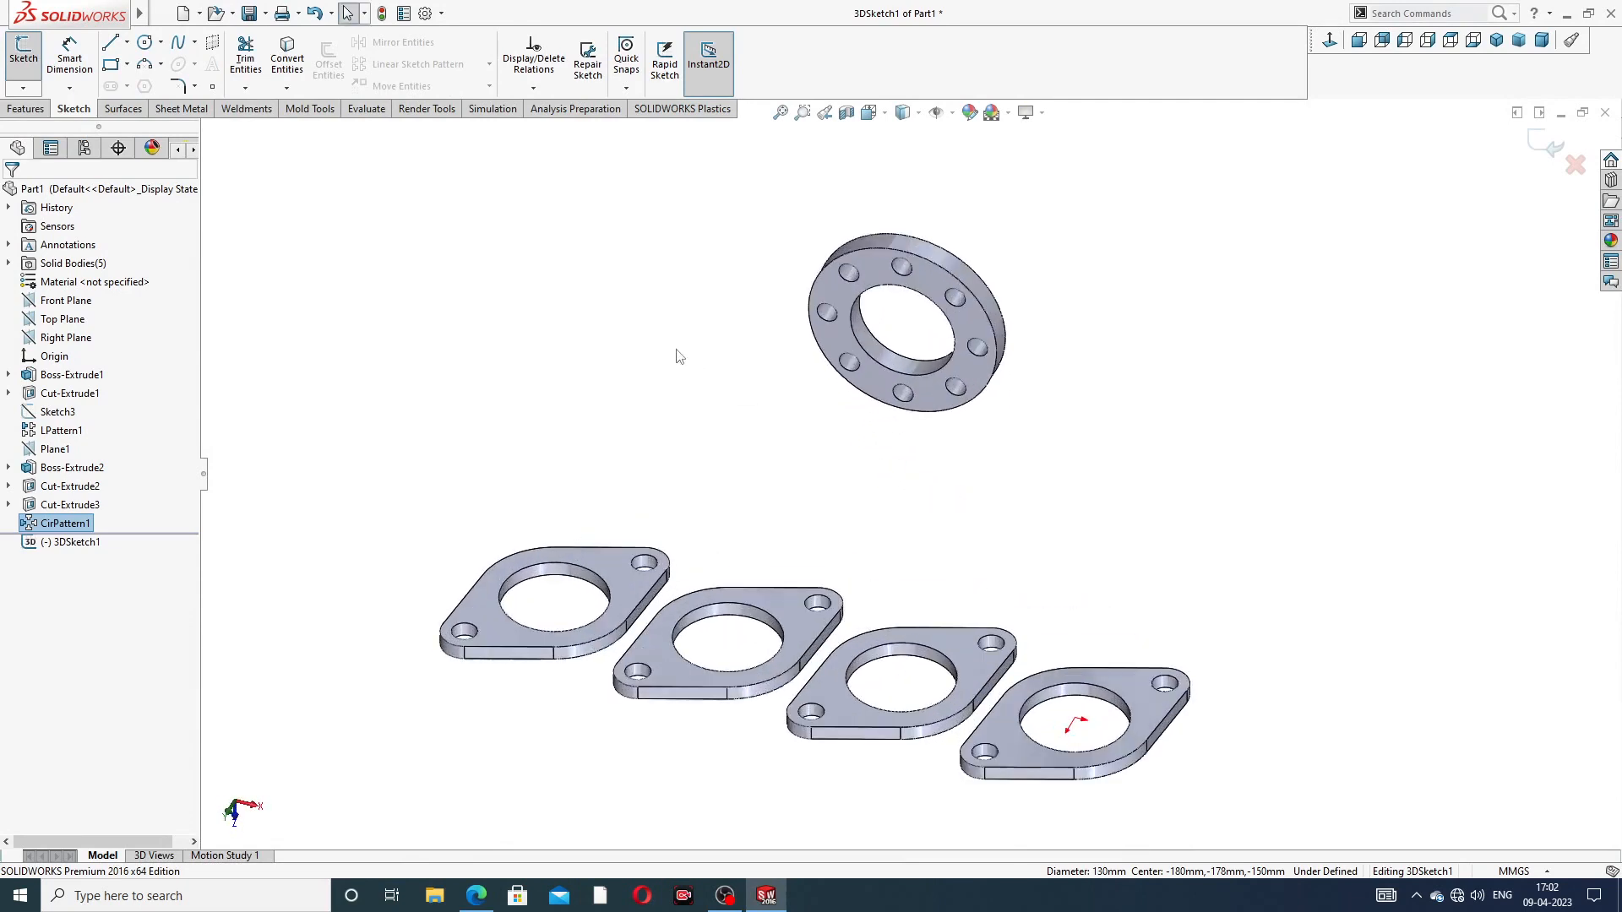
{"action": "left_click", "coordinate": [110, 42]}
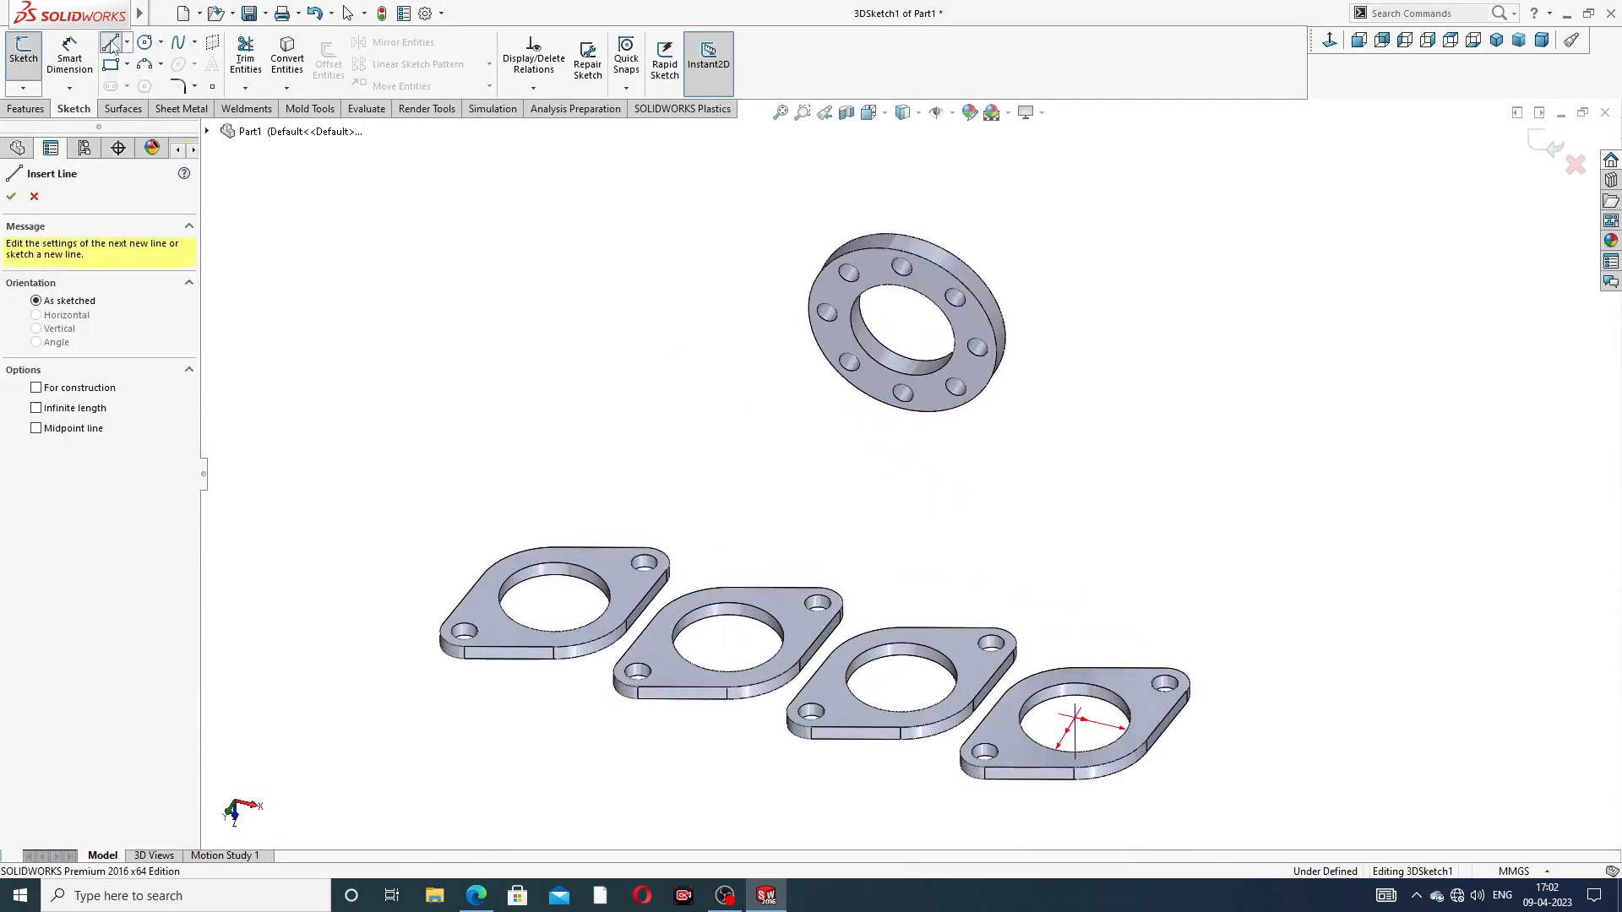
{"action": "middle_click_drag", "start_coordinate": [927, 347], "coordinate": [942, 314]}
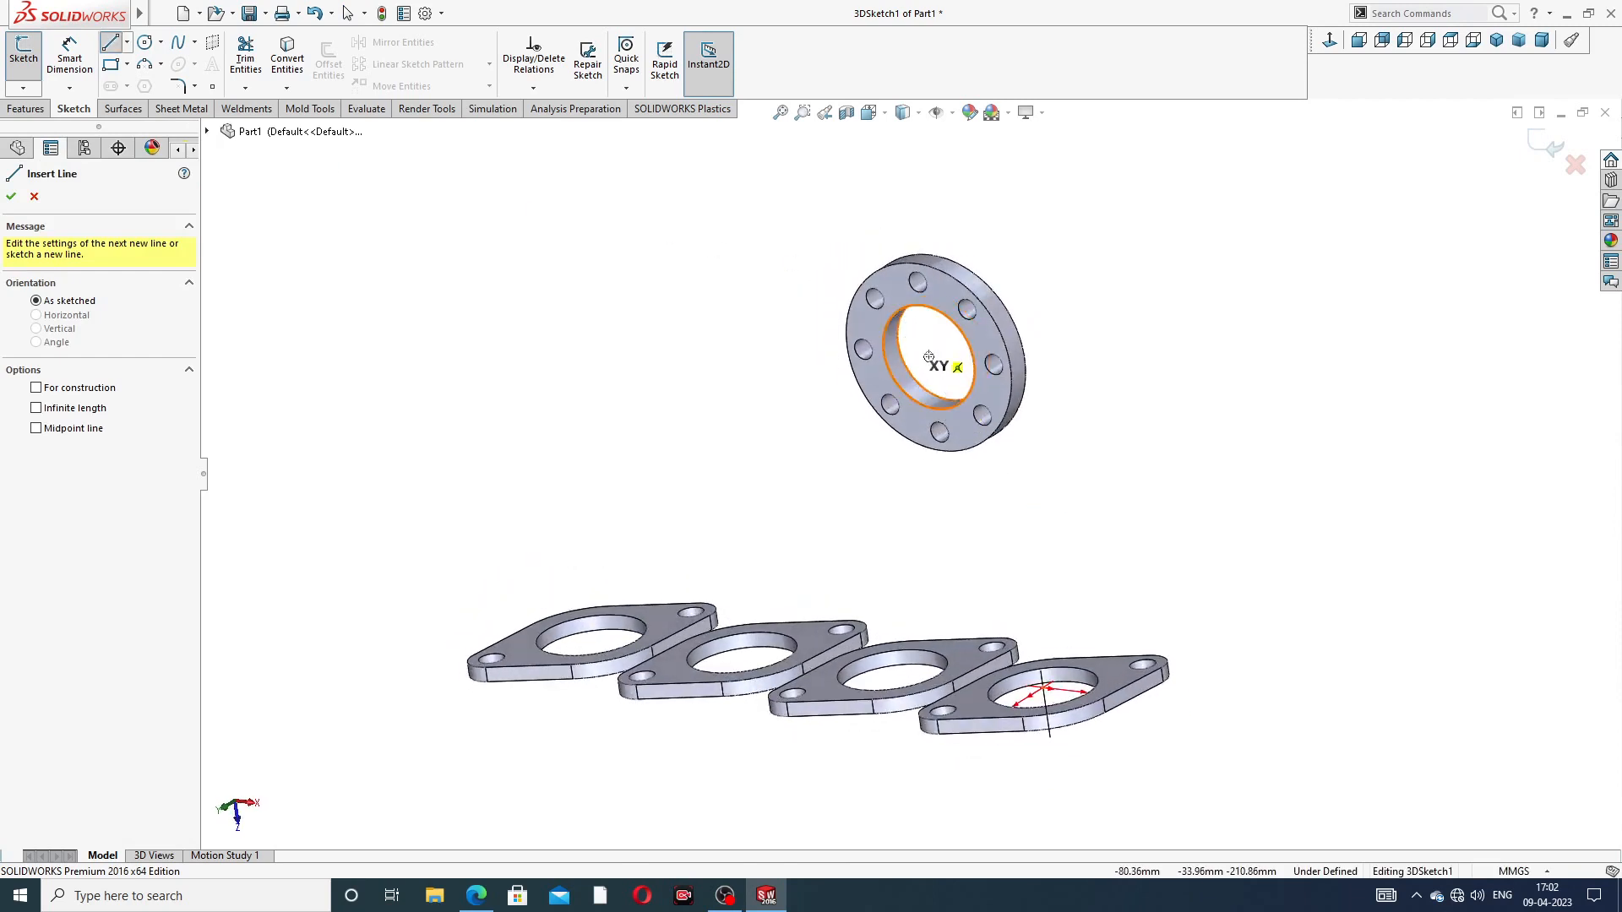
{"action": "left_click", "coordinate": [928, 357]}
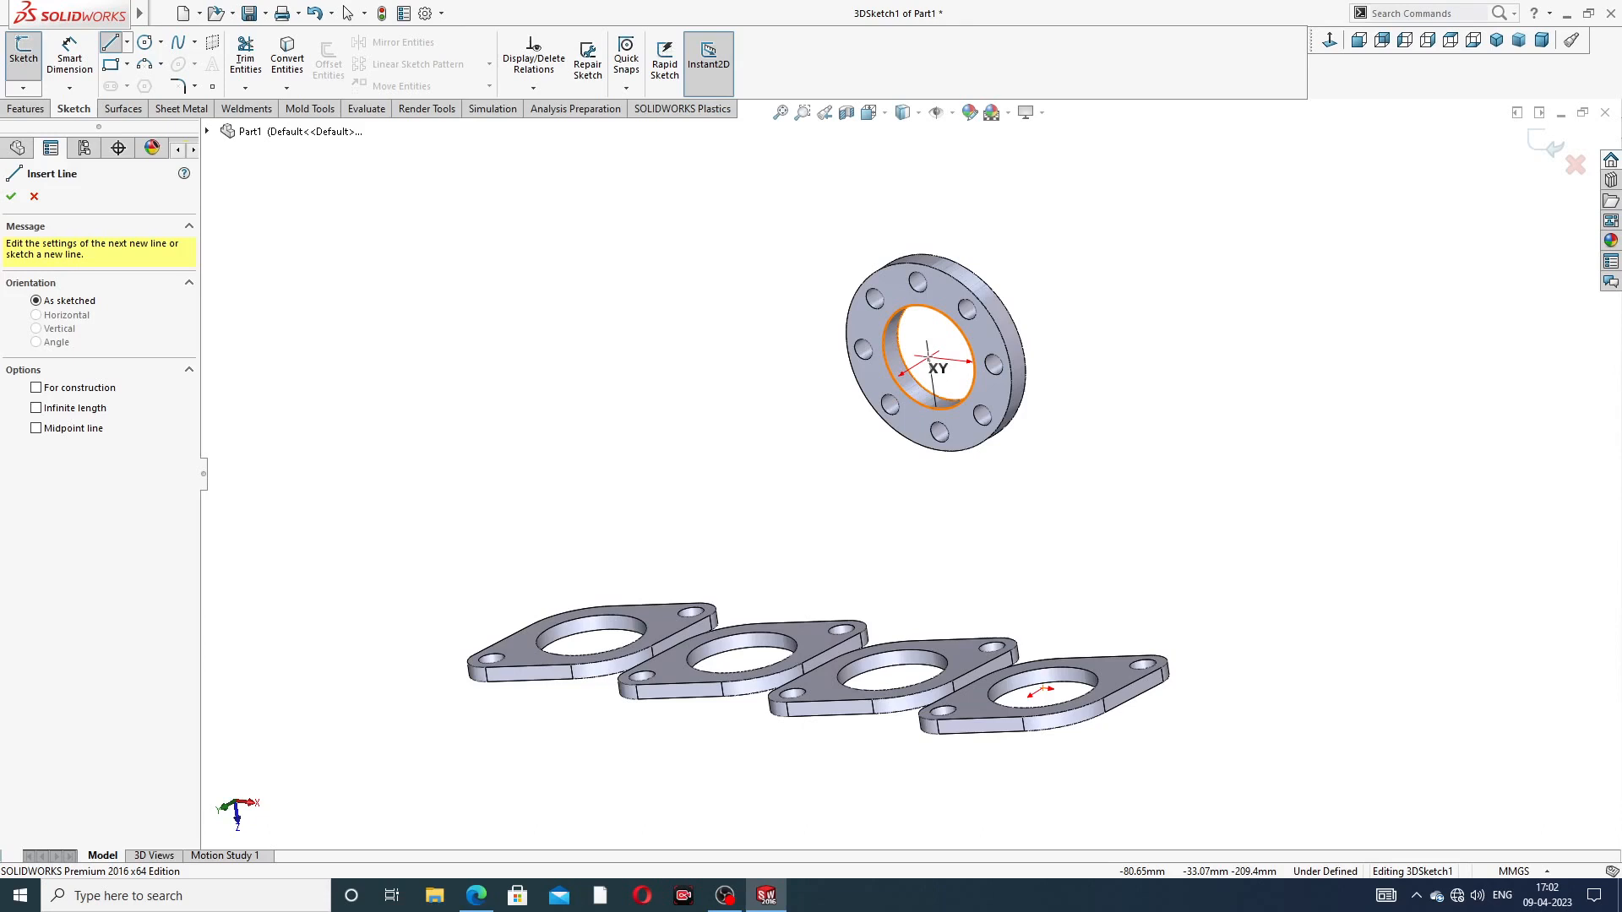
{"action": "mouse_move", "coordinate": [772, 446]}
{"action": "middle_mouse_down"}
{"action": "mouse_move", "coordinate": [804, 442]}
{"action": "mouse_move", "coordinate": [743, 445]}
{"action": "mouse_move", "coordinate": [769, 446]}
{"action": "middle_mouse_up"}
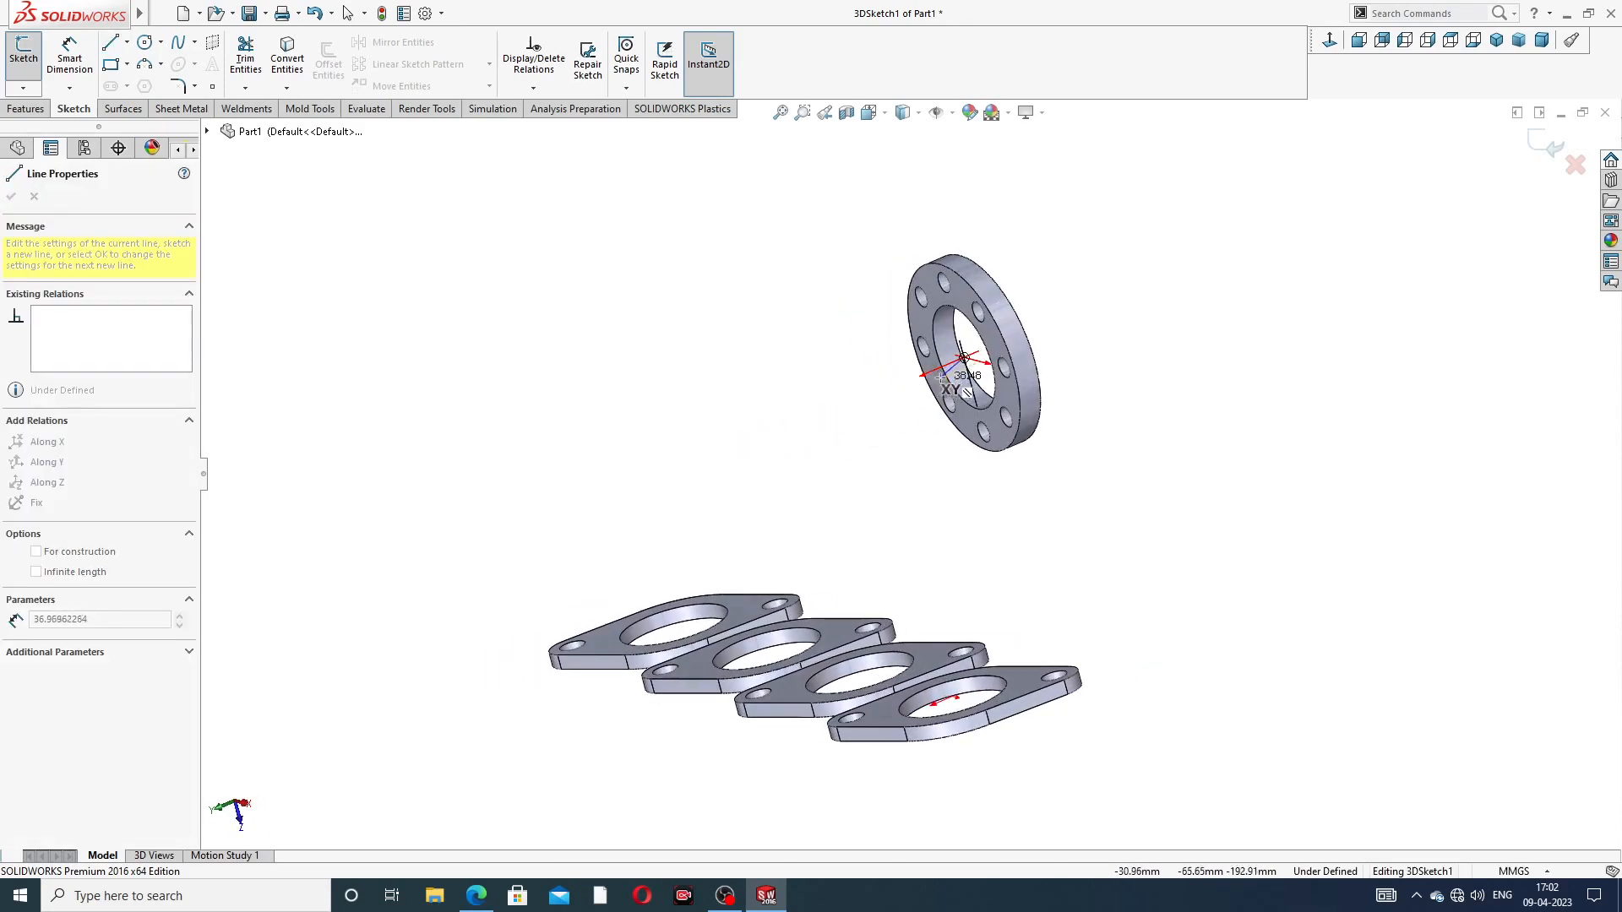
{"action": "left_click", "coordinate": [884, 392]}
{"action": "right_click", "coordinate": [1023, 274]}
{"action": "left_click", "coordinate": [1068, 294]}
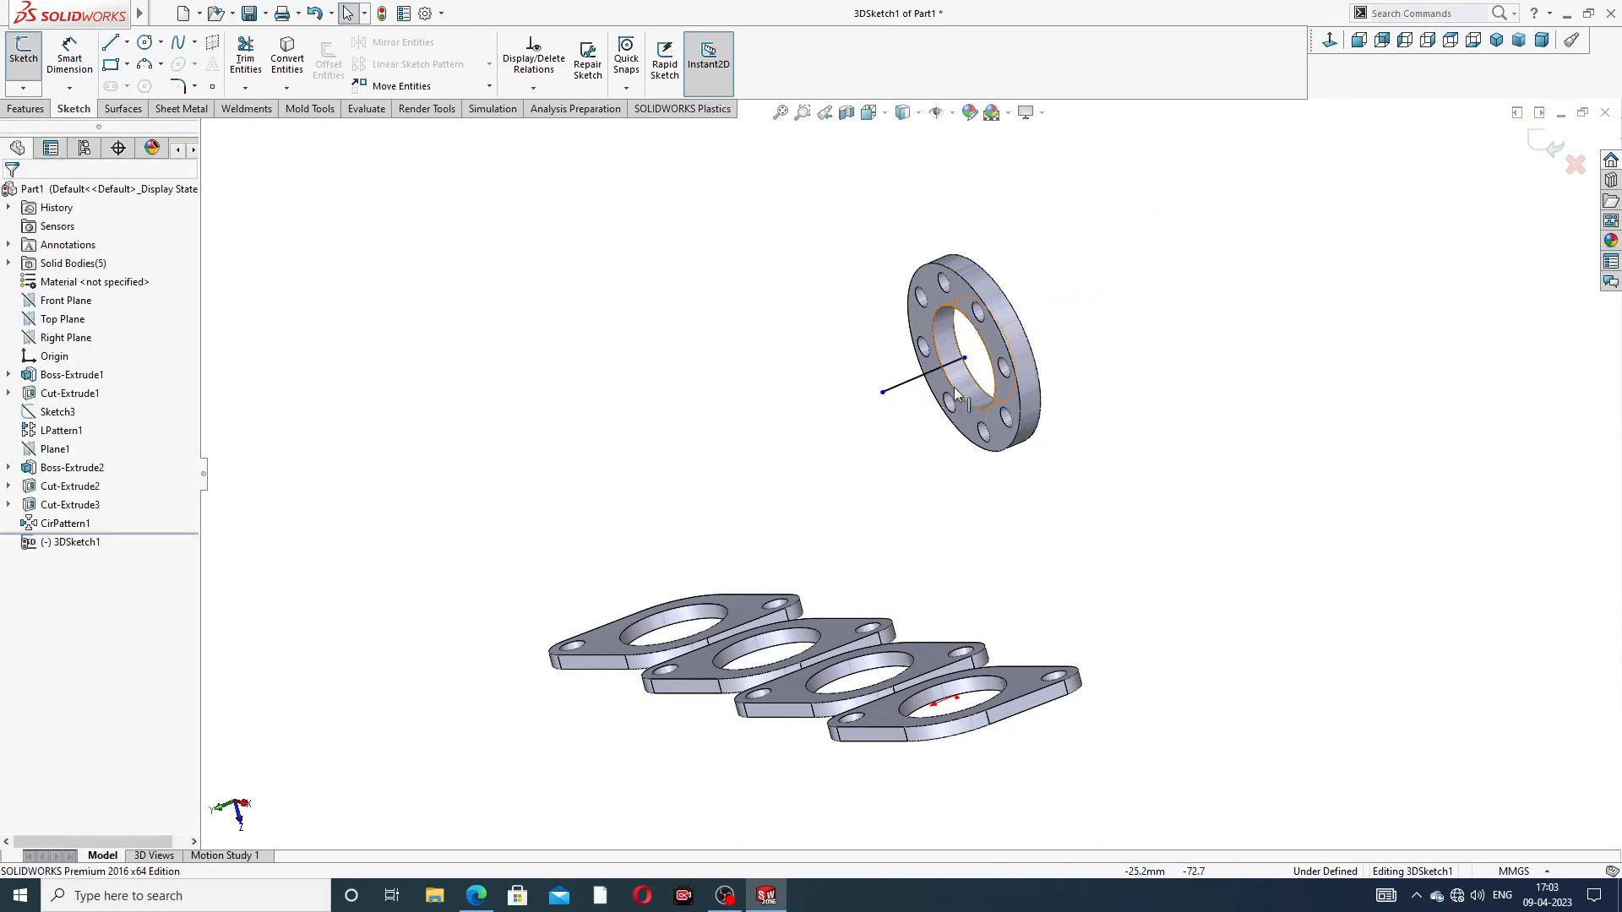
Step: Sketch a line about 92.5 mm long along Z from the bore centre of the port flange farthest from the origin
{"action": "left_click", "coordinate": [110, 44]}
{"action": "middle_click_drag", "start_coordinate": [724, 524], "coordinate": [710, 545]}
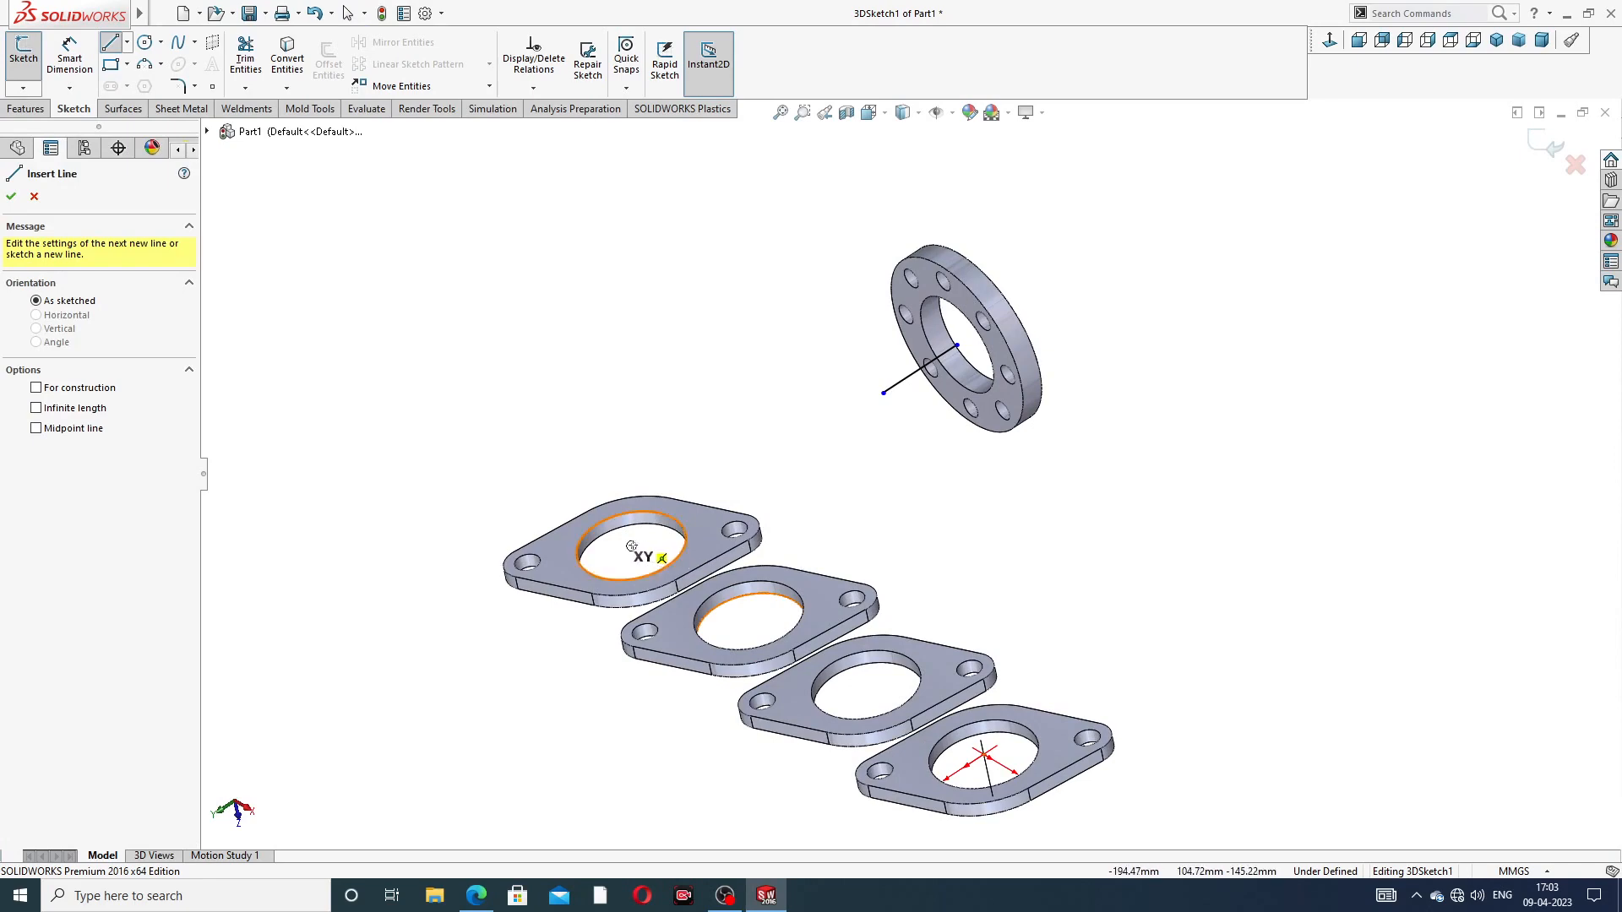
{"action": "left_click", "coordinate": [632, 547]}
{"action": "mouse_move", "coordinate": [629, 365]}
{"action": "middle_mouse_down"}
{"action": "mouse_move", "coordinate": [670, 352]}
{"action": "mouse_move", "coordinate": [647, 373]}
{"action": "middle_mouse_up"}
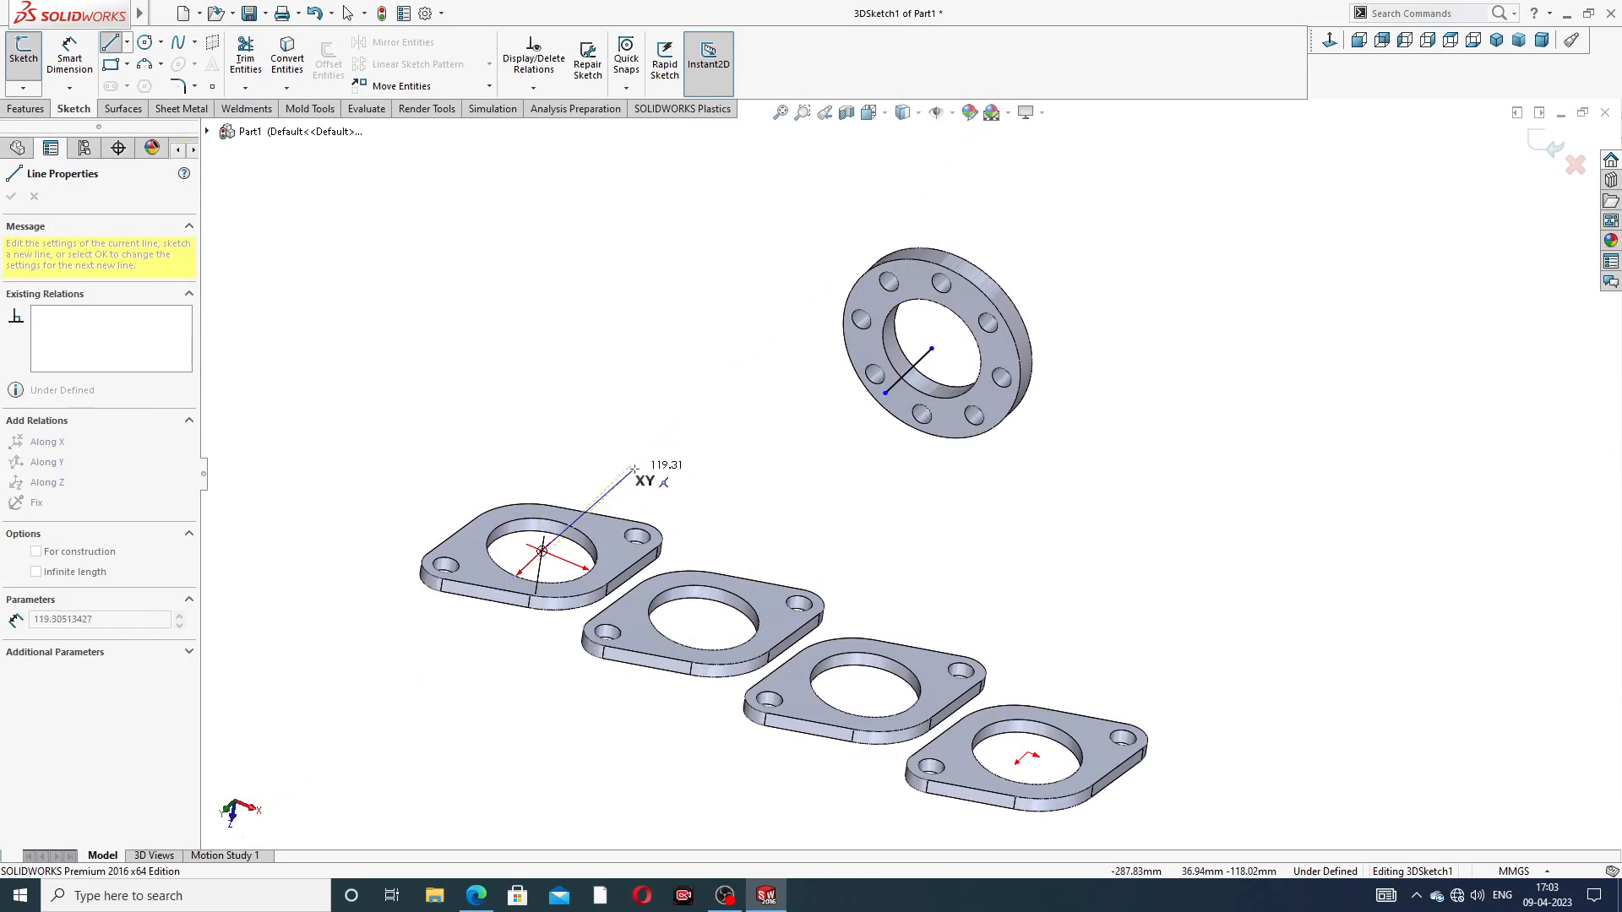
{"action": "mouse_move", "coordinate": [642, 463]}
{"action": "middle_mouse_down"}
{"action": "mouse_move", "coordinate": [676, 398]}
{"action": "mouse_move", "coordinate": [646, 431]}
{"action": "middle_mouse_up"}
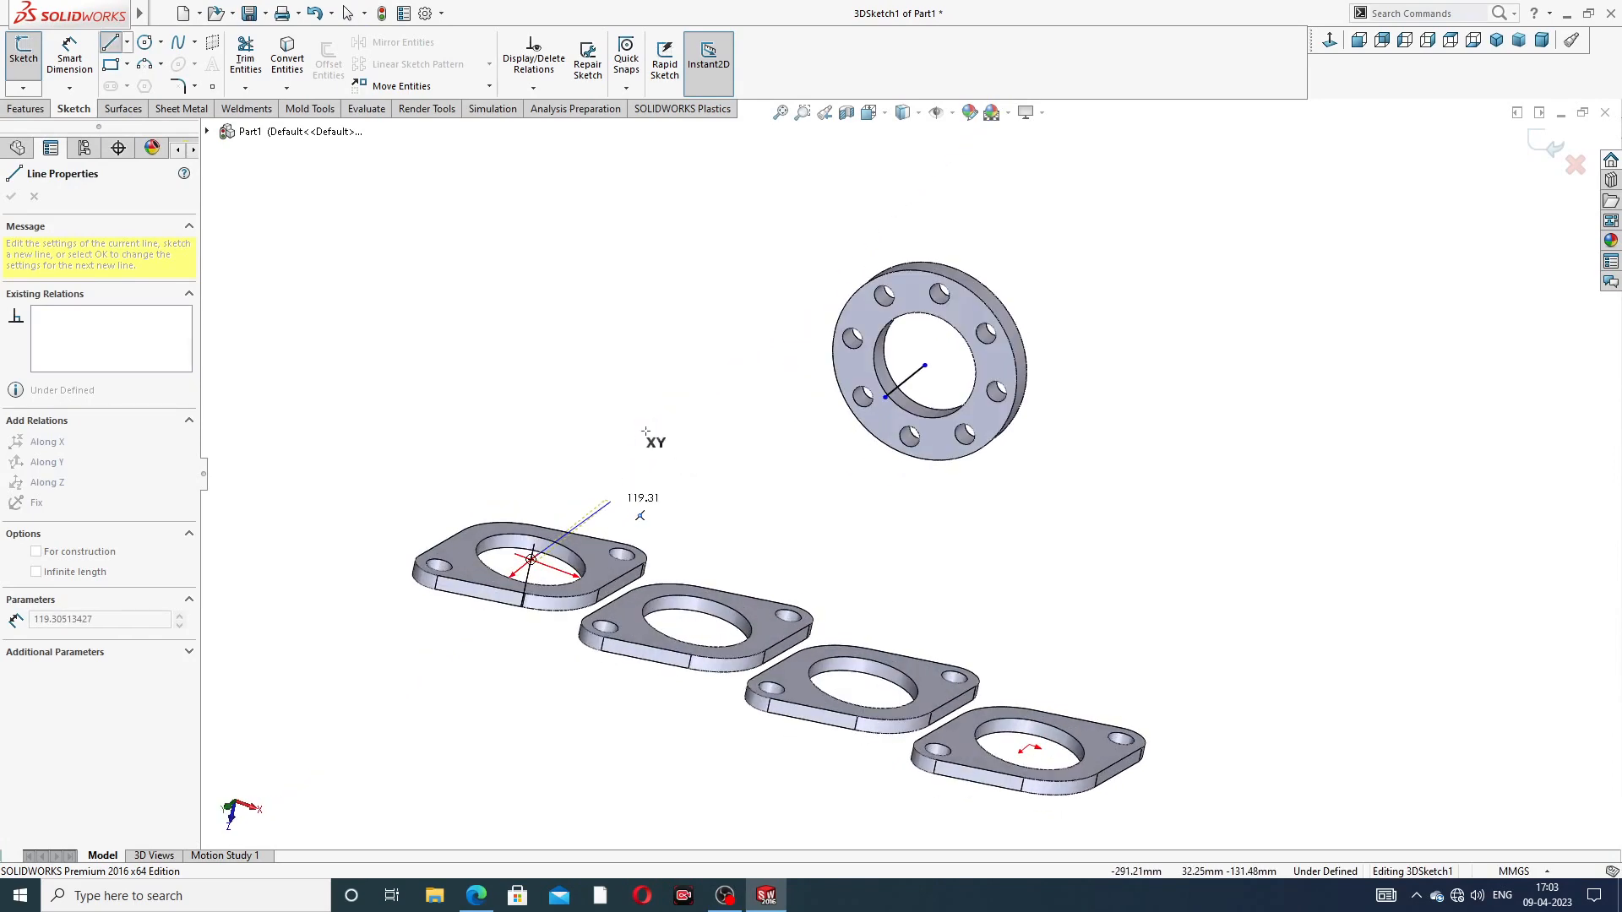
{"action": "key", "text": "Tab"}
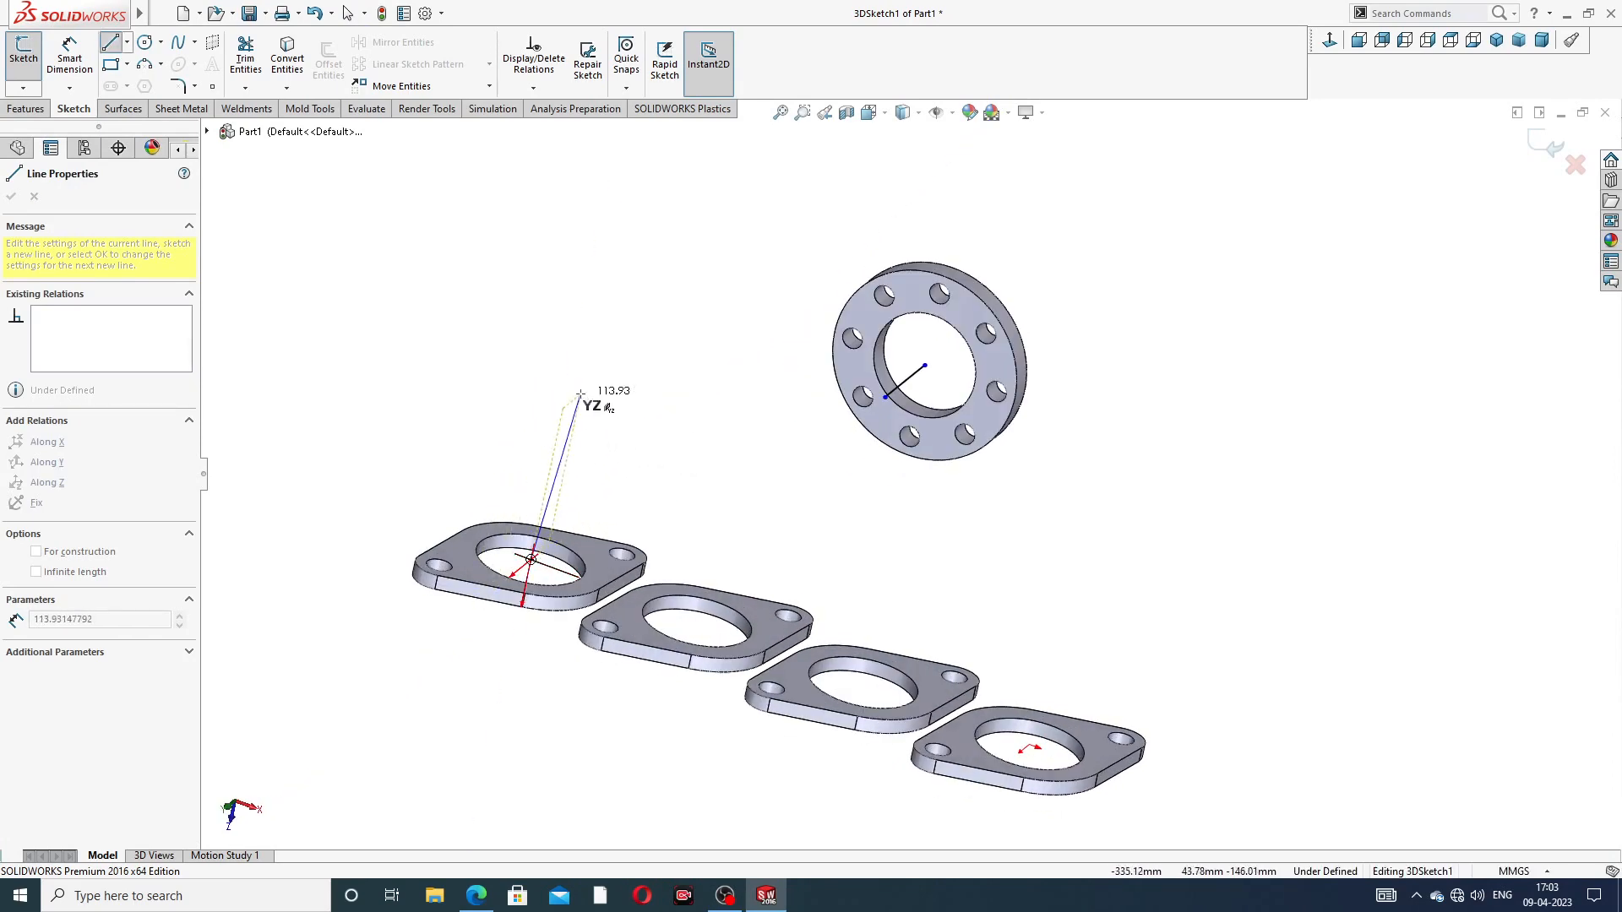
{"action": "left_click", "coordinate": [557, 433]}
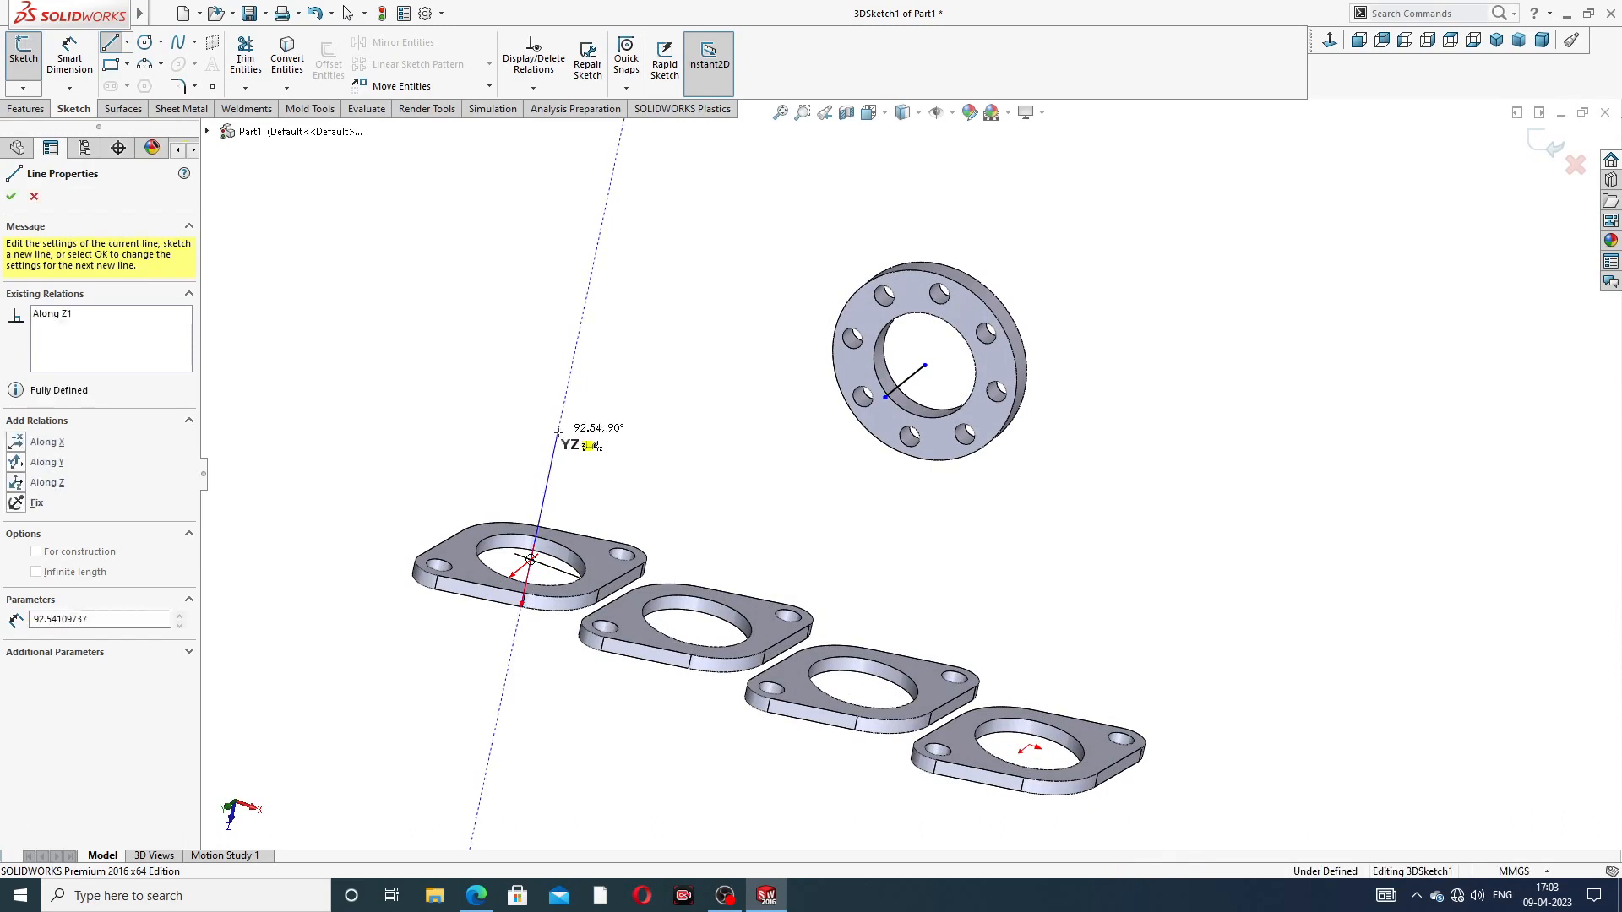
{"action": "right_click", "coordinate": [614, 386]}
{"action": "left_click", "coordinate": [661, 400]}
Step: Shorten the port flange's line by moving its free endpoint closer to the flange
{"action": "scroll", "coordinate": [732, 463], "scroll_direction": "up", "scroll_amount": 2}
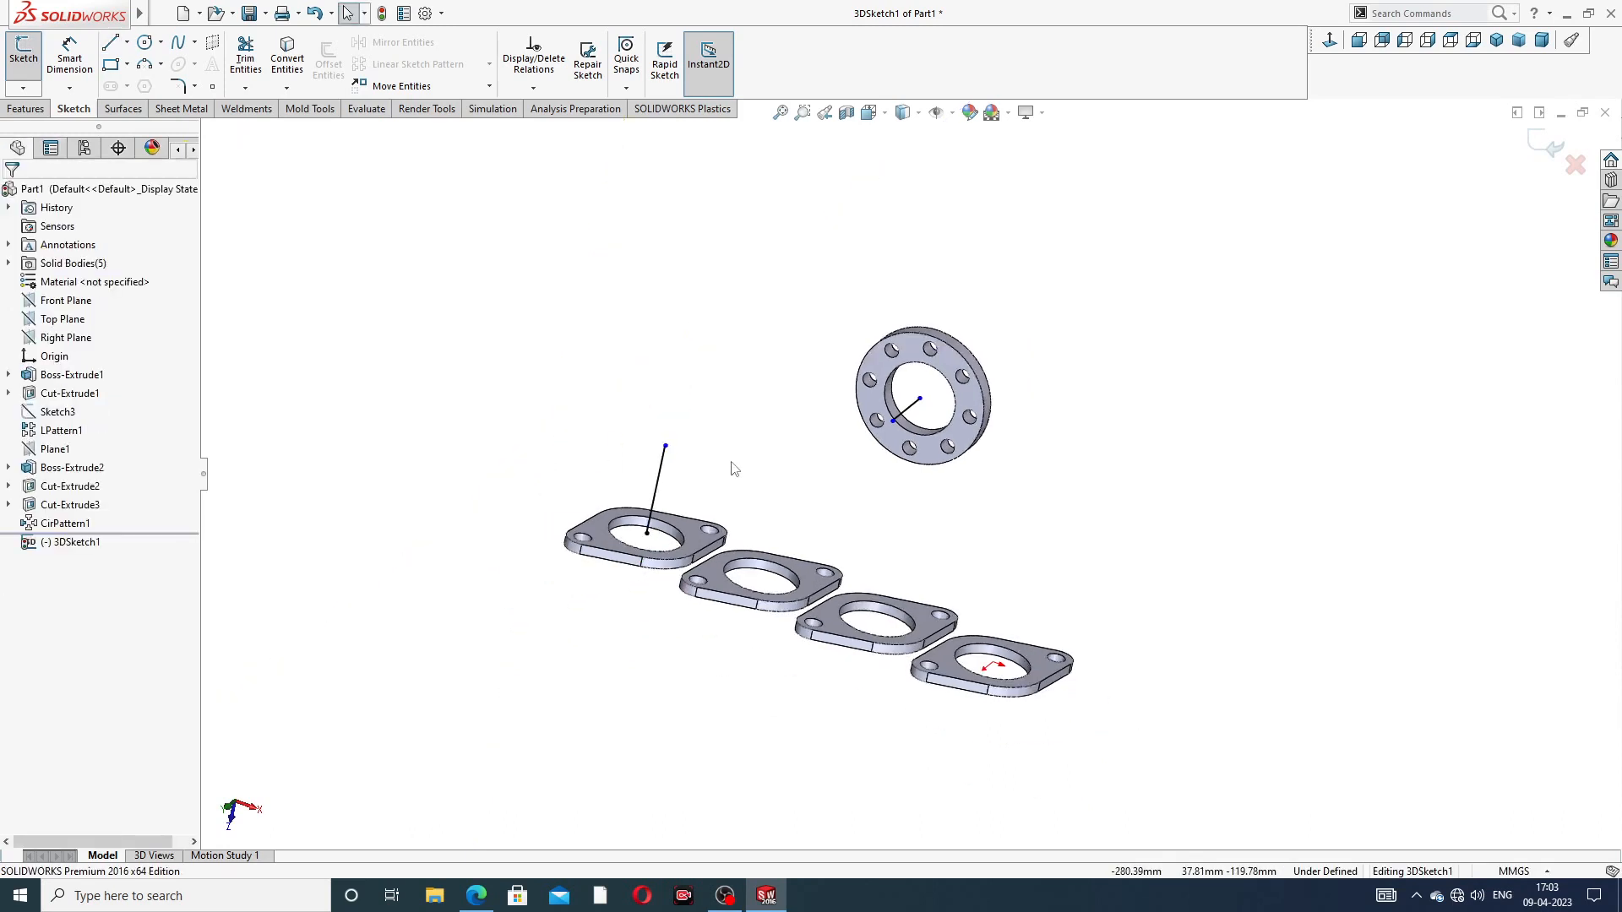
{"action": "mouse_move", "coordinate": [732, 466]}
{"action": "middle_mouse_down"}
{"action": "mouse_move", "coordinate": [685, 419]}
{"action": "mouse_move", "coordinate": [732, 470]}
{"action": "middle_mouse_up"}
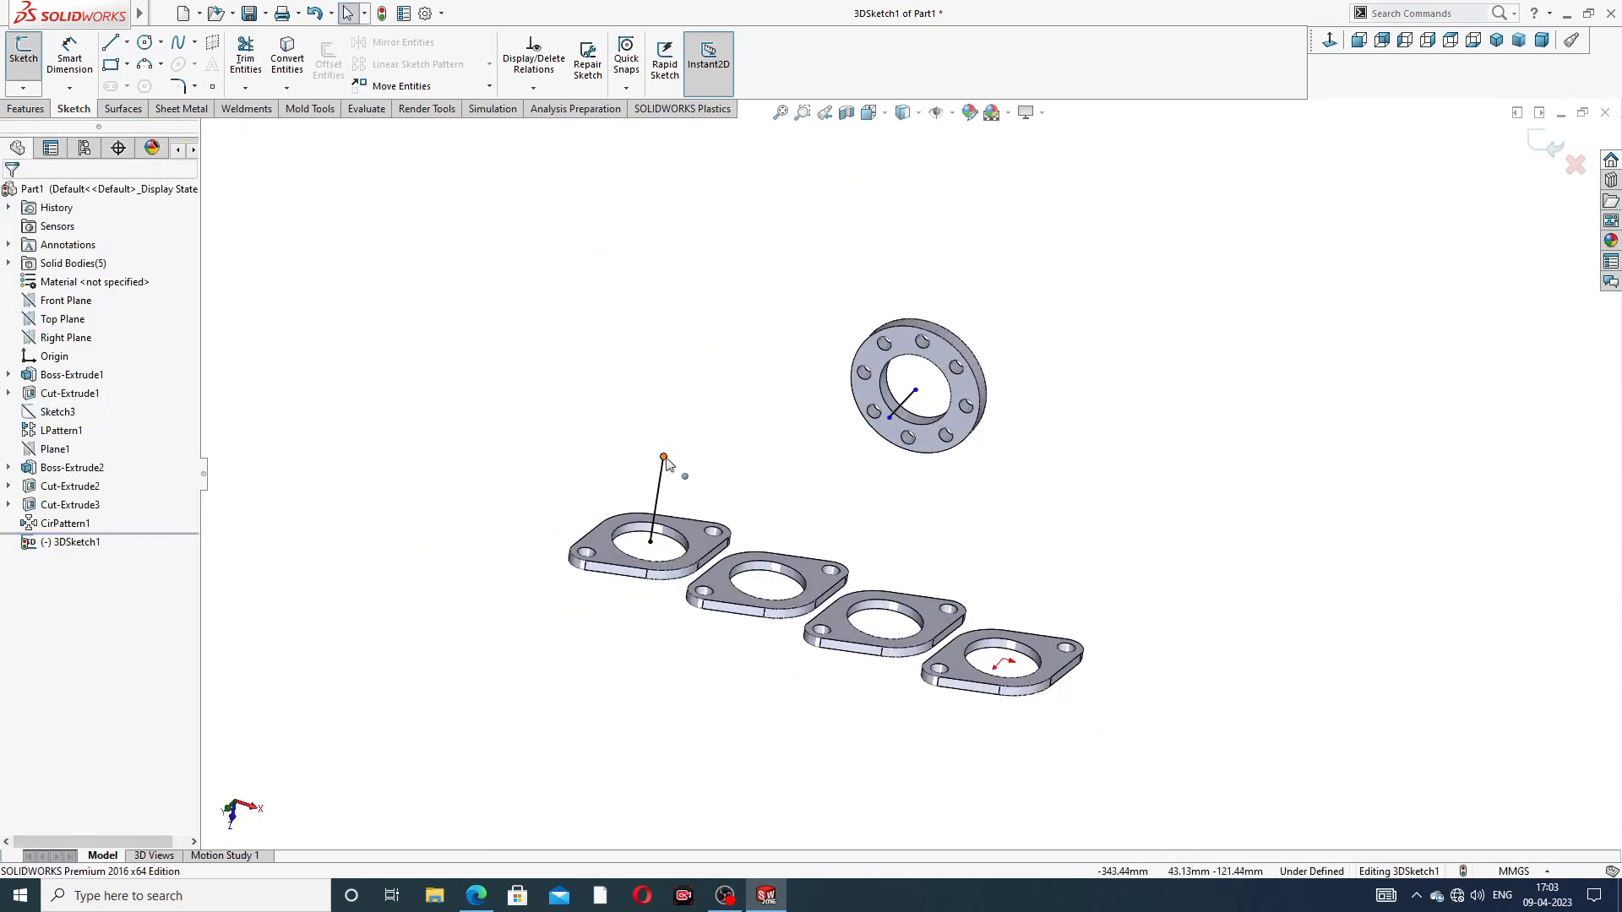
{"action": "left_click_drag", "start_coordinate": [666, 459], "coordinate": [664, 479]}
{"action": "left_click", "coordinate": [467, 293]}
Step: Connect the free ends of the port flange's line and the collector flange's line with a line about 221 mm long
{"action": "left_click", "coordinate": [109, 42]}
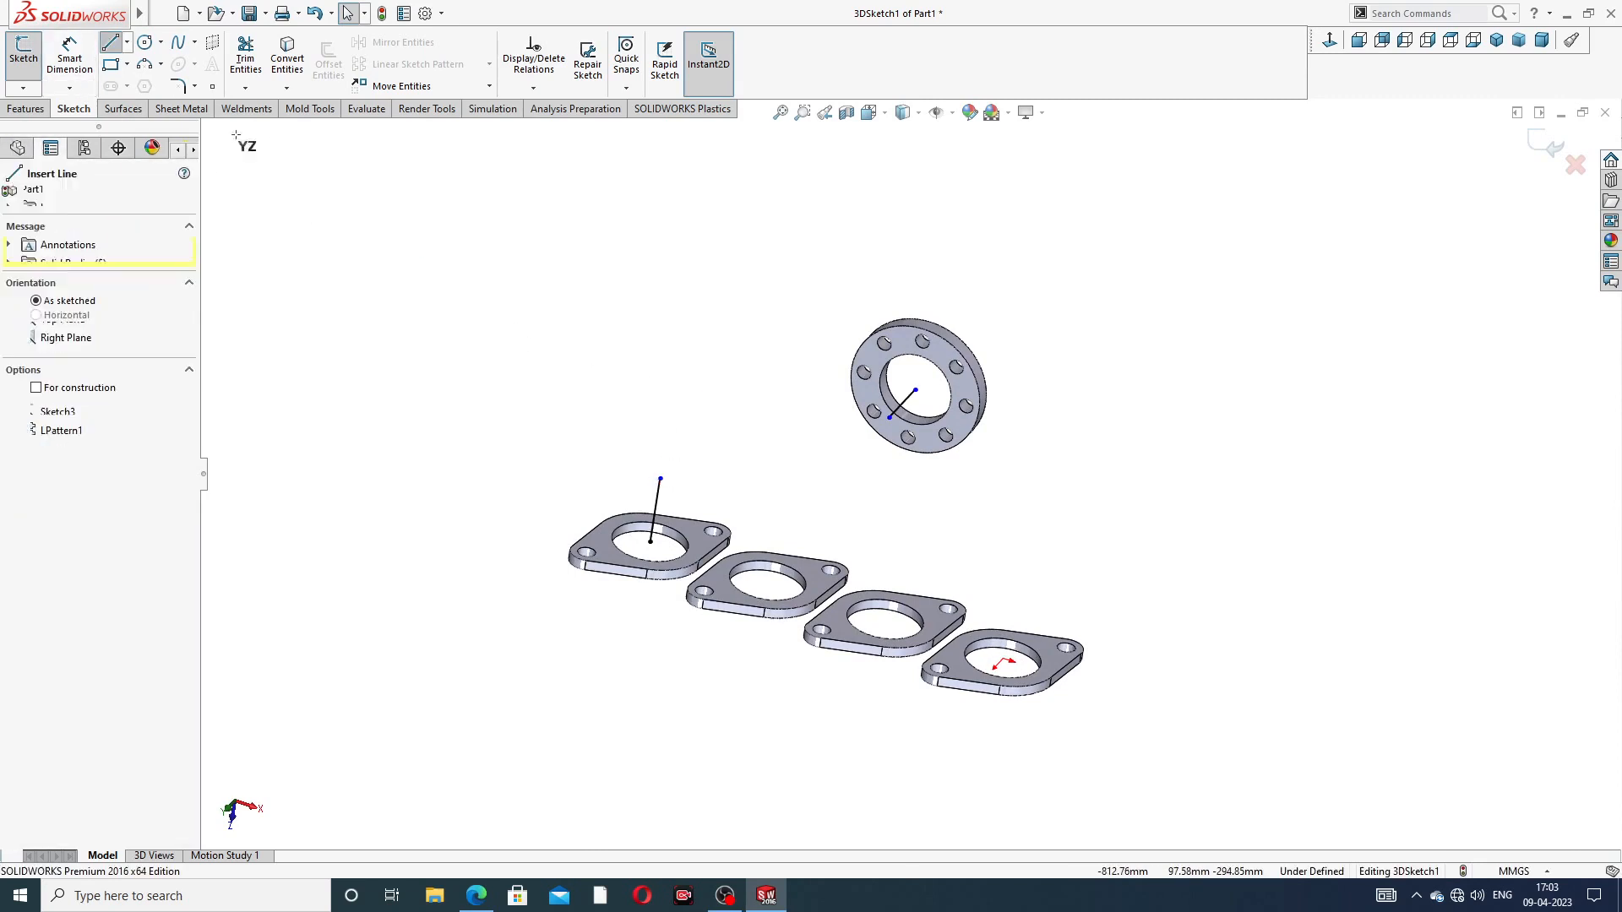
{"action": "left_click", "coordinate": [660, 479]}
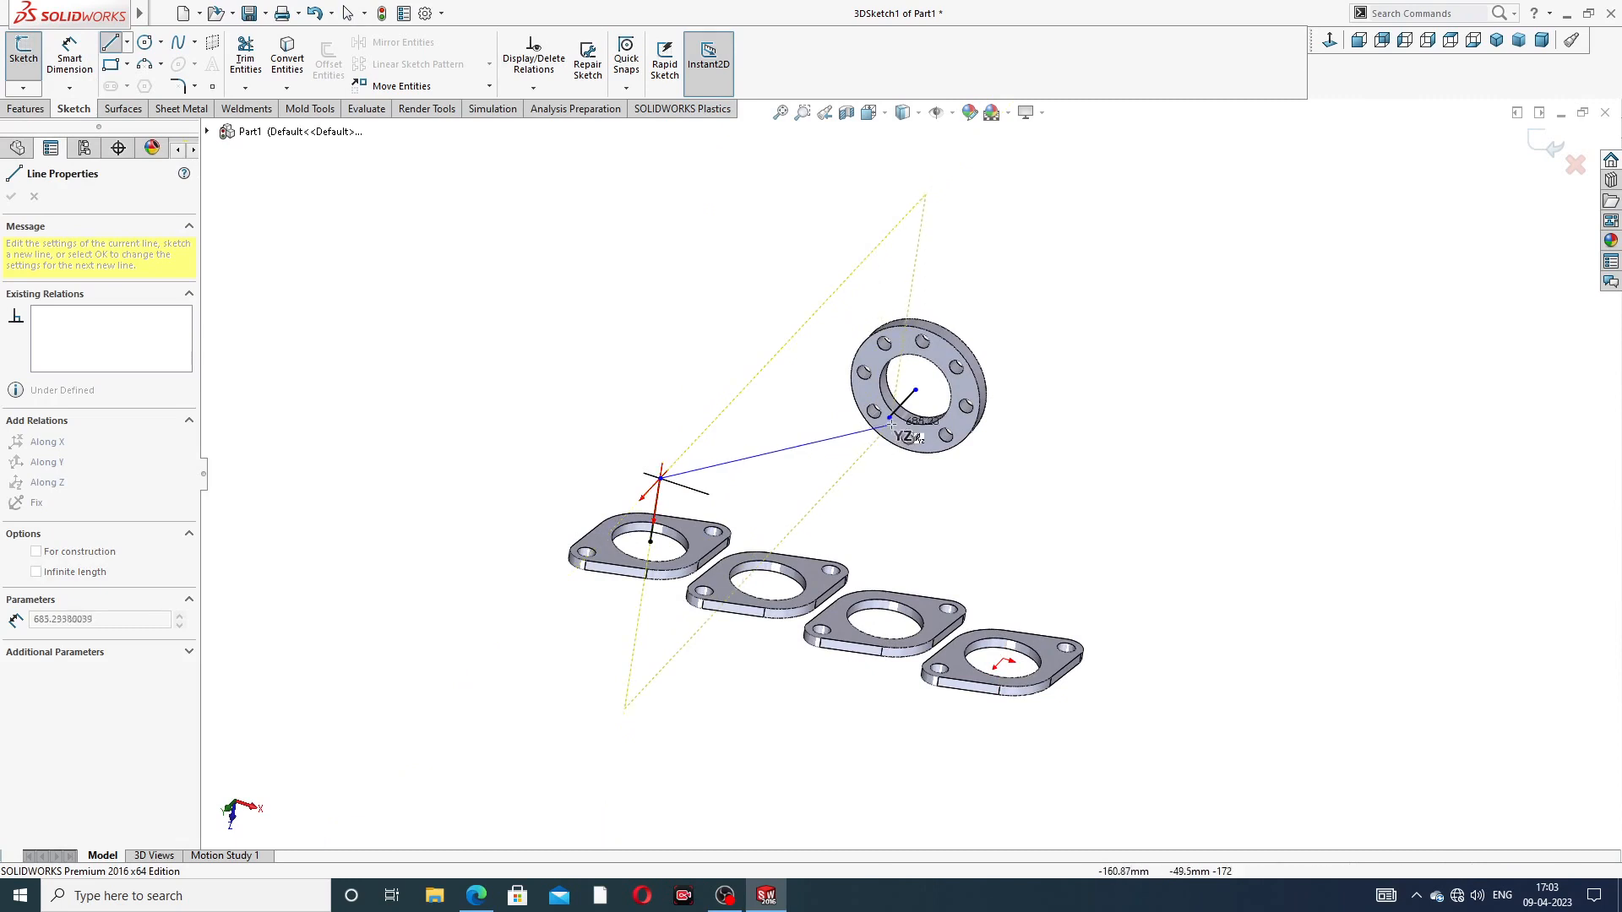
{"action": "left_click", "coordinate": [891, 418]}
{"action": "right_click", "coordinate": [1112, 225]}
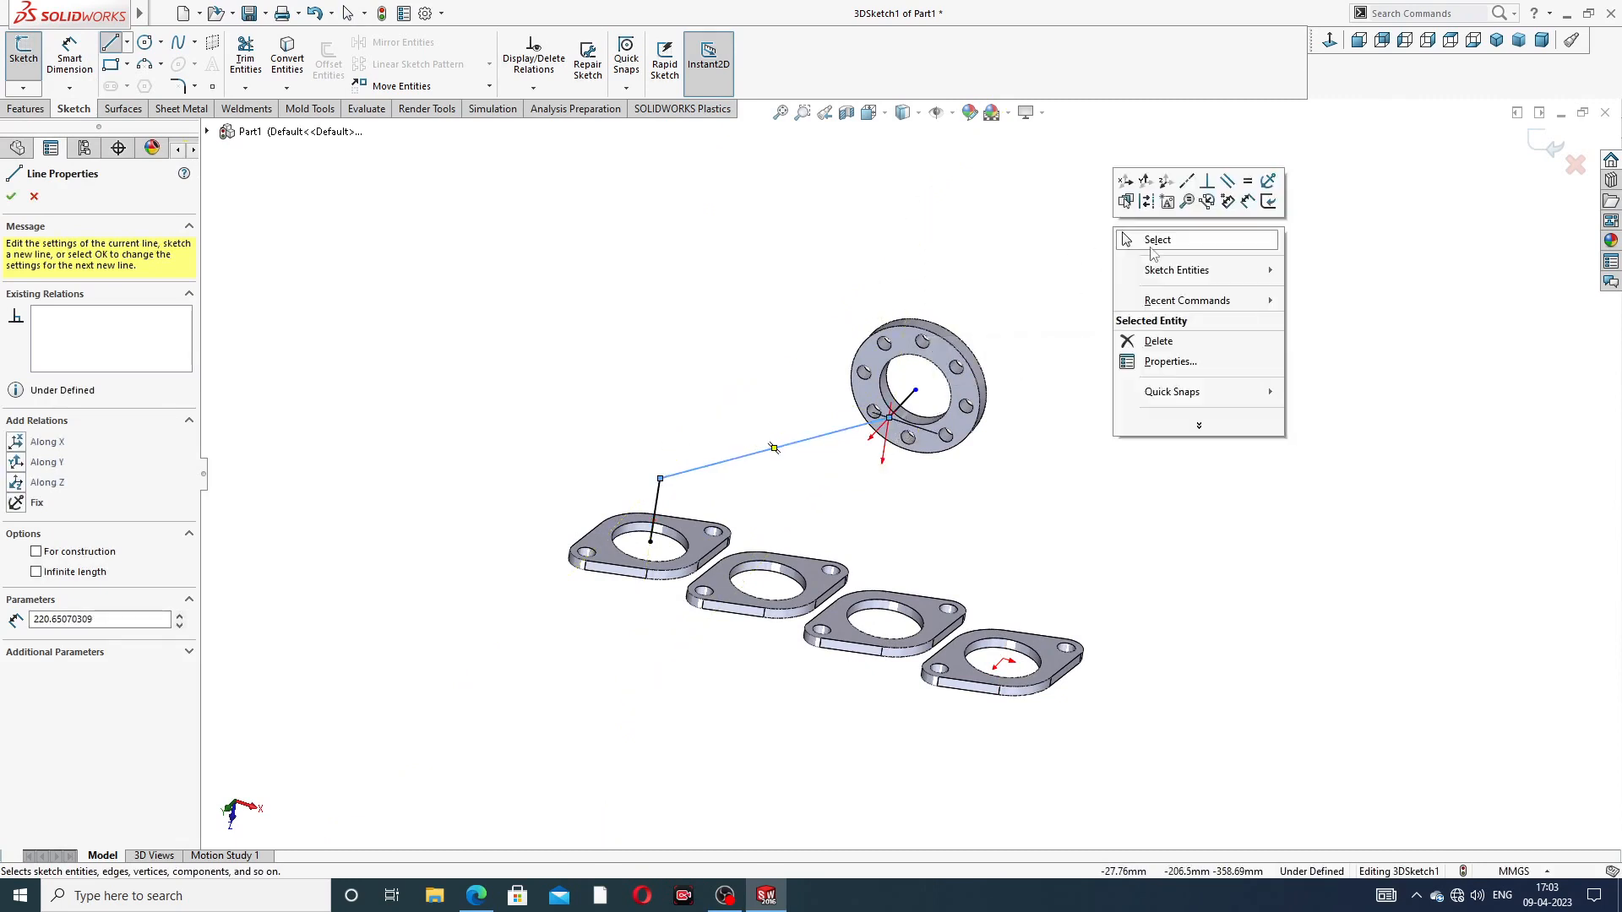
{"action": "left_click", "coordinate": [1153, 241]}
{"action": "middle_click_drag", "start_coordinate": [1081, 412], "coordinate": [1067, 379]}
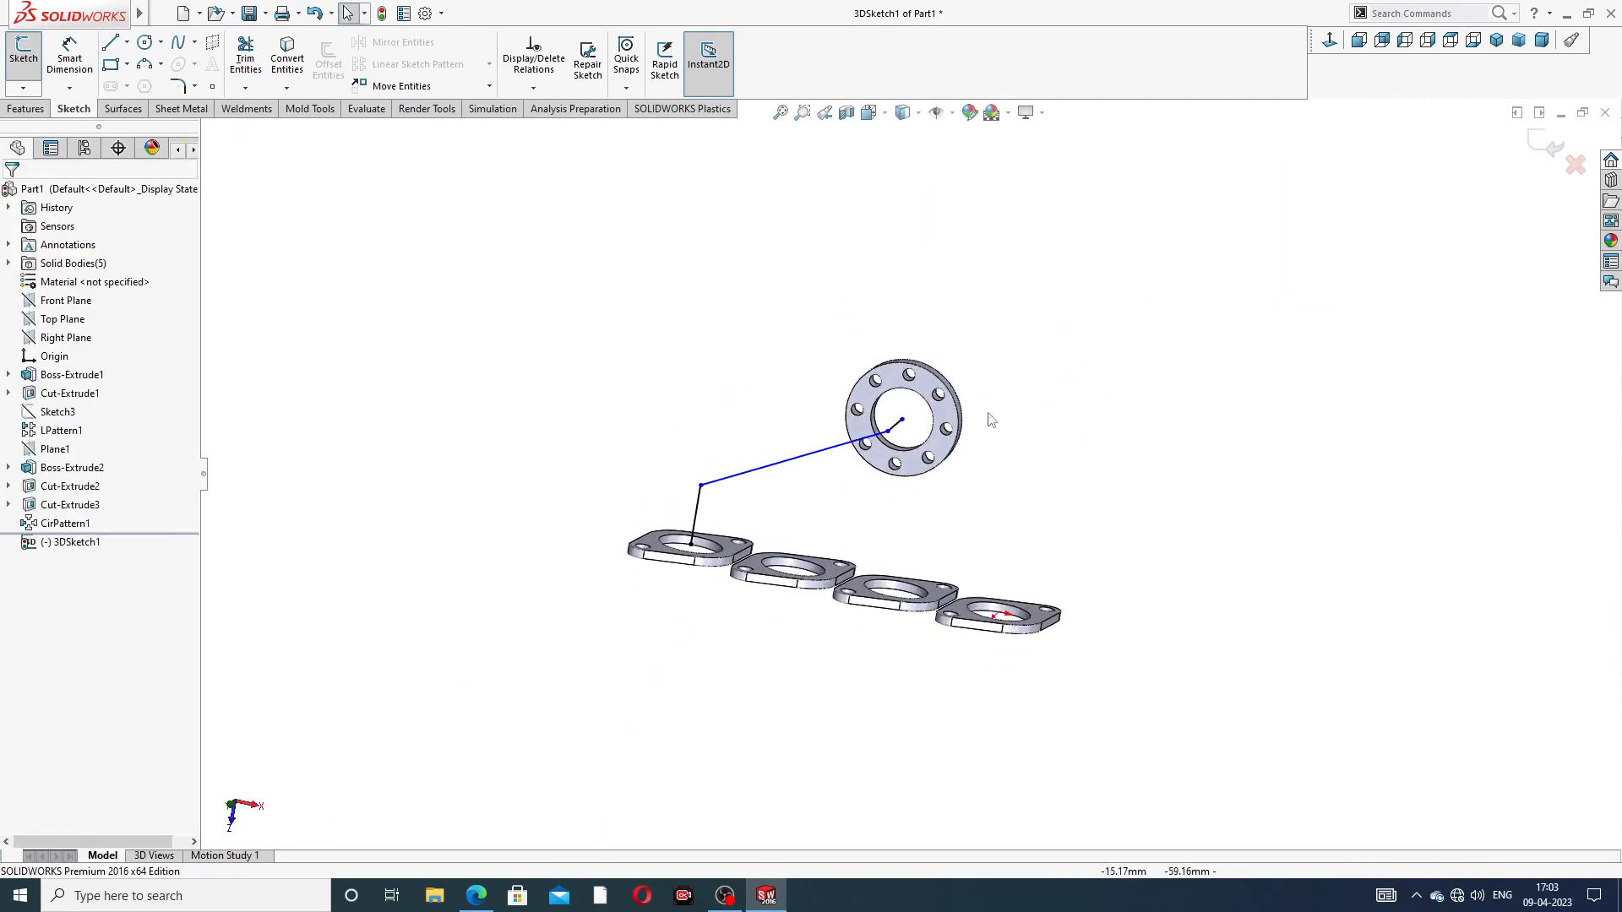
Step: Check the drawing and dimension the vertical path line rising from the port flange to 114 mm
{"action": "scroll", "coordinate": [894, 449], "scroll_direction": "down", "scroll_amount": 3}
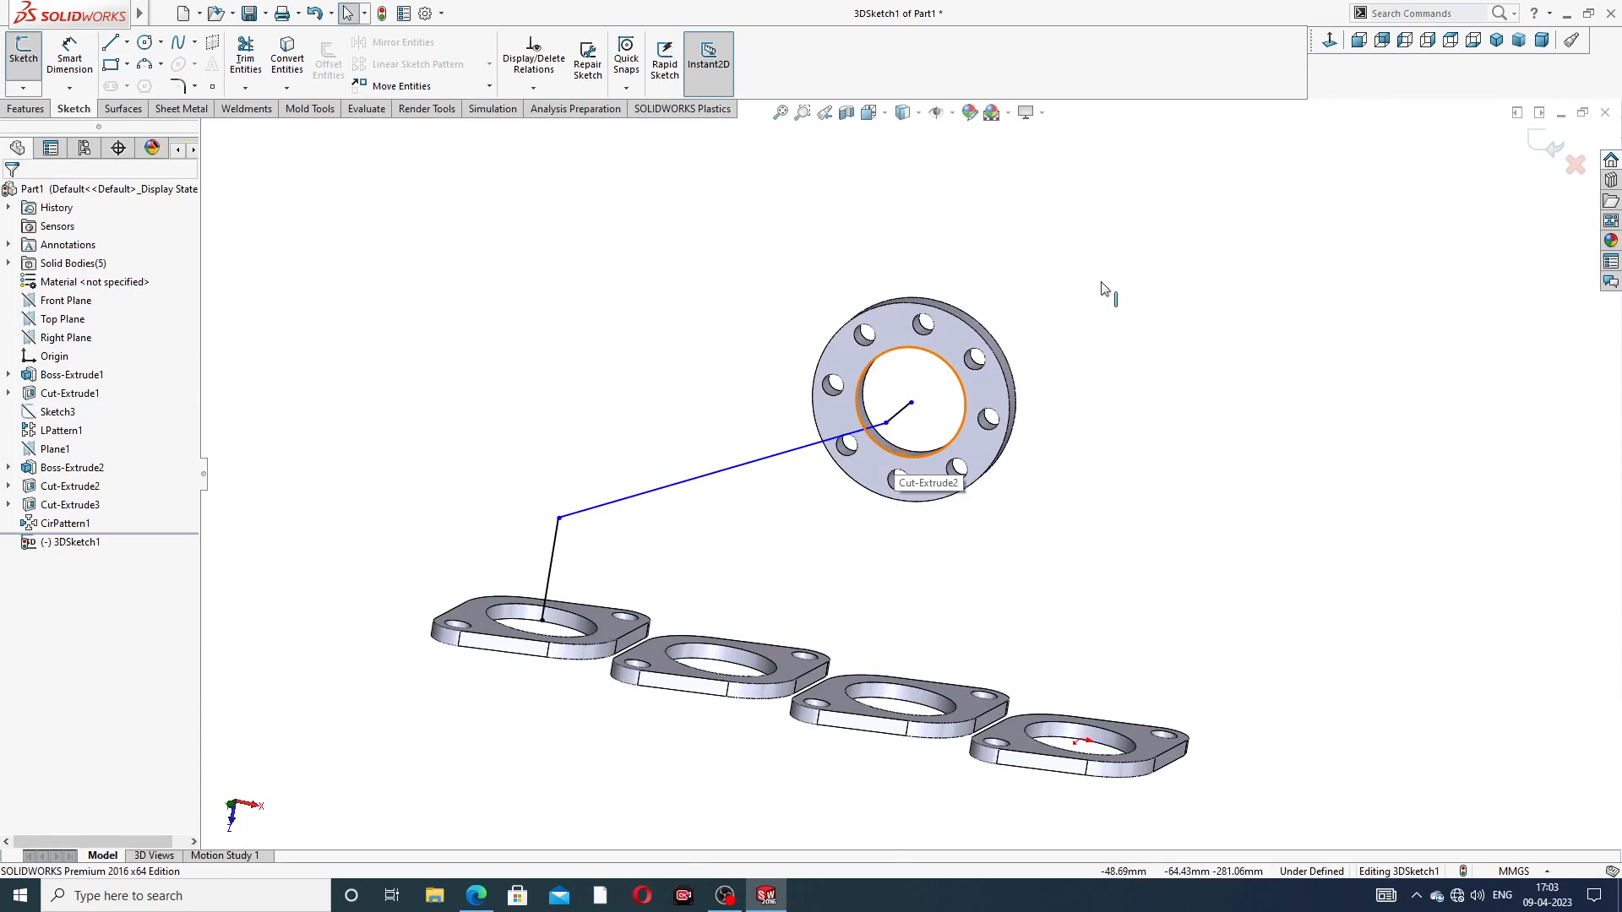
{"action": "left_click", "coordinate": [69, 54]}
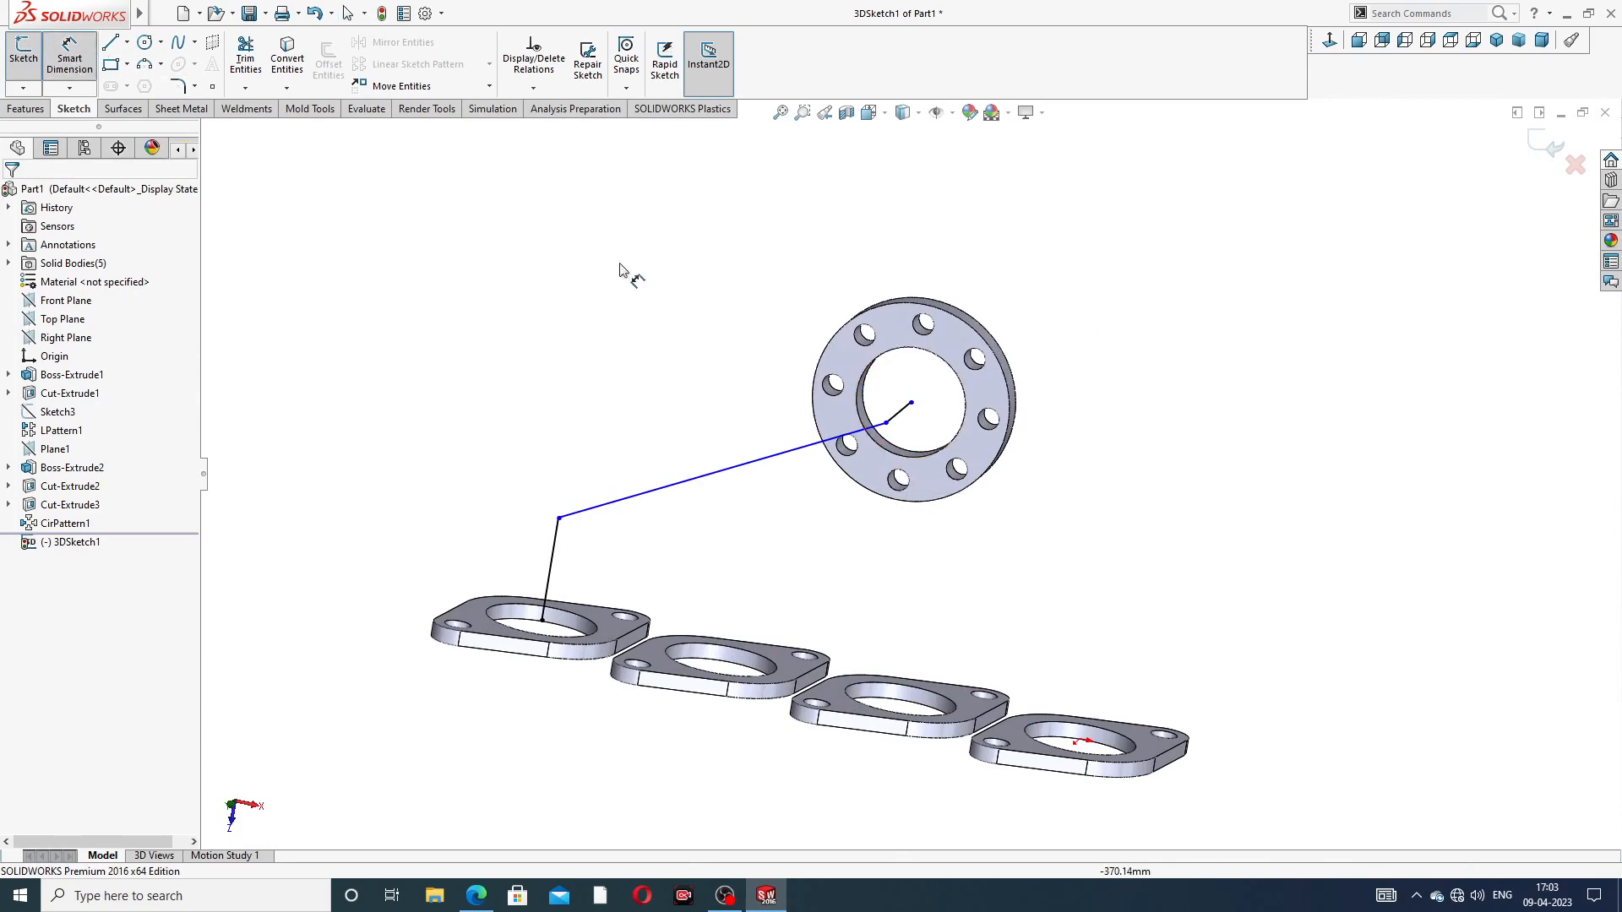
{"action": "left_click", "coordinate": [476, 895]}
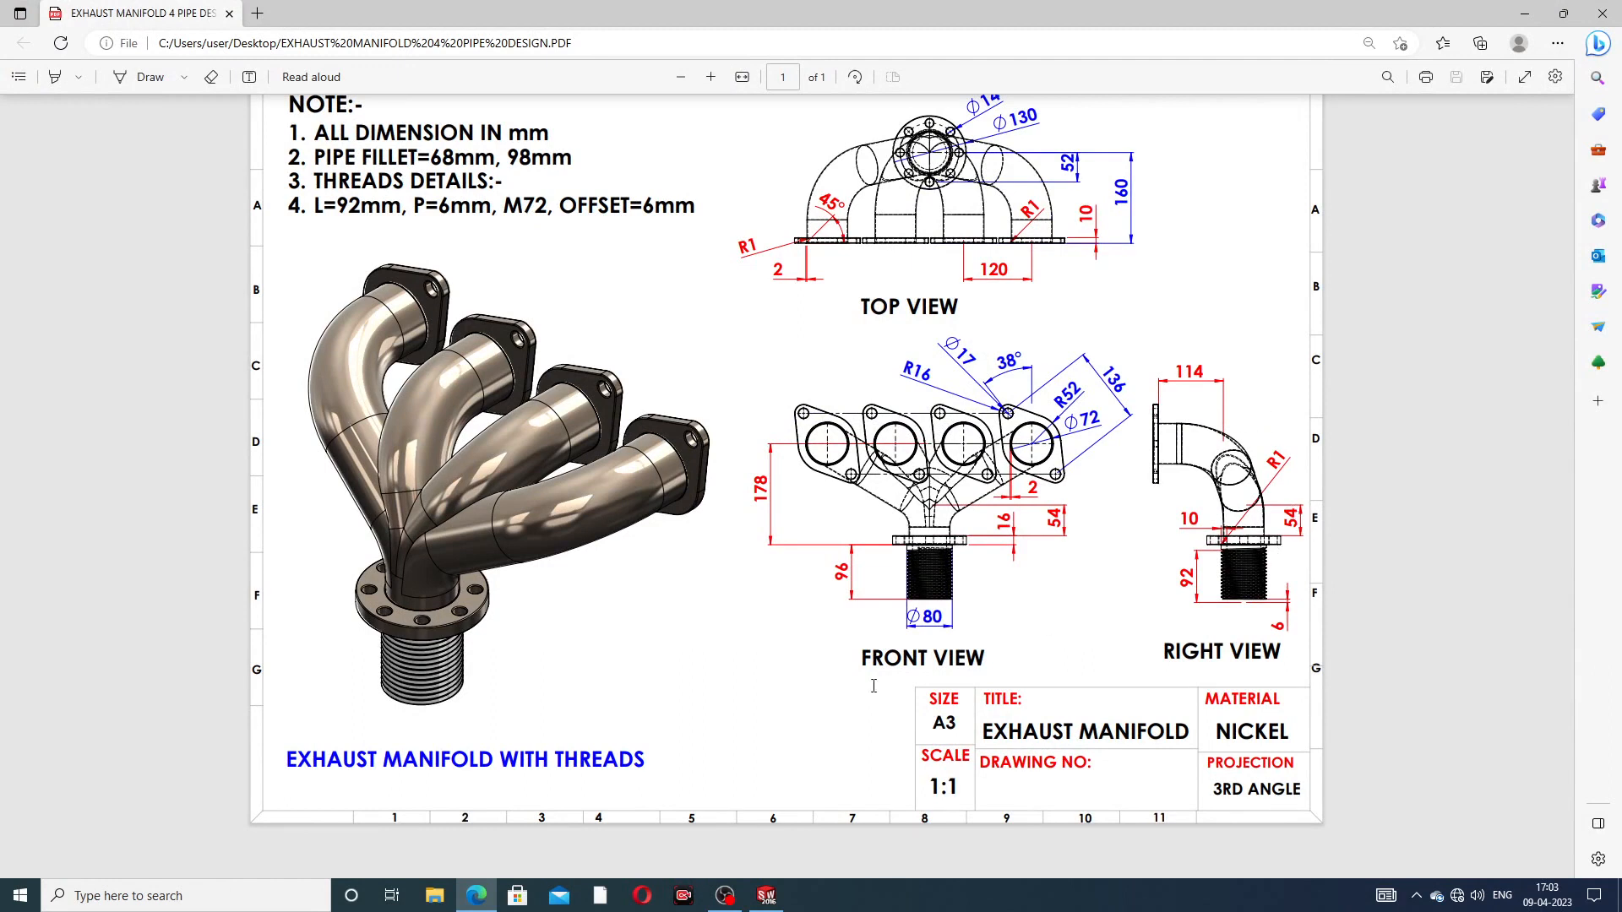
{"action": "left_click", "coordinate": [474, 895]}
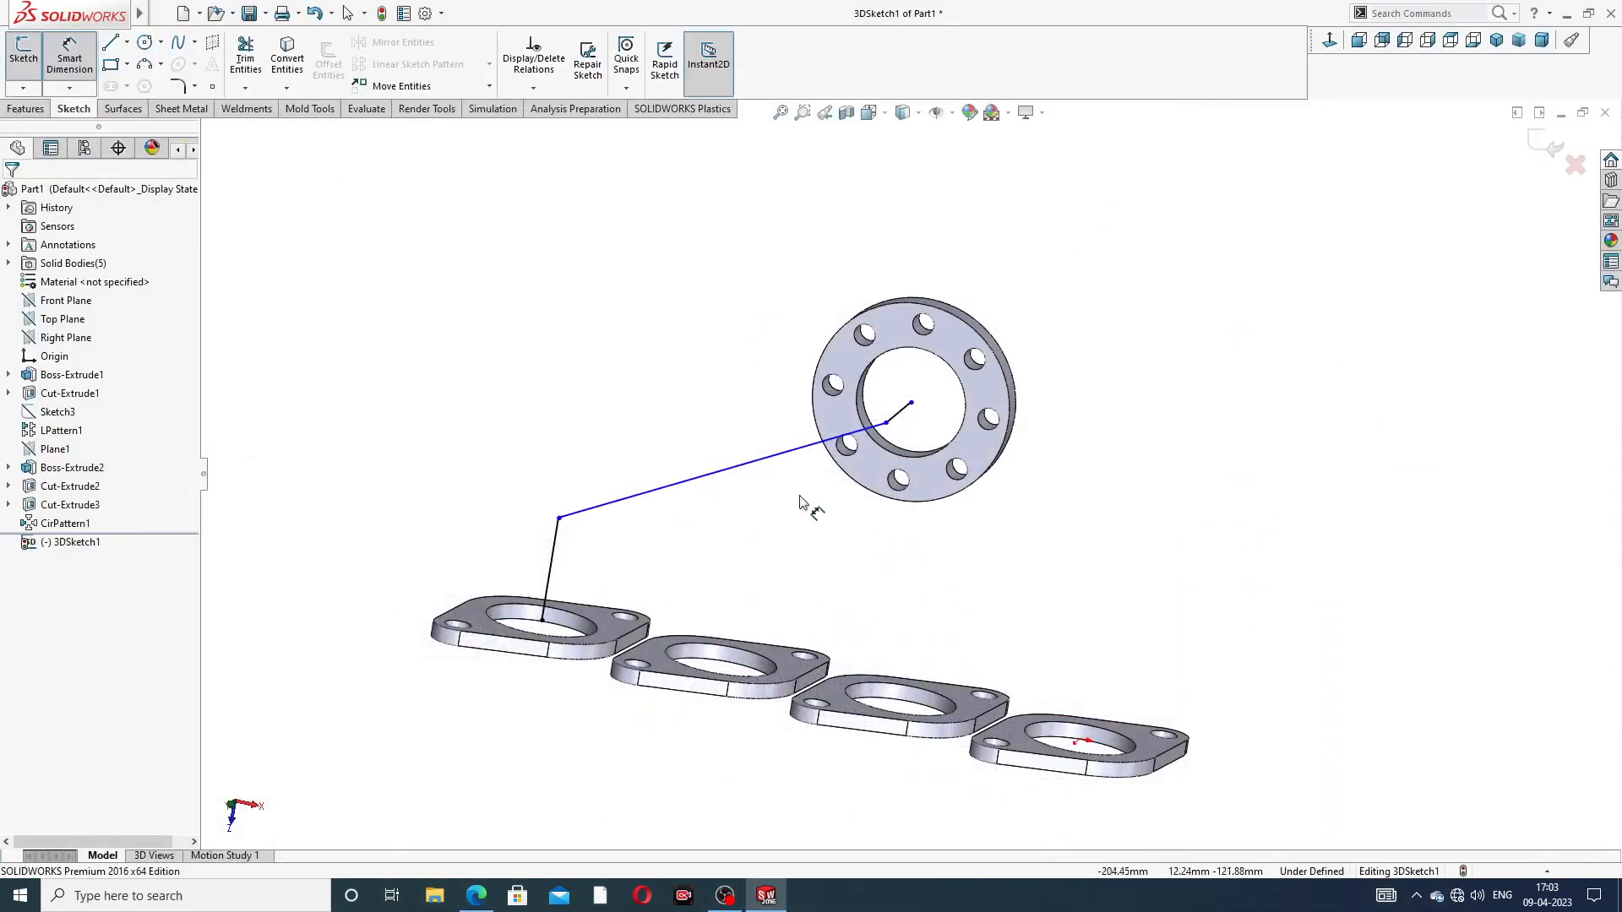
{"action": "left_click", "coordinate": [555, 545]}
{"action": "left_click", "coordinate": [477, 544]}
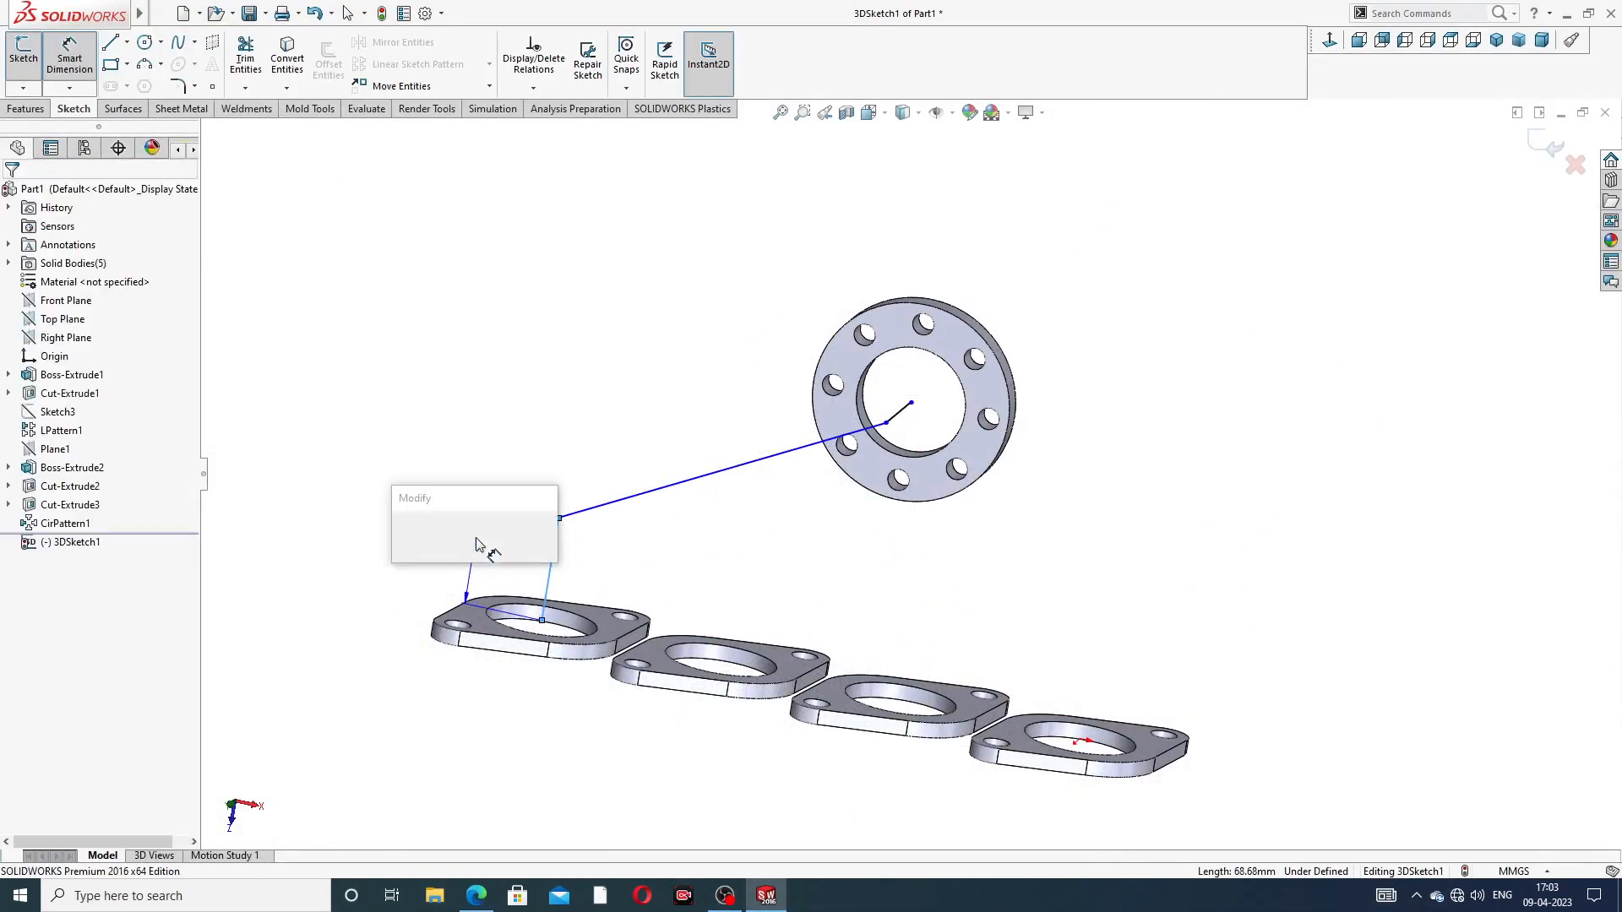
{"action": "type", "text": "114"}
{"action": "key", "text": "Return"}
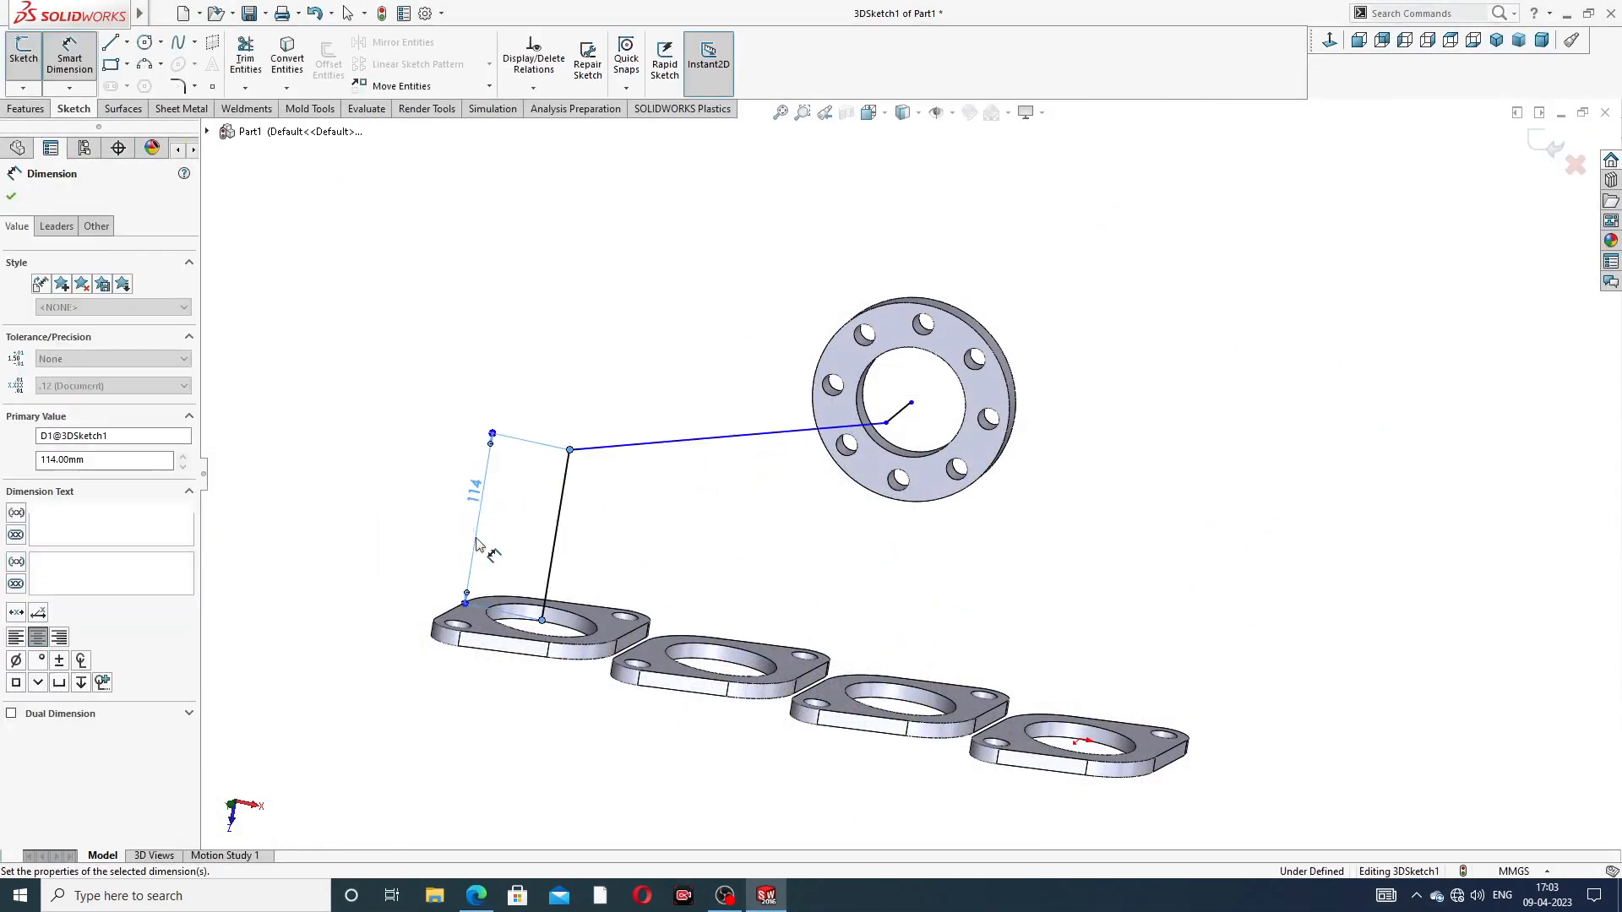
Step: Dimension the short path line at the collector flange to 54 mm
{"action": "middle_click_drag", "start_coordinate": [796, 524], "coordinate": [792, 490]}
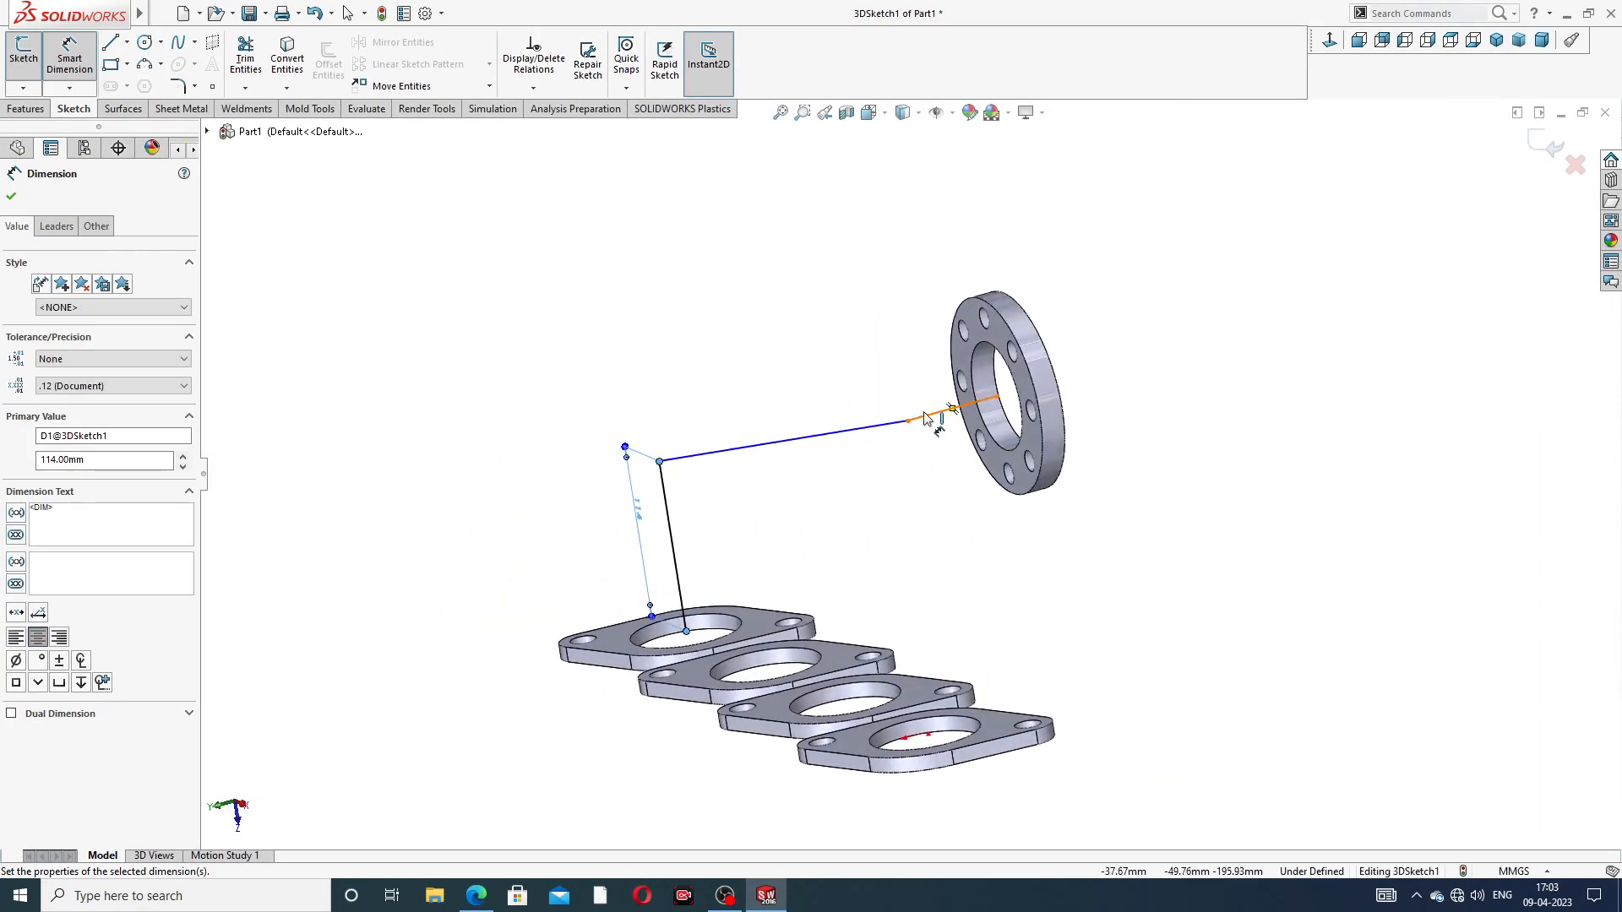
{"action": "left_click", "coordinate": [925, 414]}
{"action": "left_click", "coordinate": [894, 288]}
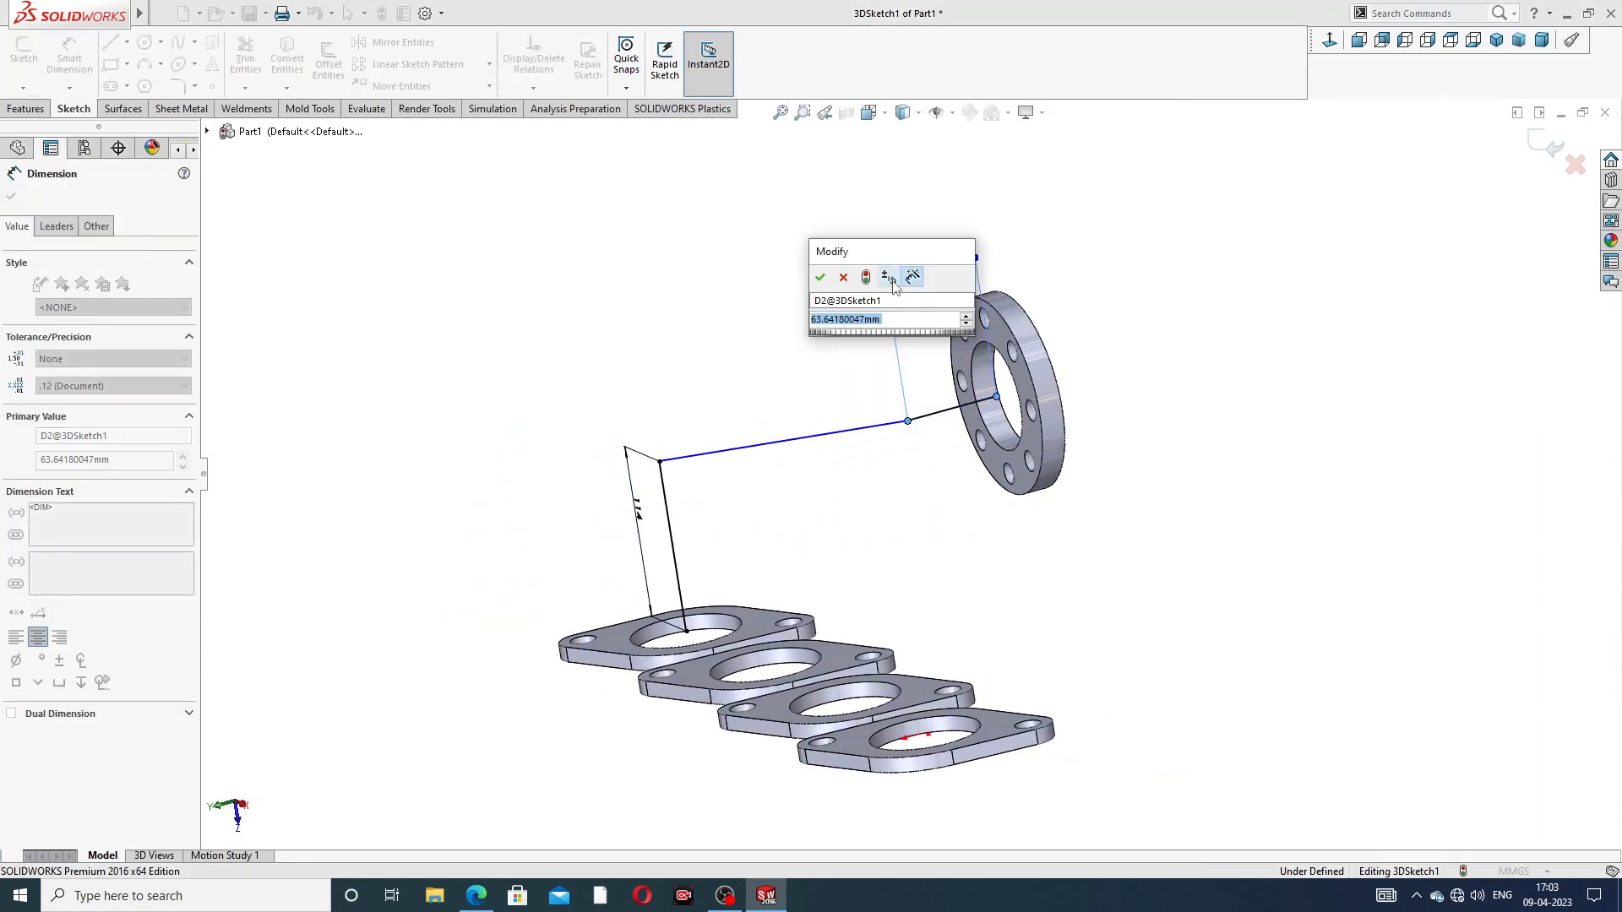
{"action": "type", "text": "54"}
{"action": "key", "text": "Return"}
{"action": "left_click", "coordinate": [1079, 301]}
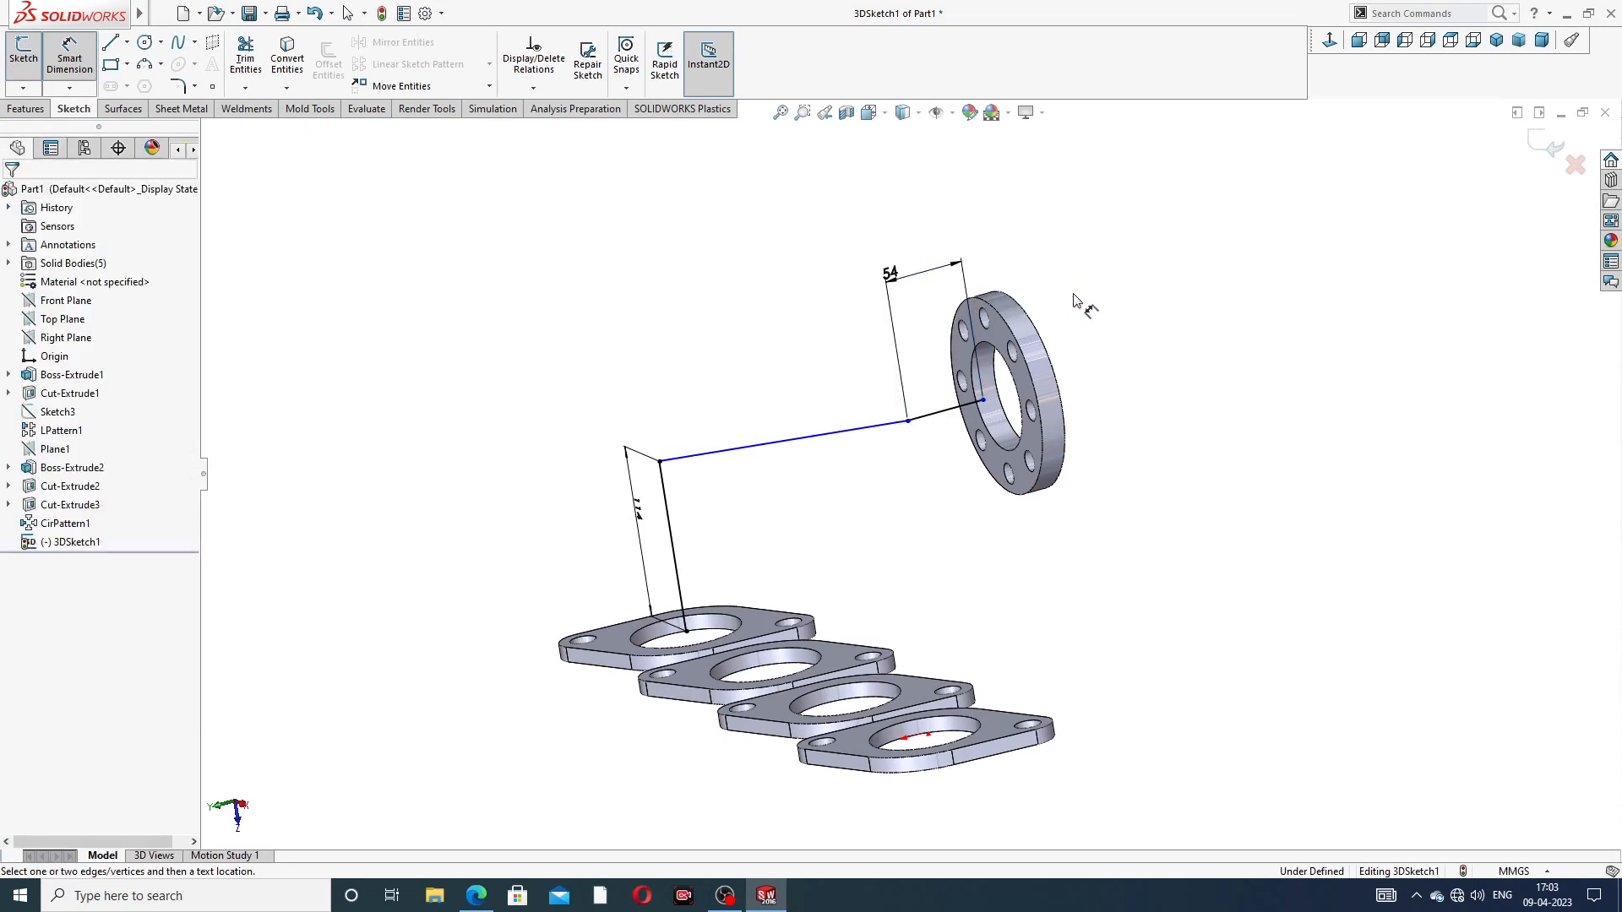
Step: Move the collector line's flange-side endpoint onto the centre of the bore edge on the flange's pipe-side face
{"action": "middle_click_drag", "start_coordinate": [972, 448], "coordinate": [949, 456]}
{"action": "right_click", "coordinate": [1206, 255]}
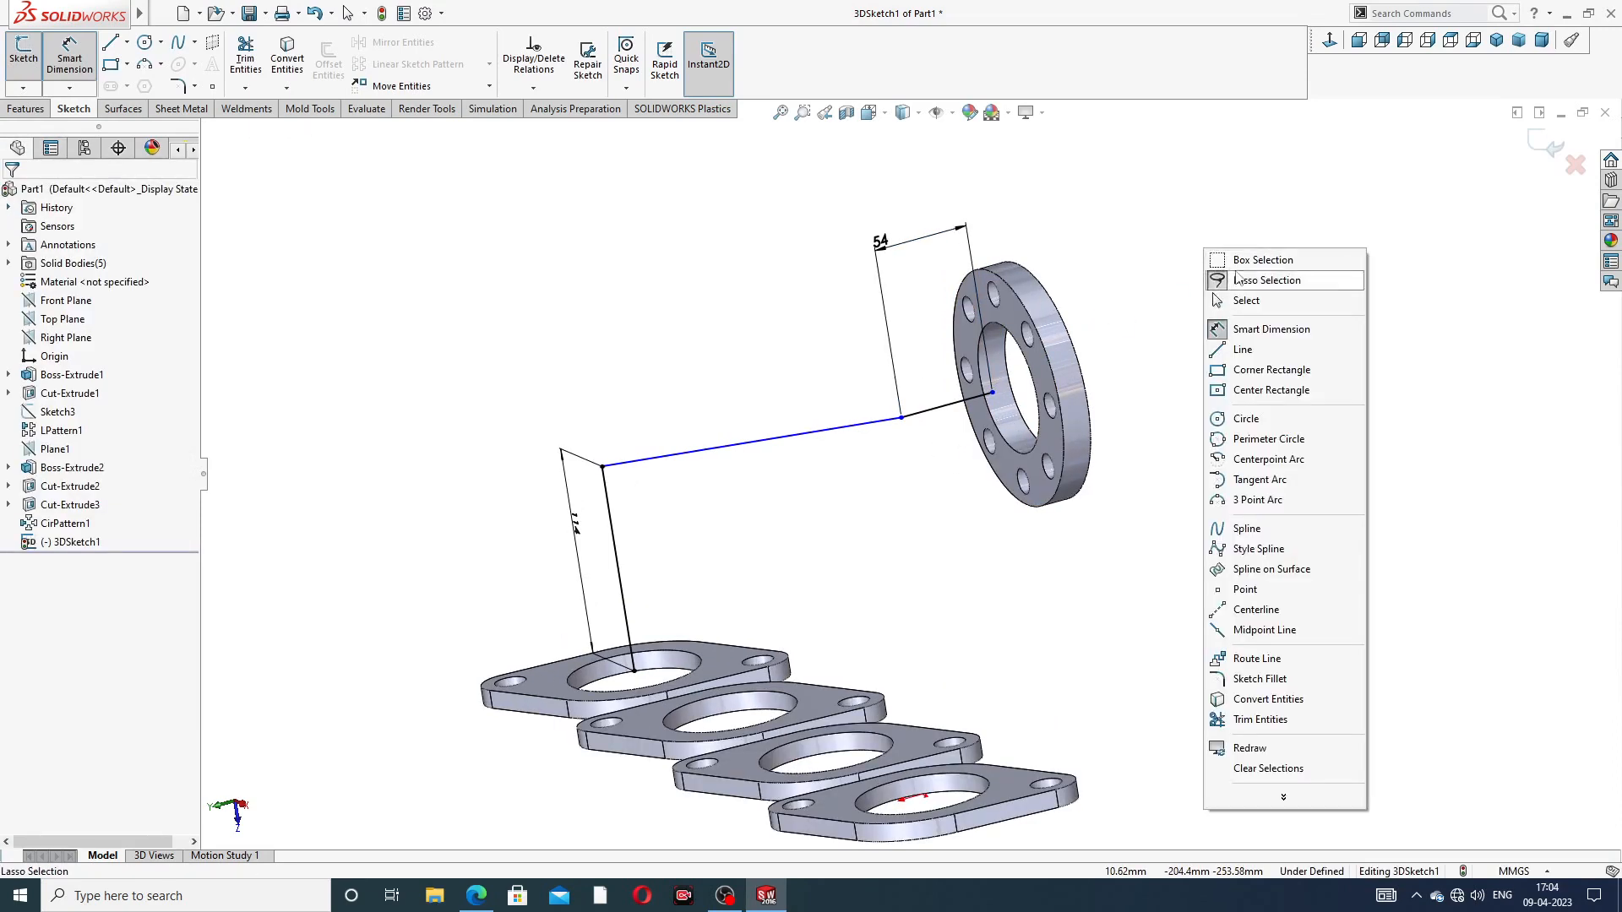
{"action": "left_click", "coordinate": [1221, 299]}
{"action": "middle_click_drag", "start_coordinate": [1214, 301], "coordinate": [1107, 336]}
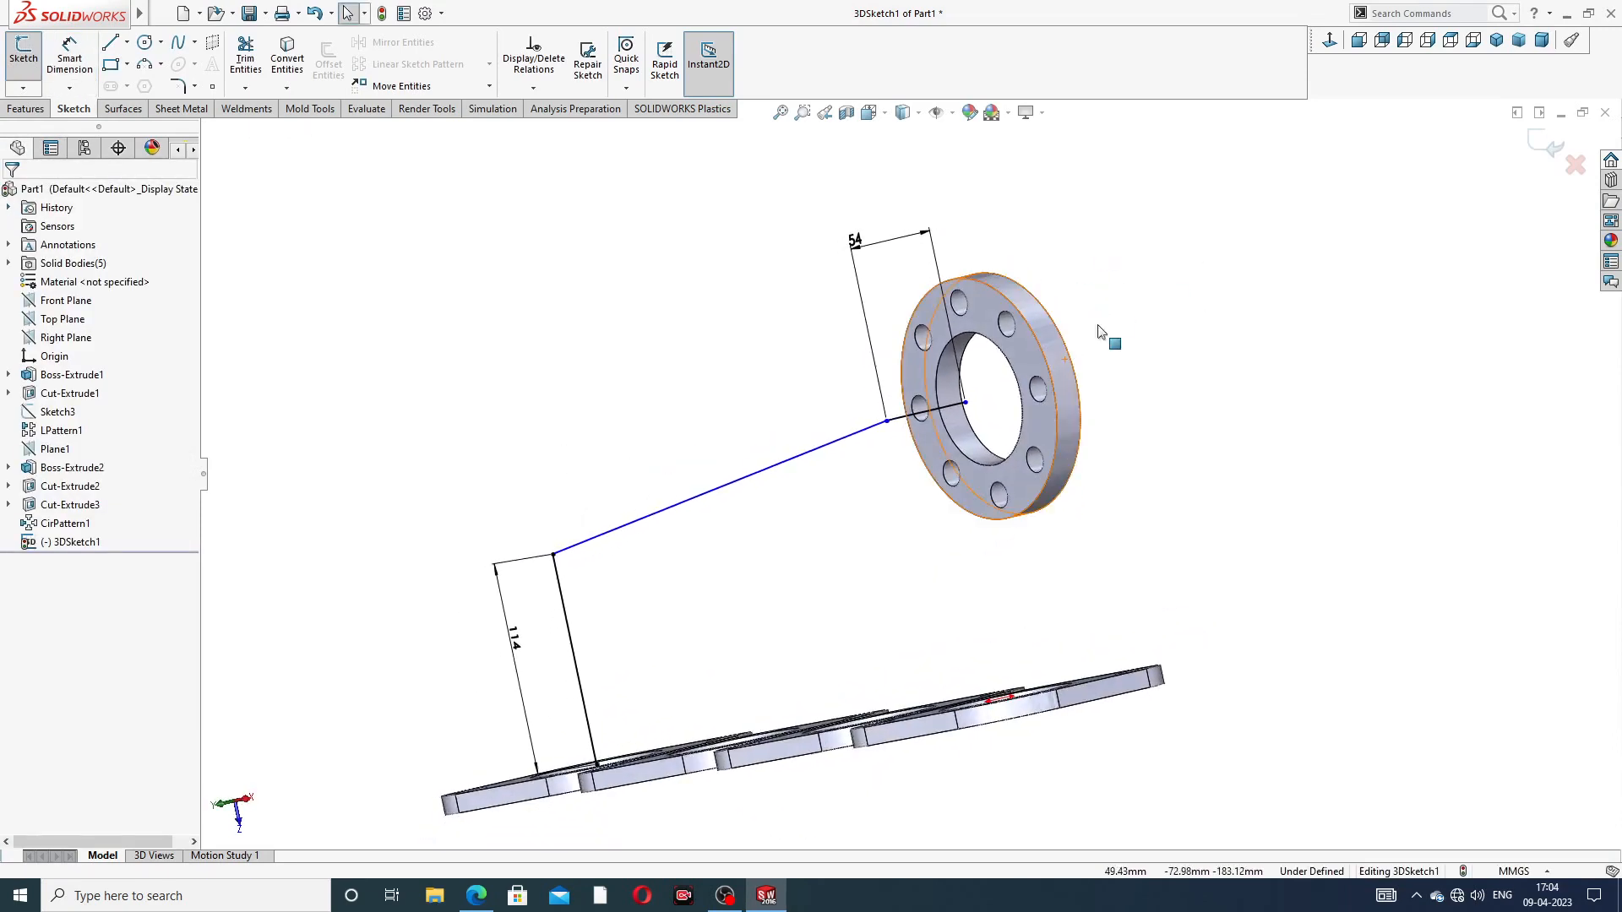
{"action": "left_click", "coordinate": [966, 404]}
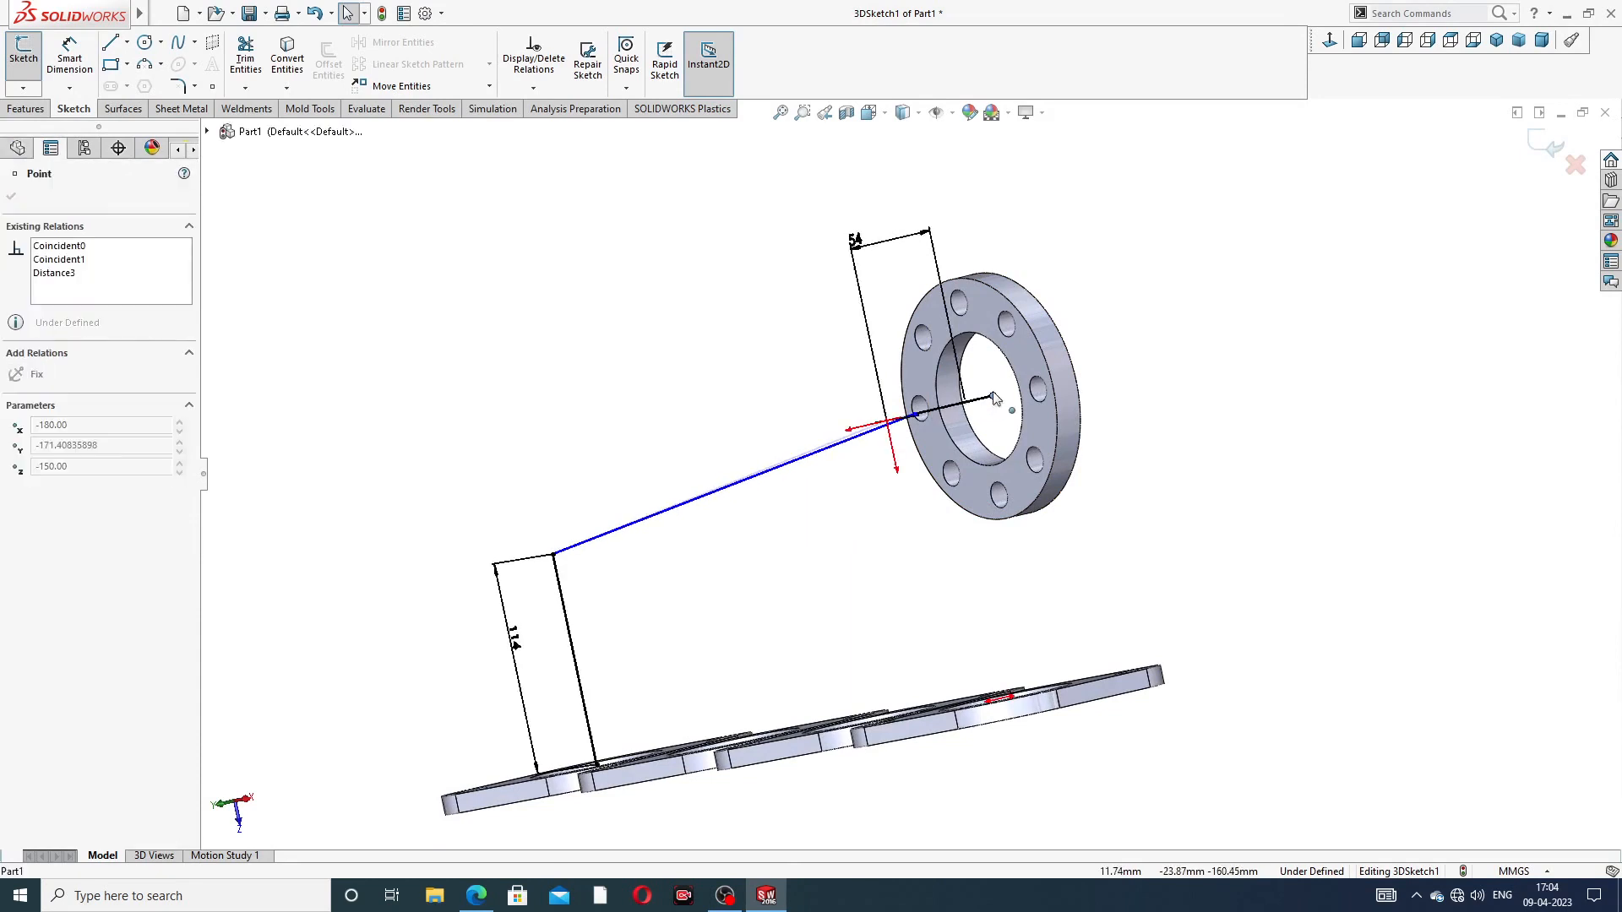
{"action": "left_click_drag", "start_coordinate": [999, 394], "coordinate": [982, 405]}
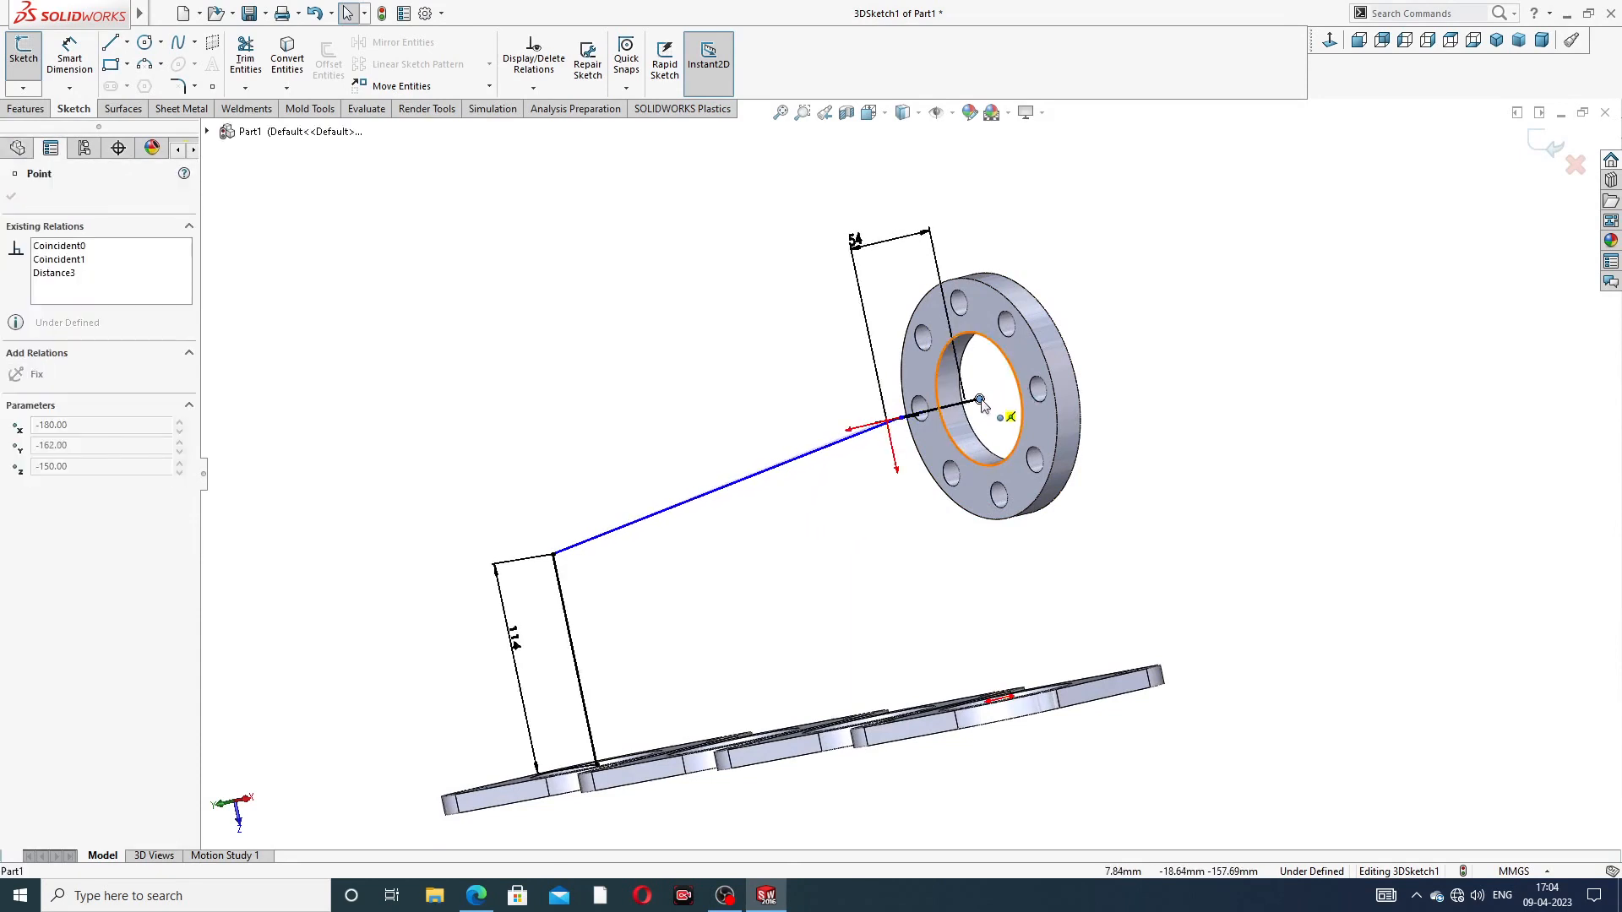
{"action": "left_click", "coordinate": [1186, 346]}
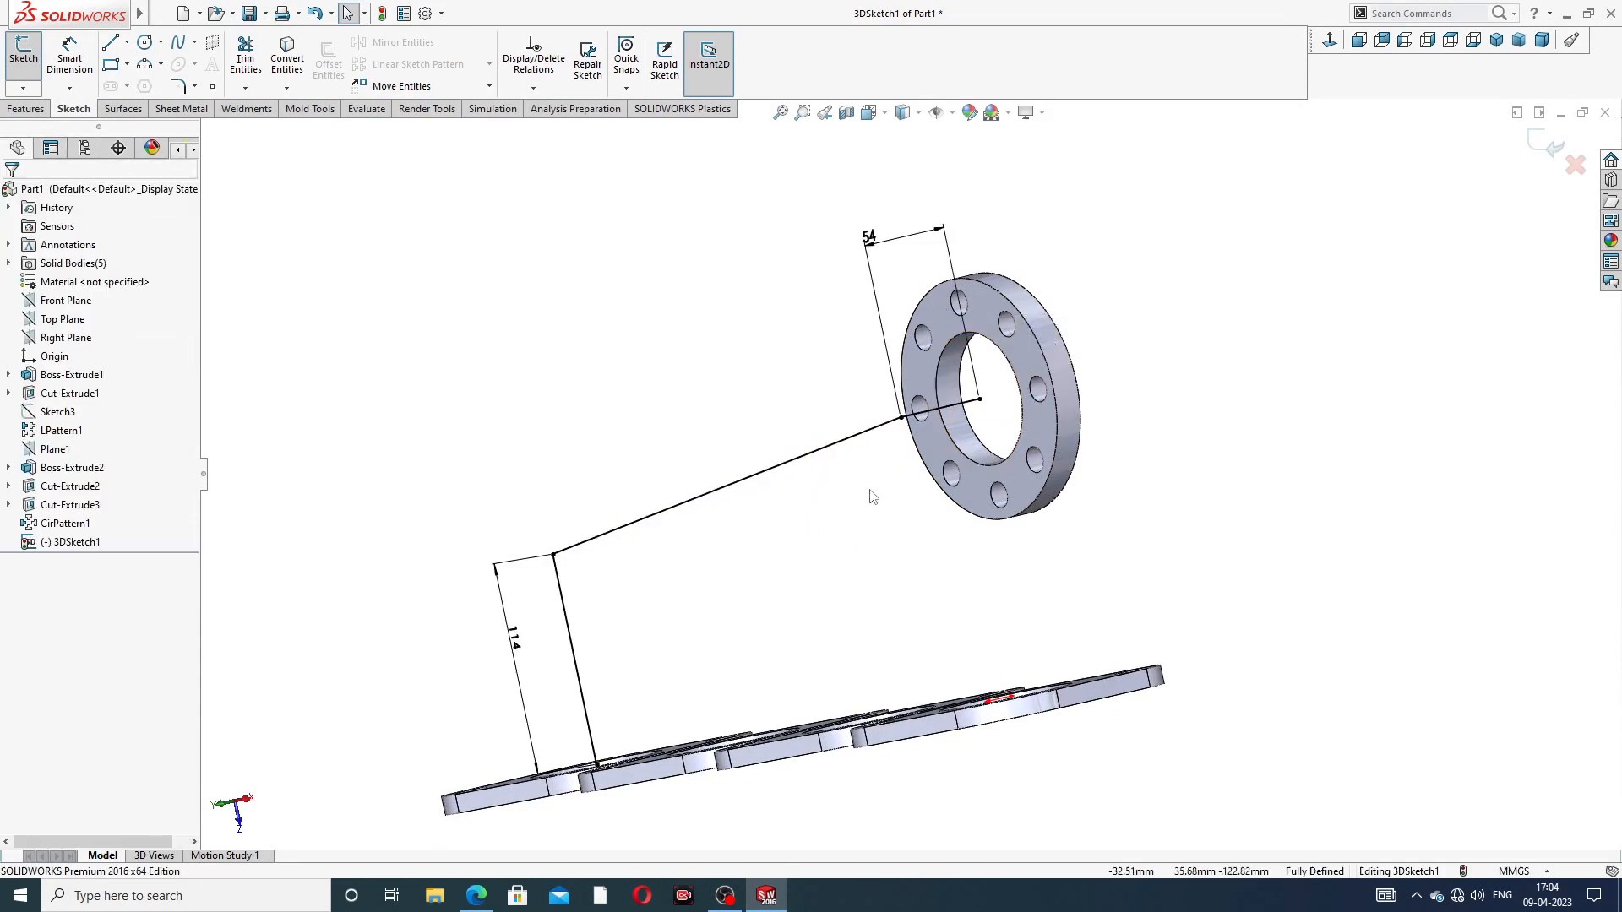
Step: Reposition the 54 mm and 114 mm dimensions slightly so they sit clear of the path
{"action": "scroll", "coordinate": [876, 489], "scroll_direction": "down", "scroll_amount": 2}
{"action": "scroll", "coordinate": [902, 443], "scroll_direction": "up", "scroll_amount": 2}
{"action": "left_click", "coordinate": [925, 285]}
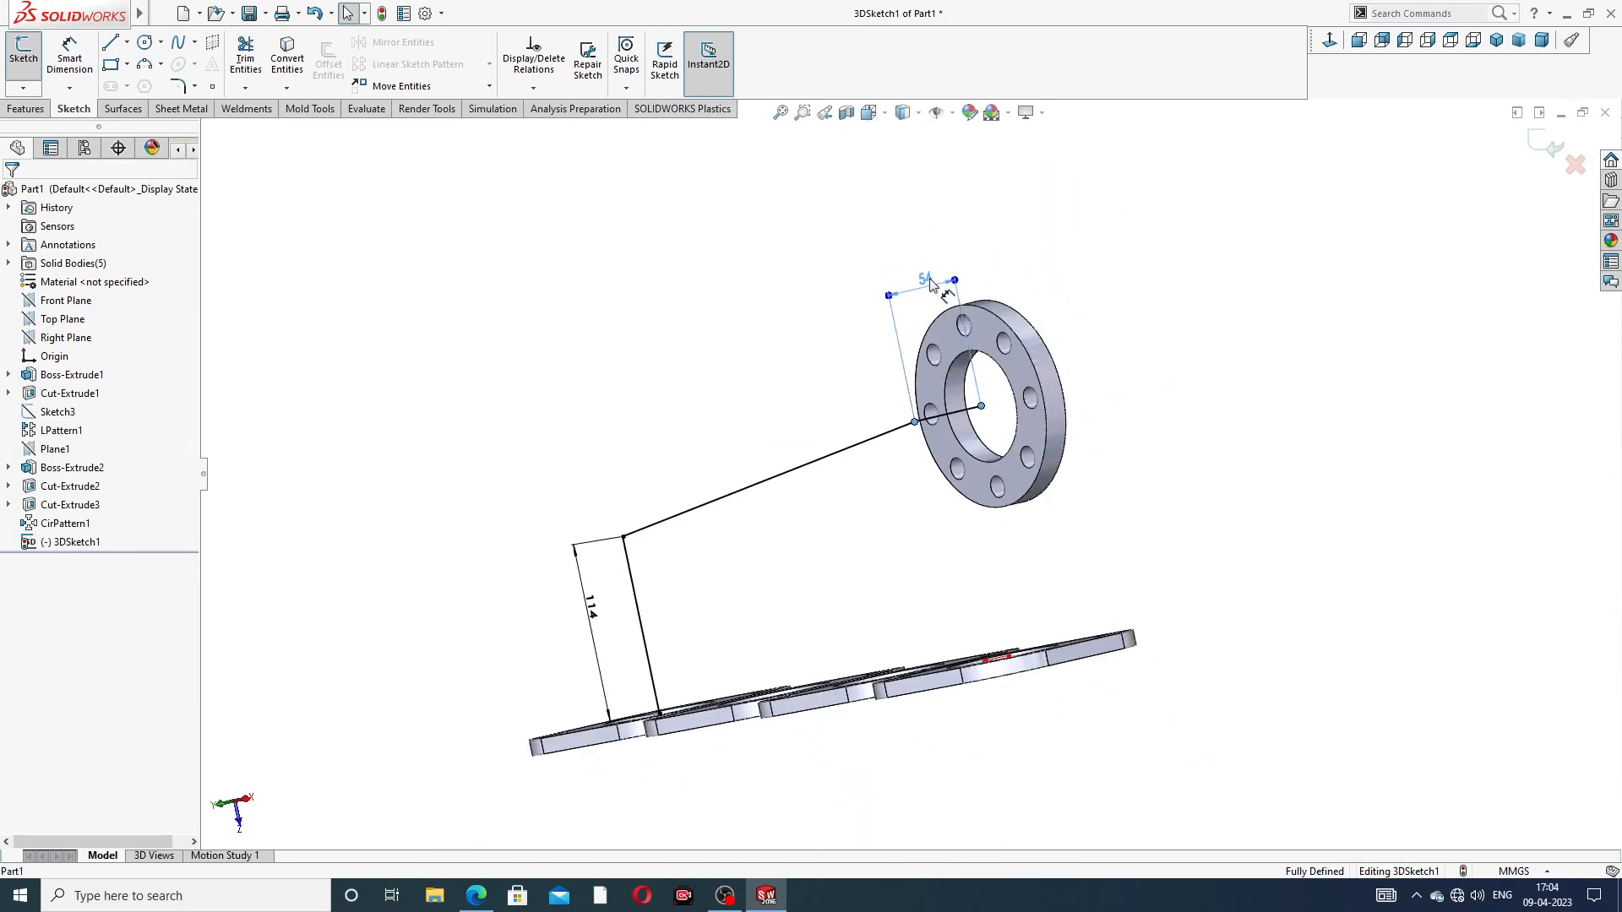
{"action": "left_click_drag", "start_coordinate": [593, 607], "coordinate": [580, 611]}
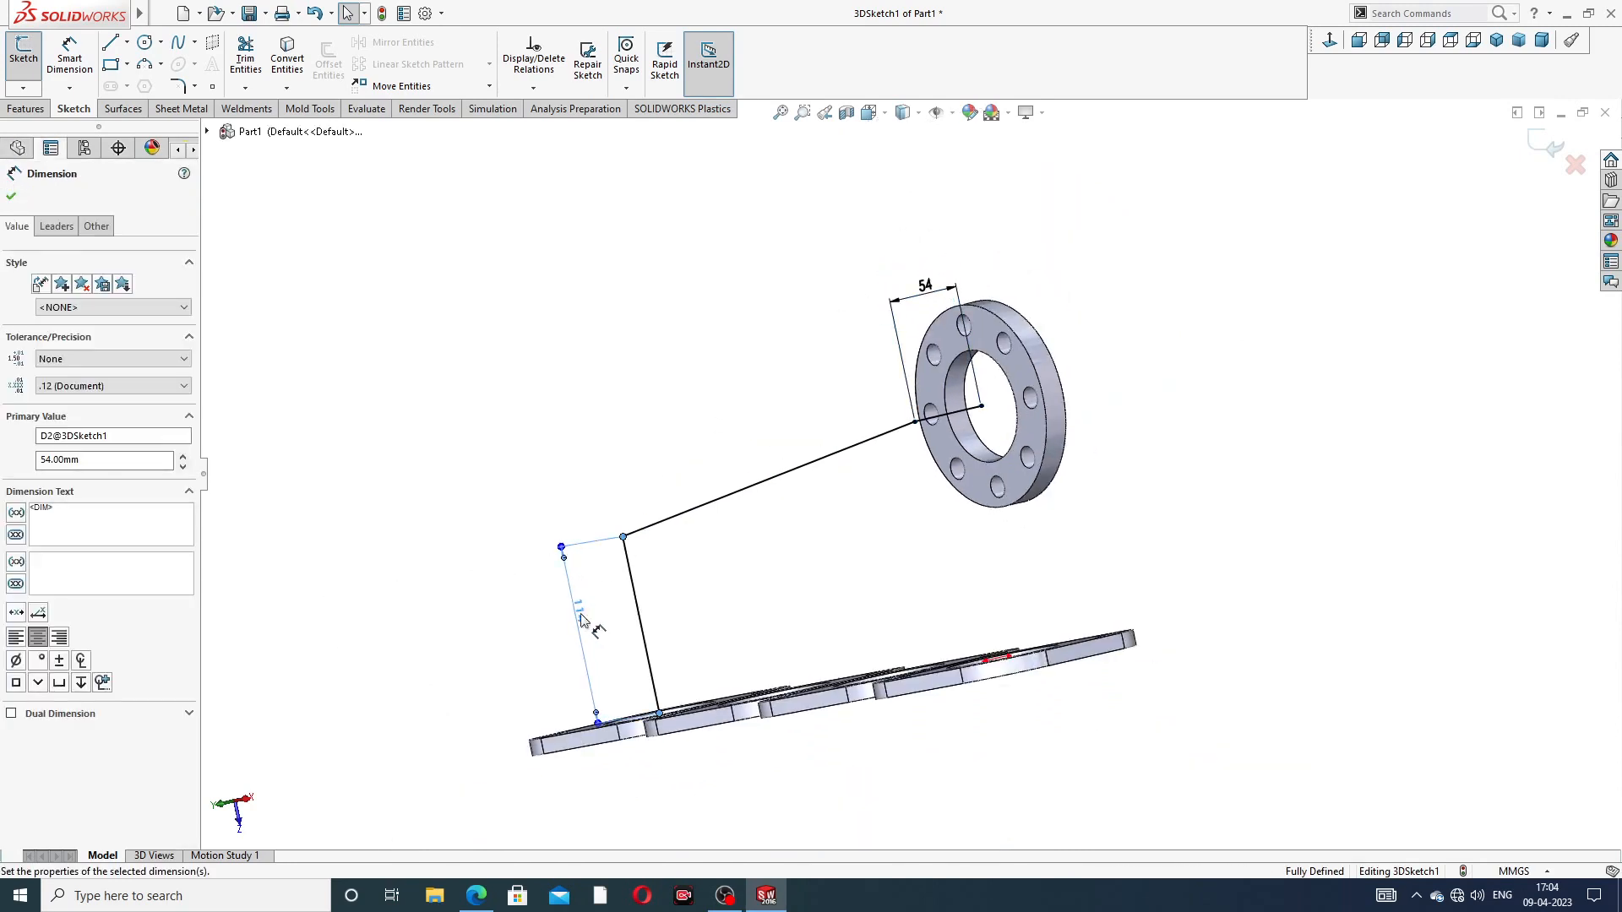
{"action": "left_click", "coordinate": [663, 300]}
Step: Check the pipe fillet note in the drawing and round the path corner above the port flange with a 98 mm sketch fillet
{"action": "left_click", "coordinate": [475, 895]}
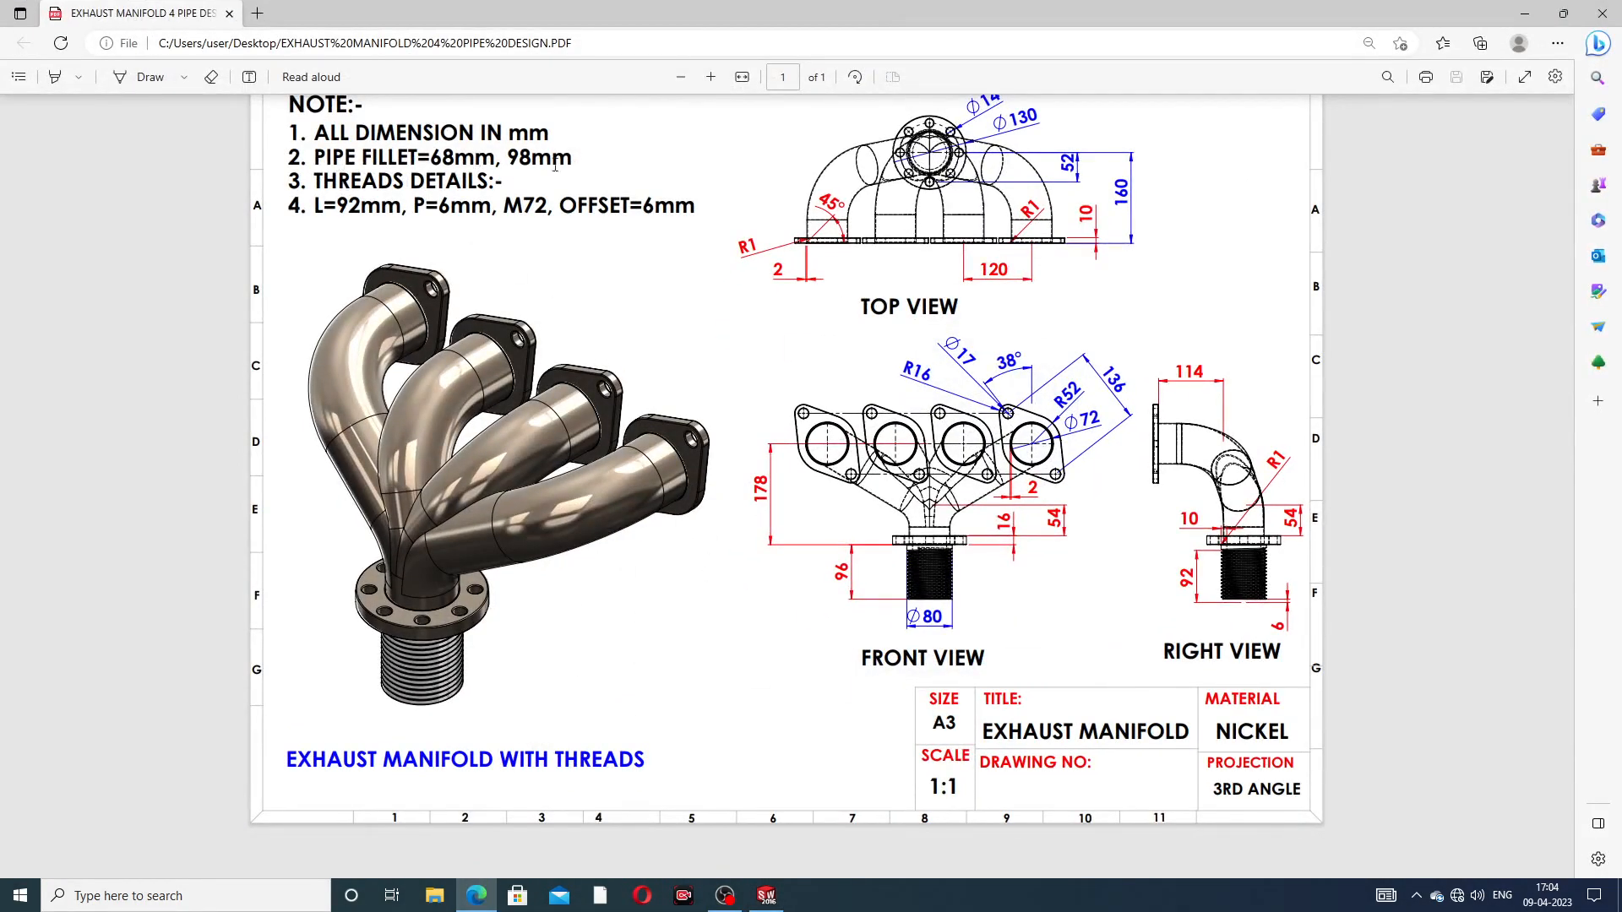
{"action": "left_click", "coordinate": [476, 895]}
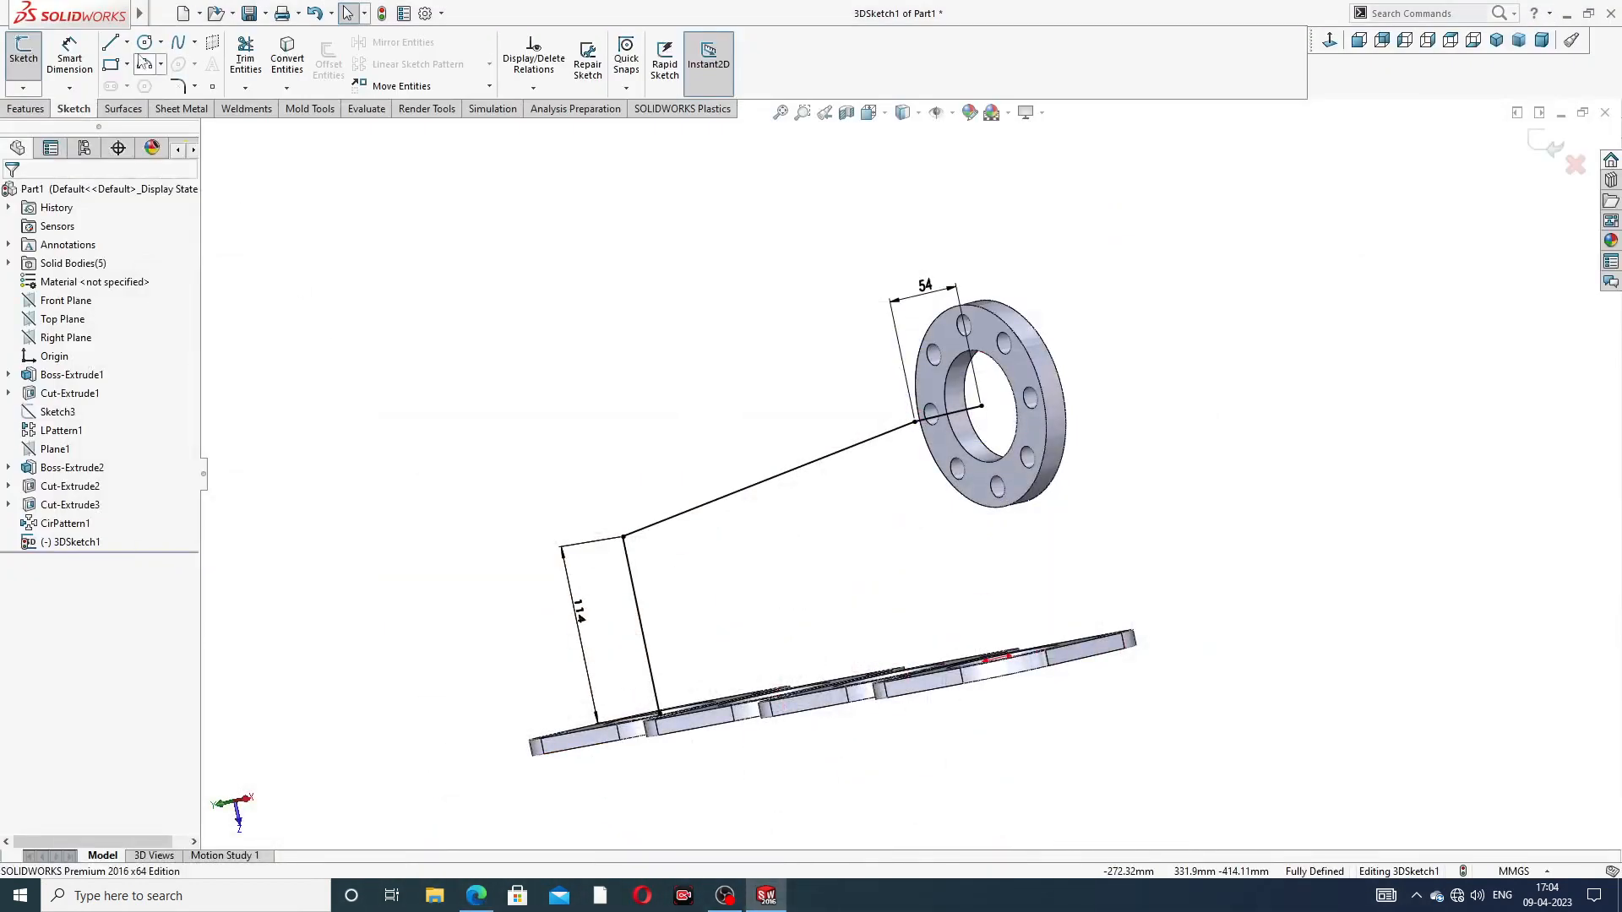
{"action": "left_click", "coordinate": [180, 87]}
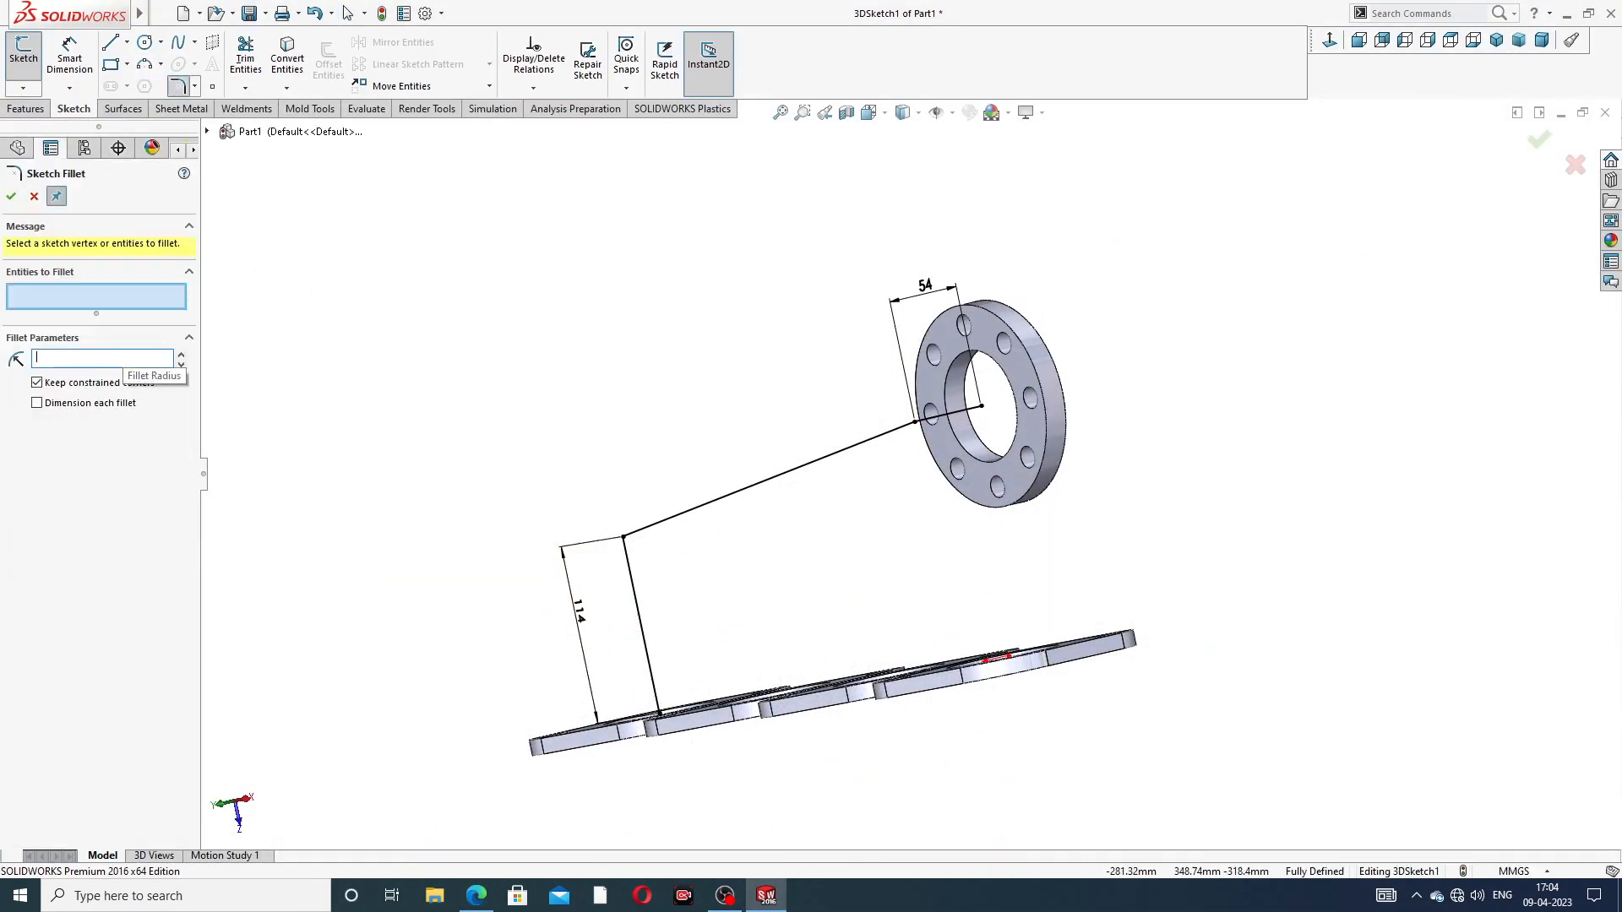
{"action": "type", "text": "98"}
{"action": "key", "text": "Return"}
{"action": "left_click", "coordinate": [624, 540]}
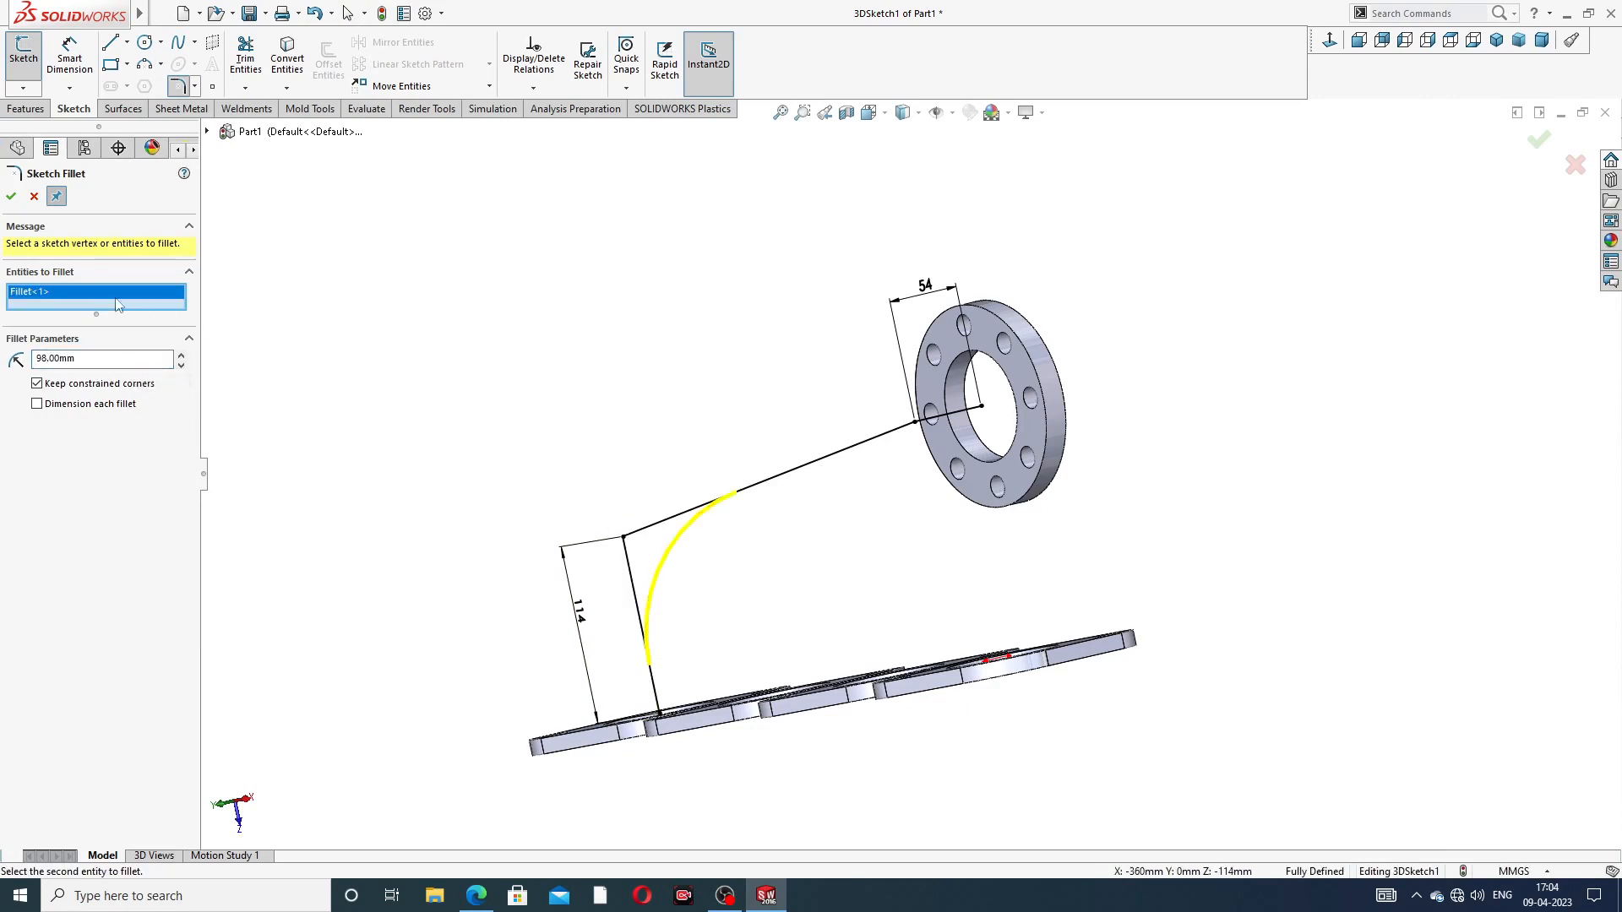
{"action": "left_click", "coordinate": [12, 199]}
Step: Round the path corner near the collector flange with a 68 mm sketch fillet and finish the 3D sketch
{"action": "left_click_drag", "start_coordinate": [88, 358], "coordinate": [12, 359]}
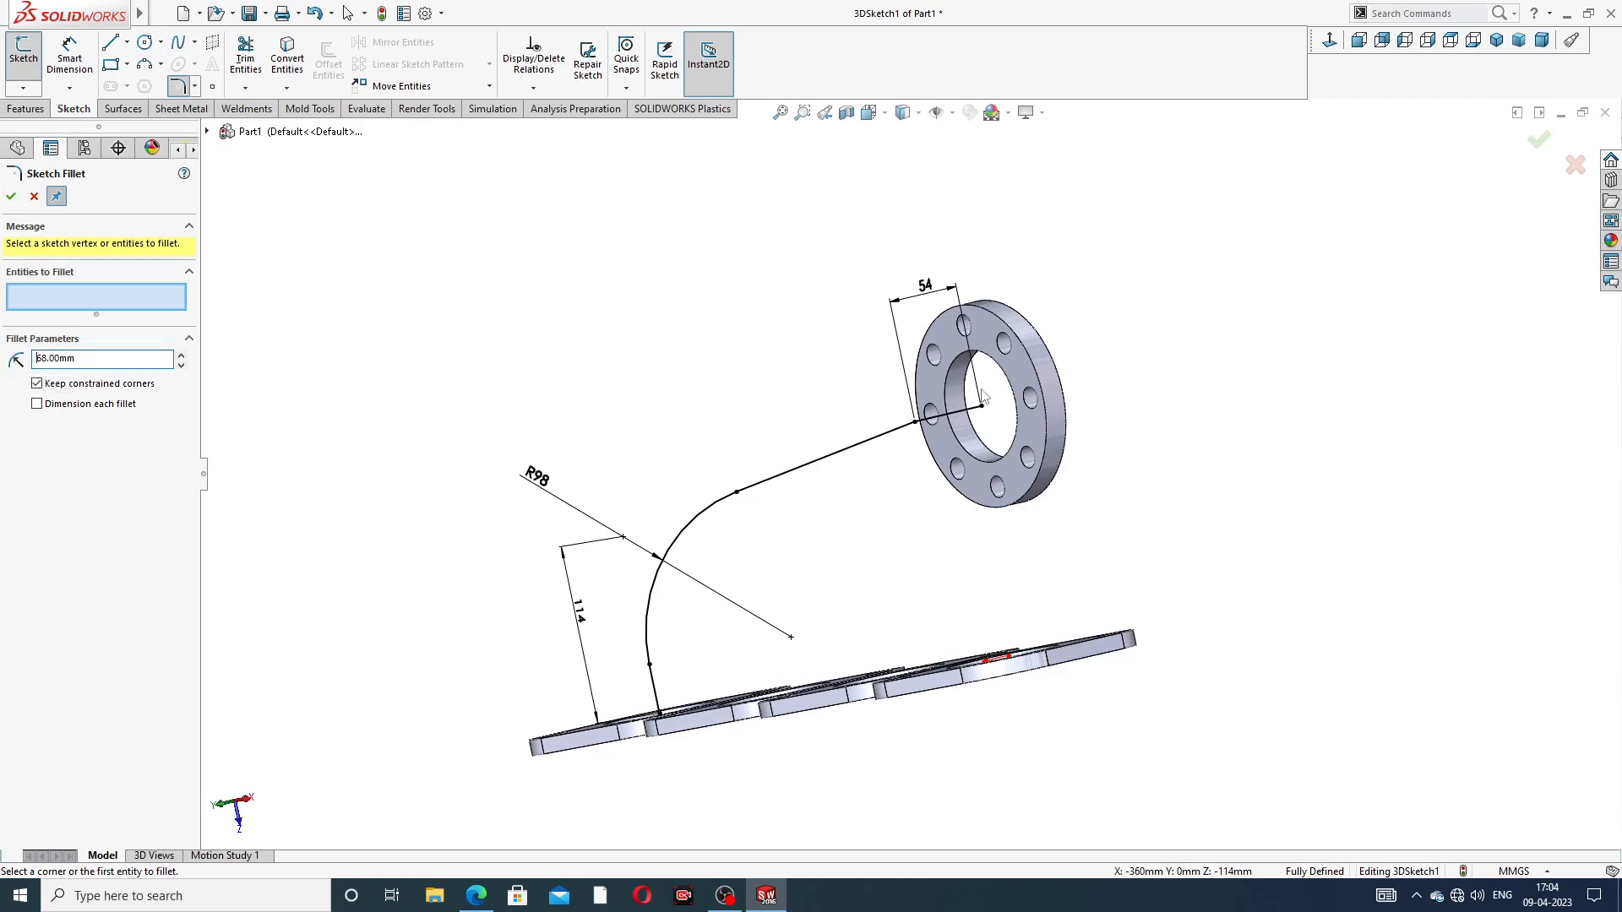
{"action": "left_click", "coordinate": [916, 429]}
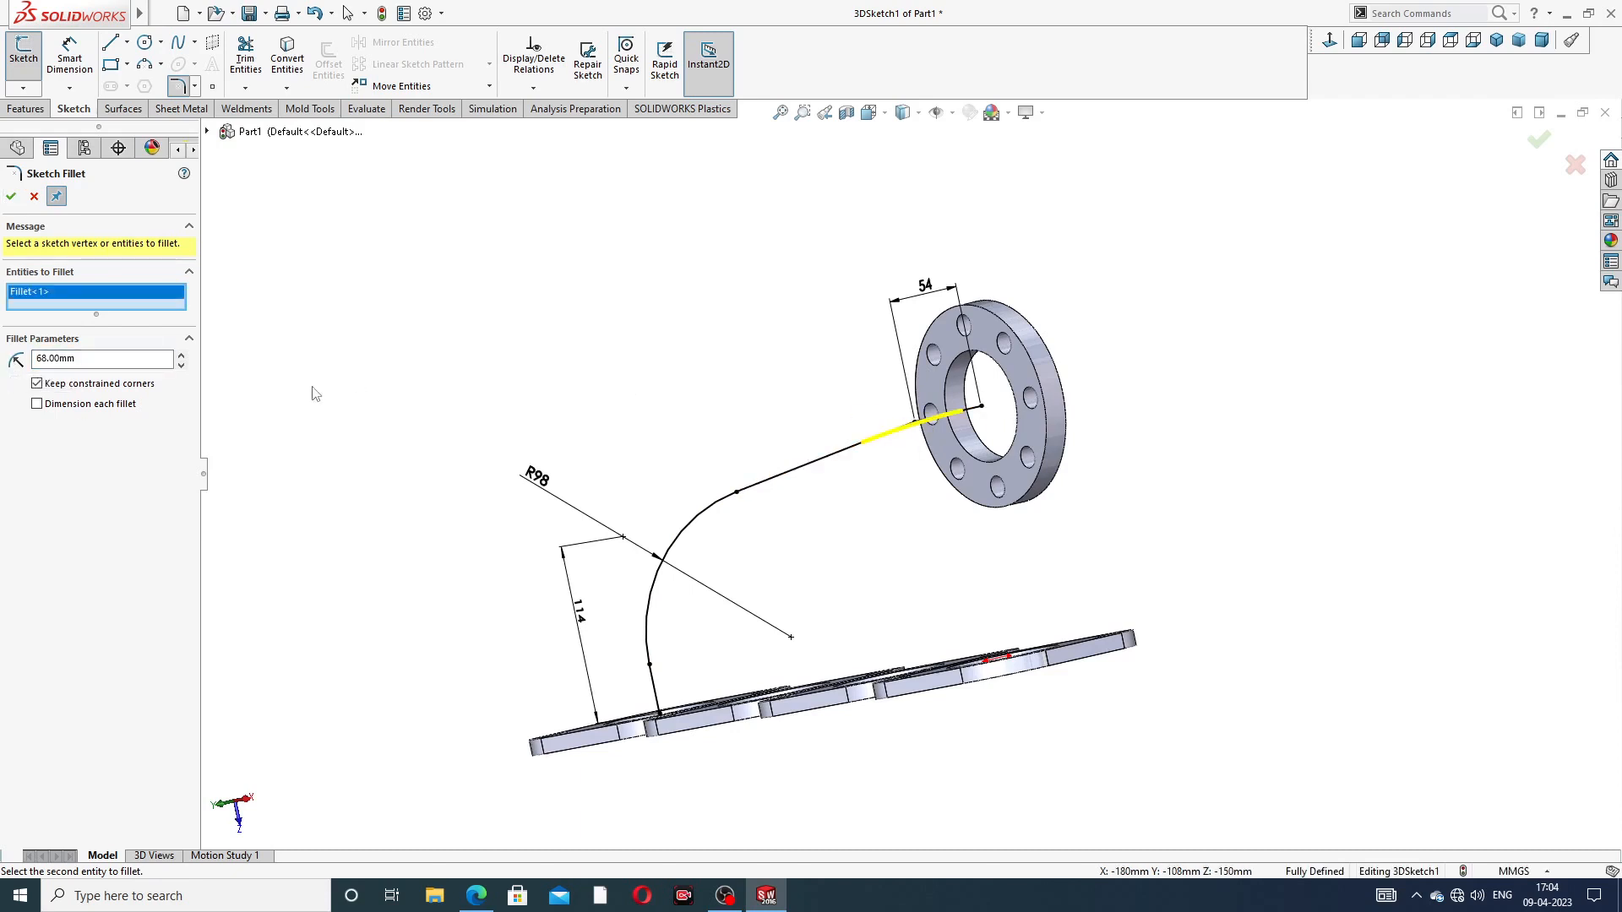
{"action": "left_click", "coordinate": [10, 197]}
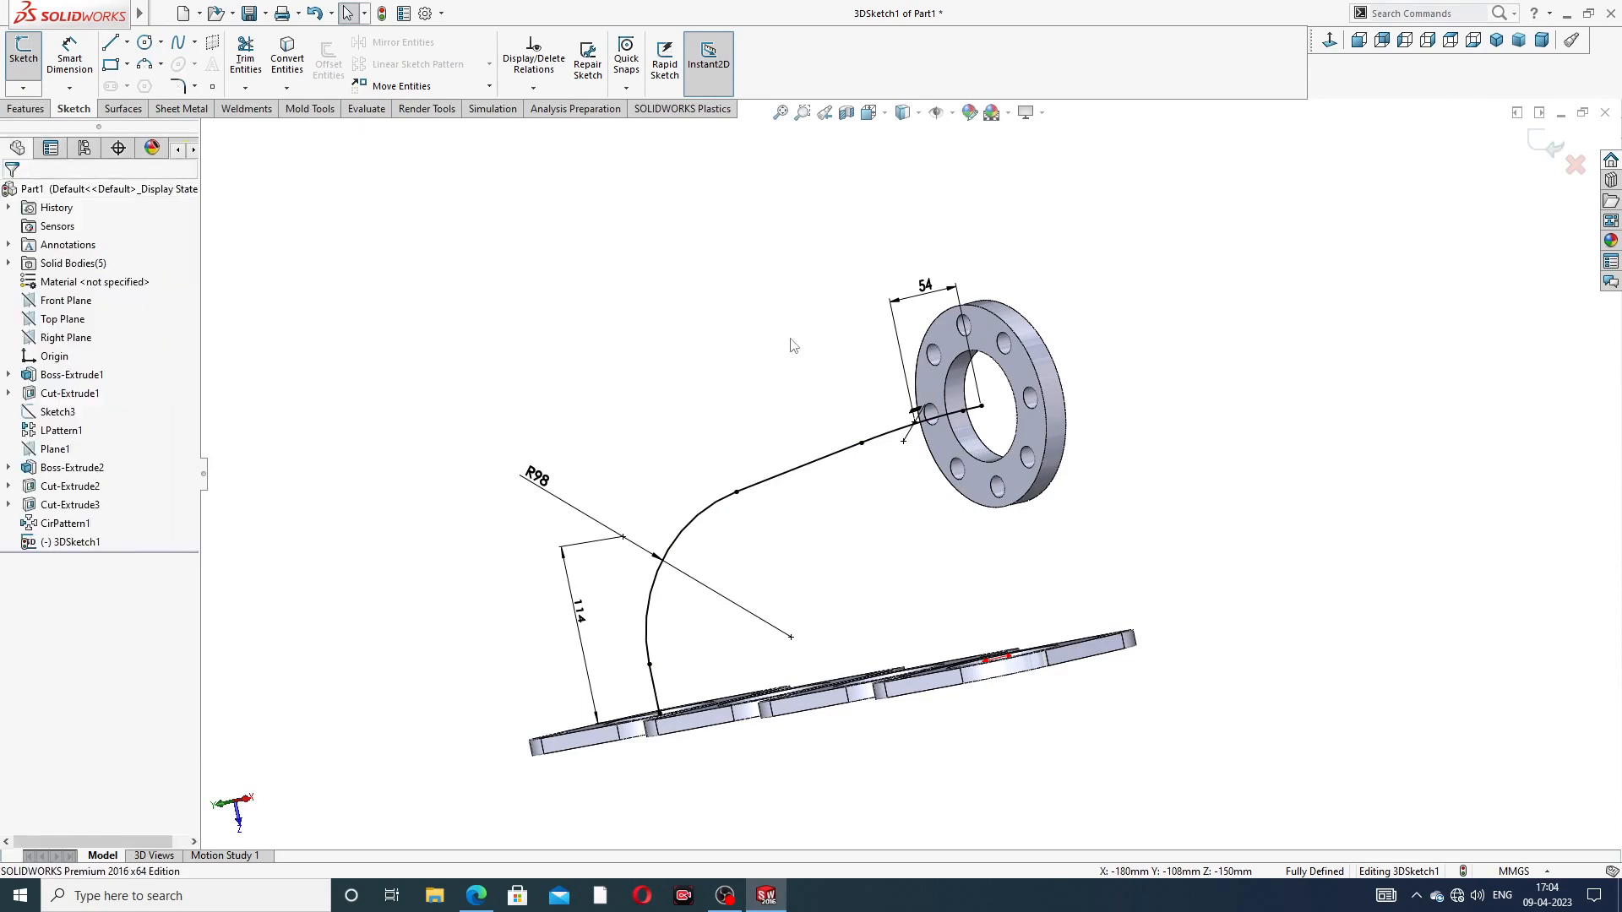
{"action": "scroll", "coordinate": [842, 397], "scroll_direction": "up", "scroll_amount": 2}
{"action": "middle_click_drag", "start_coordinate": [842, 396], "coordinate": [944, 464]}
{"action": "scroll", "coordinate": [944, 464], "scroll_direction": "down", "scroll_amount": 2}
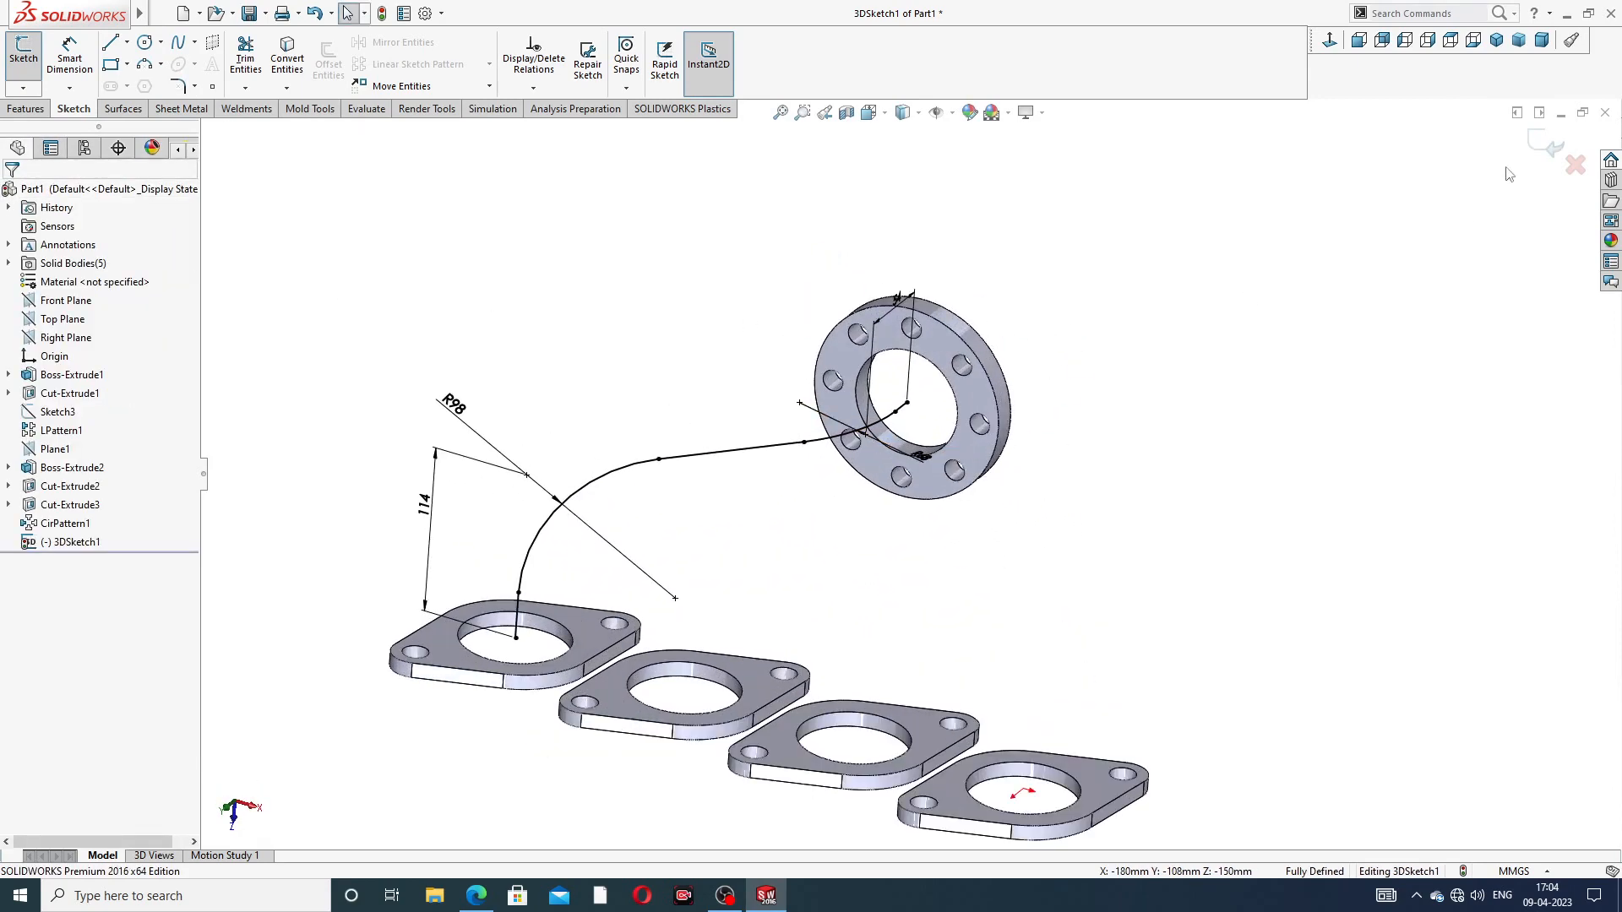
{"action": "left_click", "coordinate": [1539, 157]}
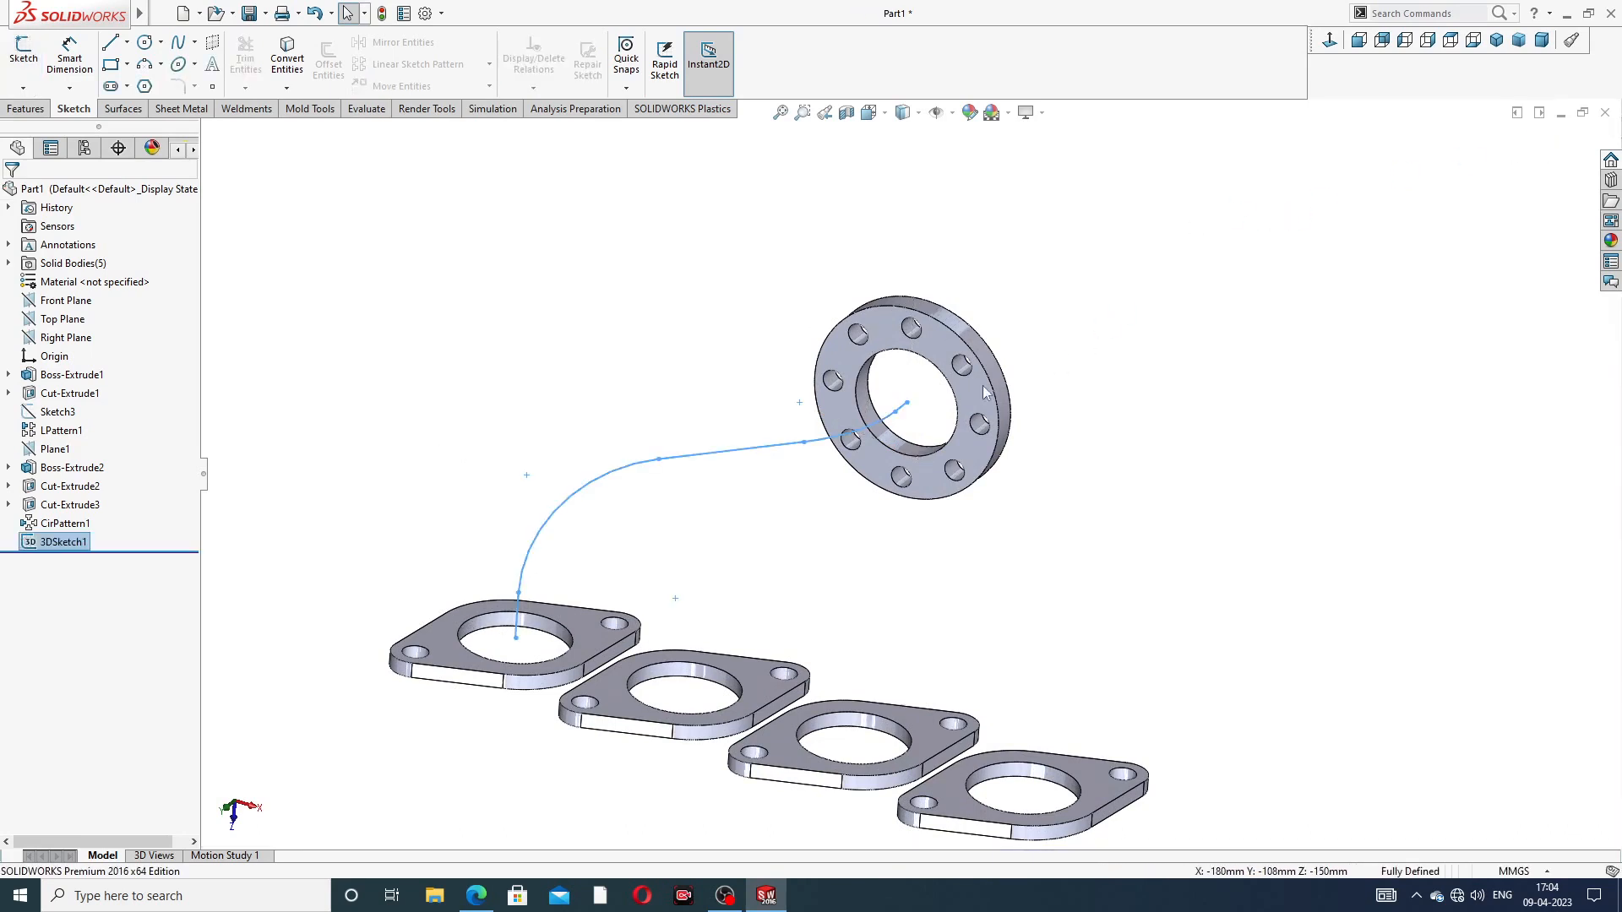
Step: Sketch on the collector flange's pipe-side face, convert its 72 mm bore edge into a profile circle, and finish the sketch
{"action": "scroll", "coordinate": [981, 385], "scroll_direction": "down", "scroll_amount": 3}
{"action": "left_click", "coordinate": [925, 315]}
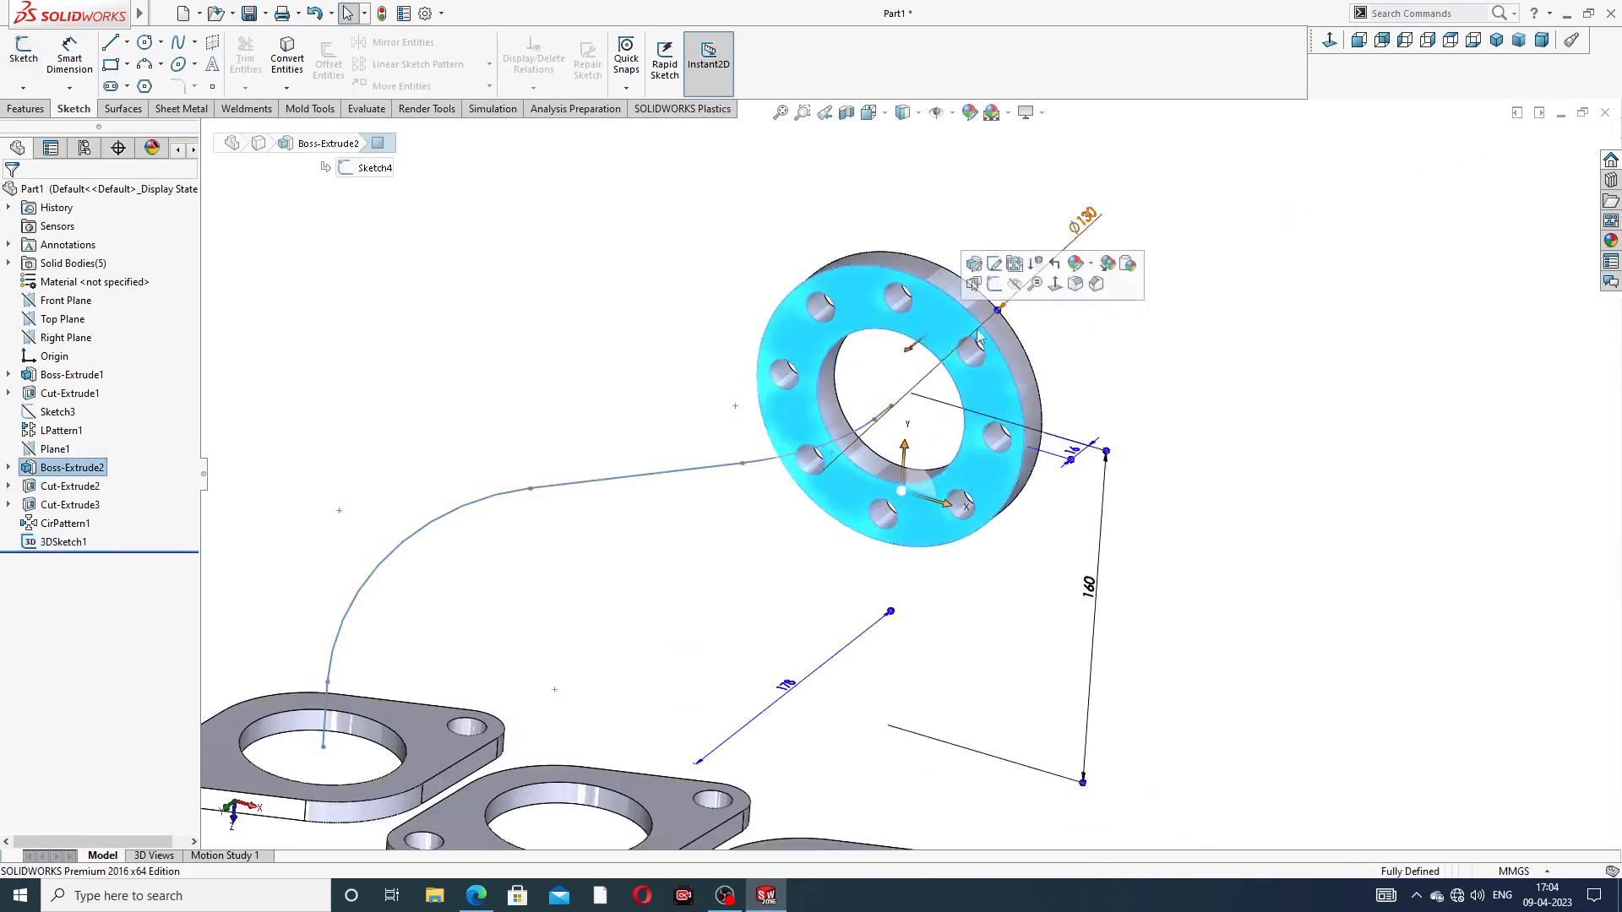
{"action": "left_click", "coordinate": [1004, 279]}
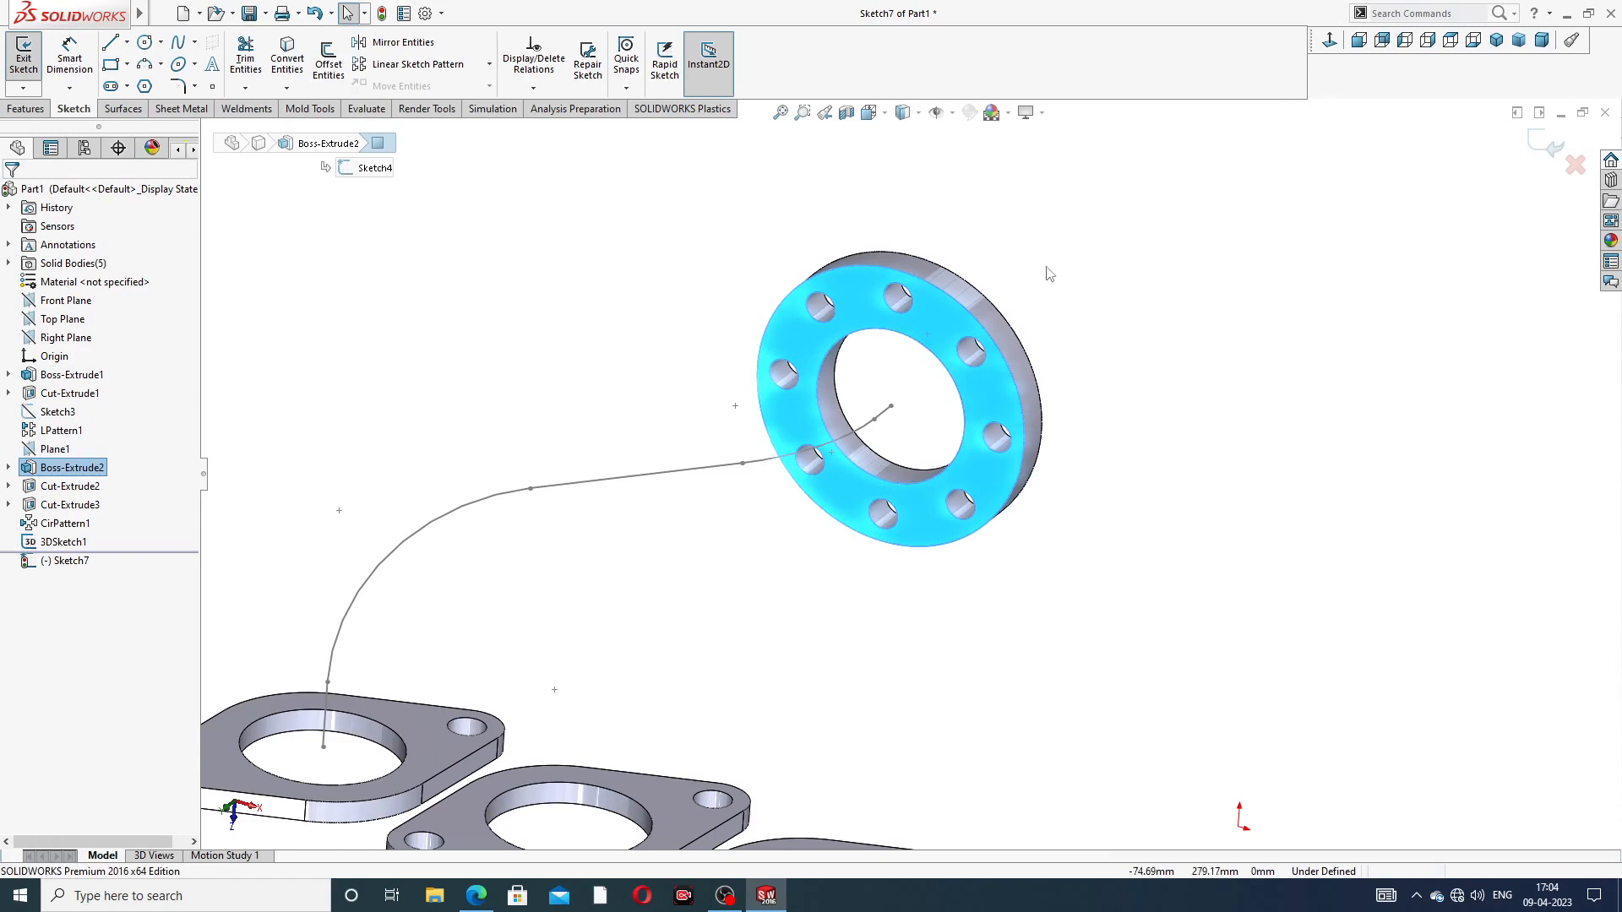
{"action": "left_click", "coordinate": [920, 348]}
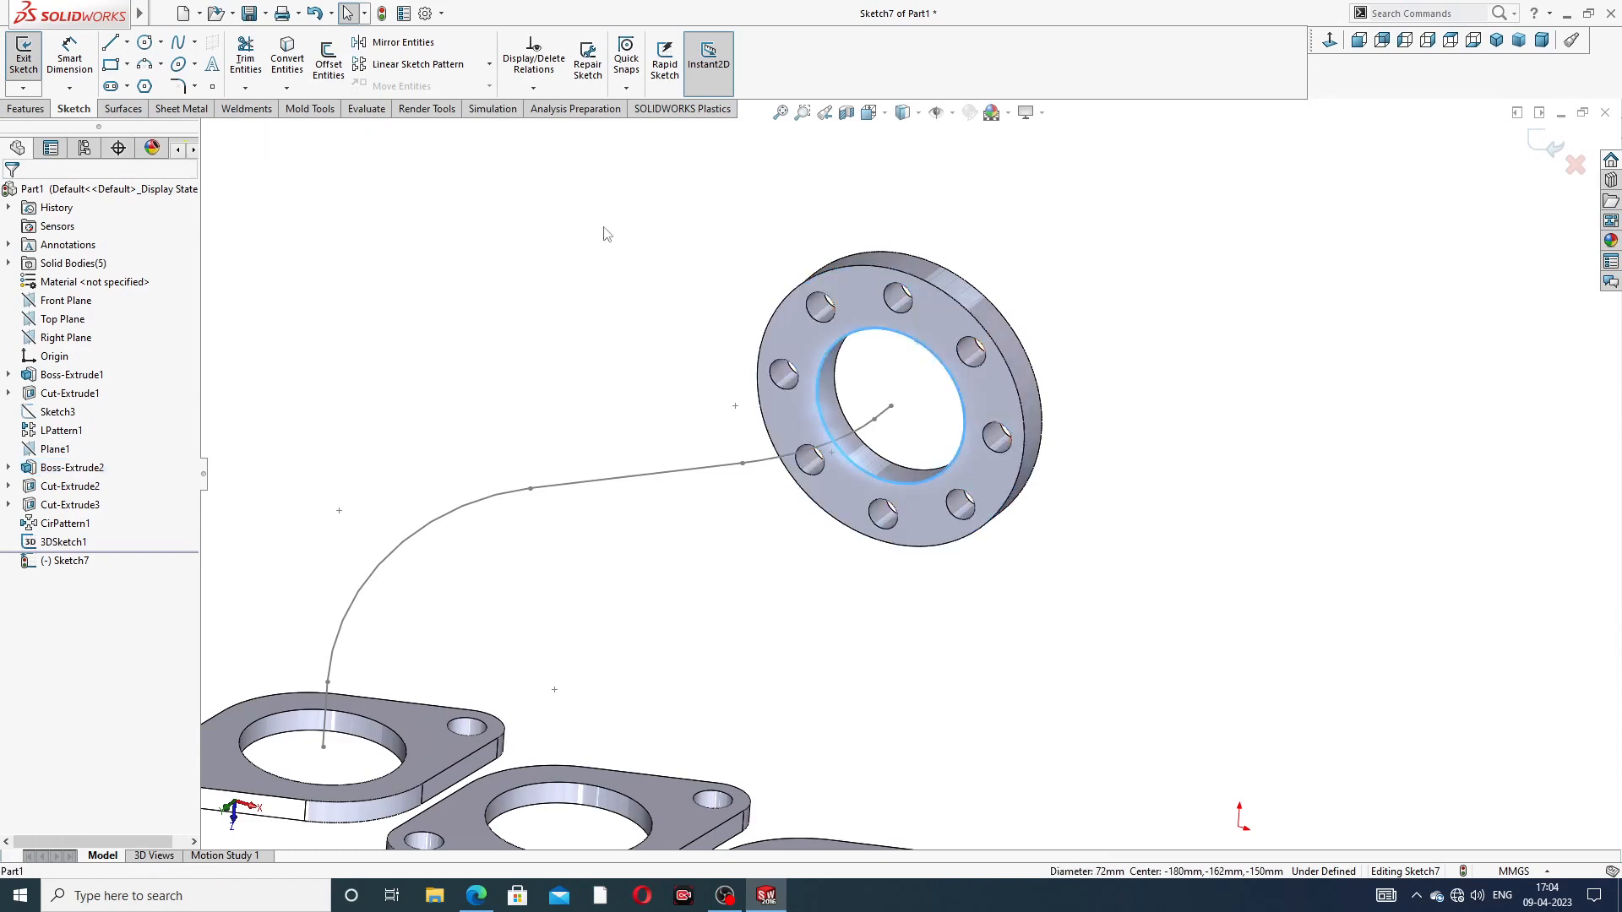
{"action": "left_click", "coordinate": [297, 73]}
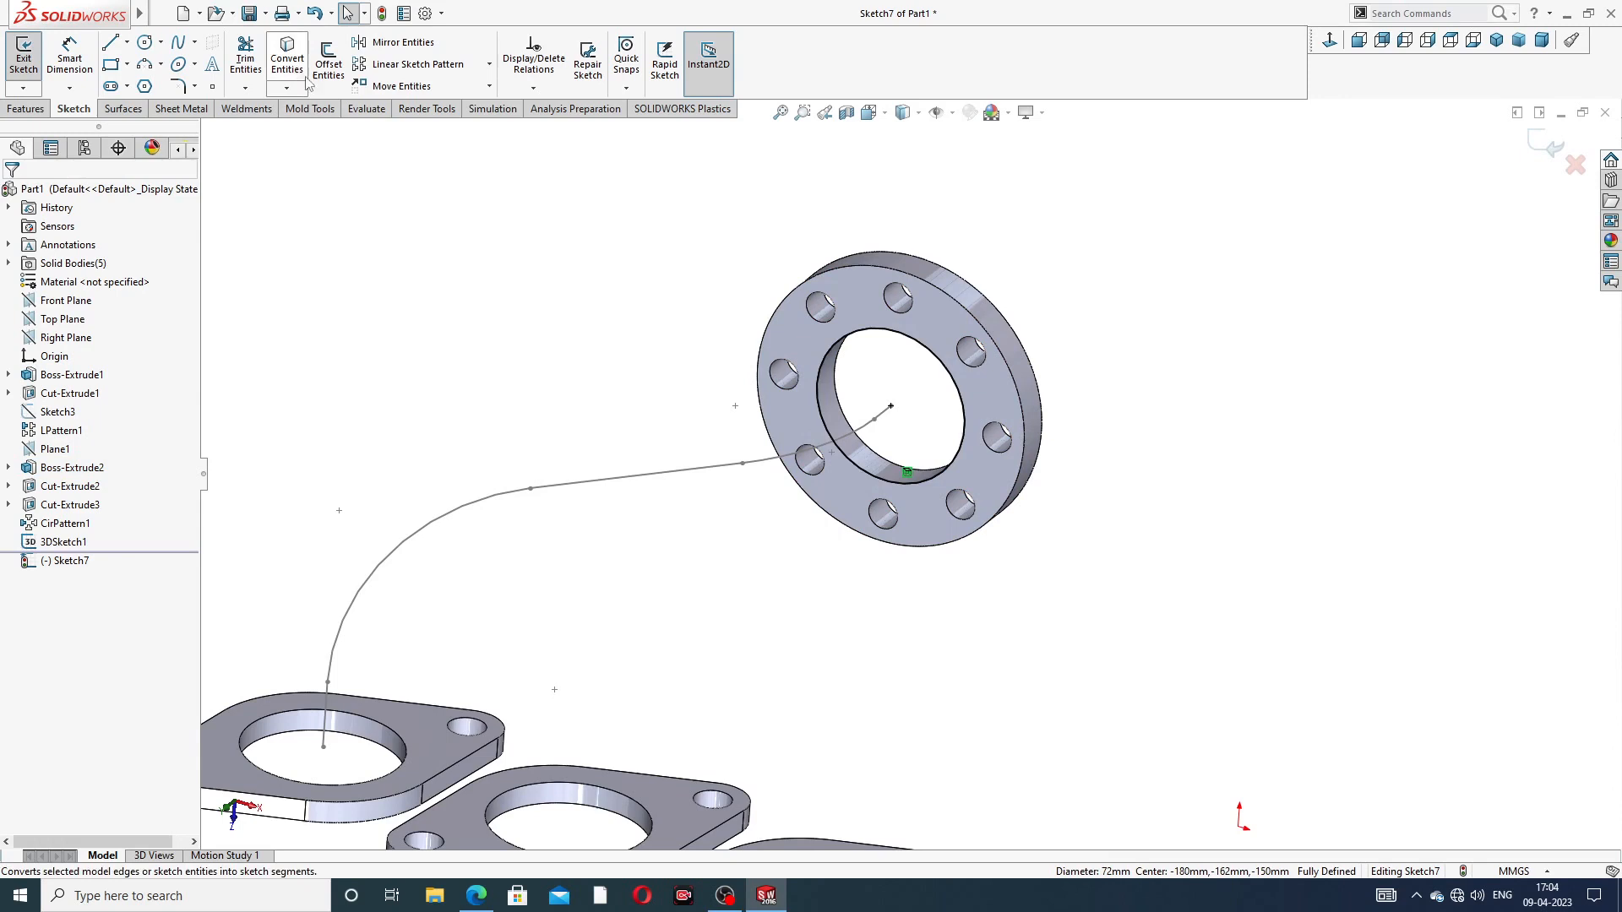
{"action": "left_click", "coordinate": [1543, 154]}
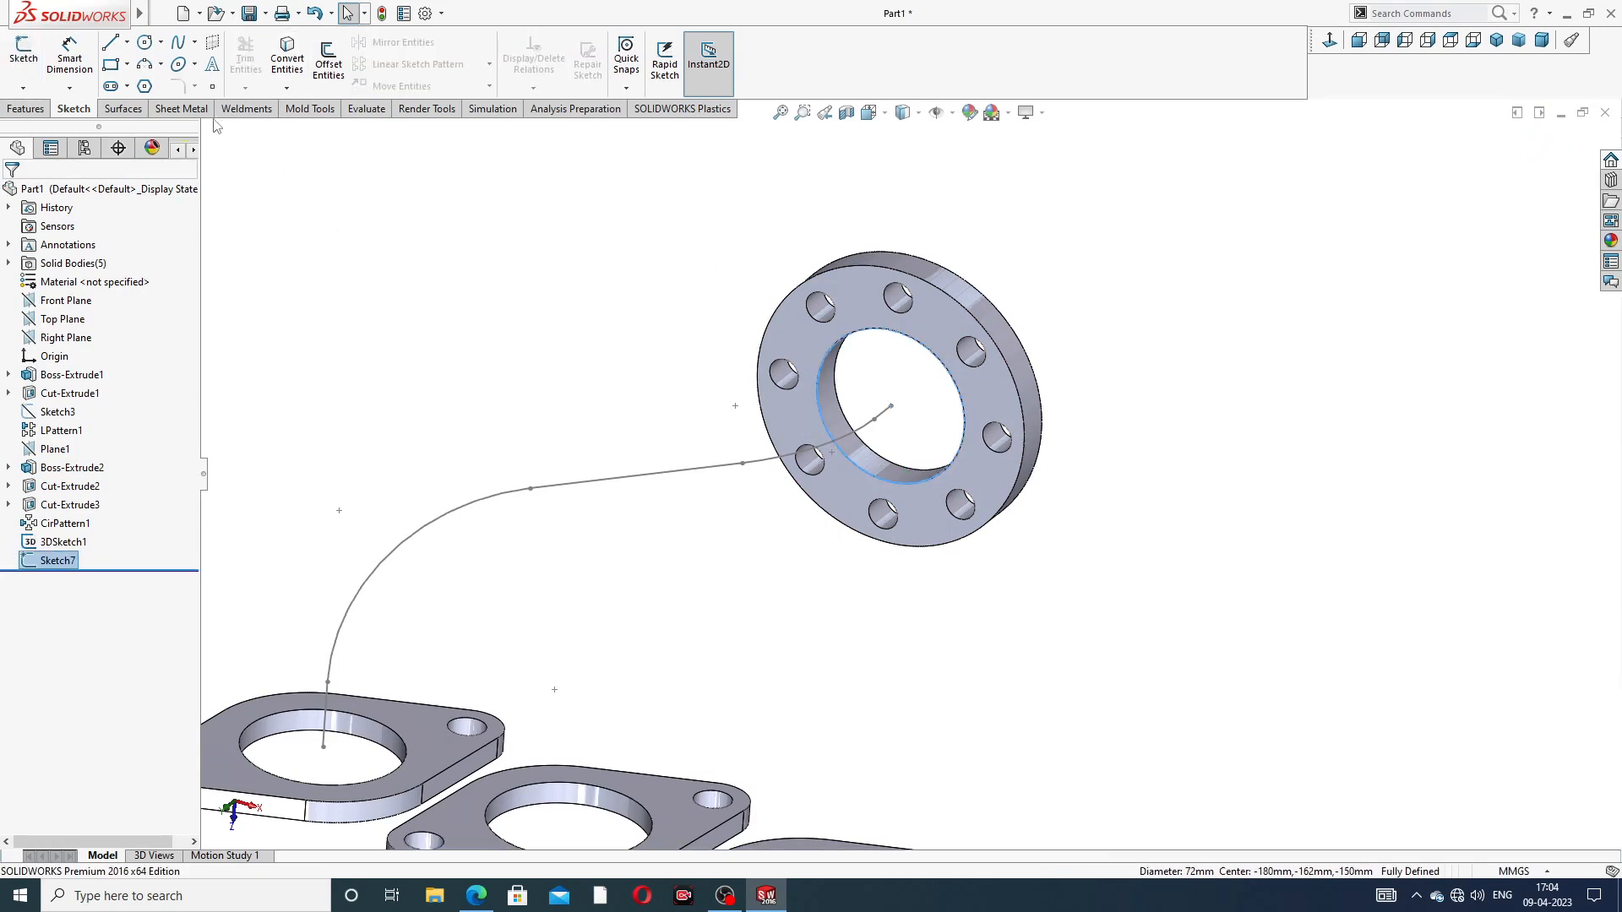
Step: Sweep the converted bore circle along the 3D sketch path to create the first solid pipe
{"action": "left_click", "coordinate": [40, 110]}
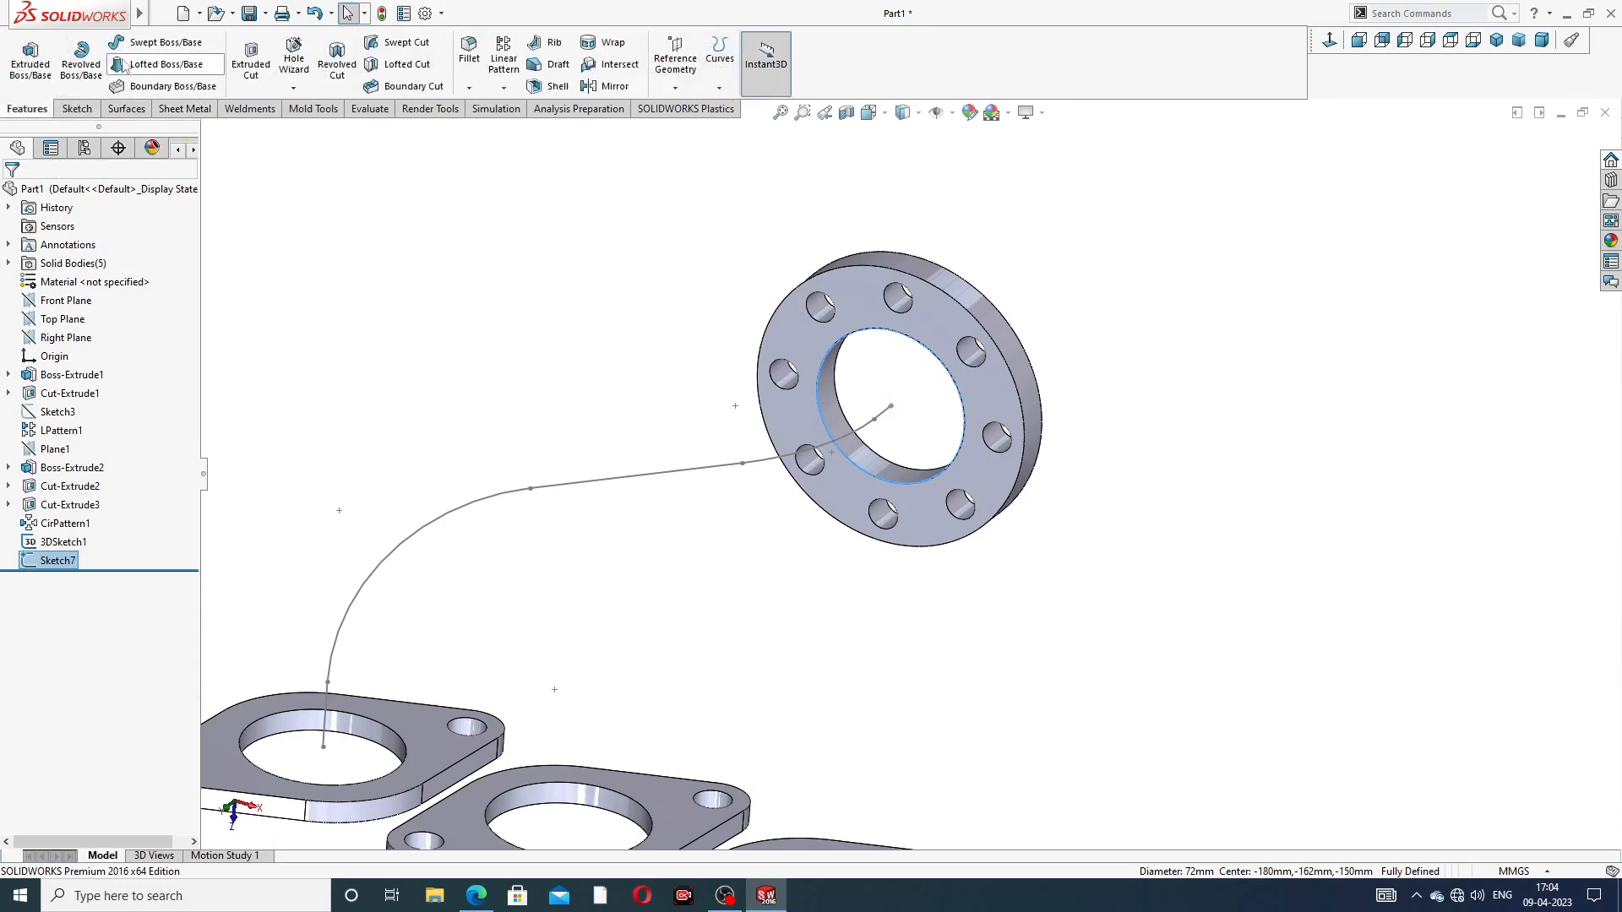
{"action": "left_click", "coordinate": [136, 44]}
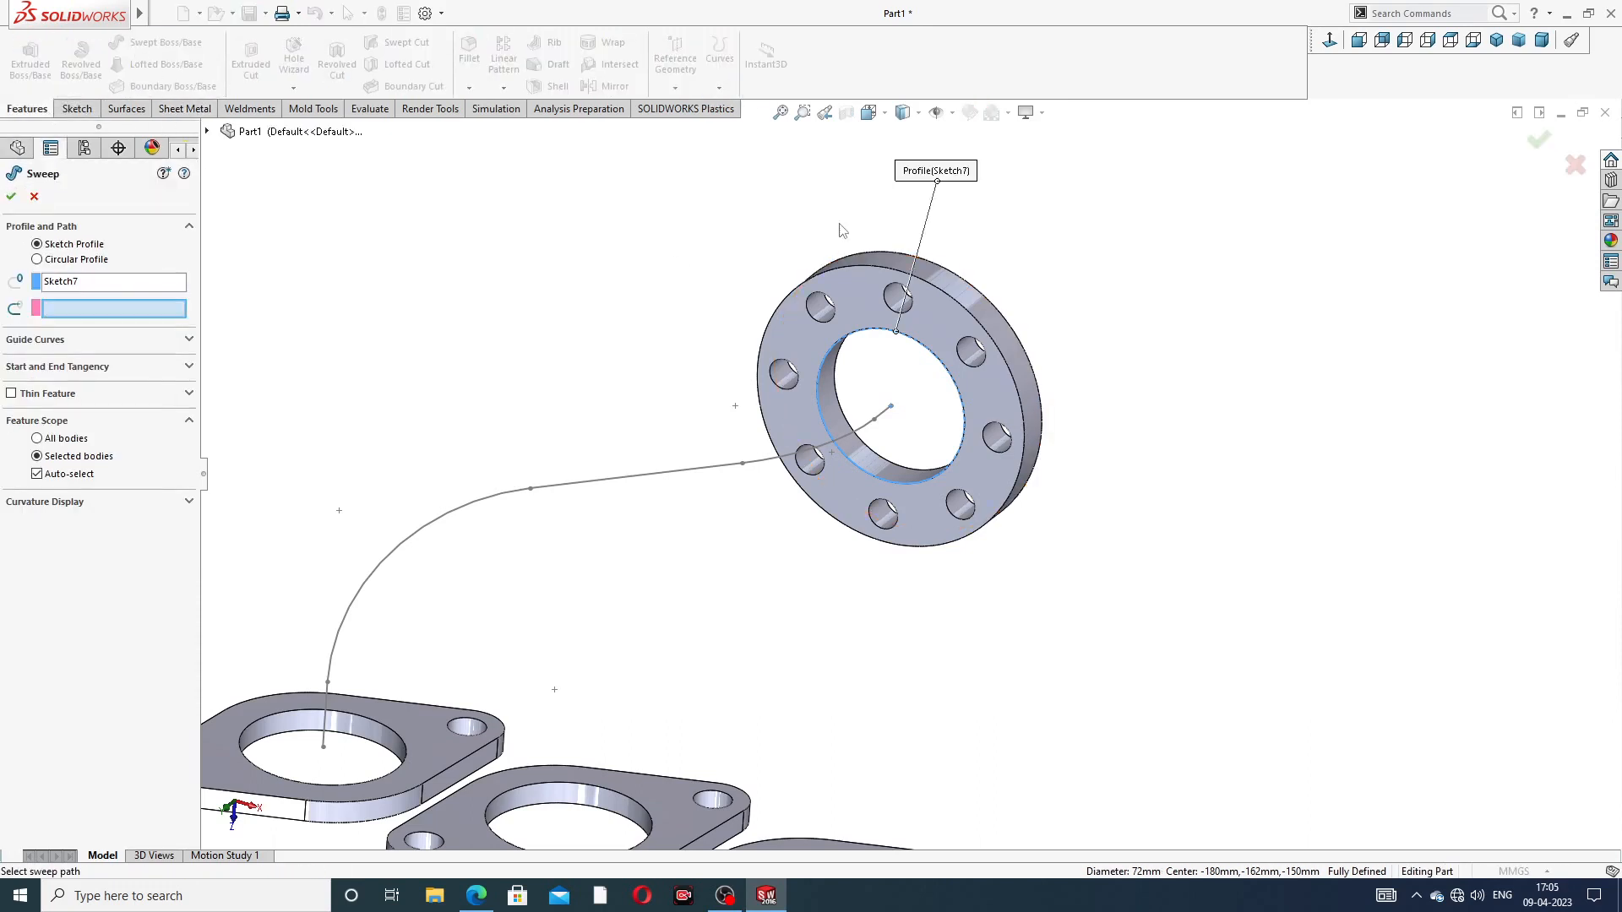
{"action": "middle_click_drag", "start_coordinate": [429, 378], "coordinate": [405, 314]}
{"action": "left_click", "coordinate": [624, 502]}
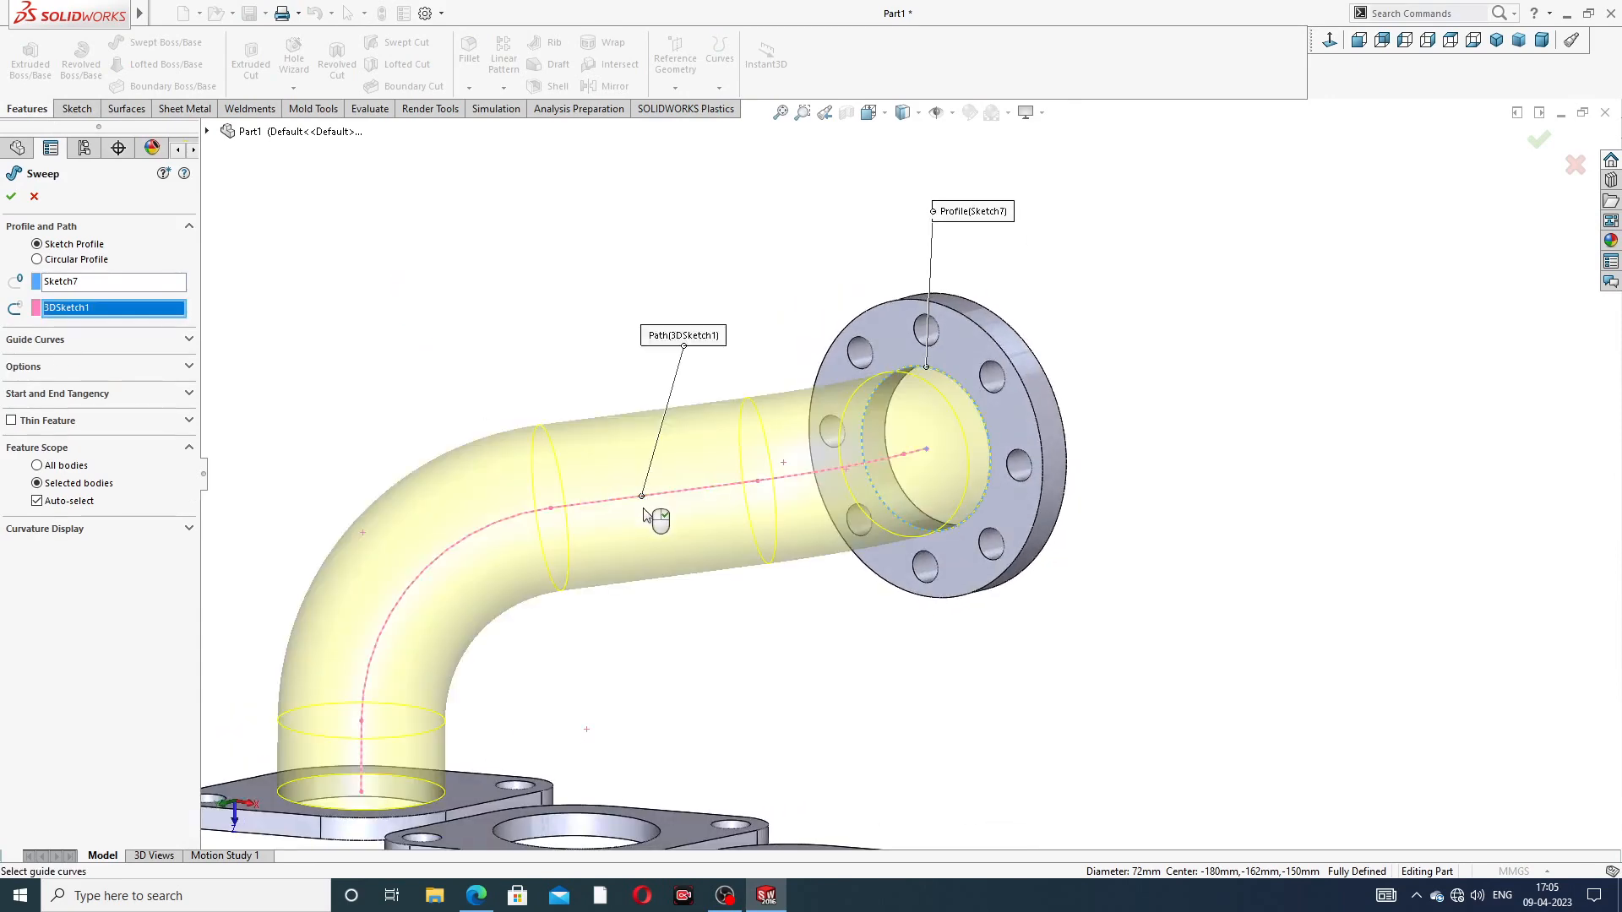
{"action": "key", "text": "f"}
{"action": "middle_click_drag", "start_coordinate": [674, 553], "coordinate": [708, 591]}
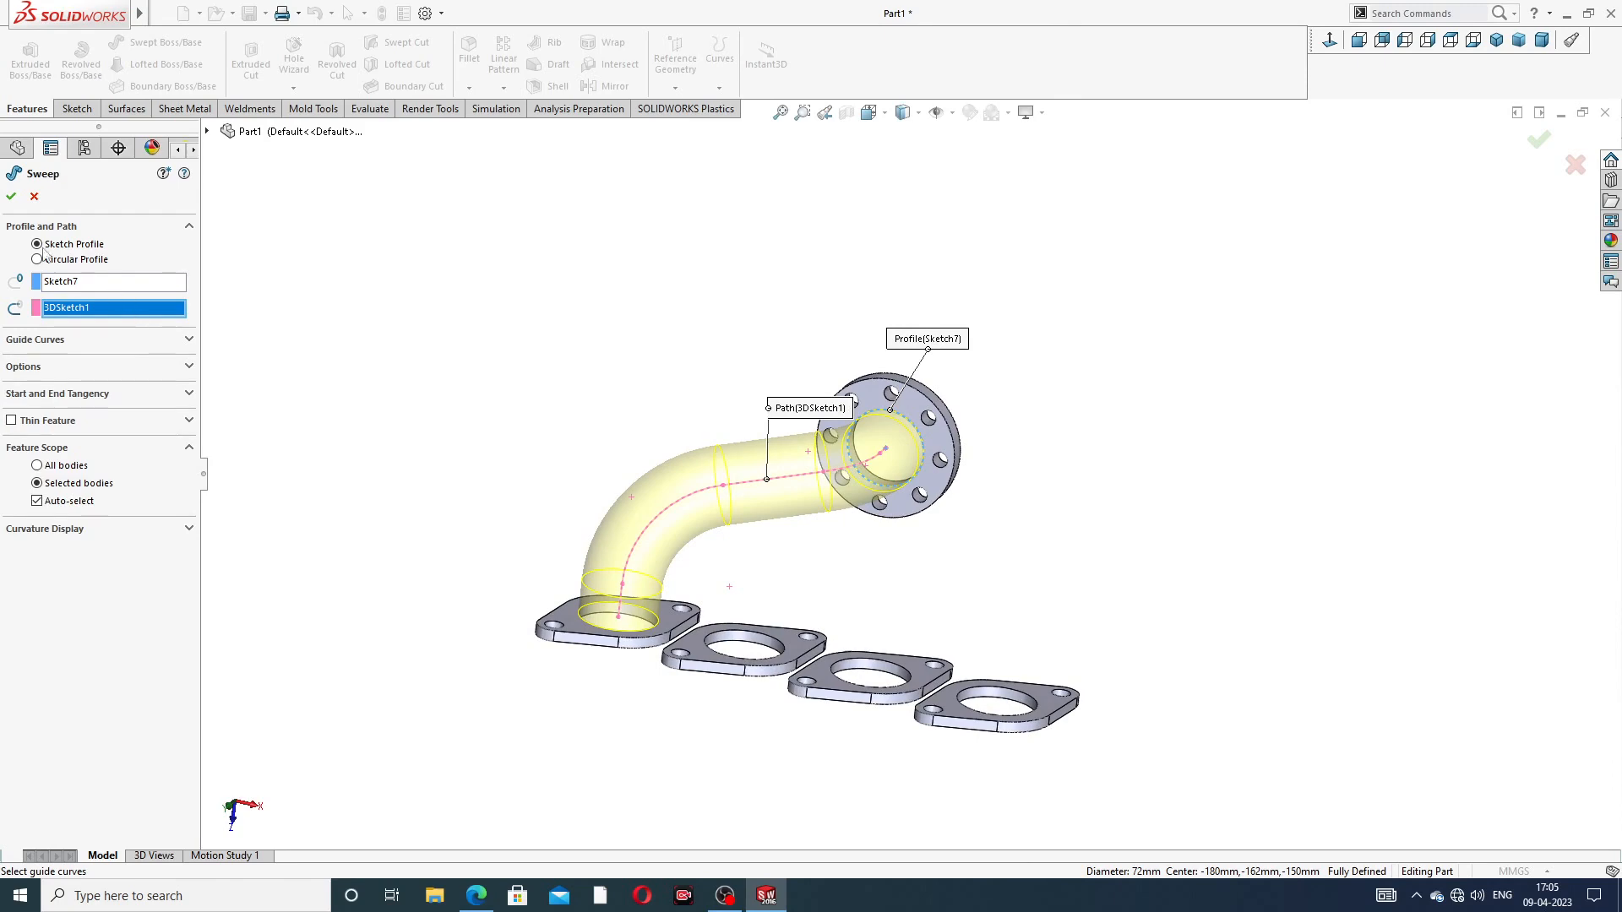
{"action": "left_click", "coordinate": [12, 197]}
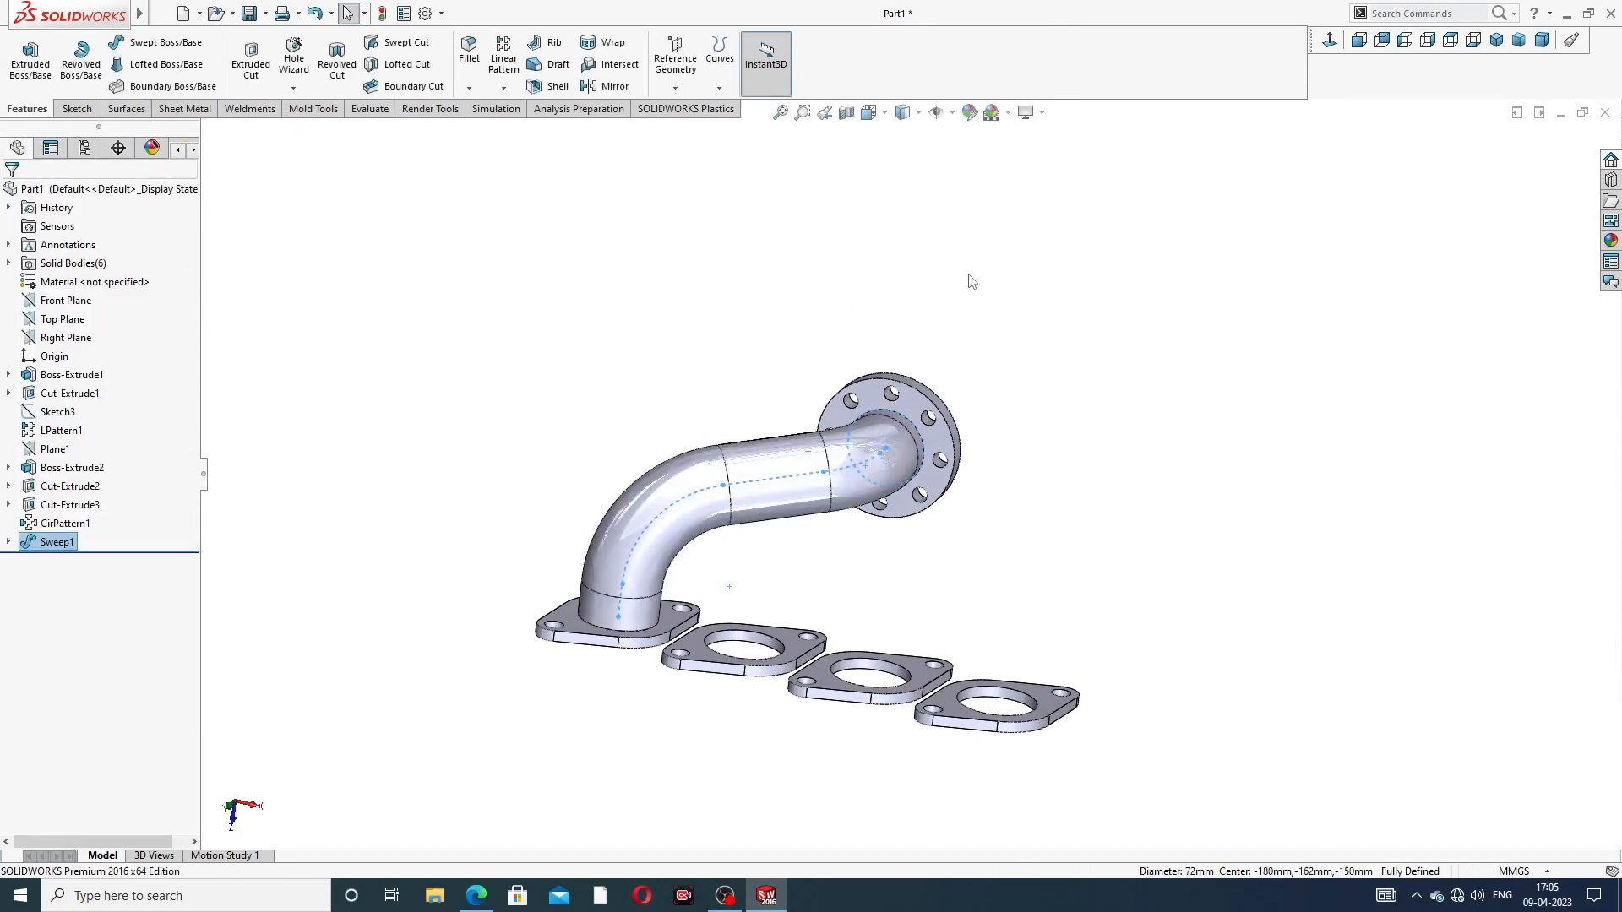
Step: Start a new 3D sketch for the second pipe's path
{"action": "middle_click_drag", "start_coordinate": [999, 521], "coordinate": [900, 613]}
{"action": "scroll", "coordinate": [885, 631], "scroll_direction": "down", "scroll_amount": 2}
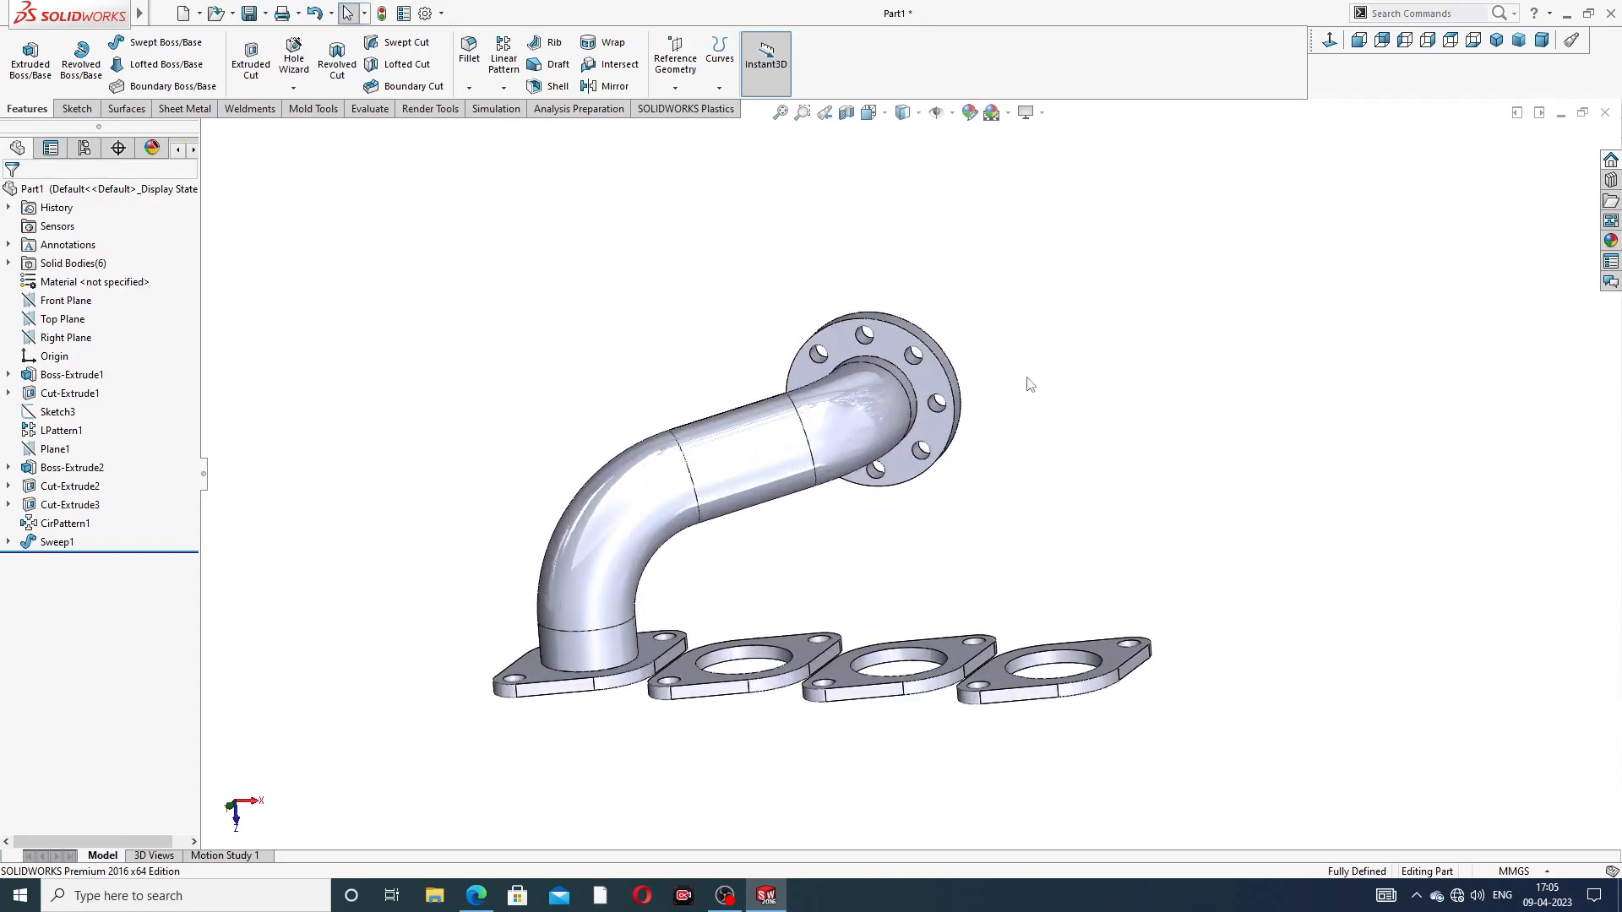
{"action": "middle_click_drag", "start_coordinate": [1030, 384], "coordinate": [997, 379]}
{"action": "scroll", "coordinate": [778, 648], "scroll_direction": "down", "scroll_amount": 2}
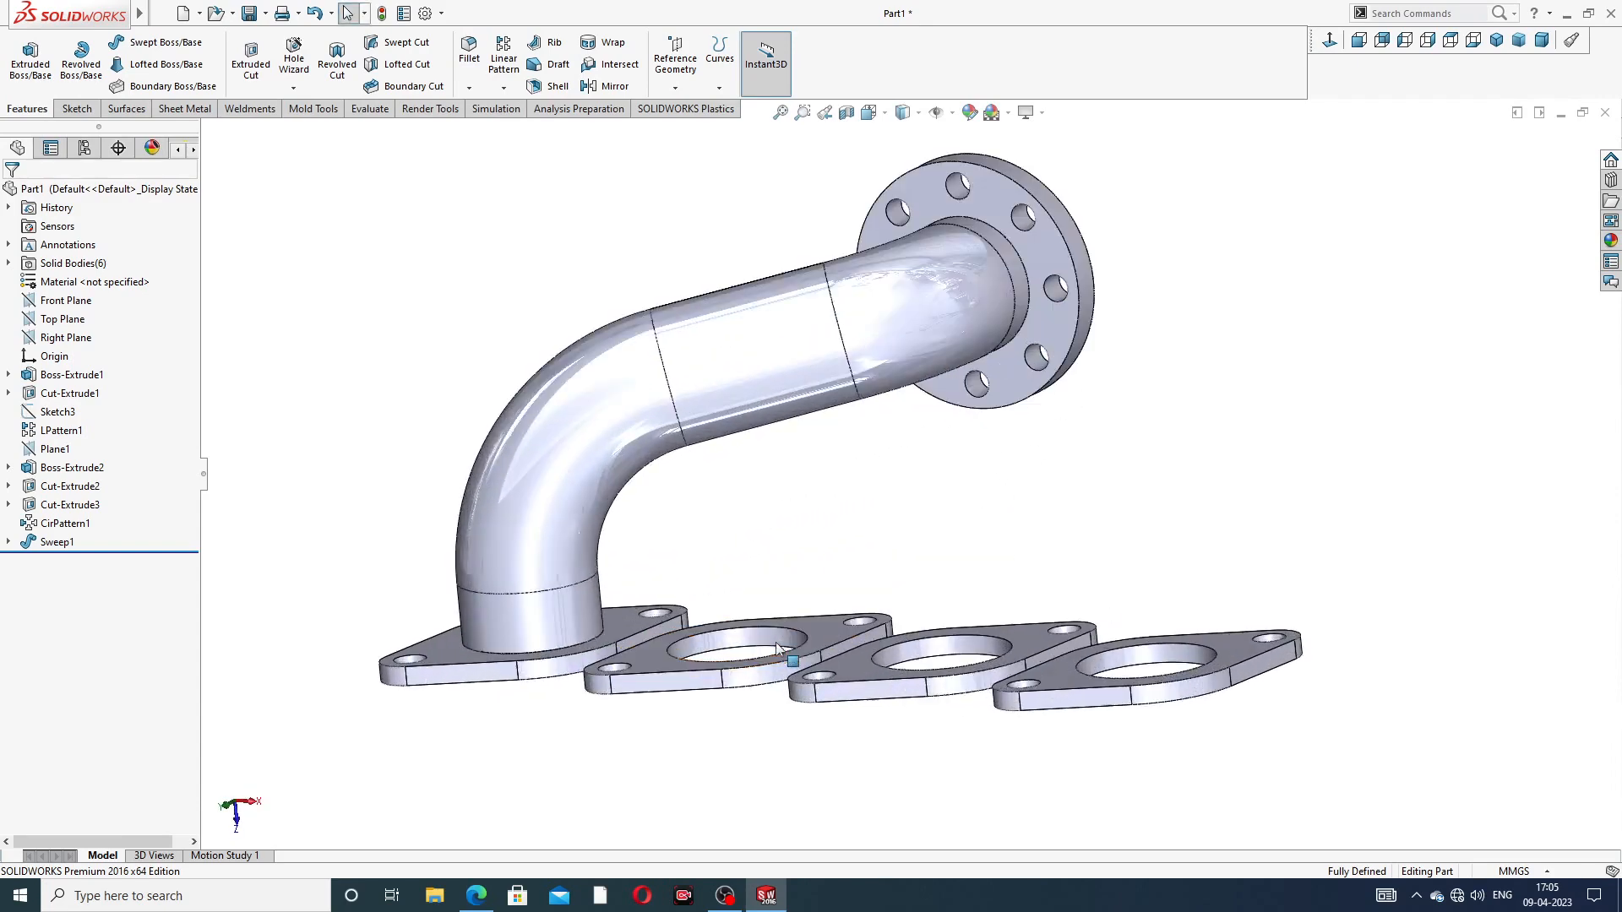
{"action": "middle_click_drag", "start_coordinate": [858, 470], "coordinate": [868, 518]}
{"action": "scroll", "coordinate": [875, 433], "scroll_direction": "up", "scroll_amount": 2}
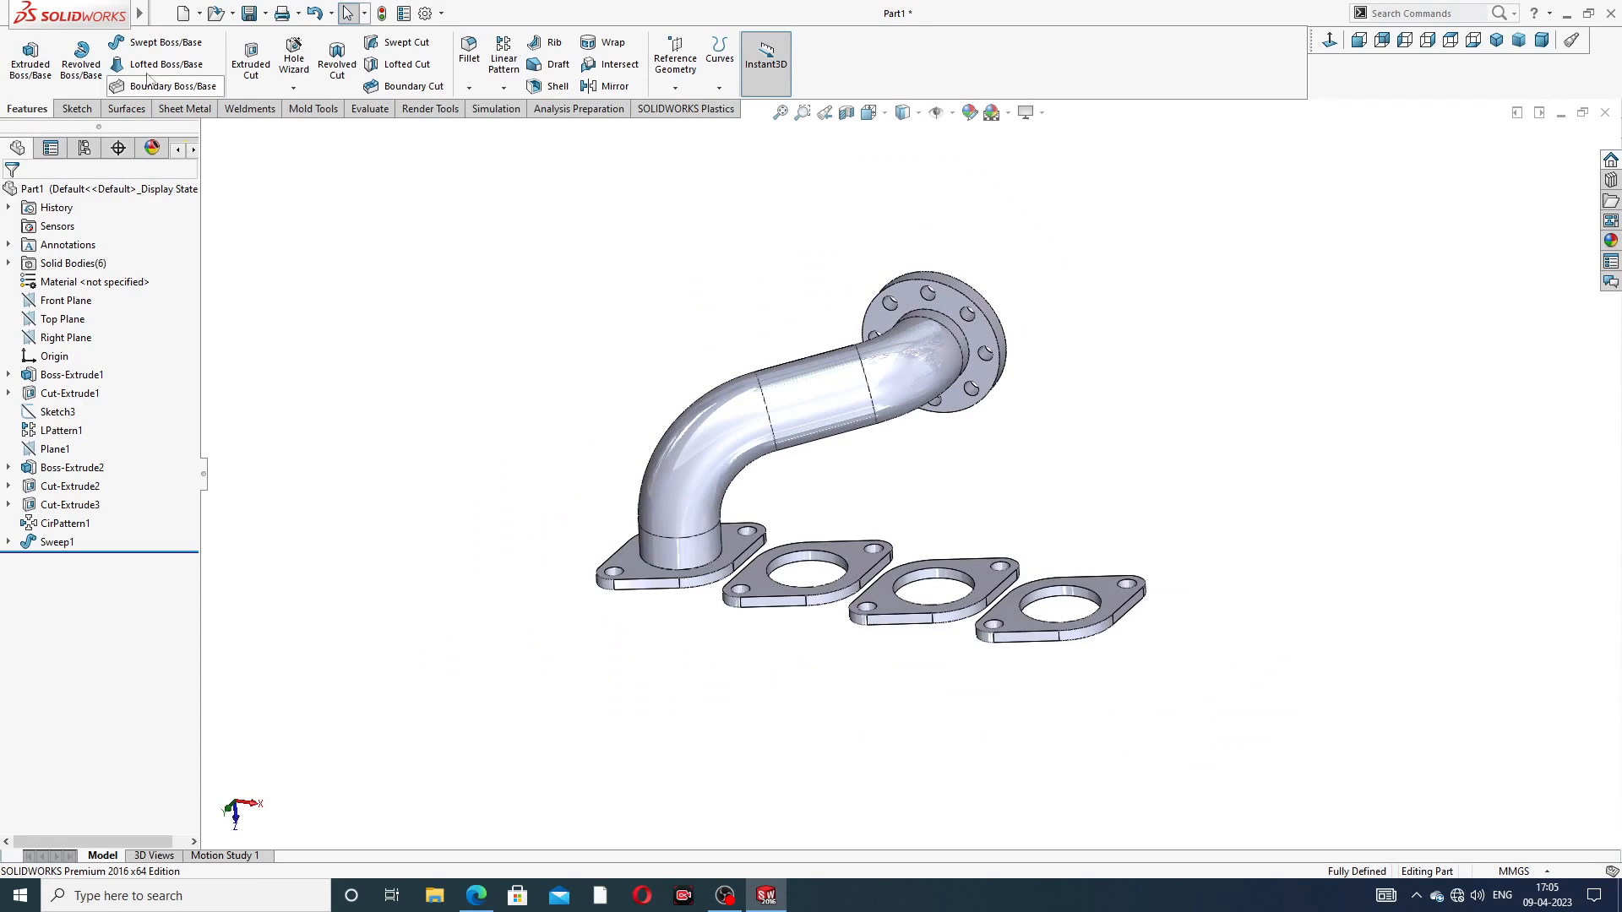
{"action": "left_click", "coordinate": [77, 108]}
{"action": "left_click", "coordinate": [23, 88]}
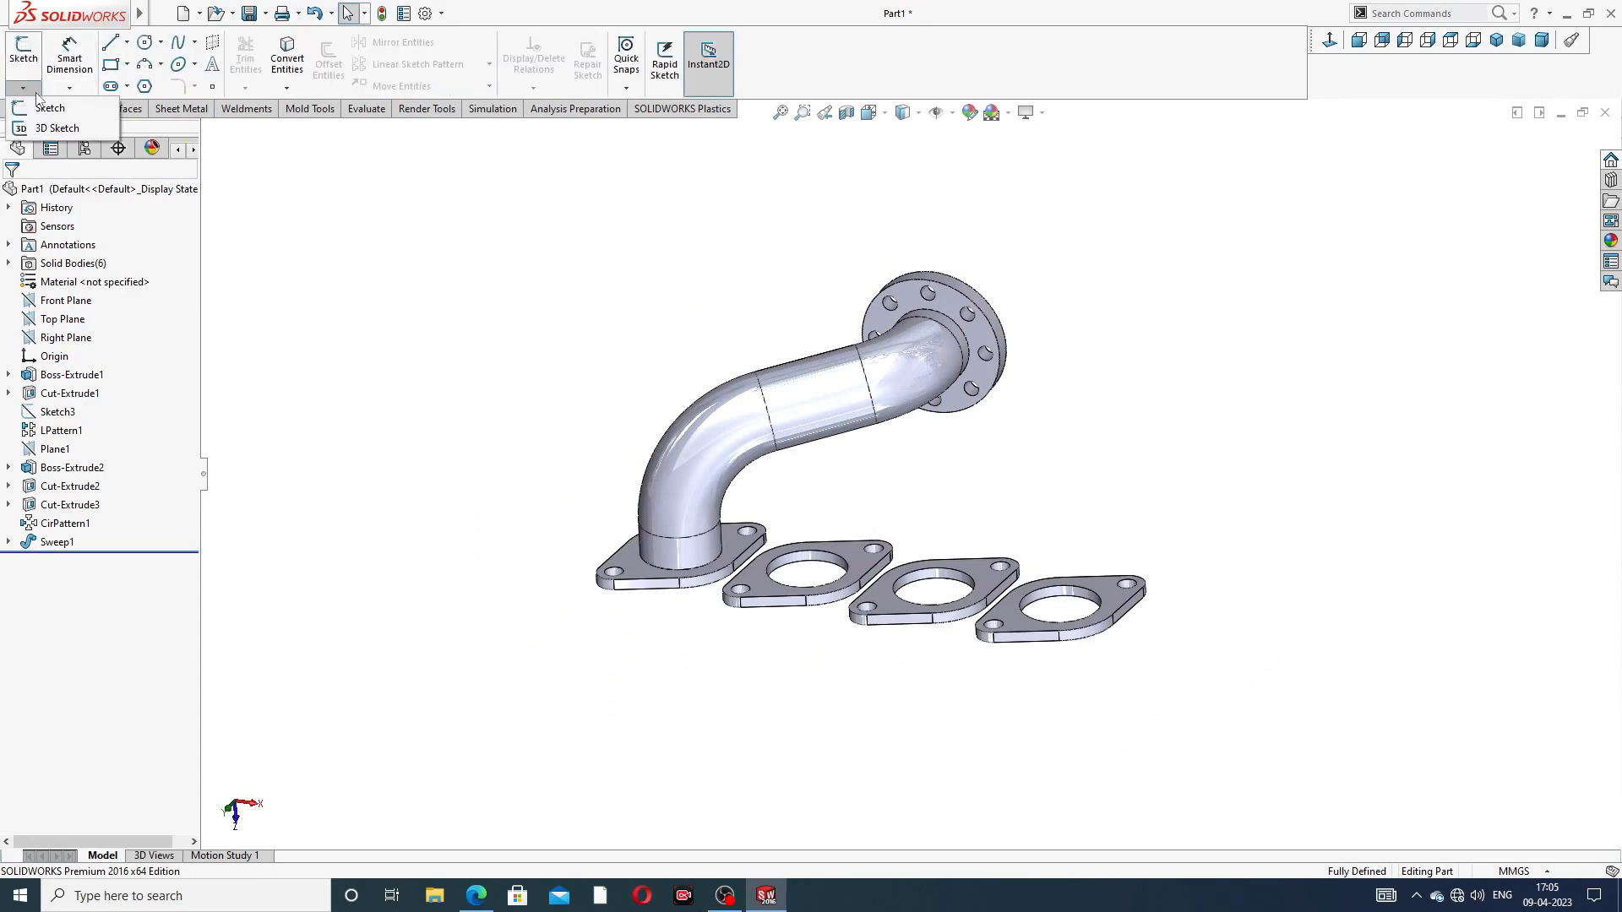
{"action": "left_click", "coordinate": [56, 128]}
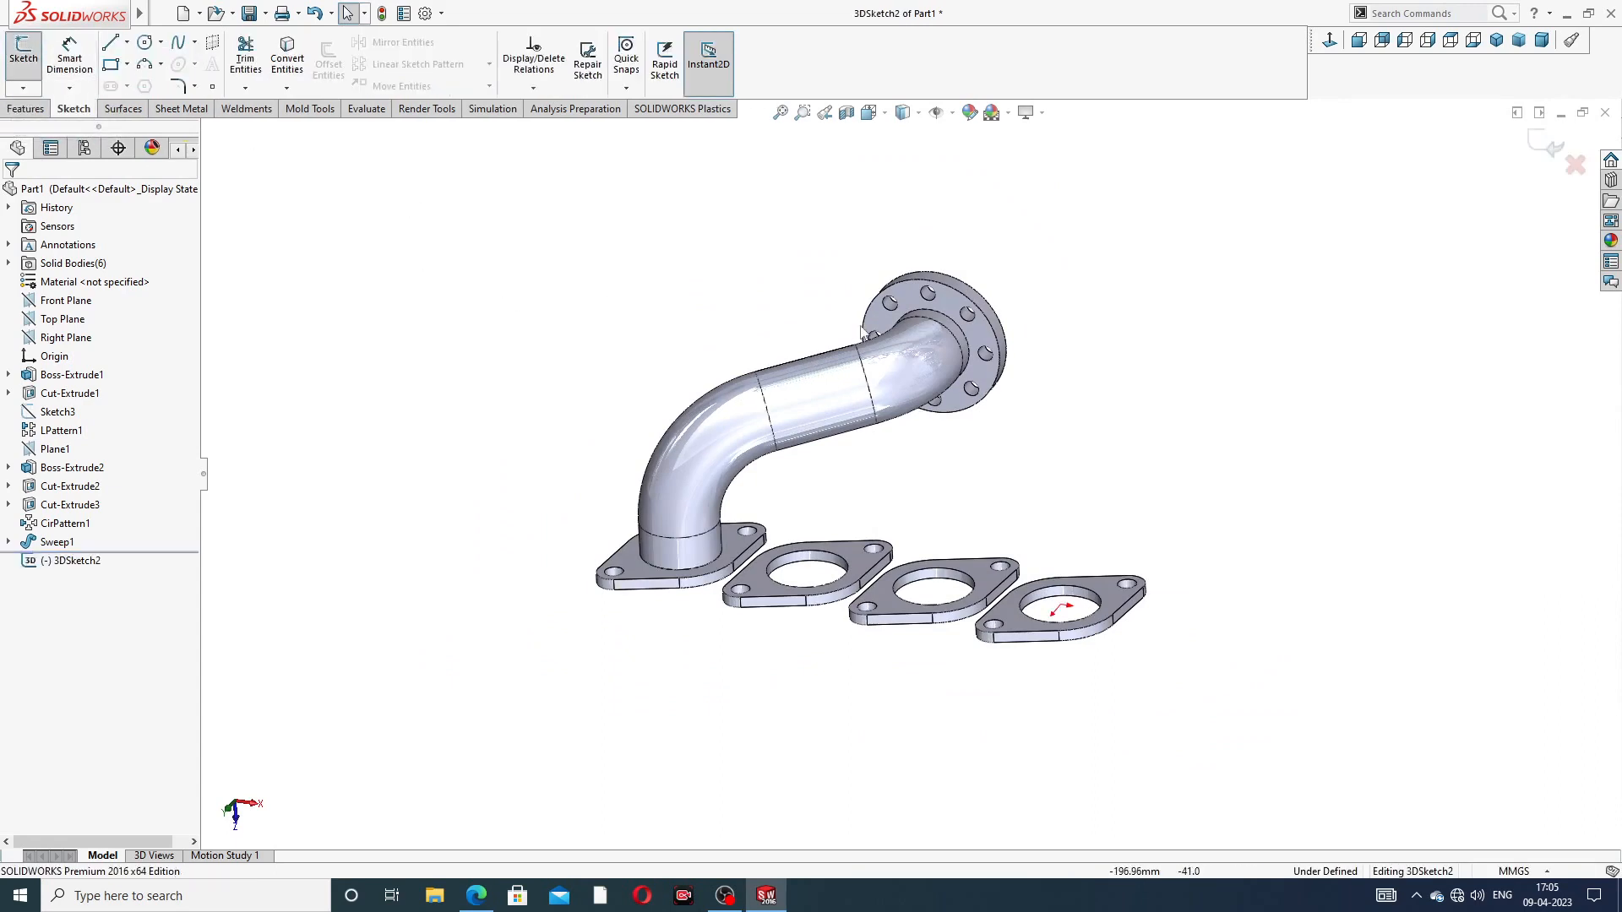
{"action": "left_click", "coordinate": [109, 42]}
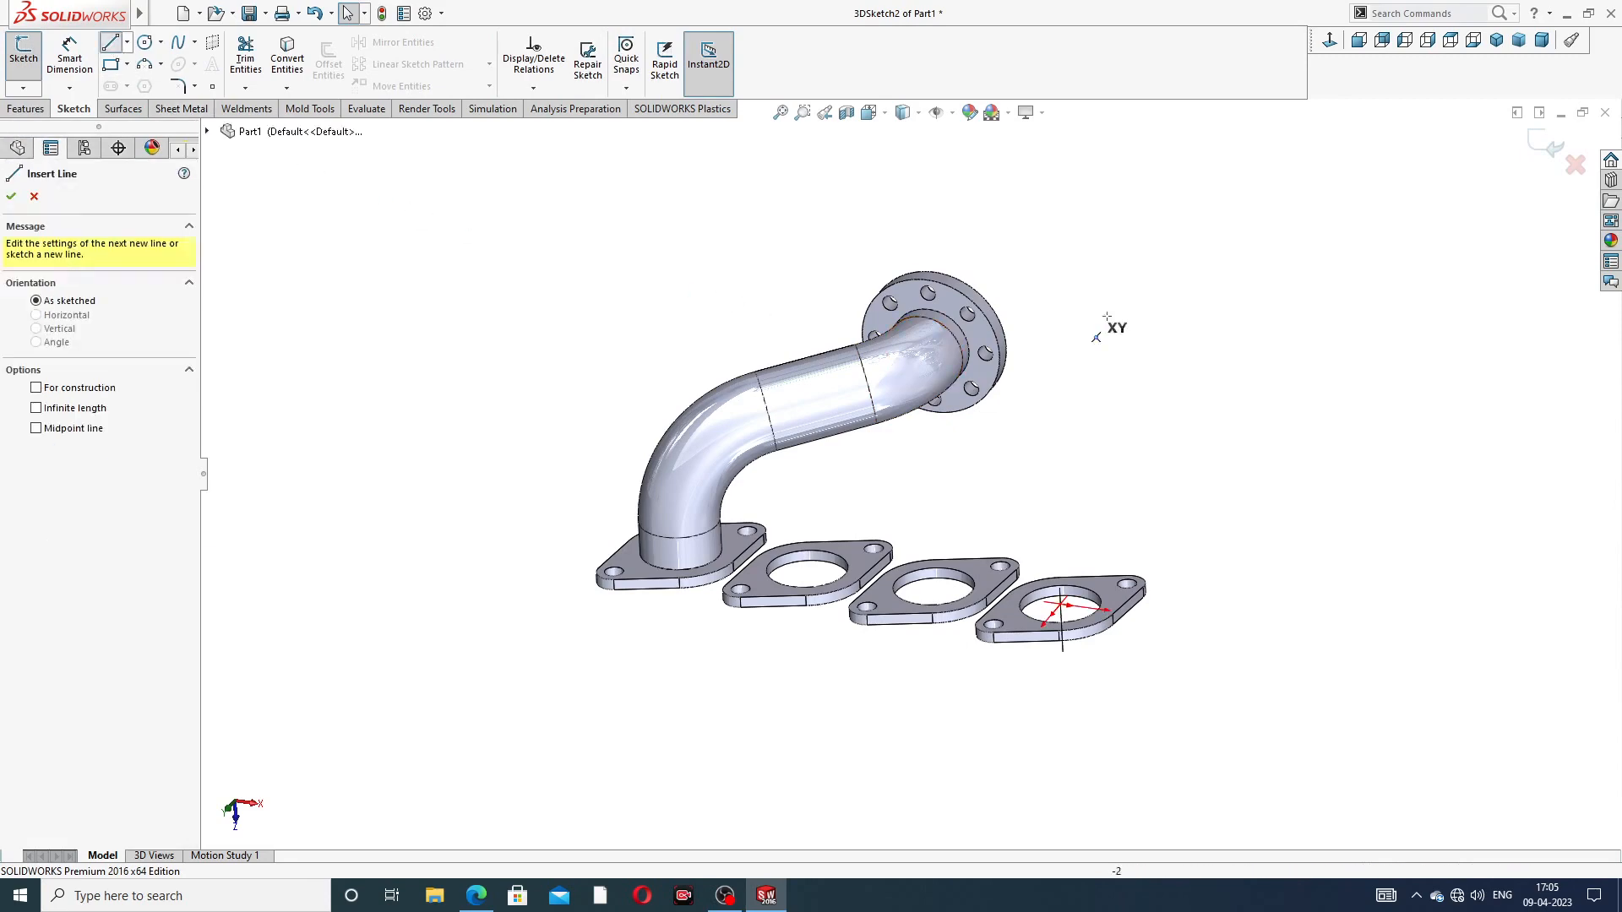
{"action": "mouse_move", "coordinate": [1108, 351]}
{"action": "middle_mouse_down"}
{"action": "mouse_move", "coordinate": [1082, 467]}
{"action": "mouse_move", "coordinate": [952, 228]}
{"action": "mouse_move", "coordinate": [1028, 376]}
{"action": "middle_mouse_up"}
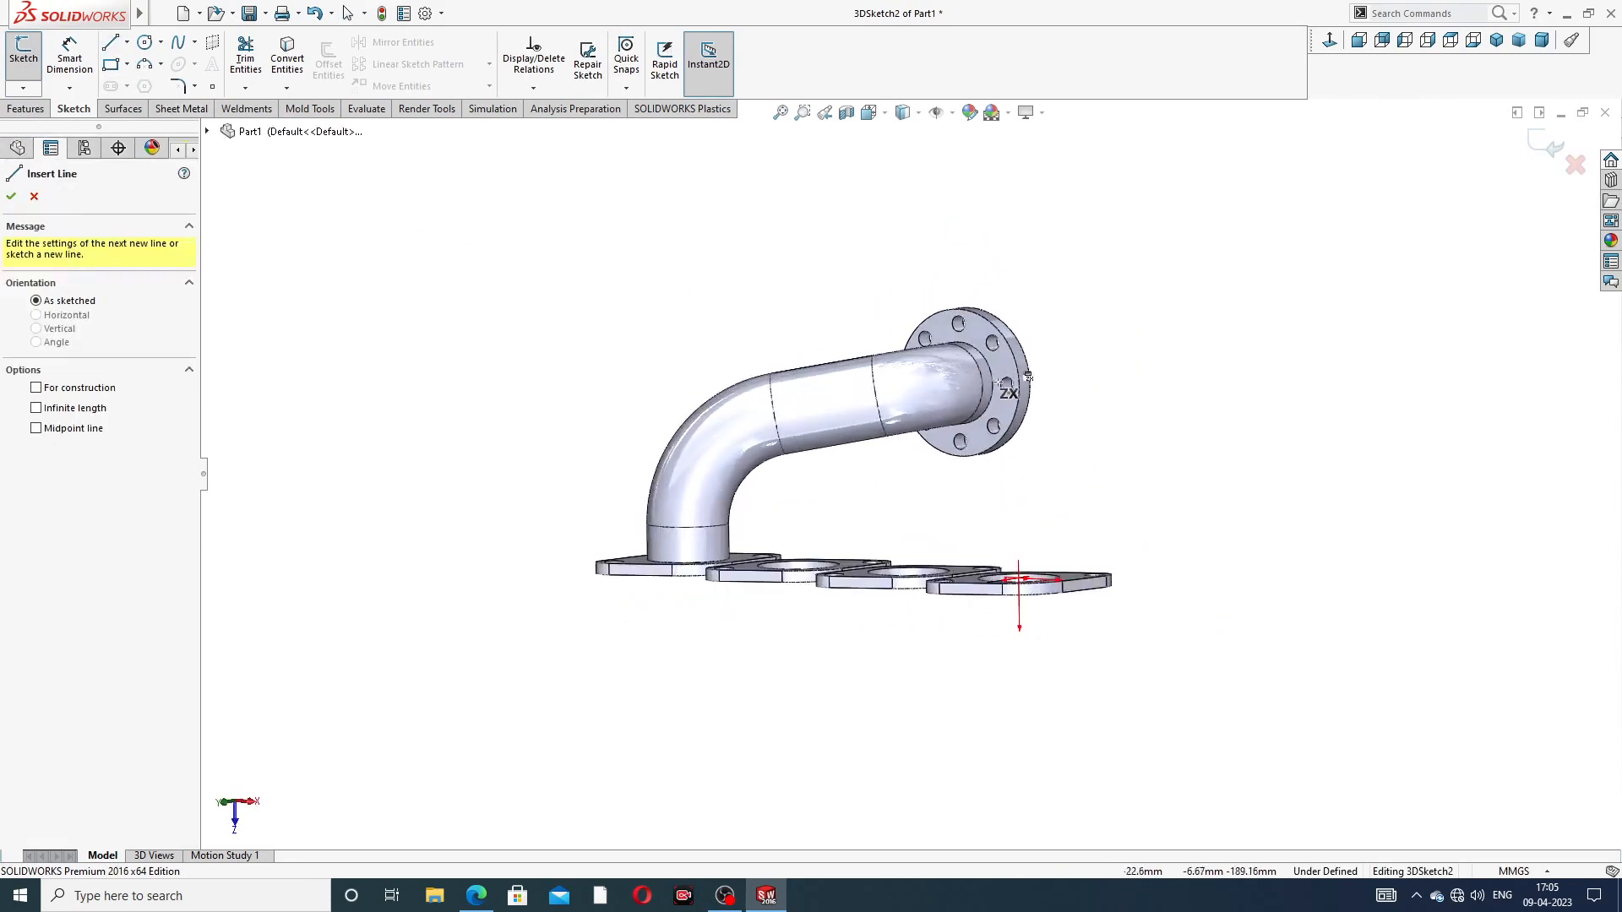
{"action": "scroll", "coordinate": [1022, 380], "scroll_direction": "down", "scroll_amount": 3}
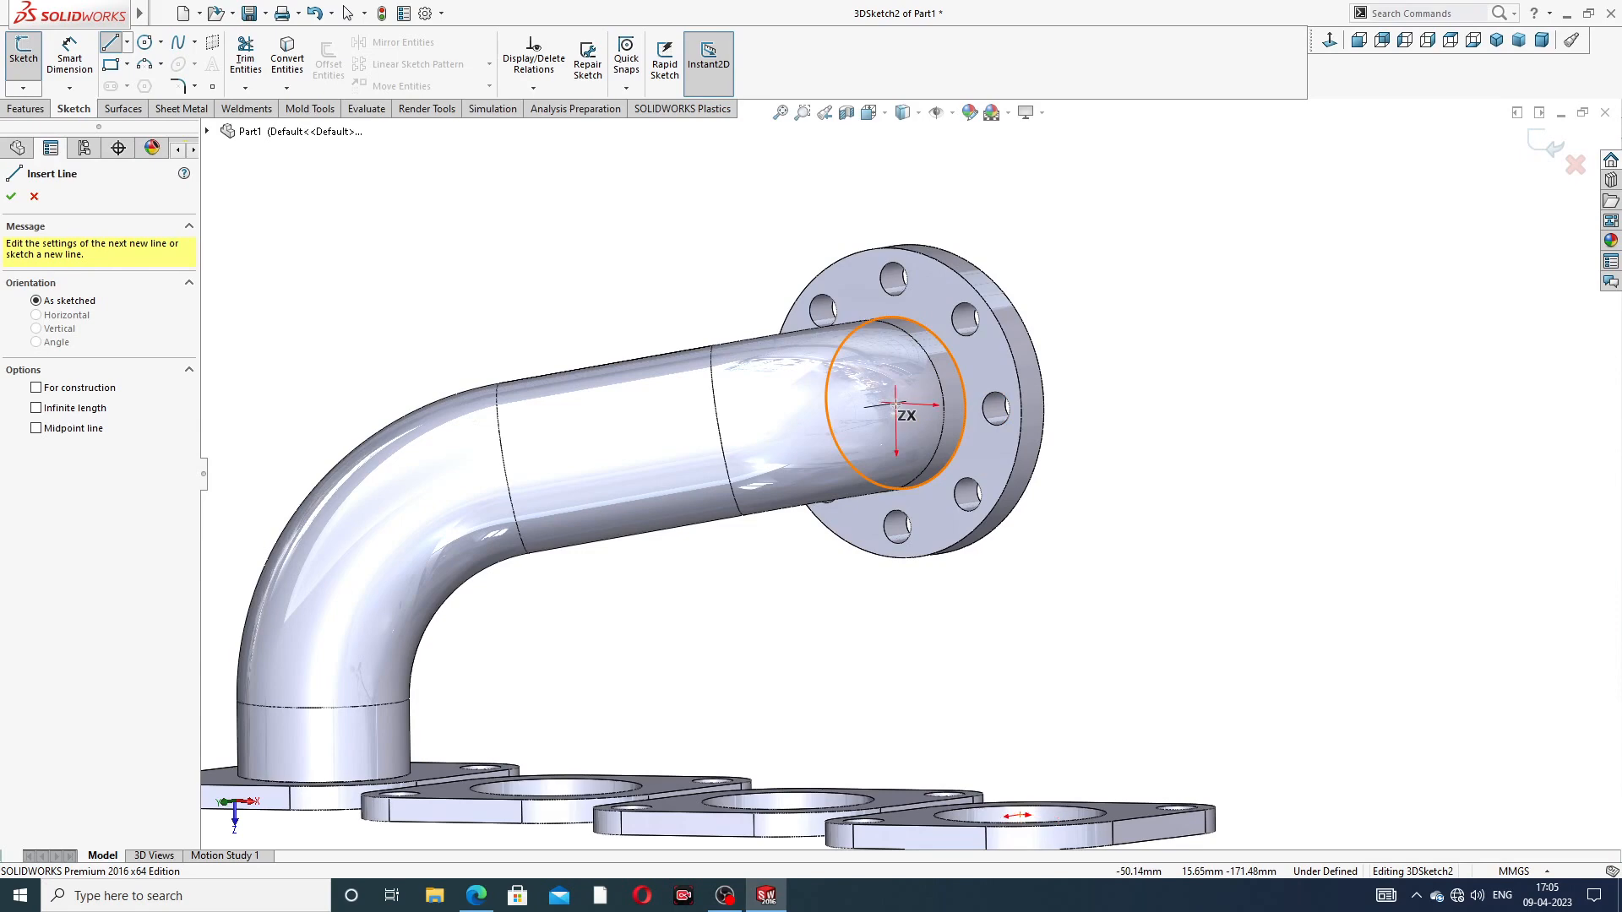
{"action": "left_click", "coordinate": [897, 406]}
{"action": "middle_click_drag", "start_coordinate": [830, 450], "coordinate": [664, 475]}
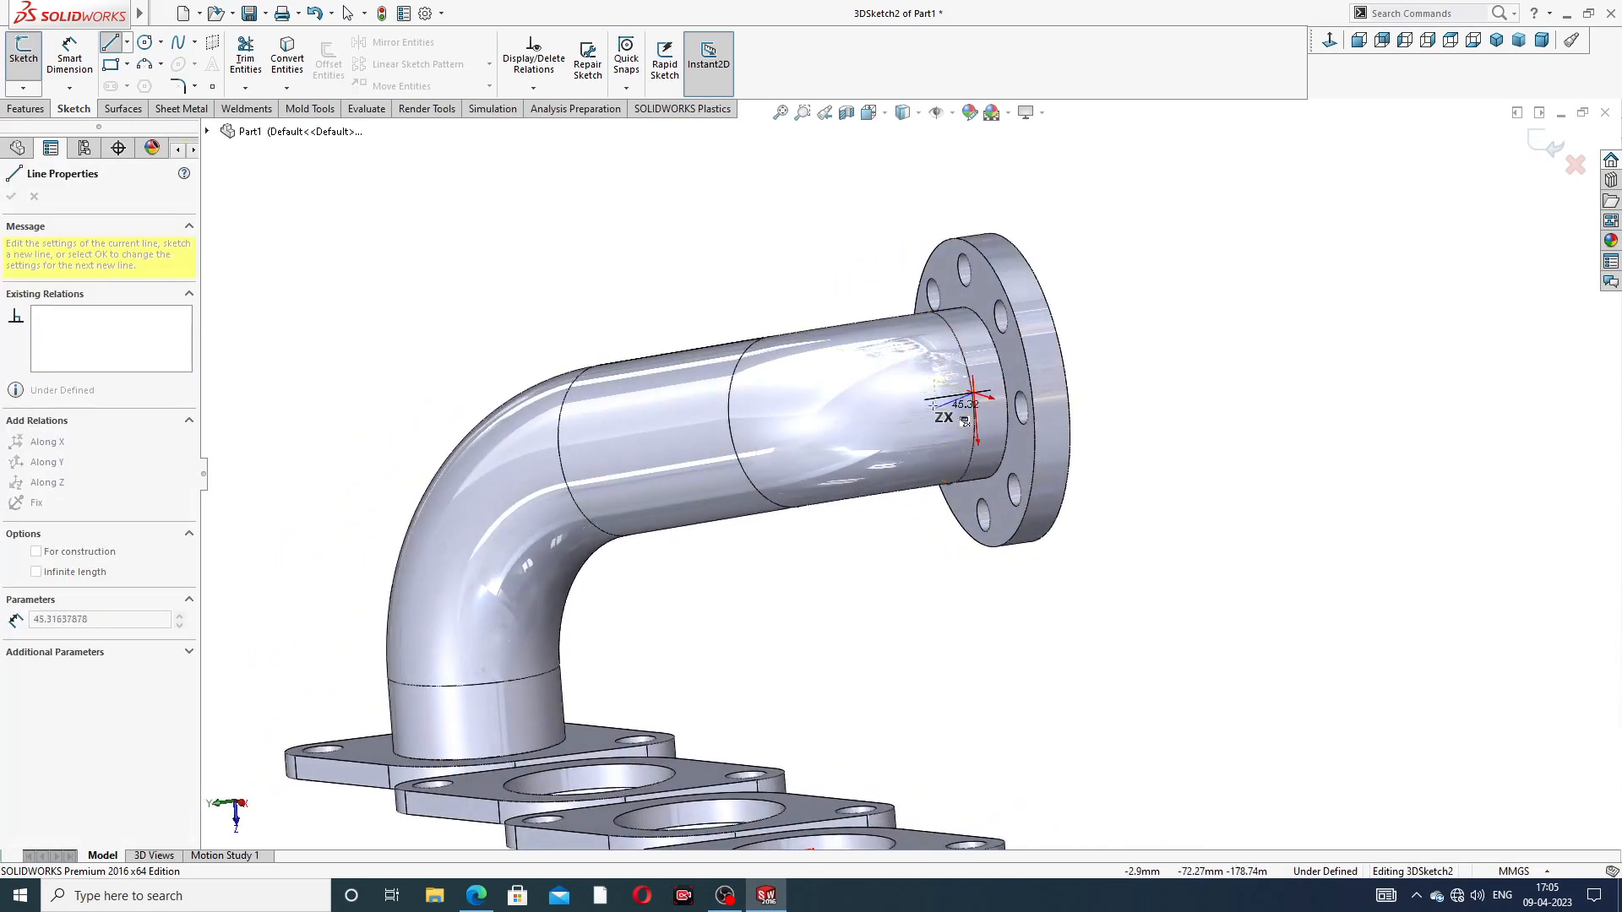
{"action": "mouse_move", "coordinate": [868, 408]}
{"action": "middle_mouse_down"}
{"action": "mouse_move", "coordinate": [904, 414]}
{"action": "mouse_move", "coordinate": [867, 429]}
{"action": "middle_mouse_up"}
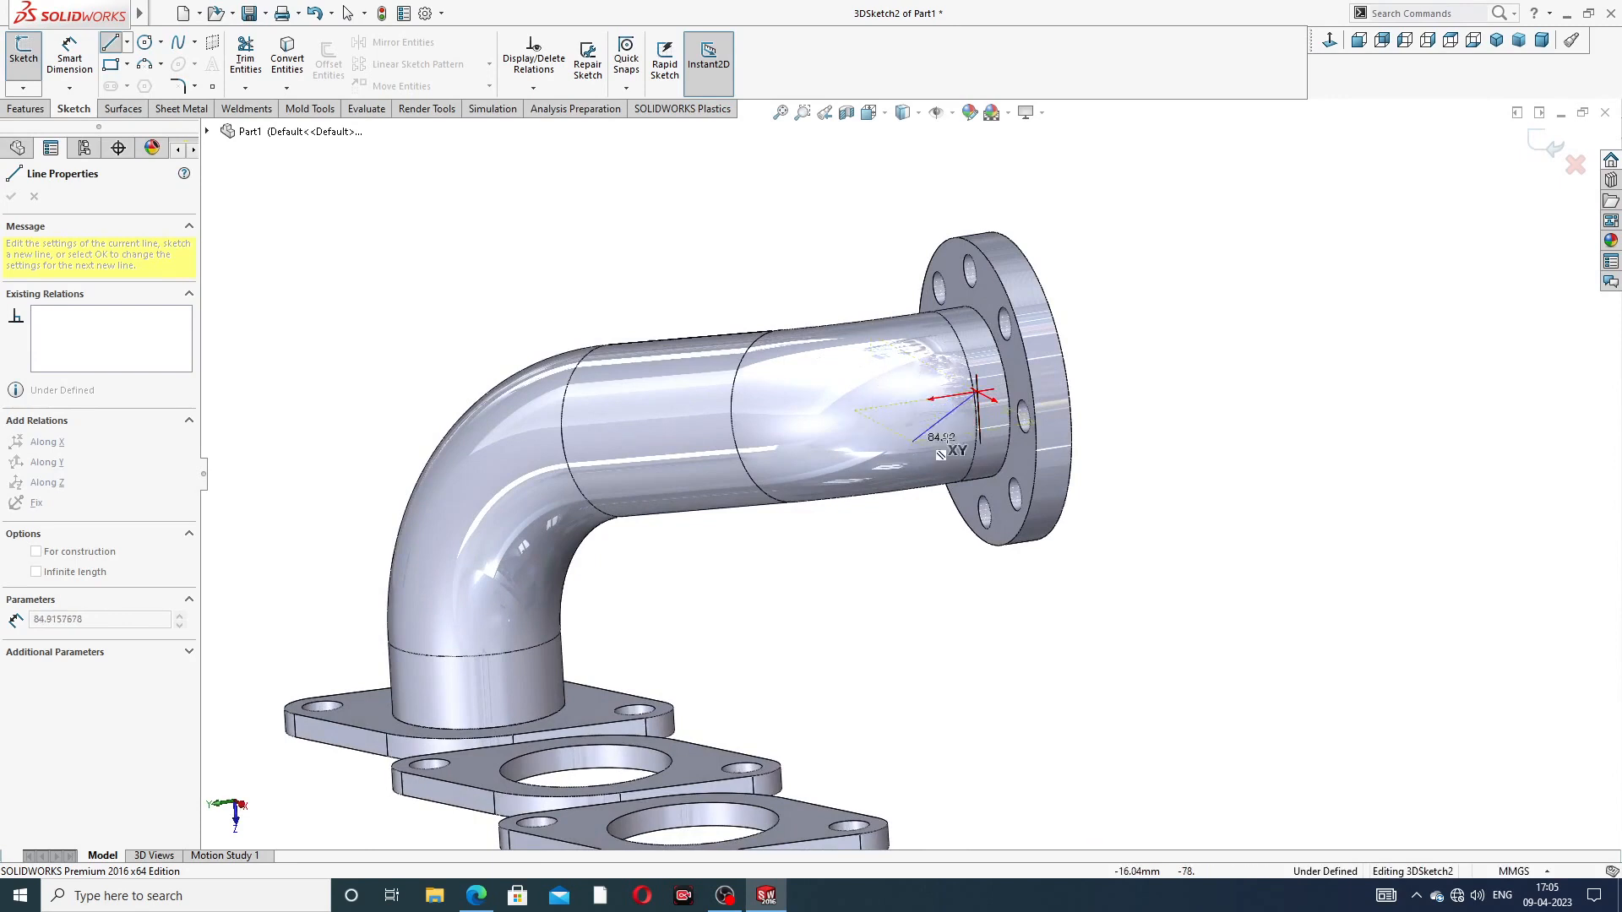
{"action": "left_click", "coordinate": [911, 400]}
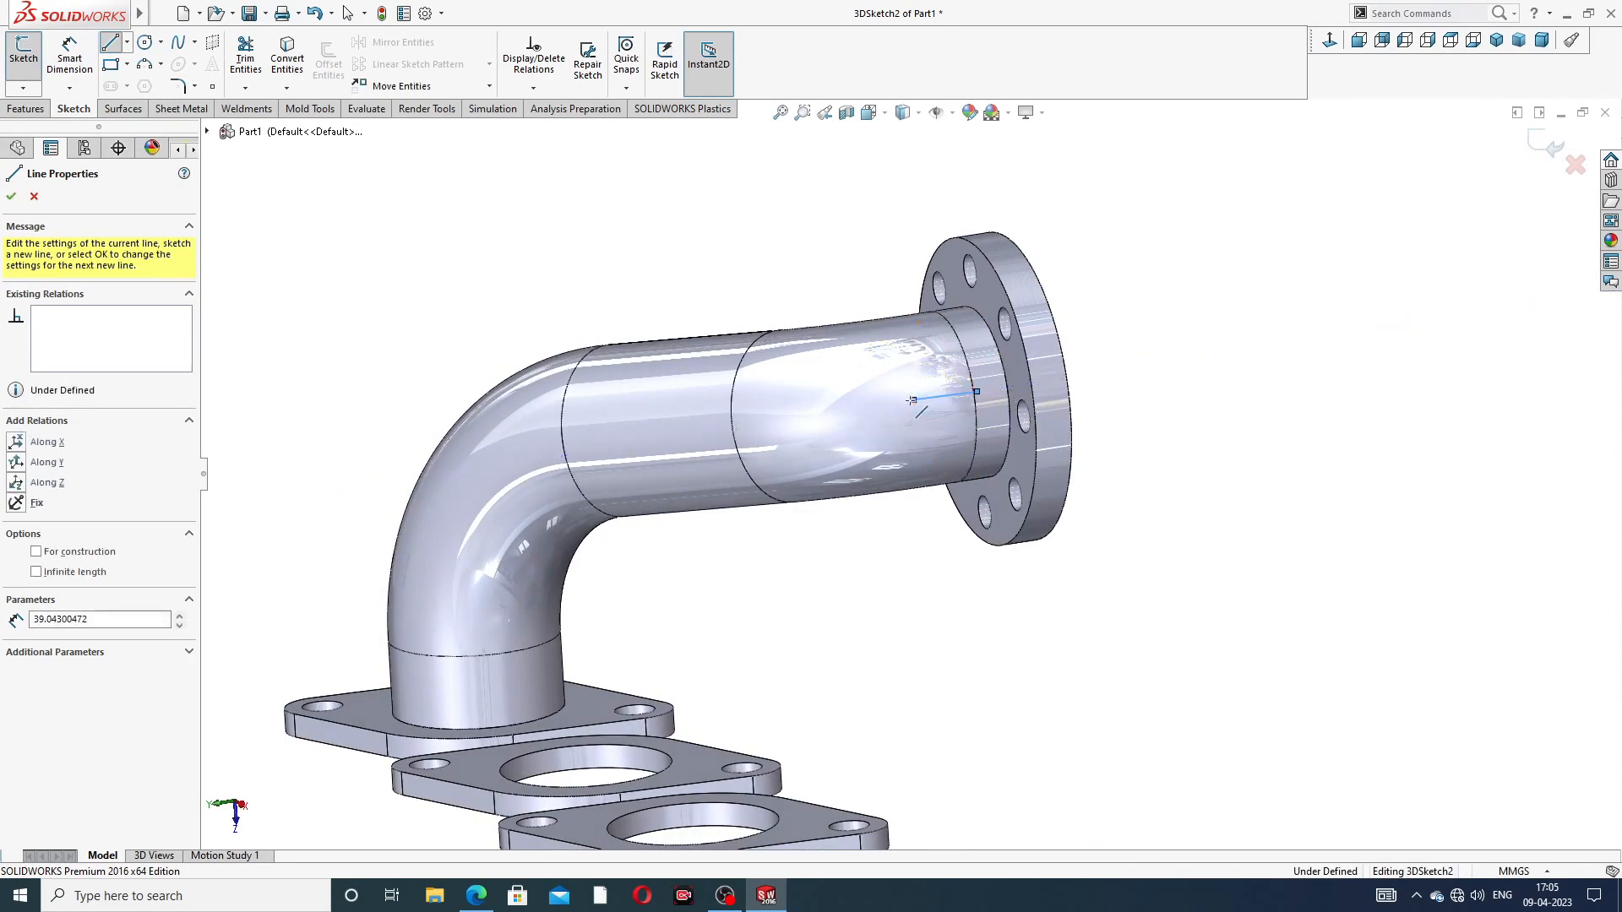
{"action": "right_click", "coordinate": [1151, 290]}
{"action": "left_click", "coordinate": [1177, 306]}
{"action": "mouse_move", "coordinate": [1001, 389]}
{"action": "middle_mouse_down"}
{"action": "mouse_move", "coordinate": [1013, 396]}
{"action": "mouse_move", "coordinate": [997, 372]}
{"action": "mouse_move", "coordinate": [1057, 264]}
{"action": "mouse_move", "coordinate": [1087, 378]}
{"action": "middle_mouse_up"}
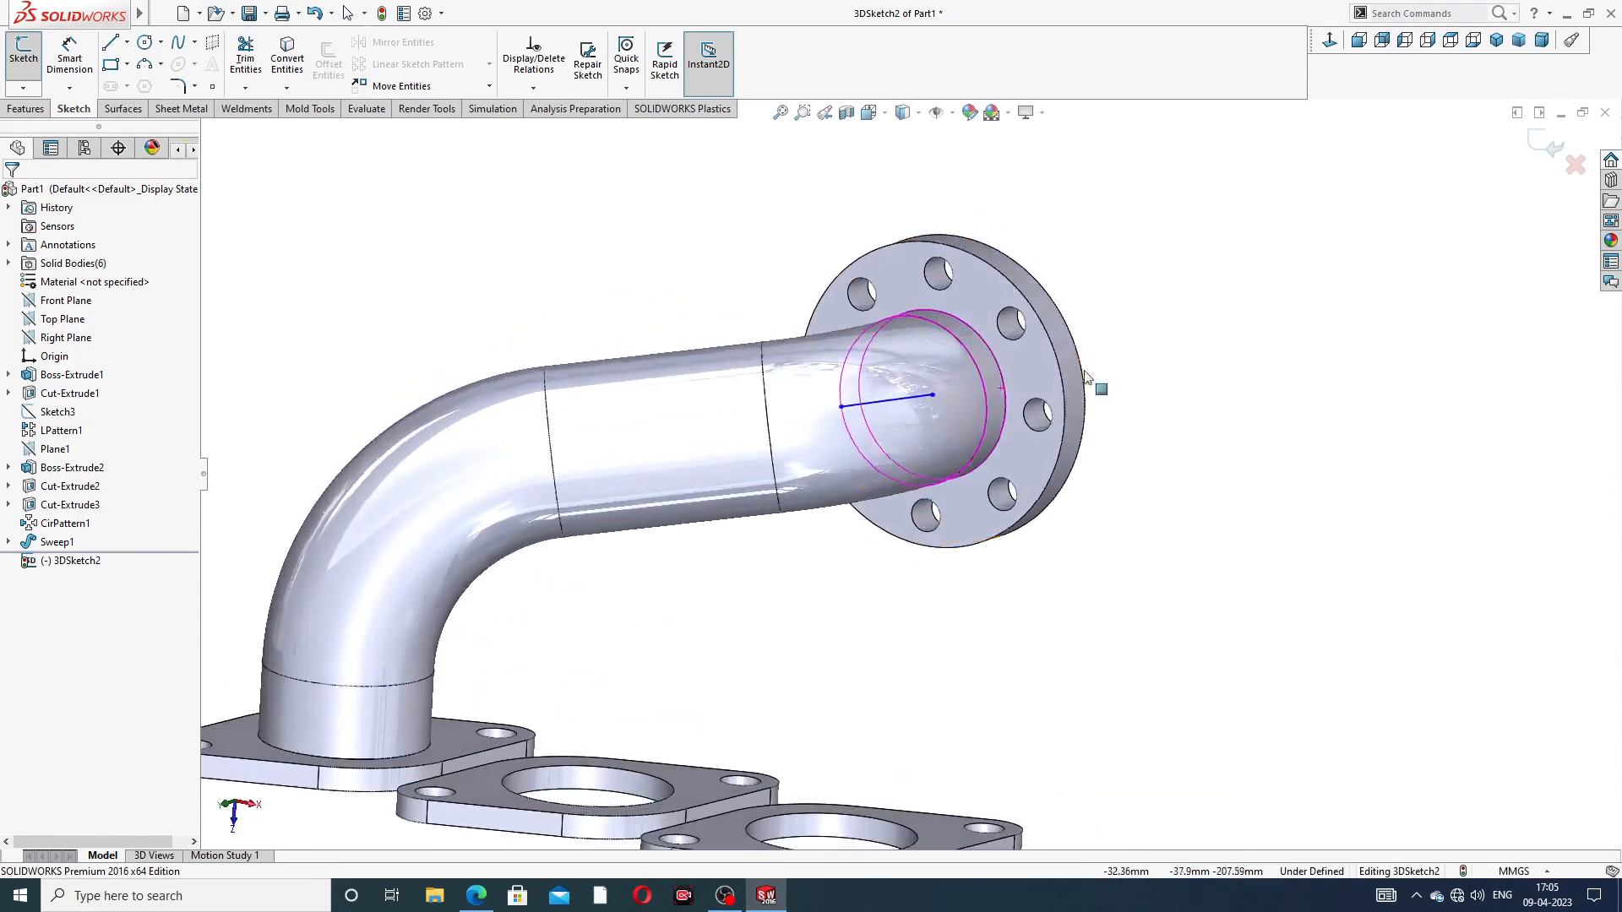
{"action": "left_click", "coordinate": [910, 396]}
{"action": "key", "text": "Delete"}
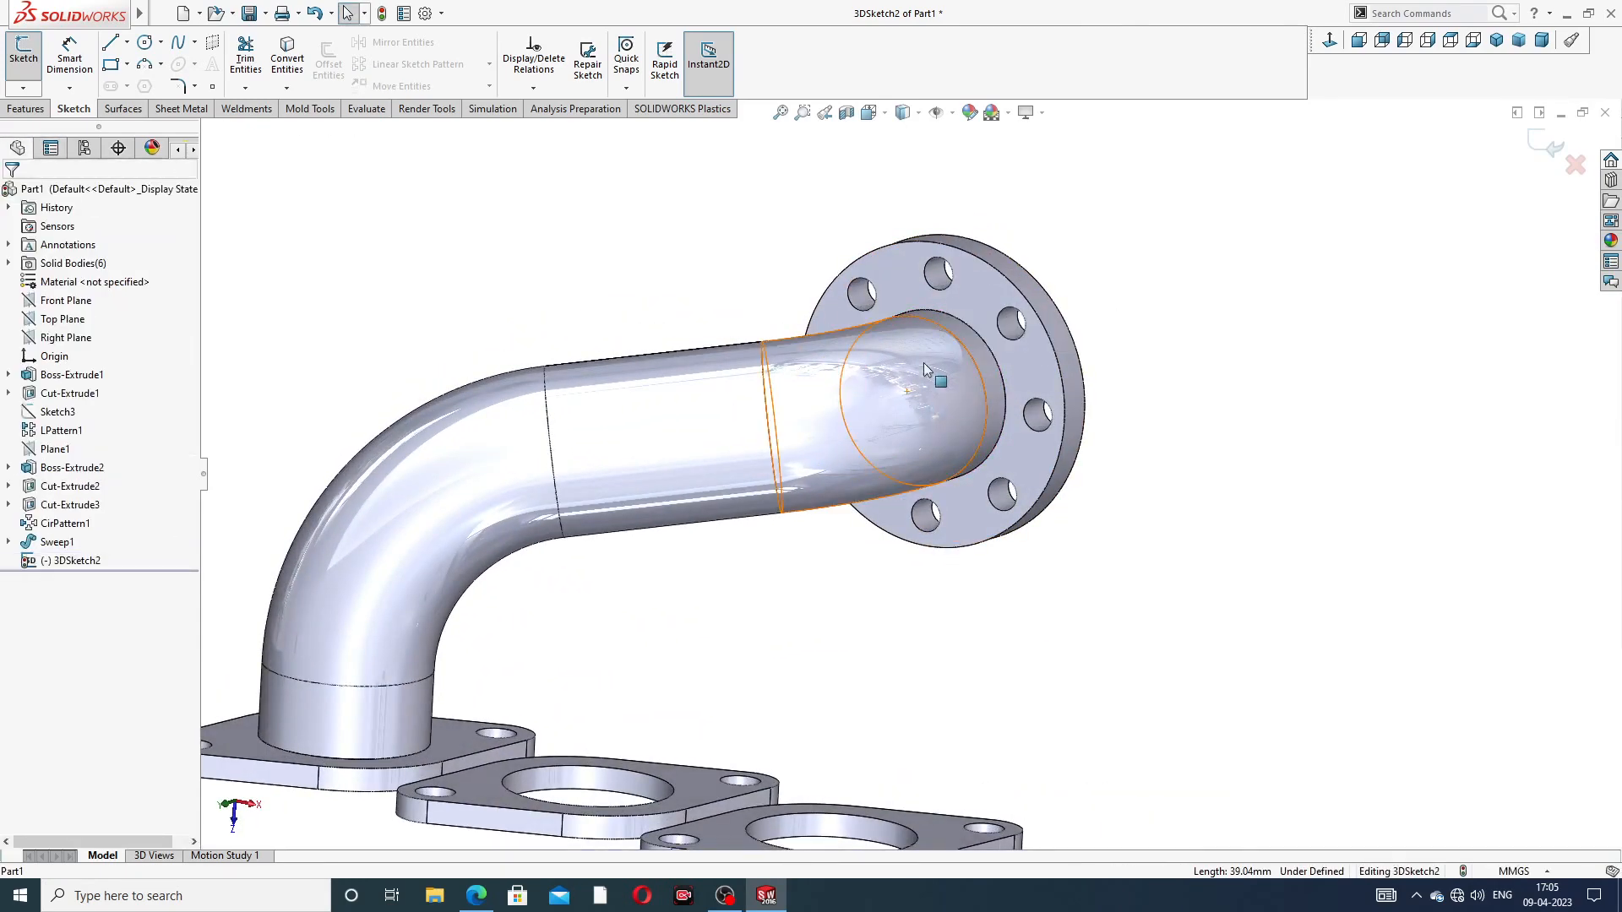
Step: Sketch a line about 43 mm long from the collector flange's bore centre, perpendicular to the flange on its pipe side
{"action": "left_click", "coordinate": [118, 44]}
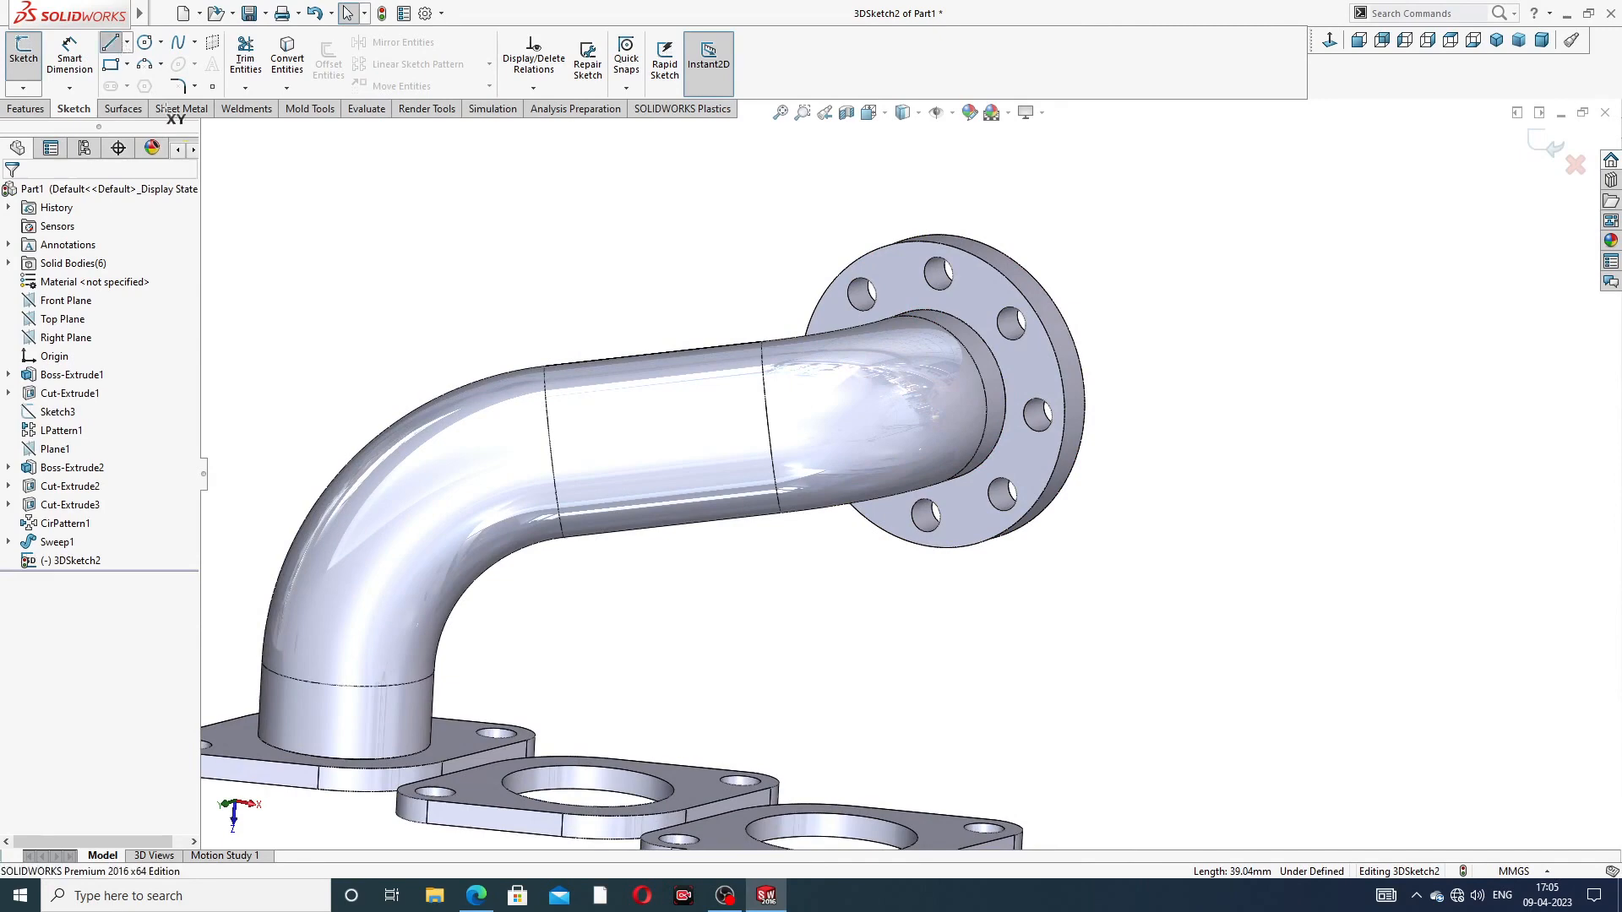
{"action": "scroll", "coordinate": [949, 416], "scroll_direction": "up", "scroll_amount": 2}
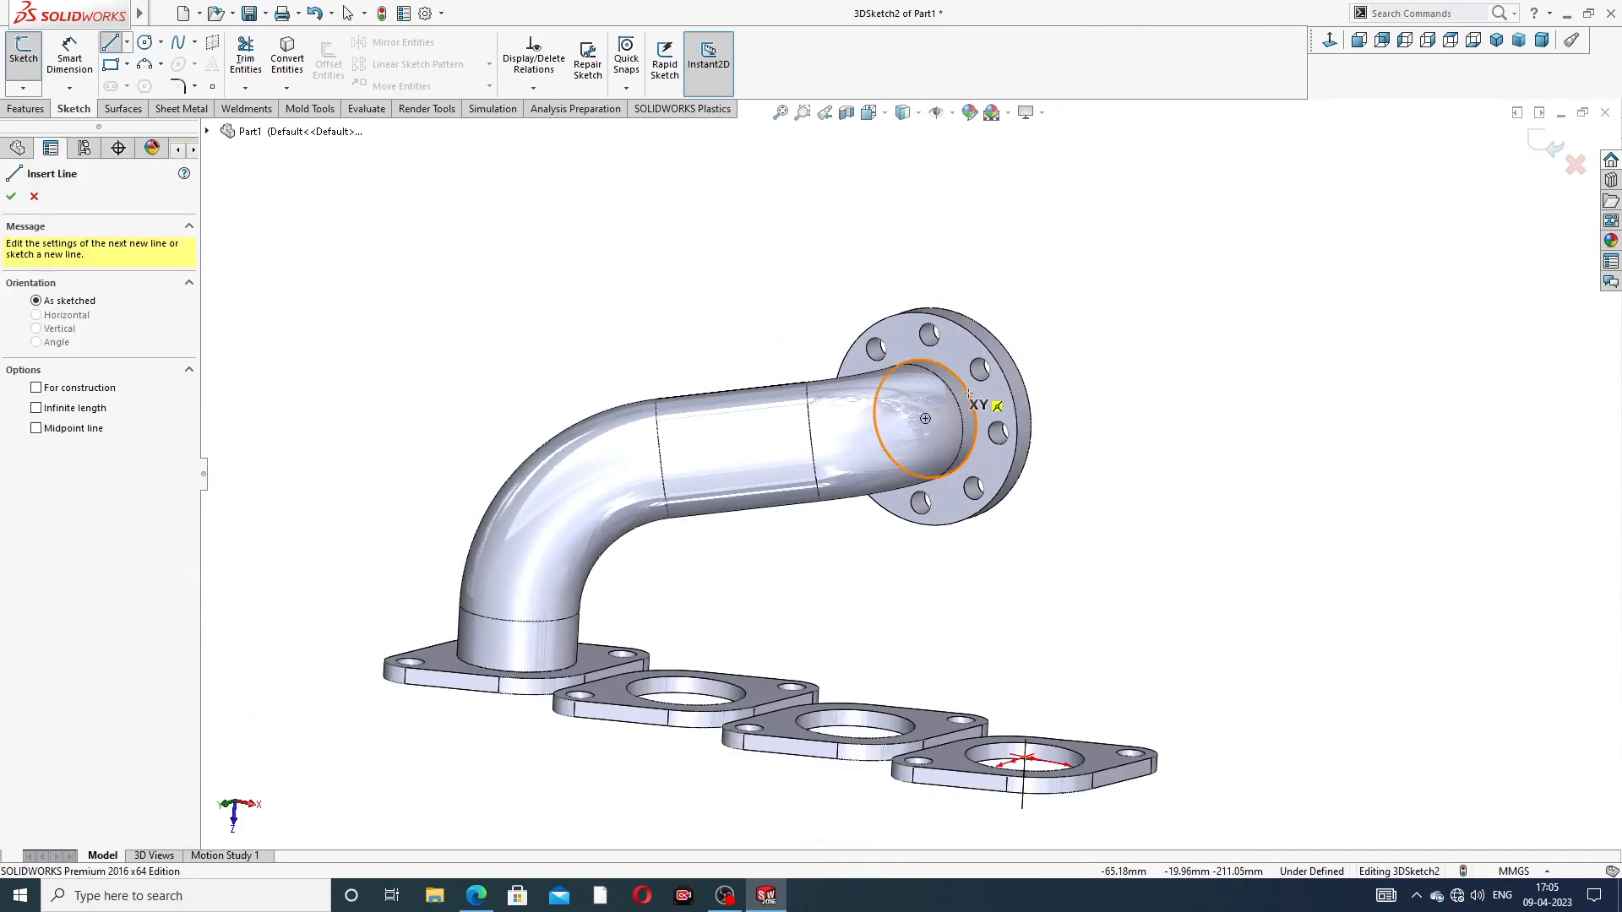
{"action": "left_click", "coordinate": [925, 418]}
{"action": "left_click", "coordinate": [900, 470]}
{"action": "mouse_move", "coordinate": [901, 469]}
{"action": "middle_mouse_down"}
{"action": "mouse_move", "coordinate": [863, 463]}
{"action": "mouse_move", "coordinate": [929, 412]}
{"action": "mouse_move", "coordinate": [927, 426]}
{"action": "middle_mouse_up"}
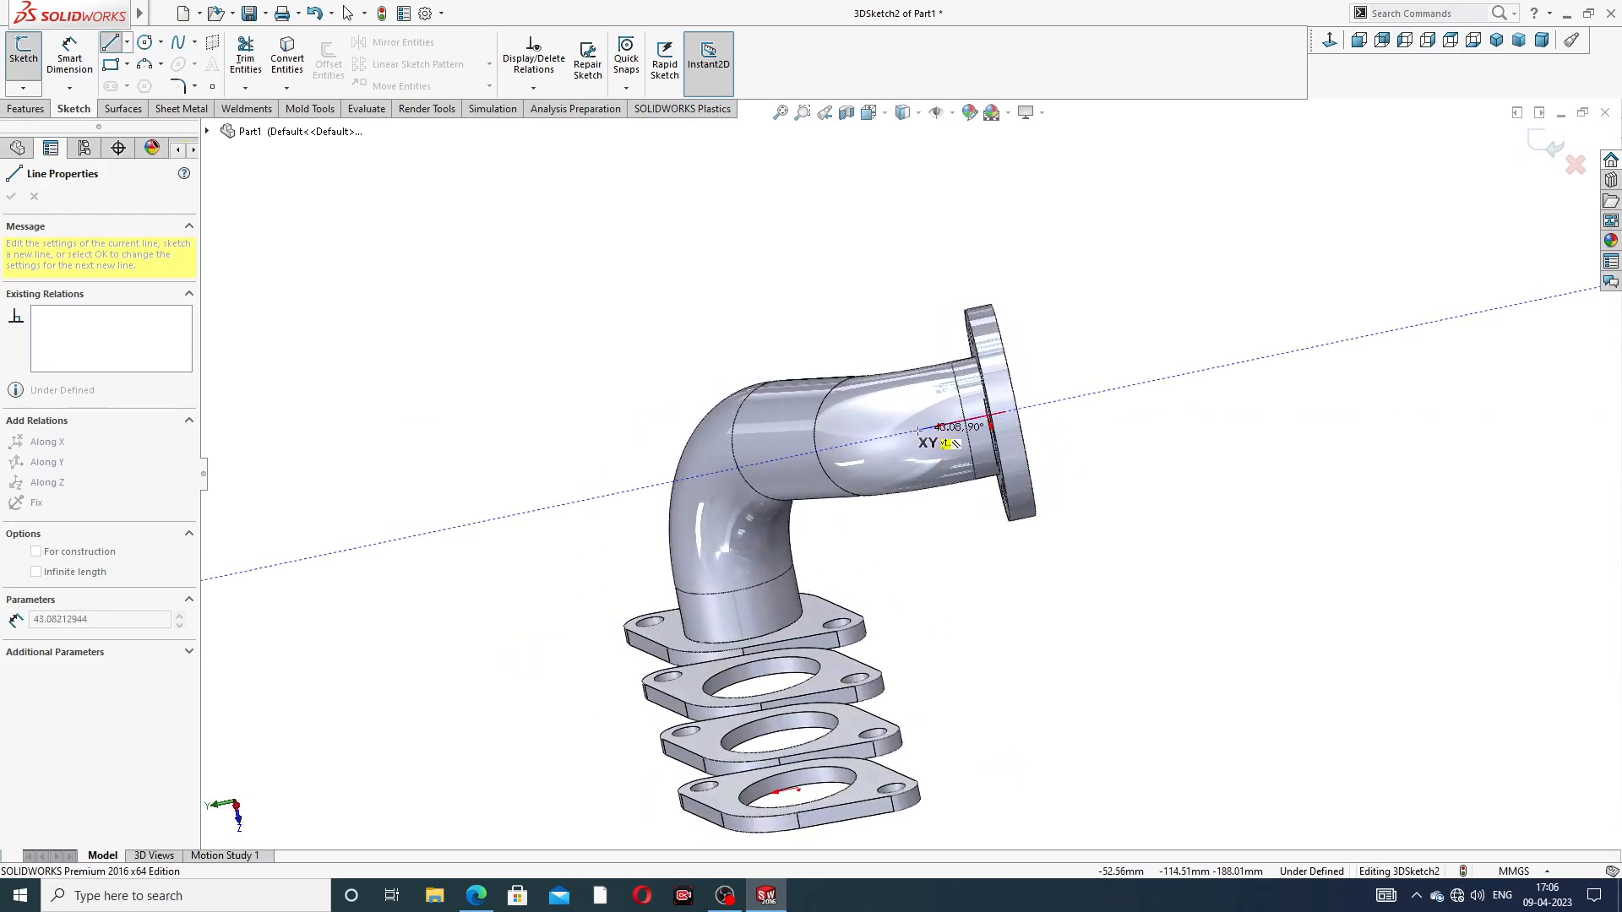
{"action": "left_click", "coordinate": [919, 431]}
{"action": "right_click", "coordinate": [998, 269]}
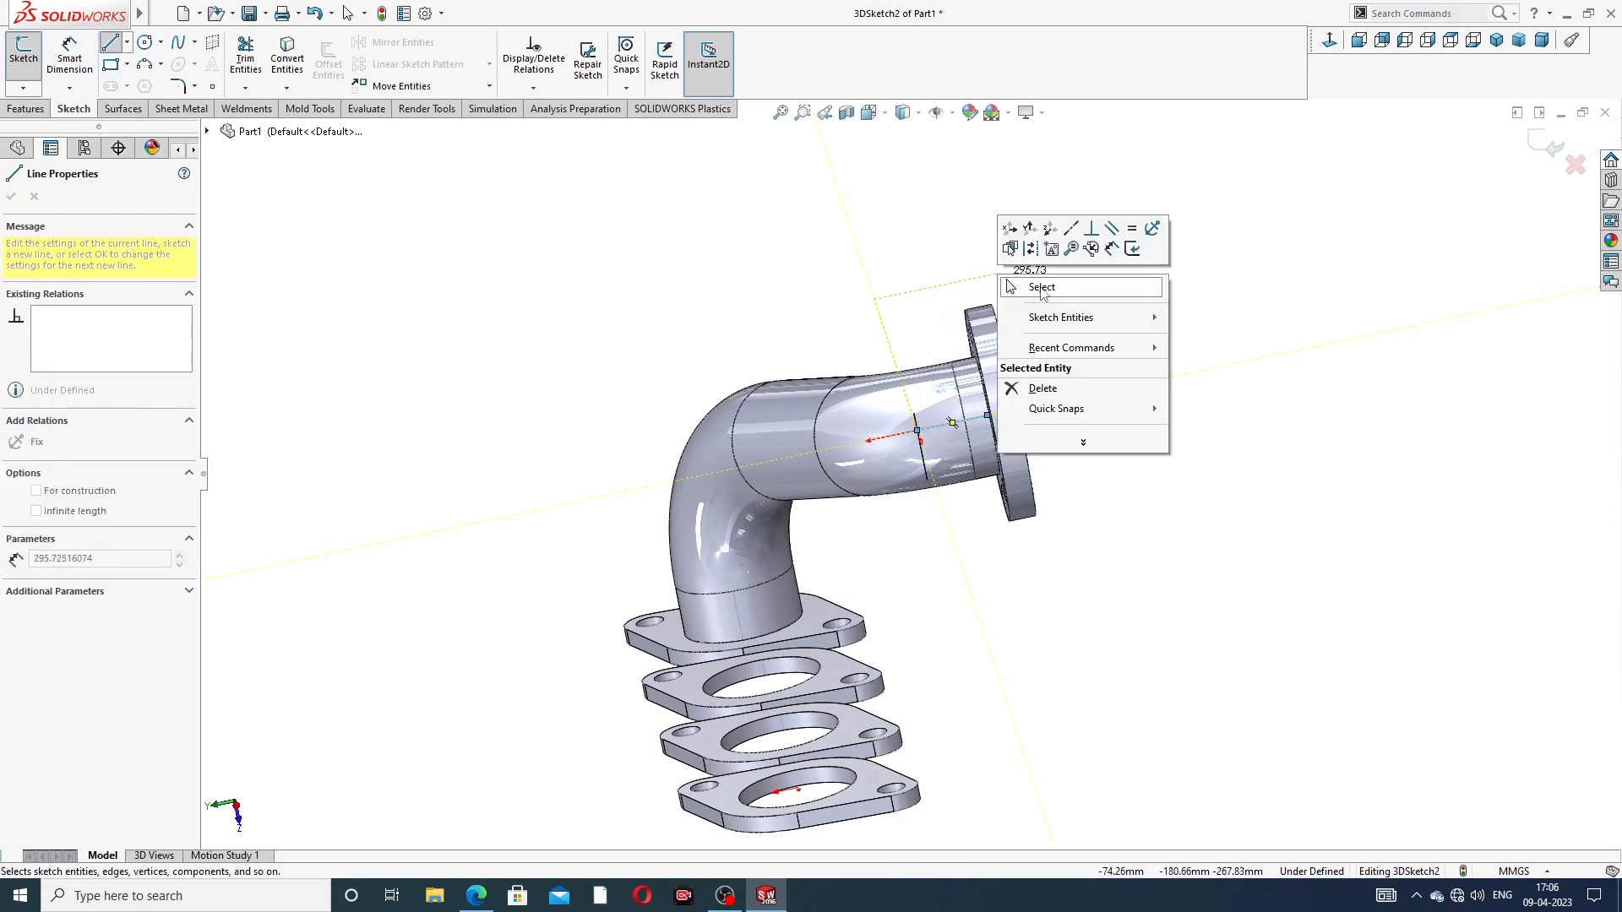
{"action": "left_click", "coordinate": [1042, 289]}
{"action": "middle_click_drag", "start_coordinate": [1048, 389], "coordinate": [767, 335]}
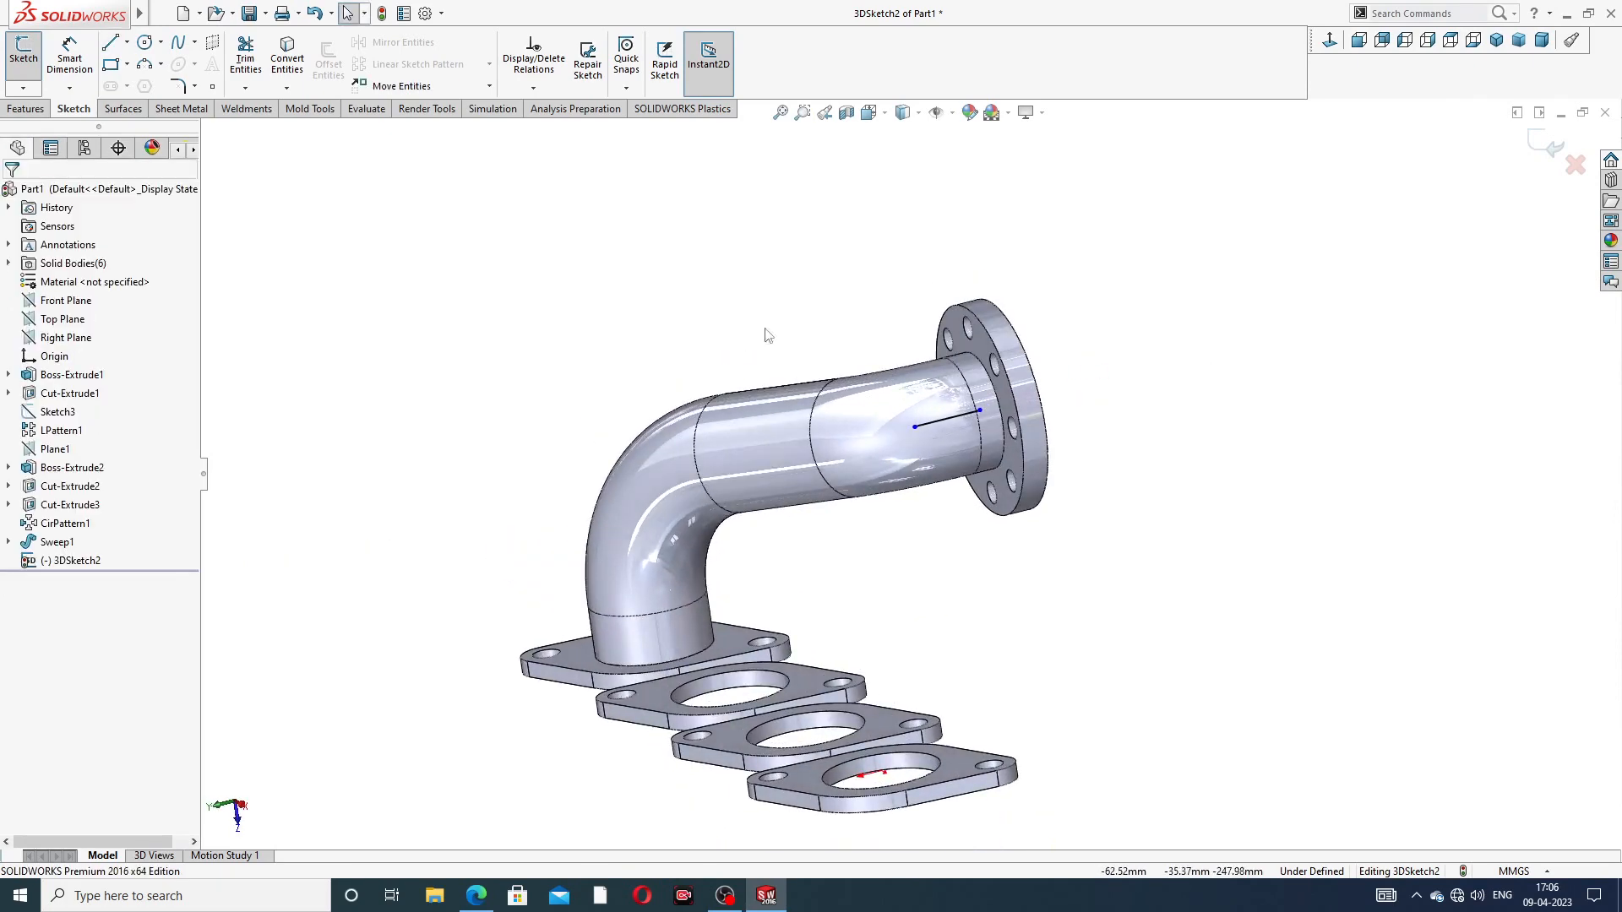
Step: Sketch a vertical line about 43 mm long along Z, upward from the bore centre of the port flange beside the finished pipe
{"action": "left_click", "coordinate": [110, 45]}
{"action": "scroll", "coordinate": [754, 541], "scroll_direction": "up", "scroll_amount": 3}
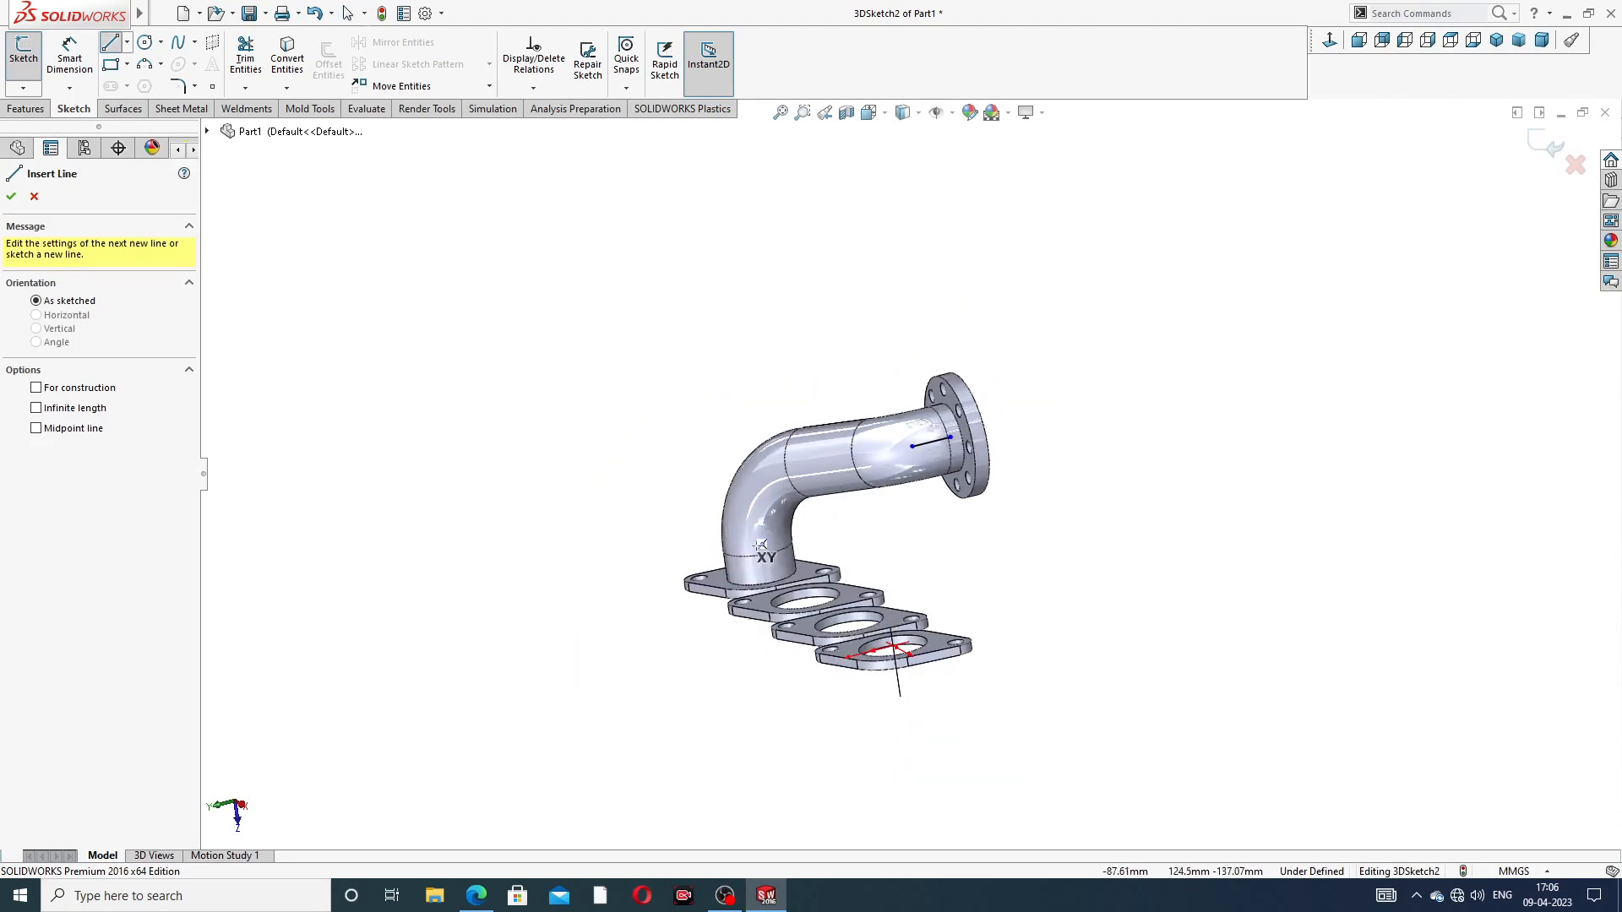
{"action": "middle_click_drag", "start_coordinate": [790, 566], "coordinate": [829, 601]}
{"action": "scroll", "coordinate": [831, 603], "scroll_direction": "down", "scroll_amount": 5}
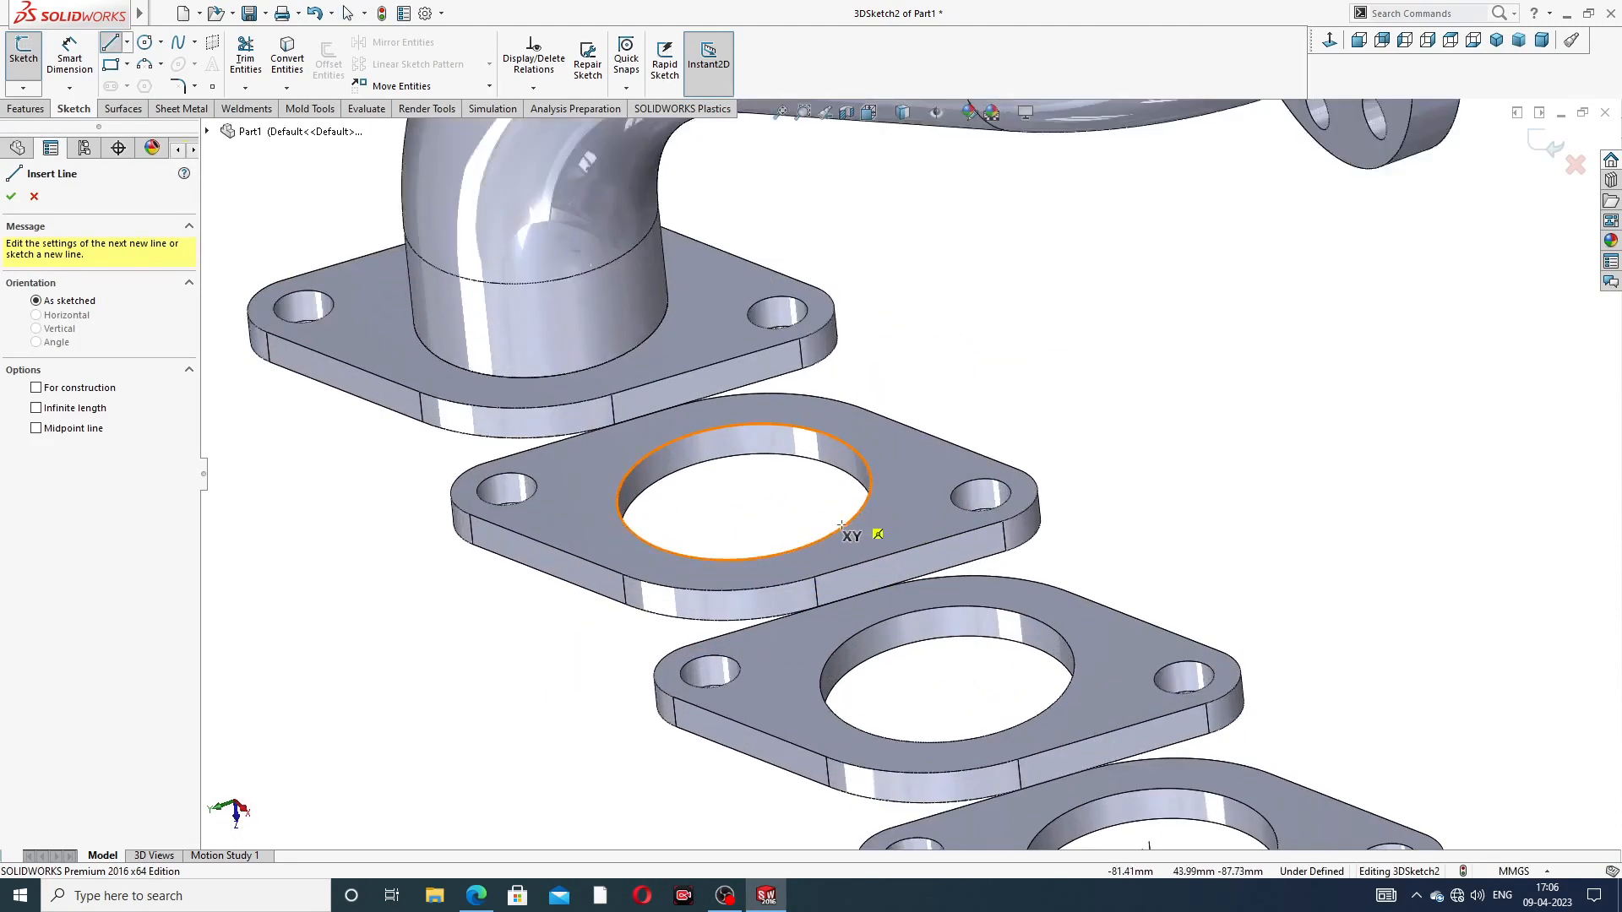
{"action": "left_click", "coordinate": [743, 492]}
{"action": "scroll", "coordinate": [761, 430], "scroll_direction": "up", "scroll_amount": 3}
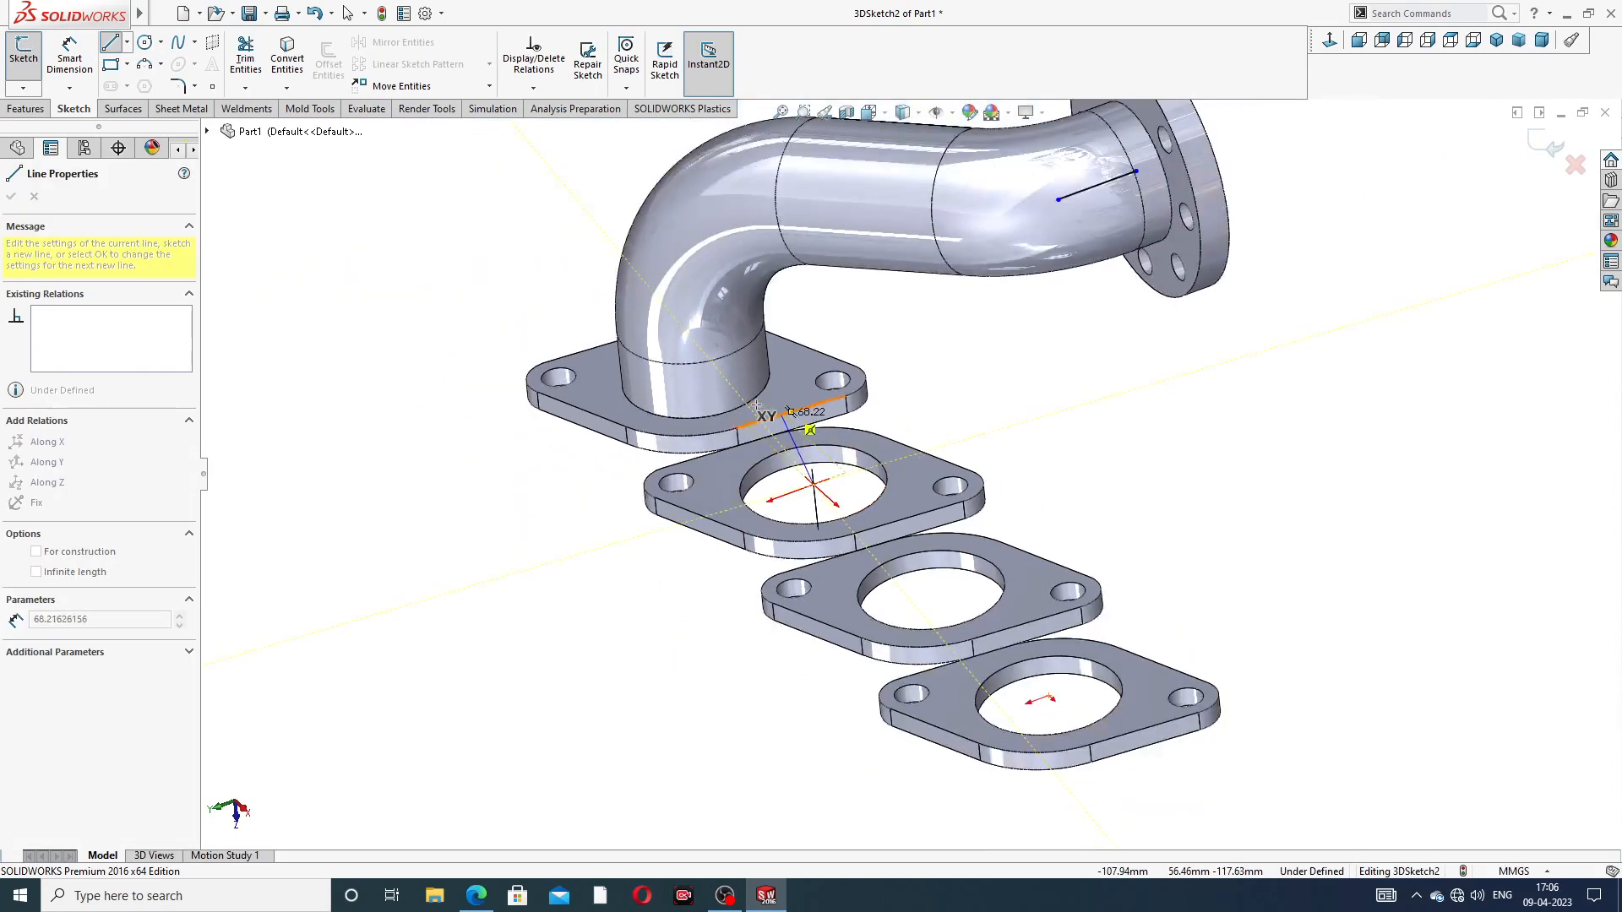
{"action": "middle_click_drag", "start_coordinate": [776, 376], "coordinate": [943, 338]}
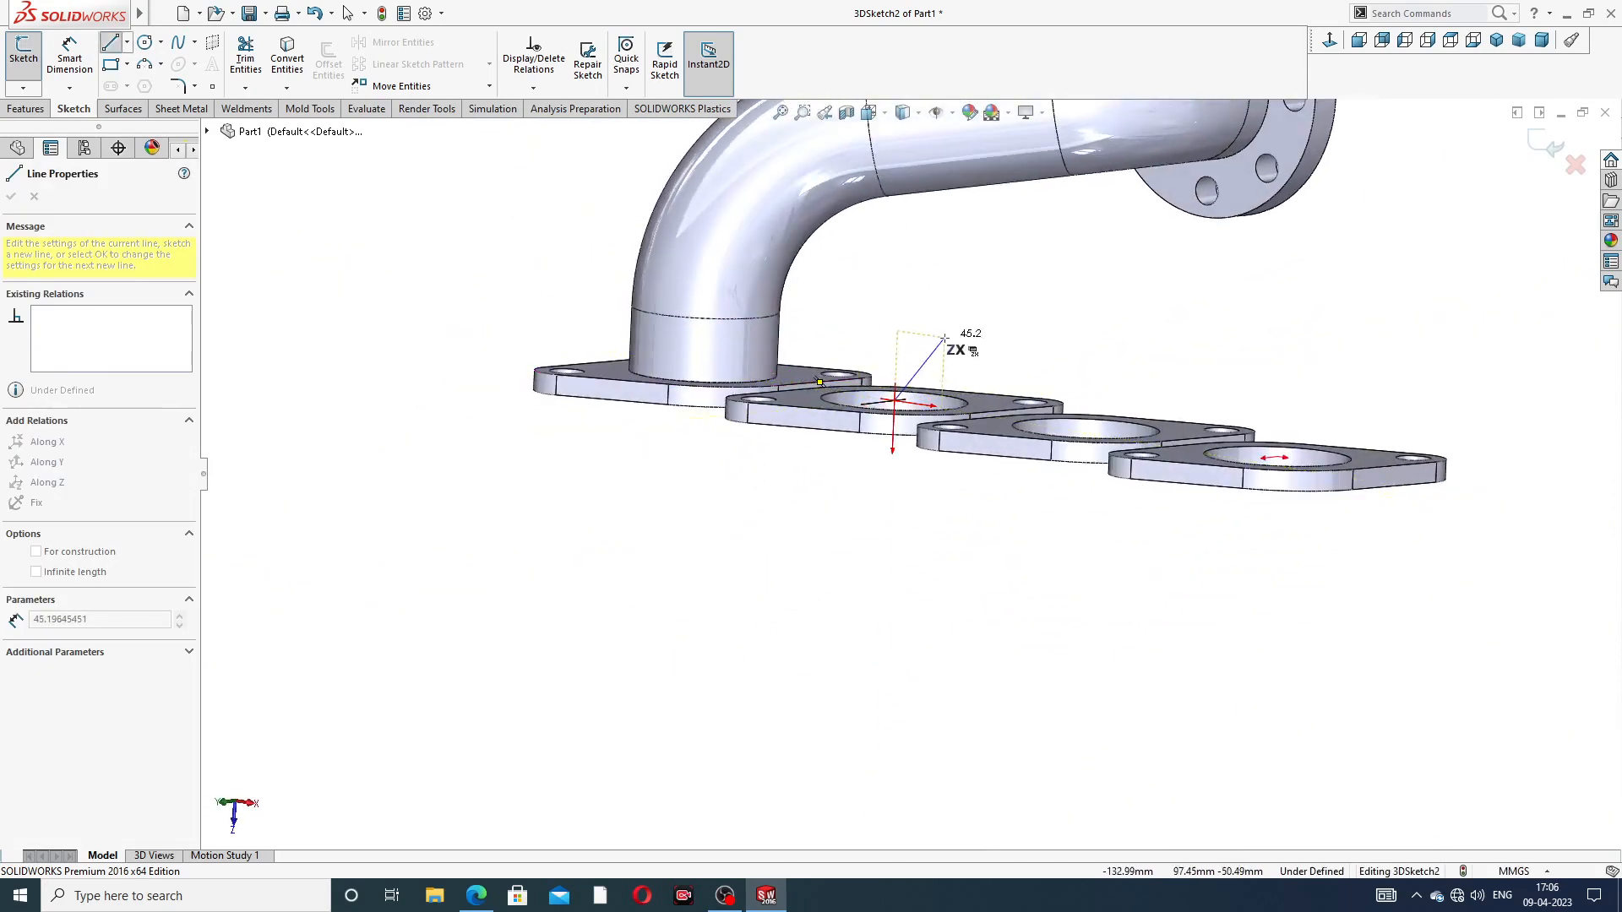
{"action": "left_click", "coordinate": [898, 314]}
{"action": "right_click", "coordinate": [999, 281]}
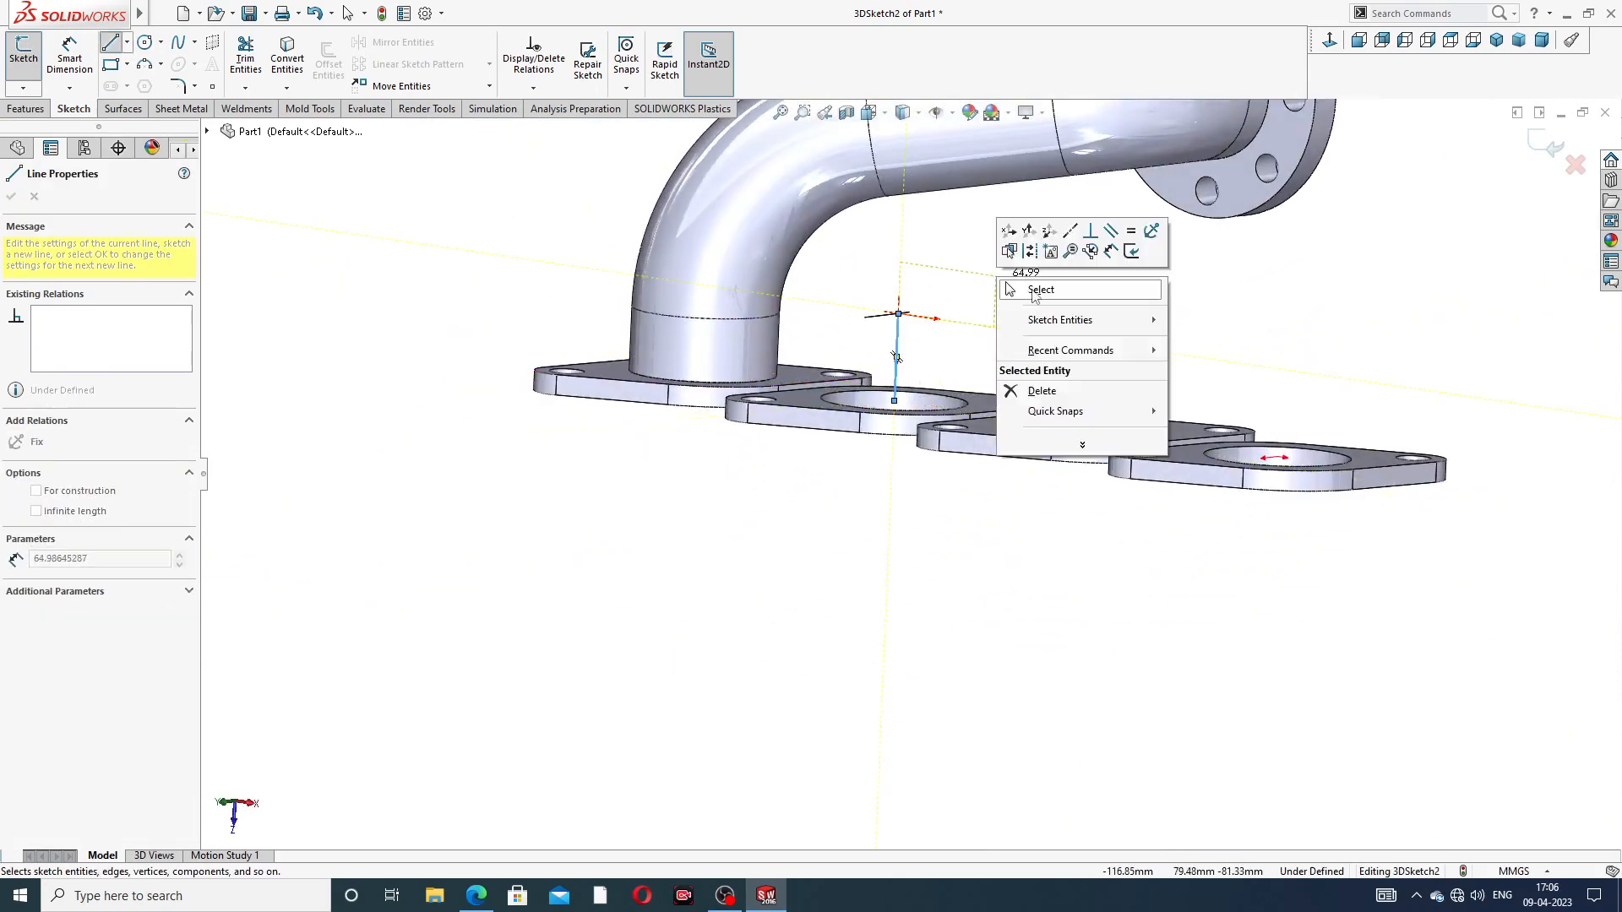
{"action": "left_click", "coordinate": [1040, 290]}
Step: Connect the upper end of the port flange line to the free end of the collector flange line with a straight line
{"action": "scroll", "coordinate": [1027, 270], "scroll_direction": "up", "scroll_amount": 3}
{"action": "middle_click_drag", "start_coordinate": [1027, 270], "coordinate": [1028, 322]}
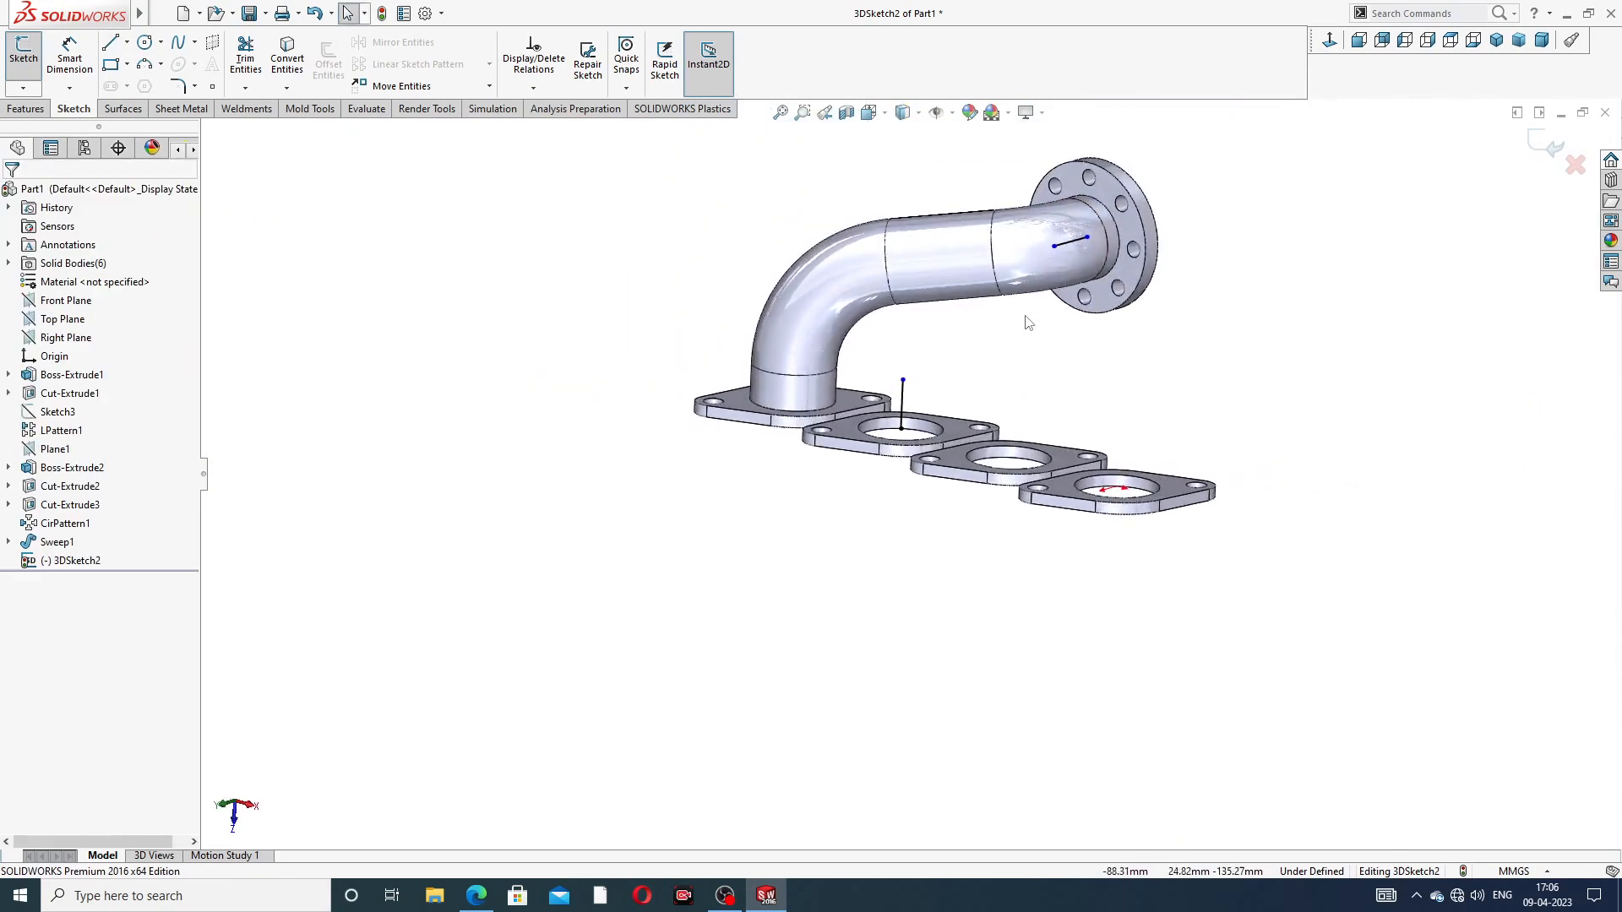
{"action": "scroll", "coordinate": [1028, 323], "scroll_direction": "down", "scroll_amount": 2}
{"action": "left_click", "coordinate": [112, 44]}
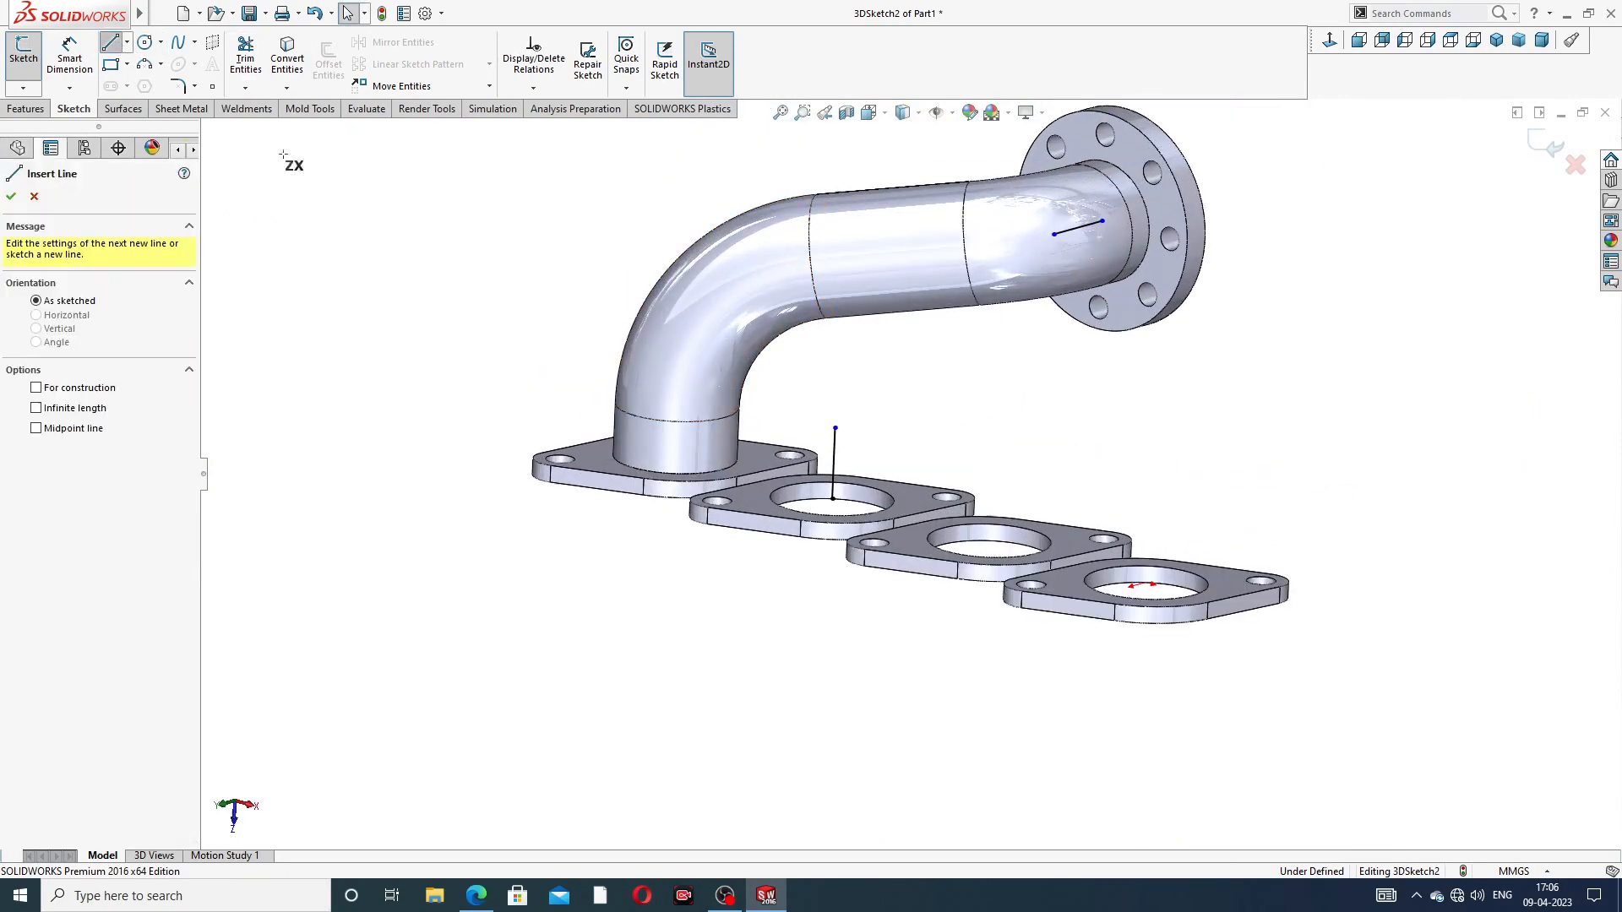
{"action": "left_click", "coordinate": [835, 428]}
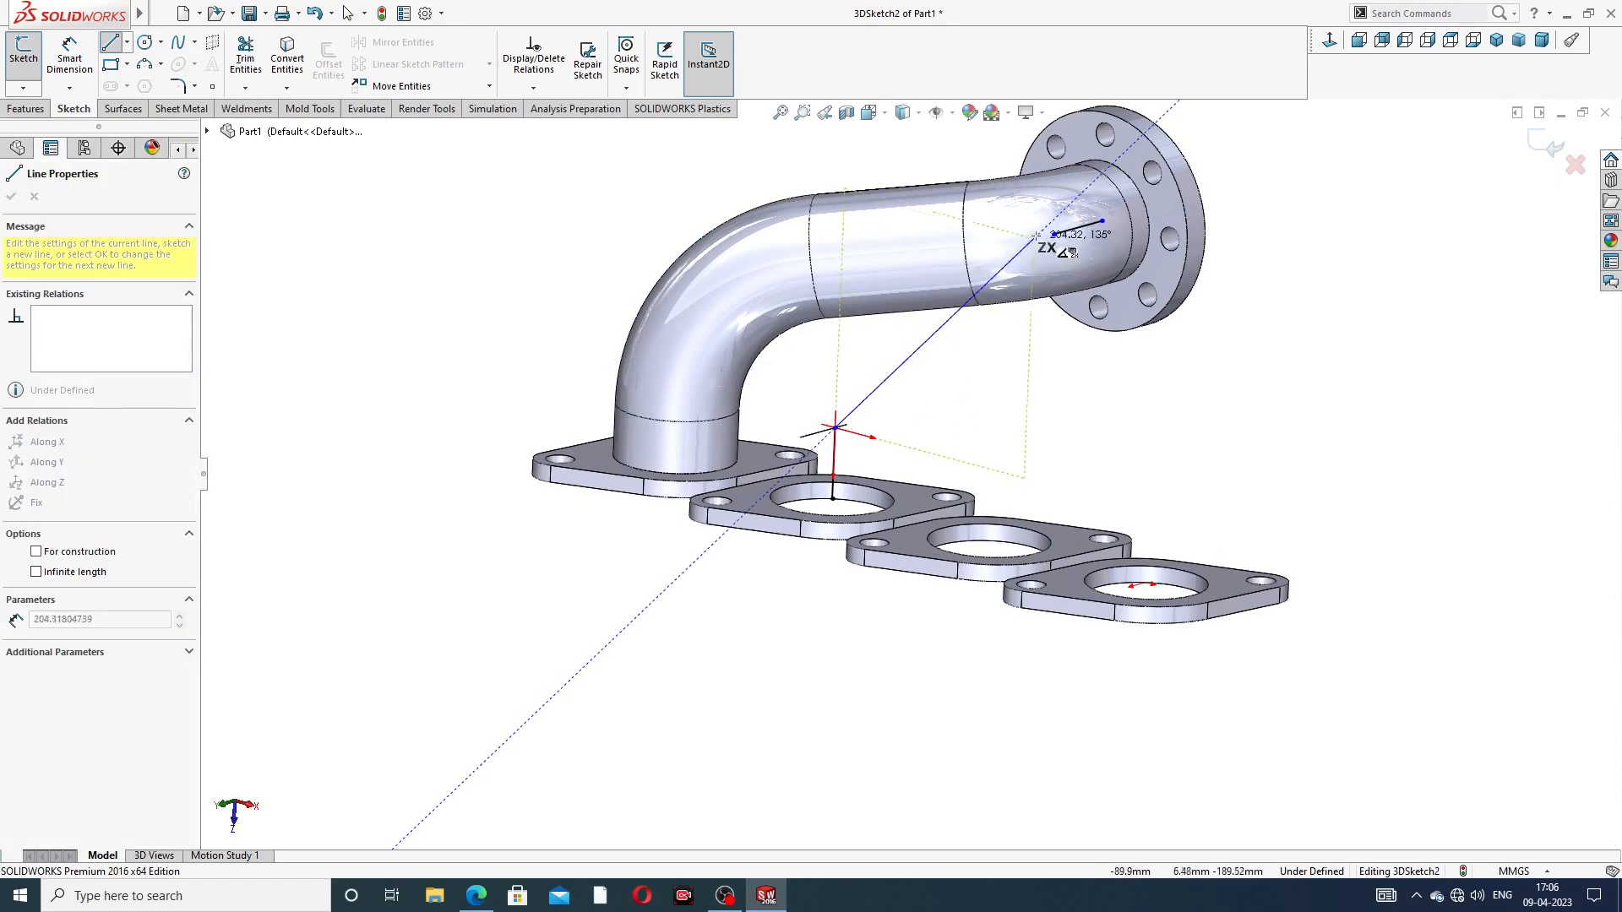
{"action": "left_click", "coordinate": [1054, 234]}
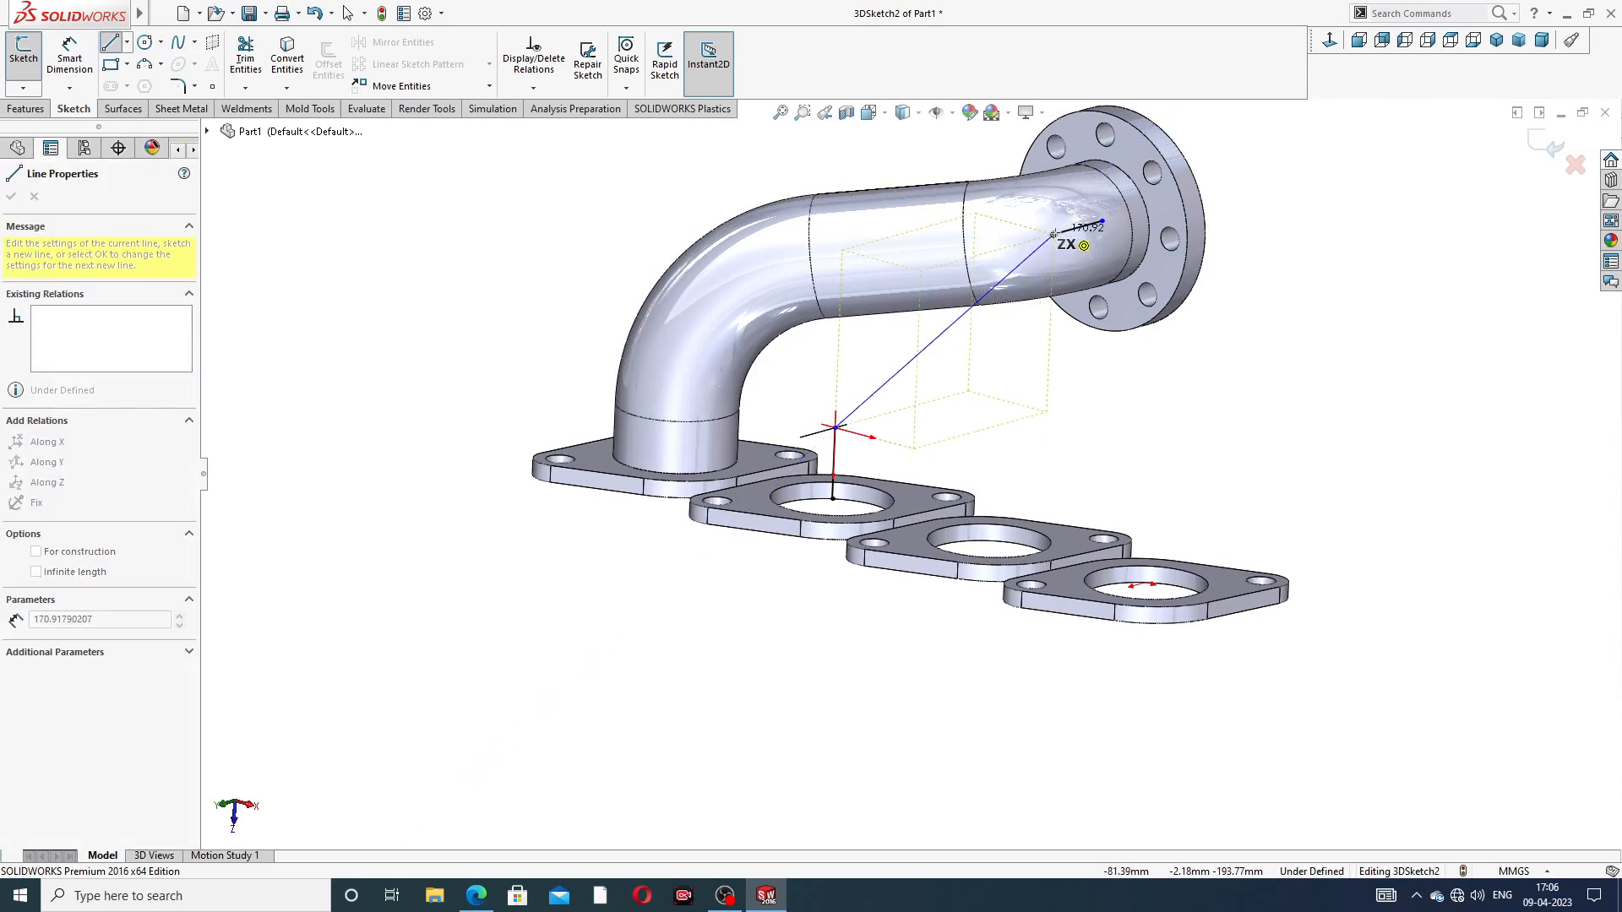
{"action": "right_click", "coordinate": [1314, 206]}
{"action": "left_click", "coordinate": [1325, 218]}
Step: Dimension the vertical path line above the second port flange to a length of 114 mm
{"action": "scroll", "coordinate": [1147, 225], "scroll_direction": "down", "scroll_amount": 10}
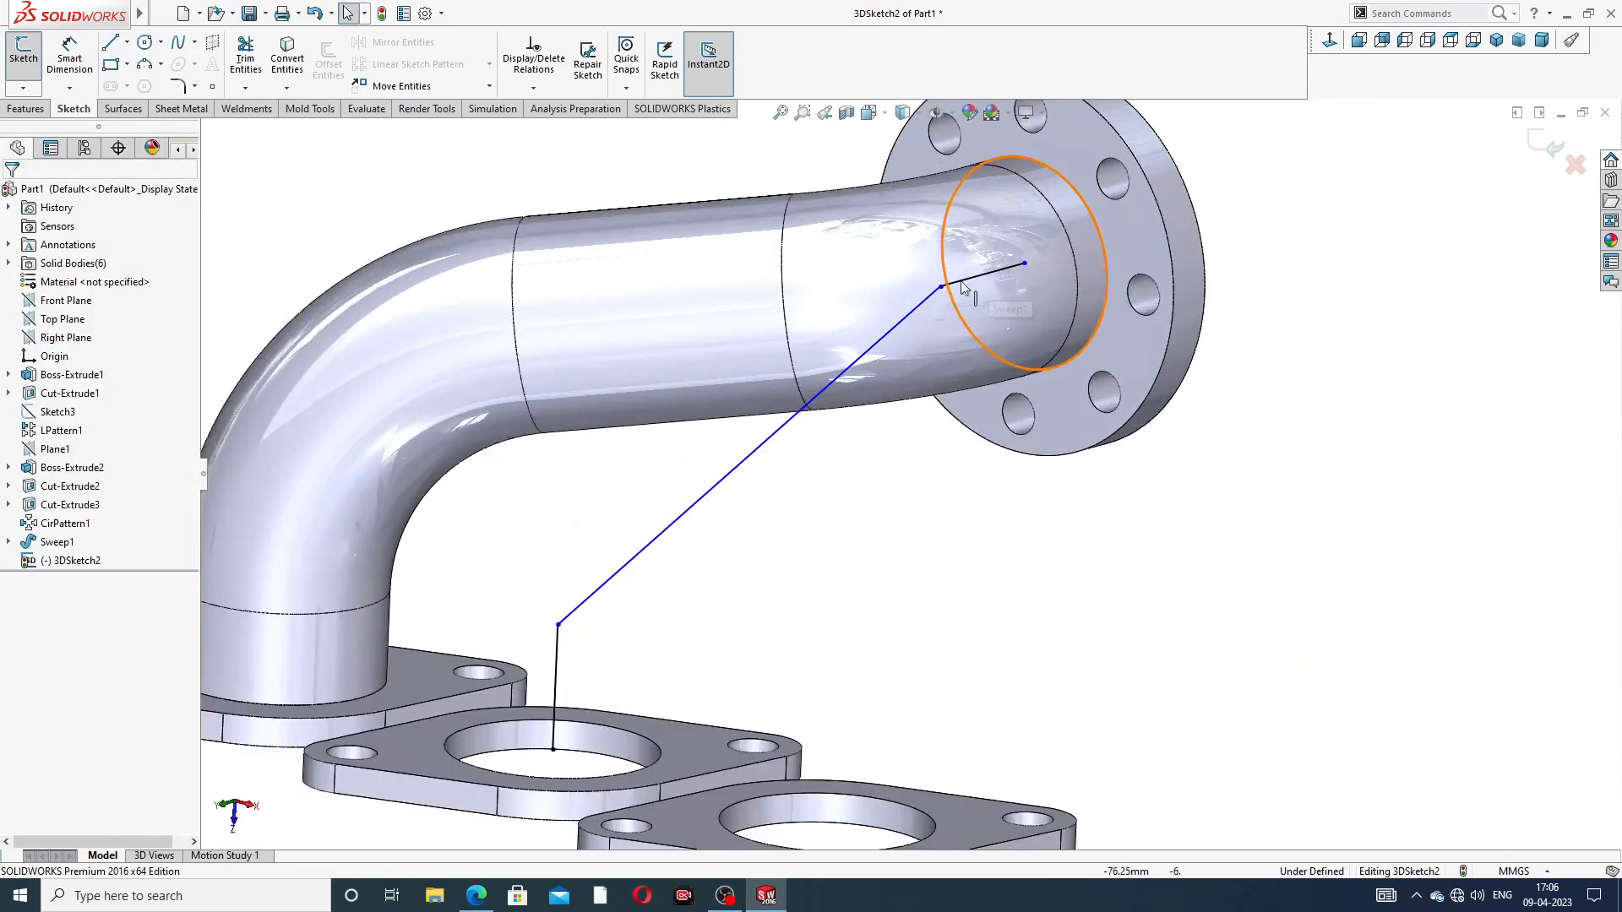
{"action": "scroll", "coordinate": [857, 476], "scroll_direction": "up", "scroll_amount": 5}
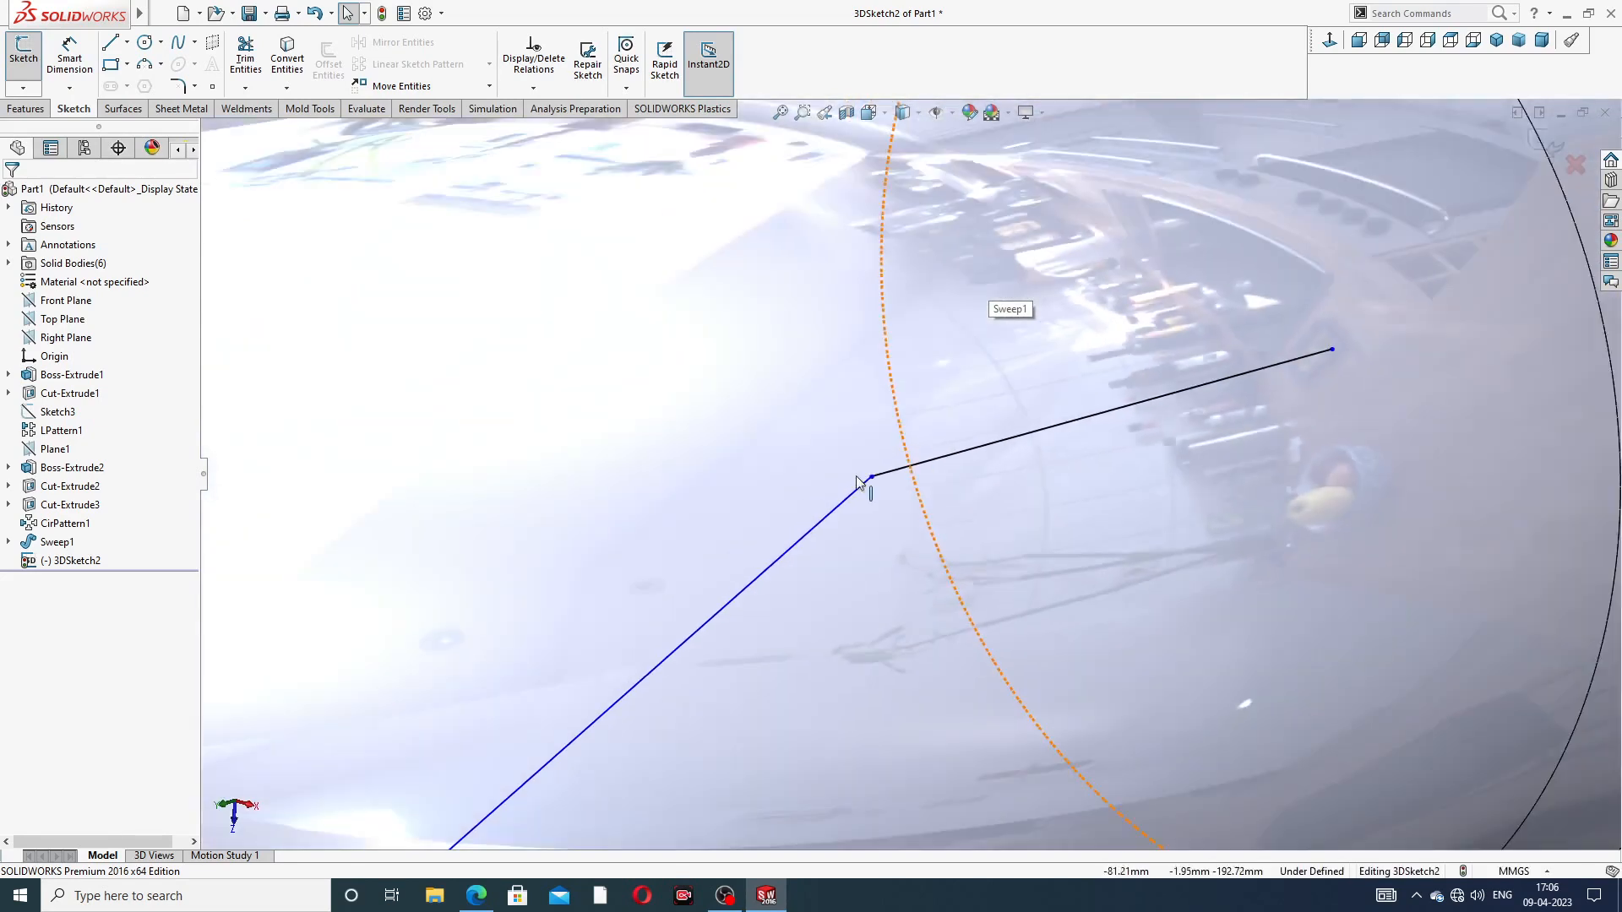
{"action": "scroll", "coordinate": [879, 485], "scroll_direction": "down", "scroll_amount": 12}
{"action": "scroll", "coordinate": [961, 462], "scroll_direction": "up", "scroll_amount": 10}
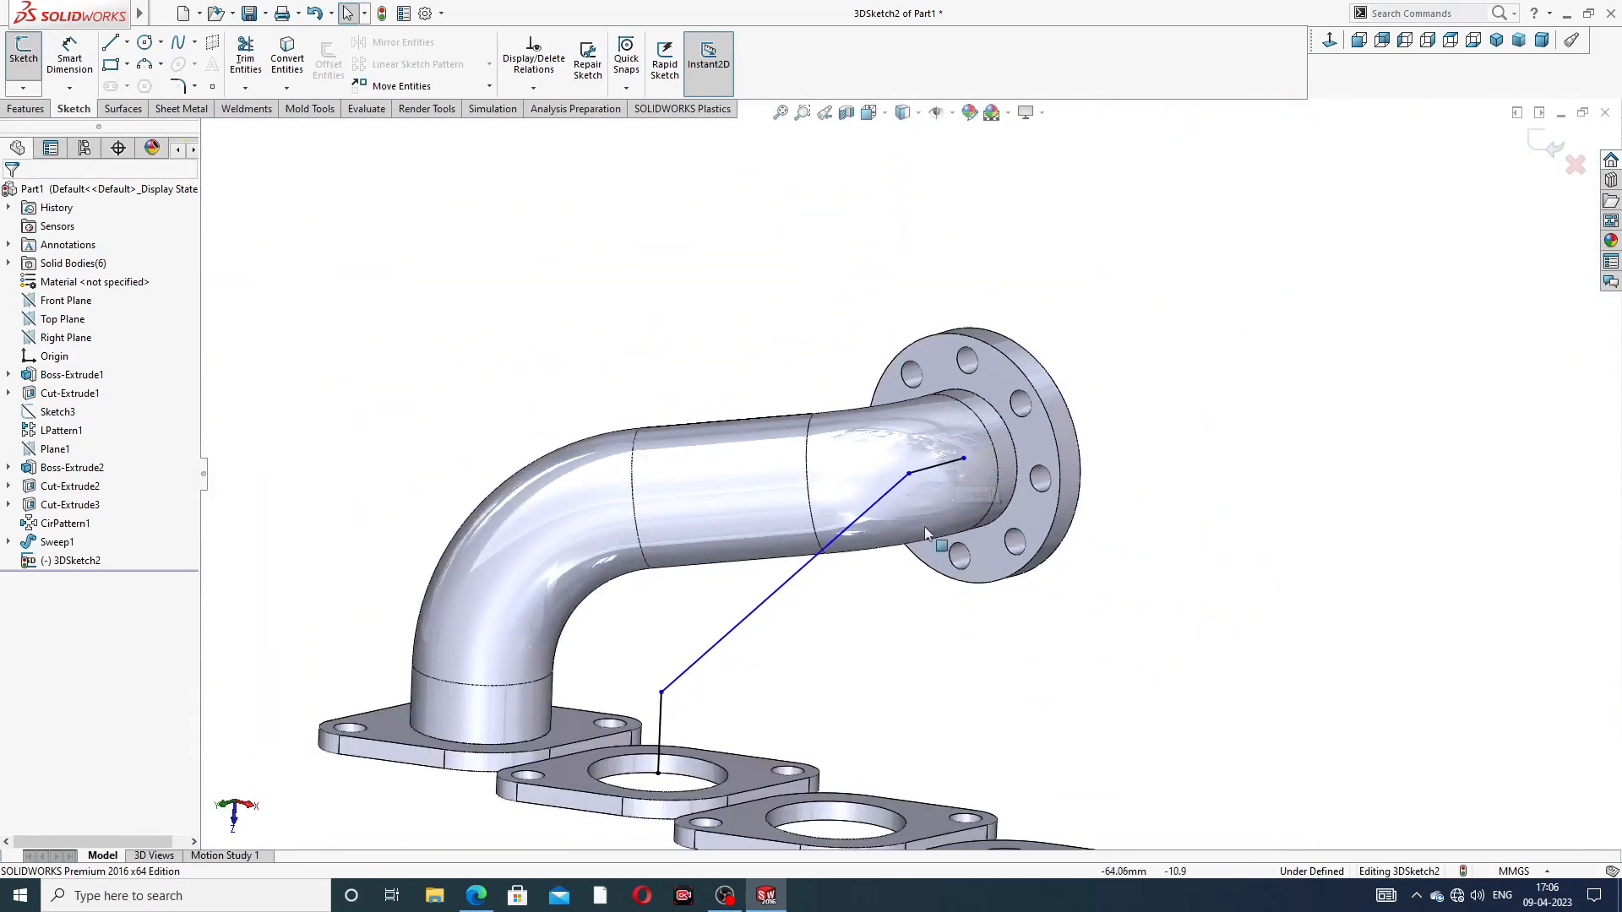
{"action": "scroll", "coordinate": [925, 529], "scroll_direction": "up", "scroll_amount": 3}
{"action": "middle_click_drag", "start_coordinate": [829, 639], "coordinate": [789, 616]}
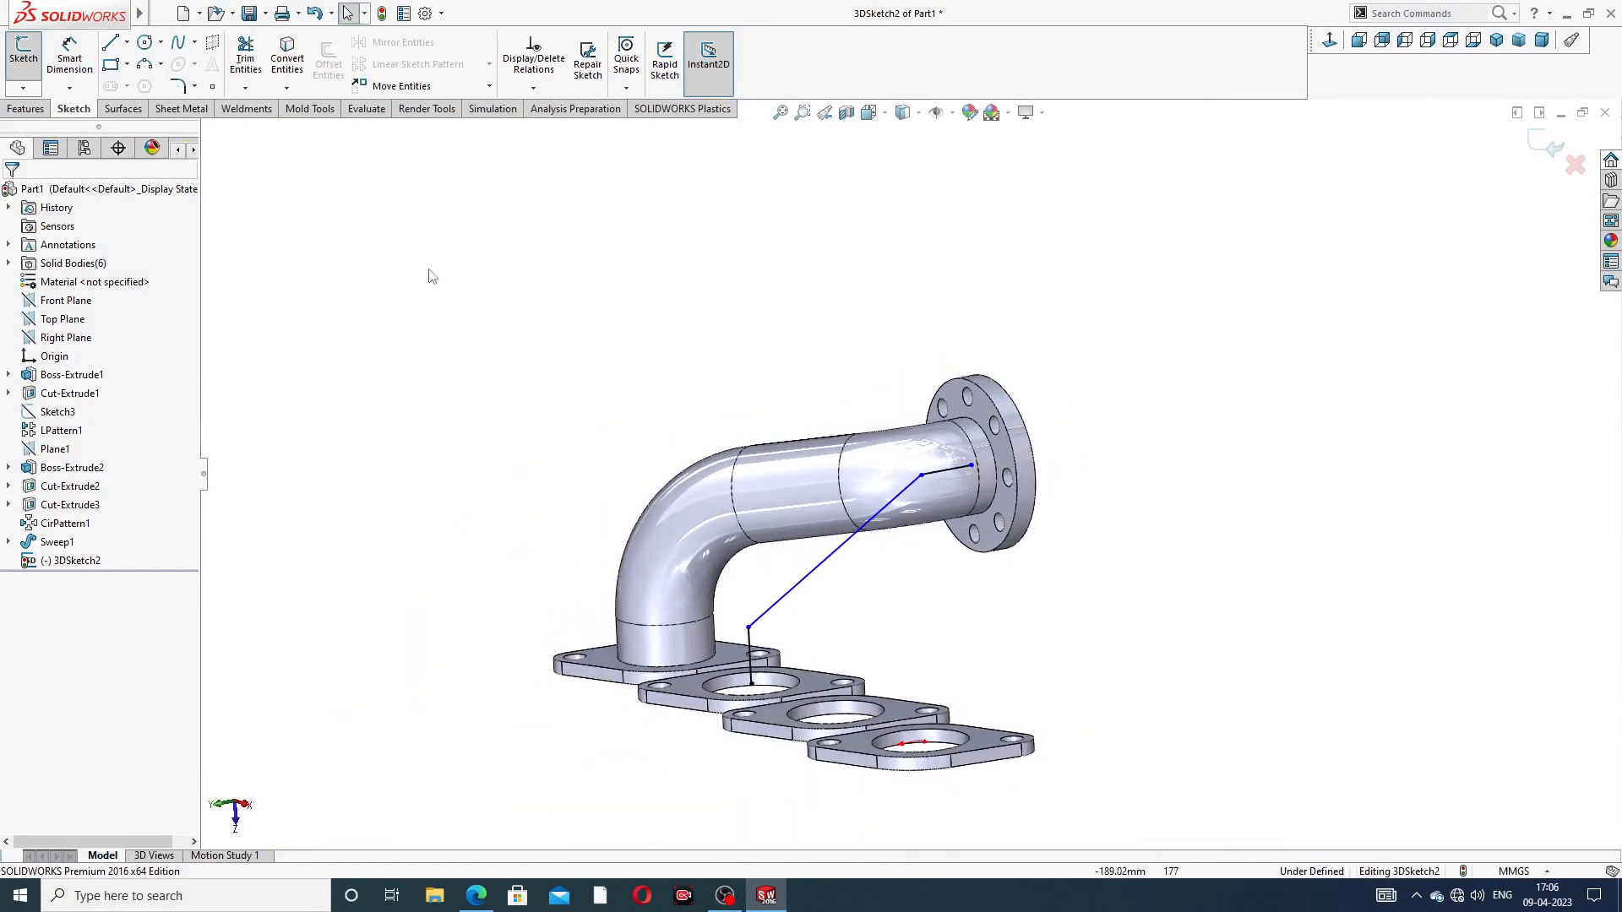
{"action": "left_click", "coordinate": [71, 79]}
{"action": "scroll", "coordinate": [828, 676], "scroll_direction": "down", "scroll_amount": 3}
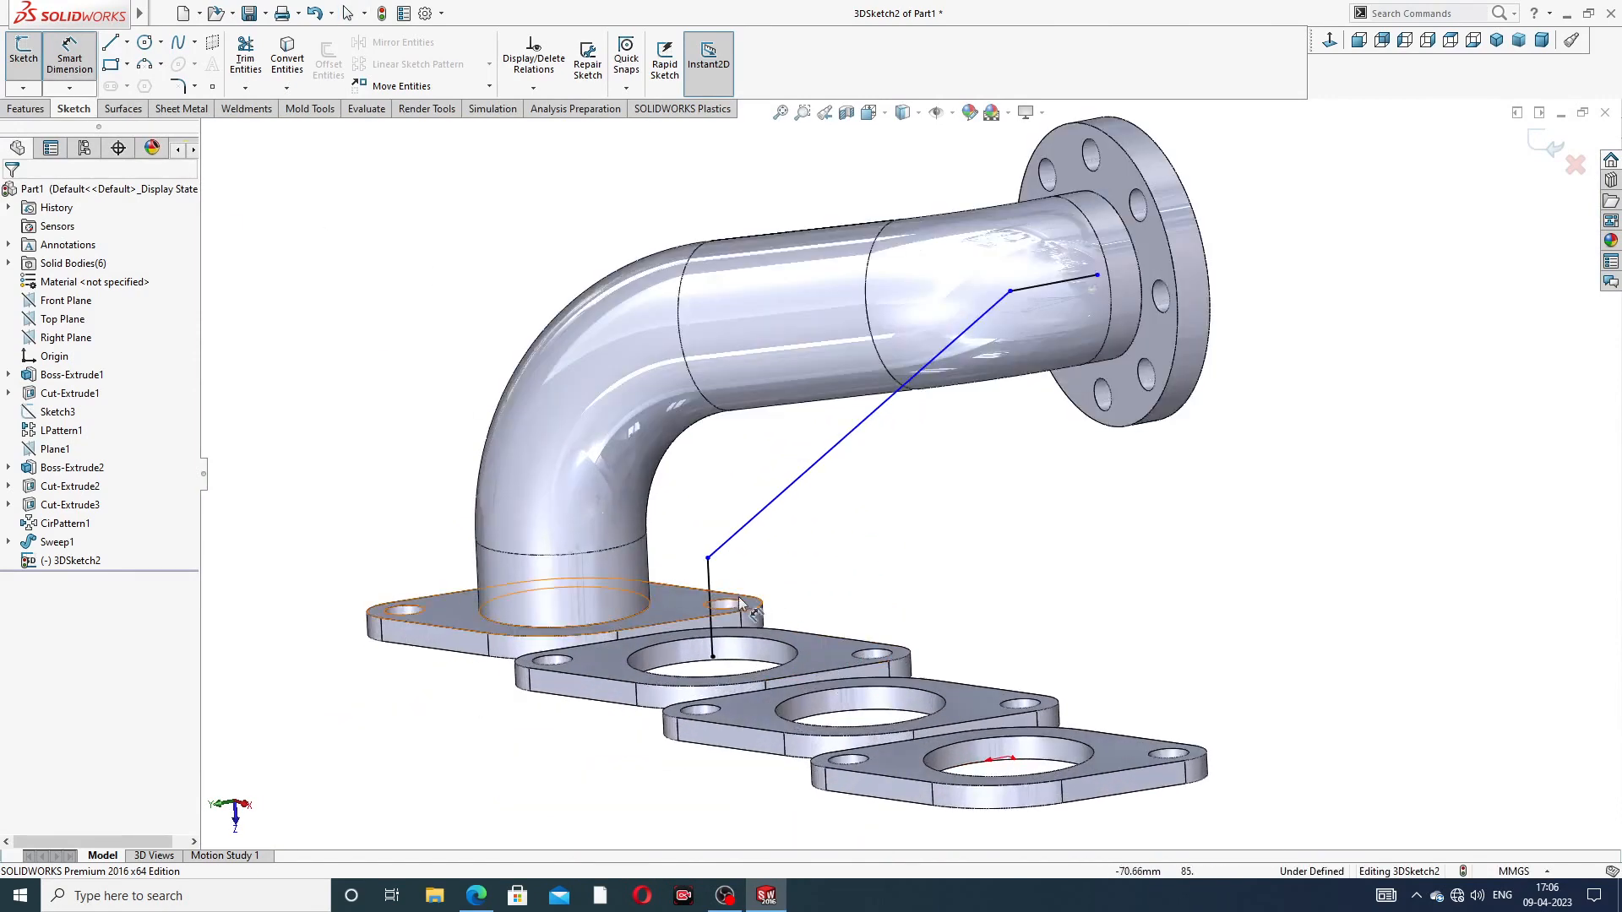
{"action": "left_click", "coordinate": [710, 587]}
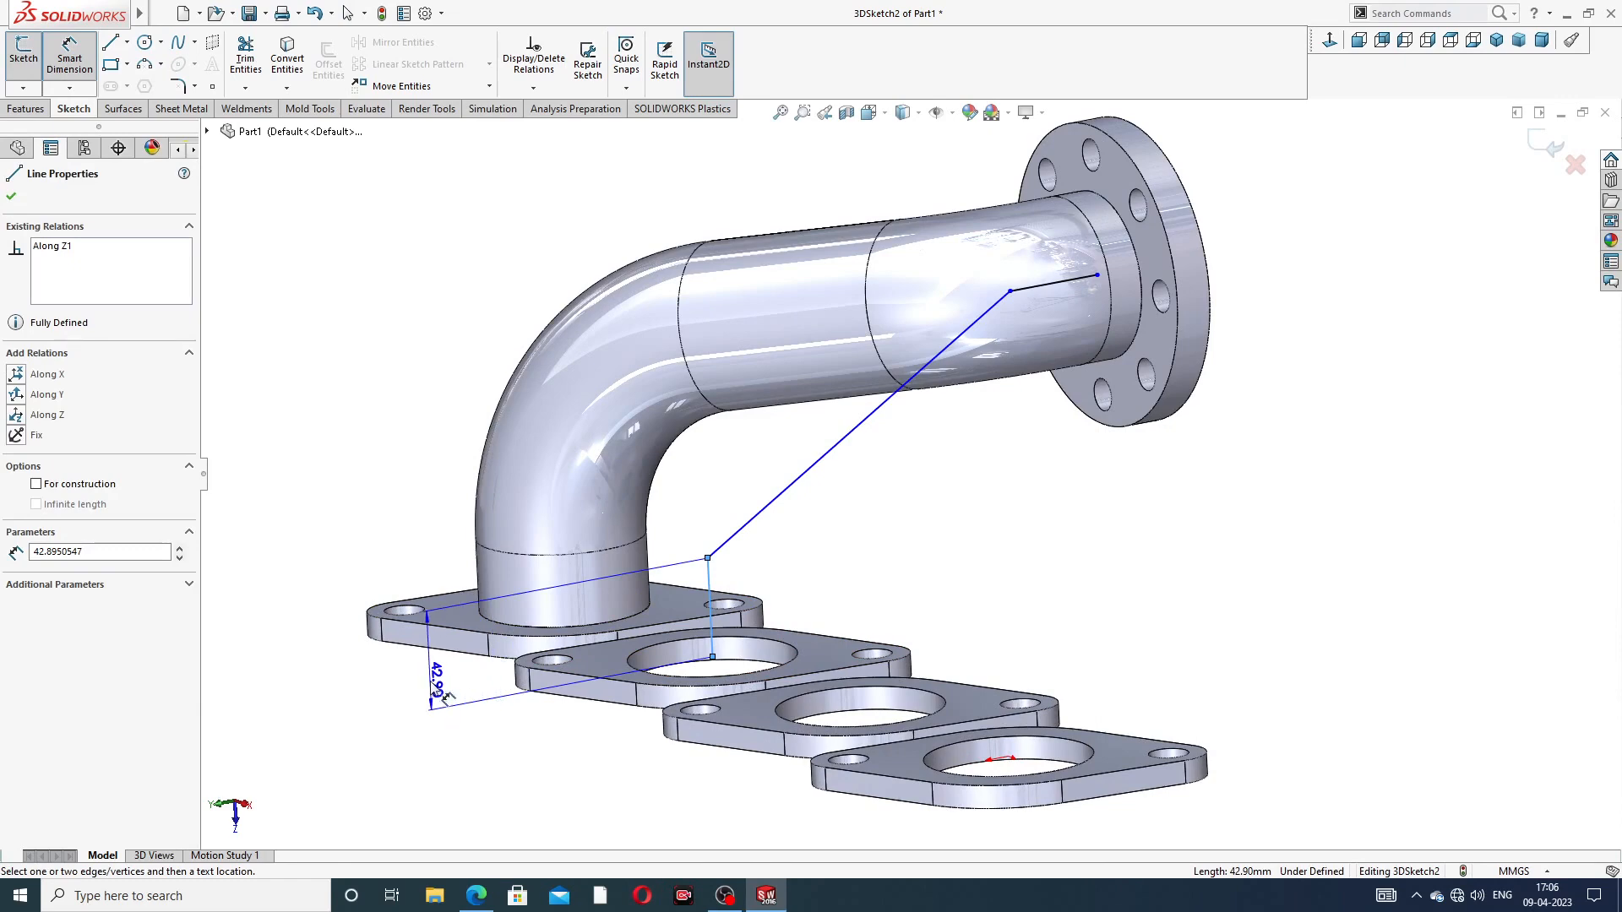
{"action": "left_click", "coordinate": [444, 697]}
{"action": "type", "text": "11"}
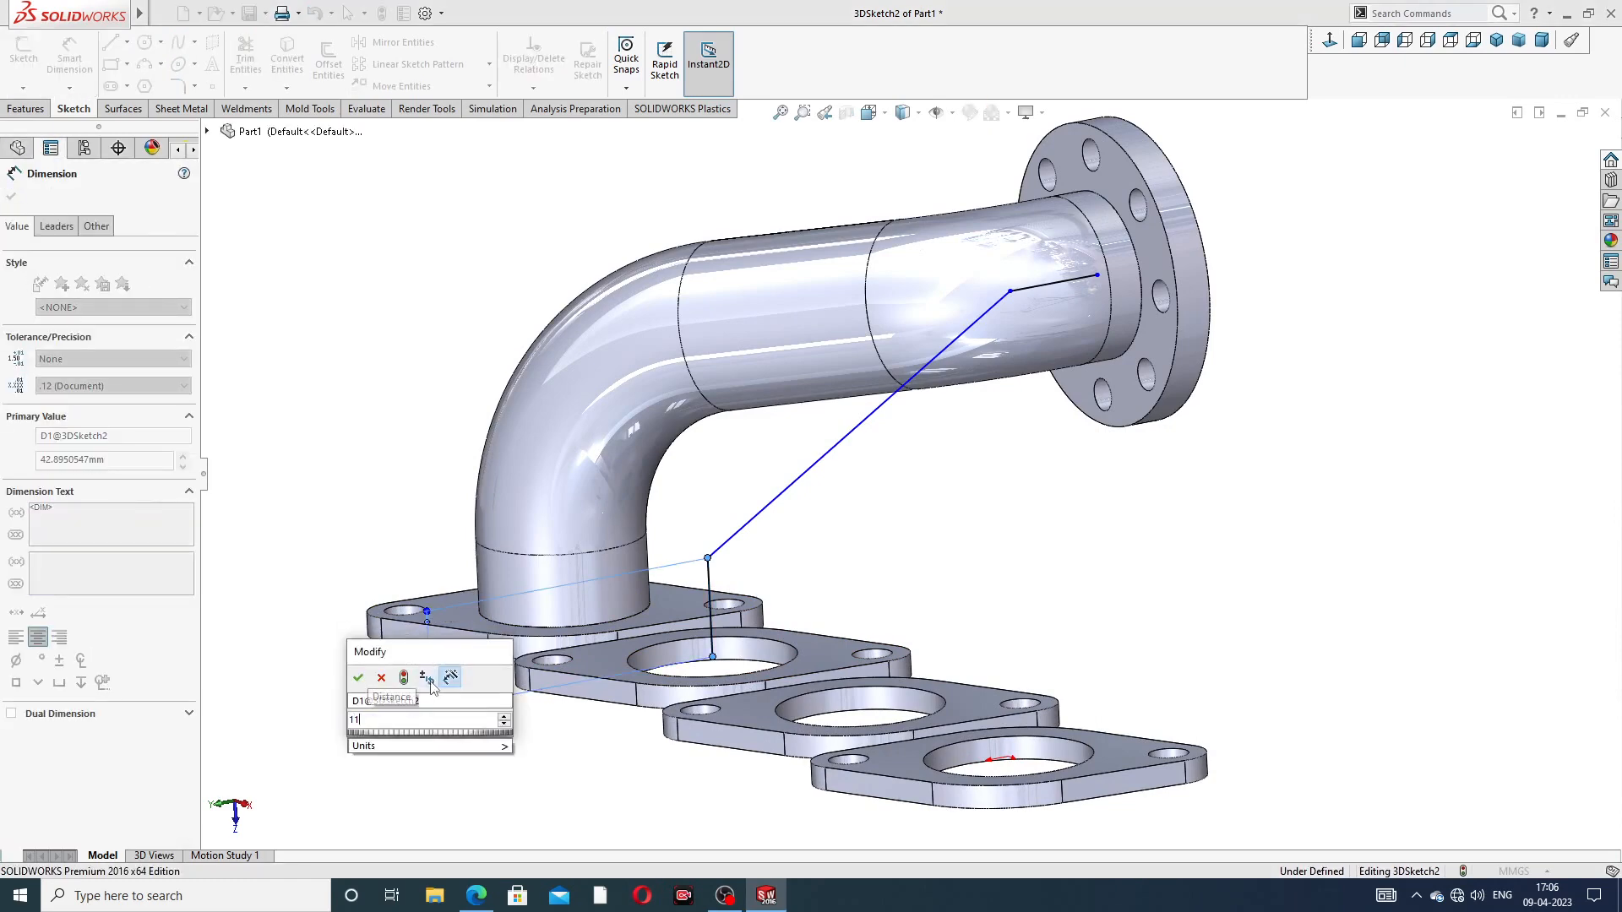
{"action": "key", "text": "Return"}
{"action": "scroll", "coordinate": [431, 686], "scroll_direction": "up", "scroll_amount": 3}
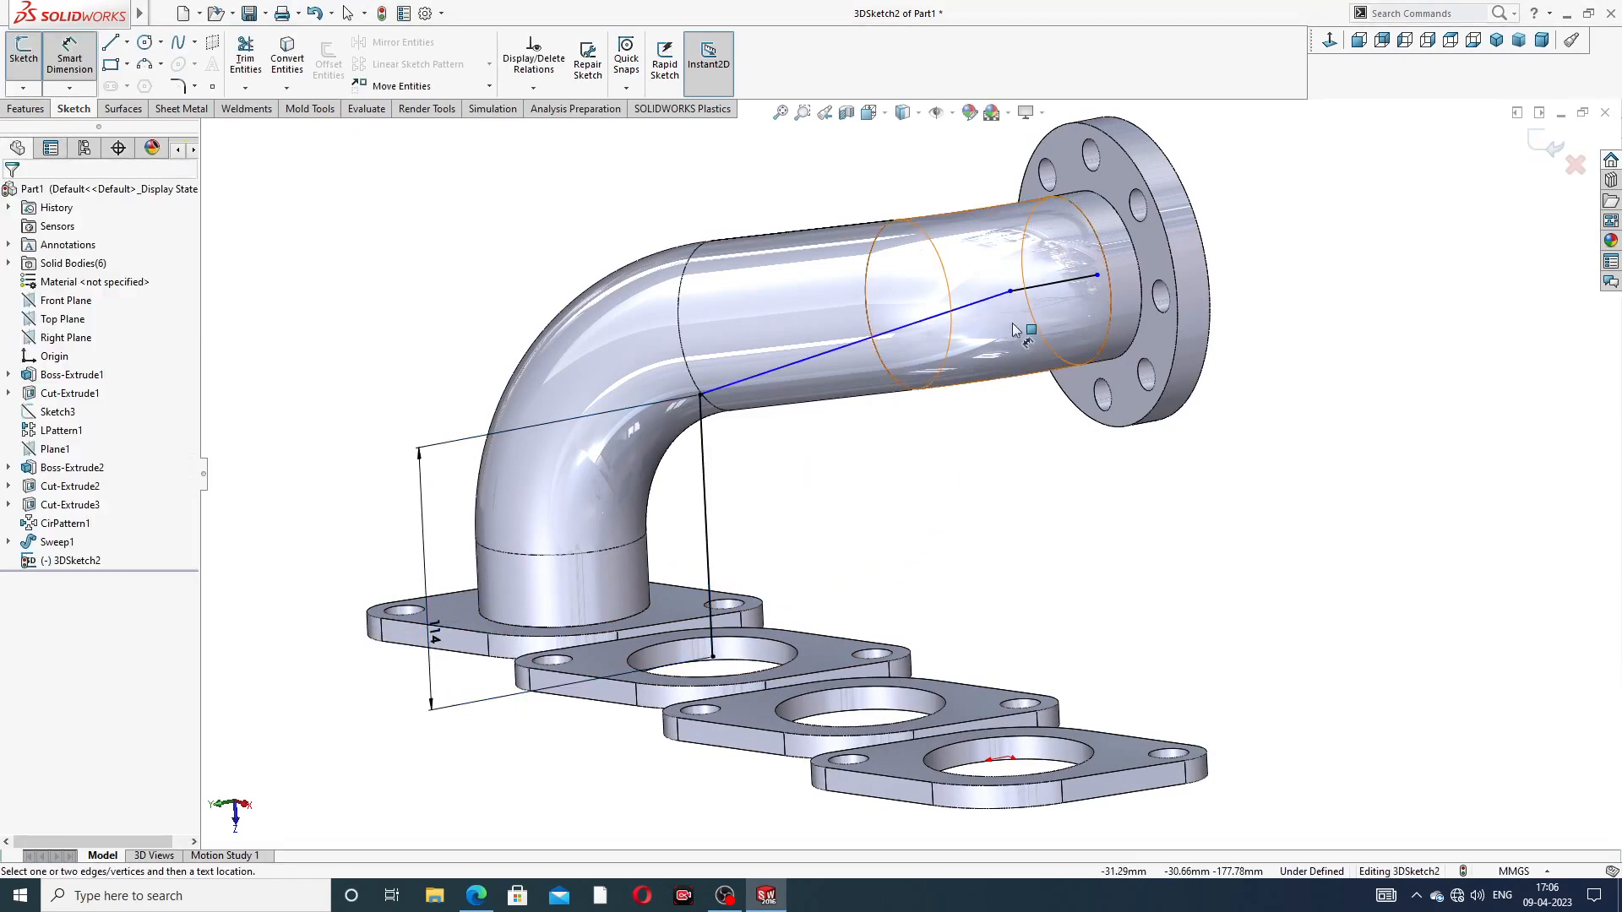
Step: Dimension the path line at the collector flange to a length of 54 mm
{"action": "scroll", "coordinate": [1030, 347], "scroll_direction": "down", "scroll_amount": 3}
{"action": "left_click", "coordinate": [959, 376]}
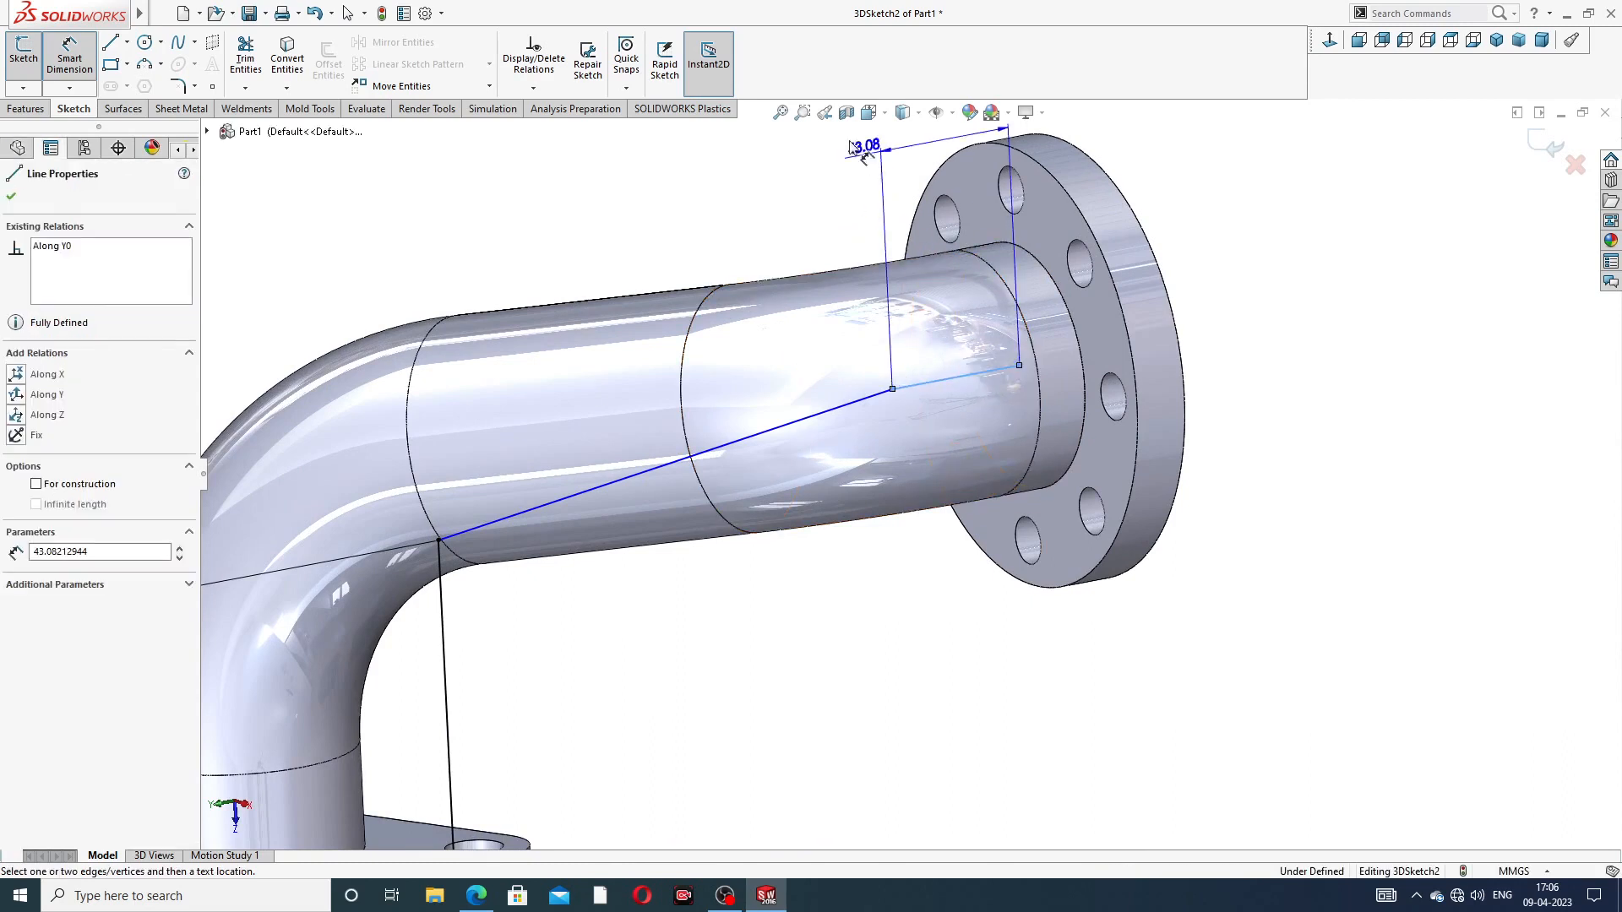
{"action": "left_click", "coordinate": [824, 230]}
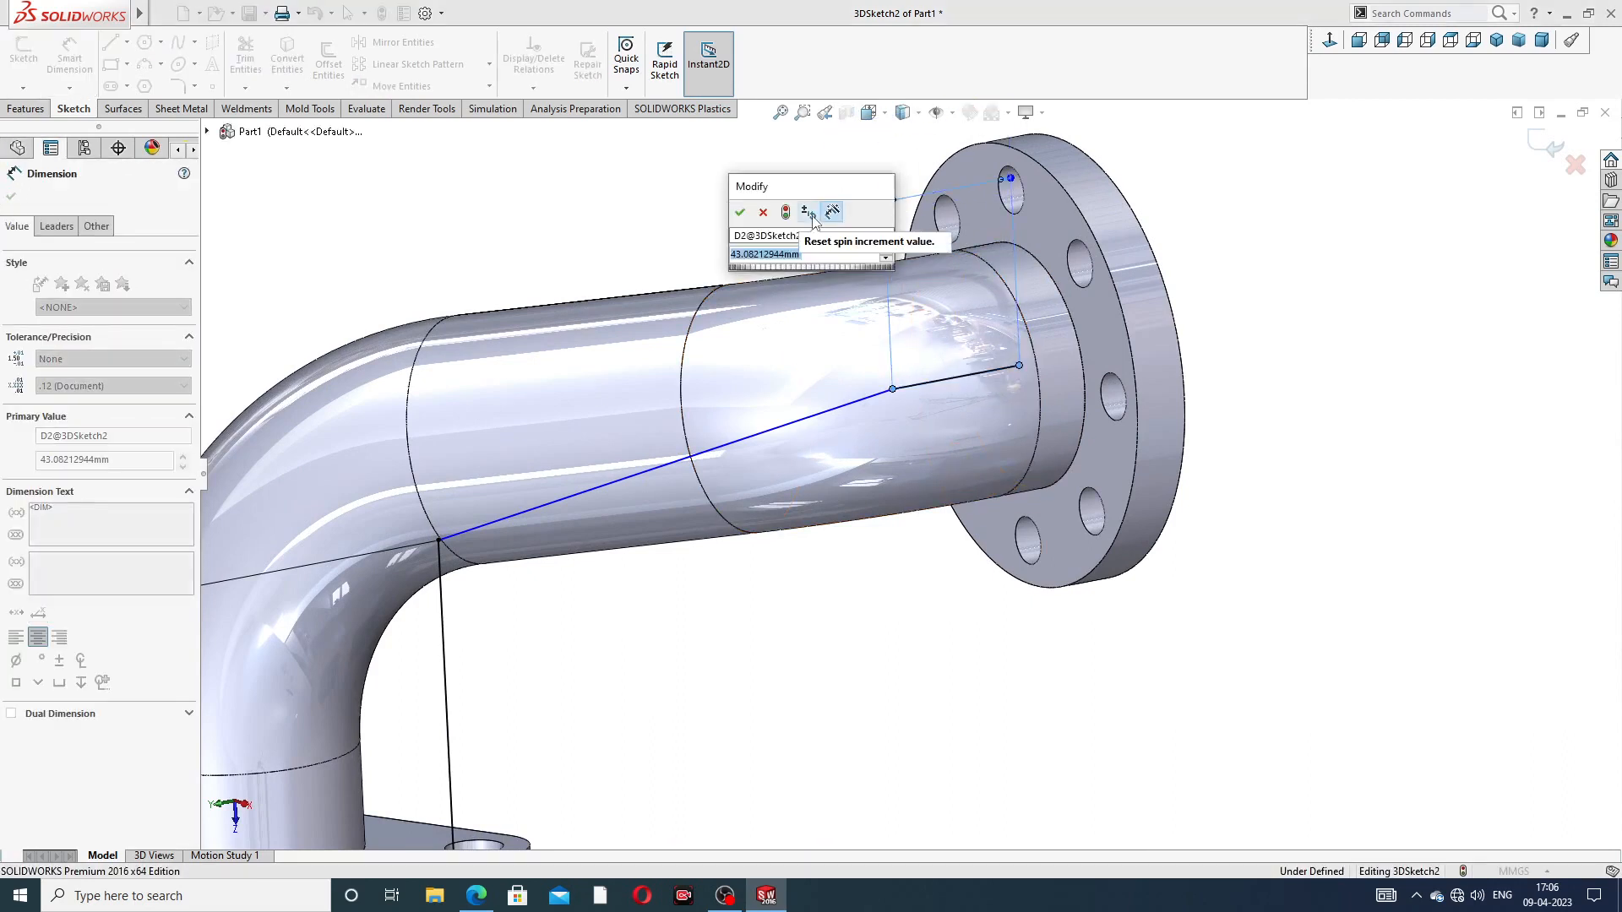
{"action": "type", "text": "54"}
{"action": "key", "text": "Return"}
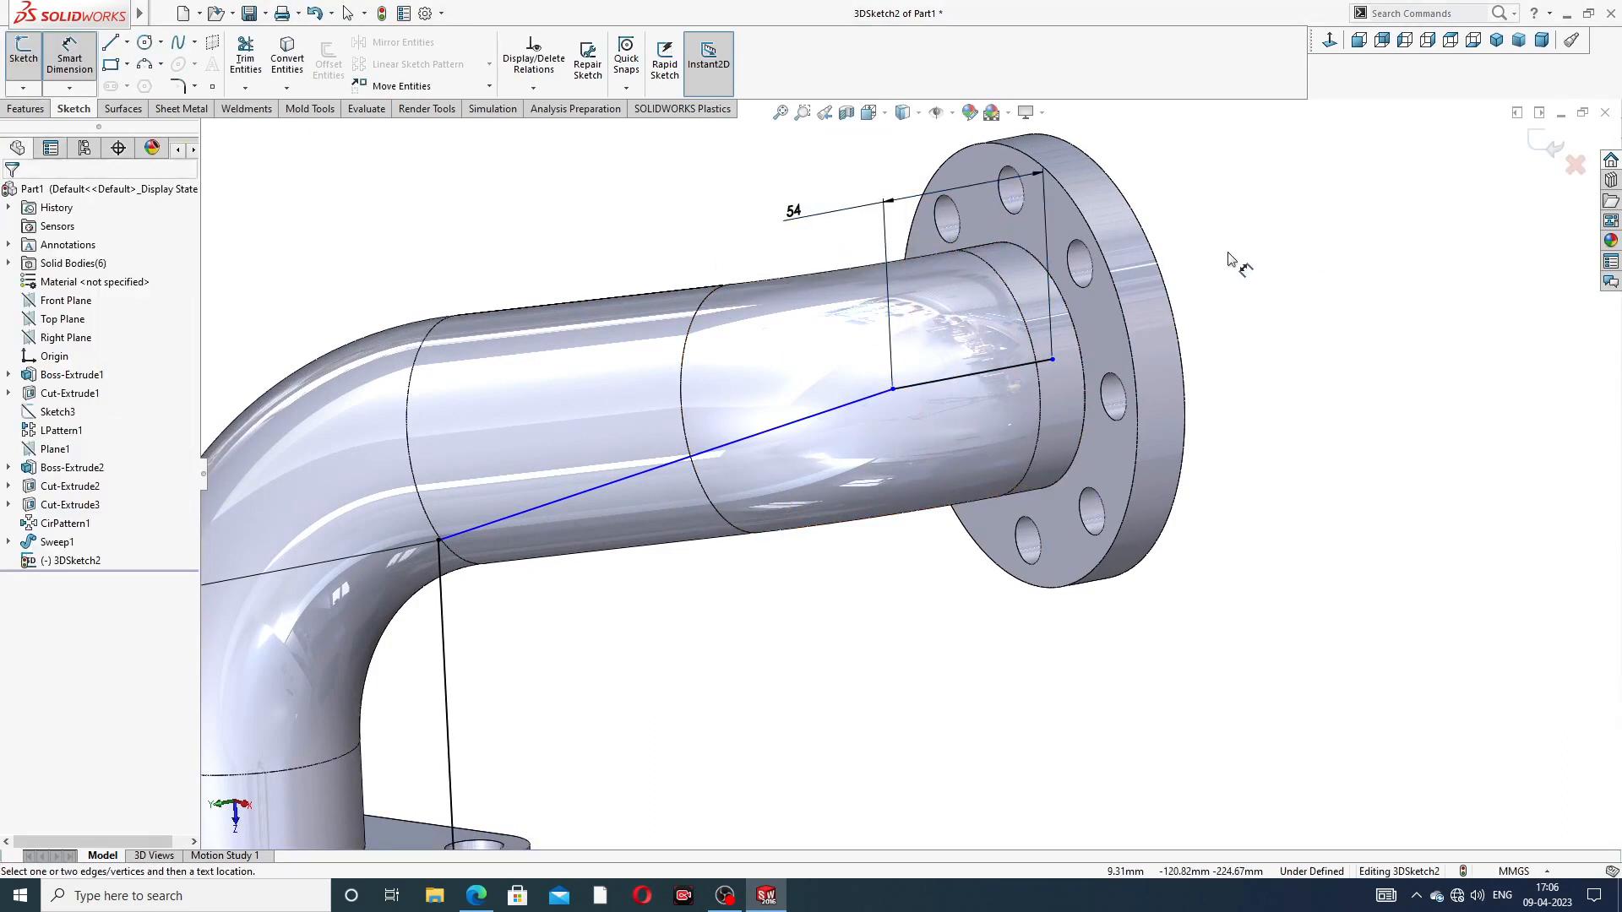
{"action": "scroll", "coordinate": [1230, 259], "scroll_direction": "up", "scroll_amount": 3}
{"action": "right_click", "coordinate": [1154, 278]}
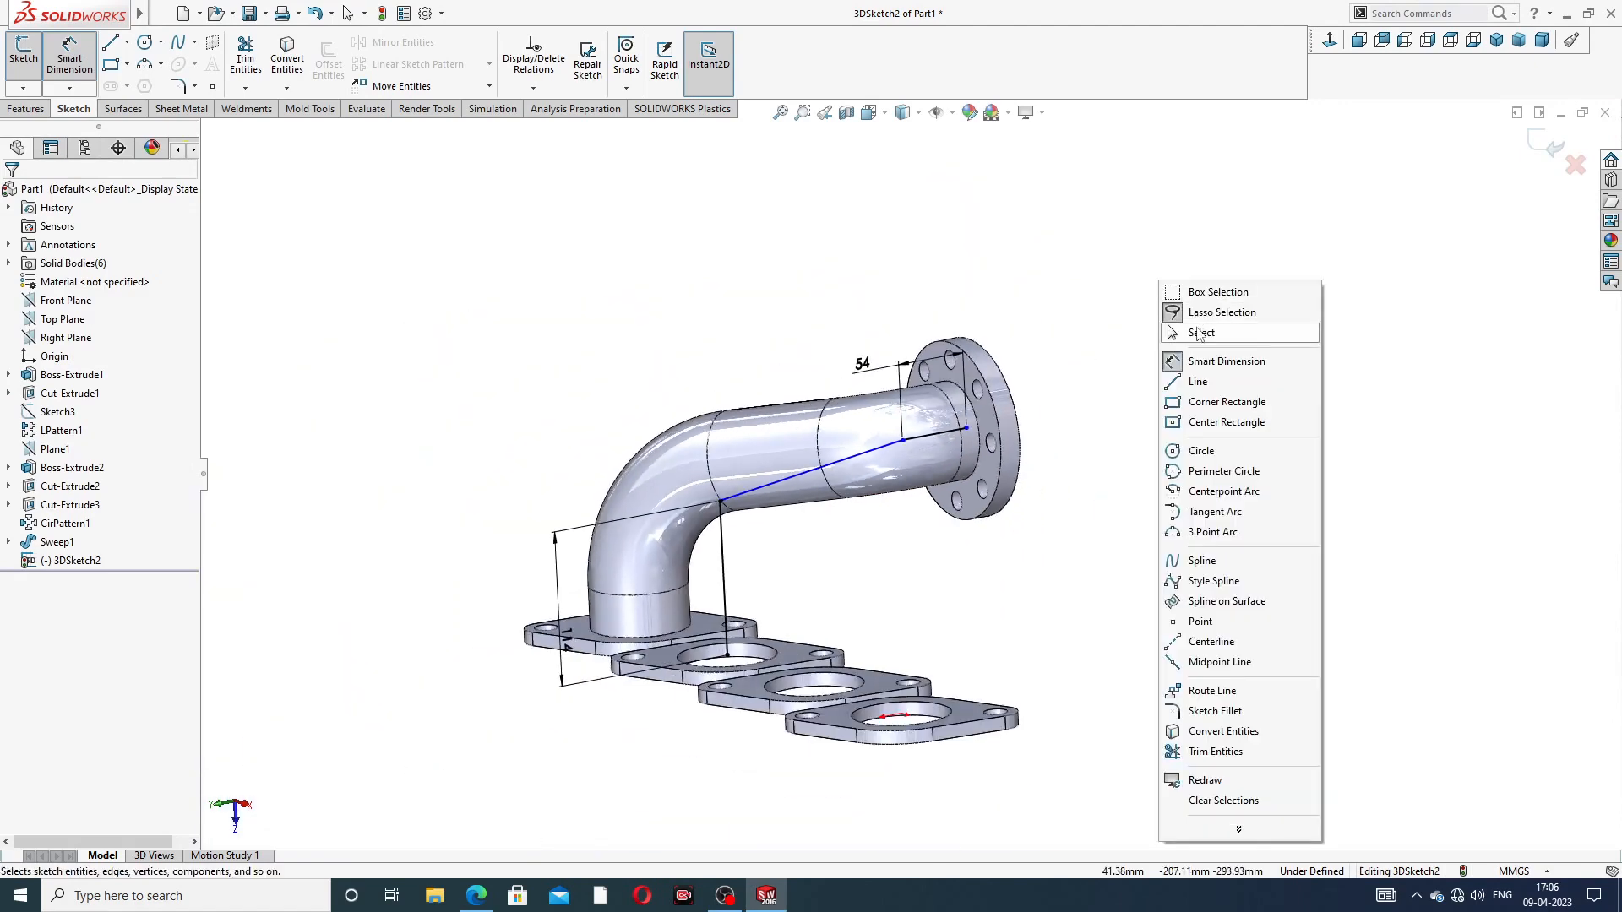
{"action": "left_click", "coordinate": [1198, 334]}
Step: Attach the flange-side endpoint of the 54 mm path line to the centre of the collector flange's bore edge
{"action": "scroll", "coordinate": [992, 473], "scroll_direction": "down", "scroll_amount": 5}
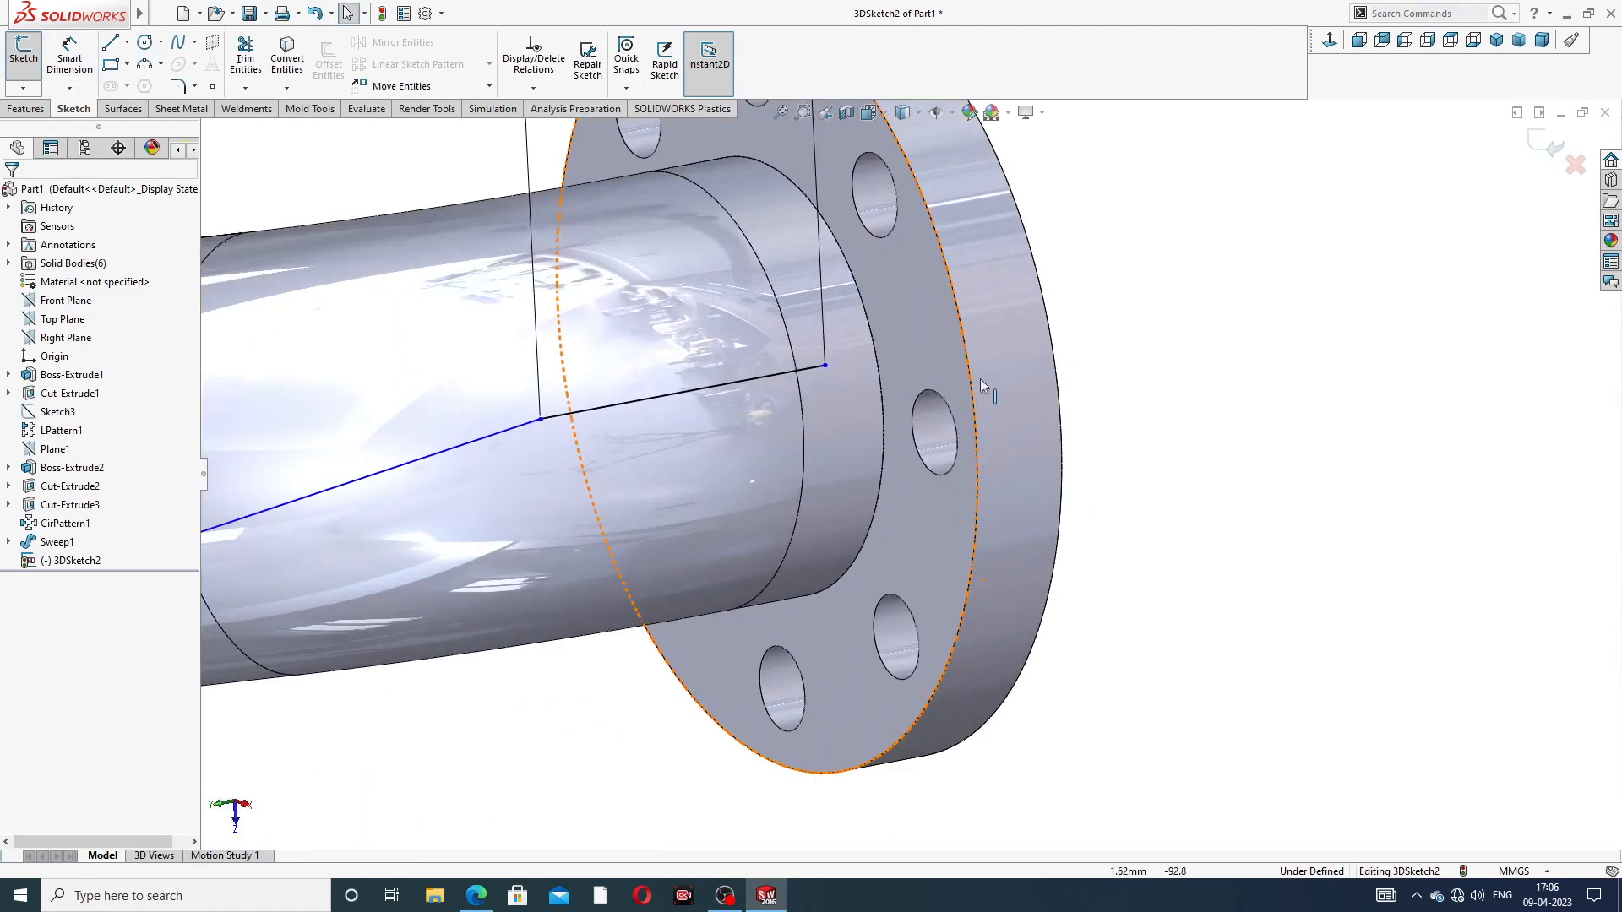
{"action": "left_click", "coordinate": [827, 367]}
{"action": "mouse_move", "coordinate": [831, 363]}
{"action": "left_mouse_down"}
{"action": "mouse_move", "coordinate": [875, 342]}
{"action": "mouse_move", "coordinate": [769, 375]}
{"action": "left_mouse_up"}
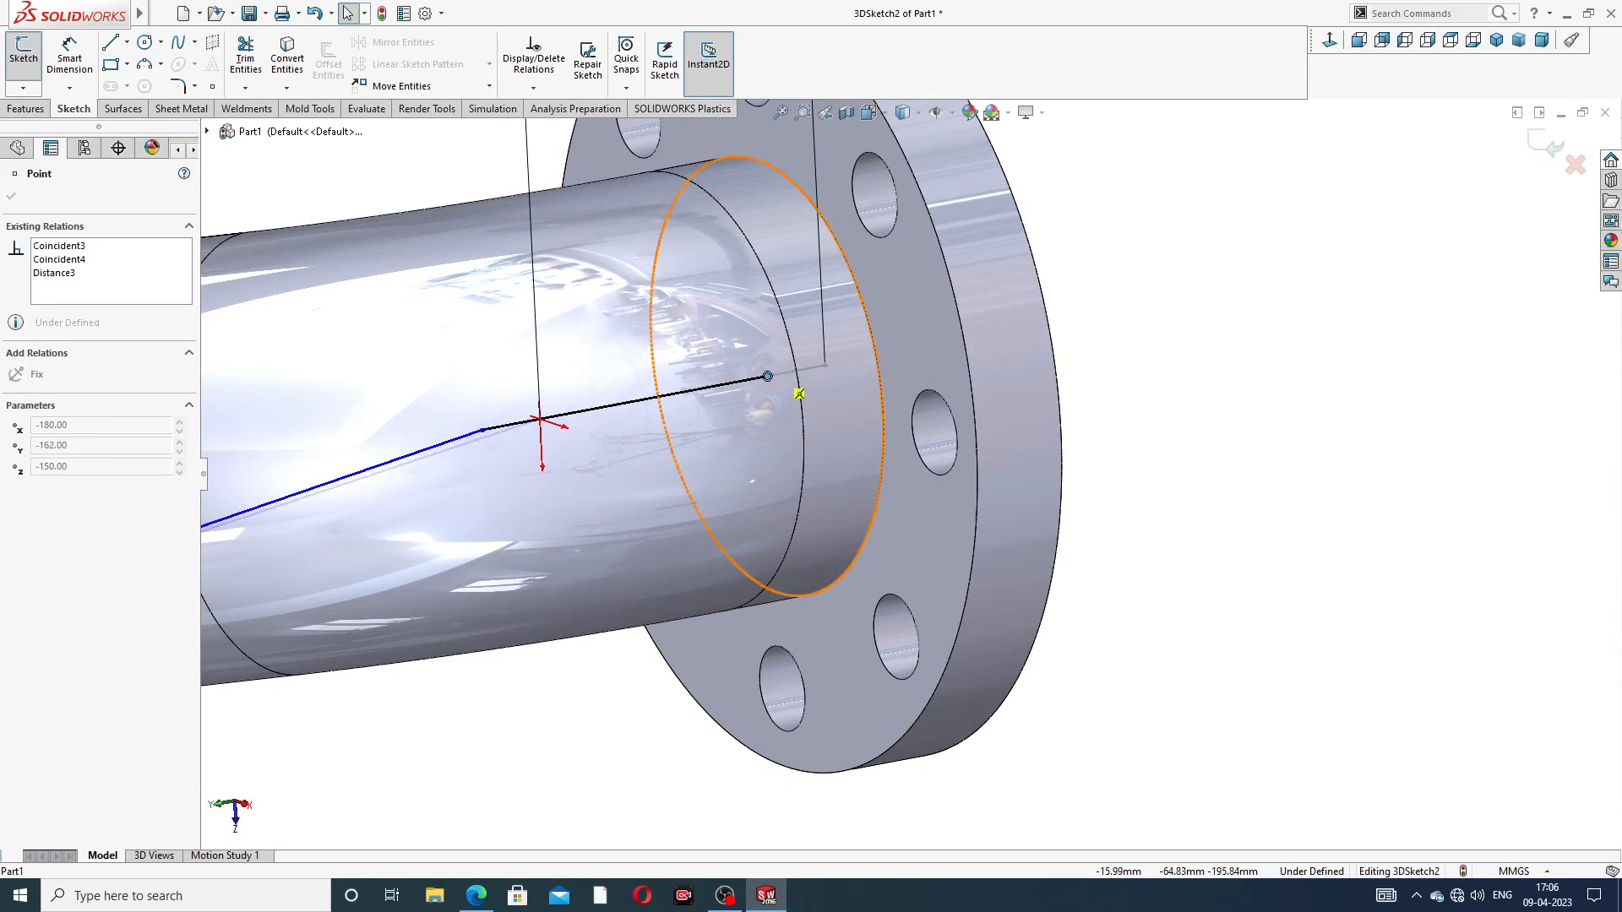
{"action": "left_click", "coordinate": [1256, 297]}
{"action": "scroll", "coordinate": [869, 414], "scroll_direction": "up", "scroll_amount": 7}
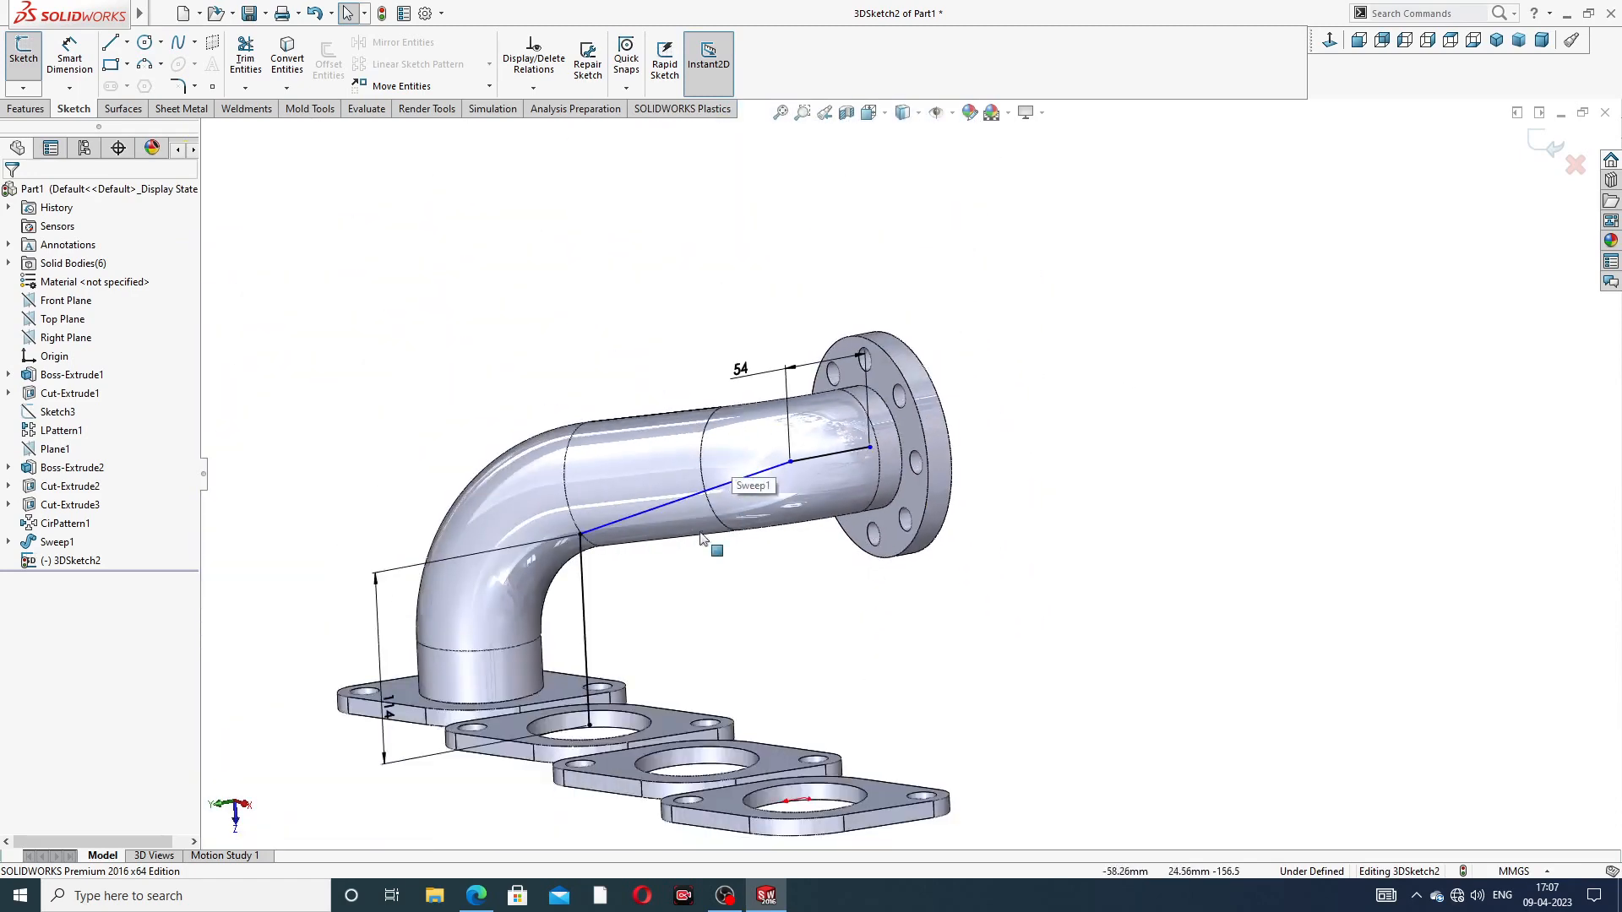
{"action": "scroll", "coordinate": [675, 554], "scroll_direction": "down", "scroll_amount": 4}
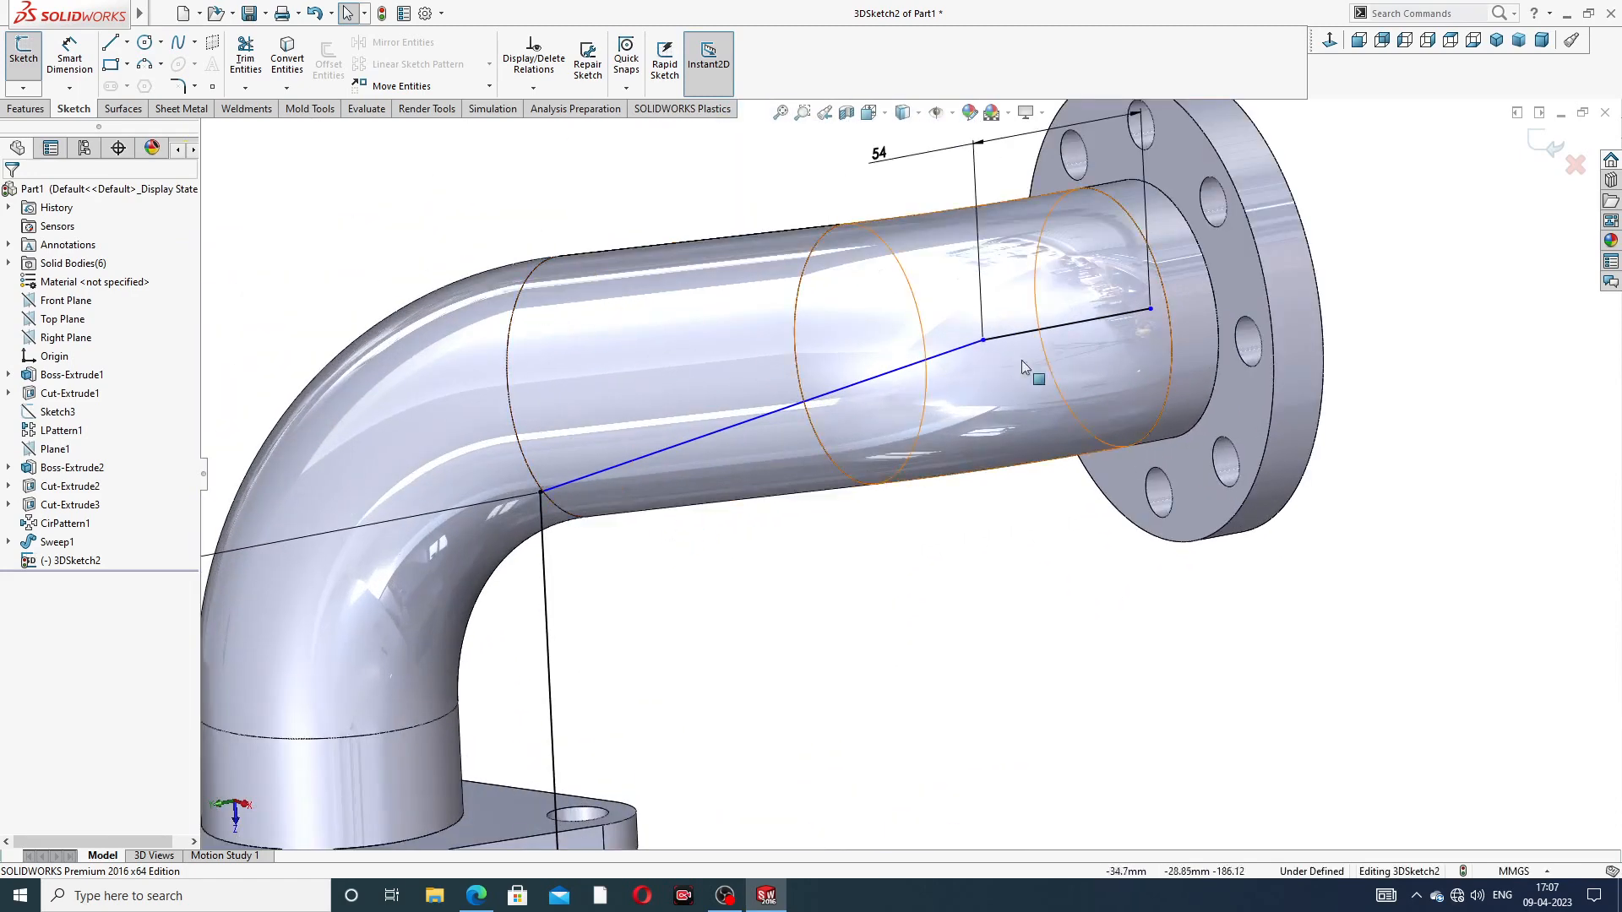
{"action": "scroll", "coordinate": [1132, 296], "scroll_direction": "down", "scroll_amount": 3}
{"action": "mouse_move", "coordinate": [1174, 302]}
{"action": "left_mouse_down"}
{"action": "mouse_move", "coordinate": [1285, 278]}
{"action": "mouse_move", "coordinate": [1177, 305]}
{"action": "left_mouse_up"}
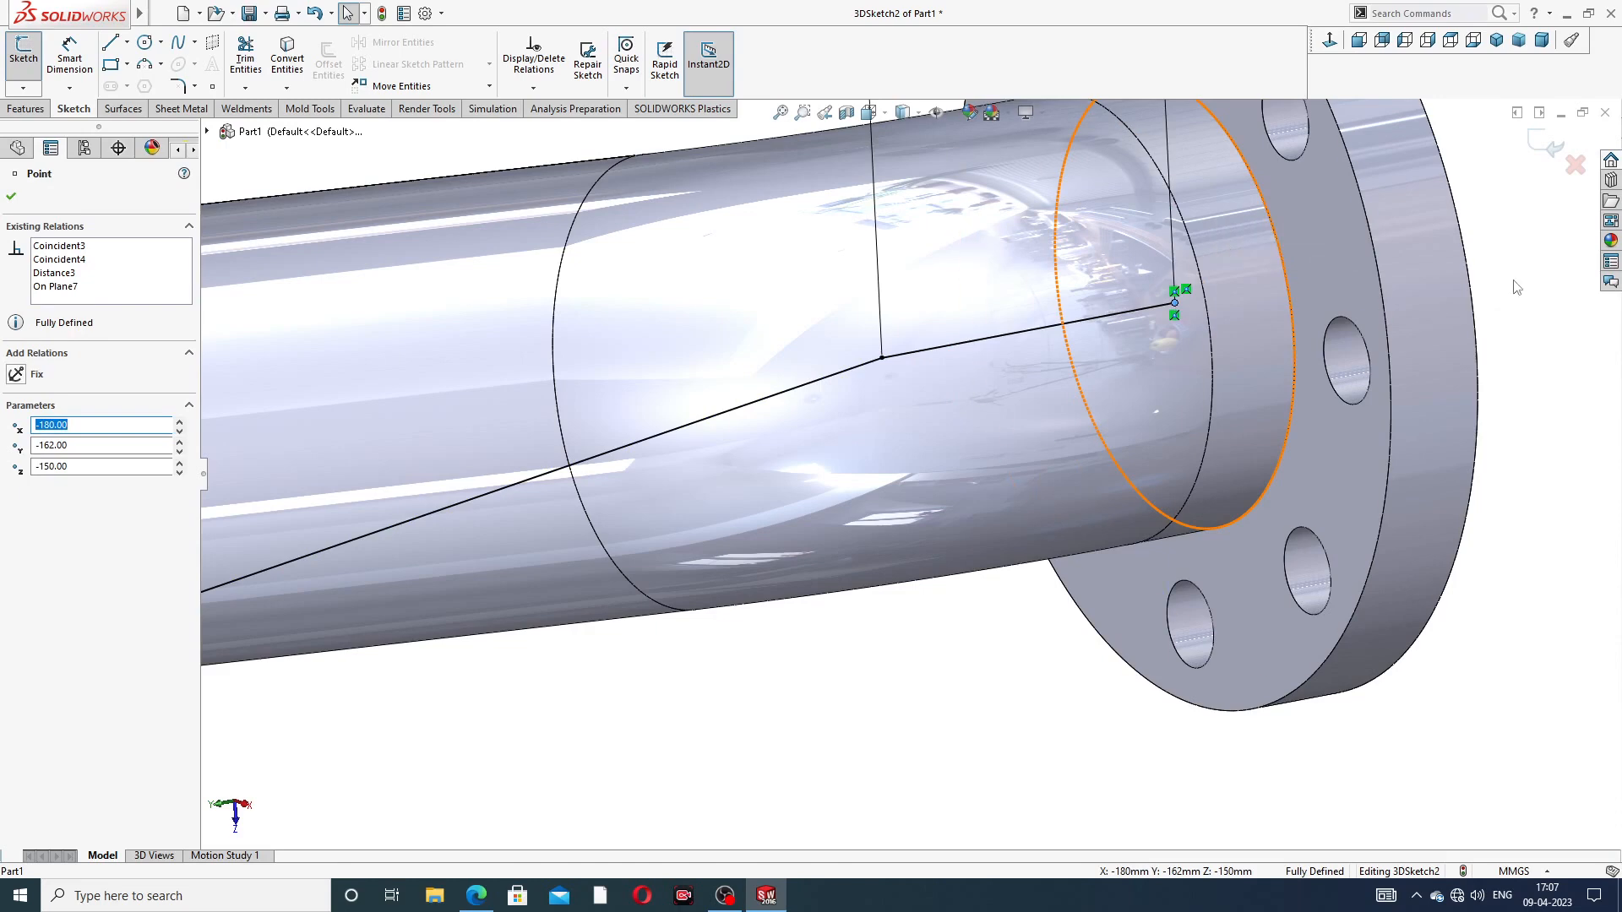
{"action": "key", "text": "Escape"}
{"action": "scroll", "coordinate": [936, 425], "scroll_direction": "up", "scroll_amount": 5}
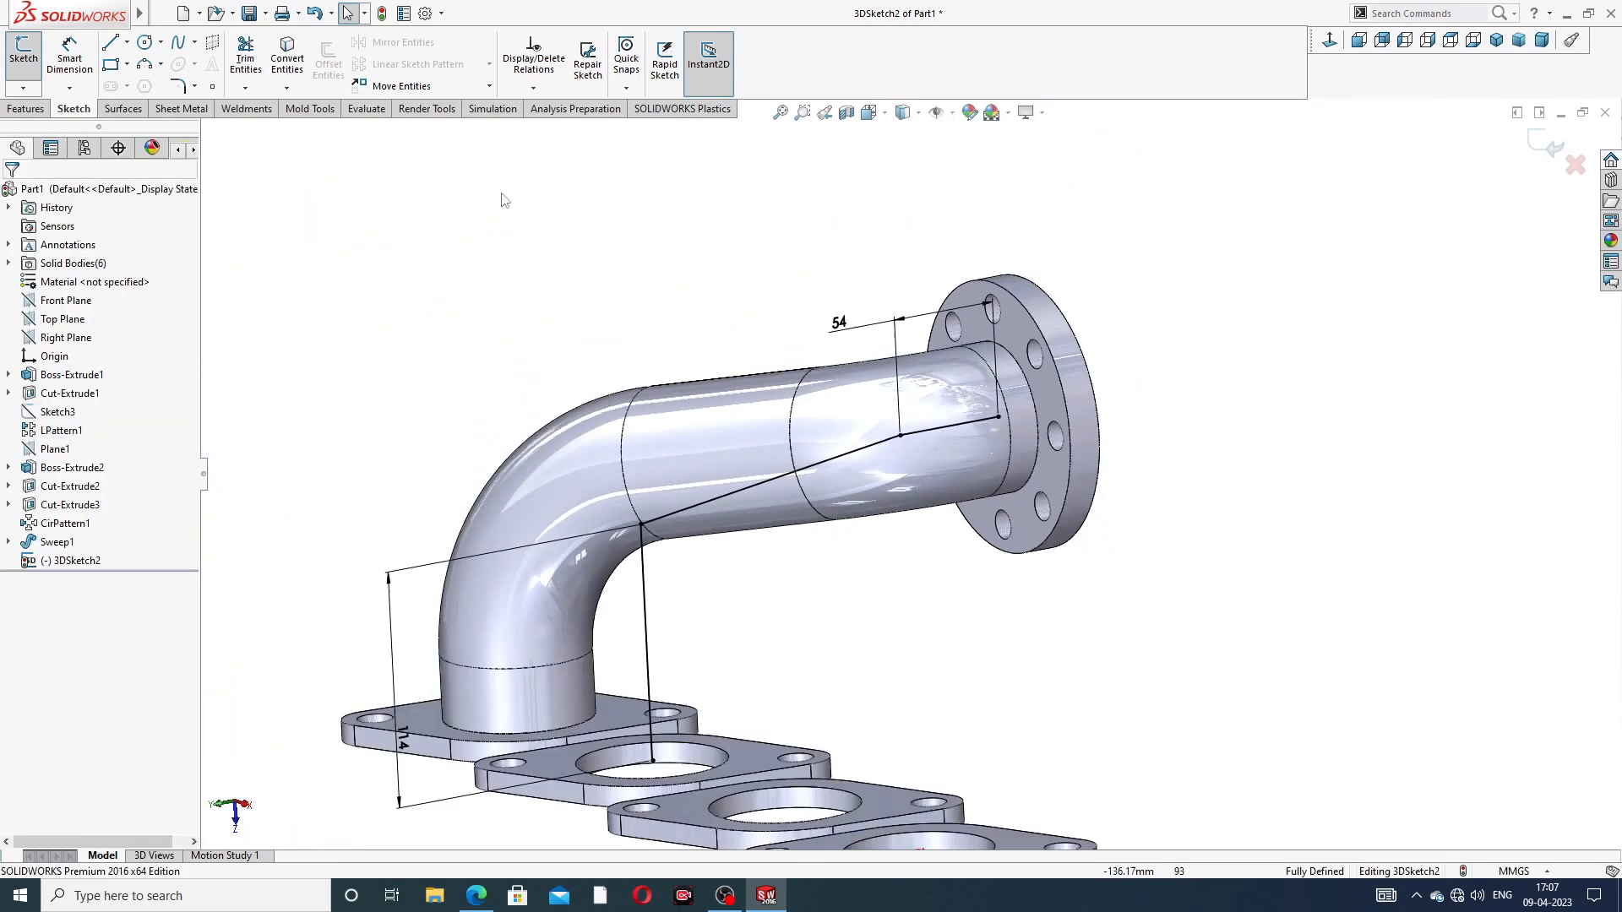
Step: Fillet the path corner near the collector flange with 68 mm and the corner above the port flange with 98 mm, then close the 3D sketch
{"action": "left_click", "coordinate": [178, 86]}
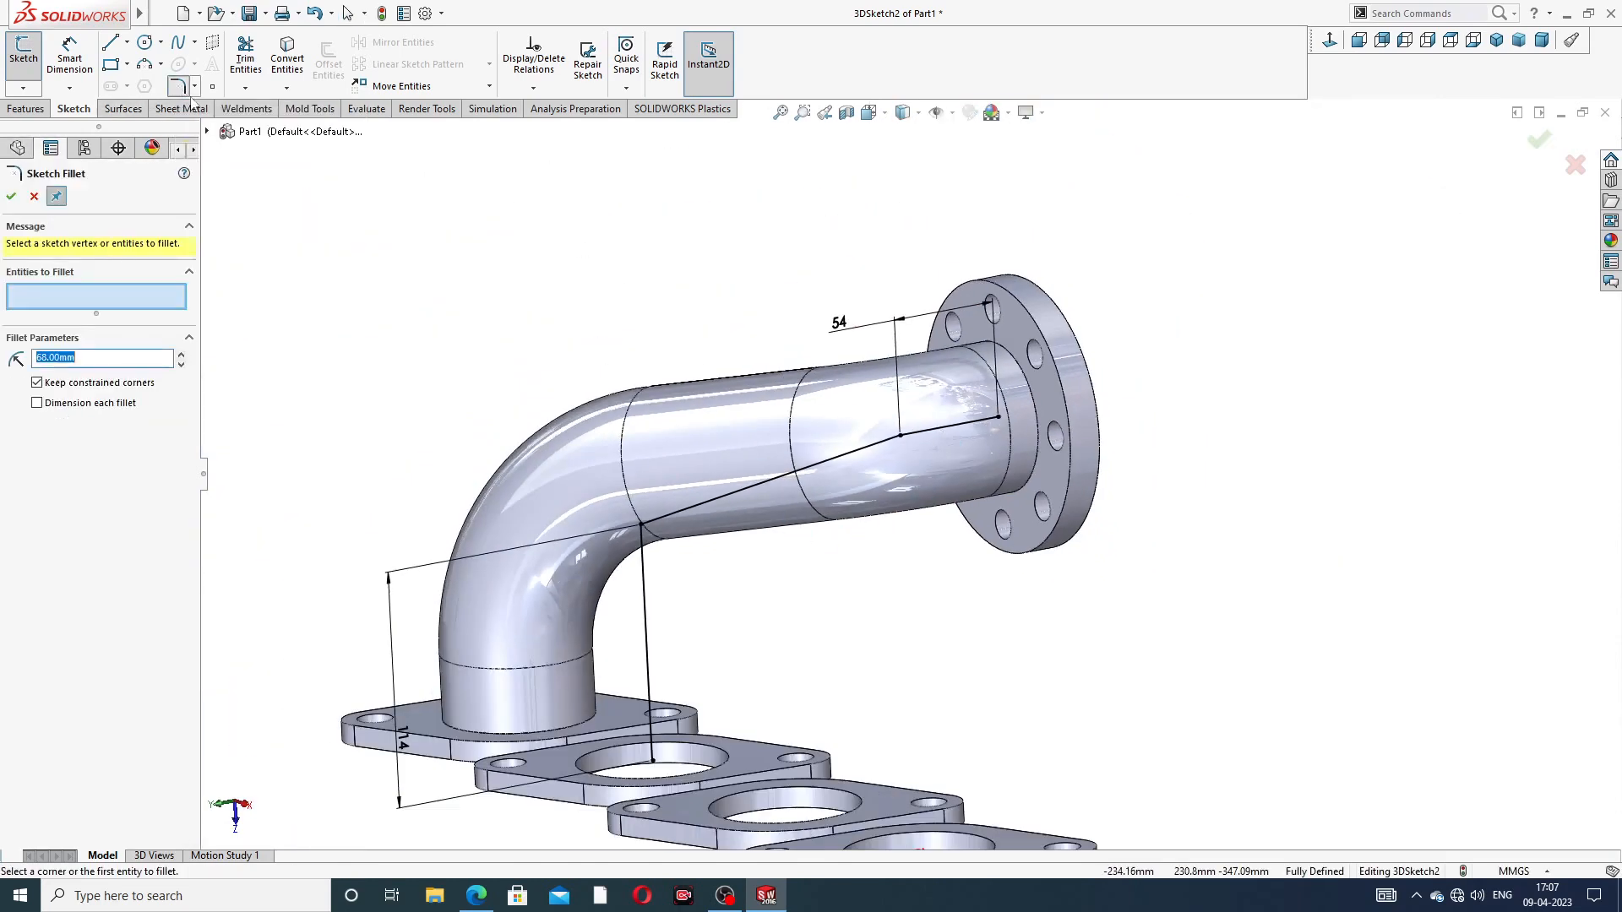
{"action": "left_click", "coordinate": [904, 432]}
{"action": "left_click", "coordinate": [10, 198]}
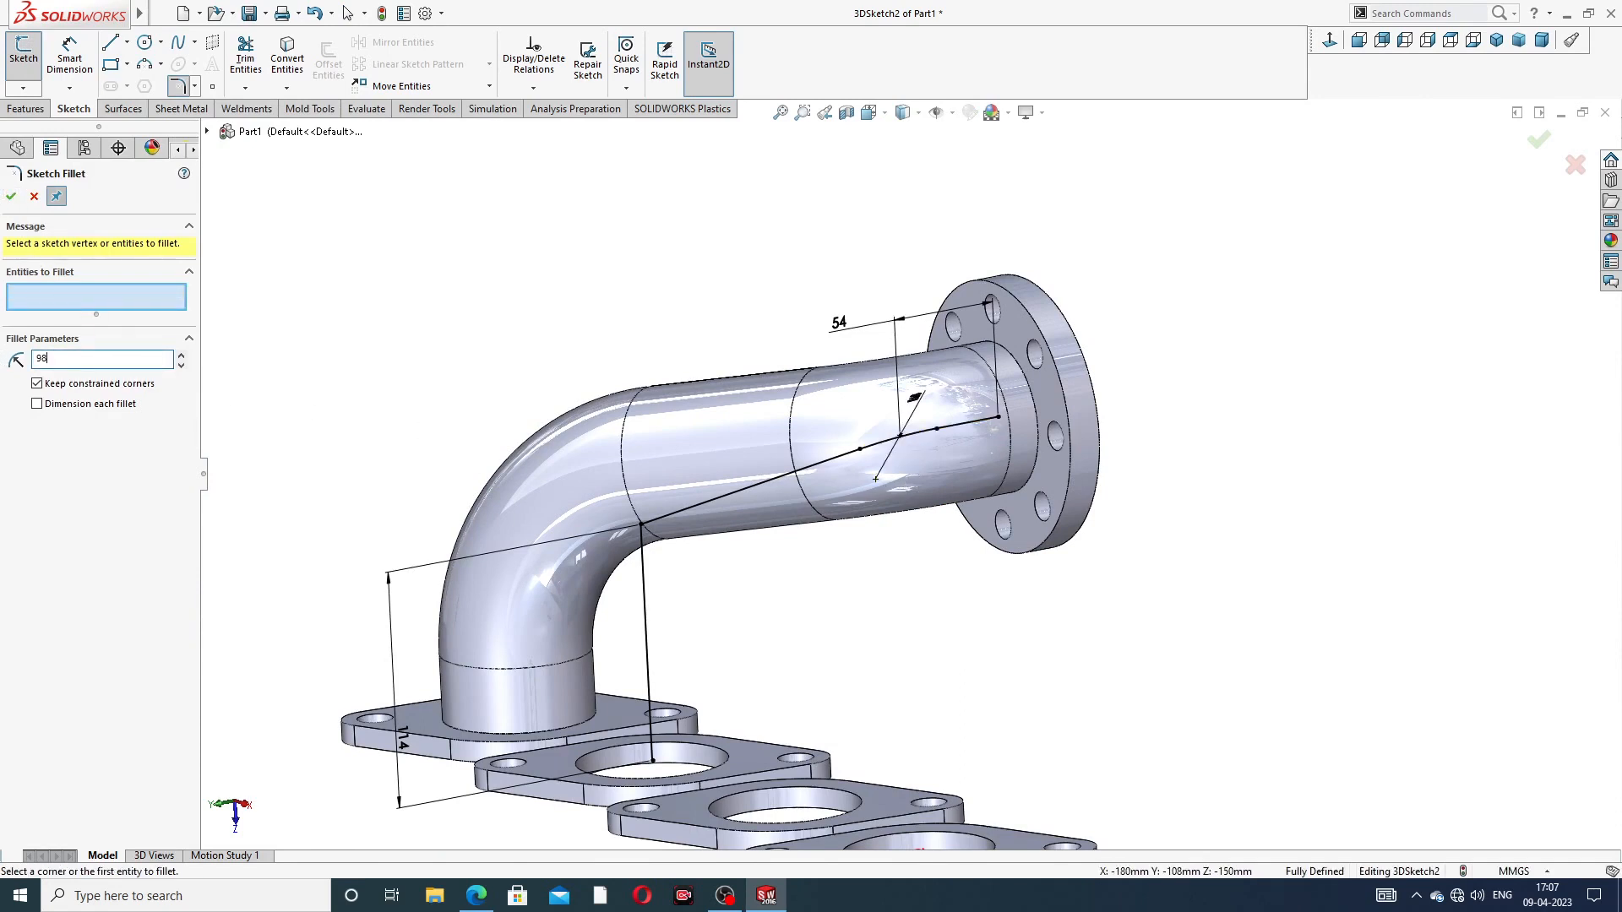
{"action": "left_click", "coordinate": [644, 527]}
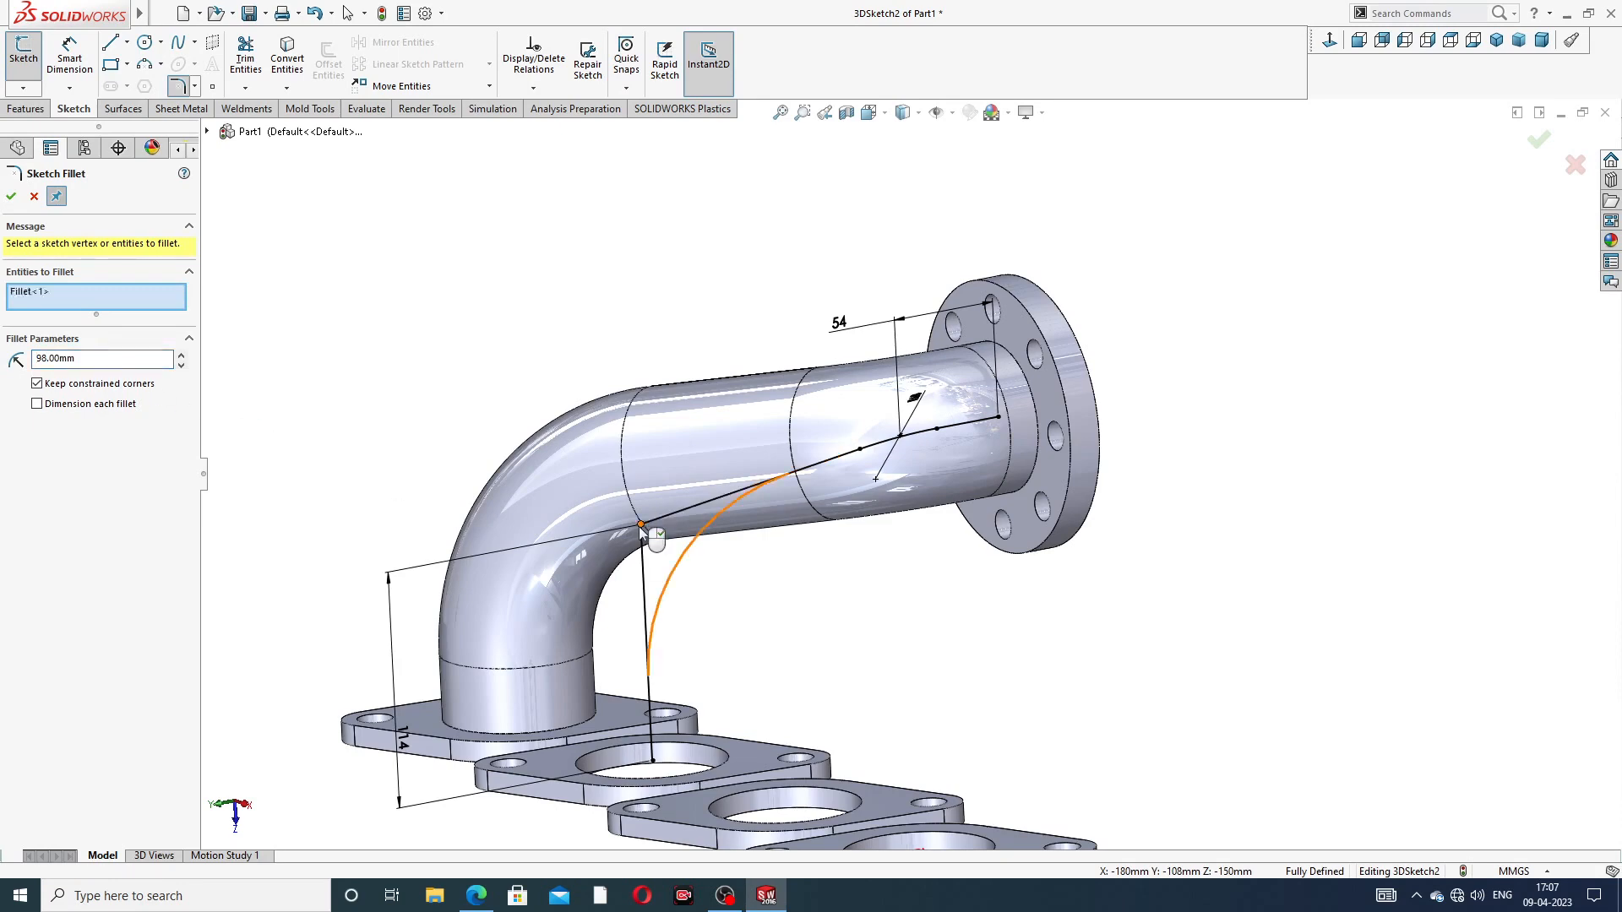
{"action": "left_click", "coordinate": [12, 198]}
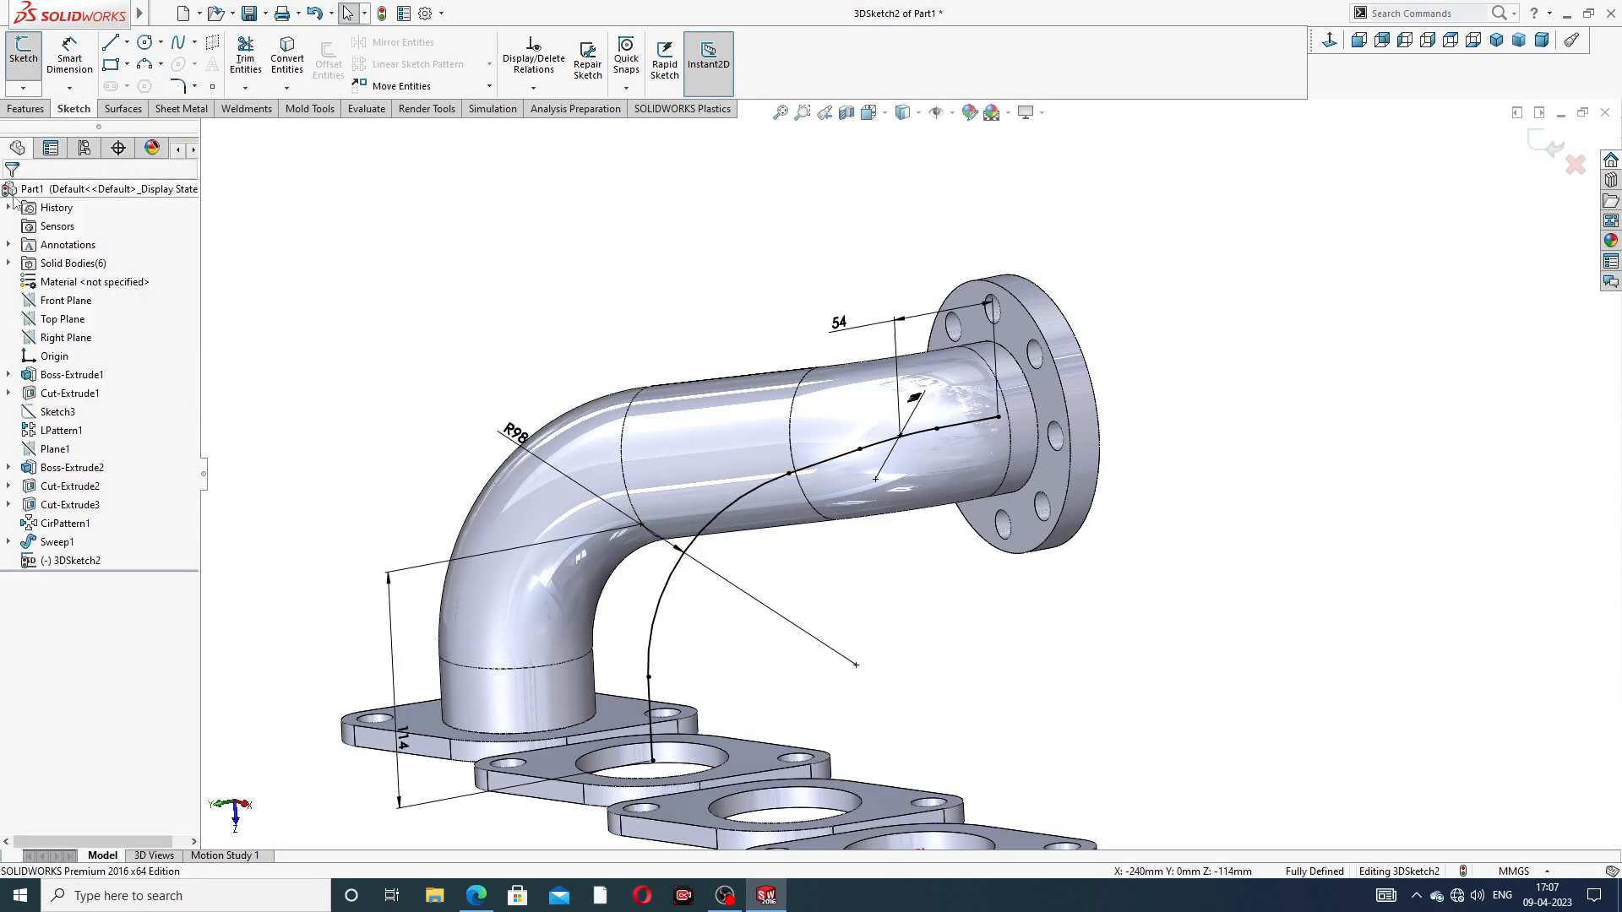
{"action": "scroll", "coordinate": [795, 335], "scroll_direction": "up", "scroll_amount": 2}
{"action": "middle_click_drag", "start_coordinate": [824, 395], "coordinate": [883, 373]}
{"action": "scroll", "coordinate": [951, 402], "scroll_direction": "down", "scroll_amount": 3}
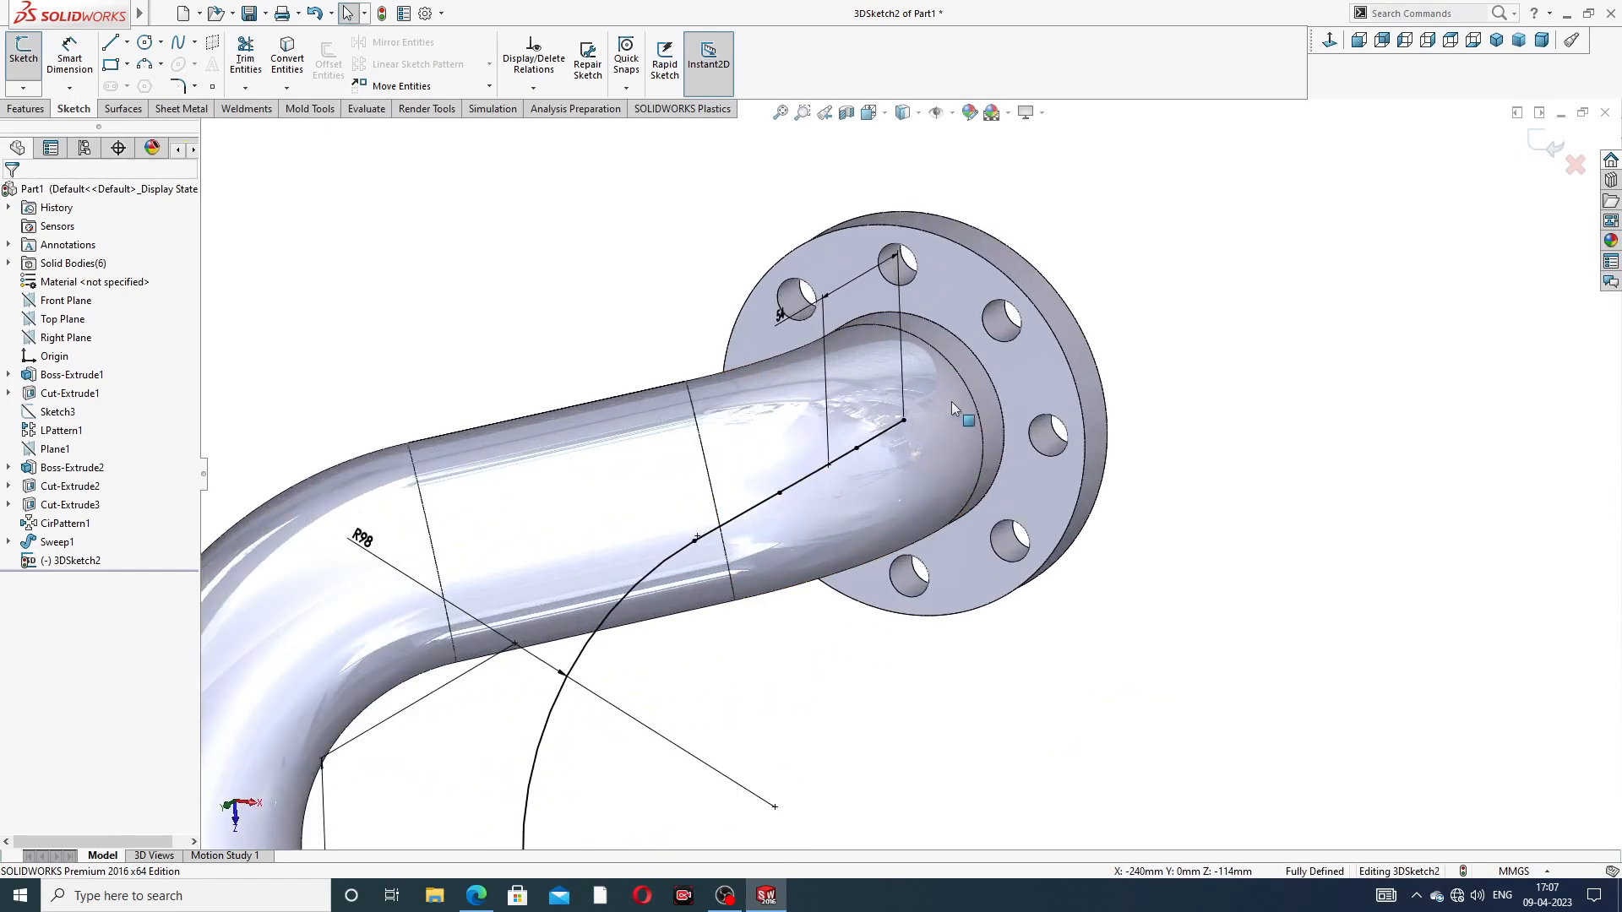
{"action": "left_click", "coordinate": [1544, 145]}
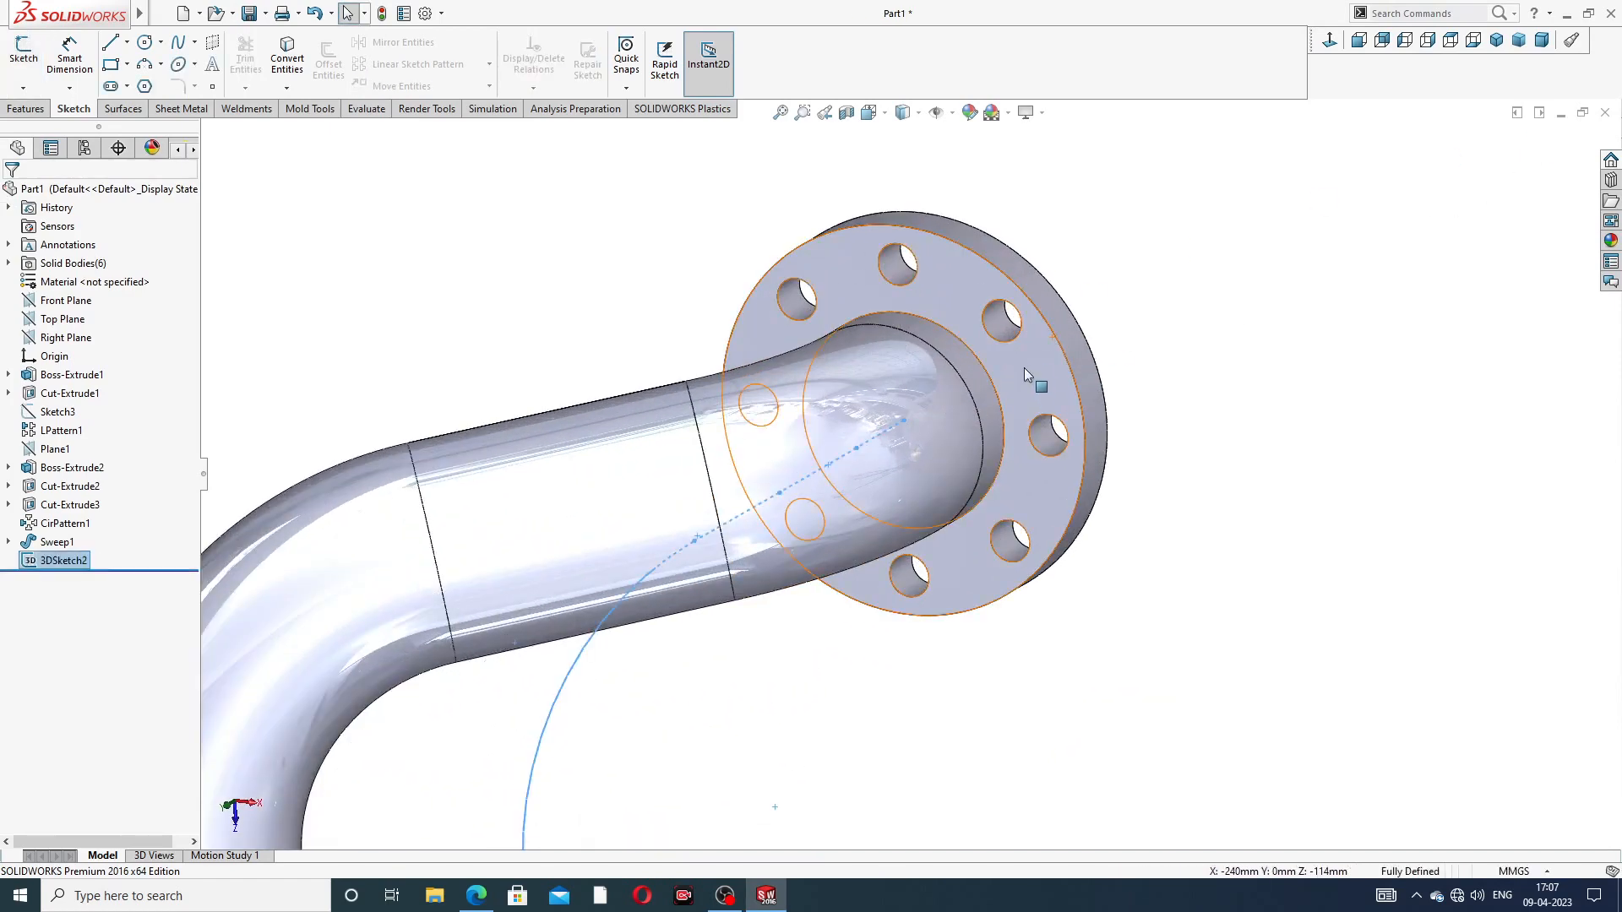
Step: Sketch on the collector flange's pipe-side face and convert its 72 mm circular inner edge into a closed profile
{"action": "left_click", "coordinate": [1024, 369]}
{"action": "left_click", "coordinate": [1091, 317]}
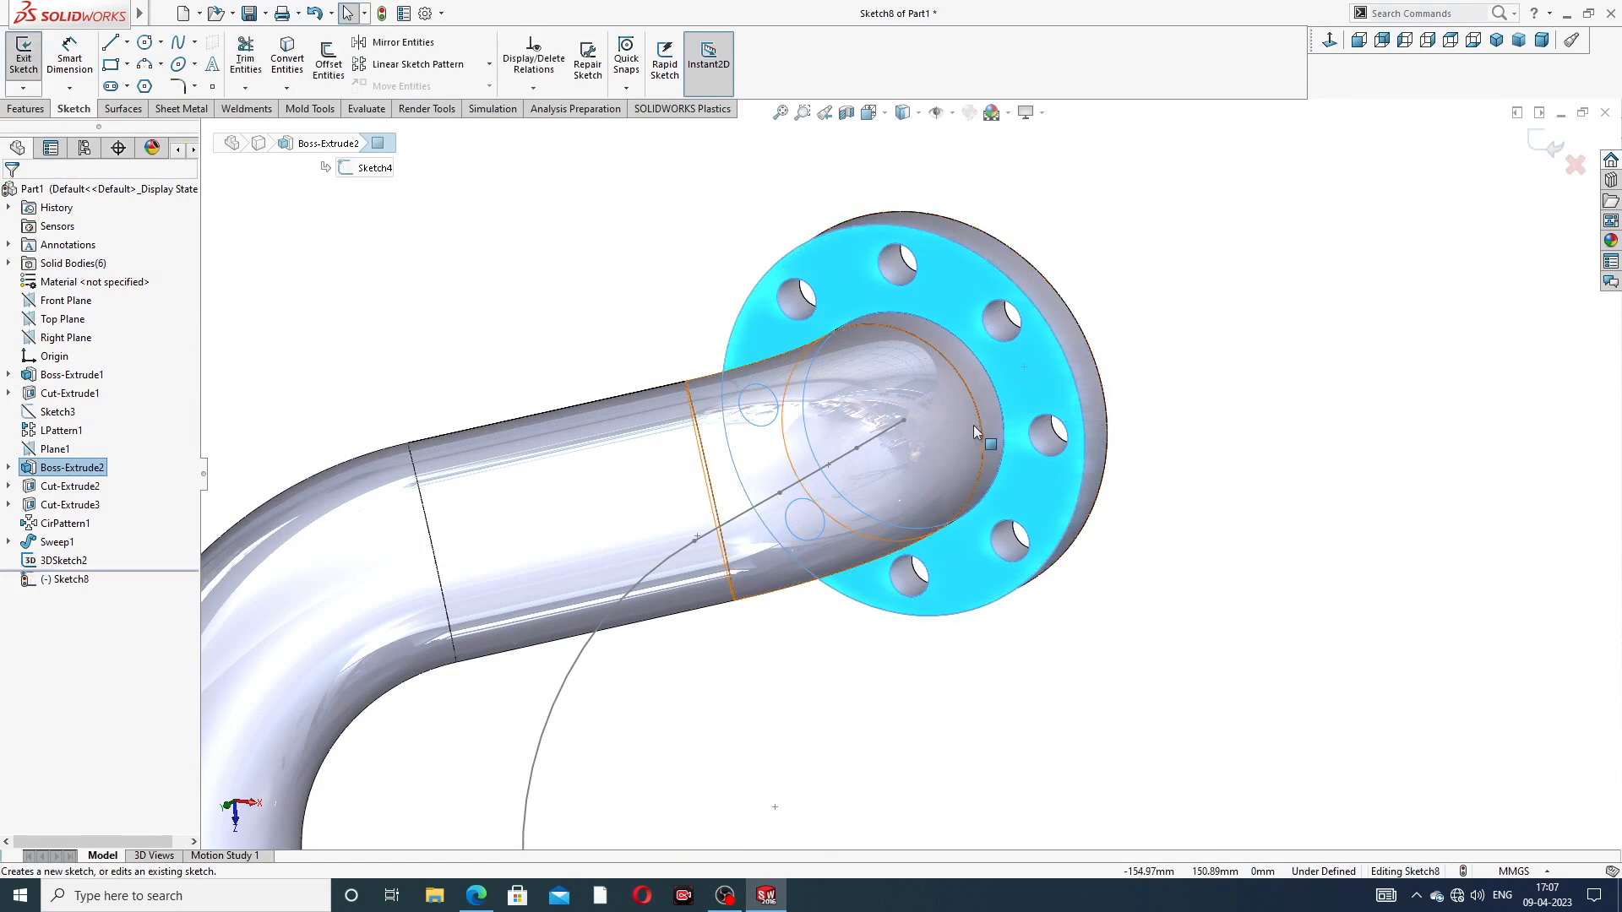
{"action": "scroll", "coordinate": [1005, 372], "scroll_direction": "down", "scroll_amount": 3}
{"action": "left_click", "coordinate": [1000, 367]}
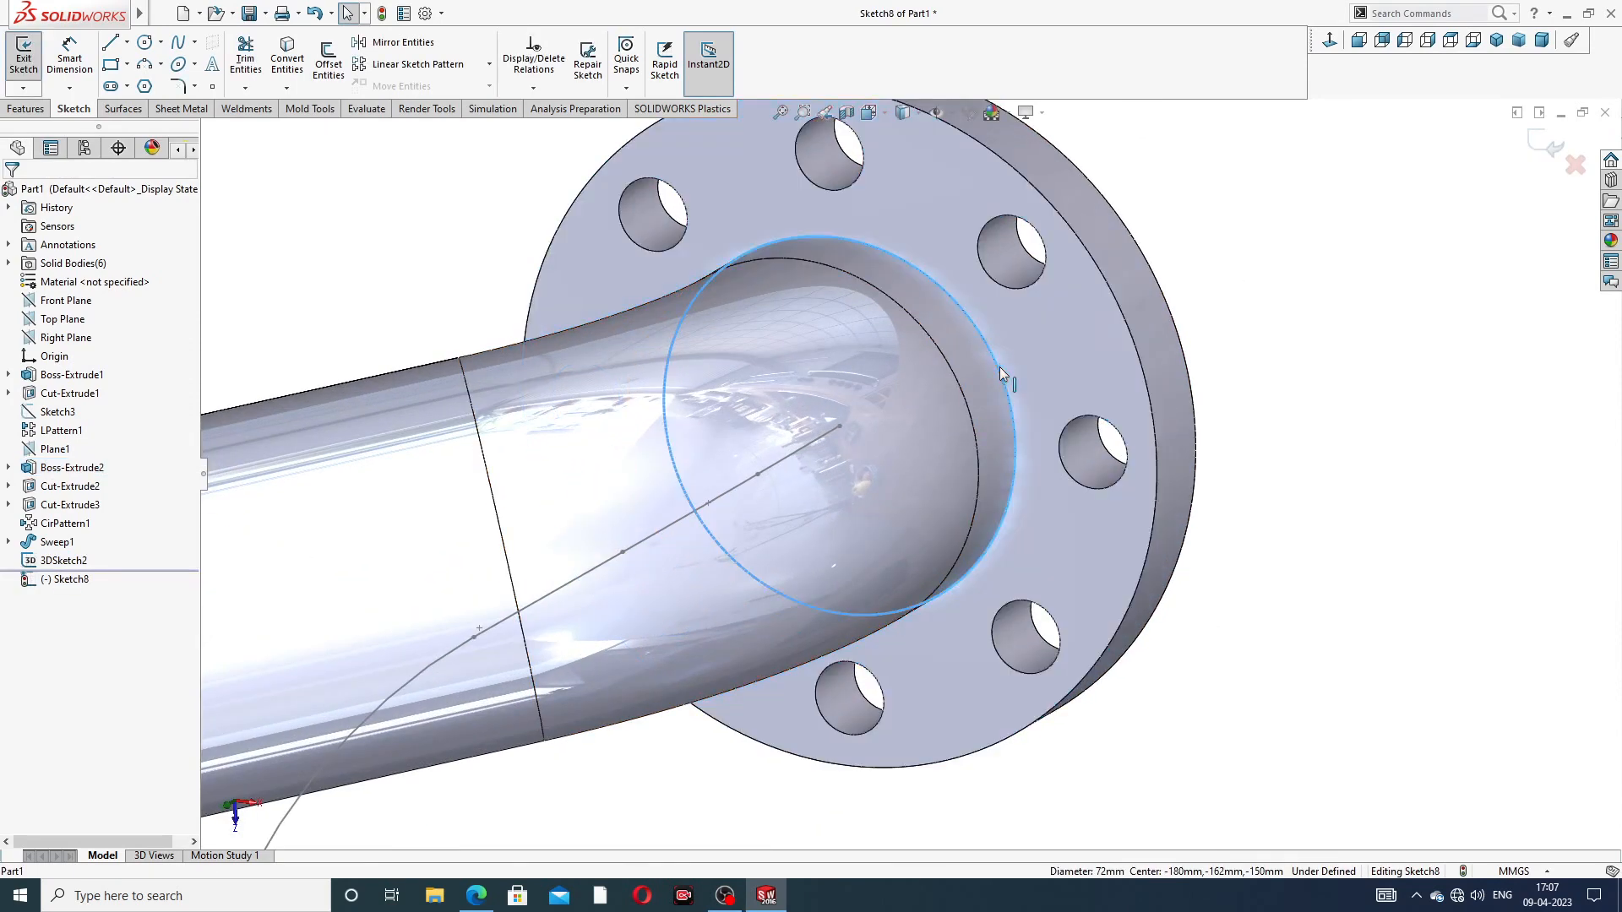
{"action": "left_click", "coordinate": [295, 70]}
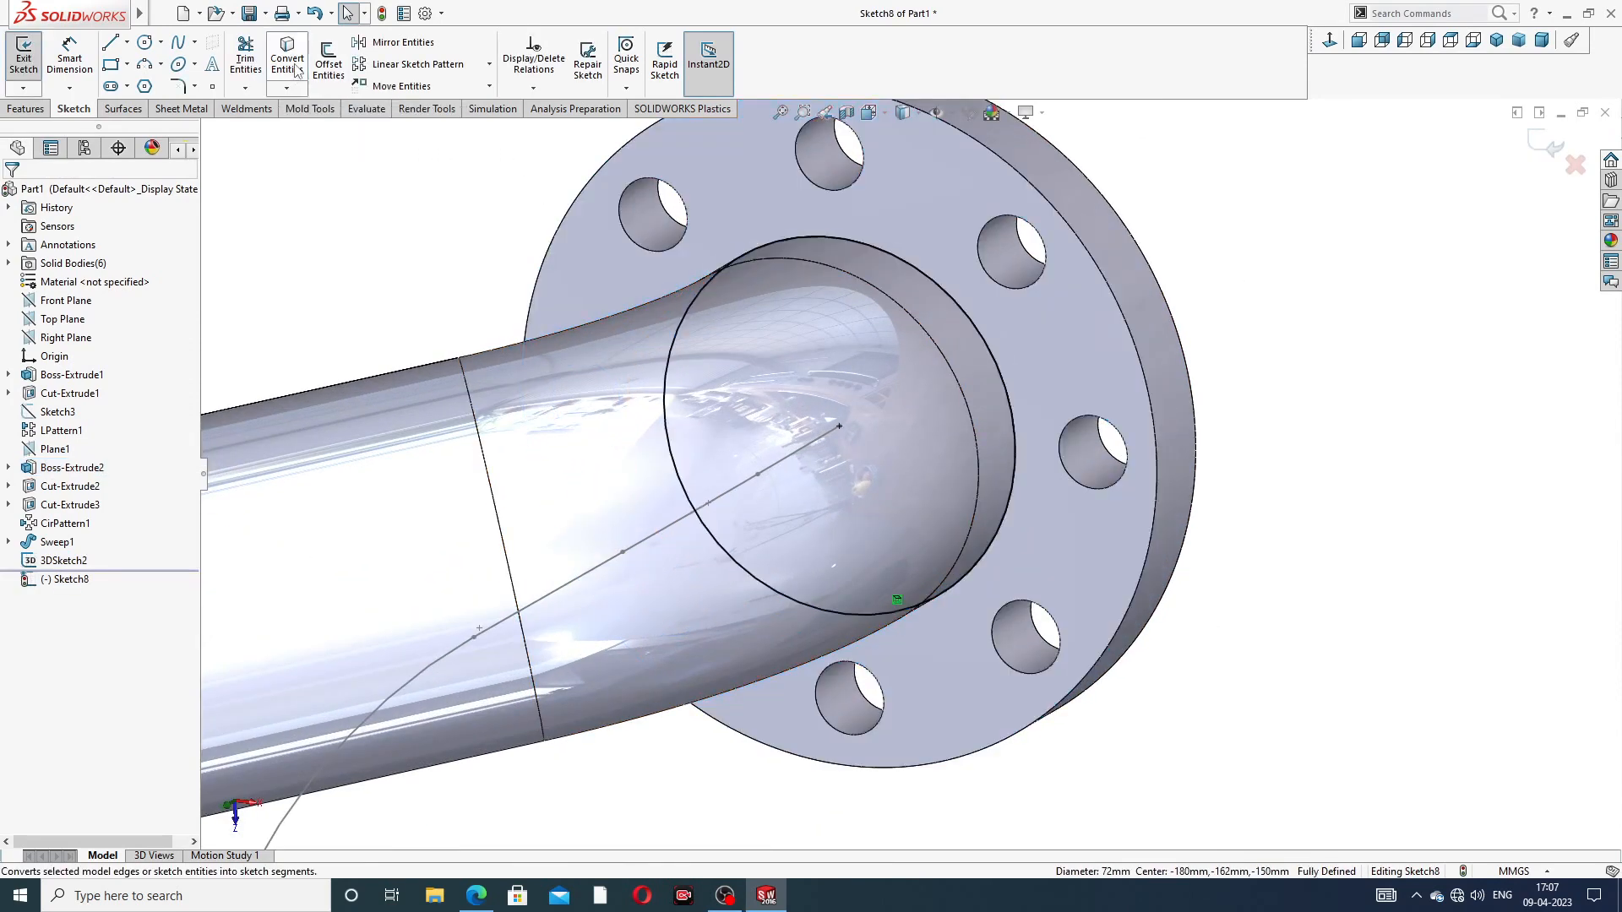
{"action": "left_click", "coordinate": [1546, 144]}
Step: Sweep the converted circle along the second pipe's 3D path from the collector flange to the second port flange
{"action": "middle_click_drag", "start_coordinate": [1256, 283], "coordinate": [1006, 195]}
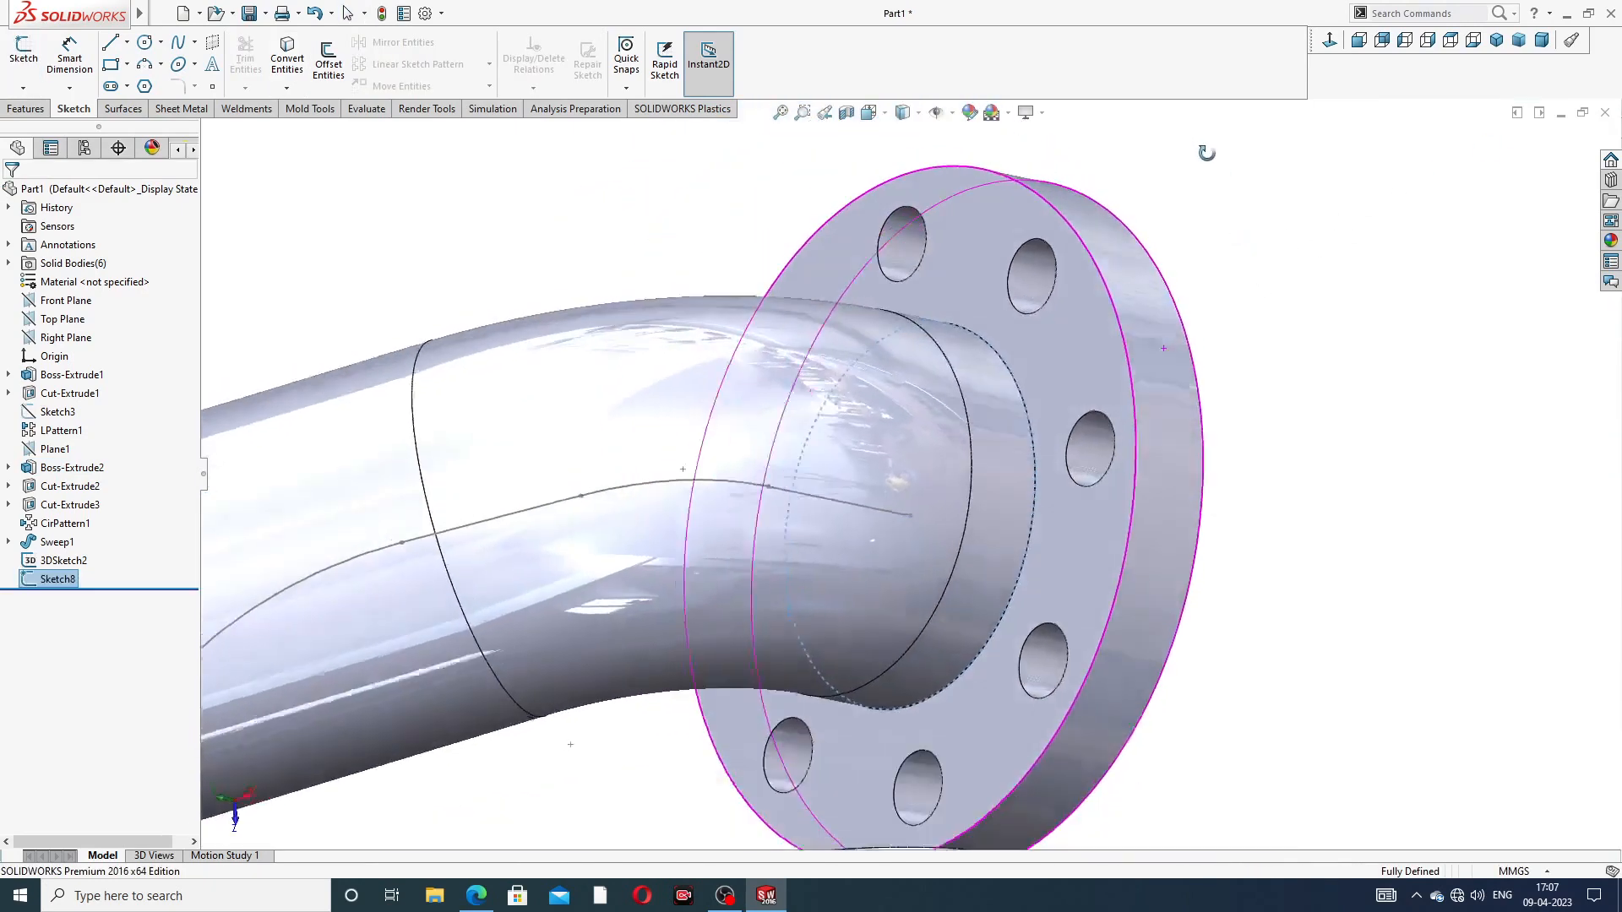
{"action": "left_click", "coordinate": [25, 108]}
{"action": "left_click", "coordinate": [161, 43]}
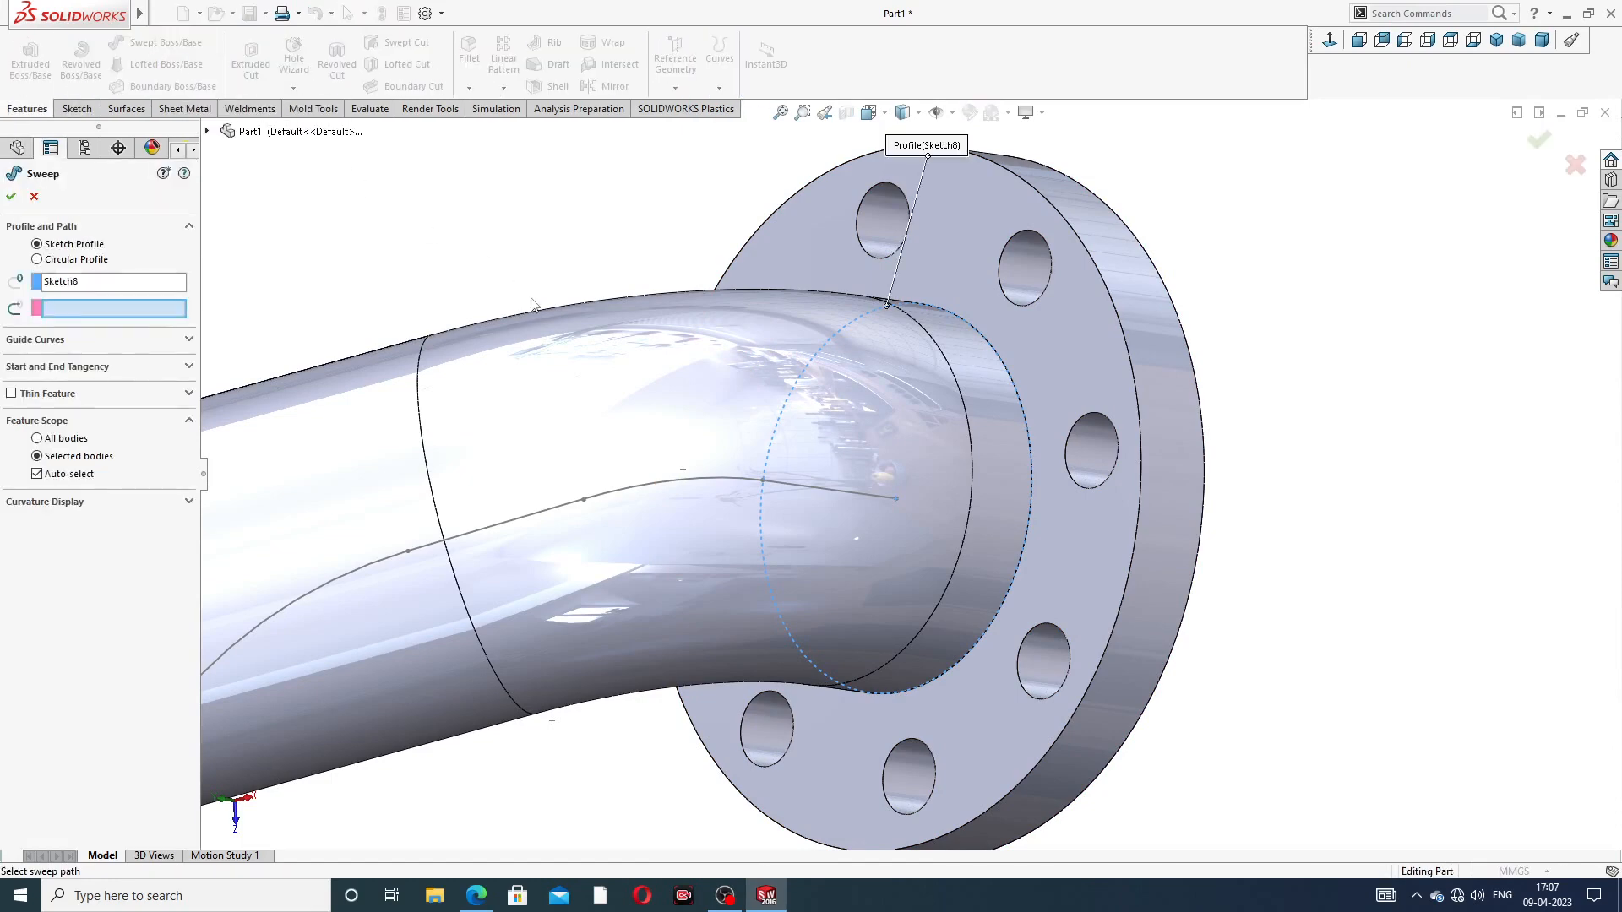
{"action": "scroll", "coordinate": [844, 296], "scroll_direction": "up", "scroll_amount": 3}
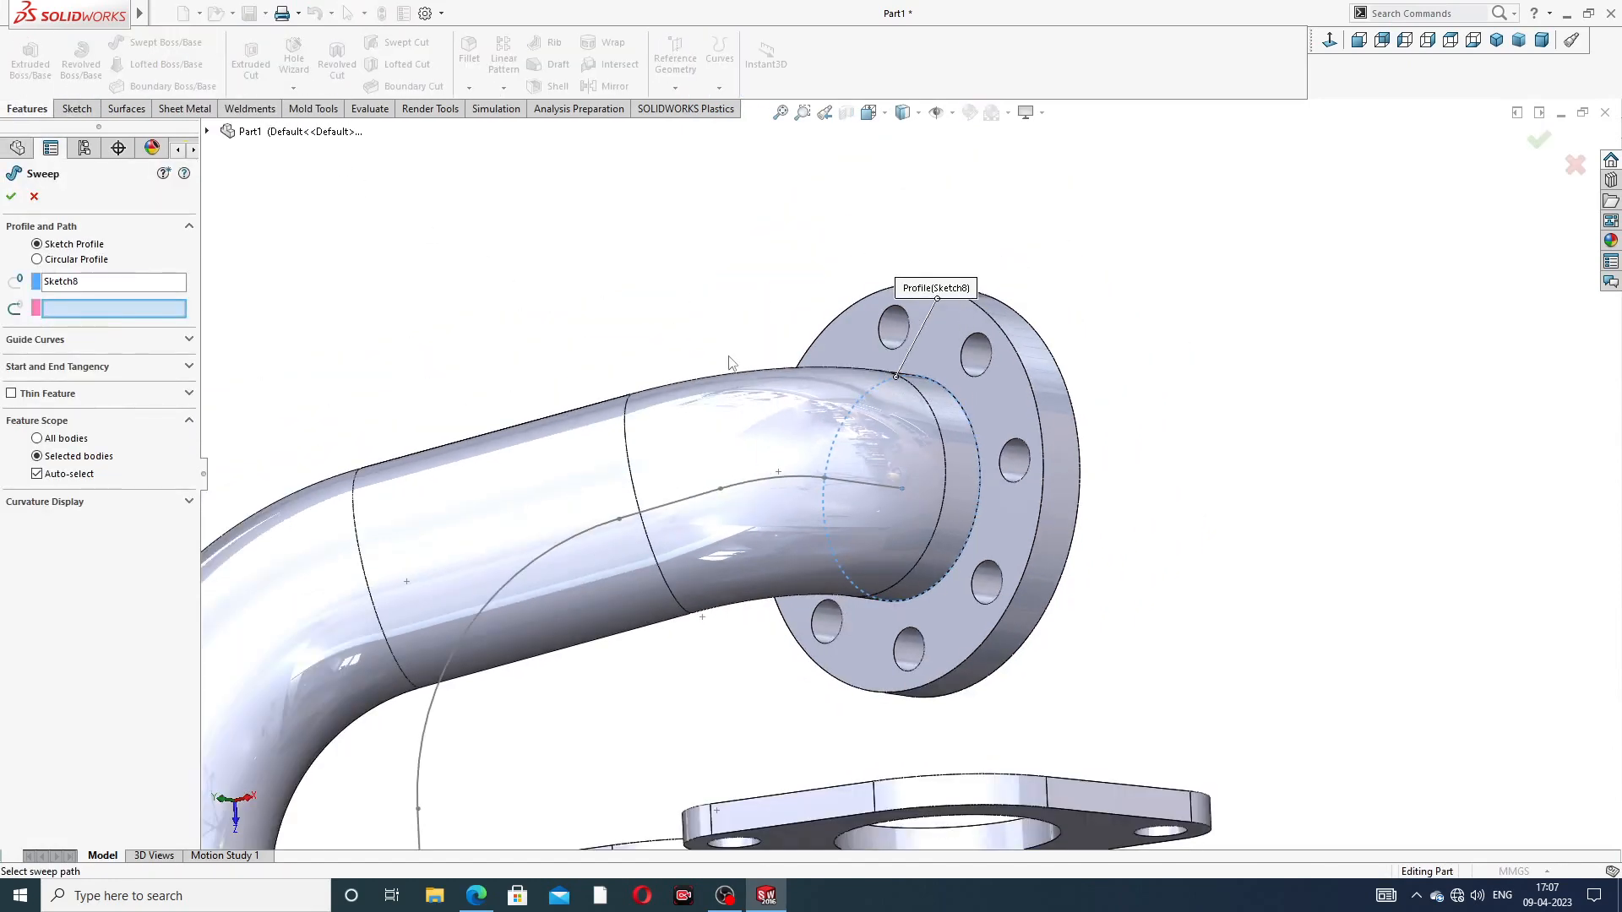
{"action": "scroll", "coordinate": [732, 363], "scroll_direction": "up", "scroll_amount": 3}
{"action": "middle_click_drag", "start_coordinate": [752, 573], "coordinate": [744, 652]}
{"action": "left_click", "coordinate": [664, 547]}
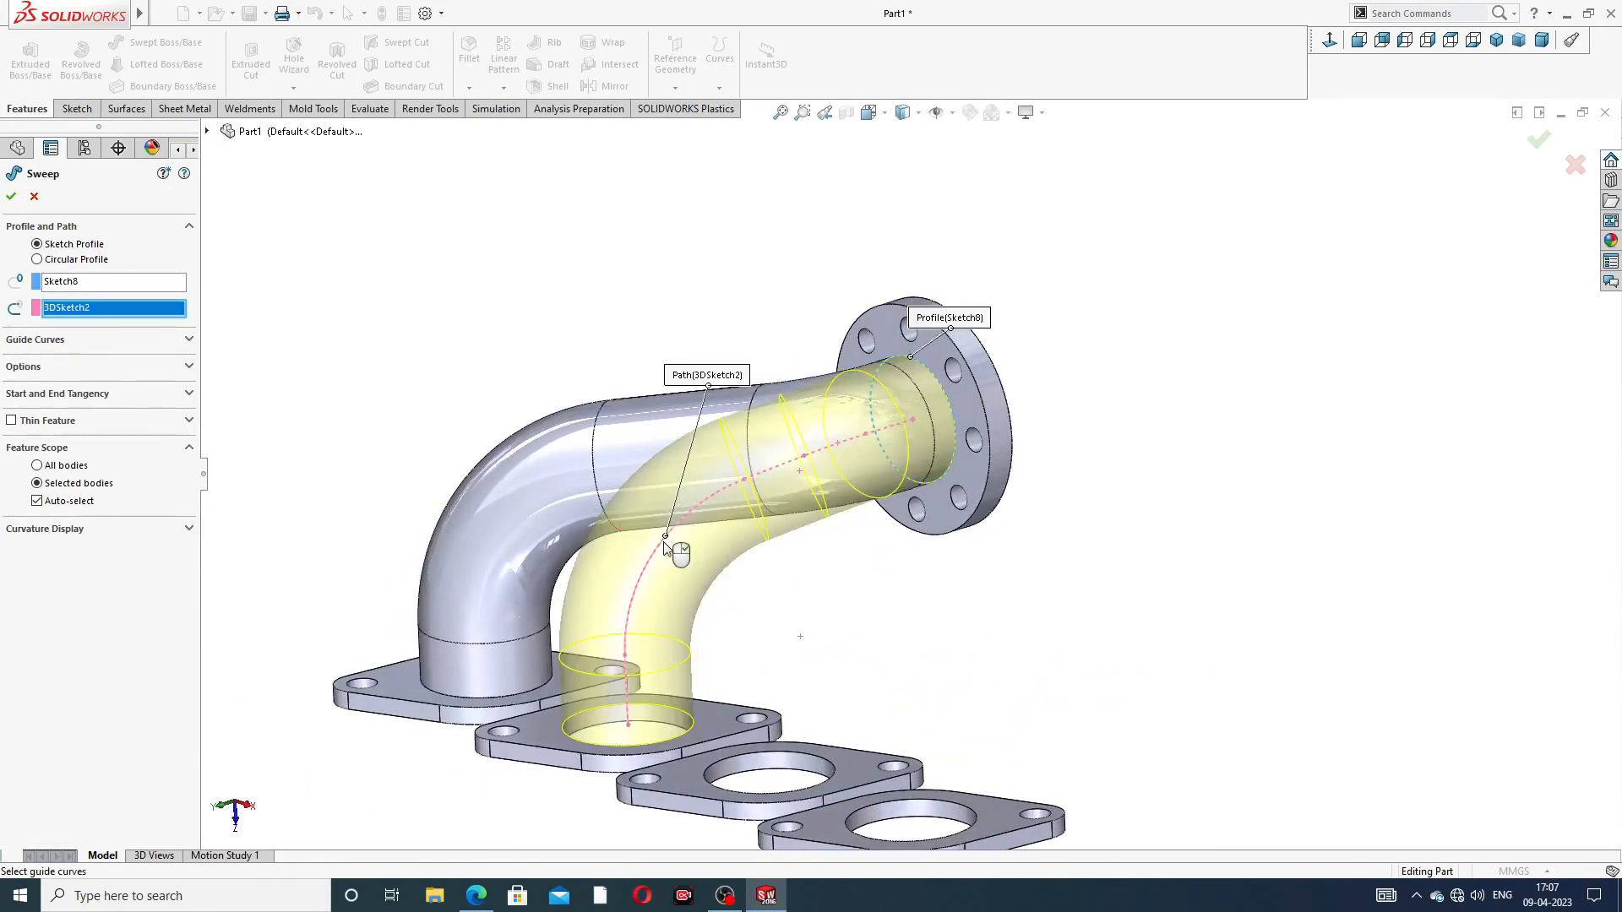
{"action": "middle_click_drag", "start_coordinate": [820, 558], "coordinate": [862, 575]}
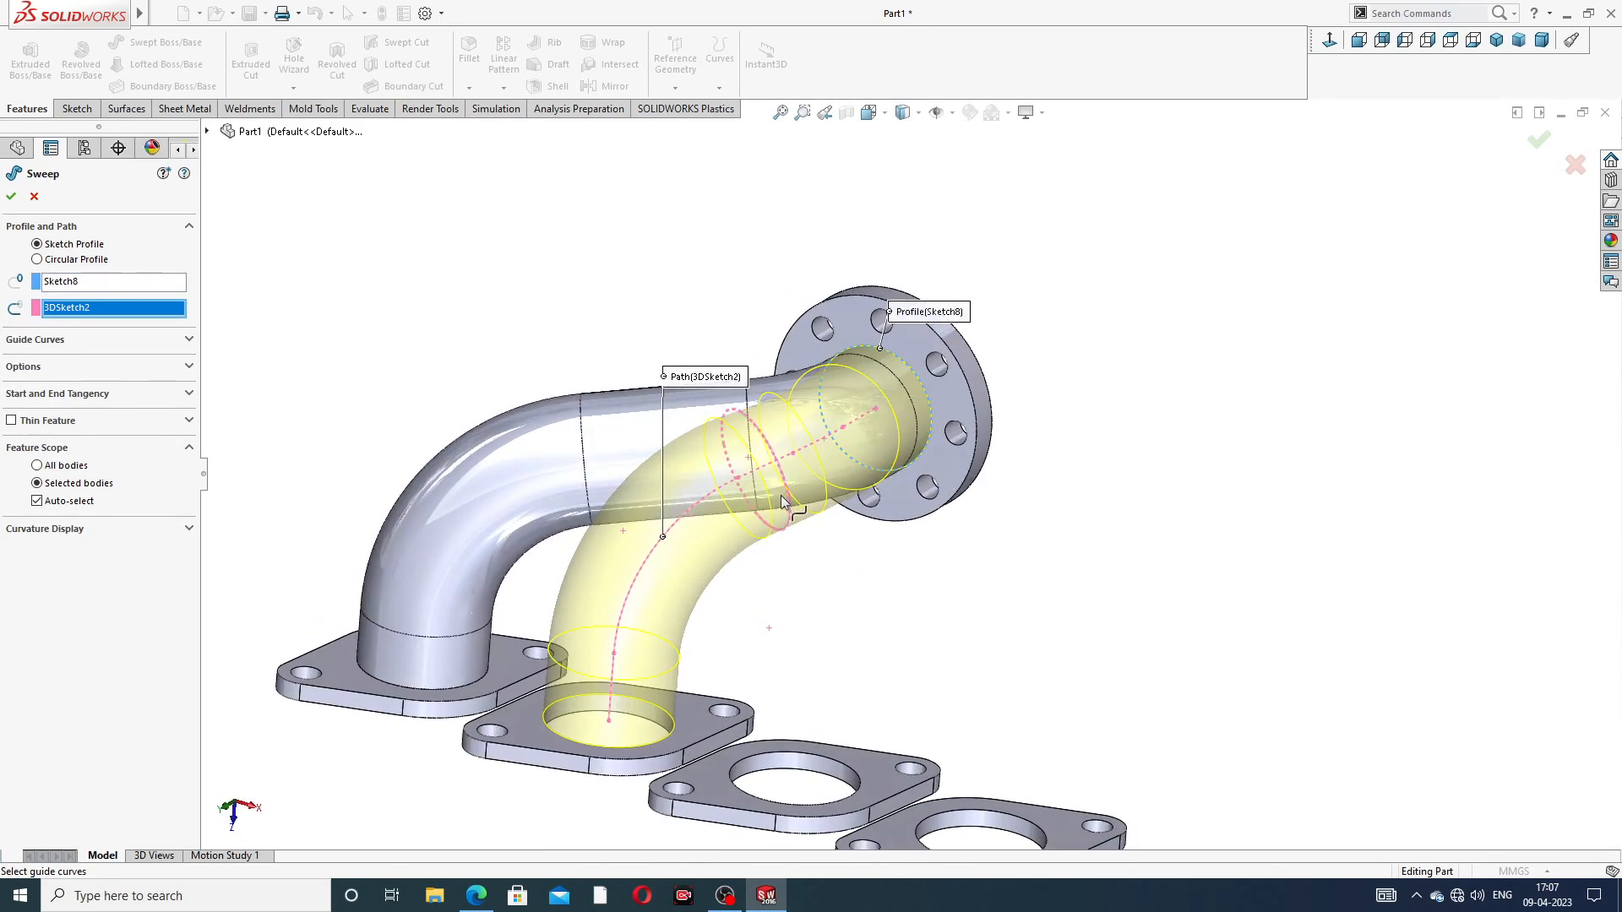
{"action": "left_click", "coordinate": [12, 198]}
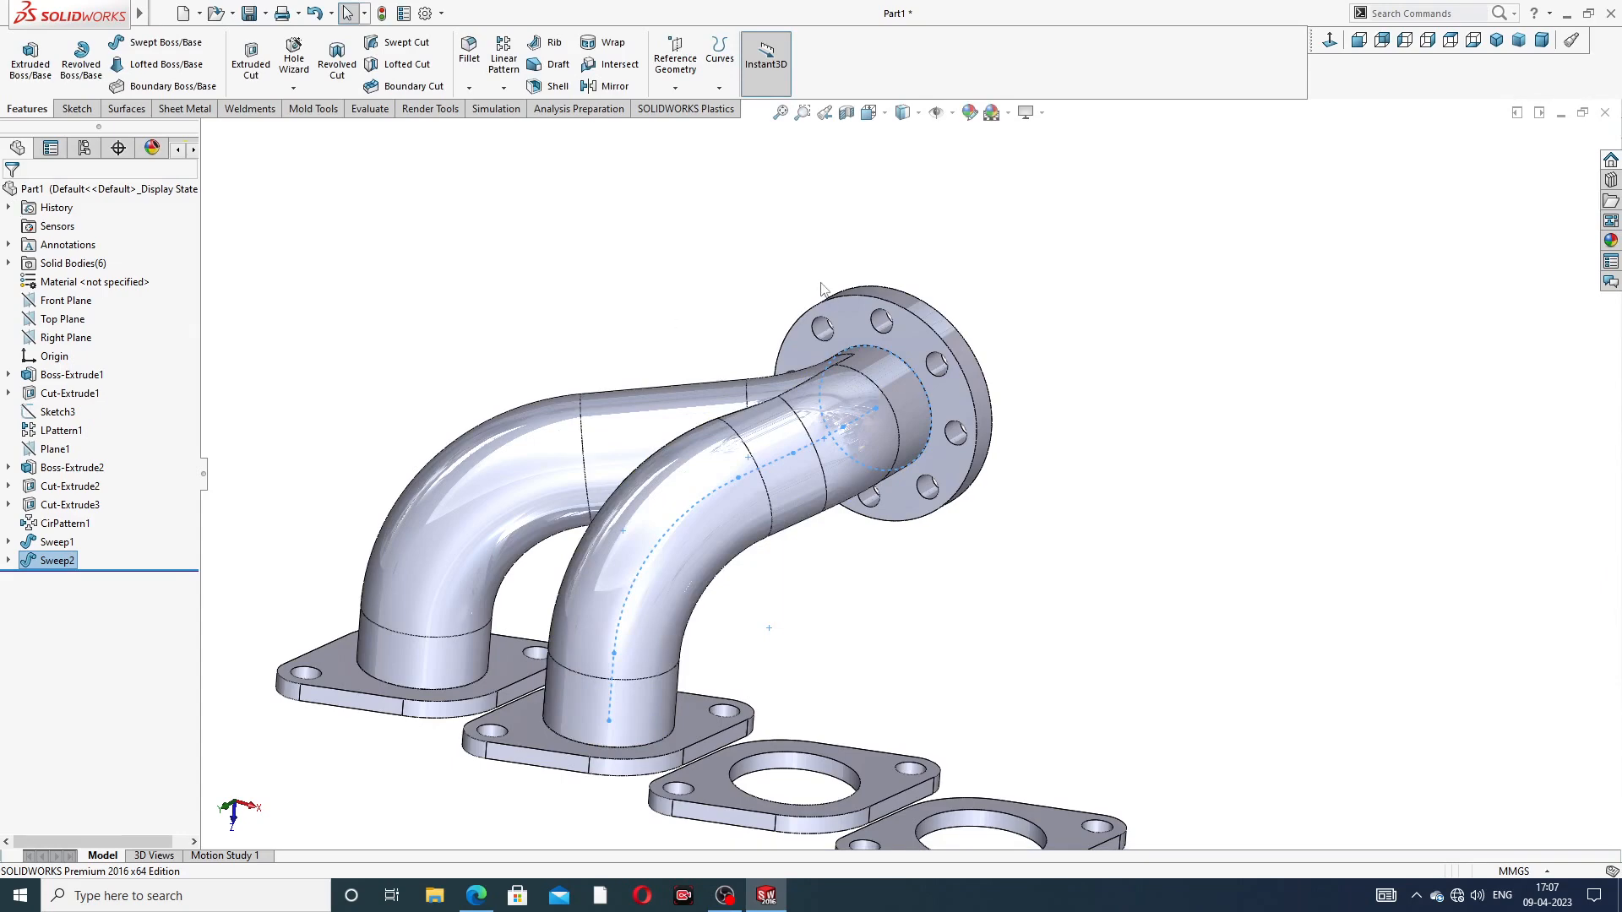
{"action": "left_click", "coordinate": [1034, 315]}
Step: Examine the two swept pipes and their junction at the collector flange from several sides
{"action": "scroll", "coordinate": [1015, 464], "scroll_direction": "up", "scroll_amount": 3}
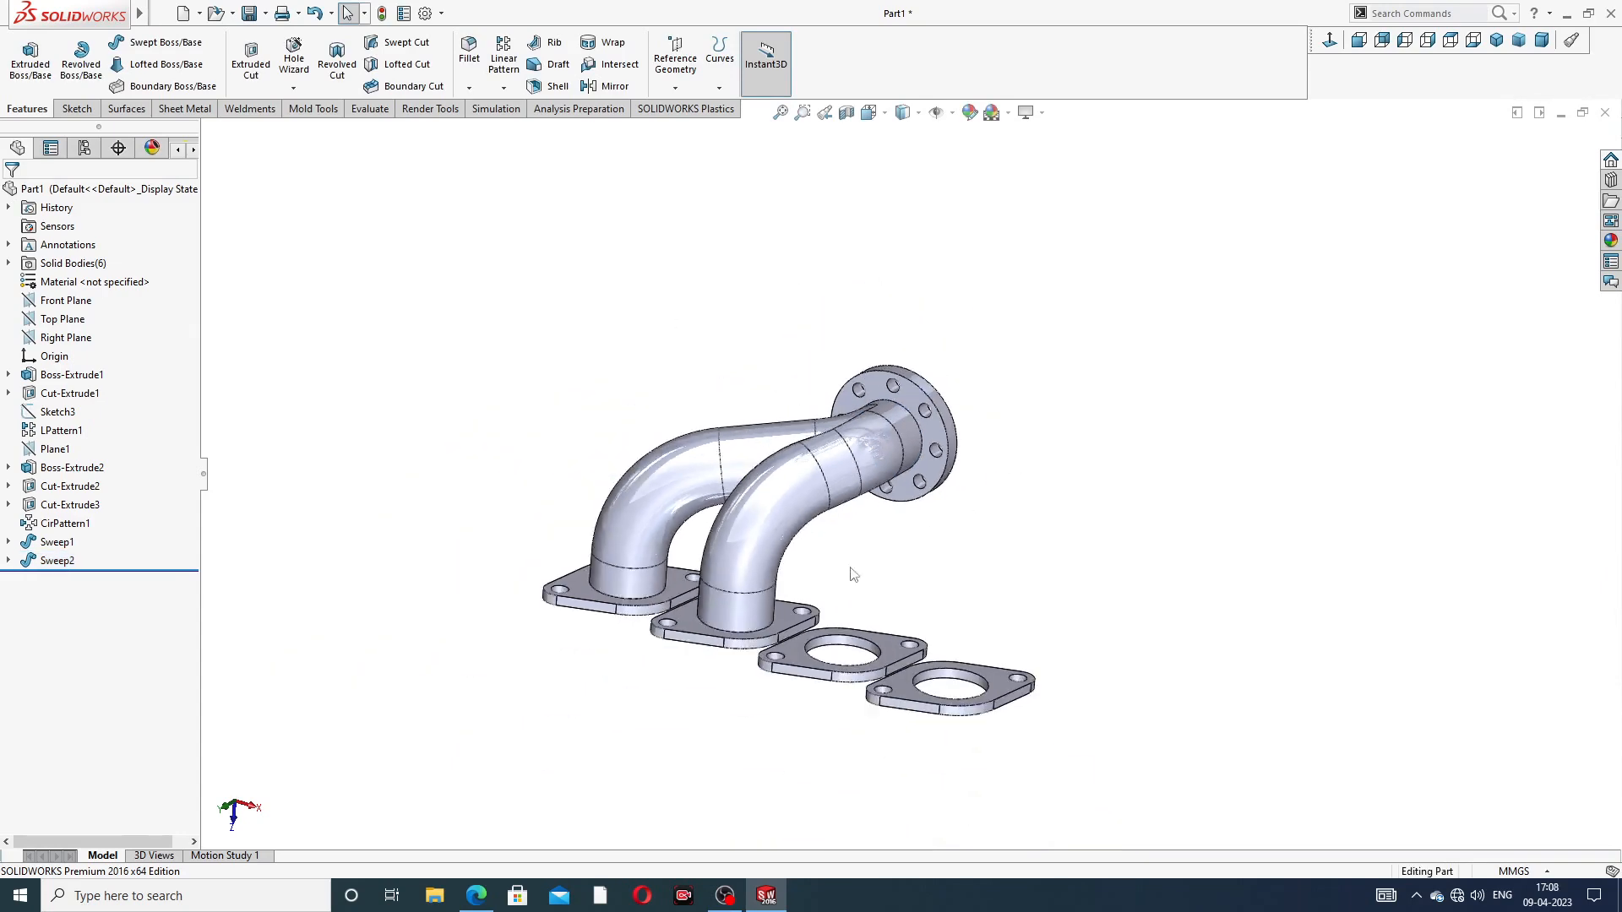
{"action": "scroll", "coordinate": [832, 589], "scroll_direction": "down", "scroll_amount": 3}
{"action": "scroll", "coordinate": [891, 500], "scroll_direction": "up", "scroll_amount": 2}
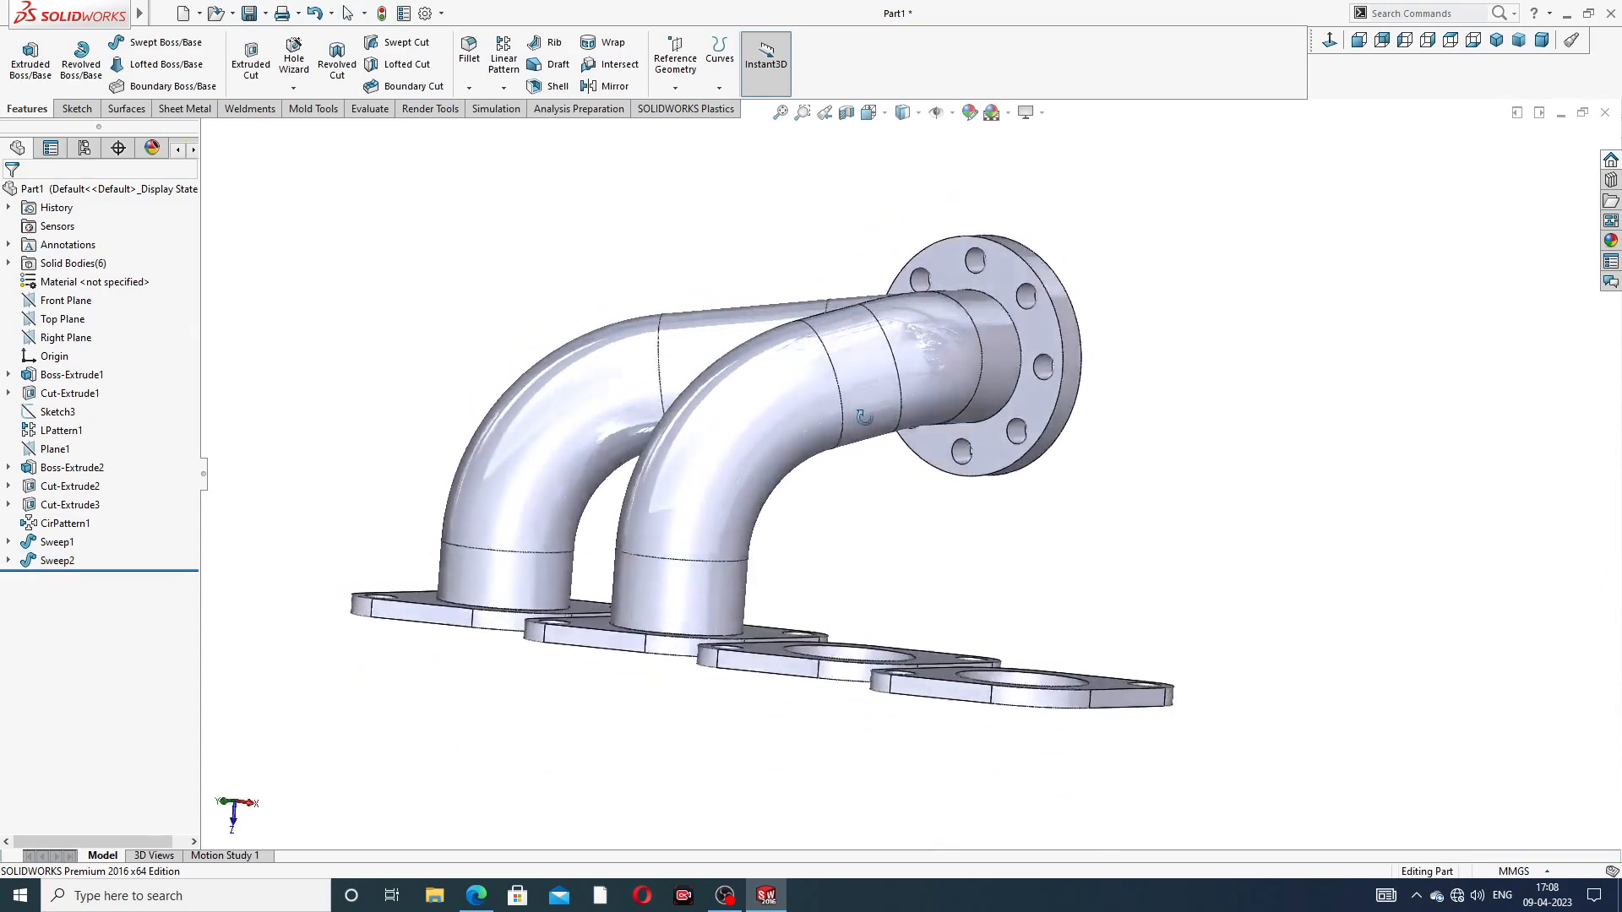
{"action": "scroll", "coordinate": [898, 532], "scroll_direction": "down", "scroll_amount": 4}
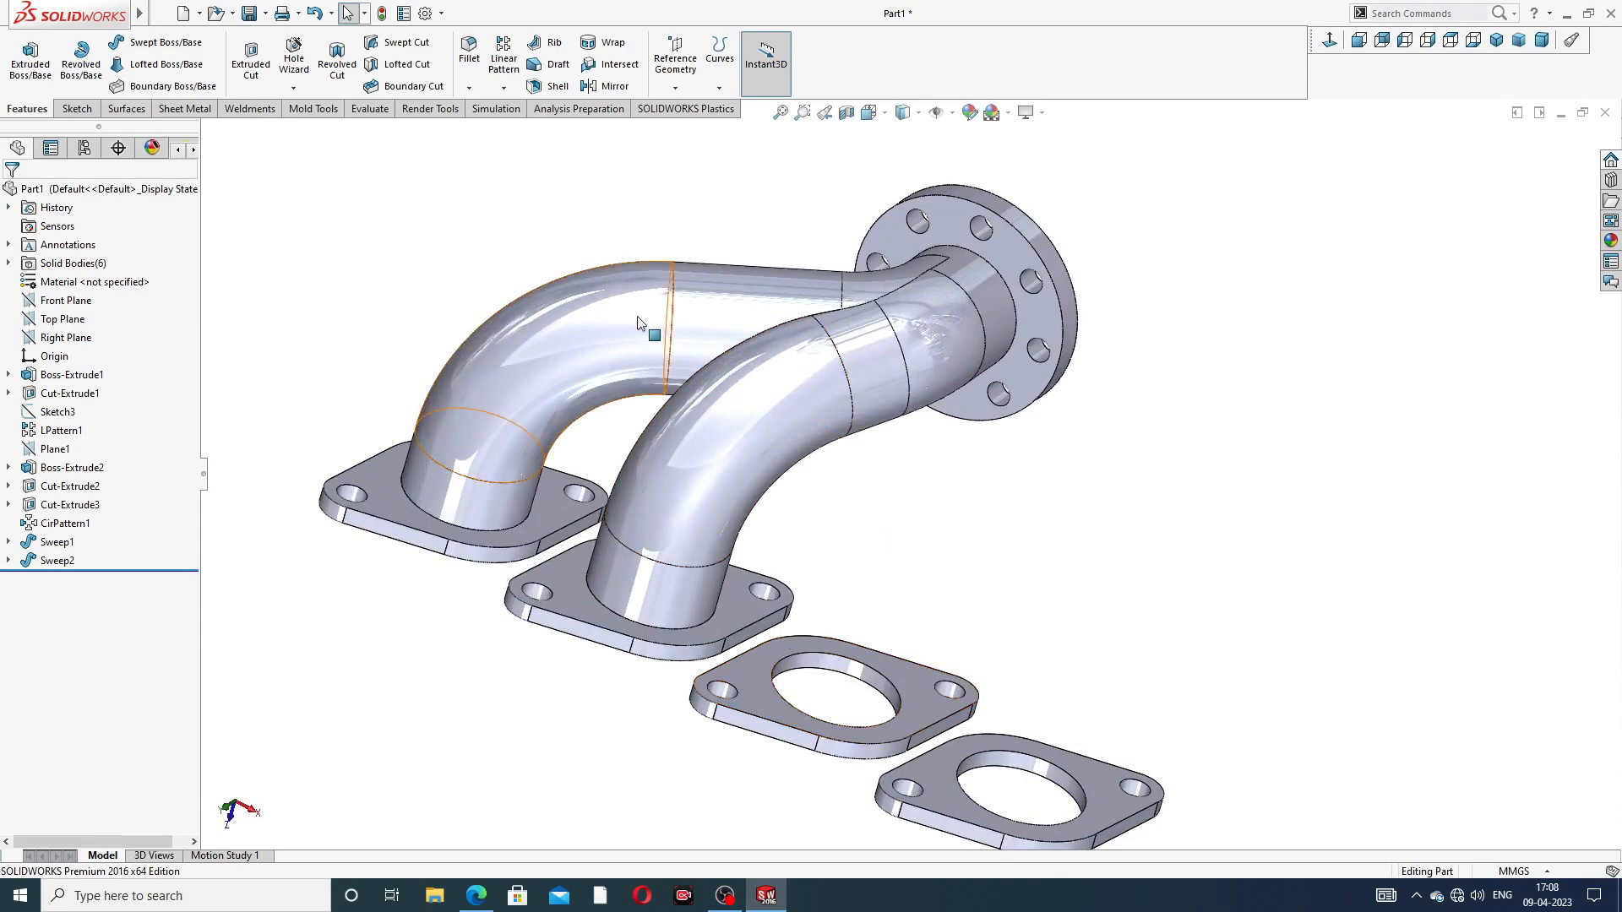
{"action": "scroll", "coordinate": [934, 489], "scroll_direction": "up", "scroll_amount": 3}
{"action": "middle_click_drag", "start_coordinate": [935, 489], "coordinate": [677, 398]}
{"action": "scroll", "coordinate": [971, 397], "scroll_direction": "down", "scroll_amount": 4}
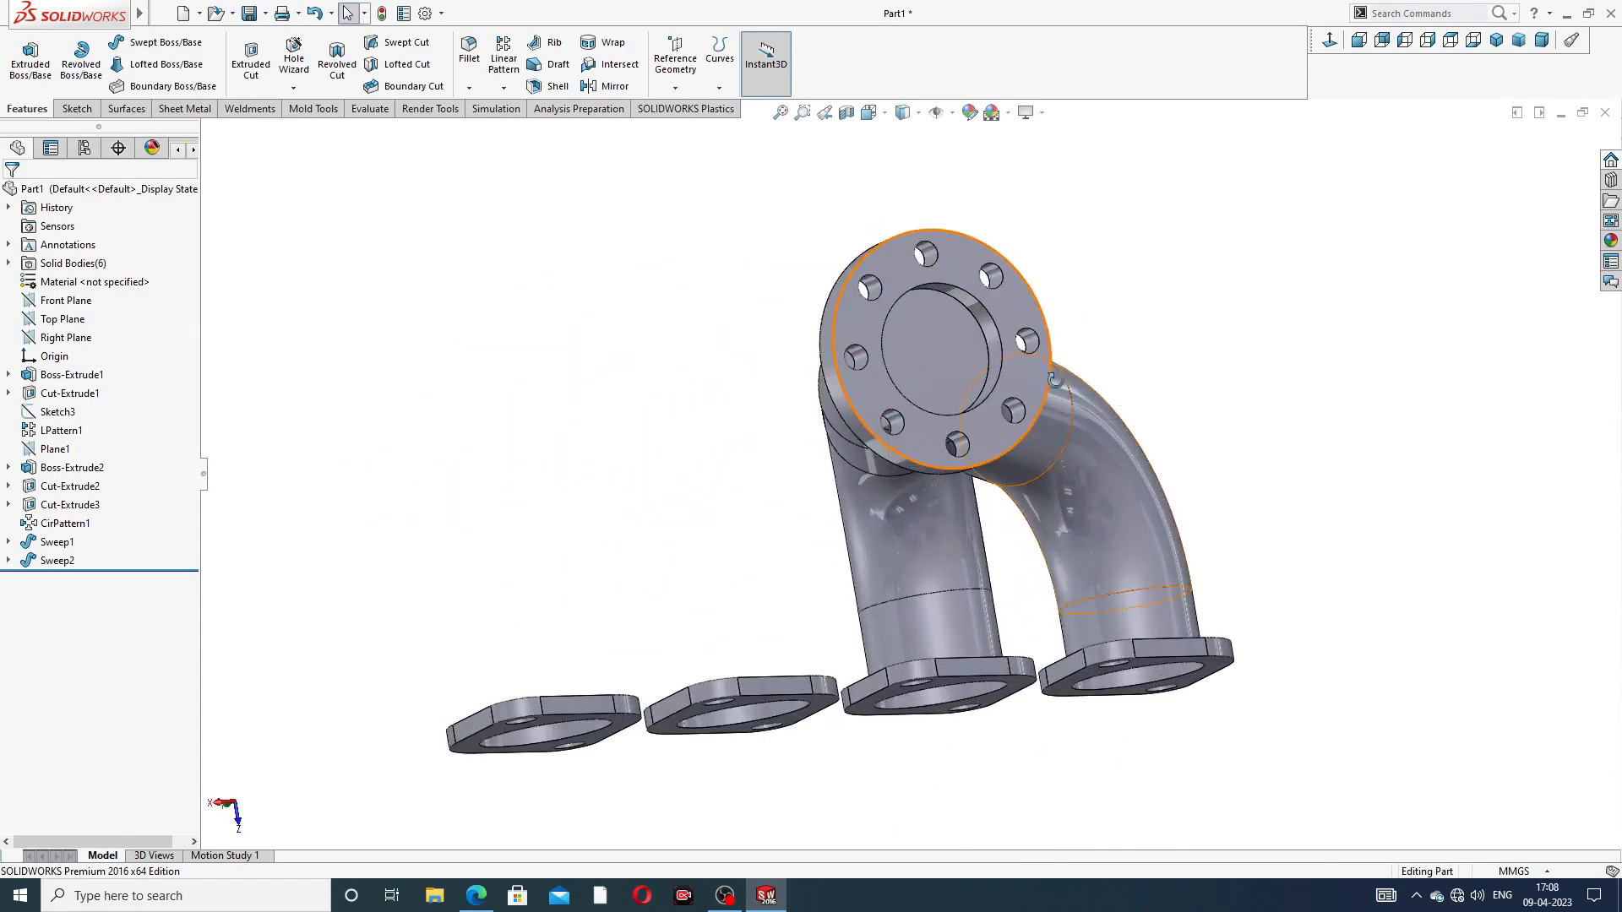
{"action": "middle_click_drag", "start_coordinate": [1089, 386], "coordinate": [997, 429]}
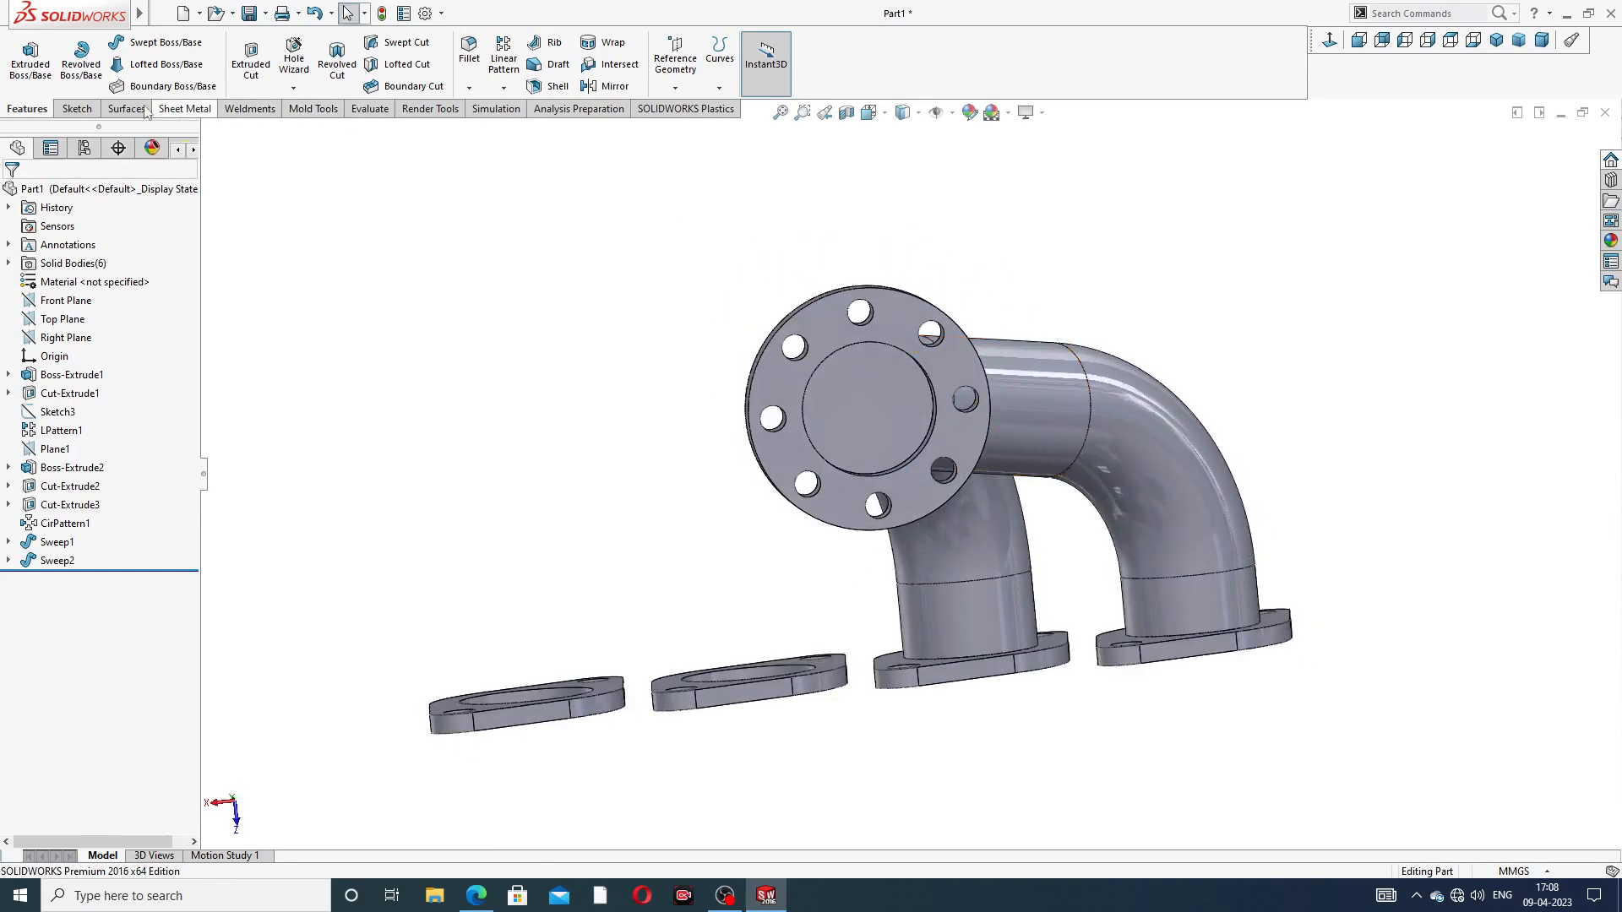
Step: Start a 3D sketch and draw a centerline about 112 mm long along Z from the collector flange's centre down toward the port flanges
{"action": "left_click", "coordinate": [77, 108]}
{"action": "left_click", "coordinate": [23, 89]}
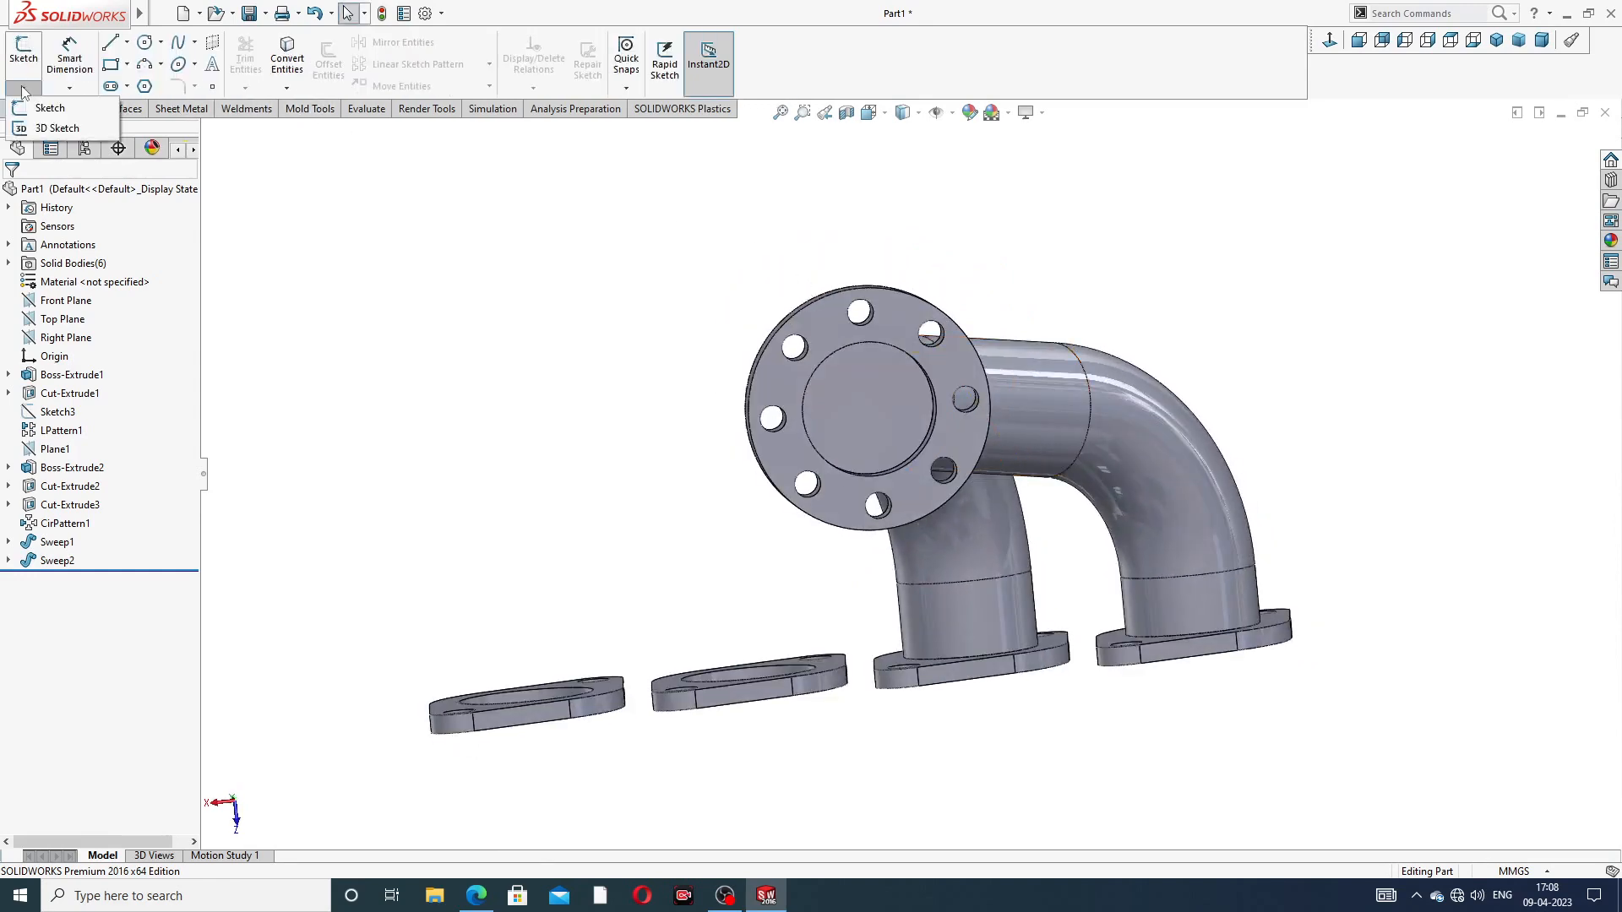
{"action": "left_click", "coordinate": [52, 128]}
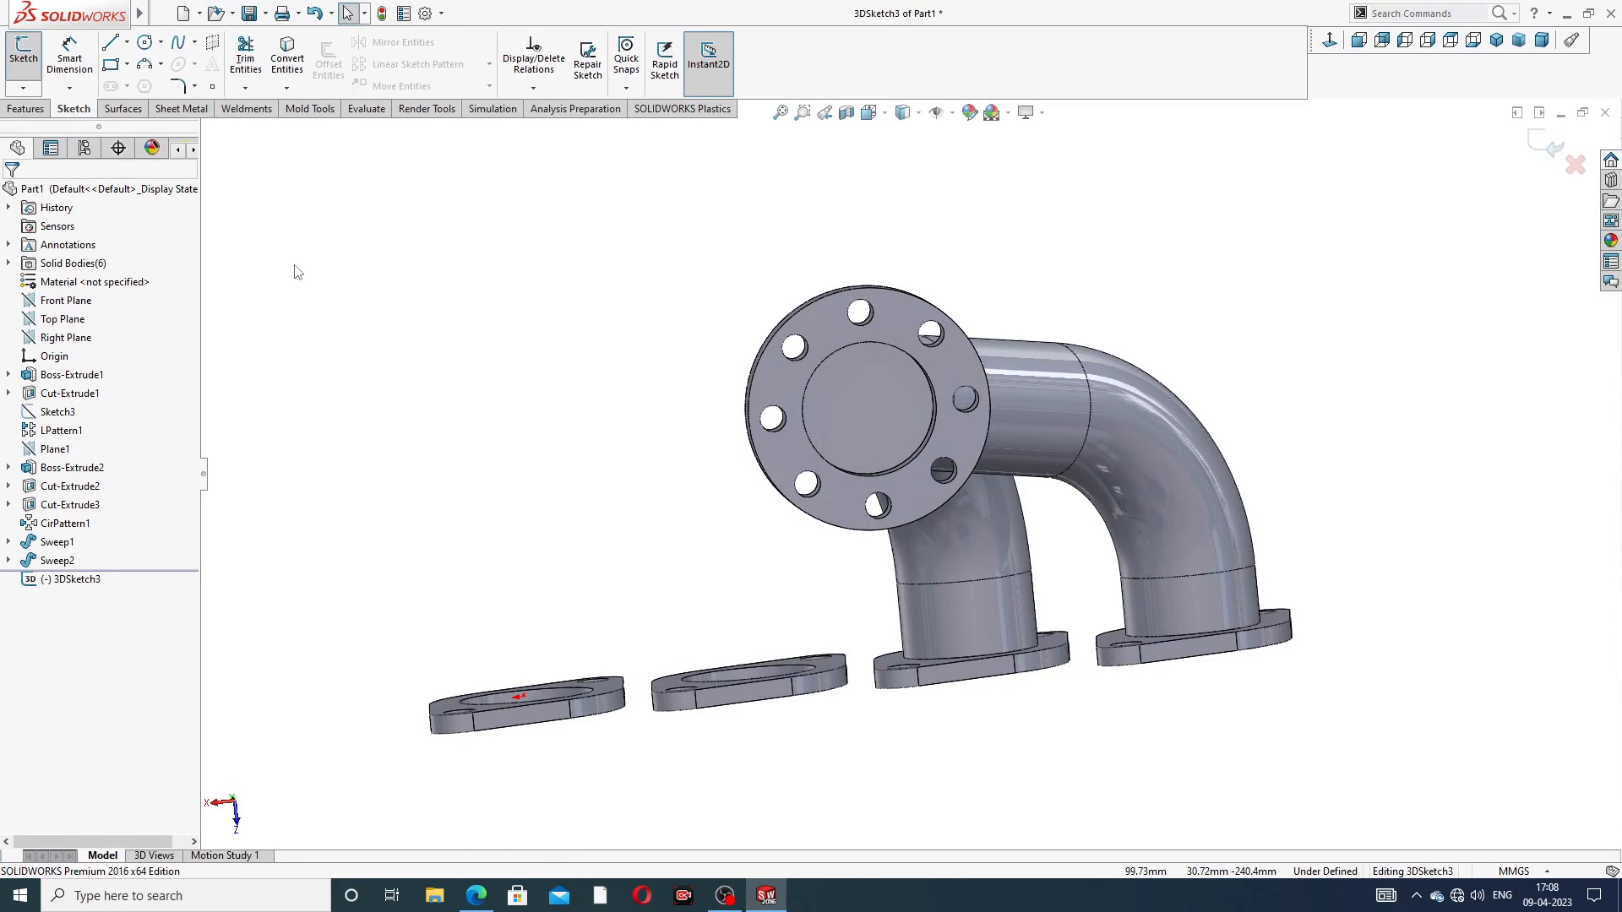
{"action": "middle_click_drag", "start_coordinate": [877, 432], "coordinate": [981, 480]}
{"action": "scroll", "coordinate": [965, 421], "scroll_direction": "down", "scroll_amount": 3}
{"action": "scroll", "coordinate": [944, 382], "scroll_direction": "up", "scroll_amount": 5}
{"action": "scroll", "coordinate": [982, 480], "scroll_direction": "down", "scroll_amount": 3}
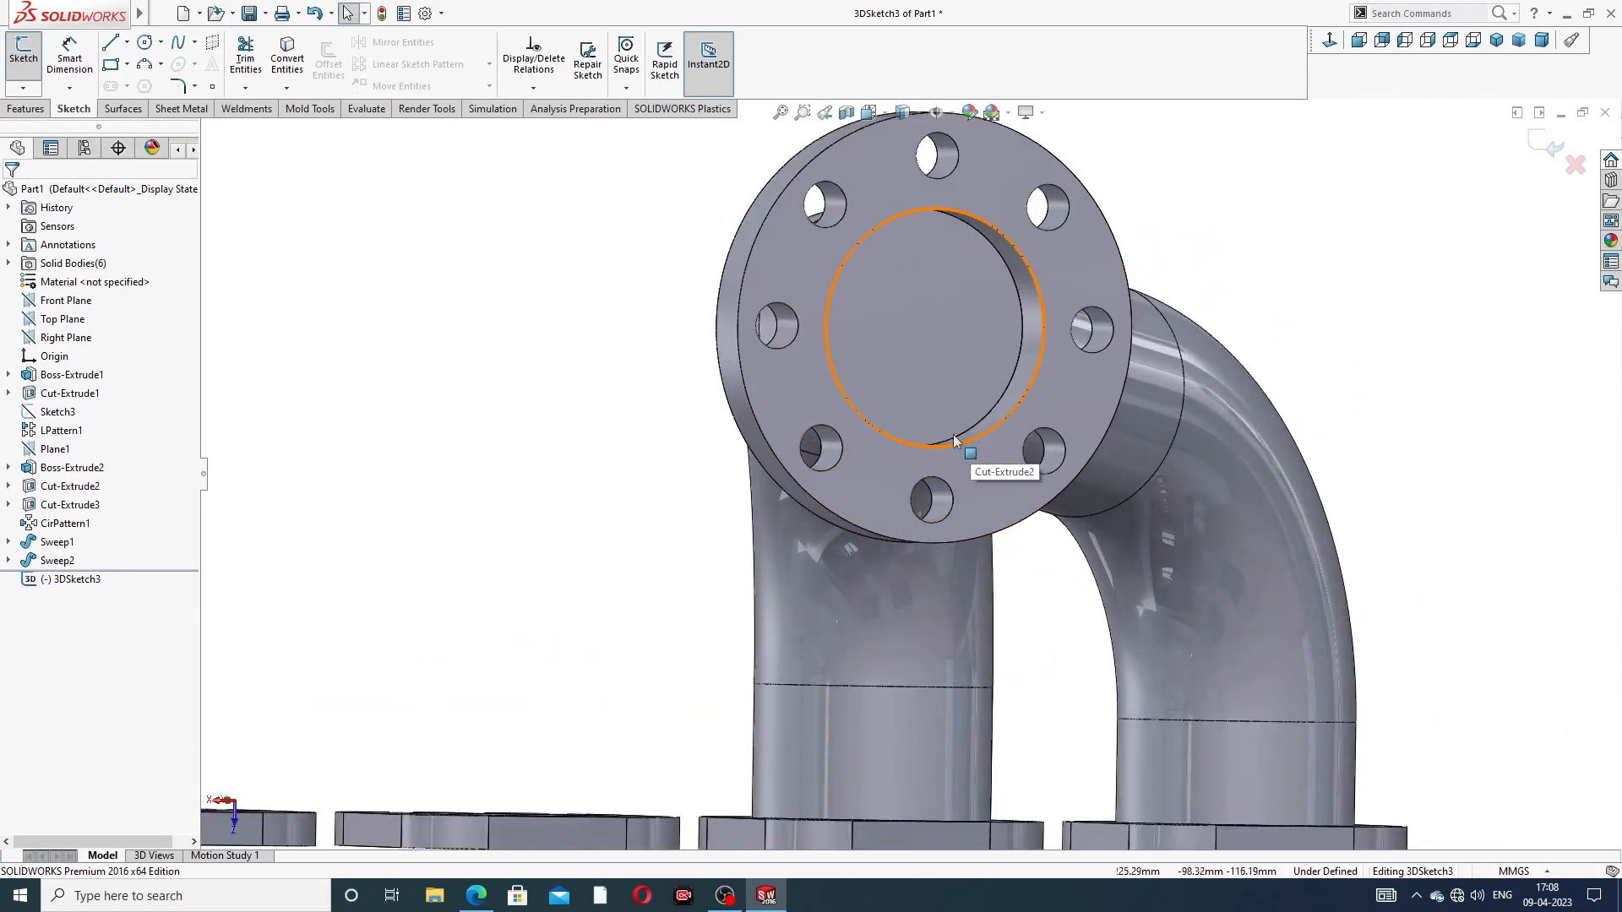
{"action": "left_click", "coordinate": [127, 43]}
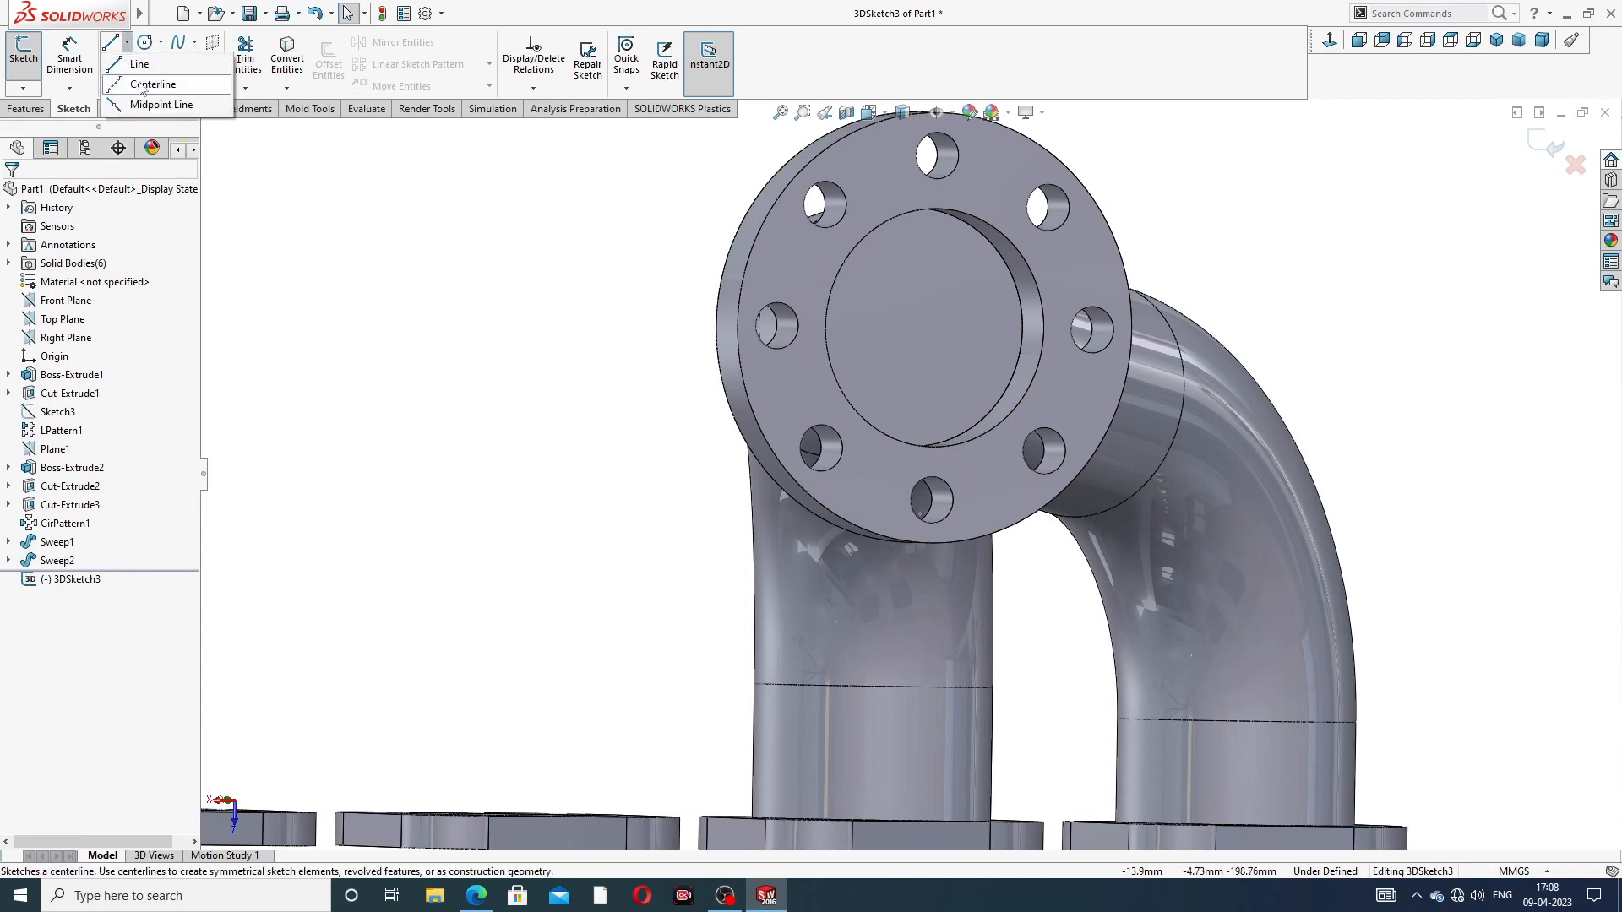
{"action": "left_click", "coordinate": [145, 82]}
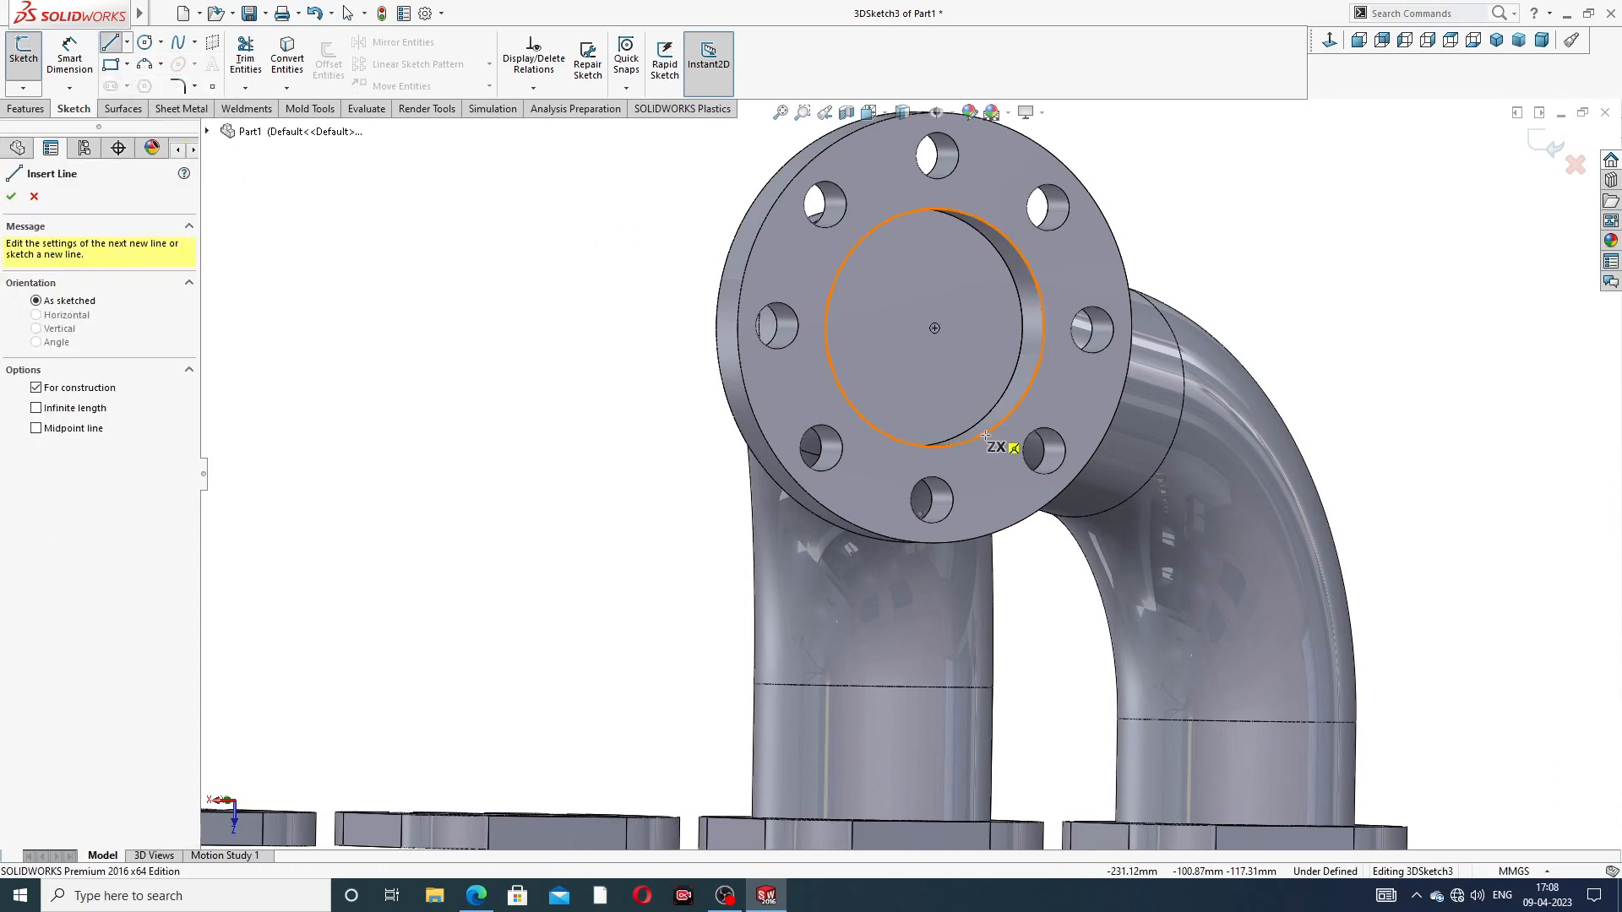
{"action": "left_click", "coordinate": [933, 328]}
{"action": "scroll", "coordinate": [963, 580], "scroll_direction": "up", "scroll_amount": 3}
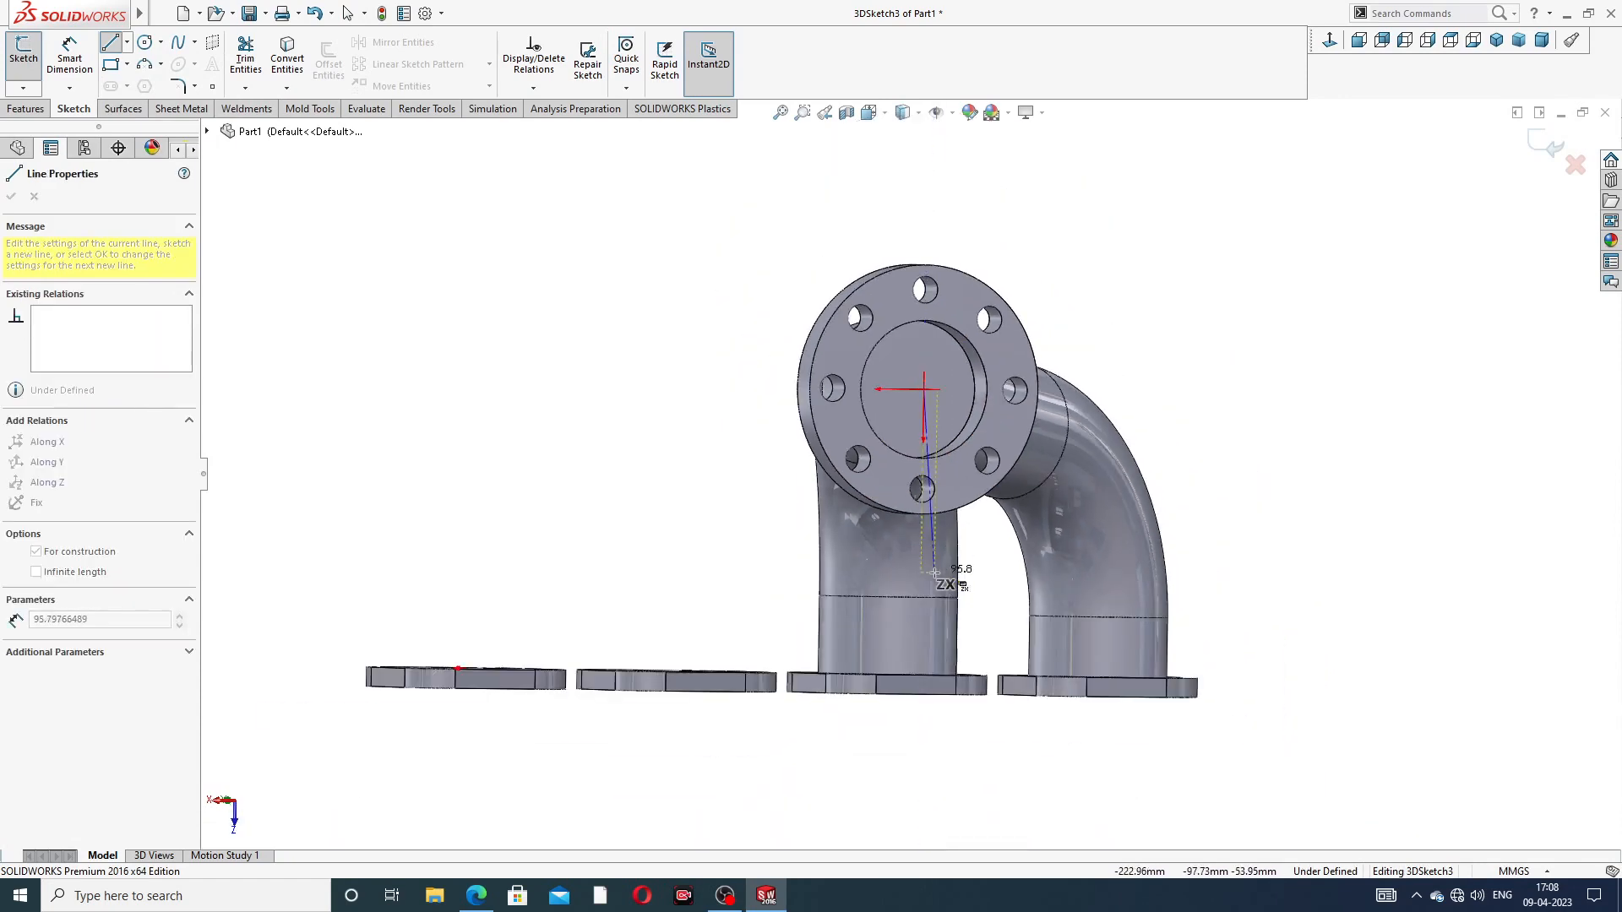
{"action": "left_click", "coordinate": [925, 602]}
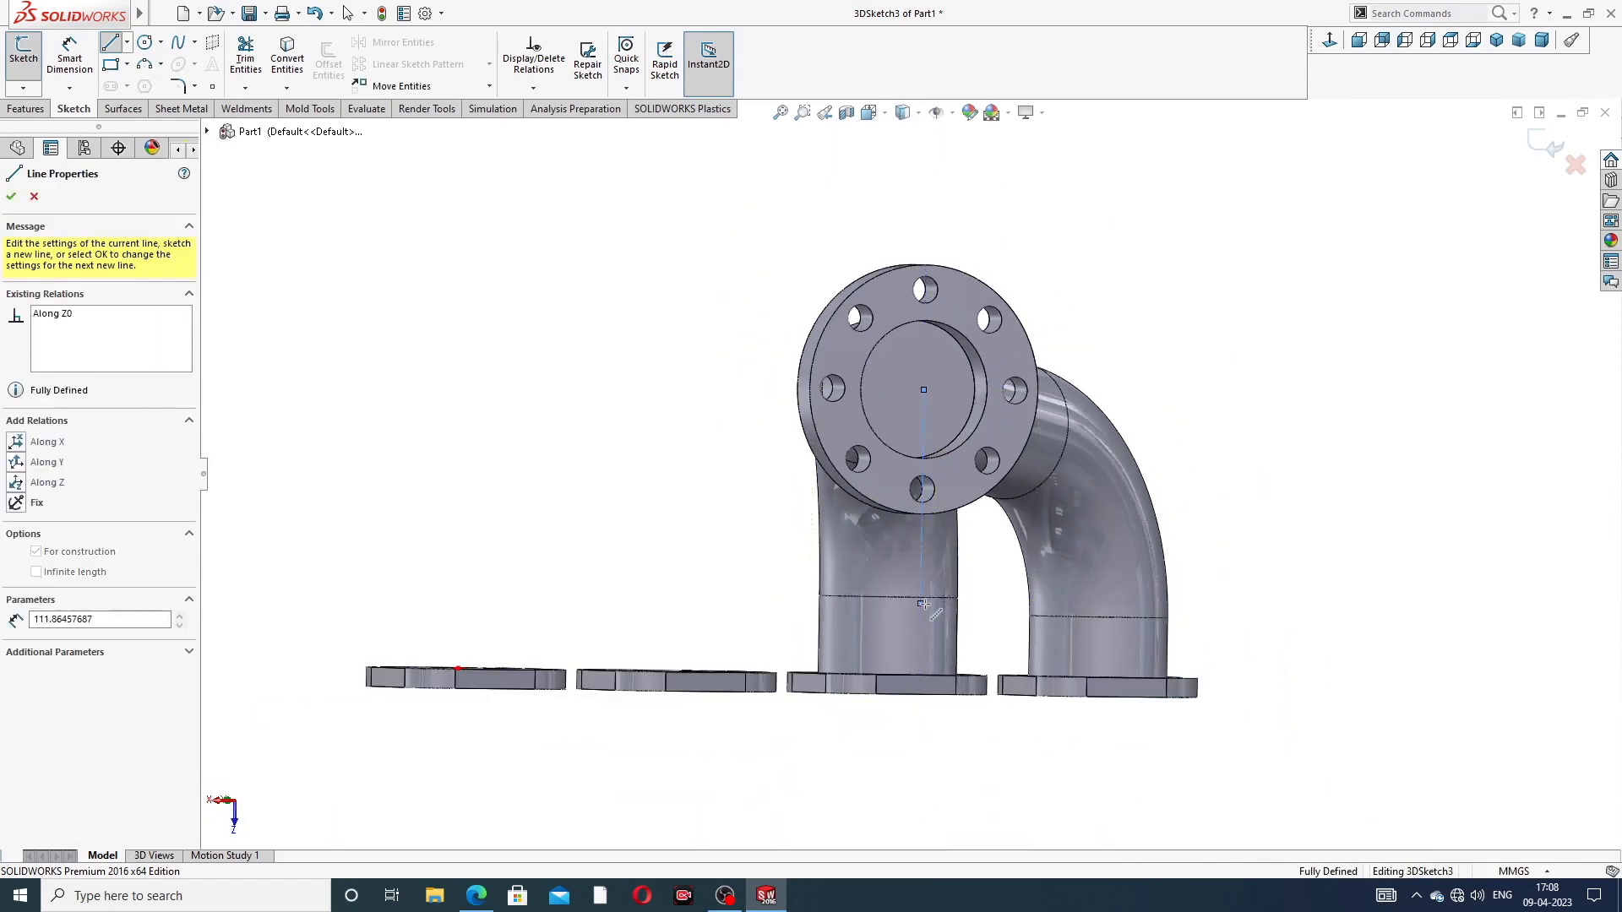
Step: Try a second centerline from the vertical centerline's lower end toward the pipes in the ZX plane and remove it
{"action": "middle_click_drag", "start_coordinate": [976, 606], "coordinate": [1044, 610]}
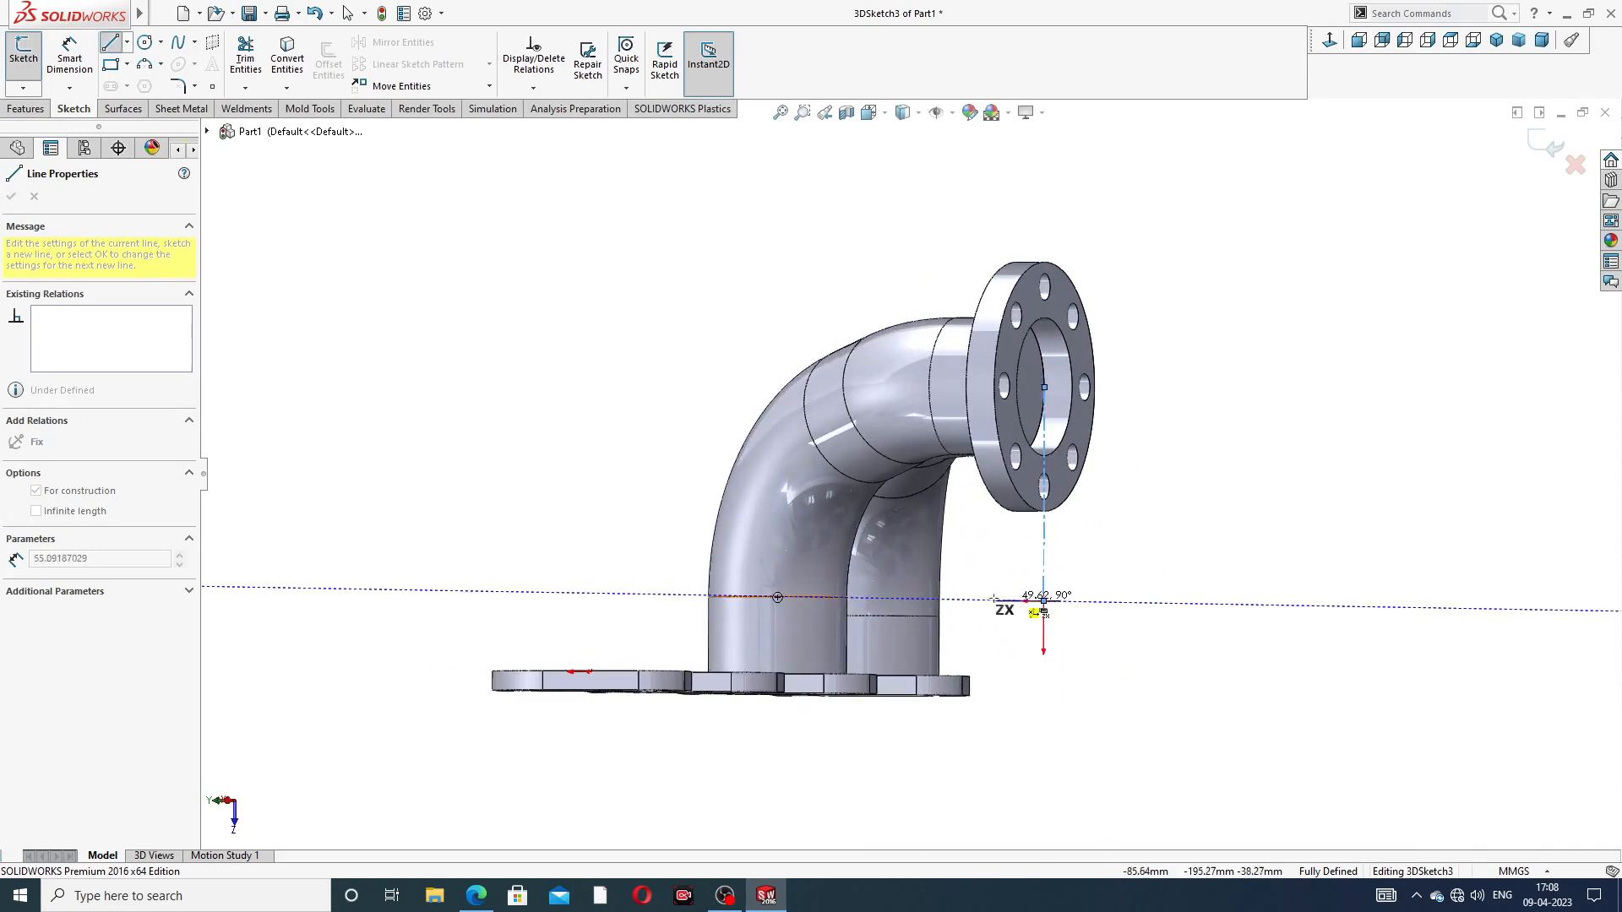
{"action": "left_click", "coordinate": [952, 600]}
{"action": "right_click", "coordinate": [1117, 541]}
{"action": "left_click", "coordinate": [1137, 546]}
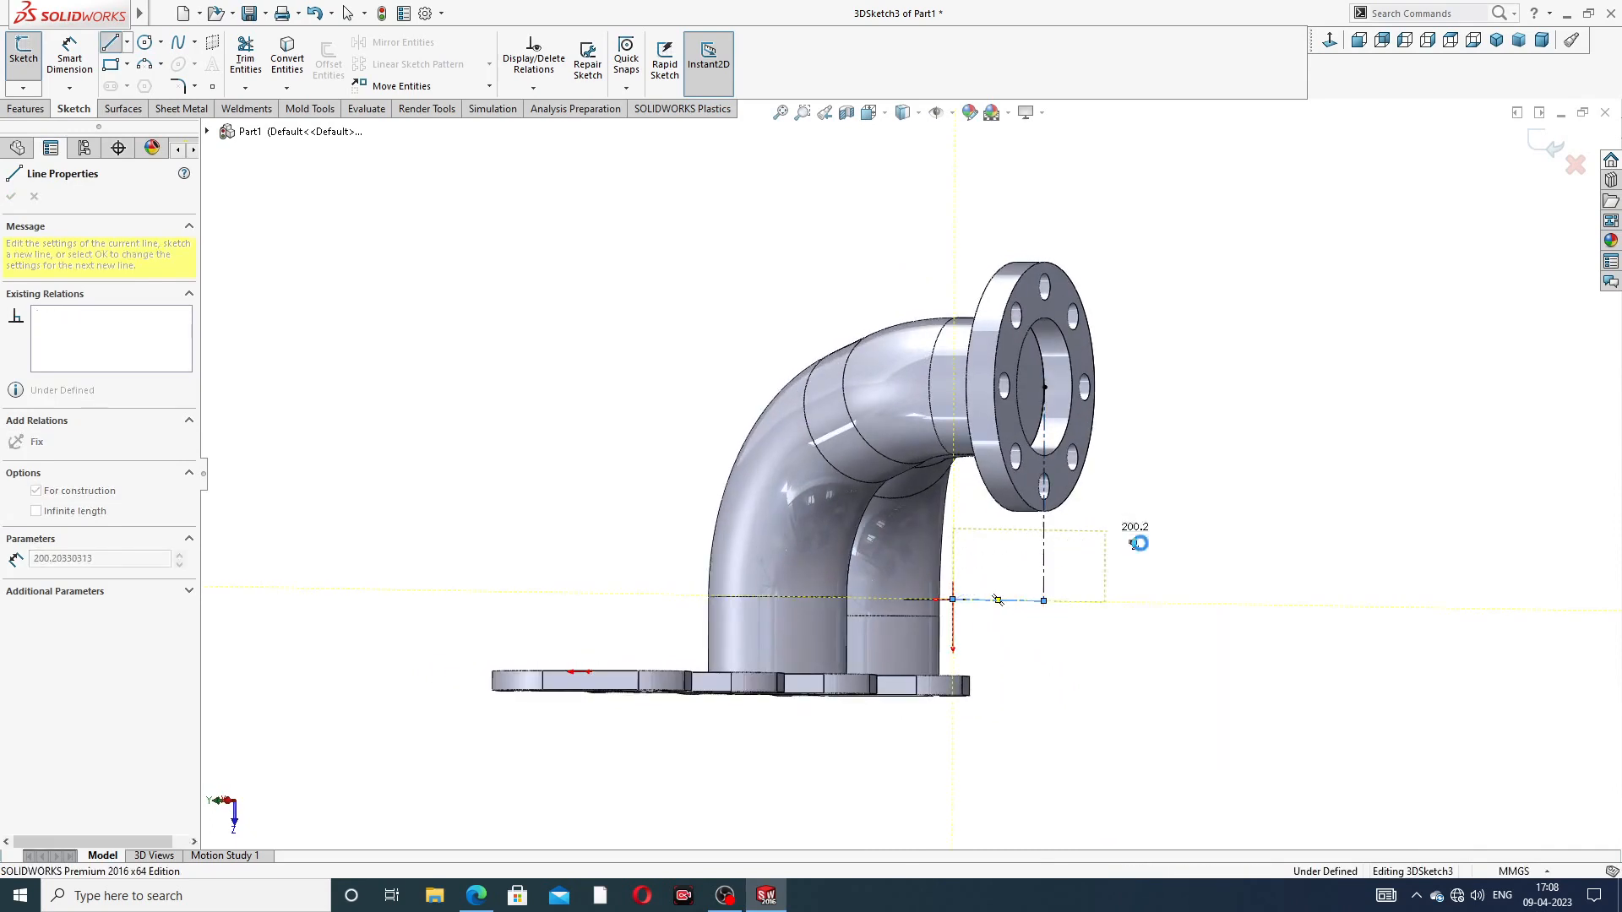
{"action": "scroll", "coordinate": [1106, 435], "scroll_direction": "up", "scroll_amount": 3}
{"action": "mouse_move", "coordinate": [1108, 448]}
{"action": "middle_mouse_down"}
{"action": "mouse_move", "coordinate": [1144, 478]}
{"action": "mouse_move", "coordinate": [1132, 511]}
{"action": "mouse_move", "coordinate": [1256, 496]}
{"action": "mouse_move", "coordinate": [1025, 549]}
{"action": "middle_mouse_up"}
{"action": "left_click", "coordinate": [995, 563]}
{"action": "key", "text": "Escape"}
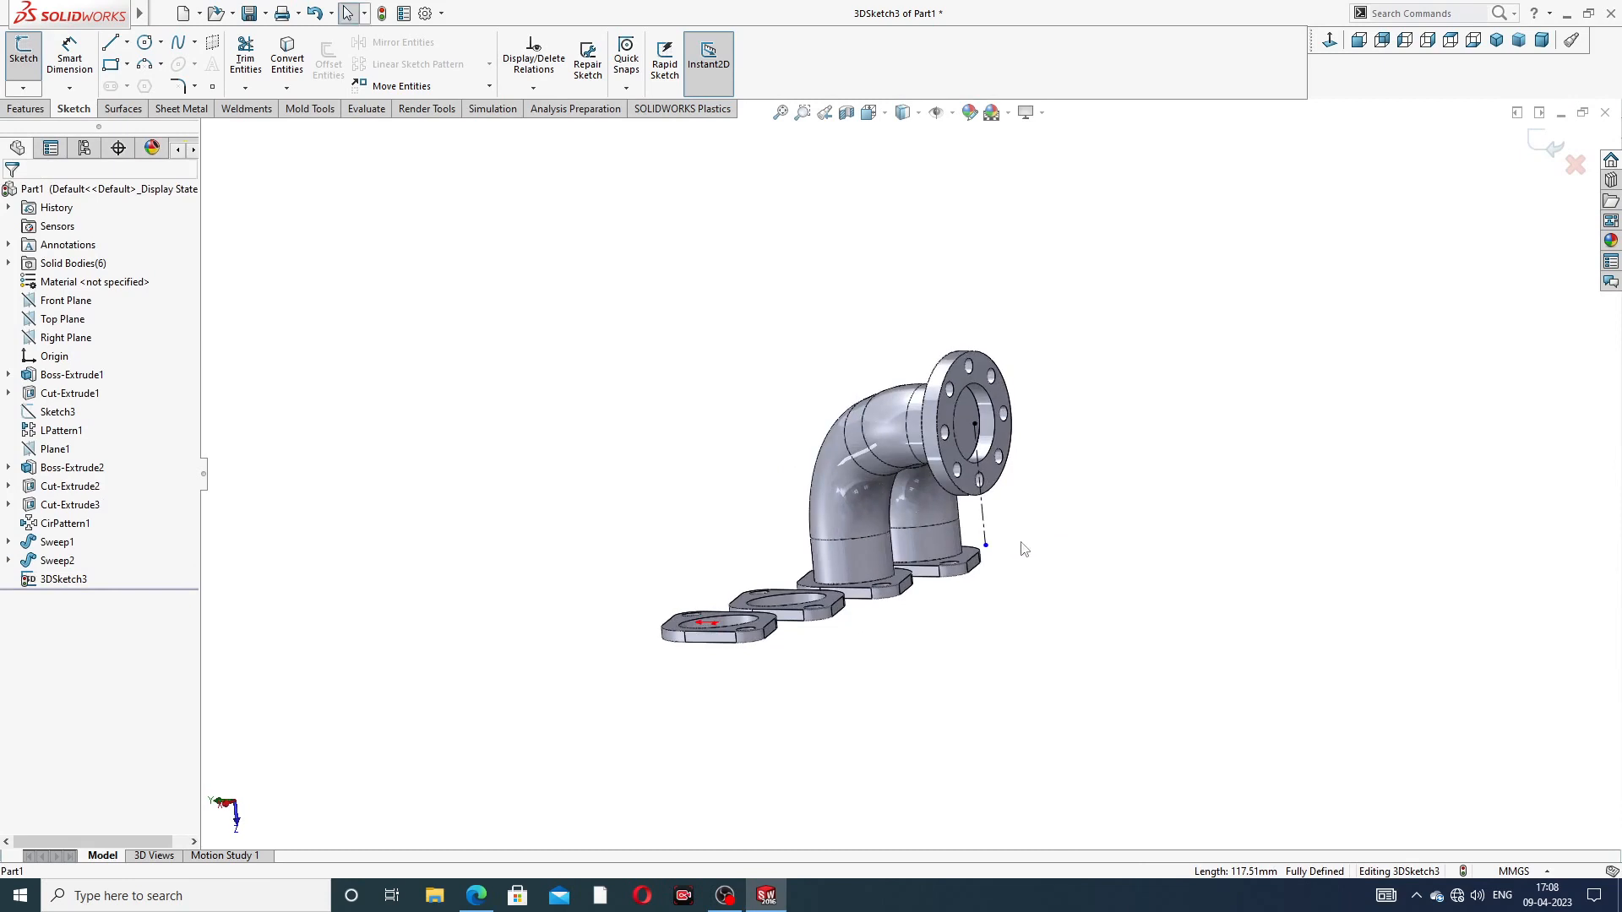
Step: Switch the 3D sketching plane to XY at the vertical centerline's lower end and abandon the unfinished segment
{"action": "left_click", "coordinate": [126, 42]}
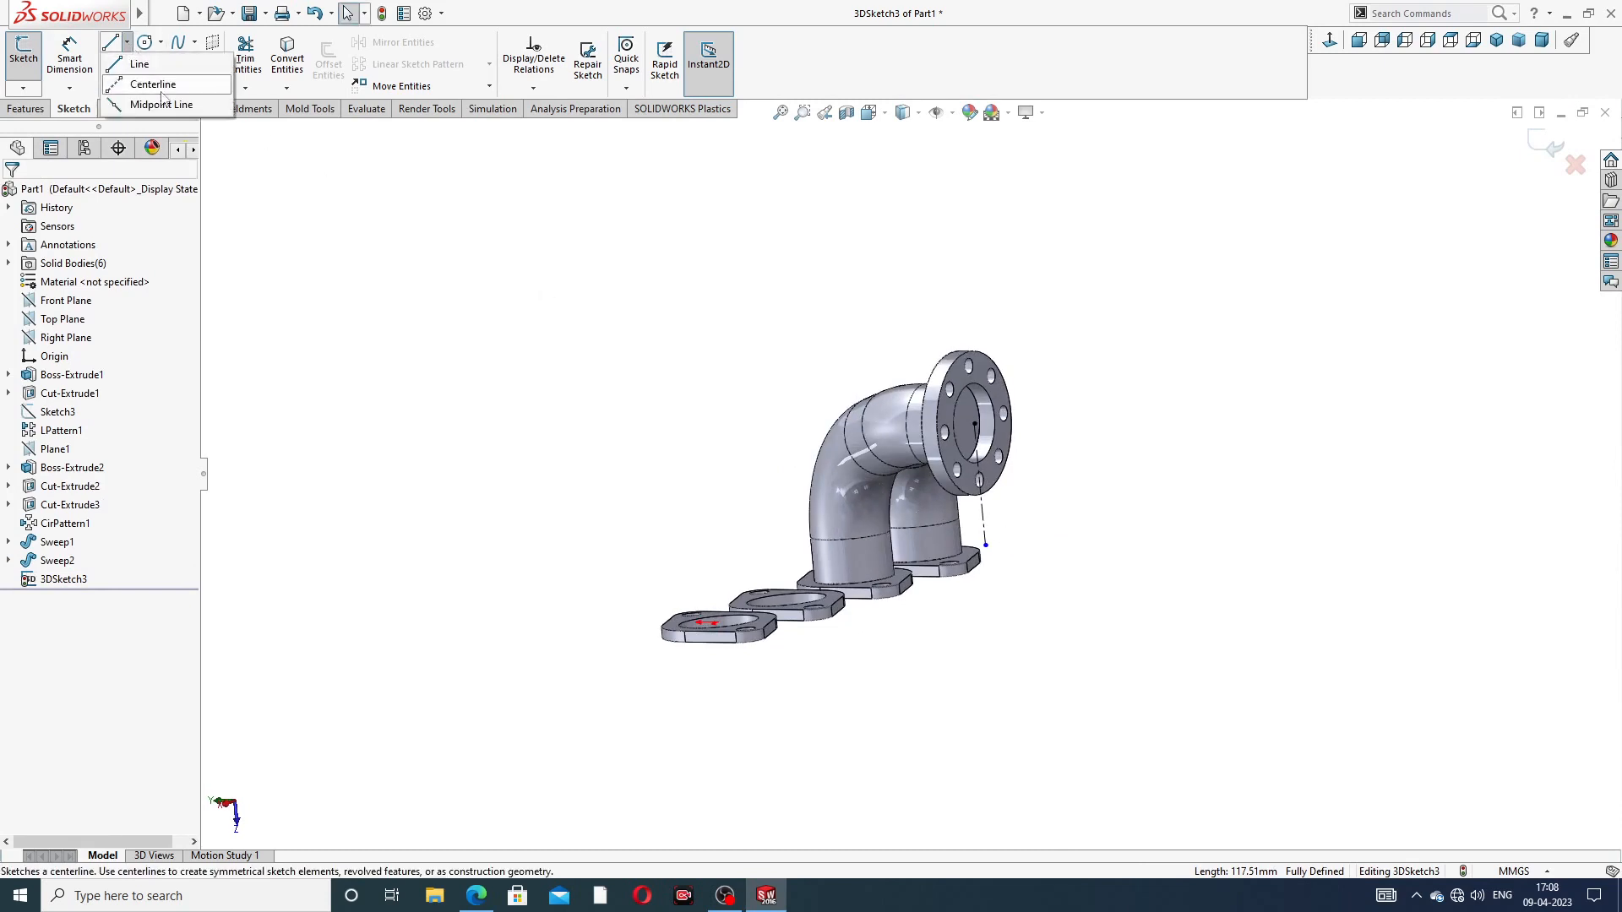
{"action": "left_click", "coordinate": [157, 82]}
{"action": "left_click", "coordinate": [985, 546]}
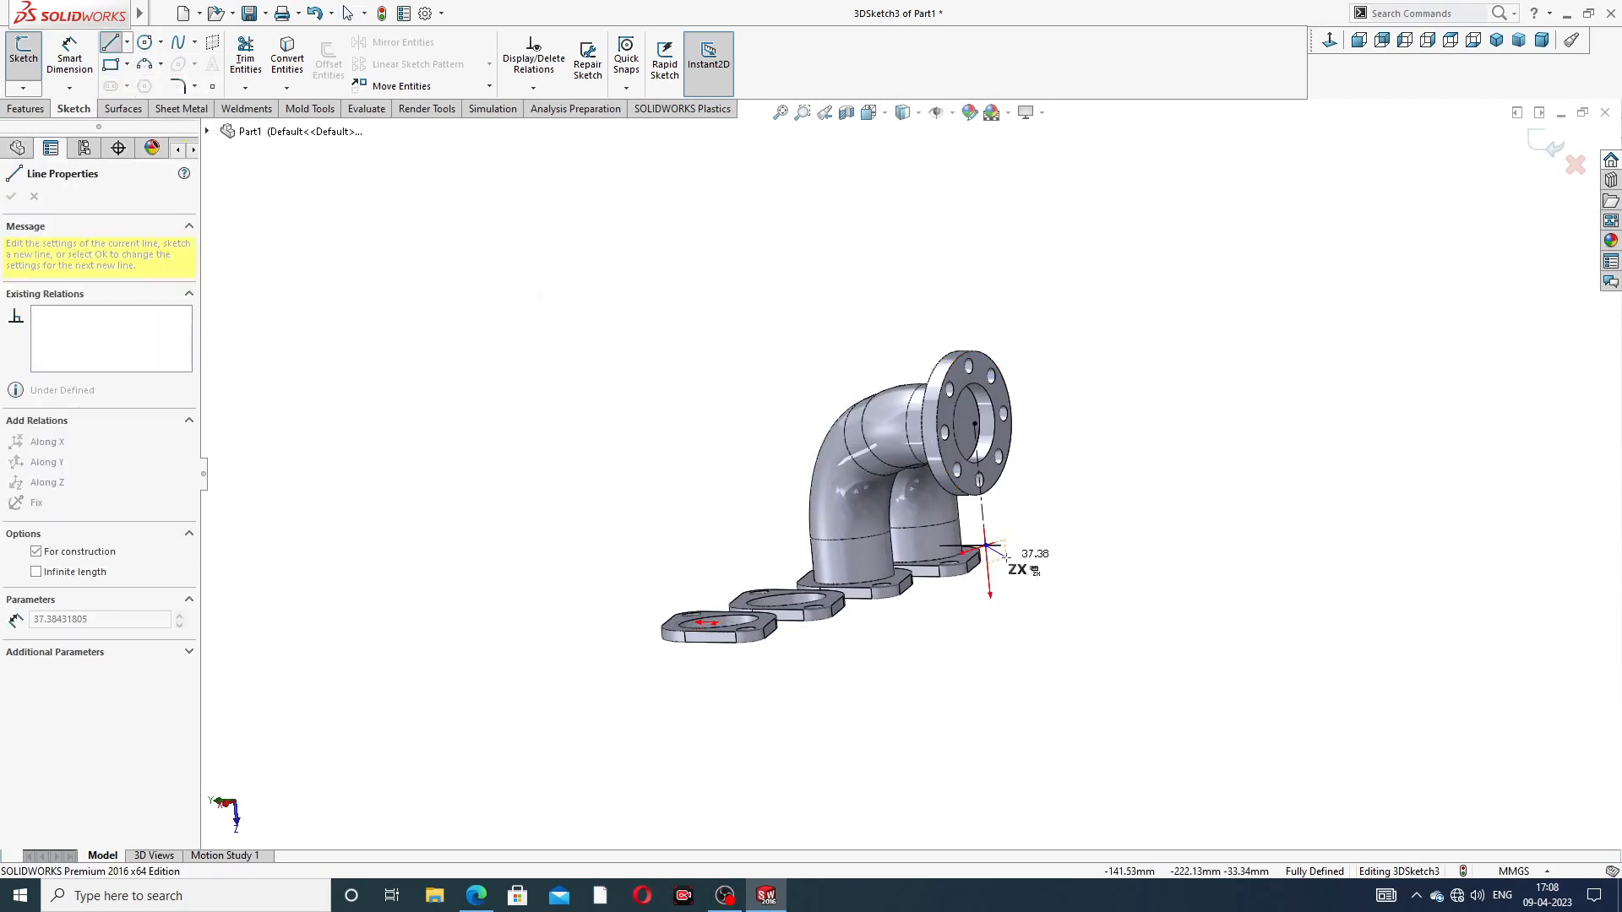
{"action": "mouse_move", "coordinate": [1005, 555]}
{"action": "middle_mouse_down"}
{"action": "mouse_move", "coordinate": [1028, 561]}
{"action": "mouse_move", "coordinate": [978, 558]}
{"action": "middle_mouse_up"}
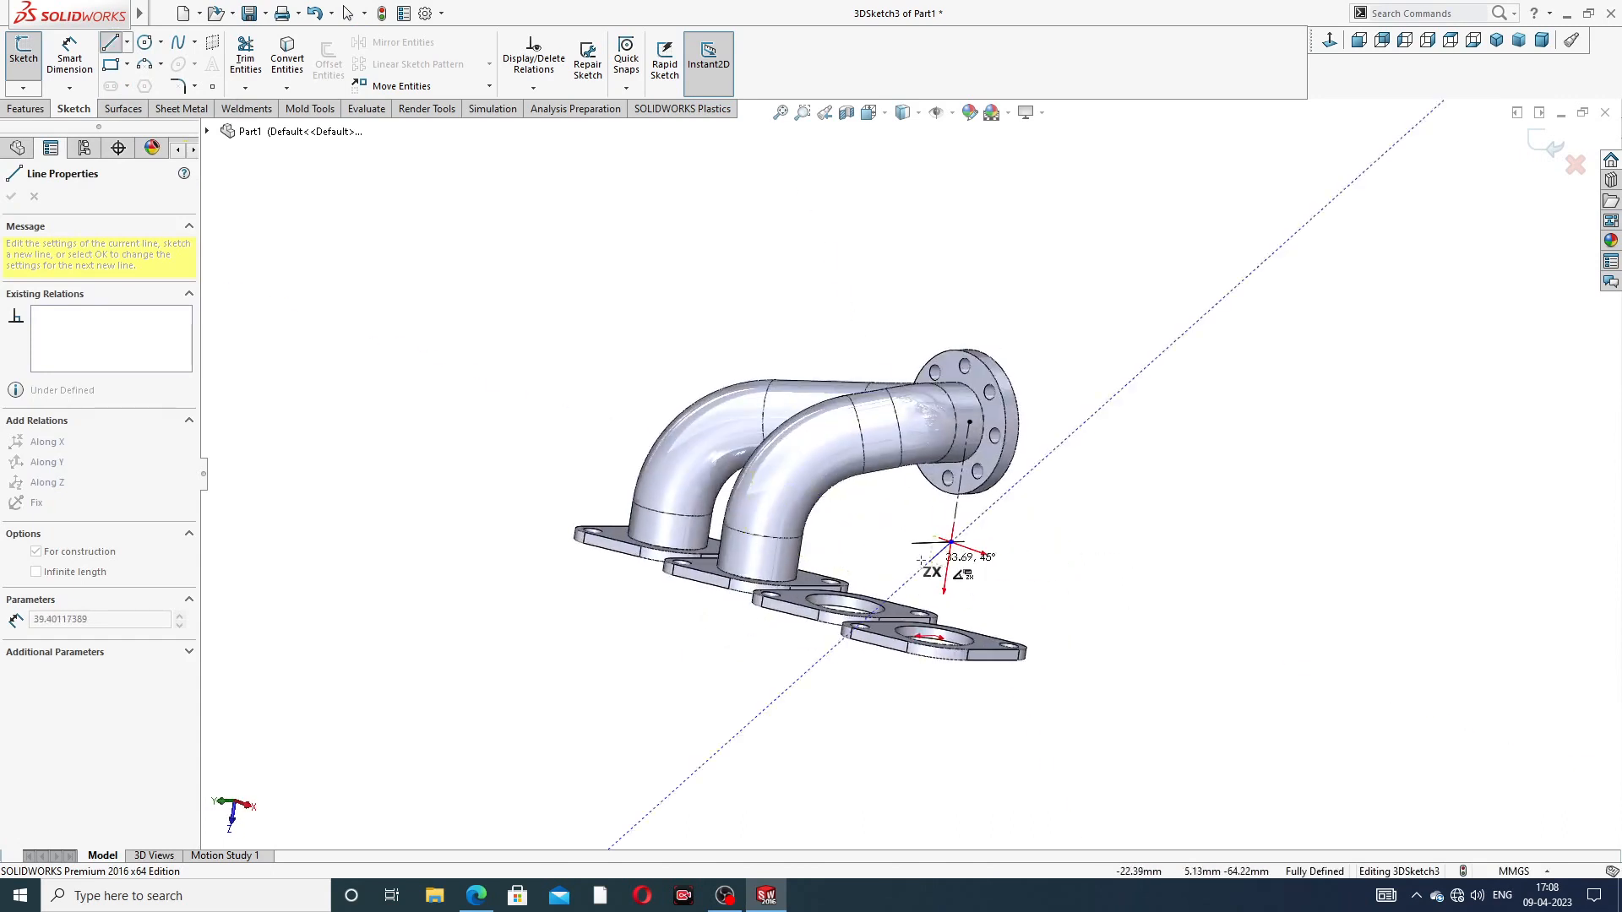
{"action": "key", "text": "Tab"}
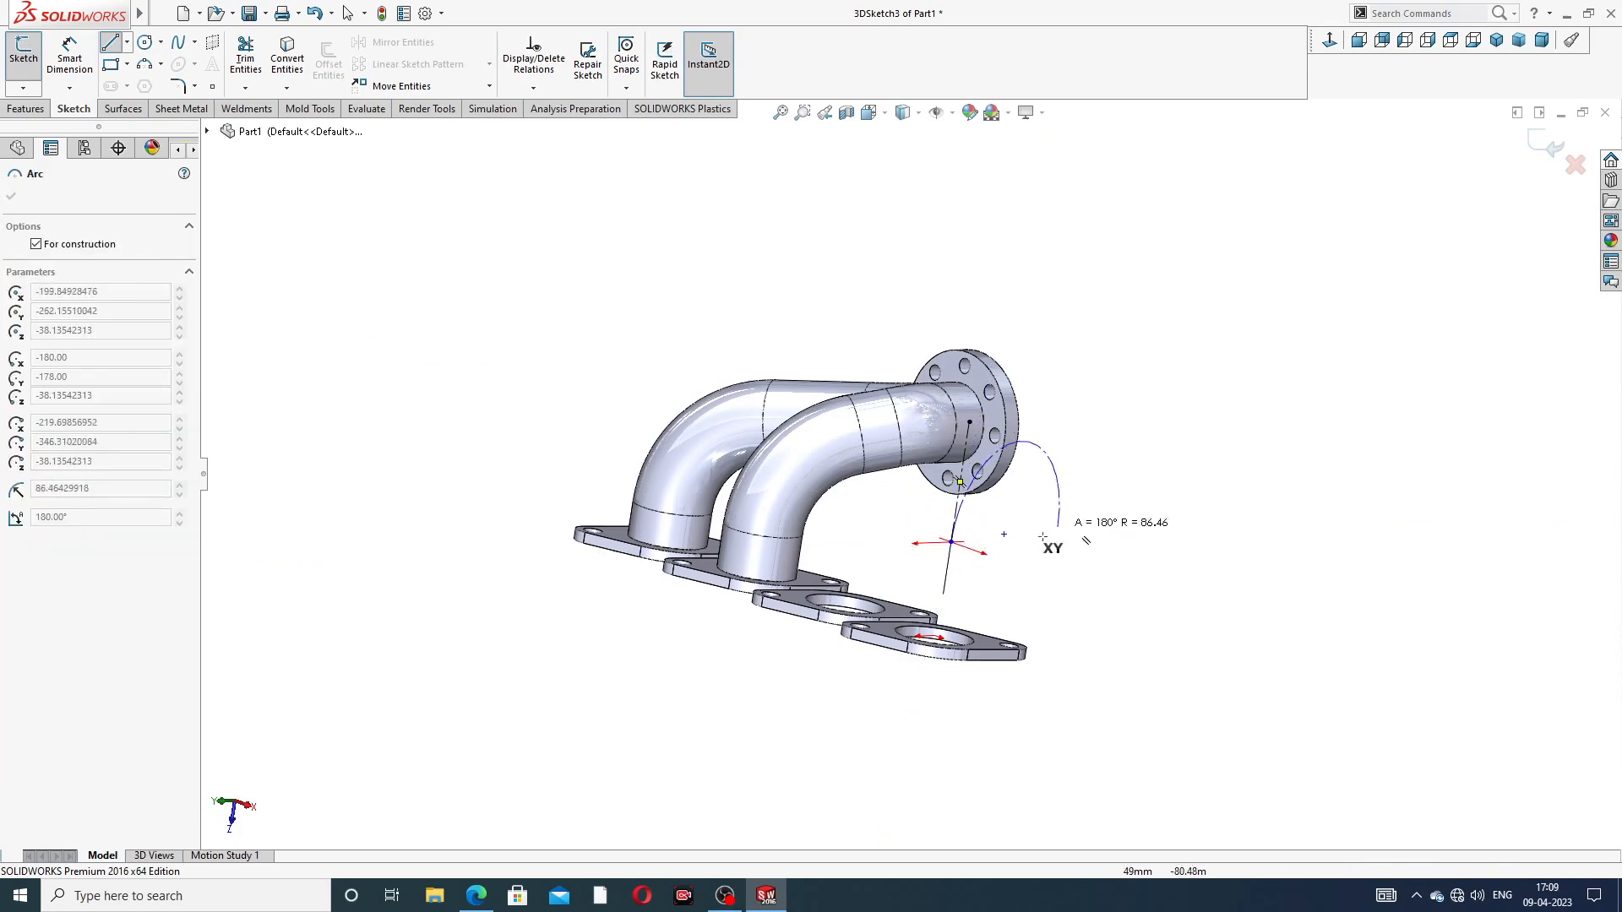
{"action": "scroll", "coordinate": [938, 574], "scroll_direction": "down", "scroll_amount": 6}
{"action": "scroll", "coordinate": [935, 510], "scroll_direction": "down", "scroll_amount": 2}
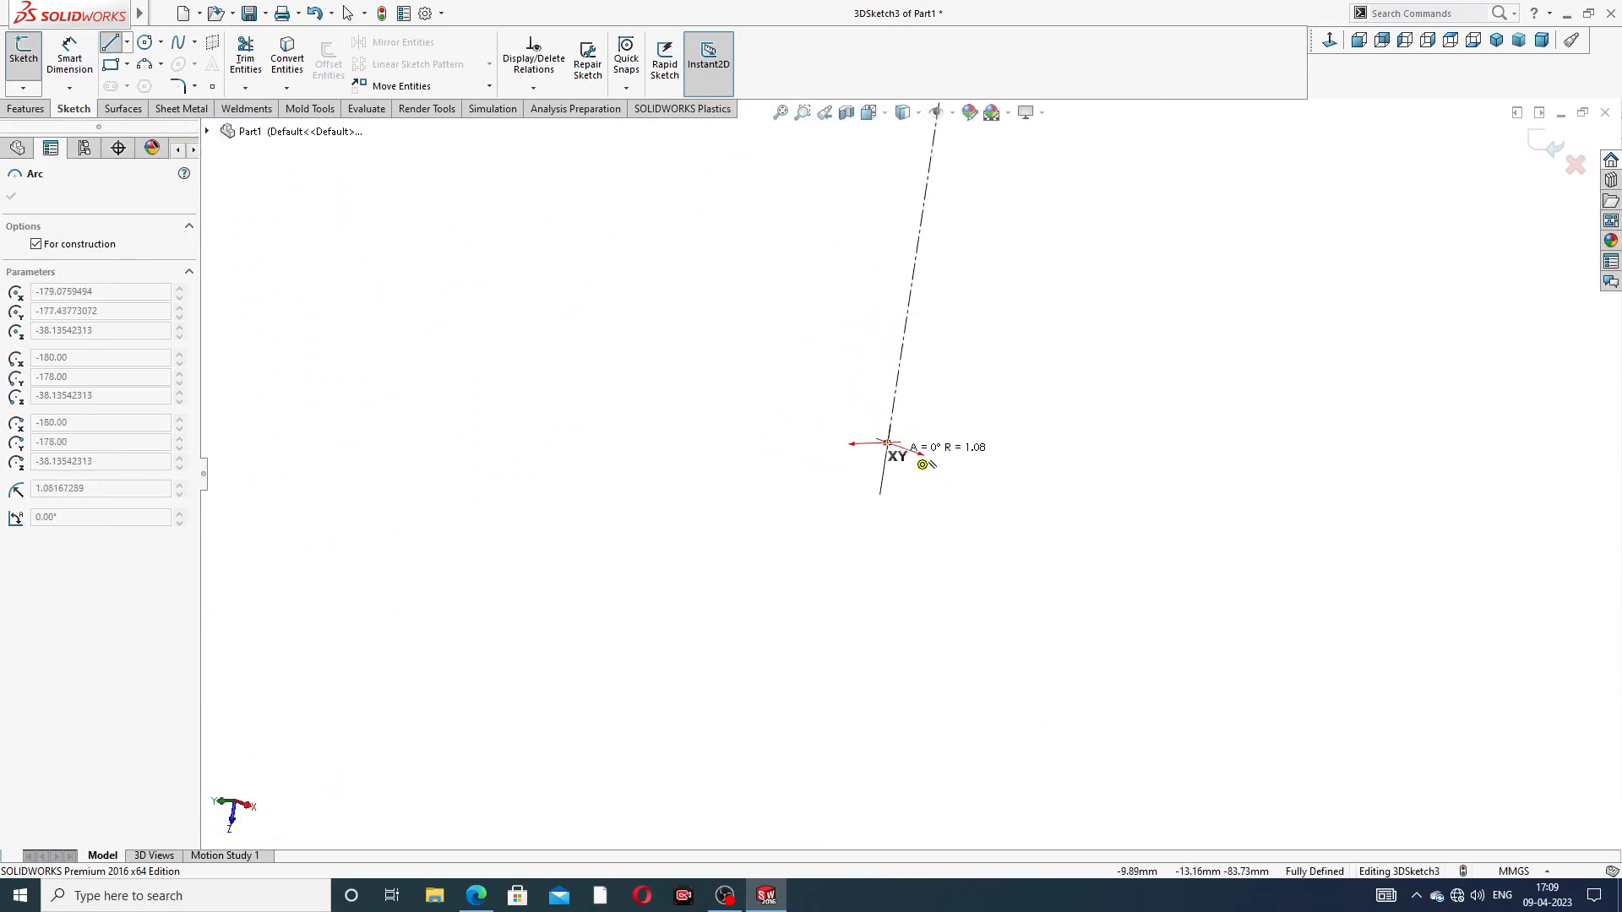
{"action": "key", "text": "Escape"}
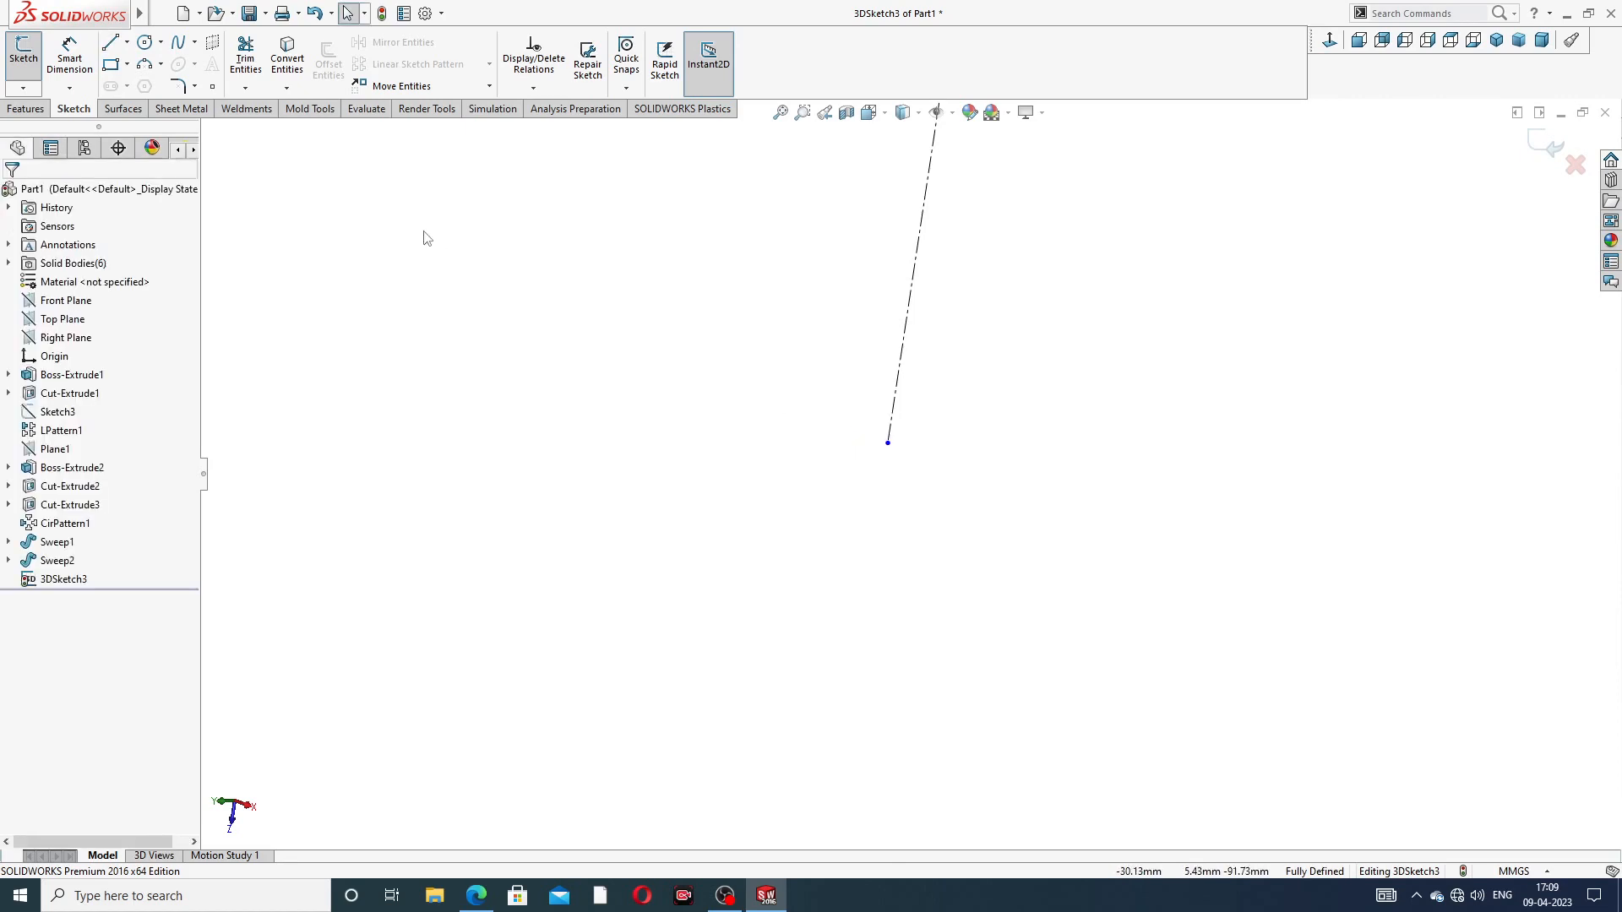
Step: Draw a short centerline along Y from the vertical centerline's lower end toward the pipes, then close the 3D sketch
{"action": "left_click", "coordinate": [126, 42]}
{"action": "left_click", "coordinate": [157, 86]}
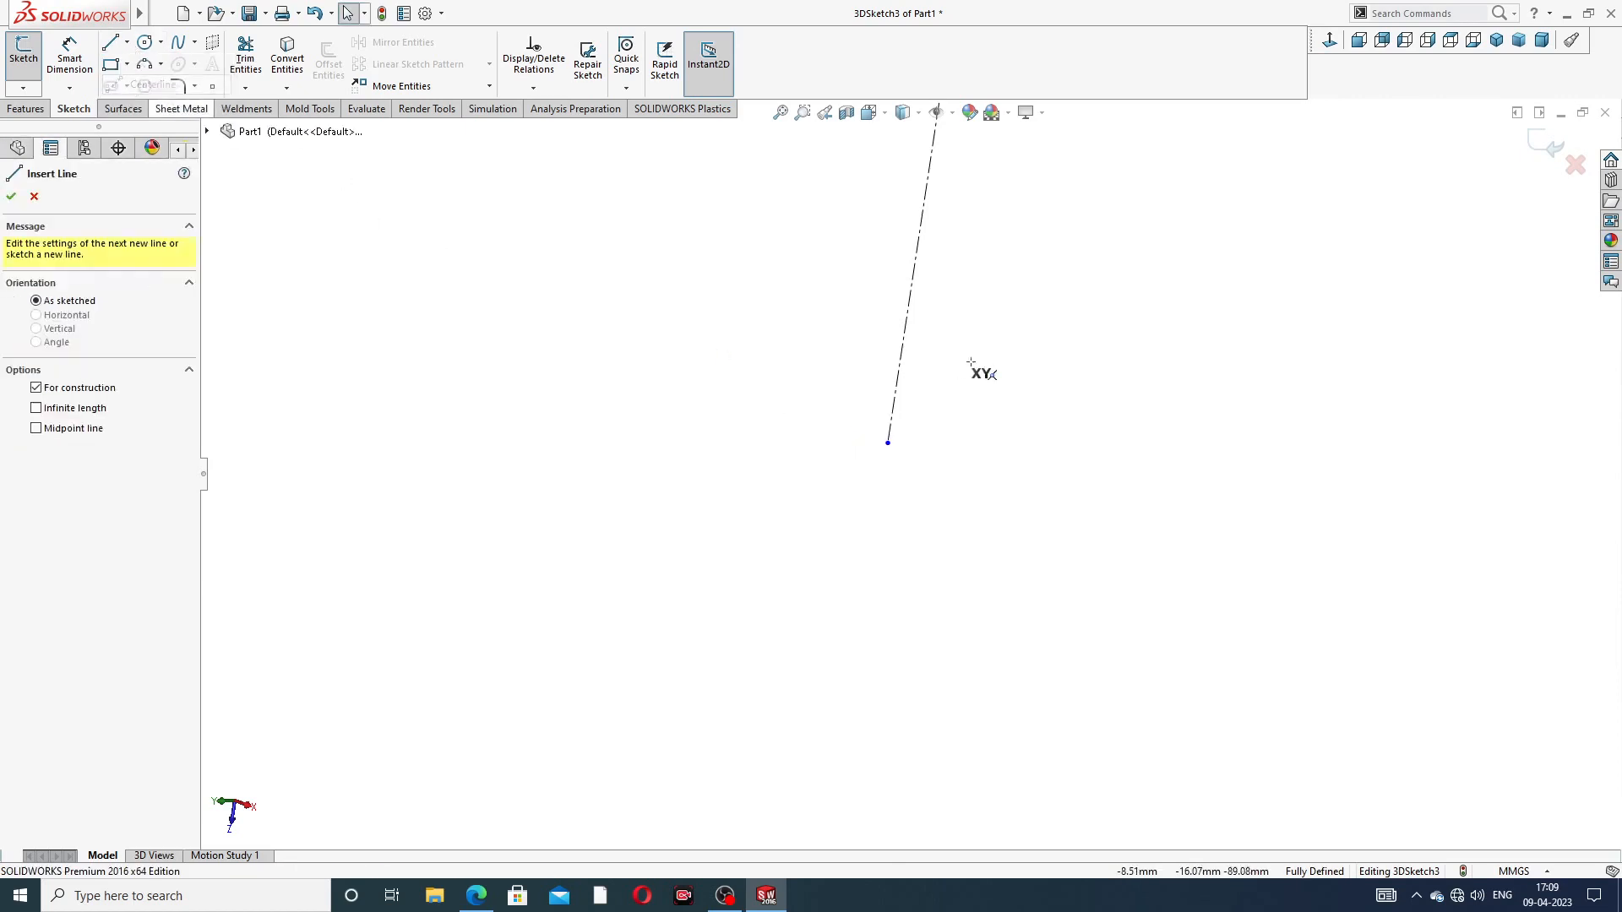
{"action": "left_click", "coordinate": [887, 443]}
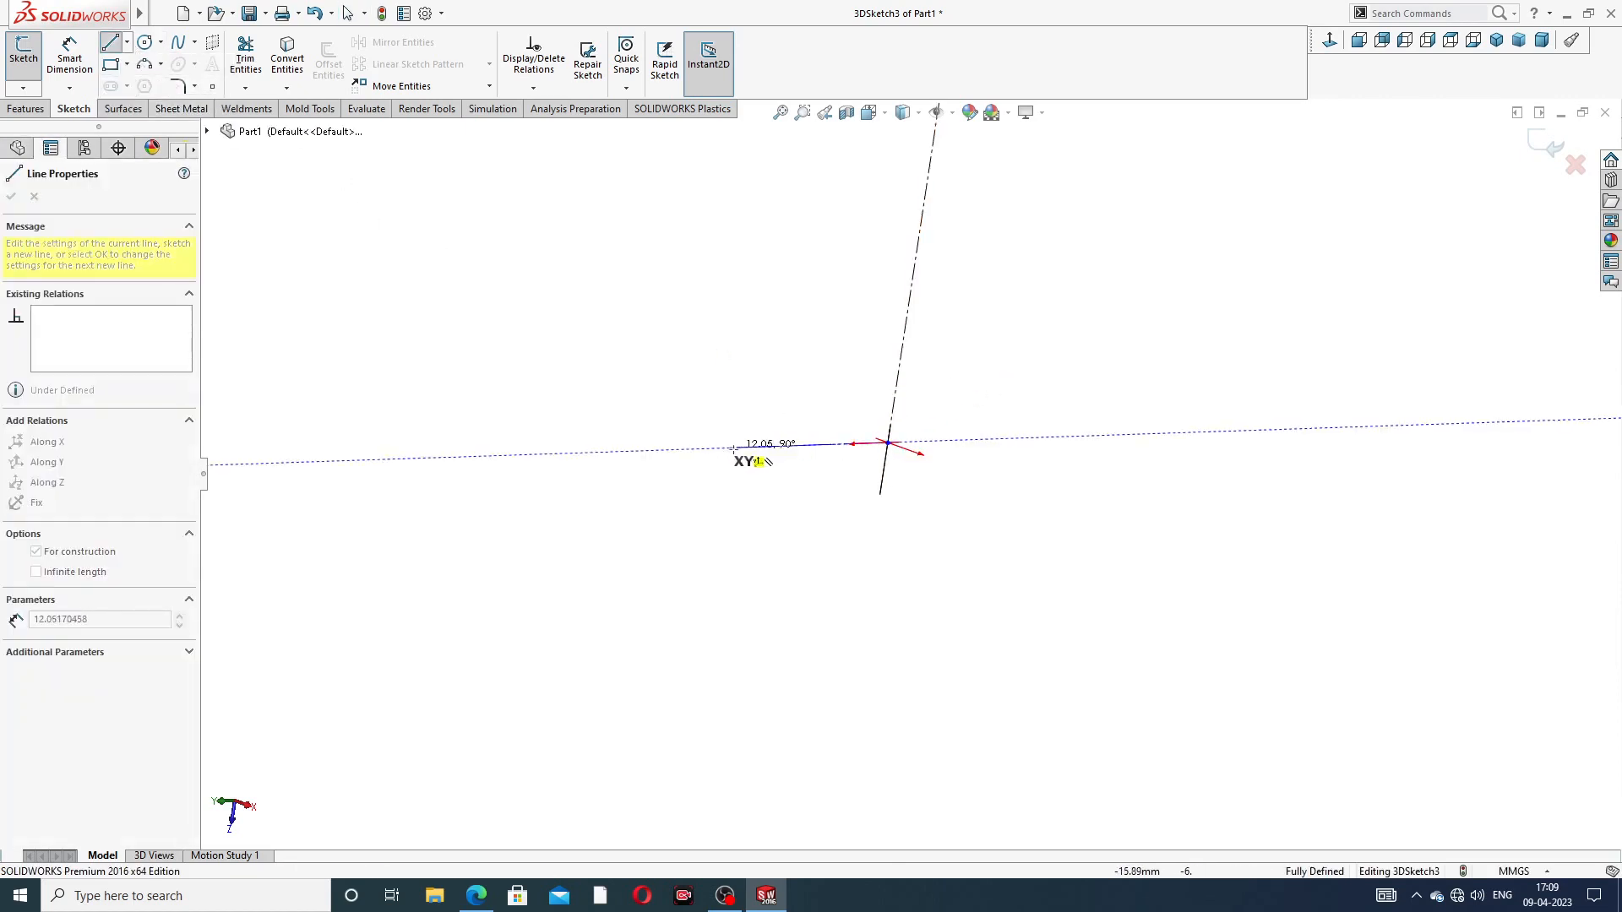
{"action": "scroll", "coordinate": [739, 453], "scroll_direction": "up", "scroll_amount": 4}
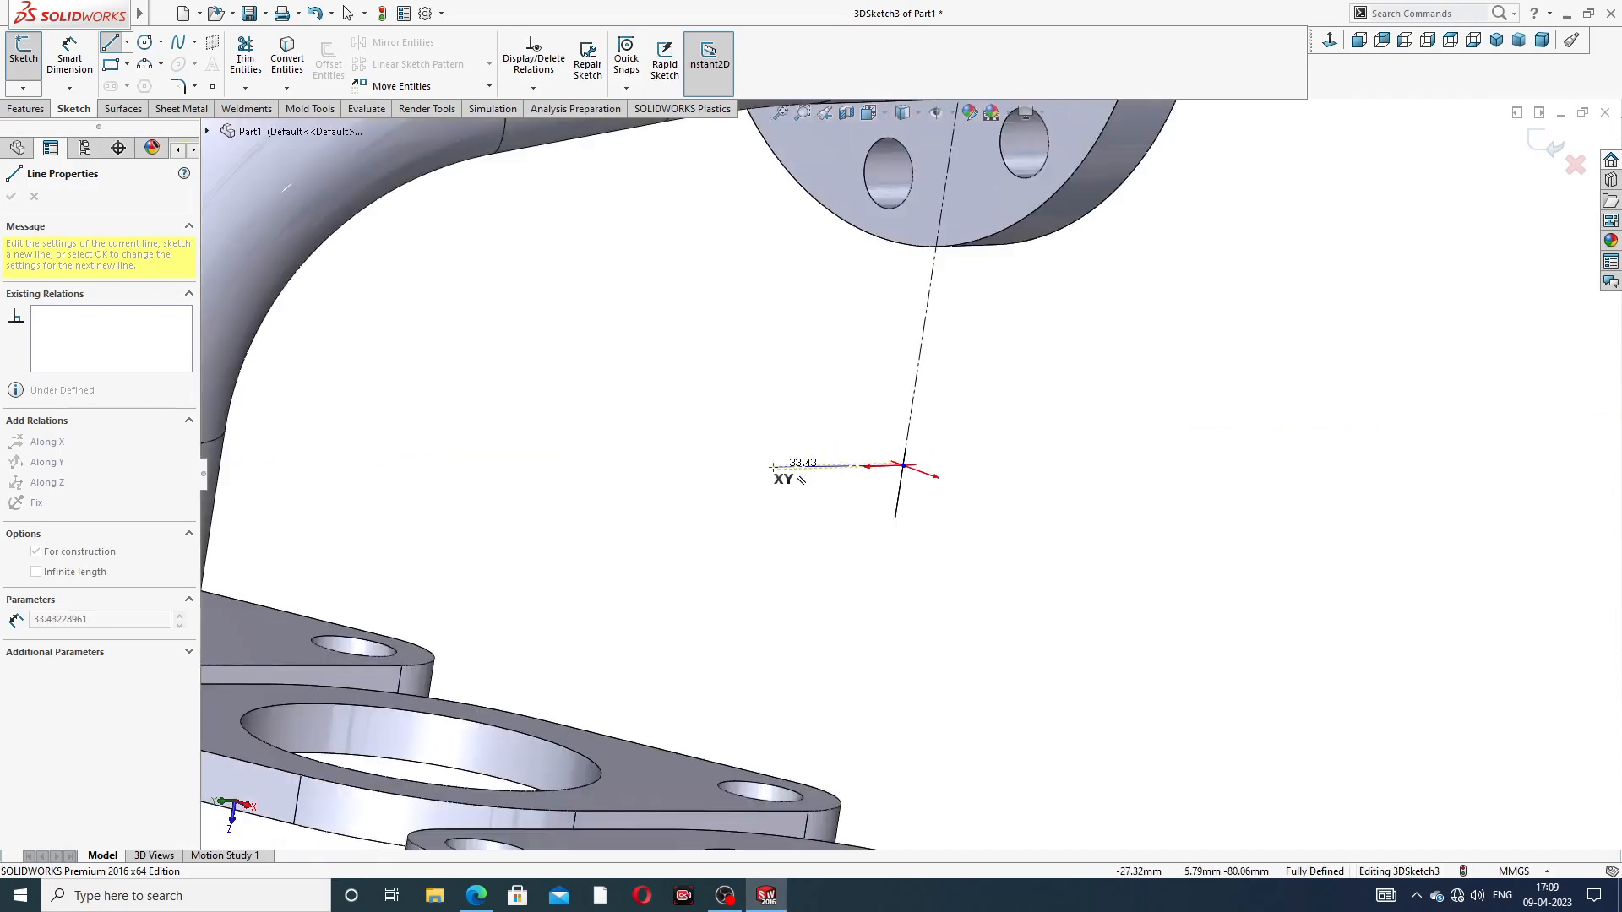
{"action": "mouse_move", "coordinate": [772, 466]}
{"action": "middle_mouse_down"}
{"action": "mouse_move", "coordinate": [696, 464]}
{"action": "mouse_move", "coordinate": [760, 474]}
{"action": "middle_mouse_up"}
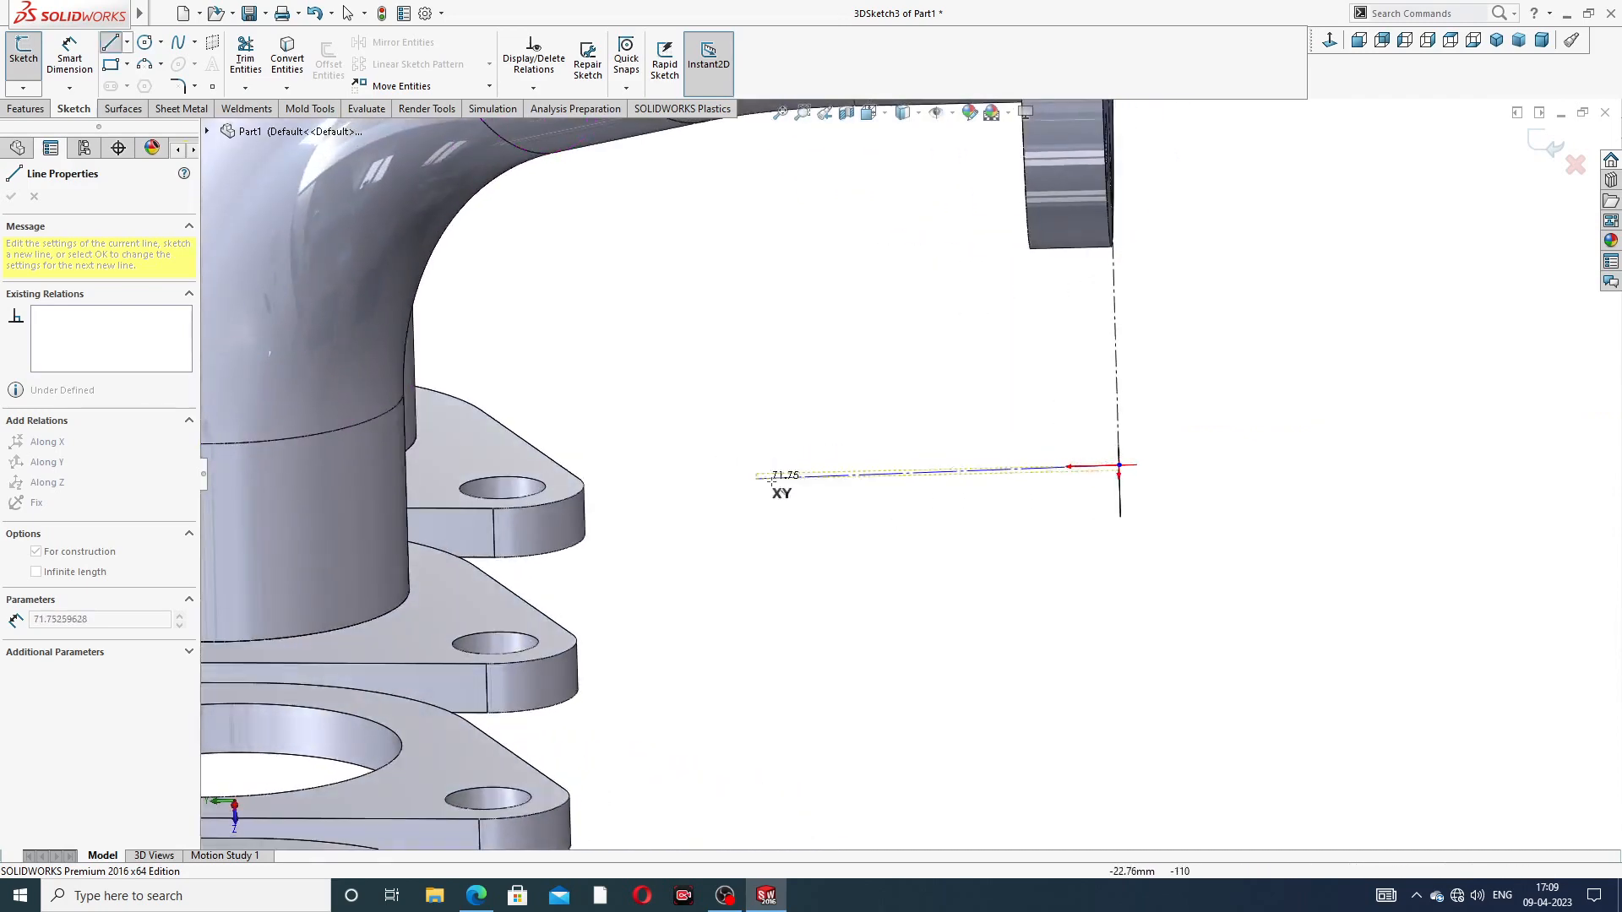
{"action": "left_click", "coordinate": [930, 469]}
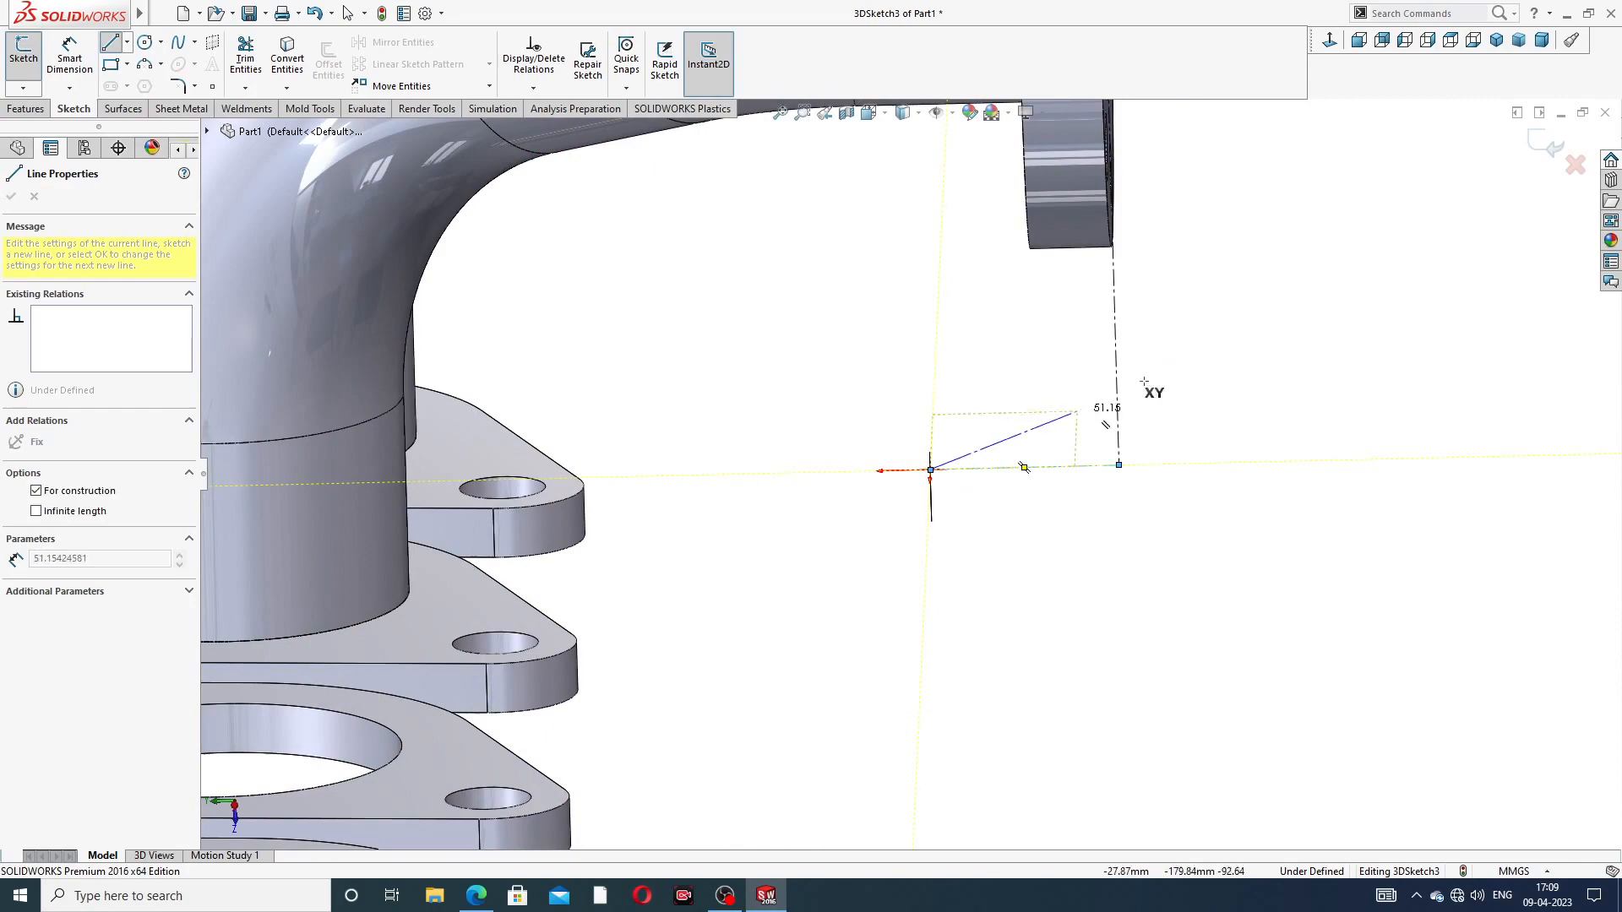
{"action": "right_click", "coordinate": [1233, 344]}
{"action": "left_click", "coordinate": [1289, 353]}
{"action": "middle_click_drag", "start_coordinate": [1224, 398], "coordinate": [989, 484]}
{"action": "scroll", "coordinate": [1022, 424], "scroll_direction": "up", "scroll_amount": 4}
{"action": "scroll", "coordinate": [1020, 420], "scroll_direction": "down", "scroll_amount": 4}
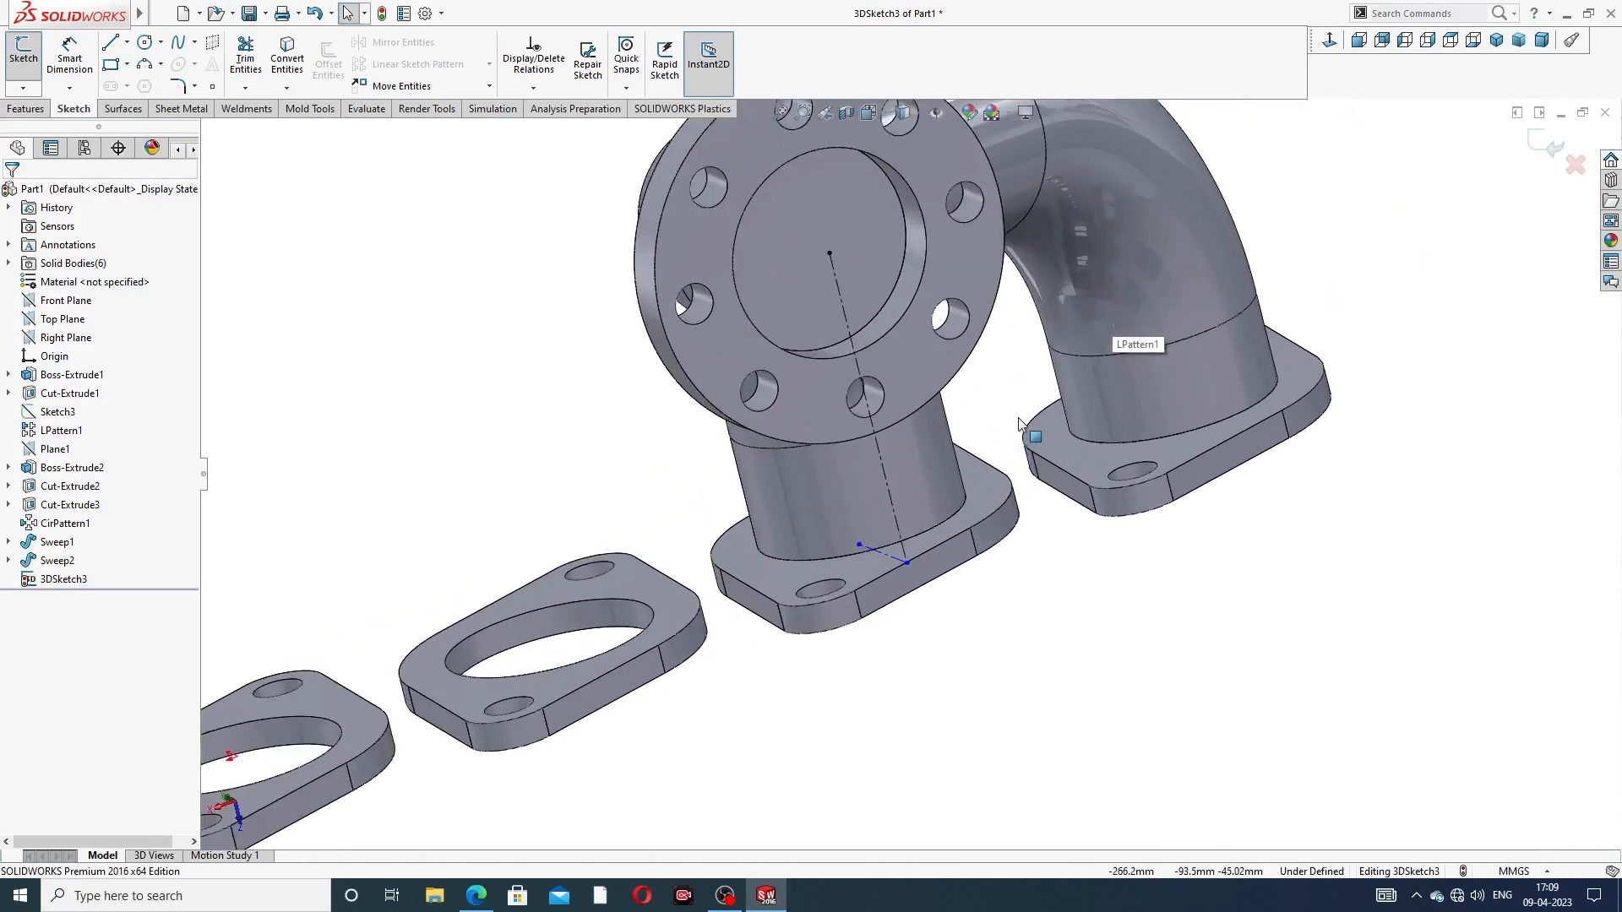
{"action": "middle_click_drag", "start_coordinate": [1018, 419], "coordinate": [1134, 391]}
{"action": "scroll", "coordinate": [1464, 330], "scroll_direction": "up", "scroll_amount": 4}
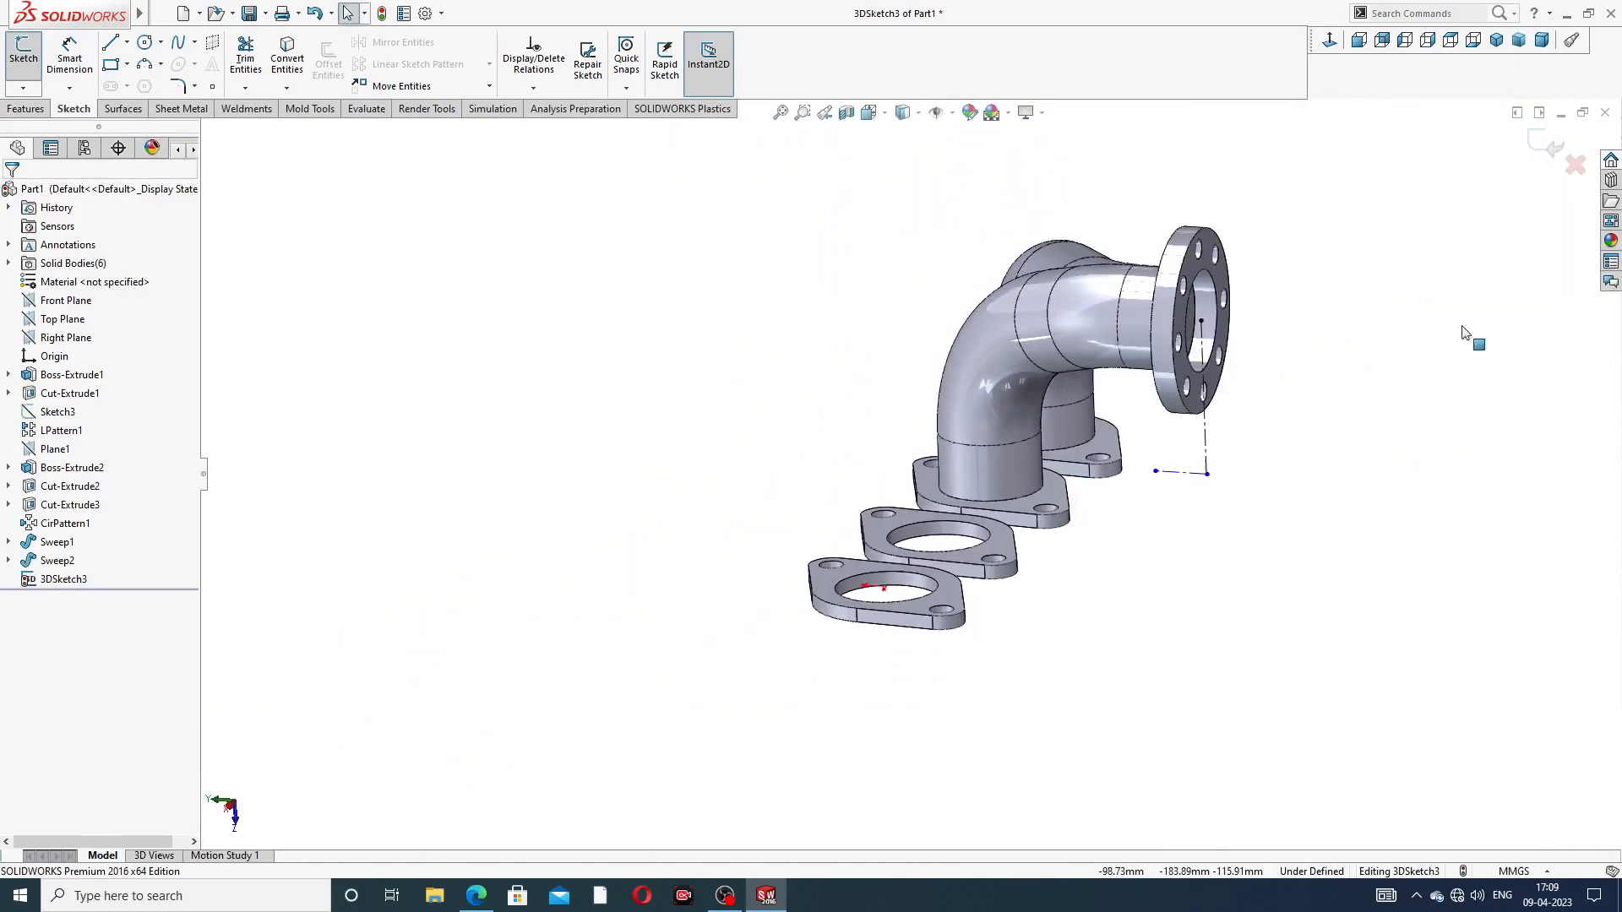
{"action": "scroll", "coordinate": [1246, 385], "scroll_direction": "down", "scroll_amount": 2}
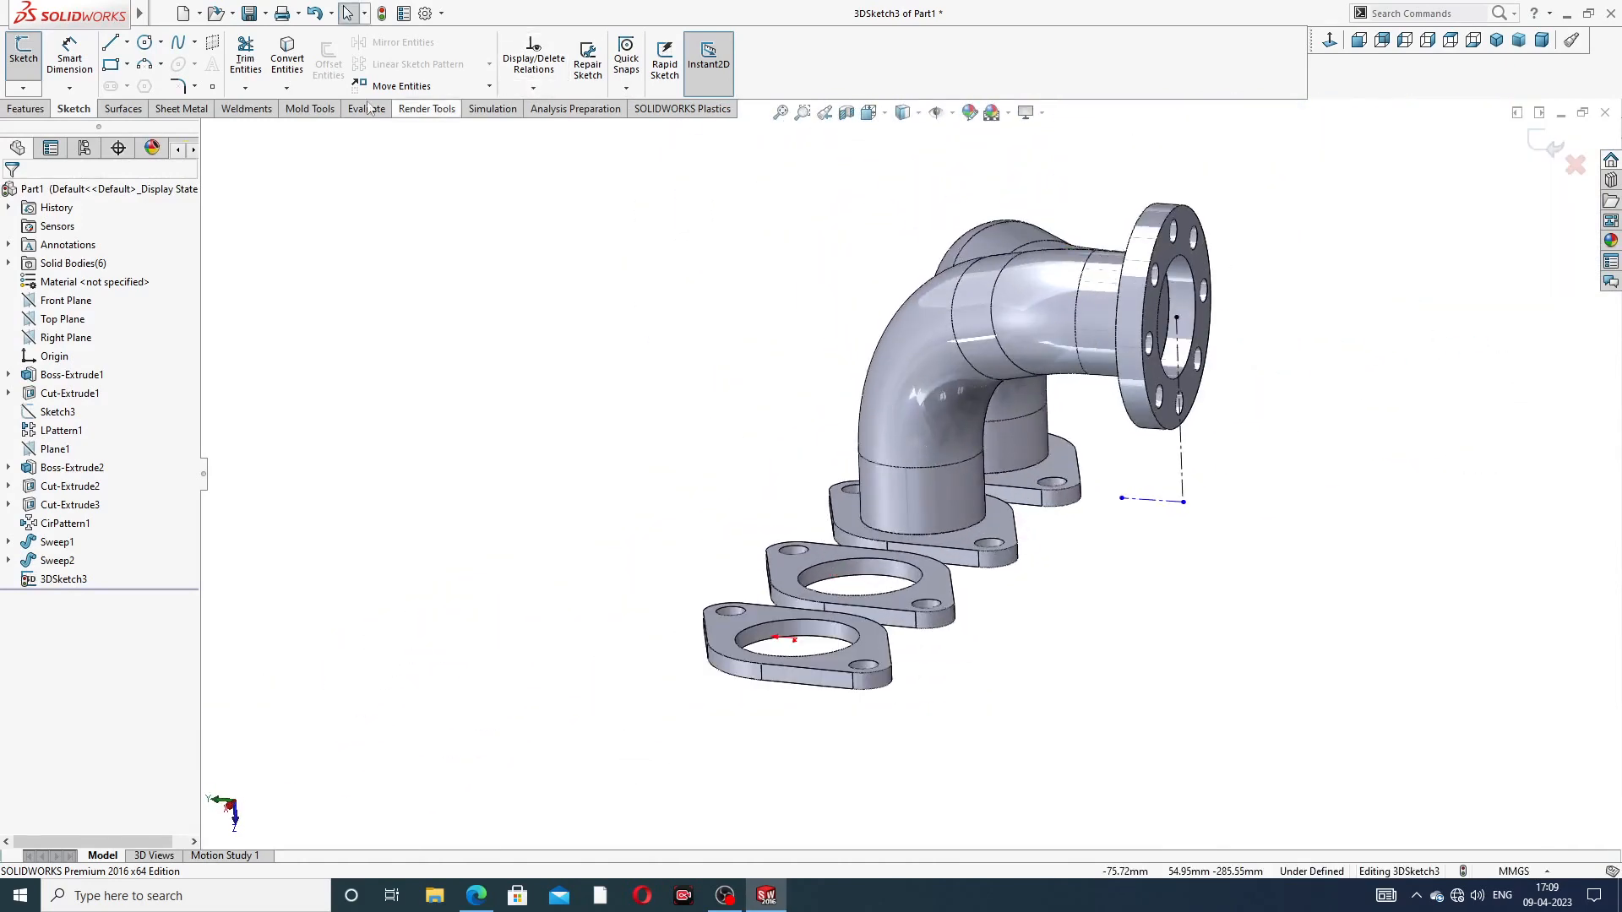
{"action": "left_click", "coordinate": [1548, 145]}
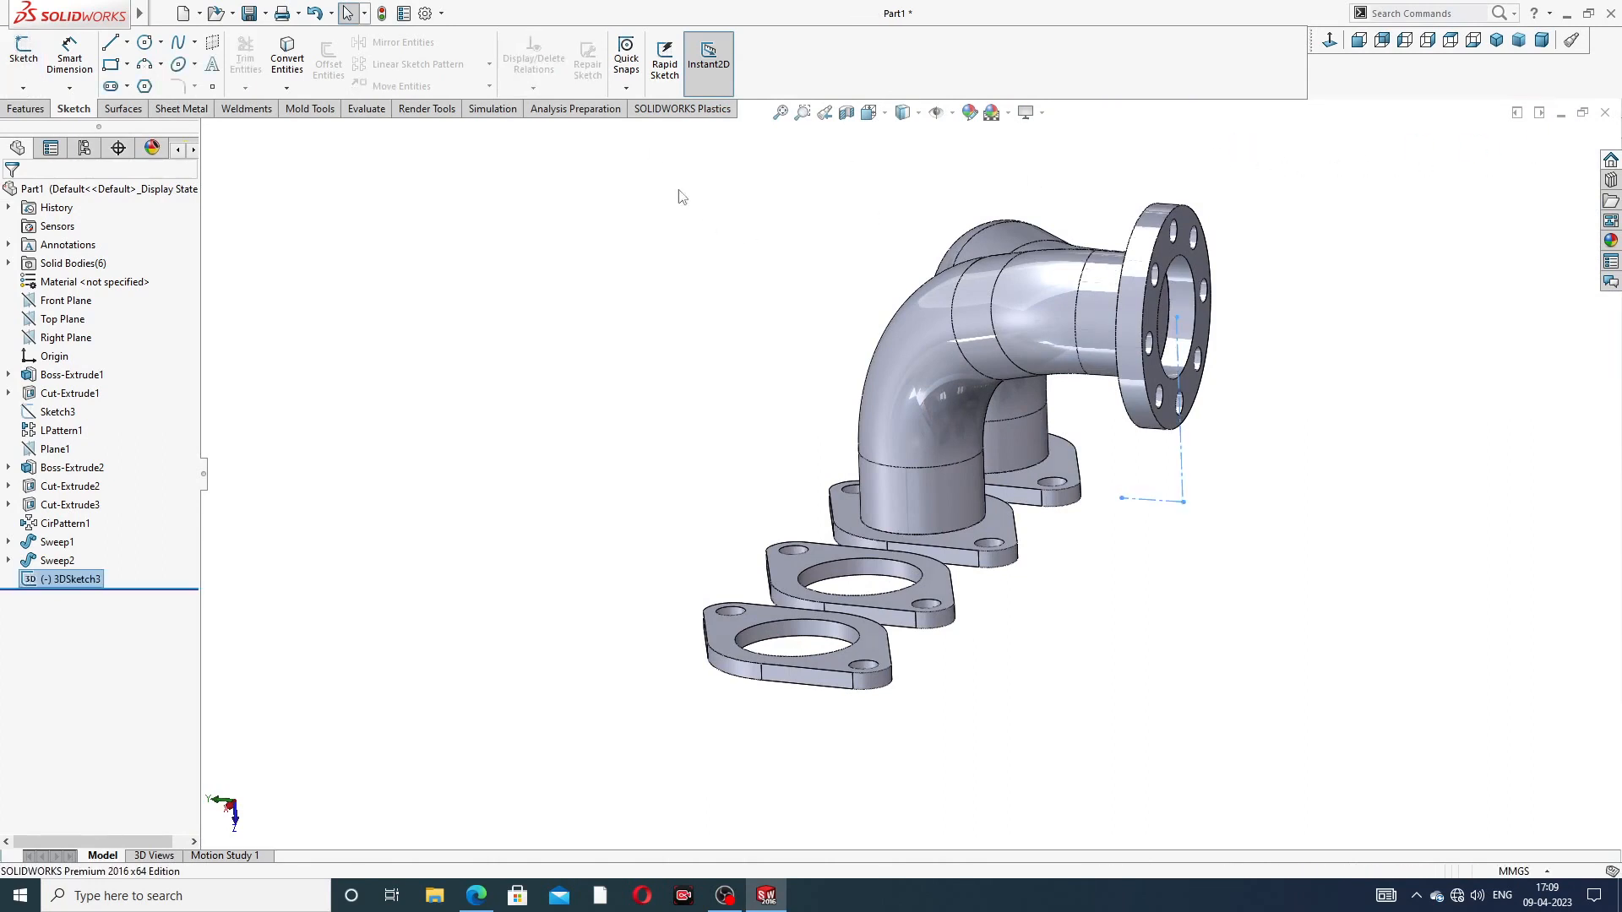
Step: Create a reference plane coincident with both the vertical and the horizontal centerline of the 3D sketch
{"action": "left_click", "coordinate": [25, 109]}
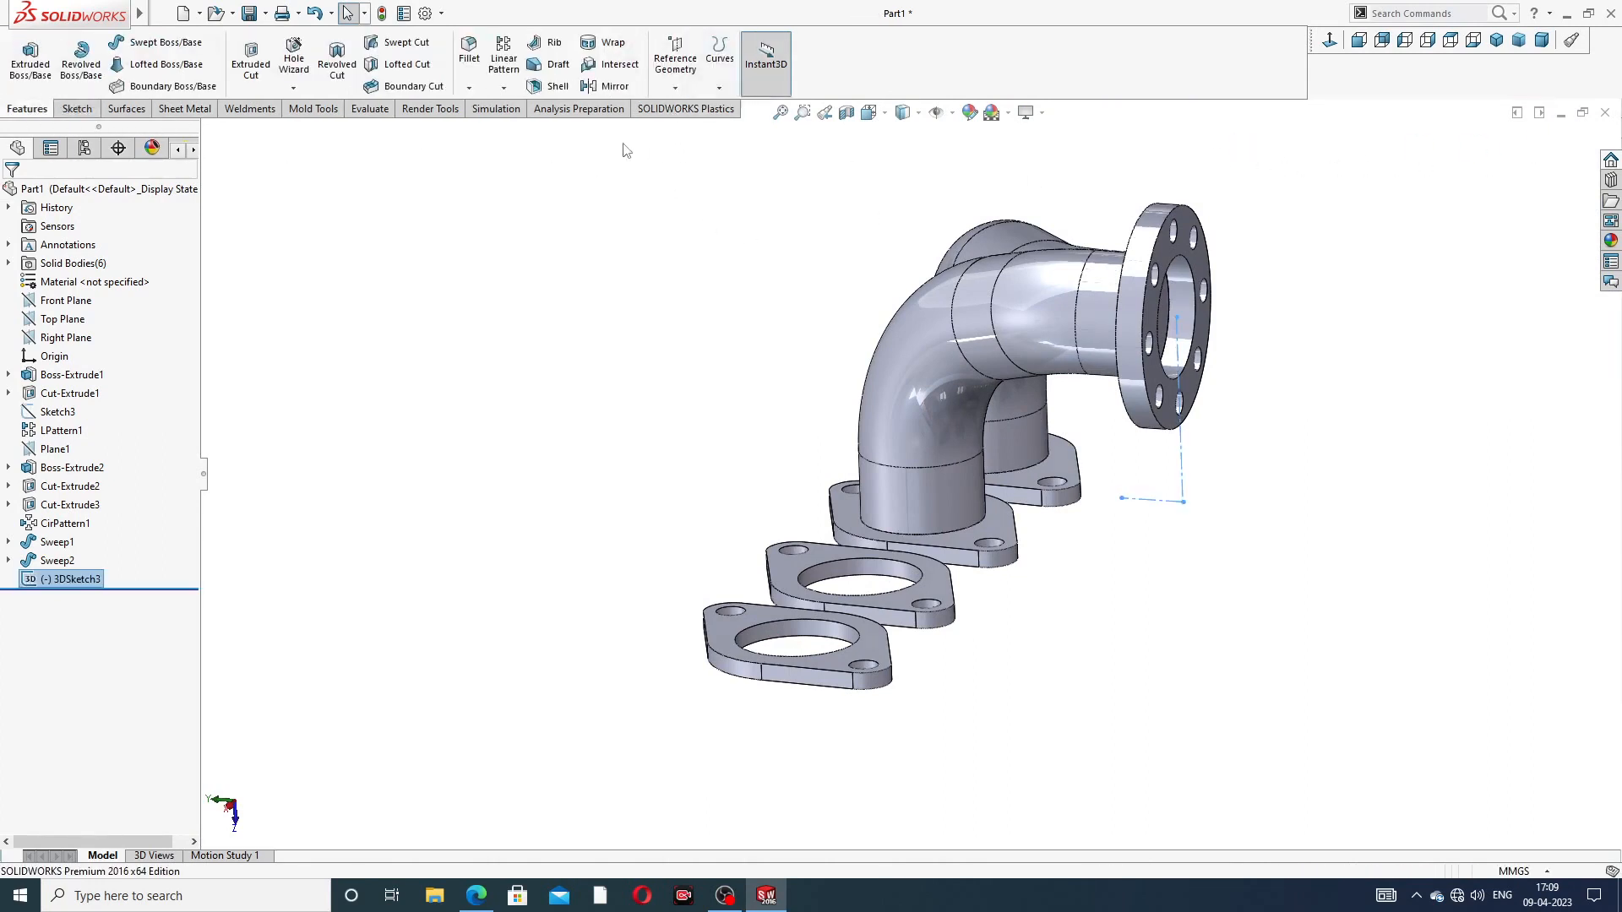
{"action": "left_click", "coordinate": [675, 60]}
{"action": "left_click", "coordinate": [692, 108]}
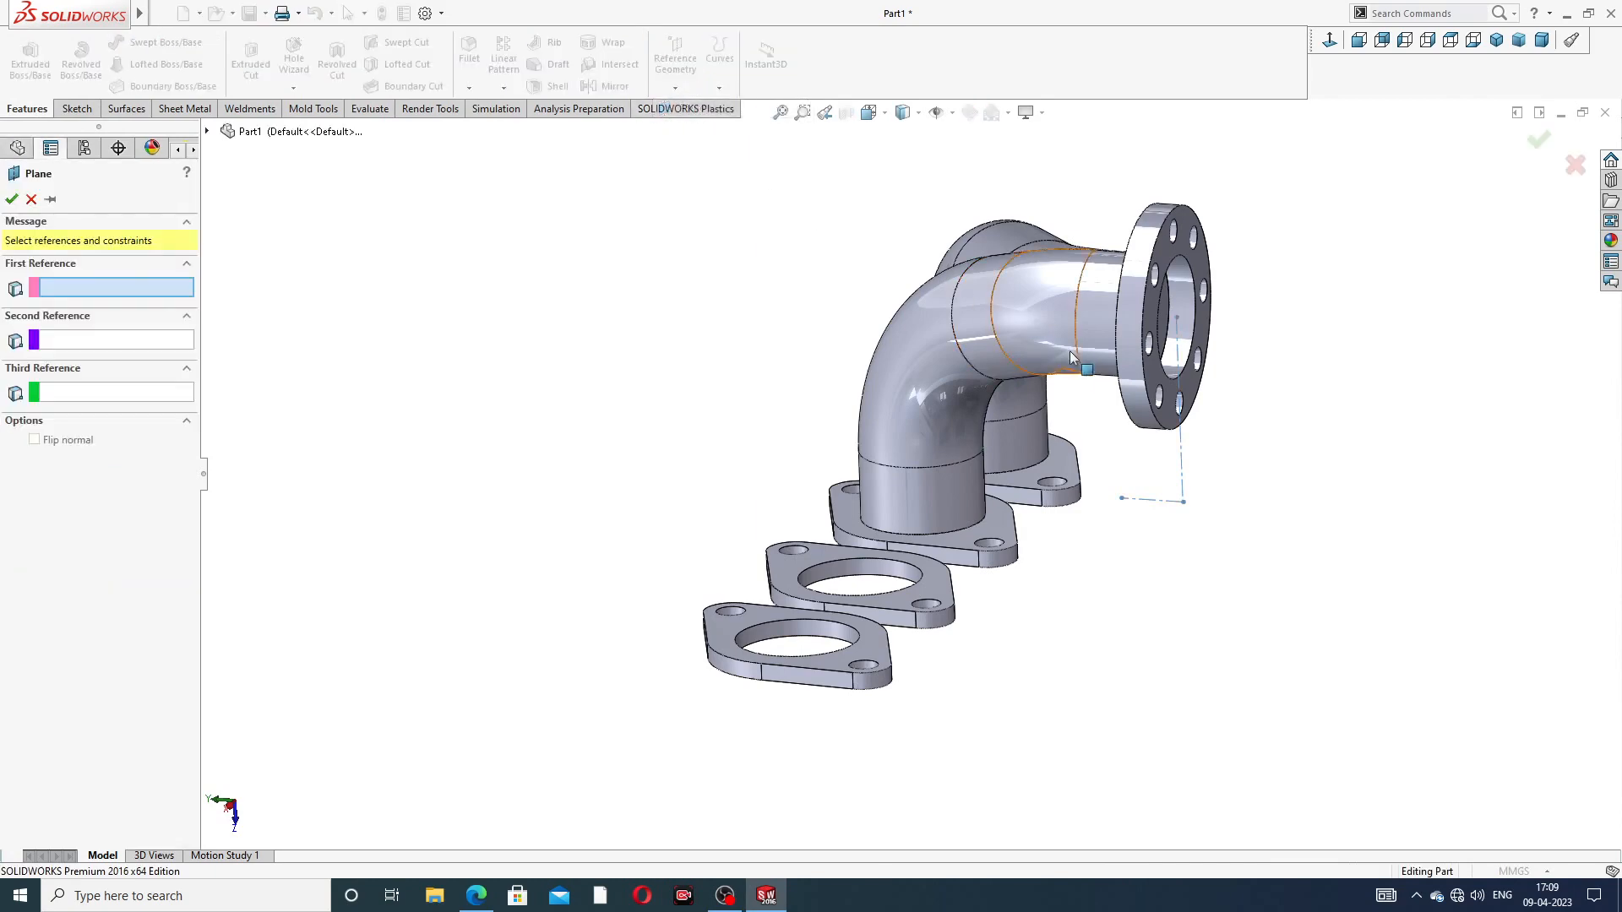
{"action": "scroll", "coordinate": [1124, 346], "scroll_direction": "down", "scroll_amount": 4}
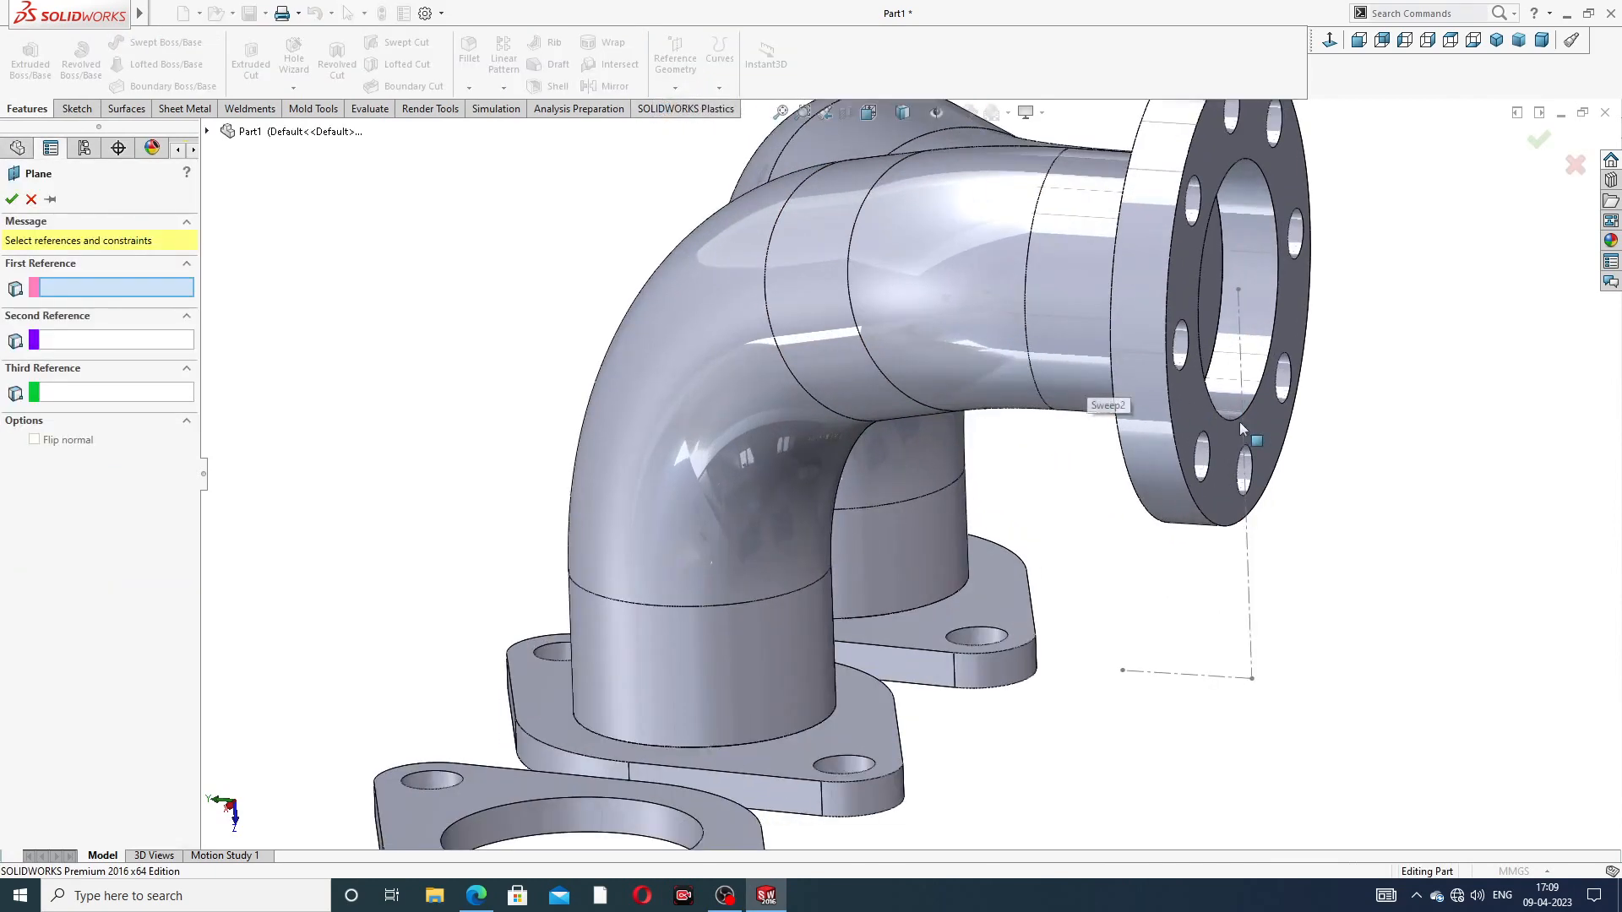
{"action": "left_click", "coordinate": [1250, 541]}
{"action": "left_click", "coordinate": [1190, 676]}
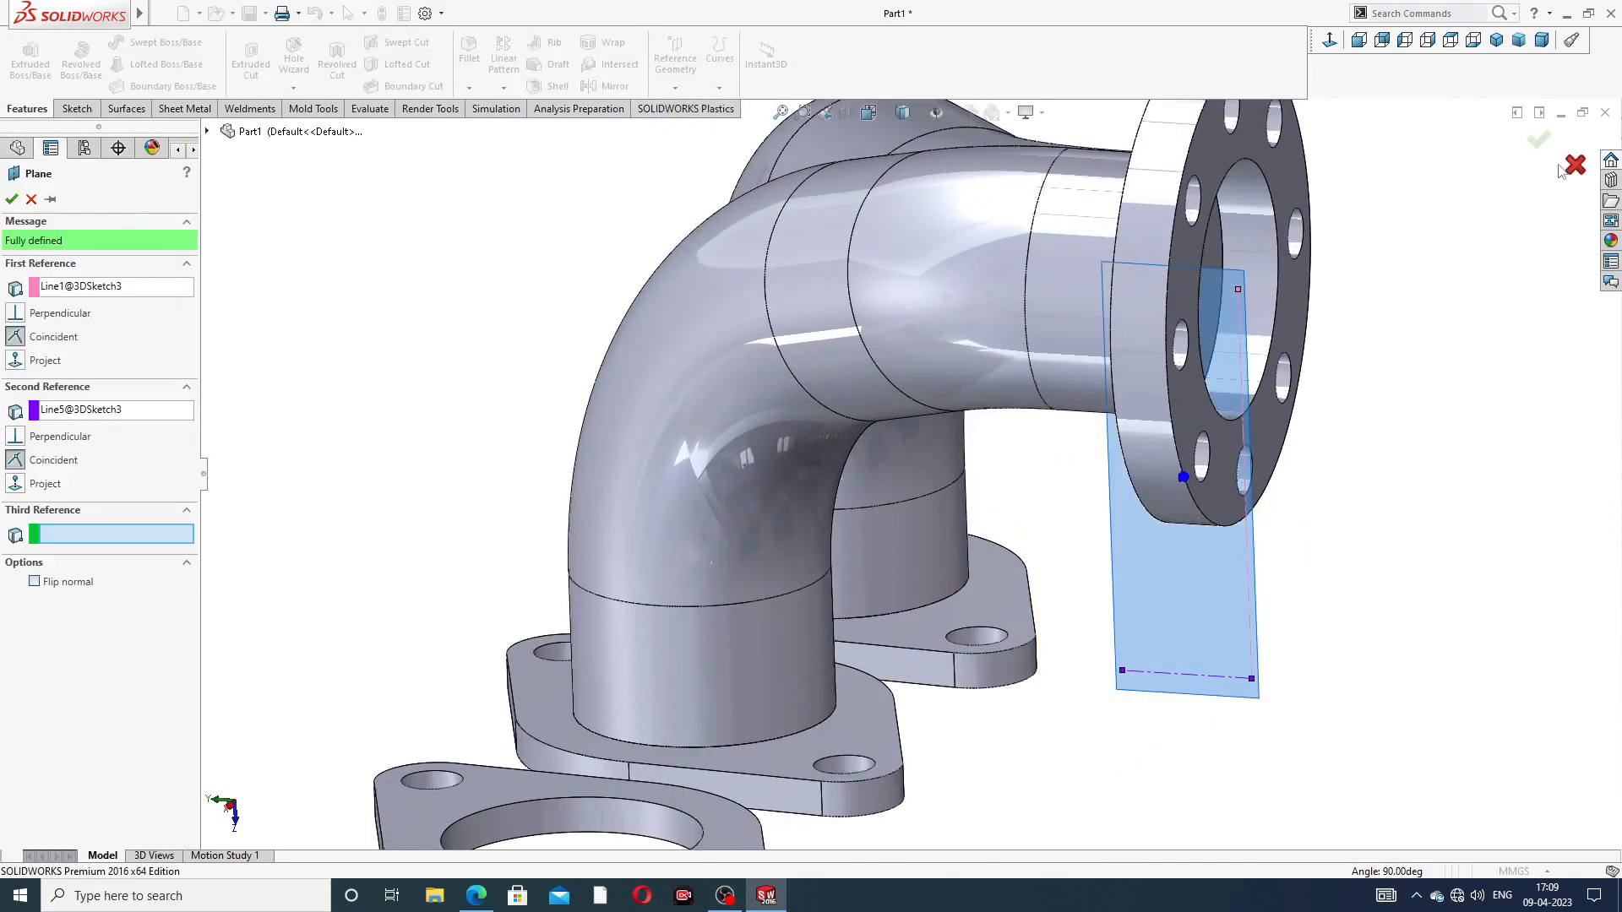
{"action": "left_click", "coordinate": [1539, 140]}
Step: Start the Mirror feature with the new plane through the collector flange's centre as the mirror plane
{"action": "scroll", "coordinate": [1259, 397], "scroll_direction": "up", "scroll_amount": 3}
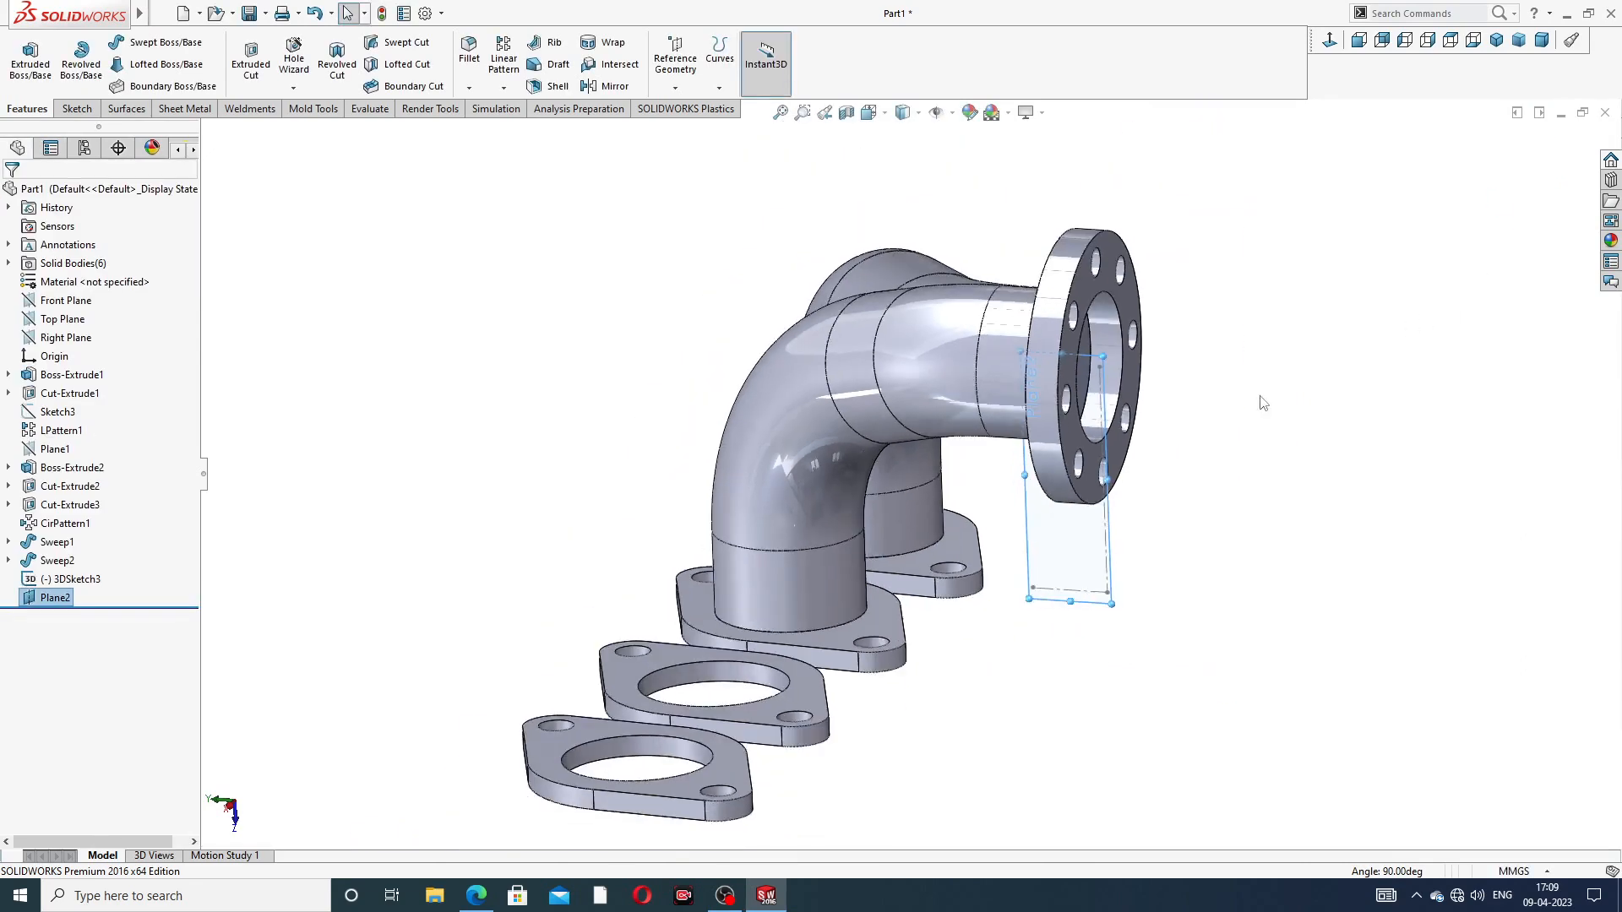
{"action": "middle_click_drag", "start_coordinate": [1260, 398], "coordinate": [1293, 372]}
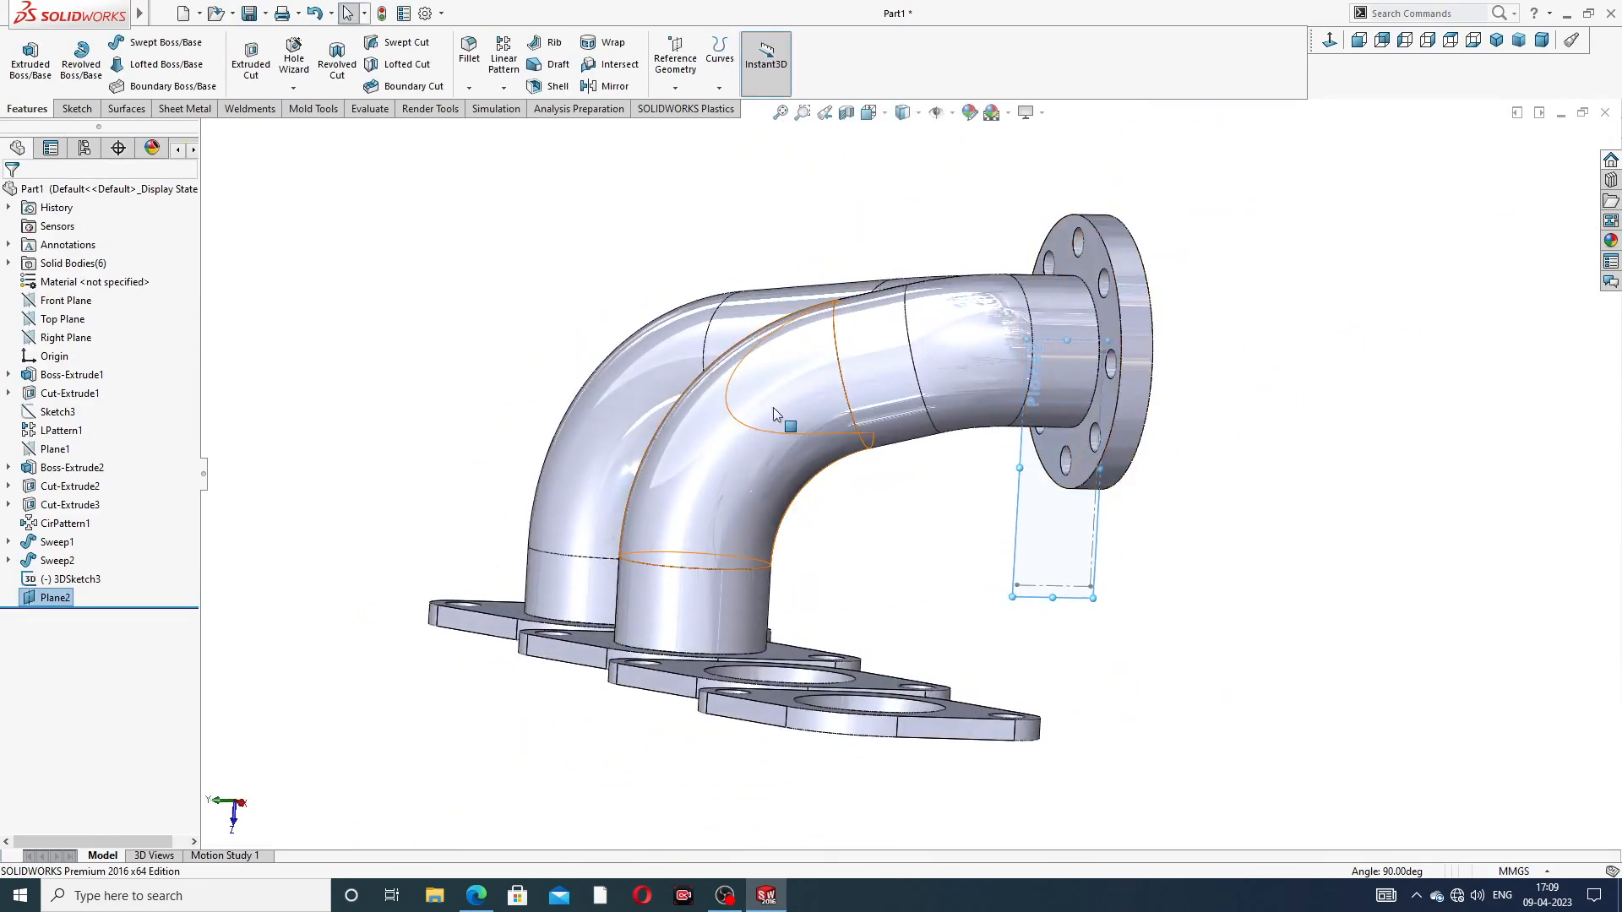
{"action": "left_click", "coordinate": [608, 87]}
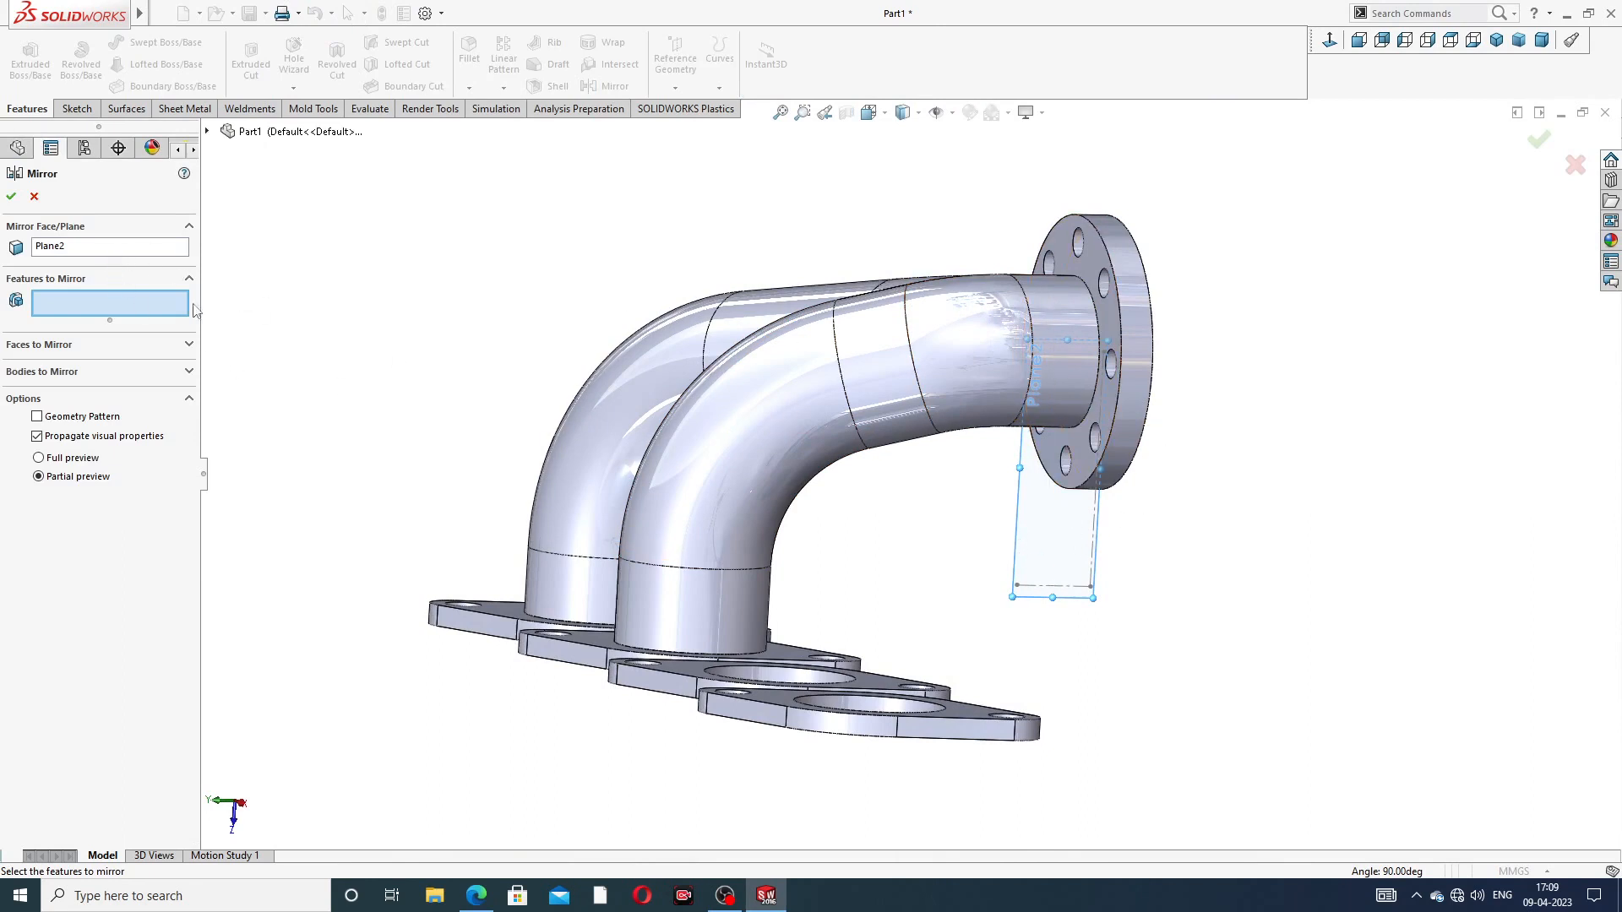
Step: Mirror Sweep1 and Sweep2 about Plane2 to create the pipes for the two remaining ports
{"action": "left_click", "coordinate": [207, 132]}
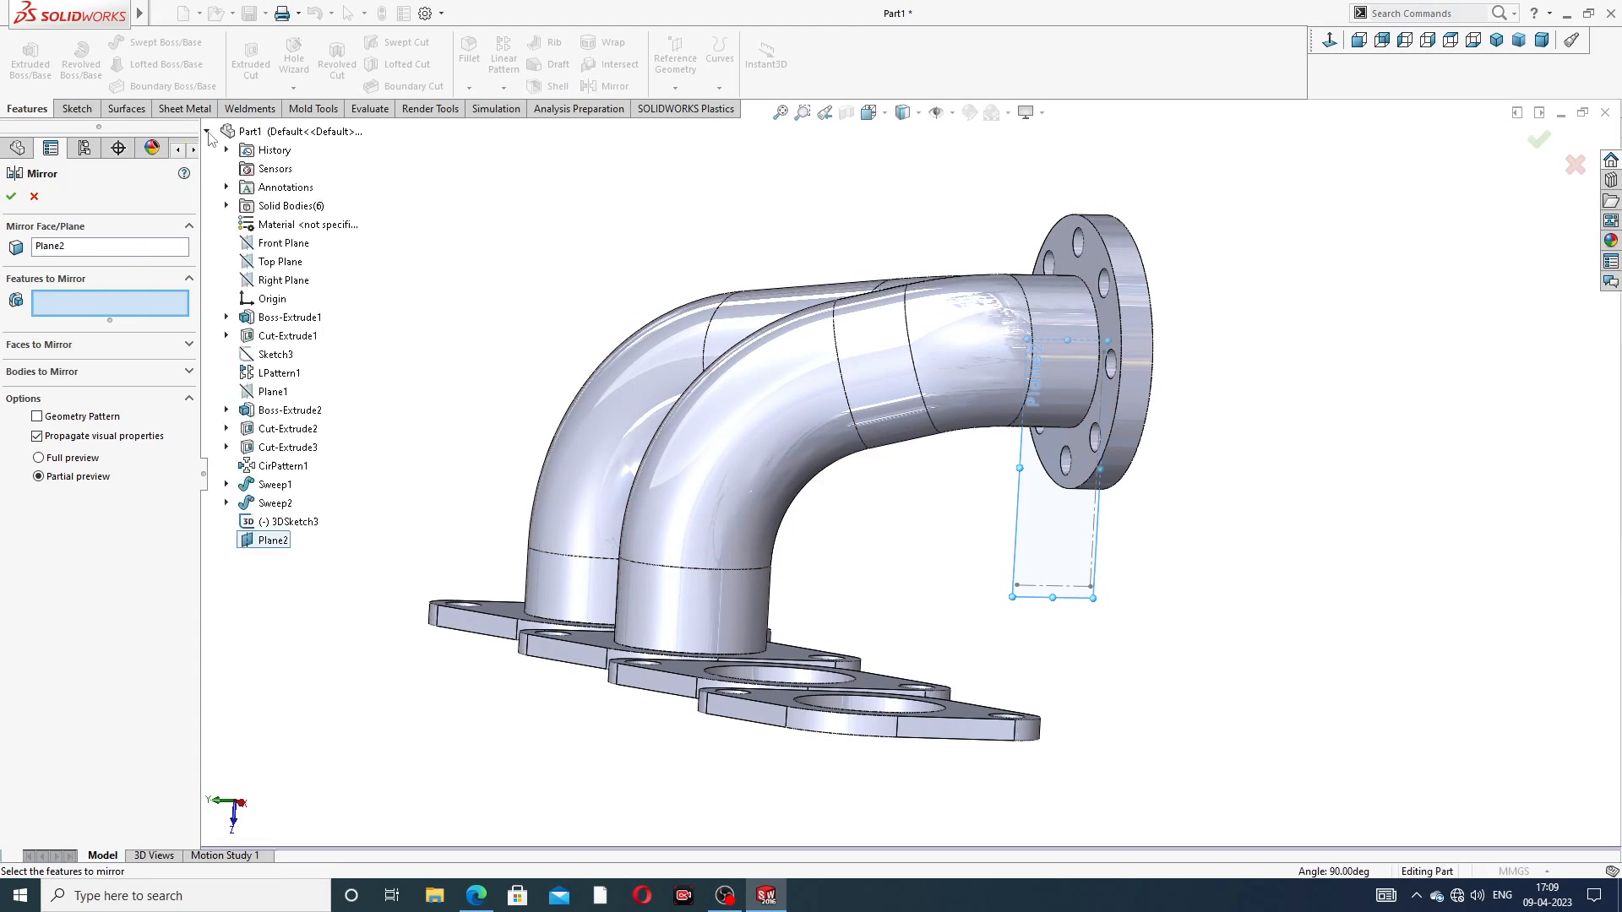
{"action": "left_click", "coordinate": [279, 487]}
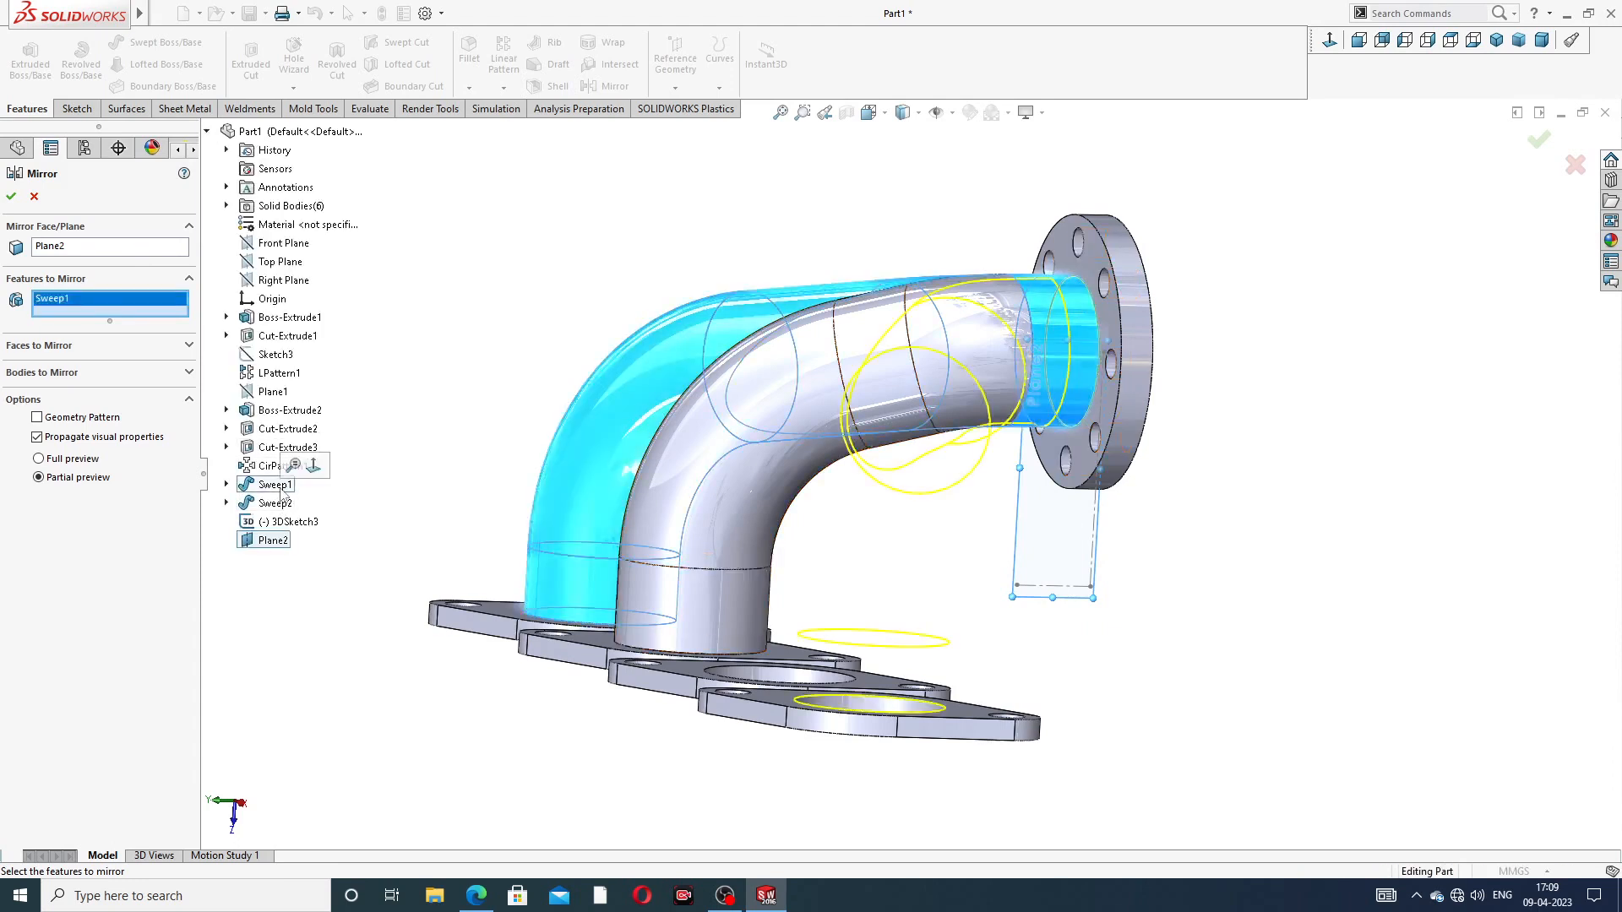
{"action": "left_click", "coordinate": [279, 504]}
{"action": "middle_click_drag", "start_coordinate": [511, 514], "coordinate": [860, 555]}
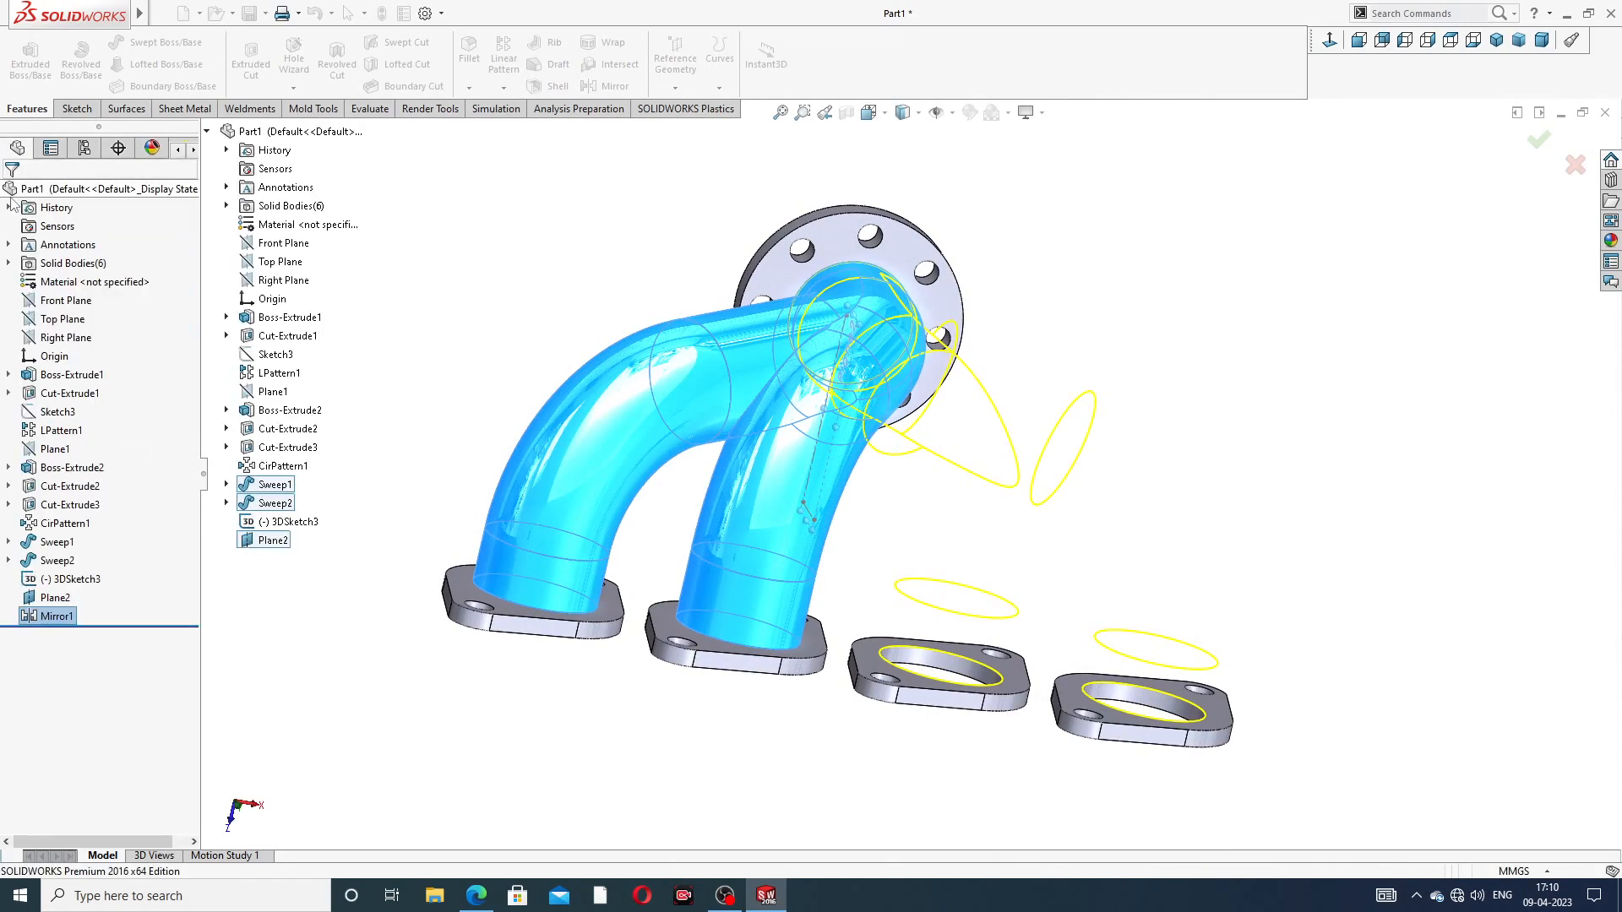
Step: Hide Plane2 and the 3D sketch lines below the round flange
{"action": "middle_click_drag", "start_coordinate": [1086, 338], "coordinate": [955, 450]}
{"action": "scroll", "coordinate": [960, 427], "scroll_direction": "down", "scroll_amount": 6}
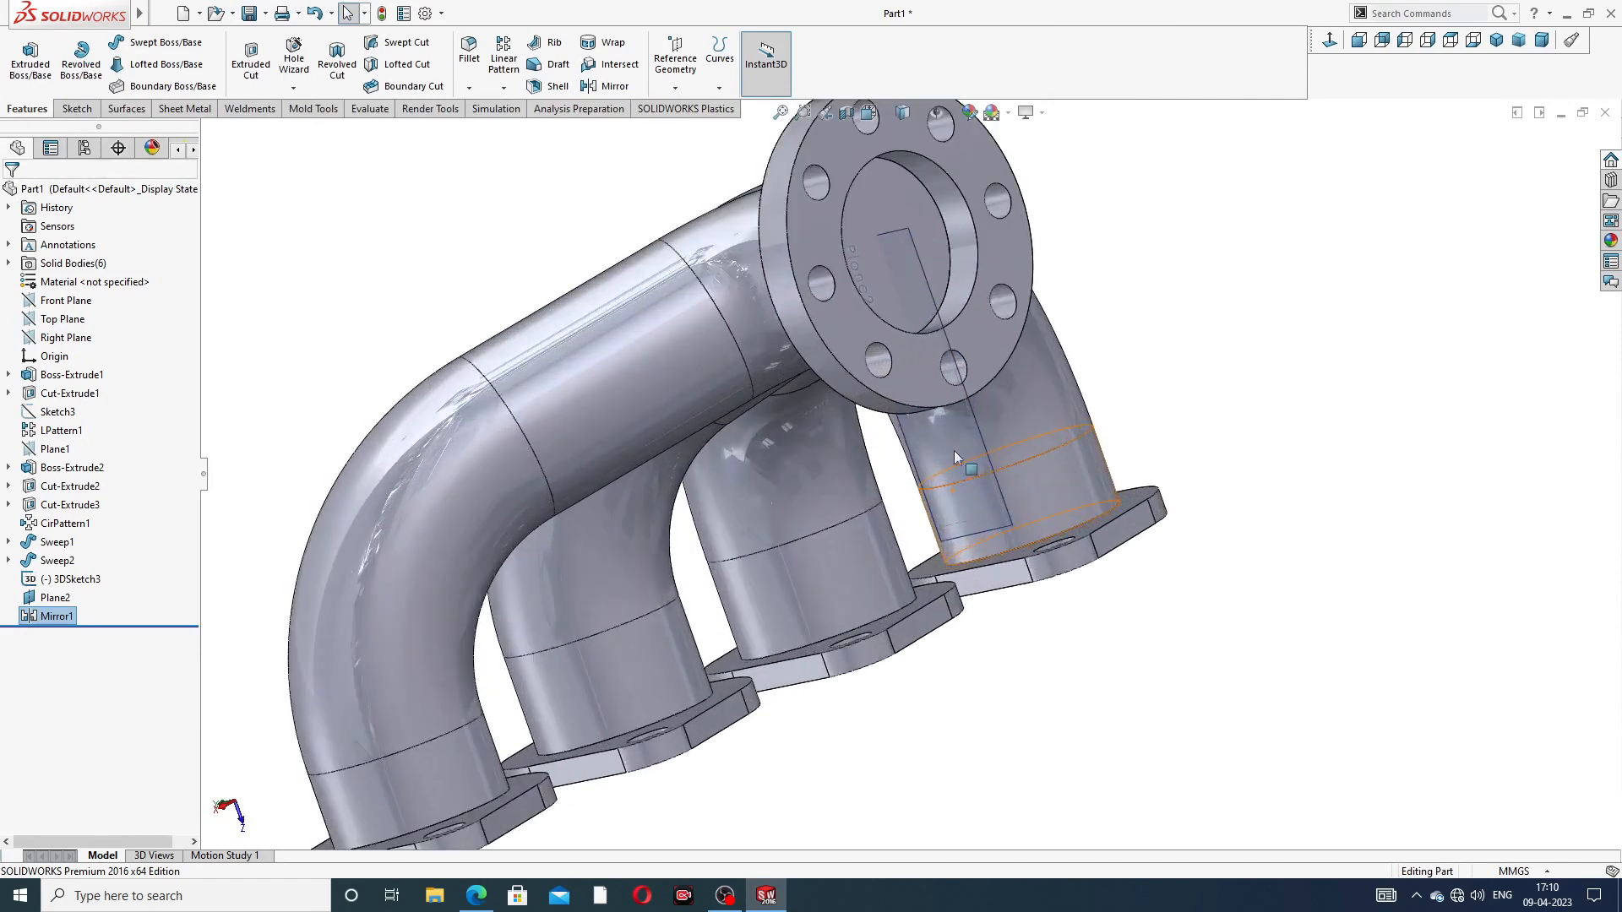
{"action": "scroll", "coordinate": [1132, 423], "scroll_direction": "up", "scroll_amount": 8}
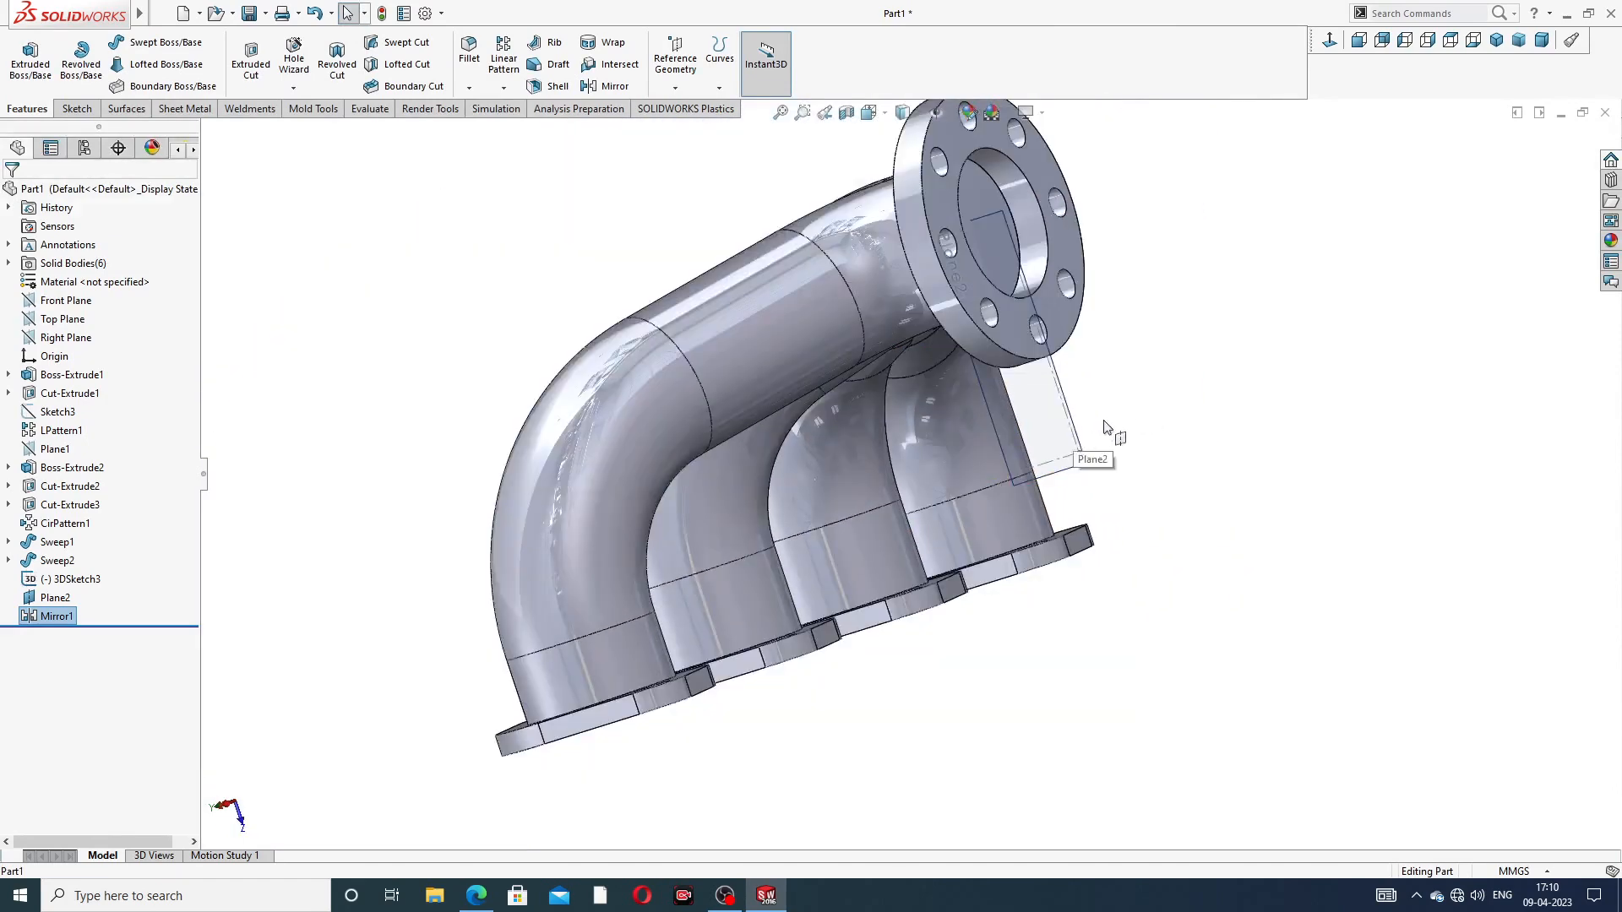
{"action": "left_click", "coordinate": [1067, 423]}
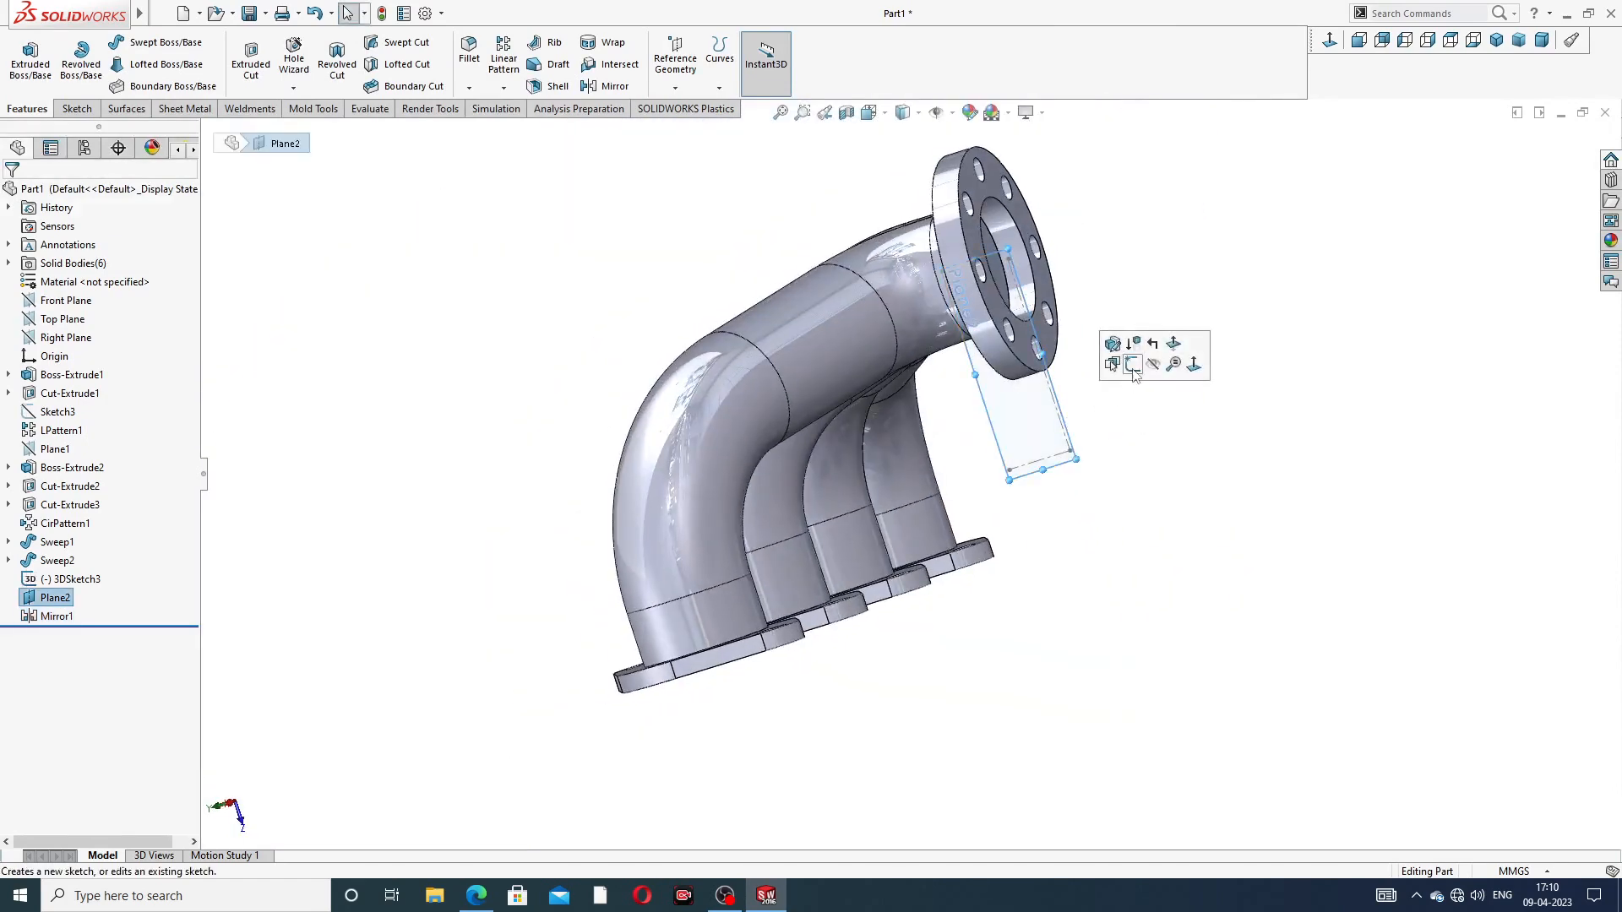
{"action": "scroll", "coordinate": [1048, 422], "scroll_direction": "down", "scroll_amount": 3}
{"action": "left_click", "coordinate": [1040, 414]}
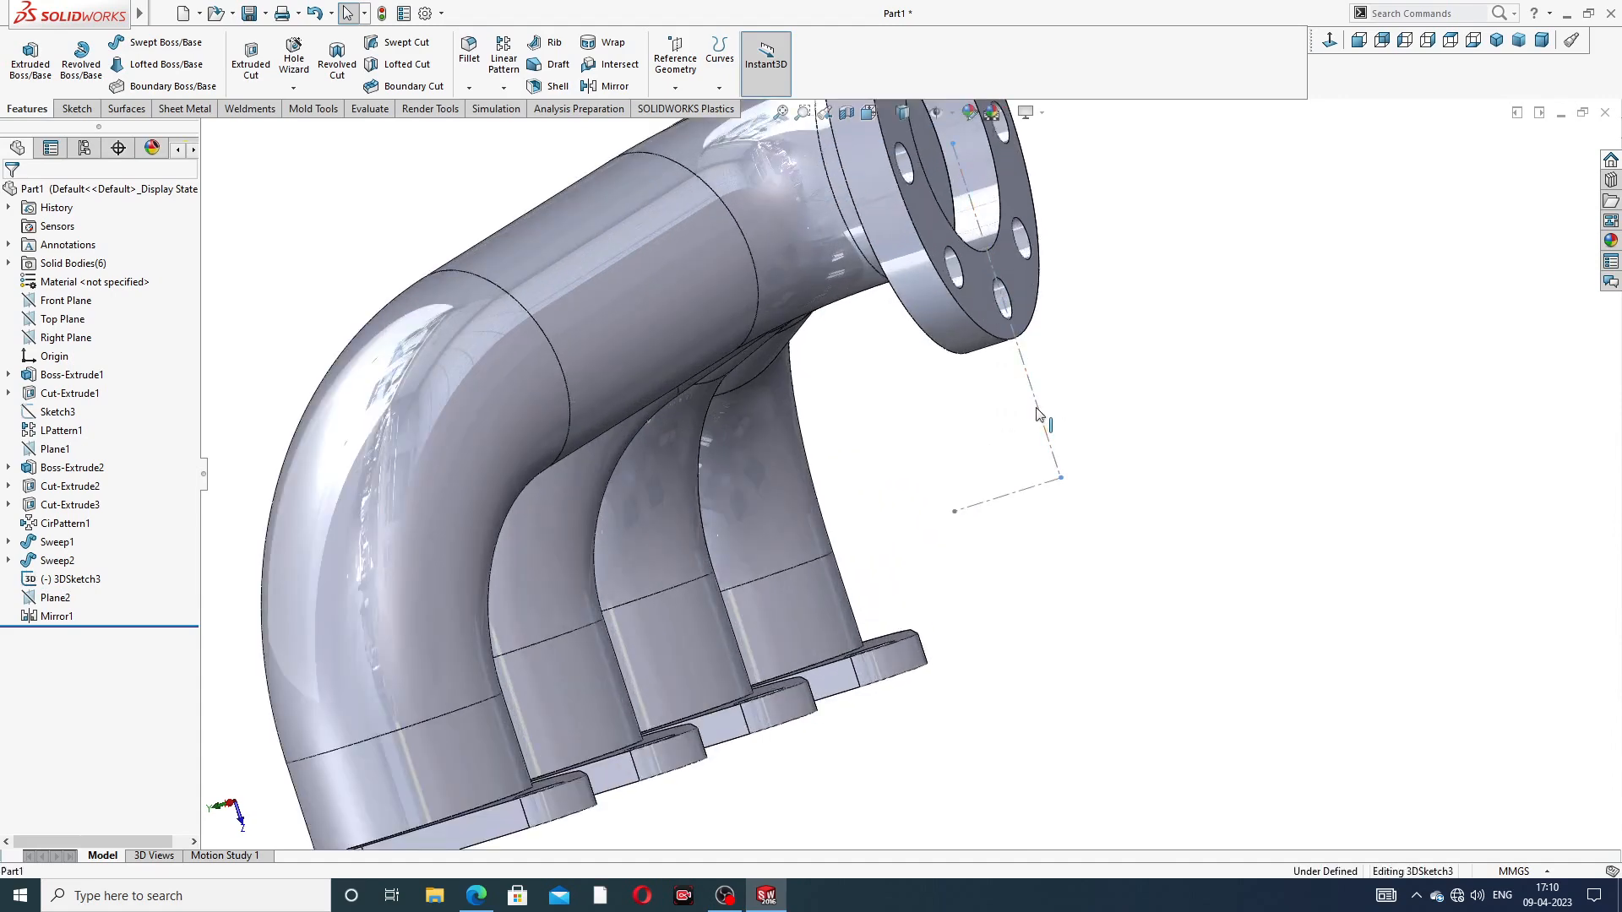
{"action": "left_click", "coordinate": [1105, 358]}
Step: Start a Shell with 1 mm thickness and choose the pipe end face inside the round flange for removal
{"action": "scroll", "coordinate": [1090, 347], "scroll_direction": "up", "scroll_amount": 5}
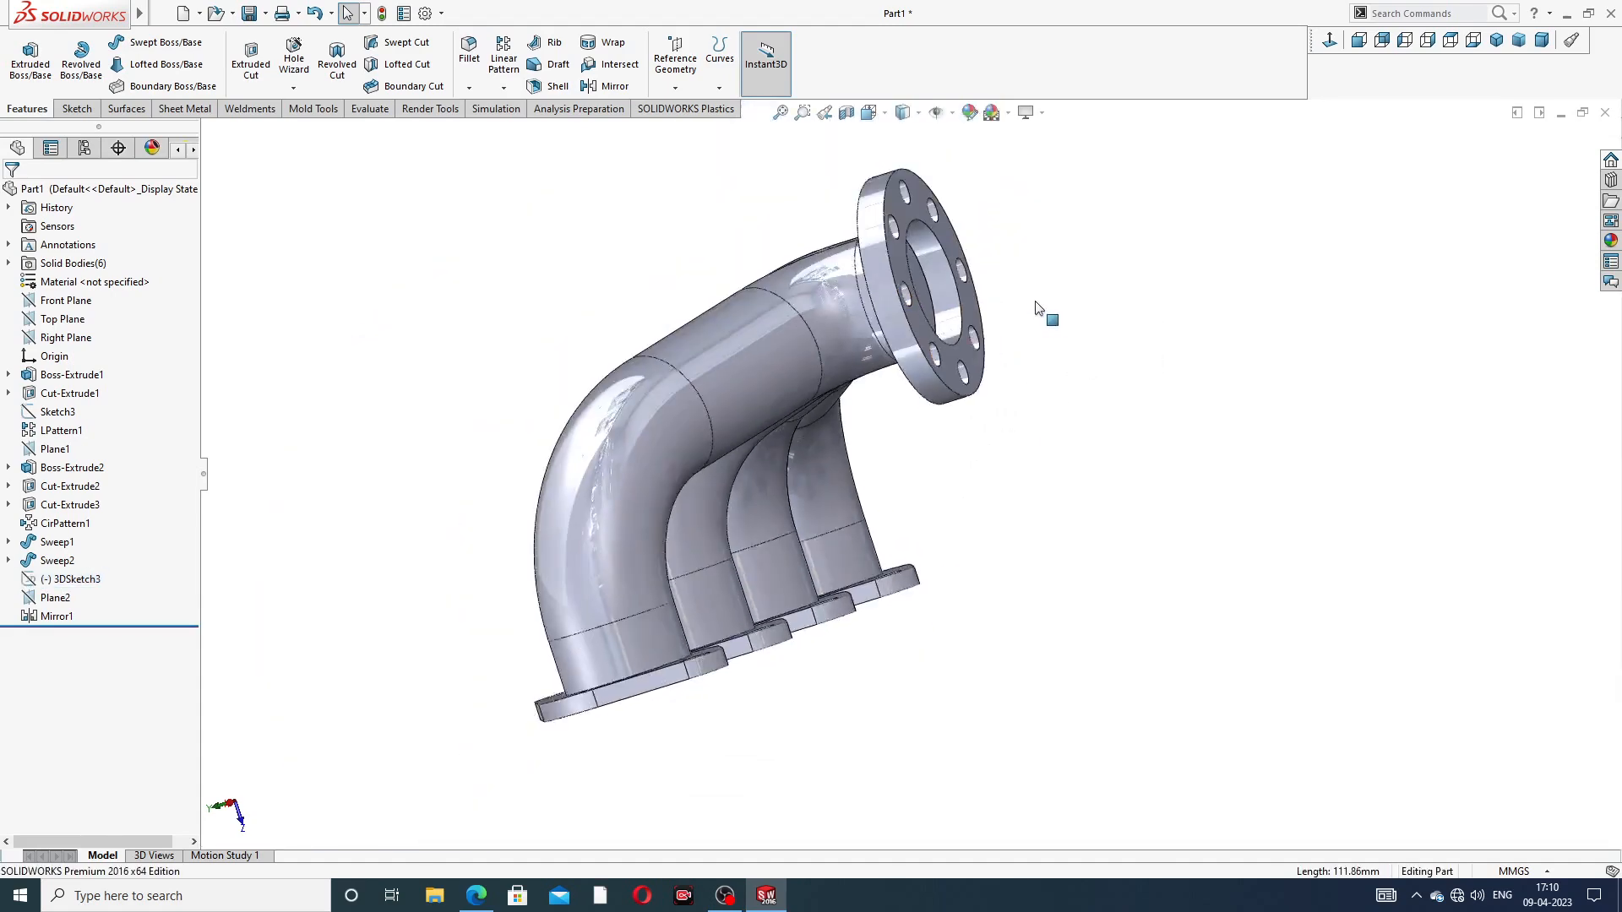
{"action": "middle_click_drag", "start_coordinate": [1047, 332], "coordinate": [815, 211]}
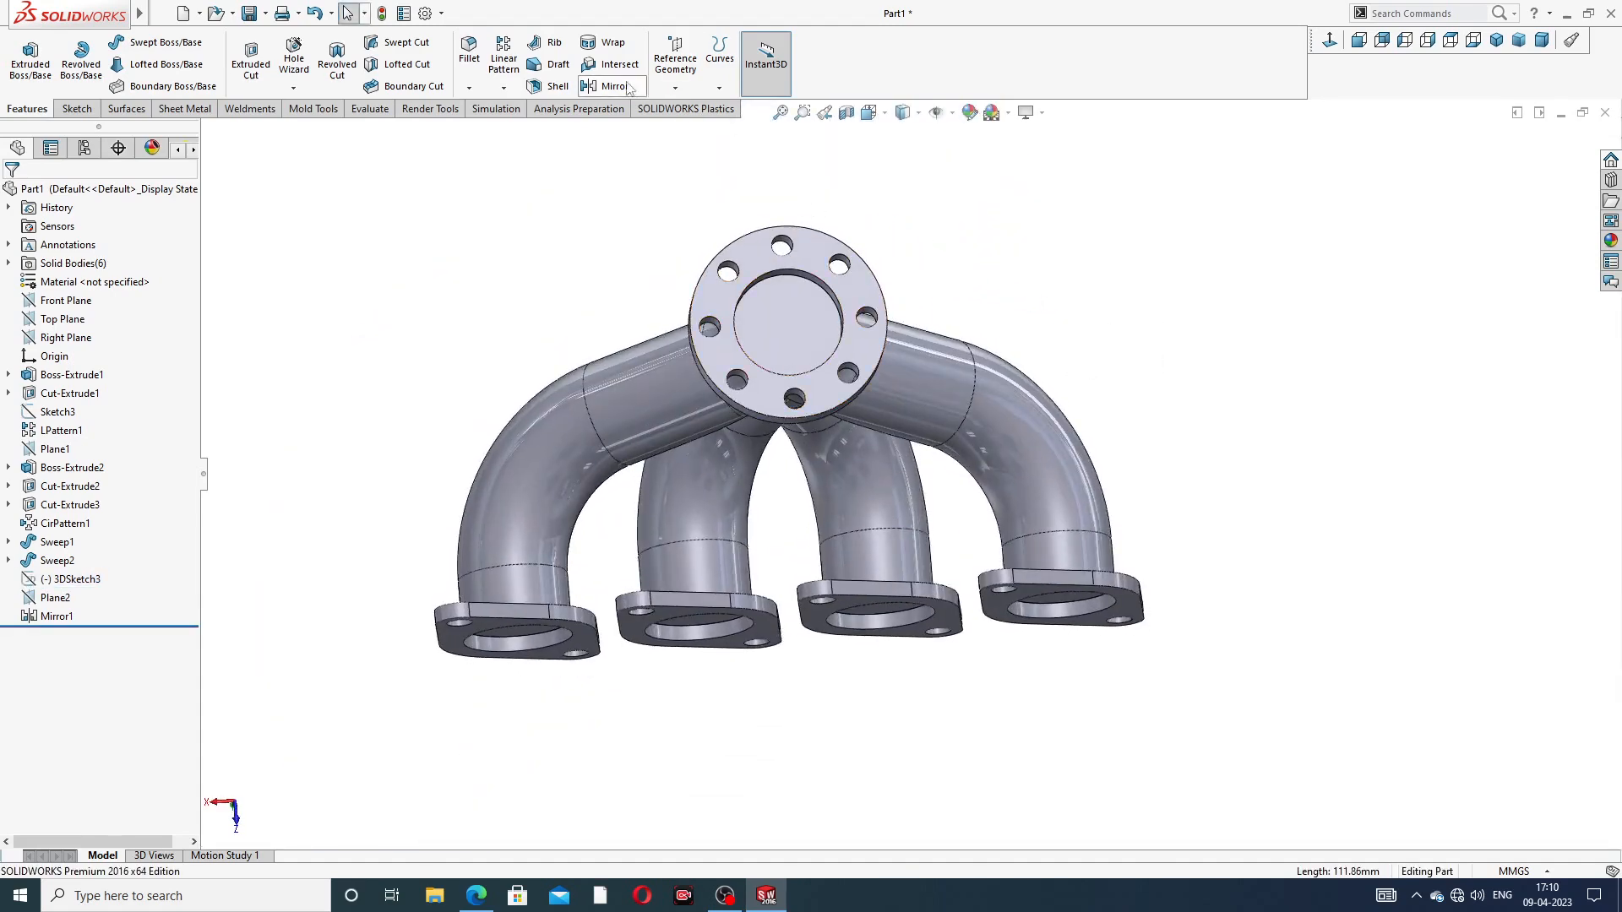
{"action": "left_click", "coordinate": [556, 87]}
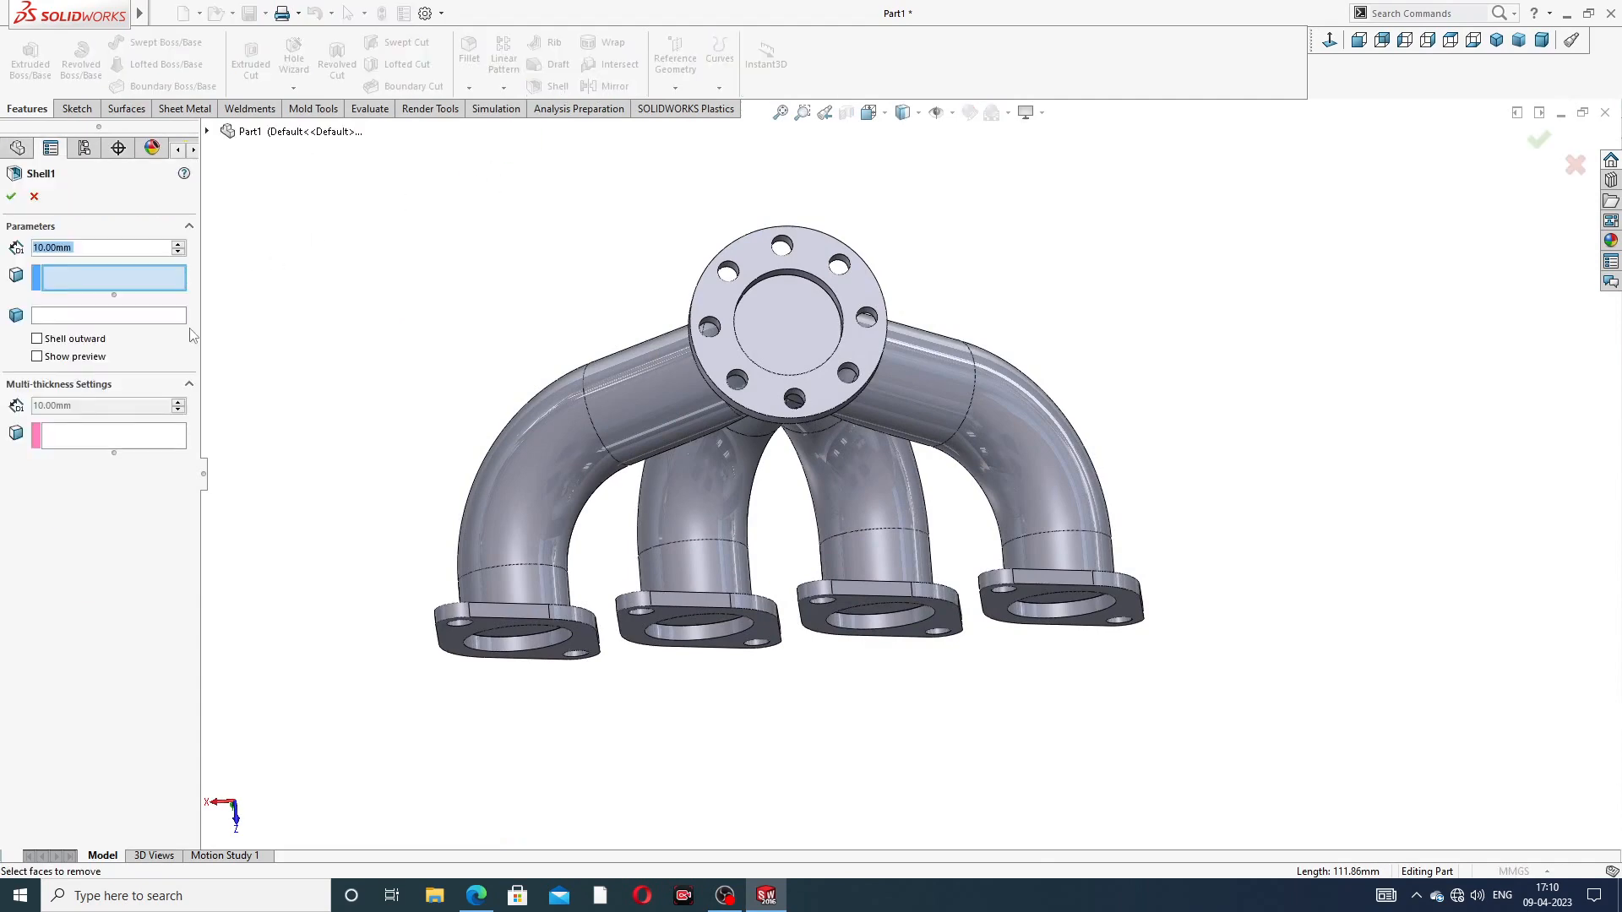
{"action": "type", "text": "1"}
{"action": "key", "text": "Return"}
{"action": "scroll", "coordinate": [803, 511], "scroll_direction": "down", "scroll_amount": 3}
{"action": "left_click", "coordinate": [799, 235]}
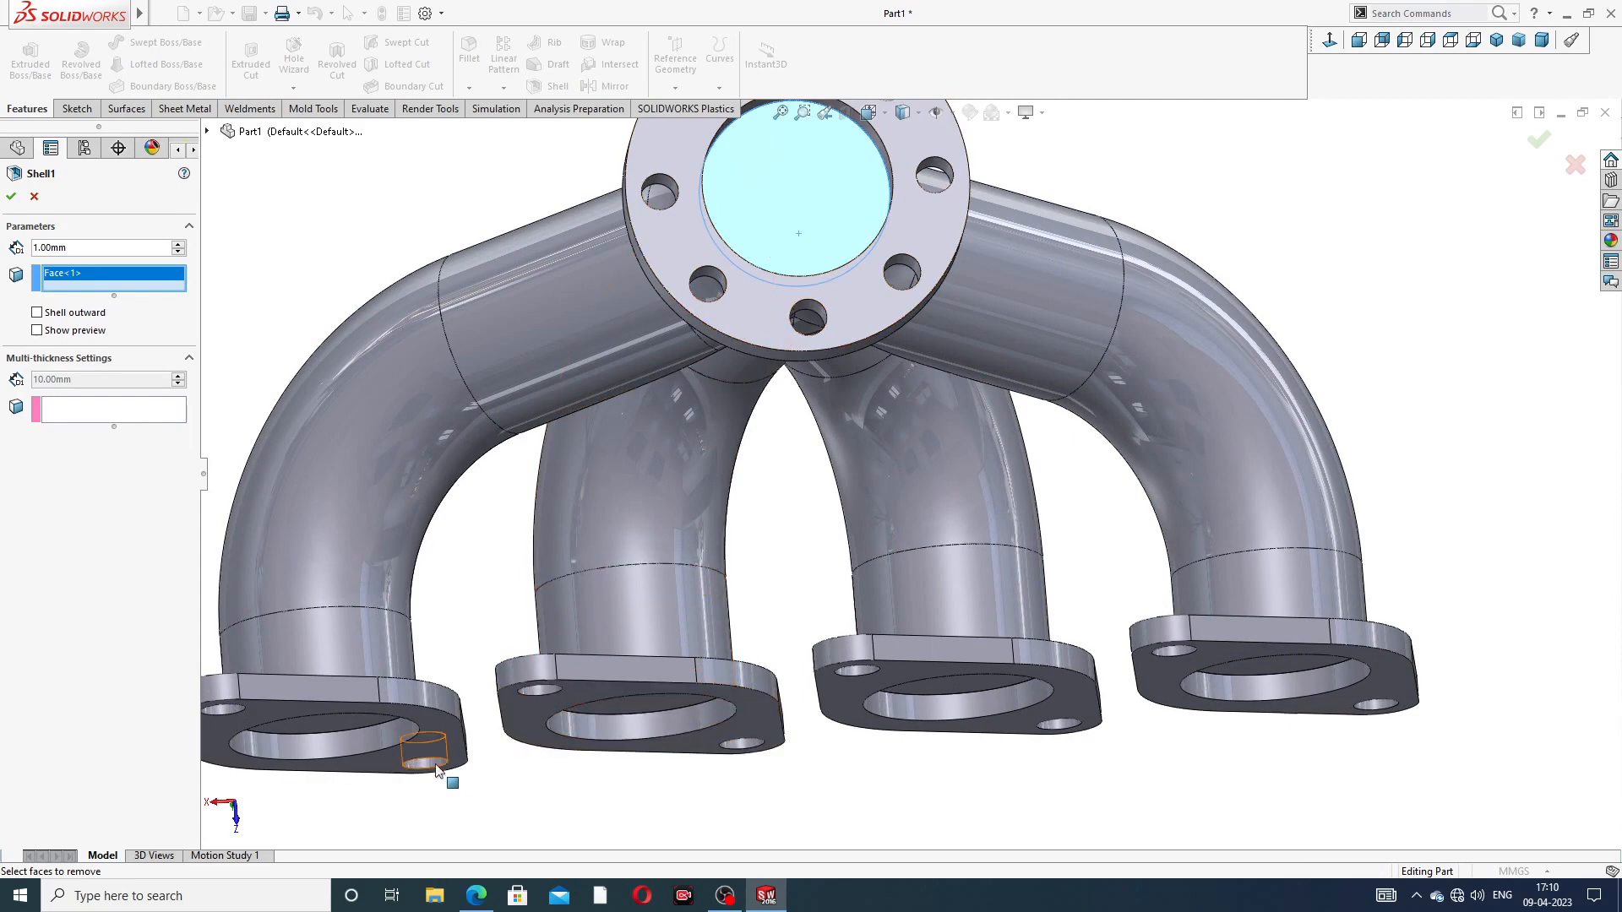
Step: Add the pipe end faces inside the four port flanges as faces to remove and complete the shell
{"action": "middle_click_drag", "start_coordinate": [442, 767], "coordinate": [448, 683]}
{"action": "left_click", "coordinate": [436, 668]}
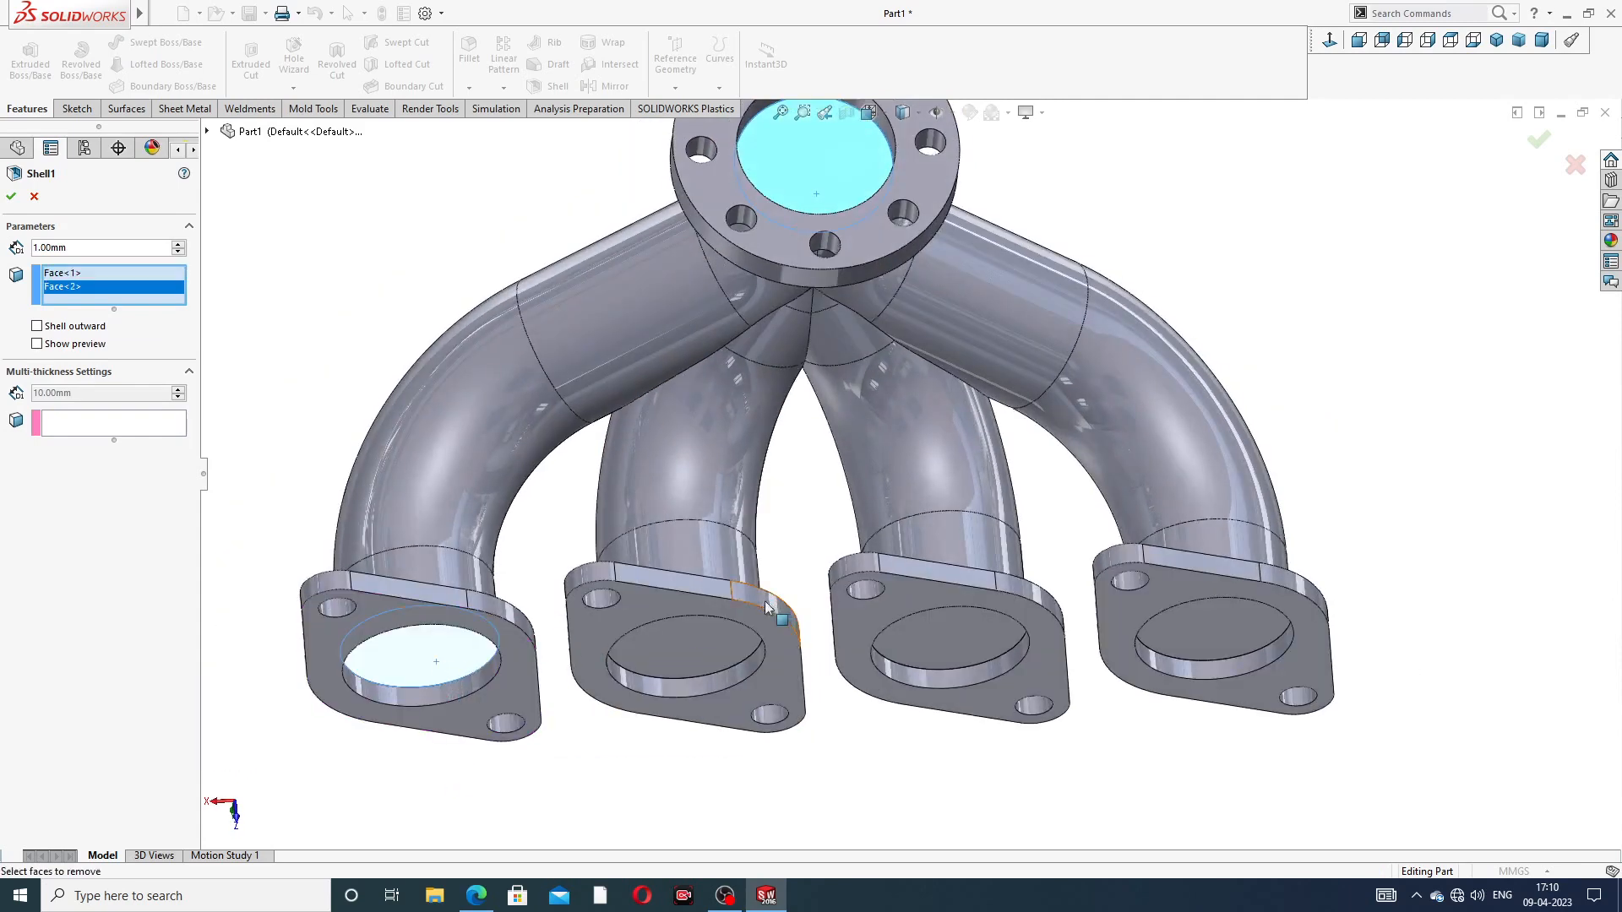
{"action": "left_click", "coordinate": [740, 650]}
{"action": "scroll", "coordinate": [811, 663], "scroll_direction": "up", "scroll_amount": 4}
{"action": "middle_click_drag", "start_coordinate": [865, 681], "coordinate": [848, 631]}
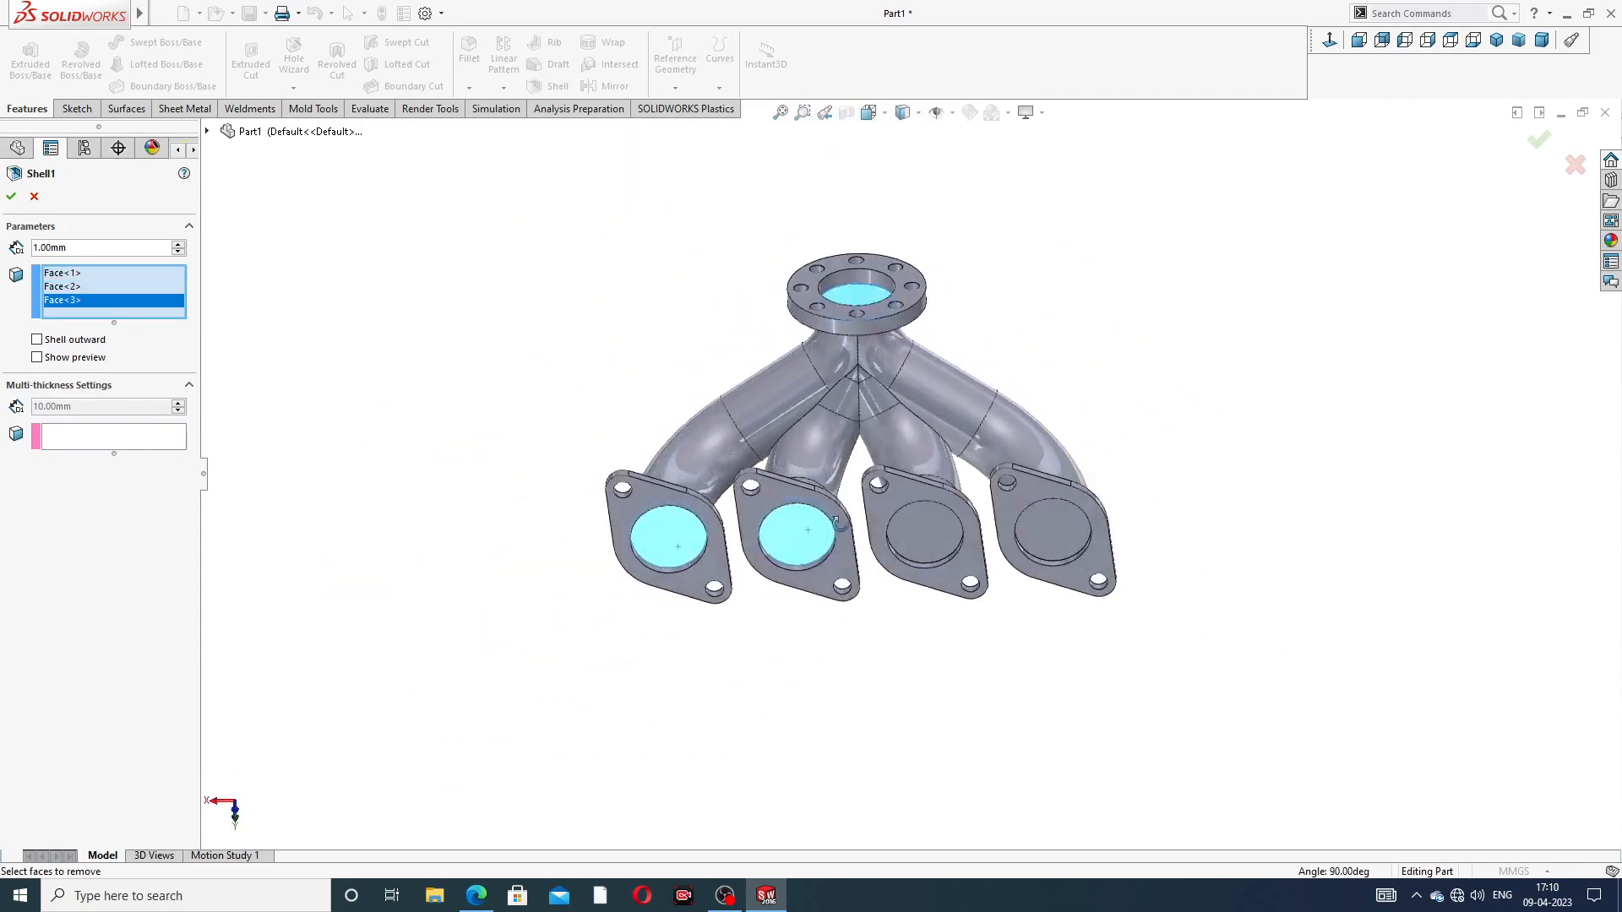
{"action": "left_click", "coordinate": [931, 525]}
{"action": "left_click", "coordinate": [1040, 531]}
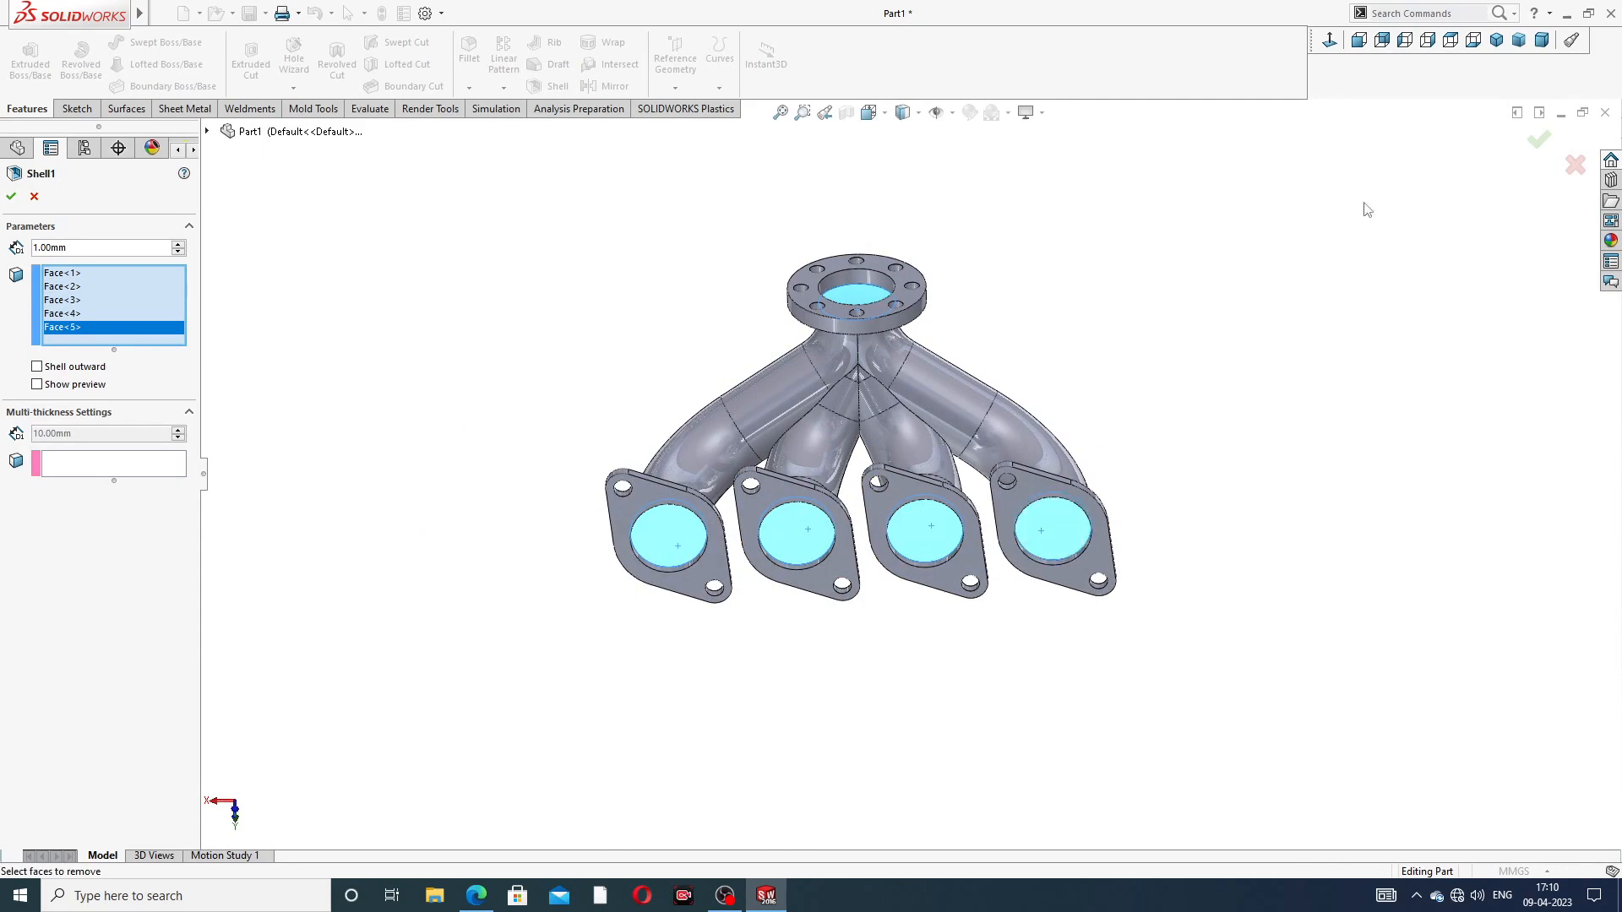
{"action": "left_click", "coordinate": [1539, 140]}
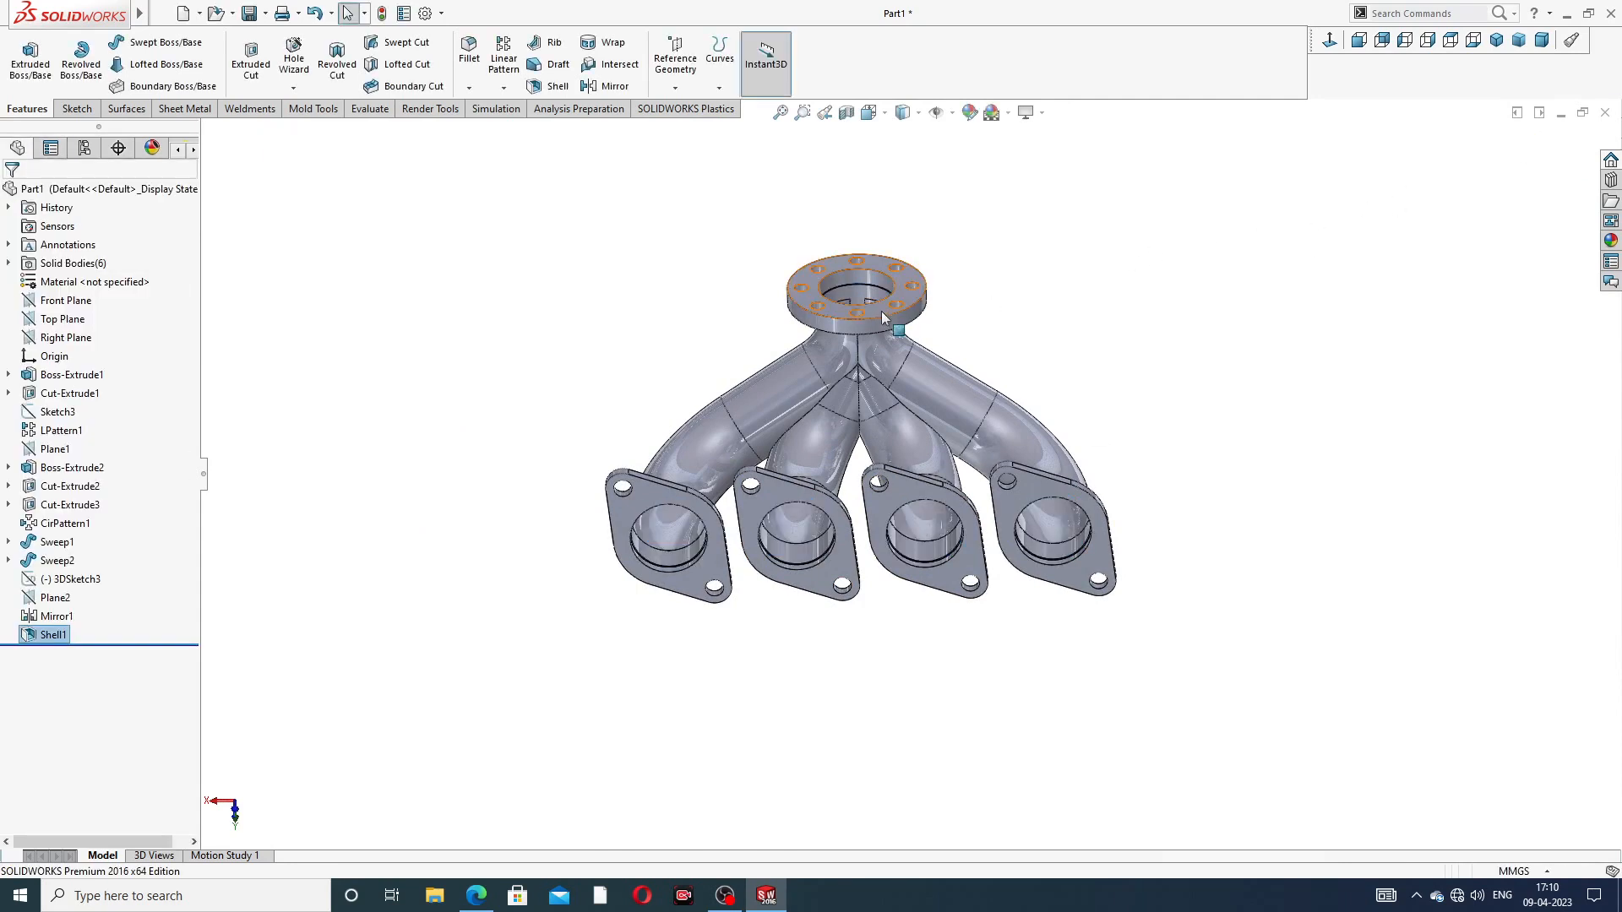
Step: Inspect the hollow interior through the round flange and check the threaded outlet's dimensions in the exhaust manifold PDF drawing
{"action": "middle_click_drag", "start_coordinate": [884, 355], "coordinate": [868, 586]}
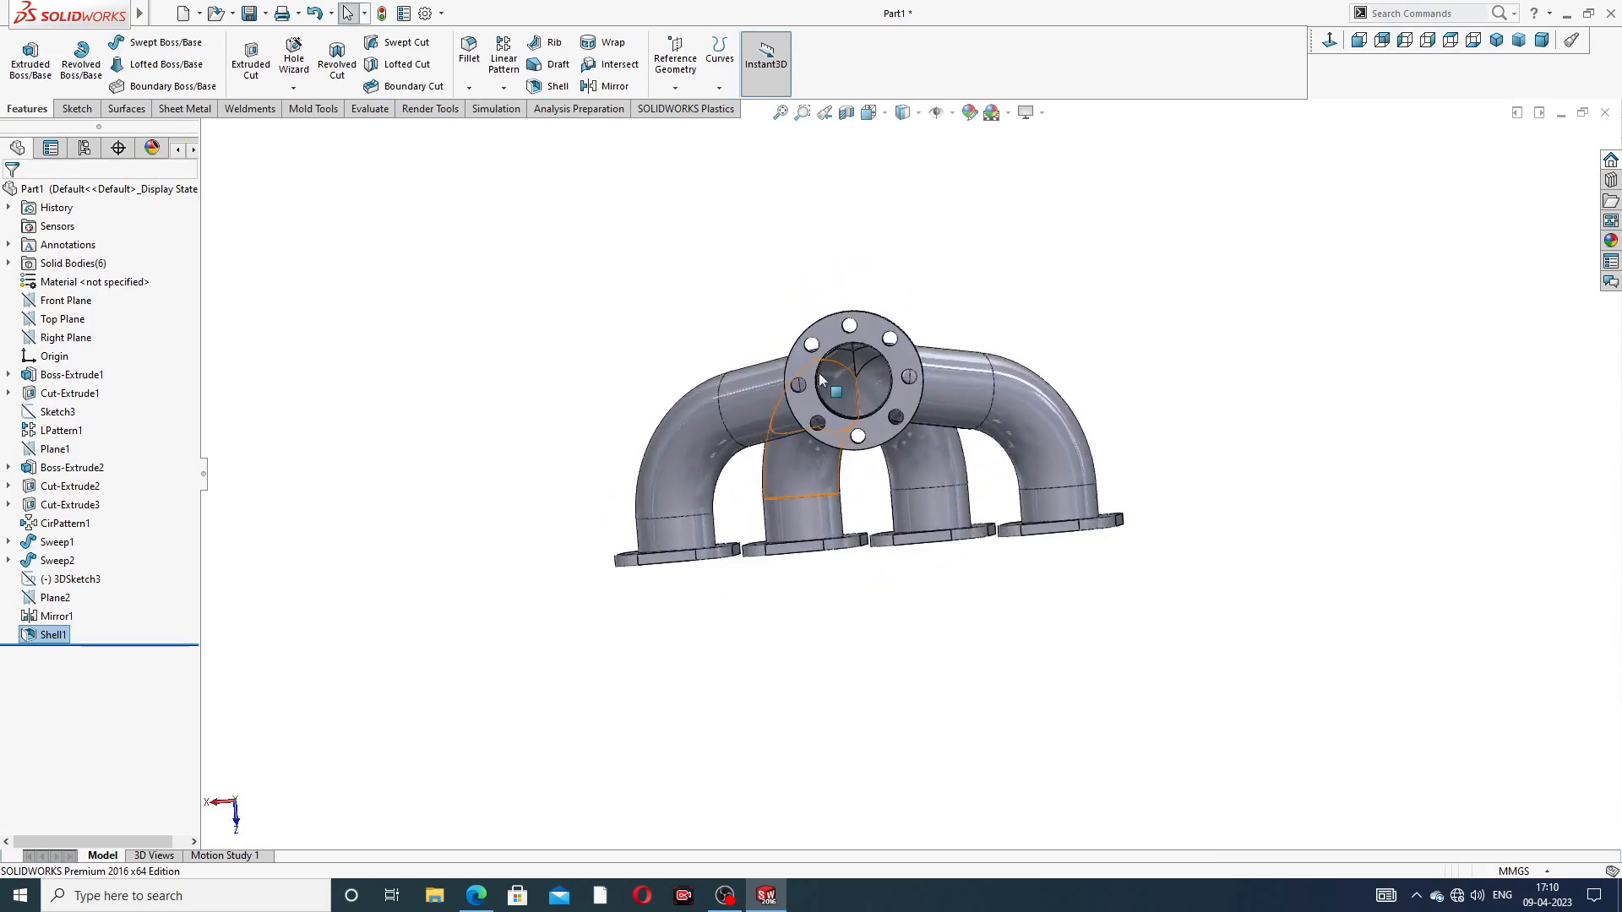
{"action": "scroll", "coordinate": [819, 380], "scroll_direction": "down", "scroll_amount": 3}
{"action": "middle_click_drag", "start_coordinate": [828, 390], "coordinate": [976, 369]}
{"action": "scroll", "coordinate": [1027, 484], "scroll_direction": "up", "scroll_amount": 3}
{"action": "scroll", "coordinate": [976, 368], "scroll_direction": "down", "scroll_amount": 3}
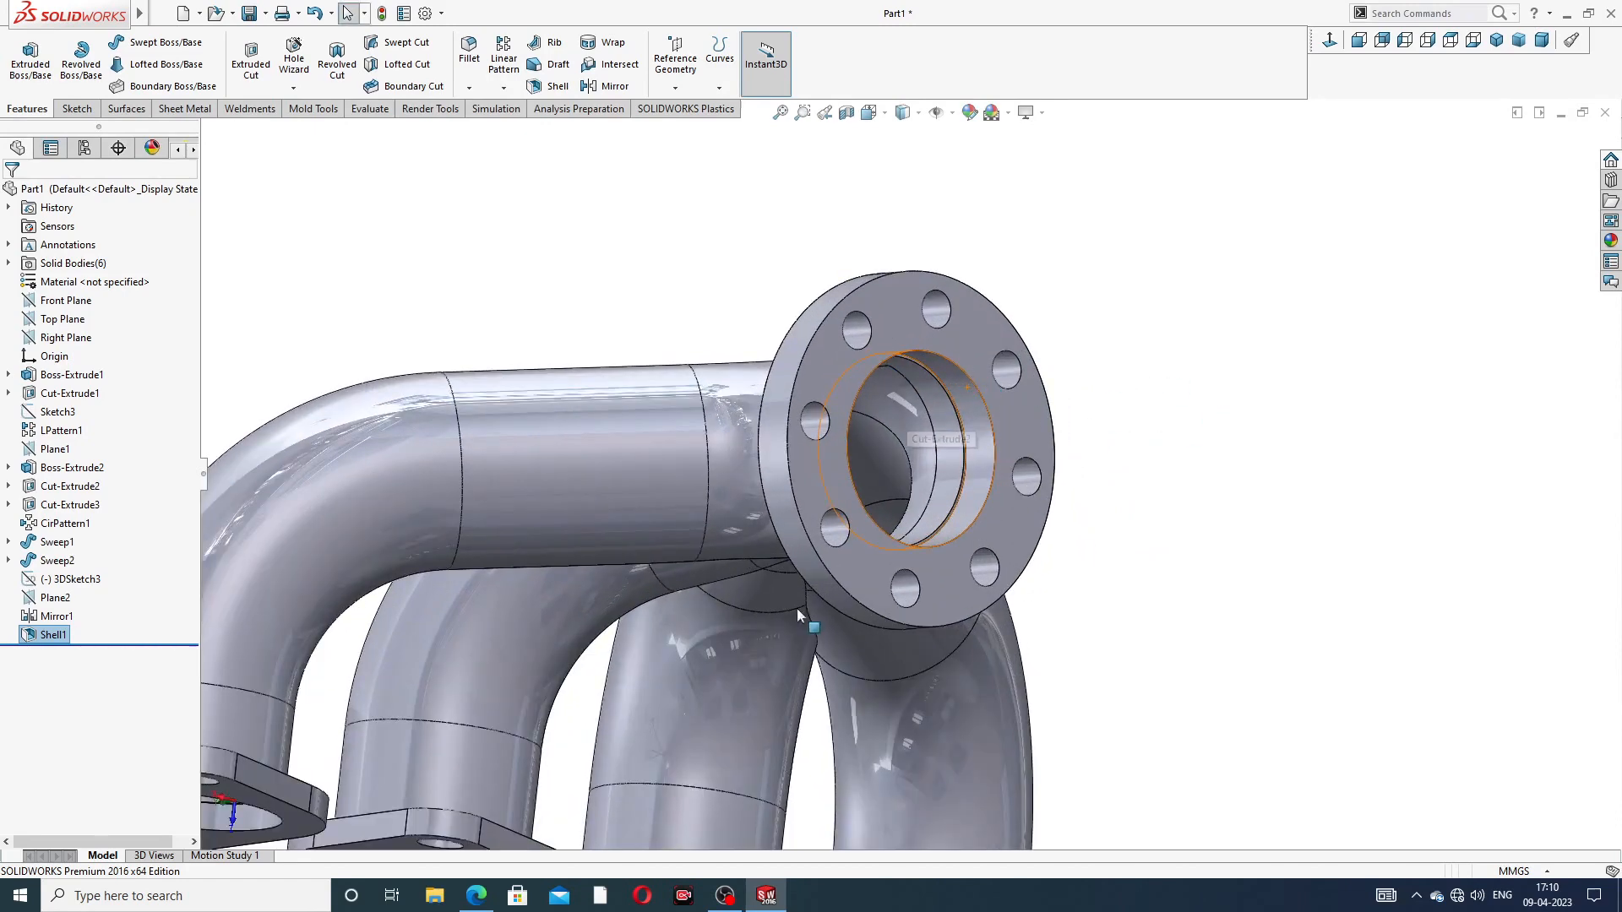
{"action": "left_click", "coordinate": [479, 894]}
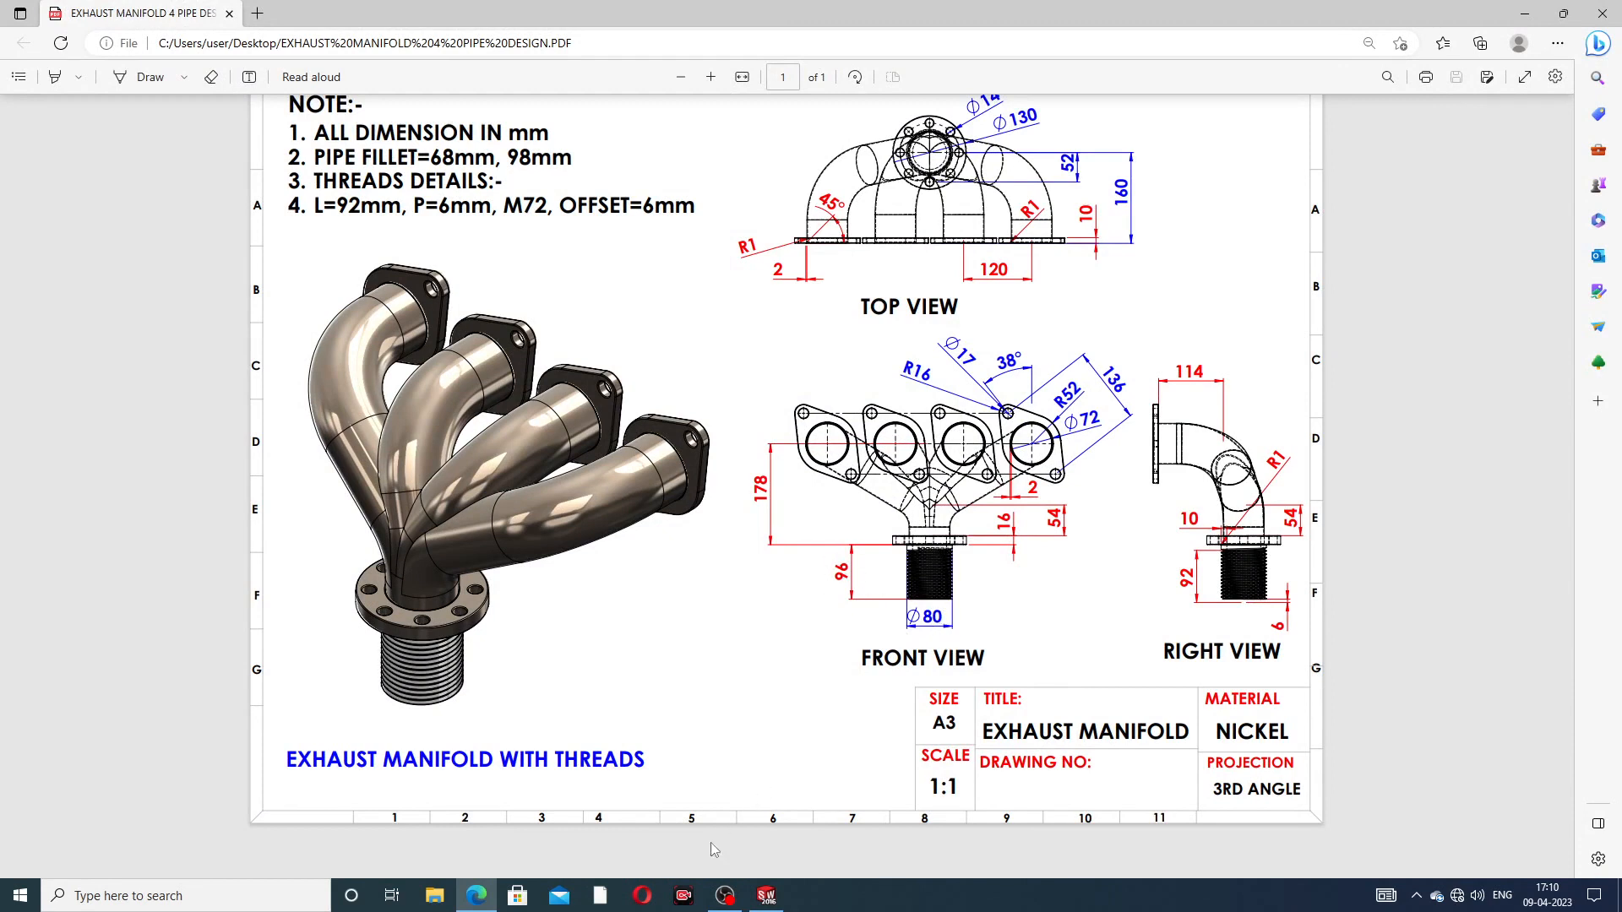
{"action": "left_click", "coordinate": [475, 897]}
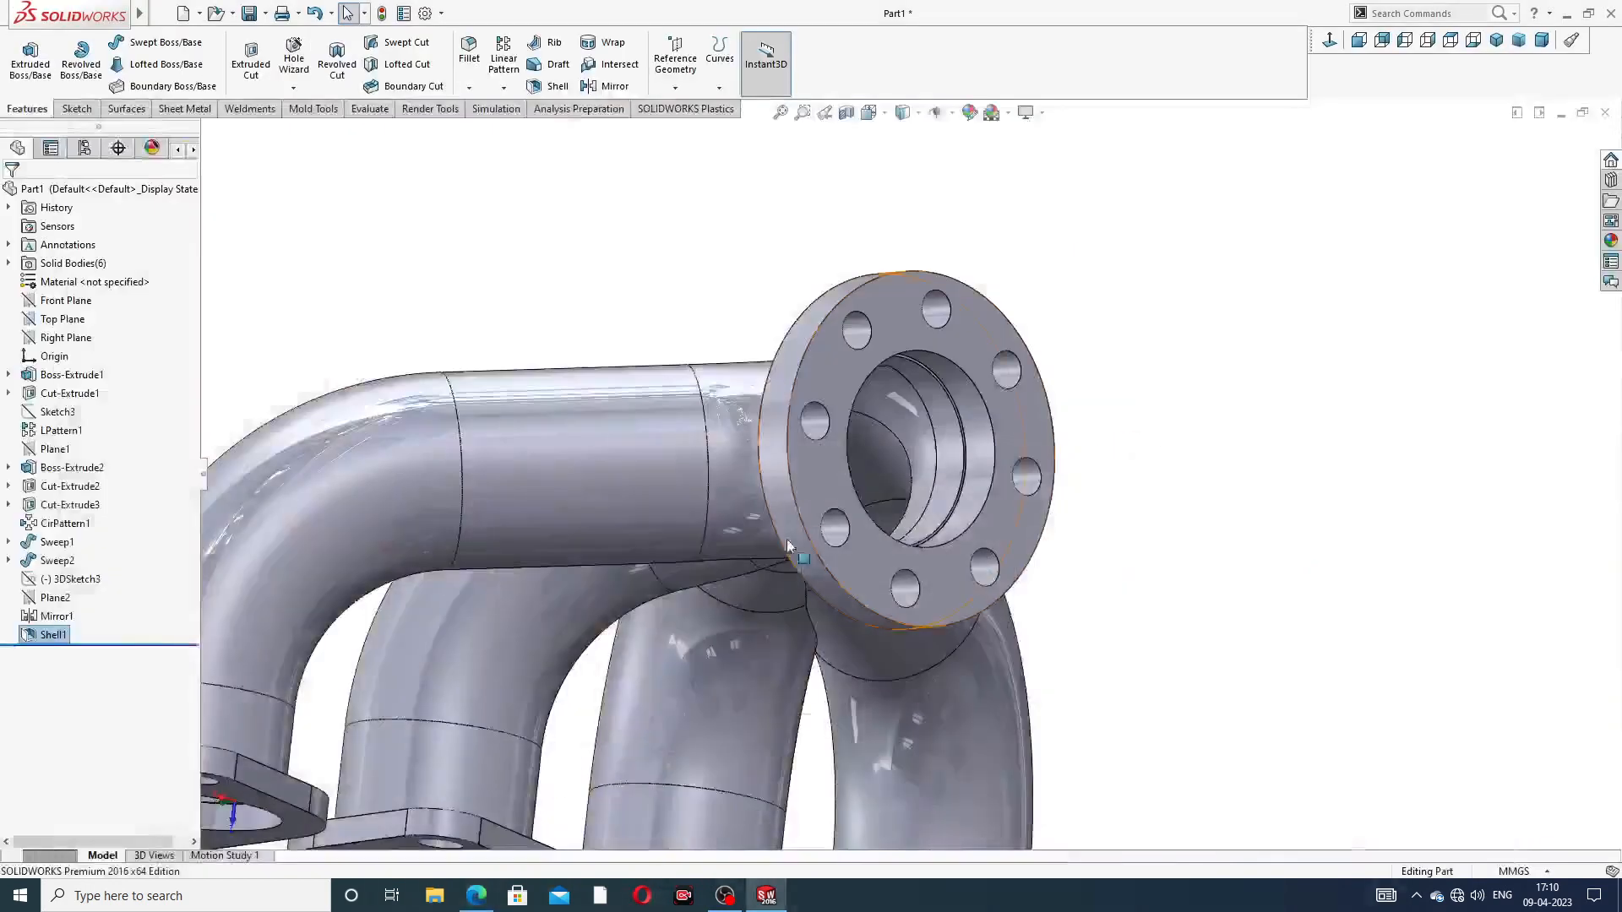
Step: Sketch a circle of about 42 mm radius on the round flange's outer face, centred on its bore
{"action": "scroll", "coordinate": [938, 338], "scroll_direction": "down", "scroll_amount": 3}
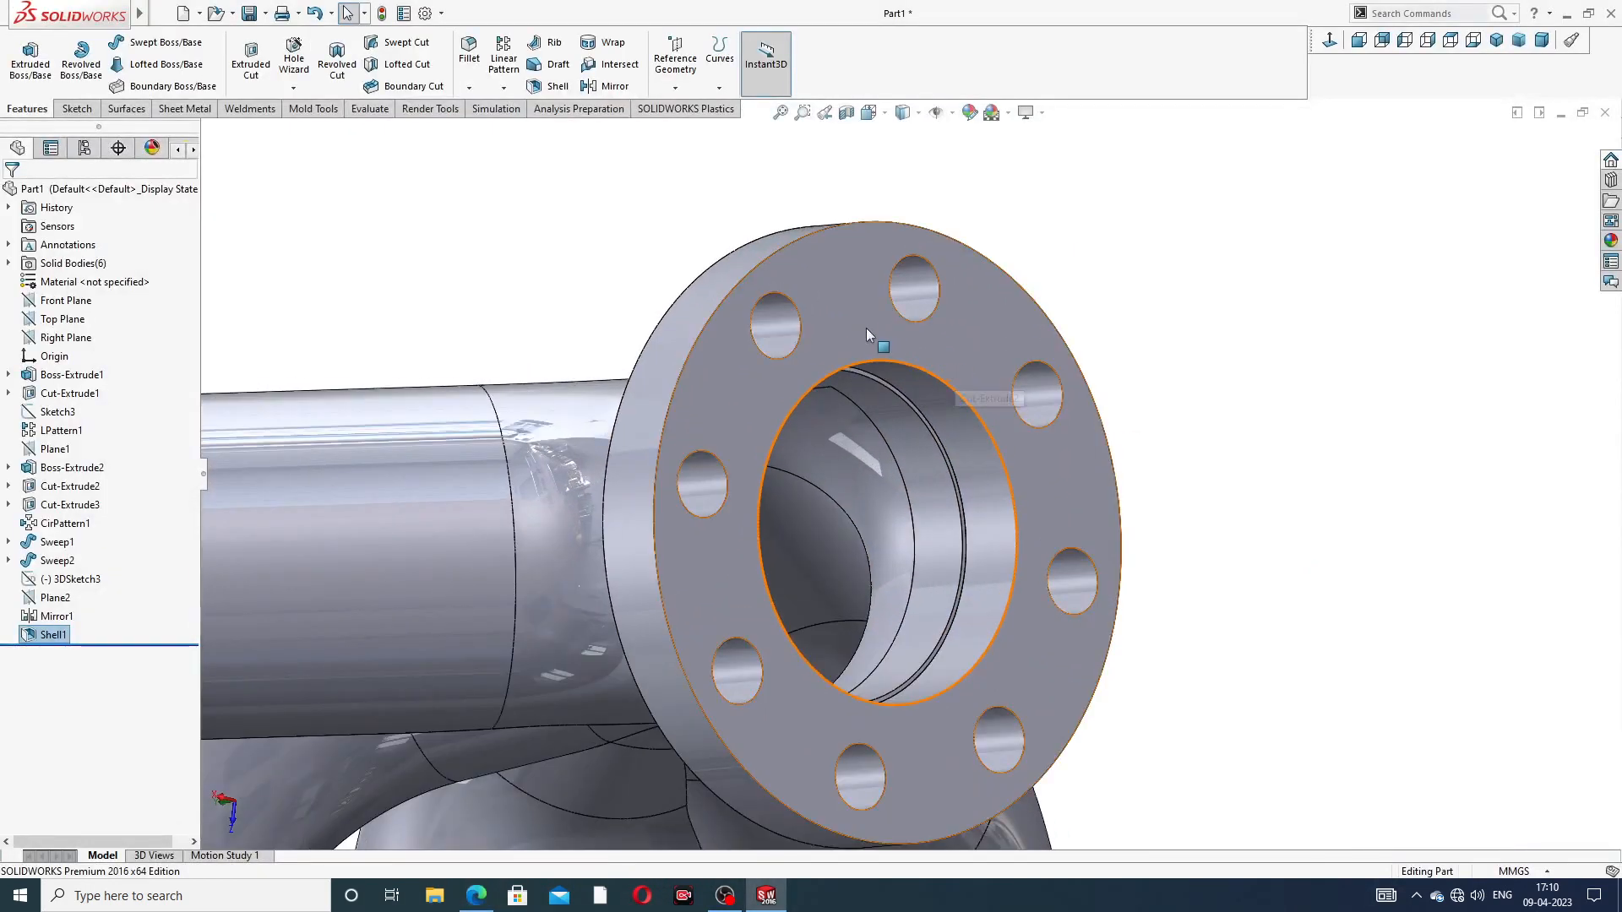
{"action": "left_click", "coordinate": [868, 336]}
{"action": "left_click", "coordinate": [969, 279]}
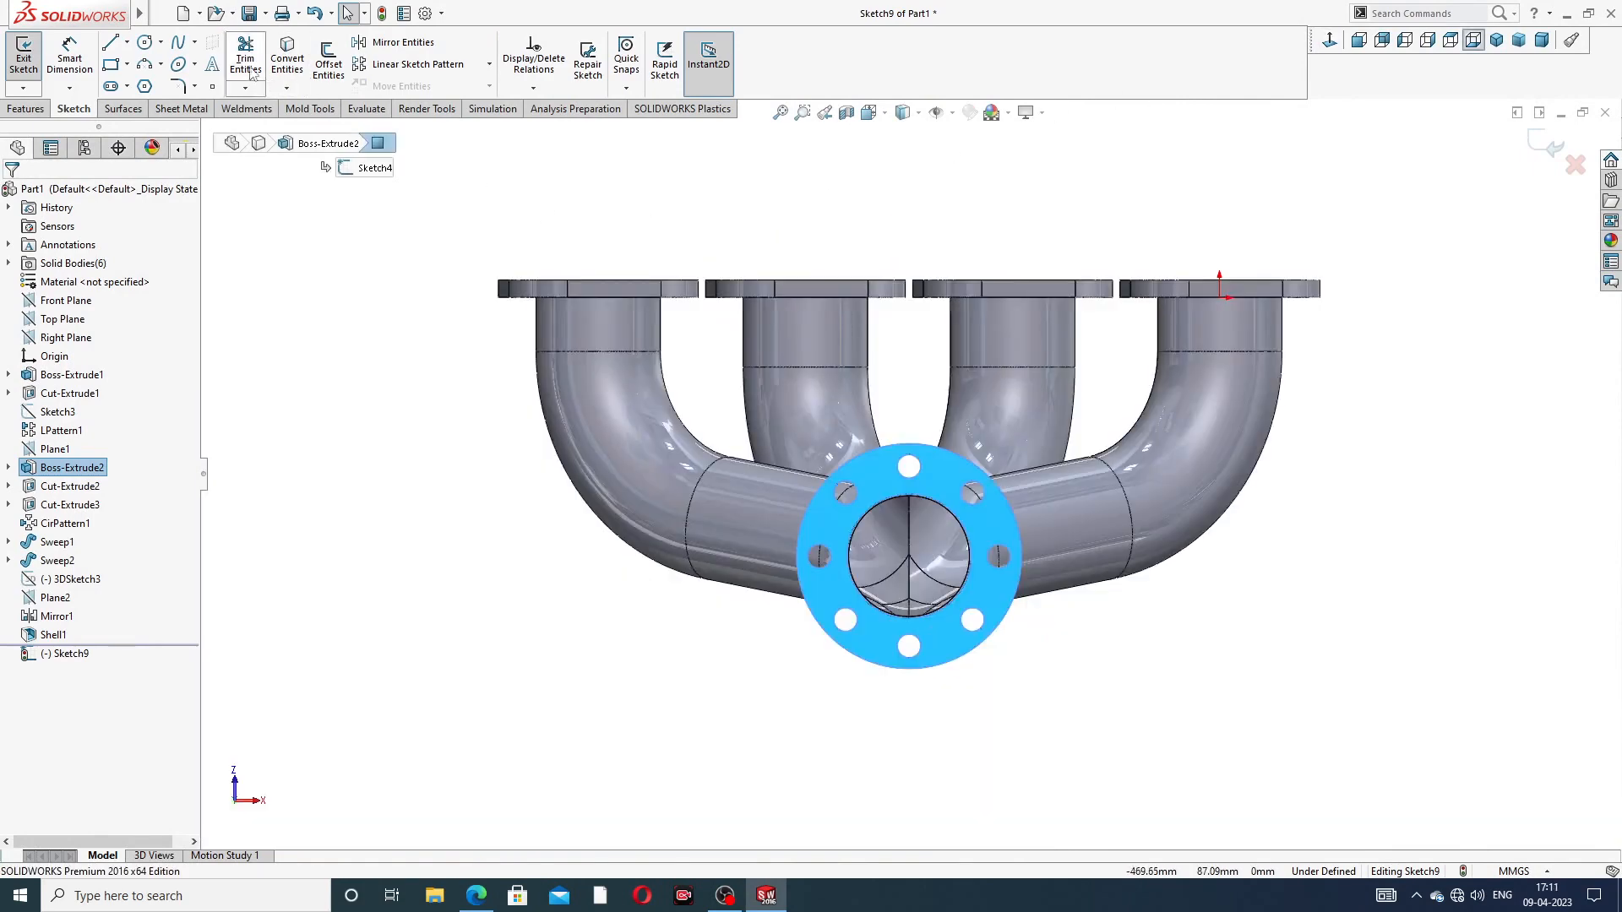
{"action": "left_click", "coordinate": [145, 41]}
{"action": "scroll", "coordinate": [906, 518], "scroll_direction": "down", "scroll_amount": 4}
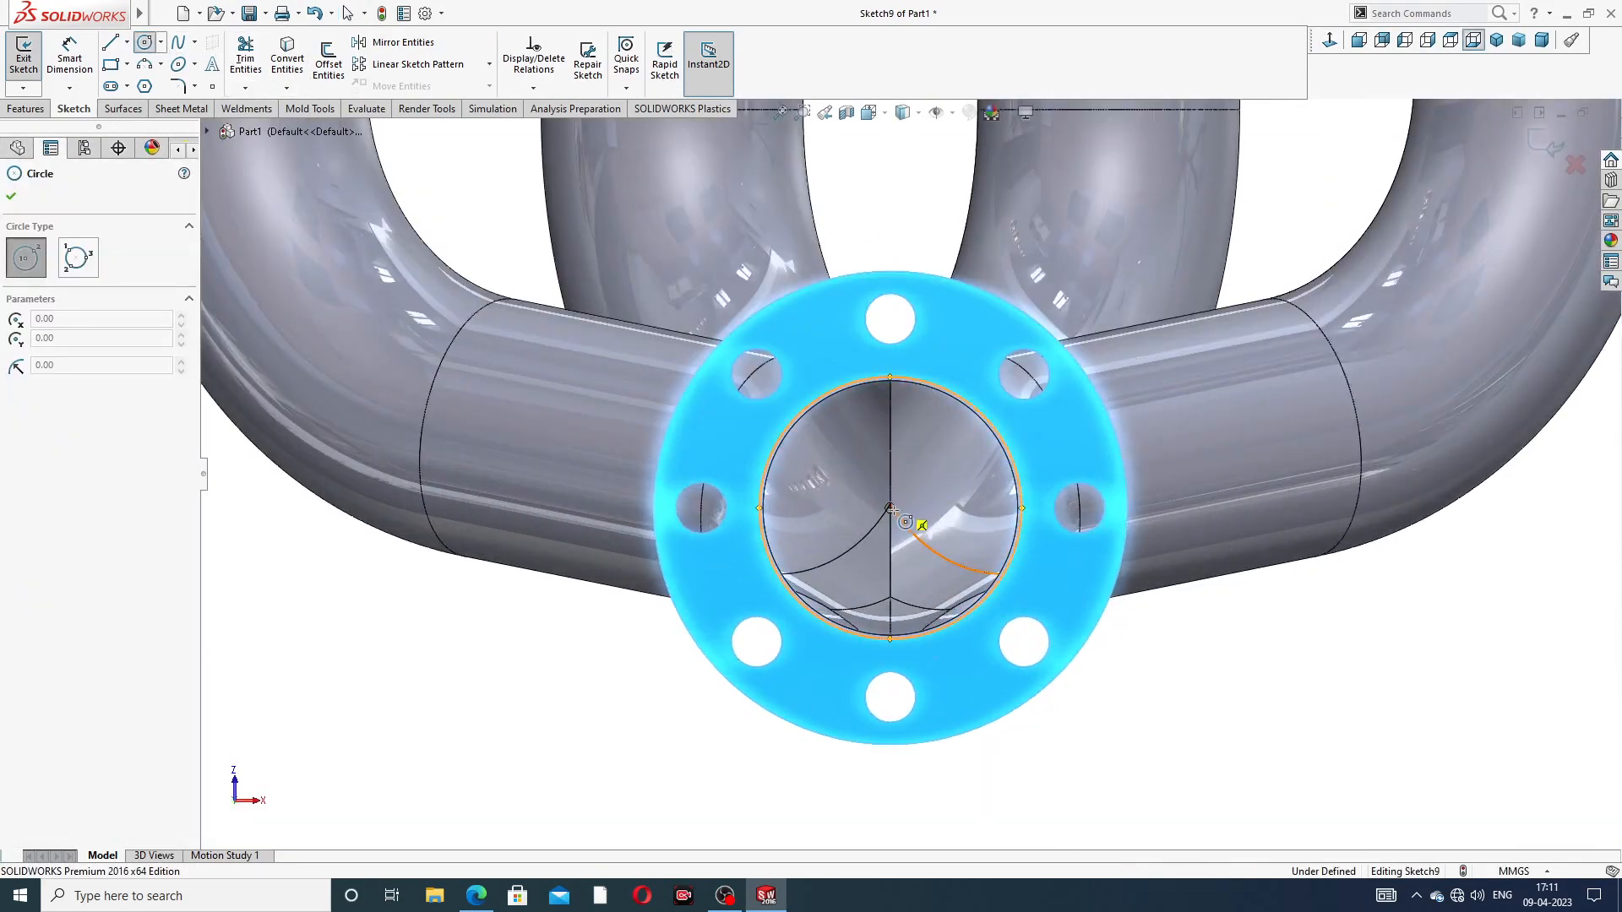
{"action": "left_click", "coordinate": [891, 508]}
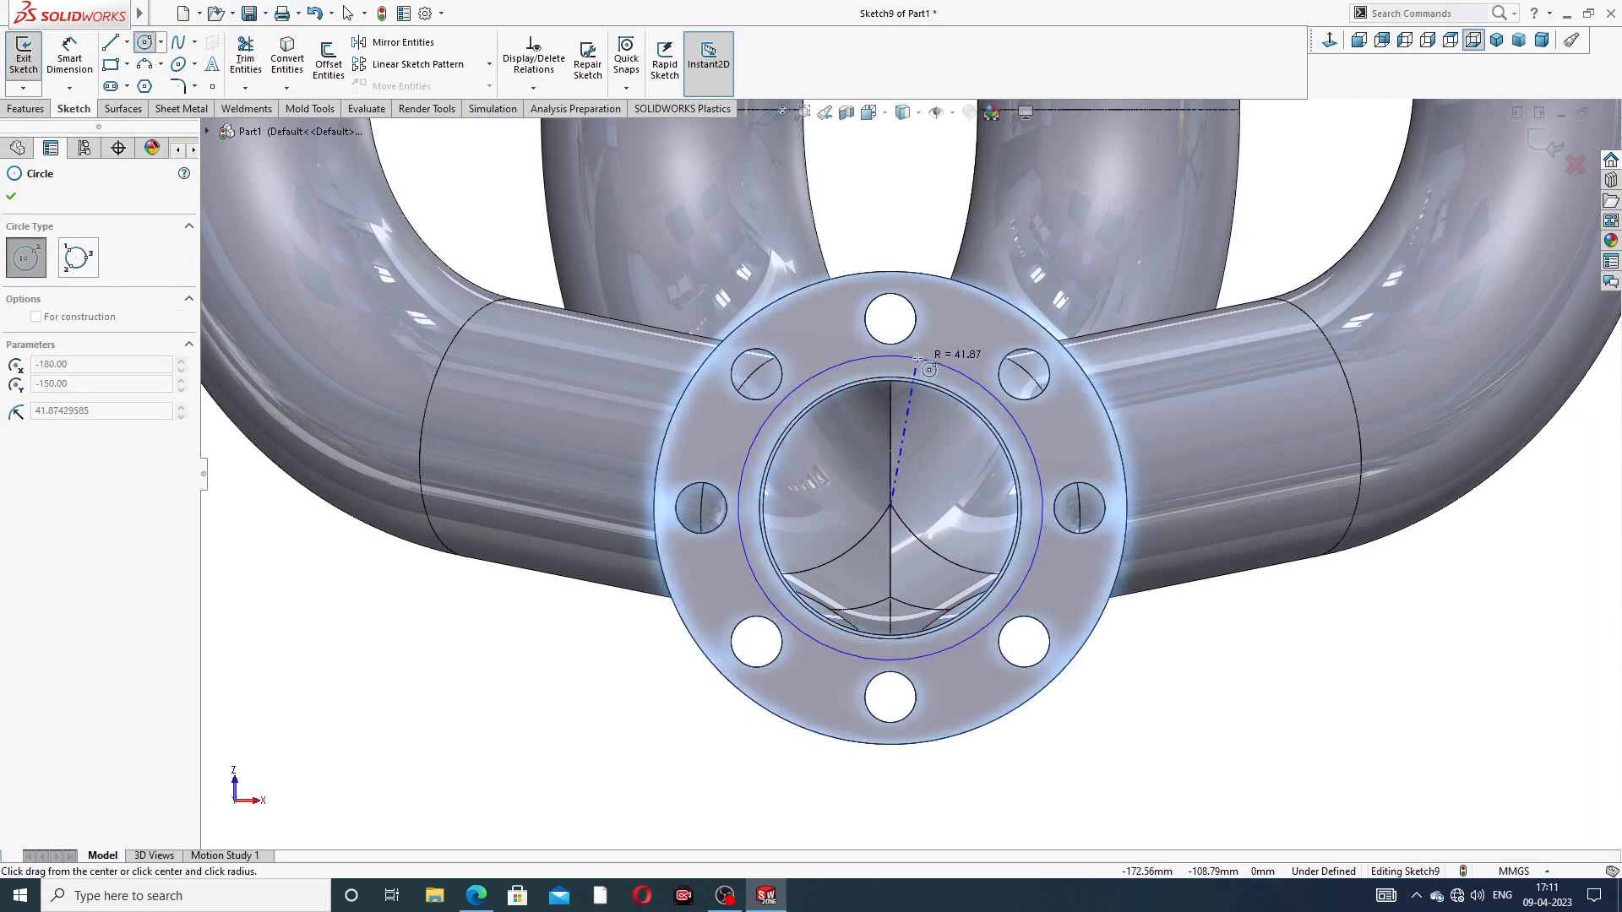
{"action": "left_click", "coordinate": [952, 369]}
{"action": "right_click", "coordinate": [940, 227]}
{"action": "left_click", "coordinate": [980, 242]}
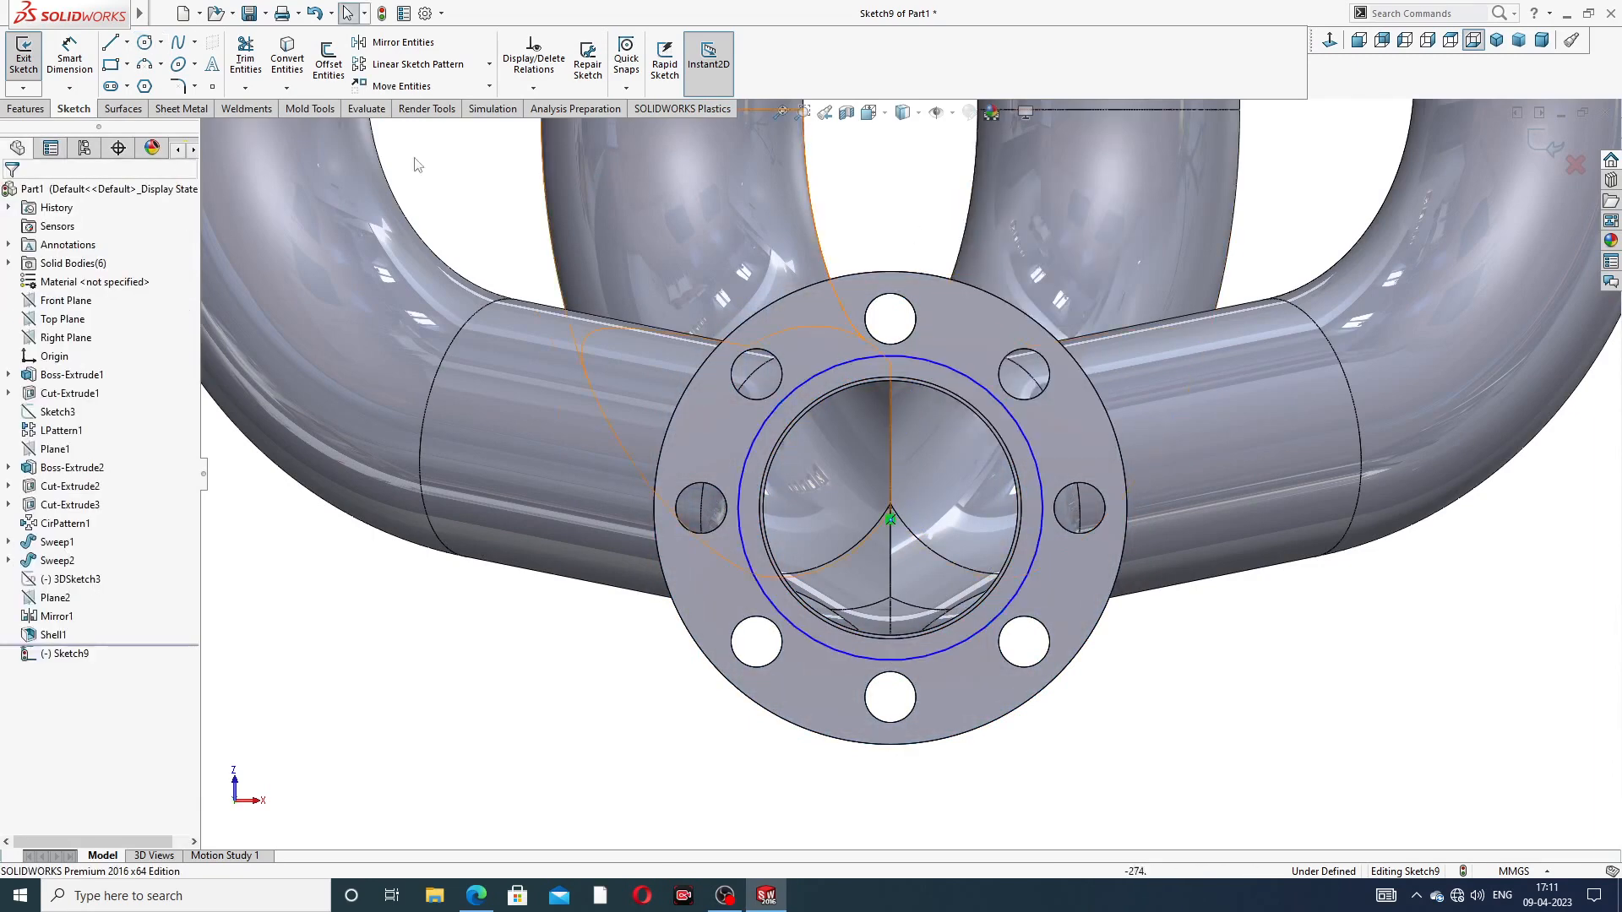
Step: Dimension the sketched circle on the round flange with a diameter of 80 mm
{"action": "left_click", "coordinate": [69, 52]}
{"action": "left_click", "coordinate": [965, 368]}
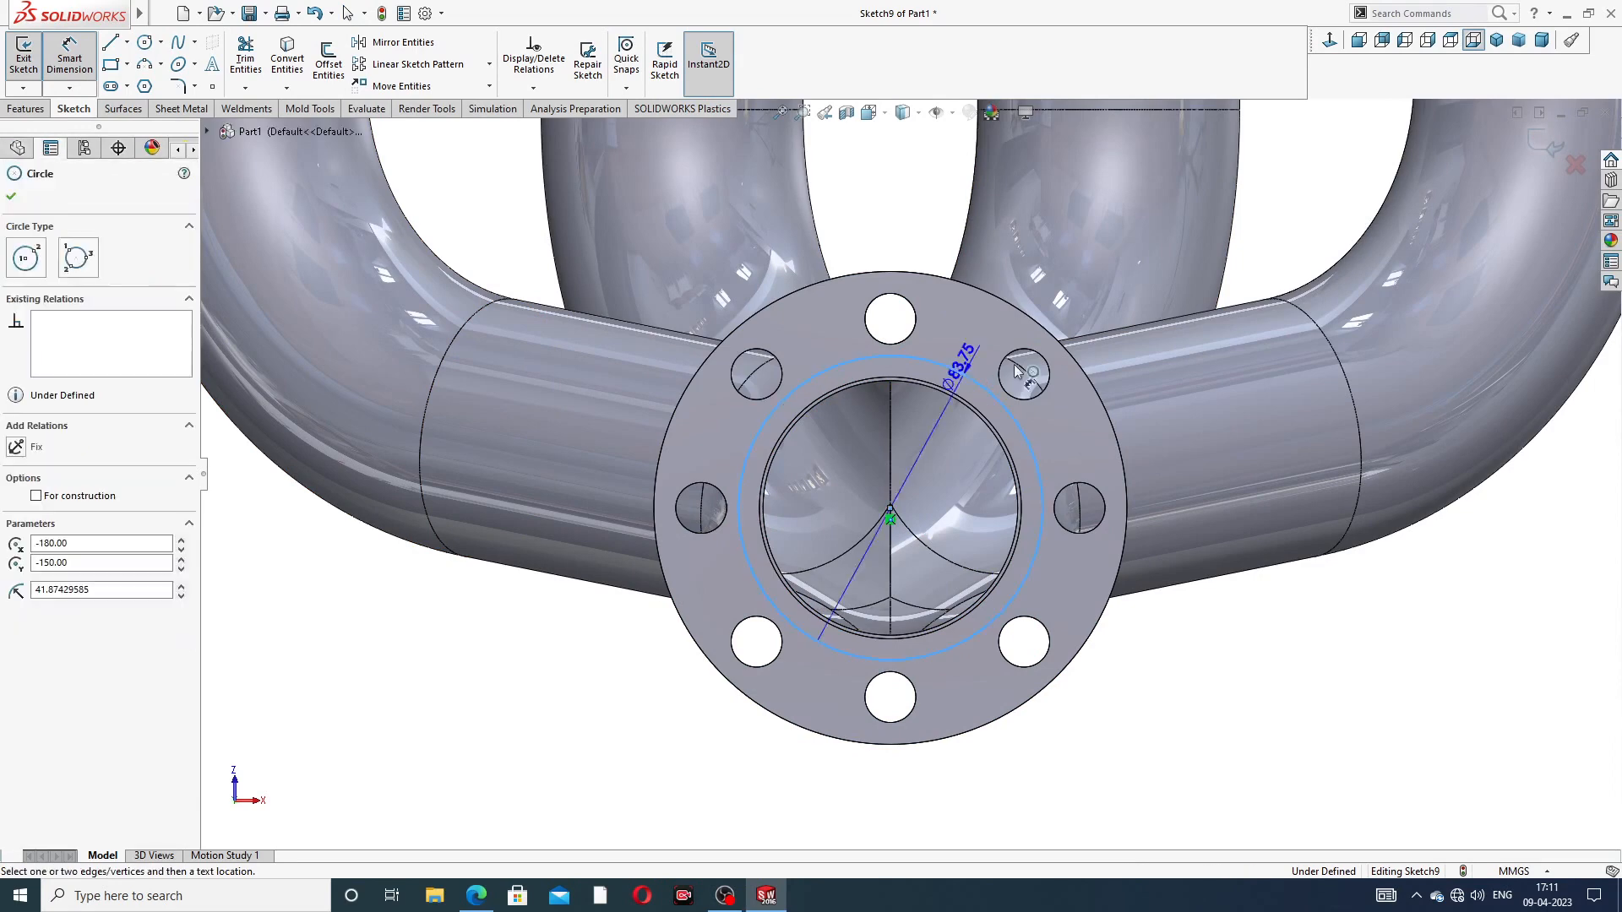
{"action": "left_click", "coordinate": [1299, 272]}
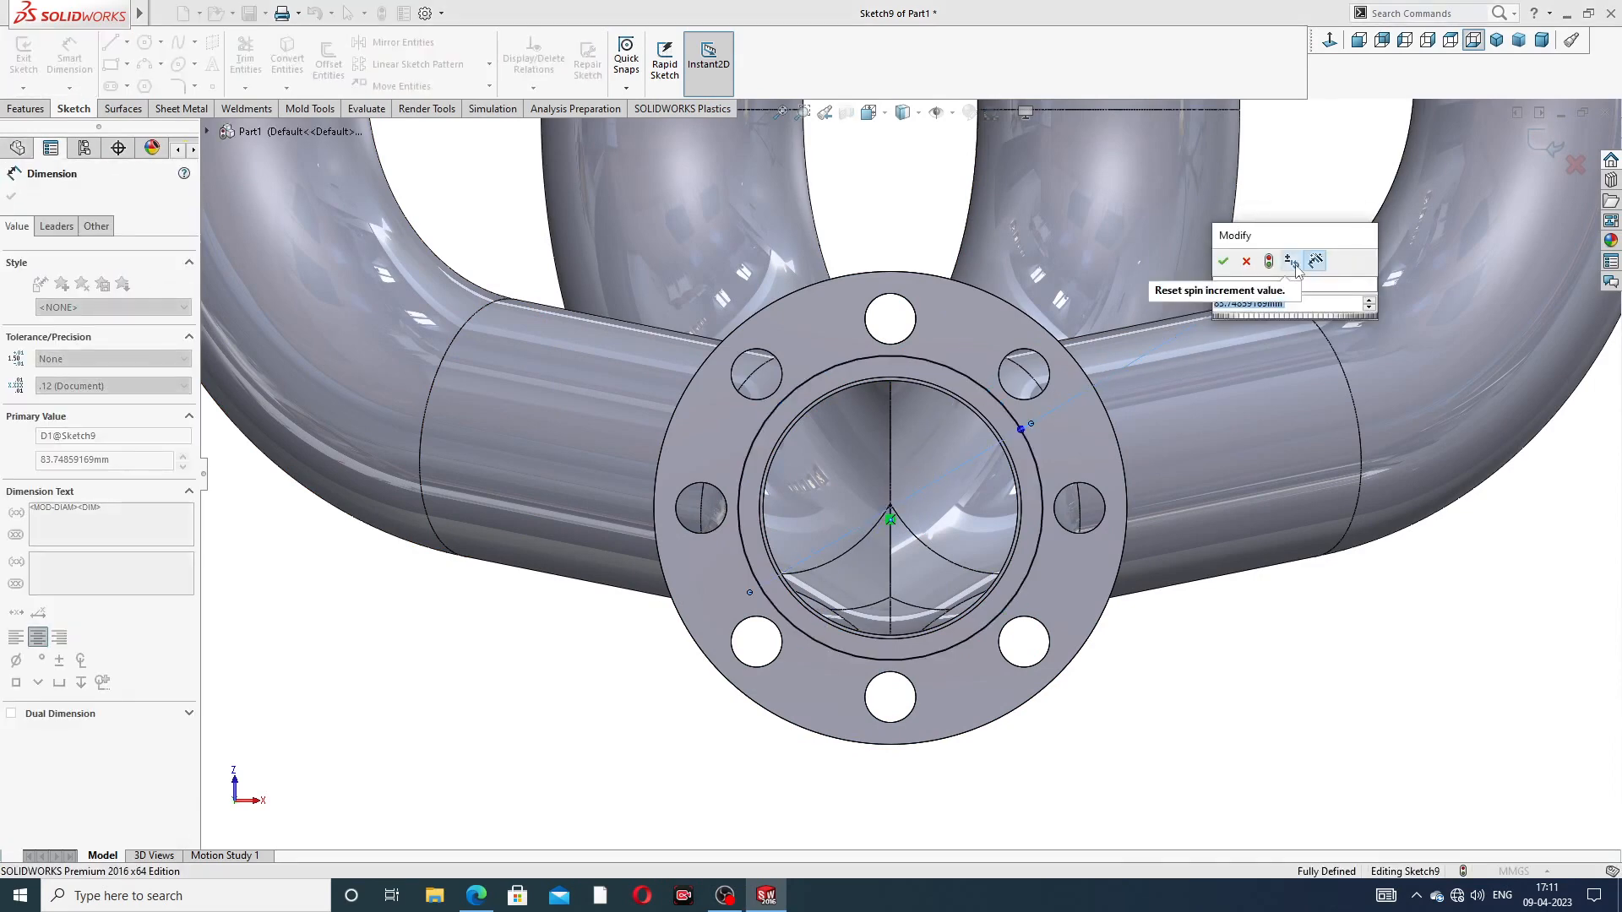
{"action": "type", "text": "80"}
{"action": "key", "text": "Return"}
{"action": "left_click", "coordinate": [1277, 662]}
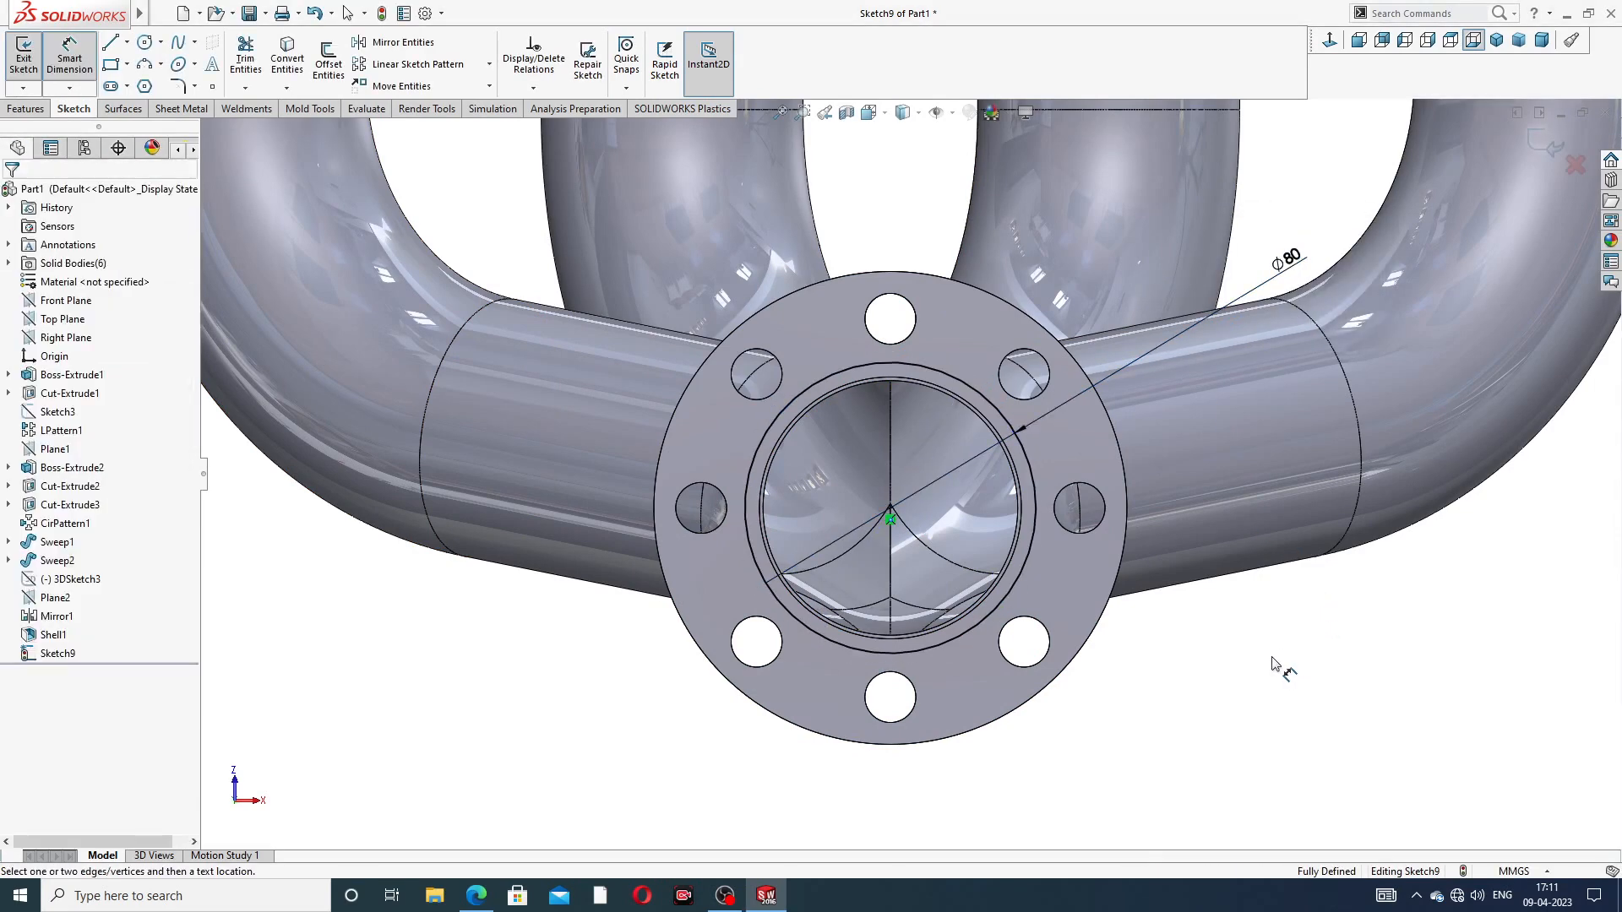
{"action": "right_click", "coordinate": [1275, 663]}
{"action": "left_click", "coordinate": [1303, 279]}
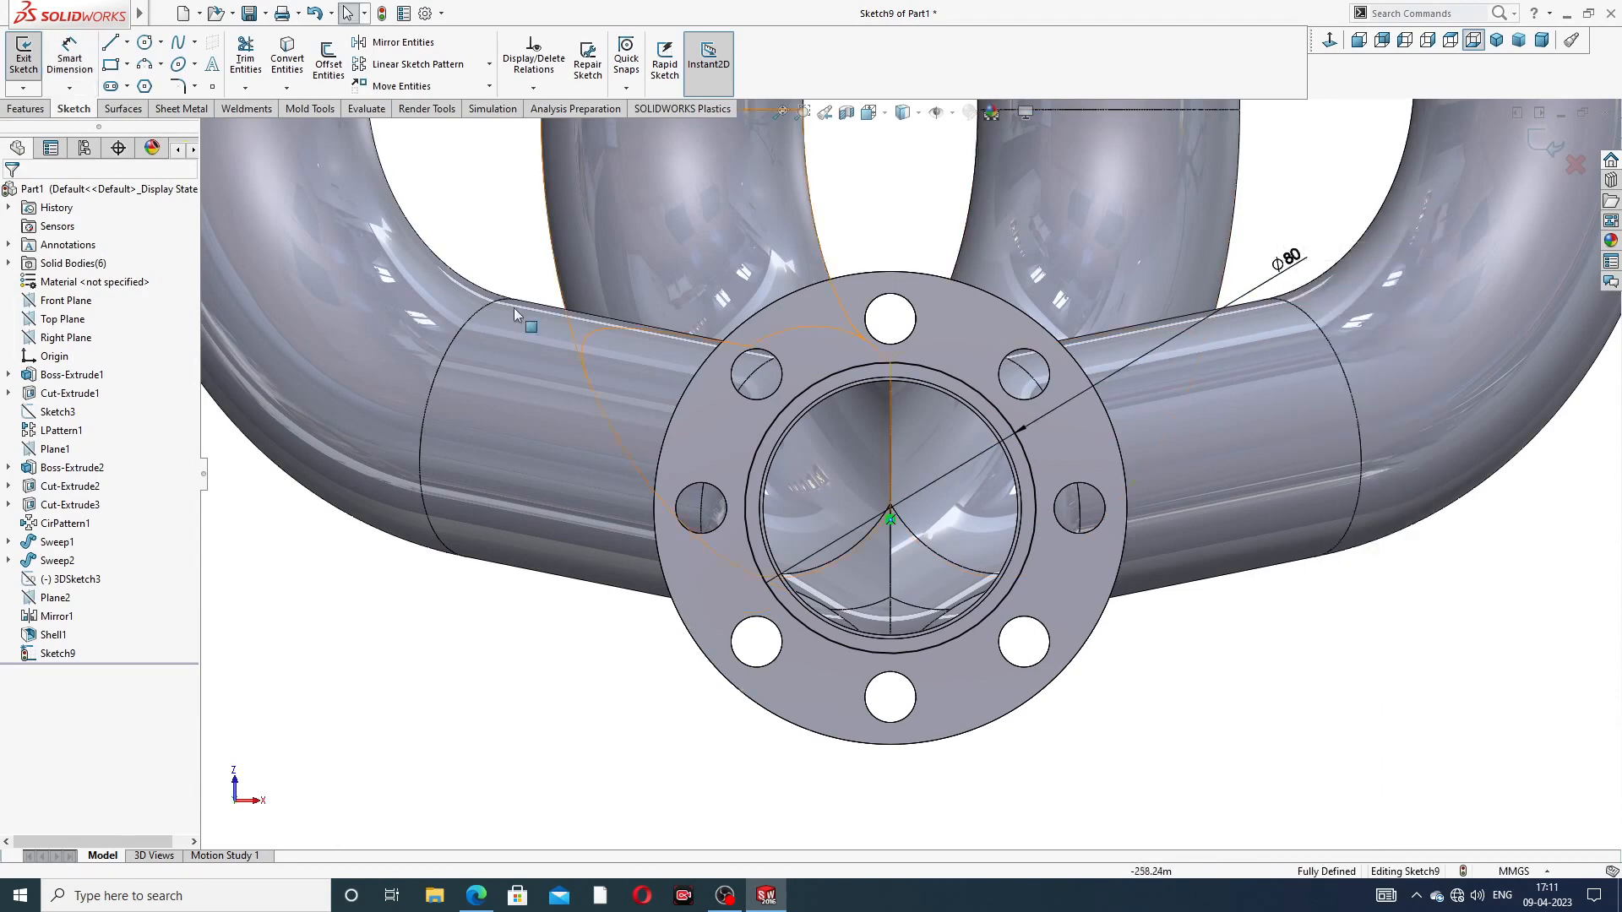
Step: Set up a blind boss extrusion of the 80 mm circle, 96 mm outward from the round flange
{"action": "left_click", "coordinate": [27, 109]}
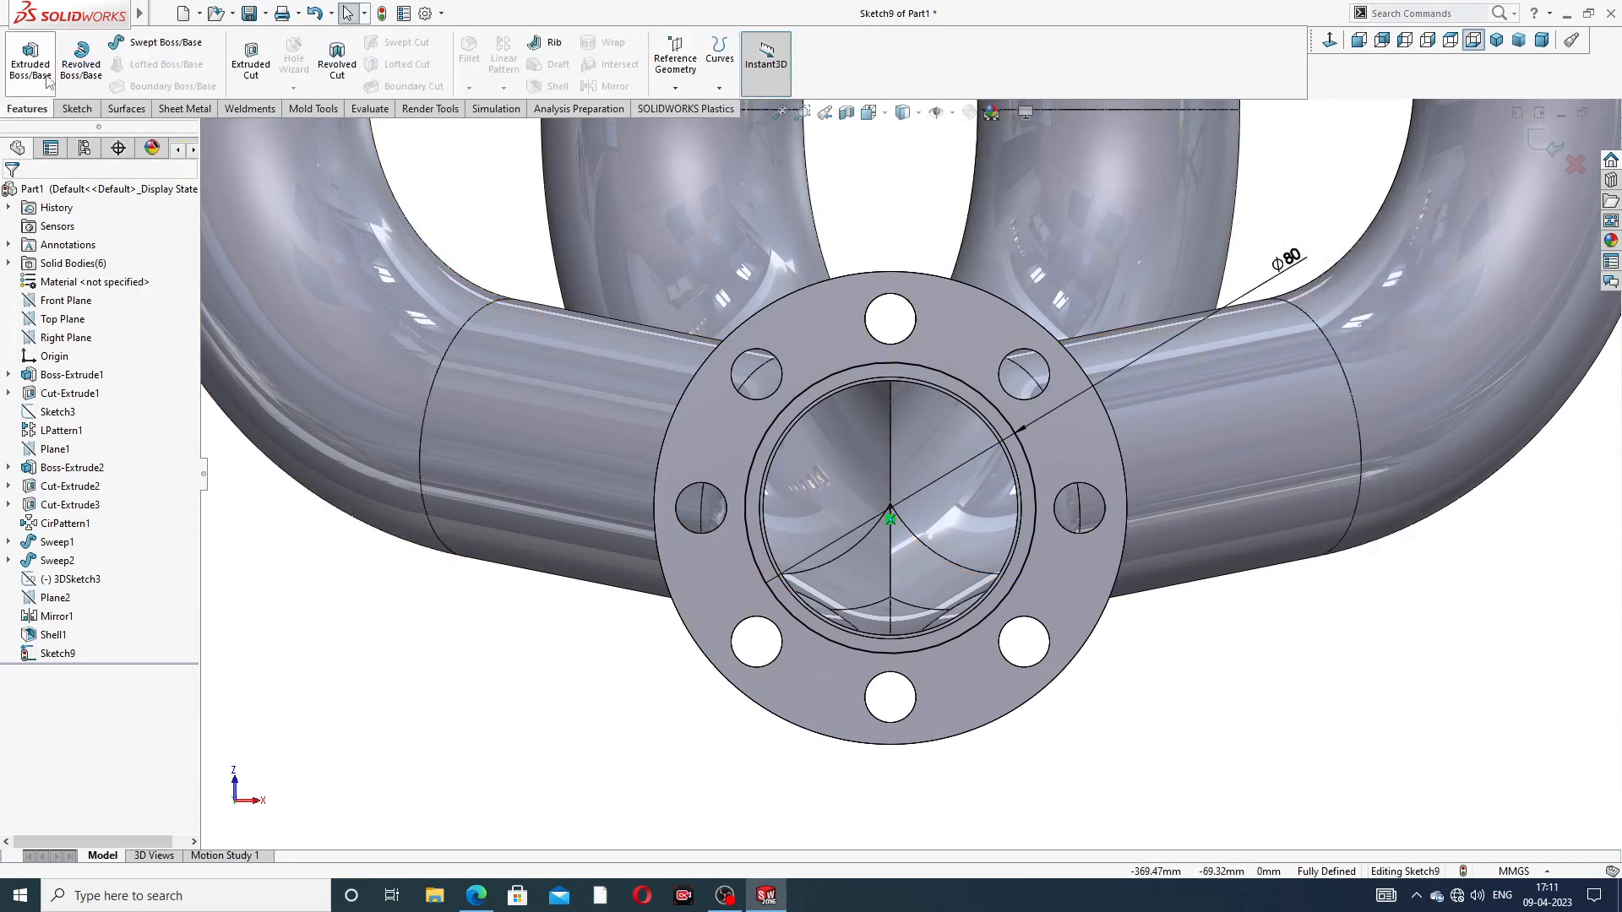
{"action": "left_click", "coordinate": [46, 76]}
{"action": "scroll", "coordinate": [1008, 455], "scroll_direction": "up", "scroll_amount": 4}
{"action": "middle_click_drag", "start_coordinate": [1009, 458], "coordinate": [642, 498]}
{"action": "scroll", "coordinate": [456, 503], "scroll_direction": "down", "scroll_amount": 3}
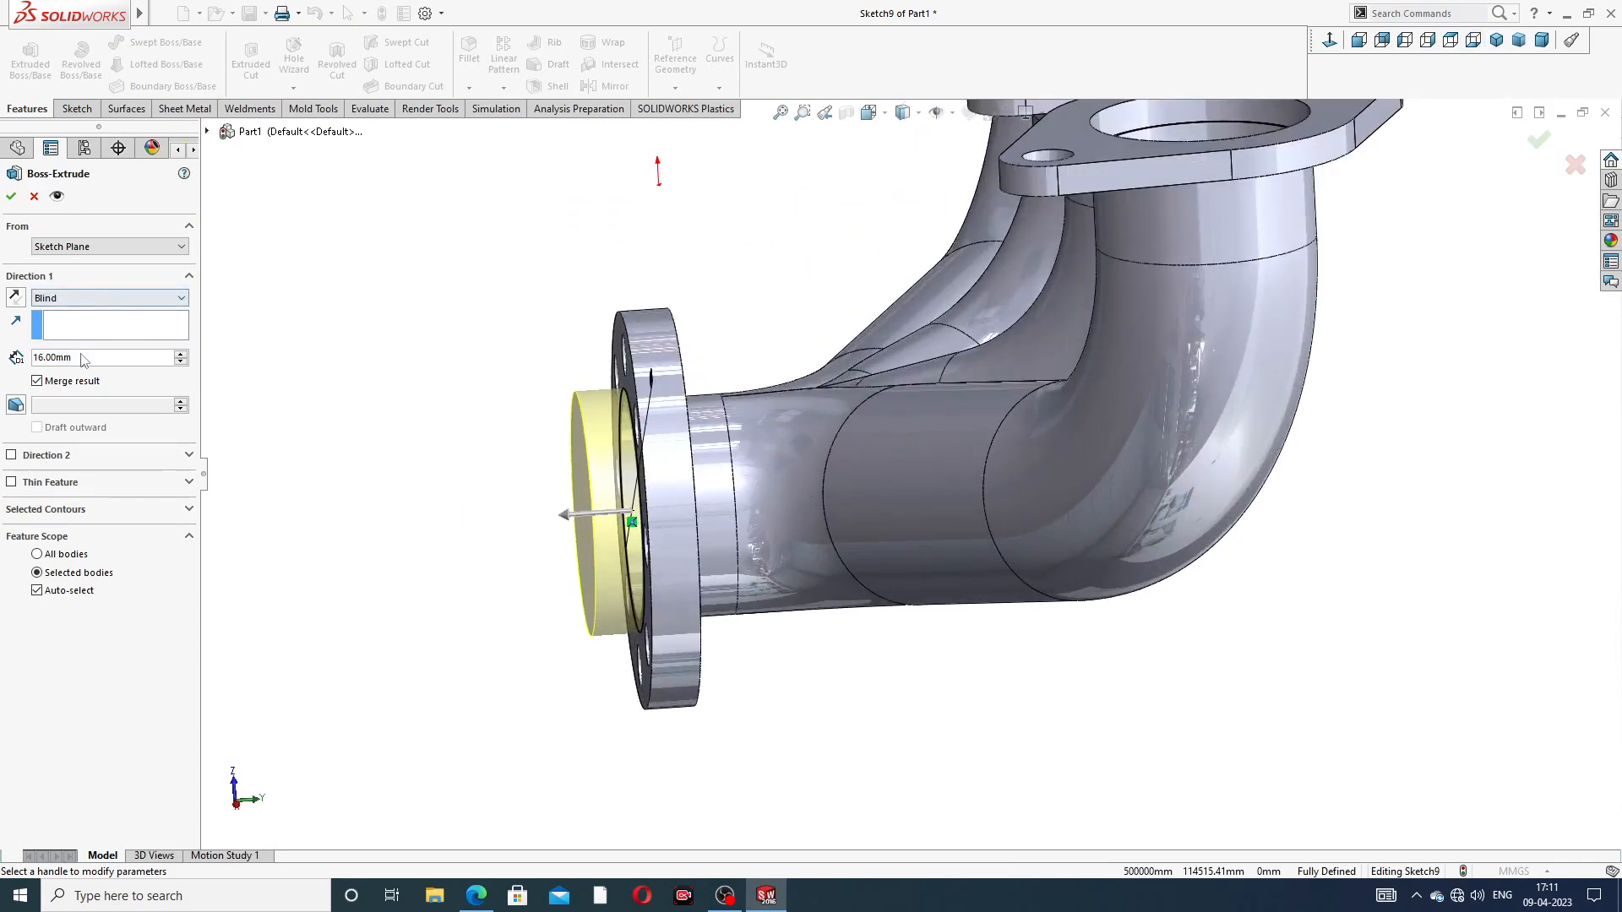
{"action": "type", "text": "96"}
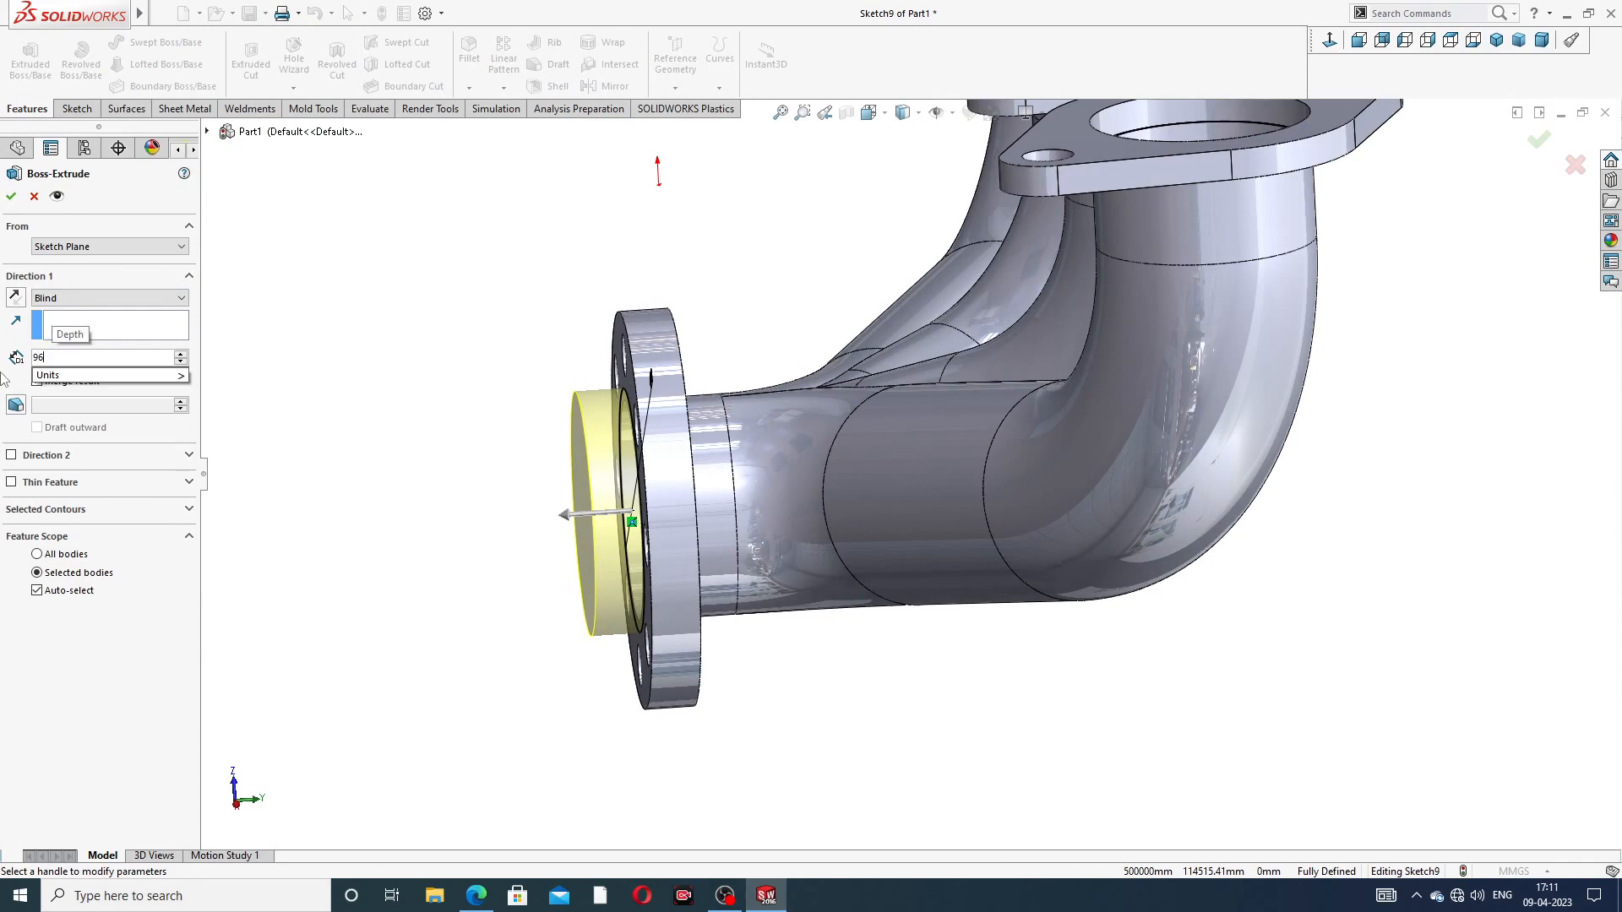
{"action": "key", "text": "Return"}
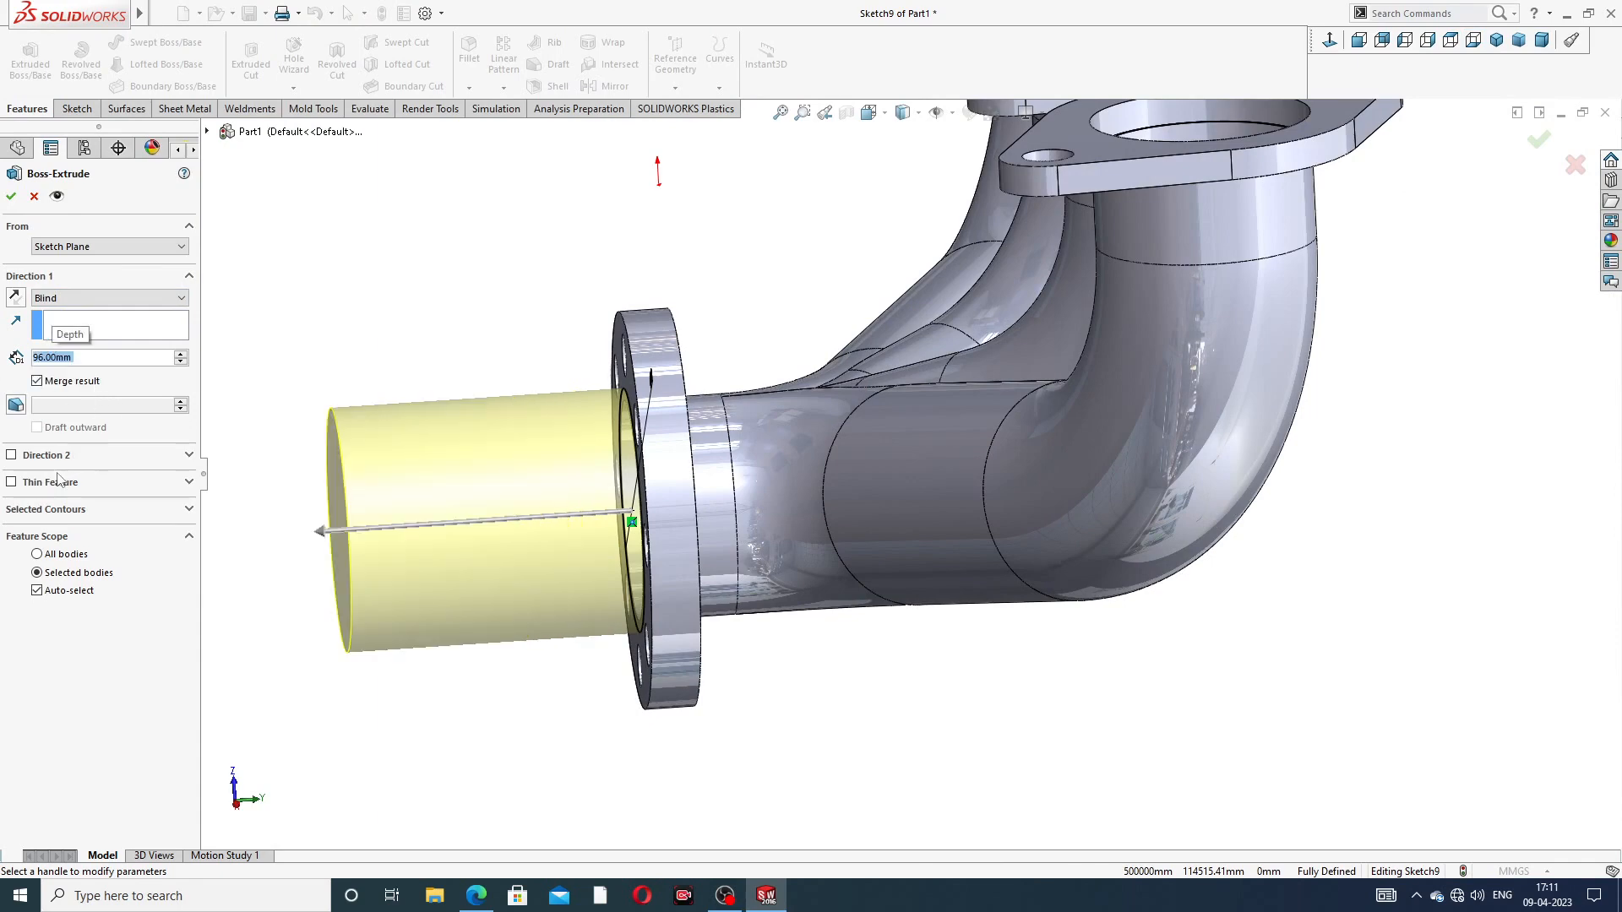
Step: Turn the outlet extrusion into a one-direction thin feature with a 10 mm wall thickened inward, and complete it
{"action": "left_click", "coordinate": [12, 482]}
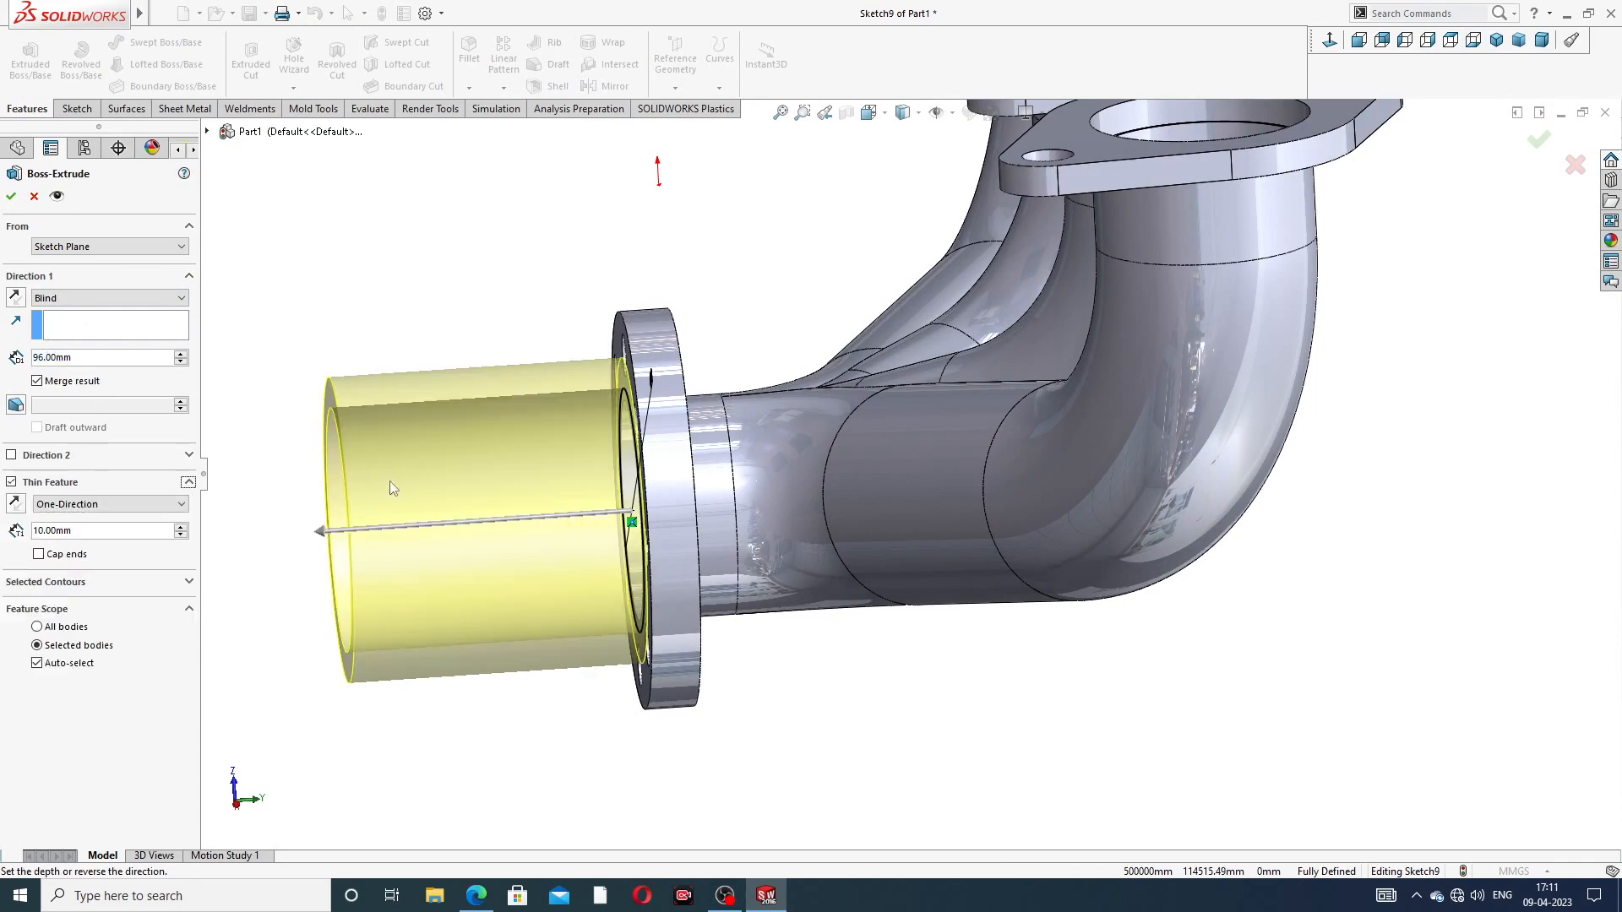
{"action": "scroll", "coordinate": [393, 484], "scroll_direction": "up", "scroll_amount": 2}
{"action": "middle_click_drag", "start_coordinate": [473, 495], "coordinate": [529, 473]}
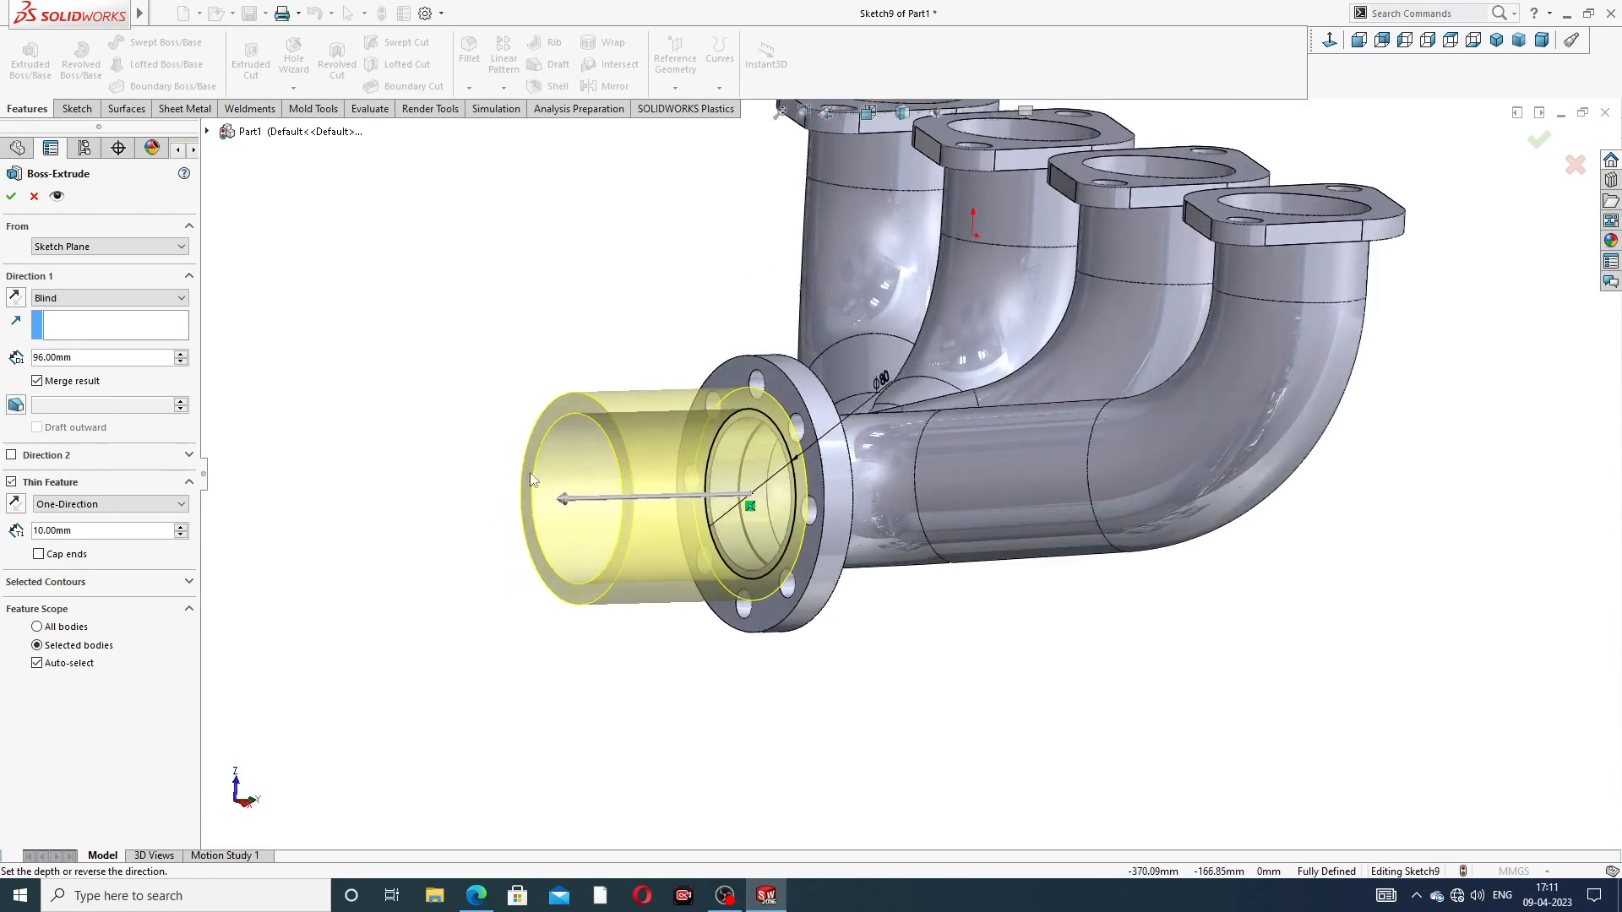
{"action": "left_click", "coordinate": [14, 504]}
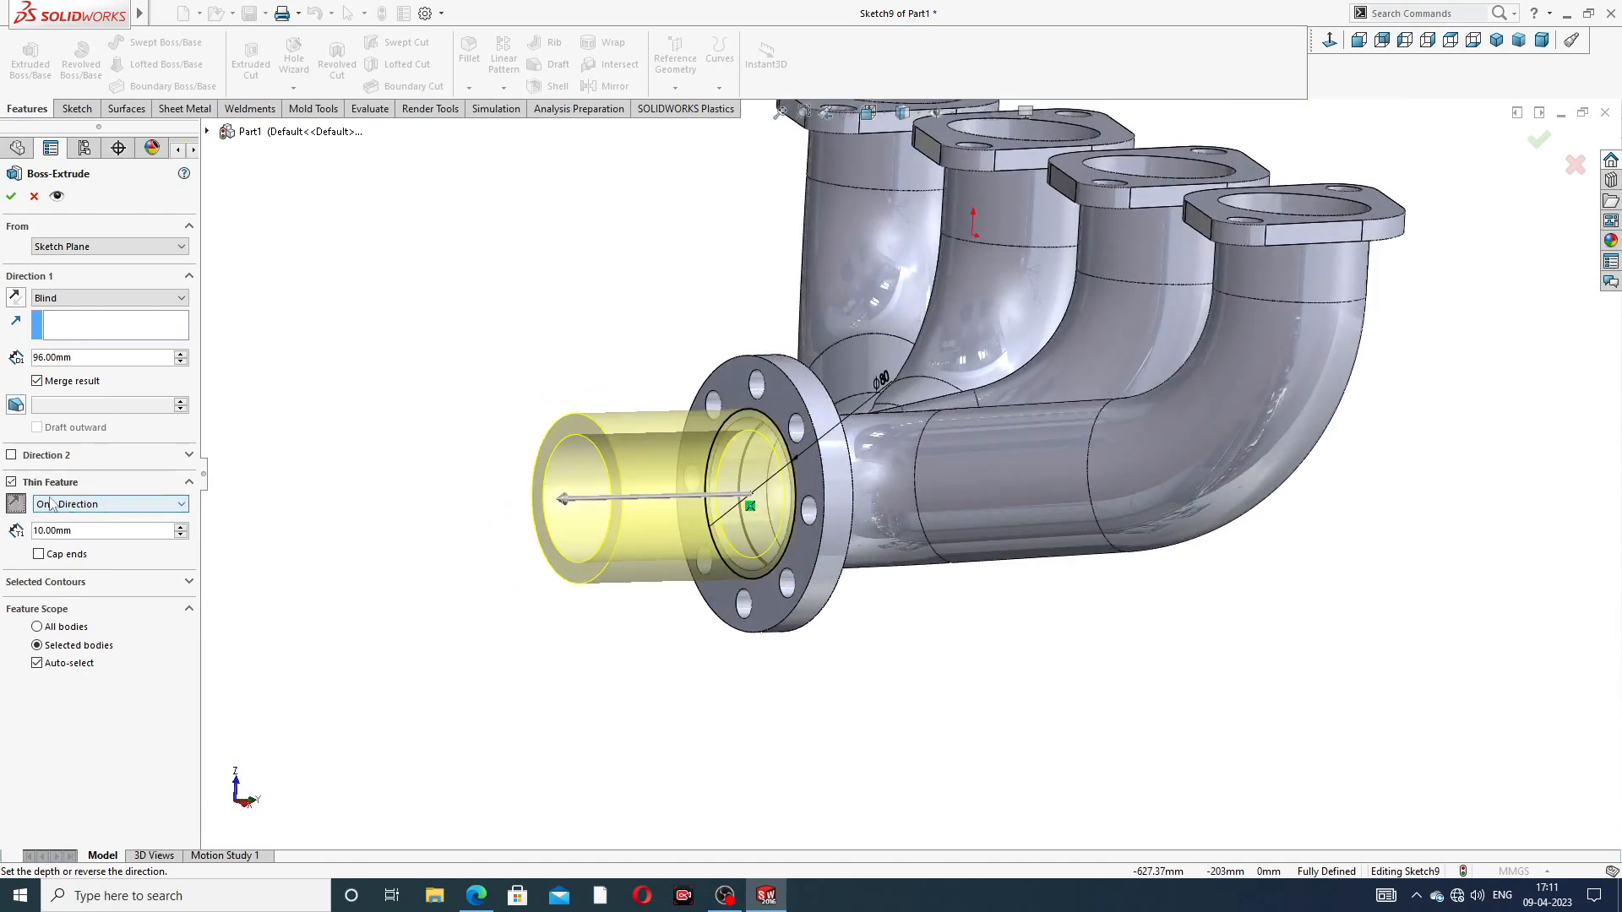
{"action": "middle_click_drag", "start_coordinate": [511, 448], "coordinate": [592, 397]}
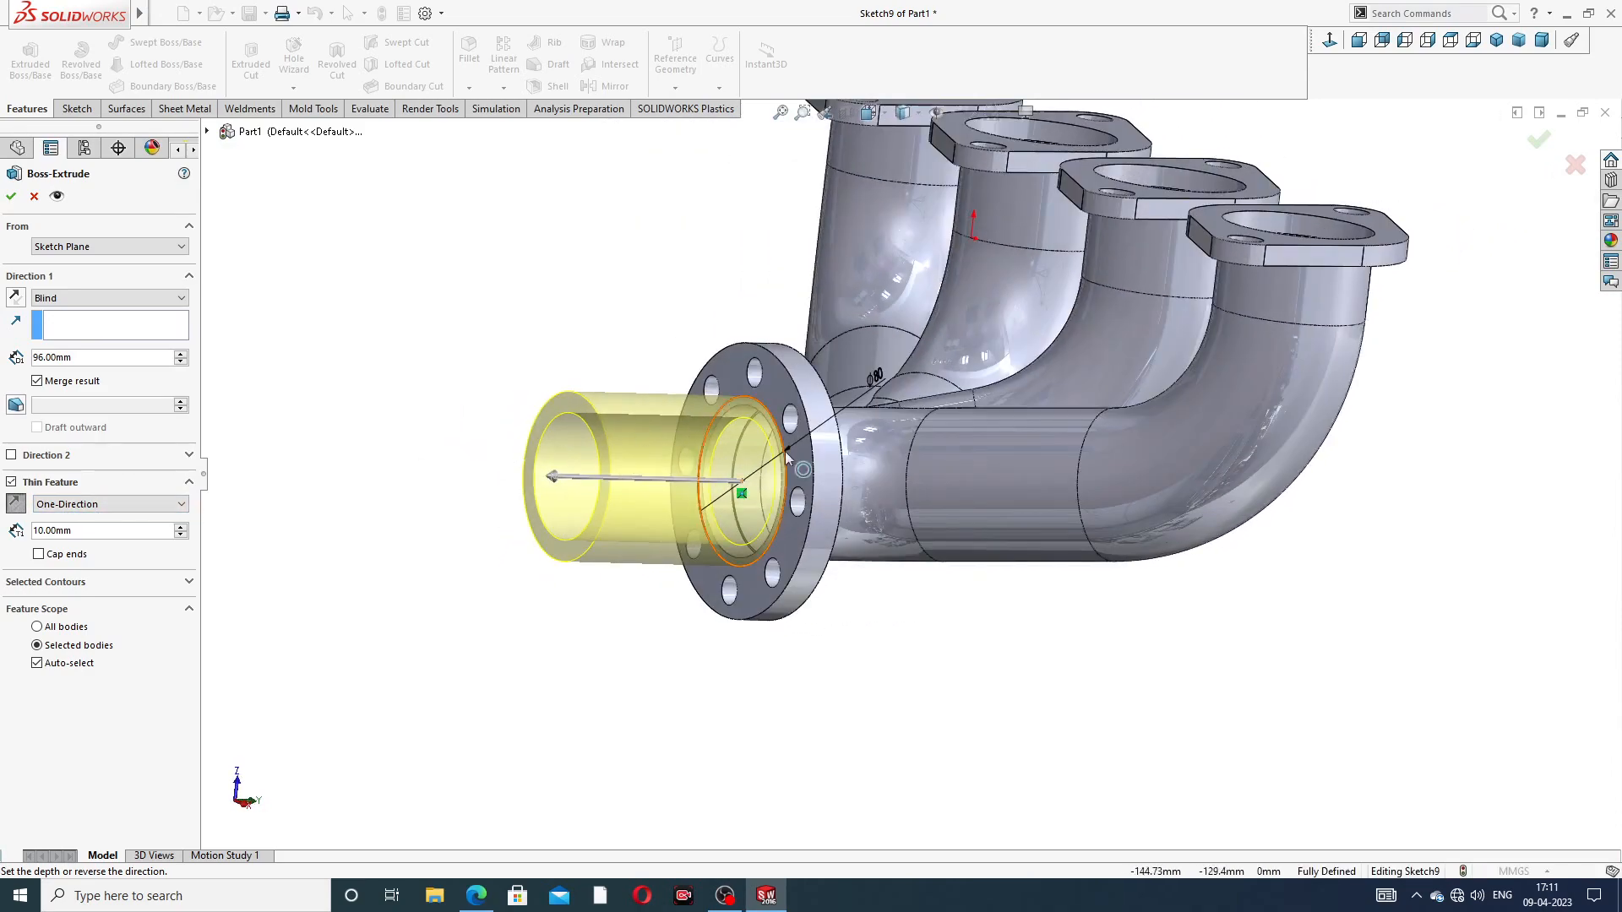
{"action": "scroll", "coordinate": [683, 341], "scroll_direction": "up", "scroll_amount": 2}
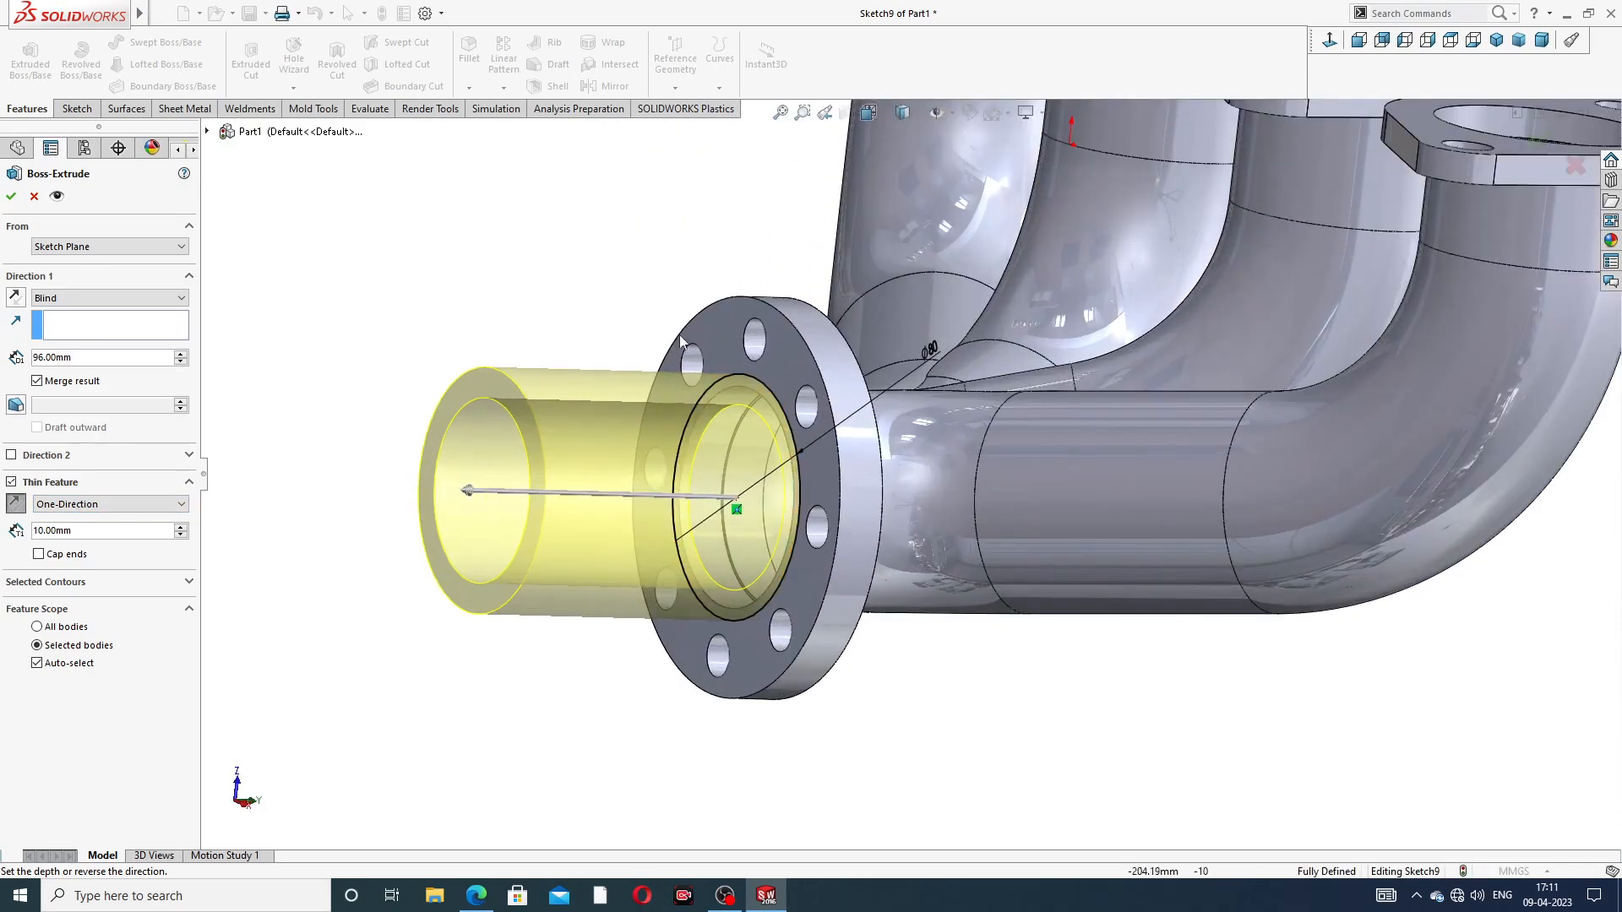
{"action": "left_click", "coordinate": [12, 196]}
{"action": "scroll", "coordinate": [647, 320], "scroll_direction": "down", "scroll_amount": 3}
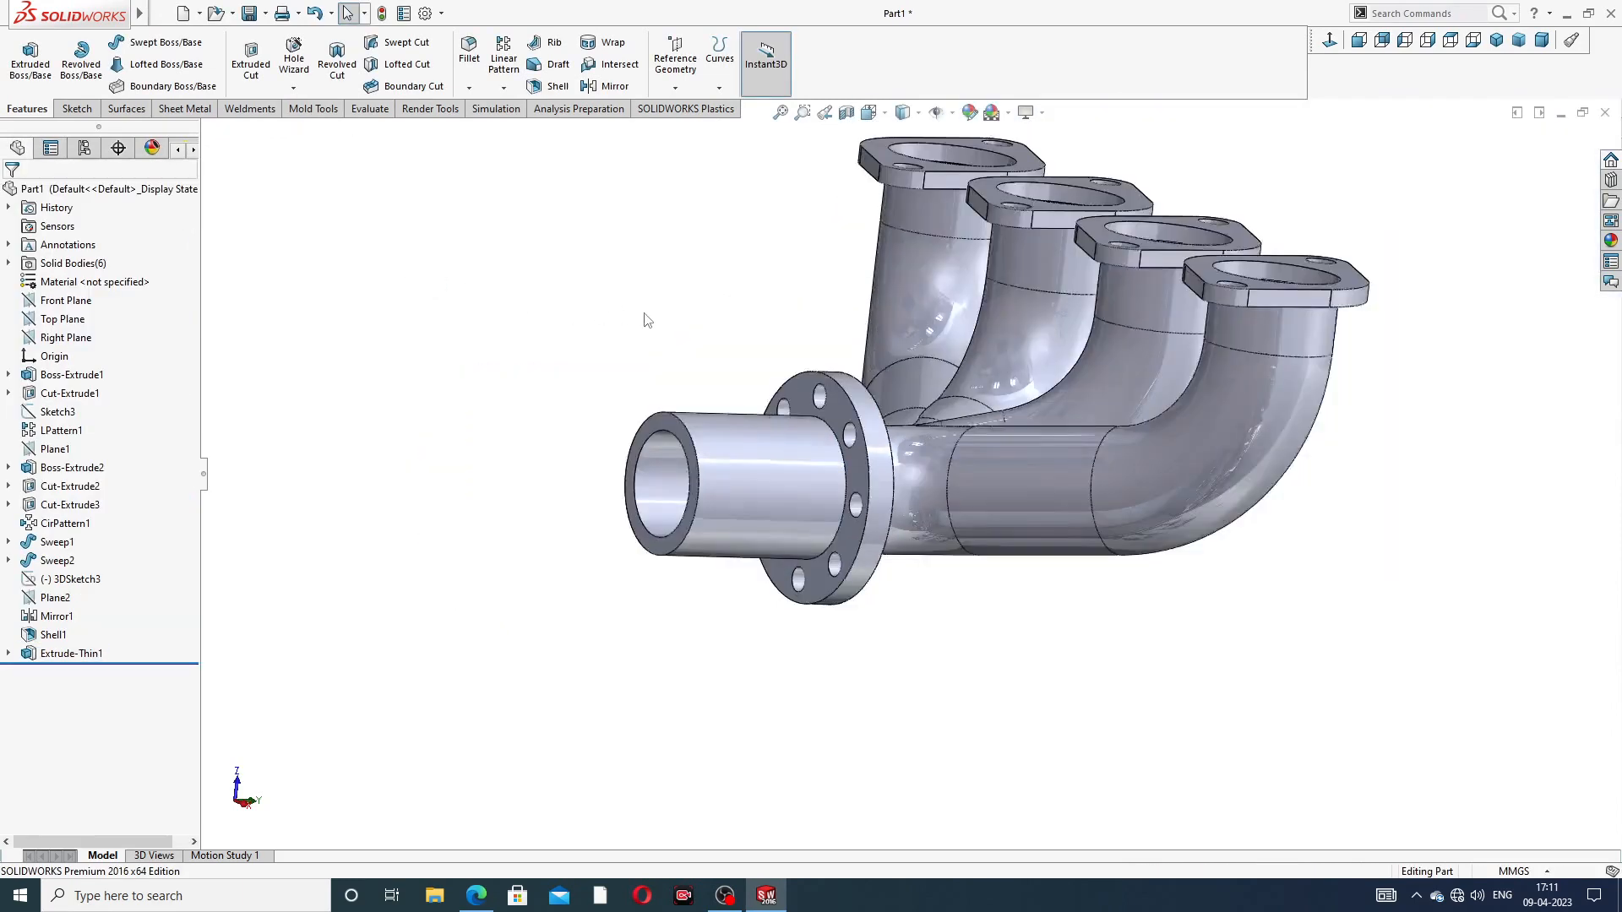
{"action": "scroll", "coordinate": [843, 583], "scroll_direction": "down", "scroll_amount": 2}
Step: Check the fillet radius in the PDF drawing and fillet the edge where the outlet tube meets the round flange with a 1 mm radius
{"action": "left_click", "coordinate": [476, 895]}
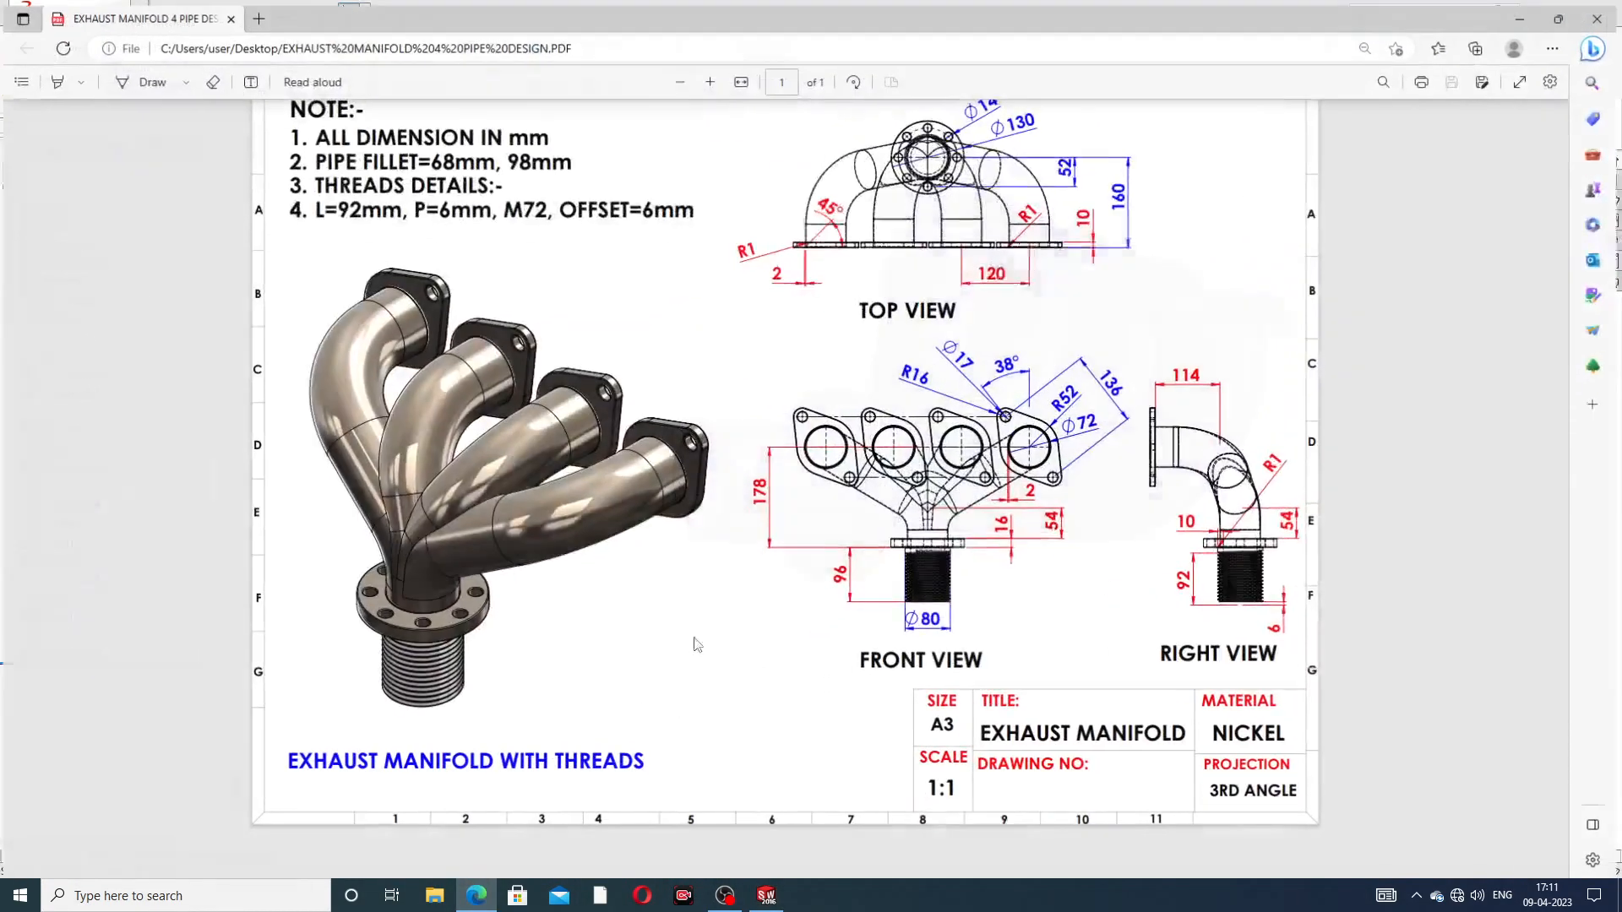
{"action": "left_click", "coordinate": [476, 895]}
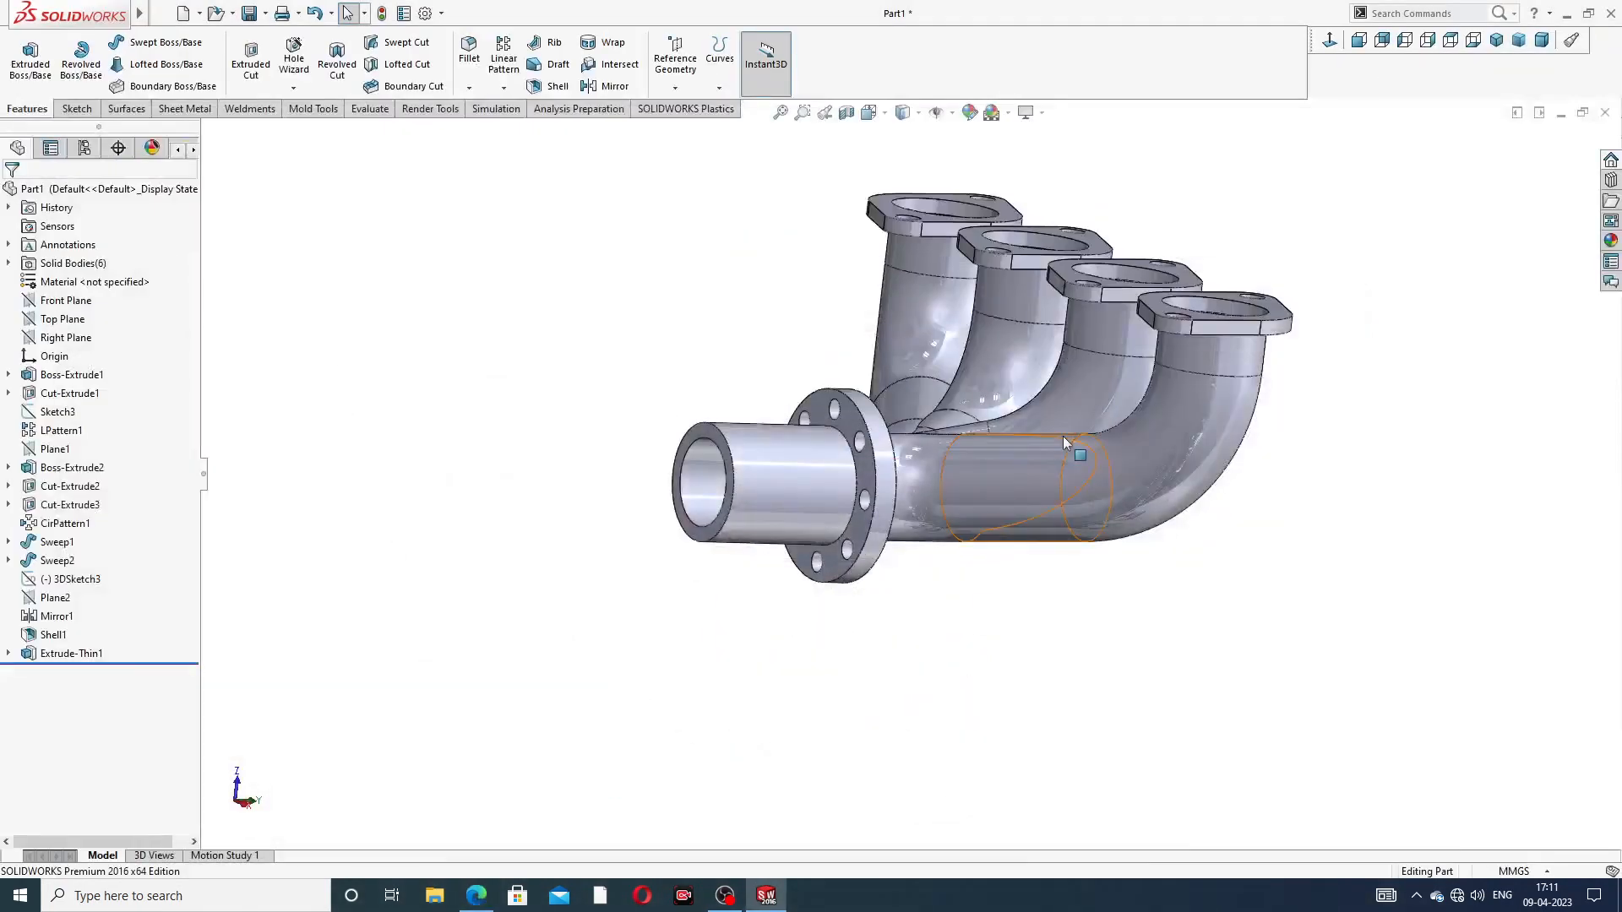
{"action": "middle_click_drag", "start_coordinate": [1014, 348], "coordinate": [974, 386]}
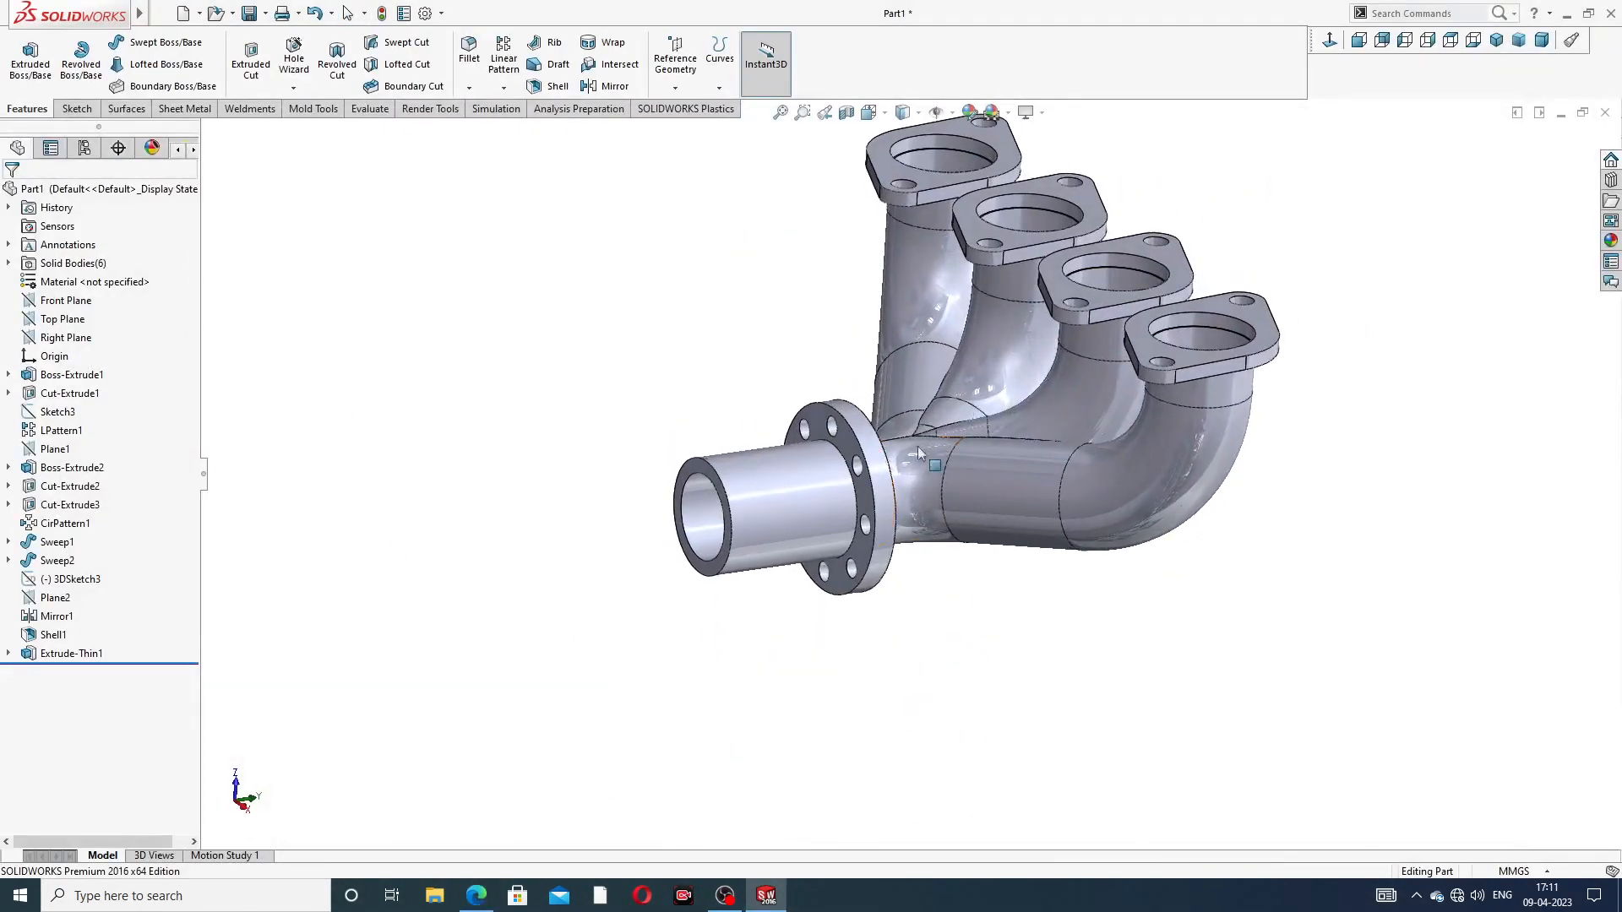
{"action": "scroll", "coordinate": [879, 442], "scroll_direction": "down", "scroll_amount": 8}
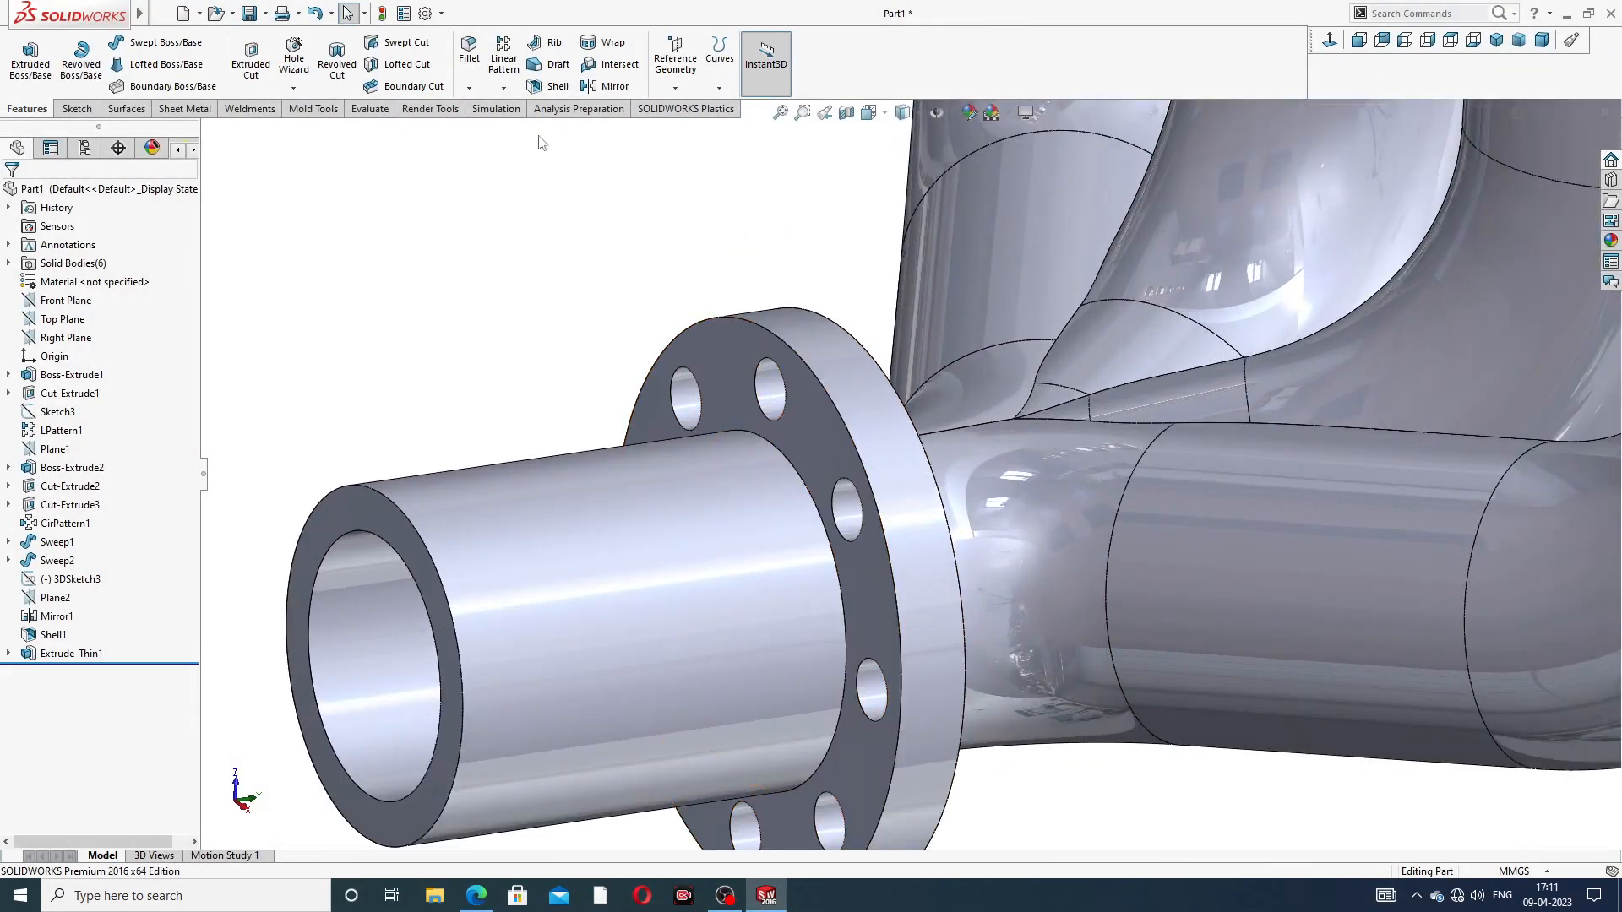
{"action": "left_click", "coordinate": [478, 65]}
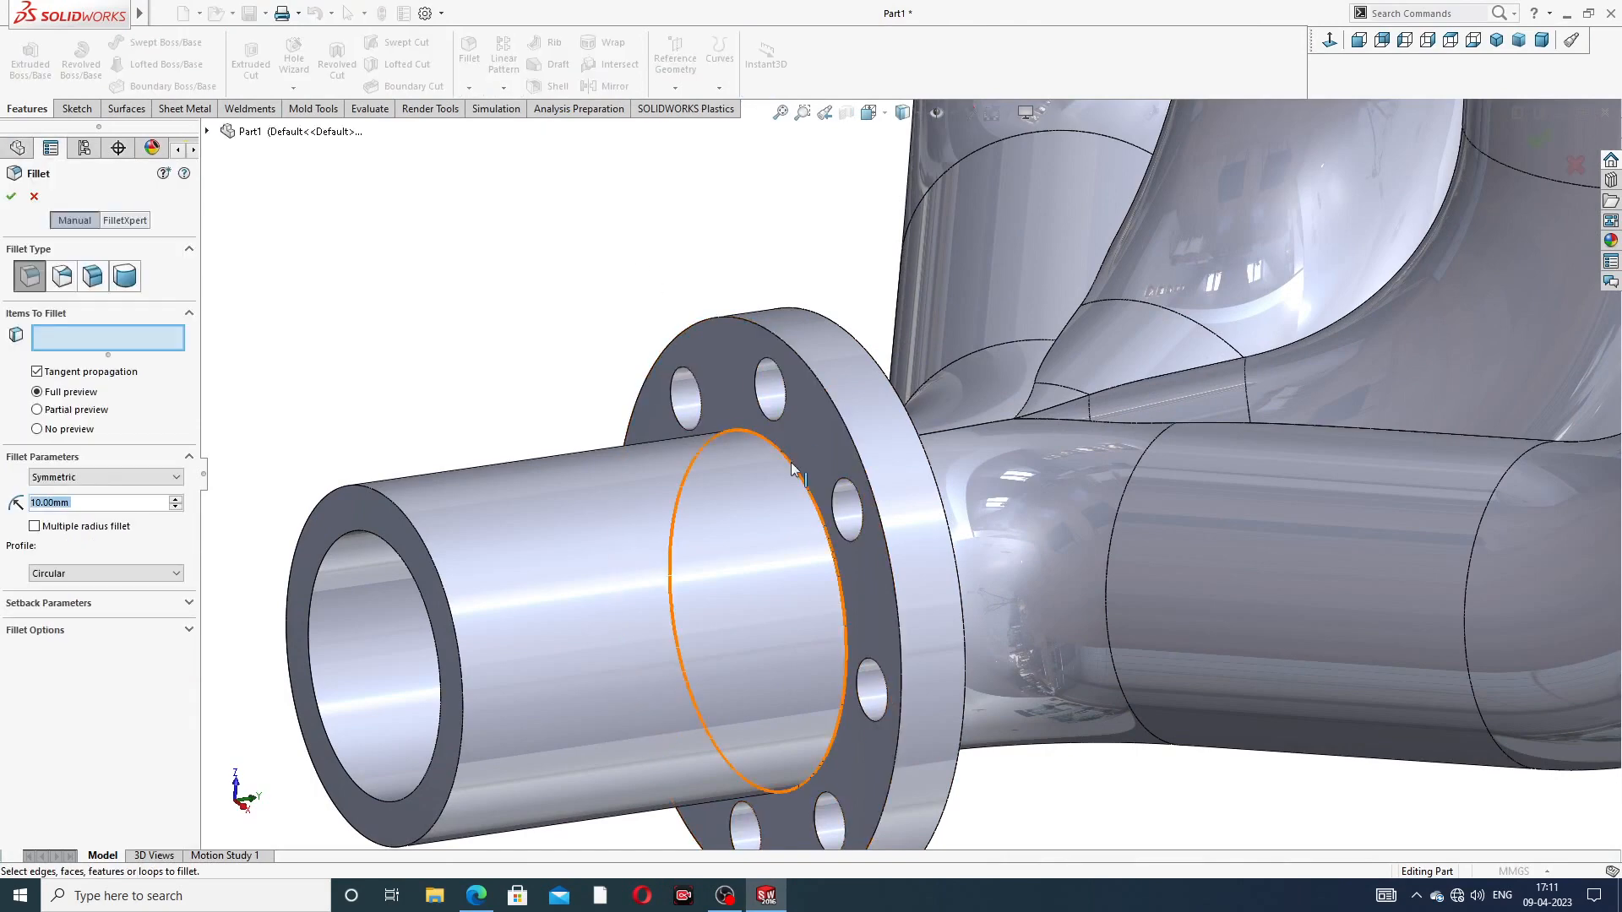
{"action": "type", "text": "1"}
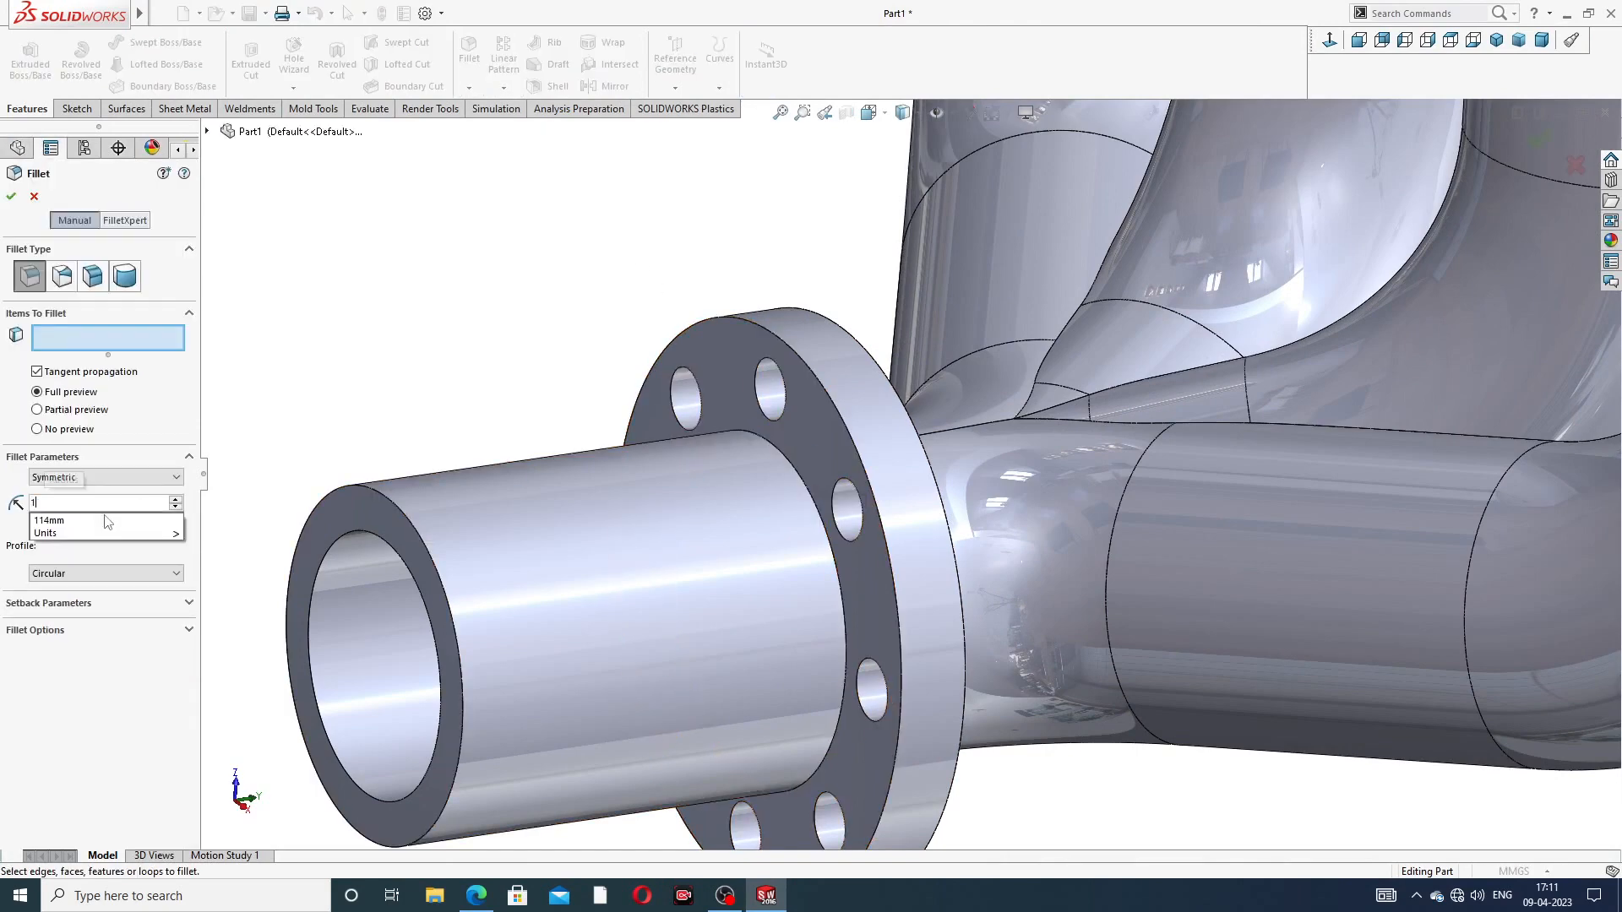
{"action": "key", "text": "Return"}
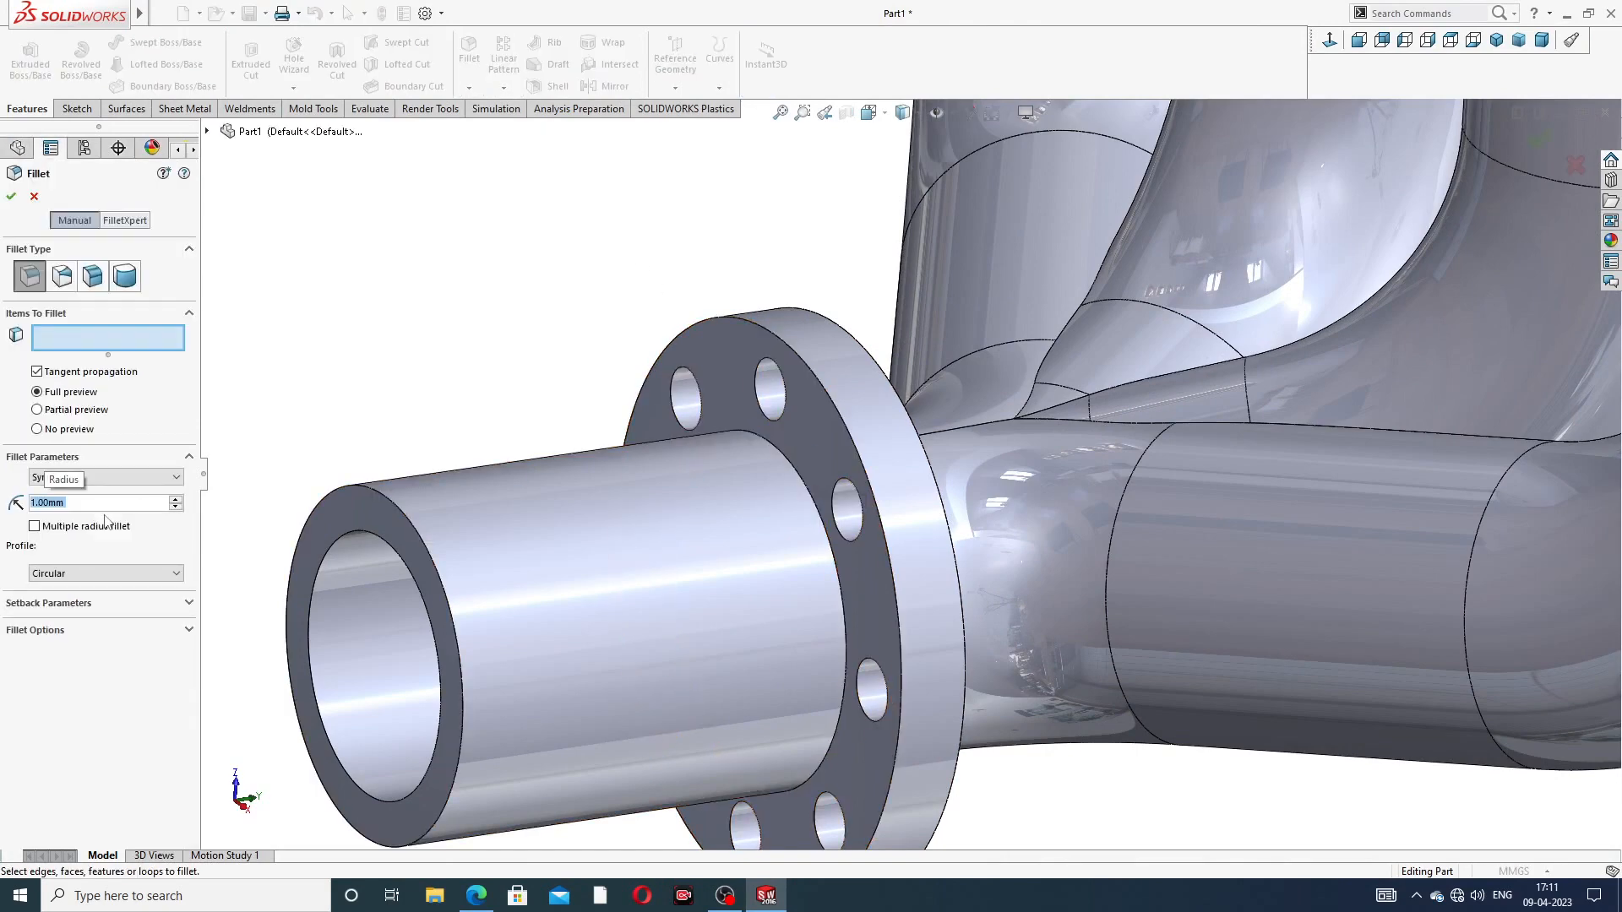
{"action": "left_click", "coordinate": [786, 478]}
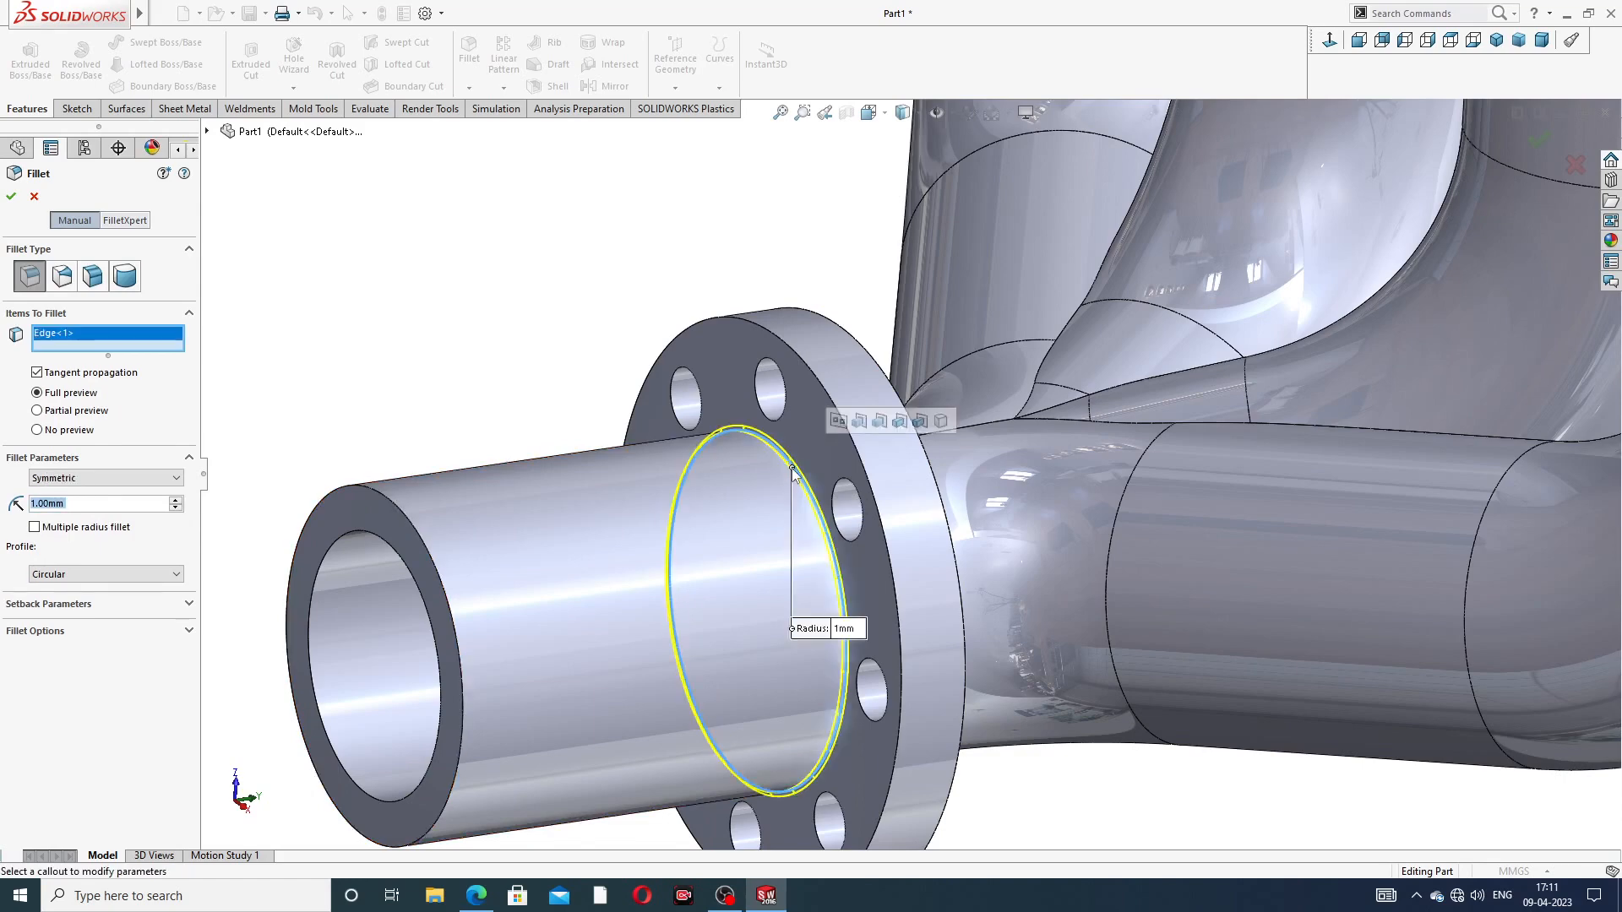
{"action": "left_click", "coordinate": [13, 198]}
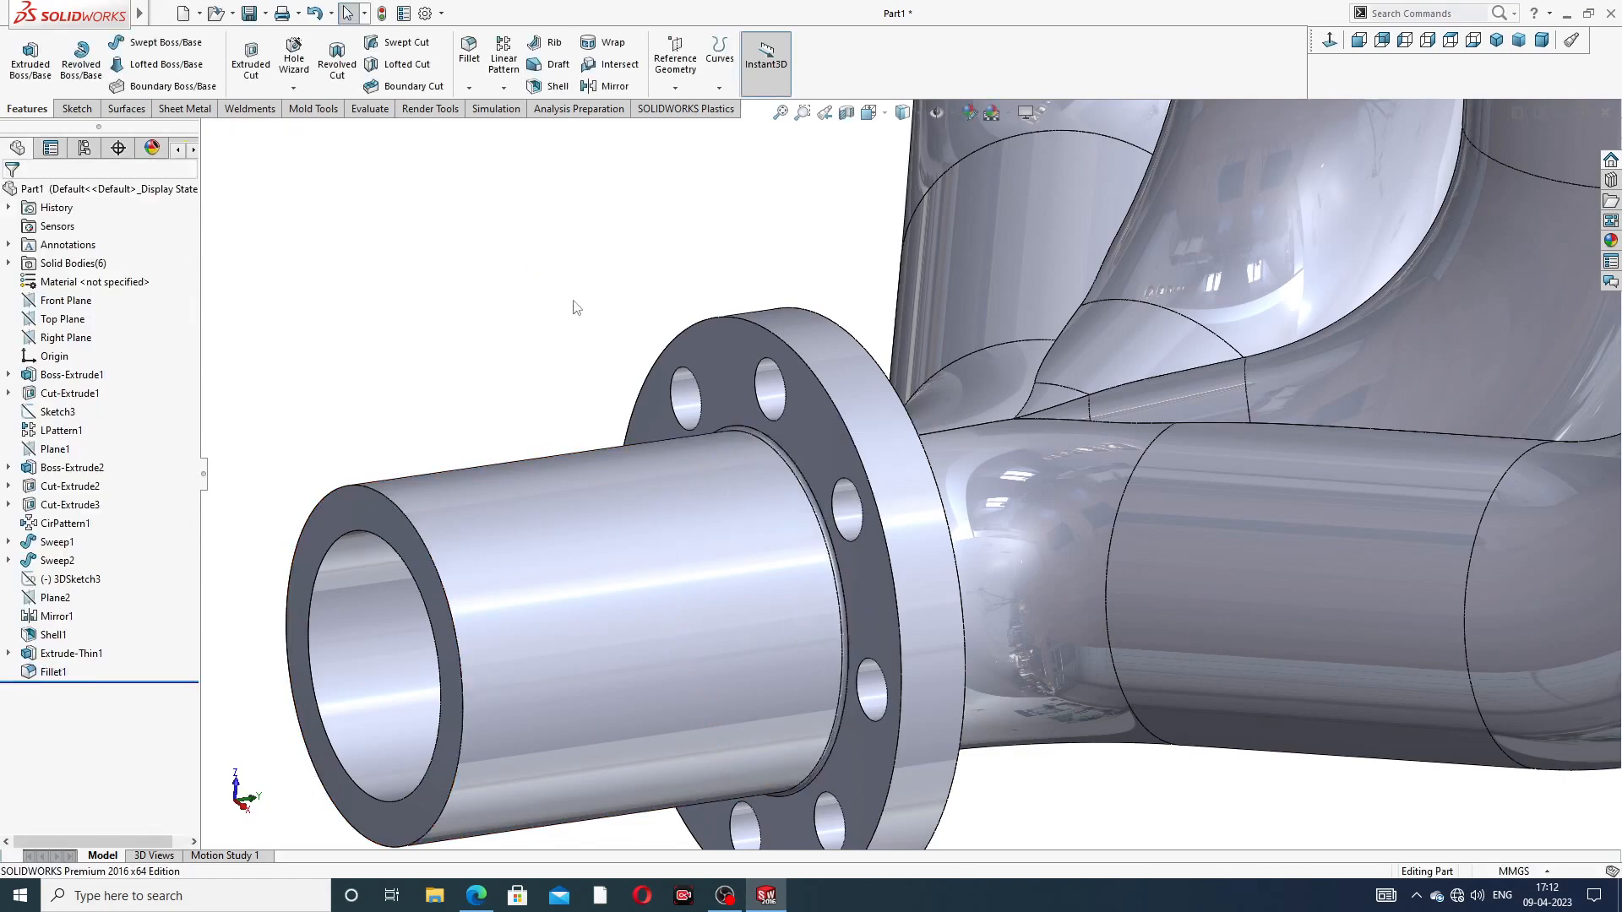
Step: Delete the 1 mm fillet between the outlet tube and the round flange
{"action": "key", "text": "f"}
{"action": "middle_click_drag", "start_coordinate": [598, 302], "coordinate": [534, 331]}
{"action": "scroll", "coordinate": [875, 477], "scroll_direction": "down", "scroll_amount": 1}
{"action": "scroll", "coordinate": [879, 478], "scroll_direction": "down", "scroll_amount": 2}
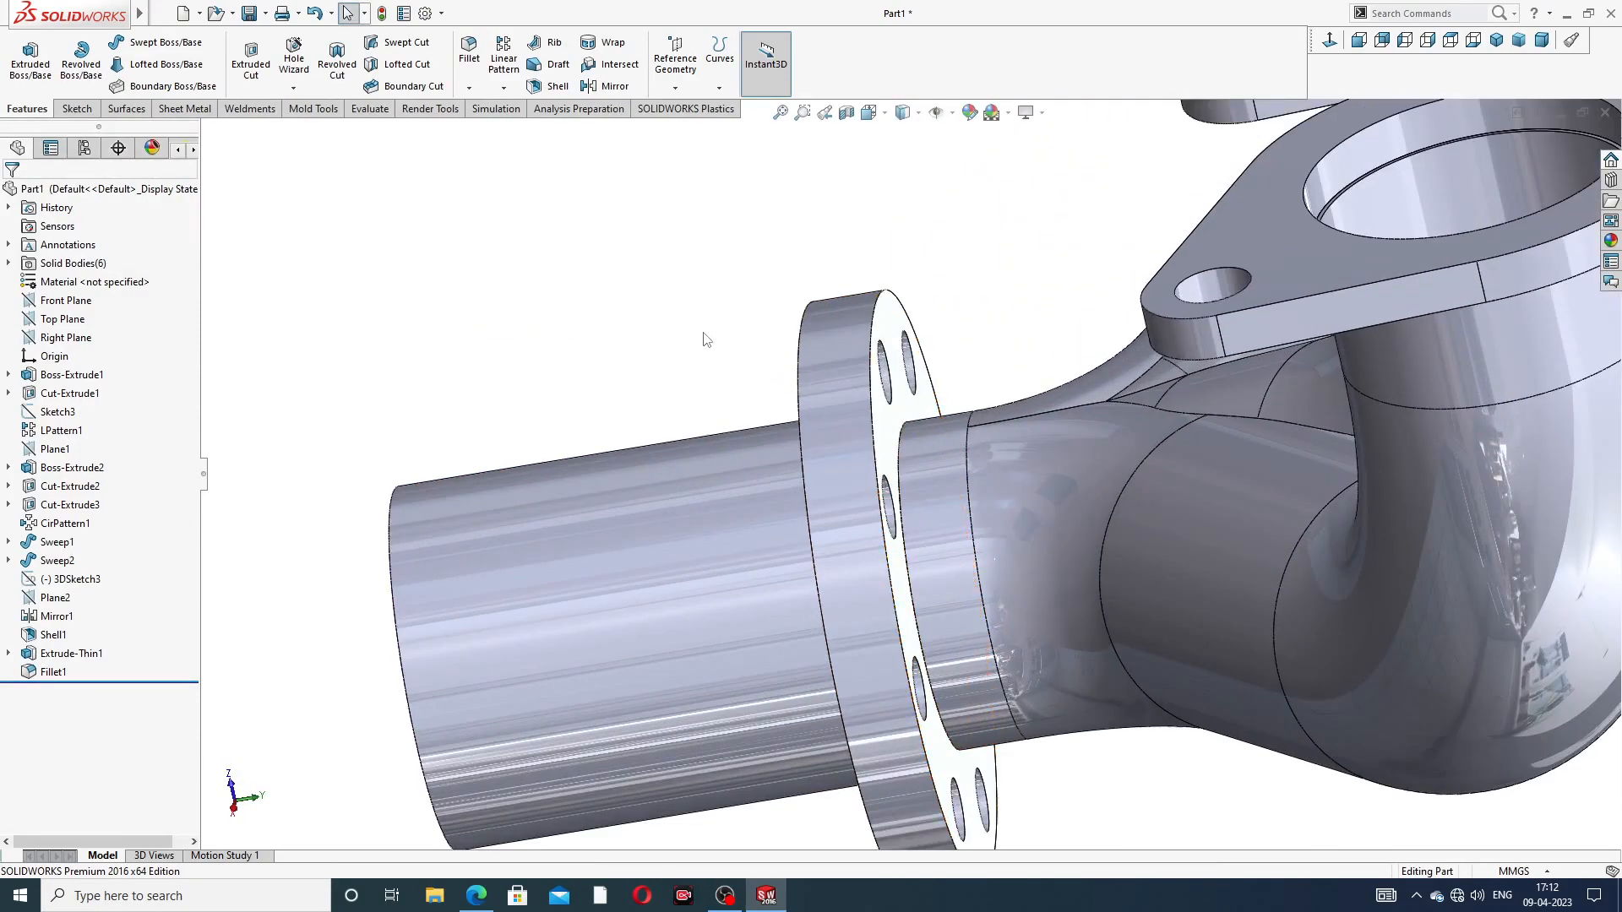
{"action": "scroll", "coordinate": [716, 326], "scroll_direction": "up", "scroll_amount": 3}
{"action": "middle_click_drag", "start_coordinate": [717, 321], "coordinate": [772, 300]}
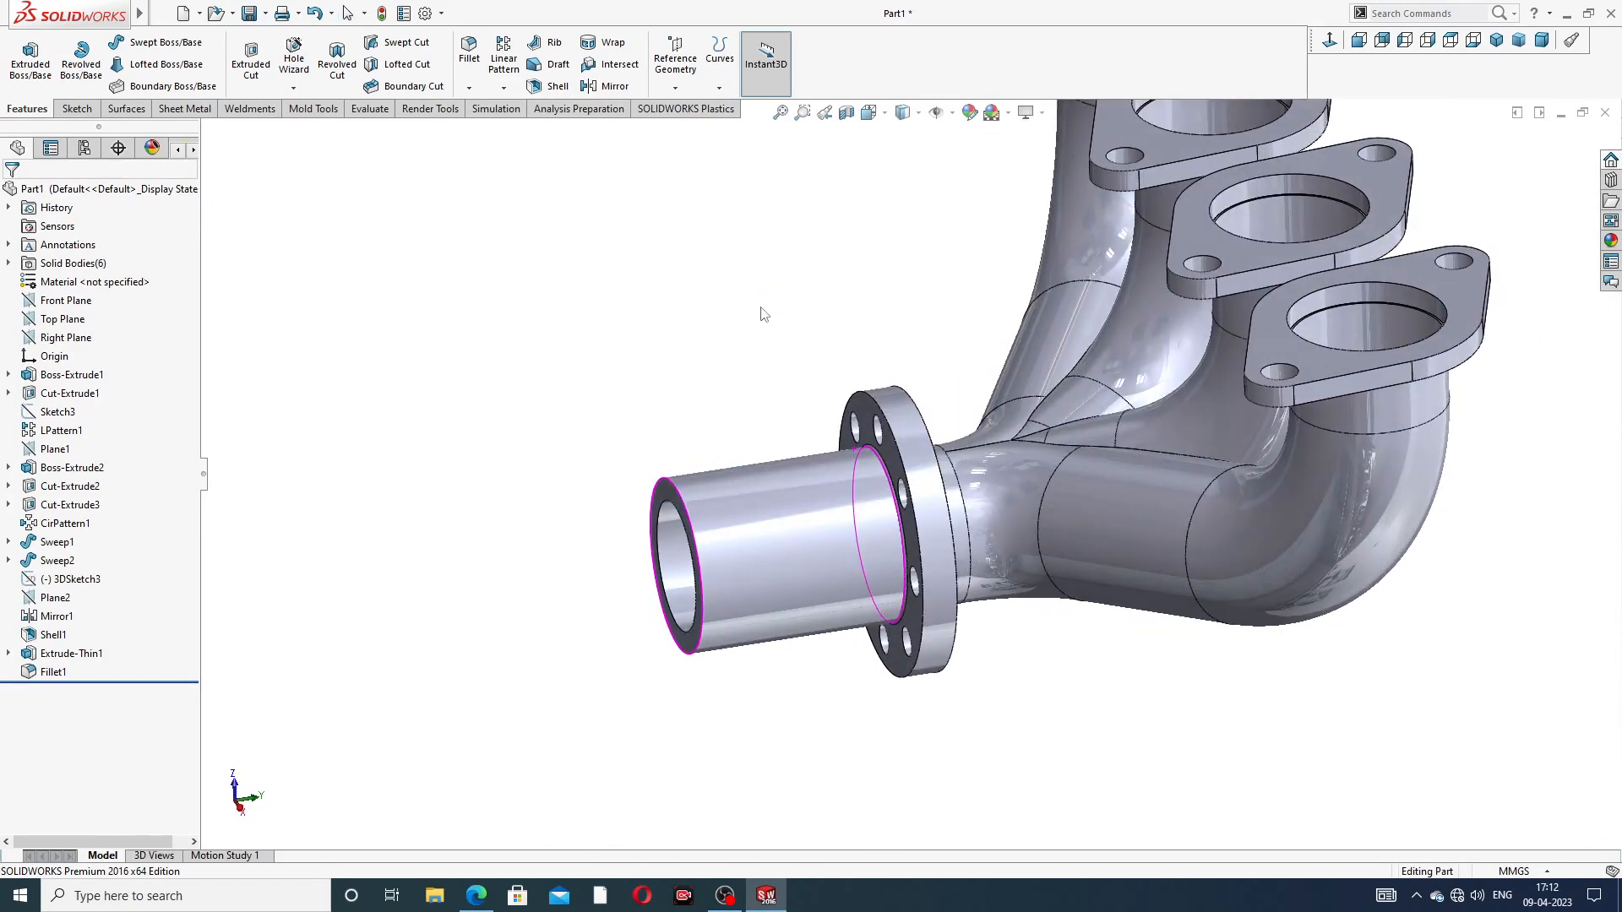
{"action": "scroll", "coordinate": [807, 372], "scroll_direction": "down", "scroll_amount": 3}
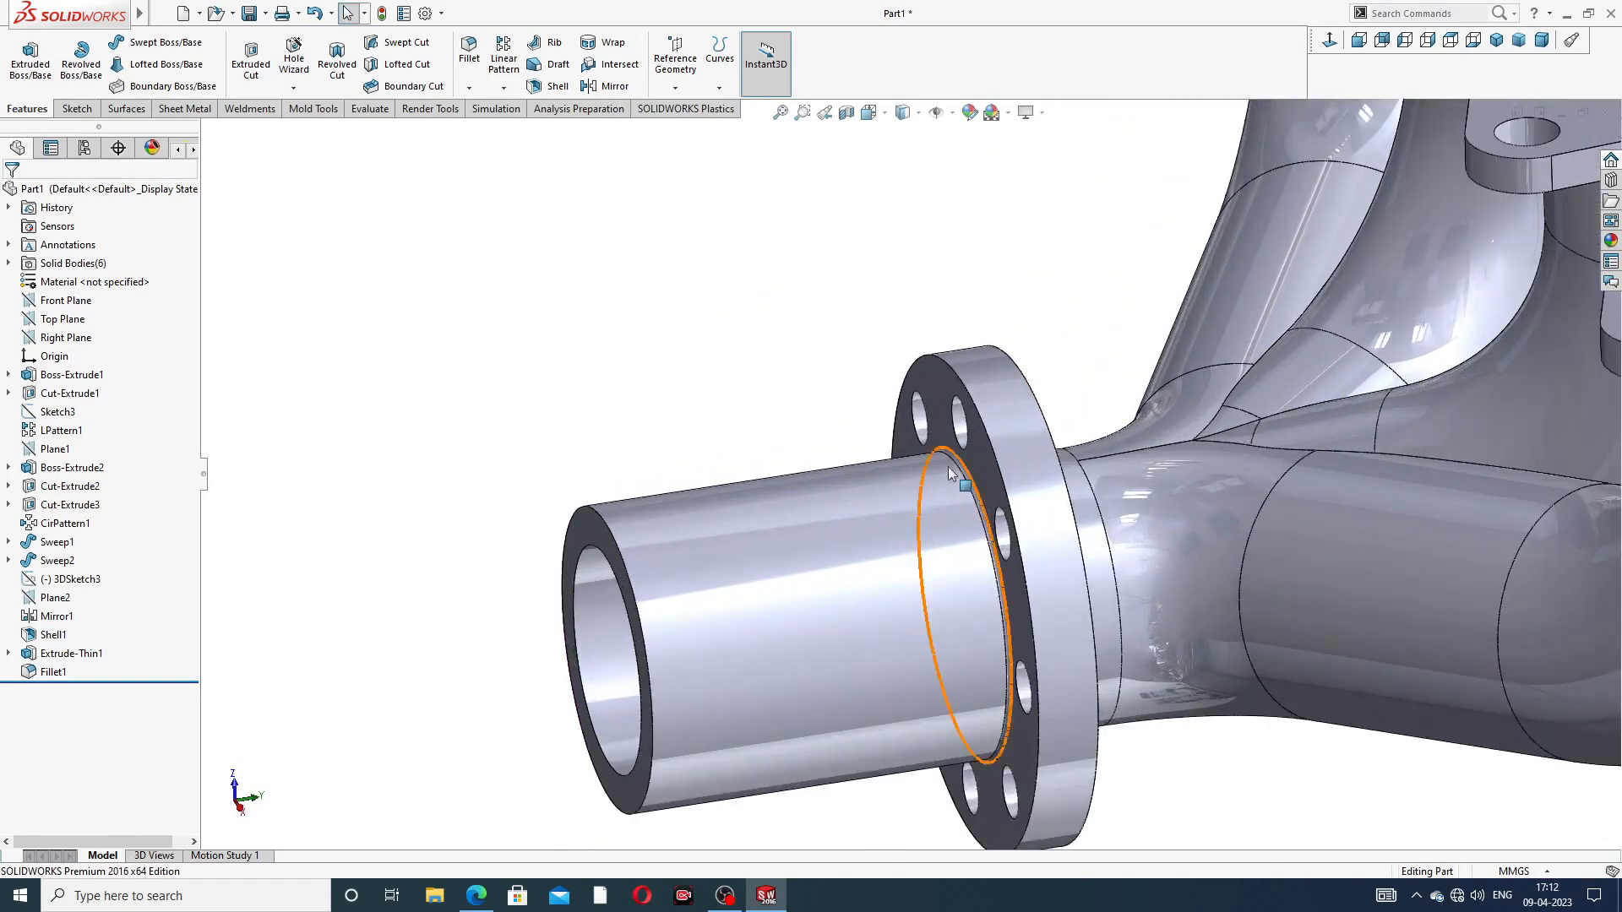
{"action": "left_click", "coordinate": [60, 673]}
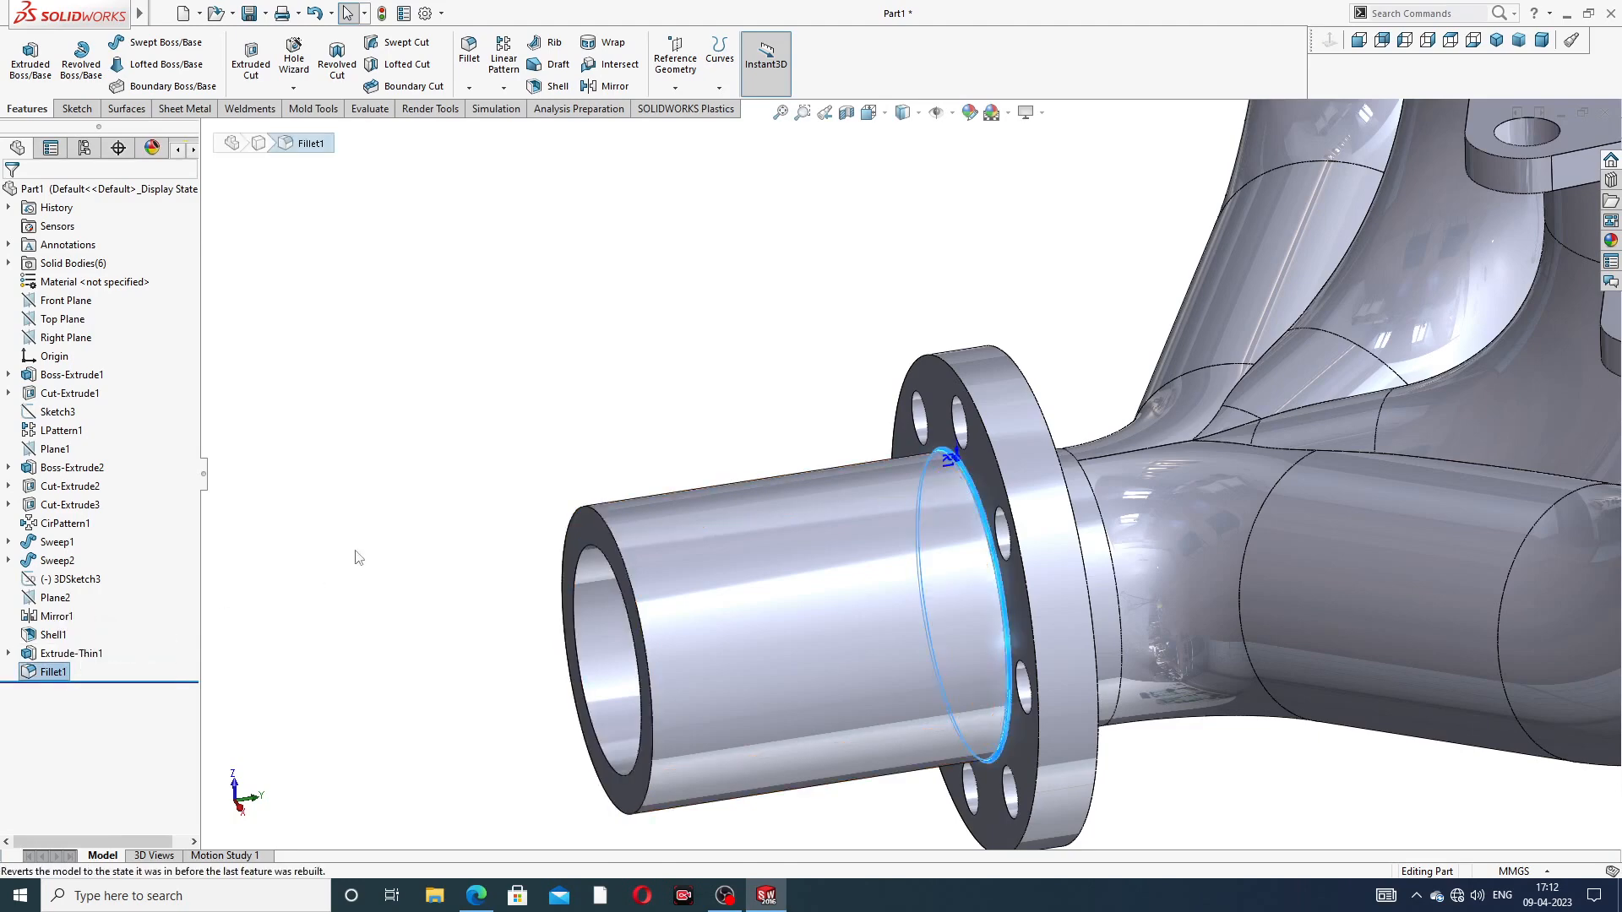
{"action": "right_click", "coordinate": [56, 675]}
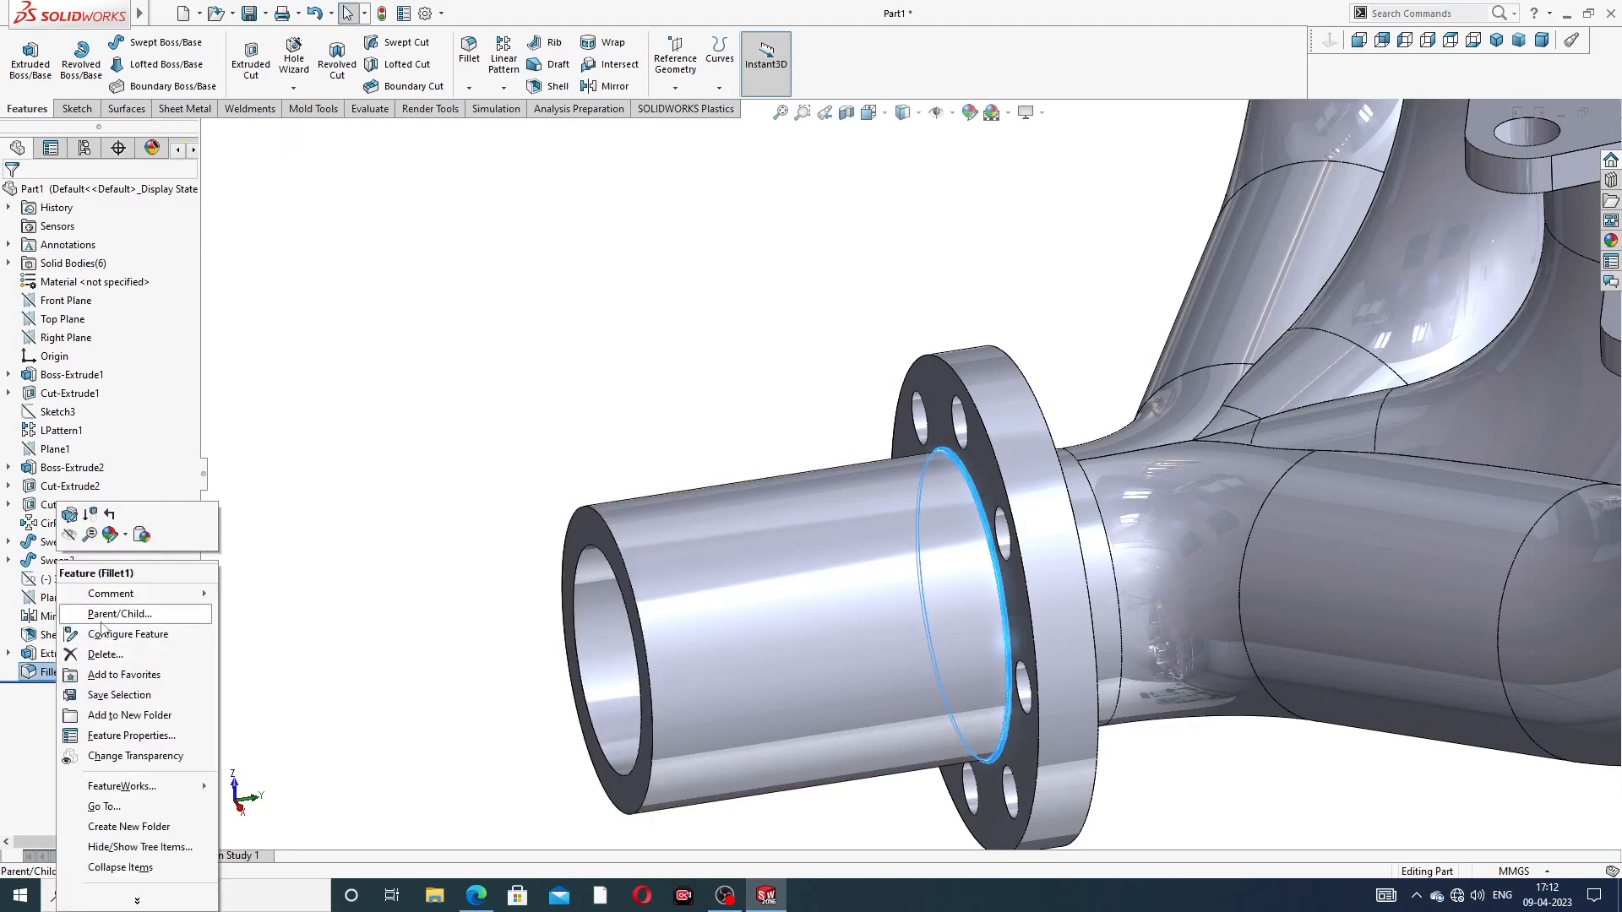
{"action": "left_click", "coordinate": [81, 655]}
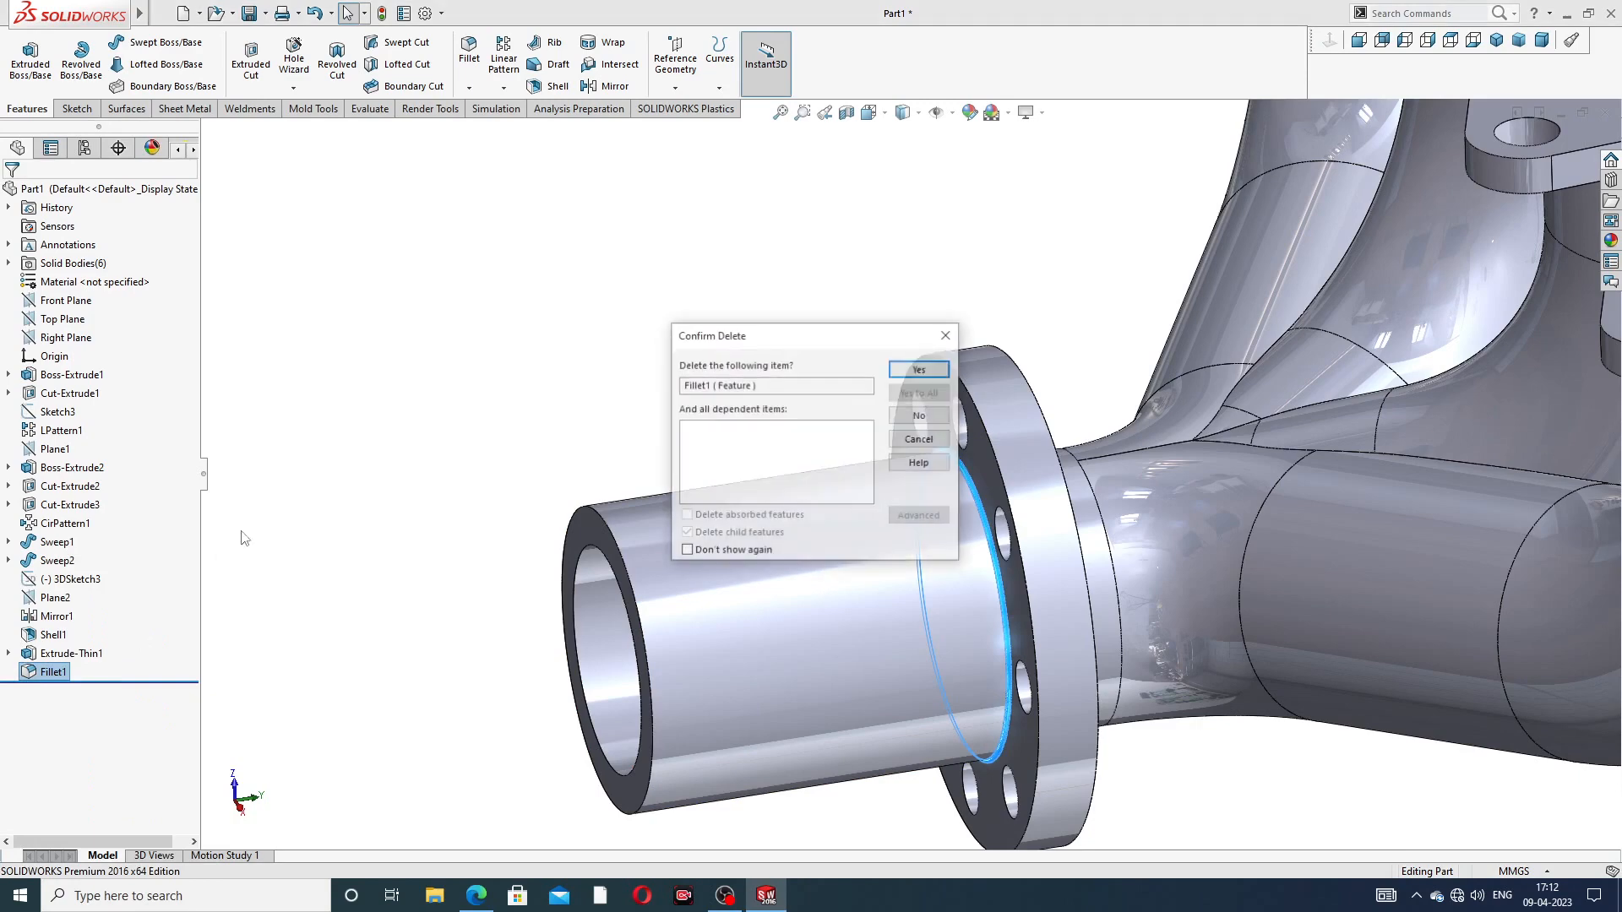
{"action": "left_click", "coordinate": [904, 368]}
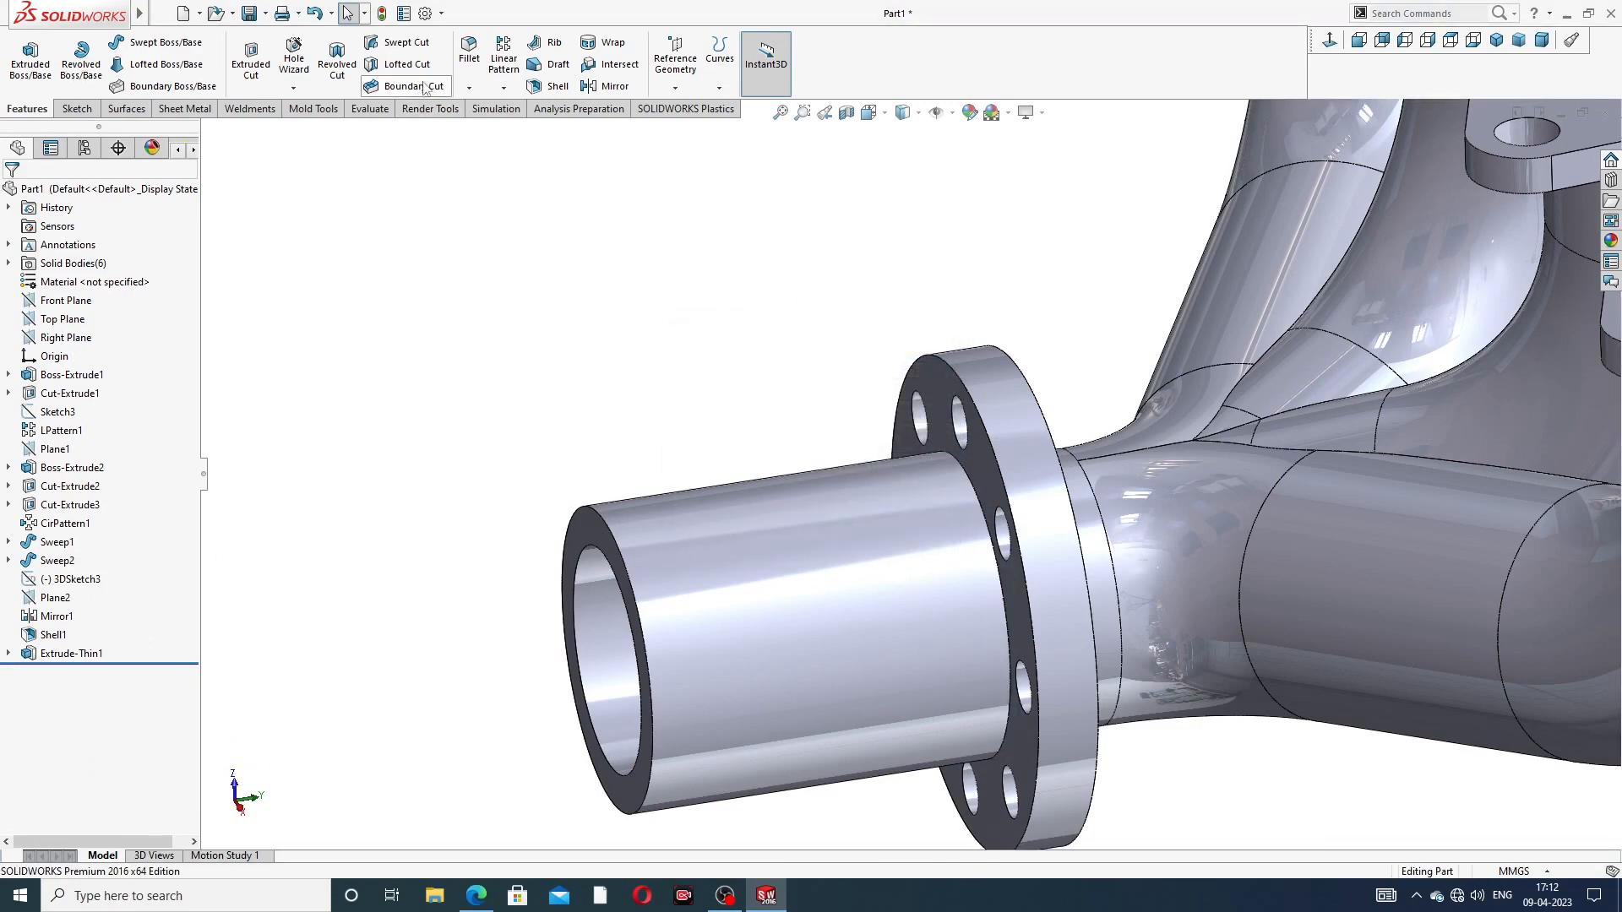
Step: Fillet the edges of both flat faces of the round flange with a 1 mm radius
{"action": "left_click", "coordinate": [469, 50]}
{"action": "scroll", "coordinate": [992, 464], "scroll_direction": "down", "scroll_amount": 3}
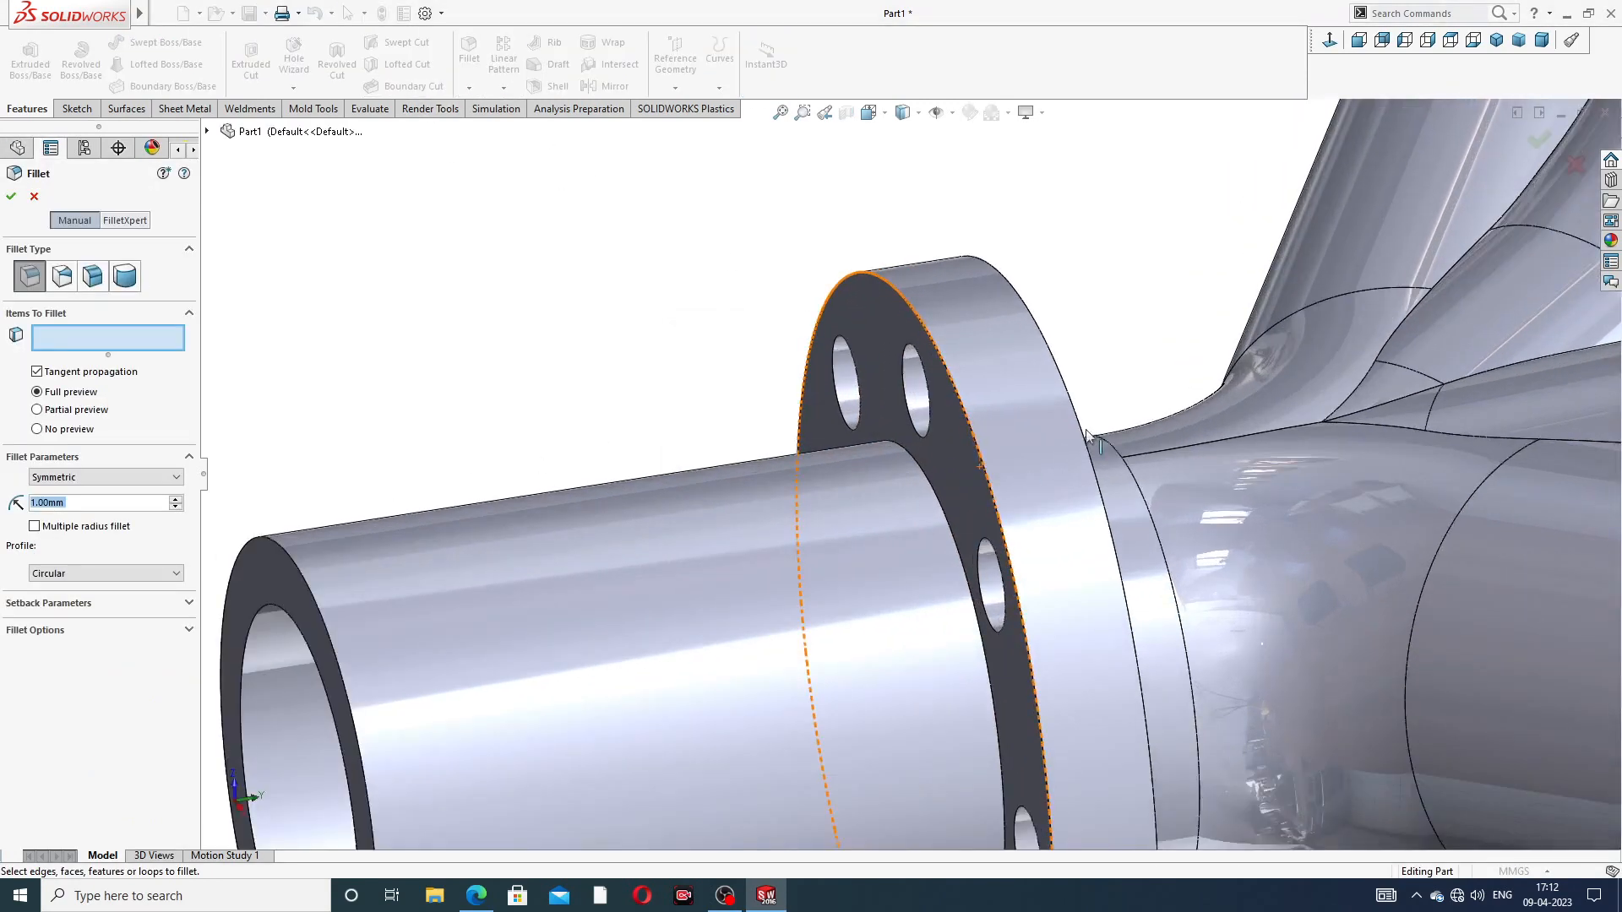
{"action": "scroll", "coordinate": [996, 463], "scroll_direction": "down", "scroll_amount": 3}
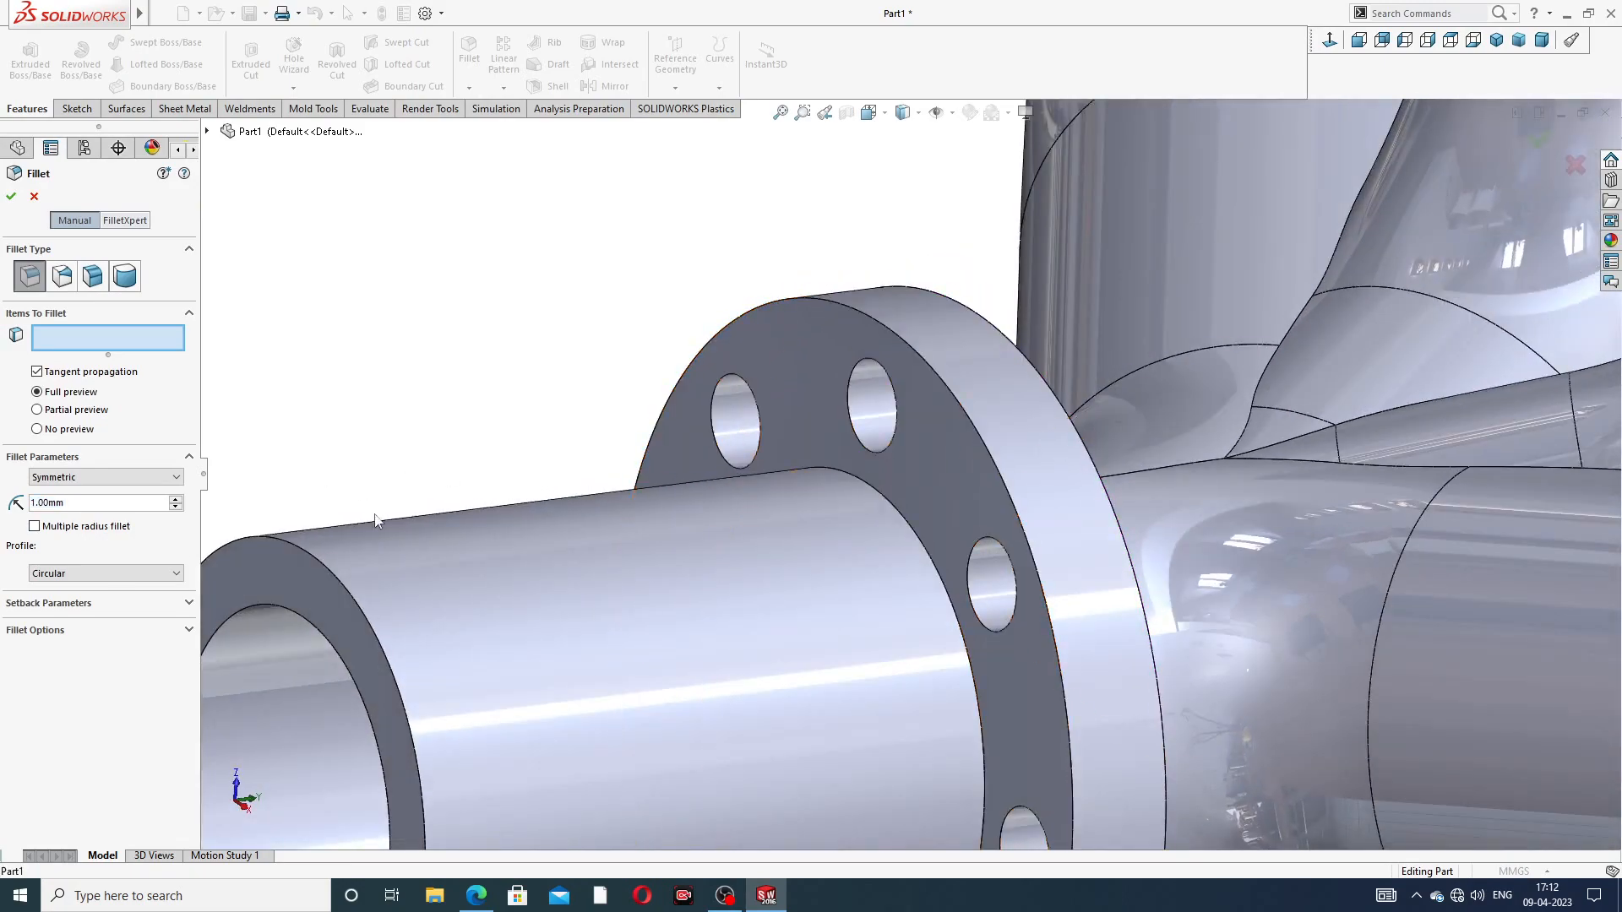
{"action": "left_click", "coordinate": [956, 446]}
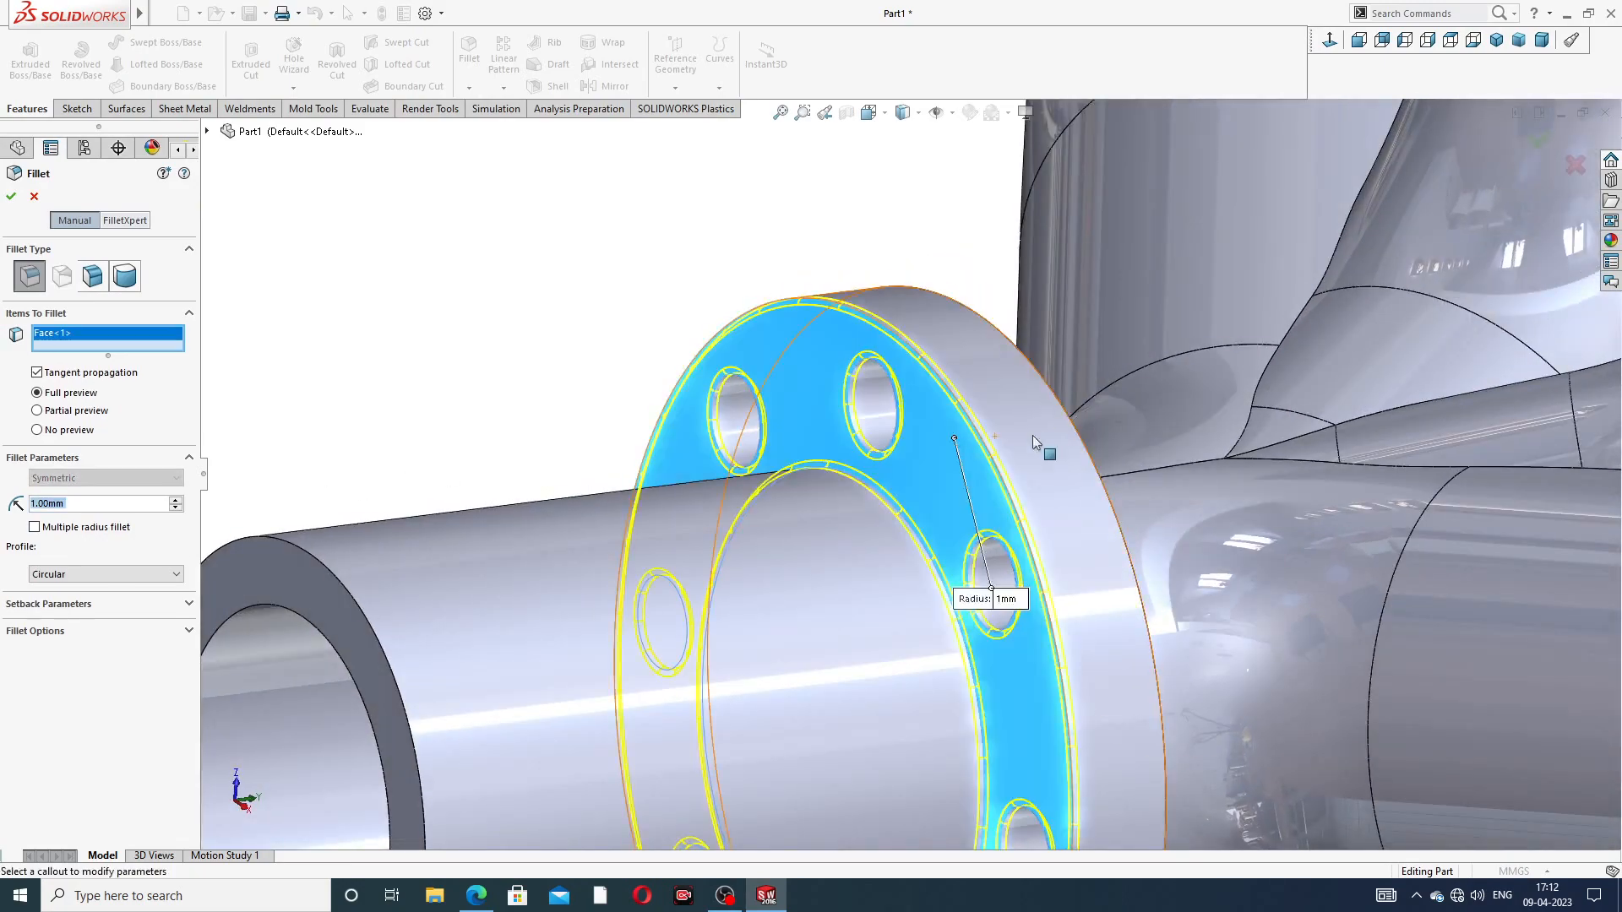
{"action": "scroll", "coordinate": [951, 461], "scroll_direction": "up", "scroll_amount": 5}
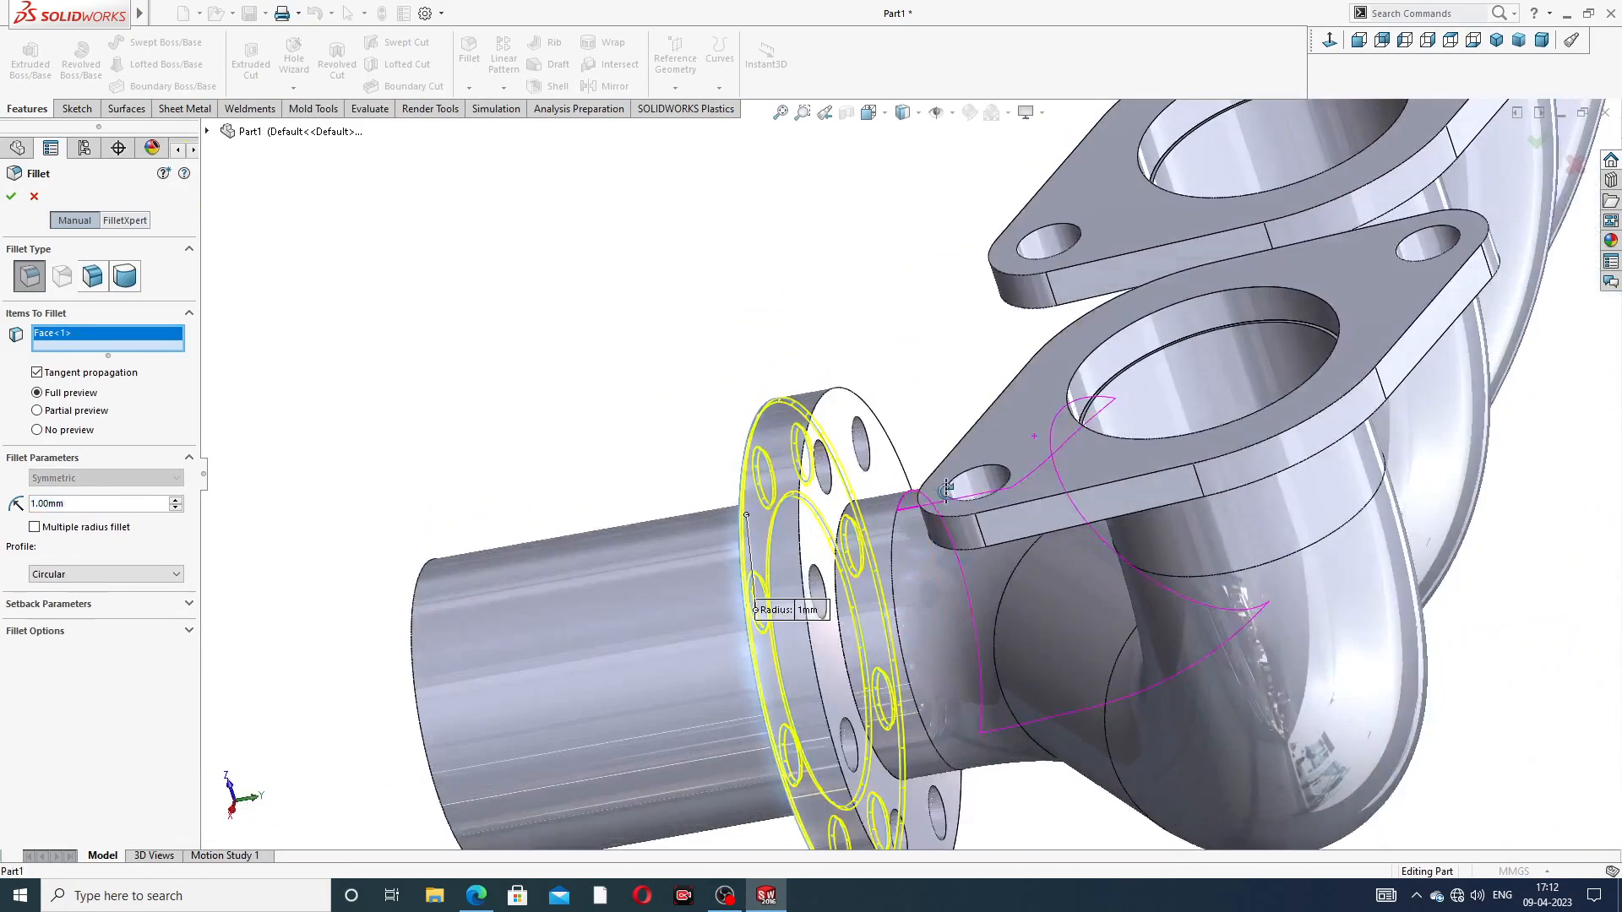
{"action": "left_click", "coordinate": [849, 439]}
{"action": "left_click", "coordinate": [11, 196]}
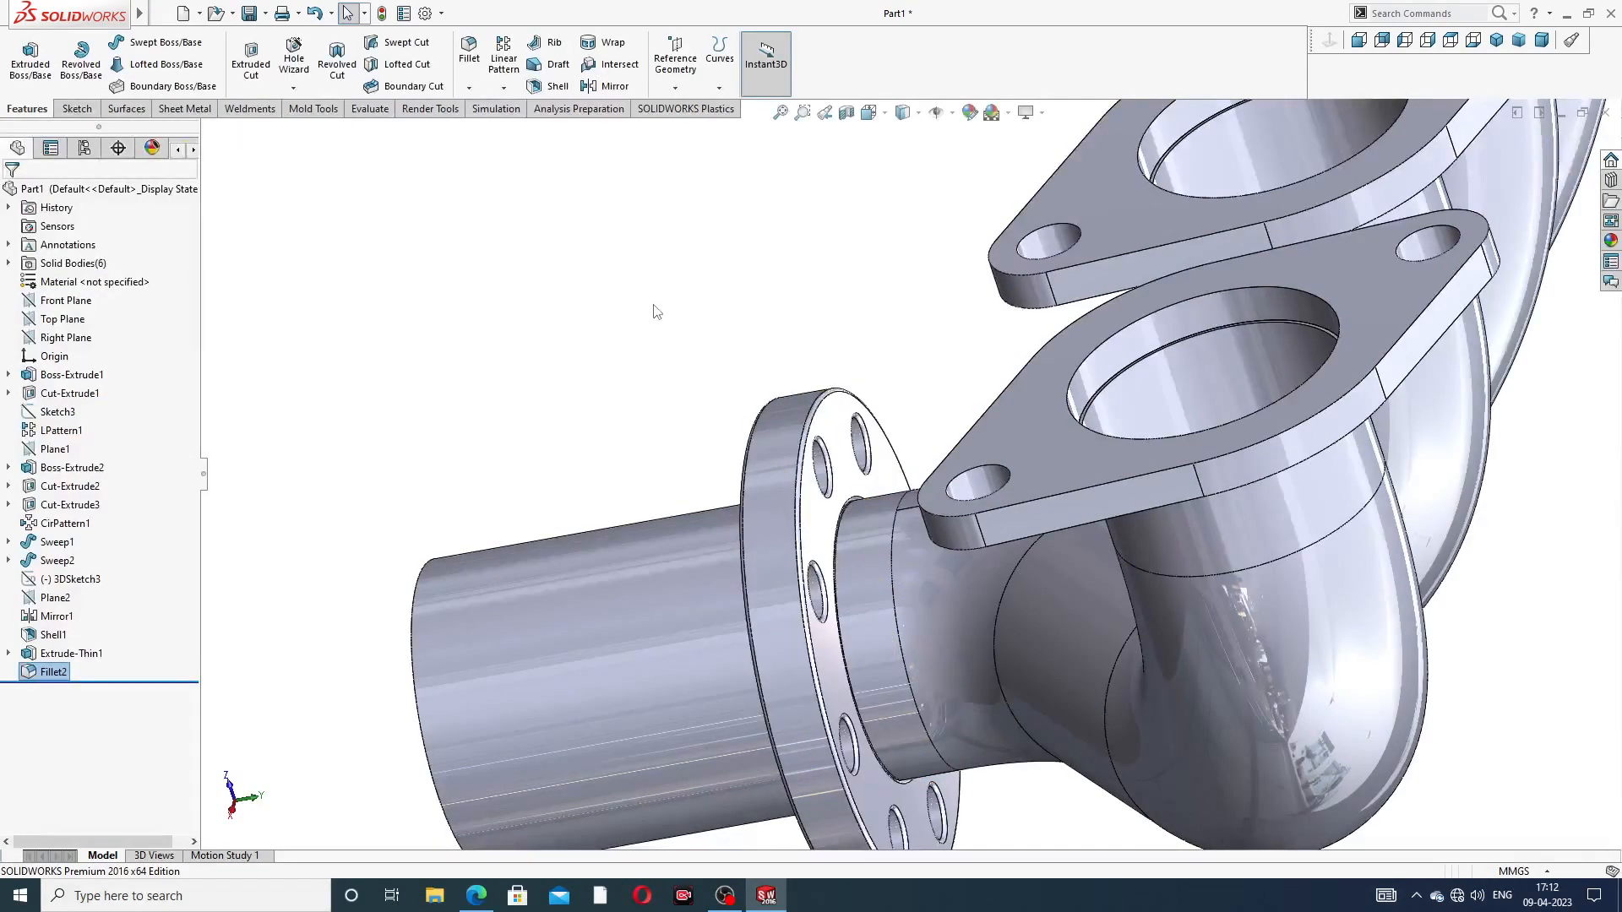
Step: Check the thread length, pitch, size and offset in the notes of the PDF exhaust manifold drawing
{"action": "scroll", "coordinate": [657, 312], "scroll_direction": "up", "scroll_amount": 3}
{"action": "middle_click_drag", "start_coordinate": [754, 355], "coordinate": [847, 407]}
{"action": "scroll", "coordinate": [879, 518], "scroll_direction": "down", "scroll_amount": 2}
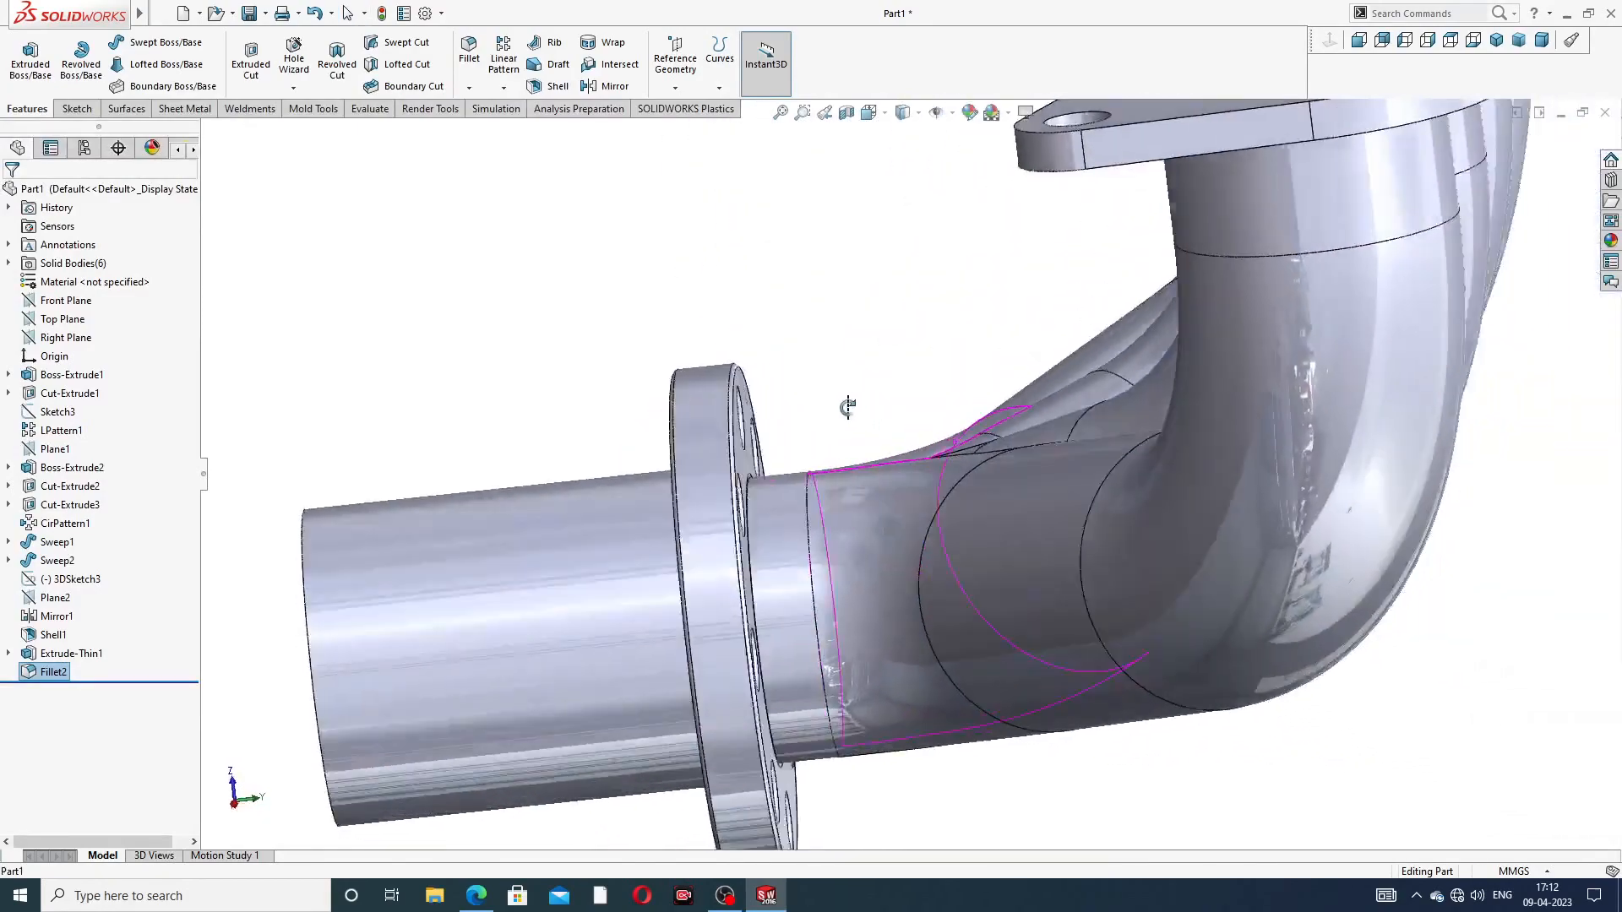
{"action": "scroll", "coordinate": [785, 475], "scroll_direction": "up", "scroll_amount": 2}
{"action": "middle_click_drag", "start_coordinate": [785, 475], "coordinate": [853, 500]}
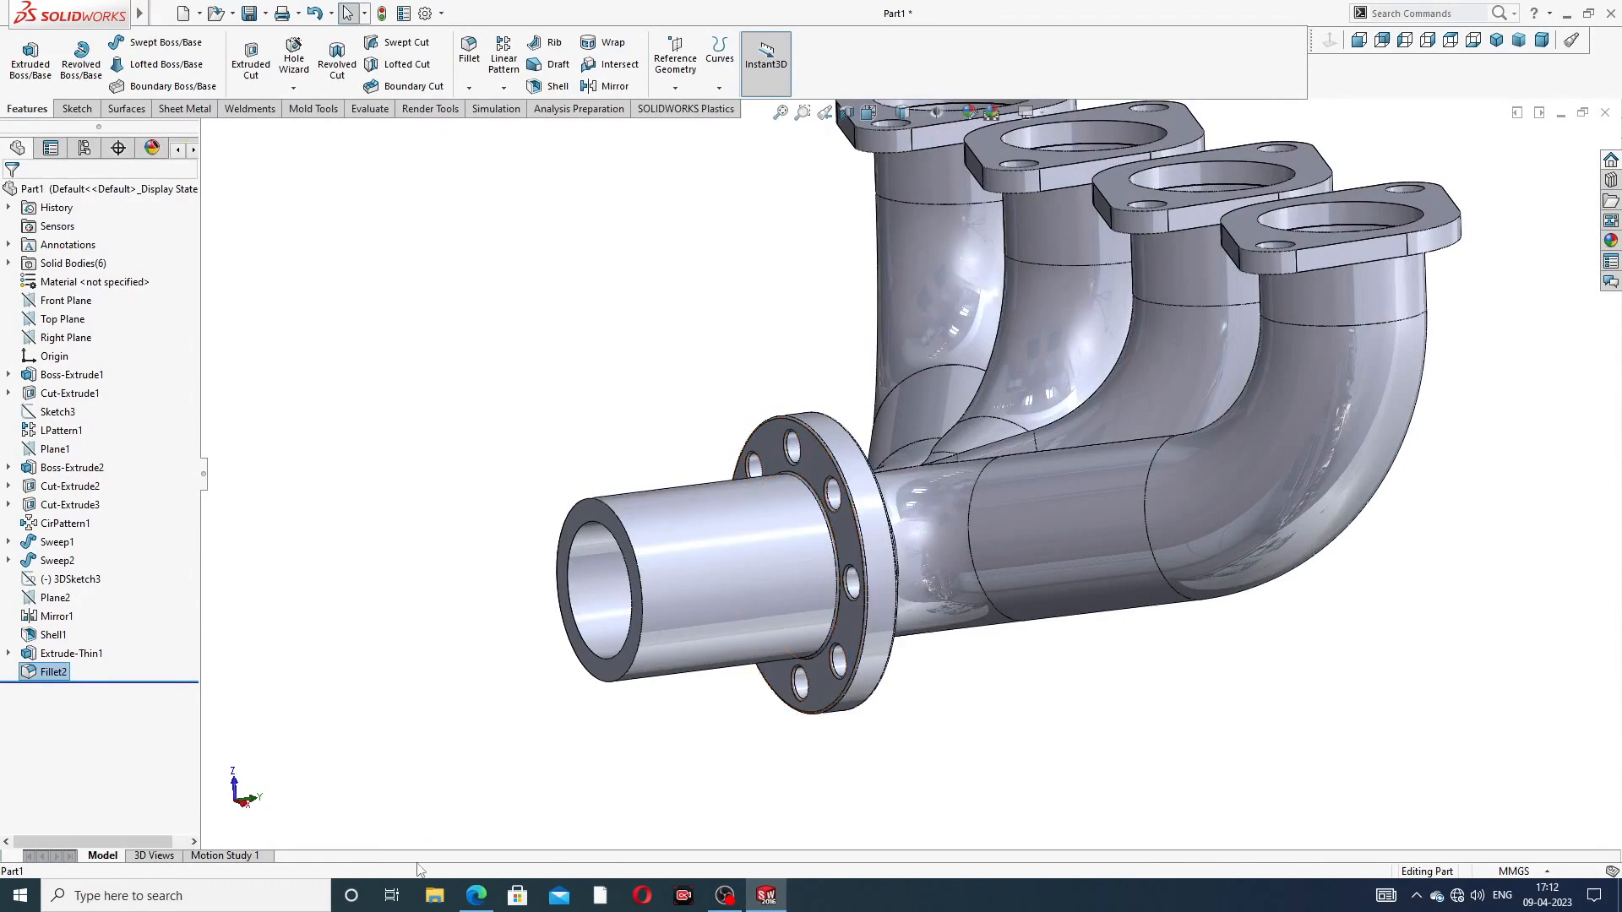
{"action": "left_click", "coordinate": [476, 895]}
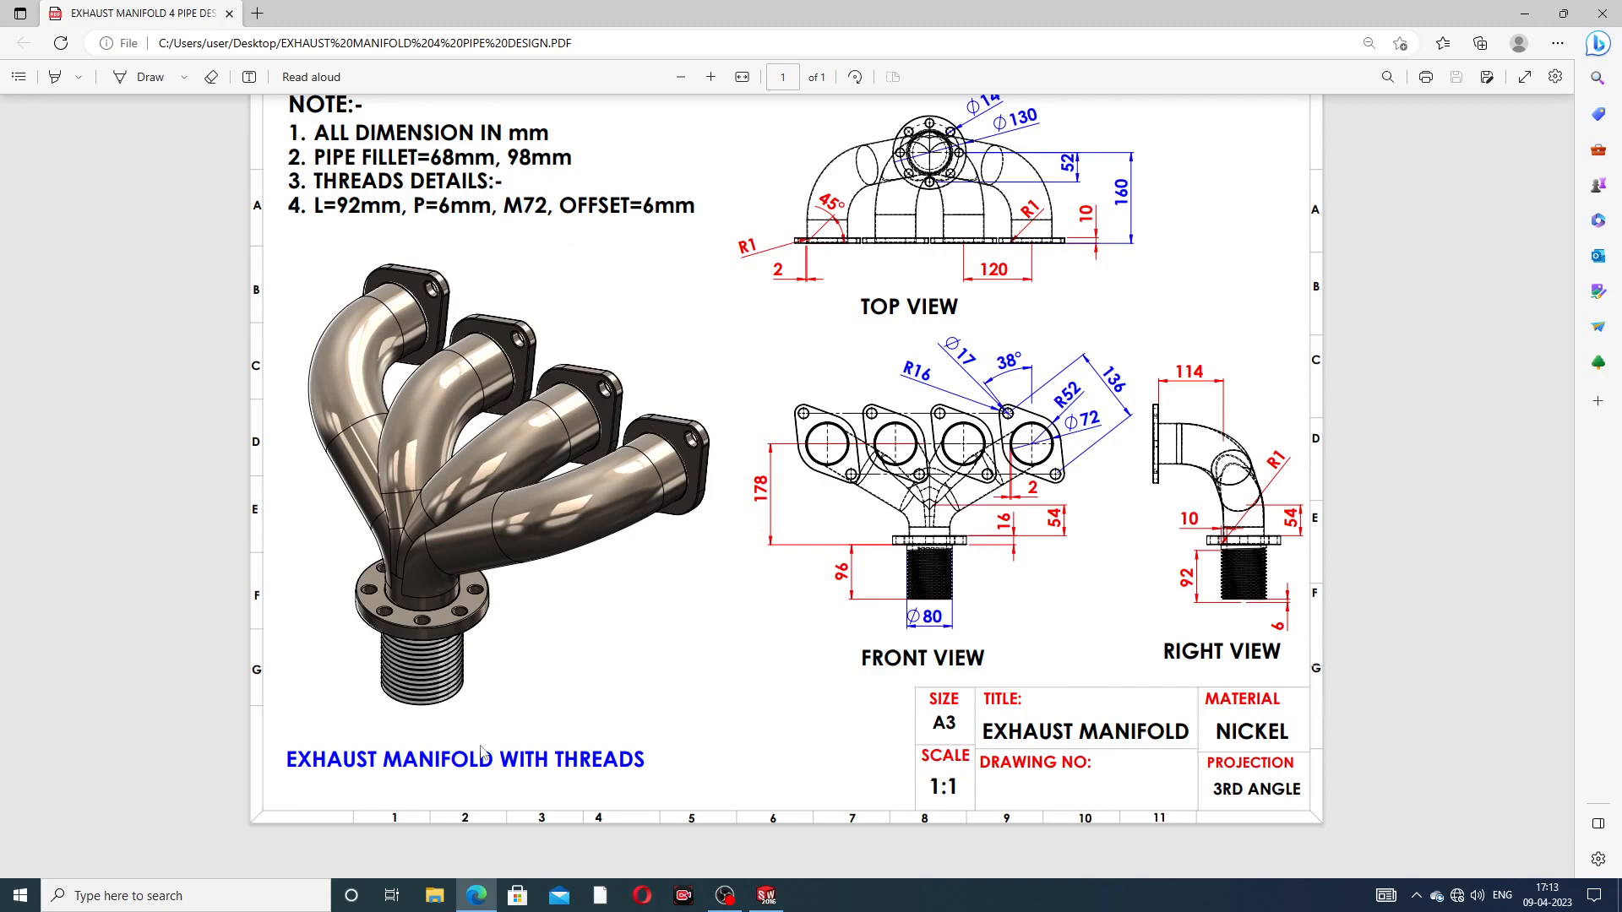
{"action": "left_click", "coordinate": [477, 895]}
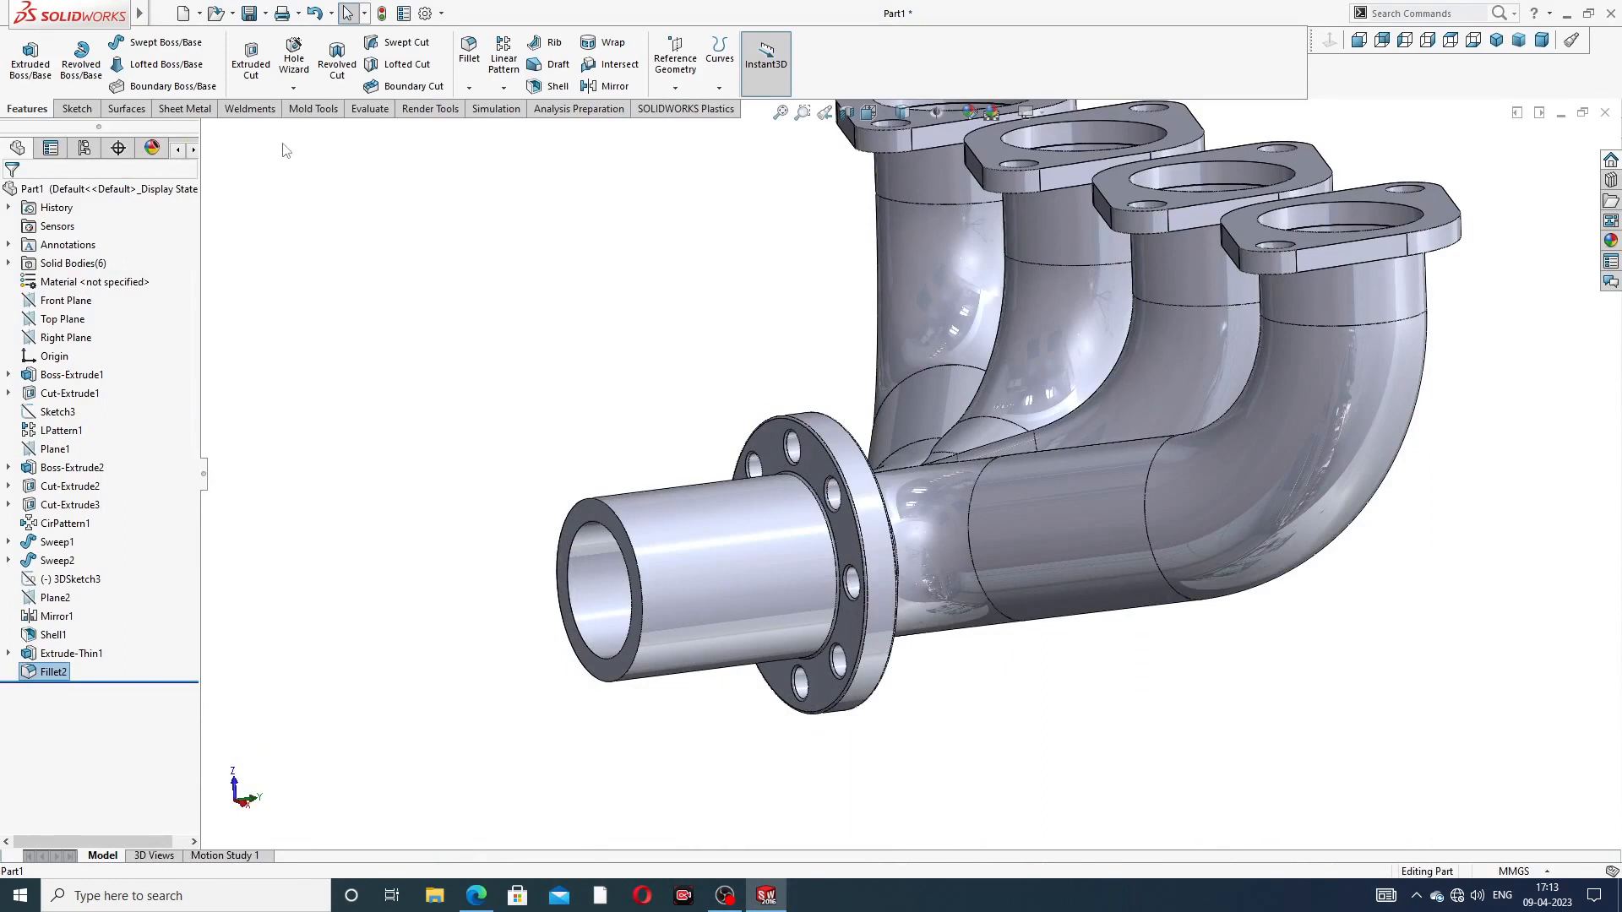
Step: Cut a 92 mm blind M72x6.0 Metric Die thread from the outlet tube's outer free-end edge, with a reversed 6 mm offset
{"action": "left_click", "coordinate": [294, 87]}
{"action": "left_click", "coordinate": [316, 127]}
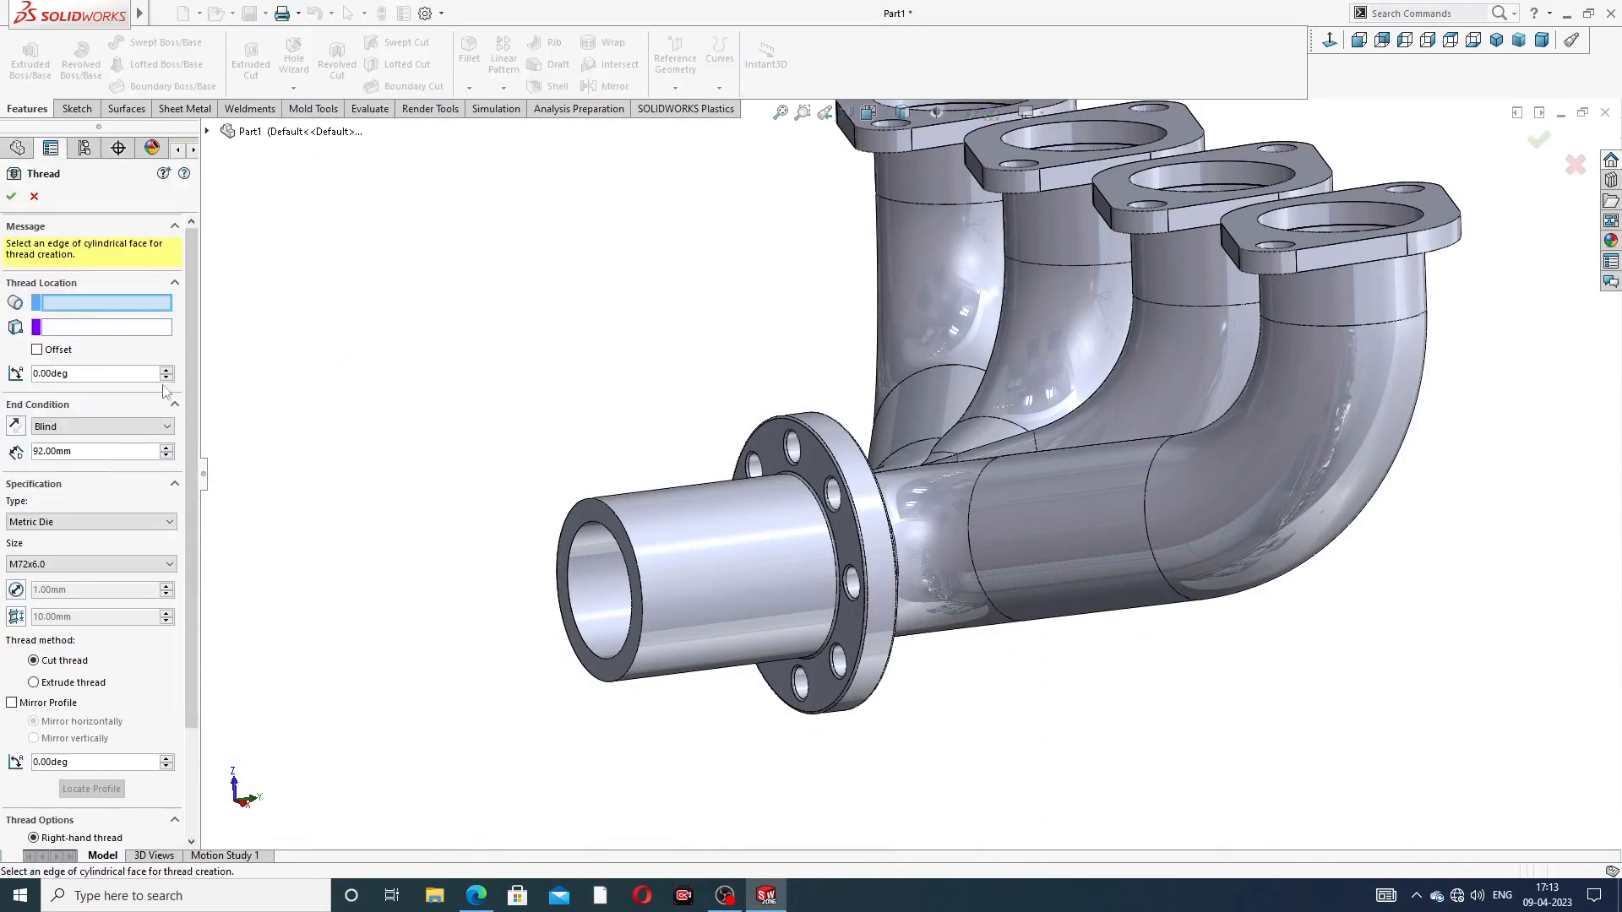
{"action": "left_click", "coordinate": [629, 529]}
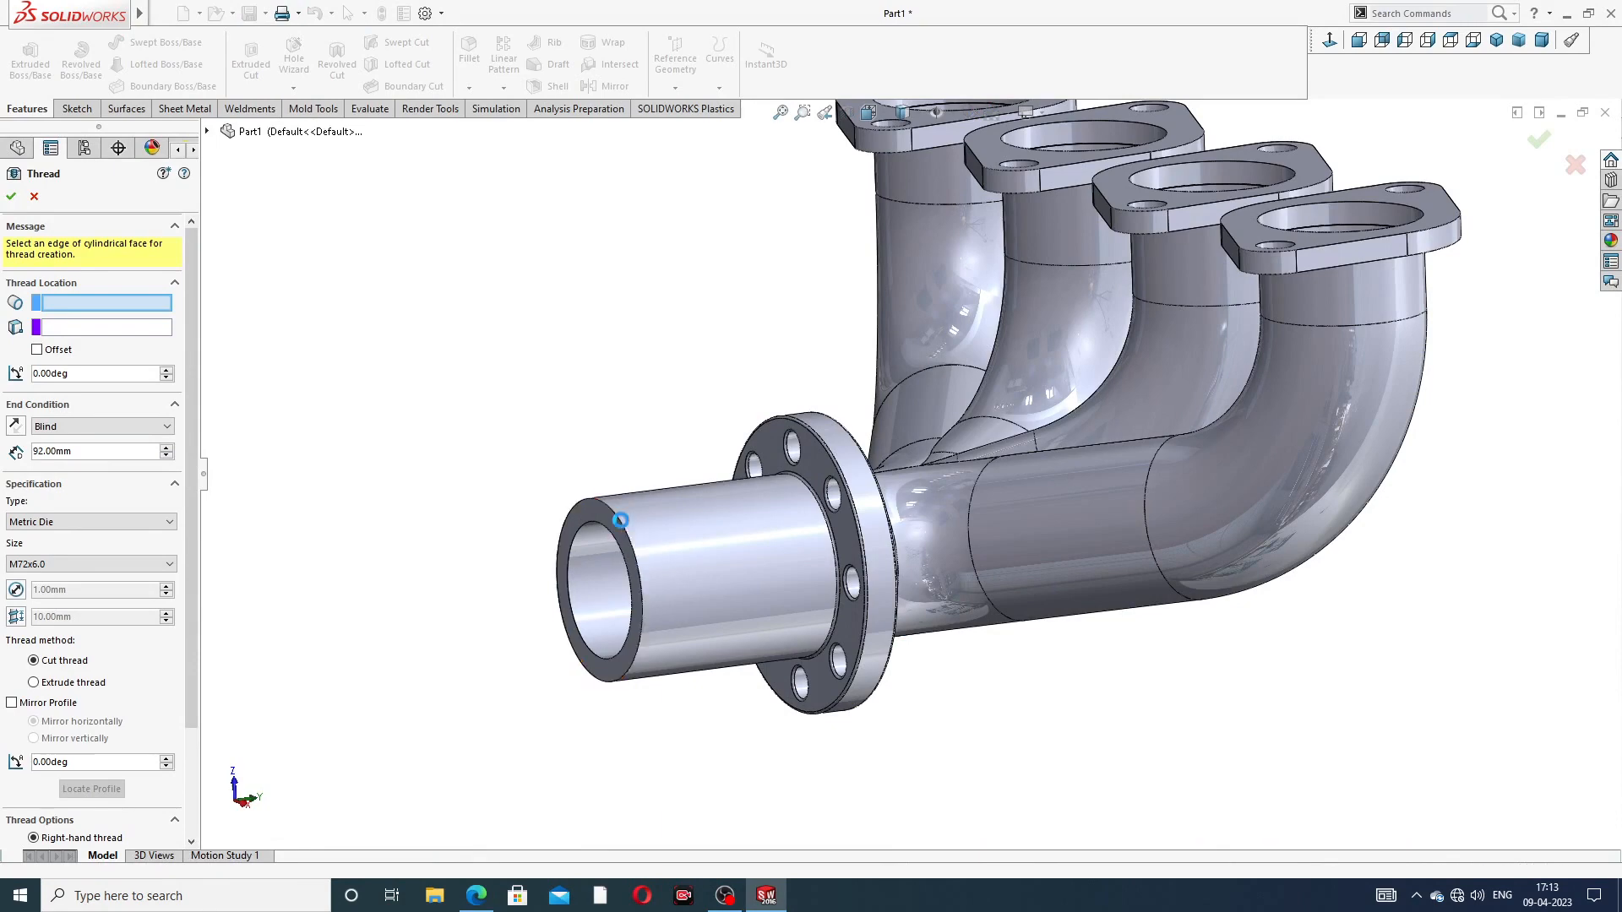
{"action": "middle_click_drag", "start_coordinate": [666, 529], "coordinate": [637, 537]}
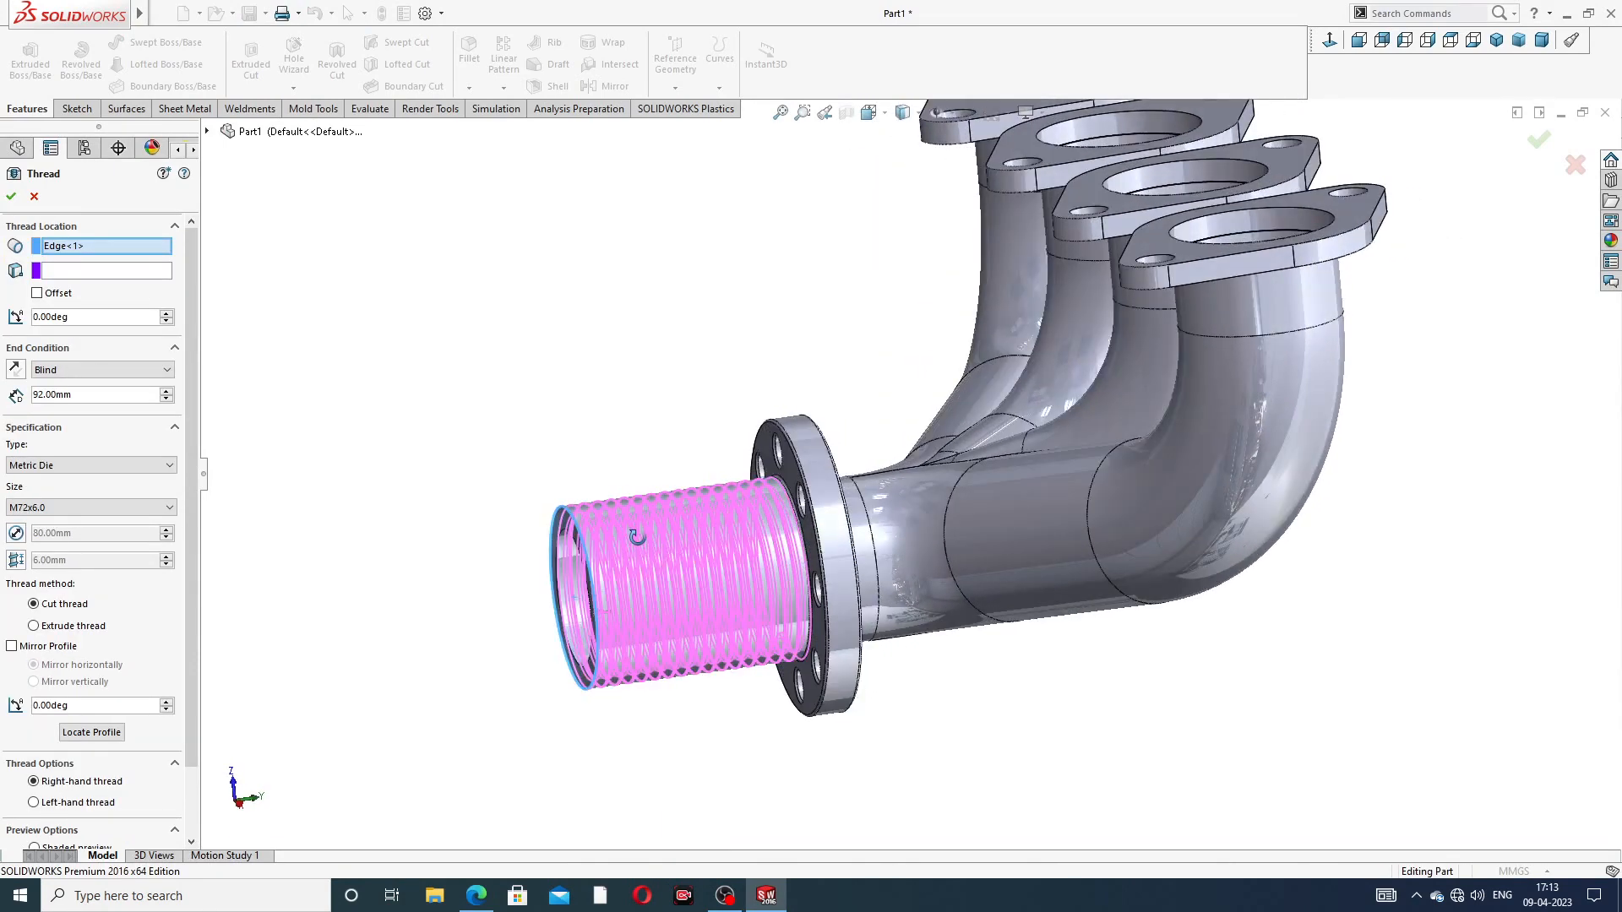
{"action": "left_click", "coordinate": [36, 293]}
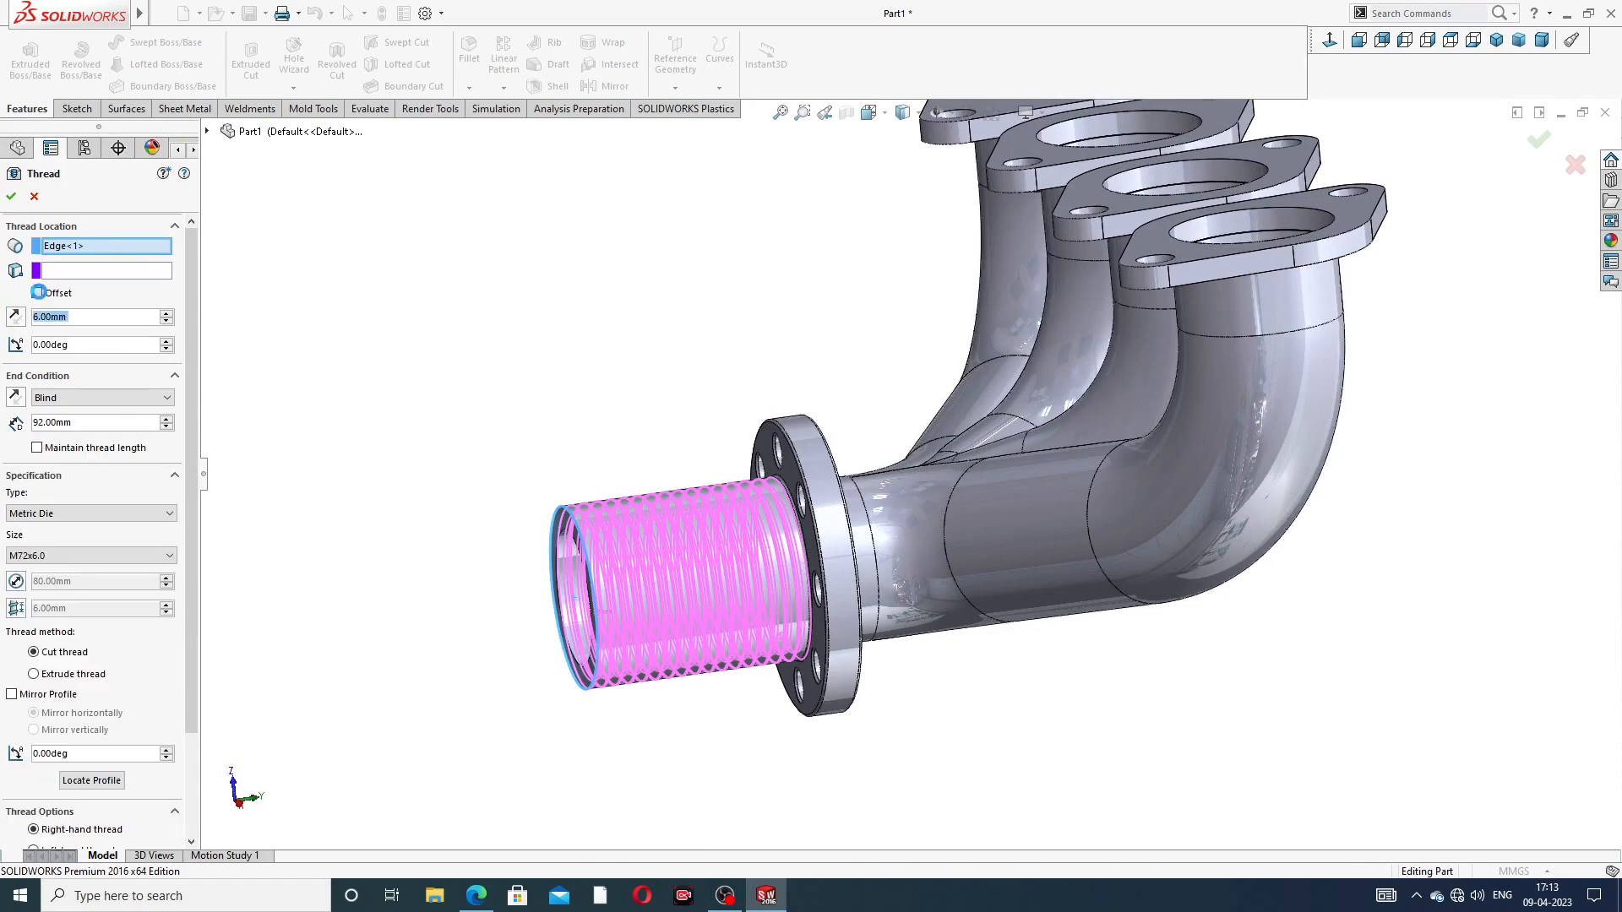
{"action": "left_click", "coordinate": [15, 316]}
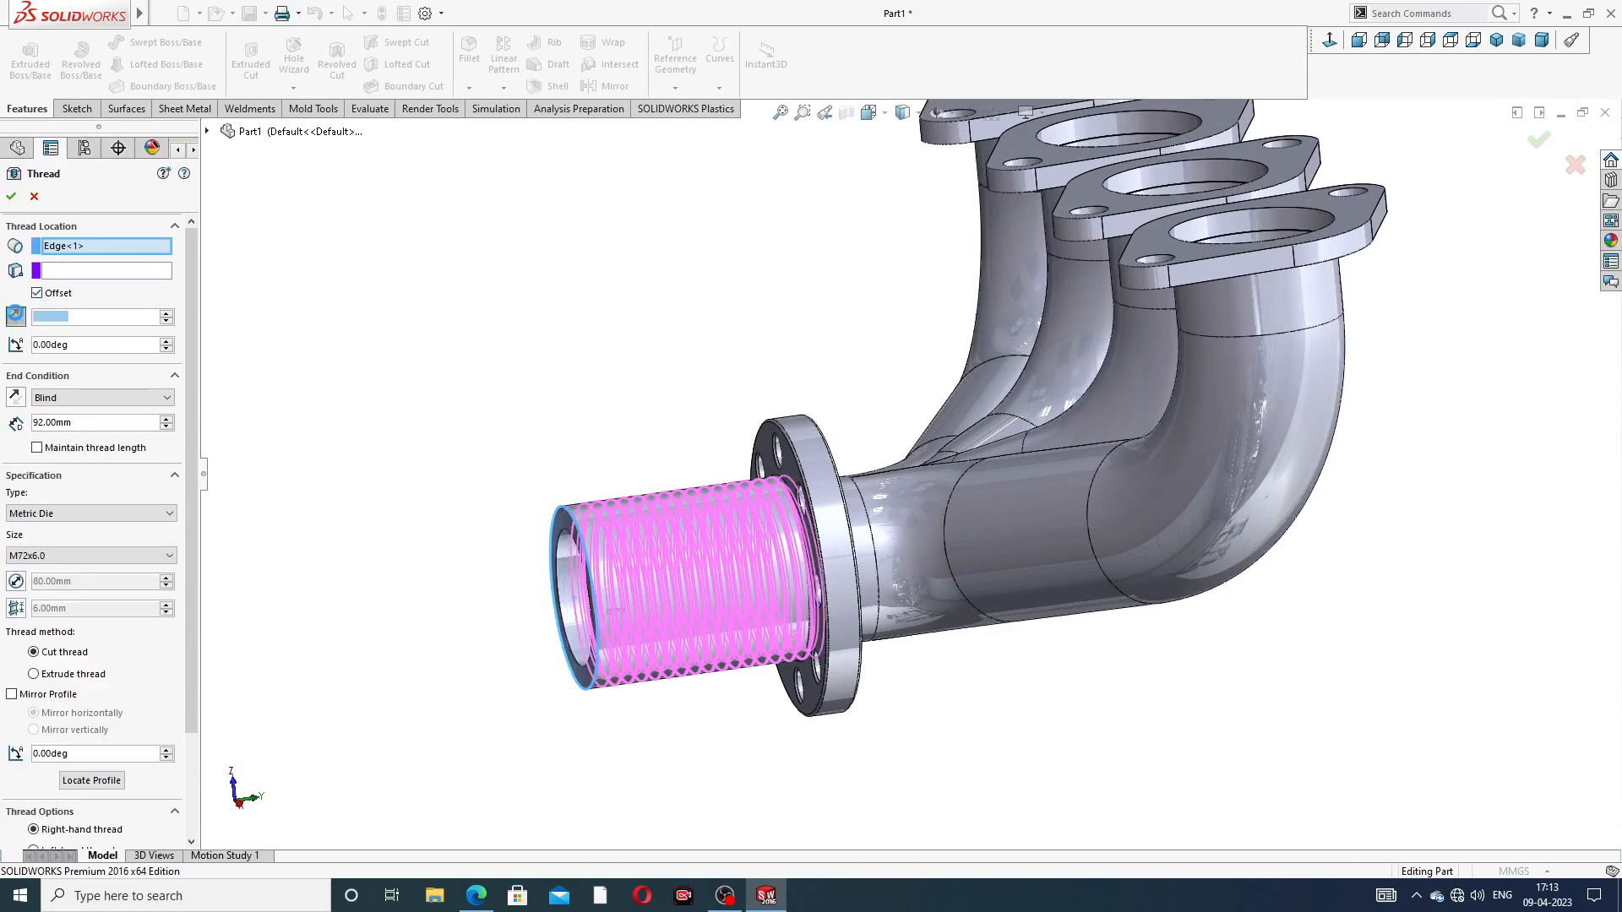
{"action": "mouse_move", "coordinate": [581, 429]}
{"action": "middle_mouse_down"}
{"action": "mouse_move", "coordinate": [550, 423]}
{"action": "mouse_move", "coordinate": [550, 438]}
{"action": "middle_mouse_up"}
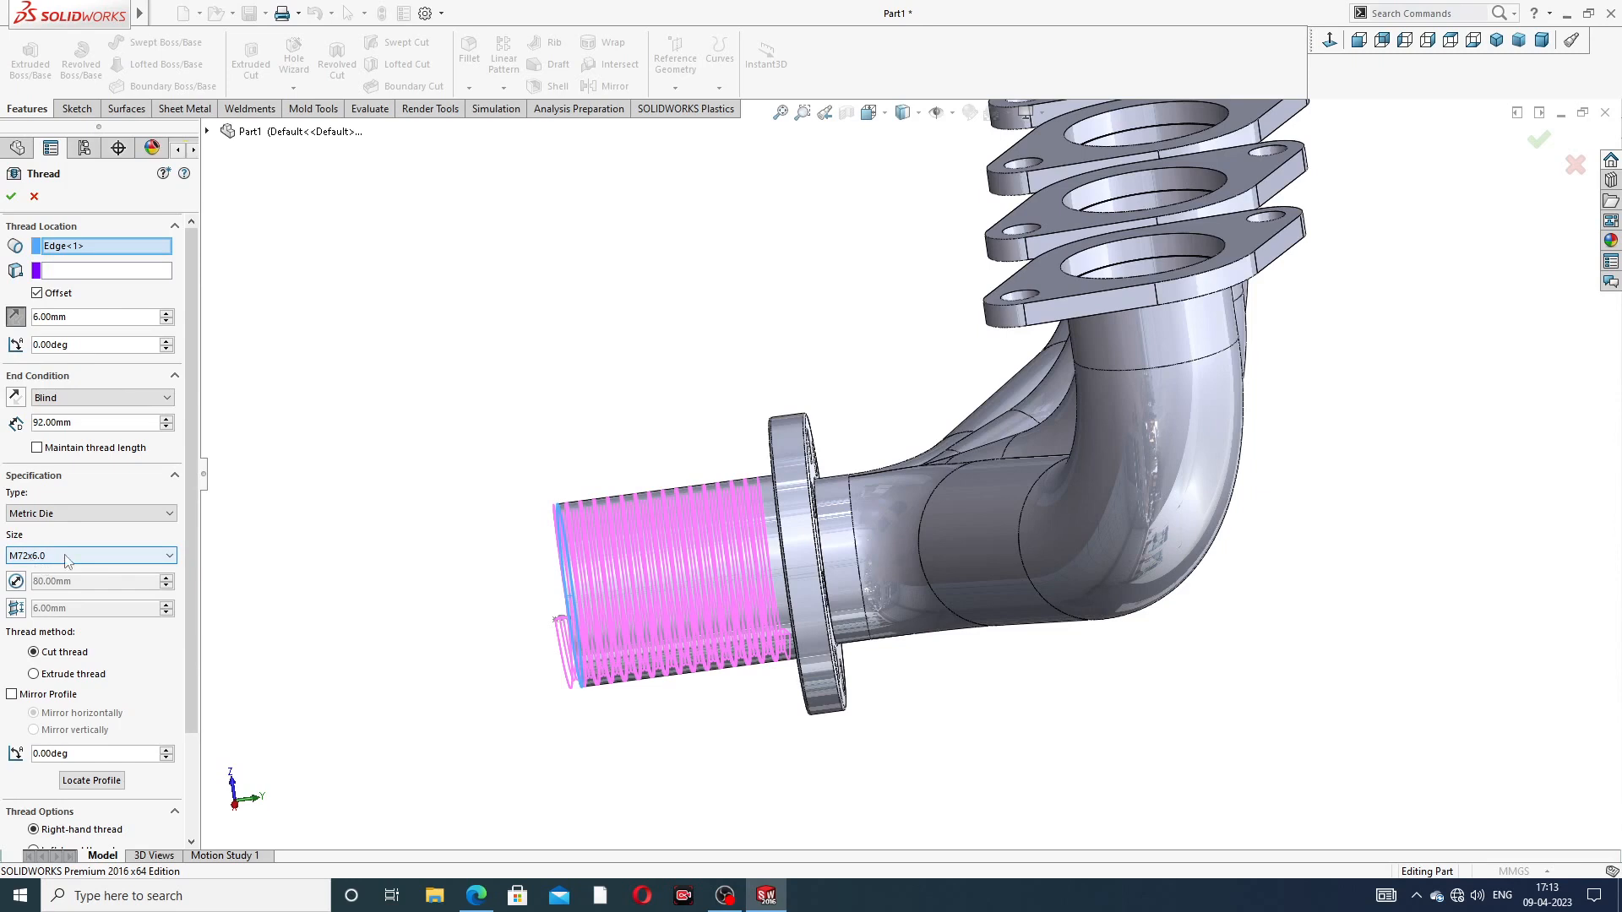
{"action": "scroll", "coordinate": [118, 614], "scroll_direction": "down", "scroll_amount": 3}
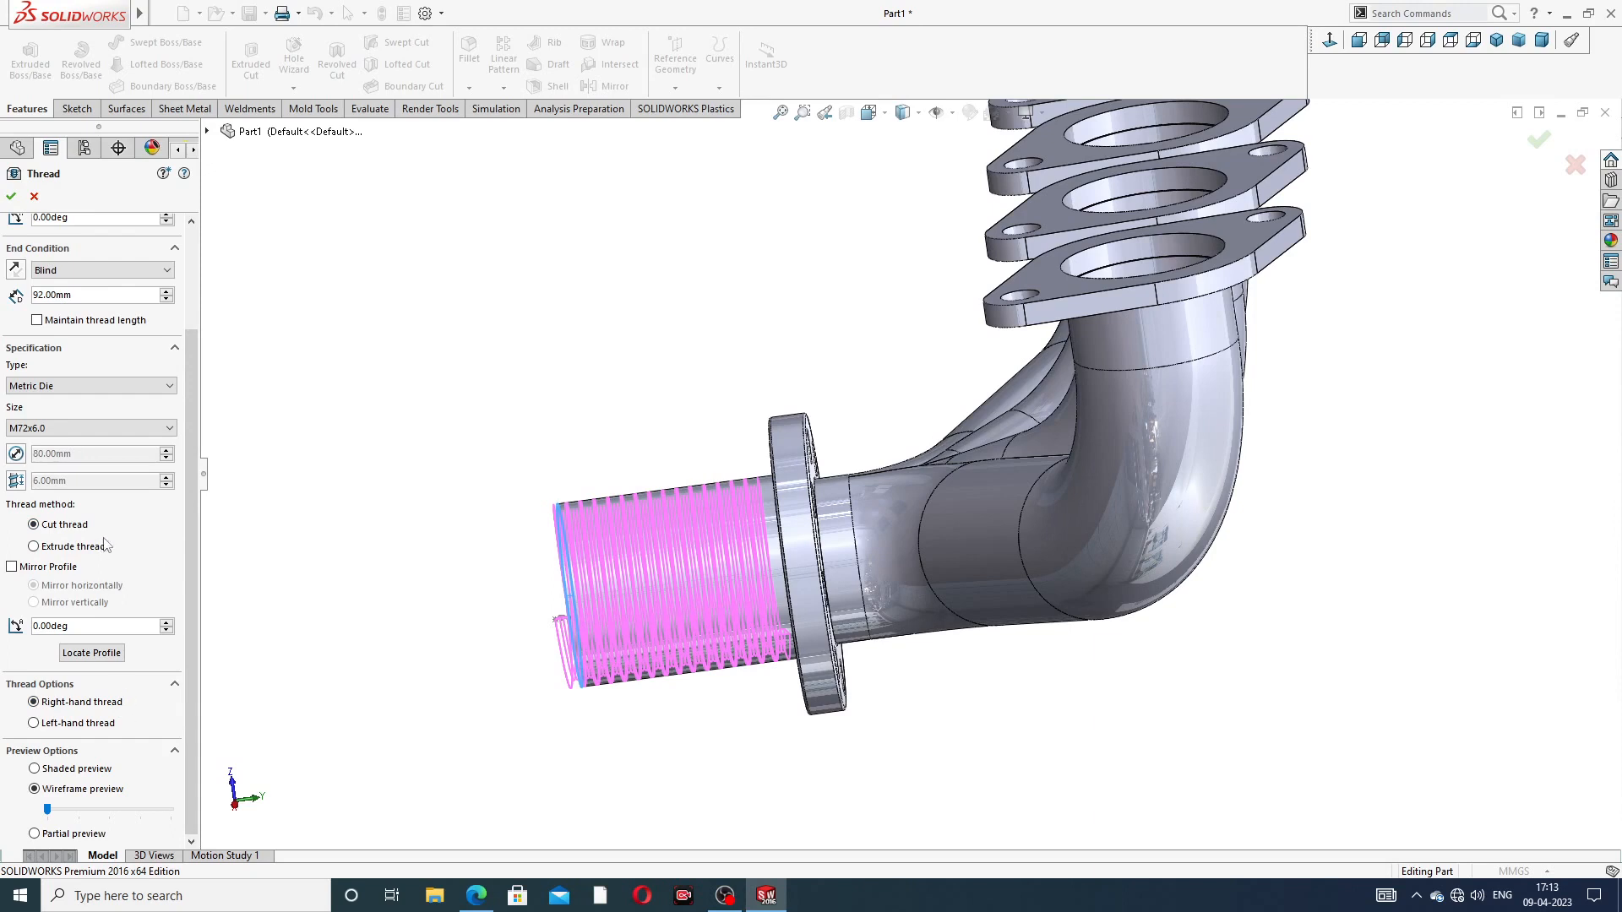
{"action": "left_click", "coordinate": [11, 197]}
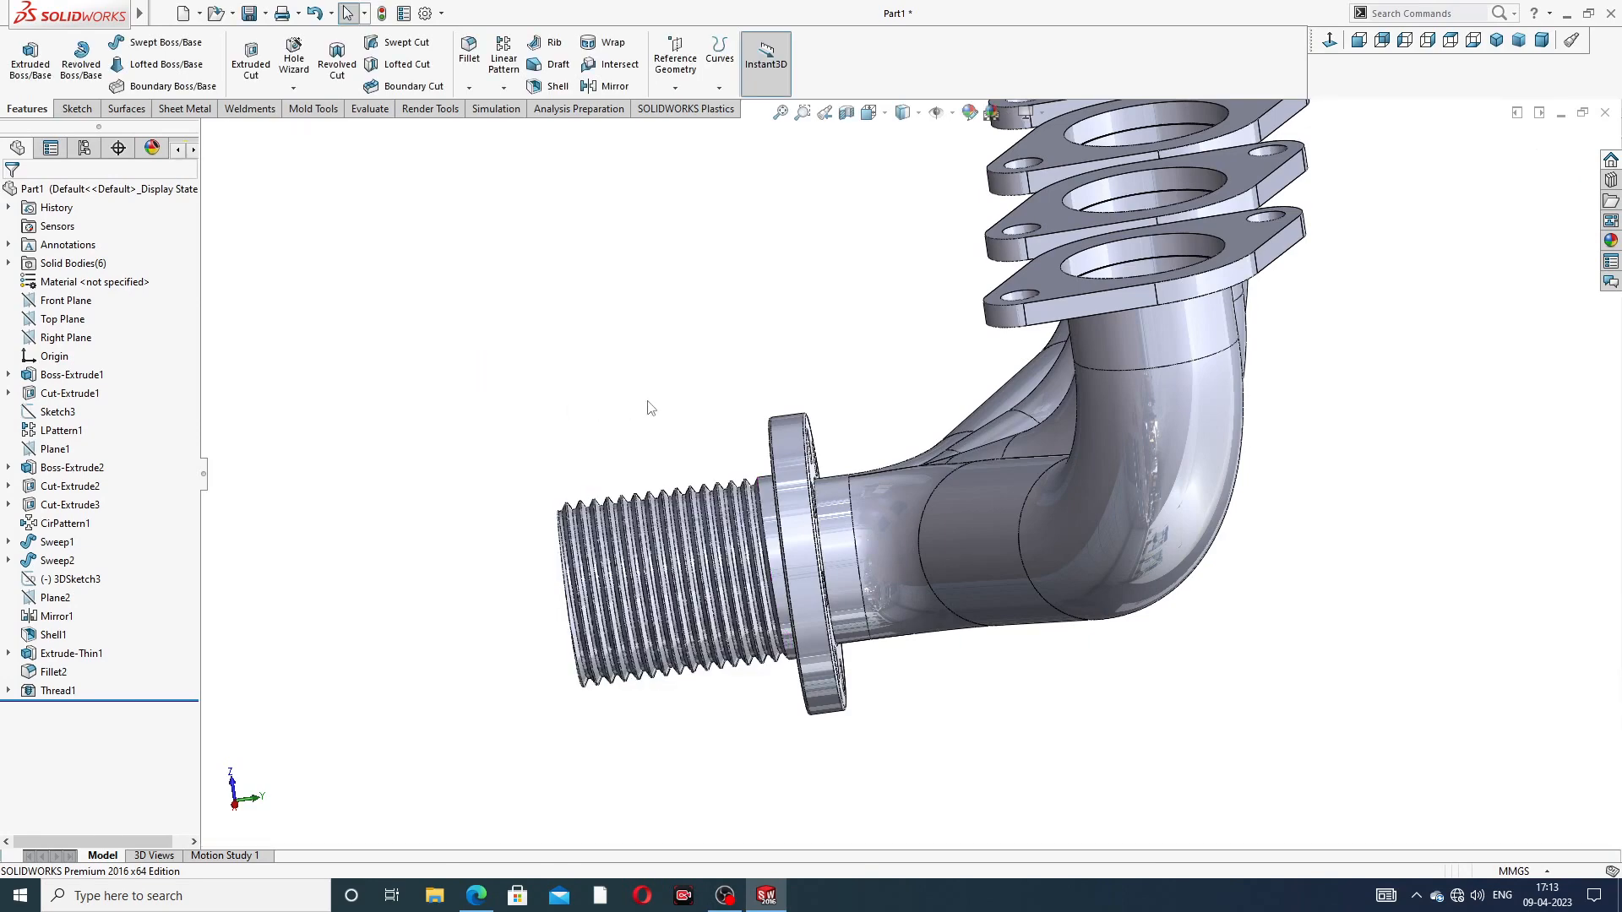
Step: Apply a grey colour (RGB 128, 128, 128) to the outlet tube's thread feature
{"action": "middle_click_drag", "start_coordinate": [650, 408], "coordinate": [764, 326]}
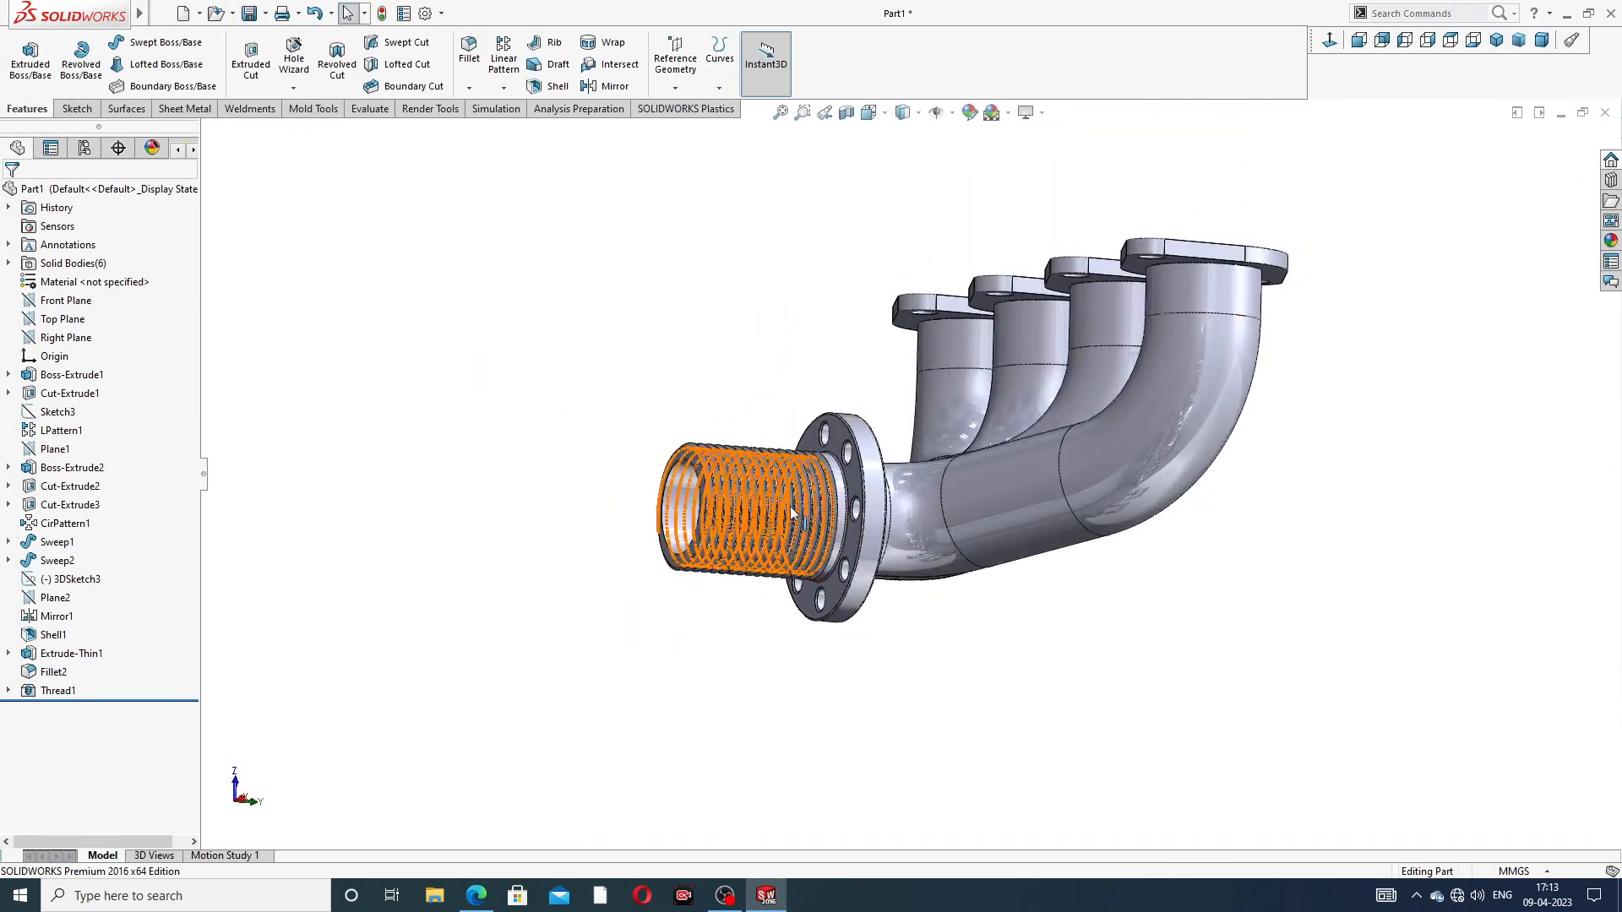
{"action": "scroll", "coordinate": [792, 513], "scroll_direction": "down", "scroll_amount": 5}
{"action": "scroll", "coordinate": [898, 279], "scroll_direction": "up", "scroll_amount": 5}
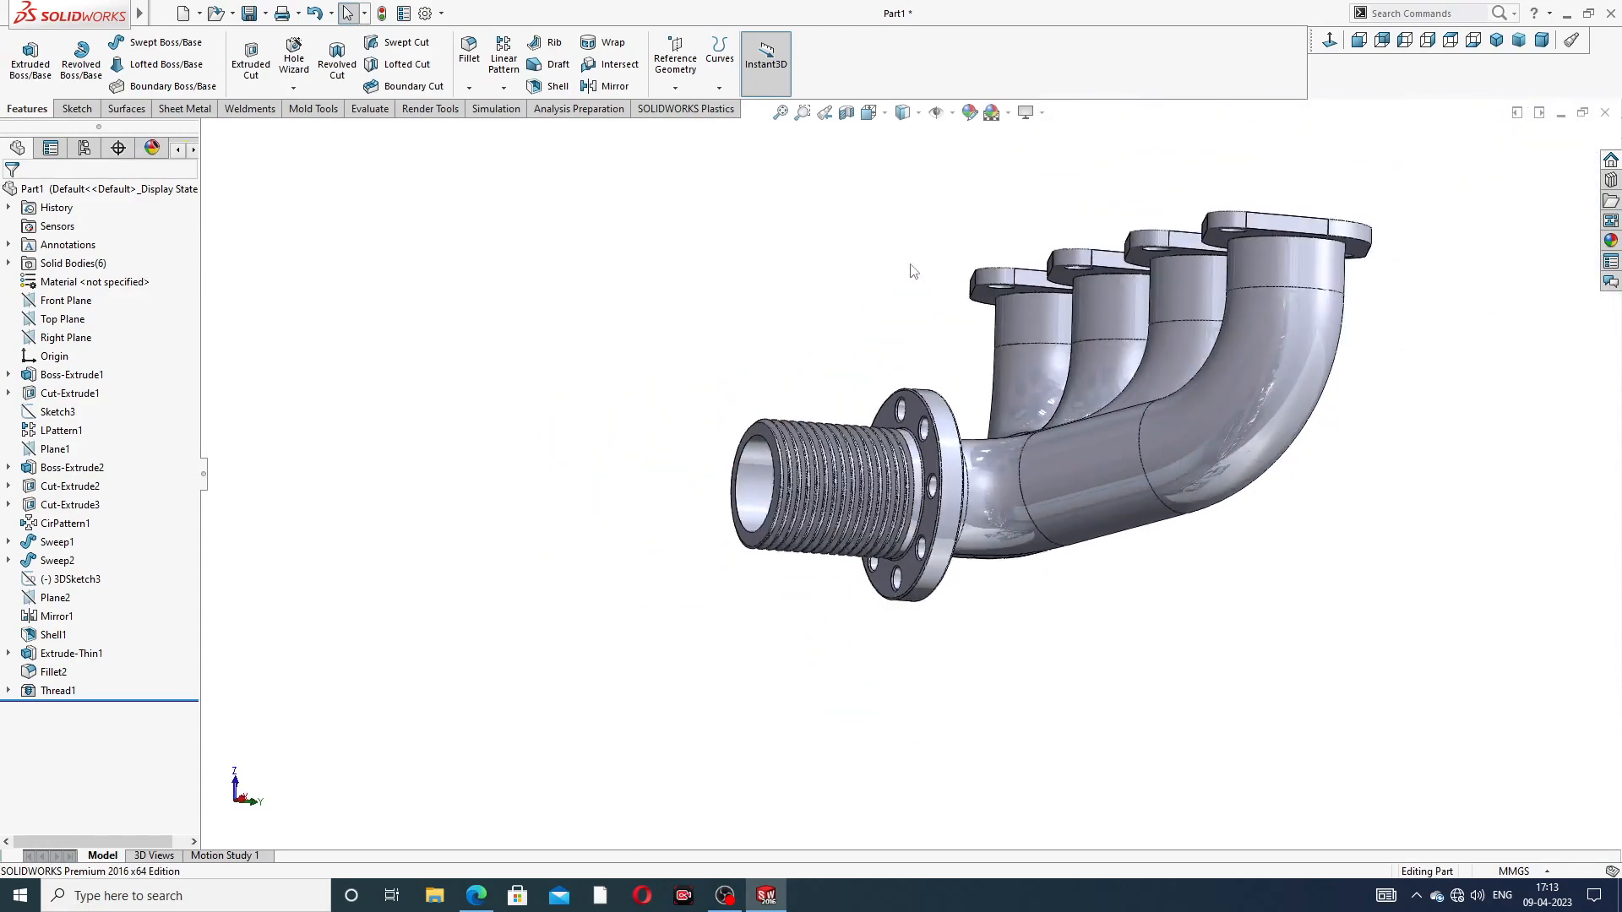
{"action": "middle_click_drag", "start_coordinate": [913, 270], "coordinate": [874, 334]}
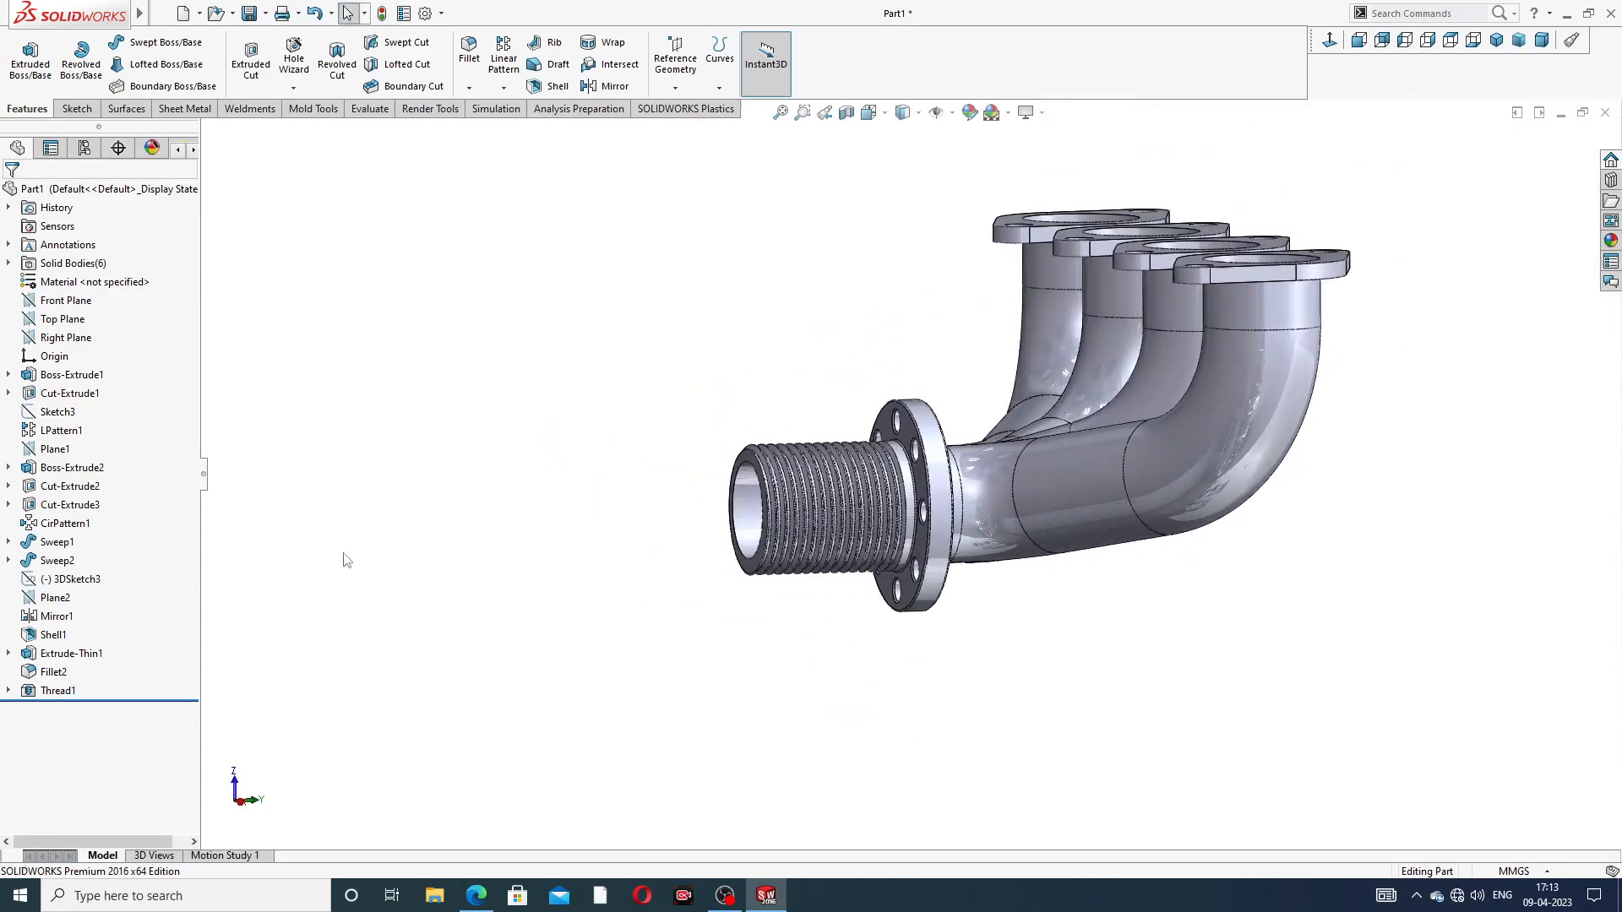
{"action": "left_click", "coordinate": [57, 692]}
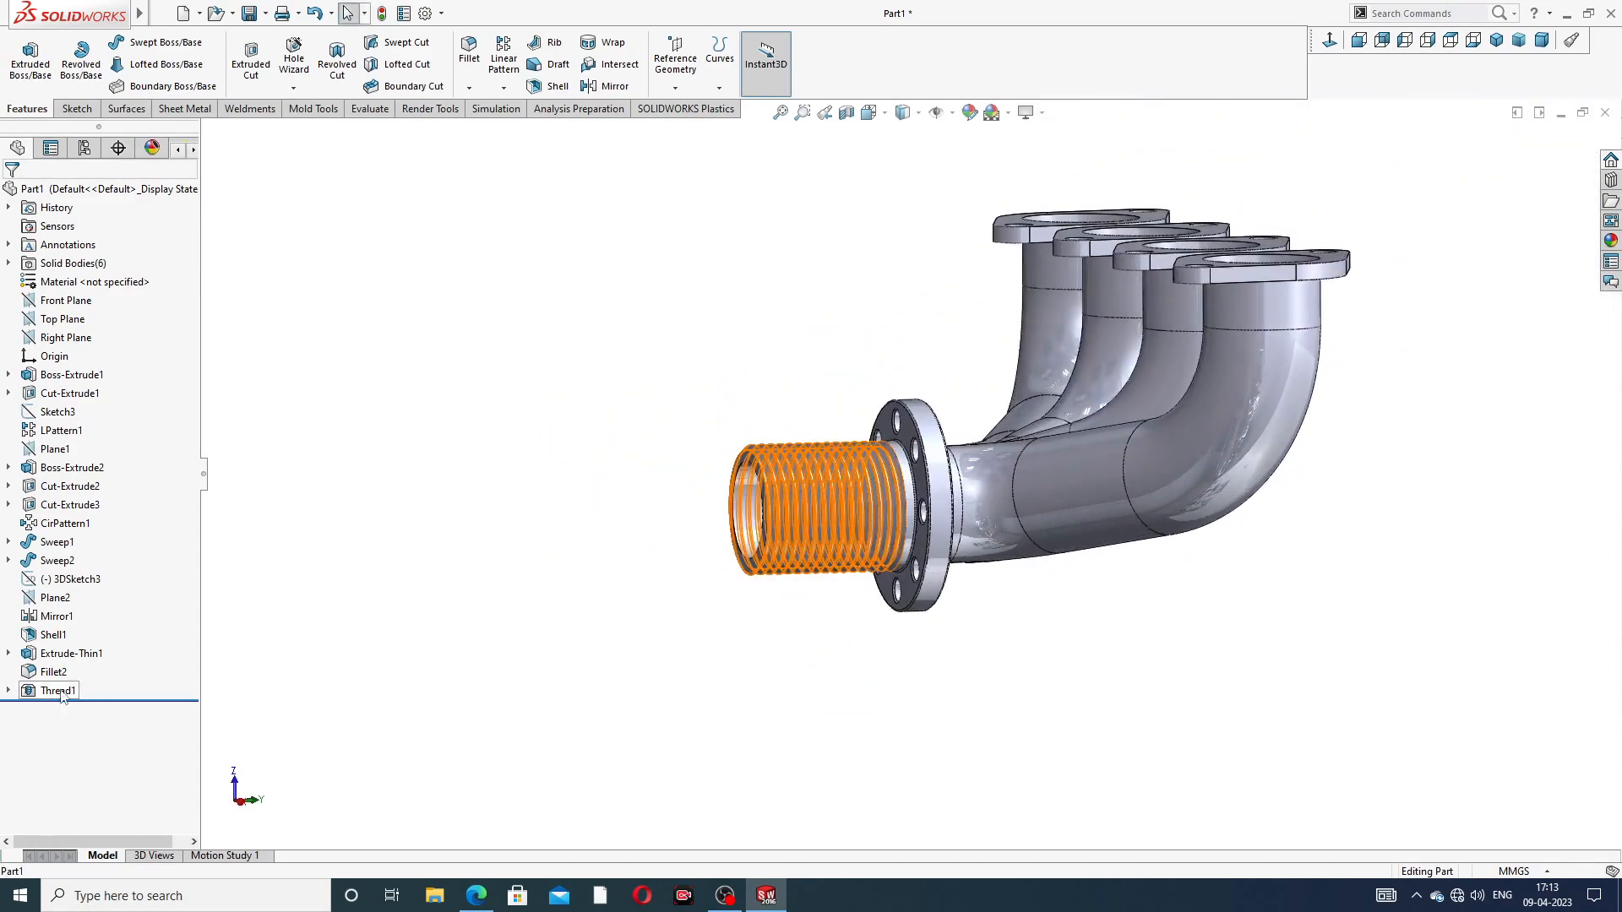
{"action": "left_click", "coordinate": [991, 113]}
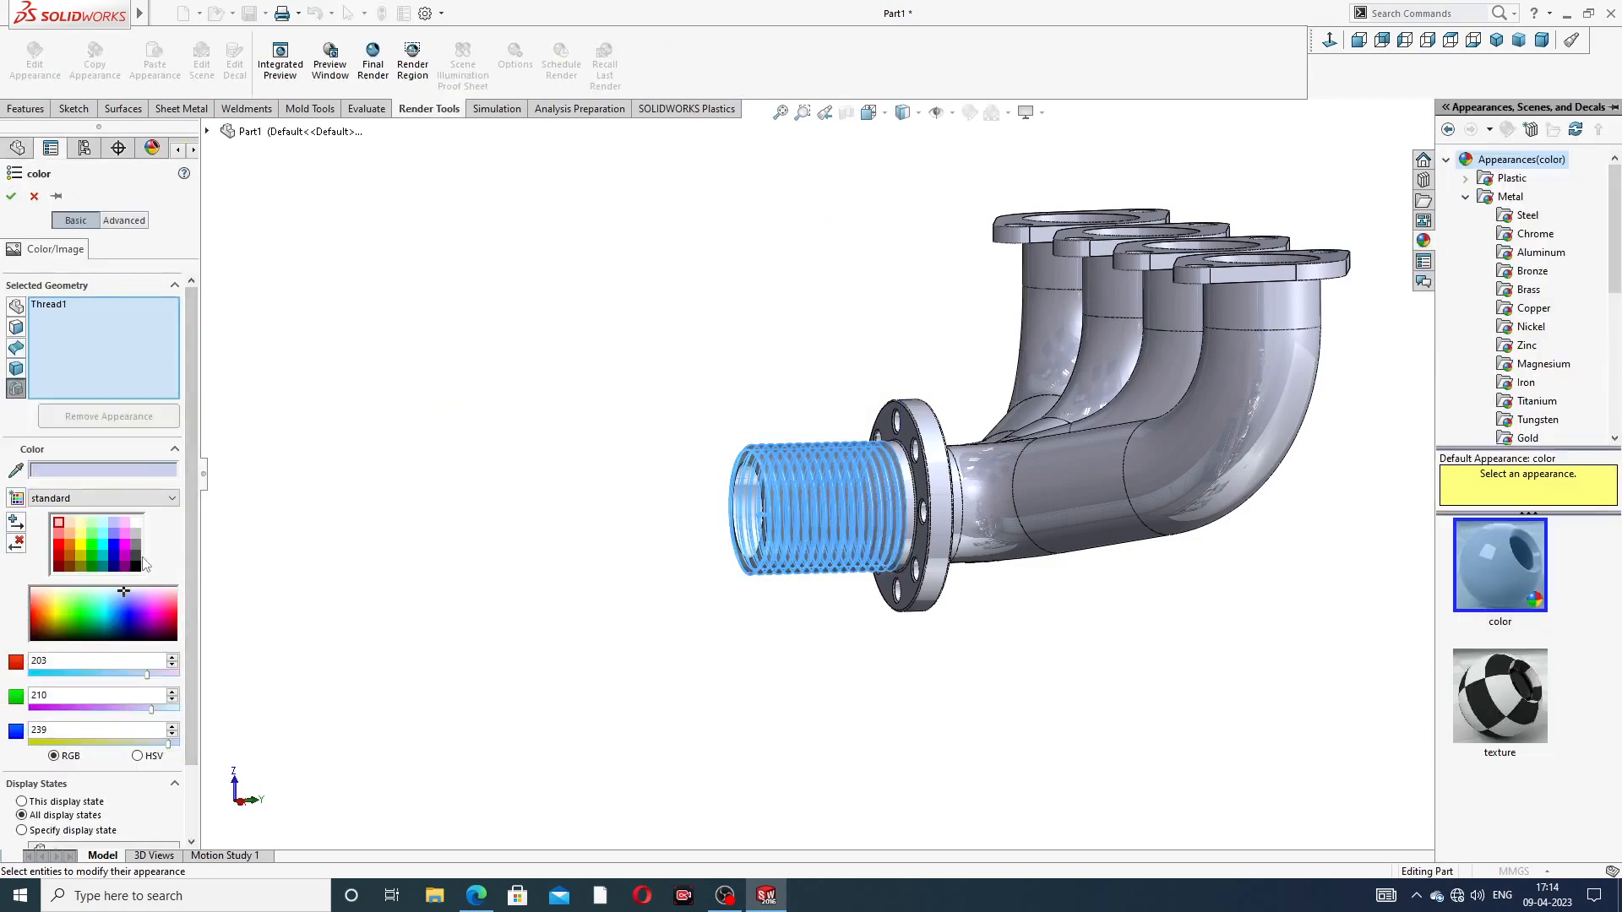
{"action": "left_click", "coordinate": [136, 545]}
{"action": "left_click", "coordinate": [11, 196]}
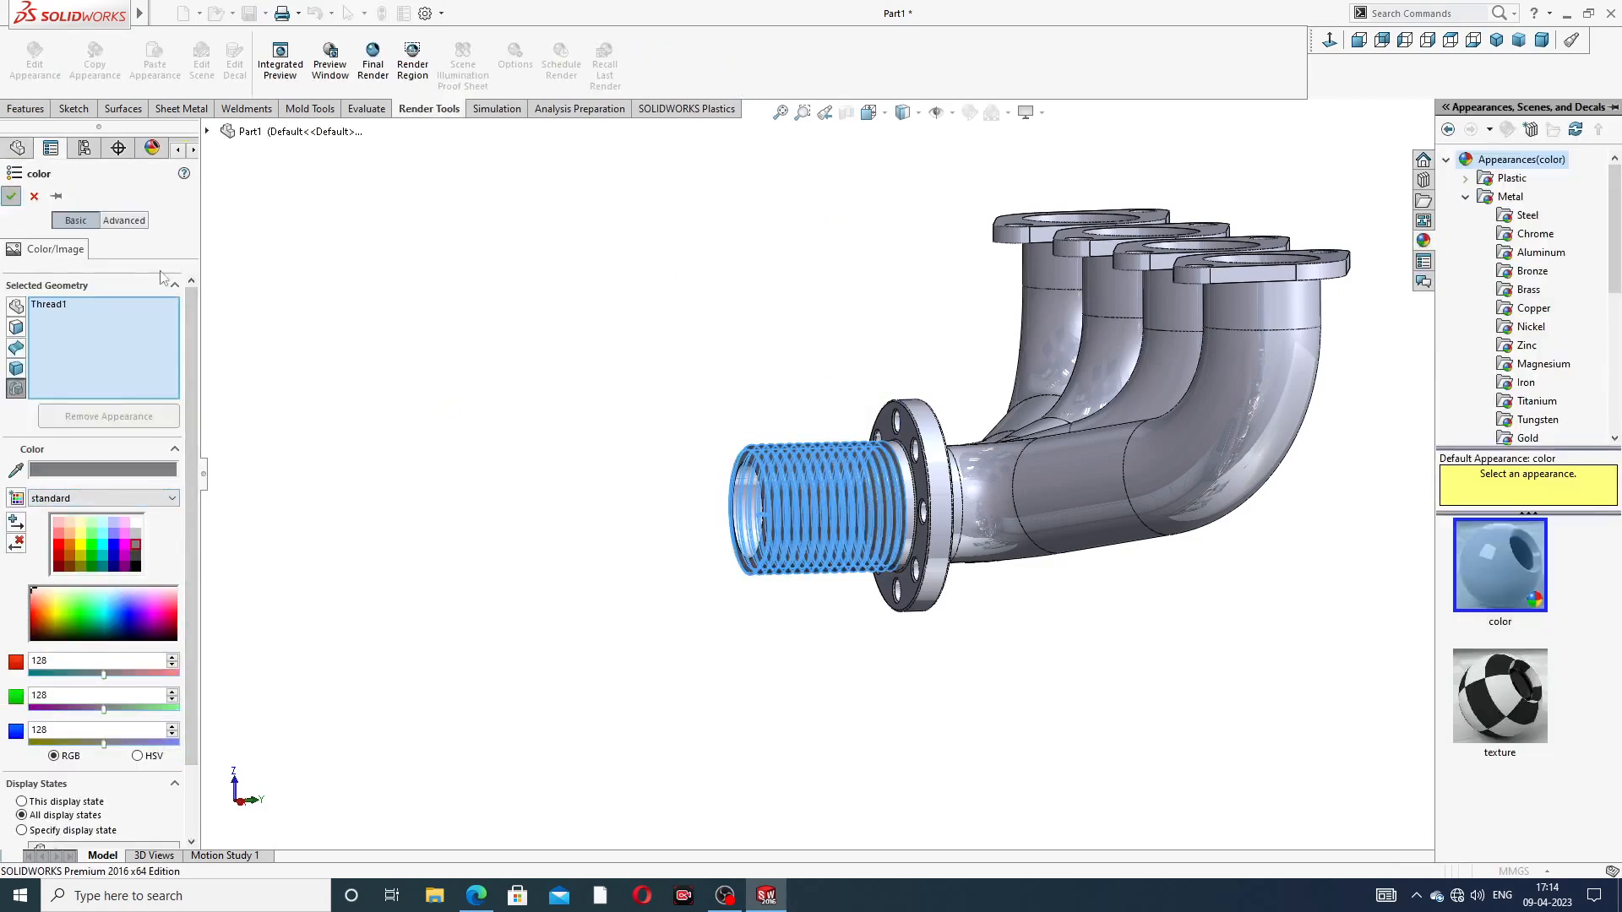
{"action": "scroll", "coordinate": [808, 493], "scroll_direction": "down", "scroll_amount": 3}
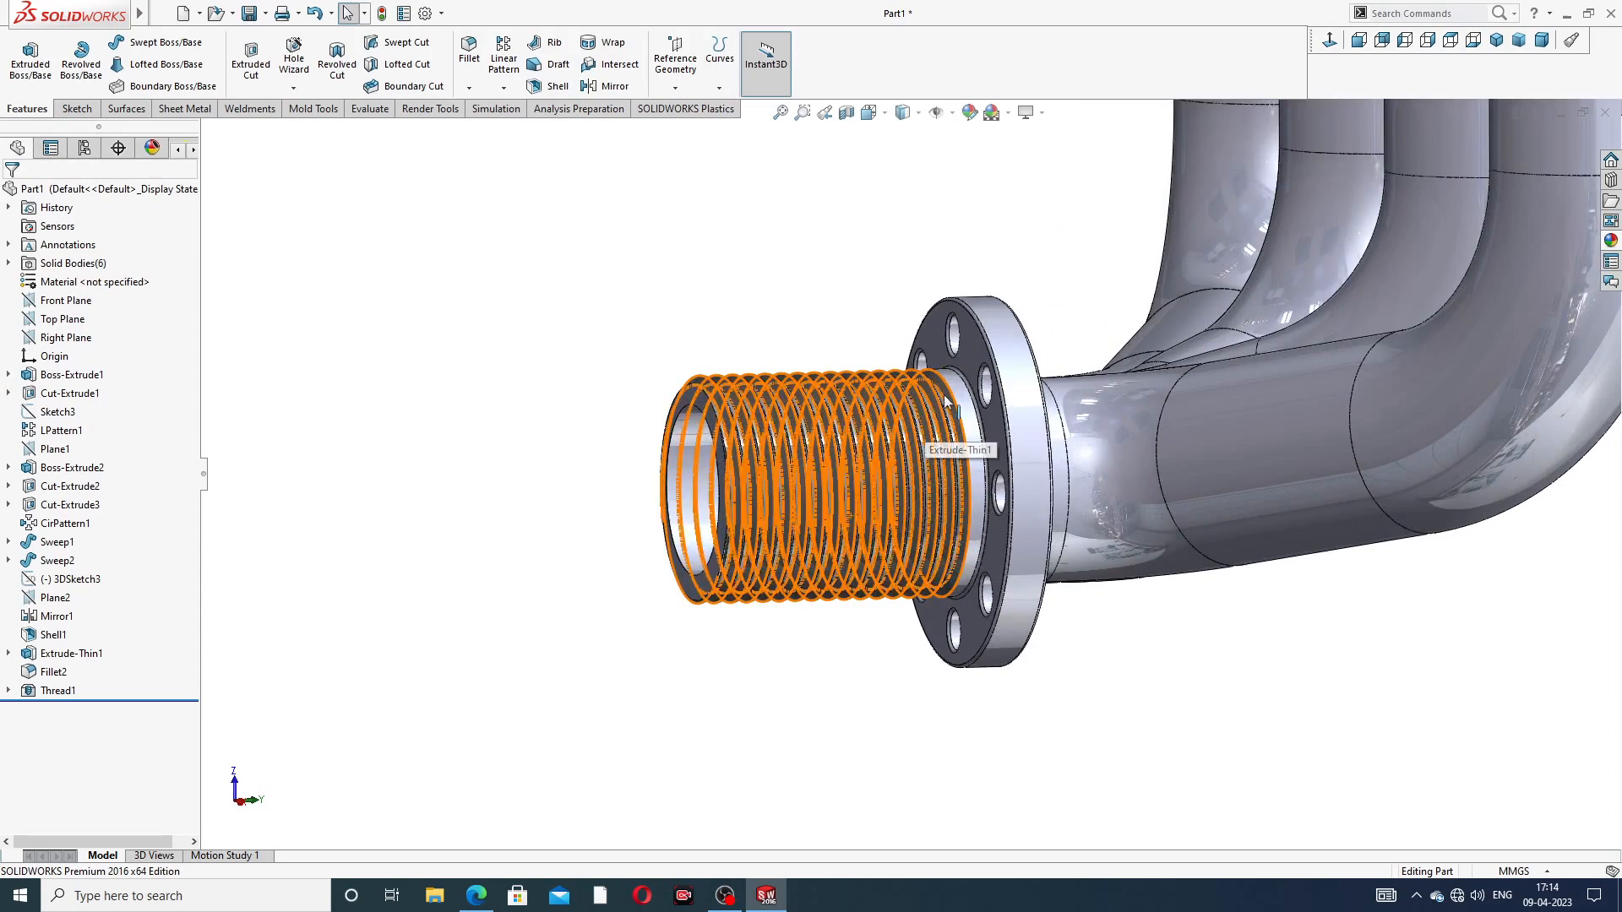
{"action": "scroll", "coordinate": [921, 422], "scroll_direction": "up", "scroll_amount": 3}
Step: Apply the polished nickel appearance to the whole manifold part
{"action": "middle_click_drag", "start_coordinate": [1265, 314], "coordinate": [1322, 264]}
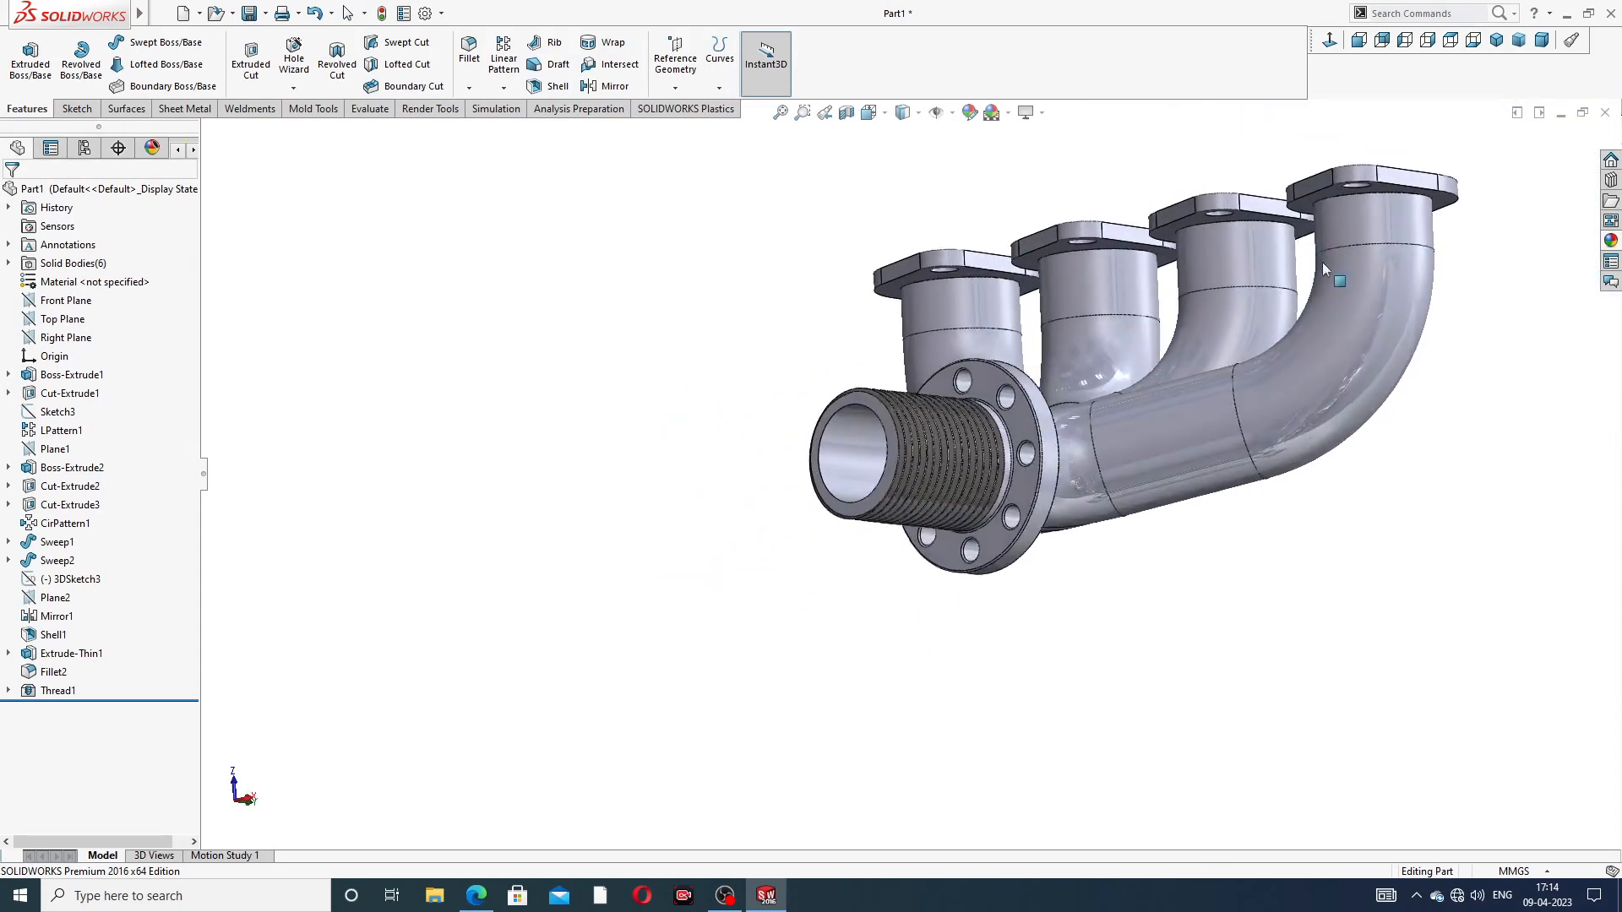
{"action": "left_click", "coordinate": [1611, 241]}
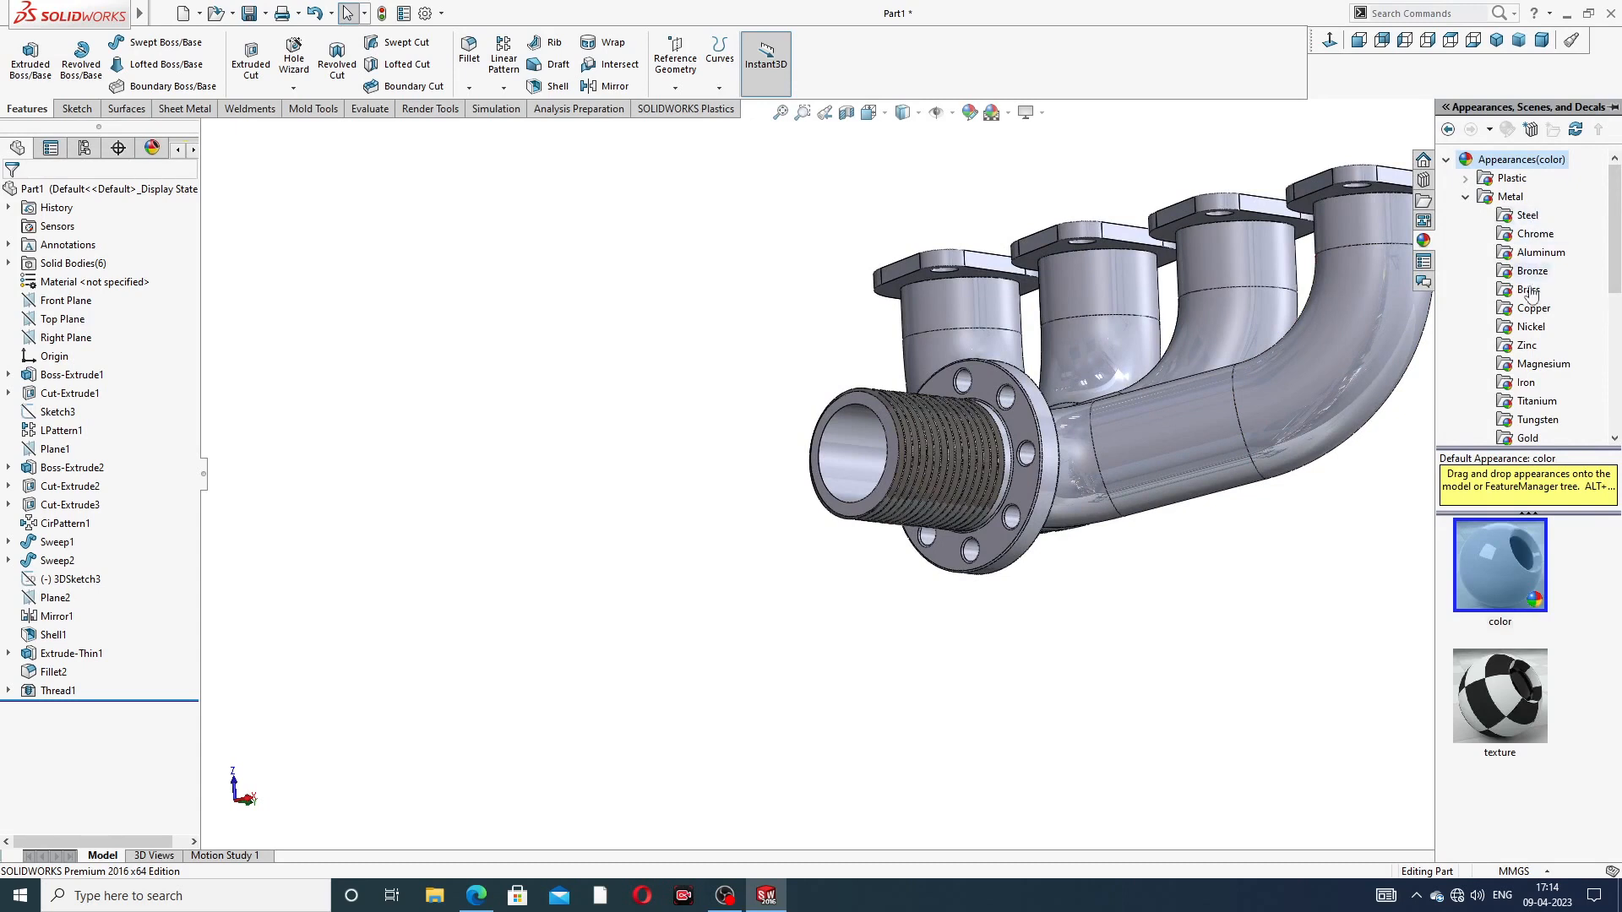
{"action": "left_click", "coordinate": [1531, 327]}
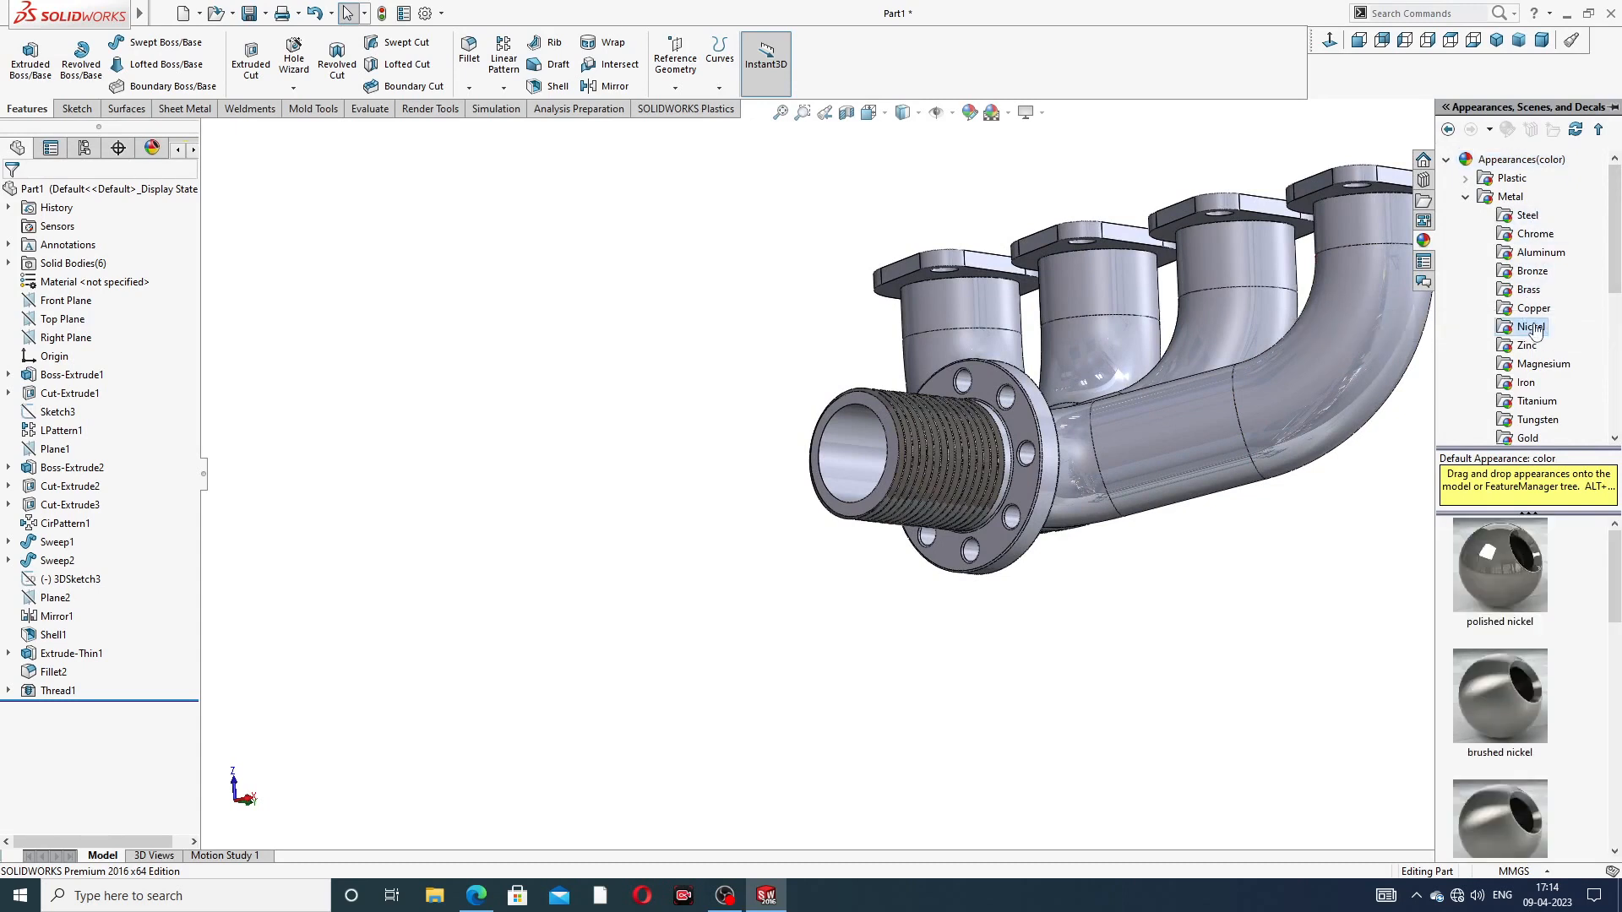
{"action": "double_click", "coordinate": [1489, 561]}
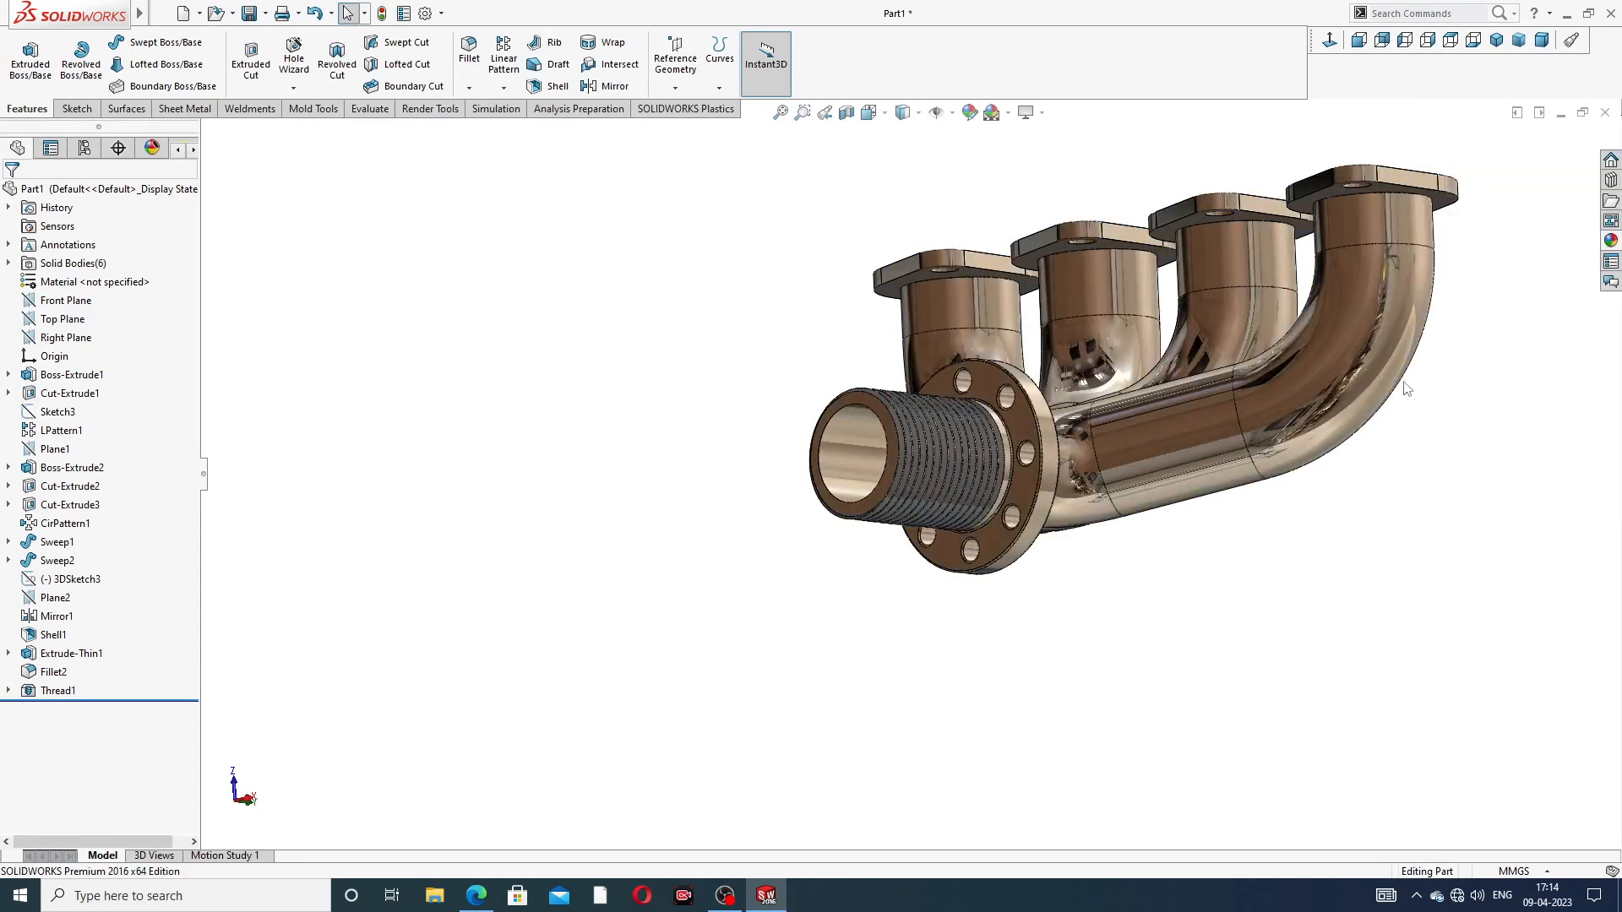
Step: Check the port flange edge dimensions in the PDF drawing's top view
{"action": "middle_click_drag", "start_coordinate": [1341, 314], "coordinate": [1028, 607]}
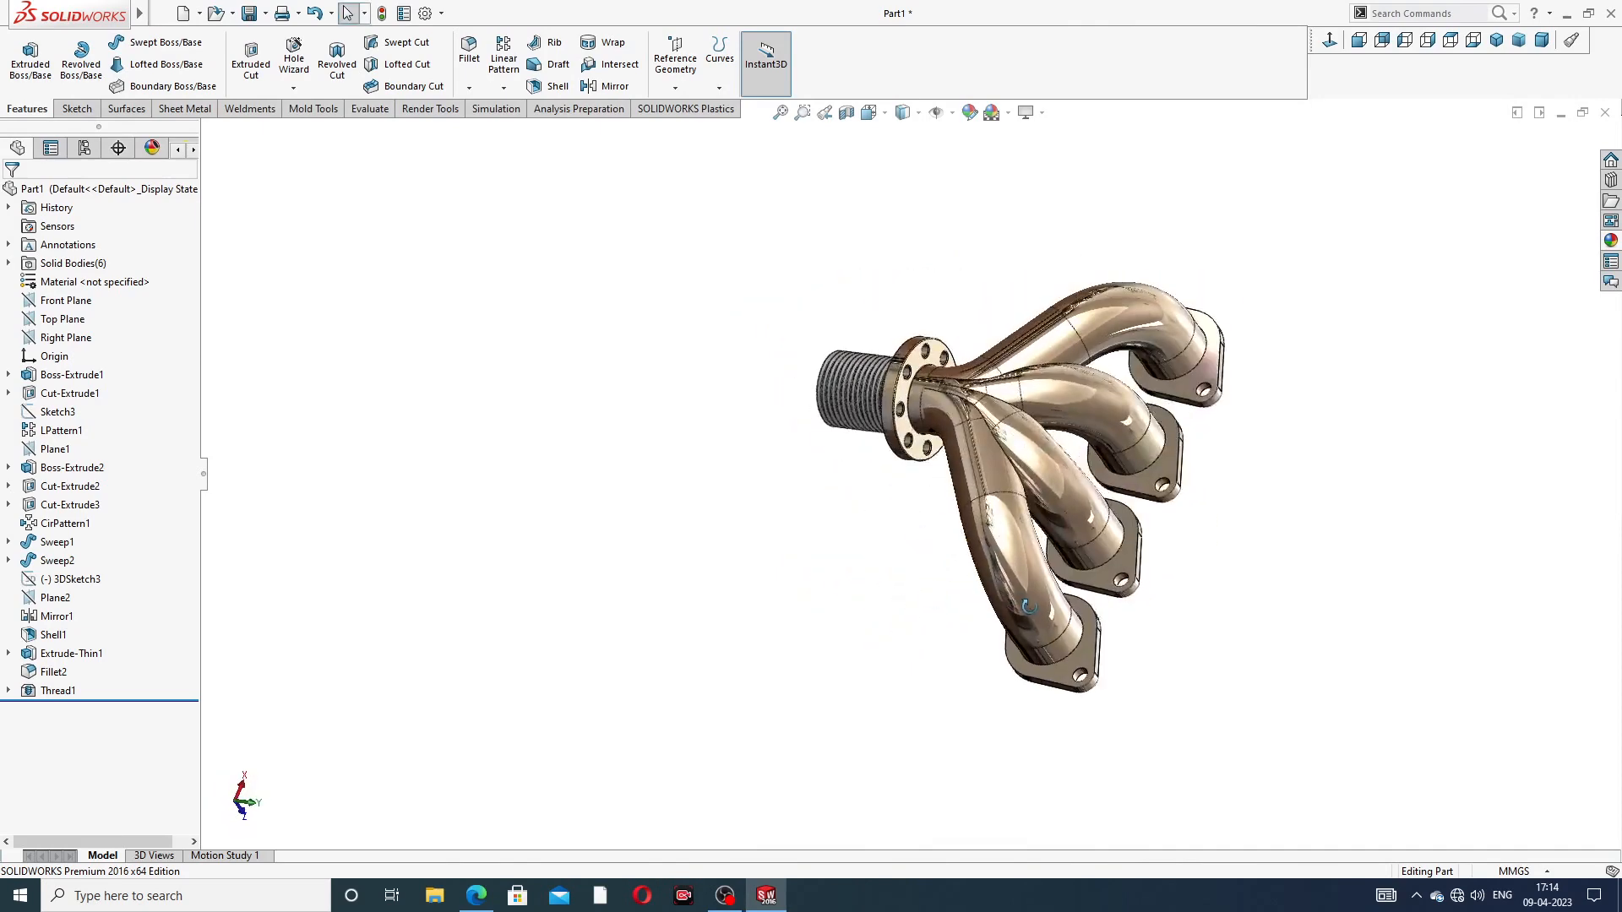
{"action": "scroll", "coordinate": [1272, 391], "scroll_direction": "down", "scroll_amount": 2}
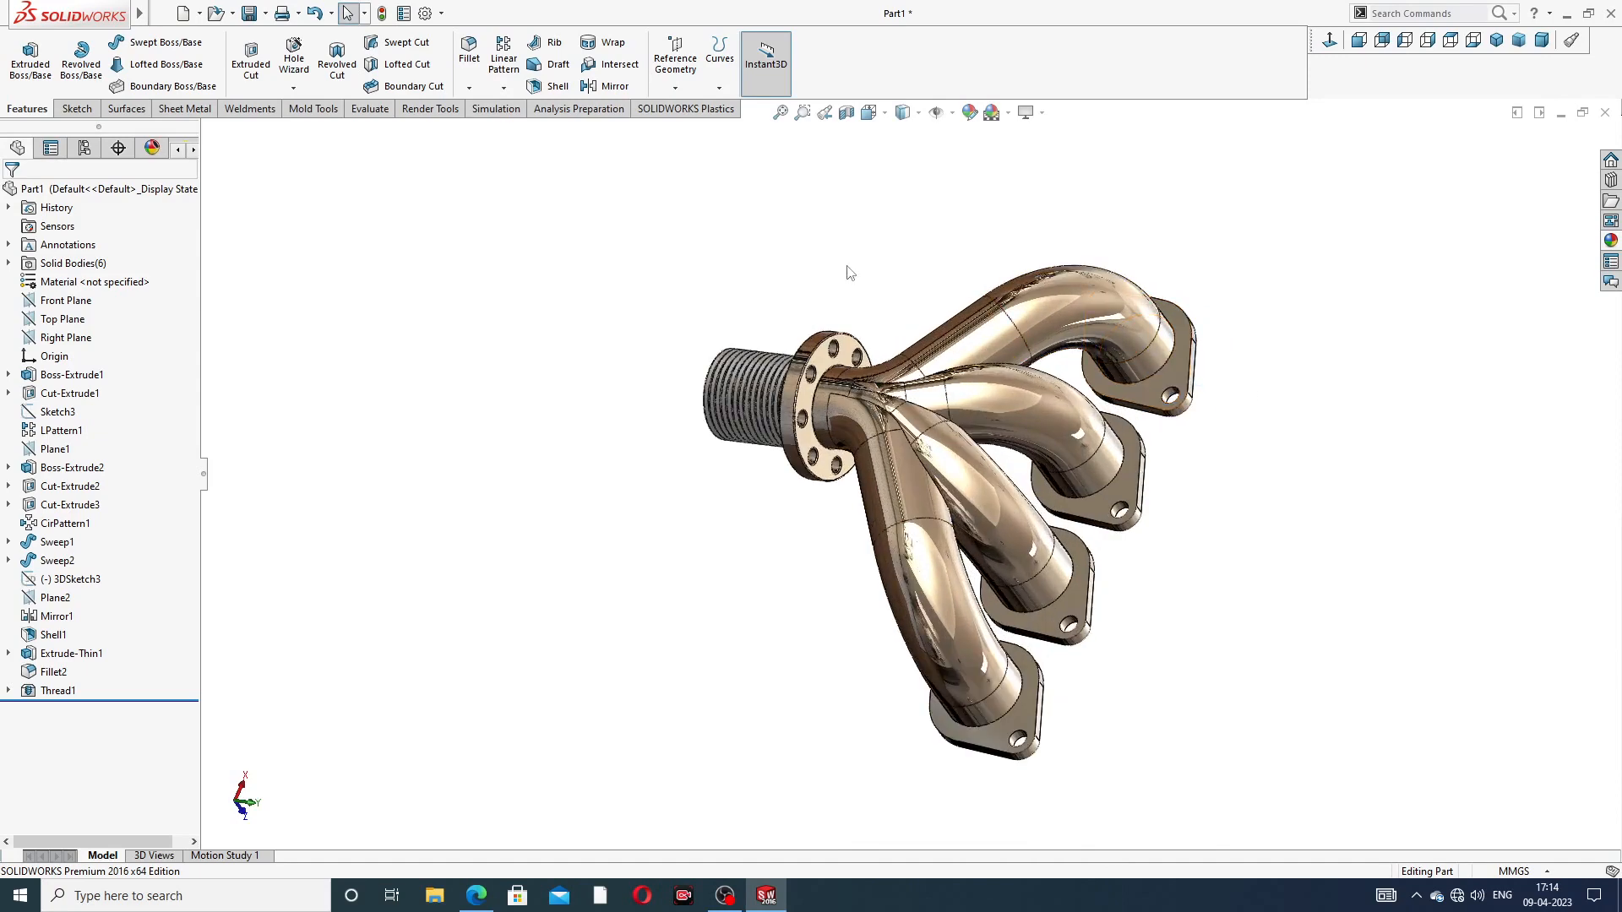
{"action": "middle_click_drag", "start_coordinate": [975, 399], "coordinate": [935, 246]}
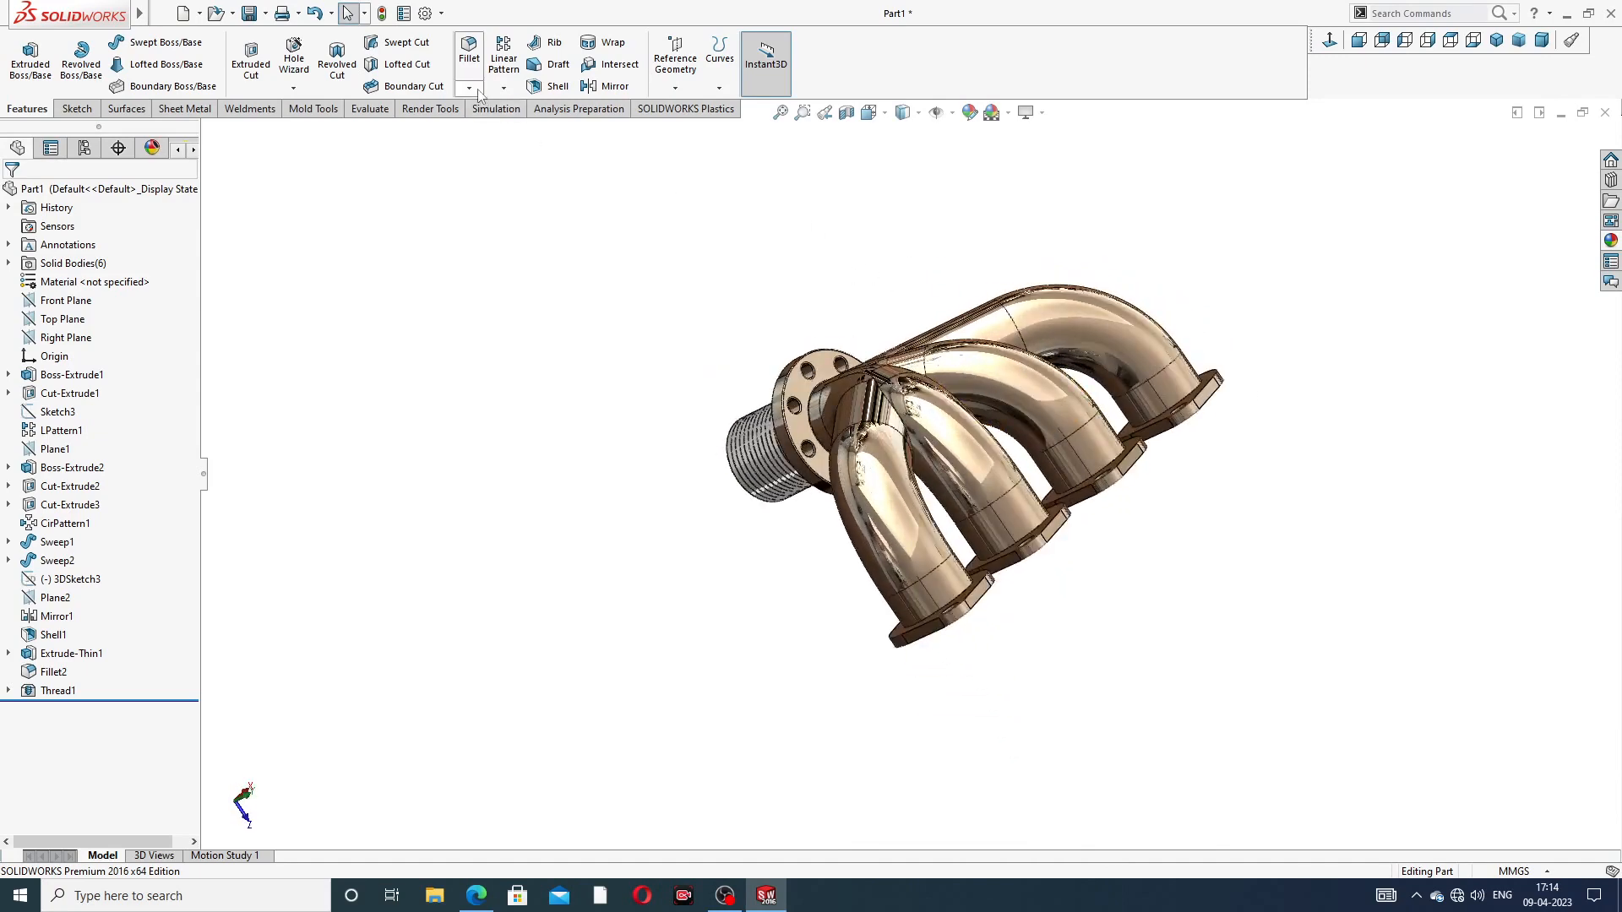
{"action": "left_click", "coordinate": [478, 895]}
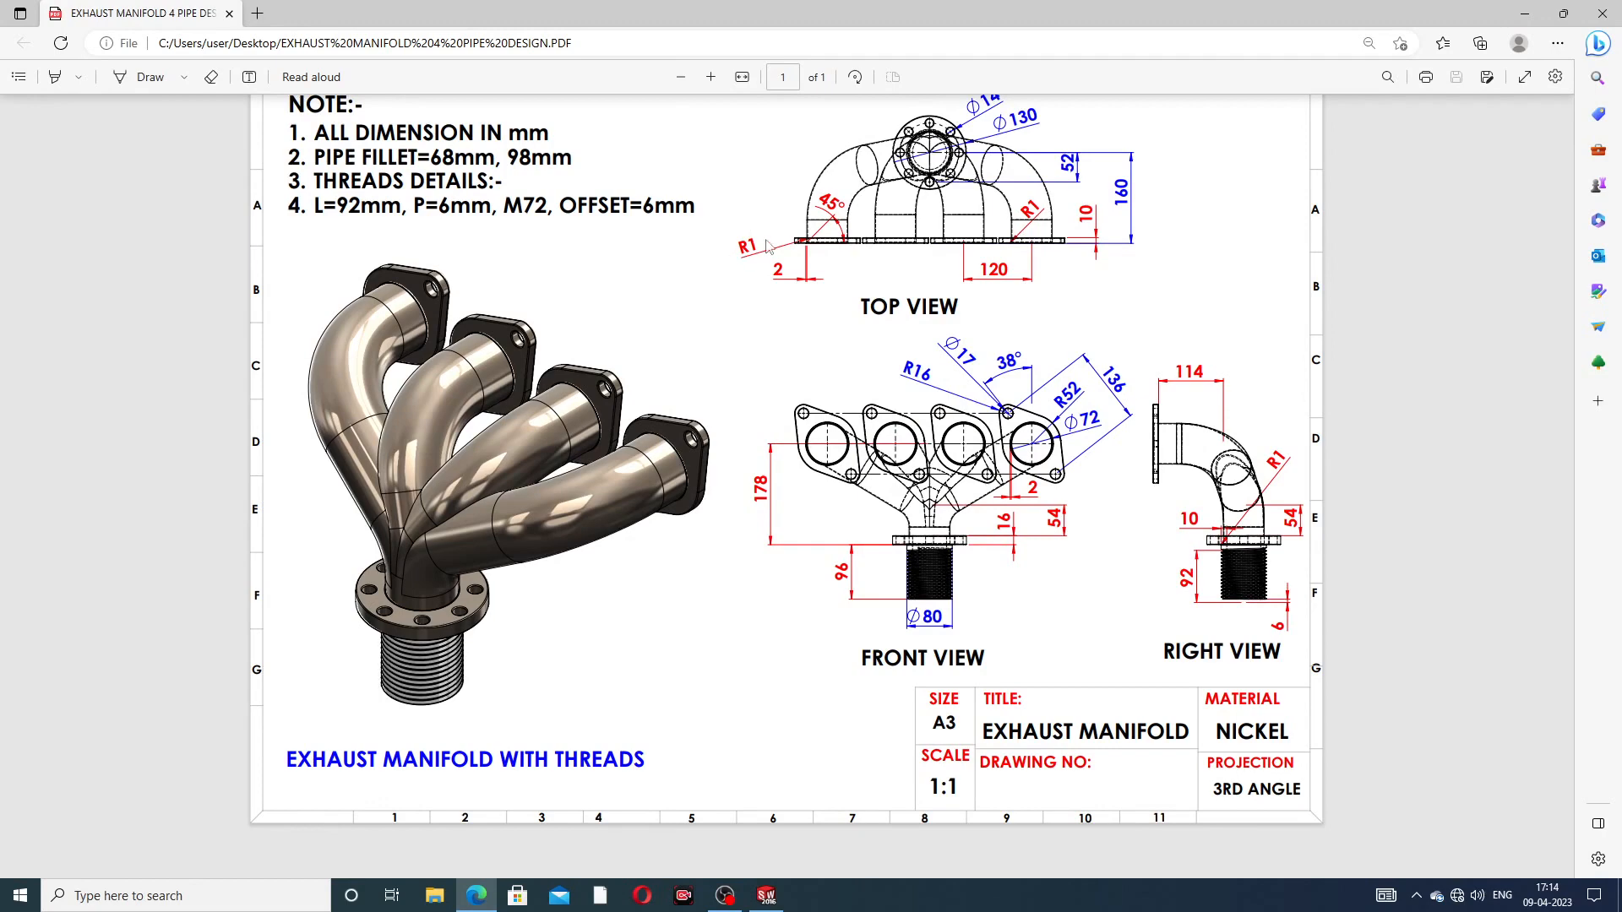
{"action": "left_click", "coordinate": [478, 896]}
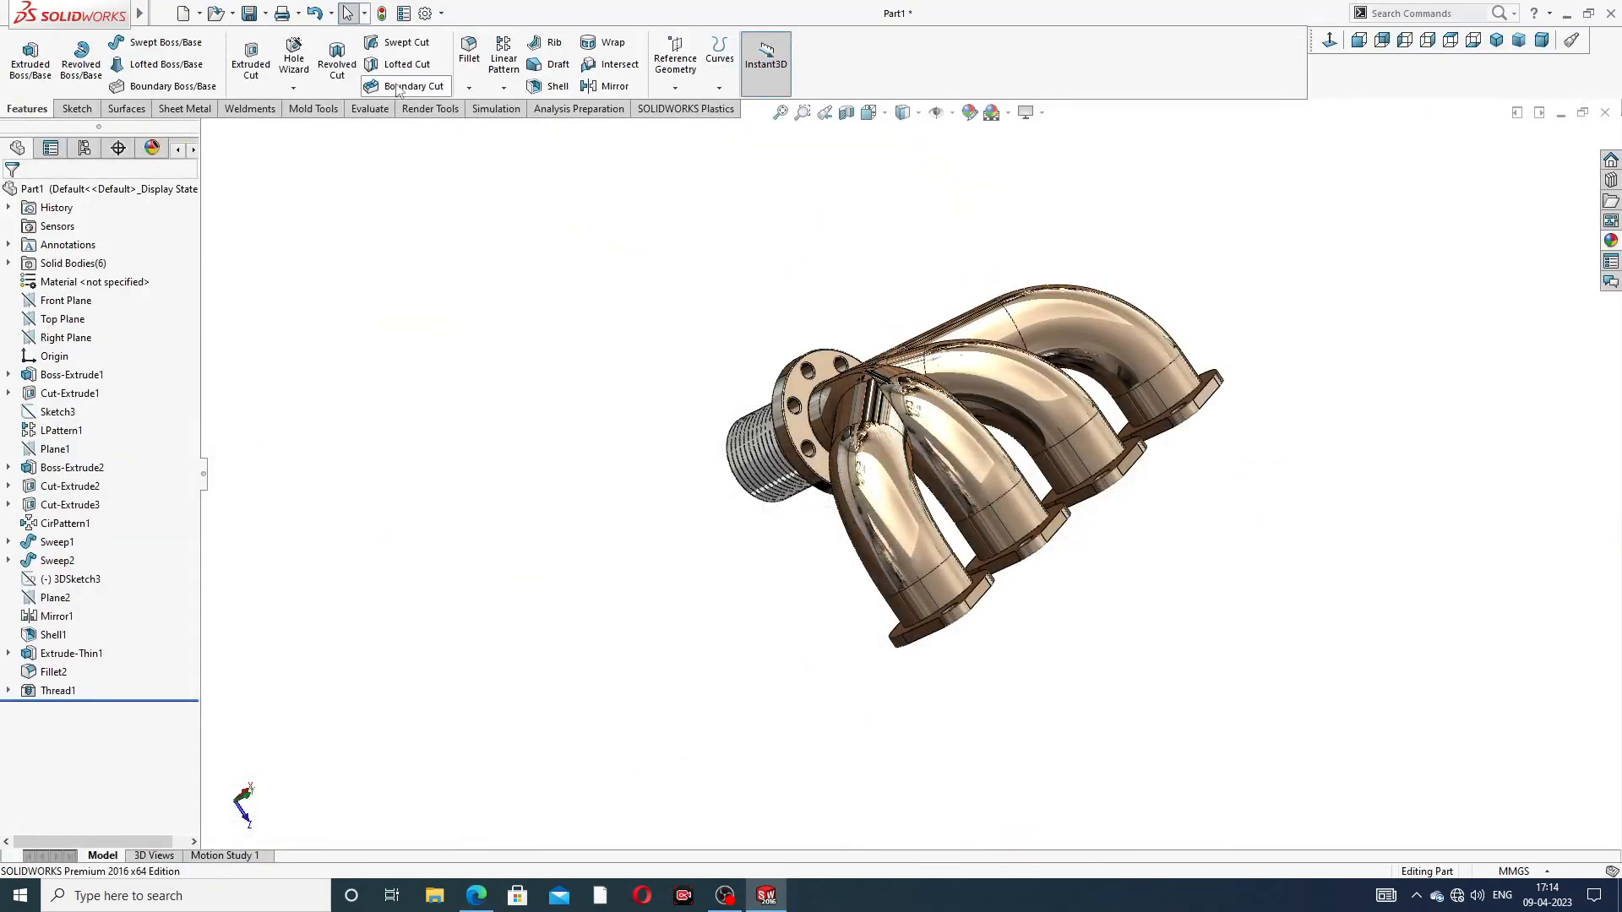
Step: Chamfer the large bore's outer edge on the end port flange by 2 mm at 45 degrees
{"action": "left_click", "coordinate": [469, 88]}
{"action": "left_click", "coordinate": [500, 127]}
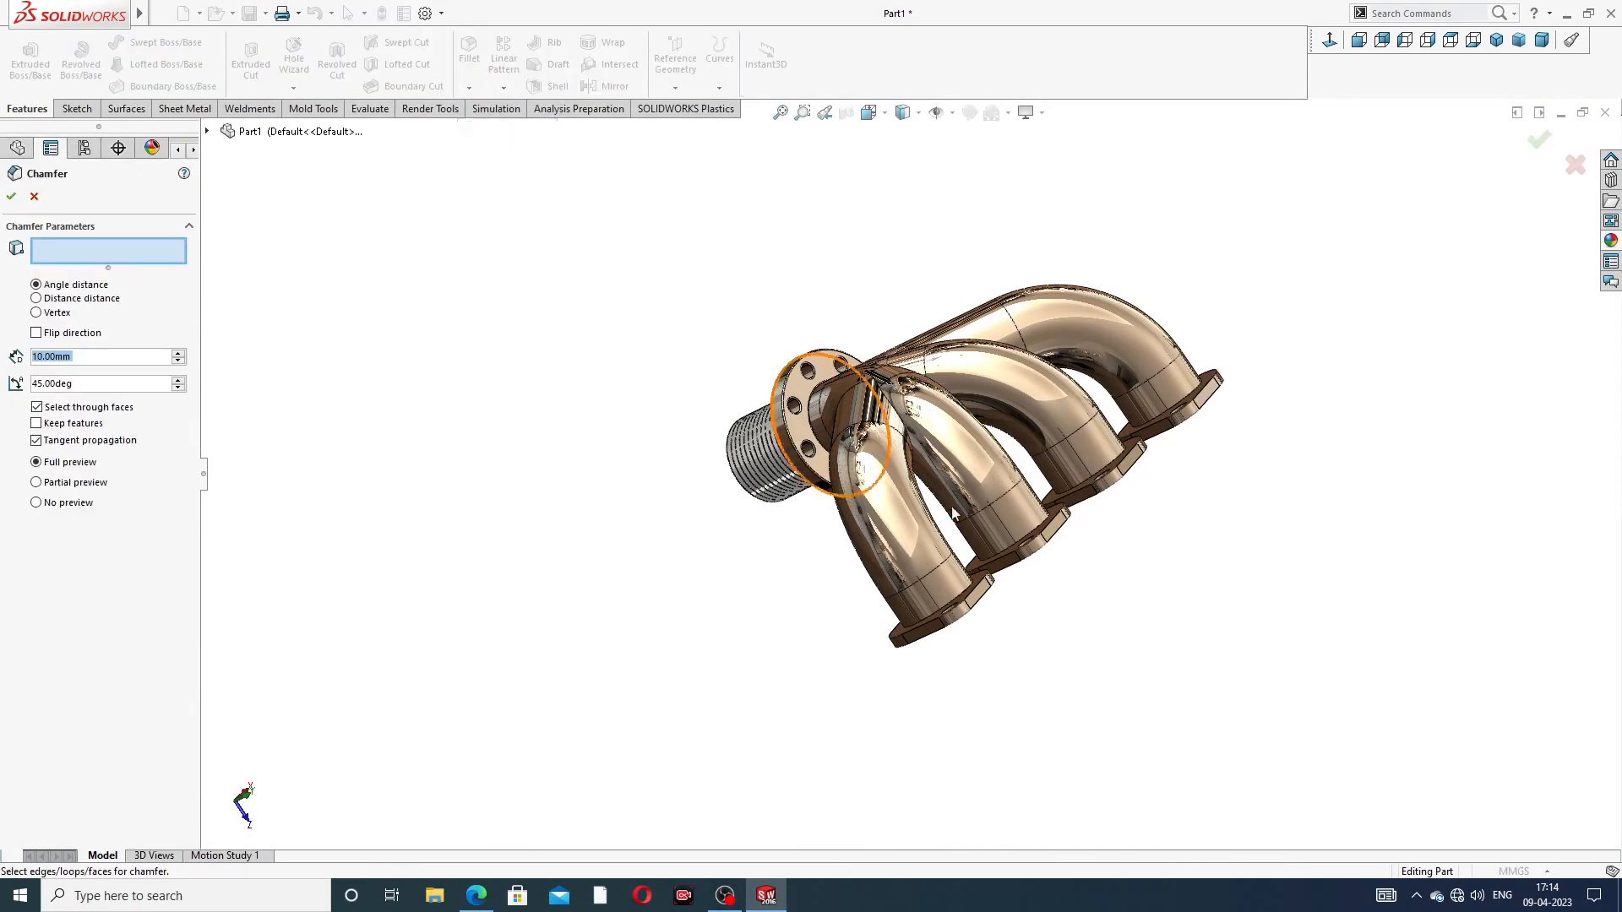
{"action": "middle_click_drag", "start_coordinate": [953, 512], "coordinate": [686, 418]}
{"action": "scroll", "coordinate": [686, 418], "scroll_direction": "up", "scroll_amount": 5}
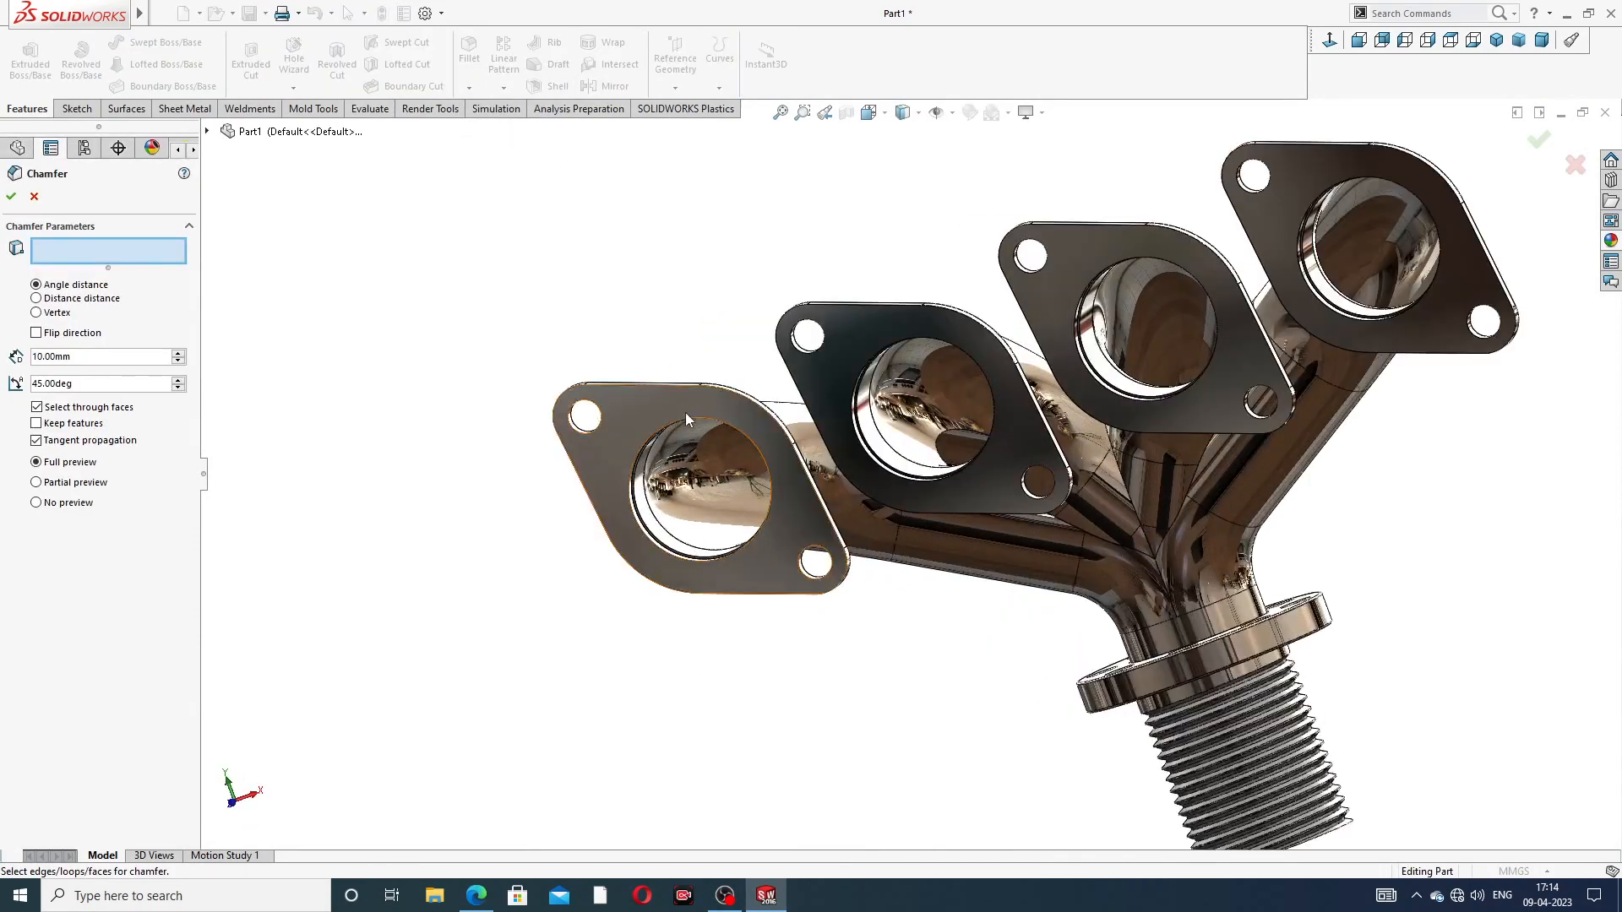
{"action": "scroll", "coordinate": [669, 427], "scroll_direction": "up", "scroll_amount": 3}
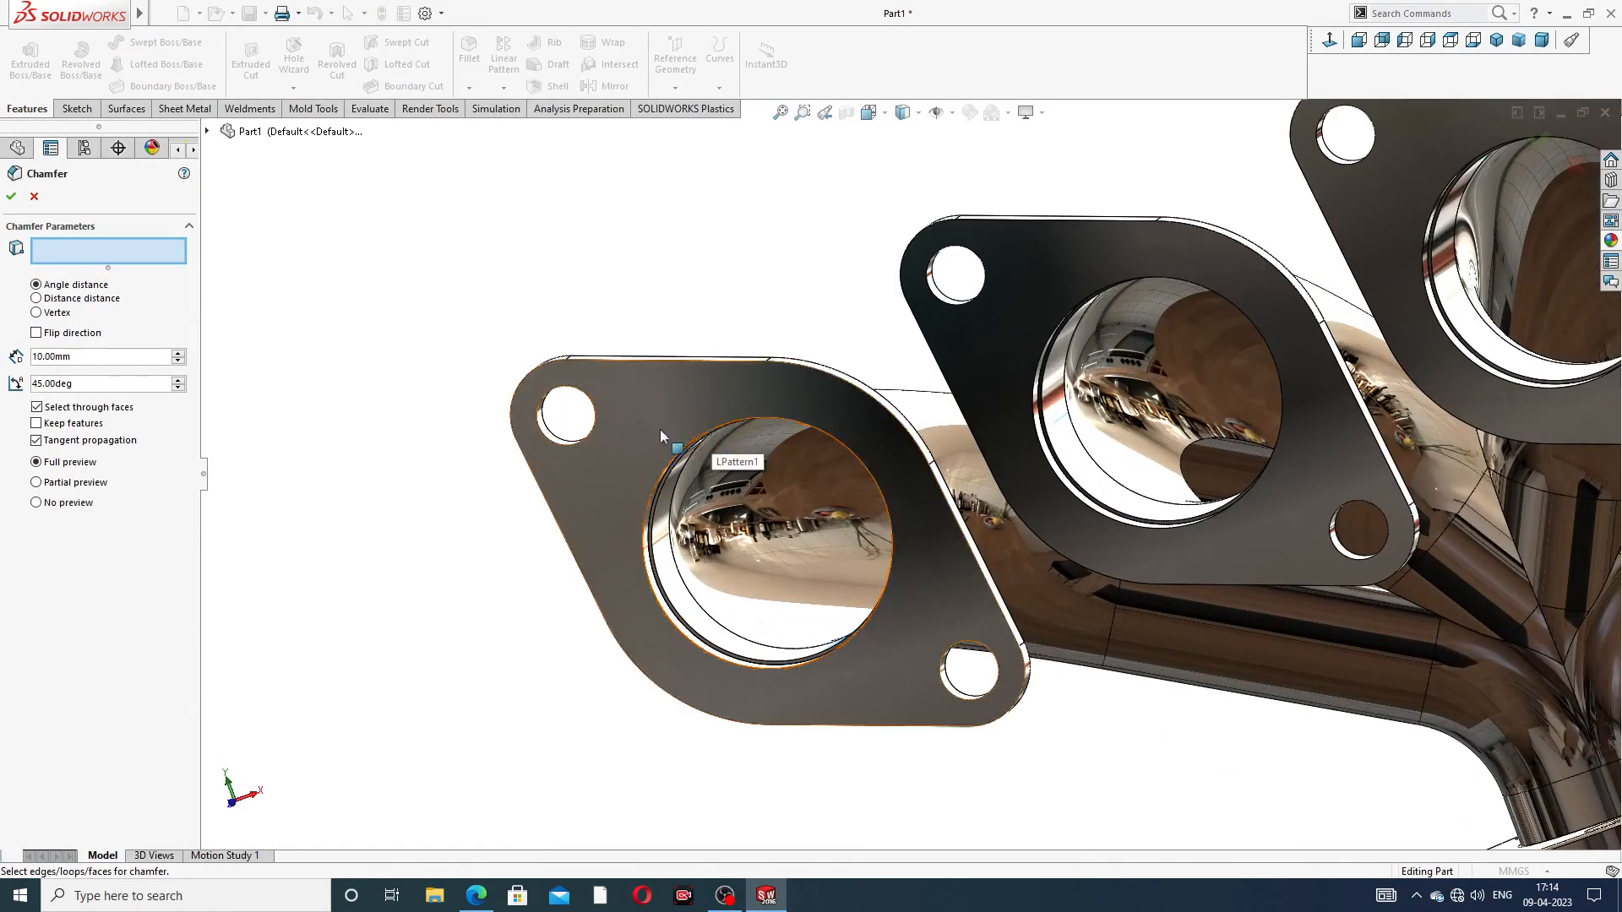
{"action": "double_click", "coordinate": [51, 357]}
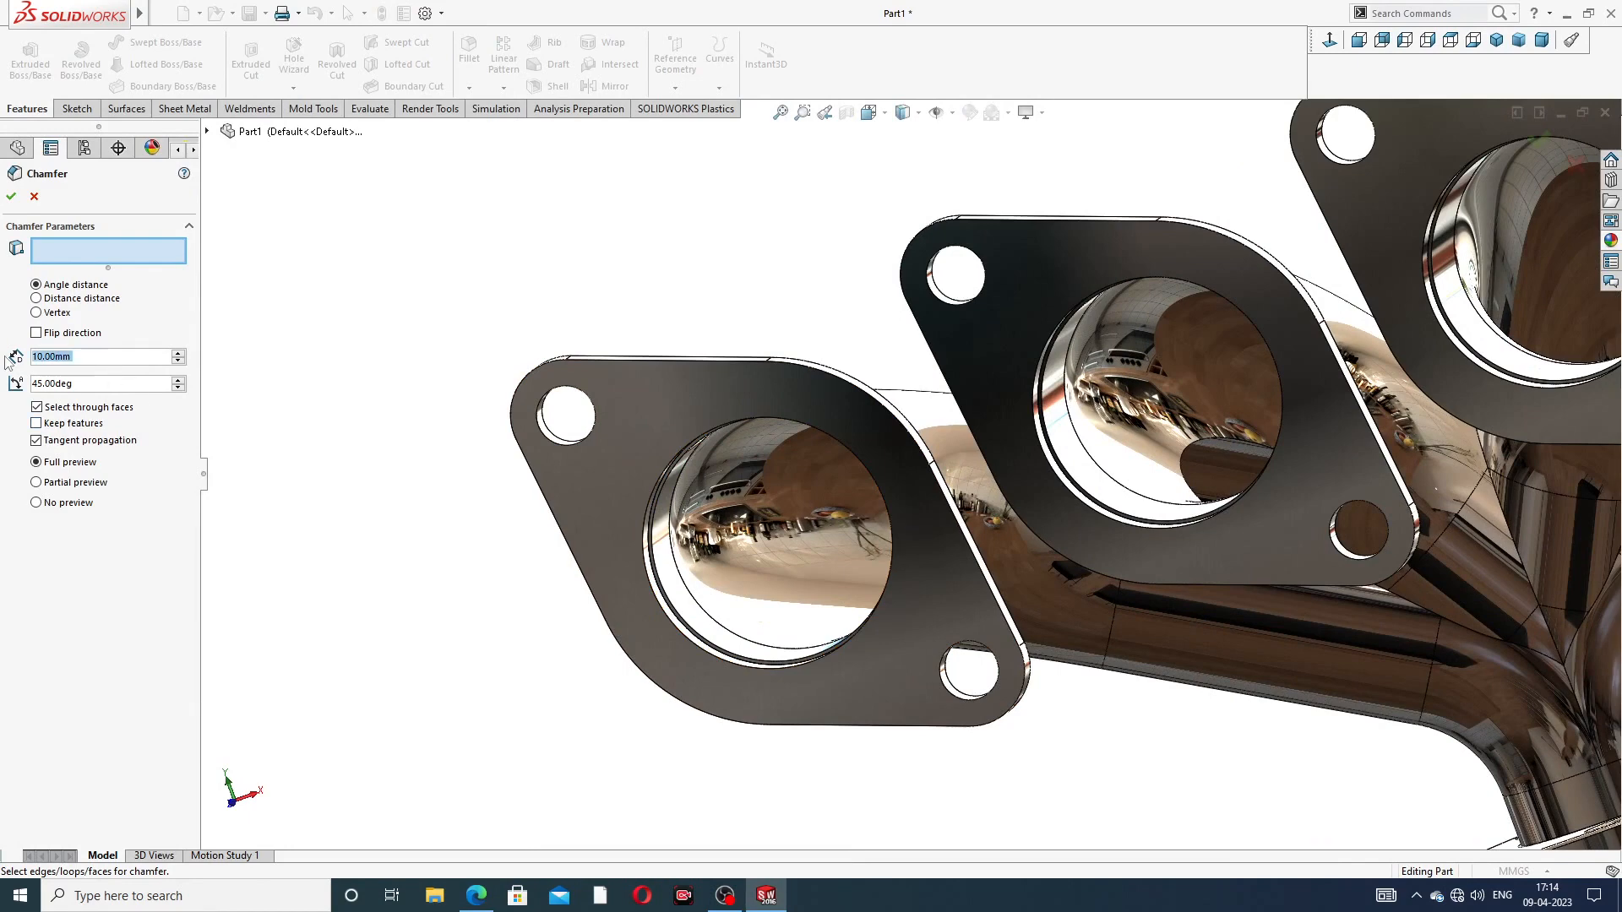
{"action": "type", "text": "2"}
{"action": "key", "text": "Return"}
{"action": "scroll", "coordinate": [738, 448], "scroll_direction": "up", "scroll_amount": 3}
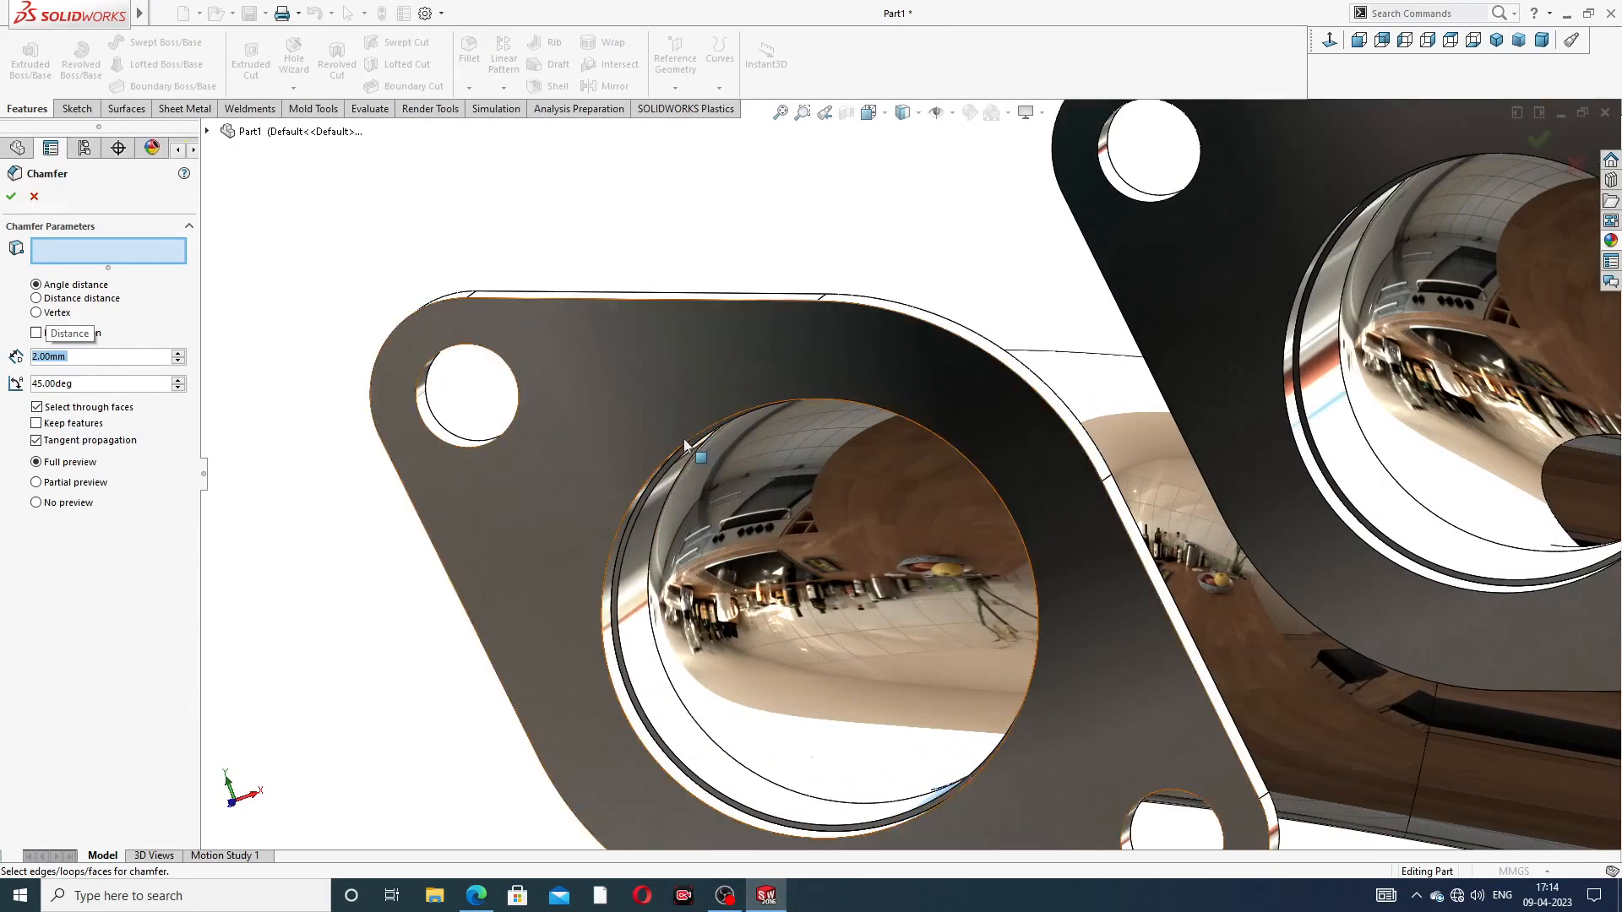
{"action": "left_click", "coordinate": [646, 478]}
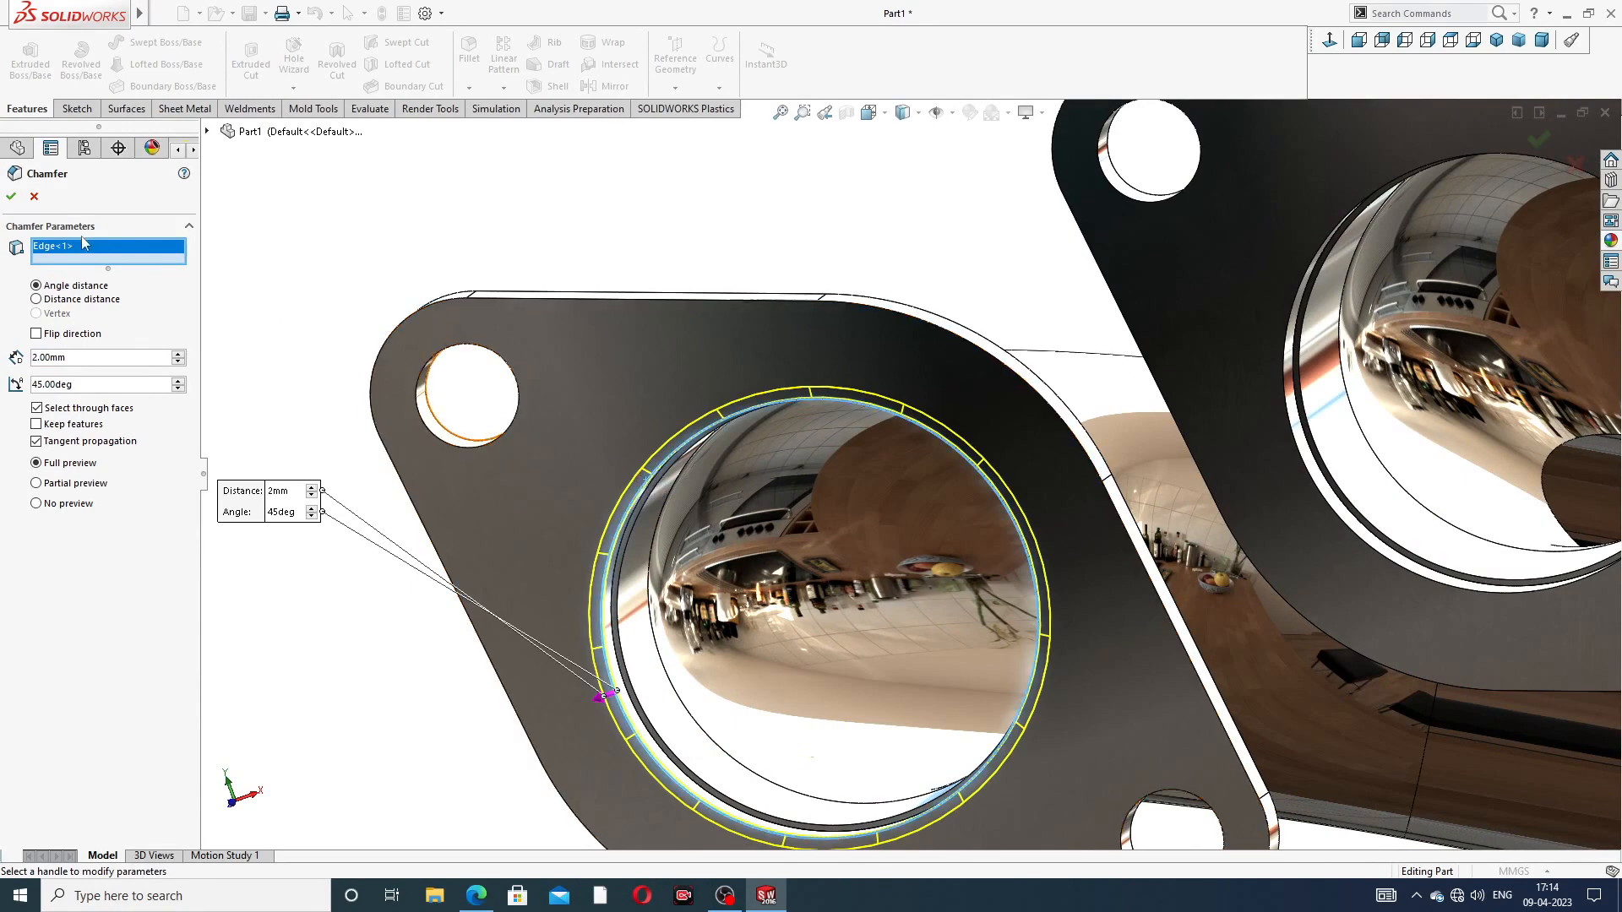
{"action": "left_click", "coordinate": [11, 196]}
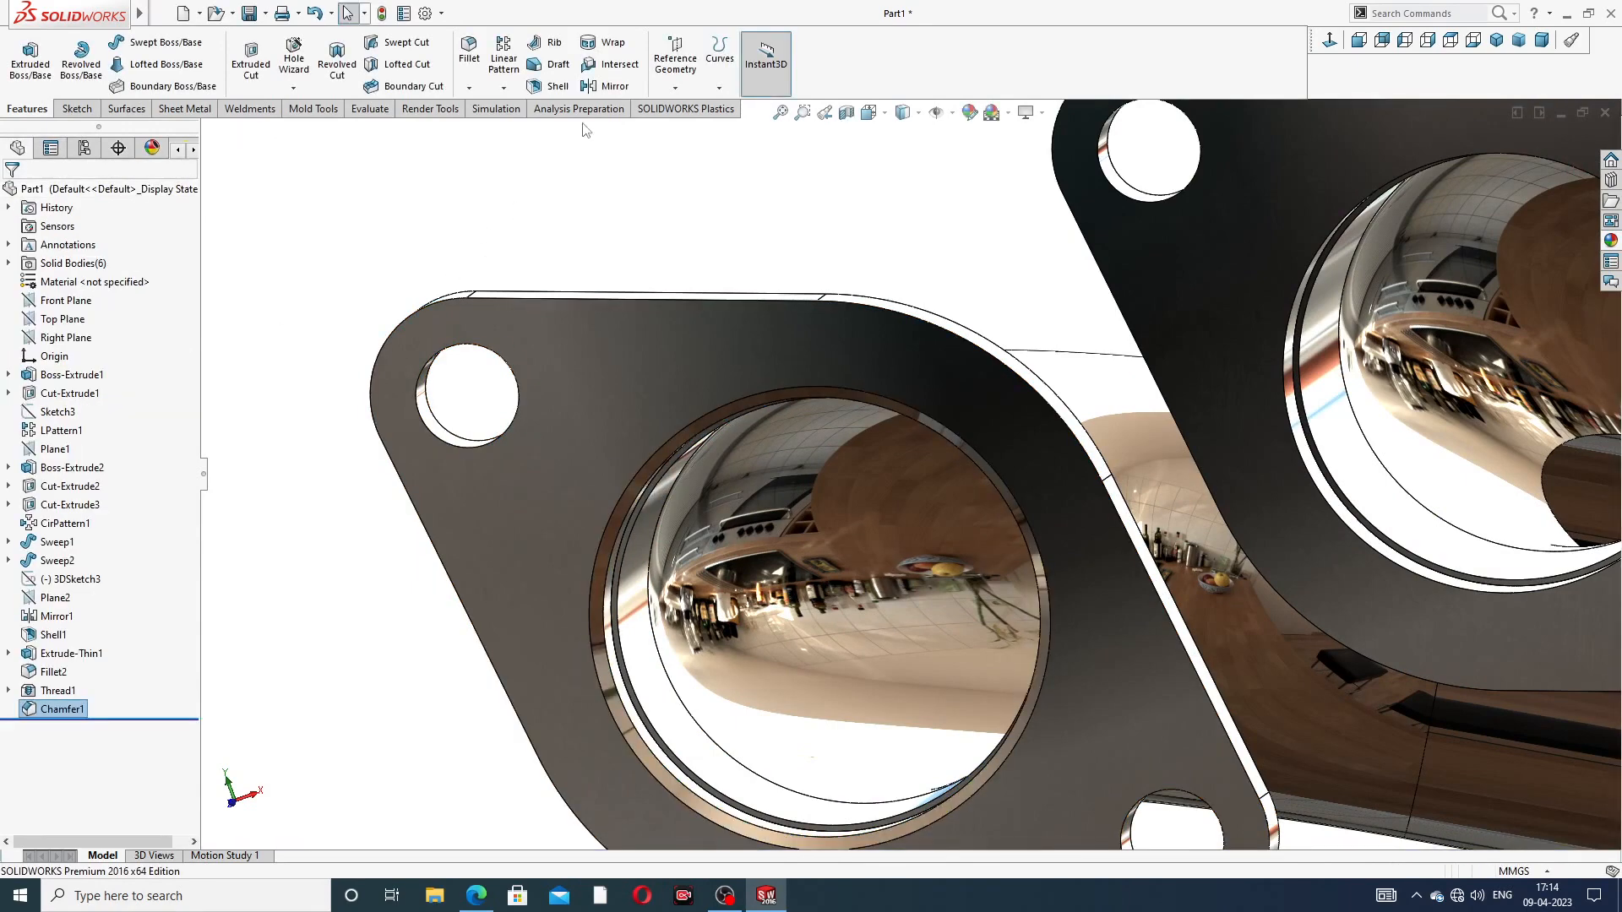
Step: Chamfer the large bore's outer edge on the second port flange, beside the already chamfered one, by 2 mm at 45 degrees
{"action": "left_click", "coordinate": [469, 88]}
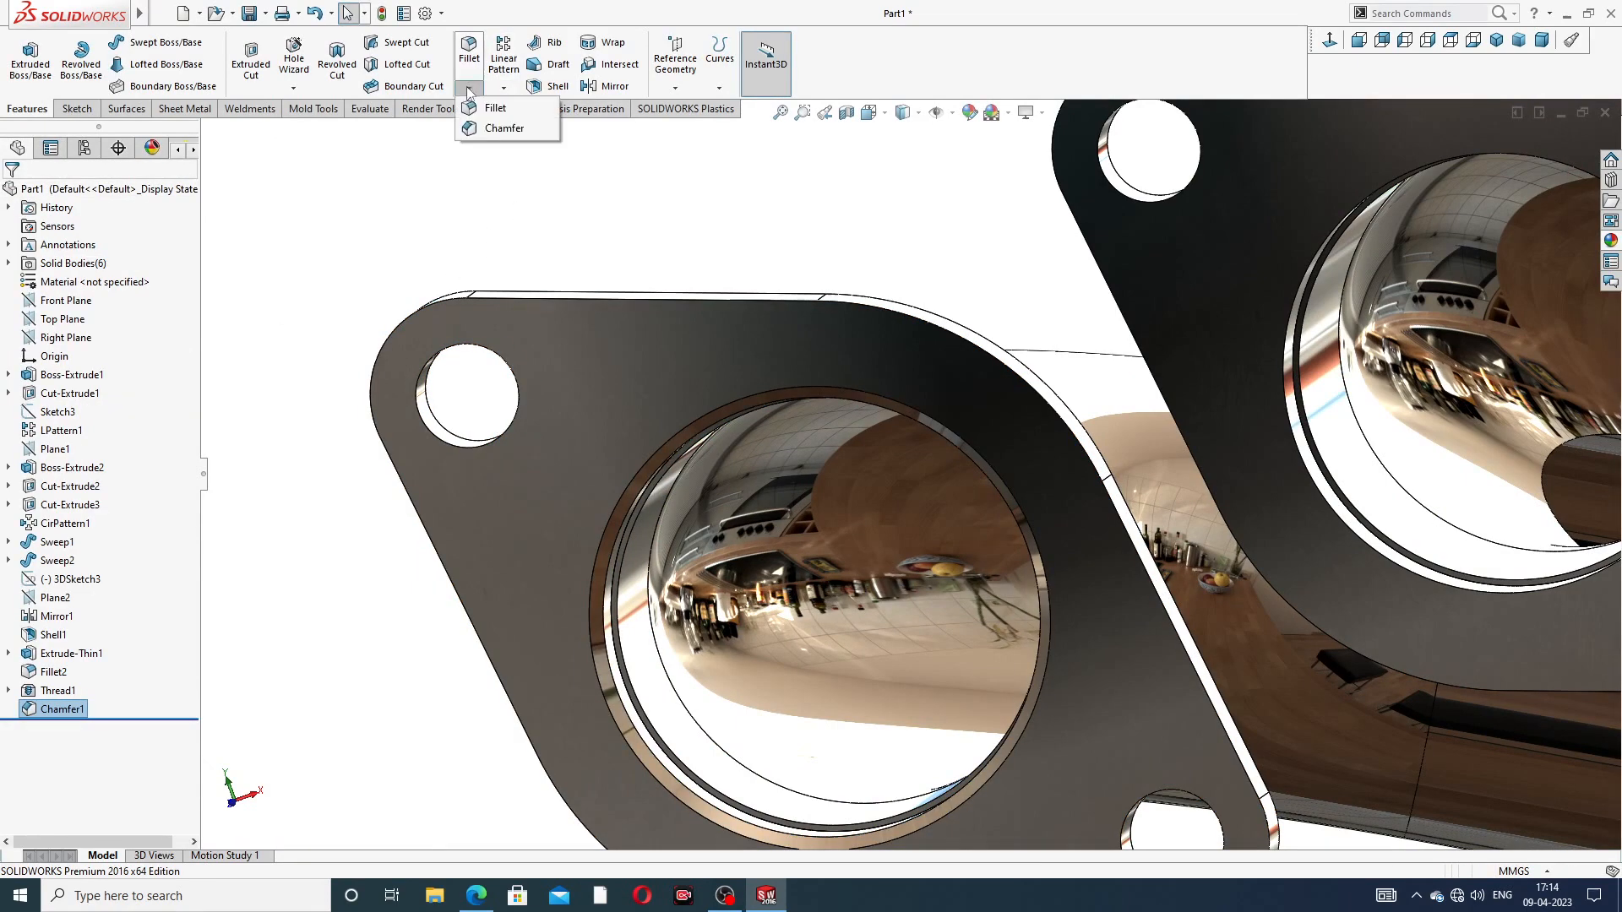
{"action": "left_click", "coordinate": [498, 129]}
{"action": "scroll", "coordinate": [1348, 249], "scroll_direction": "up", "scroll_amount": 3}
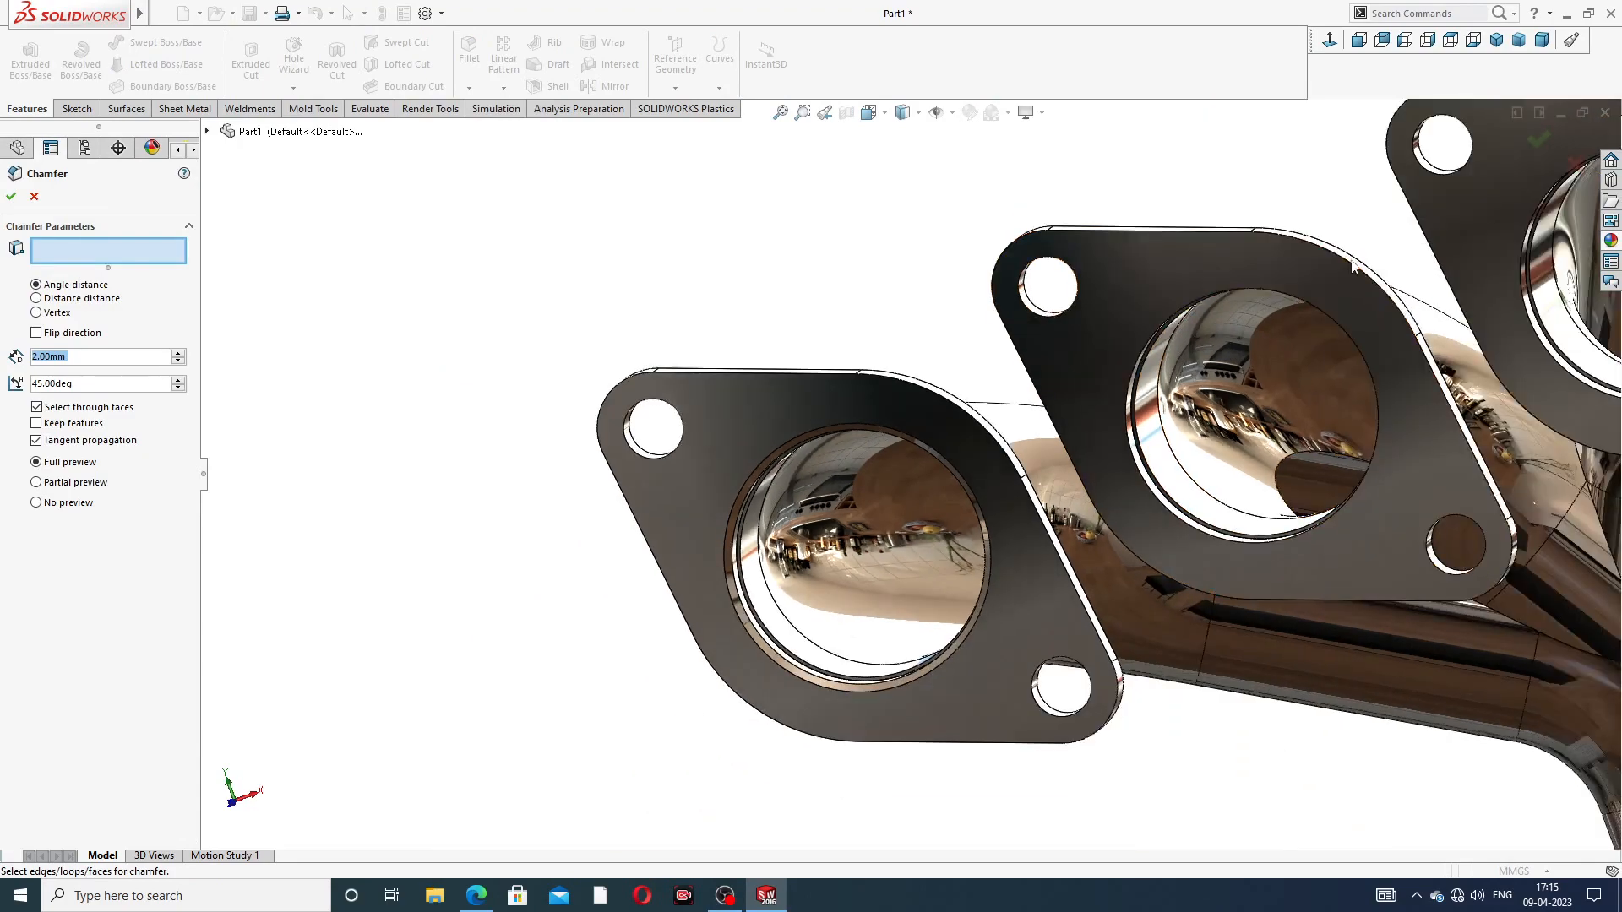
{"action": "middle_click_drag", "start_coordinate": [1332, 277], "coordinate": [1333, 316]}
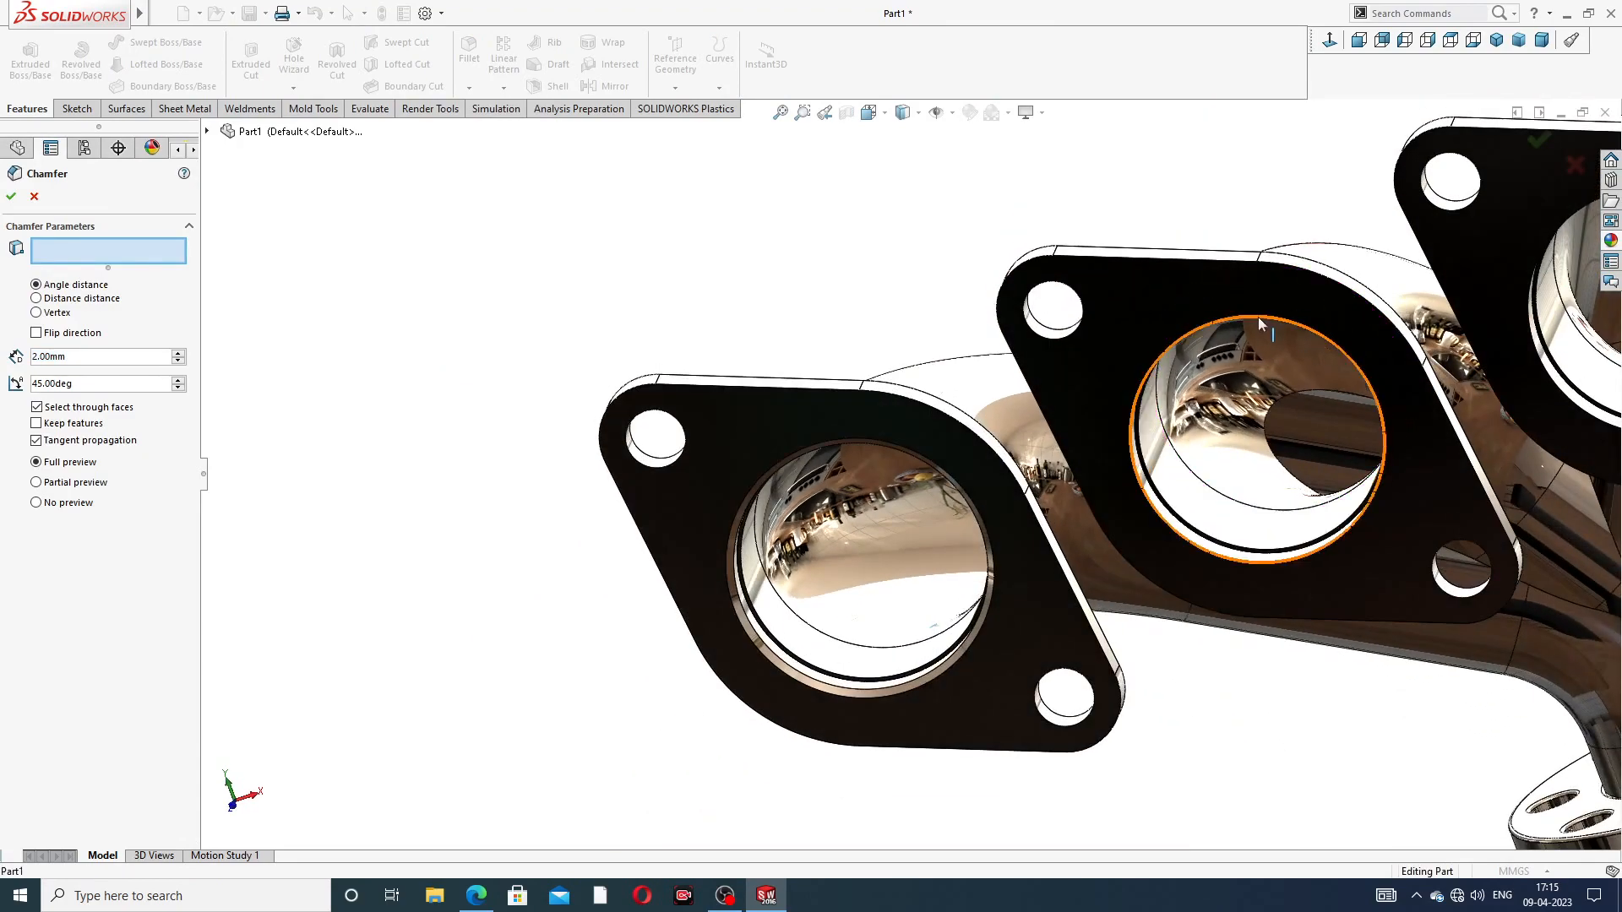
{"action": "left_click", "coordinate": [1259, 316]}
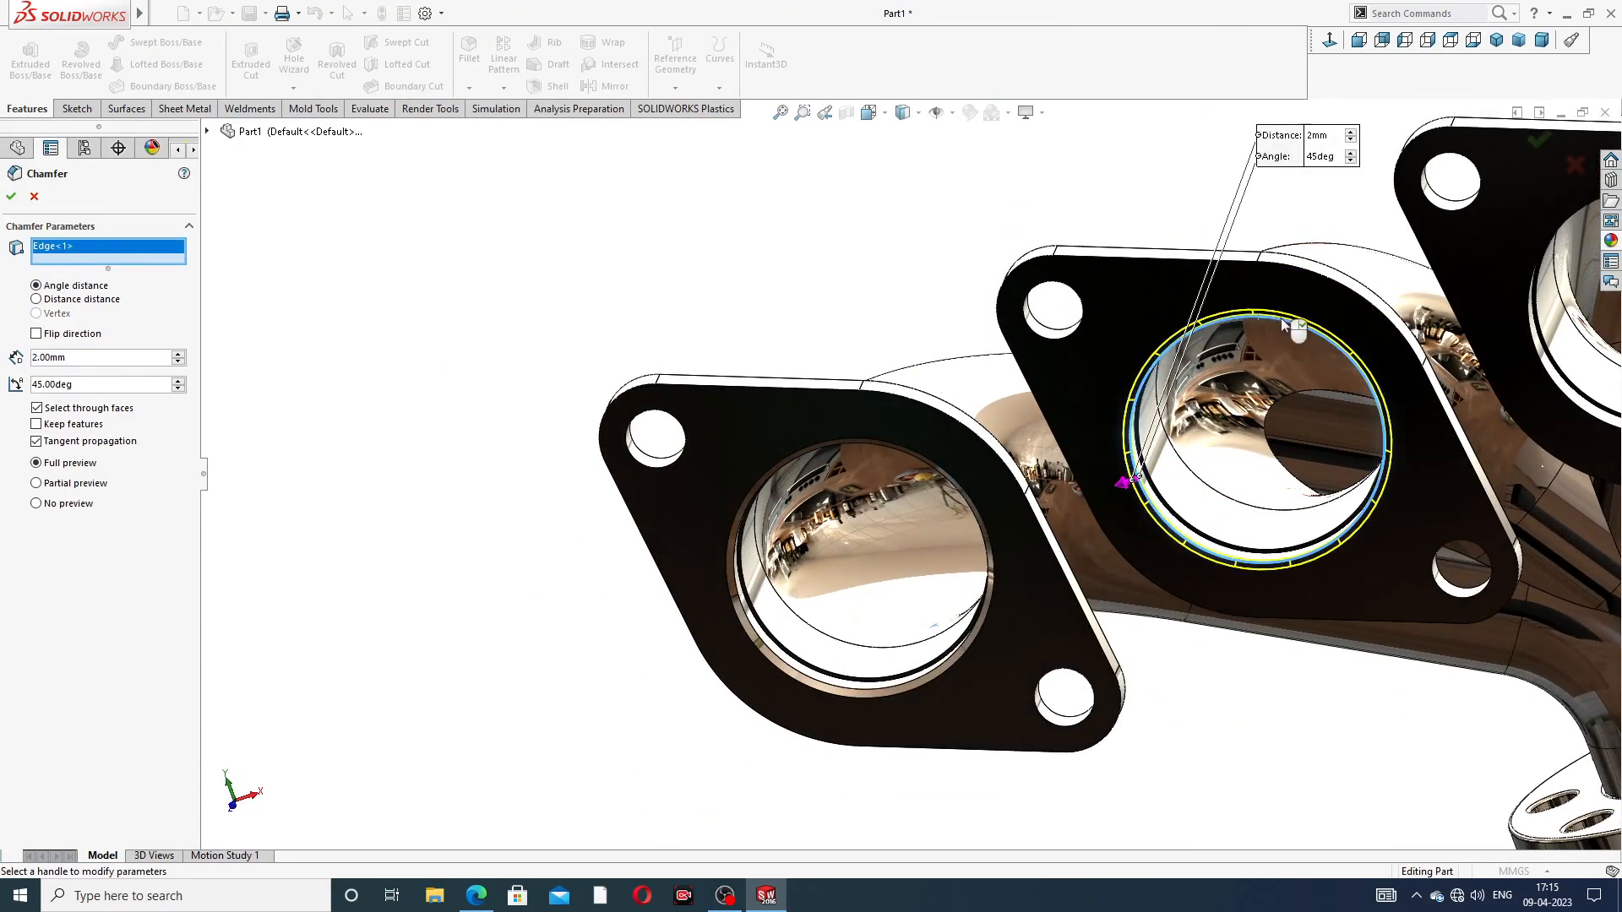
{"action": "left_click", "coordinate": [11, 199]}
Step: Chamfer the large bore's outer edge on the third port flange by 2 mm at 45 degrees
{"action": "scroll", "coordinate": [1183, 304], "scroll_direction": "up", "scroll_amount": 5}
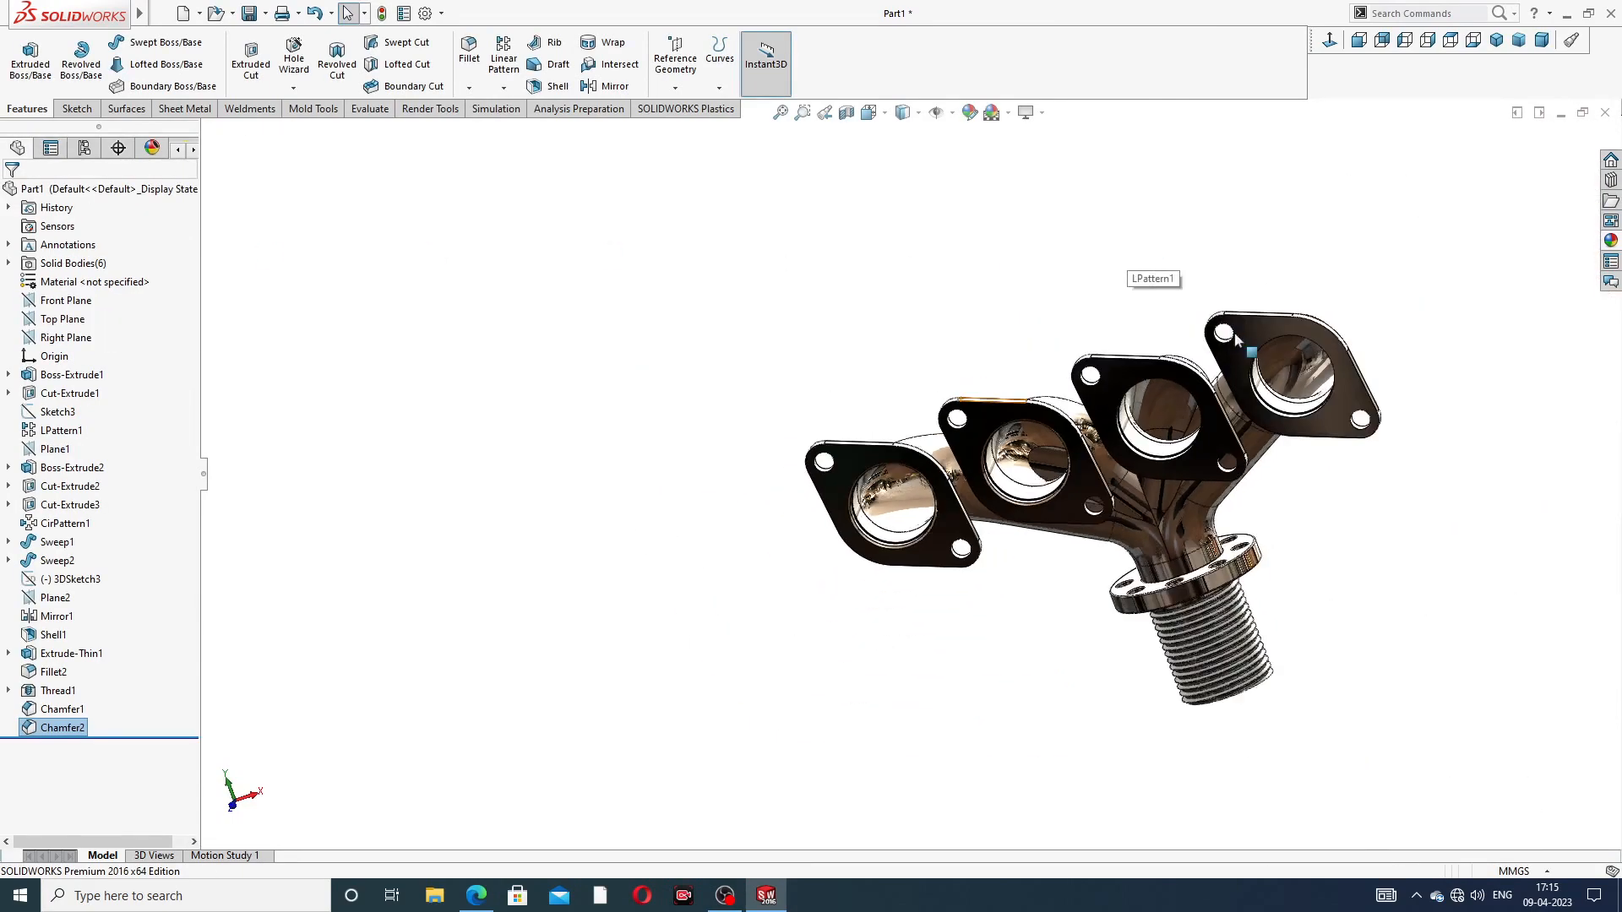
{"action": "middle_click_drag", "start_coordinate": [1235, 339], "coordinate": [1264, 182]}
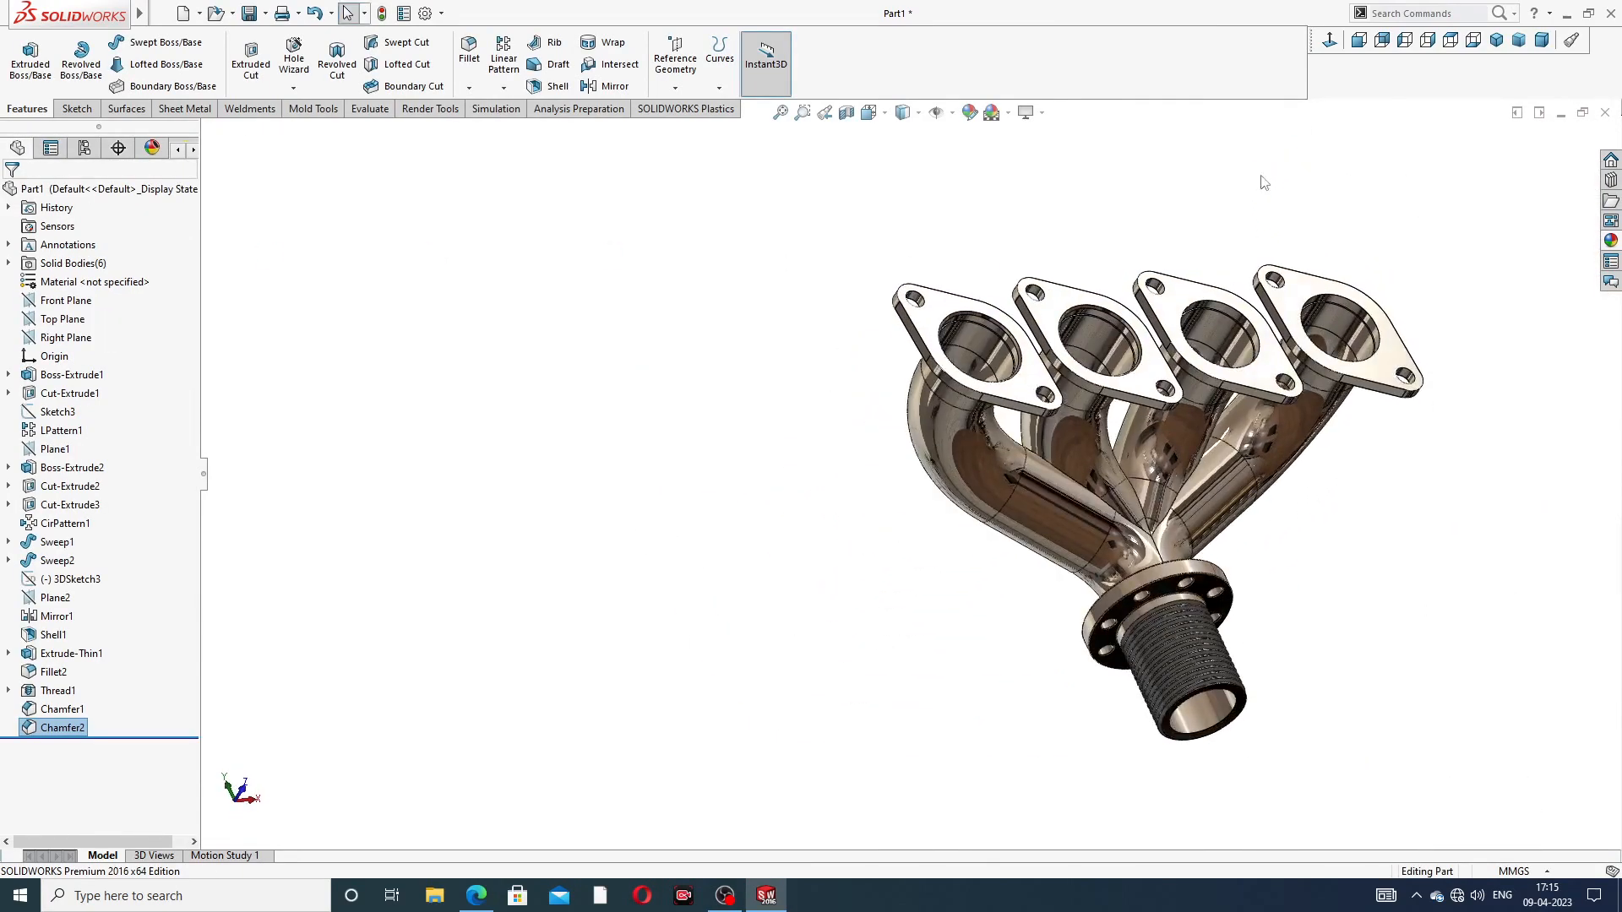
{"action": "scroll", "coordinate": [1122, 344], "scroll_direction": "down", "scroll_amount": 5}
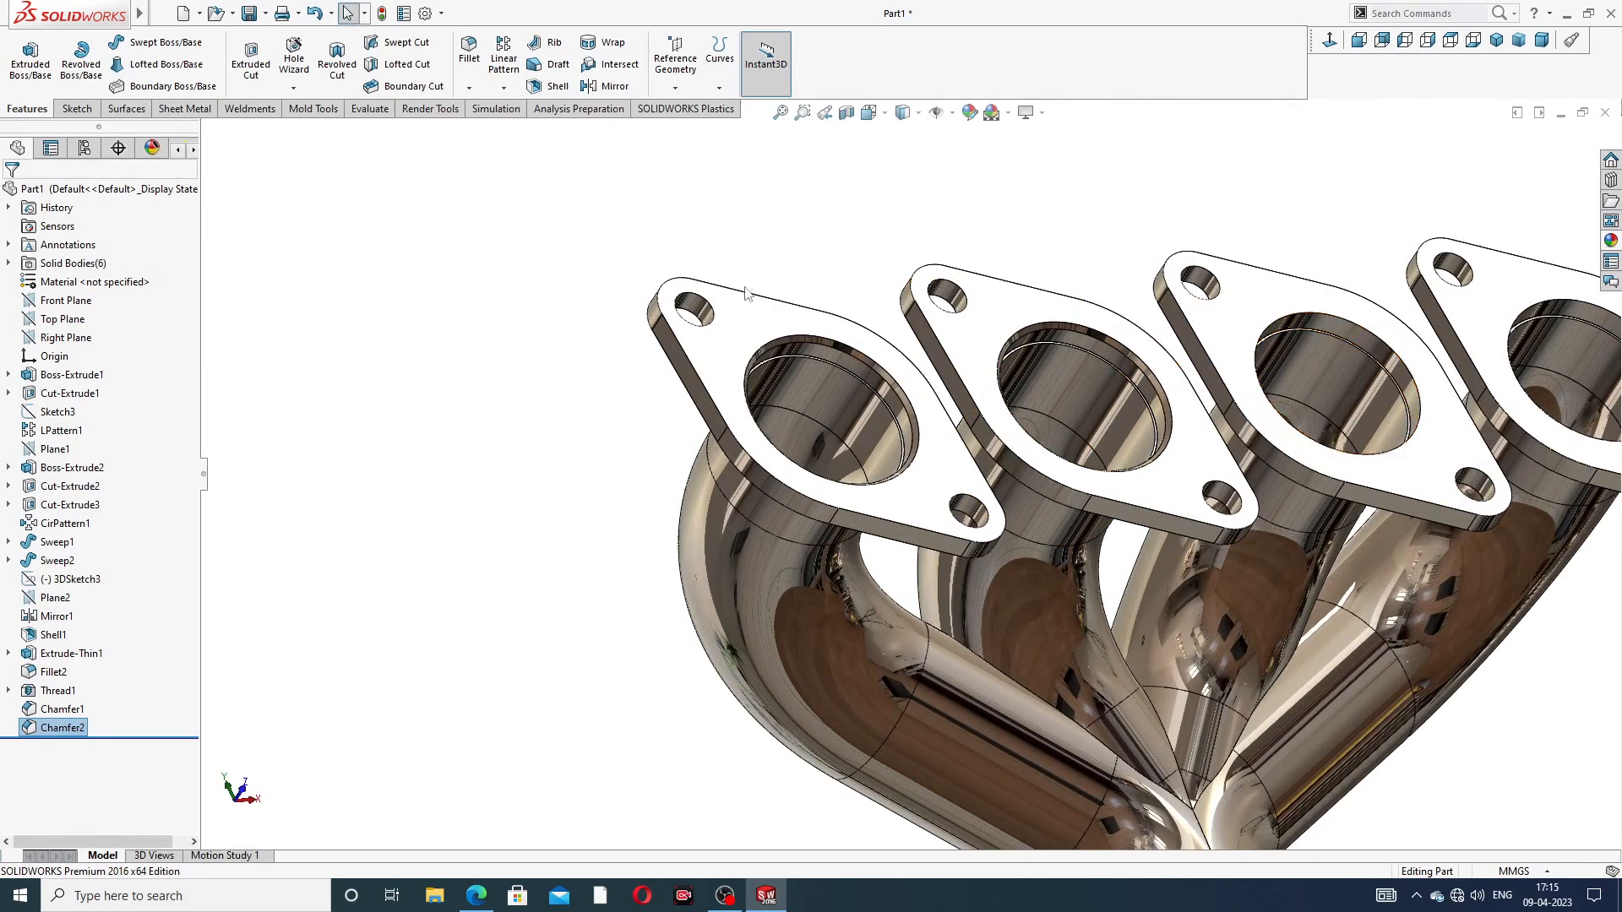
{"action": "left_click", "coordinate": [469, 88]}
{"action": "left_click", "coordinate": [506, 136]}
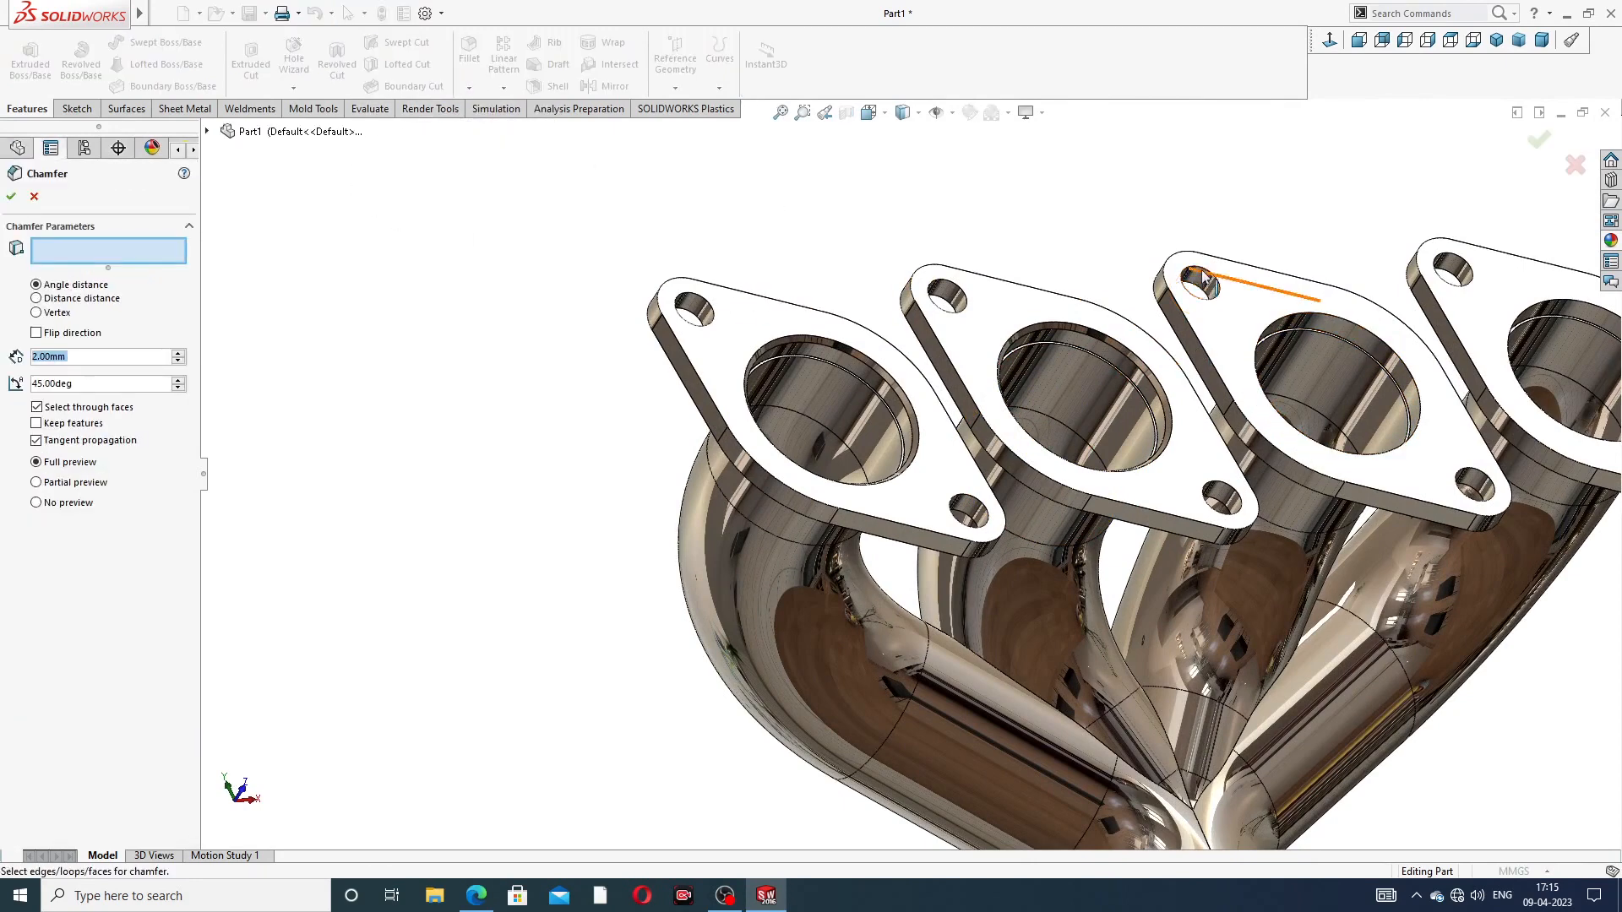
{"action": "left_click", "coordinate": [1309, 314]}
{"action": "scroll", "coordinate": [1409, 321], "scroll_direction": "up", "scroll_amount": 3}
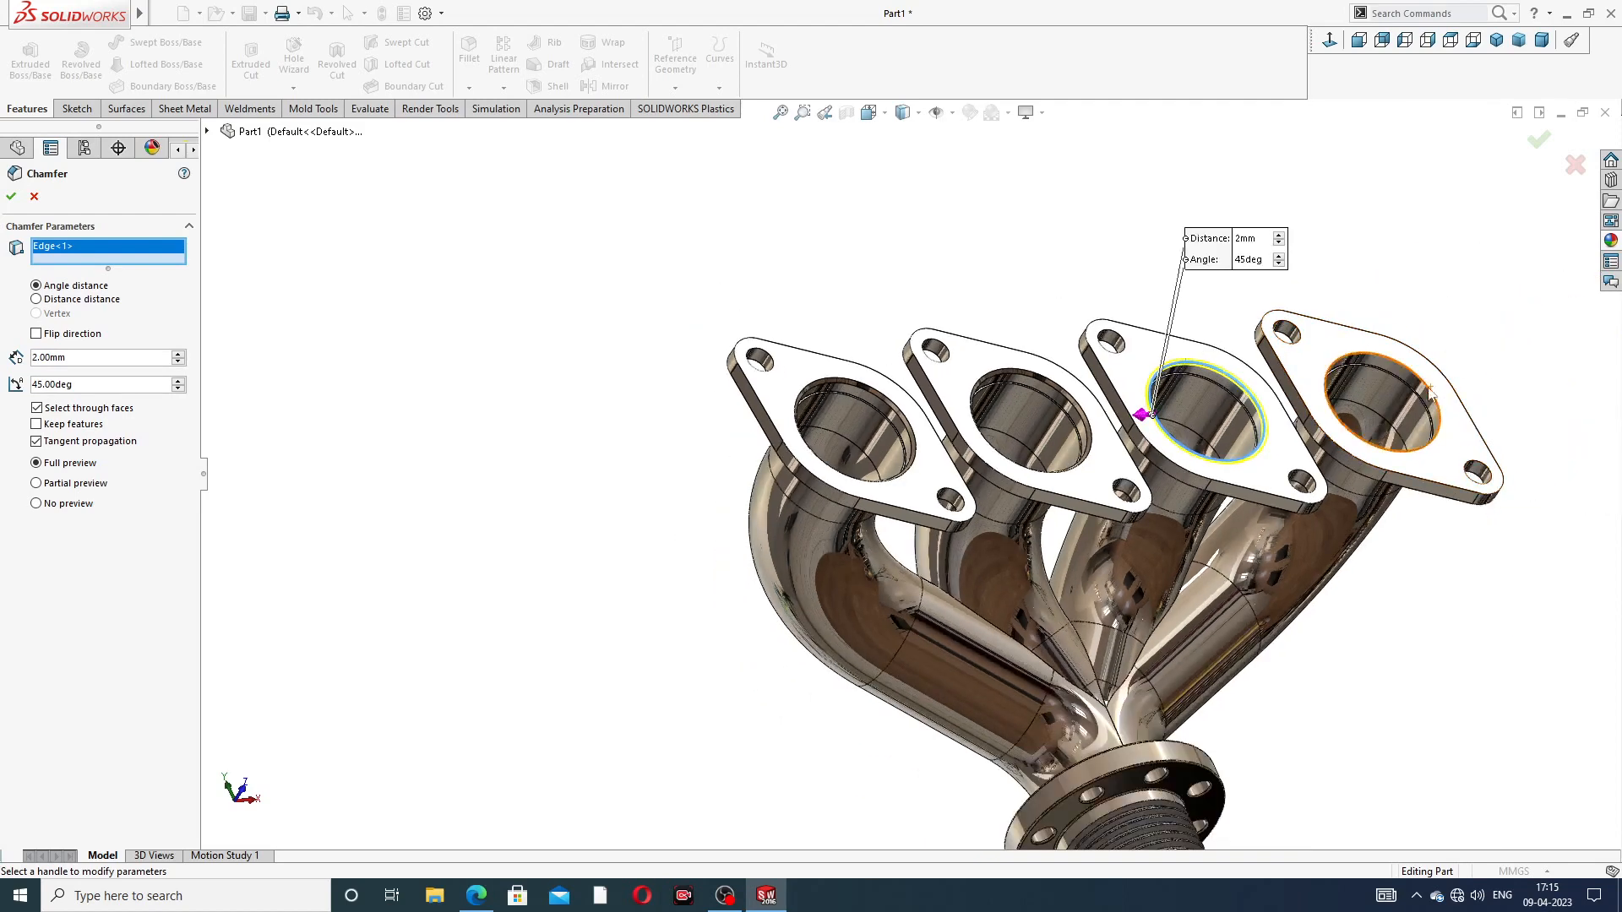
{"action": "scroll", "coordinate": [1405, 367], "scroll_direction": "down", "scroll_amount": 2}
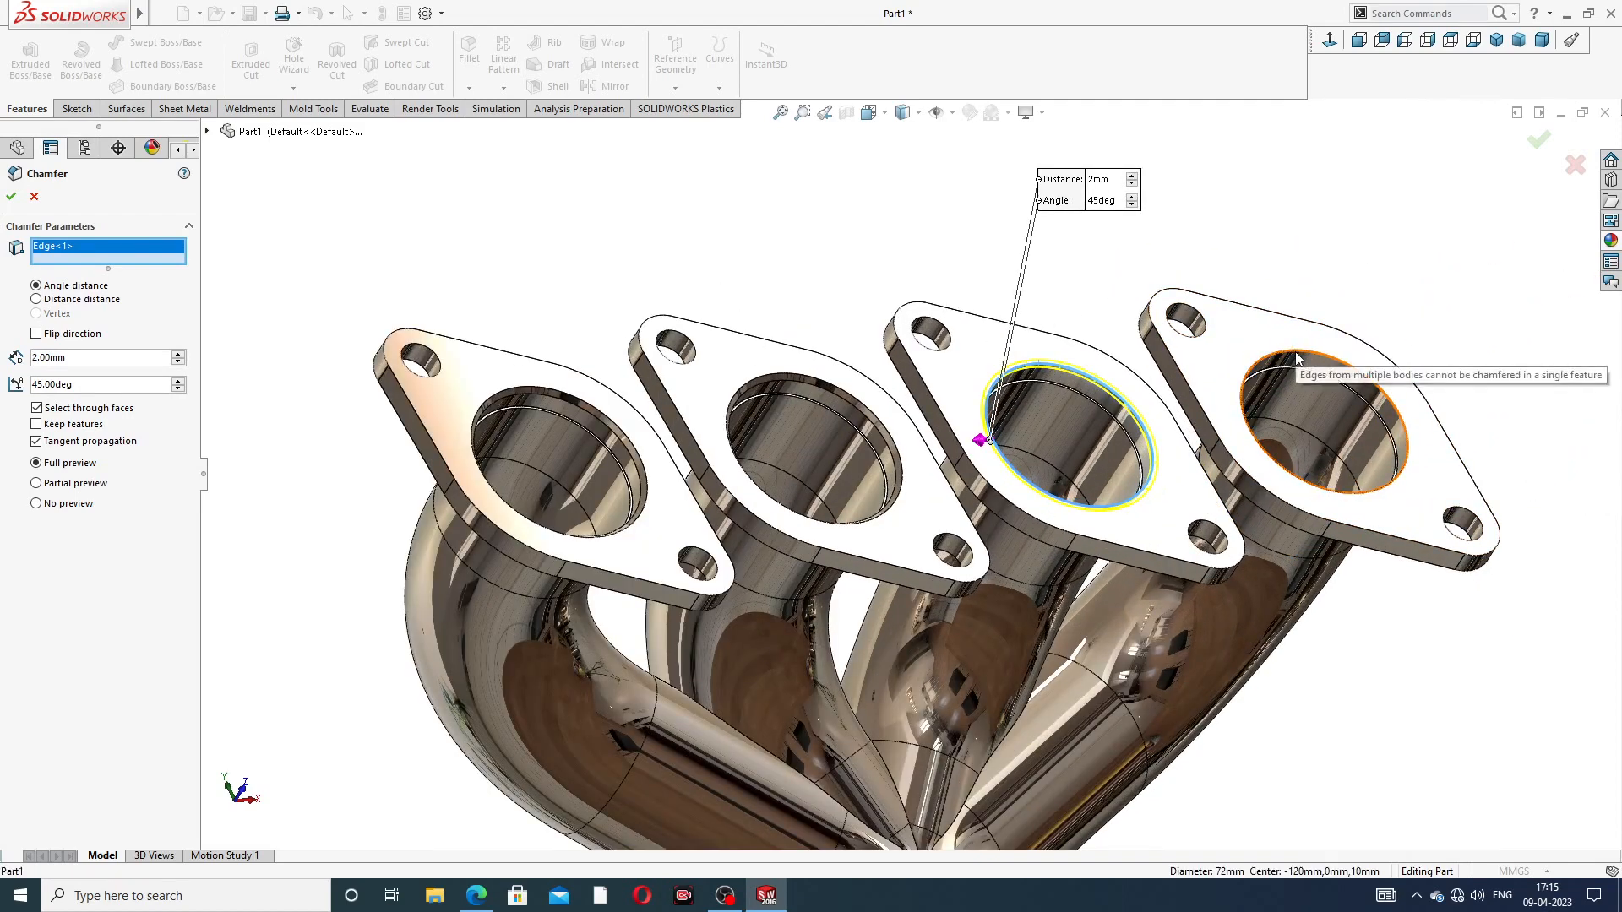
{"action": "left_click", "coordinate": [11, 197]}
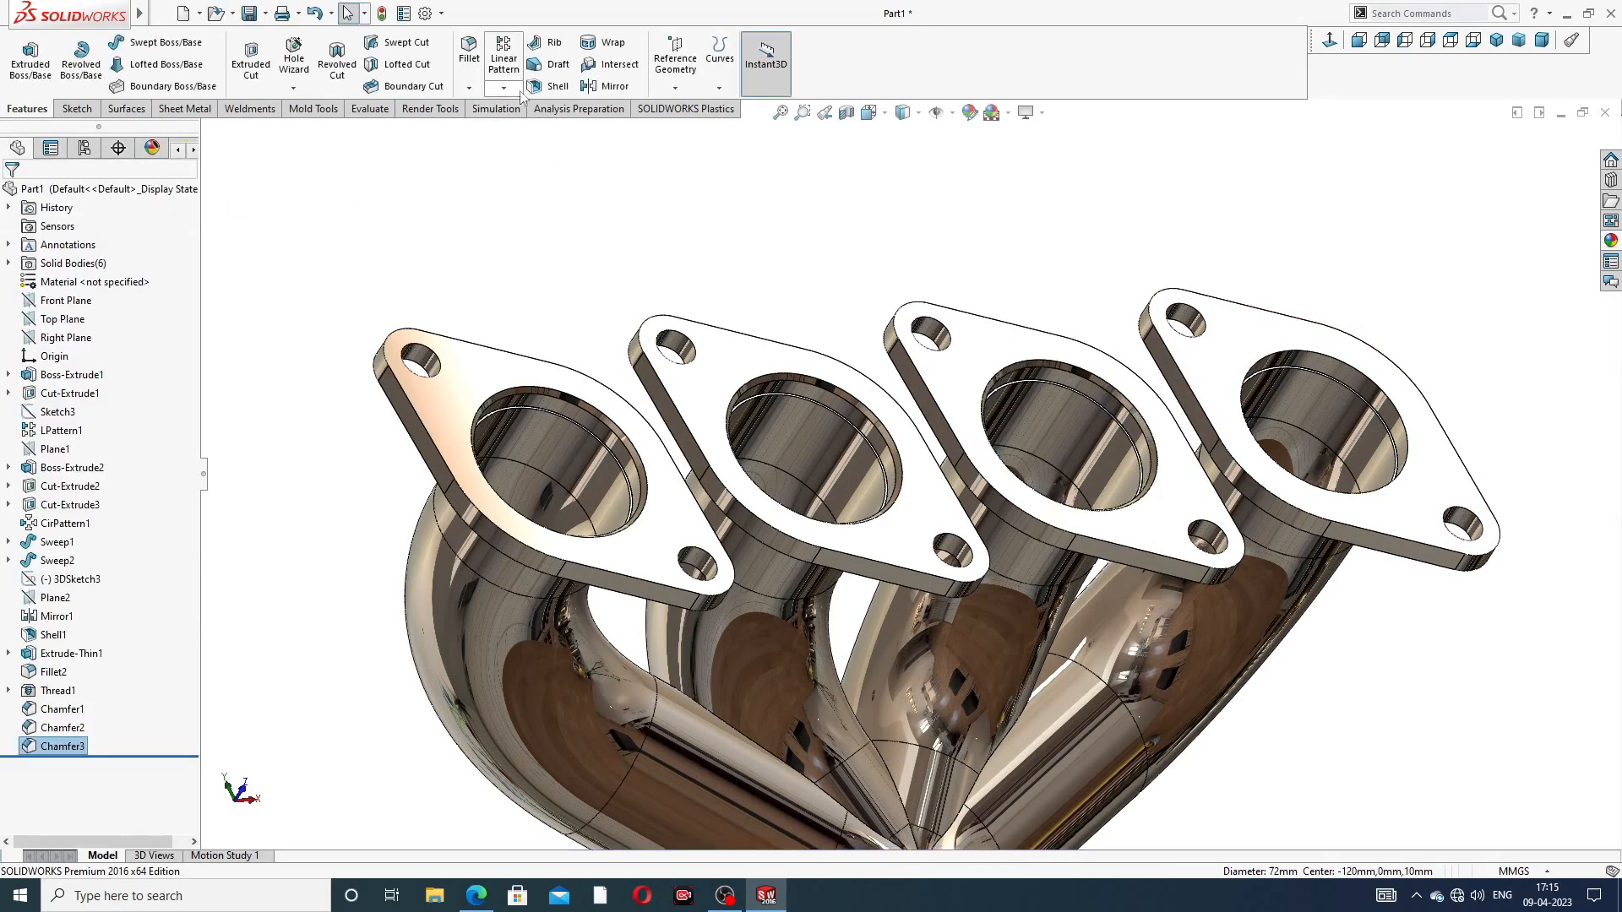
Step: Chamfer the large bore's outer edge on the fourth port flange, at the opposite end, by 2 mm at 45 degrees
{"action": "left_click", "coordinate": [468, 88]}
{"action": "left_click", "coordinate": [505, 129]}
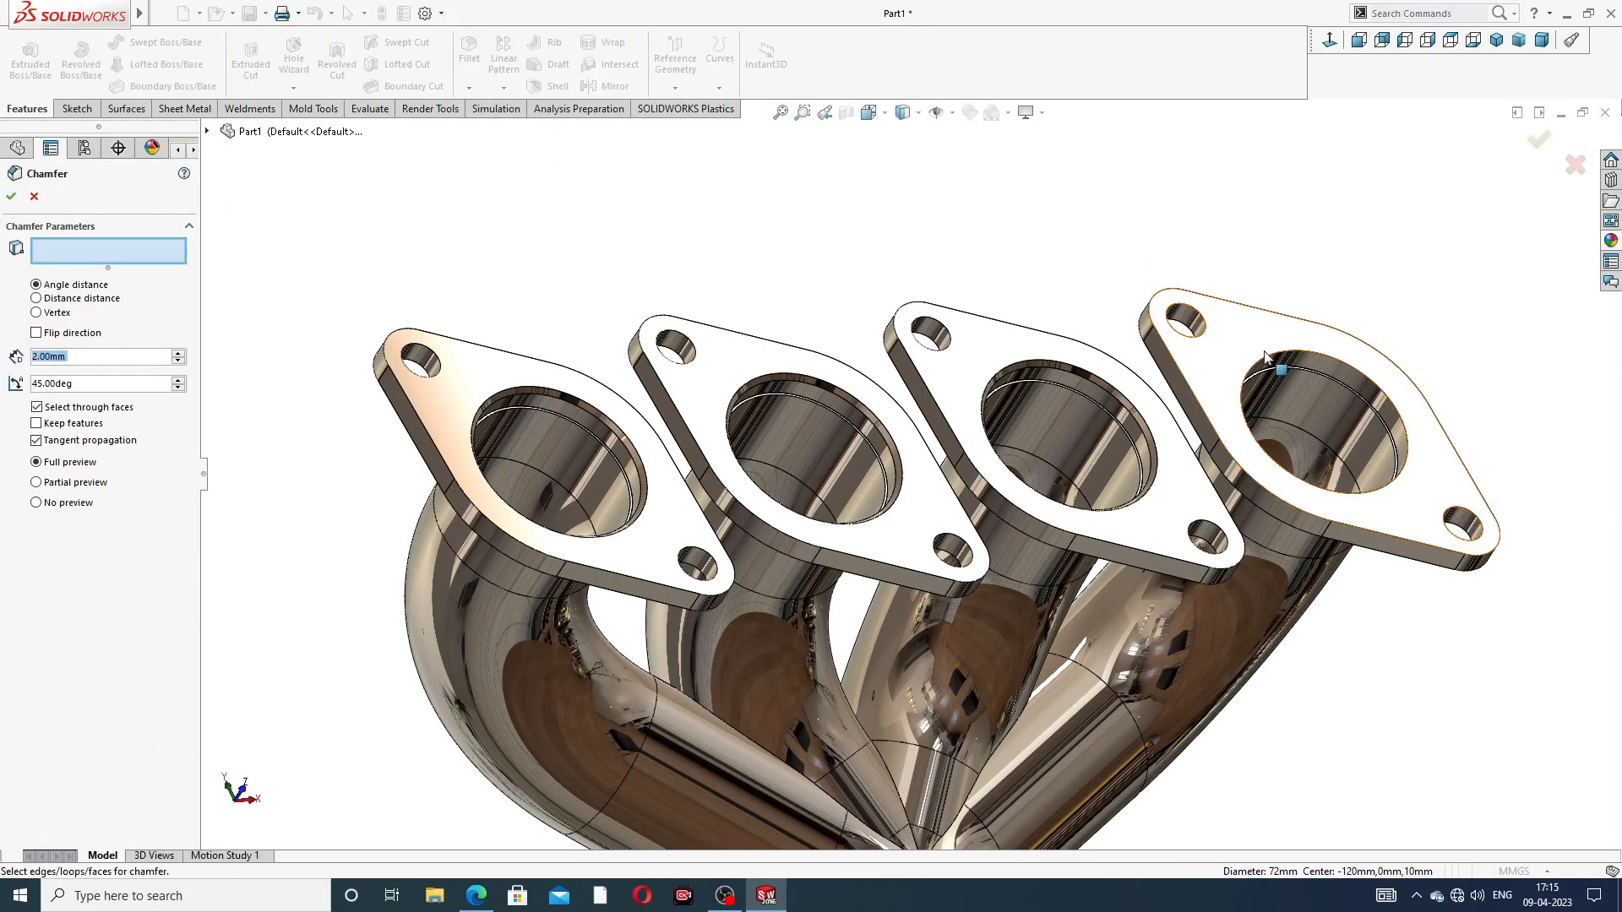
{"action": "left_click", "coordinate": [1243, 390]}
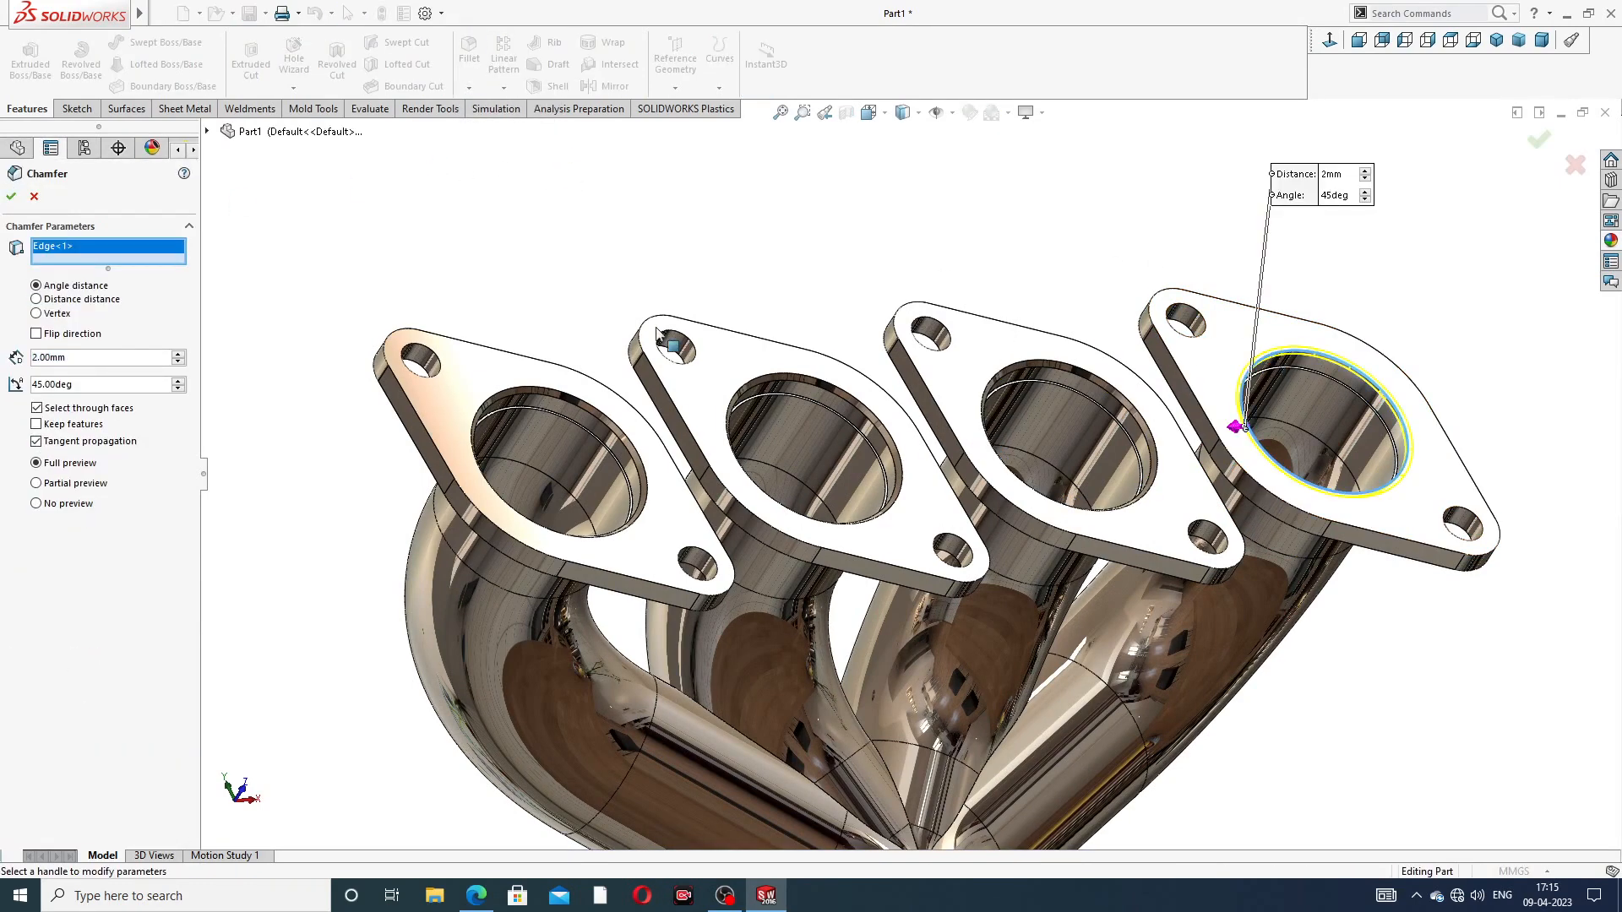
{"action": "left_click", "coordinate": [11, 197]}
Step: Fillet the edges of the front and back faces of the first end port flange with a 1 mm radius
{"action": "scroll", "coordinate": [1032, 289], "scroll_direction": "up", "scroll_amount": 3}
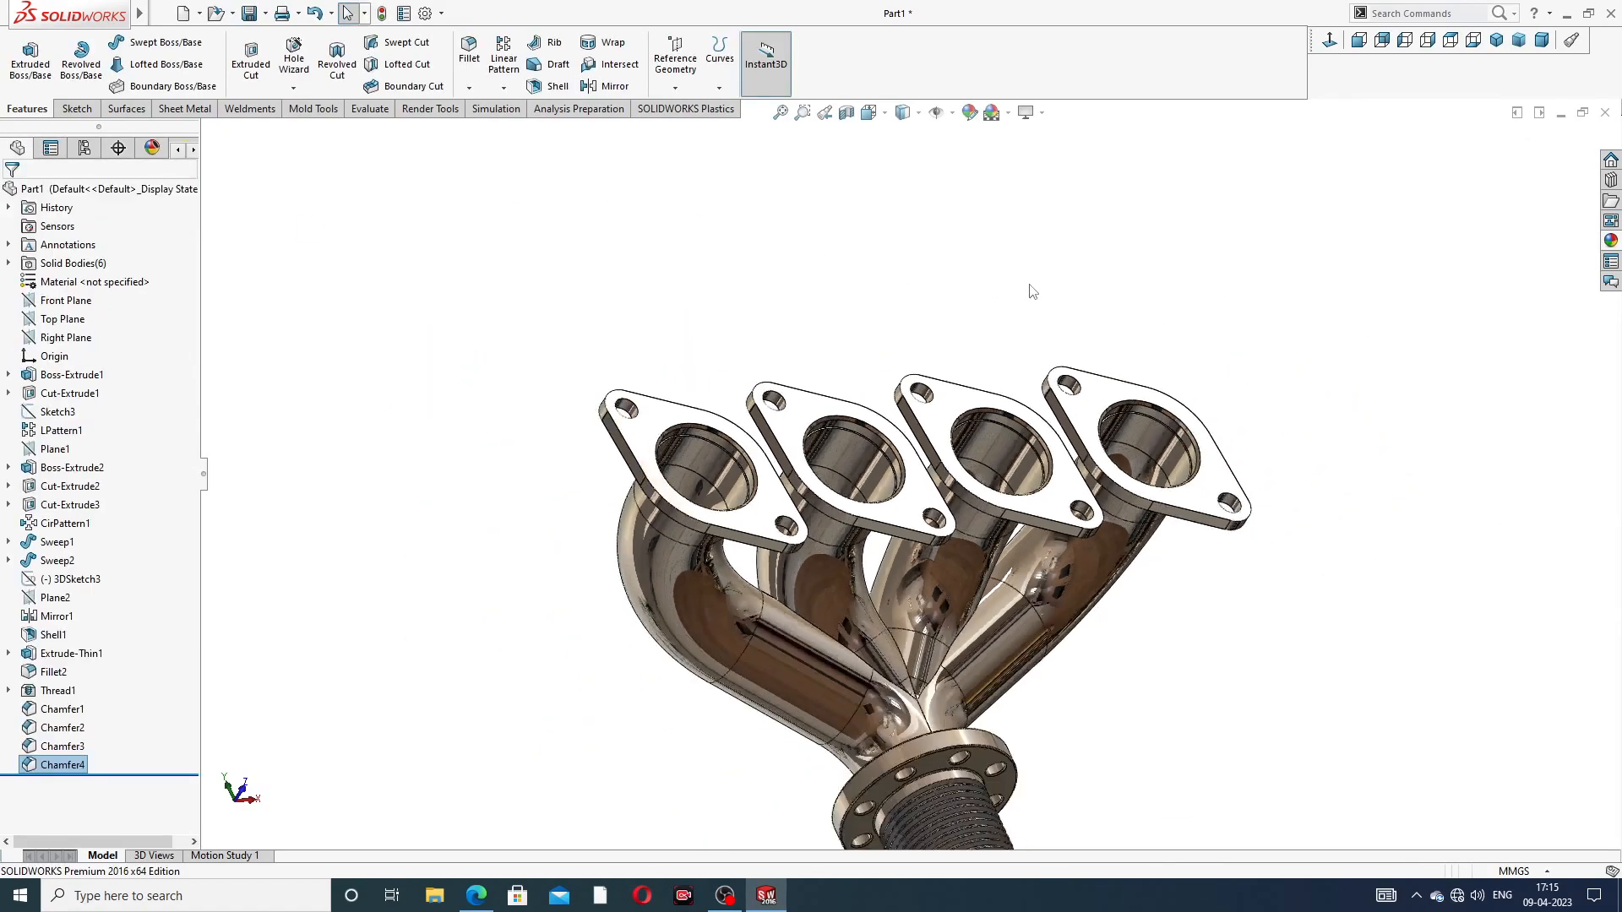
{"action": "middle_click_drag", "start_coordinate": [1032, 290], "coordinate": [960, 348]}
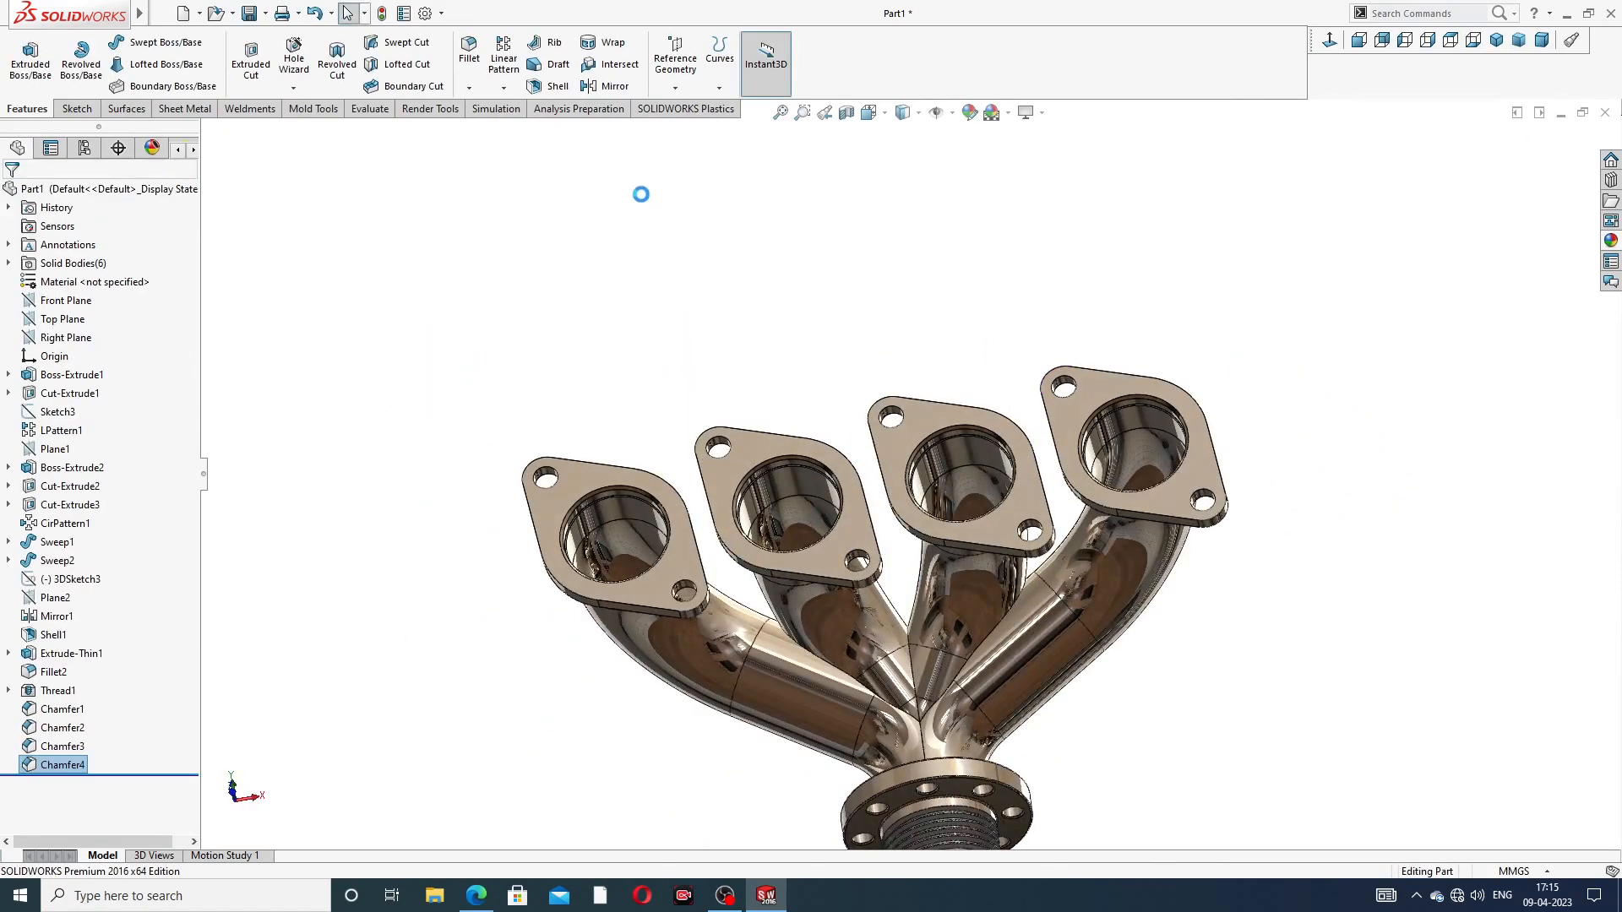
{"action": "left_click", "coordinate": [469, 88]}
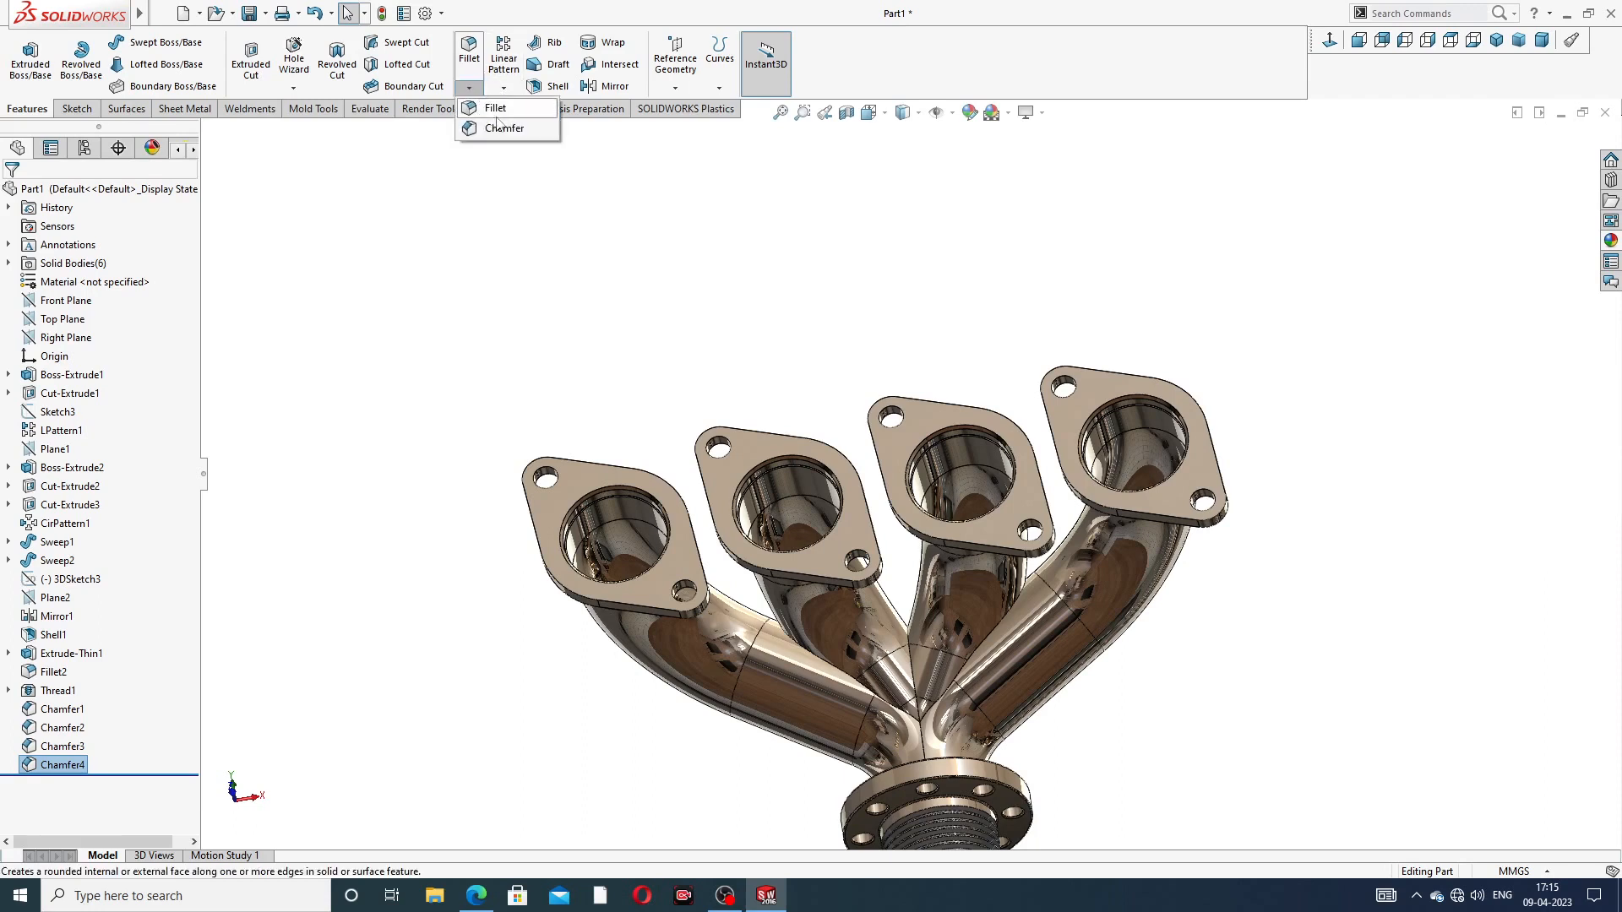
{"action": "left_click", "coordinate": [499, 108]}
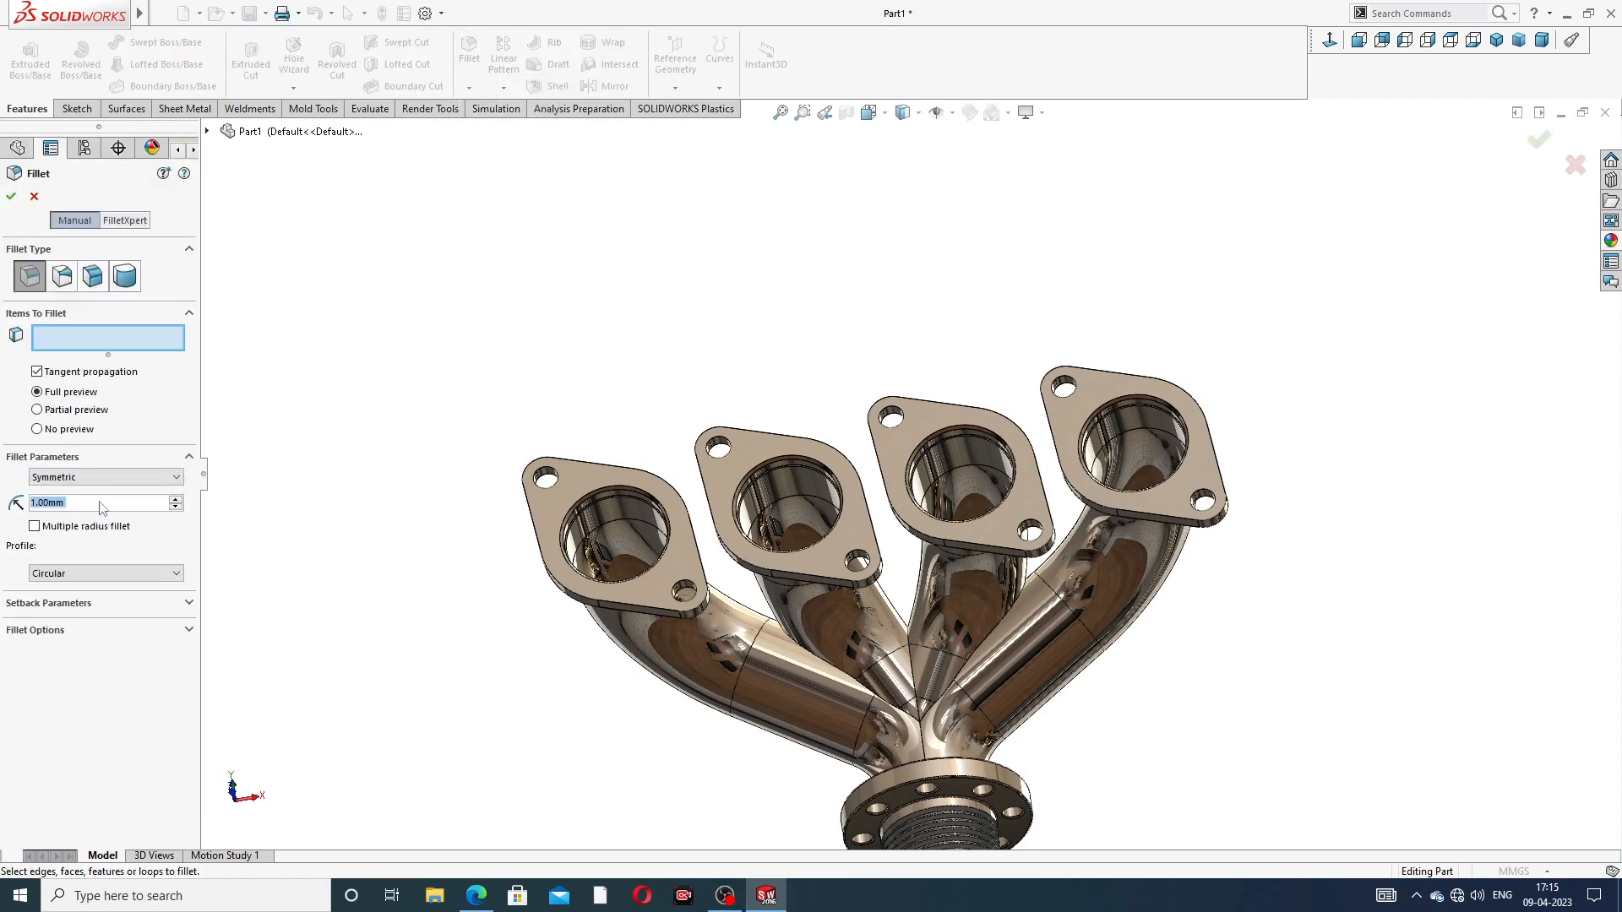
{"action": "left_click", "coordinate": [576, 478]}
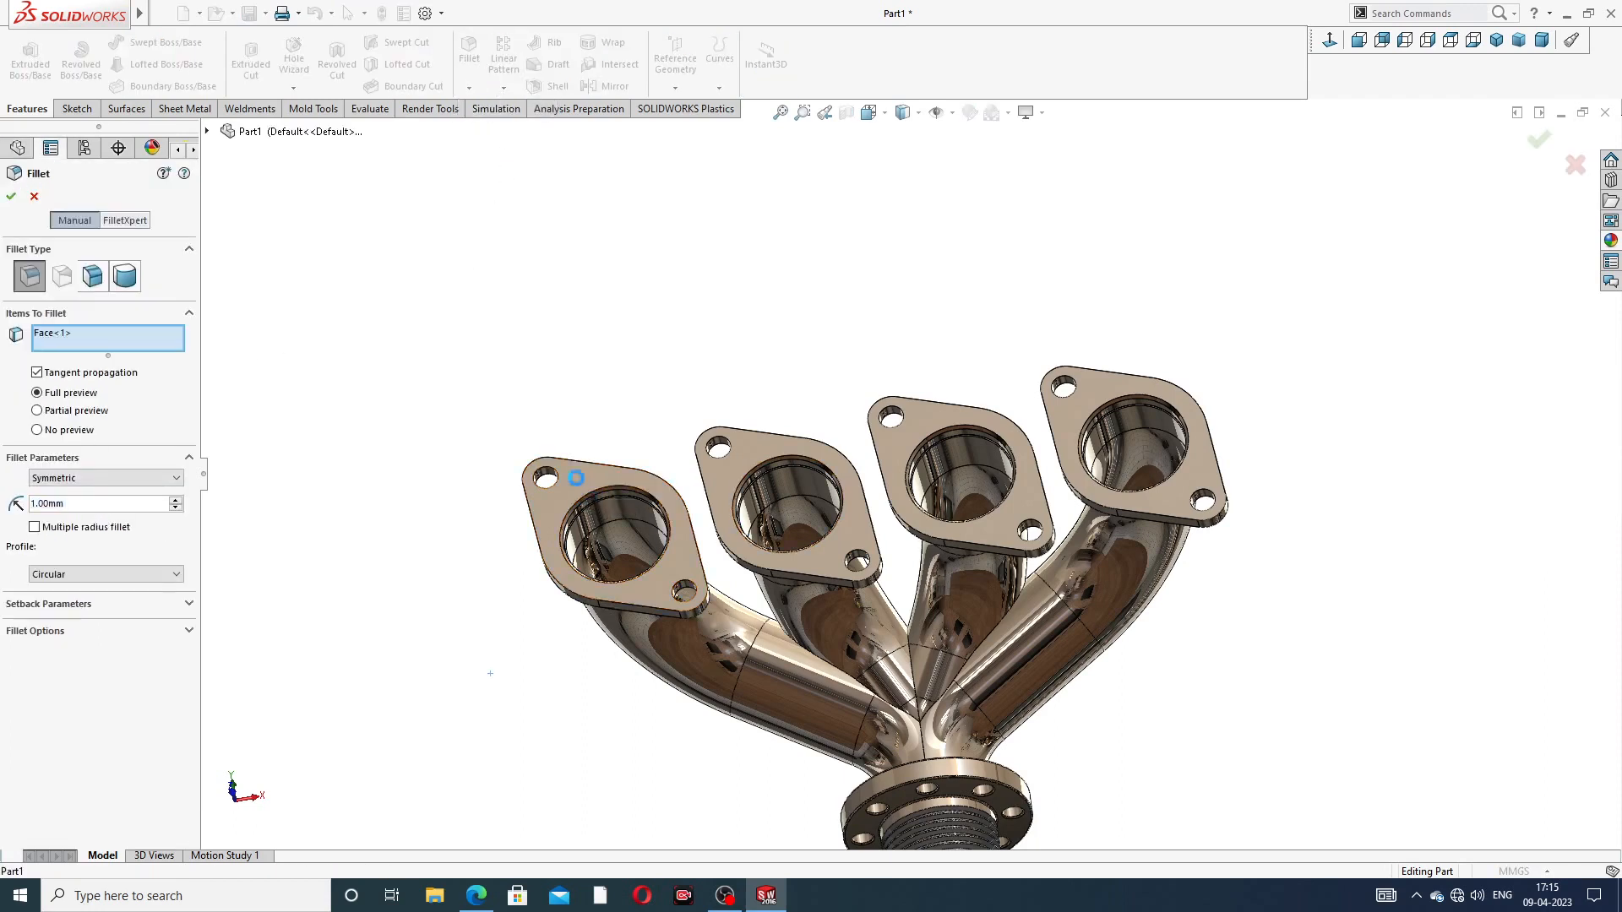
{"action": "middle_click_drag", "start_coordinate": [631, 442], "coordinate": [681, 435]}
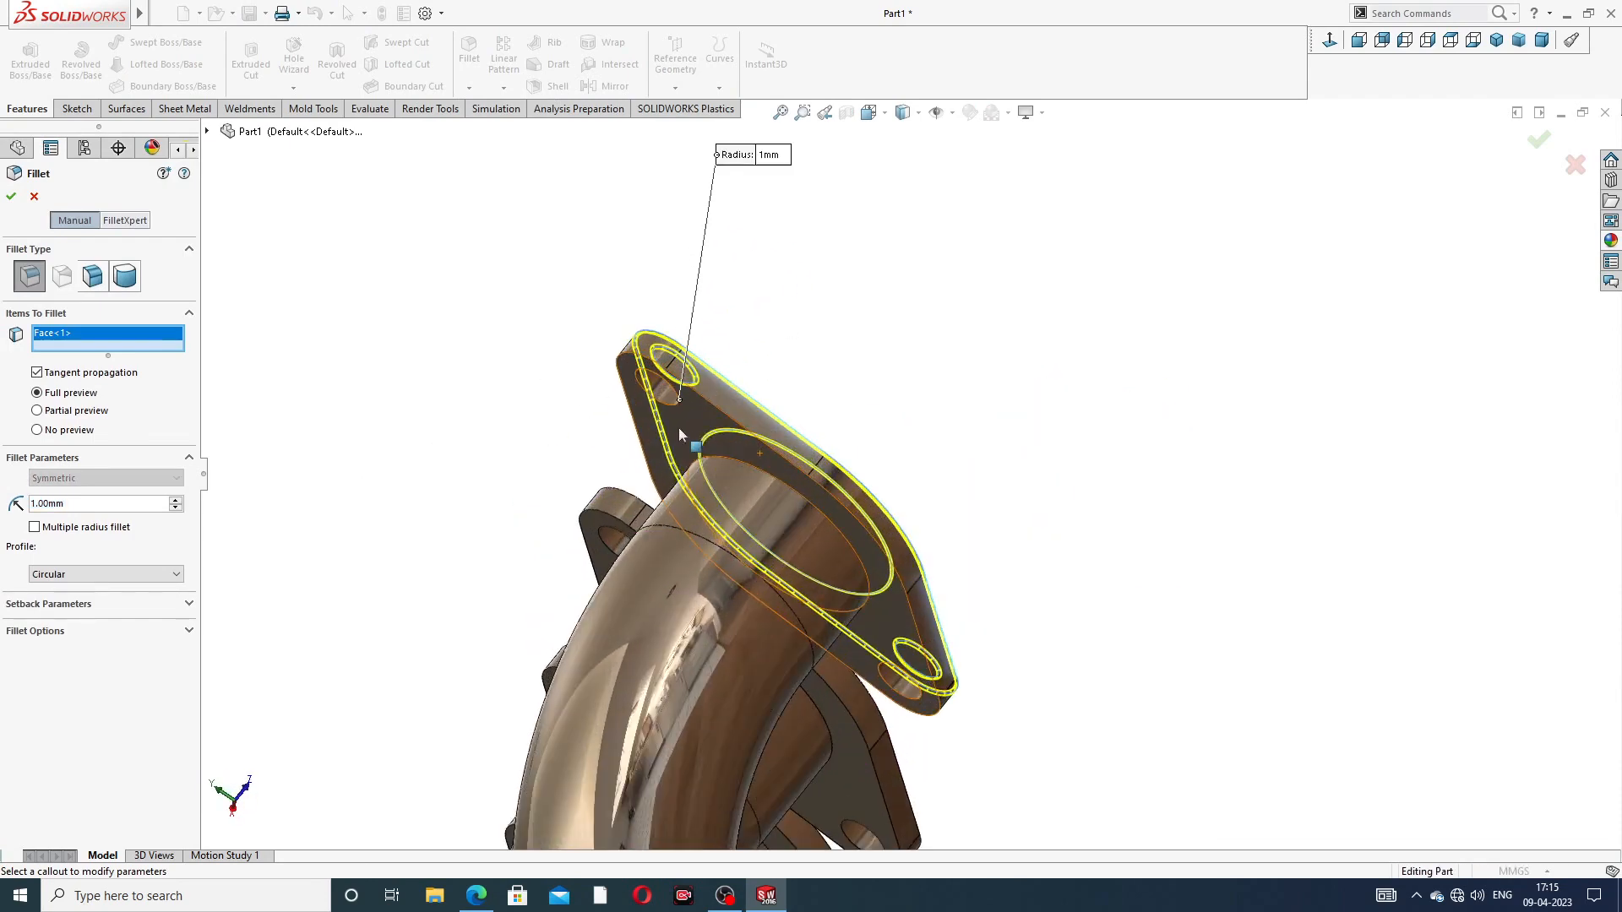
{"action": "left_click", "coordinate": [691, 461]}
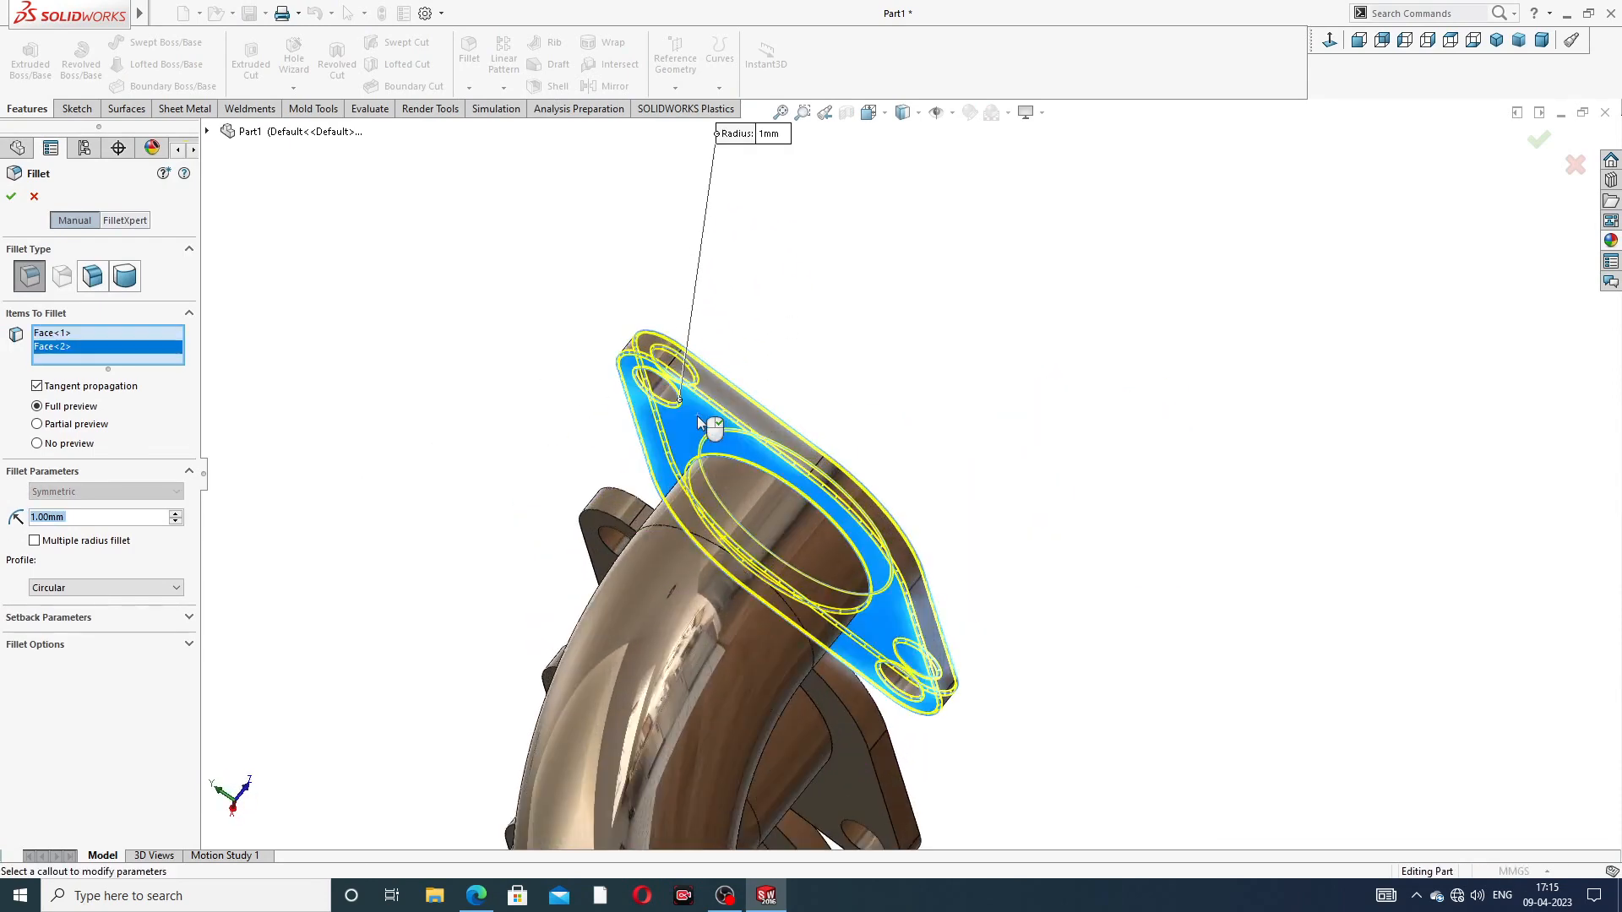
{"action": "left_click", "coordinate": [11, 197]}
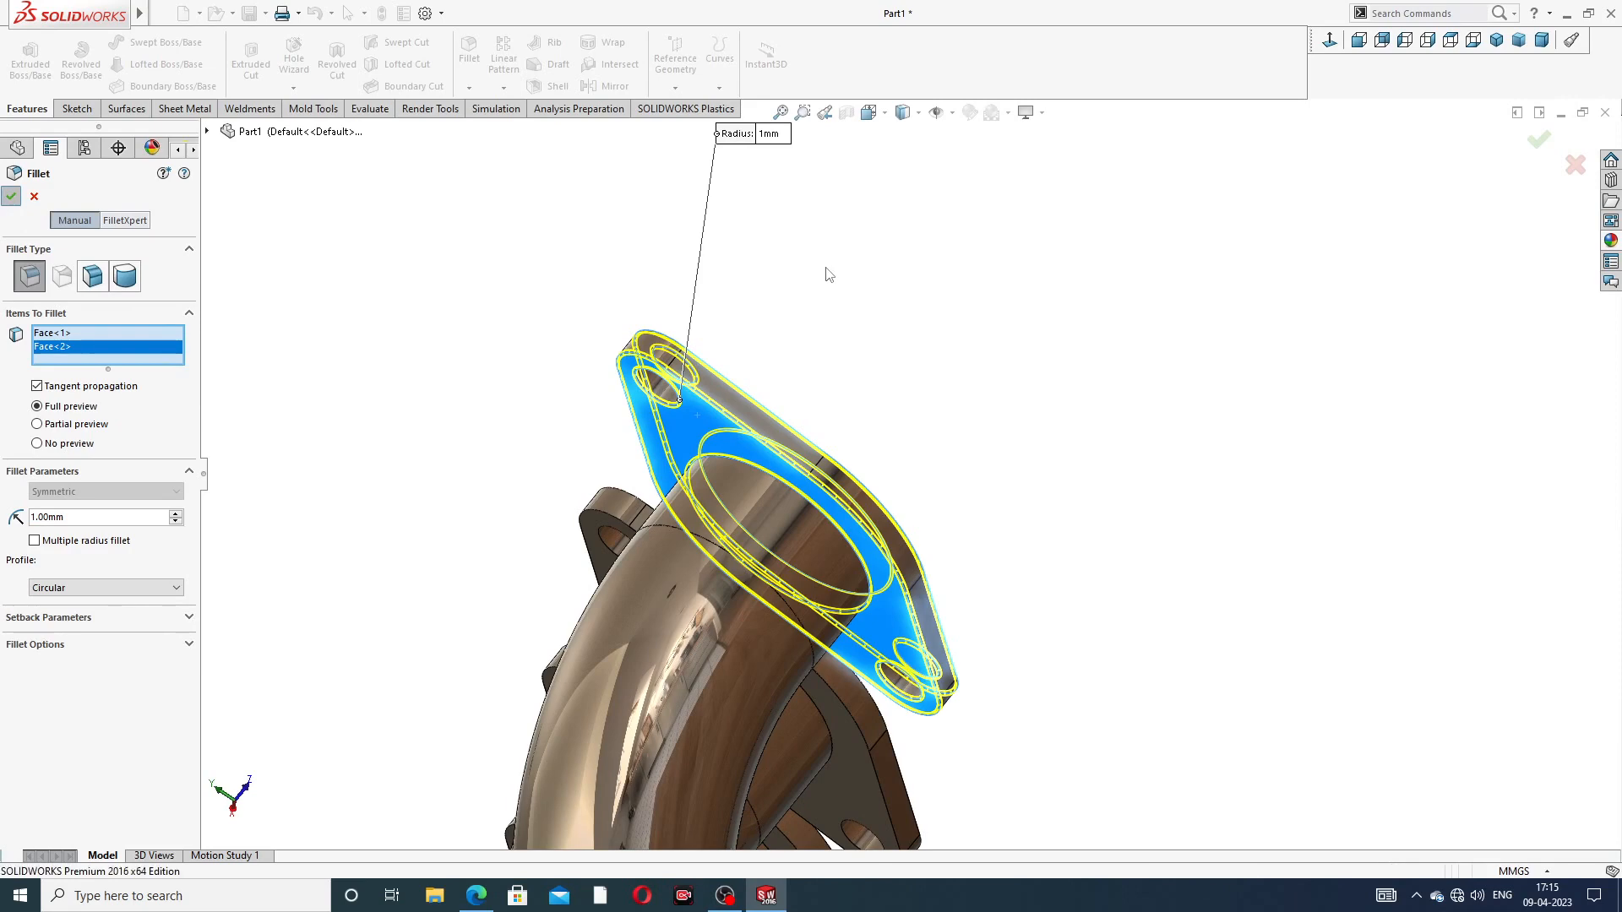
Step: Fillet the edges of the front and back faces of the second port flange with a 1 mm radius
{"action": "scroll", "coordinate": [830, 275], "scroll_direction": "up", "scroll_amount": 3}
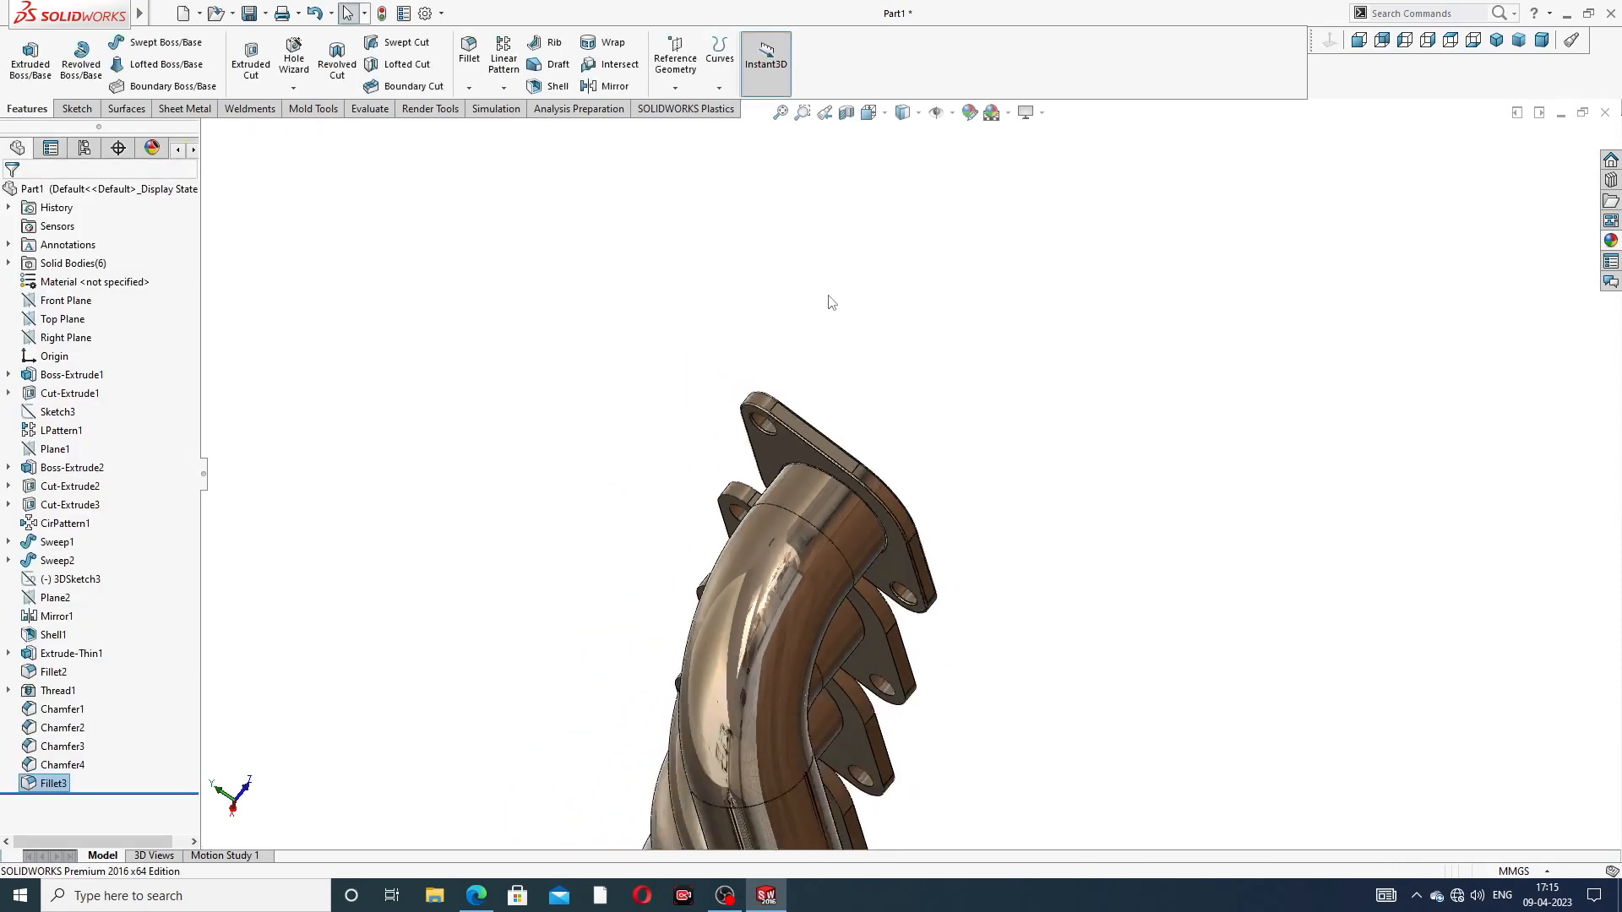
{"action": "middle_click_drag", "start_coordinate": [830, 305], "coordinate": [710, 559]}
{"action": "scroll", "coordinate": [728, 659], "scroll_direction": "up", "scroll_amount": 2}
{"action": "scroll", "coordinate": [728, 660], "scroll_direction": "down", "scroll_amount": 6}
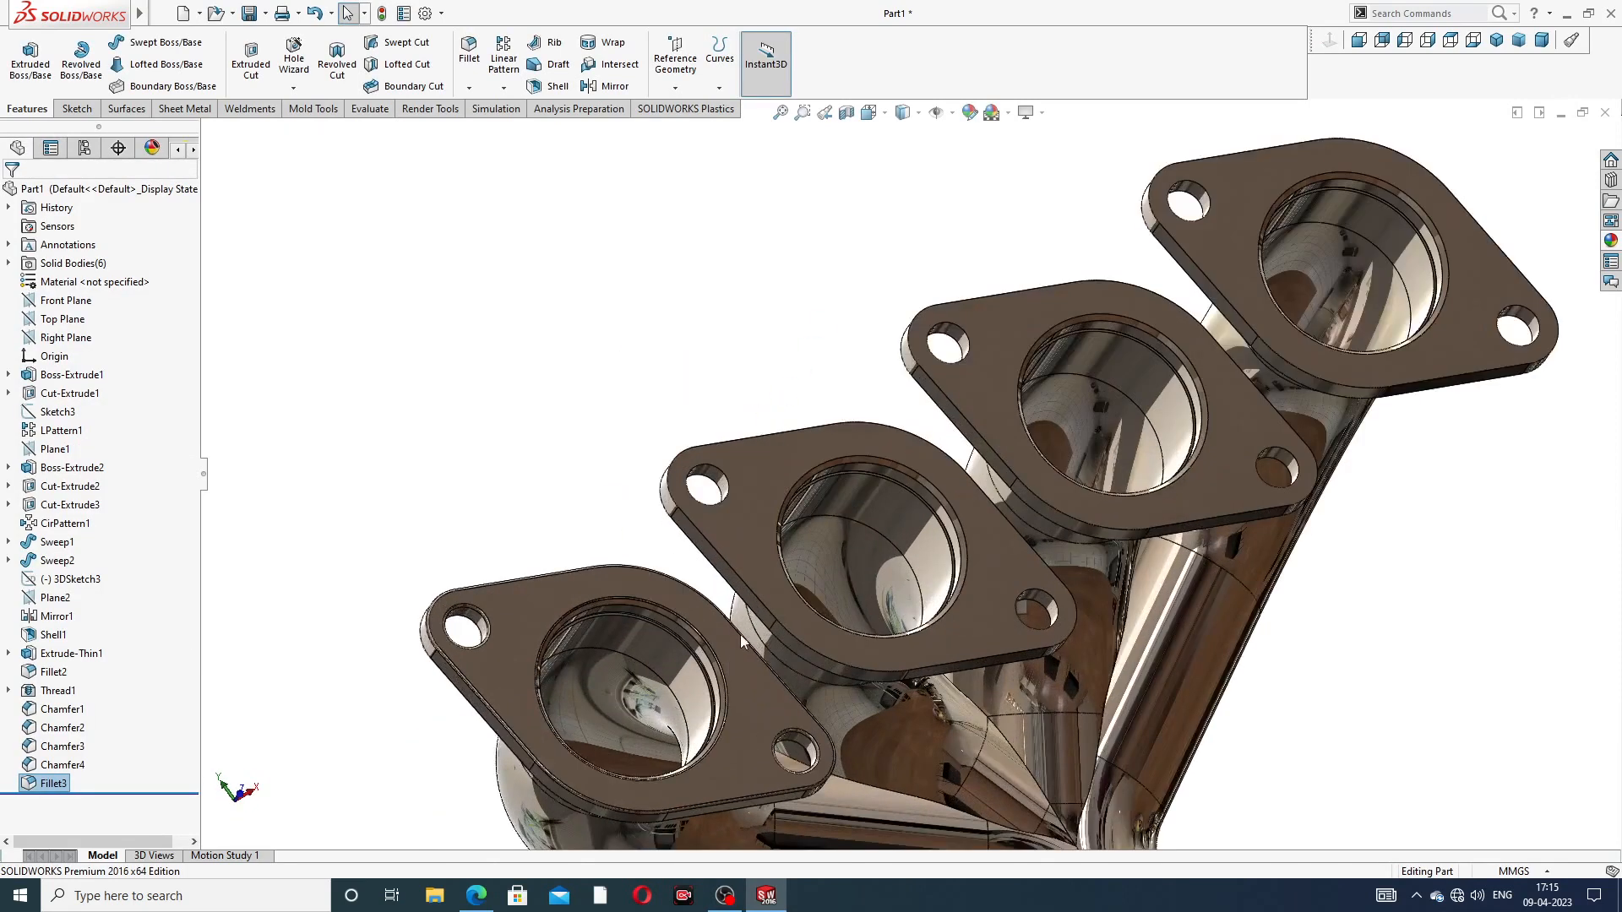
{"action": "left_click", "coordinate": [469, 50]}
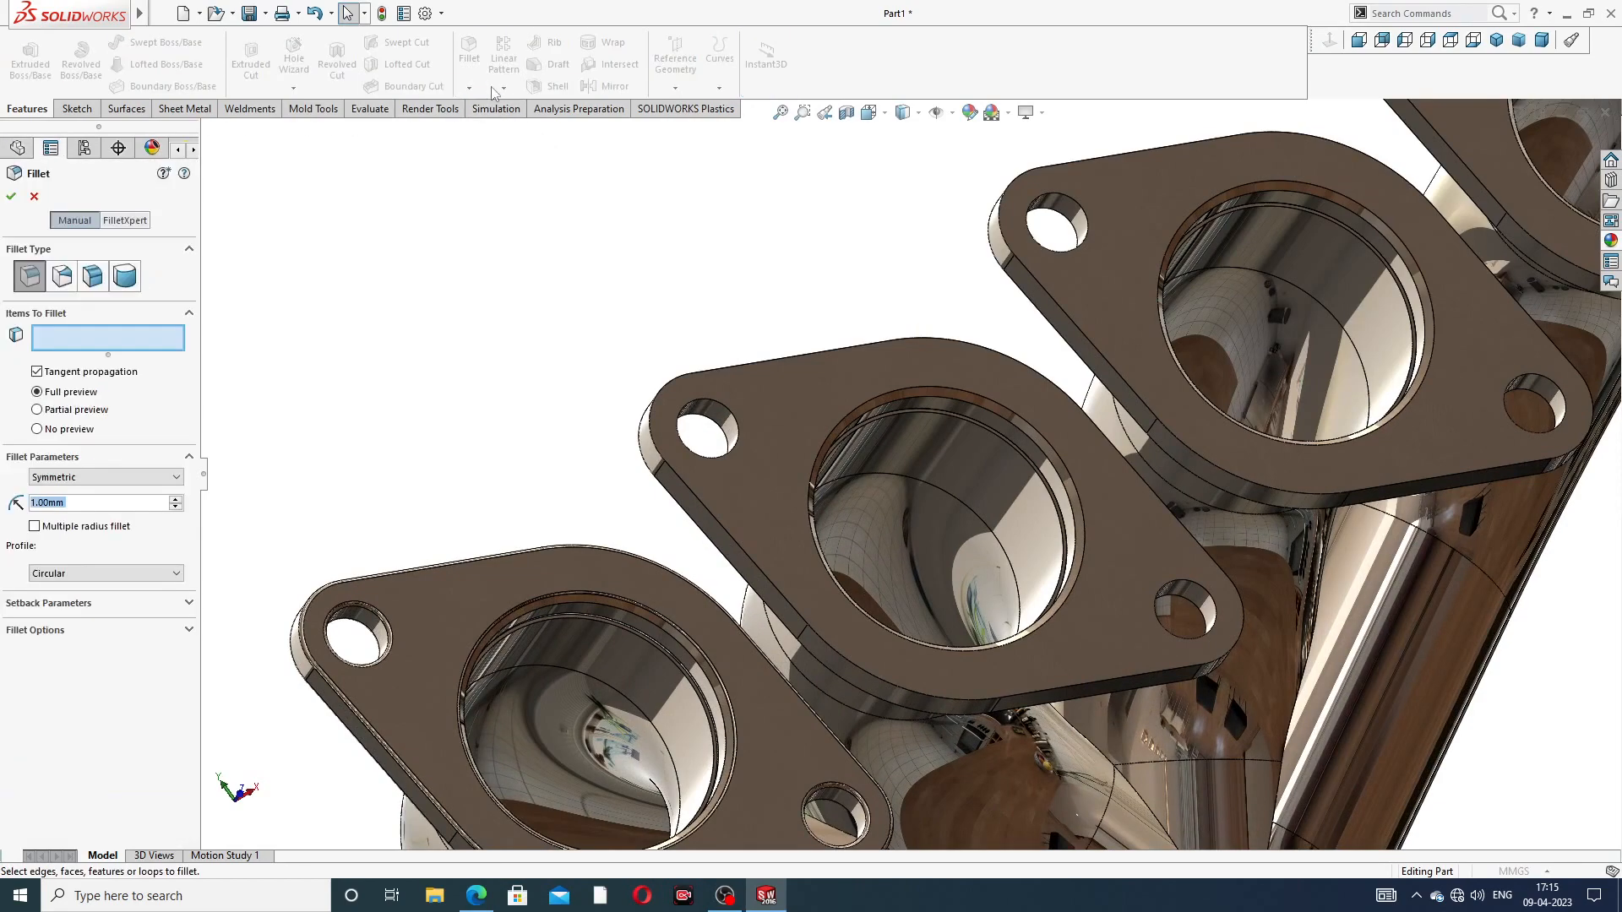
{"action": "left_click", "coordinate": [798, 398]}
{"action": "scroll", "coordinate": [845, 456], "scroll_direction": "up", "scroll_amount": 2}
{"action": "scroll", "coordinate": [843, 457], "scroll_direction": "up", "scroll_amount": 3}
{"action": "middle_click_drag", "start_coordinate": [843, 457], "coordinate": [1065, 317]}
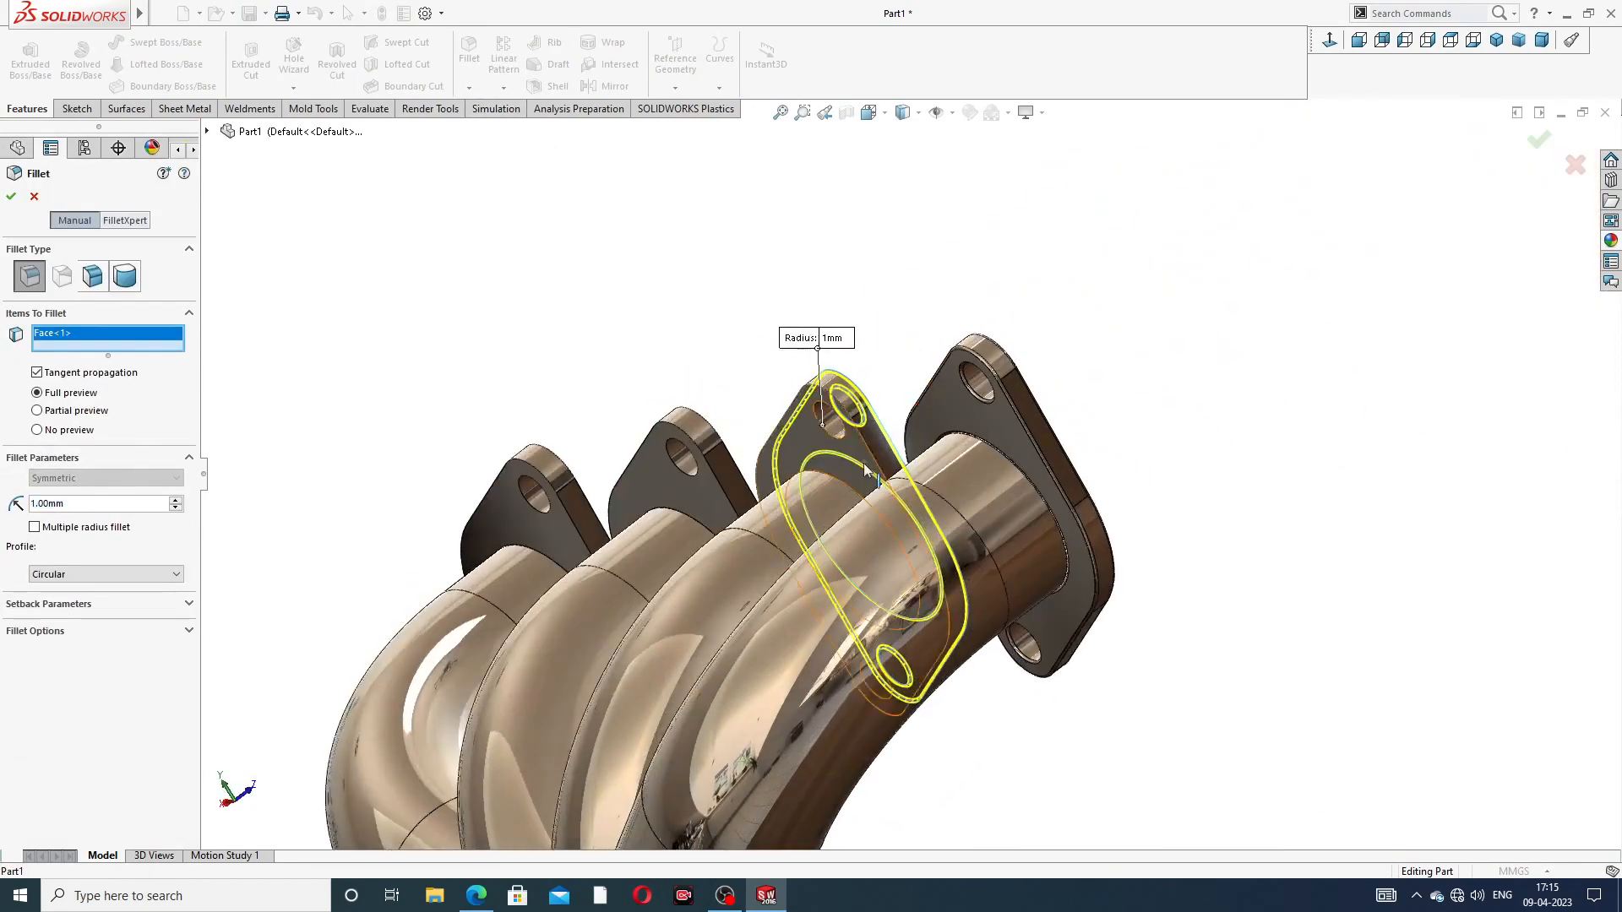
{"action": "scroll", "coordinate": [844, 431], "scroll_direction": "down", "scroll_amount": 4}
{"action": "left_click", "coordinate": [845, 429]}
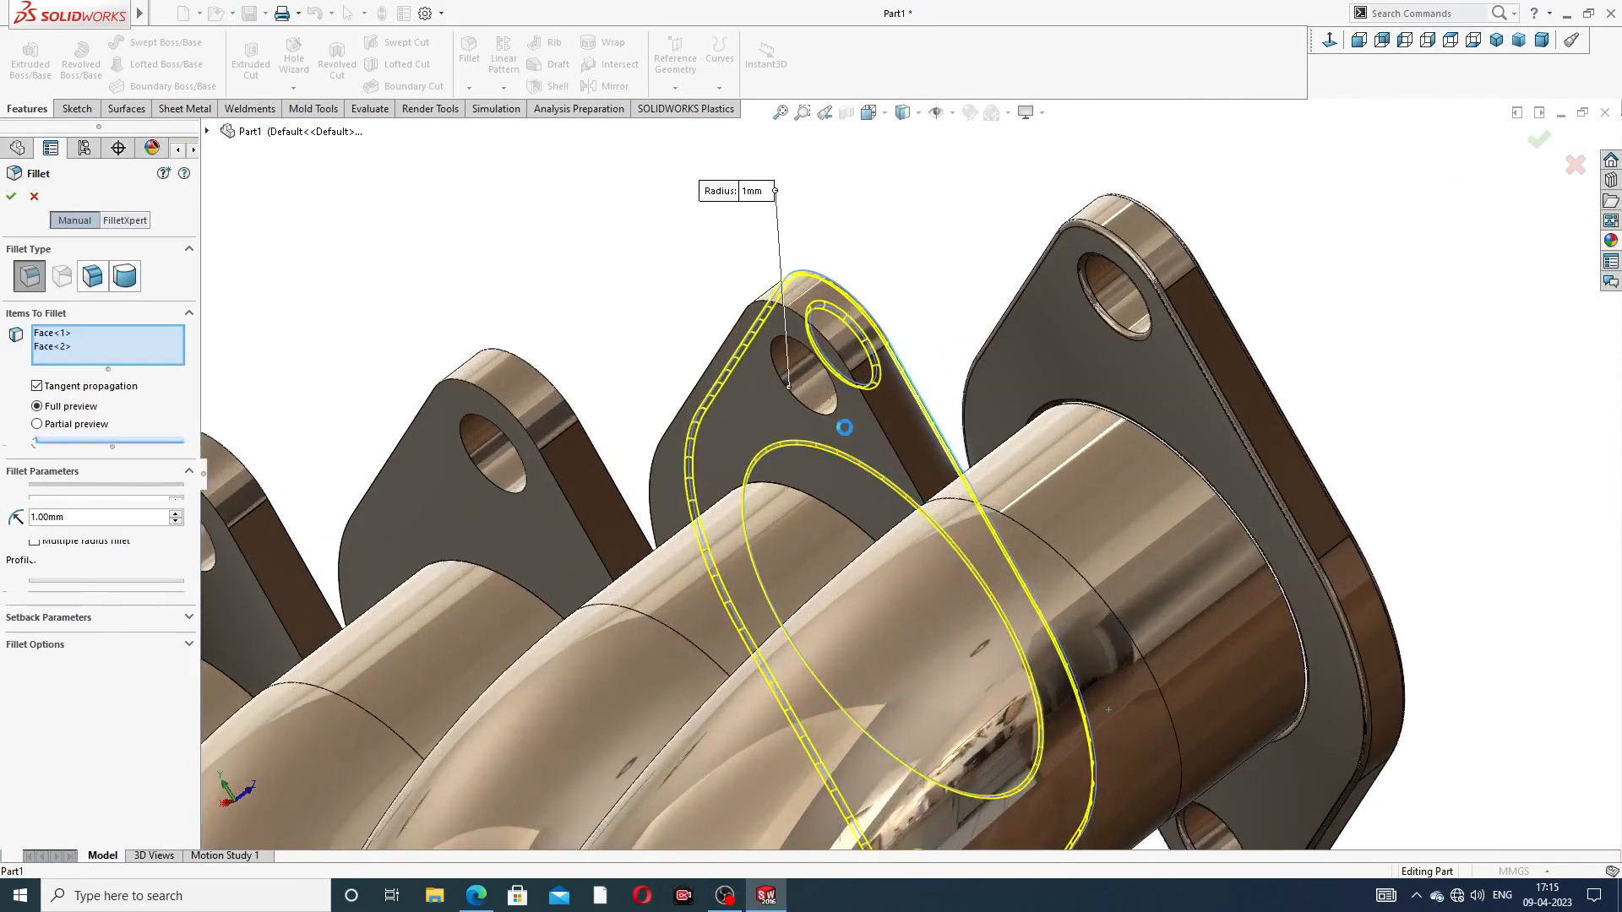
{"action": "left_click", "coordinate": [11, 198]}
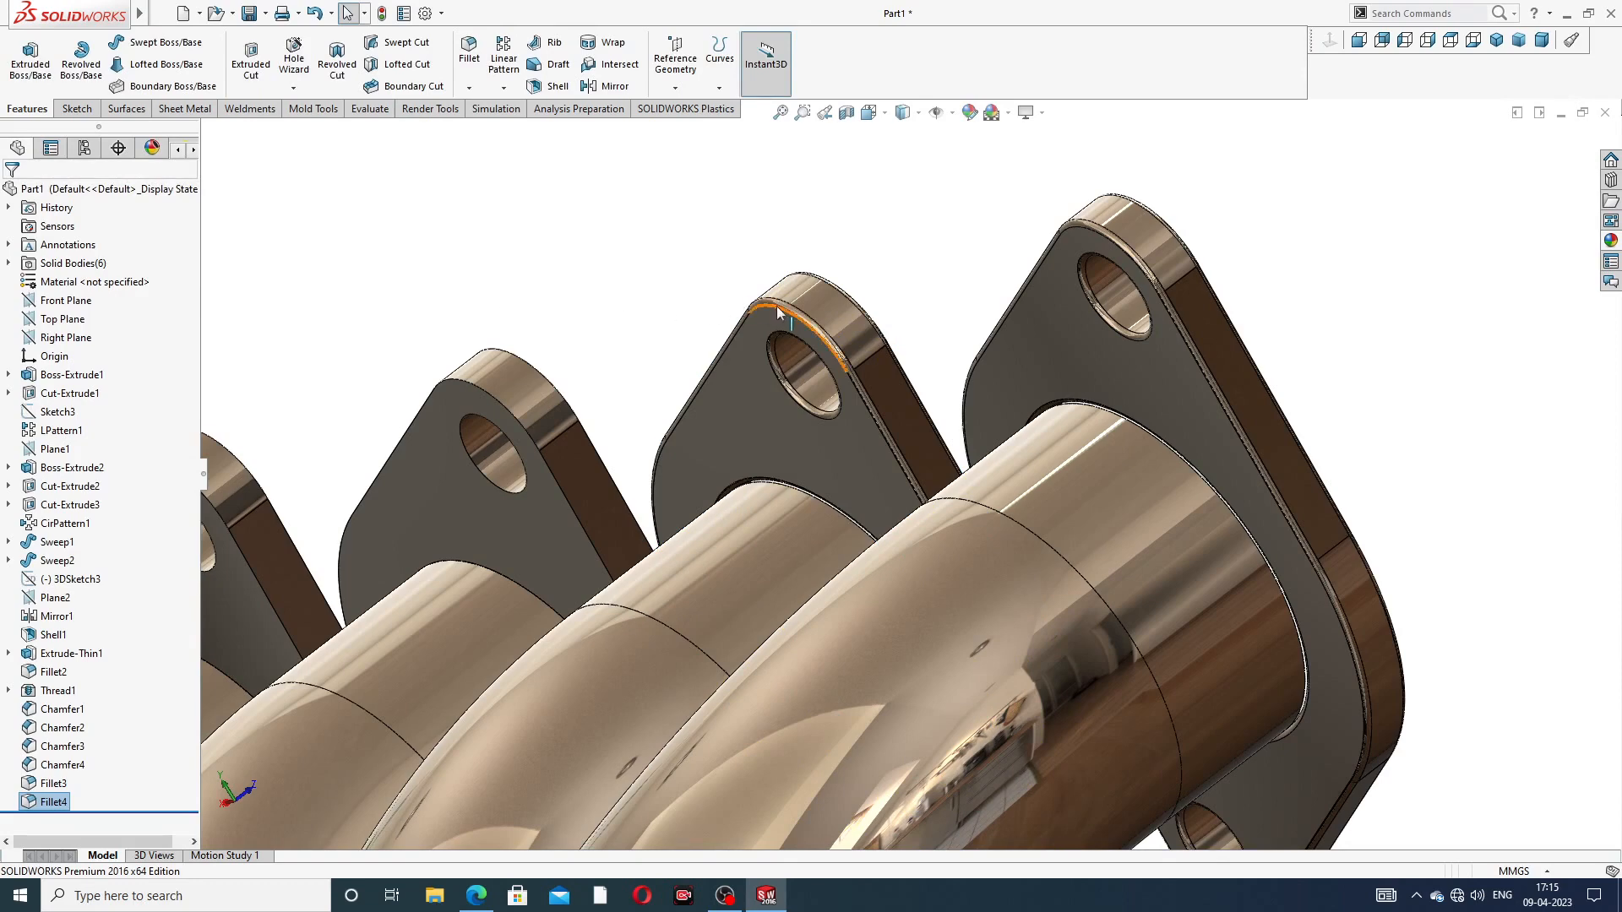
Step: Fillet the edges of the front and back faces of the third port flange with a 1 mm radius
{"action": "scroll", "coordinate": [778, 306], "scroll_direction": "up", "scroll_amount": 3}
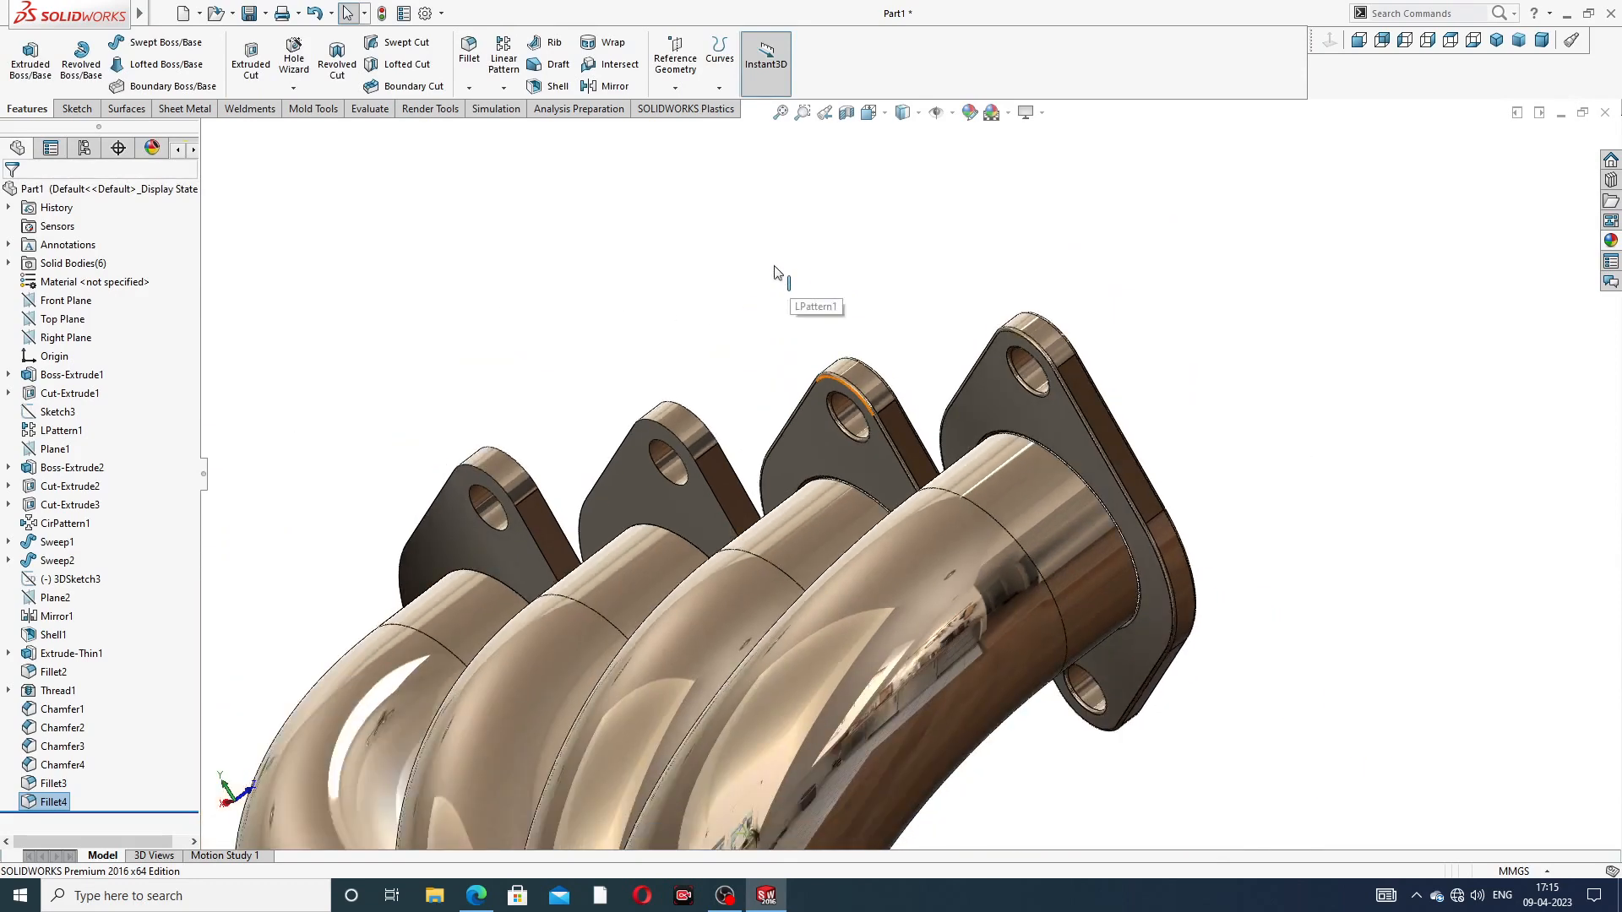
{"action": "left_click", "coordinate": [471, 58]}
{"action": "left_click", "coordinate": [640, 483]}
{"action": "scroll", "coordinate": [737, 310], "scroll_direction": "up", "scroll_amount": 2}
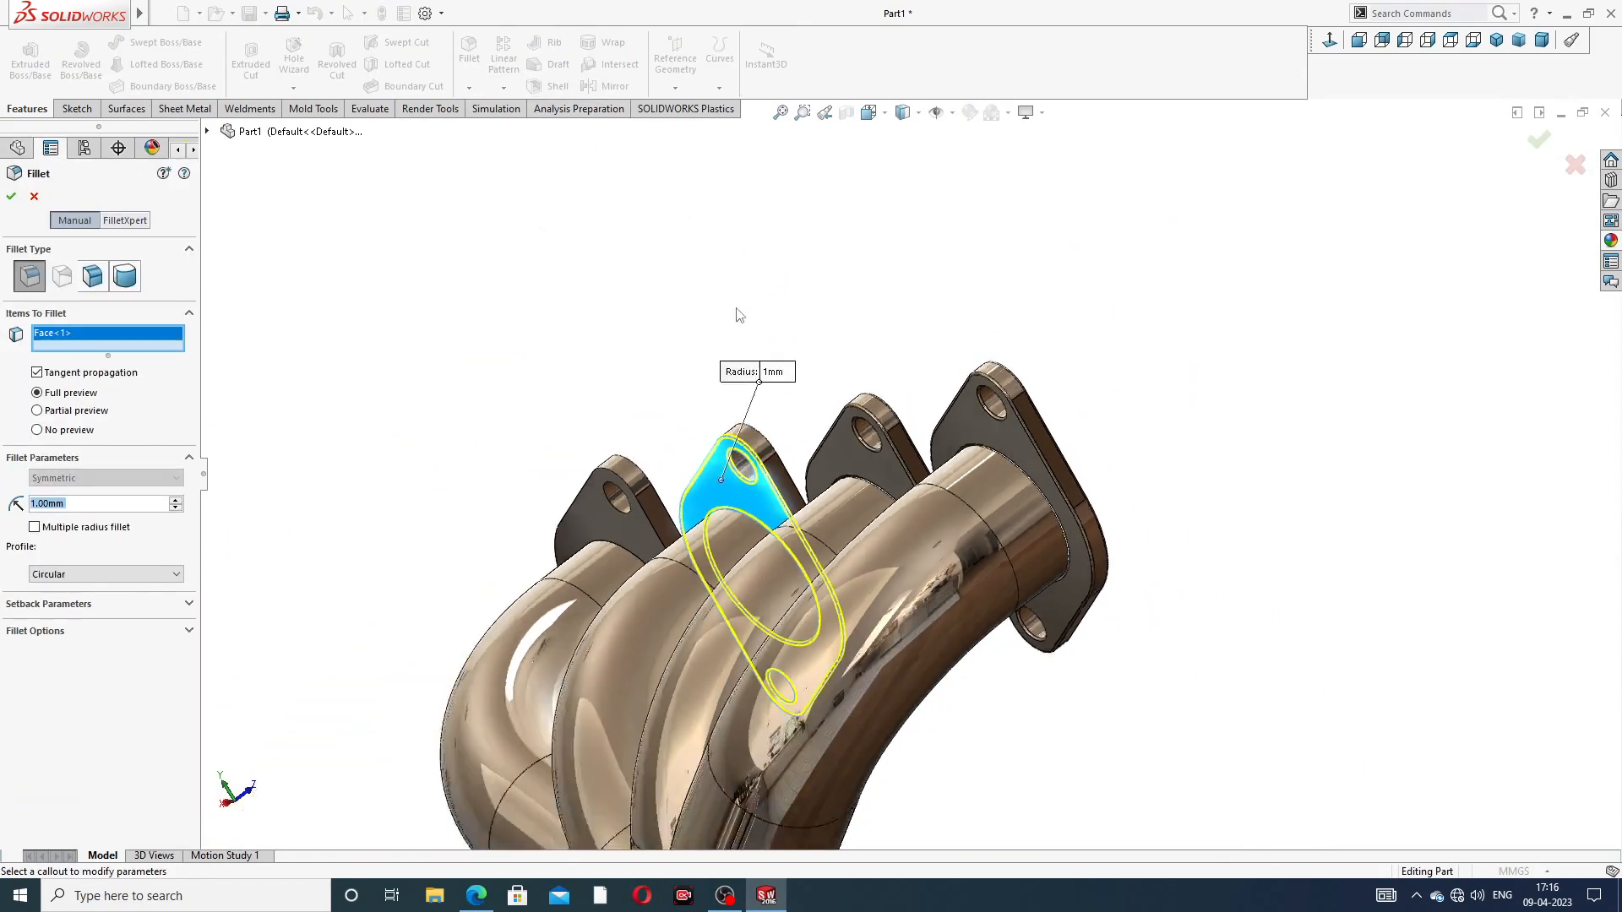
{"action": "scroll", "coordinate": [737, 309], "scroll_direction": "up", "scroll_amount": 1}
{"action": "middle_click_drag", "start_coordinate": [737, 309], "coordinate": [583, 528]}
{"action": "scroll", "coordinate": [514, 663], "scroll_direction": "down", "scroll_amount": 4}
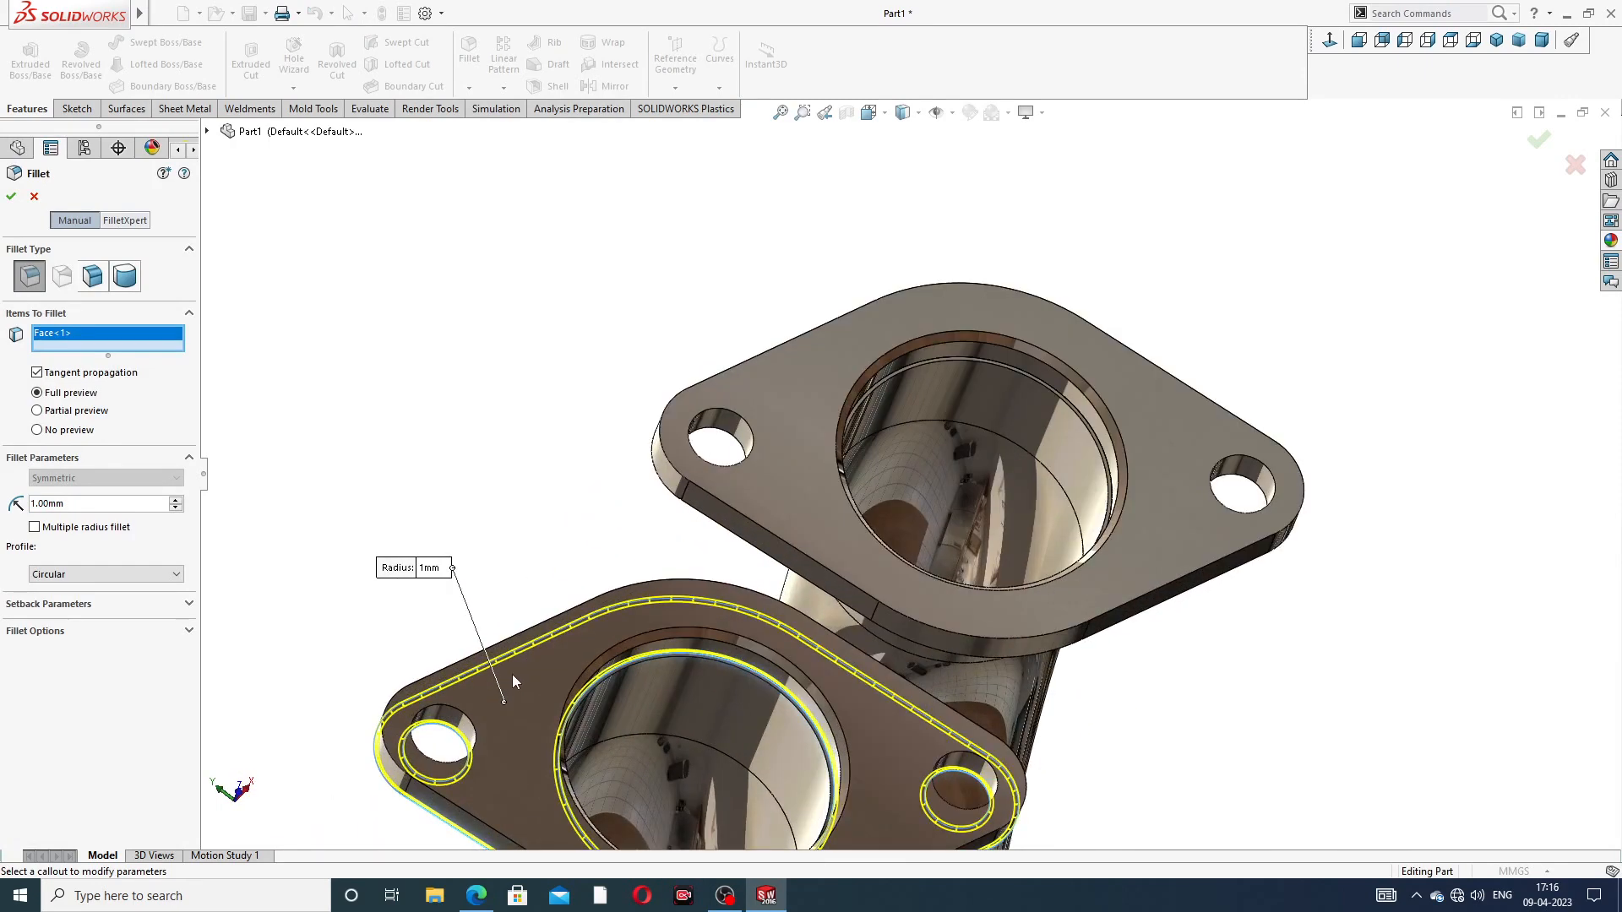
{"action": "left_click", "coordinate": [519, 674]}
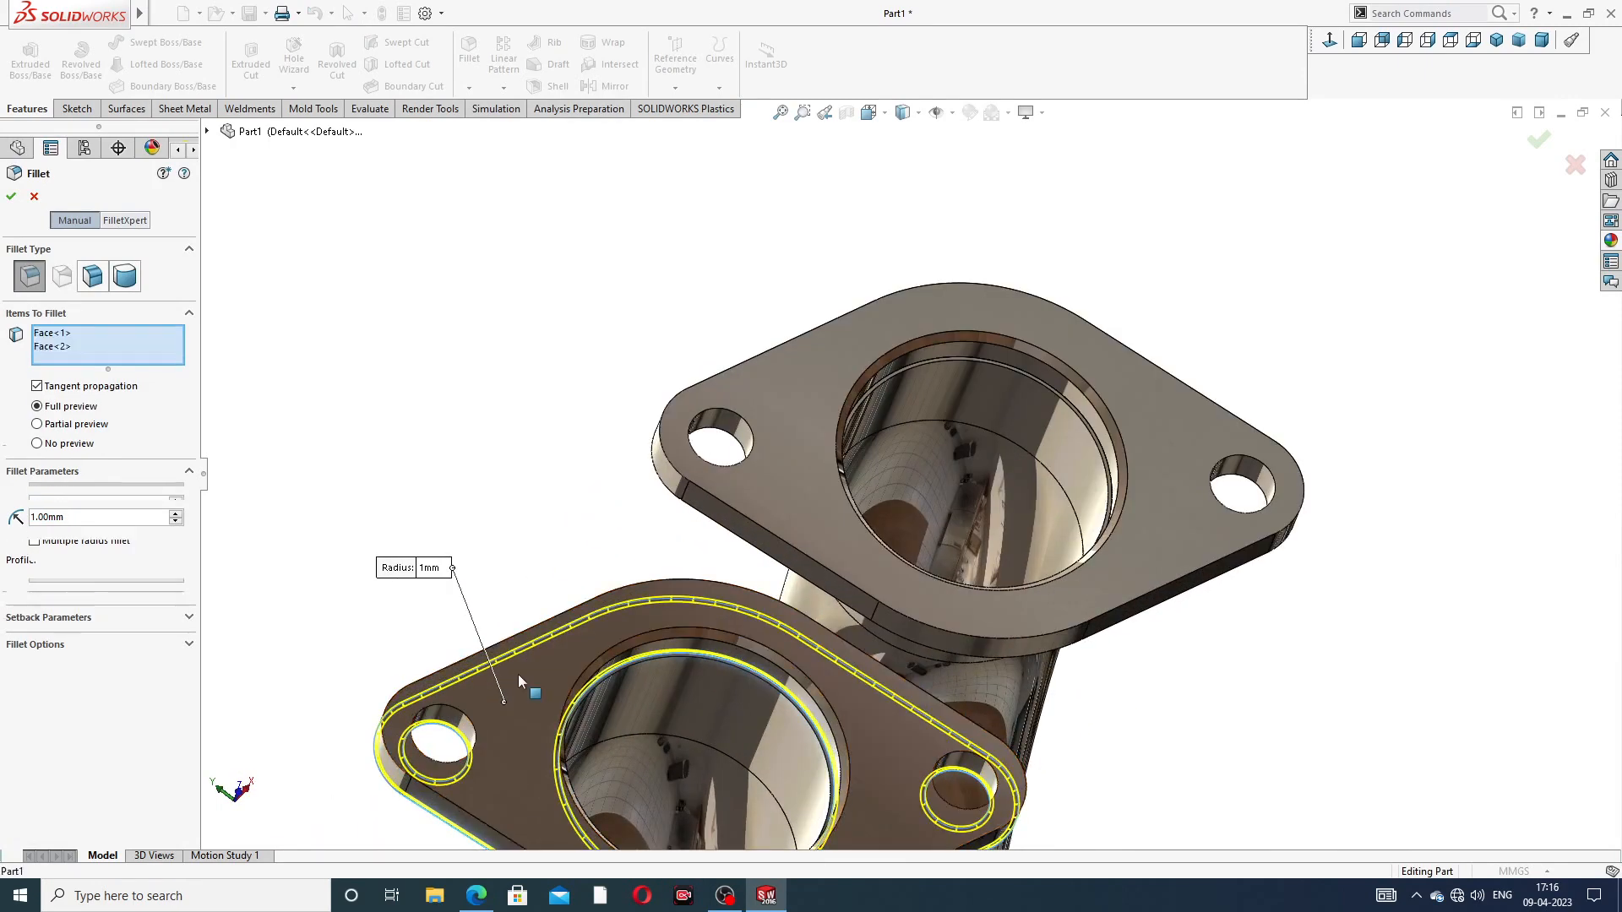
{"action": "left_click", "coordinate": [12, 199]}
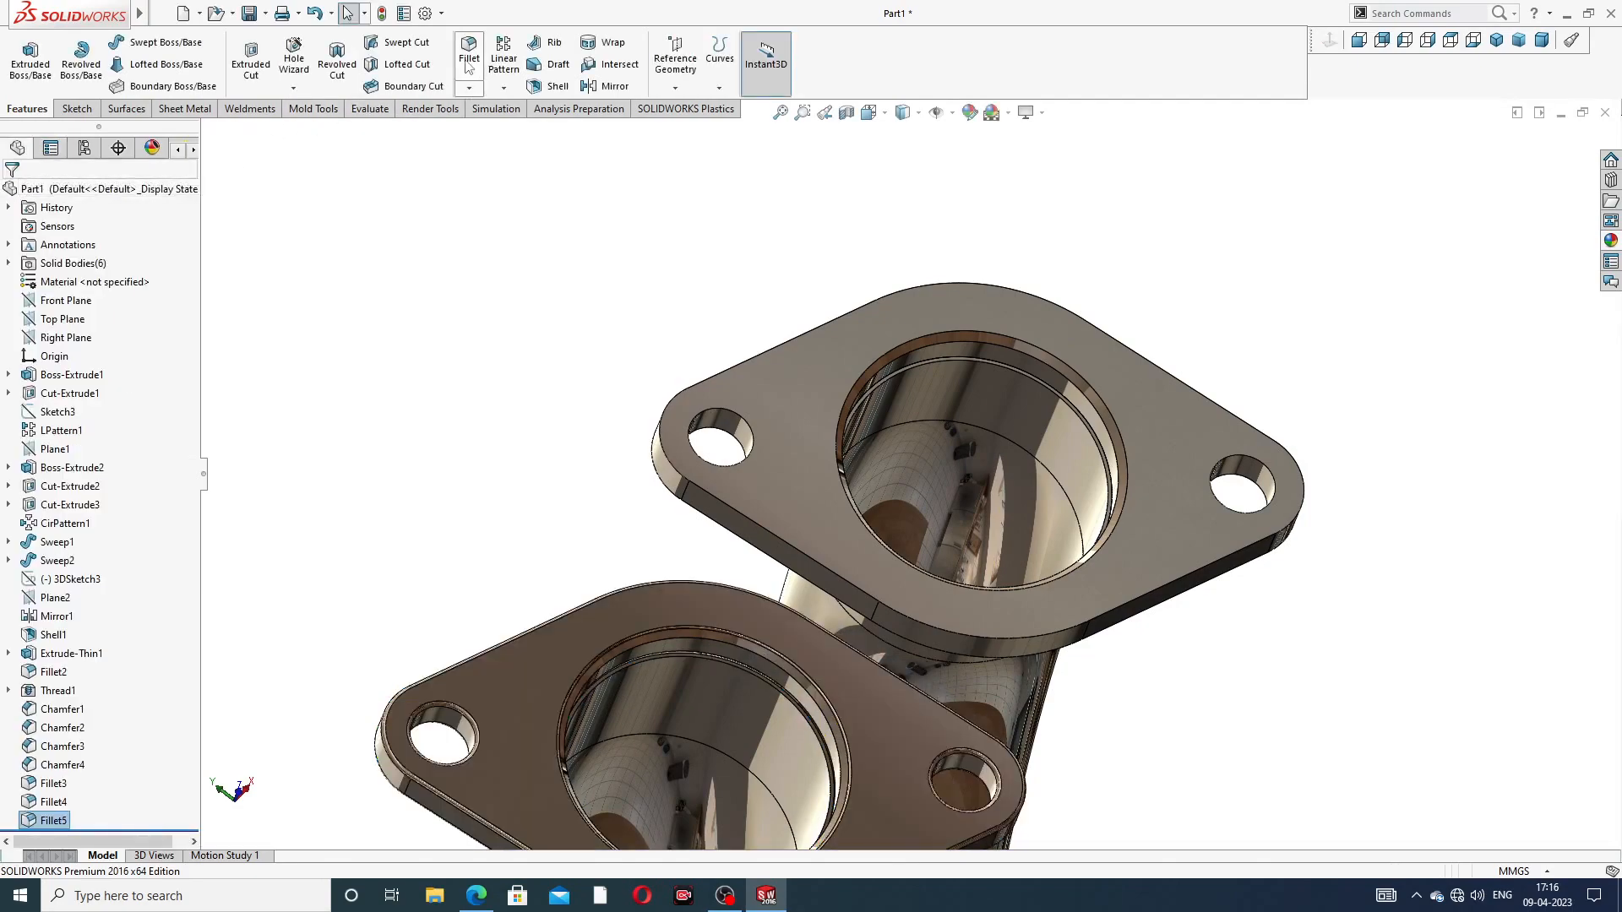
Step: Fillet the edges of the front and back faces of the fourth port flange with a 1 mm radius
{"action": "left_click", "coordinate": [469, 63]}
{"action": "left_click", "coordinate": [822, 348]}
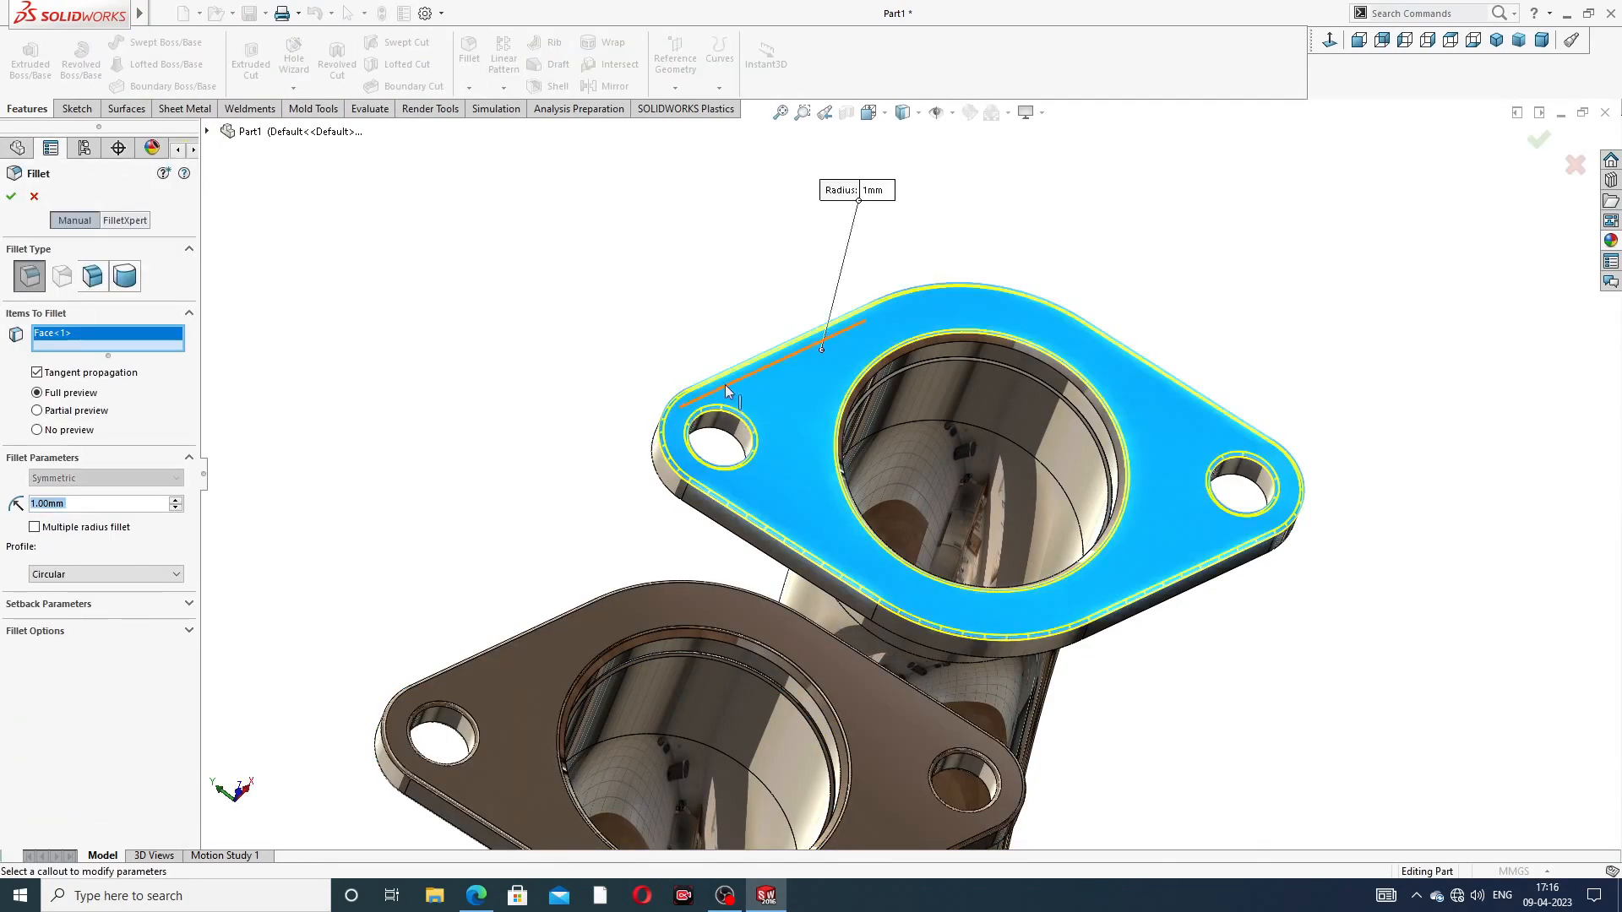
{"action": "middle_click_drag", "start_coordinate": [727, 391], "coordinate": [948, 239]}
{"action": "left_click", "coordinate": [740, 418]}
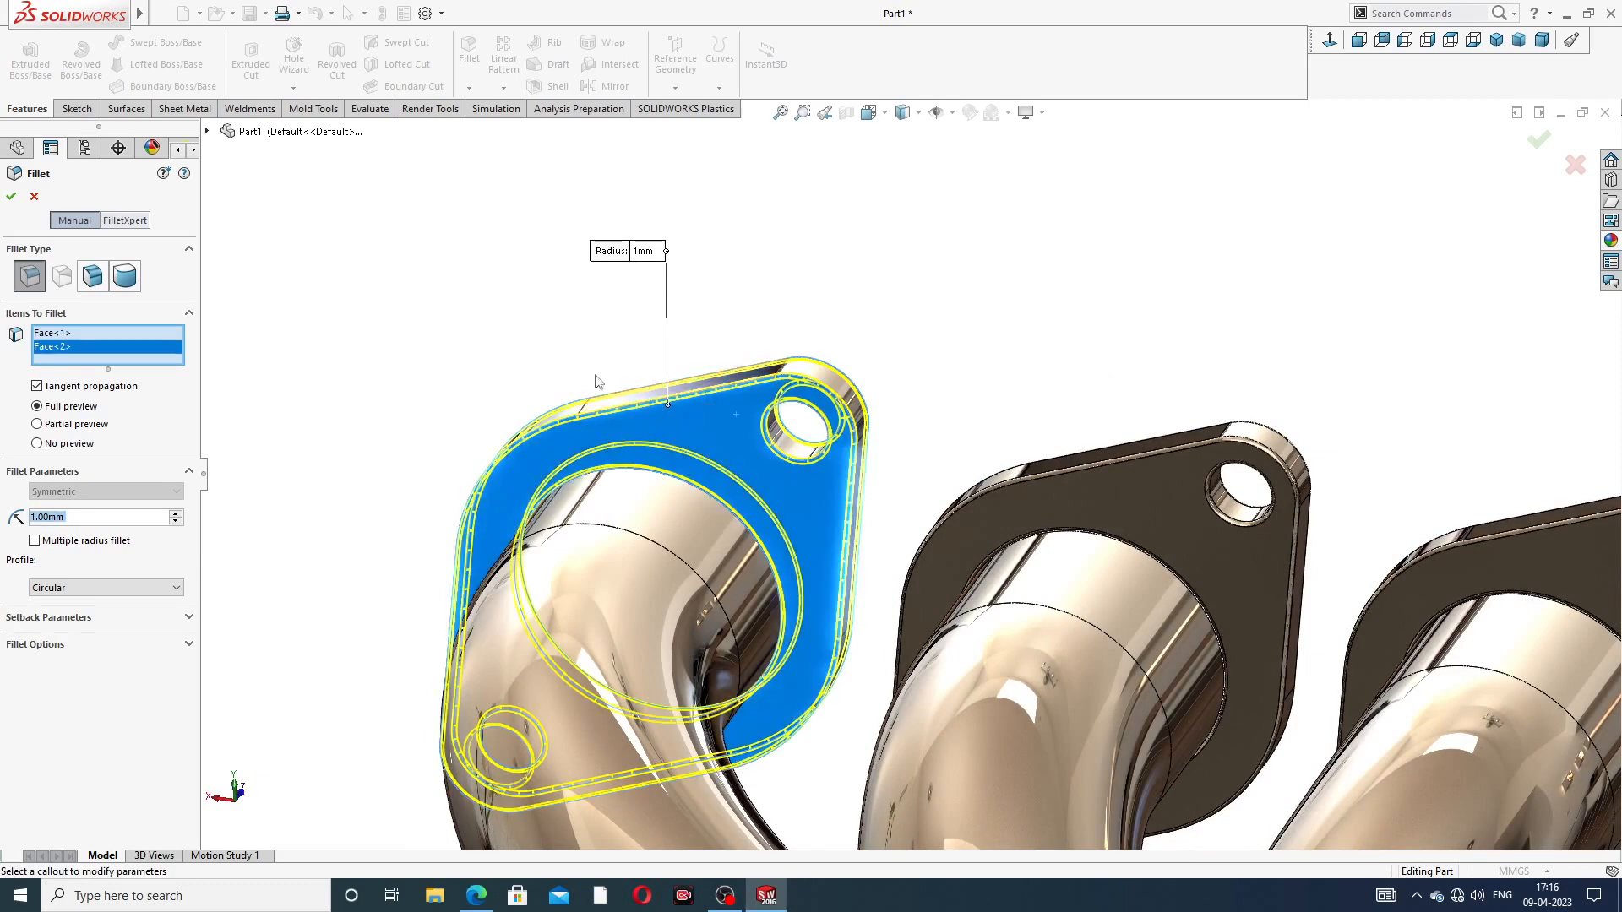
{"action": "left_click", "coordinate": [12, 195]}
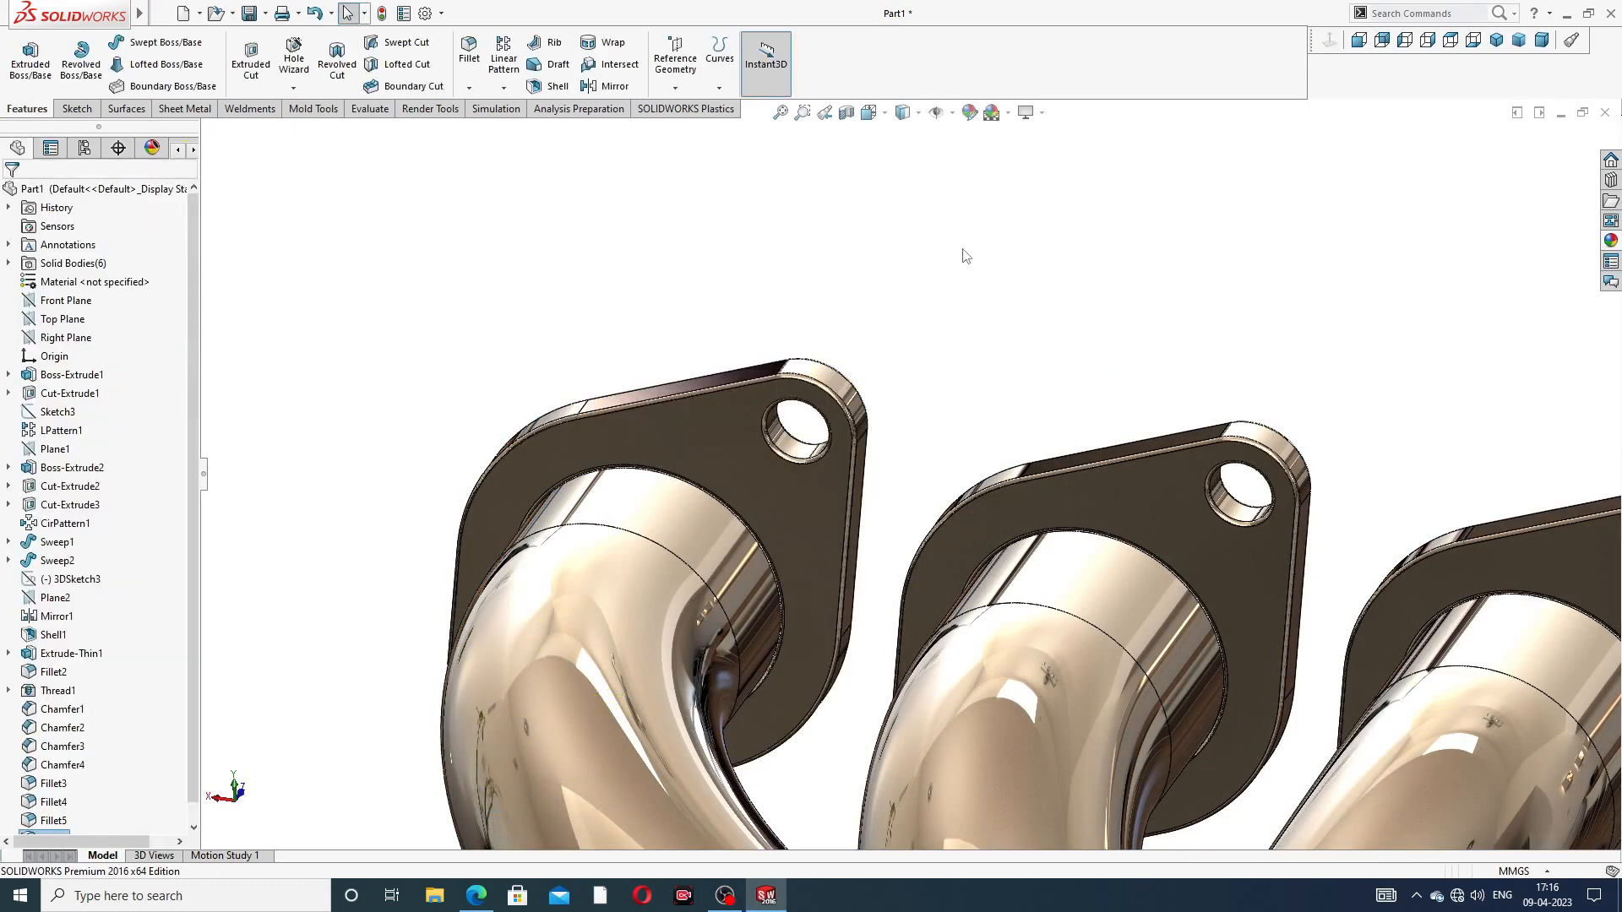
Step: Inspect the finished exhaust manifold from the isometric, front and back views and around its port flanges, pipes and threaded outlet
{"action": "scroll", "coordinate": [989, 268], "scroll_direction": "up", "scroll_amount": 5}
{"action": "middle_click_drag", "start_coordinate": [943, 580], "coordinate": [933, 705]}
{"action": "scroll", "coordinate": [933, 709], "scroll_direction": "down", "scroll_amount": 3}
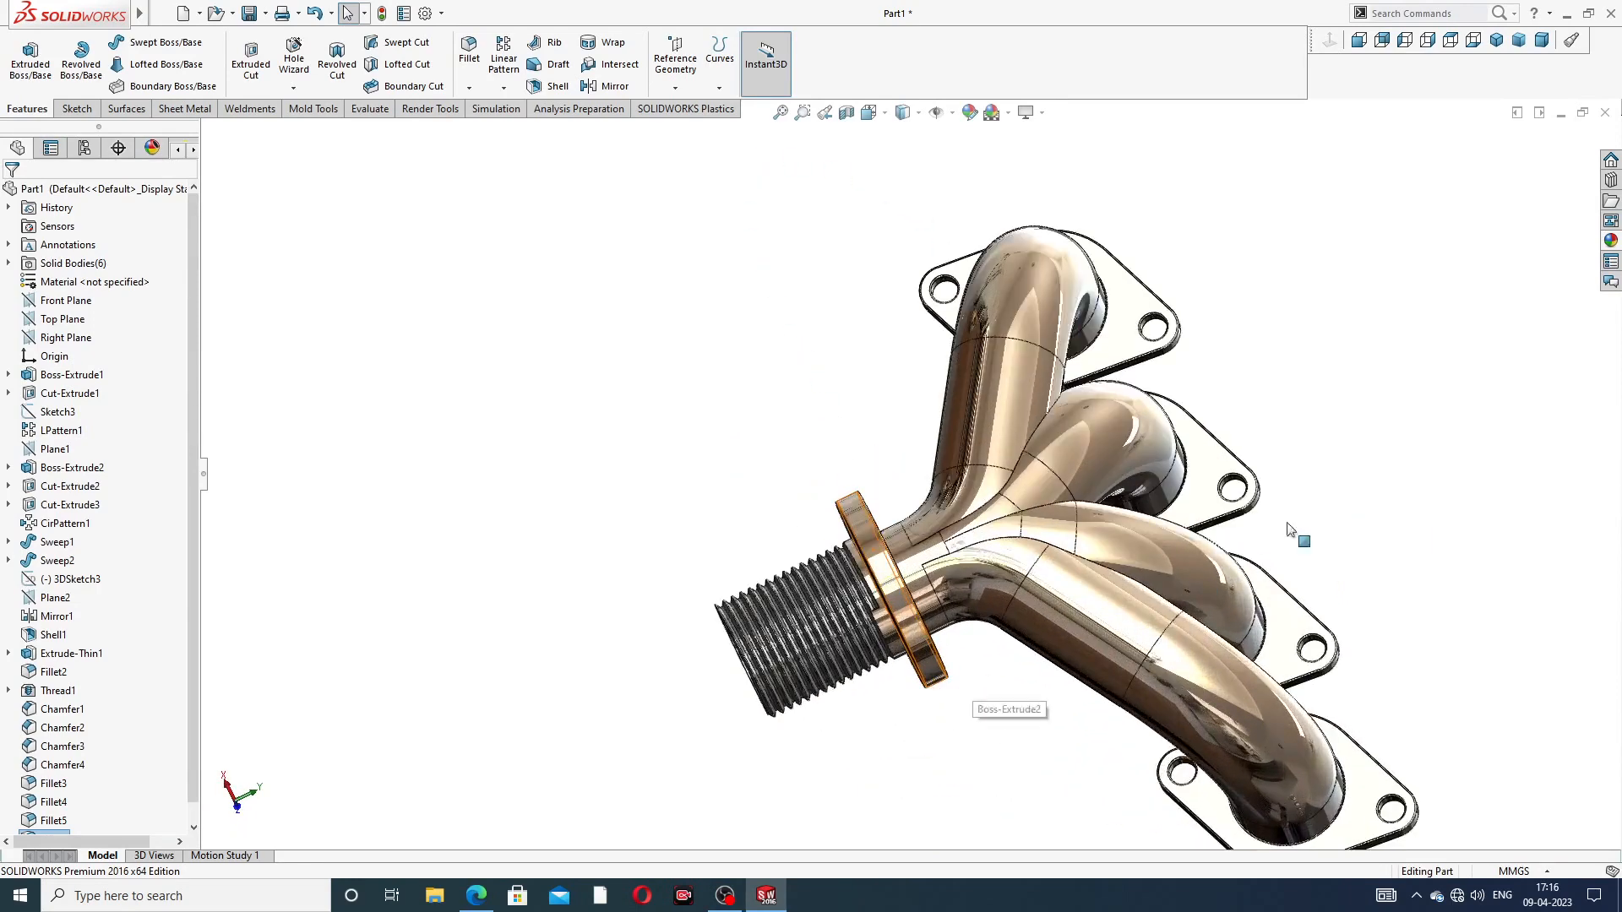
{"action": "left_click", "coordinate": [1497, 42]}
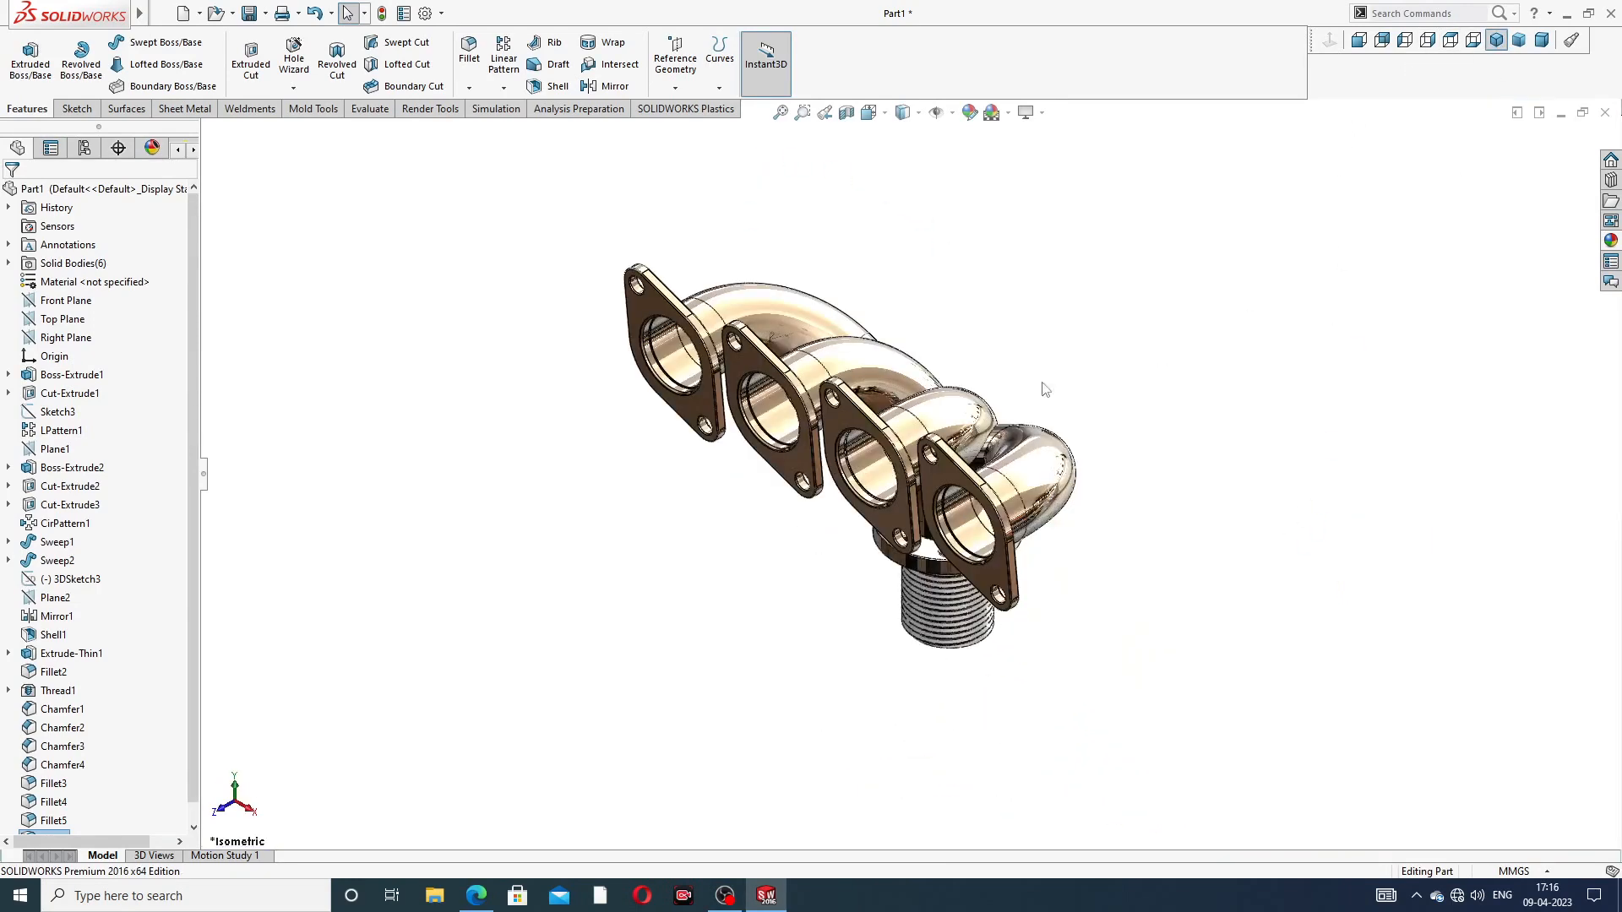
{"action": "middle_click_drag", "start_coordinate": [955, 414], "coordinate": [752, 429]}
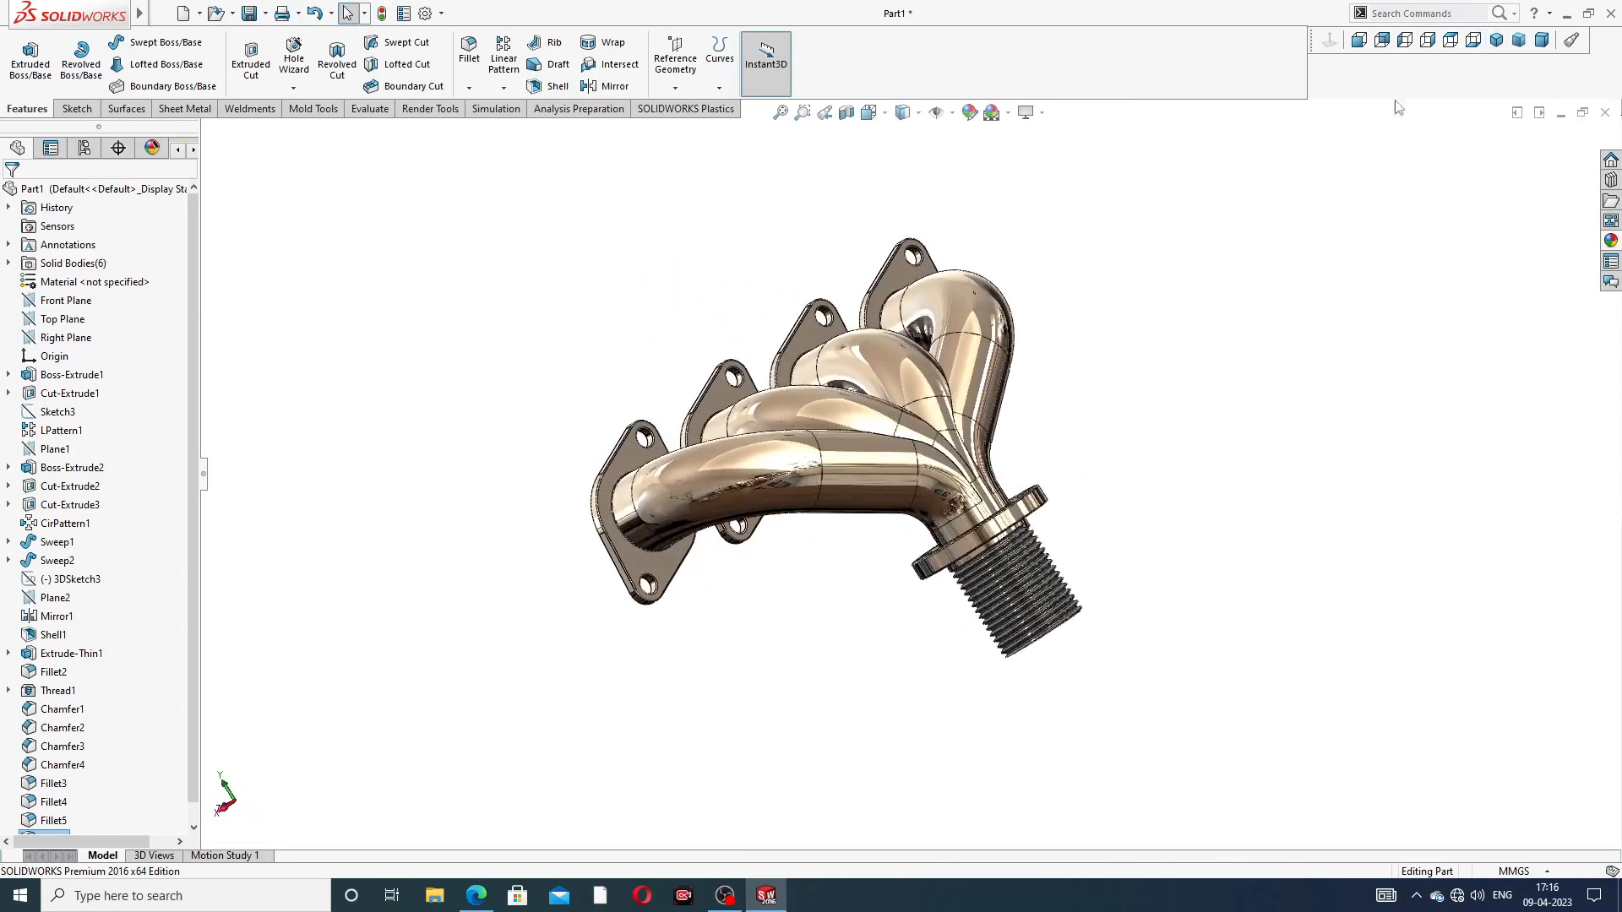
{"action": "left_click", "coordinate": [1359, 40]}
{"action": "left_click", "coordinate": [1383, 41]}
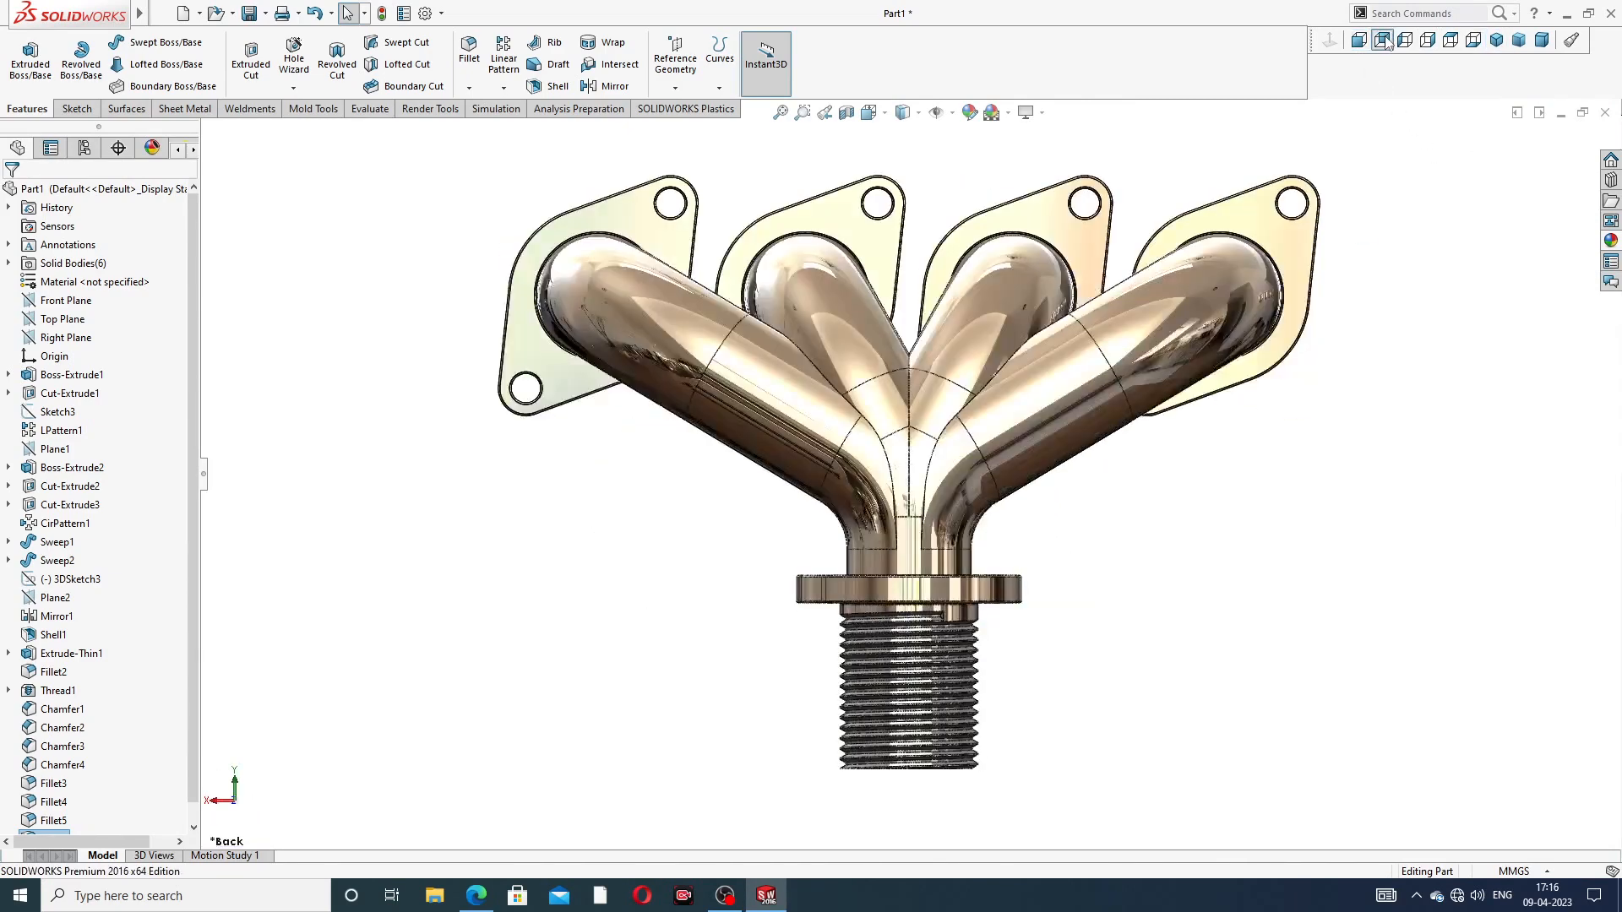
{"action": "scroll", "coordinate": [923, 222], "scroll_direction": "down", "scroll_amount": 1}
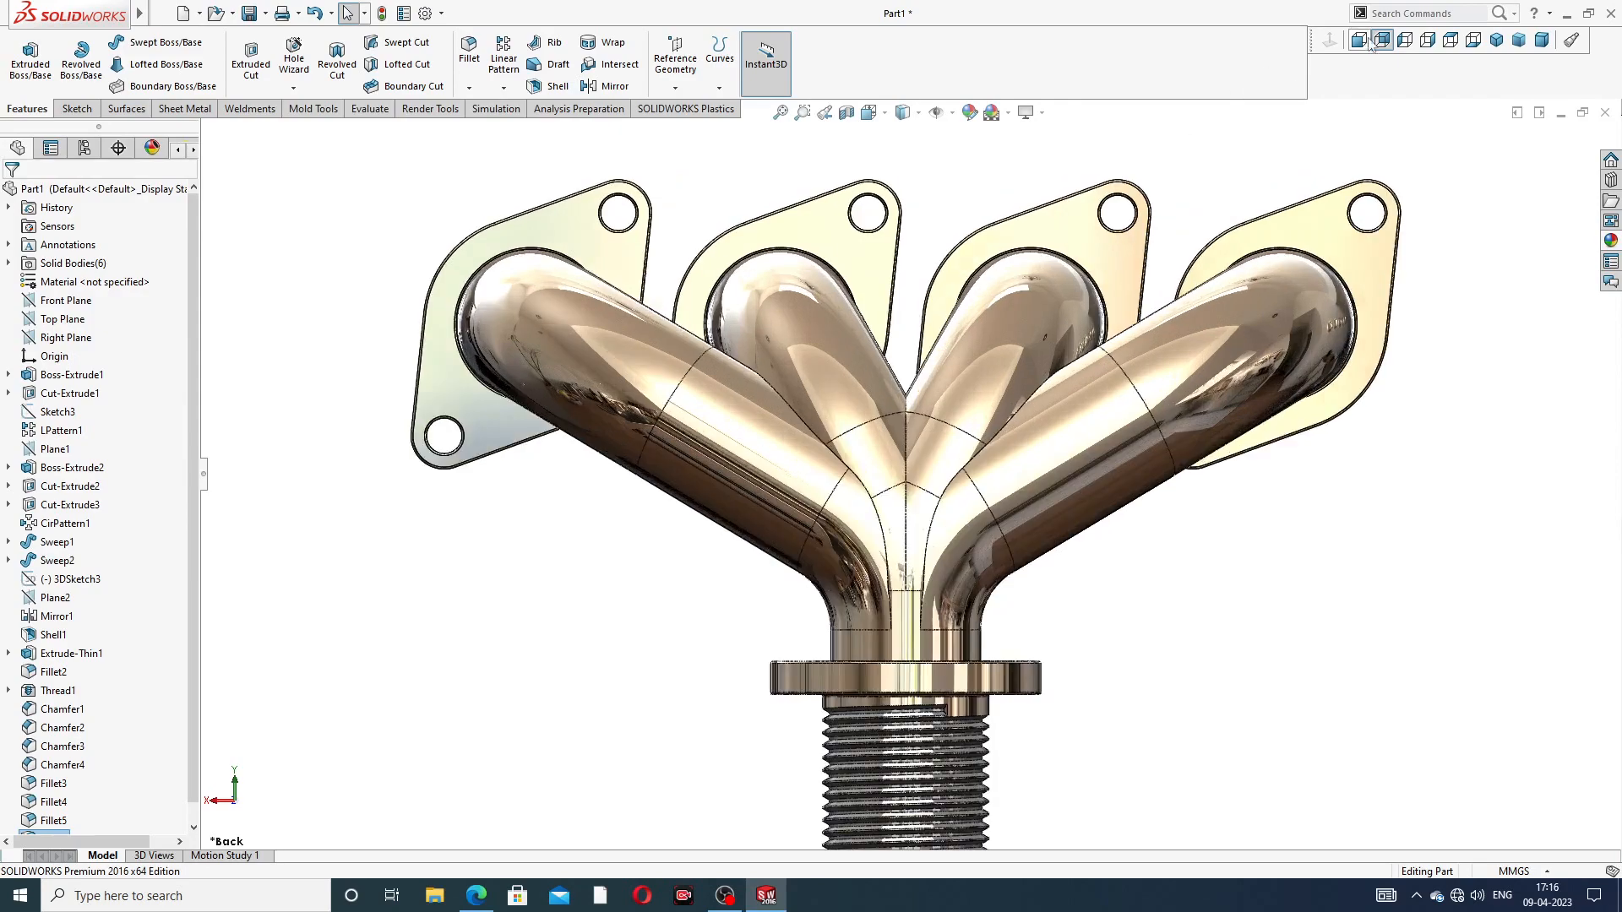
{"action": "left_click", "coordinate": [1361, 42]}
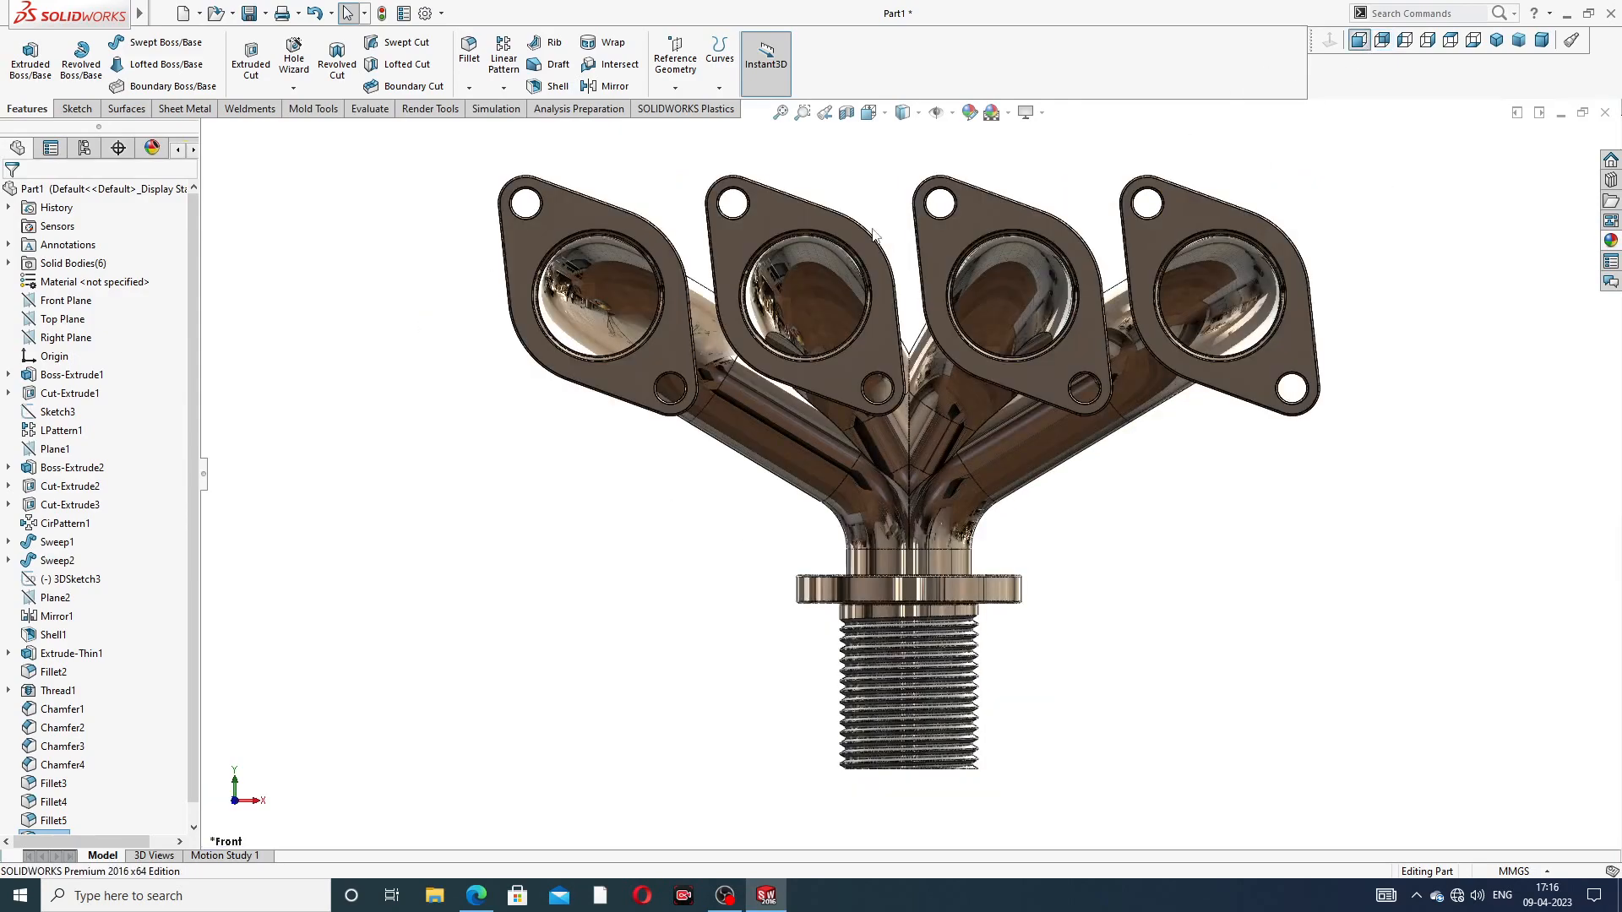
{"action": "scroll", "coordinate": [1019, 429], "scroll_direction": "up", "scroll_amount": 2}
{"action": "middle_click_drag", "start_coordinate": [1019, 429], "coordinate": [1432, 440]}
{"action": "scroll", "coordinate": [978, 443], "scroll_direction": "down", "scroll_amount": 1}
{"action": "scroll", "coordinate": [1312, 447], "scroll_direction": "down", "scroll_amount": 1}
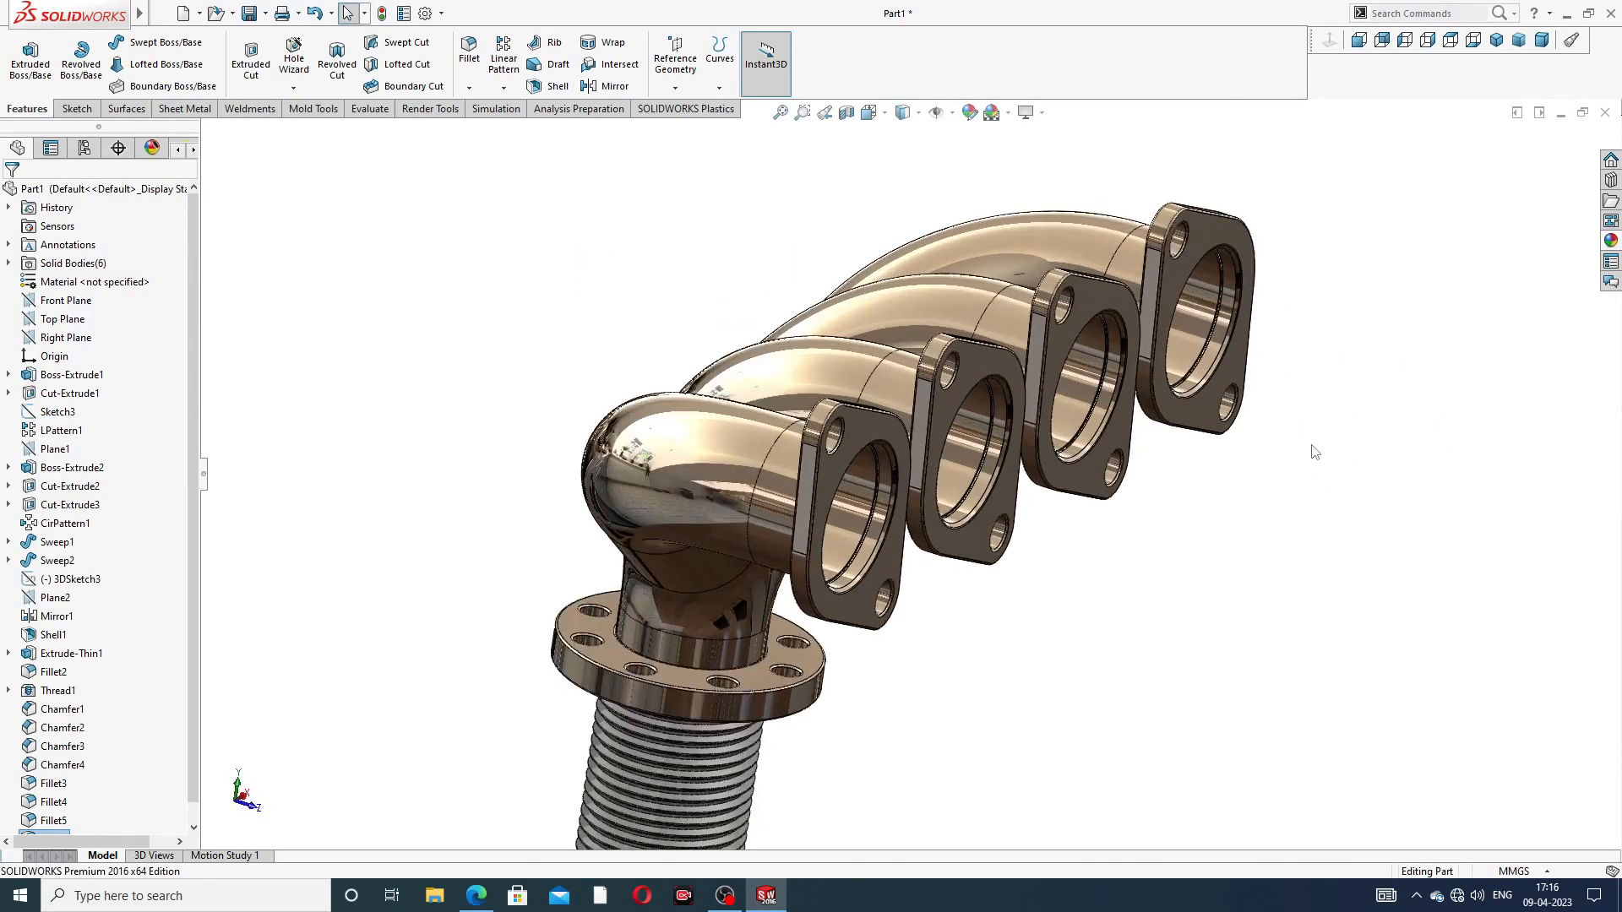
{"action": "scroll", "coordinate": [1312, 447], "scroll_direction": "up", "scroll_amount": 2}
{"action": "scroll", "coordinate": [968, 711], "scroll_direction": "down", "scroll_amount": 1}
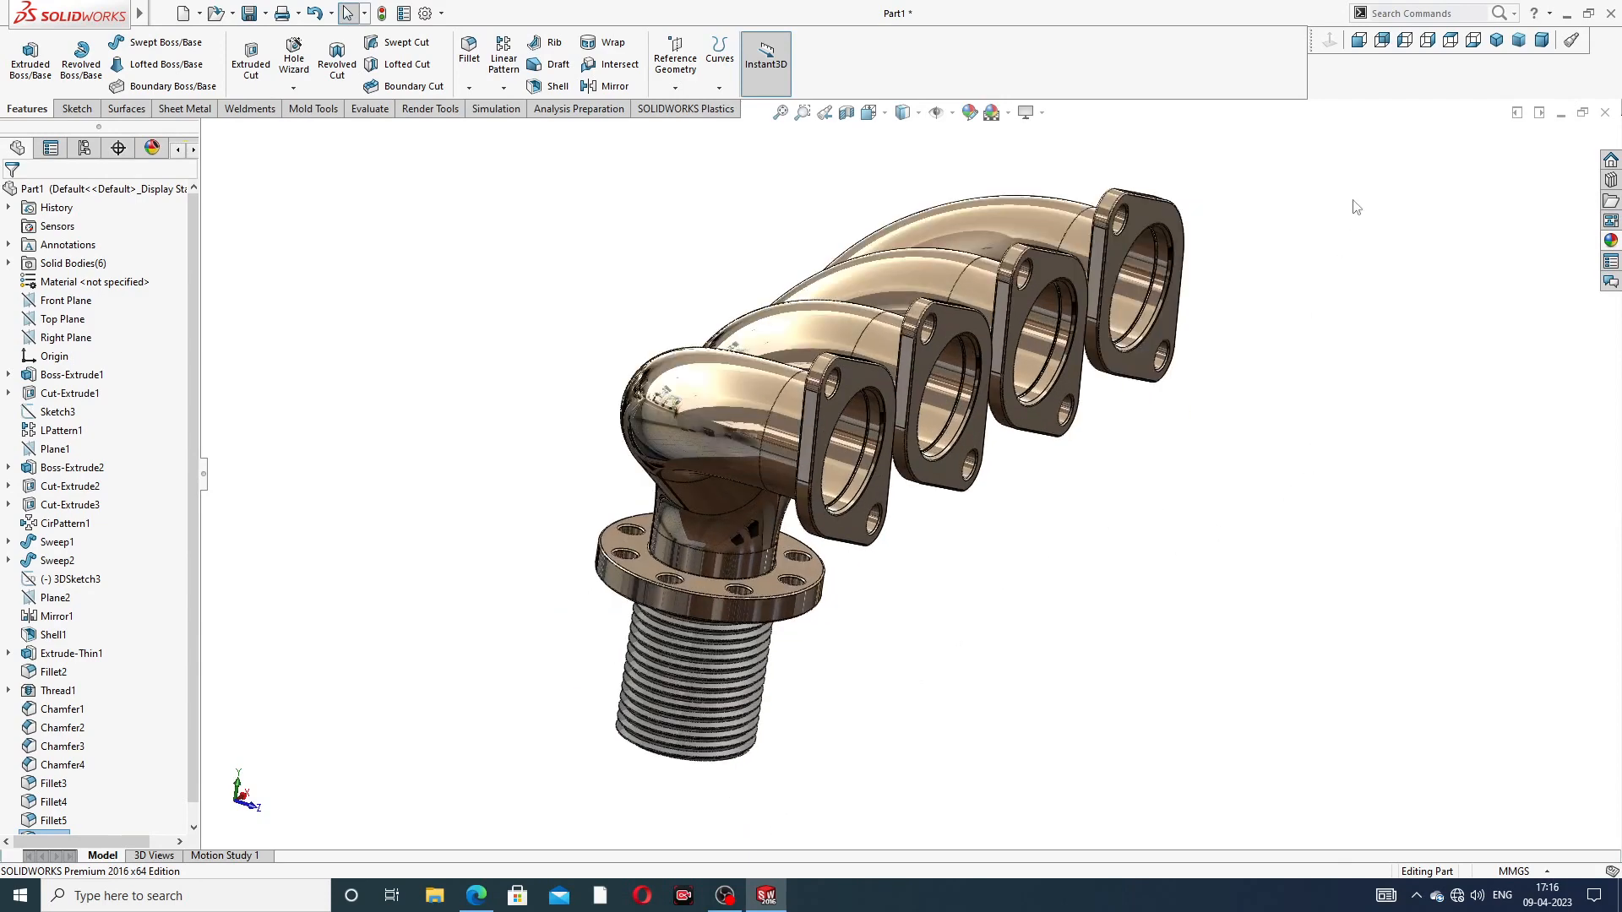
Step: Save the part as Part1 on the Desktop and switch to the exhaust manifold PDF drawing in the browser
{"action": "key", "text": "ctrl+s"}
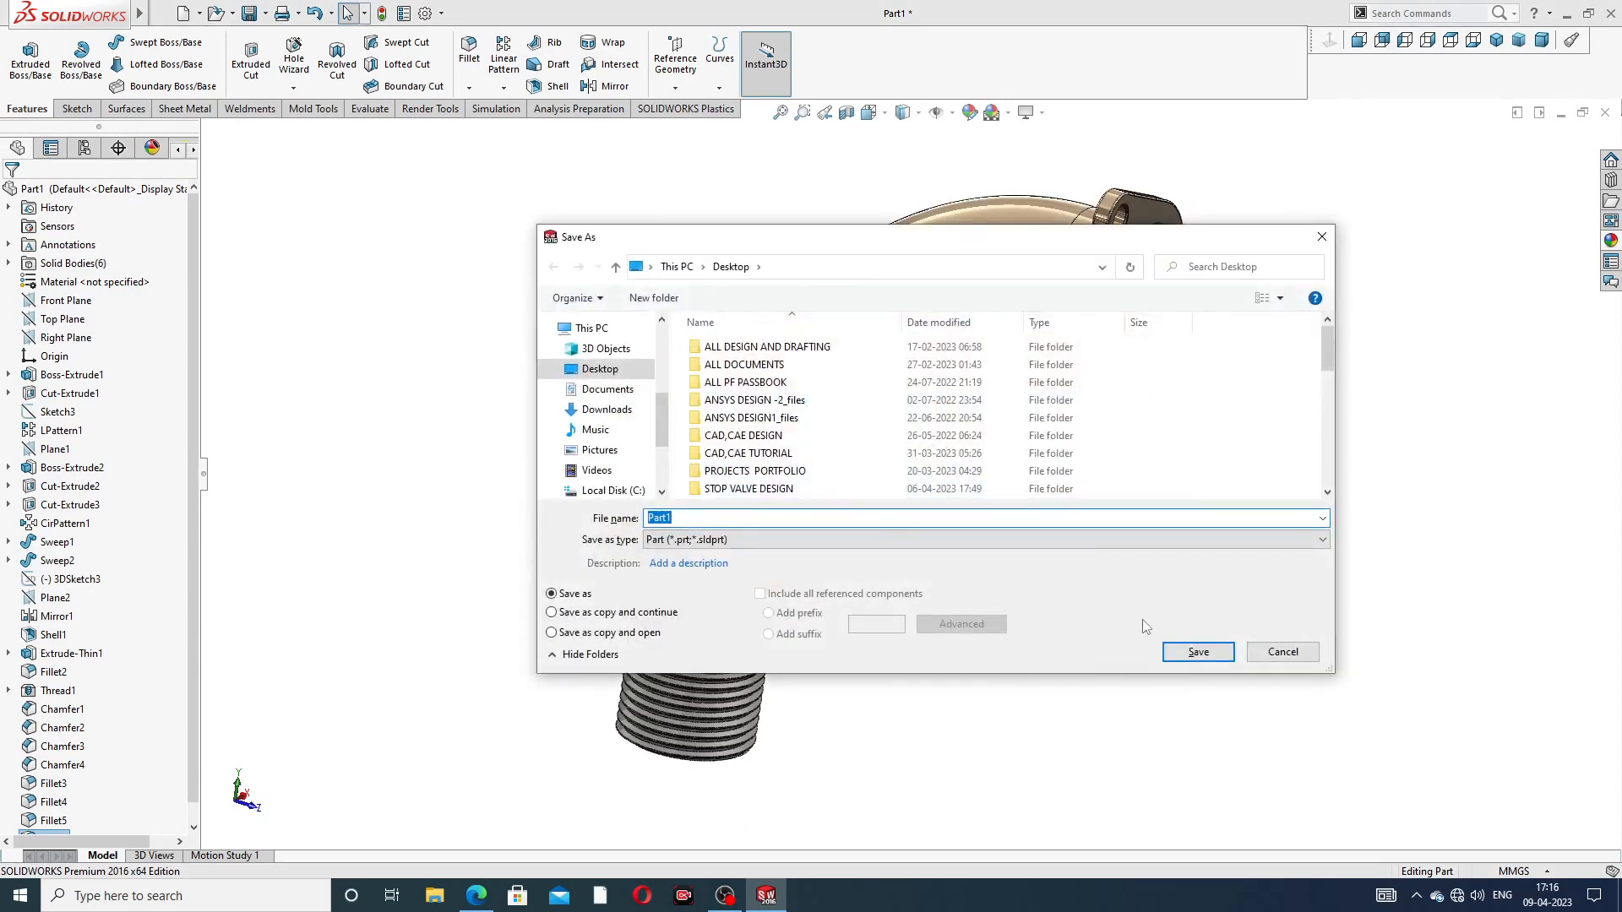
{"action": "left_click", "coordinate": [1193, 653]}
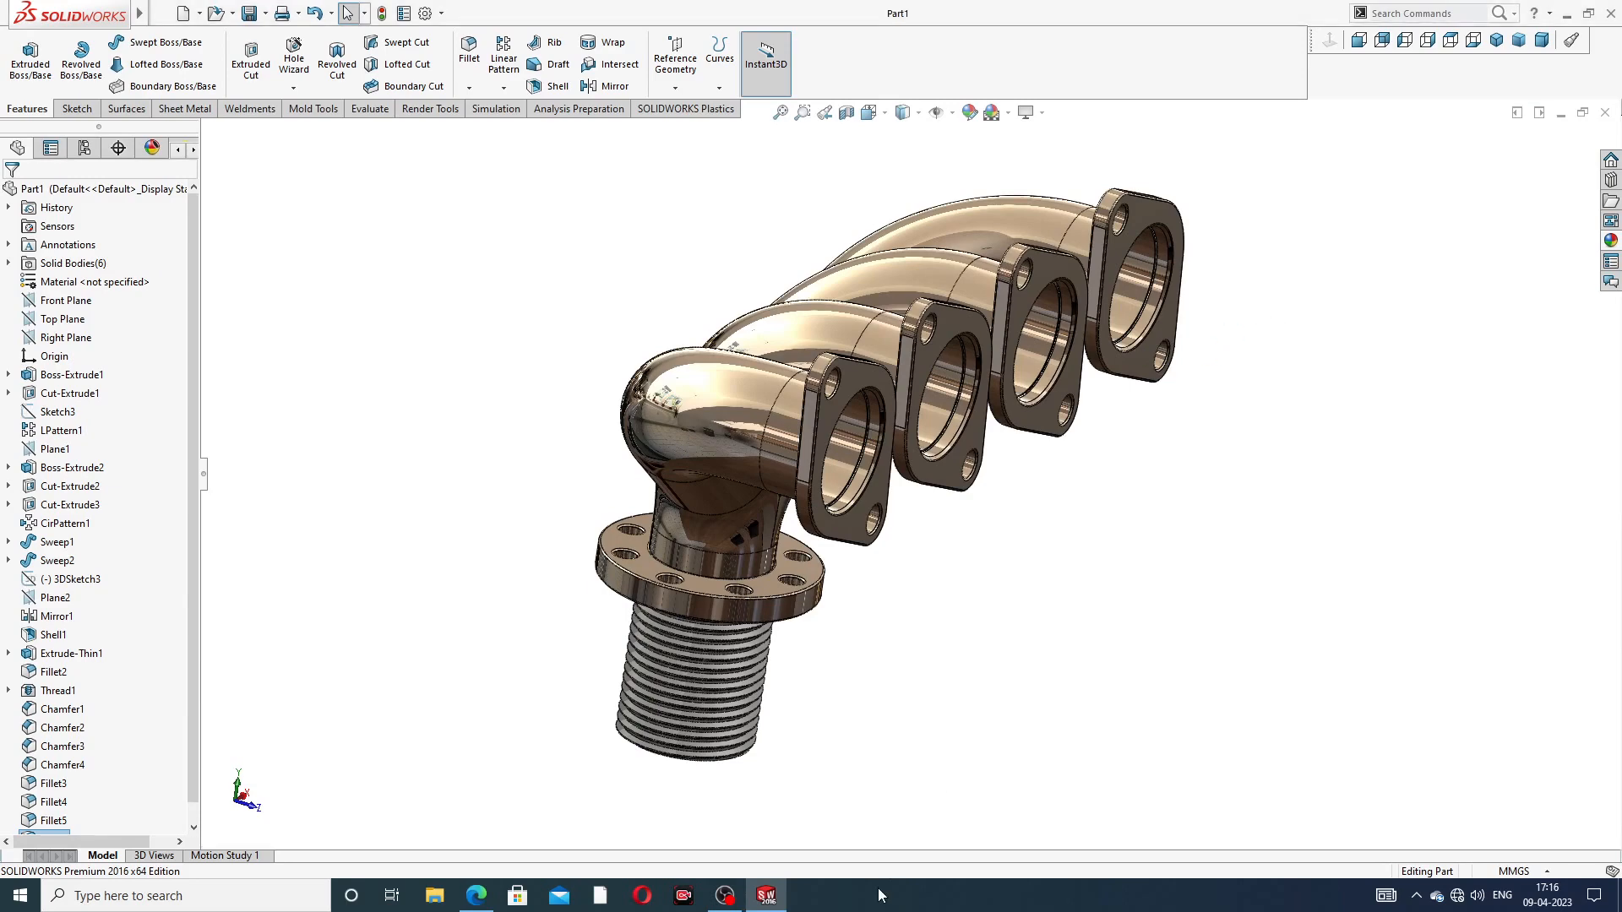
{"action": "left_click", "coordinate": [475, 896]}
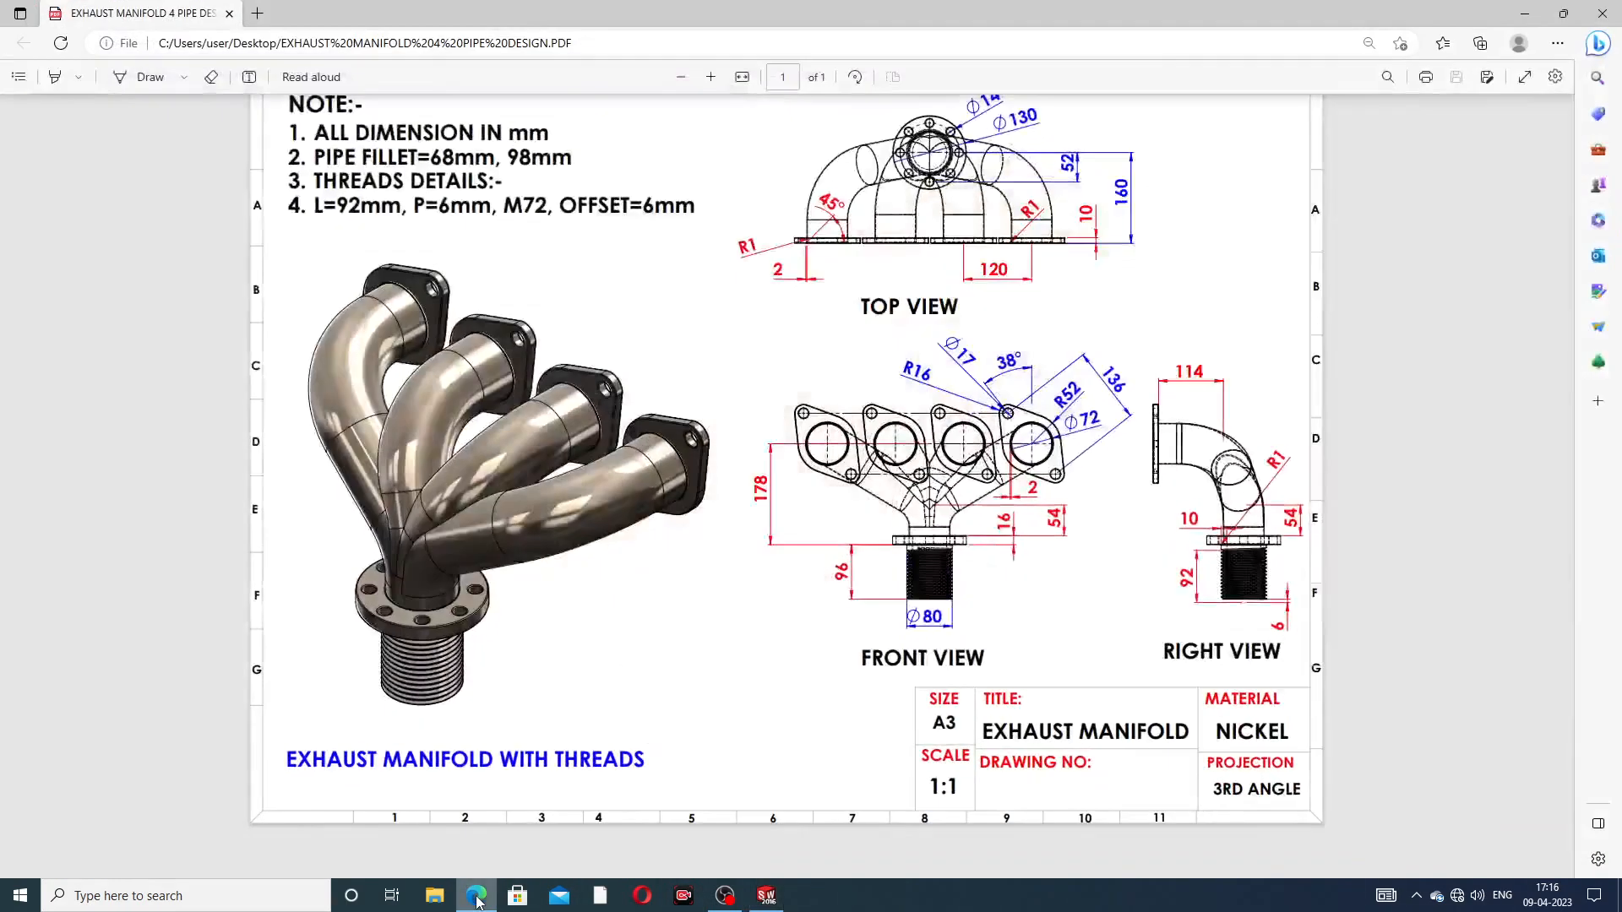
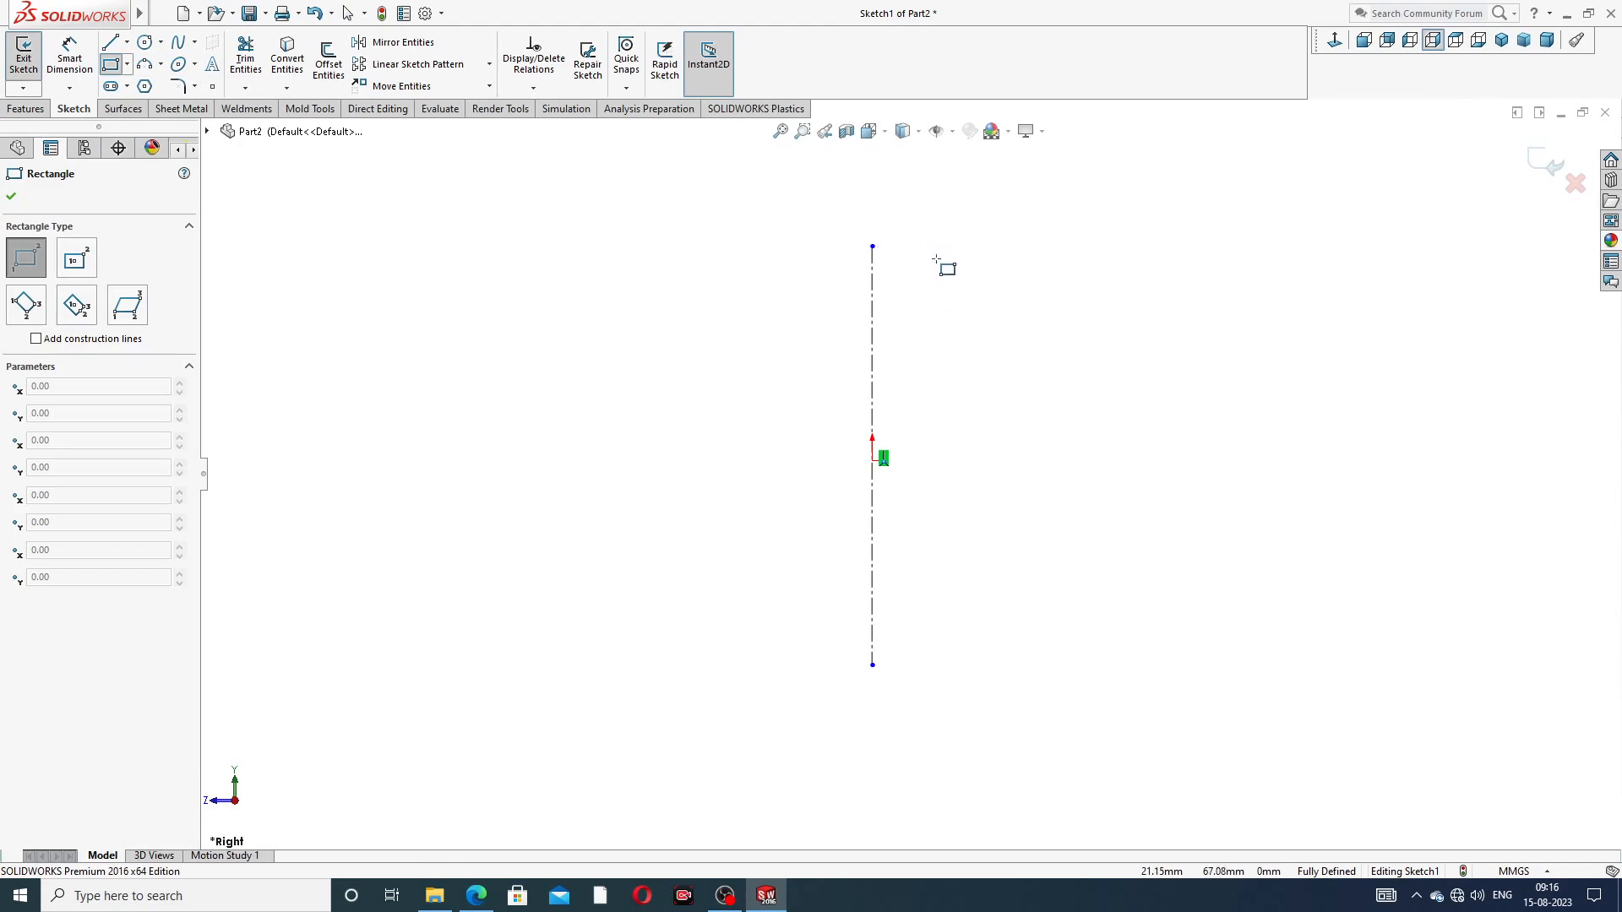
Step: Sketch a rectangle about 64 mm high beside the vertical centerline, with its lower edge level with the origin
{"action": "mouse_move", "coordinate": [934, 268]}
{"action": "left_mouse_down"}
{"action": "mouse_move", "coordinate": [949, 351]}
{"action": "mouse_move", "coordinate": [1046, 518]}
{"action": "mouse_move", "coordinate": [1066, 448]}
{"action": "mouse_move", "coordinate": [1042, 460]}
{"action": "left_mouse_up"}
{"action": "right_click", "coordinate": [1150, 364]}
{"action": "left_click", "coordinate": [1169, 366]}
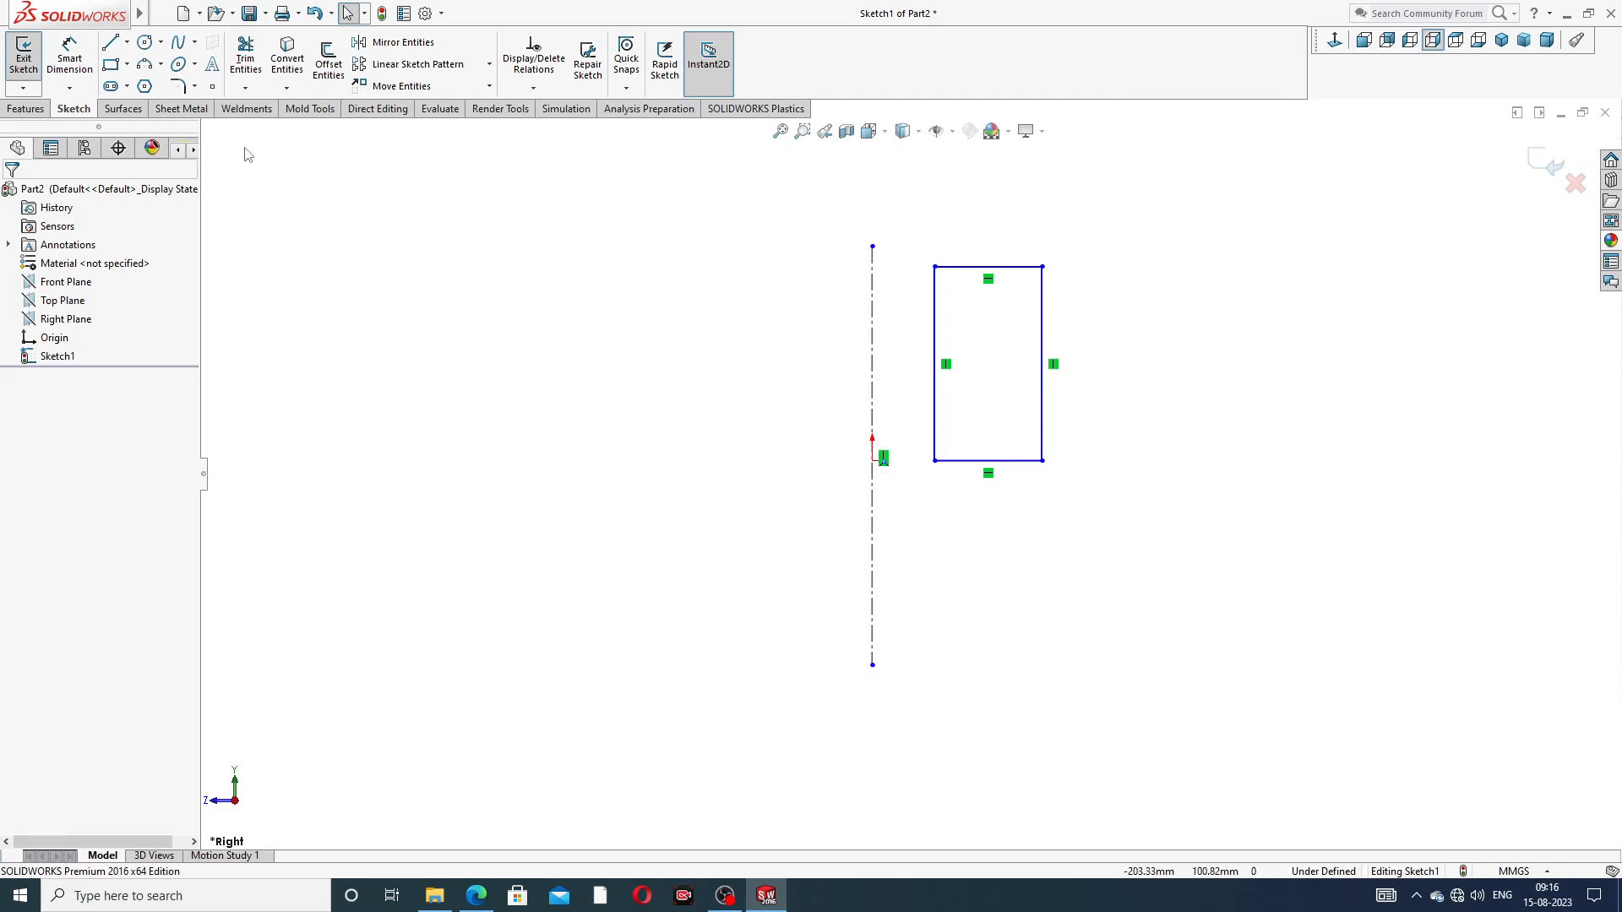
Step: Draw a closed tapered profile below the rectangle from the origin, about 74 mm wide above, 49 mm below and 62 mm high
{"action": "left_click", "coordinate": [109, 42]}
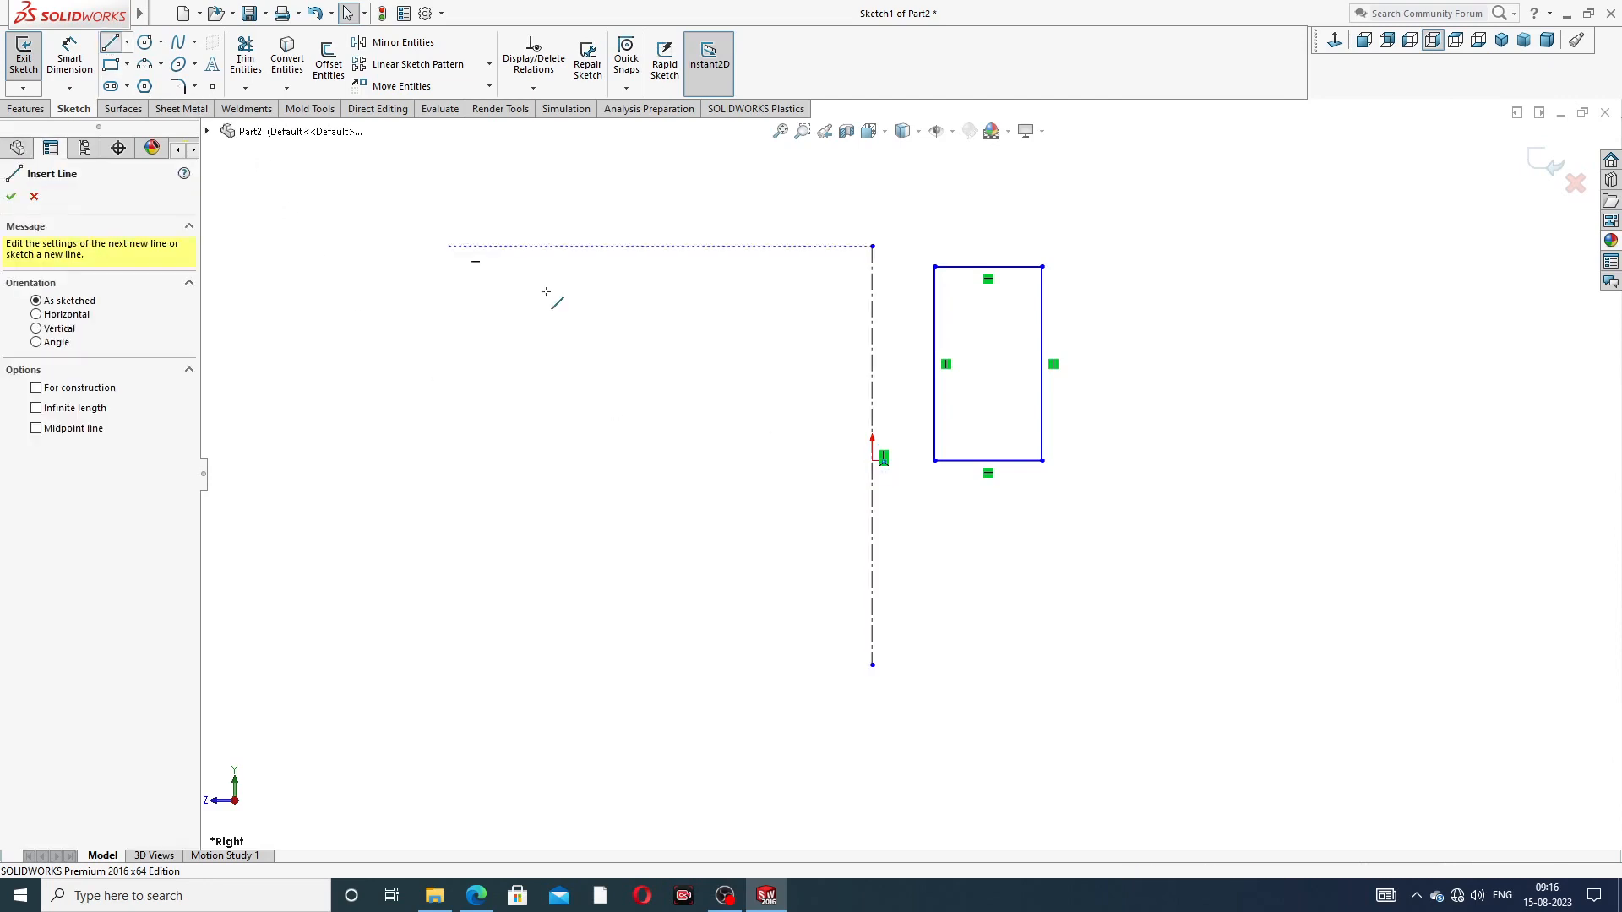
{"action": "left_click", "coordinate": [872, 460]}
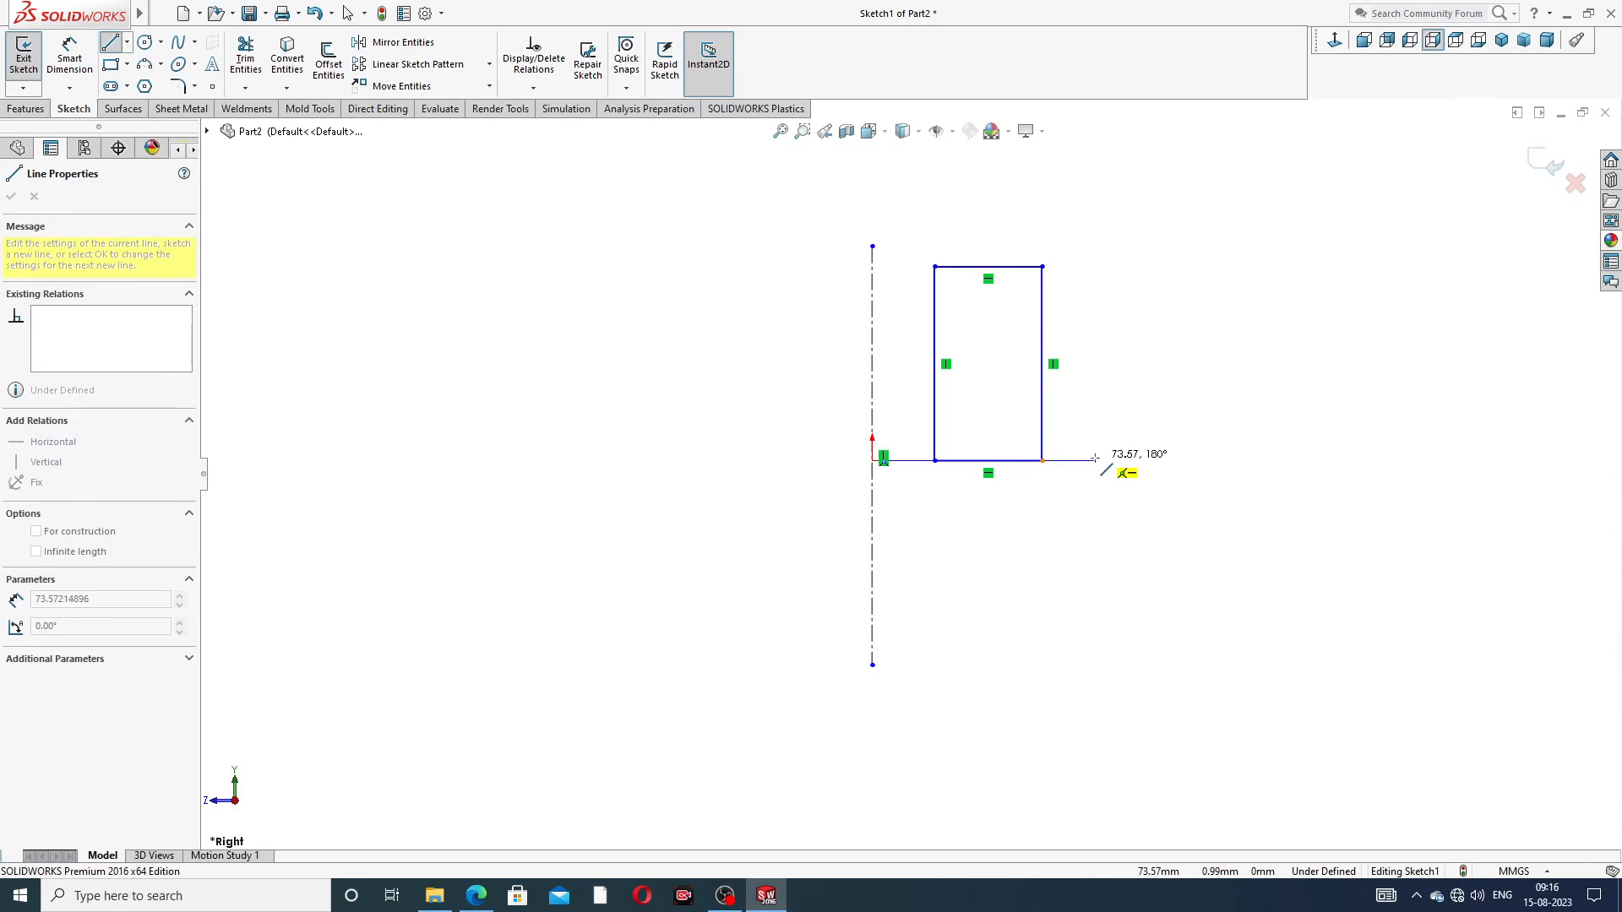
{"action": "left_click", "coordinate": [1095, 460]}
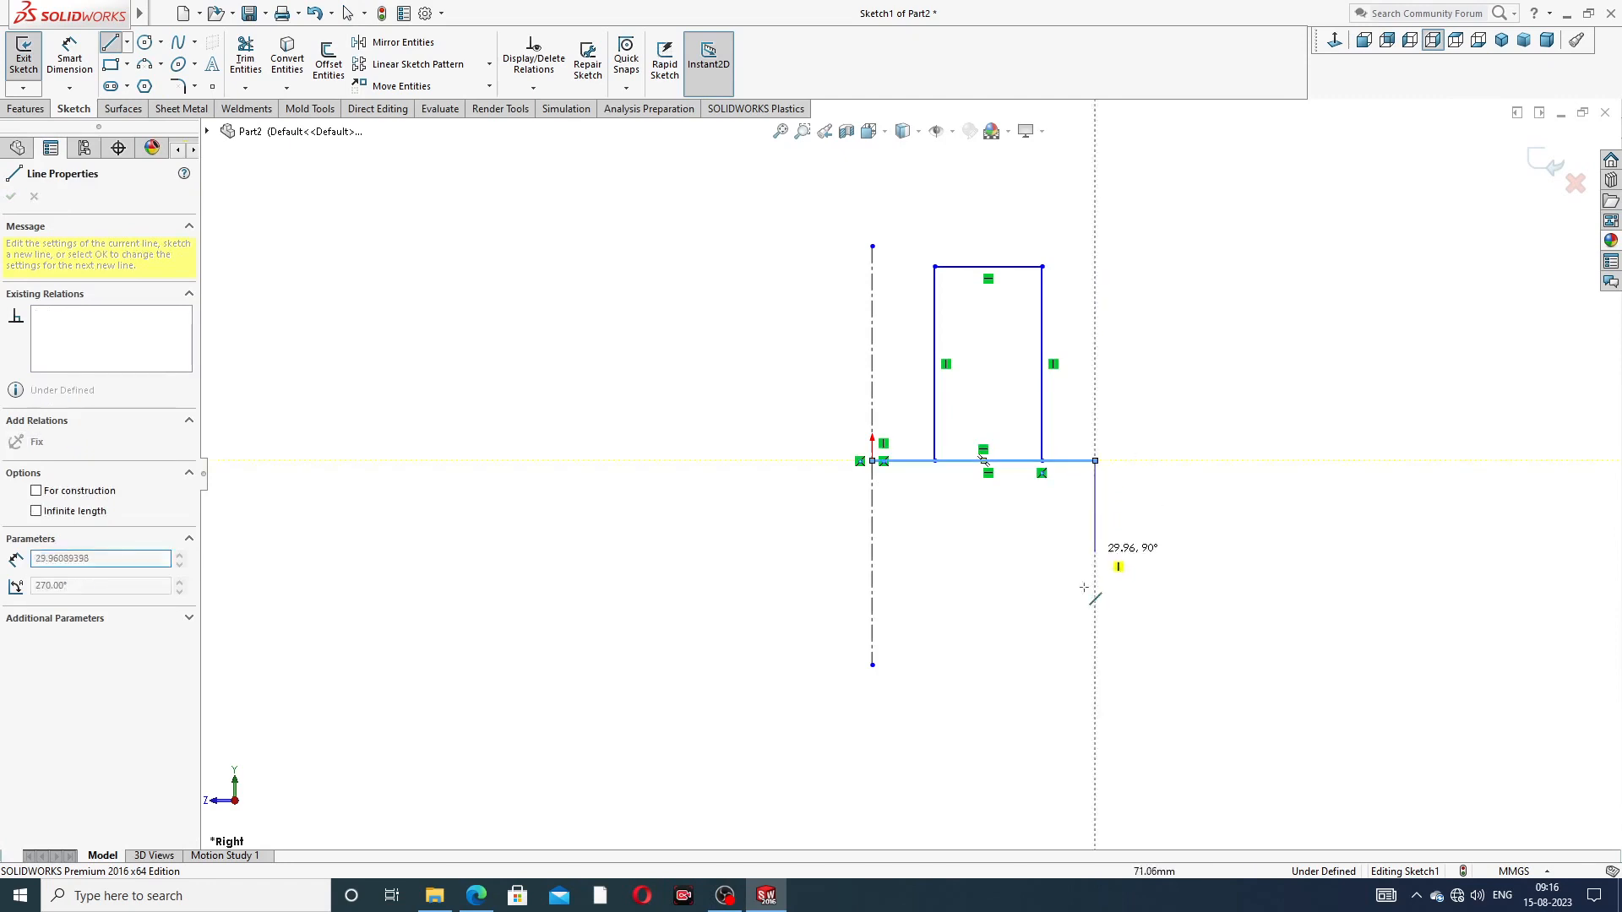
{"action": "left_click", "coordinate": [1020, 647]}
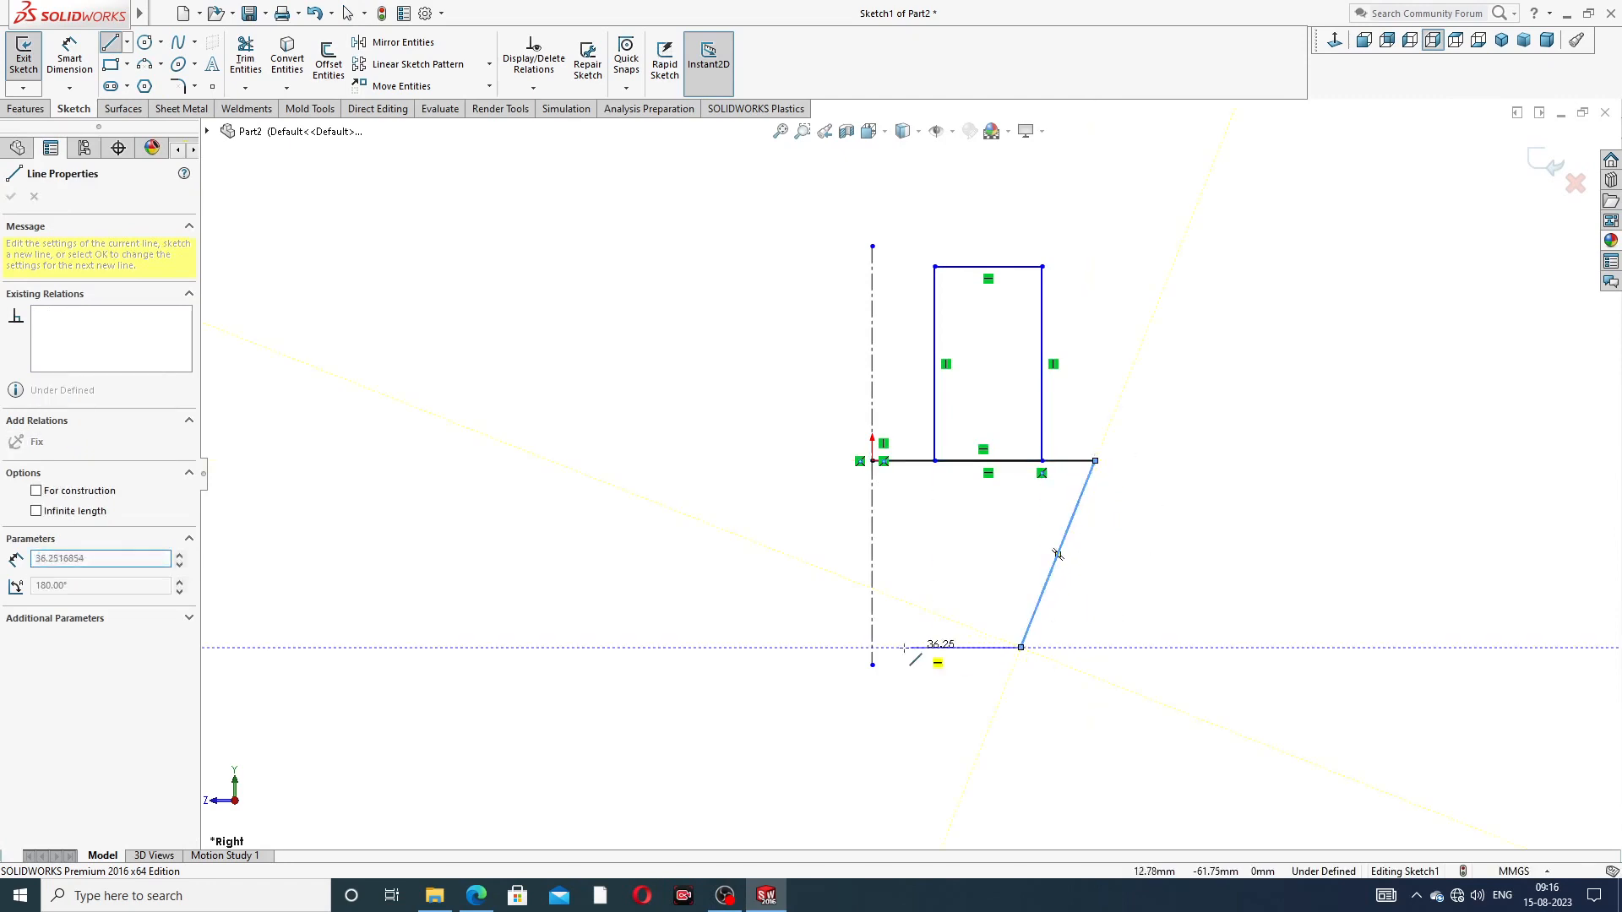
{"action": "left_click", "coordinate": [873, 647]}
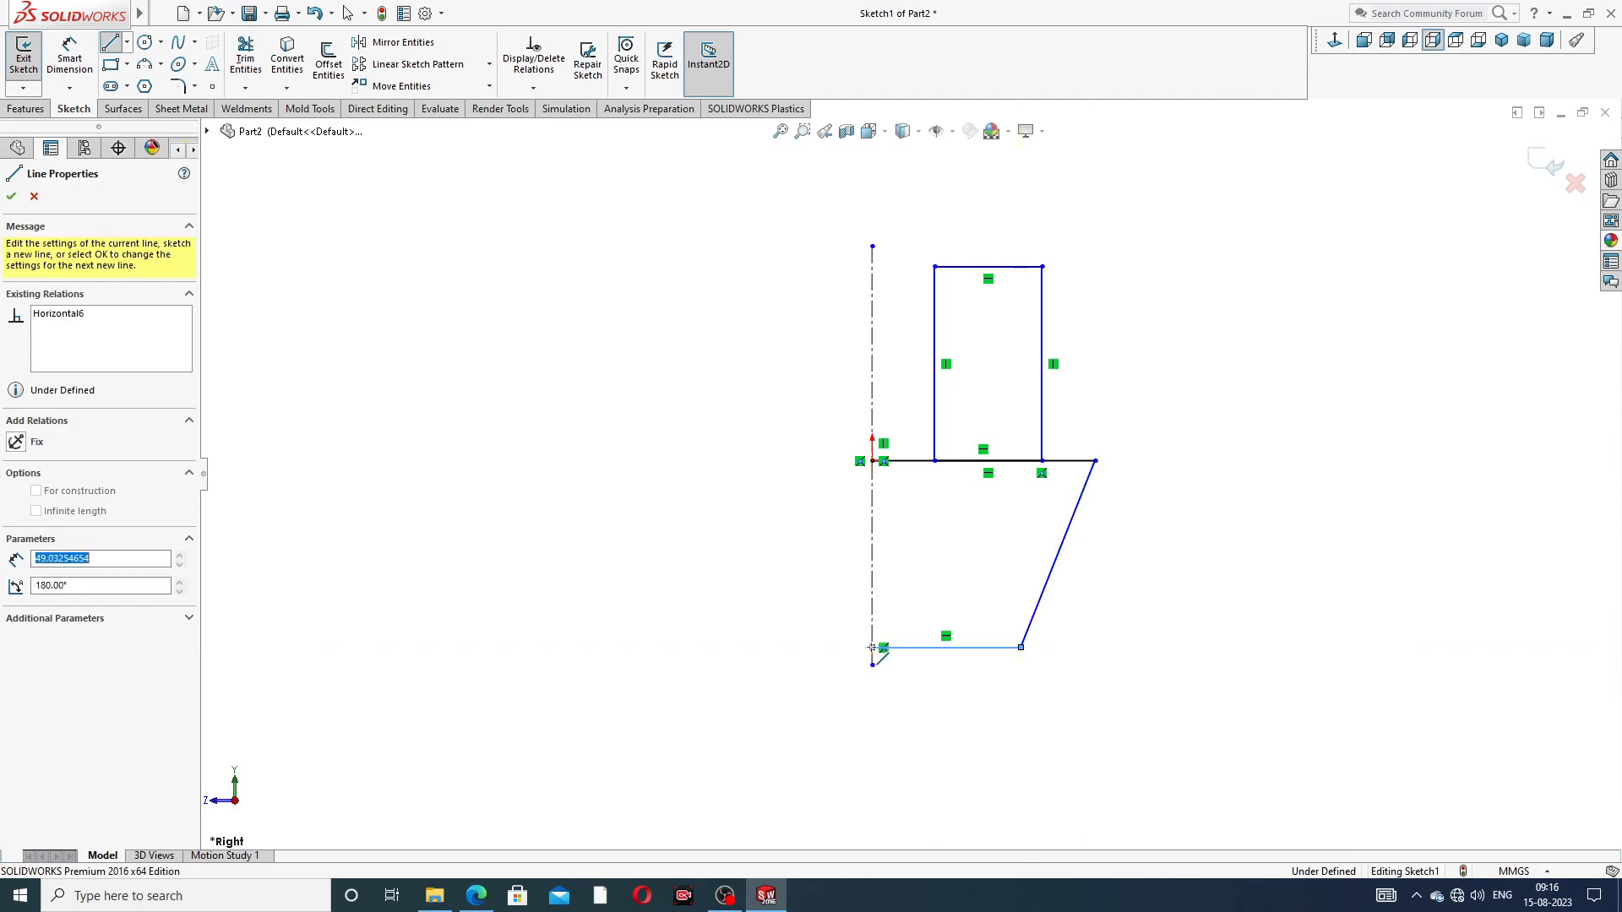
{"action": "left_click", "coordinate": [873, 460]}
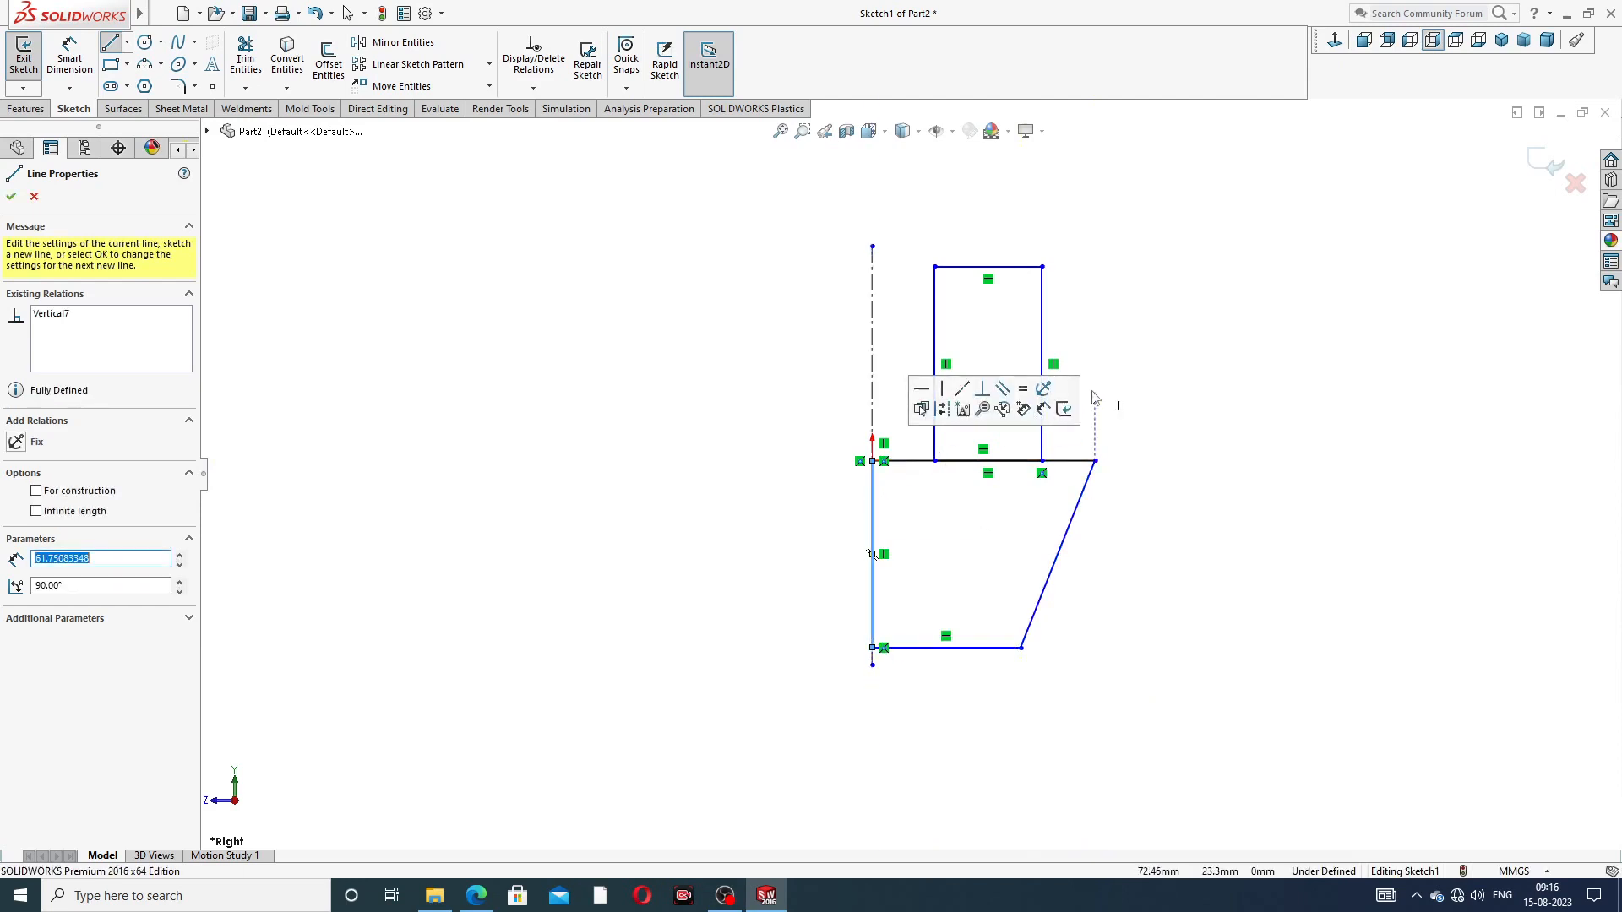
{"action": "right_click", "coordinate": [1095, 392]}
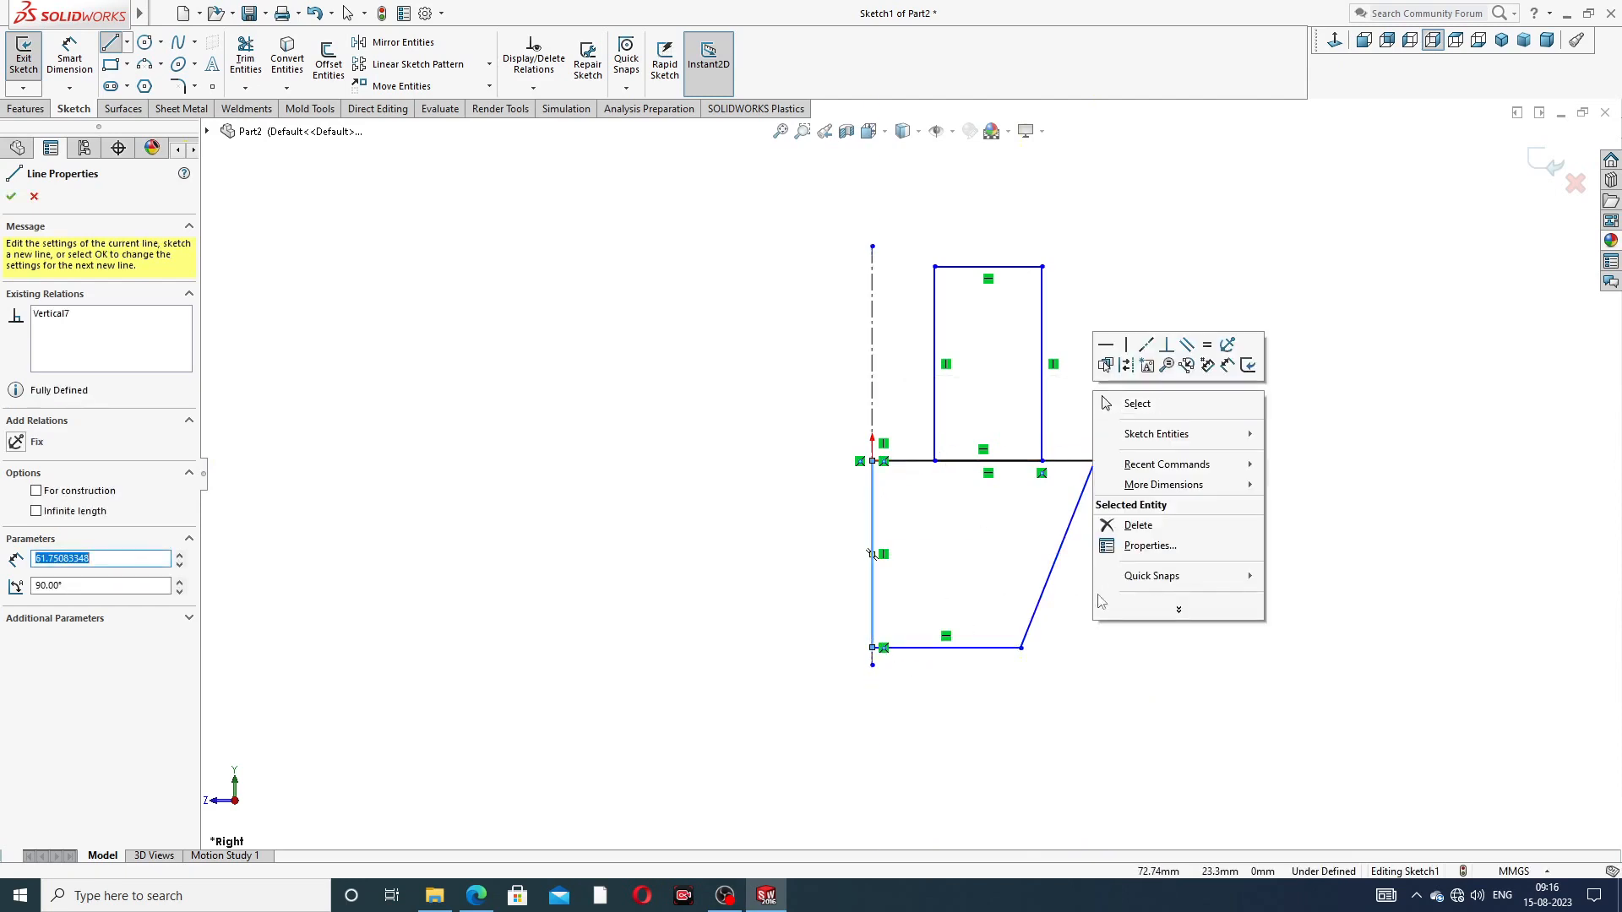
{"action": "key", "text": "Escape"}
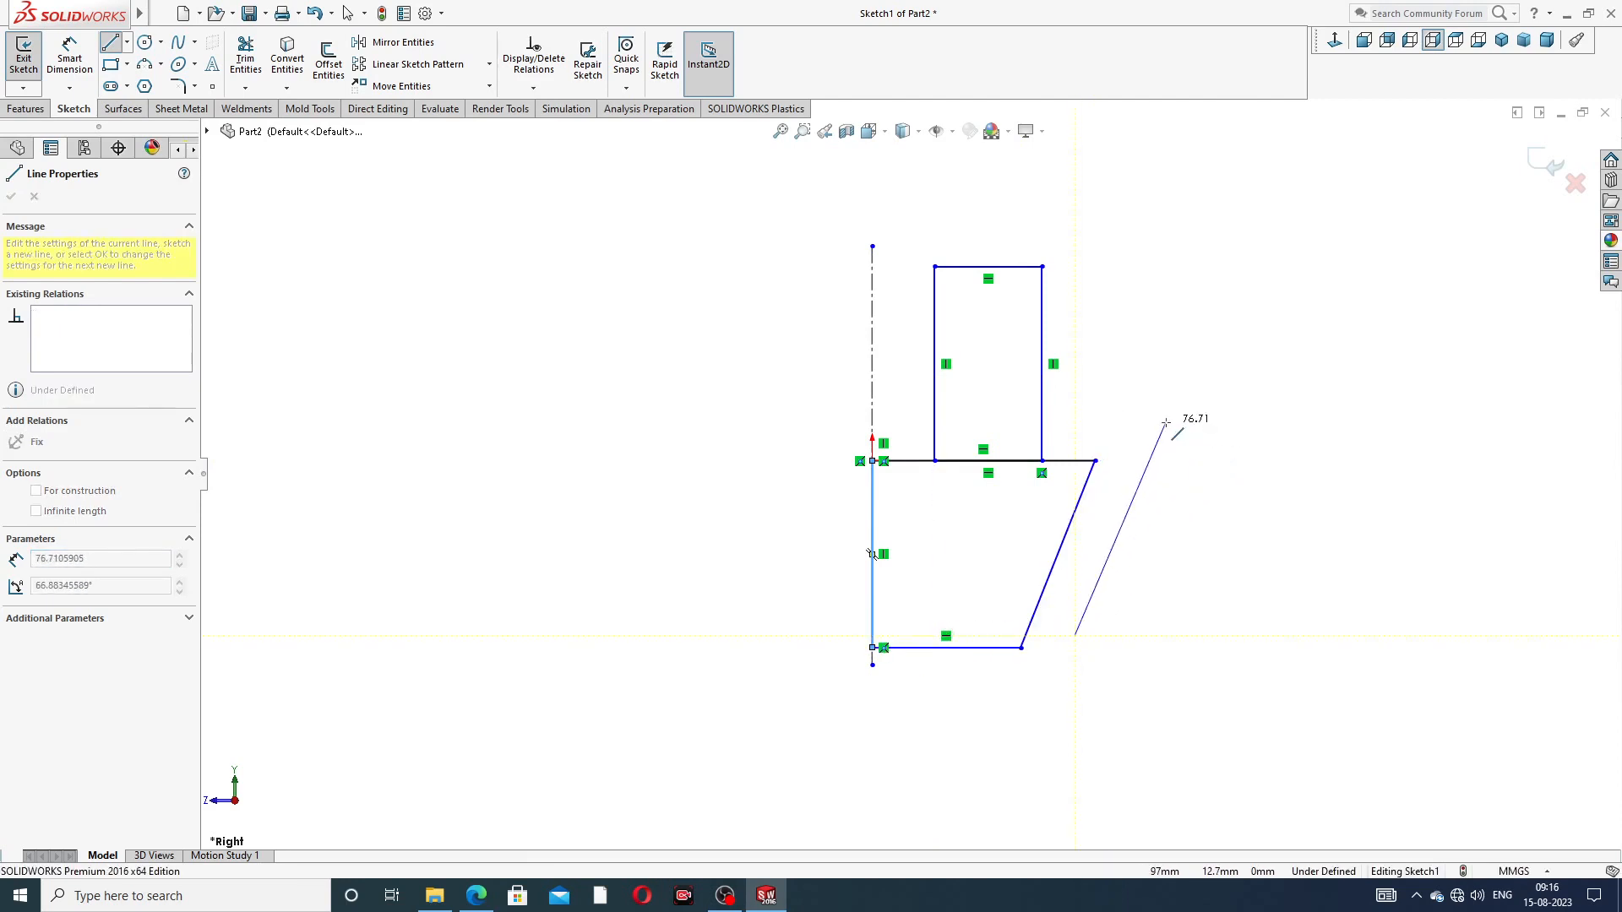
{"action": "key", "text": "Escape"}
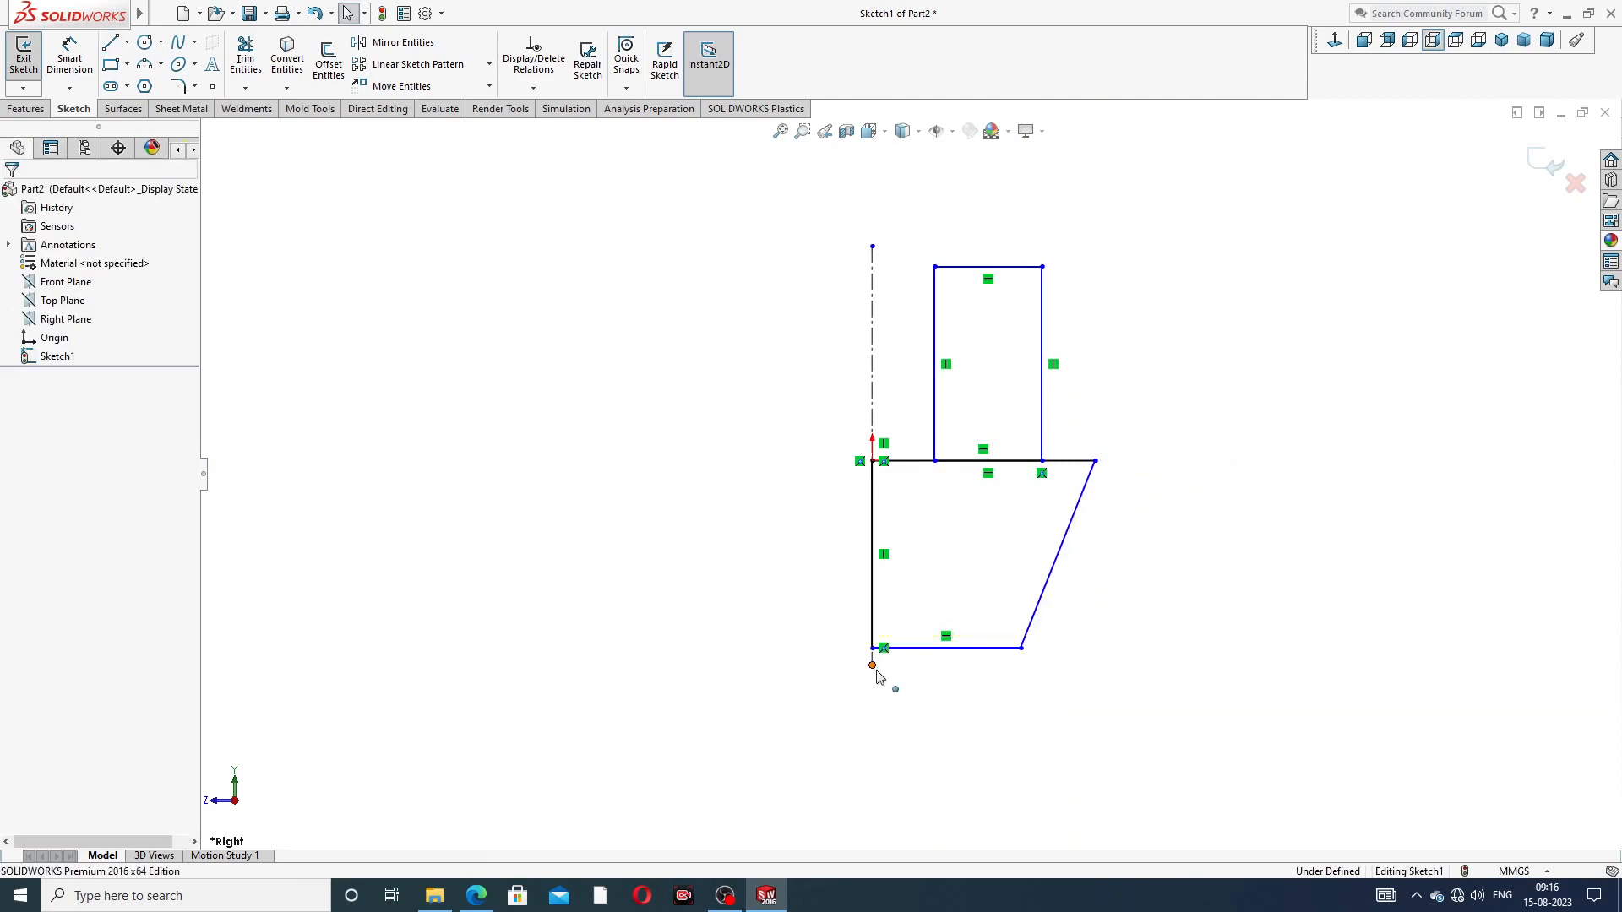
Step: Extend the centerline to about Y -111 mm and Y 94 mm, and lower the bottom edge of the tapered profile
{"action": "left_click_drag", "start_coordinate": [874, 667], "coordinate": [873, 798]}
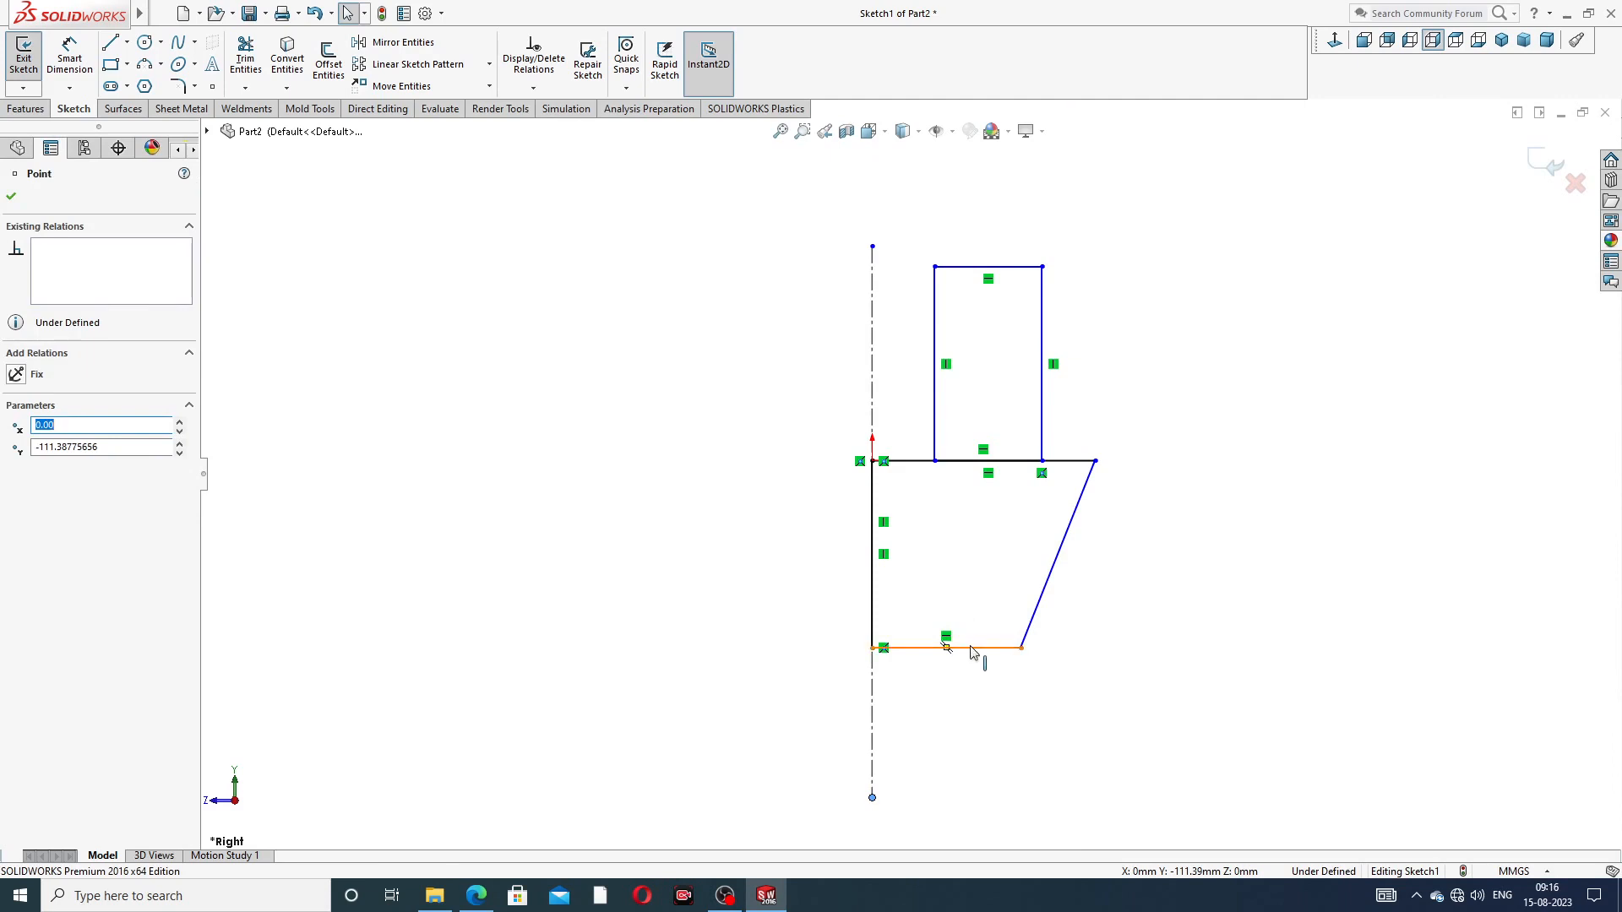
{"action": "left_click_drag", "start_coordinate": [972, 652], "coordinate": [980, 724]}
{"action": "left_click", "coordinate": [1090, 616]}
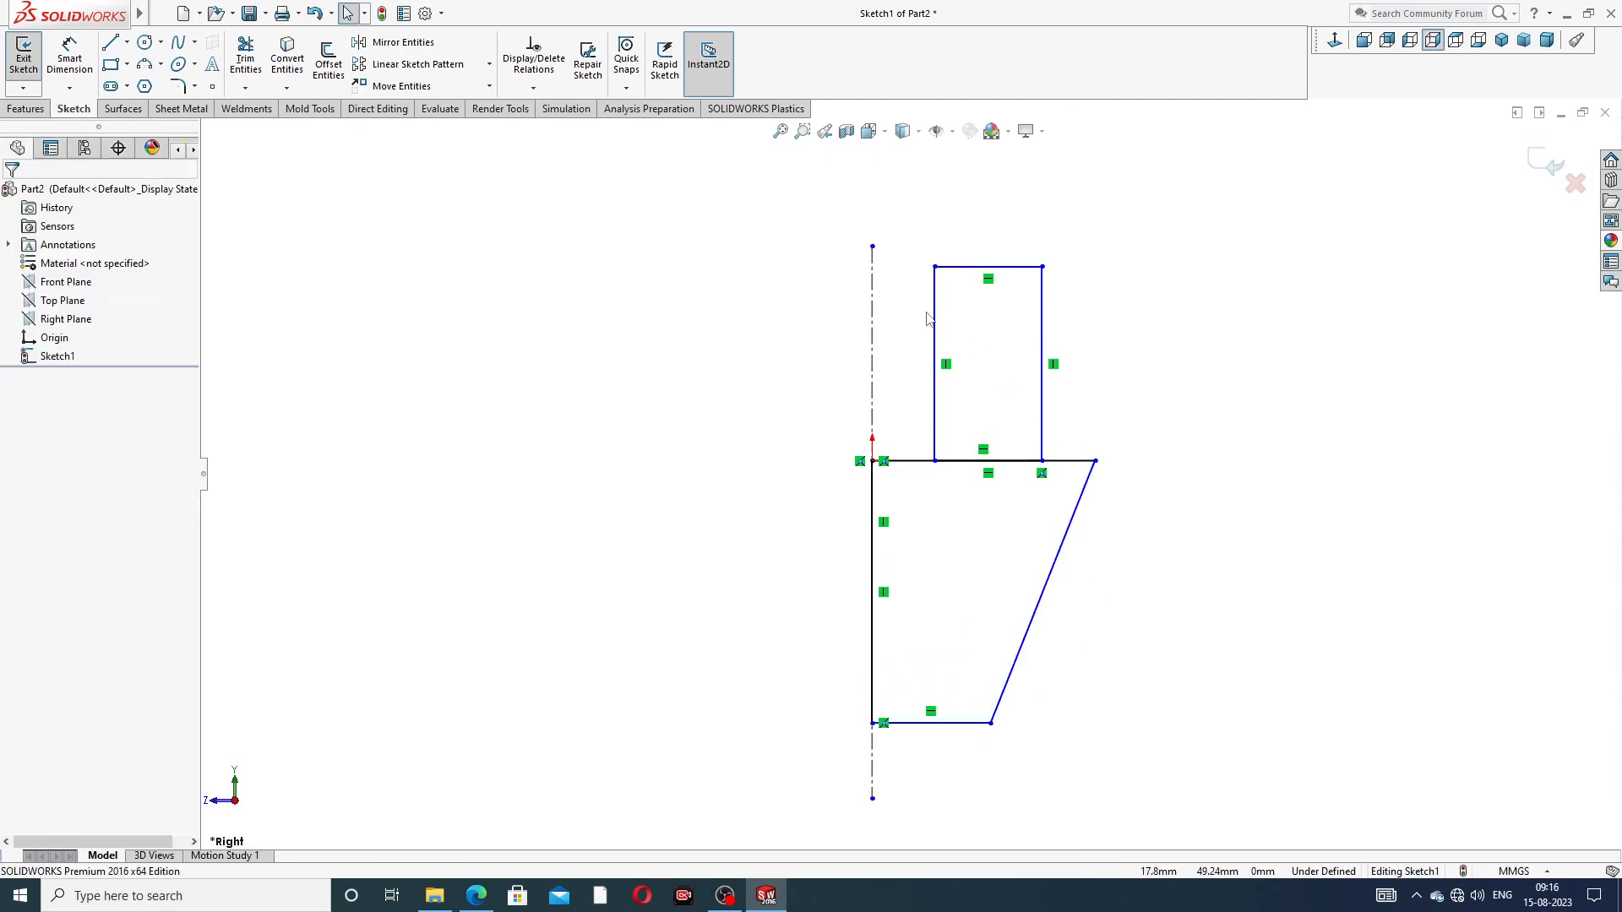
{"action": "left_click_drag", "start_coordinate": [873, 246], "coordinate": [873, 176]}
{"action": "scroll", "coordinate": [1152, 315], "scroll_direction": "up", "scroll_amount": 3}
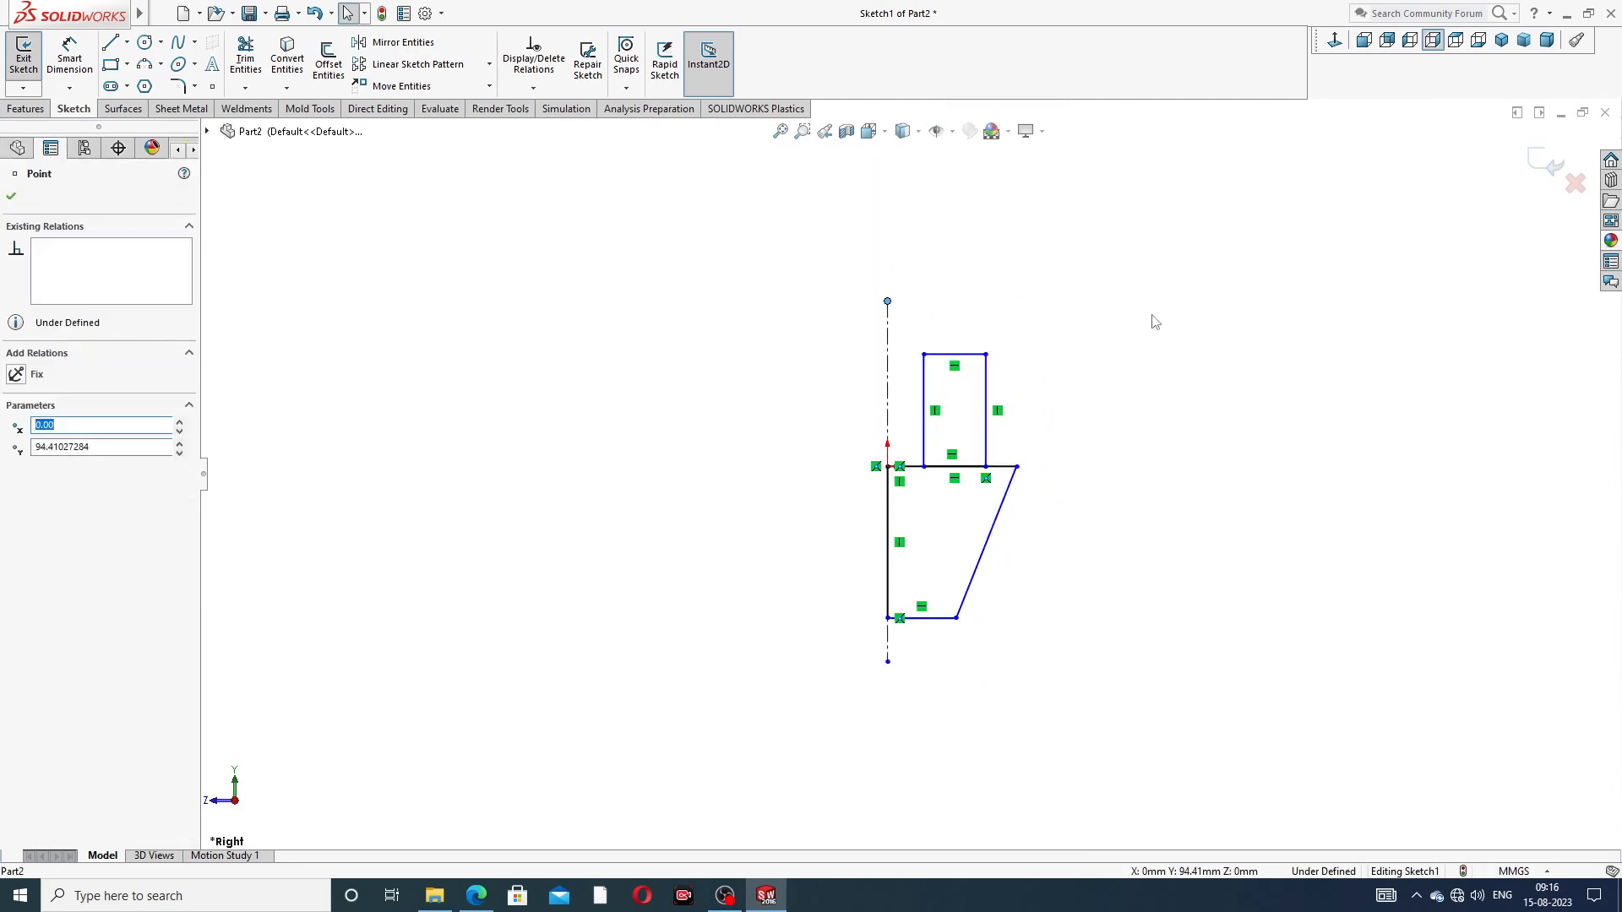
{"action": "scroll", "coordinate": [954, 534], "scroll_direction": "down", "scroll_amount": 2}
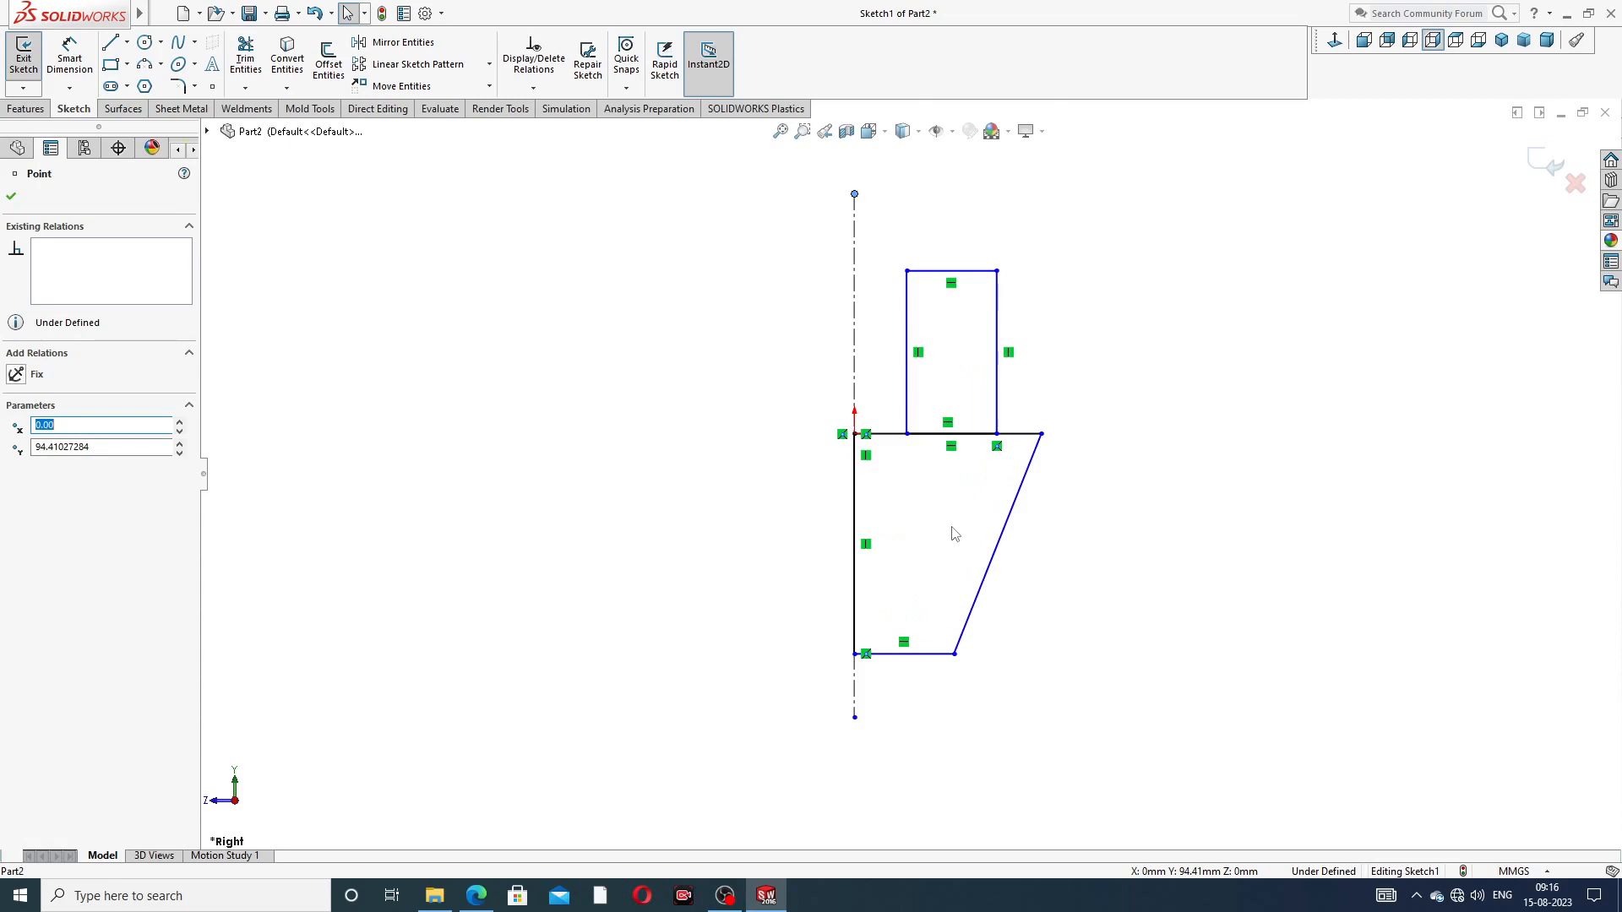
{"action": "left_click", "coordinate": [11, 196]}
Step: Dimension the height of the upper rectangle as 19 mm
{"action": "left_click", "coordinate": [69, 59]}
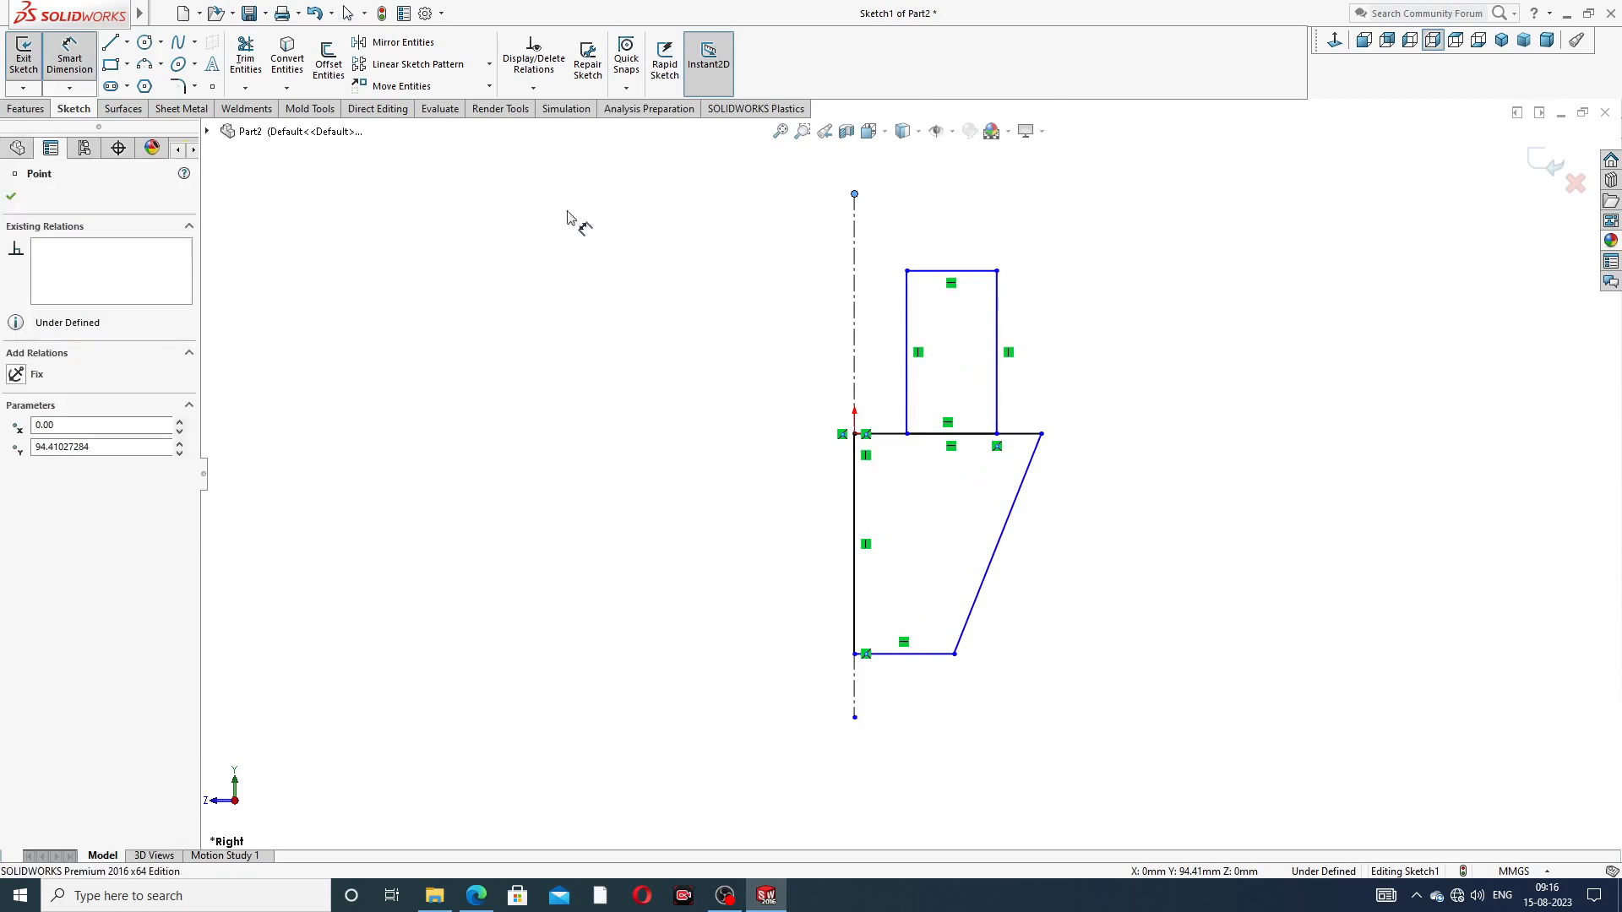
{"action": "left_click", "coordinate": [999, 321]}
{"action": "key", "text": "Escape"}
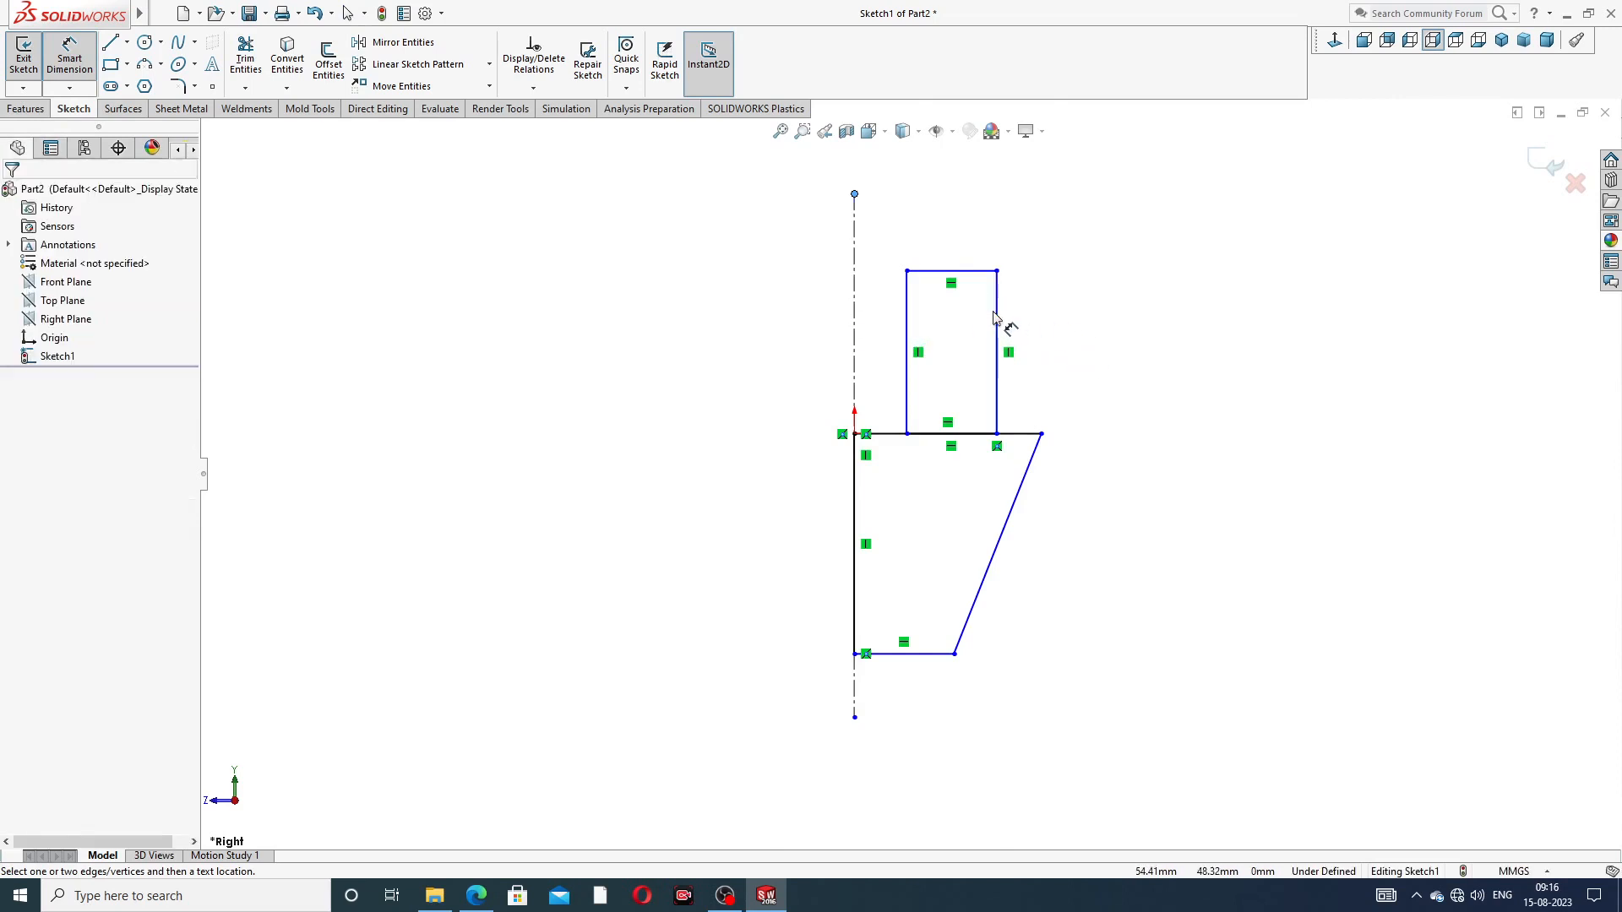
{"action": "left_click", "coordinate": [998, 320]}
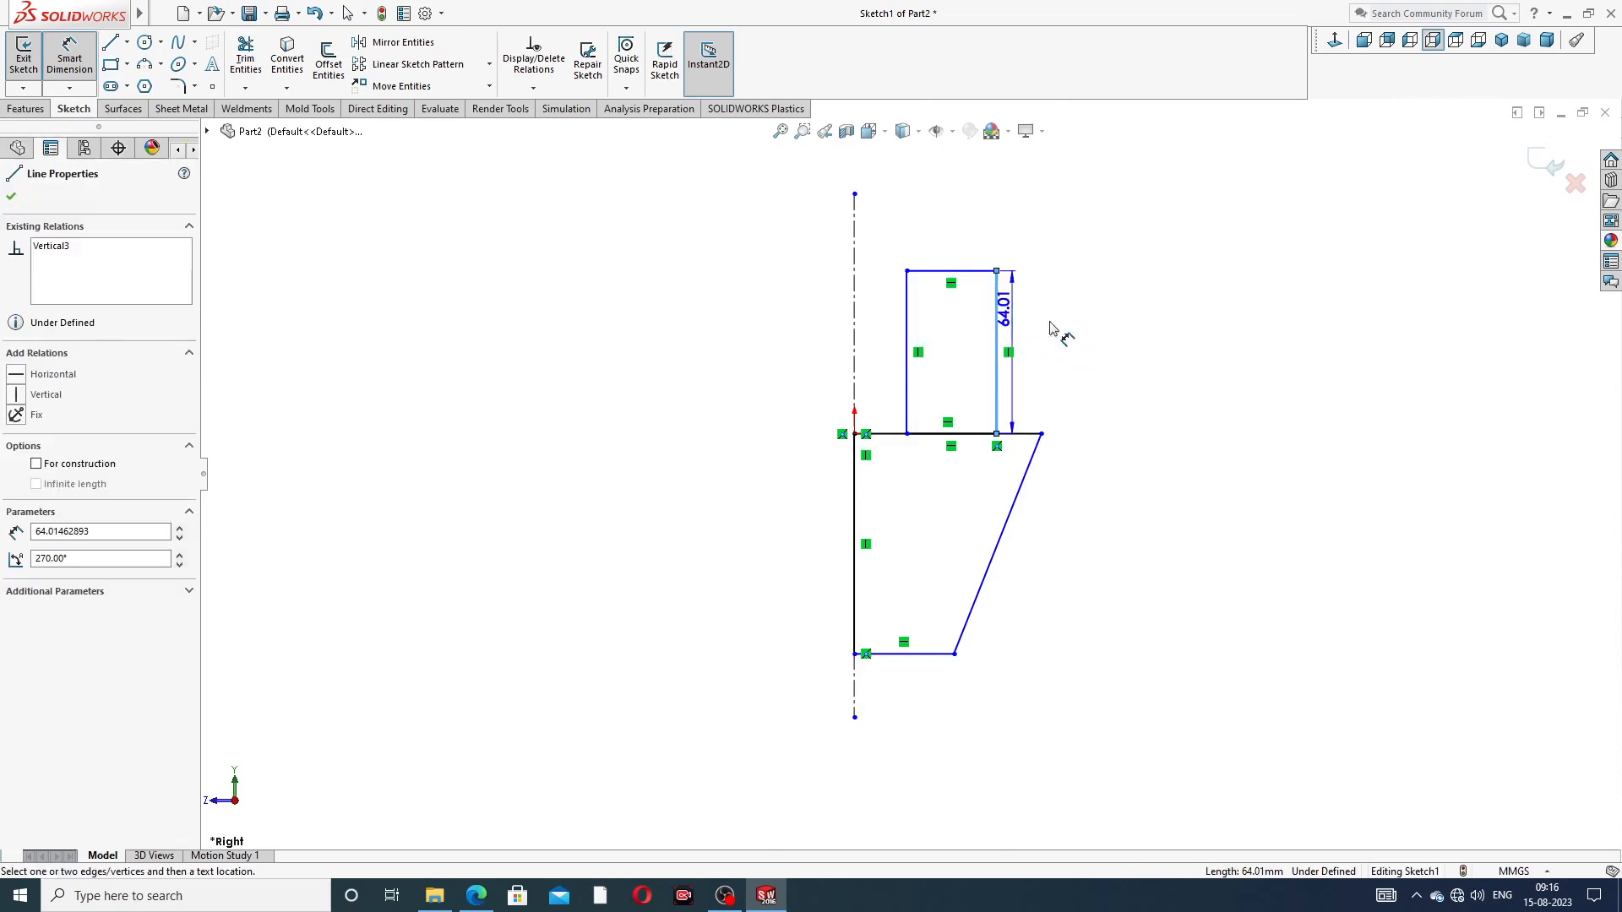
{"action": "left_click", "coordinate": [1085, 342]}
{"action": "type", "text": "19"}
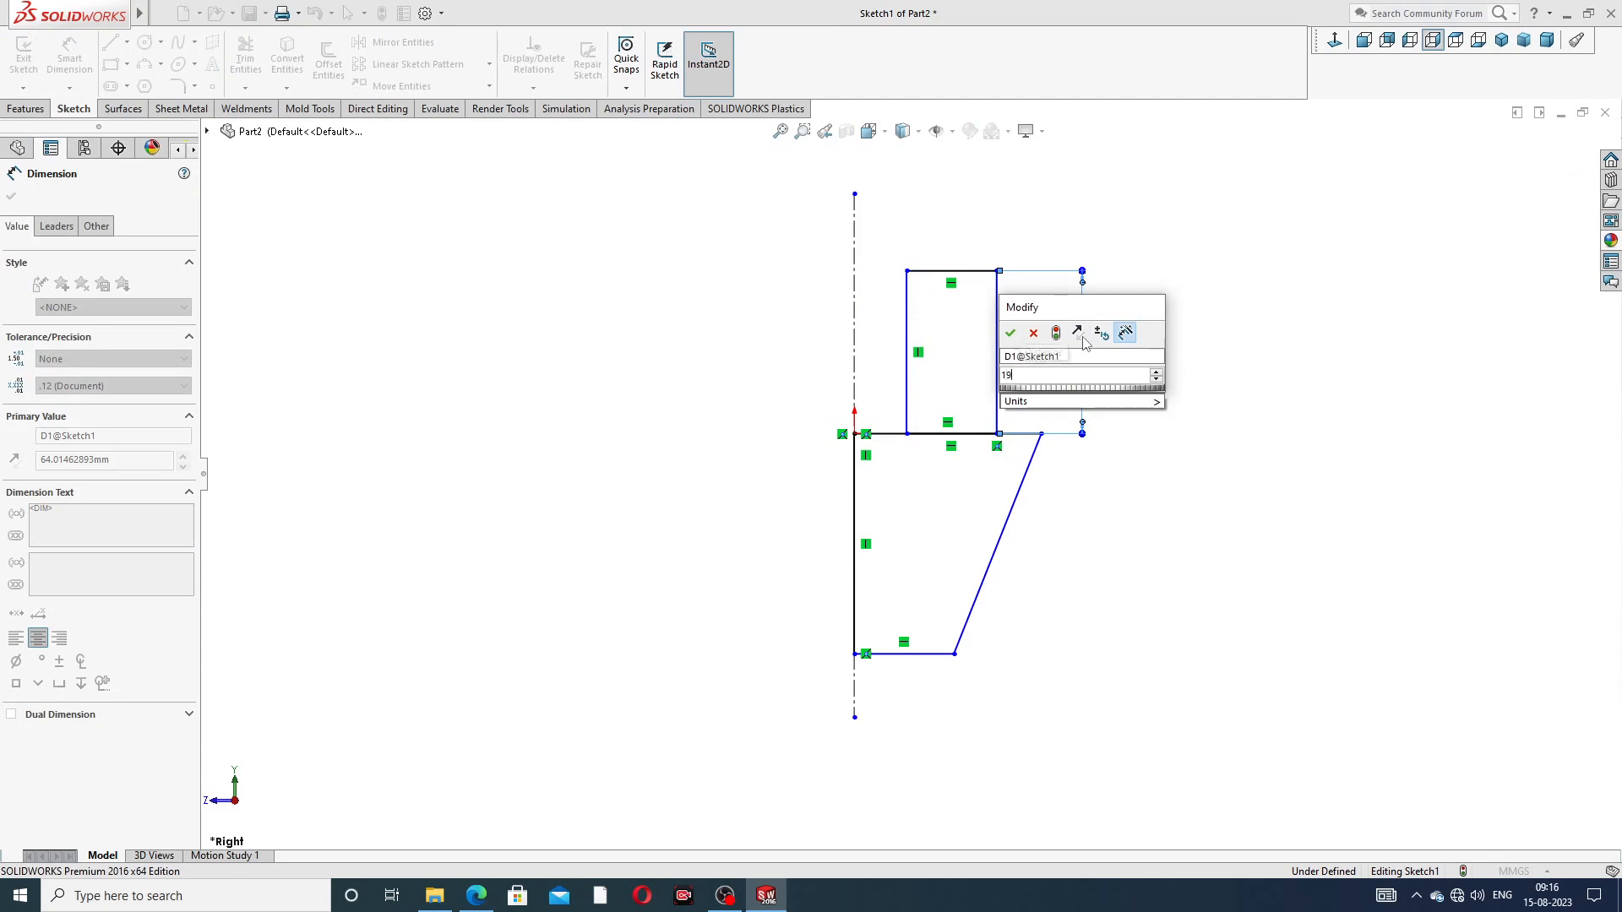
{"action": "key", "text": "Return"}
{"action": "left_click", "coordinate": [1207, 351]}
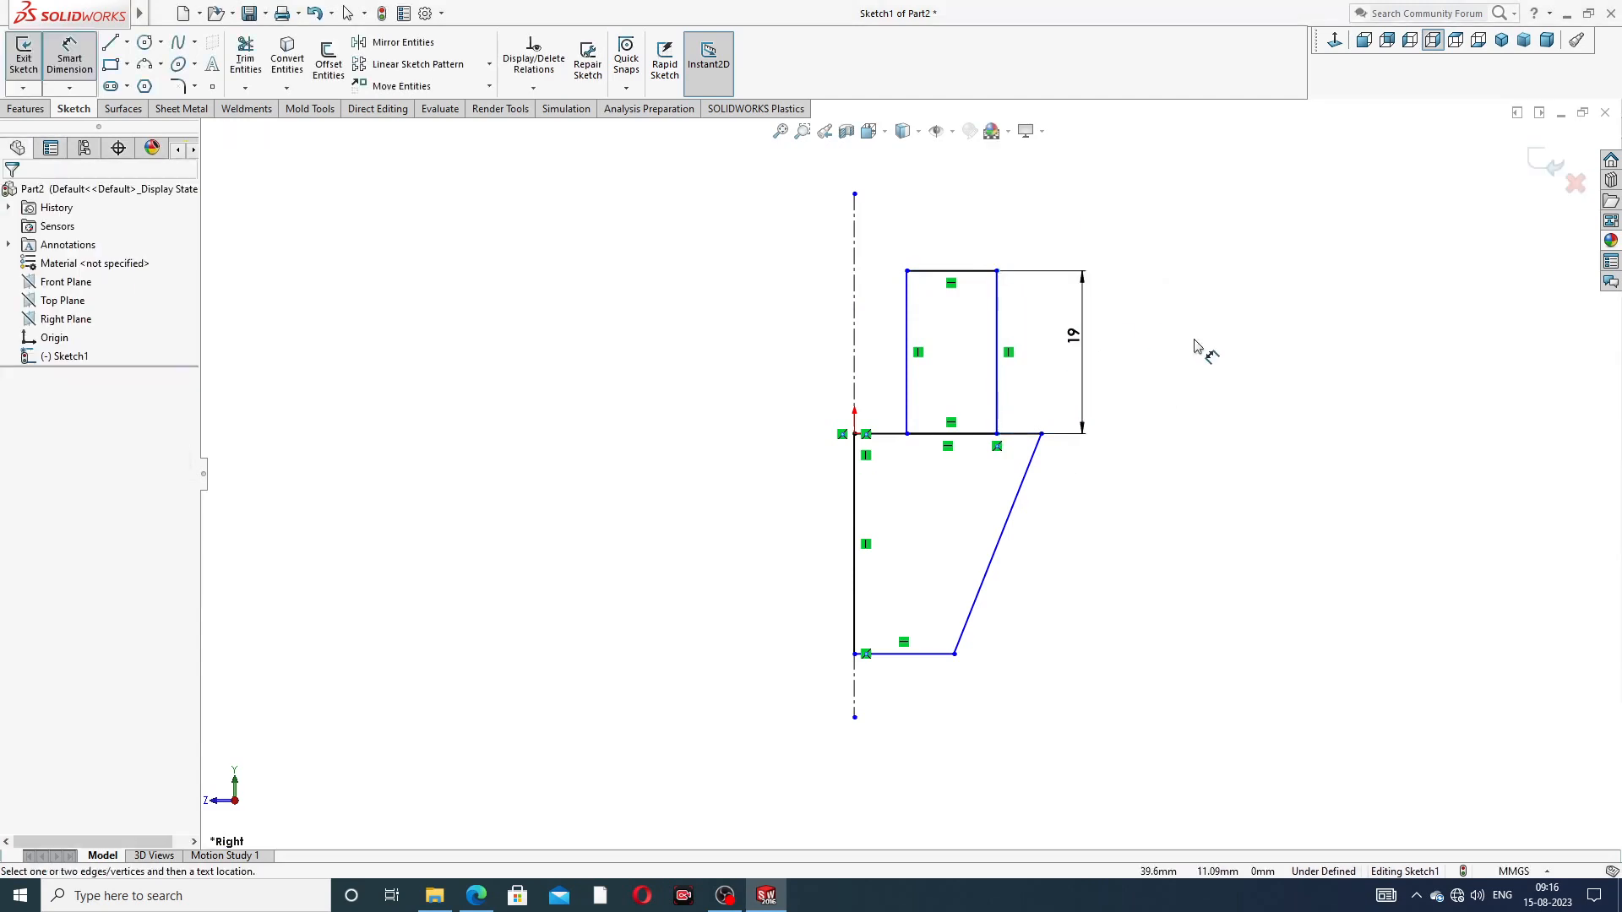
Step: Dimension the distance between the tapered profile's upper and bottom edges as 22 mm
{"action": "left_click", "coordinate": [990, 435]}
{"action": "left_click", "coordinate": [916, 653]}
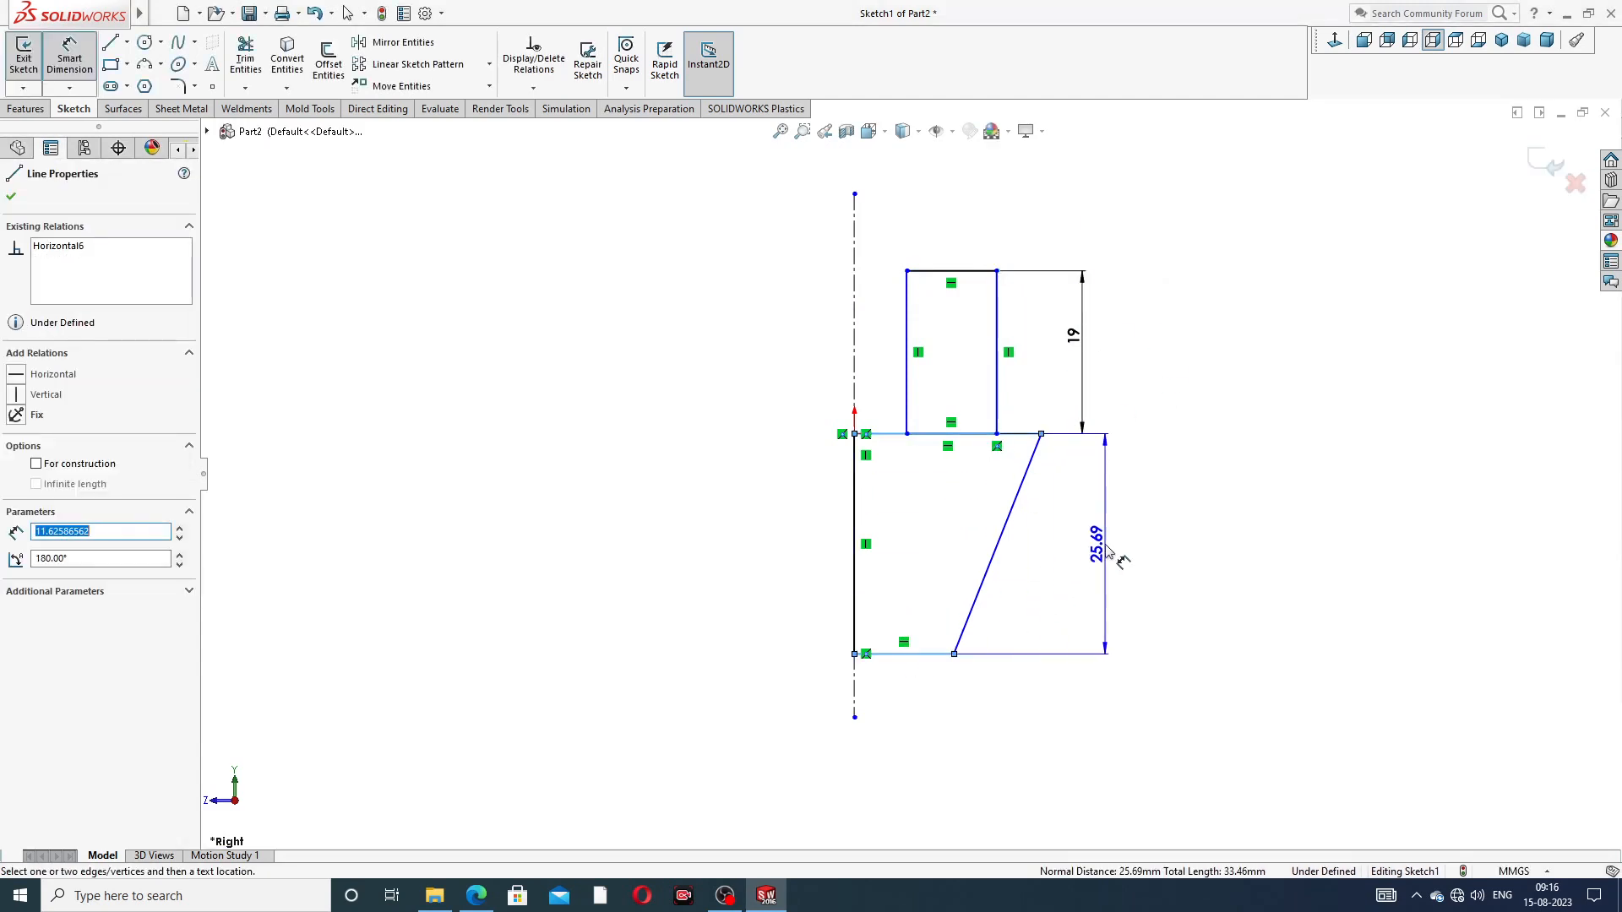
{"action": "left_click", "coordinate": [1096, 560]}
{"action": "type", "text": "23"}
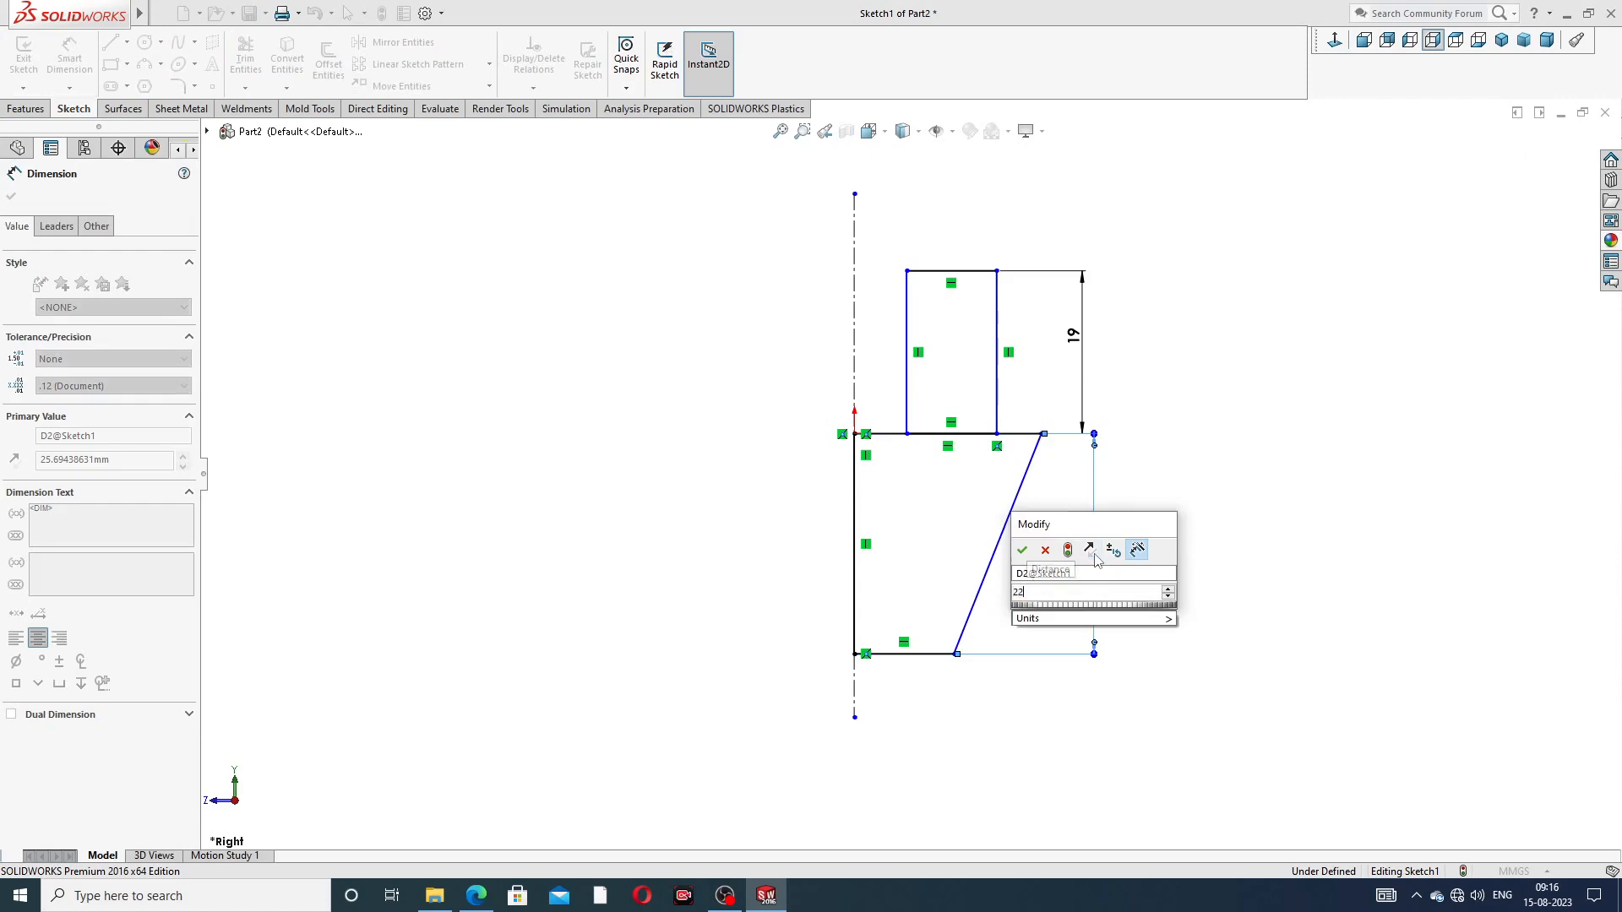
{"action": "key", "text": "Return"}
{"action": "left_click", "coordinate": [1177, 532]}
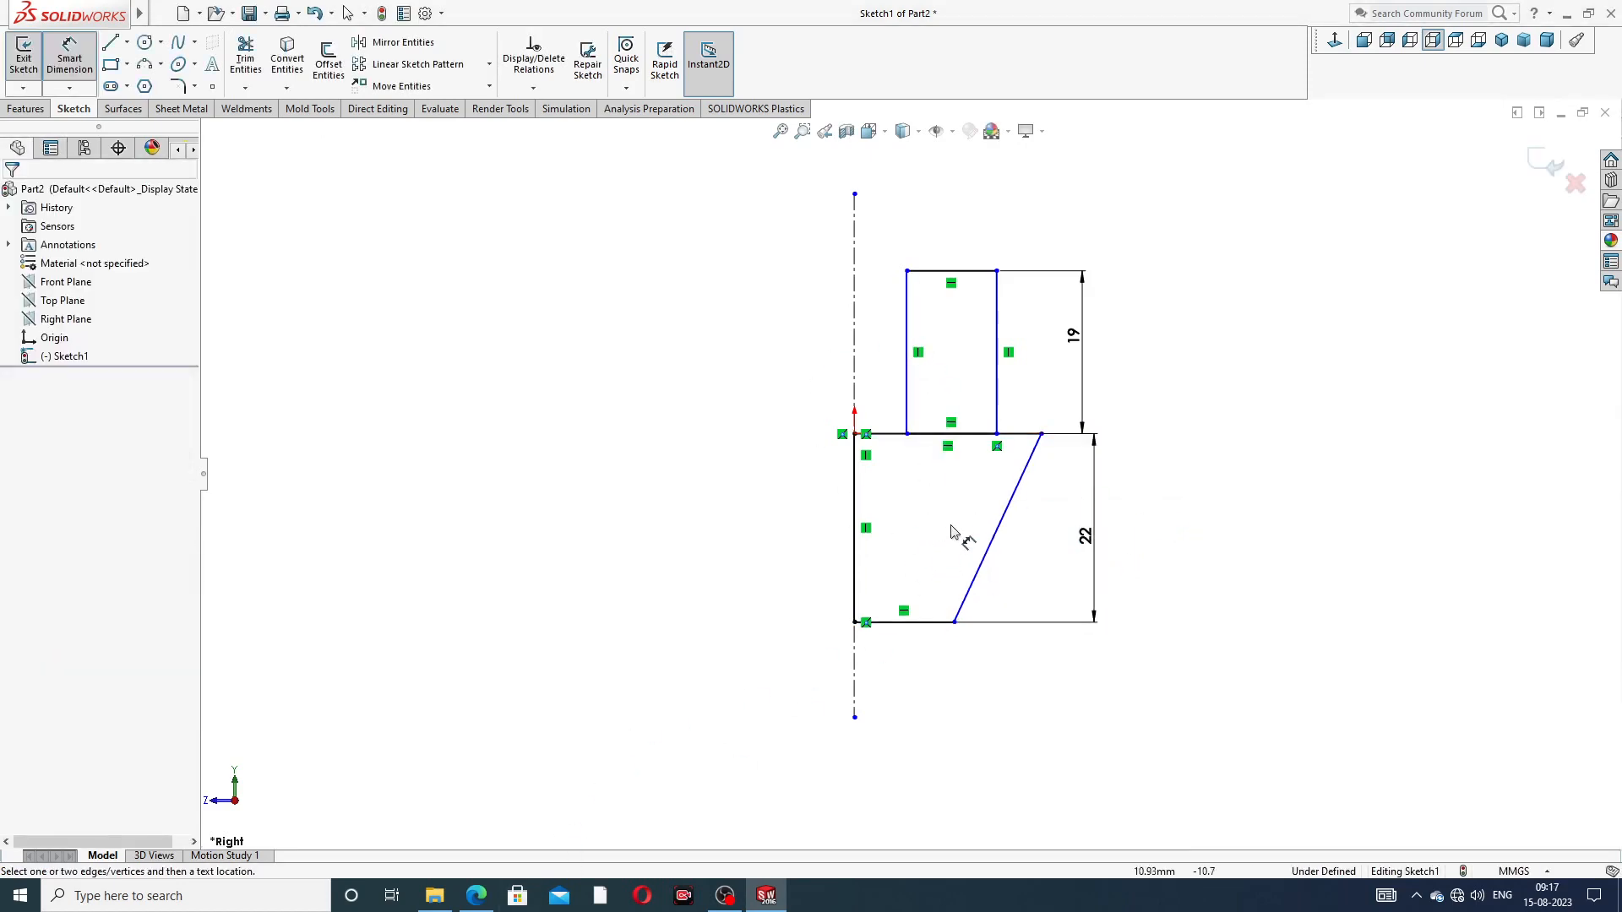
Step: Dimension the tapered profile's bottom edge as 7 mm and its top edge as 9 mm
{"action": "left_click", "coordinate": [933, 623]}
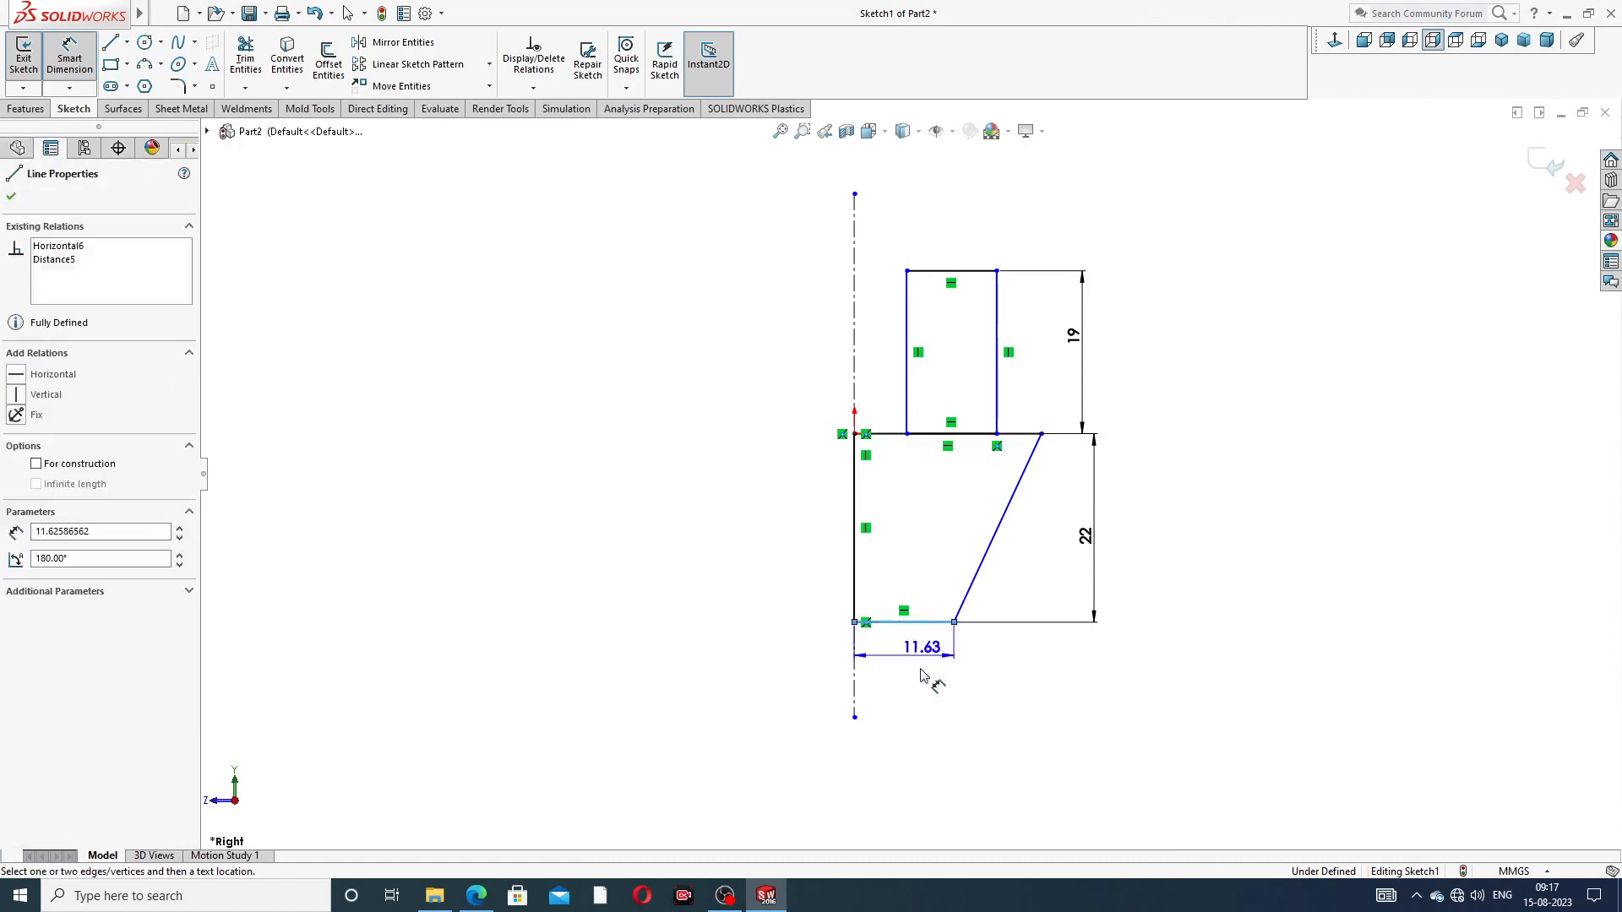
{"action": "left_click", "coordinate": [910, 709]}
{"action": "type", "text": "7"}
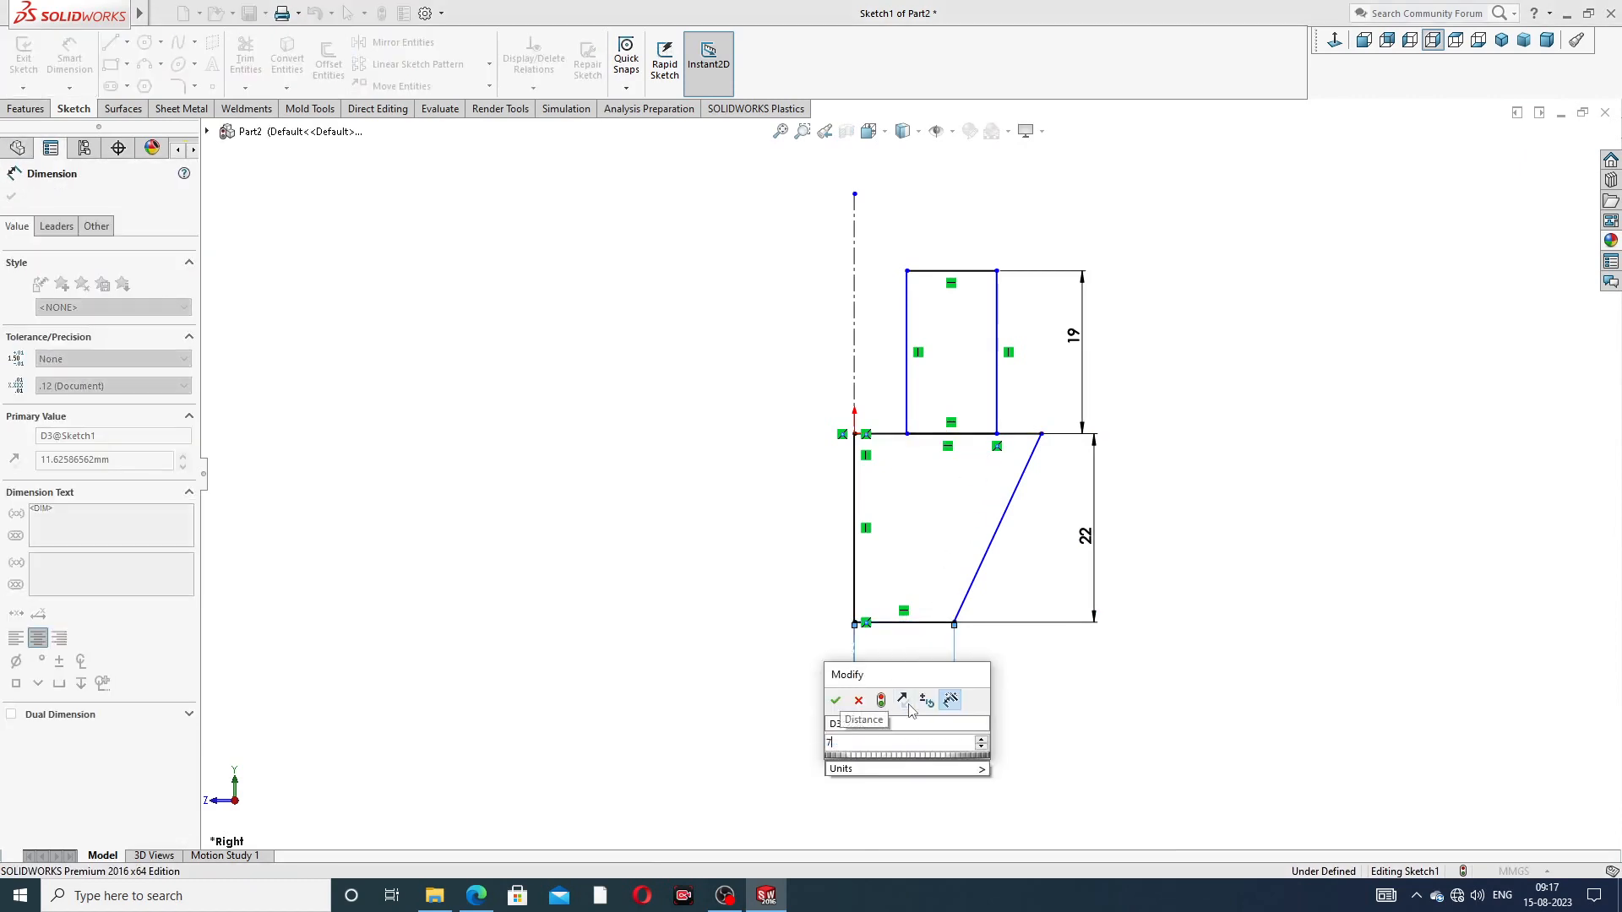
{"action": "key", "text": "Return"}
{"action": "left_click", "coordinate": [900, 434]}
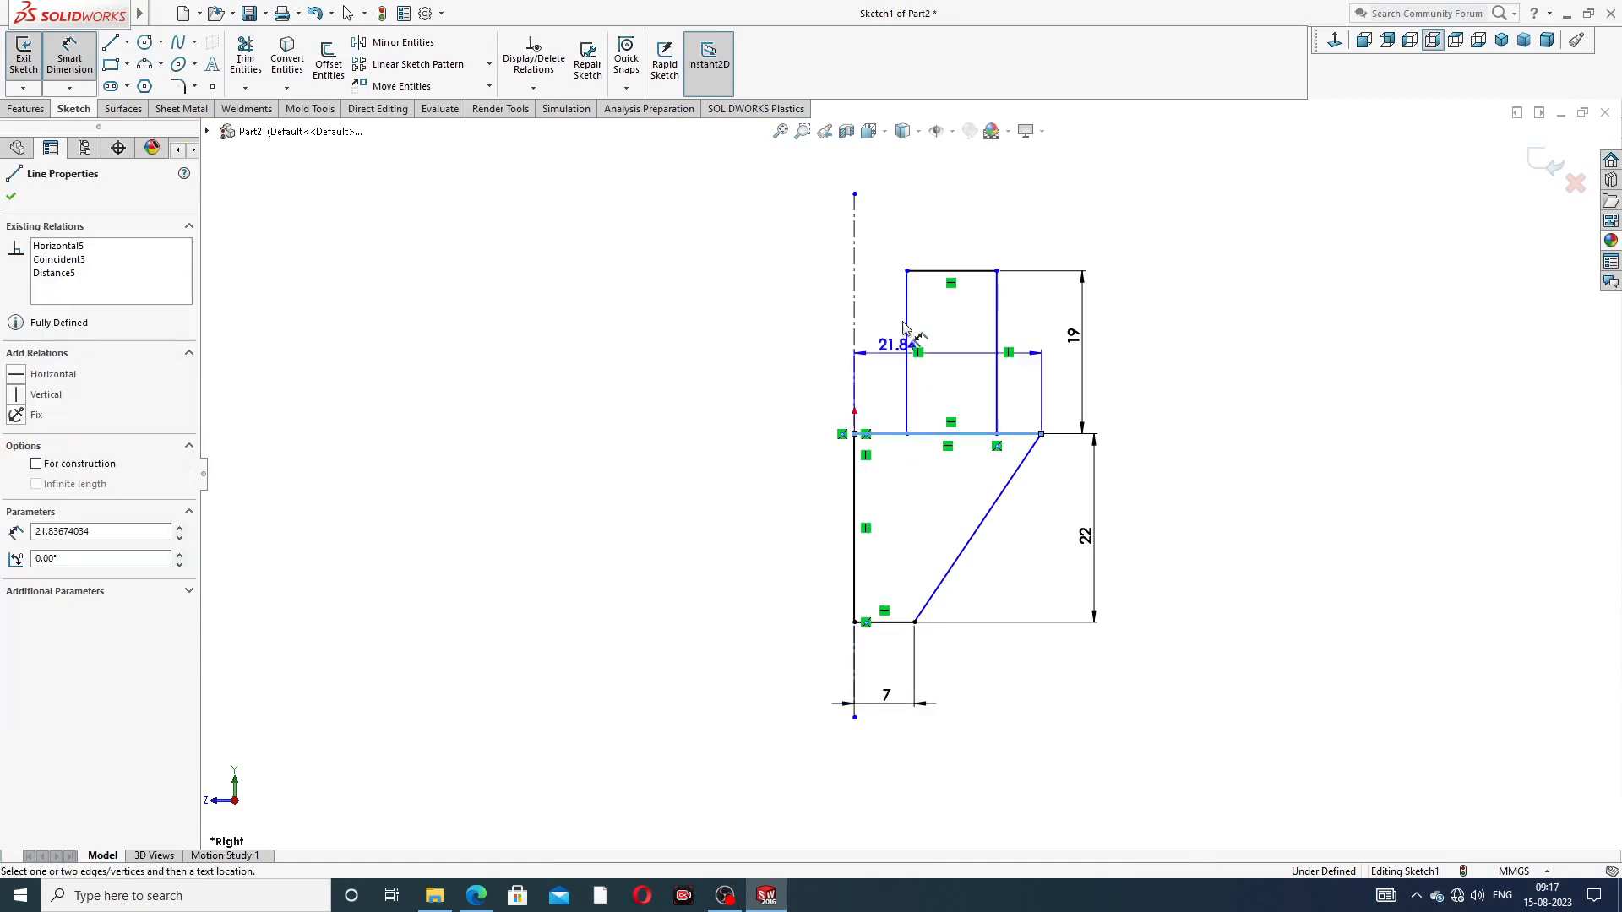
{"action": "left_click", "coordinate": [927, 190]}
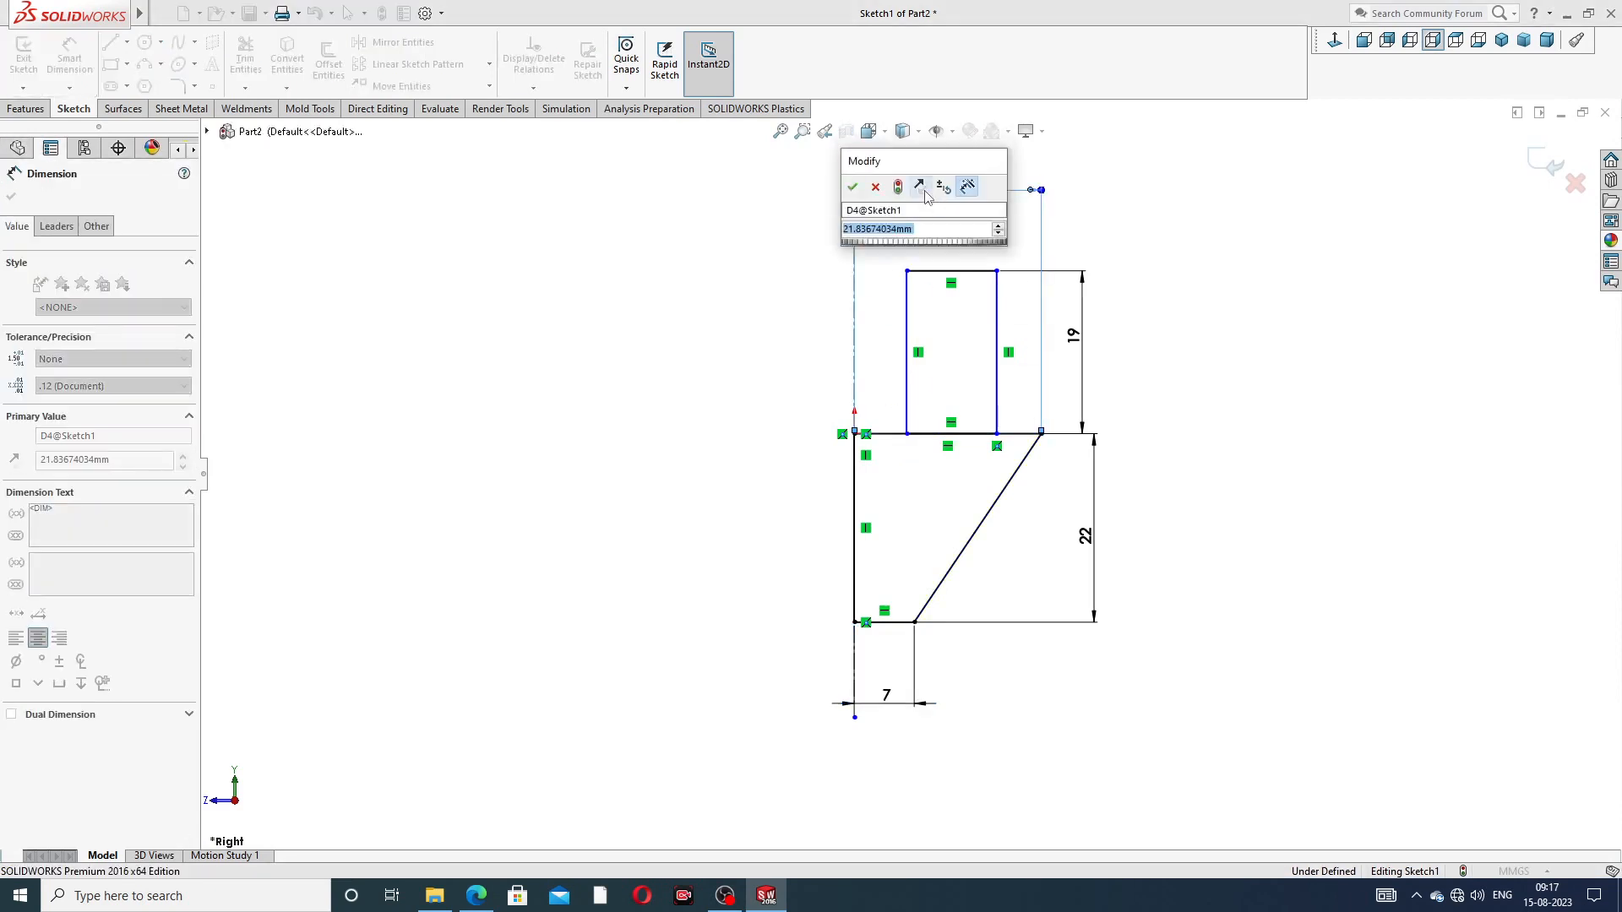
{"action": "type", "text": "9"}
{"action": "key", "text": "Return"}
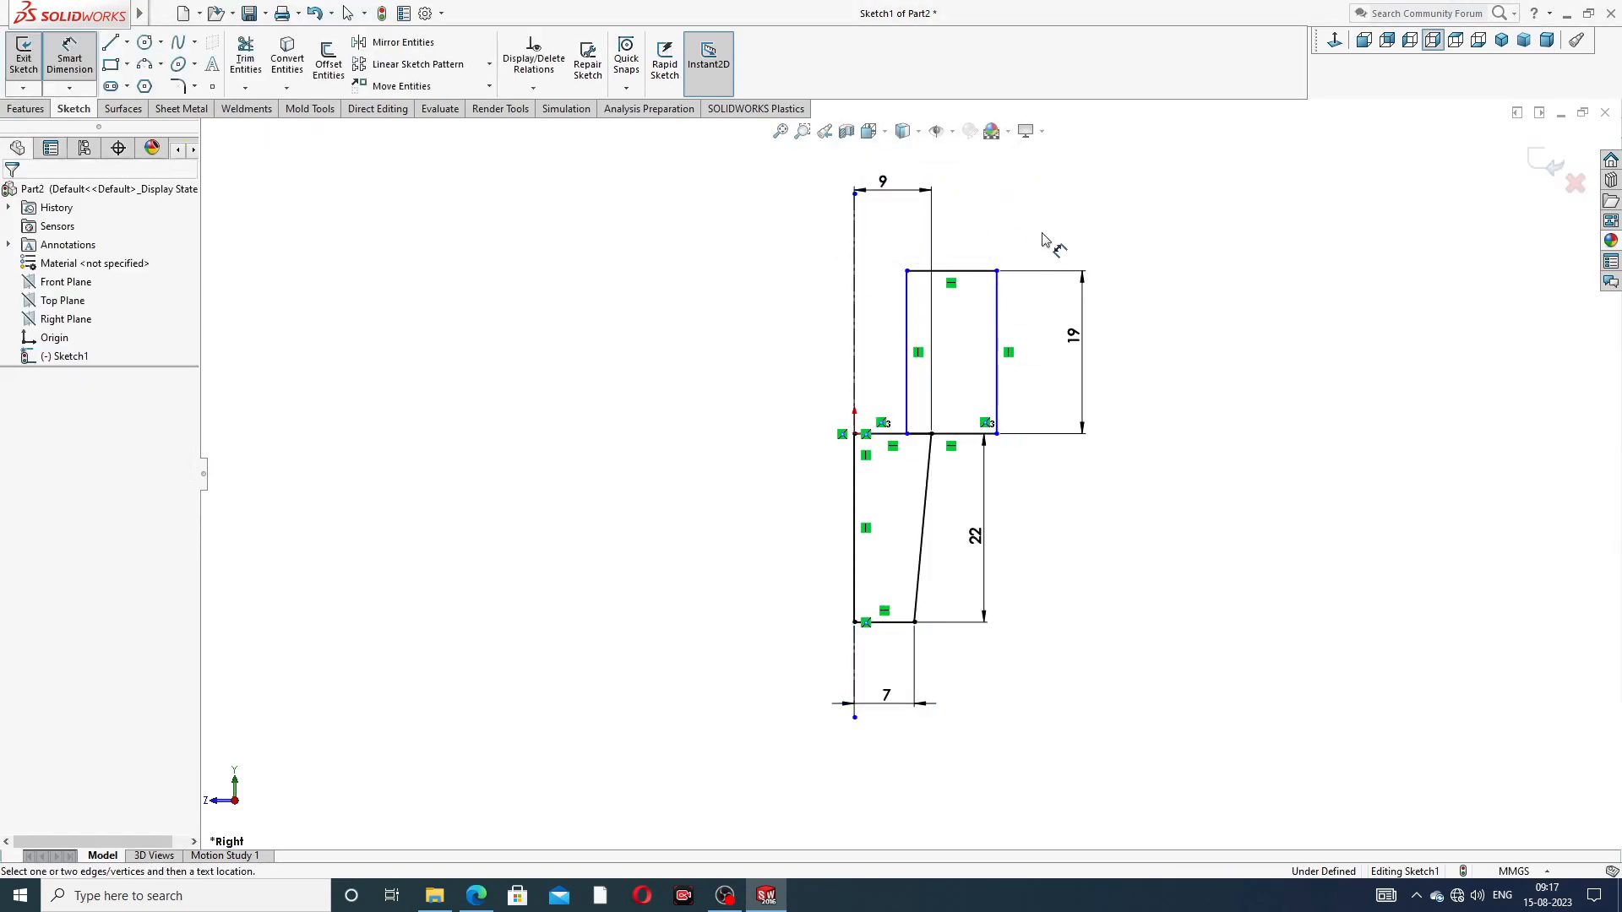
Step: Check the wage valve drawing and dimension the upper rectangle's outer vertical edge 7 mm from the centerline
{"action": "left_click", "coordinate": [475, 895]}
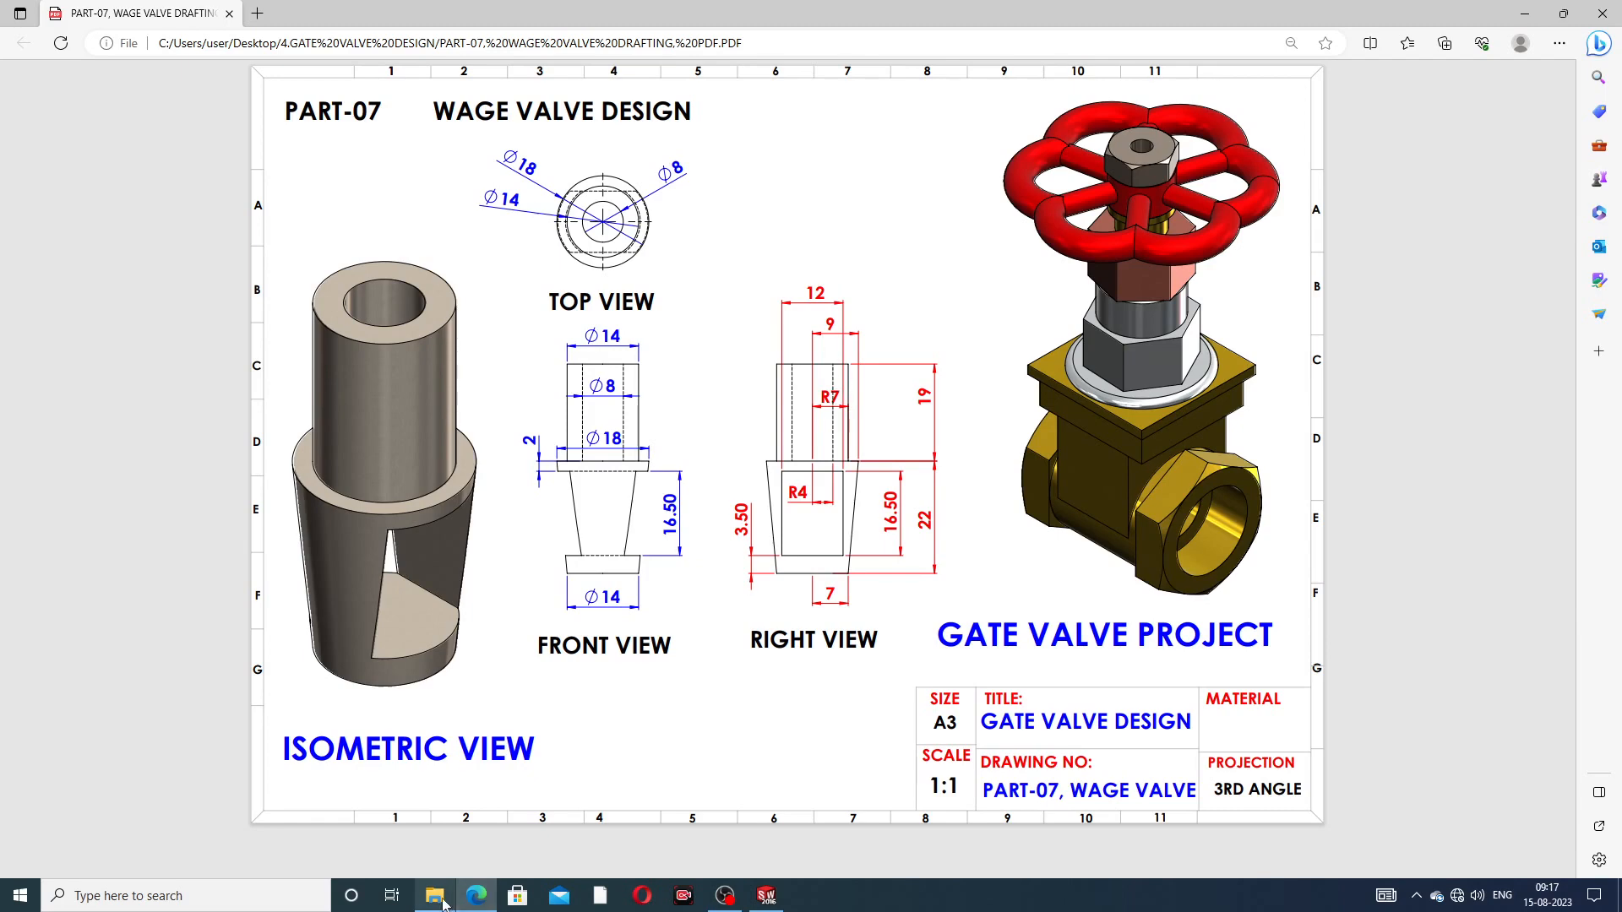
{"action": "key", "text": "alt+Tab"}
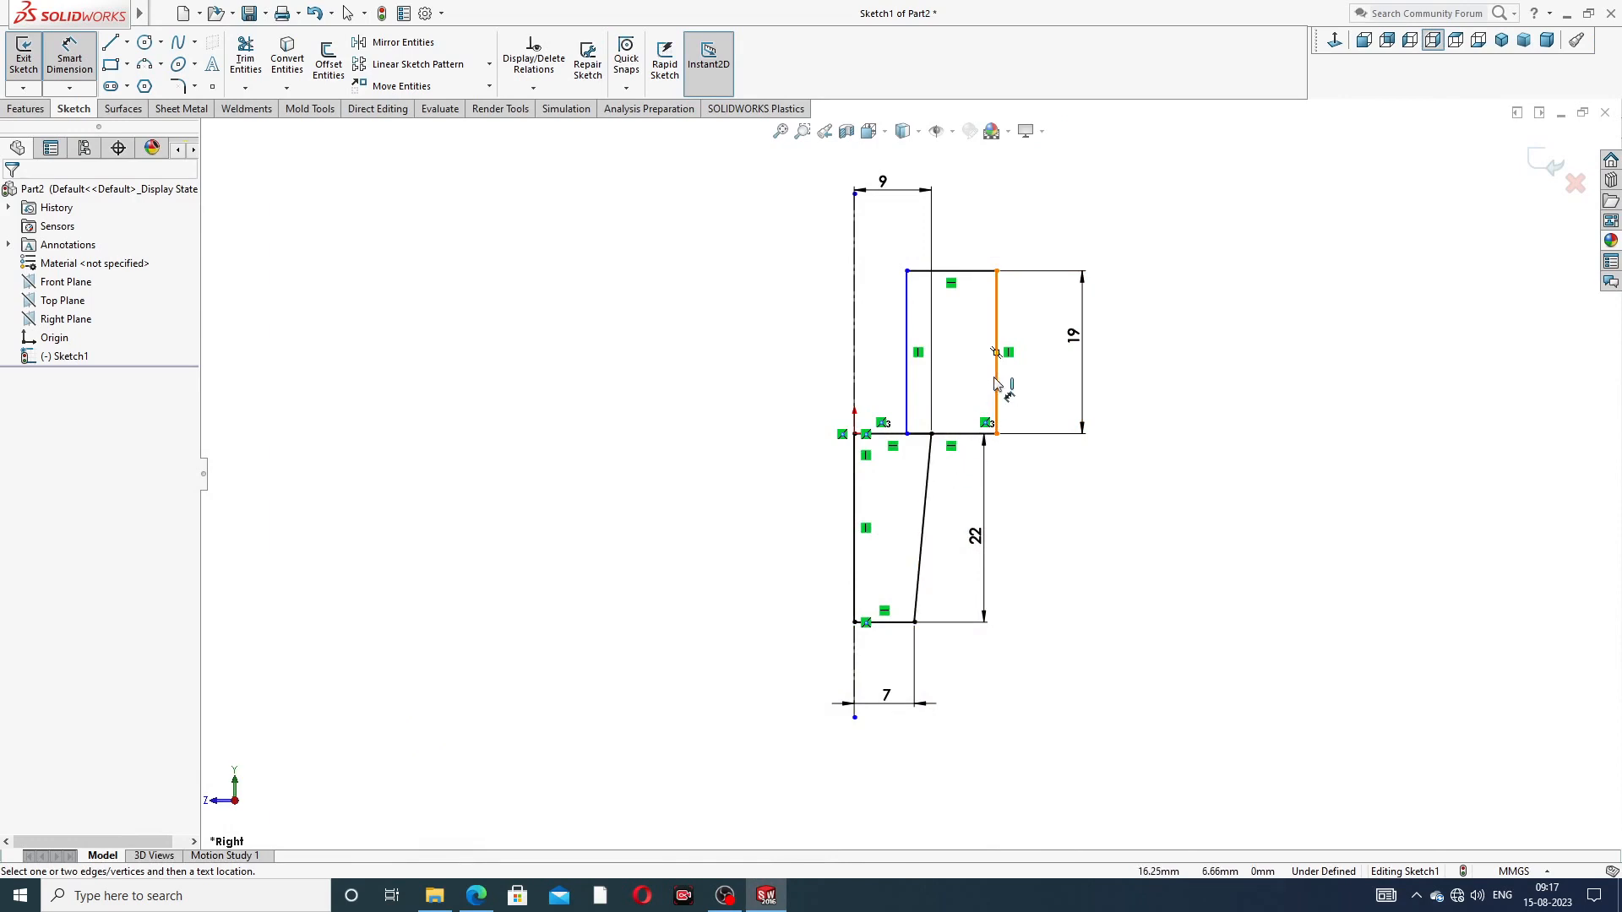
{"action": "left_click", "coordinate": [855, 397]}
{"action": "left_click", "coordinate": [997, 372]}
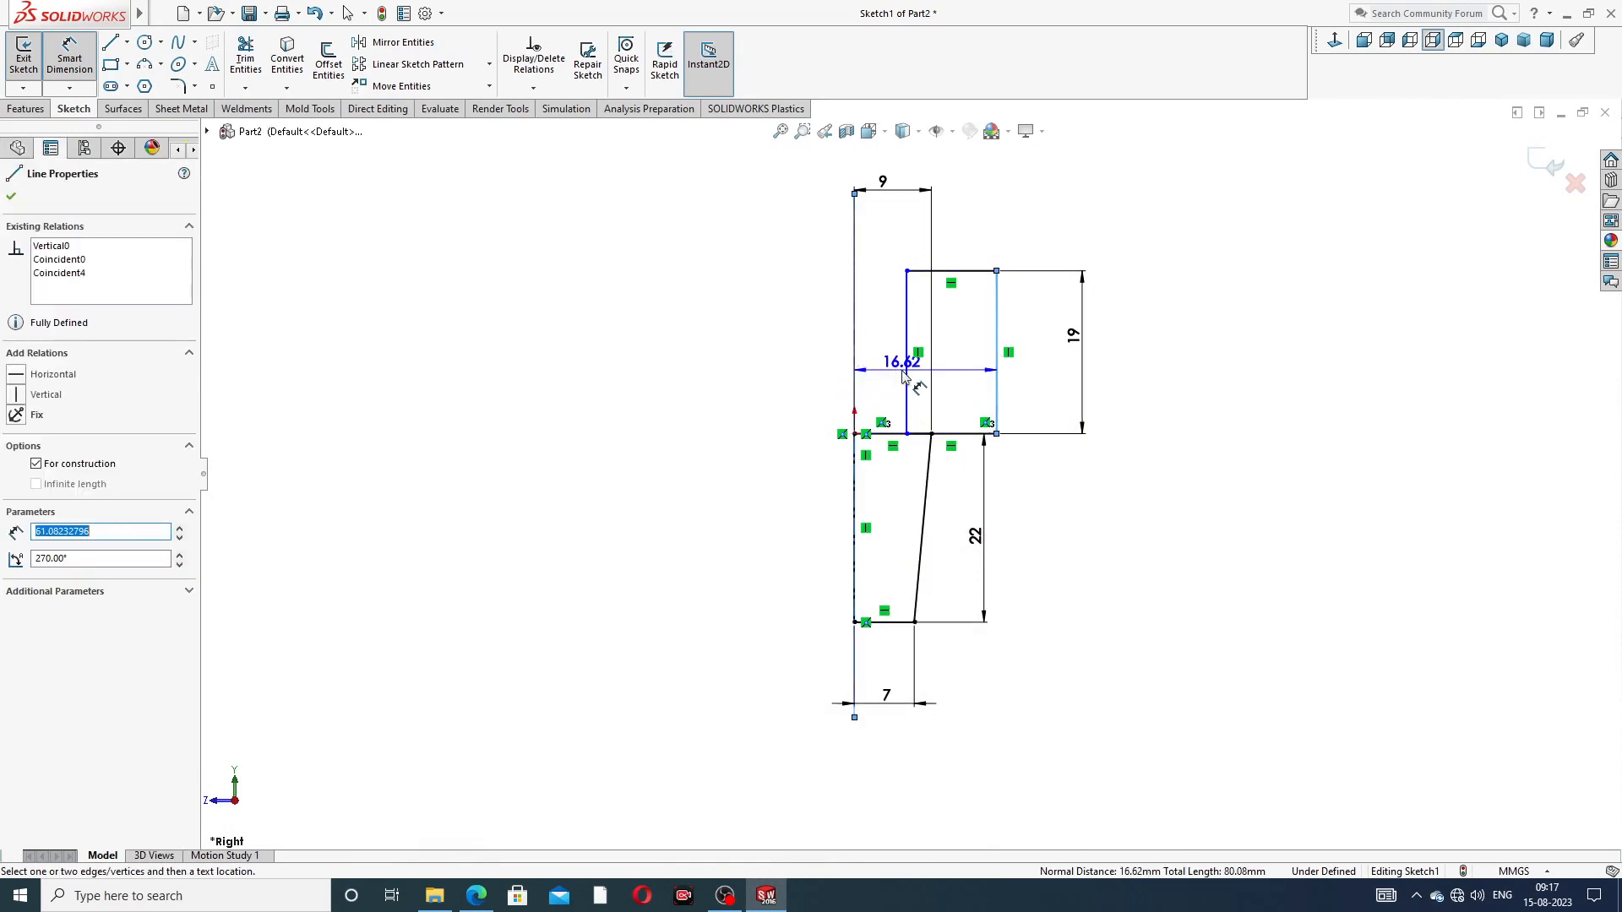
{"action": "left_click", "coordinate": [915, 254]}
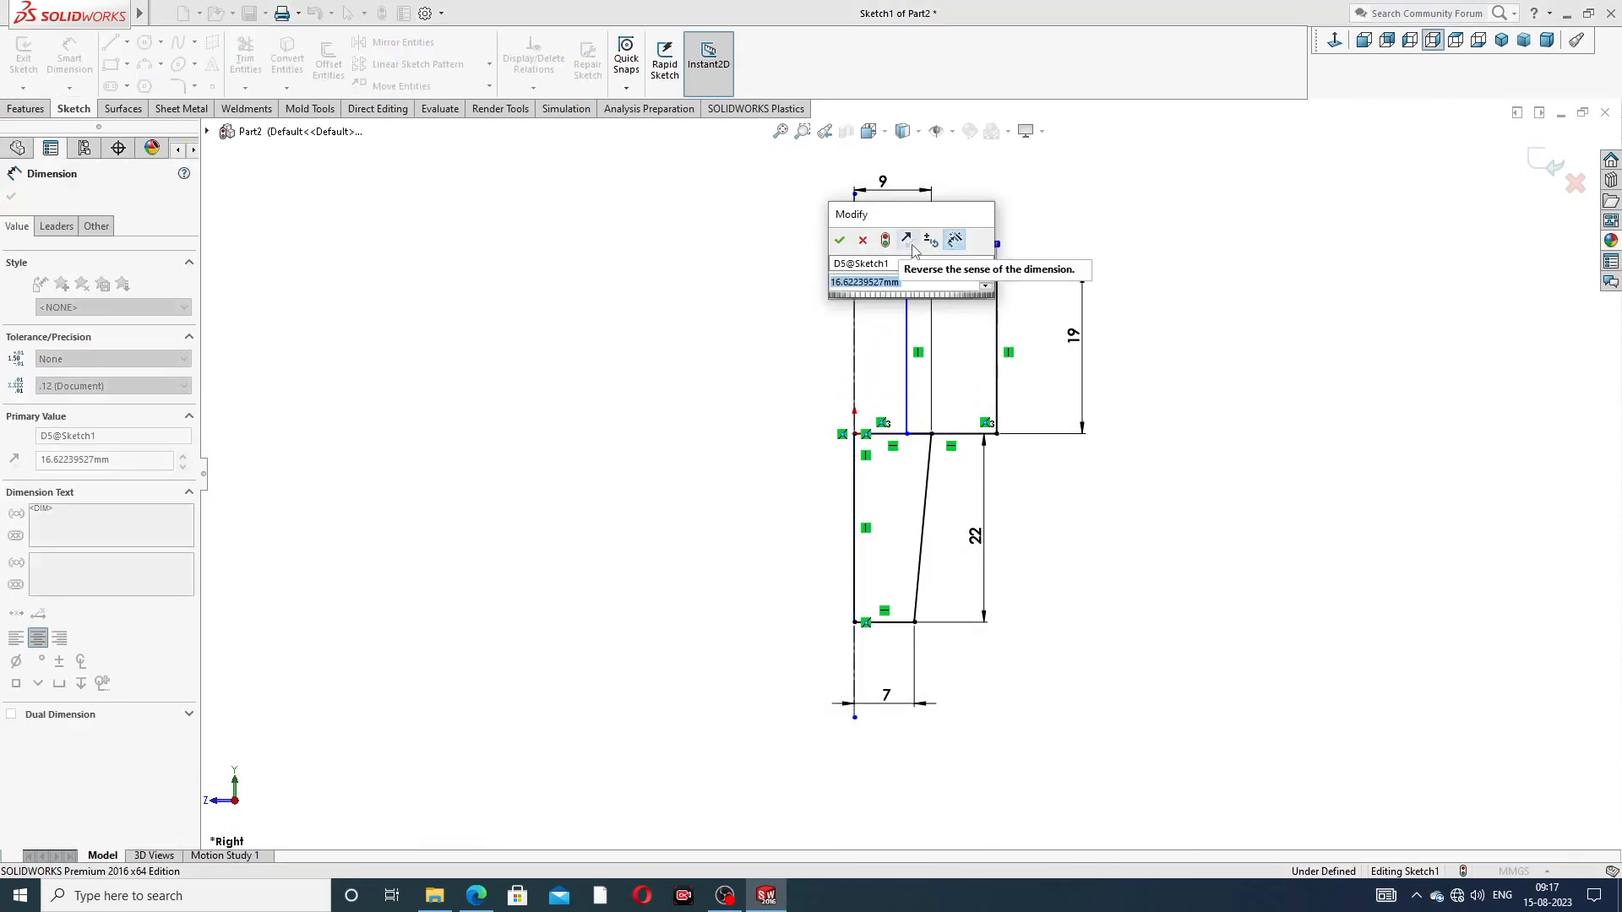
{"action": "type", "text": "7"}
{"action": "key", "text": "Return"}
Step: Dimension the upper rectangle's inner vertical edge 4 mm from the centerline
{"action": "left_click", "coordinate": [908, 338]}
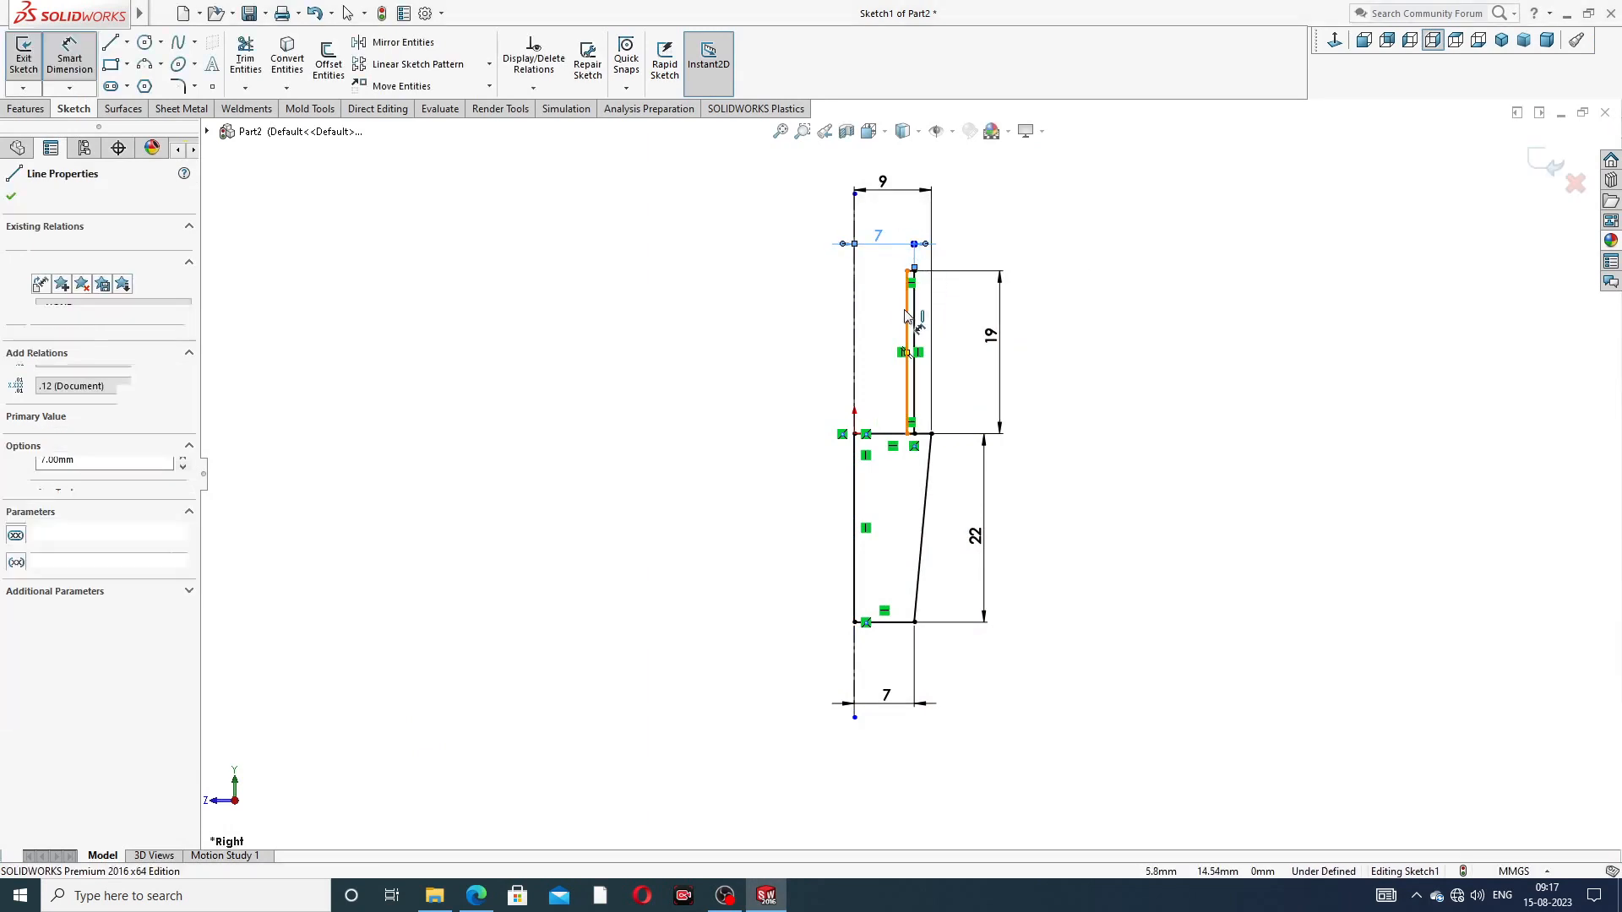
{"action": "left_click", "coordinate": [855, 315]}
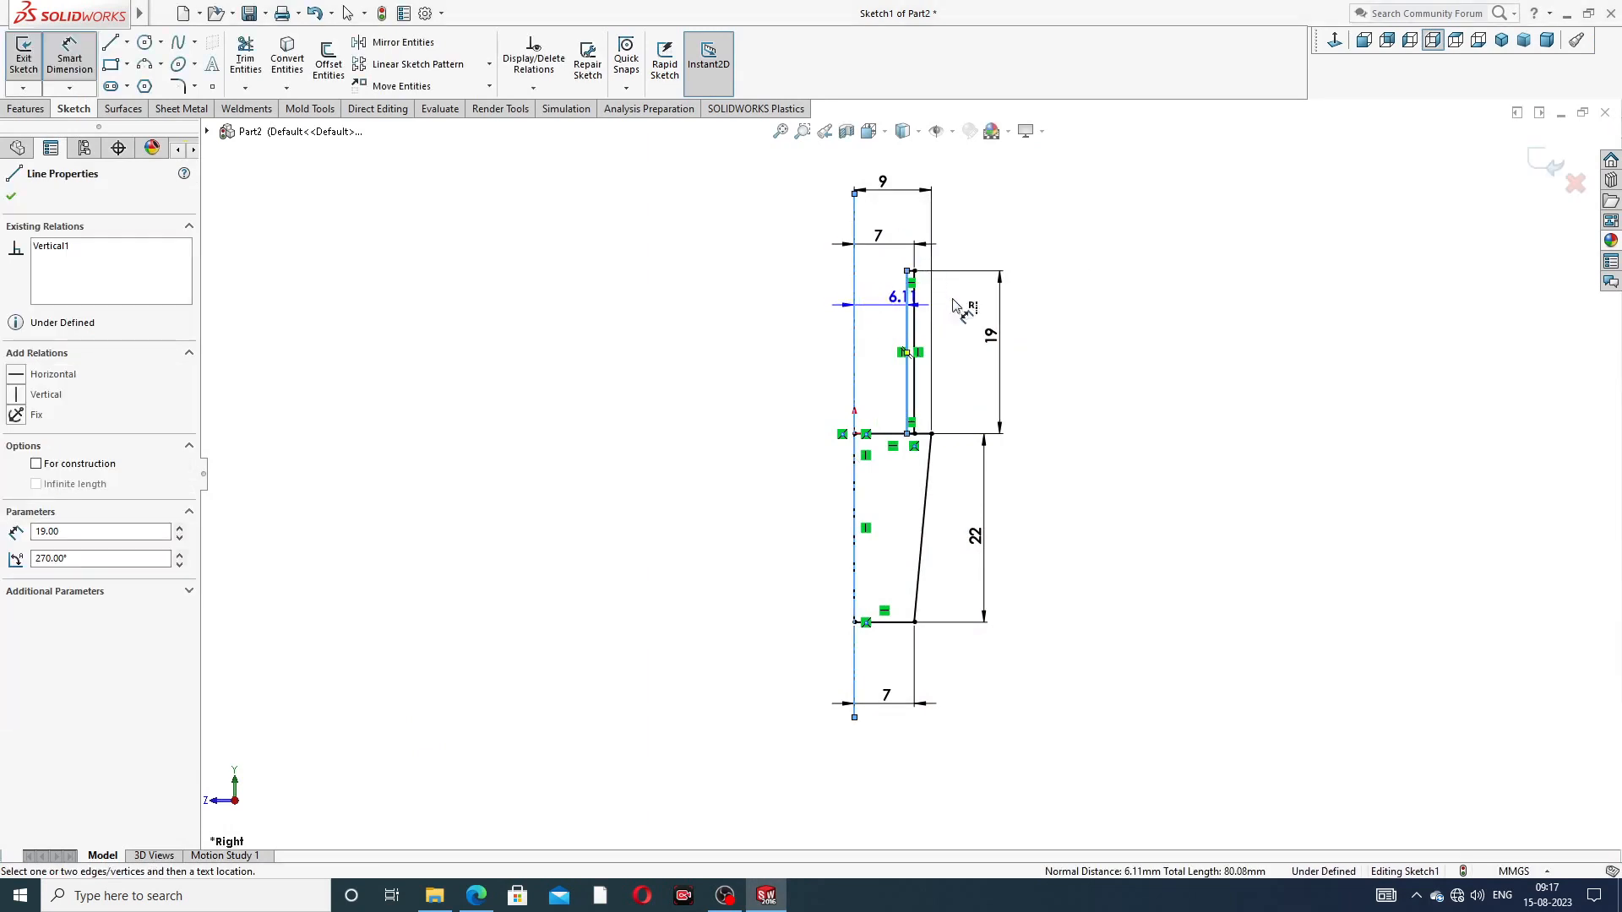
{"action": "left_click", "coordinate": [875, 283]}
{"action": "key", "text": "Return"}
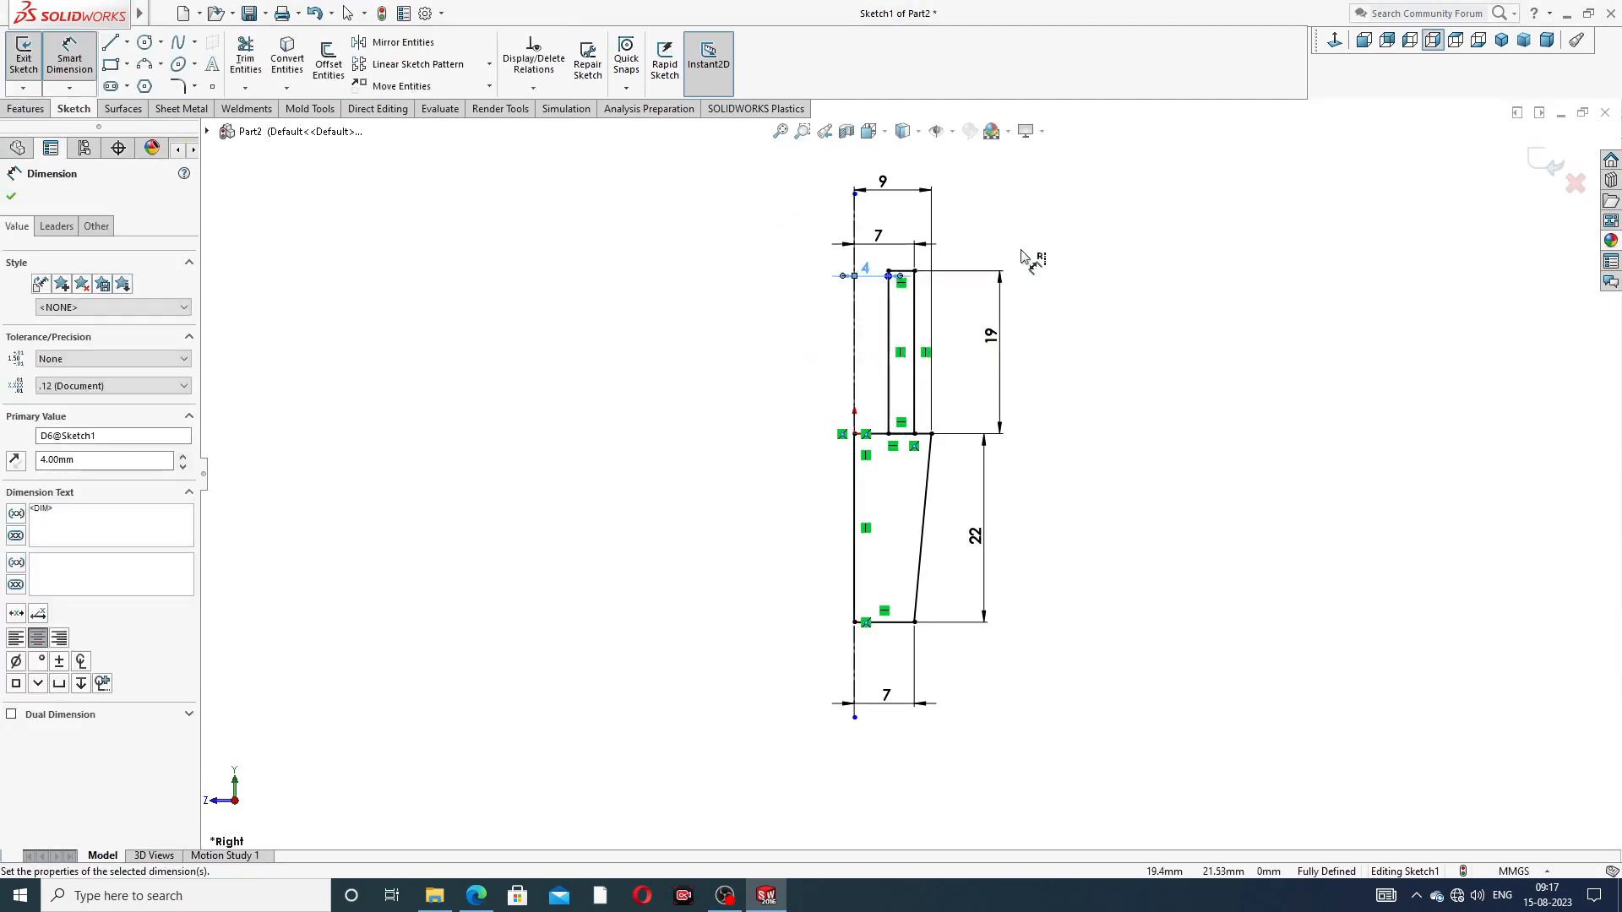
{"action": "left_click", "coordinate": [1020, 249]}
Step: Rearrange the 9, 7 and 4 mm width dimensions around the upper rectangle, placing the 7 mm one below the 4 mm one
{"action": "scroll", "coordinate": [883, 184], "scroll_direction": "down", "scroll_amount": 3}
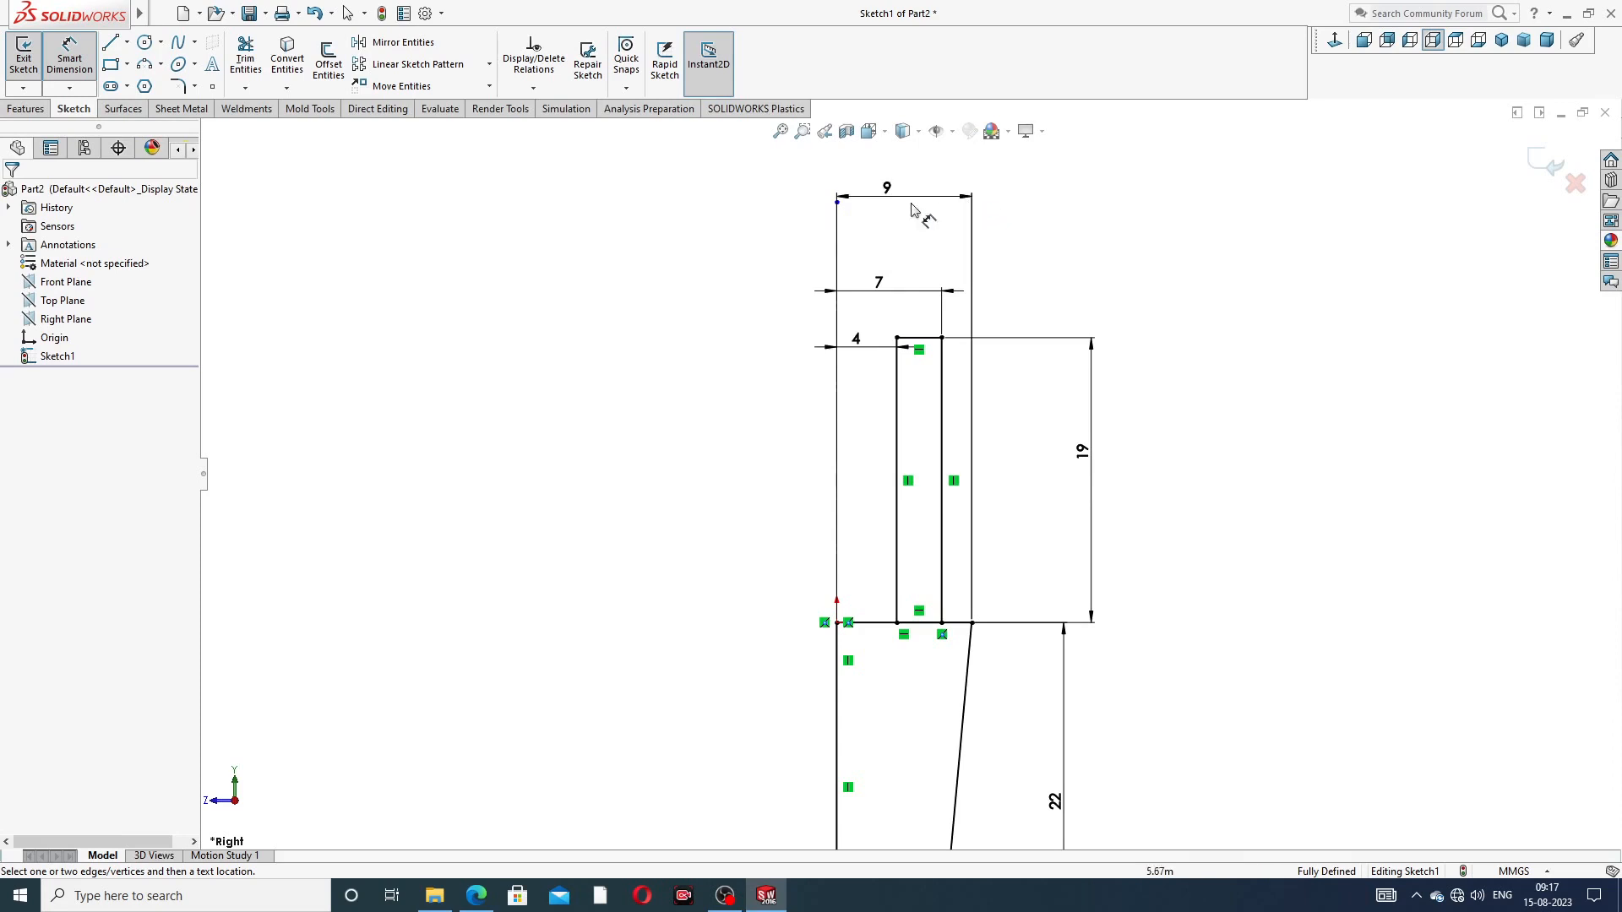
{"action": "left_click_drag", "start_coordinate": [887, 191], "coordinate": [875, 424]}
{"action": "left_click", "coordinate": [963, 211]}
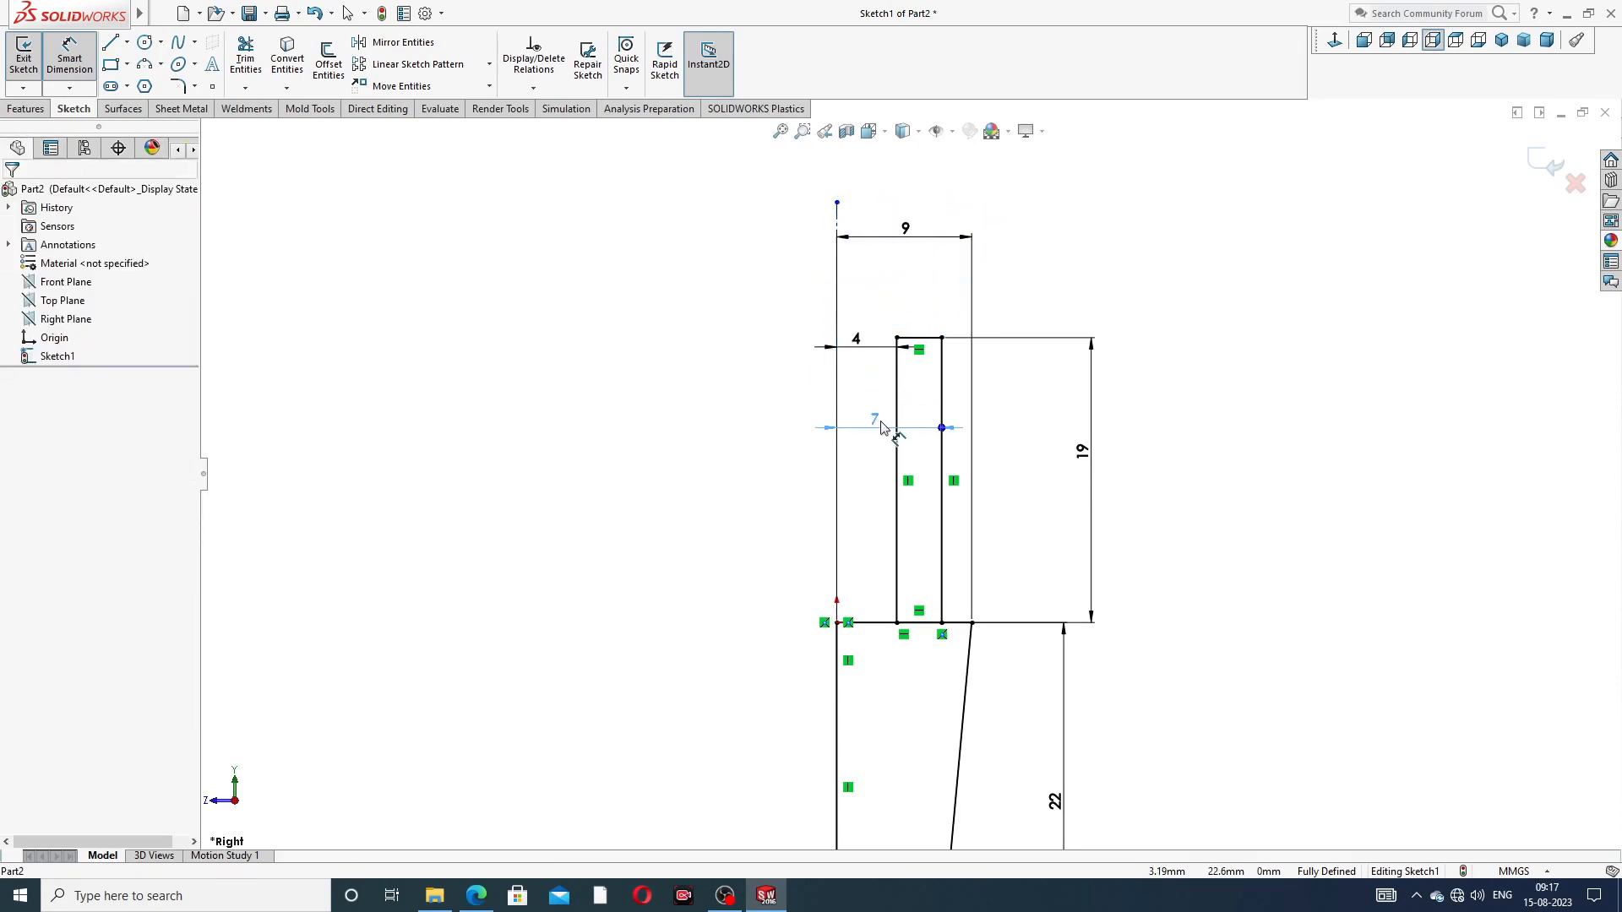
{"action": "left_click", "coordinate": [997, 287]}
{"action": "left_click_drag", "start_coordinate": [860, 346], "coordinate": [876, 470]}
{"action": "left_click", "coordinate": [1080, 265]}
{"action": "left_click", "coordinate": [1185, 409]}
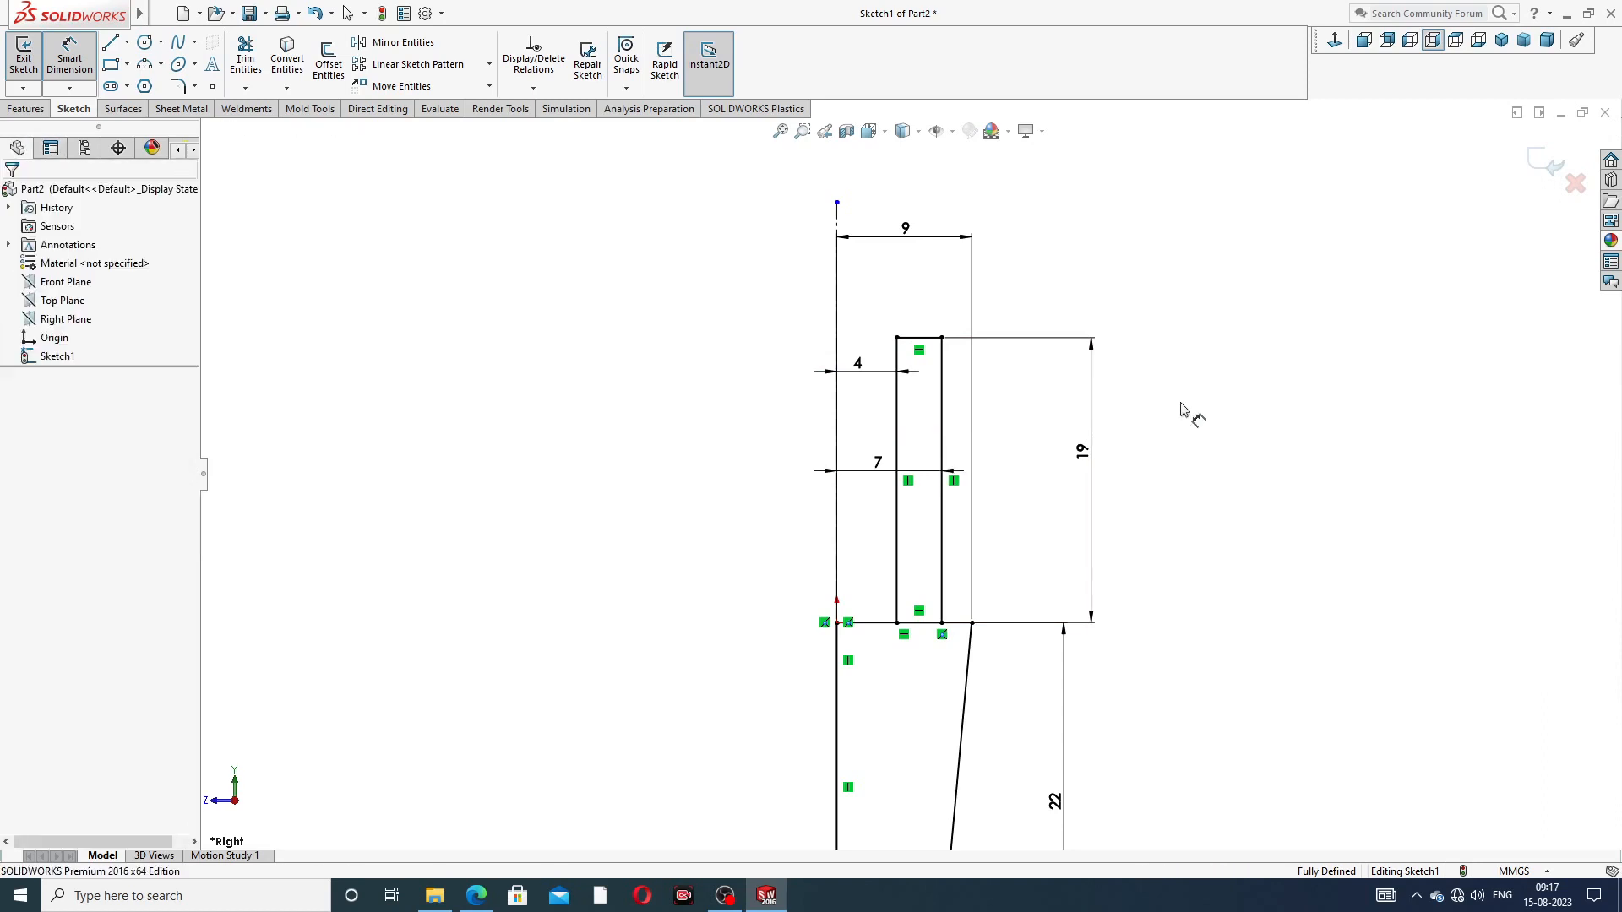
Step: Move the lower 7 mm dimension closer to the tapered profile's bottom edge and bring the 9 mm dimension slightly closer to the rectangle
{"action": "key", "text": "f"}
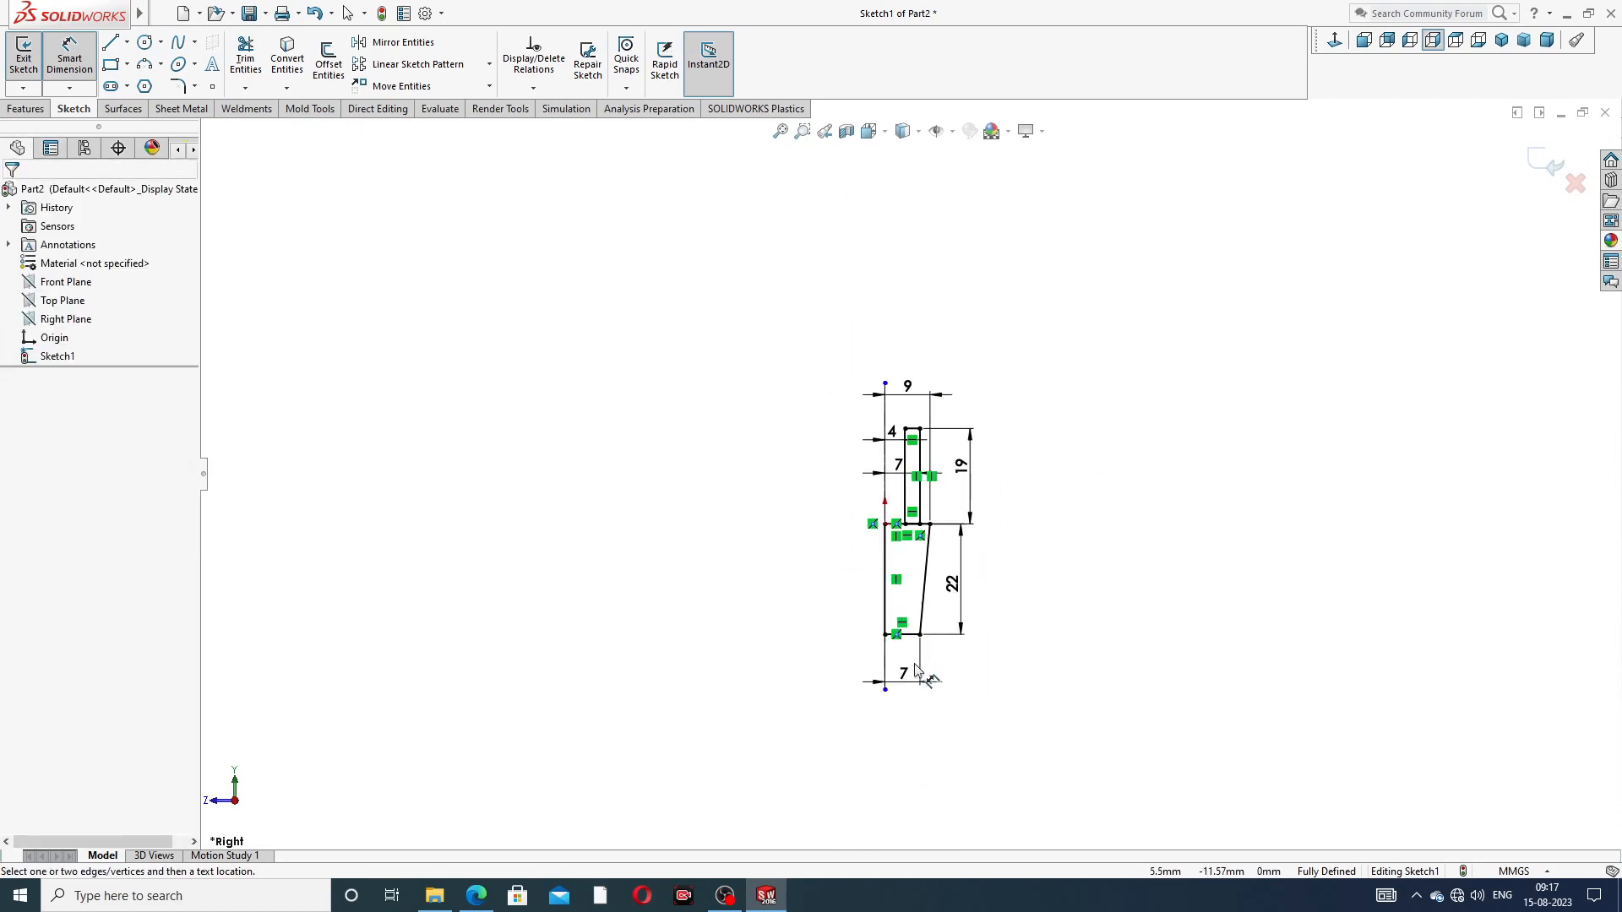
{"action": "scroll", "coordinate": [917, 668], "scroll_direction": "down", "scroll_amount": 3}
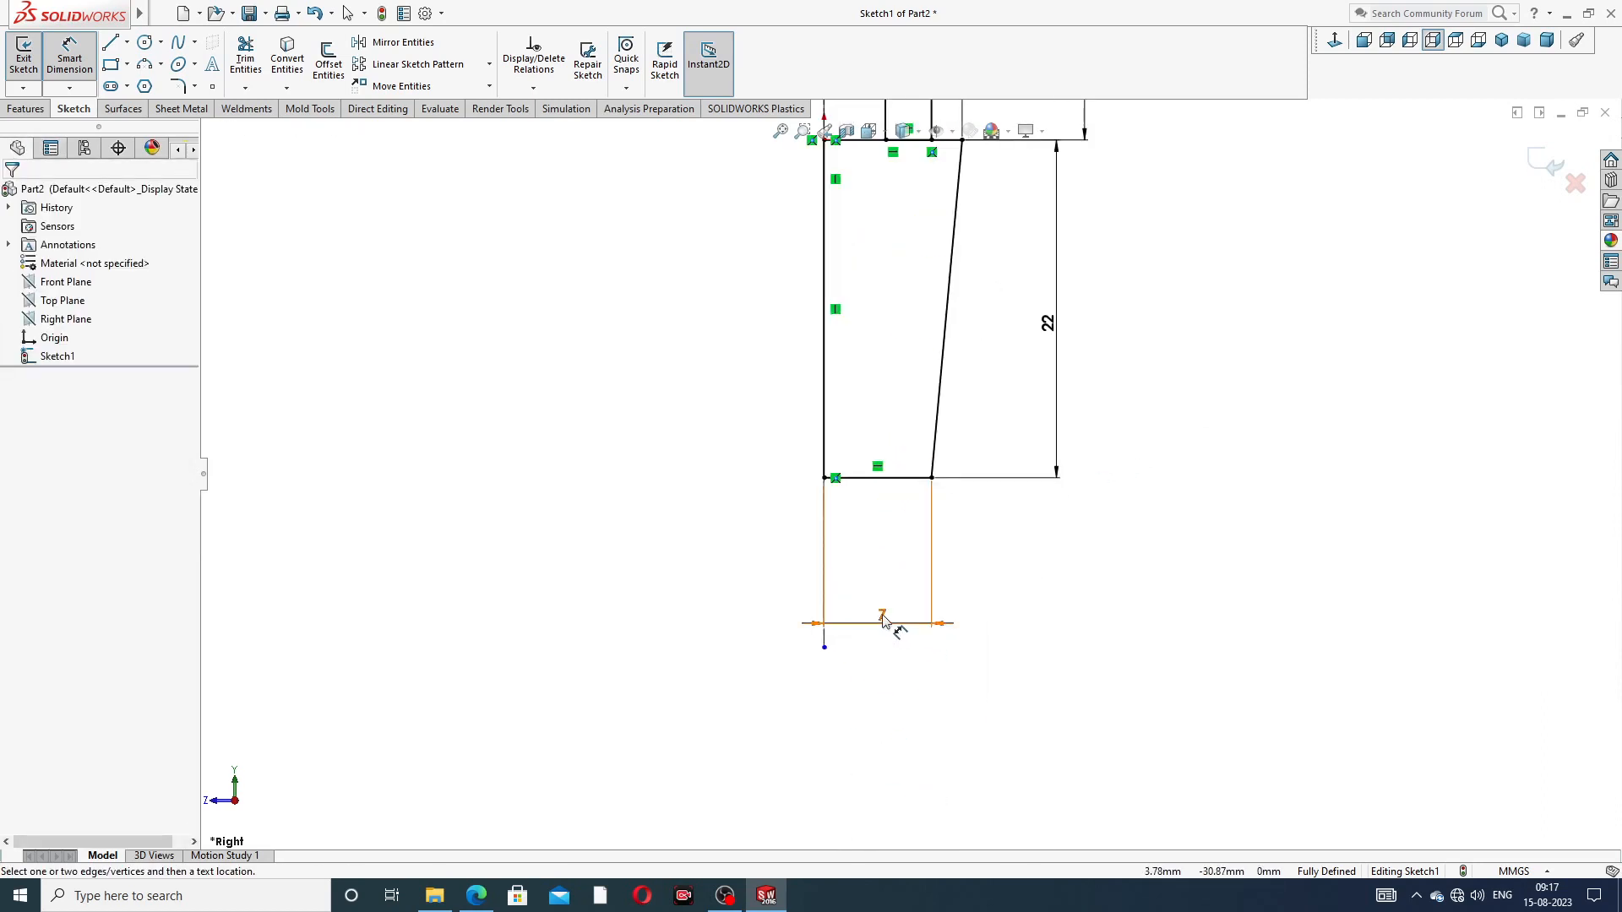
{"action": "left_click_drag", "start_coordinate": [890, 622], "coordinate": [884, 526]}
{"action": "scroll", "coordinate": [1133, 326], "scroll_direction": "up", "scroll_amount": 5}
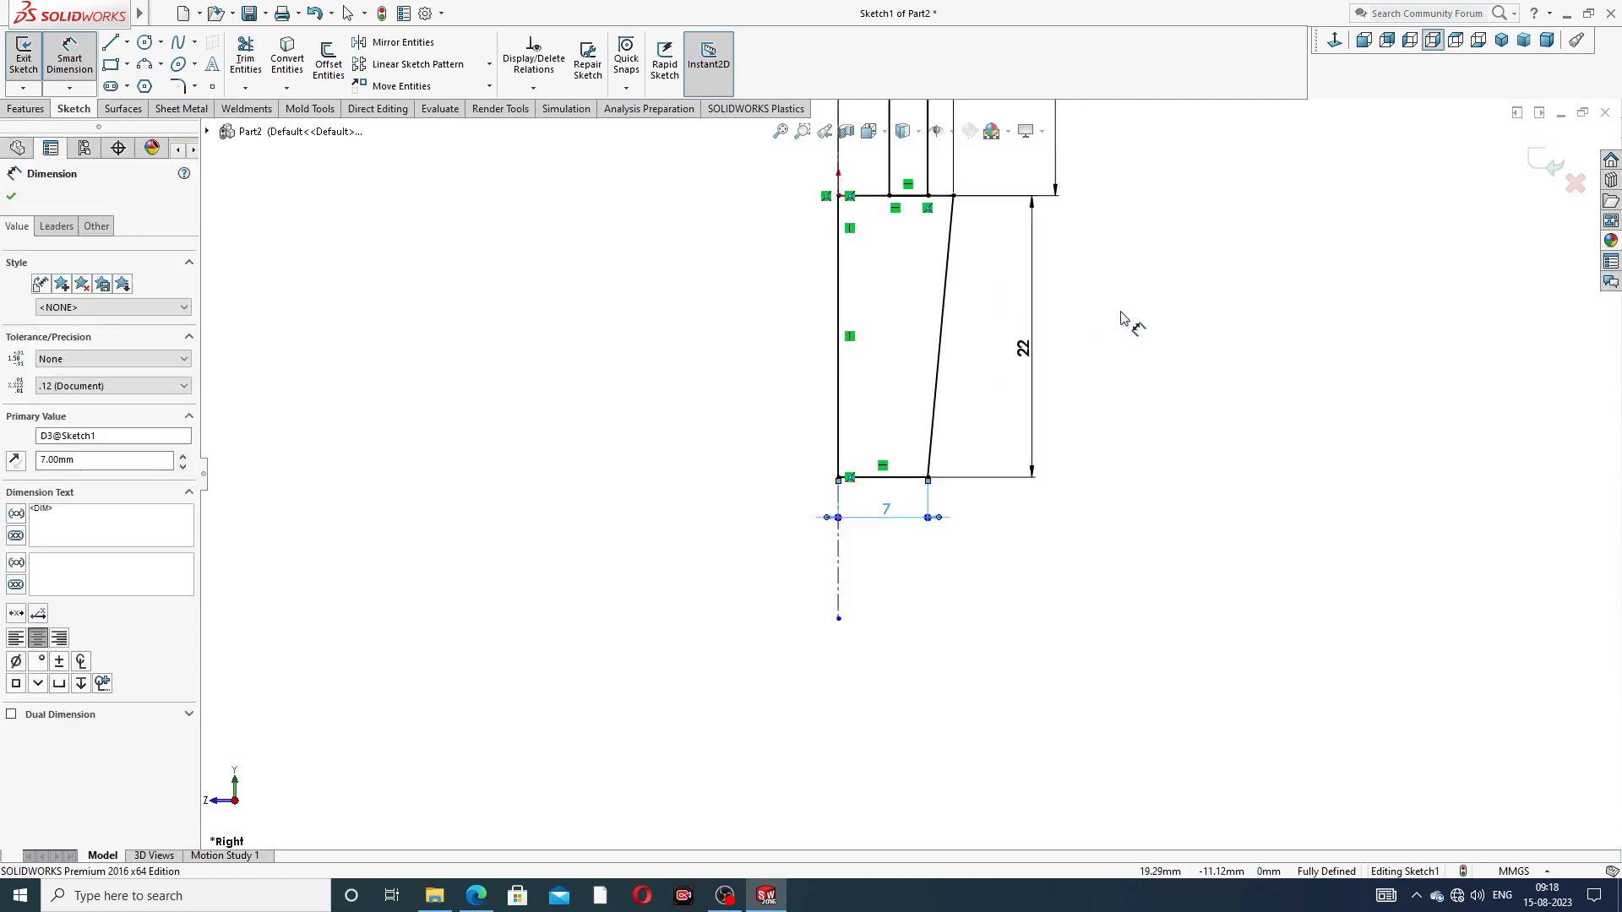
{"action": "left_click", "coordinate": [1073, 290]}
{"action": "scroll", "coordinate": [946, 253], "scroll_direction": "down", "scroll_amount": 5}
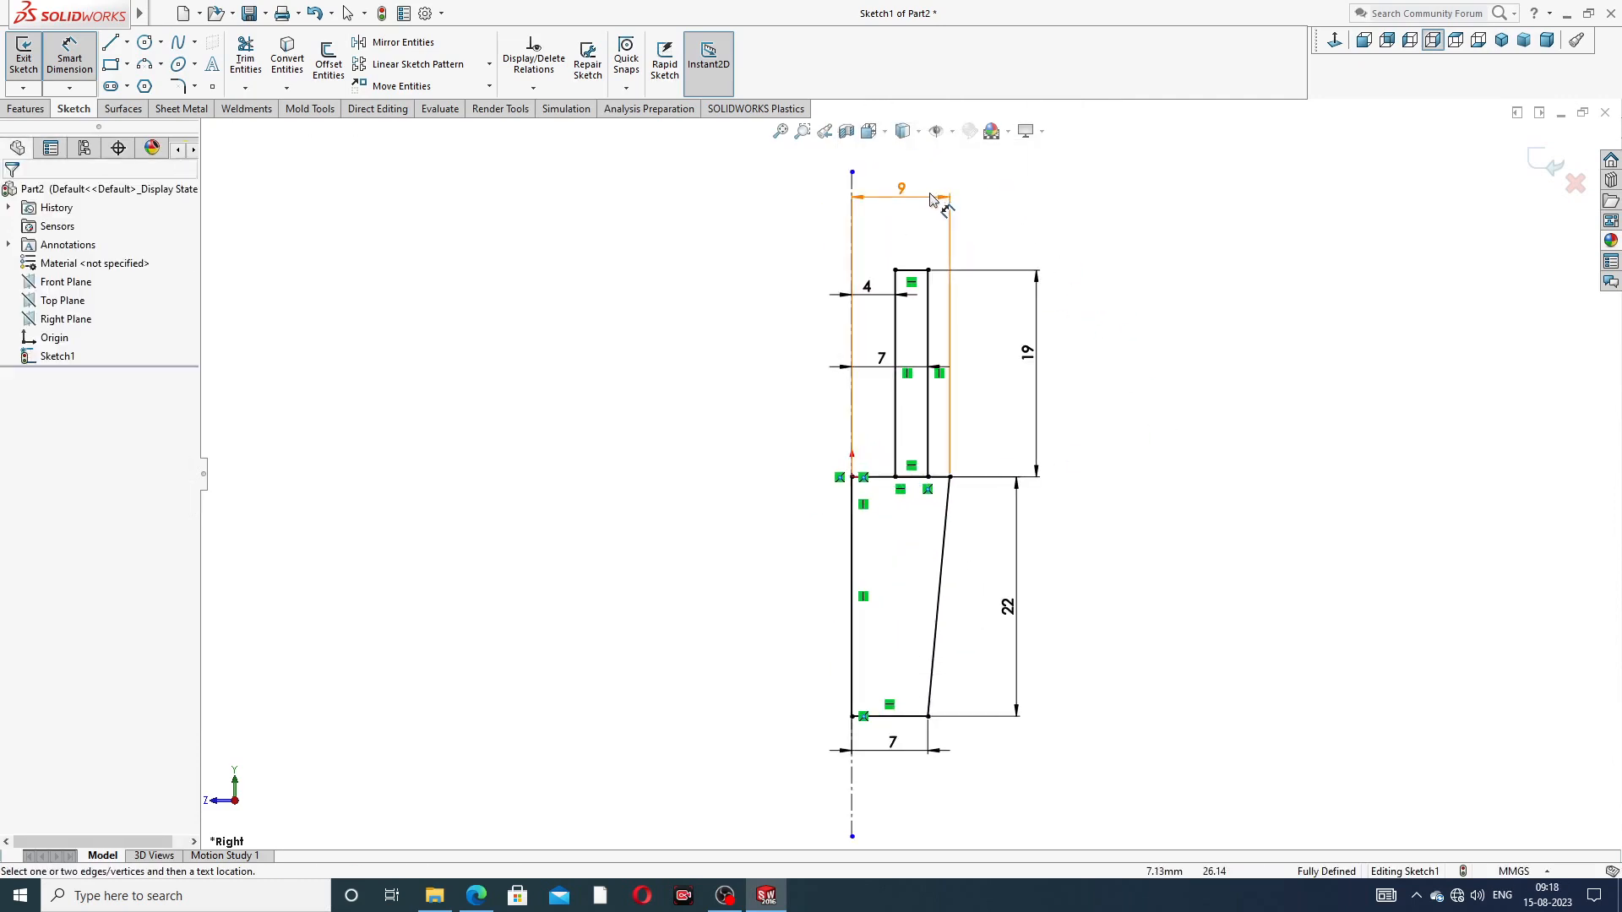
{"action": "left_click_drag", "start_coordinate": [936, 200], "coordinate": [937, 222]}
{"action": "left_click", "coordinate": [1102, 222]}
{"action": "scroll", "coordinate": [1102, 222], "scroll_direction": "up", "scroll_amount": 3}
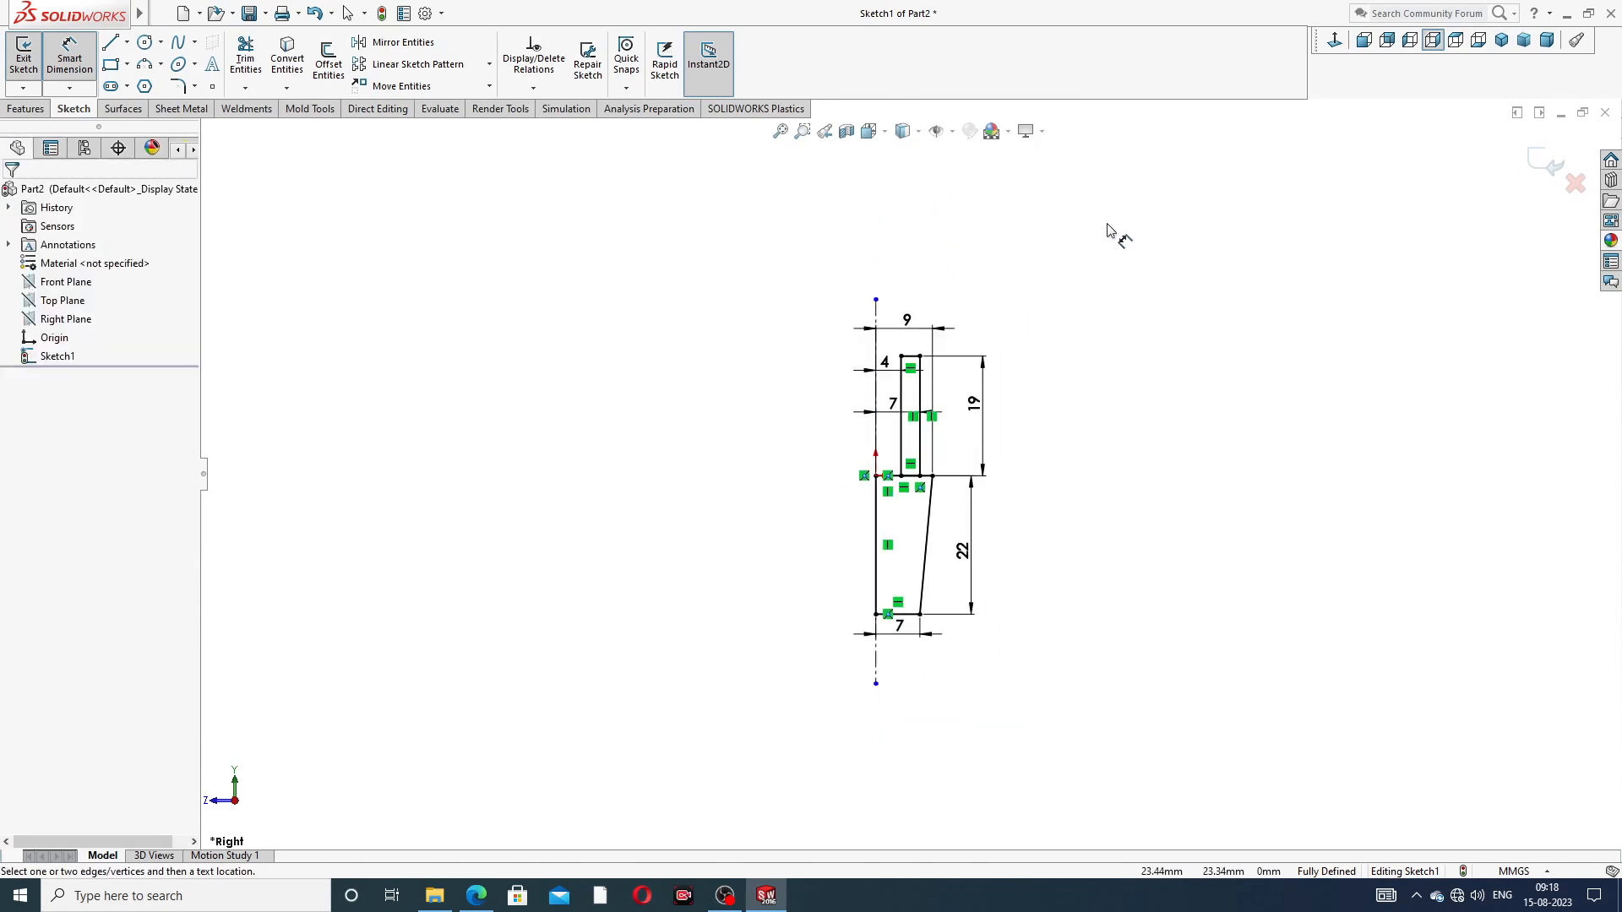
Step: Recheck the drawing and revolve both the upper rectangle and the tapered region 360 degrees about the centerline
{"action": "left_click", "coordinate": [476, 896]}
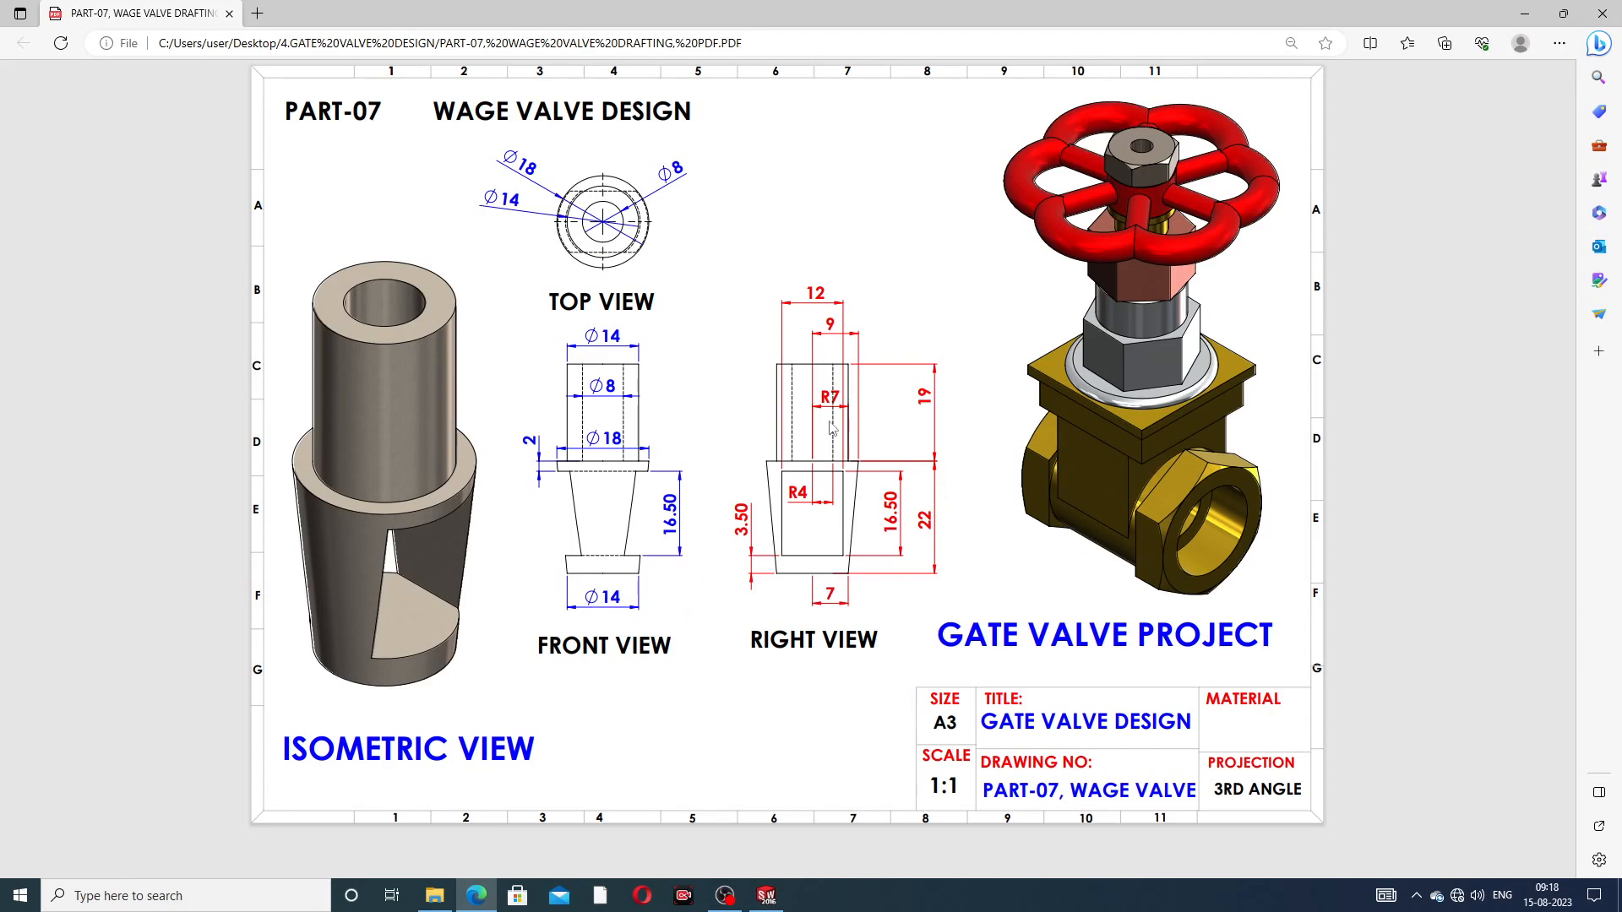
{"action": "left_click", "coordinate": [484, 893]}
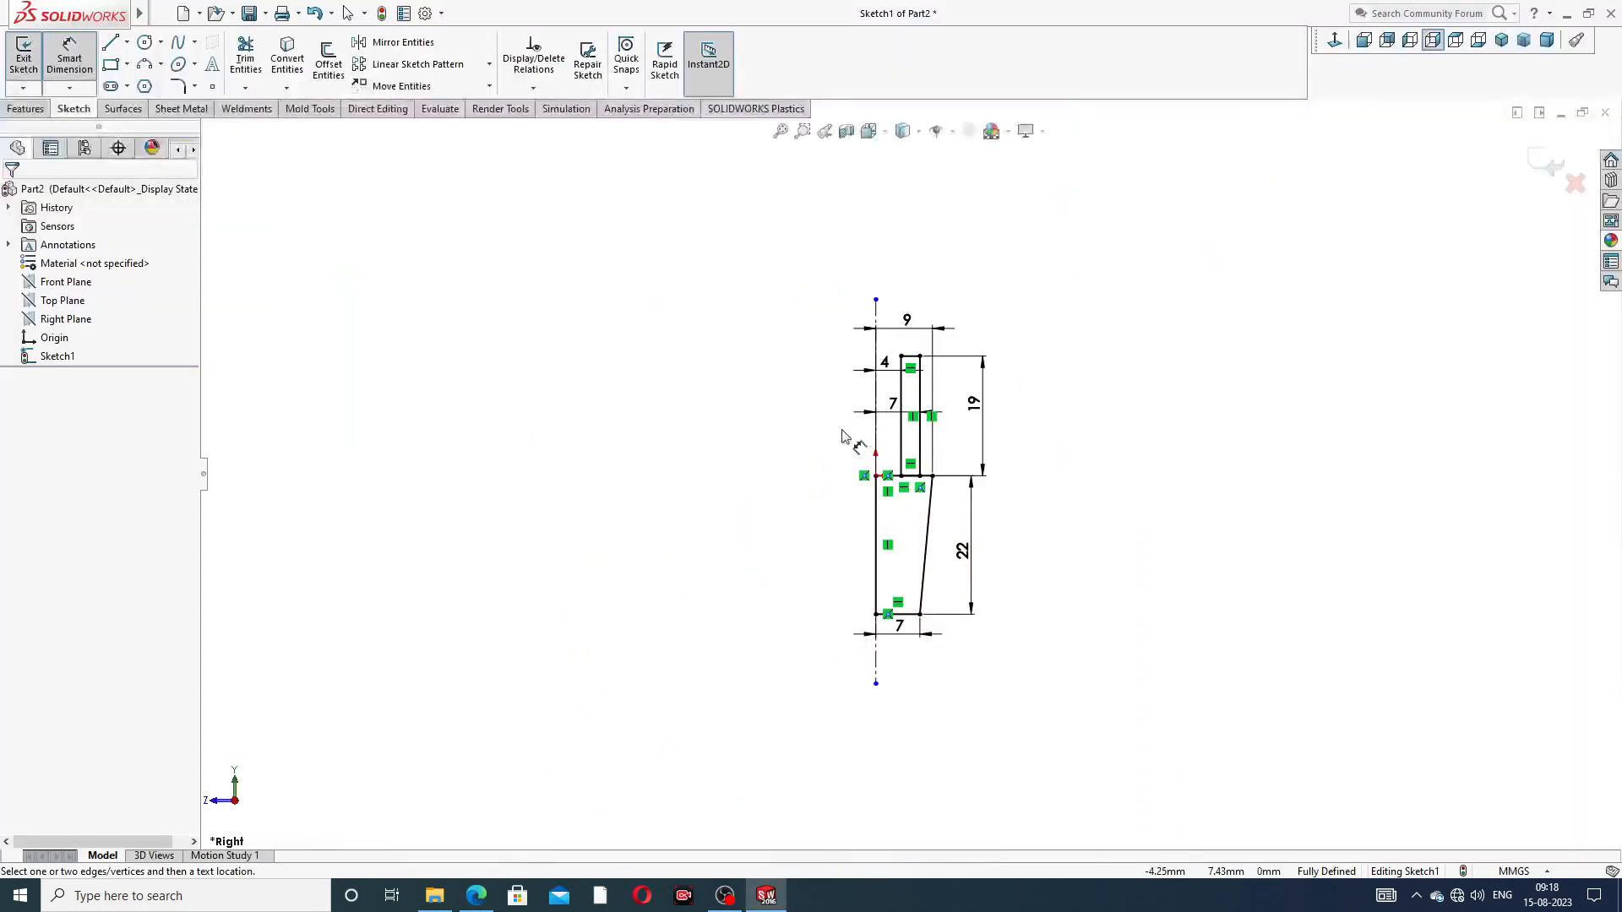
{"action": "scroll", "coordinate": [934, 454], "scroll_direction": "down", "scroll_amount": 2}
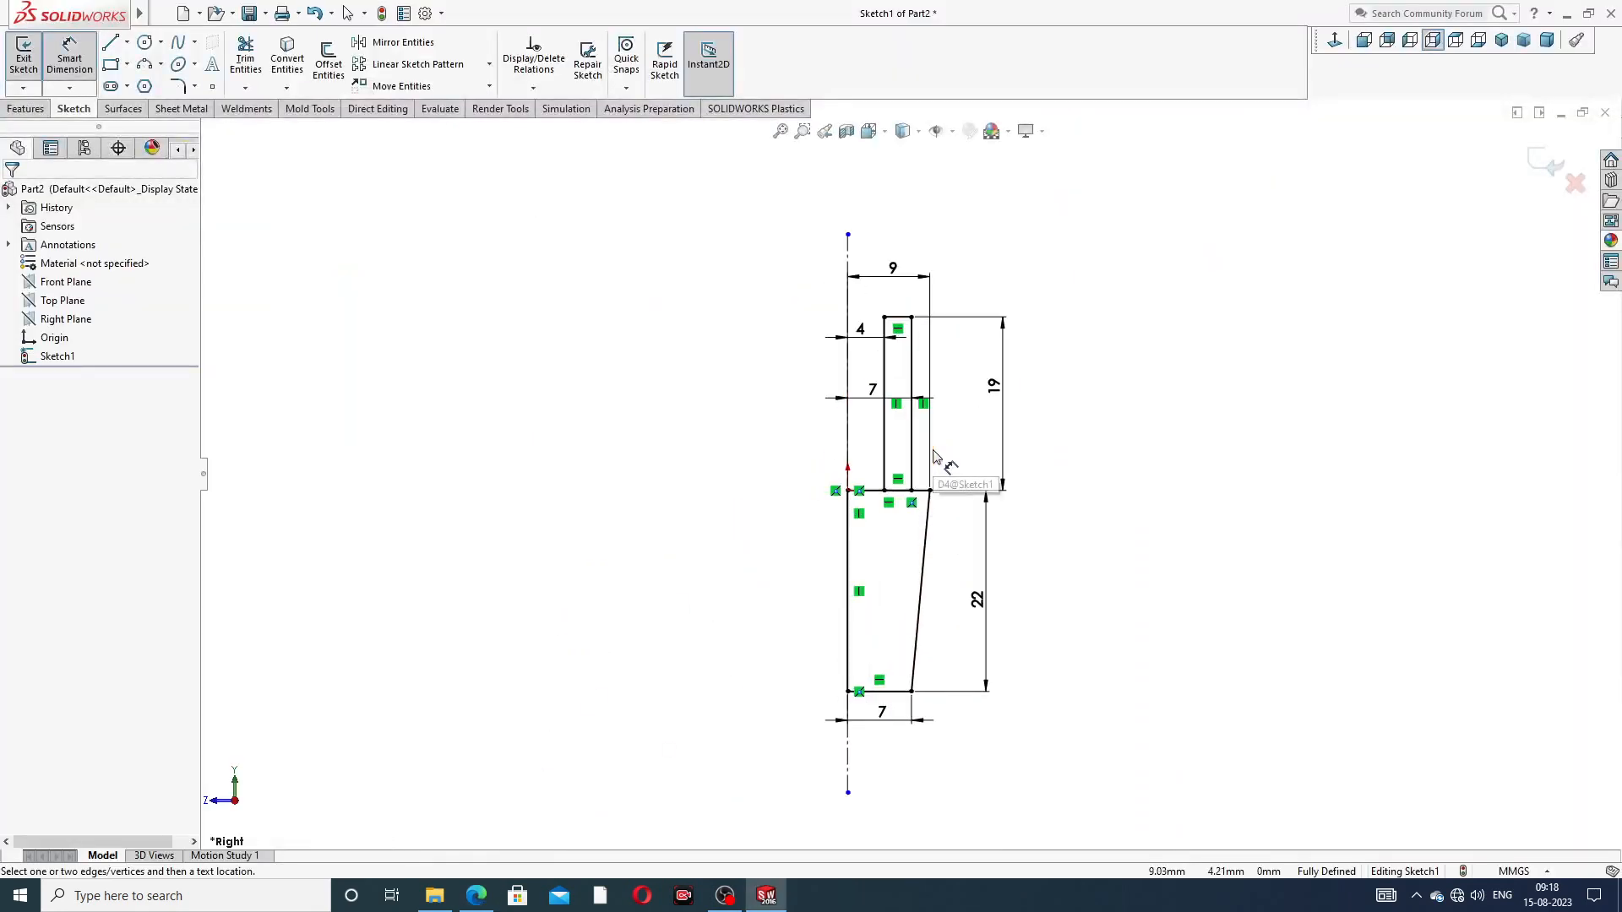
{"action": "right_click", "coordinate": [494, 281]}
{"action": "left_click", "coordinate": [541, 230]}
{"action": "left_click", "coordinate": [27, 109]}
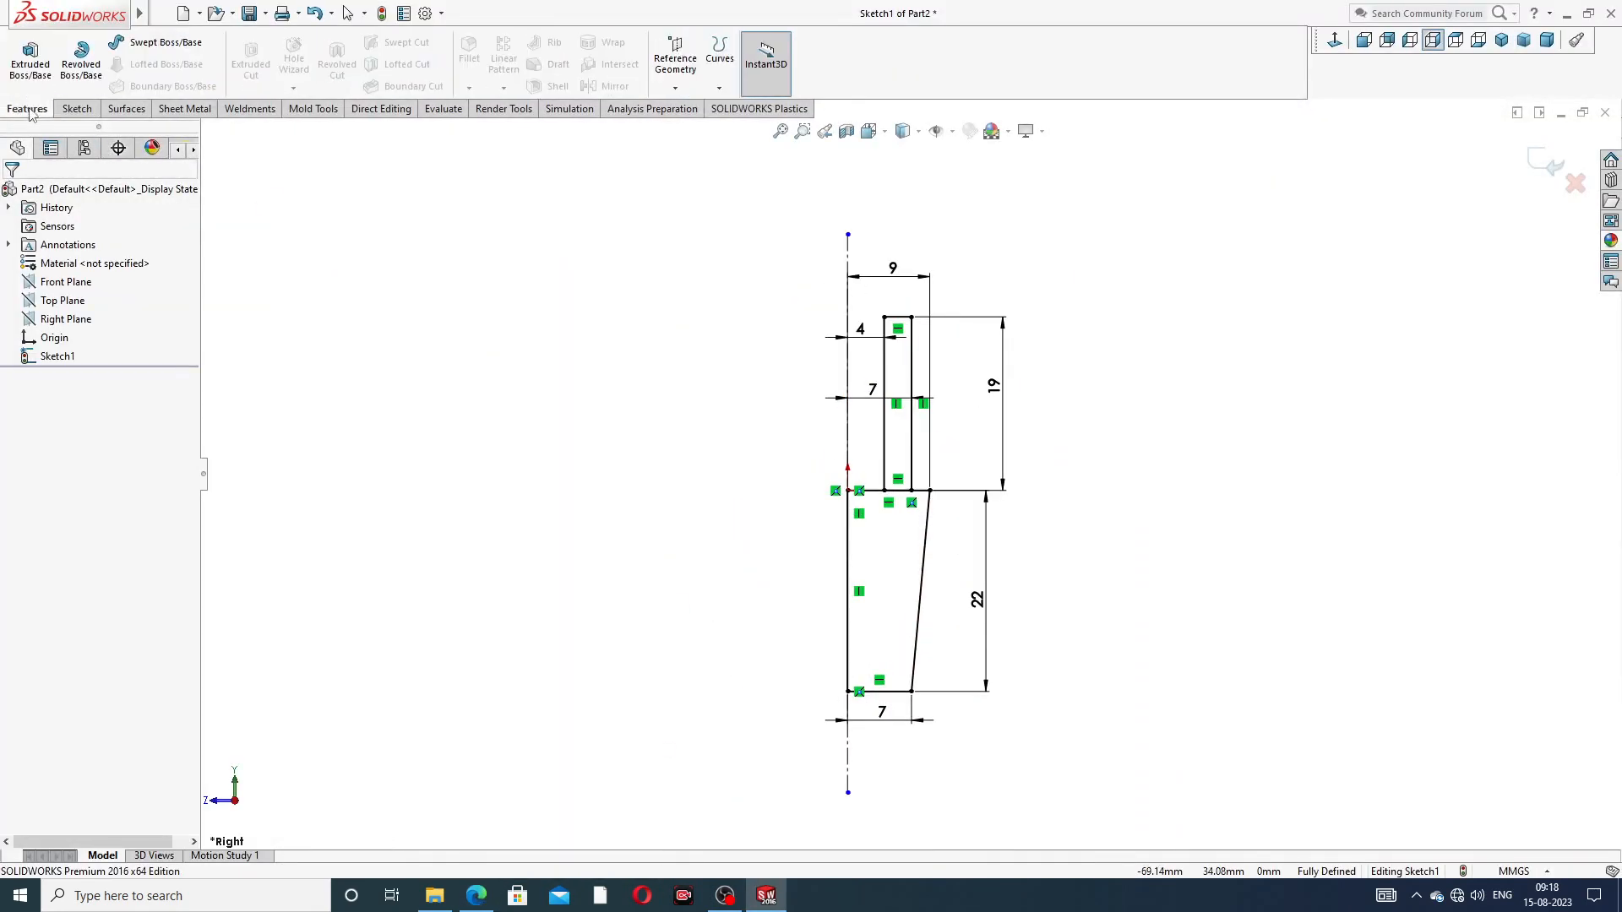
{"action": "left_click", "coordinate": [88, 72]}
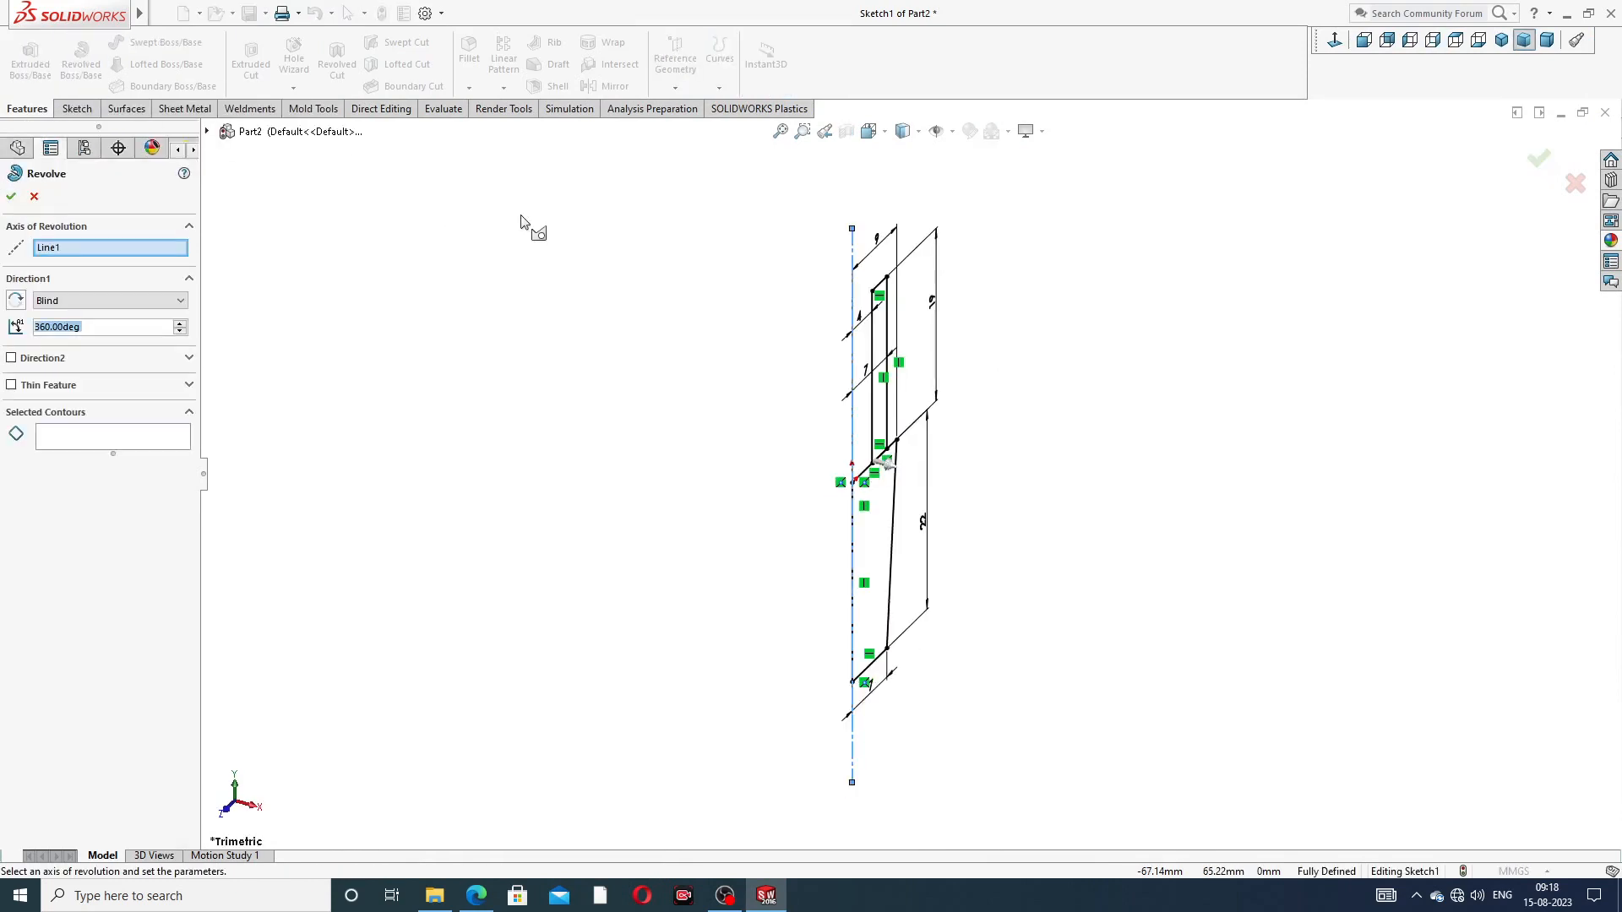
{"action": "left_click", "coordinate": [879, 327]}
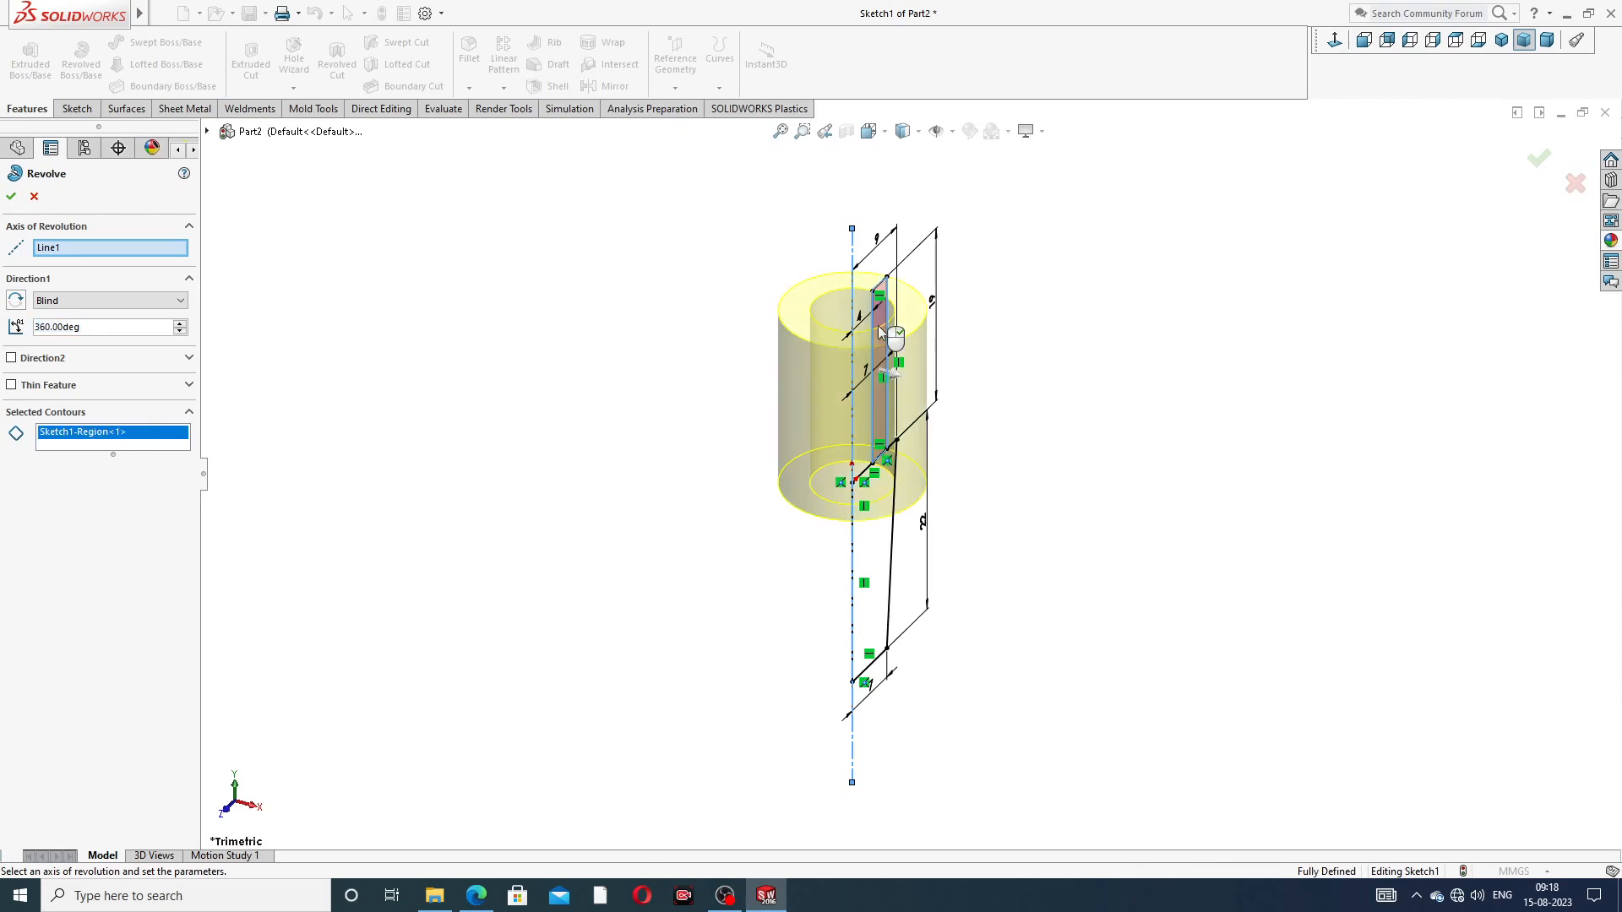
{"action": "left_click", "coordinate": [880, 539]}
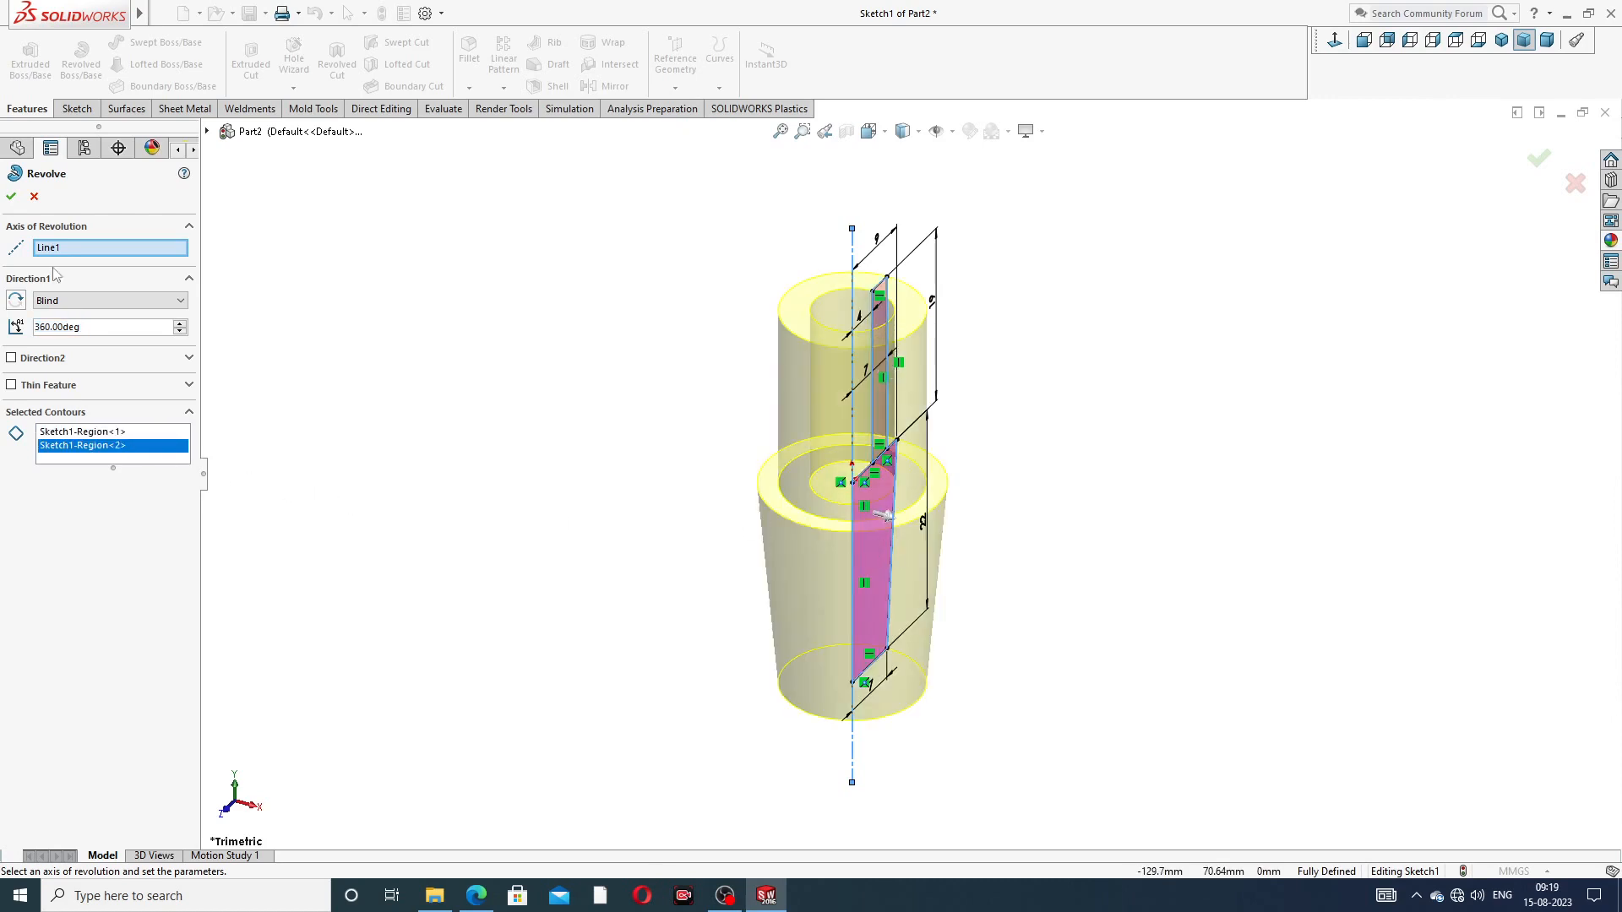
{"action": "left_click", "coordinate": [12, 197]}
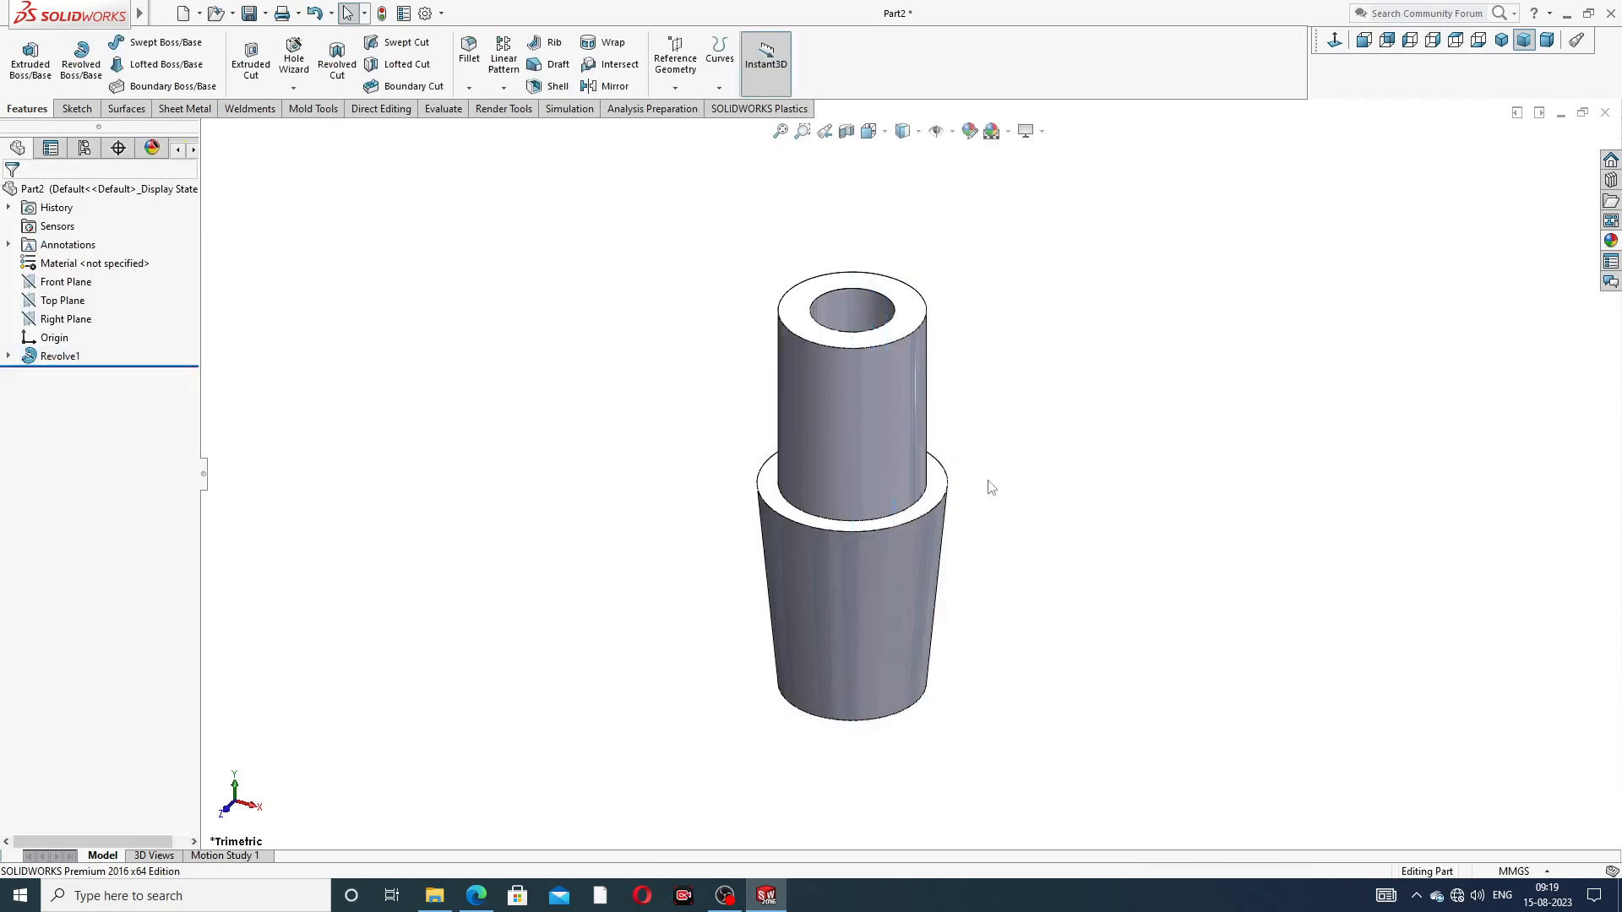
Step: Start a new sketch on the Right Plane and view it straight on
{"action": "middle_click_drag", "start_coordinate": [991, 486], "coordinate": [1026, 361]}
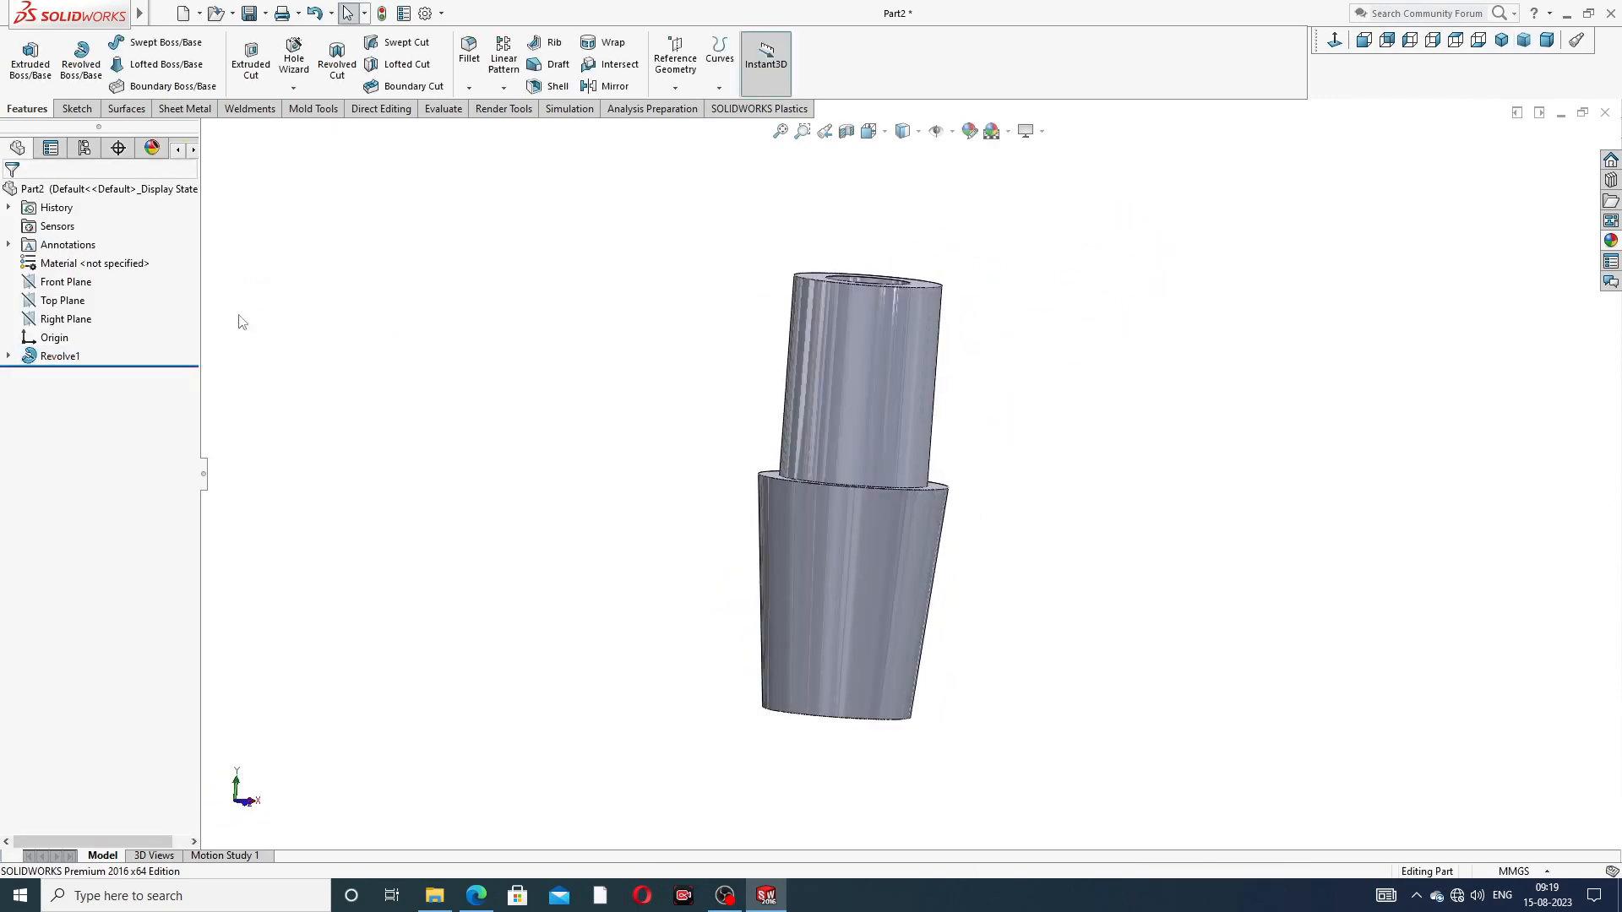
{"action": "left_click", "coordinate": [76, 322]}
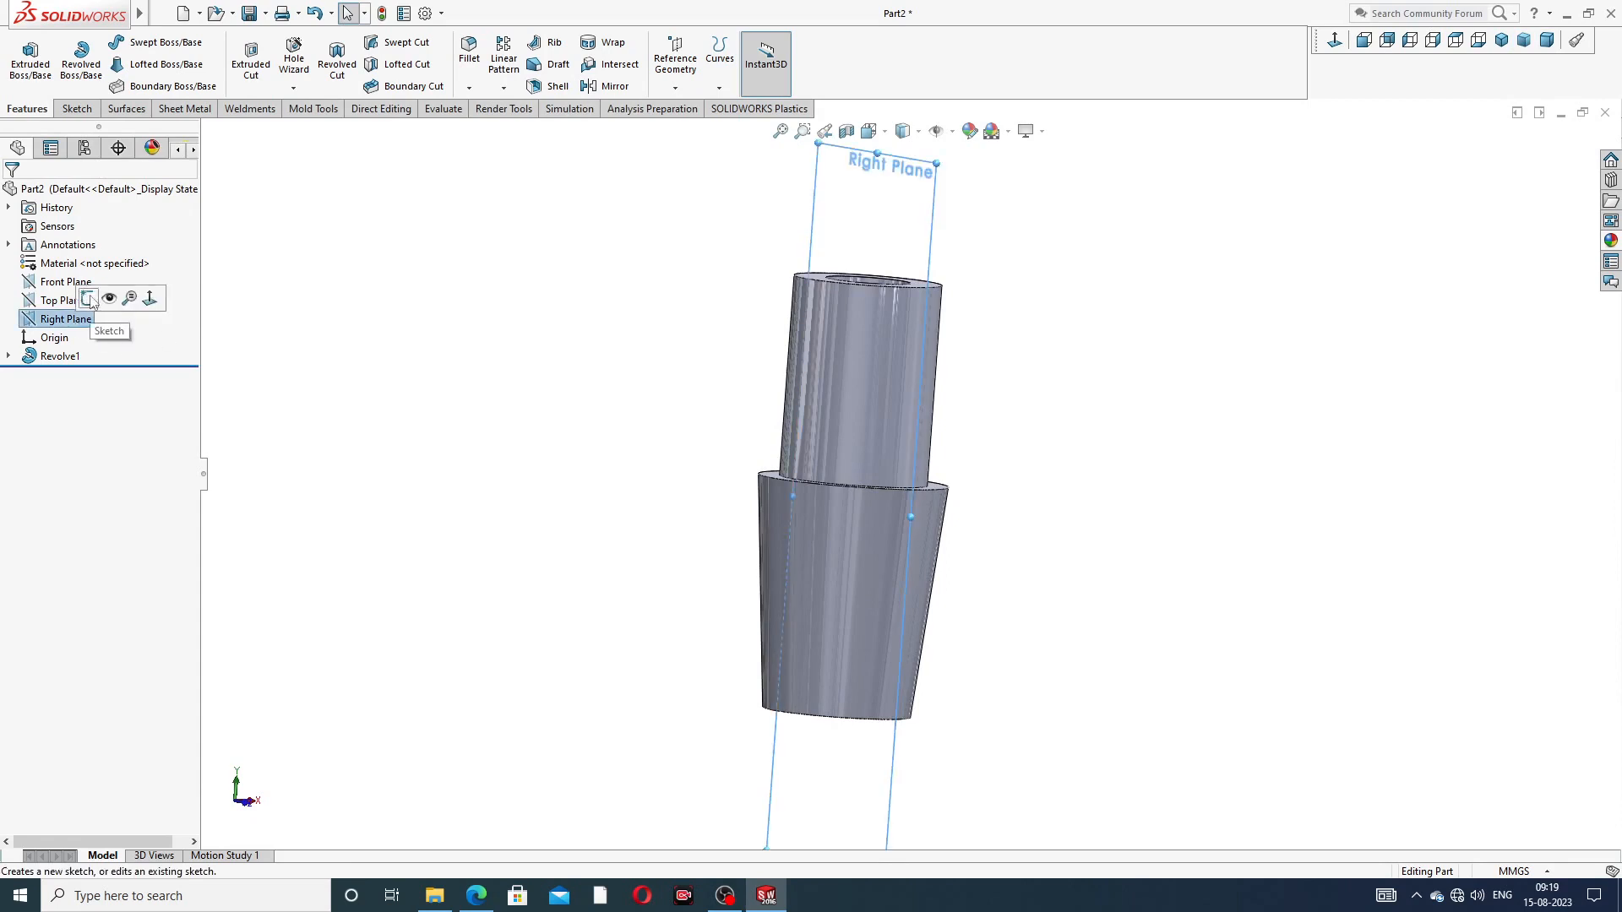
{"action": "left_click", "coordinate": [97, 305]}
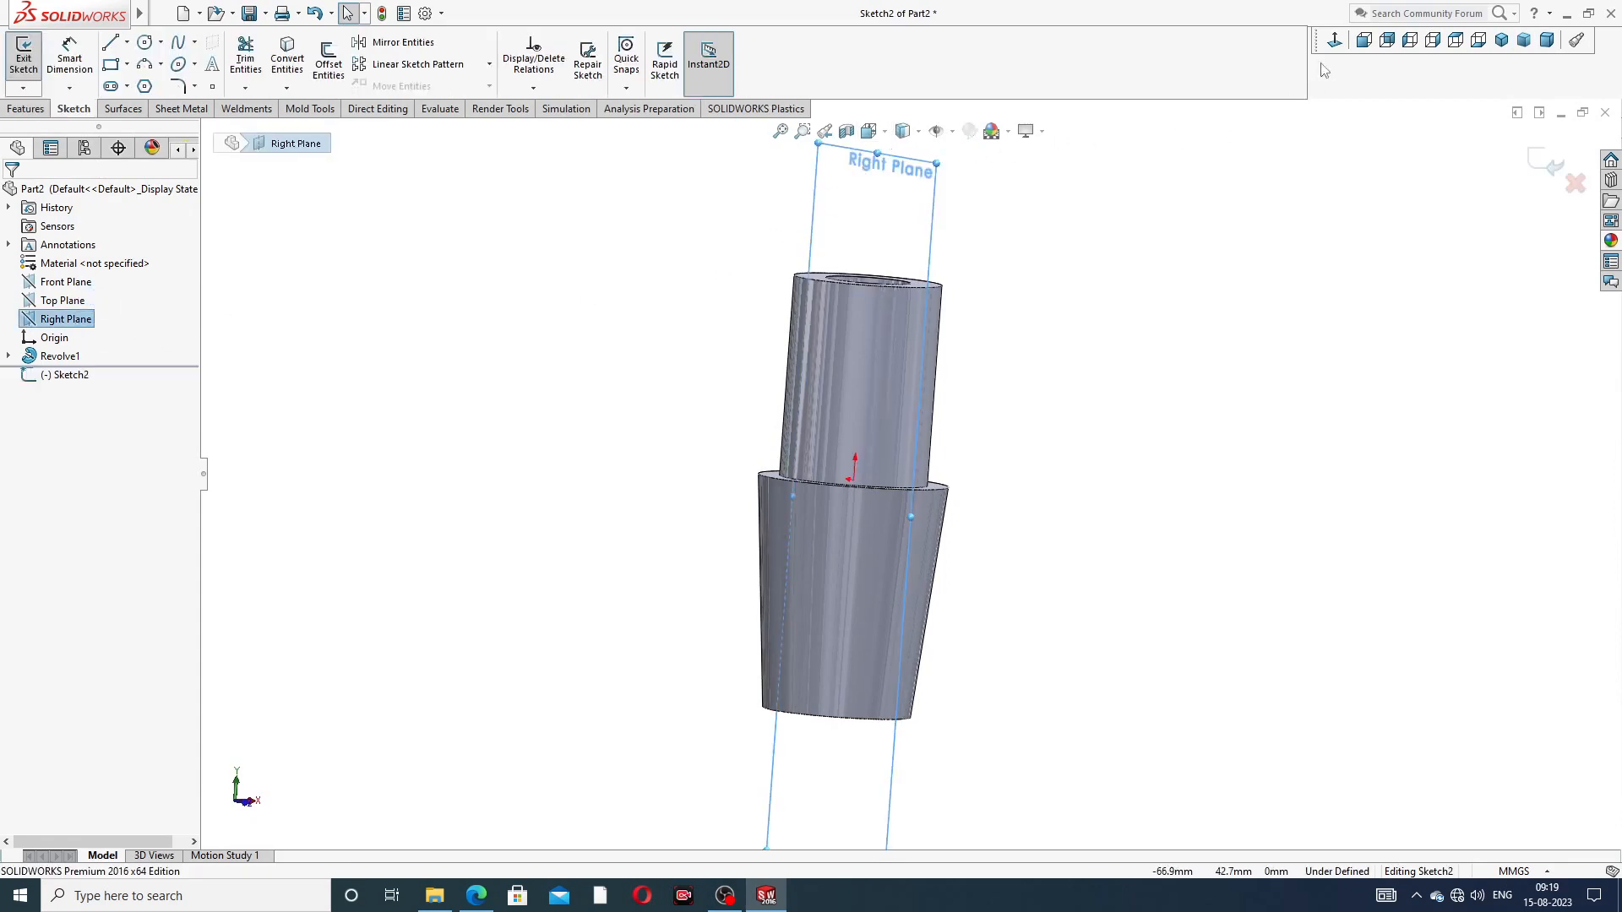
{"action": "left_click", "coordinate": [1335, 43]}
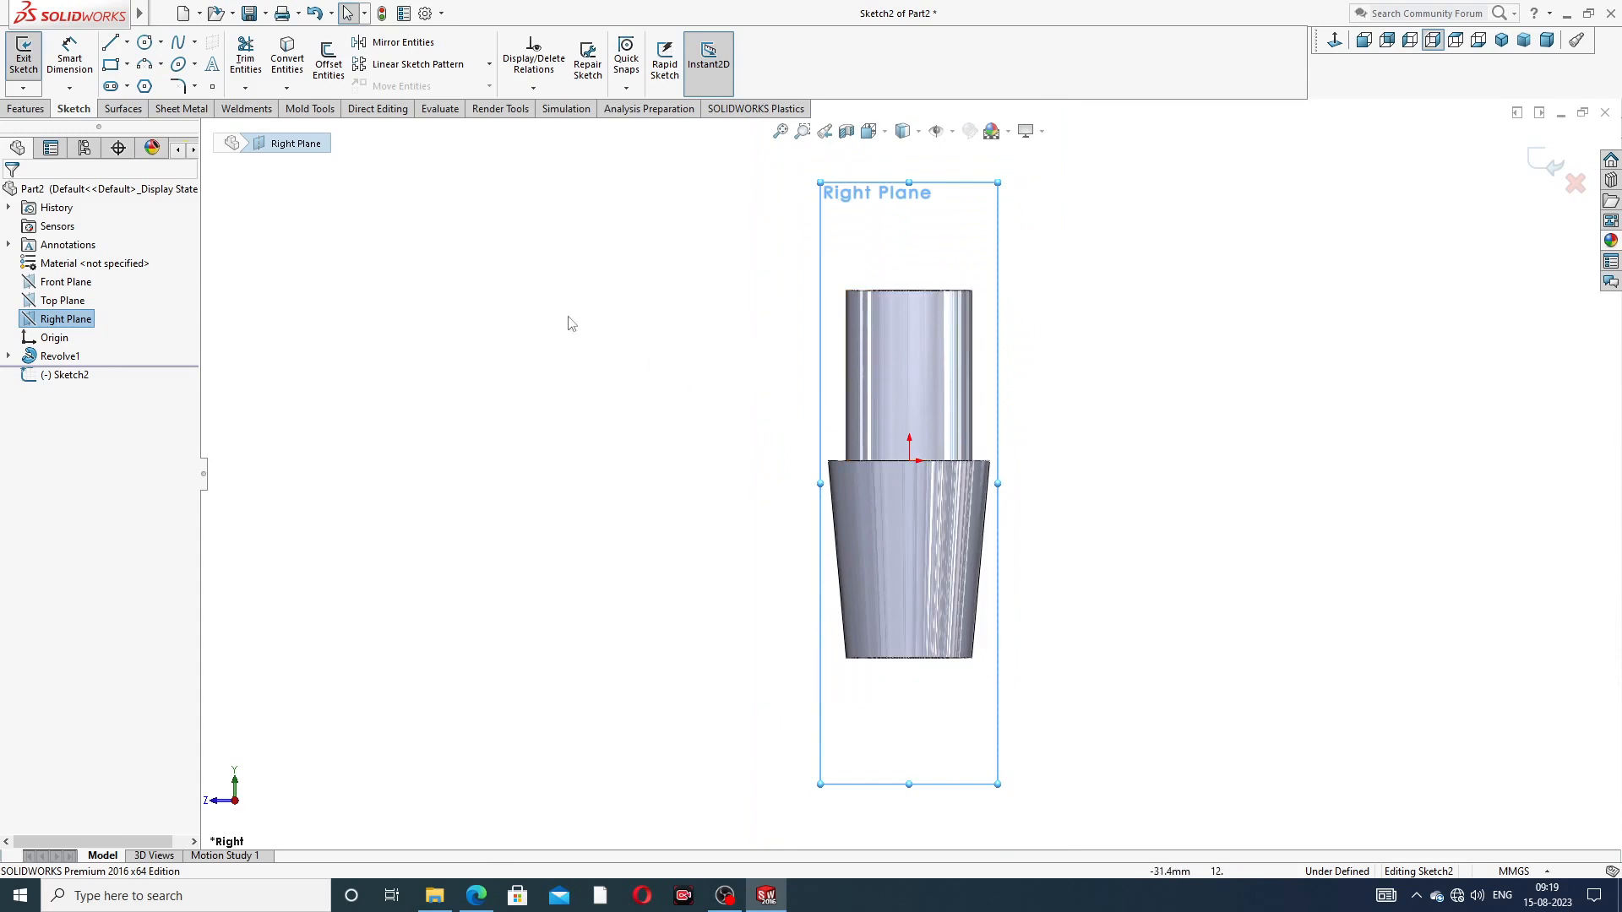
Step: Draw a center rectangle on the tapered lower body, centered directly below the origin at about Y -10 mm
{"action": "left_click", "coordinate": [128, 65]}
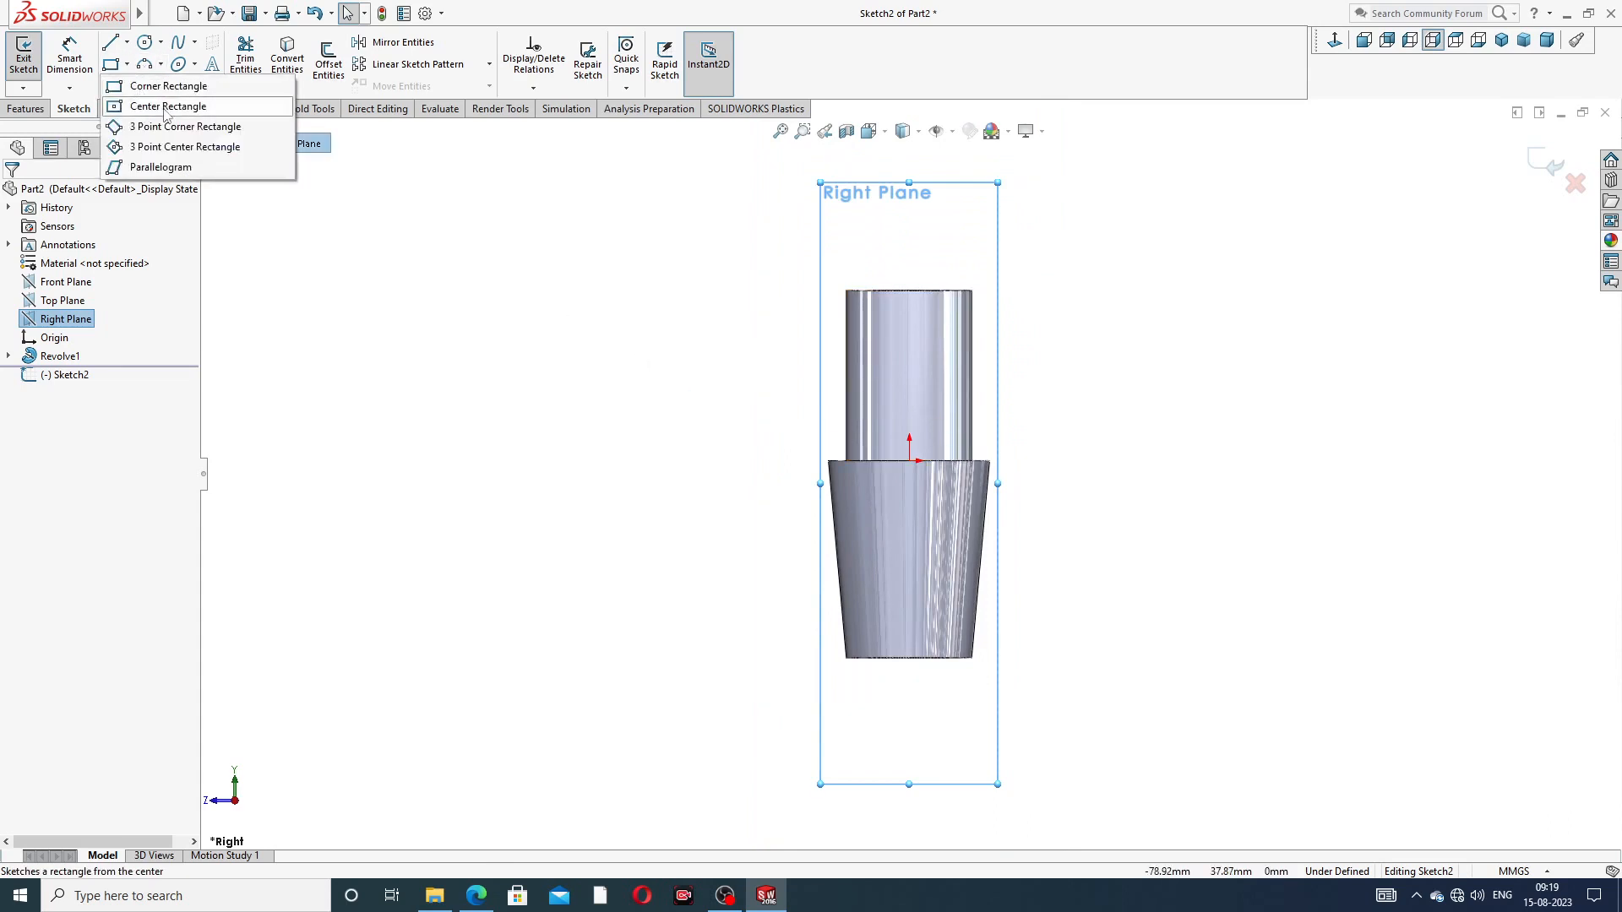
{"action": "left_click", "coordinate": [167, 107]}
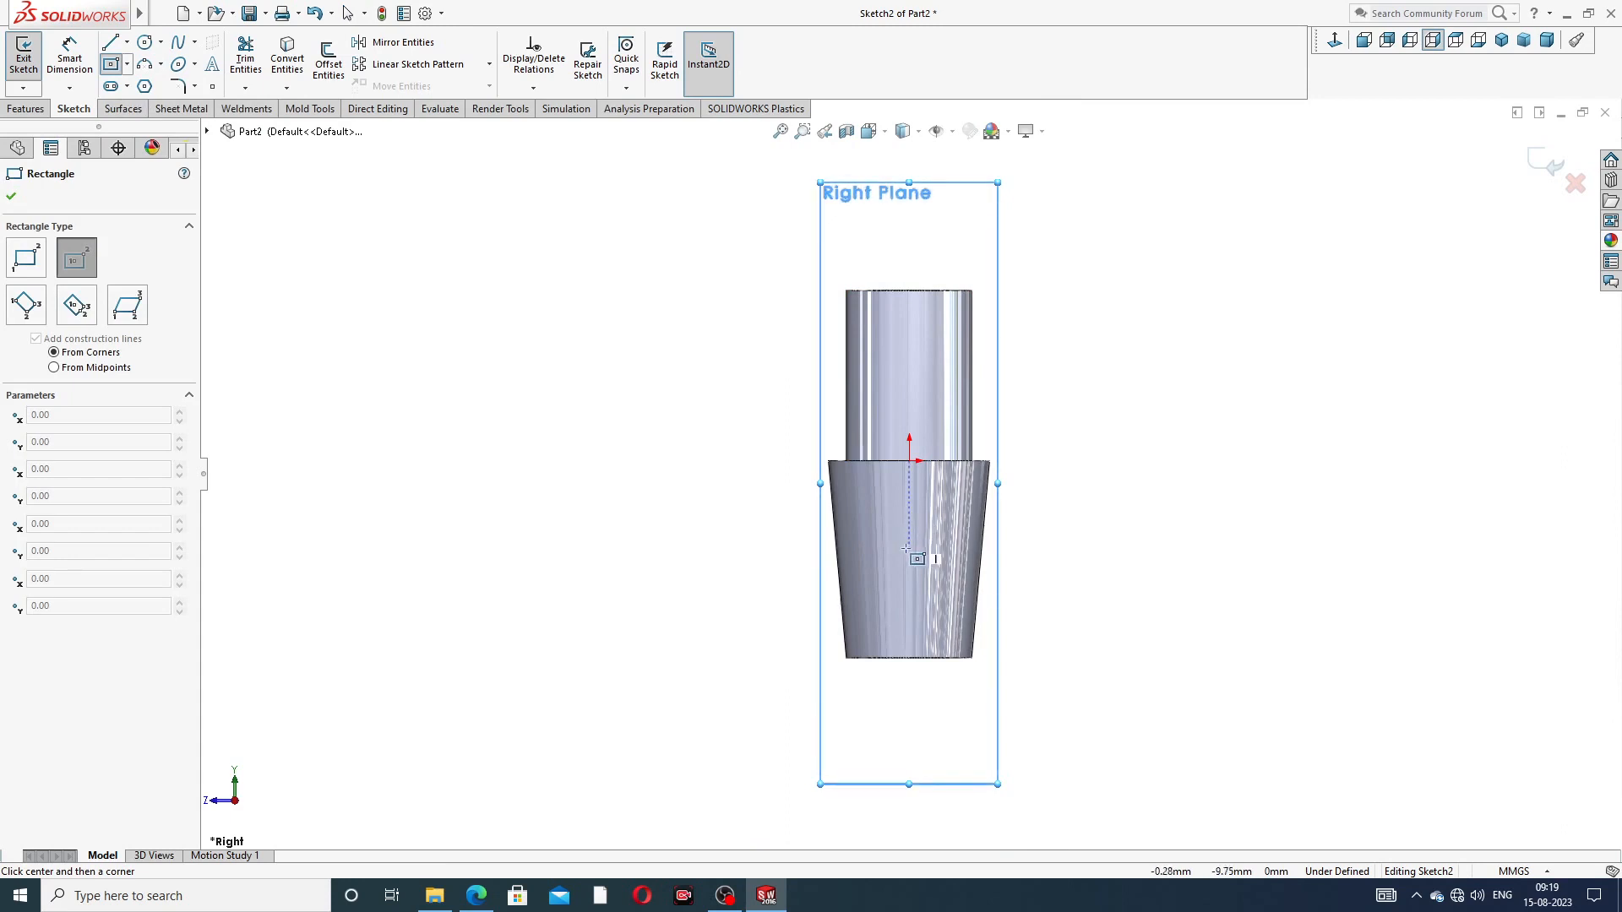
{"action": "left_click", "coordinate": [956, 486]}
{"action": "right_click", "coordinate": [1061, 448]}
{"action": "left_click", "coordinate": [1116, 461]}
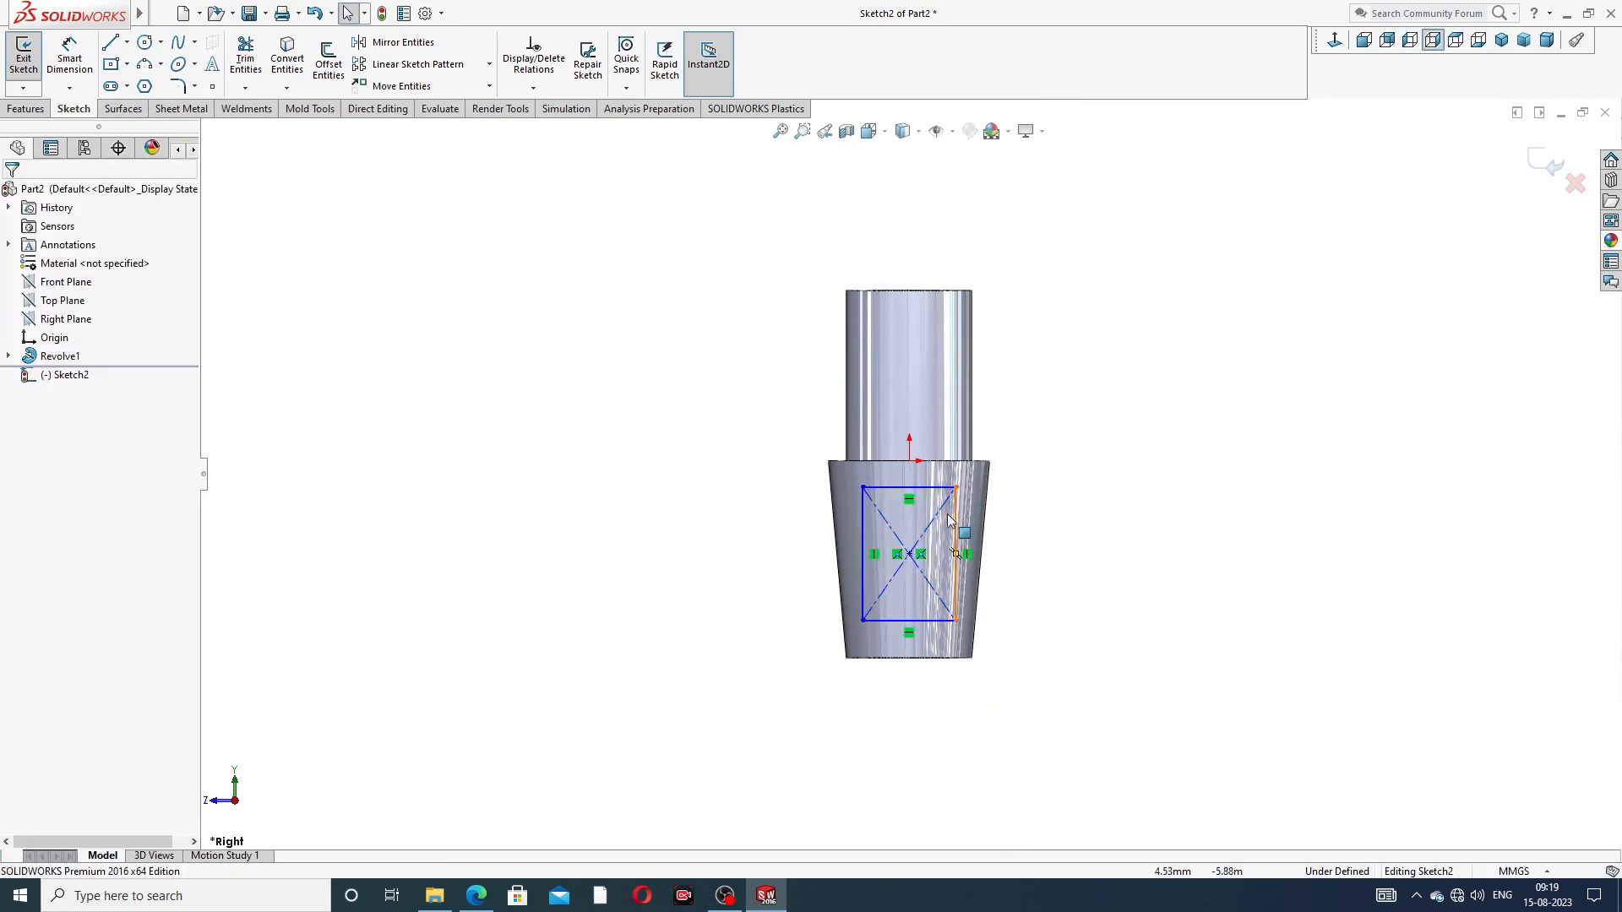
Step: Draw a vertical centerline from the origin to the center point of the rectangle on the tapered body
{"action": "left_click", "coordinate": [128, 42]}
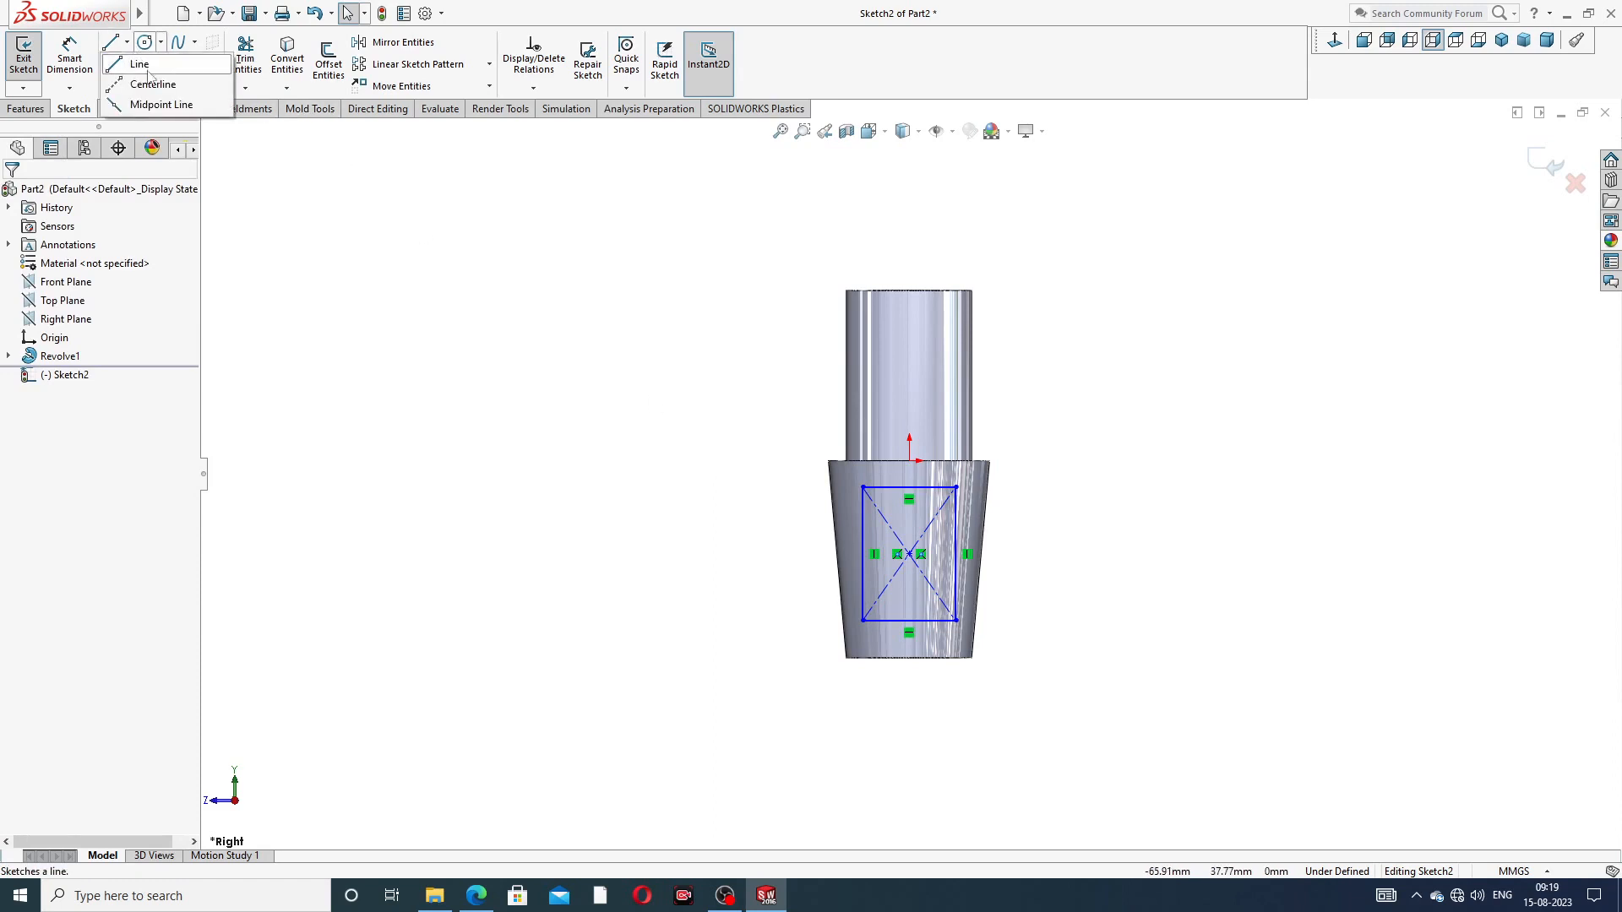
{"action": "left_click", "coordinate": [152, 82]}
{"action": "scroll", "coordinate": [1041, 583], "scroll_direction": "down", "scroll_amount": 2}
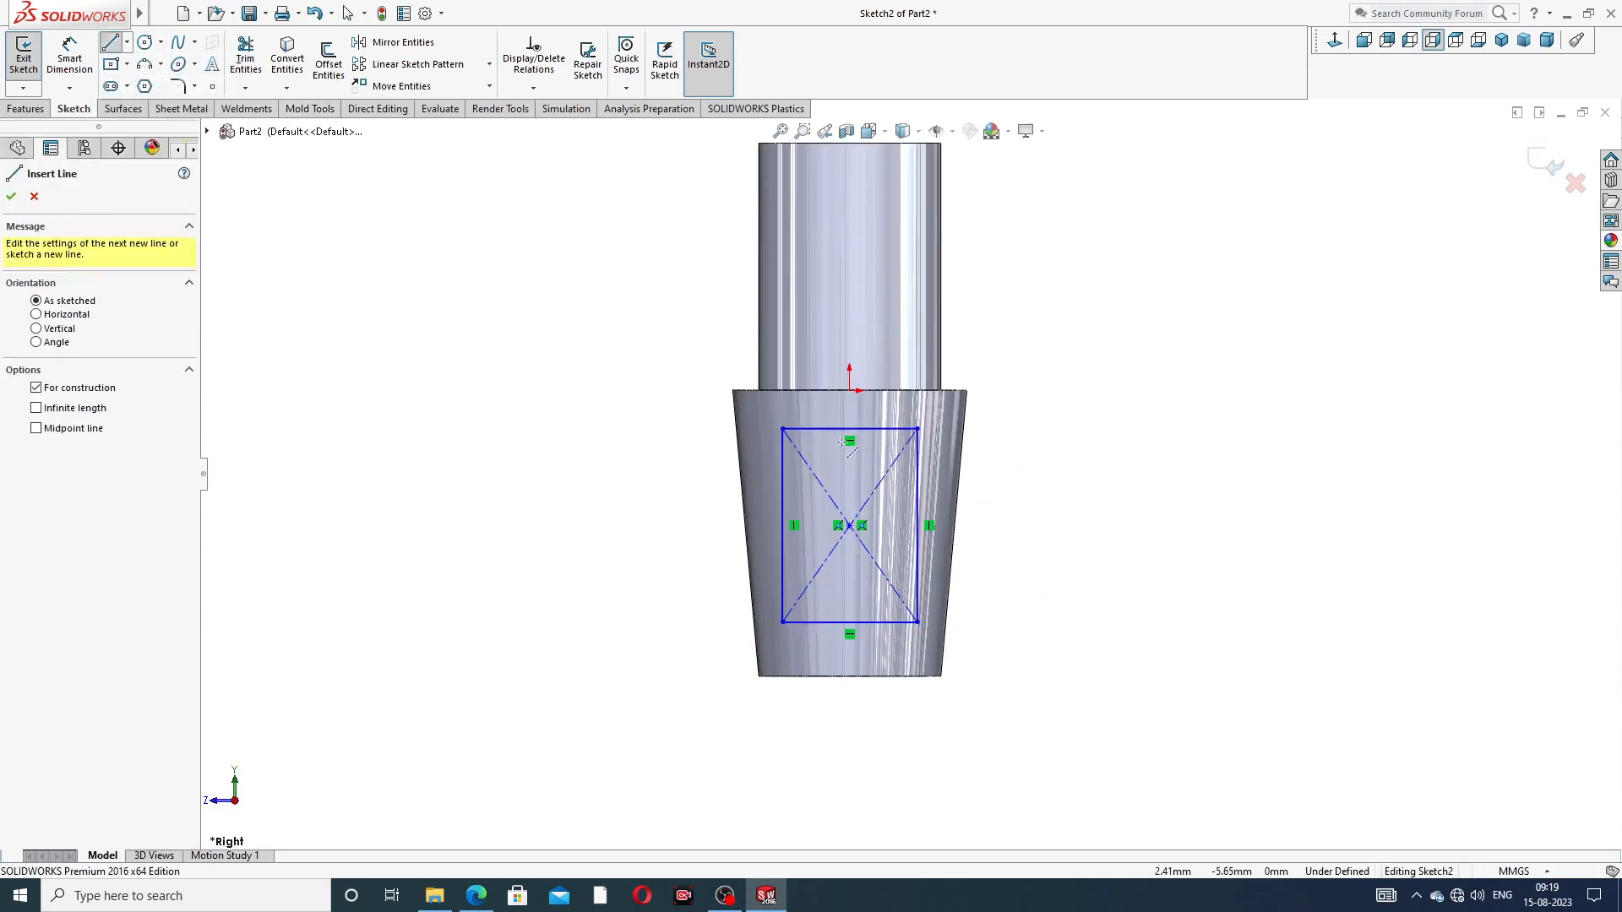
{"action": "left_click", "coordinate": [850, 390]}
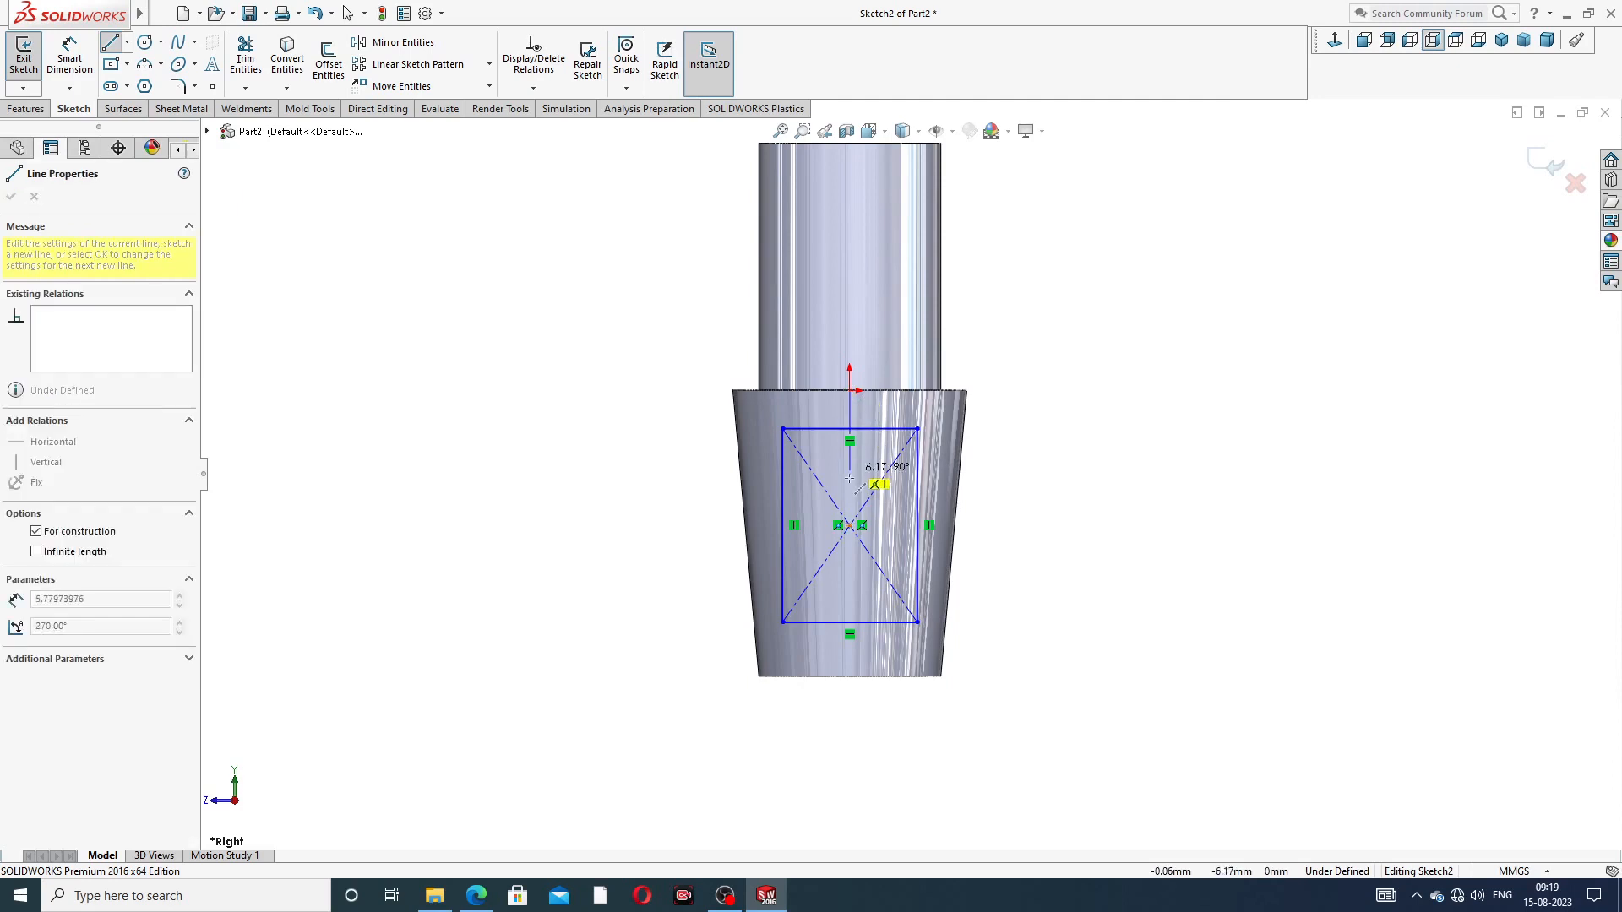
{"action": "left_click", "coordinate": [850, 526]}
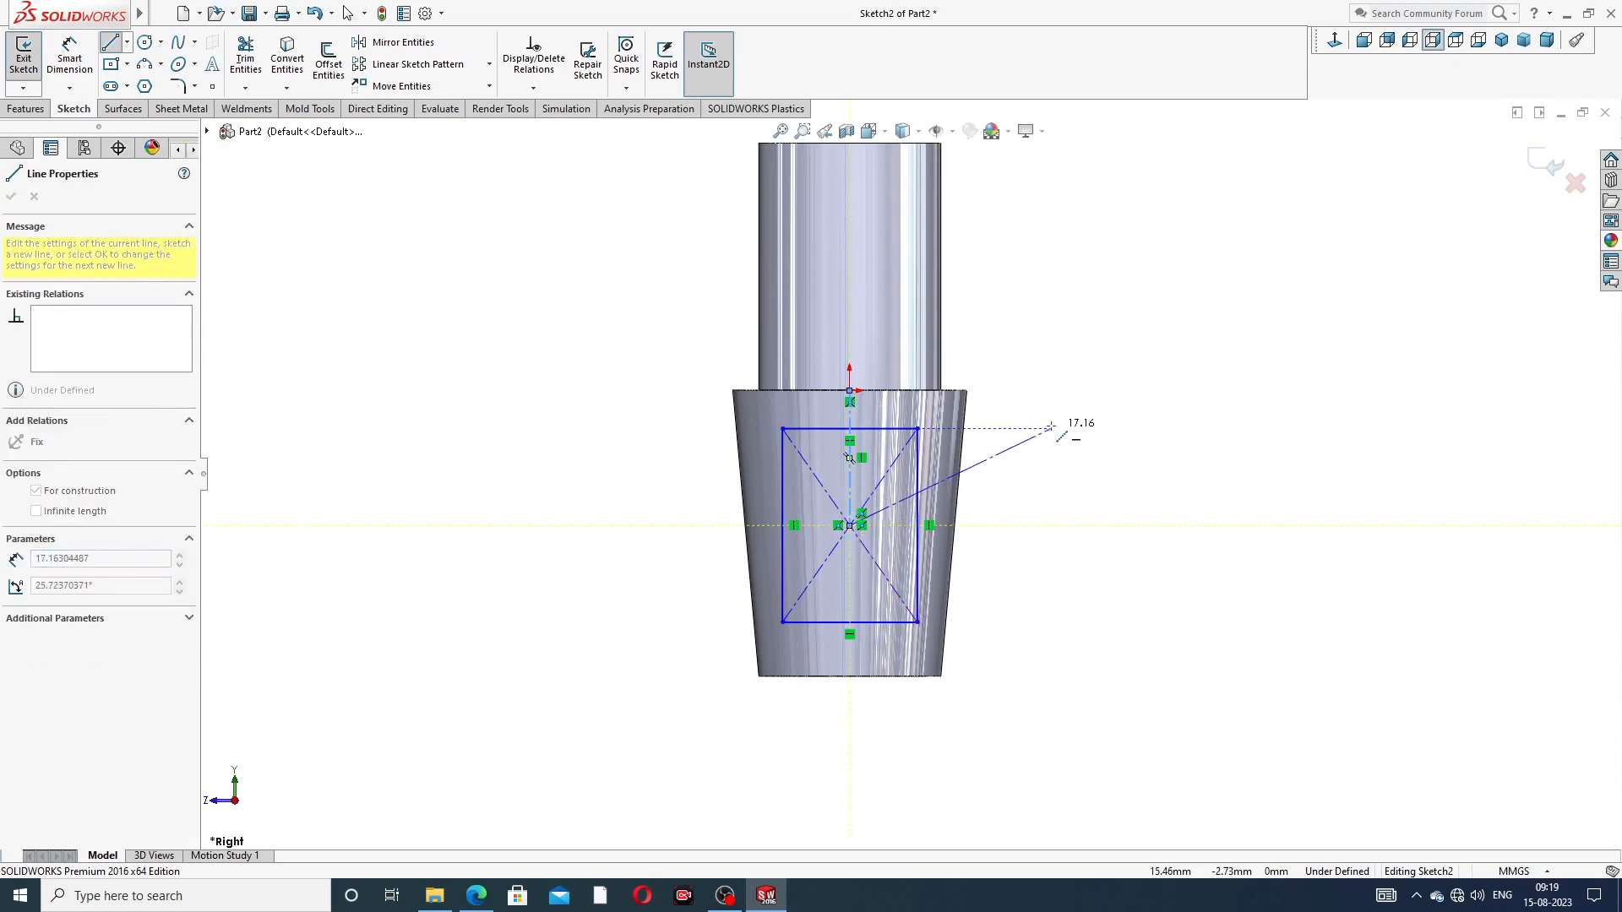
{"action": "right_click", "coordinate": [1051, 424]}
{"action": "left_click", "coordinate": [1088, 439]}
{"action": "scroll", "coordinate": [824, 515], "scroll_direction": "down", "scroll_amount": 4}
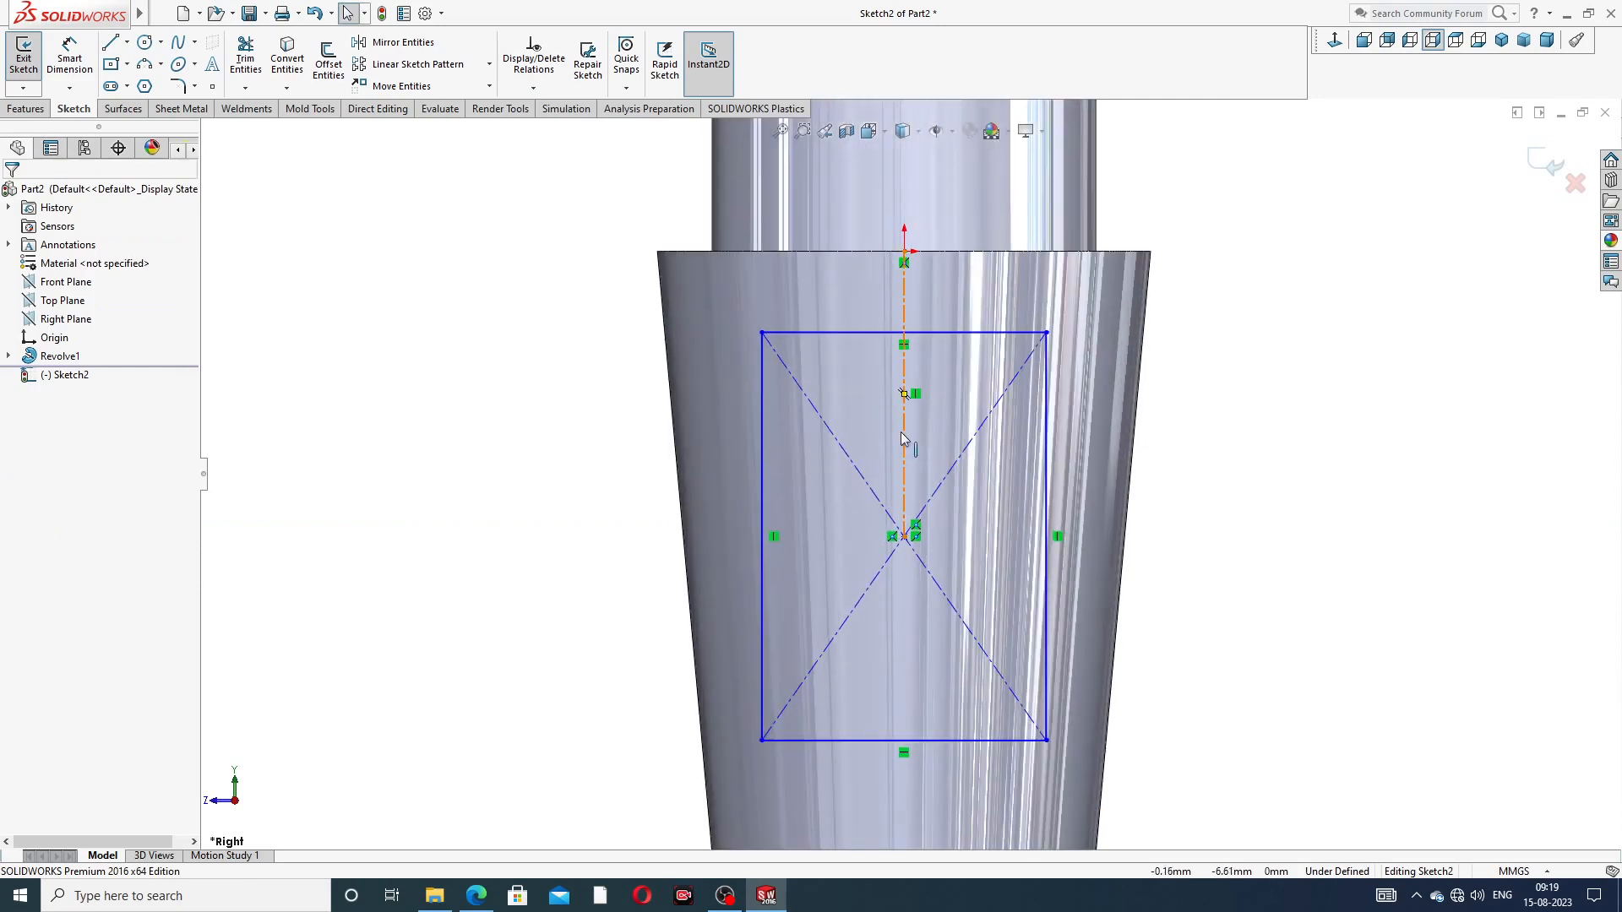
{"action": "left_click", "coordinate": [904, 436]}
{"action": "left_click", "coordinate": [1223, 301]}
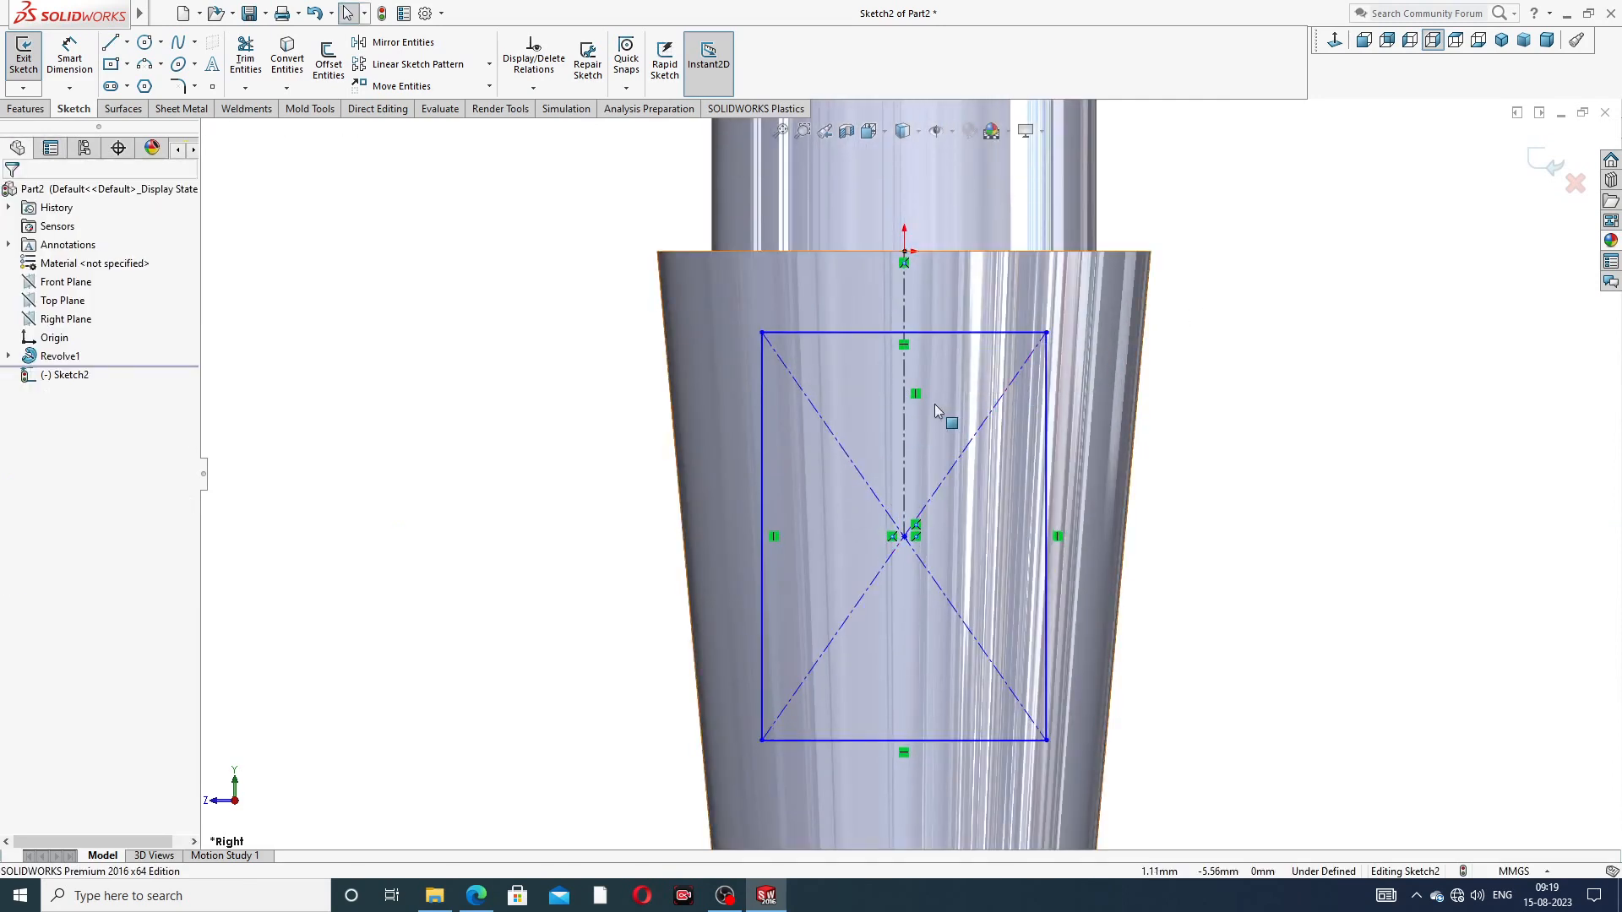
Step: Dimension the rectangle's height at 16.5 mm and its width at 12 mm
{"action": "scroll", "coordinate": [934, 403], "scroll_direction": "up", "scroll_amount": 3}
{"action": "left_click", "coordinate": [69, 58]}
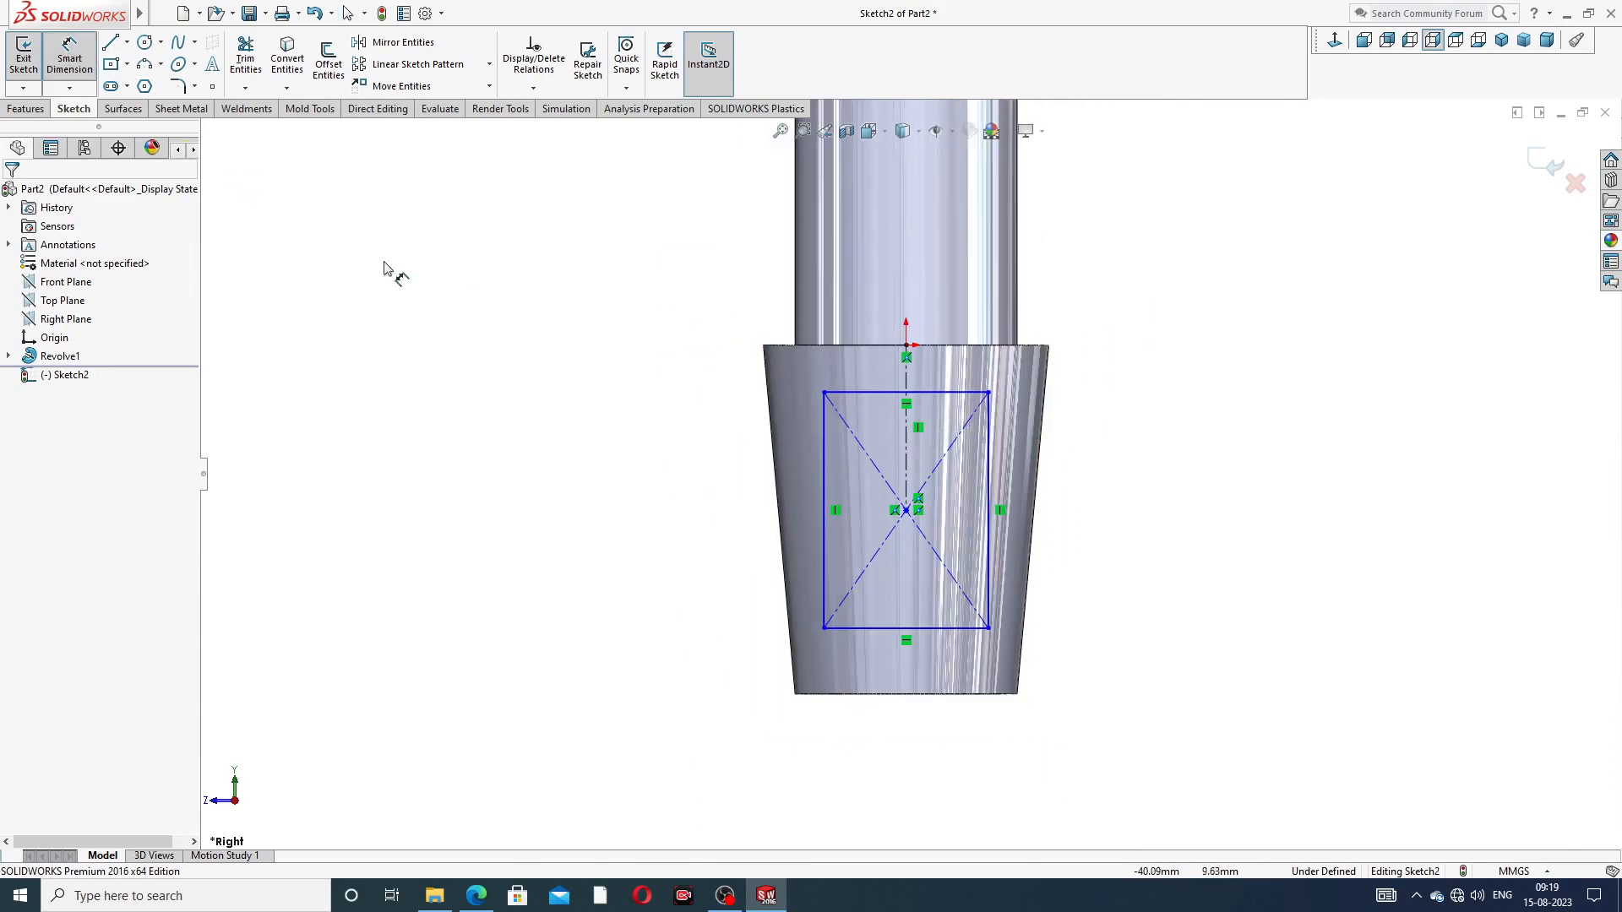
{"action": "left_click", "coordinate": [988, 475]}
{"action": "left_click", "coordinate": [1096, 500]}
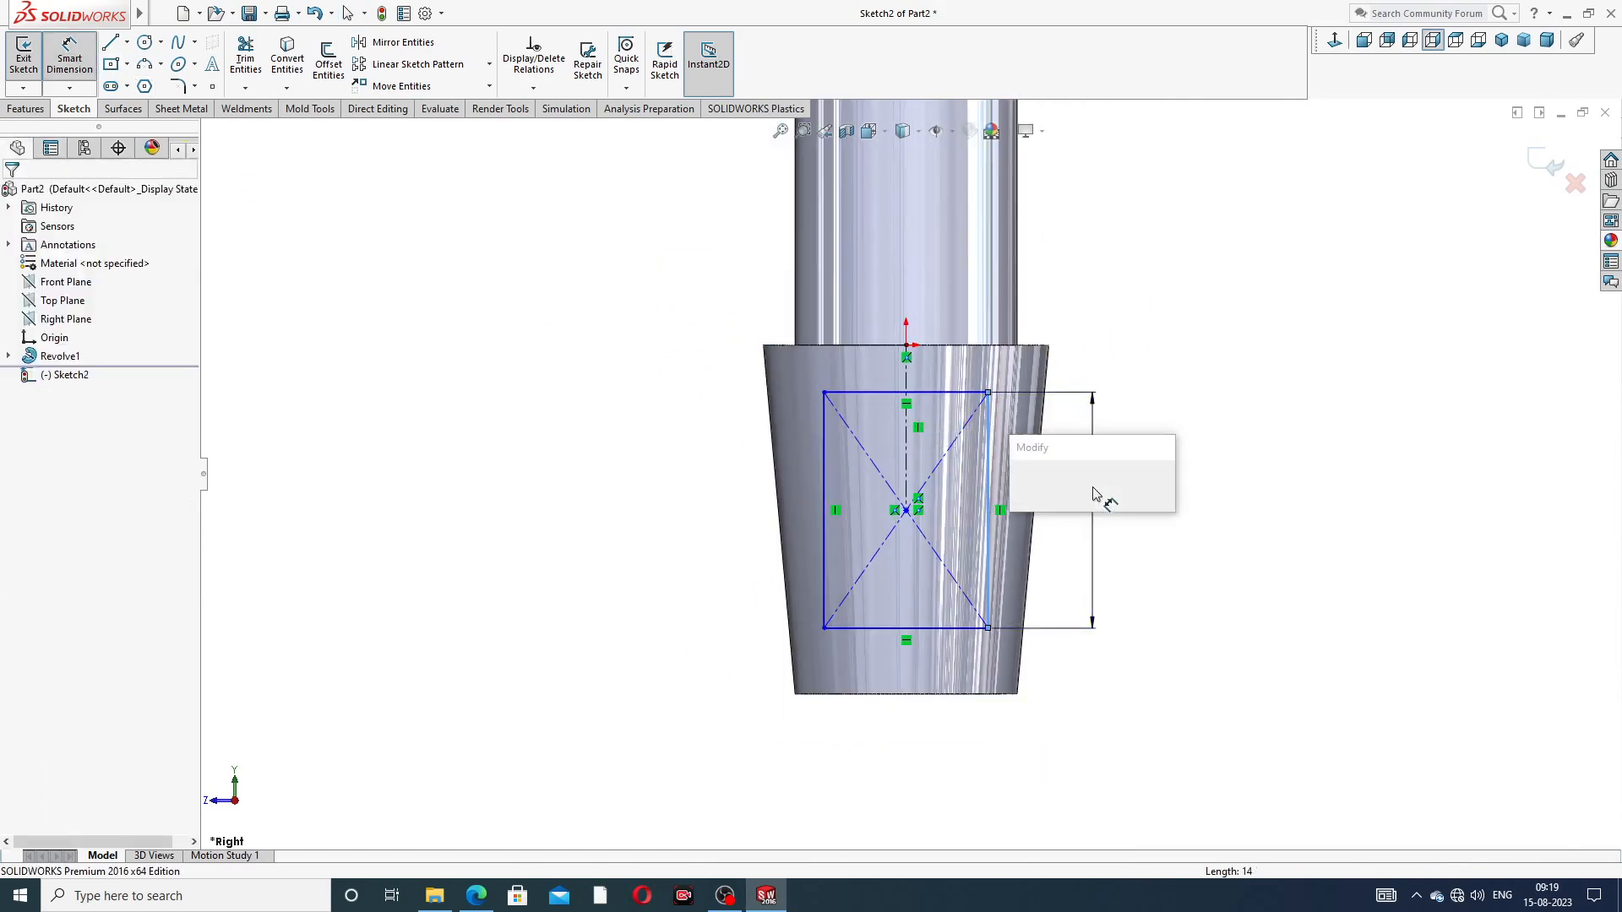
{"action": "type", "text": "16.5"}
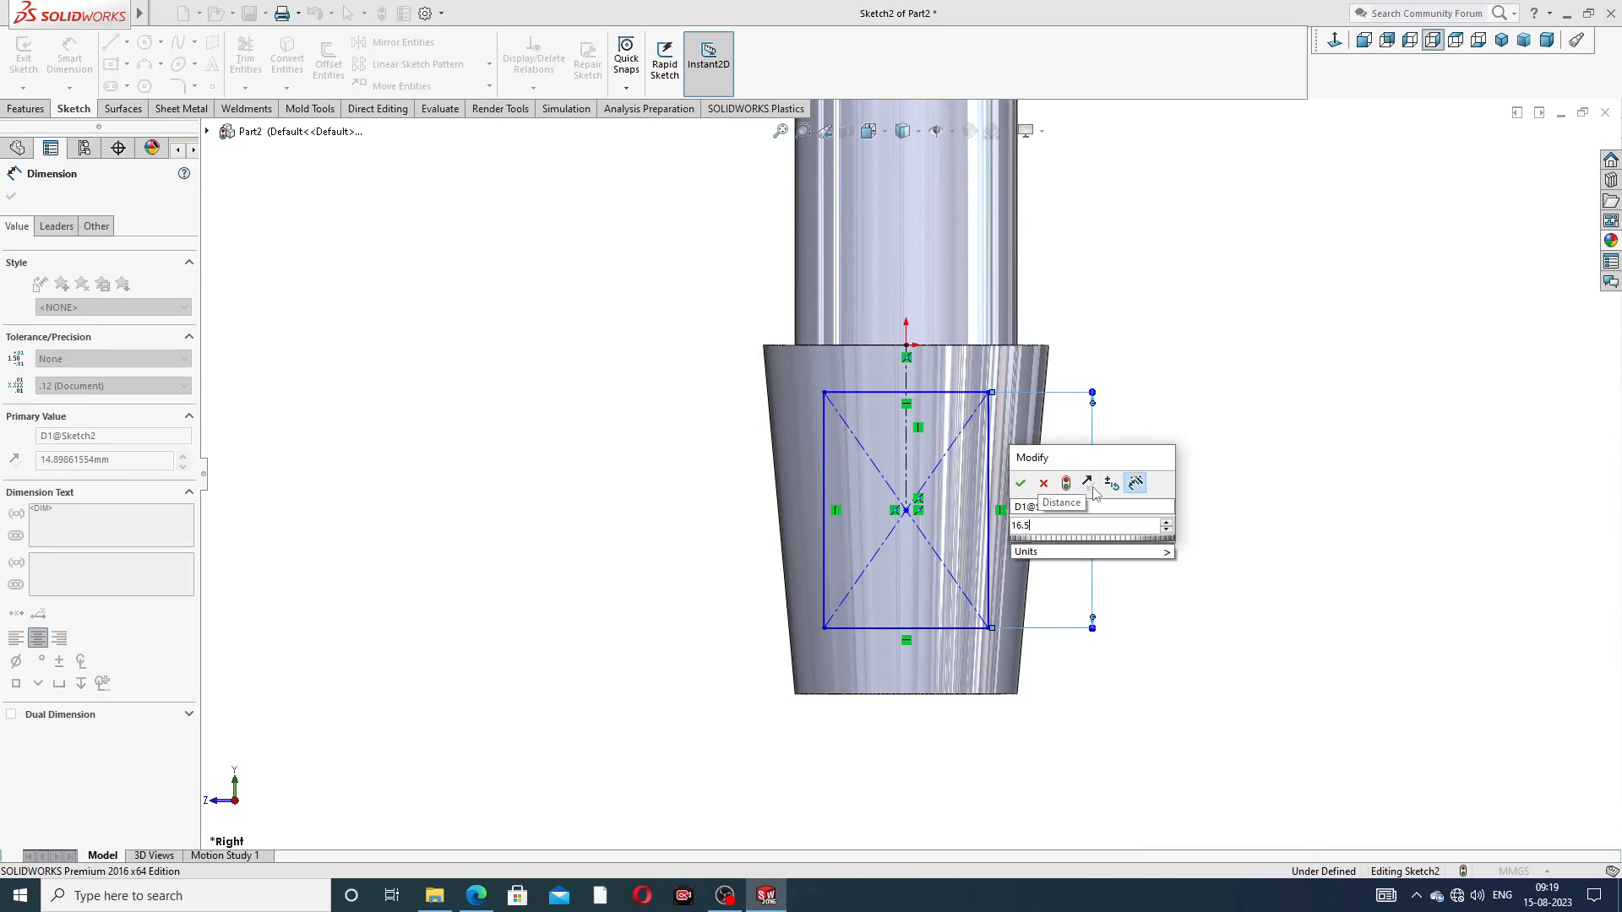
{"action": "key", "text": "Return"}
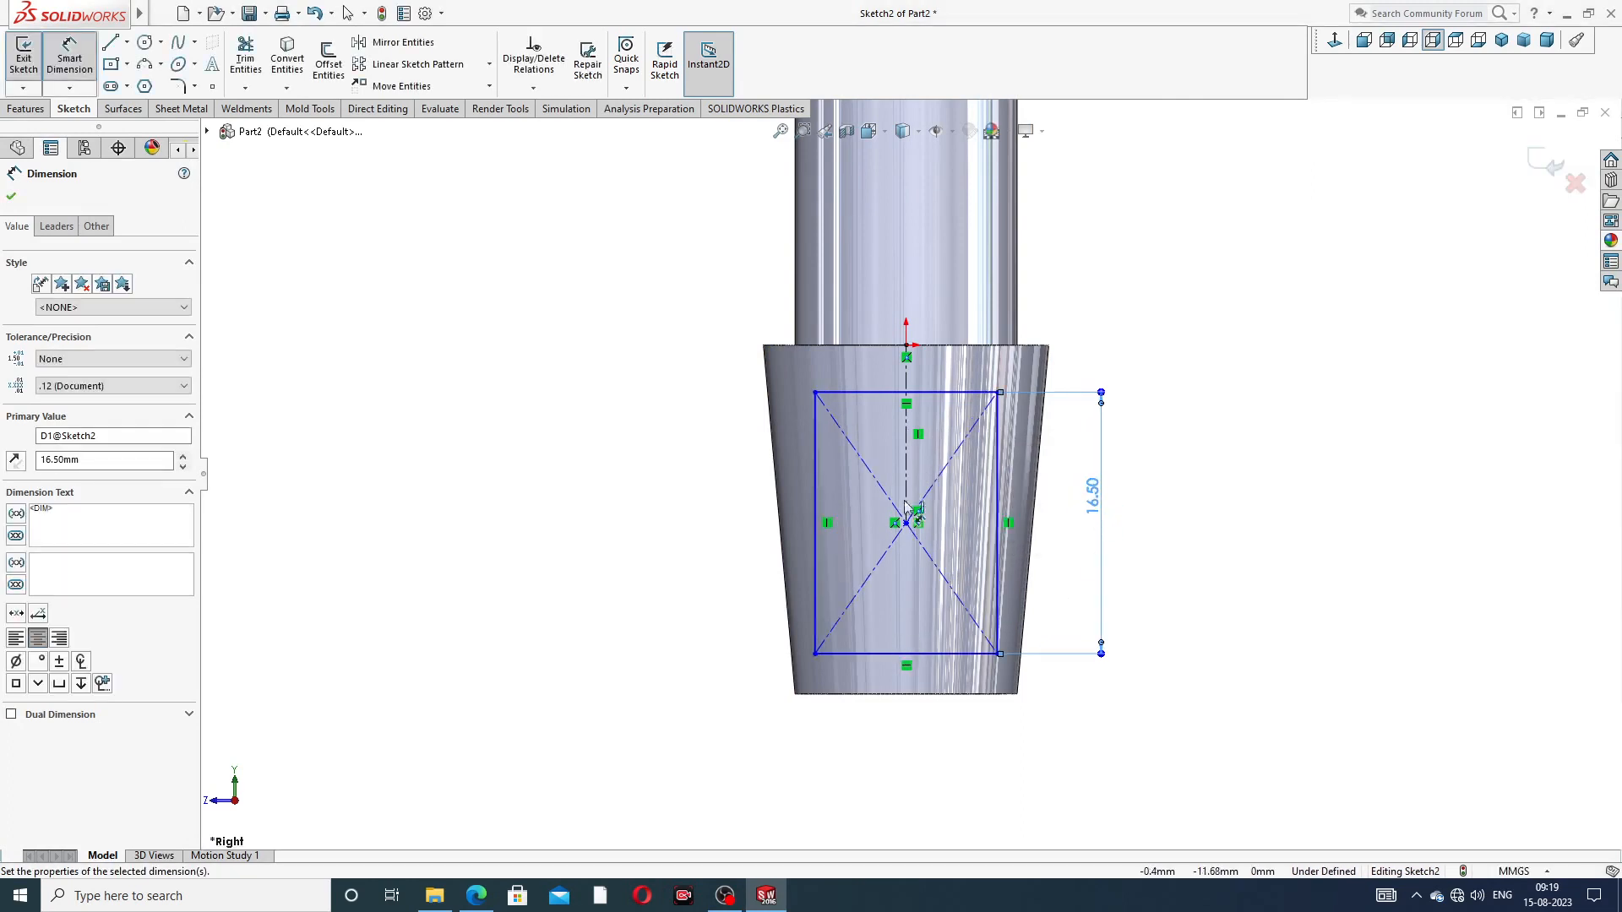
{"action": "left_click", "coordinate": [933, 390]}
{"action": "left_click", "coordinate": [918, 312]}
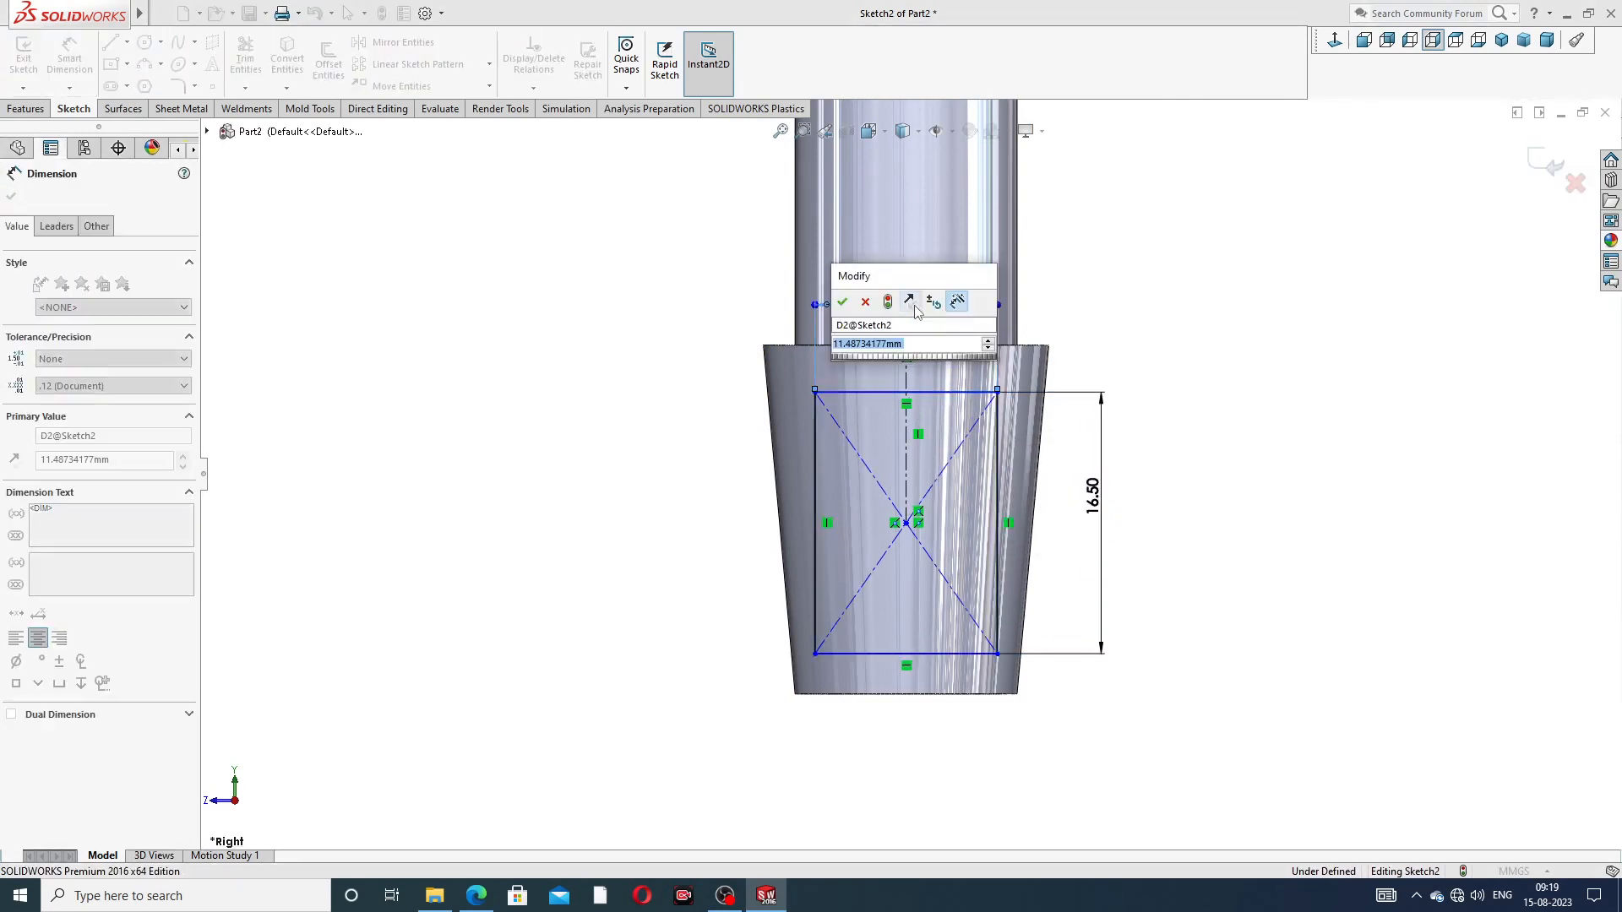
Step: Dimension the gap between the rectangle's bottom edge and the tapered body's bottom edge at 2.5 mm and finish dimensioning
{"action": "left_click", "coordinate": [862, 656]}
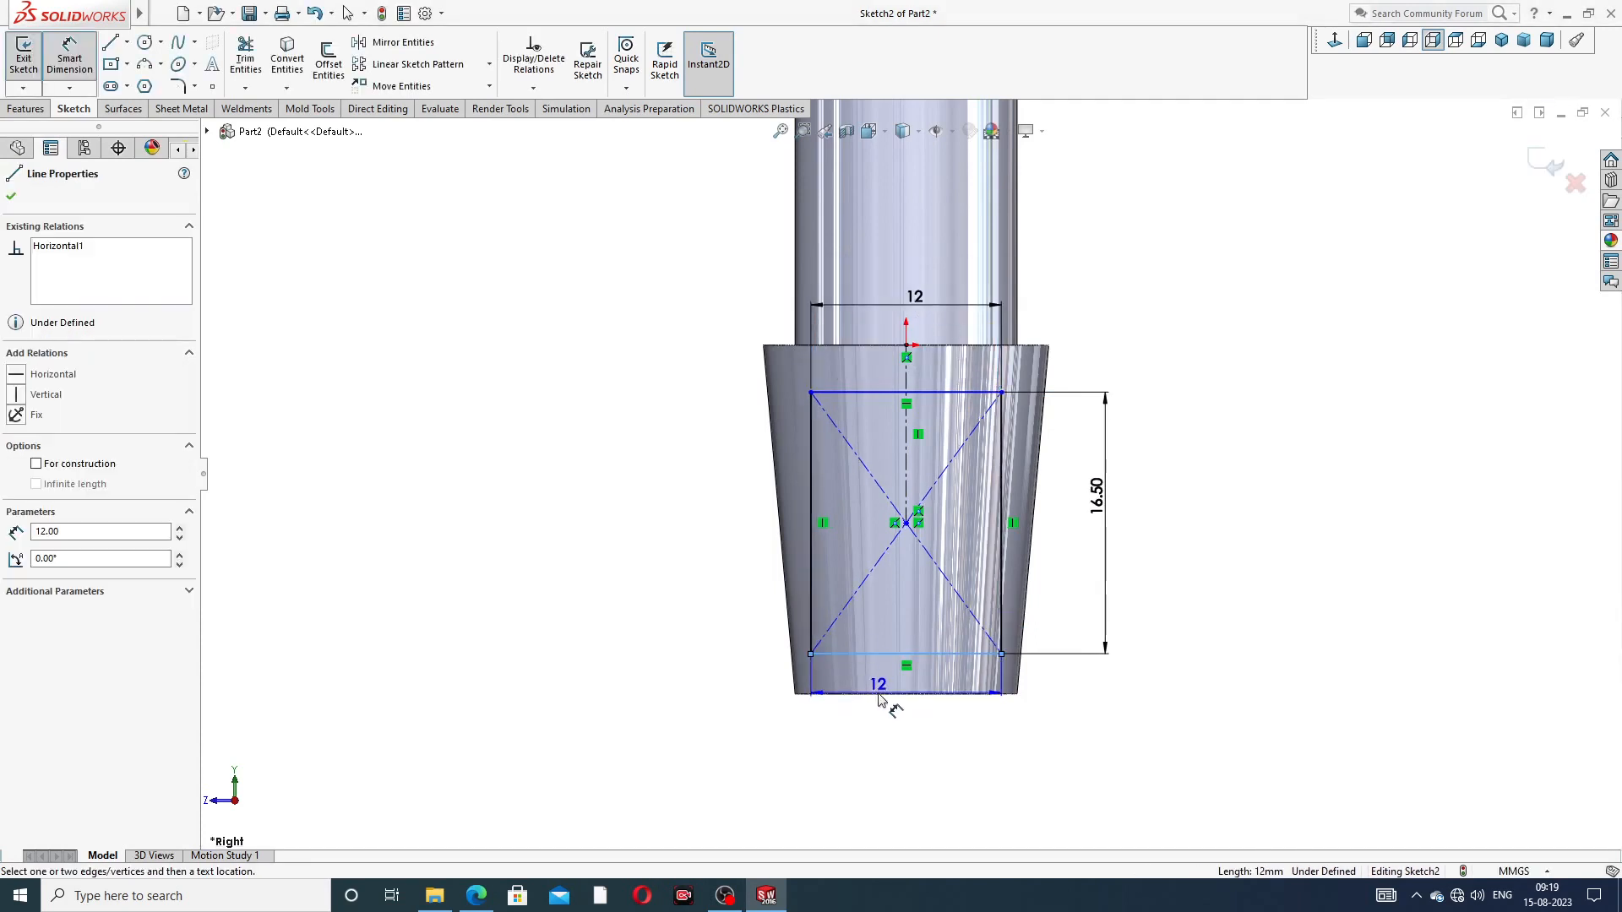
{"action": "left_click", "coordinate": [882, 694]}
{"action": "left_click", "coordinate": [755, 678]}
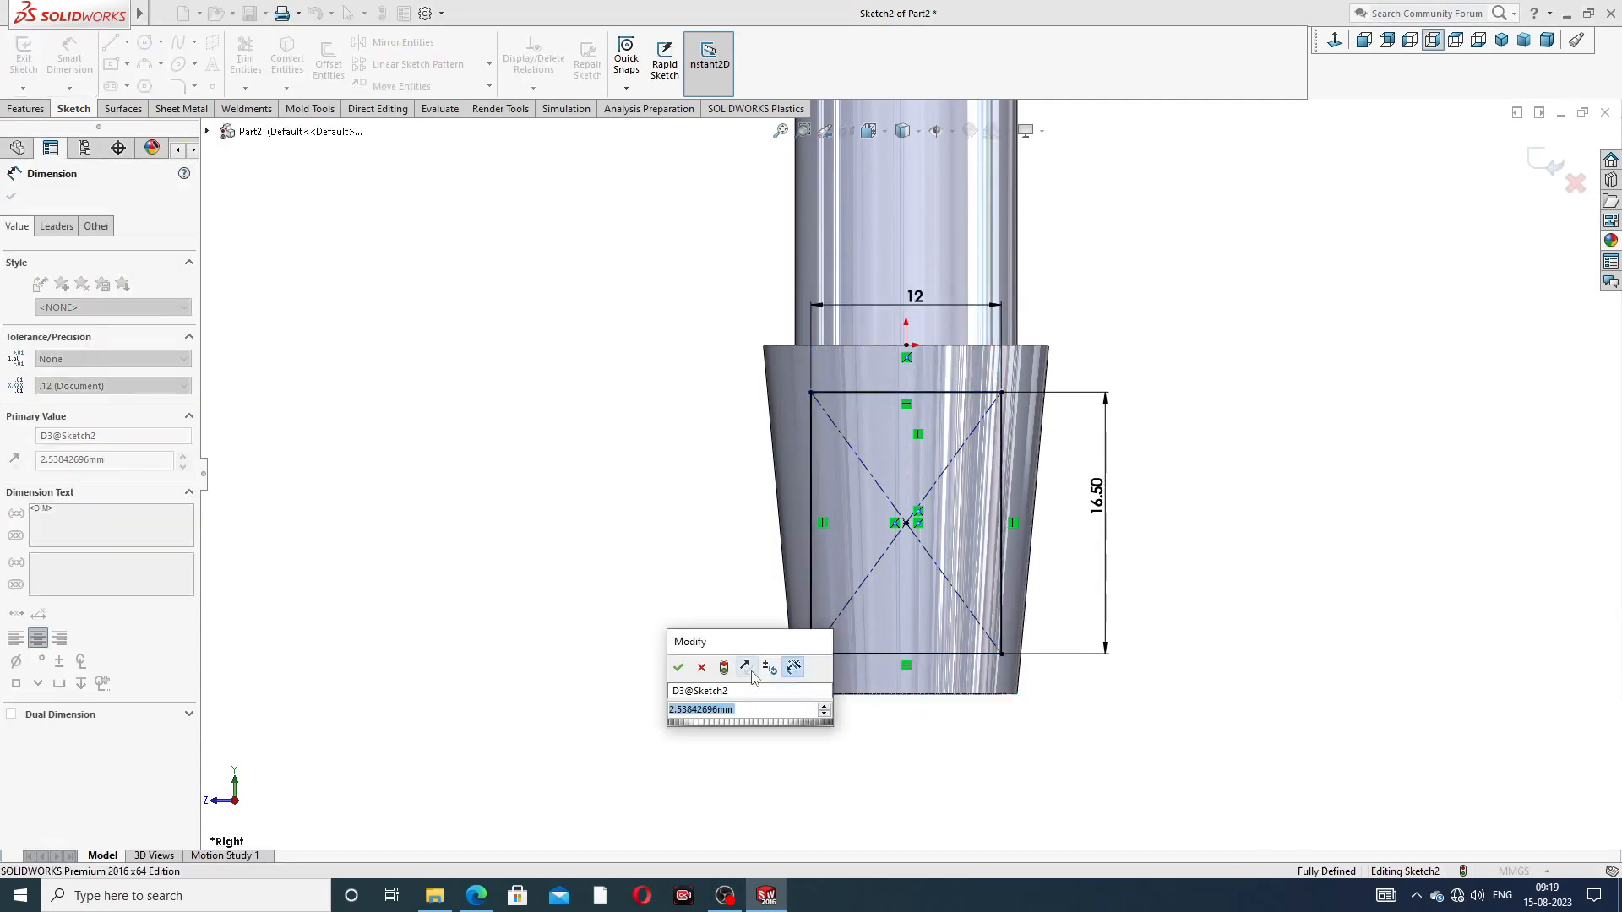
{"action": "type", "text": "2.5"}
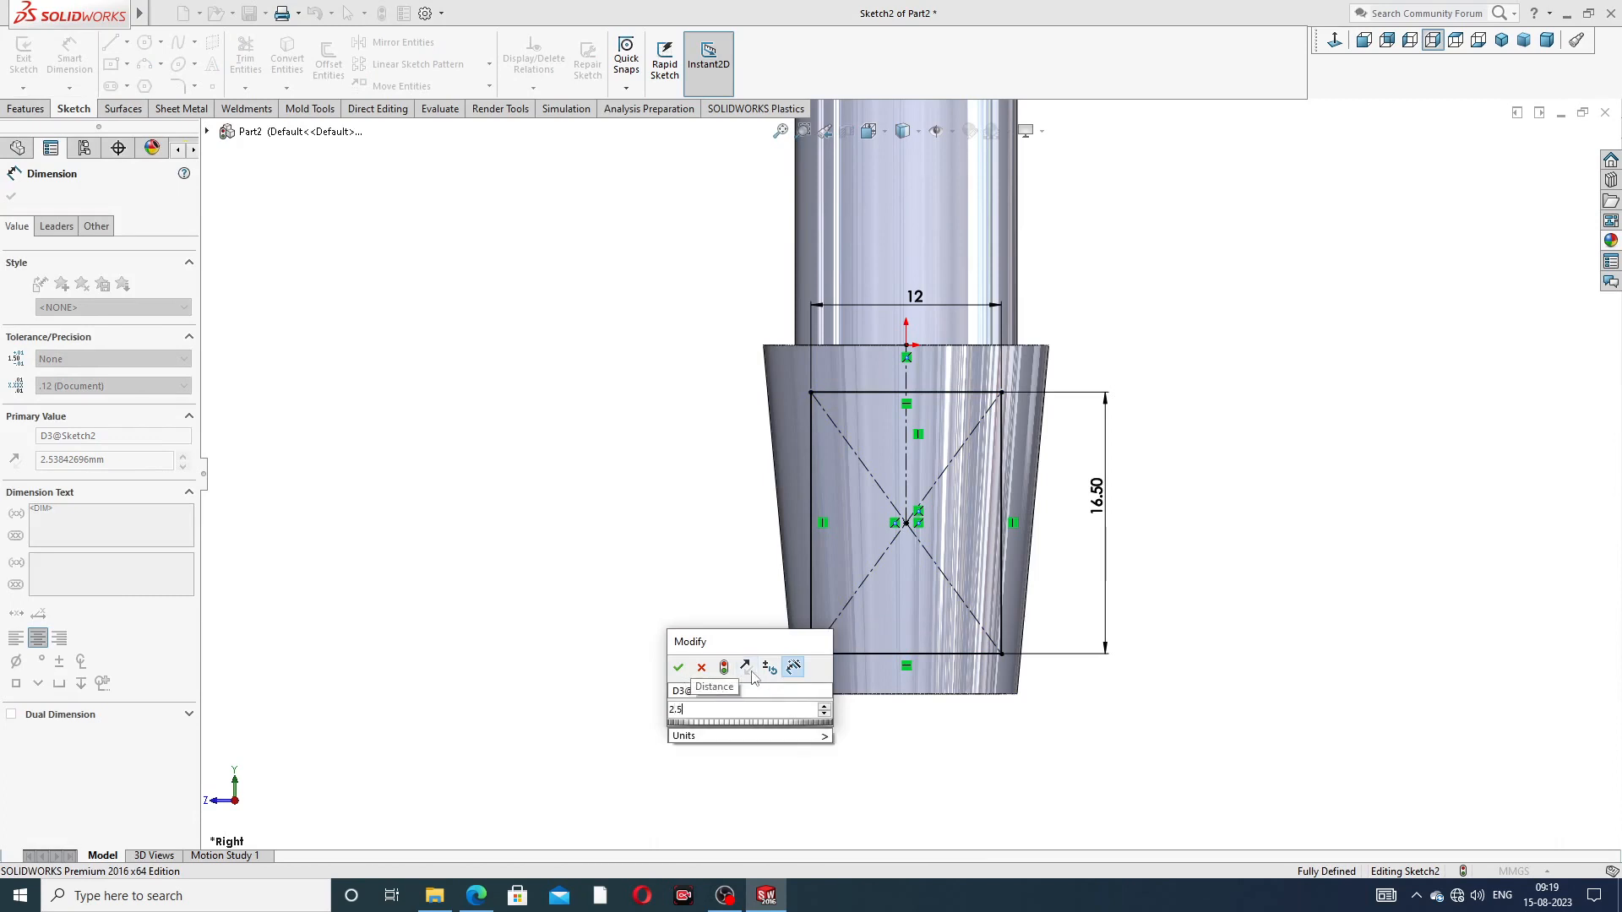
{"action": "key", "text": "Return"}
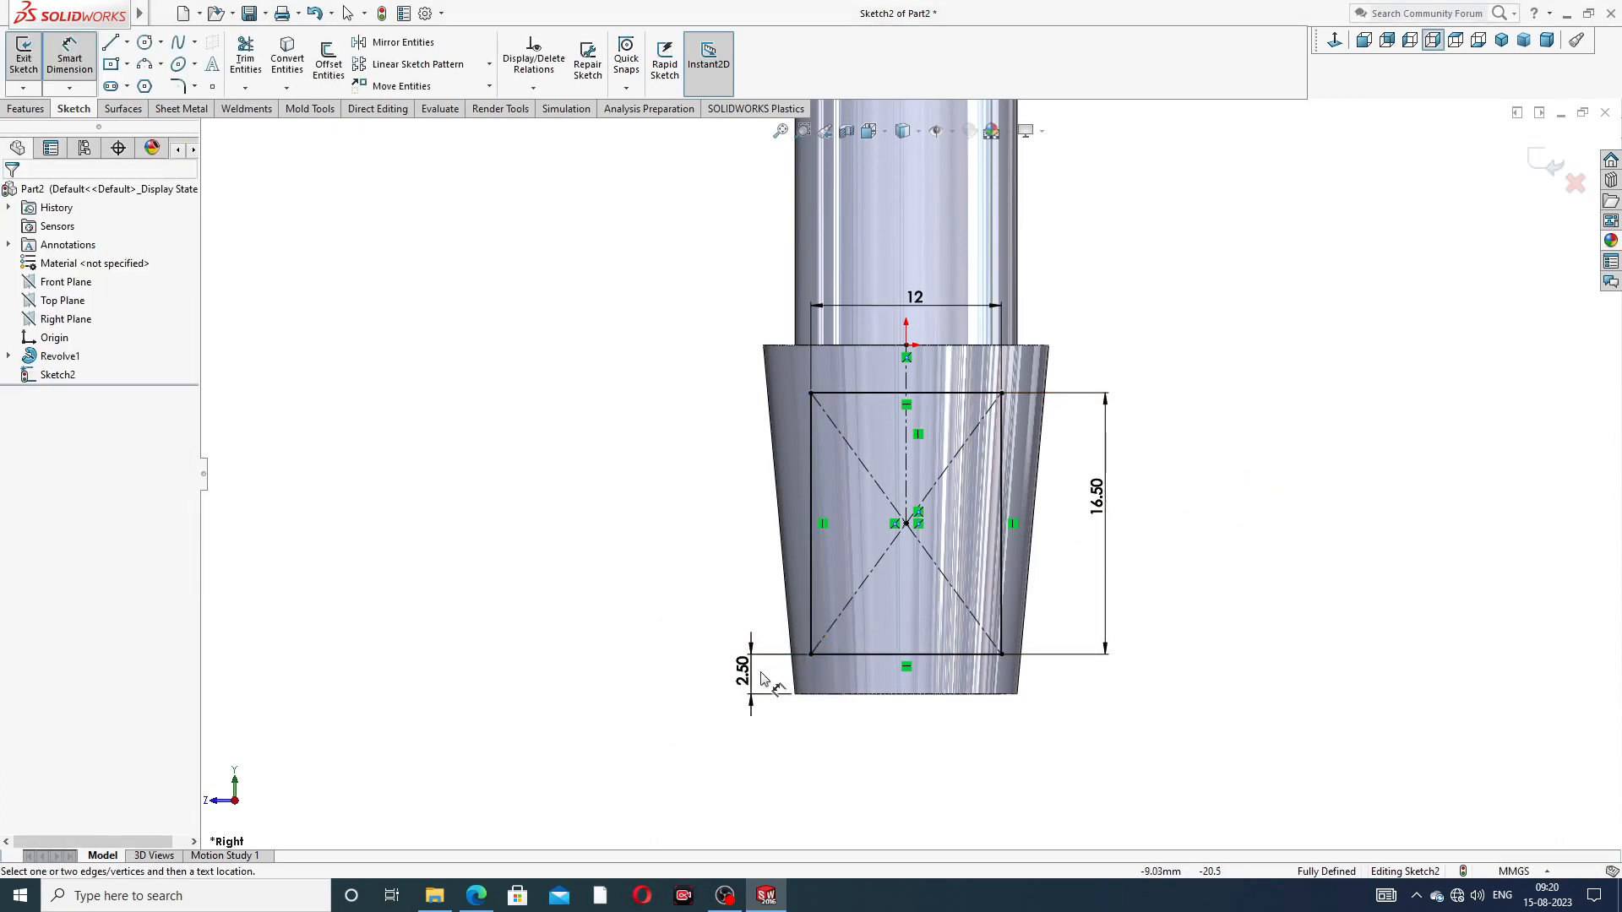
{"action": "left_click_drag", "start_coordinate": [746, 679], "coordinate": [742, 681]}
{"action": "left_click", "coordinate": [1278, 531]}
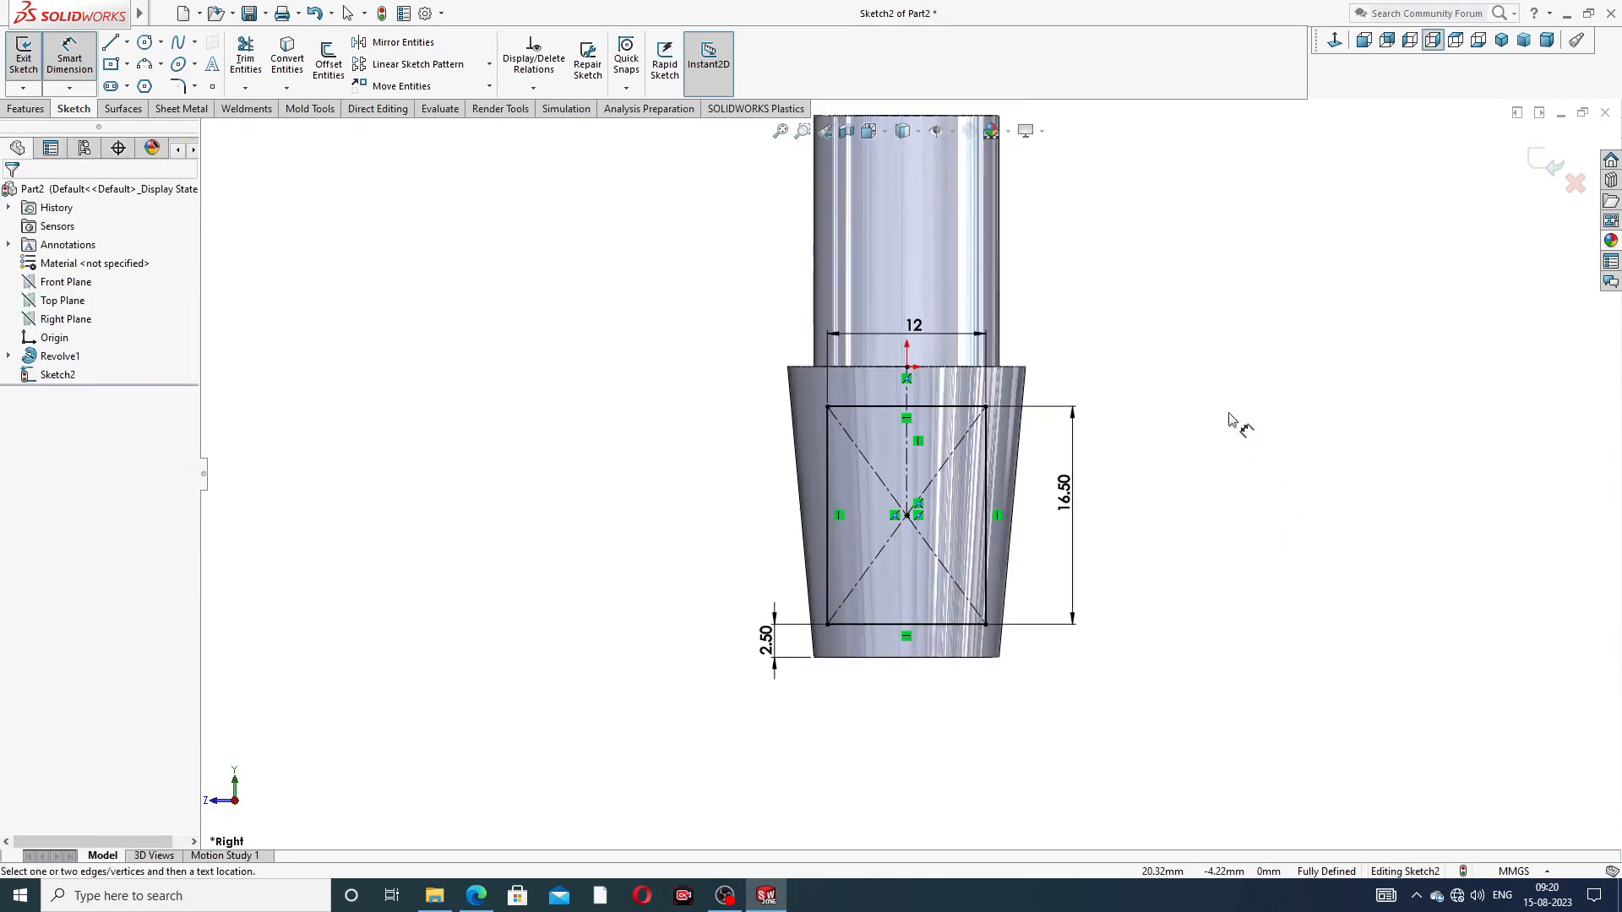
{"action": "scroll", "coordinate": [1230, 420], "scroll_direction": "up", "scroll_amount": 1}
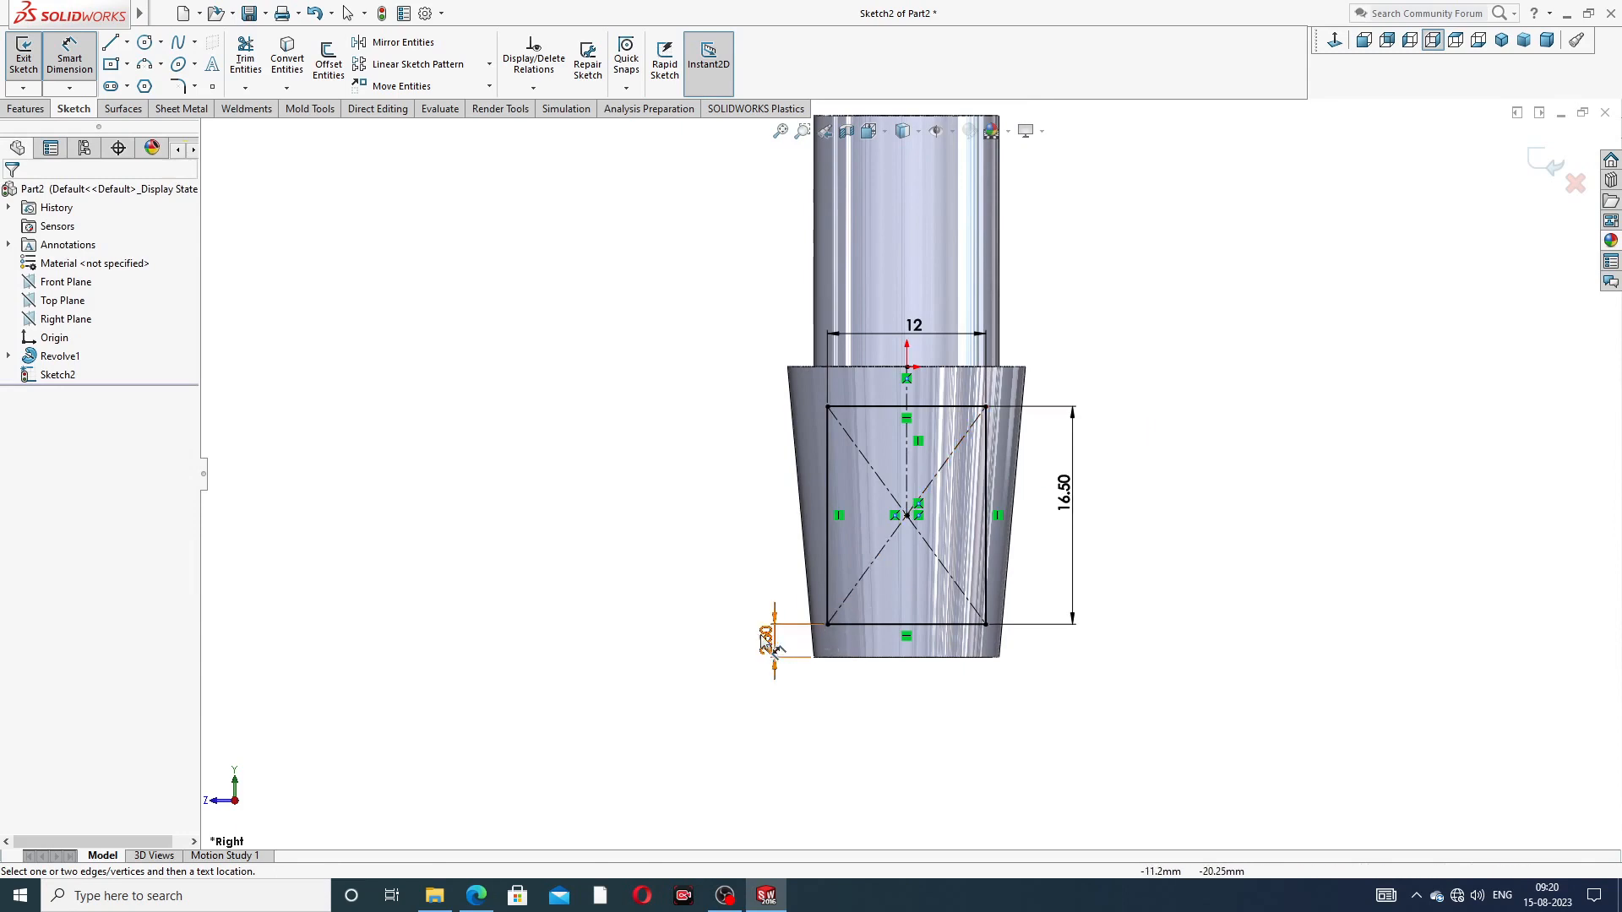
{"action": "right_click", "coordinate": [1171, 328]}
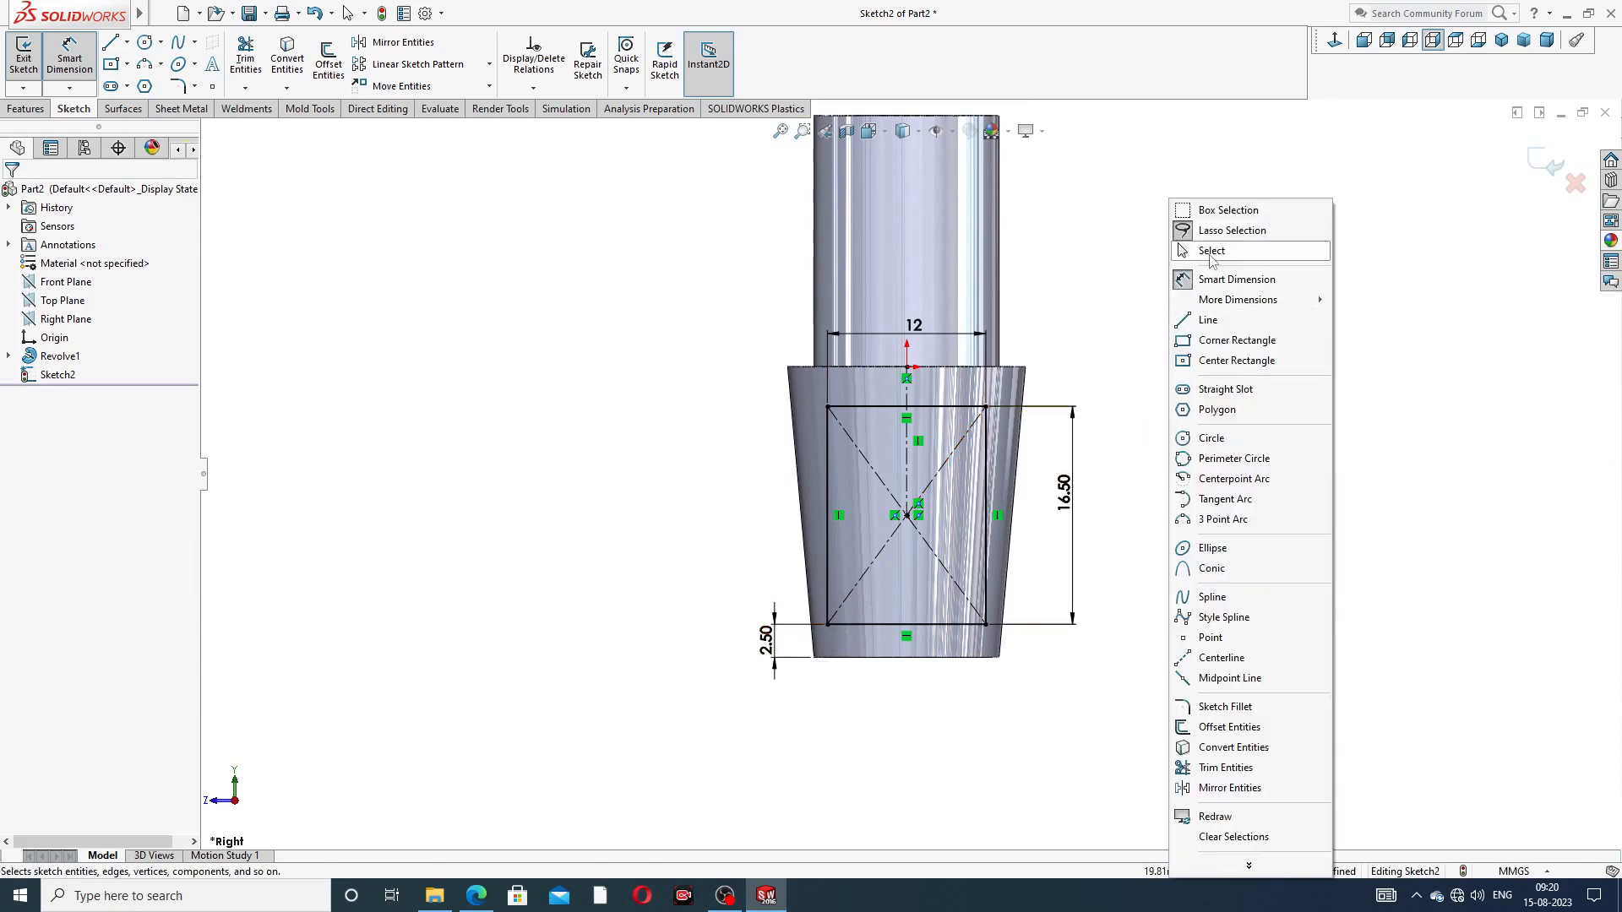
{"action": "left_click", "coordinate": [1212, 253]}
Step: Check the rectangle's dimensions against the Part-07 wage valve drawing in the browser and return to the sketch
{"action": "left_click", "coordinate": [1078, 499]}
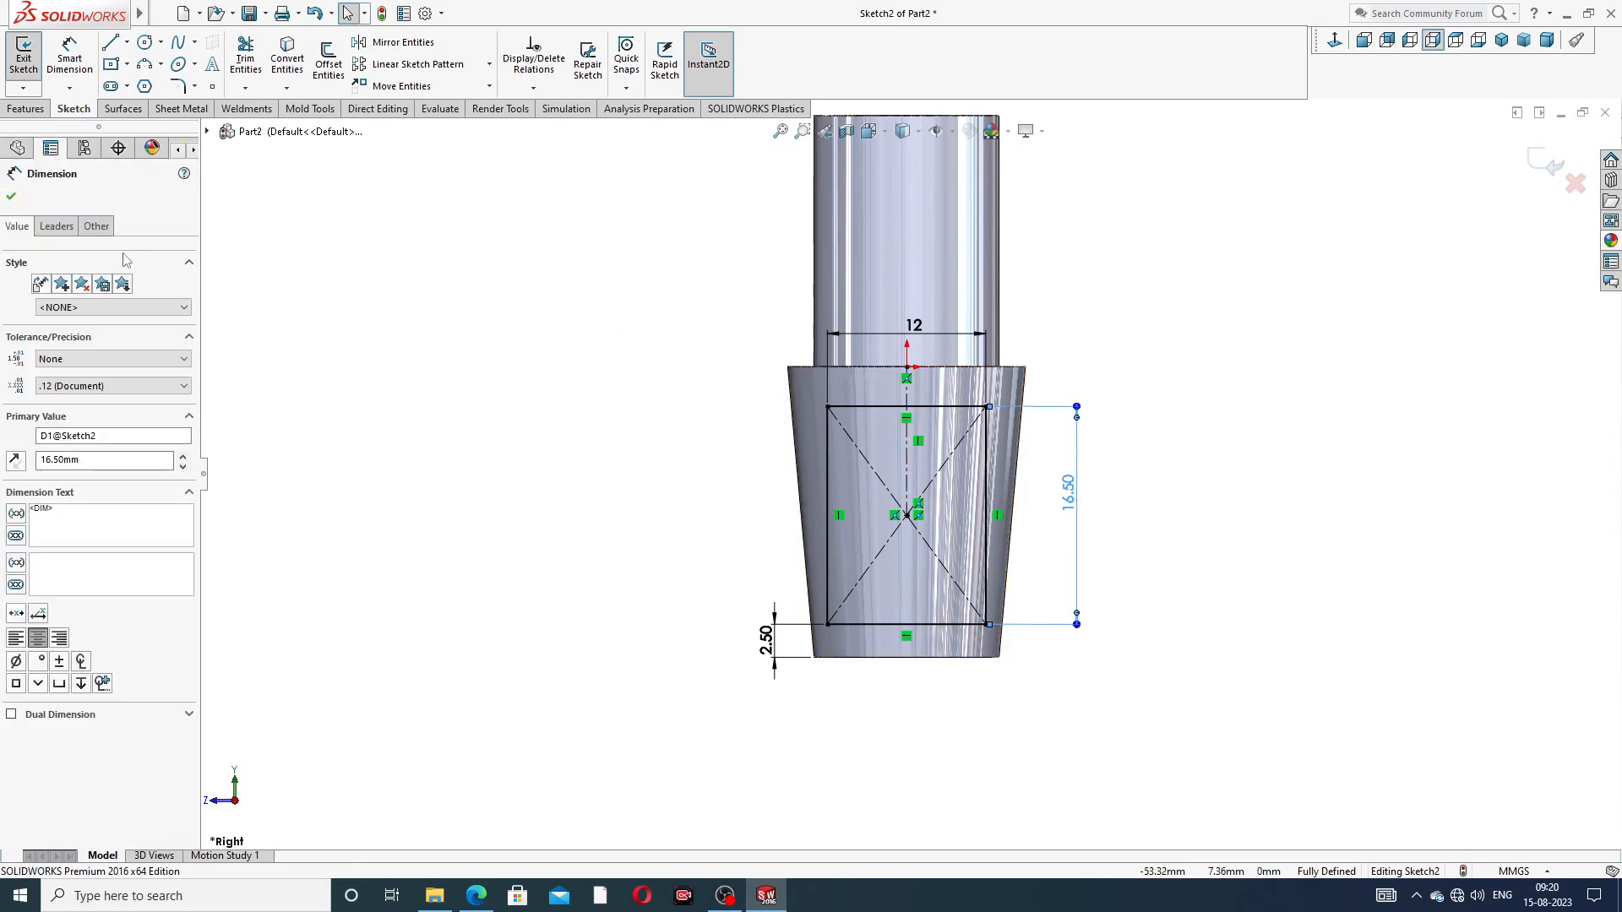
{"action": "left_click", "coordinate": [476, 895]}
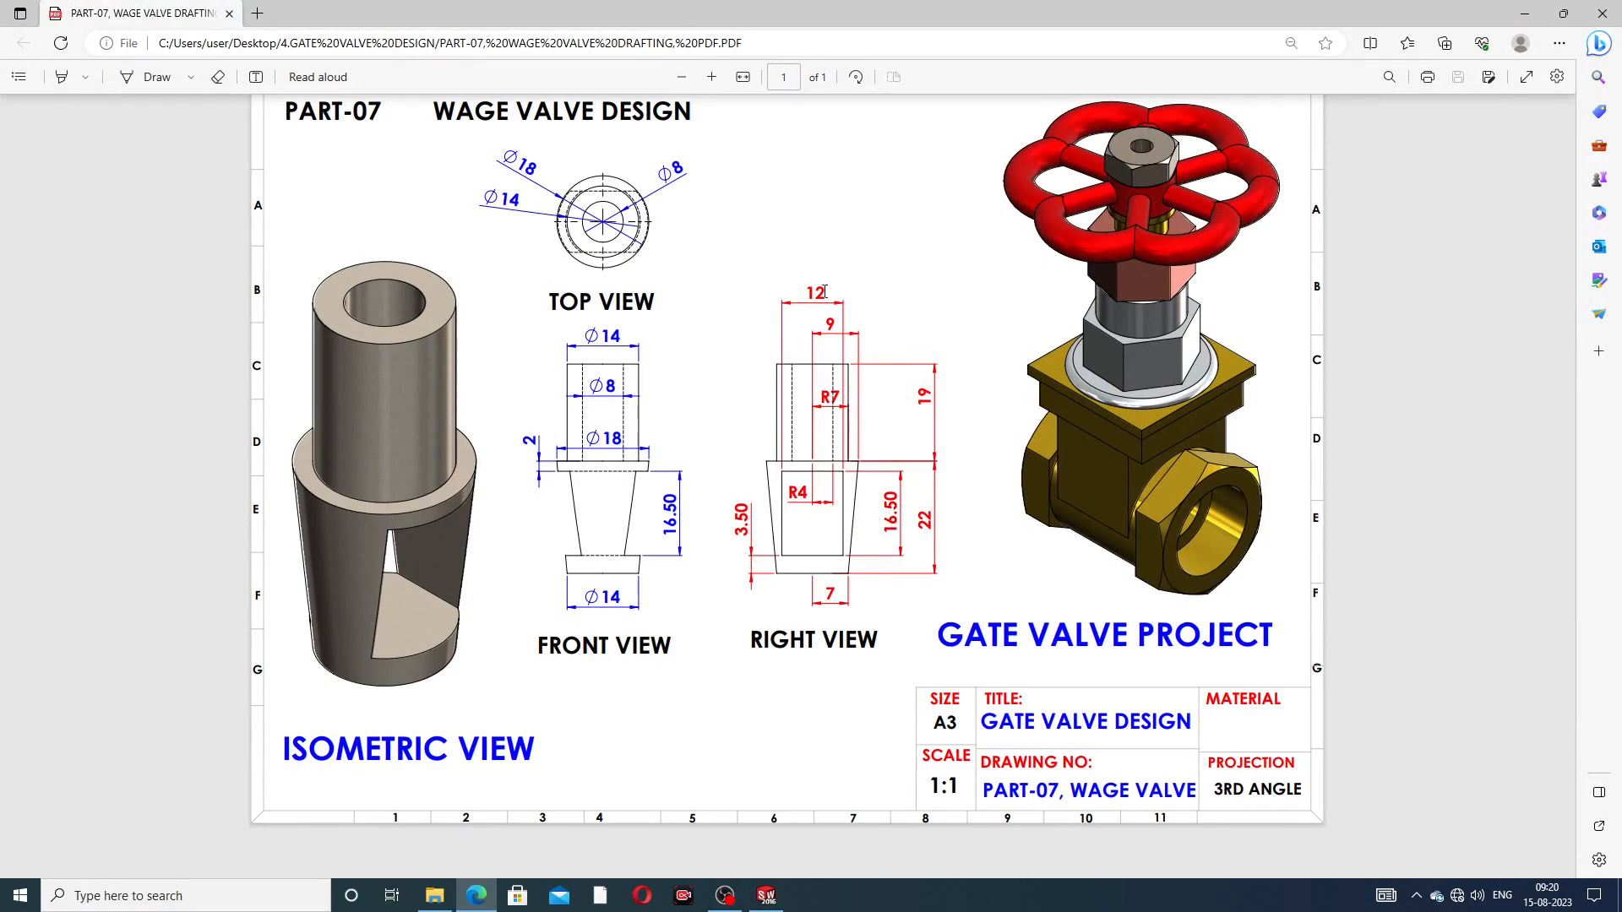
{"action": "left_click", "coordinate": [477, 896]}
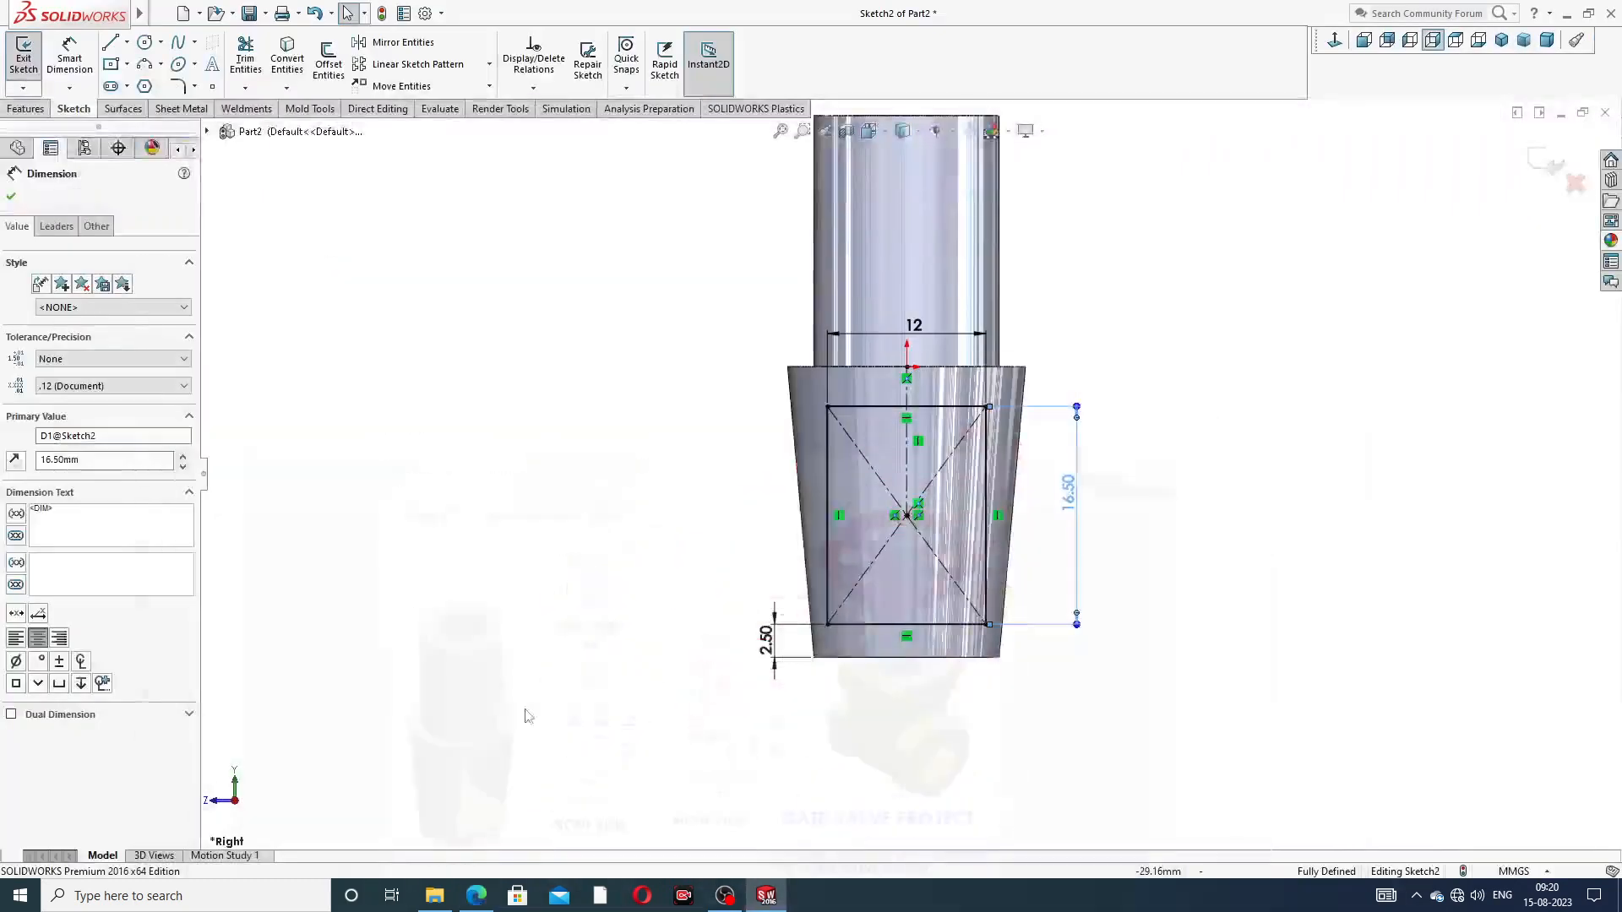
{"action": "left_click", "coordinate": [11, 196]}
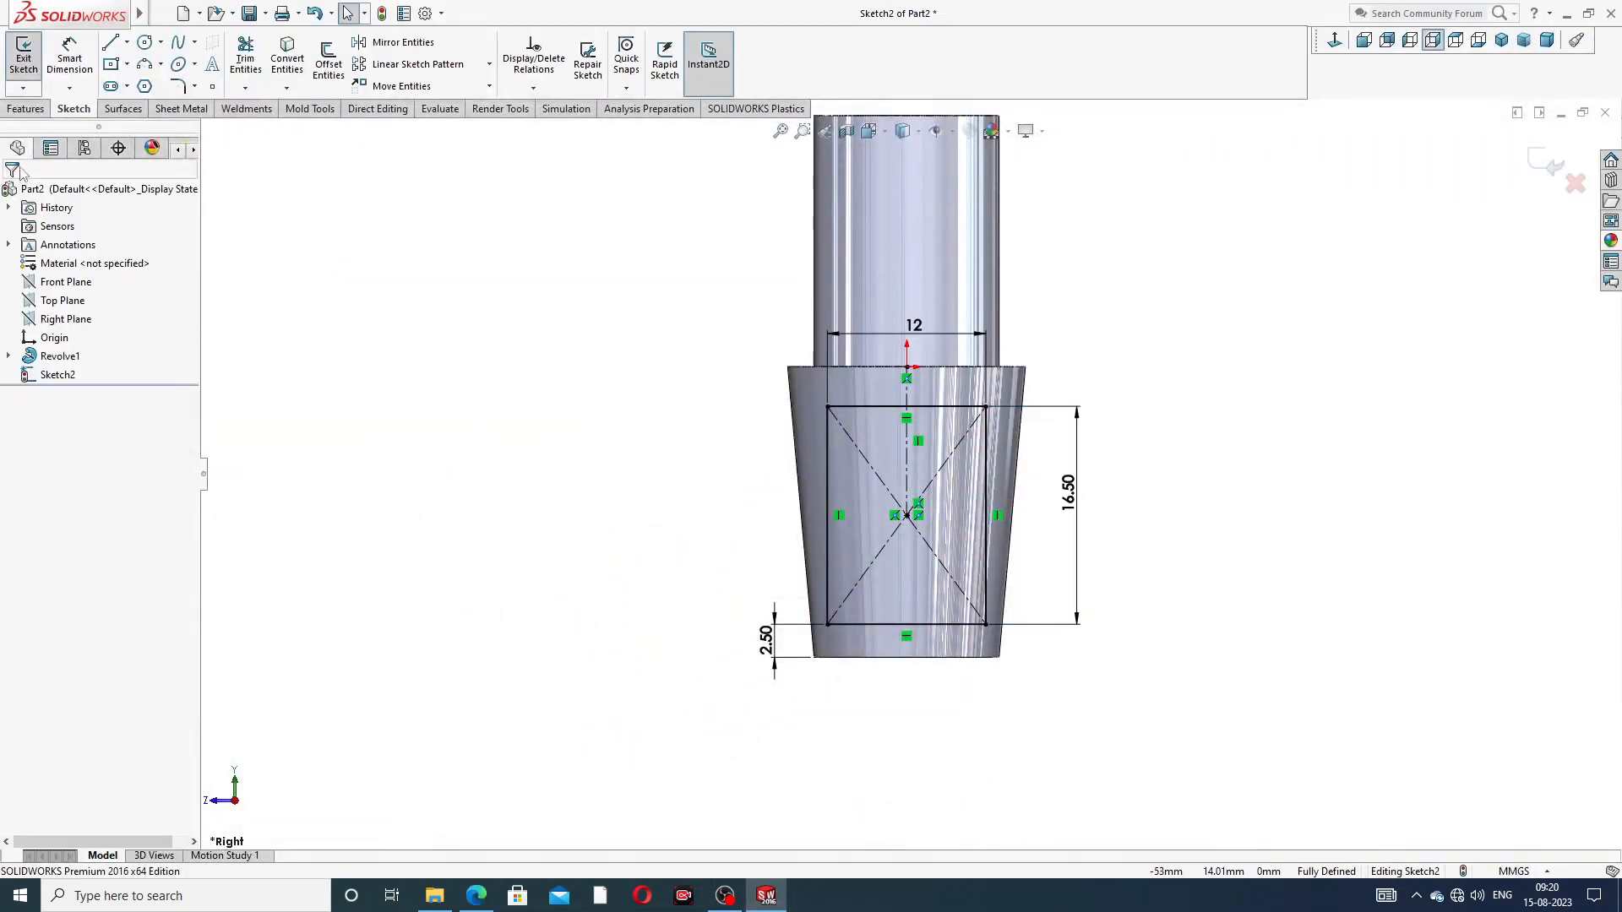
Step: Cut the rectangle through the tapered body with Extruded Cut, using Through All - Both as the end condition
{"action": "left_click", "coordinate": [26, 109]}
{"action": "left_click", "coordinate": [251, 59]}
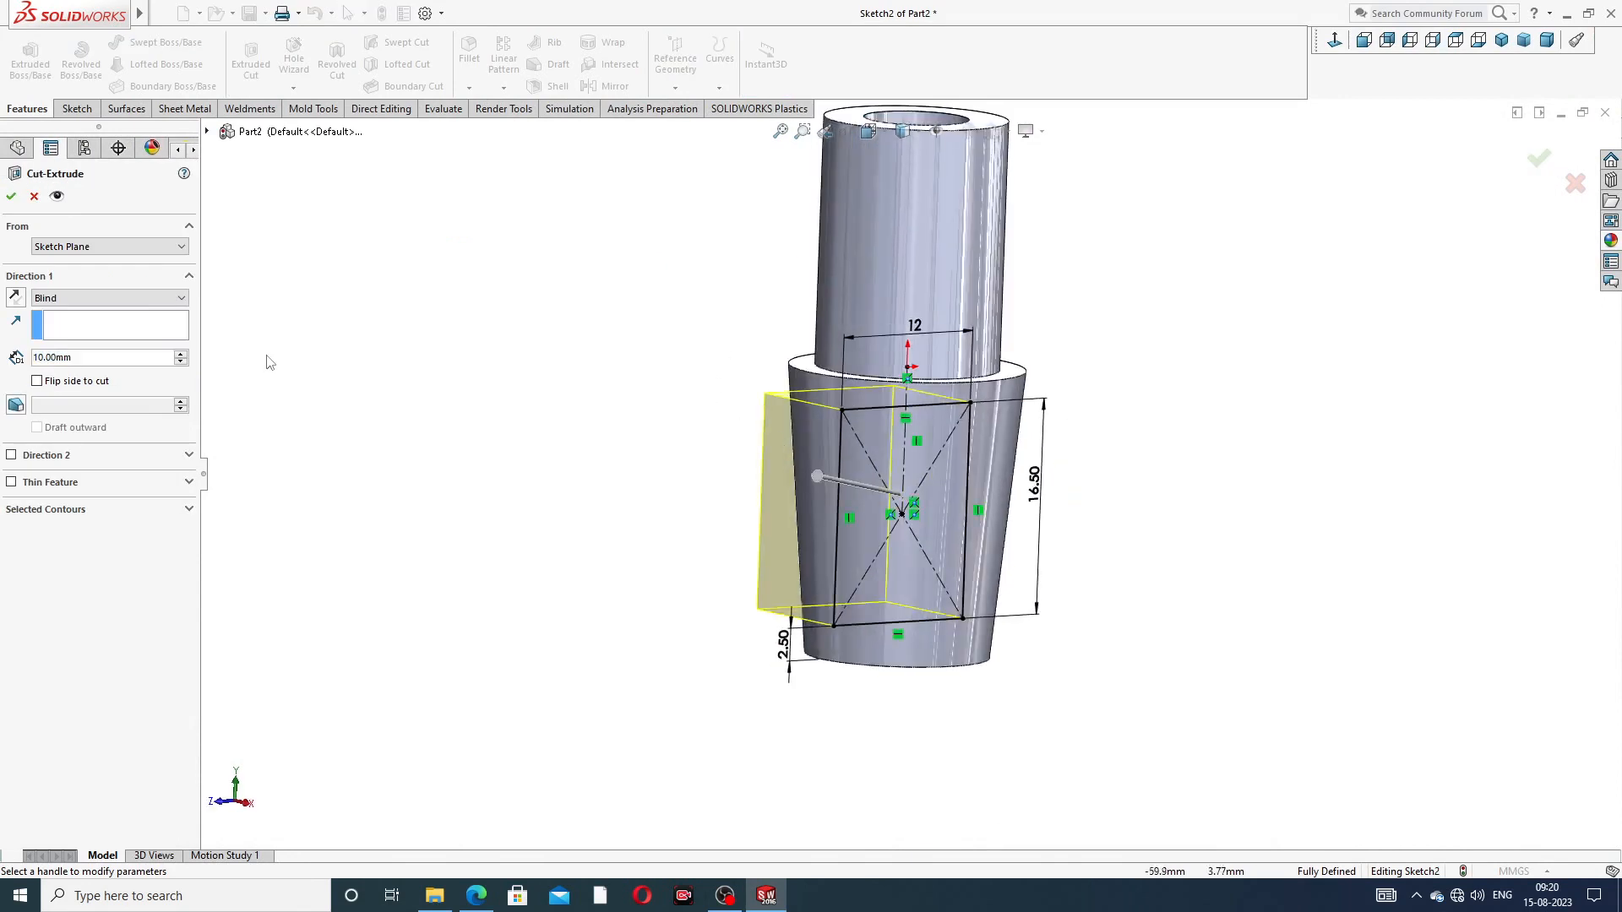
{"action": "left_click", "coordinate": [133, 304]}
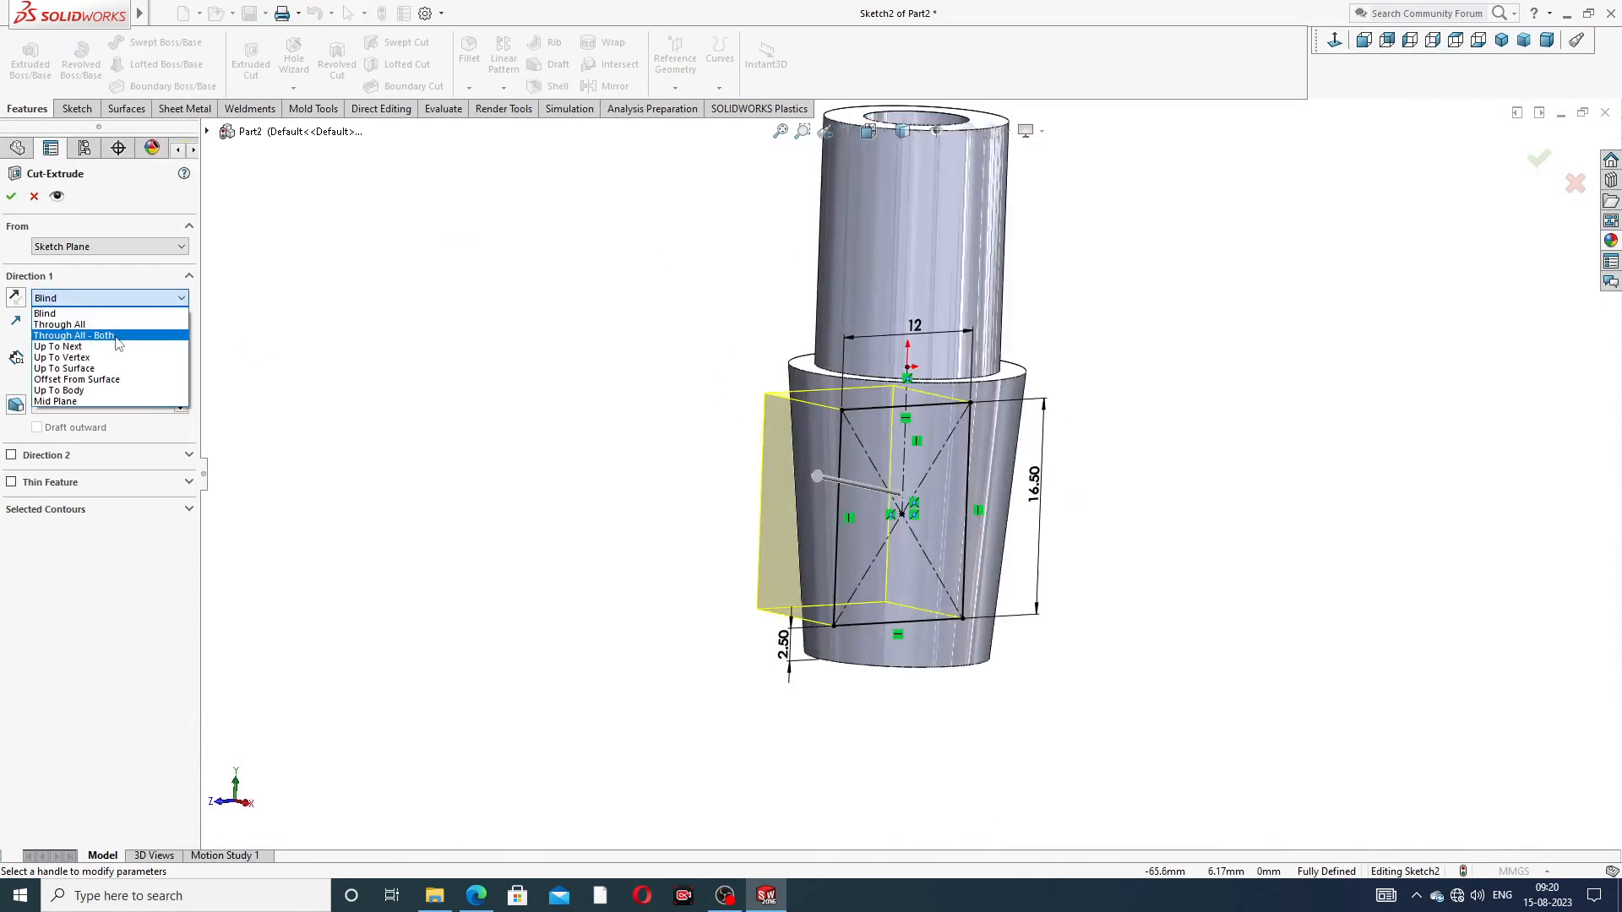
{"action": "left_click", "coordinate": [129, 335]}
{"action": "left_click", "coordinate": [12, 196]}
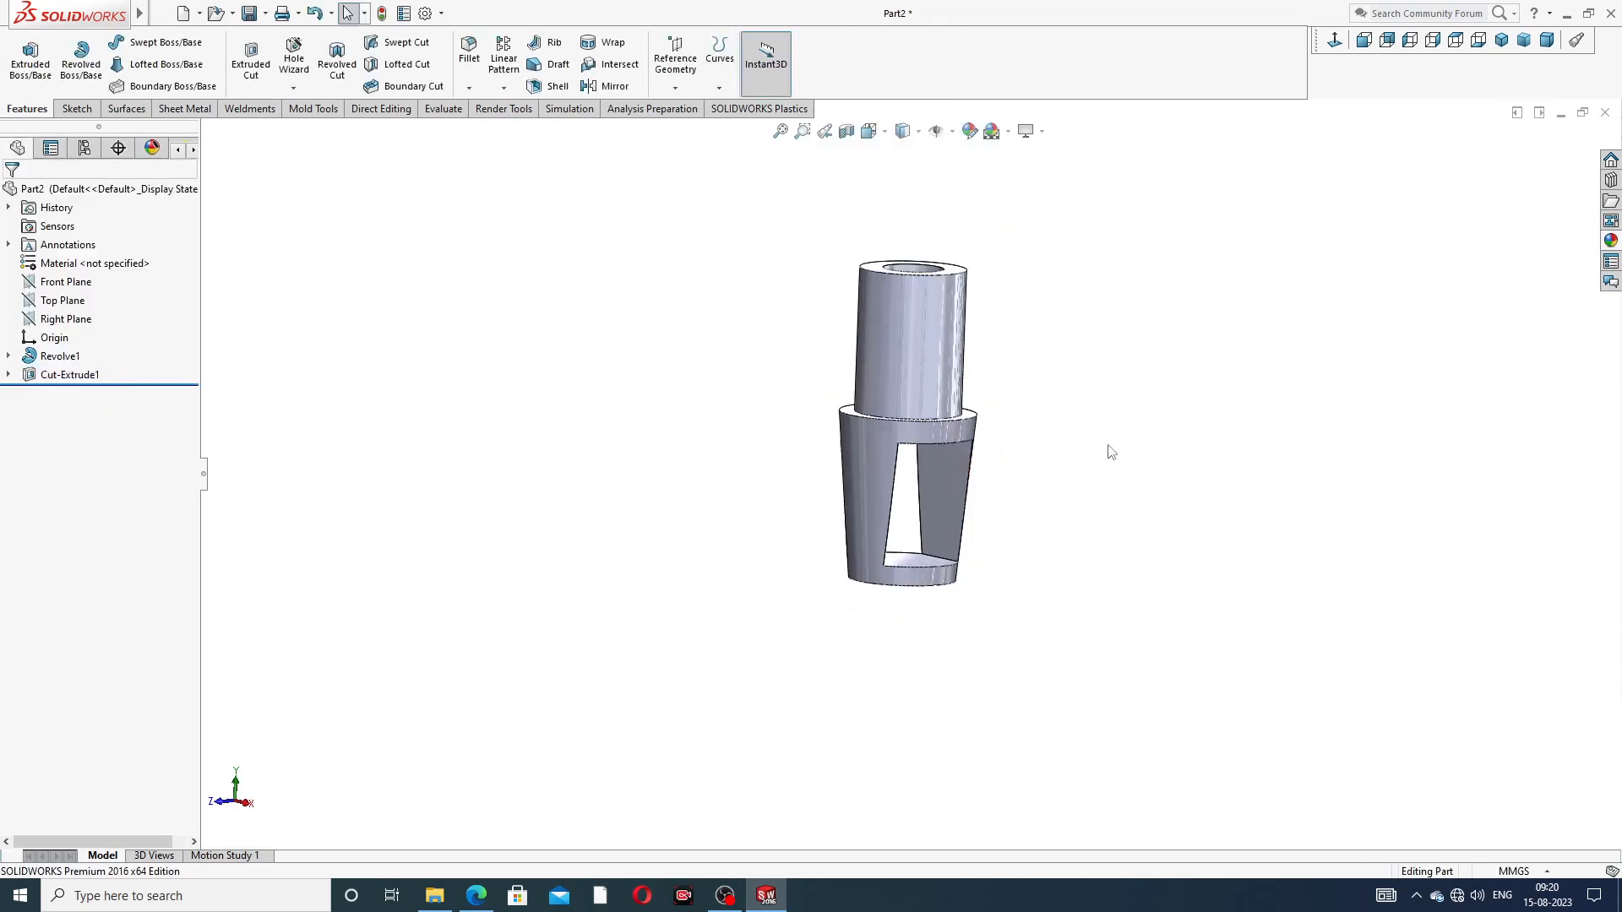
Step: Apply the chromium plate appearance from the Chrome metals to the whole part
{"action": "middle_click_drag", "start_coordinate": [1107, 453], "coordinate": [1089, 496]}
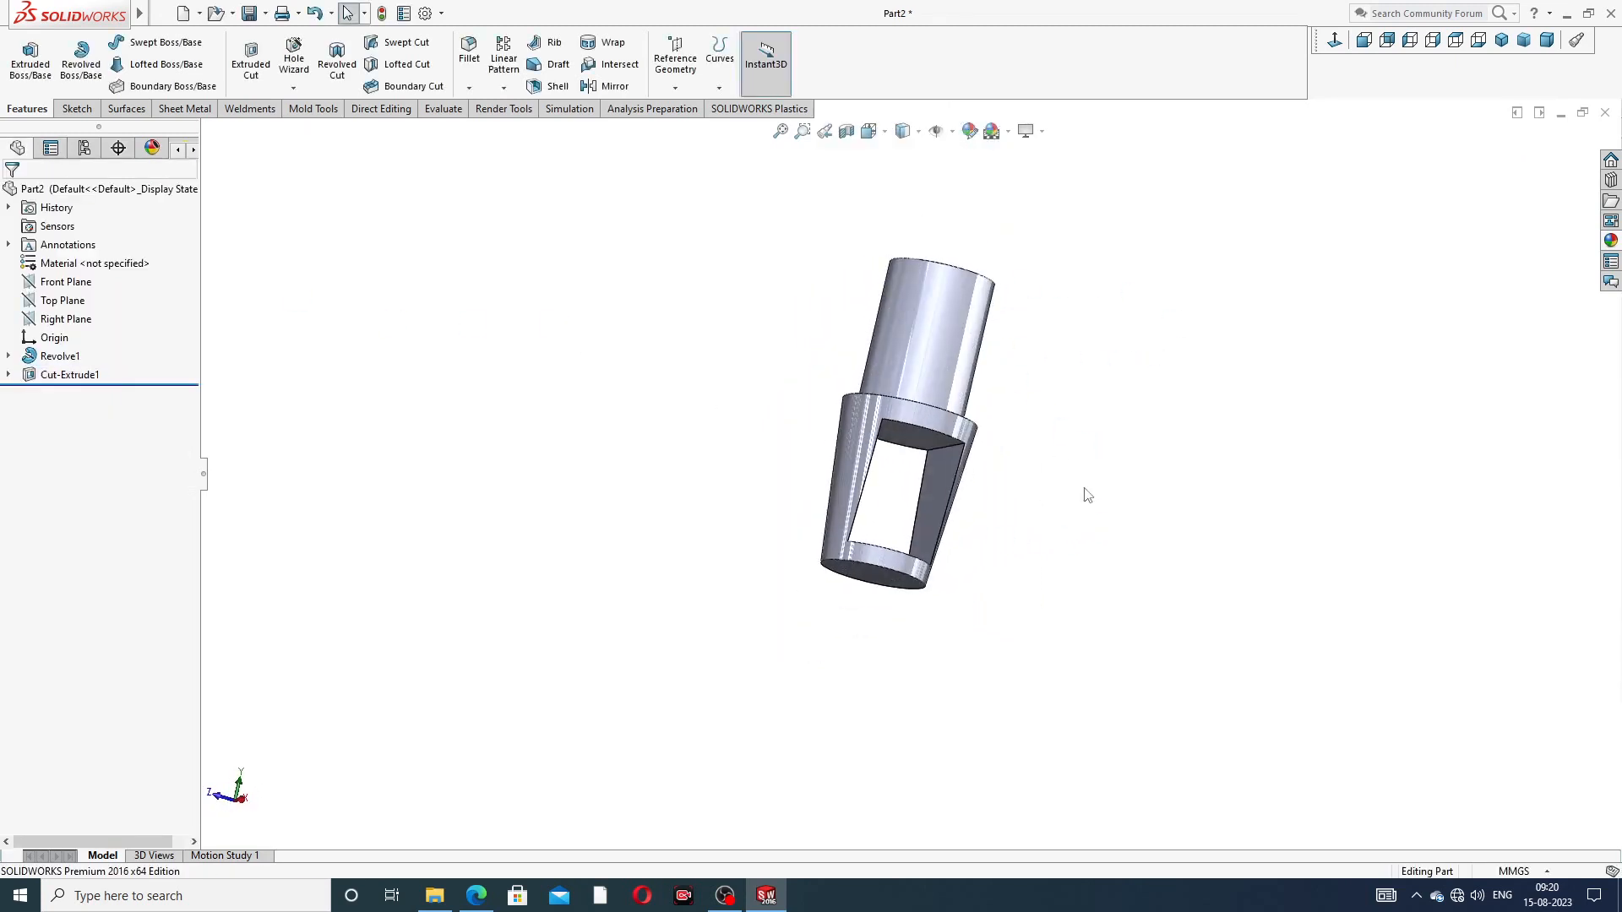
{"action": "left_click", "coordinate": [1611, 241]}
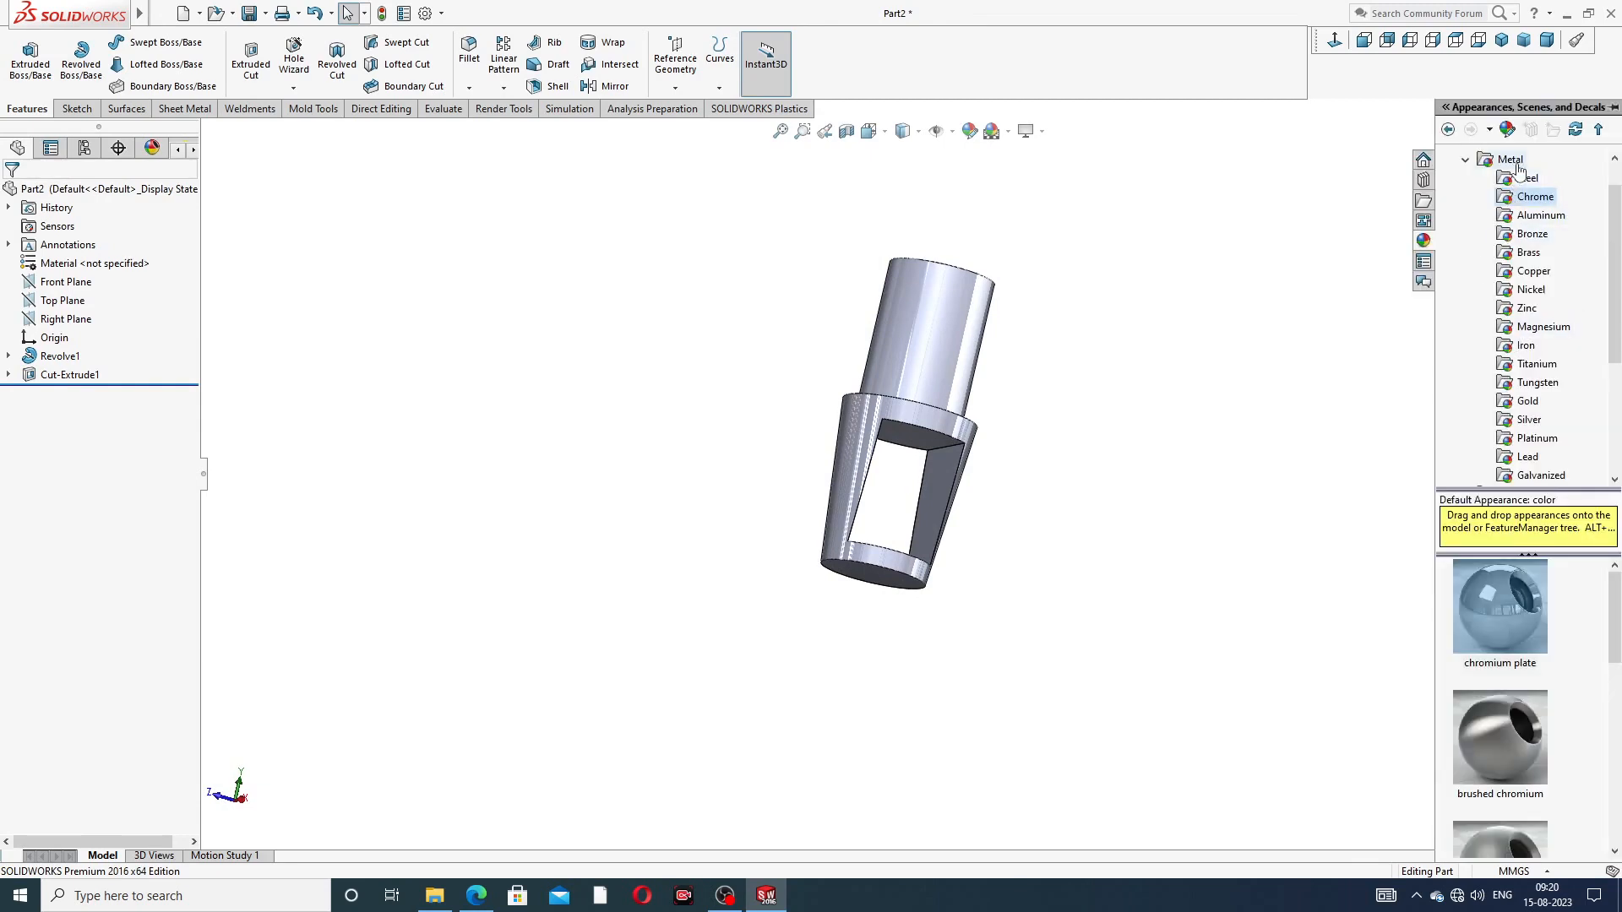
{"action": "mouse_move", "coordinate": [1488, 650]}
{"action": "double_click", "coordinate": [1509, 601]}
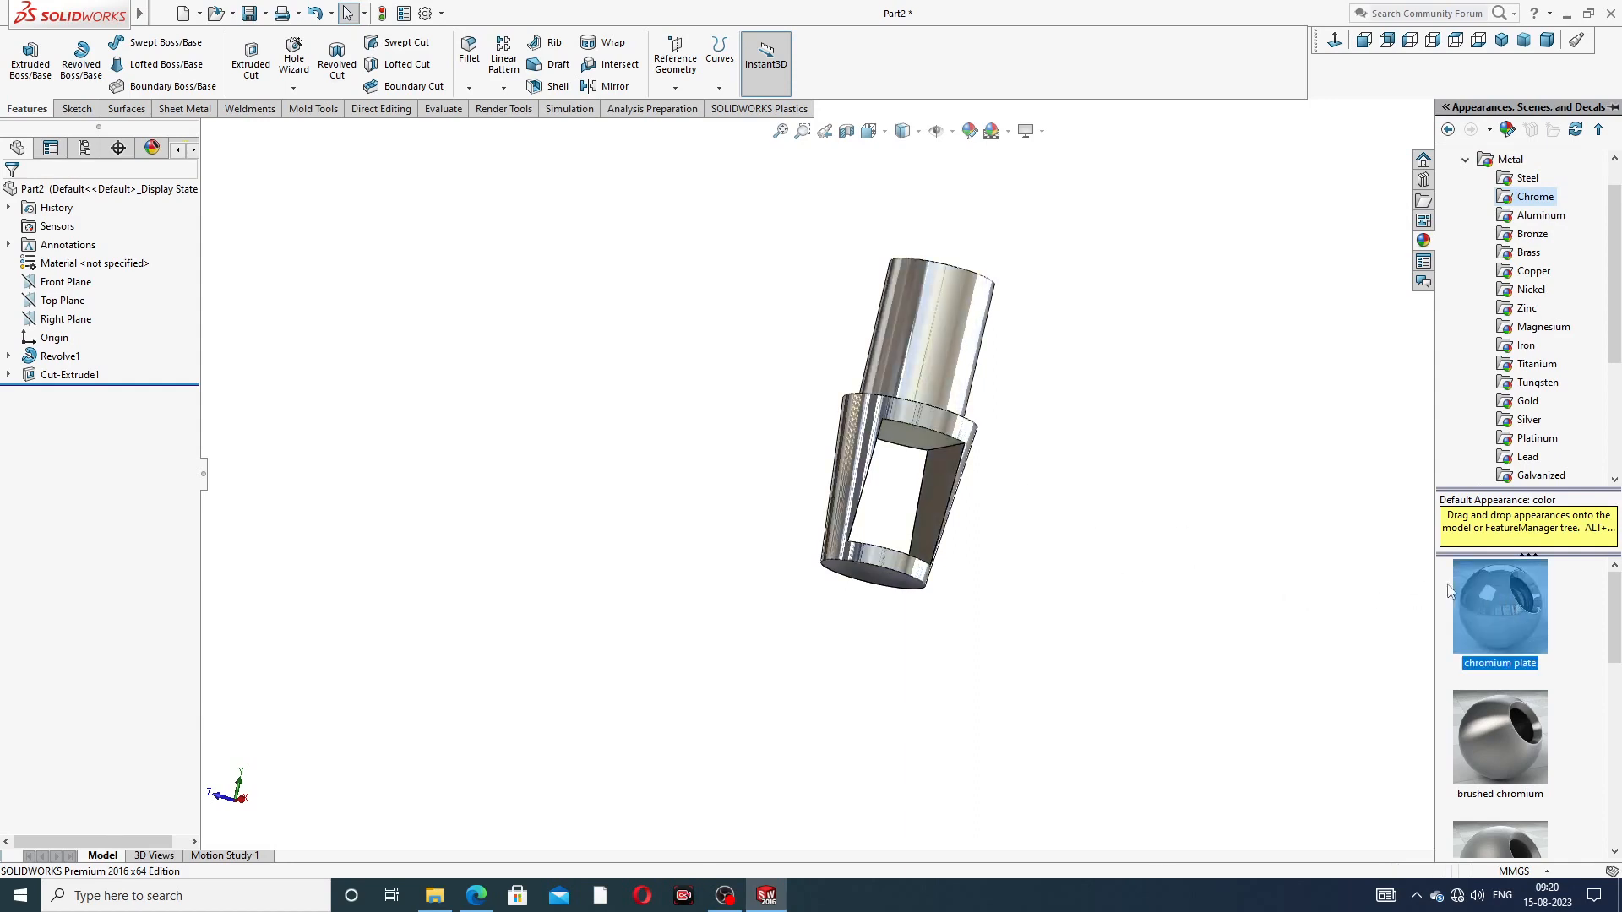
{"action": "left_click", "coordinate": [1177, 335]}
Step: Inspect the finished part from several angles and in isometric view, and compare it with the Part-07 drawing in the browser
{"action": "middle_click_drag", "start_coordinate": [1003, 326], "coordinate": [980, 378]}
{"action": "scroll", "coordinate": [980, 378], "scroll_direction": "down", "scroll_amount": 4}
{"action": "scroll", "coordinate": [1116, 403], "scroll_direction": "up", "scroll_amount": 2}
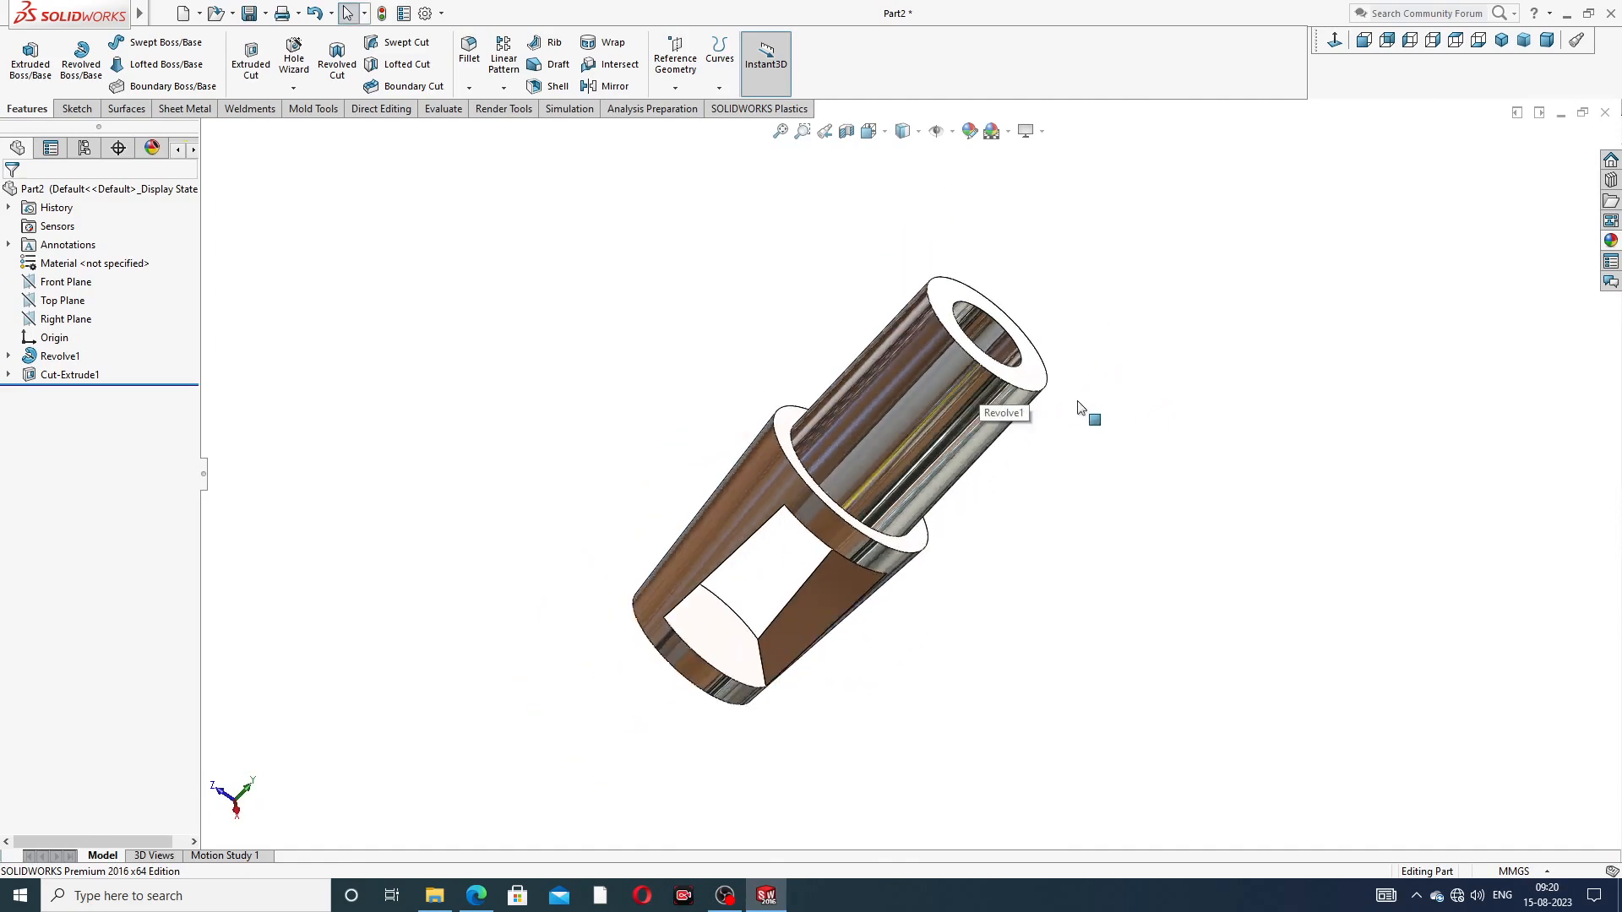
{"action": "middle_click_drag", "start_coordinate": [1079, 409], "coordinate": [854, 434]}
{"action": "scroll", "coordinate": [854, 434], "scroll_direction": "down", "scroll_amount": 3}
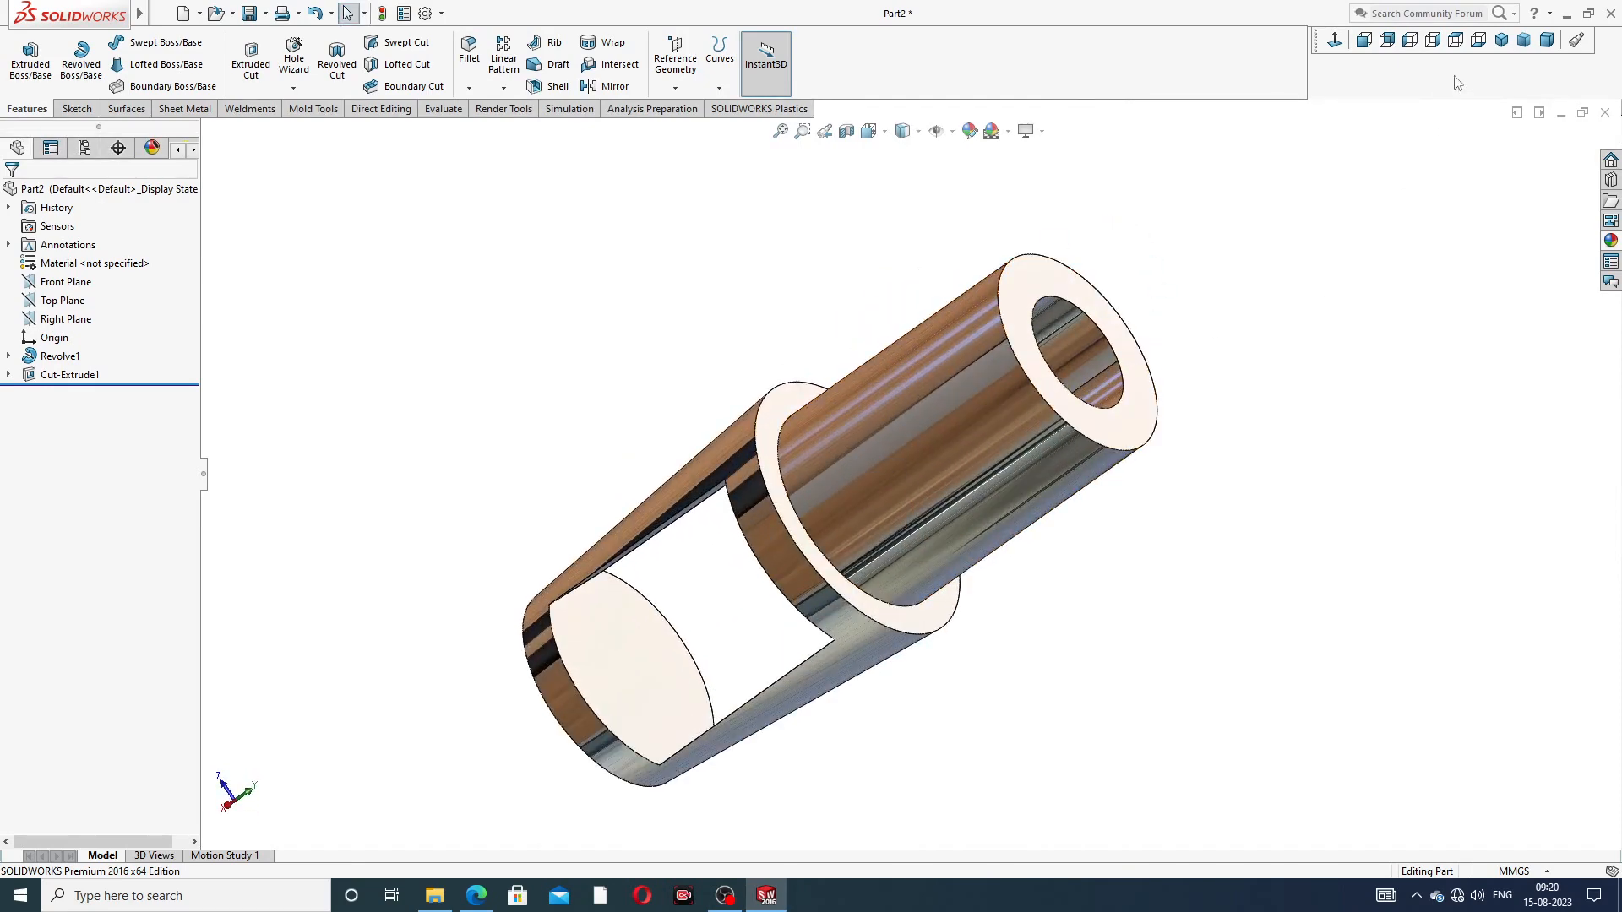
{"action": "left_click", "coordinate": [1503, 43]}
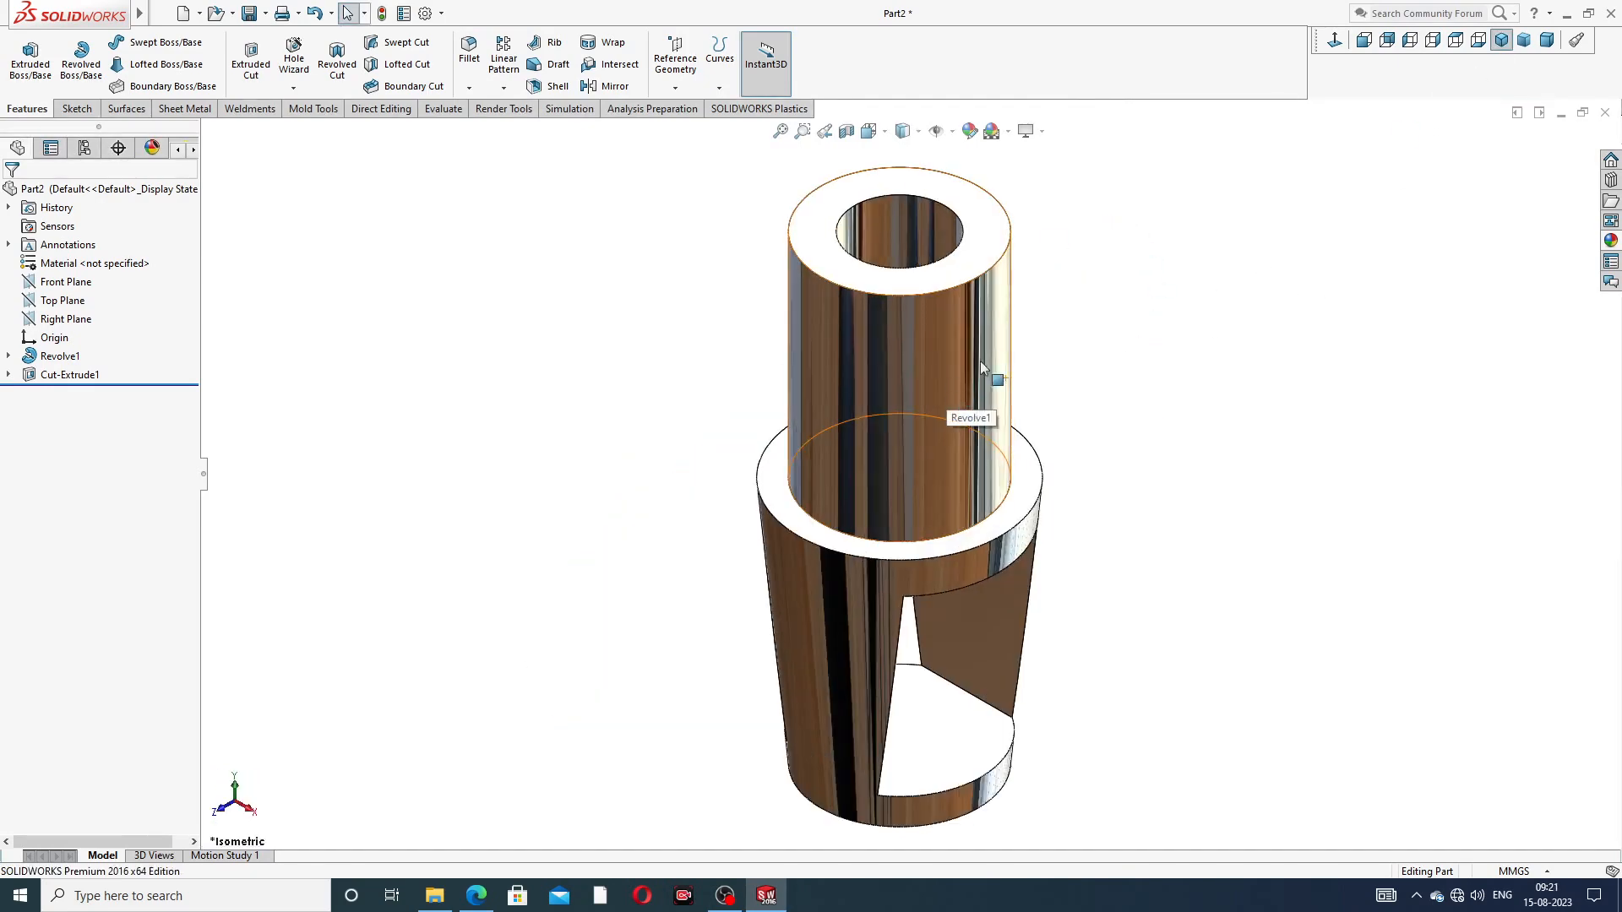
{"action": "scroll", "coordinate": [1036, 341], "scroll_direction": "down", "scroll_amount": 1}
{"action": "scroll", "coordinate": [1036, 342], "scroll_direction": "up", "scroll_amount": 1}
{"action": "scroll", "coordinate": [1036, 342], "scroll_direction": "down", "scroll_amount": 1}
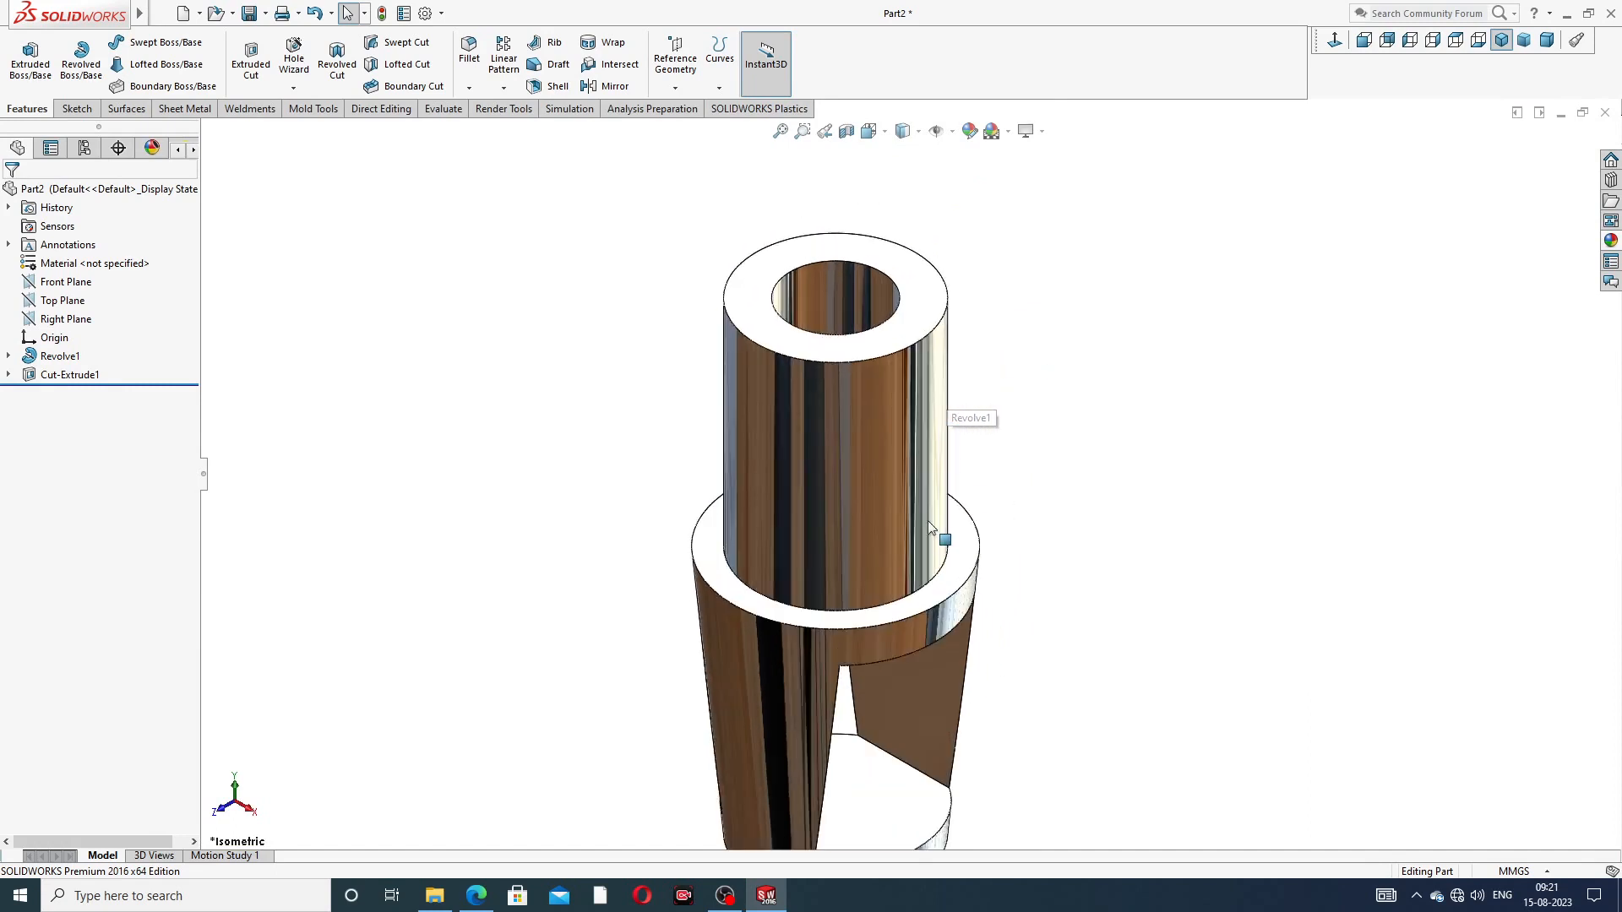
{"action": "scroll", "coordinate": [911, 583], "scroll_direction": "up", "scroll_amount": 2}
{"action": "scroll", "coordinate": [928, 581], "scroll_direction": "up", "scroll_amount": 1}
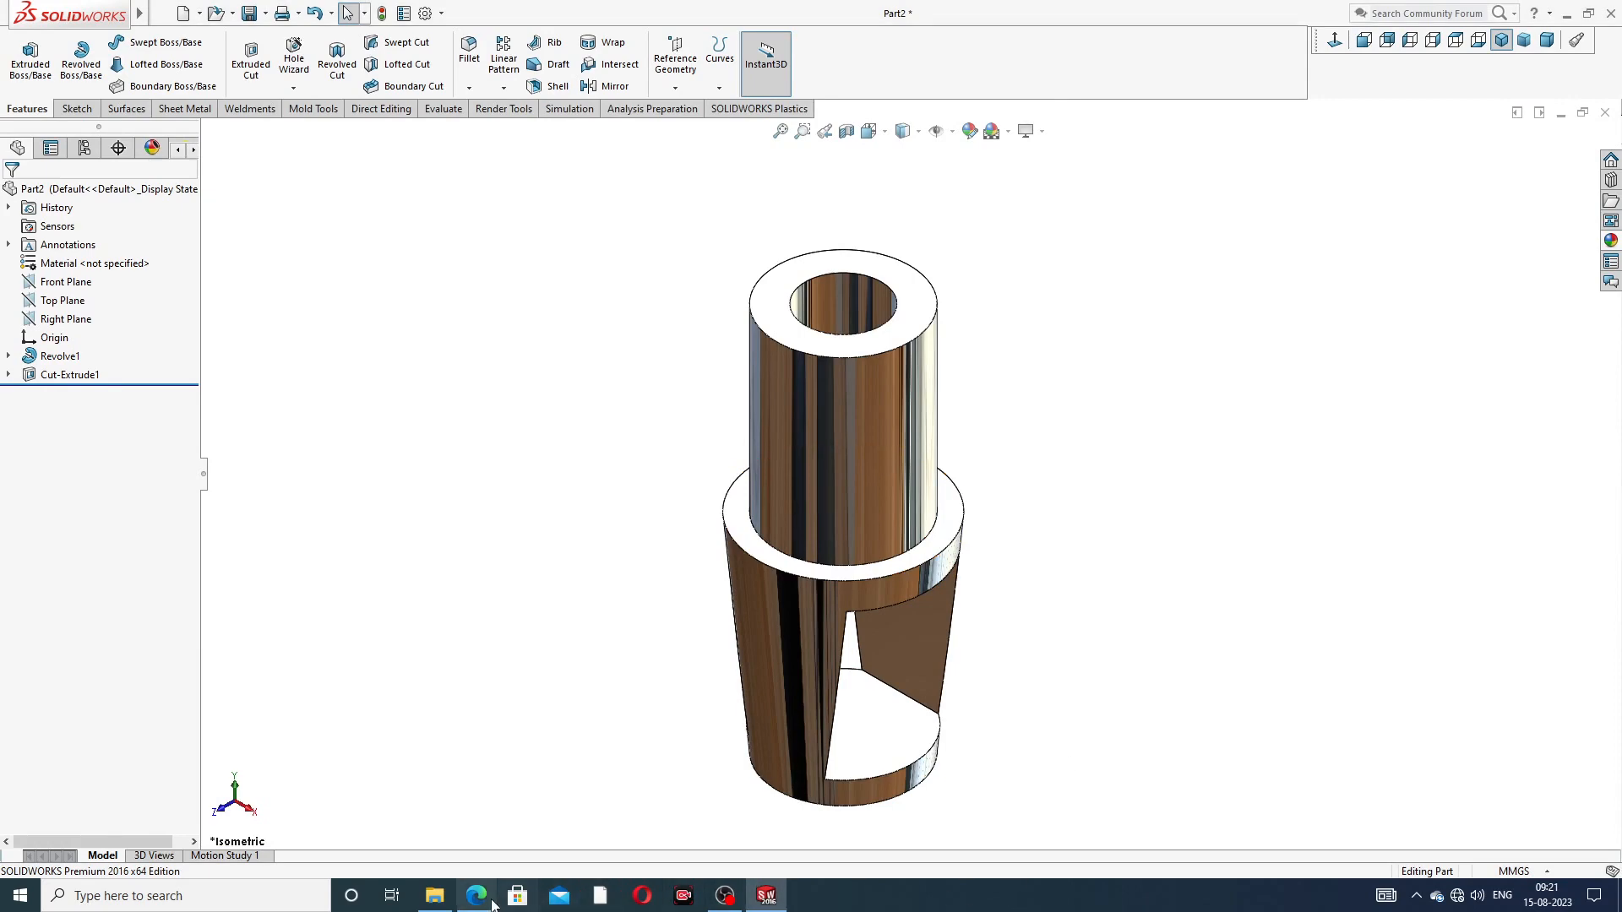
{"action": "key", "text": "alt+Tab"}
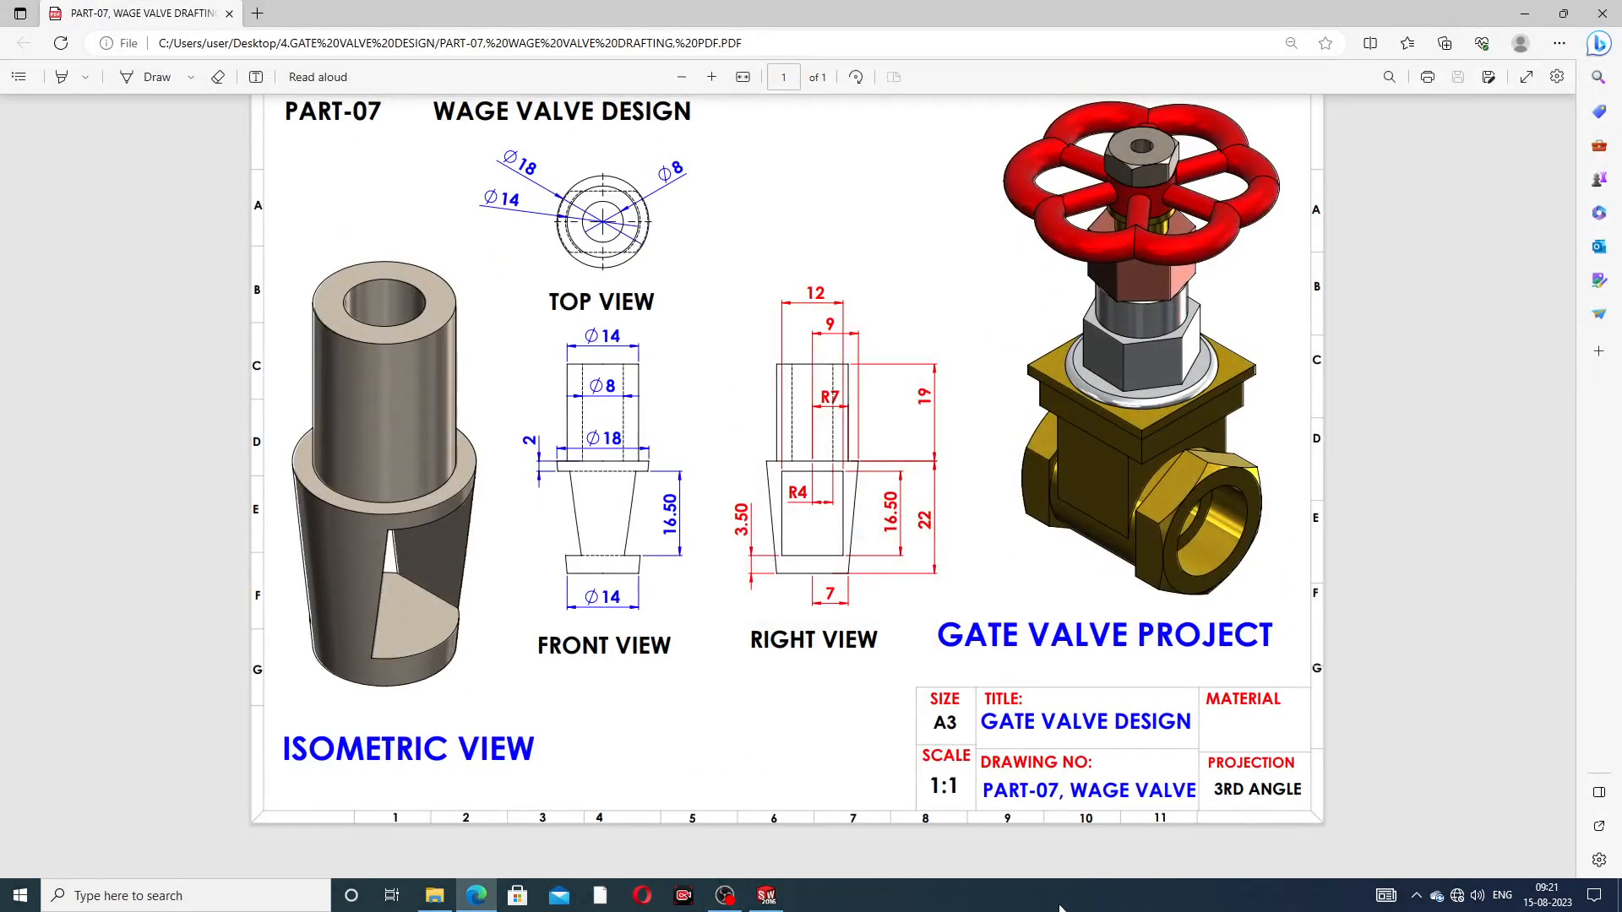
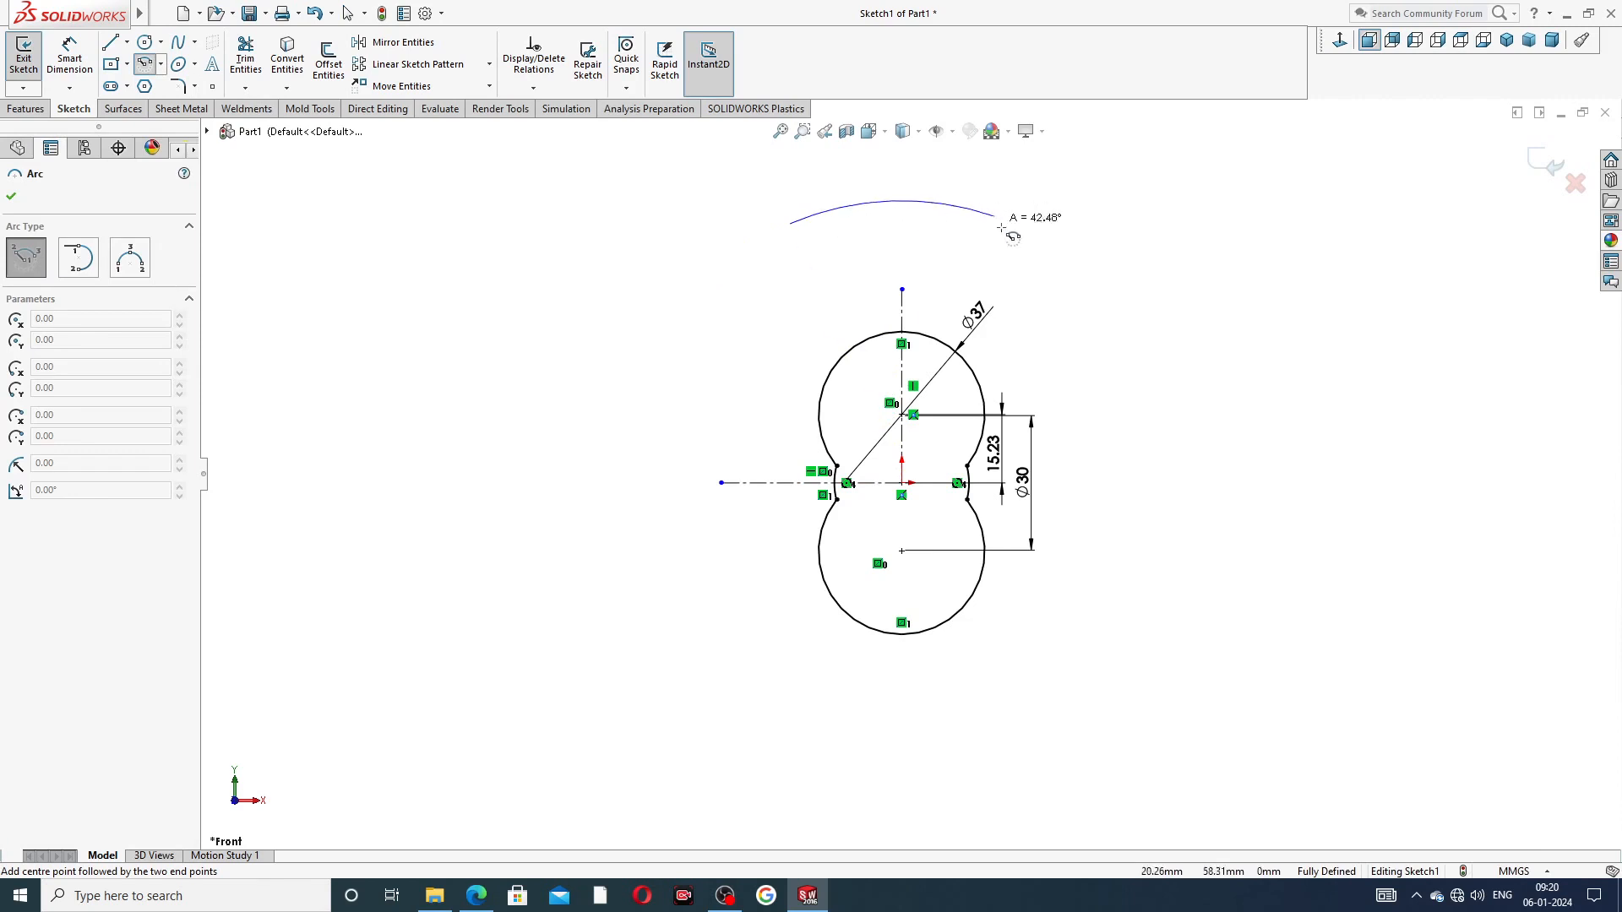
Step: Finish the origin-centred arc of about 63 mm radius above the figure-eight profile and make its two endpoints horizontal to each other
{"action": "left_click", "coordinate": [1029, 230]}
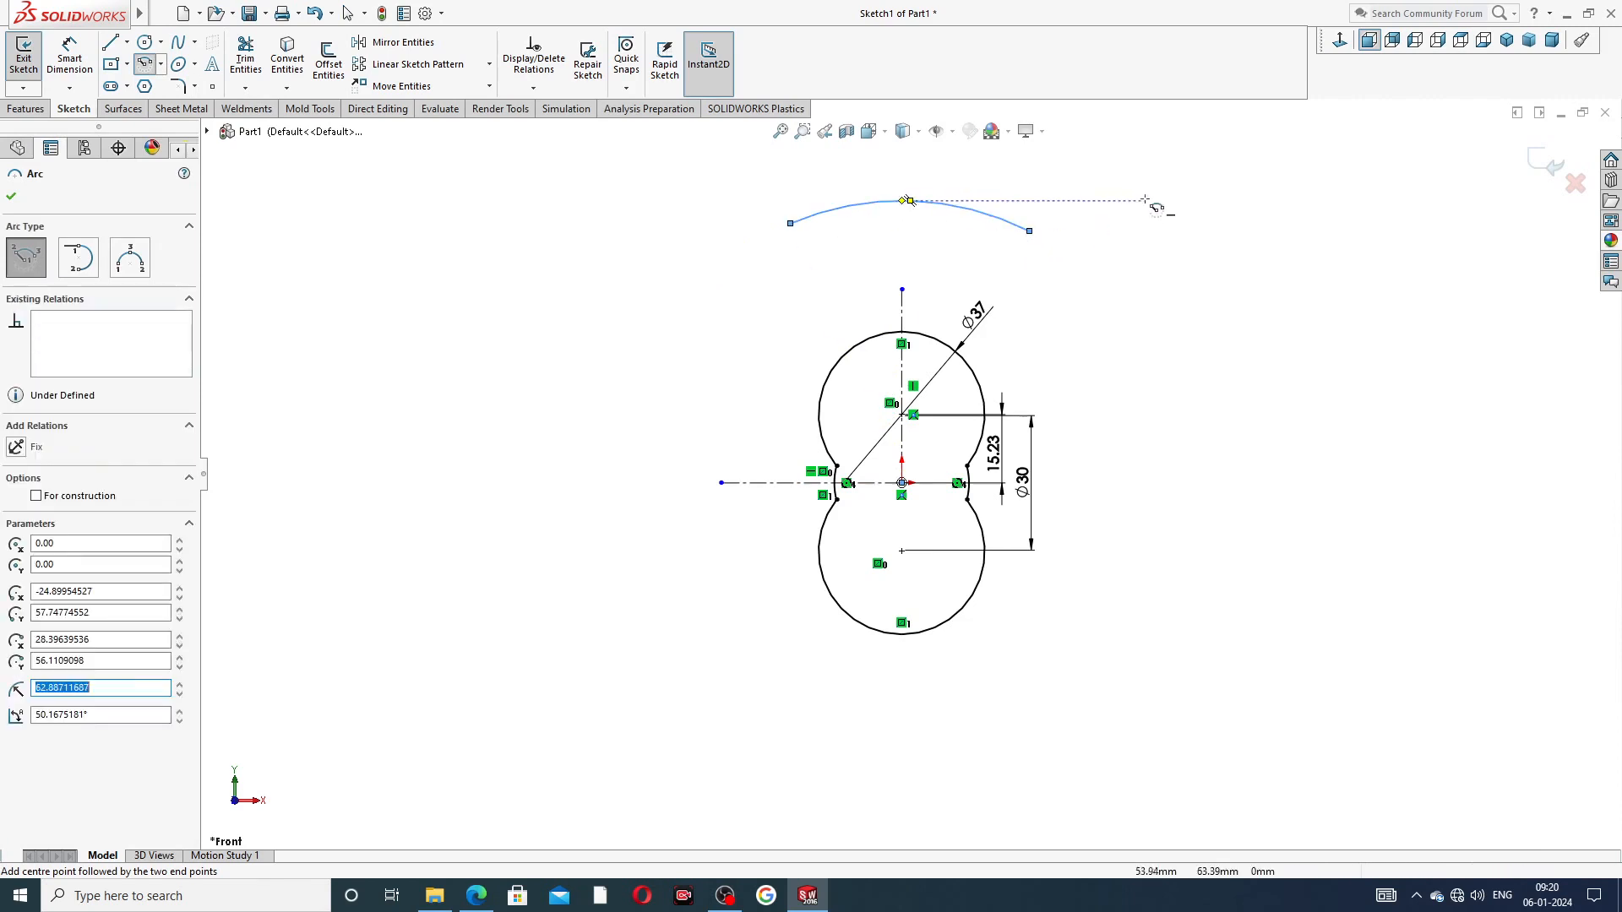
{"action": "right_click", "coordinate": [1187, 217]}
{"action": "left_click", "coordinate": [1225, 230]}
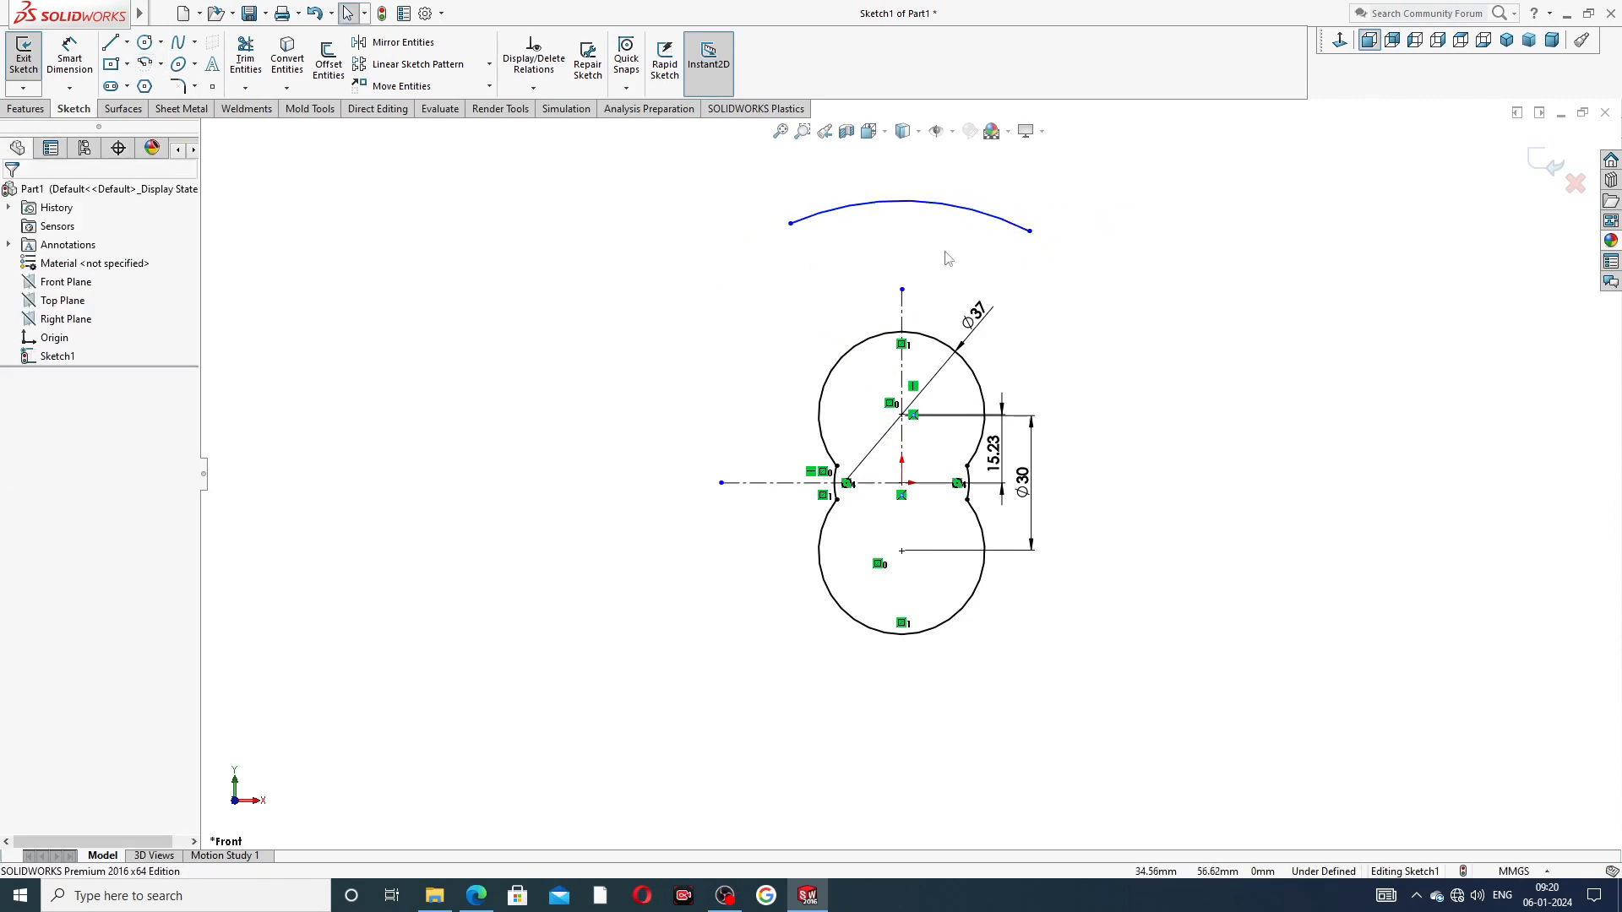
{"action": "left_click", "coordinate": [791, 225]}
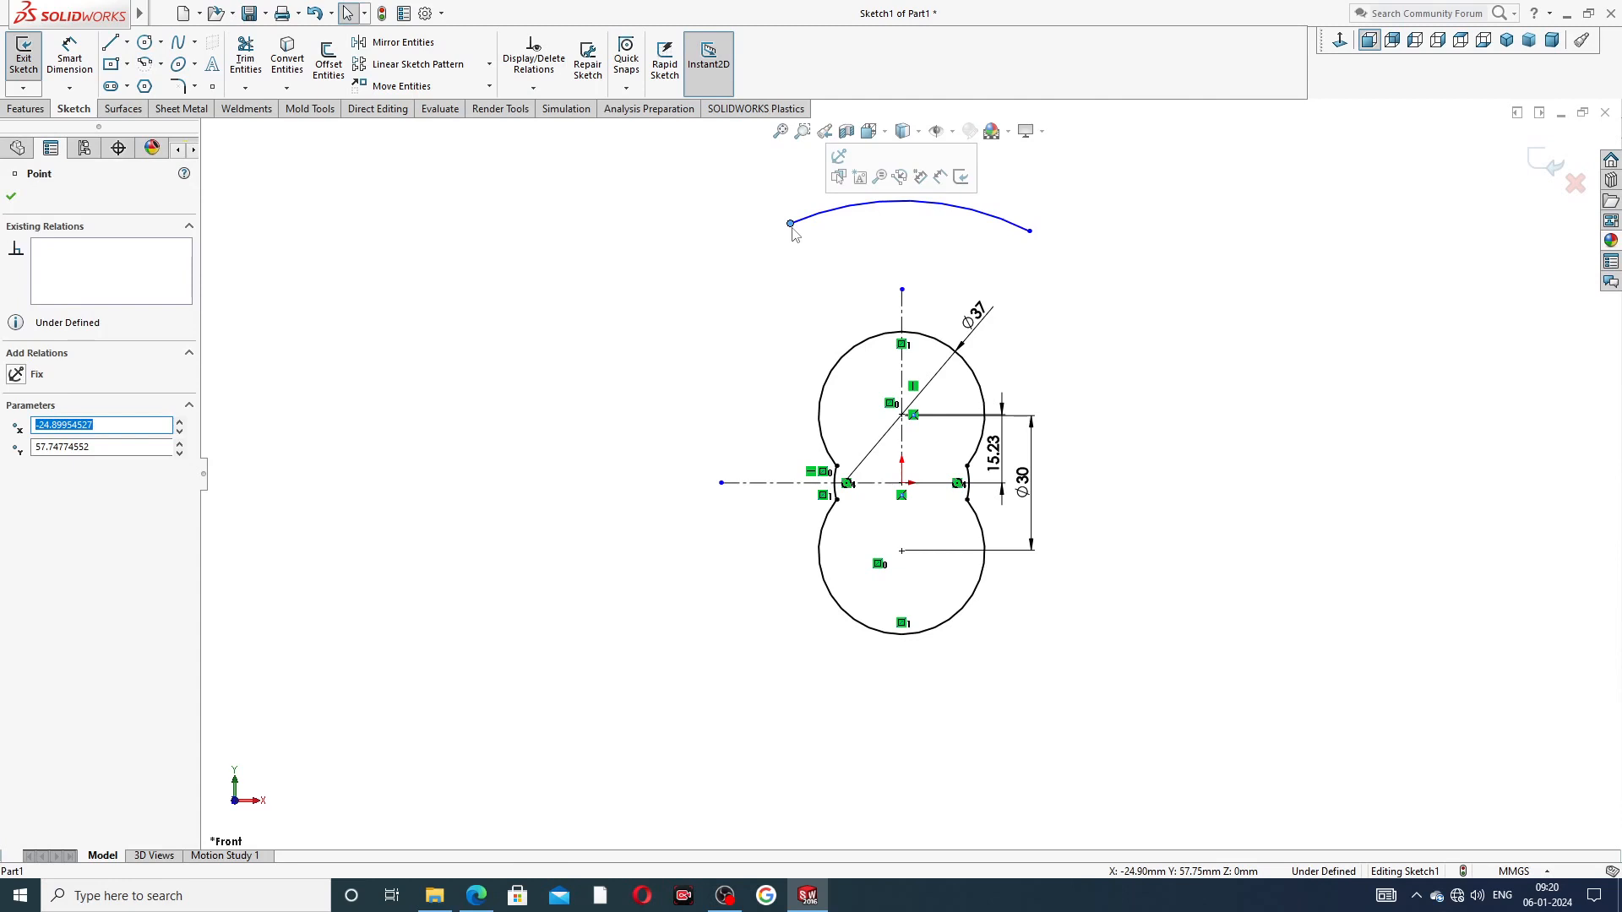
{"action": "left_click", "coordinate": [1032, 235], "text": "ctrl"}
{"action": "left_click", "coordinate": [1089, 163]}
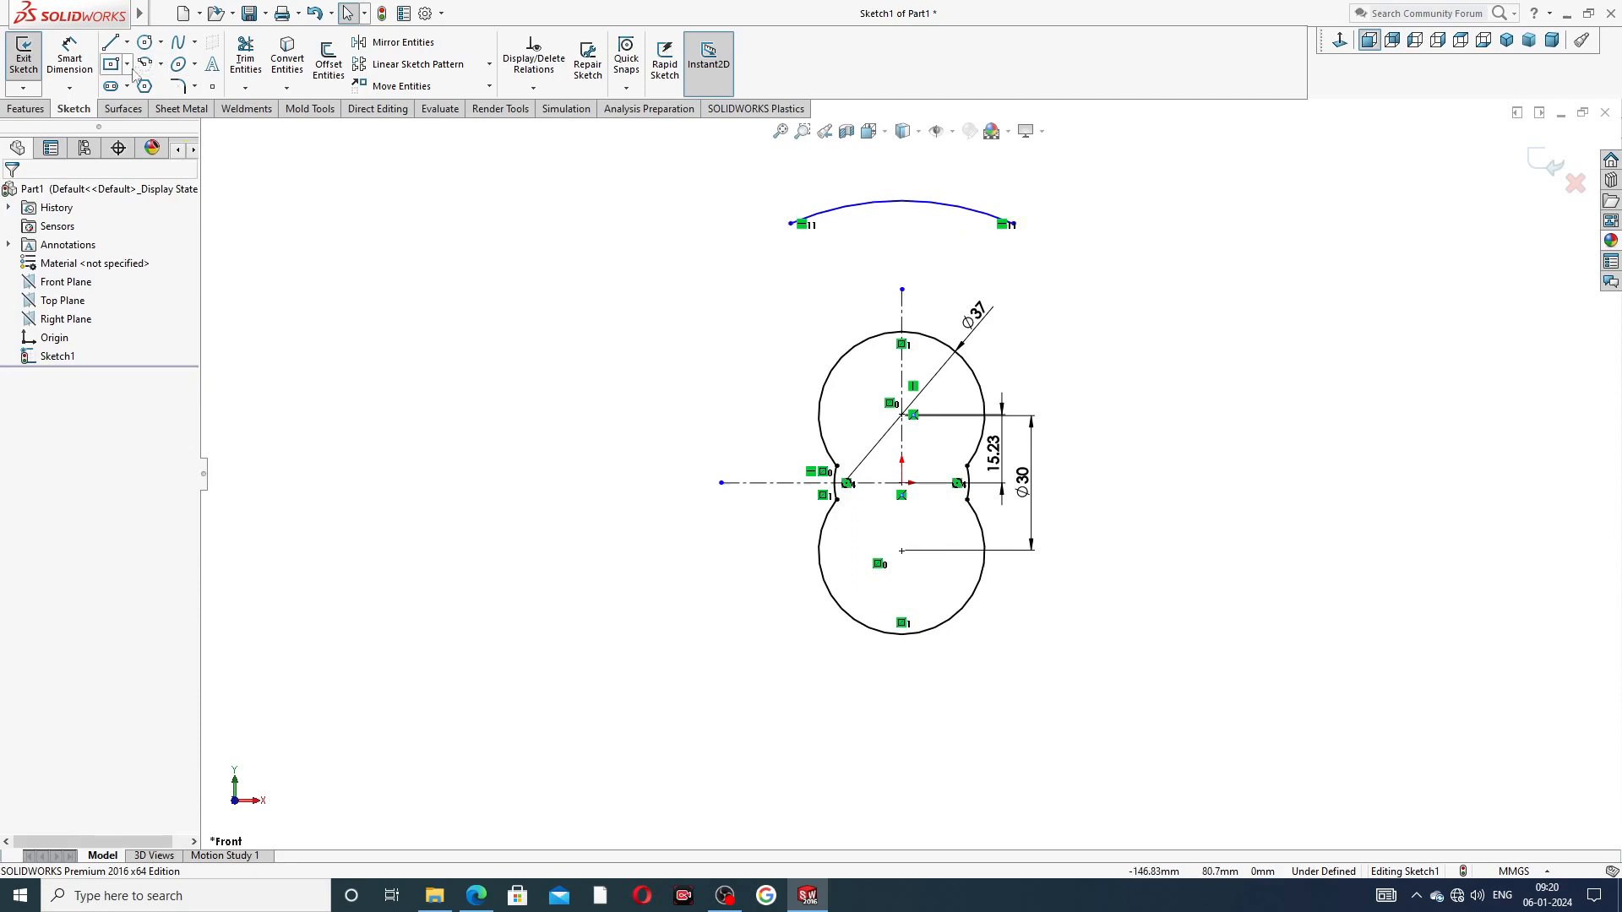
Step: Dimension the upper arc's radius as 50 mm
{"action": "left_click", "coordinate": [70, 55]}
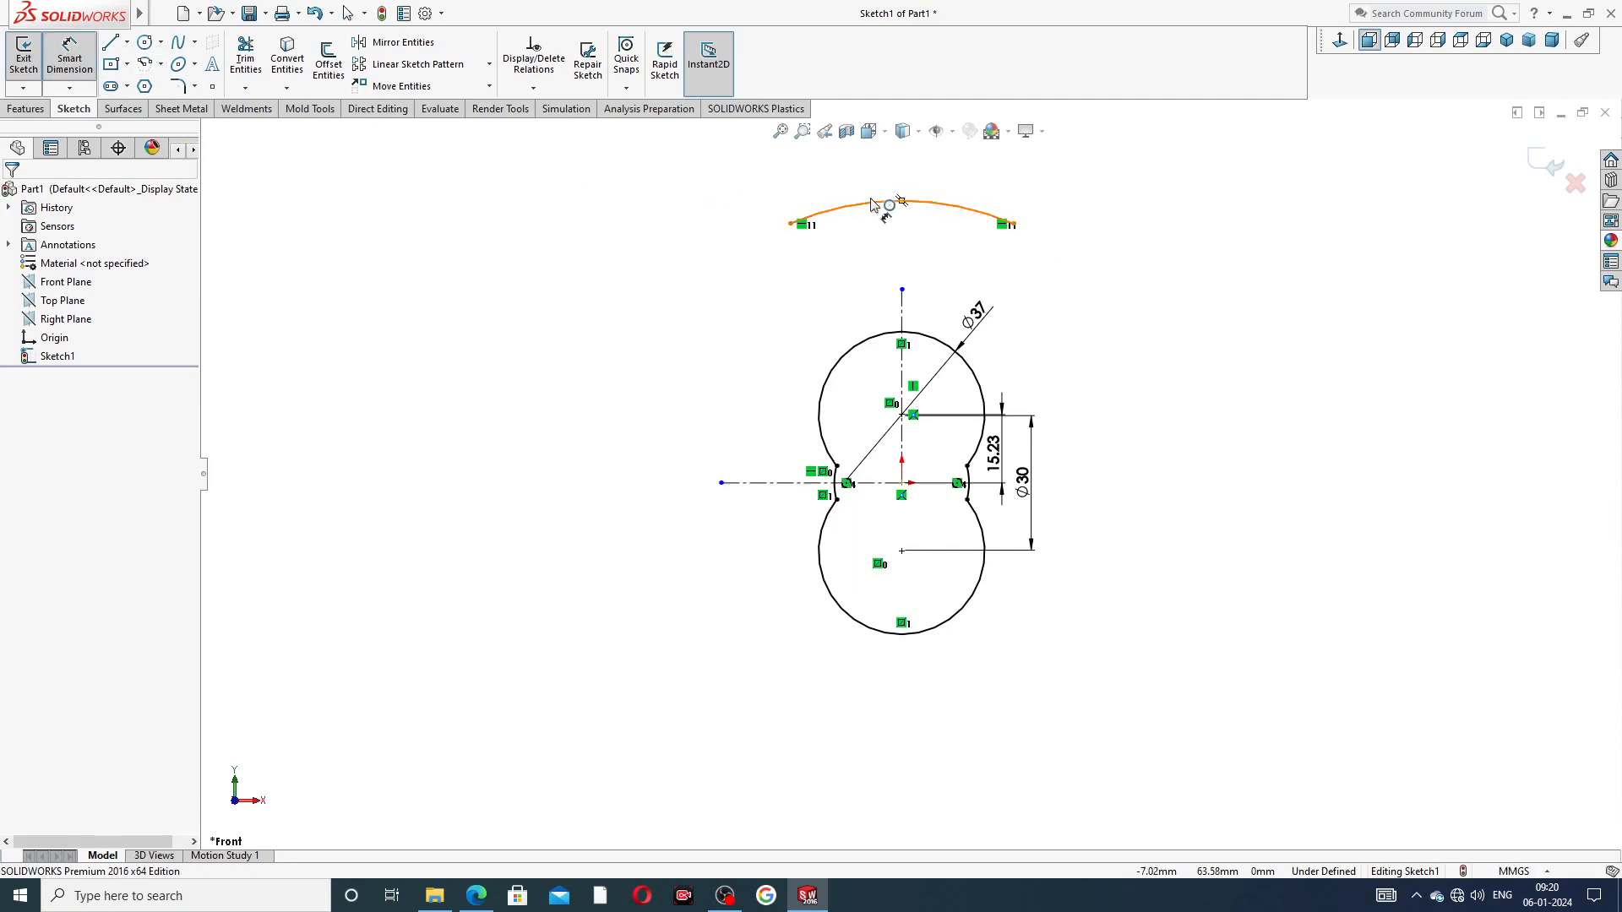
{"action": "left_click", "coordinate": [897, 202]}
{"action": "left_click", "coordinate": [936, 169]}
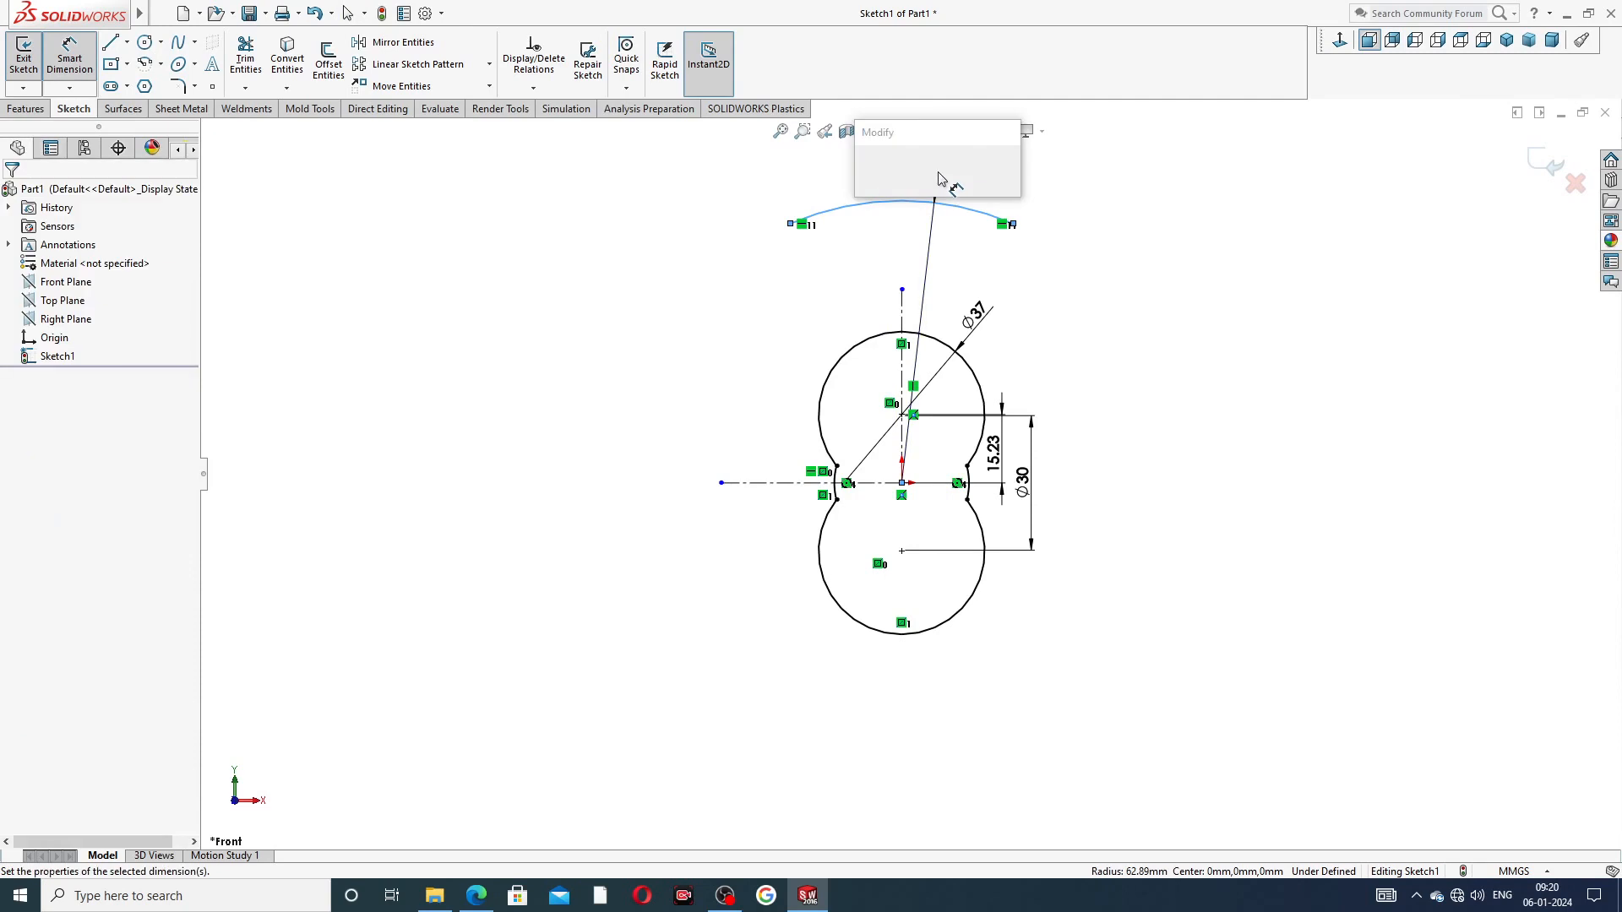
{"action": "type", "text": "50"}
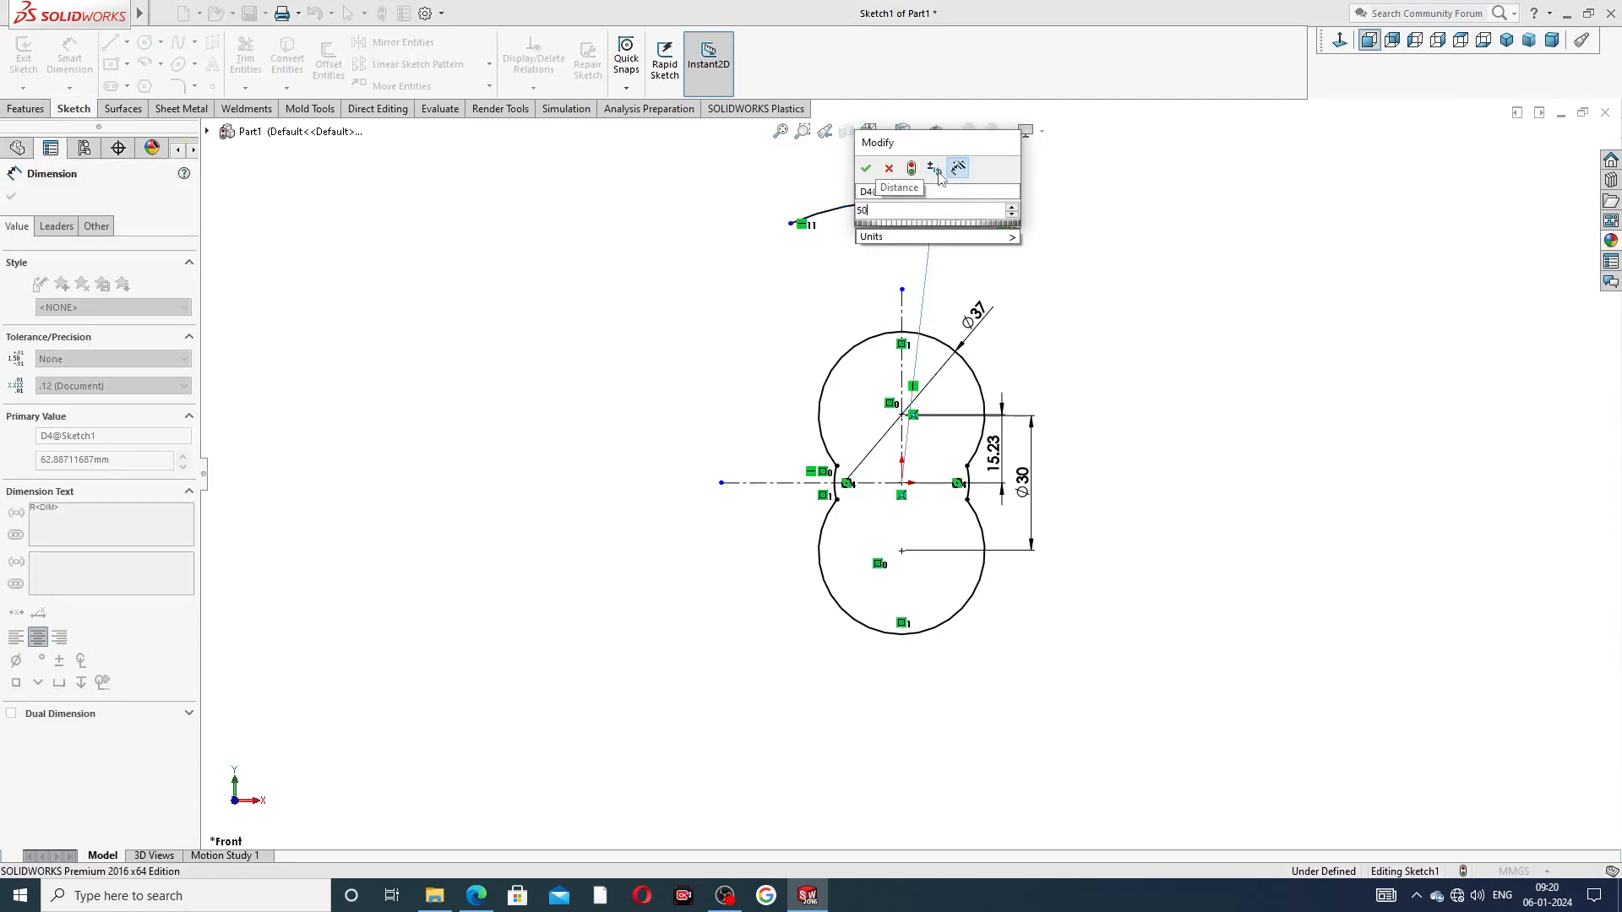
{"action": "key", "text": "Return"}
{"action": "key", "text": "Escape"}
{"action": "right_click", "coordinate": [1038, 197]}
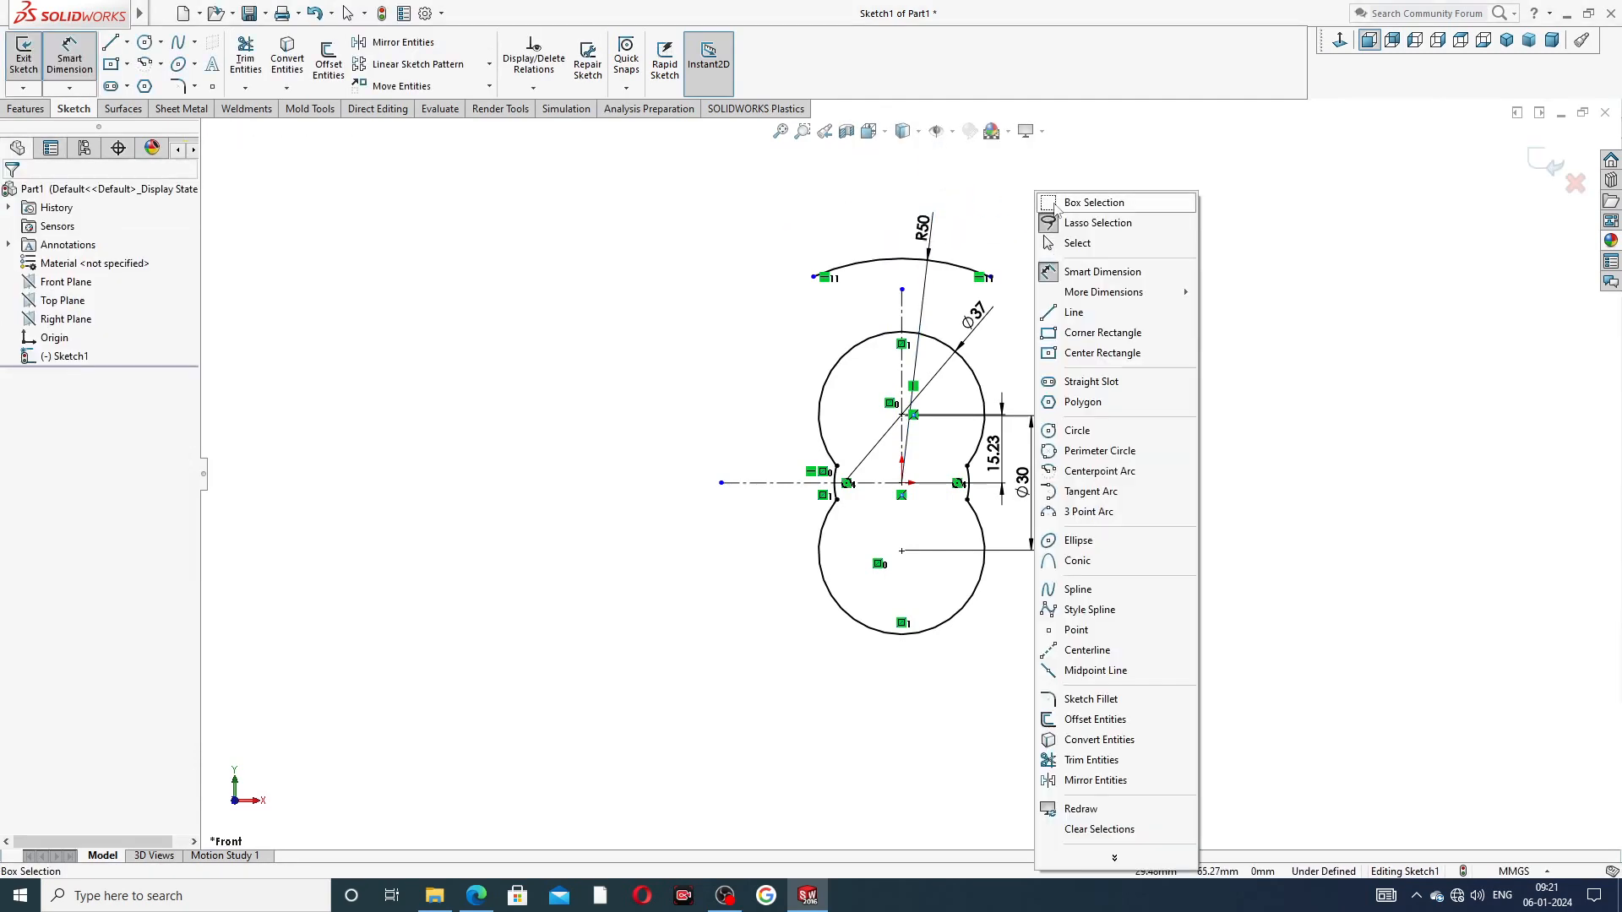
{"action": "left_click", "coordinate": [1077, 242]}
{"action": "scroll", "coordinate": [926, 279], "scroll_direction": "down", "scroll_amount": 2}
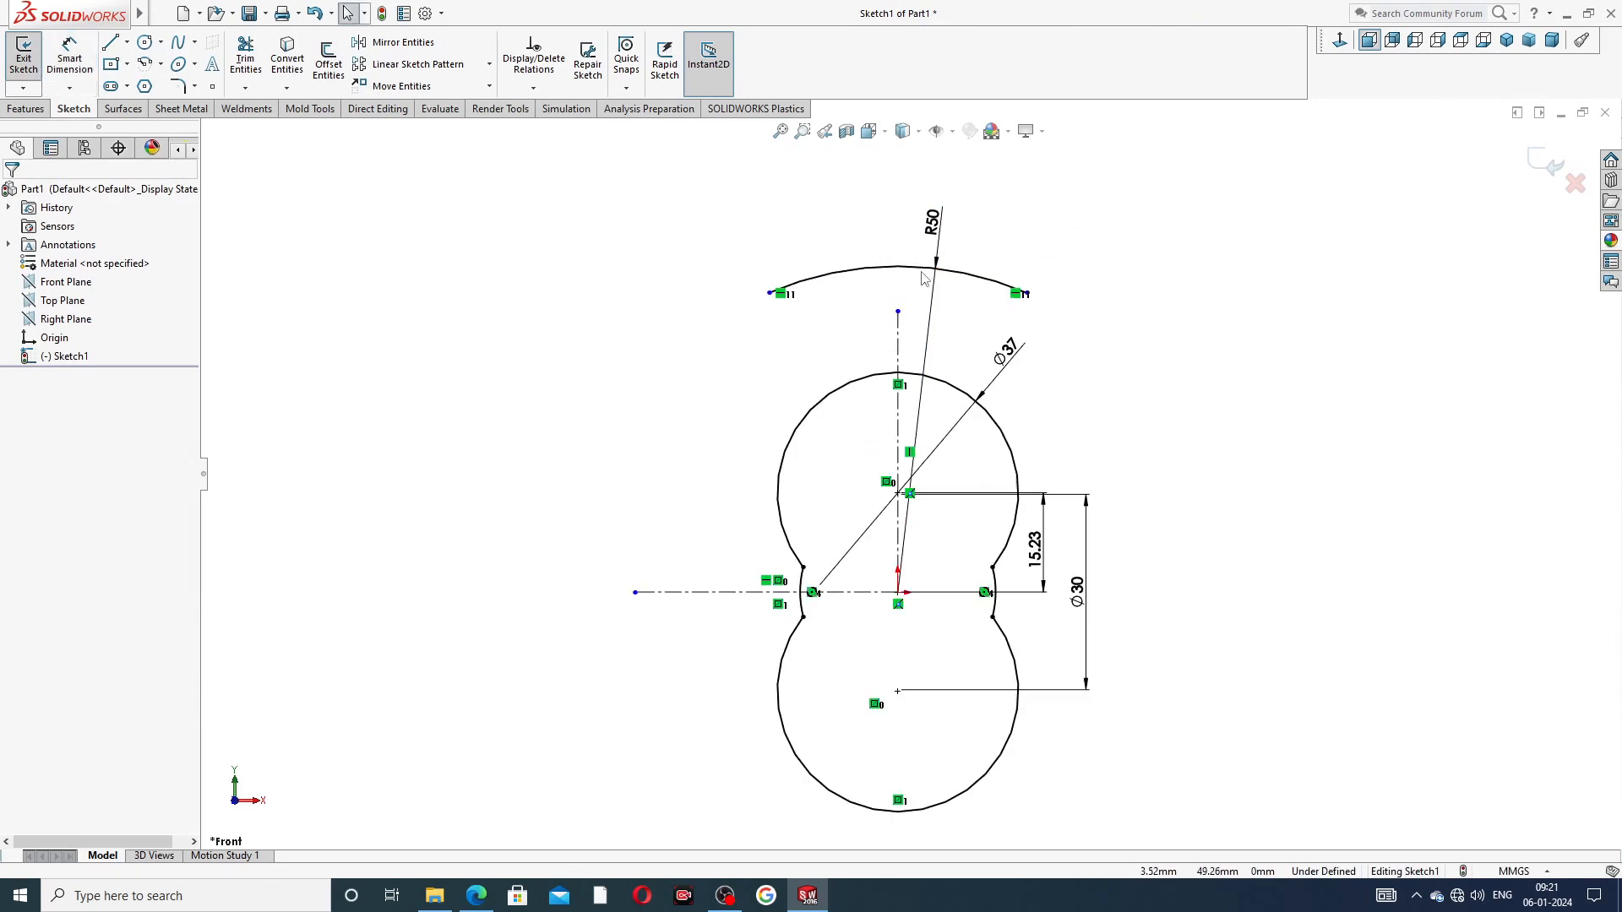
Step: Sketch a circle of about 3.6 mm radius directly below the upper arc's left endpoint
{"action": "left_click", "coordinate": [145, 41]}
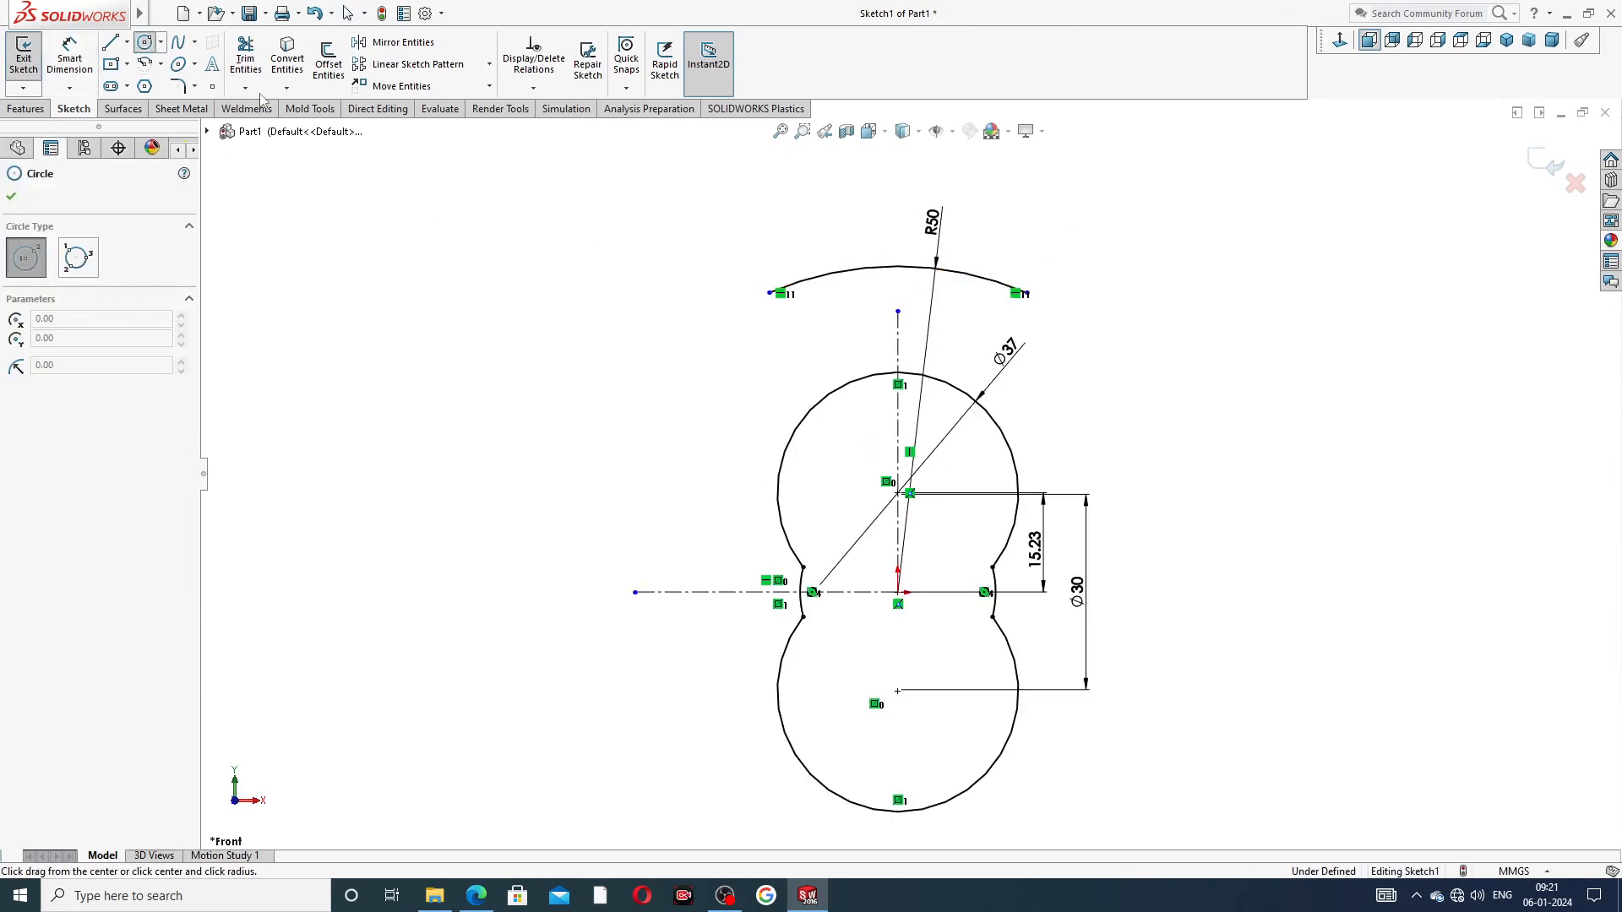
{"action": "left_click", "coordinate": [769, 355]}
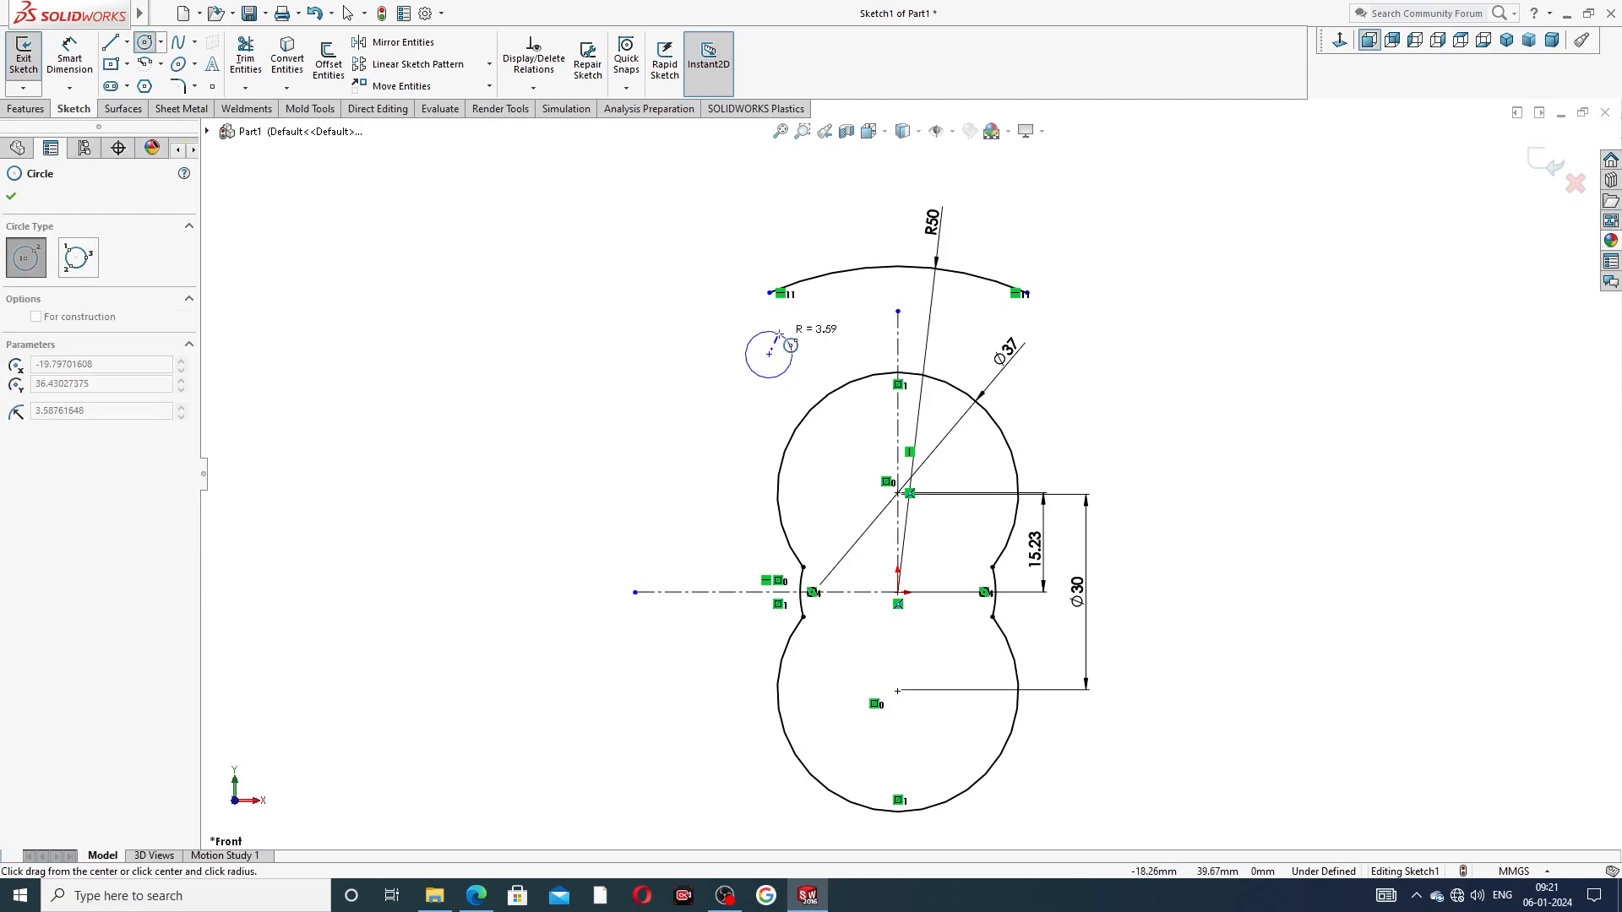
{"action": "left_click", "coordinate": [785, 339]}
{"action": "right_click", "coordinate": [834, 323]}
{"action": "left_click", "coordinate": [862, 332]}
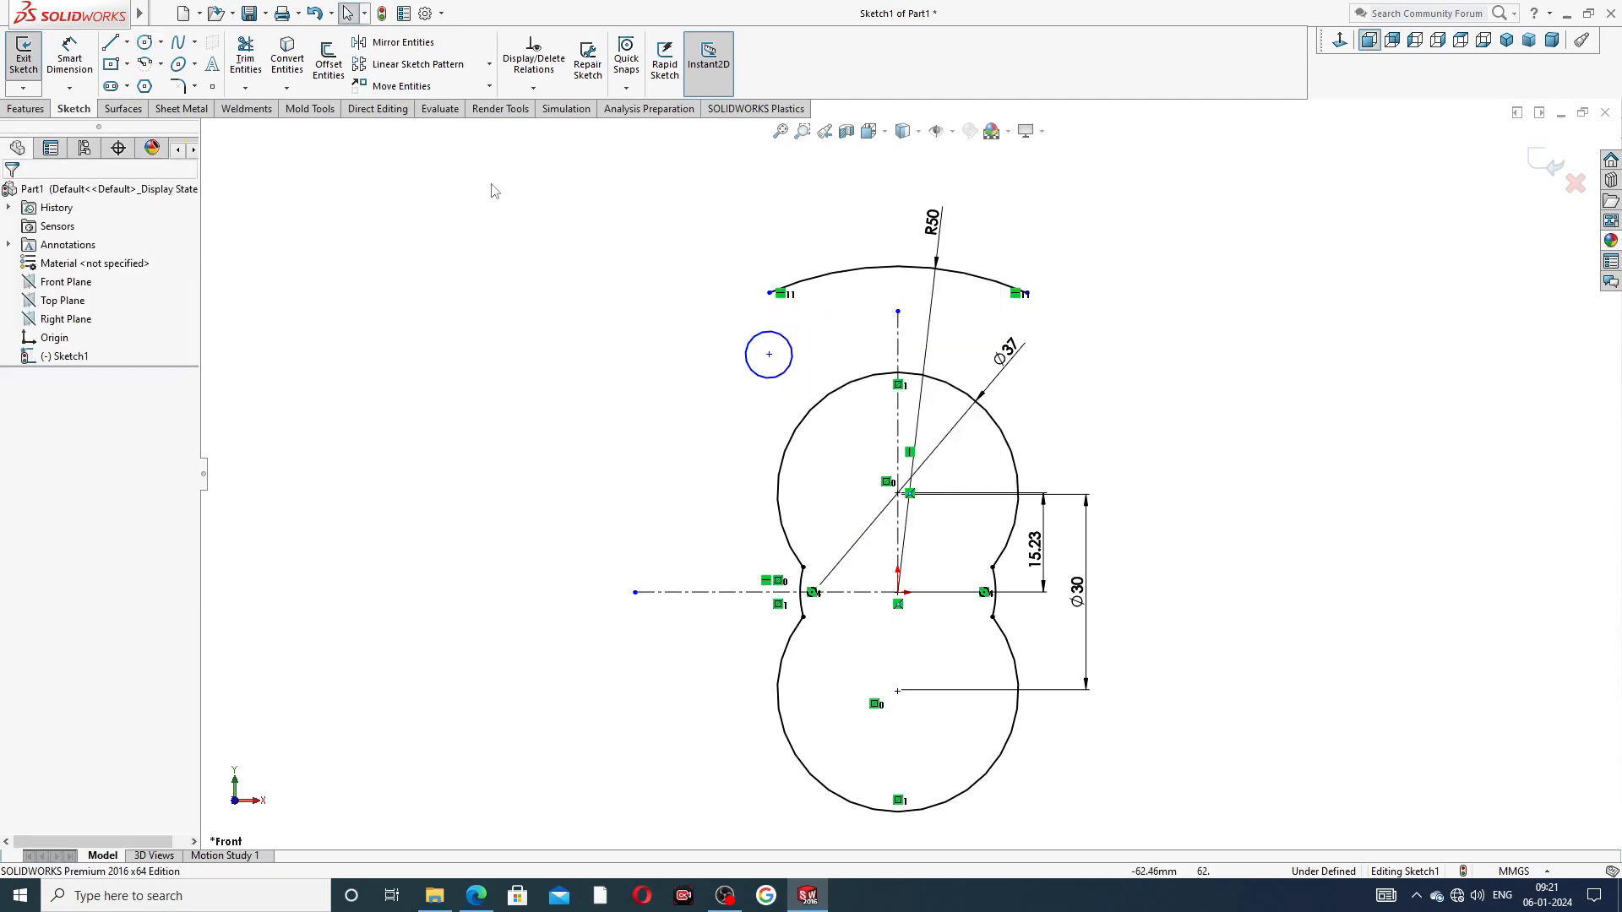
Step: Sketch a second circle of about 2 mm radius directly below the upper arc's right endpoint
{"action": "left_click", "coordinate": [145, 48]}
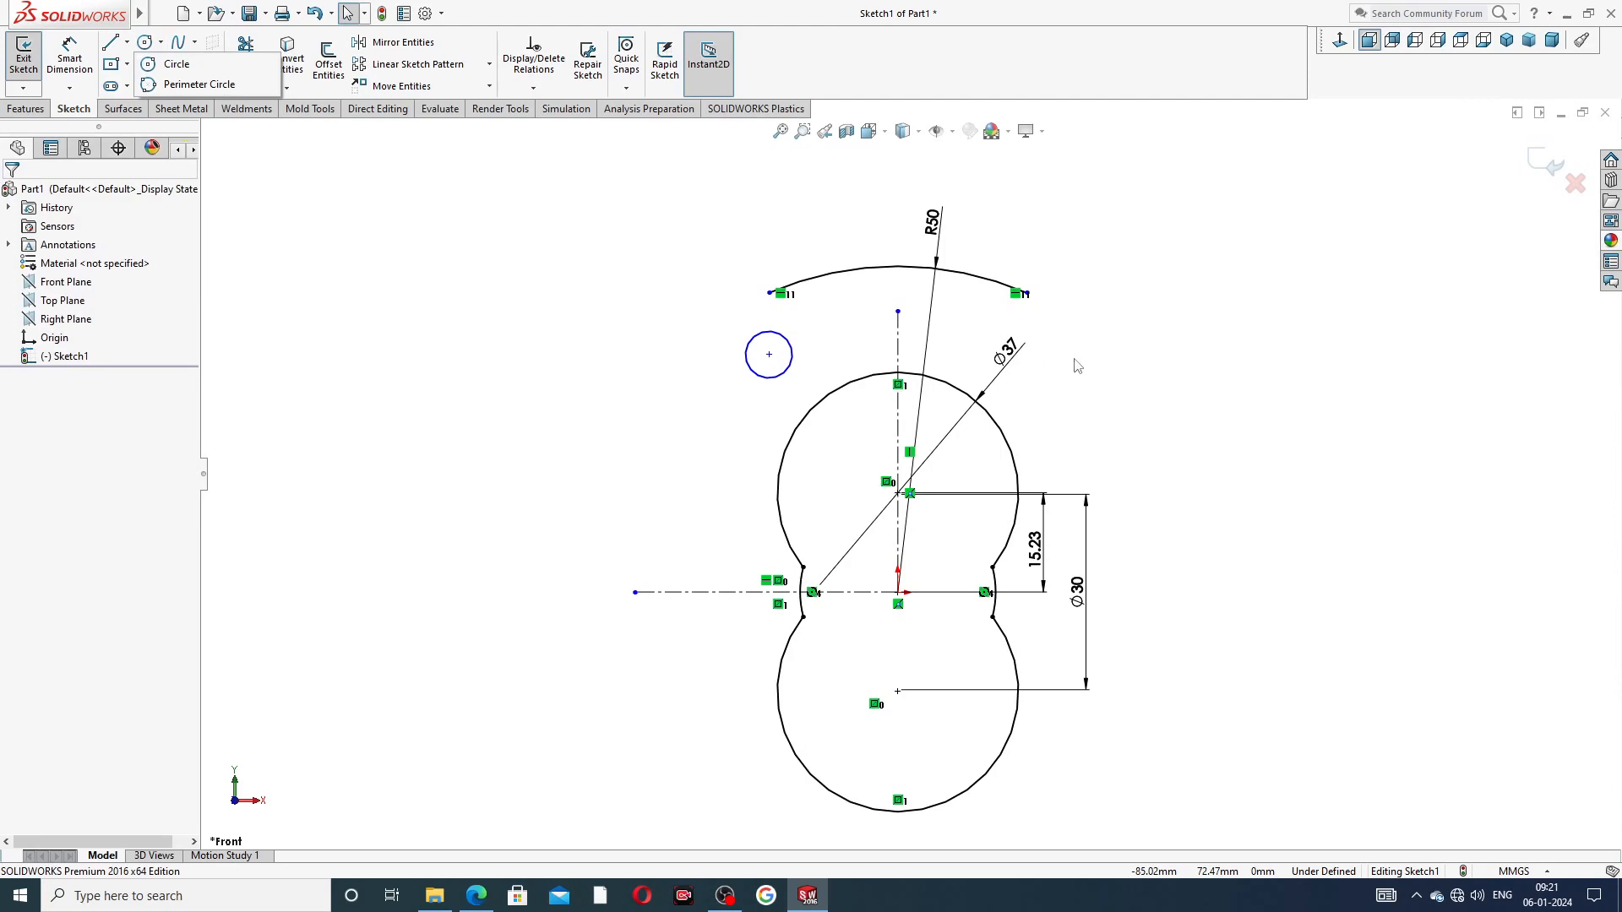
{"action": "left_click", "coordinate": [177, 65]}
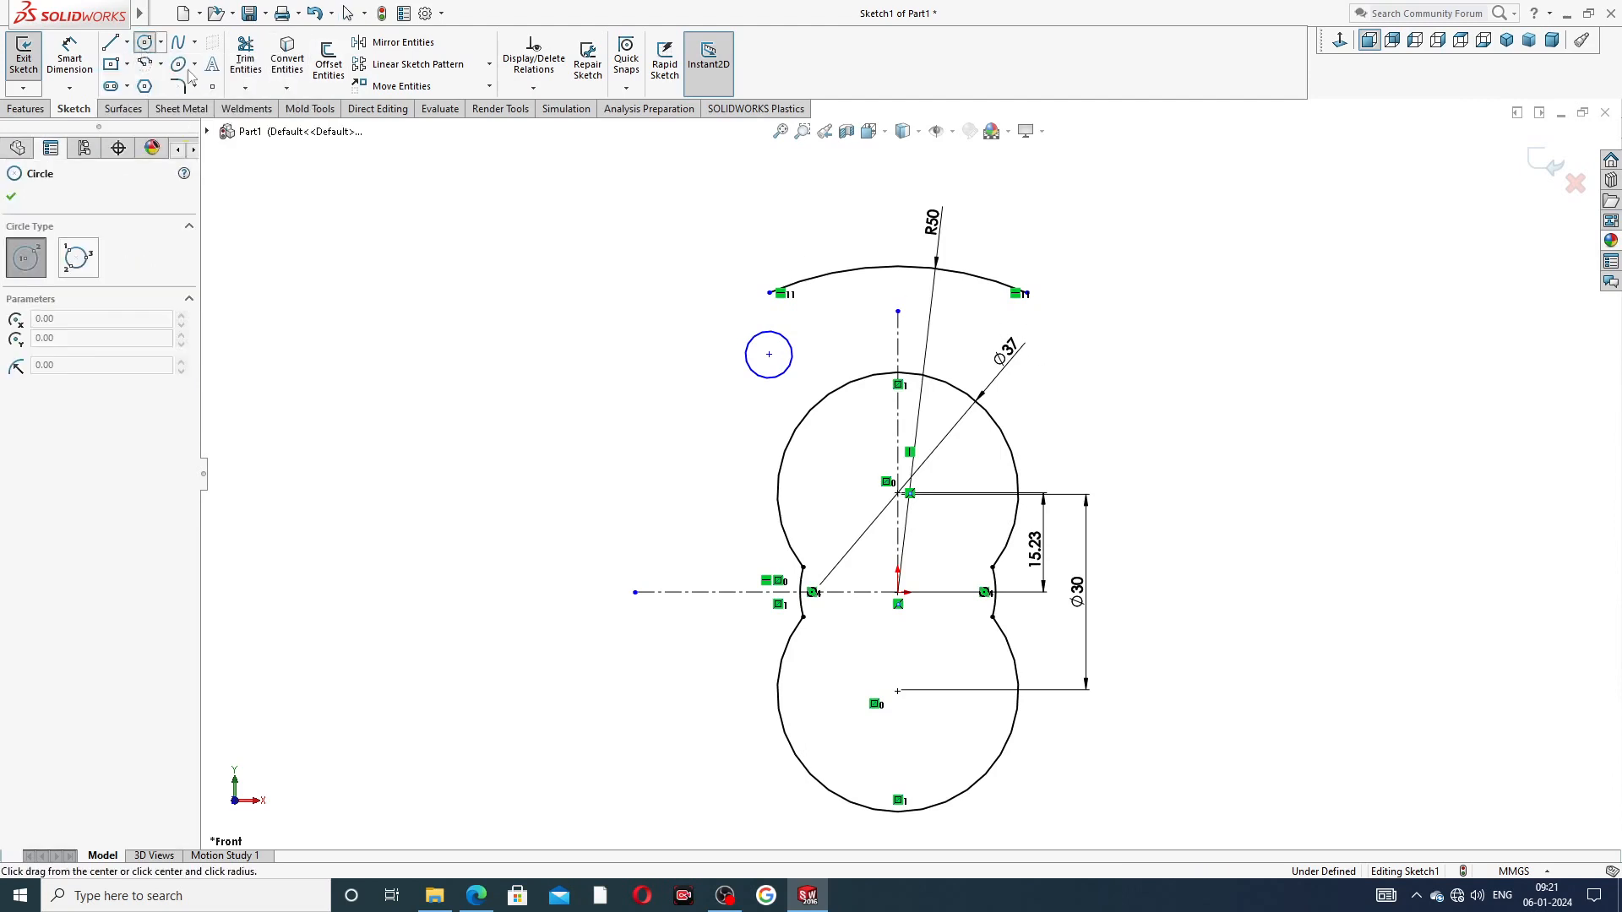
{"action": "scroll", "coordinate": [935, 270], "scroll_direction": "up", "scroll_amount": 3}
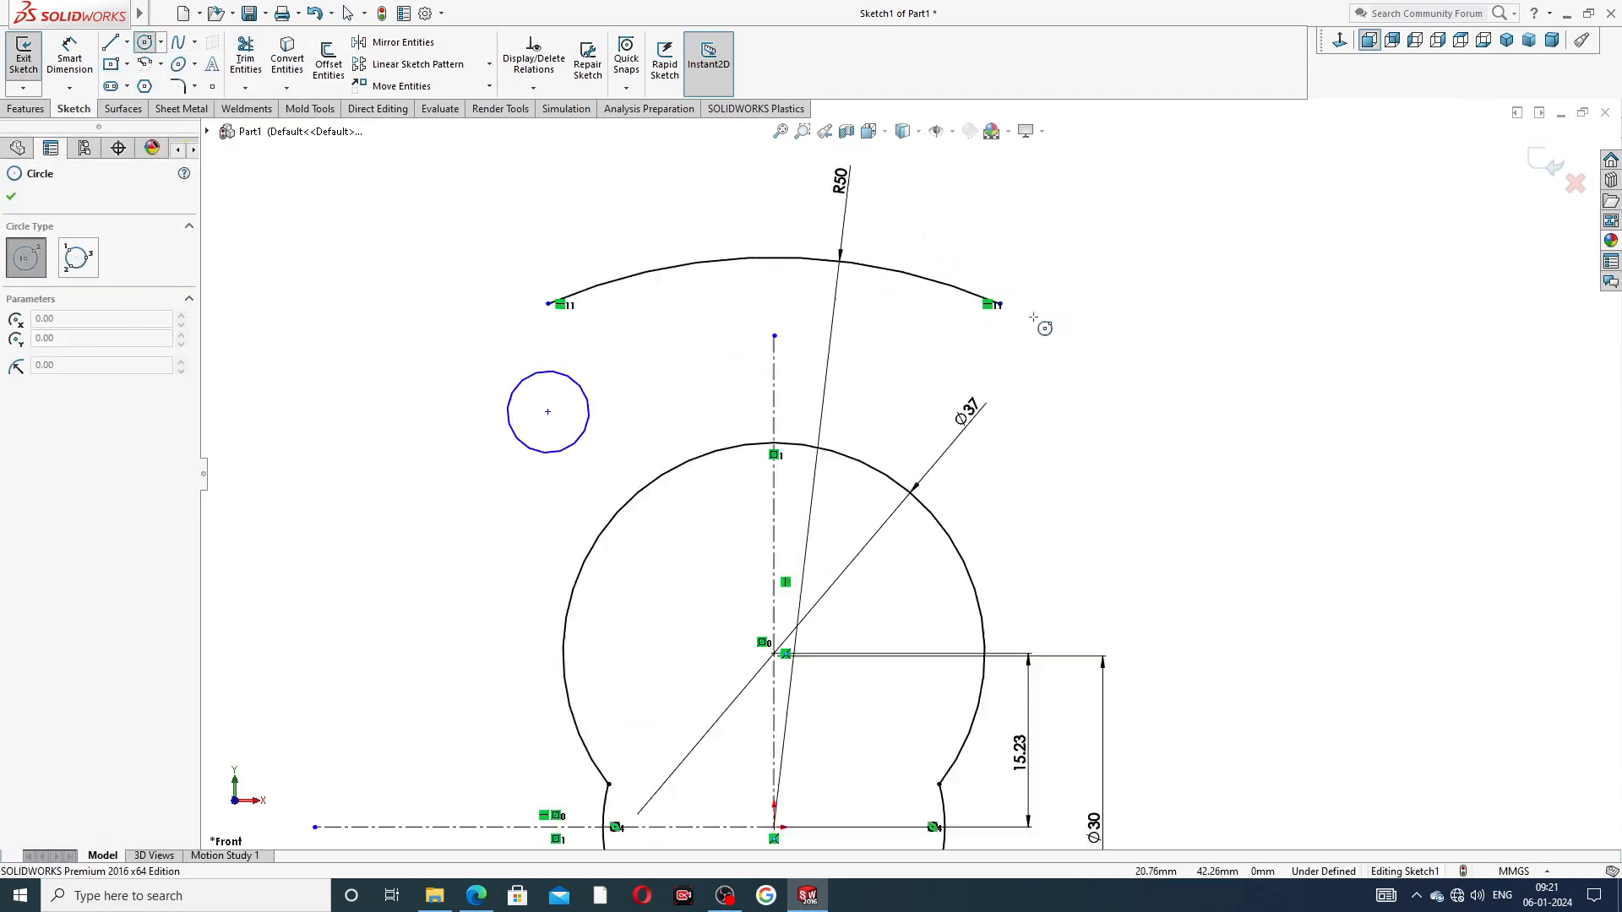
{"action": "left_click", "coordinate": [986, 364]}
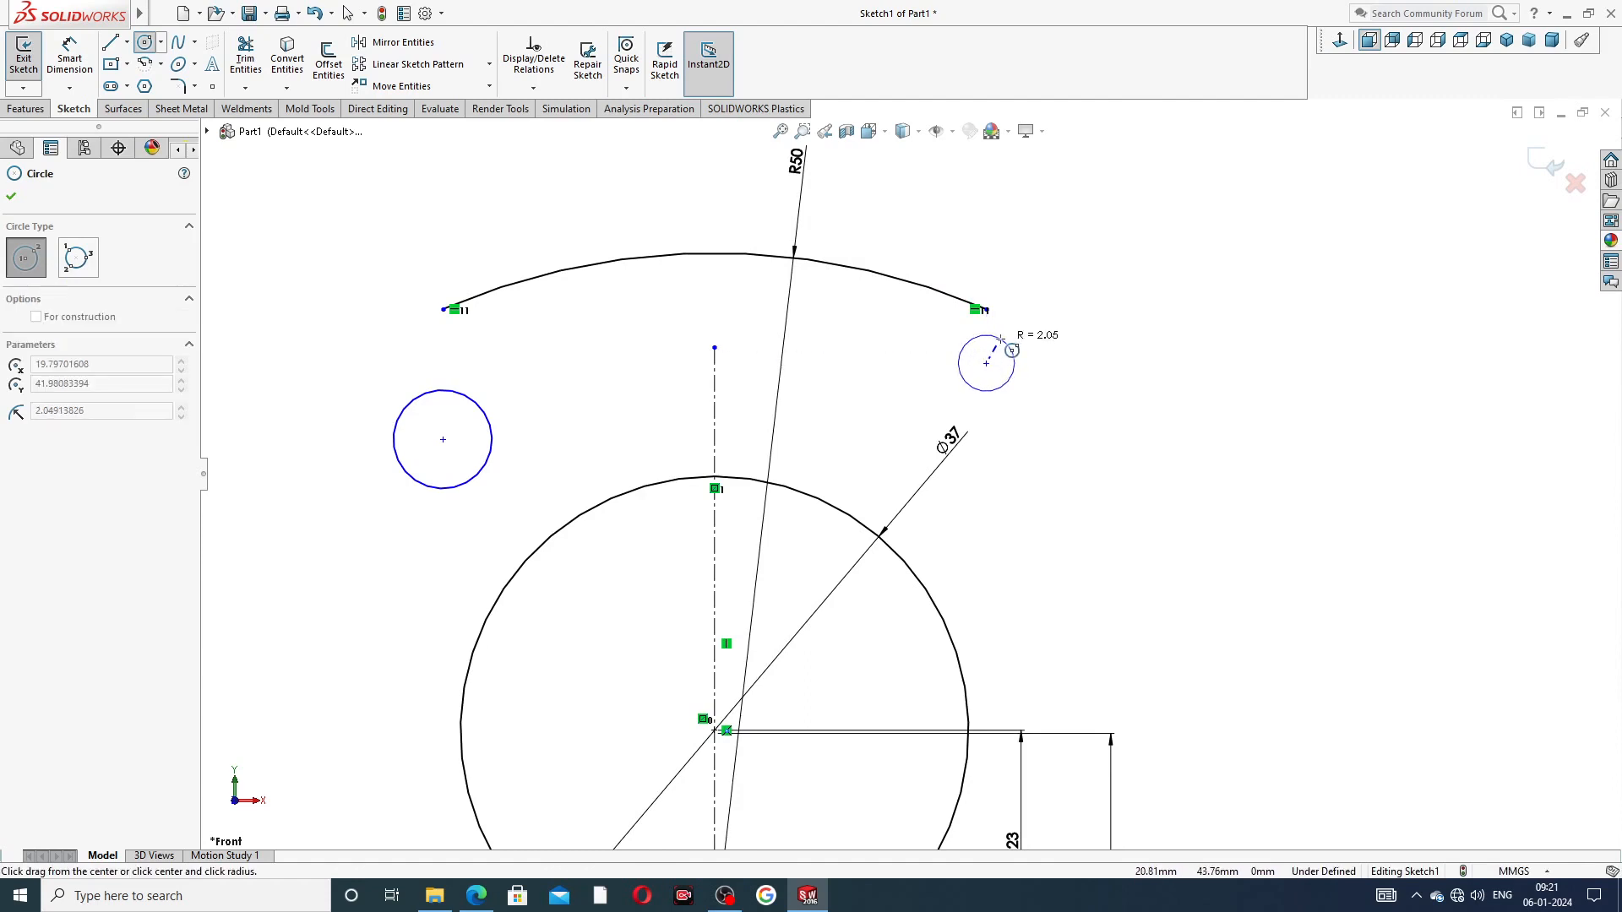
{"action": "left_click", "coordinate": [1008, 346]}
{"action": "right_click", "coordinate": [1108, 268]}
{"action": "left_click", "coordinate": [1137, 284]}
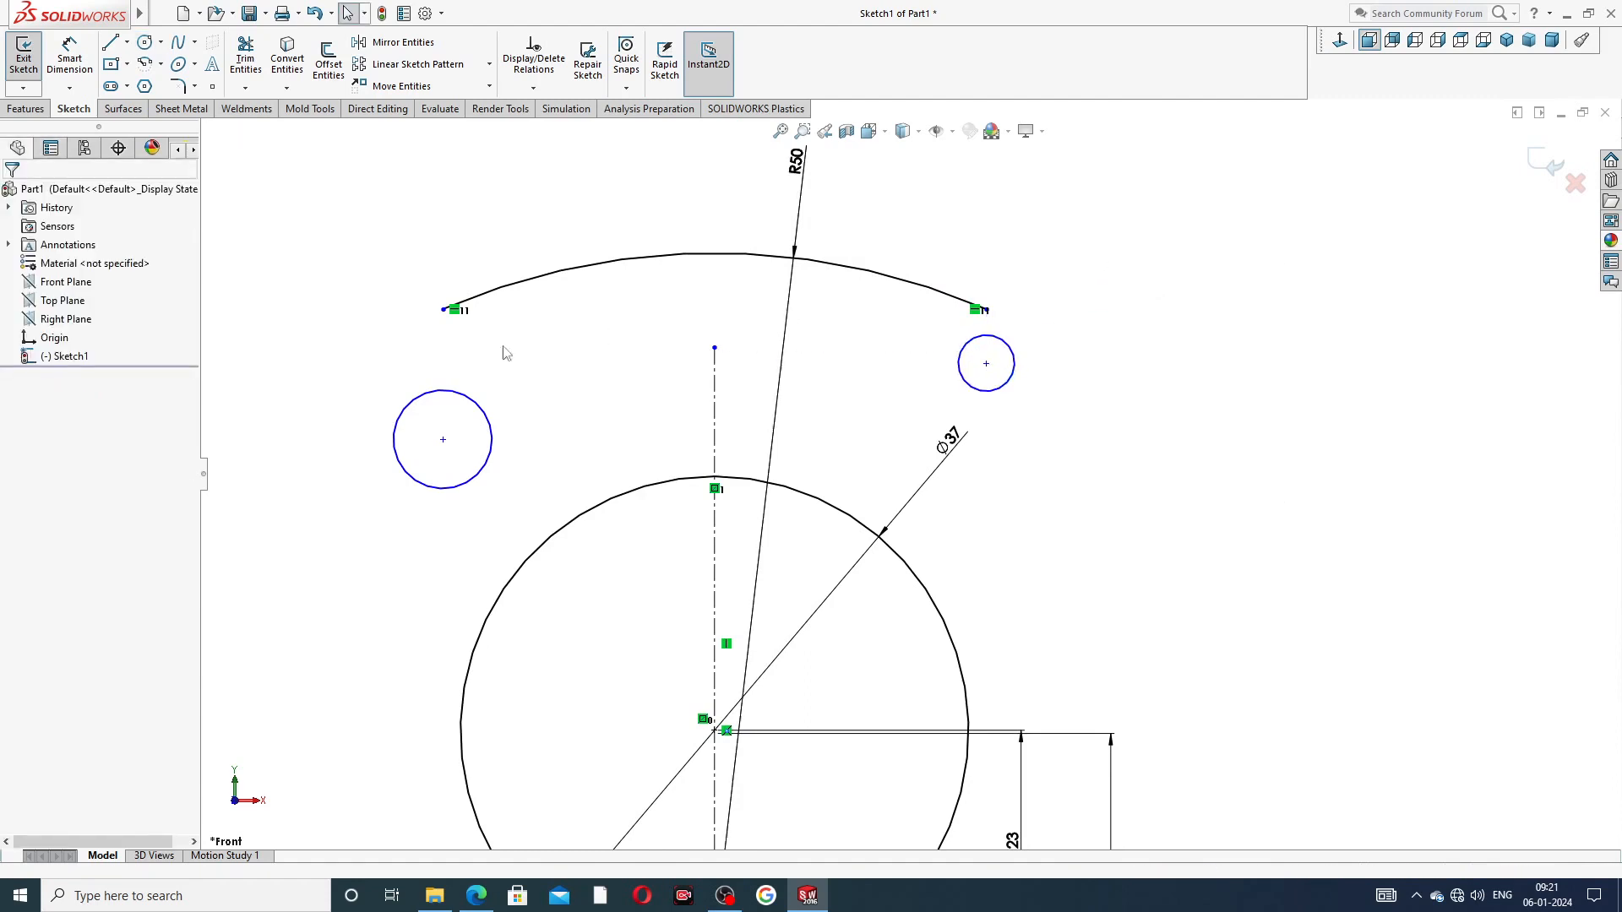
Step: Make the two small circles equal and align their centre points with a horizontal relation
{"action": "left_click", "coordinate": [474, 404]}
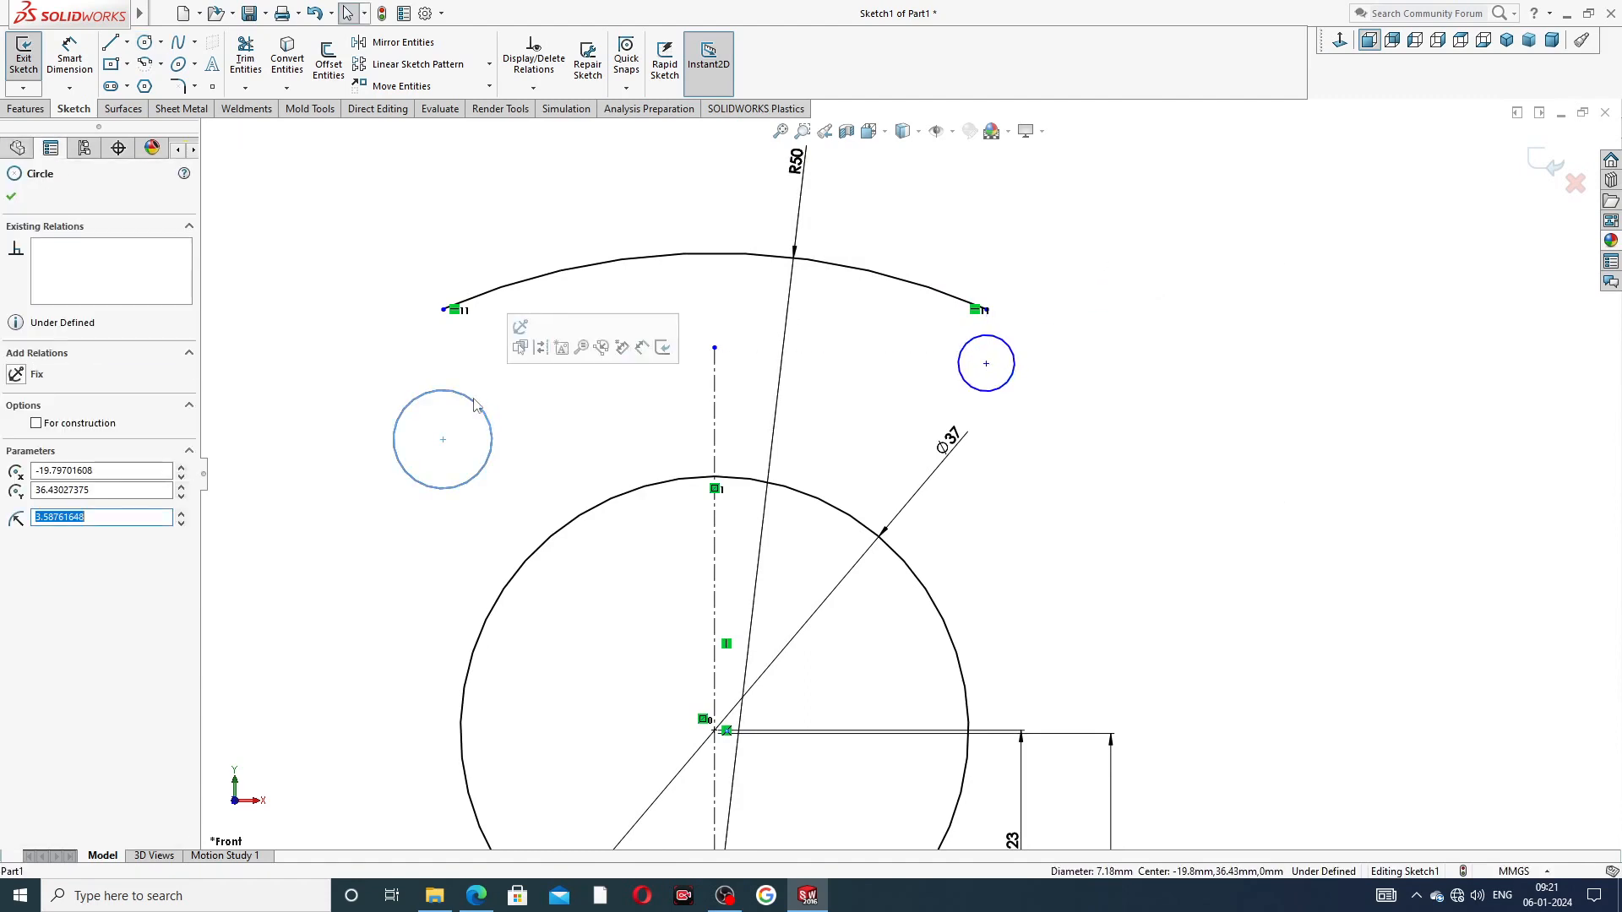
{"action": "left_click", "coordinate": [1013, 376], "text": "ctrl"}
{"action": "left_click", "coordinate": [1125, 303]}
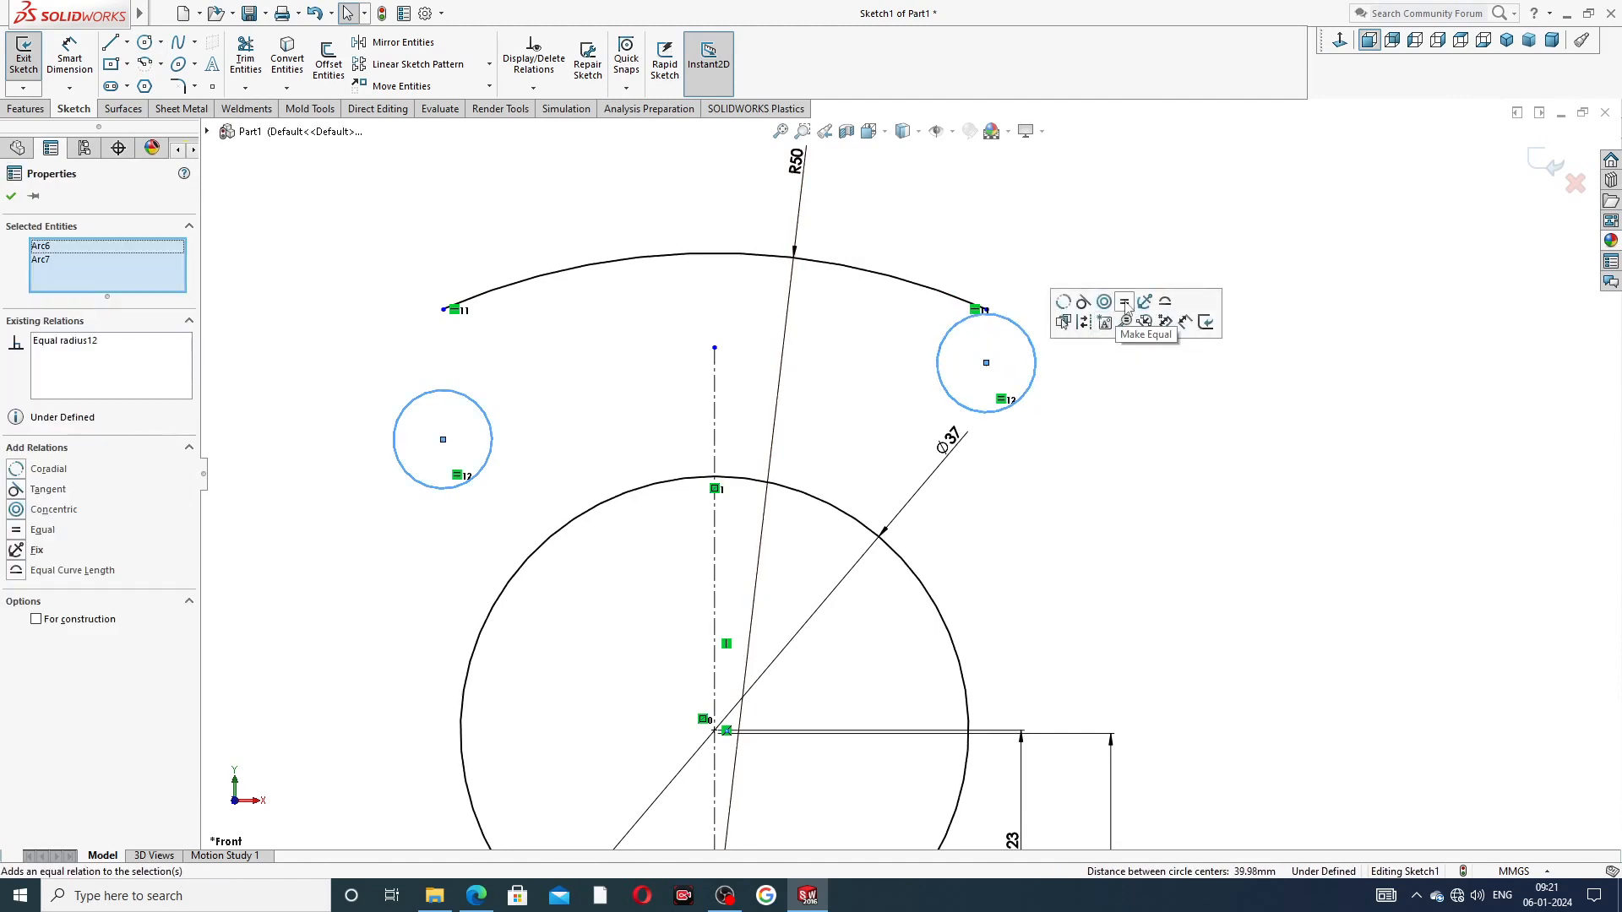
{"action": "left_click", "coordinate": [719, 384]}
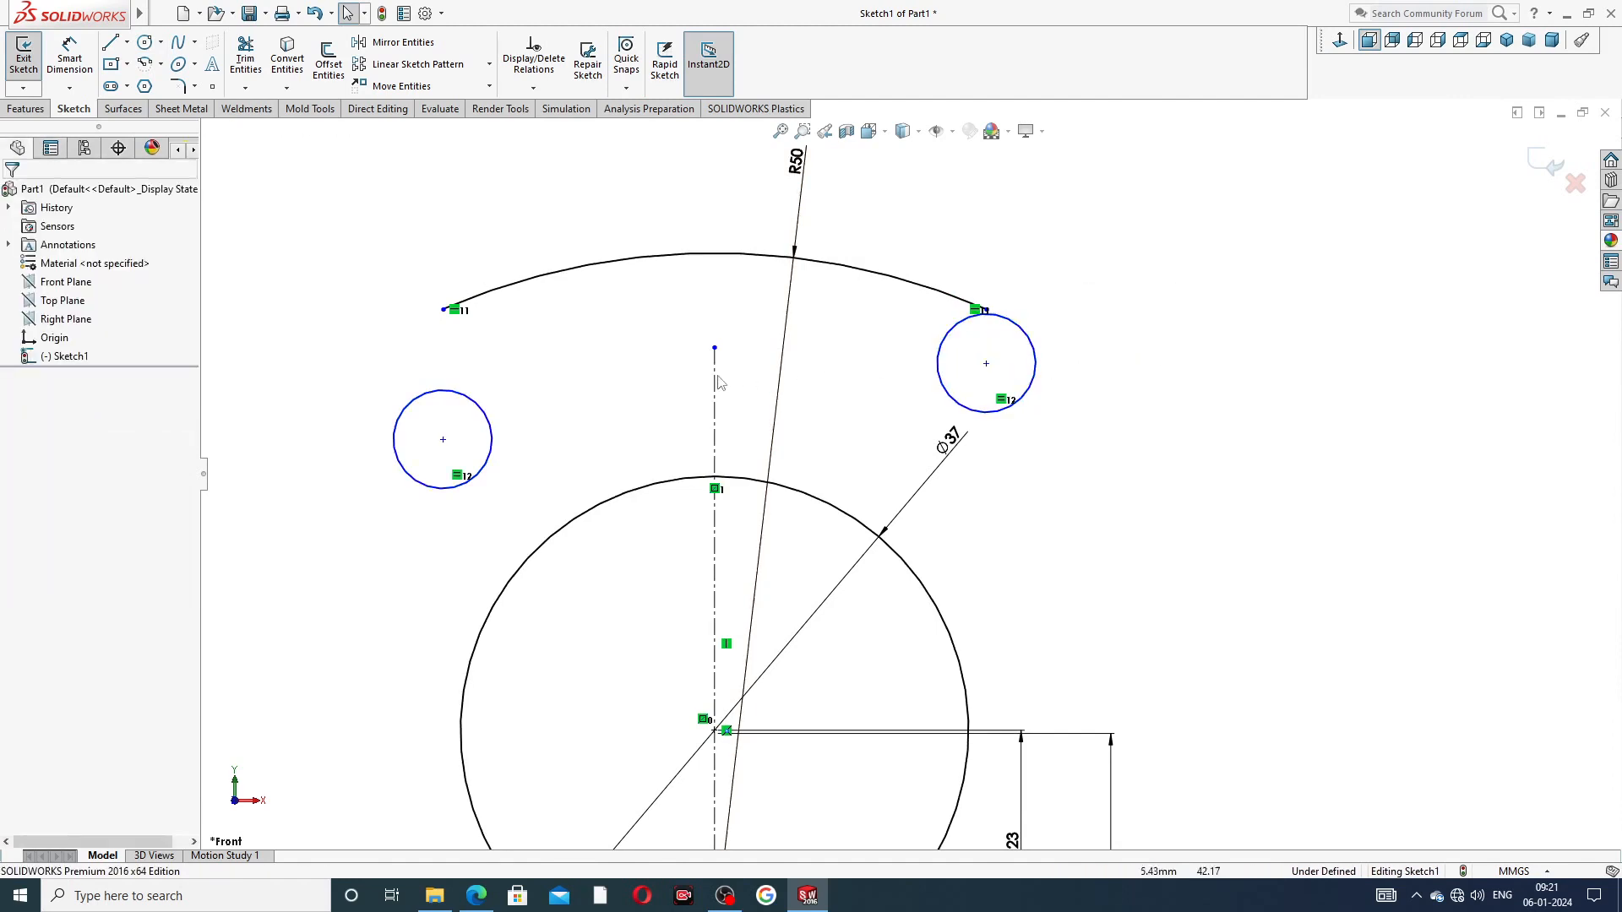
{"action": "left_click", "coordinate": [443, 441]}
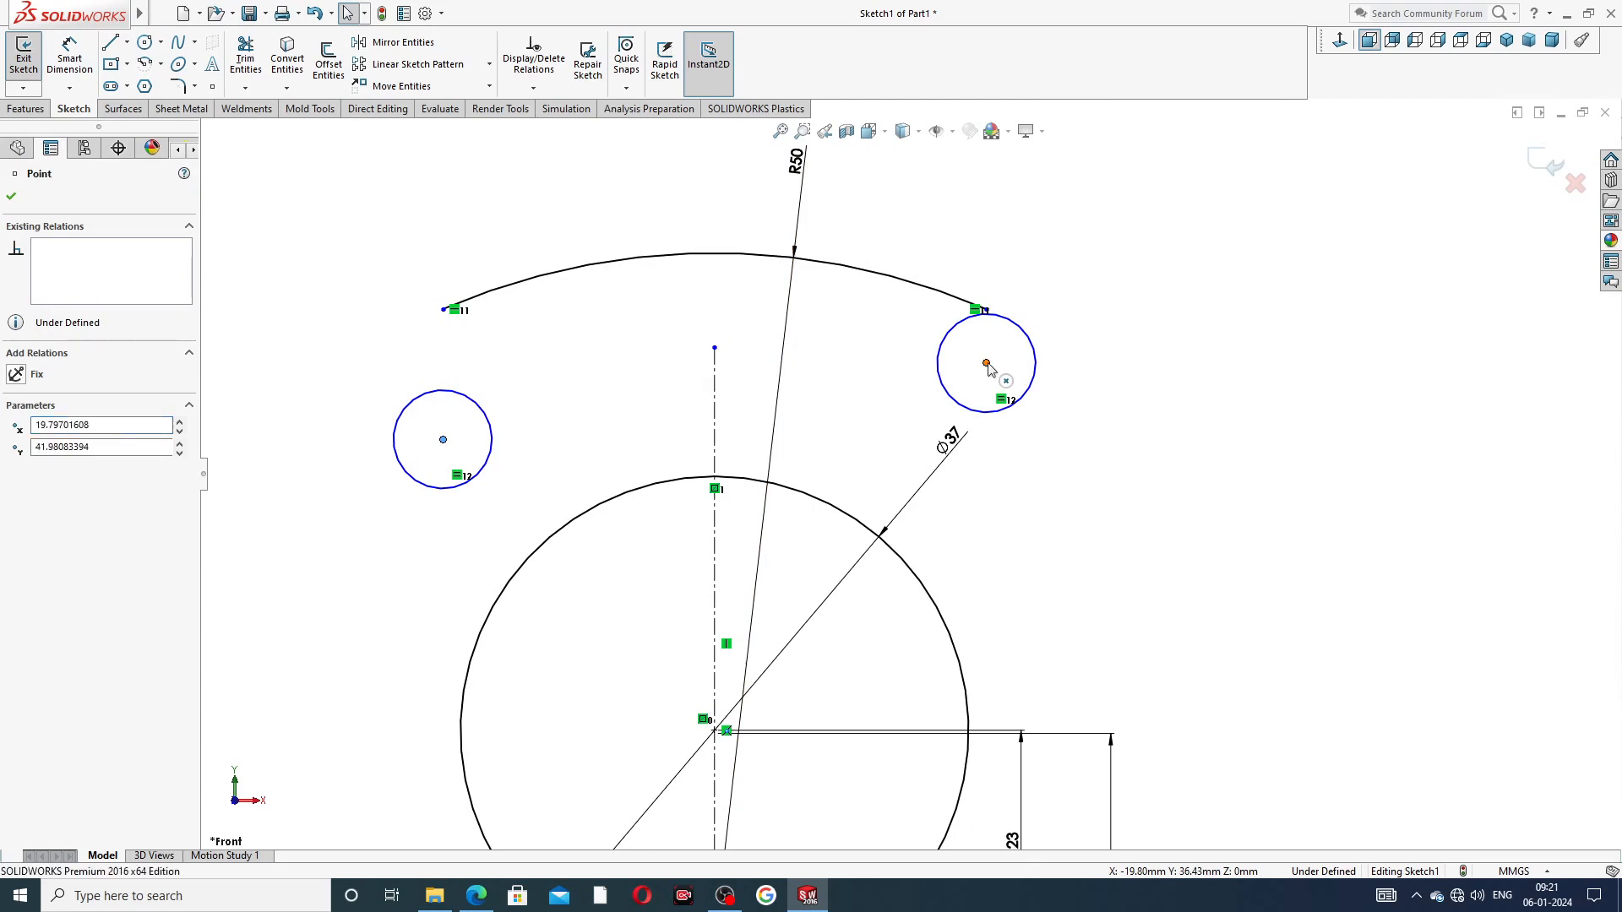
{"action": "left_click", "coordinate": [987, 364], "text": "ctrl"}
{"action": "left_click", "coordinate": [1035, 291]}
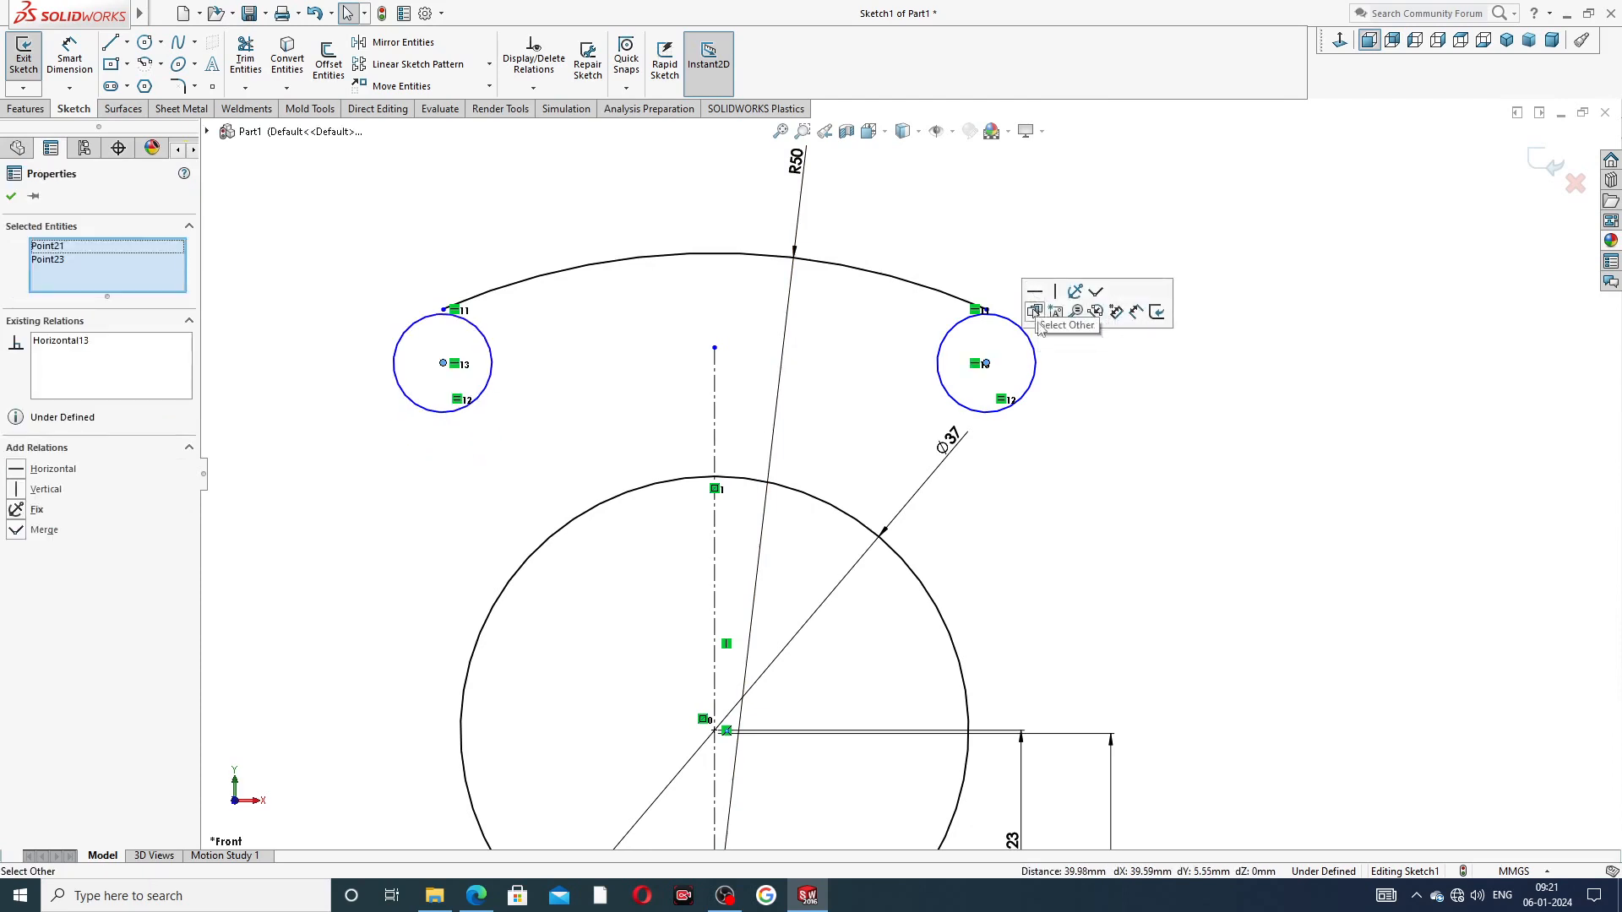
{"action": "left_click", "coordinate": [1029, 228]}
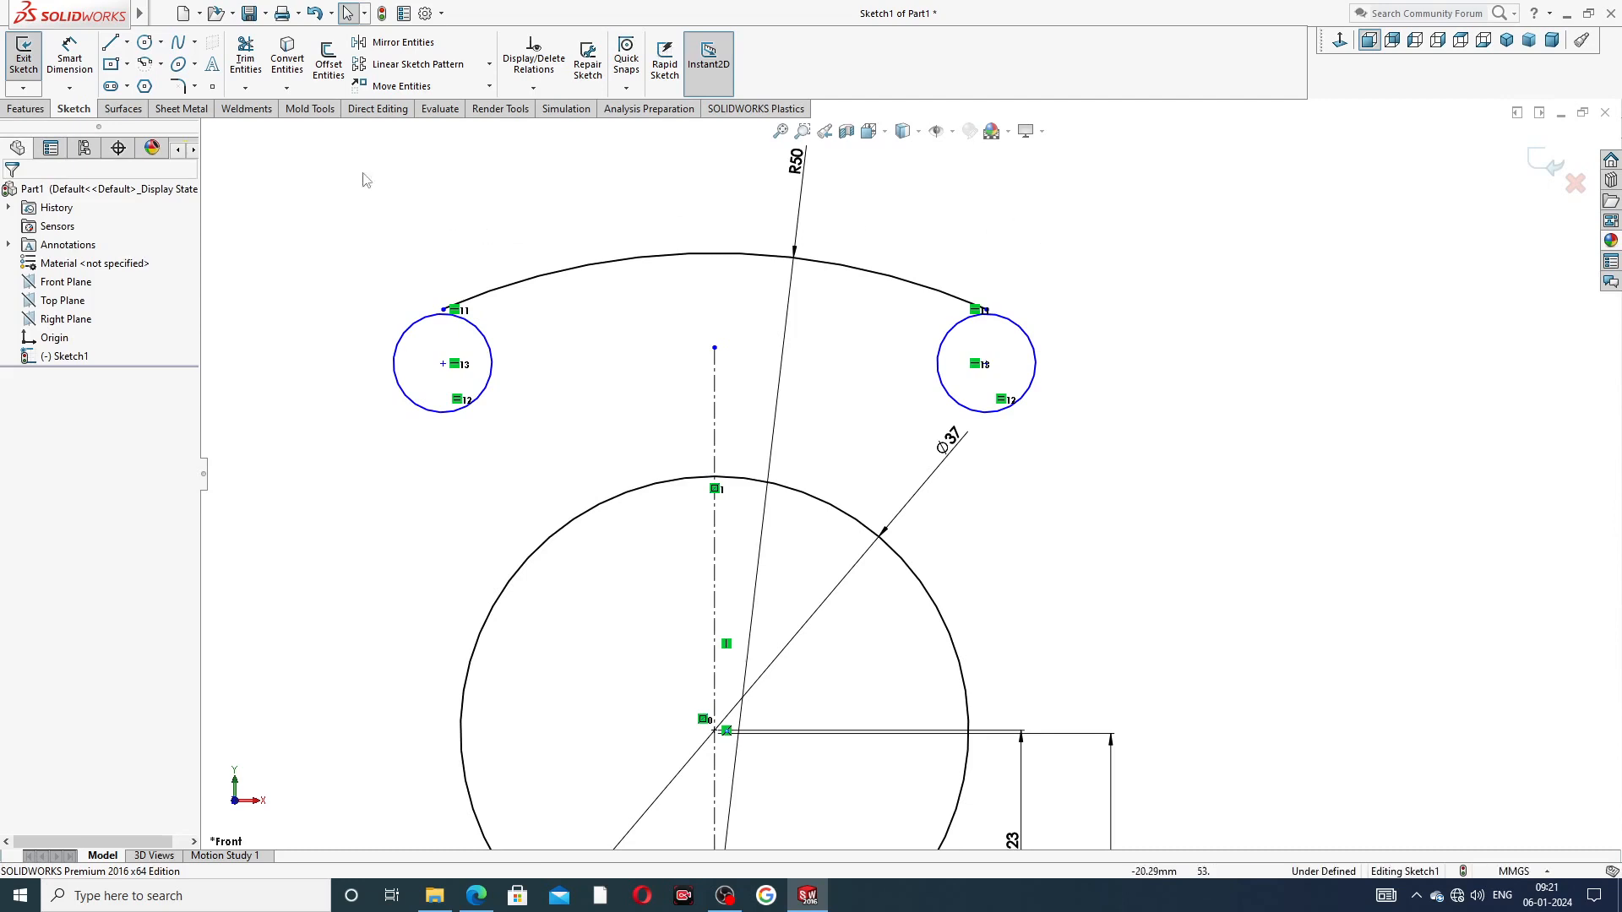
Step: Dimension the left small circle's diameter as 10.2 mm
{"action": "left_click", "coordinate": [69, 59]}
{"action": "left_click", "coordinate": [420, 323]}
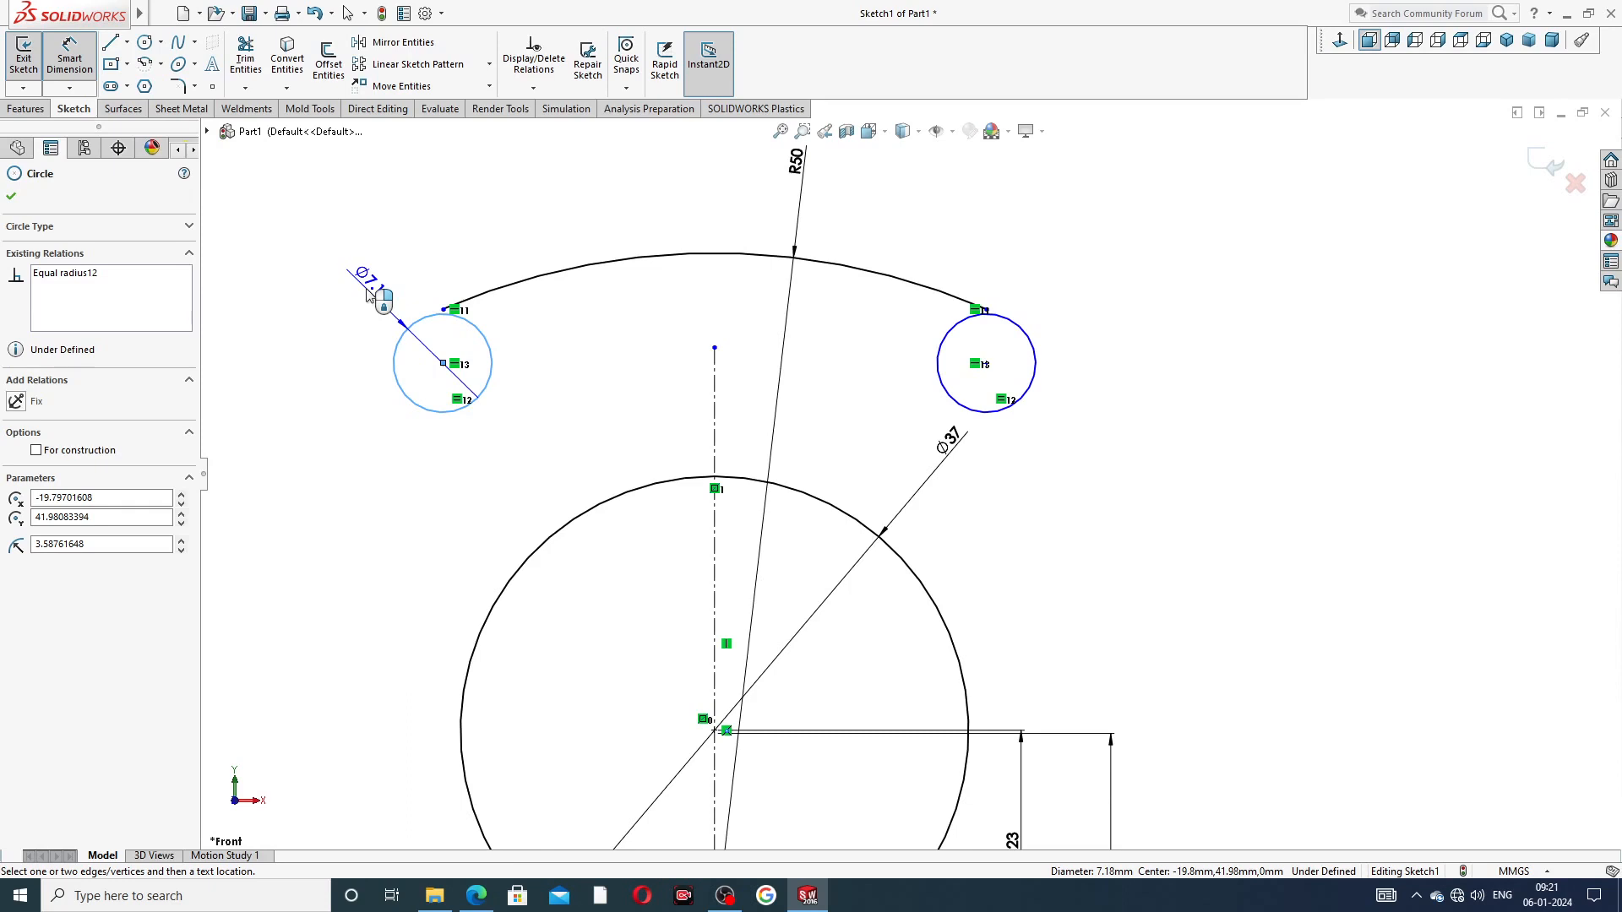
{"action": "left_click", "coordinate": [353, 289]}
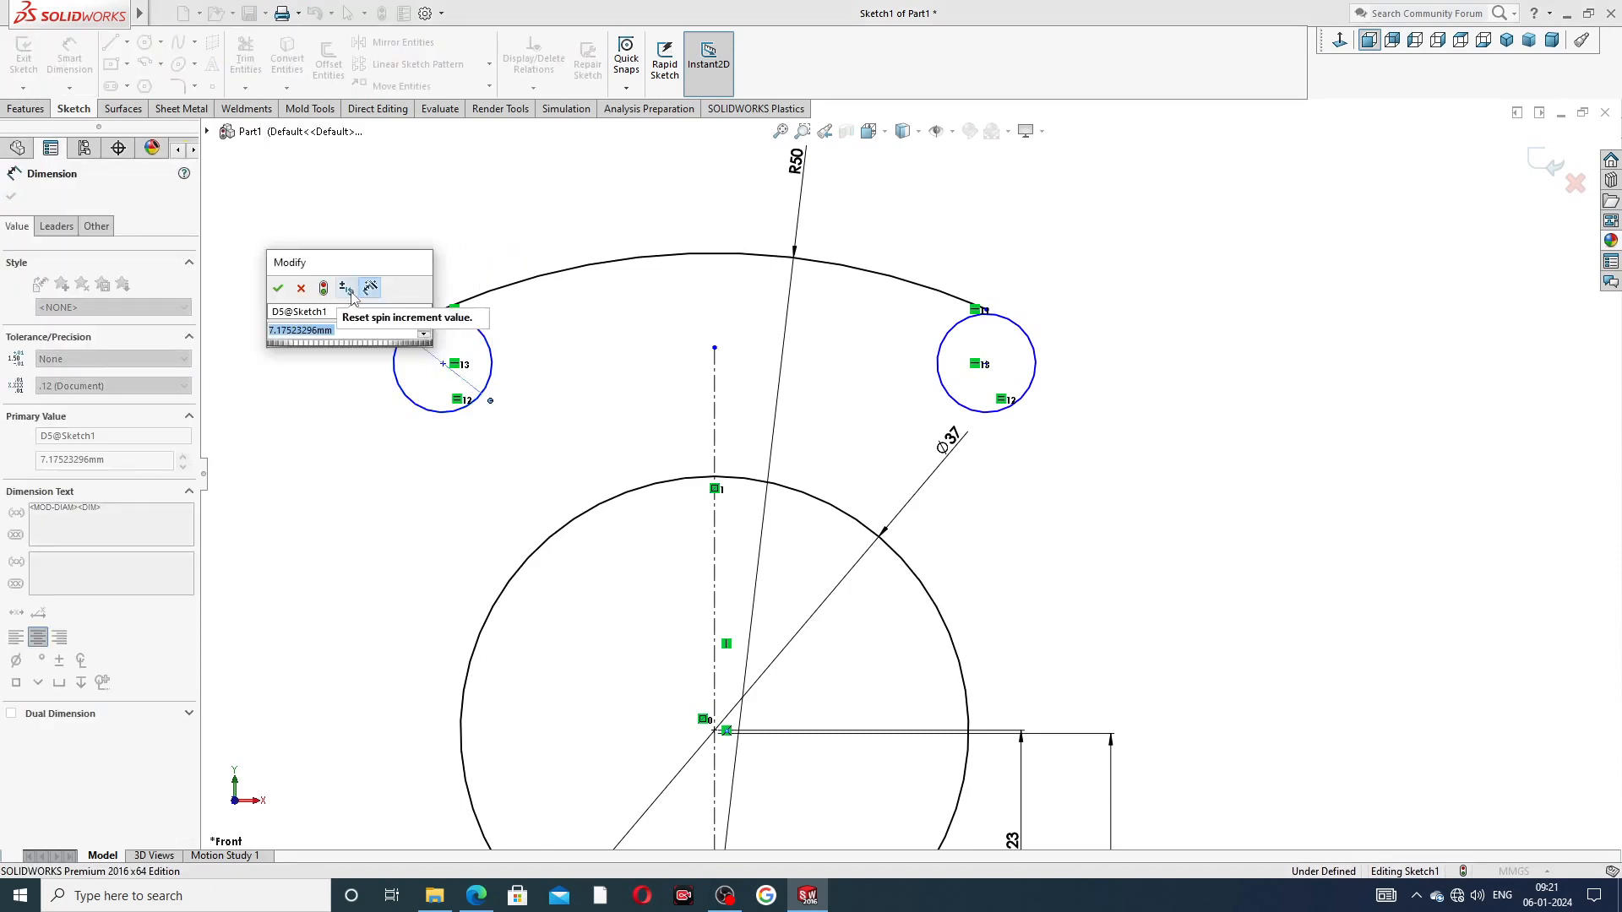
{"action": "type", "text": "10."}
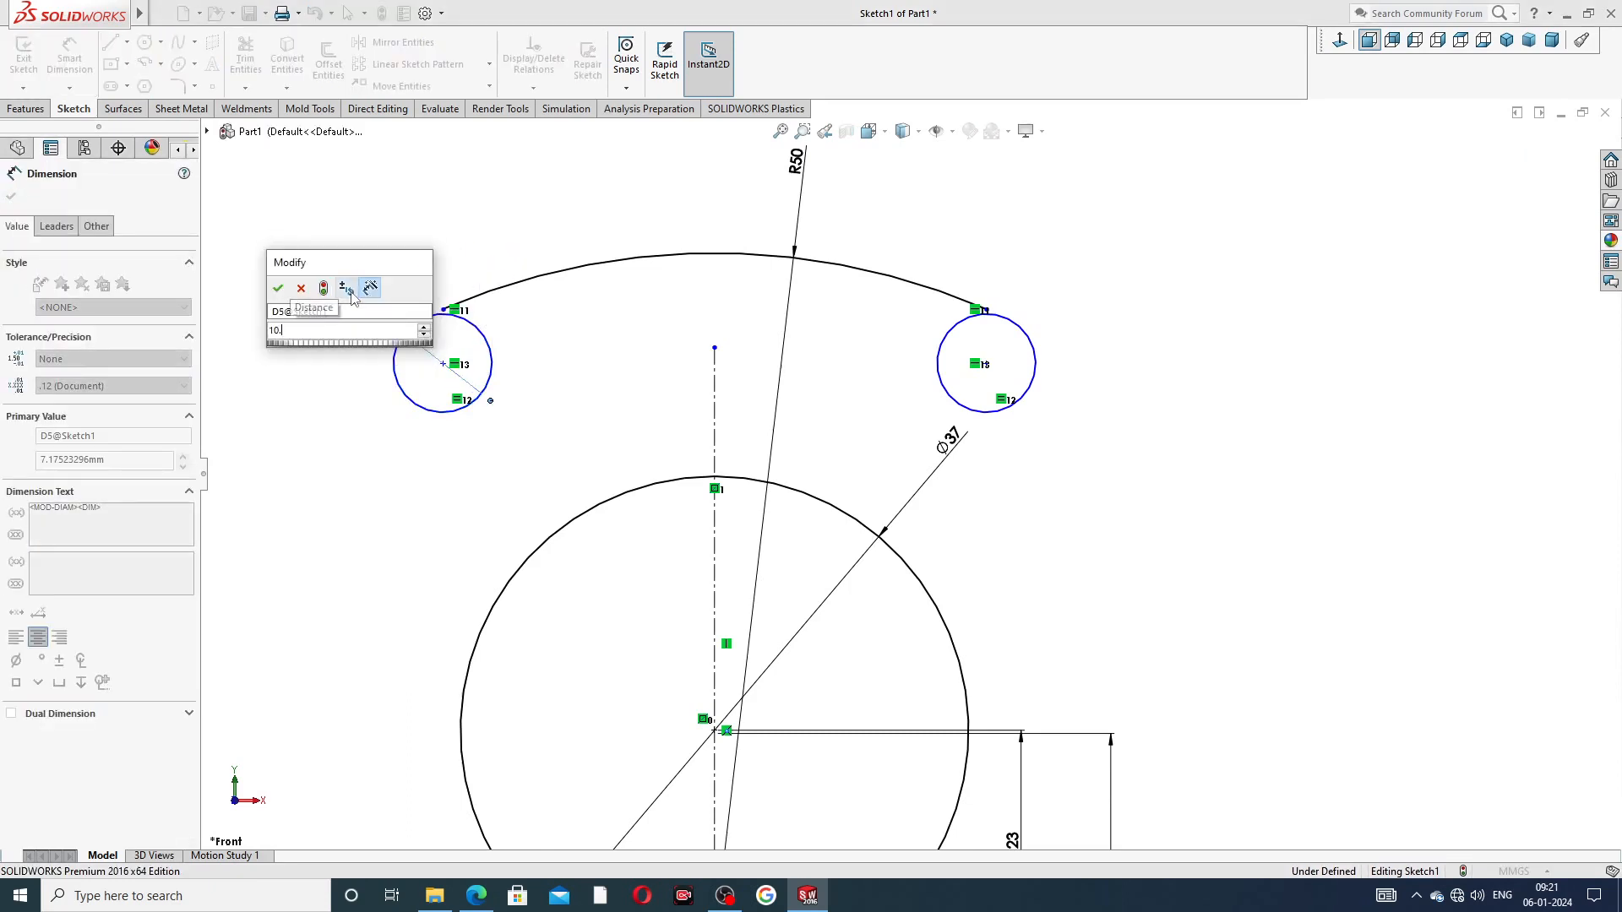
{"action": "type", "text": "2"}
{"action": "key", "text": "Return"}
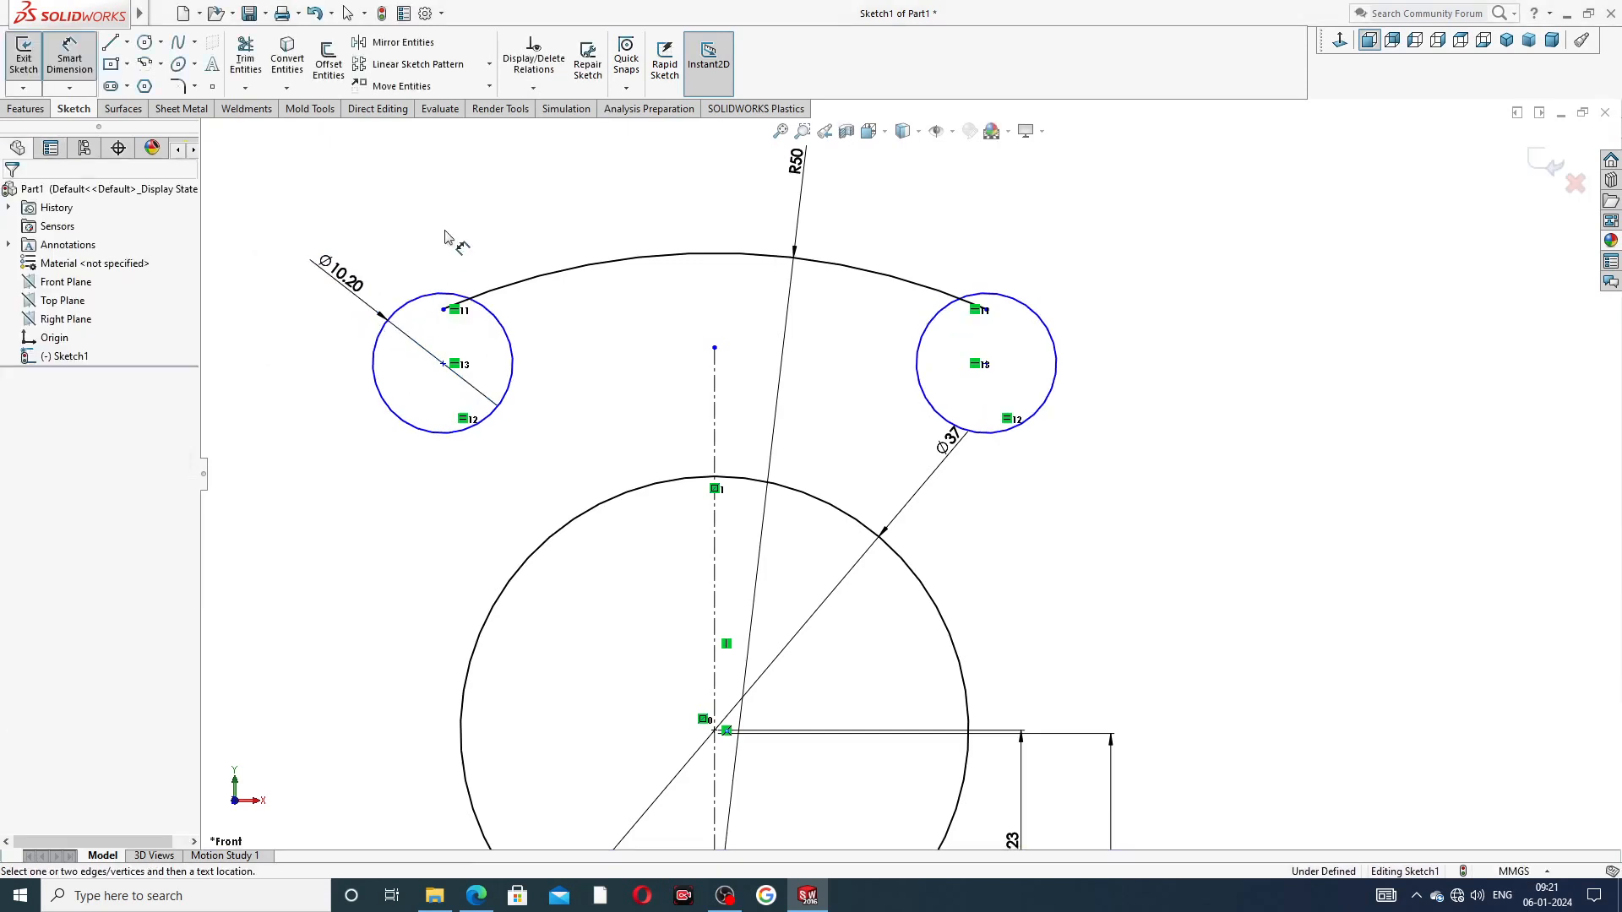
Step: Set the vertical distance from the left small circle's centre to the horizontal centerline to 29.5 mm
{"action": "key", "text": "z"}
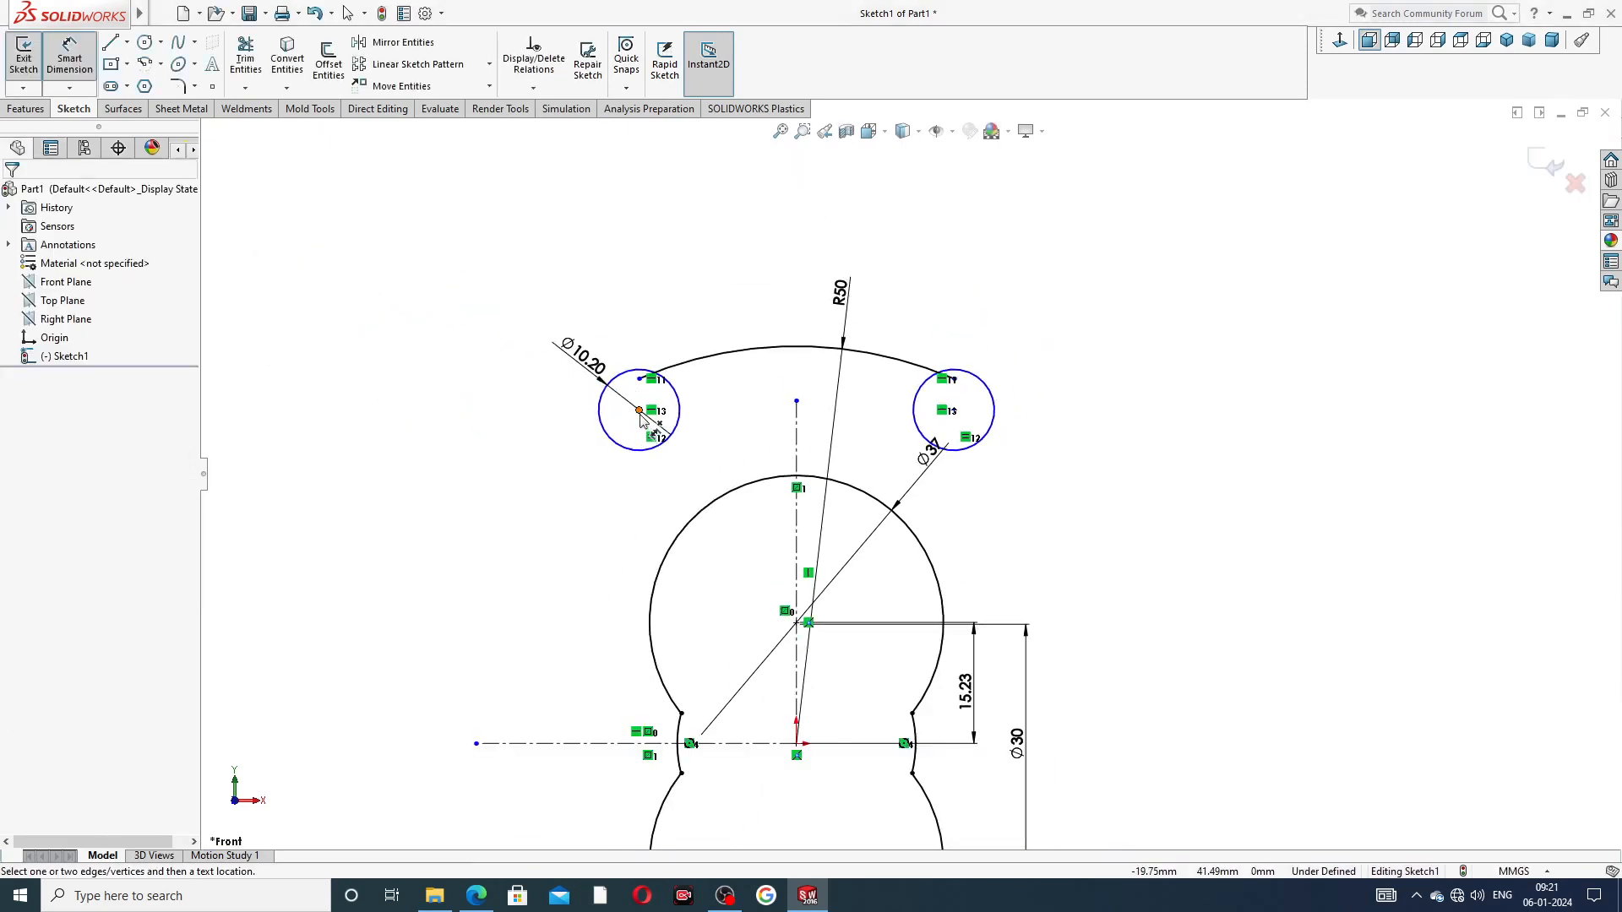
{"action": "left_click", "coordinate": [639, 411]}
{"action": "left_click", "coordinate": [595, 747]}
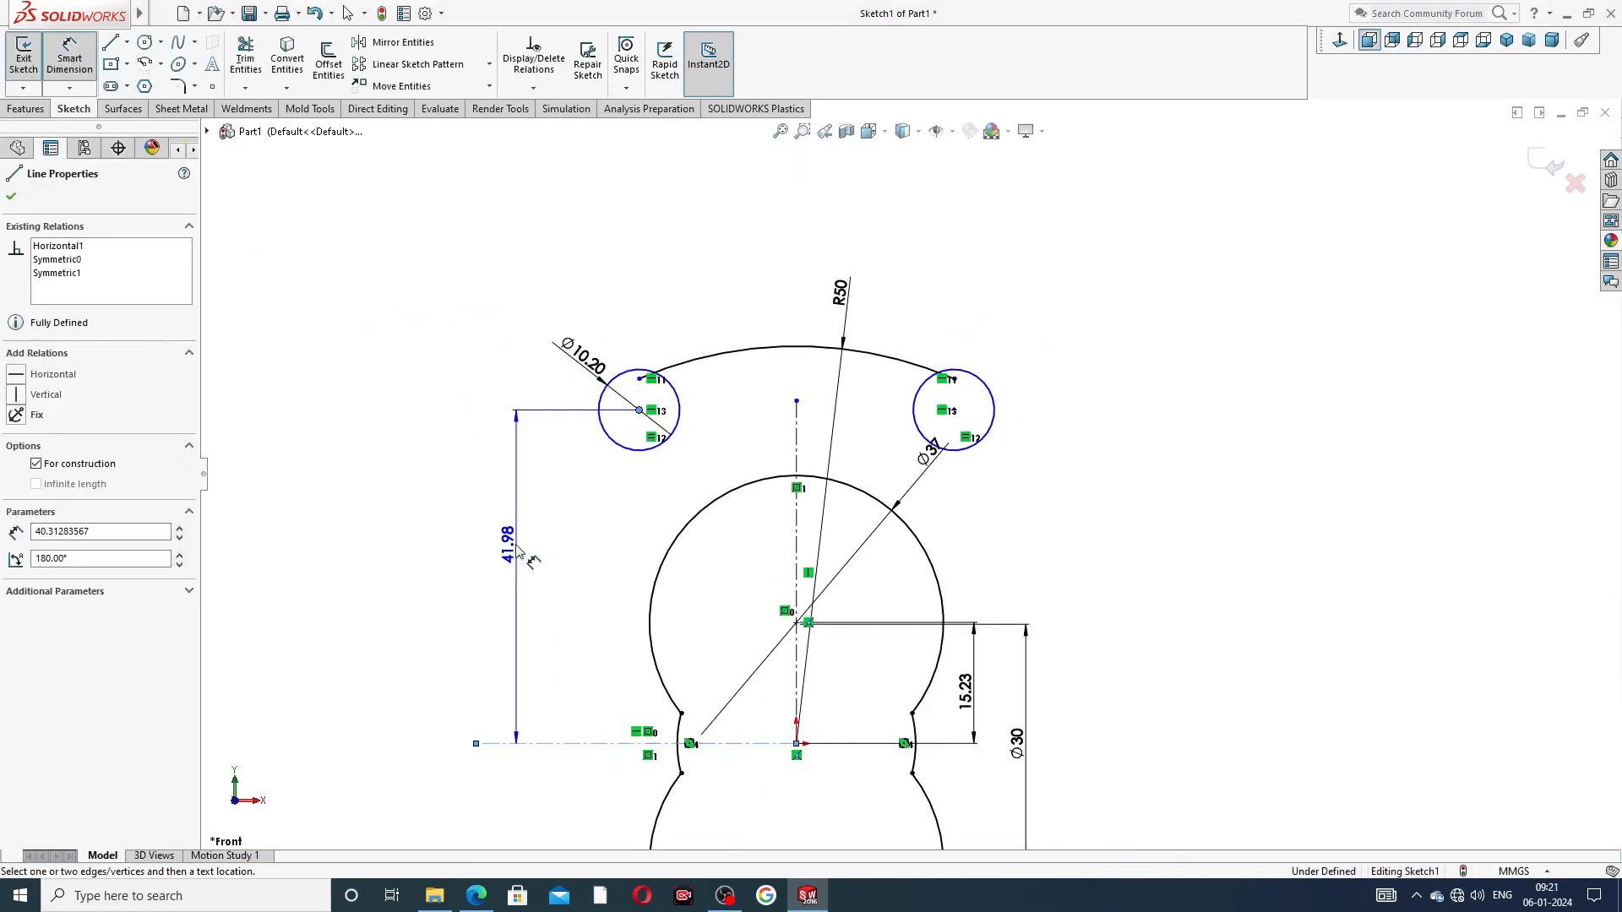
{"action": "left_click", "coordinate": [512, 561]}
{"action": "type", "text": "2"}
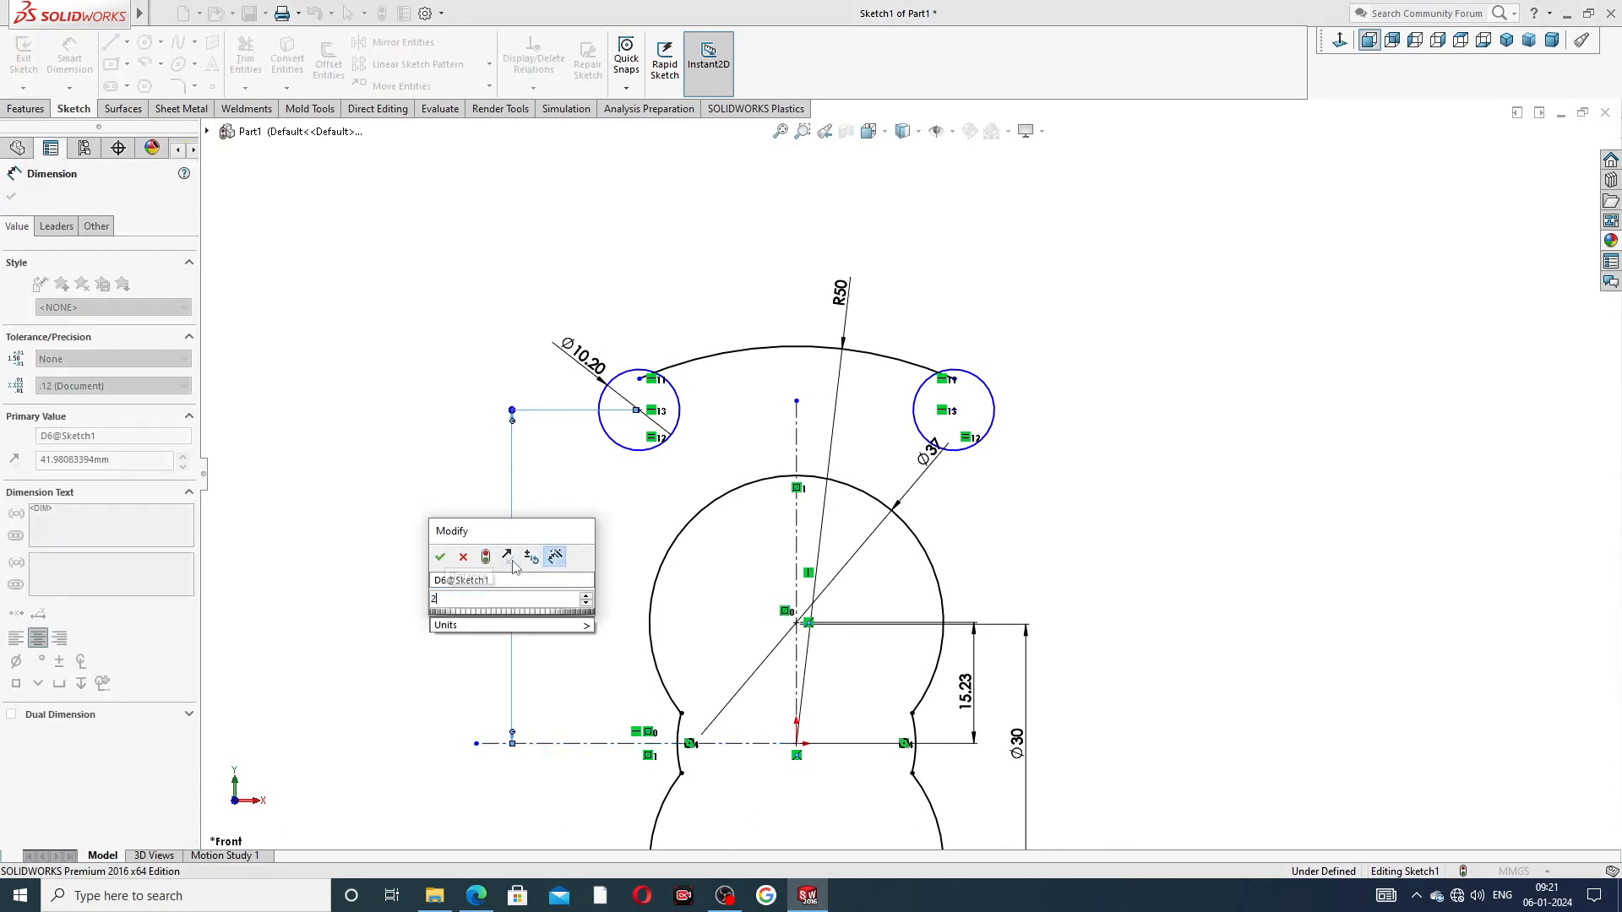
{"action": "type", "text": "9.5"}
{"action": "key", "text": "Return"}
{"action": "left_click", "coordinate": [457, 489]}
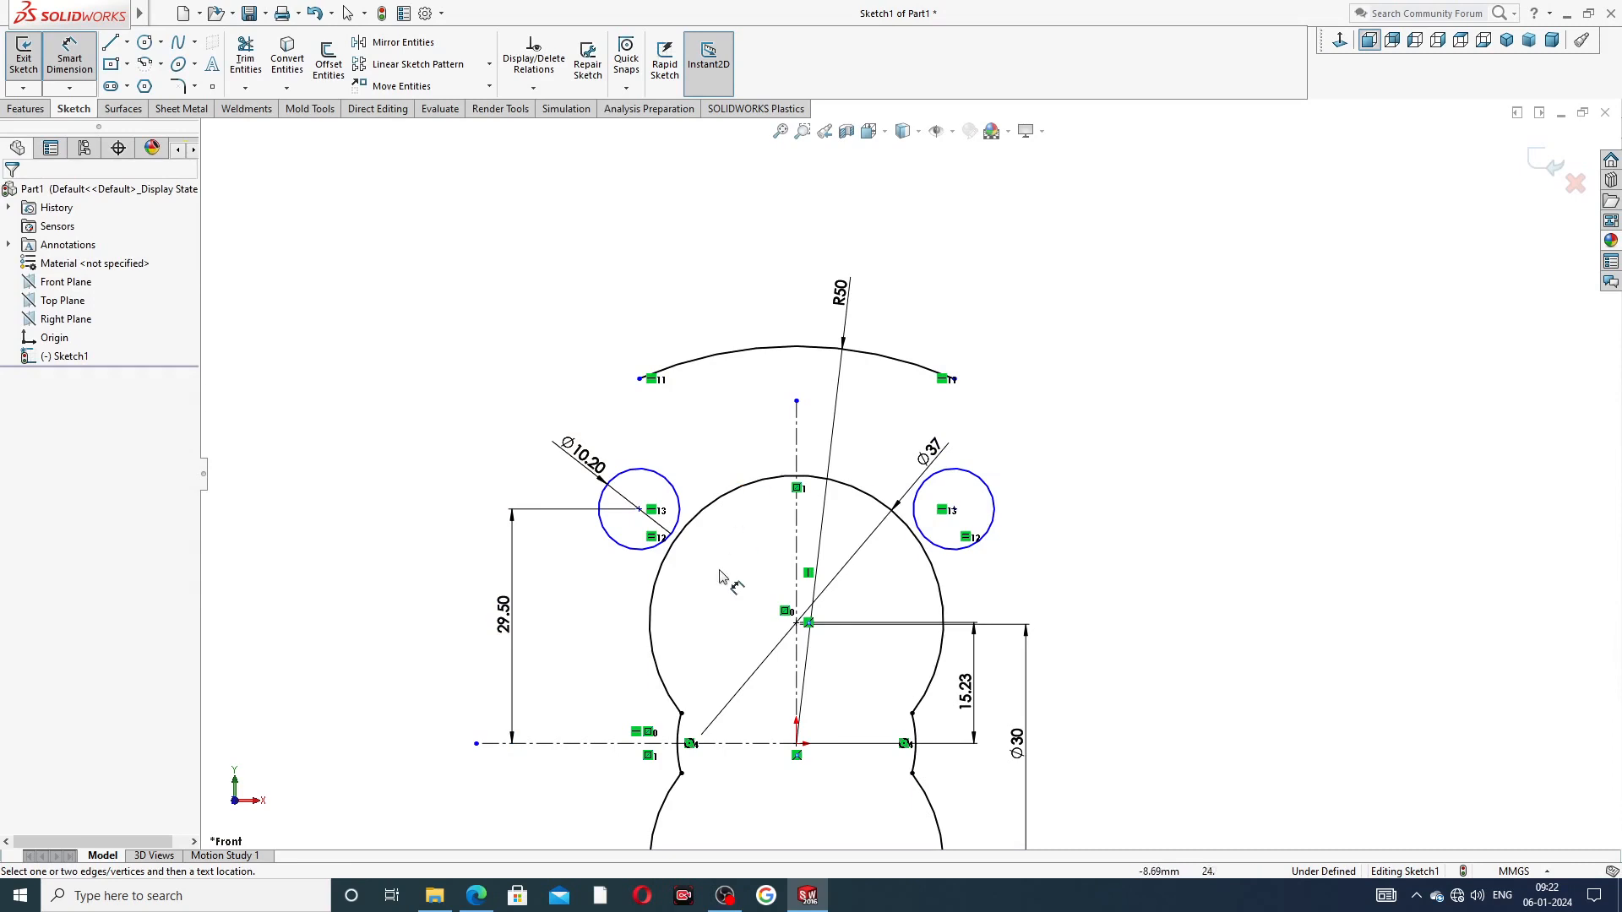
Step: Set the horizontal distance between the centres of the two small circles to 58 mm
{"action": "left_click", "coordinate": [642, 514]}
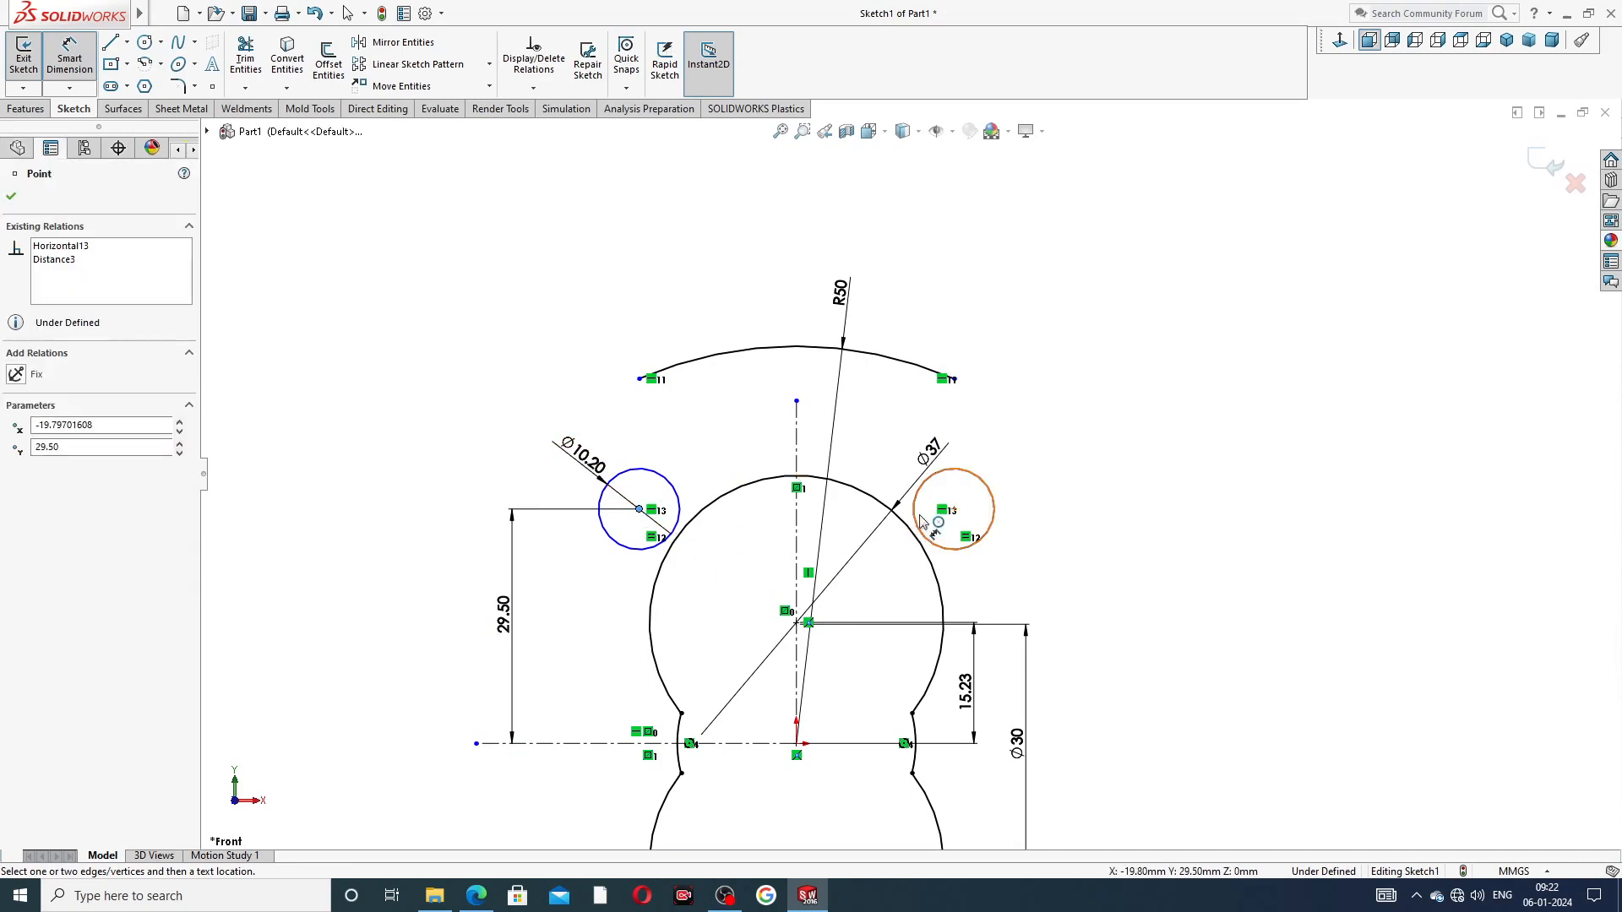
{"action": "left_click", "coordinate": [954, 510]}
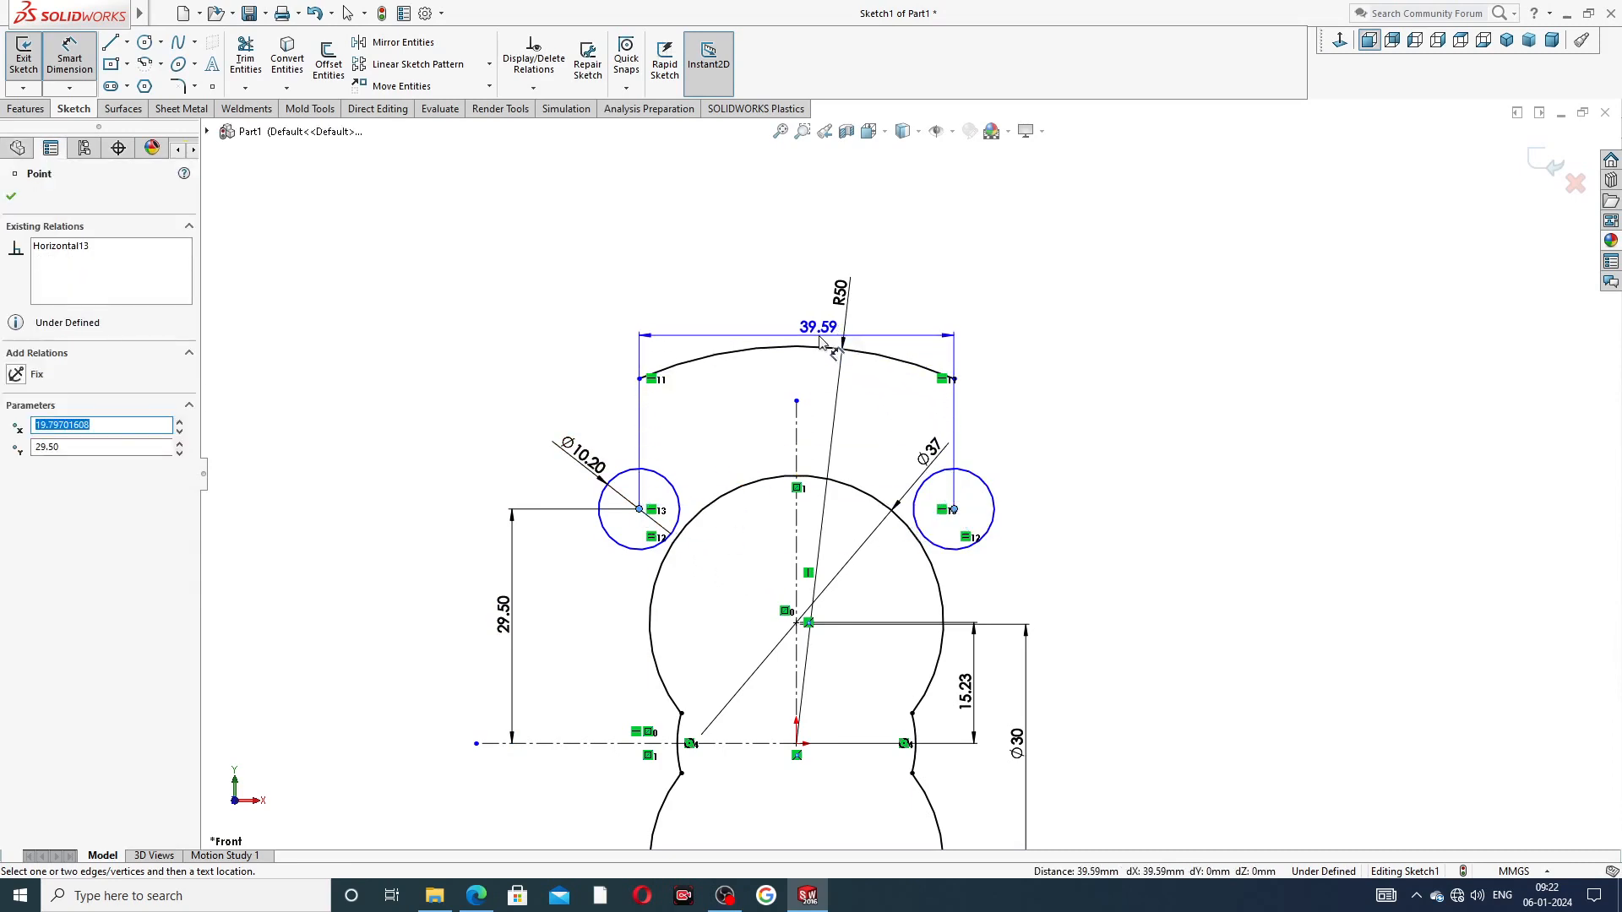
{"action": "left_click", "coordinate": [844, 339]}
{"action": "type", "text": "58"}
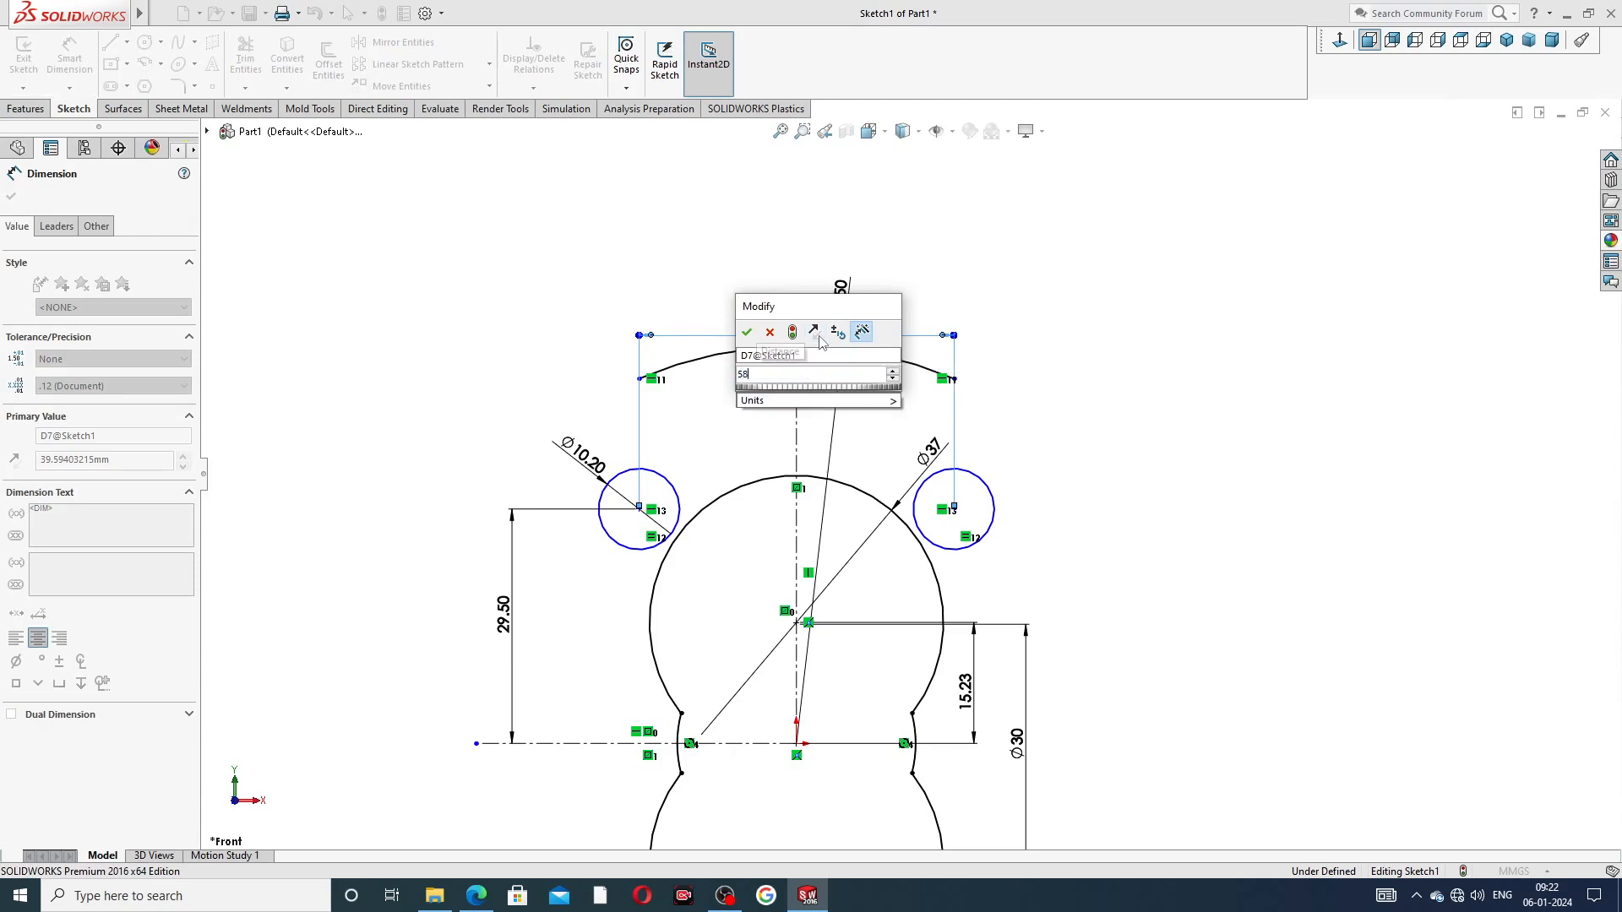
{"action": "key", "text": "Return"}
{"action": "left_click", "coordinate": [989, 308]}
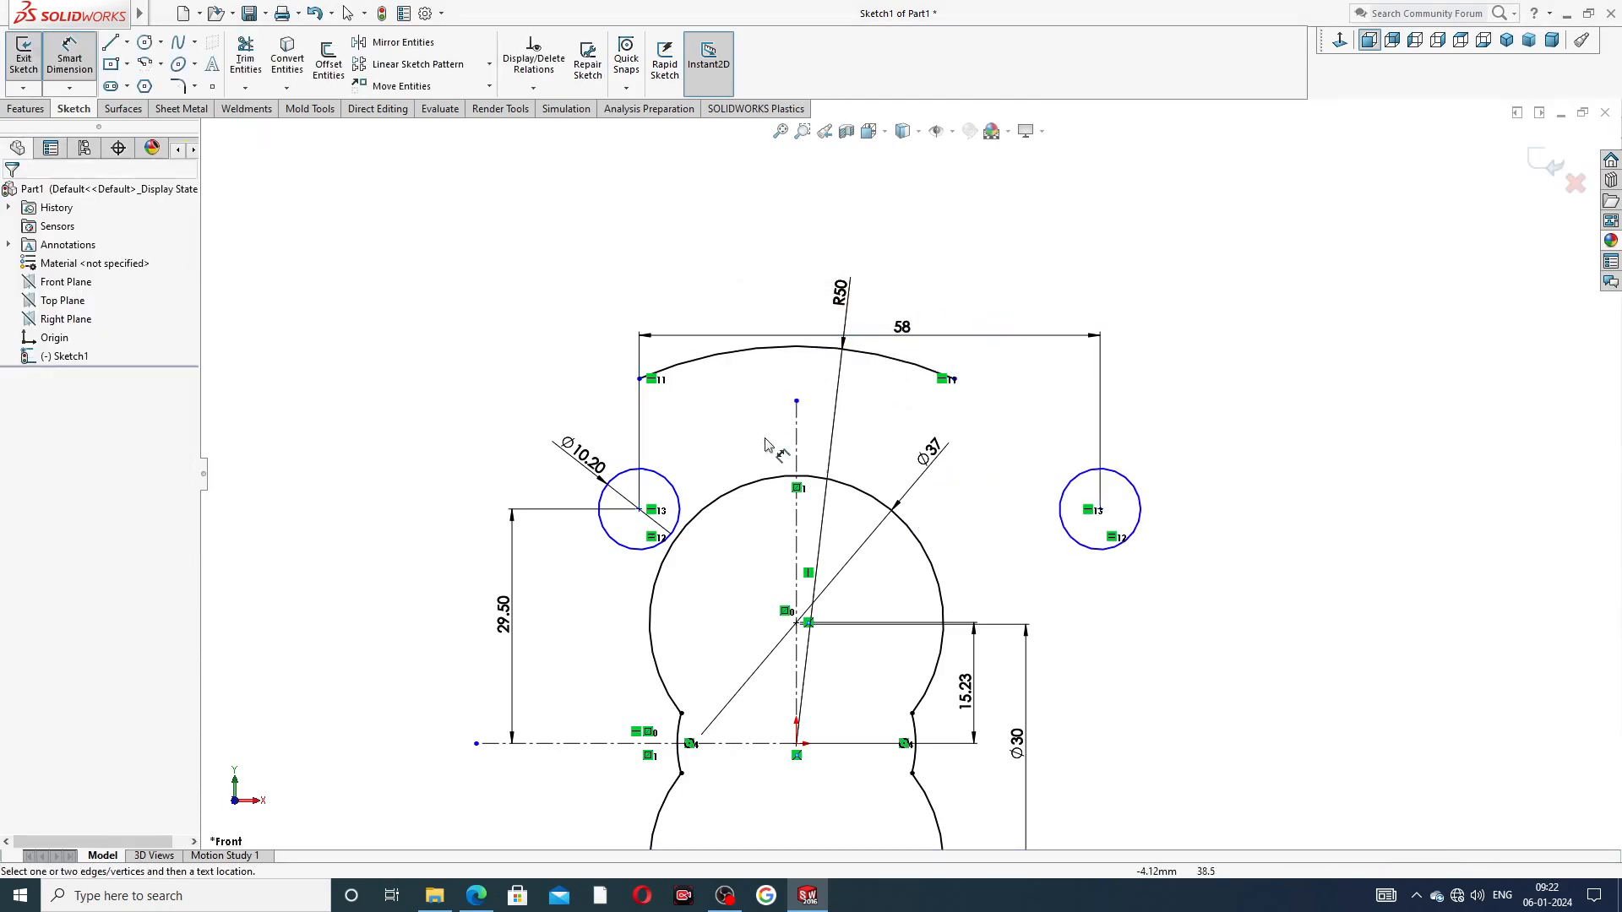
Step: Set the horizontal distance from the left small circle's centre to the vertical centerline to 29 mm
{"action": "scroll", "coordinate": [917, 464], "scroll_direction": "up", "scroll_amount": 3}
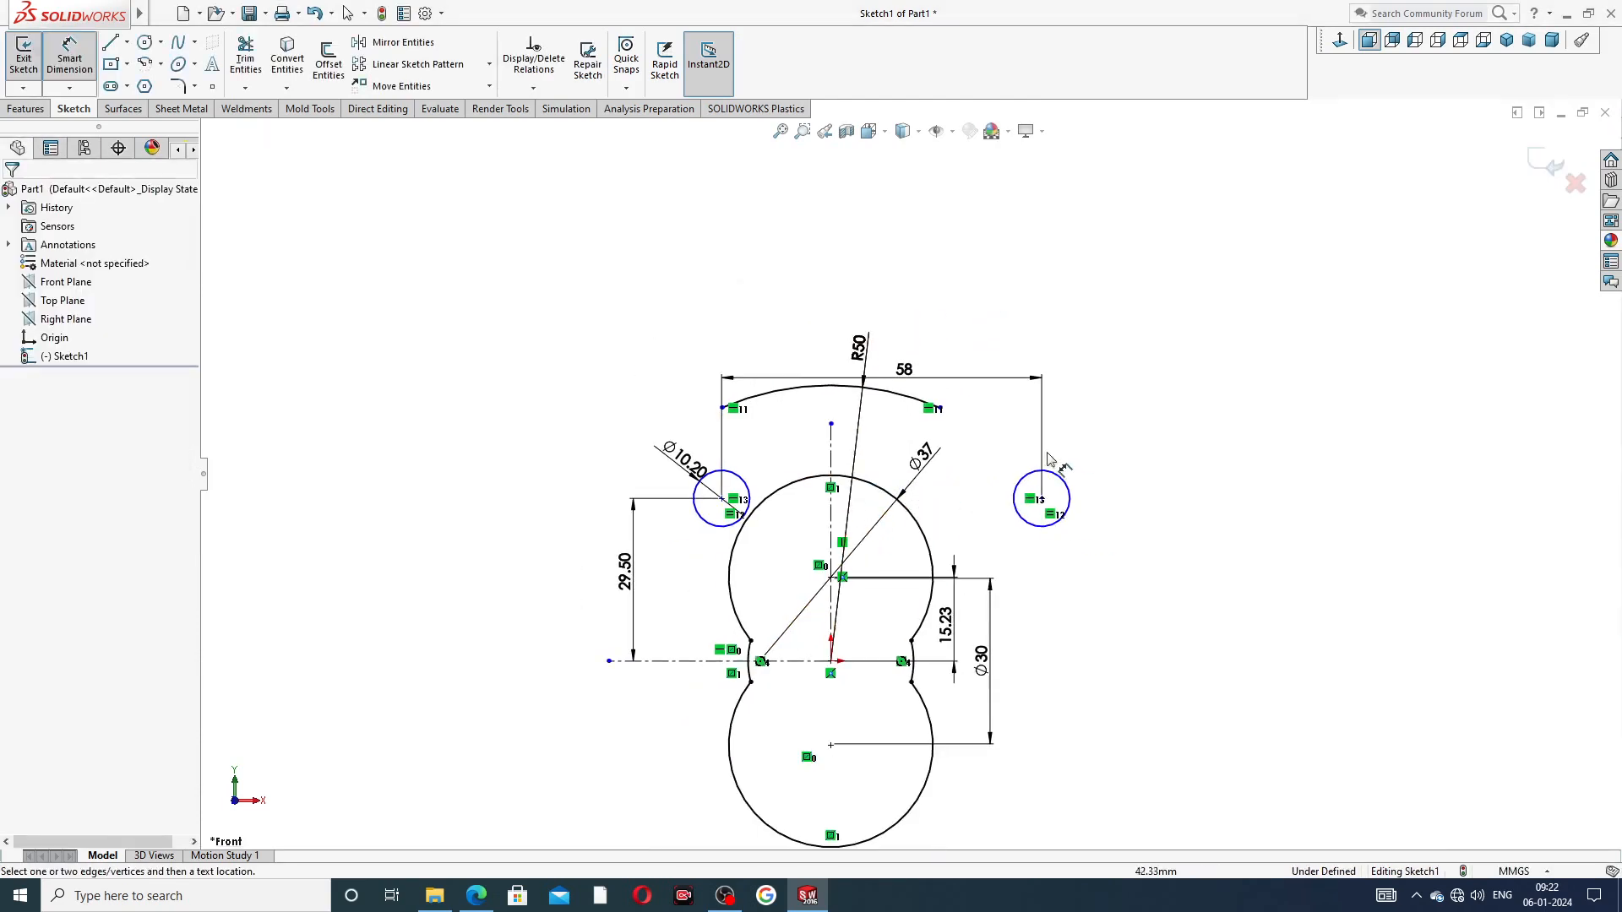
{"action": "left_click", "coordinate": [722, 499]}
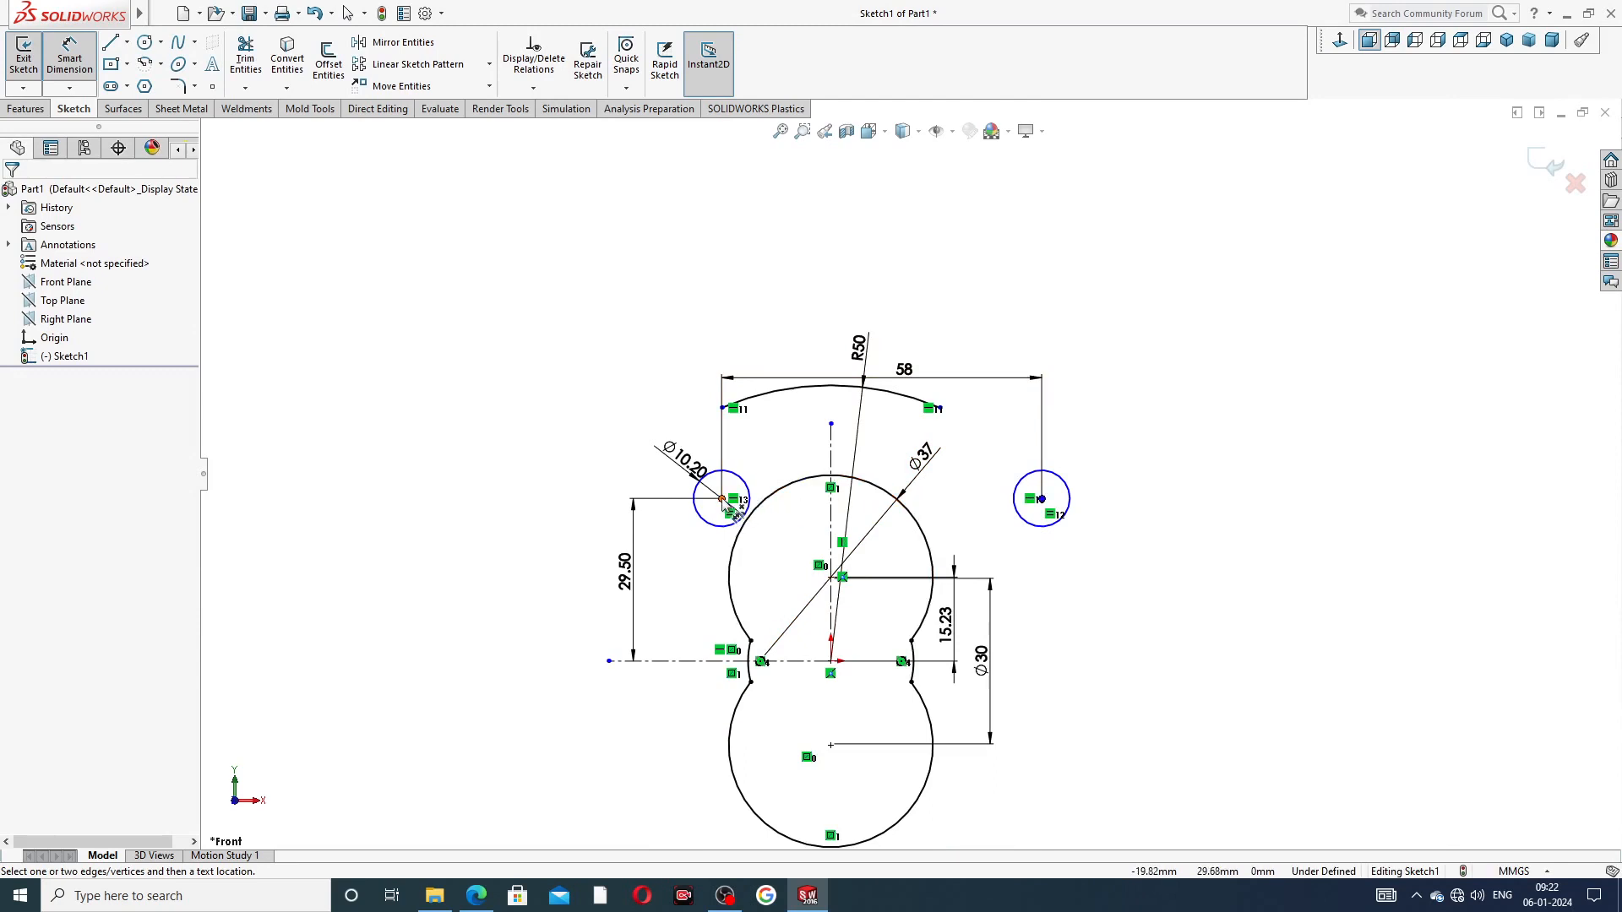
{"action": "left_click", "coordinate": [830, 504]}
{"action": "left_click", "coordinate": [802, 457]}
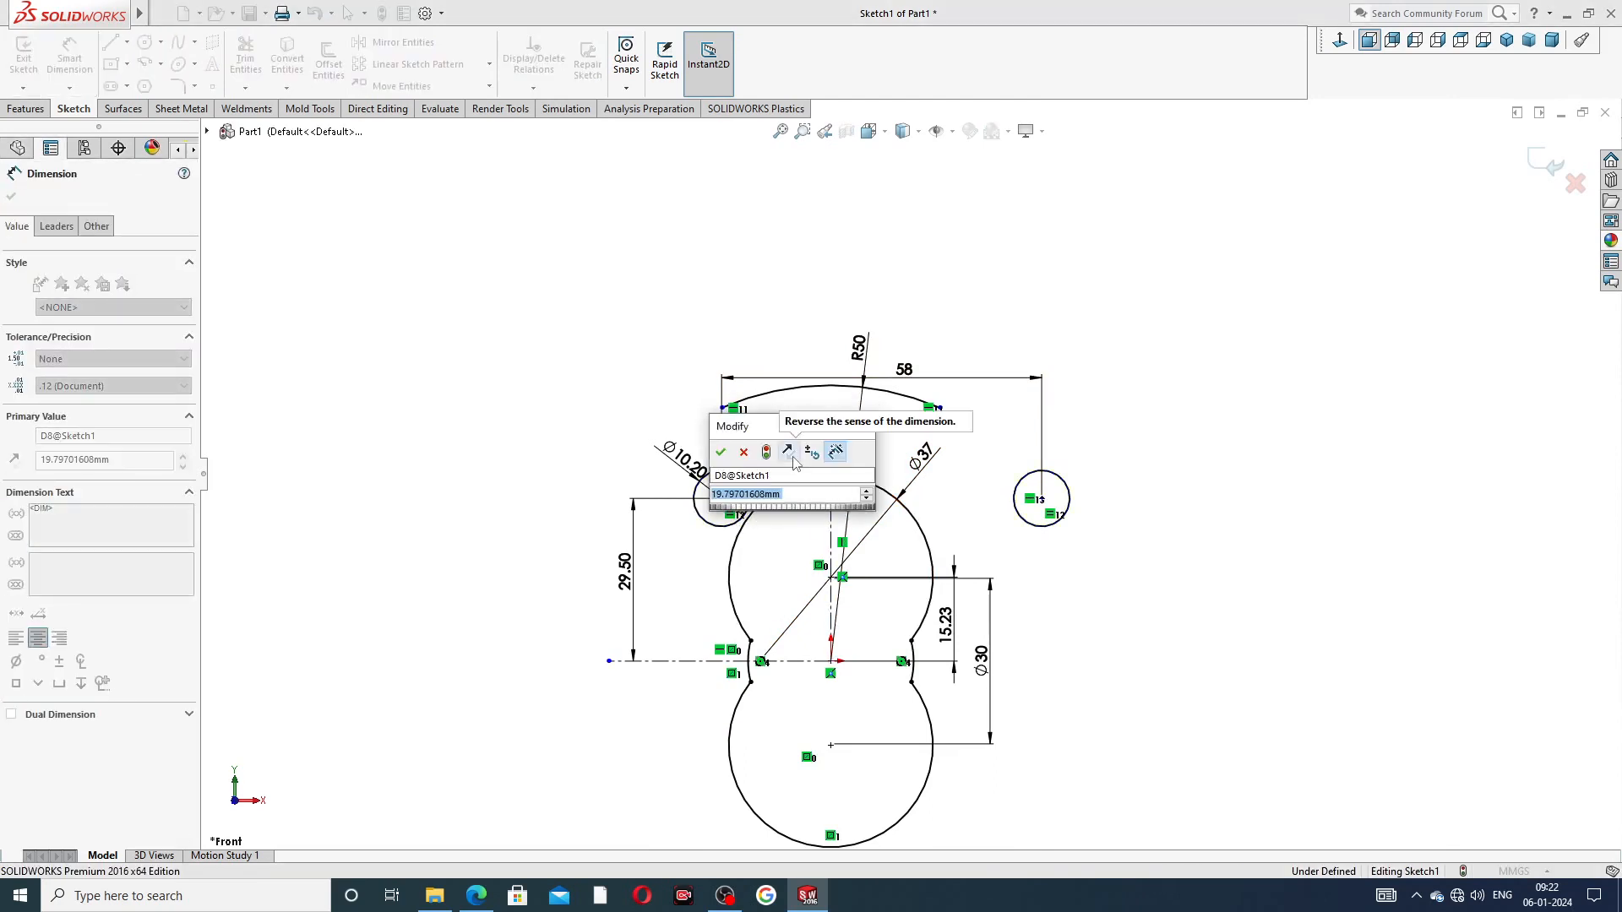
{"action": "type", "text": "29"}
{"action": "key", "text": "Return"}
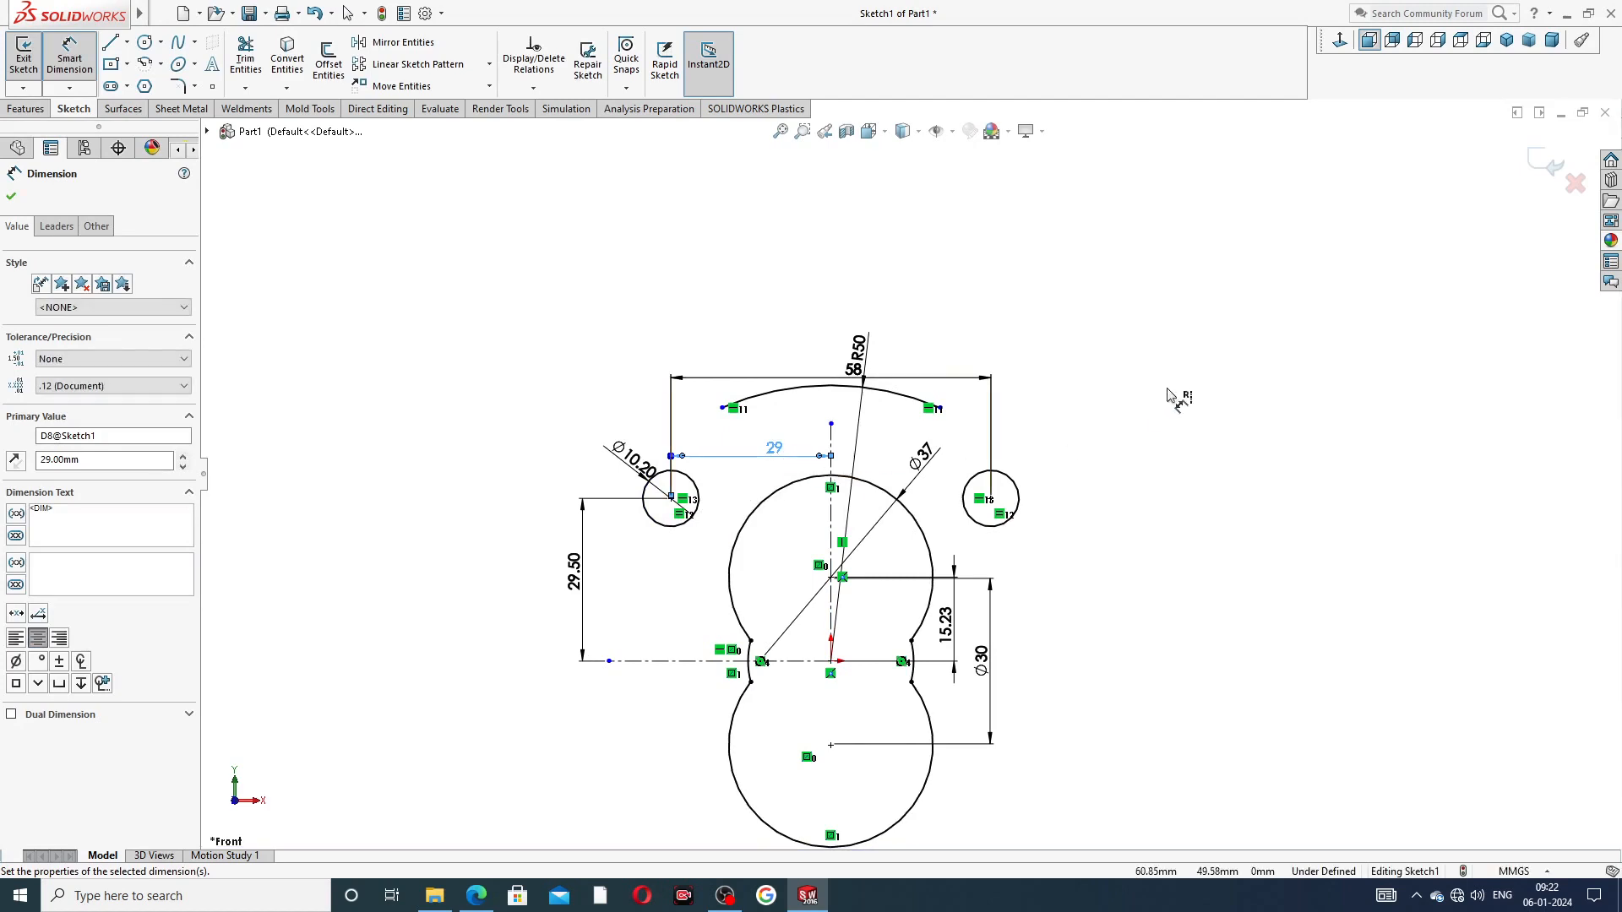
{"action": "left_click", "coordinate": [1168, 388]}
{"action": "right_click", "coordinate": [976, 307]}
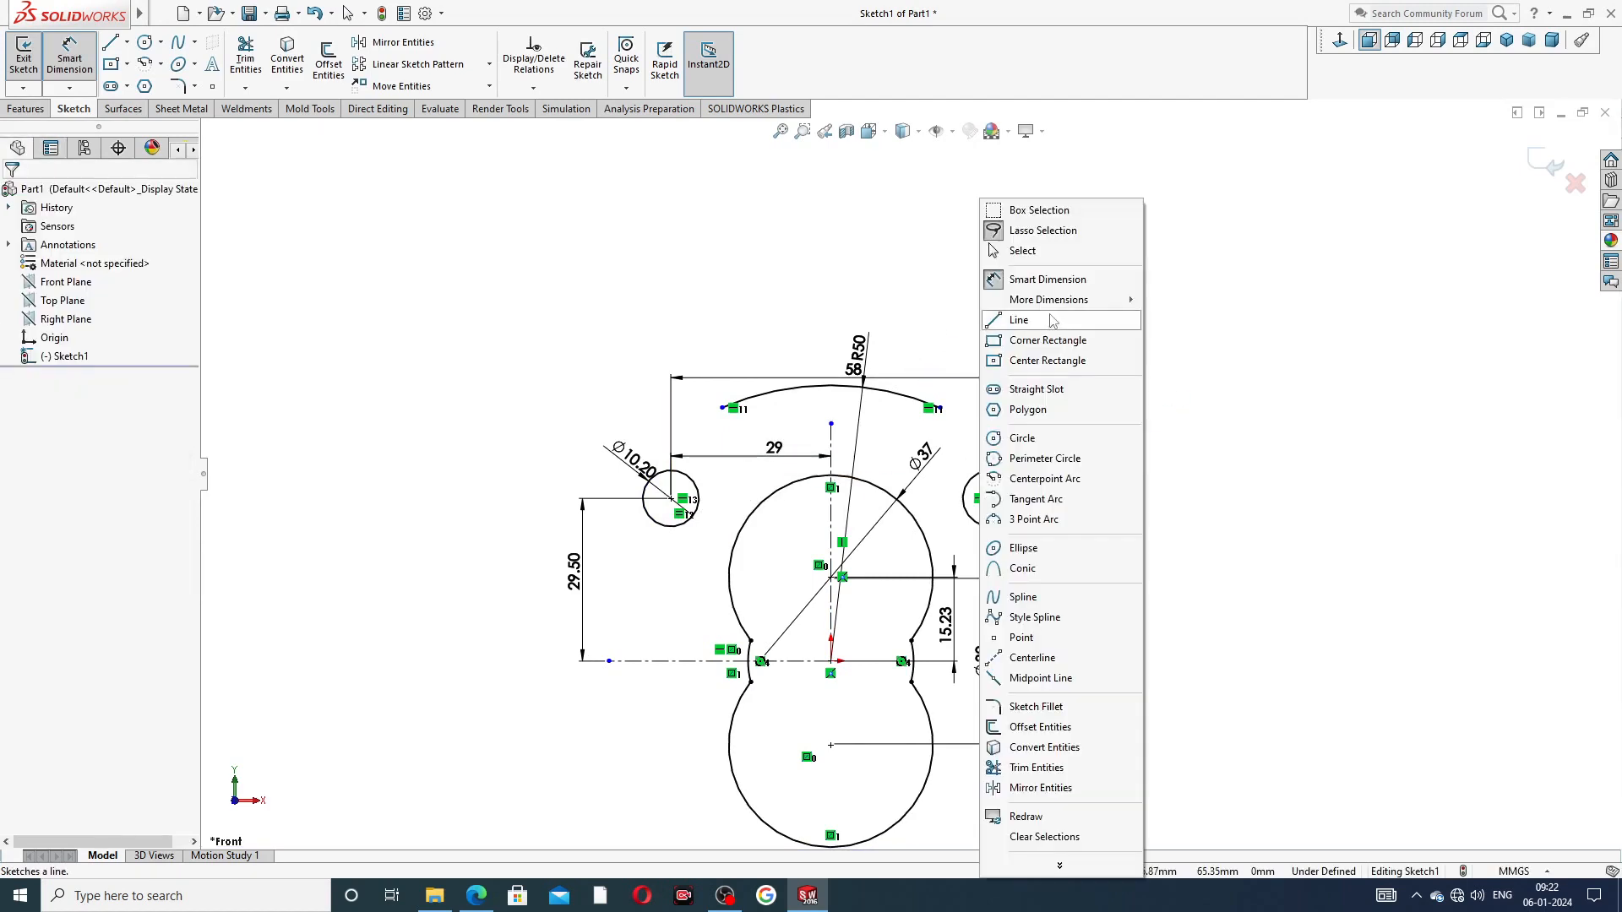
{"action": "left_click", "coordinate": [1018, 254]}
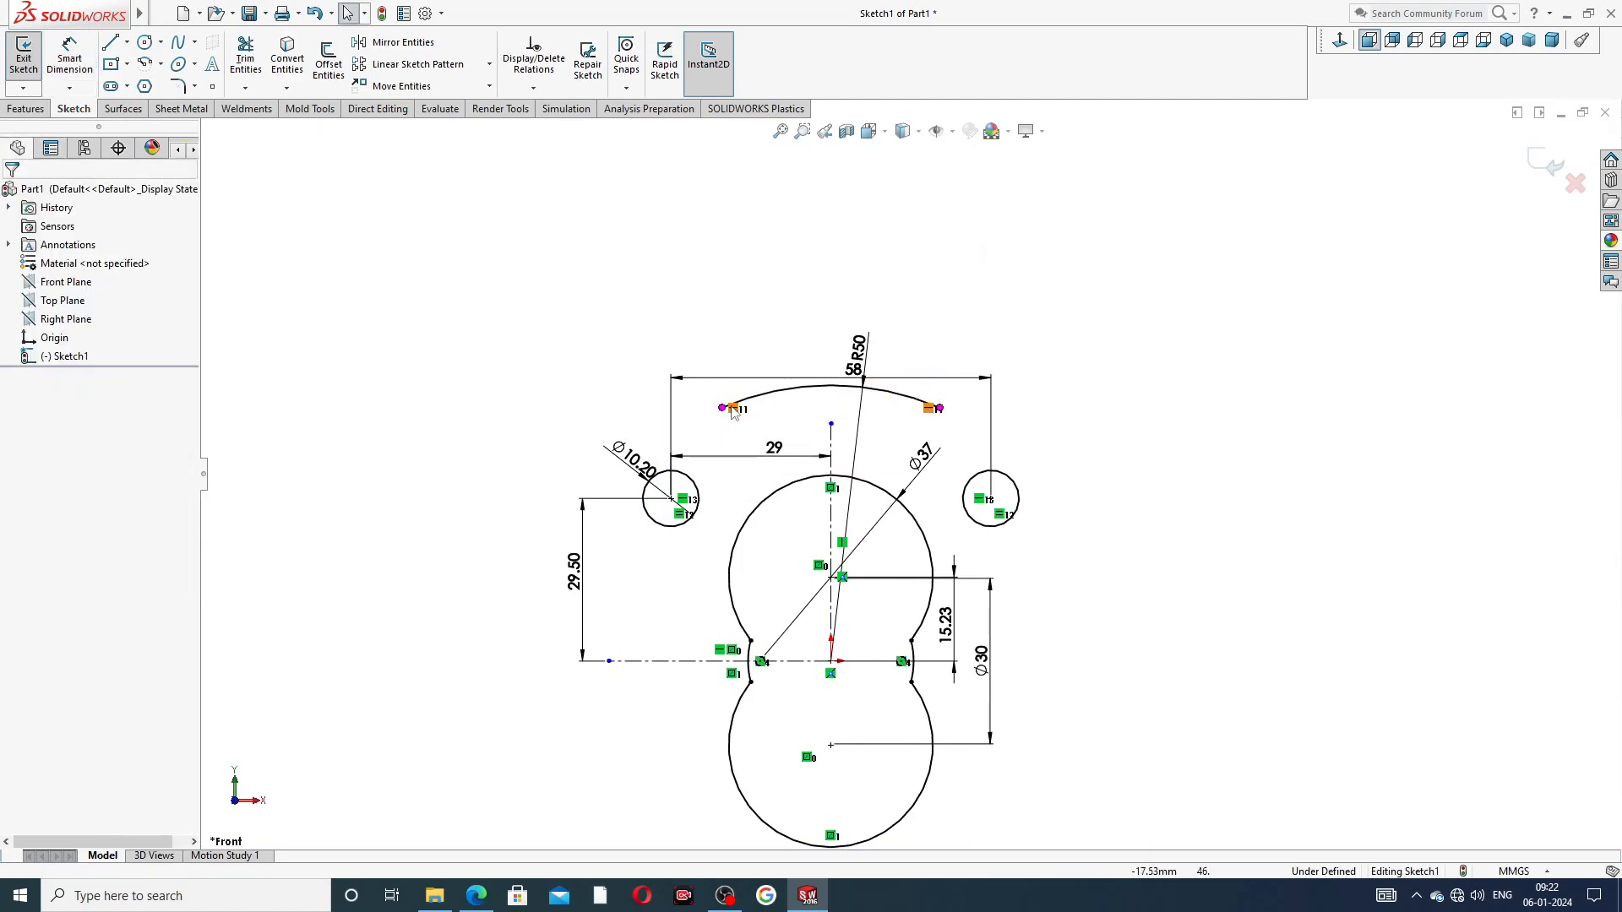
Step: Stretch the R50 arc's left end outward and down until it lies directly above the left small circle's centre
{"action": "left_click", "coordinate": [777, 394]}
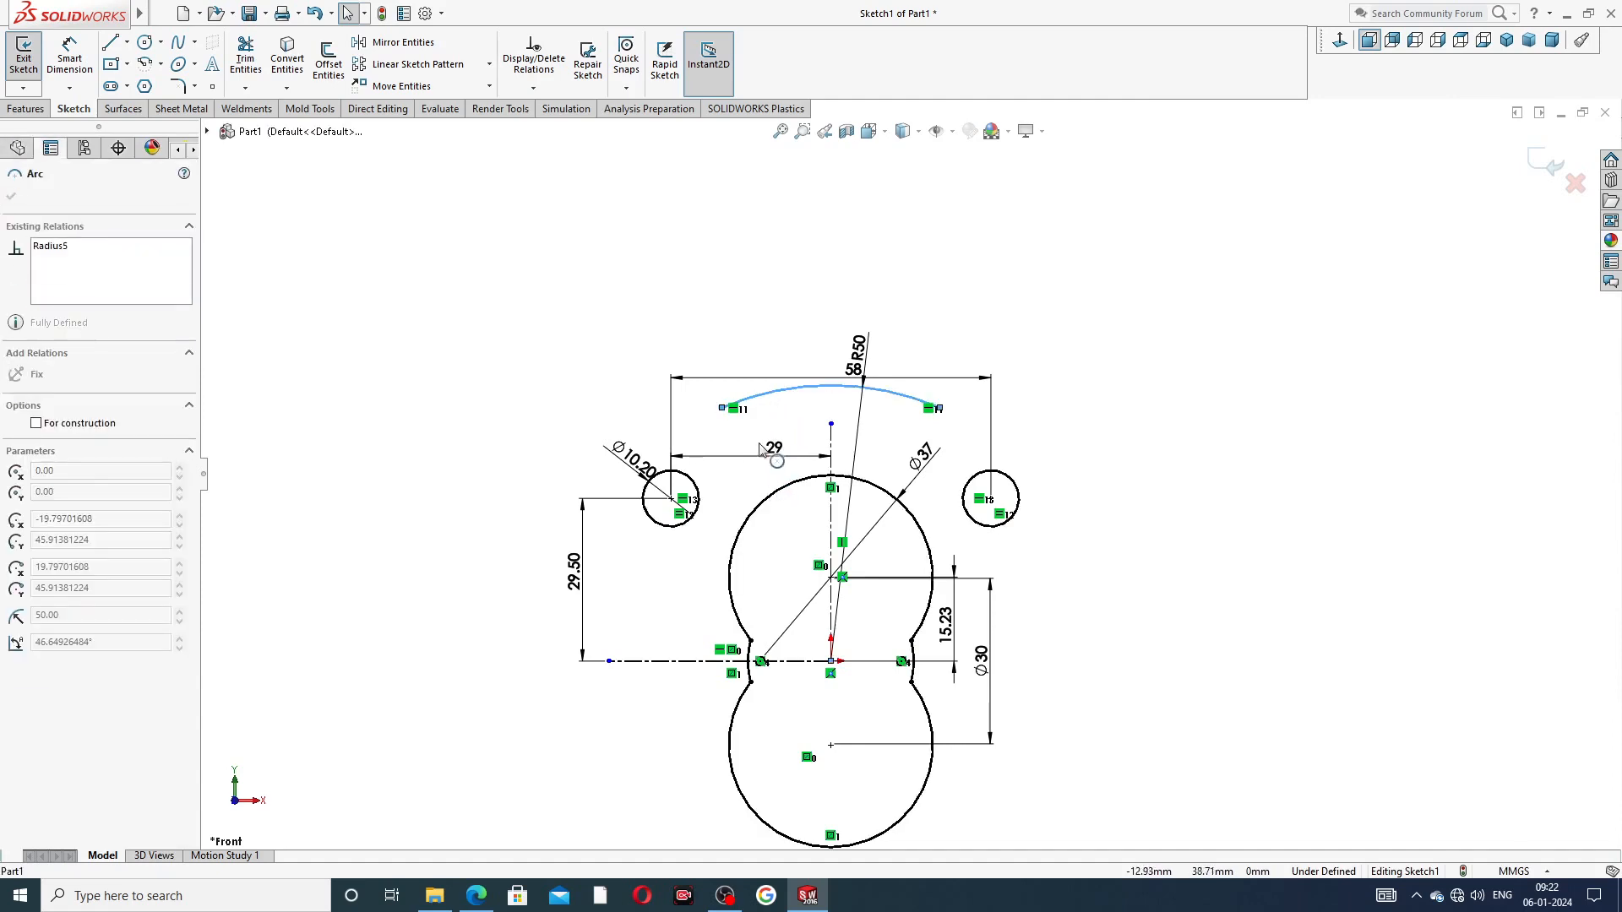
{"action": "left_click", "coordinate": [778, 337]}
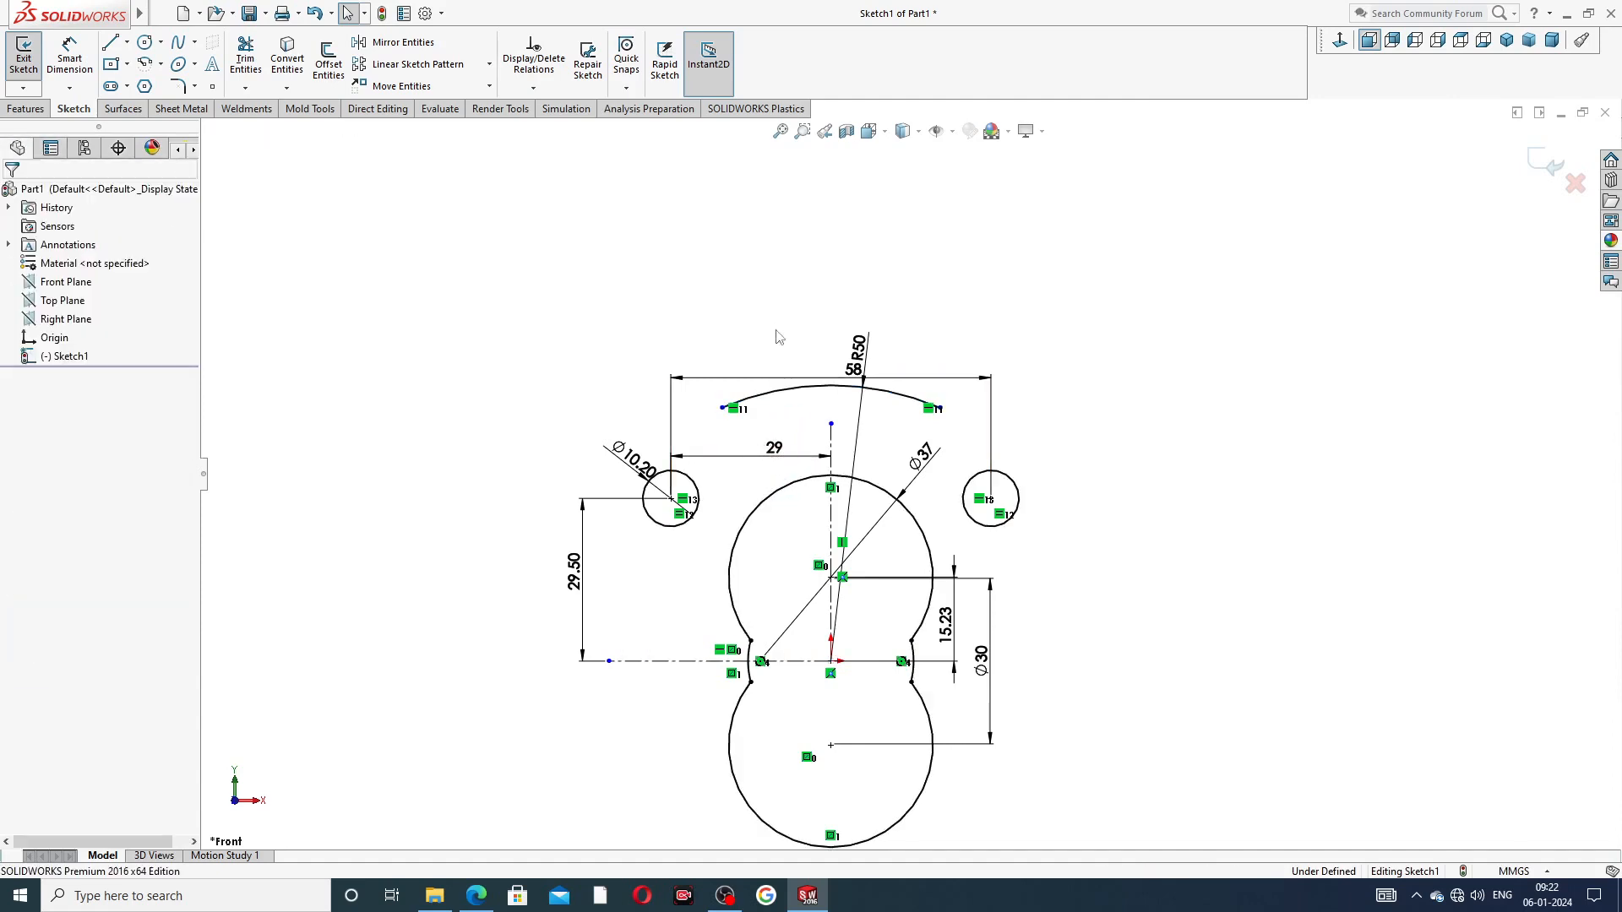
{"action": "left_click", "coordinate": [816, 394]}
{"action": "left_click_drag", "start_coordinate": [817, 443], "coordinate": [809, 380]}
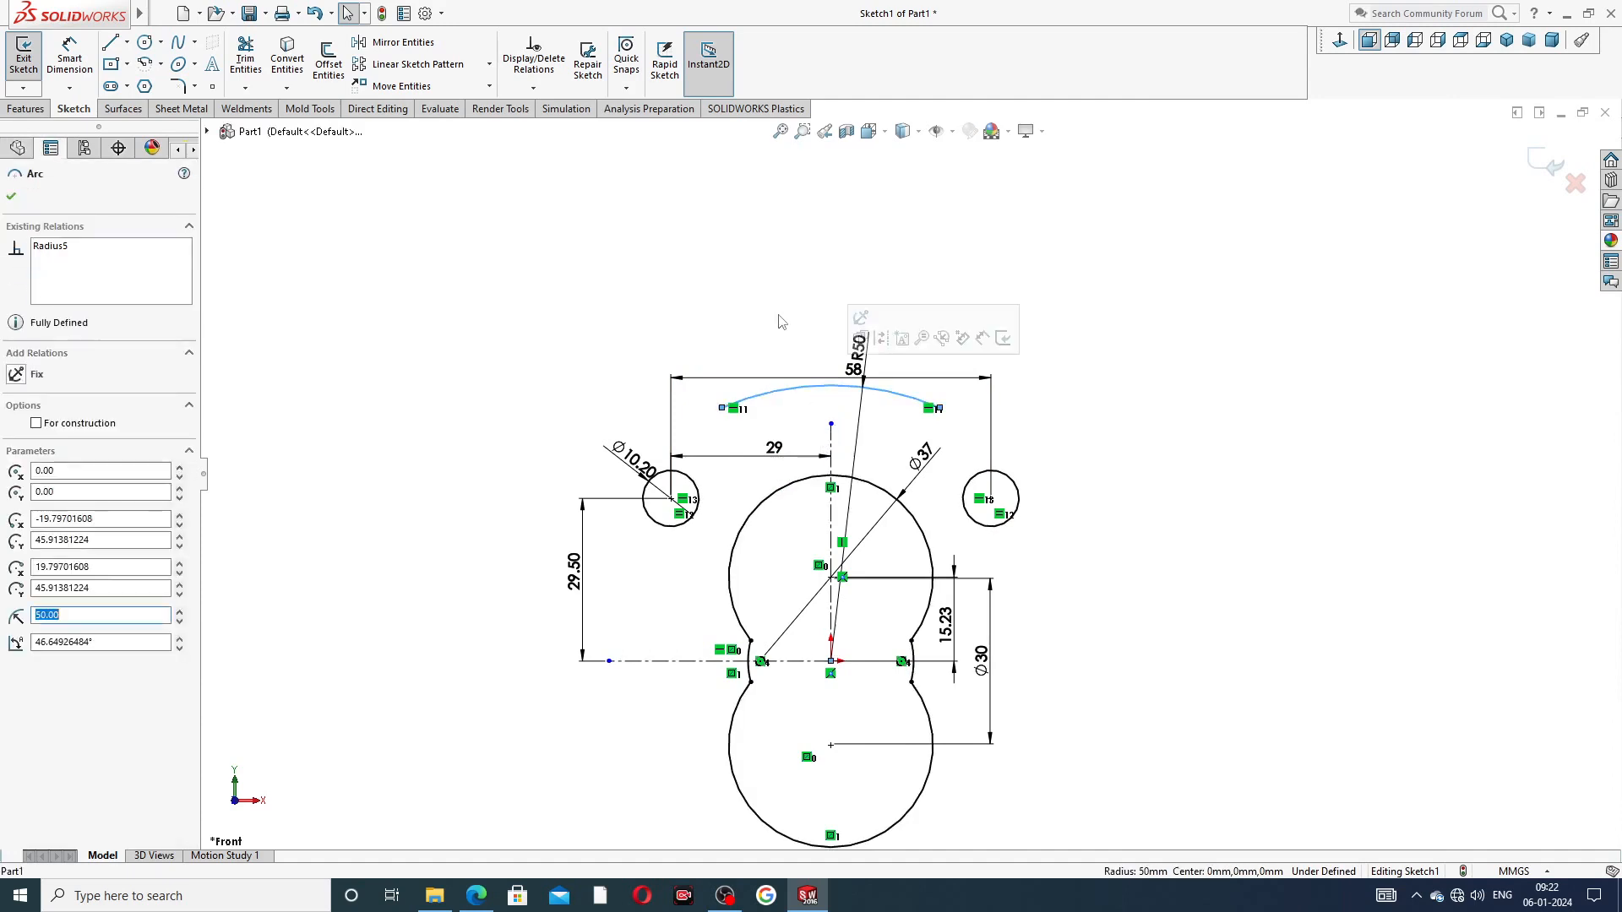
{"action": "left_click", "coordinate": [778, 319]}
{"action": "left_click_drag", "start_coordinate": [722, 408], "coordinate": [691, 467]}
{"action": "left_click", "coordinate": [716, 329]}
{"action": "scroll", "coordinate": [665, 507], "scroll_direction": "down", "scroll_amount": 1}
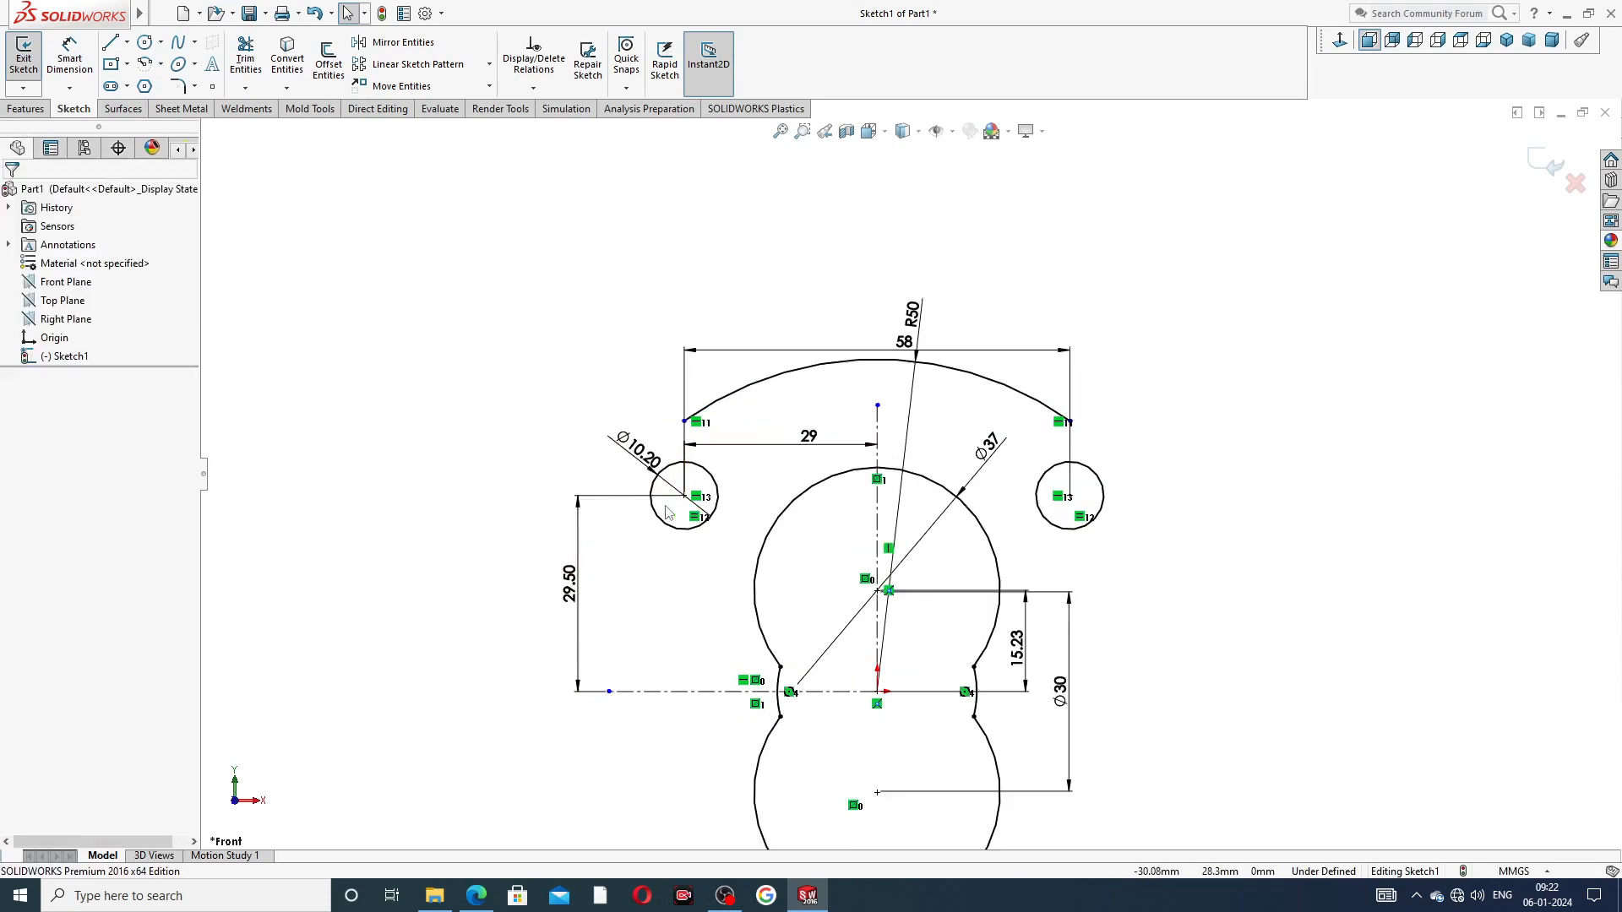
Step: Delete the left small circle's slanted diameter dimension and dimension its diameter again as a vertical 10.2 mm dimension beside the circle
{"action": "scroll", "coordinate": [605, 512], "scroll_direction": "up", "scroll_amount": 1}
{"action": "left_click", "coordinate": [655, 427]}
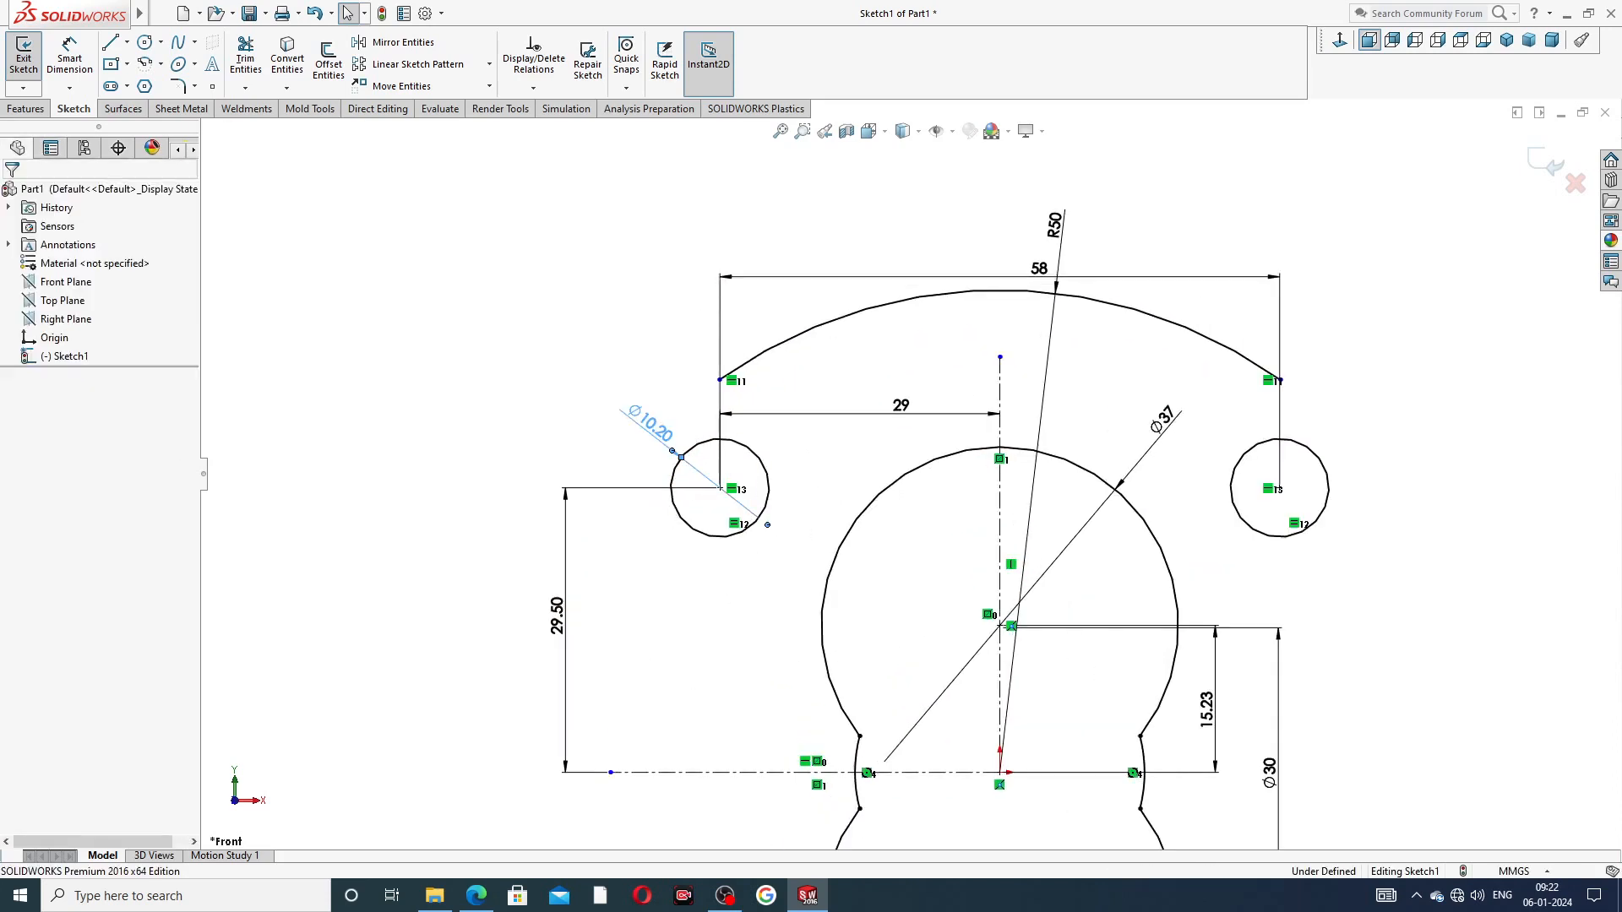
{"action": "key", "text": "Delete"}
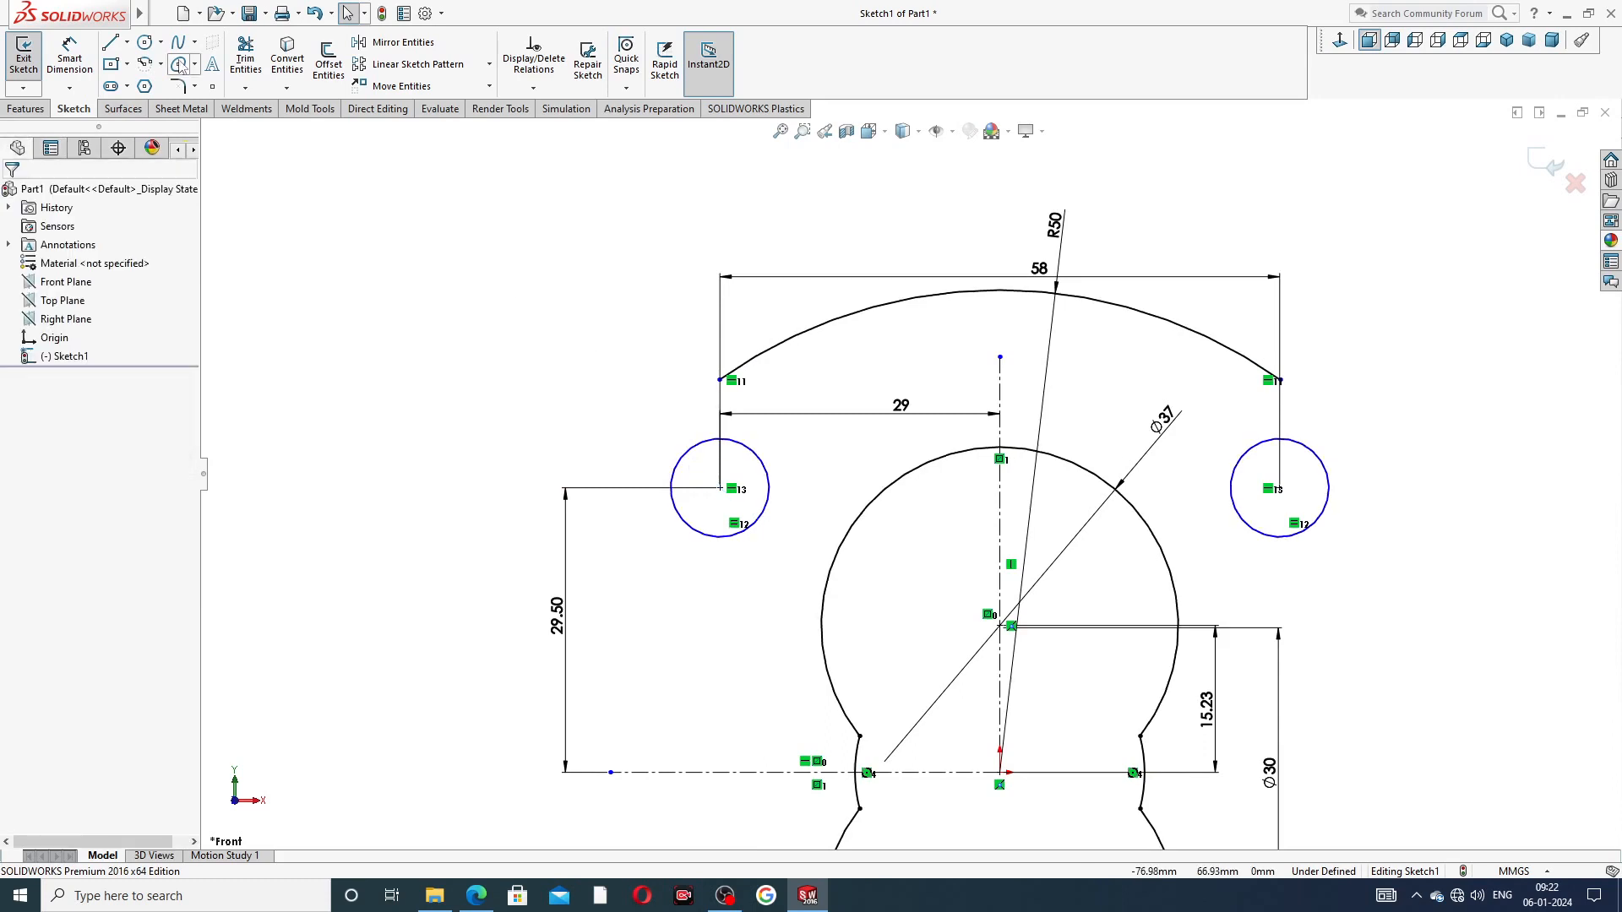
{"action": "left_click", "coordinate": [71, 59]}
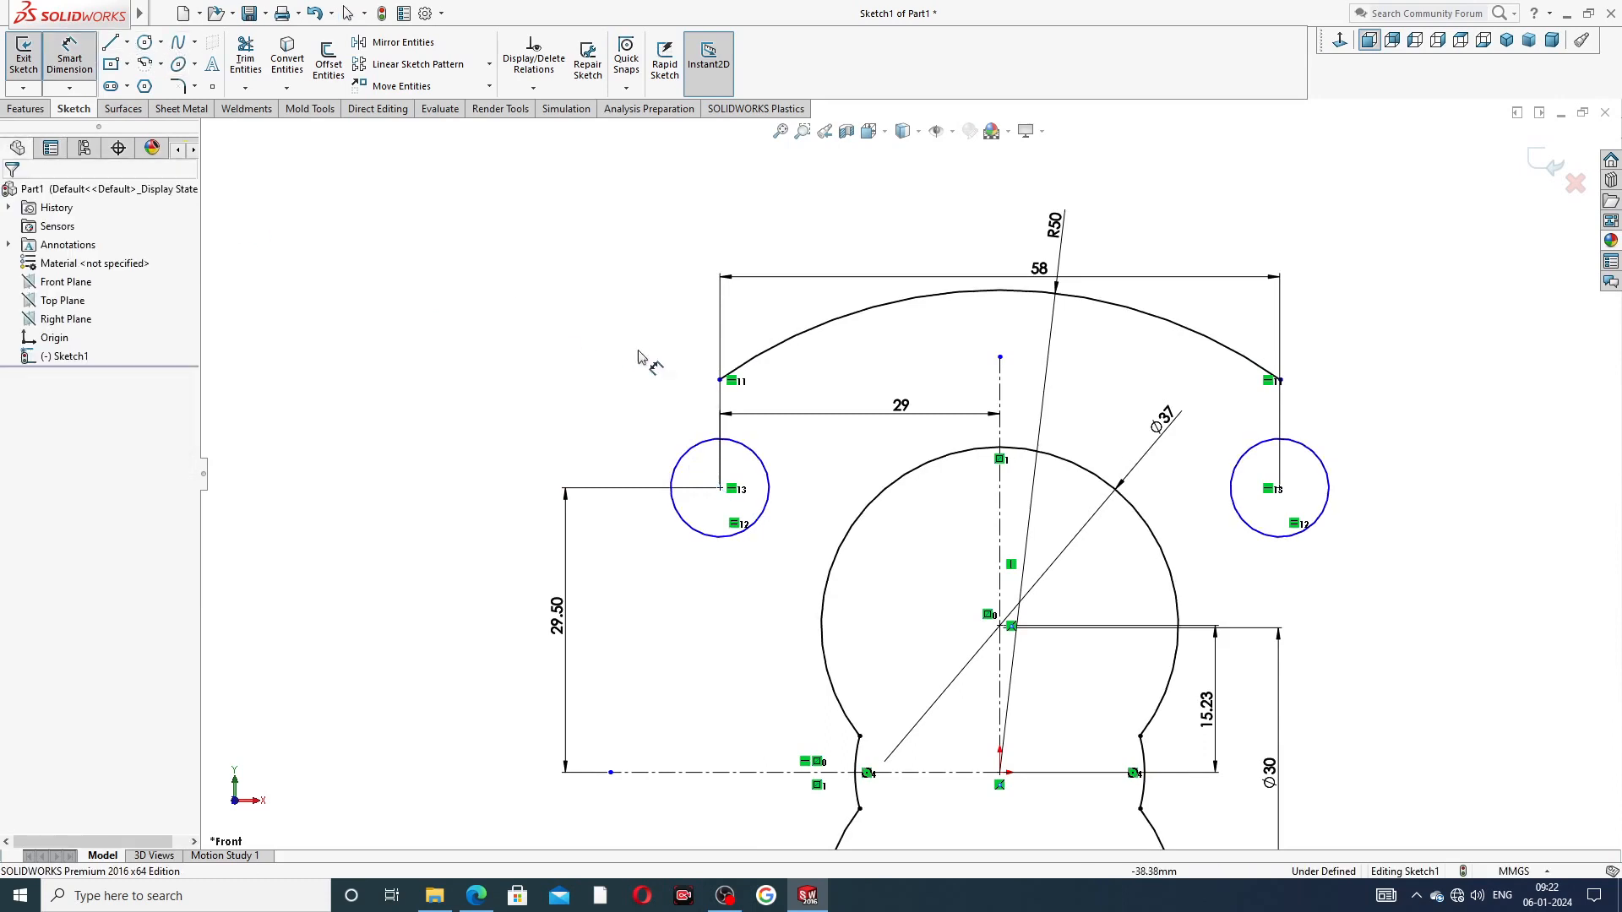
{"action": "left_click", "coordinate": [685, 463]}
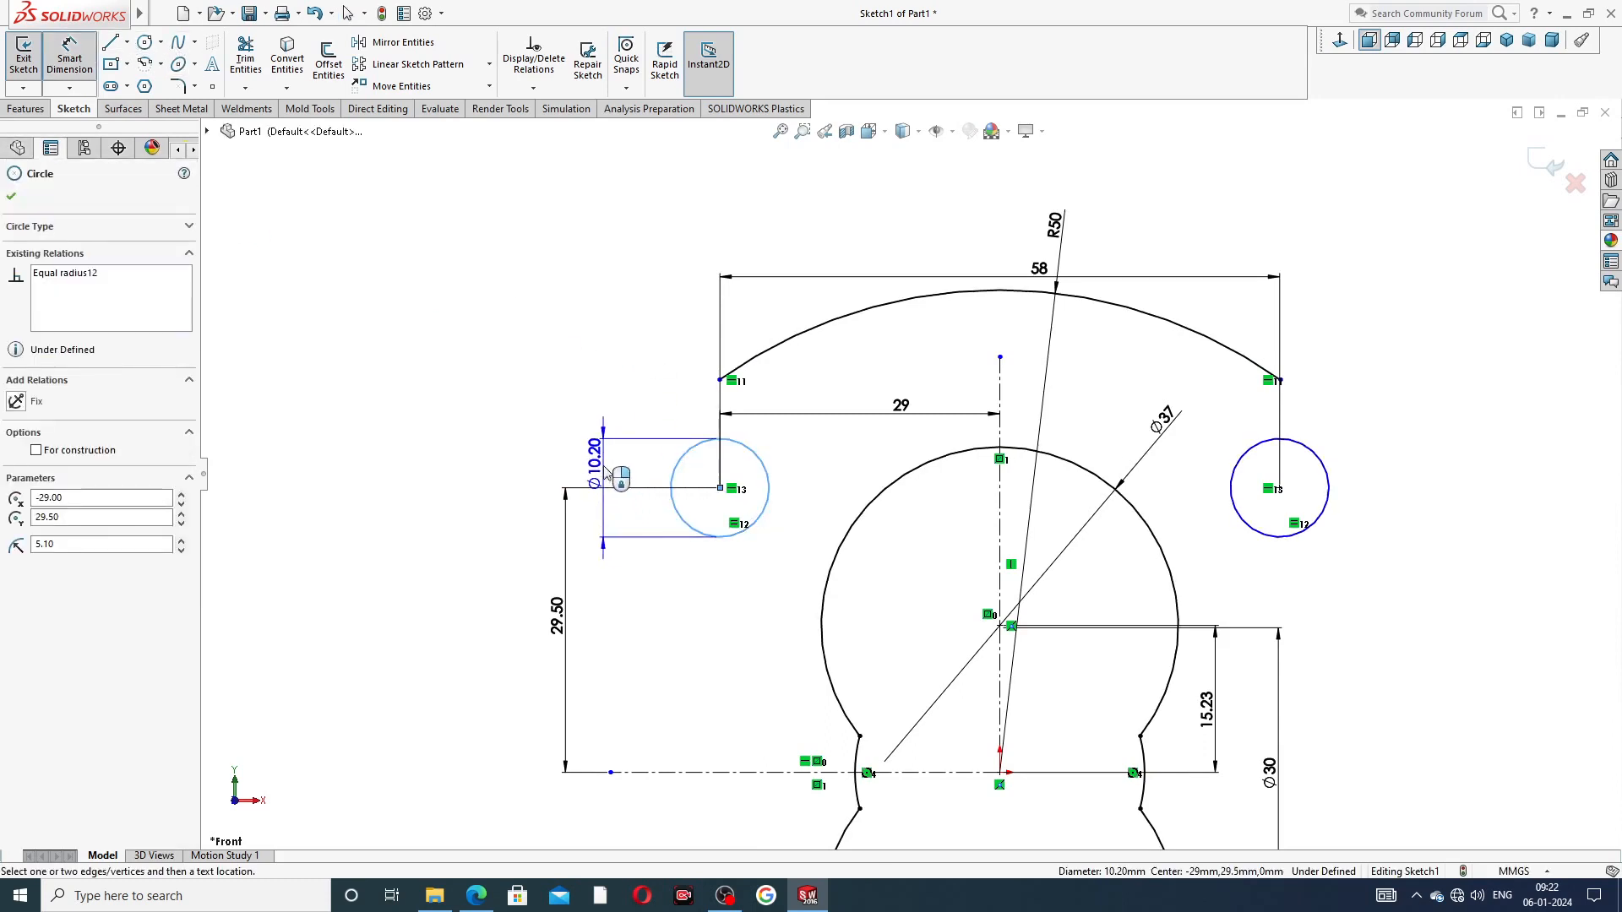
{"action": "left_click", "coordinate": [605, 471]}
{"action": "left_click", "coordinate": [532, 462]}
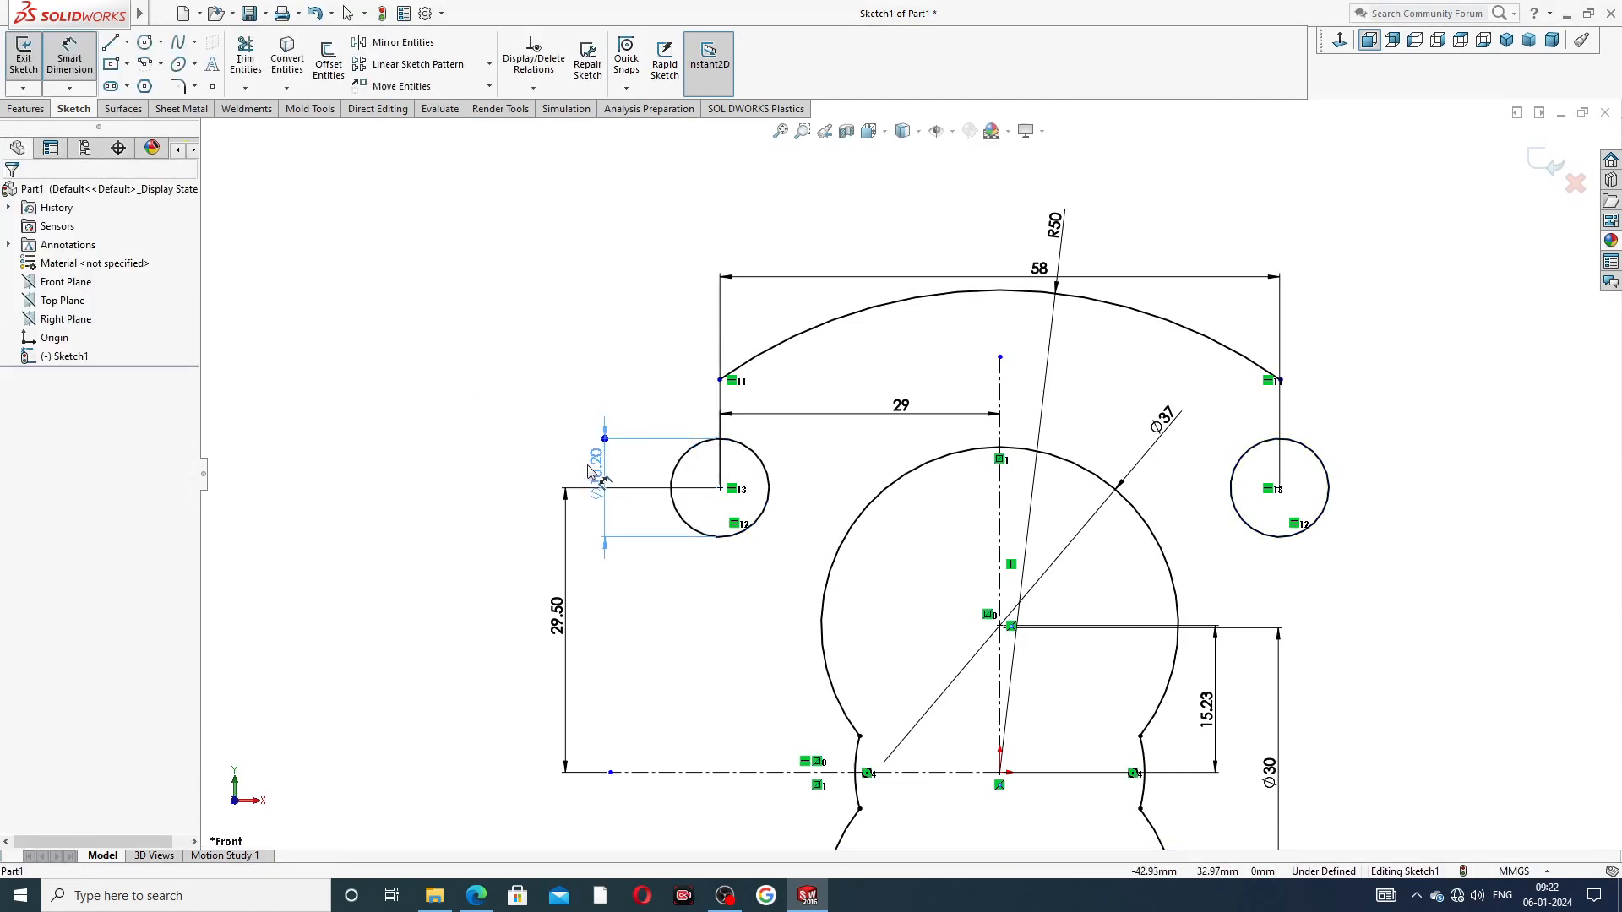
{"action": "left_click", "coordinate": [482, 432]}
Step: Move the 29.5 mm, R50 and 58 mm dimensions farther away from the sketch geometry
{"action": "left_click_drag", "start_coordinate": [549, 618], "coordinate": [529, 614]}
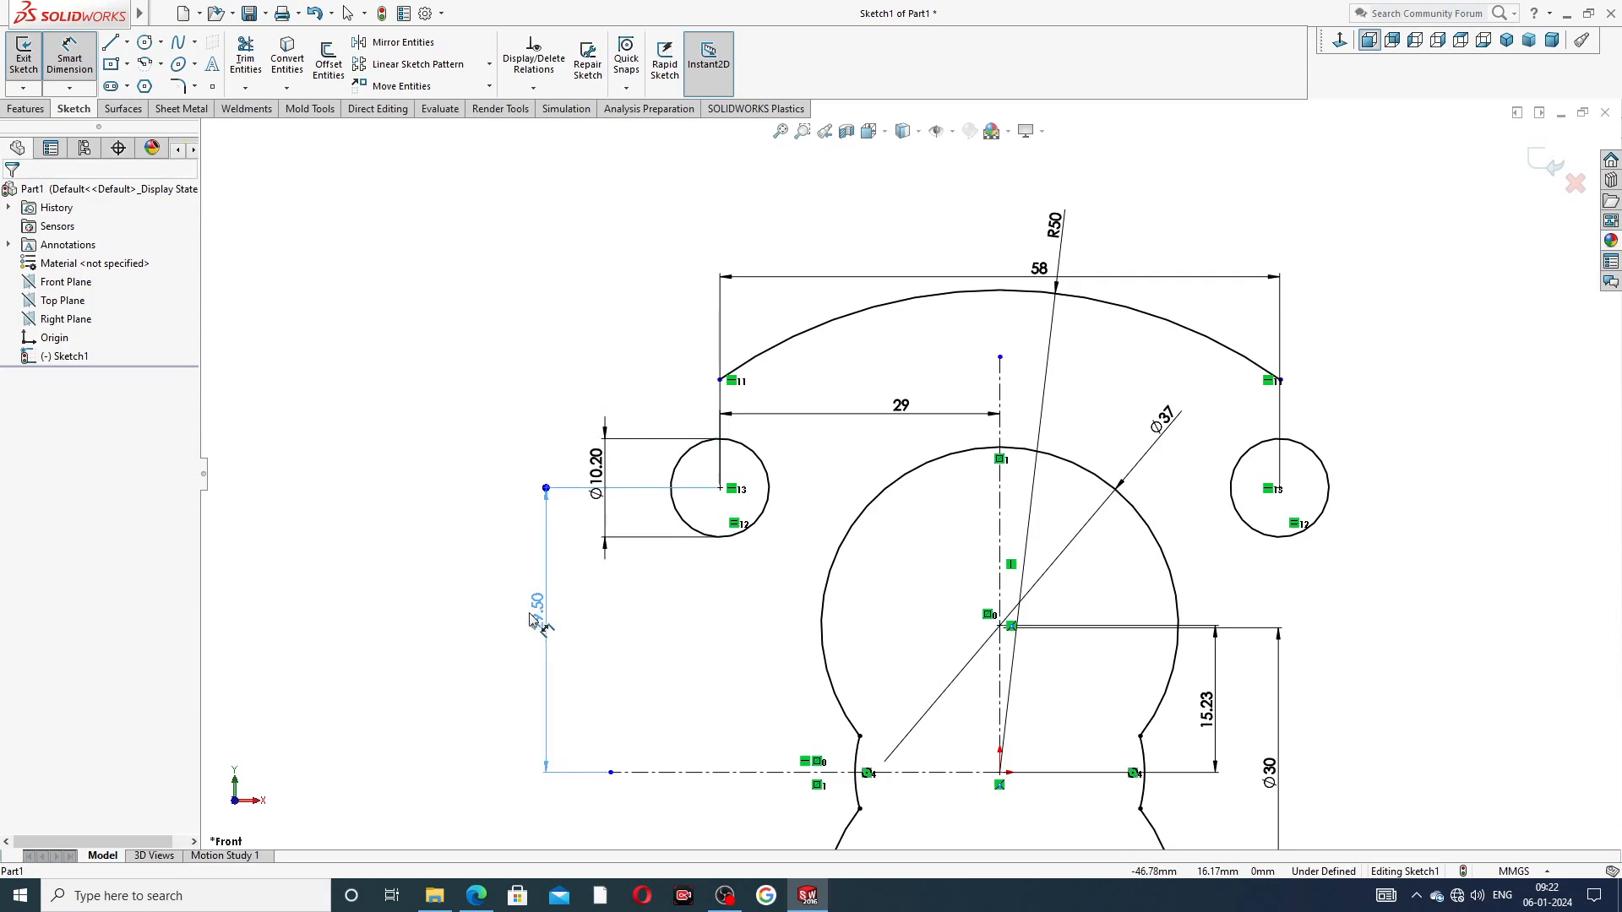
{"action": "left_click", "coordinate": [428, 296]}
{"action": "right_click", "coordinate": [422, 200]}
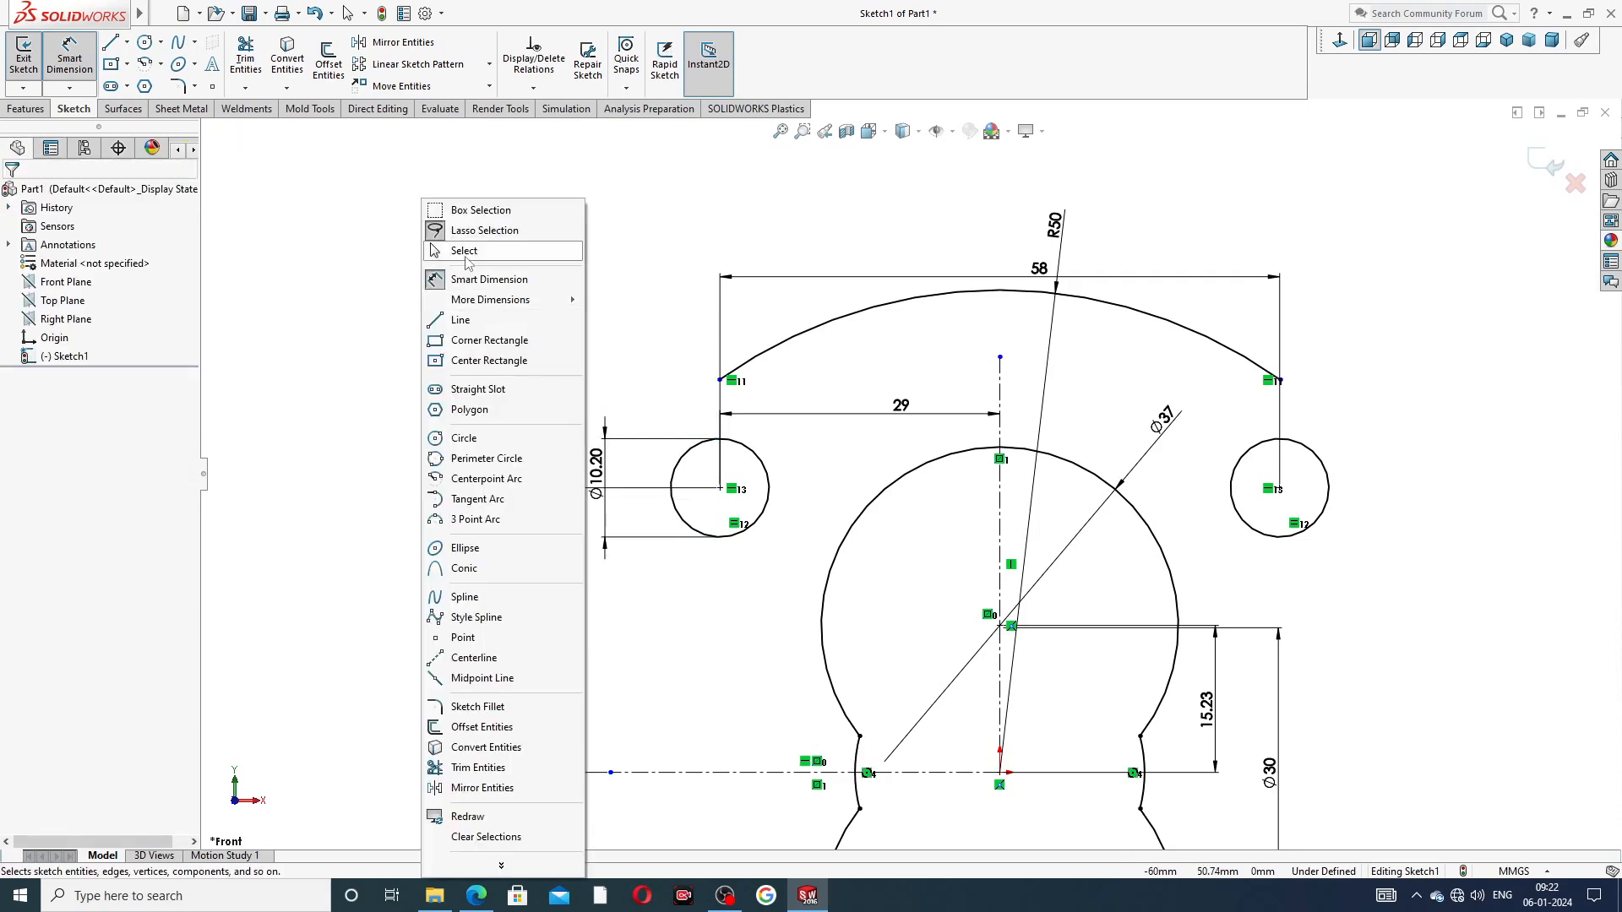
{"action": "left_click", "coordinate": [466, 252]}
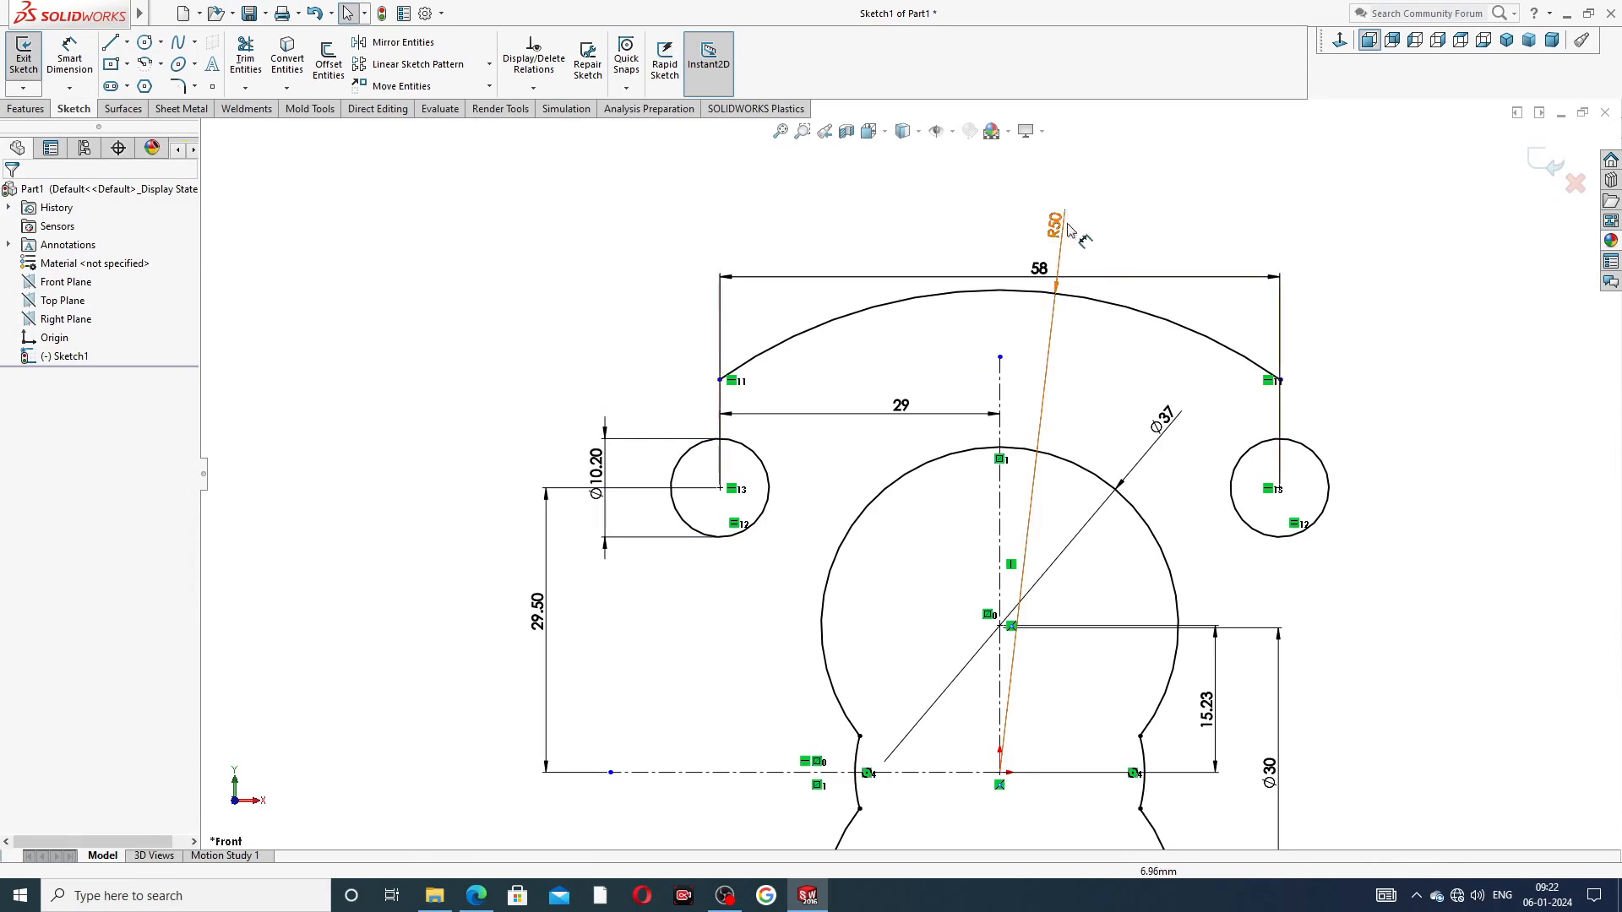
{"action": "left_click_drag", "start_coordinate": [1079, 225], "coordinate": [1124, 181]}
{"action": "left_click_drag", "start_coordinate": [1048, 269], "coordinate": [1018, 248]}
{"action": "left_click", "coordinate": [1352, 280]}
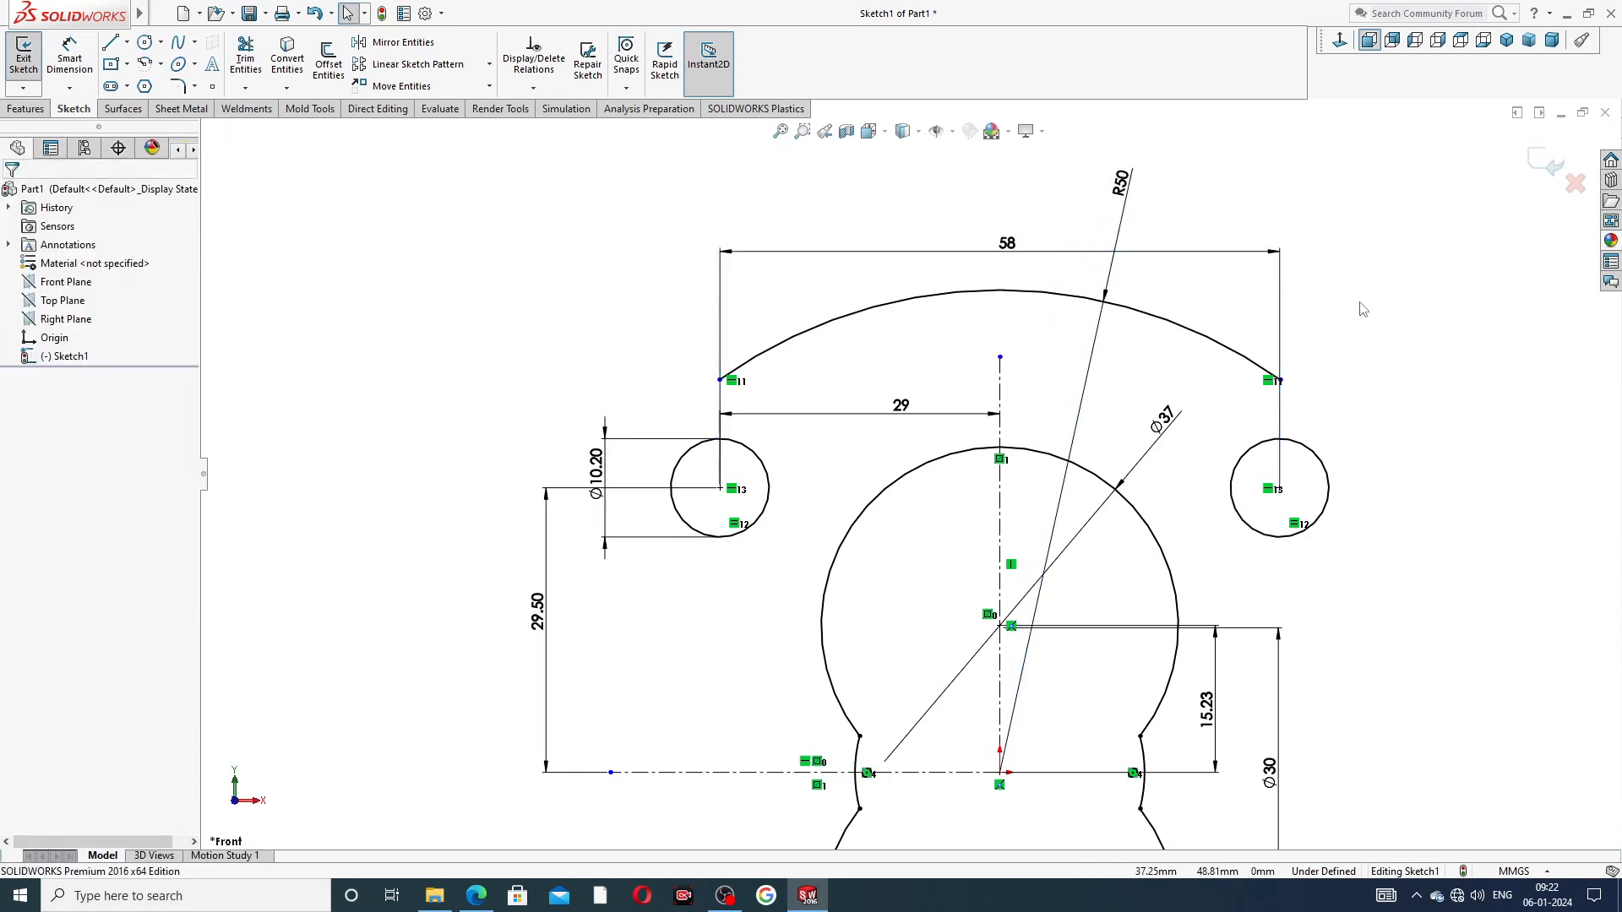
Step: Draw a three-point arc of about 15.6 mm radius from the R50 arc's left end around the left small circle's outer side
{"action": "scroll", "coordinate": [1359, 306], "scroll_direction": "up", "scroll_amount": 3}
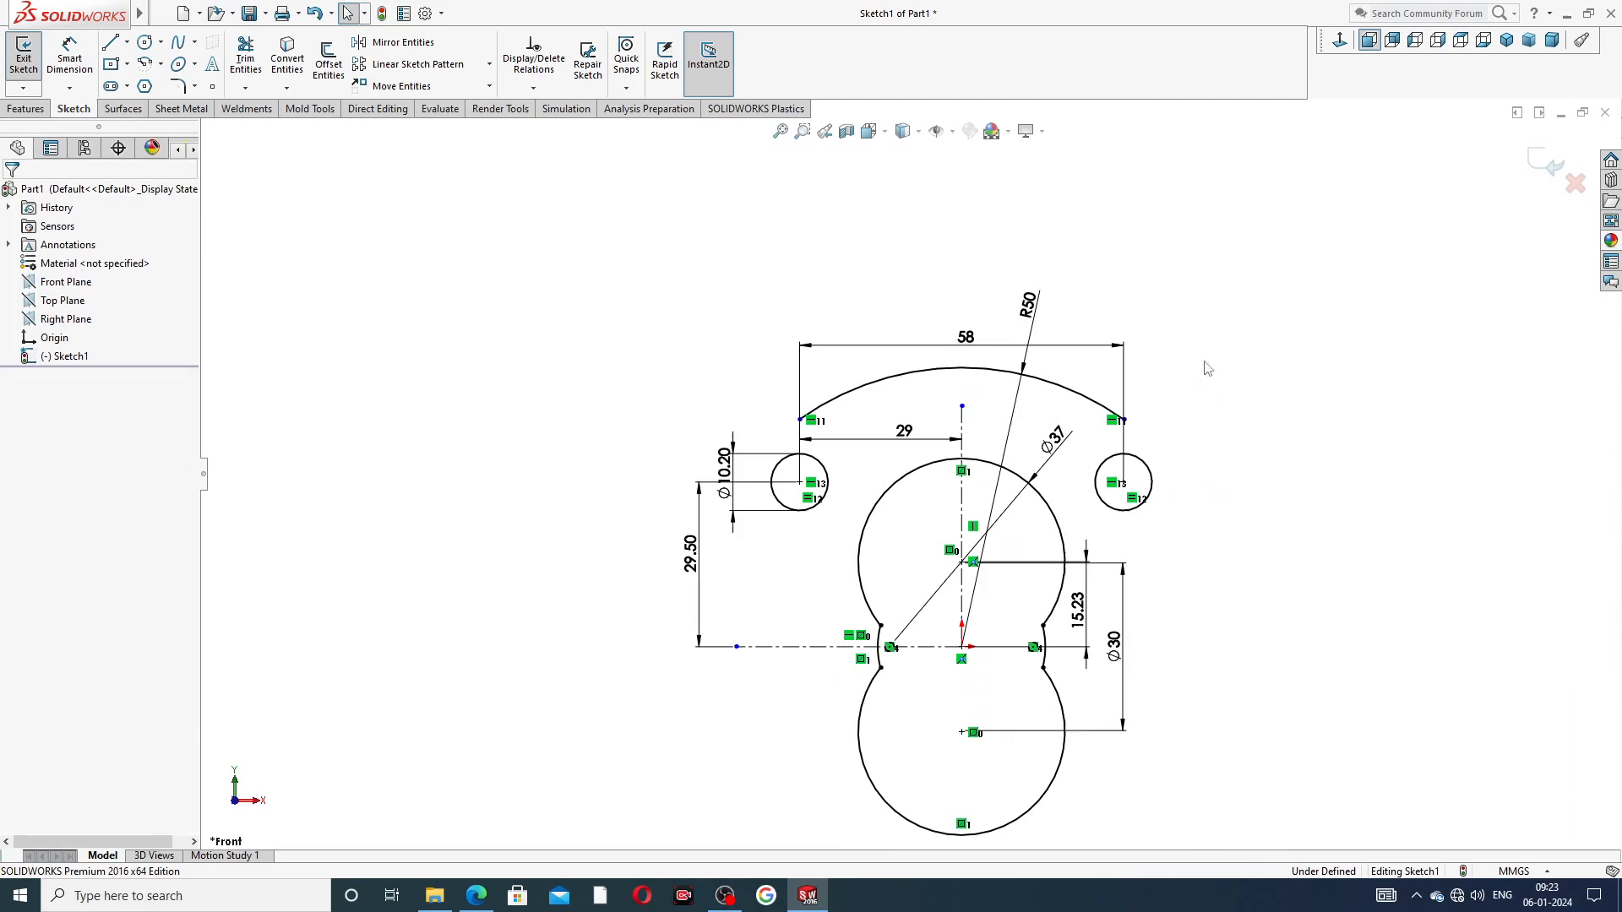
{"action": "left_click", "coordinate": [161, 65]}
{"action": "left_click", "coordinate": [241, 131]}
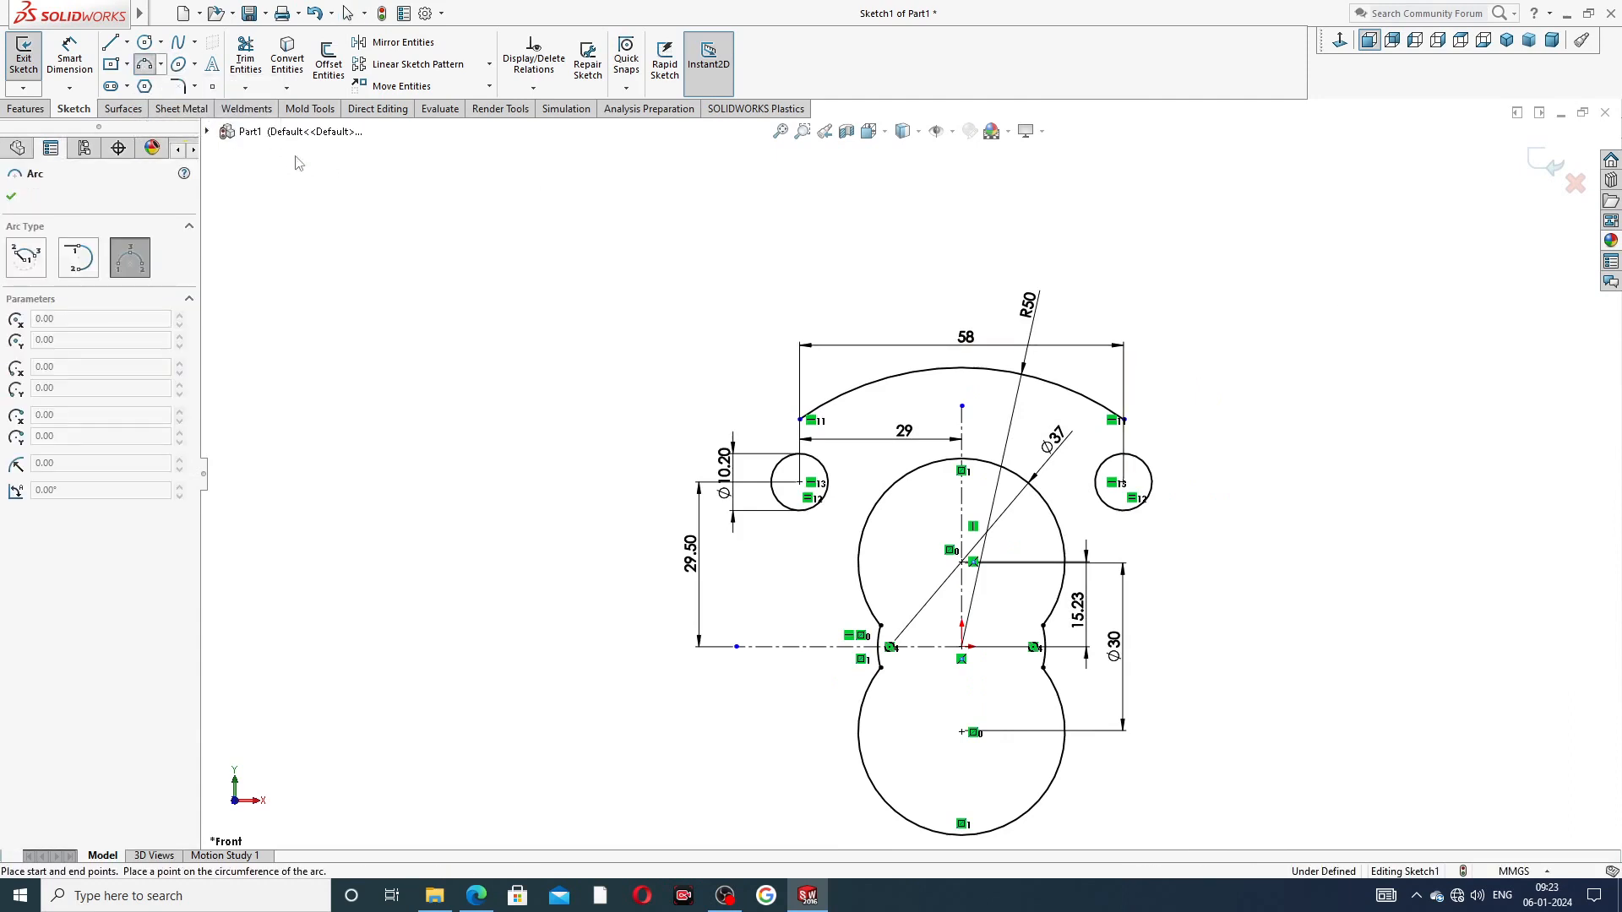
{"action": "scroll", "coordinate": [799, 447], "scroll_direction": "down", "scroll_amount": 4}
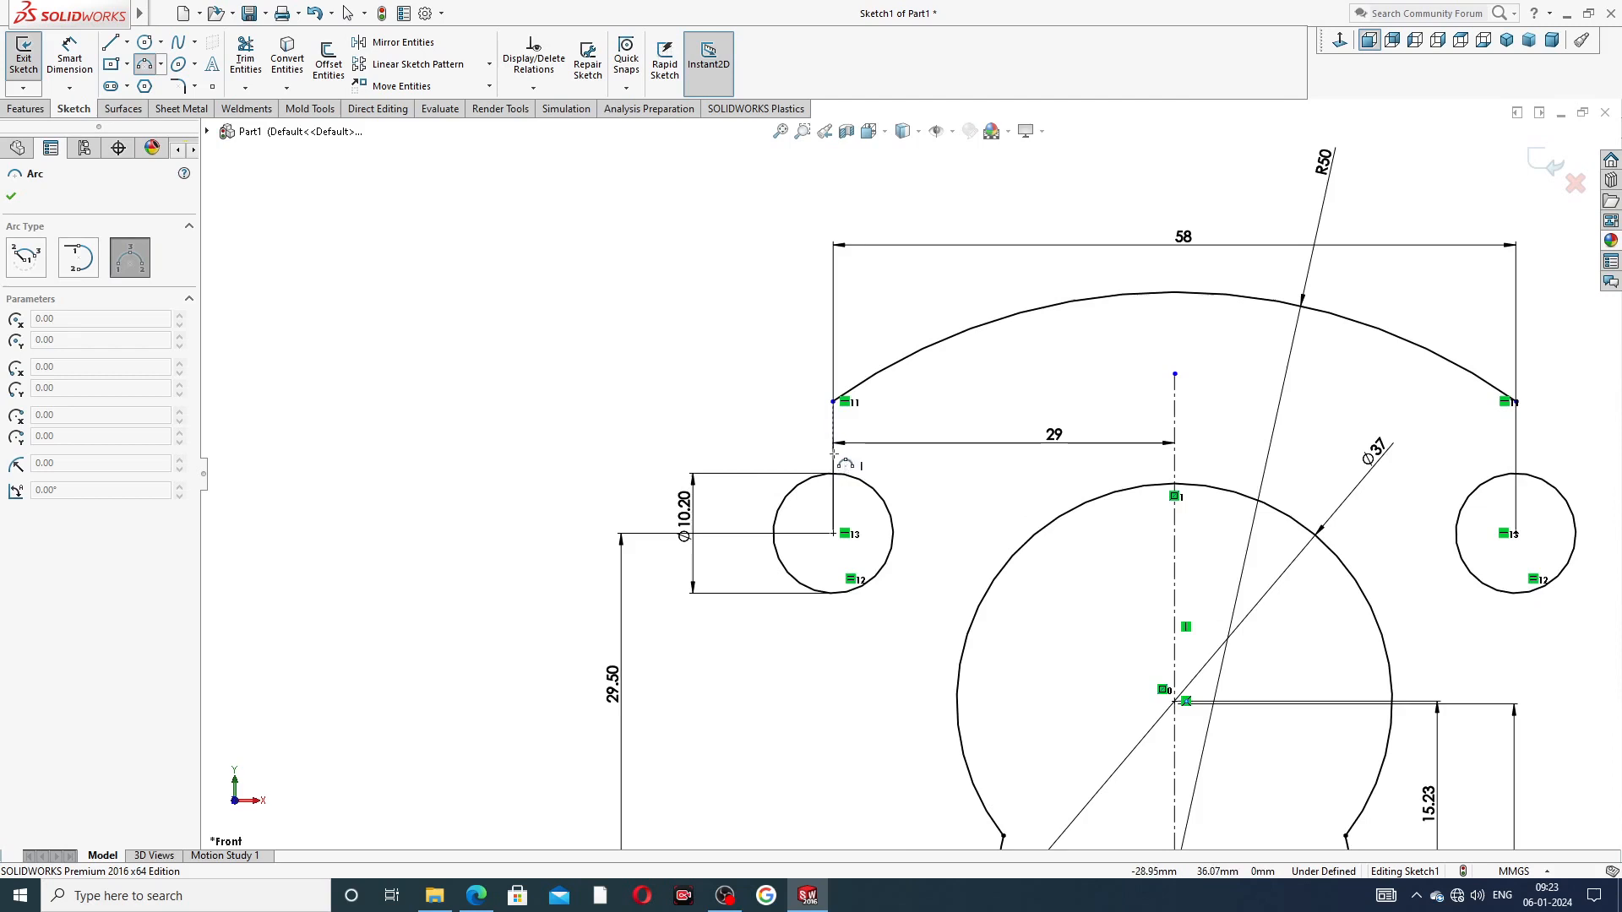
{"action": "left_click", "coordinate": [832, 402]}
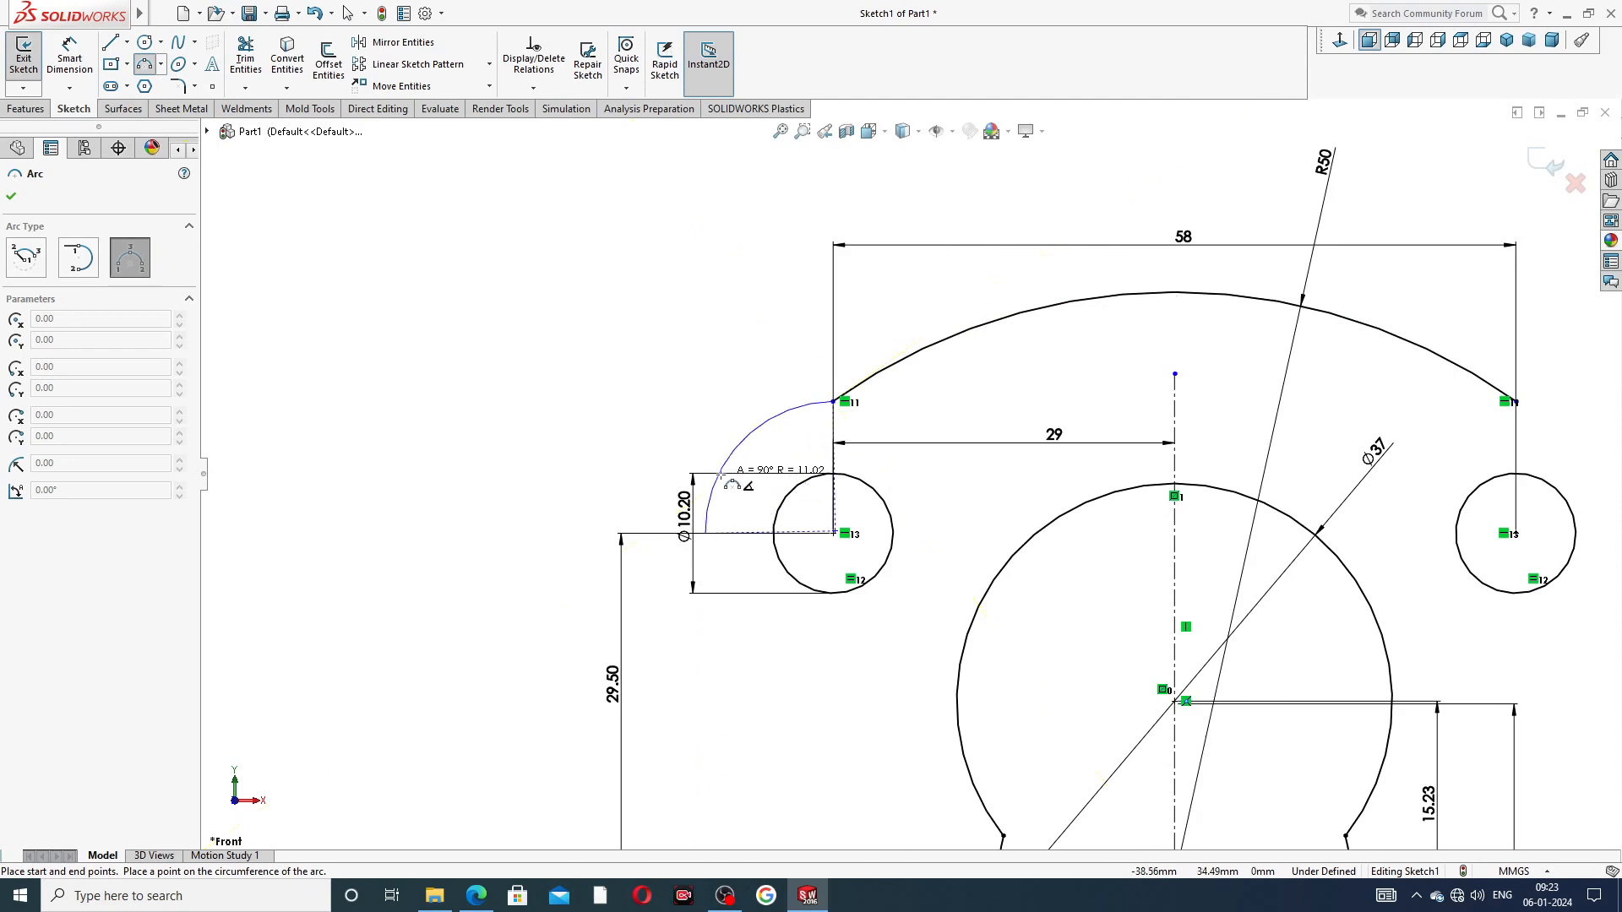
{"action": "left_click", "coordinate": [706, 534]}
{"action": "left_click", "coordinate": [730, 478]}
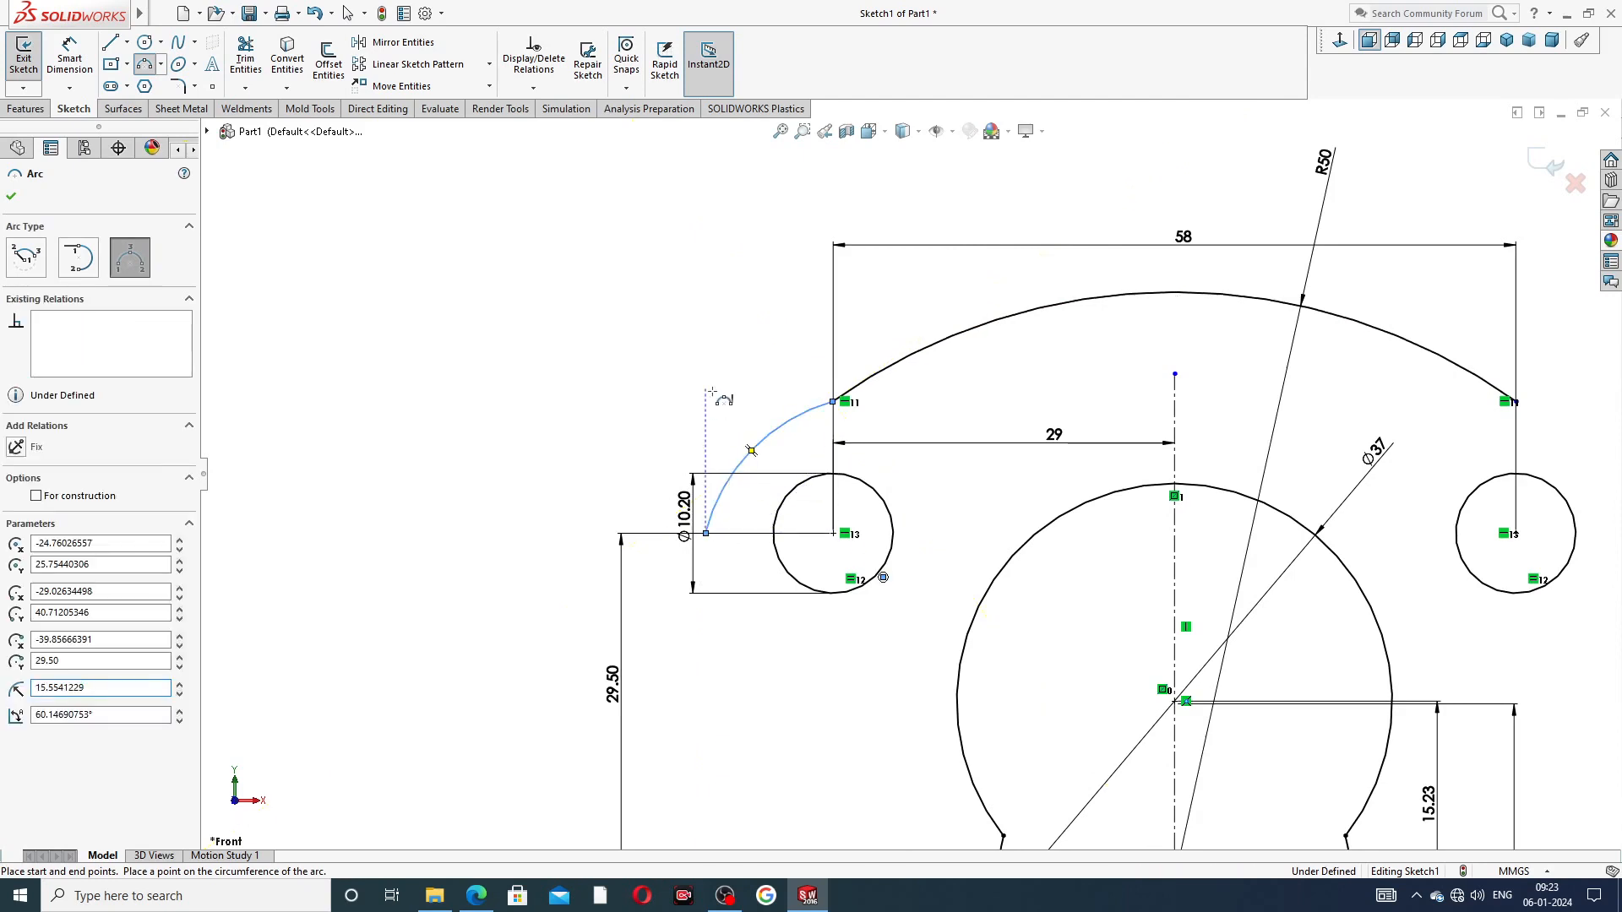
{"action": "right_click", "coordinate": [705, 387]}
{"action": "left_click", "coordinate": [759, 406]}
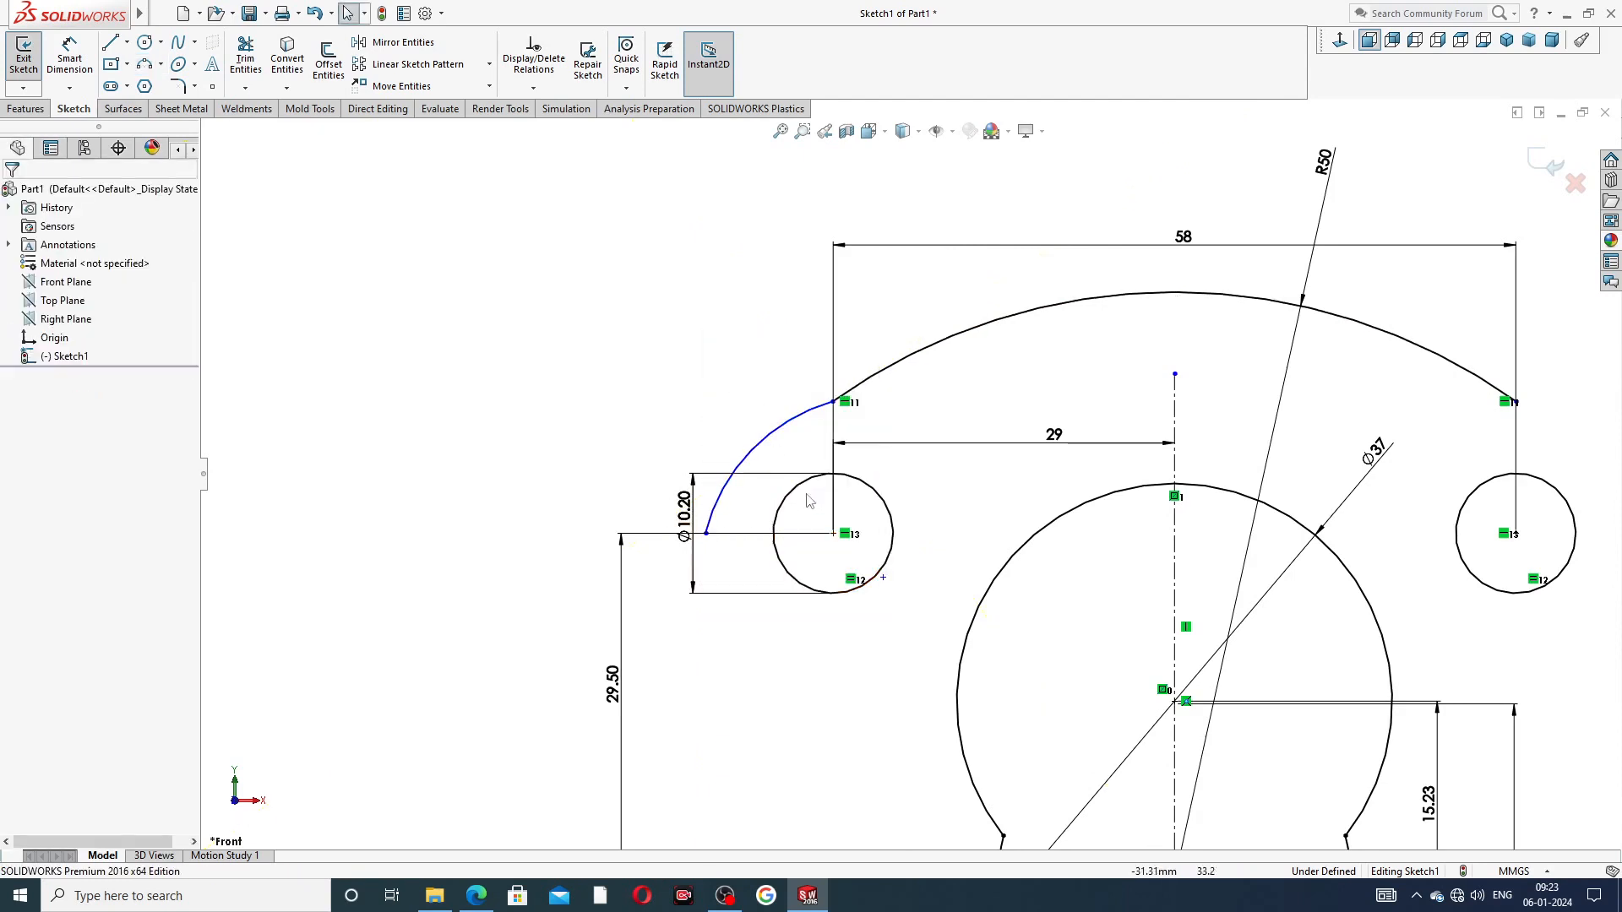
Step: Merge the new arc's centre point with the left small circle's centre
{"action": "left_click", "coordinate": [884, 578]}
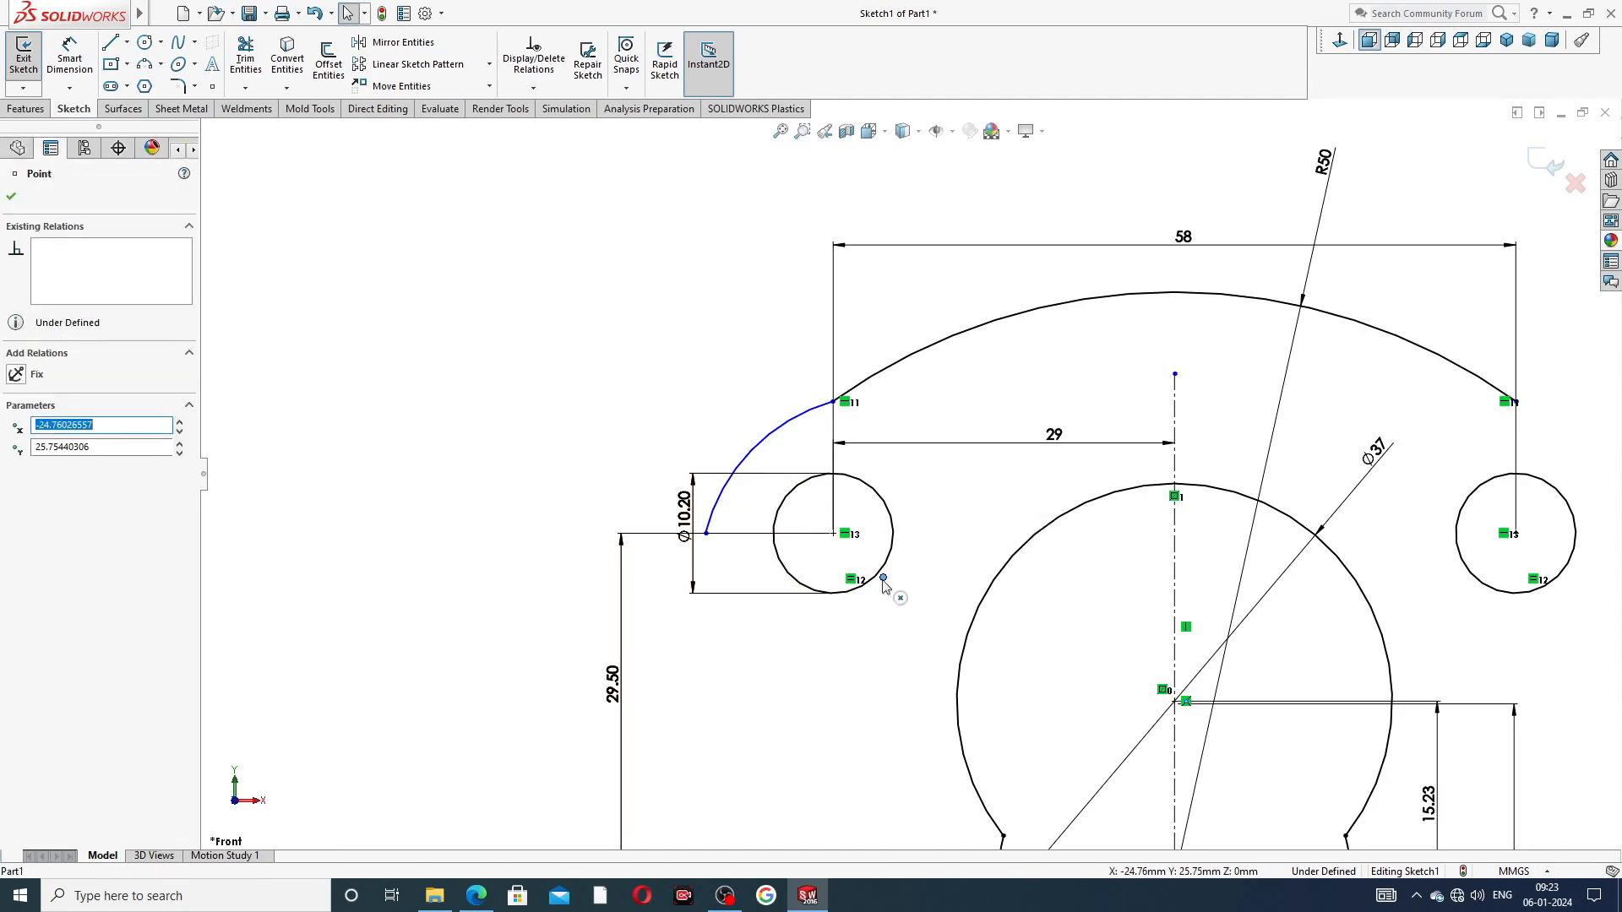
{"action": "left_click", "coordinate": [833, 535], "text": "ctrl"}
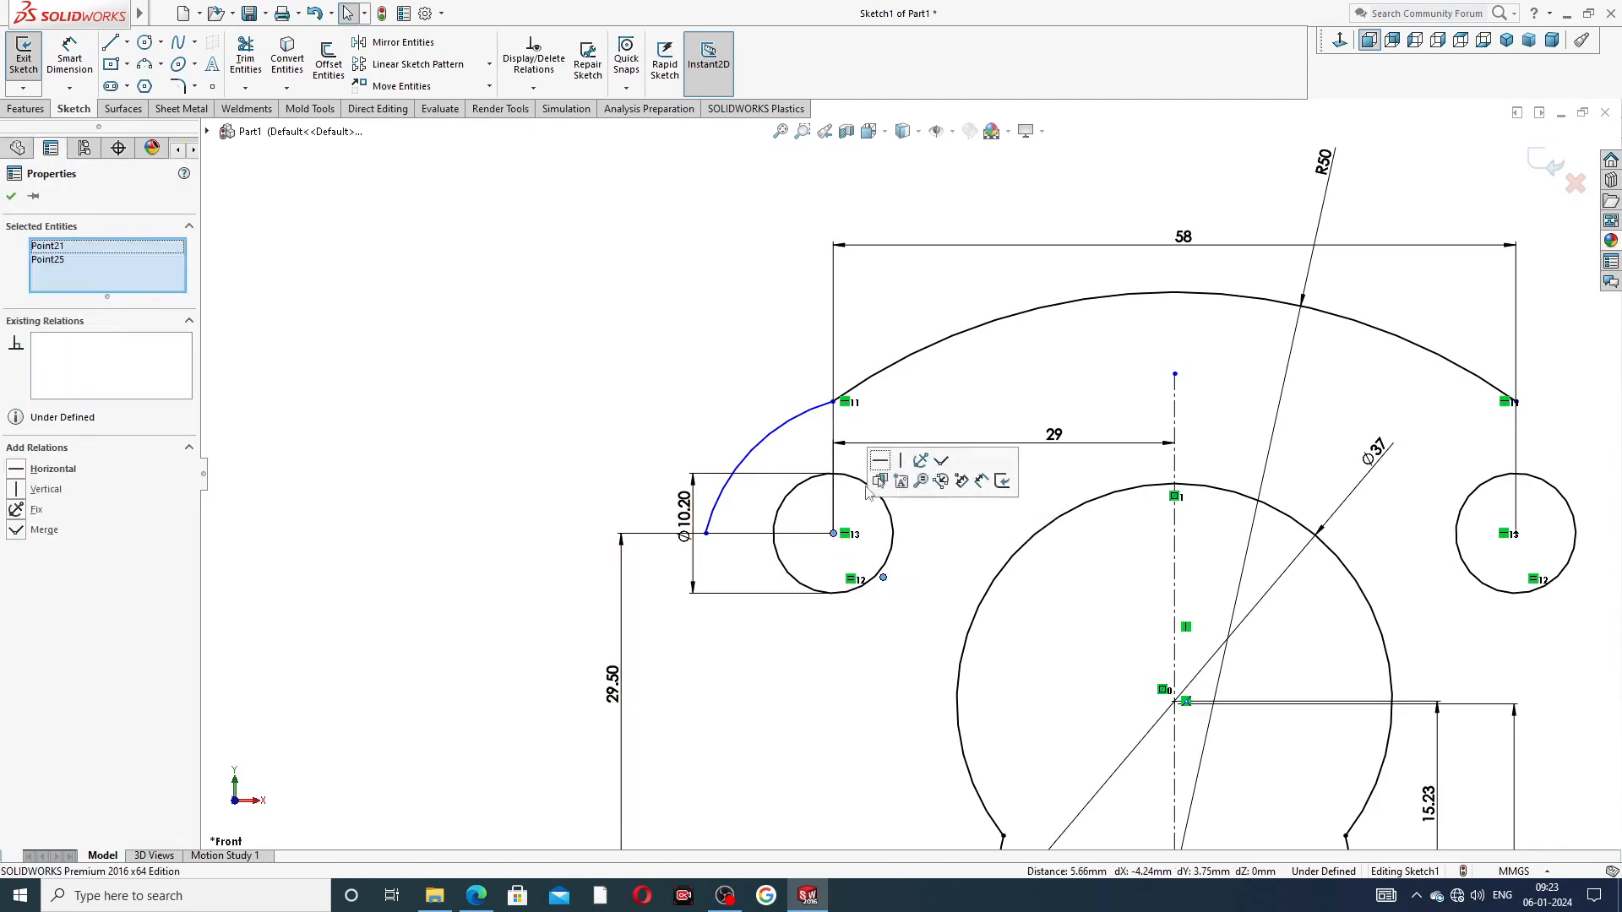
{"action": "left_click", "coordinate": [942, 462]}
{"action": "left_click", "coordinate": [663, 402]}
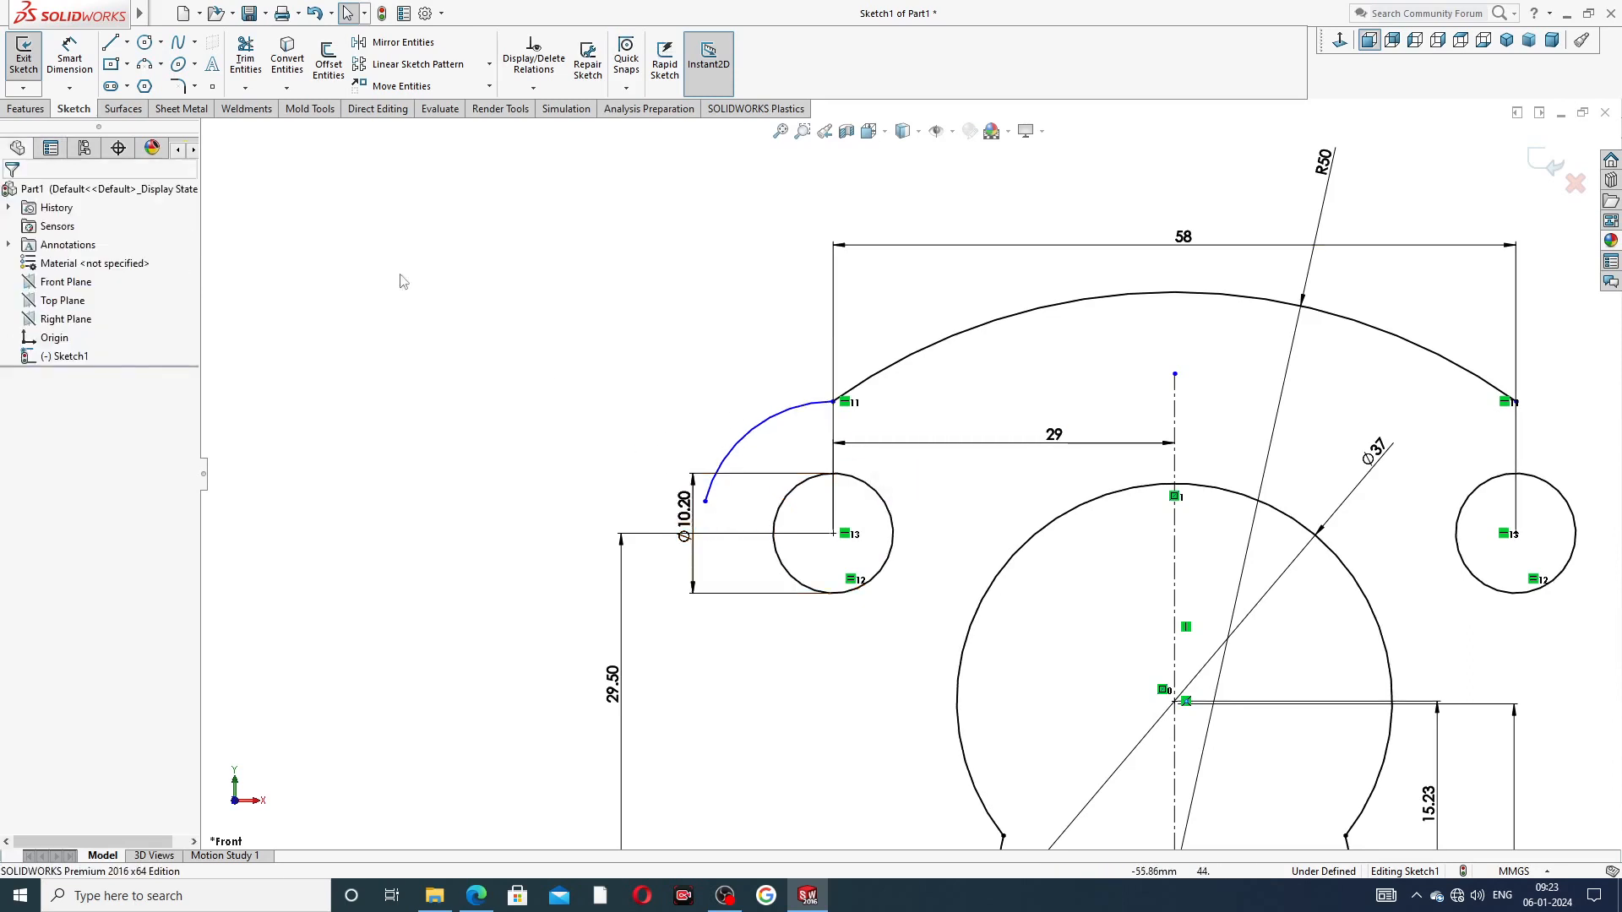
Step: Dimension the arc around the left small circle with a radius of 11 mm
{"action": "left_click", "coordinate": [69, 56]}
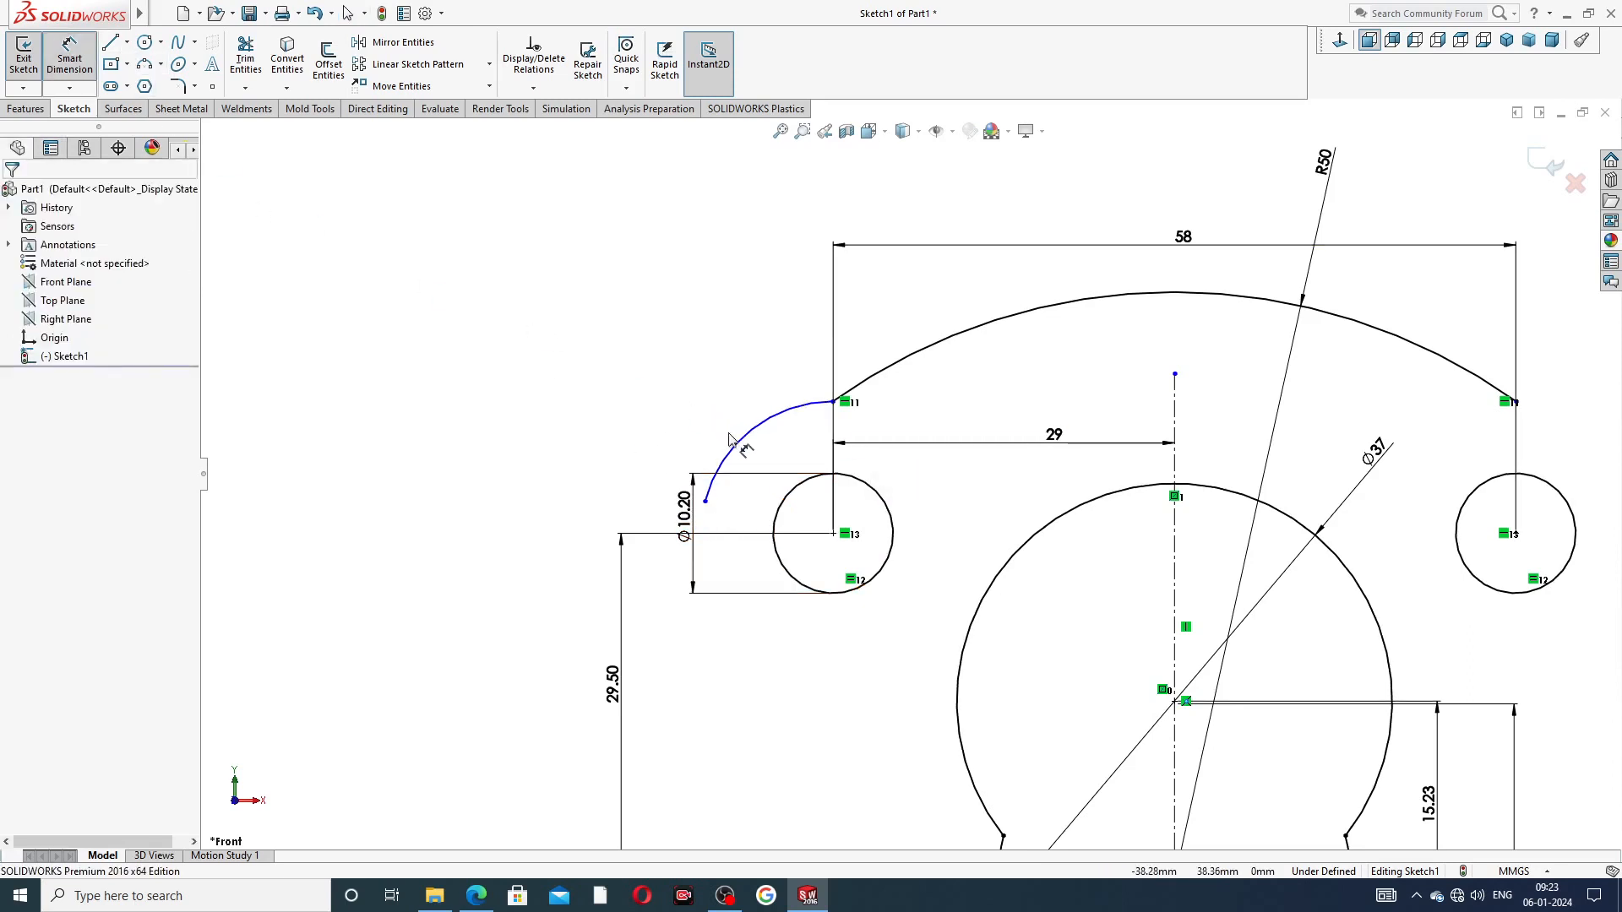
{"action": "left_click", "coordinate": [737, 447]}
{"action": "left_click", "coordinate": [706, 376]}
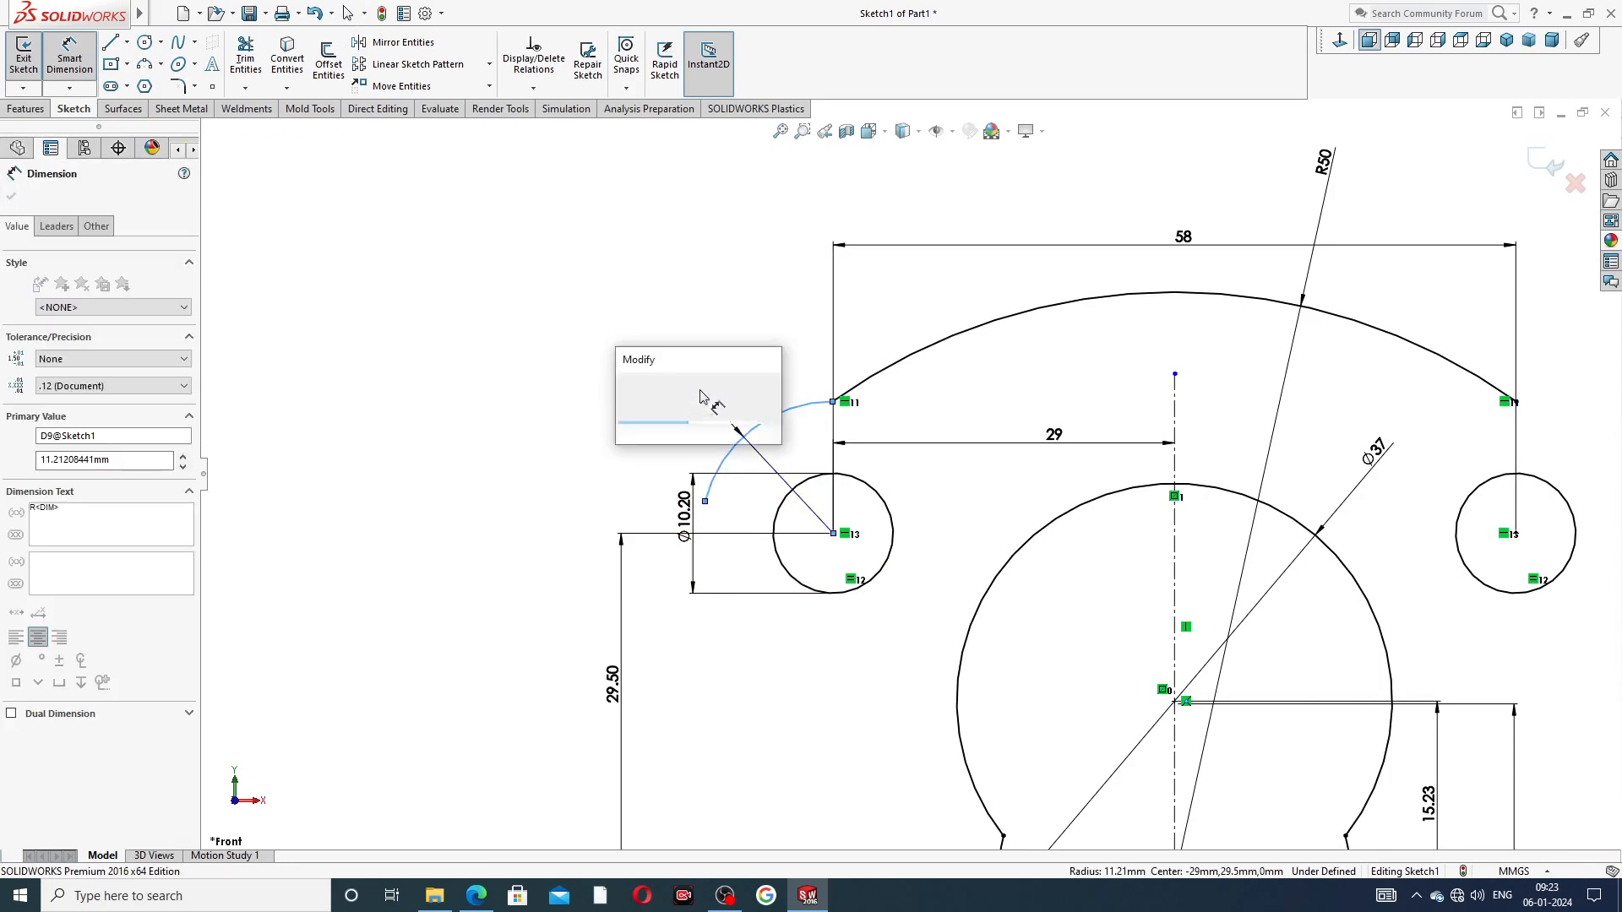
{"action": "type", "text": "11"}
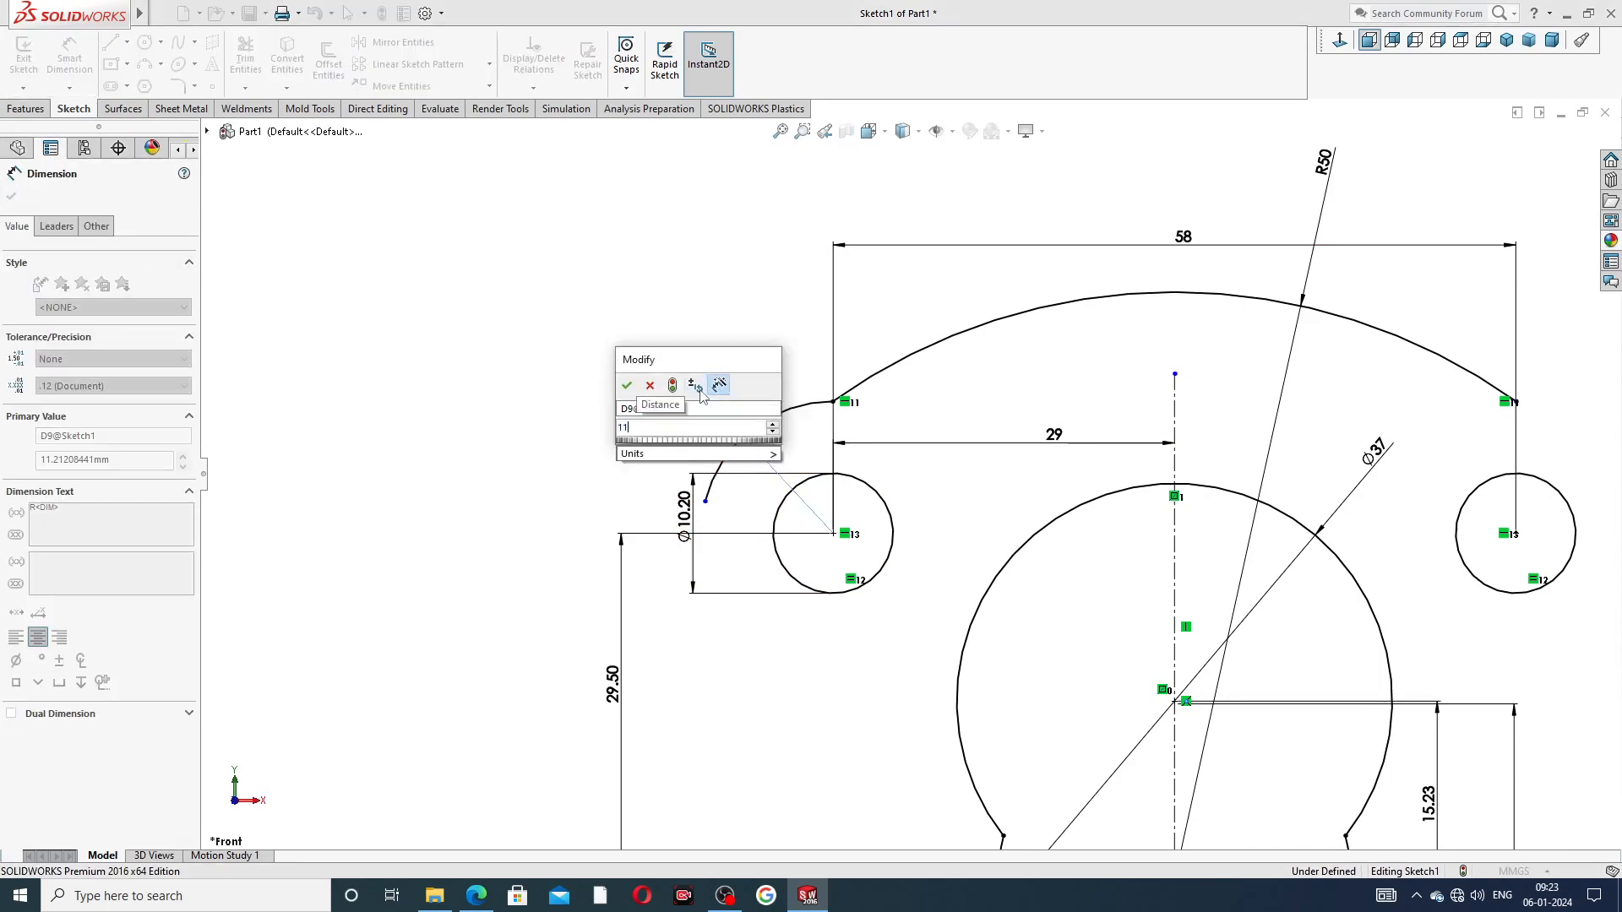
{"action": "key", "text": "Return"}
{"action": "left_click", "coordinate": [580, 373]}
{"action": "right_click", "coordinate": [574, 372]}
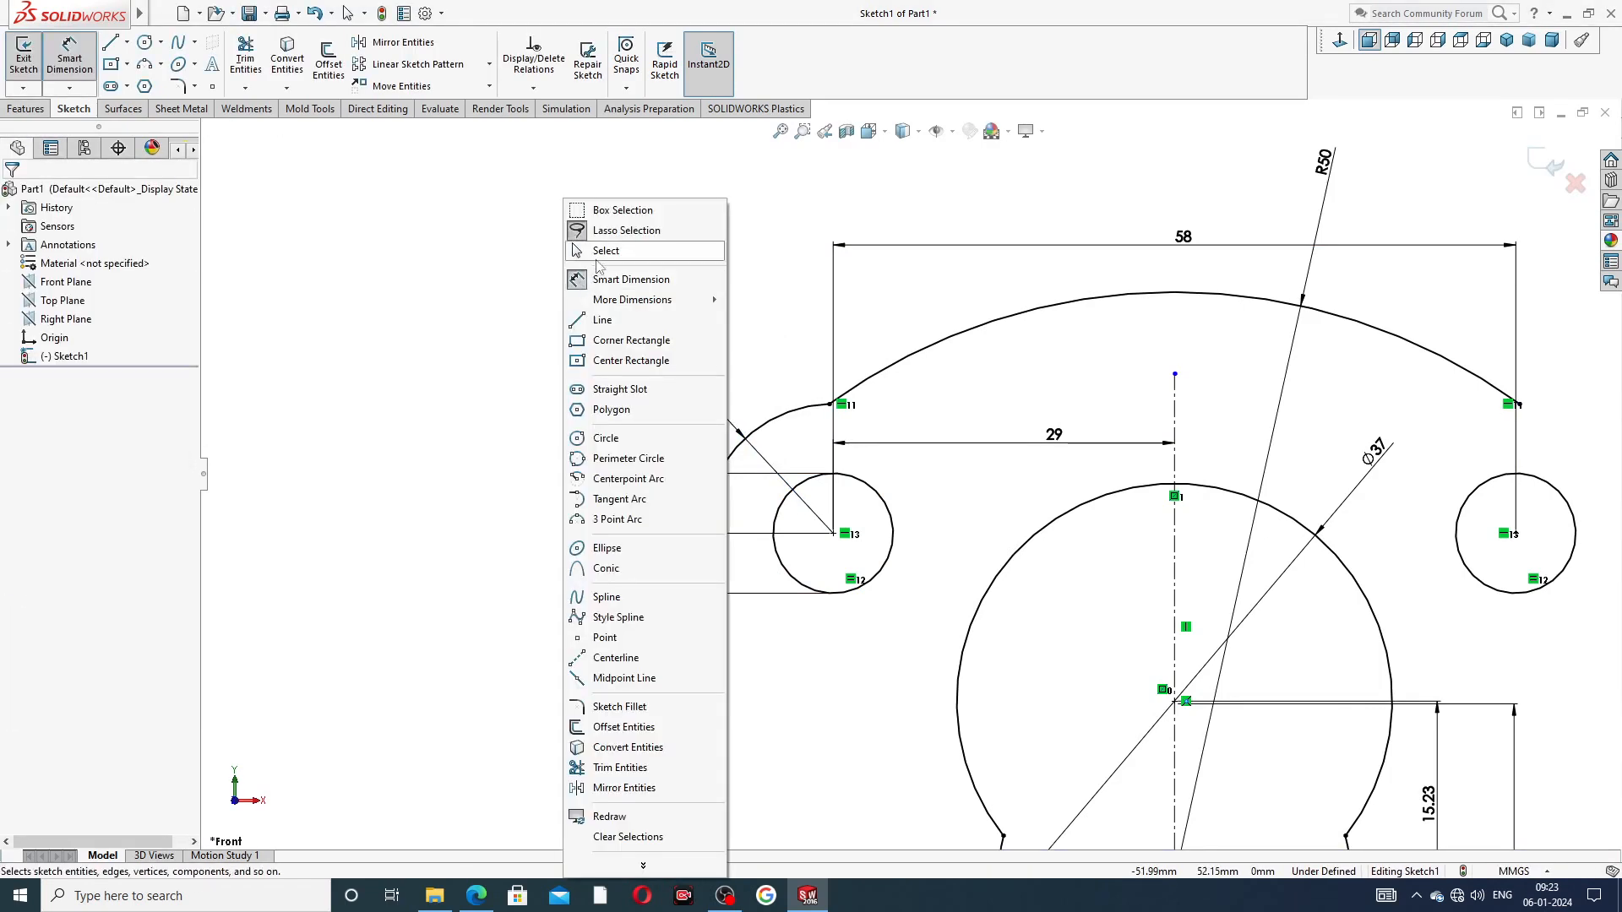
{"action": "left_click", "coordinate": [596, 257]}
Step: Move the 10.2 mm diameter dimension outward and bring the R11 arc's lower end level with the left small circle's centre
{"action": "left_click_drag", "start_coordinate": [689, 509], "coordinate": [663, 511]}
{"action": "left_click", "coordinate": [710, 514]}
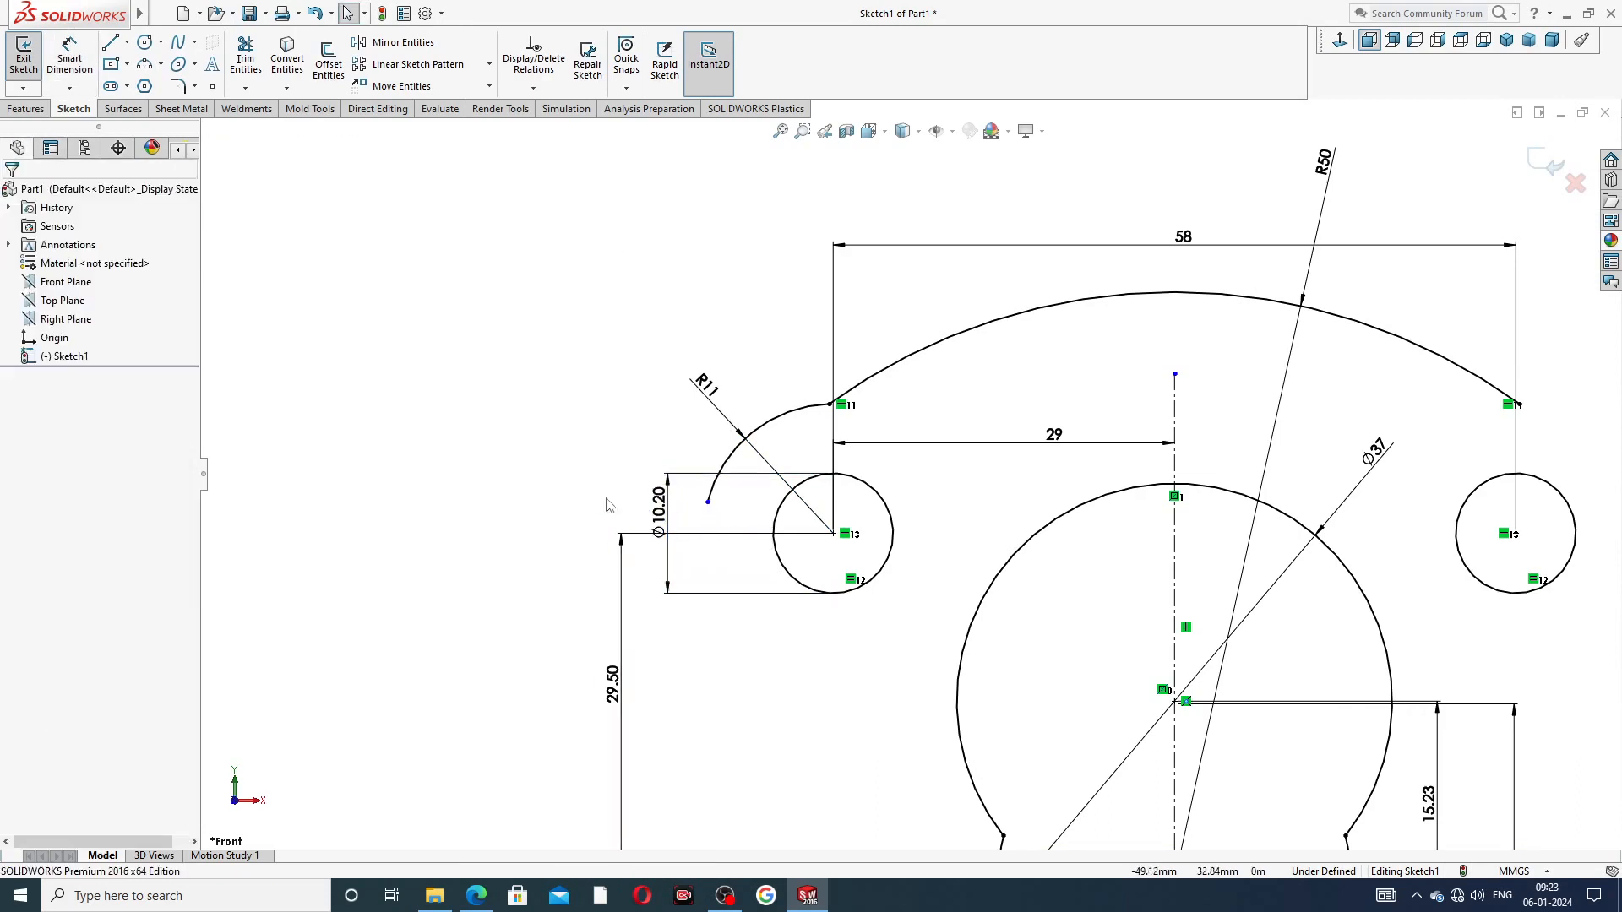
{"action": "left_click", "coordinate": [707, 503]}
{"action": "left_click_drag", "start_coordinate": [708, 526], "coordinate": [707, 533]}
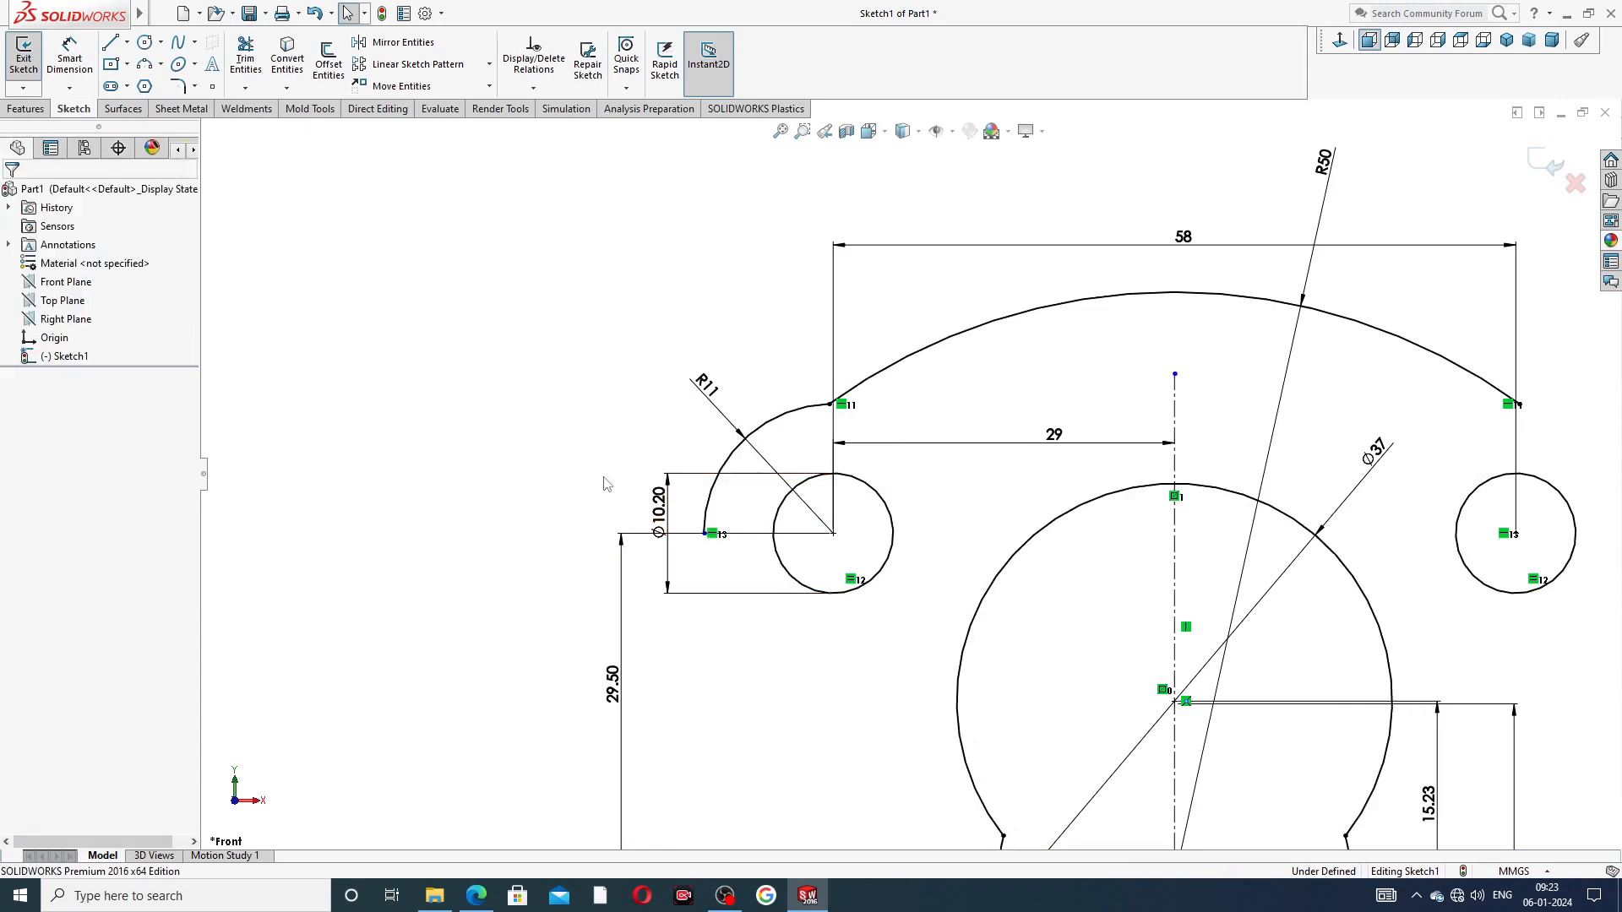
{"action": "left_click", "coordinate": [707, 537]}
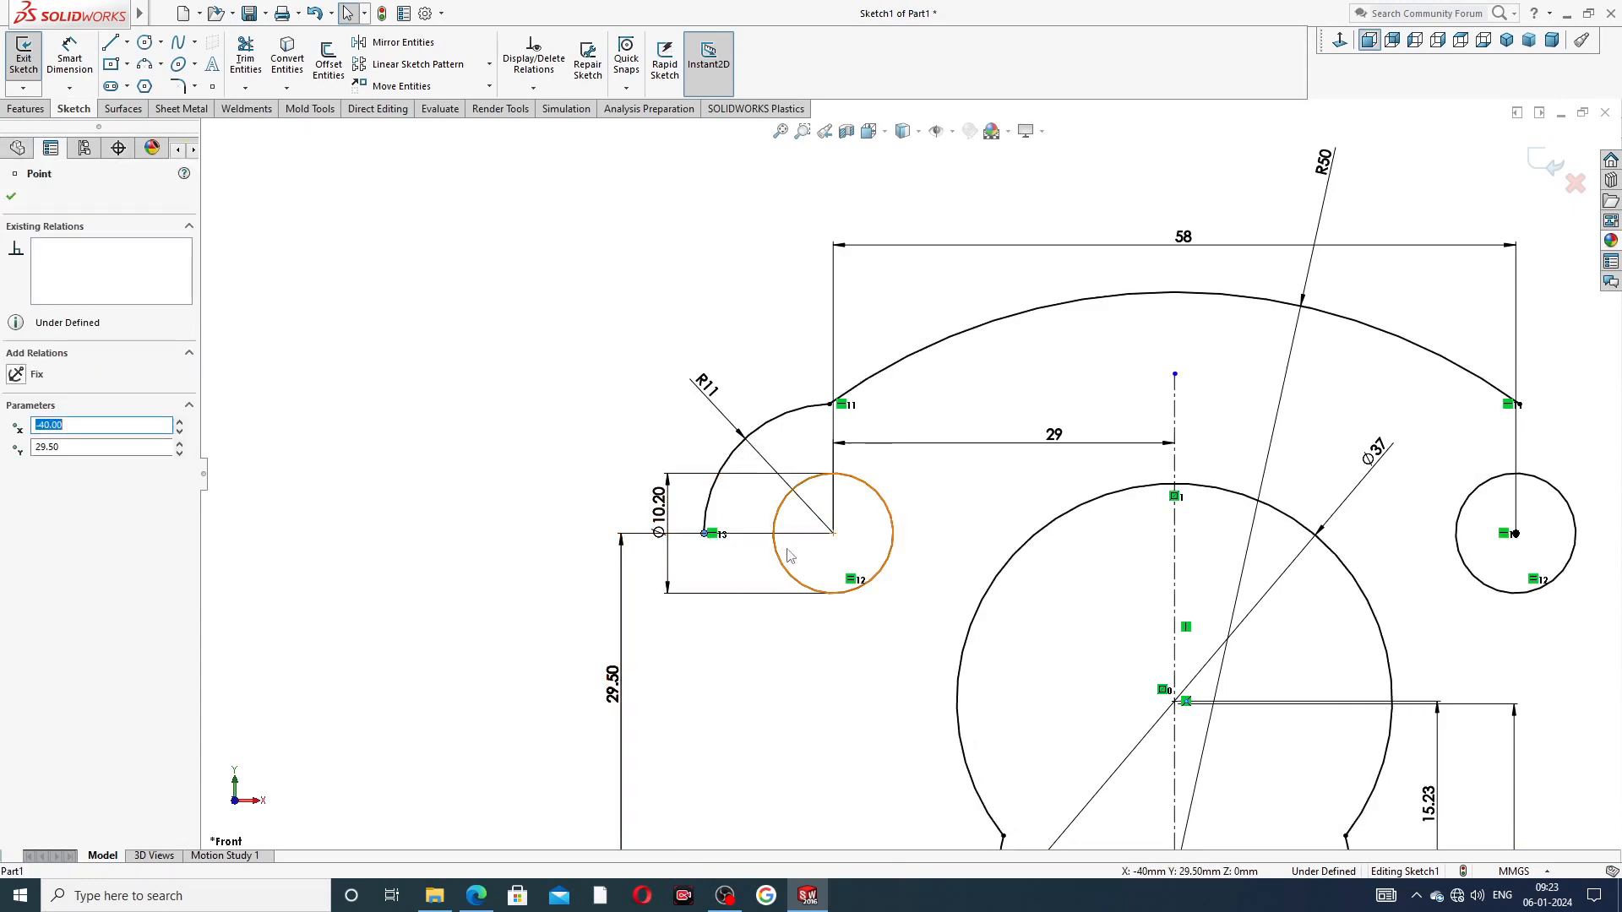
Step: Add a horizontal relation between the R11 arc's lower end and the left small circle's centre
{"action": "left_click", "coordinate": [838, 537], "text": "ctrl"}
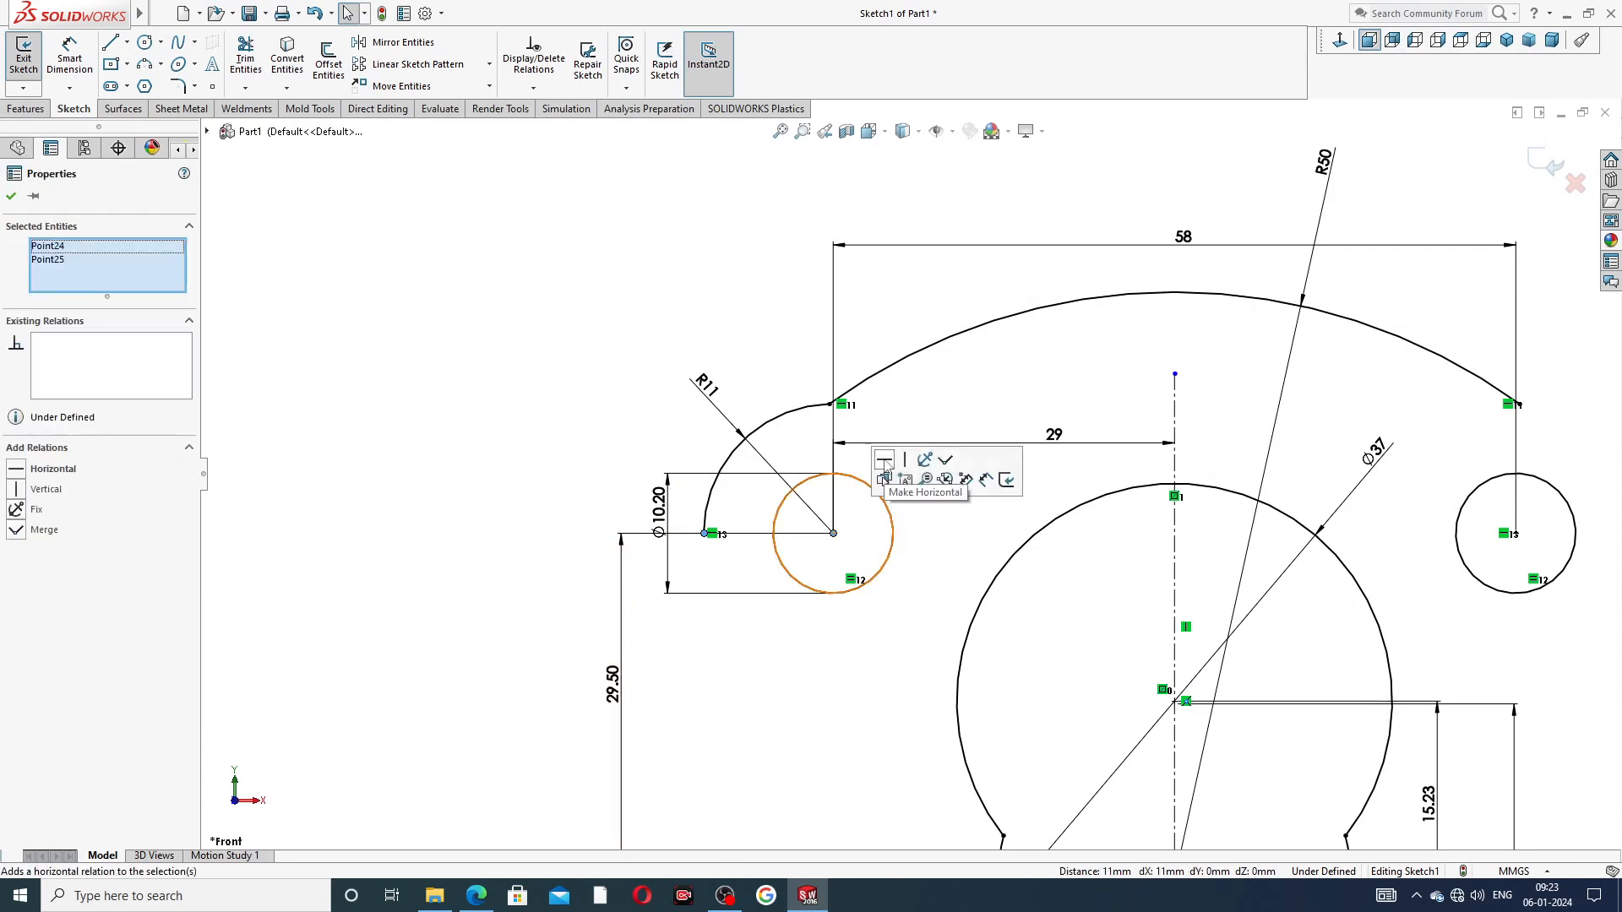
{"action": "left_click", "coordinate": [887, 465]}
{"action": "key", "text": "Escape"}
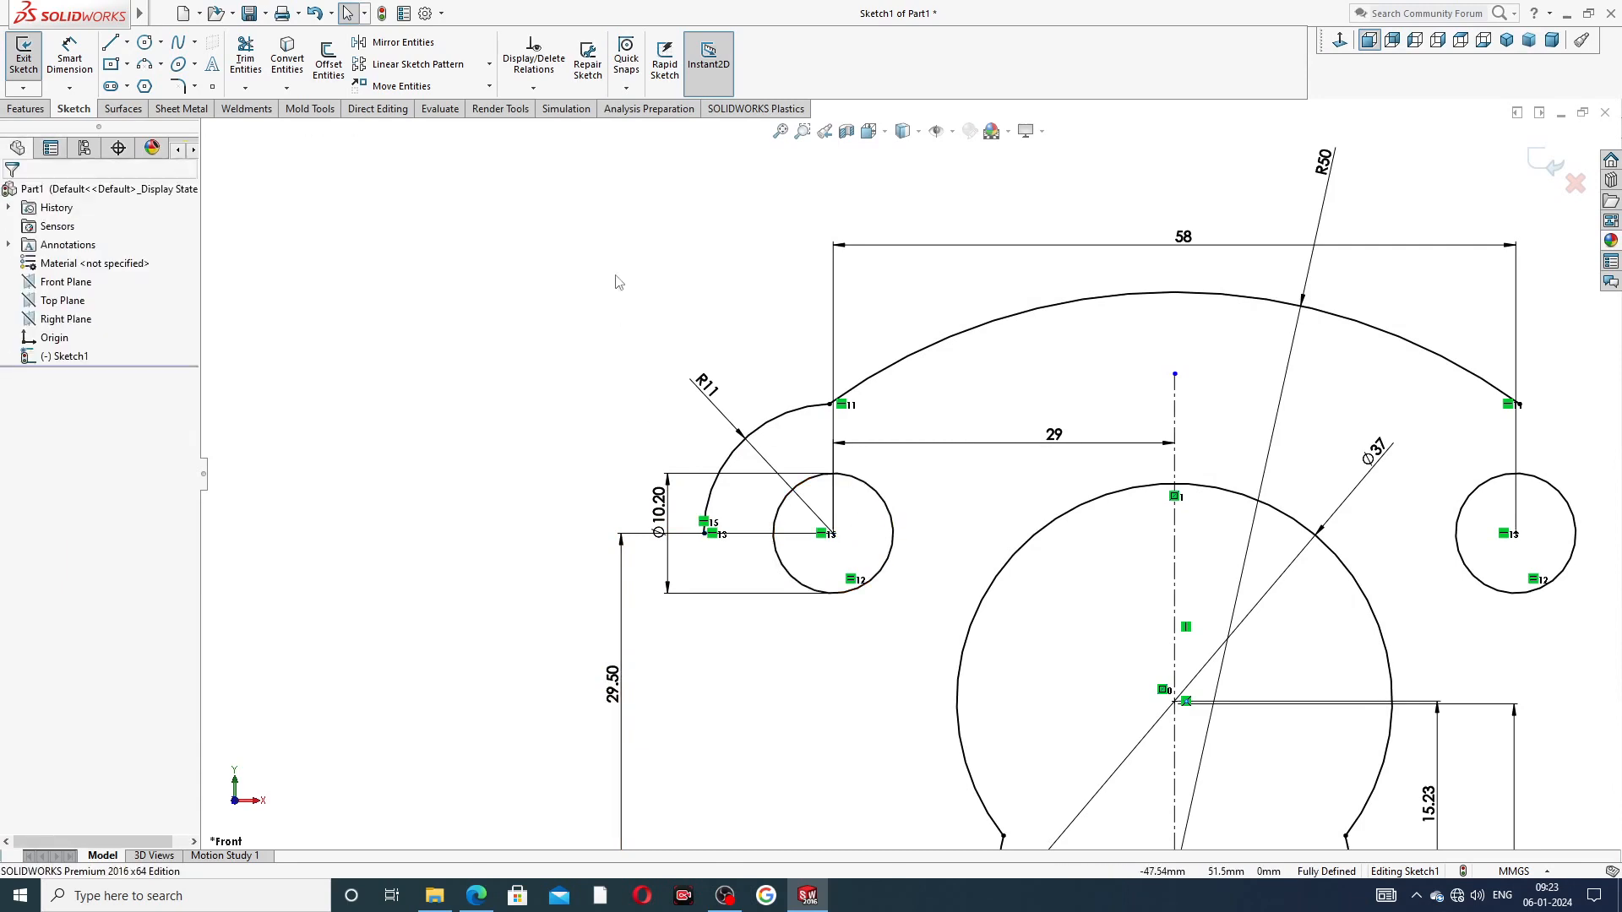
Step: Draw a vertical line about 2.3 mm long downward from the R11 arc's lower end
{"action": "left_click", "coordinate": [112, 44]}
{"action": "left_click", "coordinate": [704, 533]}
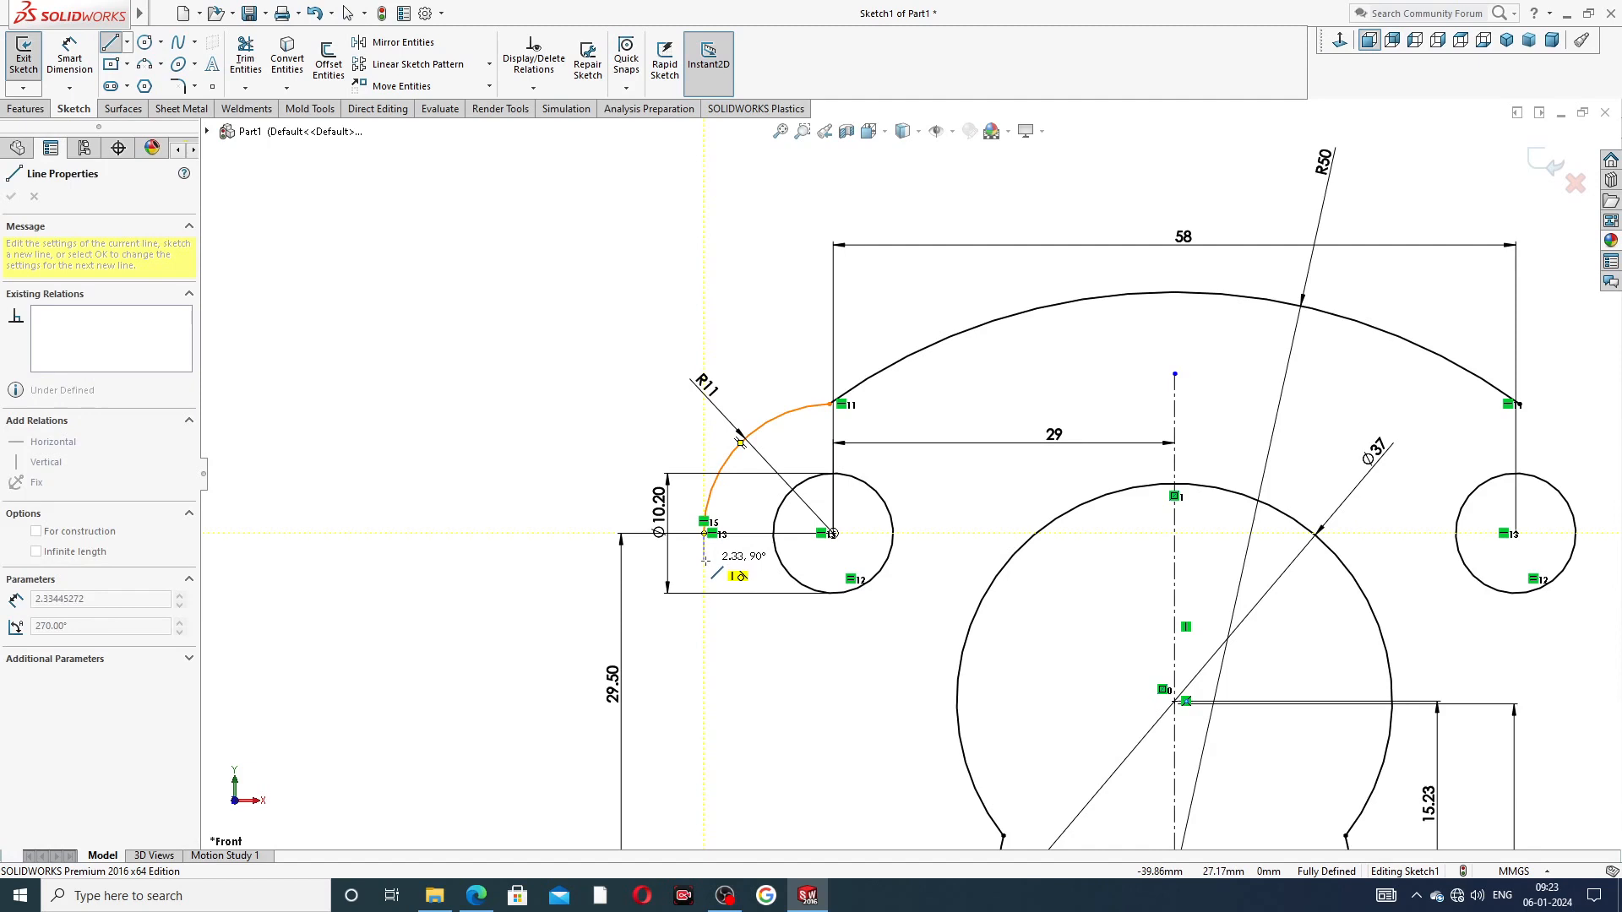
{"action": "left_click", "coordinate": [705, 561]}
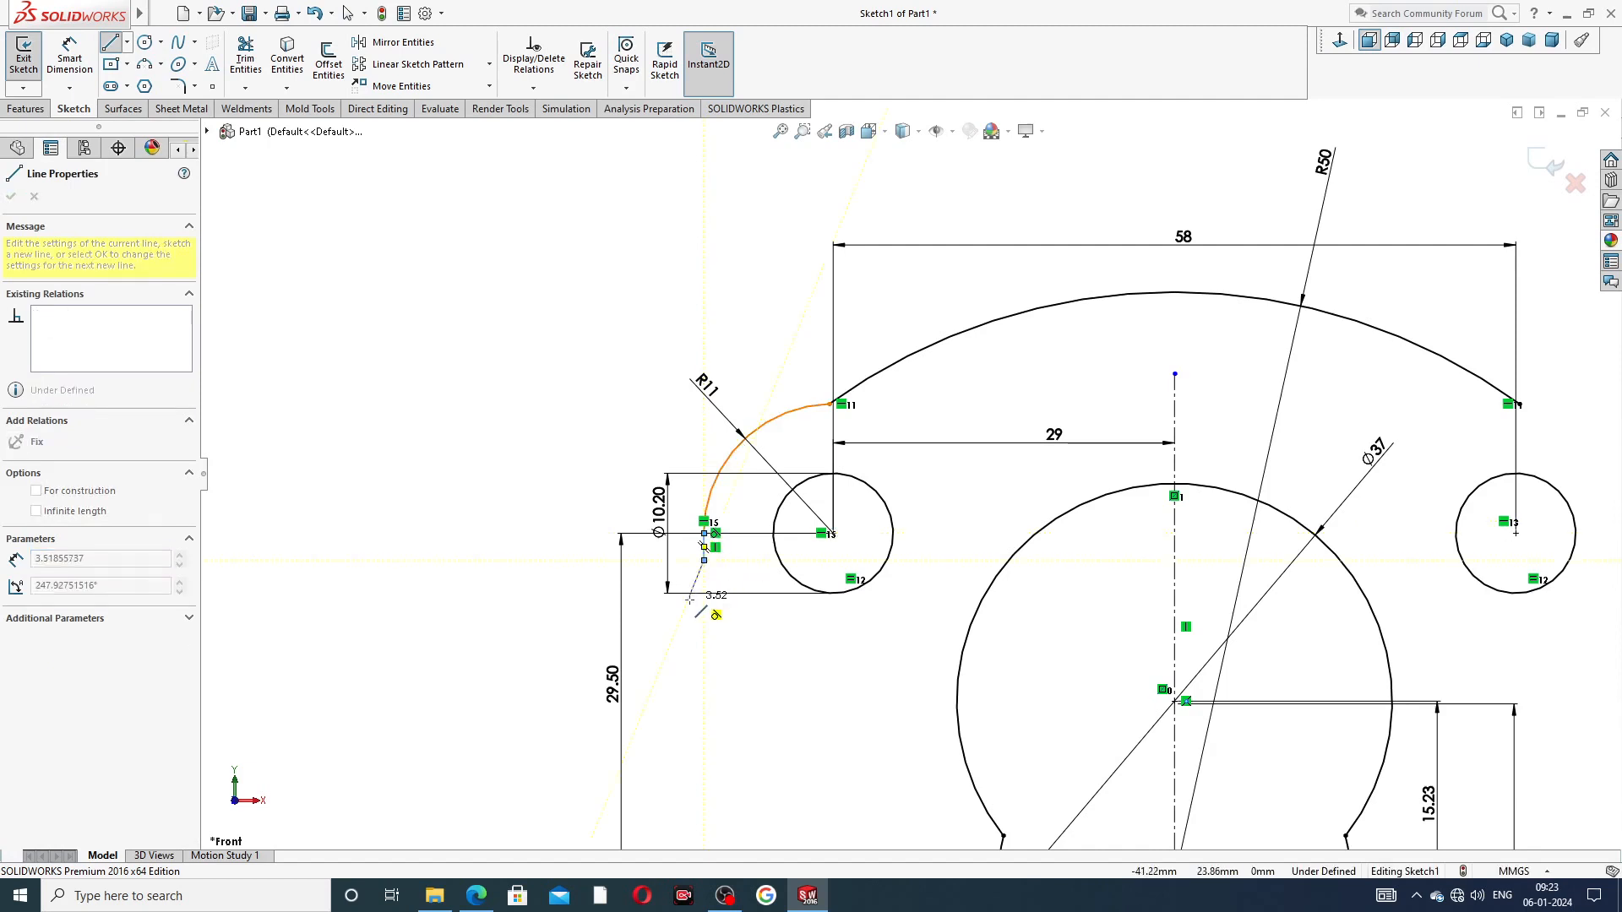
{"action": "left_click", "coordinate": [705, 602]}
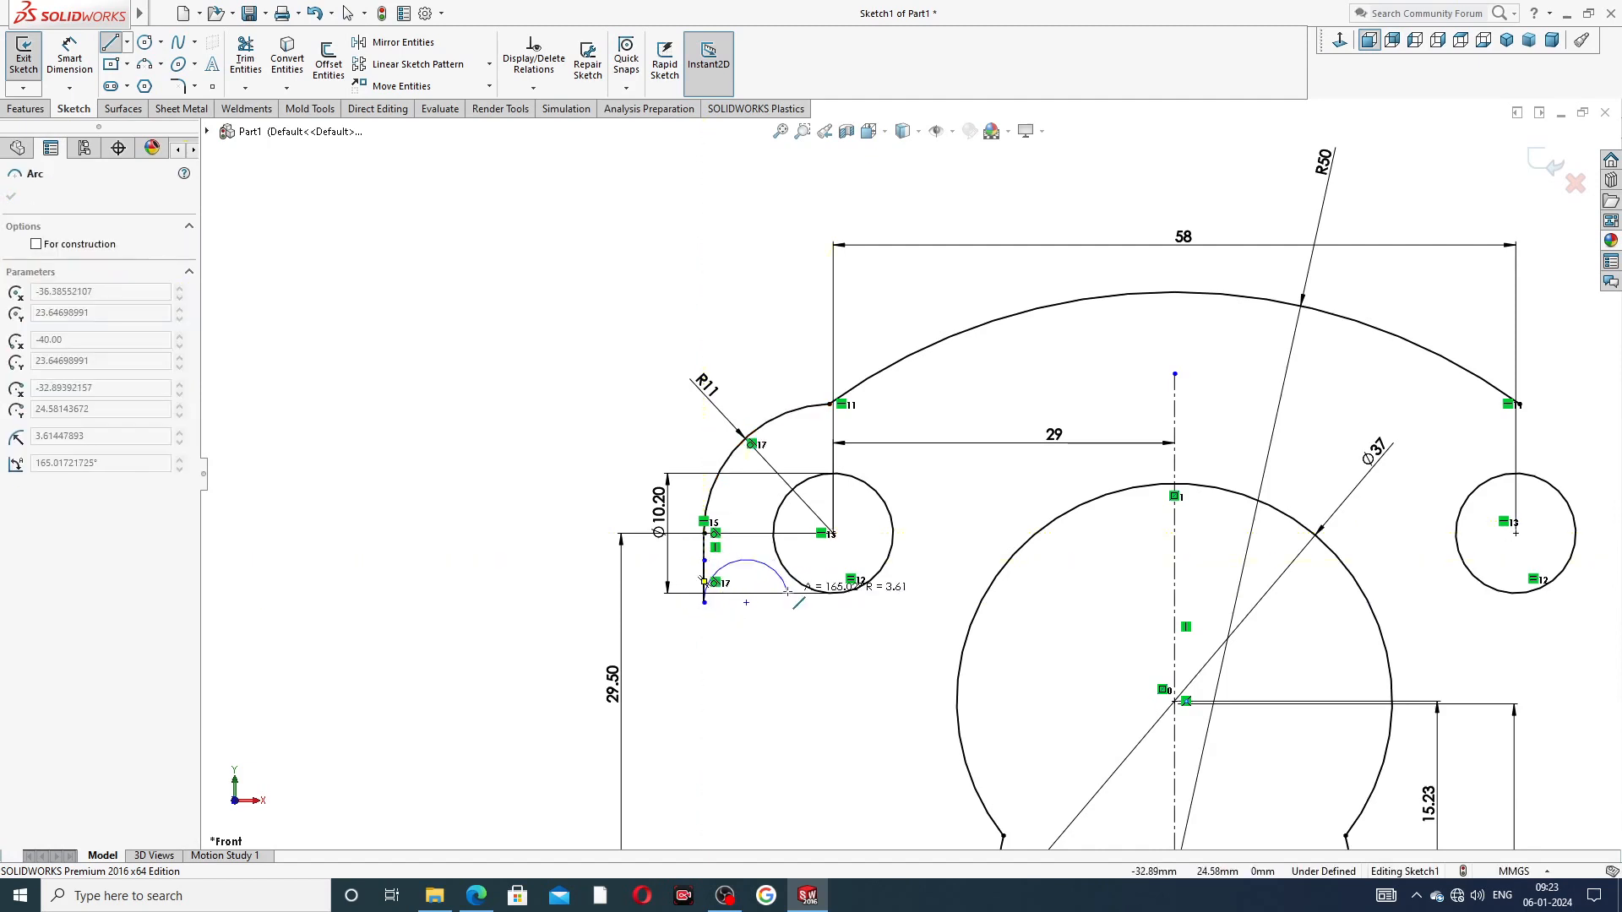
{"action": "scroll", "coordinate": [789, 592], "scroll_direction": "up", "scroll_amount": 2}
{"action": "scroll", "coordinate": [680, 688], "scroll_direction": "down", "scroll_amount": 2}
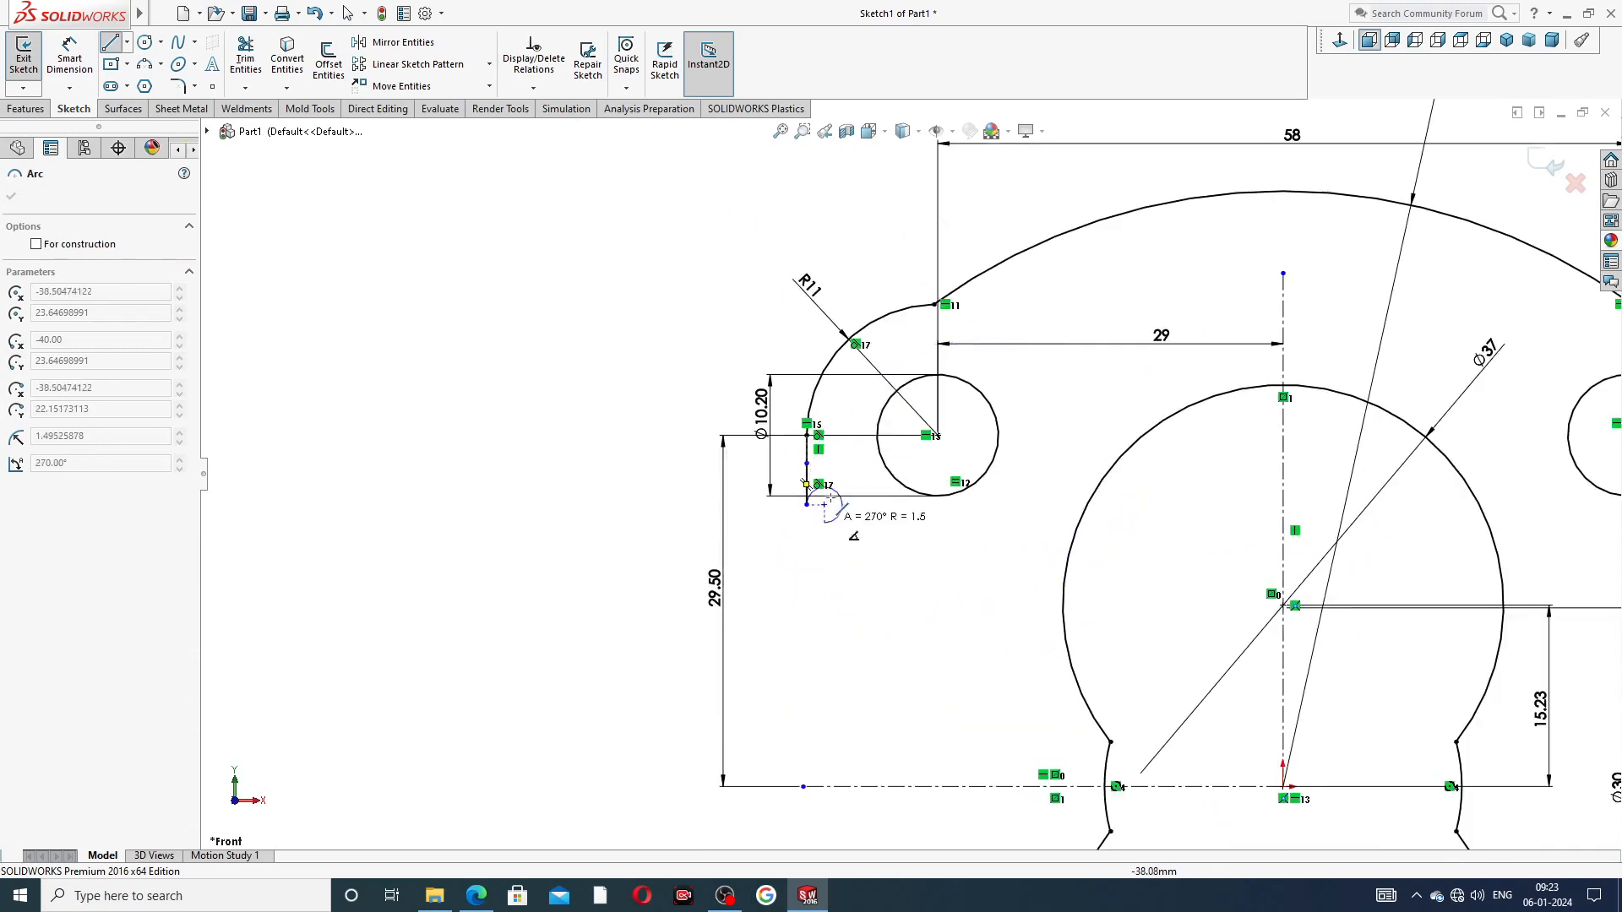
{"action": "right_click", "coordinate": [741, 363]}
{"action": "left_click", "coordinate": [754, 366]}
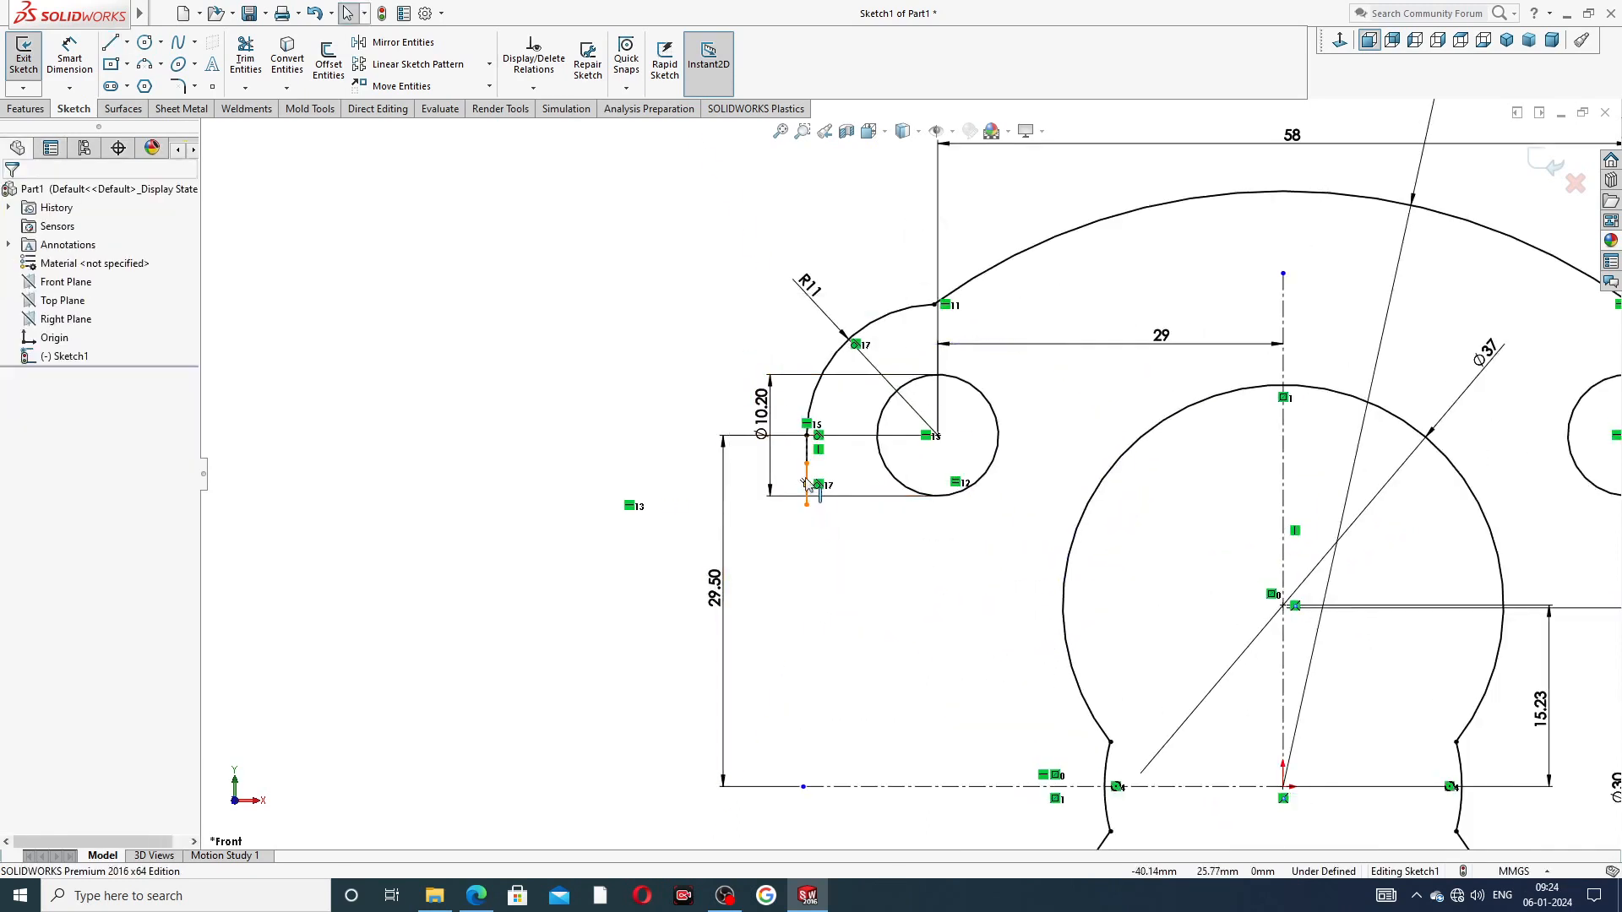
{"action": "left_click", "coordinate": [807, 484]}
{"action": "key", "text": "Delete"}
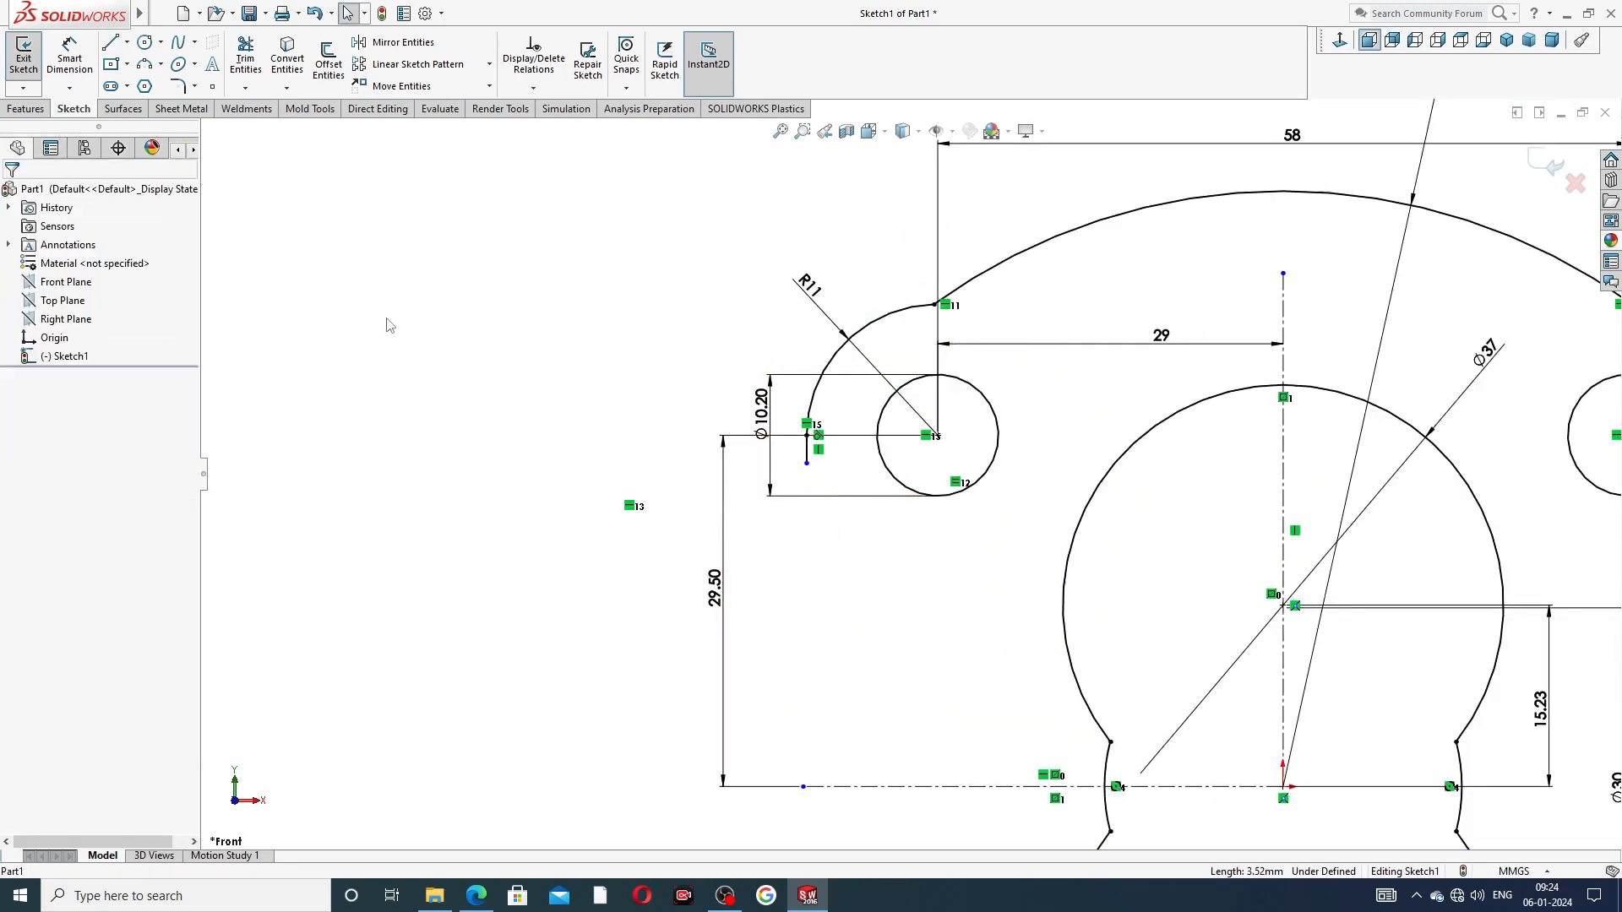
Step: Continue the outline from the short vertical line with an outward-slanting line about 2.3 mm long and a vertical line down to the horizontal centreline's level
{"action": "key", "text": "l"}
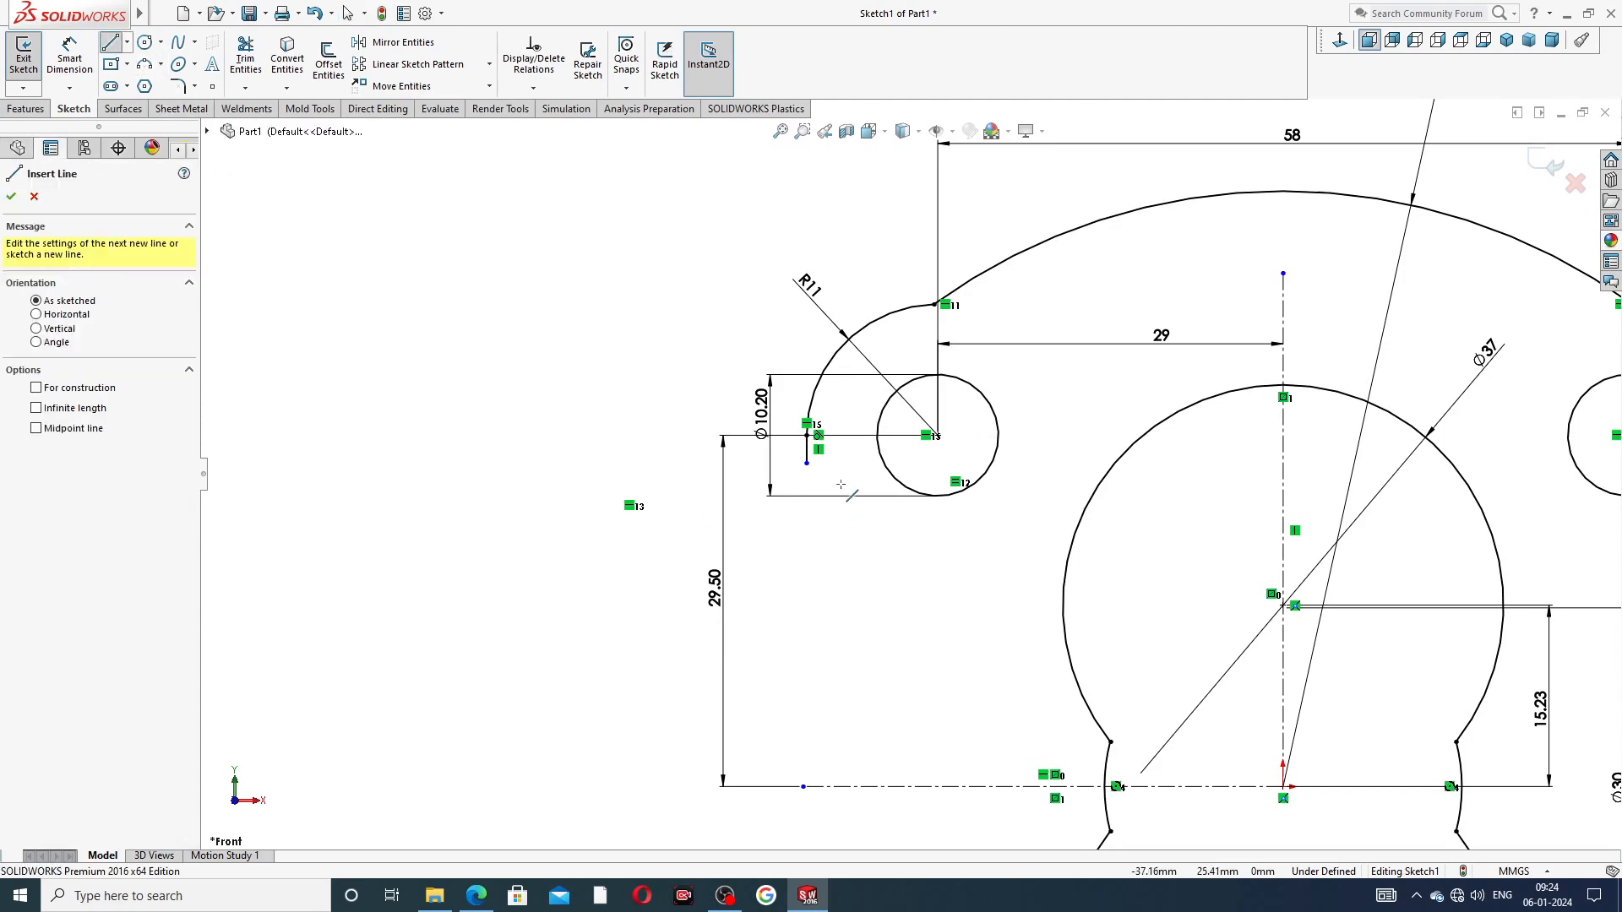
{"action": "scroll", "coordinate": [837, 475], "scroll_direction": "down", "scroll_amount": 3}
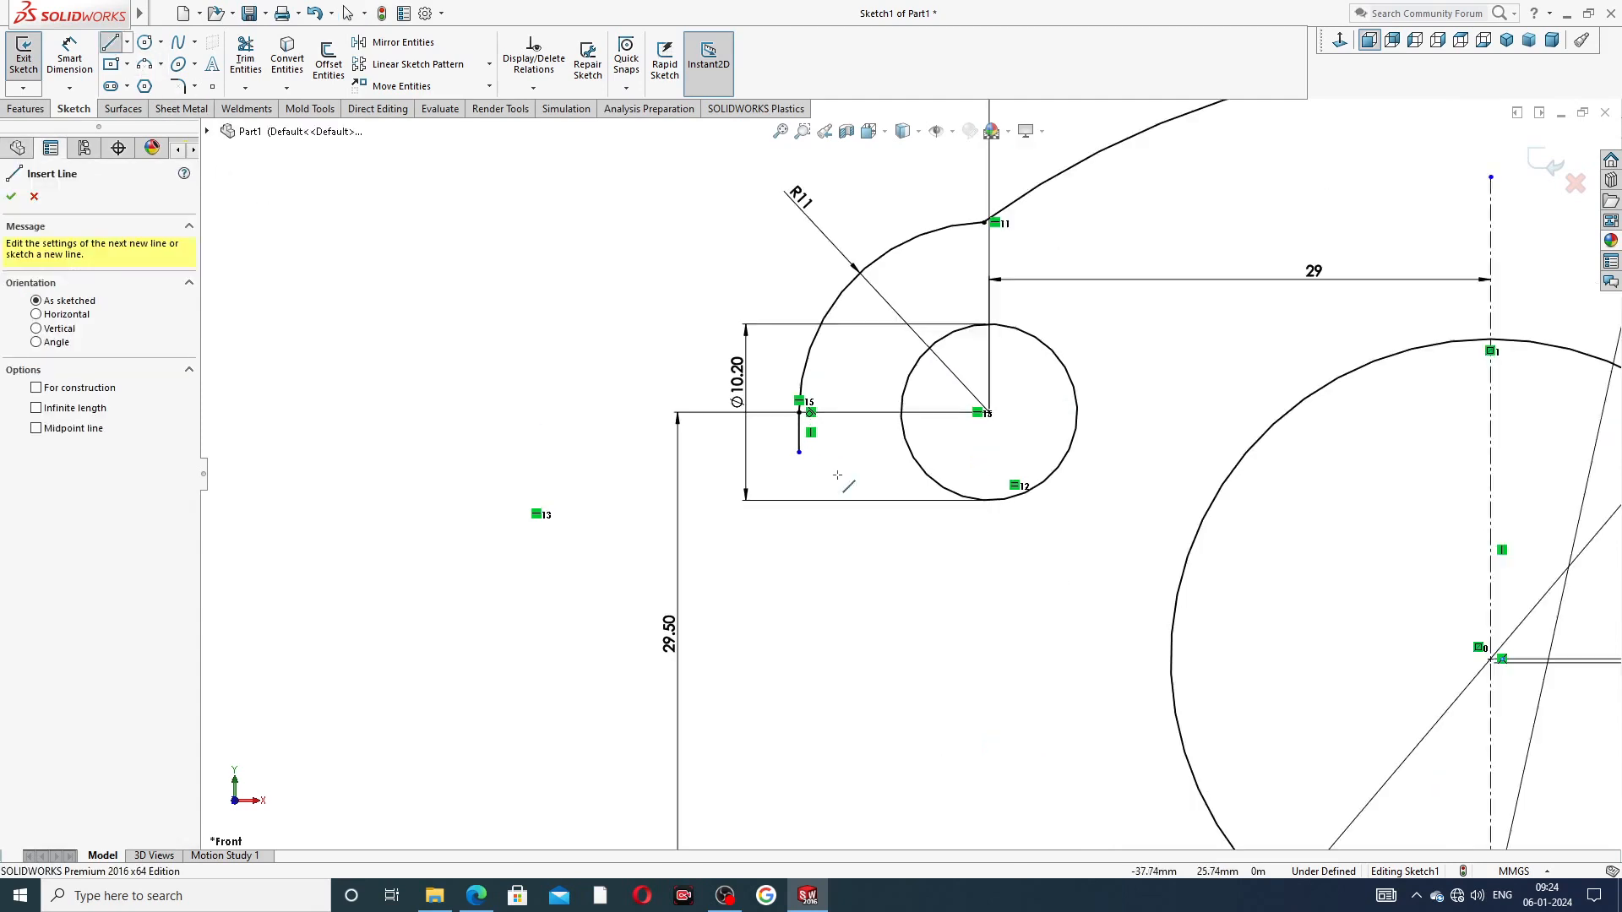
{"action": "left_click", "coordinate": [798, 452]}
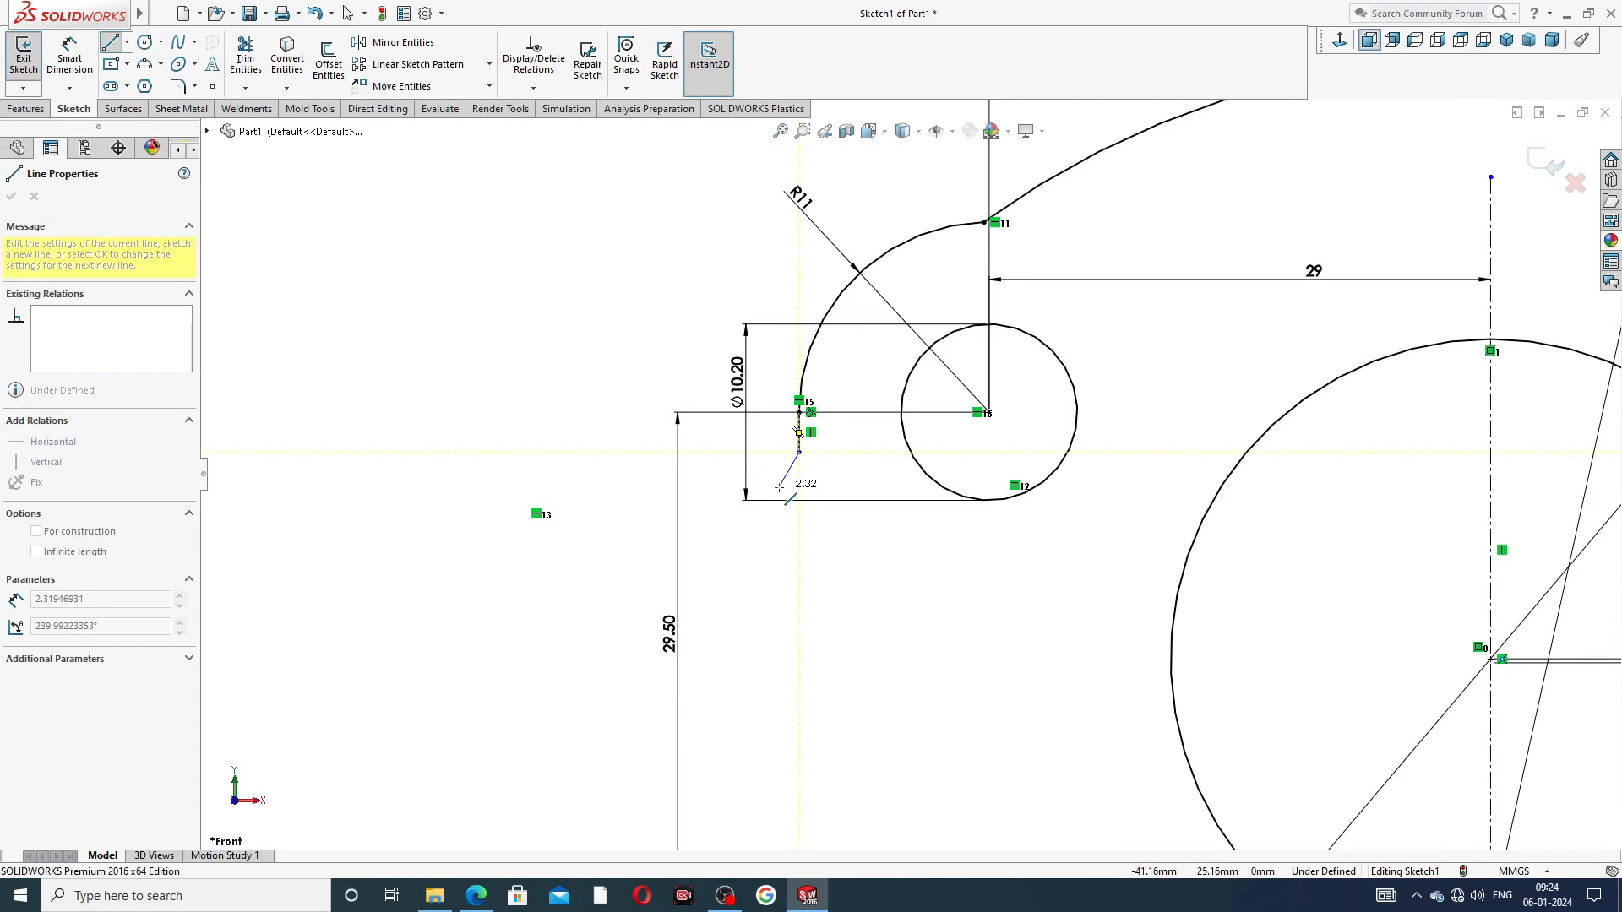
{"action": "scroll", "coordinate": [811, 574], "scroll_direction": "up", "scroll_amount": 3}
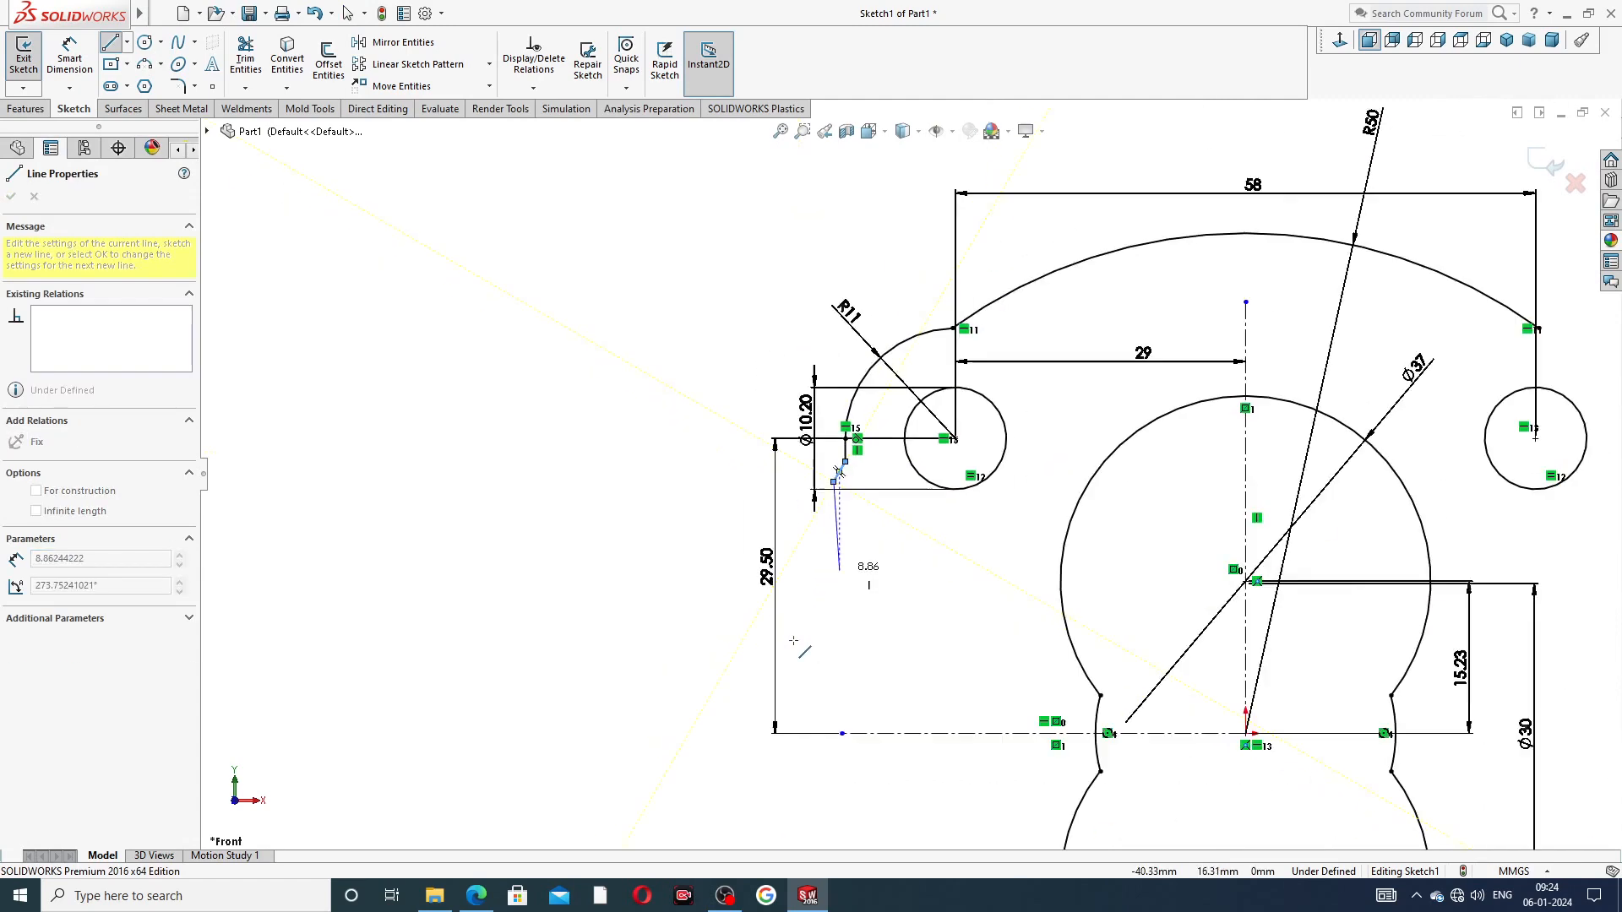
{"action": "left_click", "coordinate": [842, 733]}
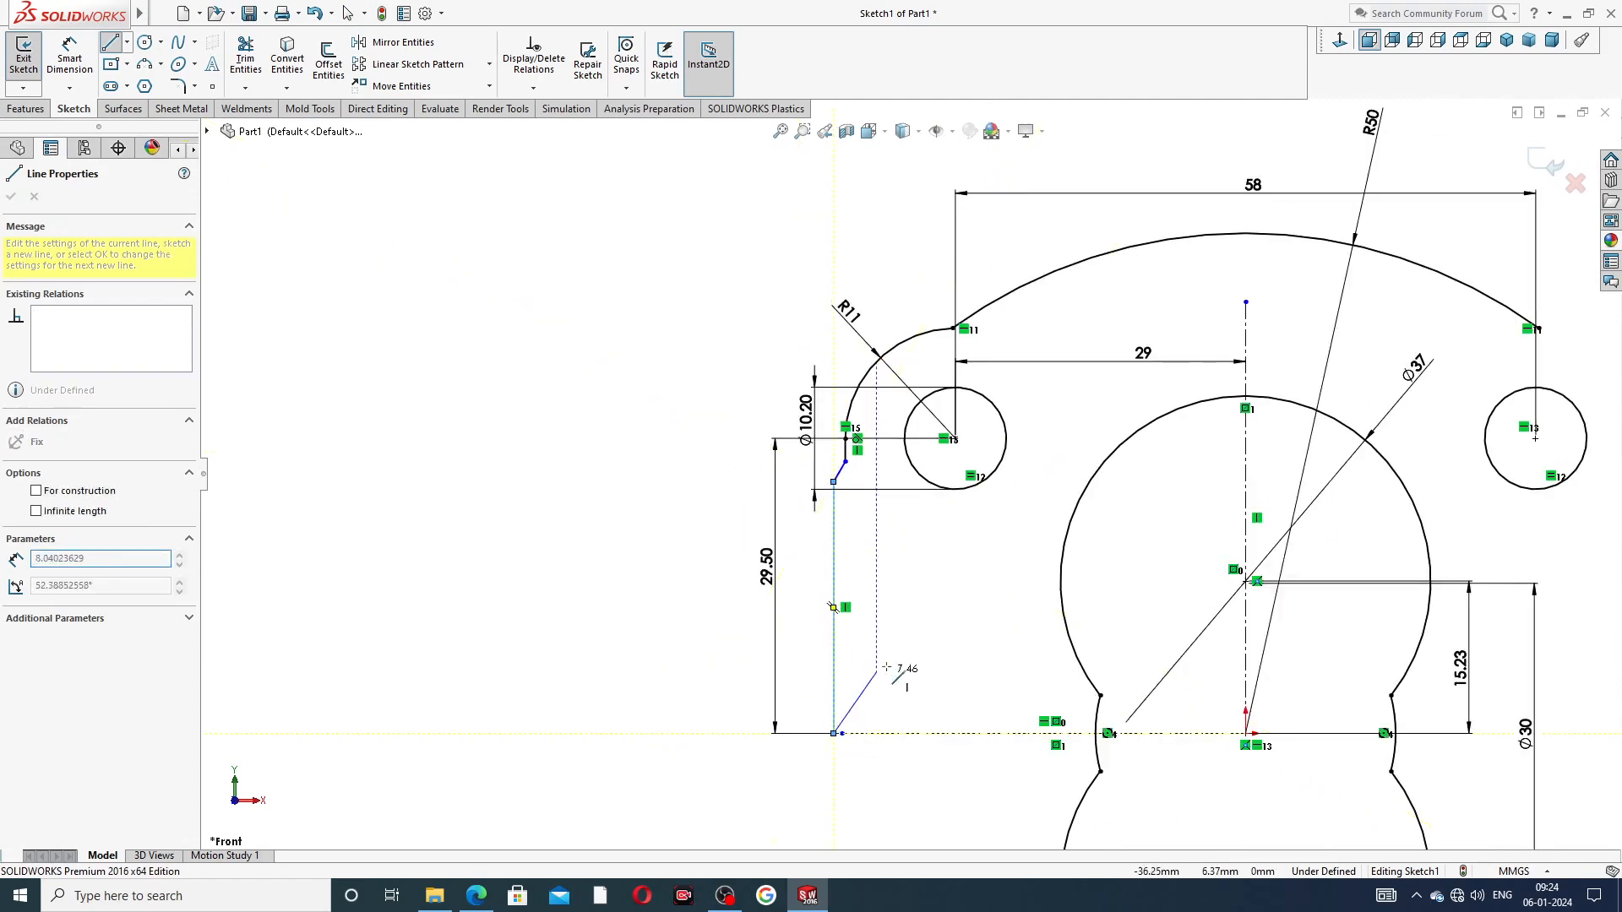
{"action": "right_click", "coordinate": [887, 661]}
{"action": "left_click", "coordinate": [916, 669]}
Step: Move the slanted line's upper end slightly higher and its lower end slightly lower, shortening the adjacent vertical lines
{"action": "scroll", "coordinate": [945, 585], "scroll_direction": "down", "scroll_amount": 2}
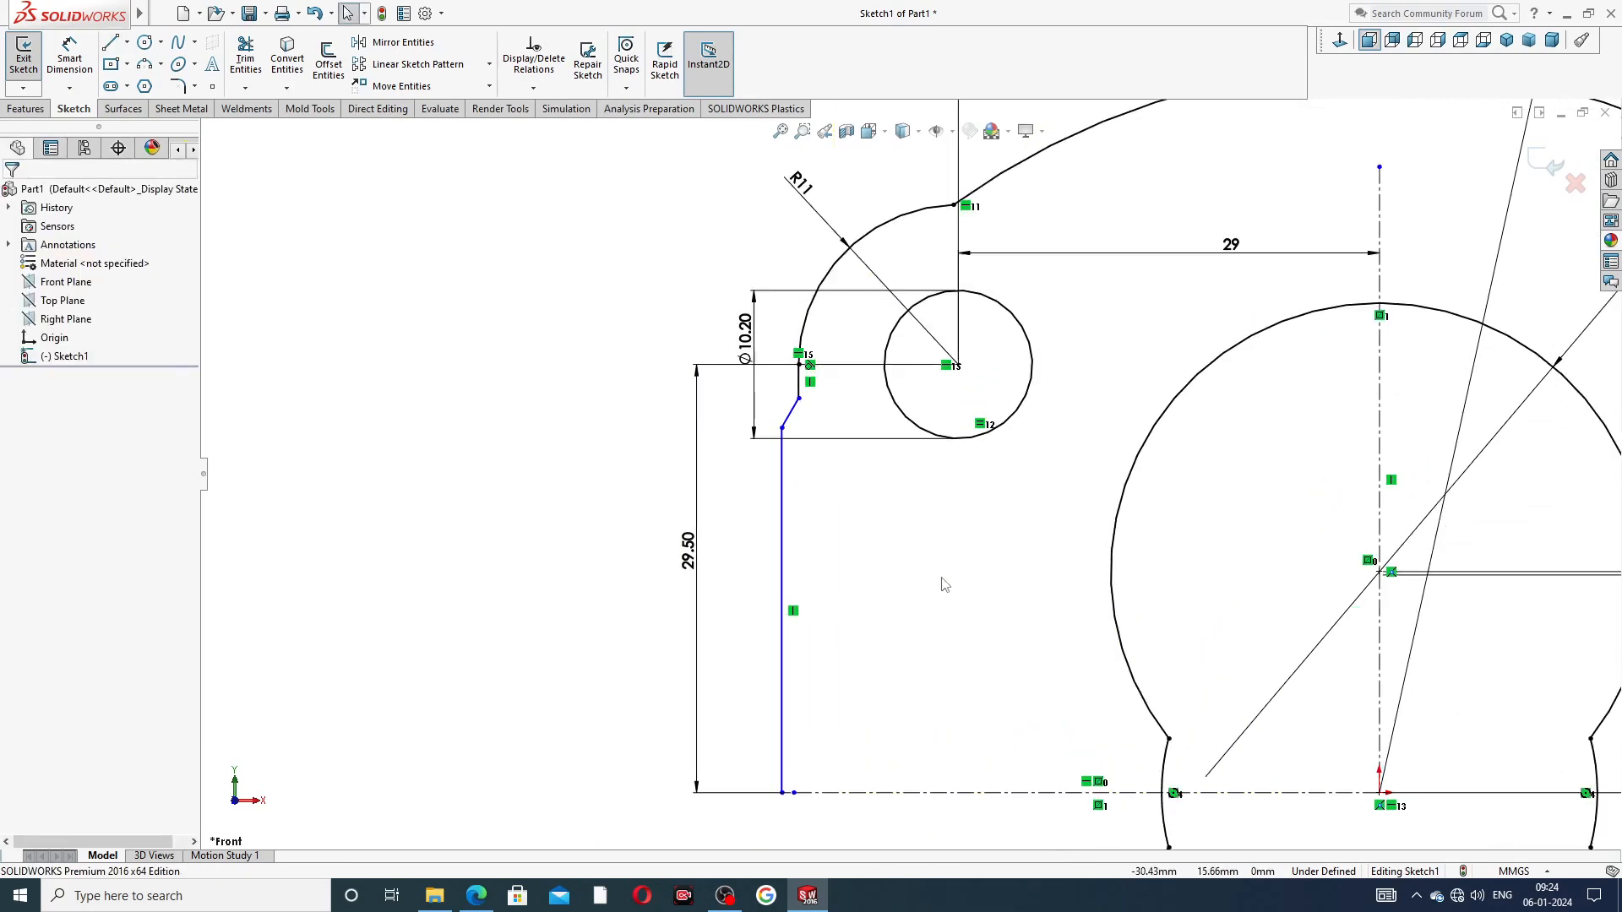
{"action": "scroll", "coordinate": [973, 515], "scroll_direction": "up", "scroll_amount": 1}
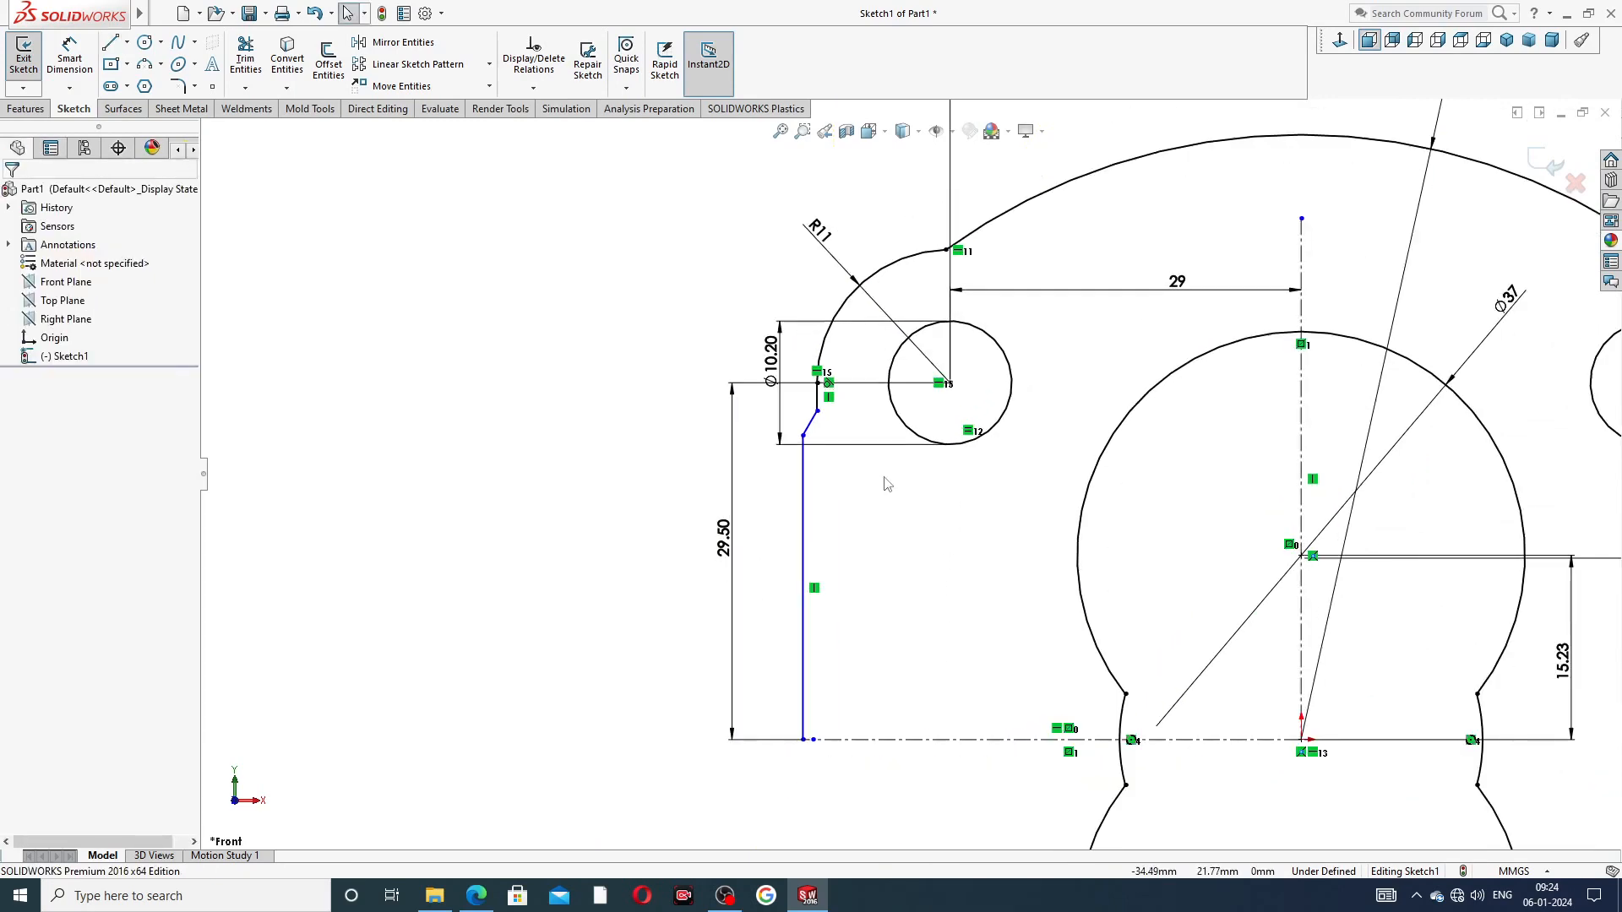
{"action": "scroll", "coordinate": [870, 465], "scroll_direction": "down", "scroll_amount": 5}
{"action": "scroll", "coordinate": [733, 321], "scroll_direction": "up", "scroll_amount": 1}
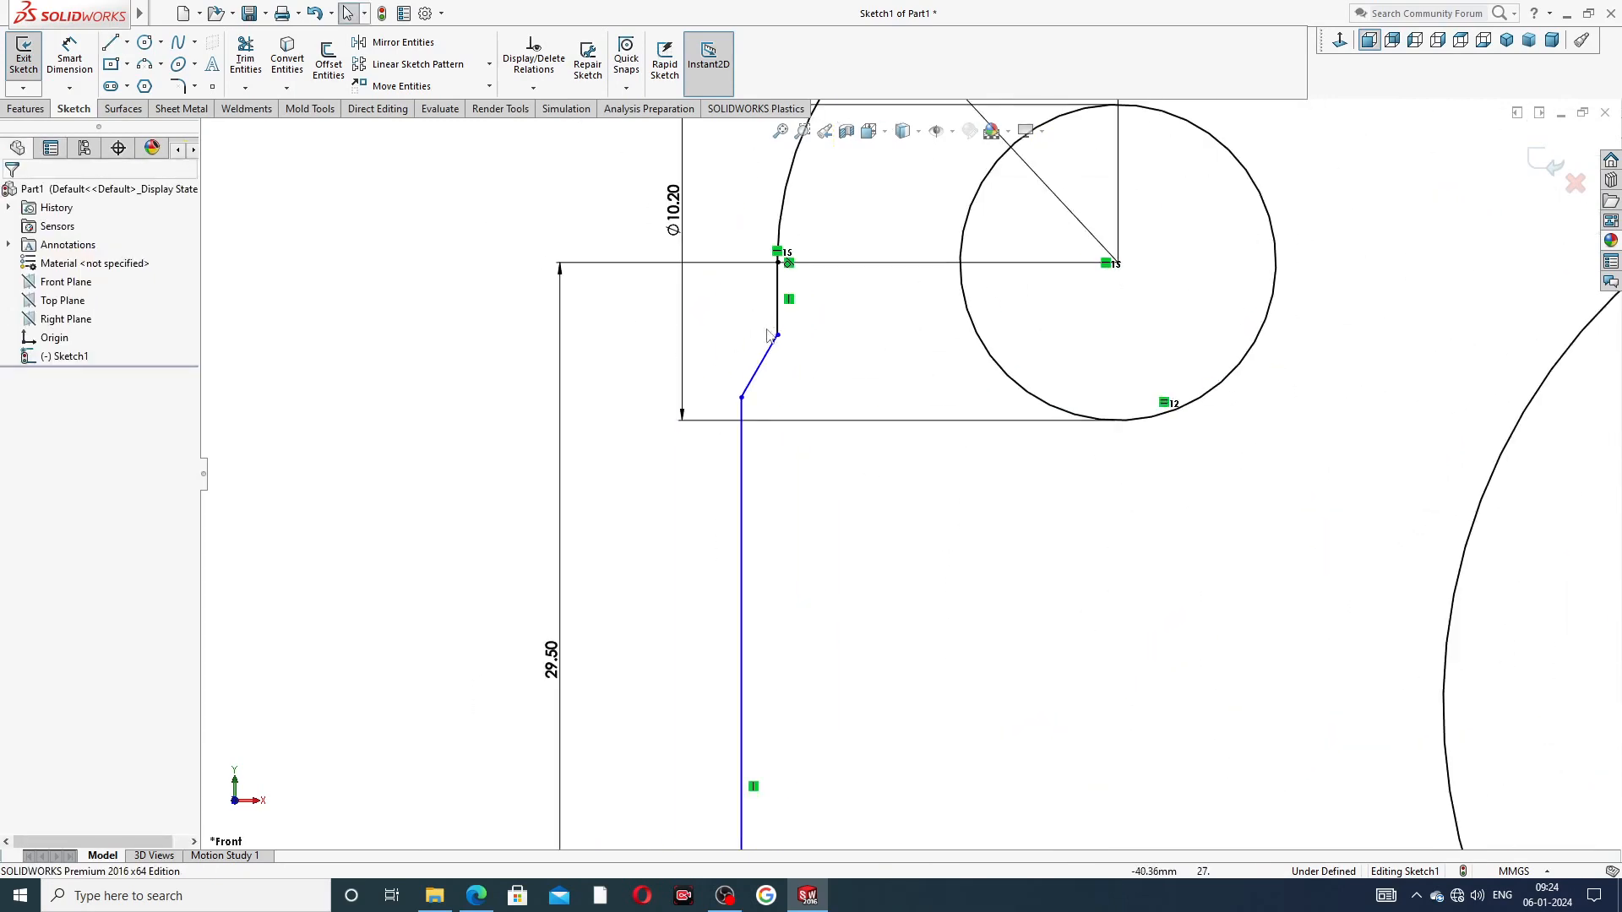
{"action": "left_click_drag", "start_coordinate": [779, 338], "coordinate": [778, 308]}
{"action": "left_click", "coordinate": [819, 464]}
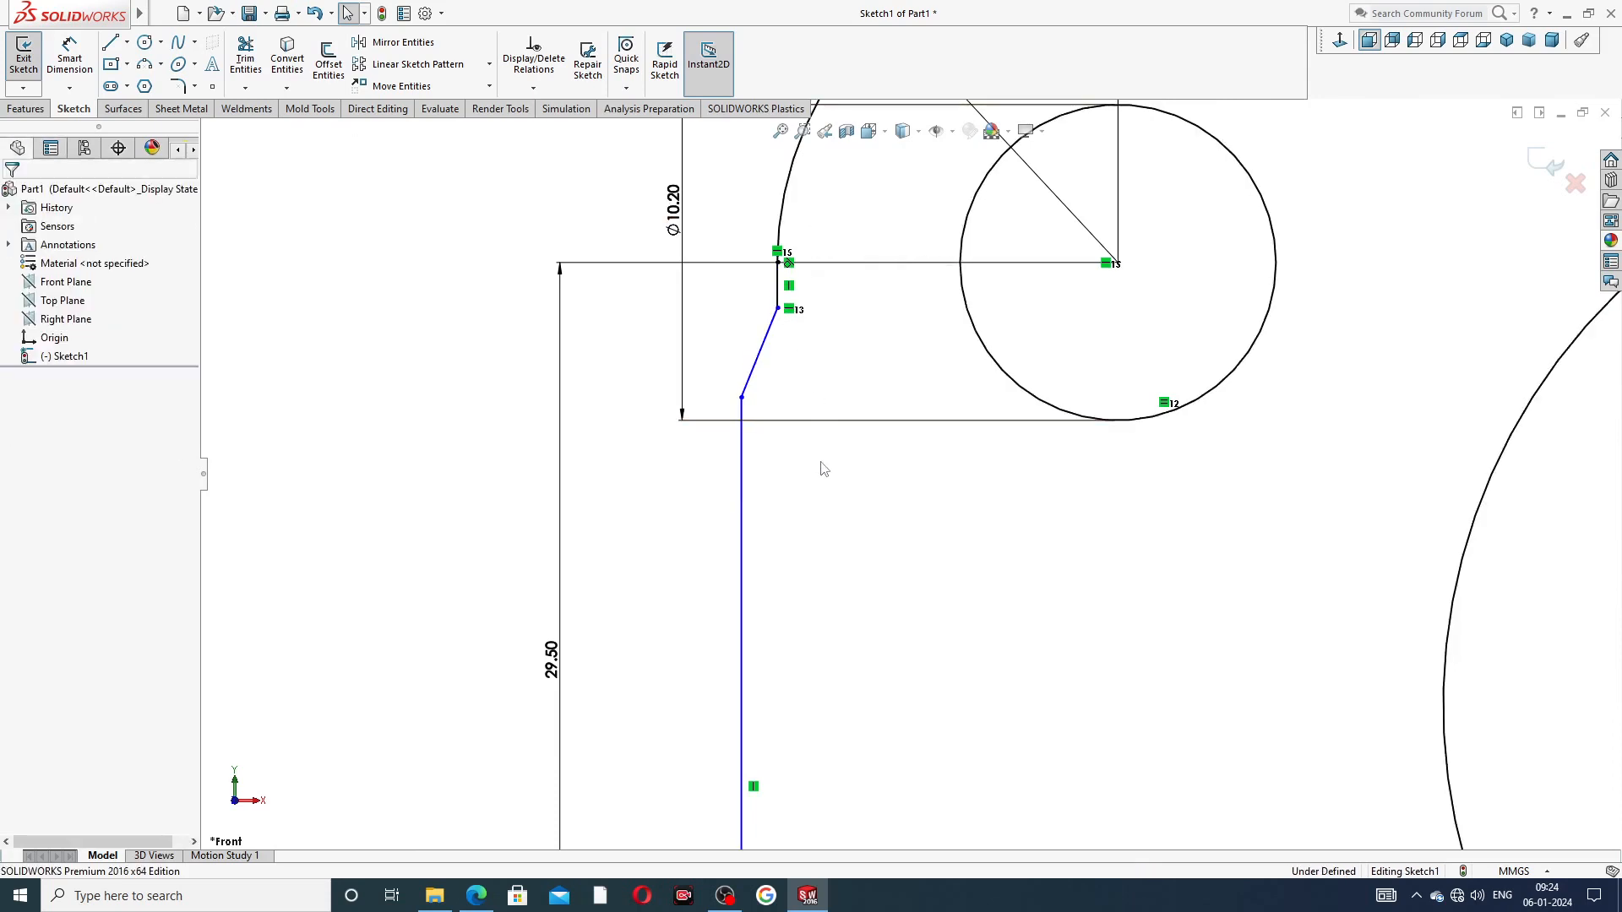
{"action": "scroll", "coordinate": [833, 458], "scroll_direction": "up", "scroll_amount": 3}
{"action": "scroll", "coordinate": [800, 432], "scroll_direction": "down", "scroll_amount": 4}
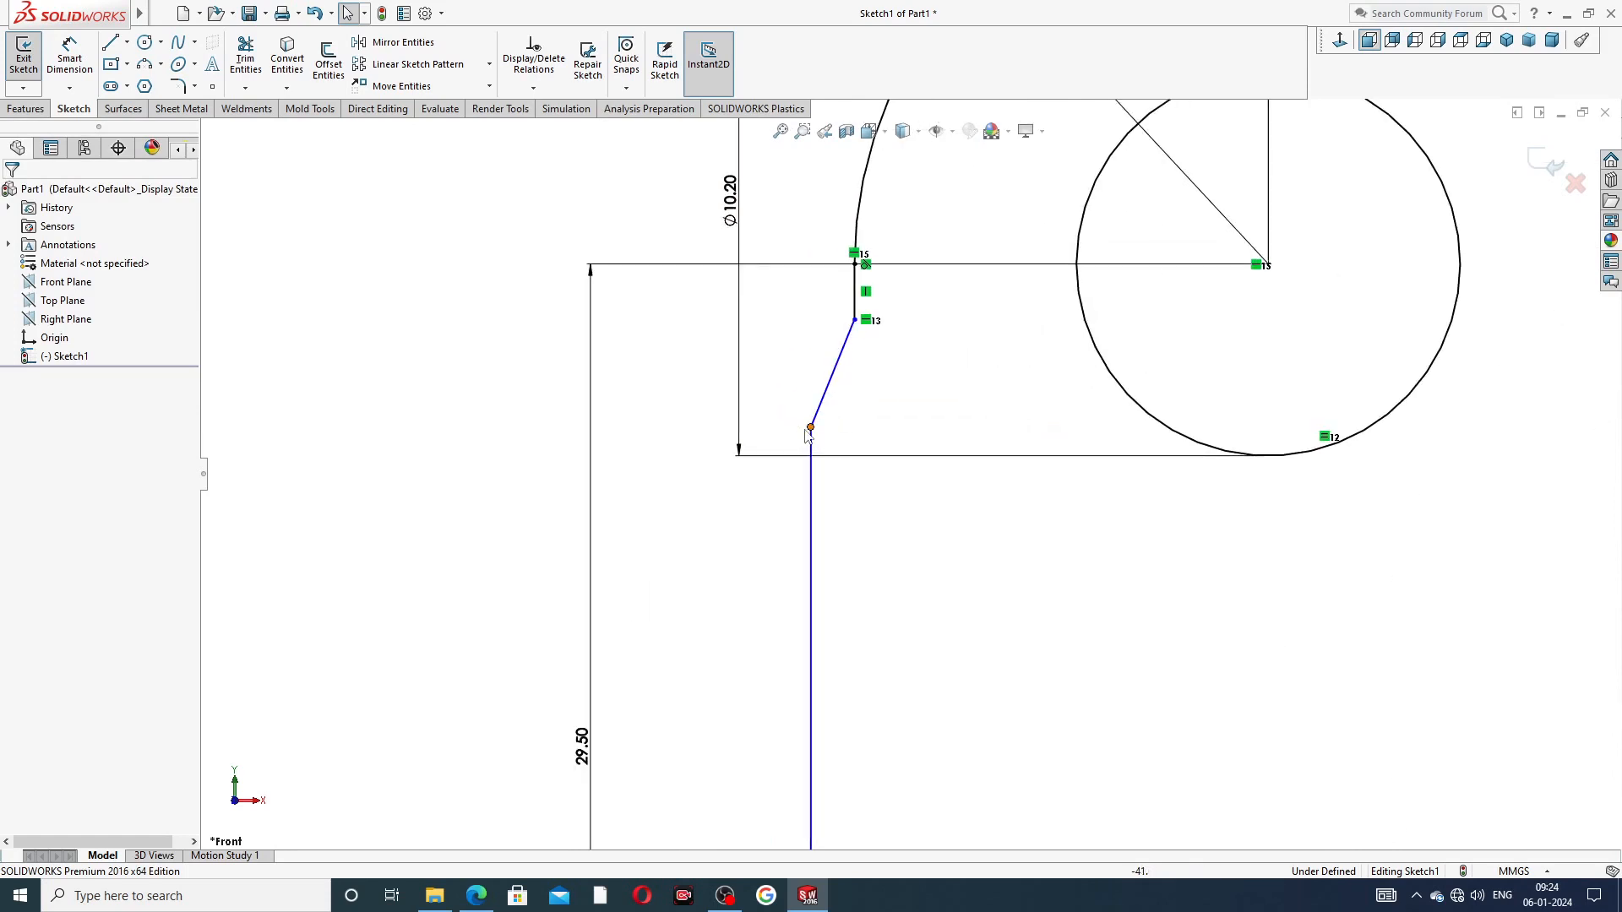
{"action": "left_click_drag", "start_coordinate": [810, 430], "coordinate": [813, 448]}
{"action": "left_click", "coordinate": [963, 416]}
{"action": "scroll", "coordinate": [963, 417], "scroll_direction": "up", "scroll_amount": 3}
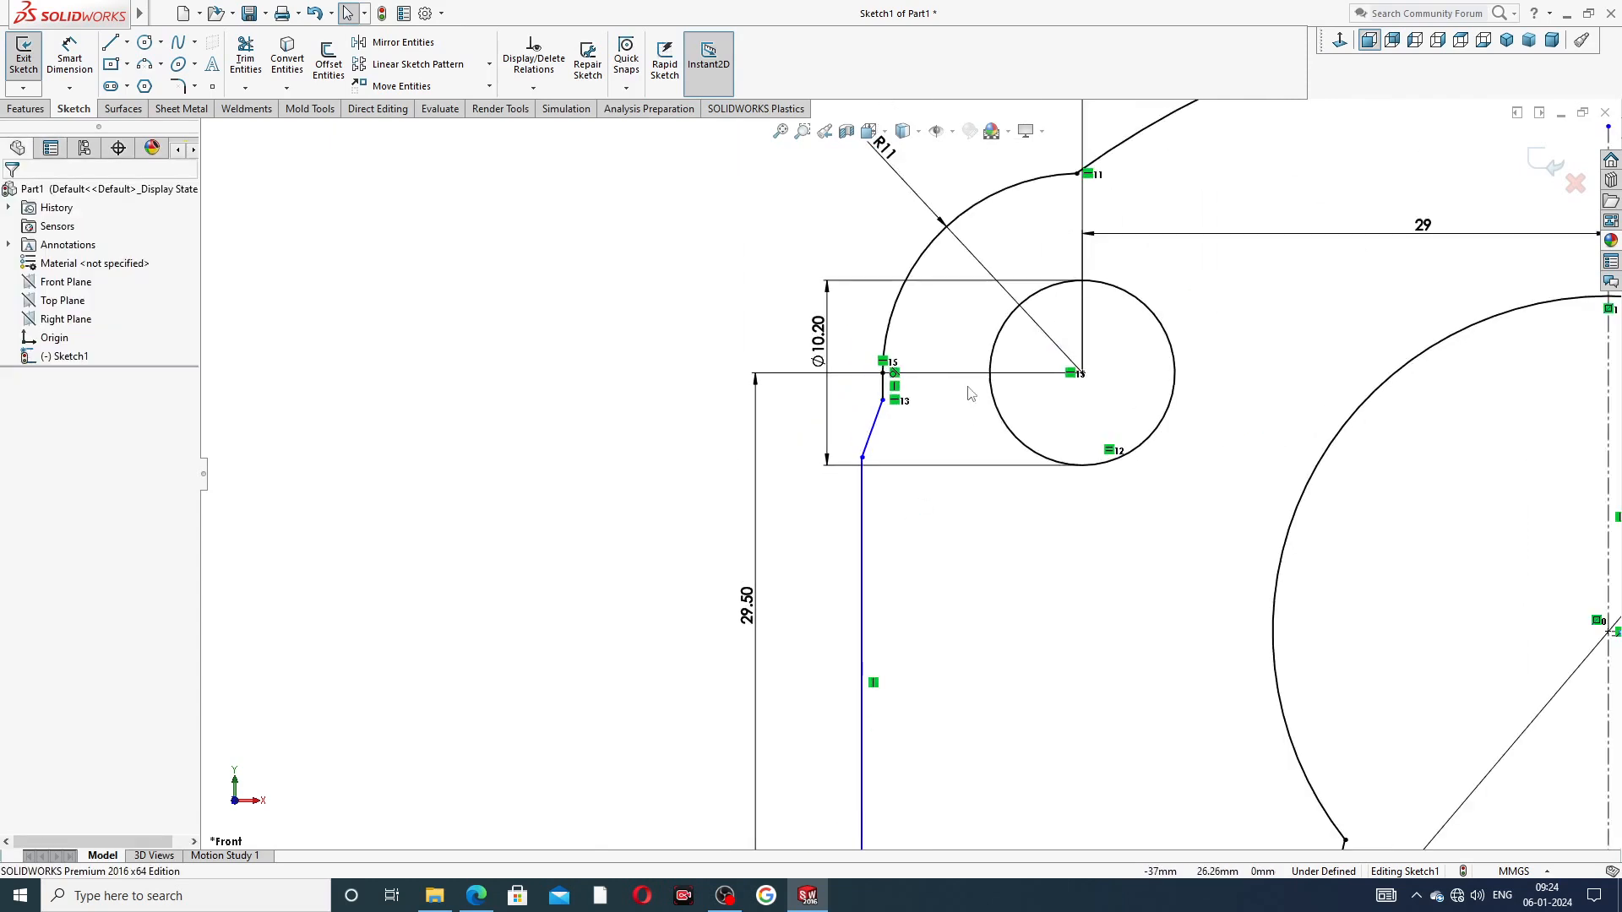
{"action": "scroll", "coordinate": [887, 303], "scroll_direction": "up", "scroll_amount": 2}
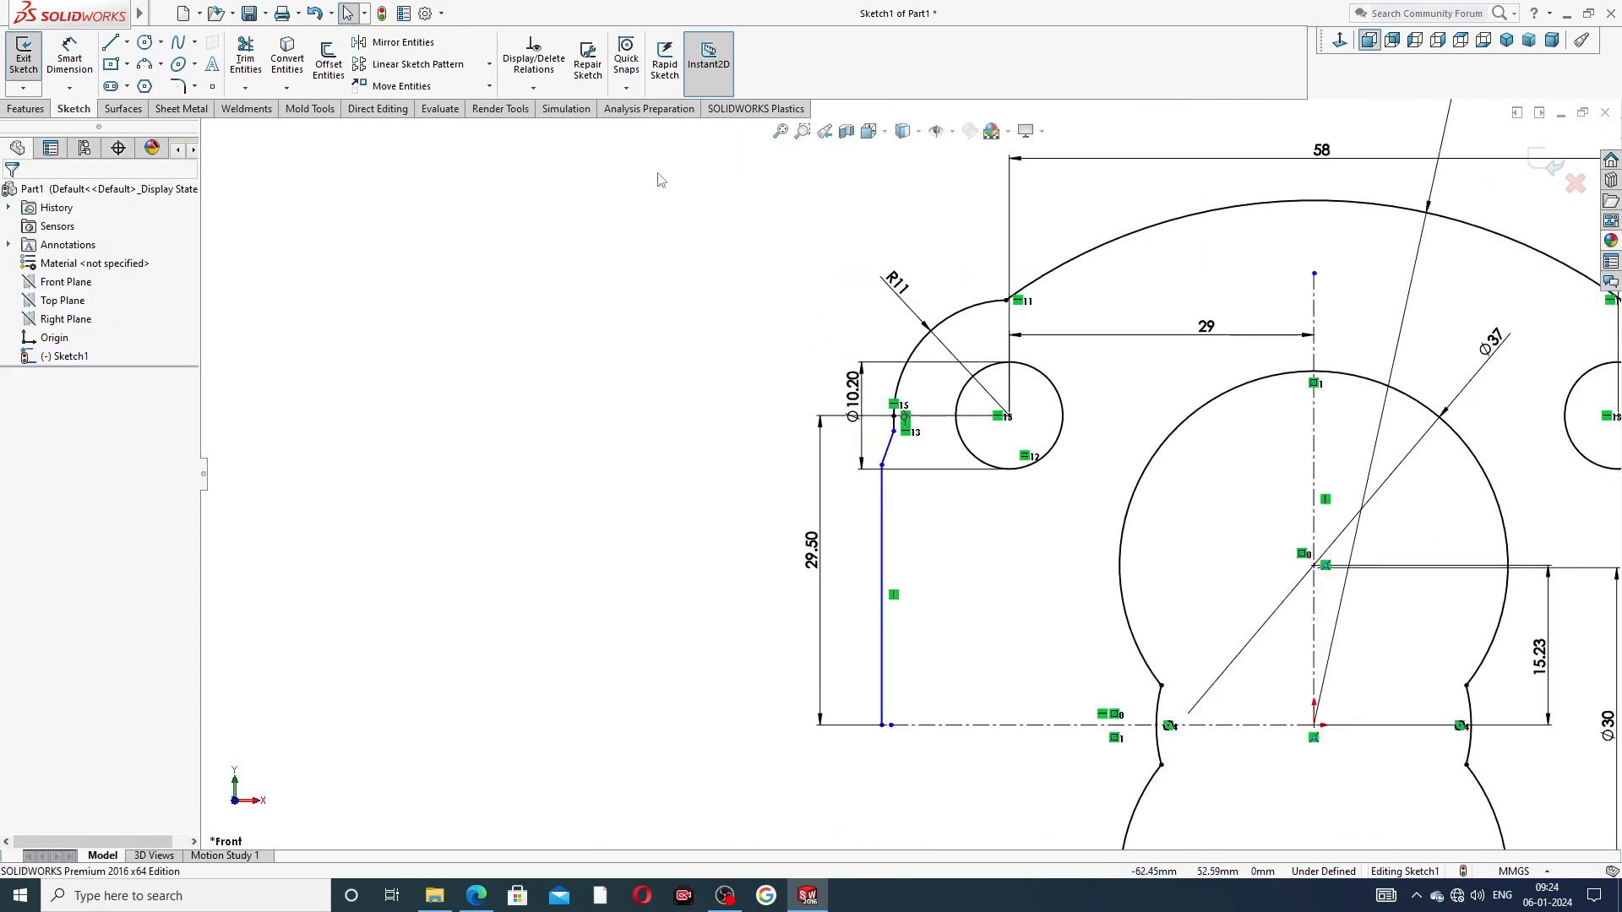
Step: Add a 5 mm sketch fillet at the corner between the R50 and R11 arcs
{"action": "left_click", "coordinate": [194, 86]}
{"action": "left_click", "coordinate": [226, 110]}
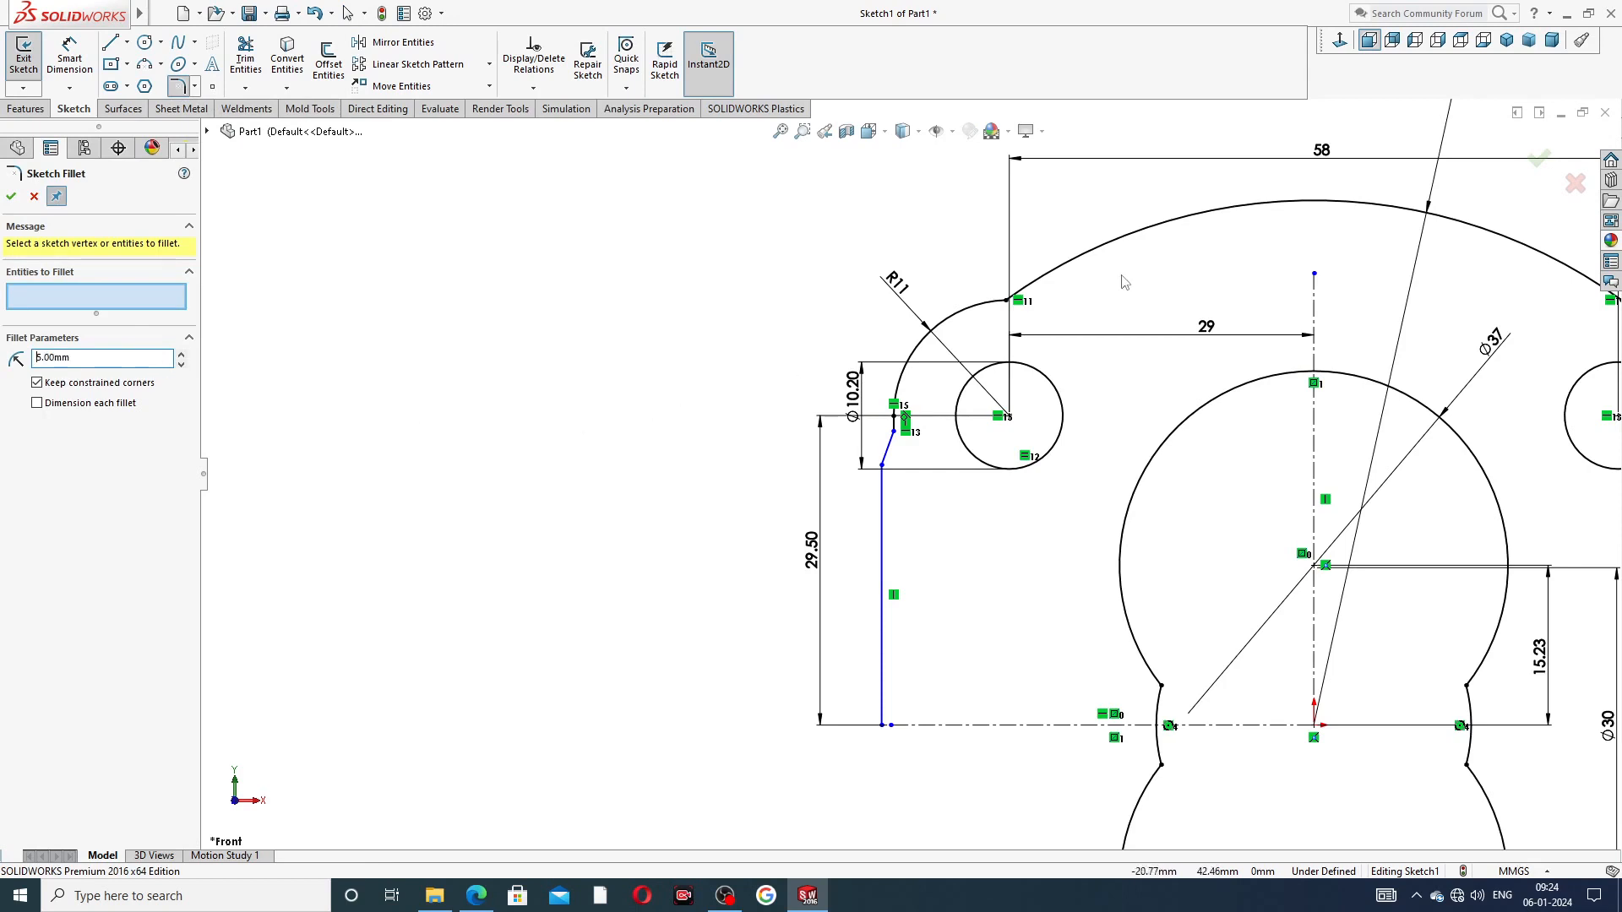
{"action": "left_click", "coordinate": [1007, 302]}
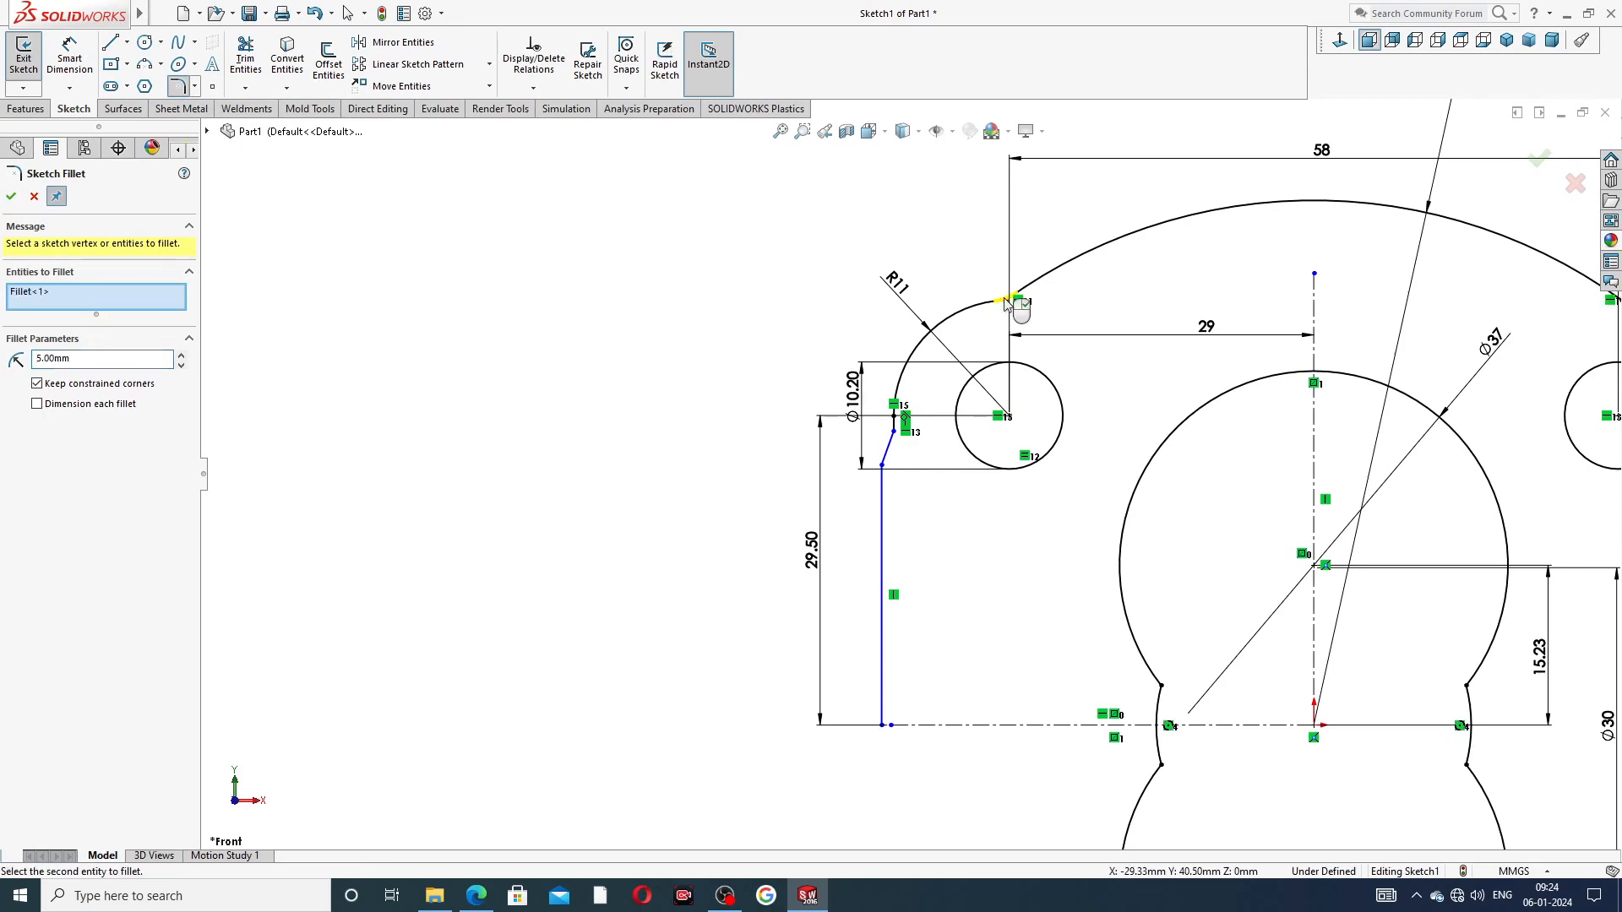
{"action": "left_click", "coordinate": [11, 198]}
Step: Add a 1.5 mm sketch fillet at the corner between the short vertical line and the slanted line
{"action": "left_click_drag", "start_coordinate": [83, 358], "coordinate": [33, 358]}
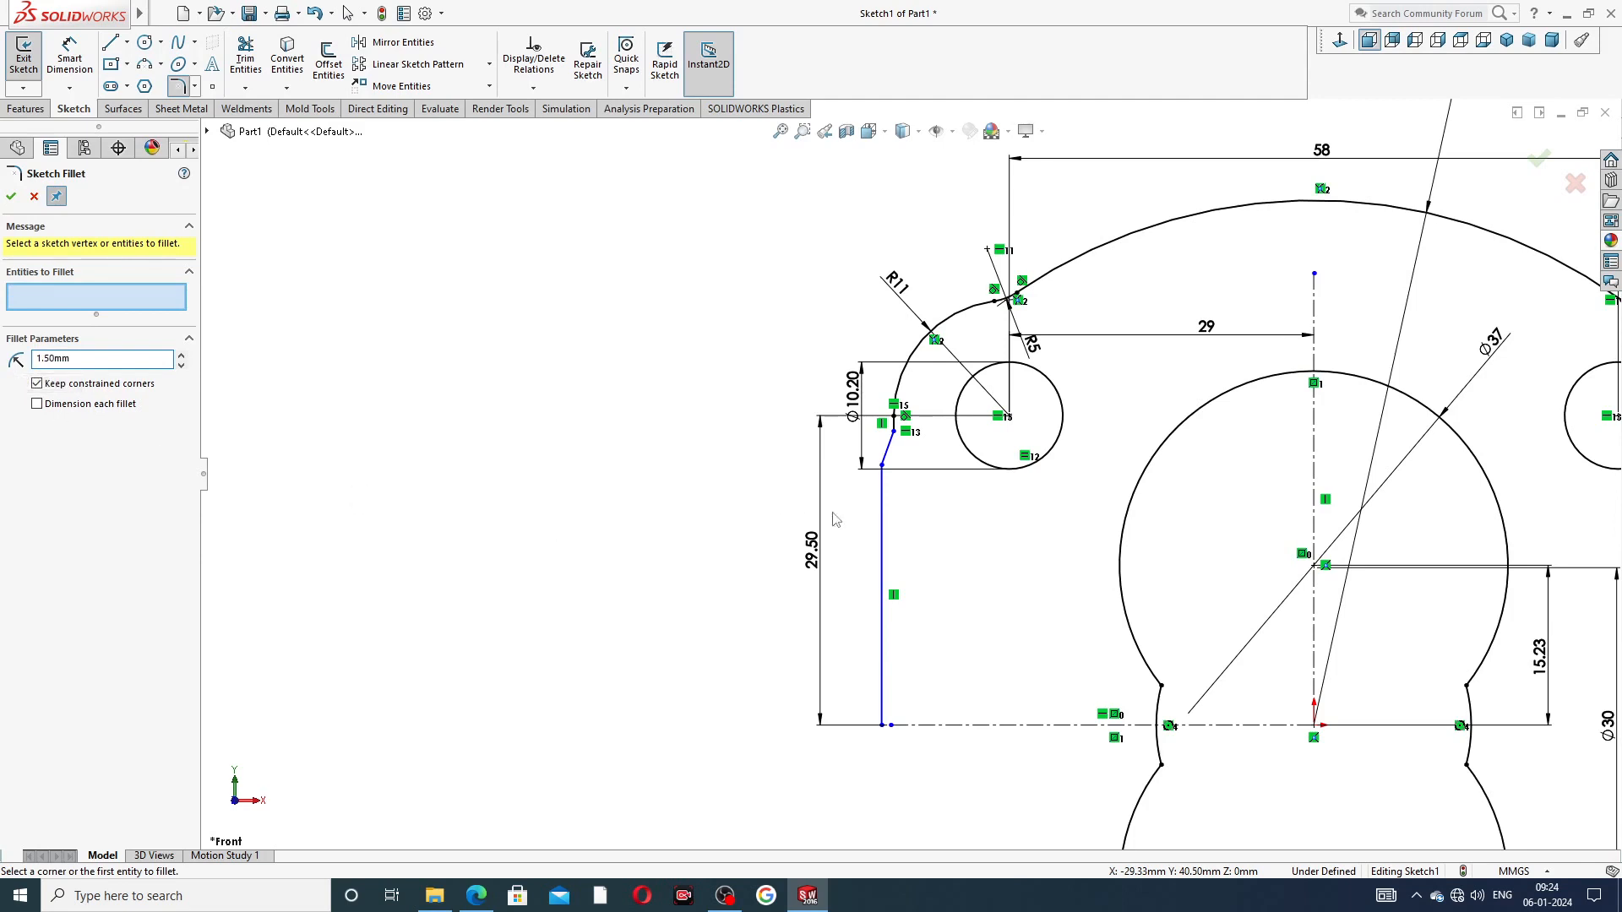
{"action": "scroll", "coordinate": [897, 435], "scroll_direction": "down", "scroll_amount": 5}
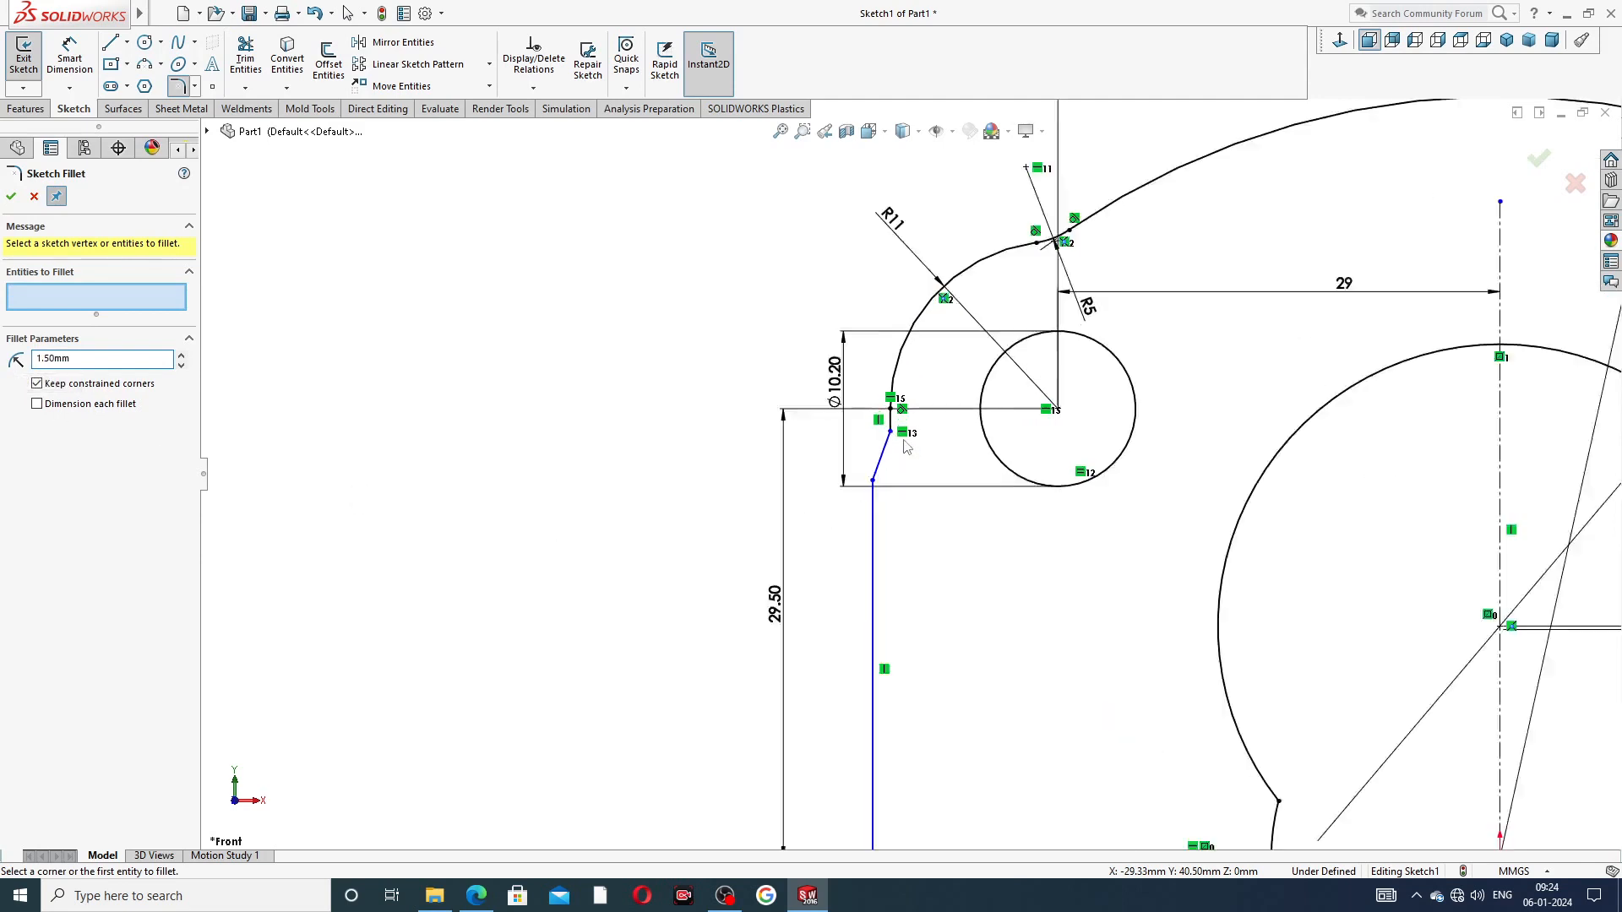
{"action": "left_click", "coordinate": [867, 435]}
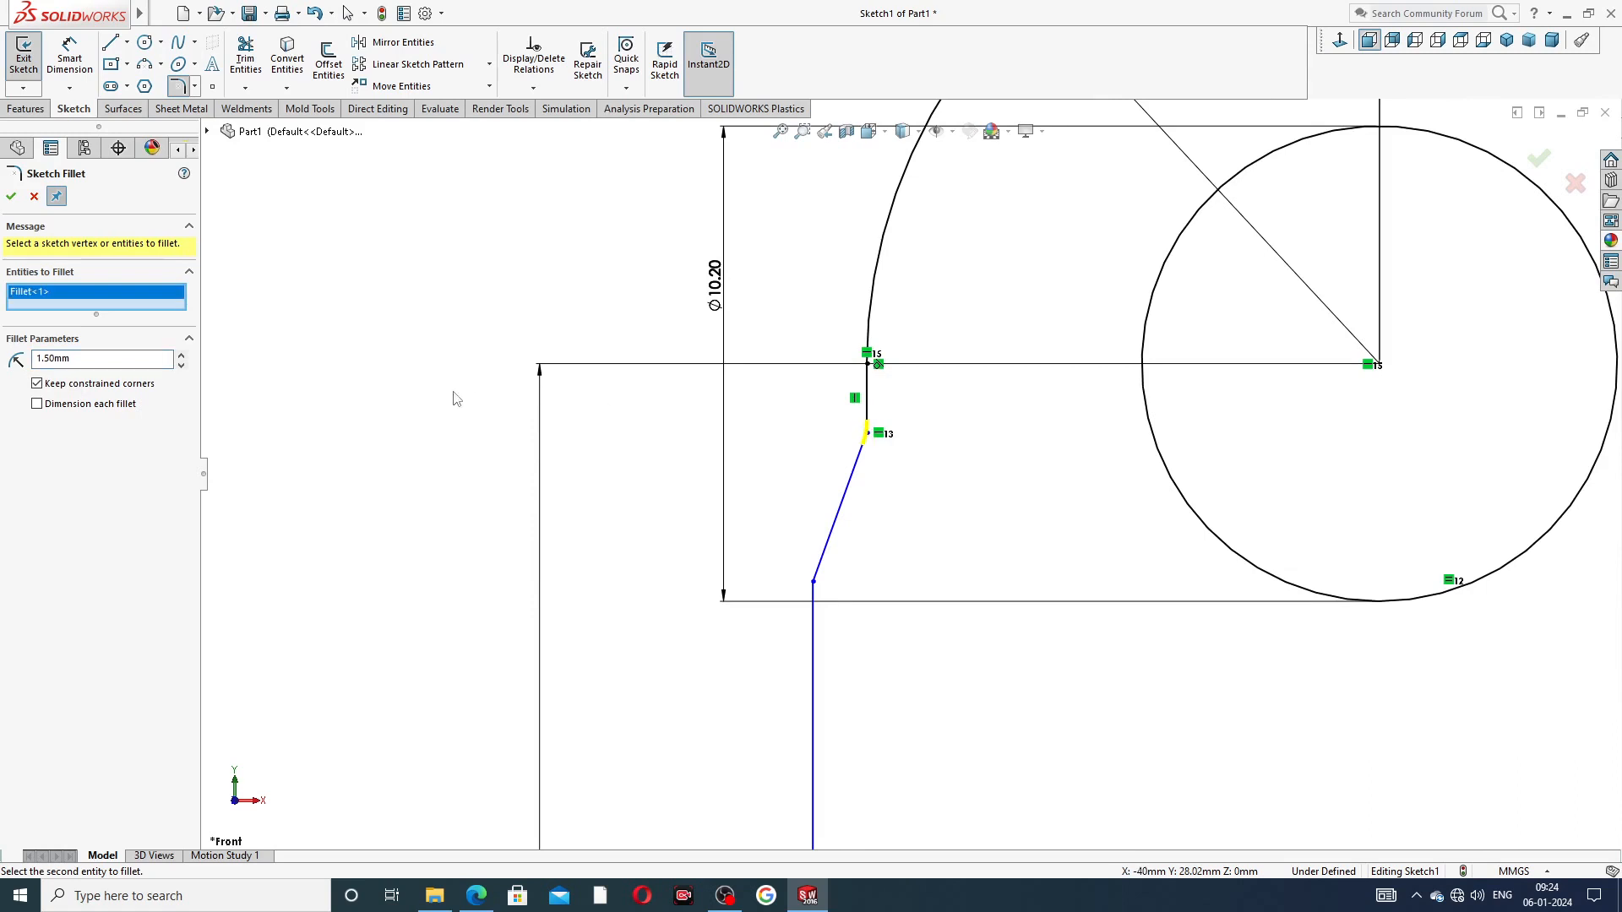
{"action": "left_click", "coordinate": [10, 199]}
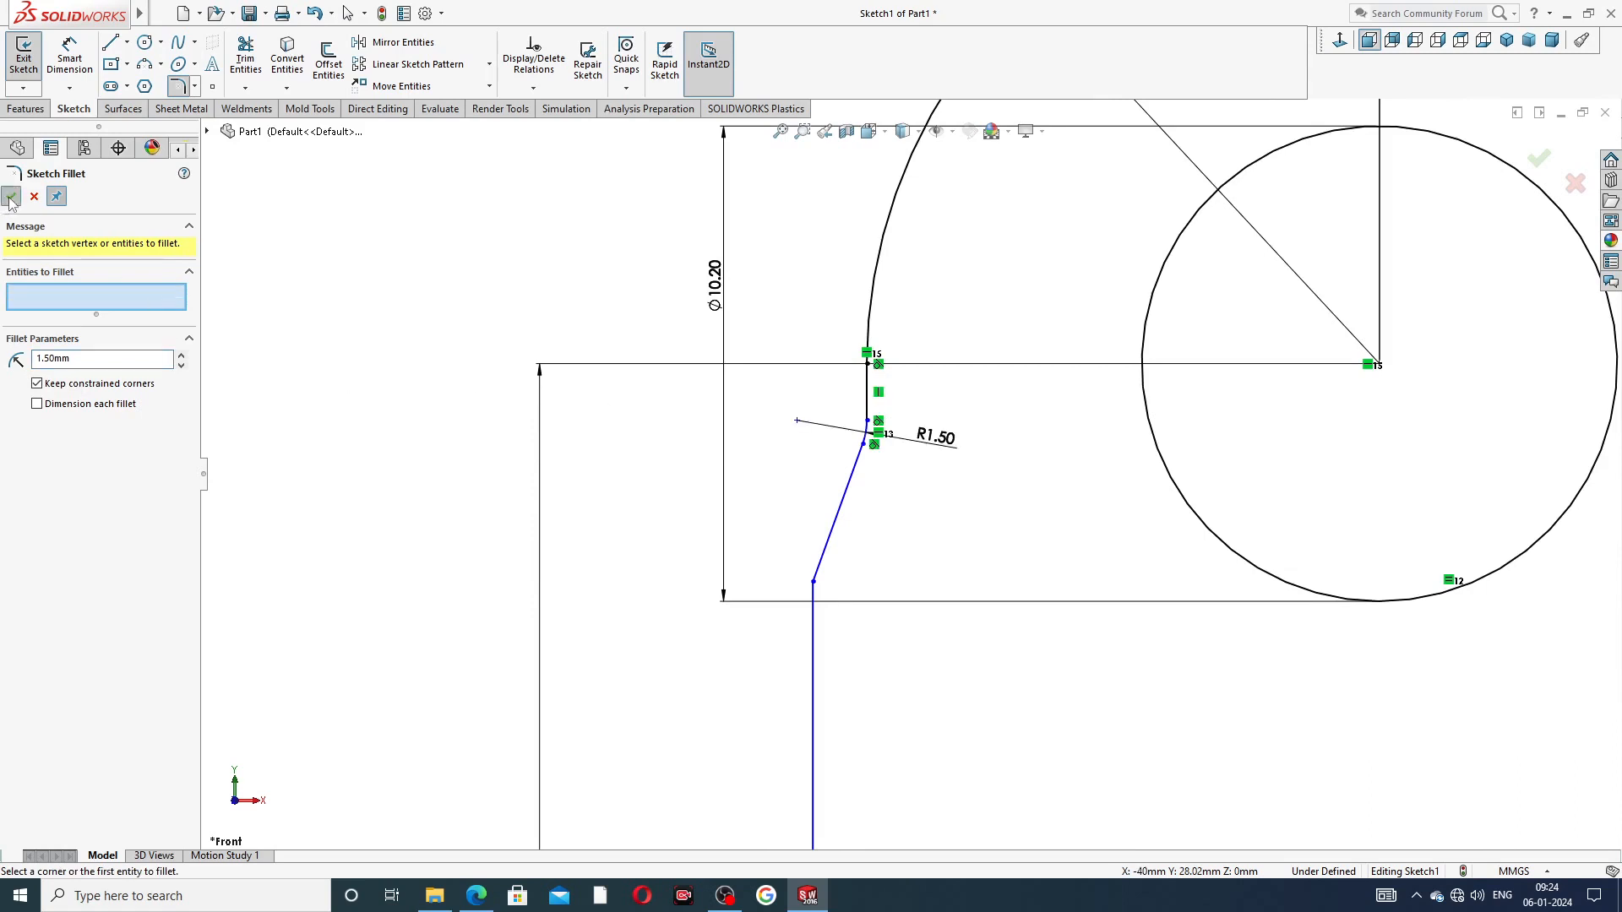
{"action": "left_click", "coordinate": [10, 200]}
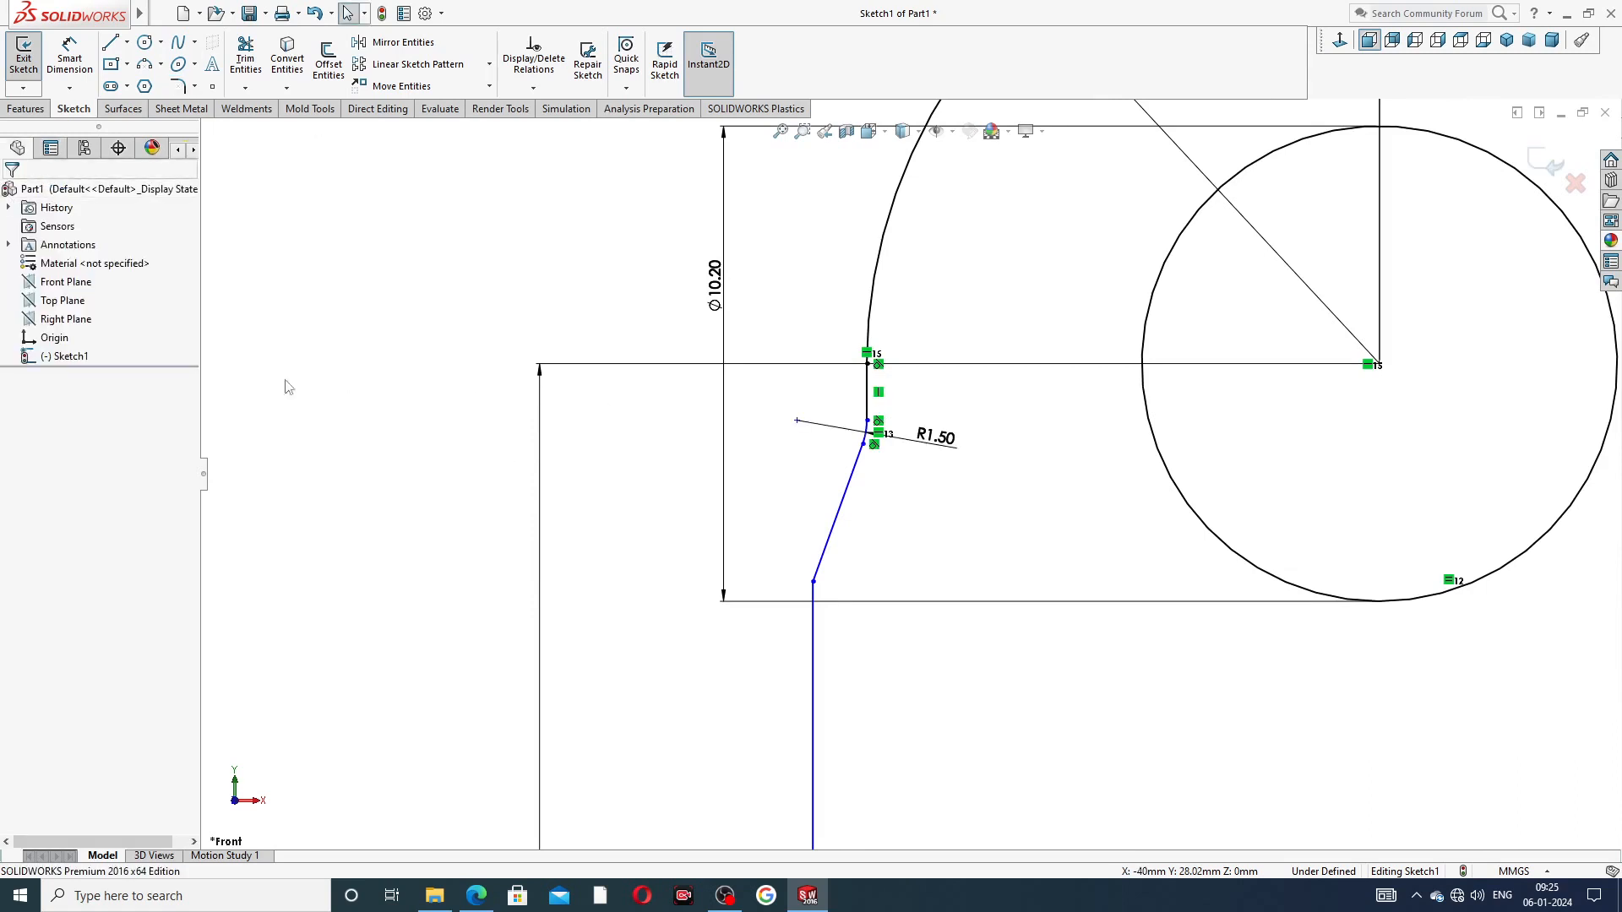
Step: Move the R5 dimension slightly away from the fillet between the R50 and R11 arcs
{"action": "left_click", "coordinate": [945, 440]}
{"action": "left_click", "coordinate": [1006, 370]}
{"action": "scroll", "coordinate": [1012, 328], "scroll_direction": "up", "scroll_amount": 4}
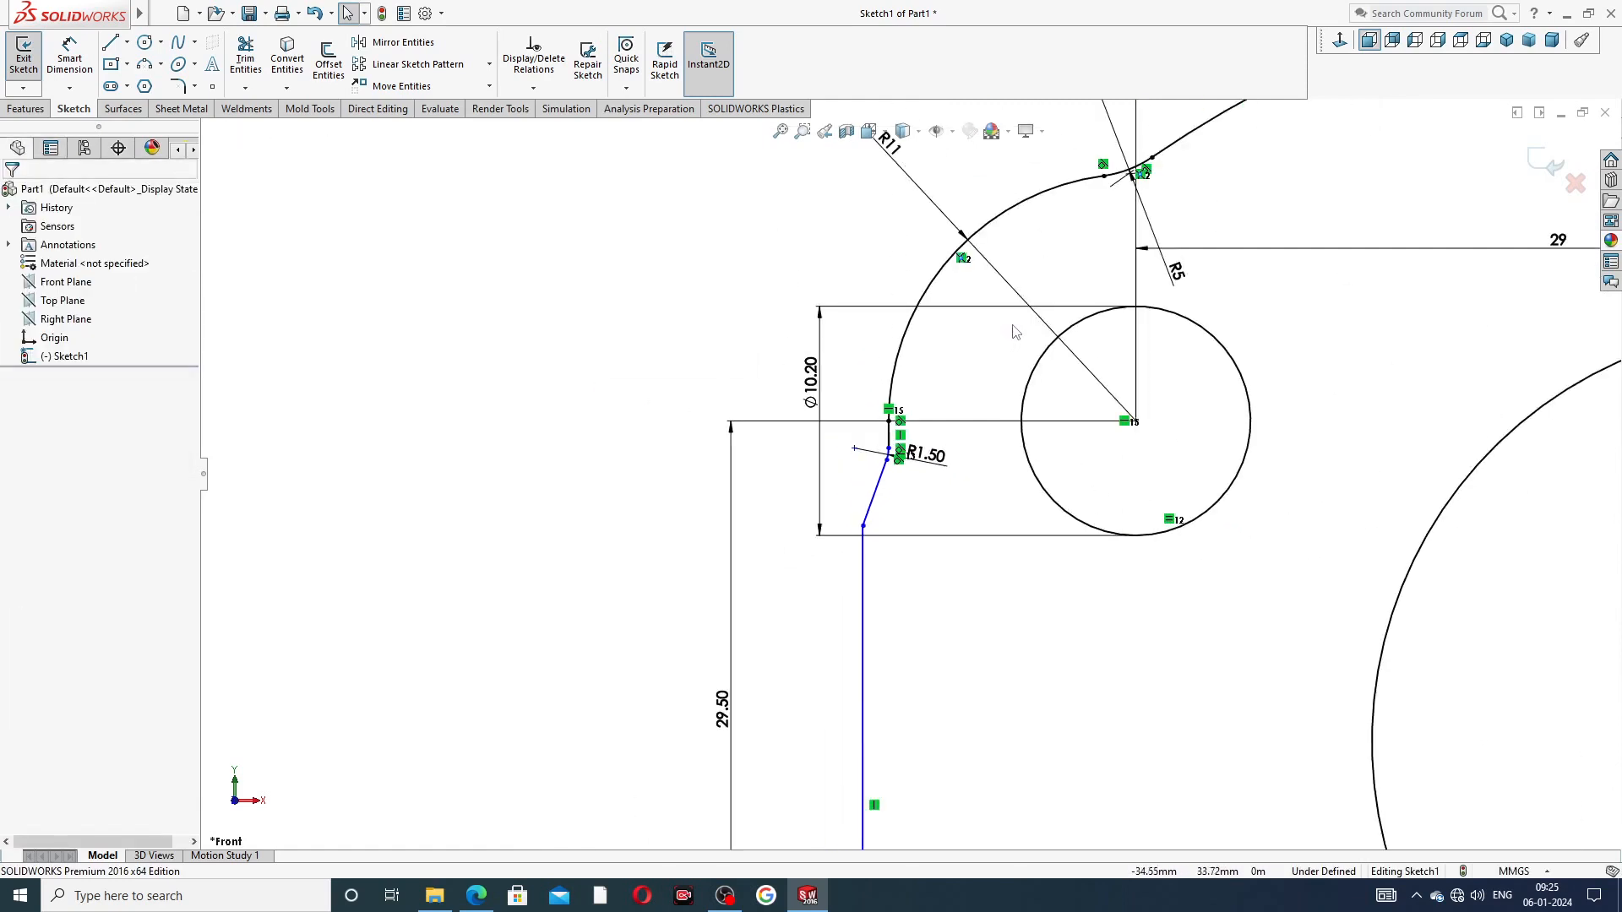
{"action": "scroll", "coordinate": [1062, 260], "scroll_direction": "up", "scroll_amount": 3}
{"action": "mouse_move", "coordinate": [1068, 358]}
{"action": "left_mouse_down"}
{"action": "mouse_move", "coordinate": [1008, 330]}
{"action": "mouse_move", "coordinate": [1037, 323]}
{"action": "mouse_move", "coordinate": [1094, 376]}
{"action": "left_mouse_up"}
{"action": "scroll", "coordinate": [836, 431], "scroll_direction": "up", "scroll_amount": 5}
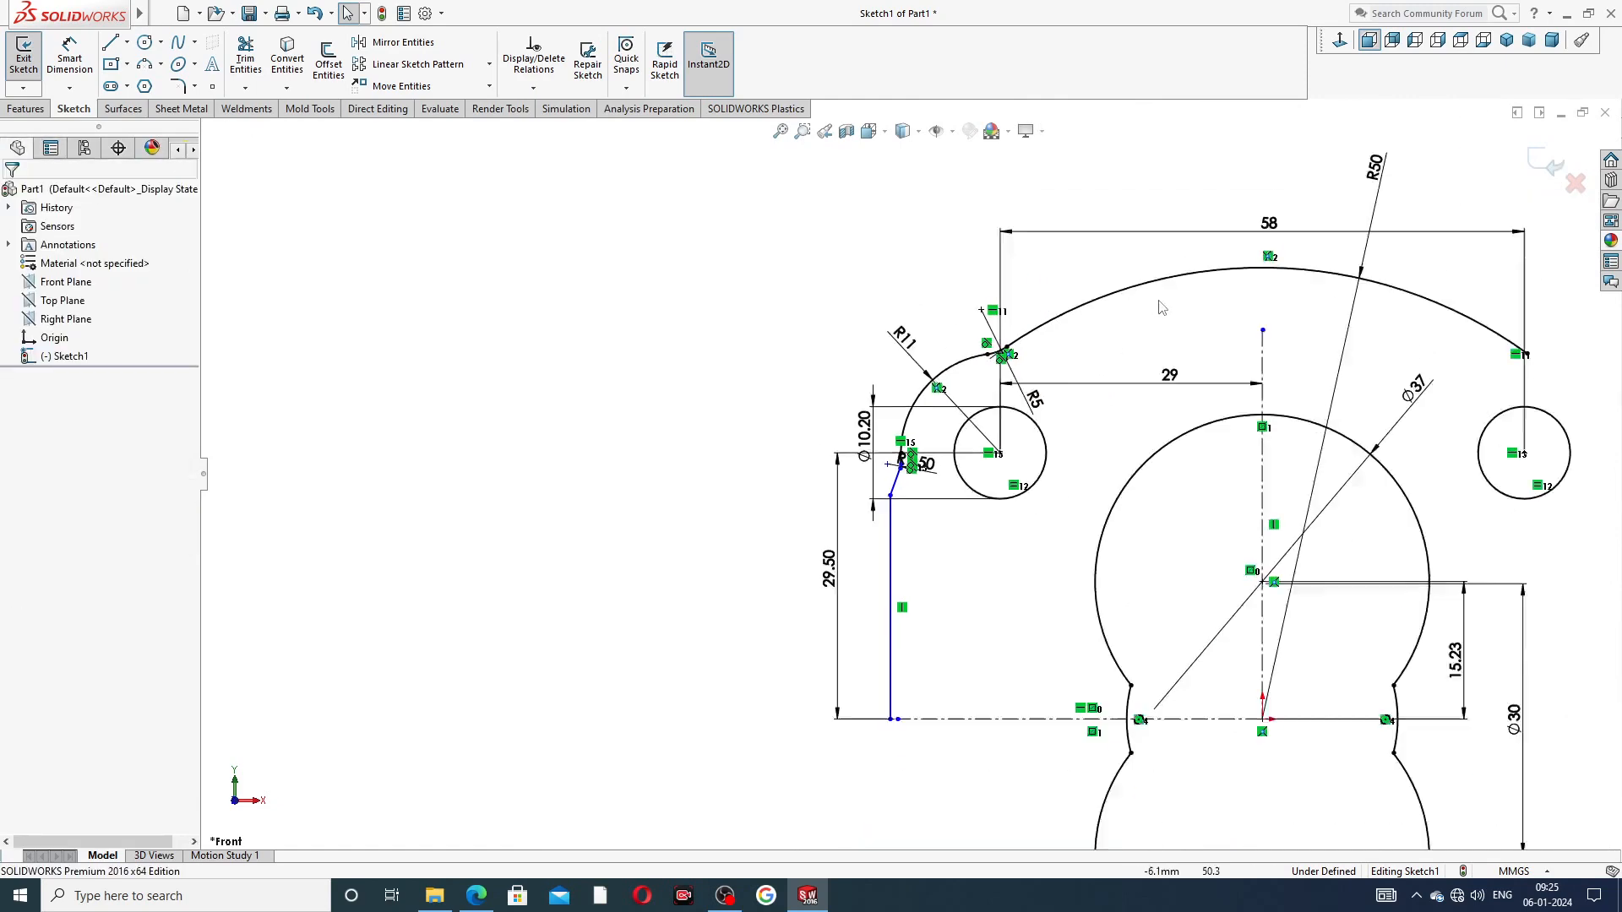
{"action": "scroll", "coordinate": [1098, 591], "scroll_direction": "down", "scroll_amount": 2}
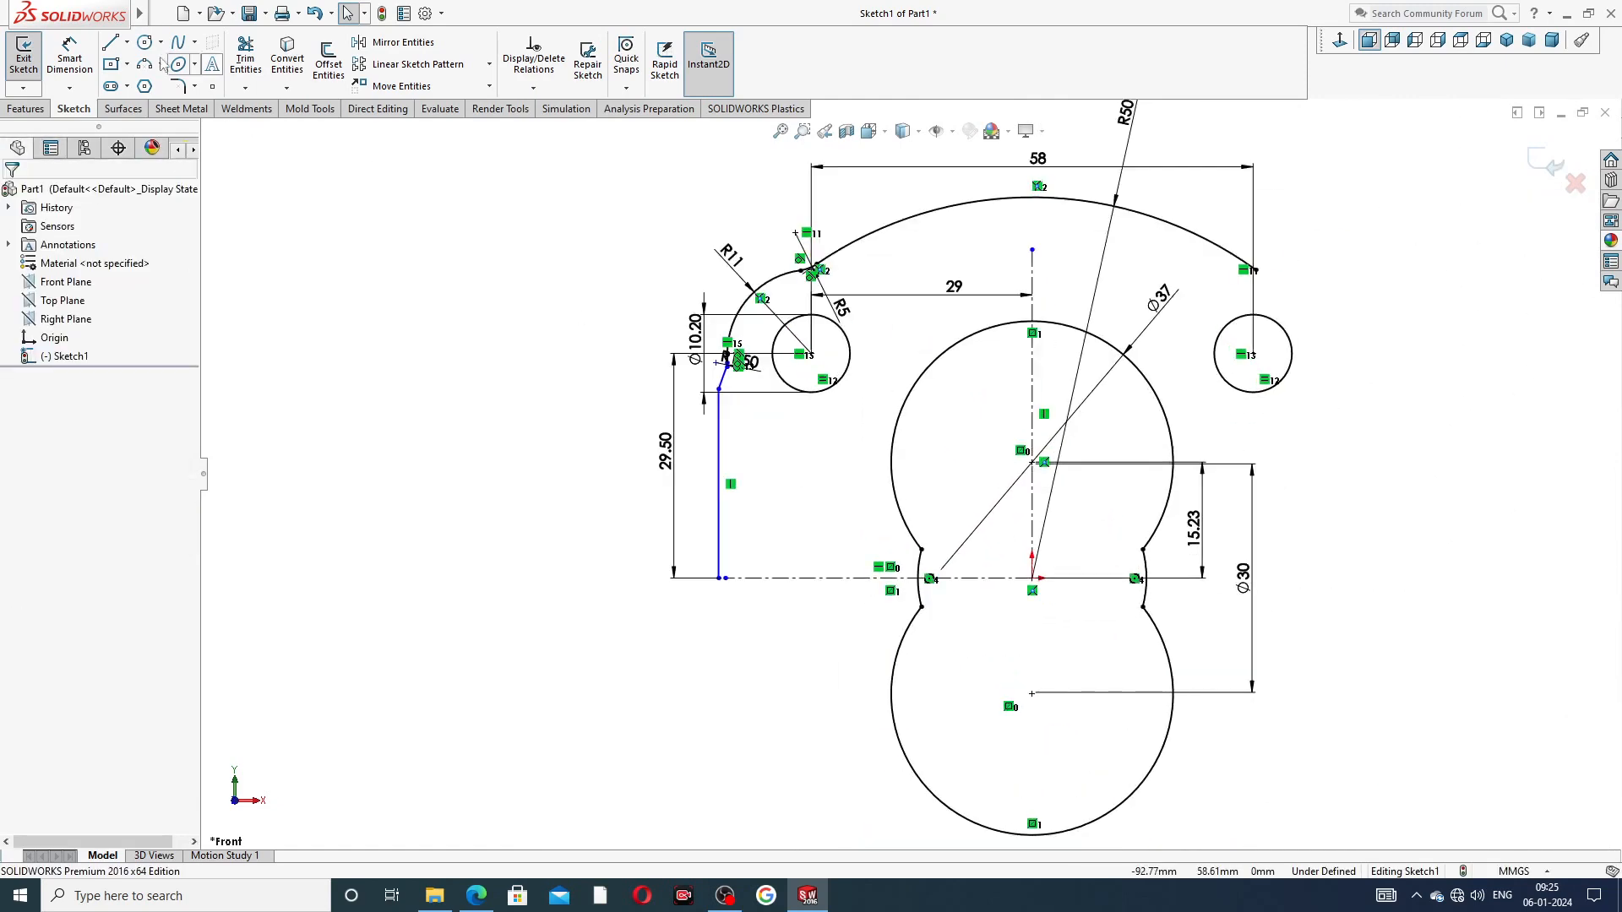
Step: Dimension the distance from the outline's long left vertical line to the vertical centreline as 42 mm
{"action": "left_click", "coordinate": [69, 55]}
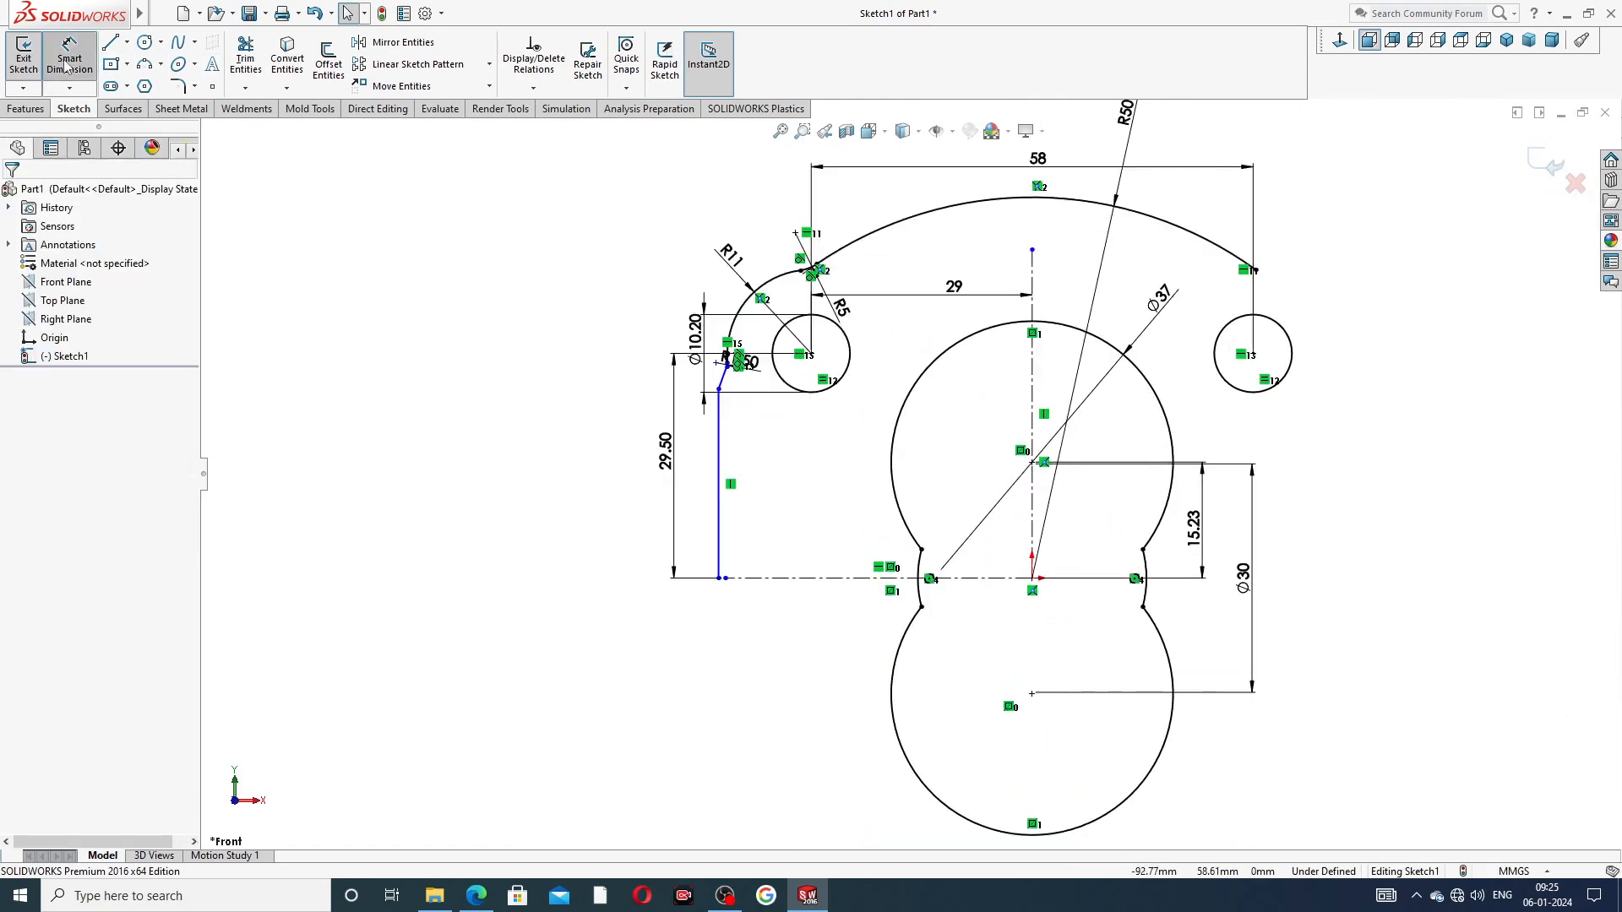
{"action": "left_click", "coordinate": [719, 523]}
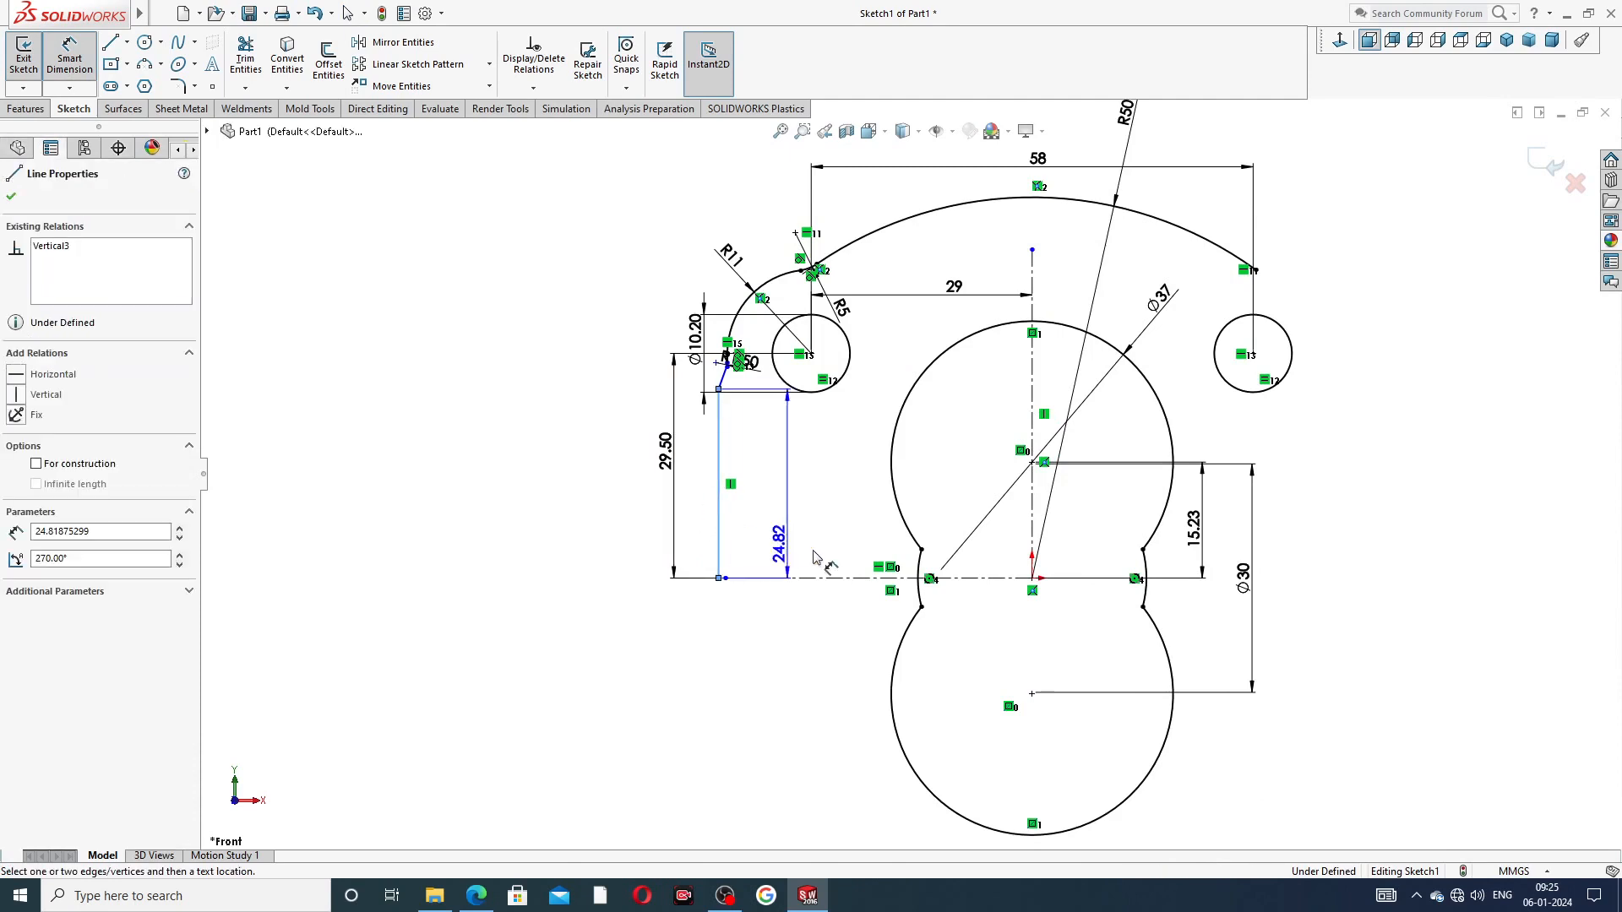
{"action": "left_click", "coordinate": [1032, 541]}
{"action": "left_click", "coordinate": [855, 644]}
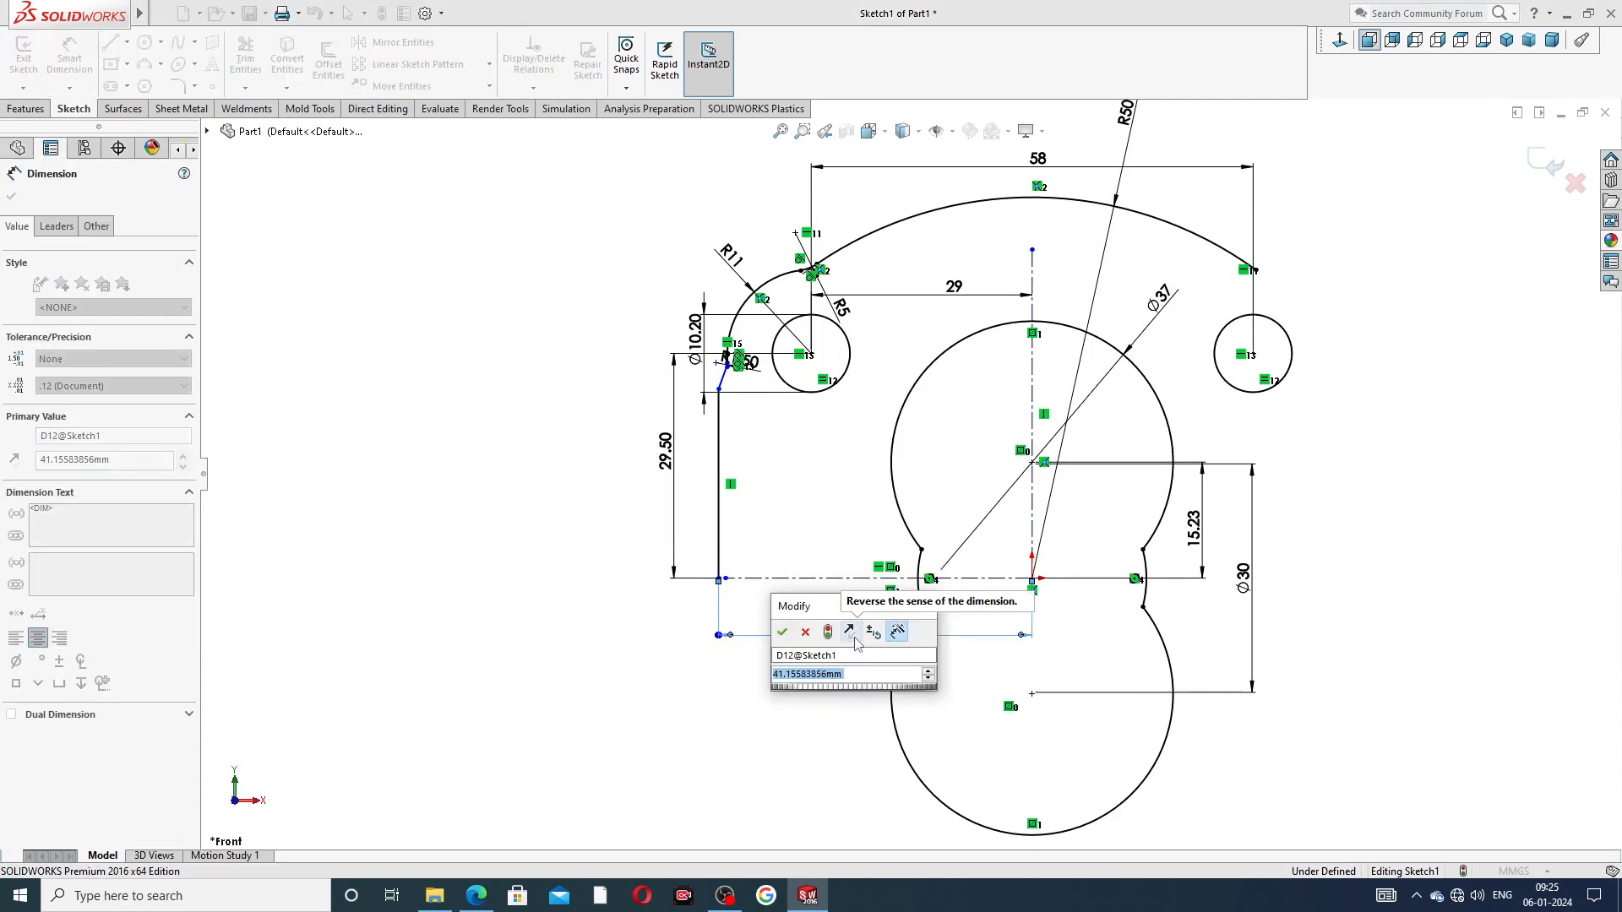
{"action": "type", "text": "42"}
{"action": "key", "text": "Return"}
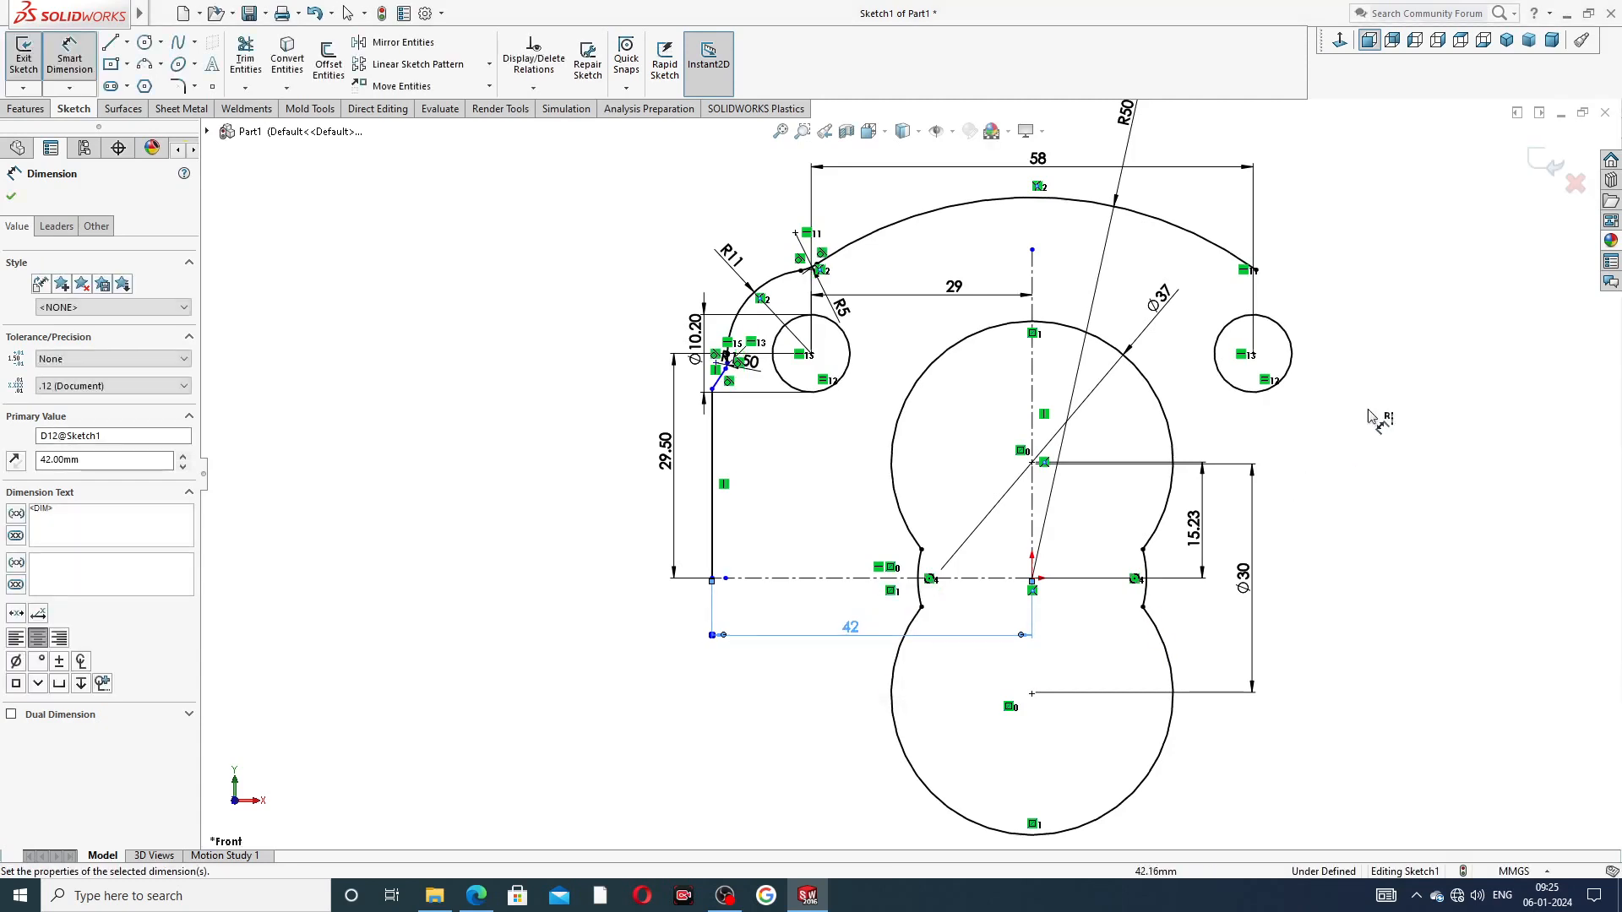
{"action": "left_click", "coordinate": [1390, 385]}
{"action": "scroll", "coordinate": [1330, 321], "scroll_direction": "up", "scroll_amount": 3}
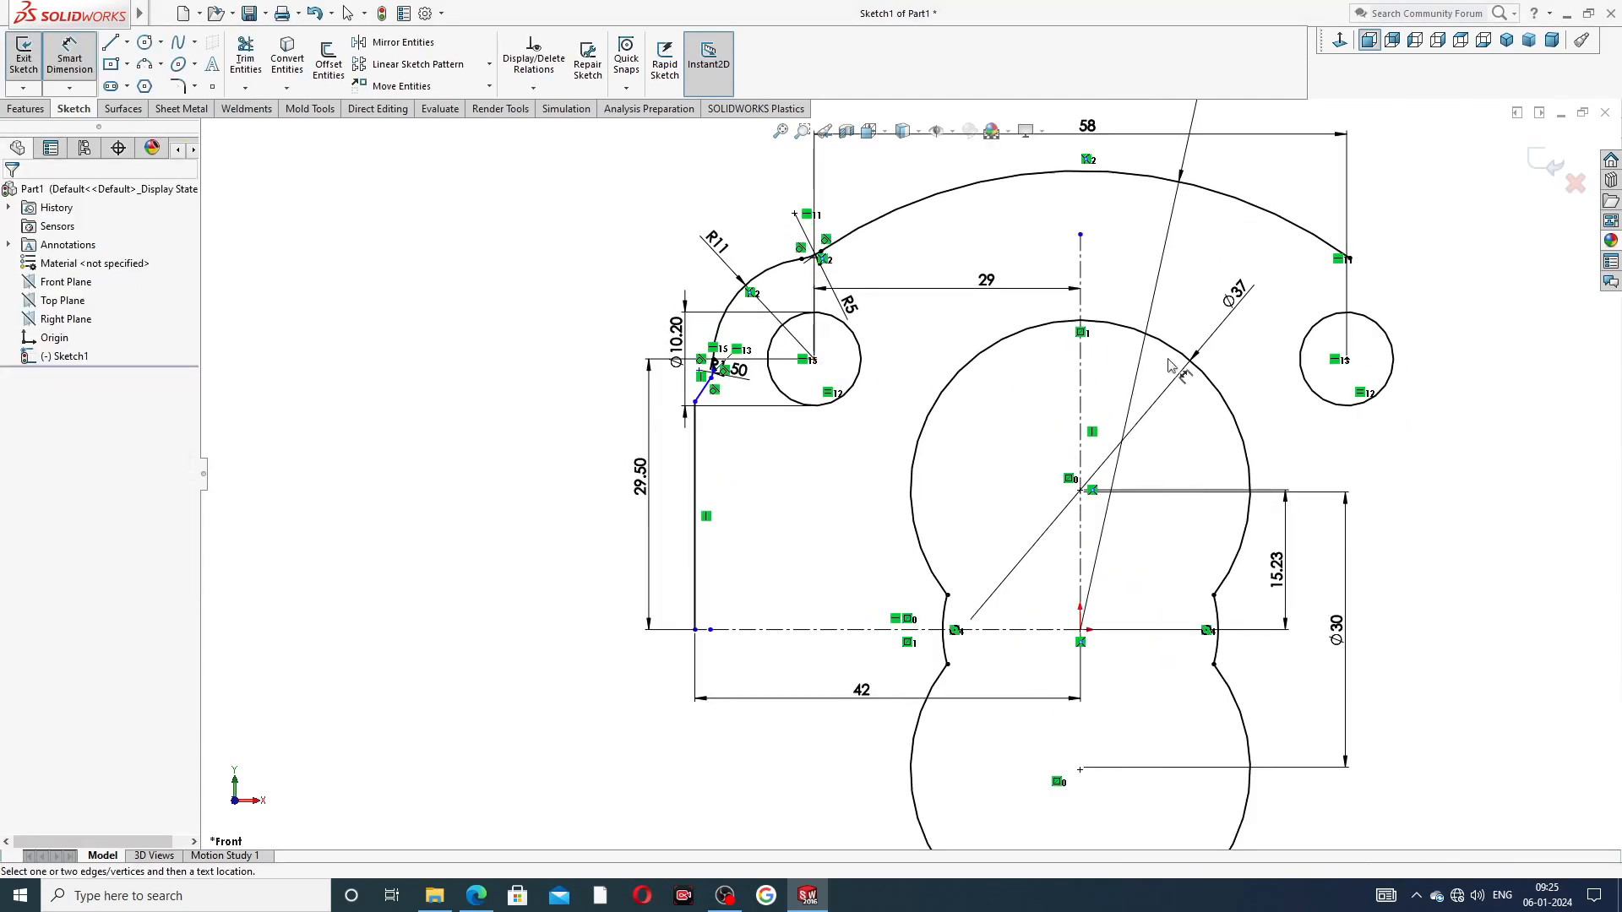
Step: Leave dimensioning and move the R11 and R5 dimensions farther from the upper-left arcs for readability
{"action": "right_click", "coordinate": [1314, 299]}
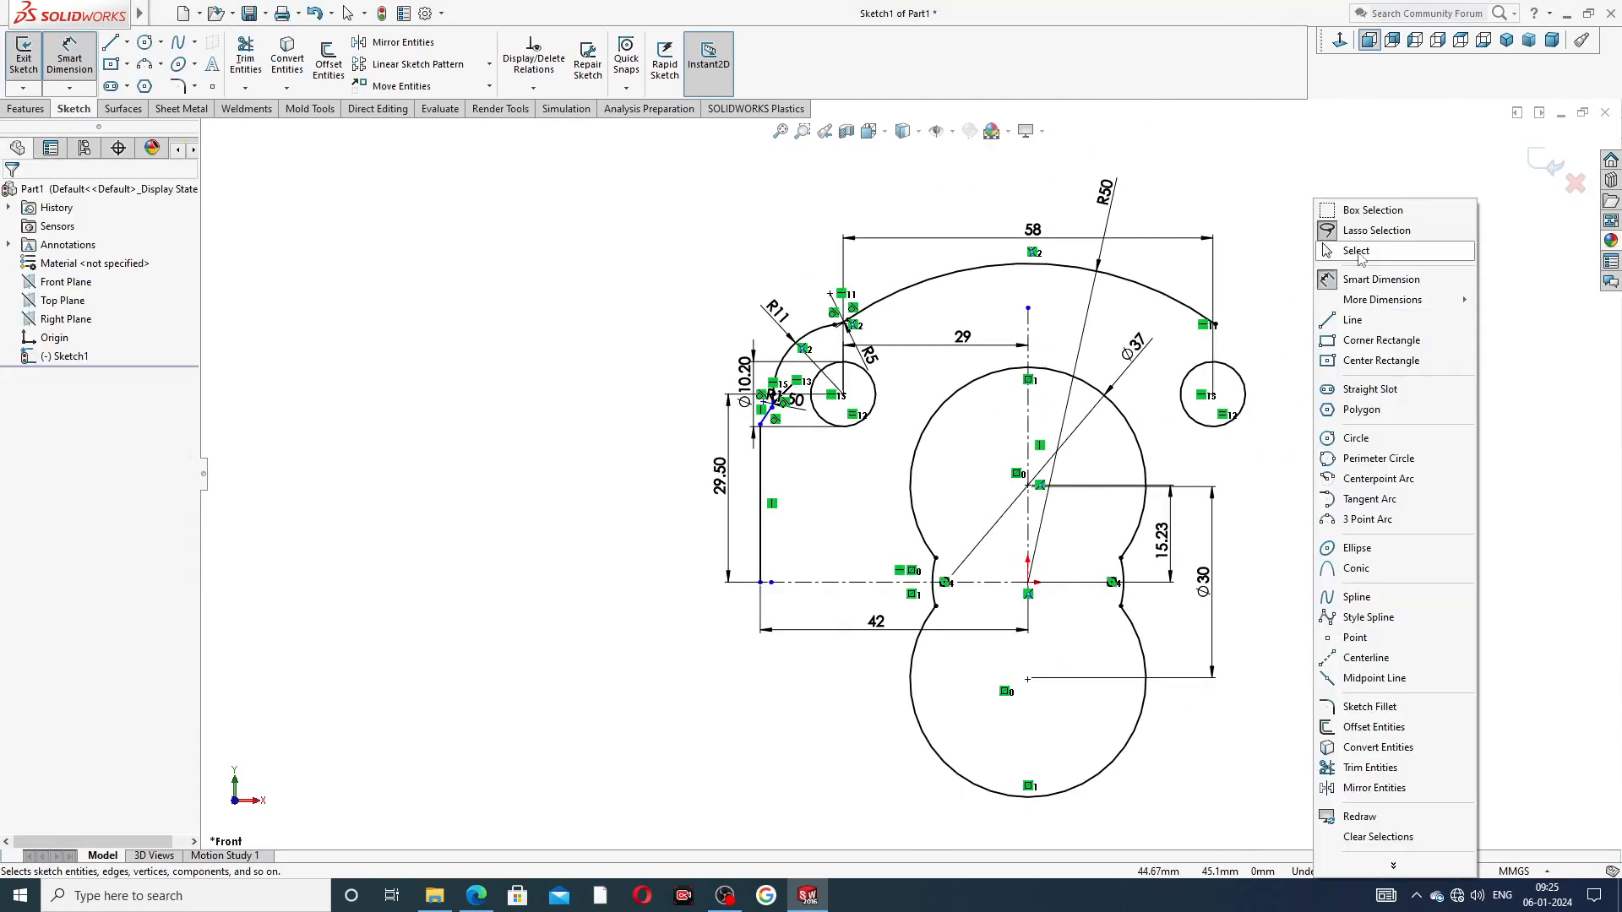
{"action": "left_click", "coordinate": [1362, 255]}
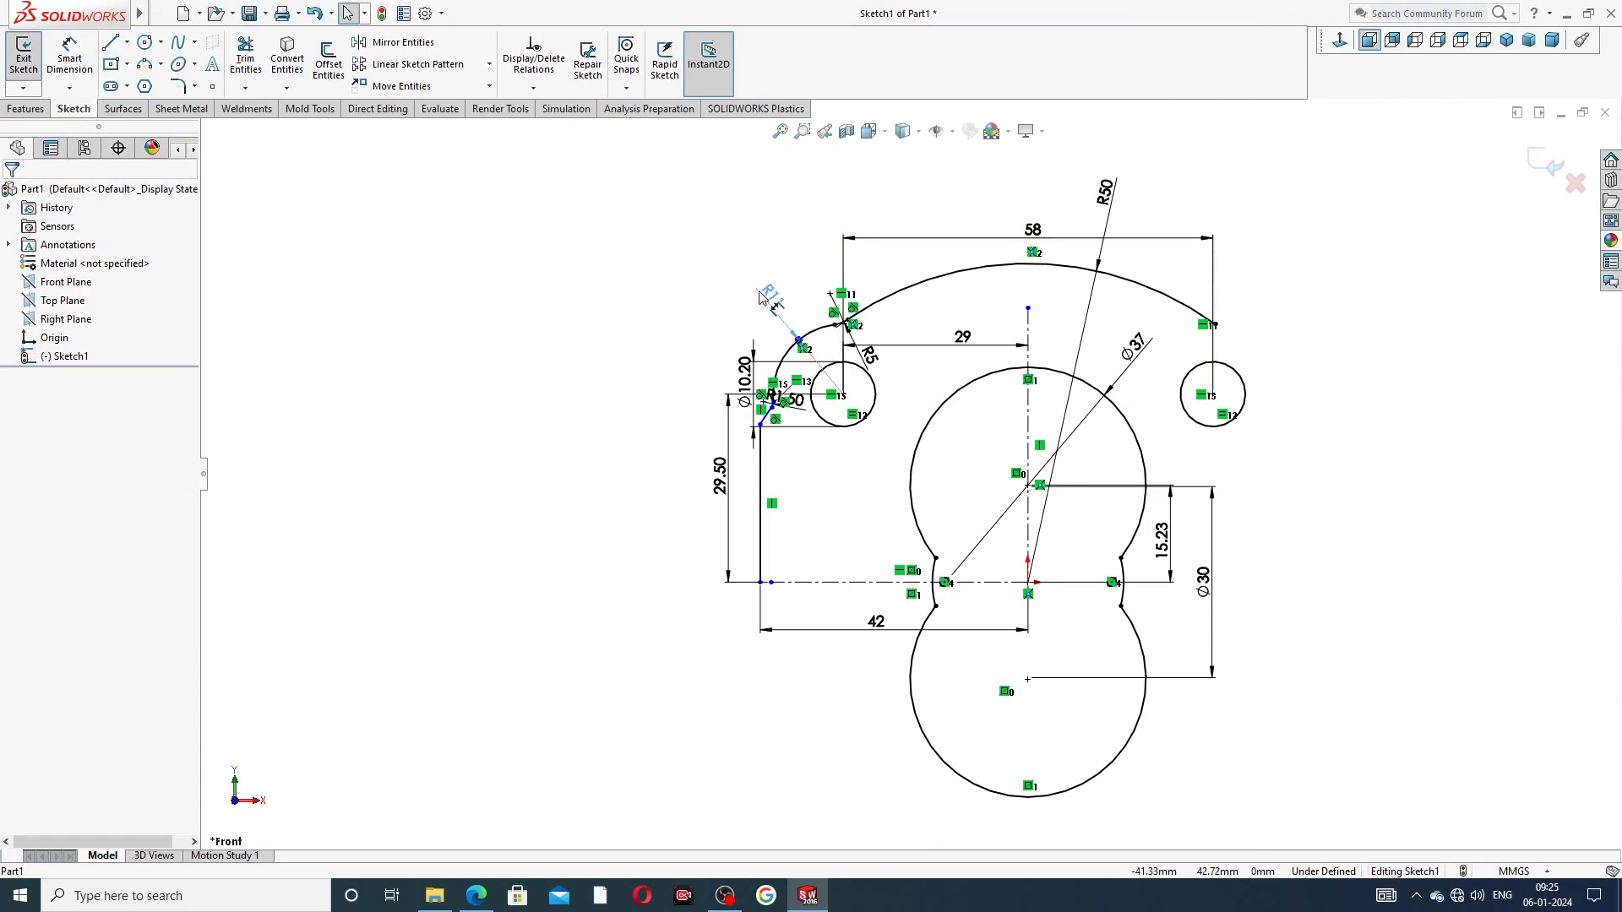
{"action": "left_click_drag", "start_coordinate": [776, 309], "coordinate": [767, 286]}
{"action": "mouse_move", "coordinate": [869, 355]}
{"action": "left_mouse_down"}
{"action": "mouse_move", "coordinate": [891, 368]}
{"action": "mouse_move", "coordinate": [956, 336]}
{"action": "left_mouse_up"}
{"action": "left_click", "coordinate": [675, 269]}
{"action": "left_click", "coordinate": [780, 240]}
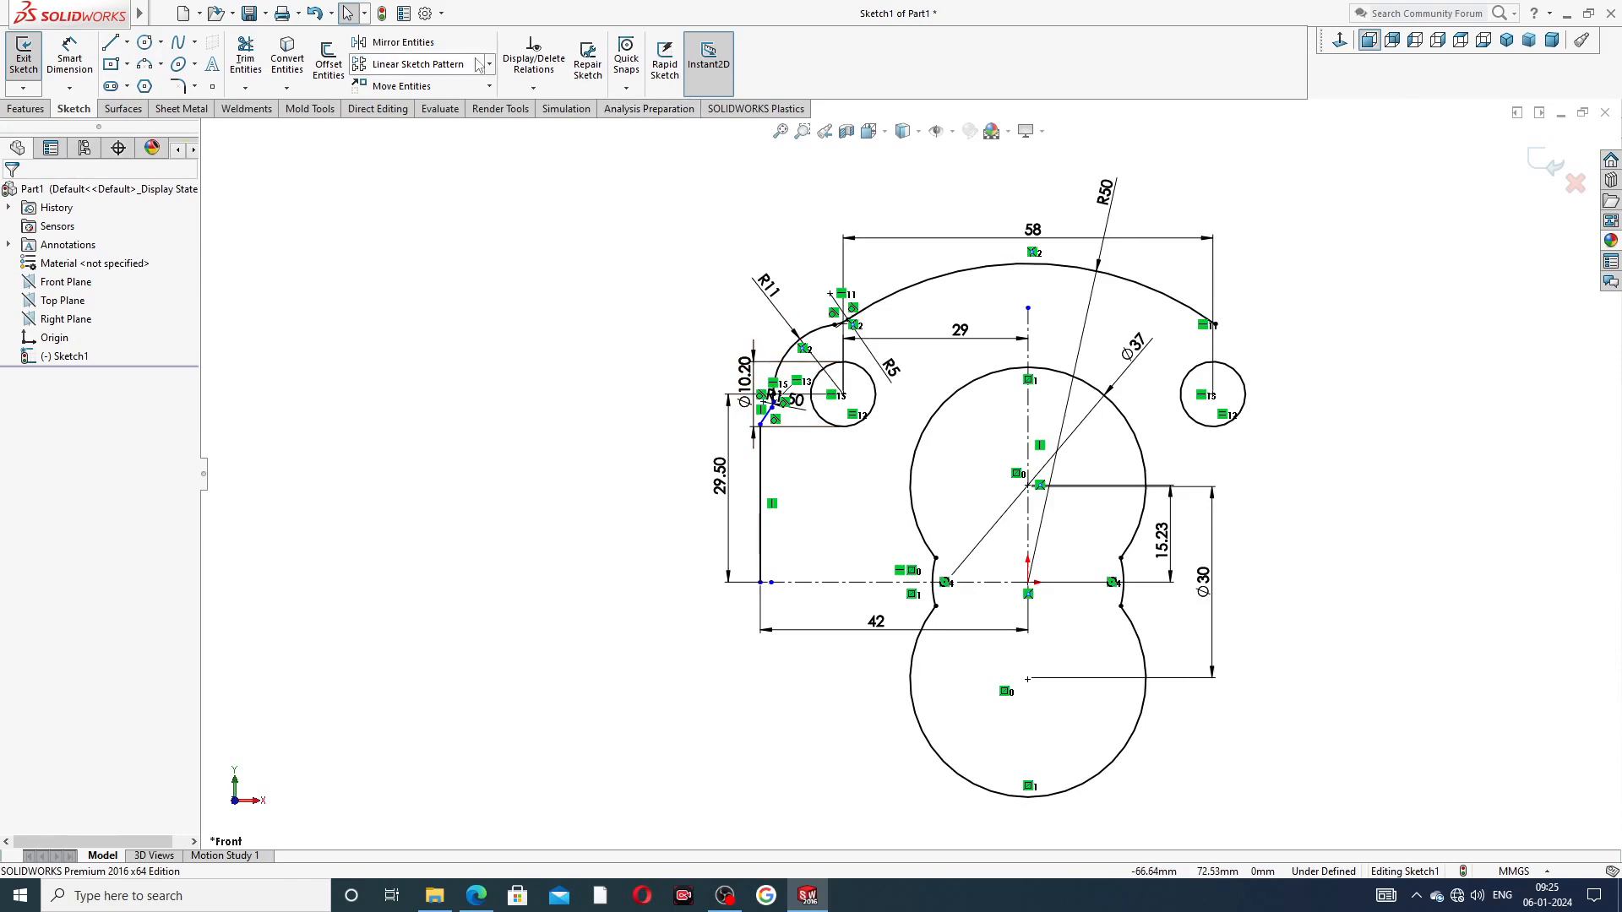
Step: Mirror the left outline, from the R5 fillet and R11 arc down to the long vertical line, about the vertical centreline
{"action": "left_click", "coordinate": [433, 46]}
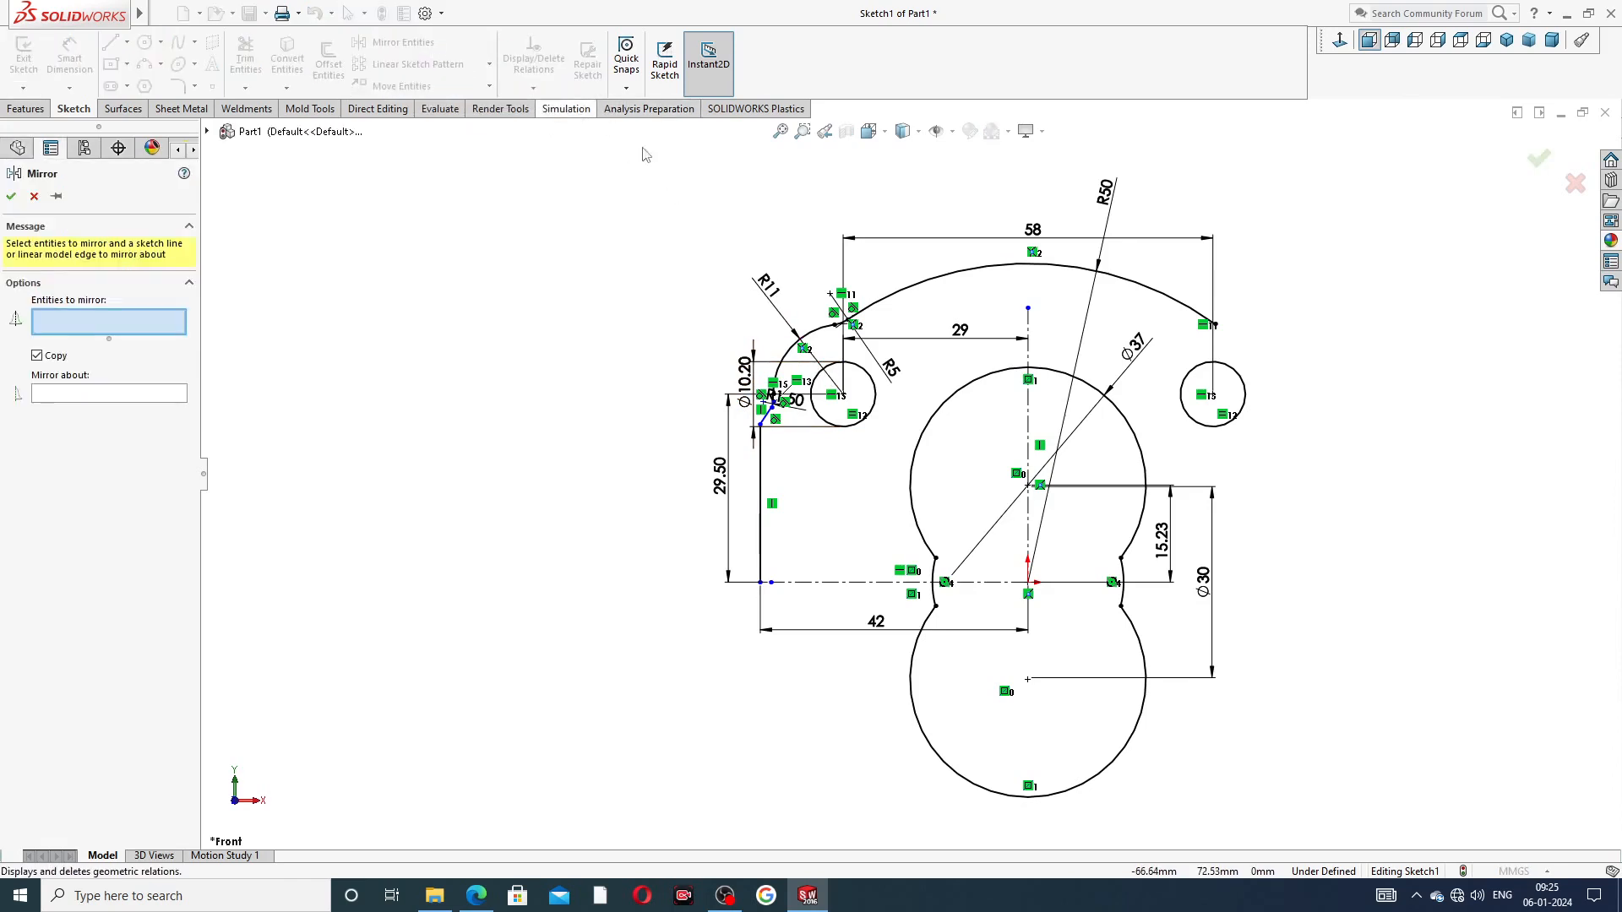
{"action": "scroll", "coordinate": [968, 286], "scroll_direction": "down", "scroll_amount": 2}
{"action": "scroll", "coordinate": [772, 285], "scroll_direction": "down", "scroll_amount": 3}
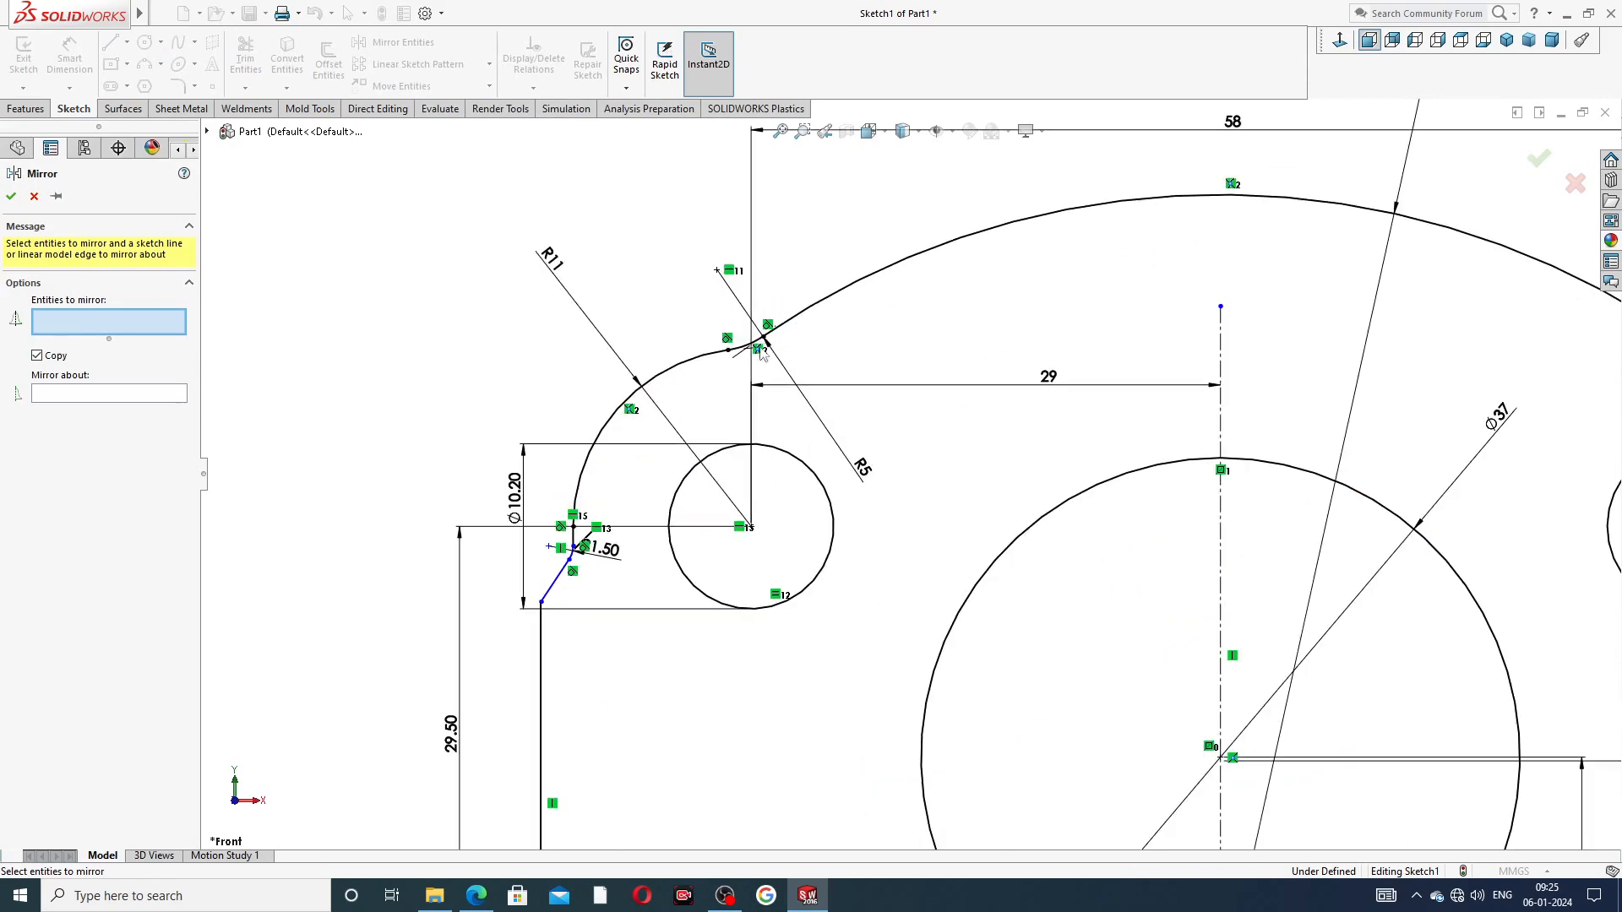
{"action": "left_click", "coordinate": [758, 348]}
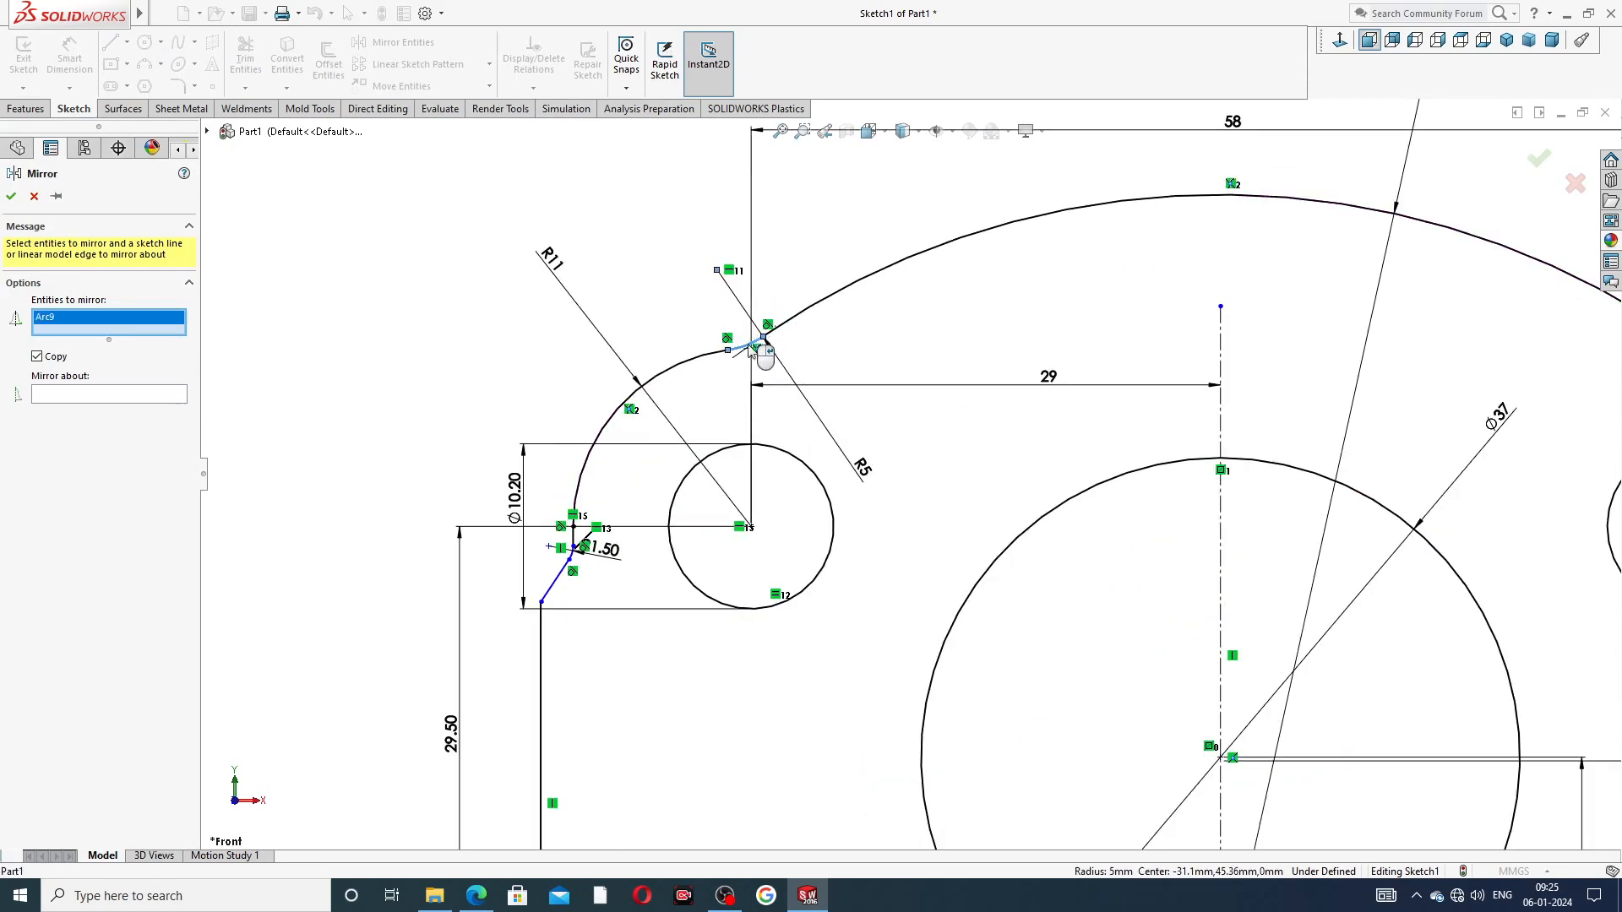
{"action": "left_click", "coordinate": [714, 359]}
{"action": "scroll", "coordinate": [597, 549], "scroll_direction": "down", "scroll_amount": 3}
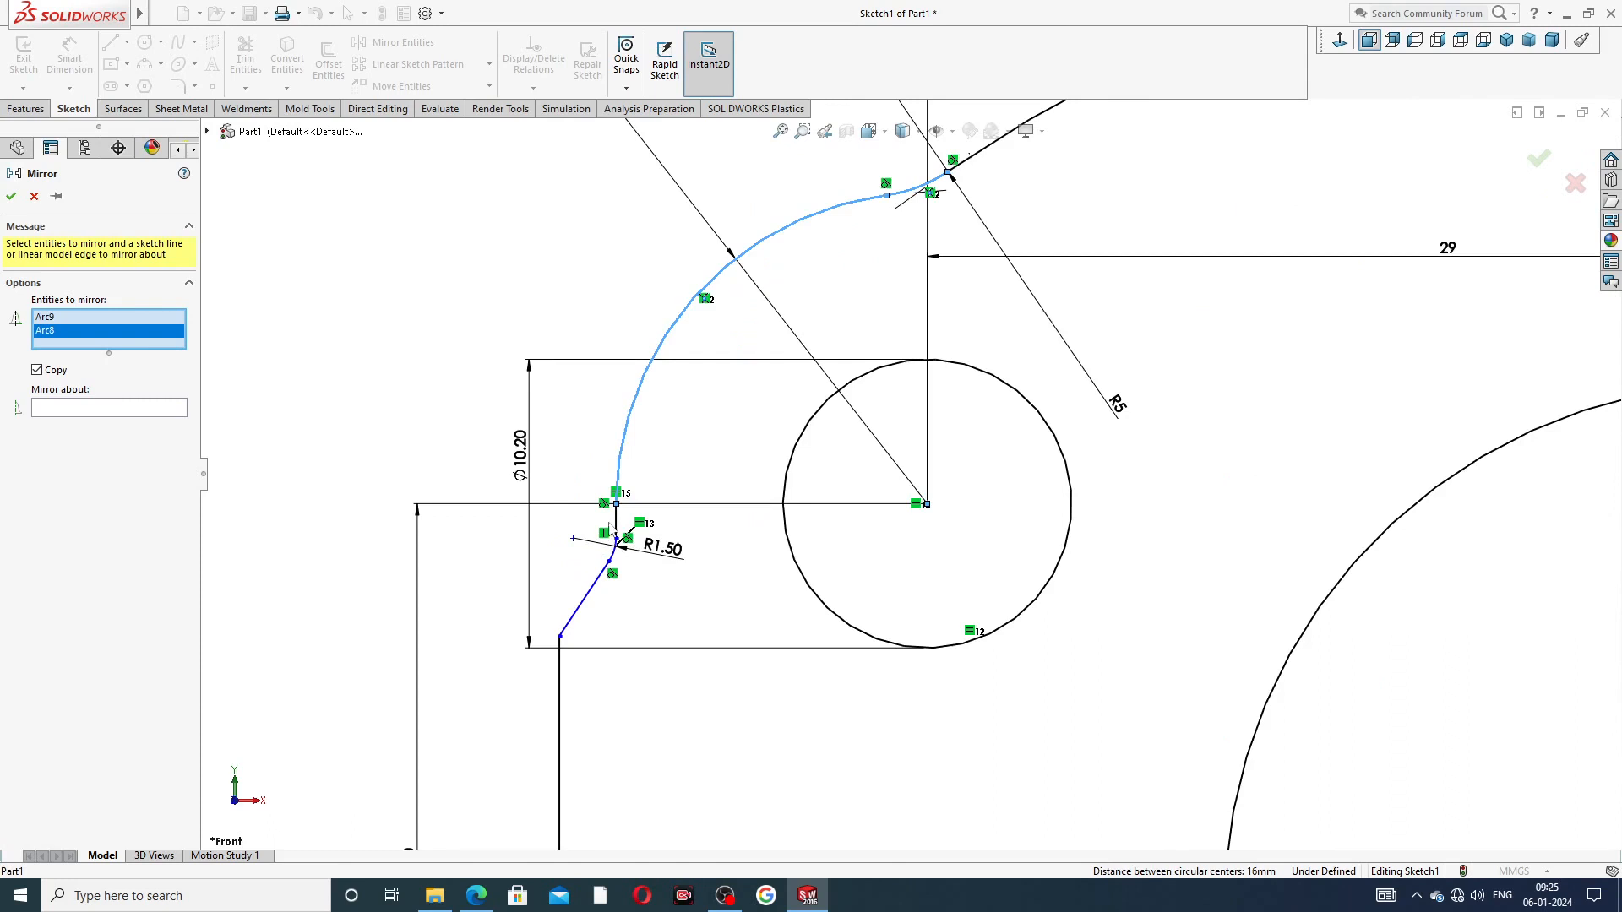
{"action": "left_click", "coordinate": [615, 524]}
{"action": "scroll", "coordinate": [625, 549], "scroll_direction": "down", "scroll_amount": 2}
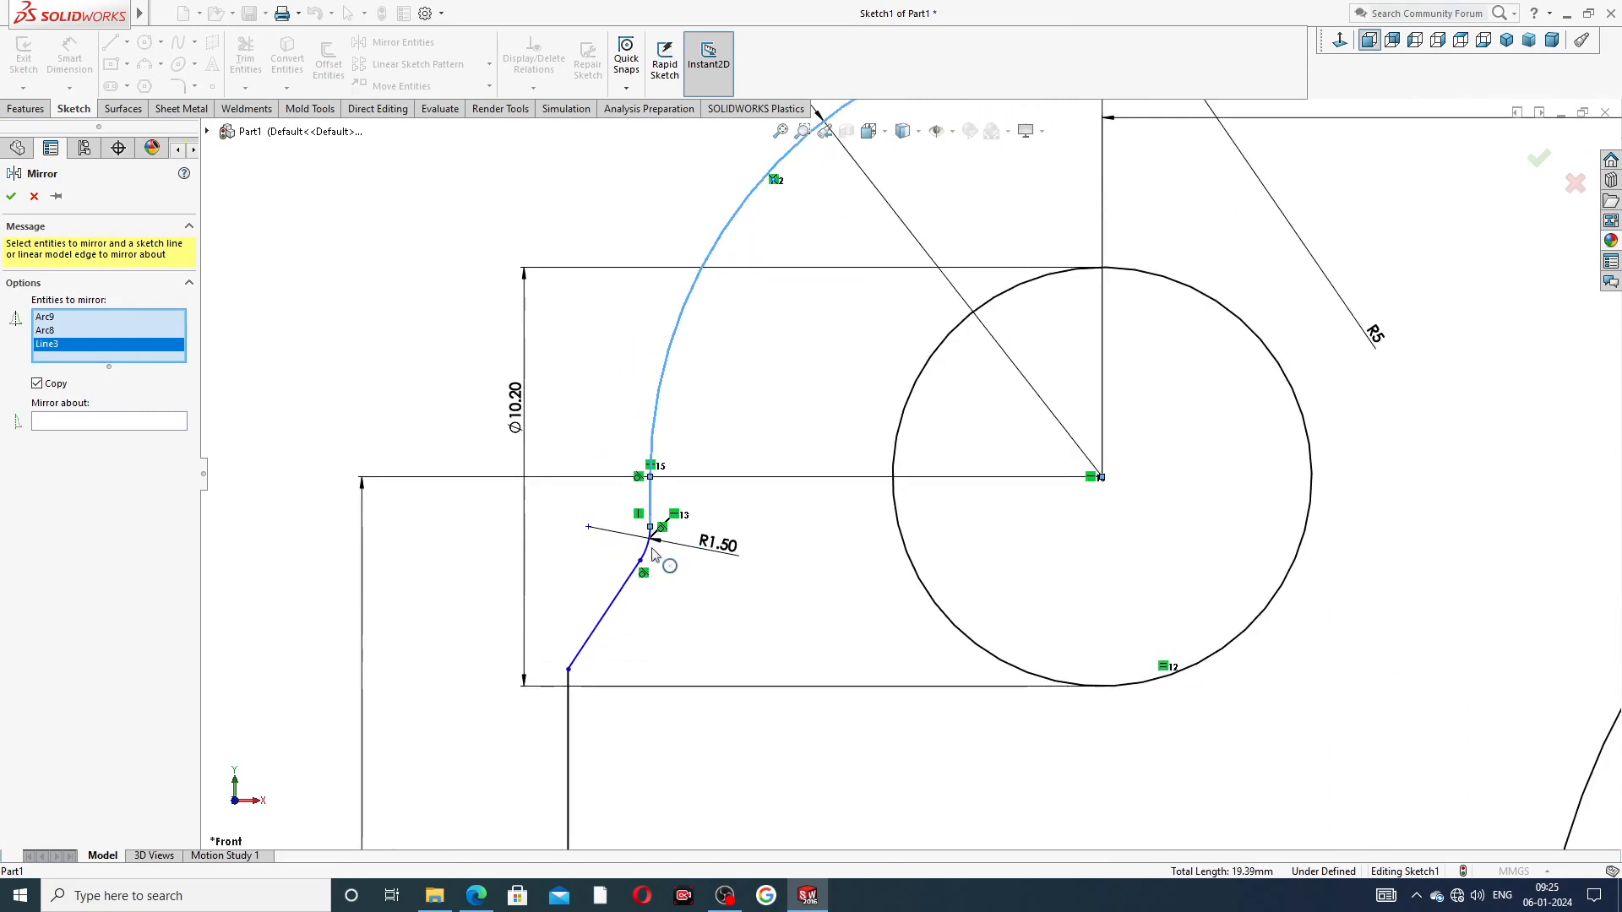
{"action": "left_click", "coordinate": [649, 550]}
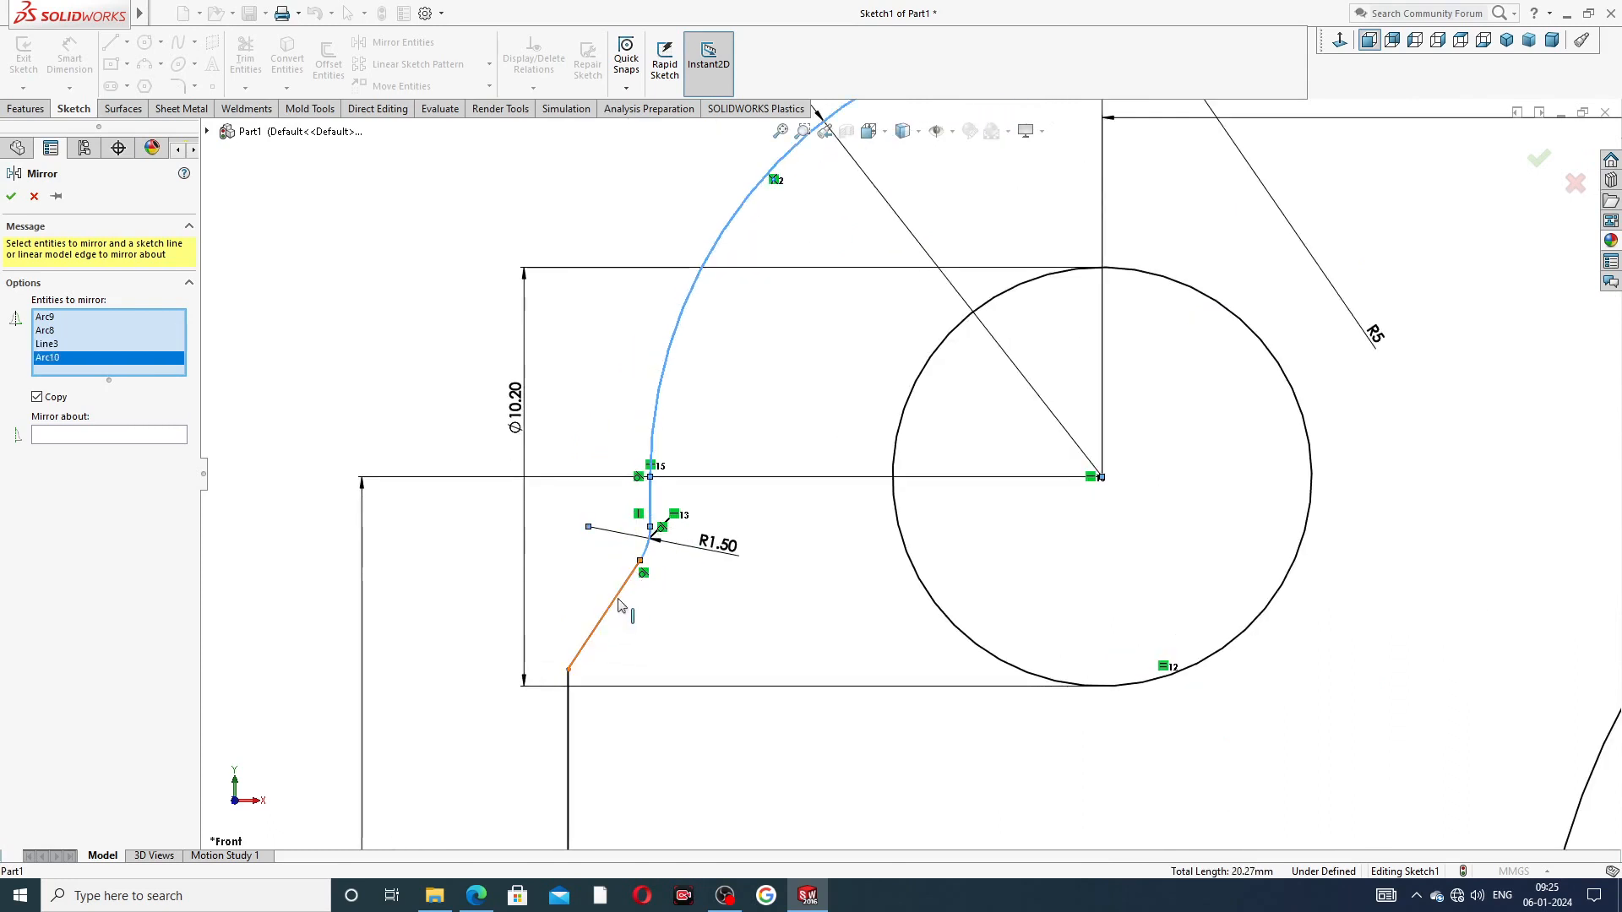
{"action": "left_click", "coordinate": [628, 610]}
{"action": "left_click", "coordinate": [573, 705]}
{"action": "scroll", "coordinate": [754, 637], "scroll_direction": "up", "scroll_amount": 9}
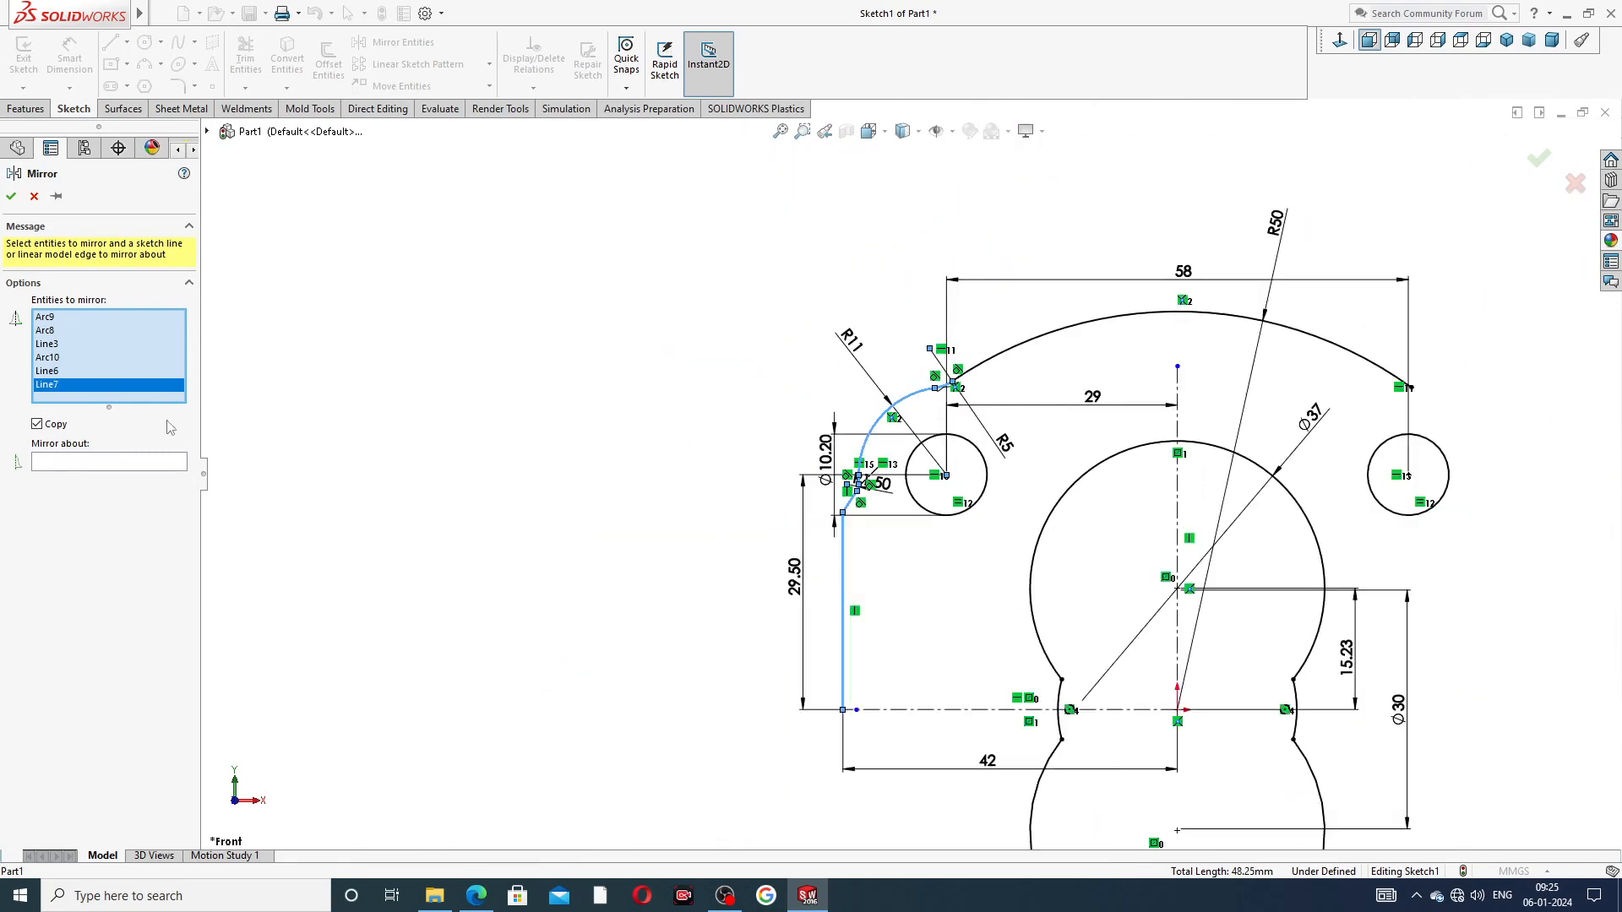
{"action": "left_click", "coordinate": [96, 463]}
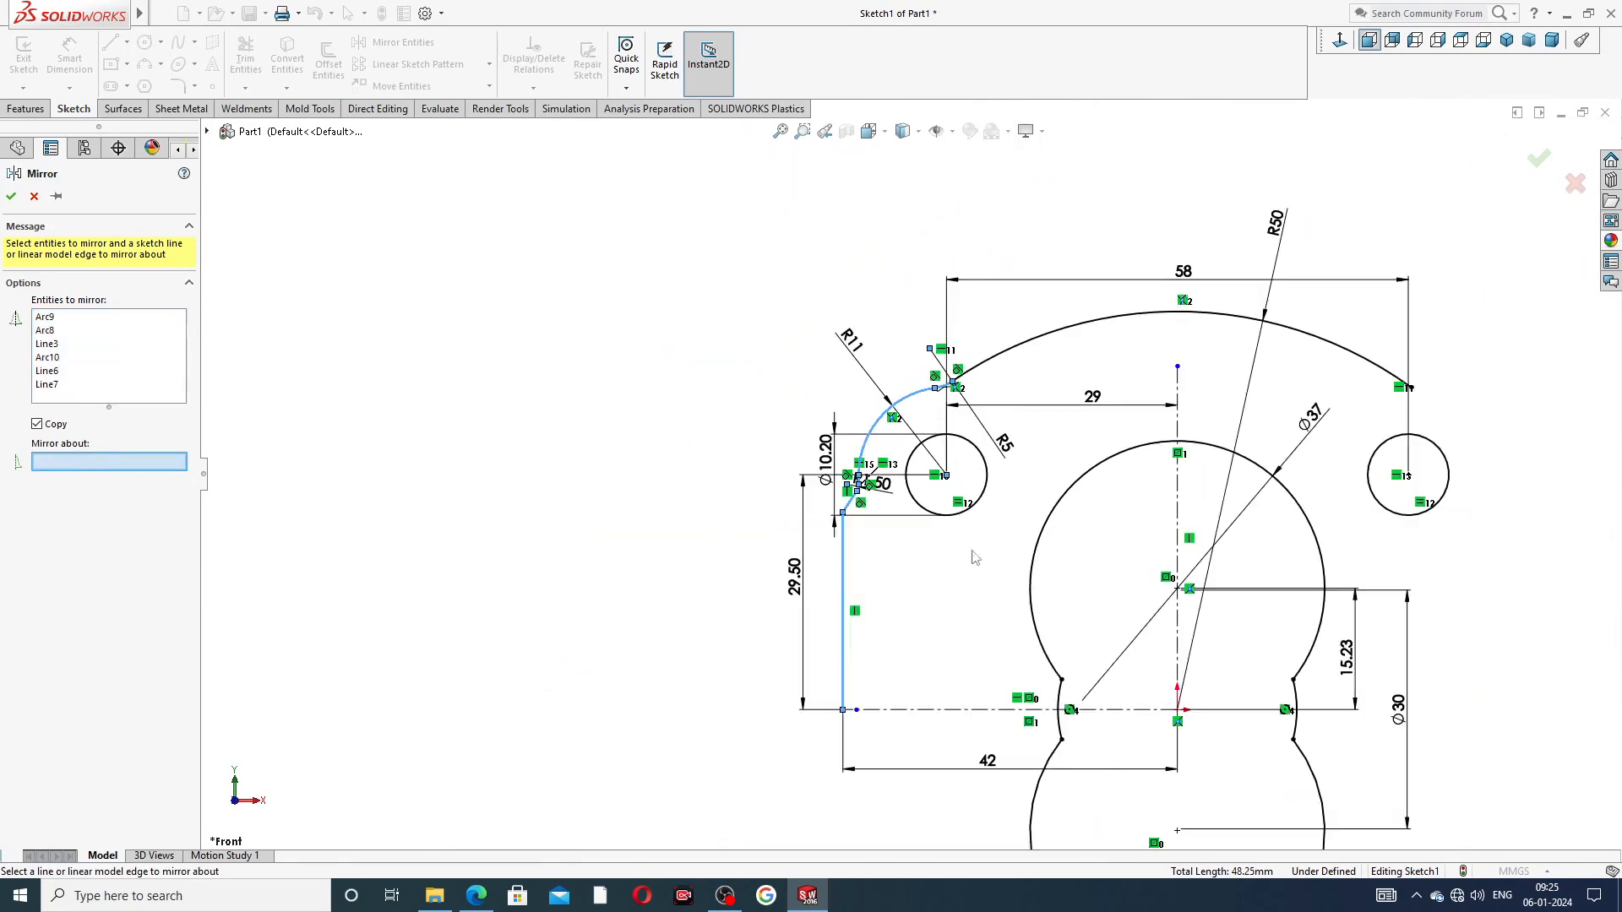
{"action": "left_click", "coordinate": [1180, 427]}
{"action": "scroll", "coordinate": [1525, 313], "scroll_direction": "down", "scroll_amount": 3}
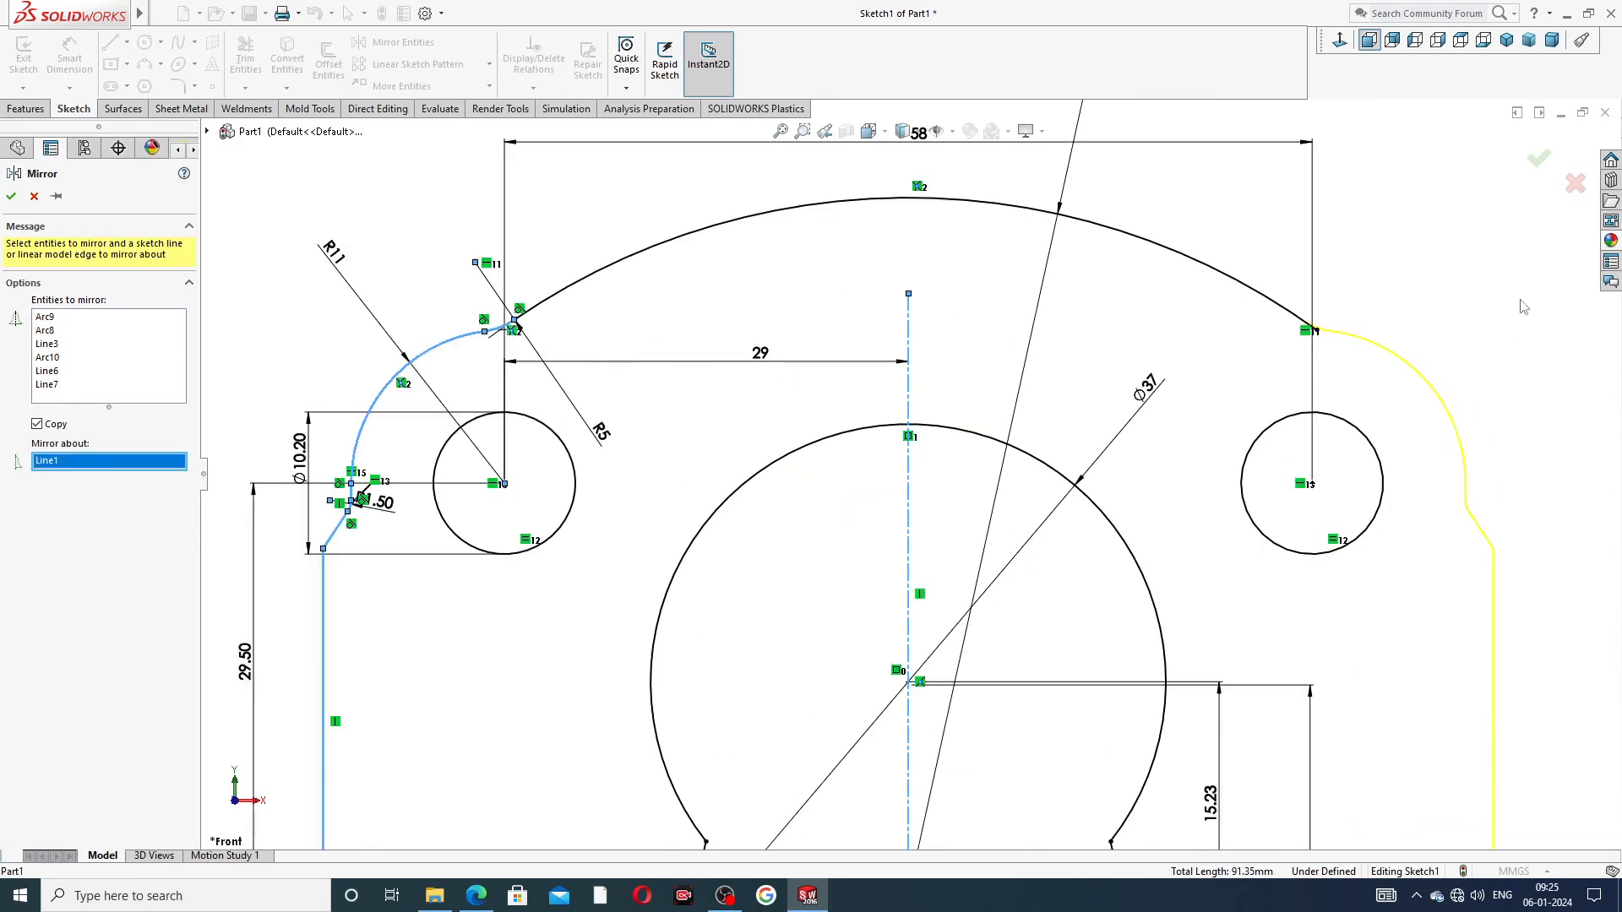
{"action": "left_click", "coordinate": [1539, 161]}
Step: Delete the 29 mm dimension between the left small hole and the vertical centreline
{"action": "scroll", "coordinate": [1432, 290], "scroll_direction": "up", "scroll_amount": 3}
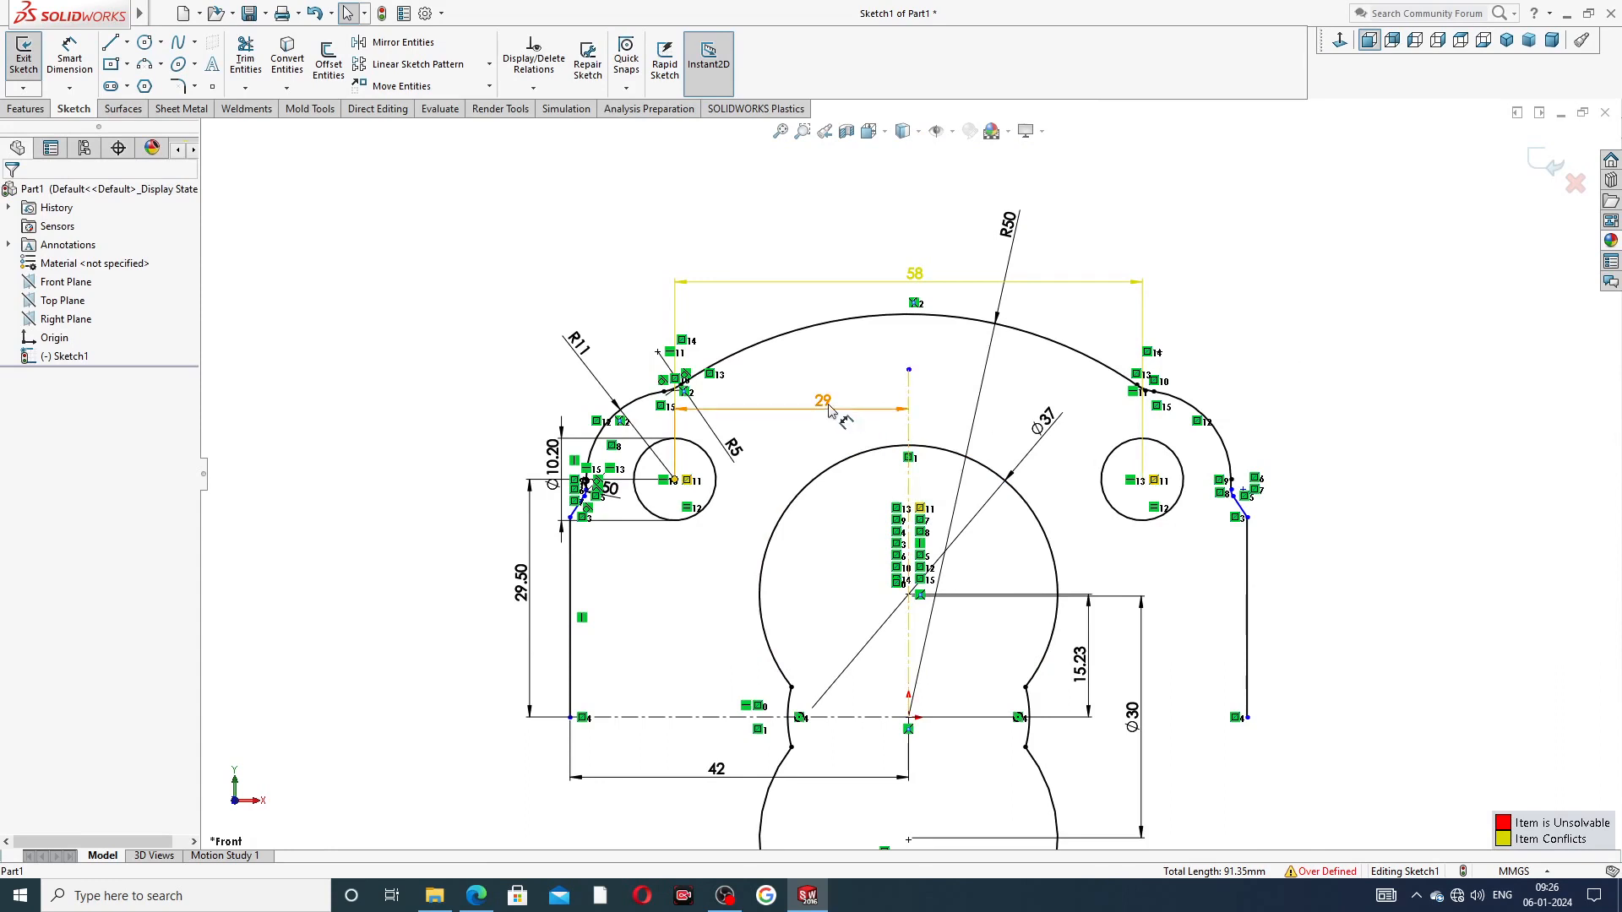
{"action": "left_click", "coordinate": [859, 413]}
{"action": "key", "text": "Delete"}
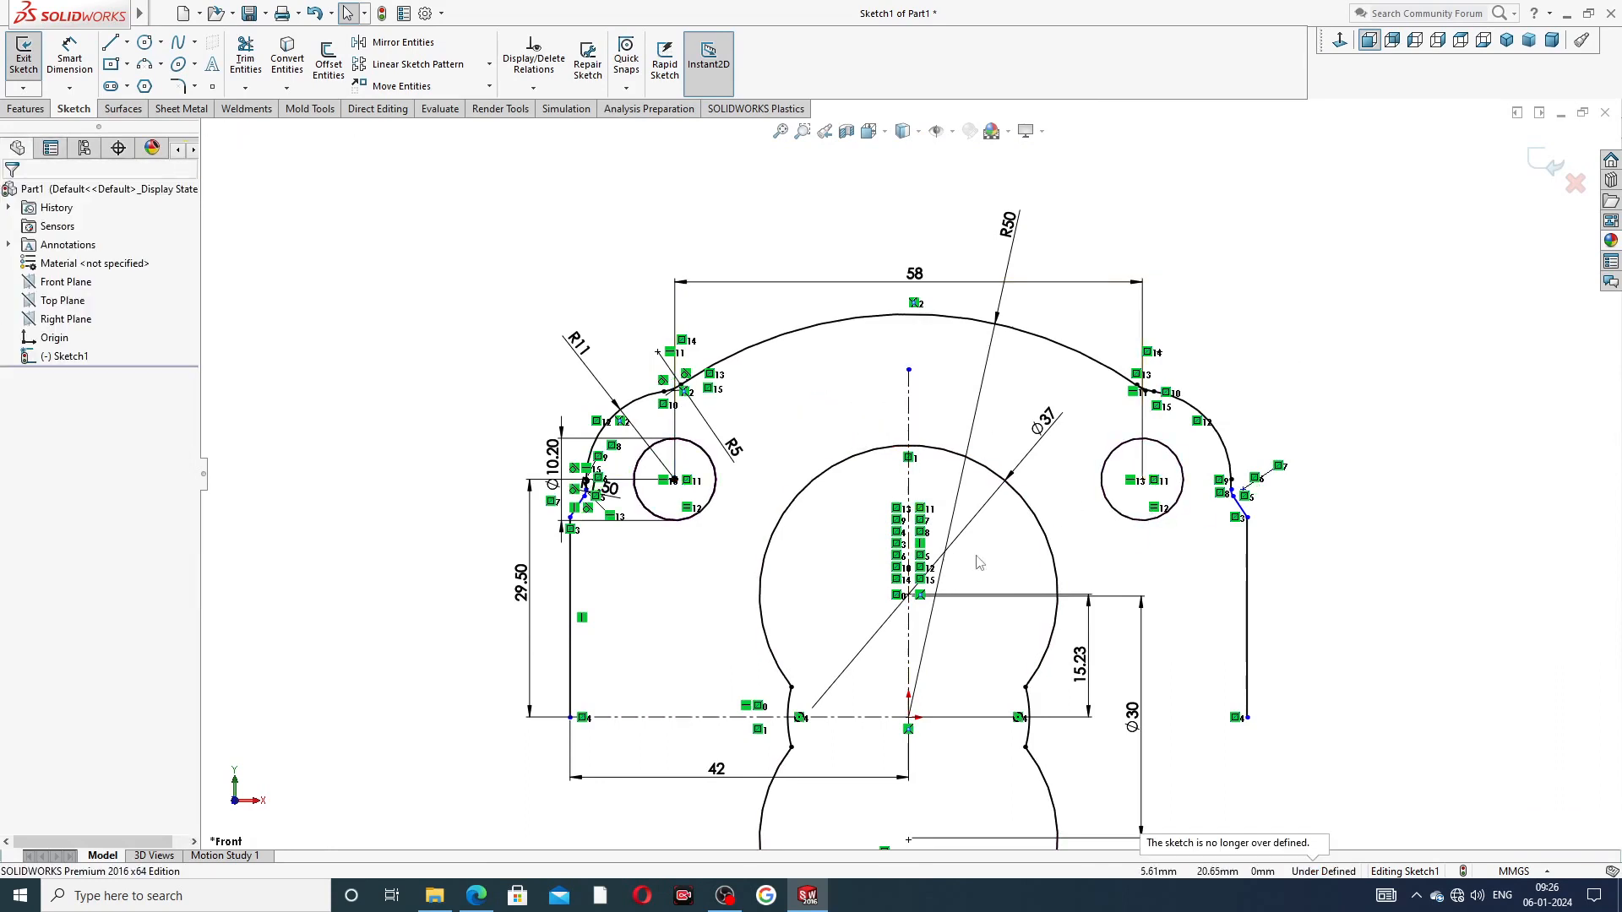
Step: Trim the leftover end of the R50 arc that extends past the mirrored fillet near the right small hole
{"action": "scroll", "coordinate": [1291, 516], "scroll_direction": "down", "scroll_amount": 3}
{"action": "scroll", "coordinate": [1291, 516], "scroll_direction": "down", "scroll_amount": 3}
{"action": "scroll", "coordinate": [929, 423], "scroll_direction": "up", "scroll_amount": 3}
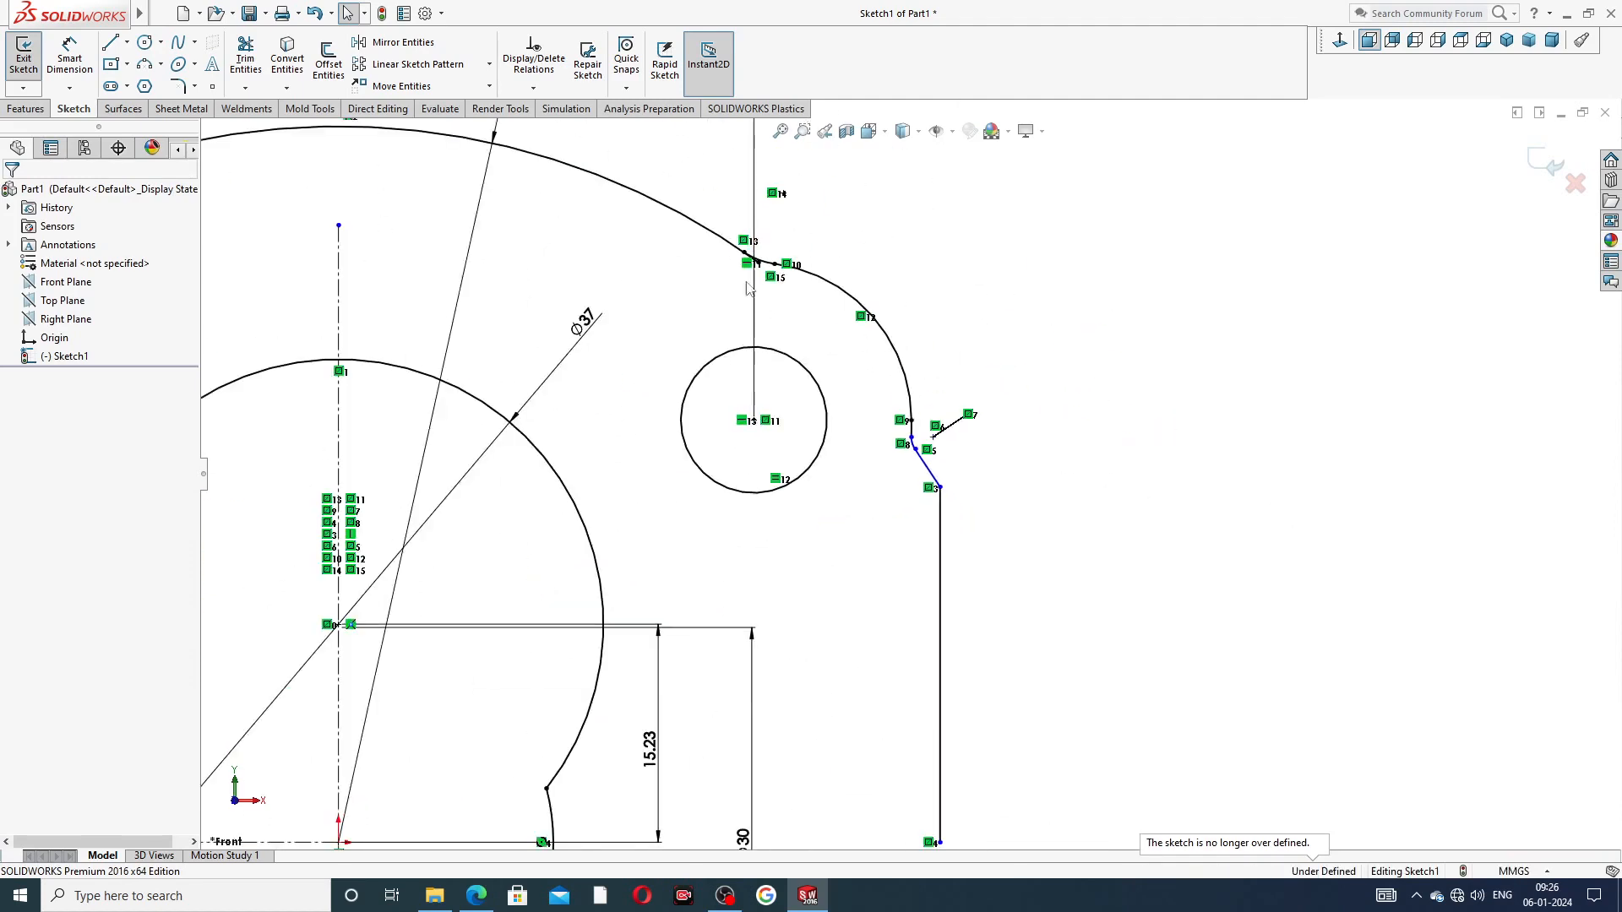
{"action": "scroll", "coordinate": [778, 279], "scroll_direction": "down", "scroll_amount": 4}
{"action": "scroll", "coordinate": [785, 285], "scroll_direction": "down", "scroll_amount": 2}
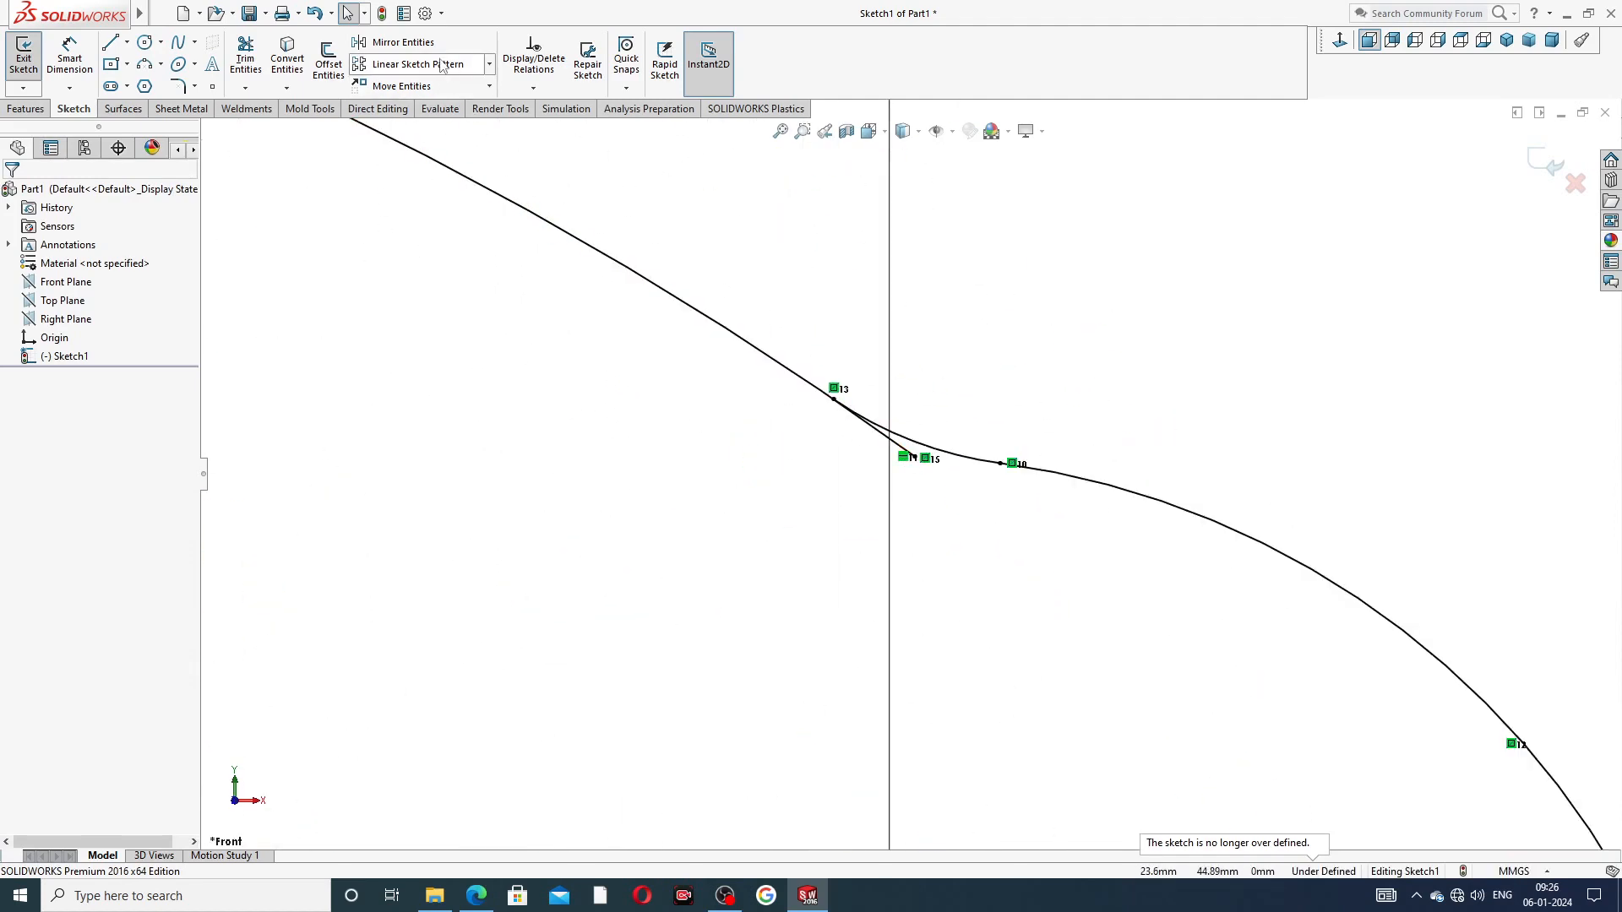
{"action": "left_click", "coordinate": [246, 59]}
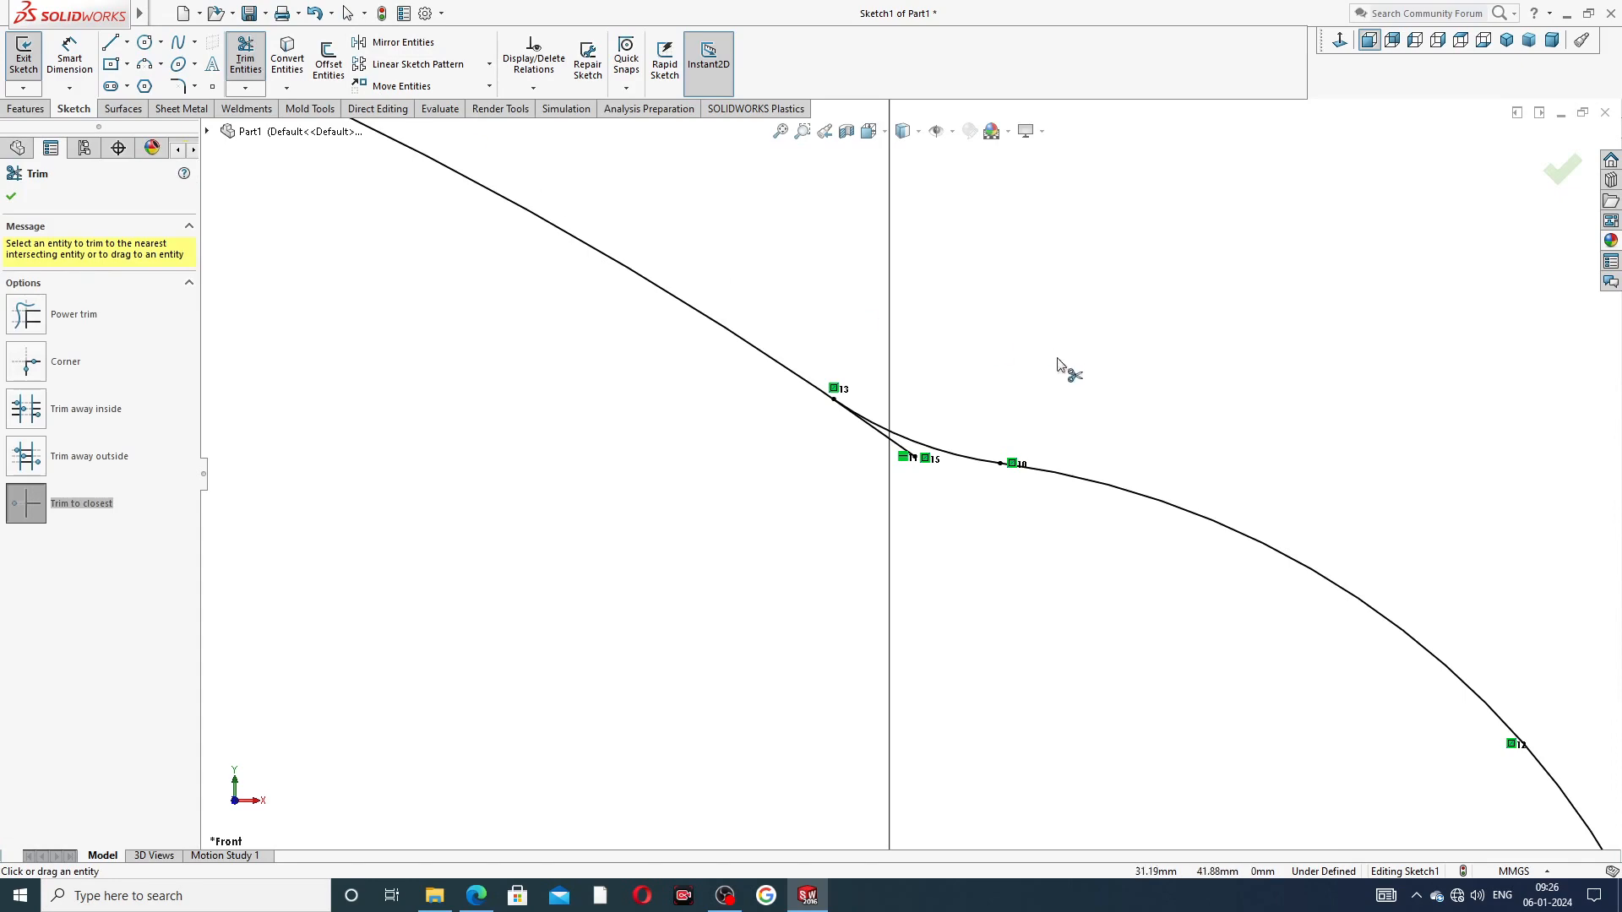
{"action": "left_click", "coordinate": [909, 456]}
{"action": "scroll", "coordinate": [909, 461], "scroll_direction": "up", "scroll_amount": 5}
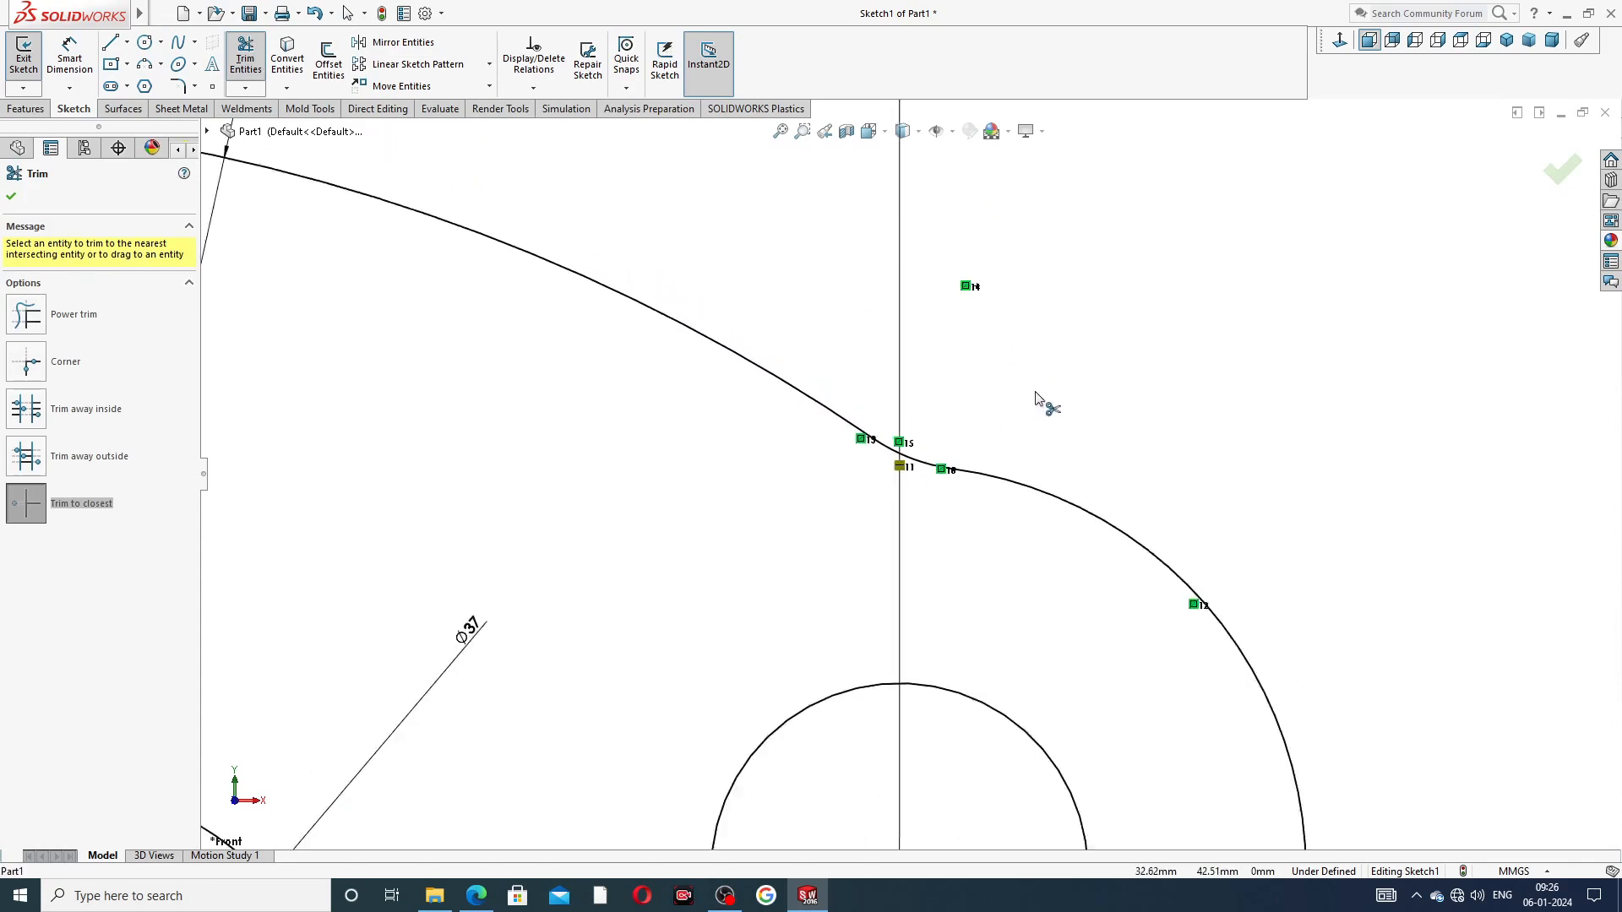
{"action": "left_click", "coordinate": [1573, 171]}
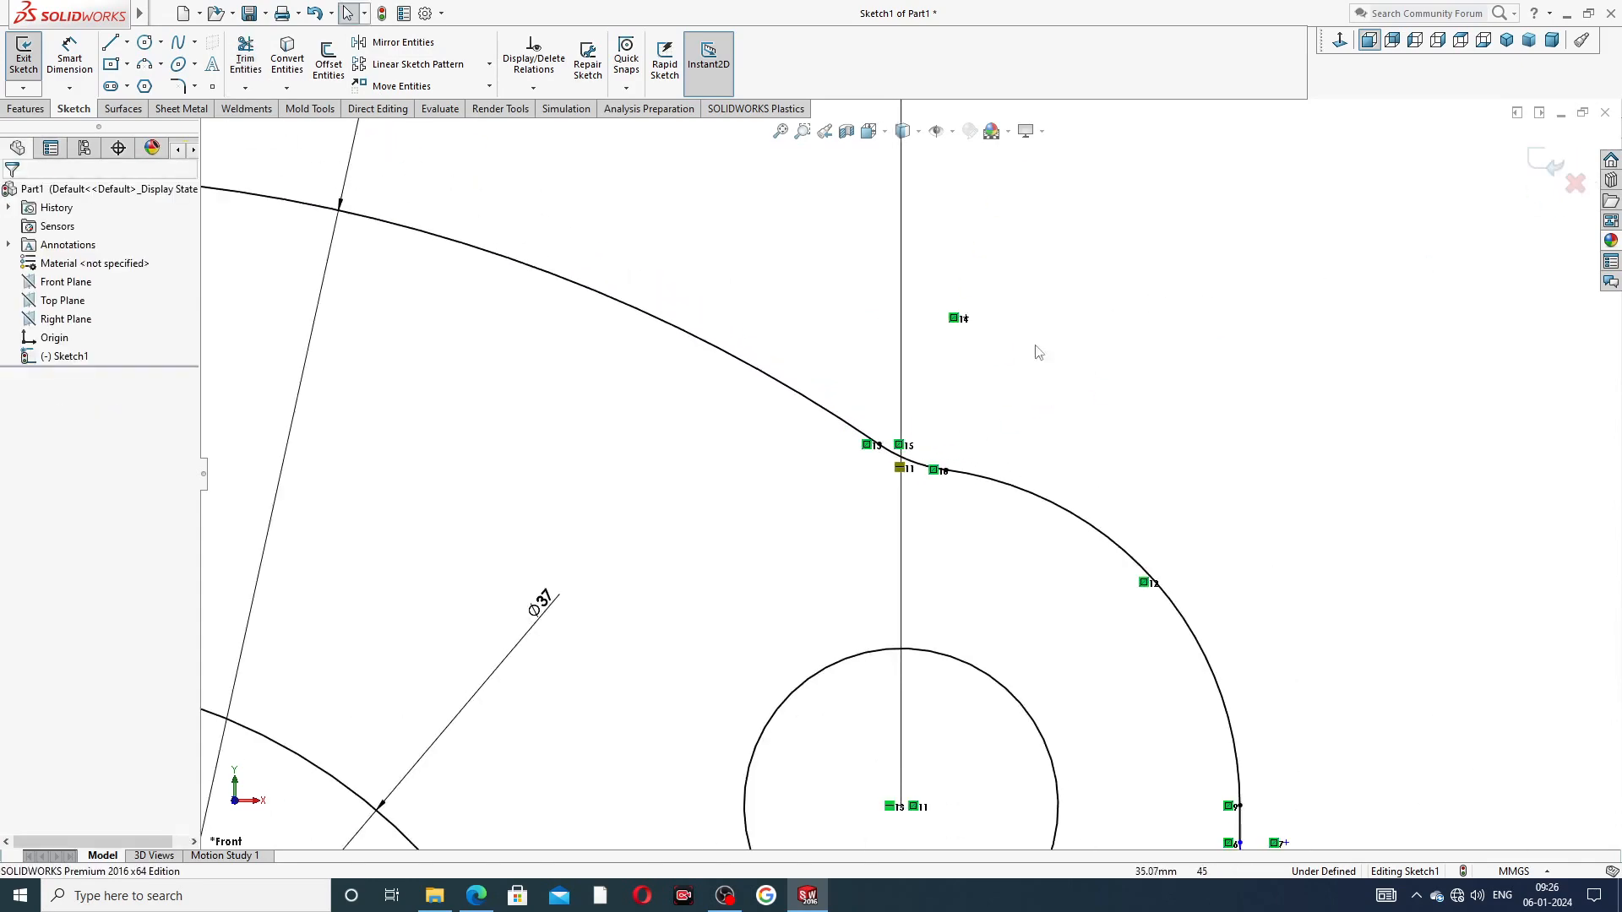
{"action": "scroll", "coordinate": [899, 457], "scroll_direction": "up", "scroll_amount": 5}
{"action": "scroll", "coordinate": [620, 549], "scroll_direction": "down", "scroll_amount": 2}
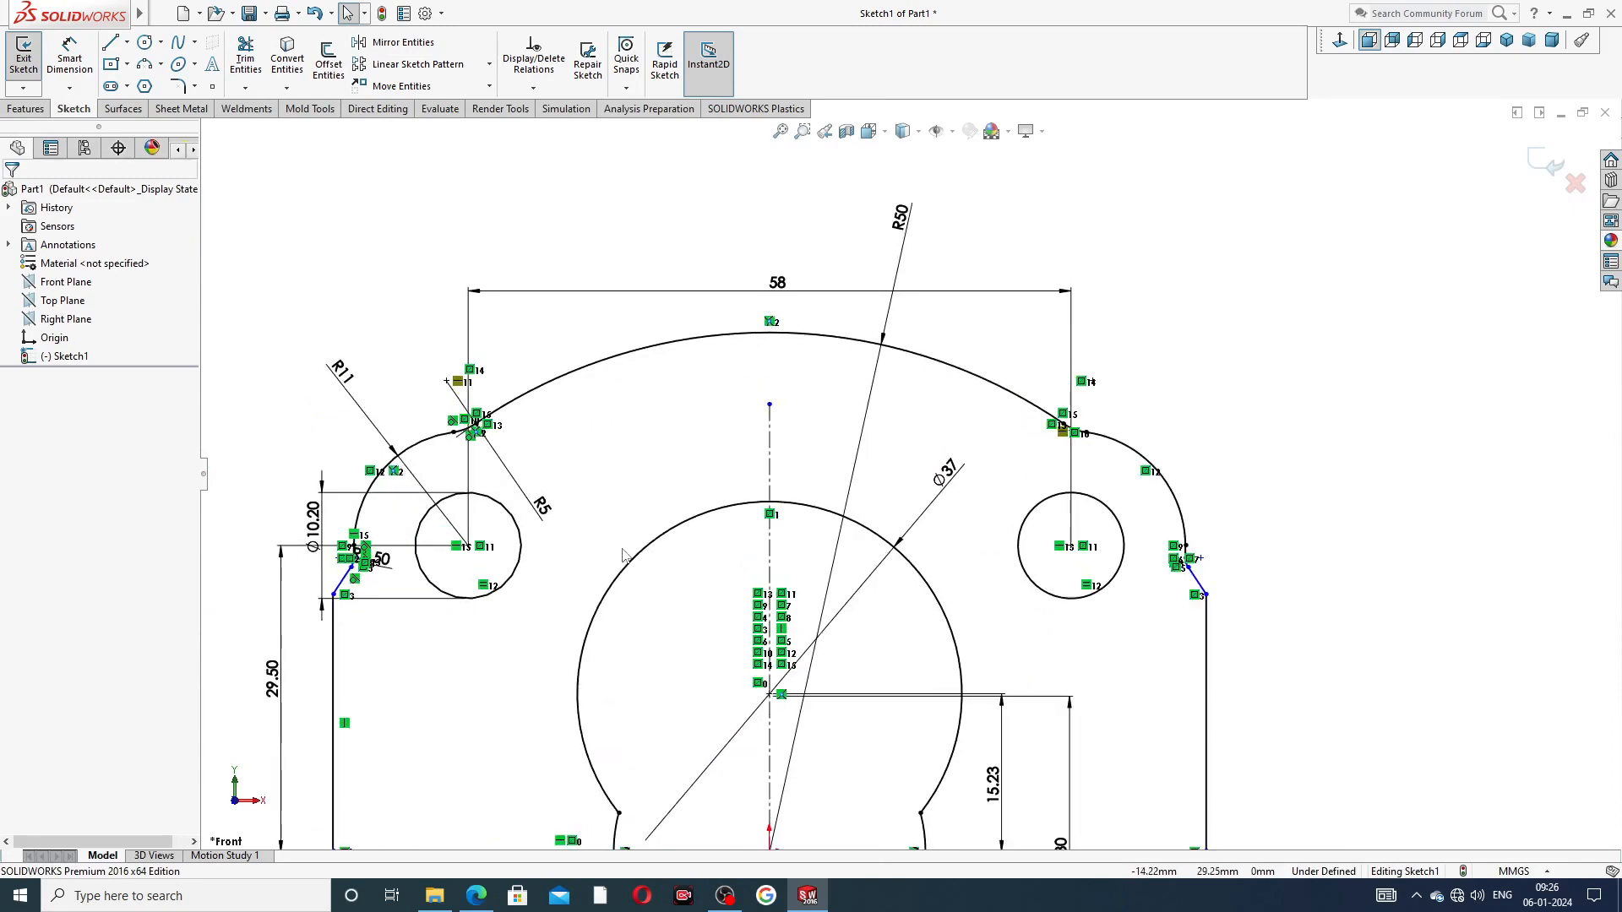
{"action": "scroll", "coordinate": [625, 557], "scroll_direction": "up", "scroll_amount": 3}
{"action": "scroll", "coordinate": [672, 652], "scroll_direction": "down", "scroll_amount": 1}
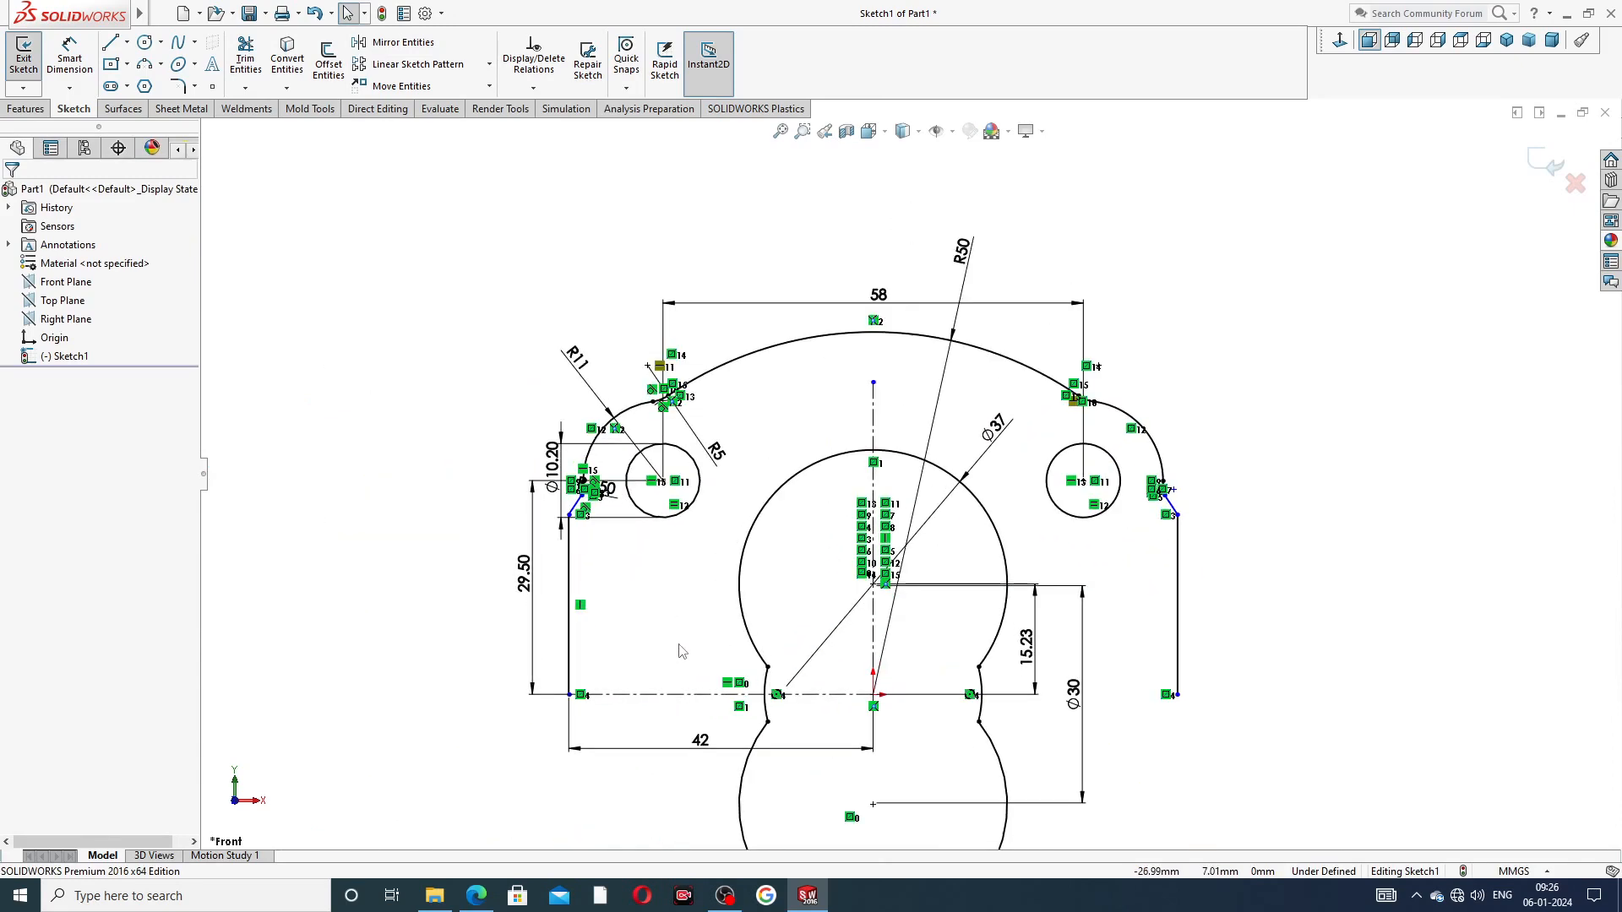
{"action": "scroll", "coordinate": [682, 652], "scroll_direction": "down", "scroll_amount": 1}
{"action": "scroll", "coordinate": [845, 591], "scroll_direction": "up", "scroll_amount": 2}
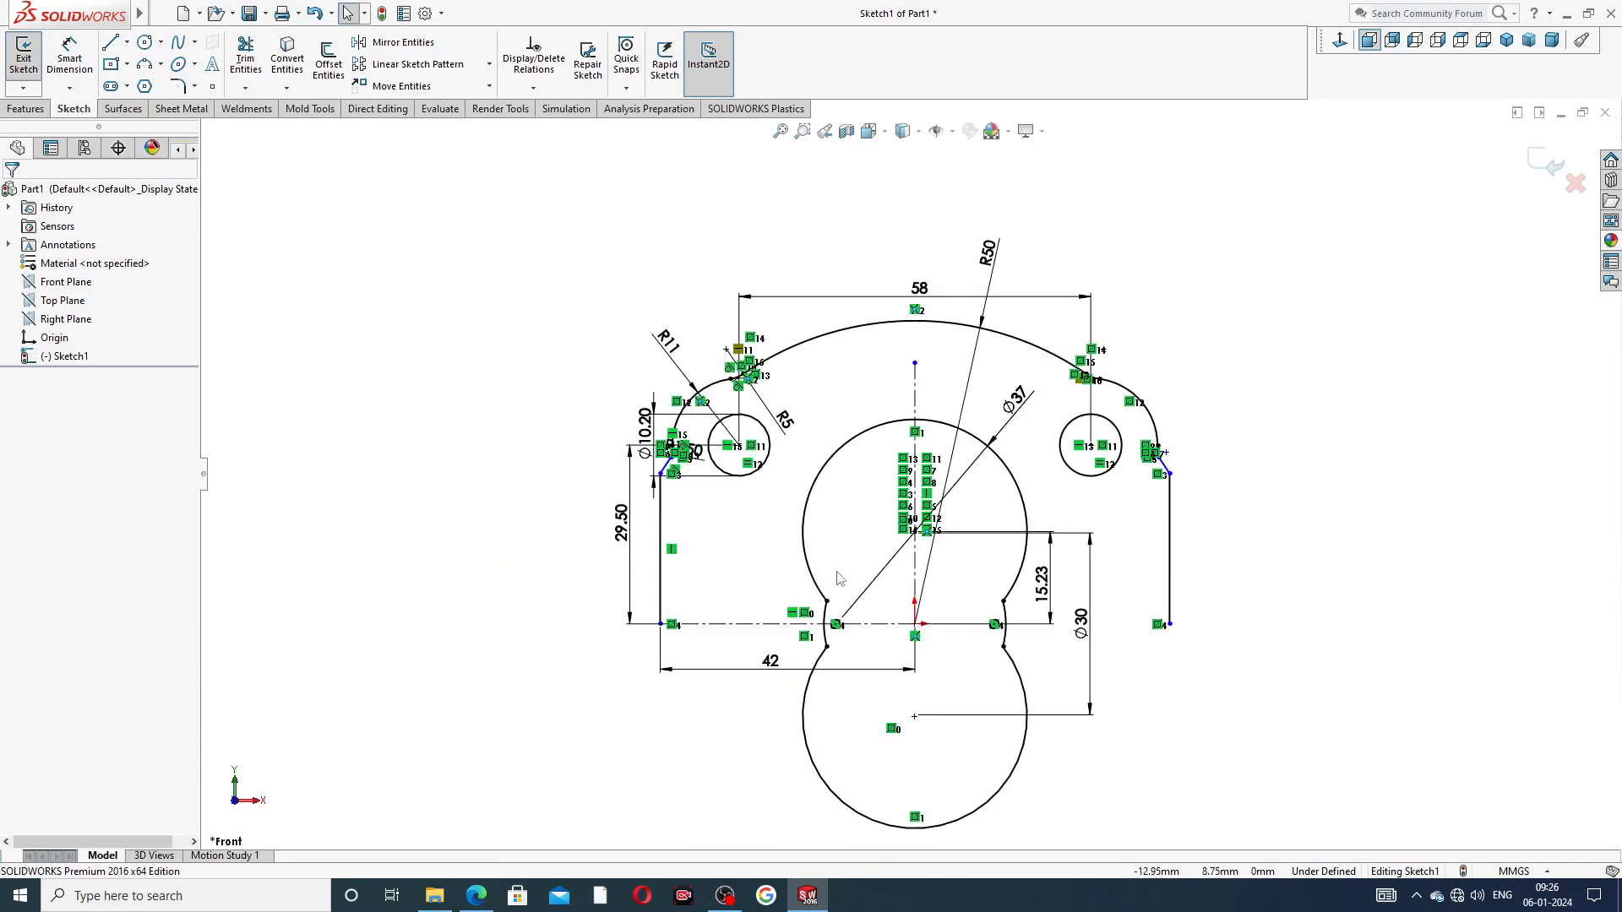
{"action": "scroll", "coordinate": [839, 579], "scroll_direction": "down", "scroll_amount": 1}
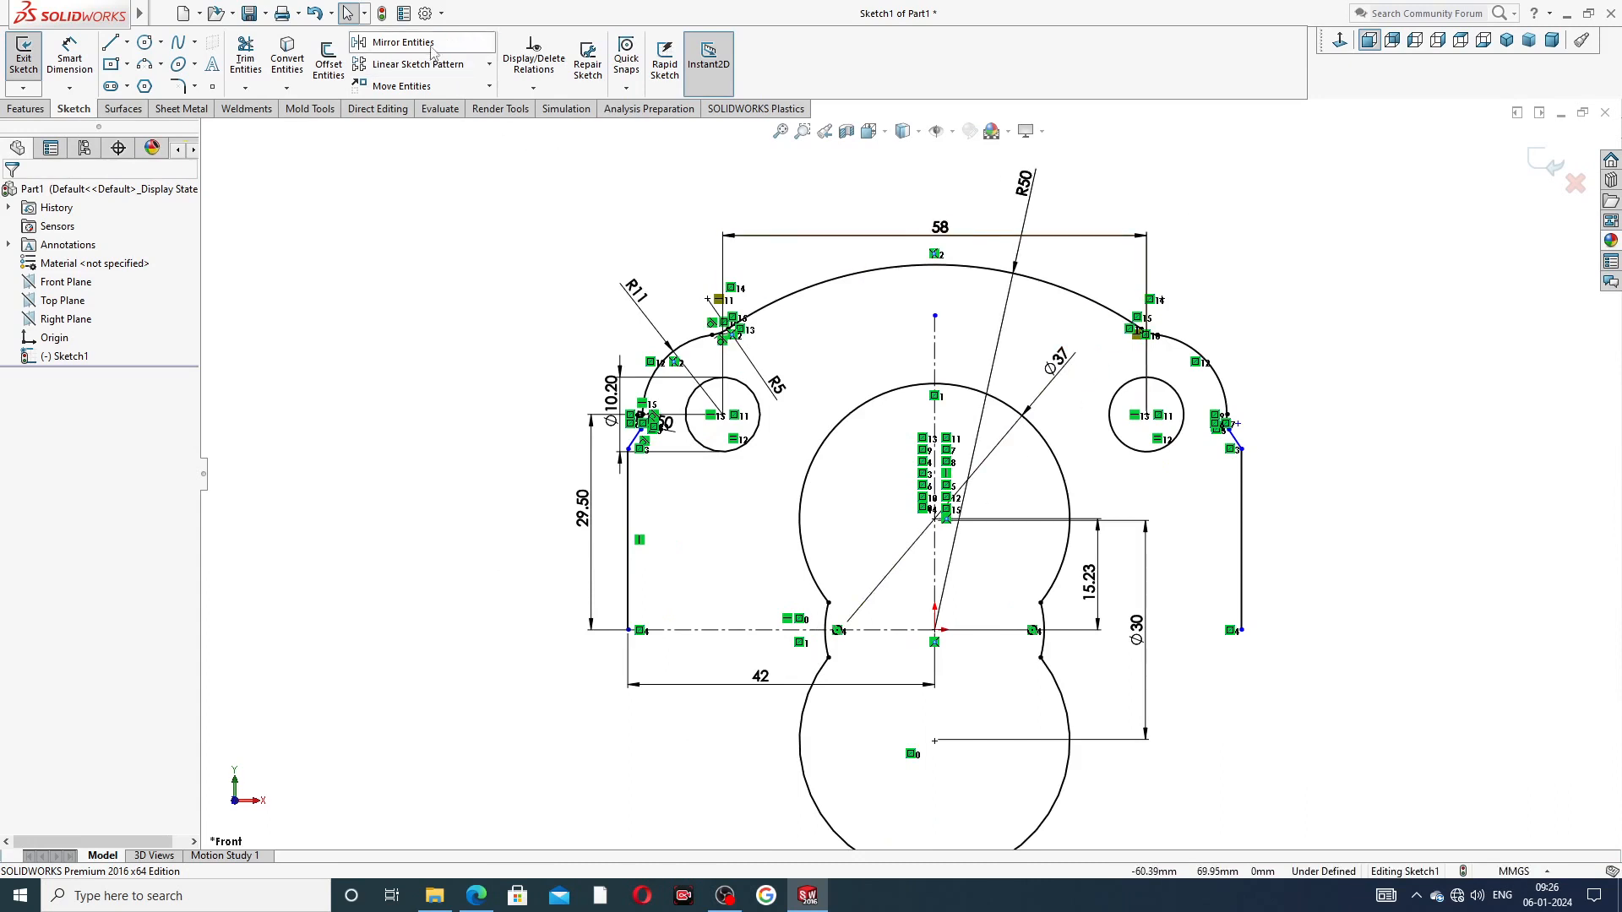
{"action": "left_click", "coordinate": [406, 42]}
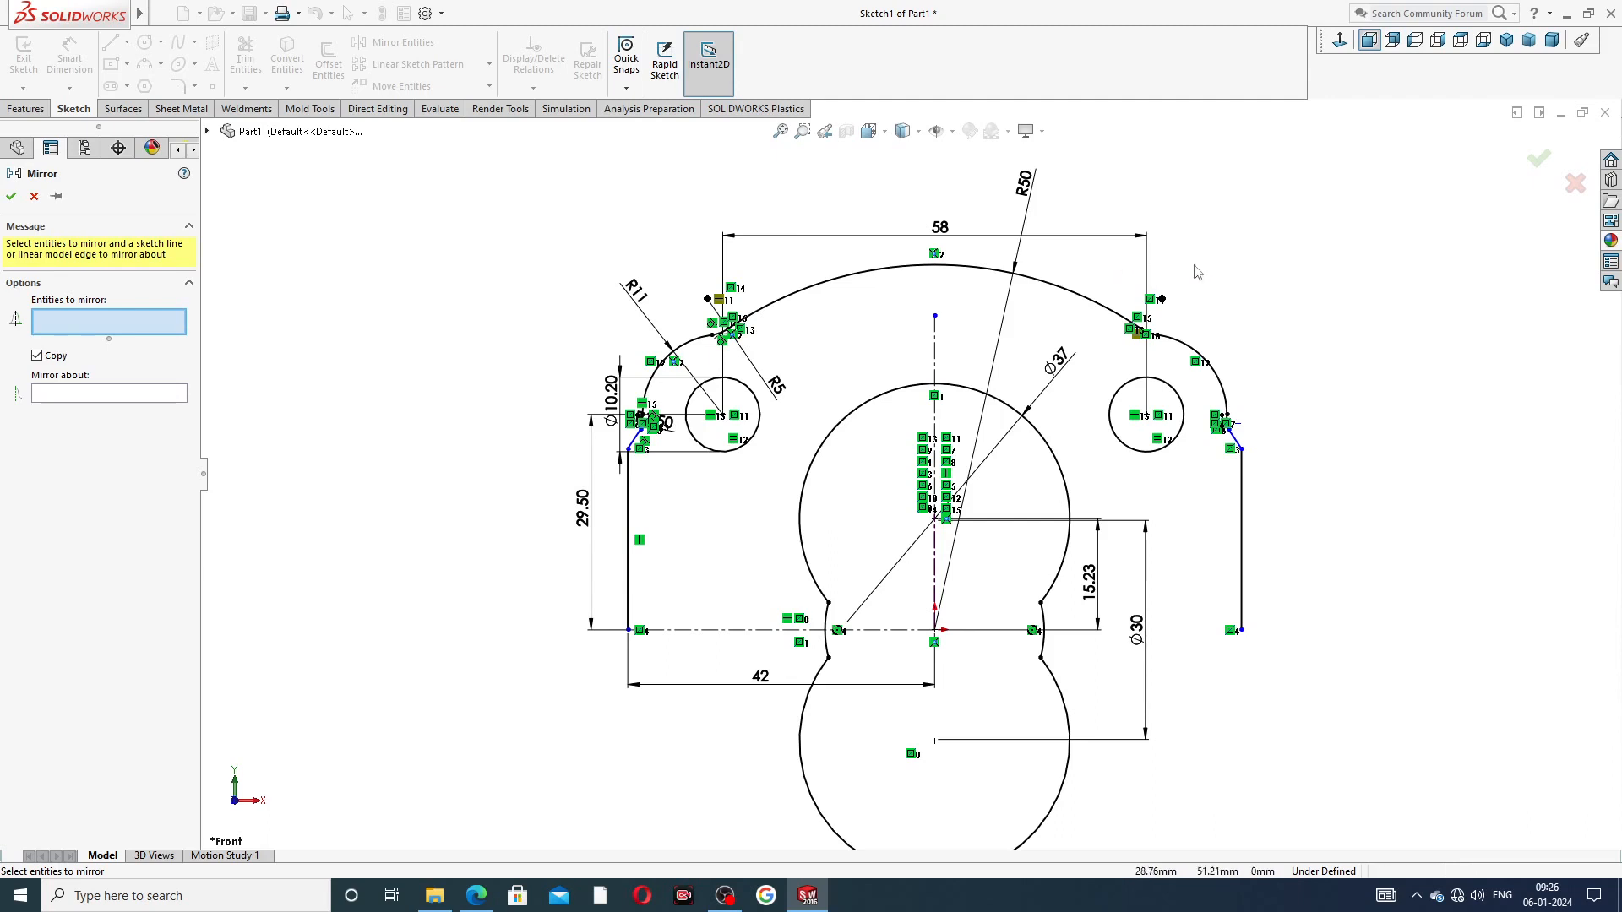
{"action": "mouse_move", "coordinate": [1302, 255]}
{"action": "left_mouse_down"}
{"action": "mouse_move", "coordinate": [1231, 563]}
{"action": "mouse_move", "coordinate": [1067, 451]}
{"action": "mouse_move", "coordinate": [1095, 269]}
{"action": "left_mouse_up"}
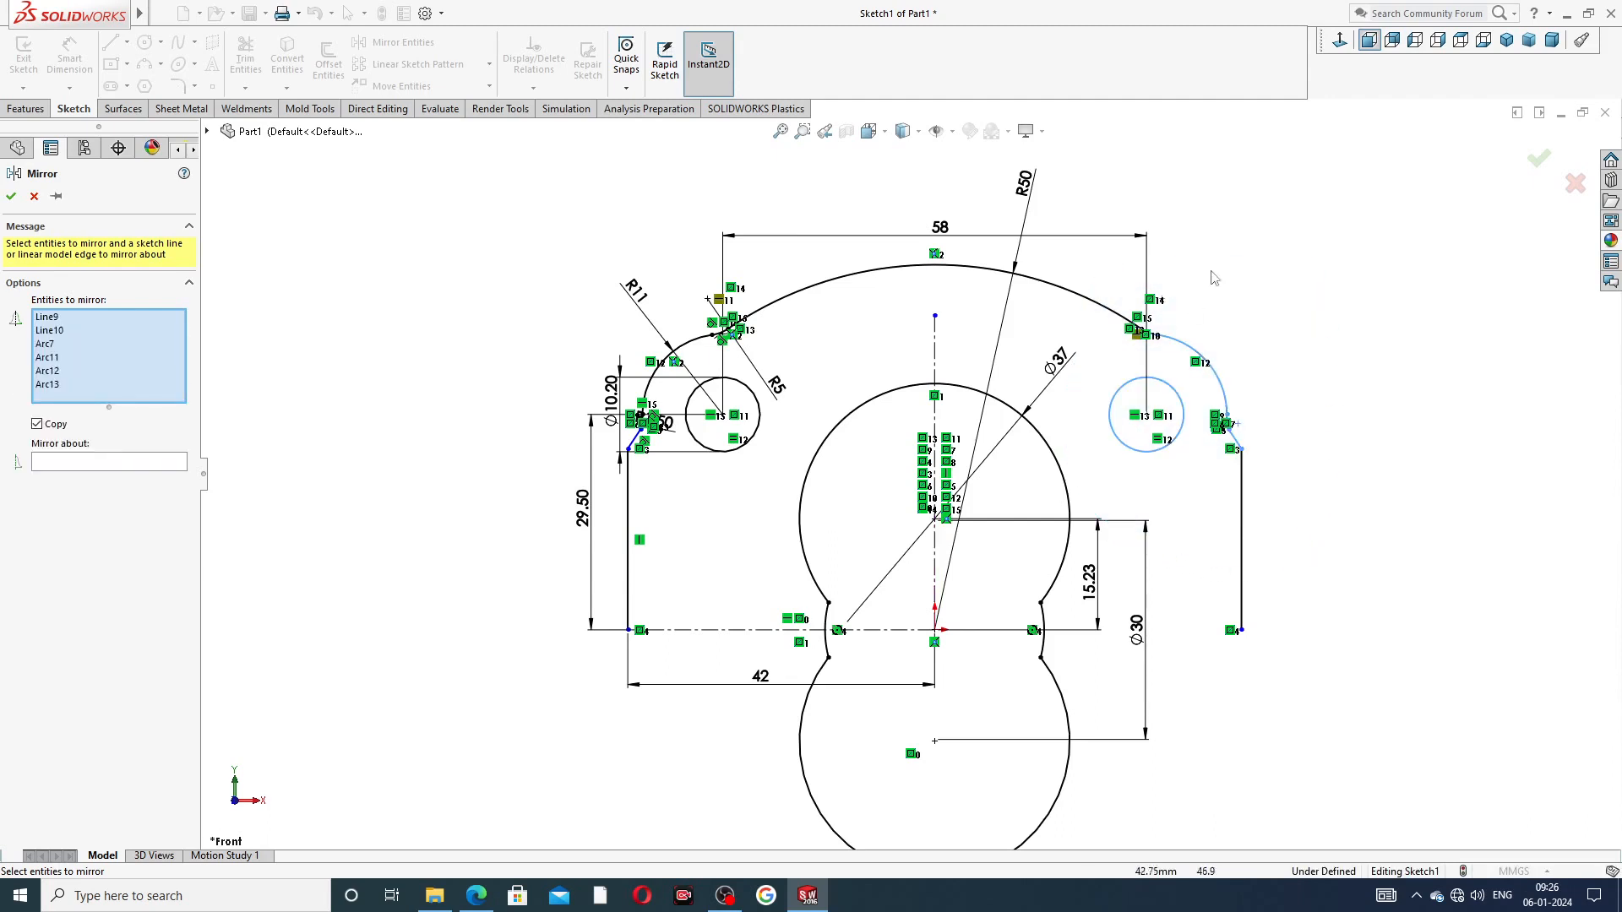
{"action": "left_click", "coordinate": [34, 196]}
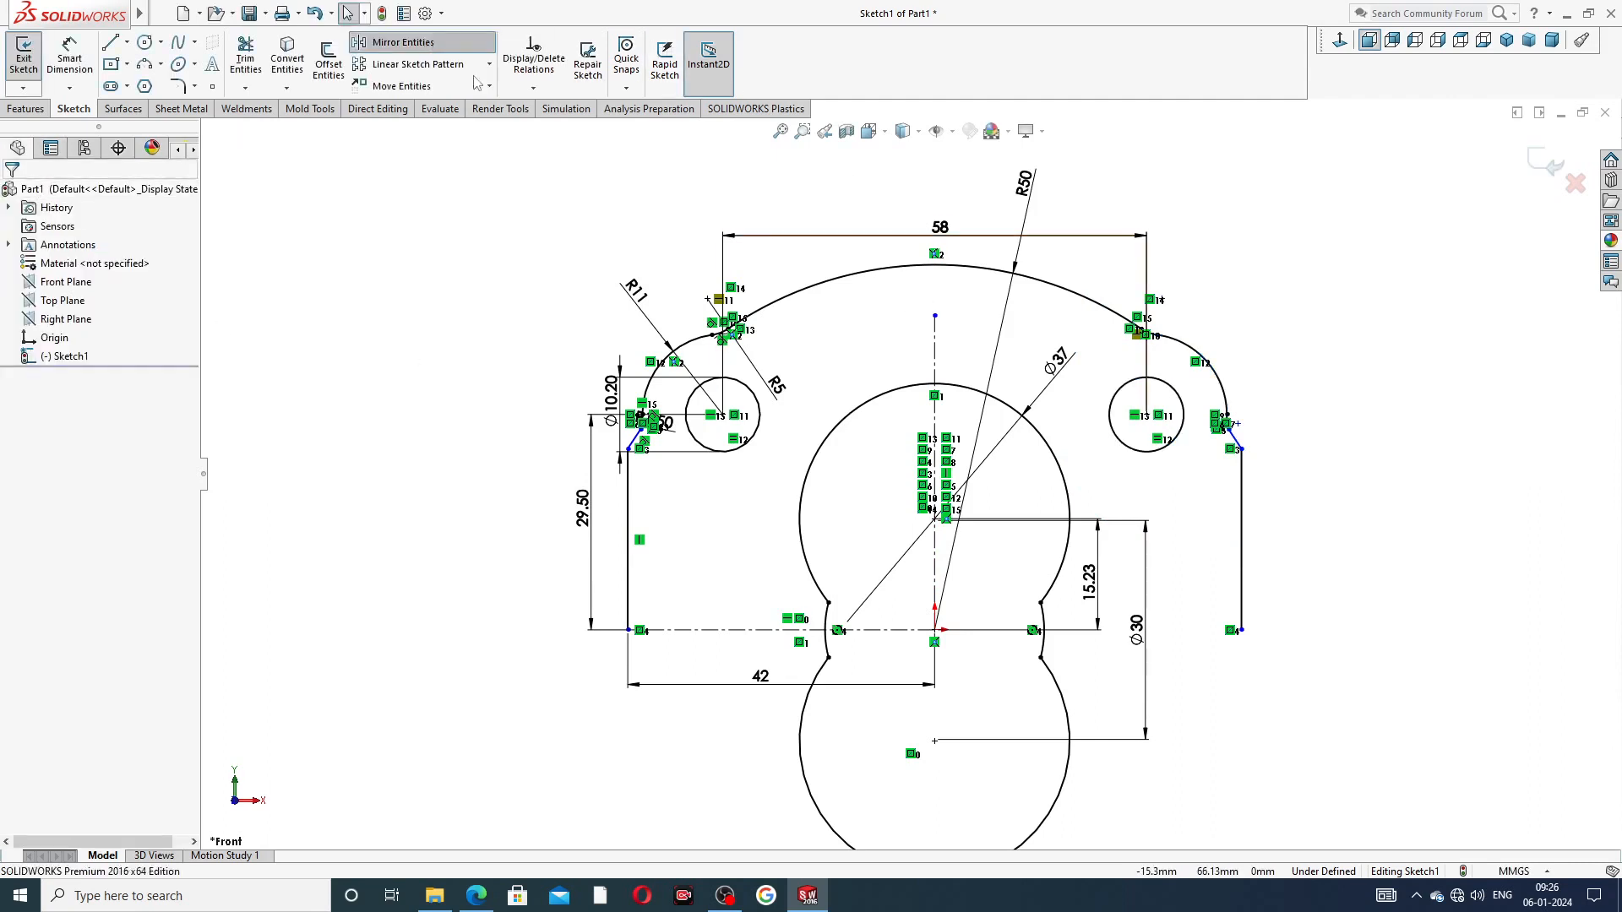
Step: Set up a sketch mirror with the R50 arc, both complete side profiles and both small holes as the entities to mirror
{"action": "left_click", "coordinate": [403, 42]}
{"action": "mouse_move", "coordinate": [1213, 211]}
{"action": "left_mouse_down"}
{"action": "mouse_move", "coordinate": [1115, 355]}
{"action": "mouse_move", "coordinate": [1113, 430]}
{"action": "mouse_move", "coordinate": [1296, 478]}
{"action": "left_mouse_up"}
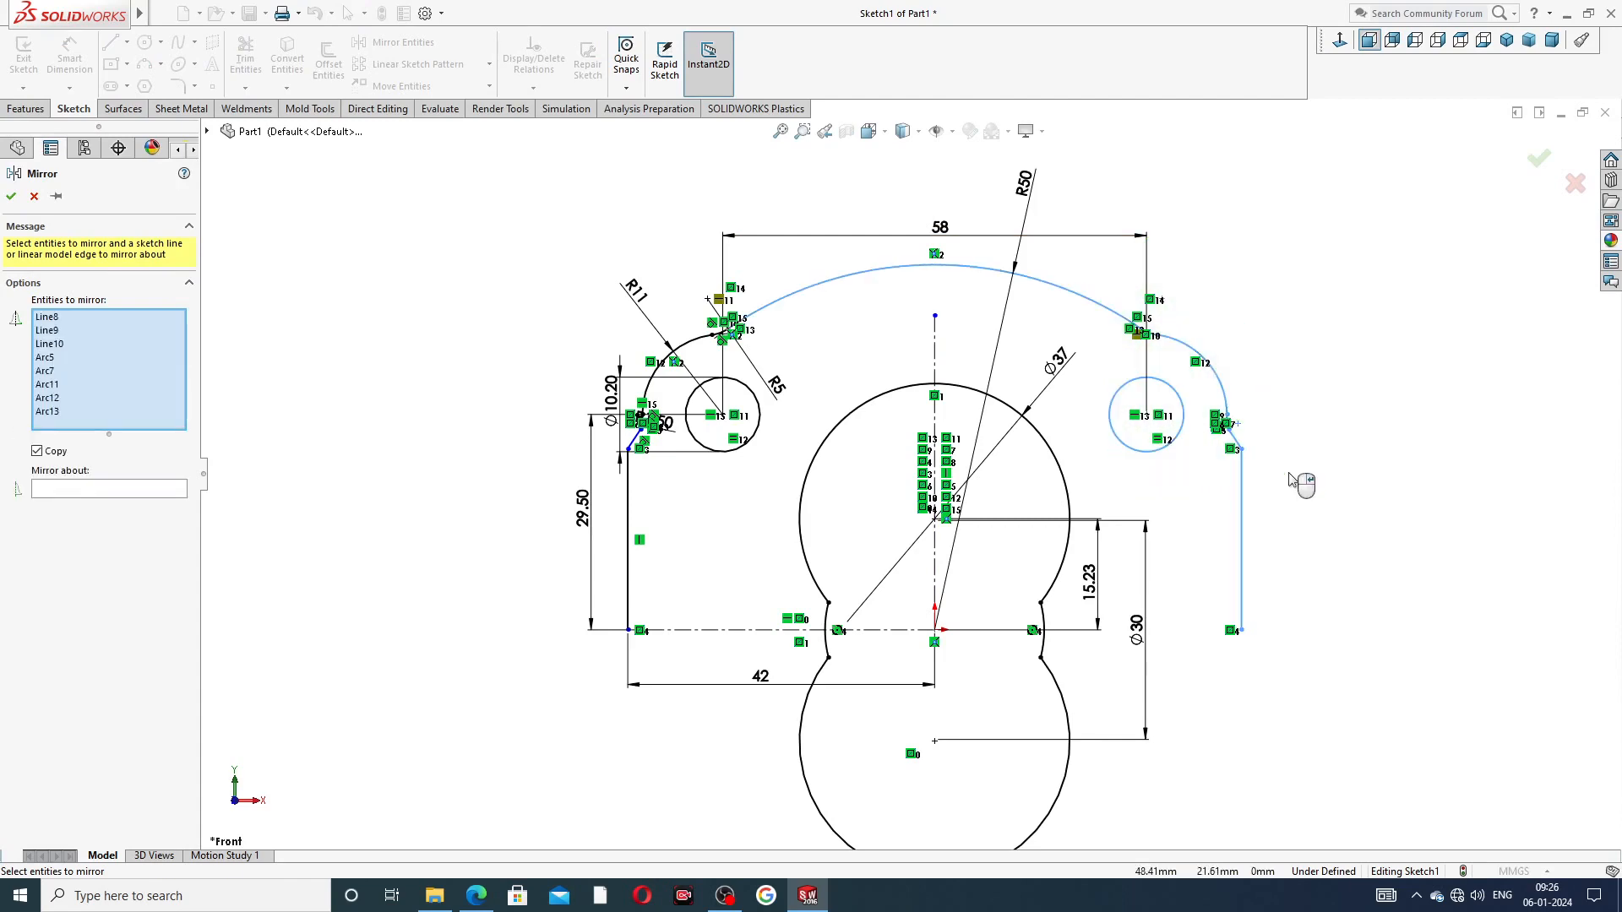
{"action": "scroll", "coordinate": [754, 363], "scroll_direction": "down", "scroll_amount": 2}
{"action": "scroll", "coordinate": [754, 363], "scroll_direction": "down", "scroll_amount": 3}
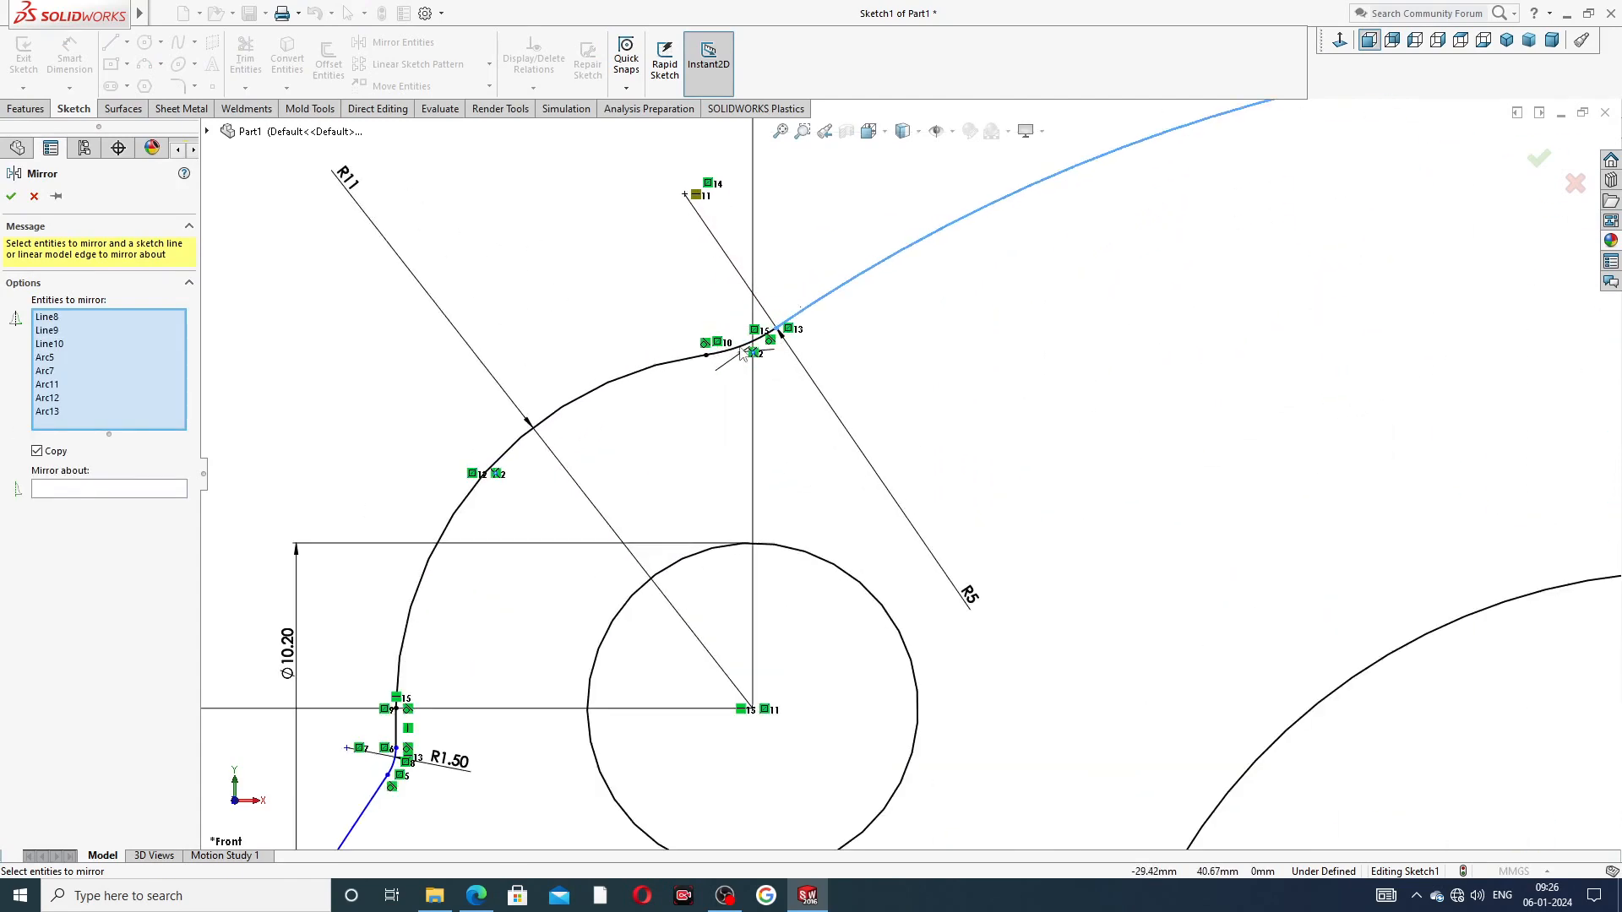
{"action": "left_click", "coordinate": [740, 350]}
{"action": "left_click", "coordinate": [441, 529]}
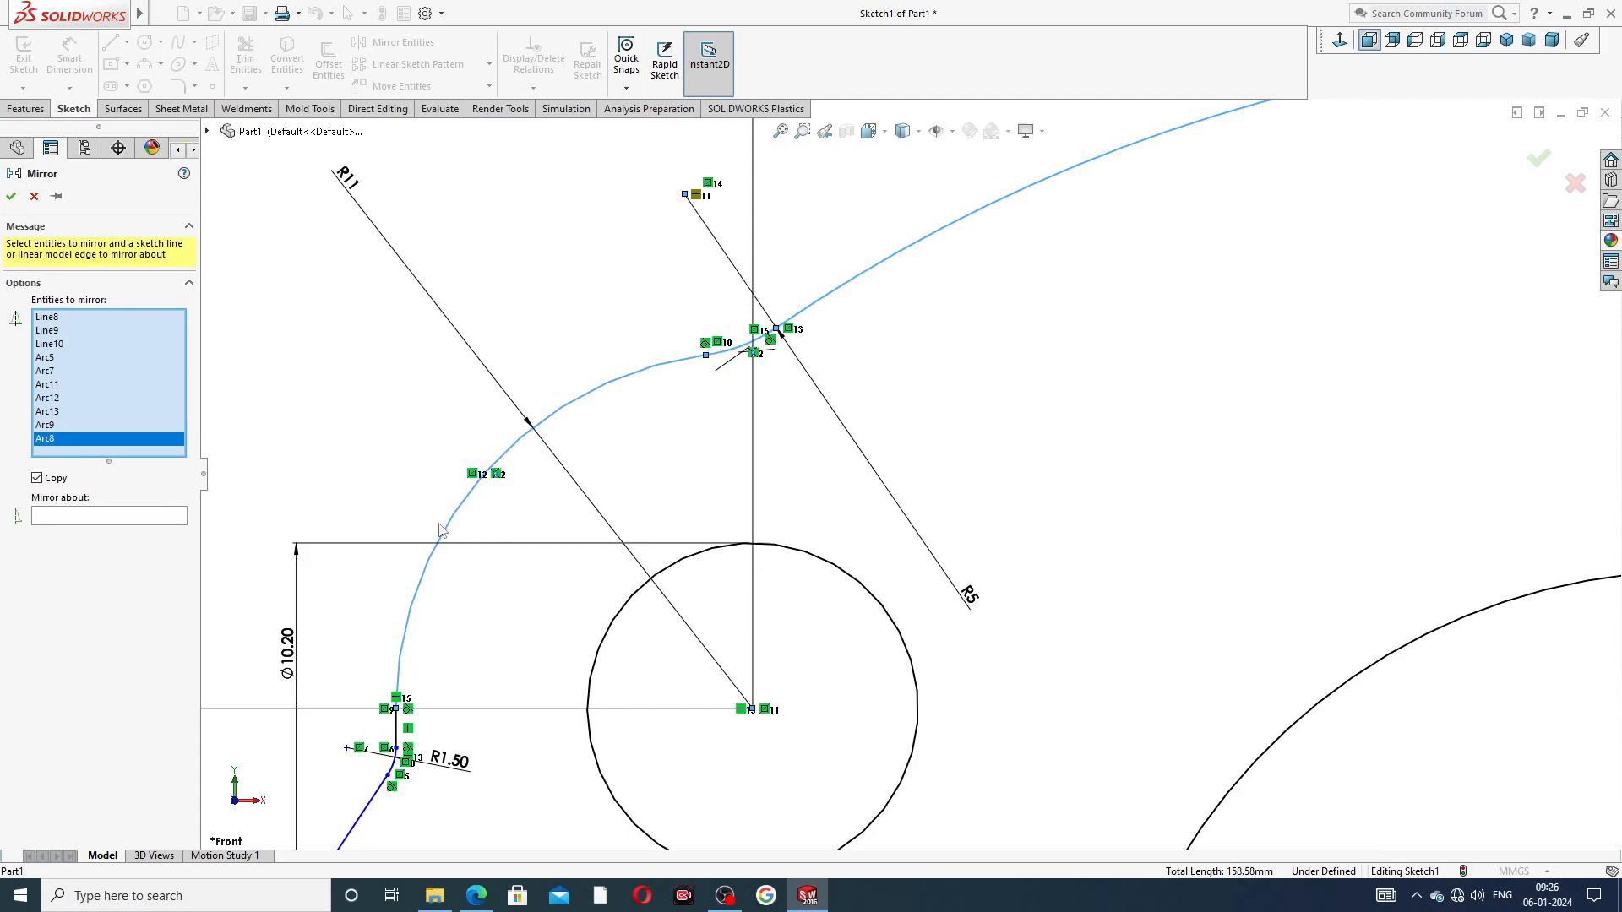
{"action": "scroll", "coordinate": [444, 739], "scroll_direction": "down", "scroll_amount": 2}
{"action": "left_click", "coordinate": [433, 697]}
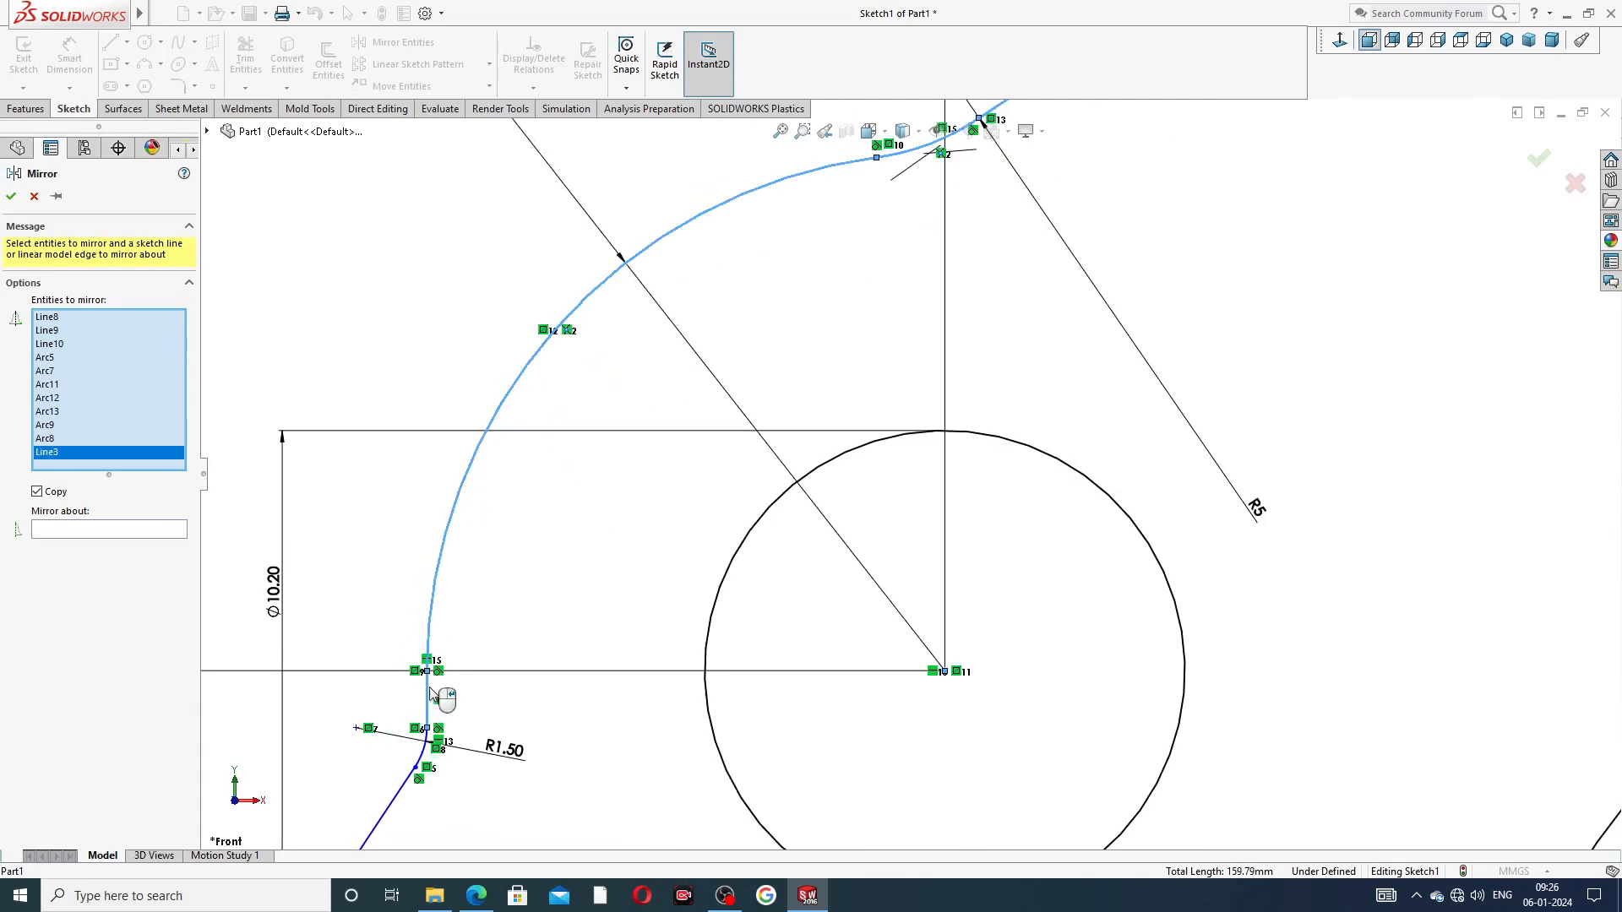
{"action": "scroll", "coordinate": [930, 423], "scroll_direction": "up", "scroll_amount": 3}
{"action": "scroll", "coordinate": [701, 610], "scroll_direction": "down", "scroll_amount": 3}
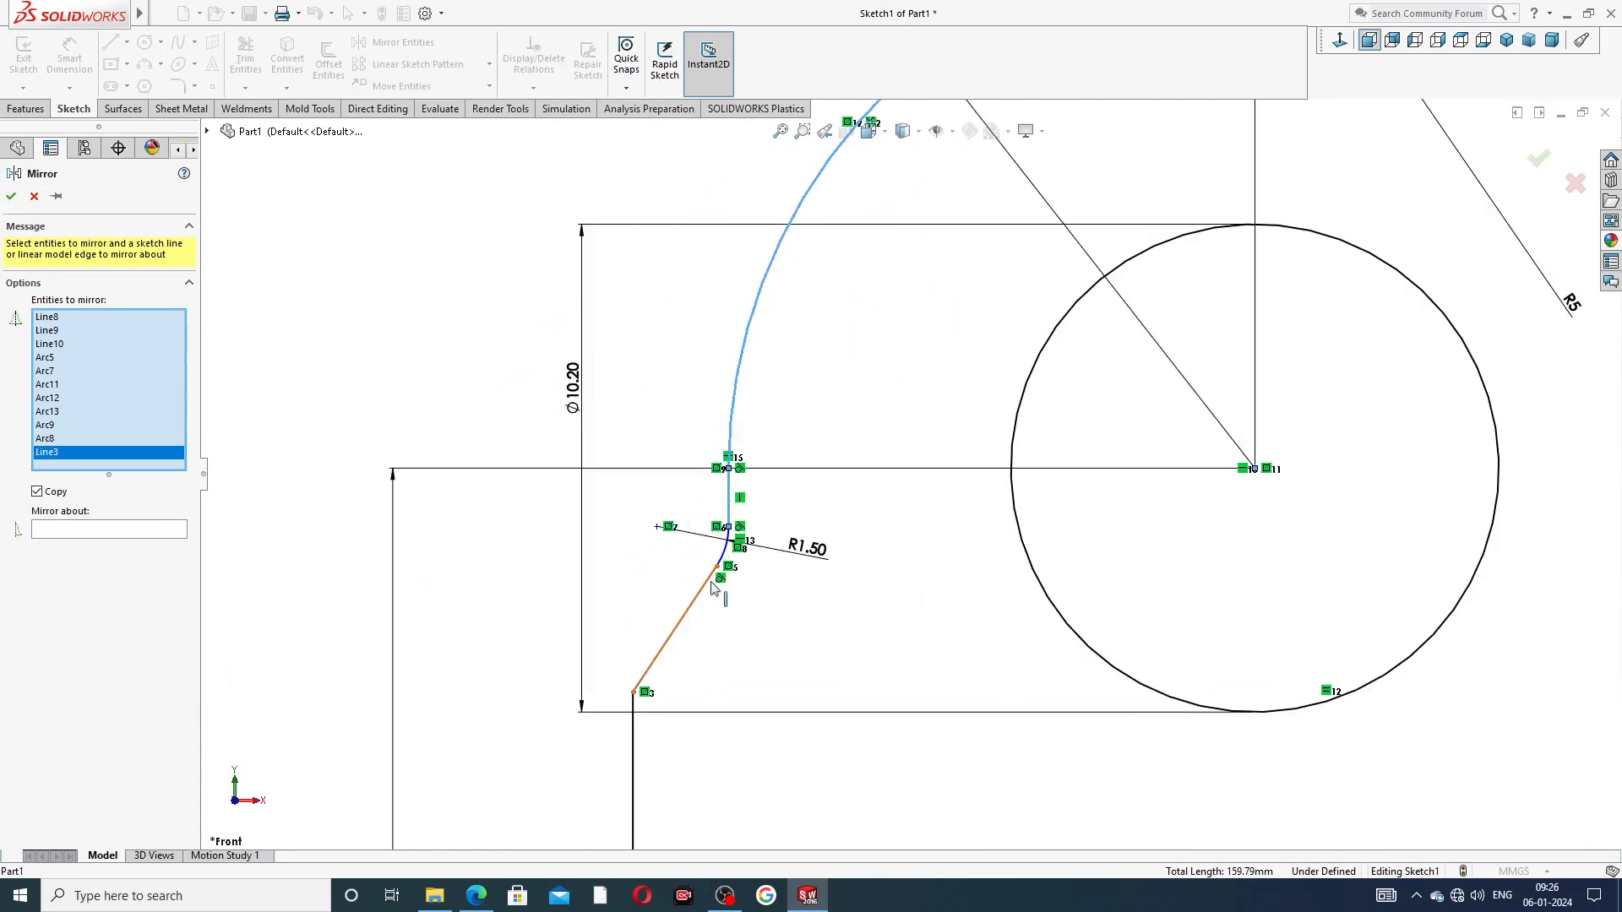
{"action": "left_click", "coordinate": [725, 574]}
{"action": "left_click", "coordinate": [701, 601]}
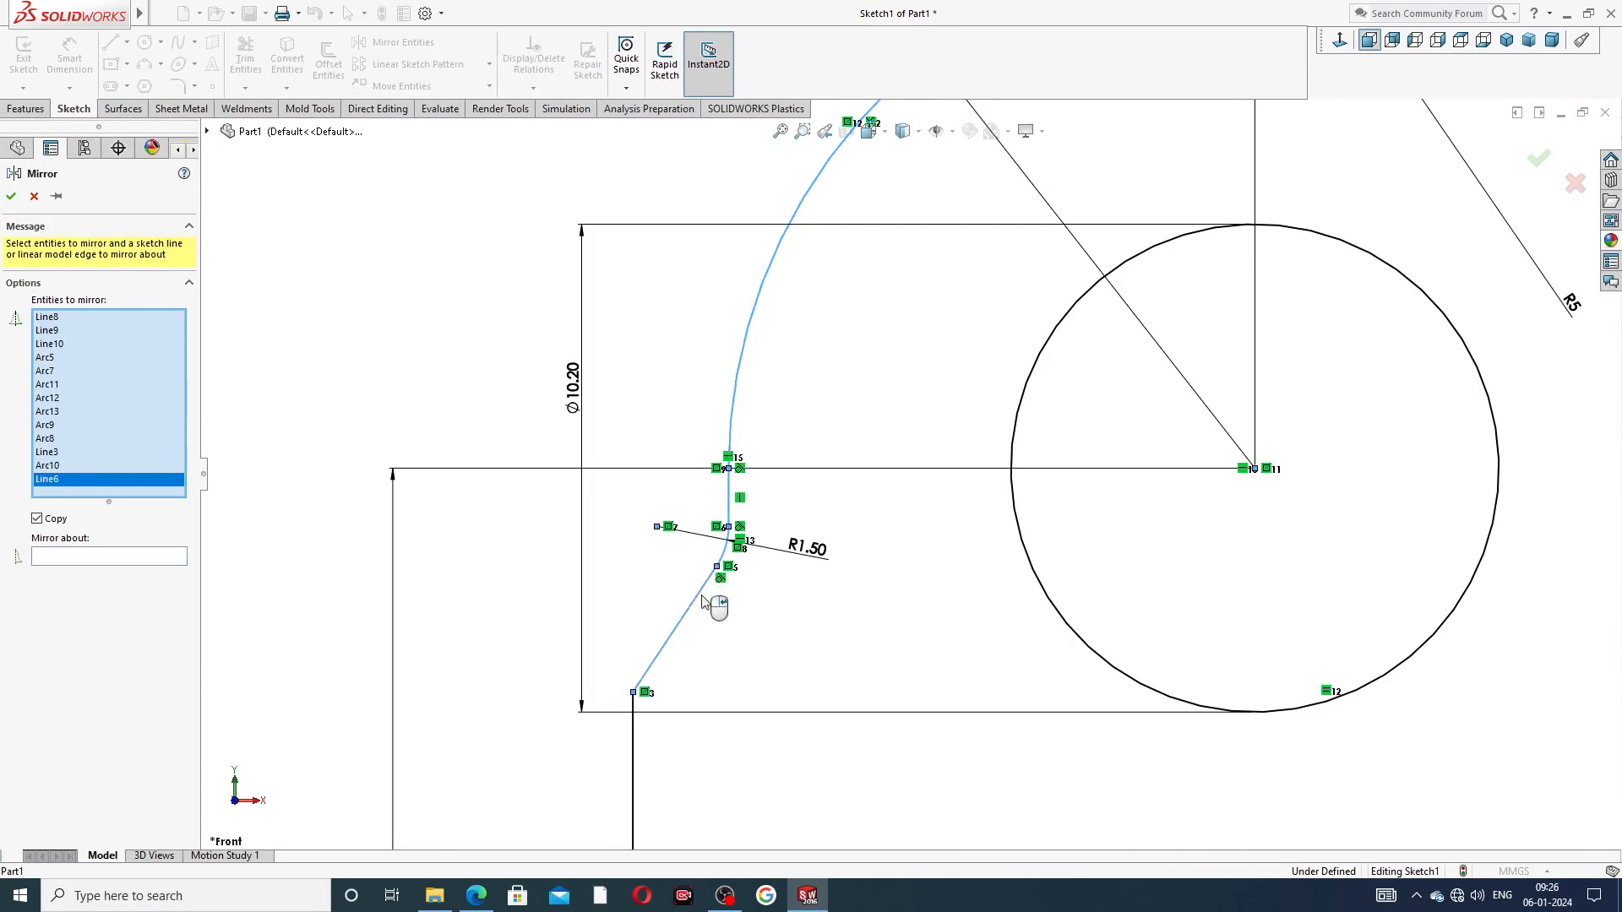
{"action": "left_click", "coordinate": [634, 745]}
{"action": "left_click", "coordinate": [1025, 566]}
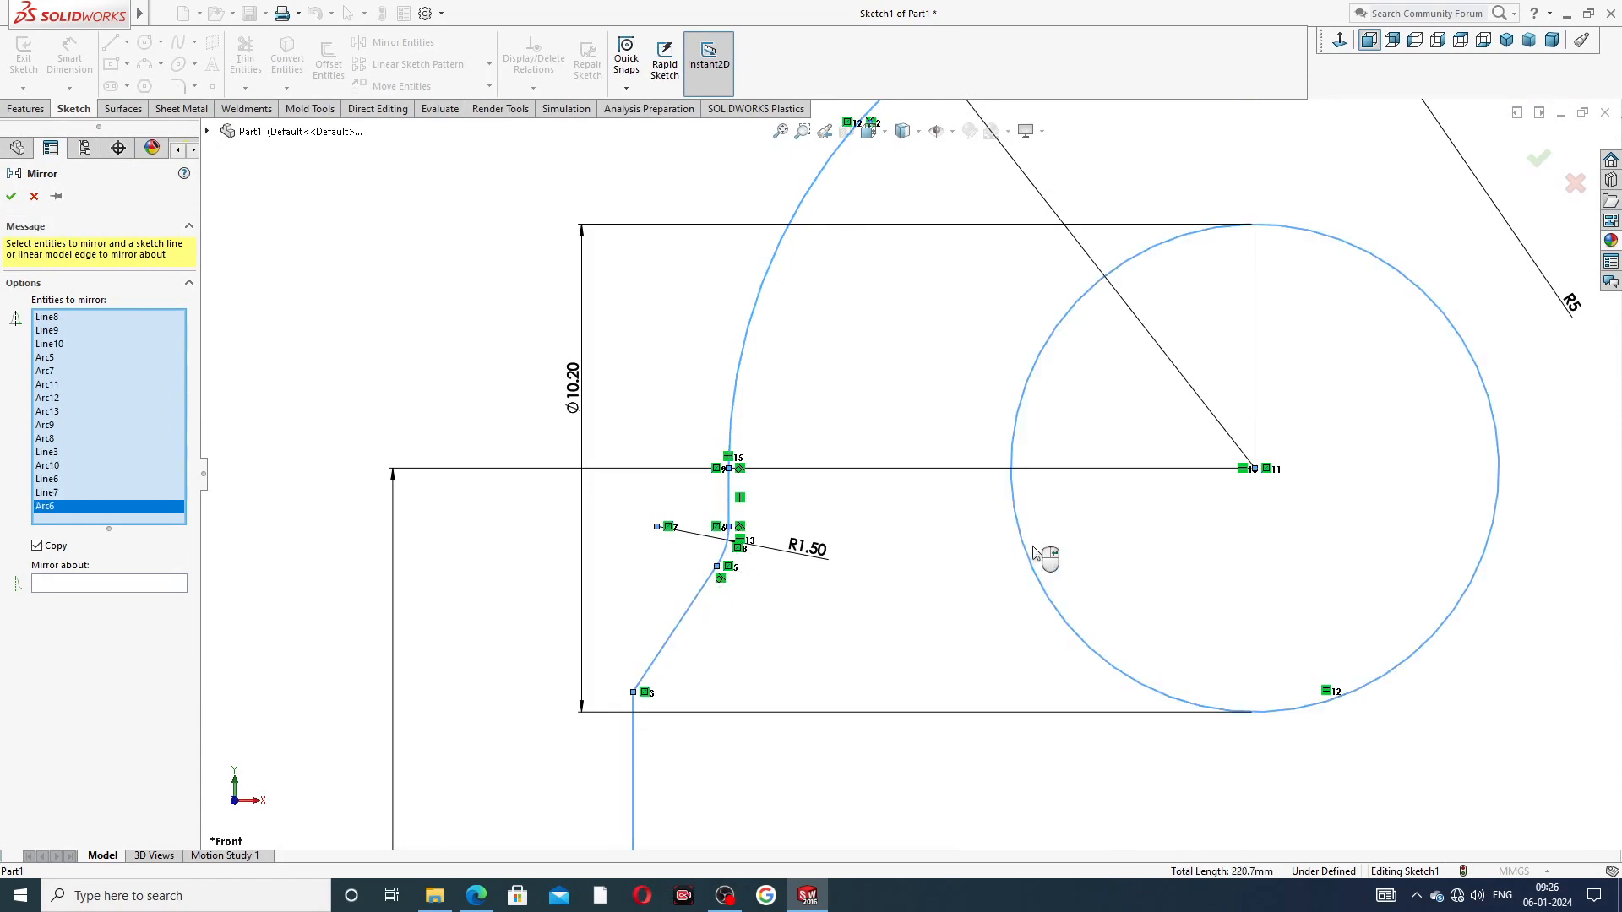
{"action": "scroll", "coordinate": [1047, 575], "scroll_direction": "up", "scroll_amount": 5}
{"action": "scroll", "coordinate": [1053, 587], "scroll_direction": "up", "scroll_amount": 3}
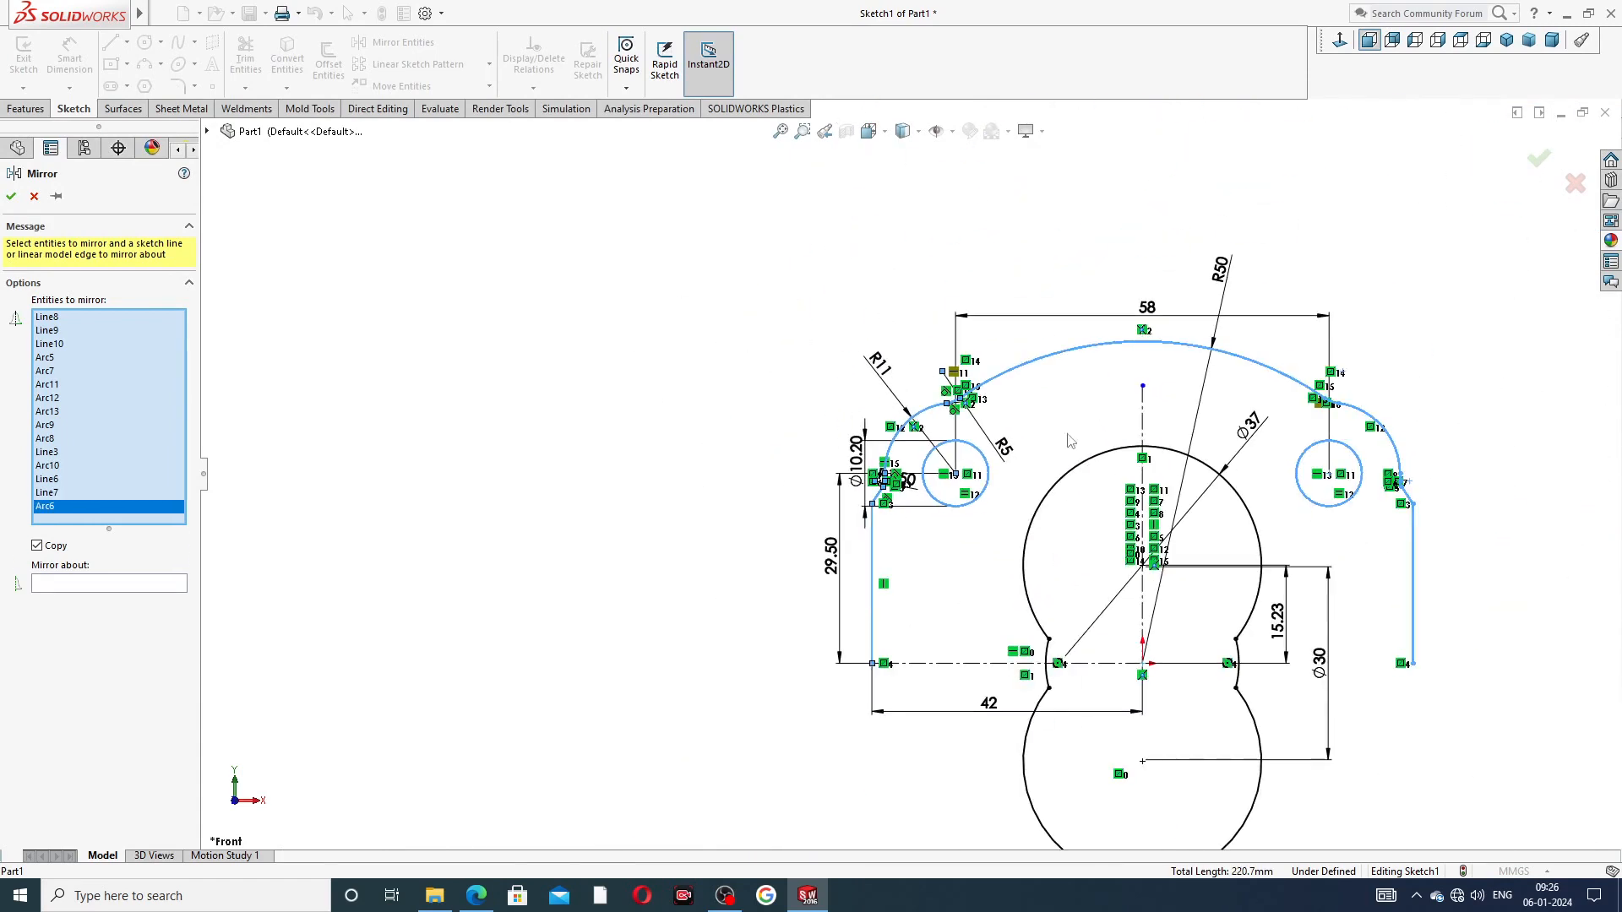
{"action": "scroll", "coordinate": [1350, 475], "scroll_direction": "down", "scroll_amount": 4}
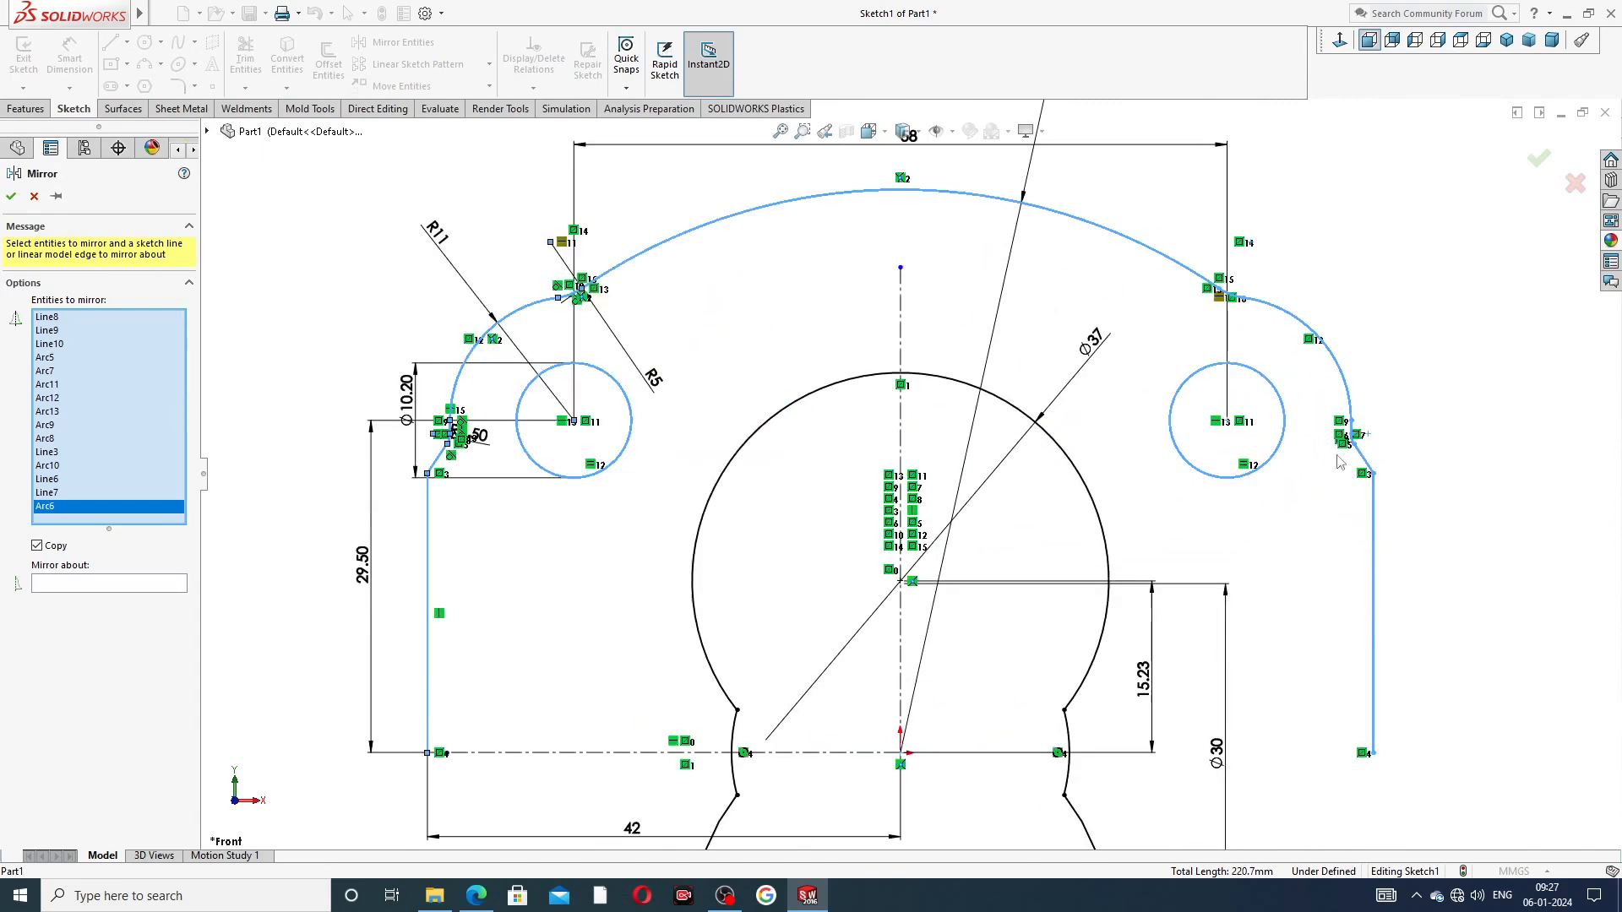
{"action": "scroll", "coordinate": [943, 693], "scroll_direction": "up", "scroll_amount": 3}
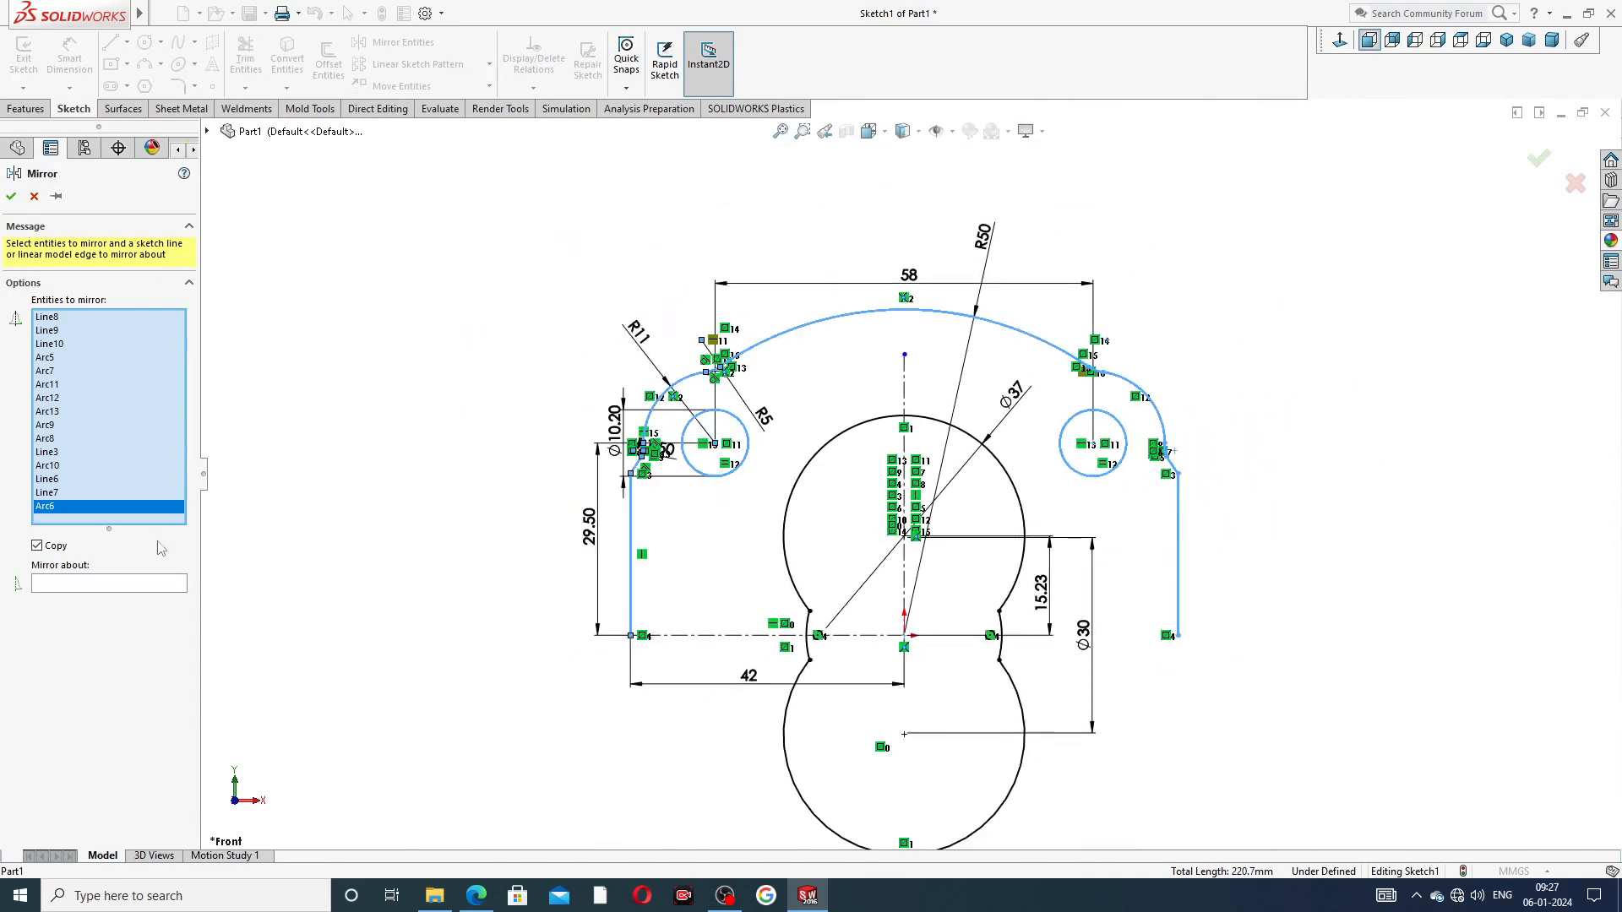
{"action": "left_click", "coordinate": [158, 583]}
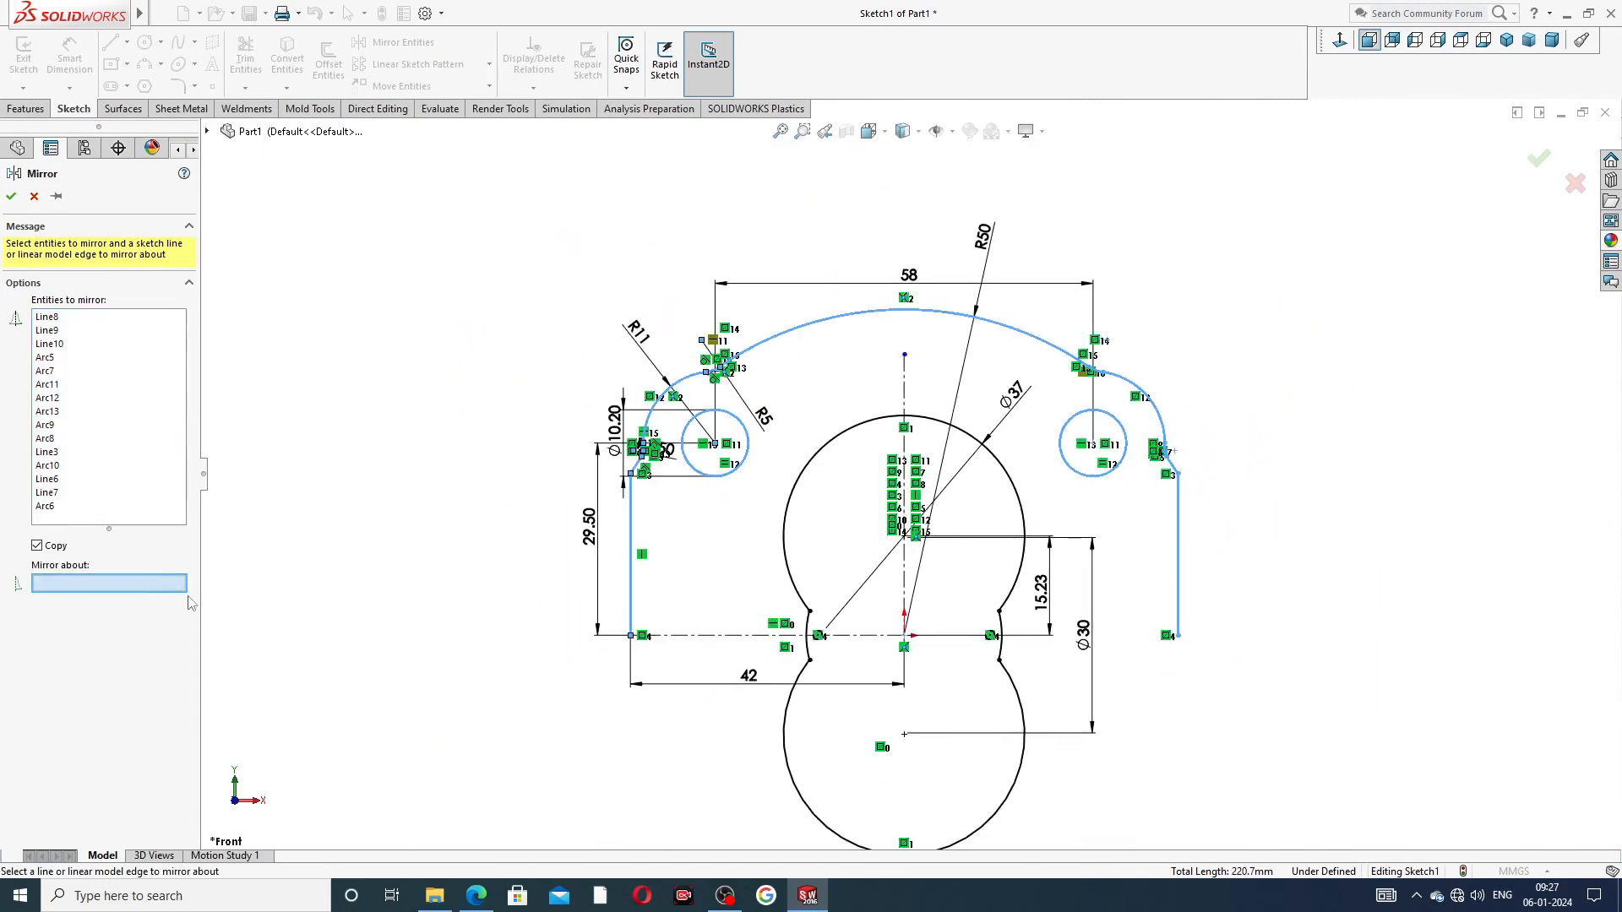
Step: Mirror the selected upper outline, arcs and hole circles about the horizontal centerline, keeping the originals
{"action": "left_click", "coordinate": [726, 635]}
{"action": "scroll", "coordinate": [727, 581], "scroll_direction": "up", "scroll_amount": 3}
{"action": "scroll", "coordinate": [811, 675], "scroll_direction": "down", "scroll_amount": 3}
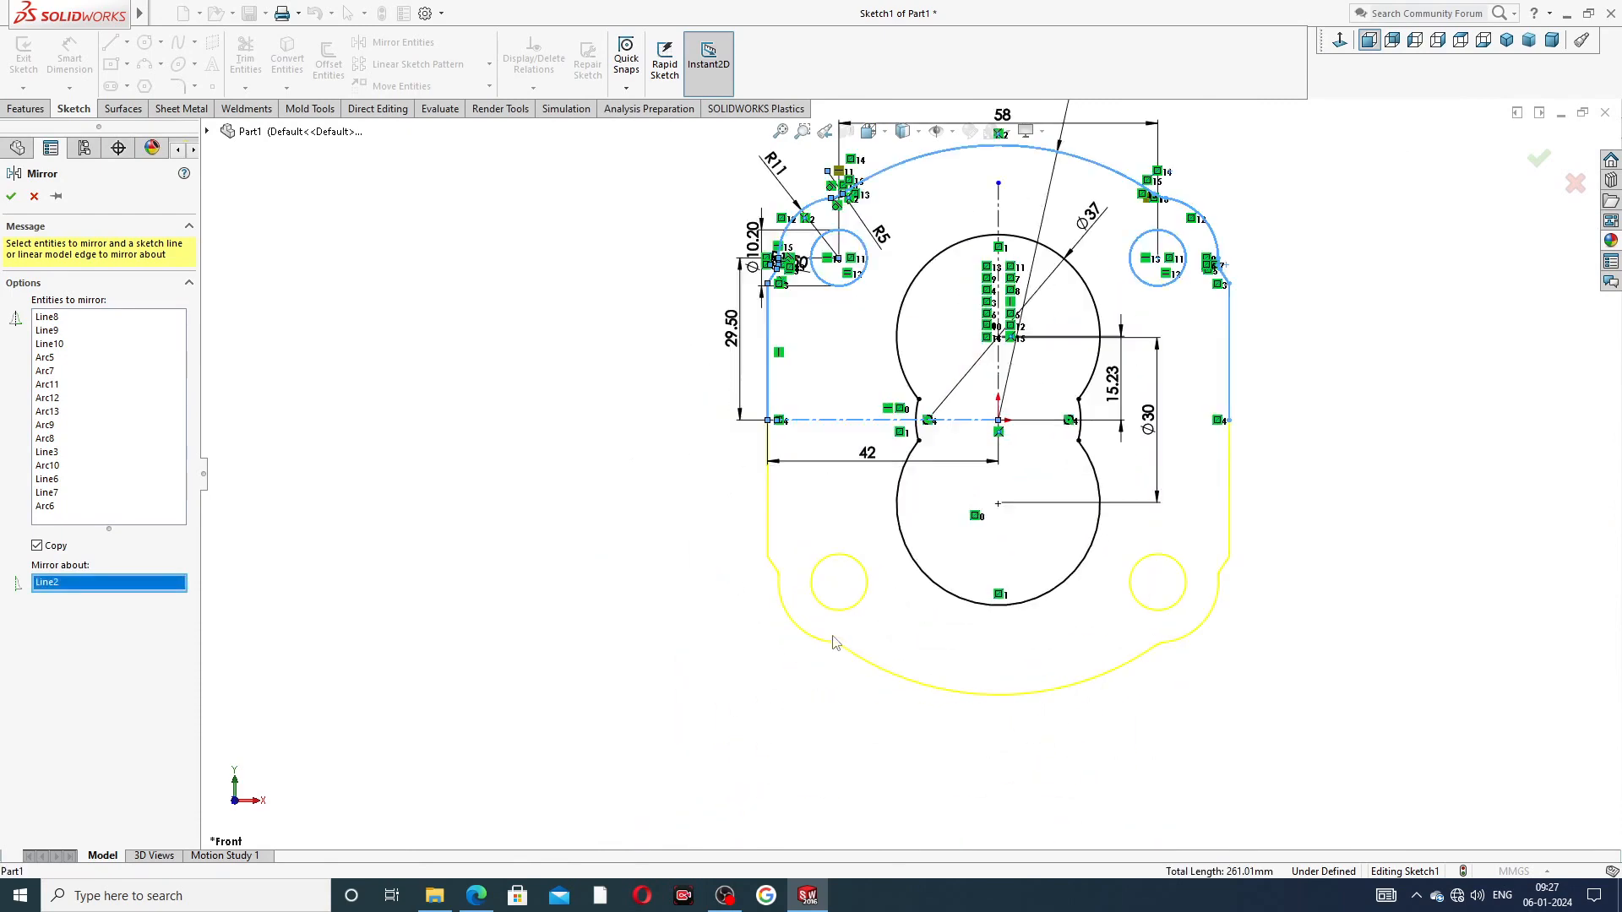
{"action": "scroll", "coordinate": [820, 646], "scroll_direction": "down", "scroll_amount": 3}
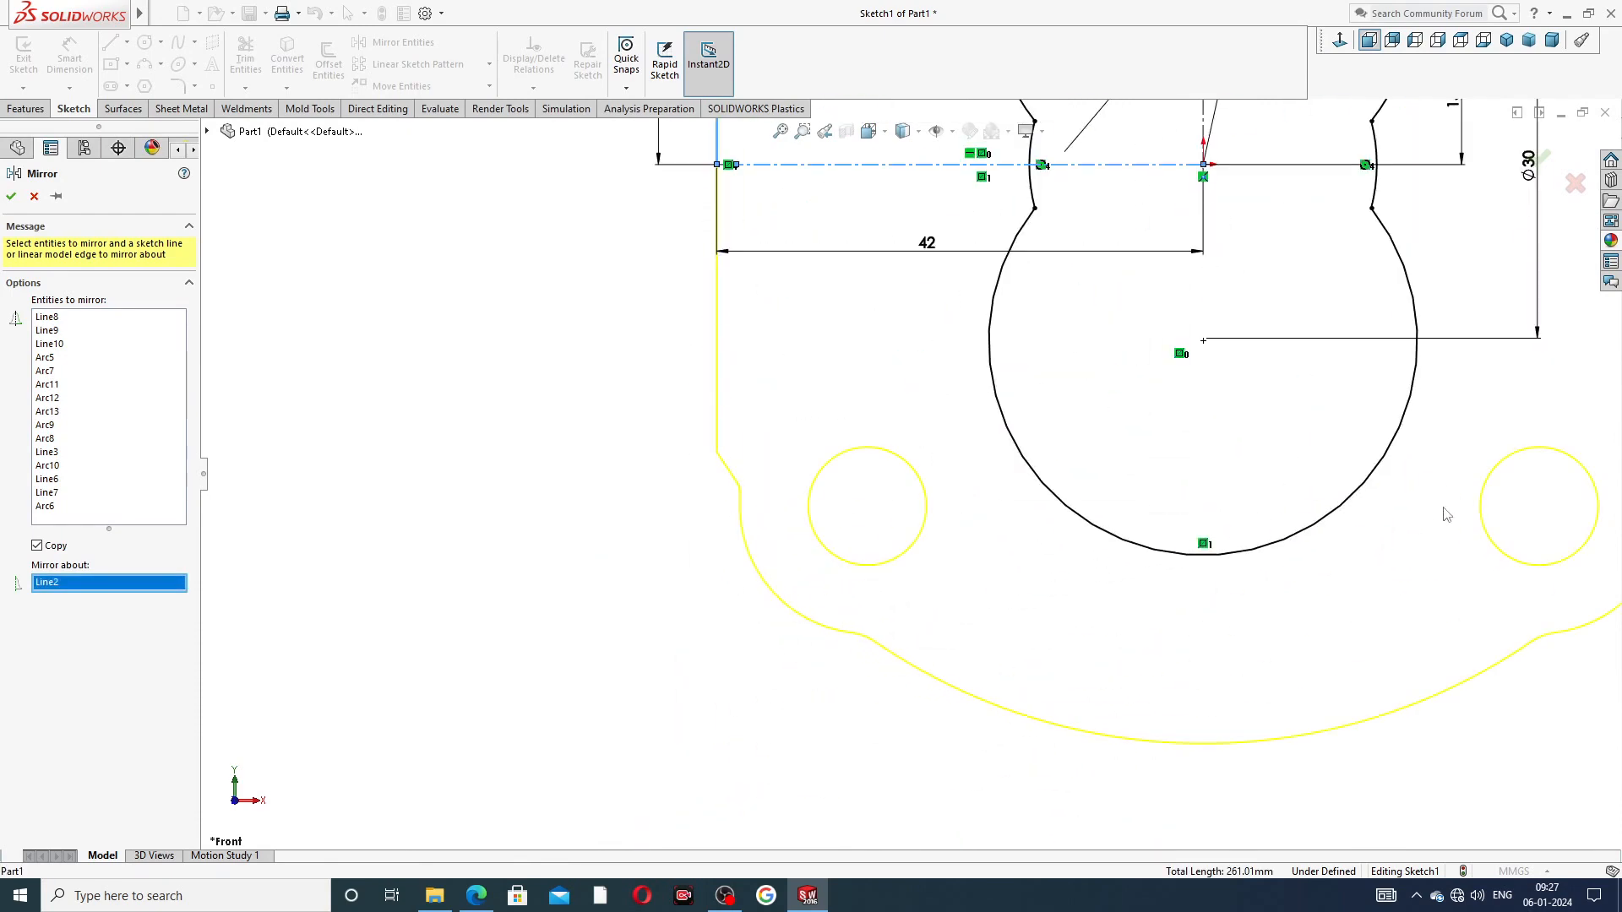
{"action": "scroll", "coordinate": [1446, 514], "scroll_direction": "up", "scroll_amount": 3}
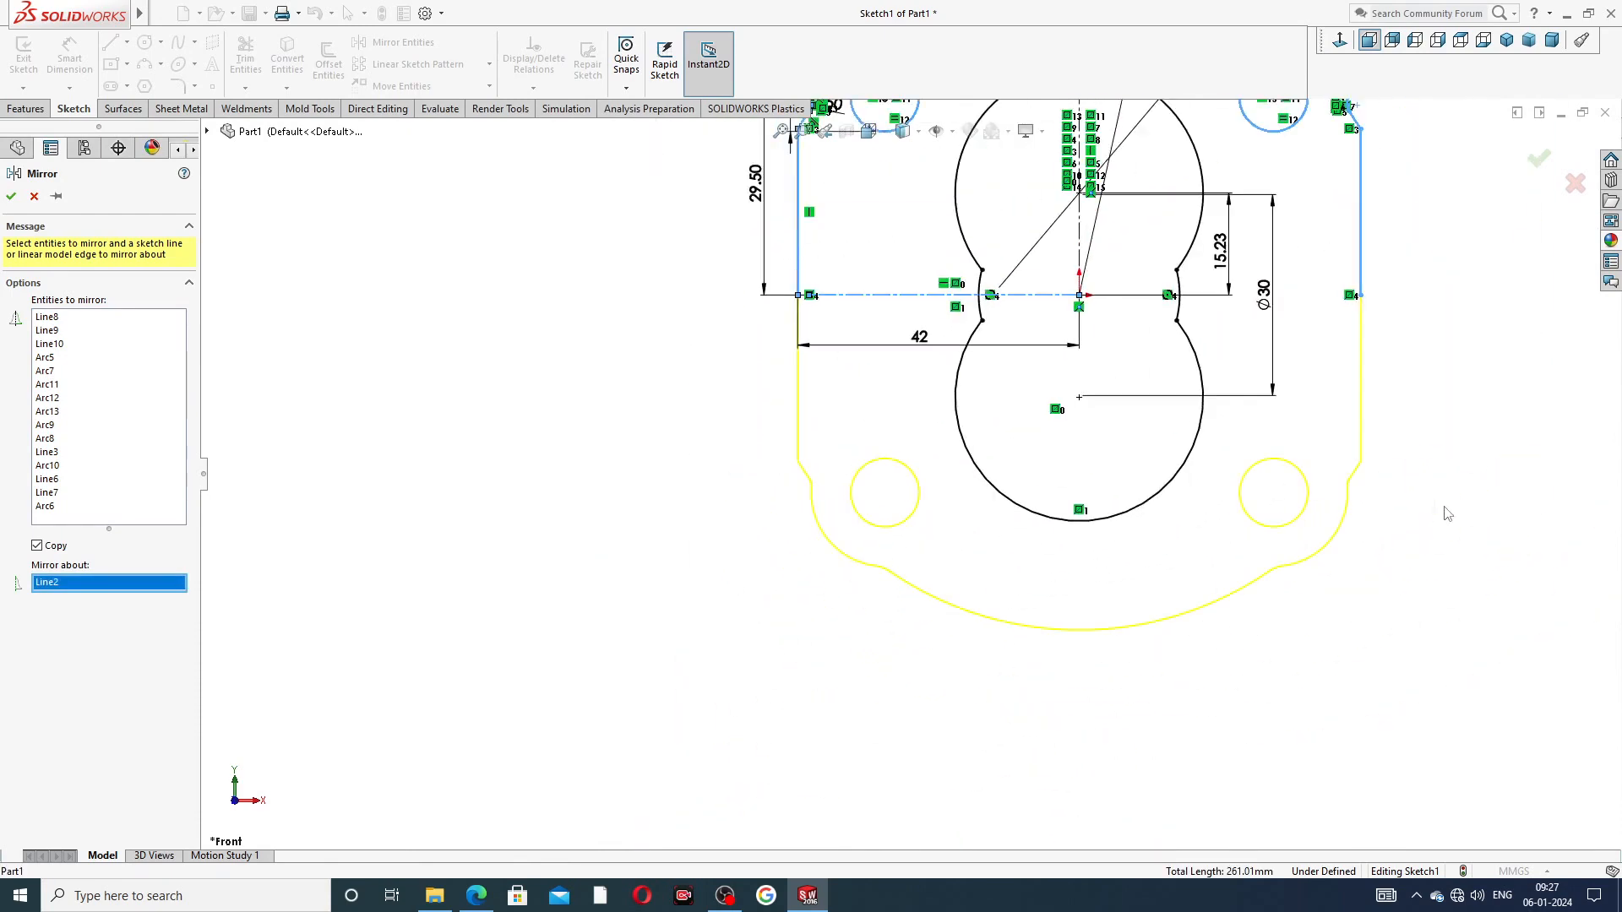
{"action": "left_click", "coordinate": [1537, 161]}
Step: Examine the mirrored sketch's outline and holes, and check the hydraulic body PDF drawing in the browser before returning to SOLIDWORKS
{"action": "scroll", "coordinate": [1349, 480], "scroll_direction": "down", "scroll_amount": 5}
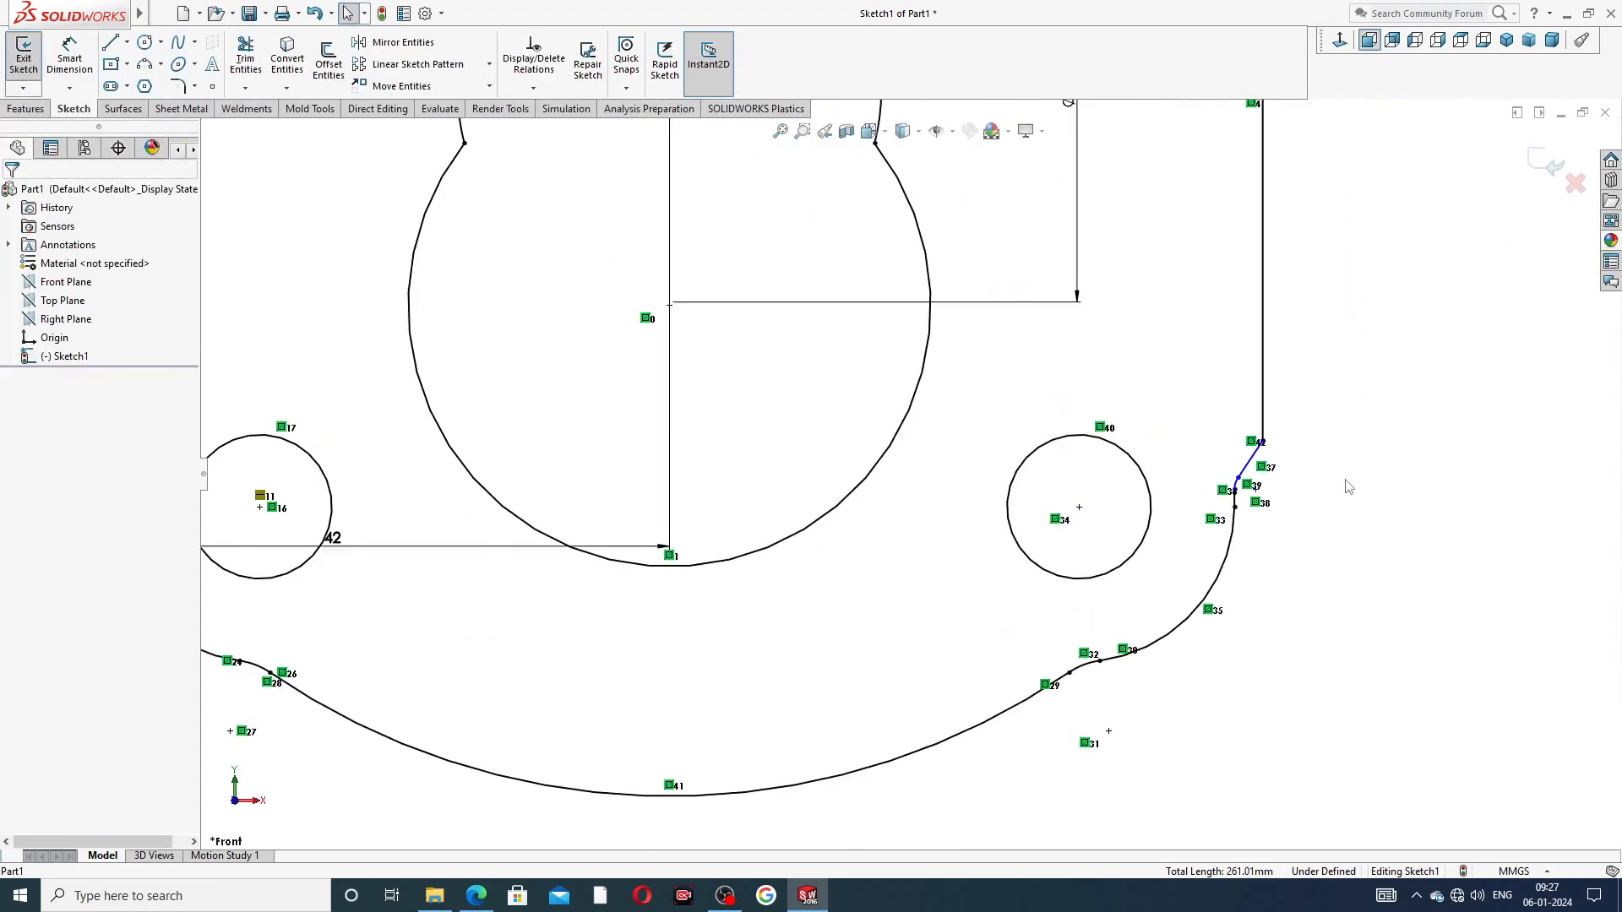
{"action": "scroll", "coordinate": [1077, 498], "scroll_direction": "up", "scroll_amount": 5}
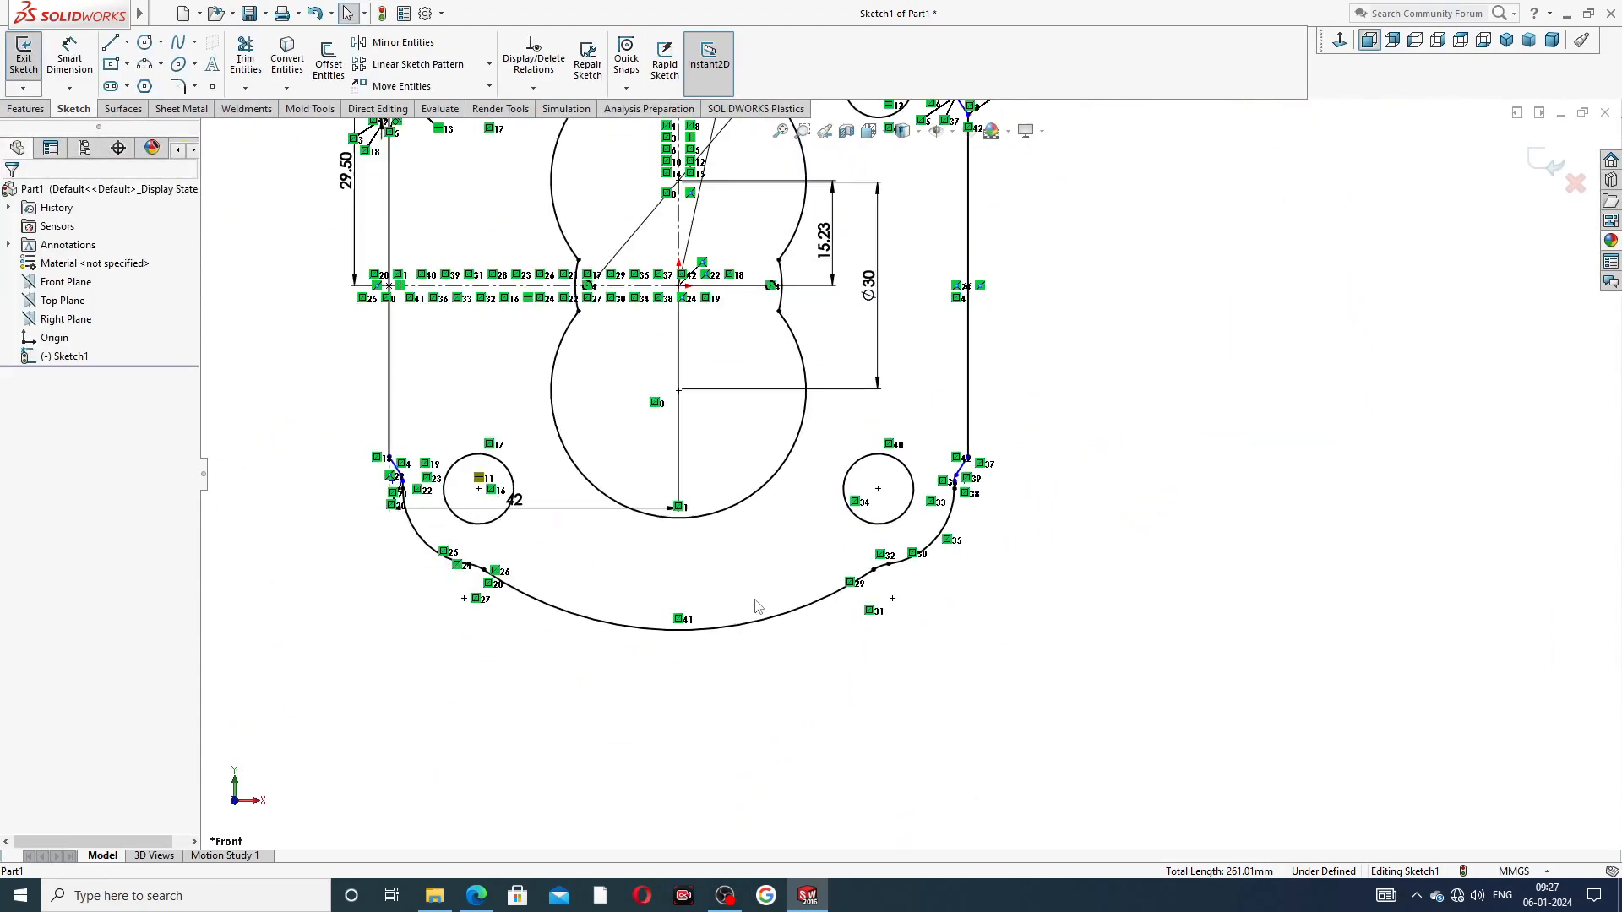
{"action": "scroll", "coordinate": [397, 427], "scroll_direction": "down", "scroll_amount": 3}
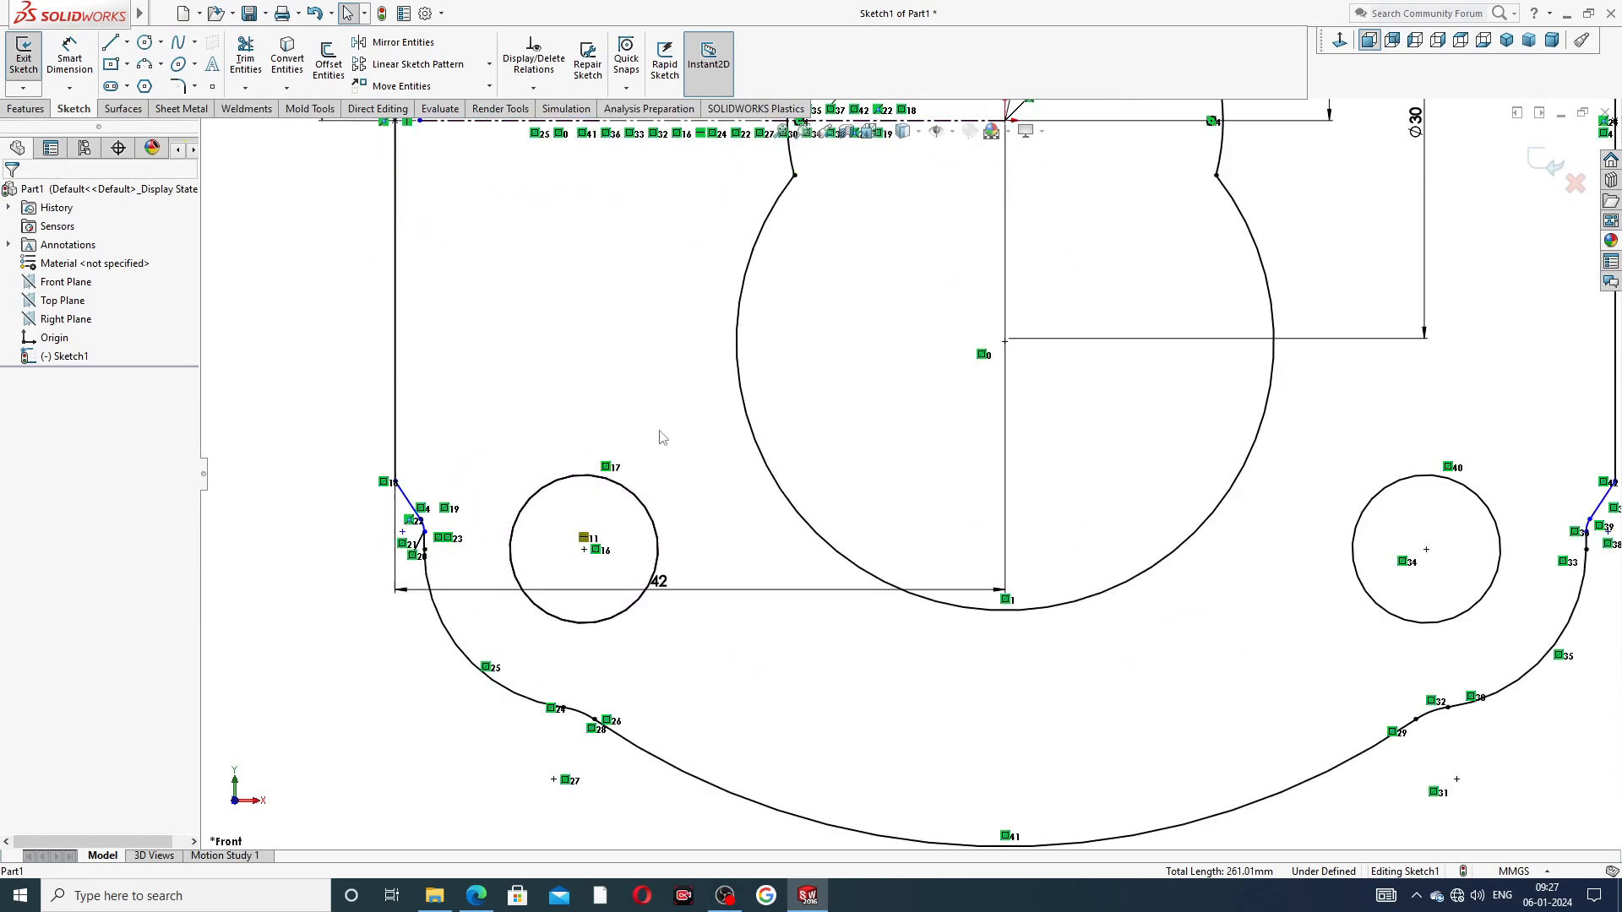
{"action": "scroll", "coordinate": [701, 398], "scroll_direction": "up", "scroll_amount": 2}
{"action": "scroll", "coordinate": [848, 259], "scroll_direction": "up", "scroll_amount": 3}
{"action": "scroll", "coordinate": [845, 210], "scroll_direction": "down", "scroll_amount": 3}
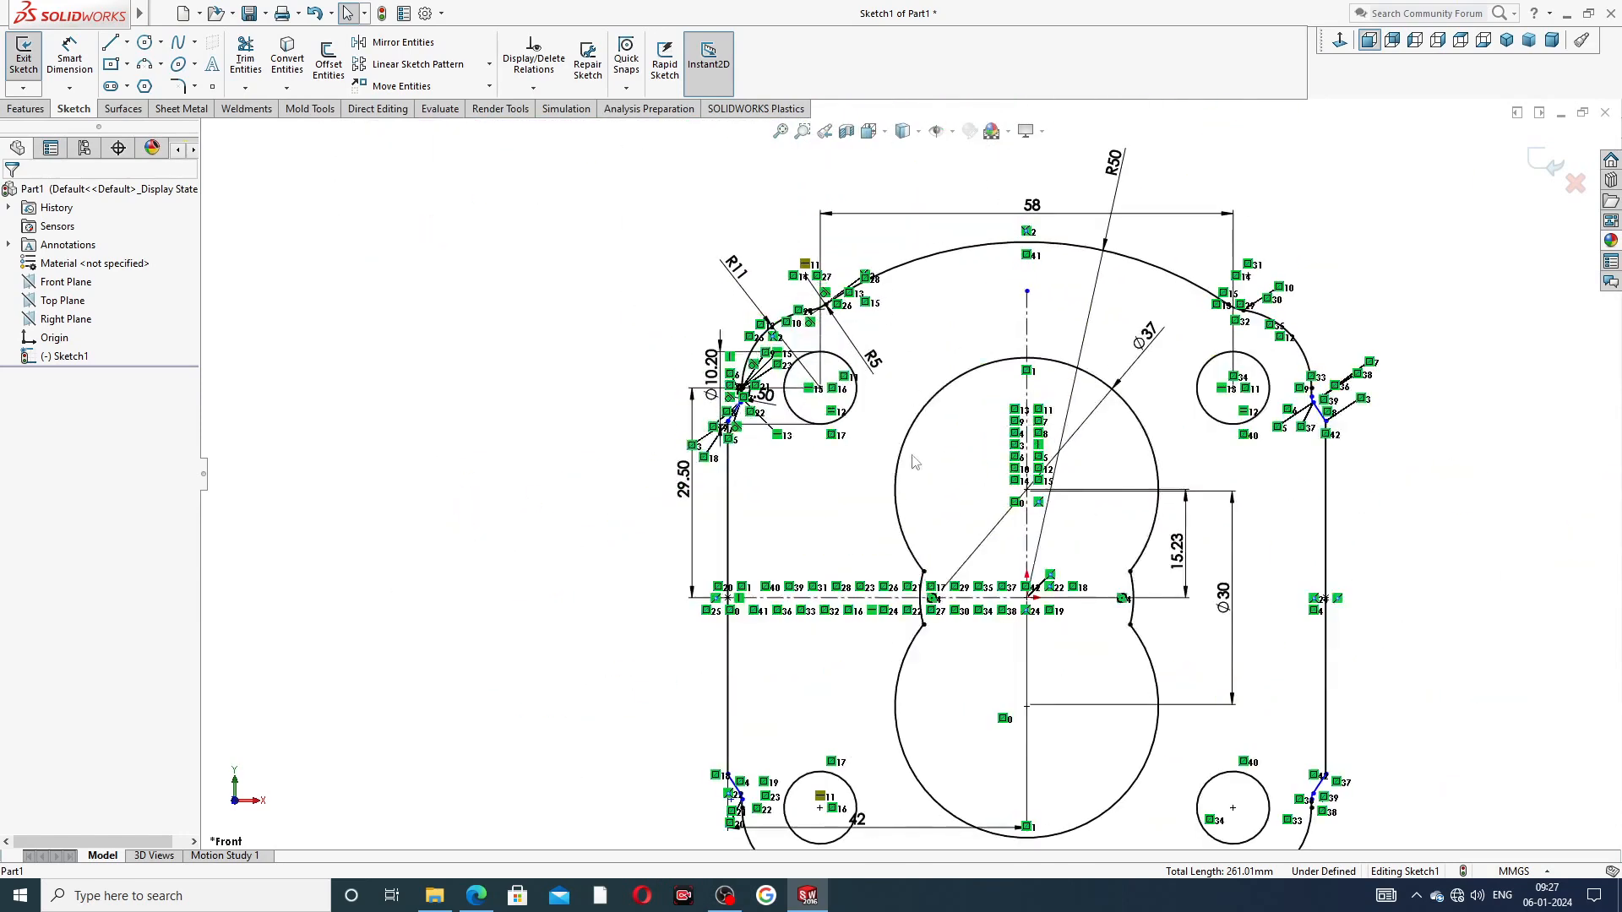
{"action": "scroll", "coordinate": [1054, 582], "scroll_direction": "down", "scroll_amount": 1}
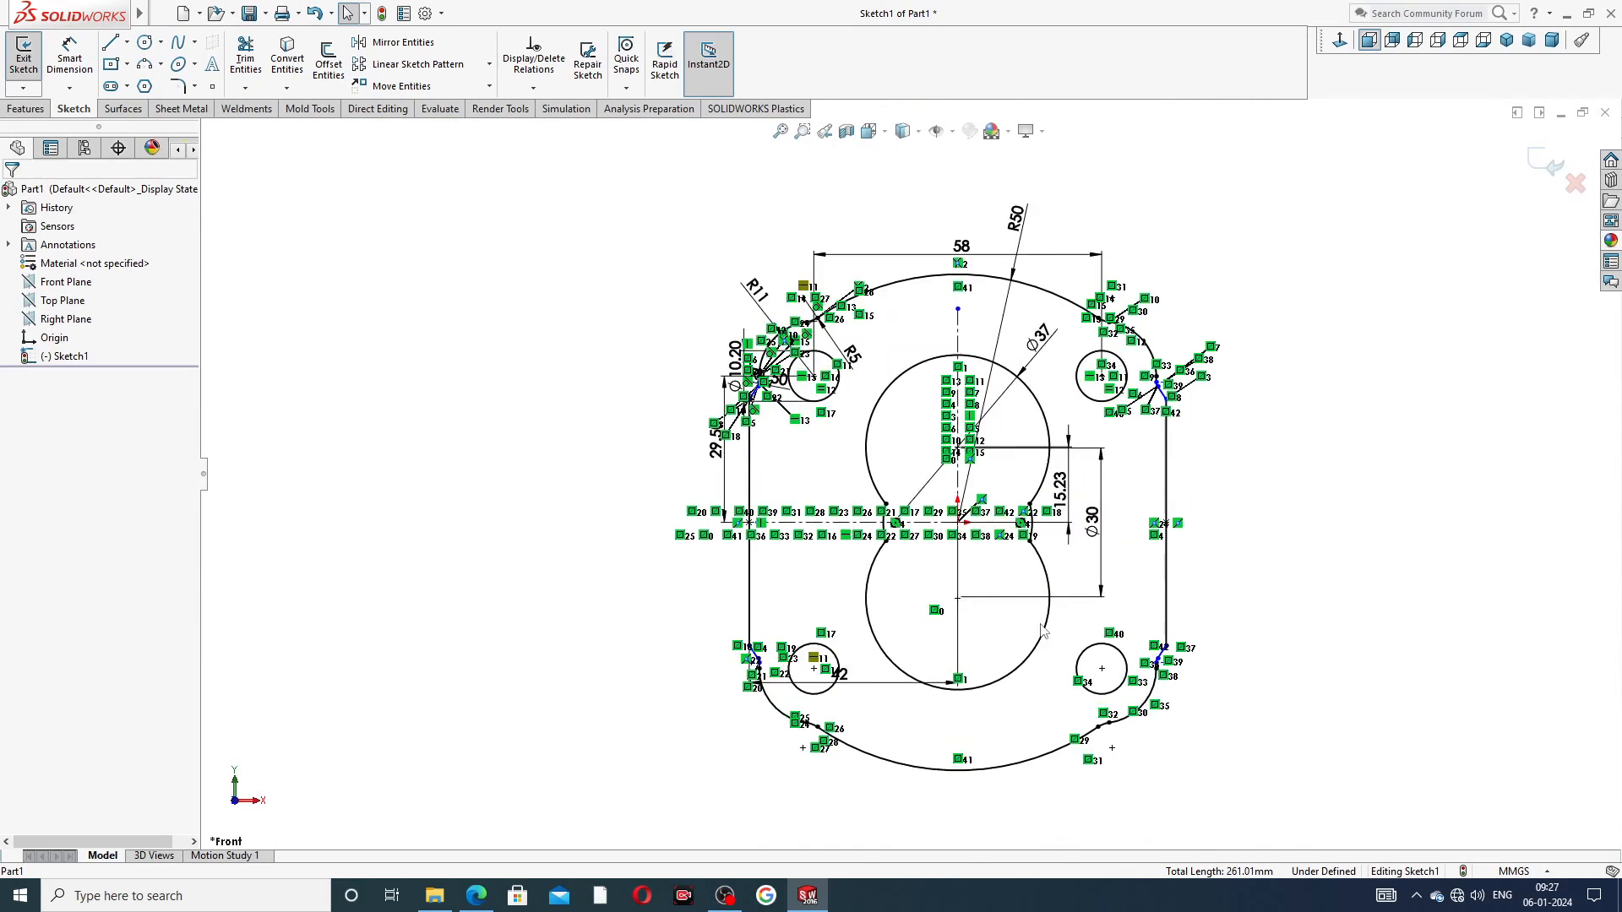
{"action": "scroll", "coordinate": [1044, 632], "scroll_direction": "down", "scroll_amount": 1}
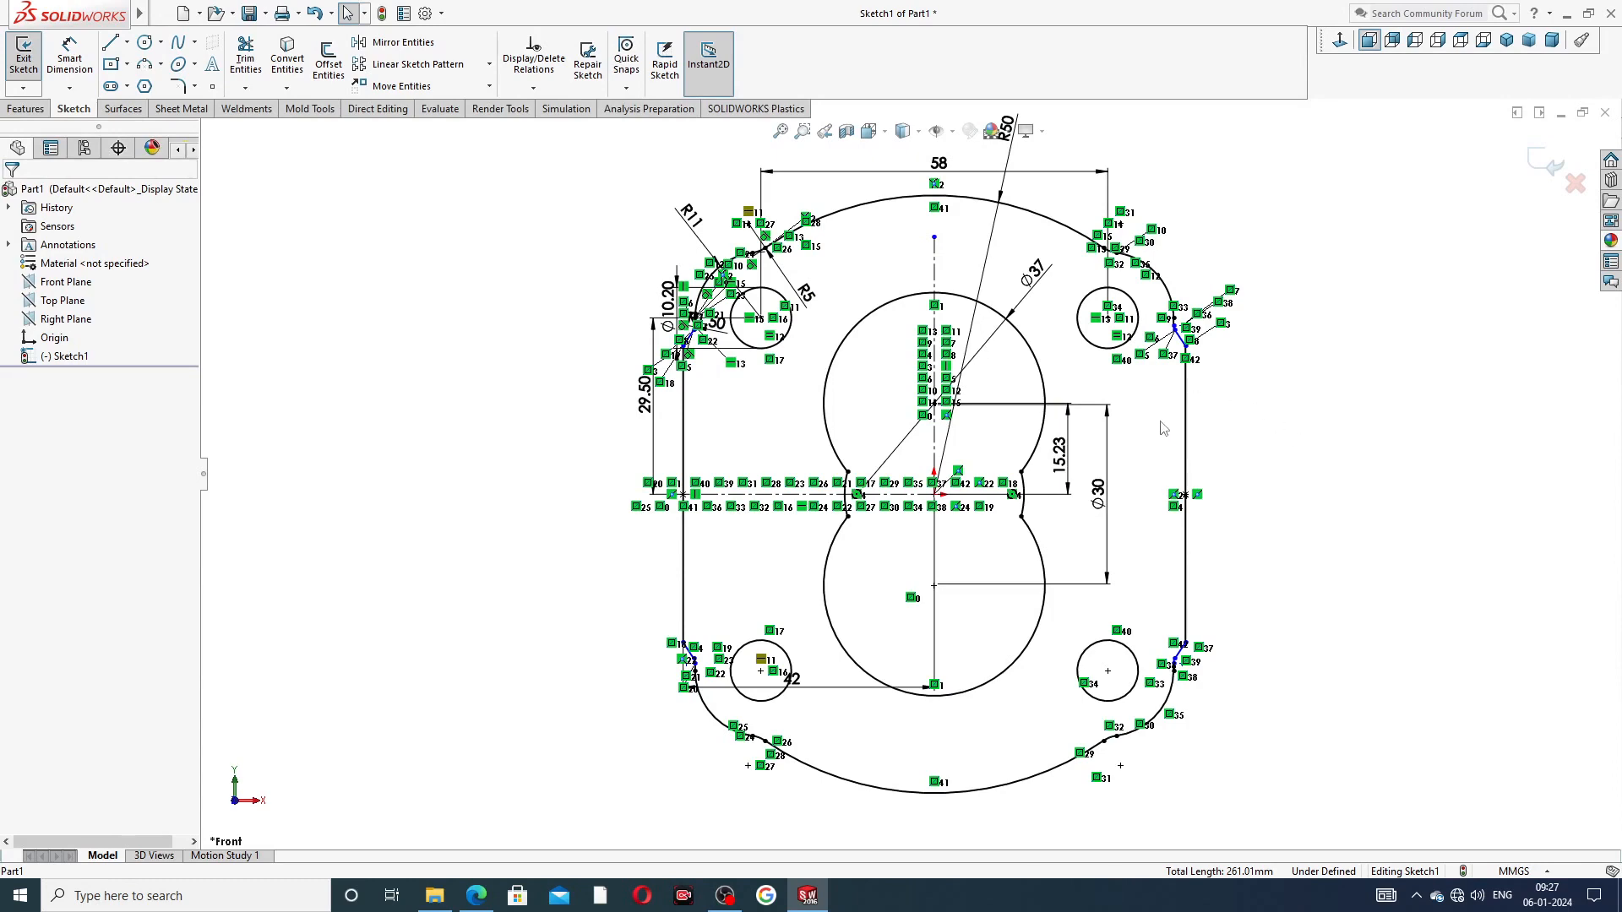
{"action": "scroll", "coordinate": [1163, 428], "scroll_direction": "up", "scroll_amount": 2}
{"action": "scroll", "coordinate": [890, 391], "scroll_direction": "down", "scroll_amount": 1}
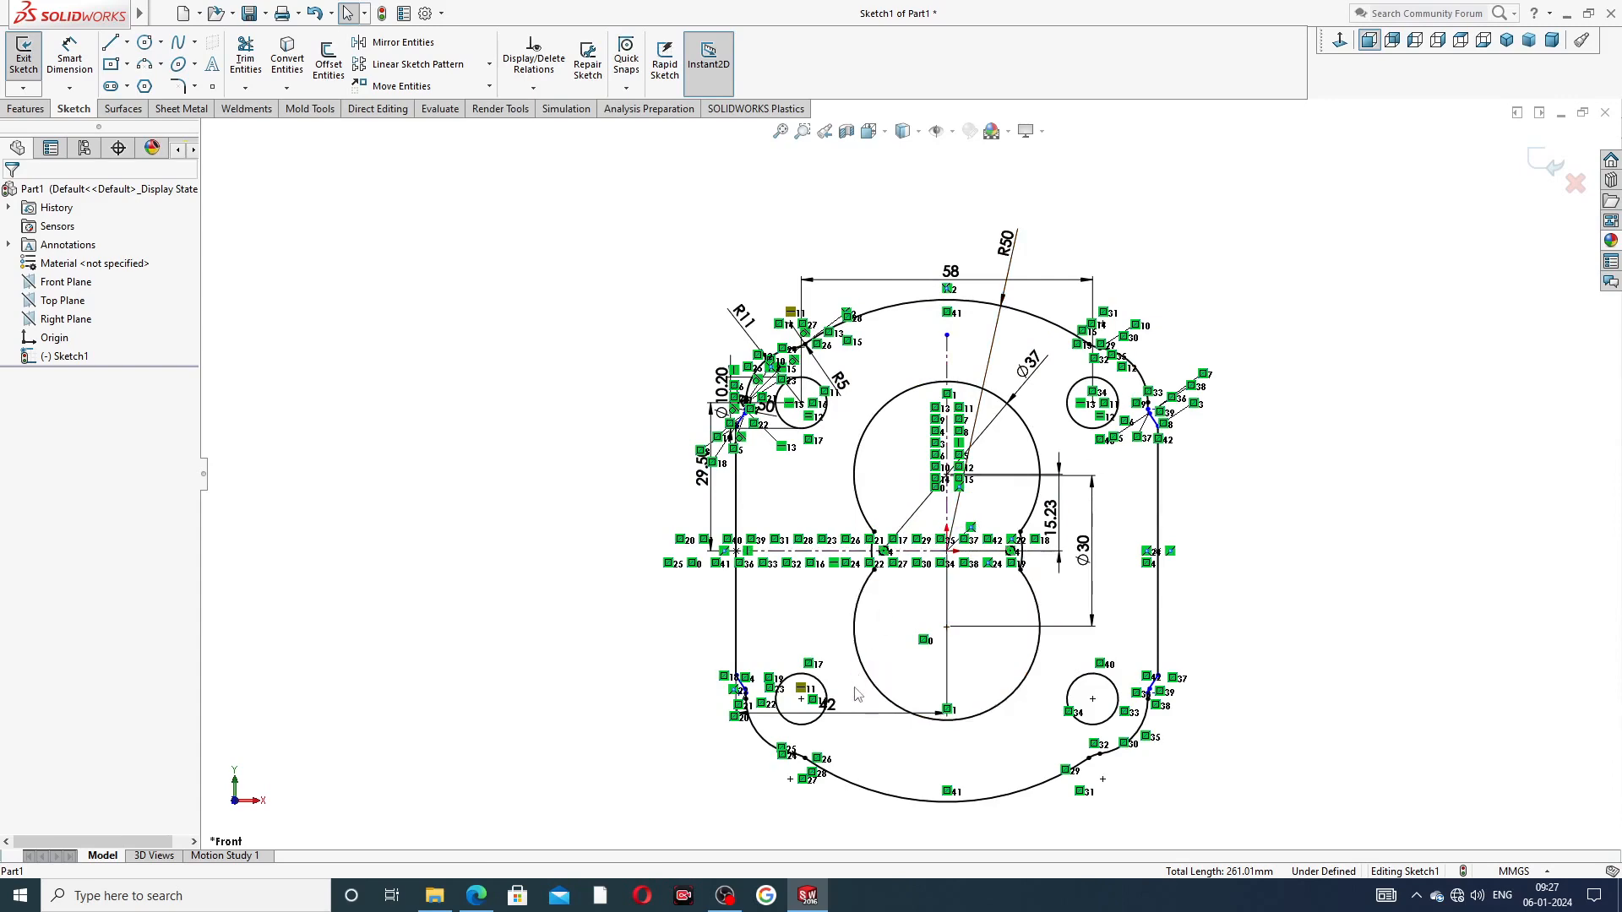
{"action": "scroll", "coordinate": [855, 688], "scroll_direction": "up", "scroll_amount": 1}
{"action": "scroll", "coordinate": [863, 666], "scroll_direction": "down", "scroll_amount": 1}
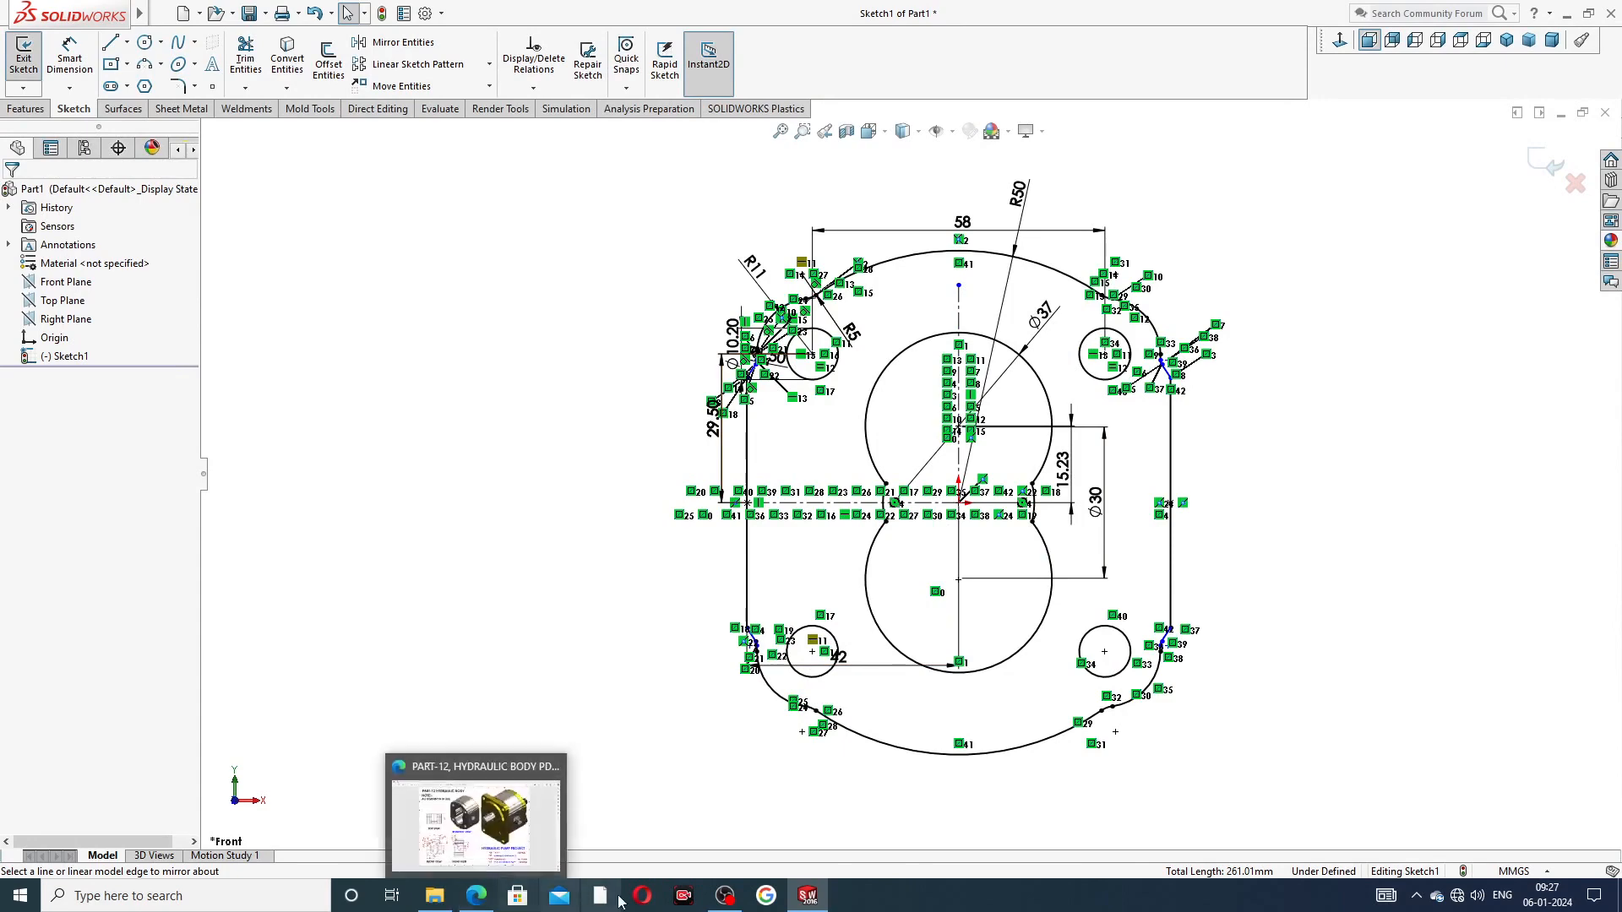
{"action": "left_click", "coordinate": [475, 895]}
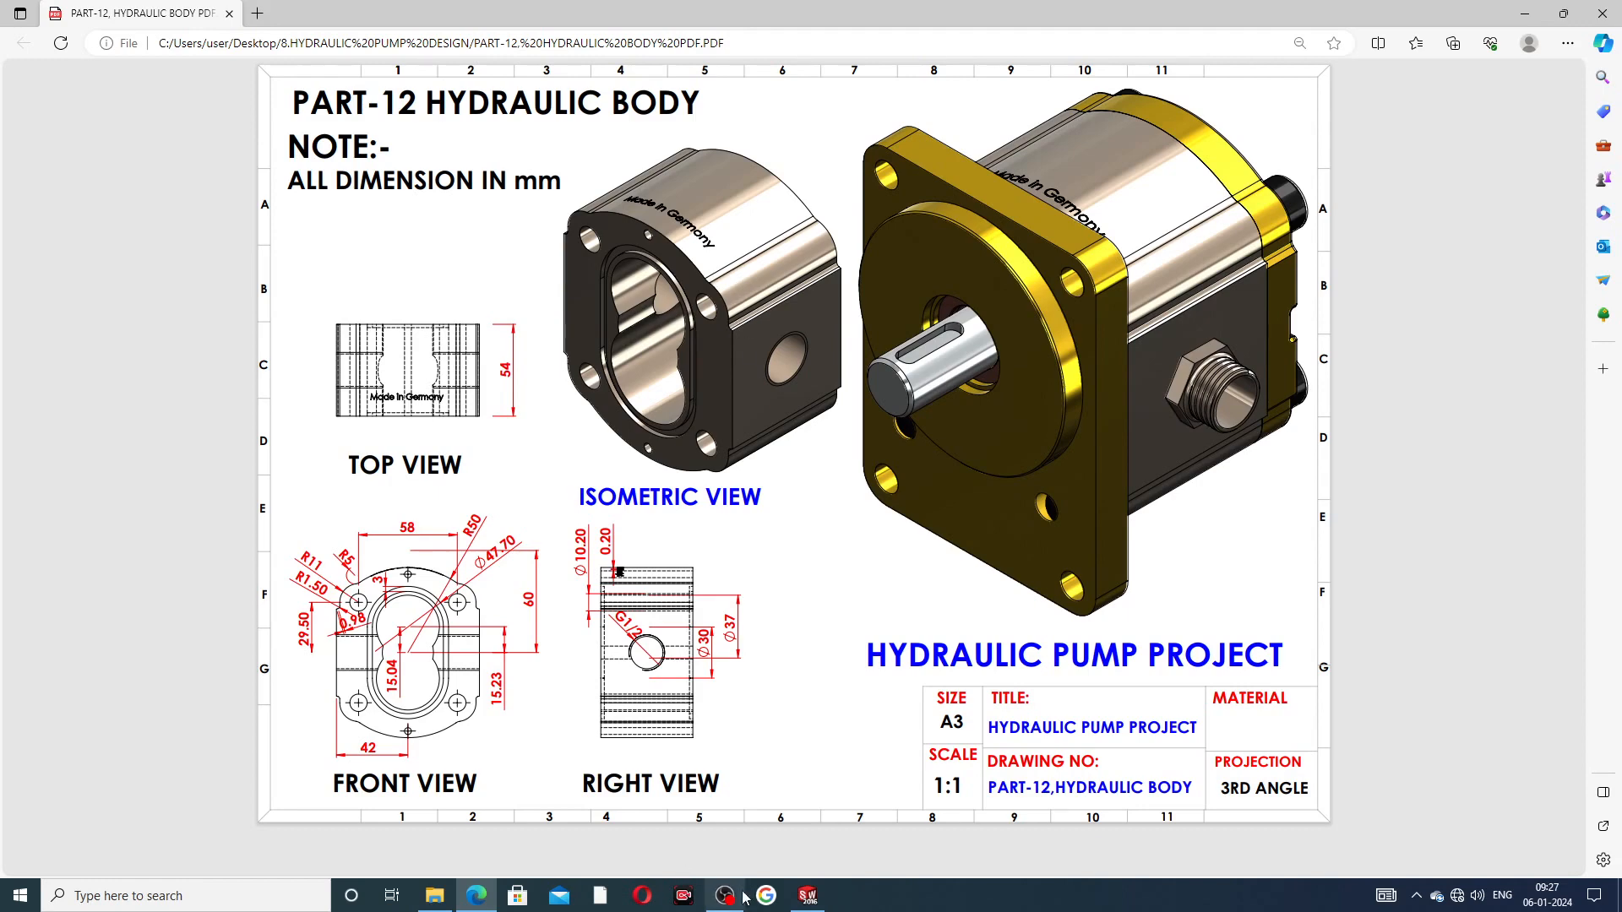
{"action": "mouse_move", "coordinate": [808, 894]}
{"action": "left_click", "coordinate": [809, 896]}
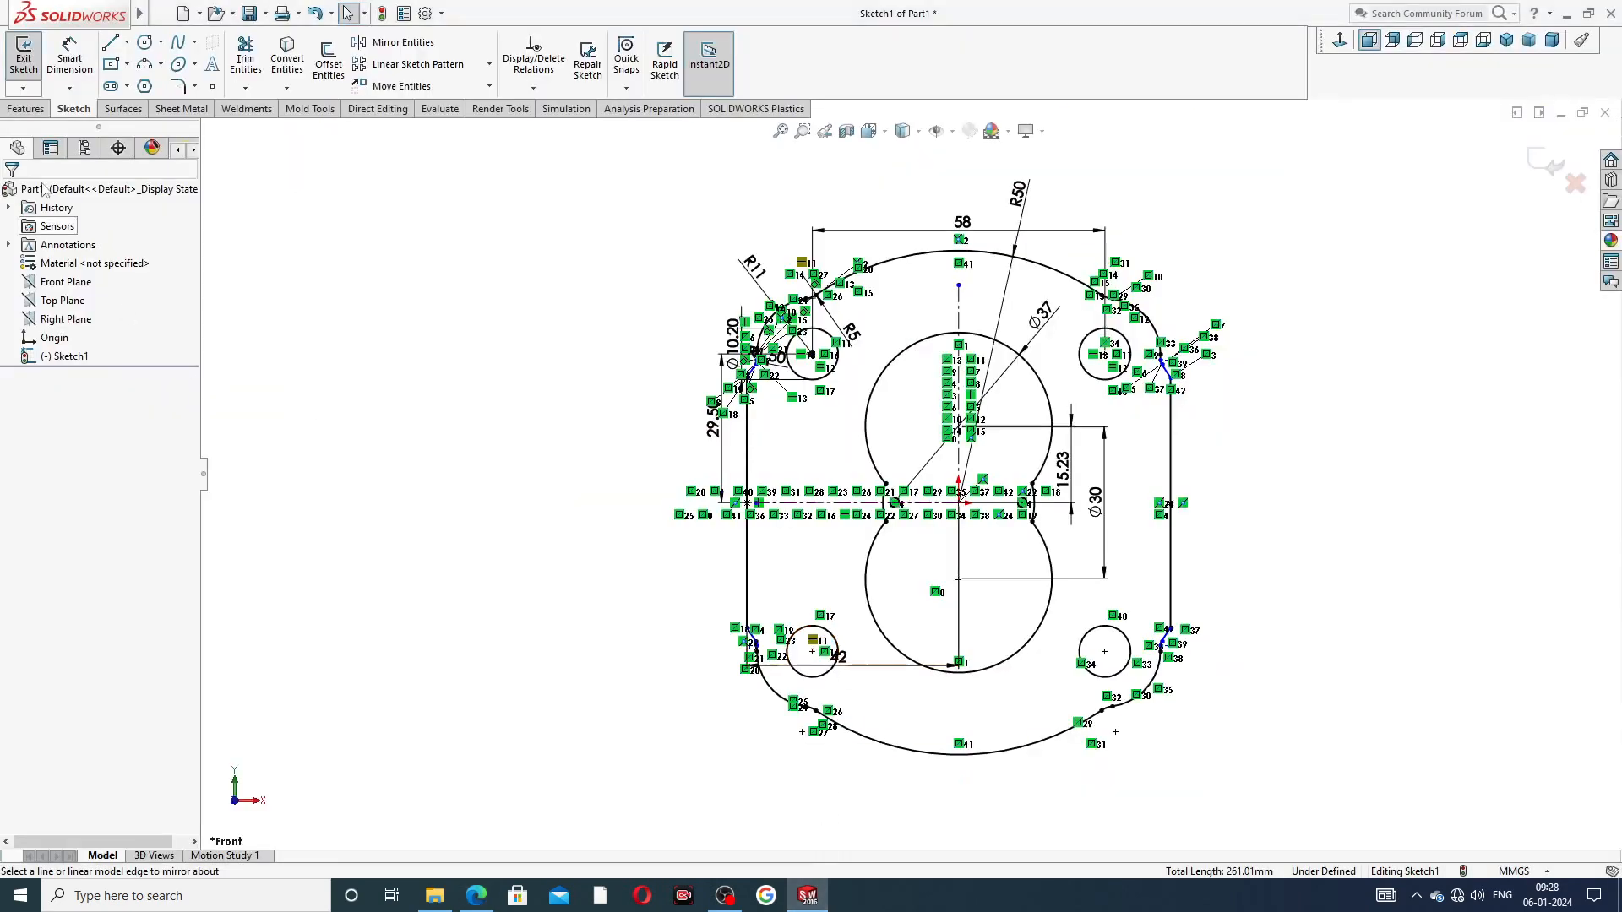
Step: Extrude the sketched body profile 54 mm using the Mid Plane end condition
{"action": "left_click", "coordinate": [30, 112]}
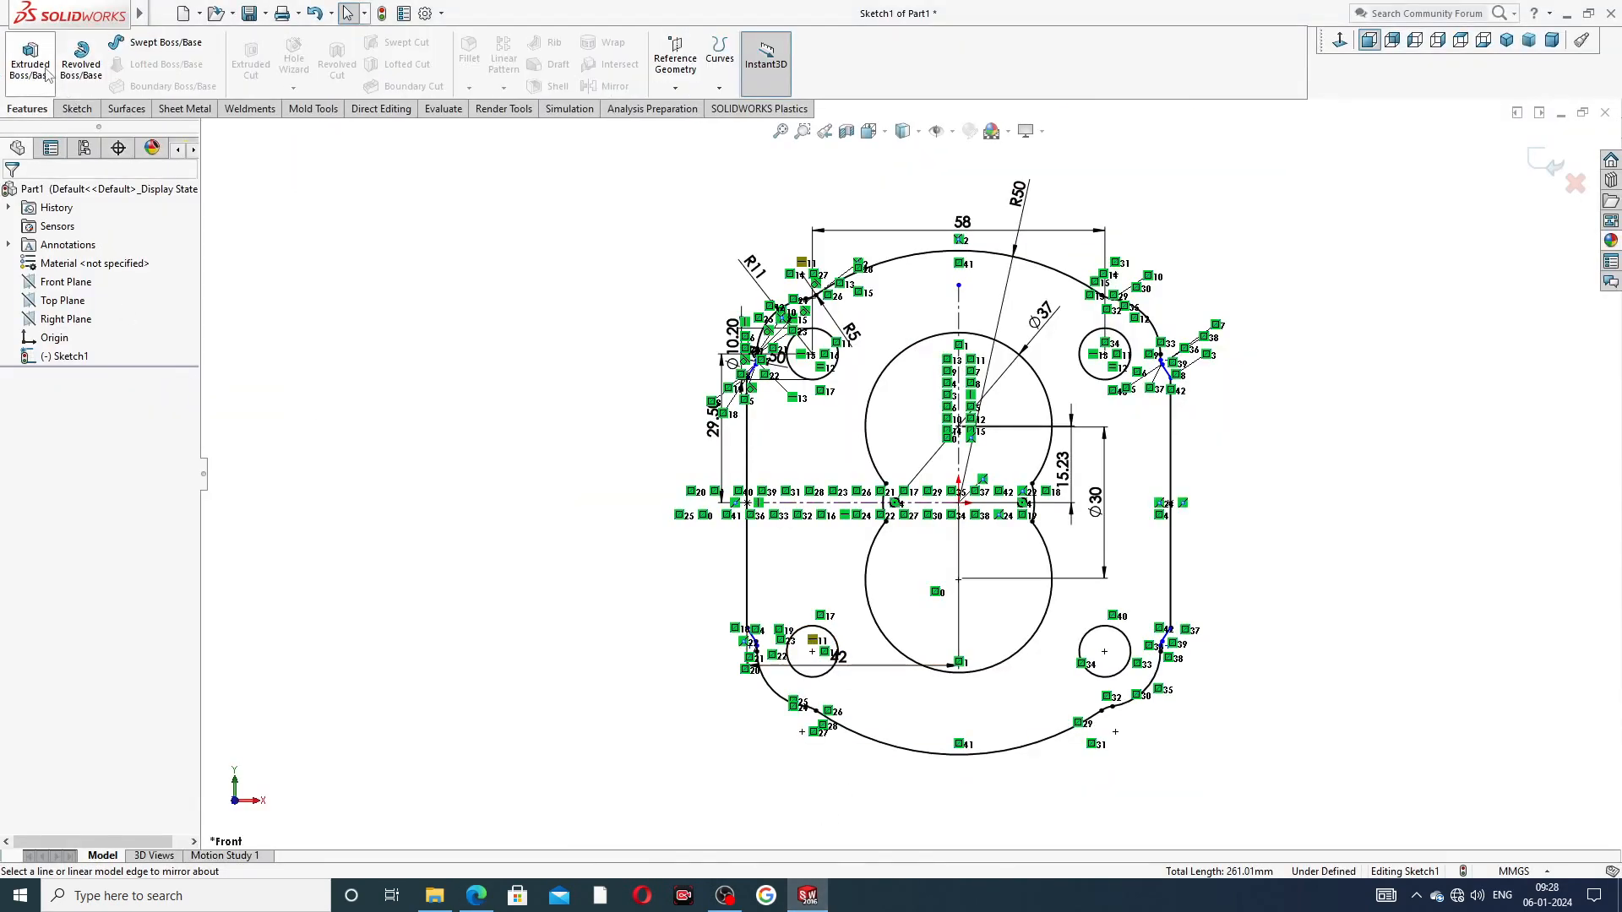
{"action": "left_click", "coordinate": [44, 67]}
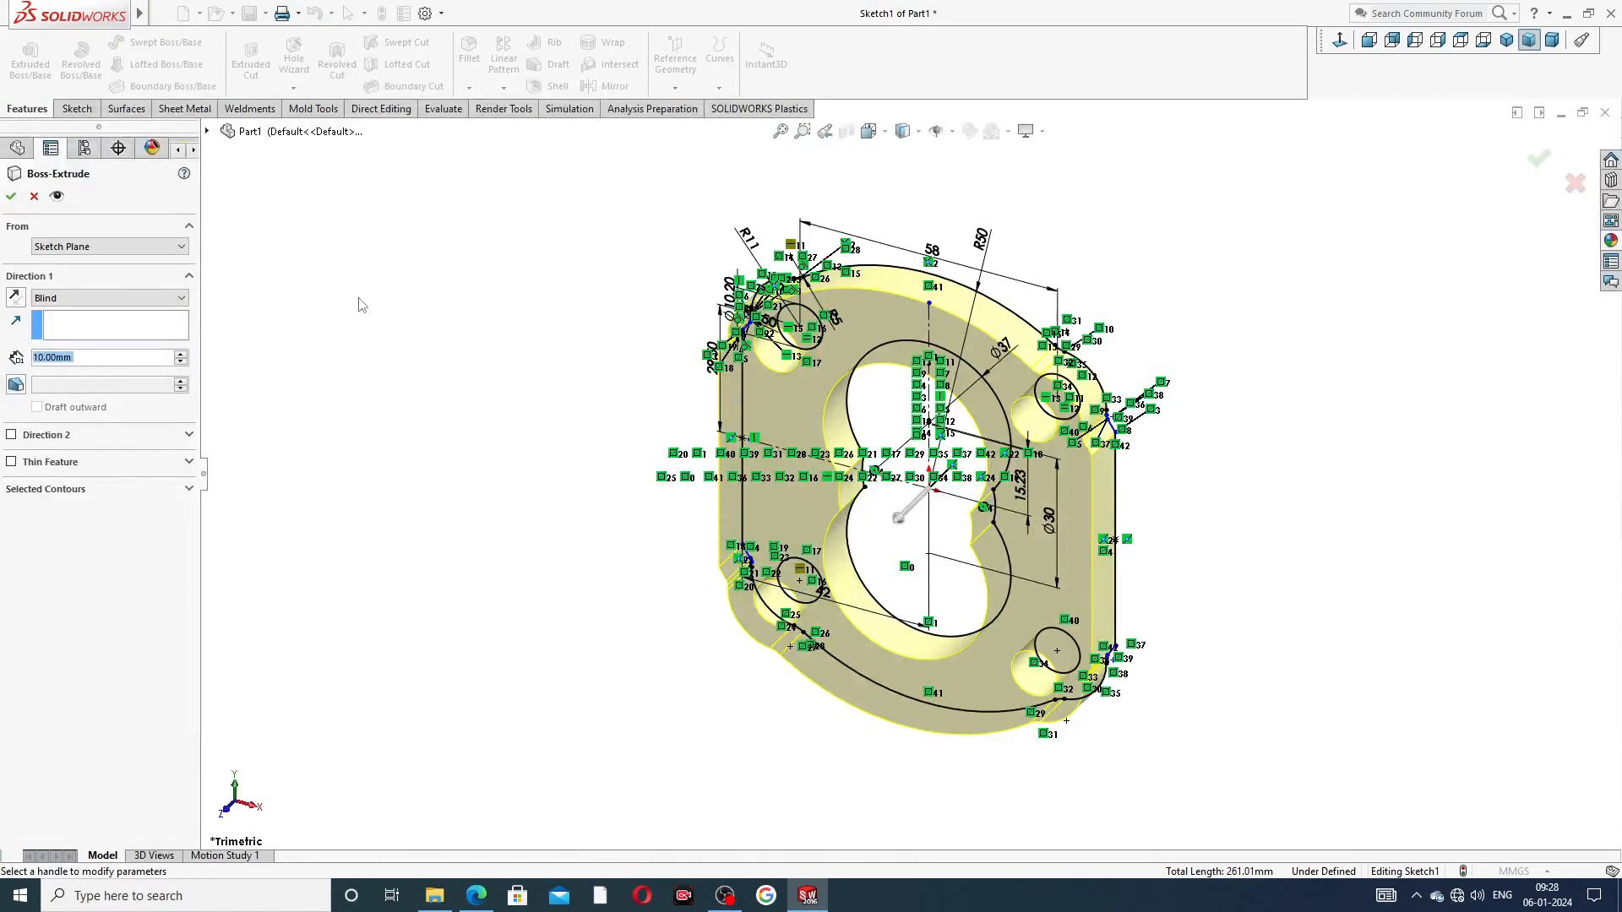
{"action": "left_click", "coordinate": [125, 300]}
{"action": "left_click", "coordinate": [115, 369]}
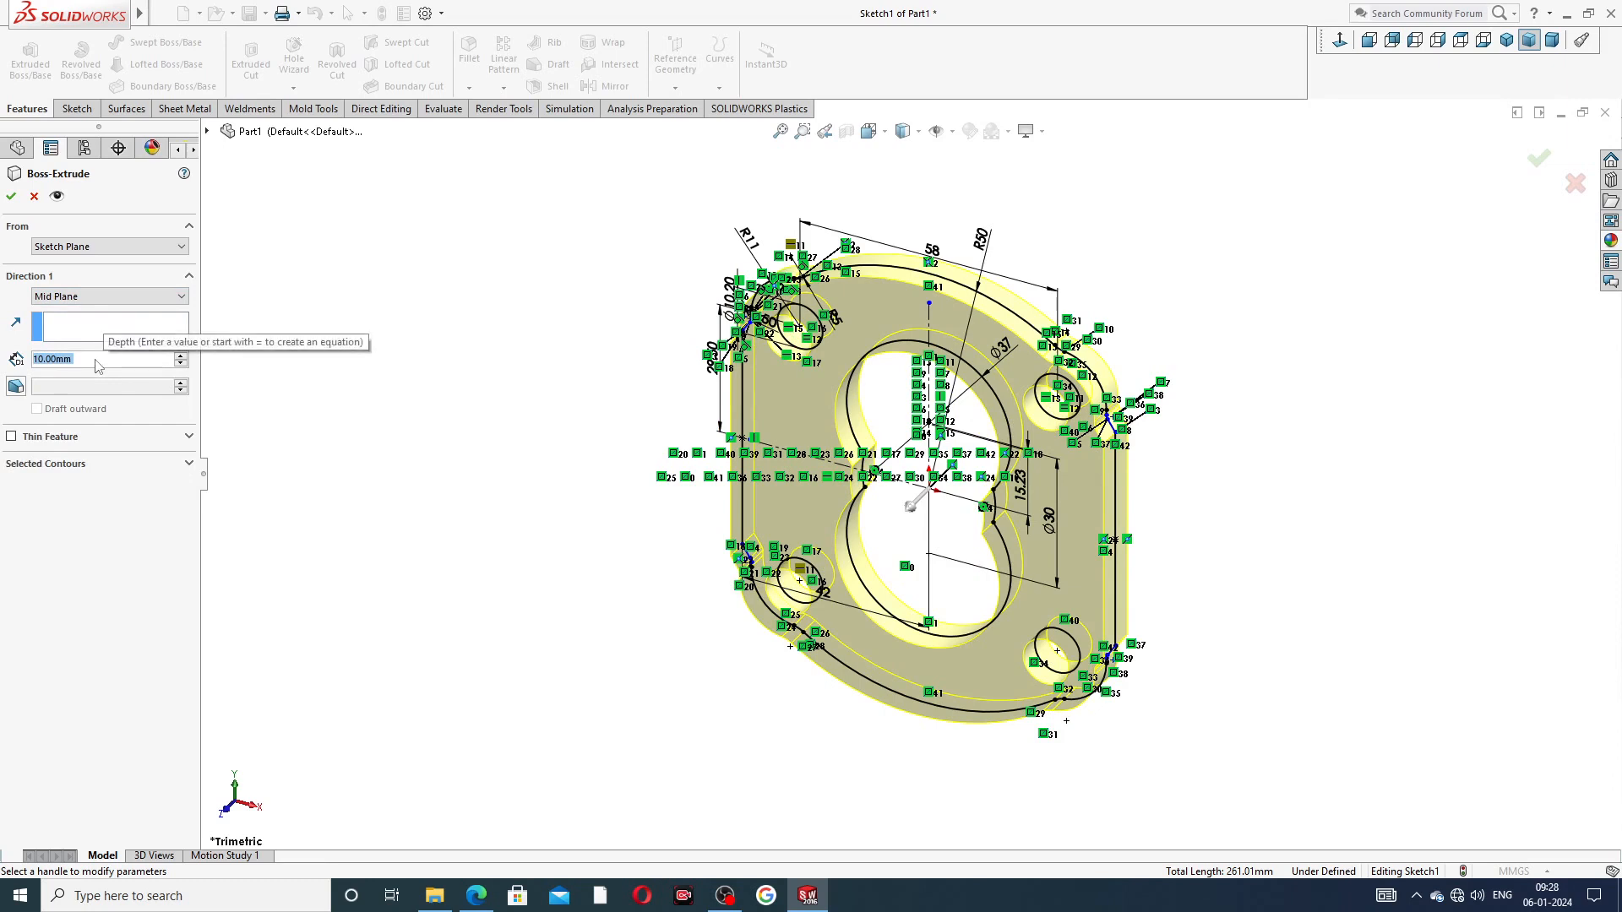
{"action": "type", "text": "54"}
{"action": "key", "text": "Return"}
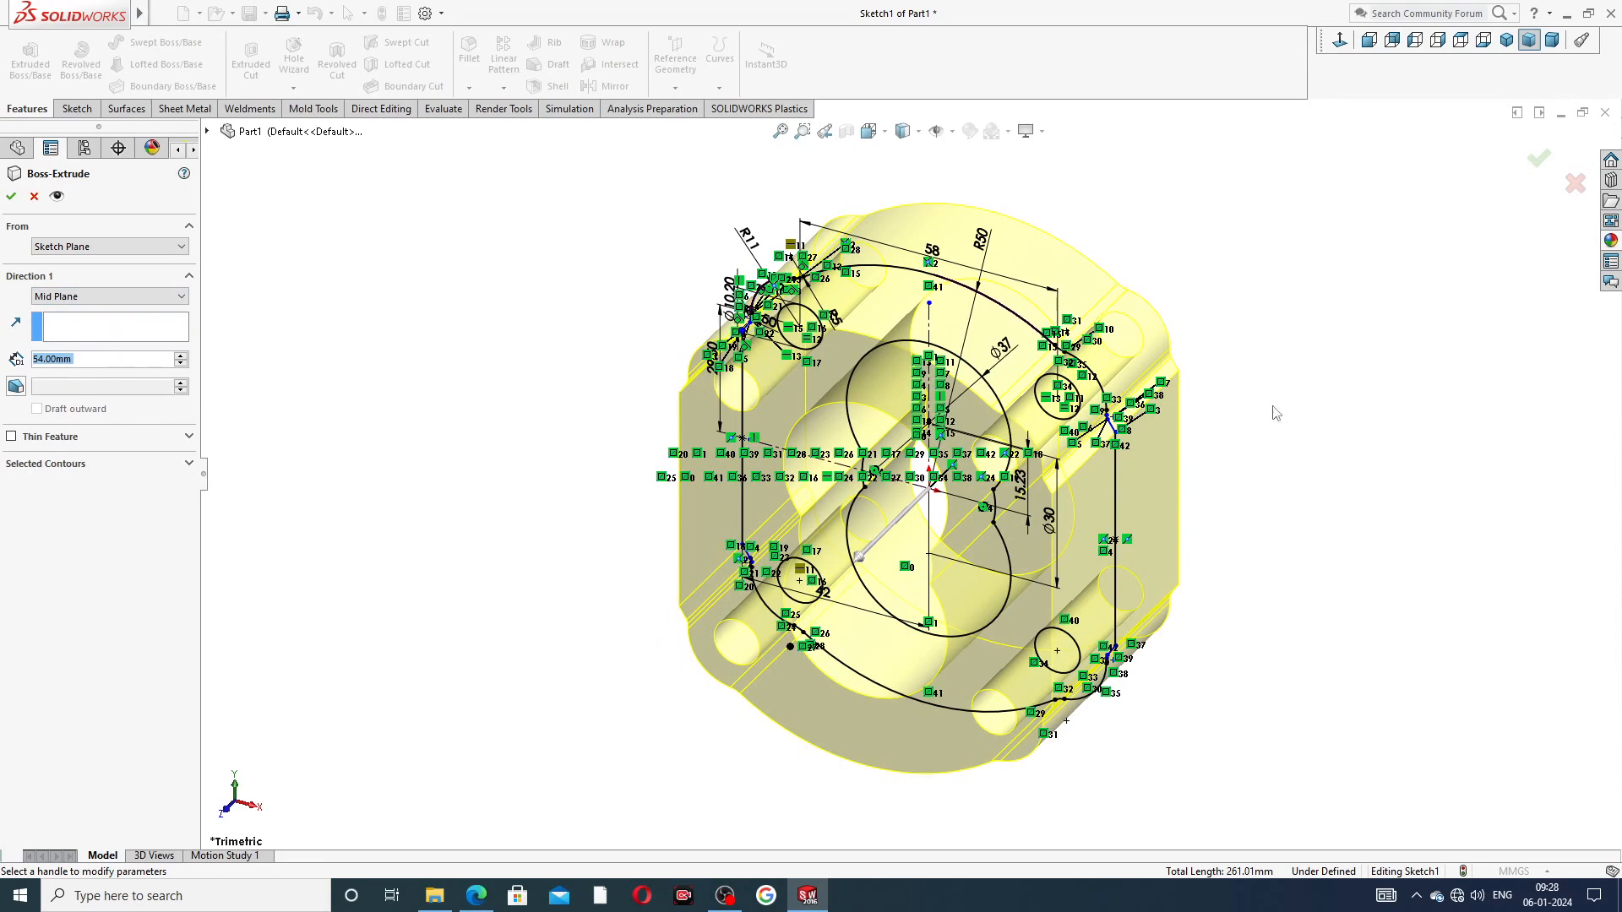
{"action": "mouse_move", "coordinate": [1276, 413]}
{"action": "middle_mouse_down"}
{"action": "mouse_move", "coordinate": [1224, 373]}
{"action": "mouse_move", "coordinate": [1235, 414]}
{"action": "middle_mouse_up"}
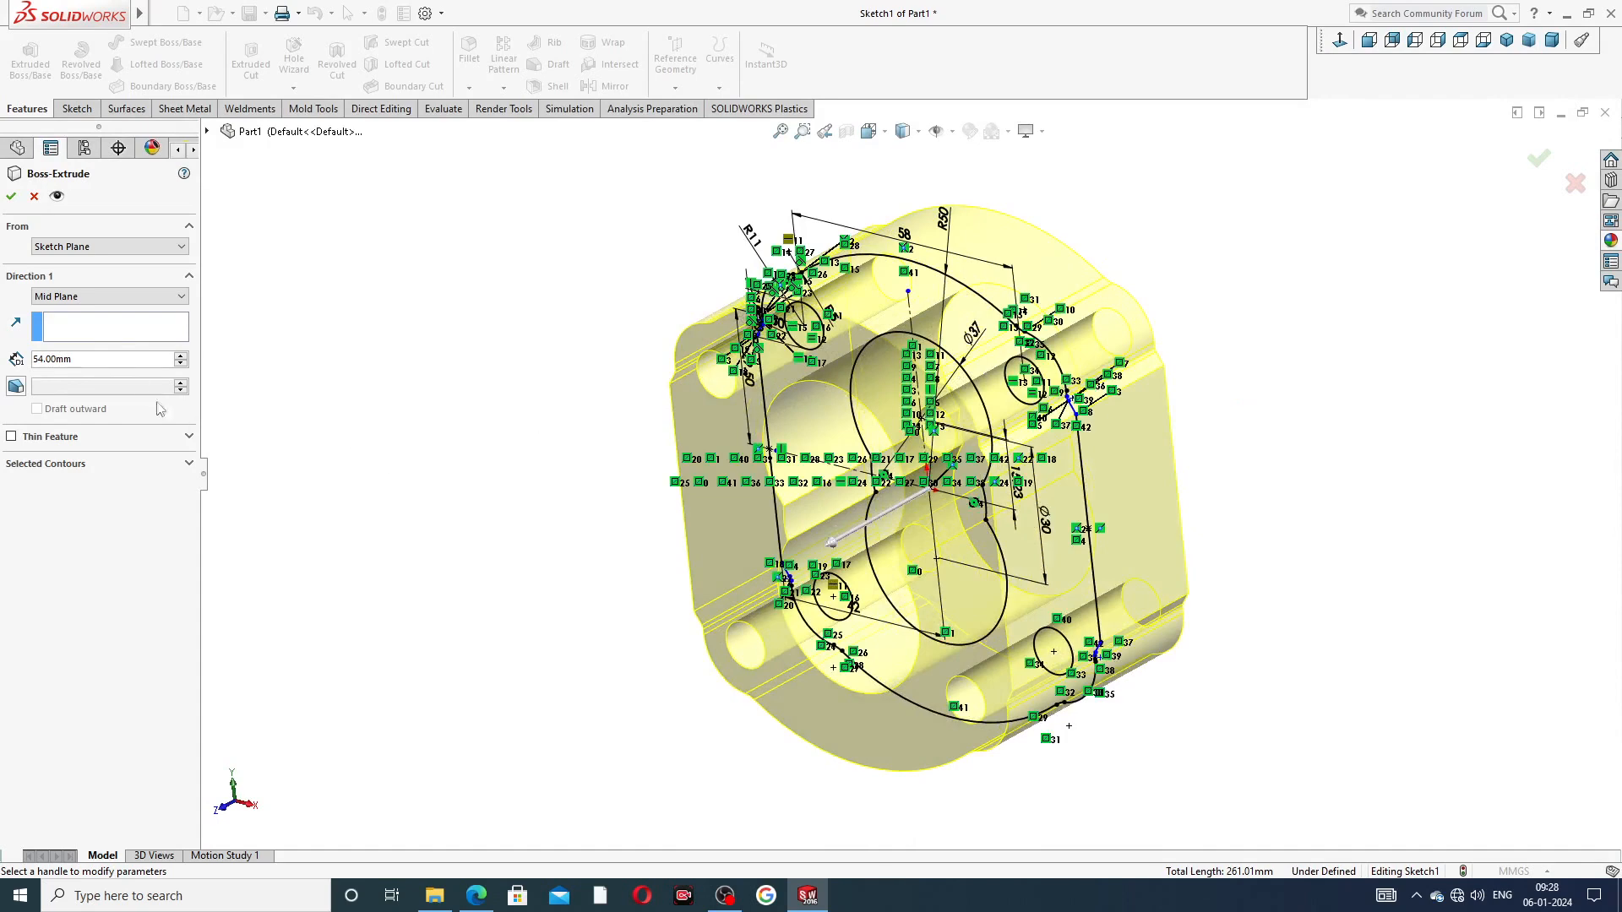
{"action": "left_click", "coordinate": [12, 197]}
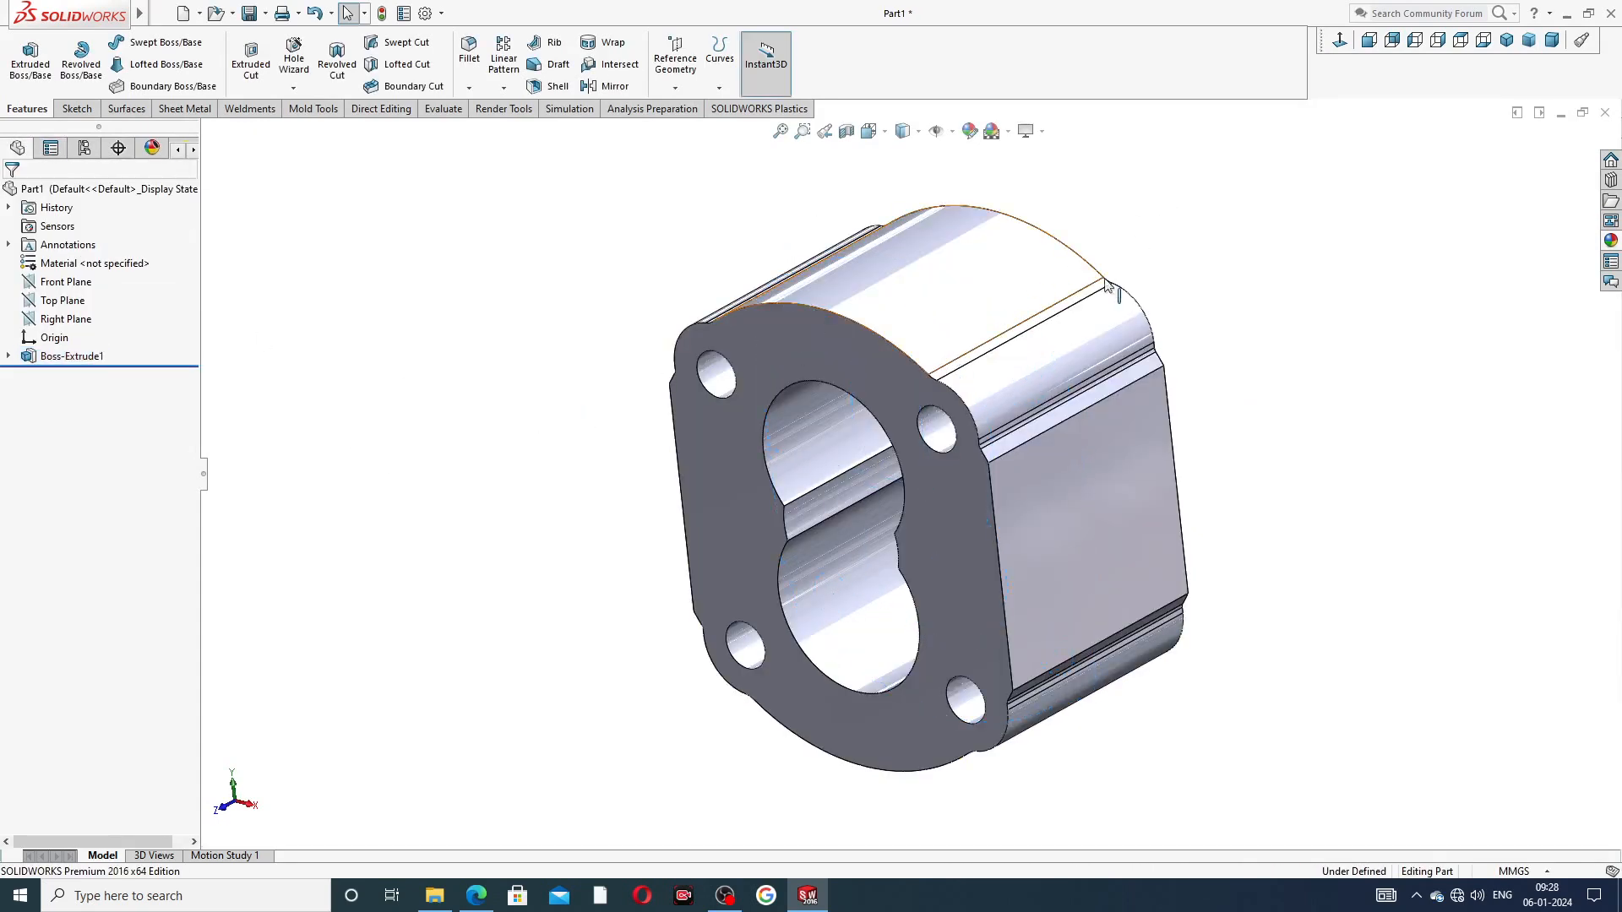
Step: Inspect the extruded body against the PDF drawing in the browser and start a new sketch on its front face, viewed face-on
{"action": "middle_click_drag", "start_coordinate": [1107, 285], "coordinate": [1326, 274]}
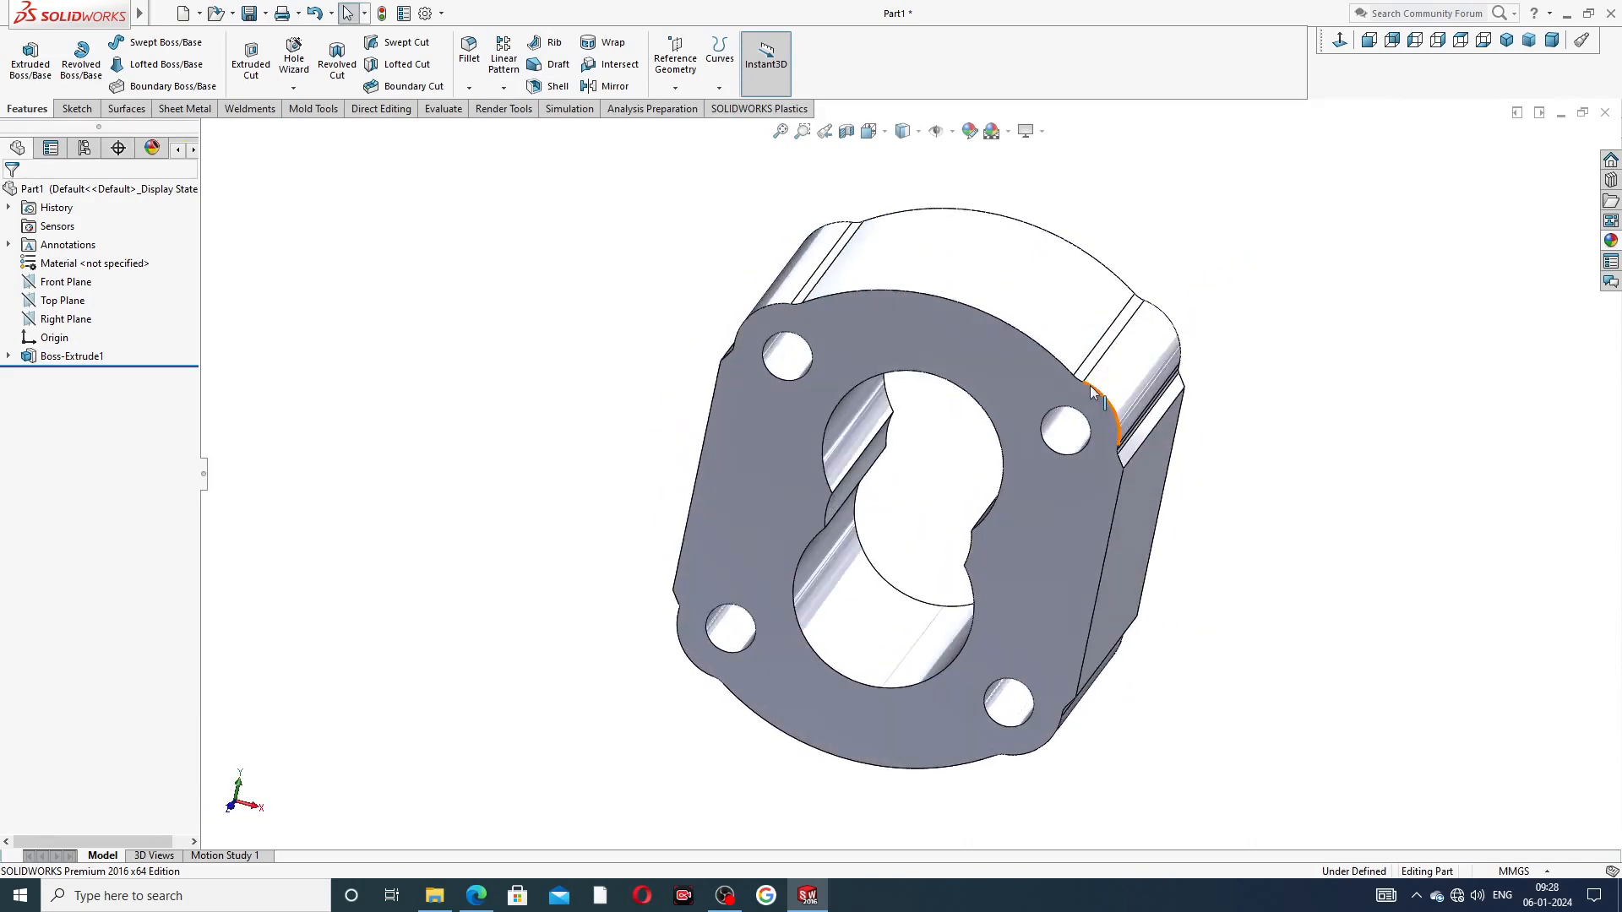
{"action": "scroll", "coordinate": [1086, 406], "scroll_direction": "up", "scroll_amount": 3}
{"action": "middle_click_drag", "start_coordinate": [1066, 427], "coordinate": [1040, 370]}
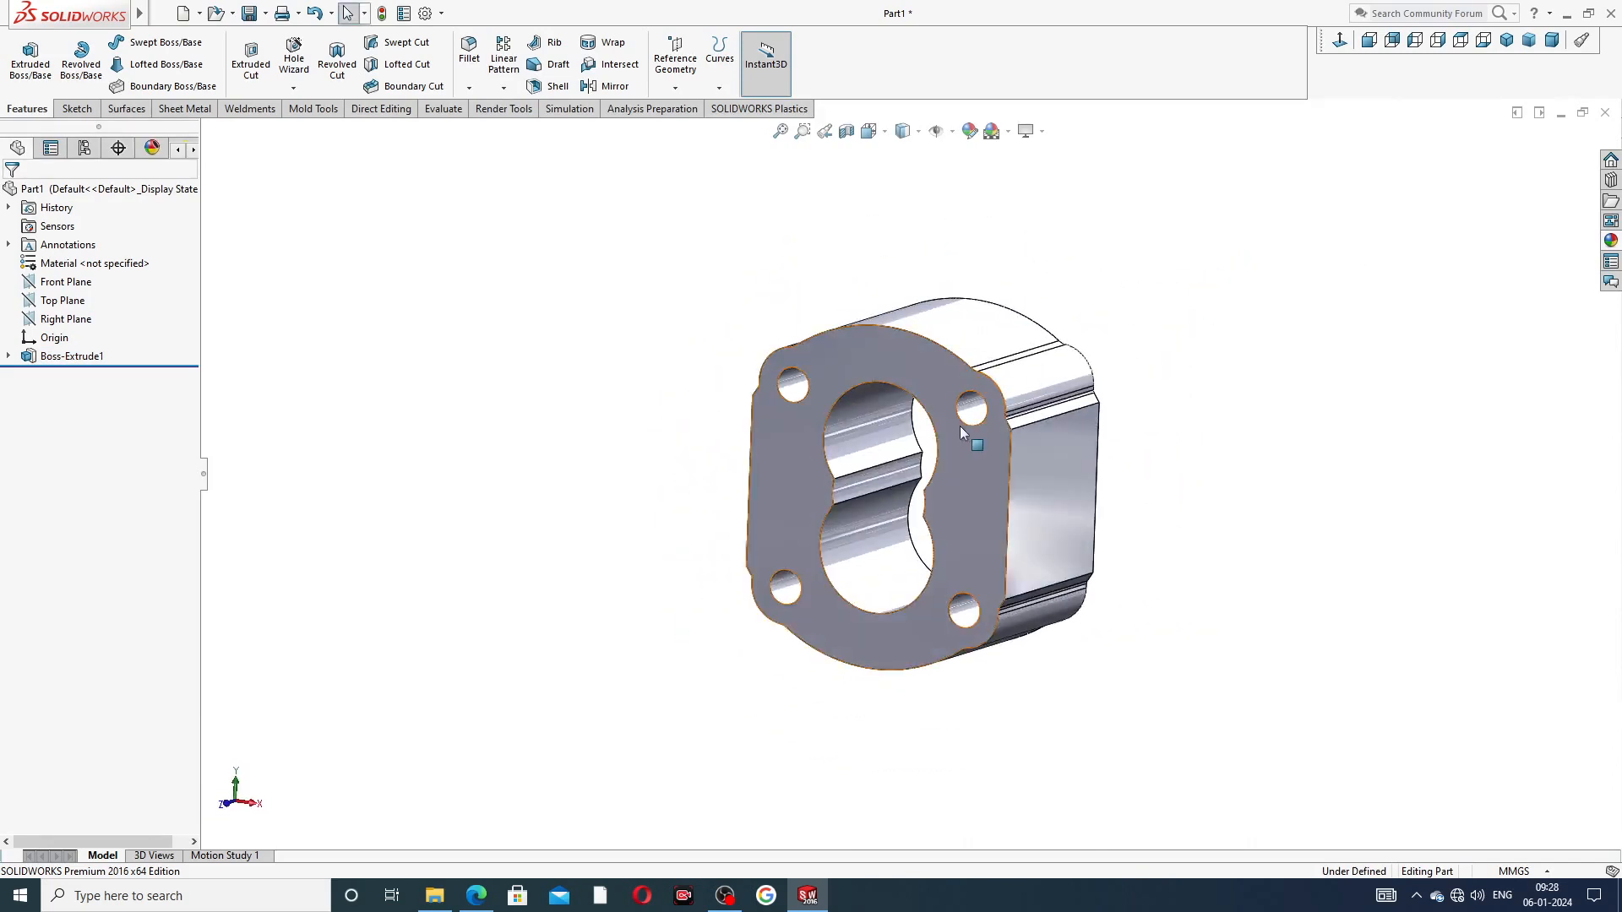
{"action": "scroll", "coordinate": [958, 428], "scroll_direction": "down", "scroll_amount": 3}
{"action": "left_click", "coordinate": [476, 896]}
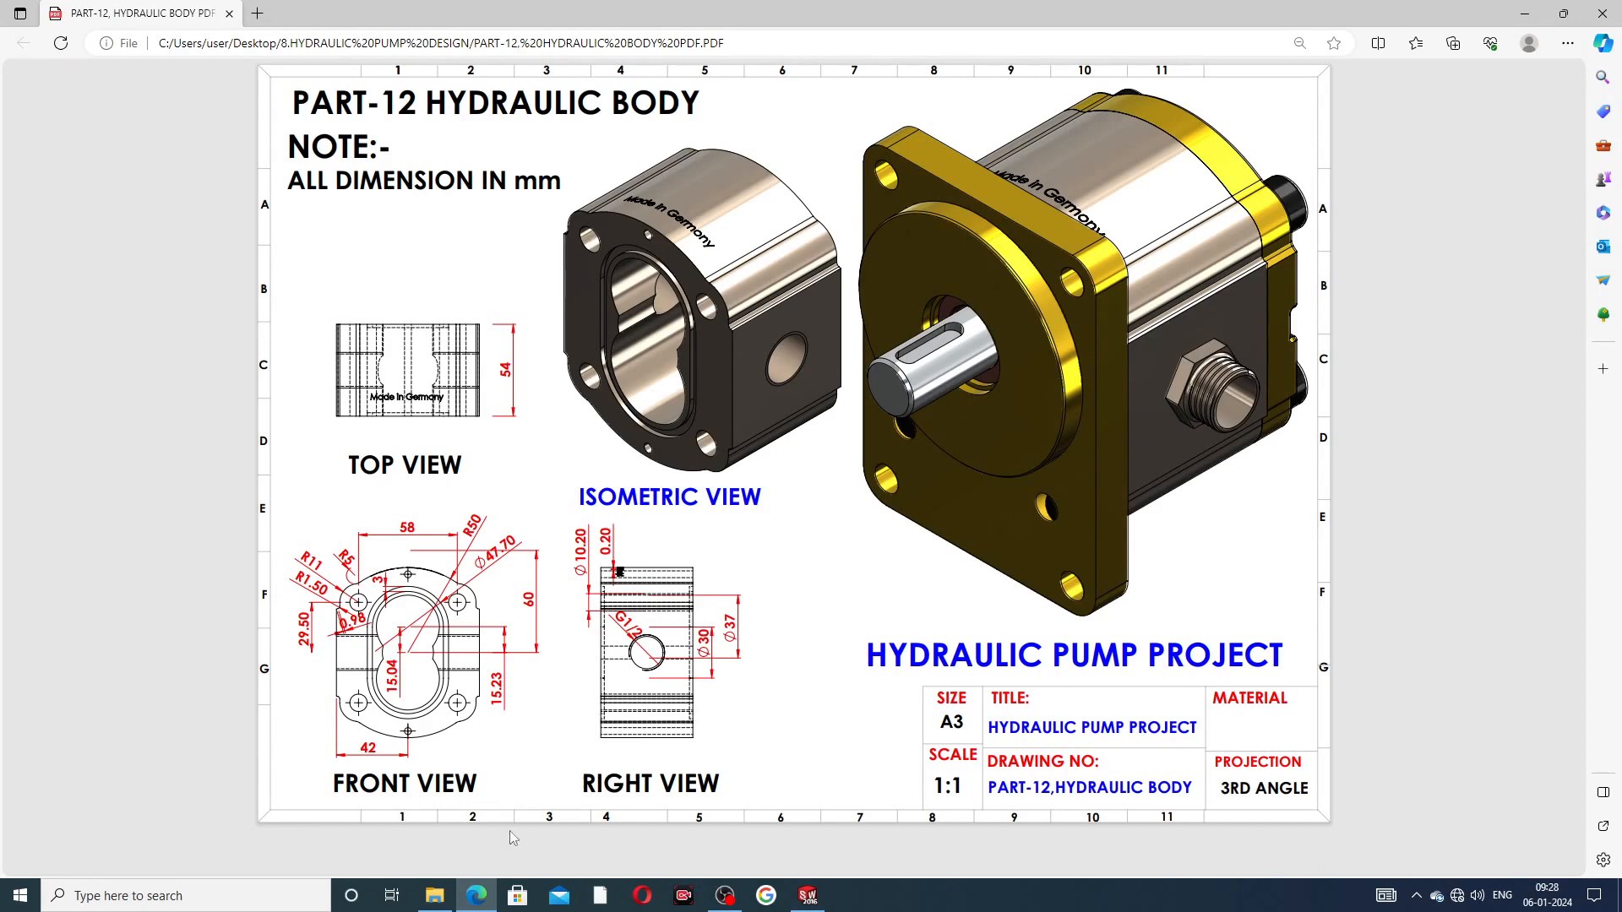
{"action": "left_click", "coordinate": [477, 895]}
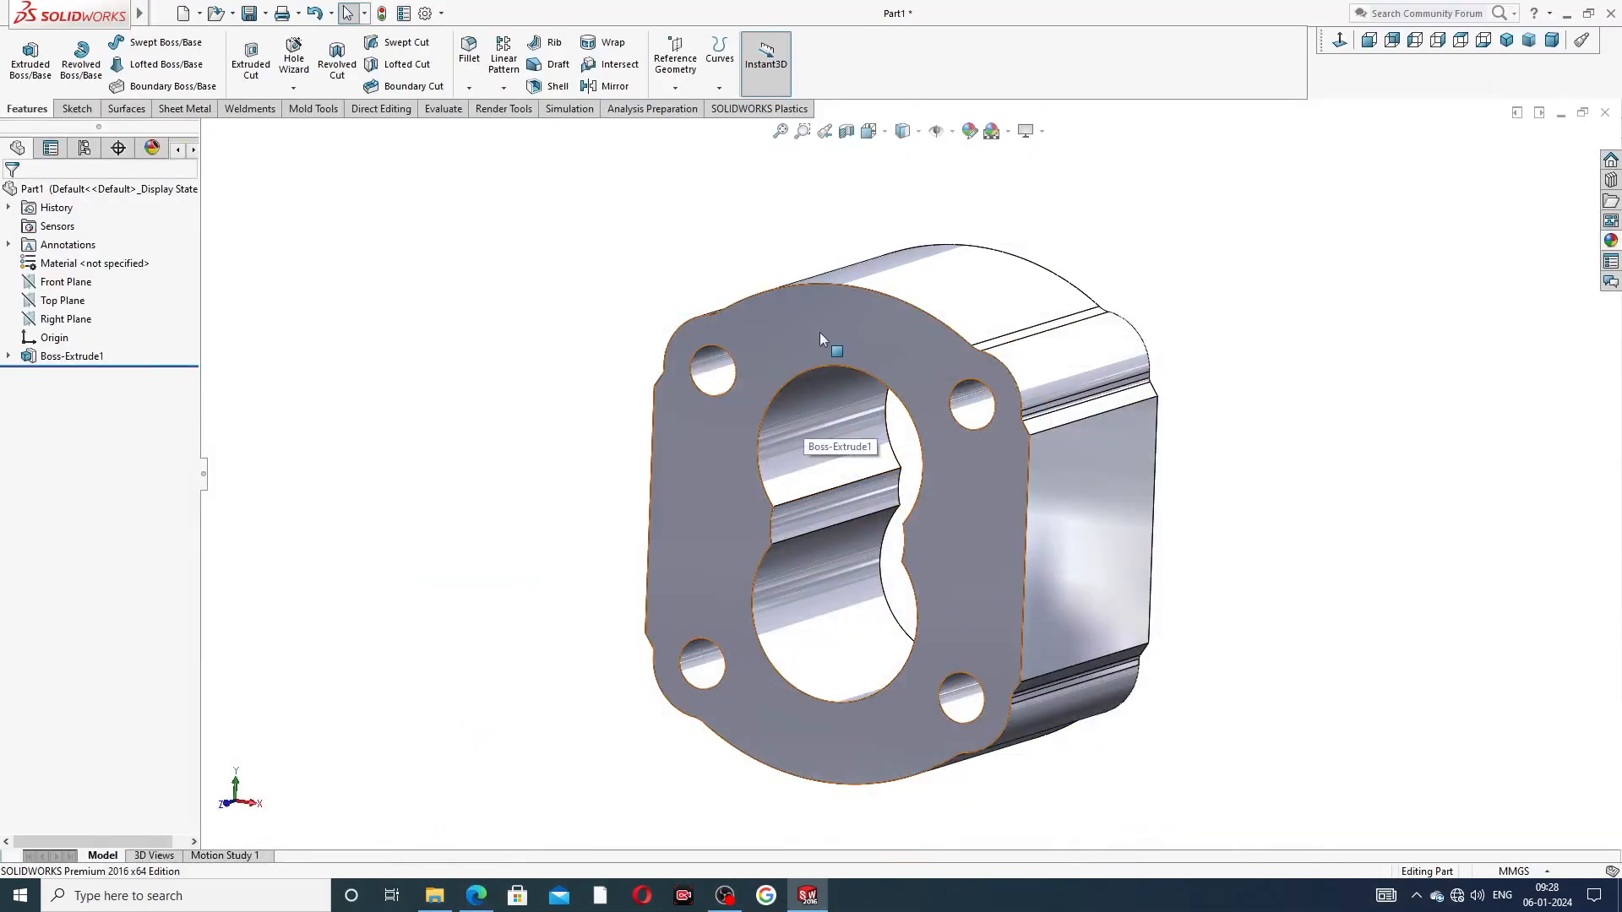
{"action": "left_click", "coordinate": [820, 335]}
{"action": "left_click", "coordinate": [889, 288]}
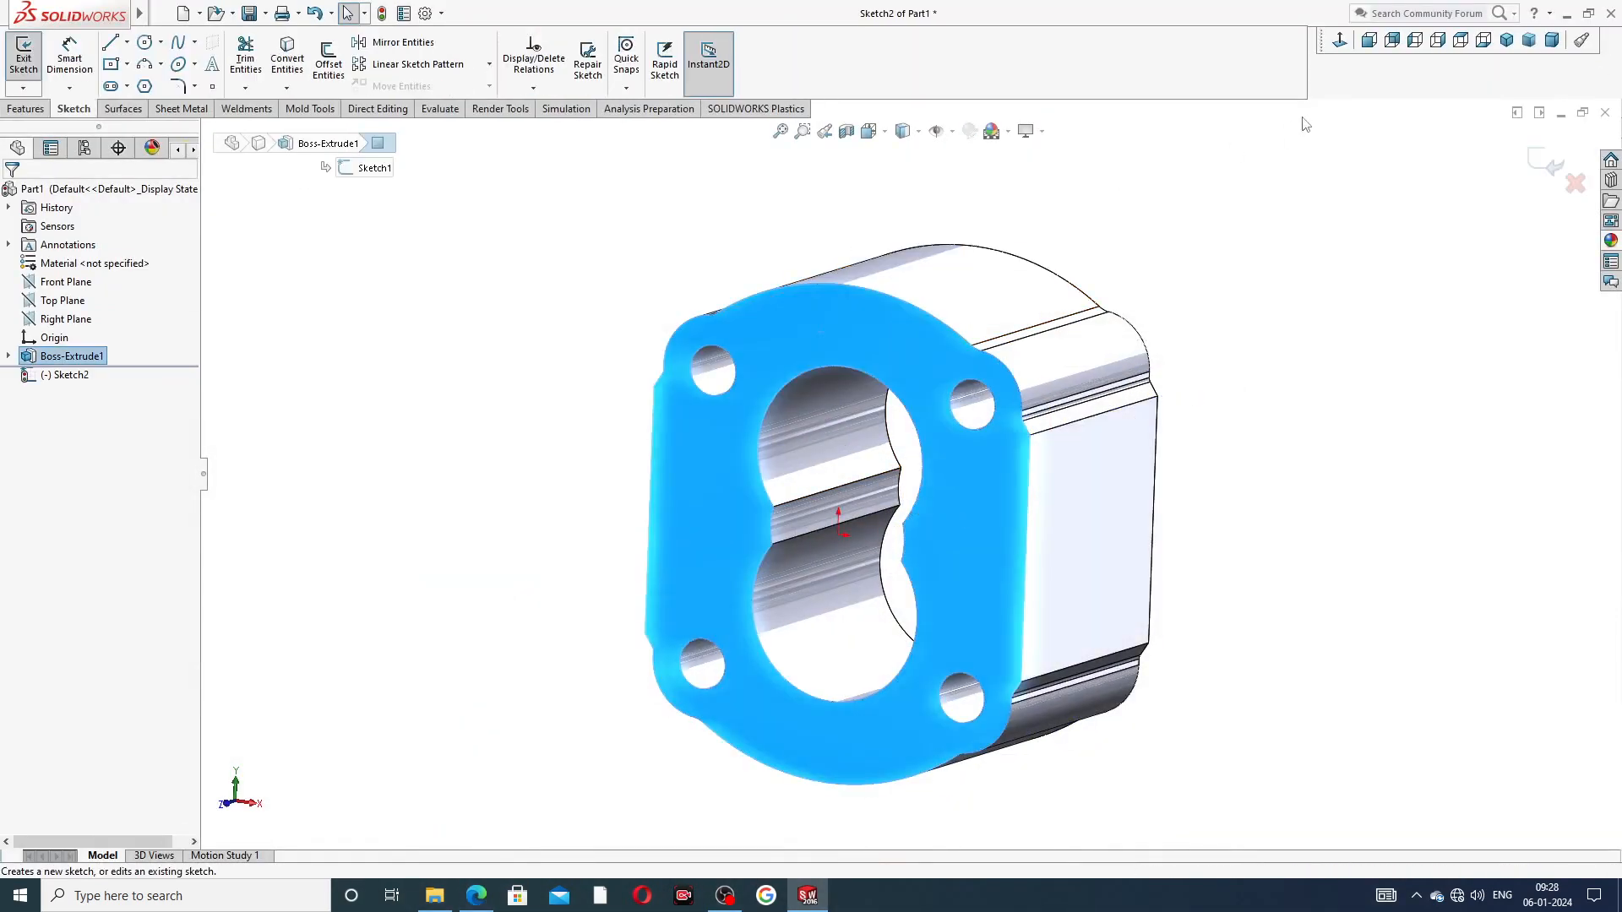
{"action": "left_click", "coordinate": [1340, 40]}
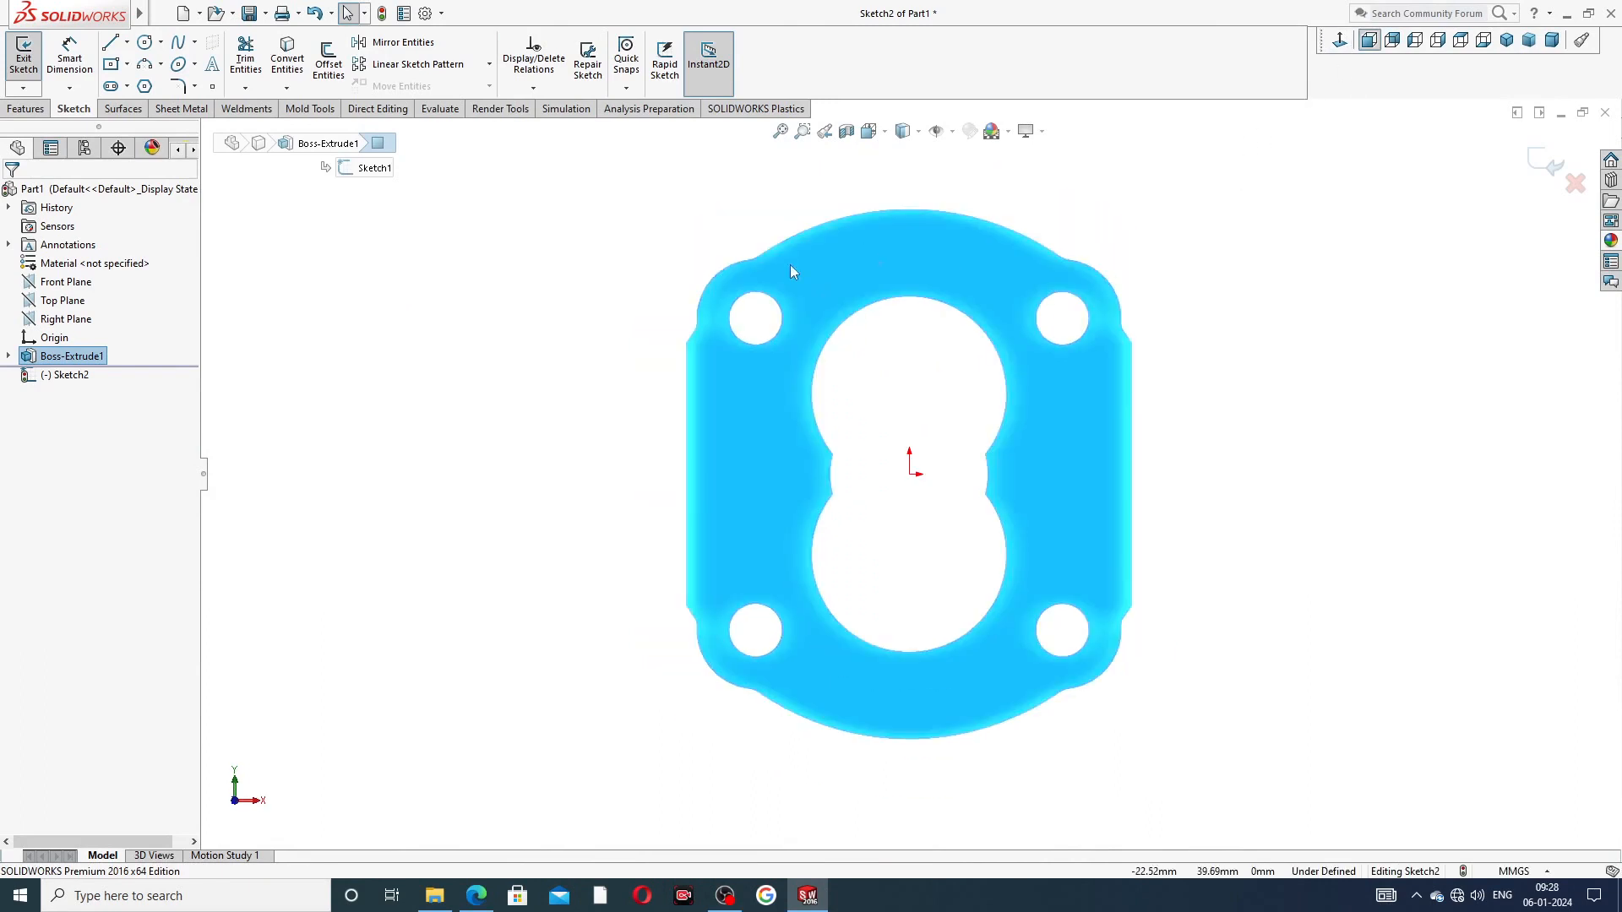
{"action": "left_click", "coordinate": [128, 44]}
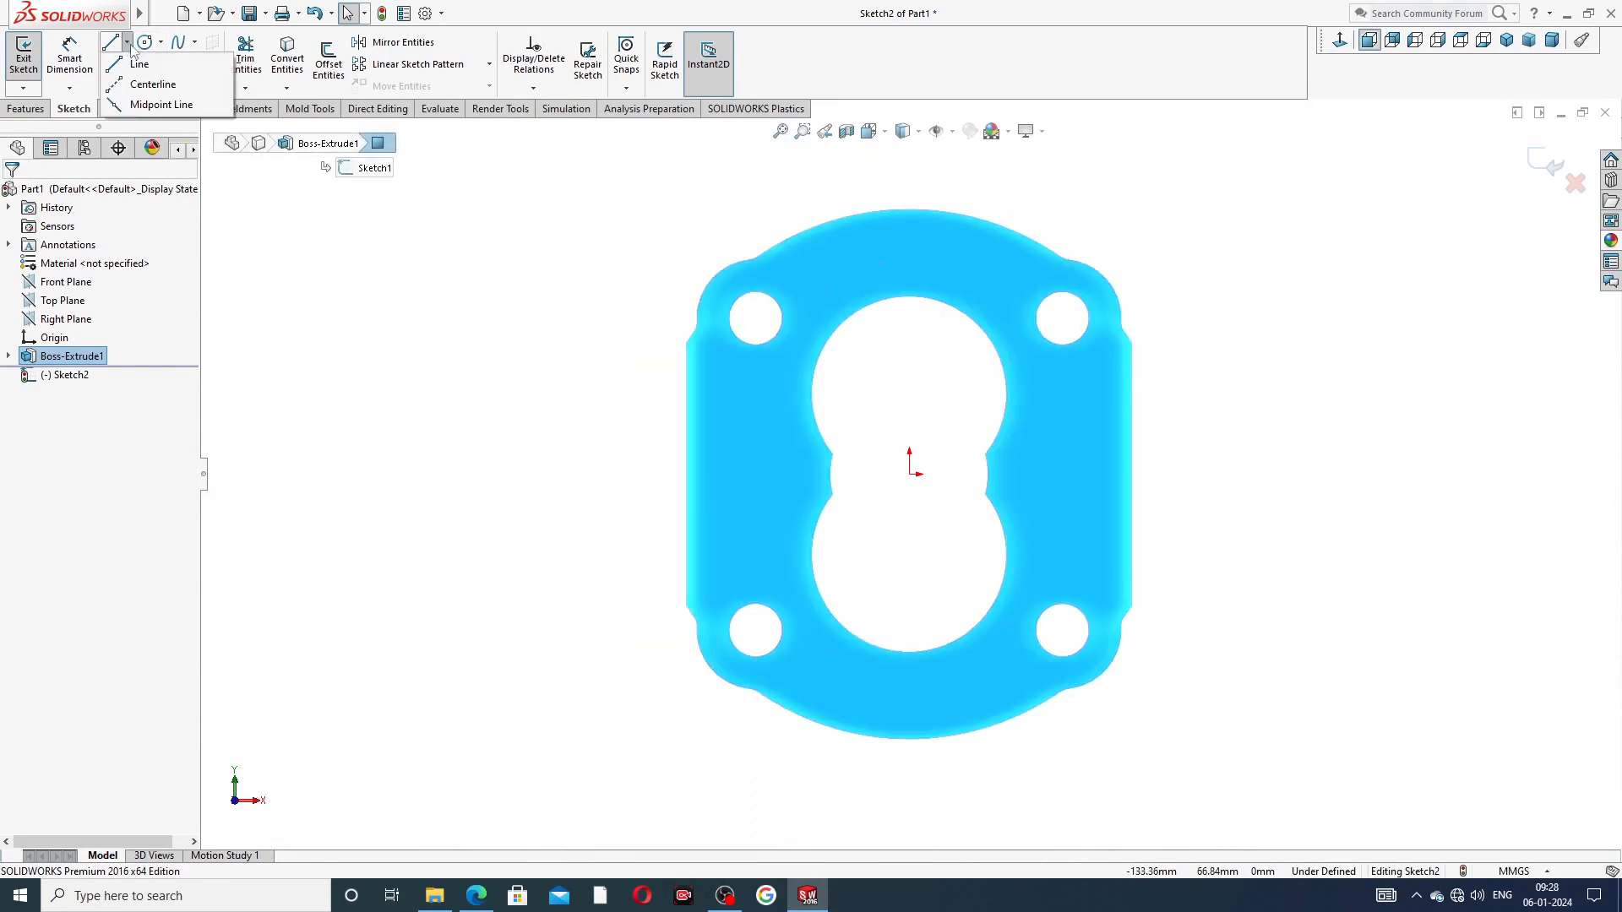
{"action": "left_click", "coordinate": [153, 83]}
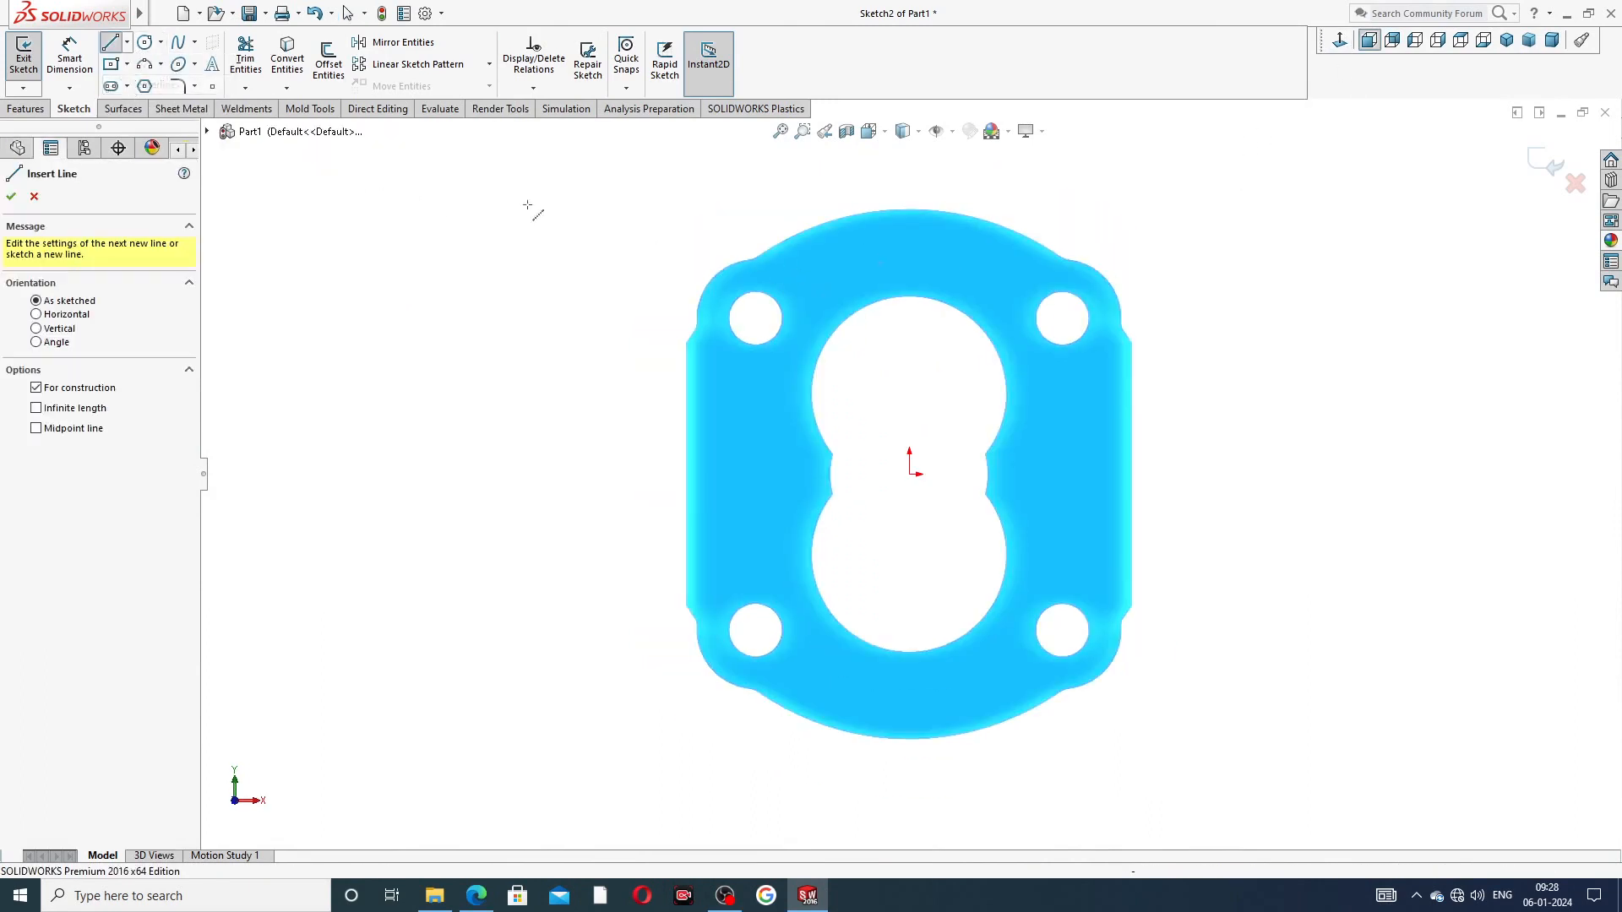
{"action": "left_click", "coordinate": [910, 474]}
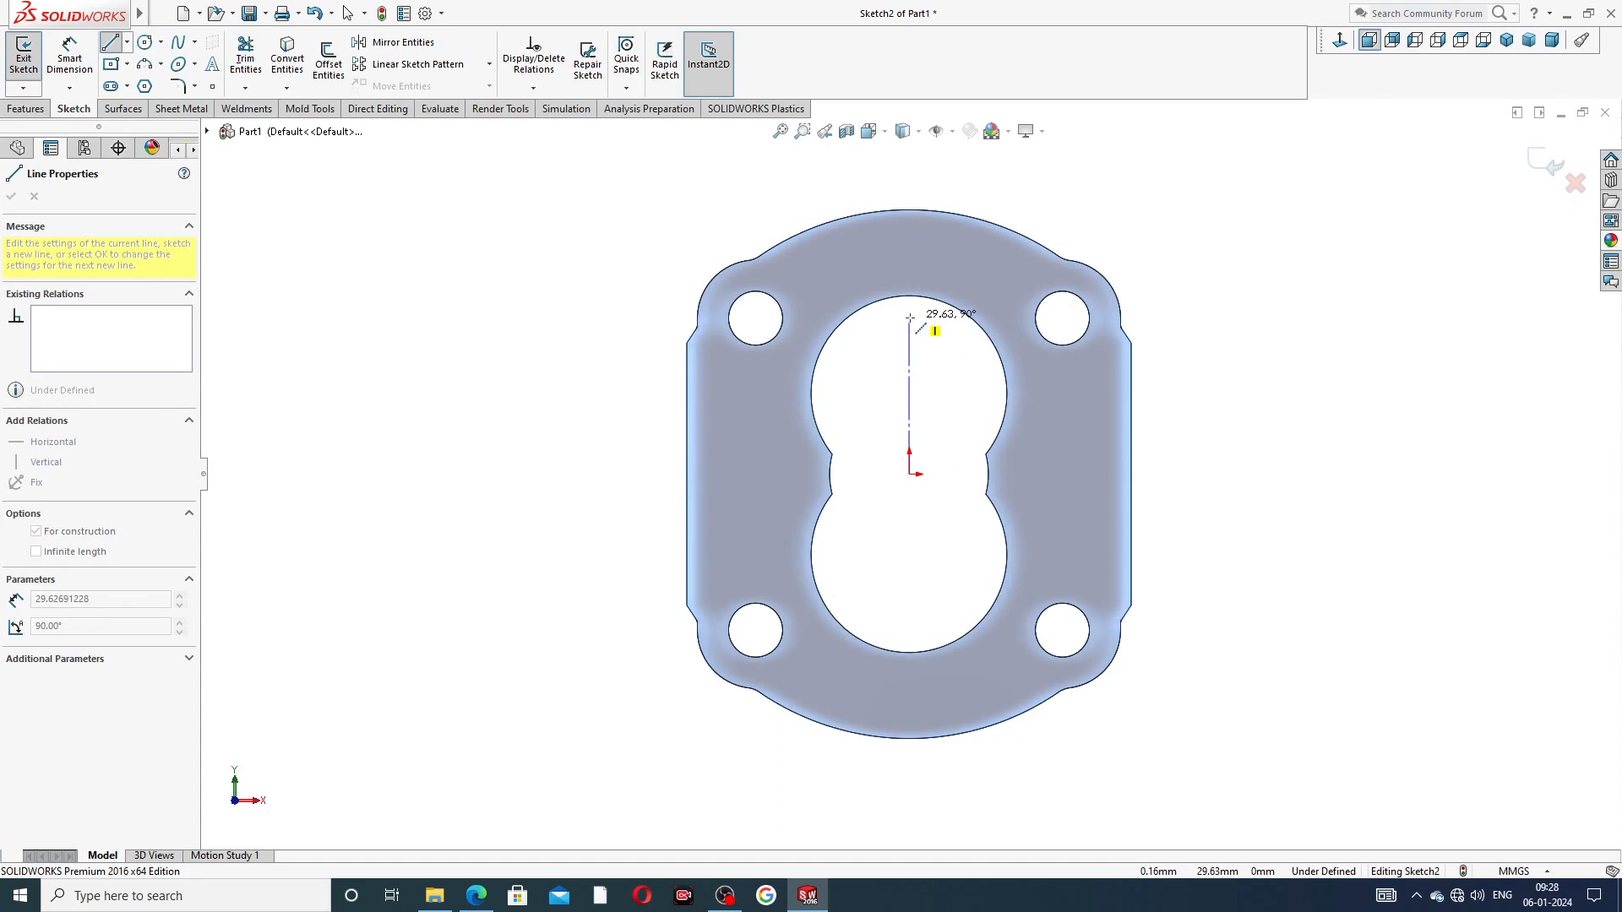
{"action": "key", "text": "Escape"}
Step: Sketch a vertical centerline about 29.5 mm long above the origin and a horizontal centerline from the origin toward the right side face
{"action": "left_click", "coordinate": [127, 43]}
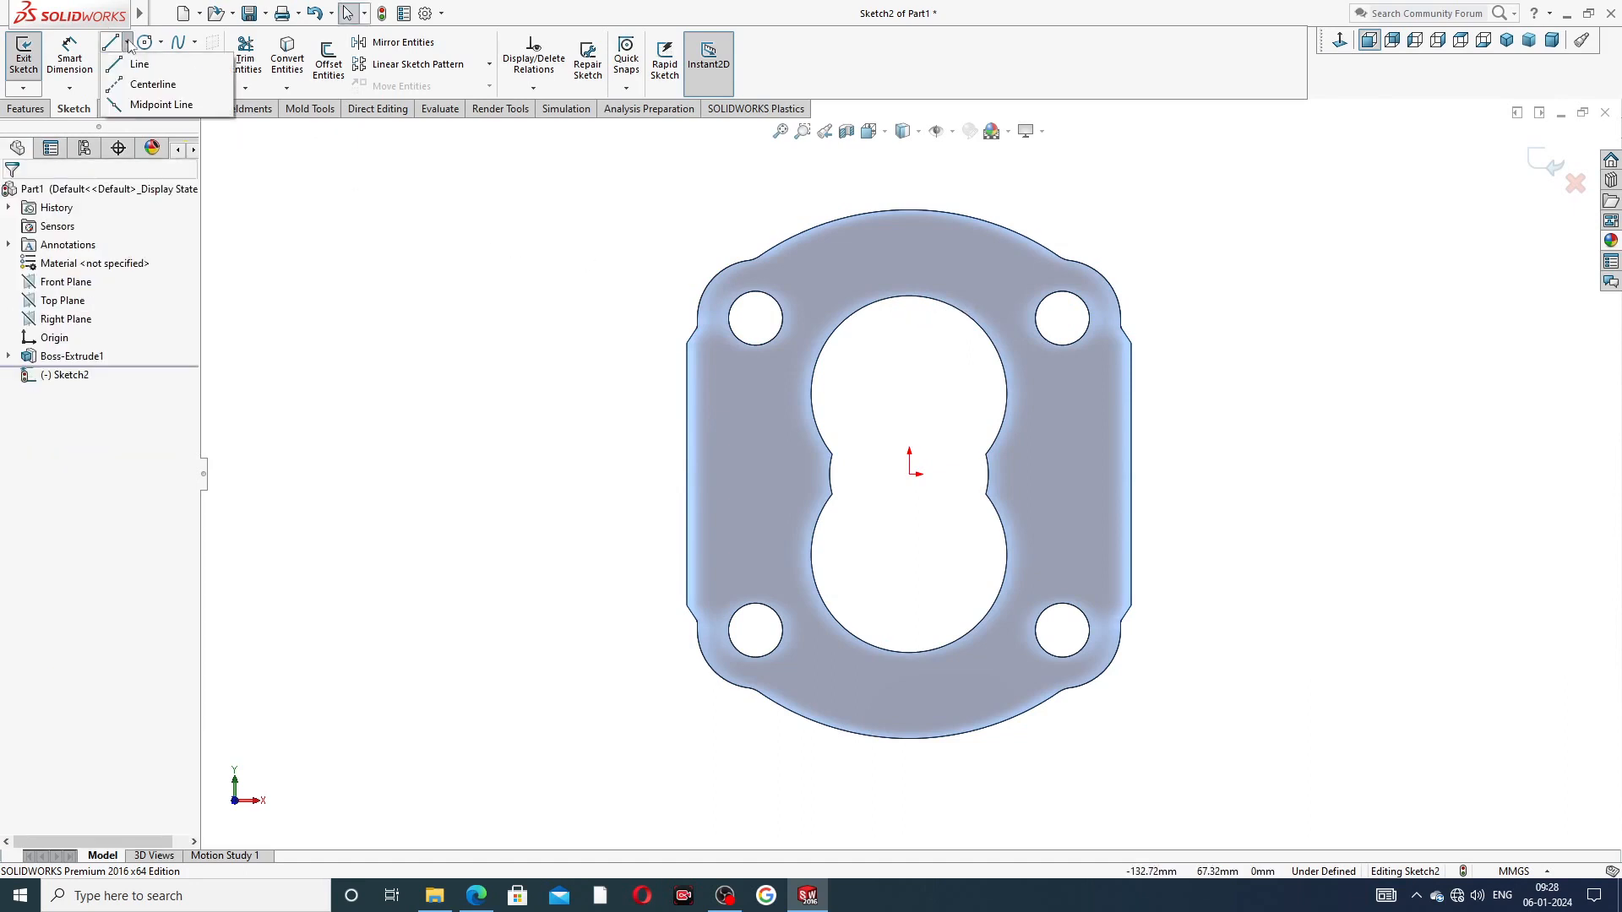
{"action": "left_click", "coordinate": [153, 85]}
{"action": "left_click", "coordinate": [910, 473]}
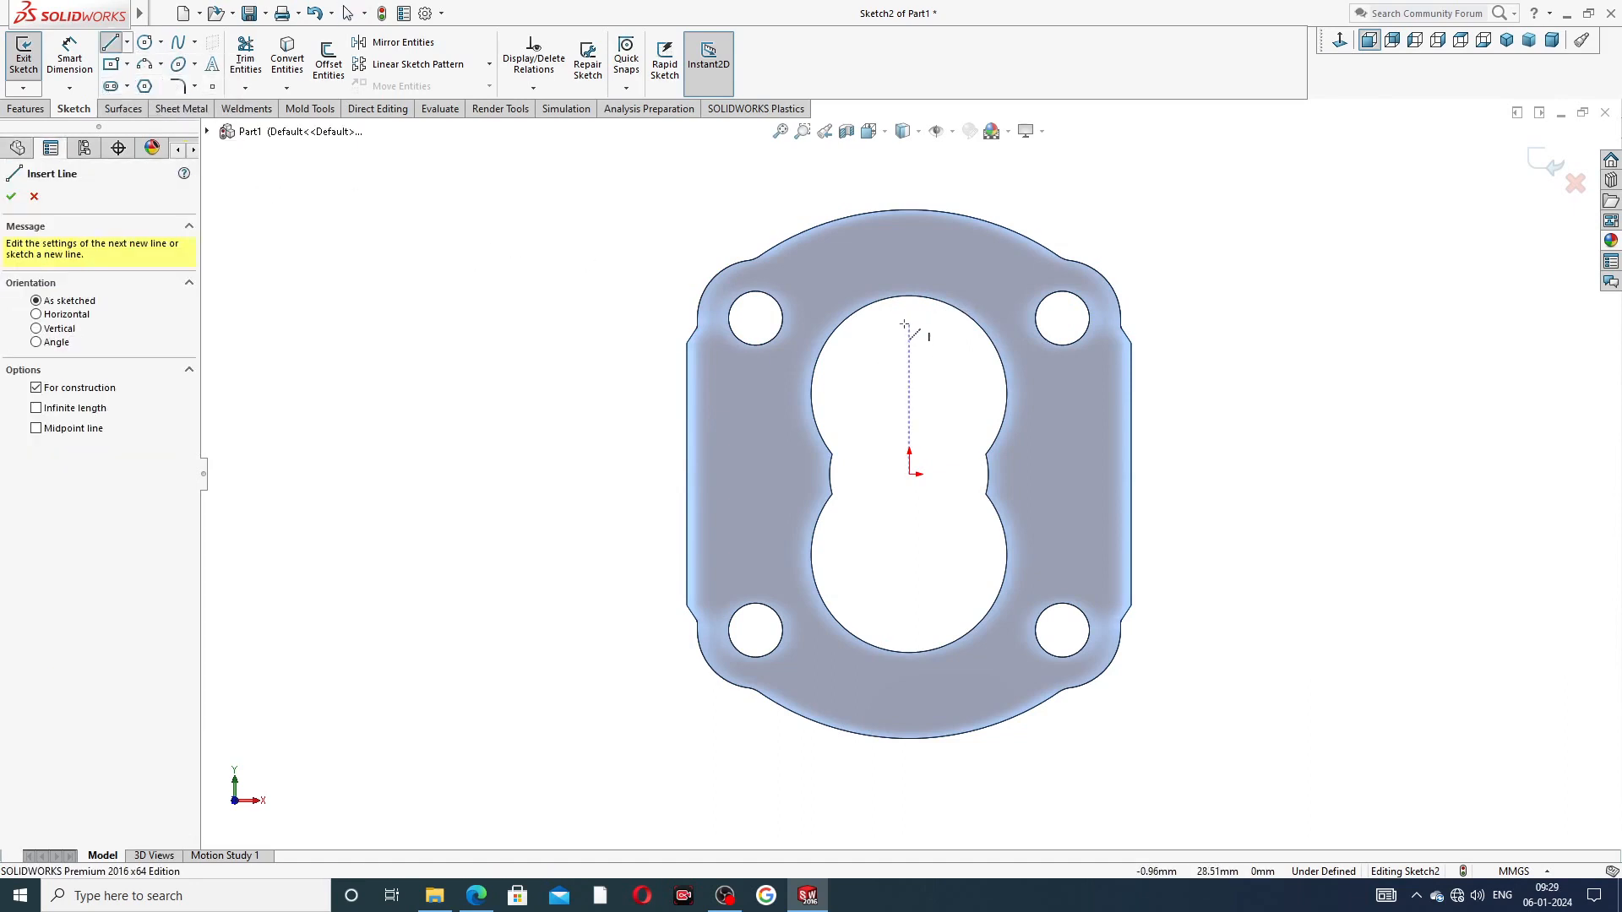
{"action": "left_click", "coordinate": [908, 318]}
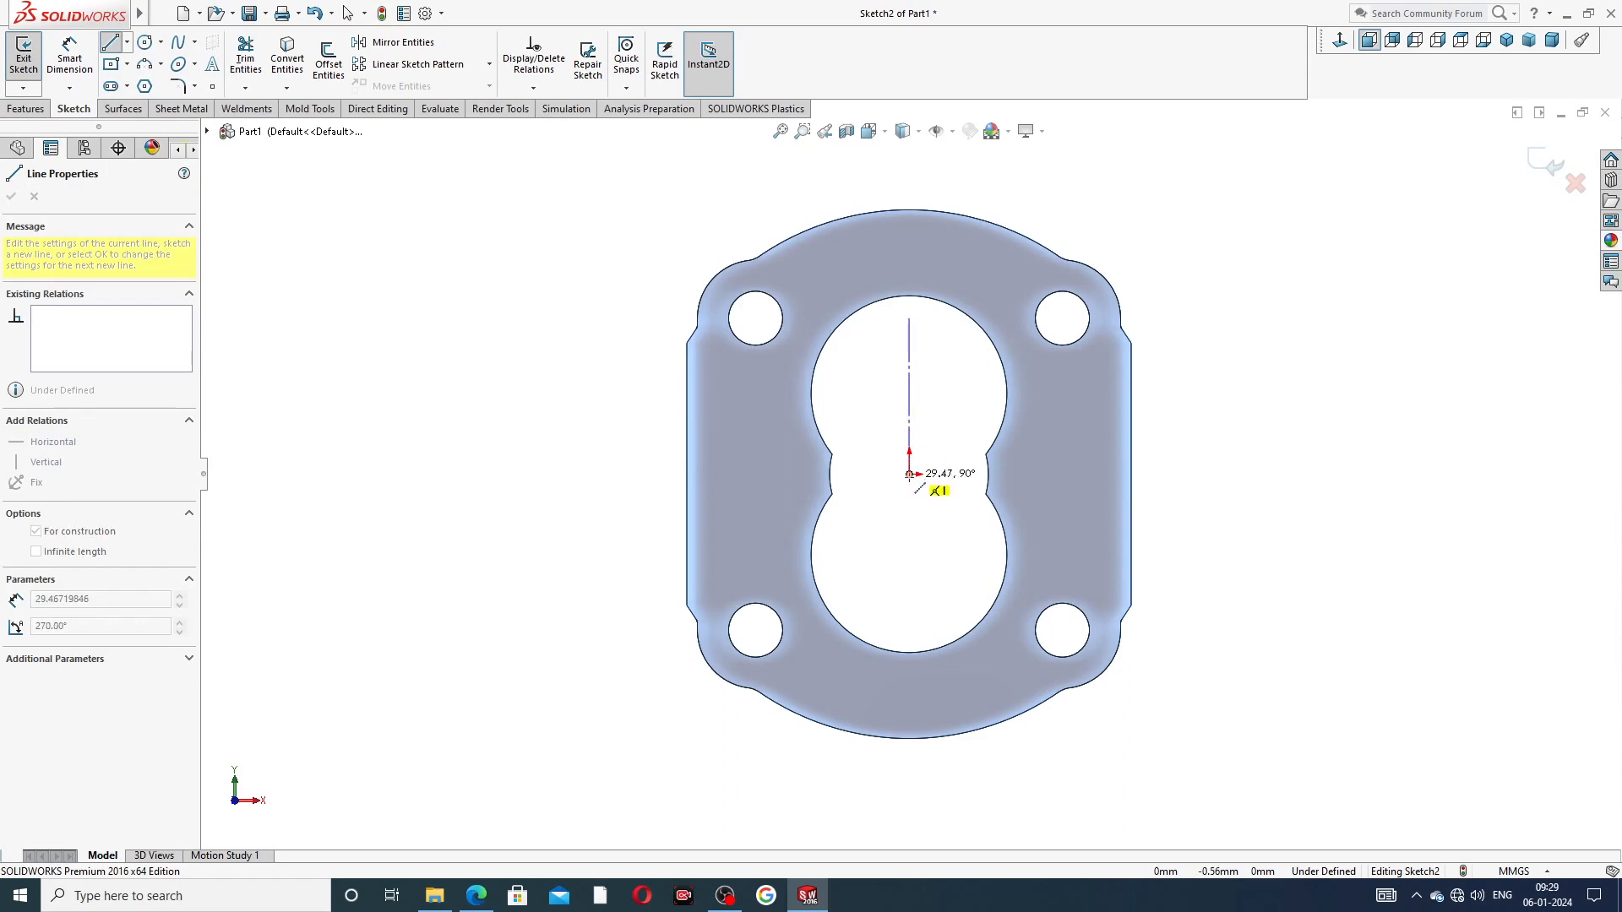
{"action": "left_click", "coordinate": [909, 475]}
{"action": "left_click", "coordinate": [989, 475]}
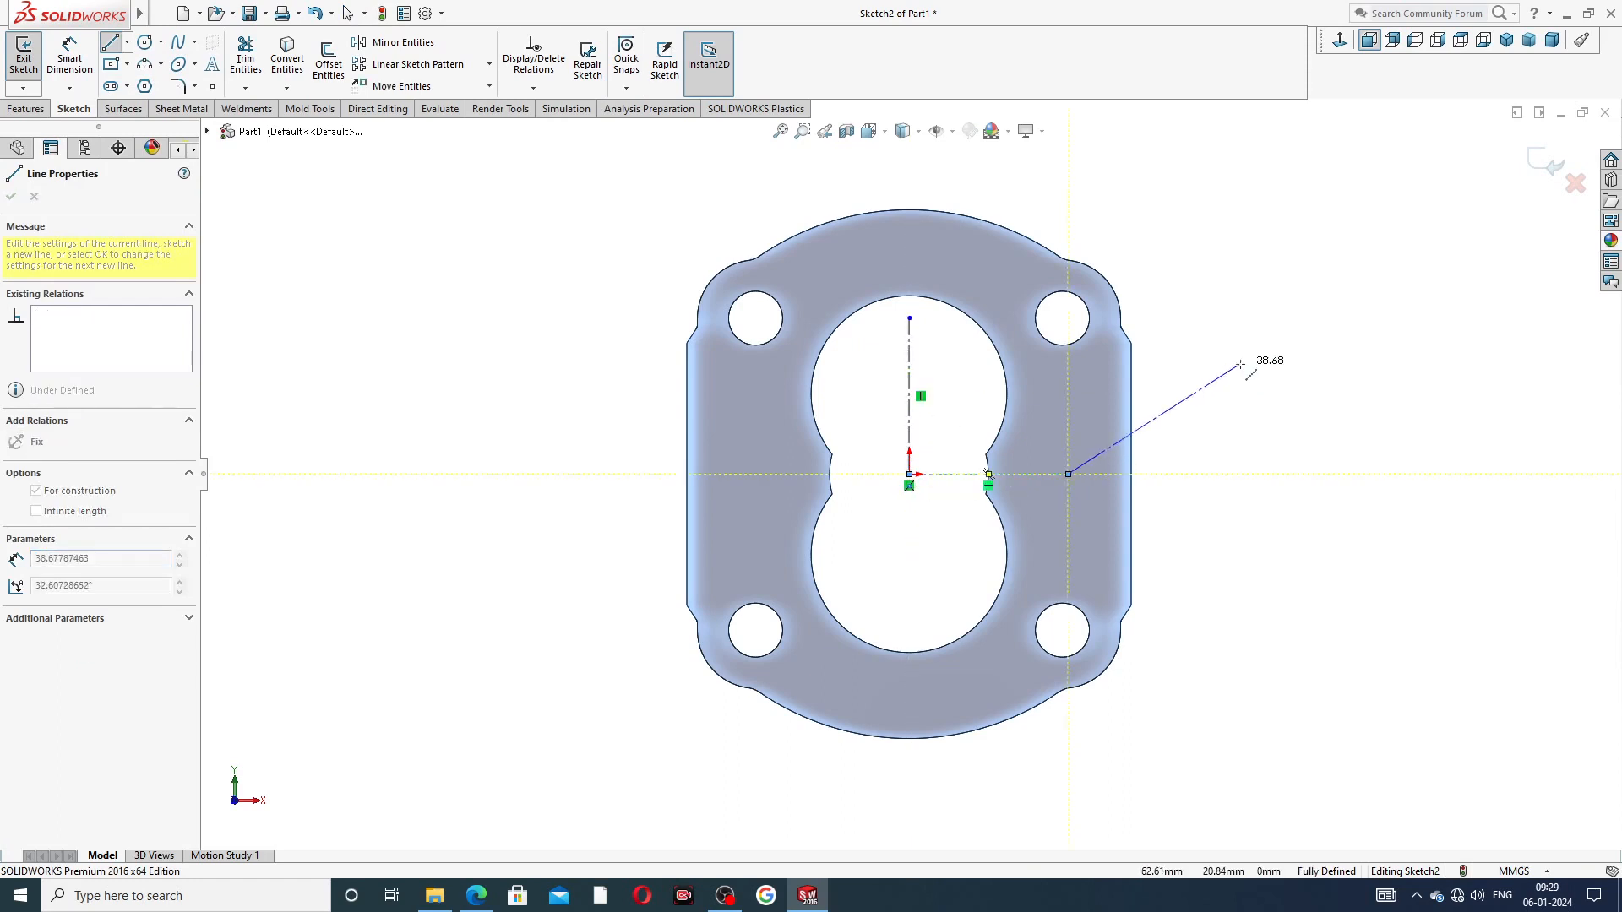
{"action": "right_click", "coordinate": [1243, 369]}
{"action": "left_click", "coordinate": [1285, 378]}
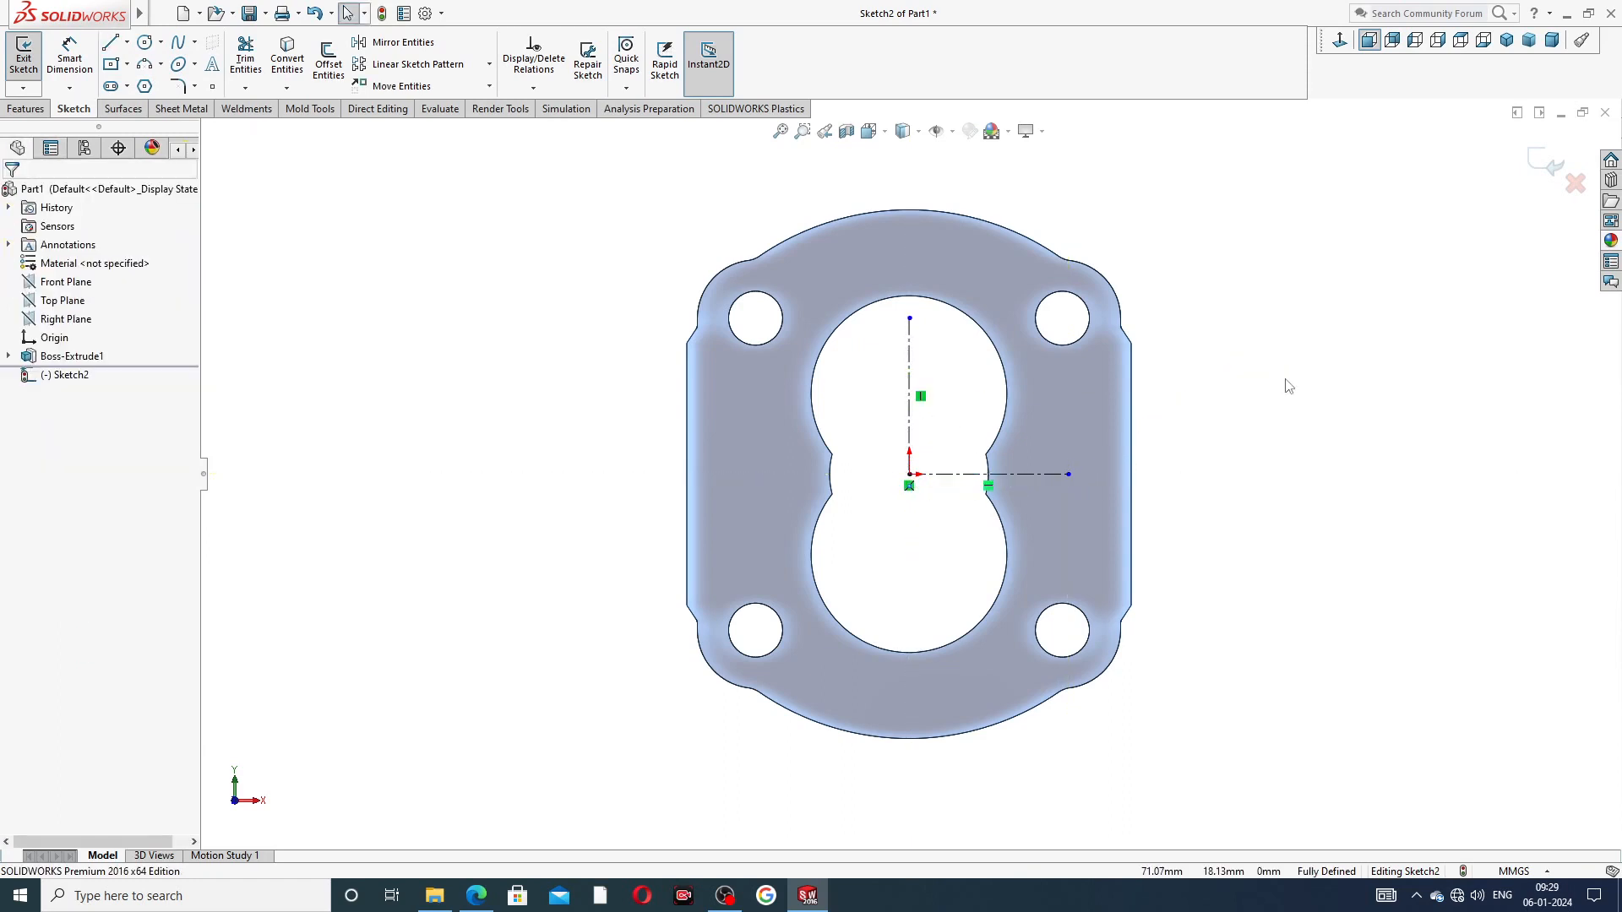
Step: Sketch a circle about 41 mm in diameter, centered on the vertical centerline about 18.8 mm above the origin
{"action": "left_click", "coordinate": [146, 43]}
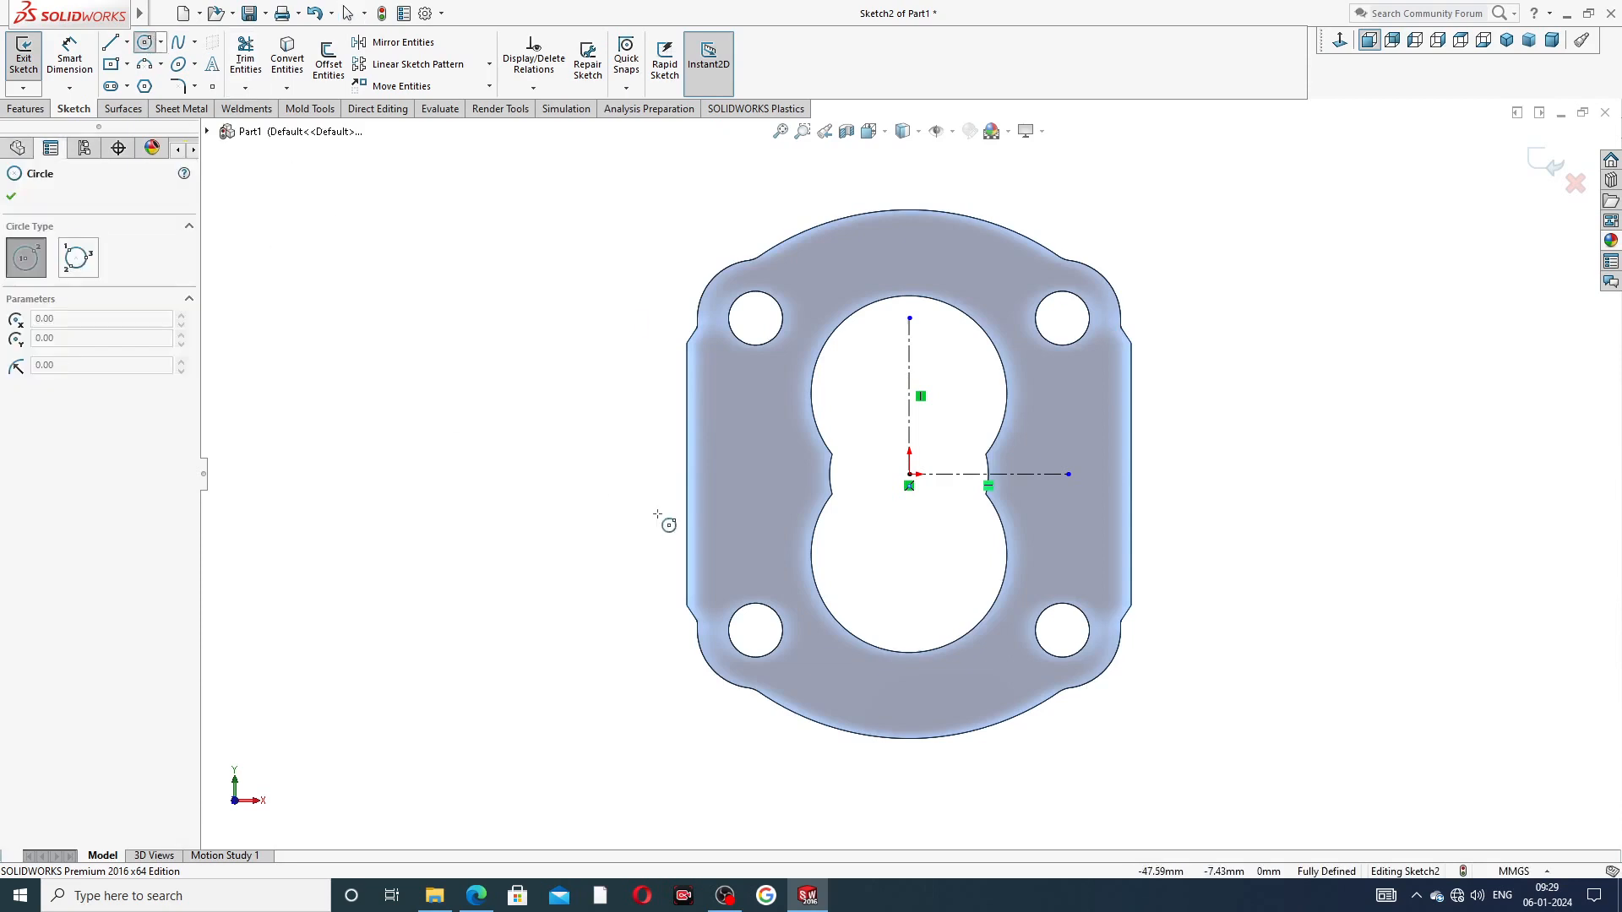
{"action": "left_click", "coordinate": [909, 375]}
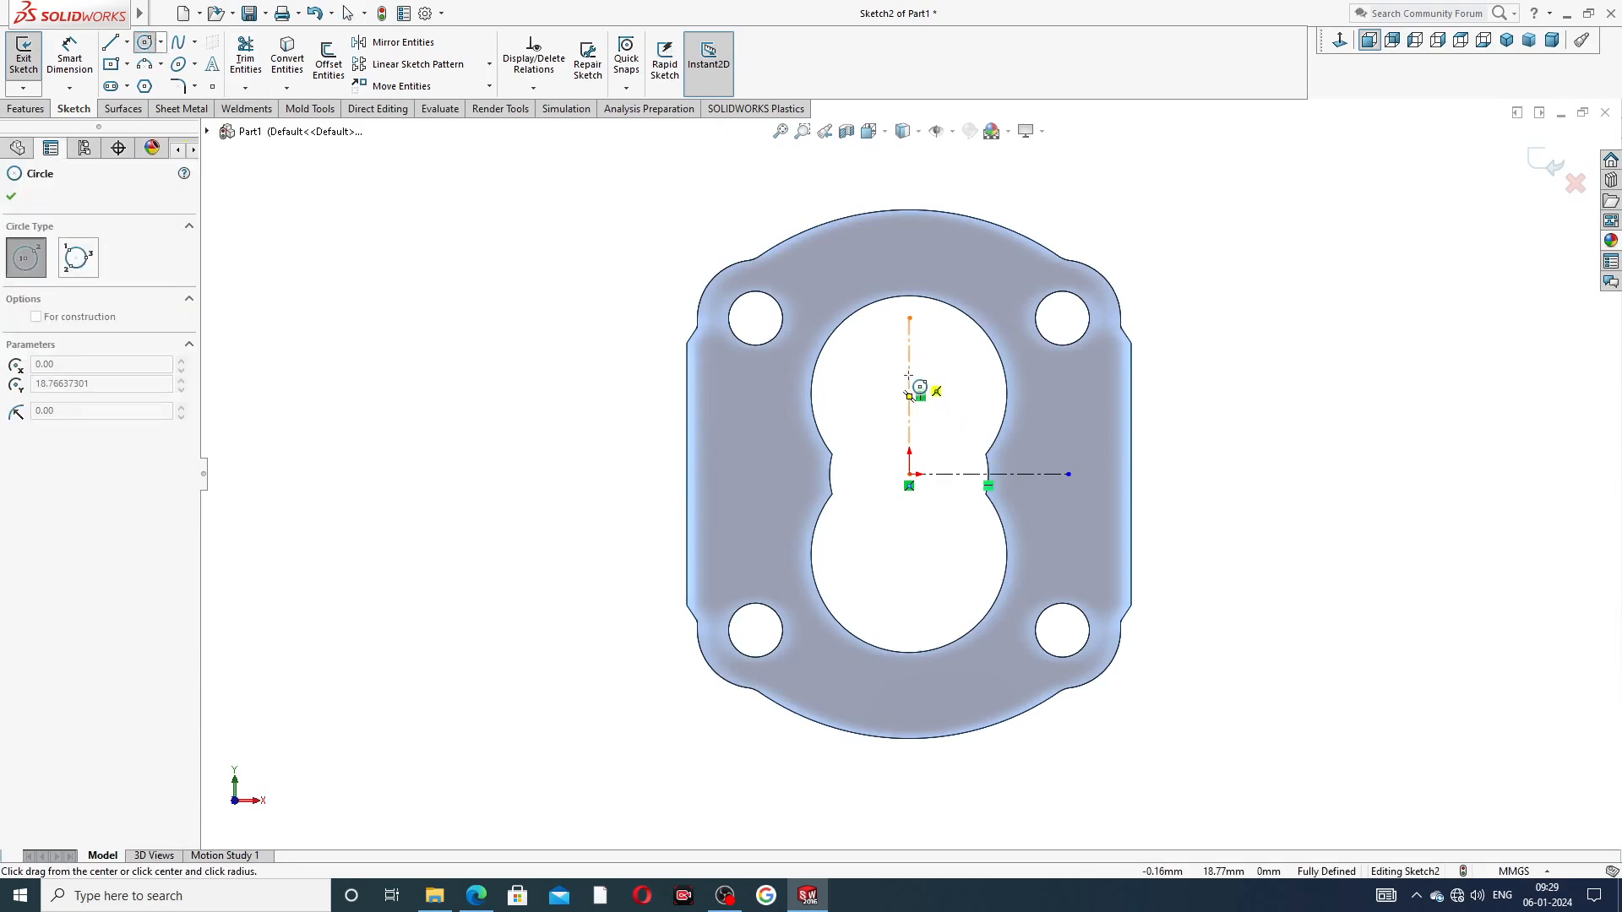
{"action": "left_click", "coordinate": [921, 268]}
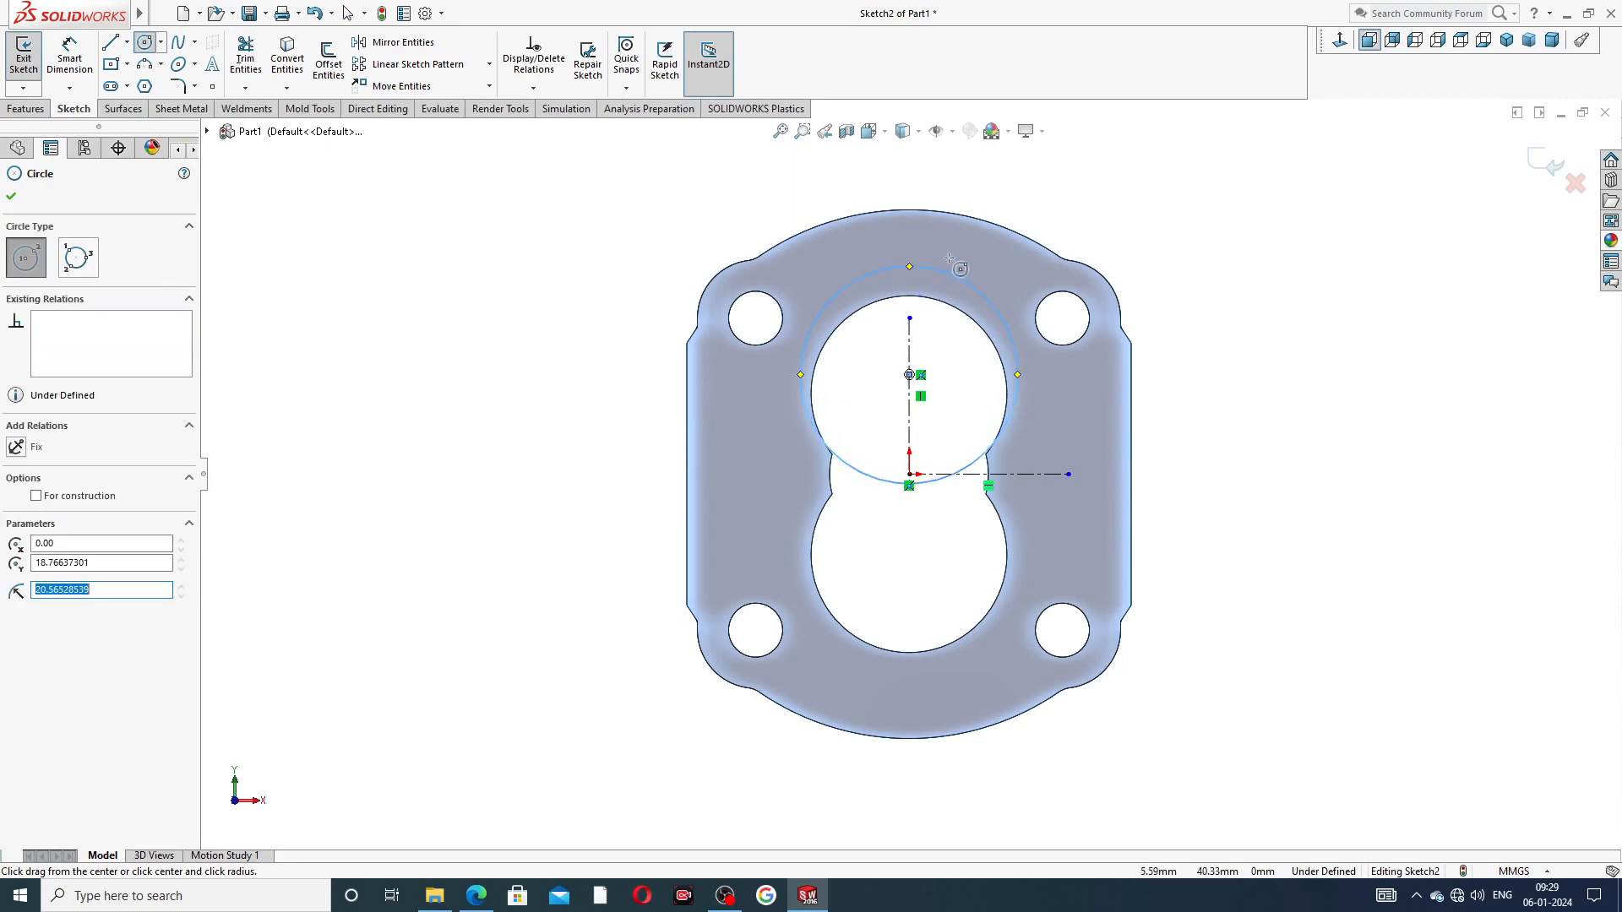
{"action": "right_click", "coordinate": [1097, 231]}
{"action": "left_click", "coordinate": [1132, 236]}
Step: Check the hydraulic body PDF drawing in the browser, return to SOLIDWORKS and dimension the new circle's diameter to 47.7 mm
{"action": "left_click", "coordinate": [476, 895]}
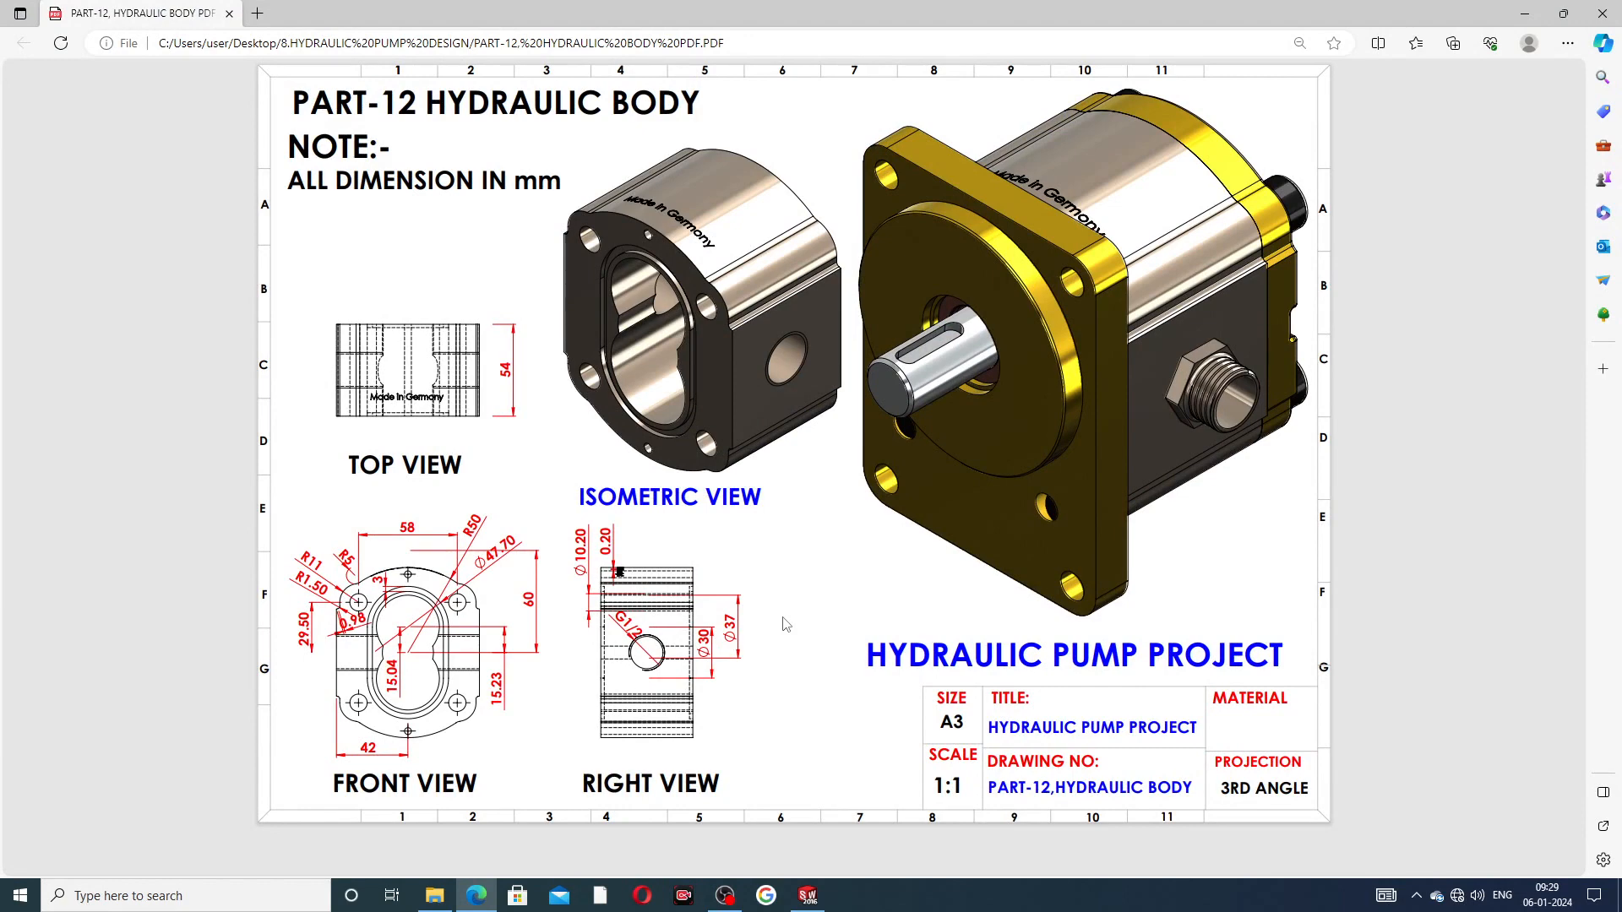
{"action": "left_click", "coordinate": [807, 896]}
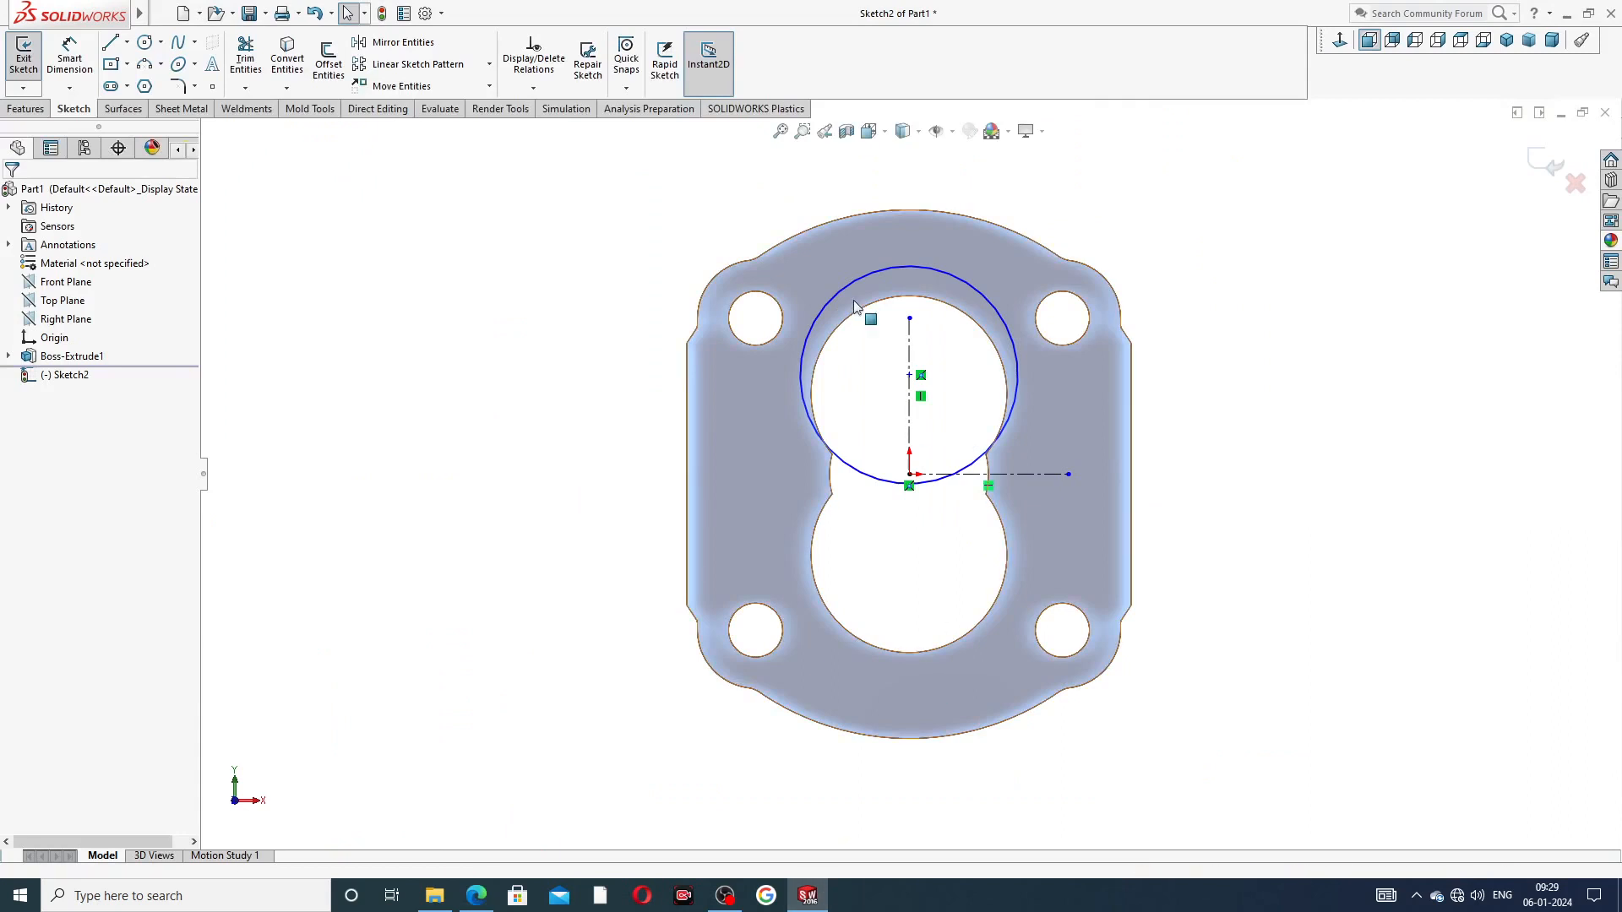
{"action": "left_click", "coordinate": [69, 58]}
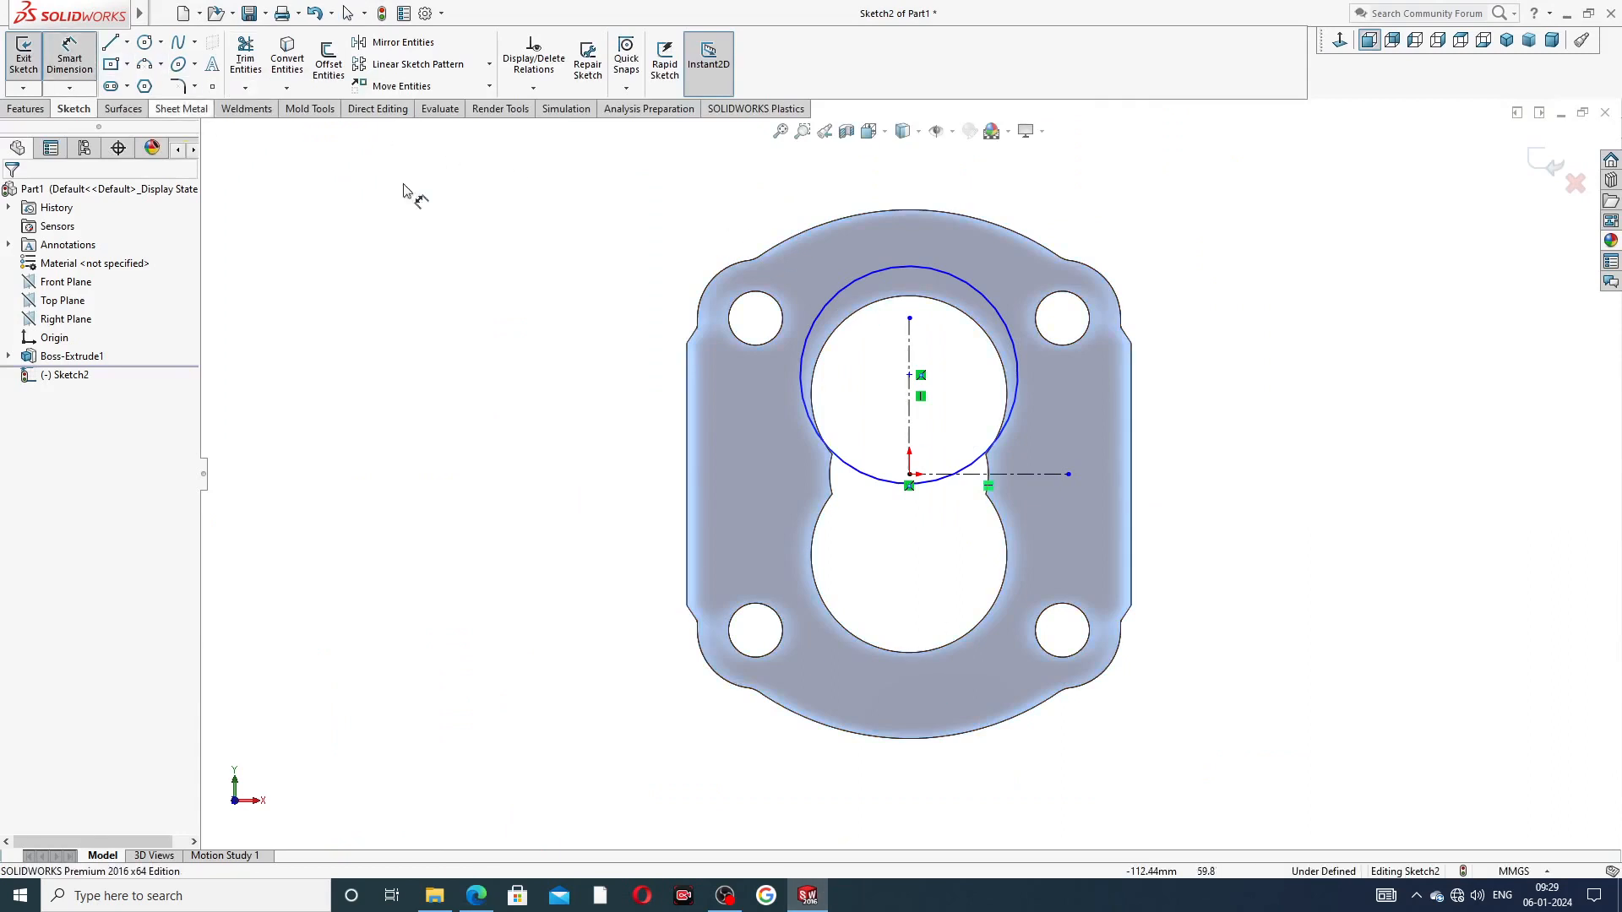
{"action": "left_click", "coordinate": [883, 267]}
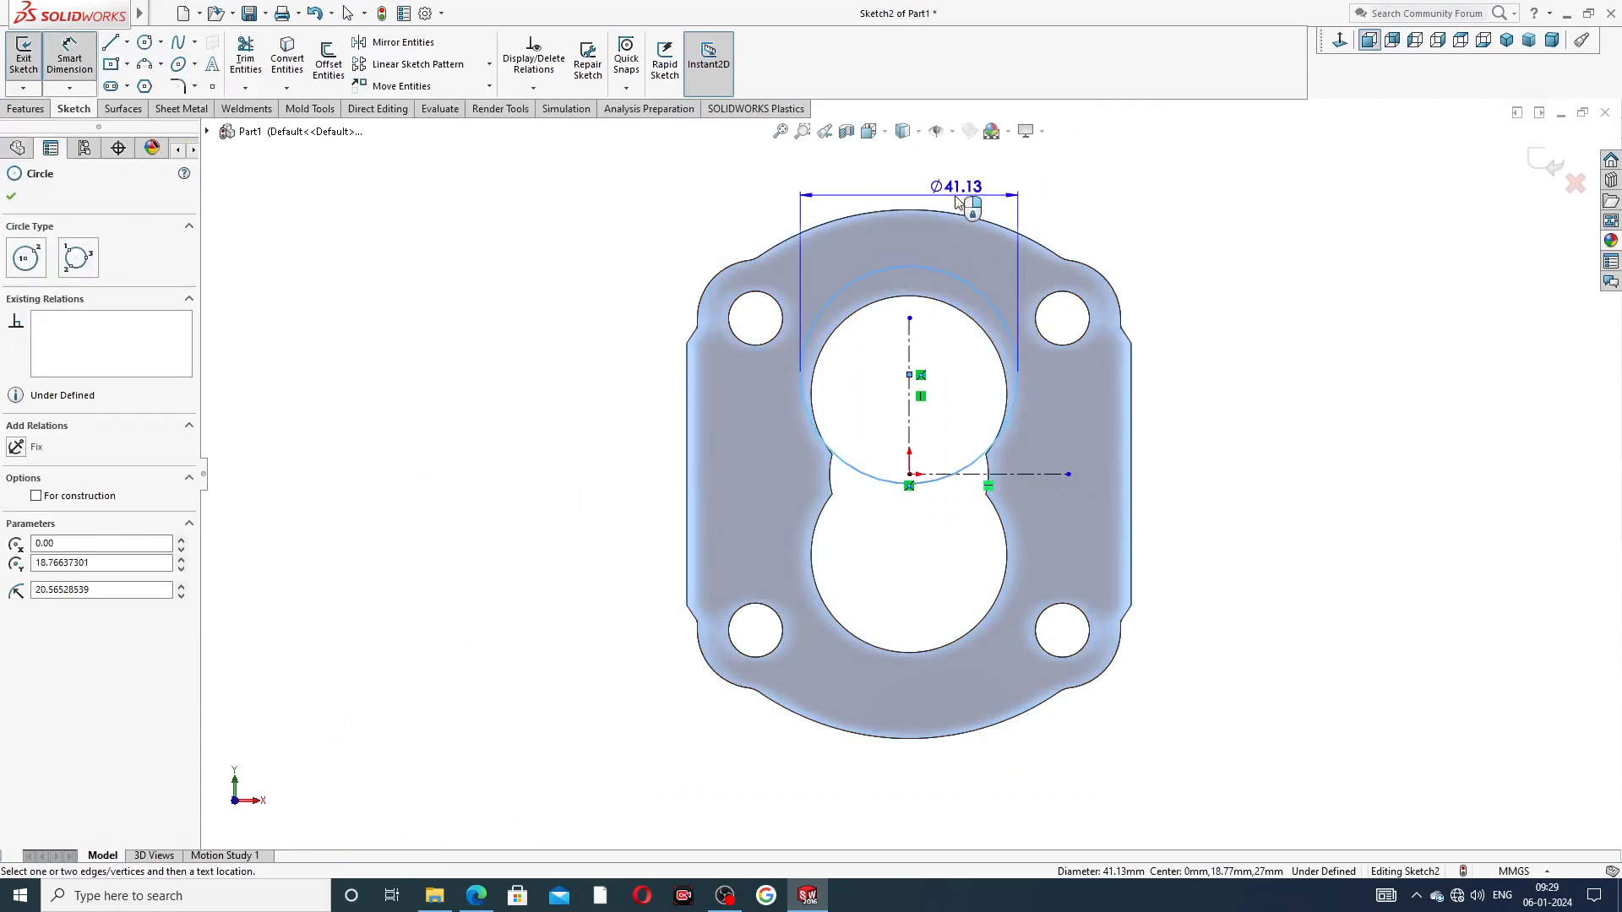
{"action": "left_click", "coordinate": [1023, 193]}
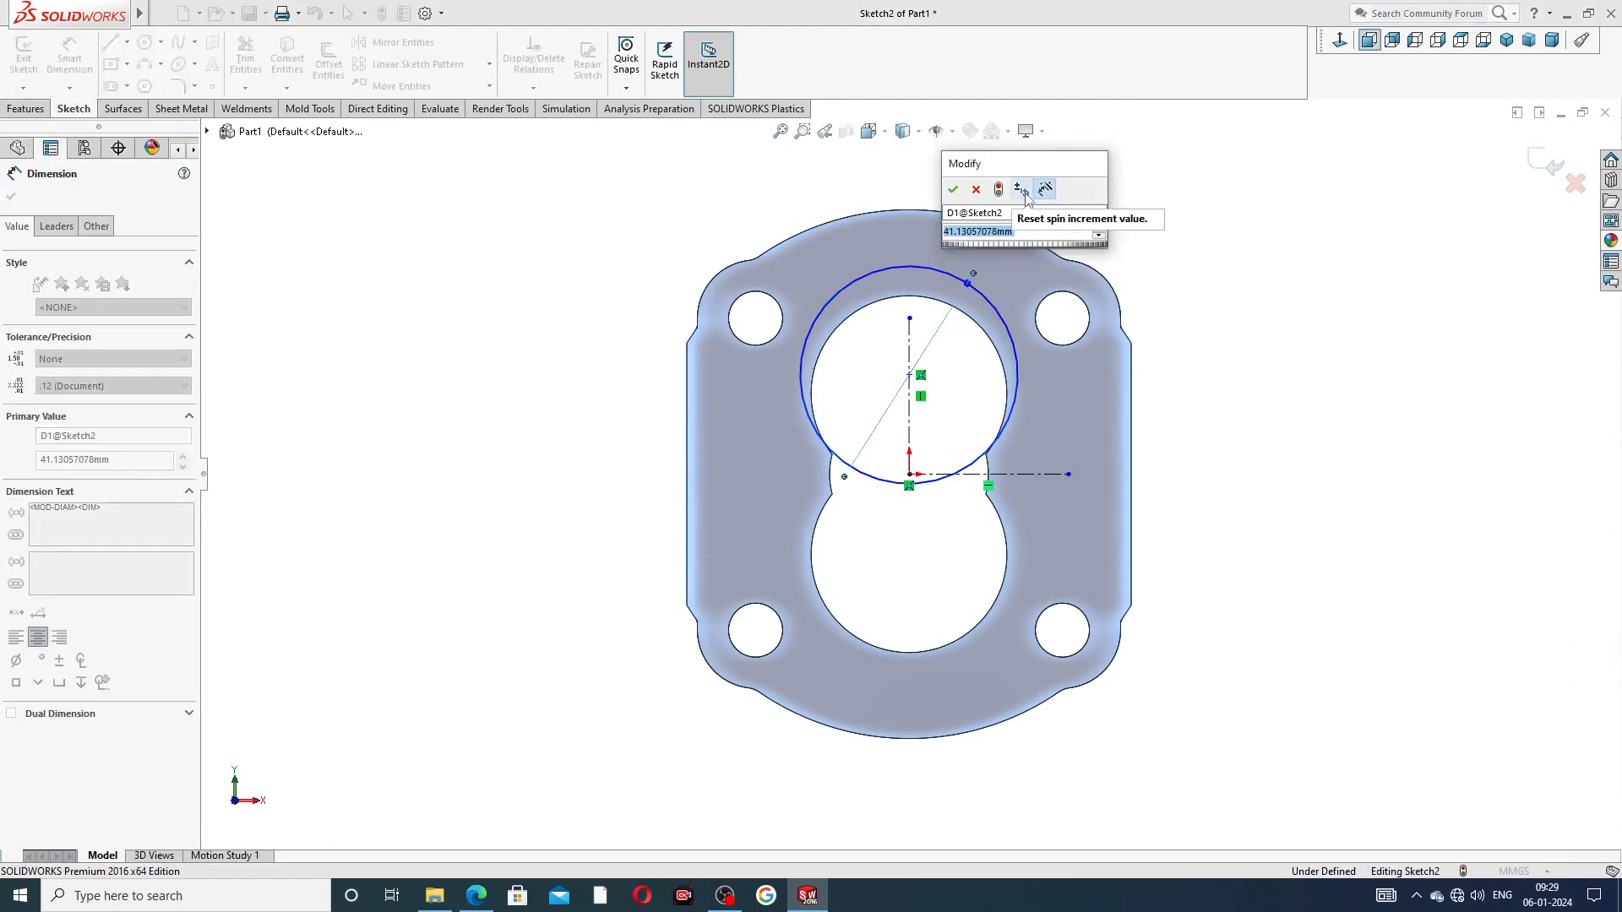
{"action": "type", "text": "47."}
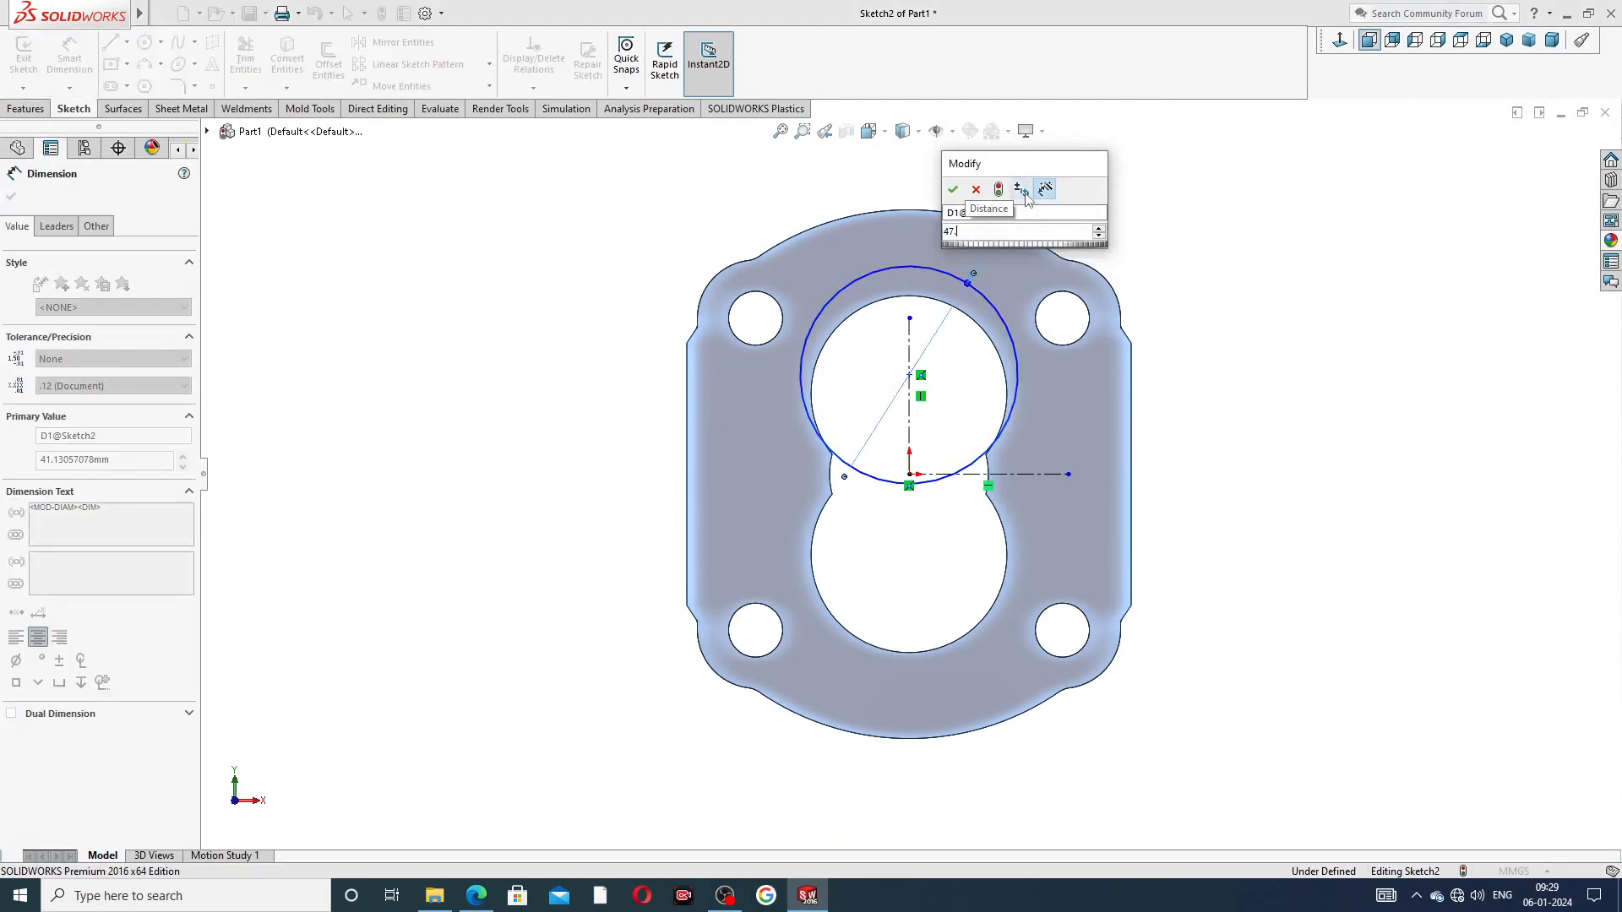
{"action": "type", "text": "7"}
{"action": "key", "text": "Return"}
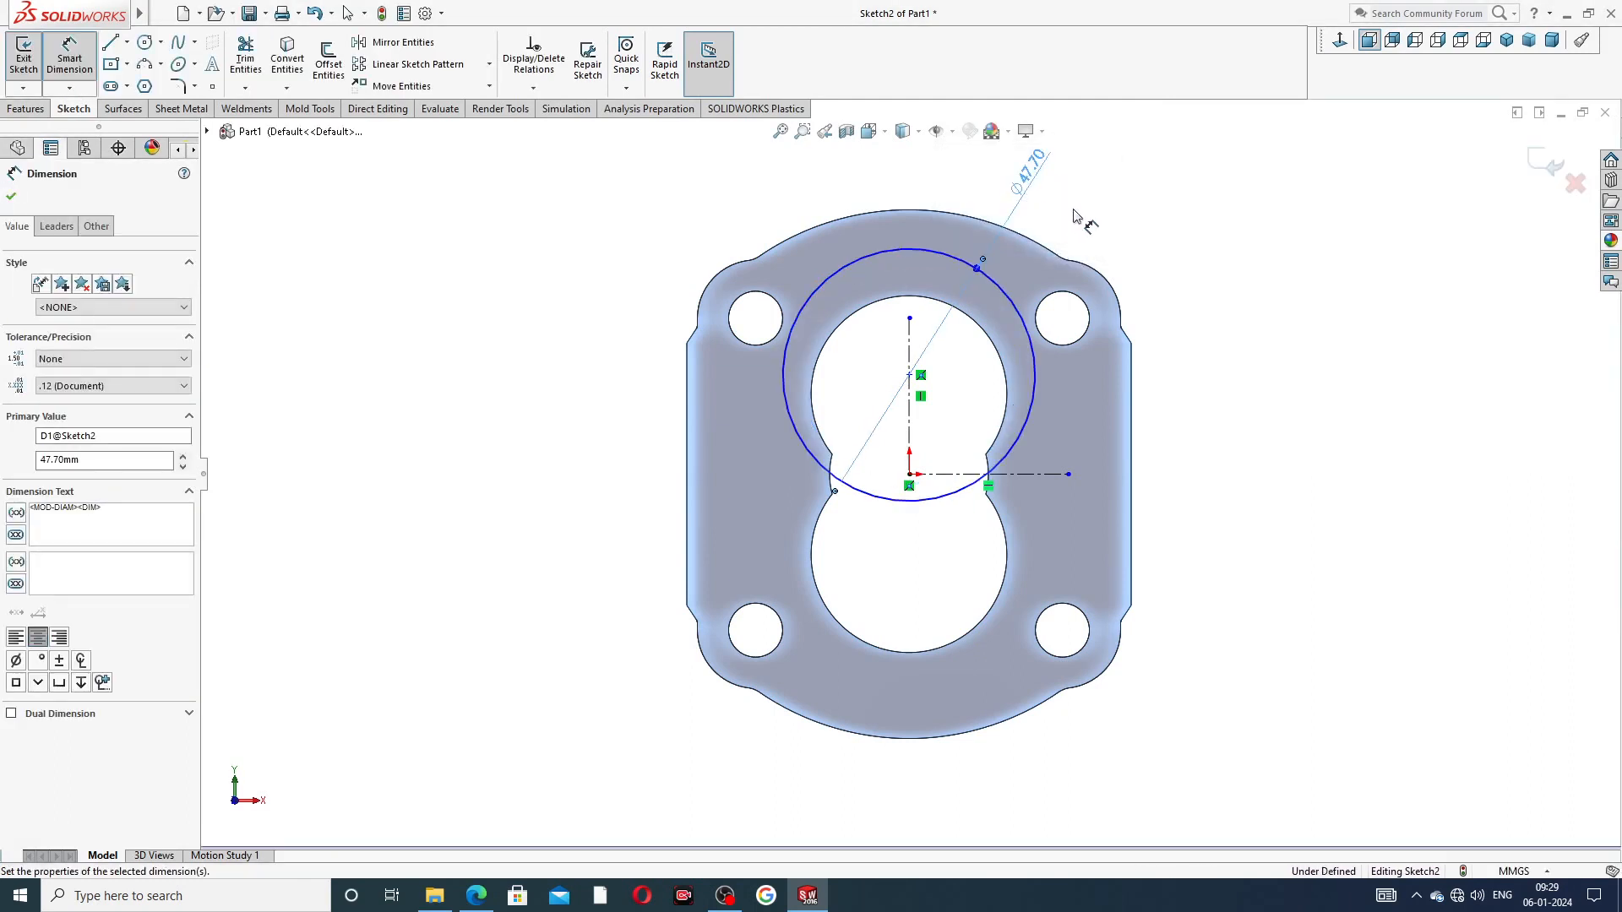
Step: Dimension the vertical distance from the origin to the circle's center and set it to 15.04 mm
{"action": "left_click", "coordinate": [910, 376]}
{"action": "left_click", "coordinate": [909, 475]}
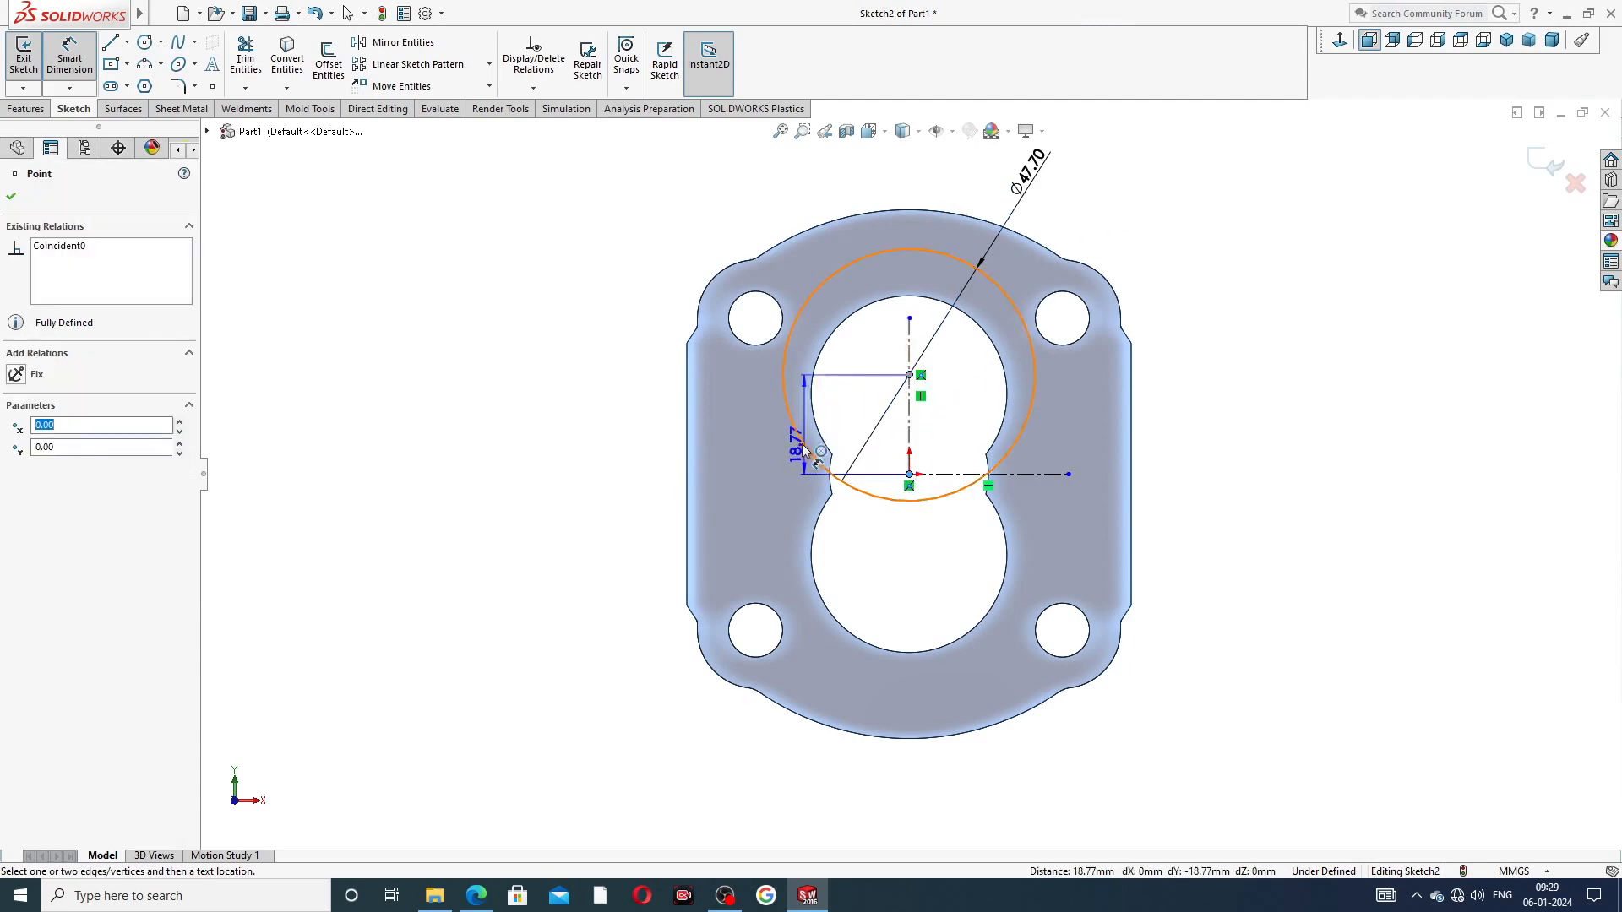
{"action": "left_click", "coordinate": [751, 435]}
{"action": "type", "text": "1"}
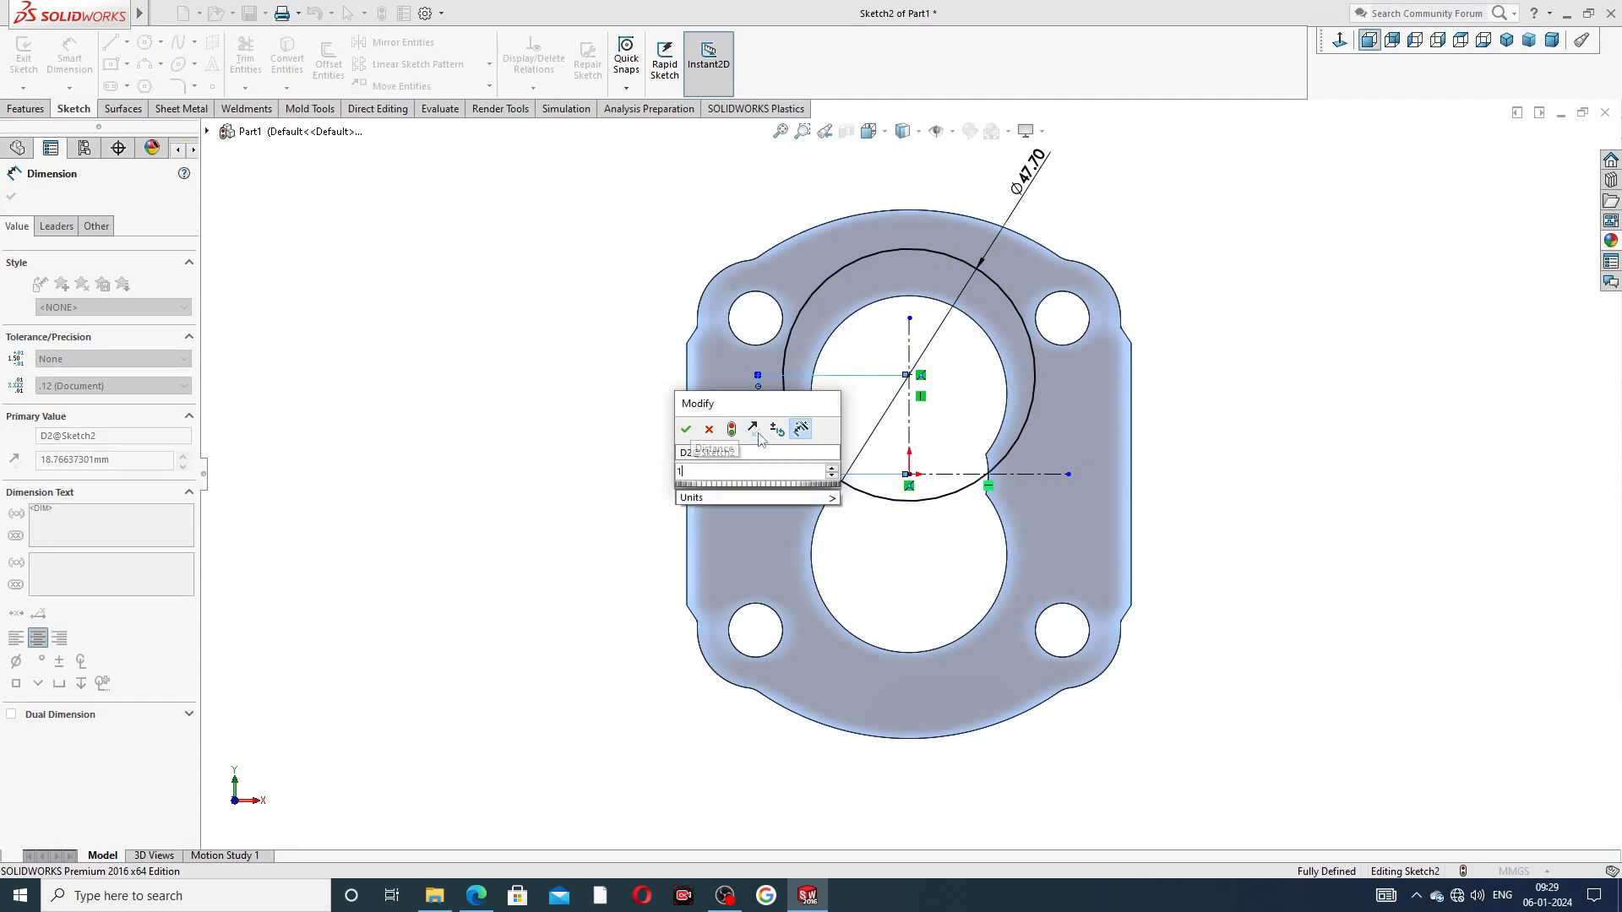
{"action": "type", "text": "5.04"}
{"action": "key", "text": "Return"}
{"action": "key", "text": "Escape"}
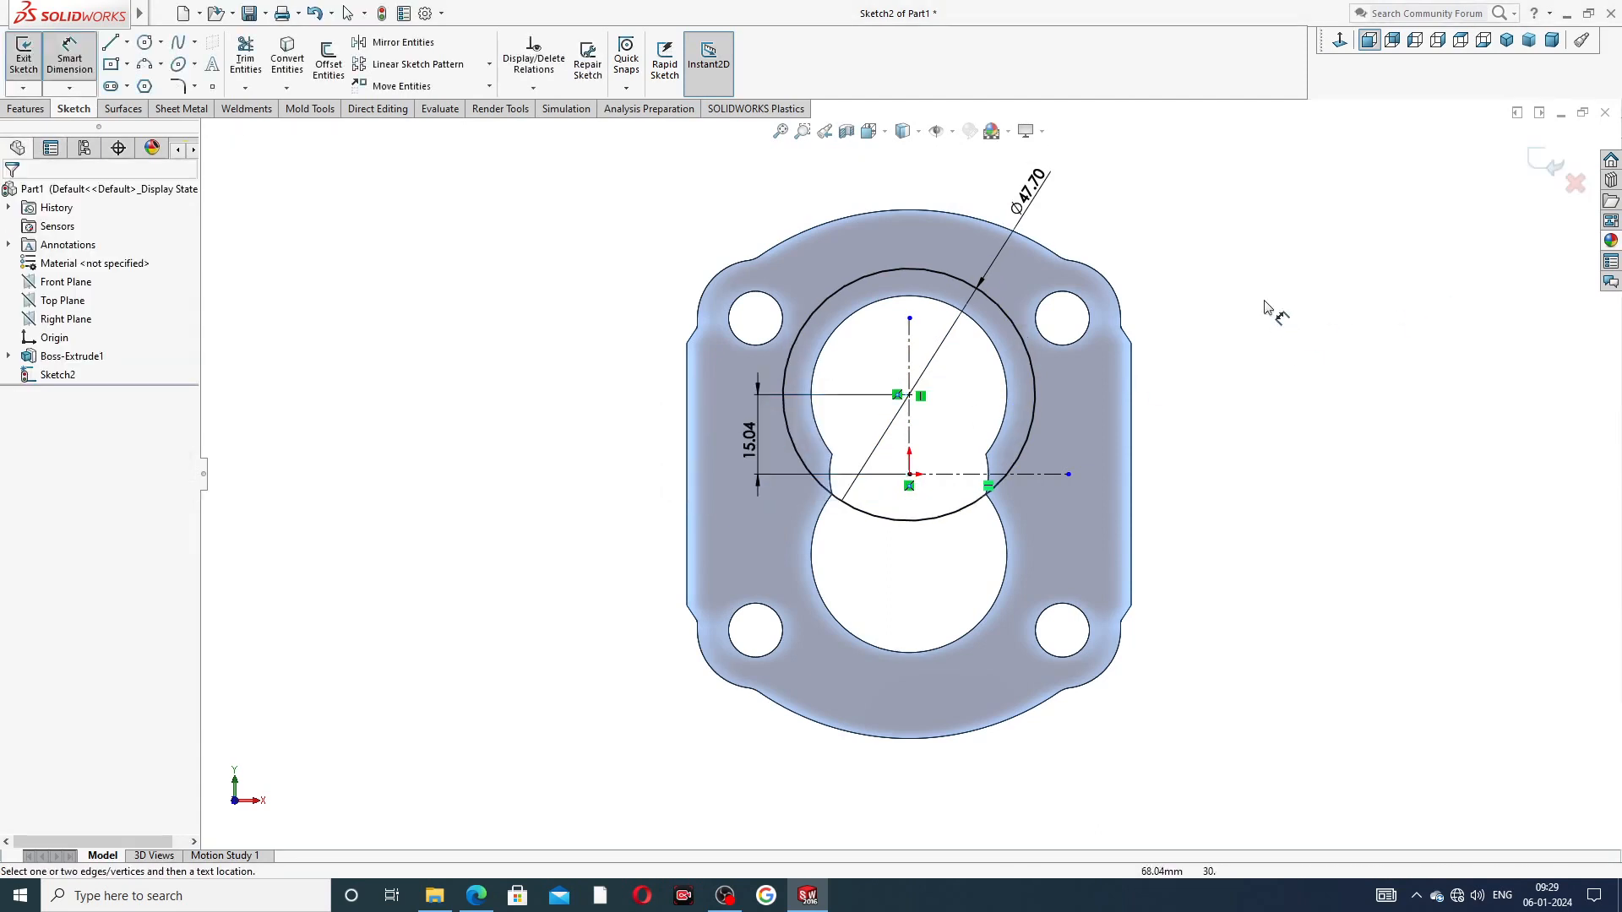
{"action": "right_click", "coordinate": [1227, 252]}
{"action": "left_click", "coordinate": [1265, 252]}
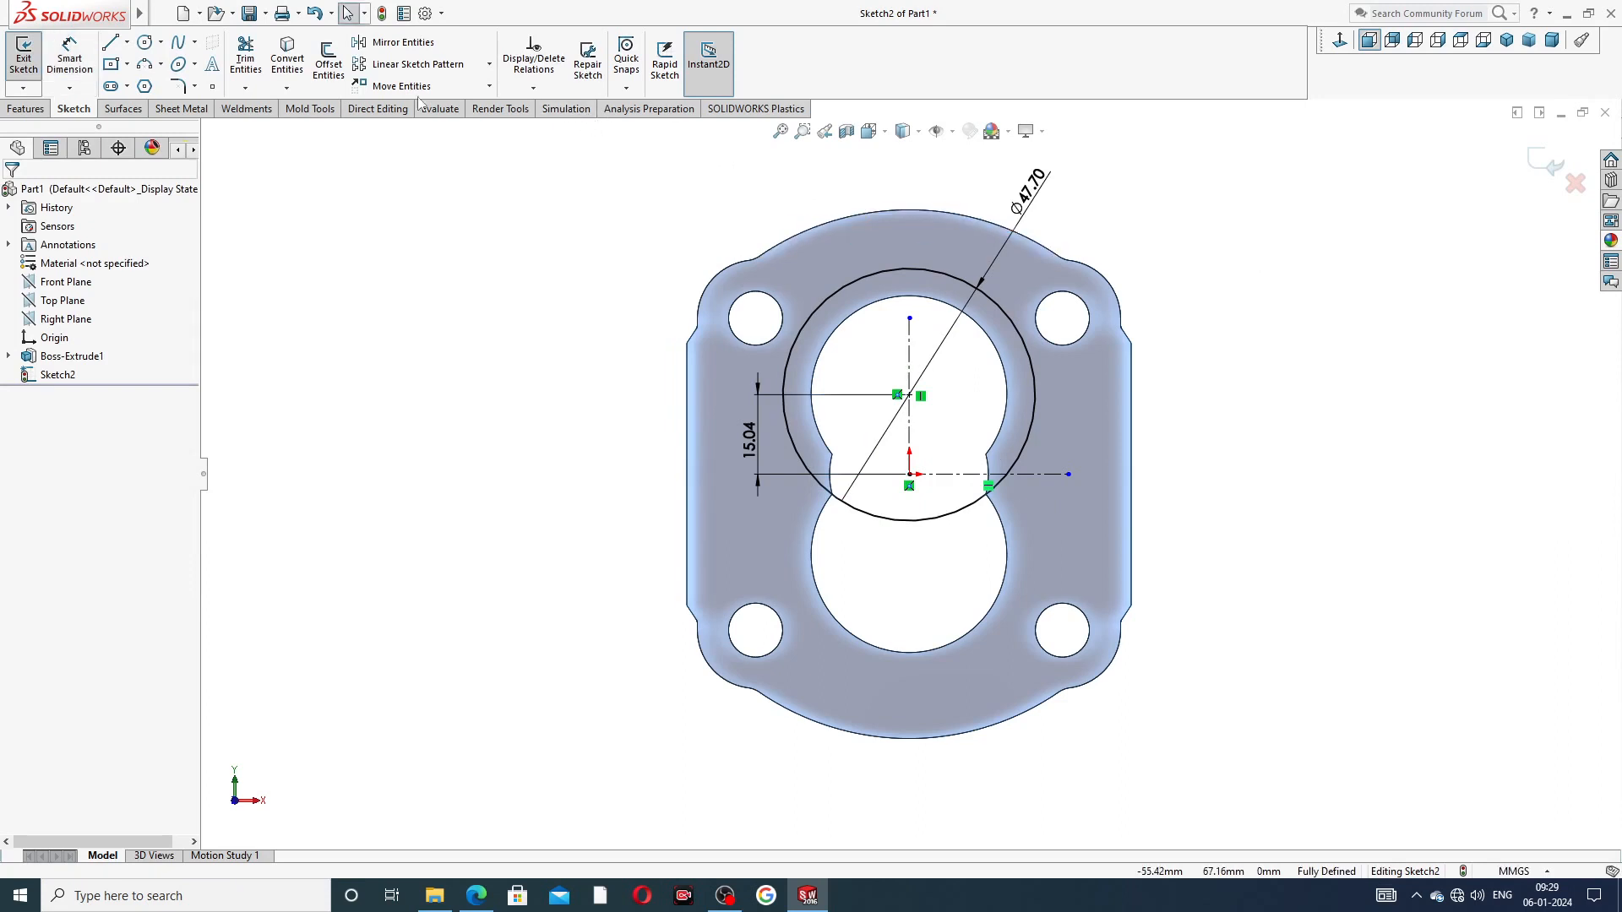
Step: Mirror the 47.70 mm circle about the horizontal centerline, keeping the original
{"action": "left_click", "coordinate": [415, 47]}
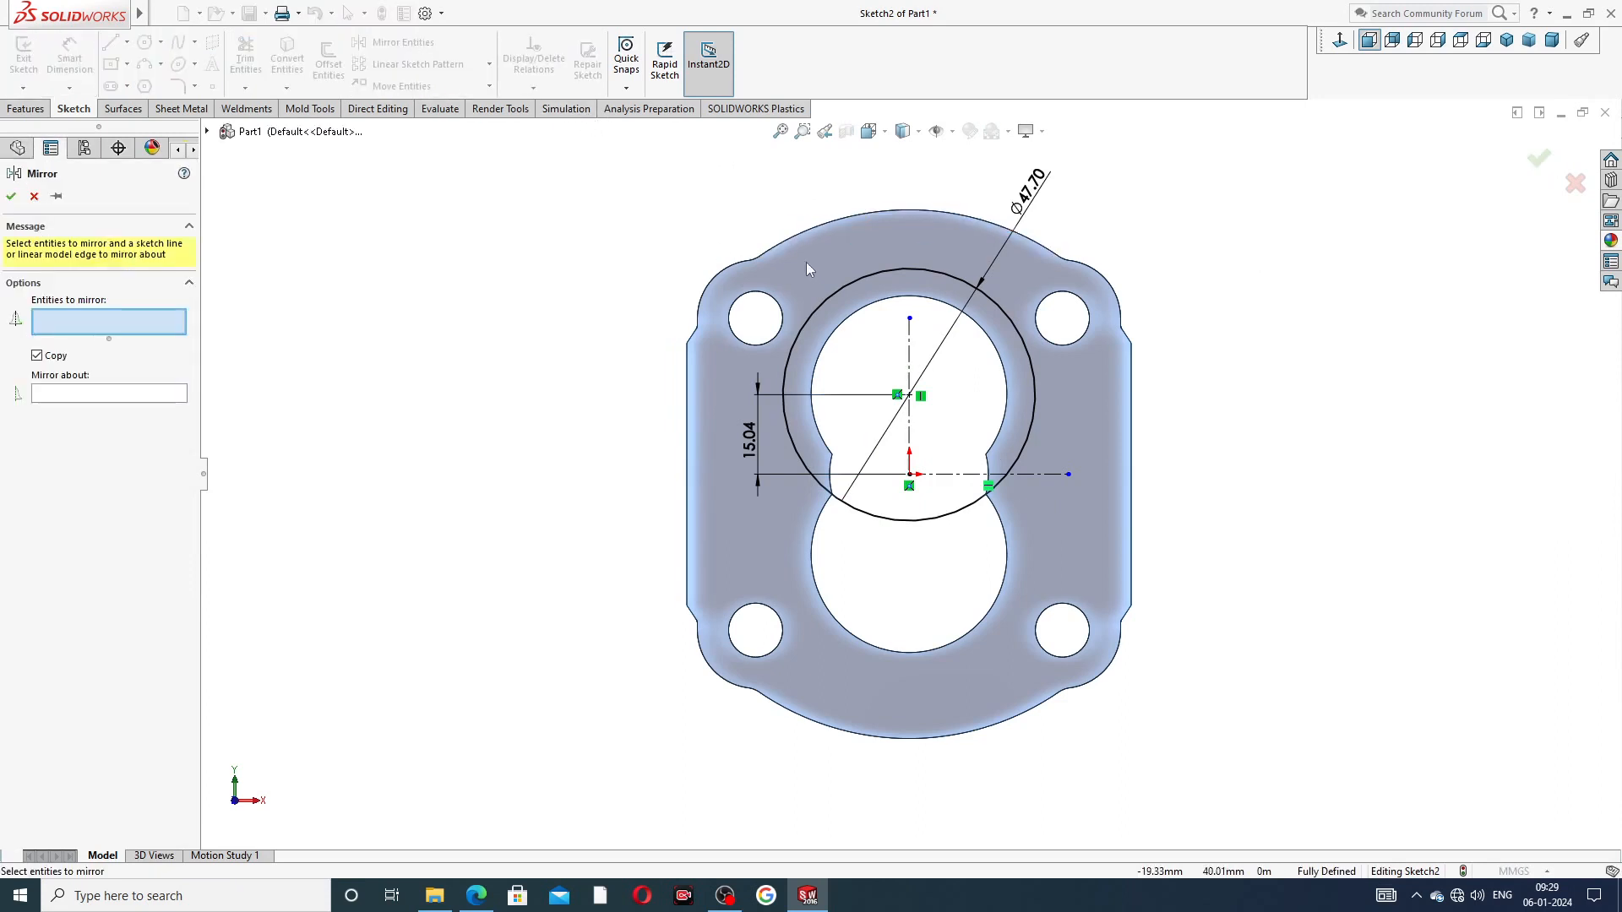
{"action": "left_click", "coordinate": [831, 297]}
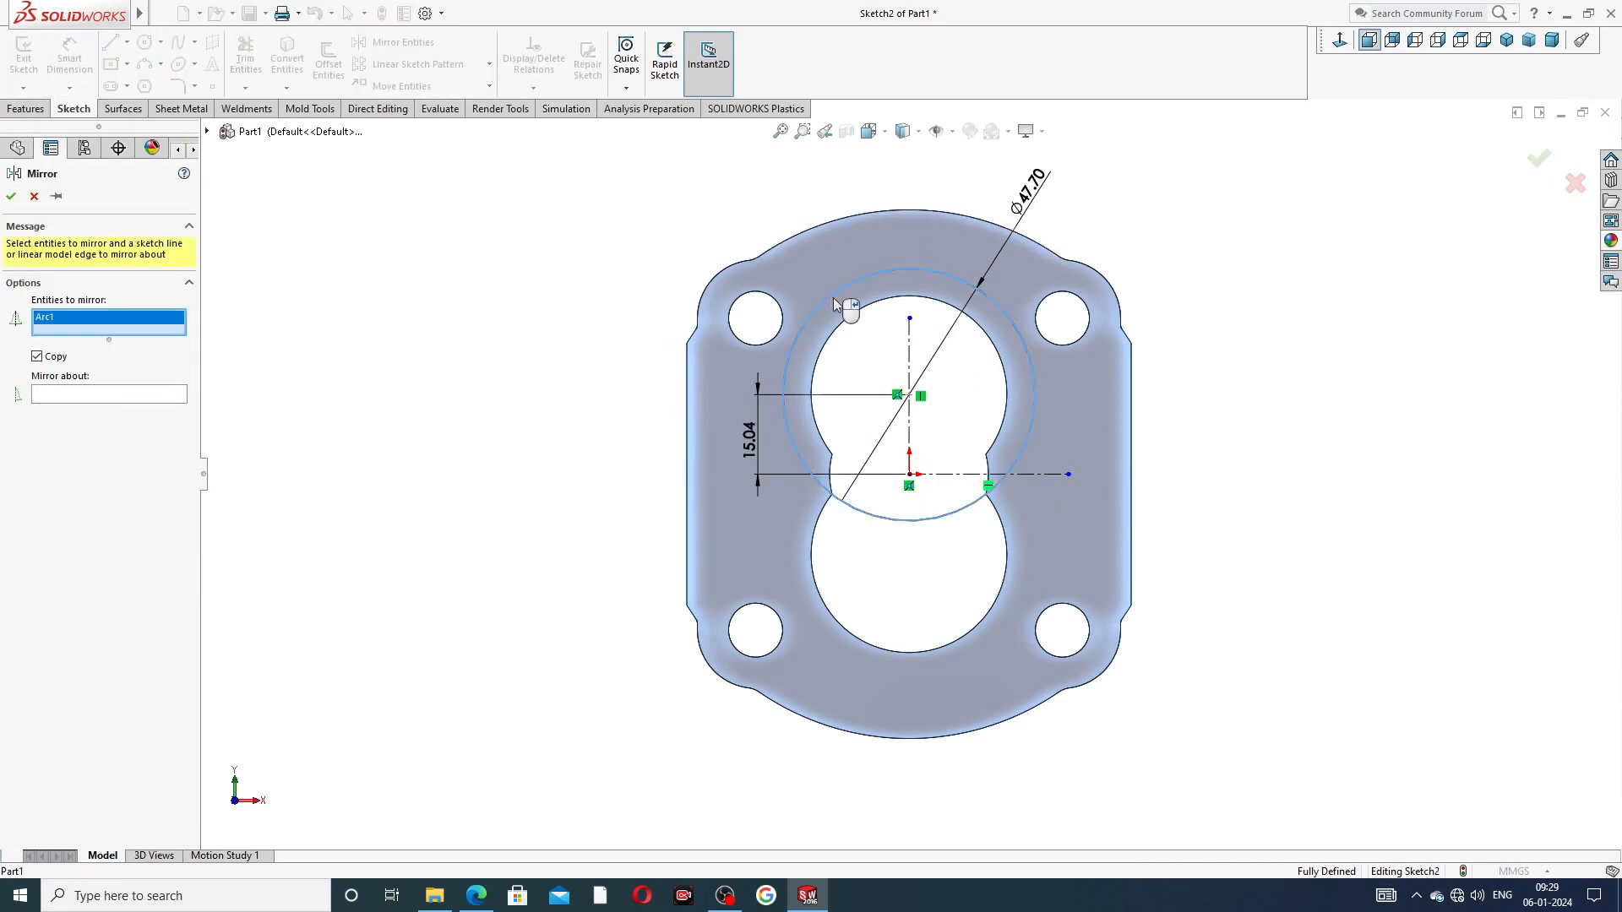
{"action": "left_click", "coordinate": [147, 395]}
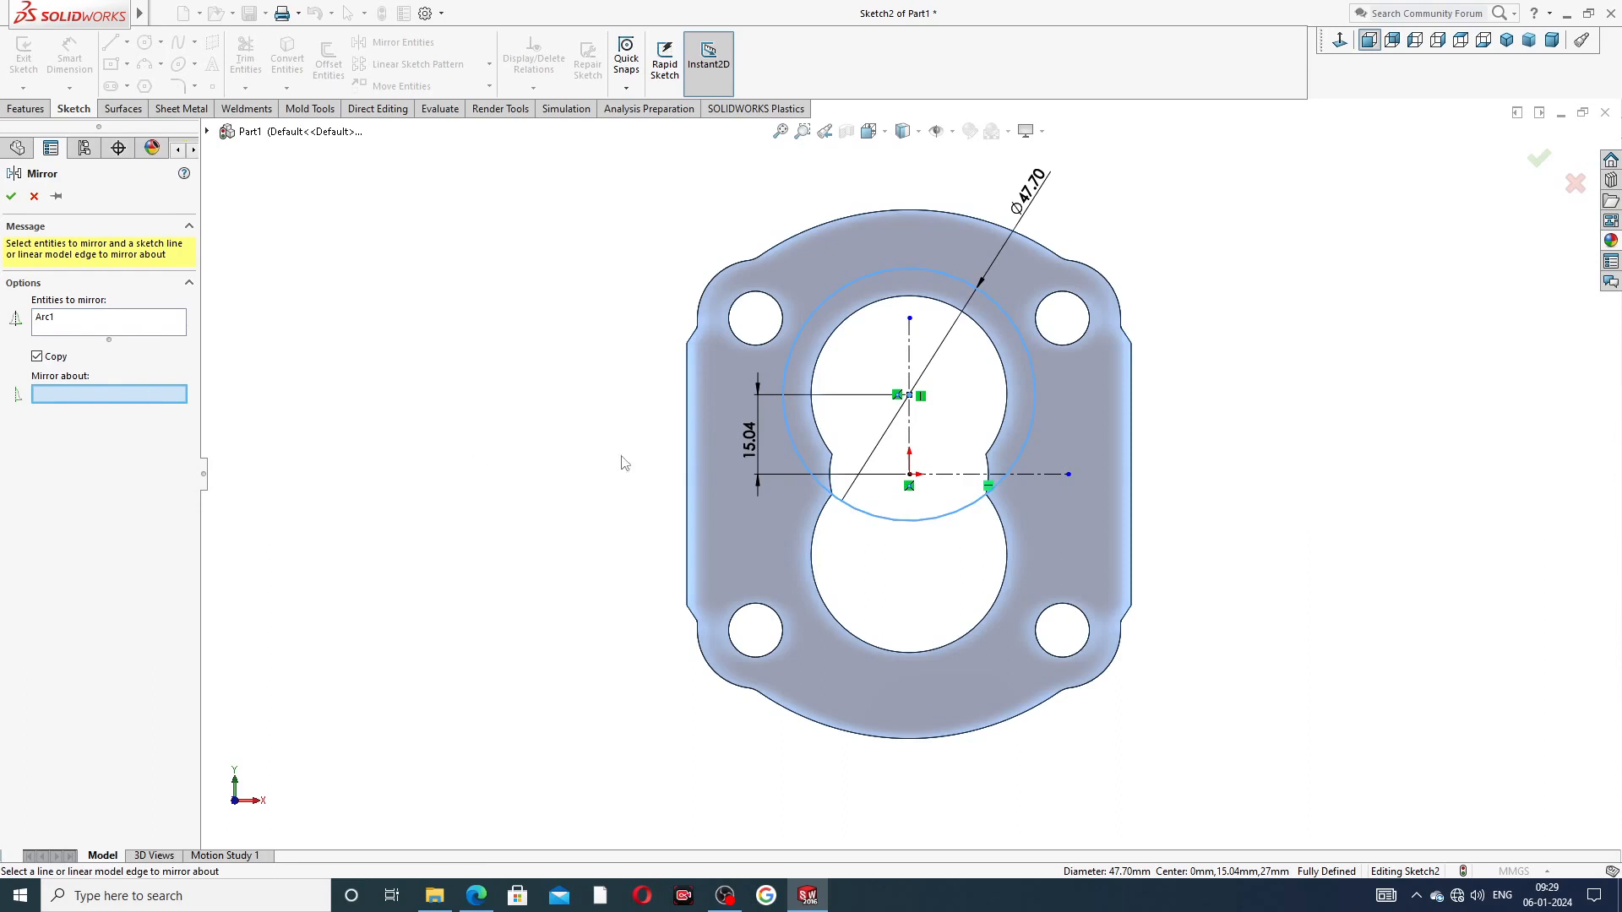
{"action": "left_click", "coordinate": [929, 477]}
{"action": "left_click", "coordinate": [12, 197]}
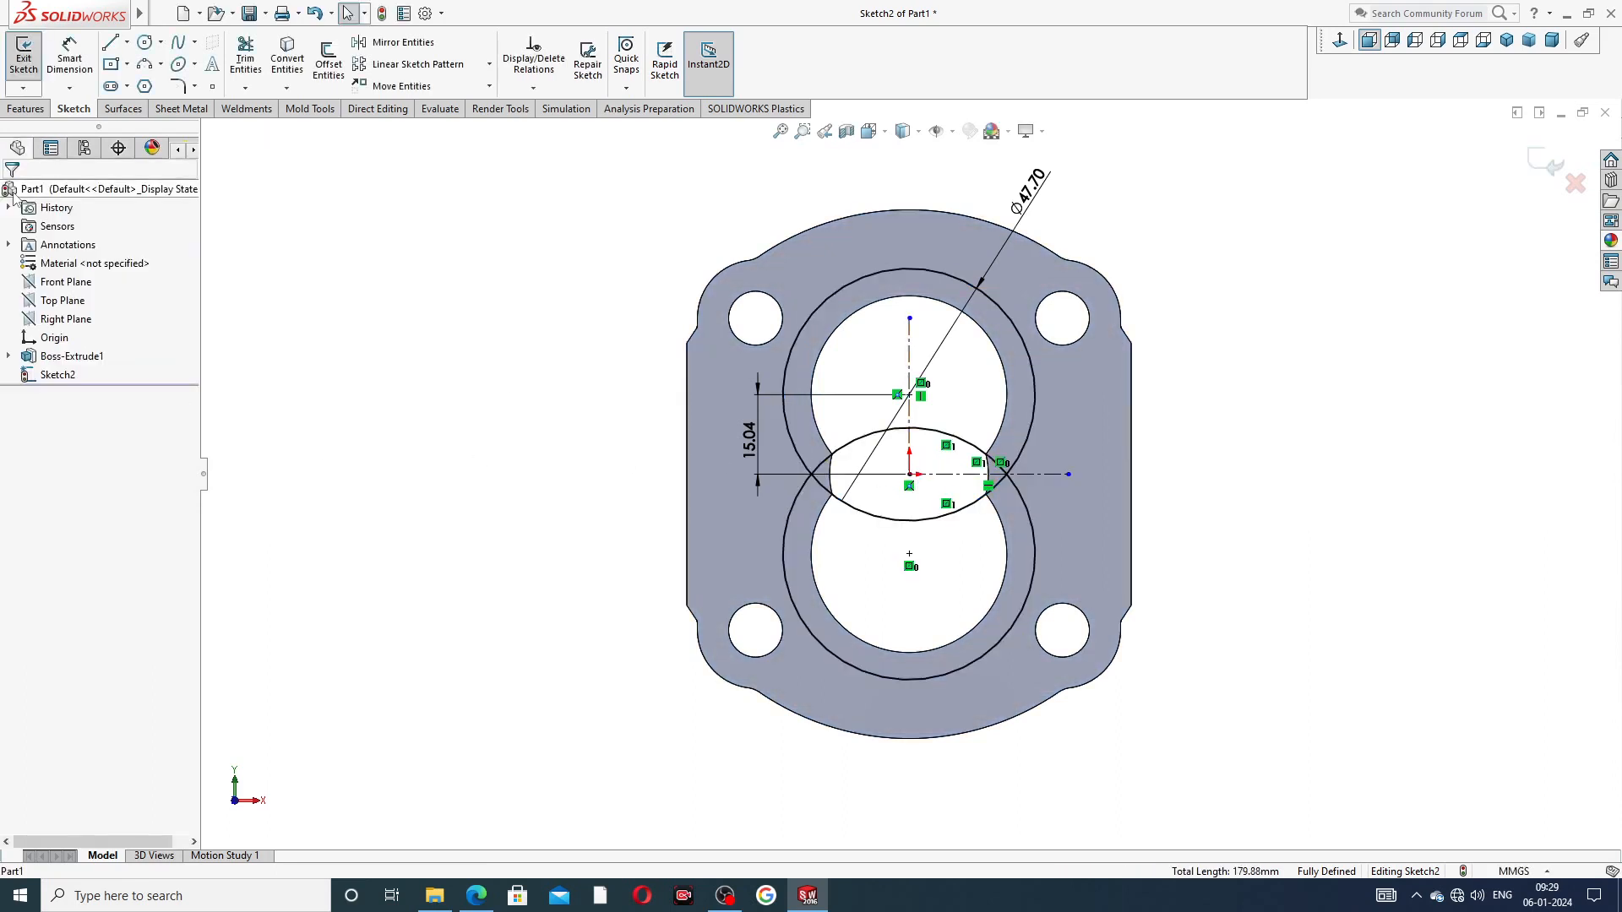
Step: Draw a vertical line joining the left quadrant points of the upper and lower circles
{"action": "left_click", "coordinate": [110, 42]}
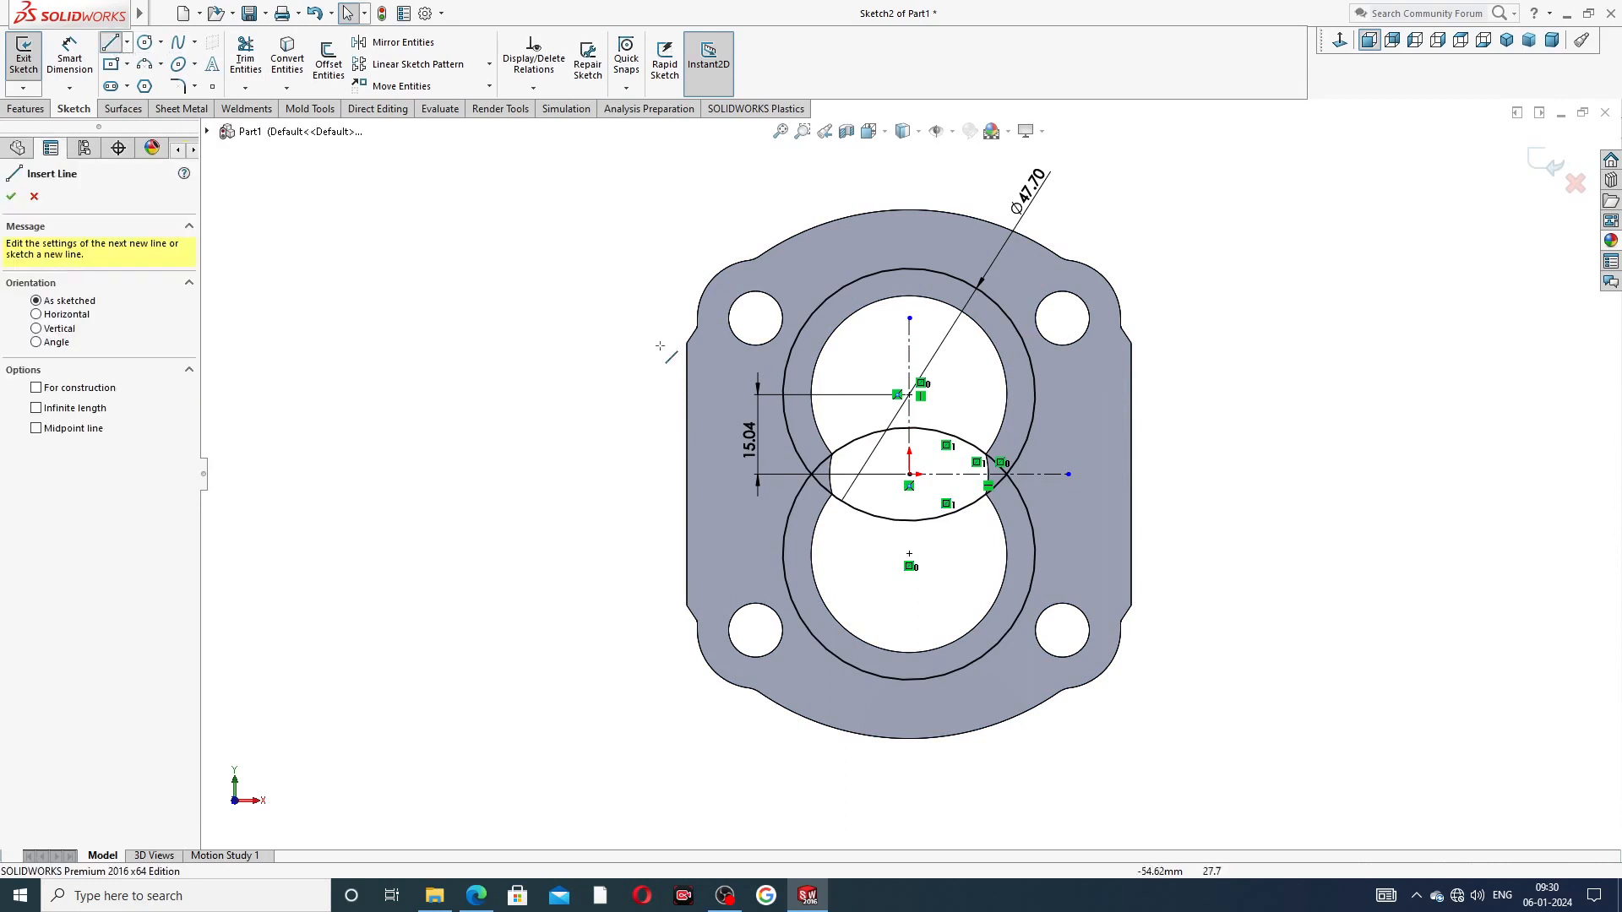
{"action": "left_click", "coordinate": [783, 394]}
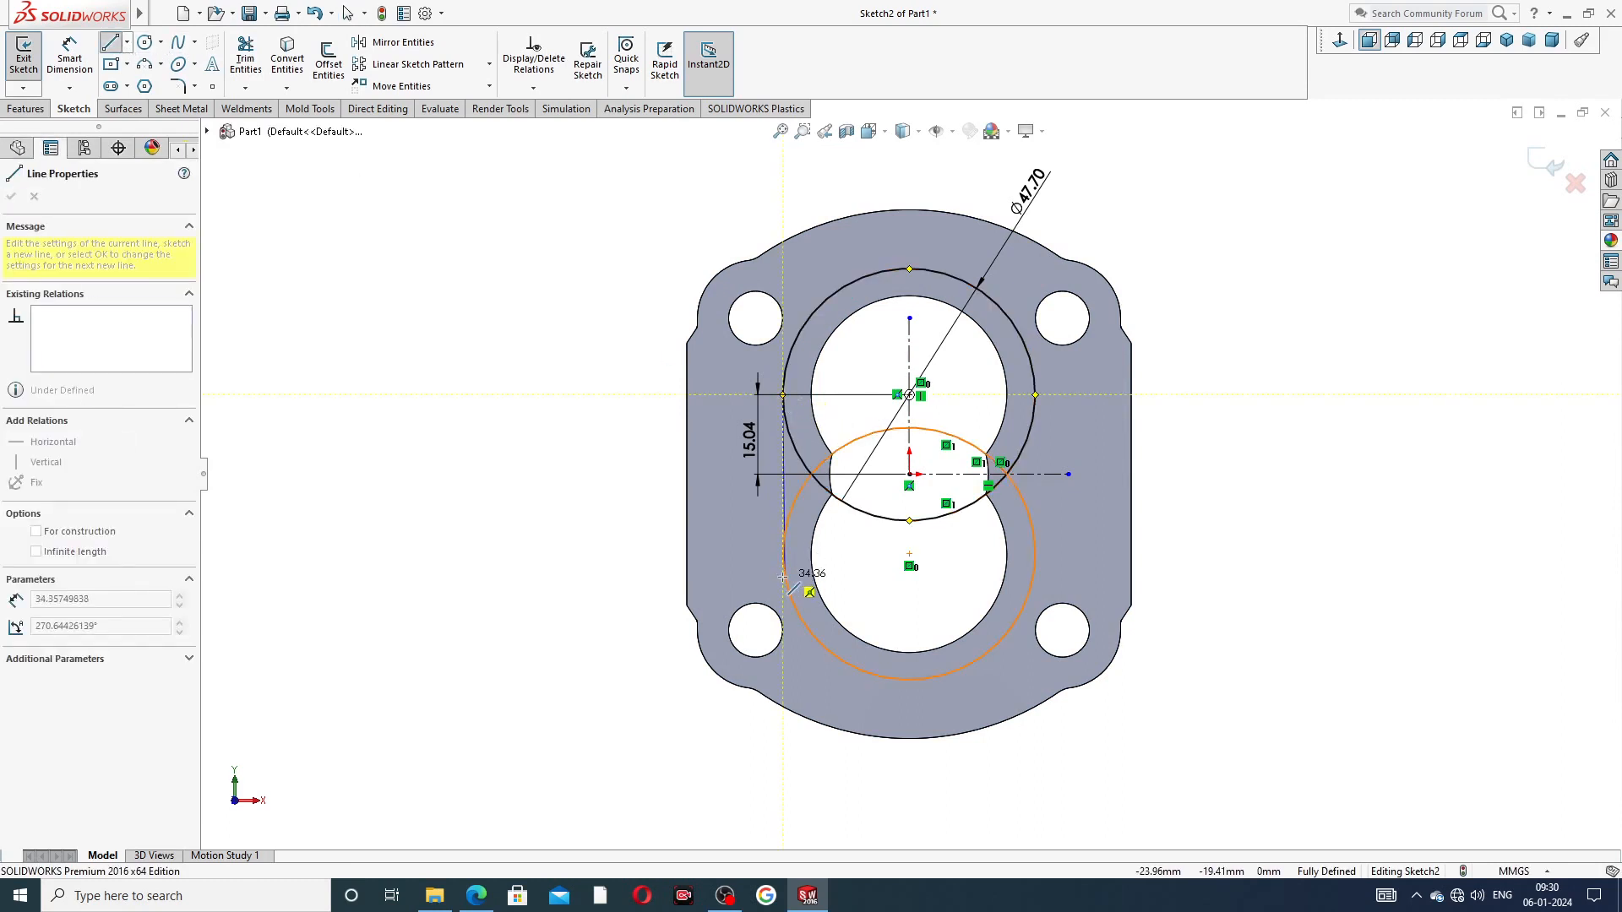
{"action": "left_click", "coordinate": [784, 551]}
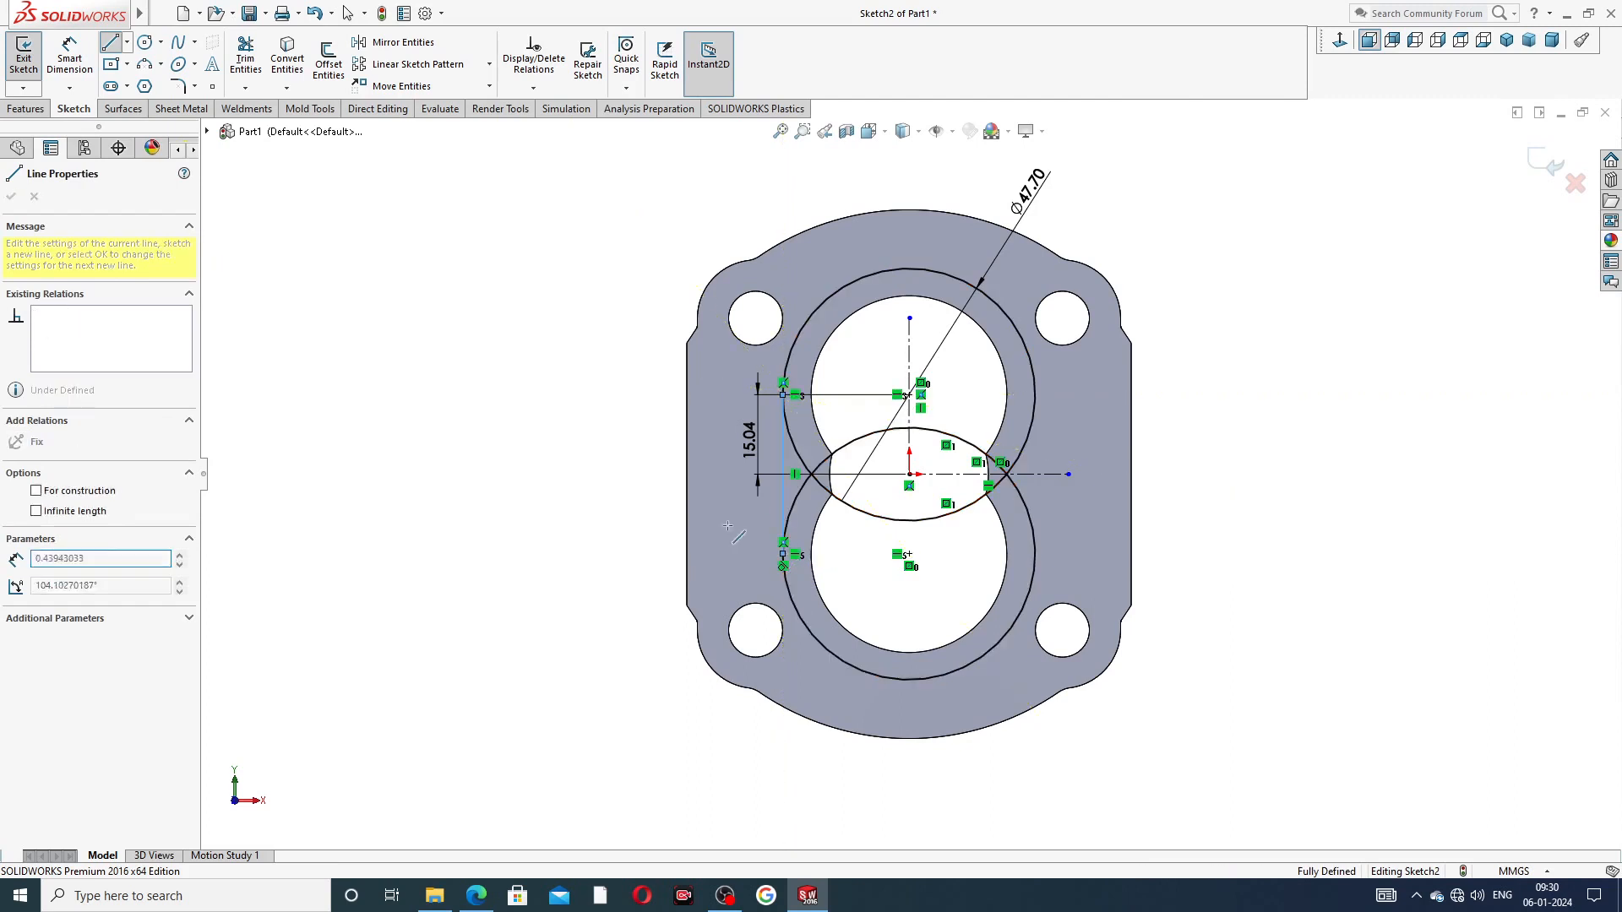
{"action": "right_click", "coordinate": [686, 517]}
{"action": "left_click", "coordinate": [718, 535]}
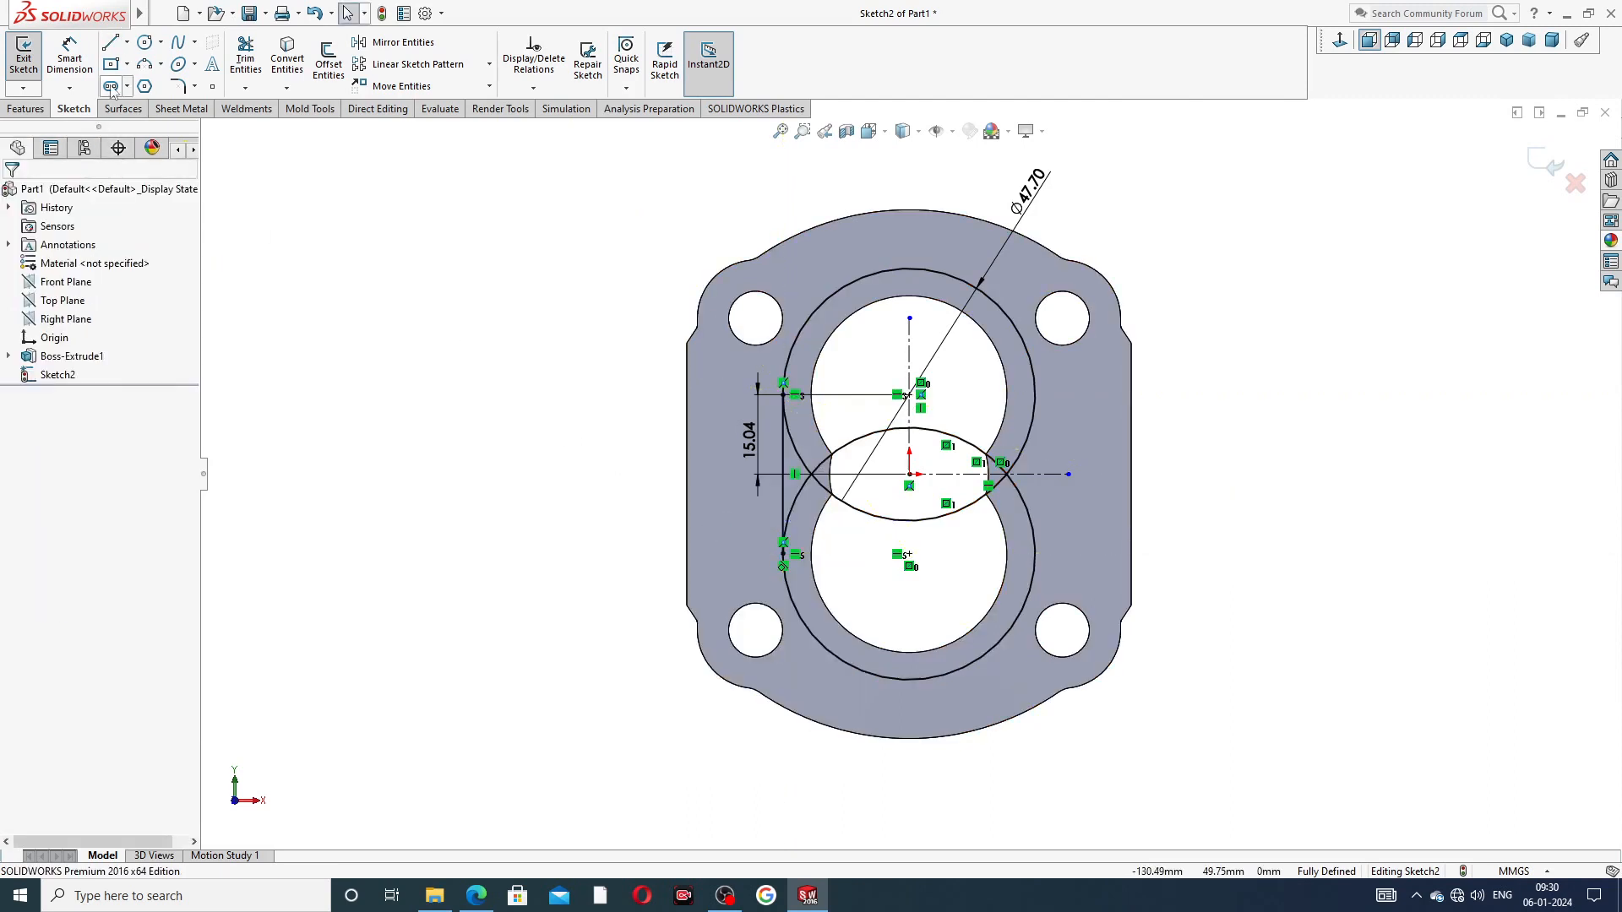
Step: Draw a vertical line joining the right quadrant points of the upper and lower circles
{"action": "left_click", "coordinate": [111, 42]}
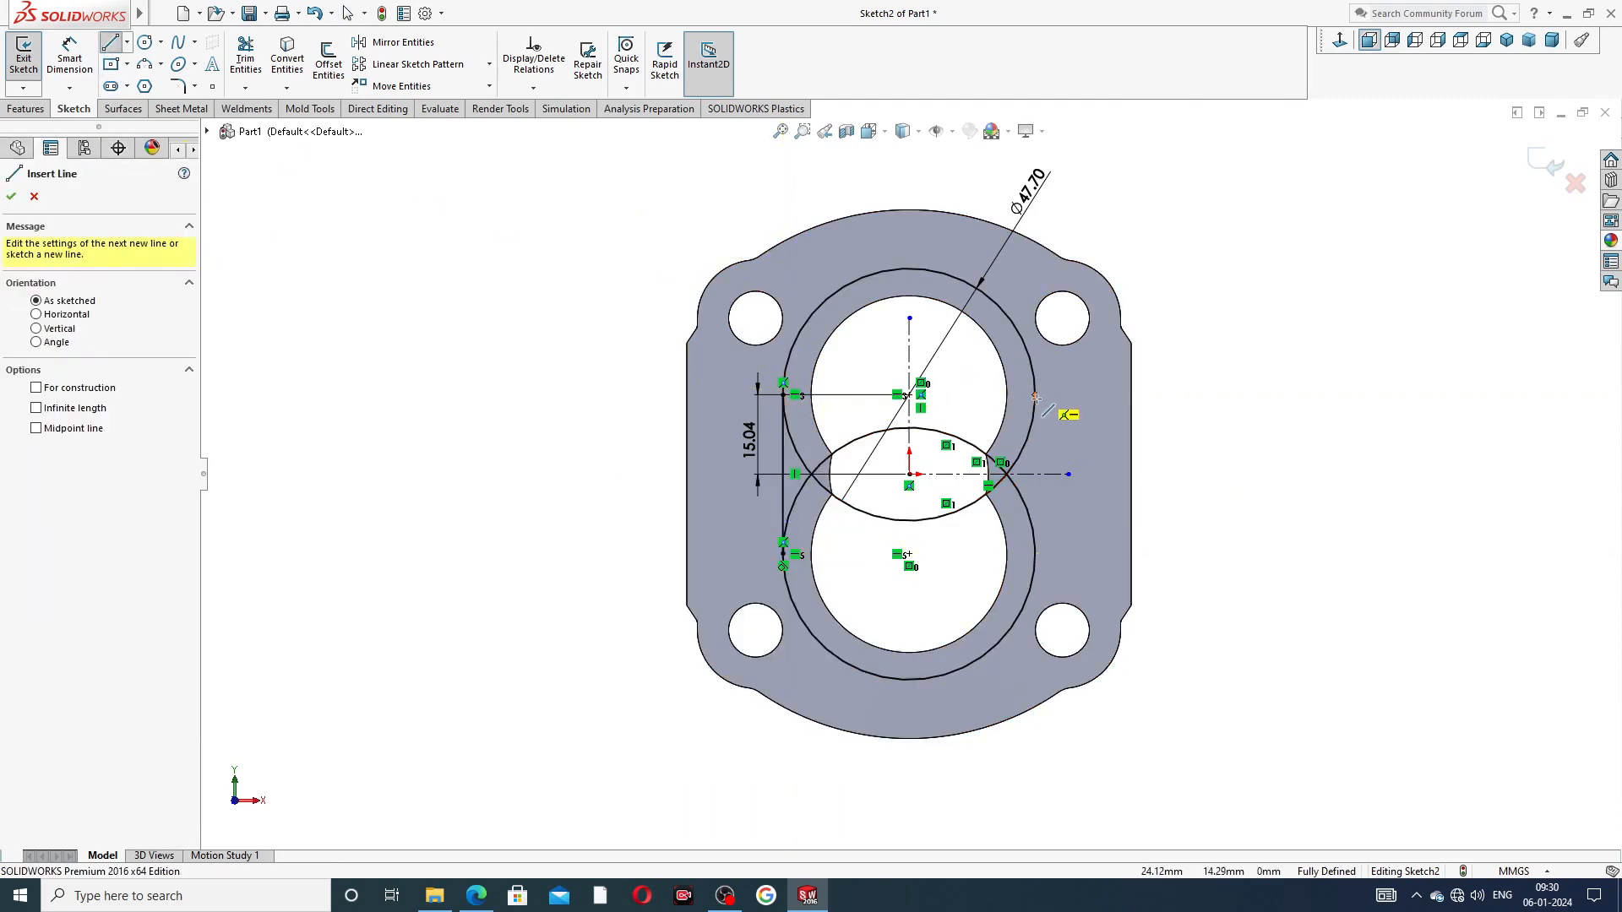
{"action": "left_click", "coordinate": [1036, 397]}
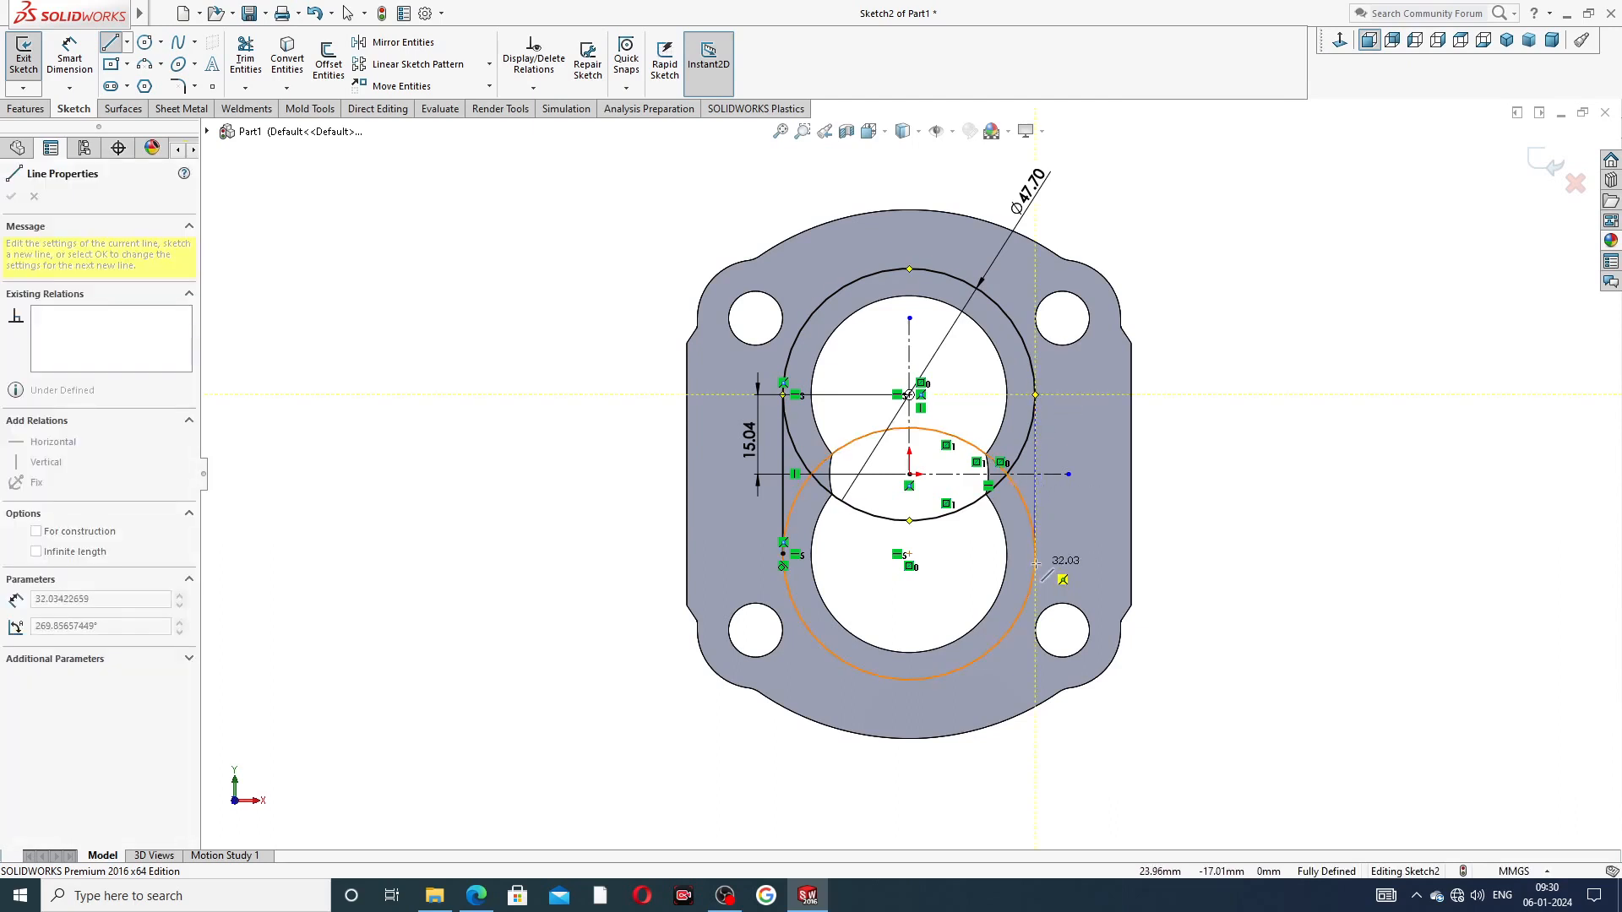
{"action": "left_click", "coordinate": [1034, 555]}
{"action": "right_click", "coordinate": [1214, 425]}
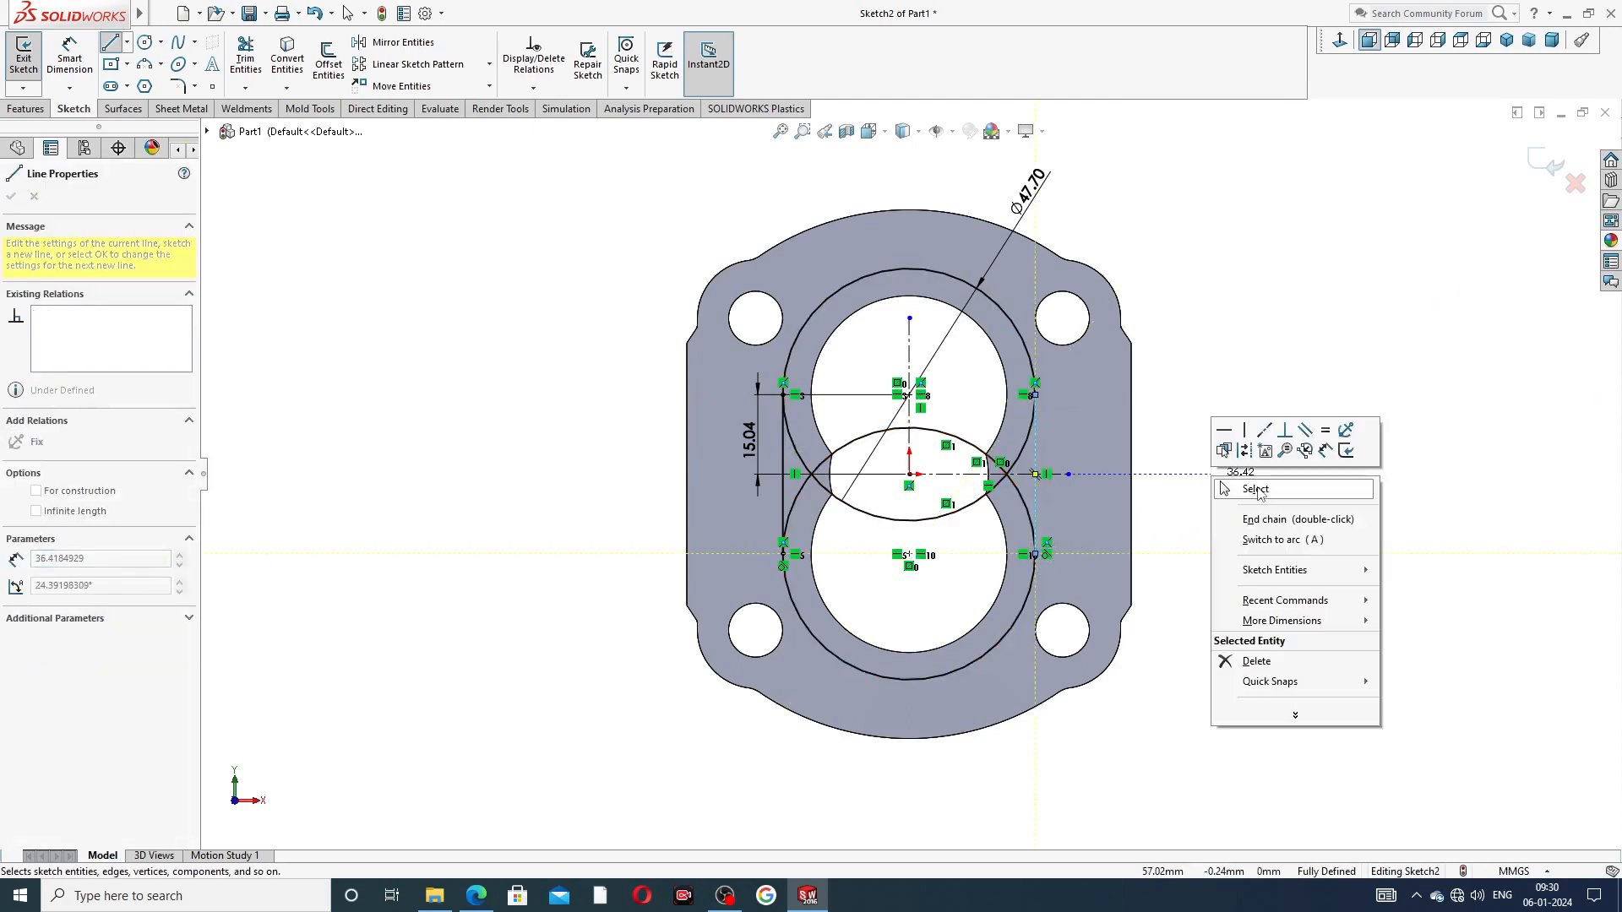
{"action": "left_click", "coordinate": [1242, 448]}
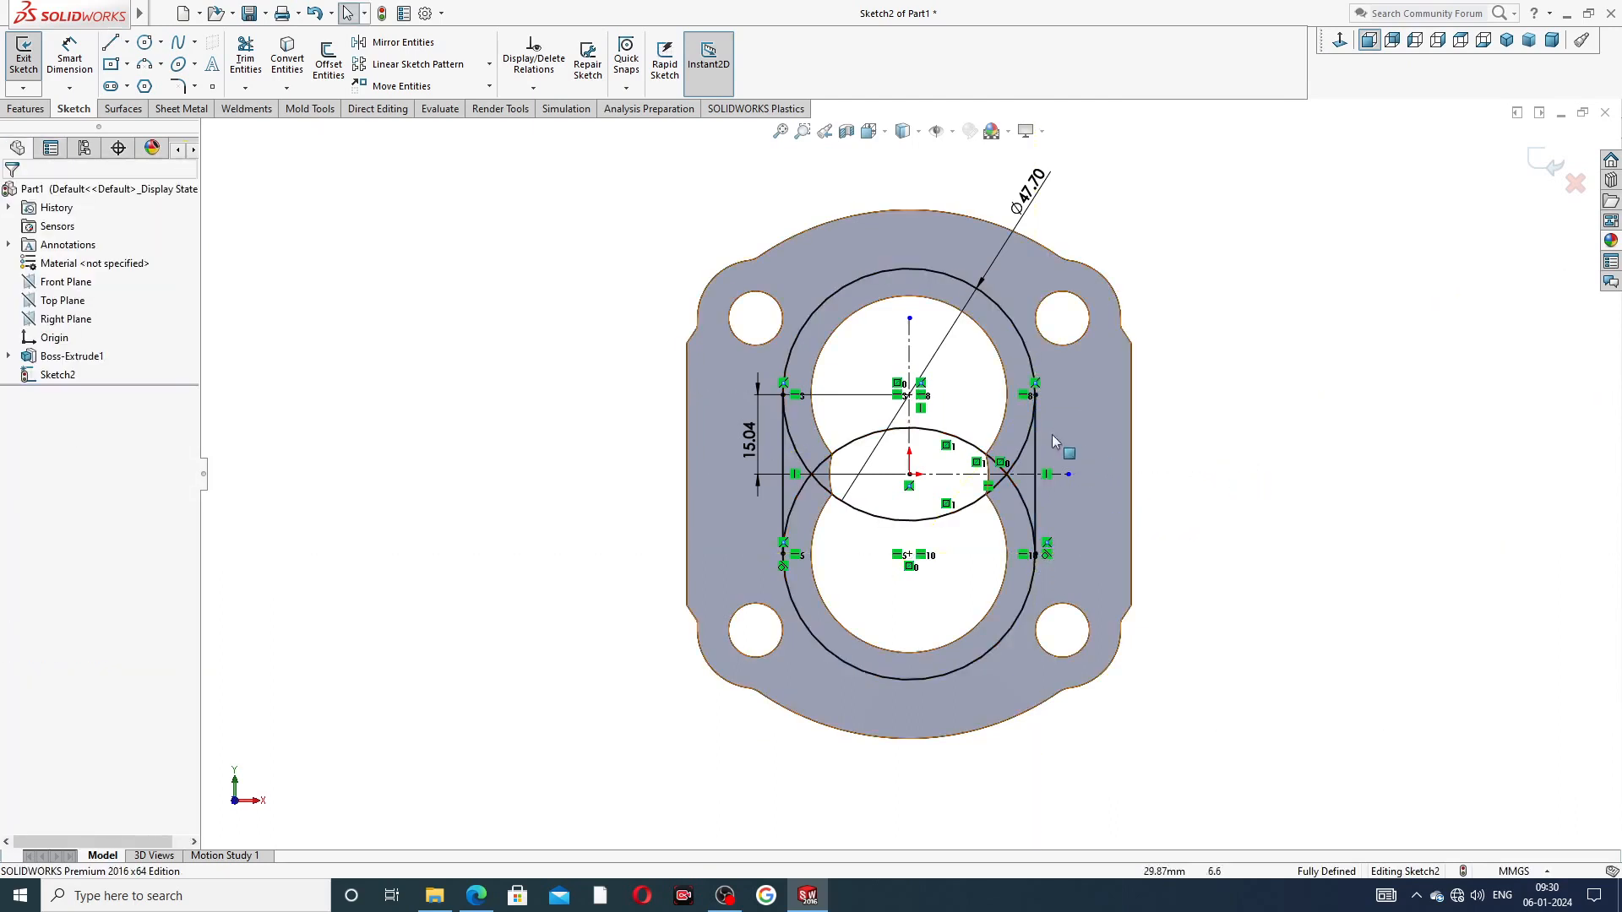
Step: Trim the inner overlapping arcs of both circles with Trim to closest, leaving a single slot-shaped outline around the bore
{"action": "left_click", "coordinate": [245, 59]}
{"action": "scroll", "coordinate": [963, 475], "scroll_direction": "down", "scroll_amount": 3}
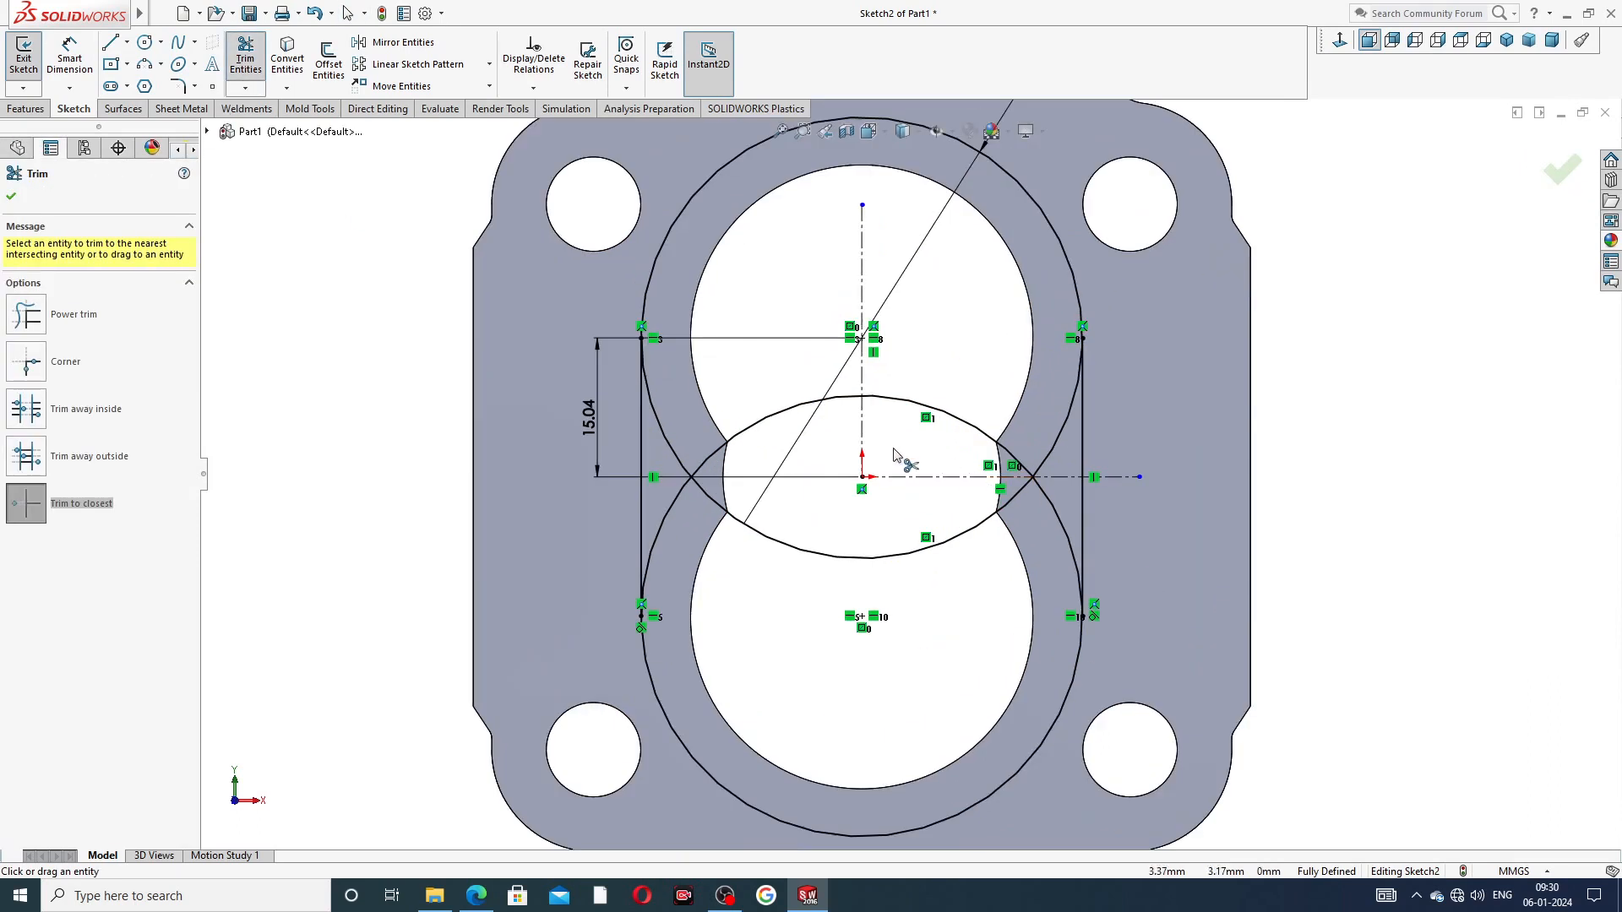
{"action": "left_click", "coordinate": [756, 431]}
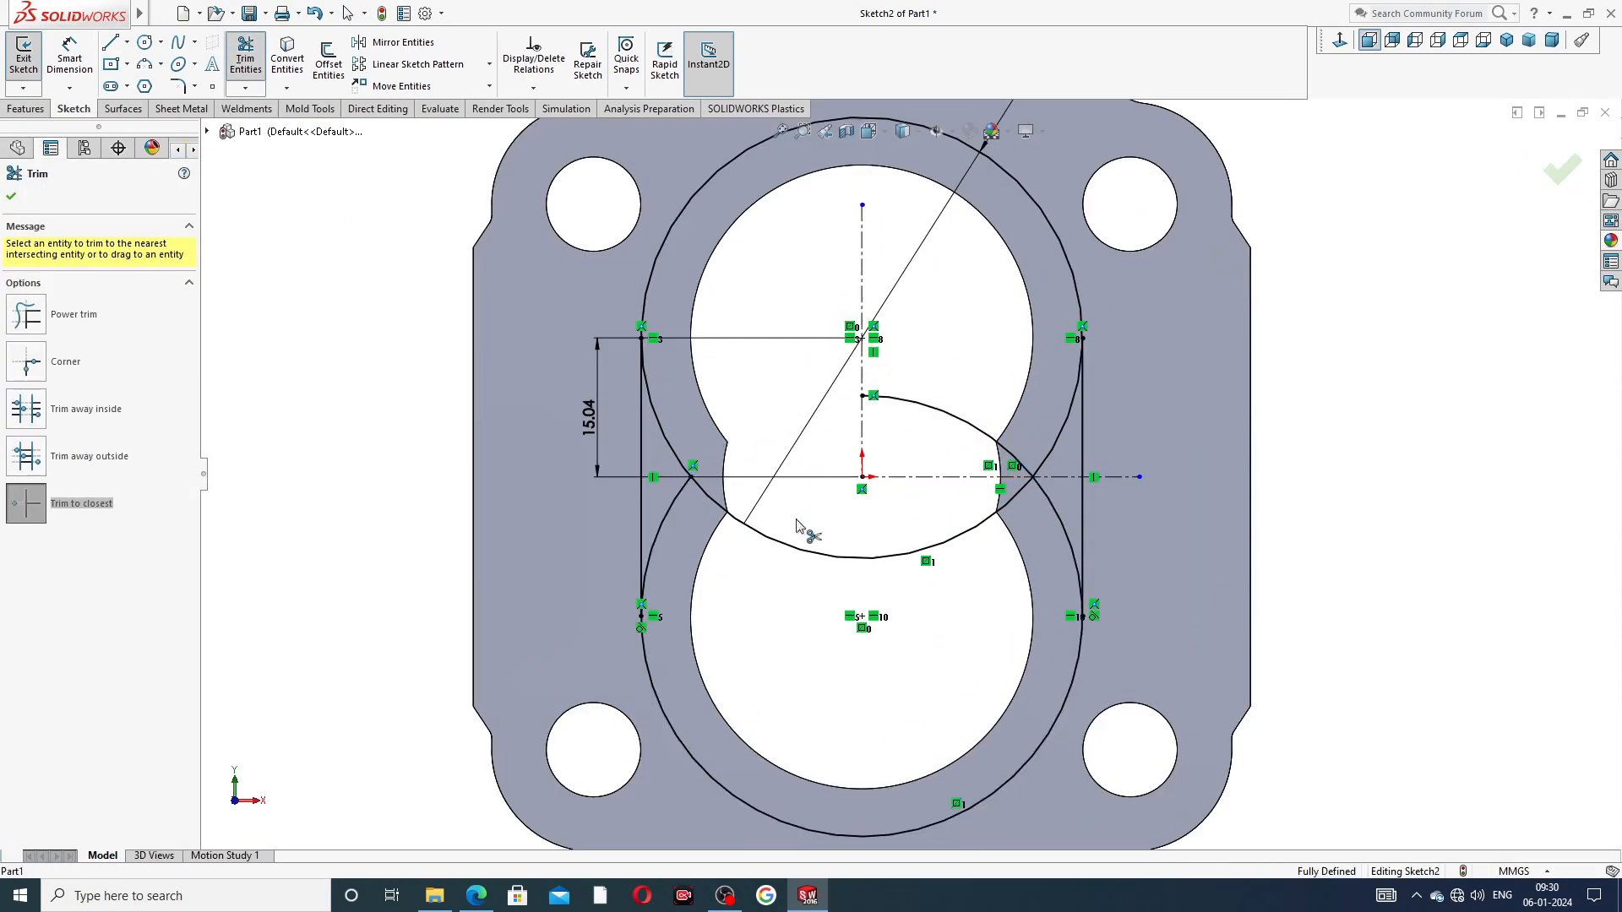
{"action": "left_click", "coordinate": [807, 554]}
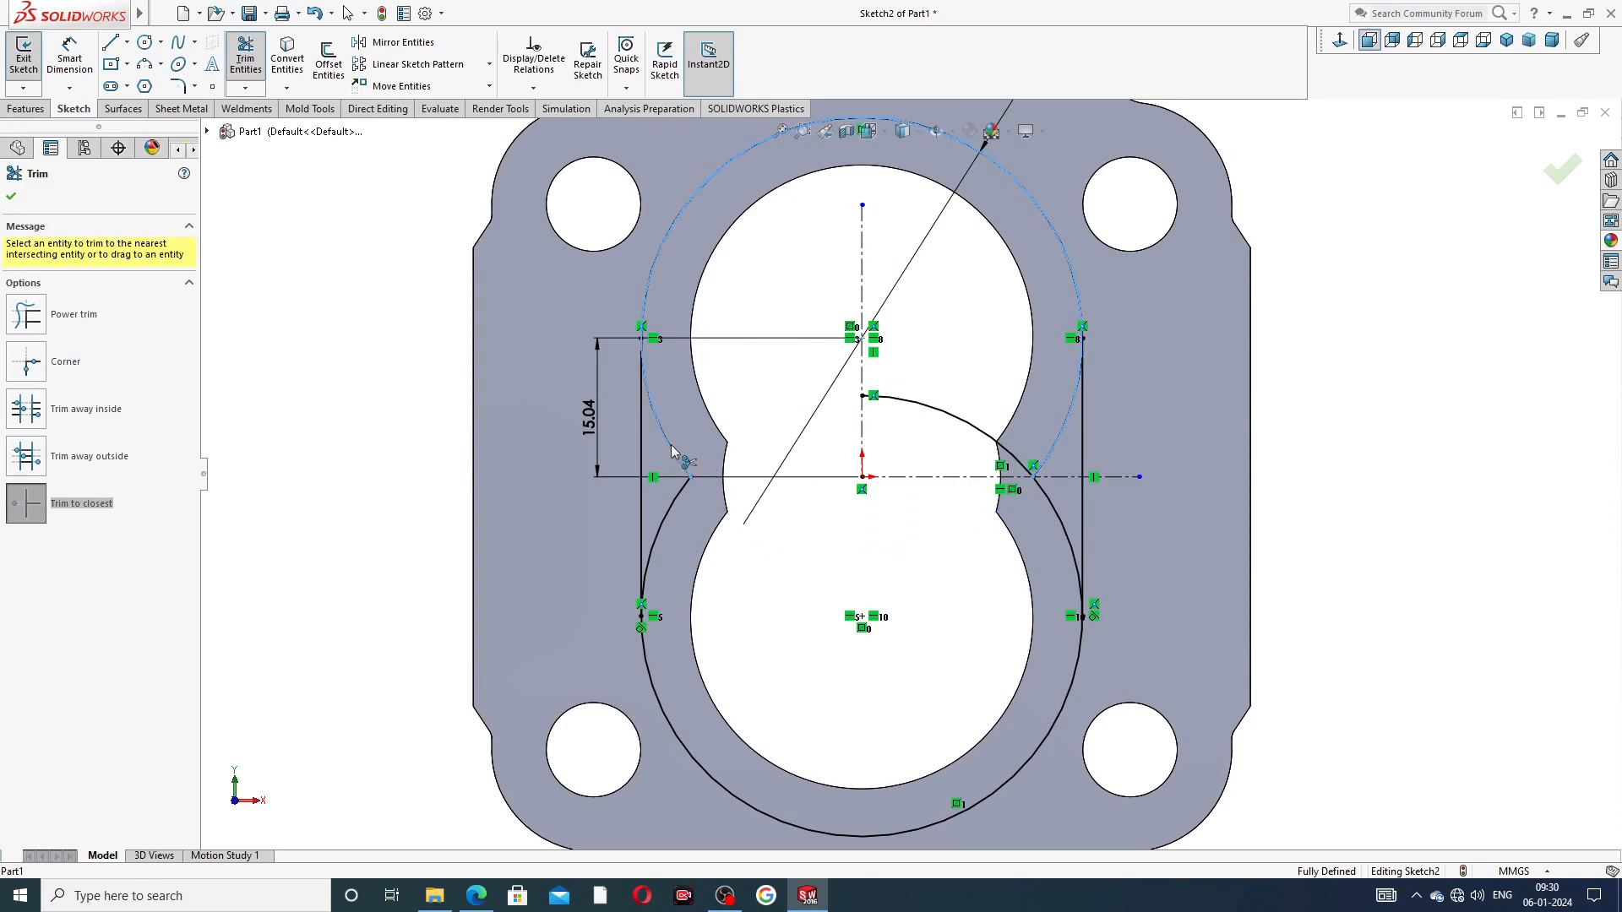
{"action": "left_click", "coordinate": [686, 490]}
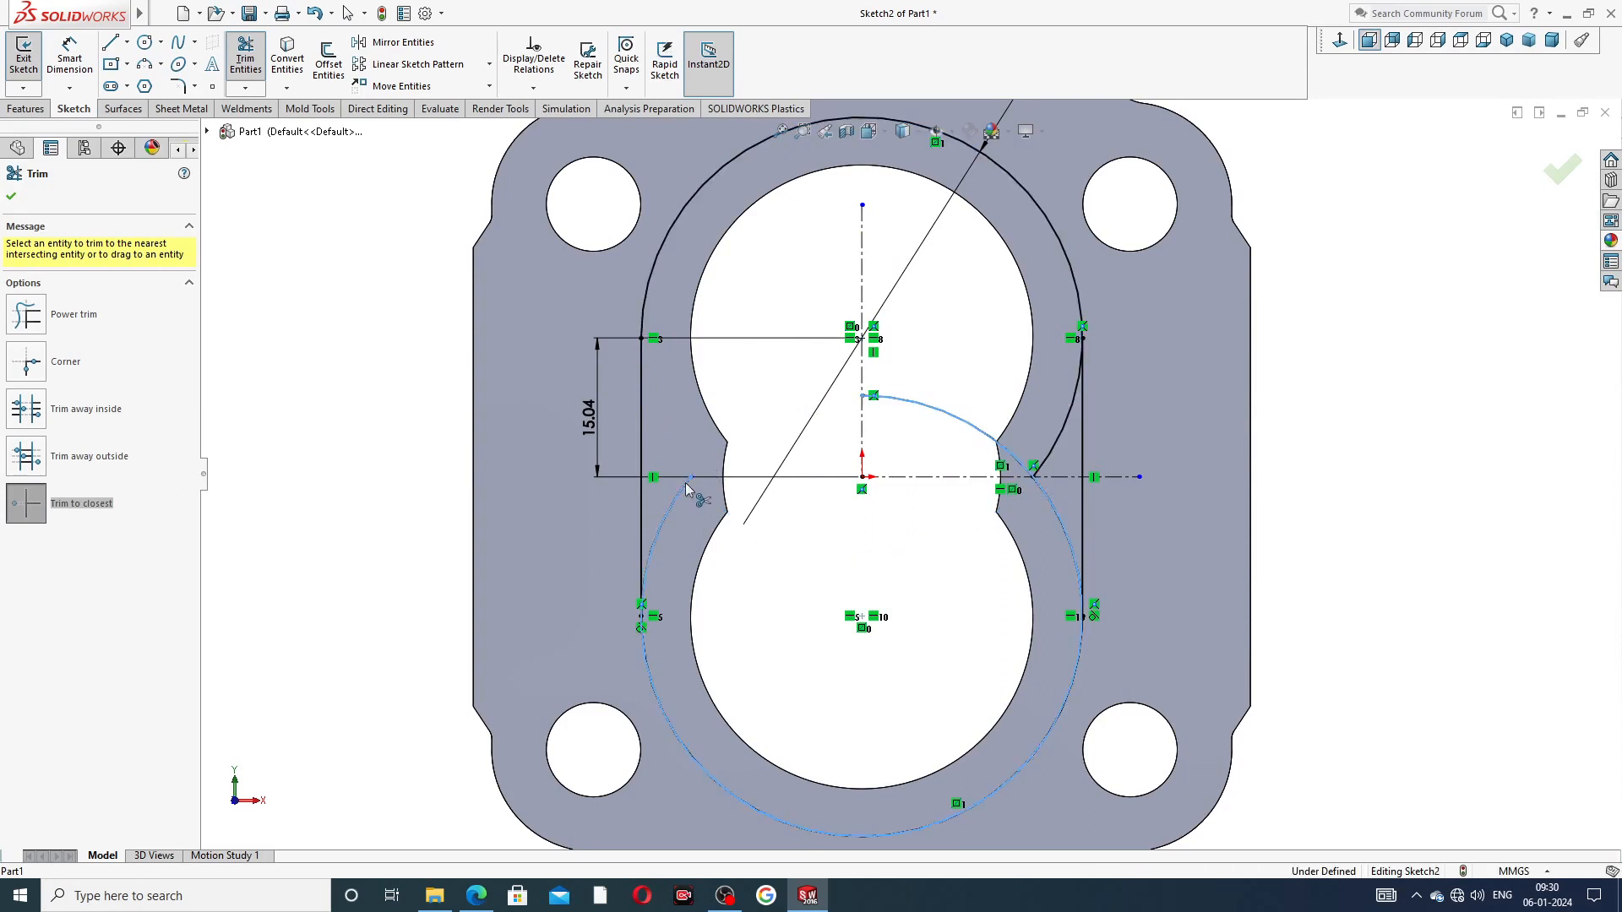
{"action": "left_click", "coordinate": [973, 426]}
{"action": "left_click", "coordinate": [1041, 463]}
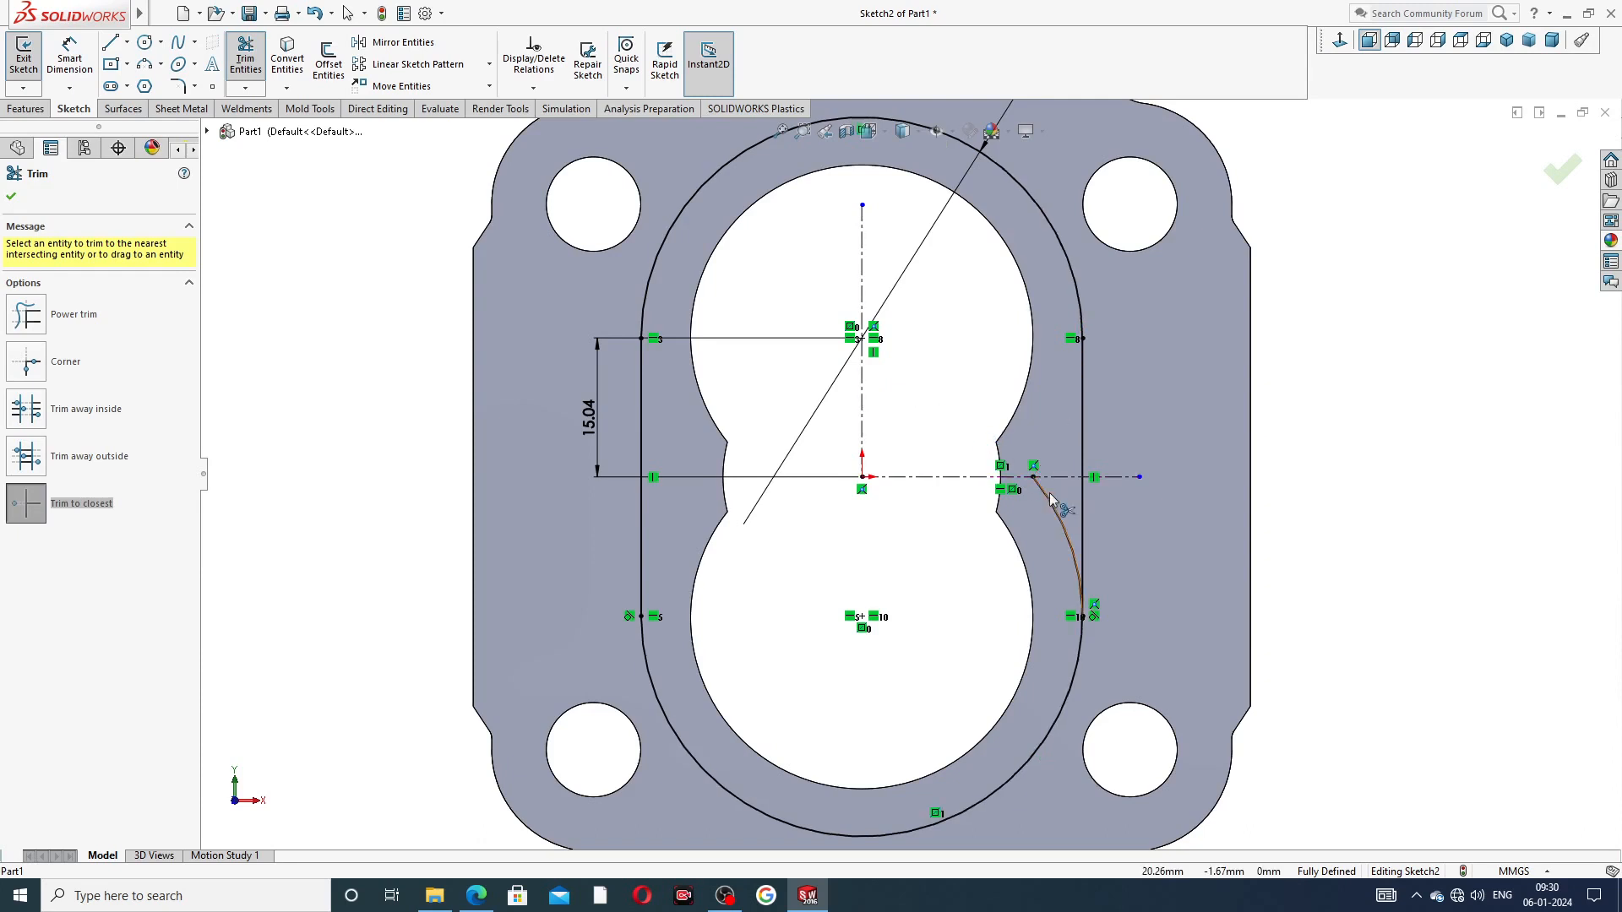
{"action": "left_click", "coordinate": [1052, 505]}
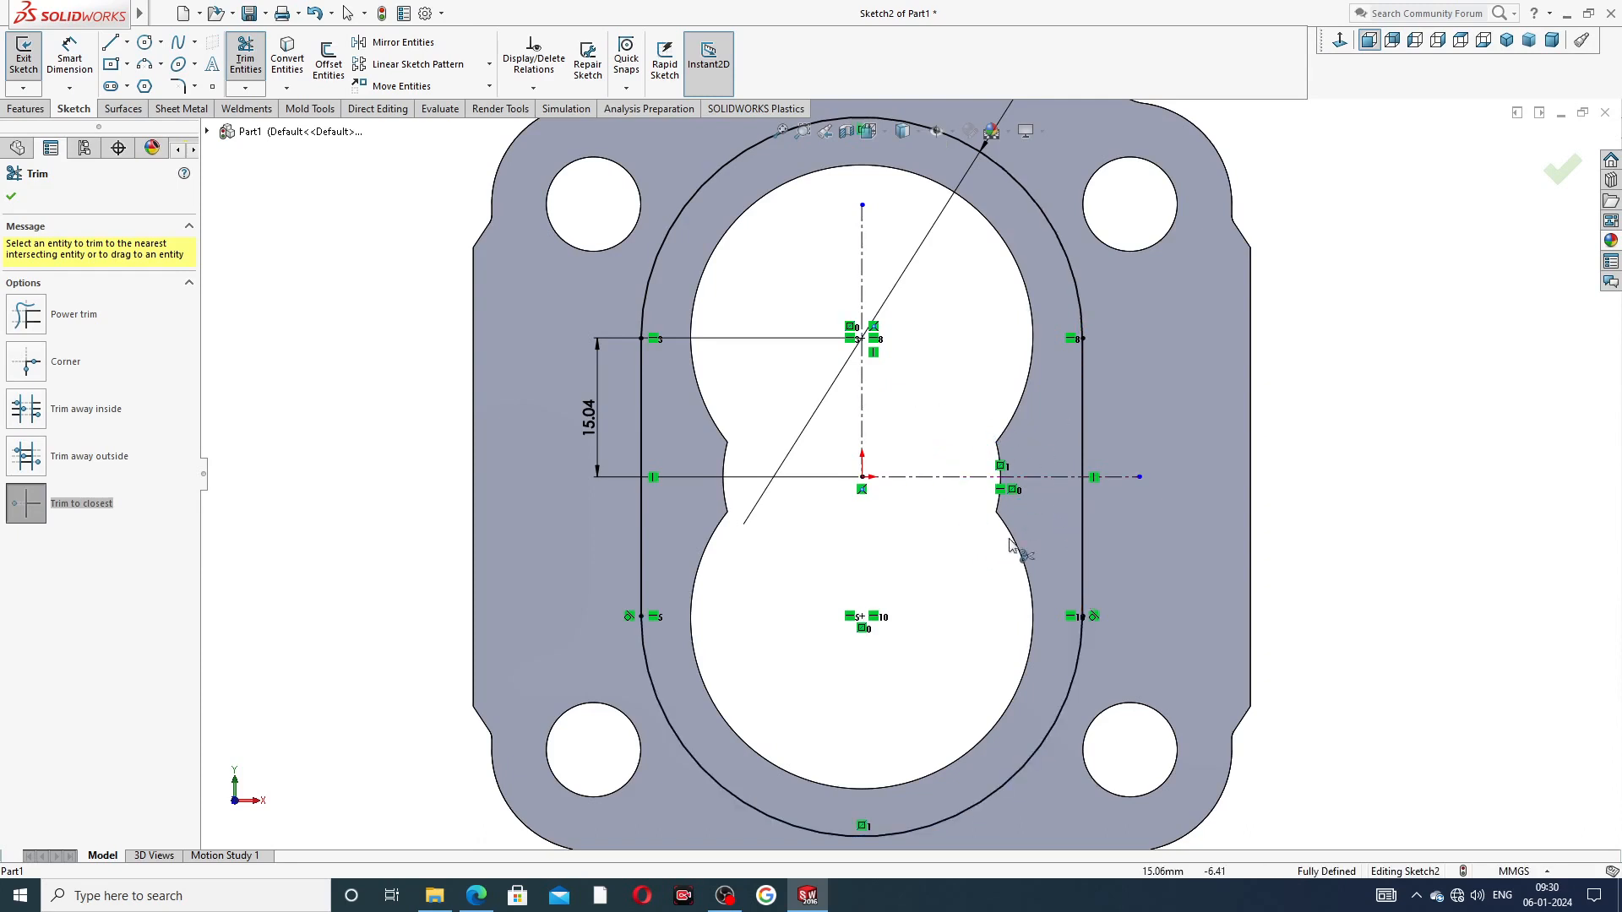
{"action": "key", "text": "f"}
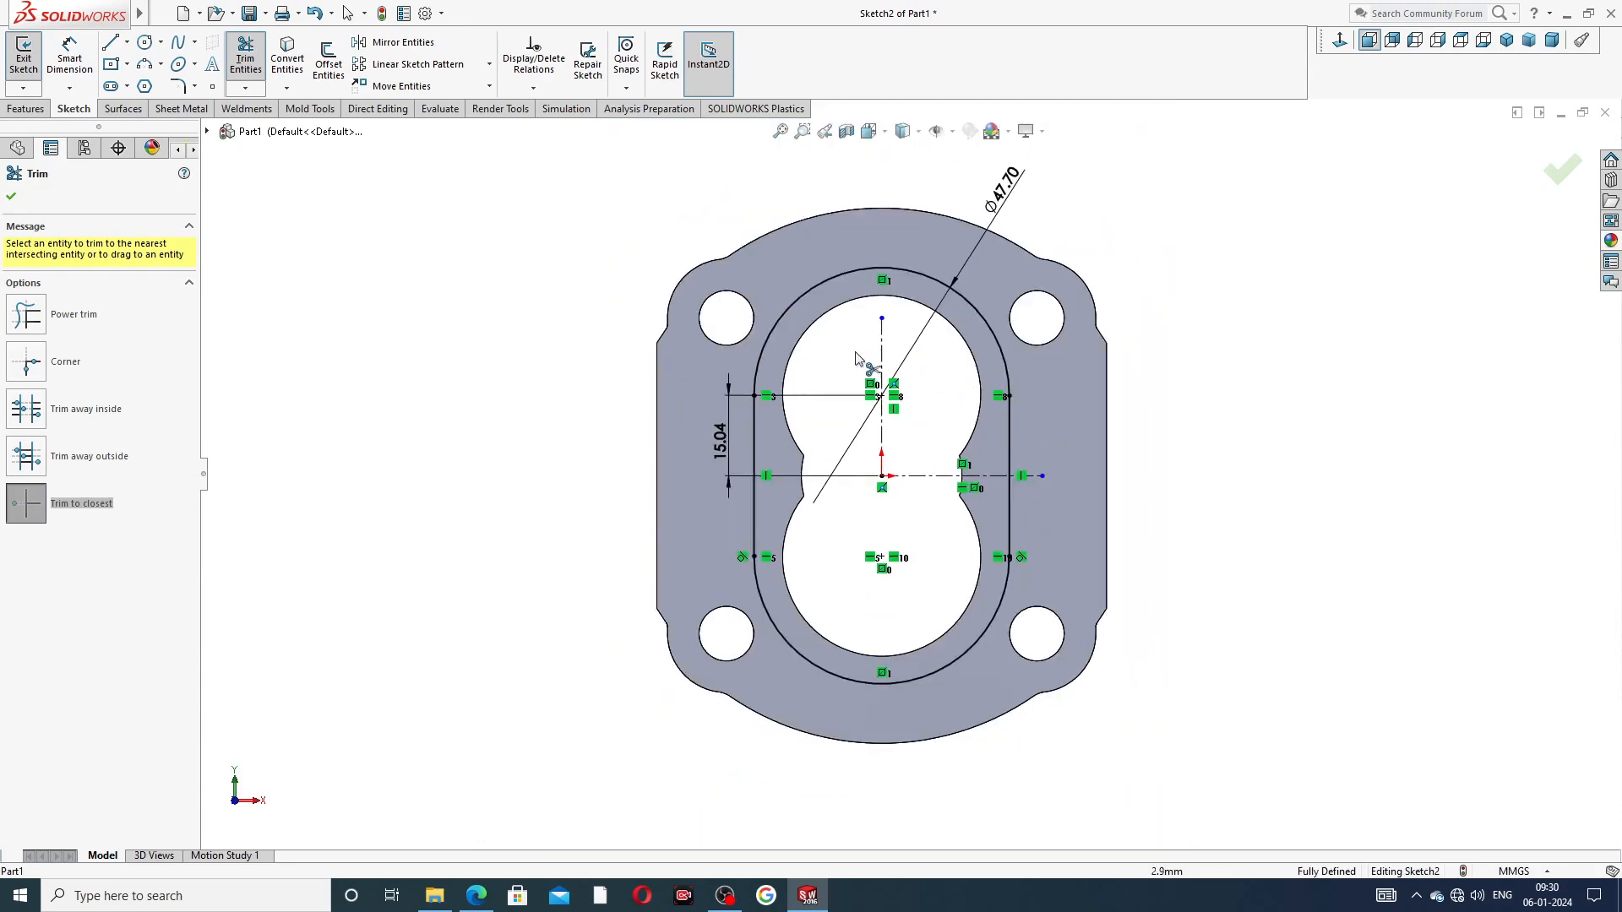
{"action": "left_click", "coordinate": [11, 196]}
Step: Reposition the 47.70 diameter dimension text just outside the body's upper right edge
{"action": "scroll", "coordinate": [765, 405], "scroll_direction": "down", "scroll_amount": 1}
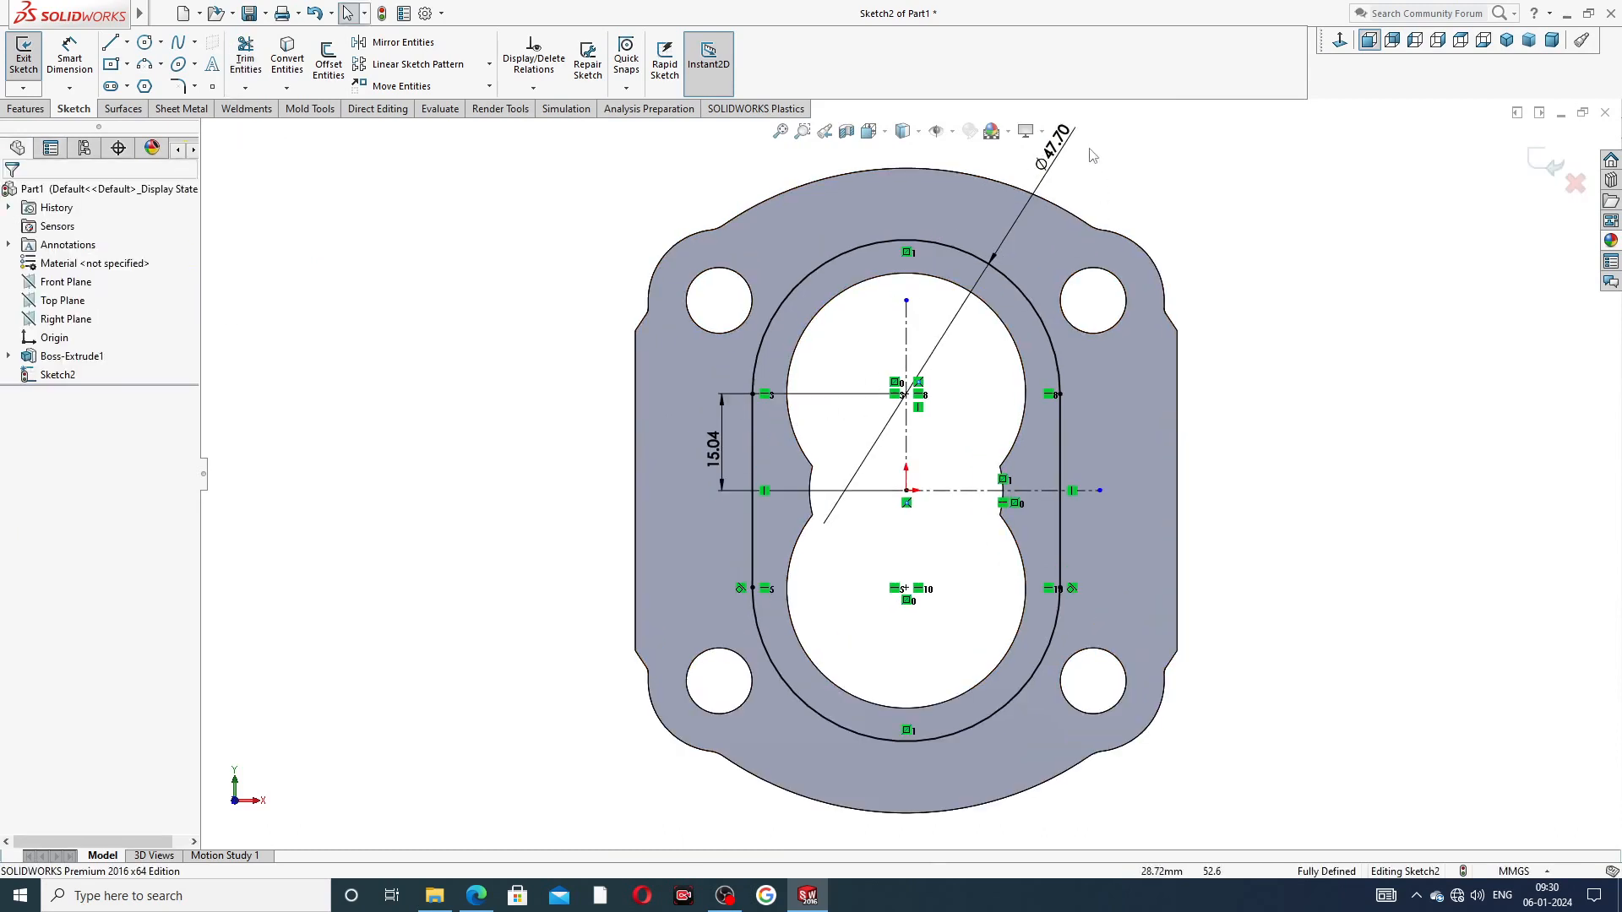
{"action": "left_click_drag", "start_coordinate": [1058, 156], "coordinate": [1093, 169]}
{"action": "left_click", "coordinate": [1120, 178]}
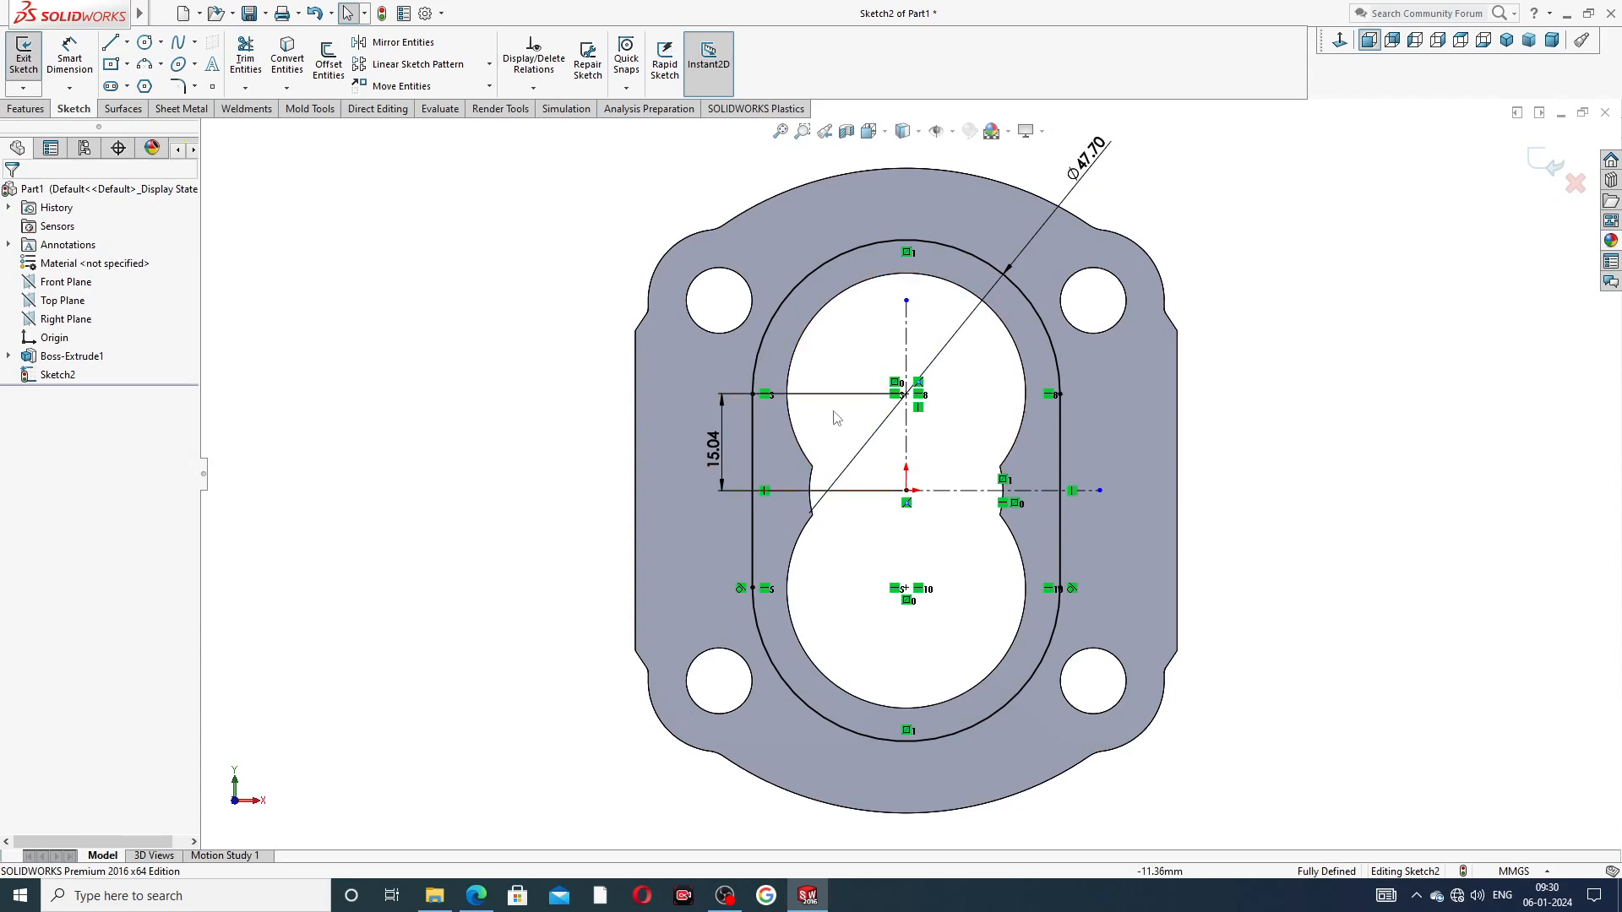
Step: Reposition the 15.04 dimension text slightly farther outside the slot outline
{"action": "left_click_drag", "start_coordinate": [720, 441], "coordinate": [708, 440]}
{"action": "key", "text": "Escape"}
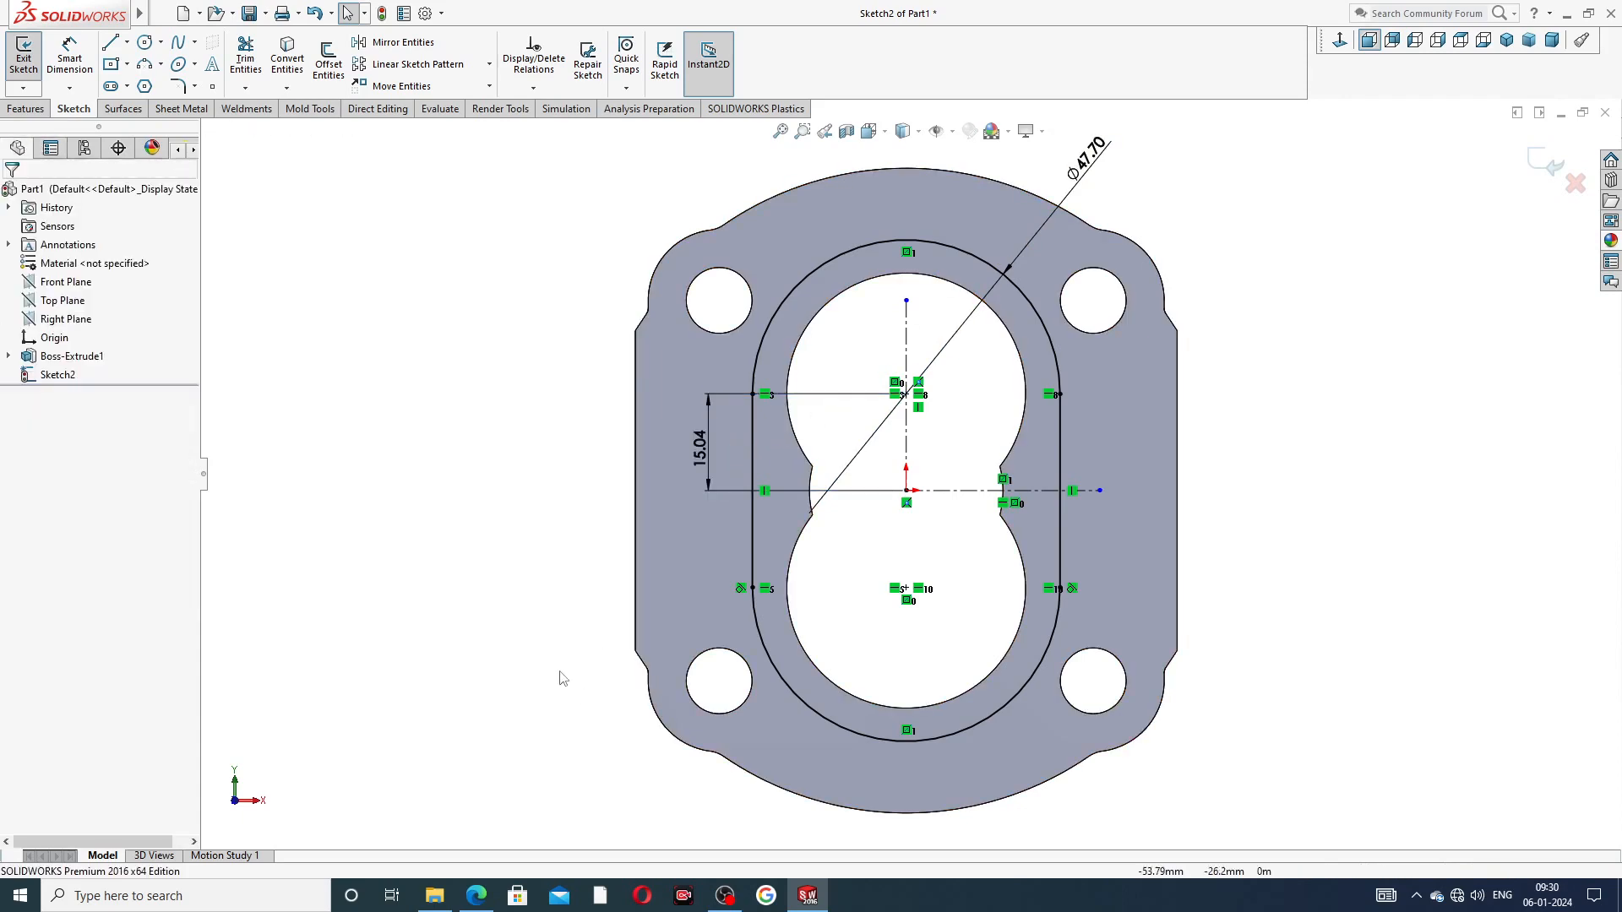
Step: Check the groove width in the PDF drawing in the browser and offset the whole slot outline 3 mm inward with Offset Entities
{"action": "key", "text": "alt+Tab"}
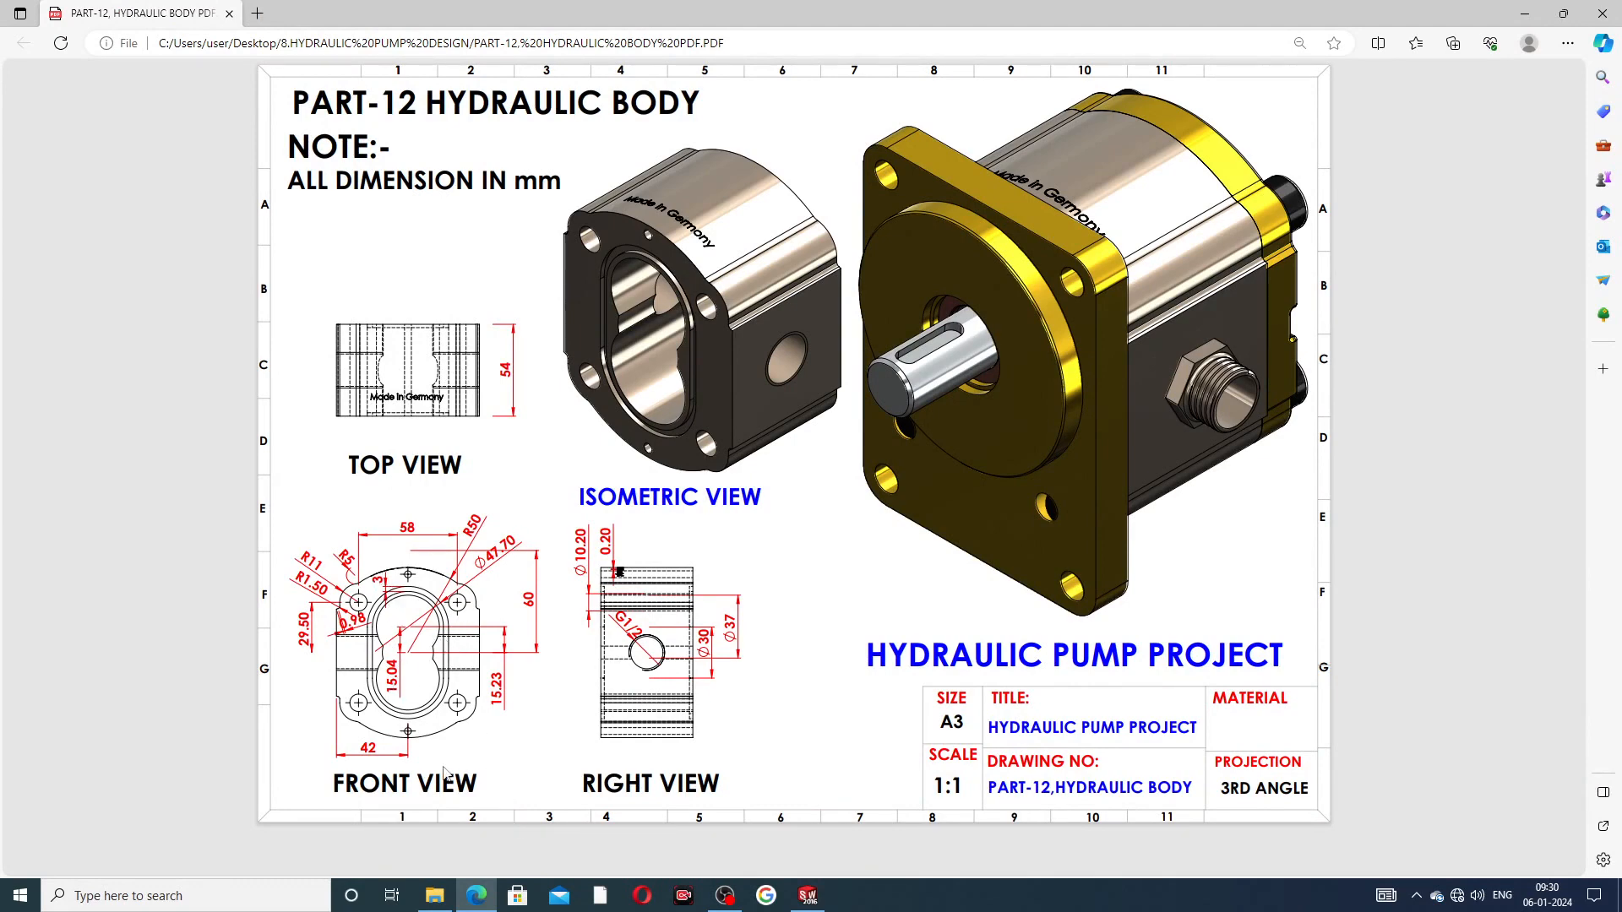
{"action": "left_click", "coordinate": [476, 895]}
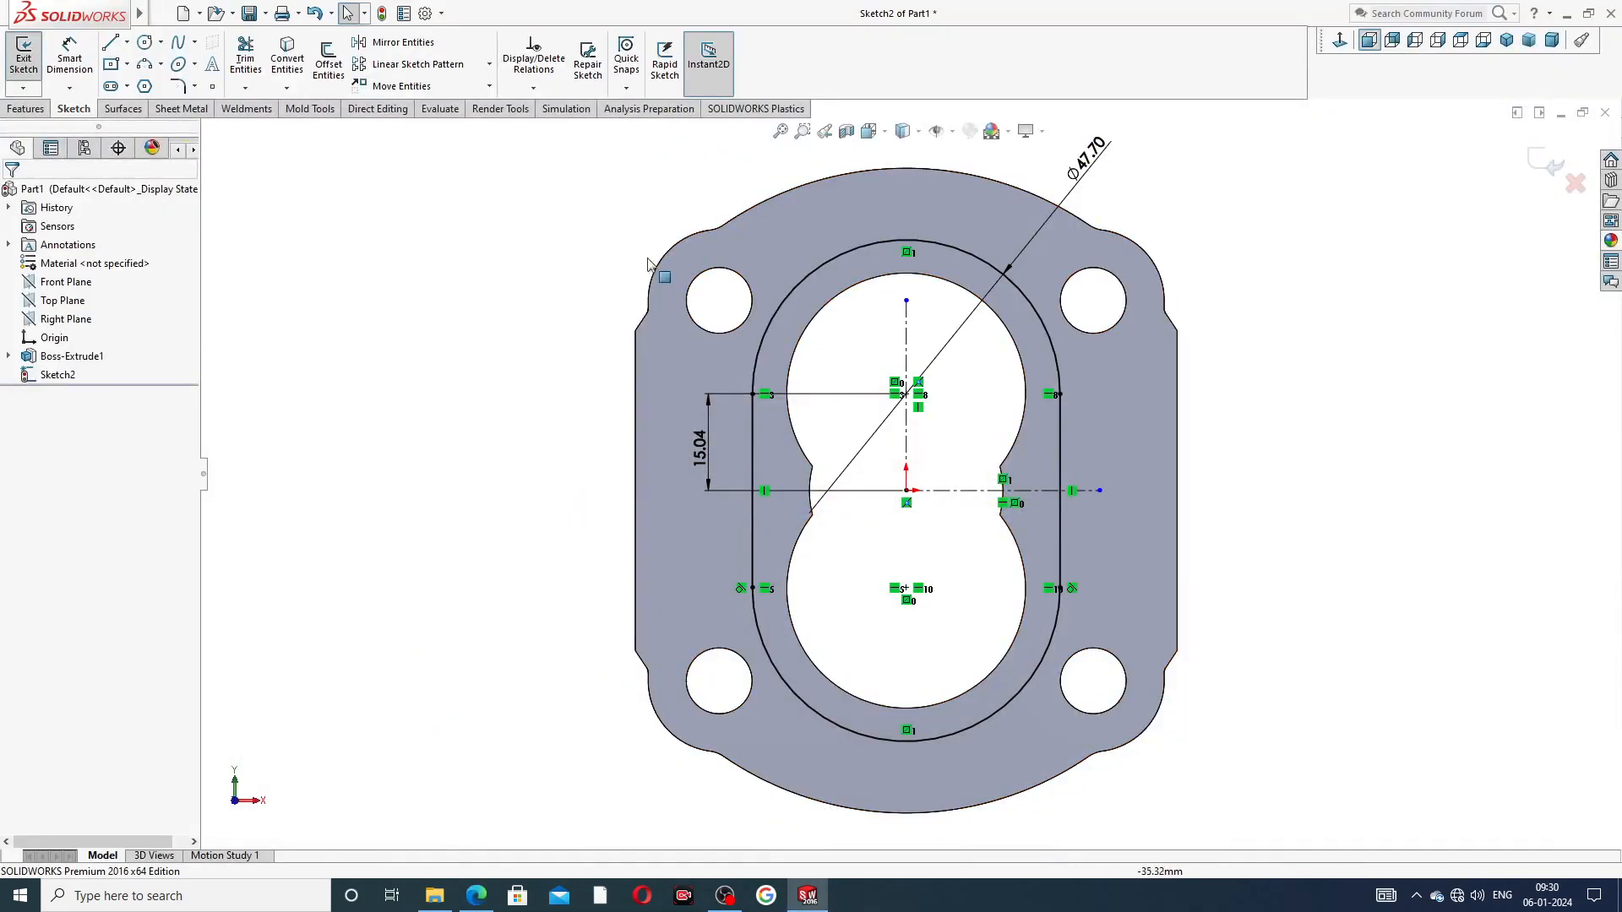
{"action": "left_click", "coordinate": [337, 68]}
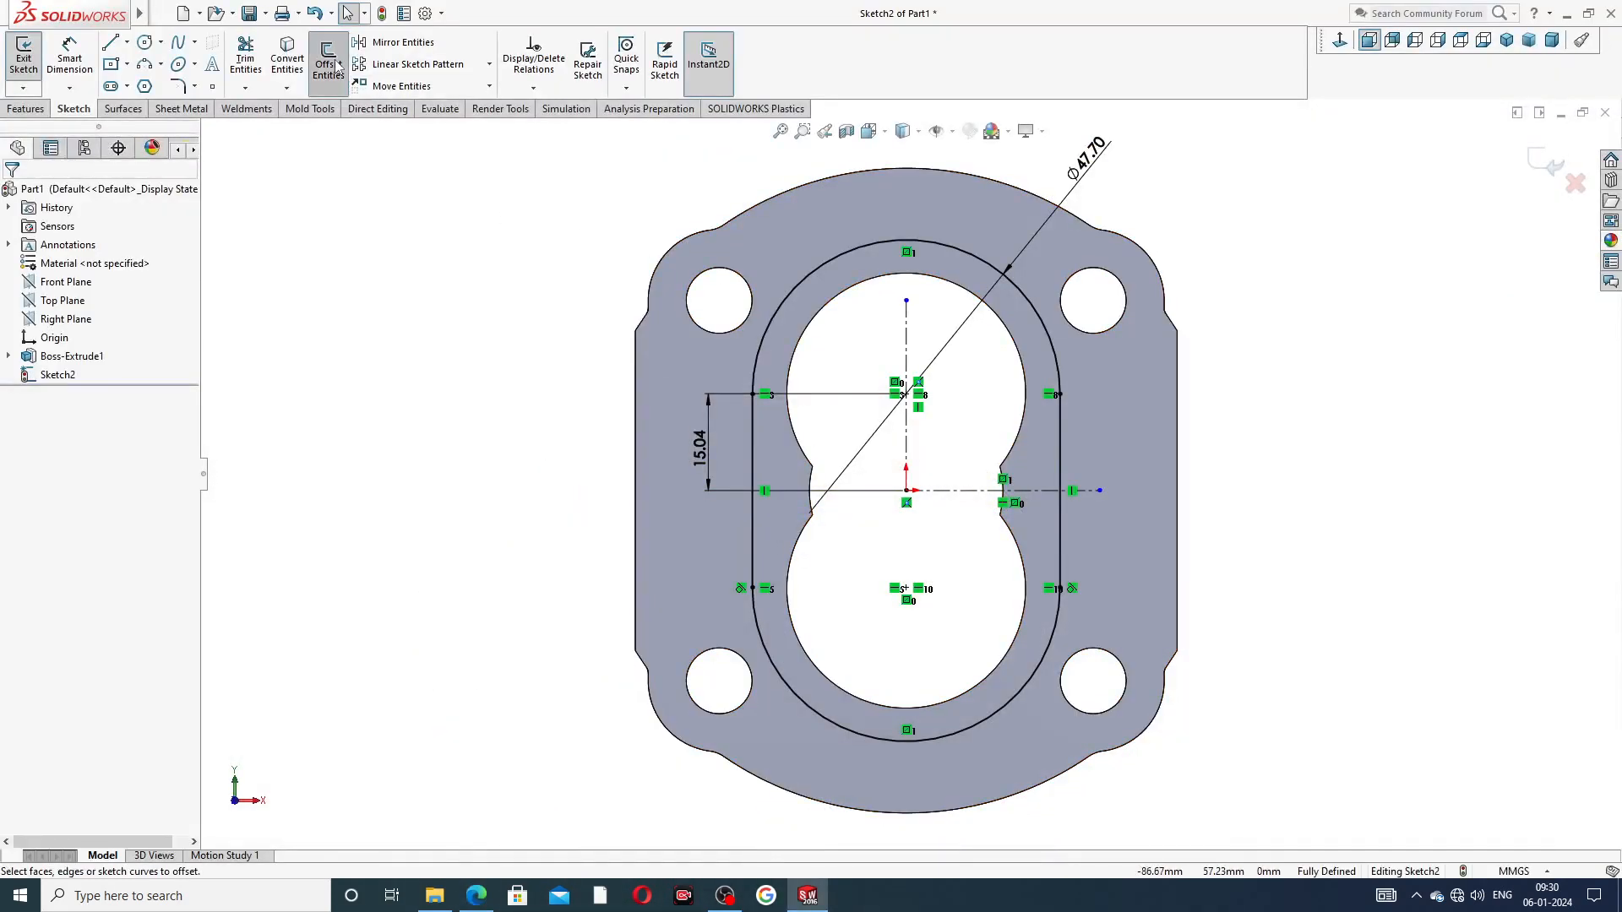
{"action": "left_click", "coordinate": [811, 272]}
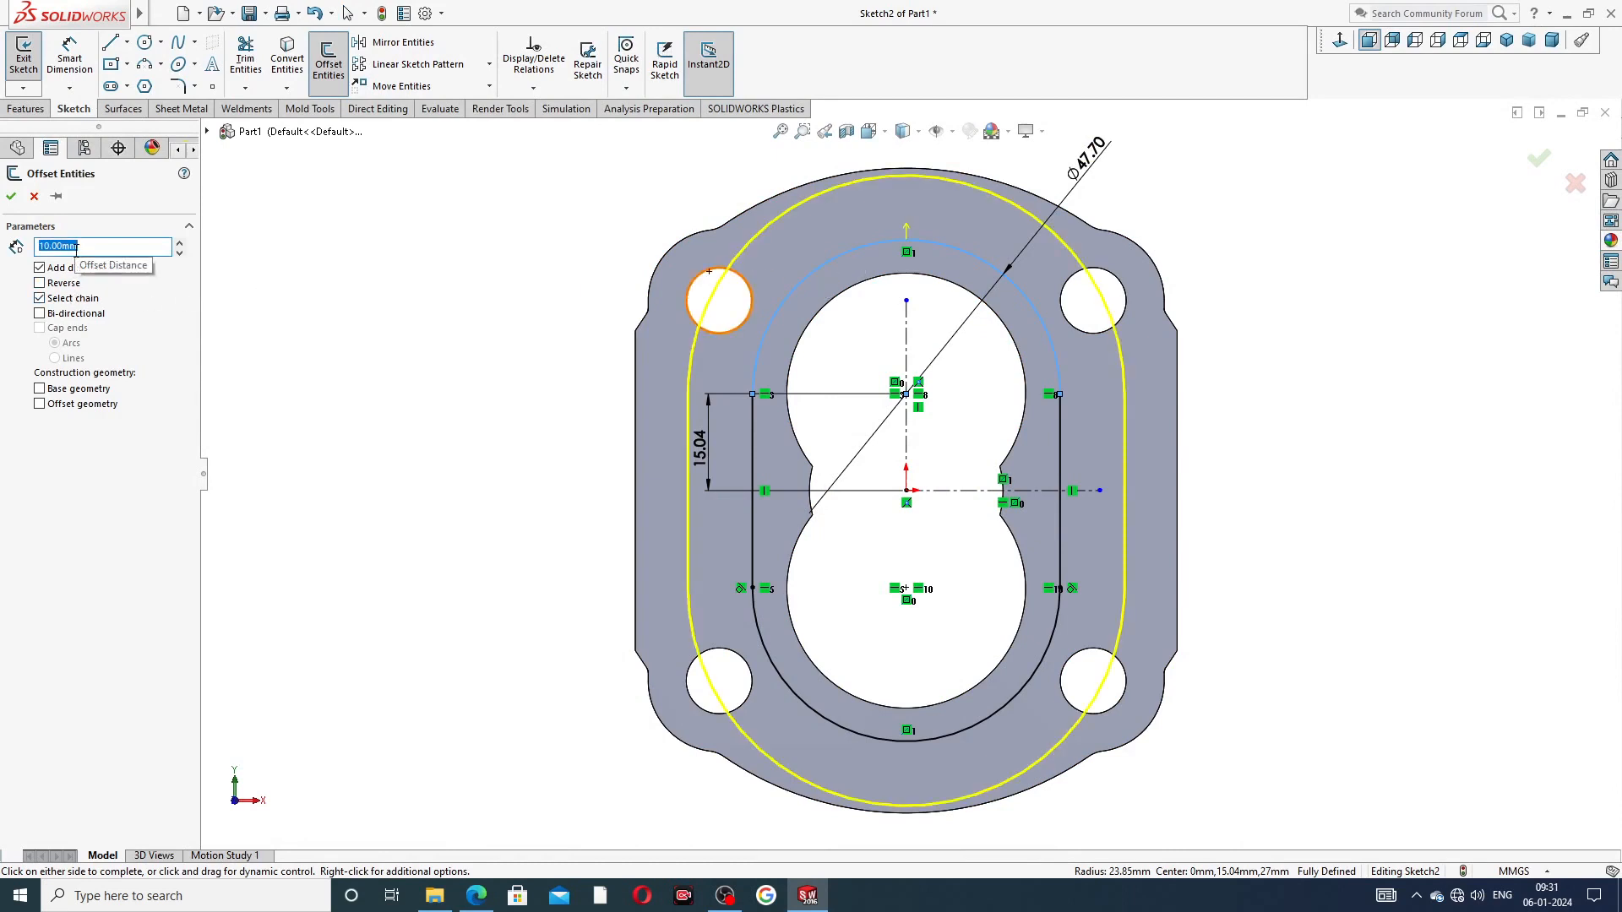
{"action": "type", "text": "3"}
{"action": "key", "text": "Return"}
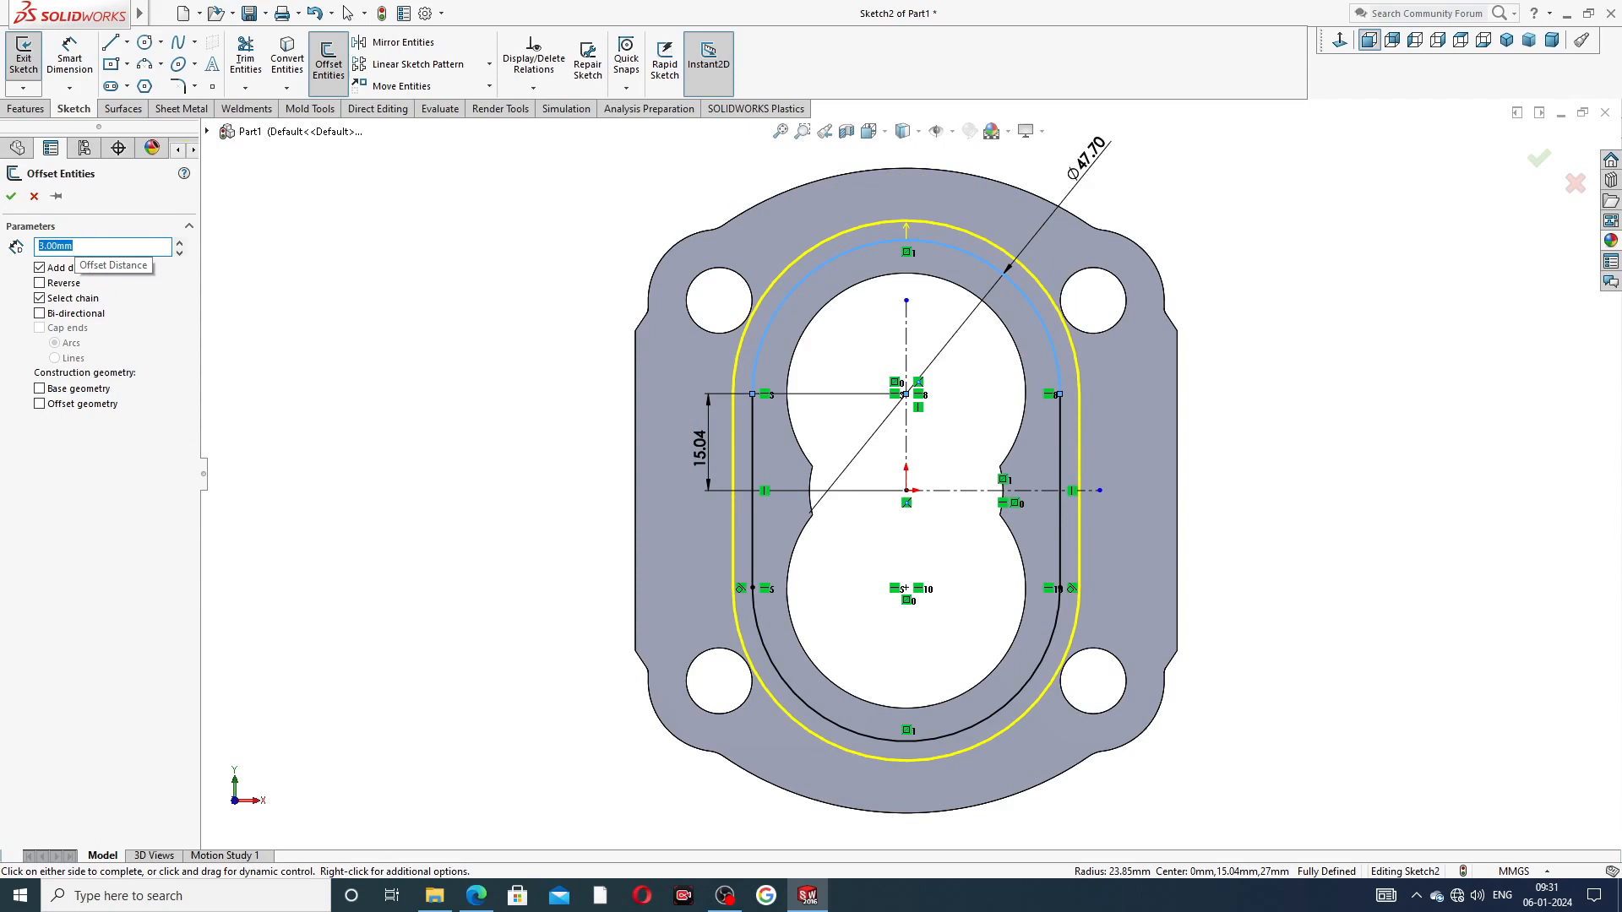
{"action": "left_click", "coordinate": [69, 282]}
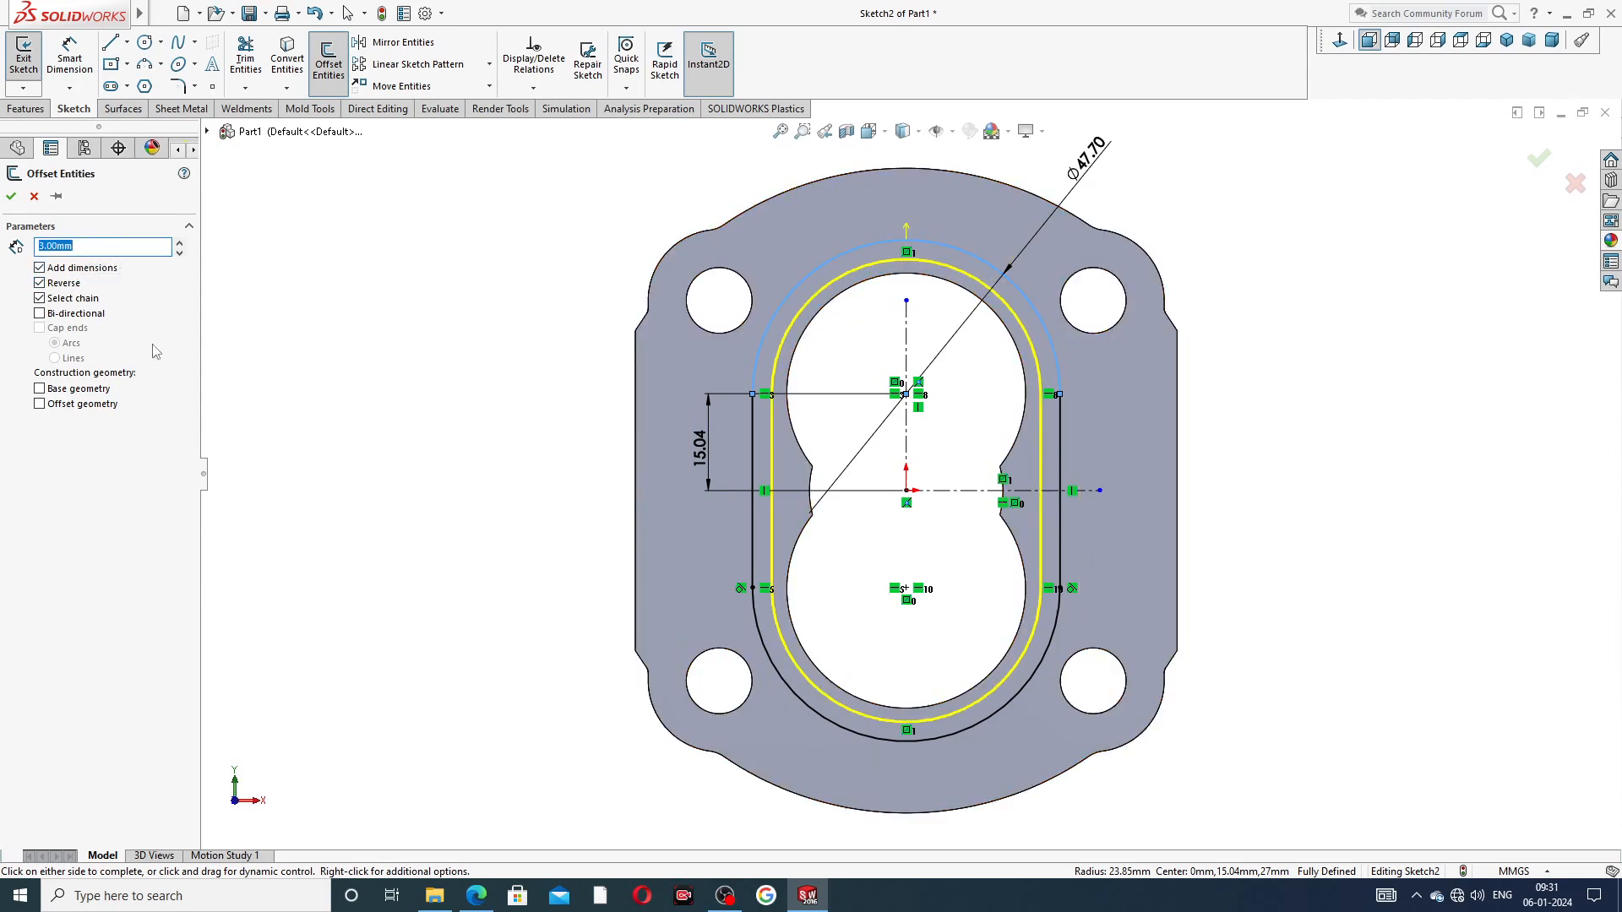
{"action": "left_click", "coordinate": [12, 196]}
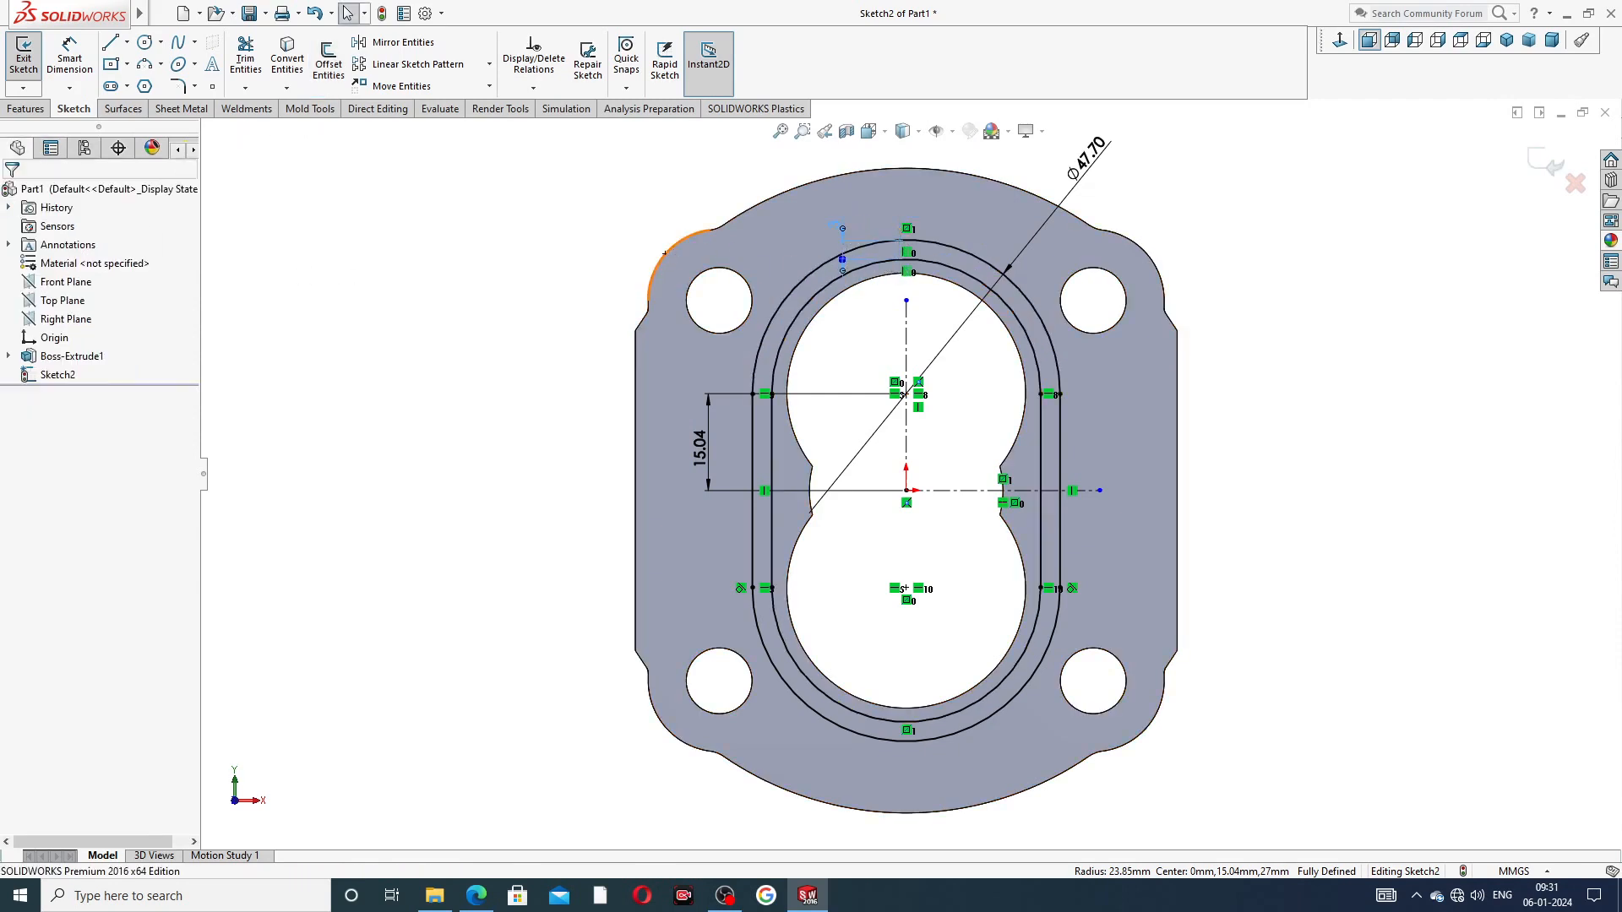
Step: Consult the PDF drawing again and cut the 3 mm wide slot-shaped ring into the front face as a blind Extruded Cut 2 mm deep
{"action": "left_click", "coordinate": [475, 896]}
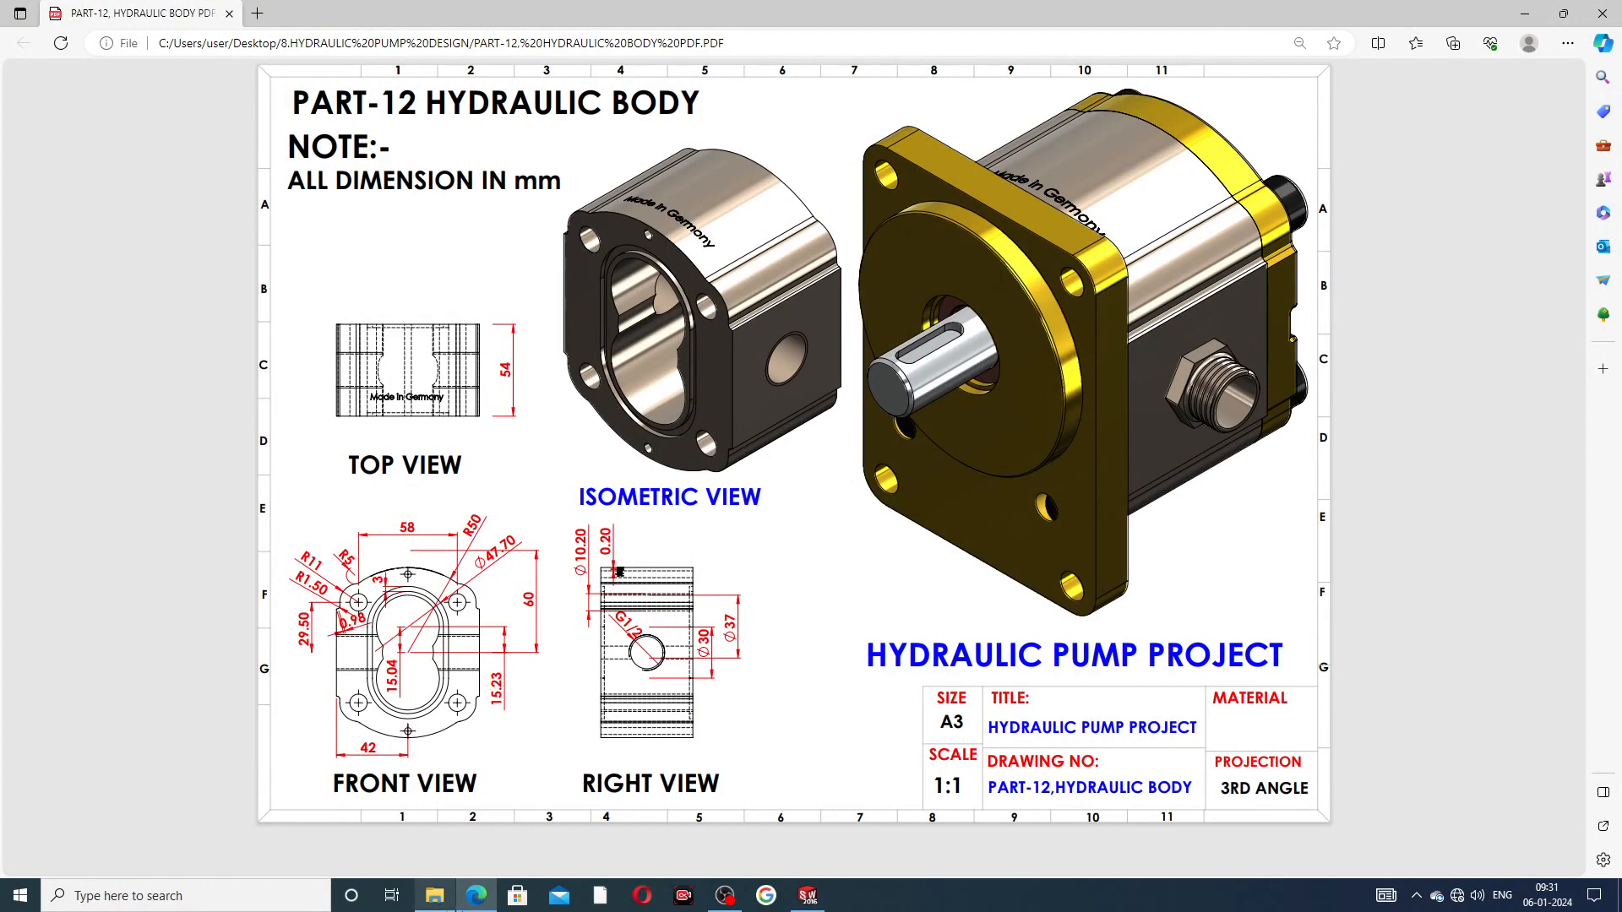
{"action": "left_click", "coordinate": [486, 901]}
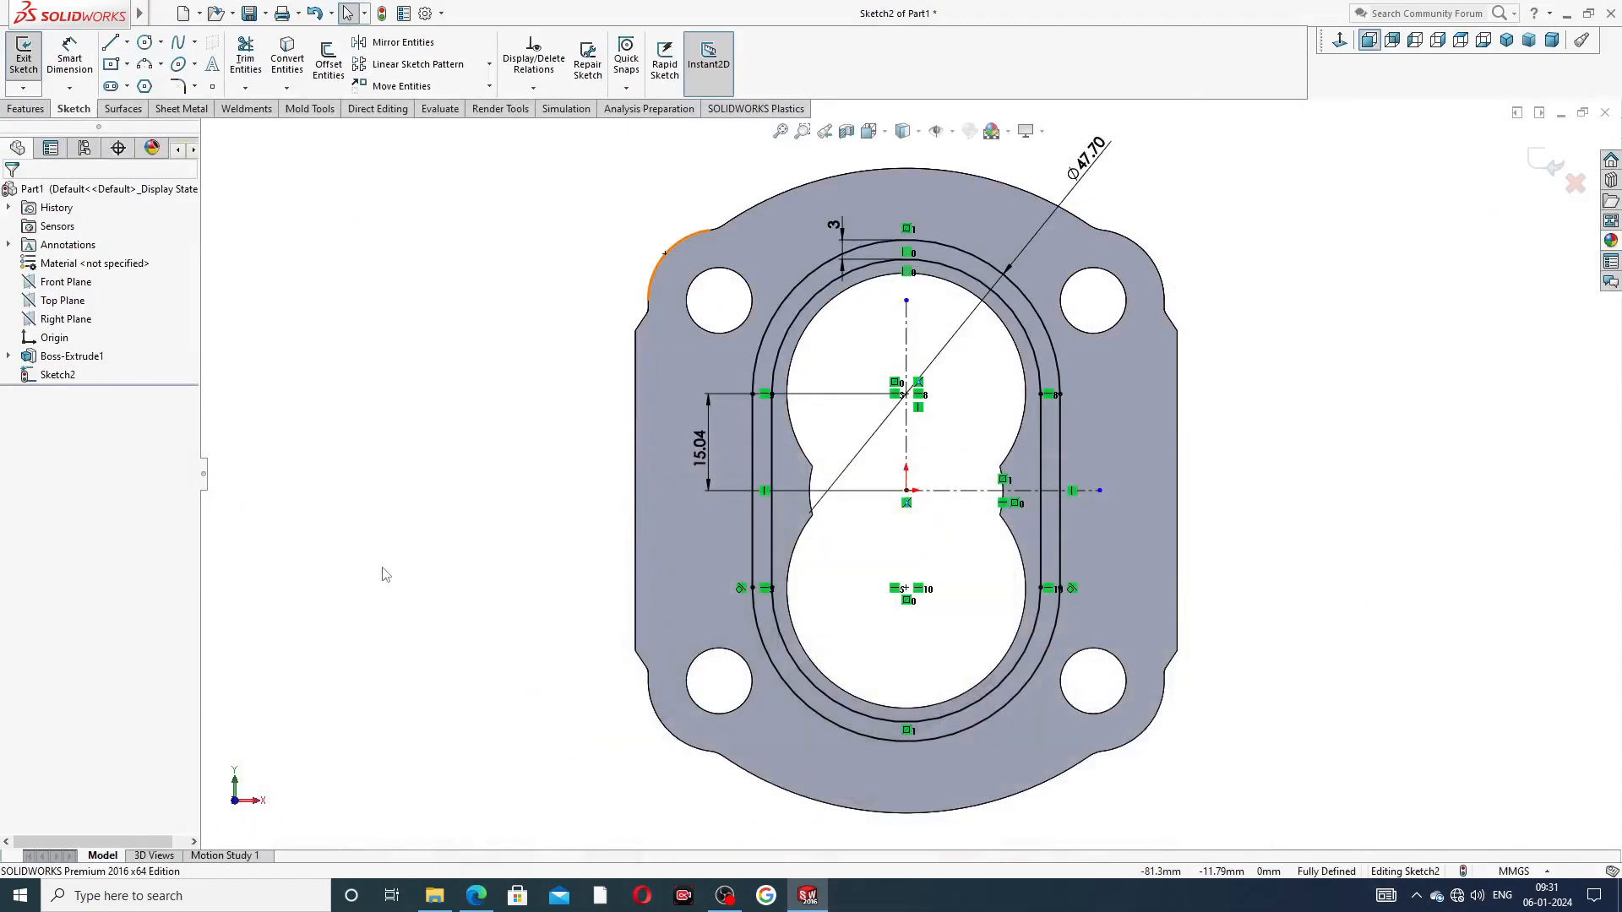
{"action": "left_click", "coordinate": [25, 108]}
{"action": "left_click", "coordinate": [251, 61]}
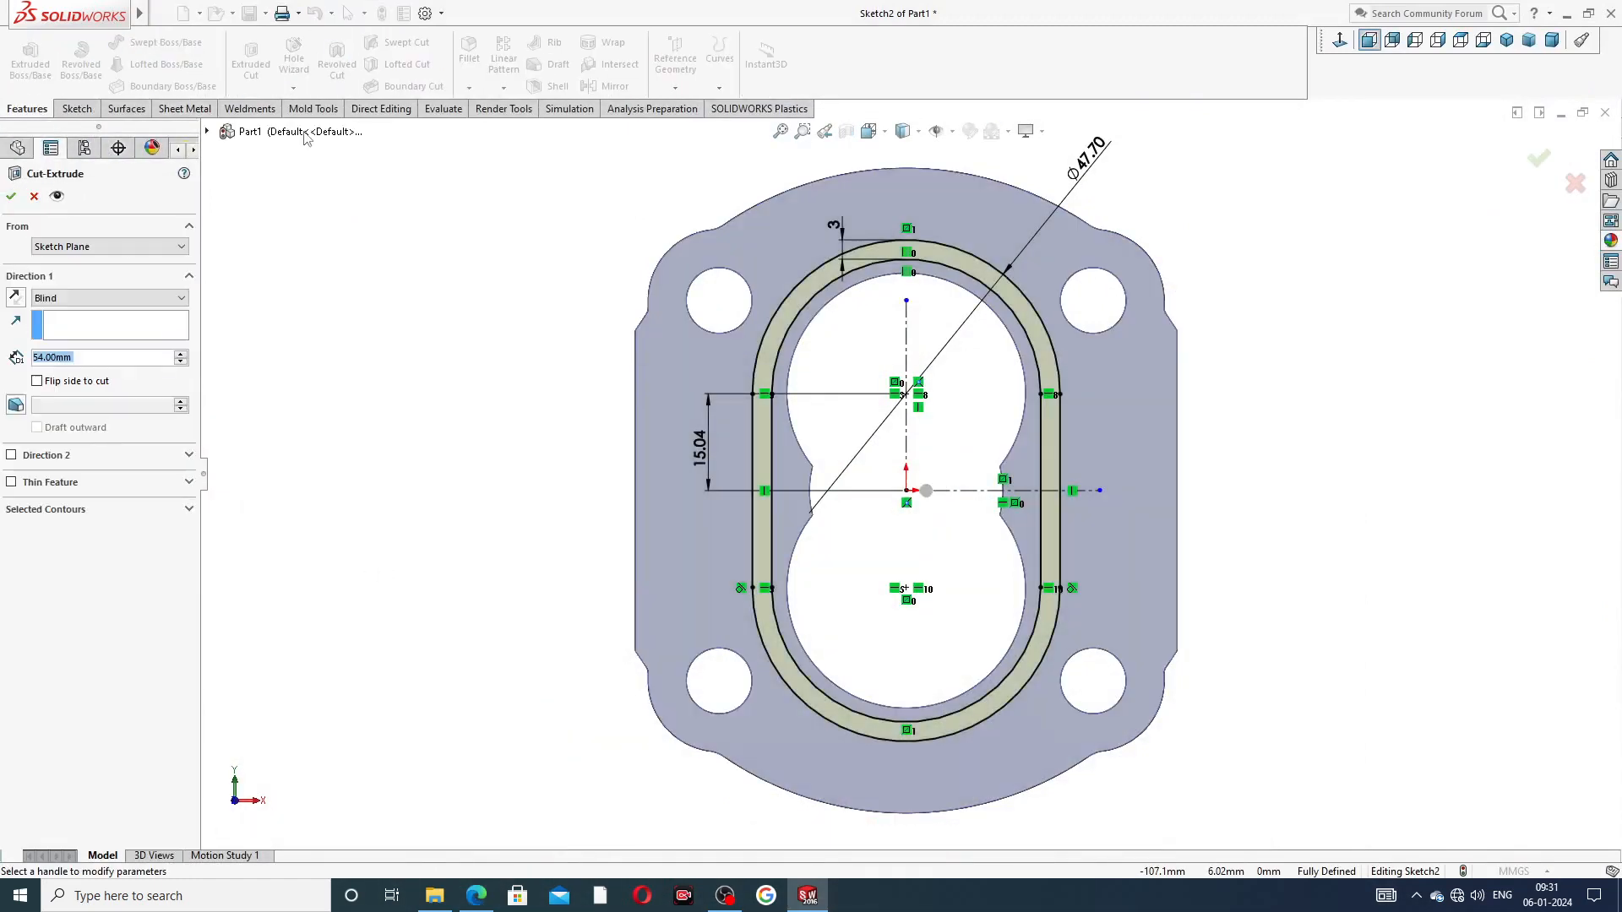
{"action": "middle_click_drag", "start_coordinate": [488, 266], "coordinate": [513, 202]}
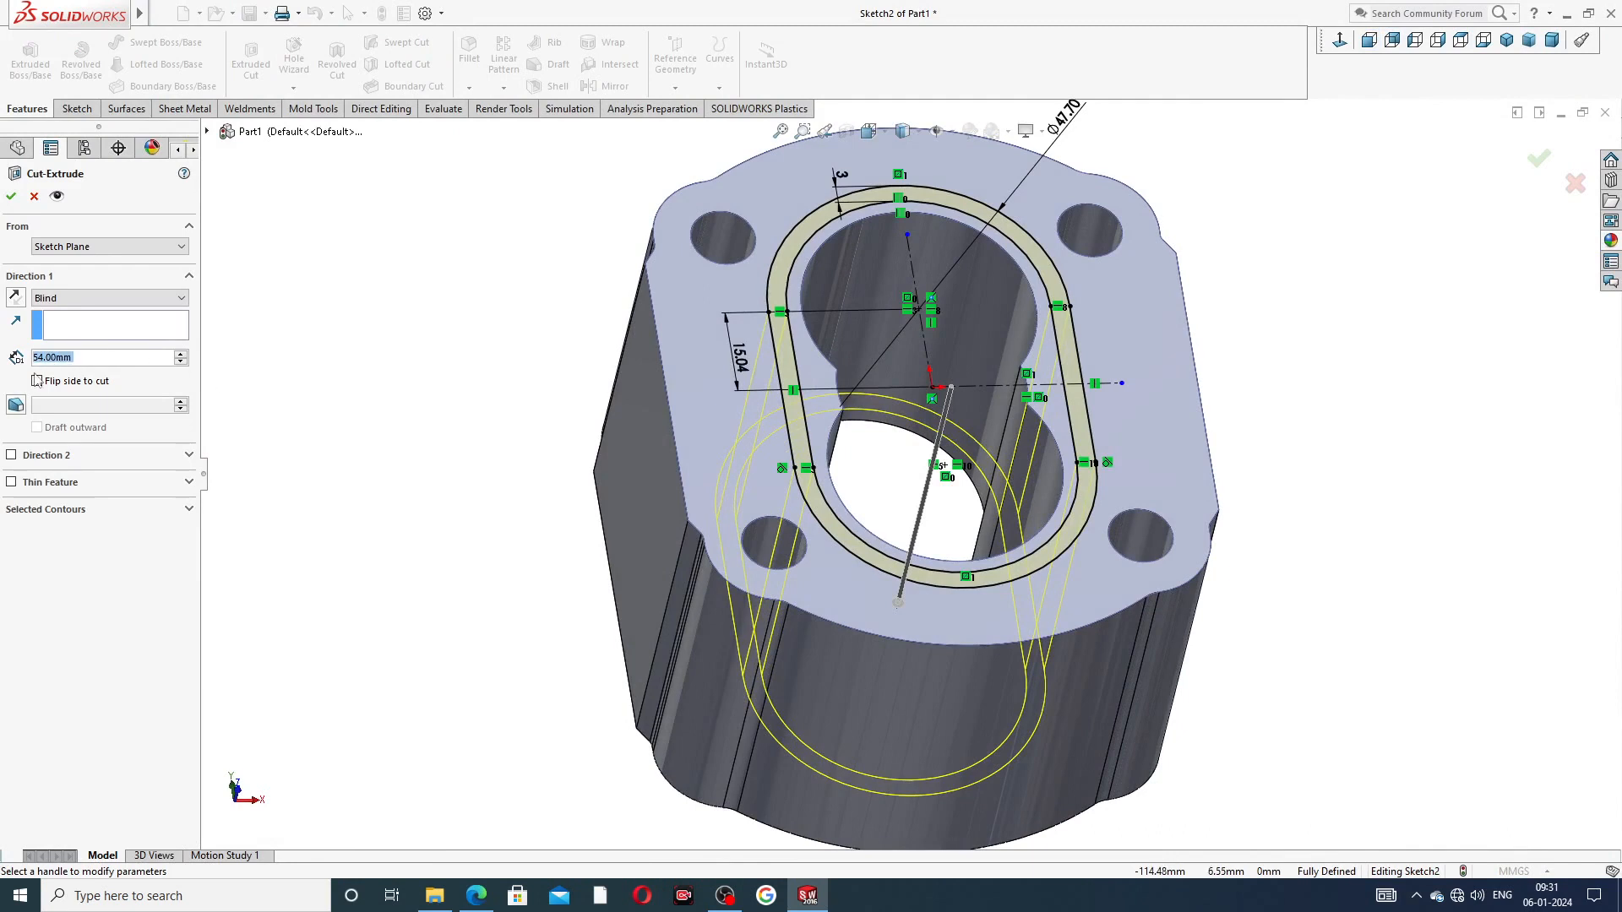
{"action": "double_click", "coordinate": [85, 359]}
{"action": "type", "text": "2"}
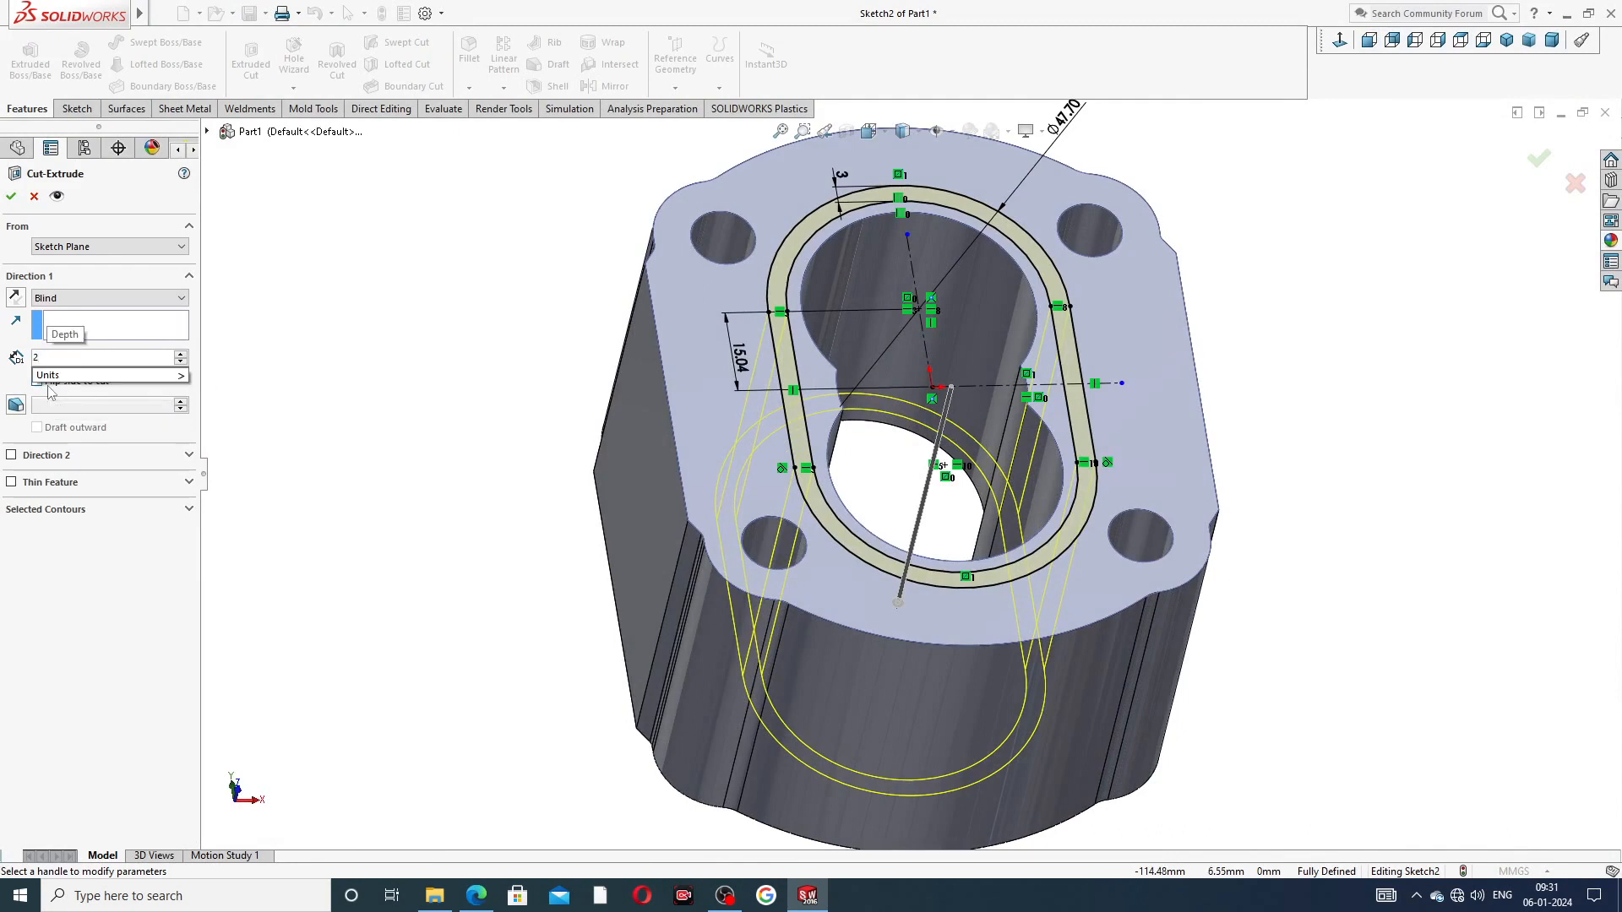
{"action": "key", "text": "Return"}
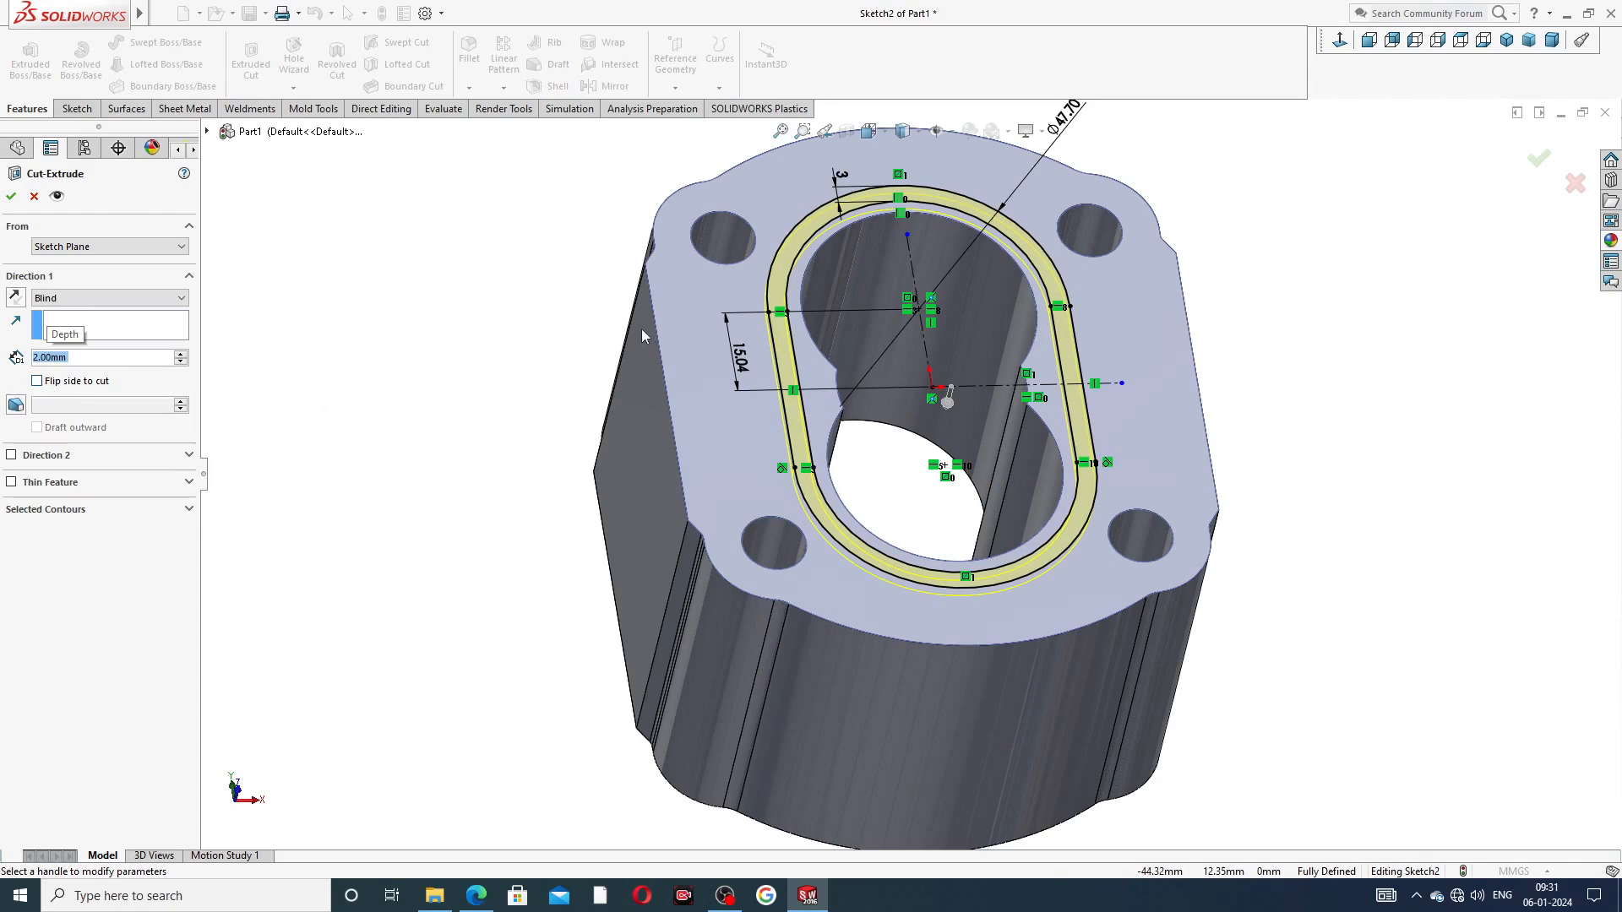
{"action": "left_click", "coordinate": [11, 196]}
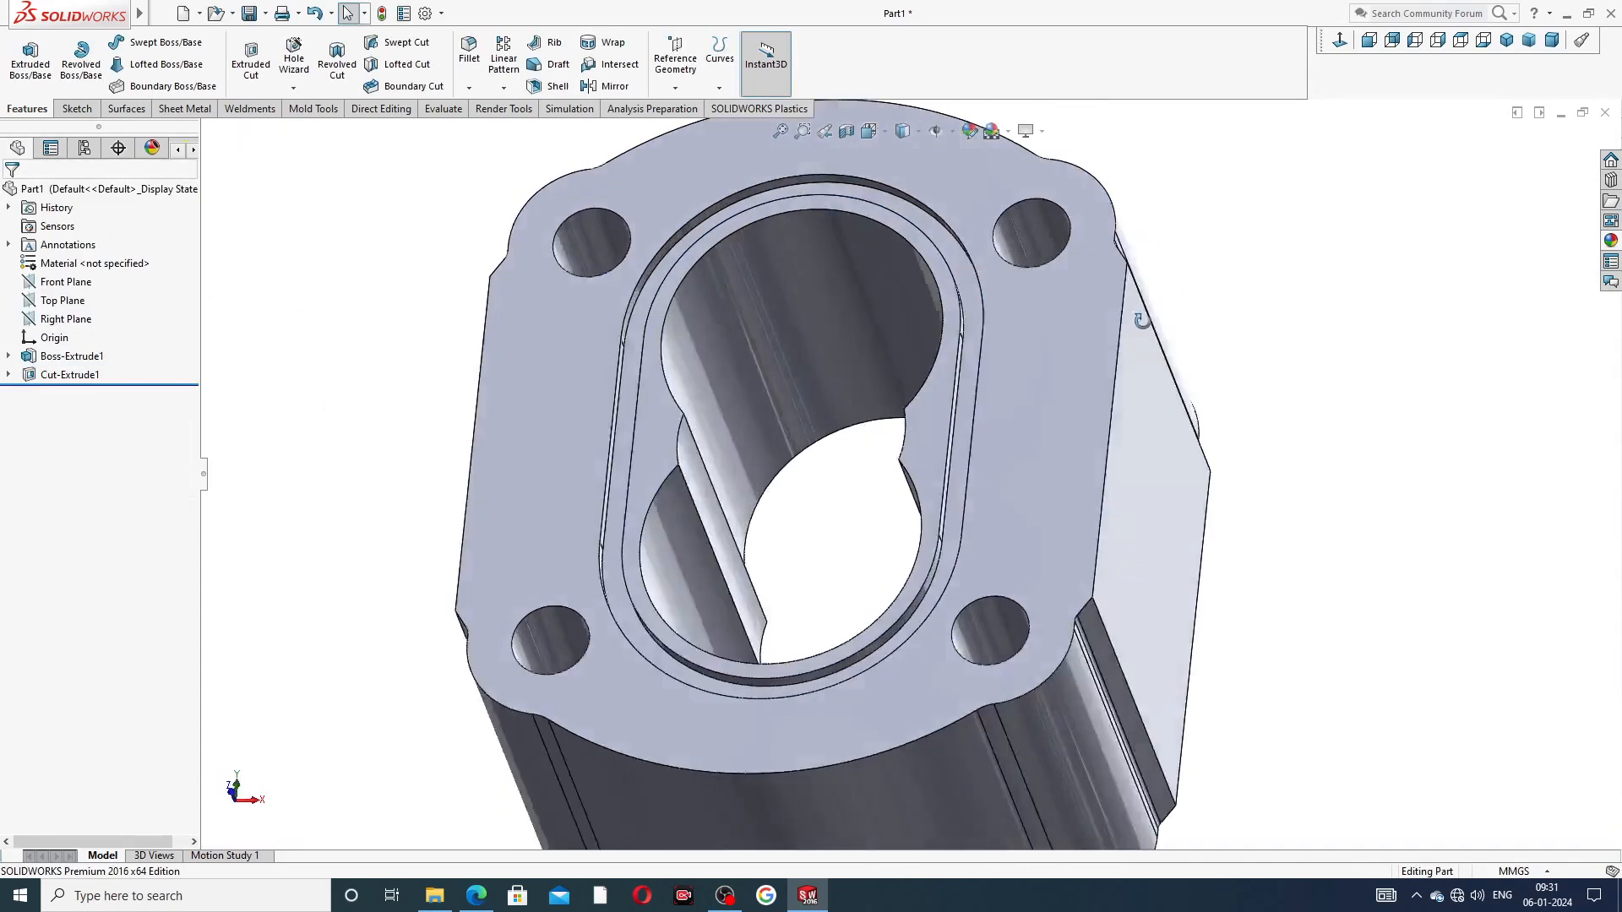
Step: Mirror the groove cut about the Front Plane onto the opposite face of the body
{"action": "middle_click_drag", "start_coordinate": [1213, 246], "coordinate": [838, 262]}
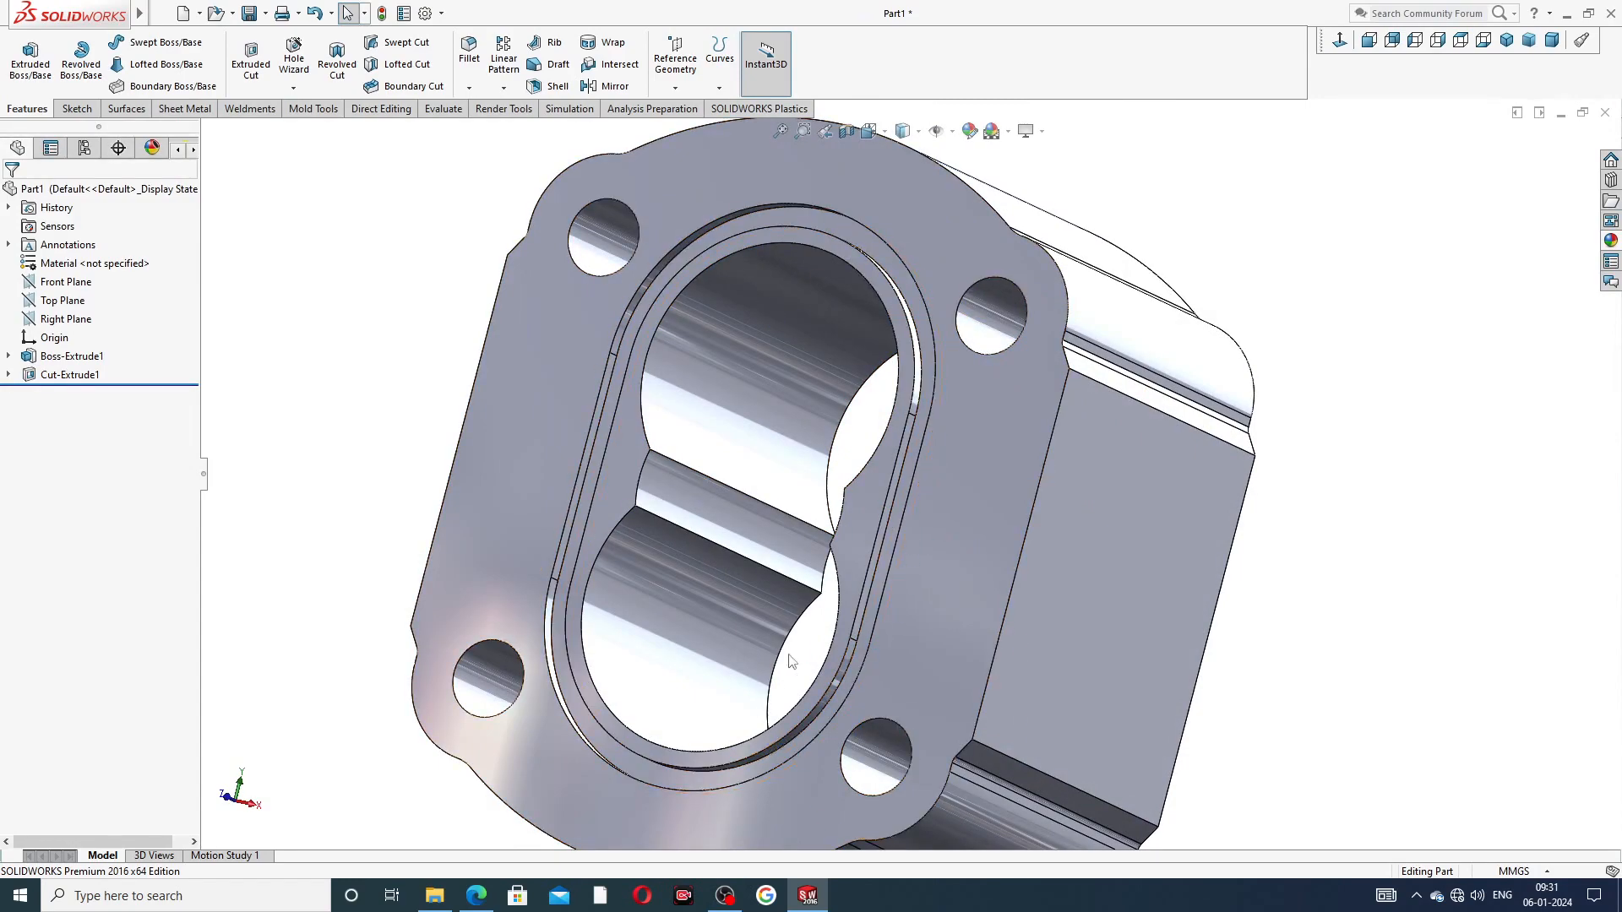
{"action": "middle_click_drag", "start_coordinate": [714, 474], "coordinate": [815, 241]}
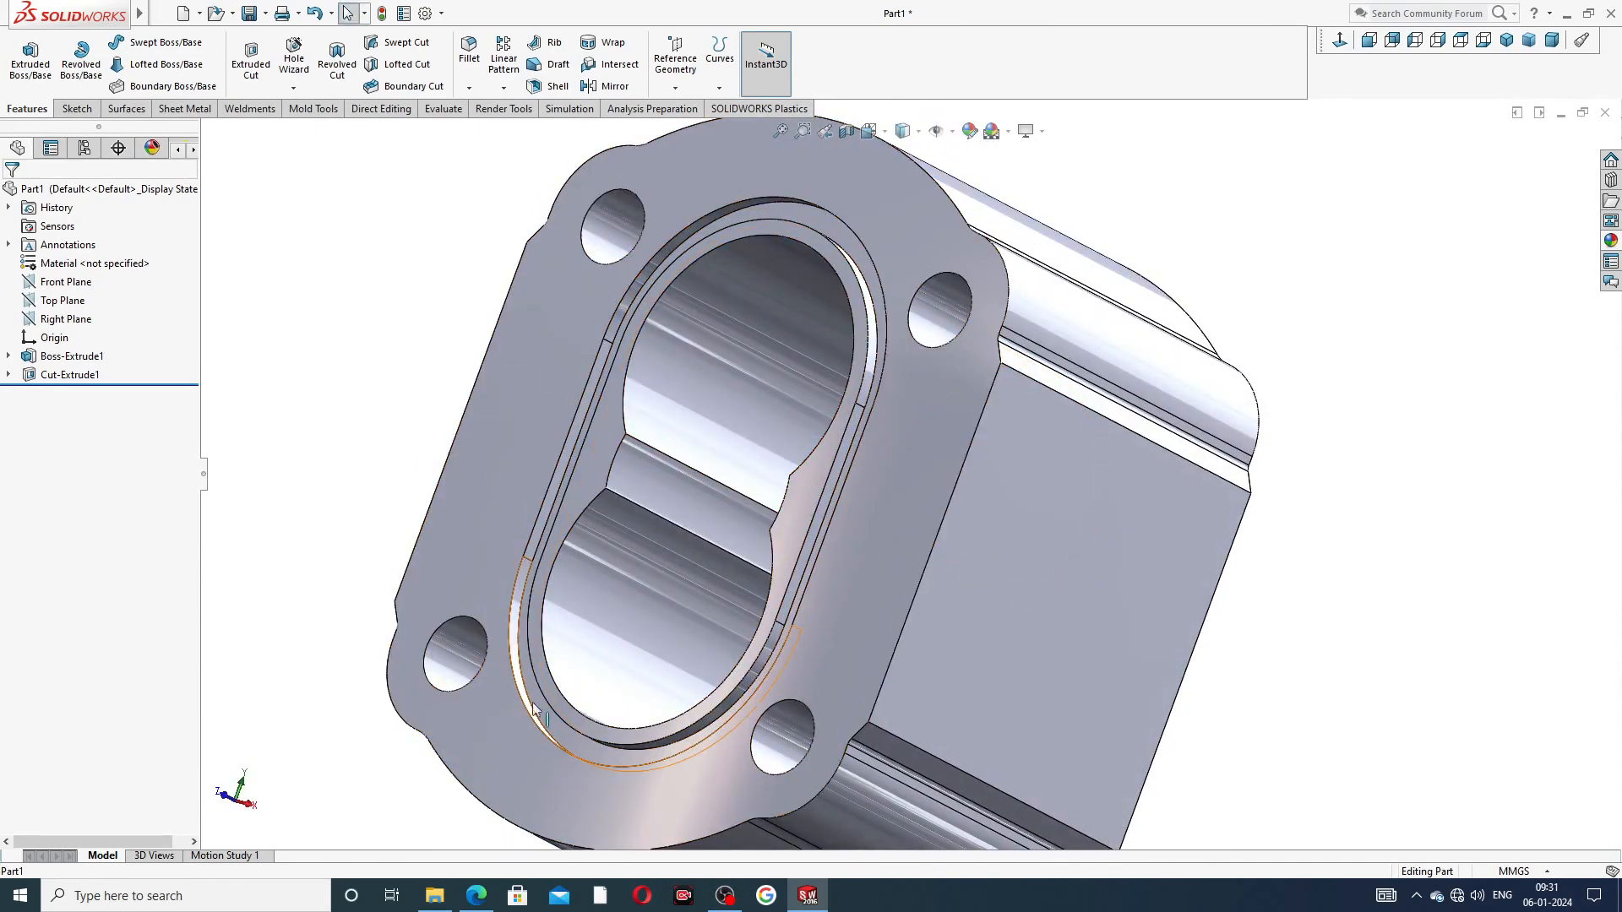
{"action": "middle_click_drag", "start_coordinate": [534, 708], "coordinate": [636, 345]}
{"action": "left_click", "coordinate": [82, 284]}
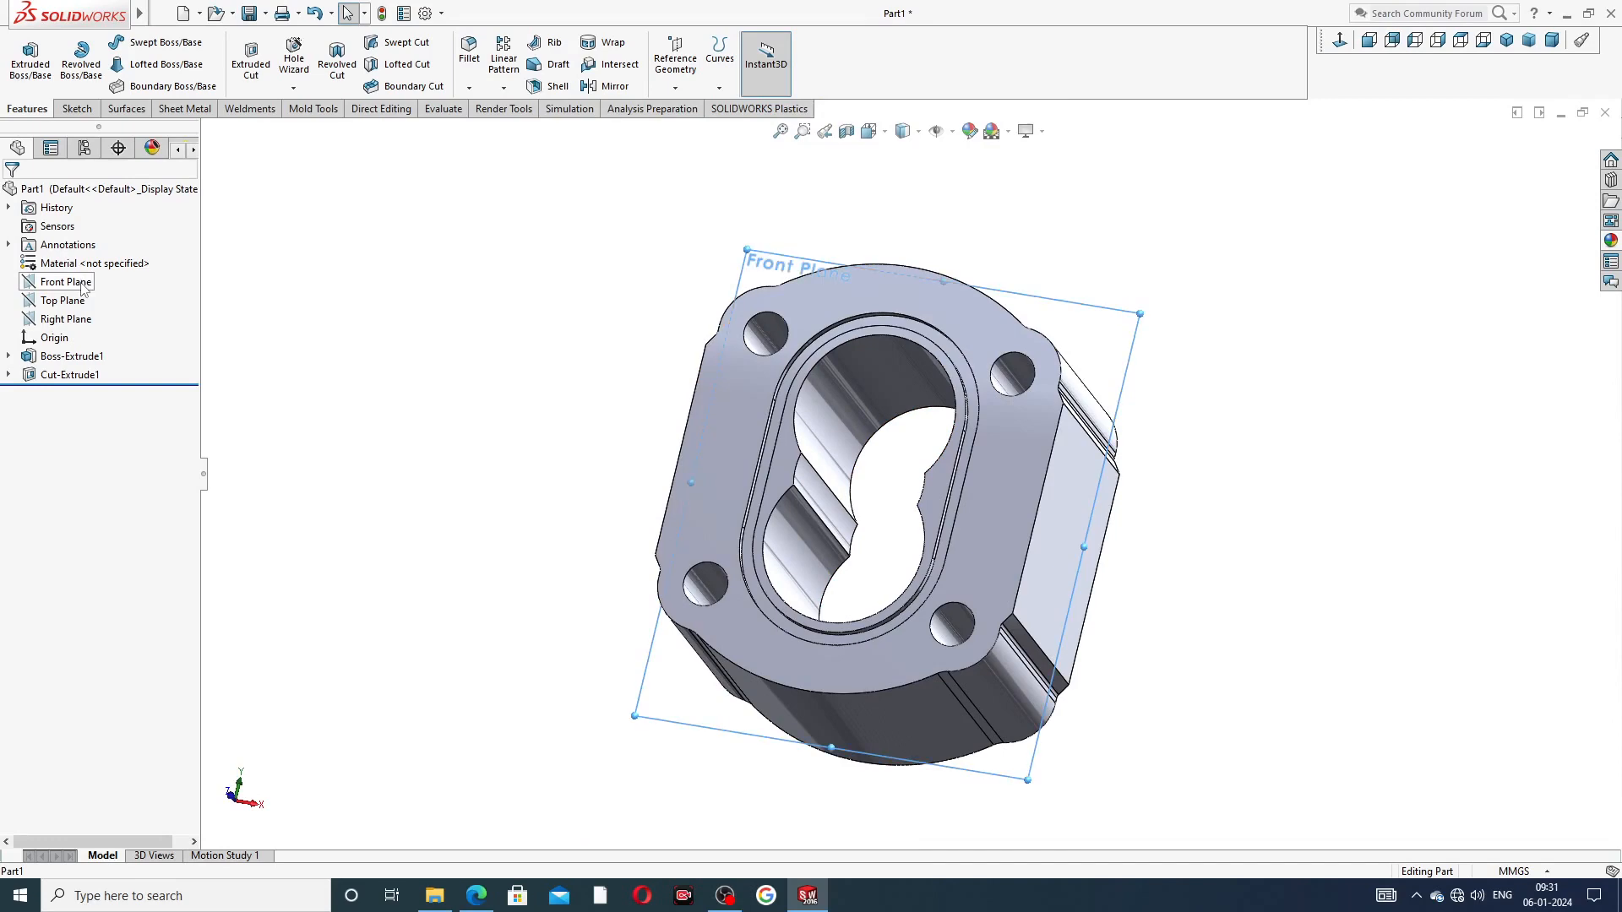
{"action": "left_click", "coordinate": [613, 86]}
{"action": "middle_click_drag", "start_coordinate": [1030, 237], "coordinate": [897, 302]}
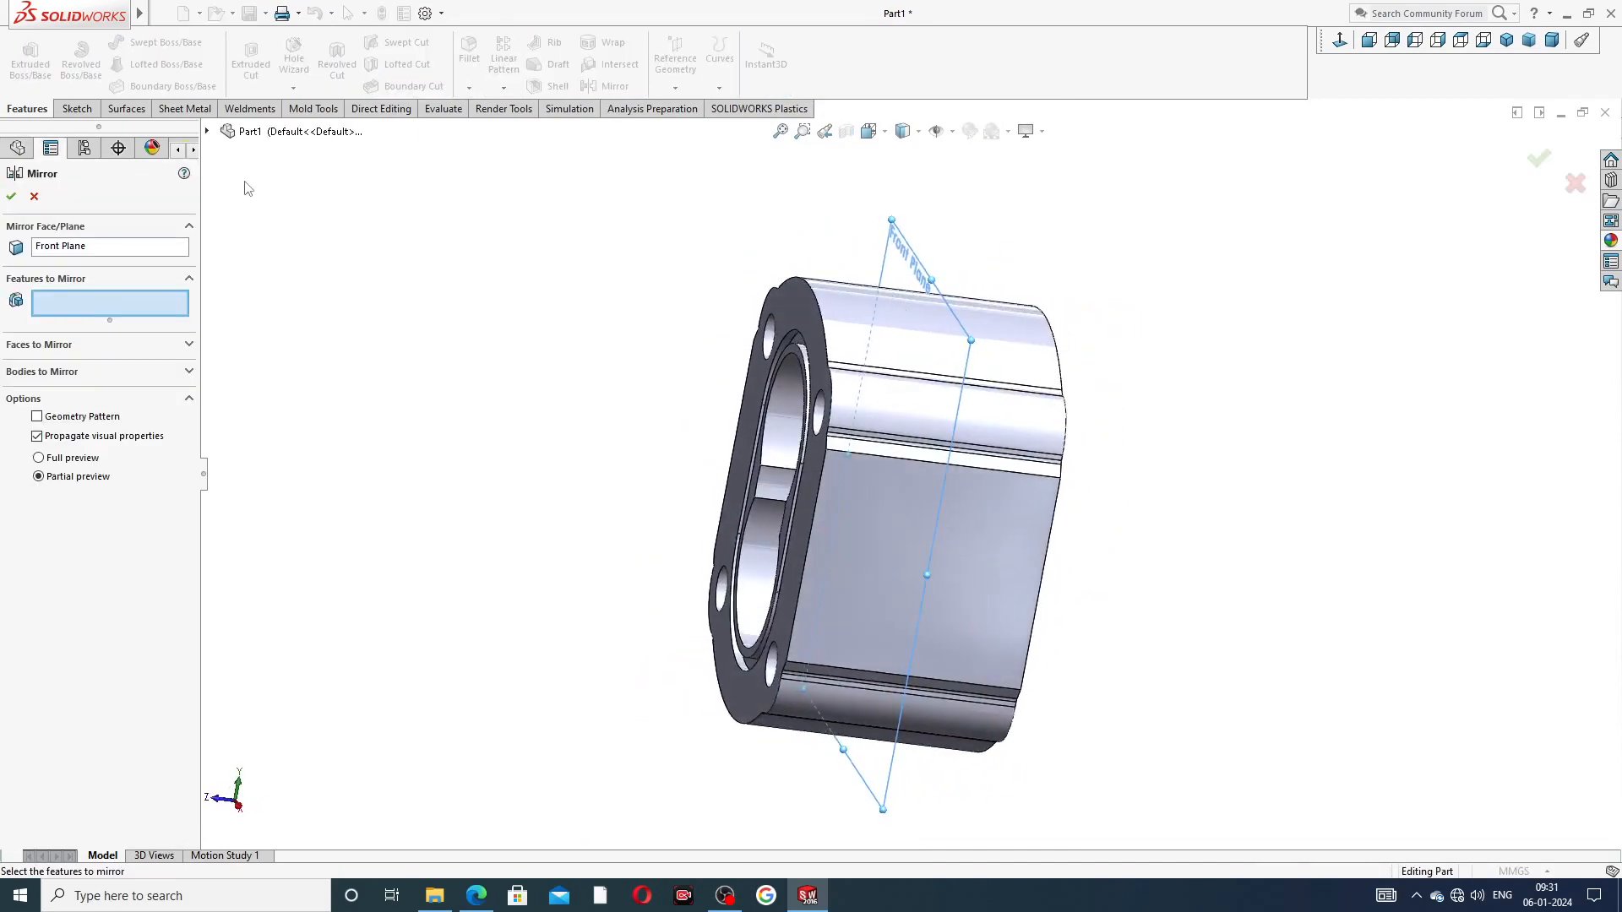
{"action": "left_click", "coordinate": [208, 131]}
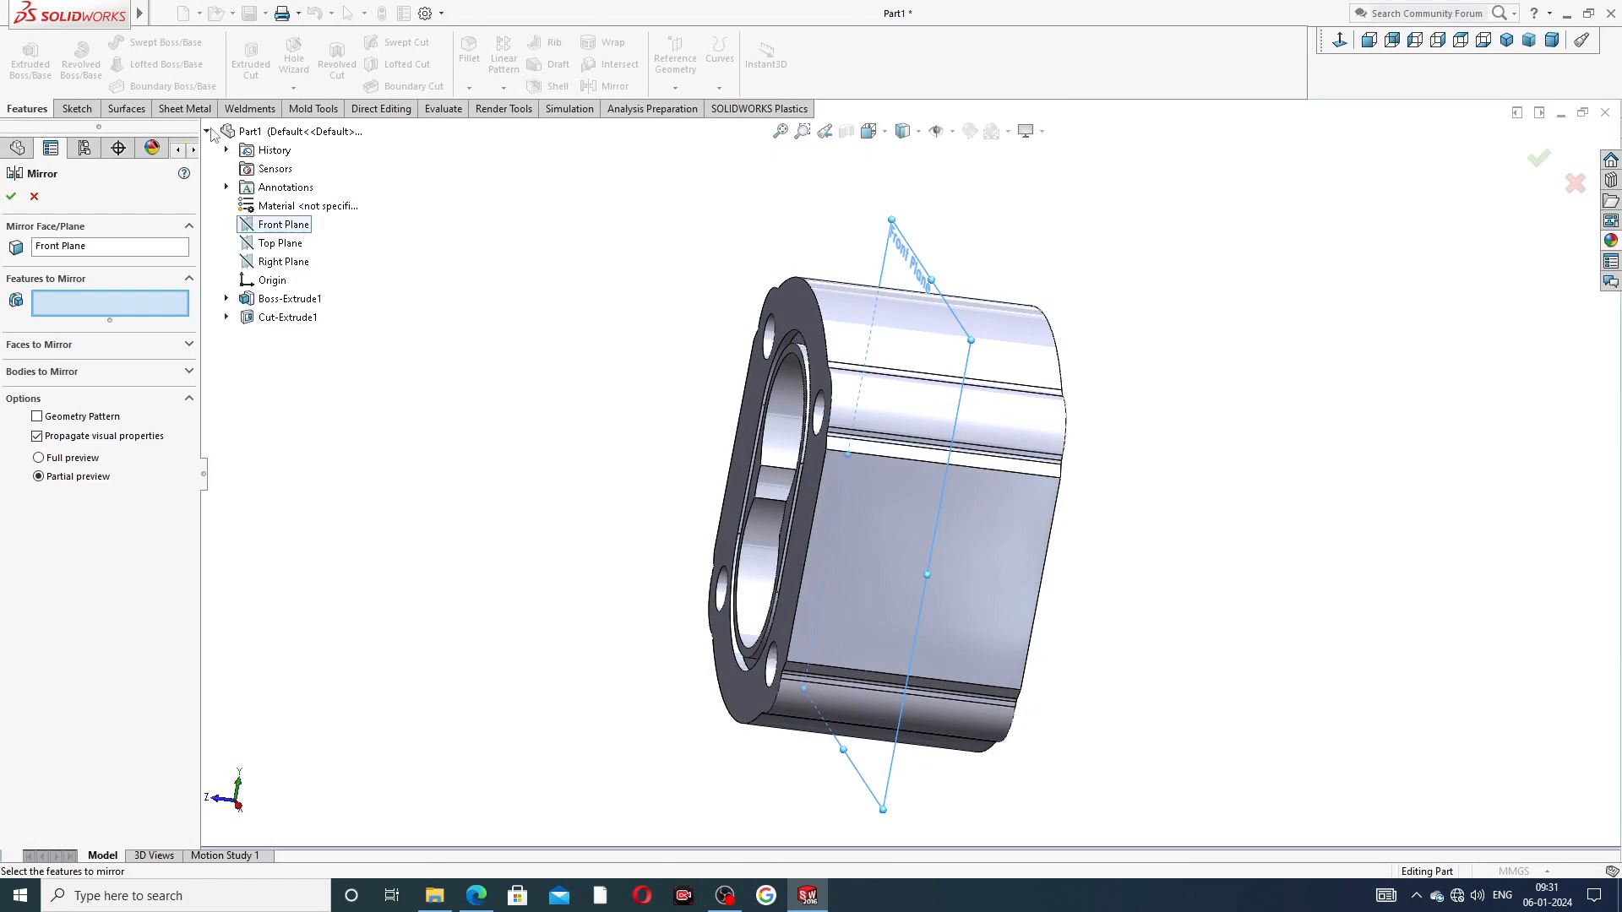
{"action": "left_click", "coordinate": [288, 317]}
{"action": "middle_click_drag", "start_coordinate": [583, 366], "coordinate": [491, 355]}
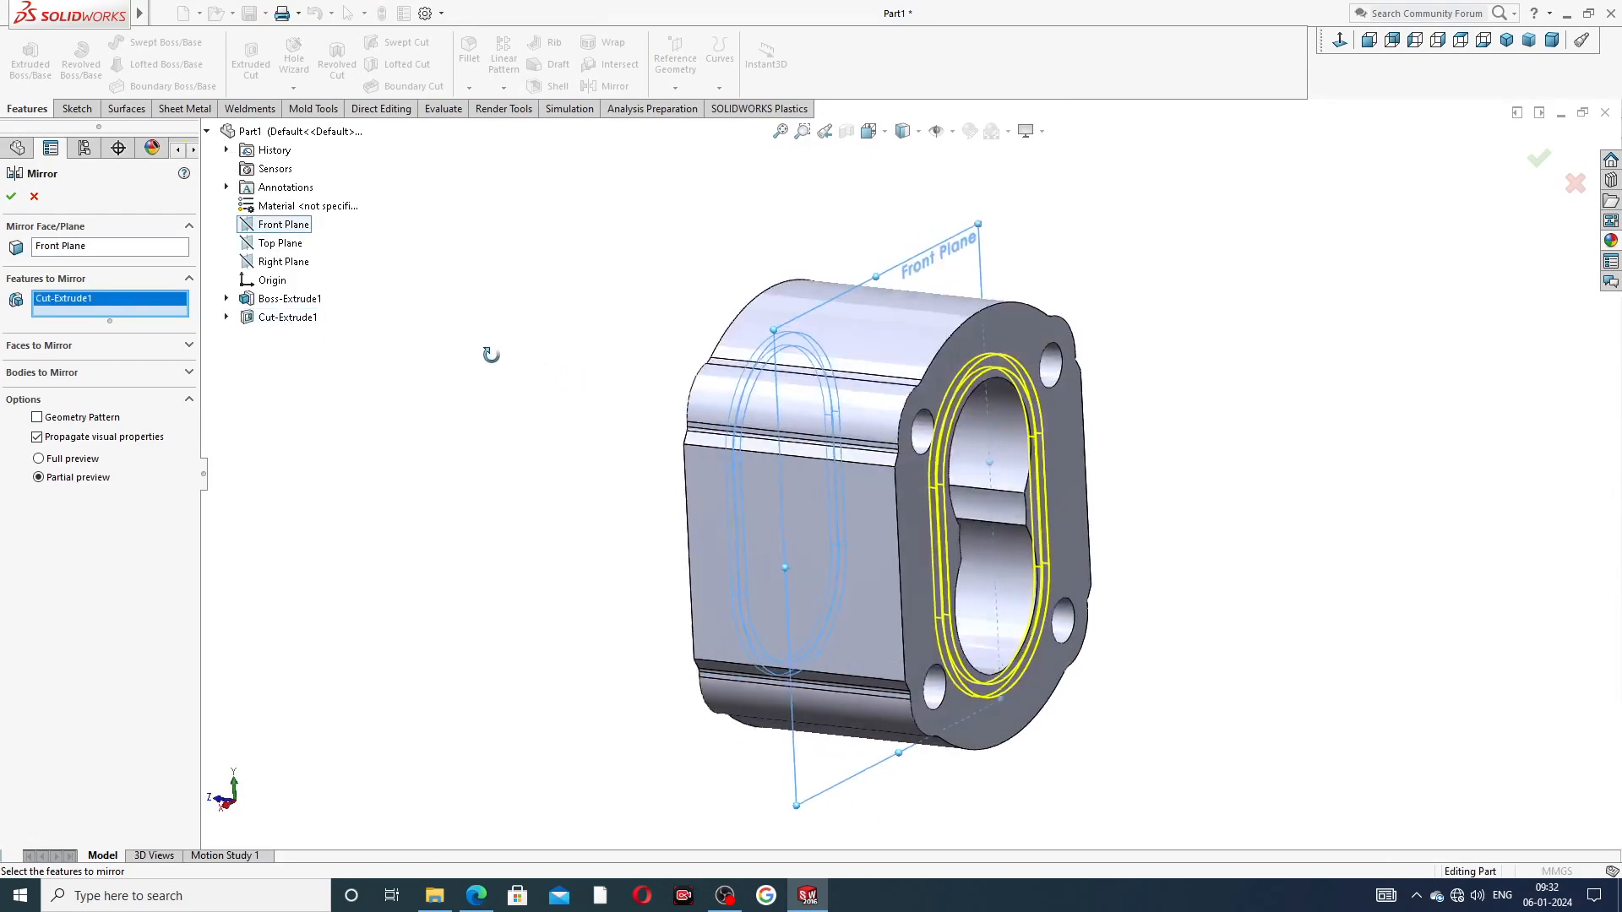
{"action": "key", "text": "Return"}
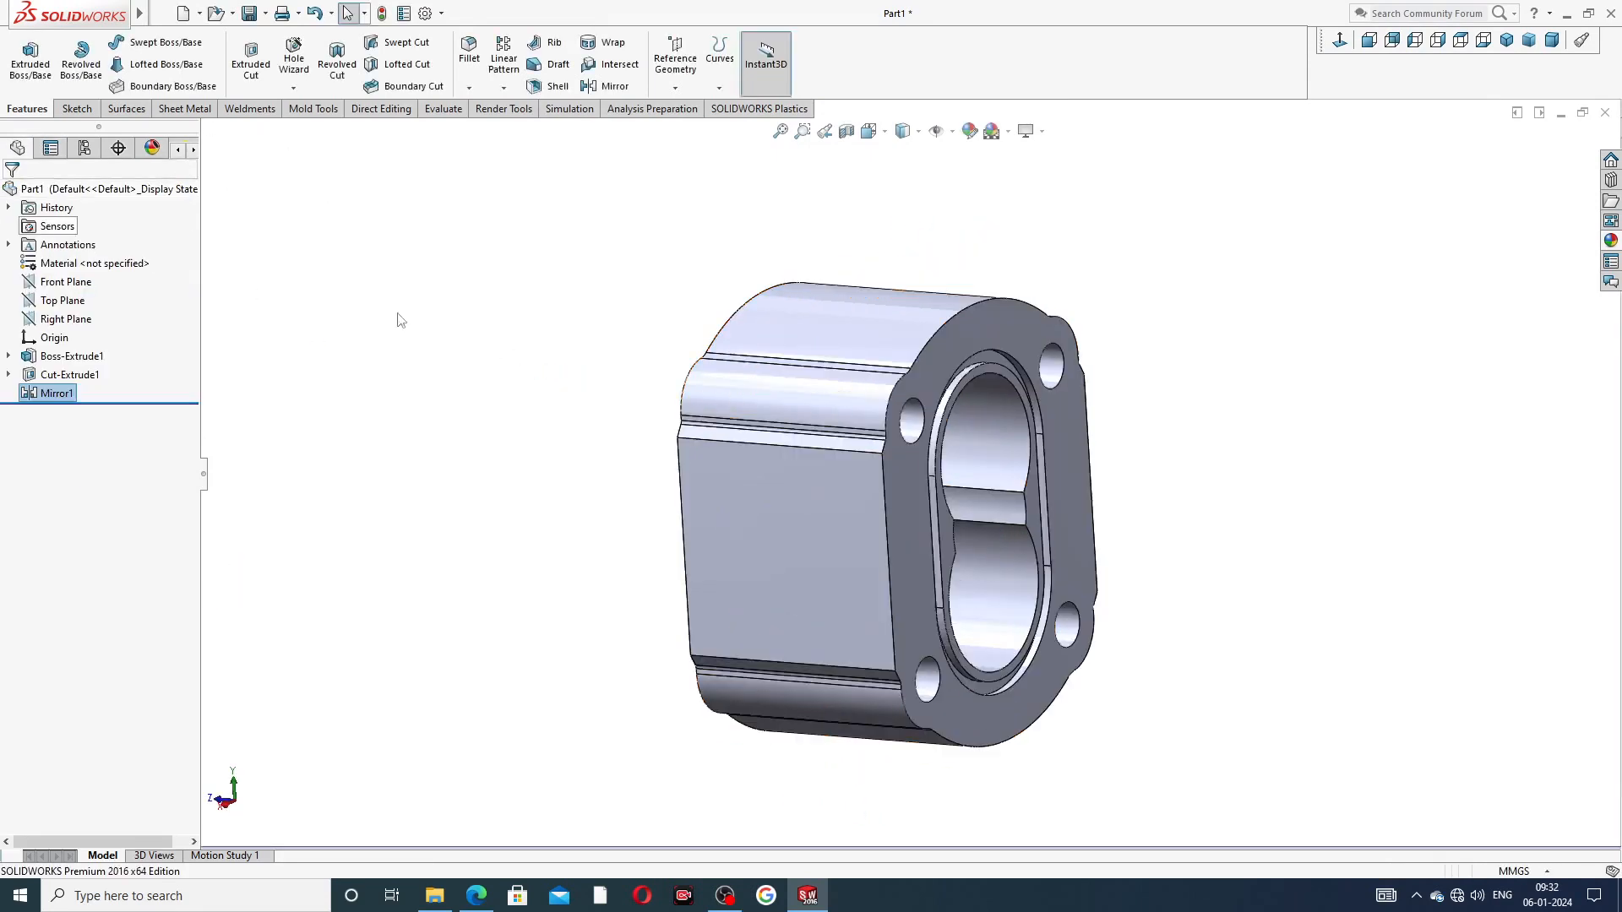
{"action": "left_click", "coordinate": [494, 328]}
Step: Start a Hole Wizard hole on the body's front face and view that face straight on
{"action": "middle_click_drag", "start_coordinate": [605, 376], "coordinate": [1103, 376]}
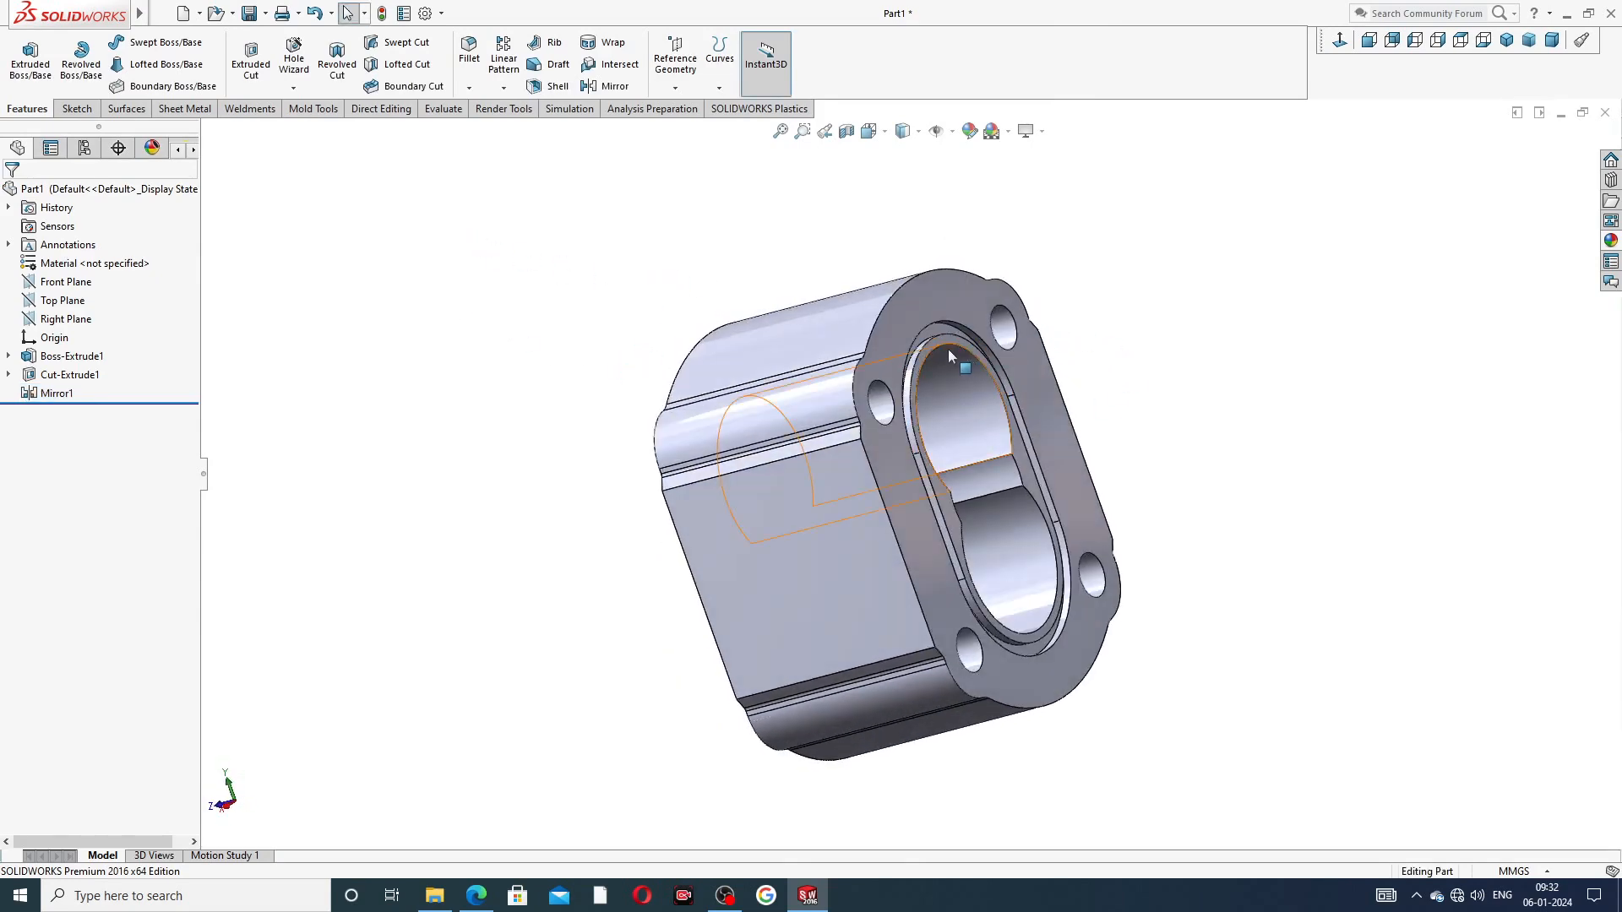
{"action": "middle_click_drag", "start_coordinate": [960, 458], "coordinate": [1035, 420]}
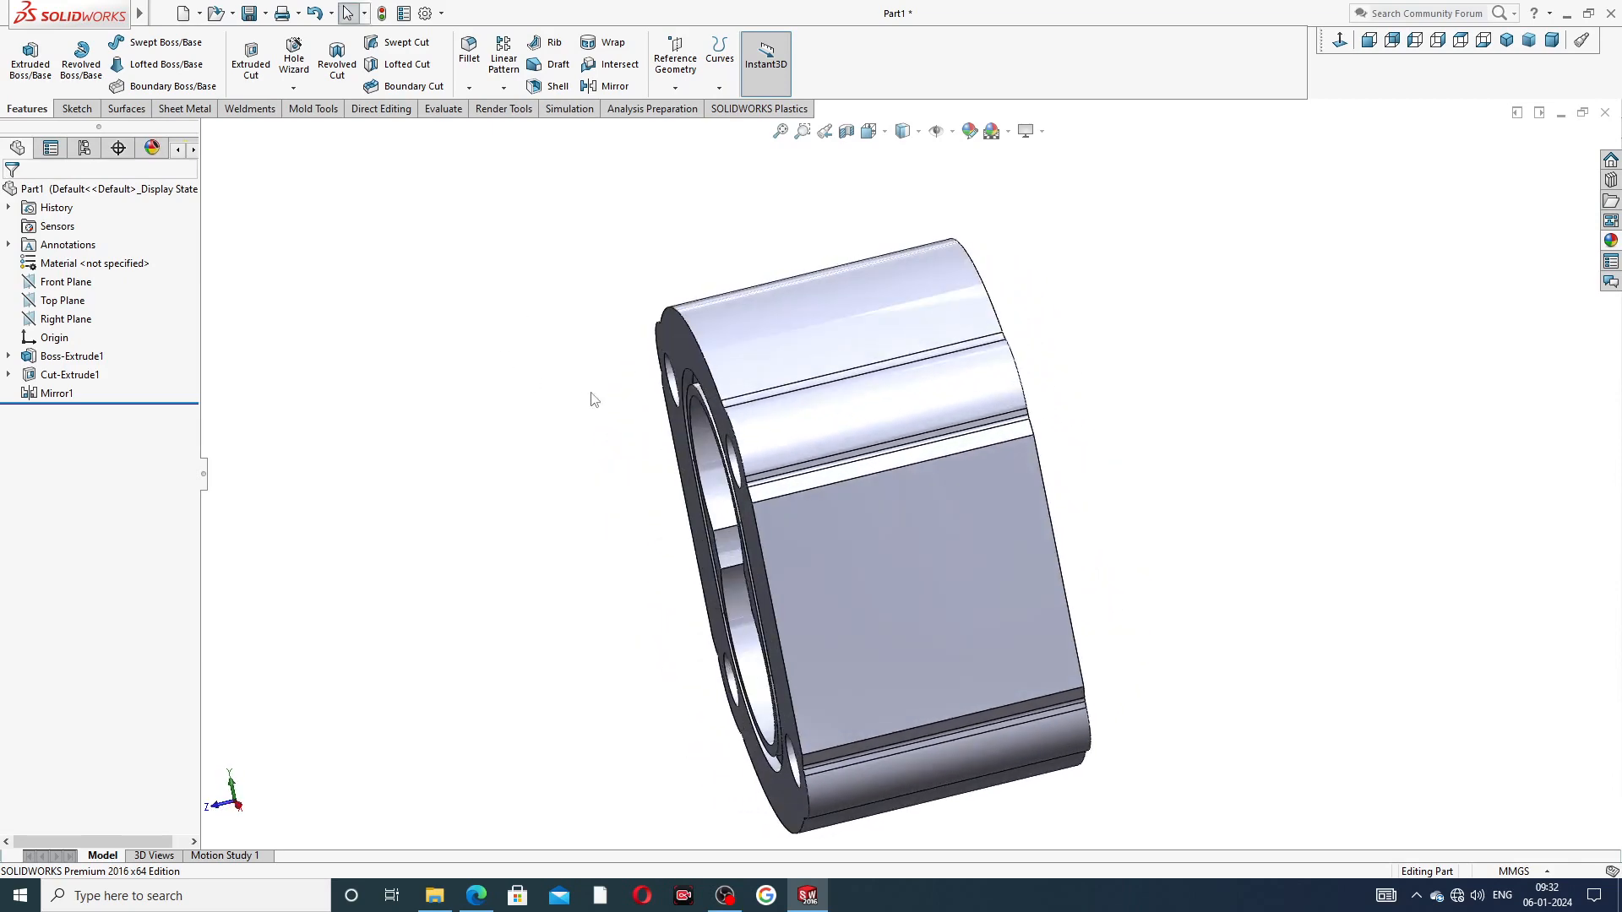
{"action": "middle_click_drag", "start_coordinate": [627, 424], "coordinate": [850, 502]}
{"action": "scroll", "coordinate": [896, 486], "scroll_direction": "down", "scroll_amount": 2}
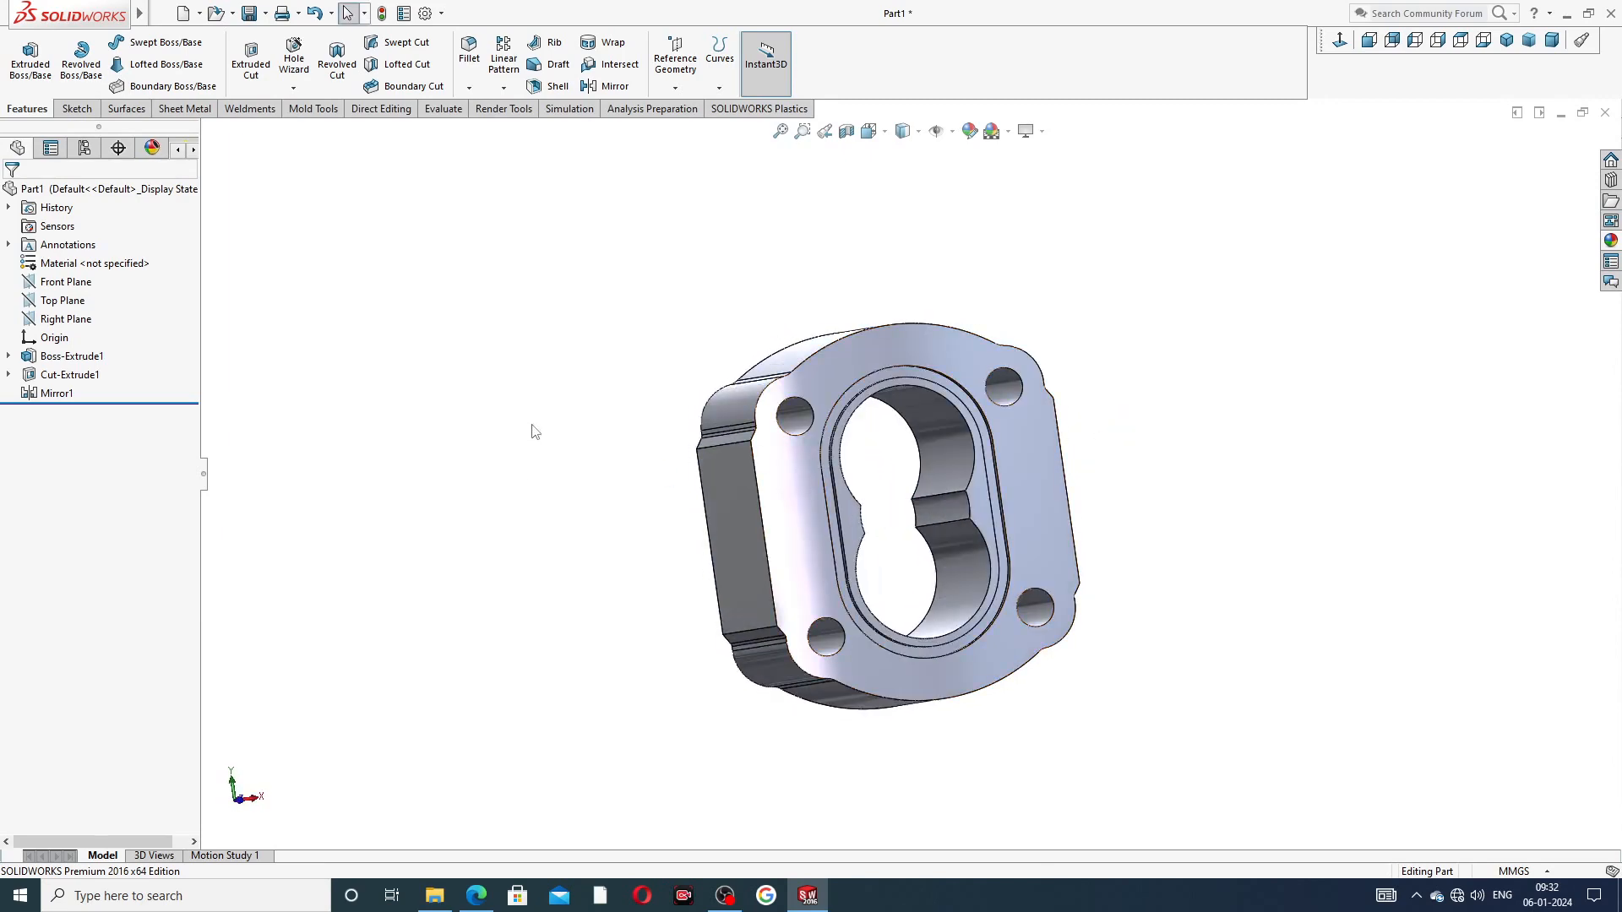
{"action": "left_click", "coordinate": [916, 340]}
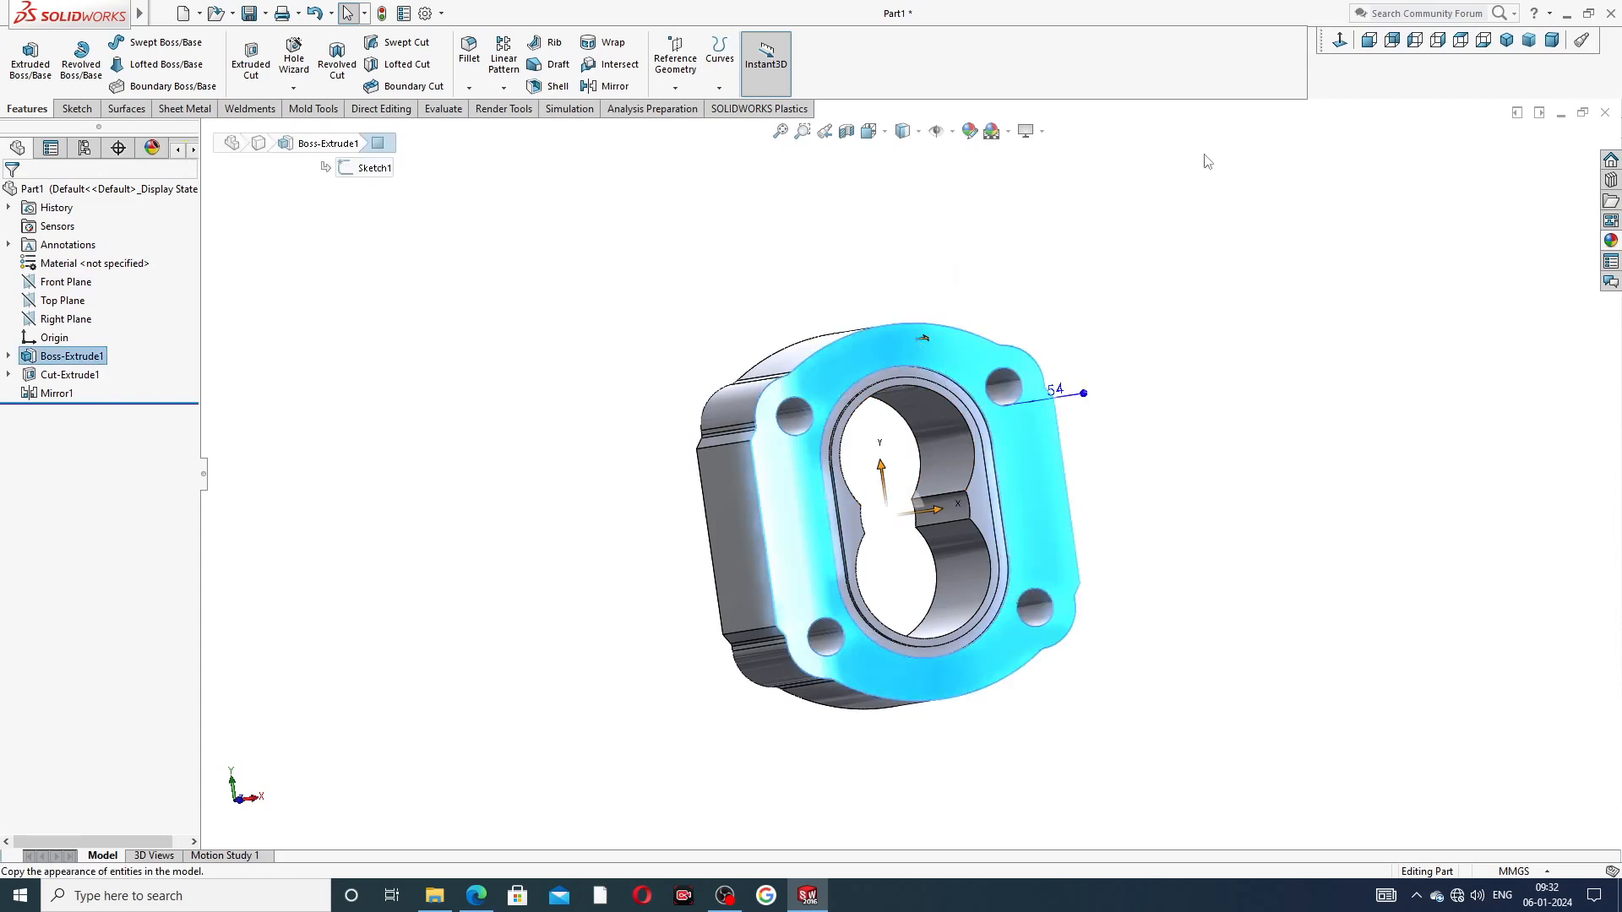
{"action": "left_click", "coordinate": [1340, 40]}
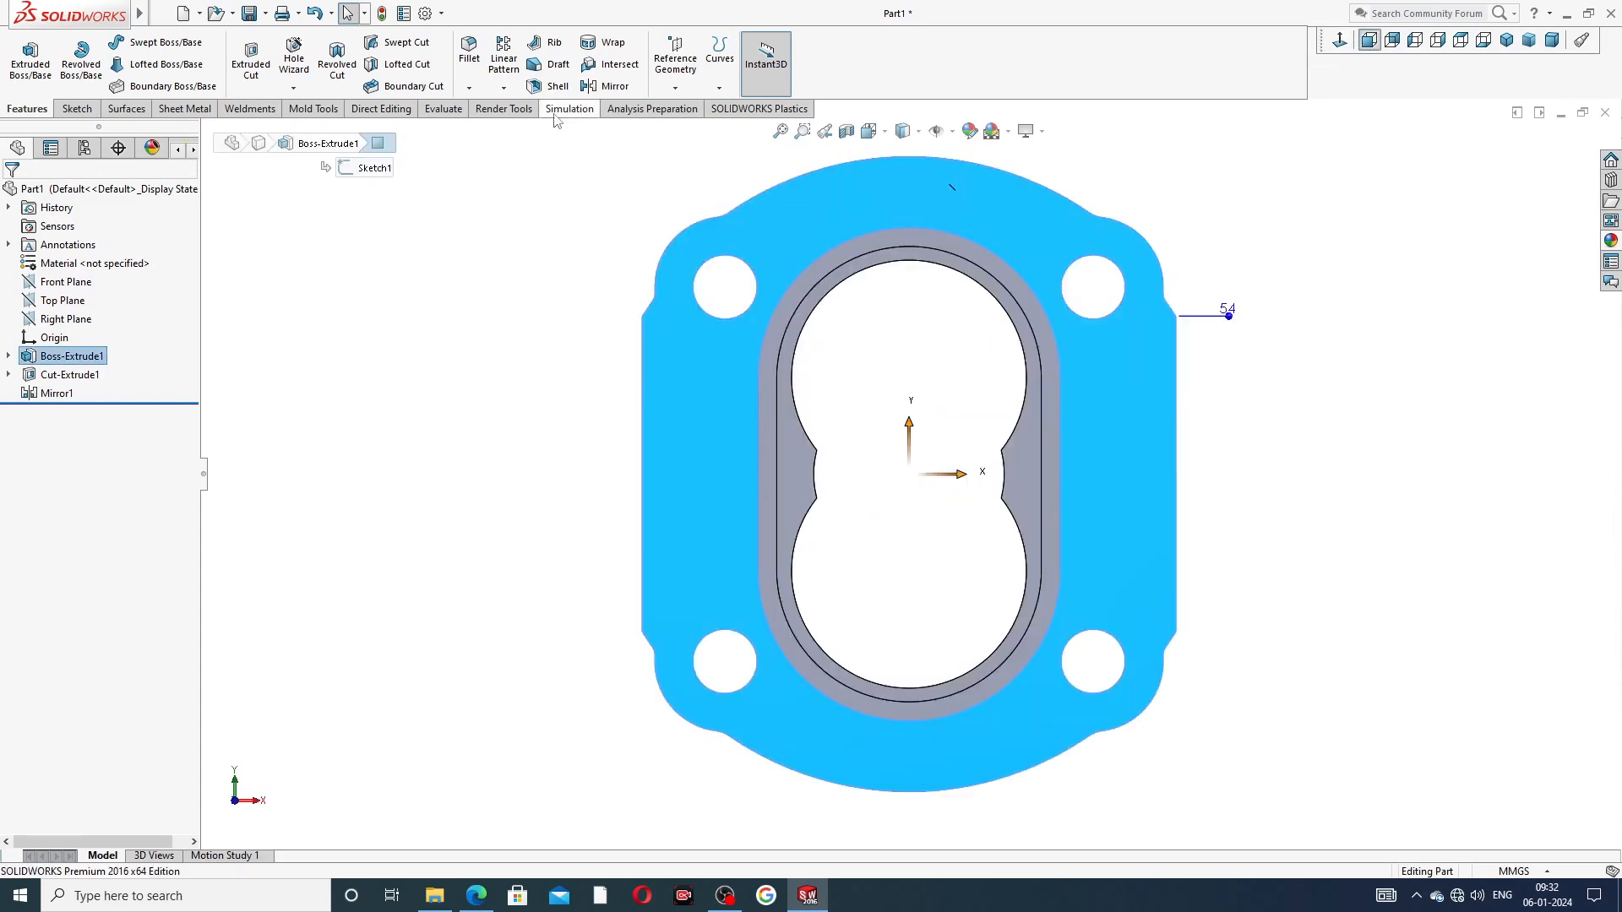
{"action": "left_click", "coordinate": [301, 72]}
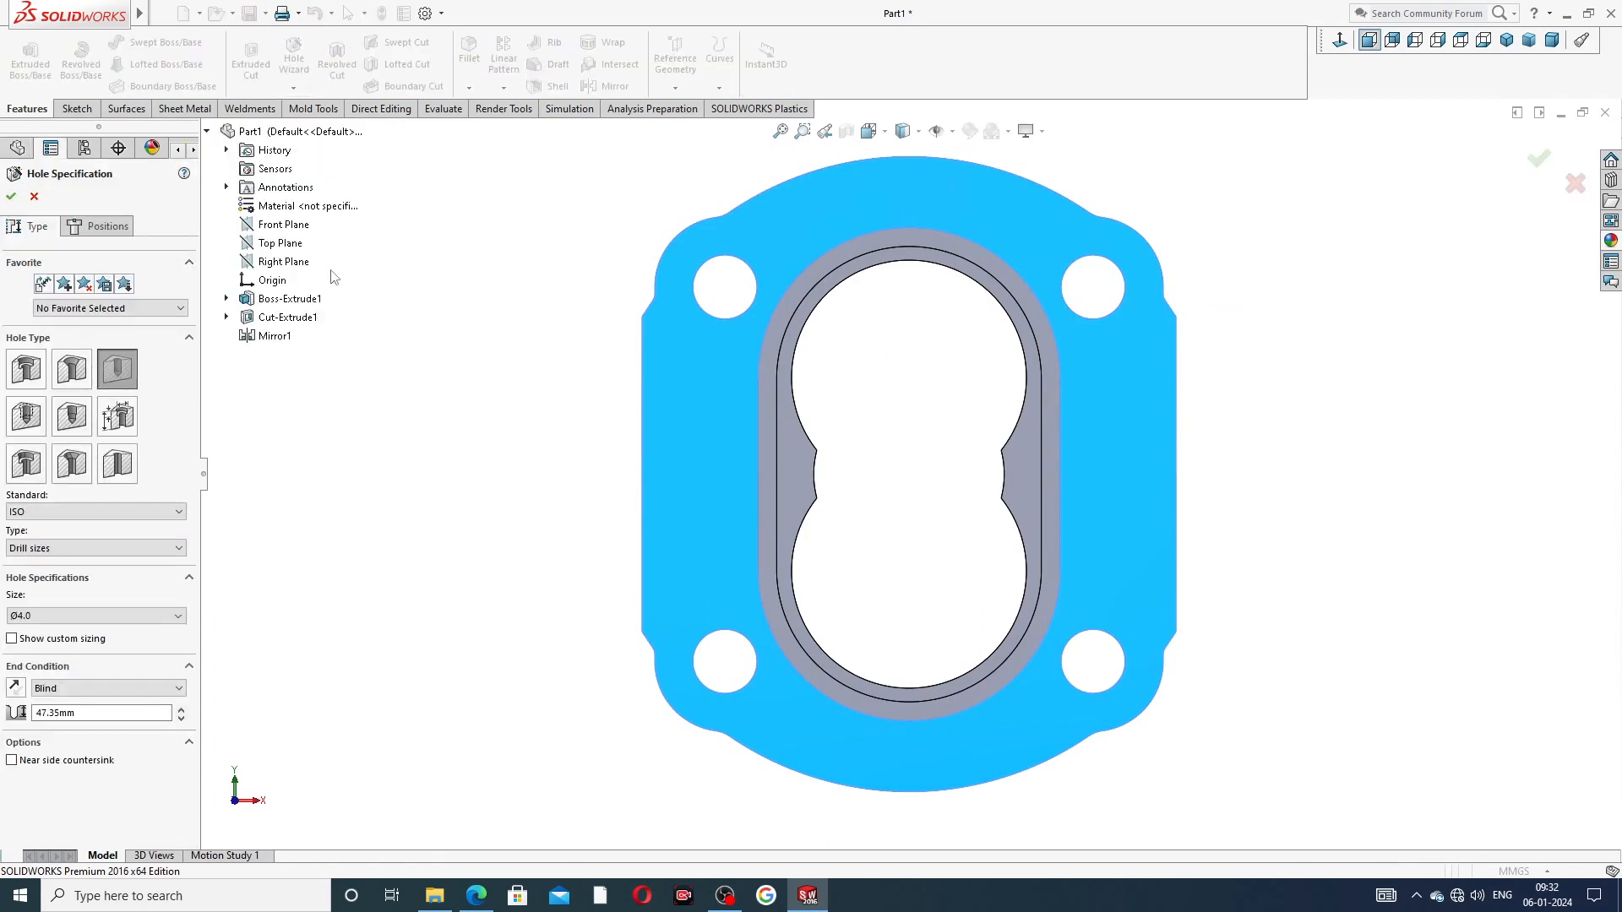
{"action": "left_click", "coordinate": [24, 414]}
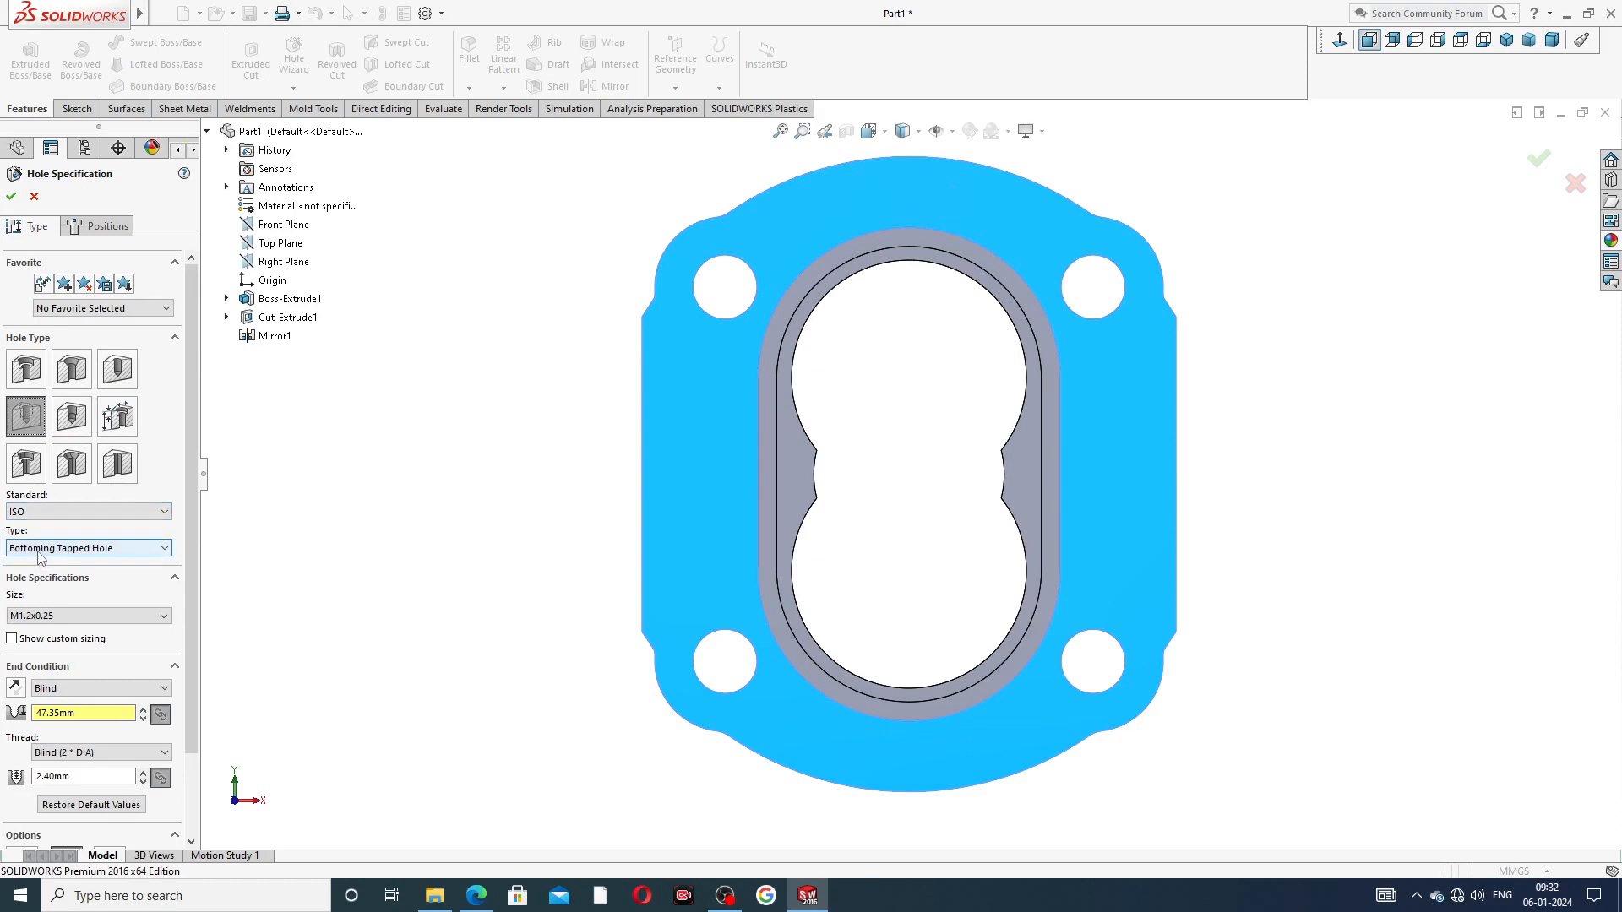
{"action": "left_click", "coordinate": [114, 550]}
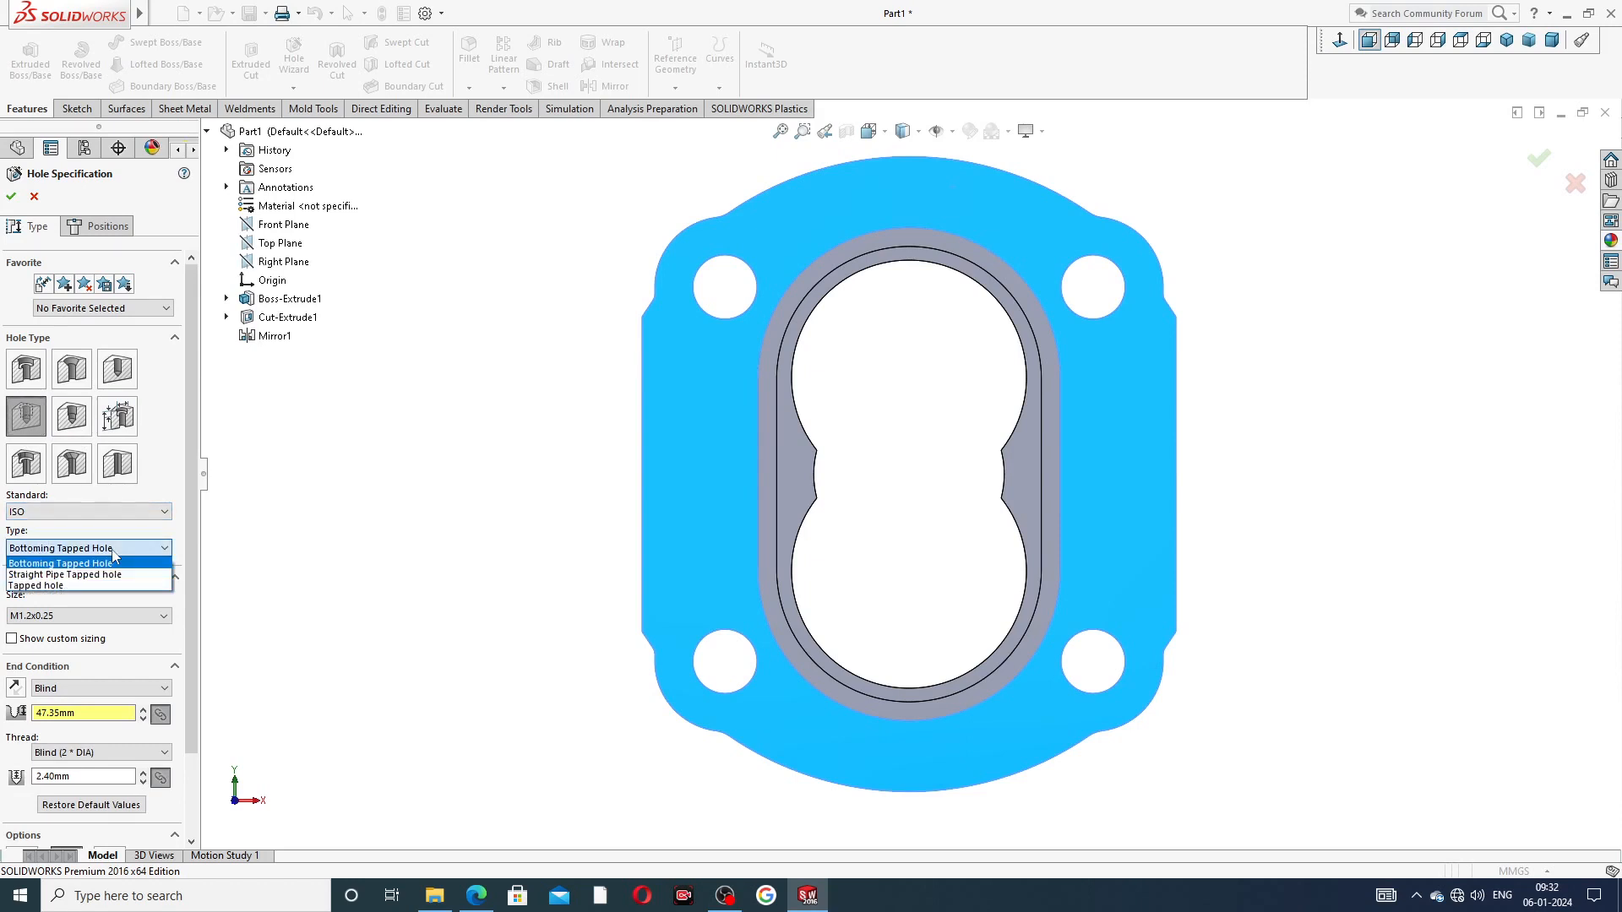
{"action": "left_click", "coordinate": [130, 553]}
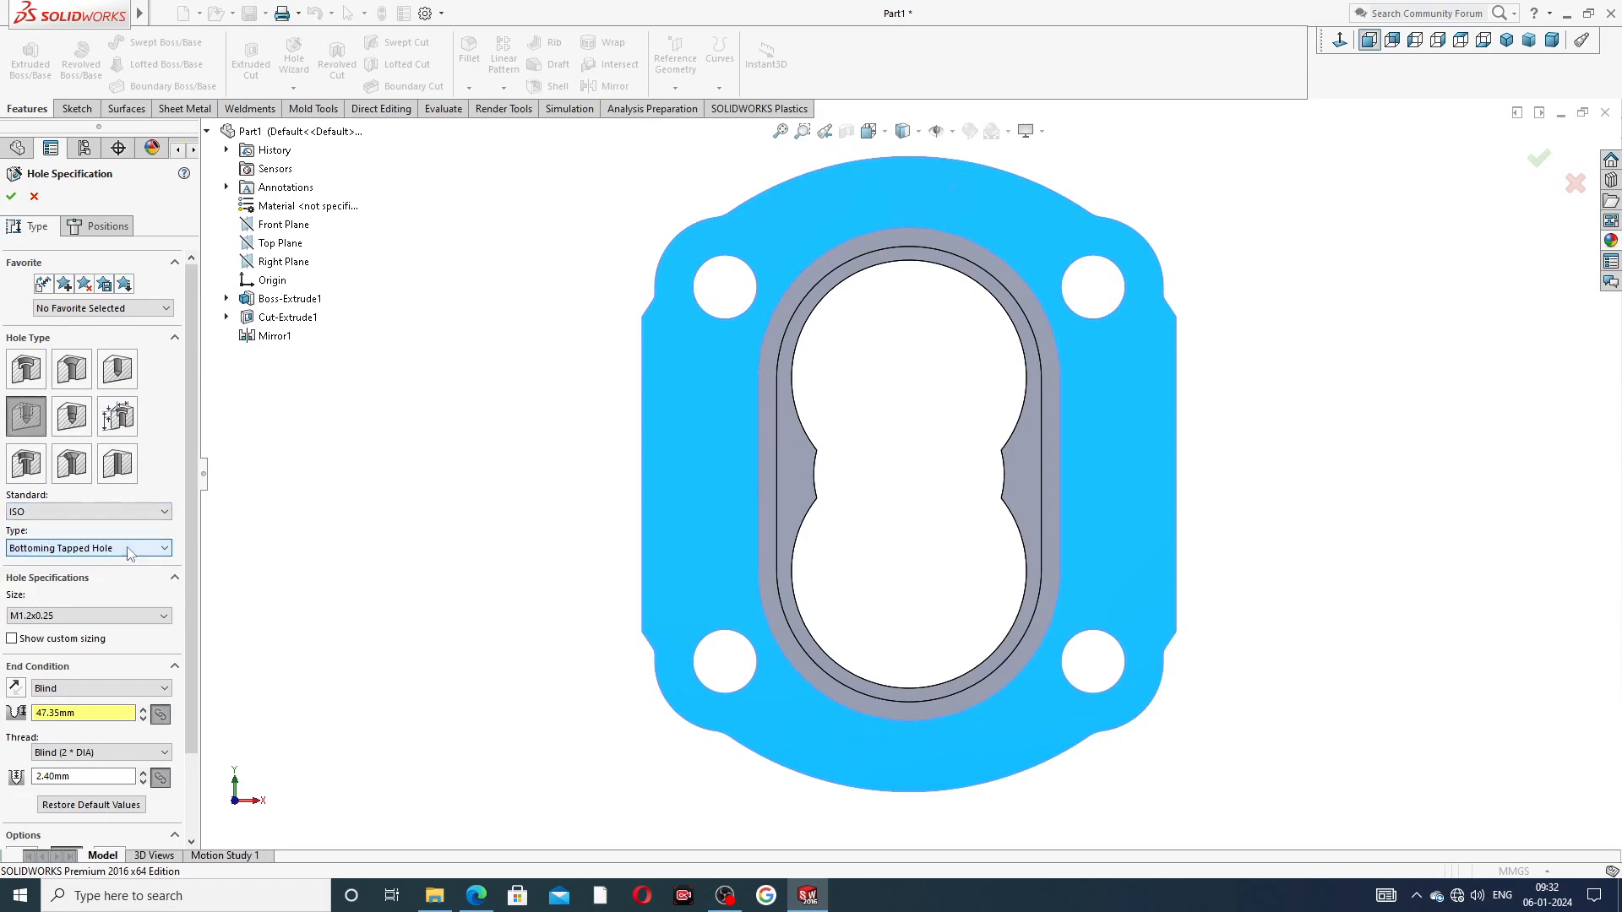
{"action": "left_click", "coordinate": [90, 616]}
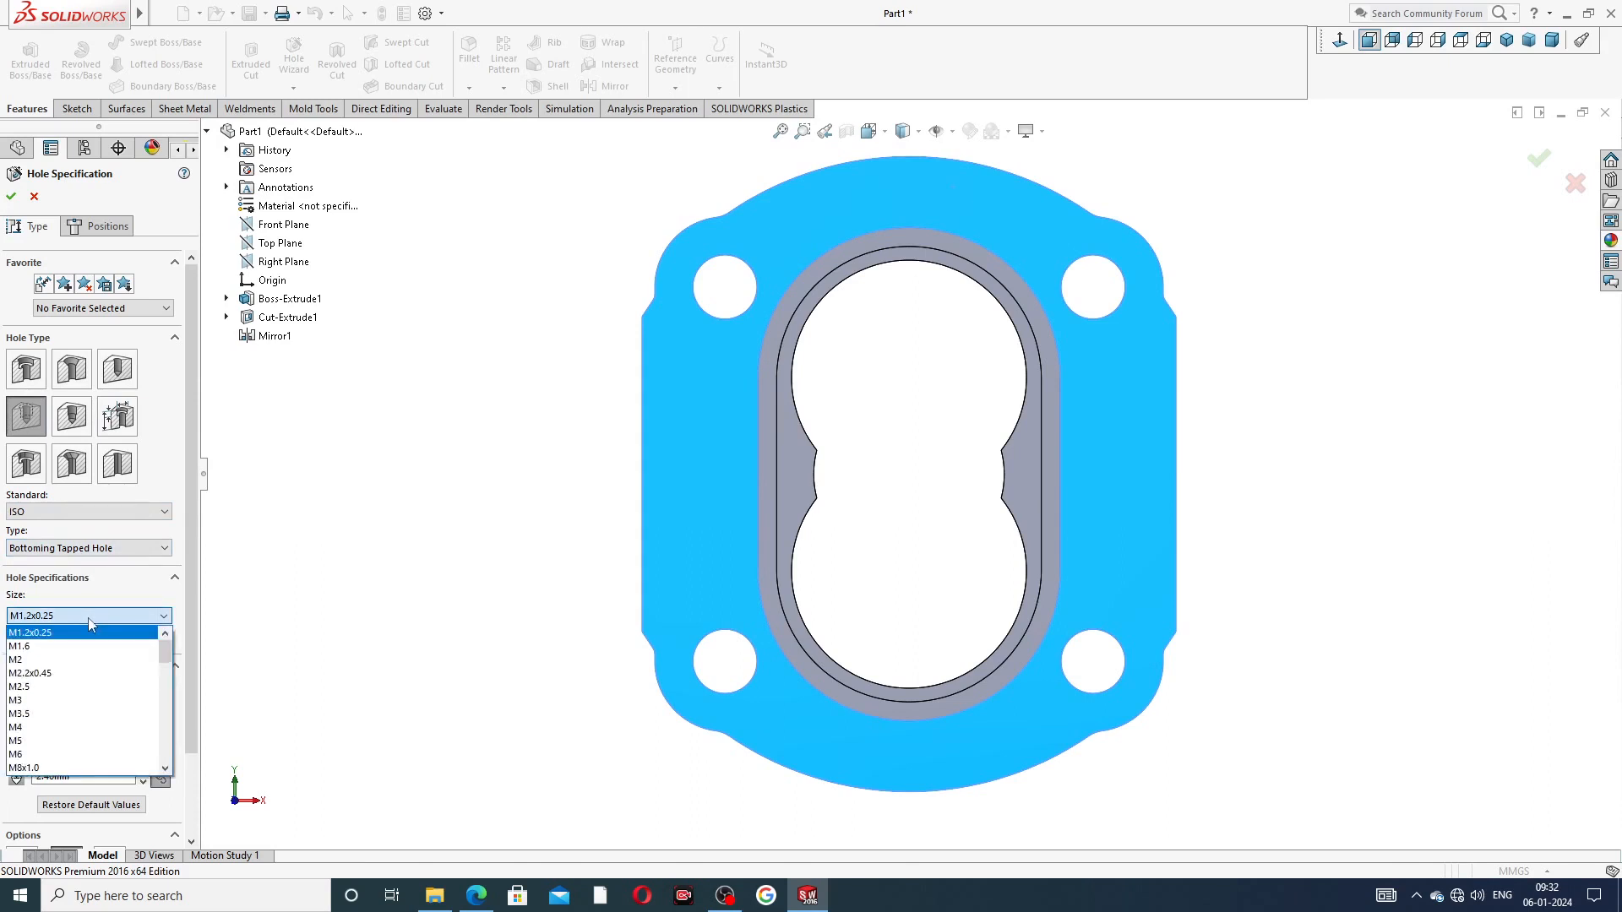
{"action": "left_click", "coordinate": [161, 618]}
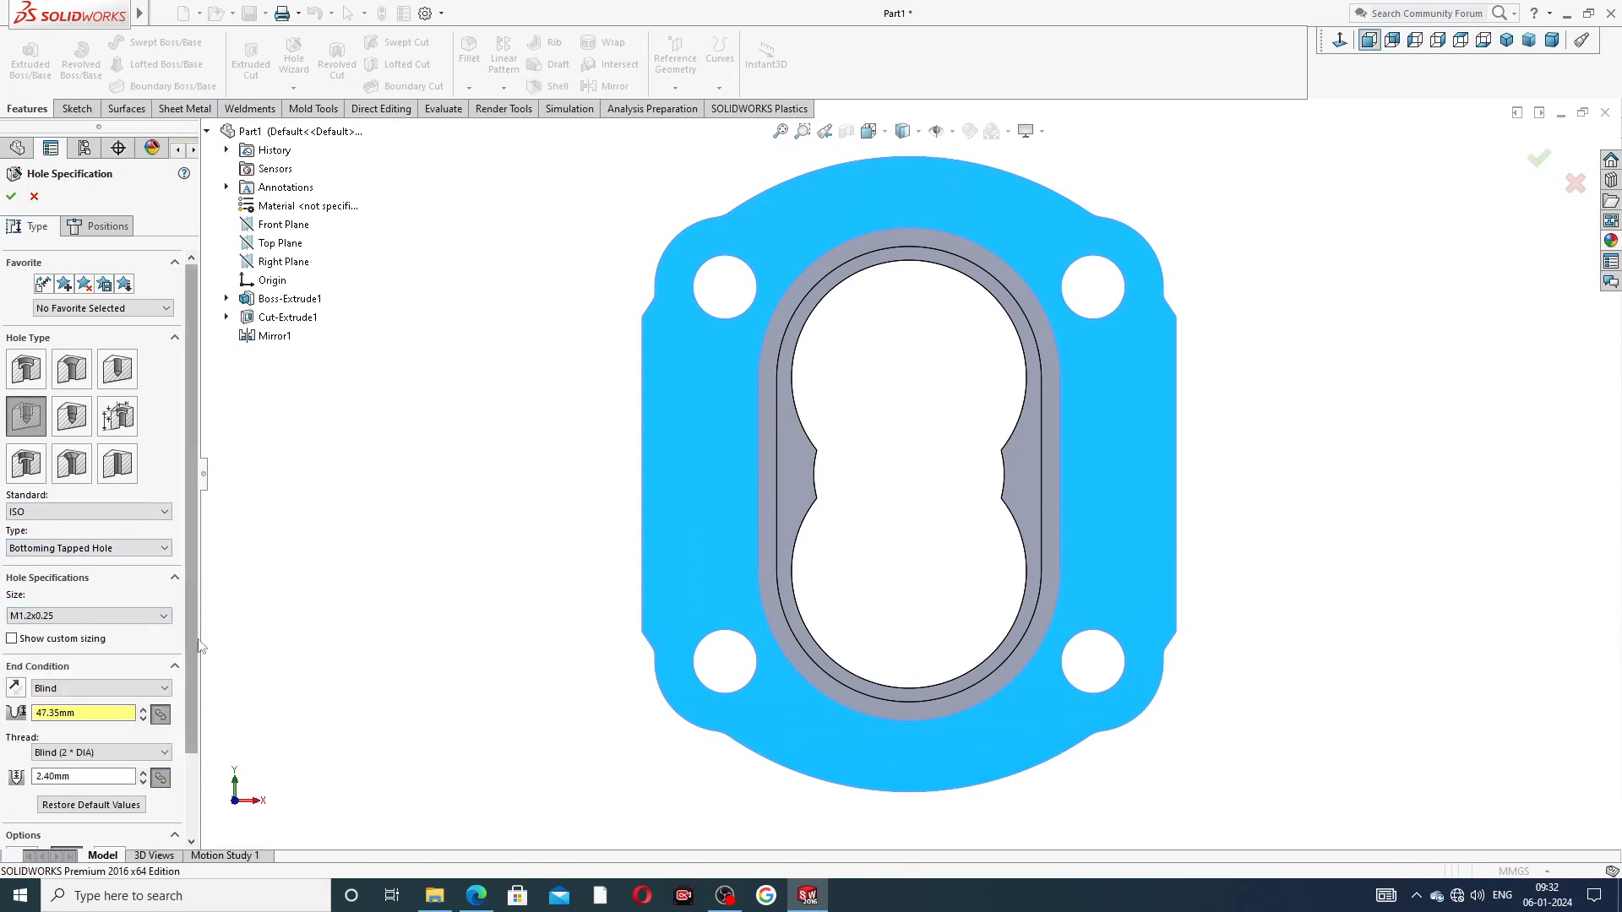
{"action": "left_click_drag", "start_coordinate": [195, 630], "coordinate": [204, 720]}
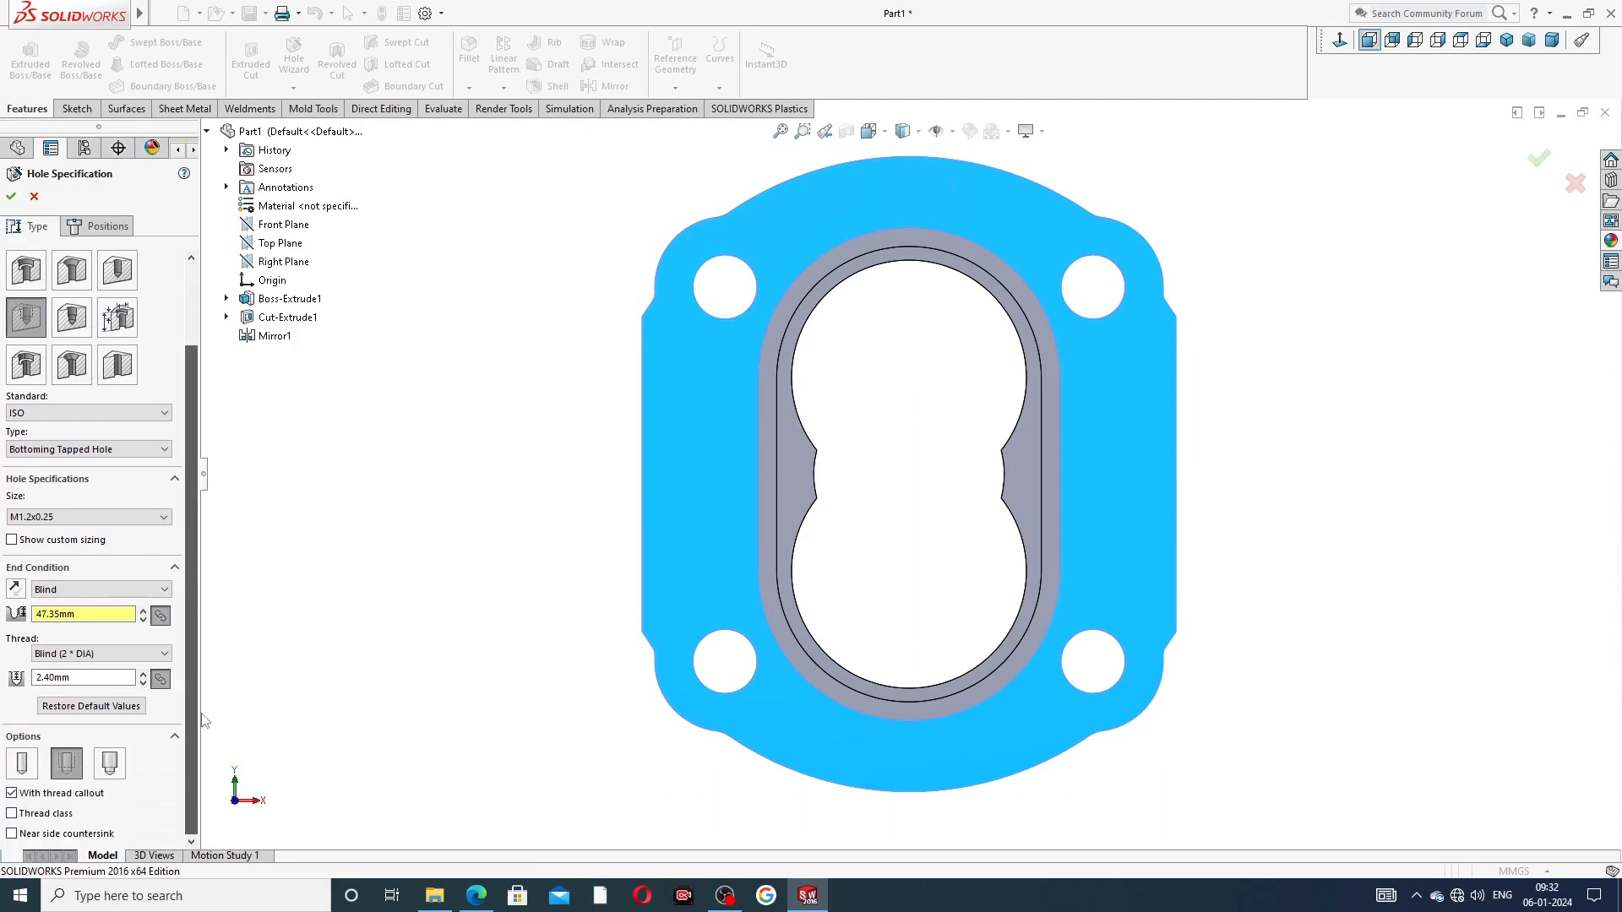
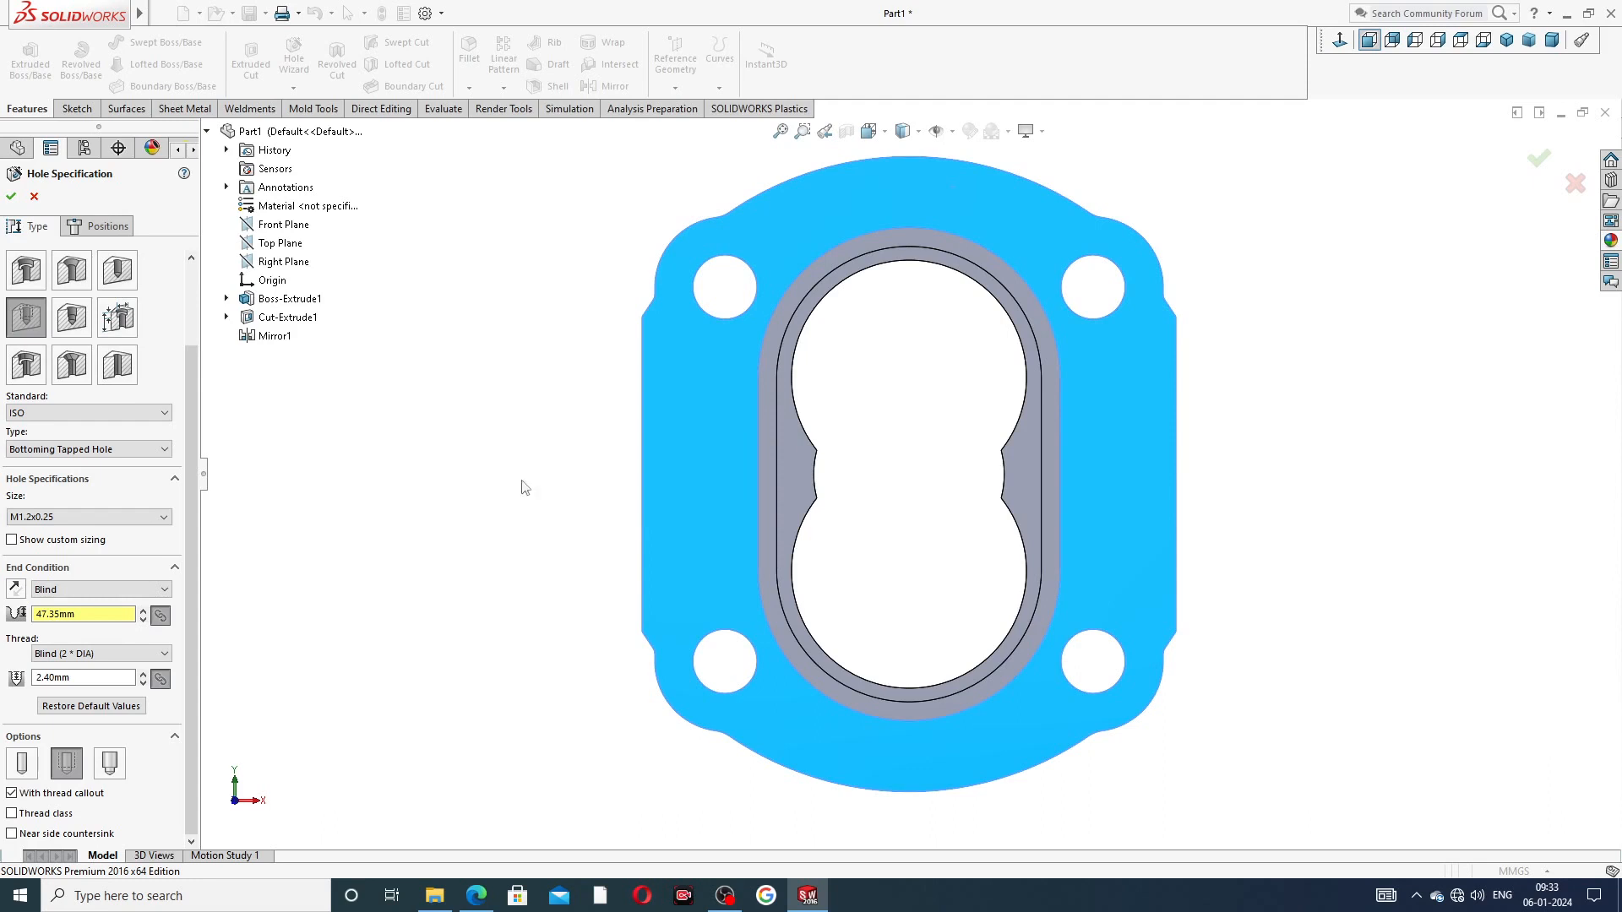
Step: Set the hole specification to a plain hole with ISO drill sizes and a size of Ø4.0
{"action": "left_click", "coordinate": [117, 270]}
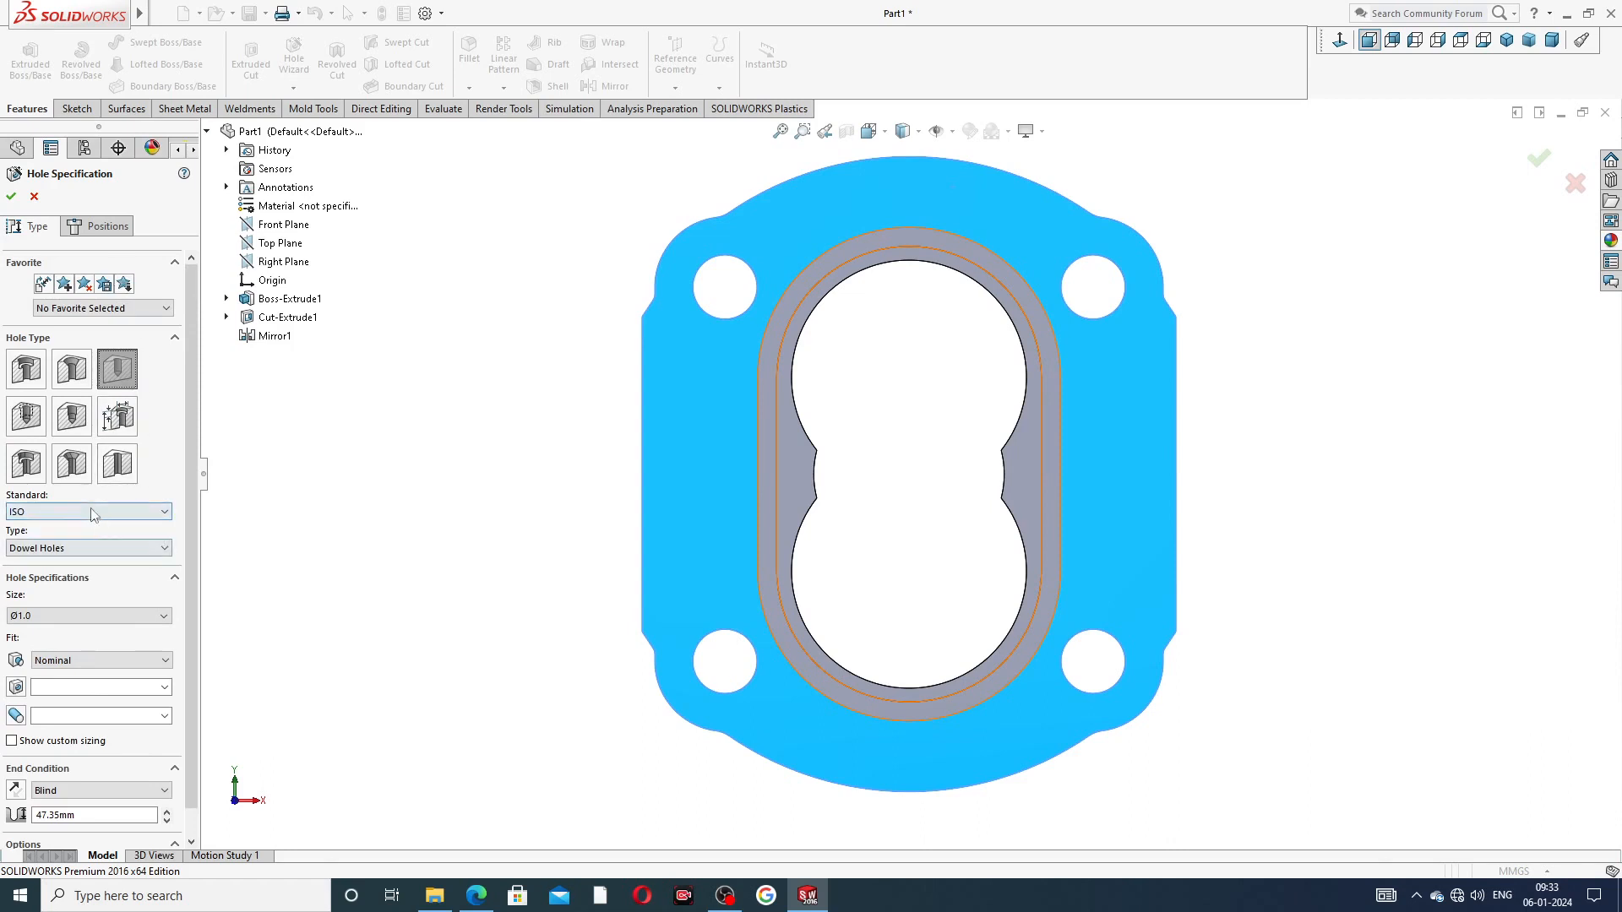
{"action": "left_click", "coordinate": [73, 556]}
{"action": "left_click", "coordinate": [71, 576]}
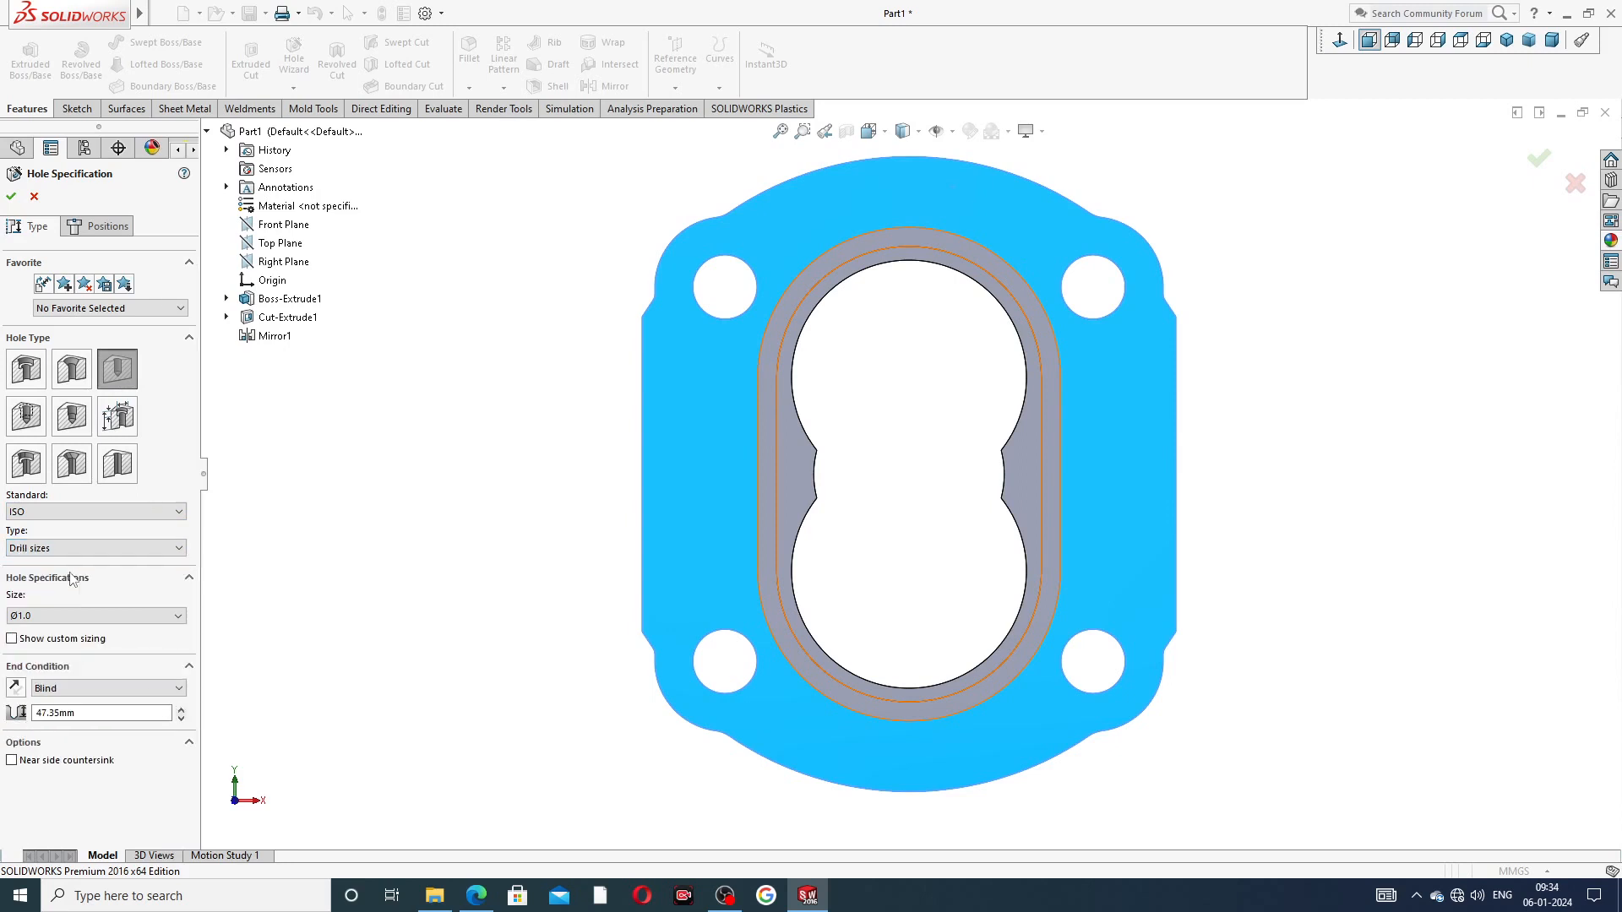
{"action": "left_click", "coordinate": [57, 619]}
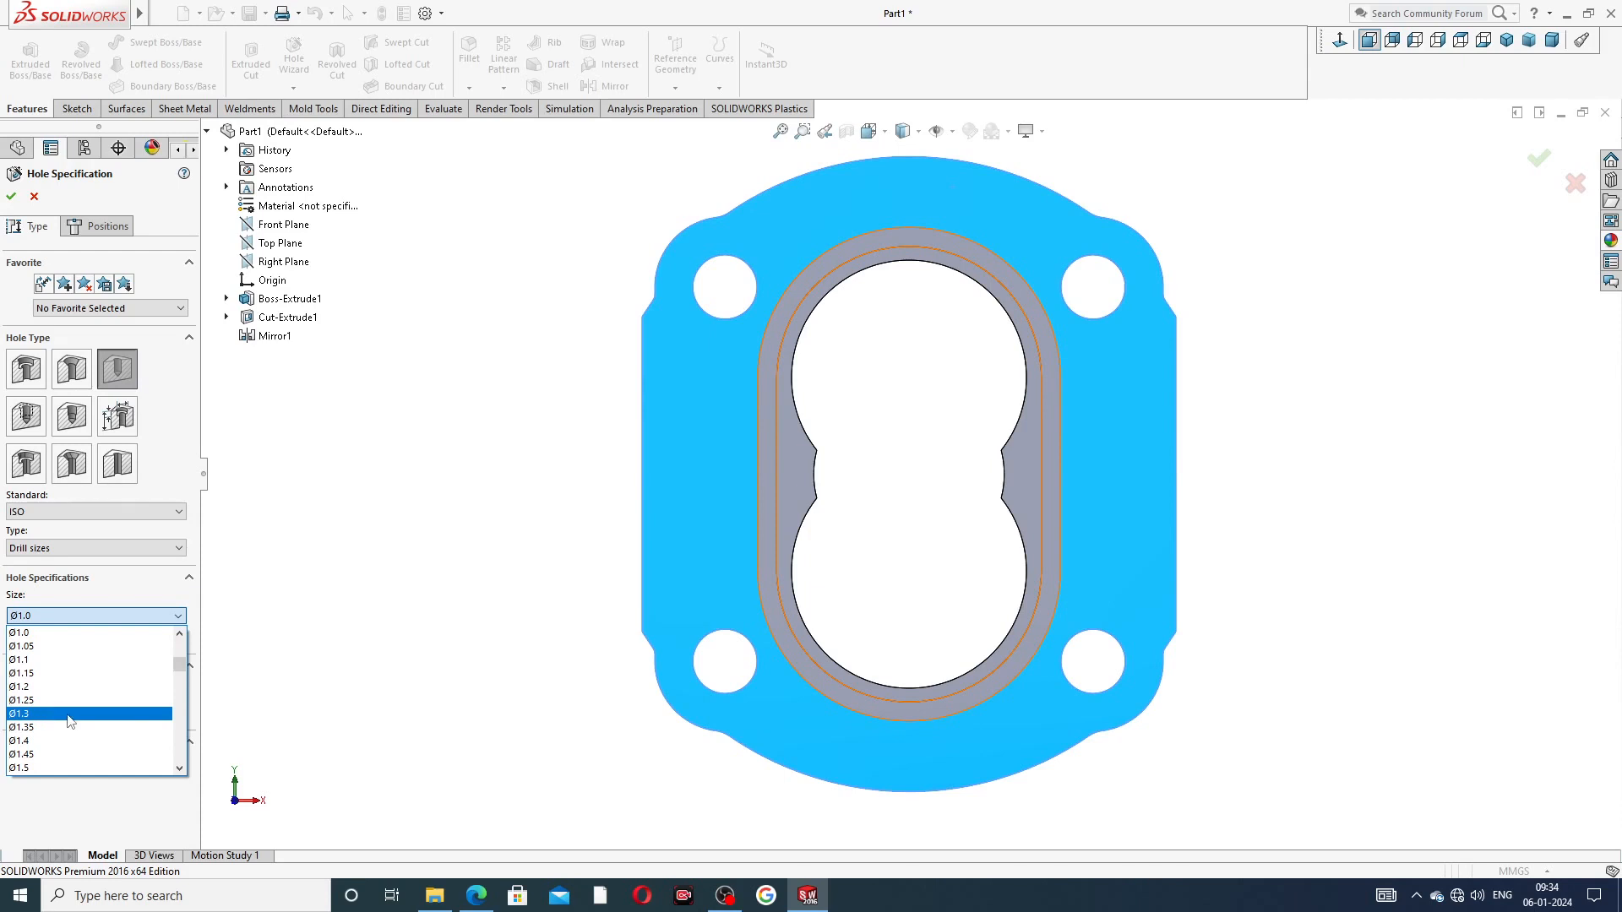
{"action": "scroll", "coordinate": [76, 710], "scroll_direction": "down", "scroll_amount": 8}
{"action": "scroll", "coordinate": [80, 705], "scroll_direction": "down", "scroll_amount": 6}
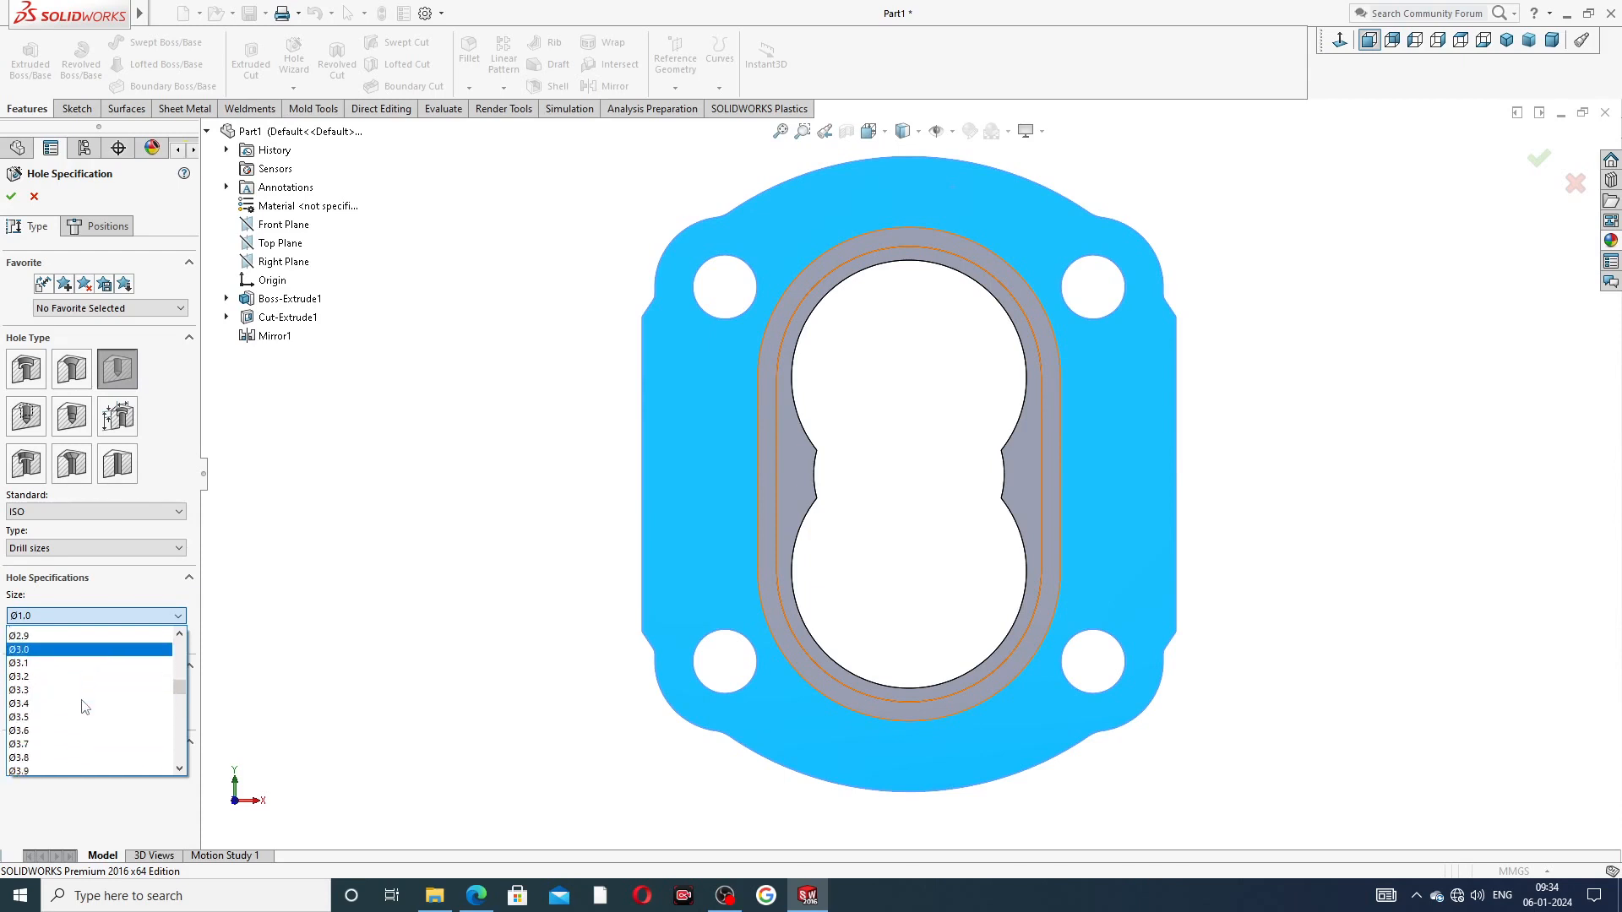
{"action": "scroll", "coordinate": [61, 668], "scroll_direction": "up", "scroll_amount": 2}
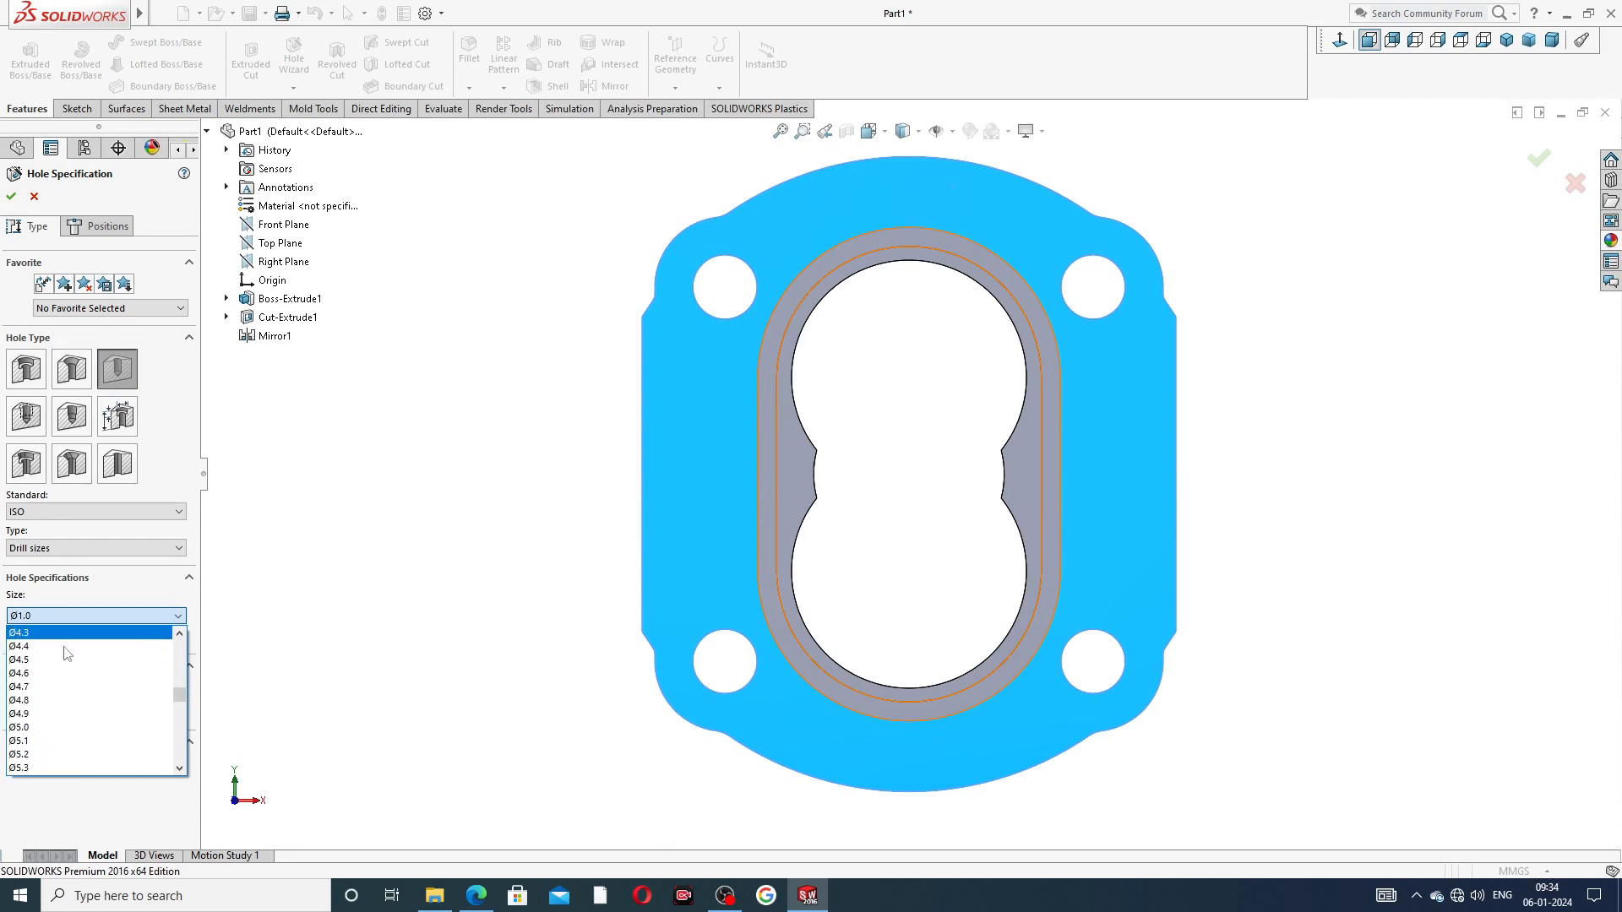
{"action": "left_click", "coordinate": [53, 674]}
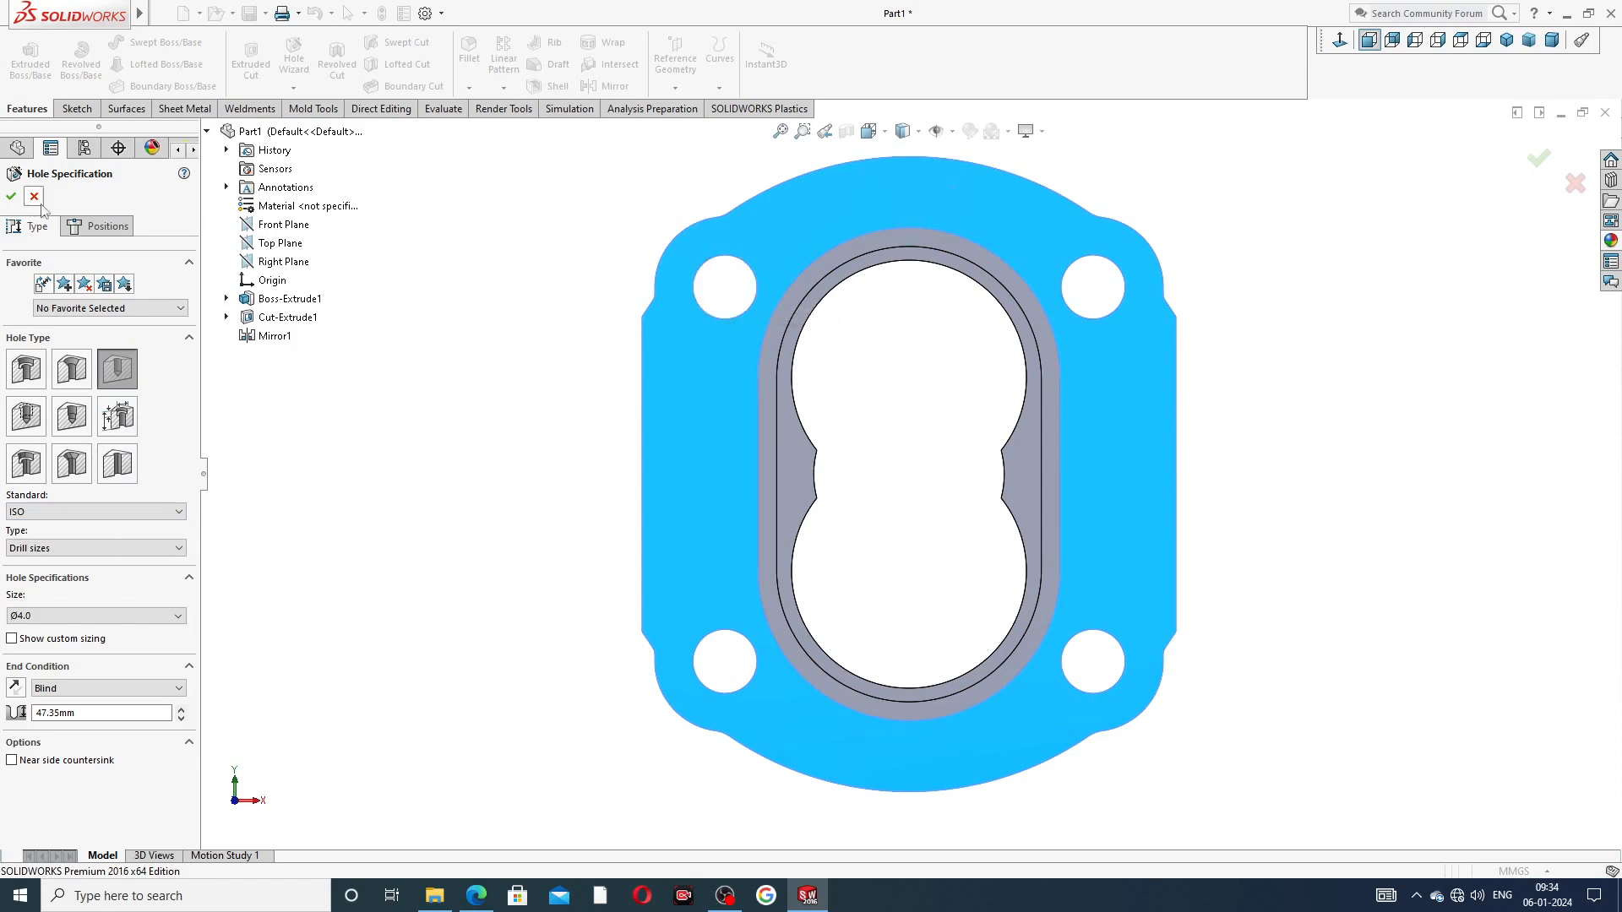
Step: Place two hole points on the front face's vertical centreline, about 44 mm above and about 45 mm below the origin
{"action": "left_click", "coordinate": [98, 228]}
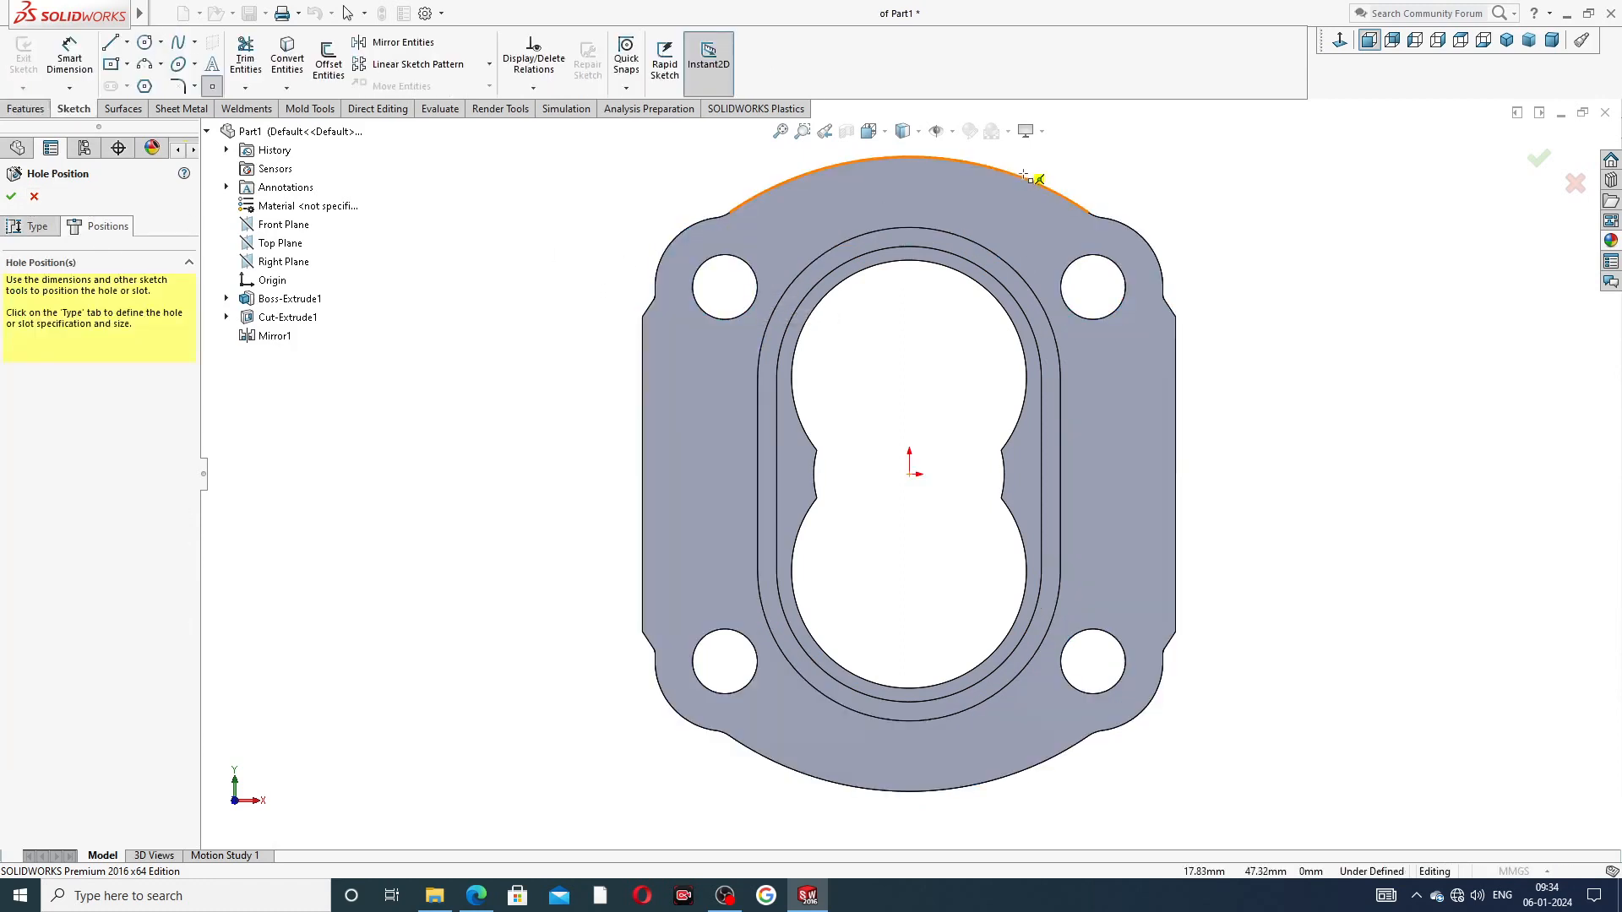
{"action": "left_click", "coordinate": [908, 193]}
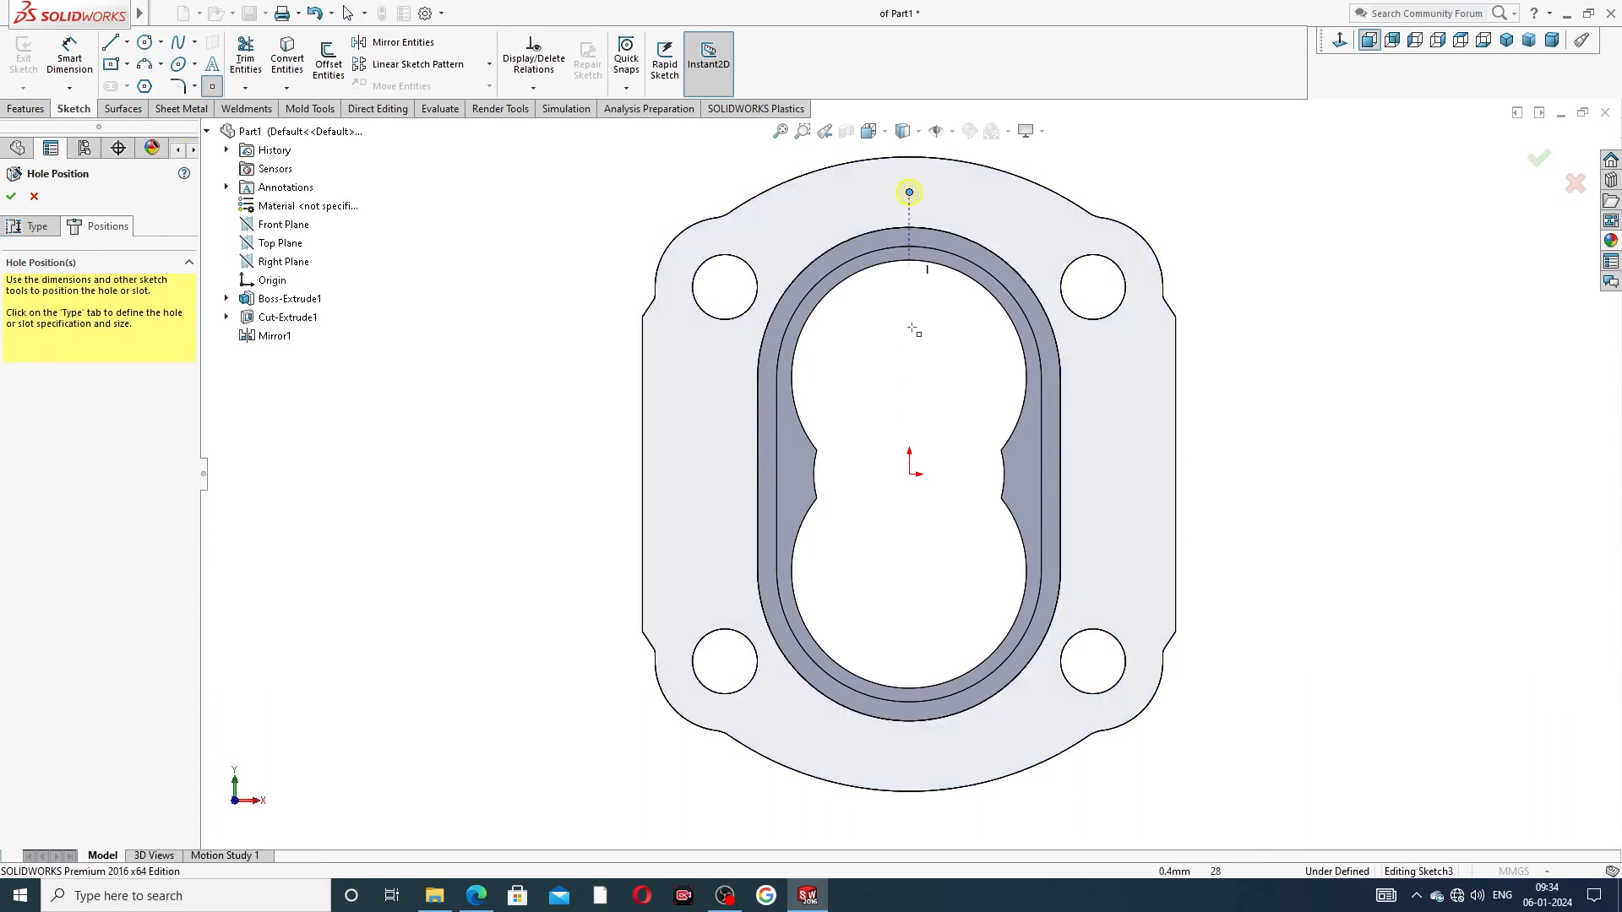
{"action": "left_click", "coordinate": [909, 759]}
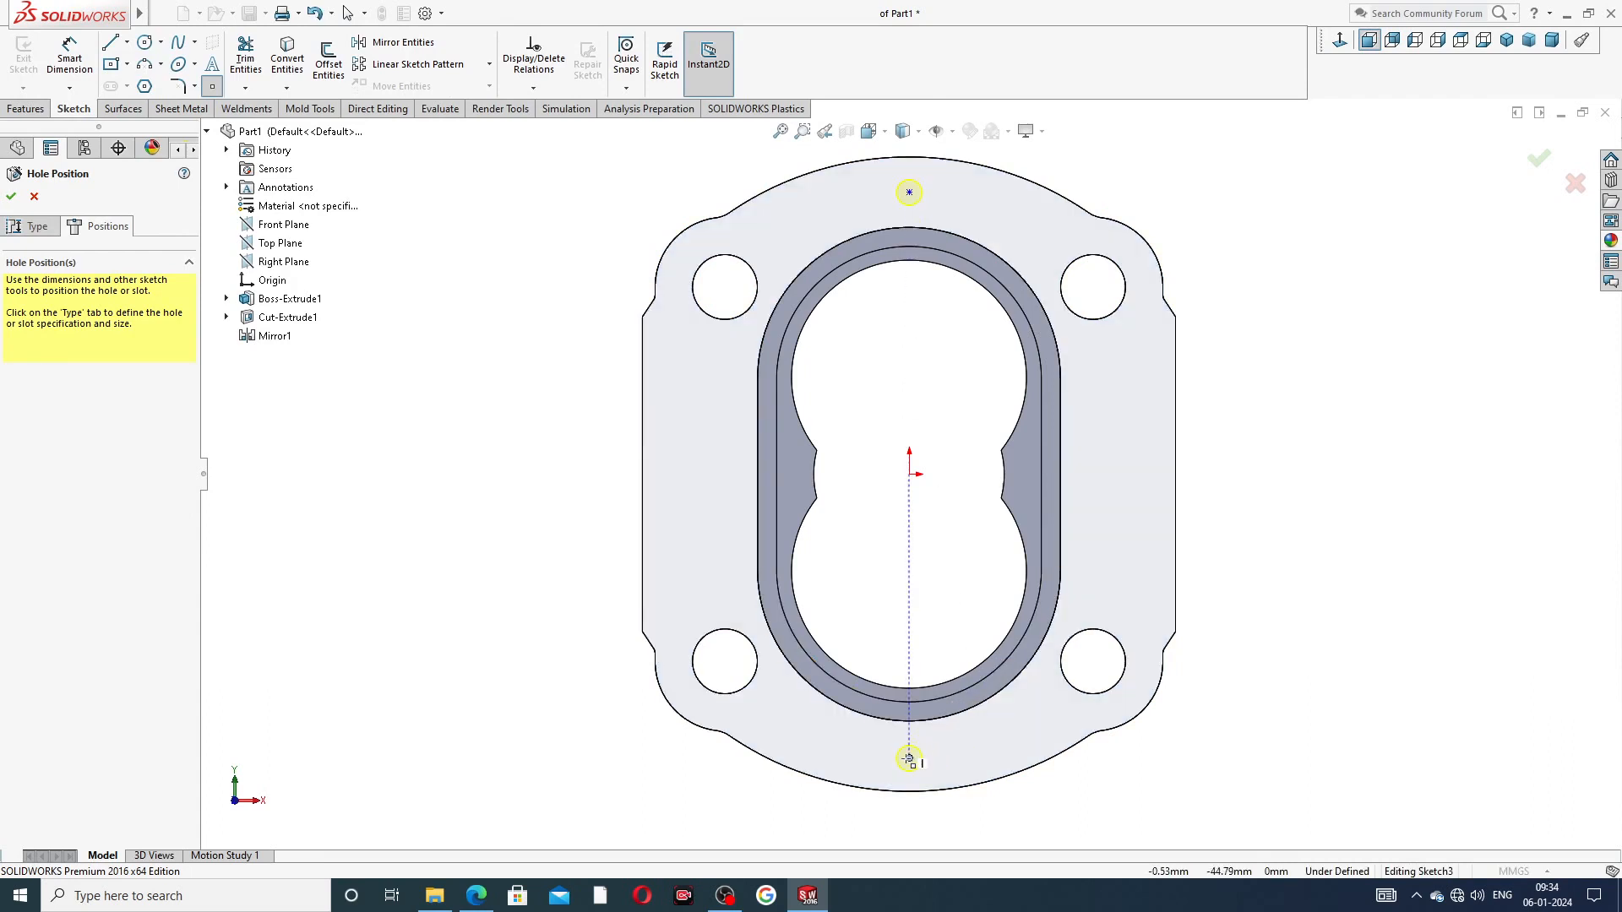
{"action": "right_click", "coordinate": [465, 327]}
{"action": "left_click", "coordinate": [483, 336]}
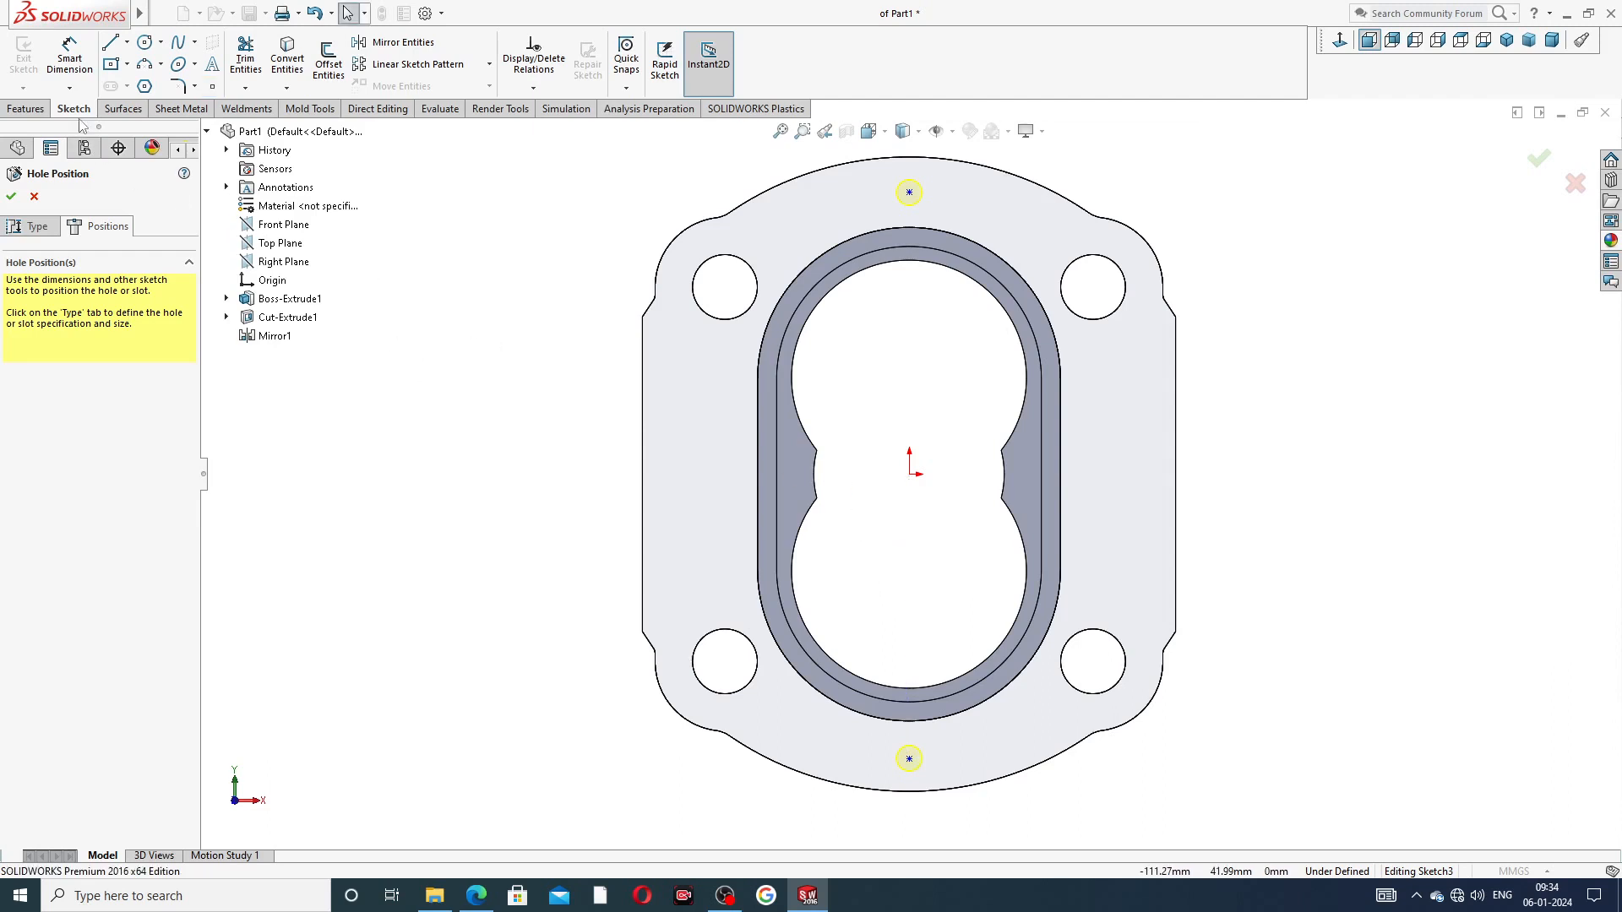
Step: Dimension the upper hole point from the origin and set the vertical distance to 45 mm
{"action": "left_click", "coordinate": [36, 109]}
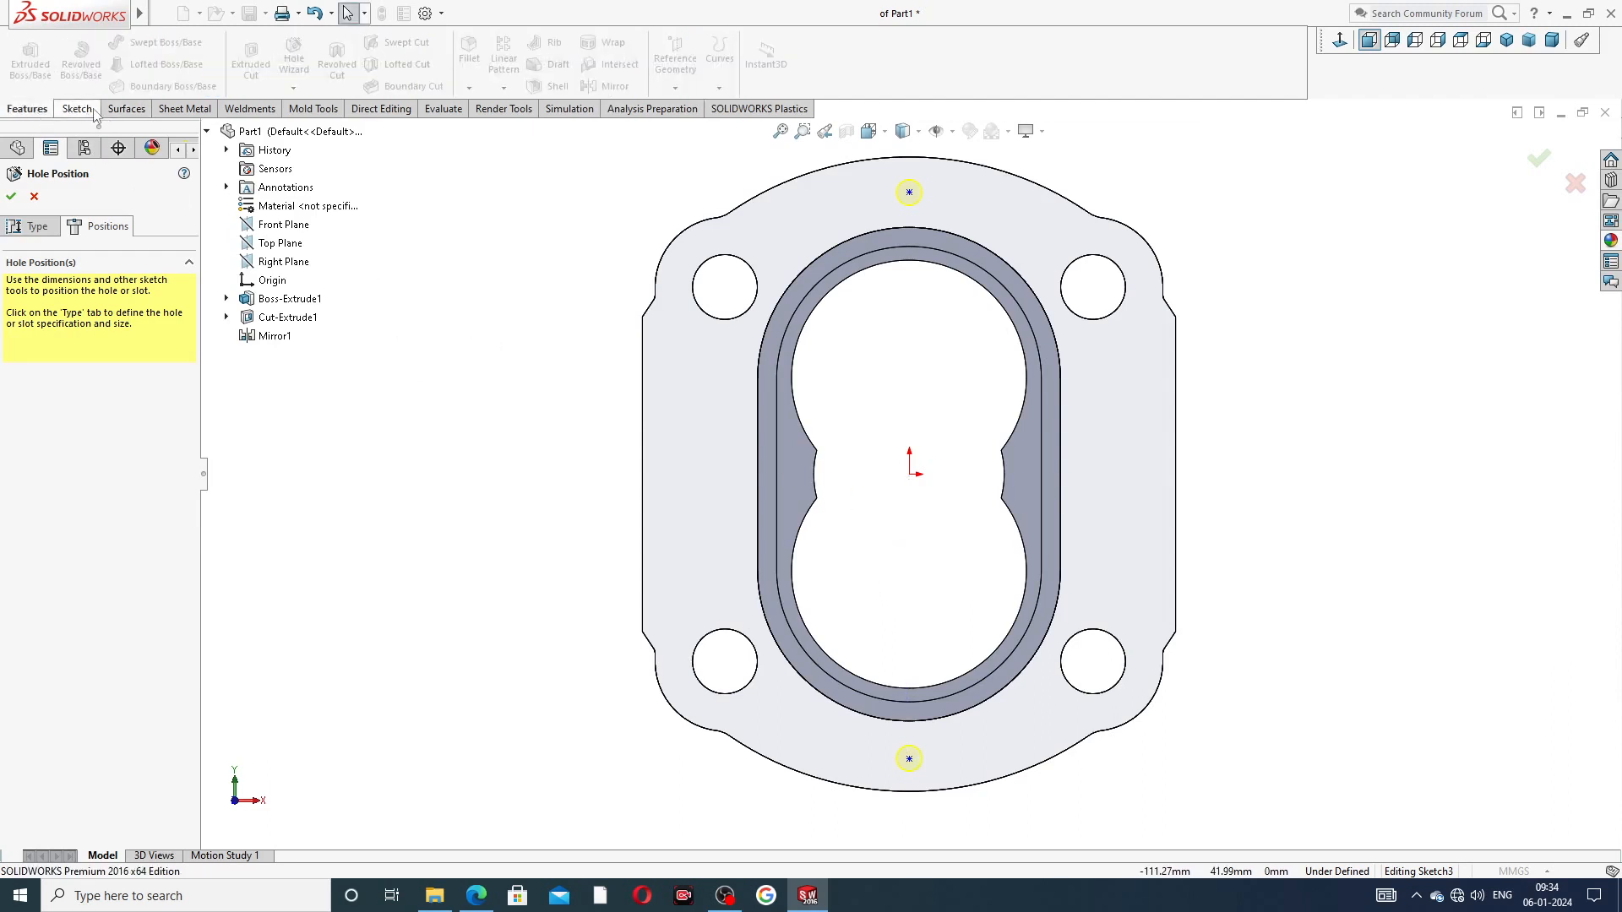
{"action": "left_click", "coordinate": [84, 109]}
{"action": "left_click", "coordinate": [69, 56]}
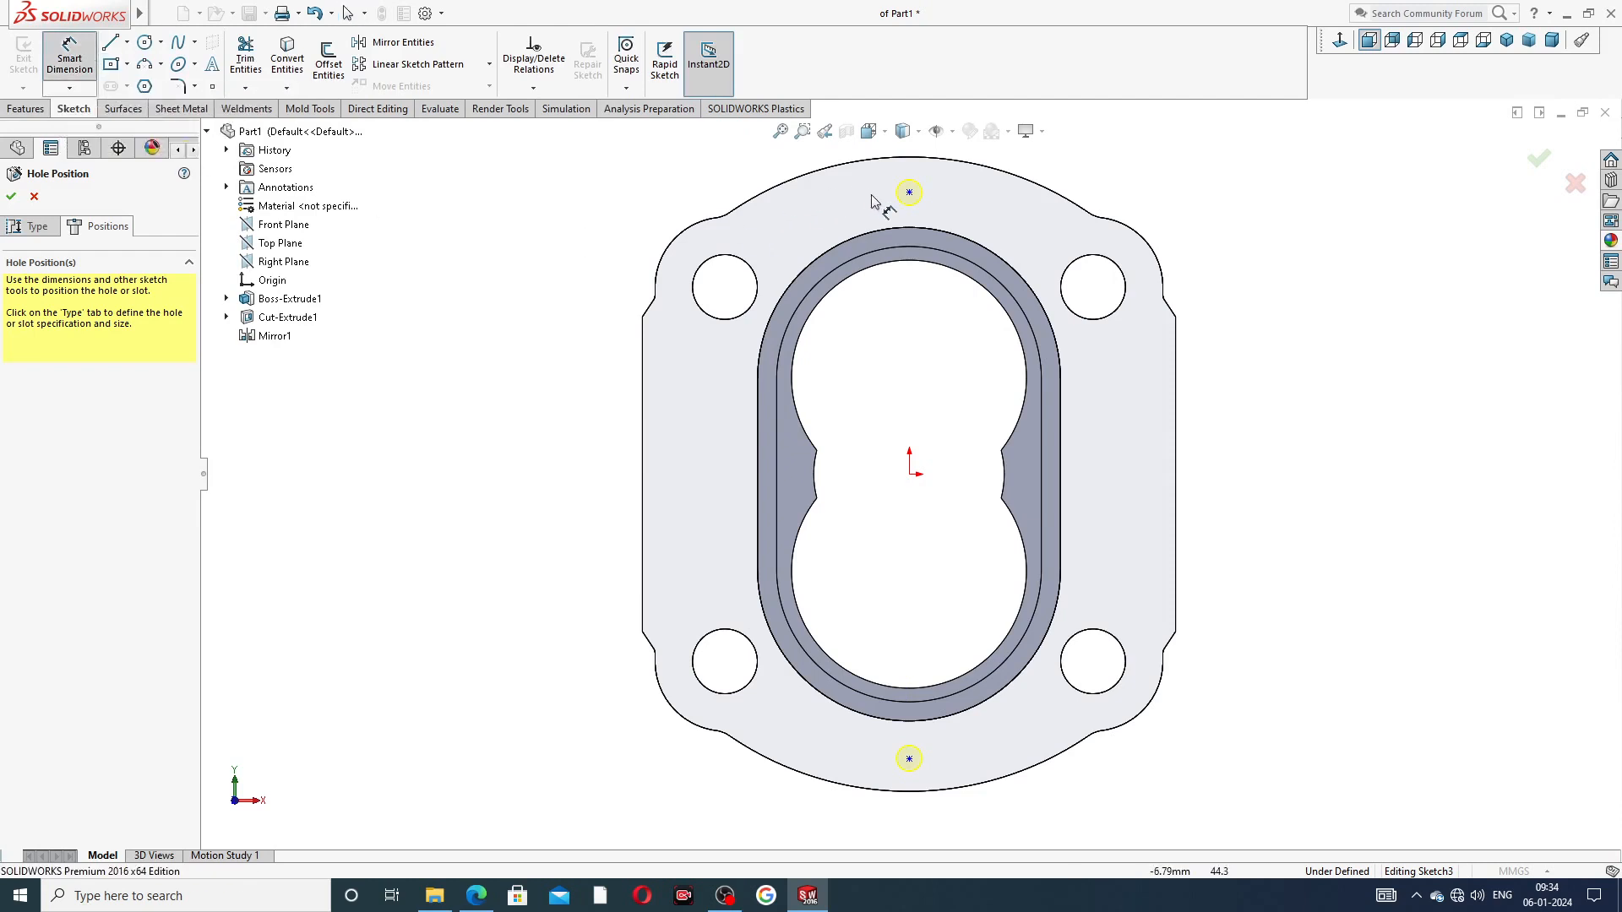
{"action": "left_click", "coordinate": [909, 193]}
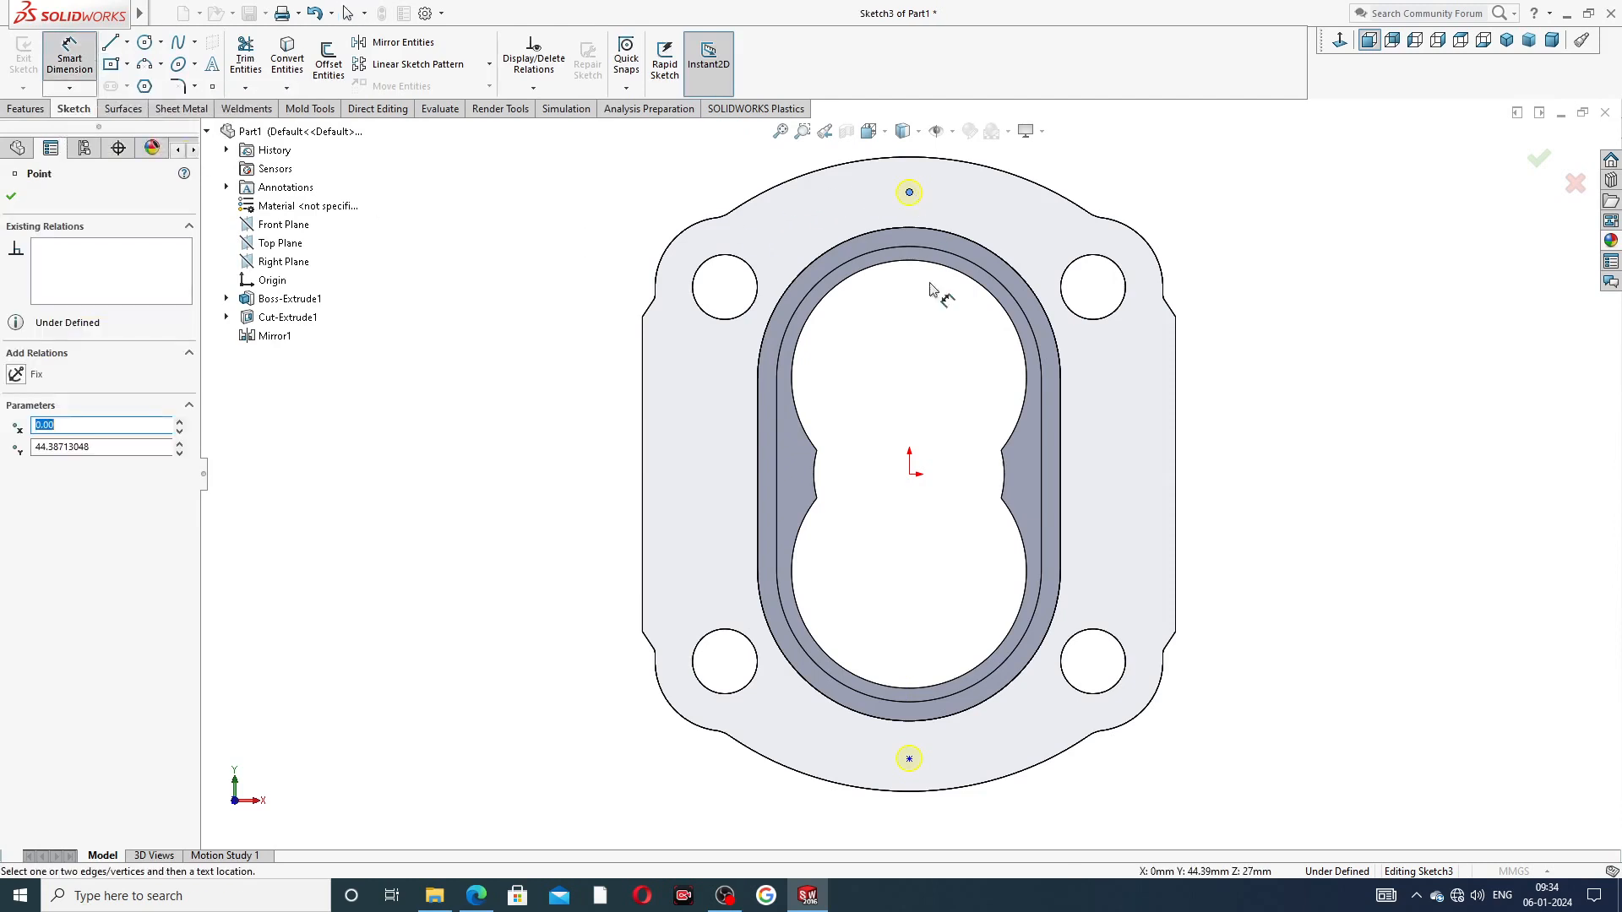
{"action": "left_click", "coordinate": [910, 474]}
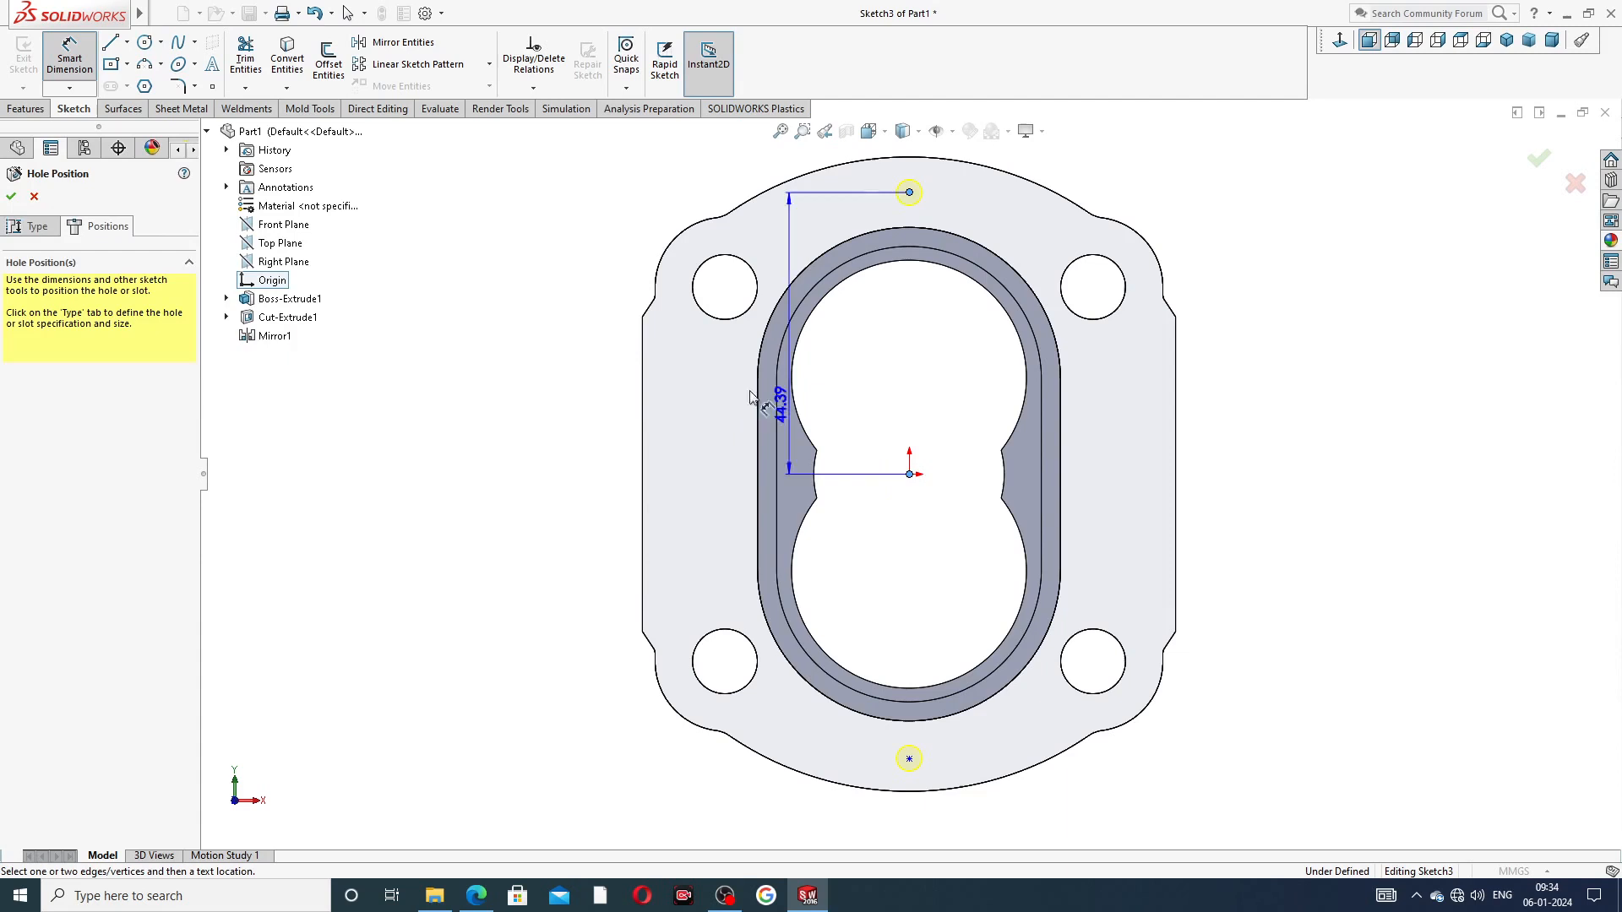
{"action": "left_click", "coordinate": [623, 332]}
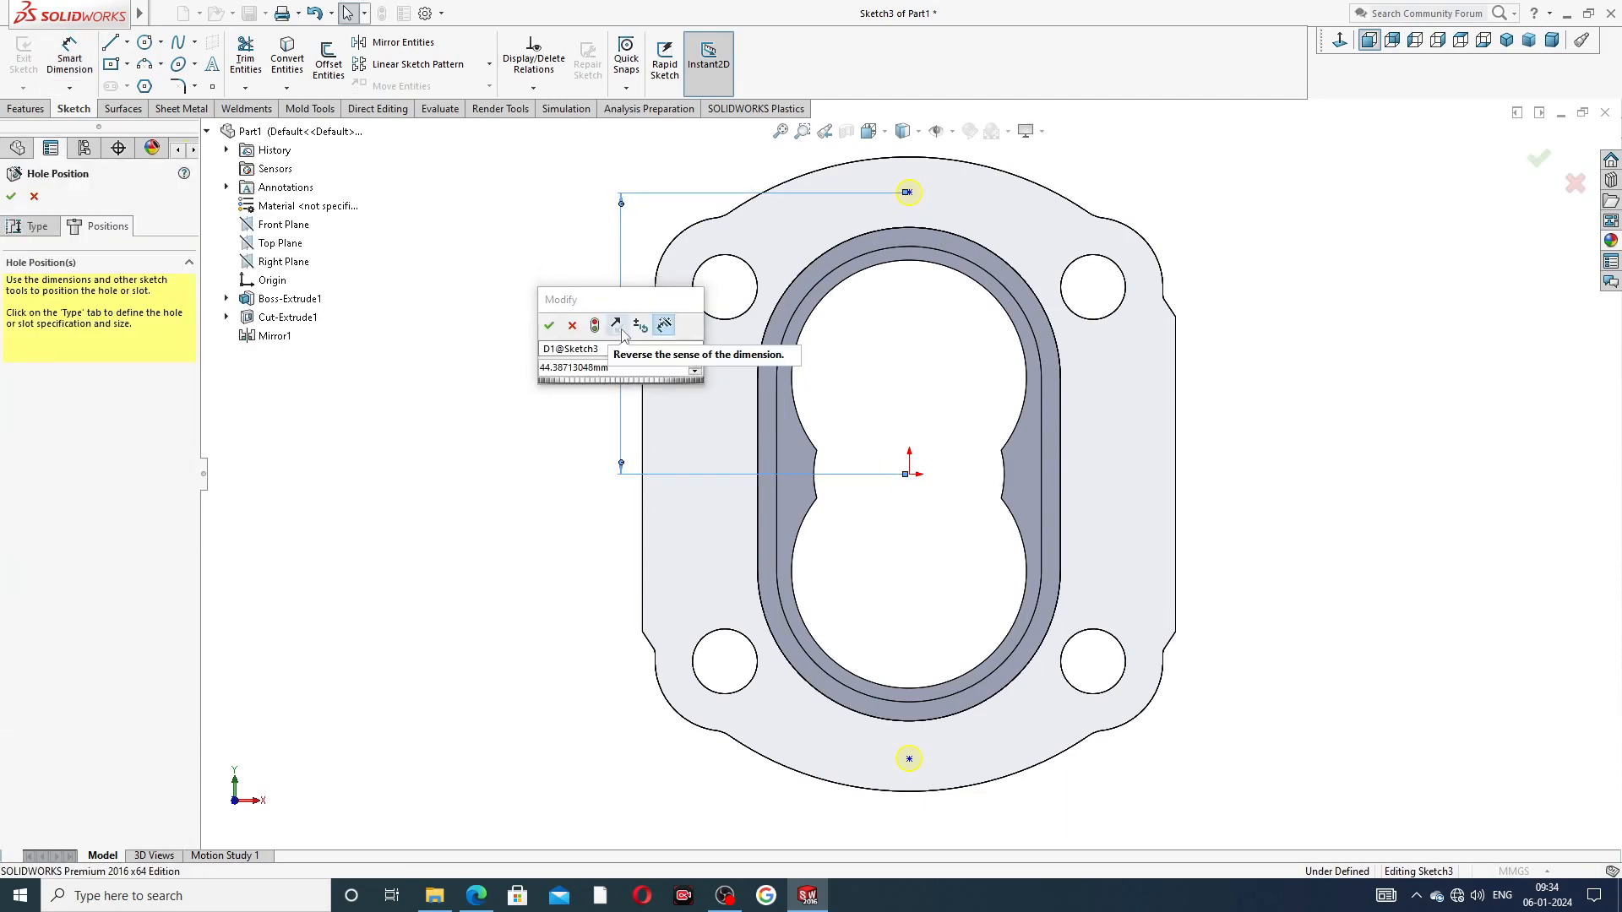
{"action": "key", "text": "Return"}
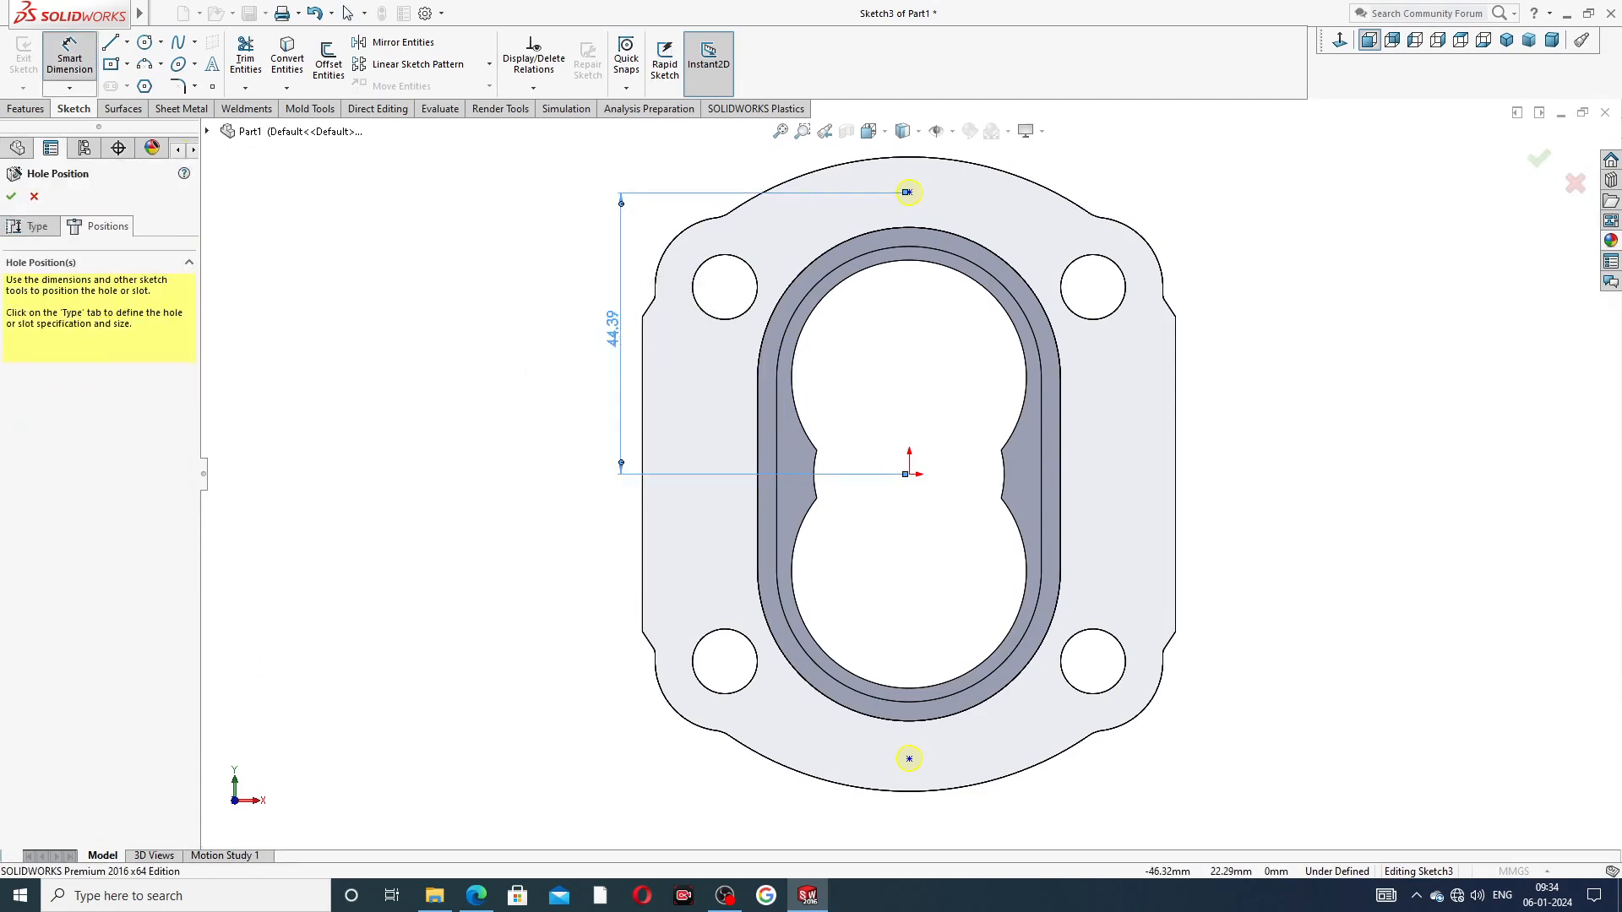
{"action": "double_click", "coordinate": [614, 331]}
{"action": "type", "text": "45"}
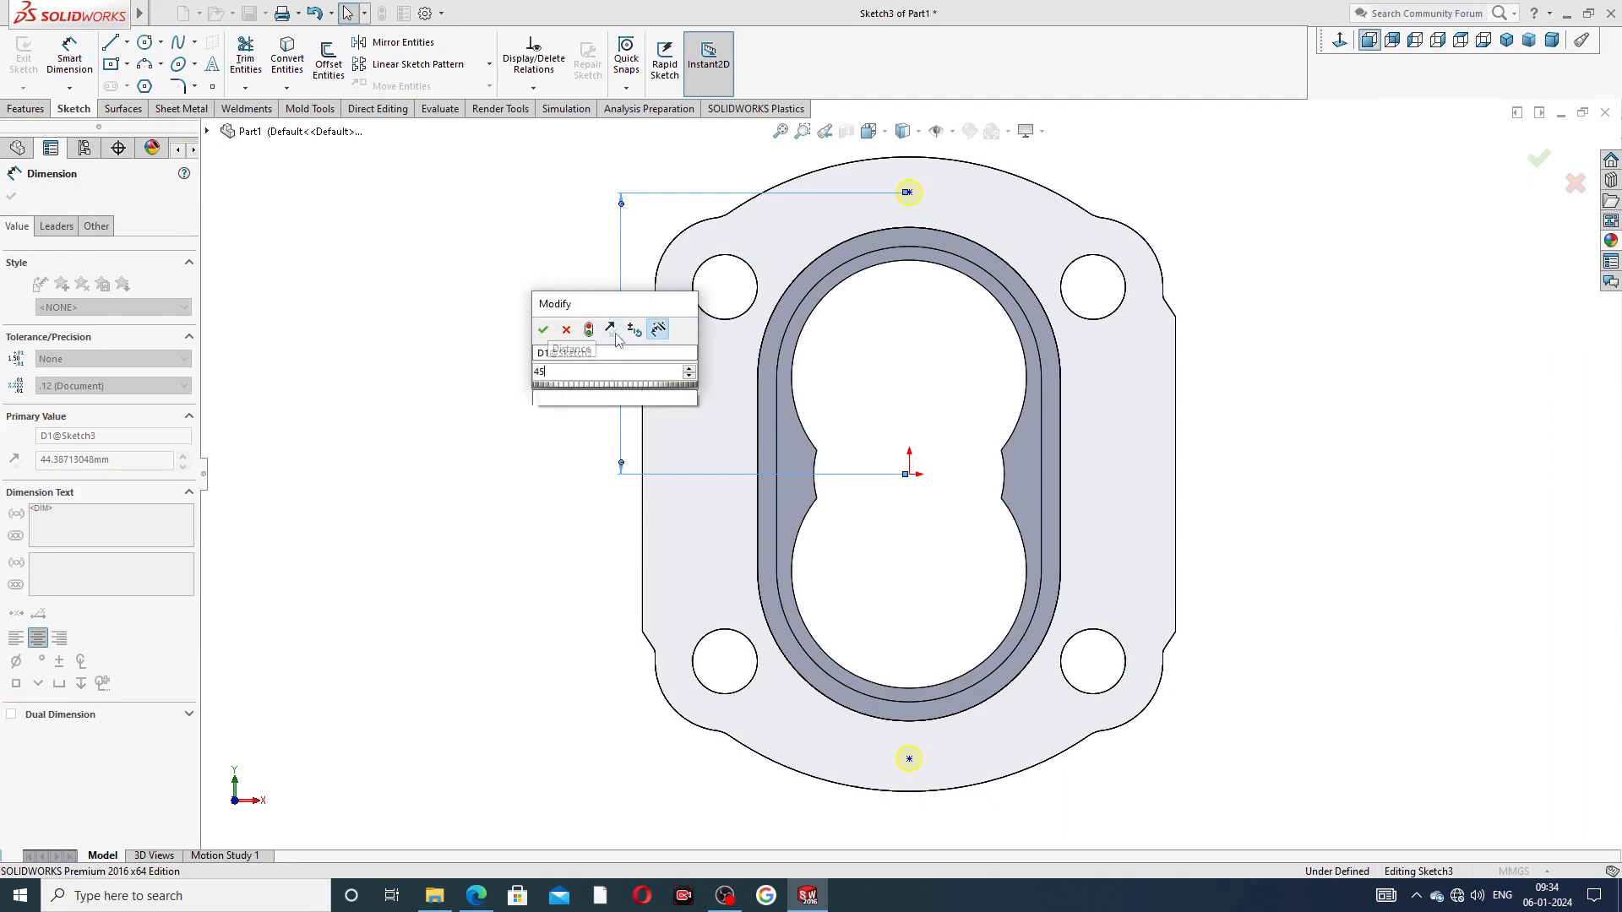
{"action": "key", "text": "Return"}
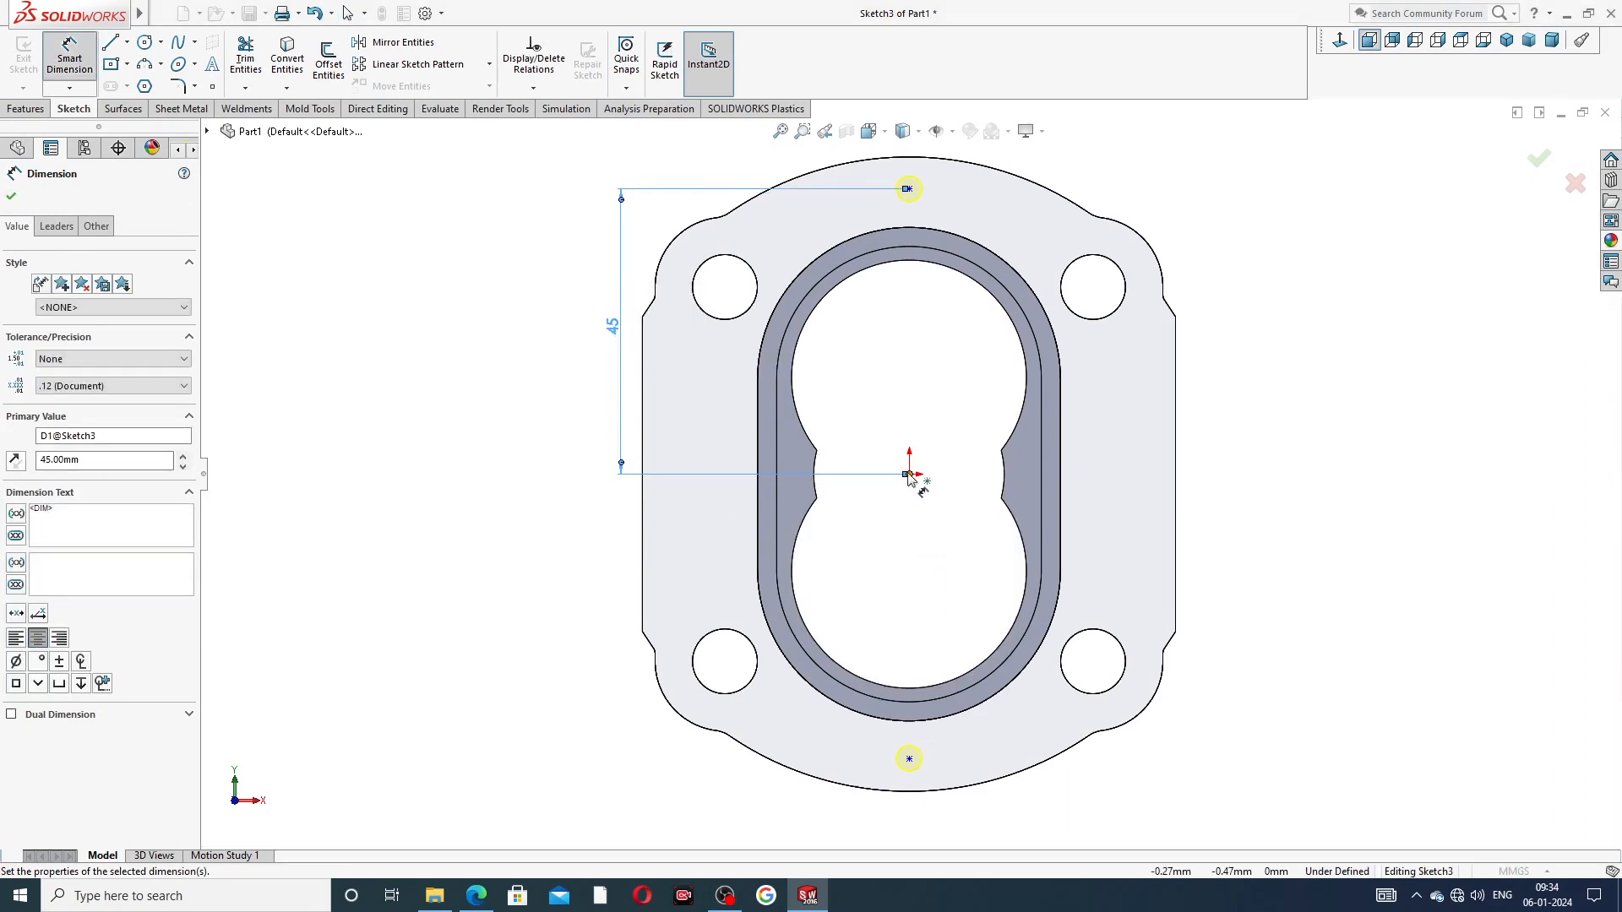
{"action": "left_click_drag", "start_coordinate": [906, 474], "coordinate": [909, 758]}
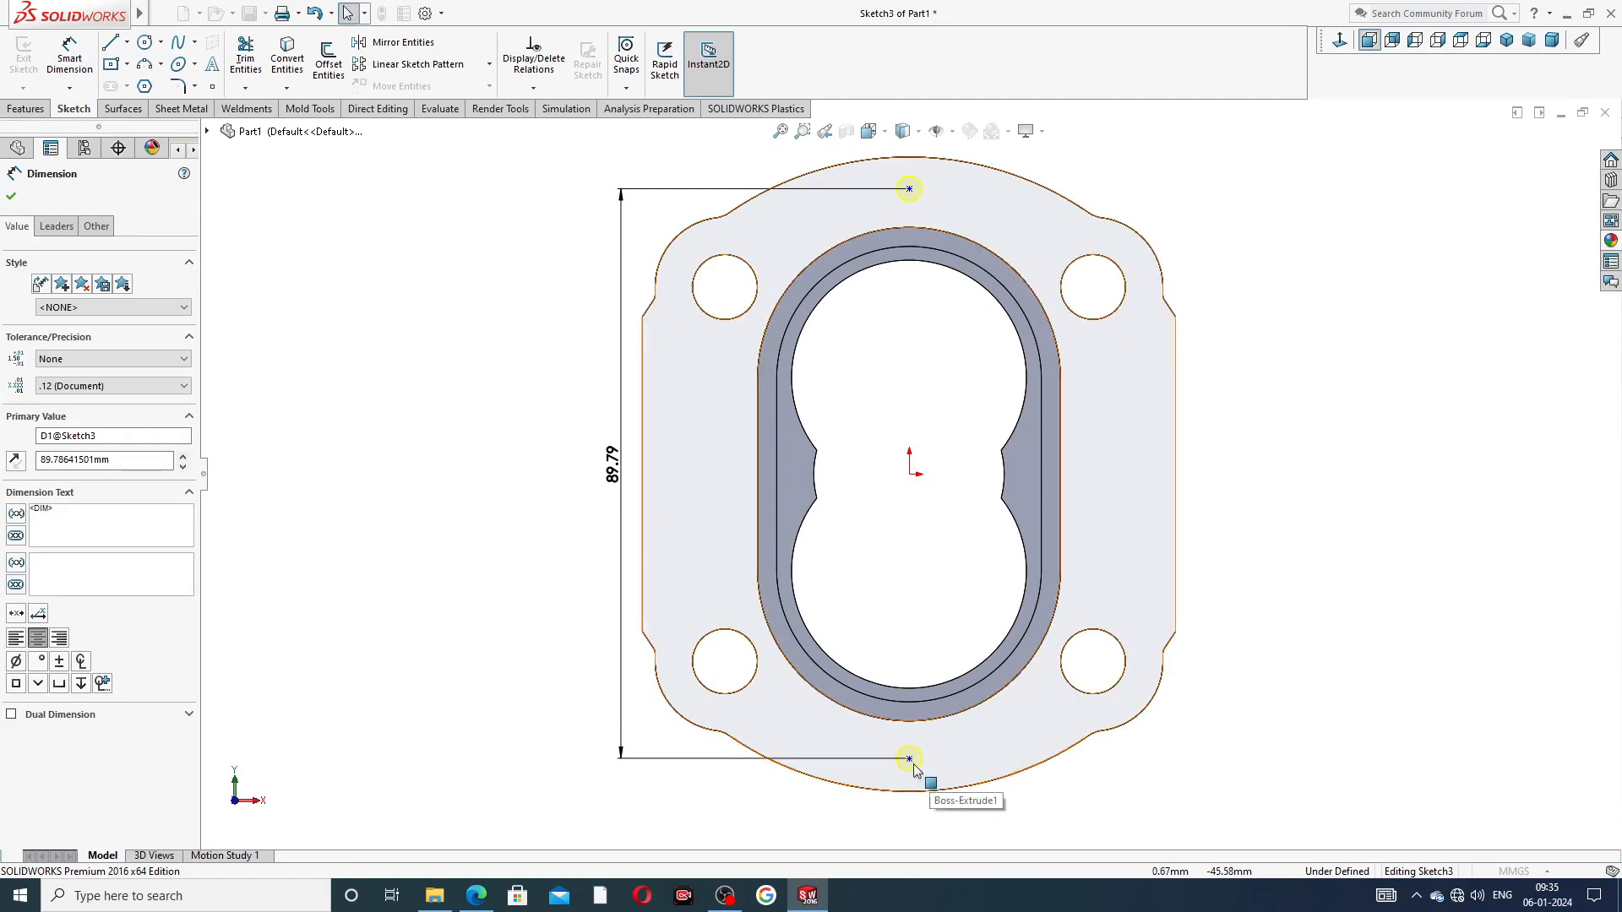
{"action": "left_click_drag", "start_coordinate": [910, 759], "coordinate": [910, 474]}
{"action": "key", "text": "z"}
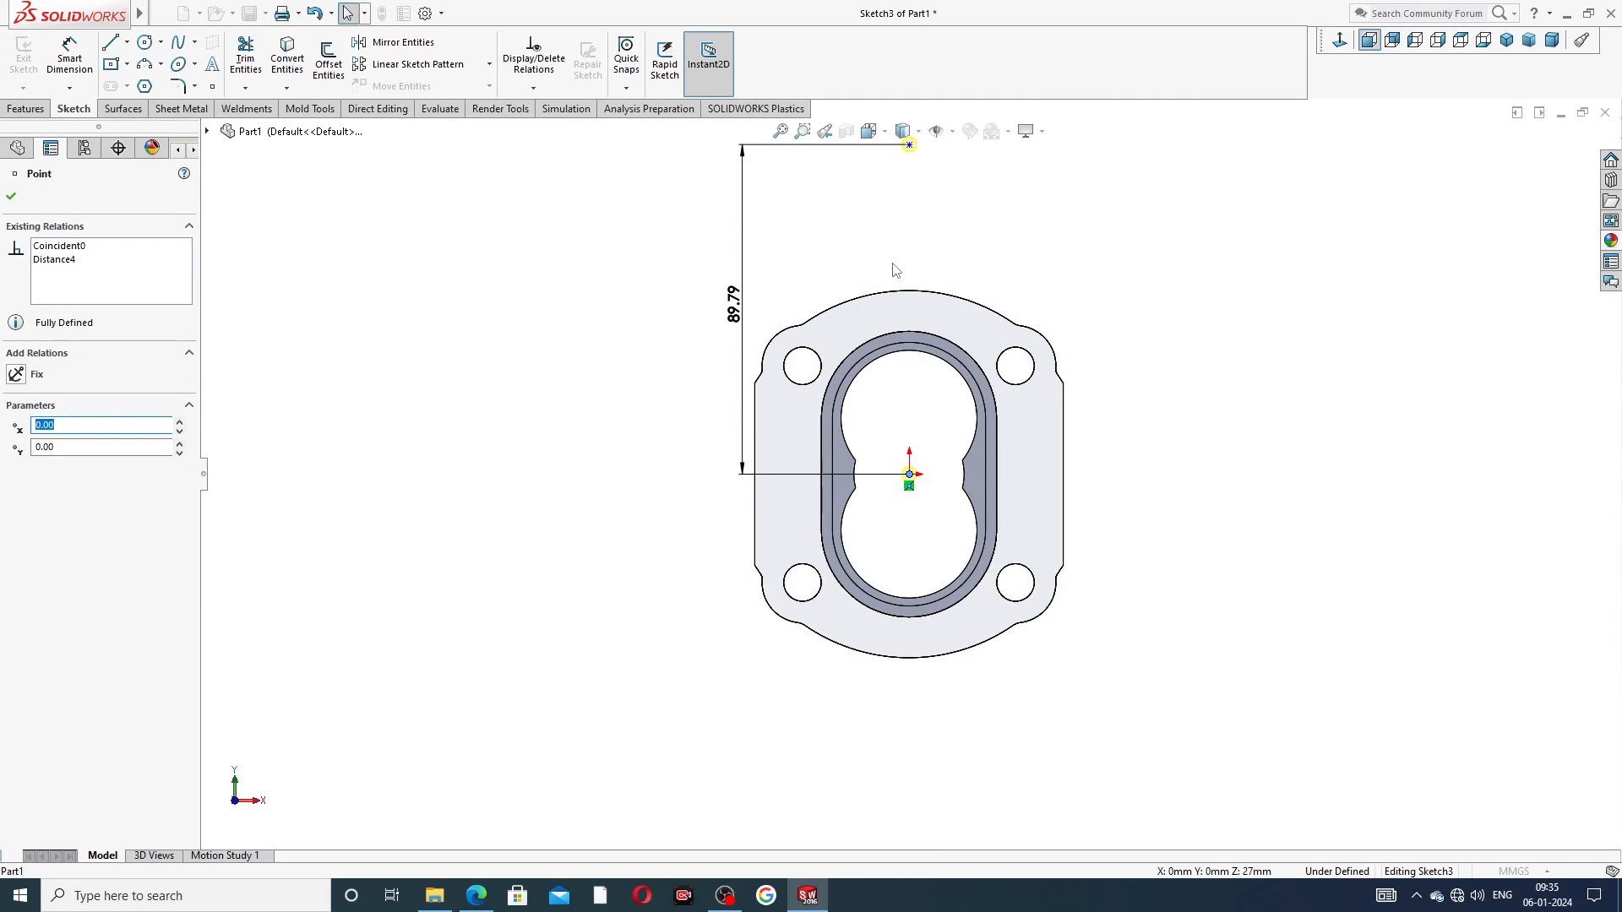
{"action": "key", "text": "ctrl+z"}
{"action": "key", "text": "ctrl+z"}
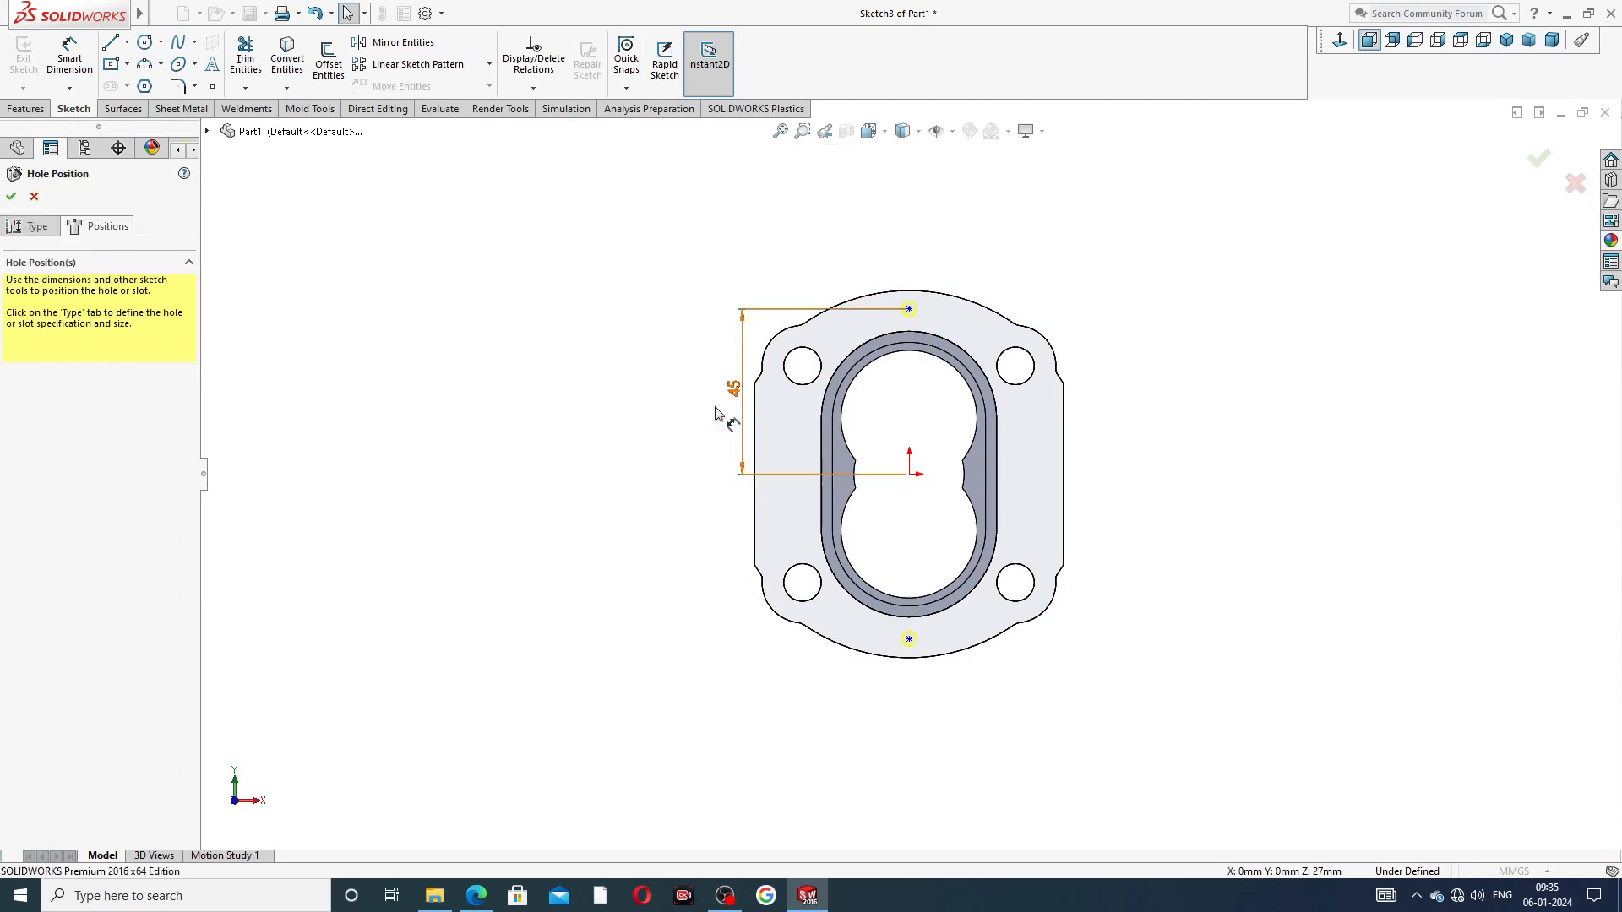
{"action": "left_click", "coordinate": [910, 475]}
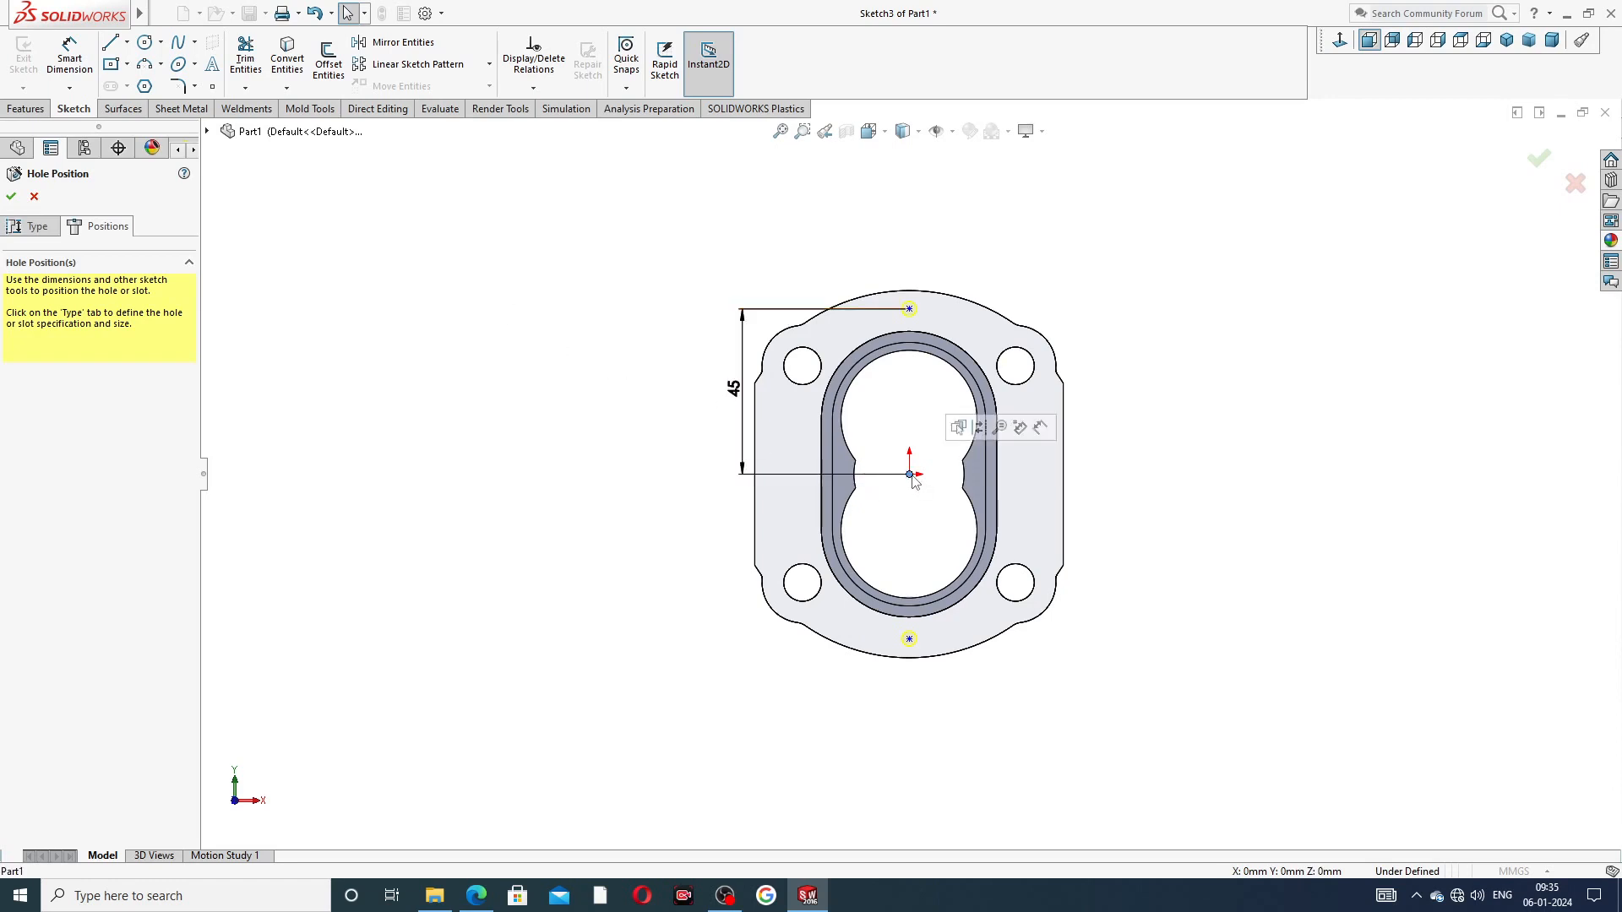
Step: Dimension the lower hole point from the origin and set the vertical distance to 45 mm
{"action": "left_click", "coordinate": [910, 638]}
{"action": "left_click", "coordinate": [300, 344]}
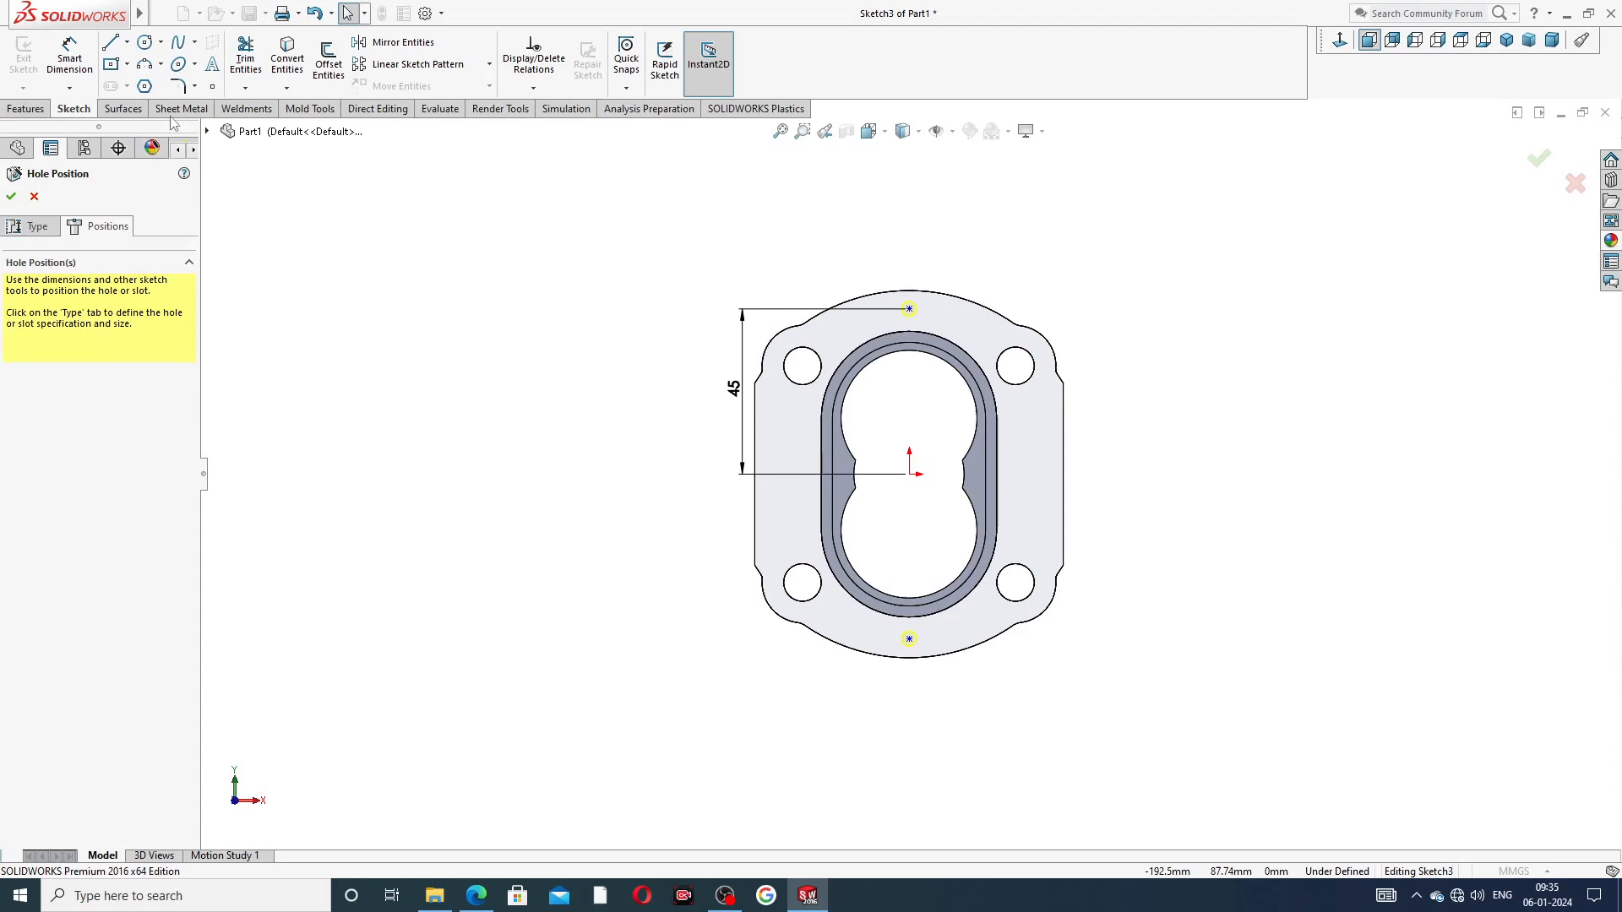
{"action": "left_click", "coordinate": [69, 57]}
{"action": "left_click", "coordinate": [910, 474]}
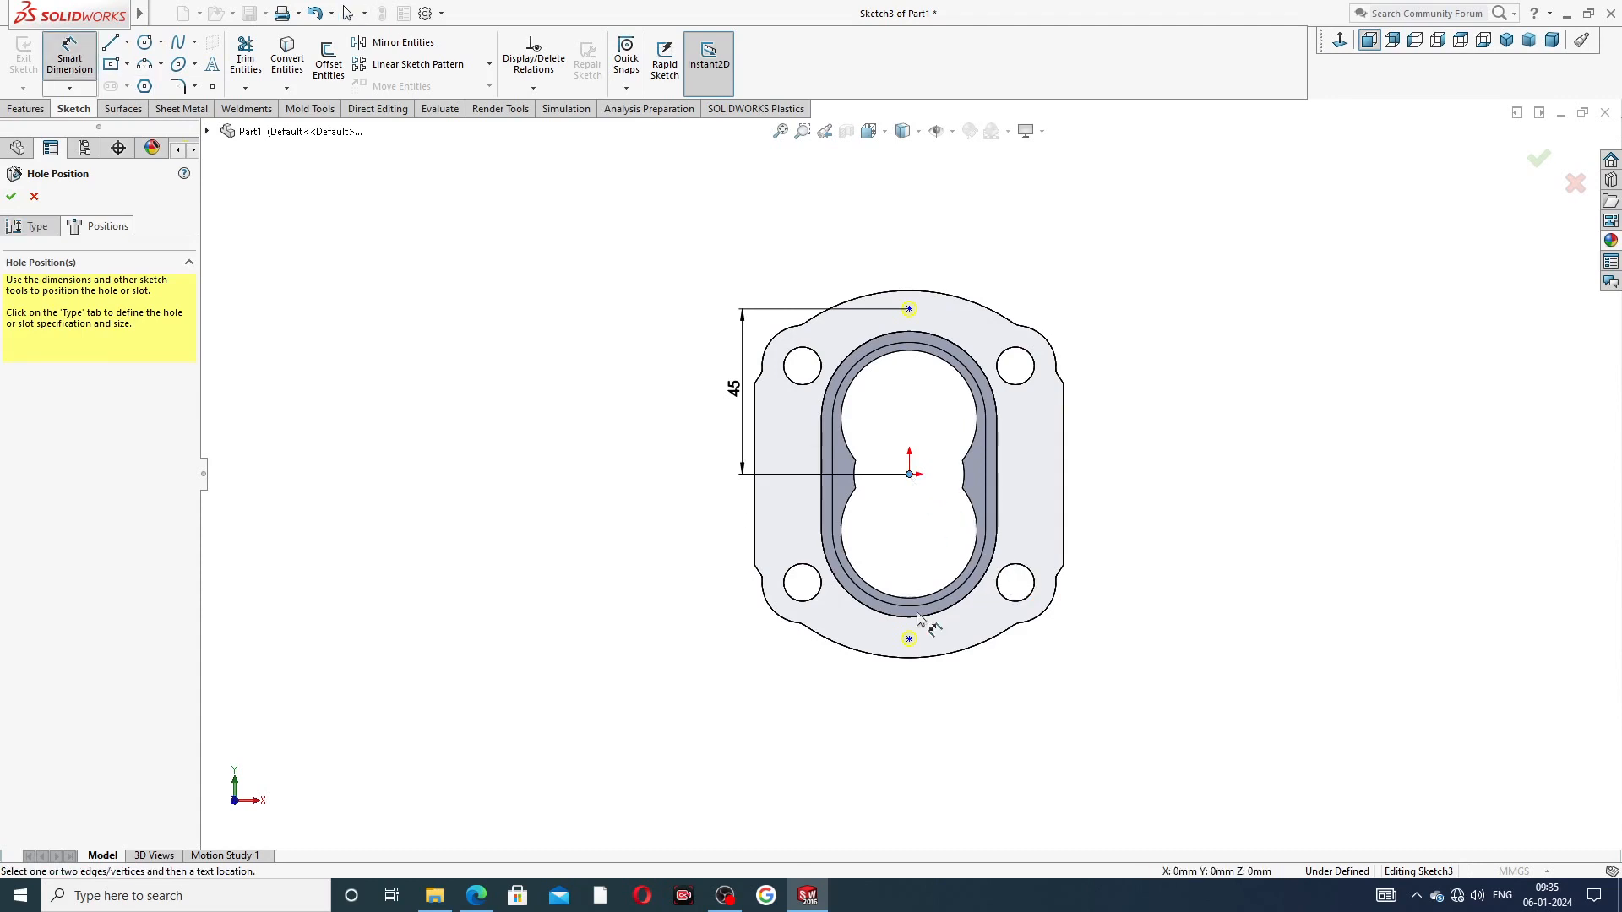
{"action": "left_click", "coordinate": [910, 639]}
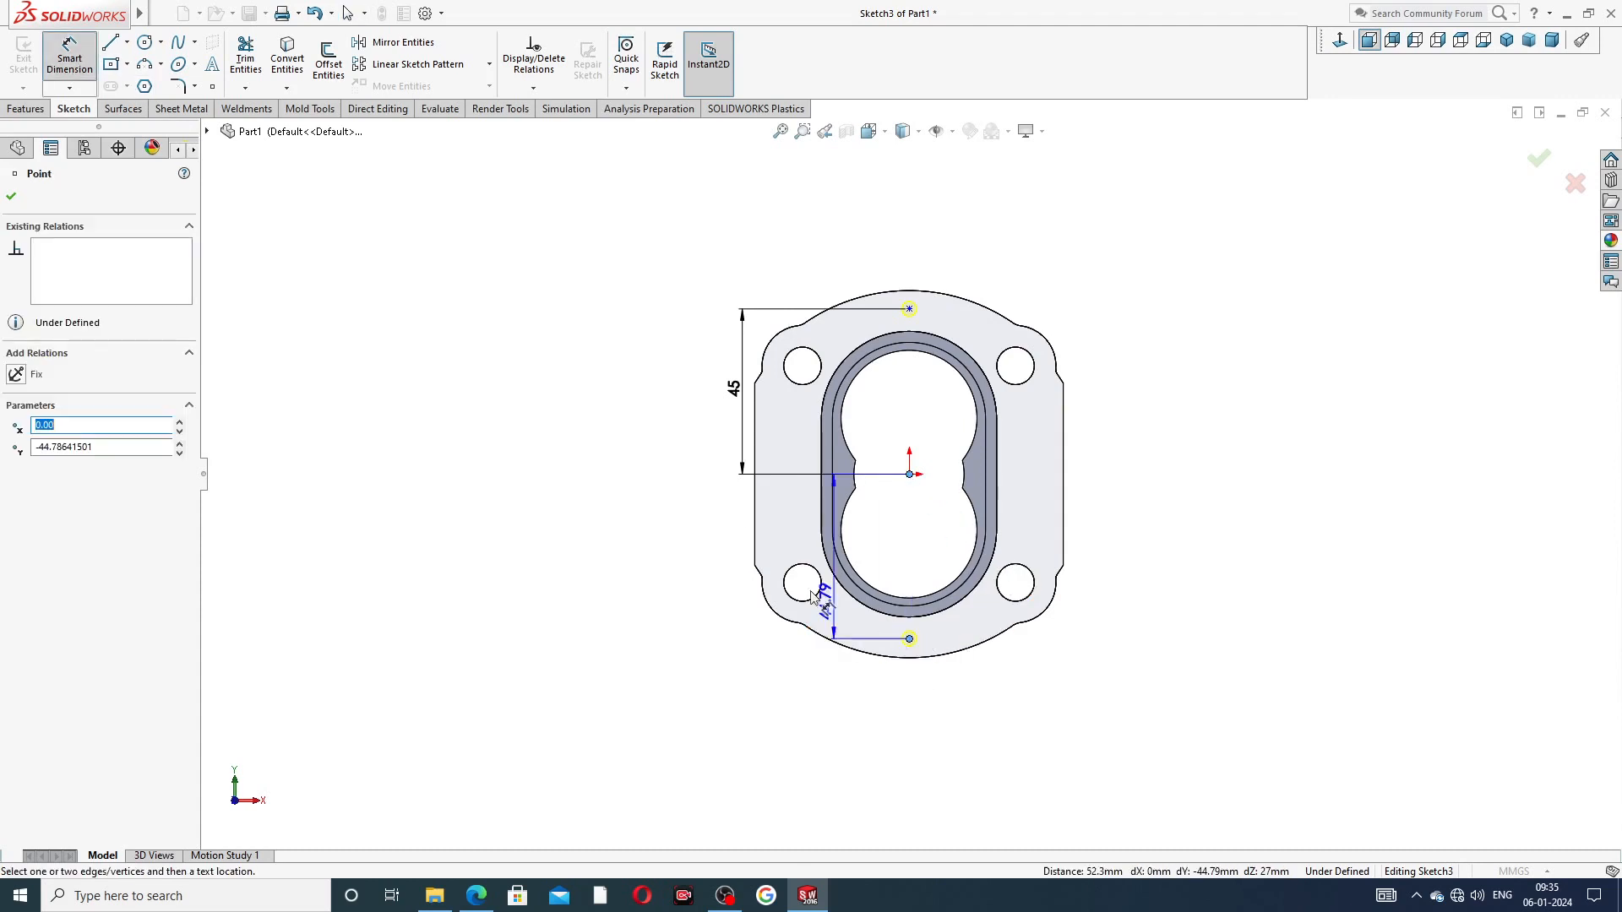
{"action": "left_click", "coordinate": [747, 581]}
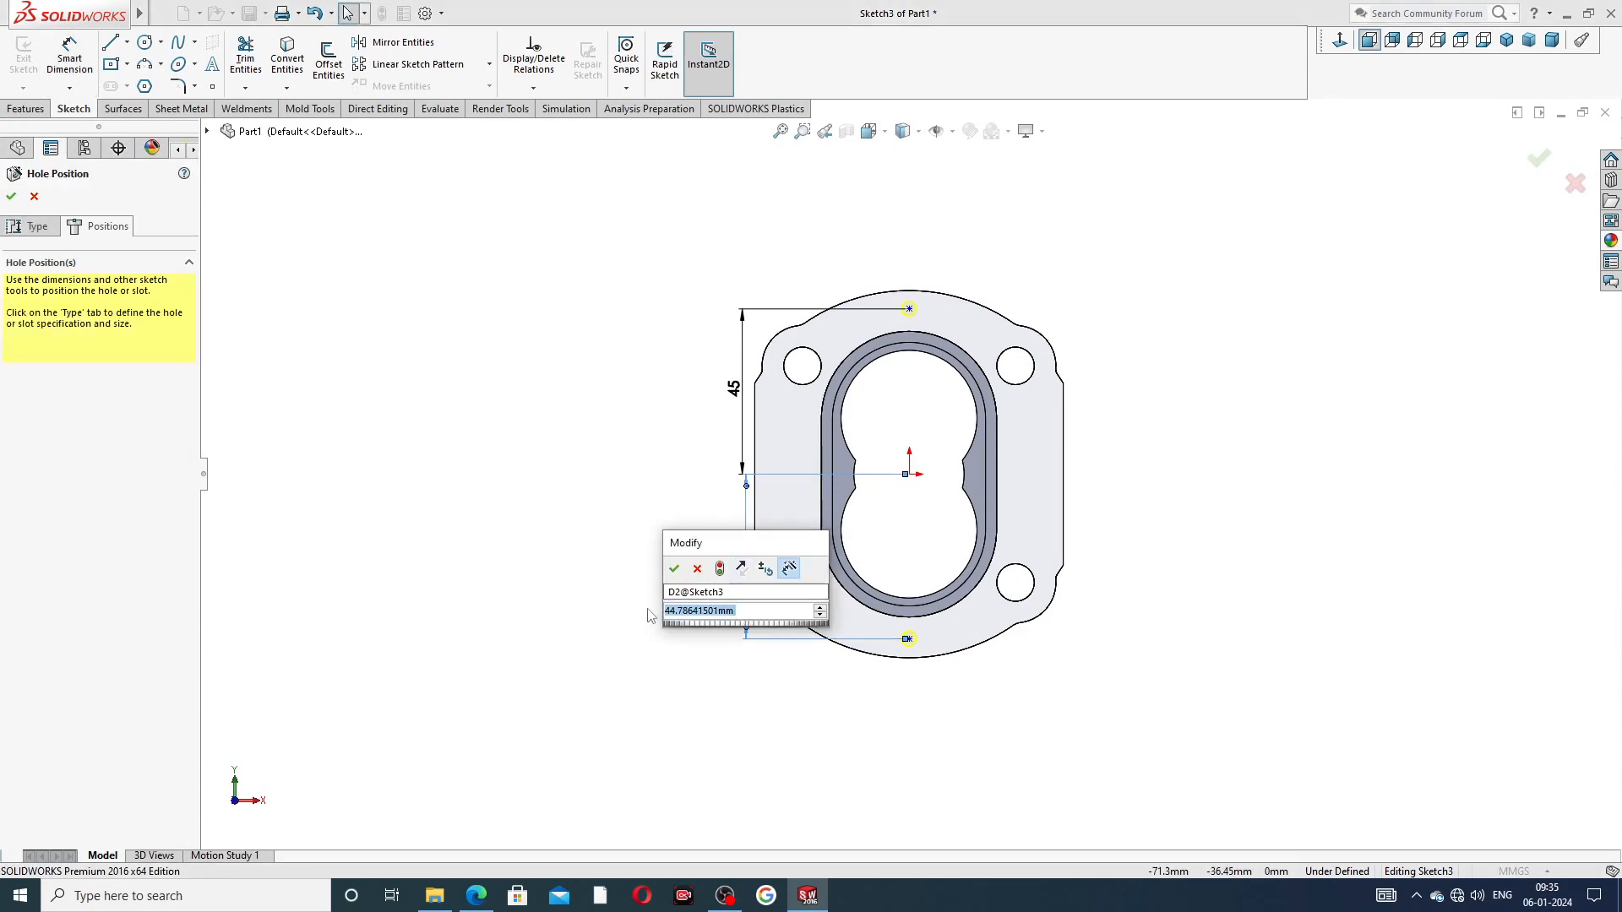
{"action": "type", "text": "45"}
{"action": "key", "text": "Return"}
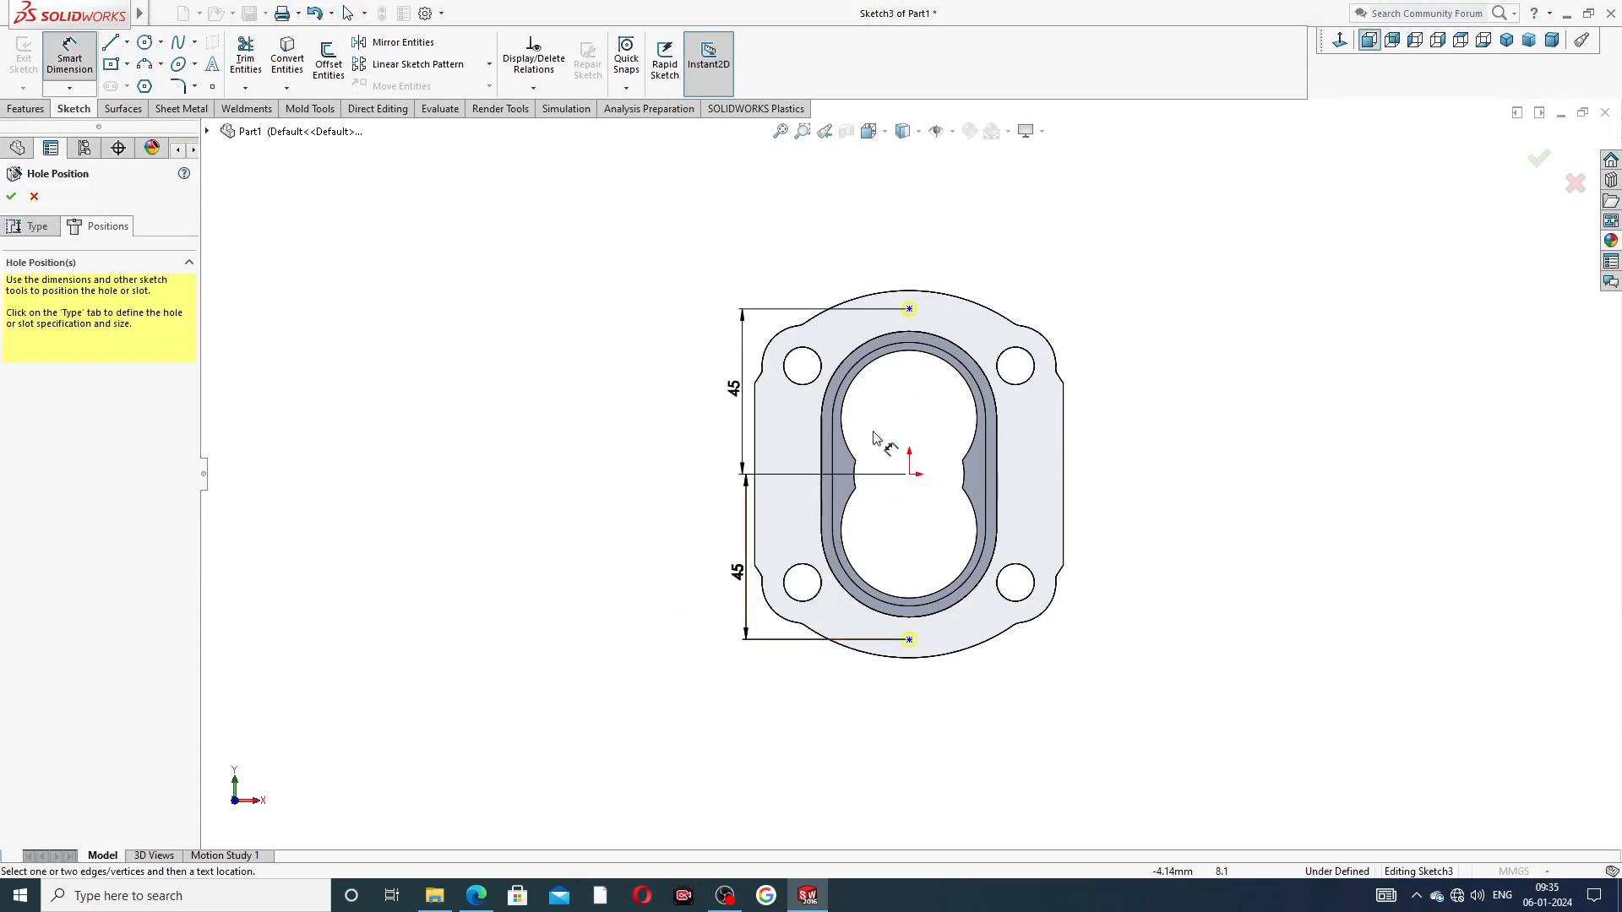
Step: End dimensioning and create the two Ø4.0 holes on the front face
{"action": "scroll", "coordinate": [889, 450], "scroll_direction": "down", "scroll_amount": 1}
{"action": "right_click", "coordinate": [481, 379]}
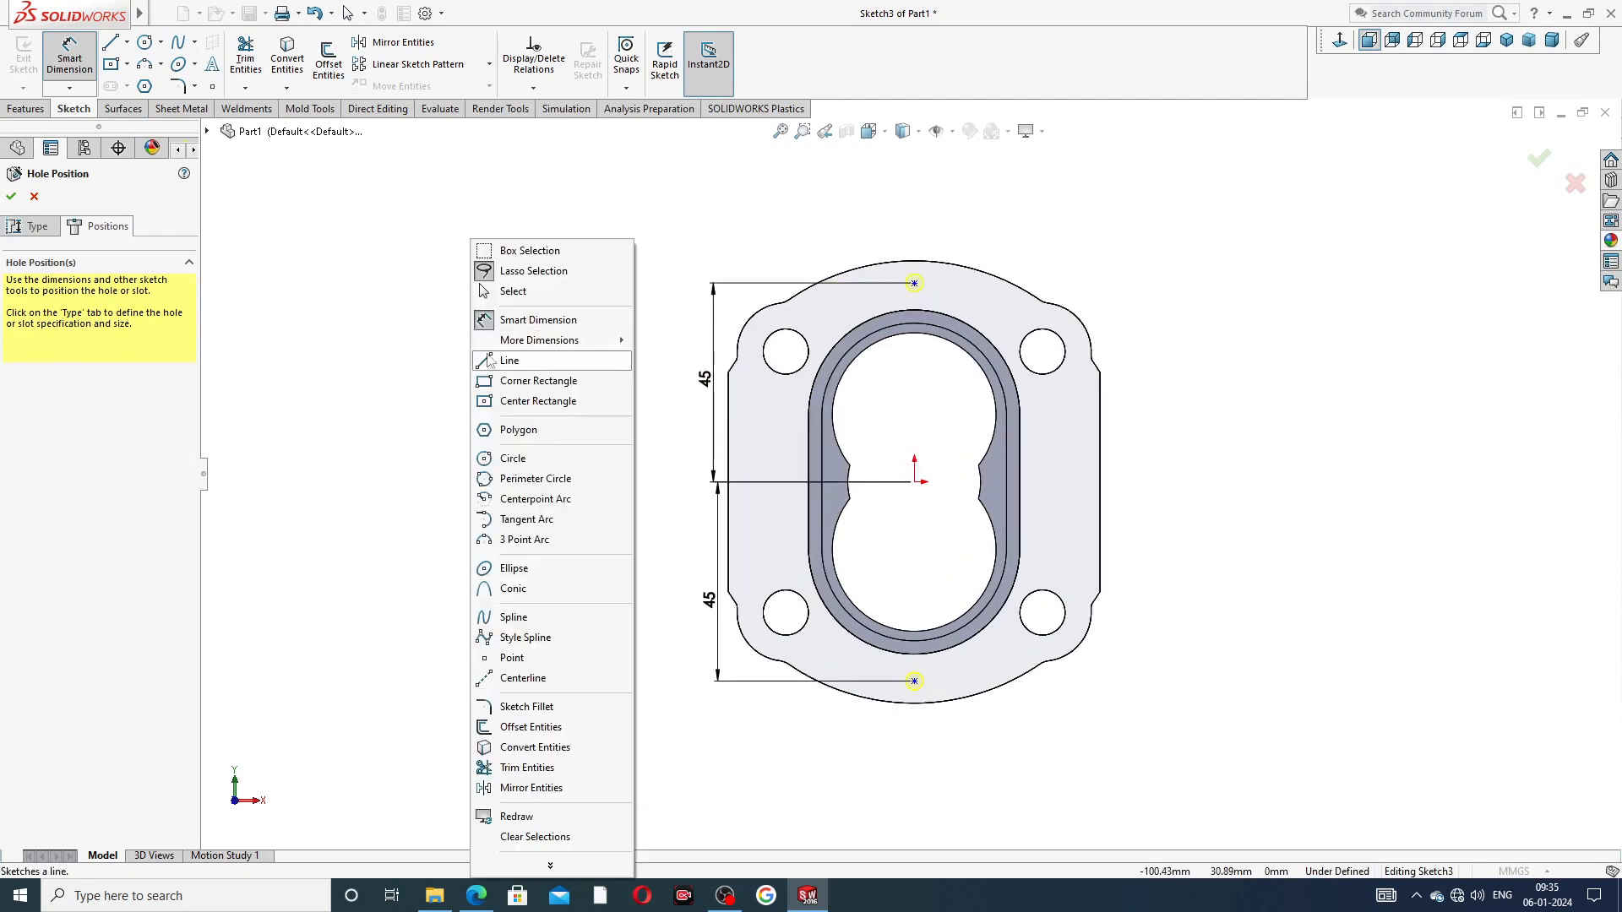
{"action": "left_click", "coordinate": [515, 290]}
{"action": "left_click", "coordinate": [11, 196]}
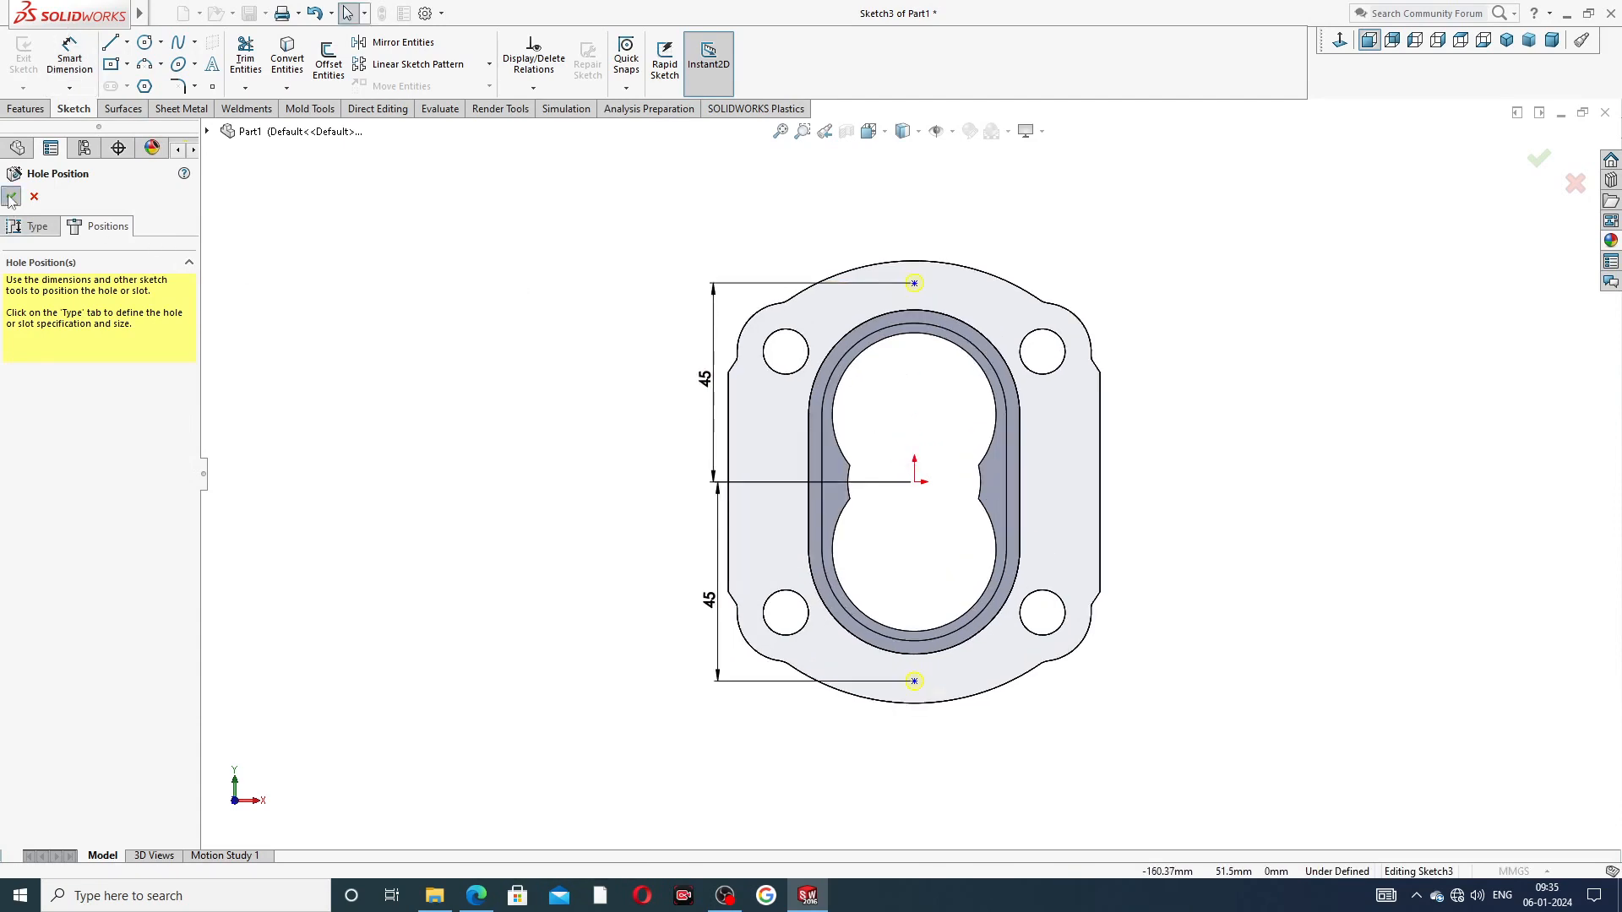
{"action": "left_click", "coordinate": [1054, 224]}
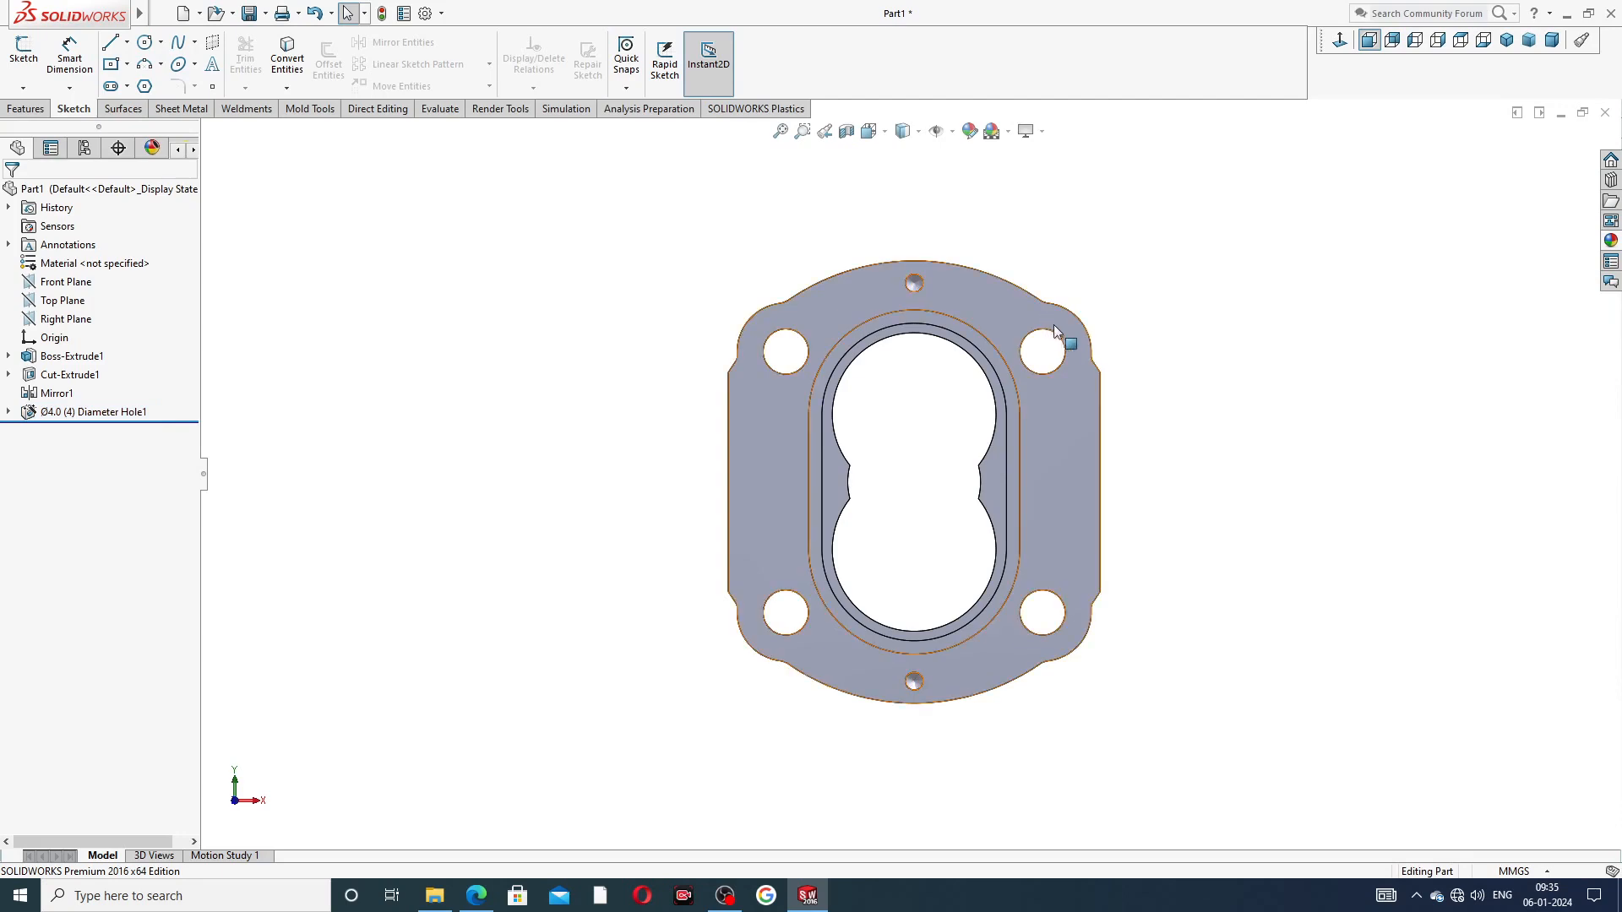
Step: Mirror the Ø4.0 hole feature about the Front Plane onto the body's opposite end face
{"action": "middle_click_drag", "start_coordinate": [1052, 324], "coordinate": [1187, 347]}
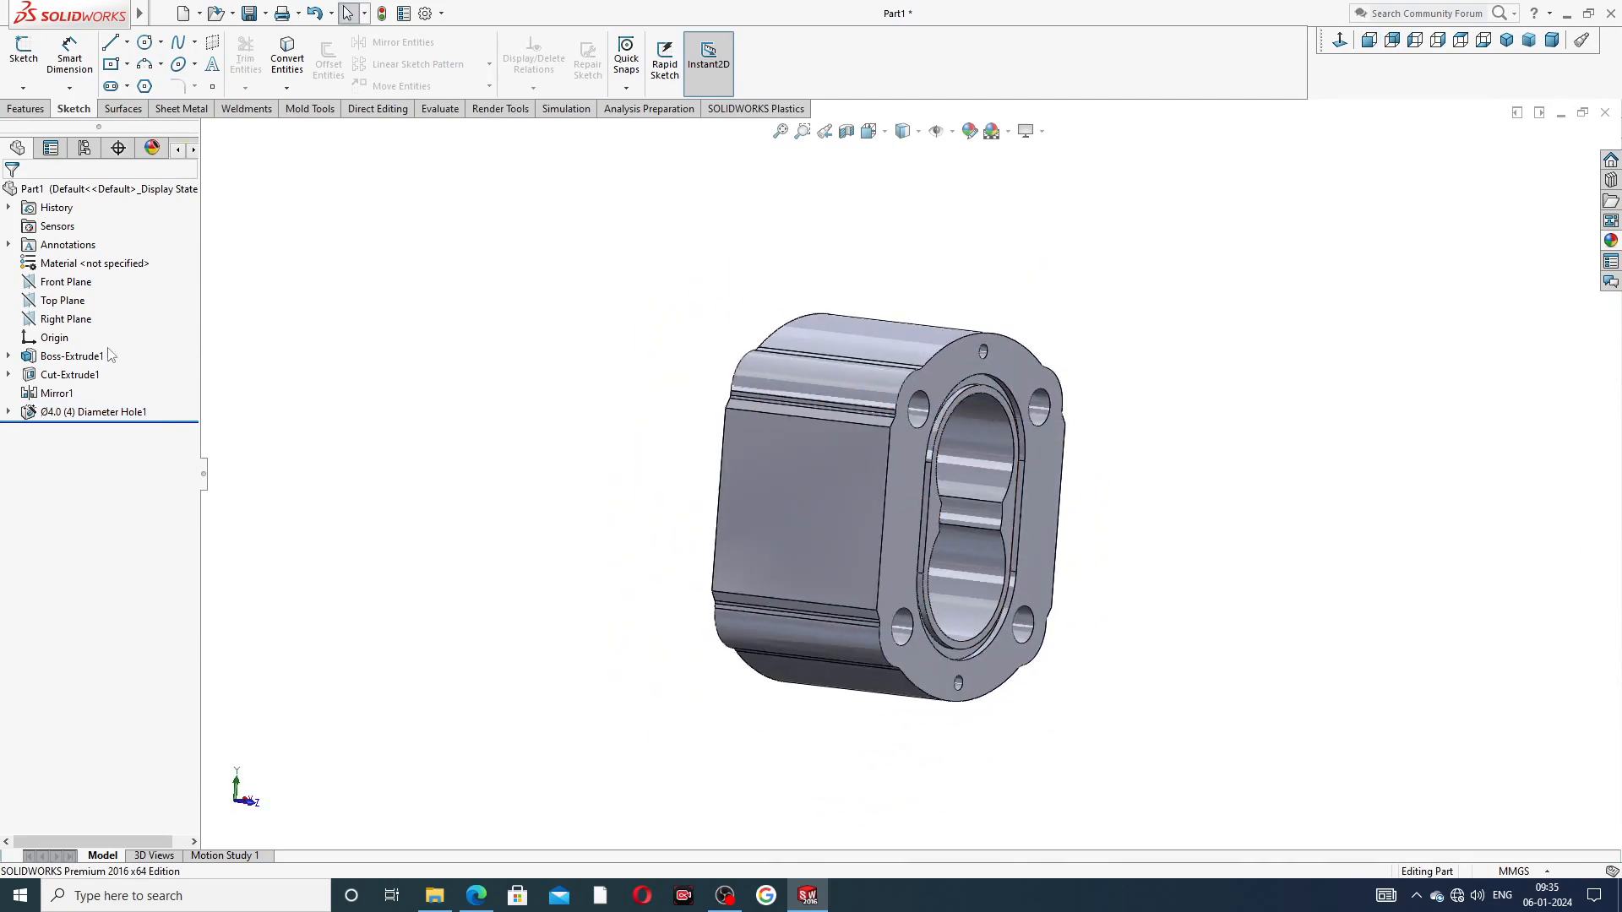
{"action": "left_click", "coordinate": [64, 283]}
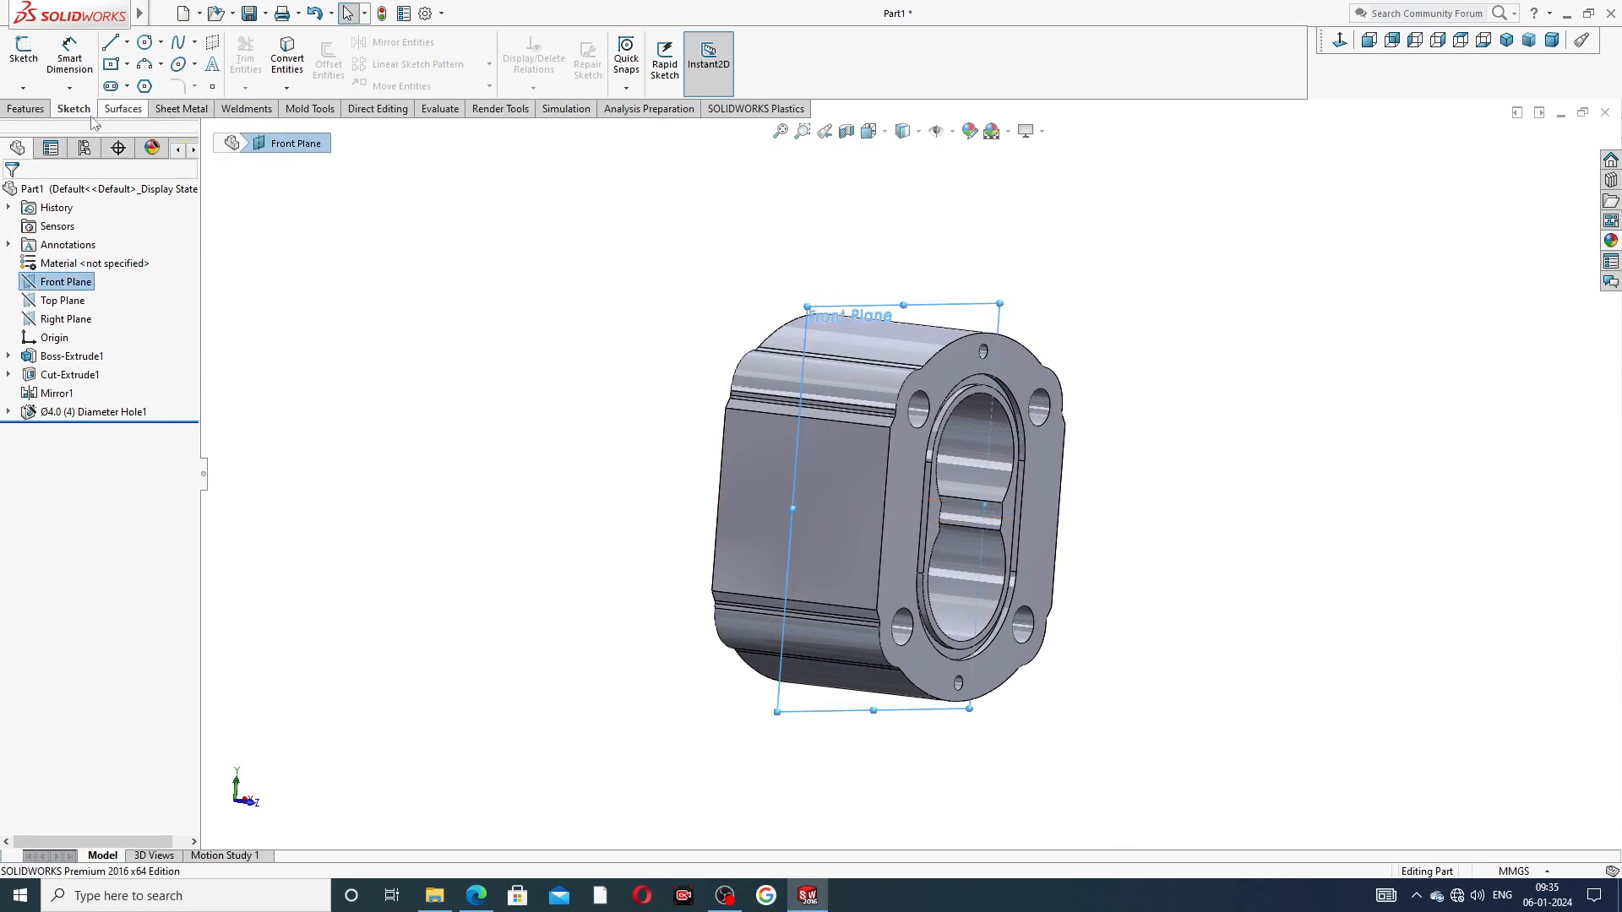
{"action": "left_click", "coordinate": [25, 109]}
{"action": "left_click", "coordinate": [609, 85]}
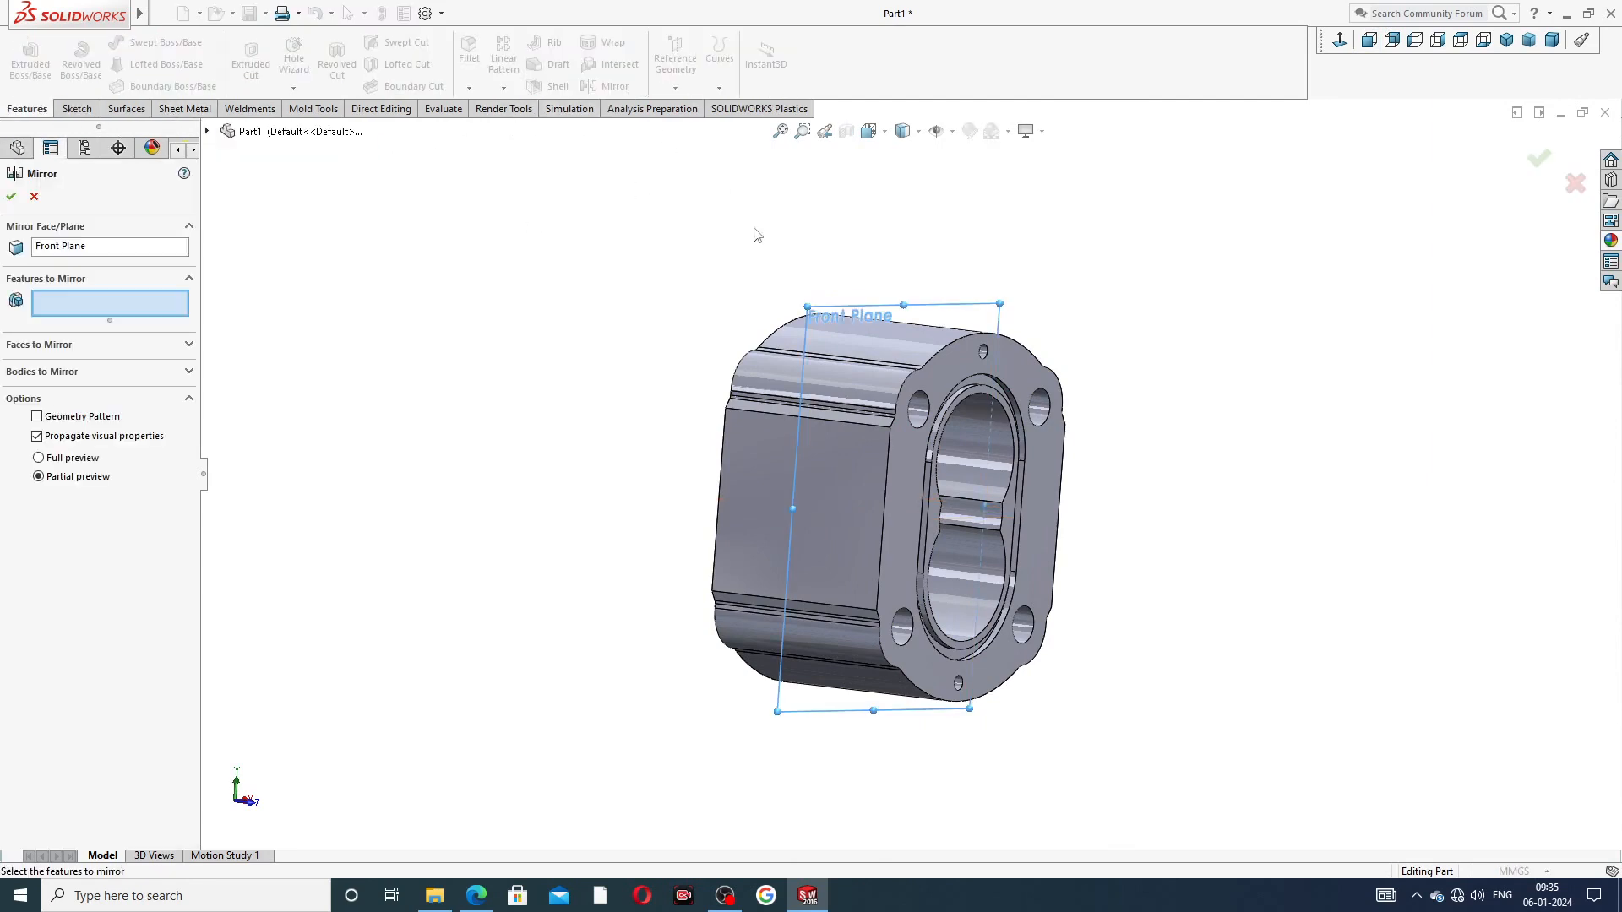
{"action": "left_click", "coordinate": [206, 132]}
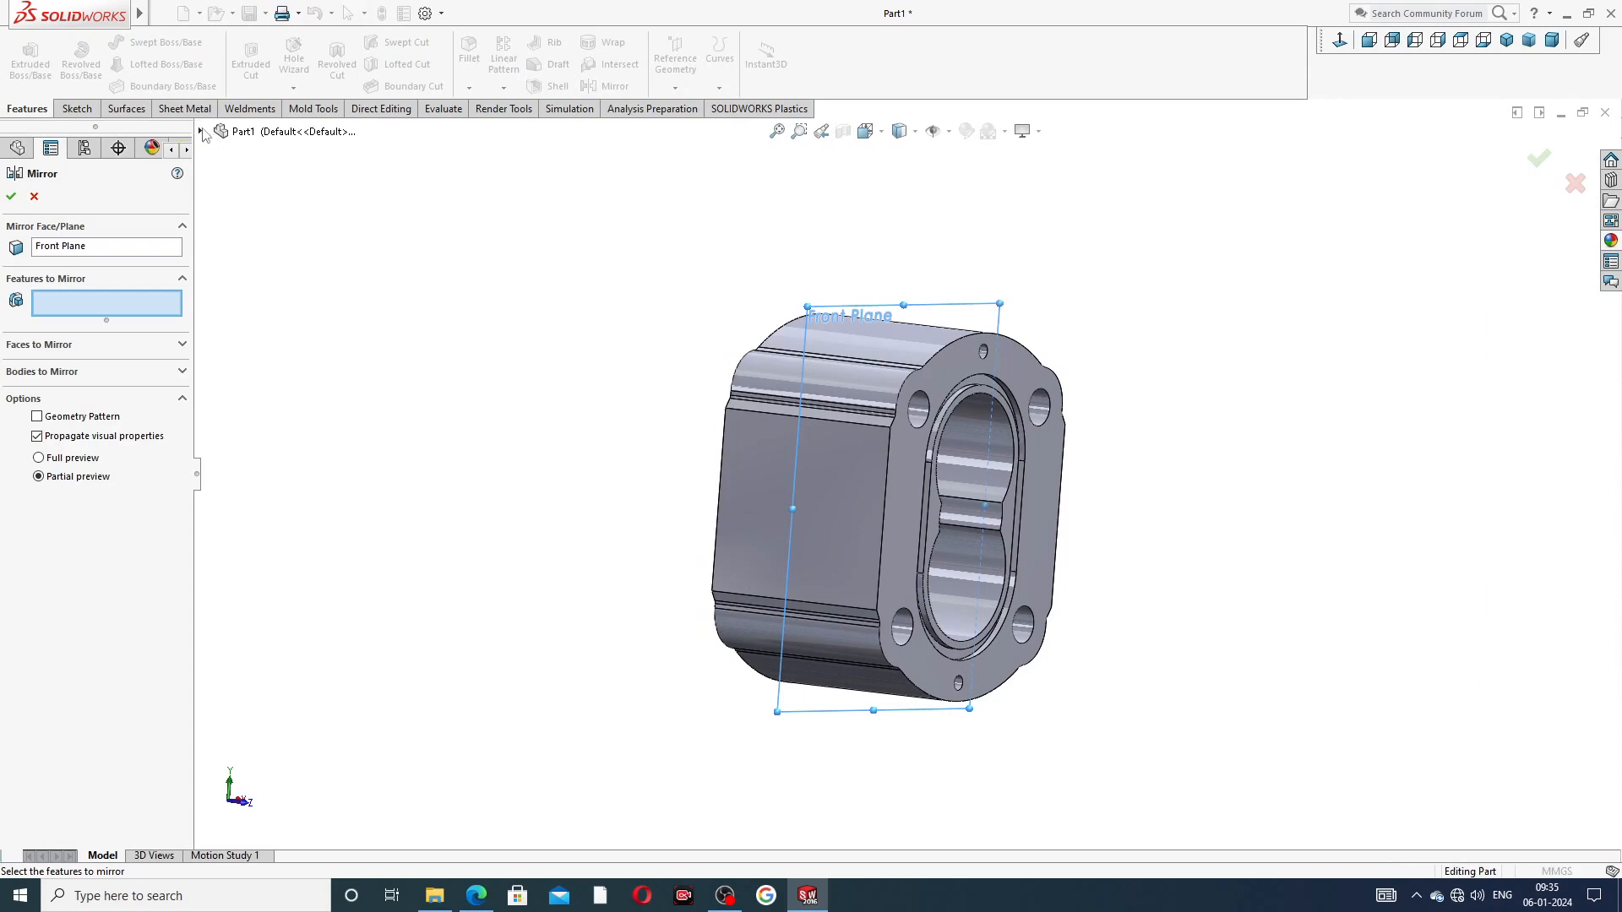
{"action": "left_click", "coordinate": [283, 355]}
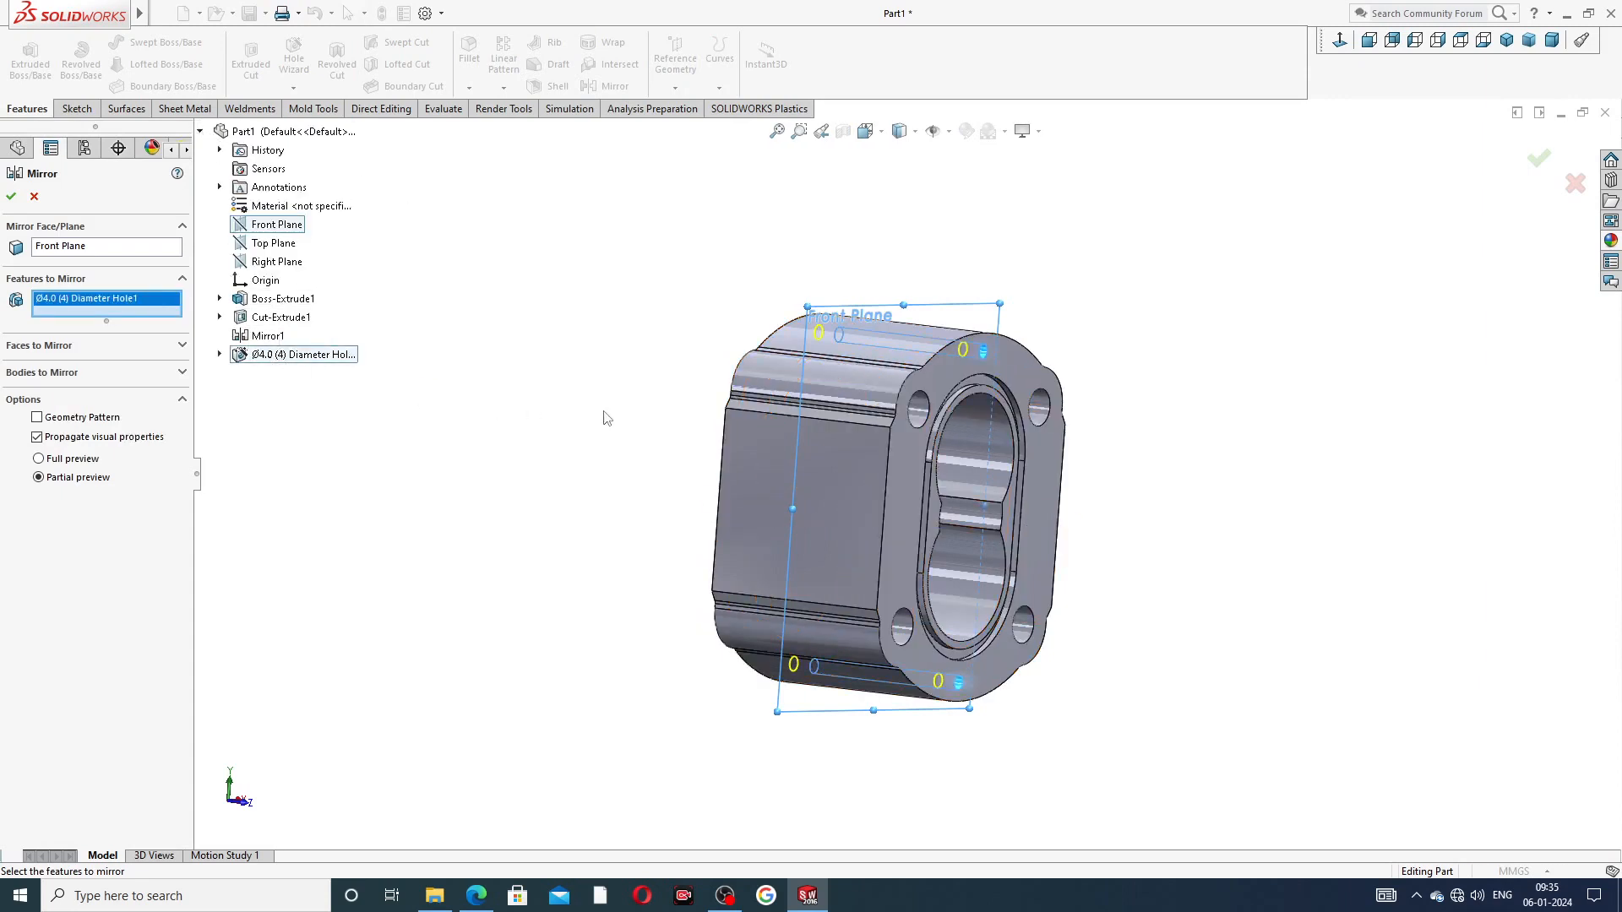
{"action": "middle_click_drag", "start_coordinate": [607, 415], "coordinate": [716, 429]}
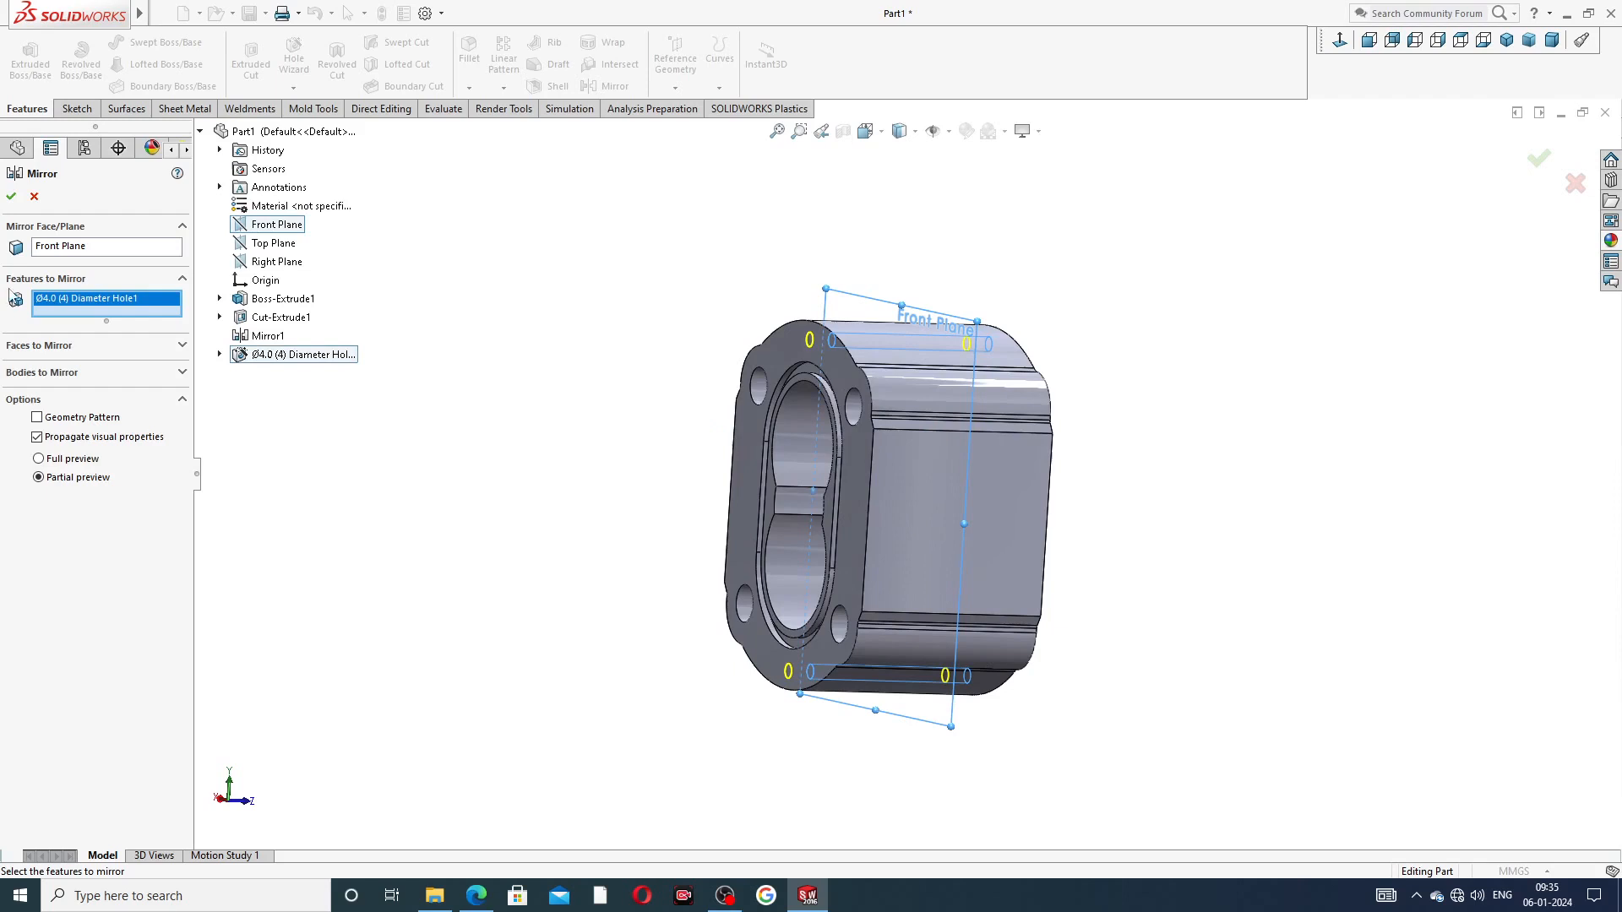
{"action": "left_click", "coordinate": [11, 197]}
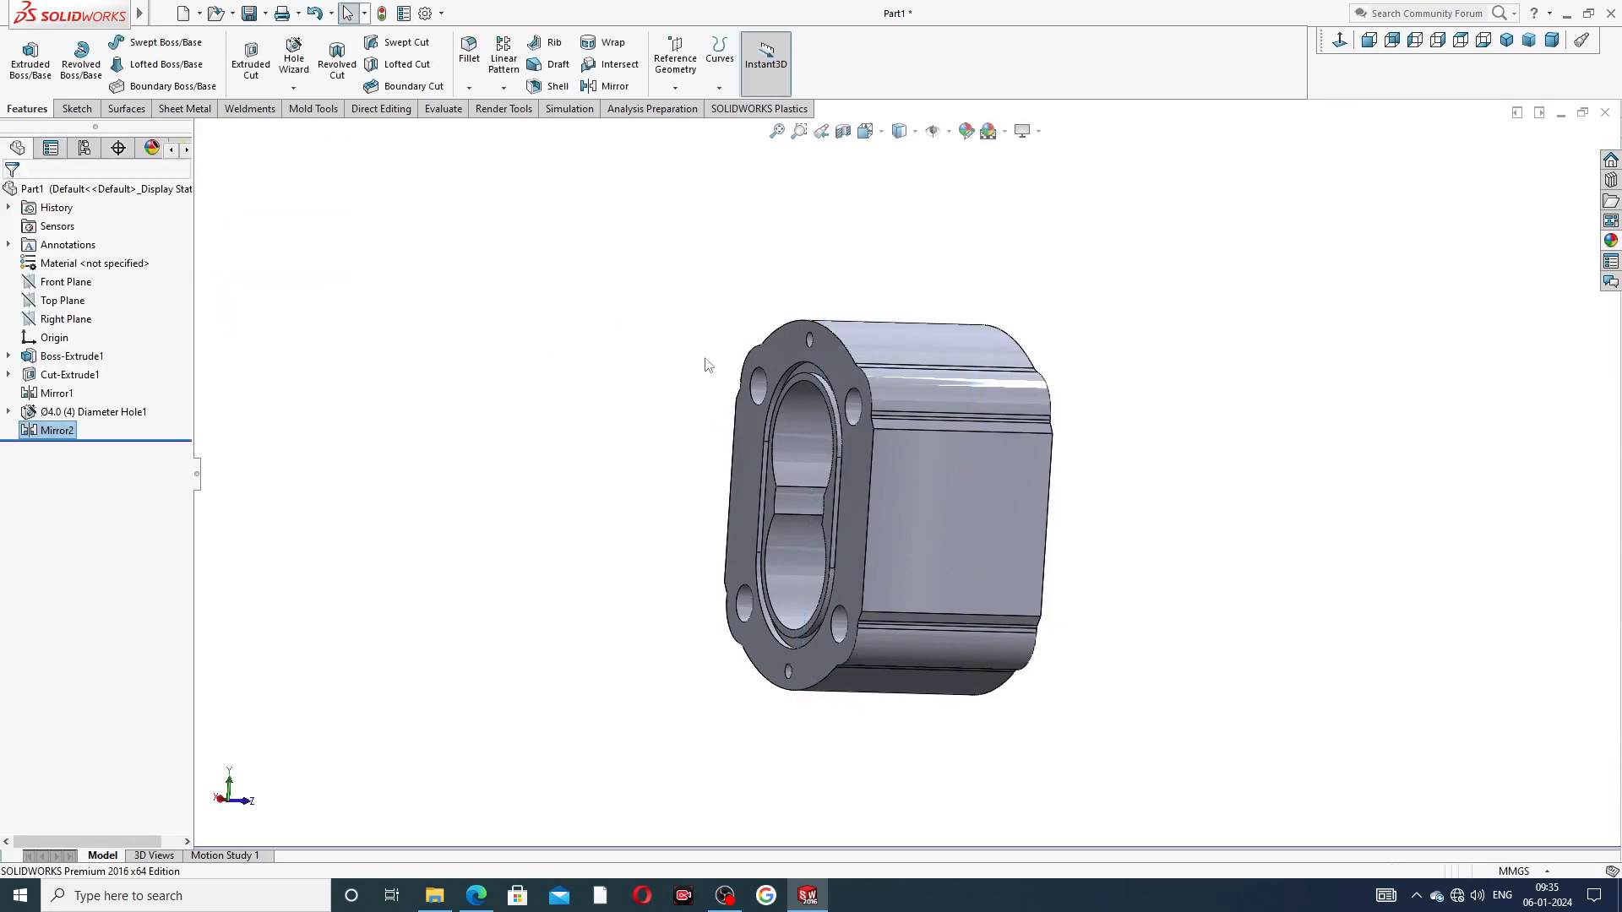
Step: View the body's flat left side face straight on and start a Hole Wizard hole on it
{"action": "middle_click_drag", "start_coordinate": [707, 362], "coordinate": [976, 409]}
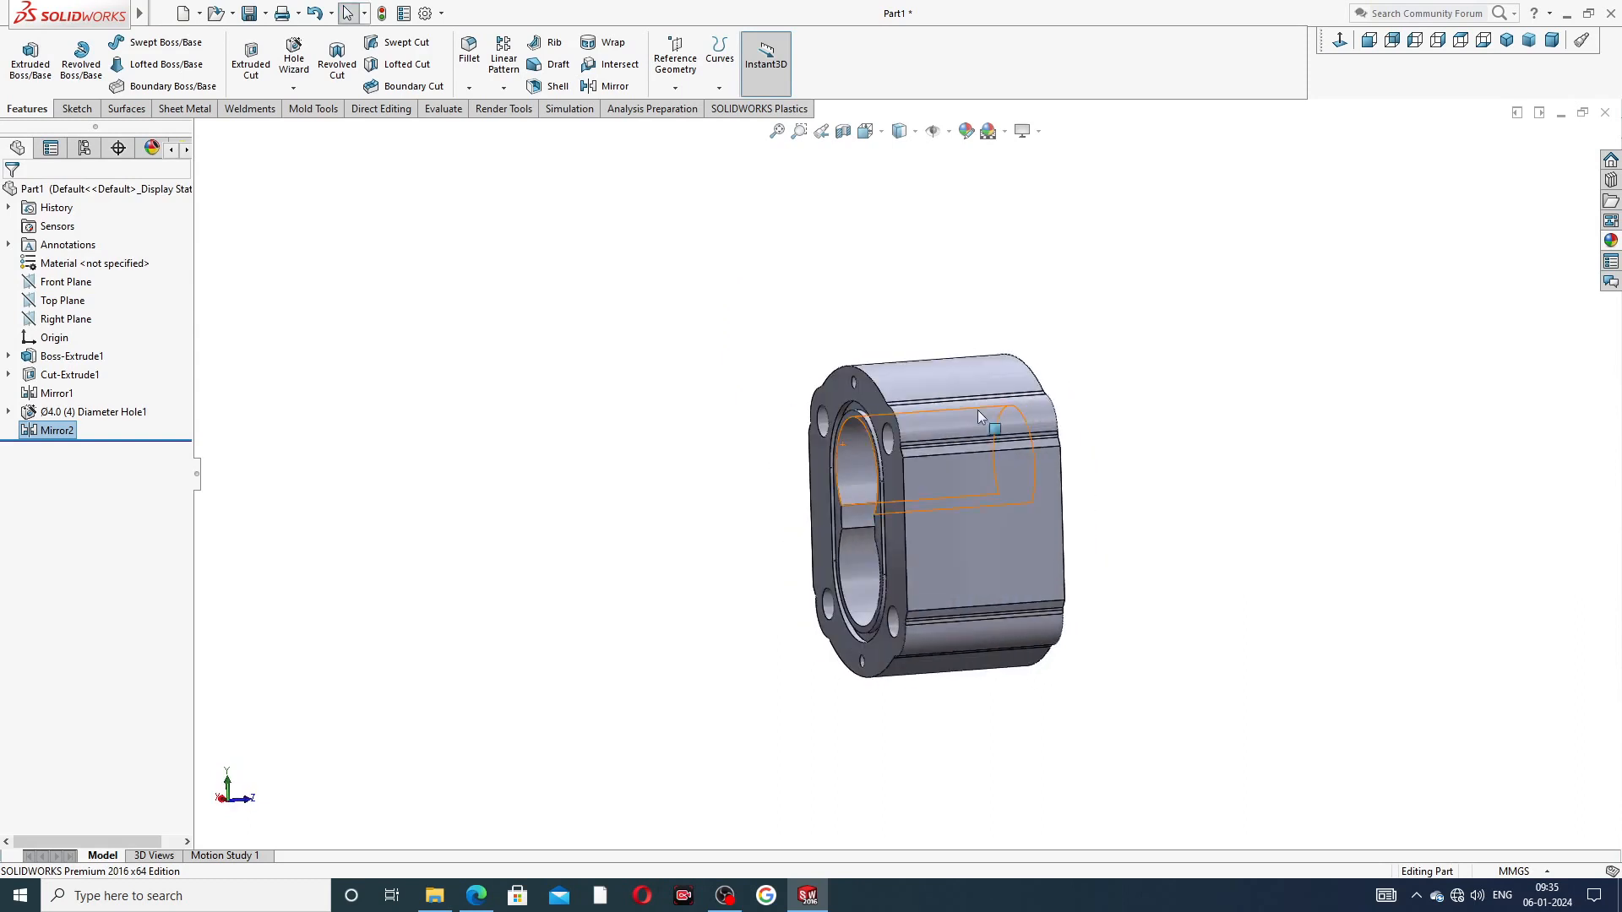
{"action": "left_click", "coordinate": [991, 519]}
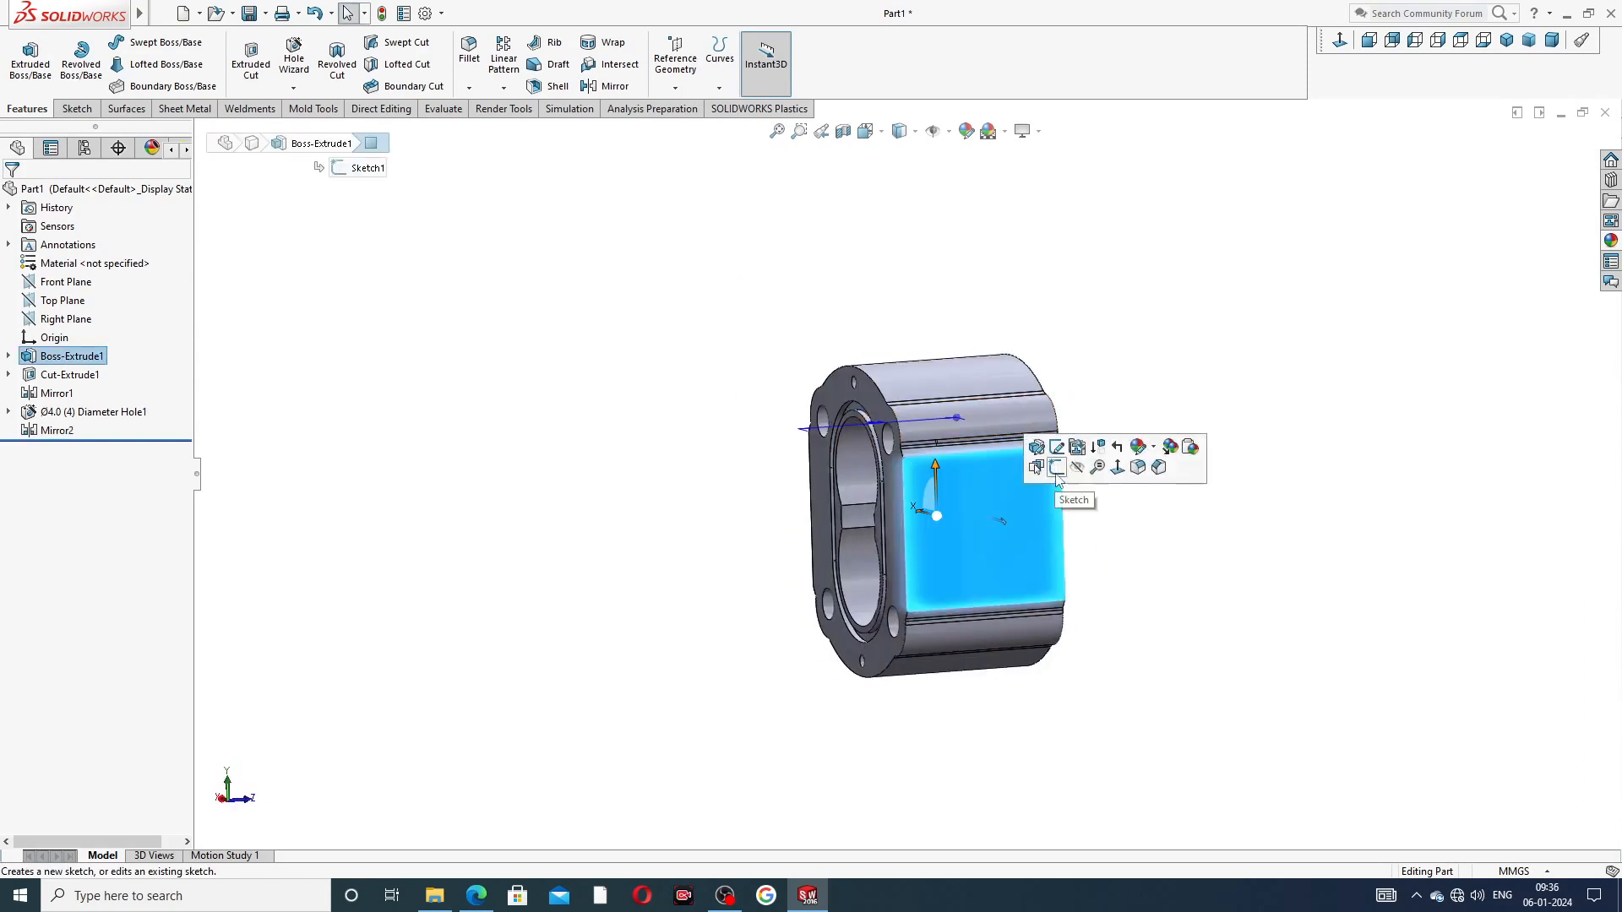
{"action": "left_click", "coordinate": [1339, 43]}
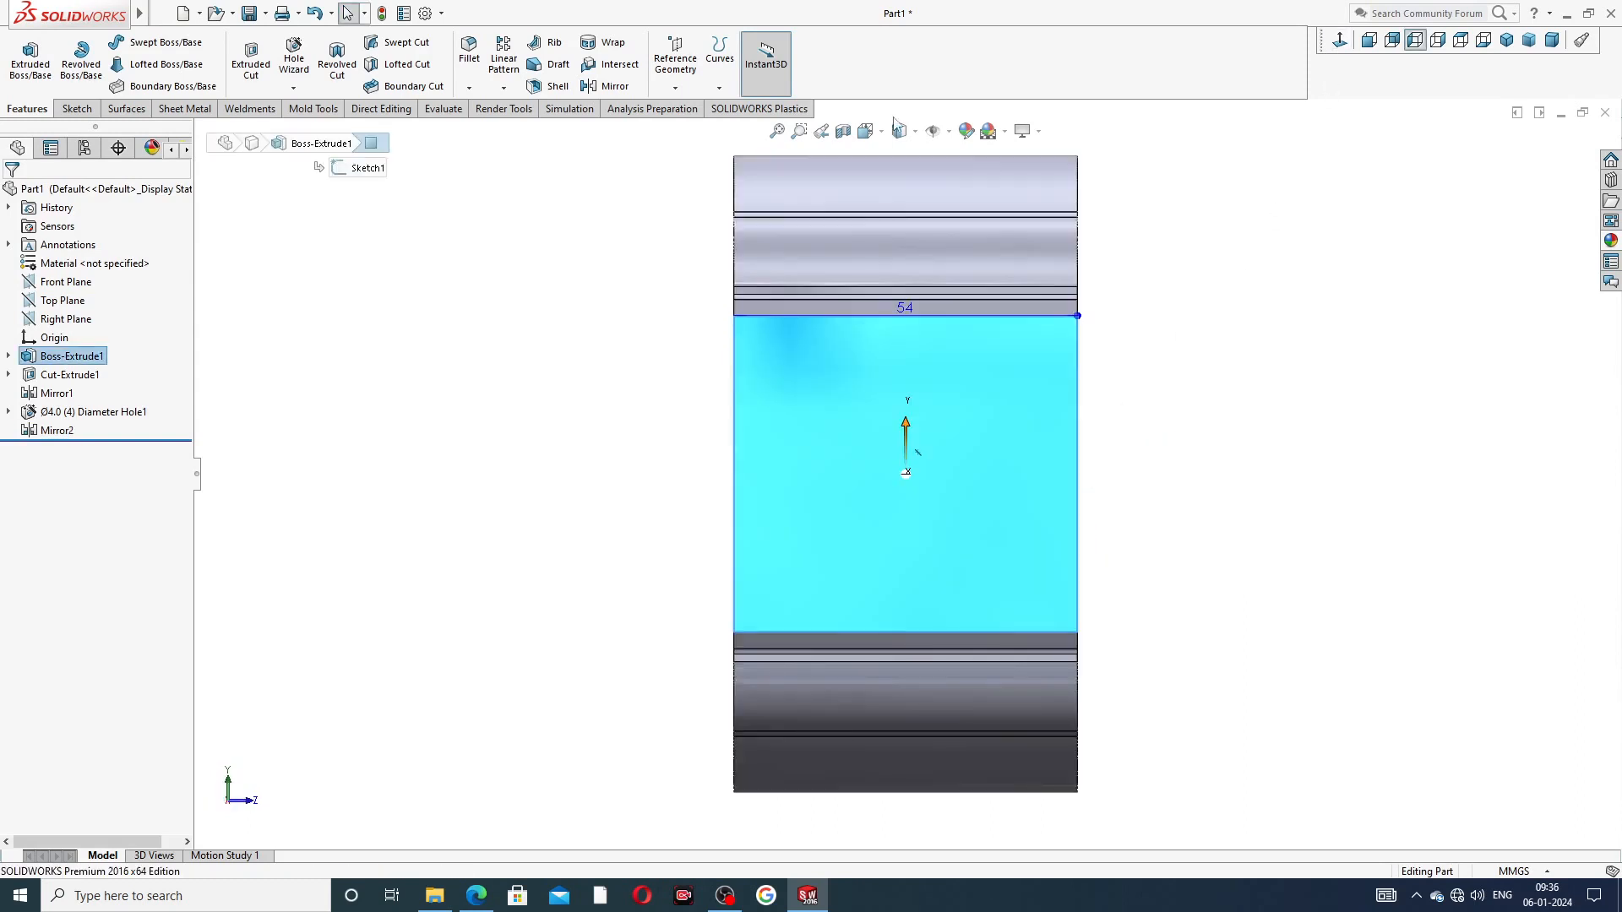
{"action": "left_click", "coordinate": [295, 59]}
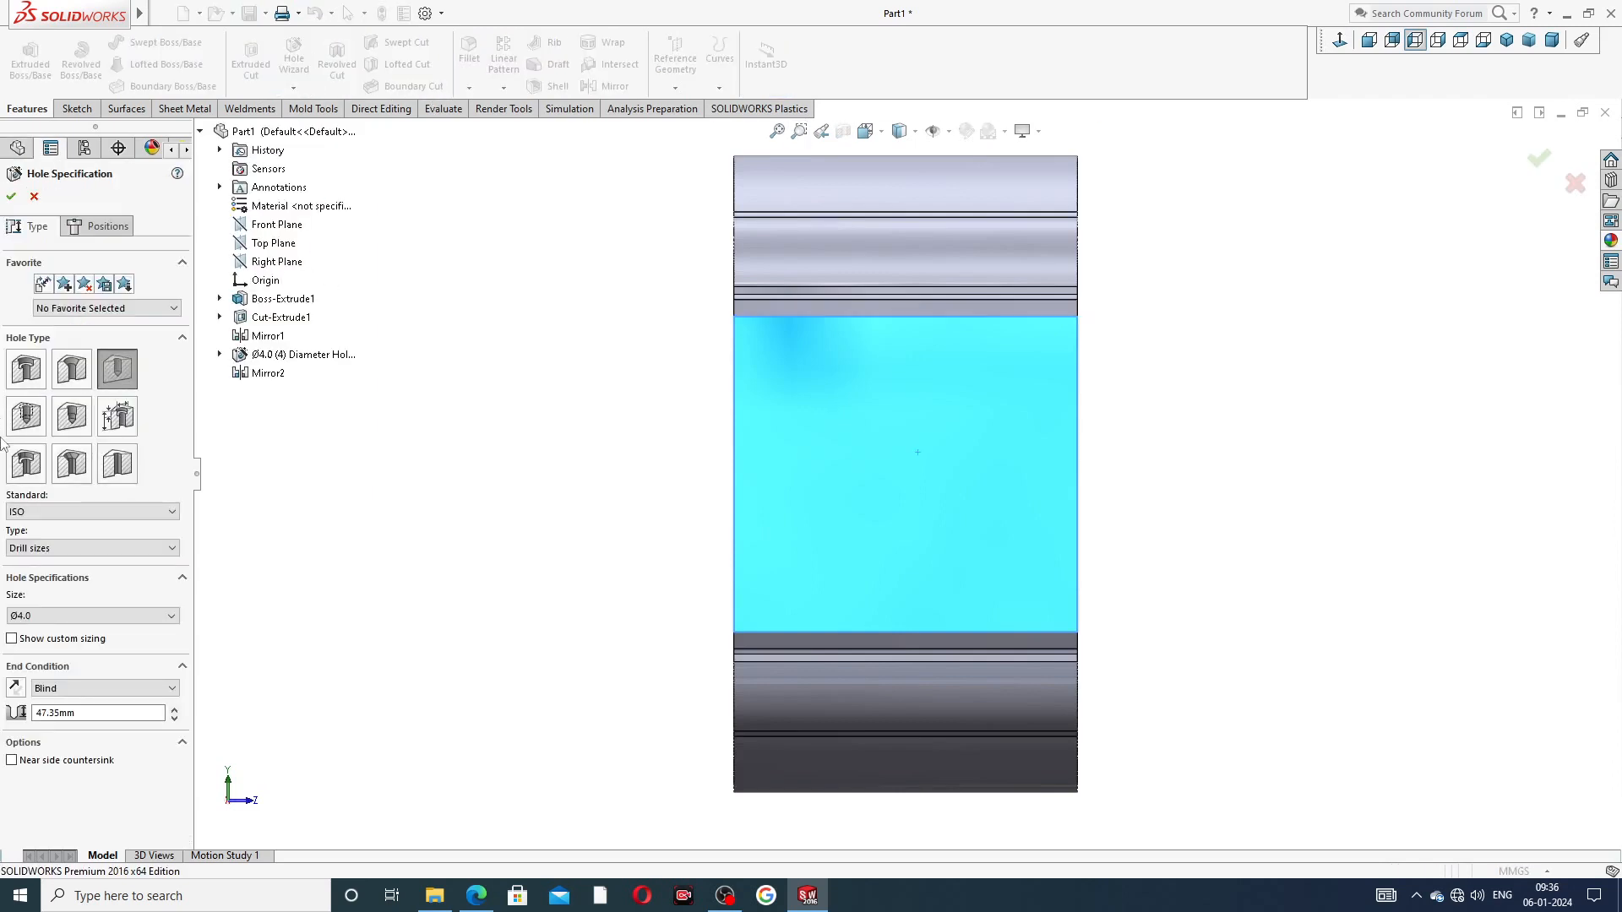
Step: Set the hole specification to an ISO straight pipe tapped hole with size G1/2
{"action": "left_click", "coordinate": [26, 415]}
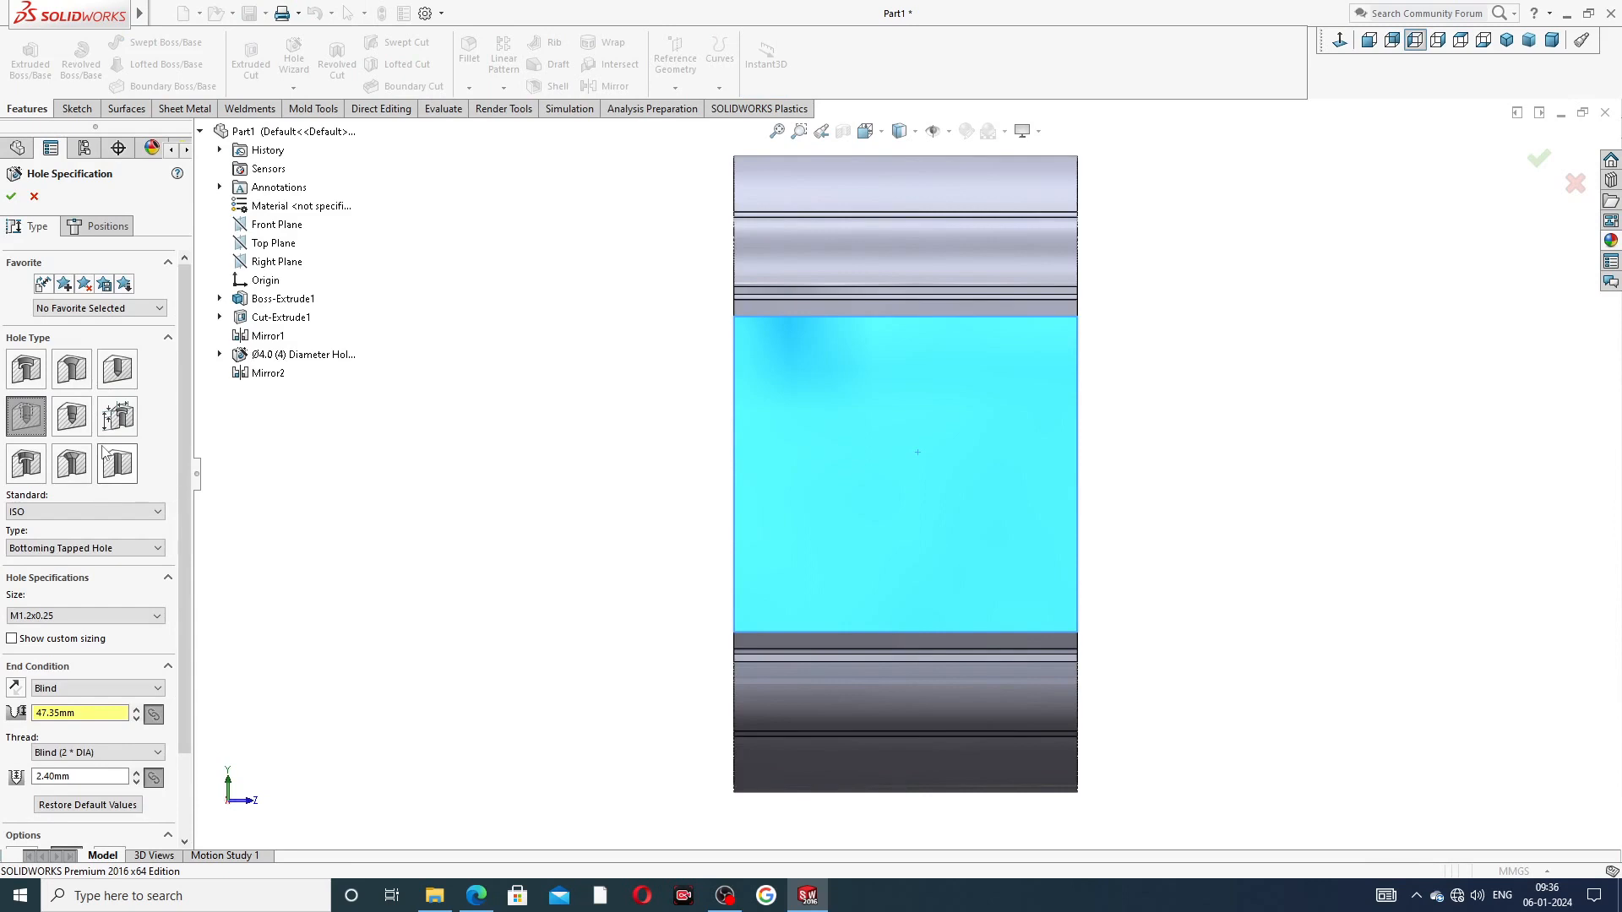
{"action": "left_click", "coordinate": [78, 617]}
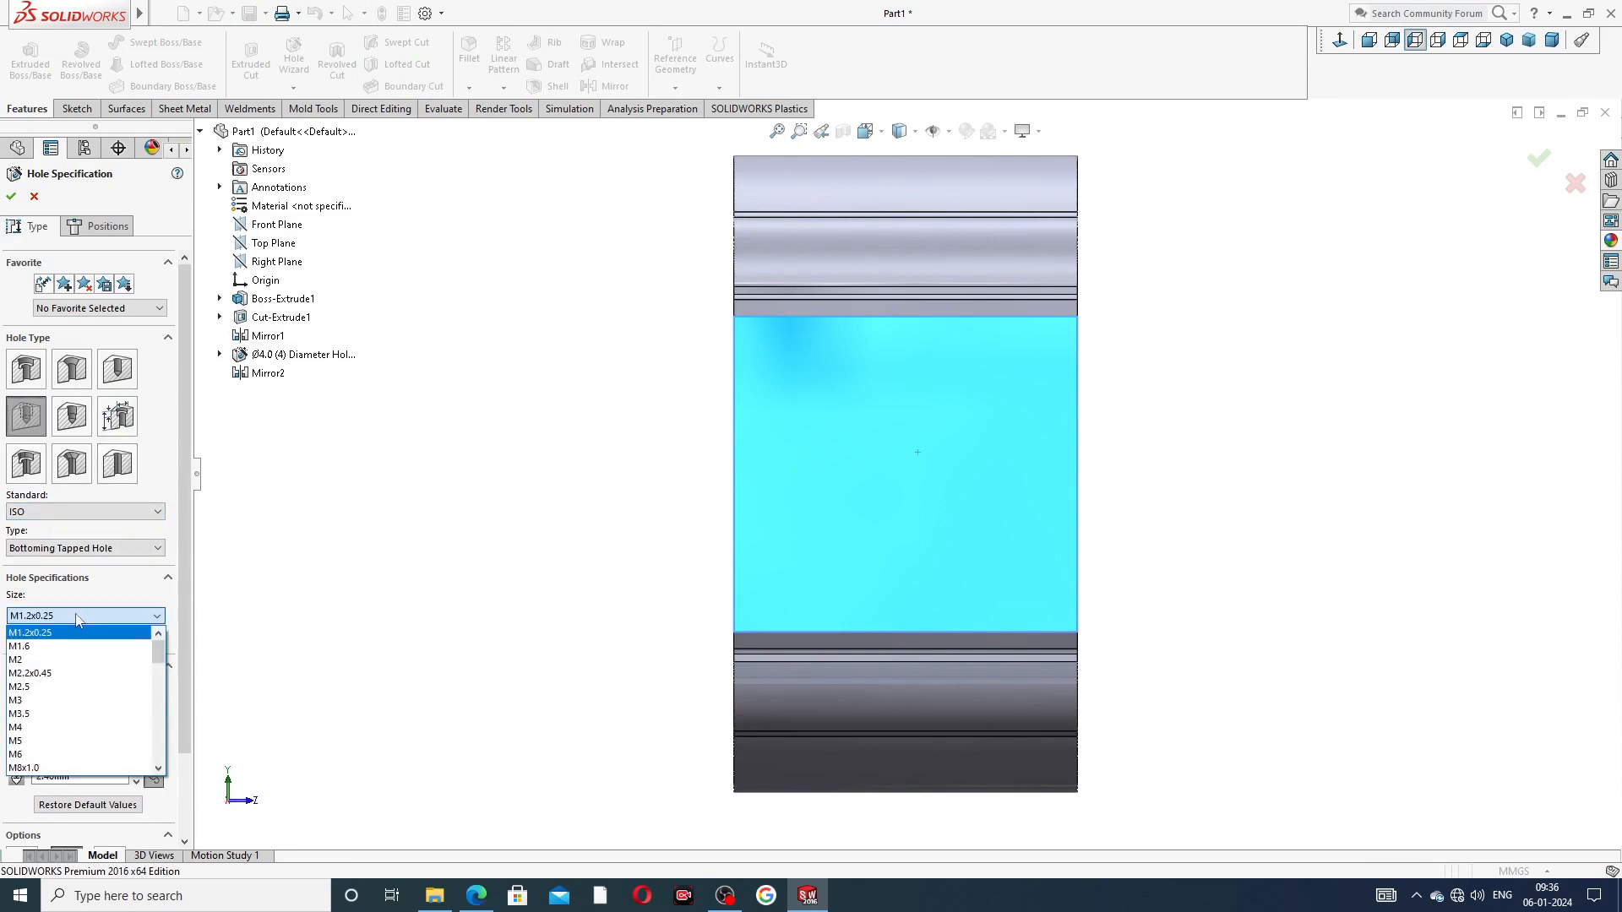
{"action": "left_click", "coordinate": [78, 617]}
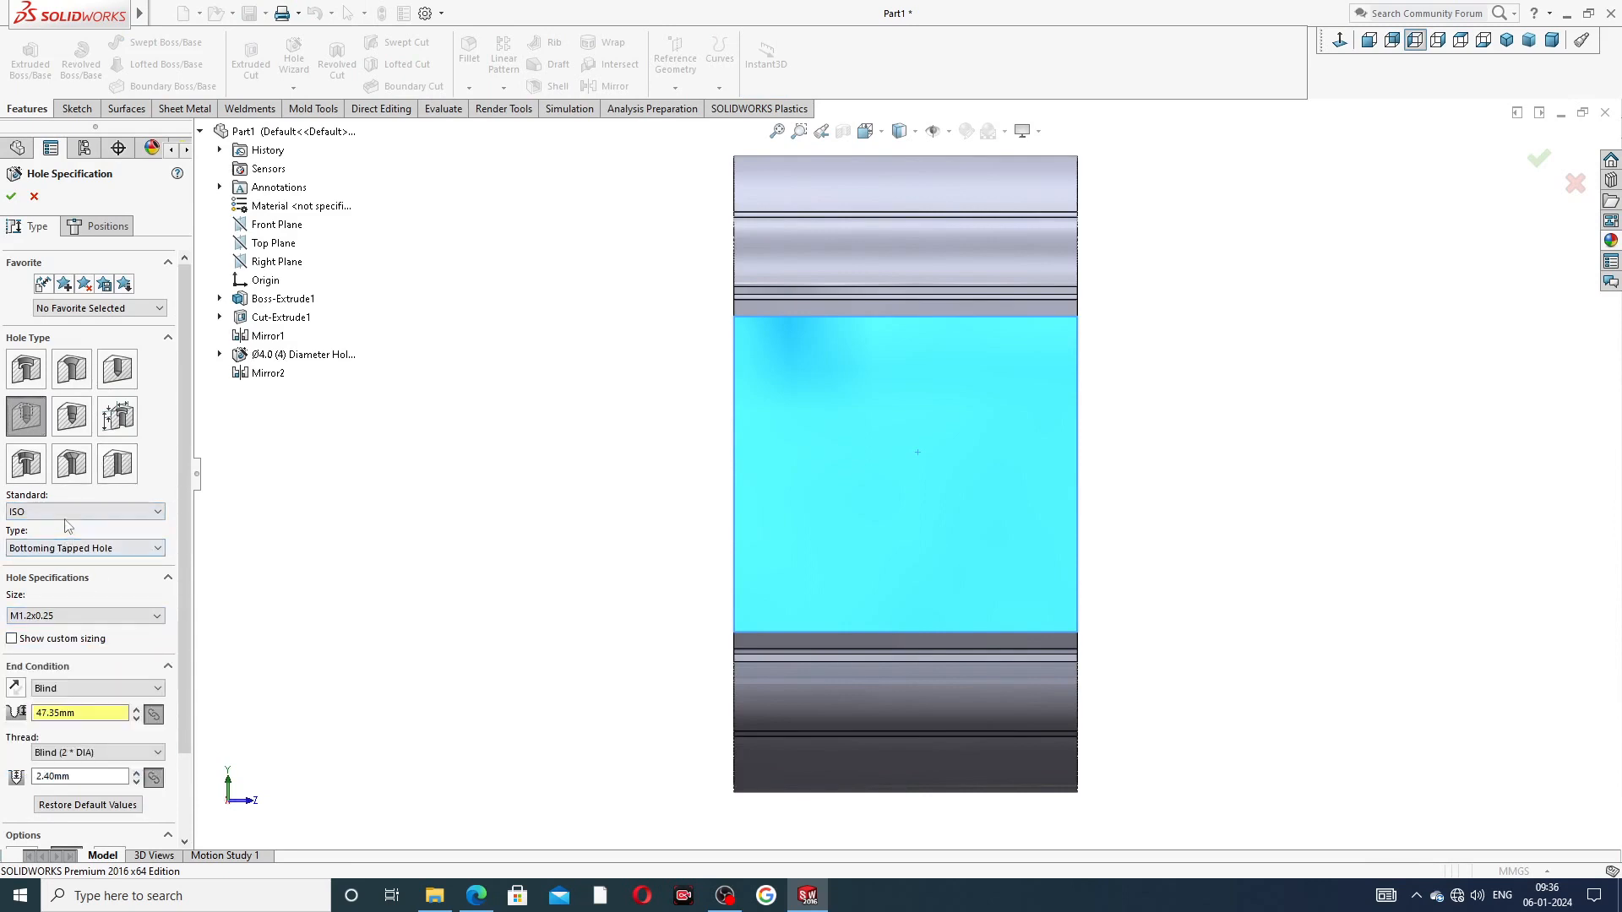
{"action": "left_click", "coordinate": [74, 549]}
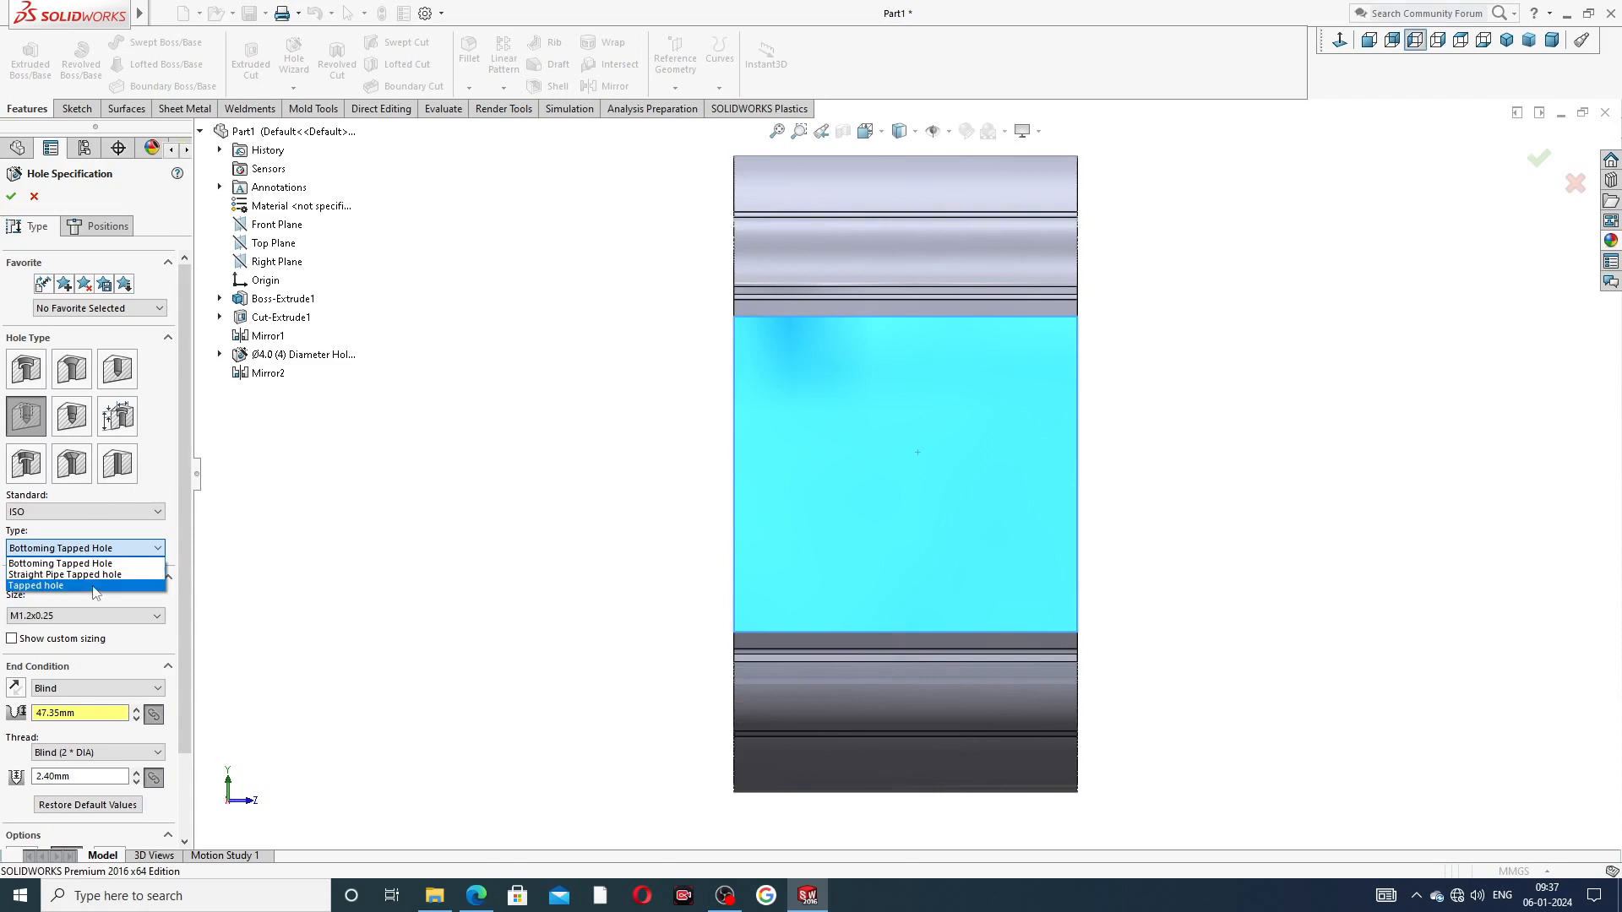
{"action": "left_click", "coordinate": [87, 514]}
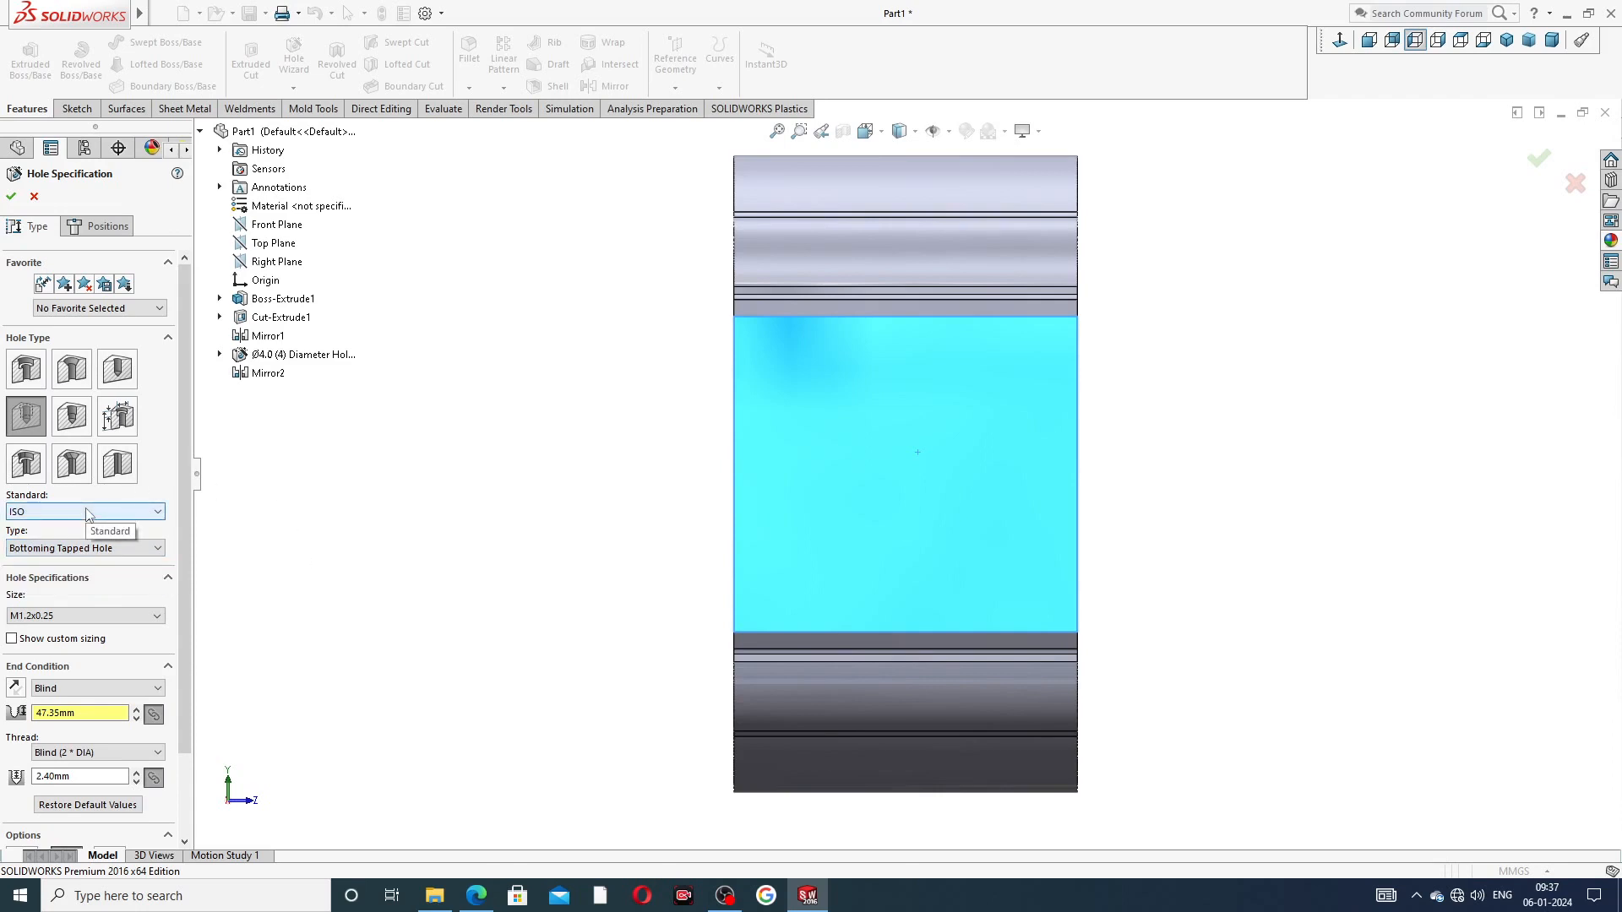
{"action": "left_click", "coordinate": [85, 549]}
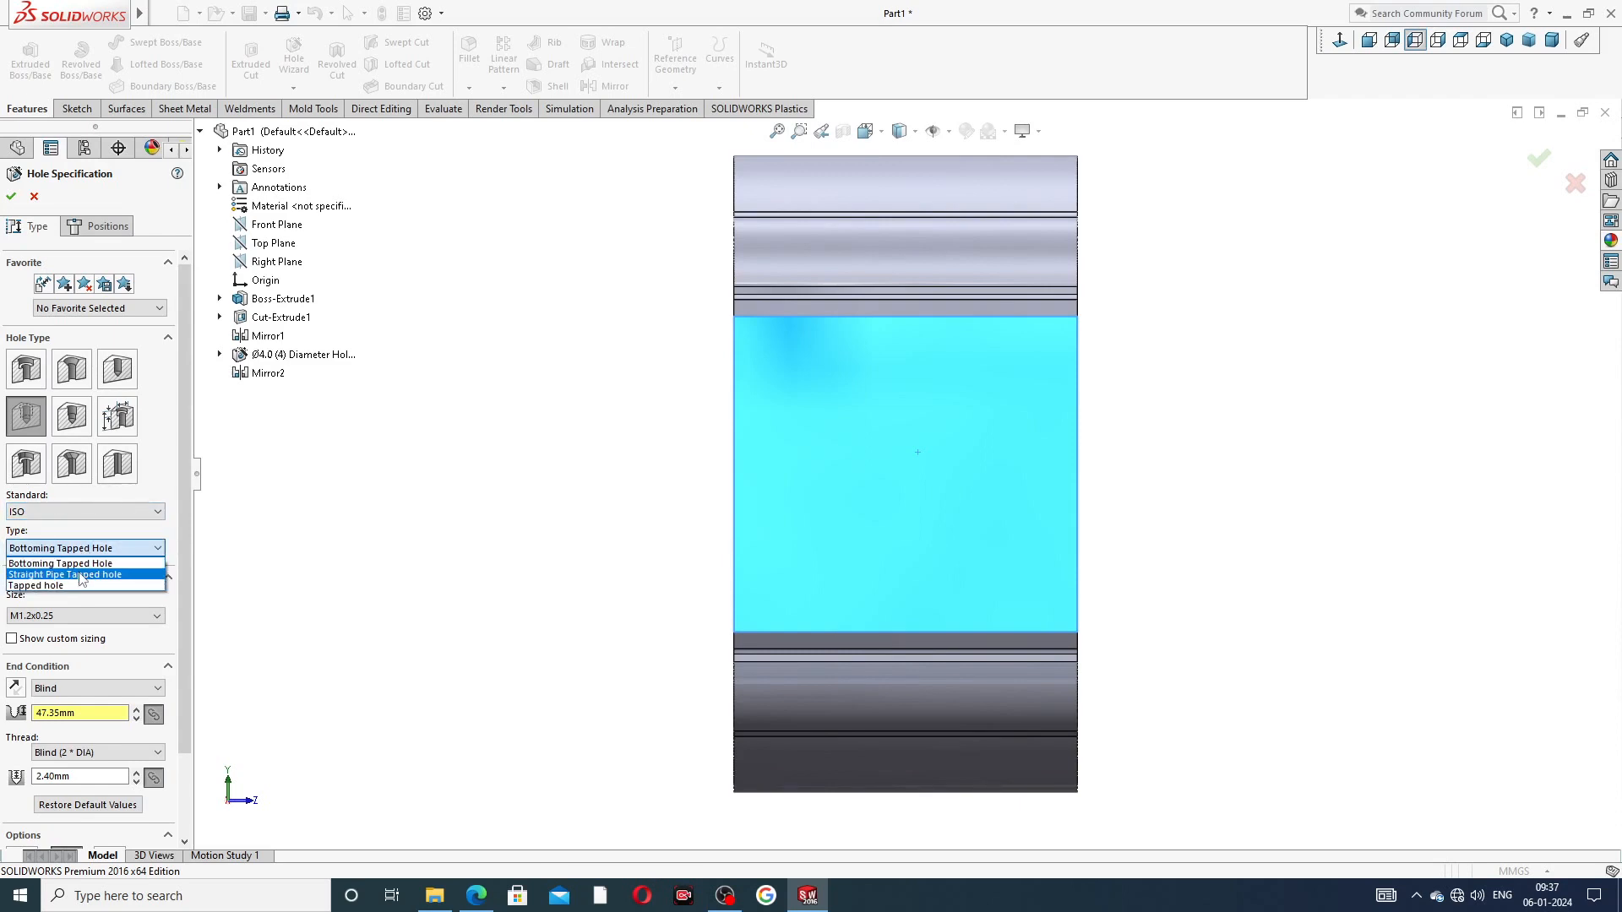
{"action": "left_click", "coordinate": [82, 576]}
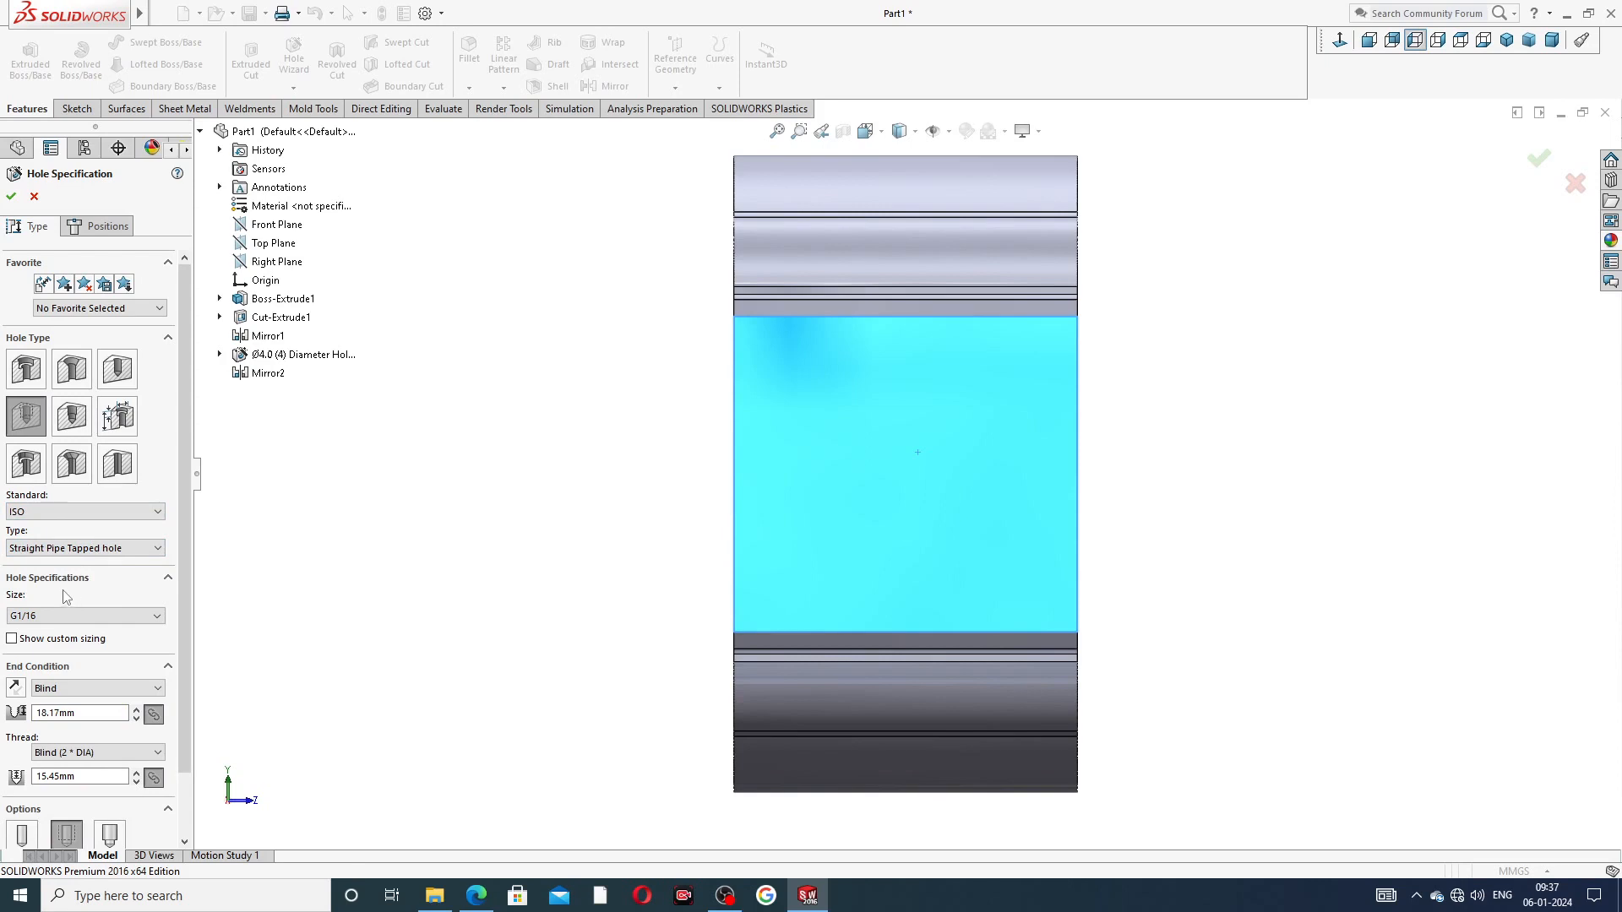
{"action": "left_click", "coordinate": [66, 617]}
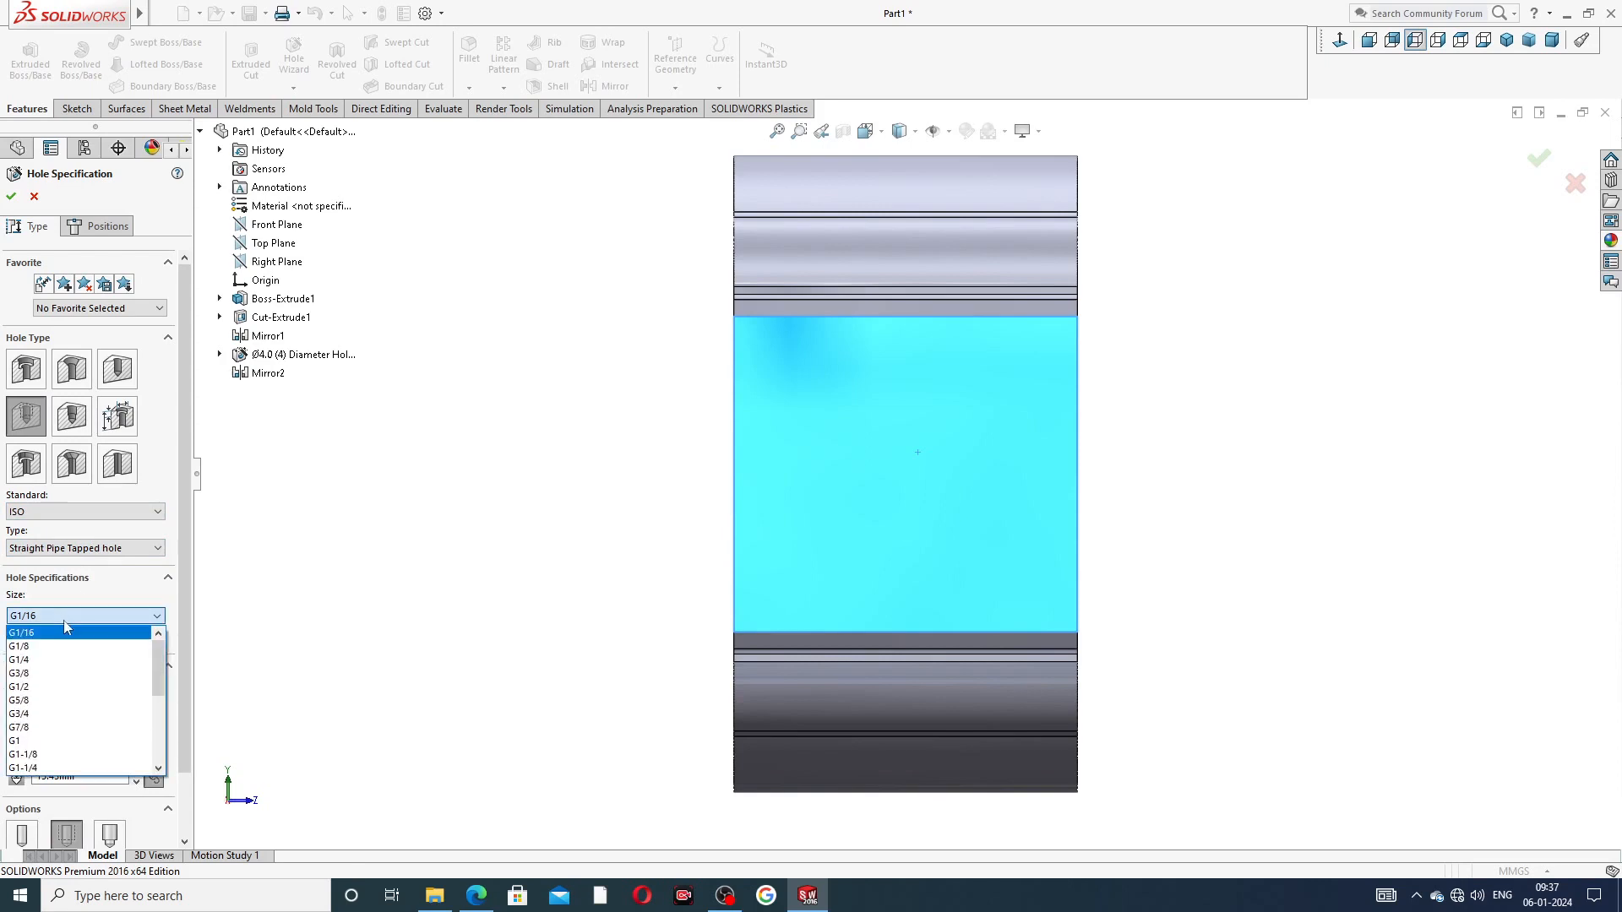
{"action": "scroll", "coordinate": [71, 667], "scroll_direction": "down", "scroll_amount": 5}
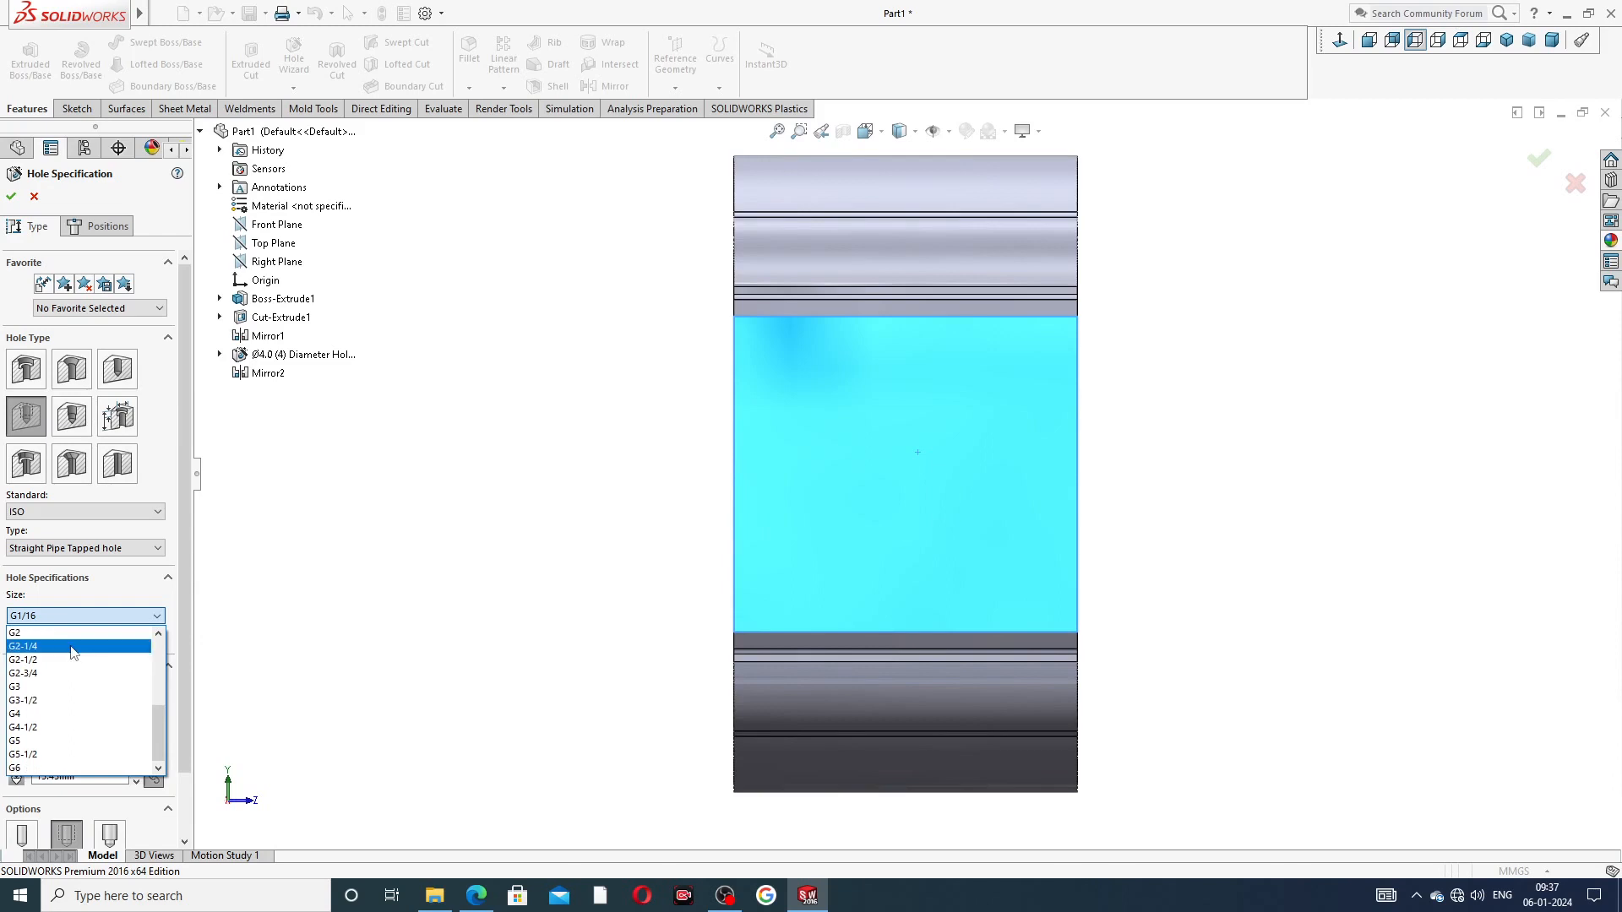
{"action": "scroll", "coordinate": [73, 668], "scroll_direction": "up", "scroll_amount": 5}
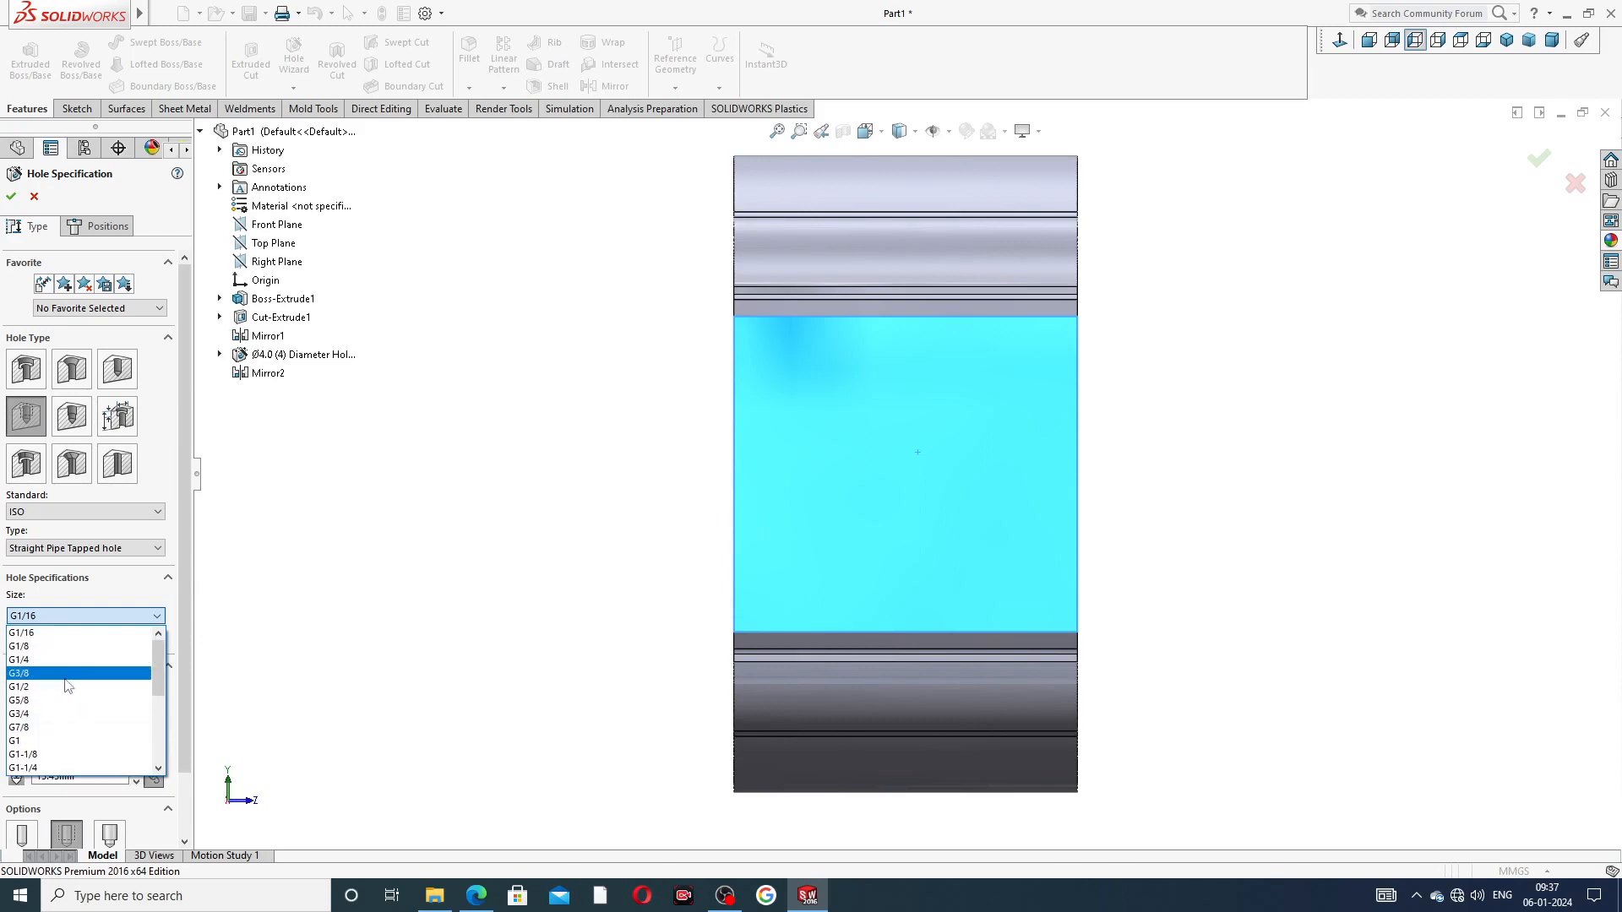
{"action": "left_click", "coordinate": [65, 687]}
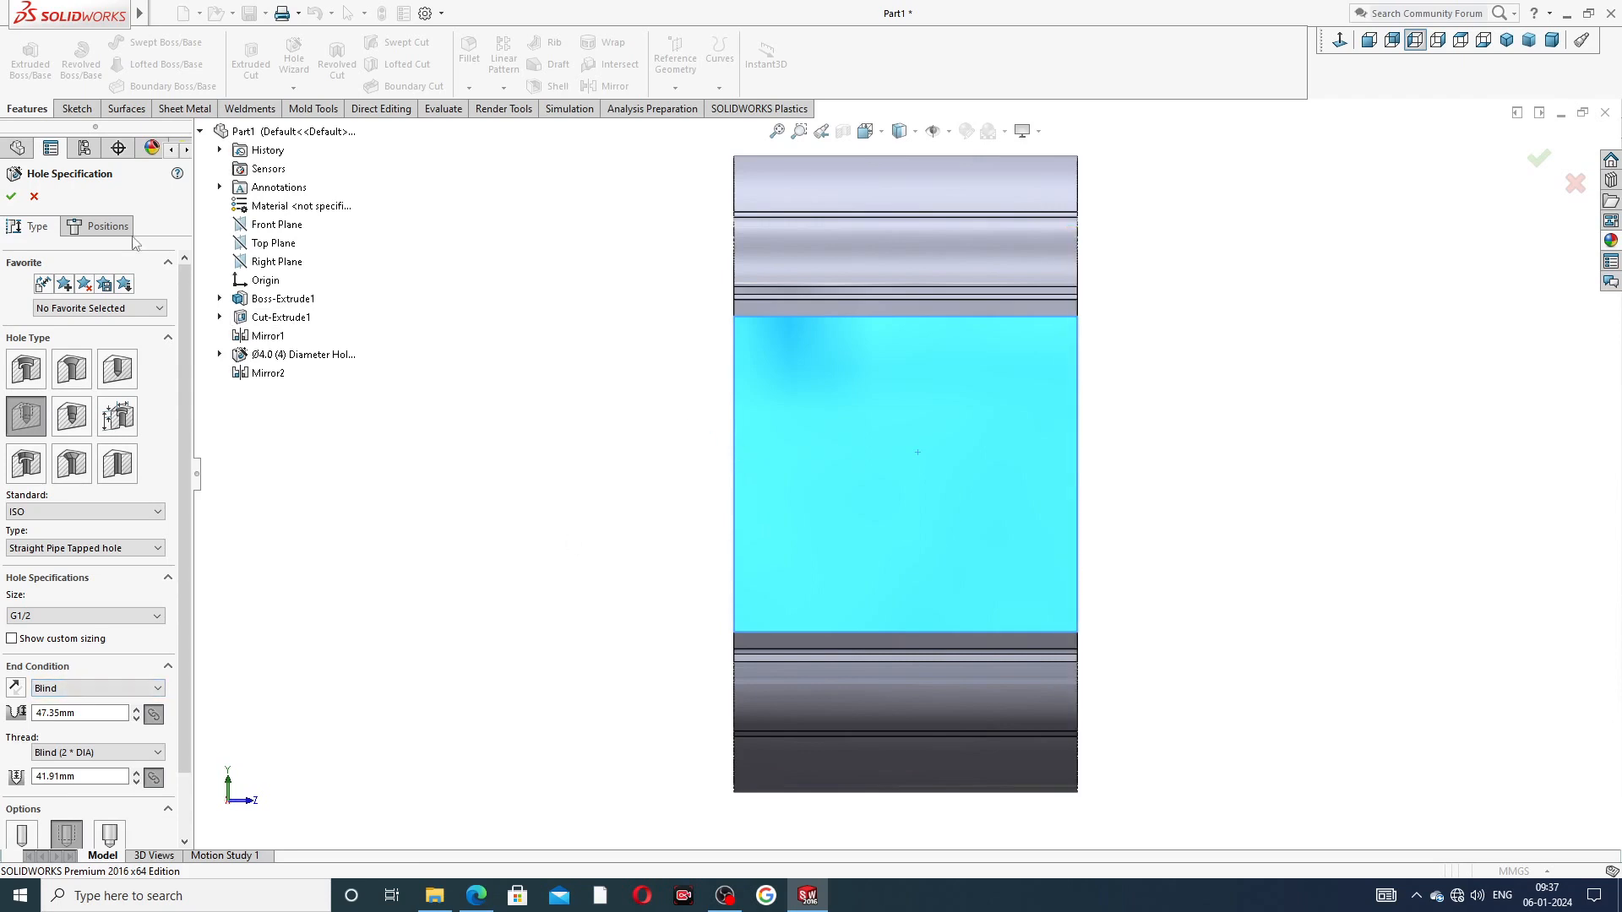
Step: Place the G1/2 tapped hole at the origin on the flat side face and create it
{"action": "left_click", "coordinate": [97, 225]}
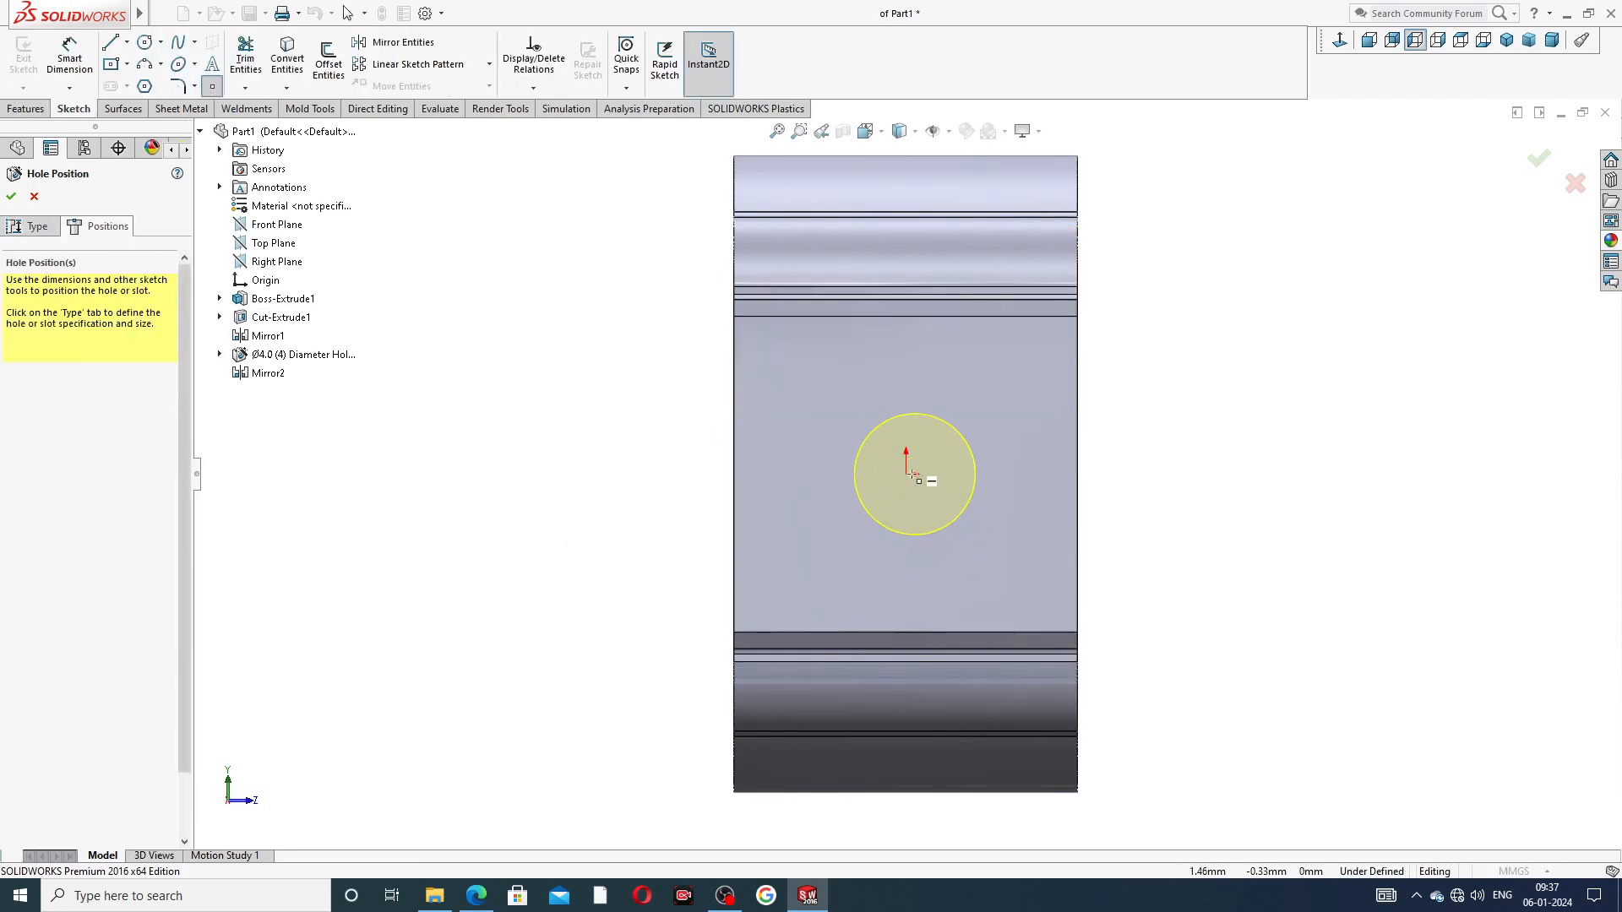
{"action": "left_click", "coordinate": [908, 473]}
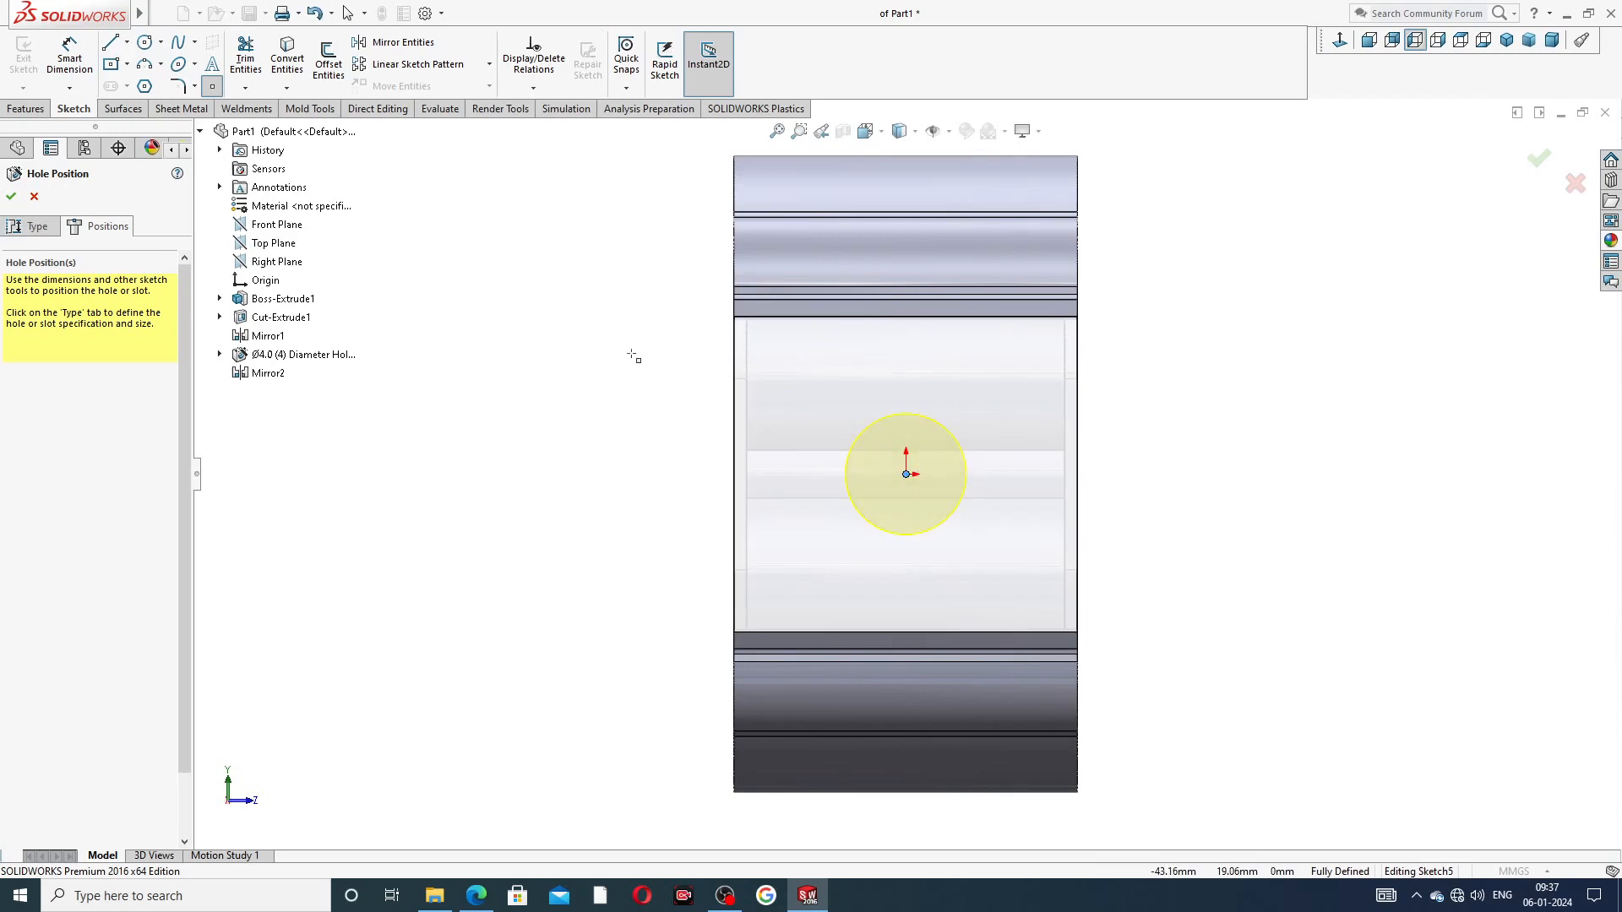
{"action": "right_click", "coordinate": [542, 293]}
{"action": "left_click", "coordinate": [574, 299]}
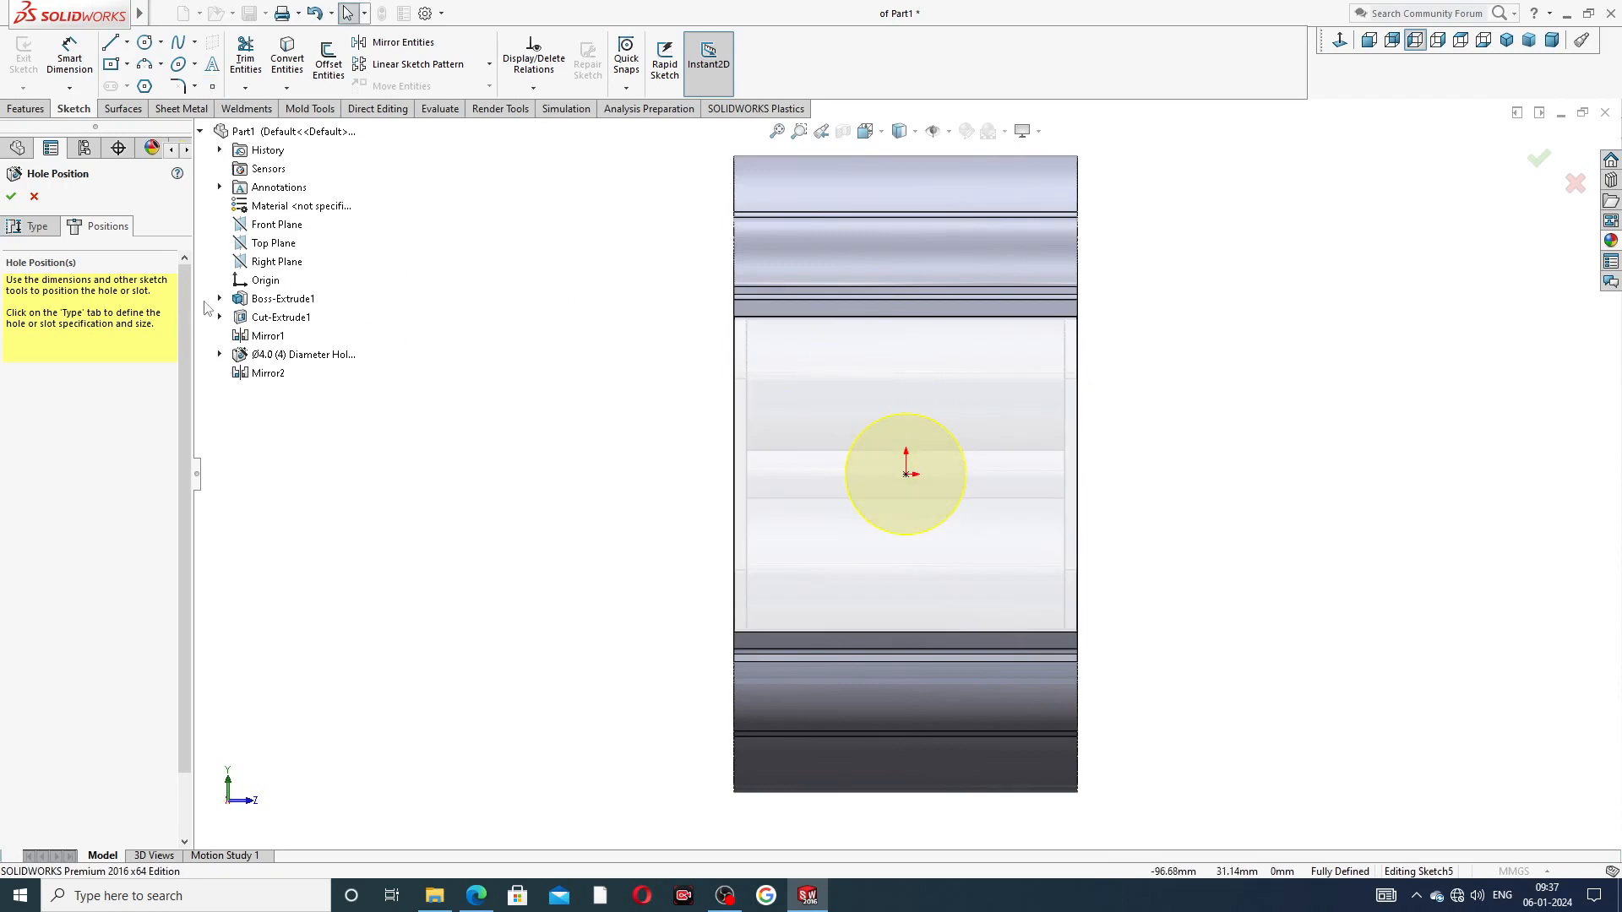
{"action": "left_click", "coordinate": [1538, 158]}
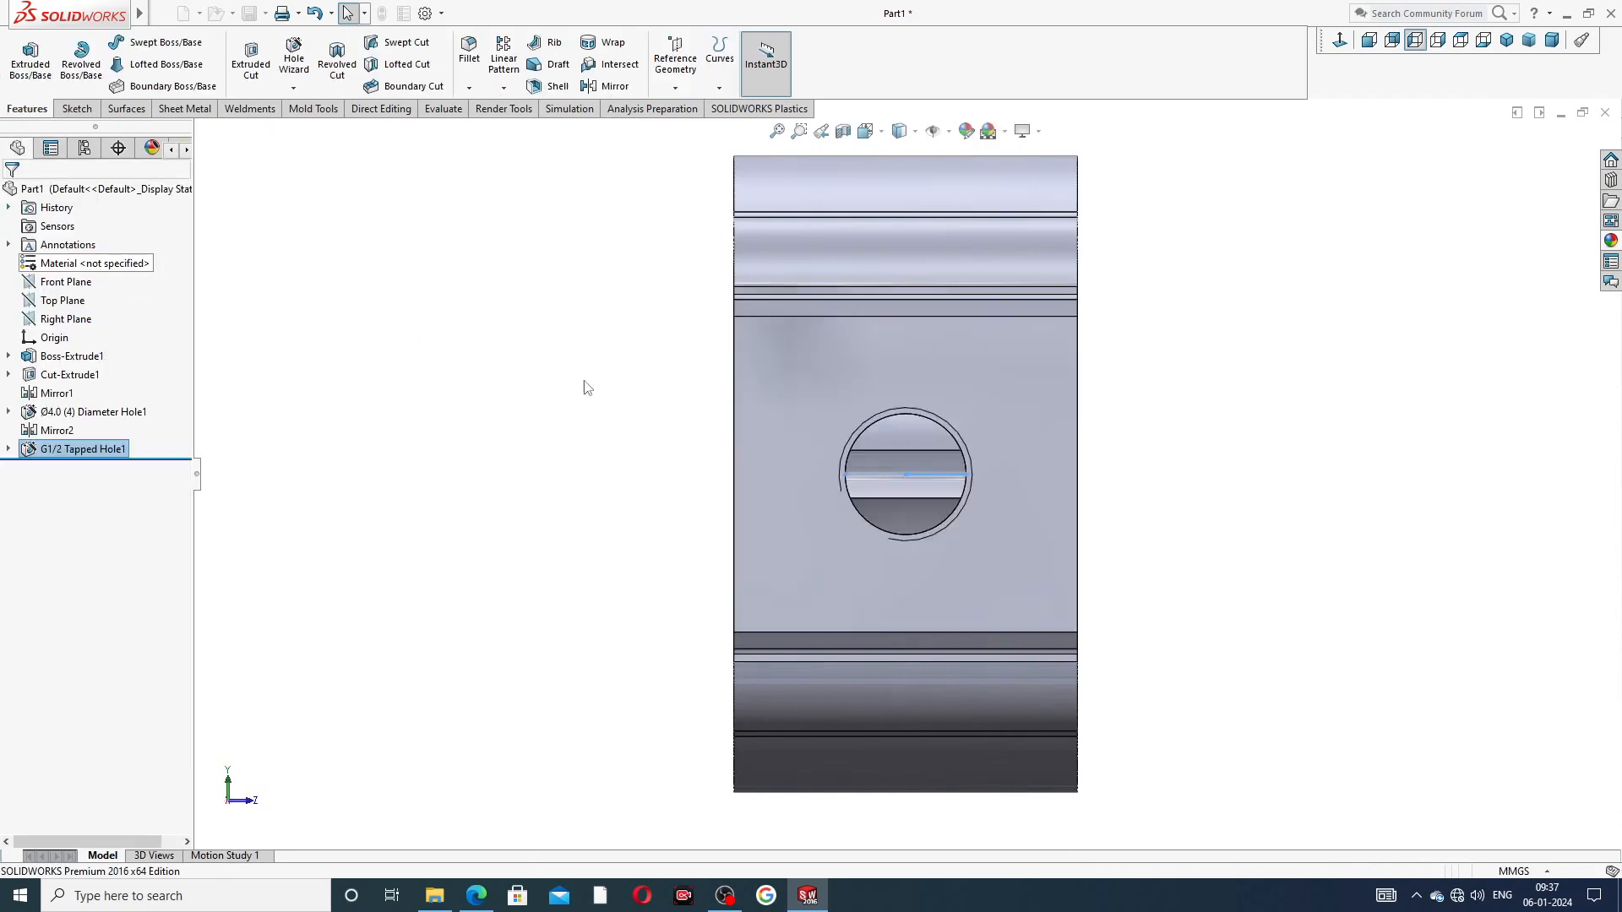
{"action": "middle_click_drag", "start_coordinate": [590, 388], "coordinate": [707, 429]}
{"action": "left_click", "coordinate": [304, 348]}
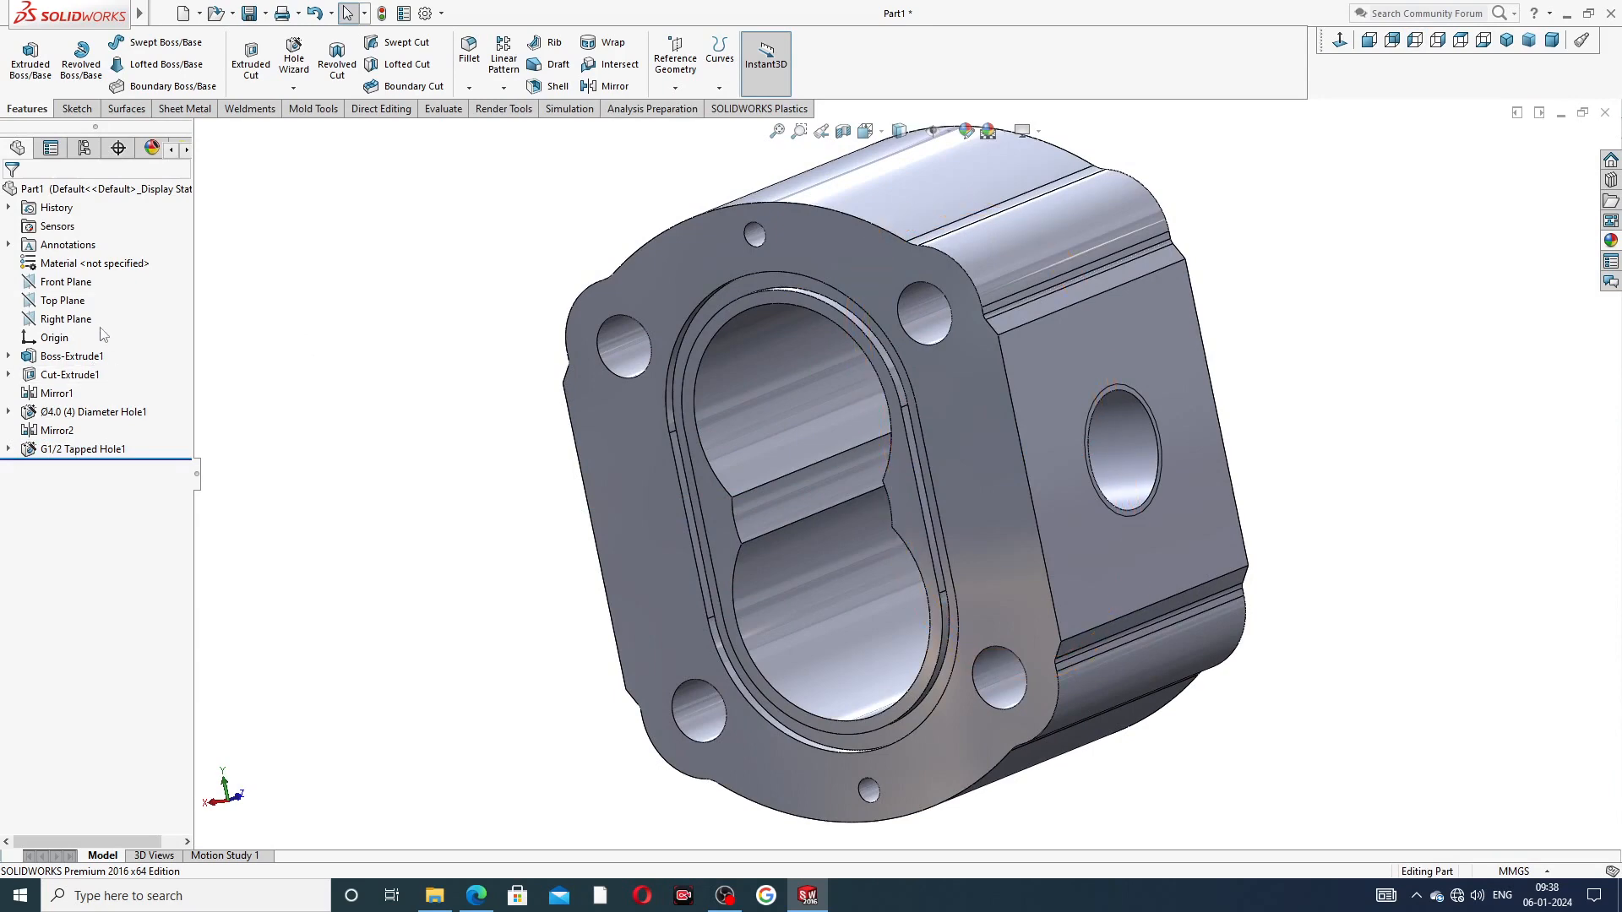
{"action": "left_click", "coordinate": [68, 282]}
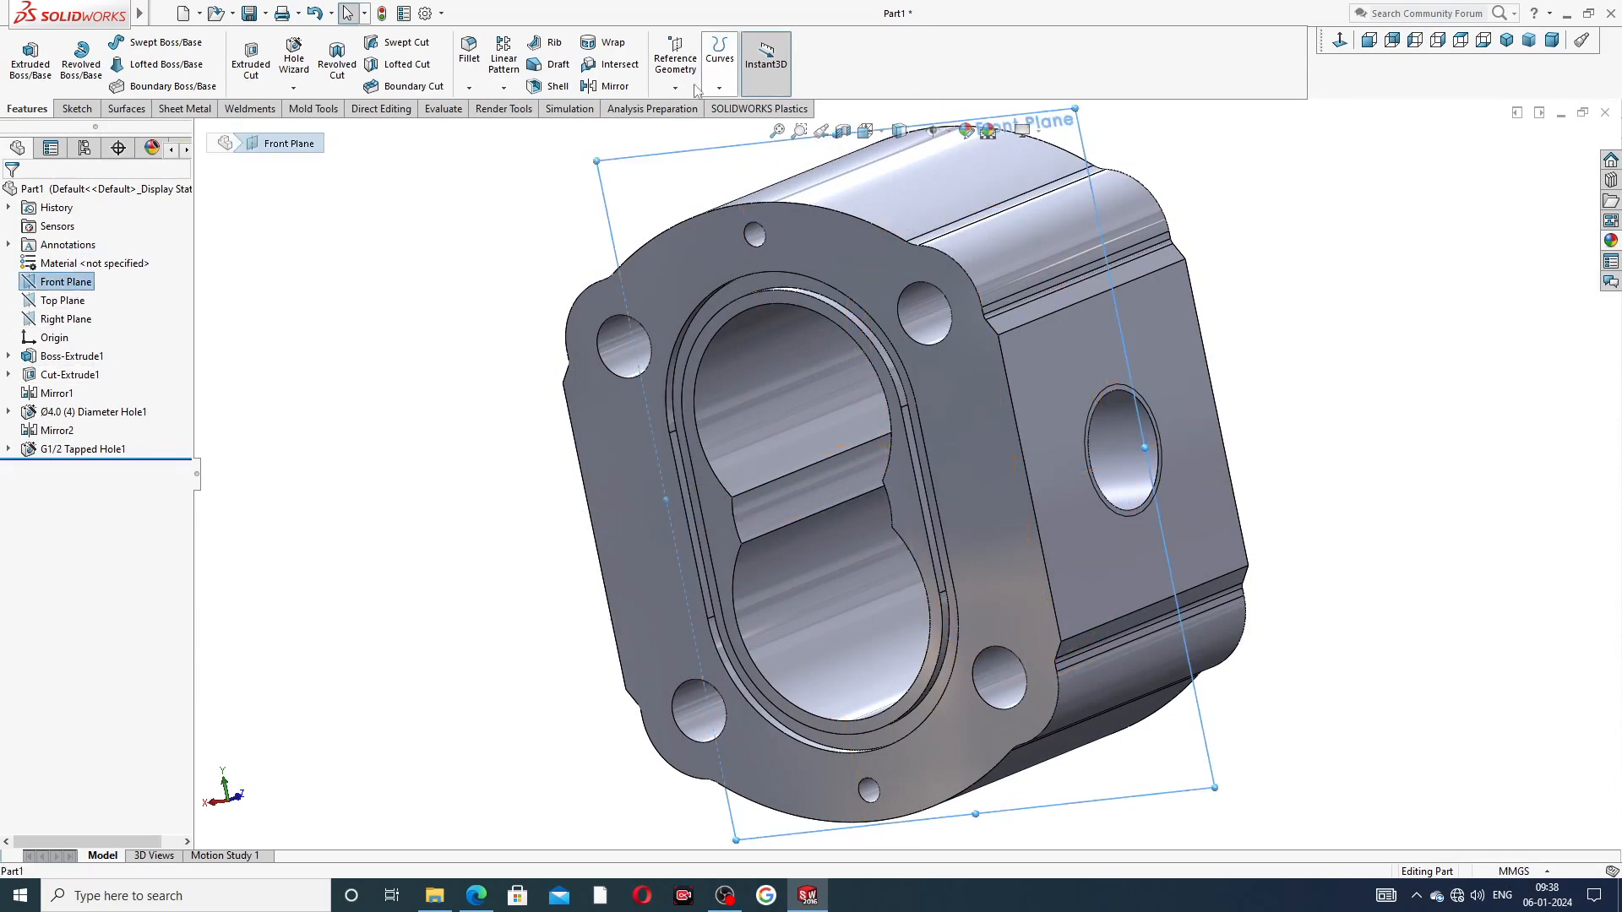
{"action": "left_click", "coordinate": [609, 86]}
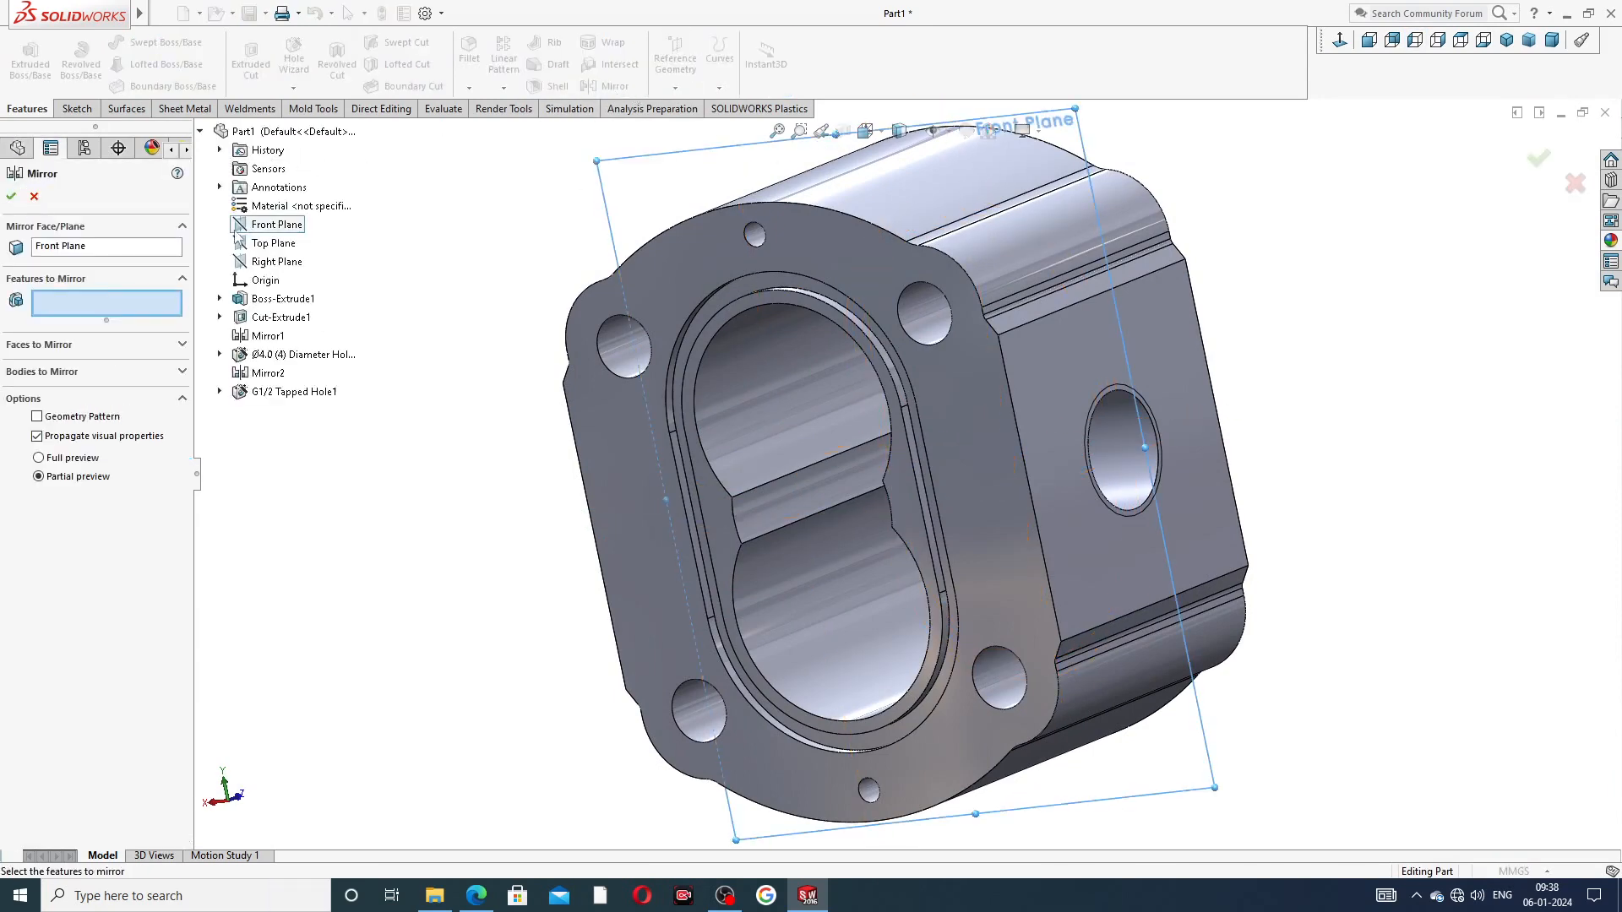
{"action": "left_click", "coordinate": [291, 394]}
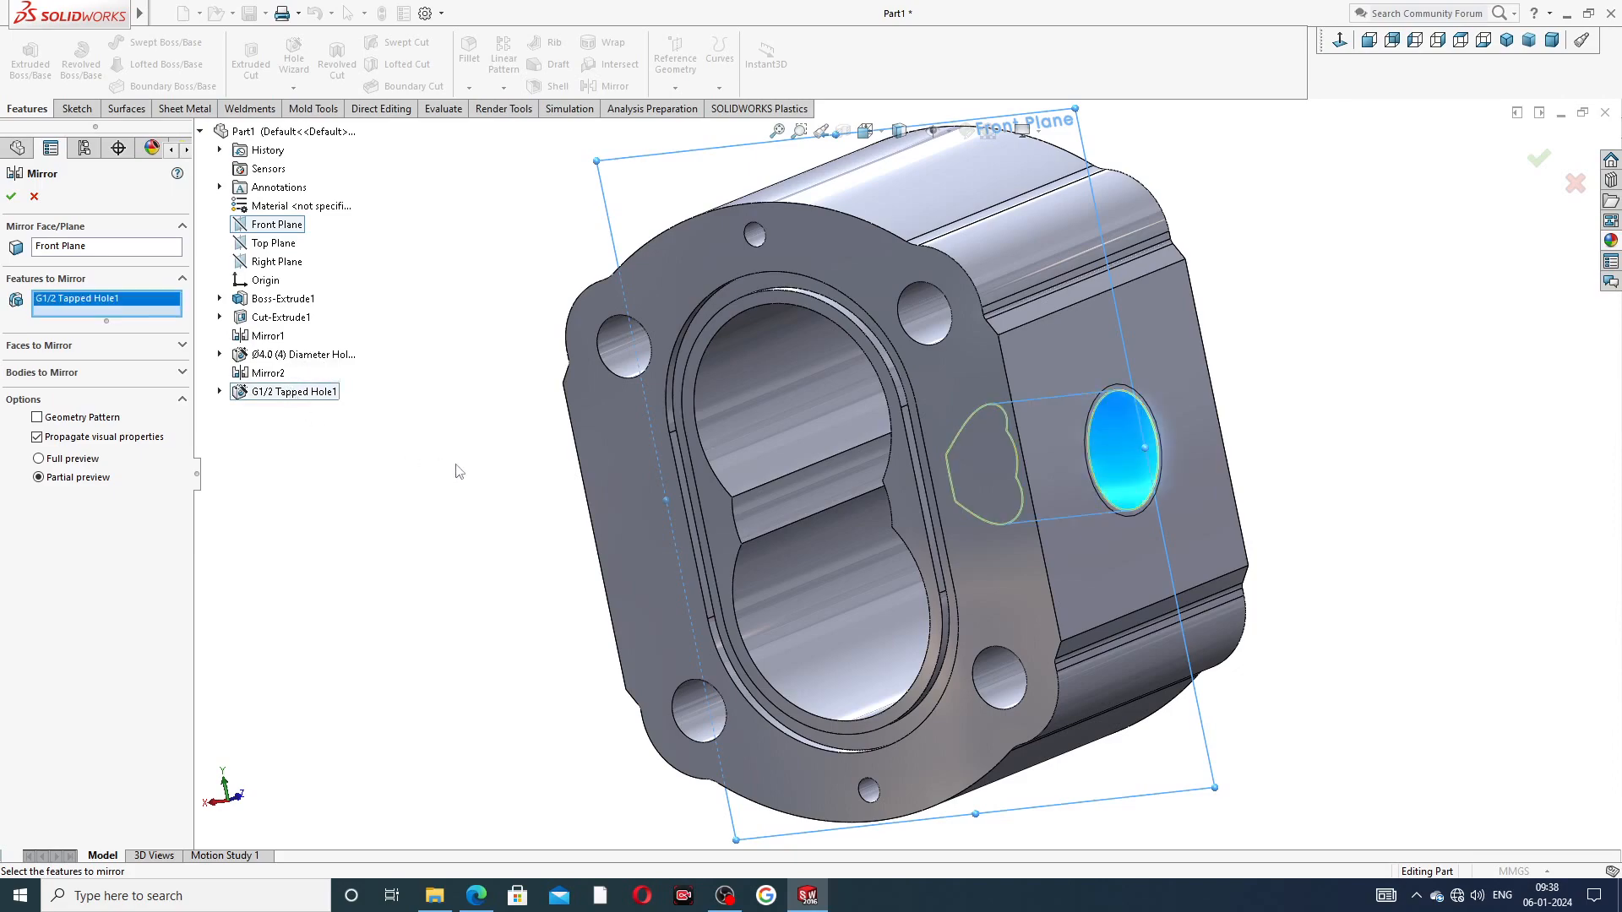
{"action": "middle_click_drag", "start_coordinate": [453, 467], "coordinate": [837, 494]}
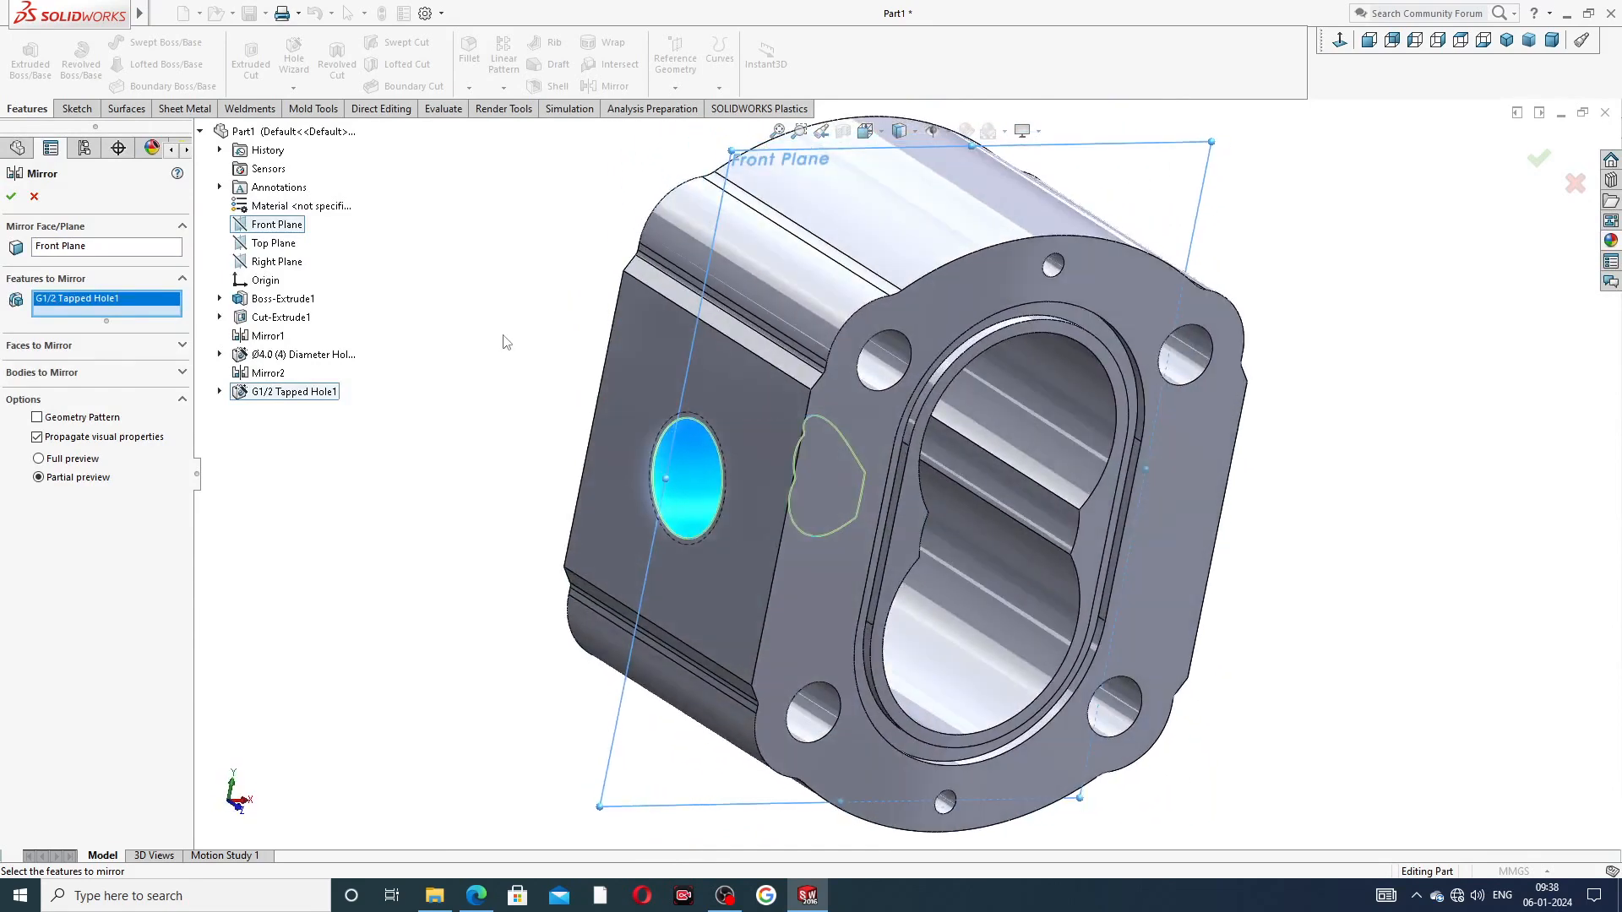
{"action": "left_click", "coordinate": [33, 196]}
Step: Mirror the G1/2 tapped hole feature about the Right Plane onto the body's opposite flat side face
{"action": "scroll", "coordinate": [781, 363], "scroll_direction": "down", "scroll_amount": 2}
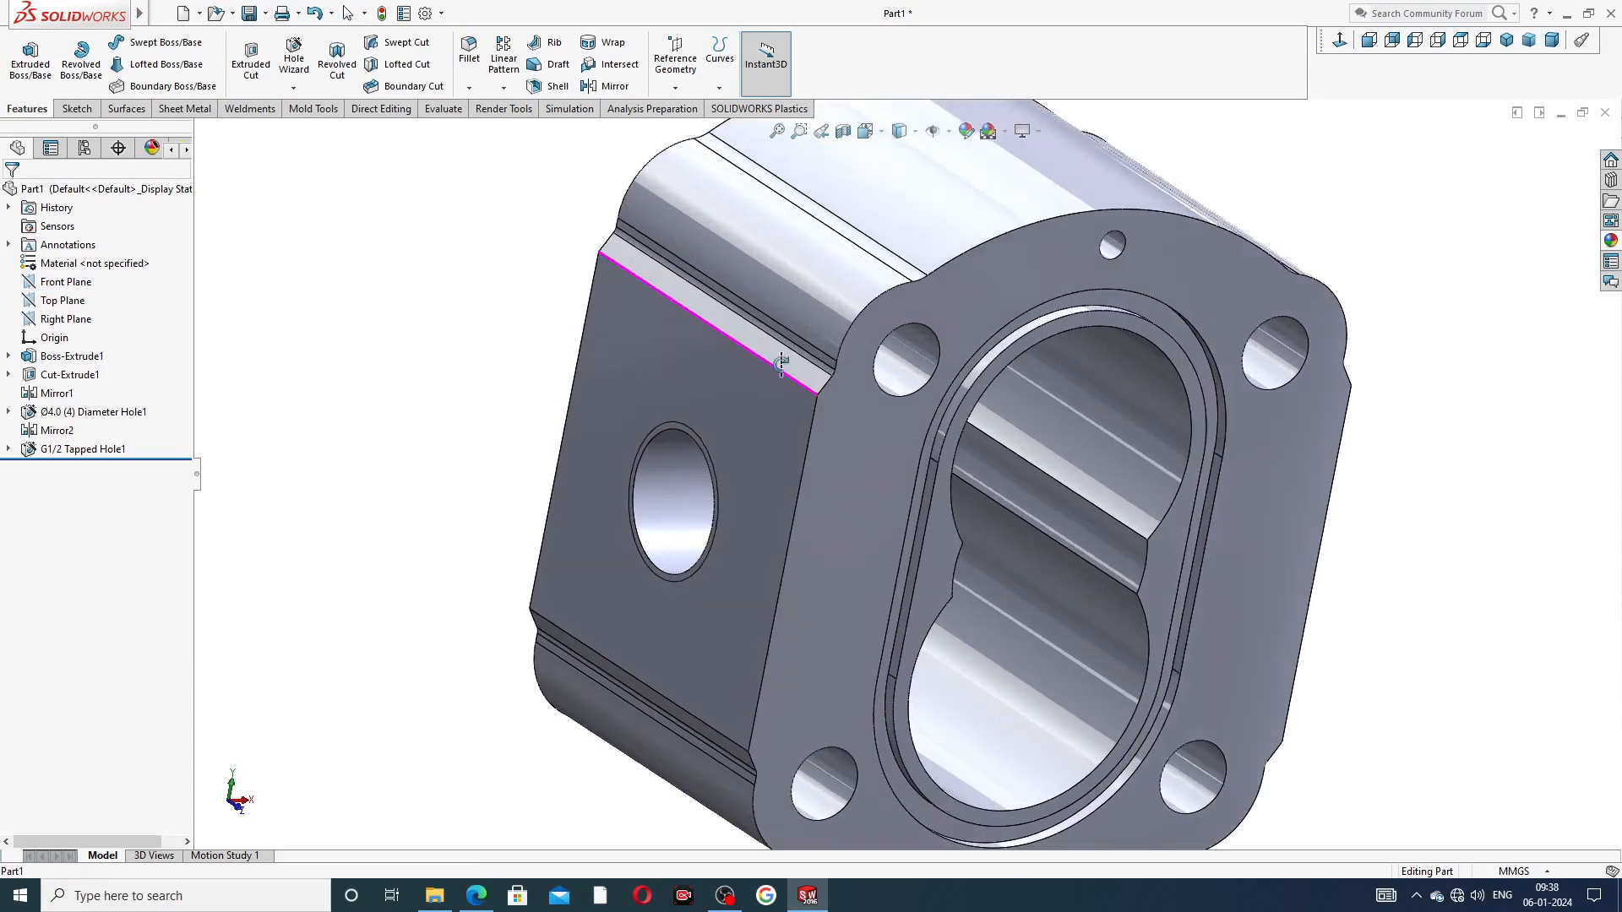
{"action": "scroll", "coordinate": [941, 366], "scroll_direction": "up", "scroll_amount": 3}
{"action": "middle_click_drag", "start_coordinate": [938, 370], "coordinate": [794, 372]}
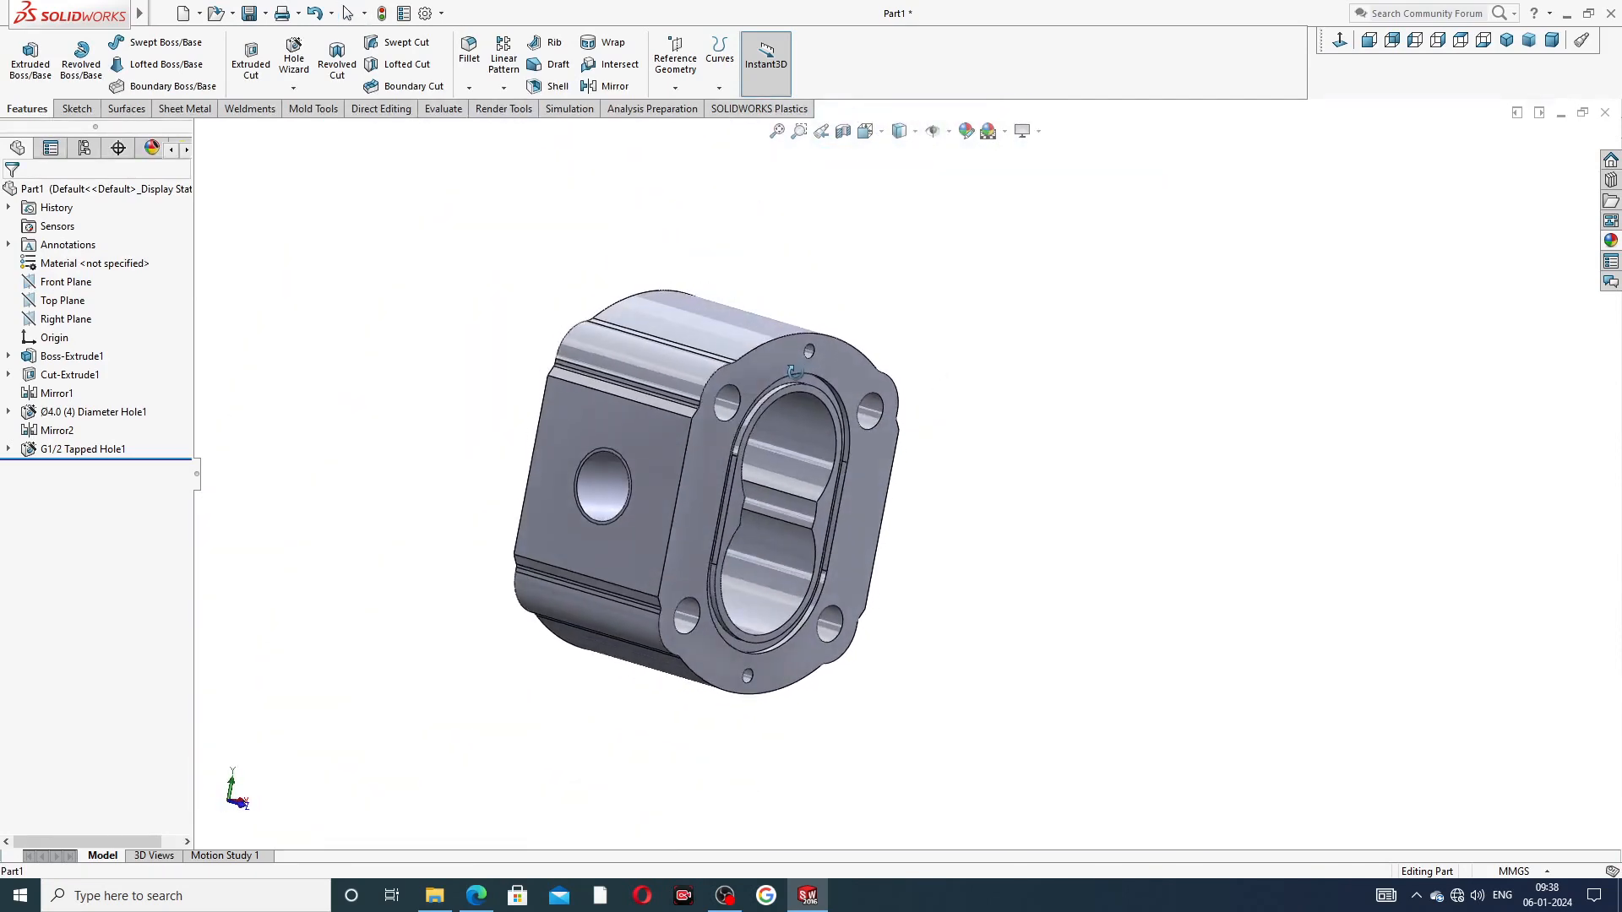
{"action": "left_click", "coordinate": [84, 319]}
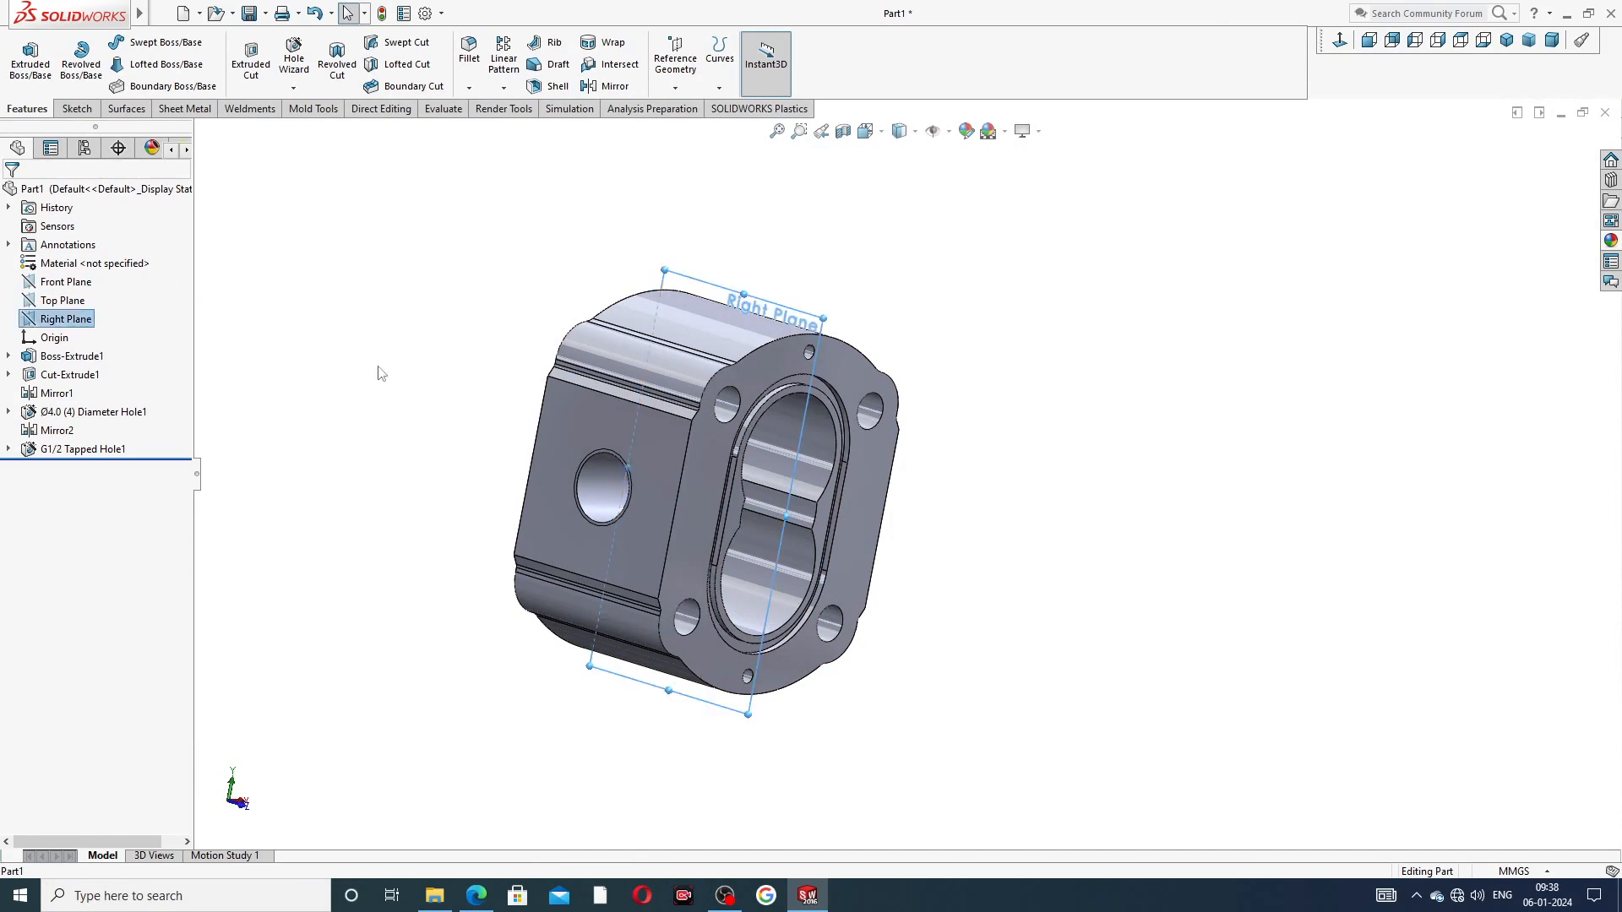
{"action": "middle_click_drag", "start_coordinate": [411, 379], "coordinate": [342, 389]}
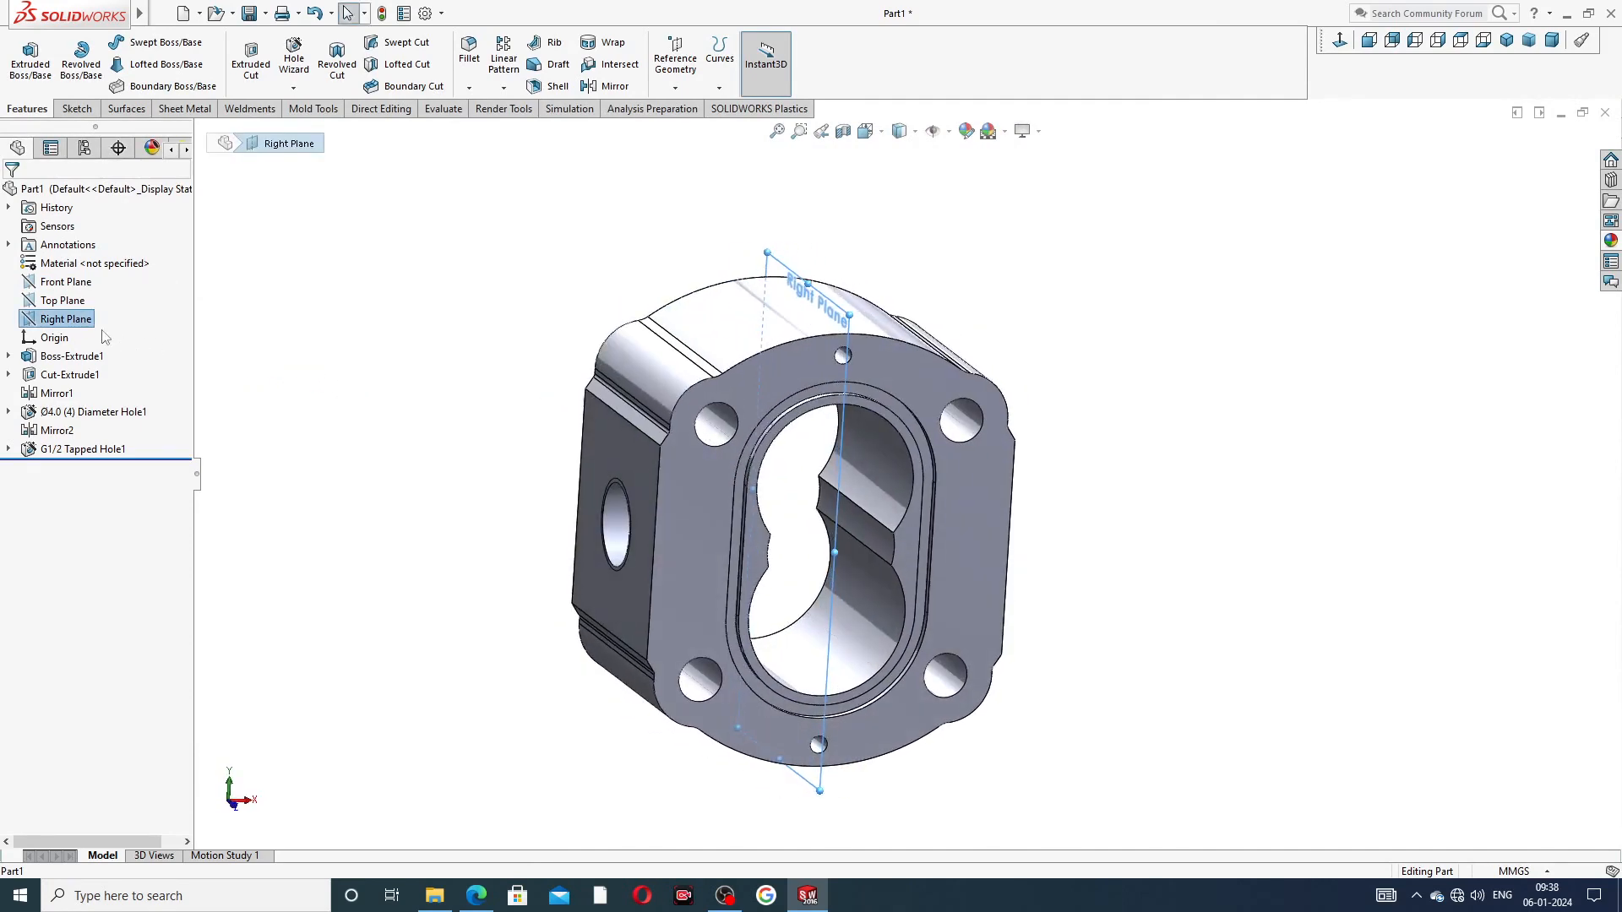
{"action": "left_click", "coordinate": [609, 87]}
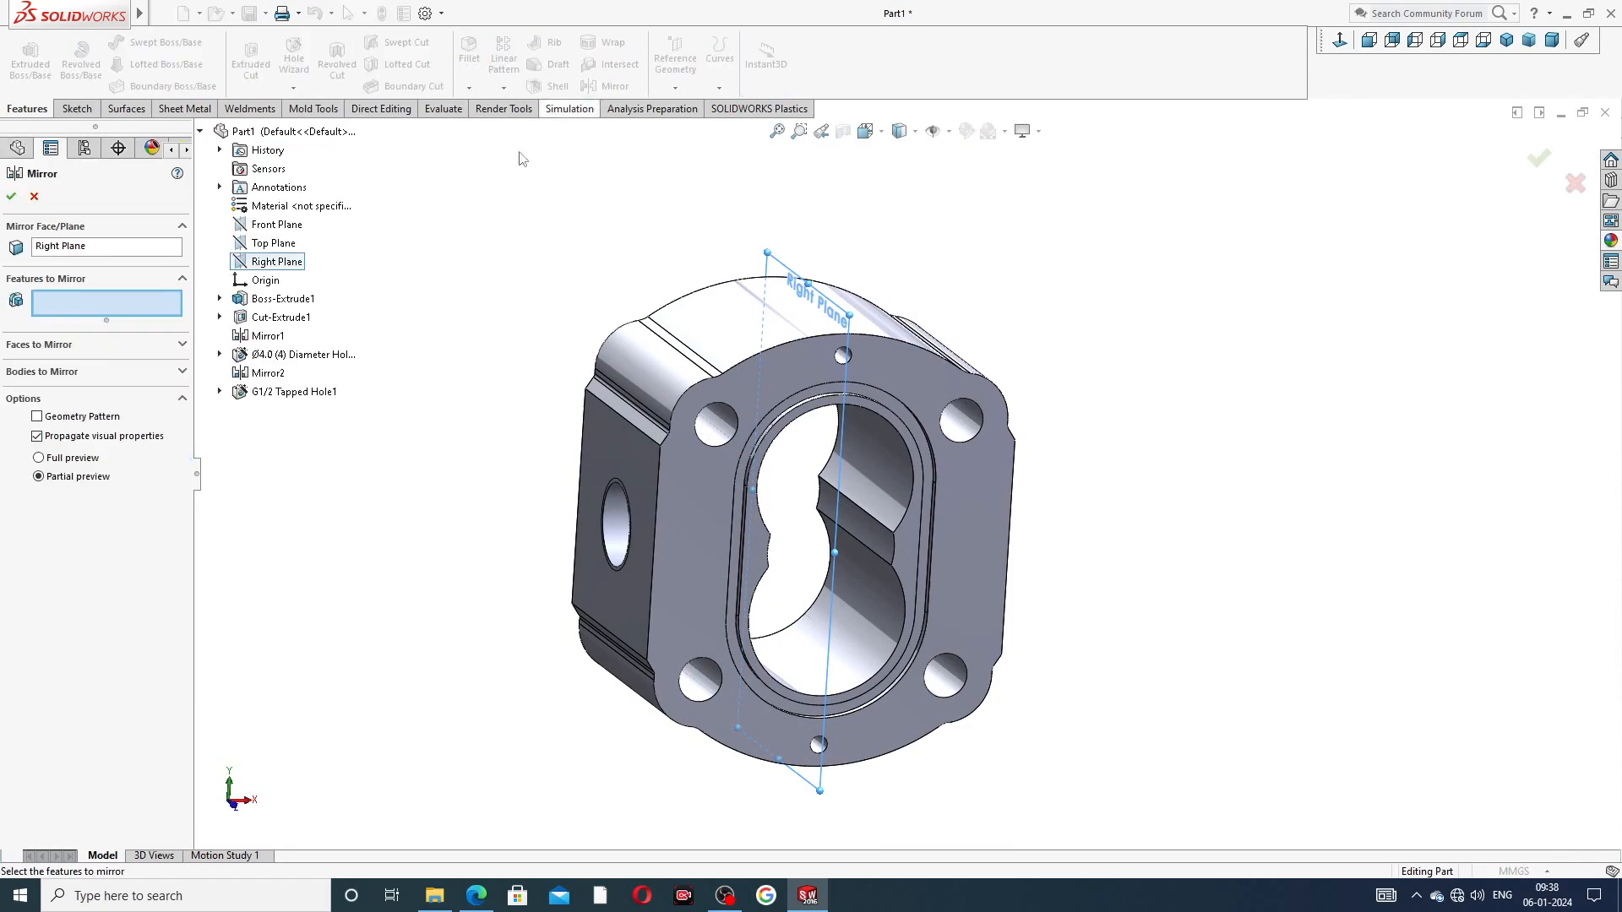
{"action": "left_click", "coordinate": [281, 393]}
{"action": "middle_click_drag", "start_coordinate": [392, 405], "coordinate": [338, 433]}
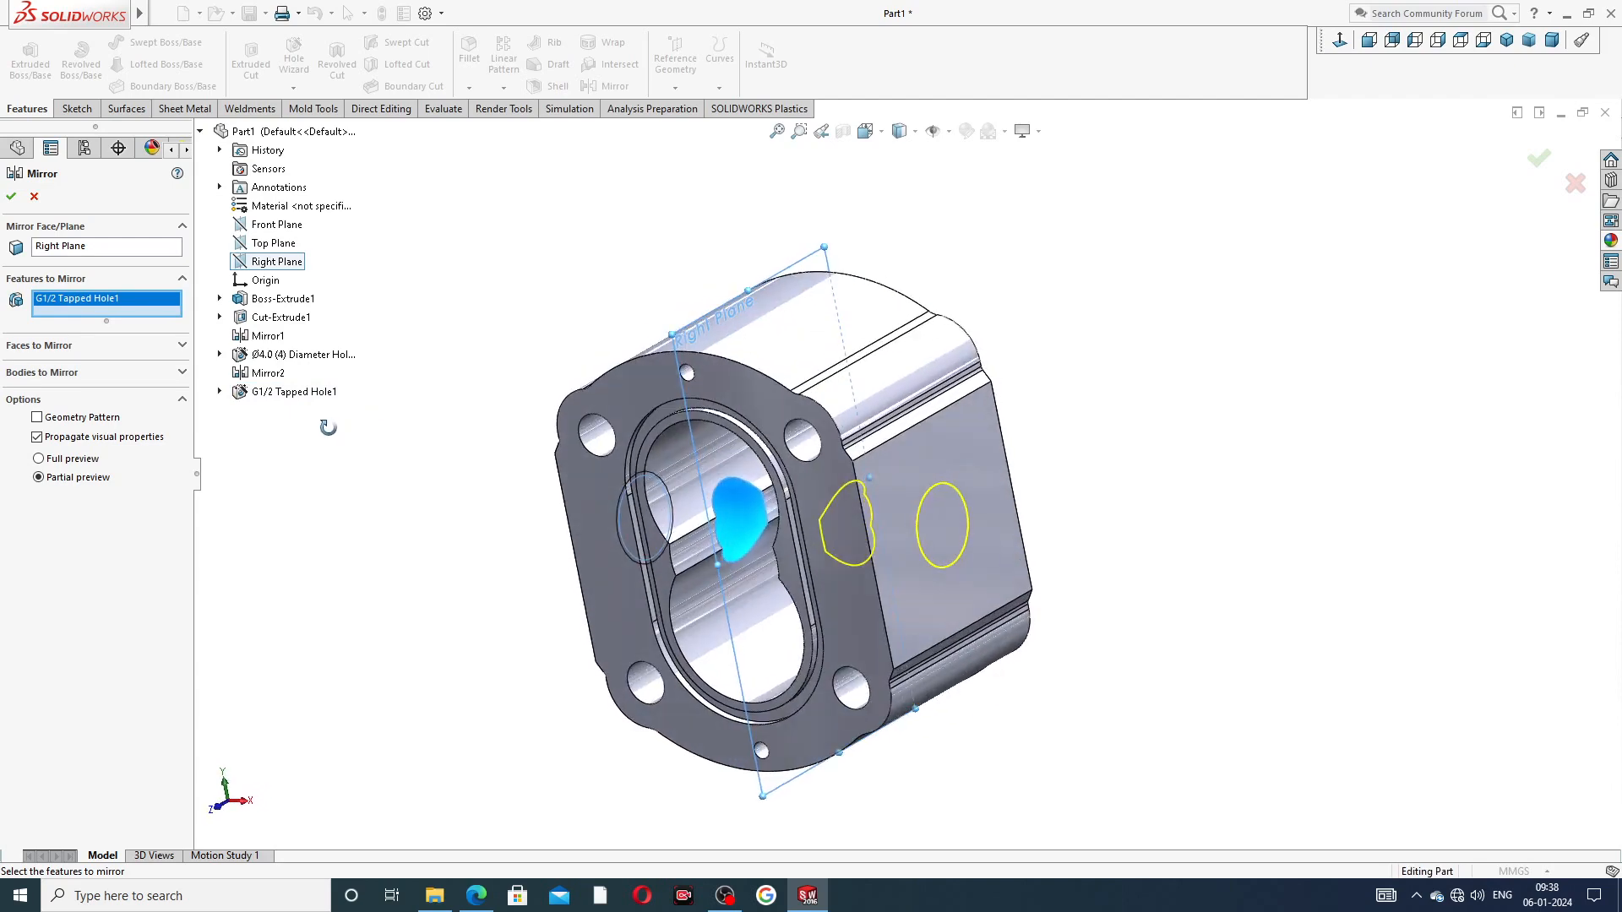
{"action": "left_click", "coordinate": [11, 197]}
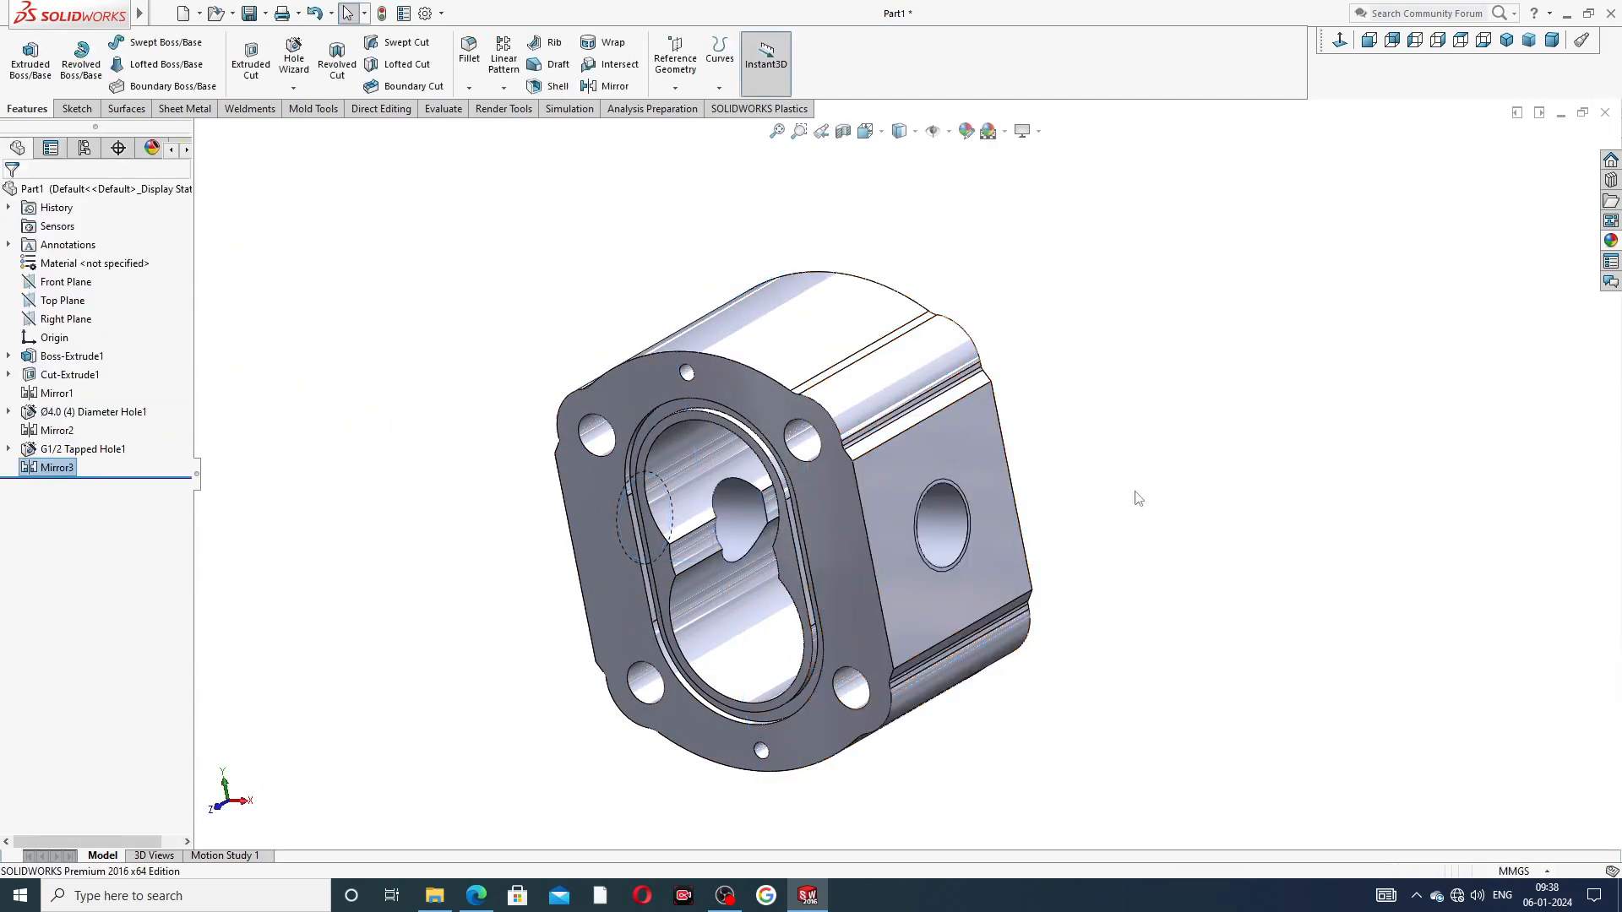
Step: Turn on shaded cosmetic threads in the document's detailing properties
{"action": "middle_click_drag", "start_coordinate": [1132, 534], "coordinate": [1278, 387]}
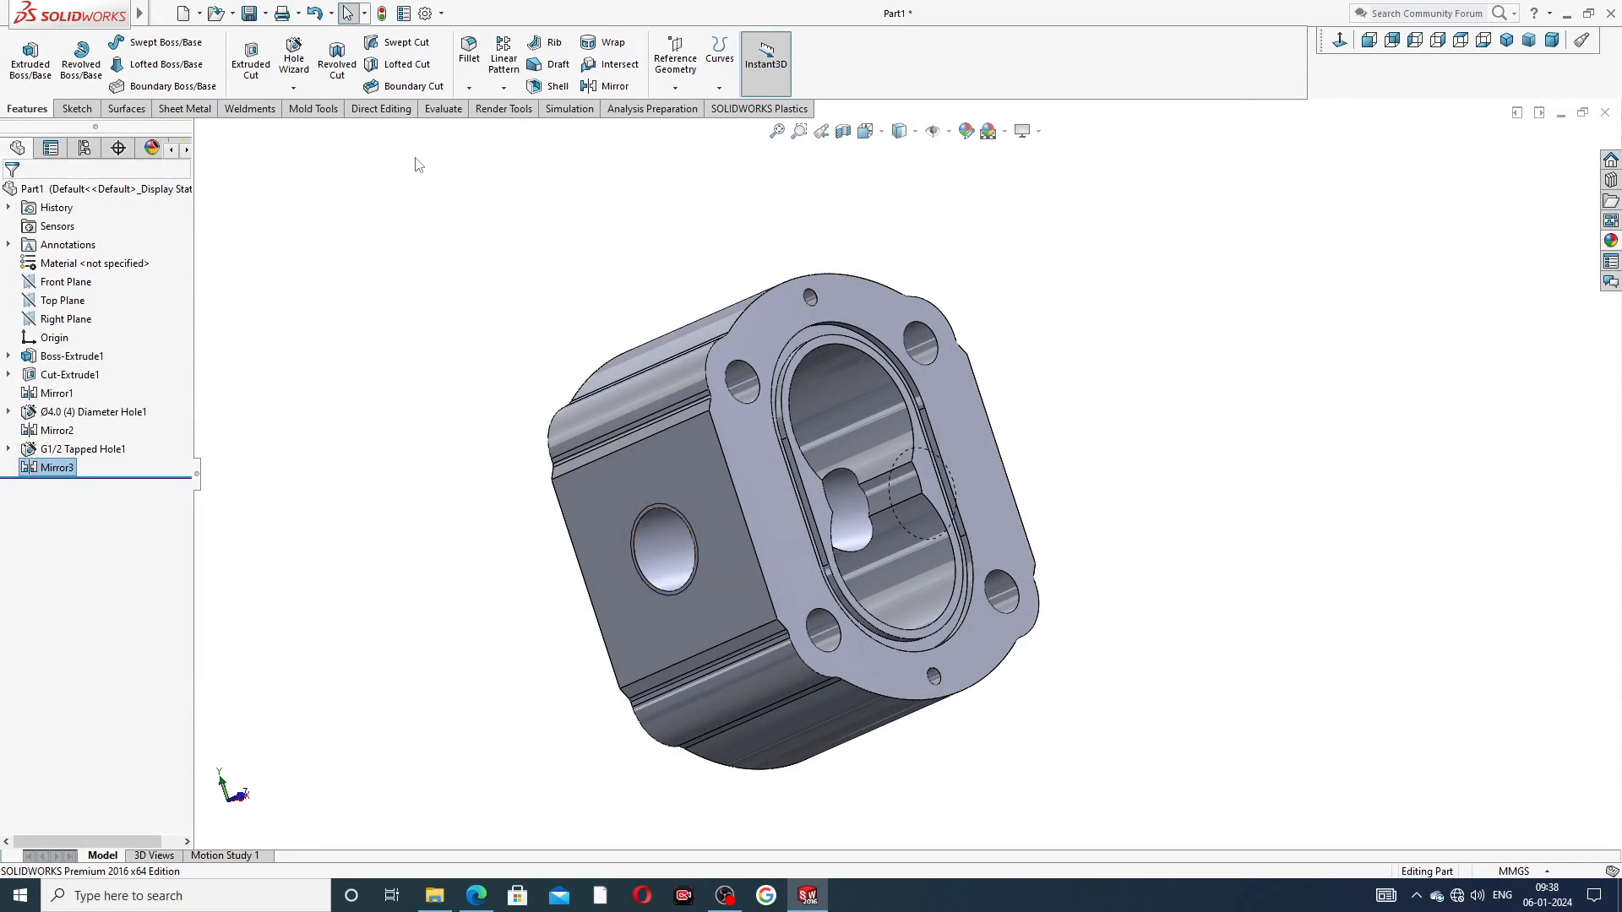
{"action": "left_click", "coordinate": [425, 12]}
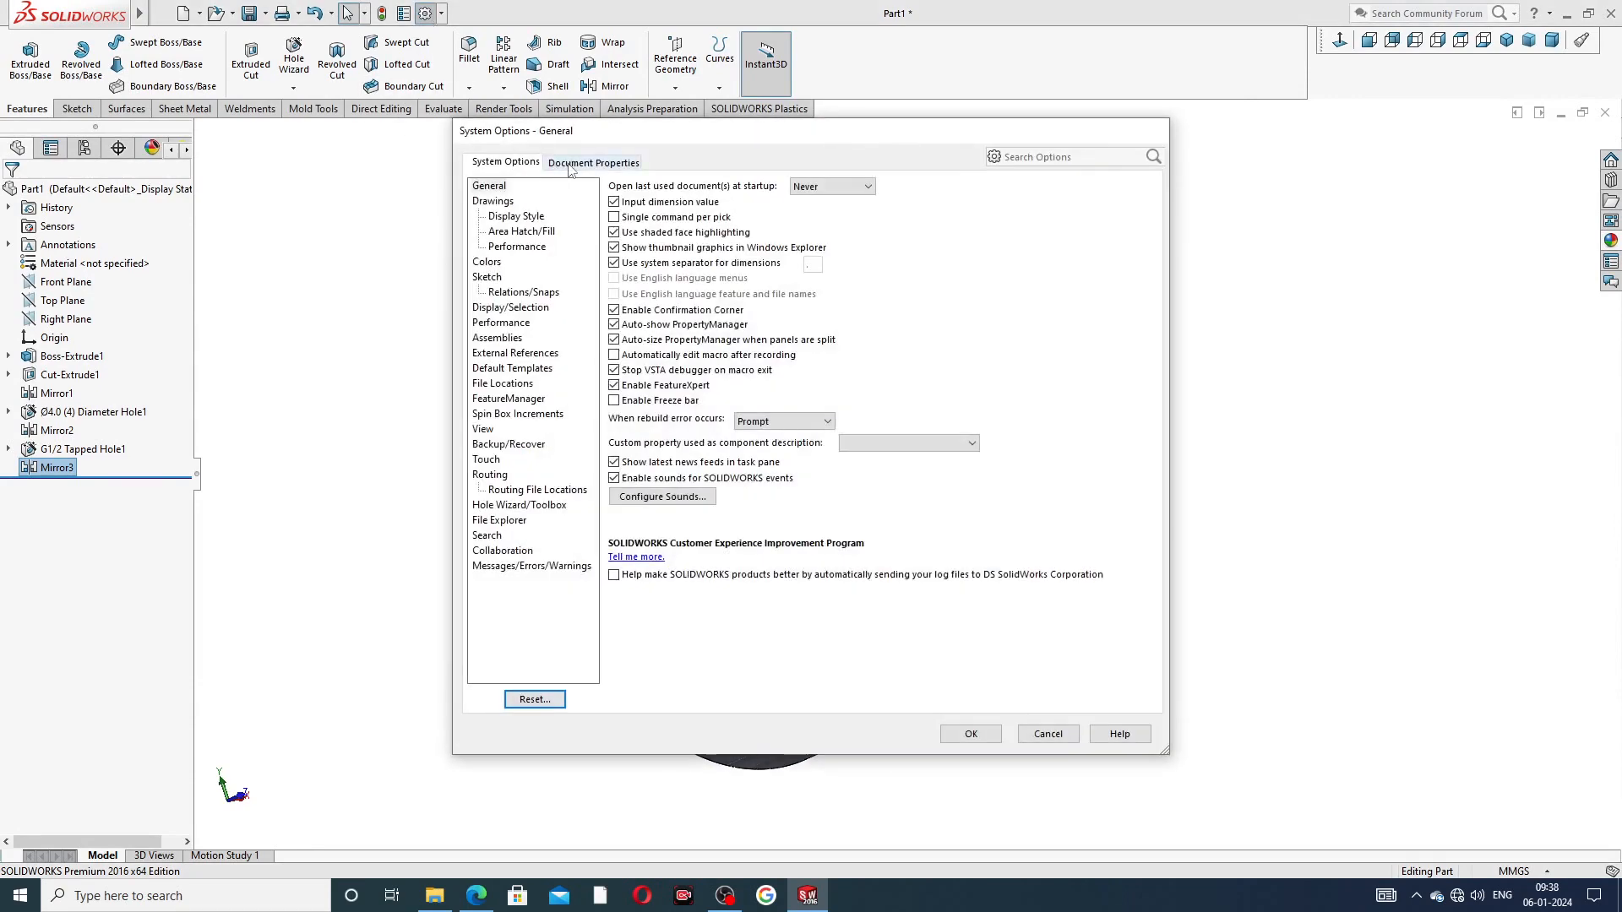
{"action": "left_click", "coordinate": [570, 165]}
{"action": "left_click", "coordinate": [506, 280]}
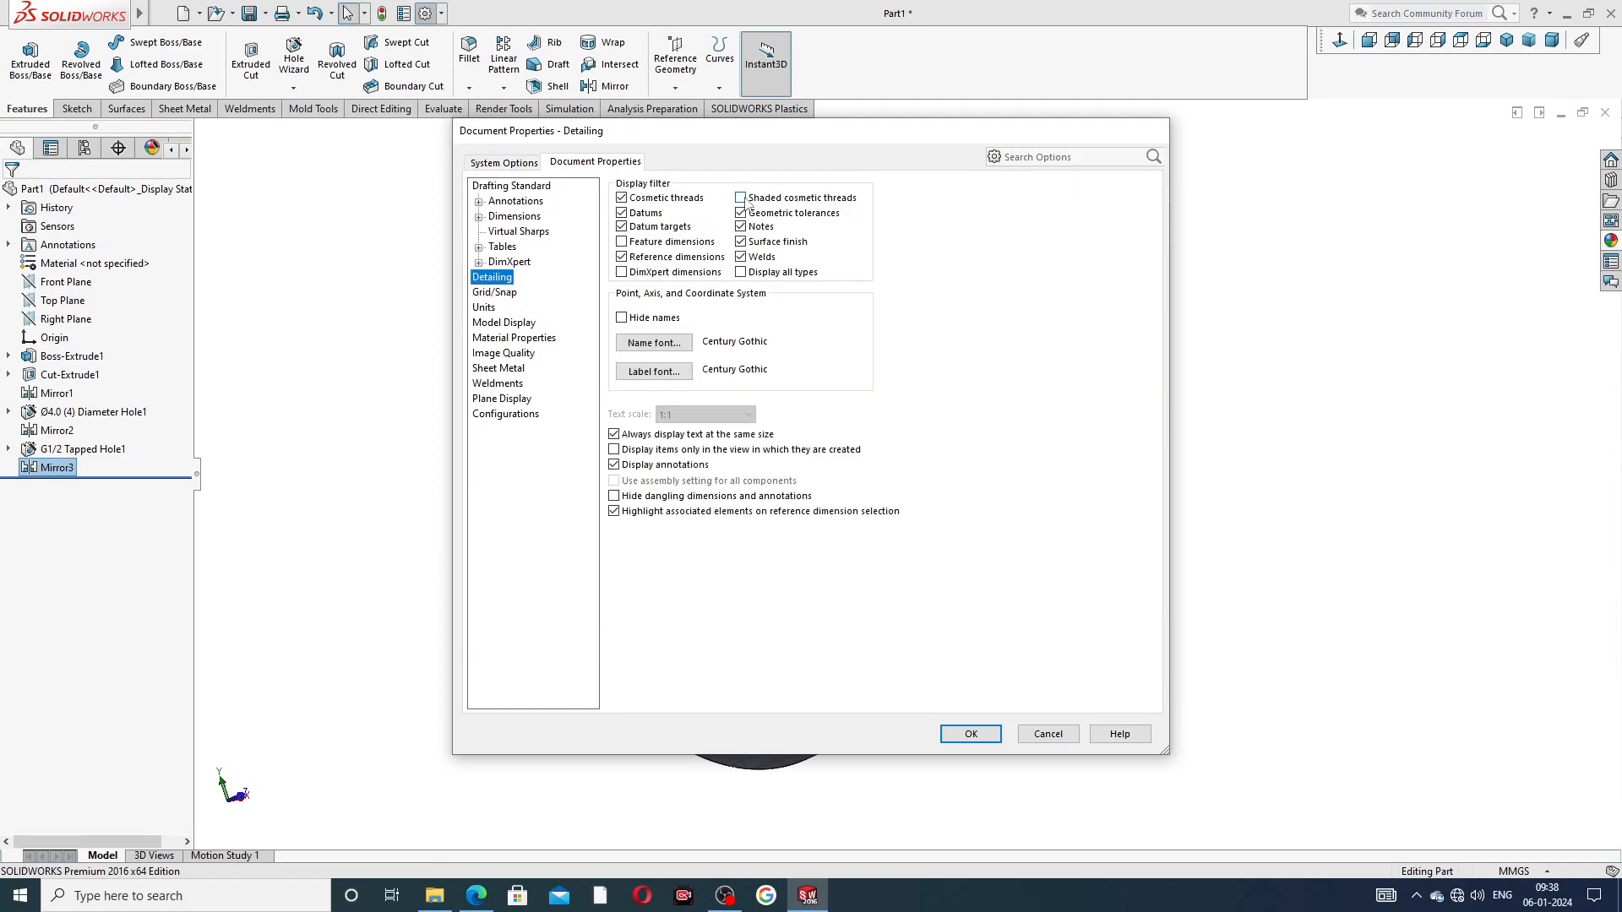
{"action": "left_click", "coordinate": [741, 198]}
{"action": "left_click", "coordinate": [992, 736]}
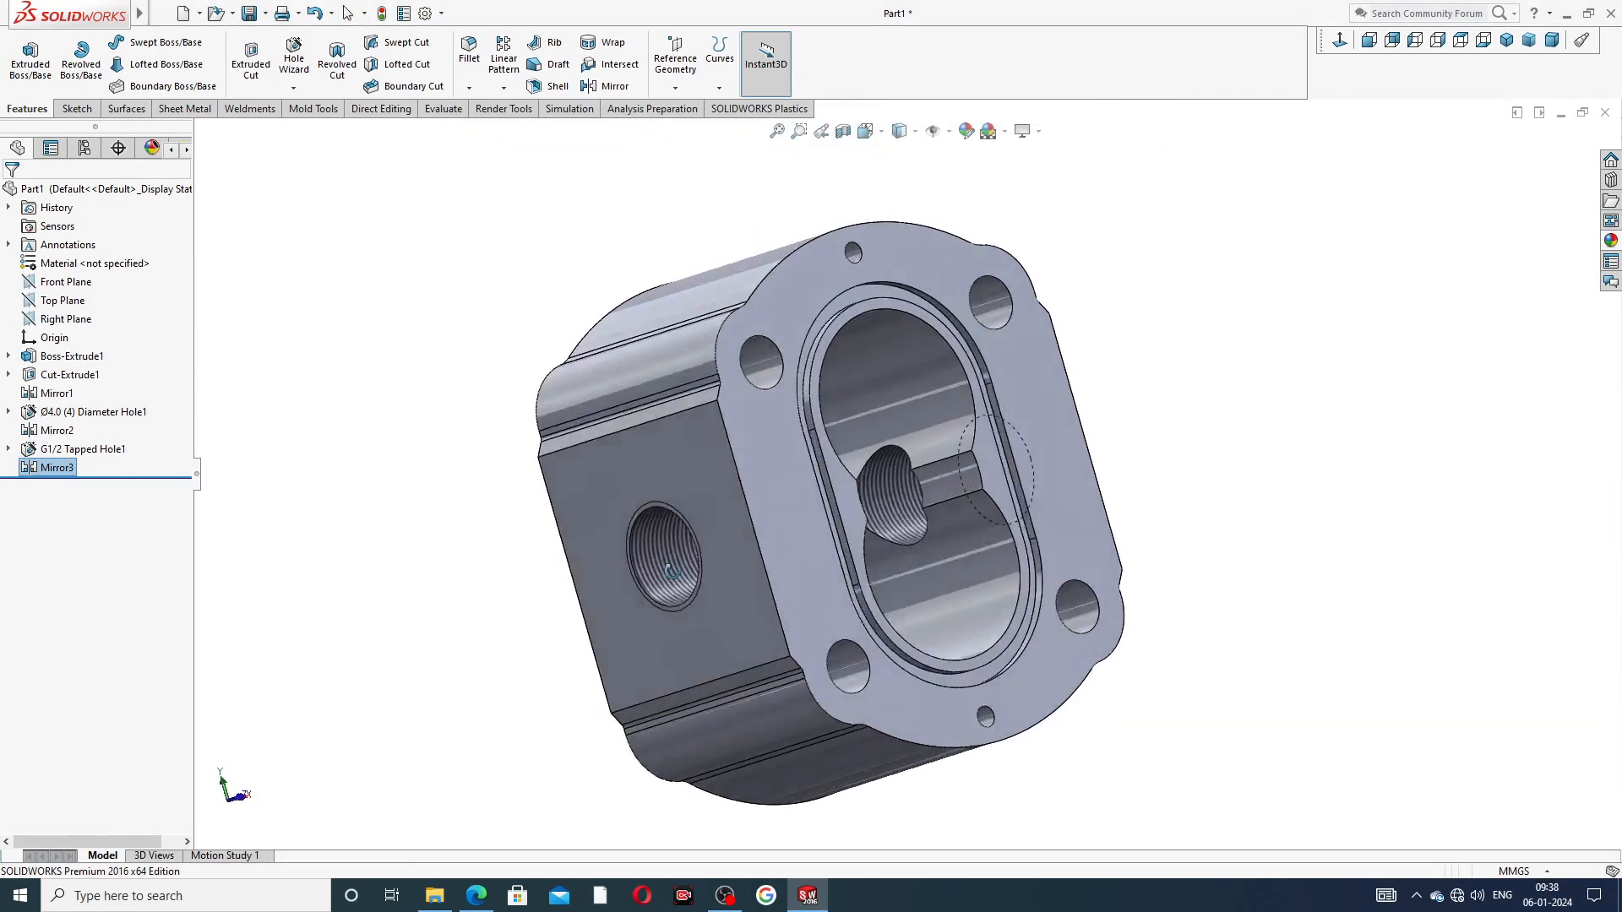
Step: Examine the threads in the G1/2 side ports and the whole body from several sides, including the isometric view
{"action": "scroll", "coordinate": [703, 570], "scroll_direction": "down", "scroll_amount": 4}
{"action": "scroll", "coordinate": [703, 570], "scroll_direction": "down", "scroll_amount": 5}
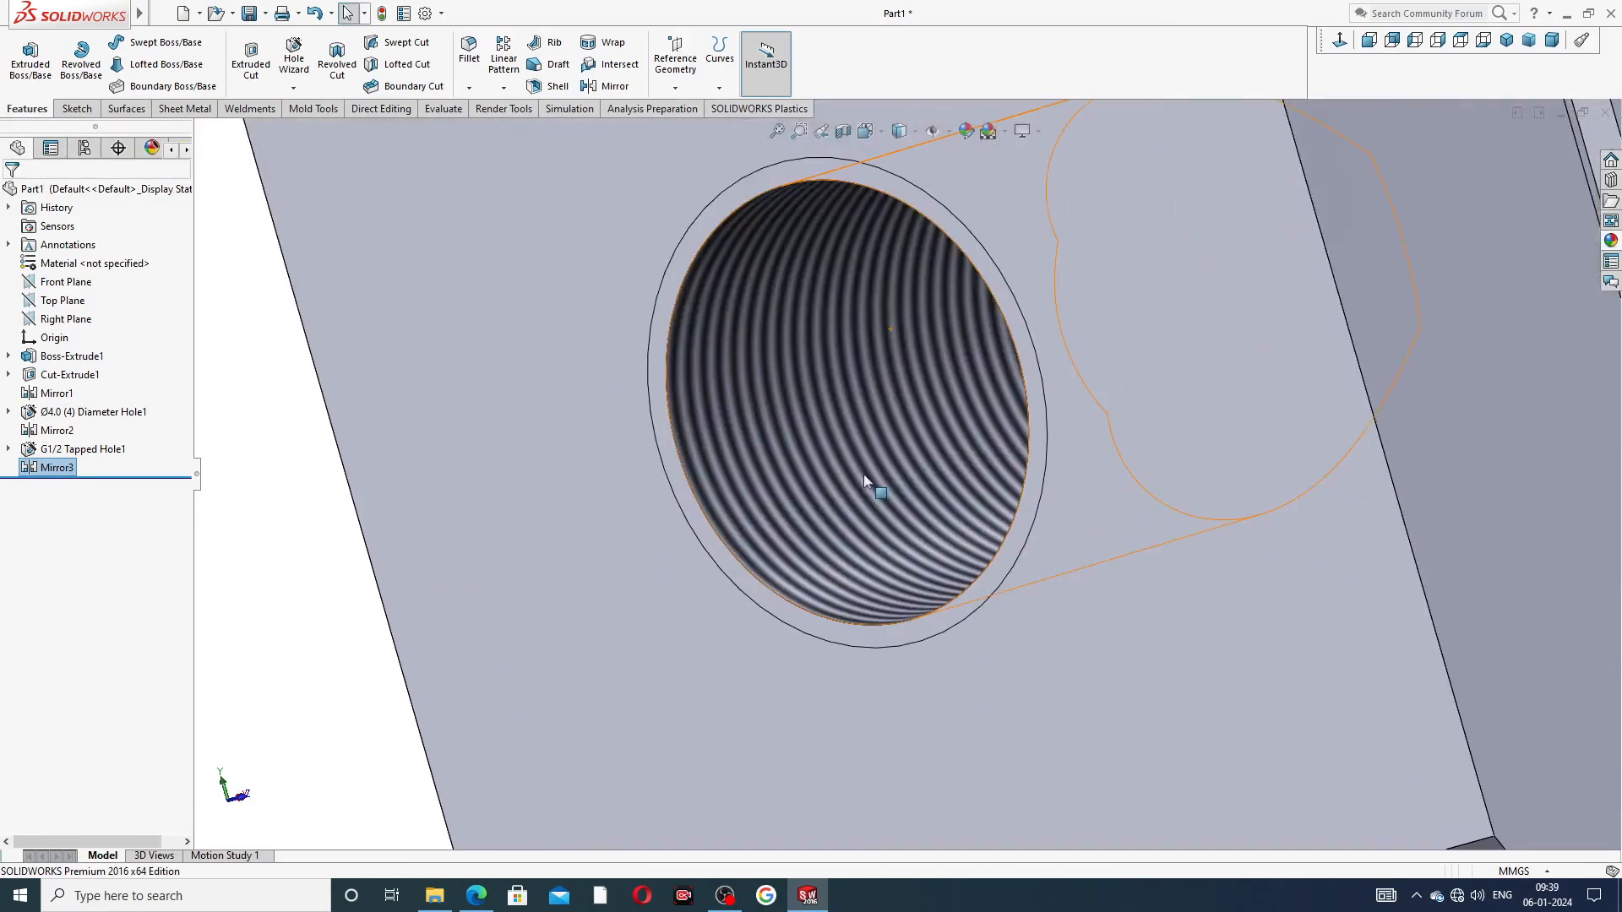
{"action": "scroll", "coordinate": [864, 480], "scroll_direction": "up", "scroll_amount": 8}
{"action": "middle_click_drag", "start_coordinate": [1188, 353], "coordinate": [895, 507]}
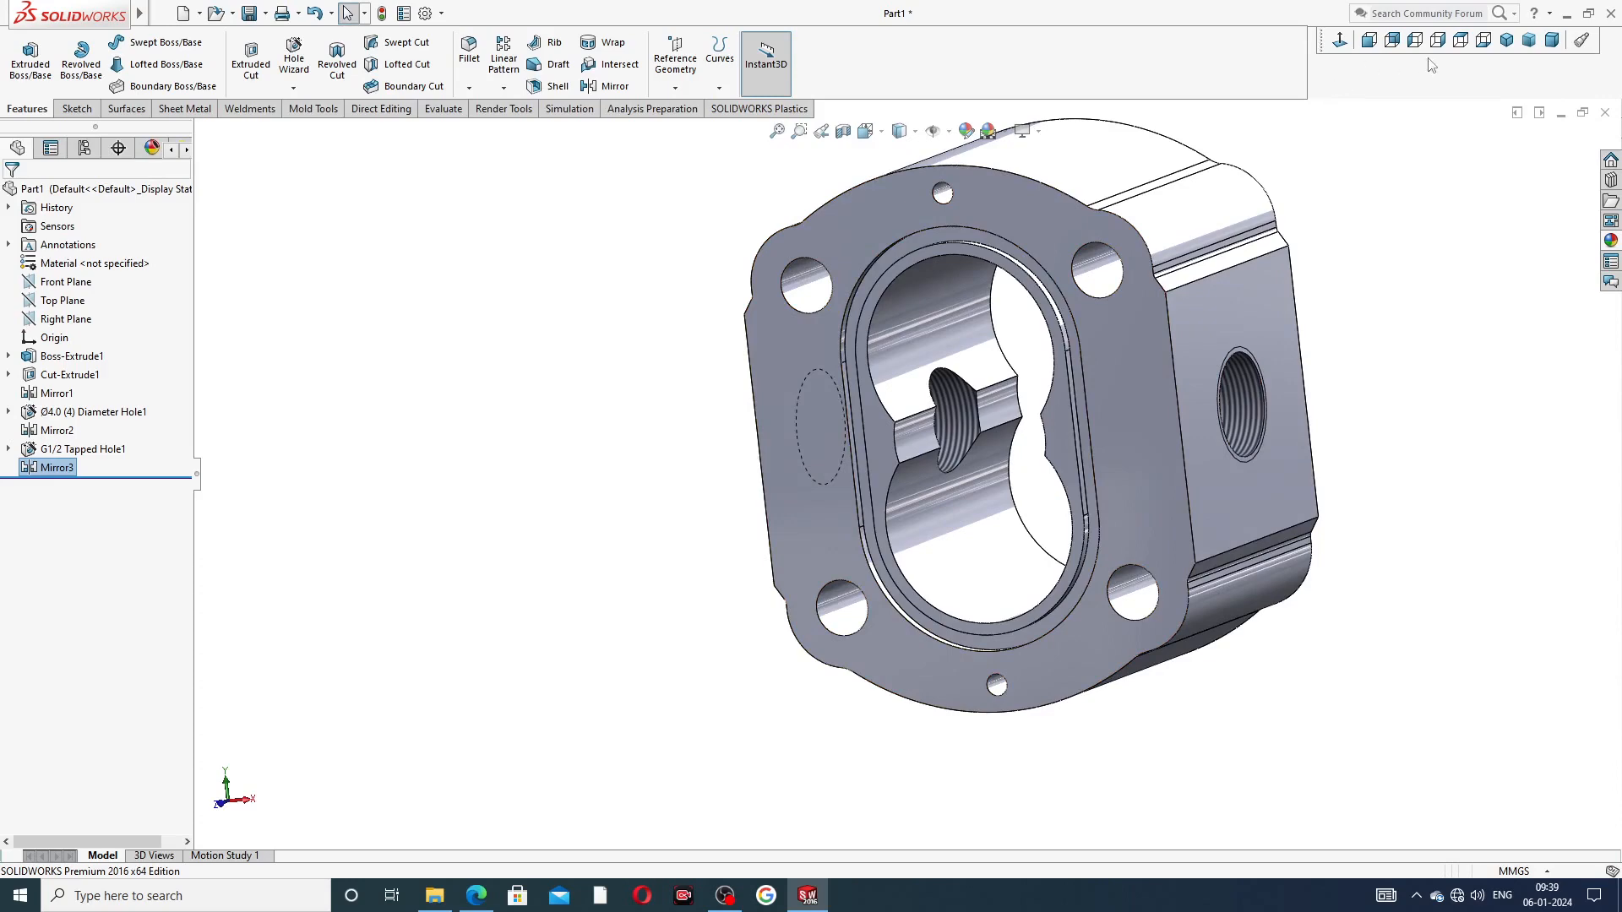
{"action": "left_click", "coordinate": [1506, 40]}
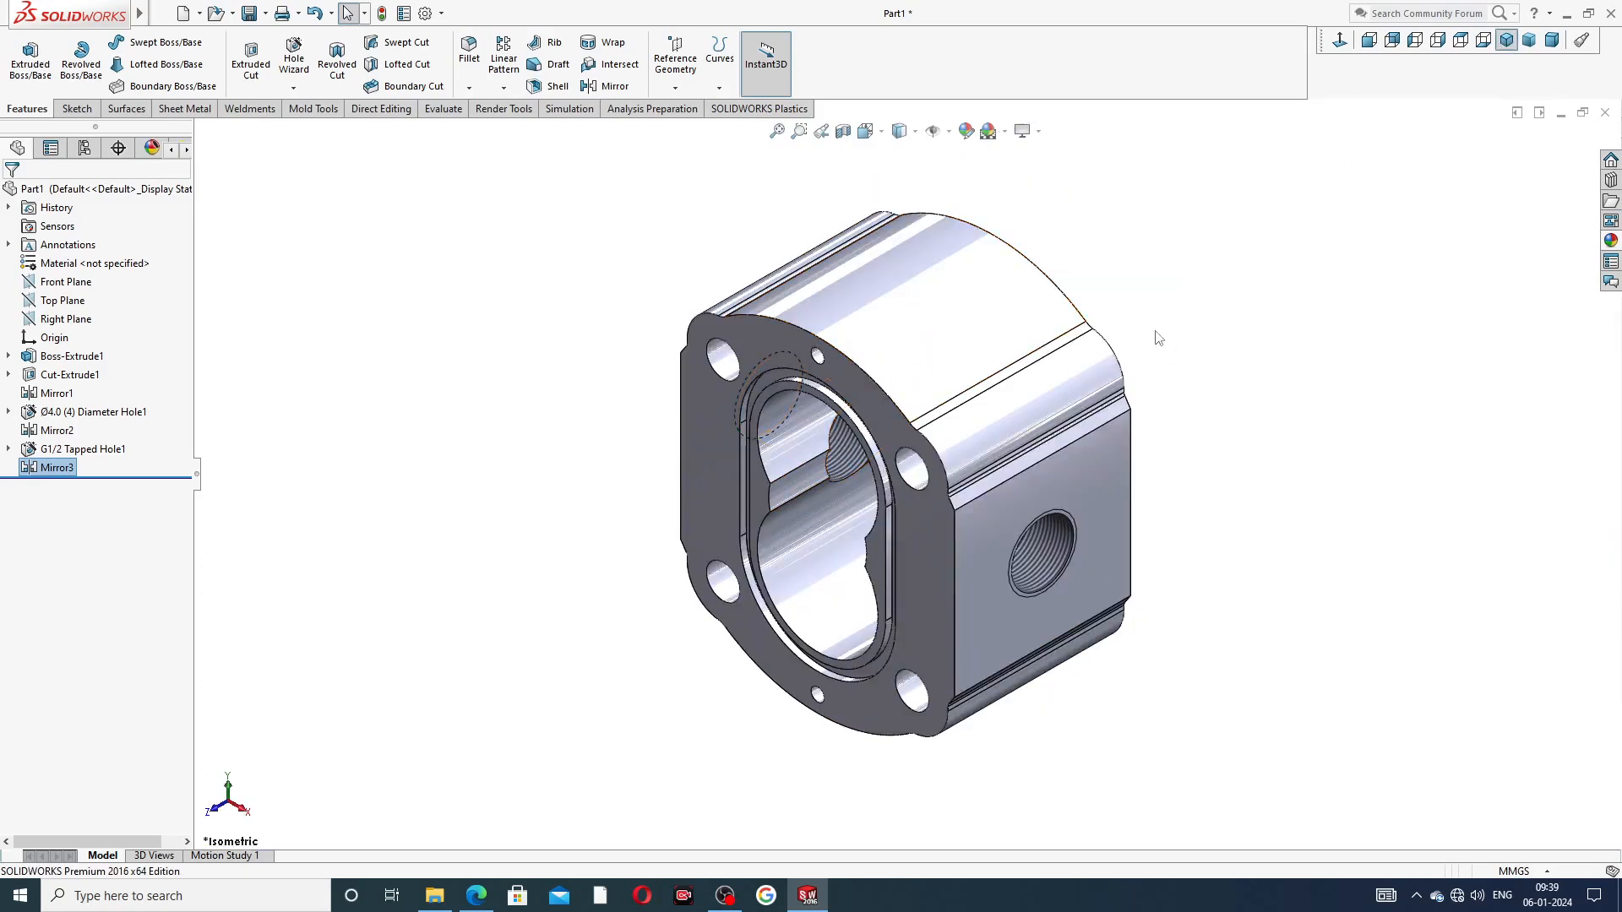
{"action": "middle_click_drag", "start_coordinate": [1160, 331], "coordinate": [1026, 454]}
{"action": "middle_click_drag", "start_coordinate": [988, 247], "coordinate": [946, 279]}
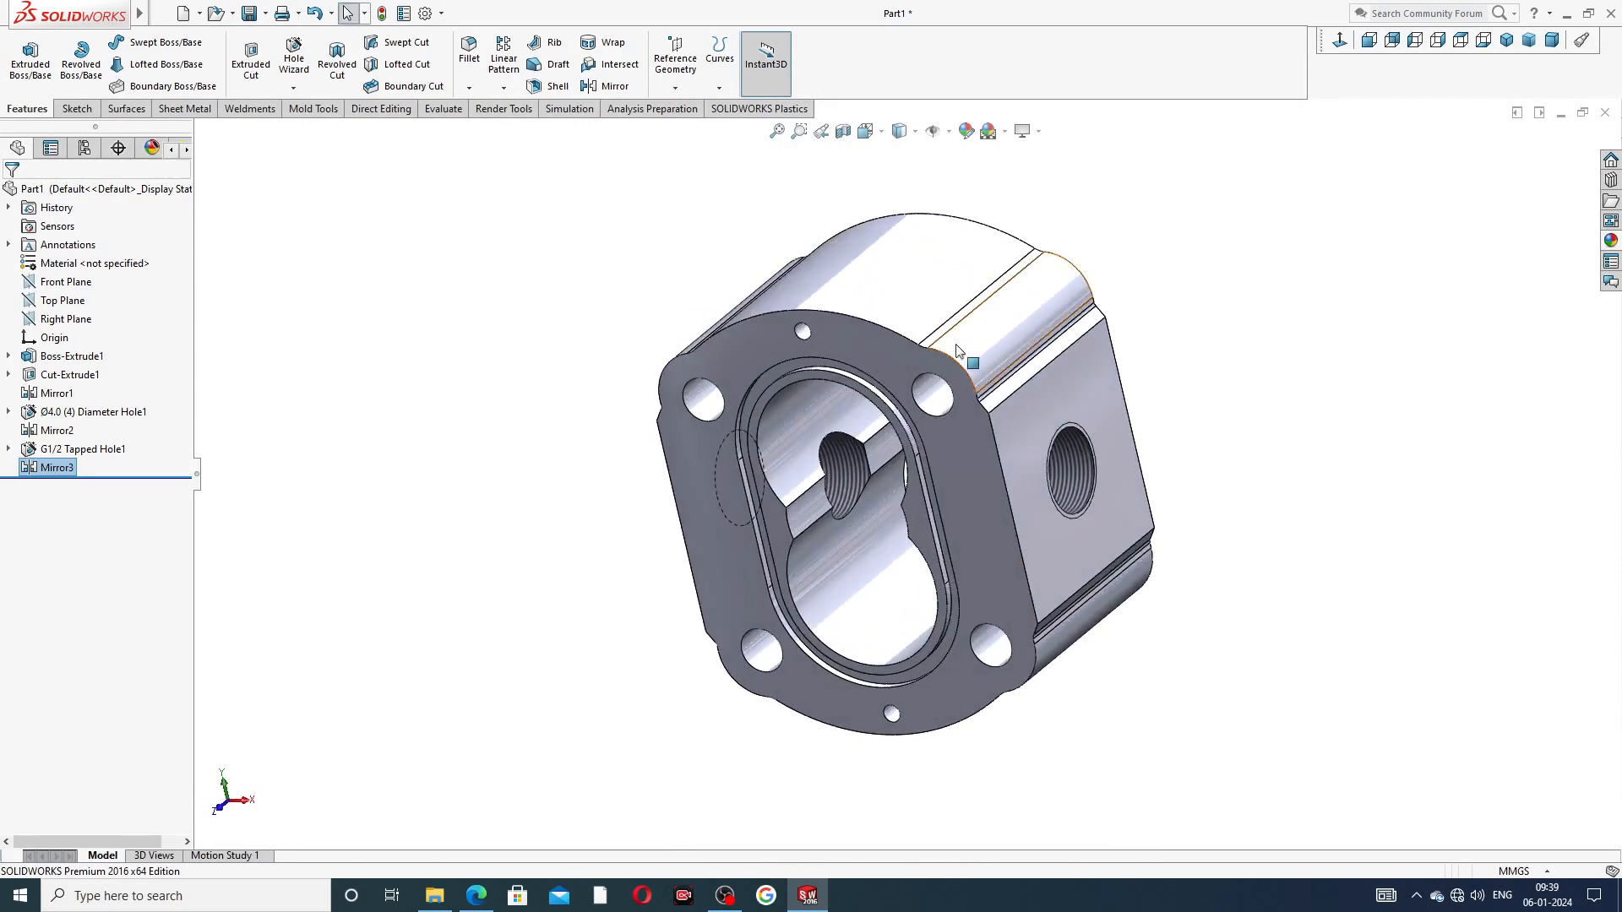
{"action": "left_click", "coordinate": [346, 375]}
{"action": "middle_click_drag", "start_coordinate": [901, 278], "coordinate": [974, 241]}
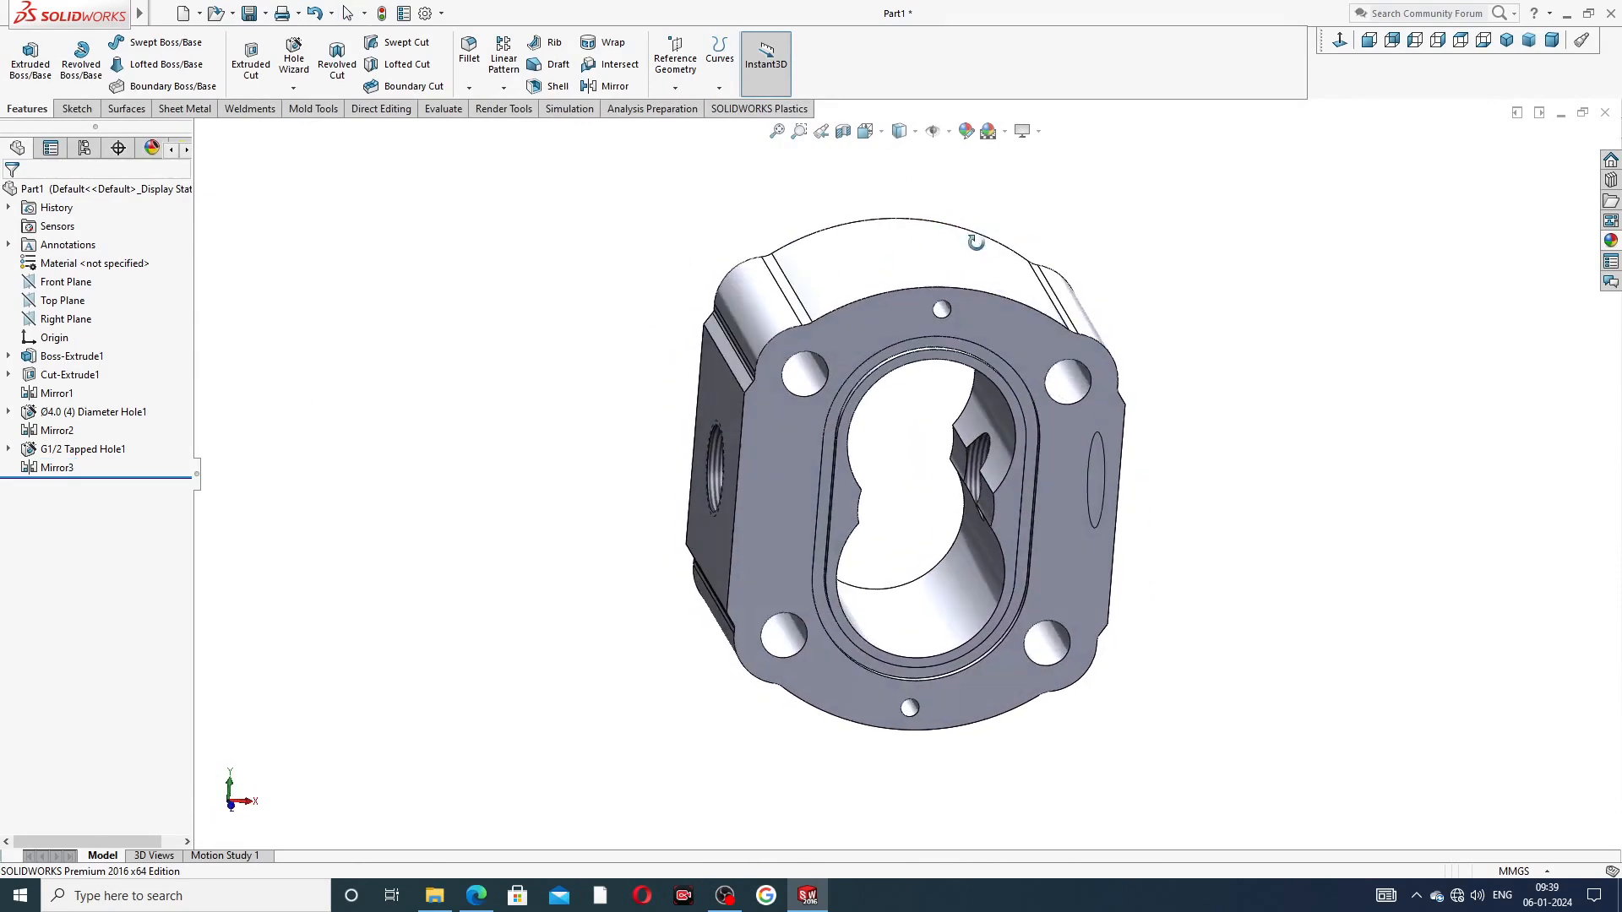
{"action": "scroll", "coordinate": [936, 292], "scroll_direction": "down", "scroll_amount": 2}
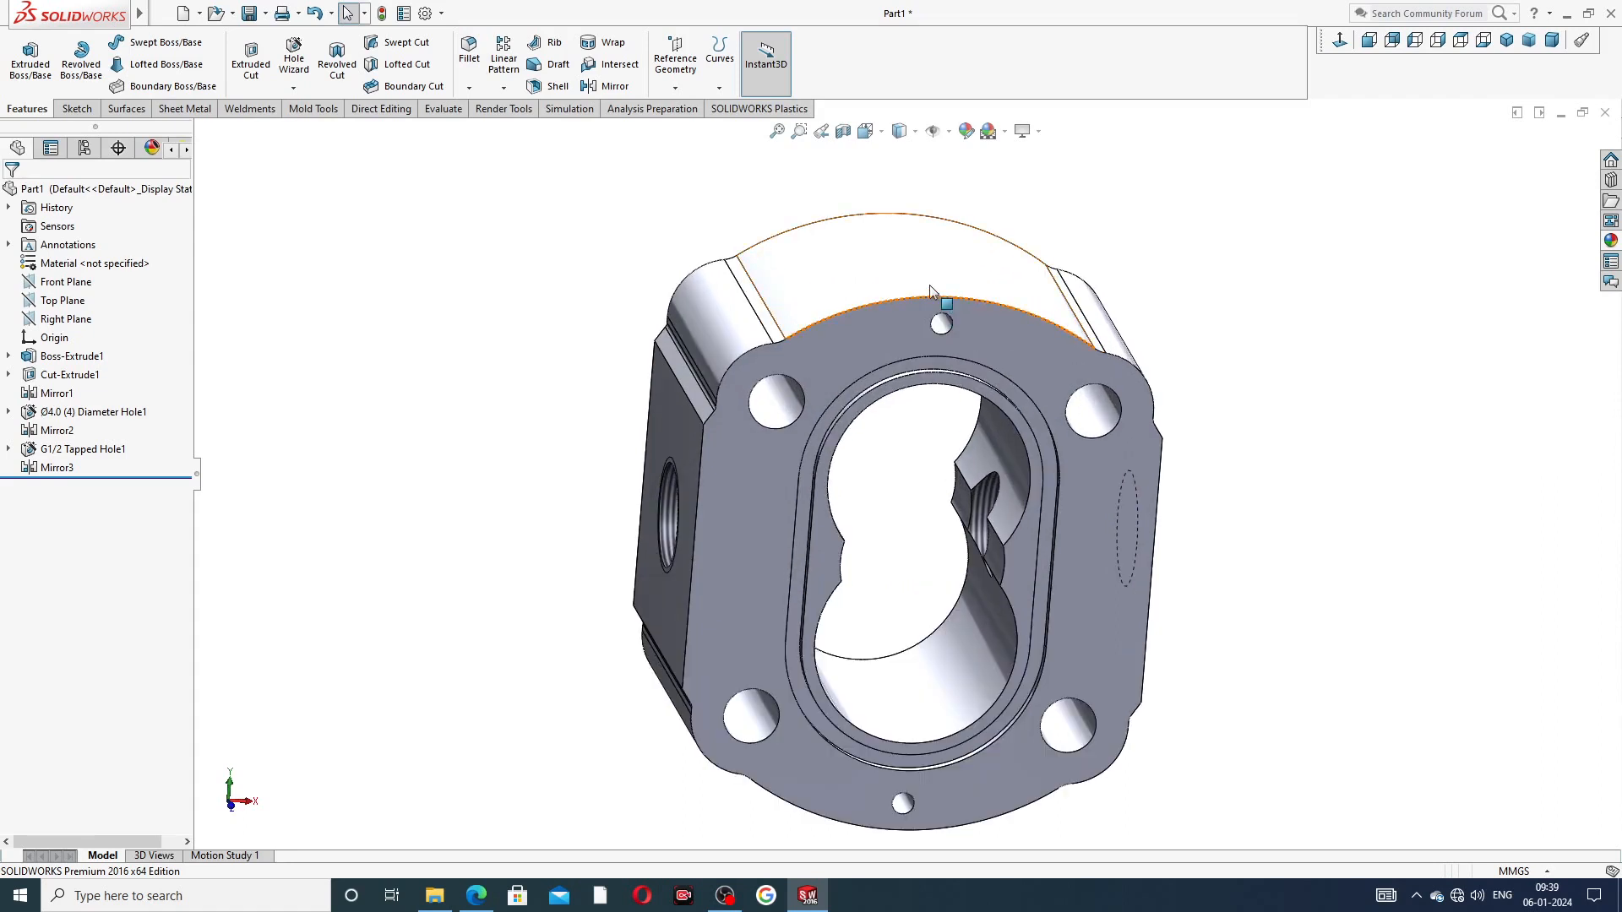
Step: Create a reference plane offset 60 mm upward from the Top Plane
{"action": "left_click", "coordinate": [78, 303]}
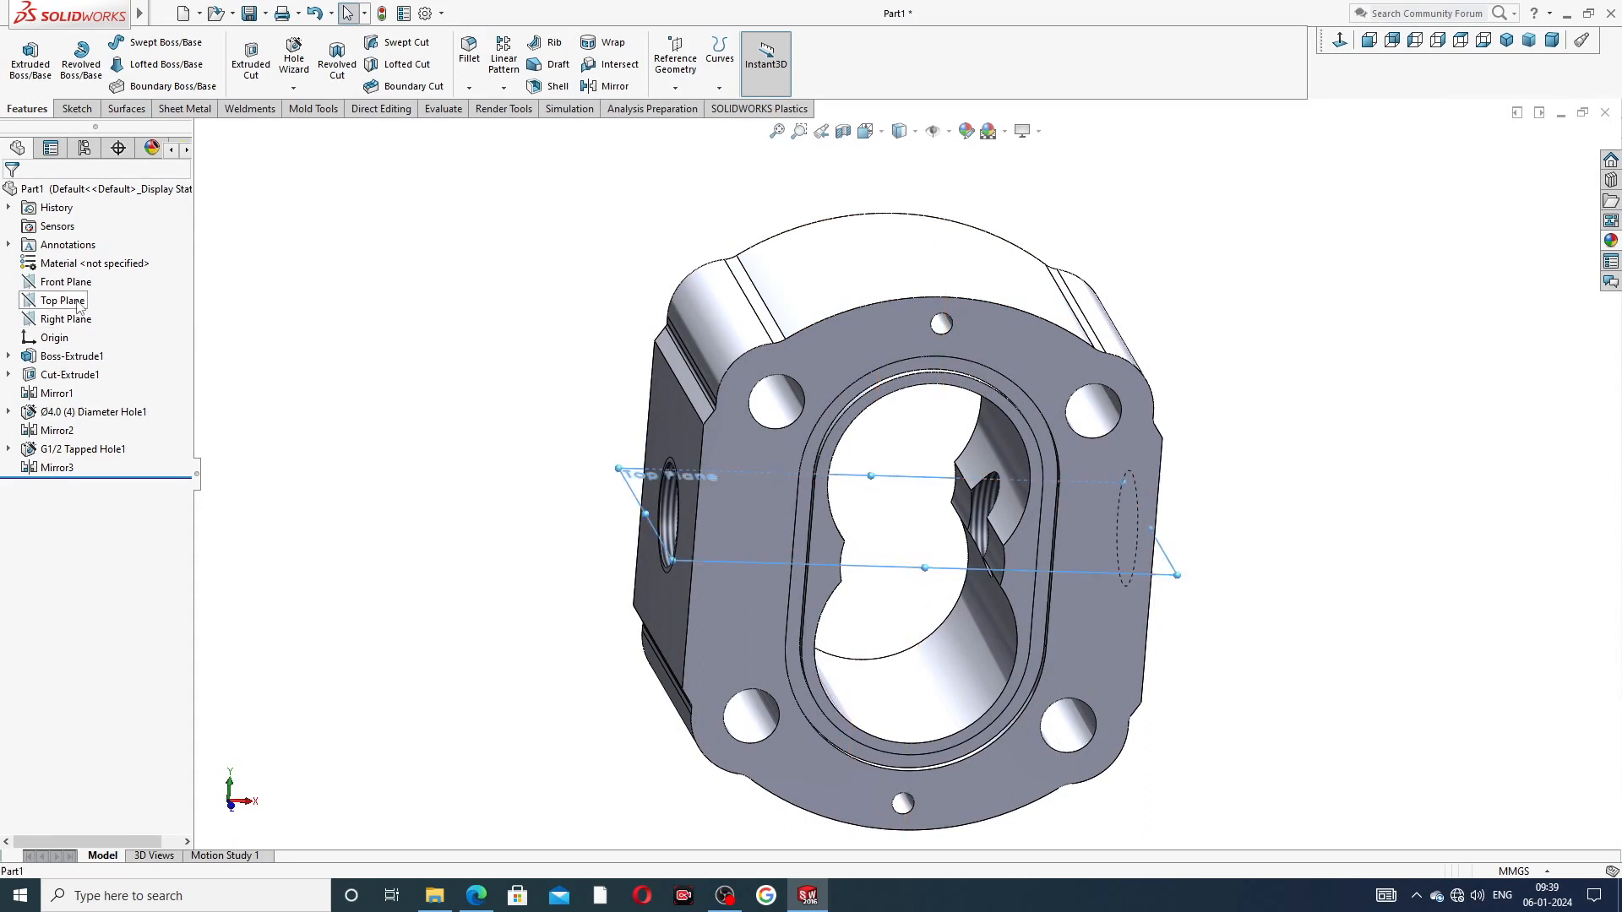
{"action": "left_click", "coordinate": [675, 84]}
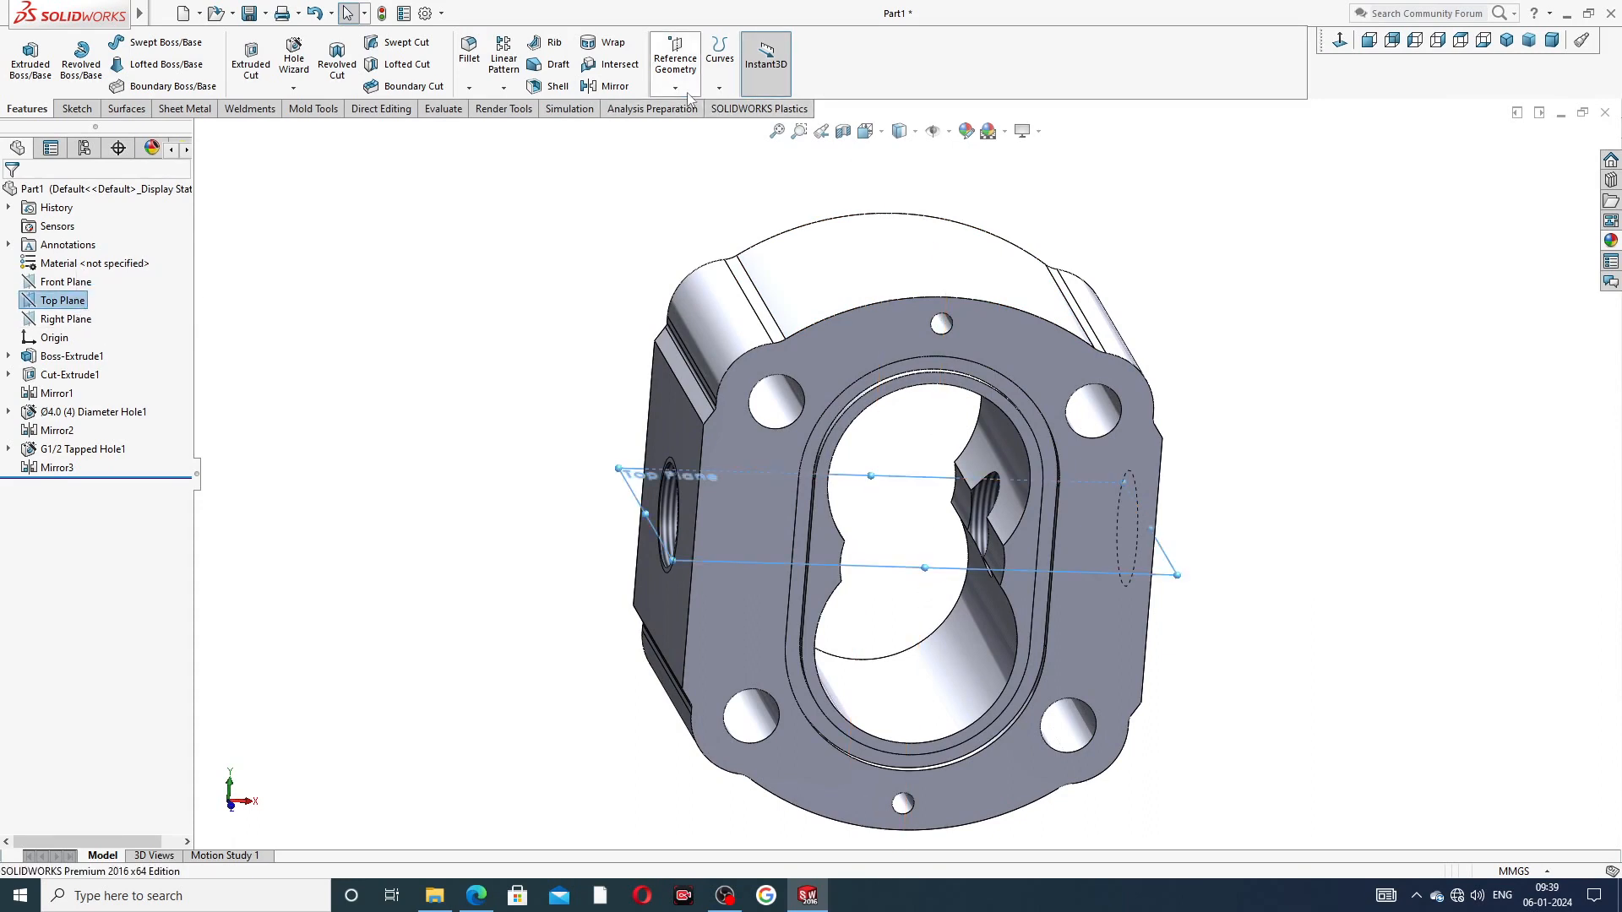
{"action": "left_click", "coordinate": [691, 112]}
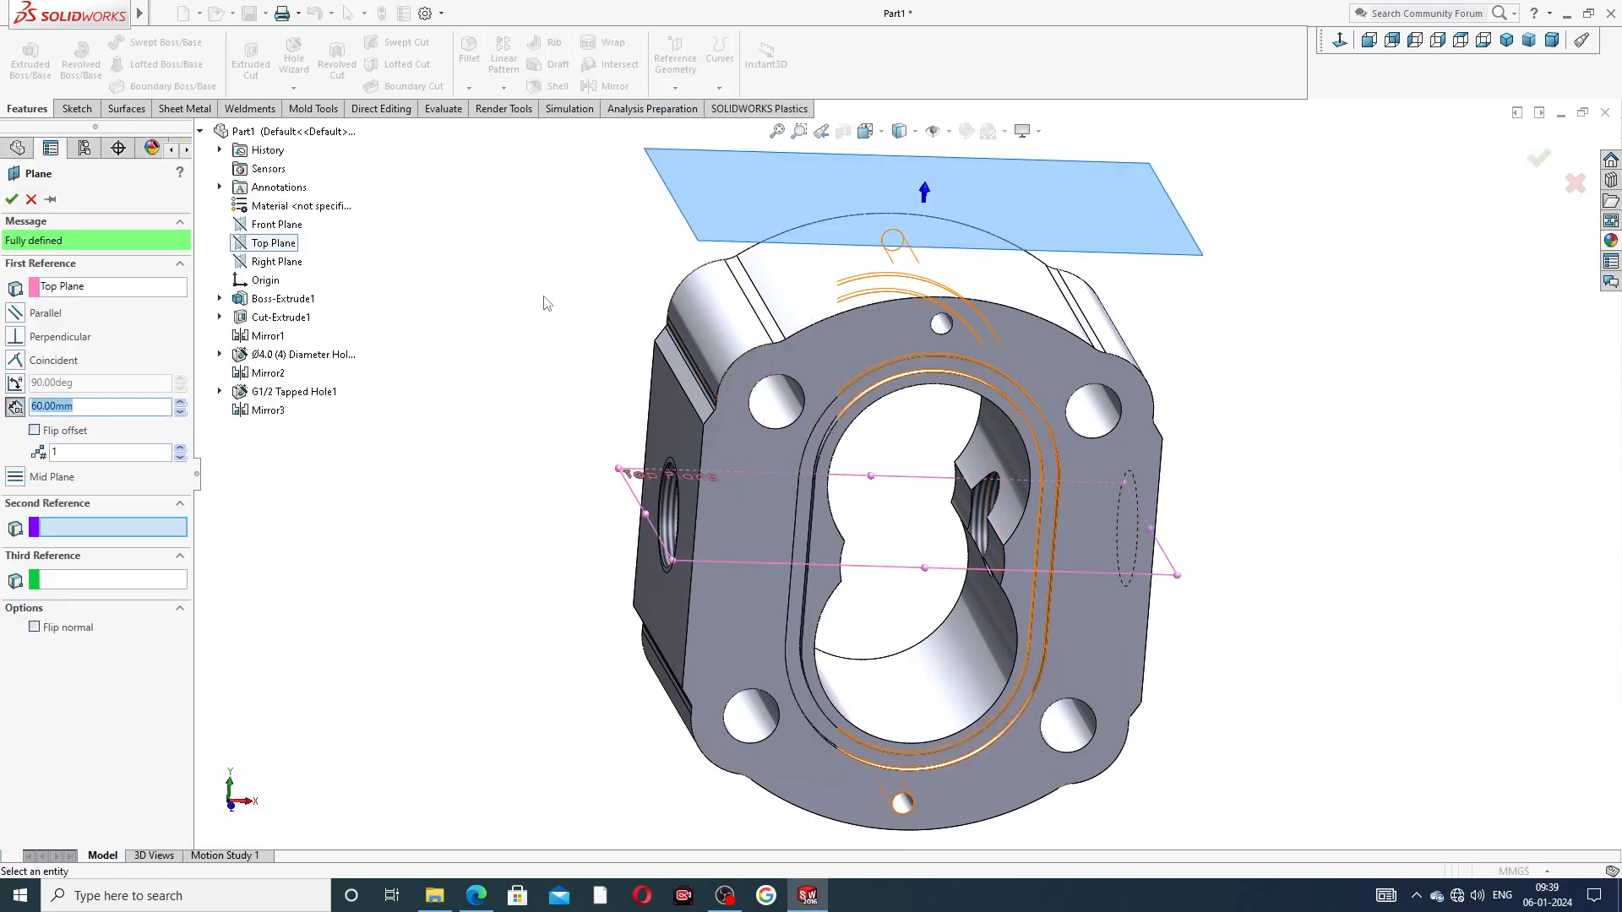
{"action": "left_click", "coordinate": [12, 199]}
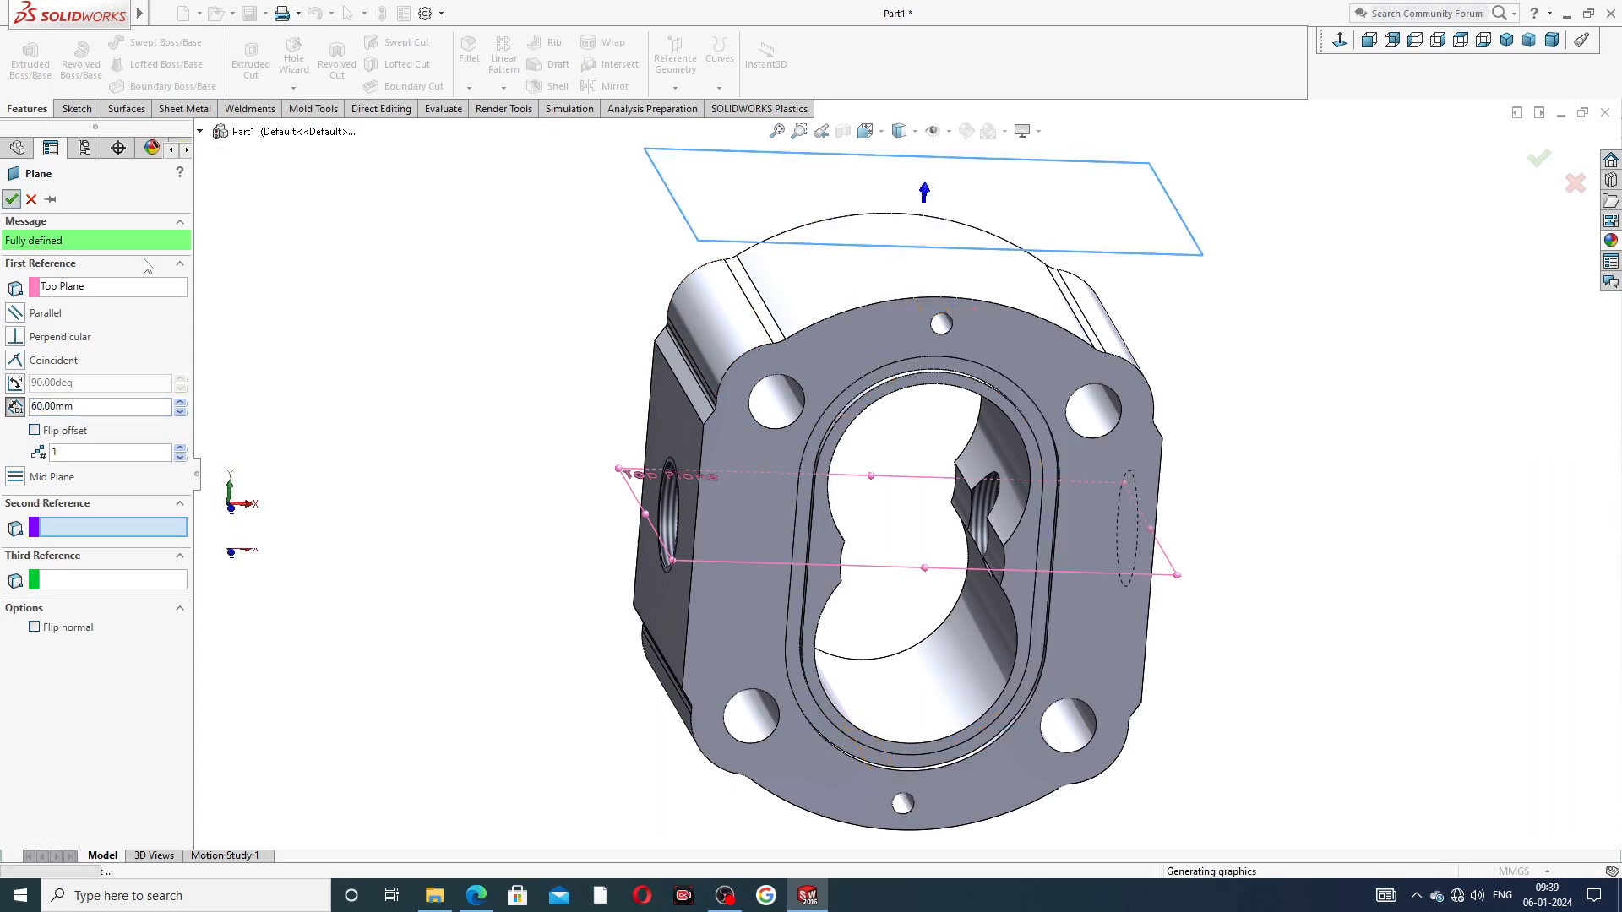
Step: Start a sketch on the new offset plane and draw a vertical centerline up from the body's front edge, left of the origin
{"action": "left_click", "coordinate": [1096, 253]}
{"action": "left_click", "coordinate": [1166, 205]}
{"action": "left_click", "coordinate": [1341, 42]}
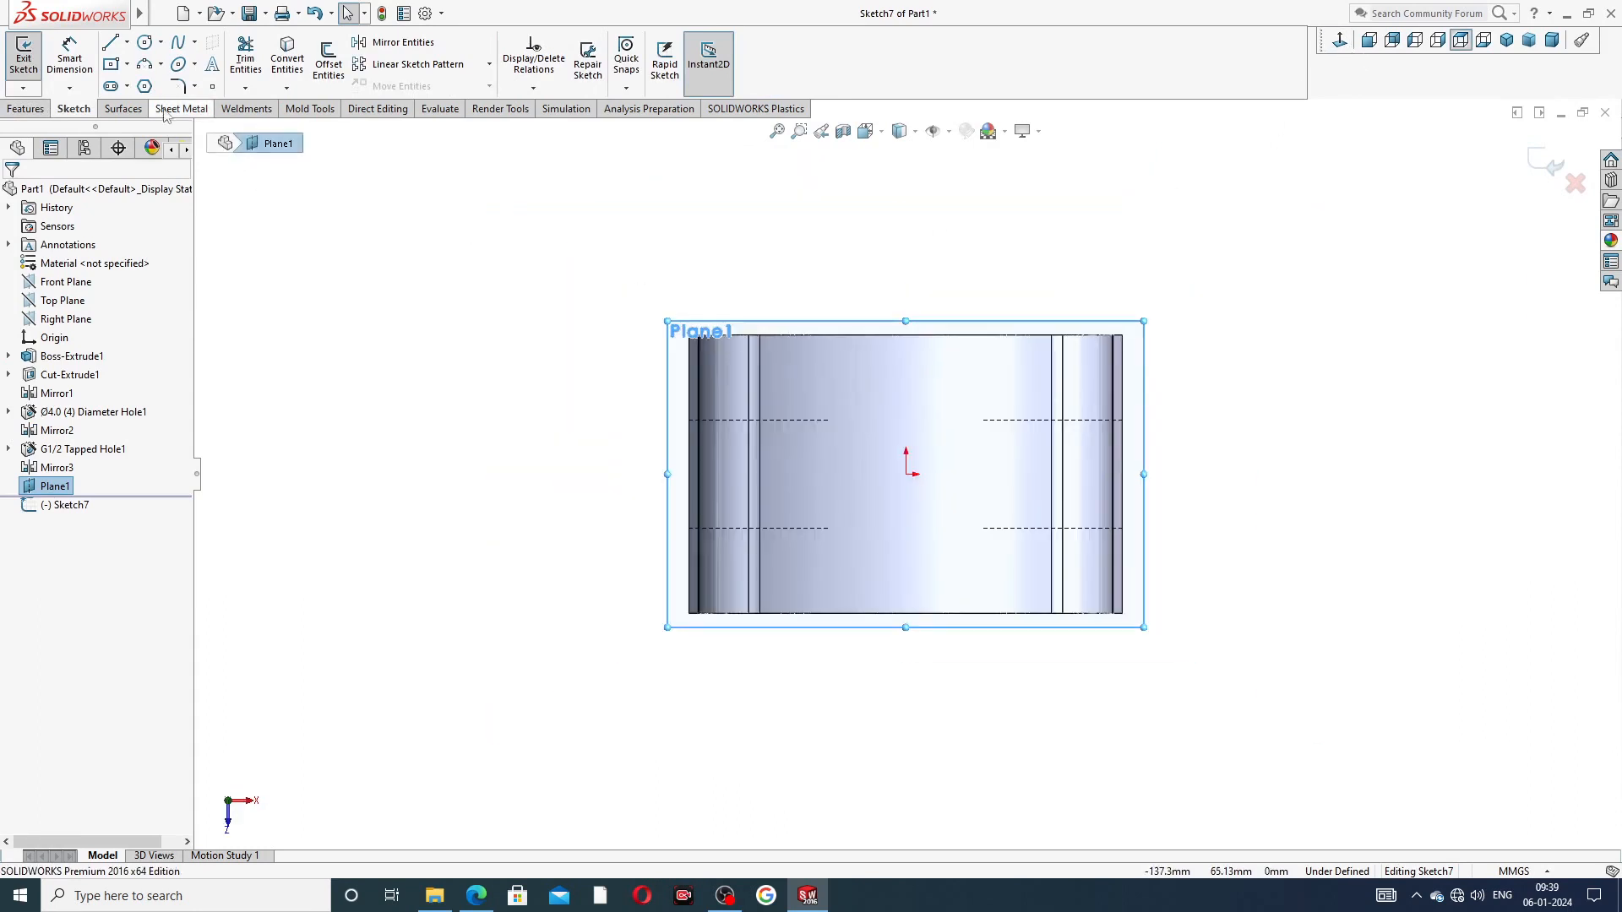
{"action": "left_click", "coordinate": [127, 43]}
{"action": "left_click", "coordinate": [148, 71]}
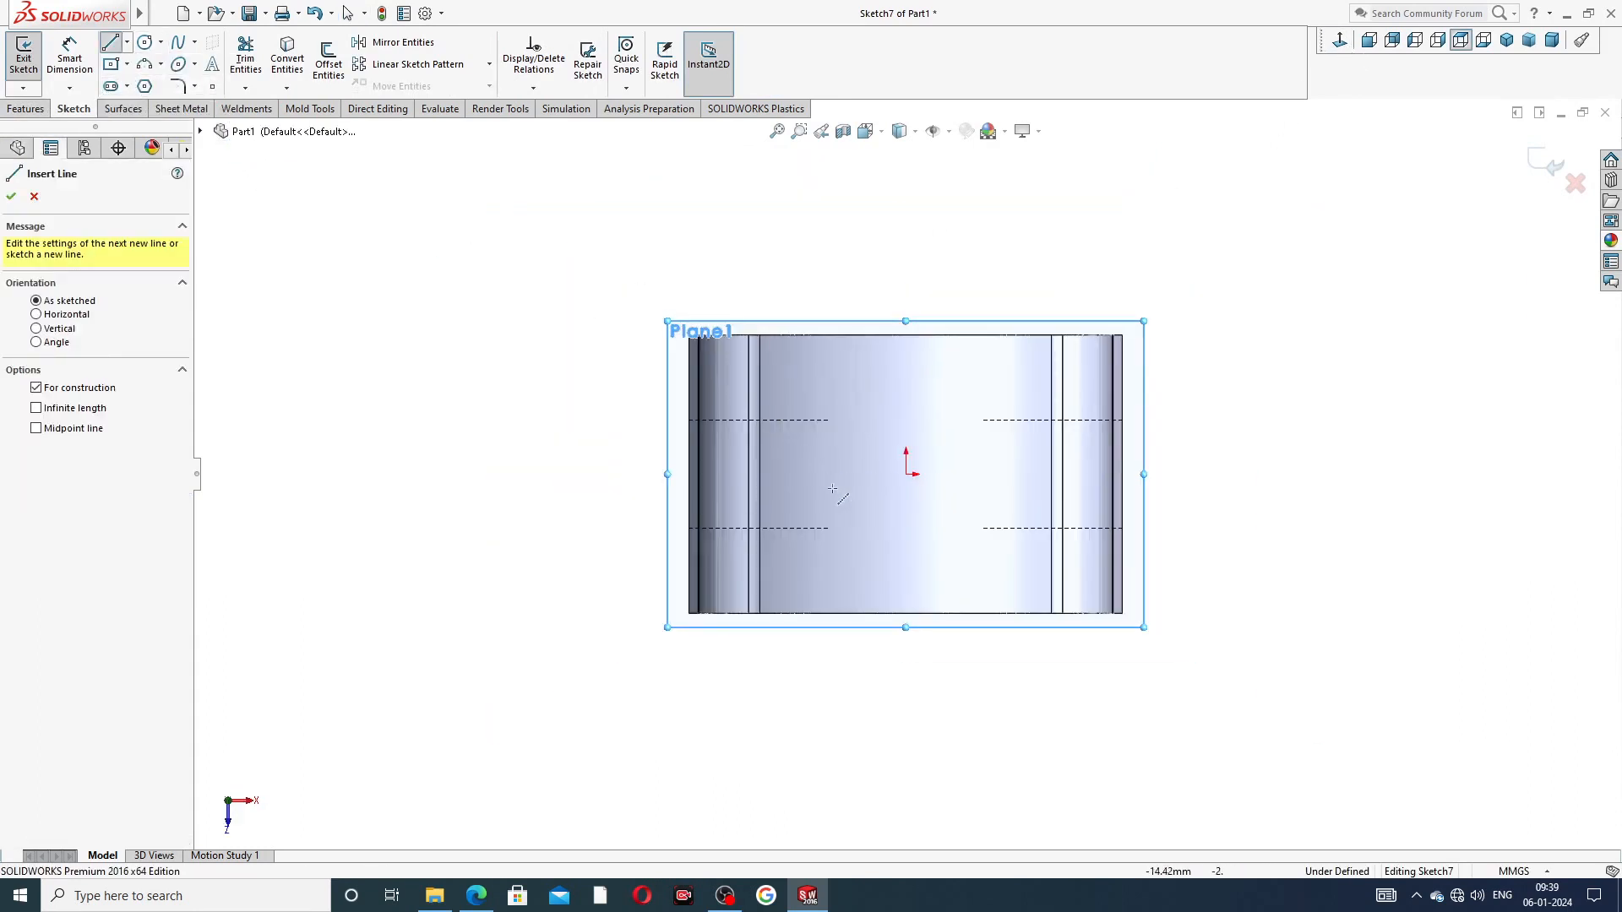
{"action": "scroll", "coordinate": [824, 505], "scroll_direction": "down", "scroll_amount": 2}
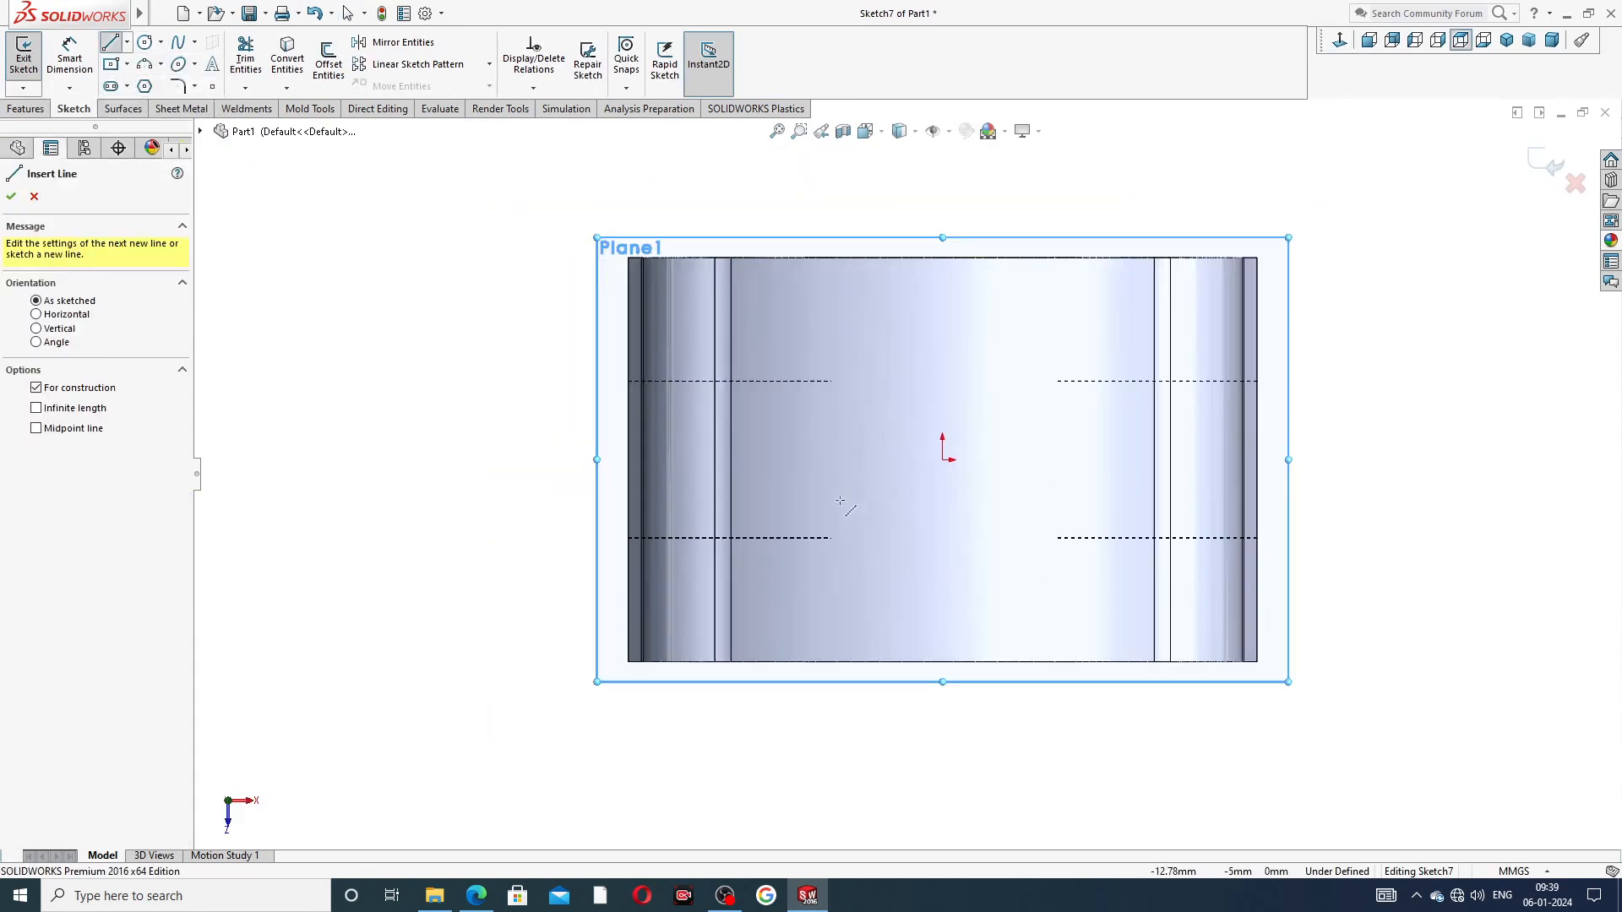
{"action": "left_click", "coordinate": [752, 382]}
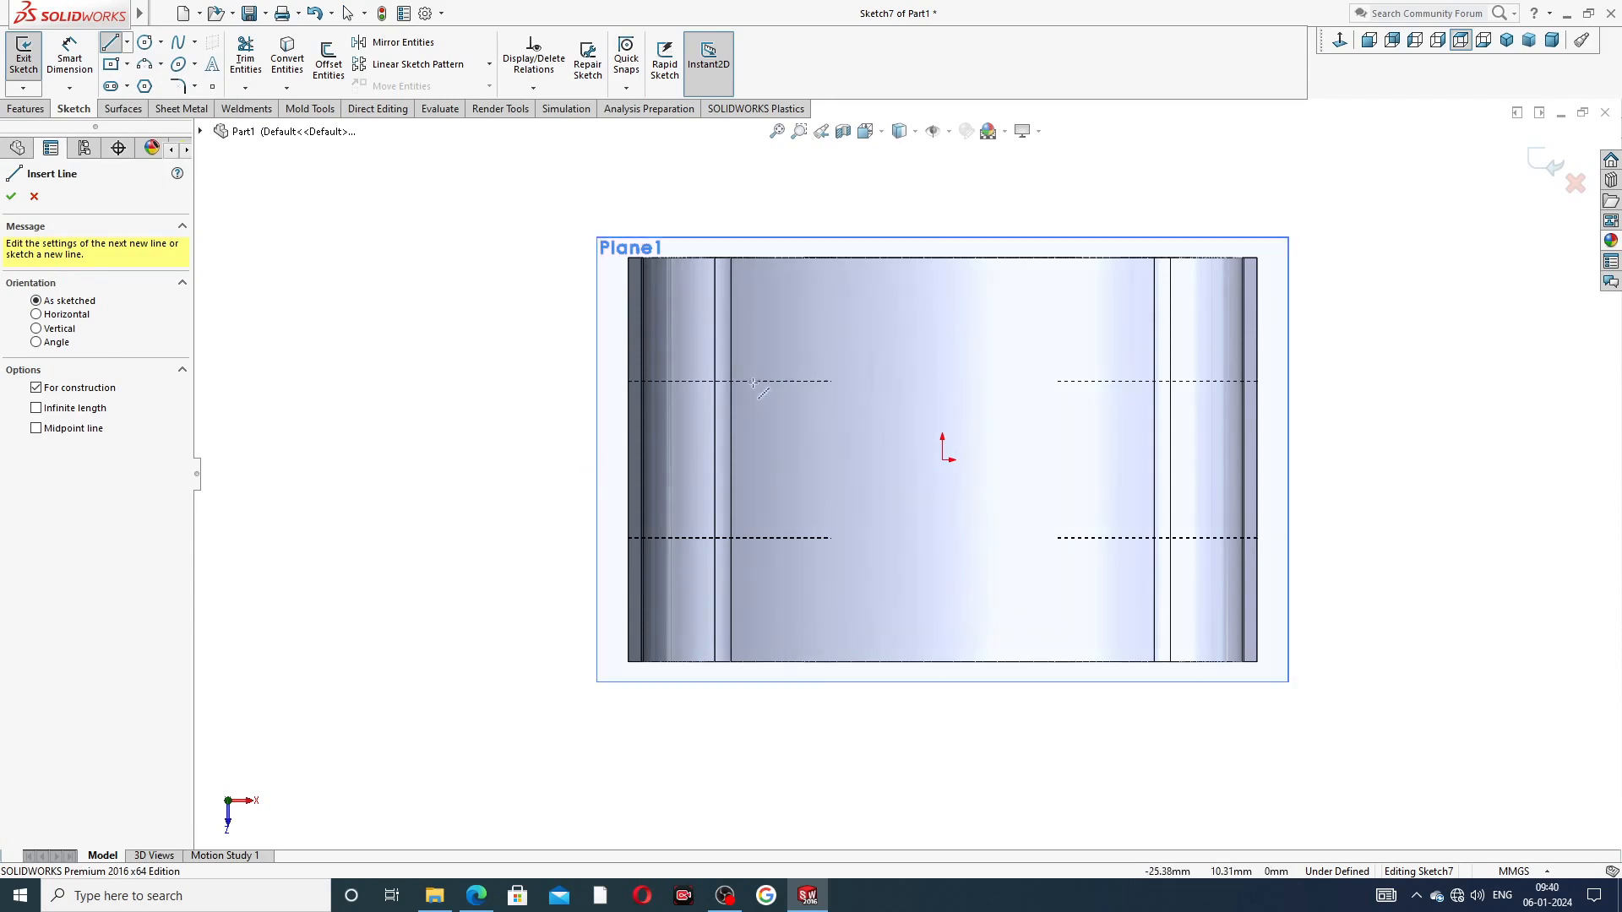
{"action": "left_click", "coordinate": [753, 662]}
{"action": "right_click", "coordinate": [816, 637]}
{"action": "left_click", "coordinate": [832, 637]}
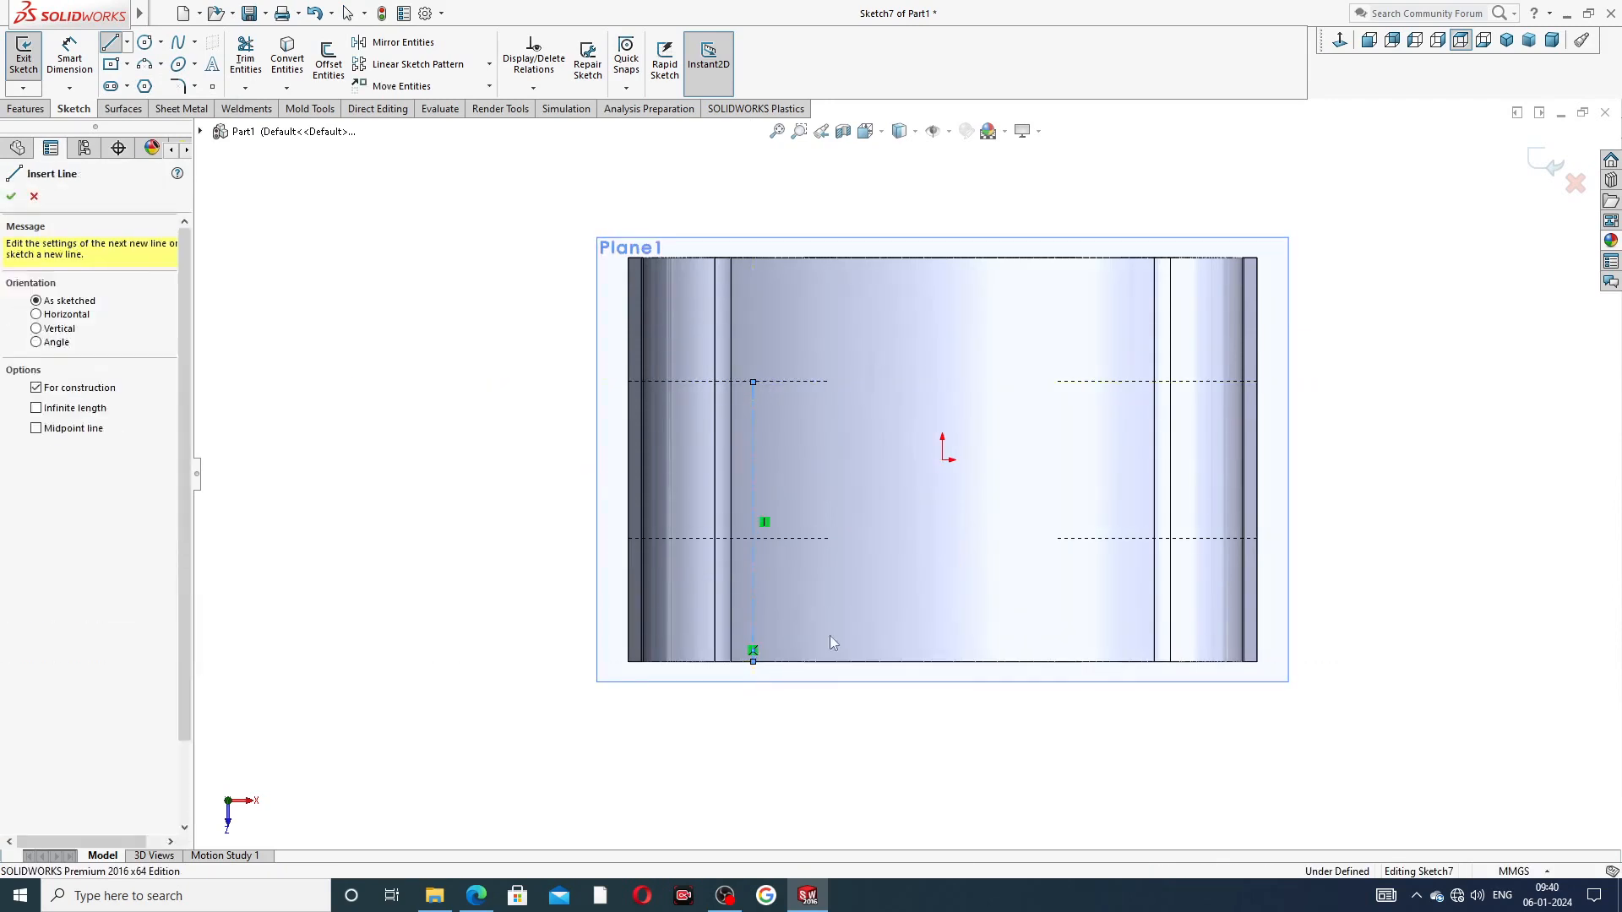
Step: Draw a horizontal centerline from the vertical centerline across the body, ending to the right of the origin
{"action": "left_click", "coordinate": [127, 43]}
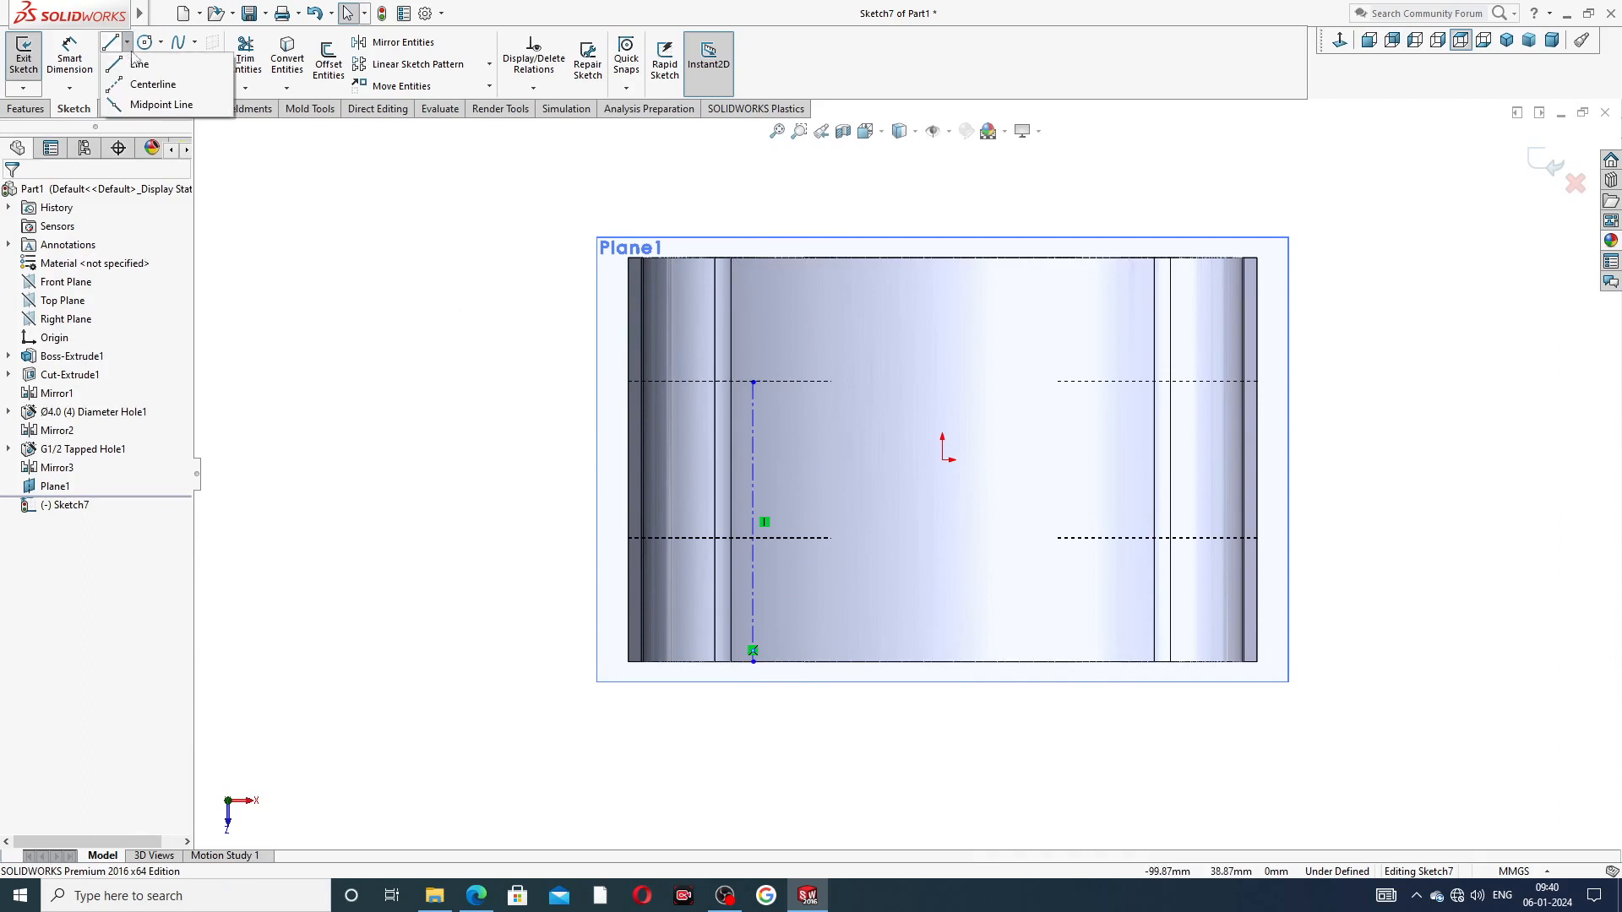
{"action": "left_click", "coordinate": [139, 85]}
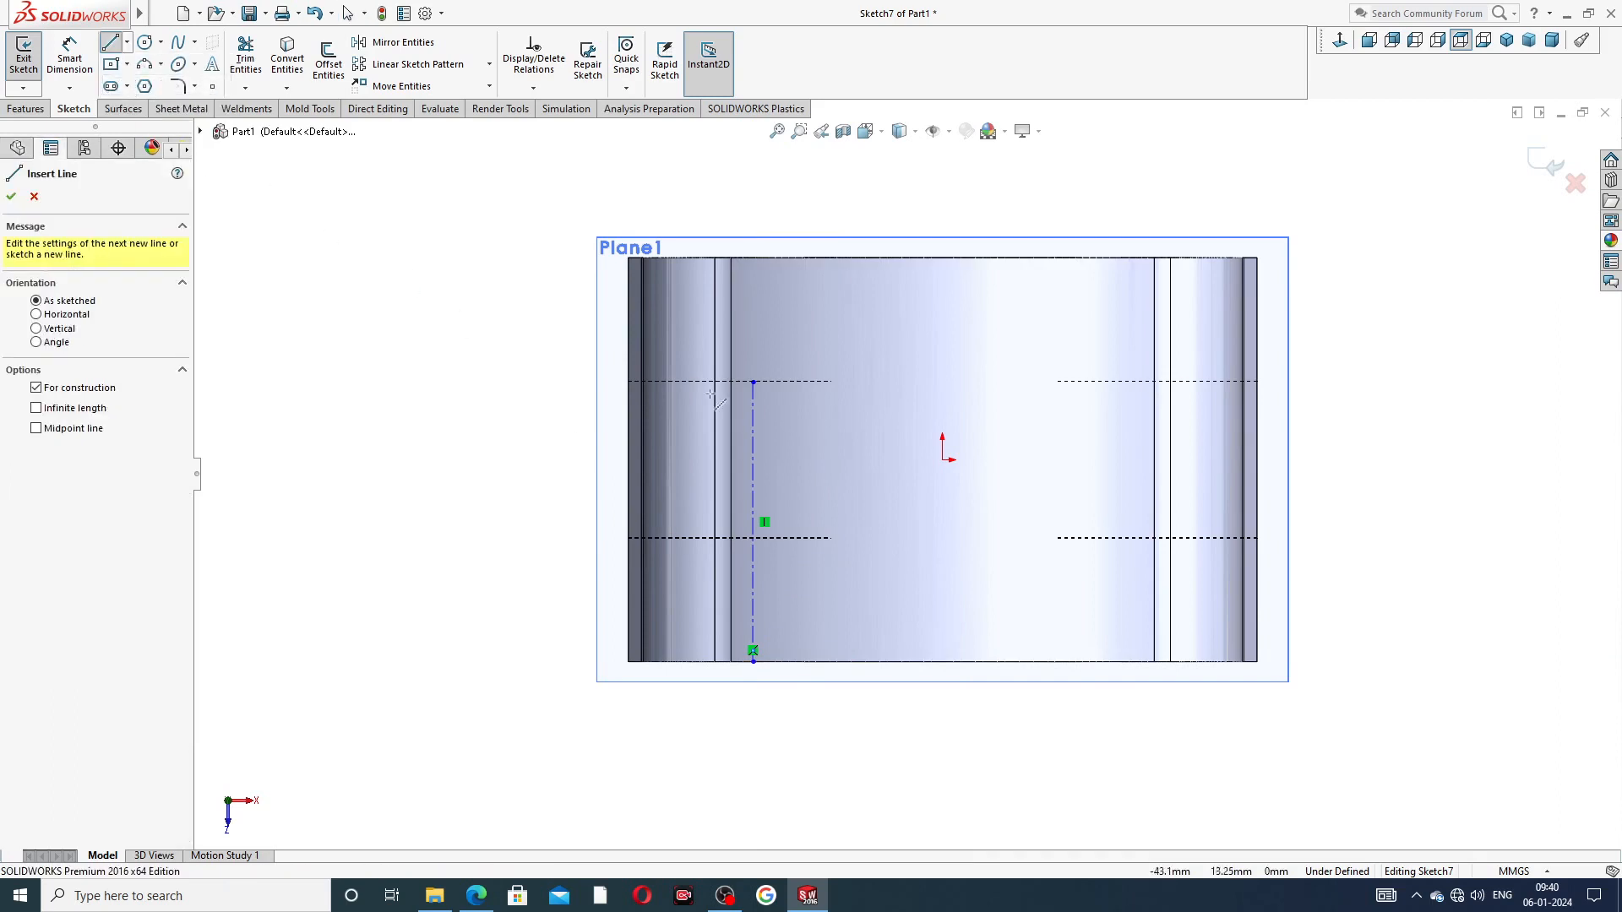
{"action": "left_click", "coordinate": [753, 565]}
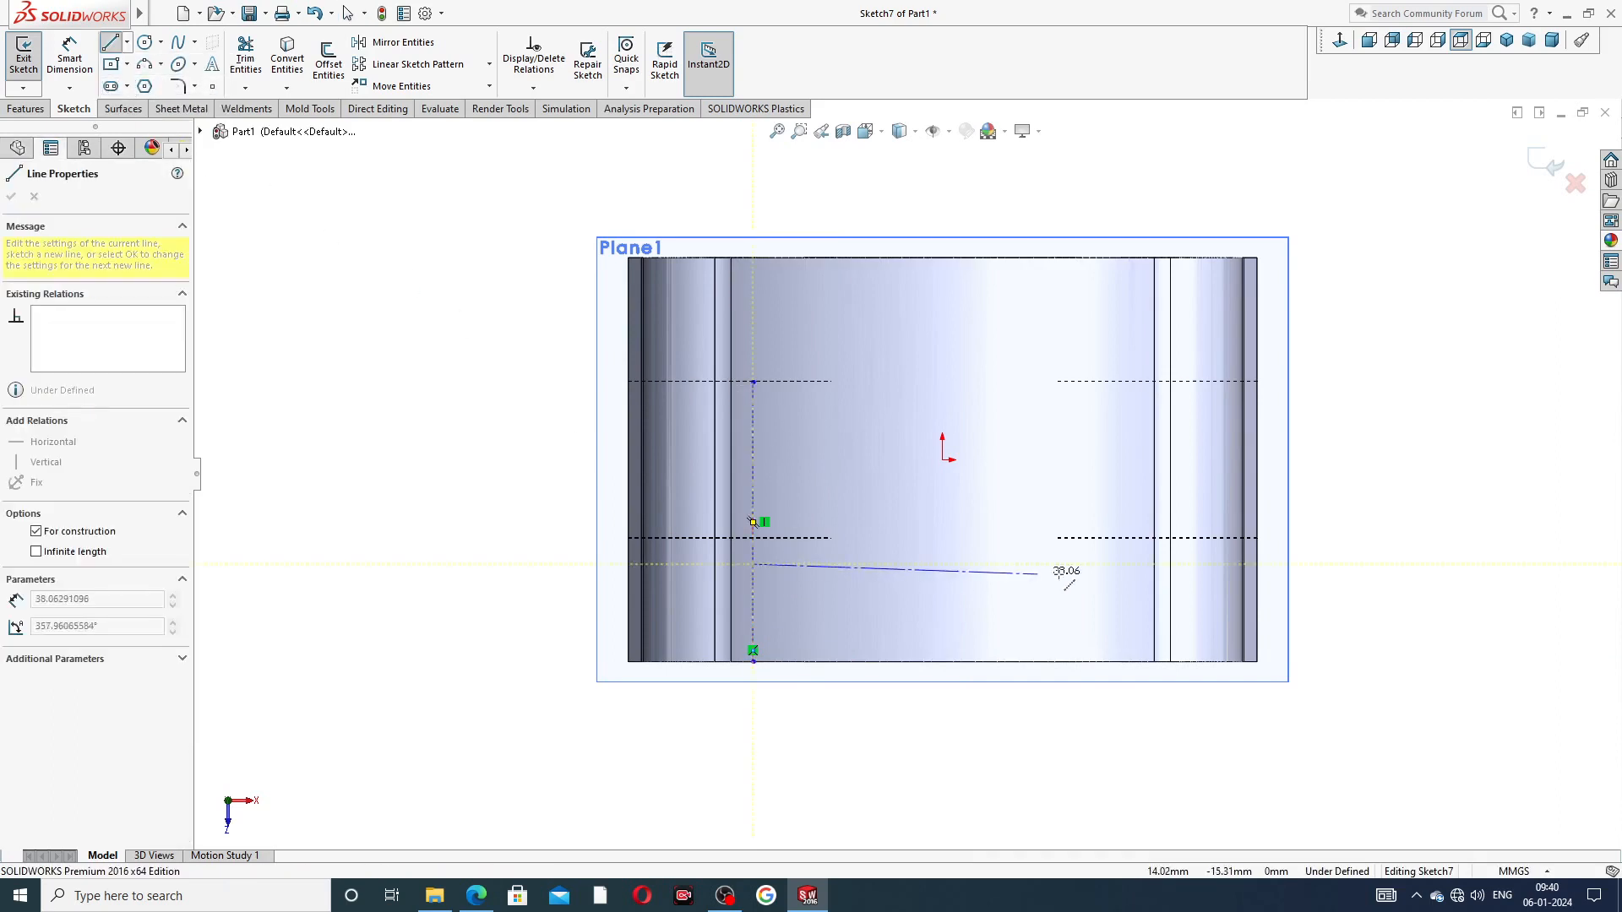
{"action": "left_click", "coordinate": [1133, 564]}
{"action": "right_click", "coordinate": [1089, 466]}
{"action": "left_click", "coordinate": [1130, 475]}
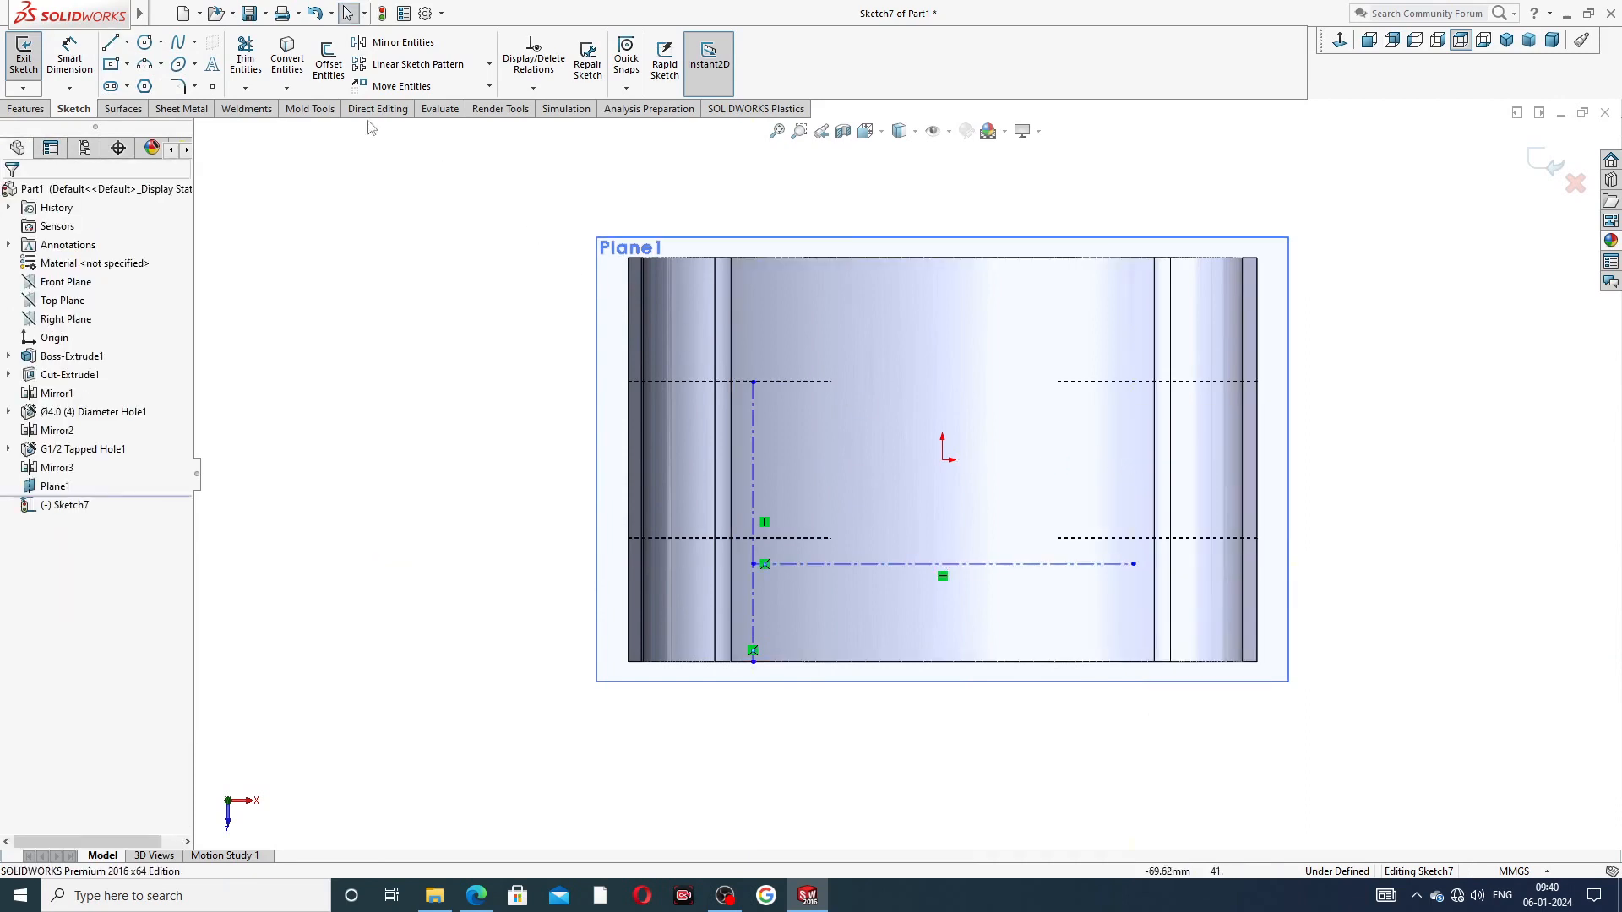
Step: Draw a second horizontal centerline about 49 mm long from the vertical centerline and move it up to that line's upper end
{"action": "left_click", "coordinate": [126, 43]}
{"action": "left_click", "coordinate": [141, 84]}
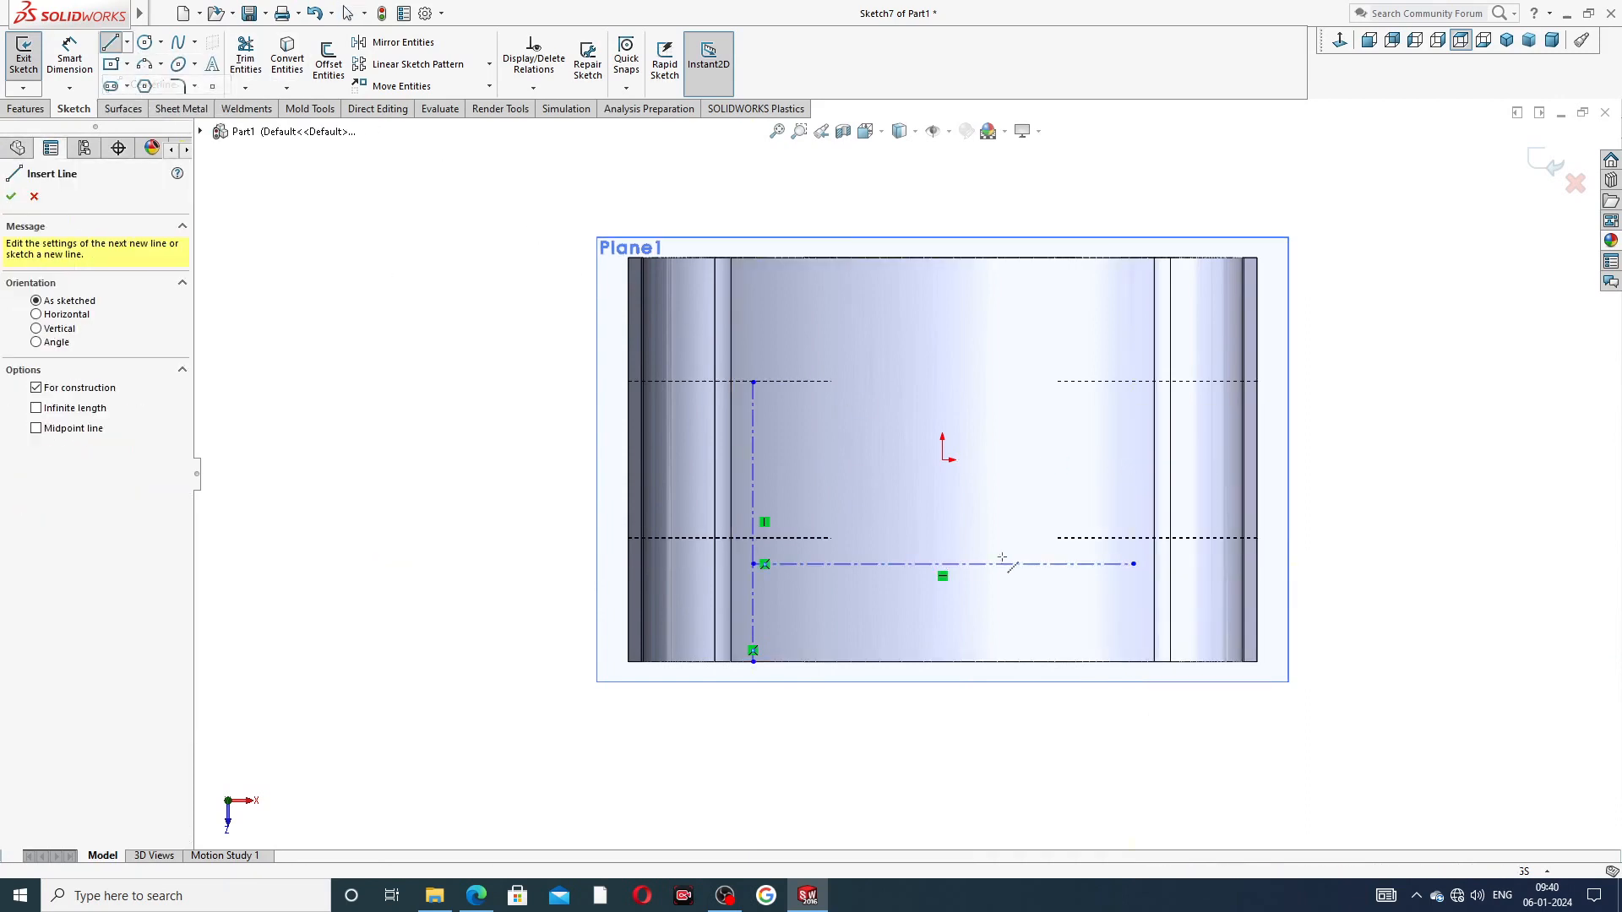
{"action": "left_click", "coordinate": [753, 409]}
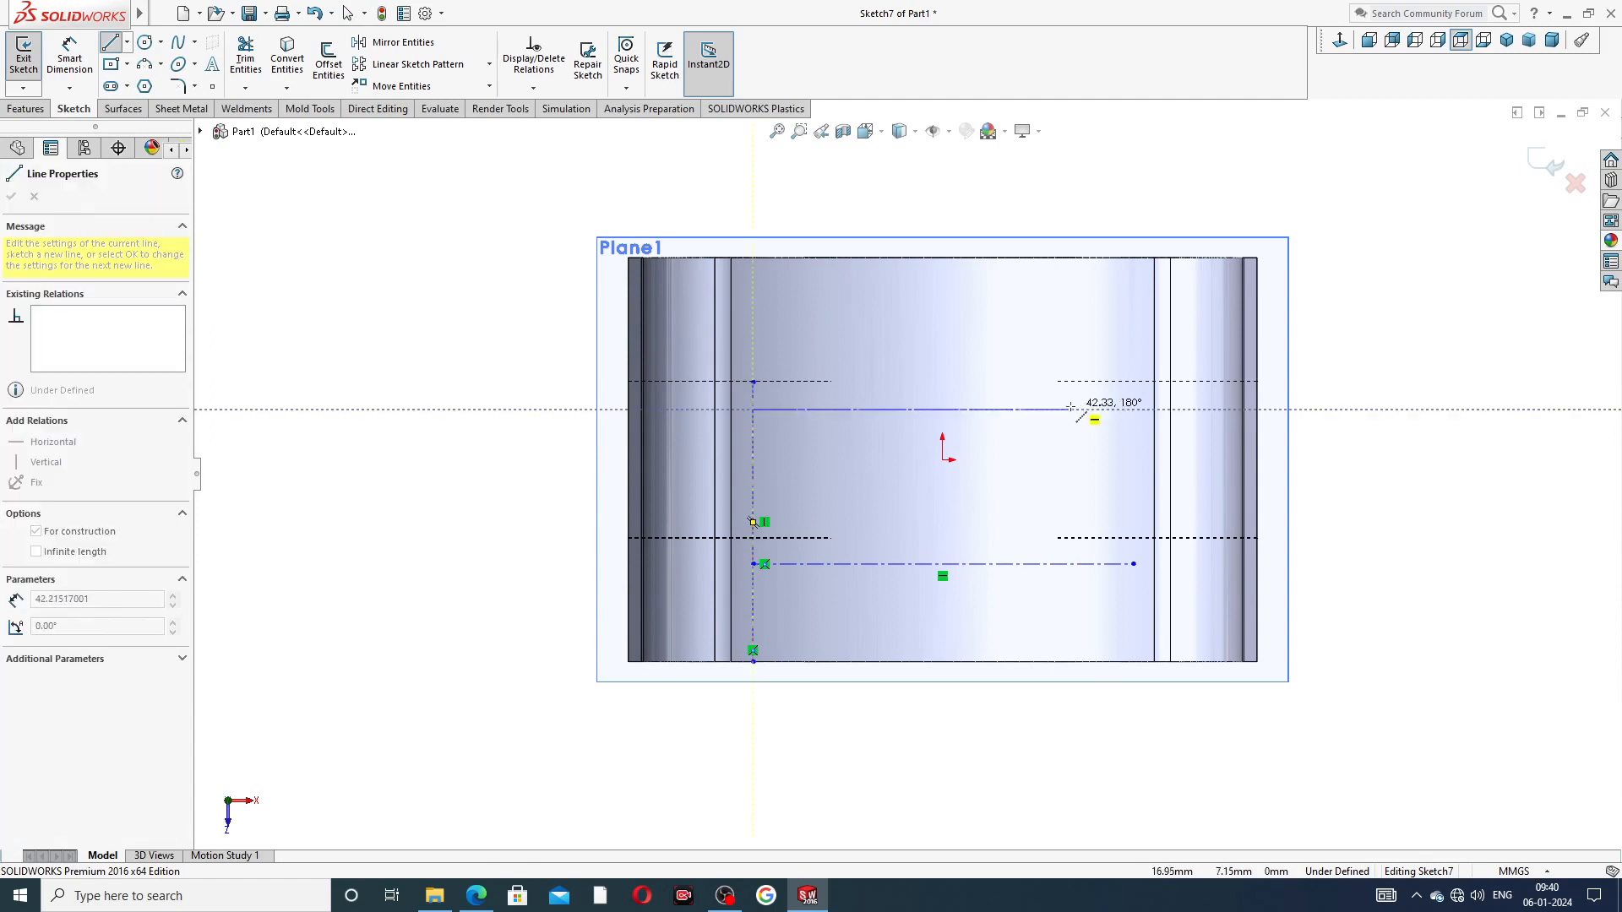
{"action": "left_click", "coordinate": [1120, 410]}
{"action": "right_click", "coordinate": [1109, 363]}
{"action": "left_click", "coordinate": [1110, 372]}
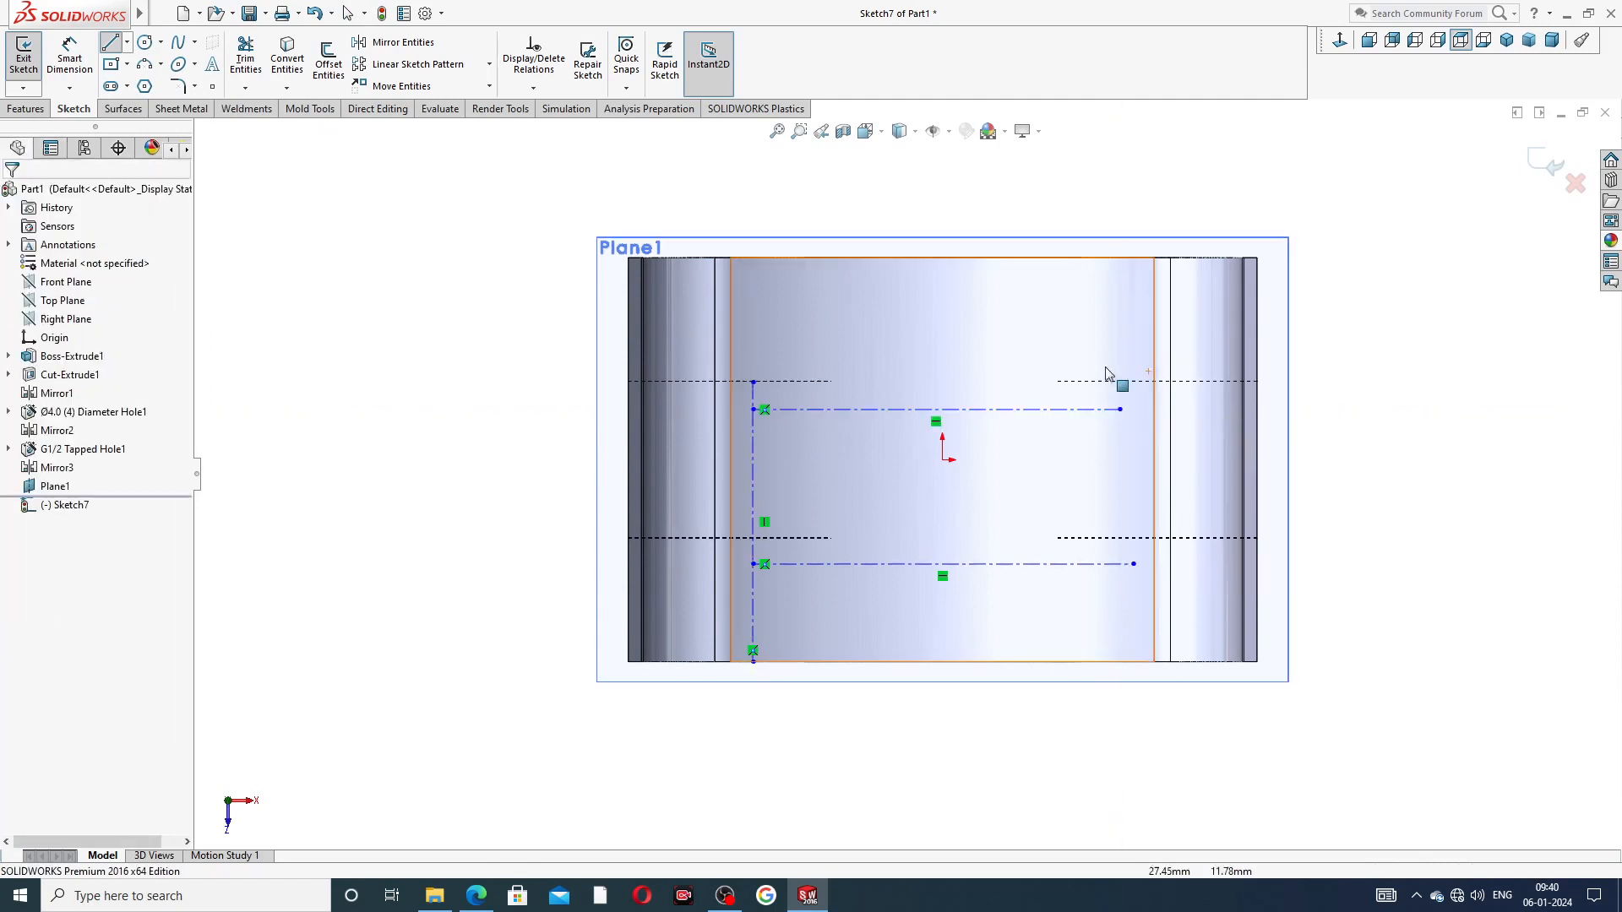
{"action": "left_click_drag", "start_coordinate": [829, 410], "coordinate": [828, 383]}
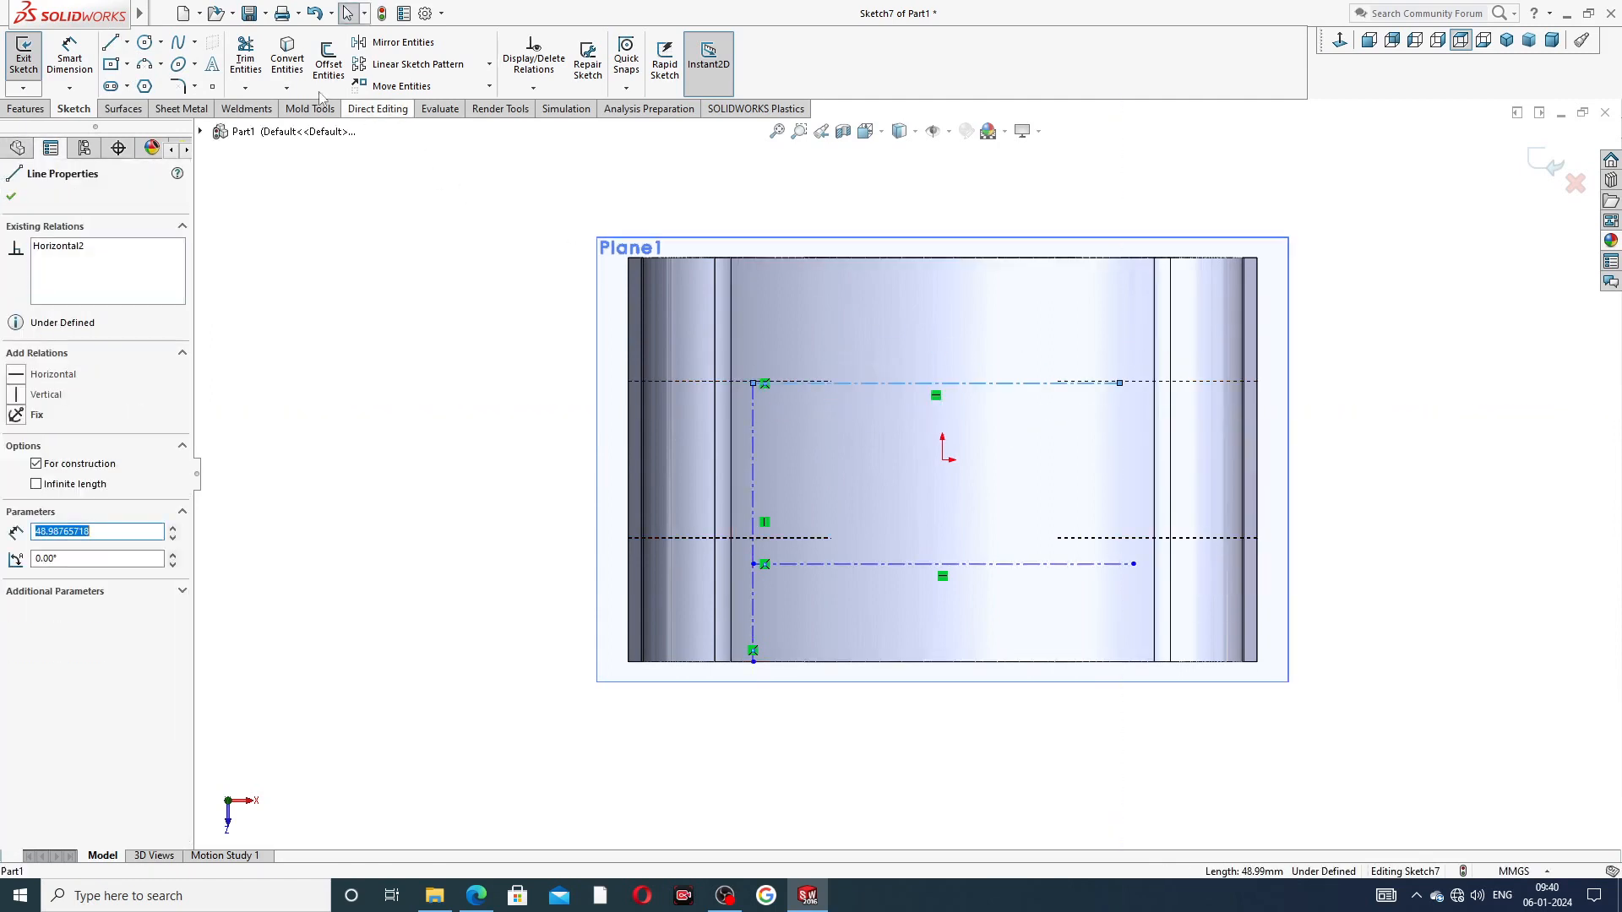
Step: Add the sketch text "Made in Germony" along the upper horizontal centerline
{"action": "left_click", "coordinate": [212, 64]}
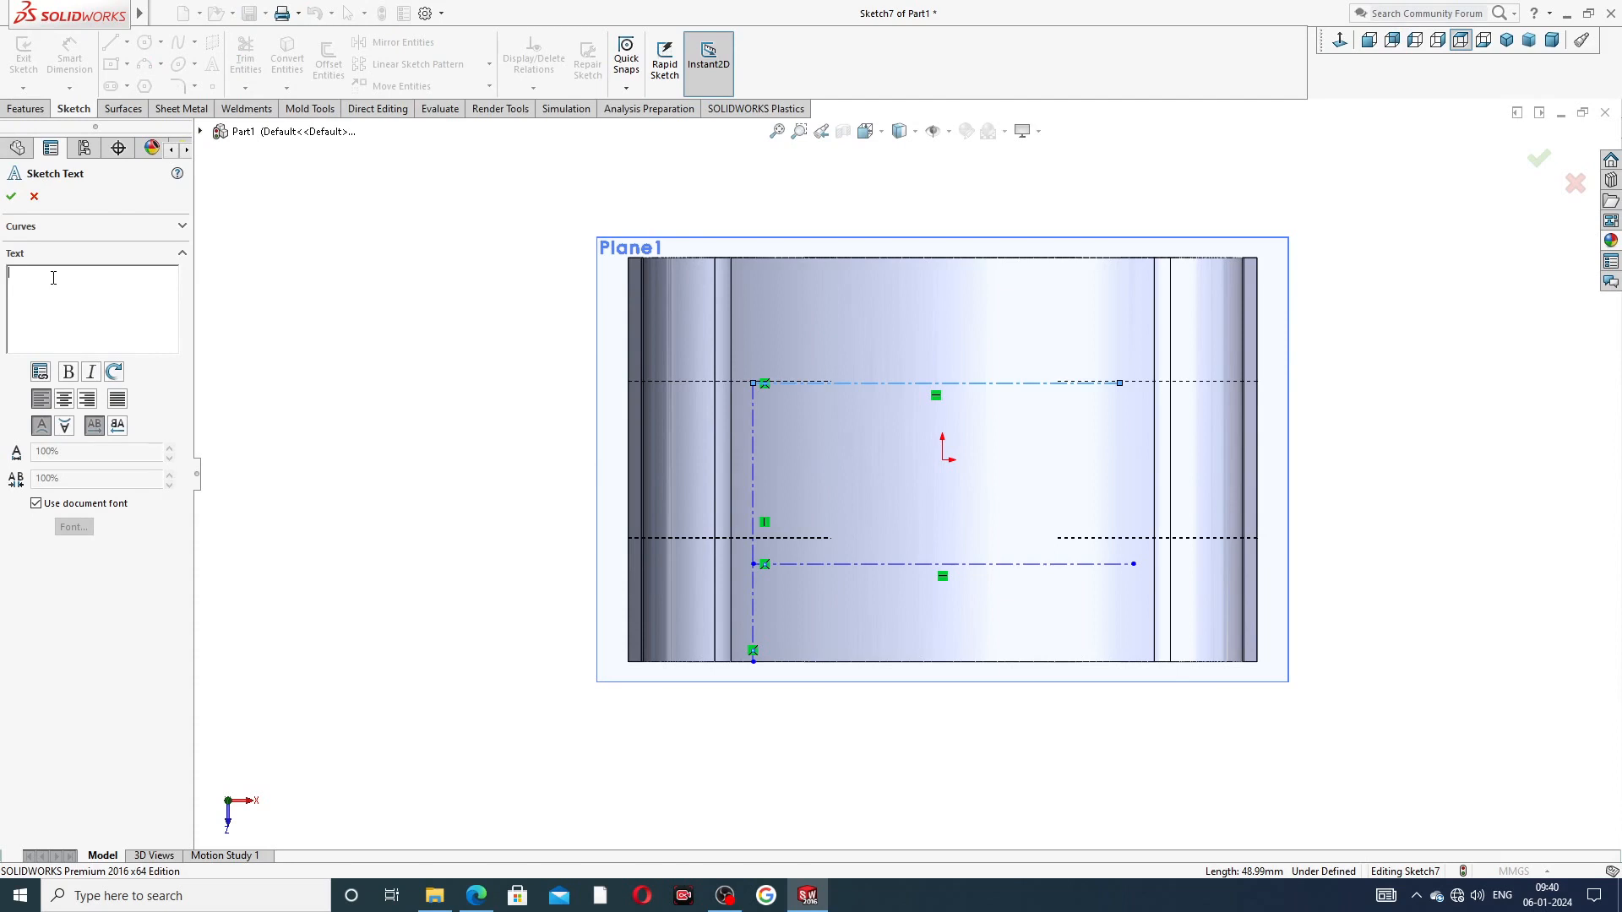
{"action": "type", "text": "M"}
{"action": "type", "text": "ag"}
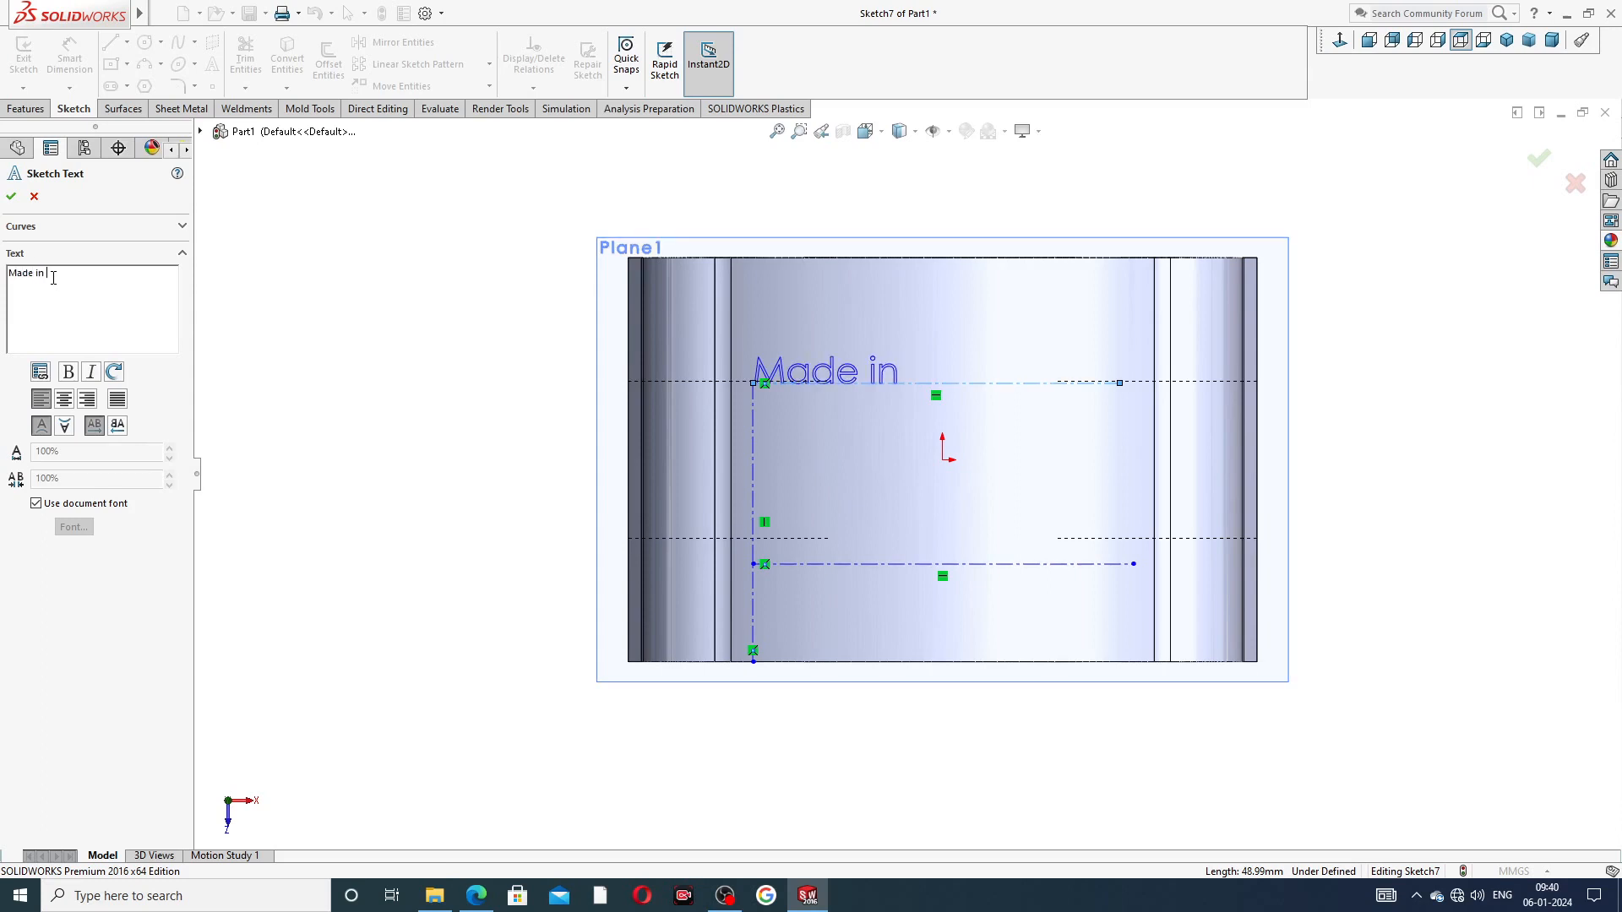
{"action": "type", "text": "mony"}
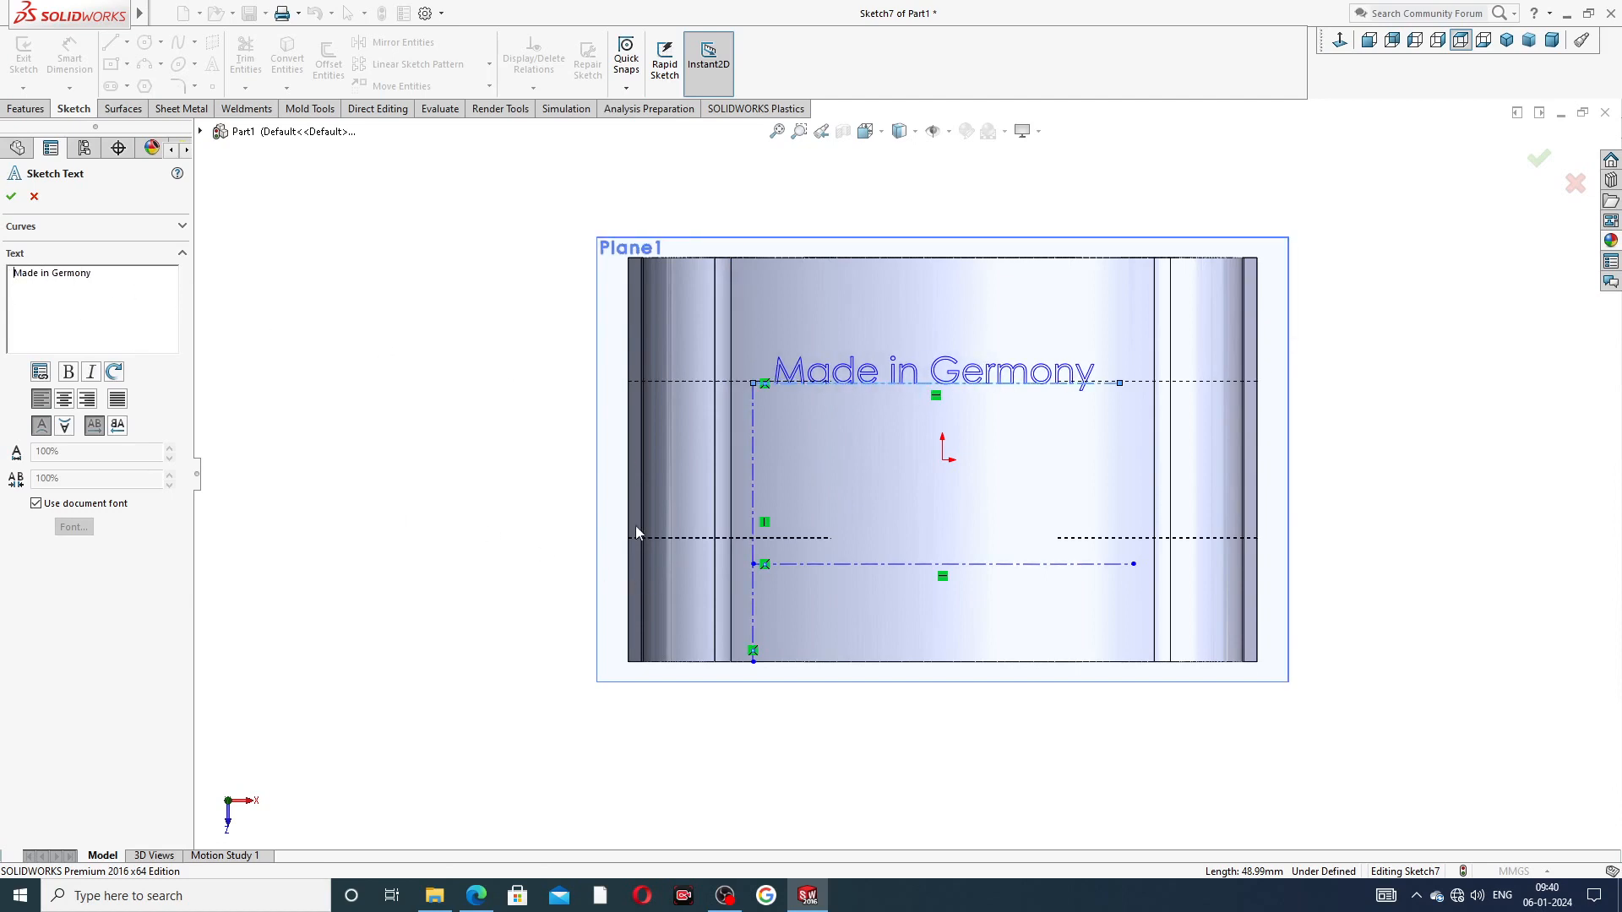
{"action": "left_click", "coordinate": [11, 196]}
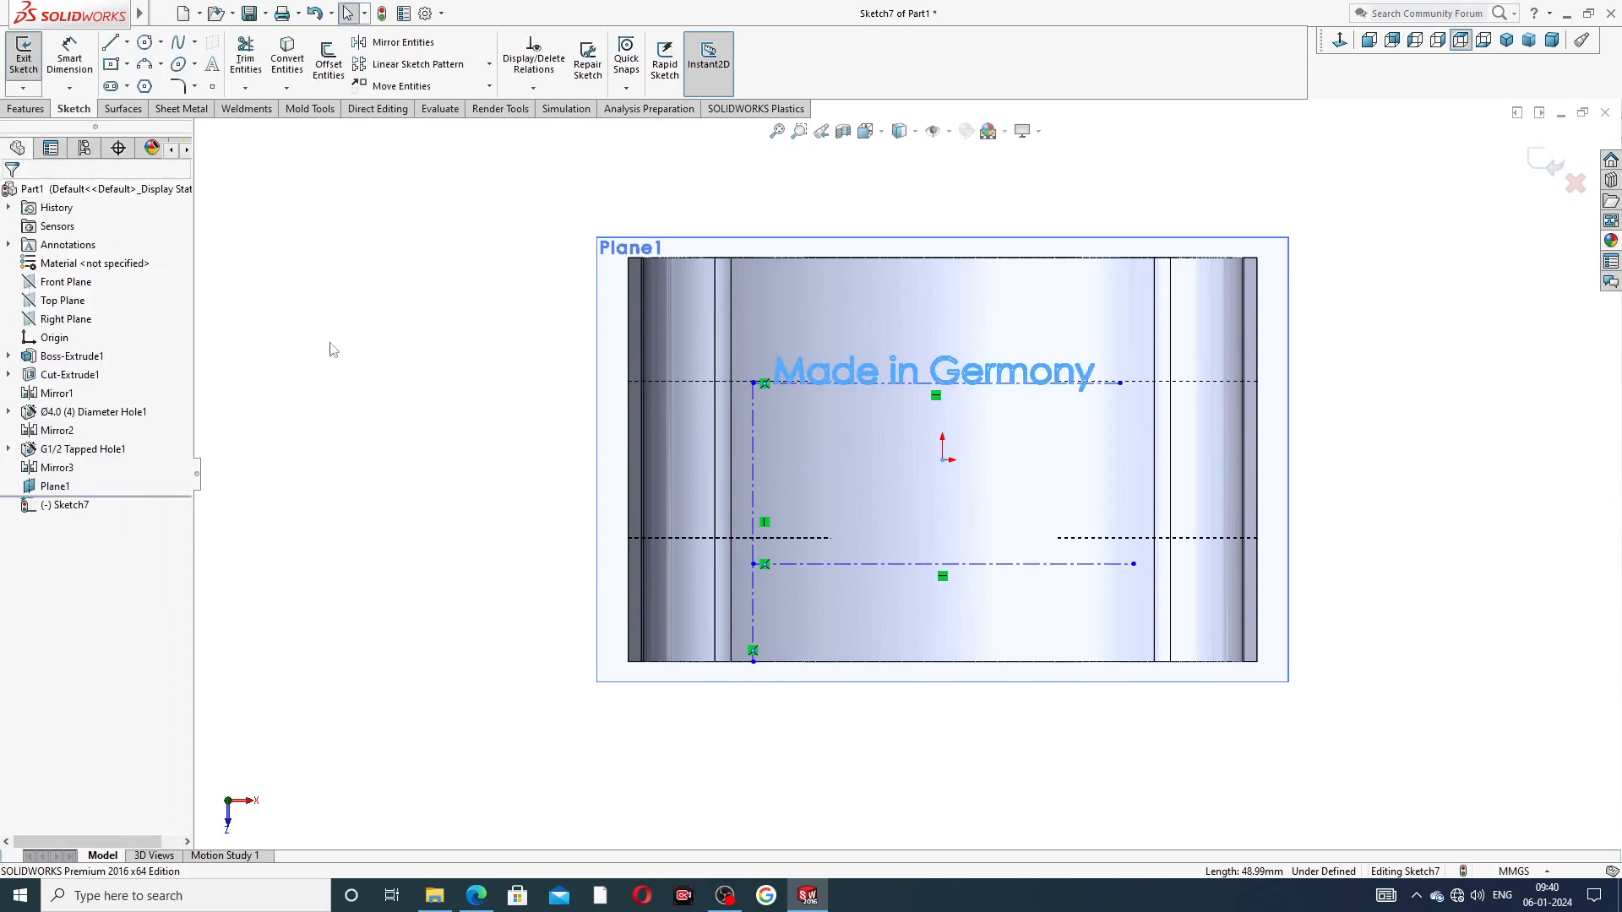
Step: Add the sketch text "CAD,CAE,TUTORIAL" along the lower horizontal centerline
{"action": "left_click", "coordinate": [849, 563]}
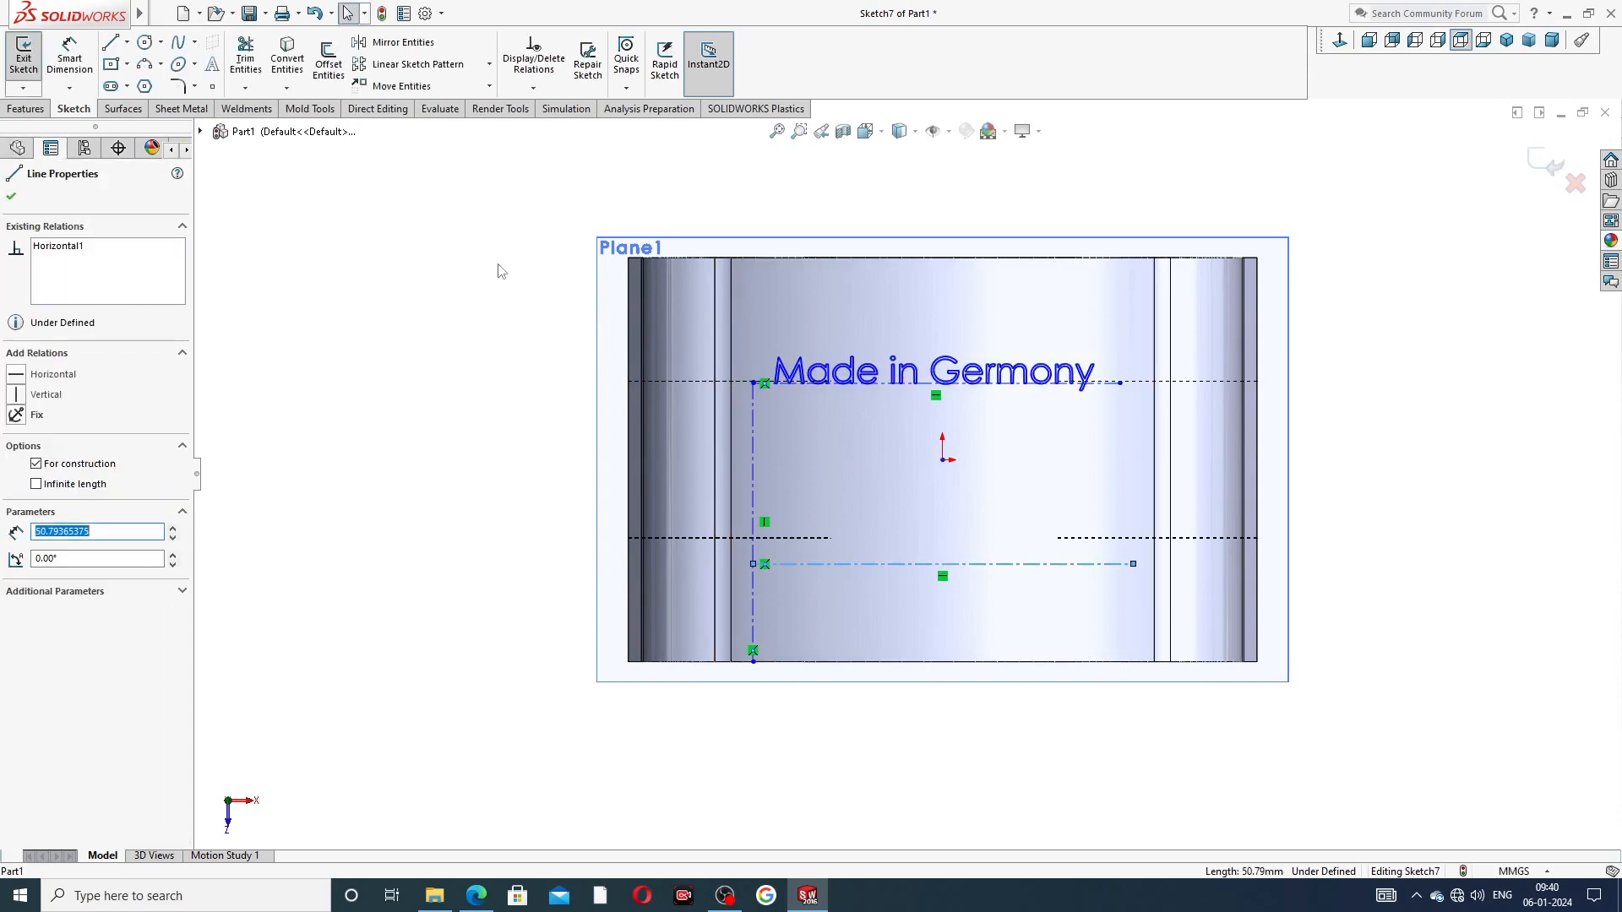
{"action": "left_click", "coordinate": [213, 67]}
{"action": "left_click", "coordinate": [59, 288]}
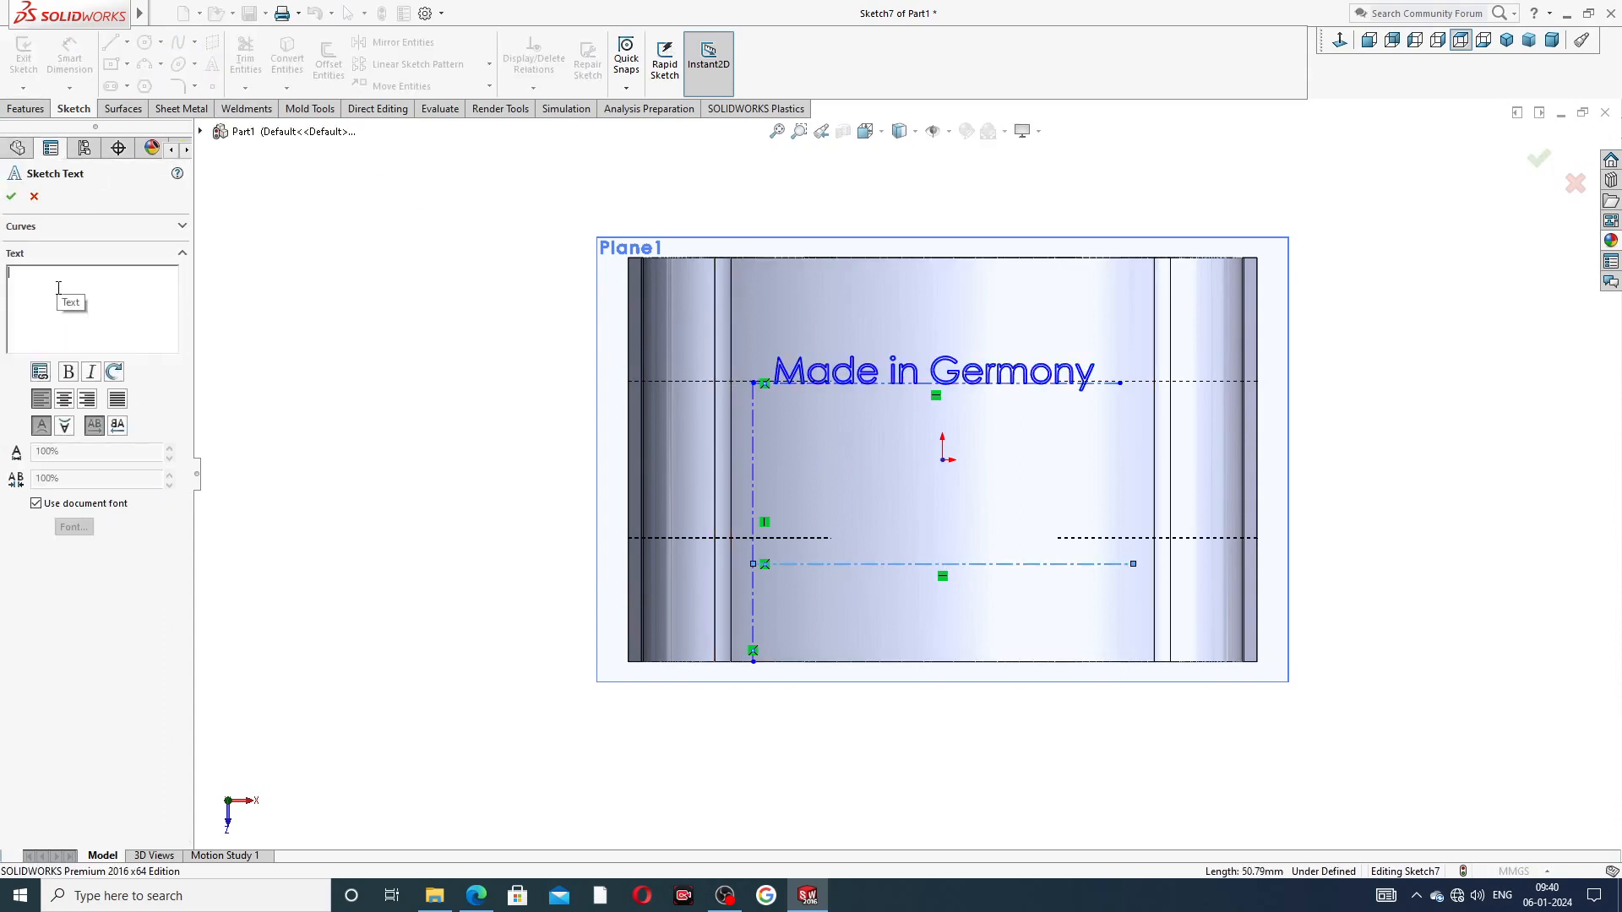
{"action": "type", "text": "CAD"}
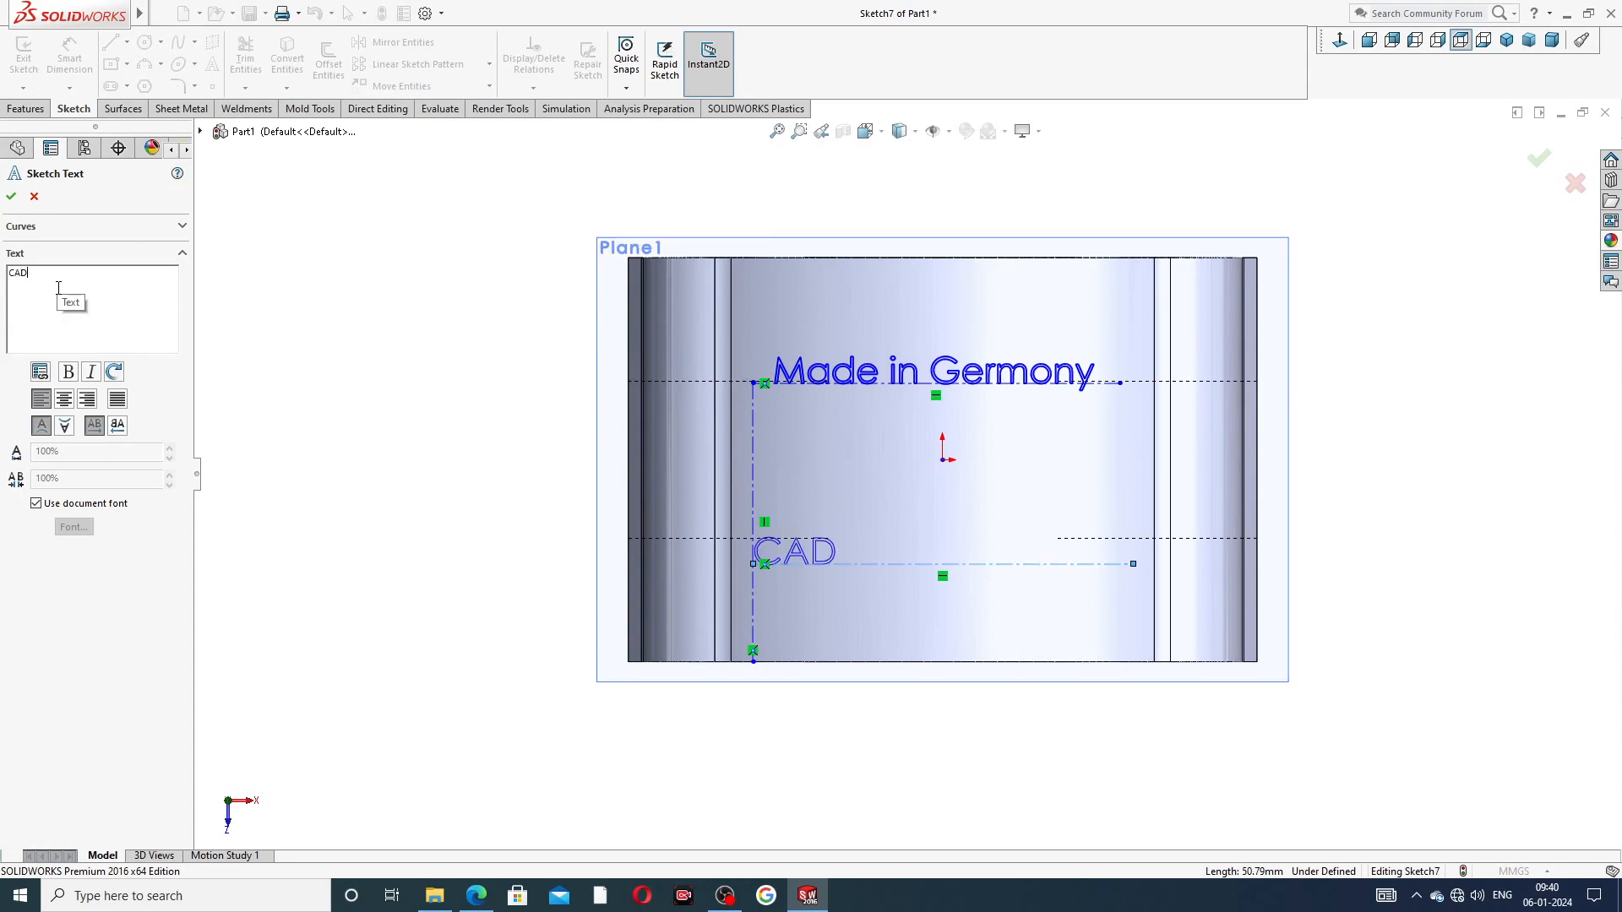
{"action": "type", "text": ",CAE,TUTO"}
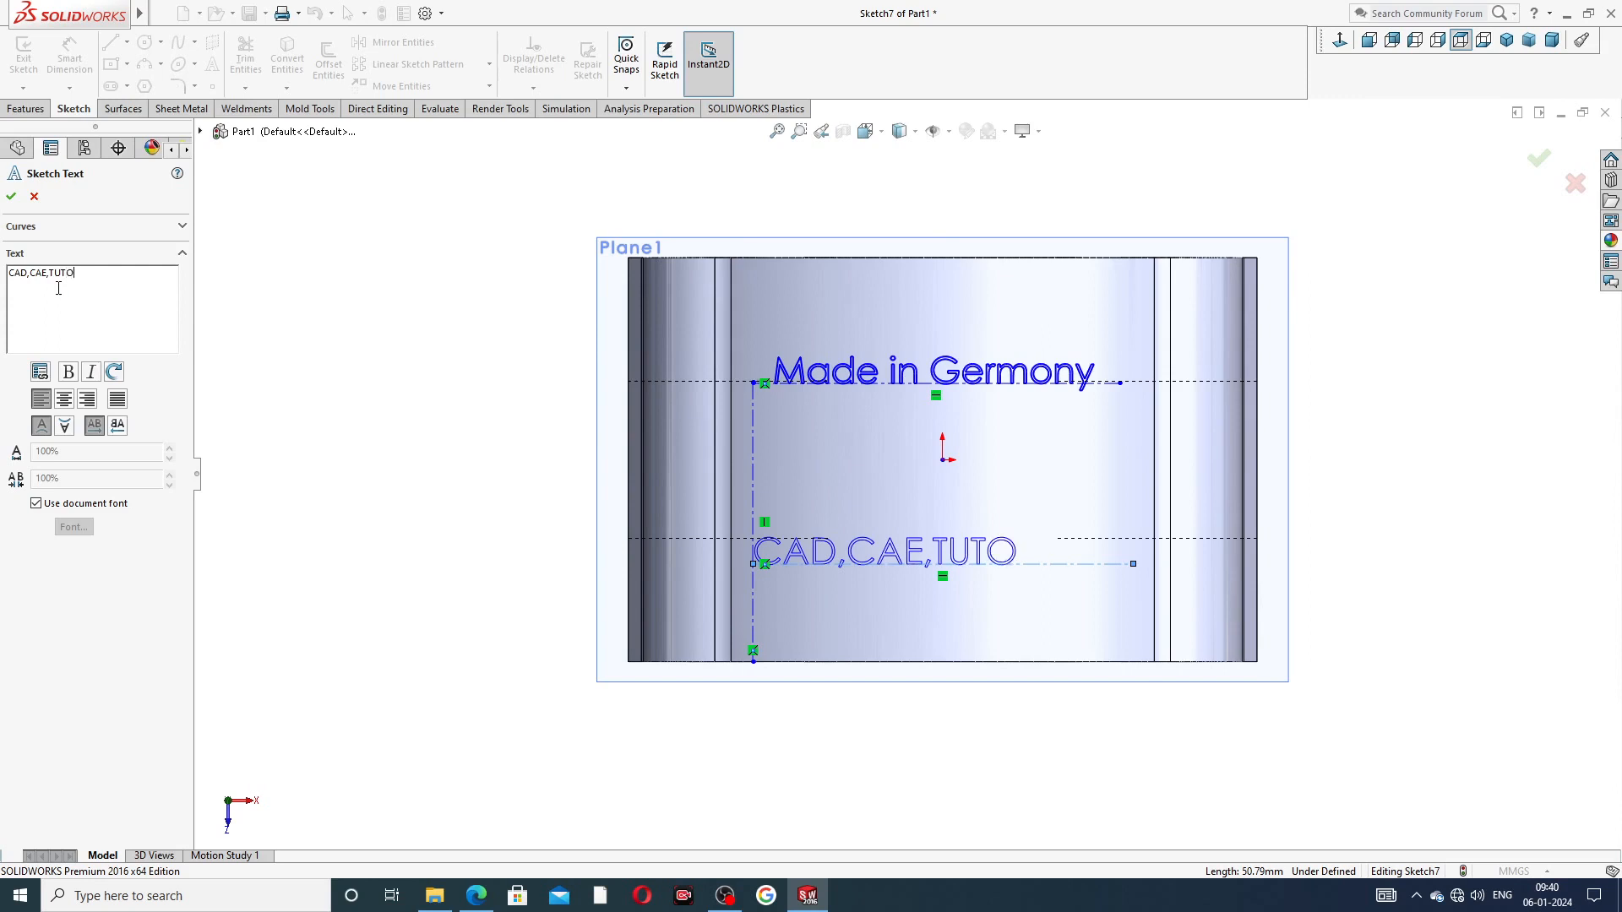
{"action": "type", "text": "RIAL"}
{"action": "left_click", "coordinate": [14, 286]}
{"action": "left_click", "coordinate": [11, 196]}
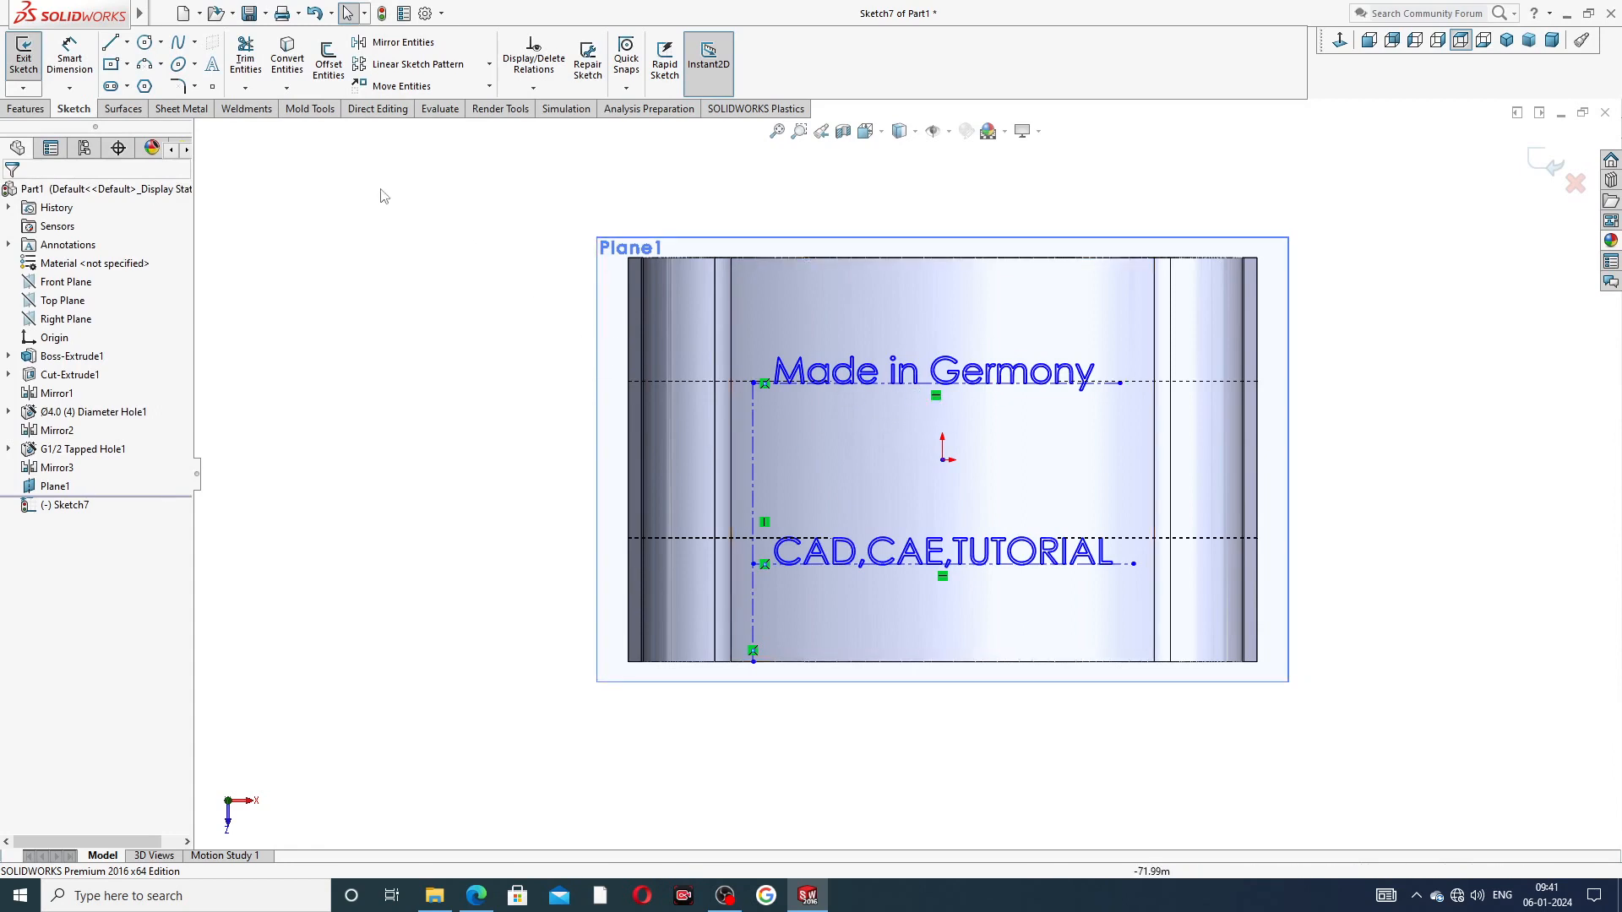
Step: Set up an extruded cut of both text lines with the Offset From Surface end condition, referencing the body's curved top face
{"action": "left_click", "coordinate": [19, 109]}
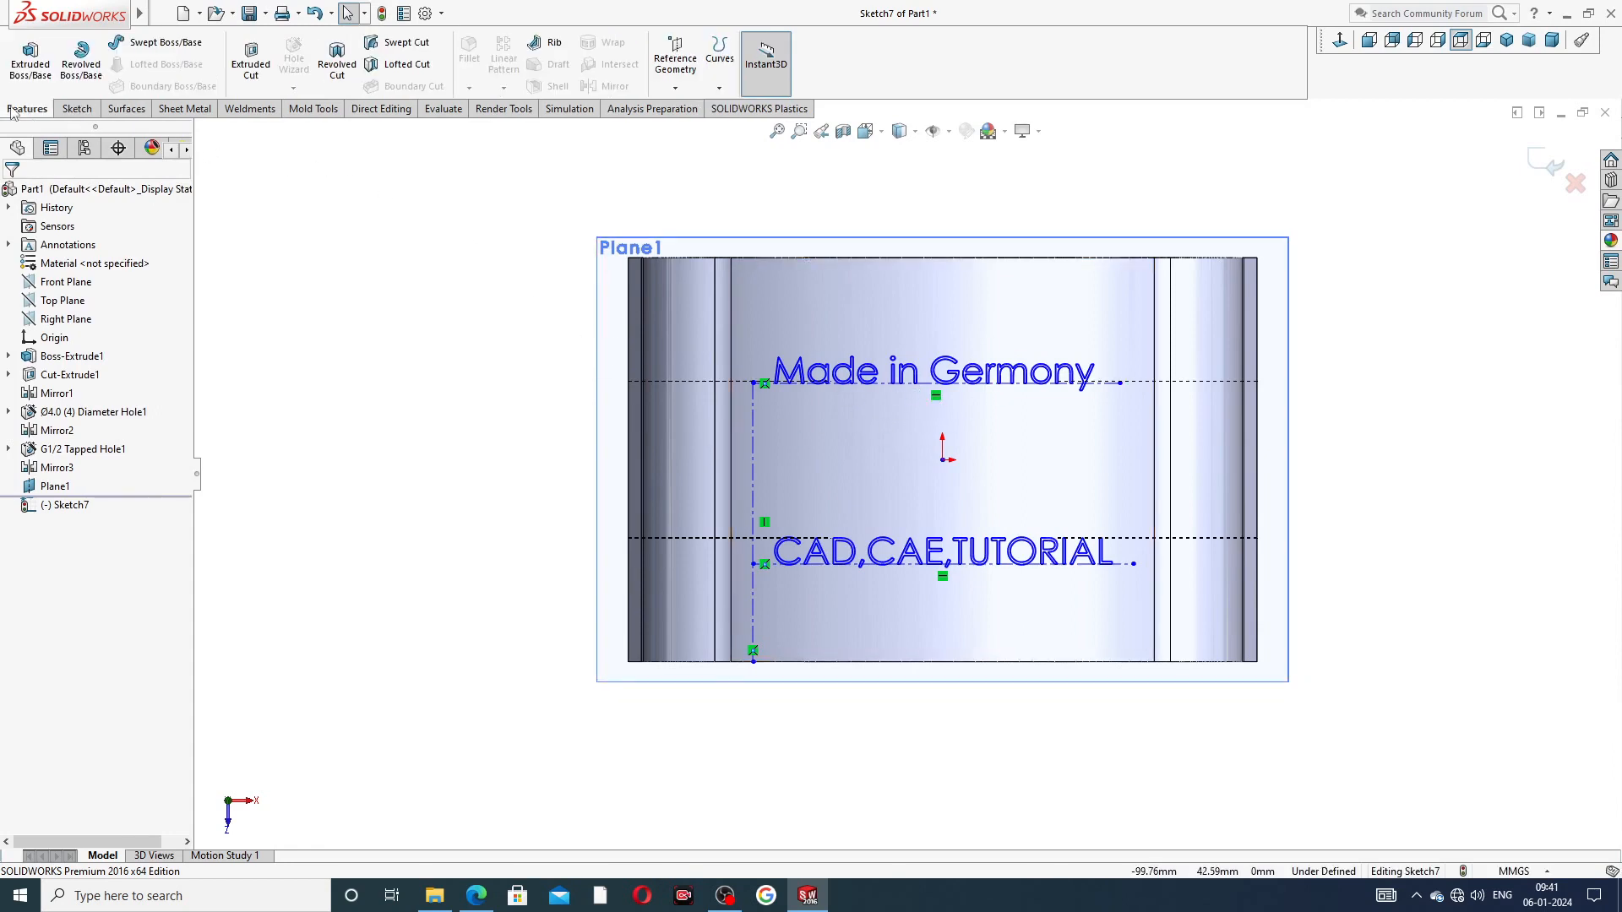
{"action": "left_click", "coordinate": [252, 66]}
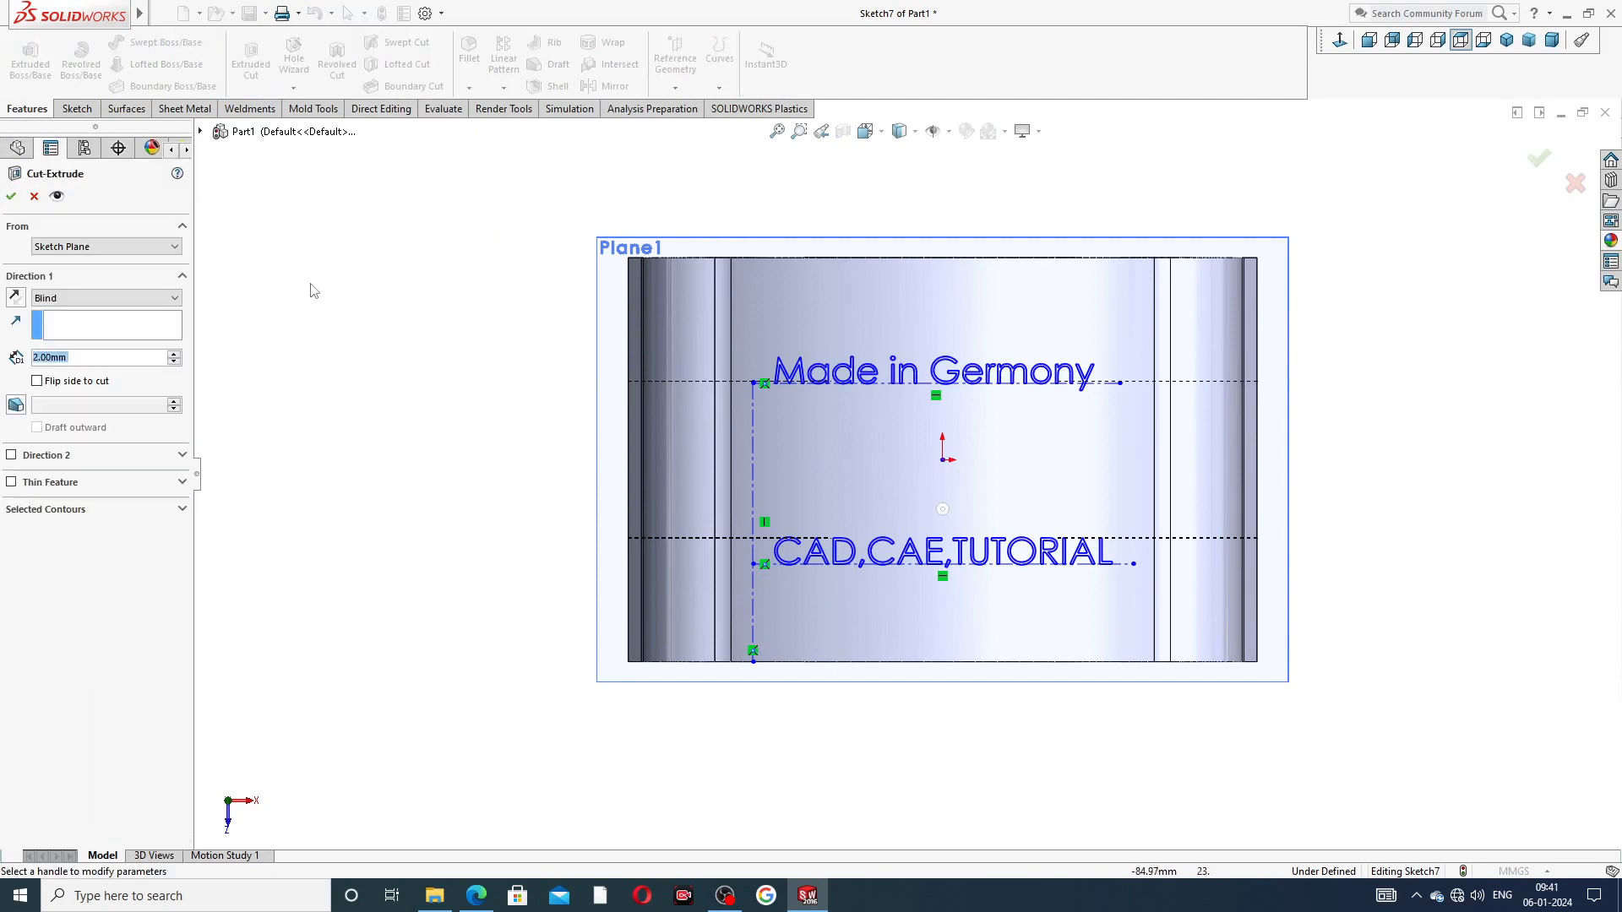
{"action": "left_click", "coordinate": [106, 298]}
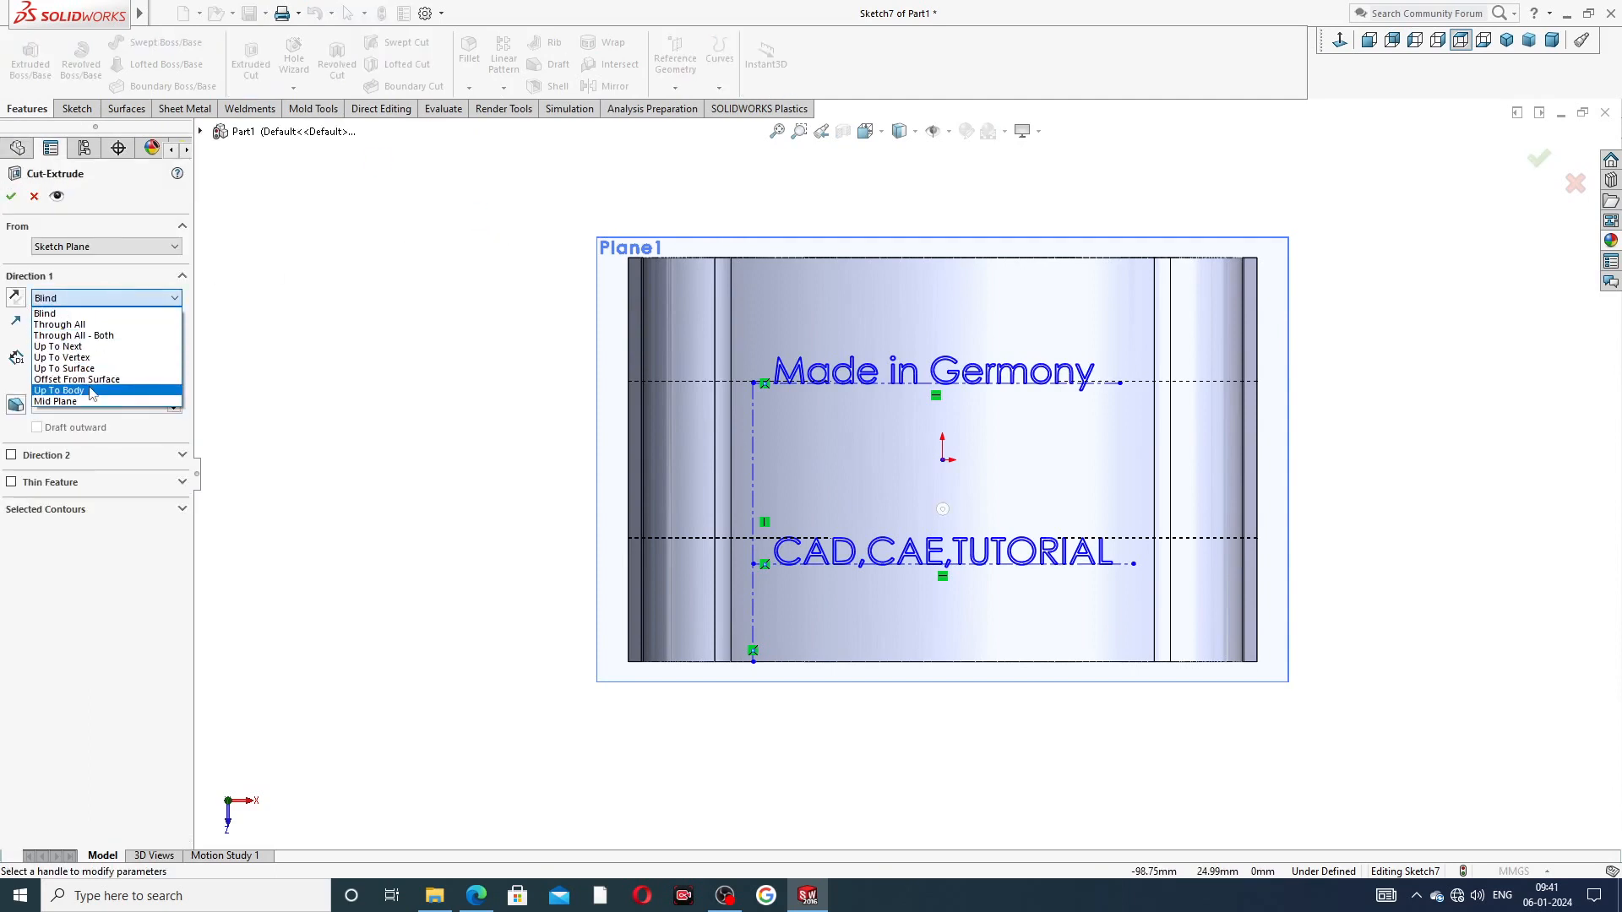
{"action": "left_click", "coordinate": [87, 380]}
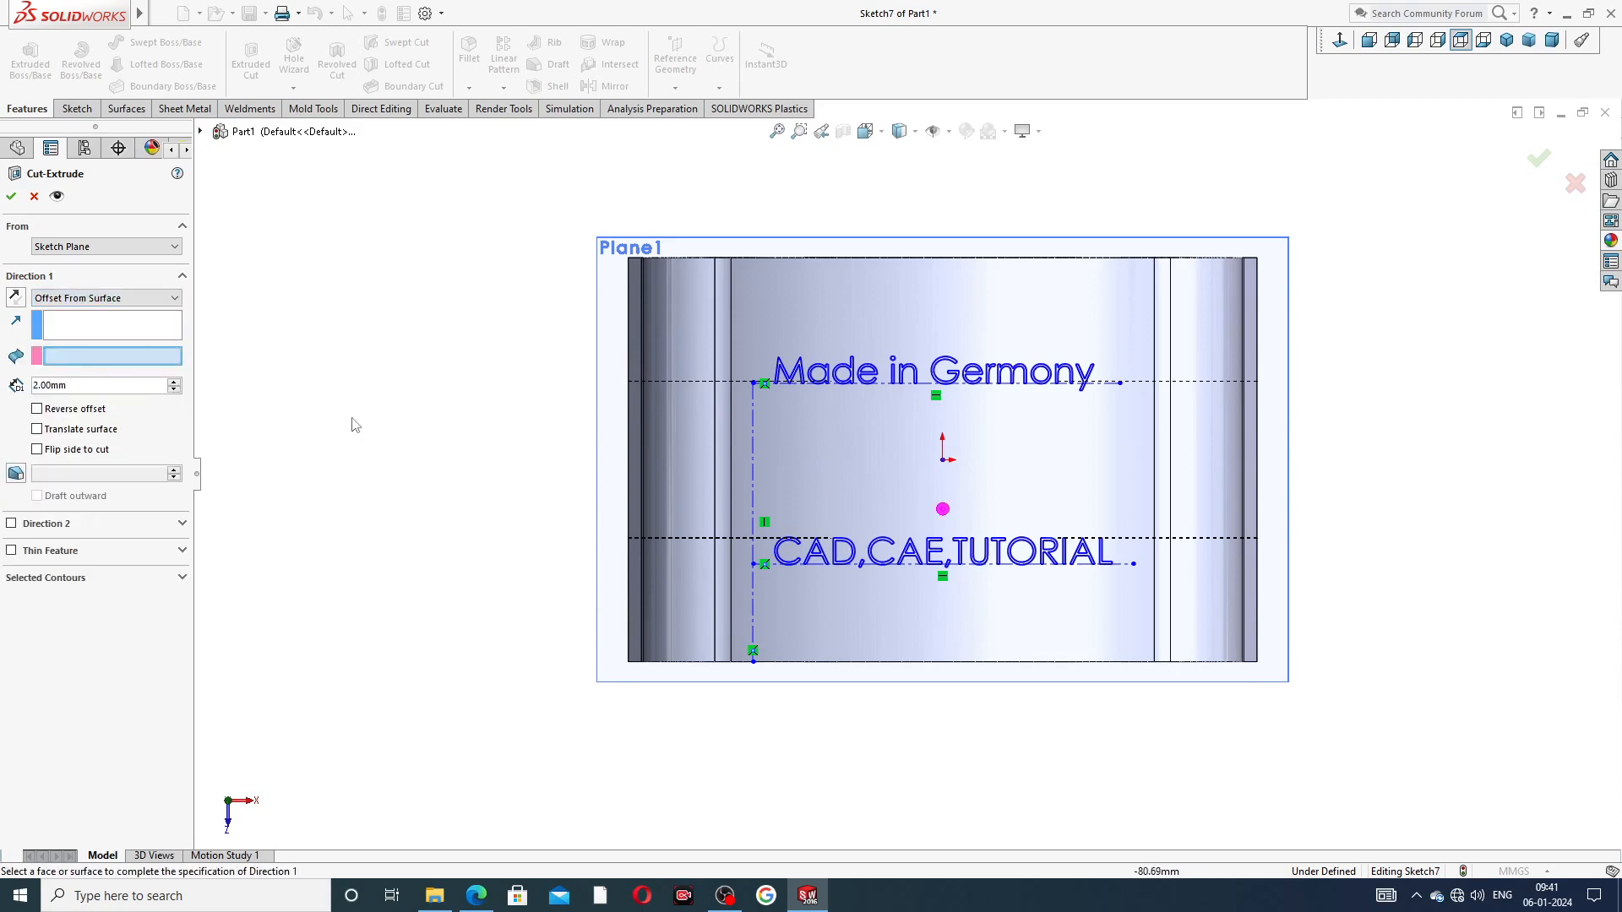
{"action": "mouse_move", "coordinate": [391, 409]}
{"action": "middle_mouse_down"}
{"action": "mouse_move", "coordinate": [431, 235]}
{"action": "mouse_move", "coordinate": [581, 279]}
{"action": "middle_mouse_up"}
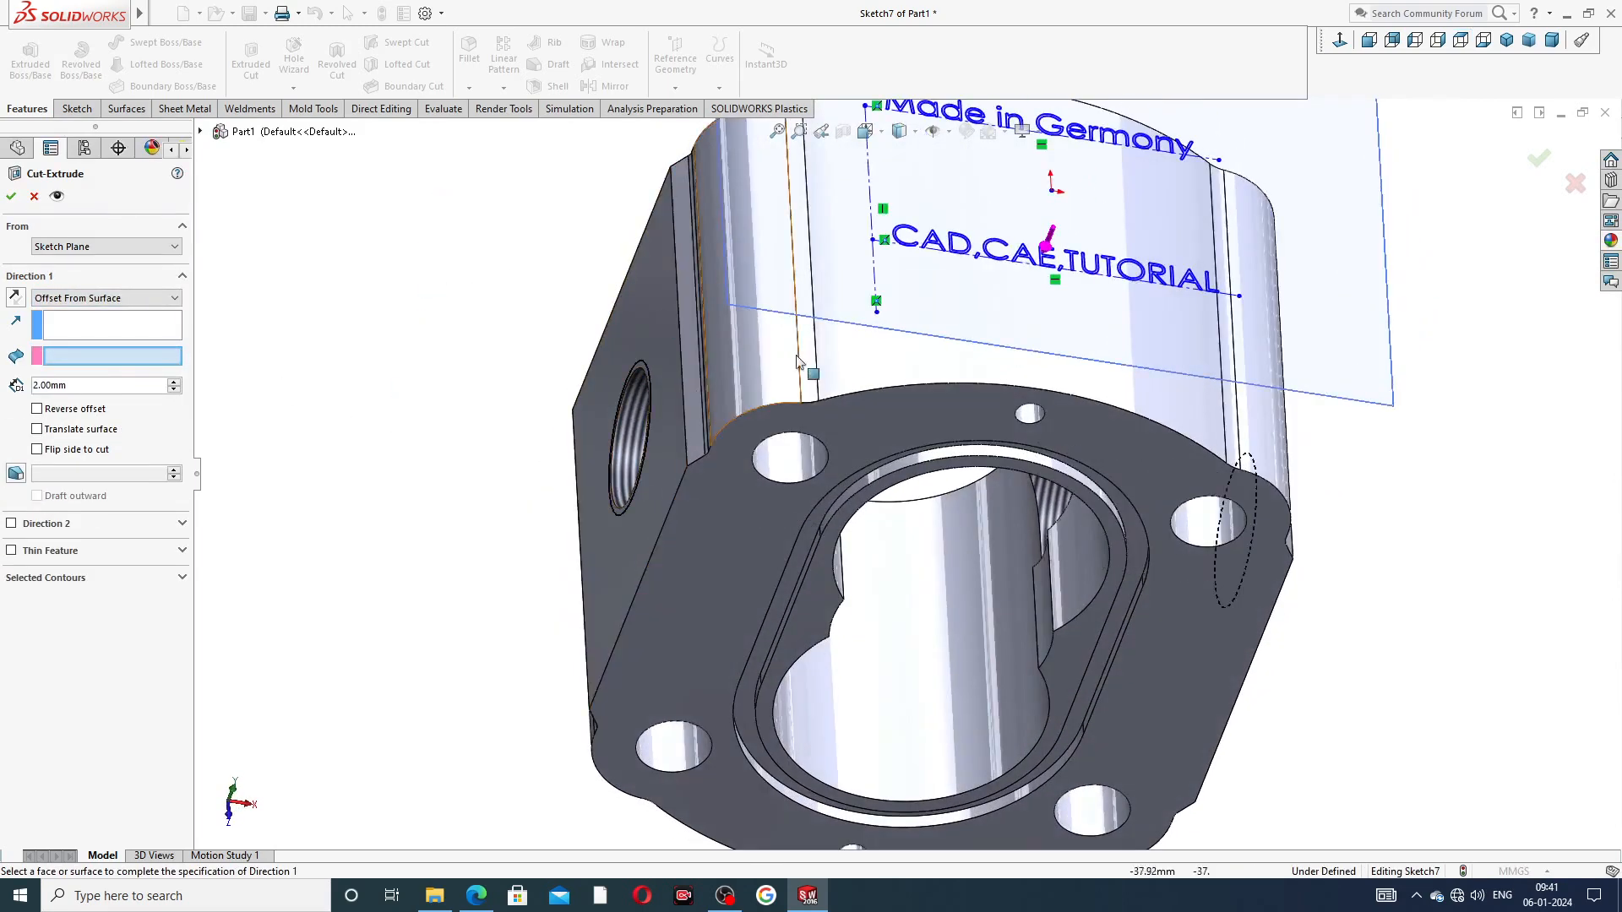
{"action": "left_click", "coordinate": [845, 361]}
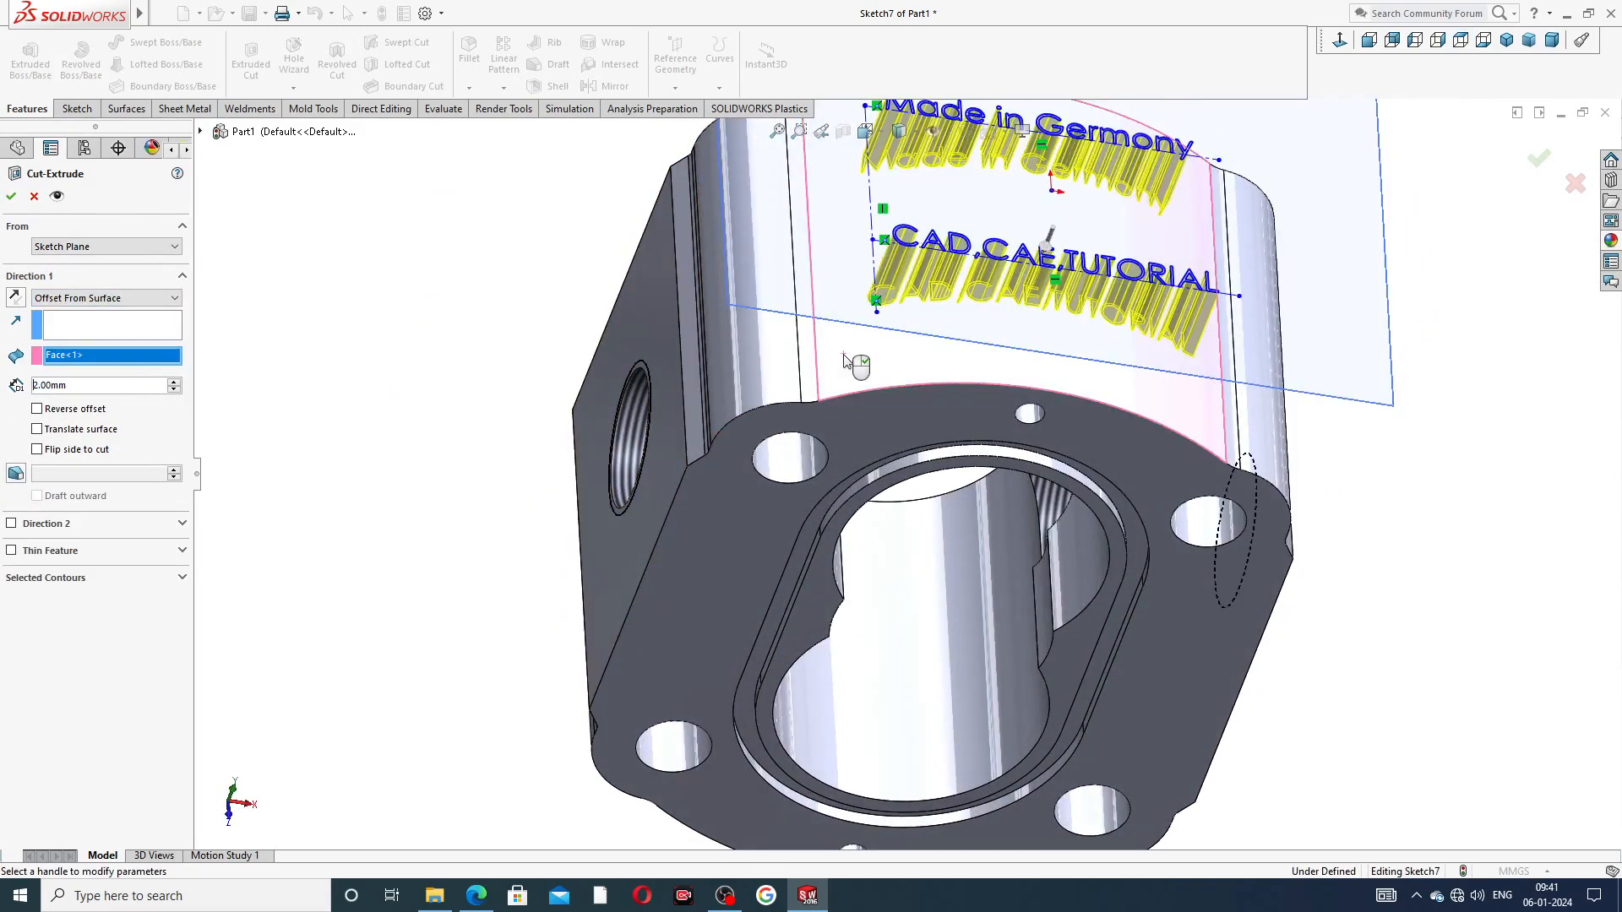
Step: Set the text cut's offset distance to 0.4 mm, reverse the offset and complete the cut
{"action": "scroll", "coordinate": [858, 361], "scroll_direction": "up", "scroll_amount": 2}
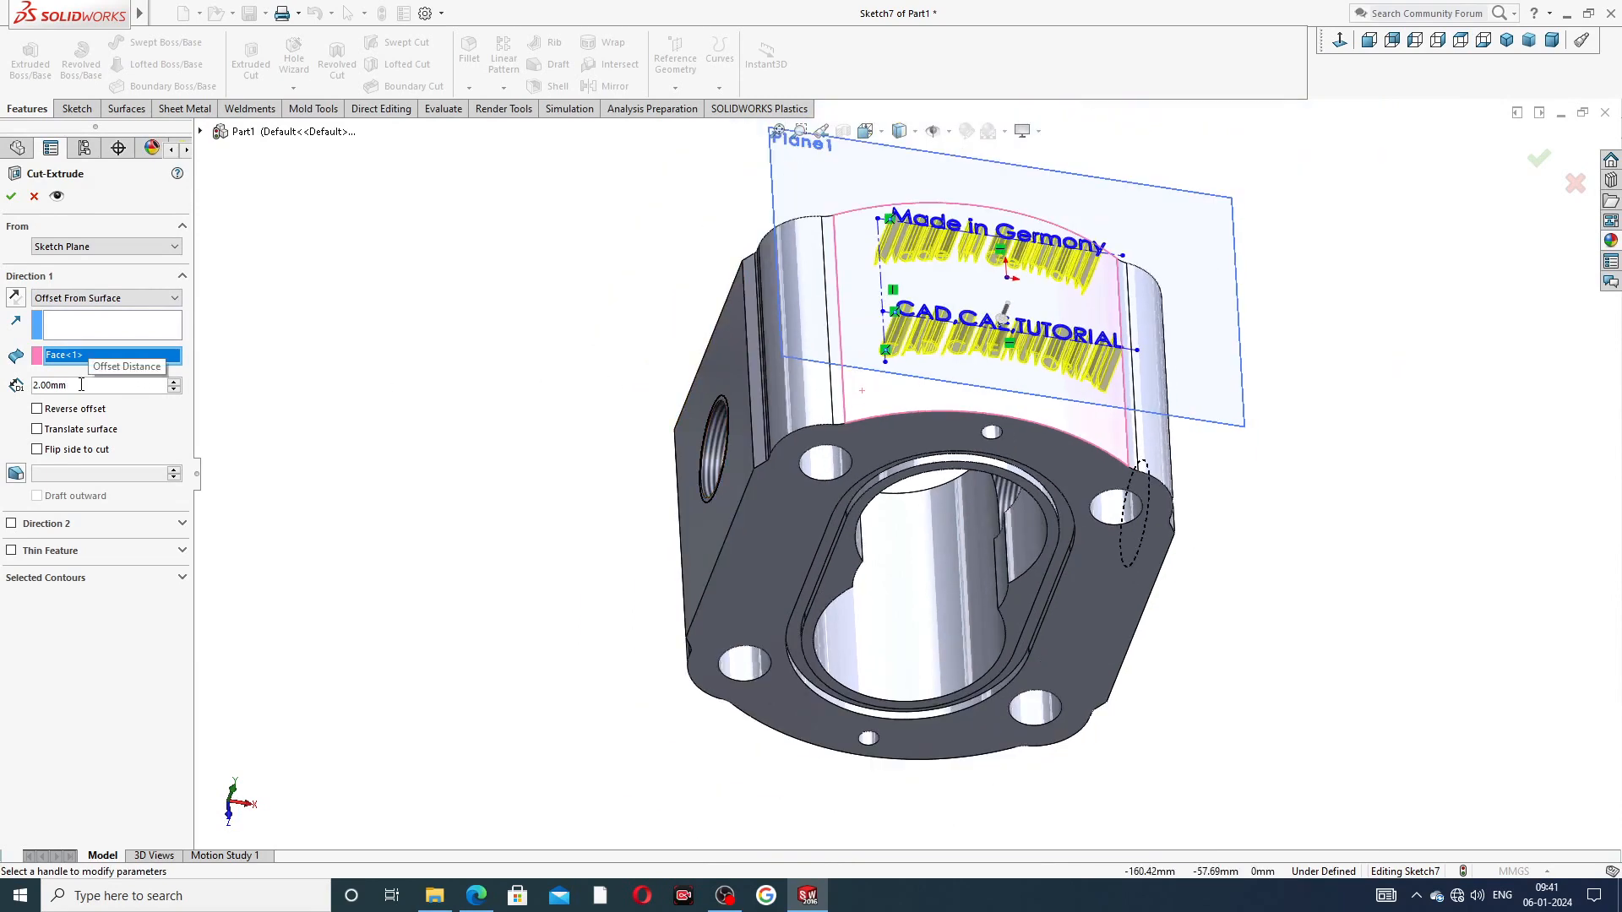
{"action": "left_click_drag", "start_coordinate": [81, 386], "coordinate": [11, 388]}
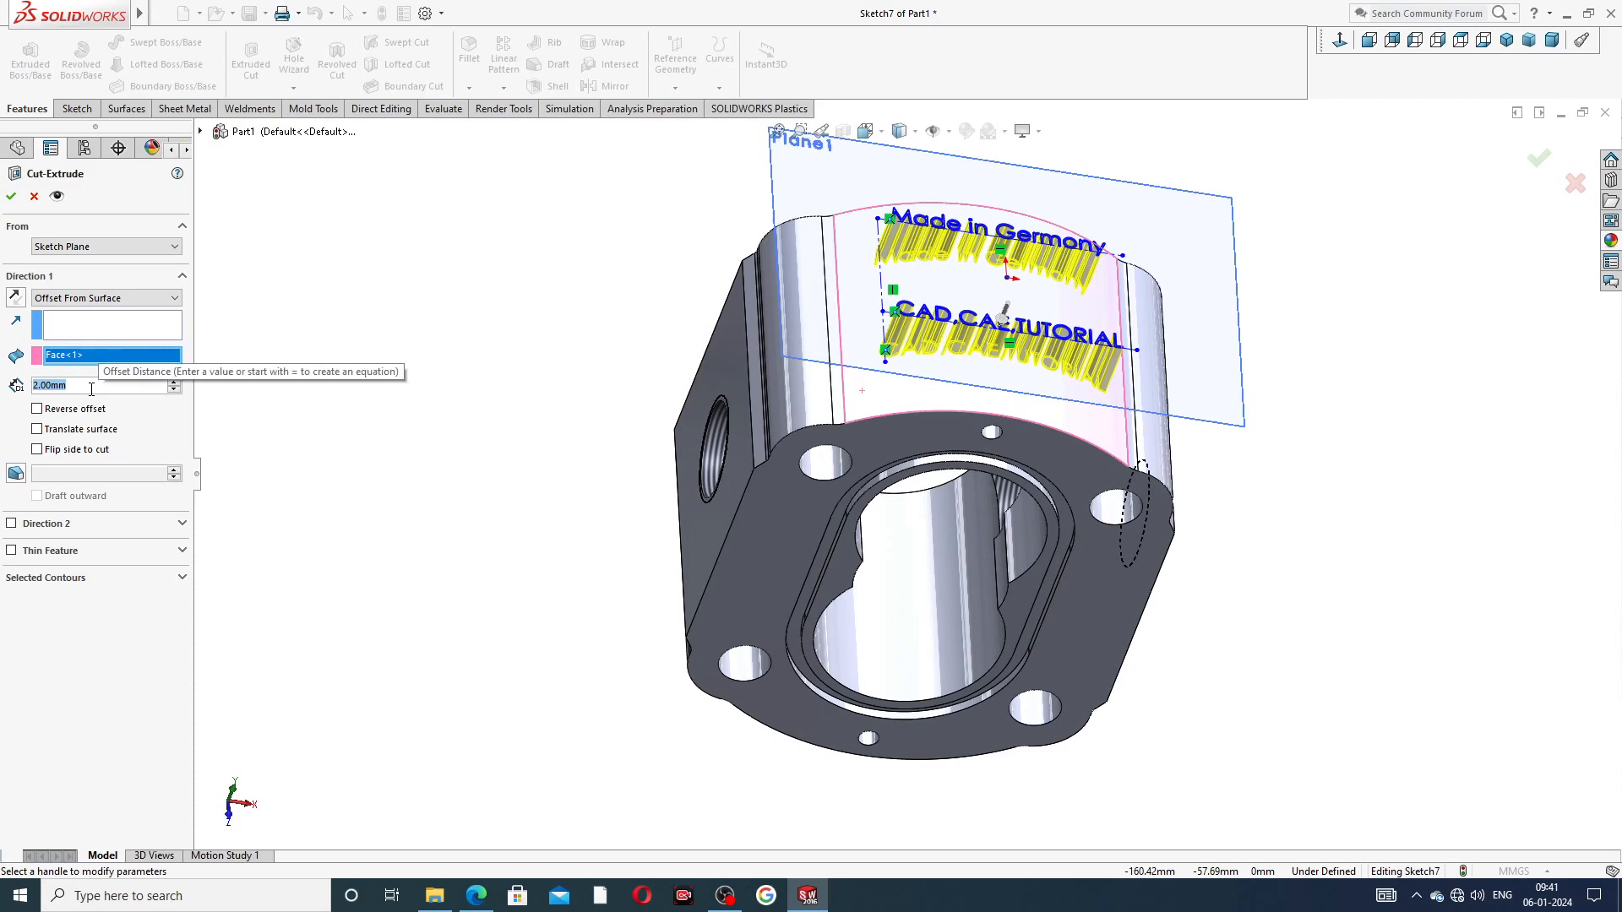
{"action": "type", "text": ".4"}
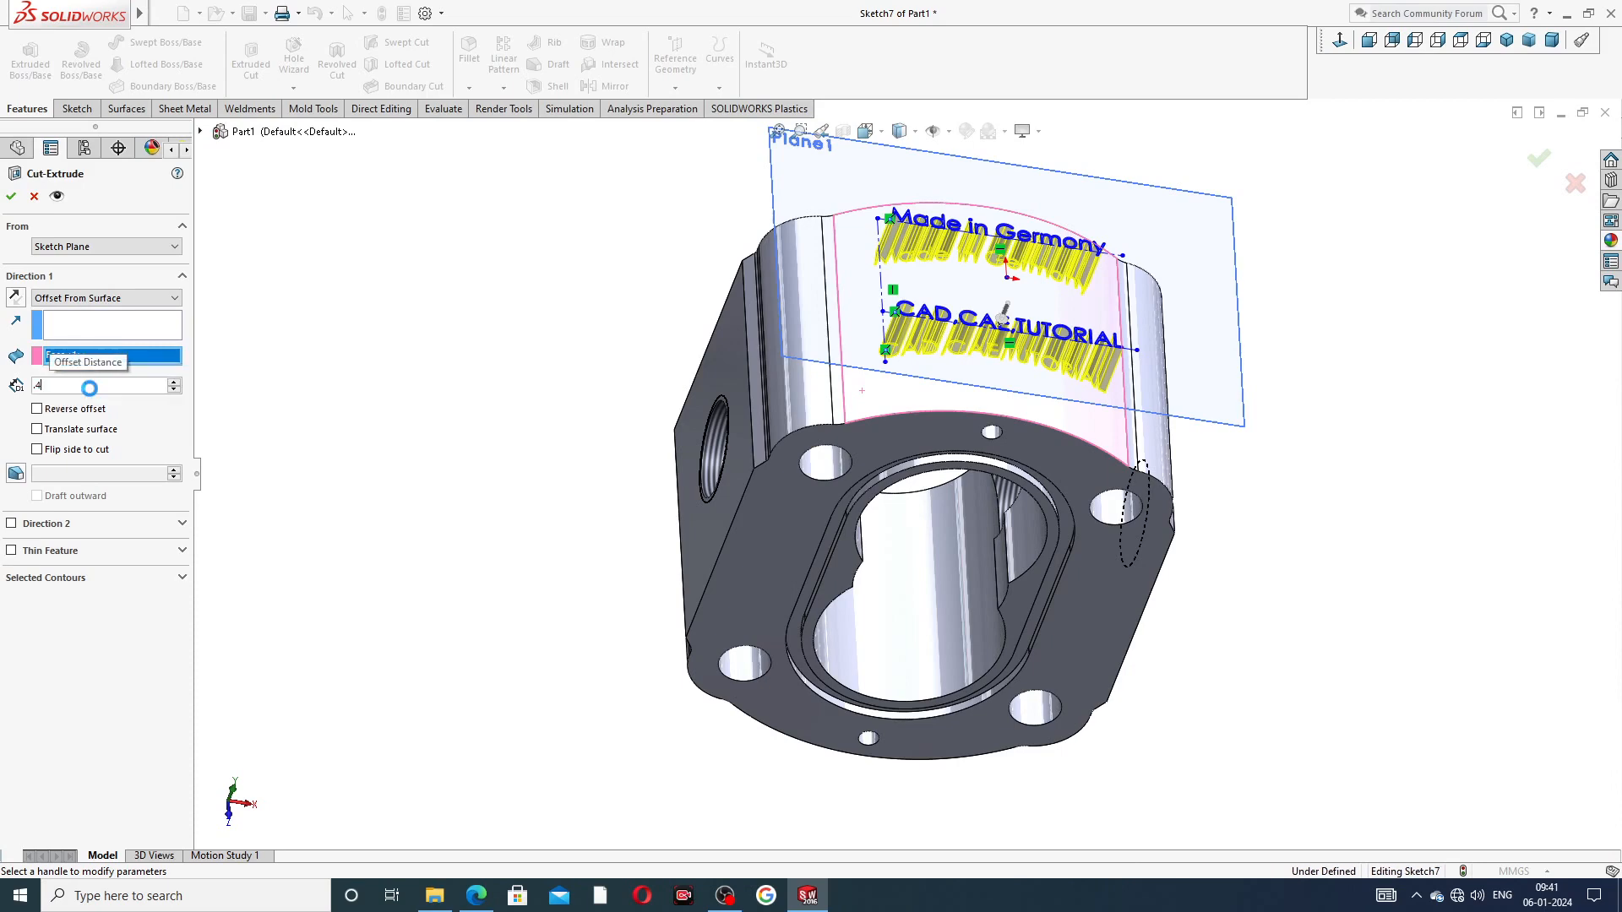
{"action": "middle_click_drag", "start_coordinate": [1198, 416], "coordinate": [1260, 300]}
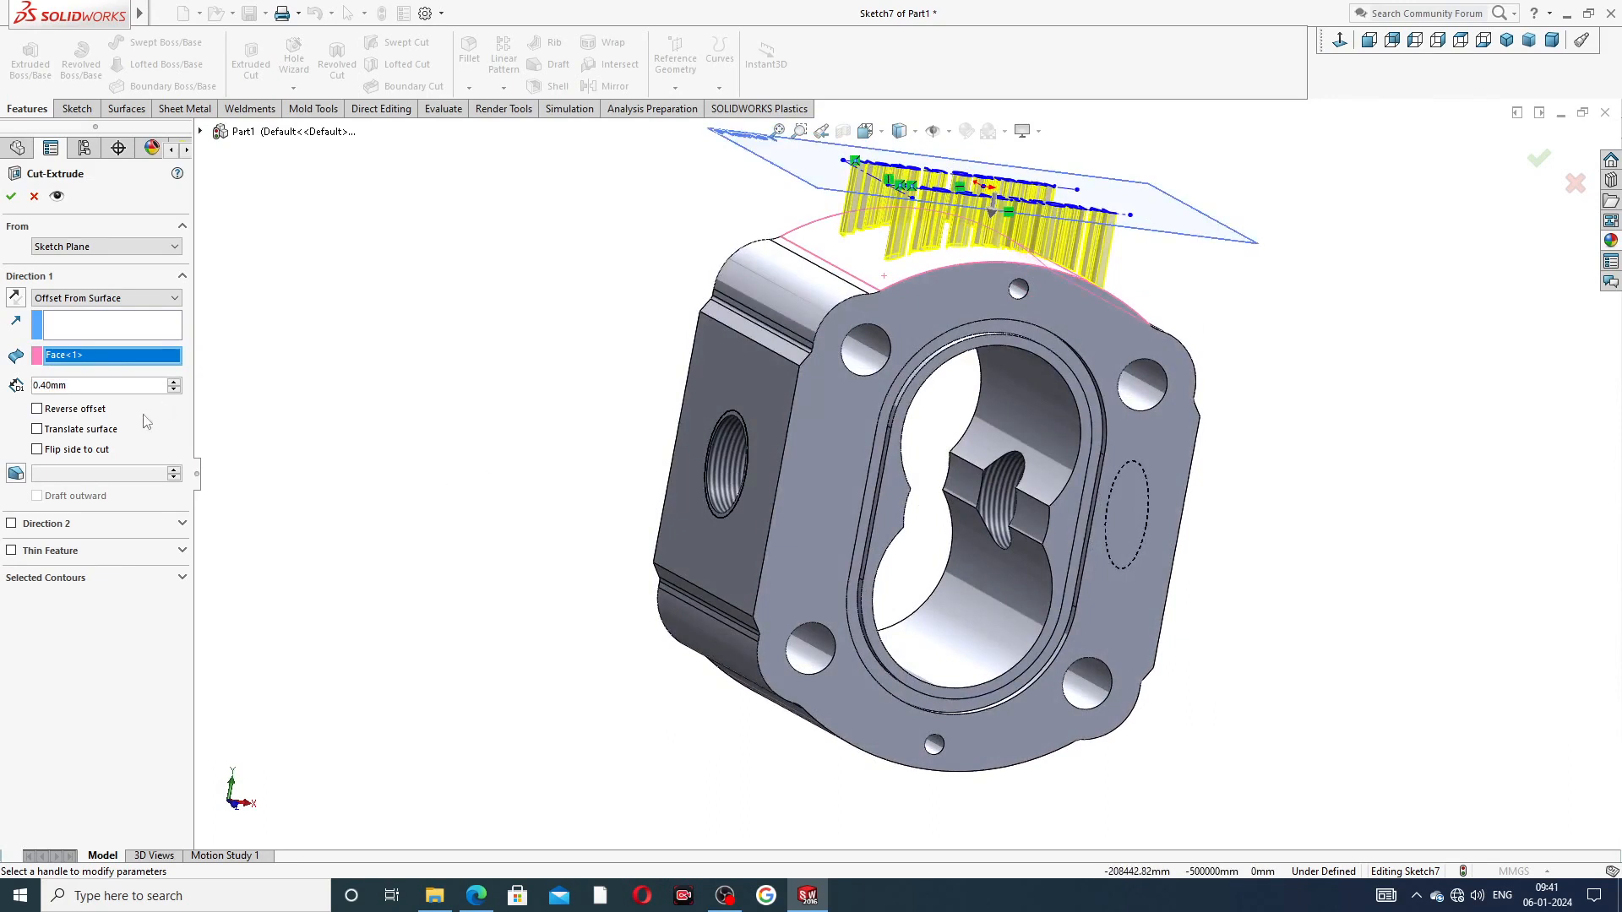
{"action": "left_click", "coordinate": [72, 413]}
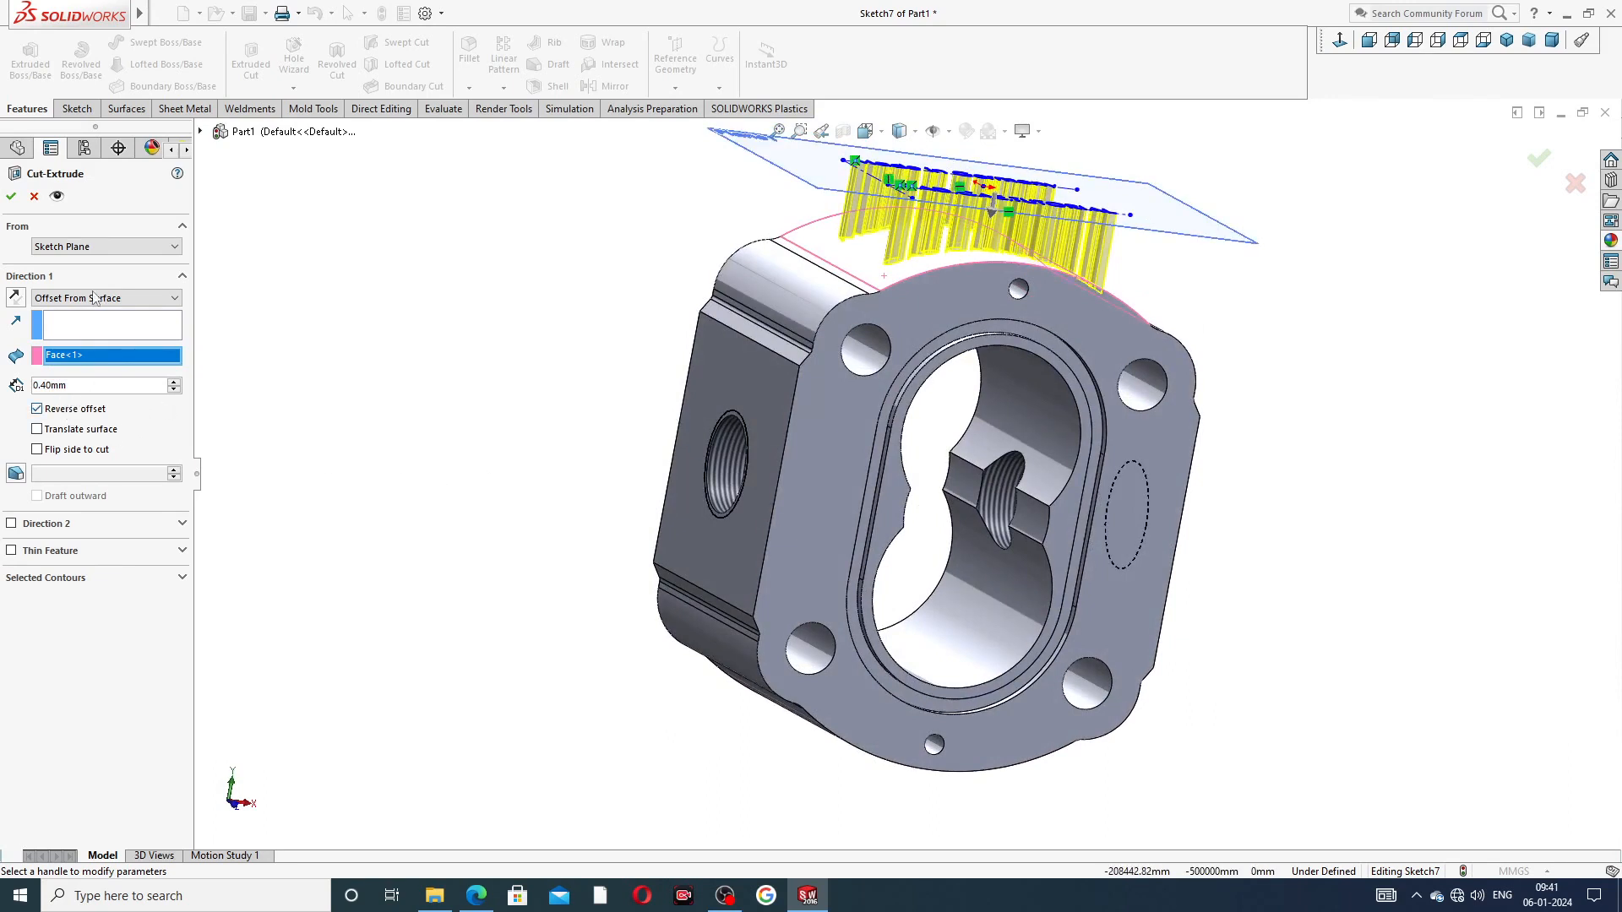
{"action": "left_click", "coordinate": [12, 200]}
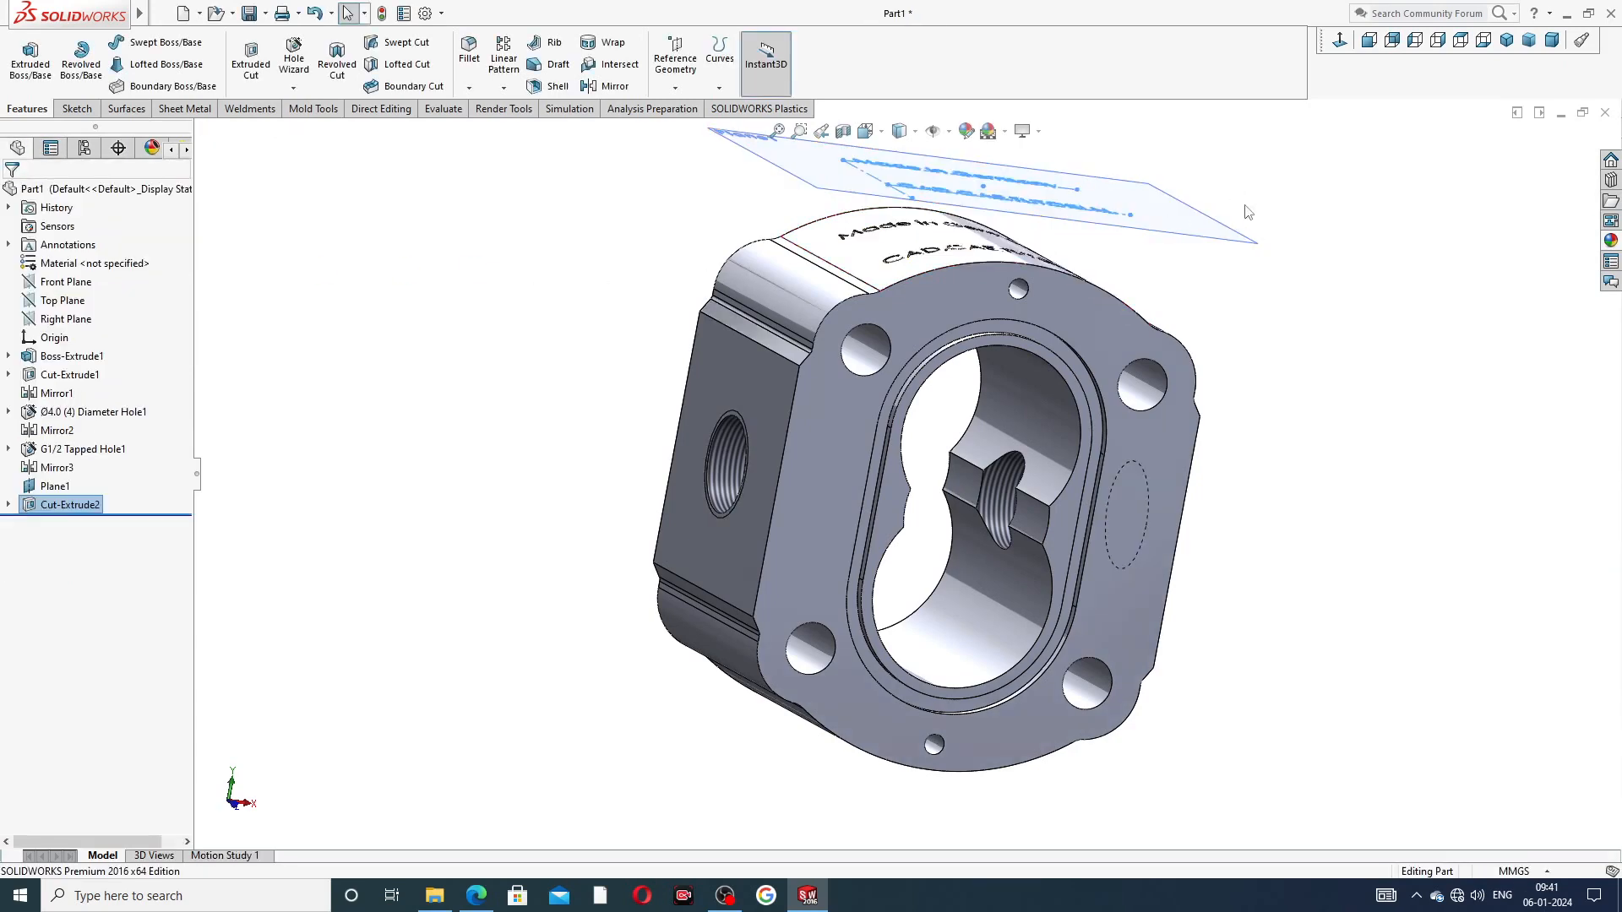
Step: Hide the offset reference plane above the body and examine the engraved text
{"action": "middle_click_drag", "start_coordinate": [1250, 211], "coordinate": [1253, 411]}
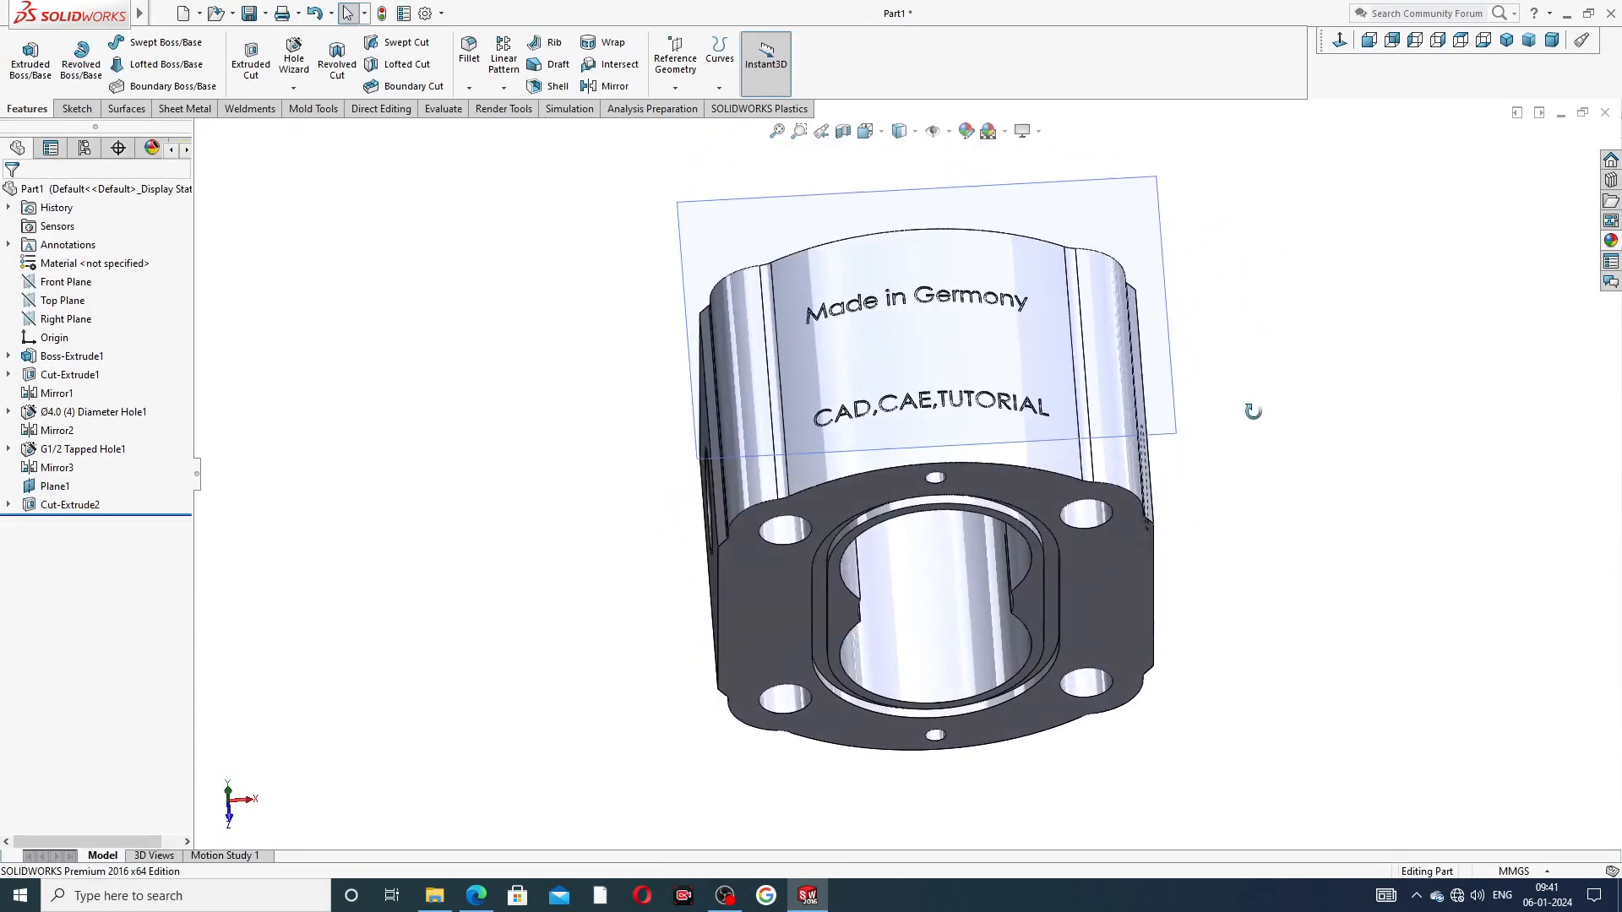
{"action": "left_click", "coordinate": [1170, 319]}
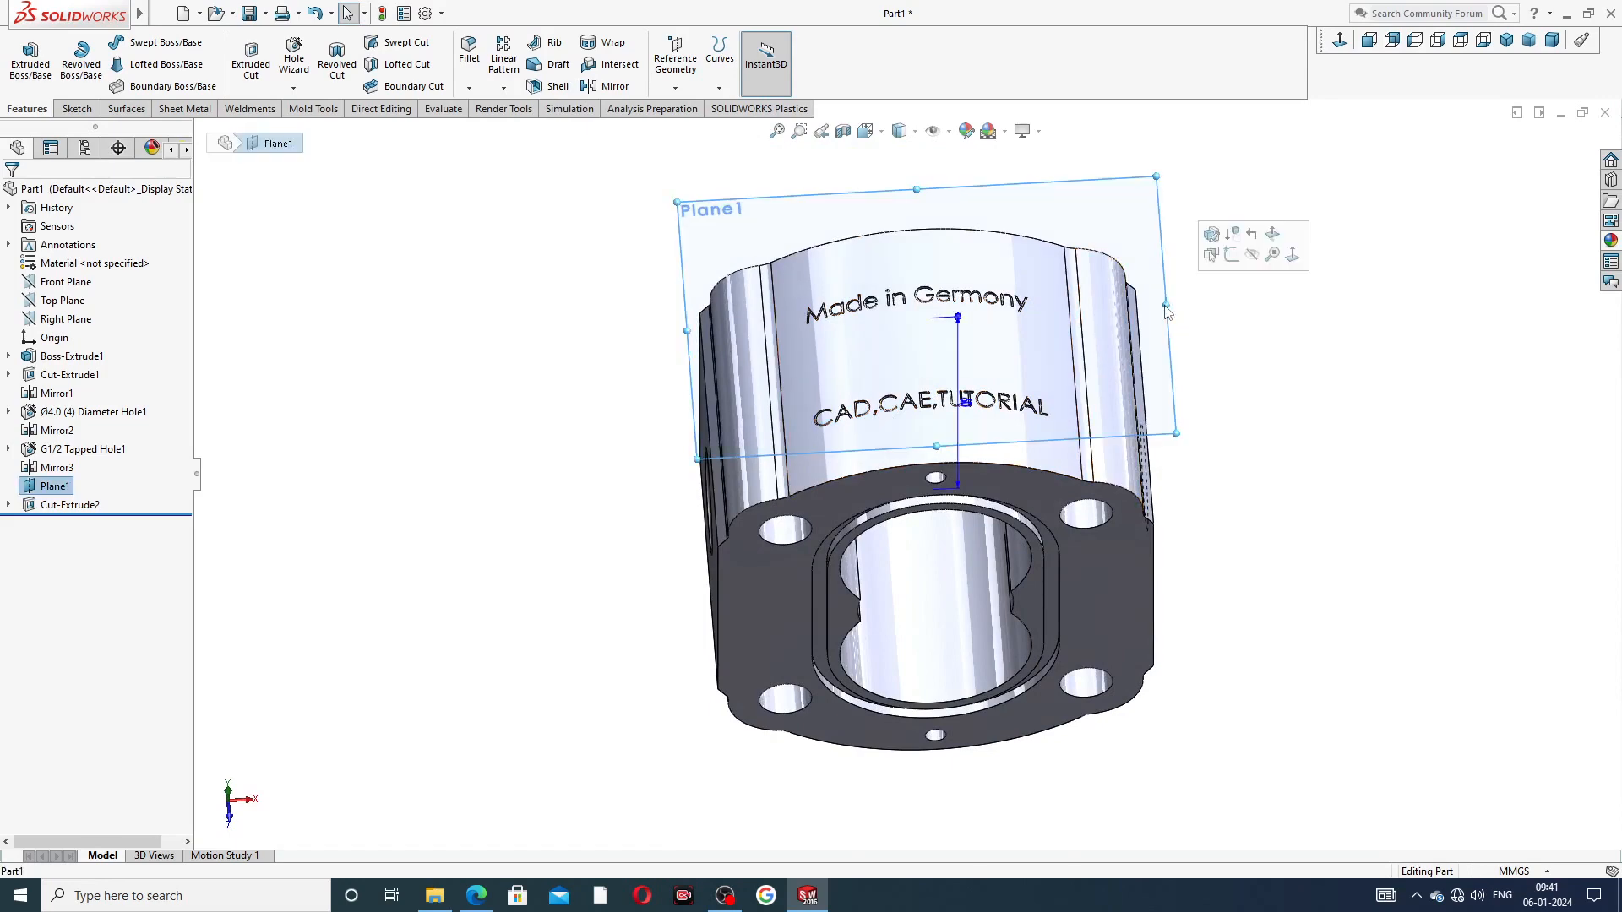
{"action": "left_click", "coordinate": [1253, 254]}
{"action": "scroll", "coordinate": [859, 382], "scroll_direction": "down", "scroll_amount": 2}
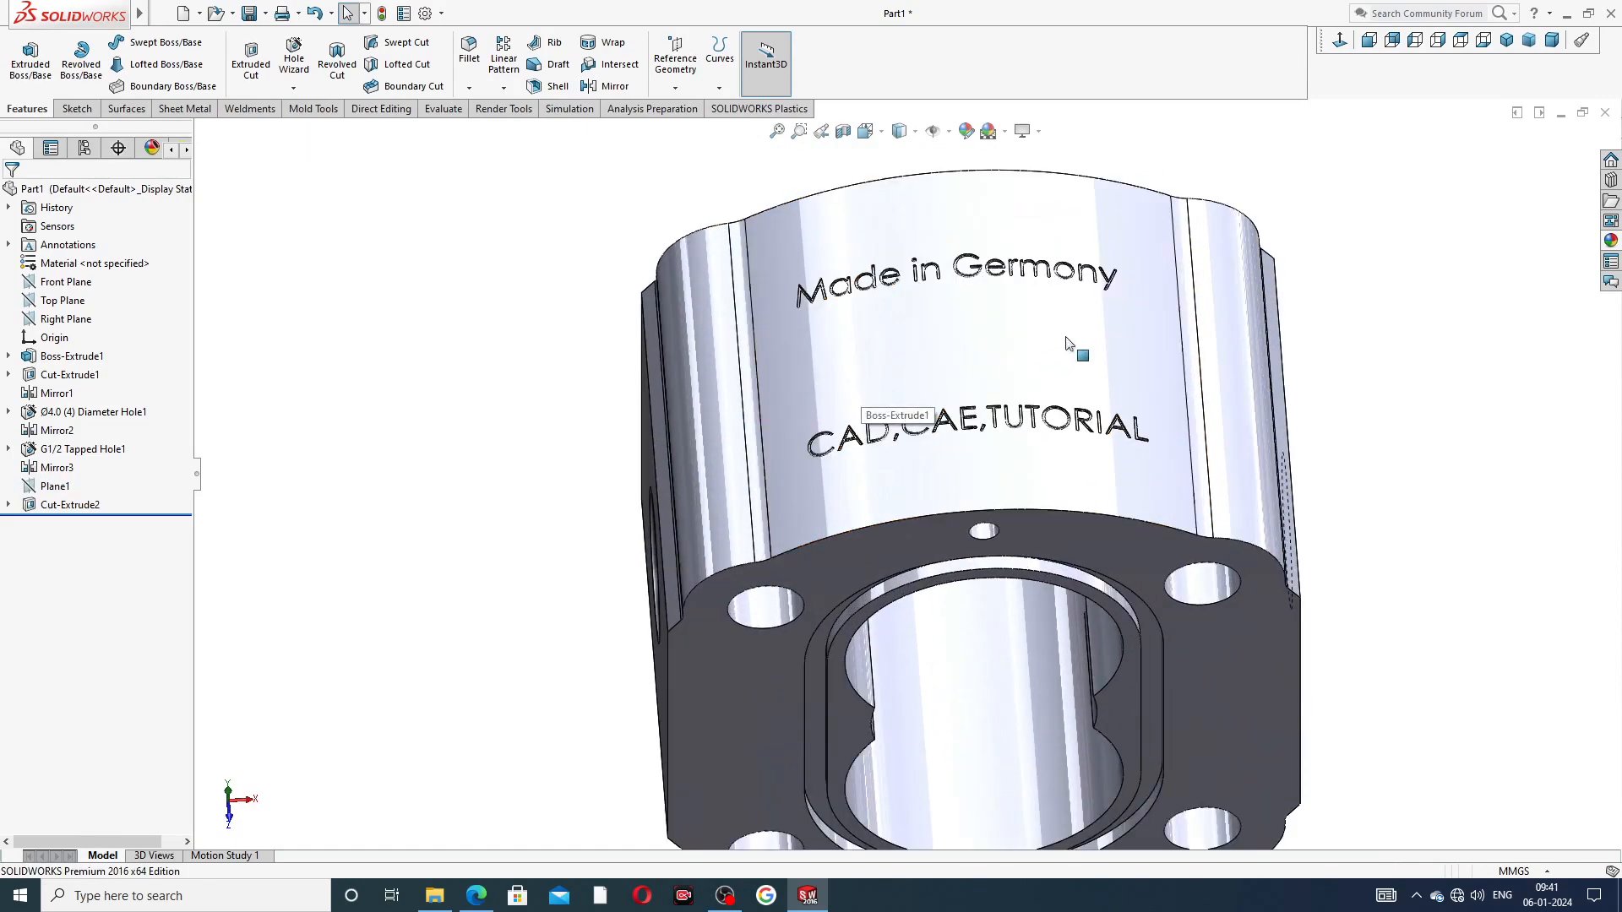
{"action": "scroll", "coordinate": [1066, 337], "scroll_direction": "up", "scroll_amount": 3}
{"action": "middle_click_drag", "start_coordinate": [1055, 367], "coordinate": [1137, 333]}
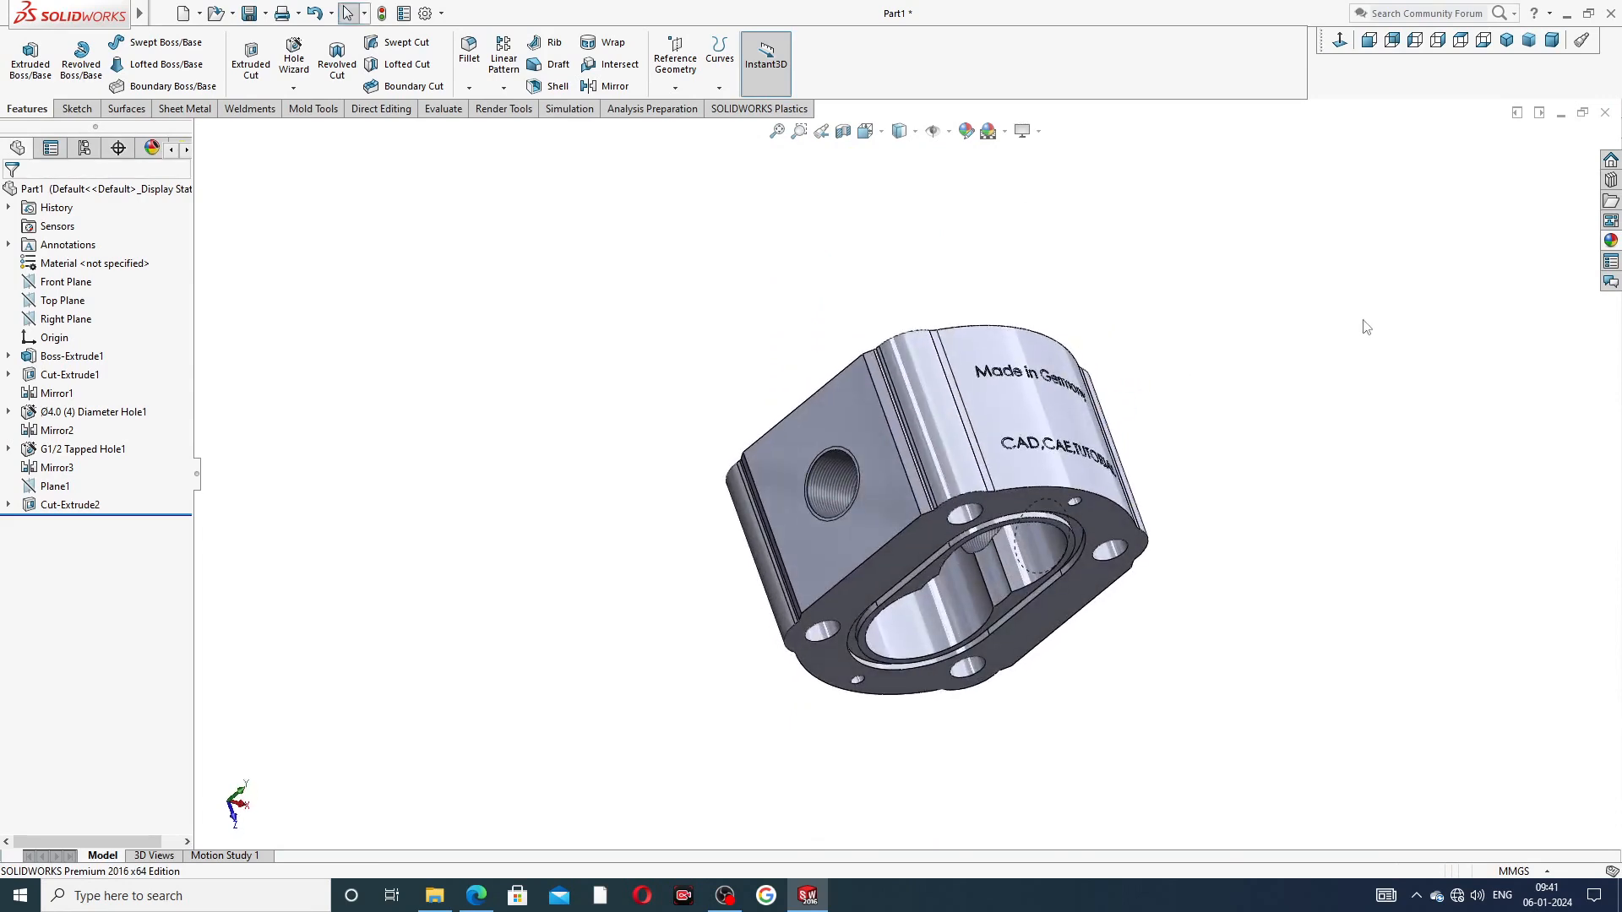
Step: Apply the polished nickel metal appearance to the whole pump body
{"action": "left_click", "coordinate": [1611, 241]}
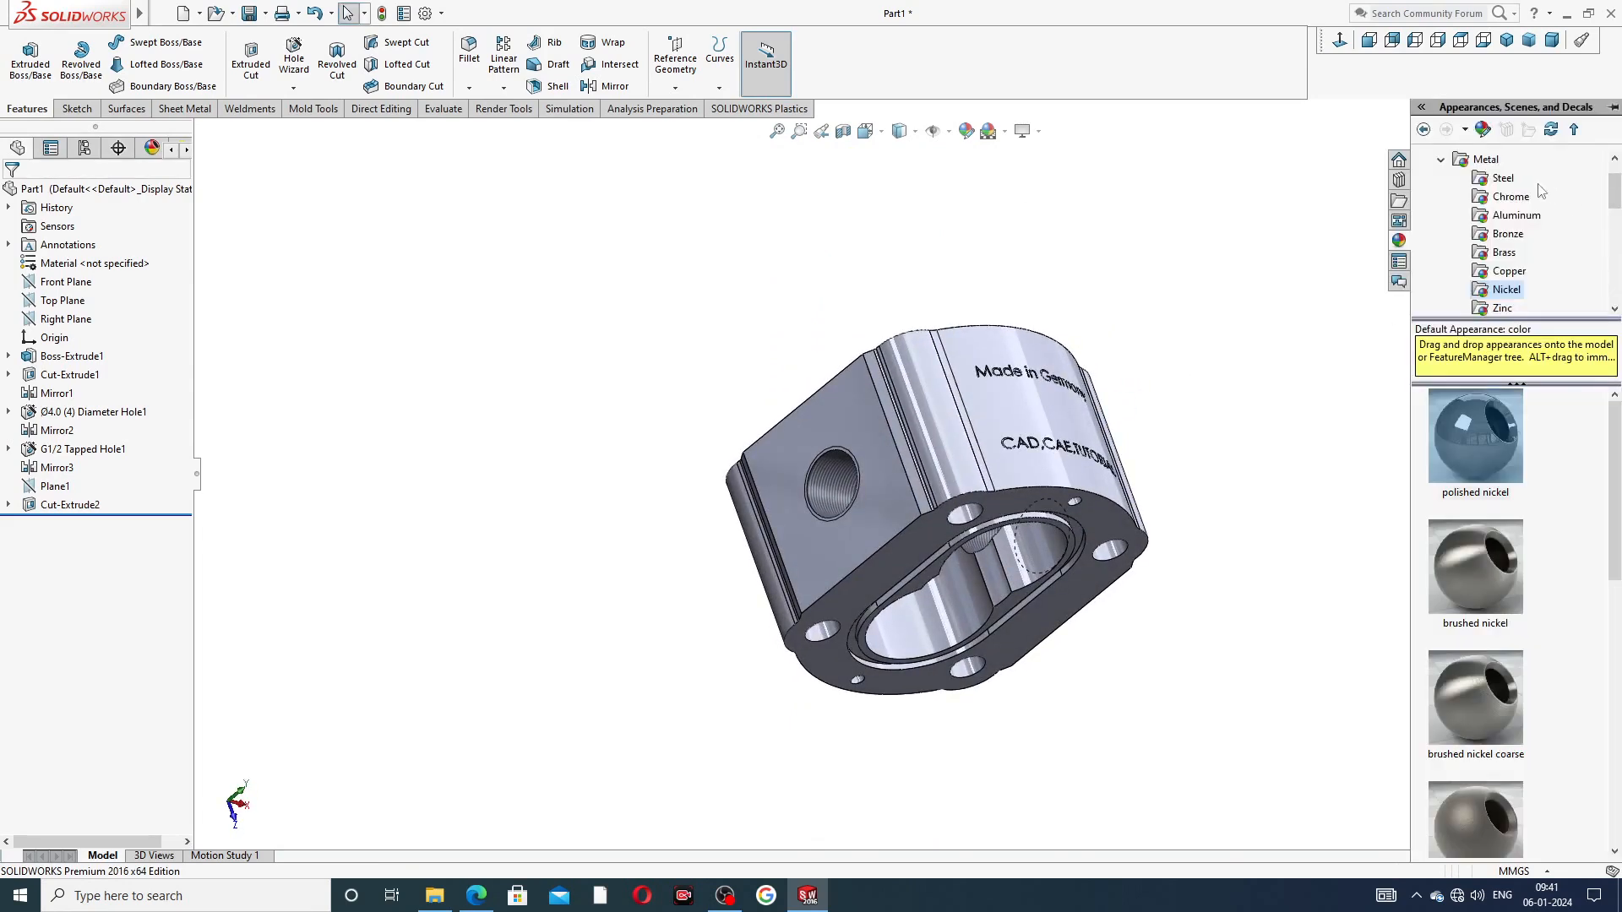
{"action": "scroll", "coordinate": [1512, 205], "scroll_direction": "up", "scroll_amount": 2}
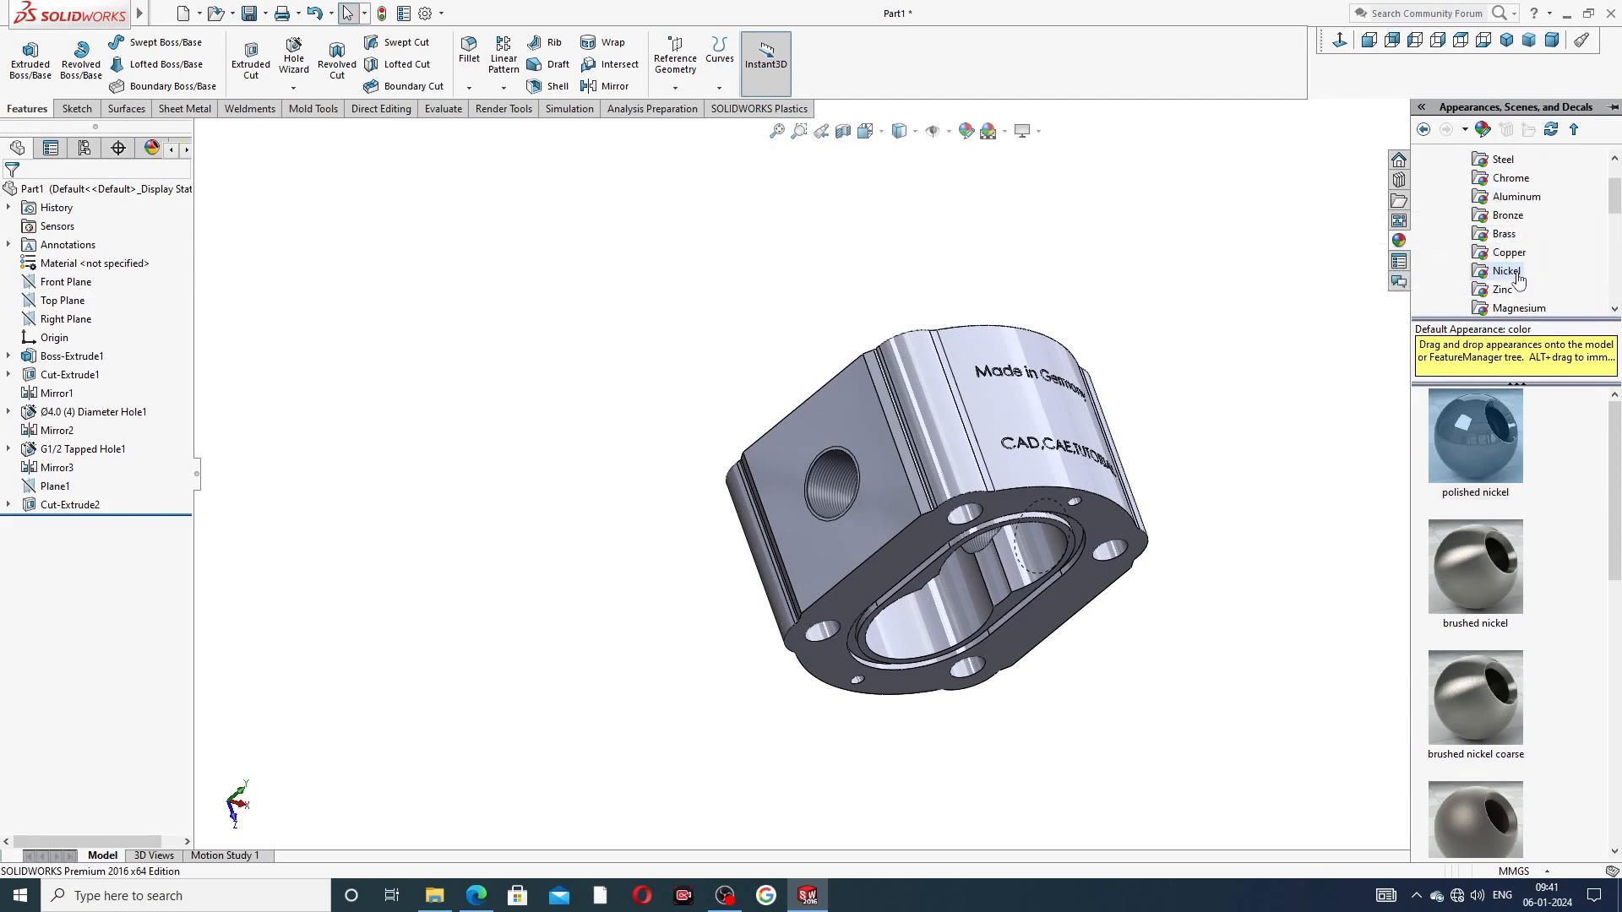
{"action": "scroll", "coordinate": [1520, 279], "scroll_direction": "down", "scroll_amount": 3}
{"action": "double_click", "coordinate": [1486, 429]}
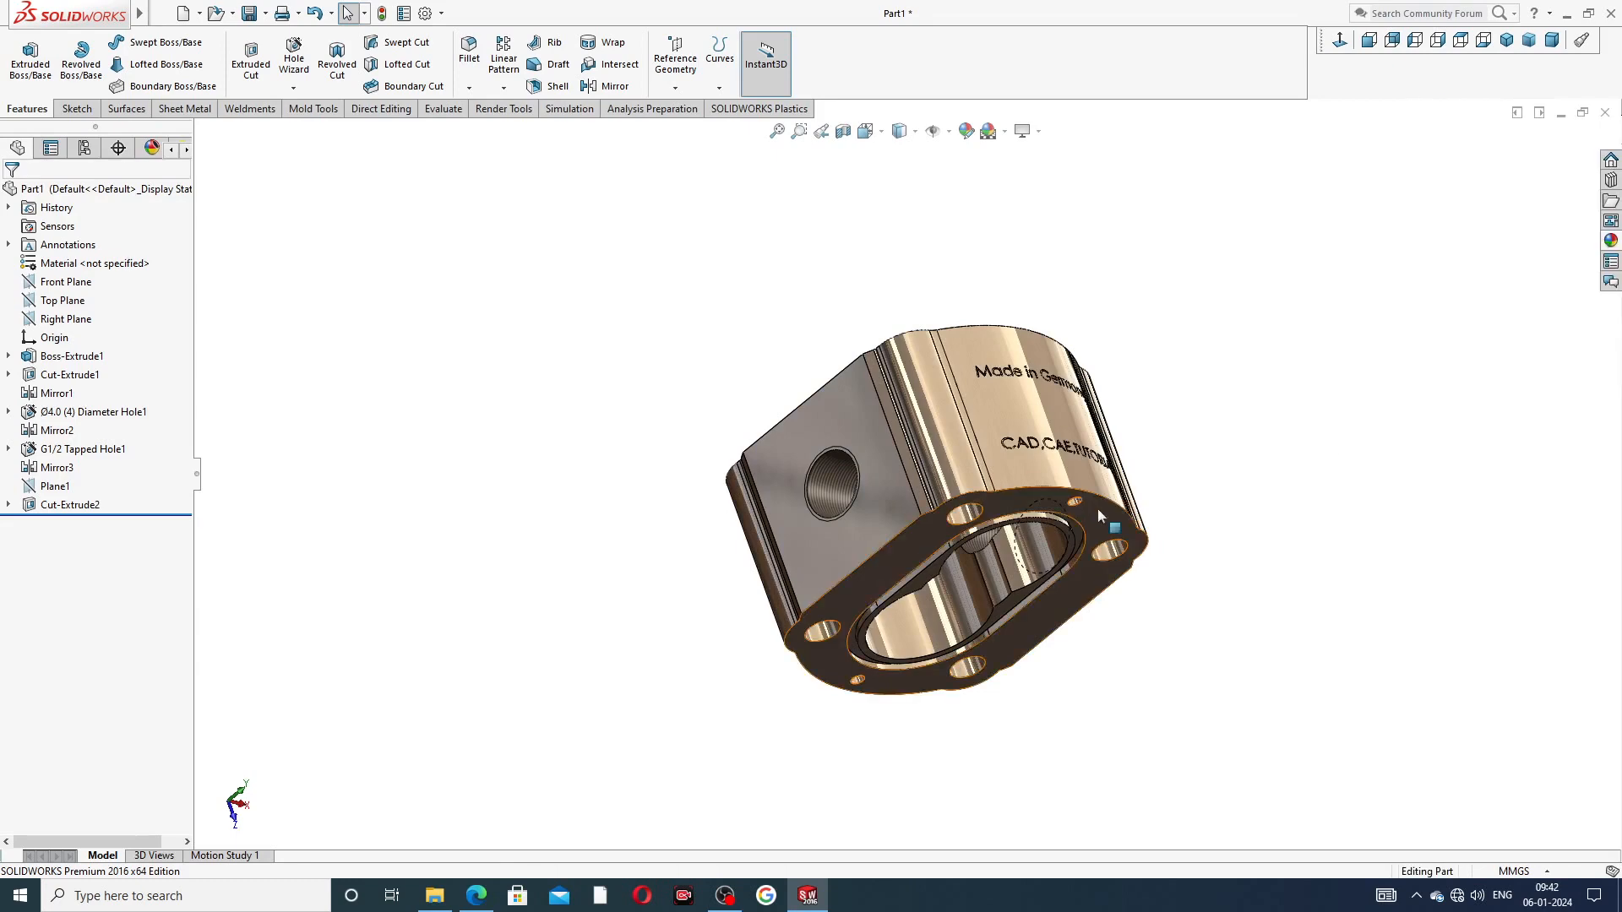
Step: Examine the finished pump body from several sides, including the isometric view
{"action": "middle_click_drag", "start_coordinate": [1073, 524], "coordinate": [1142, 438]}
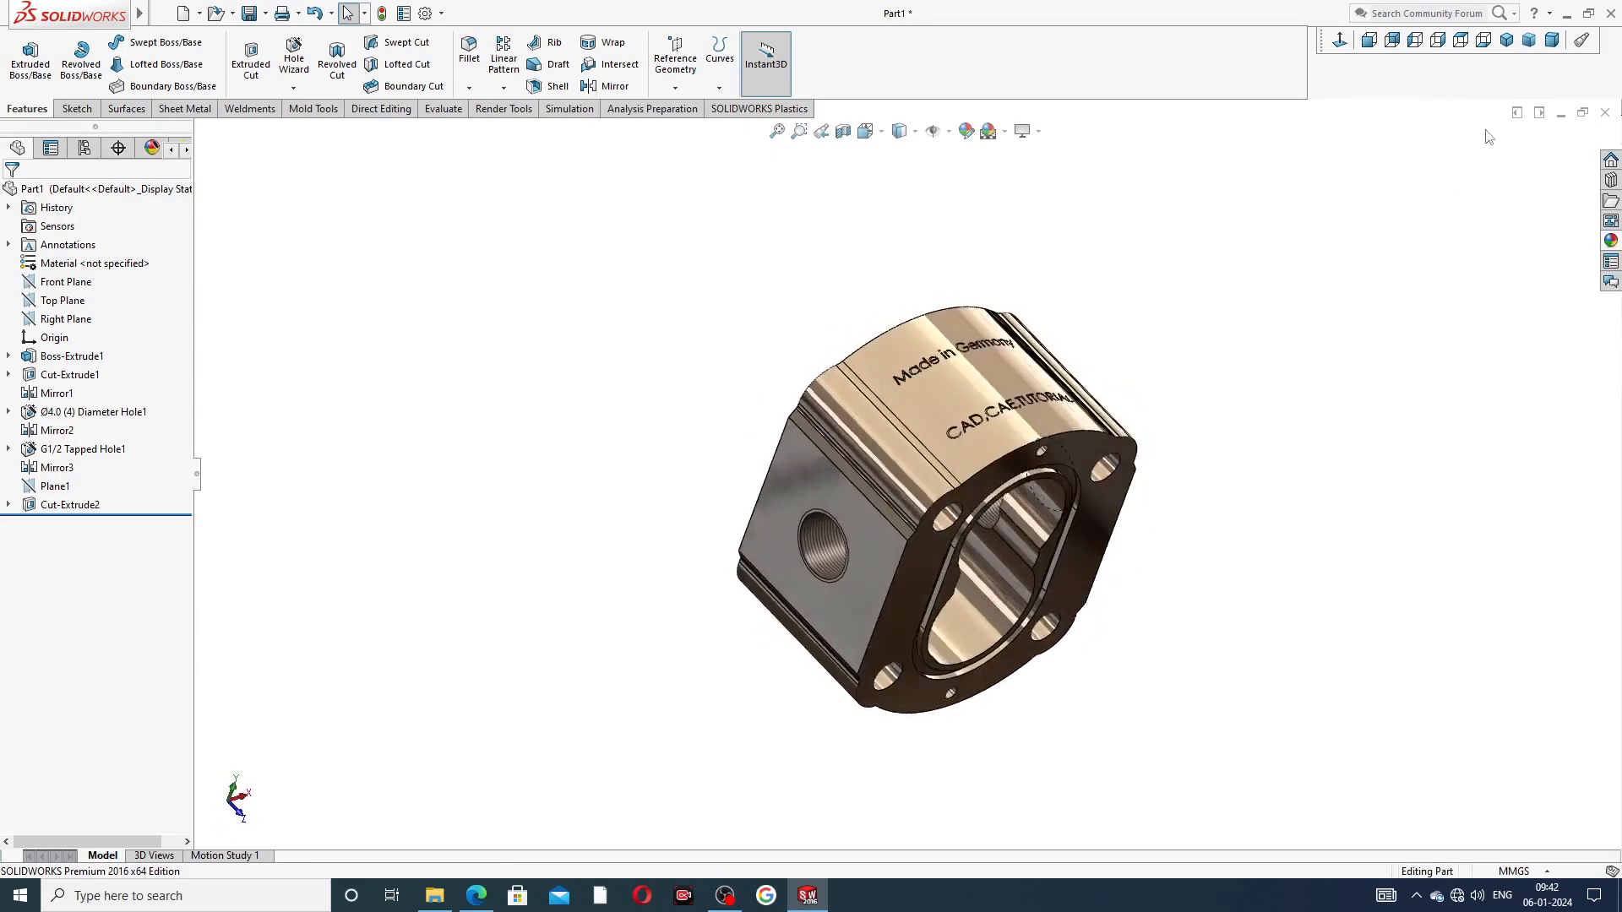
{"action": "left_click", "coordinate": [1506, 41]}
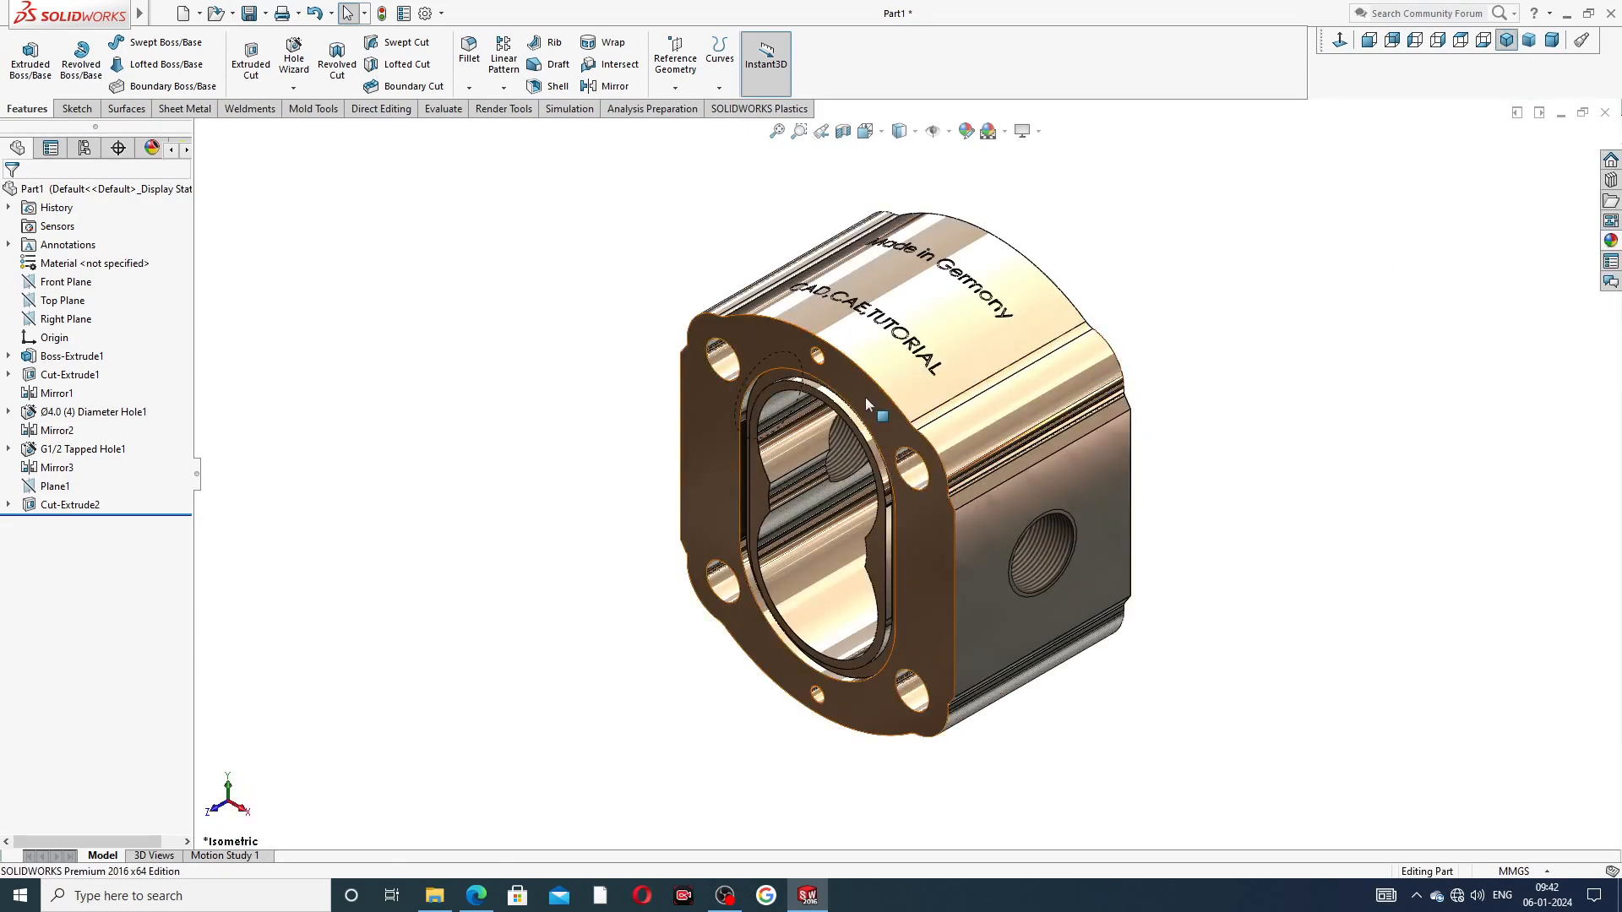
{"action": "scroll", "coordinate": [865, 399], "scroll_direction": "down", "scroll_amount": 3}
{"action": "scroll", "coordinate": [896, 403], "scroll_direction": "up", "scroll_amount": 4}
{"action": "middle_click_drag", "start_coordinate": [950, 420], "coordinate": [766, 420]}
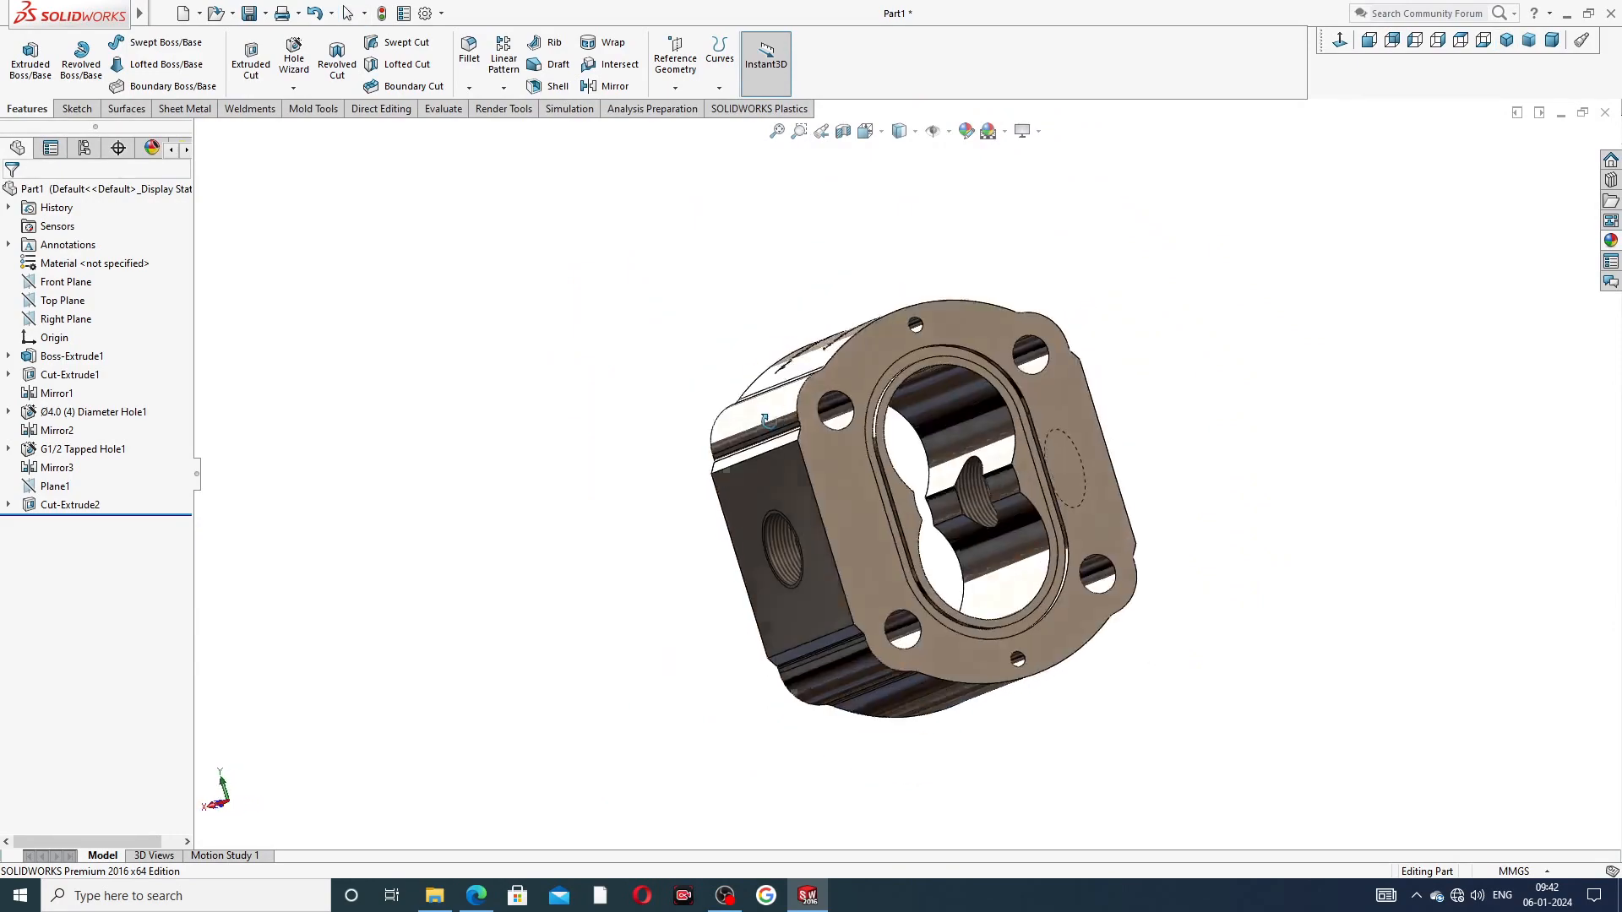
Step: Inspect the nickel-finished pump body's ports and bore up close, ending in the isometric view
{"action": "scroll", "coordinate": [1066, 423], "scroll_direction": "down", "scroll_amount": 3}
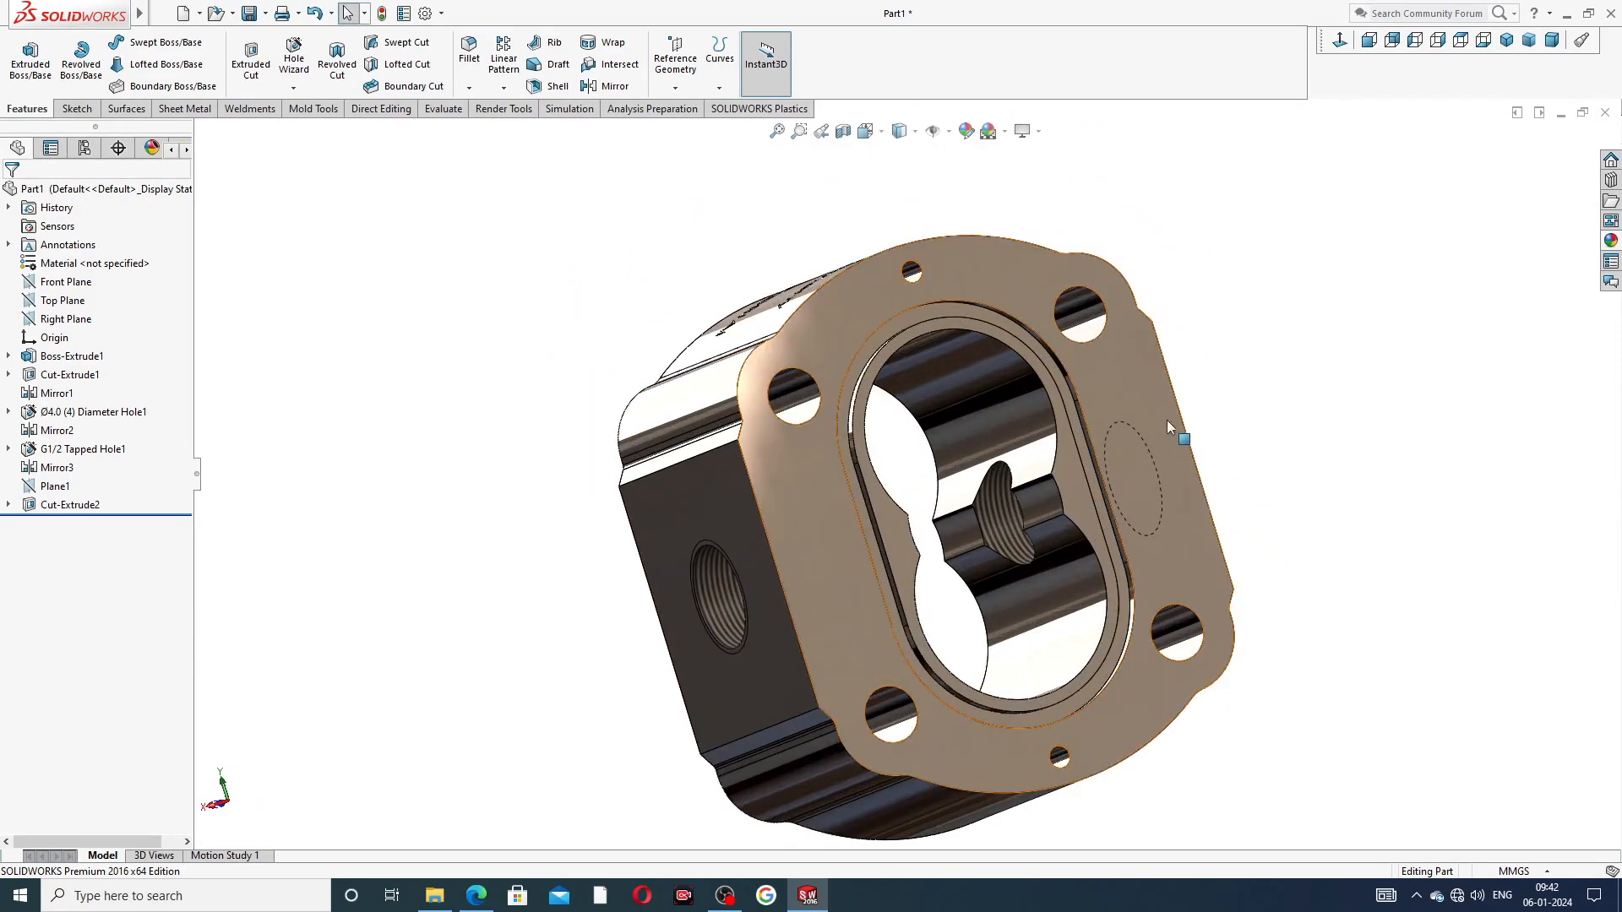
{"action": "middle_click_drag", "start_coordinate": [1167, 419], "coordinate": [1092, 470]}
{"action": "left_click", "coordinate": [1507, 40]}
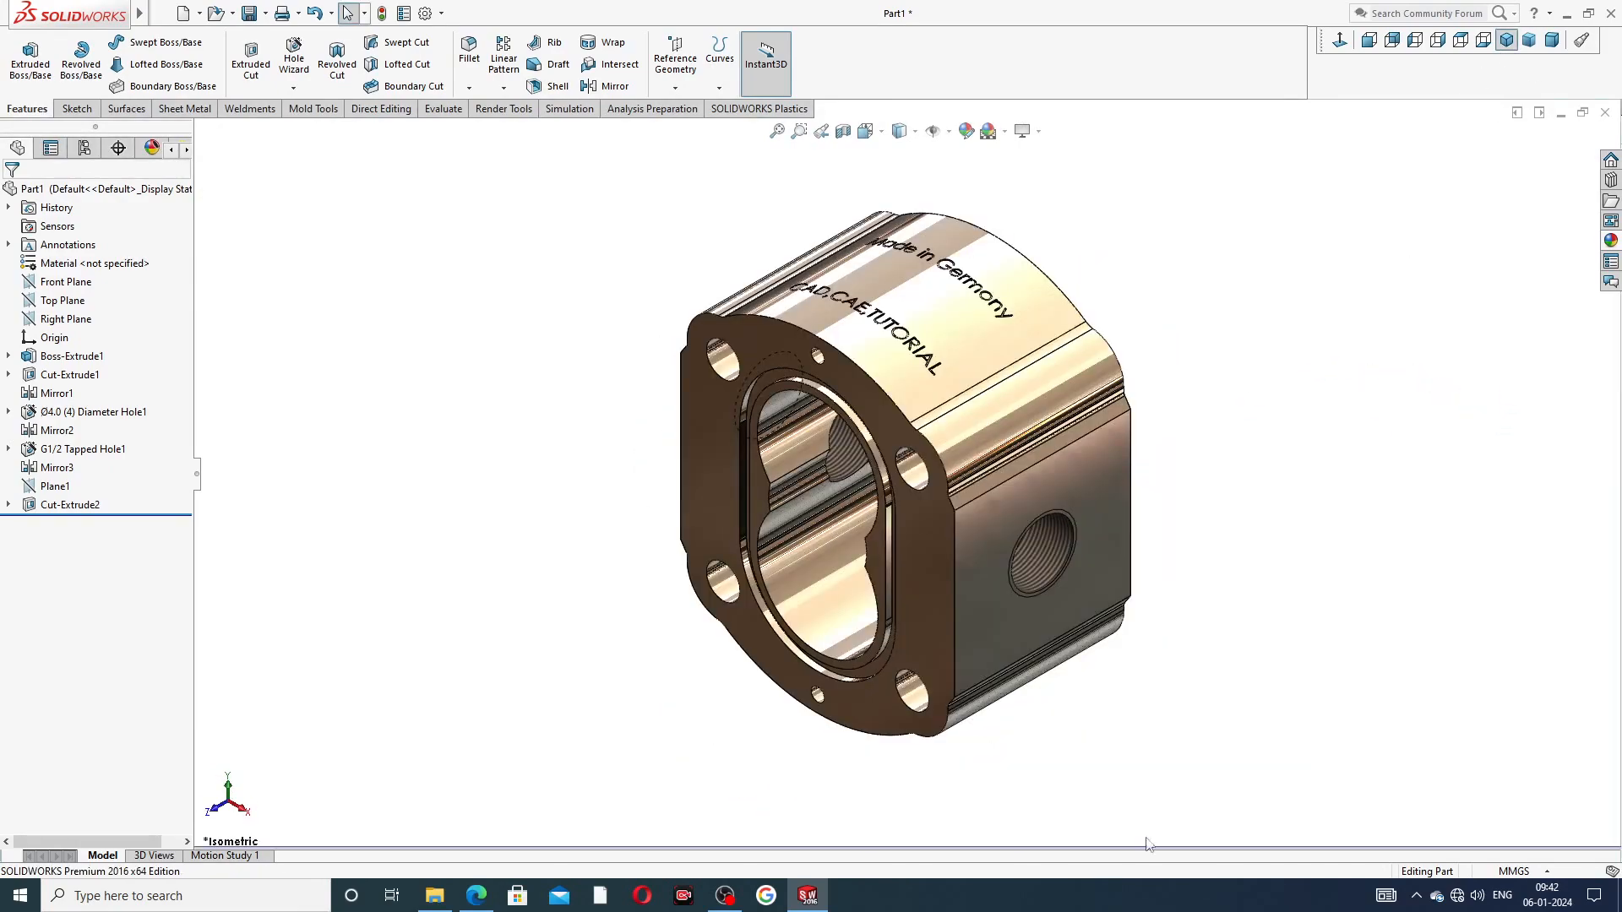
{"action": "scroll", "coordinate": [989, 756], "scroll_direction": "down", "scroll_amount": 1}
{"action": "scroll", "coordinate": [997, 300], "scroll_direction": "up", "scroll_amount": 2}
{"action": "scroll", "coordinate": [960, 301], "scroll_direction": "down", "scroll_amount": 2}
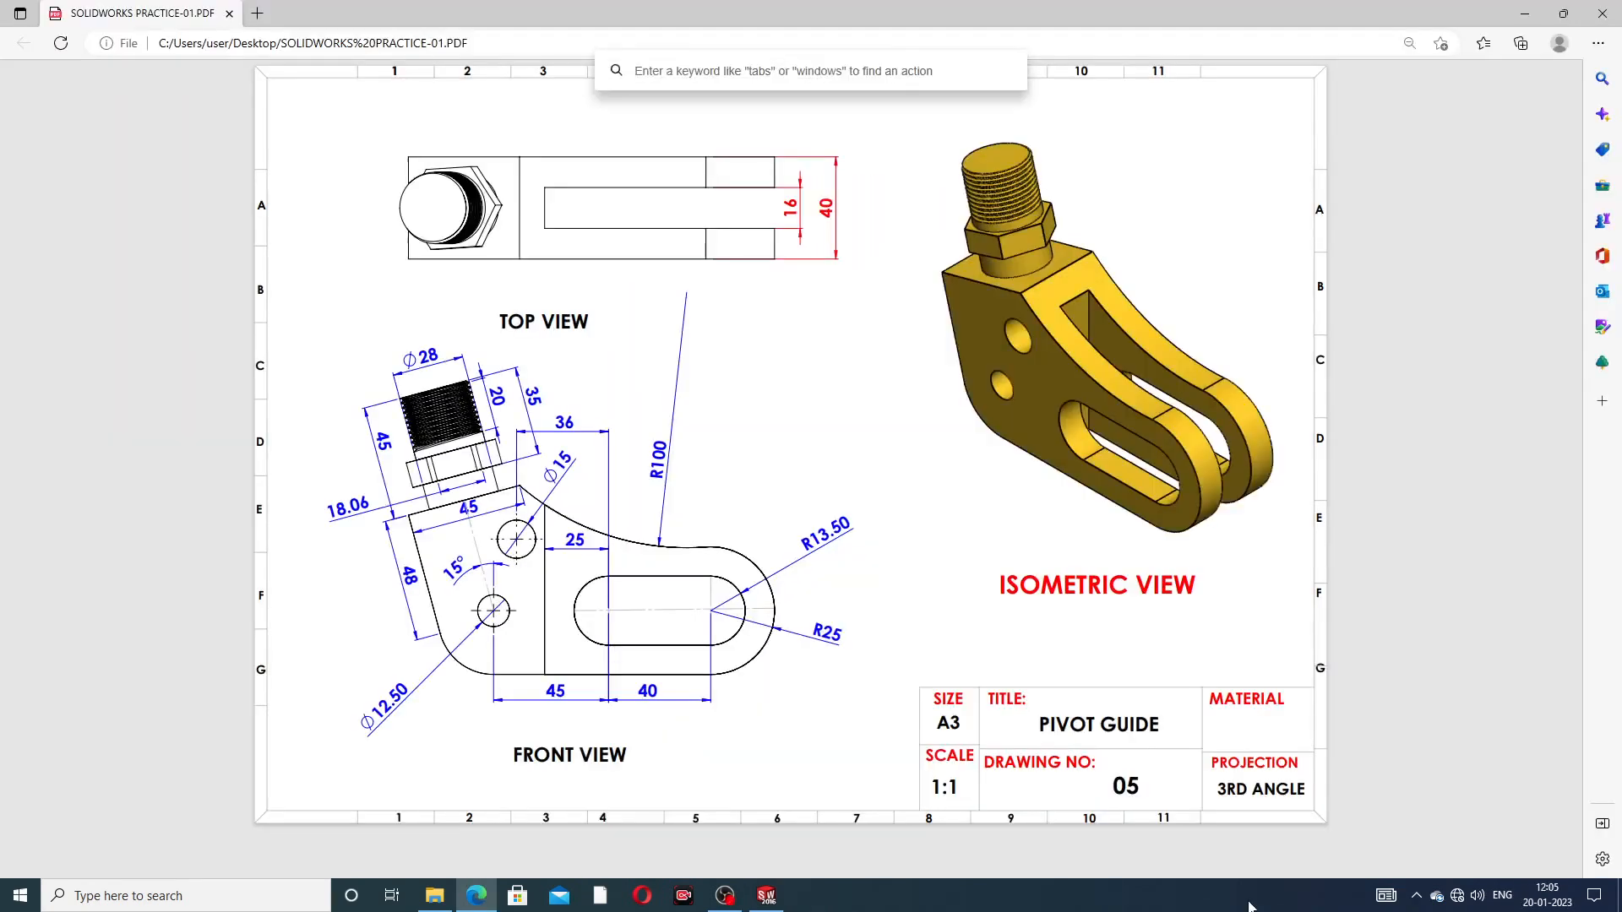
Step: Switch from the pivot guide PDF drawing to SOLIDWORKS and examine the finished pivot guide model
{"action": "left_click", "coordinate": [1309, 900]}
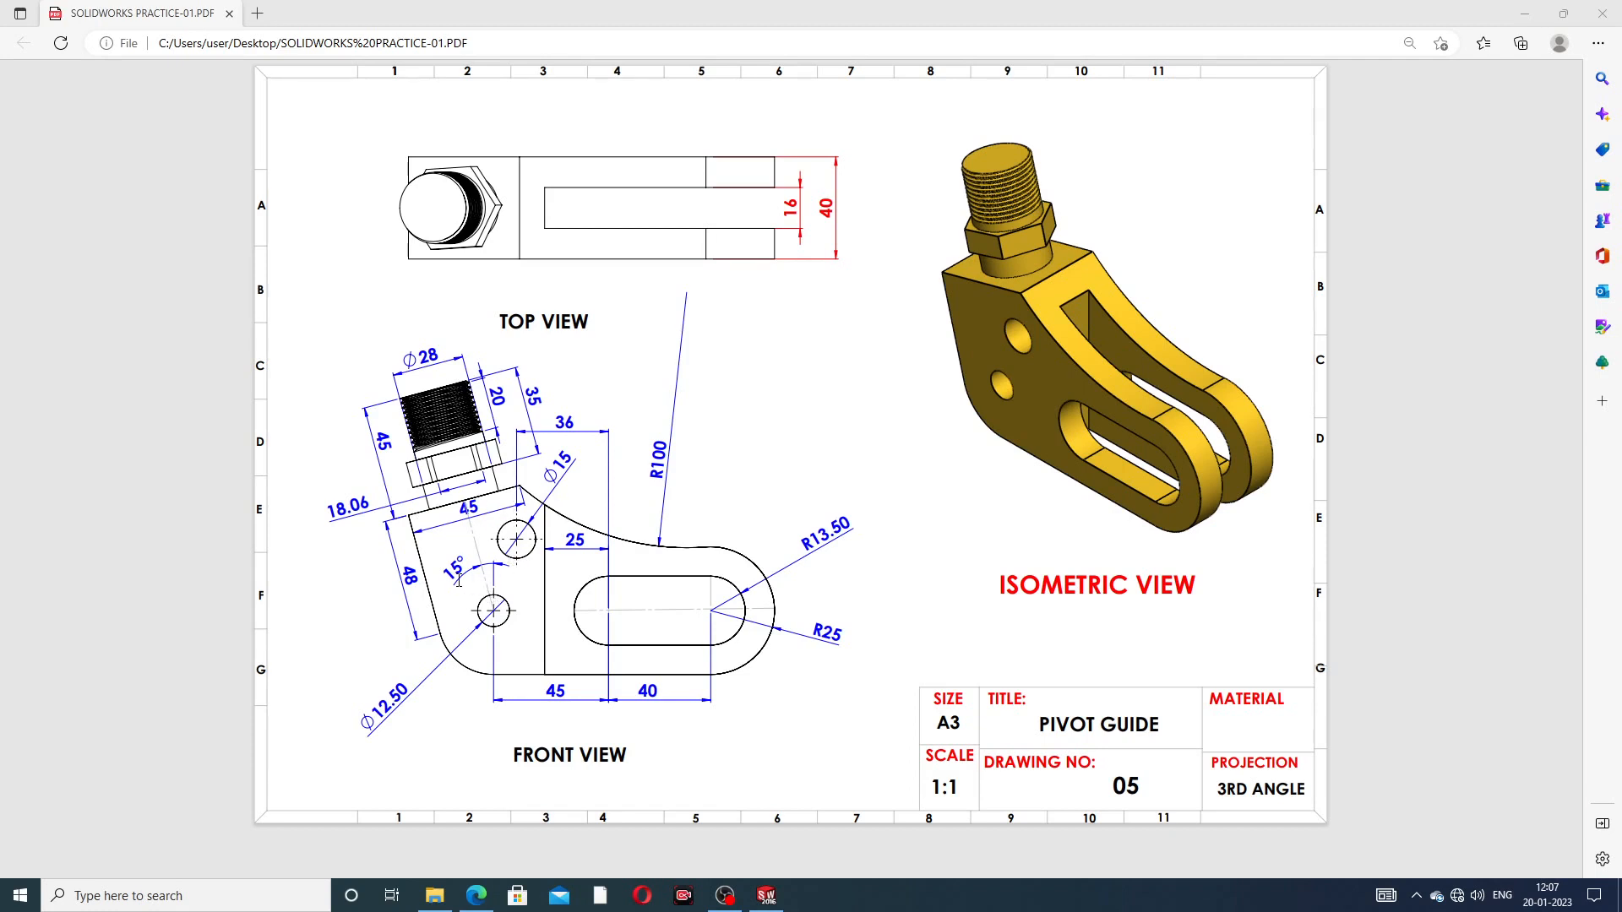
{"action": "left_click", "coordinate": [767, 898]}
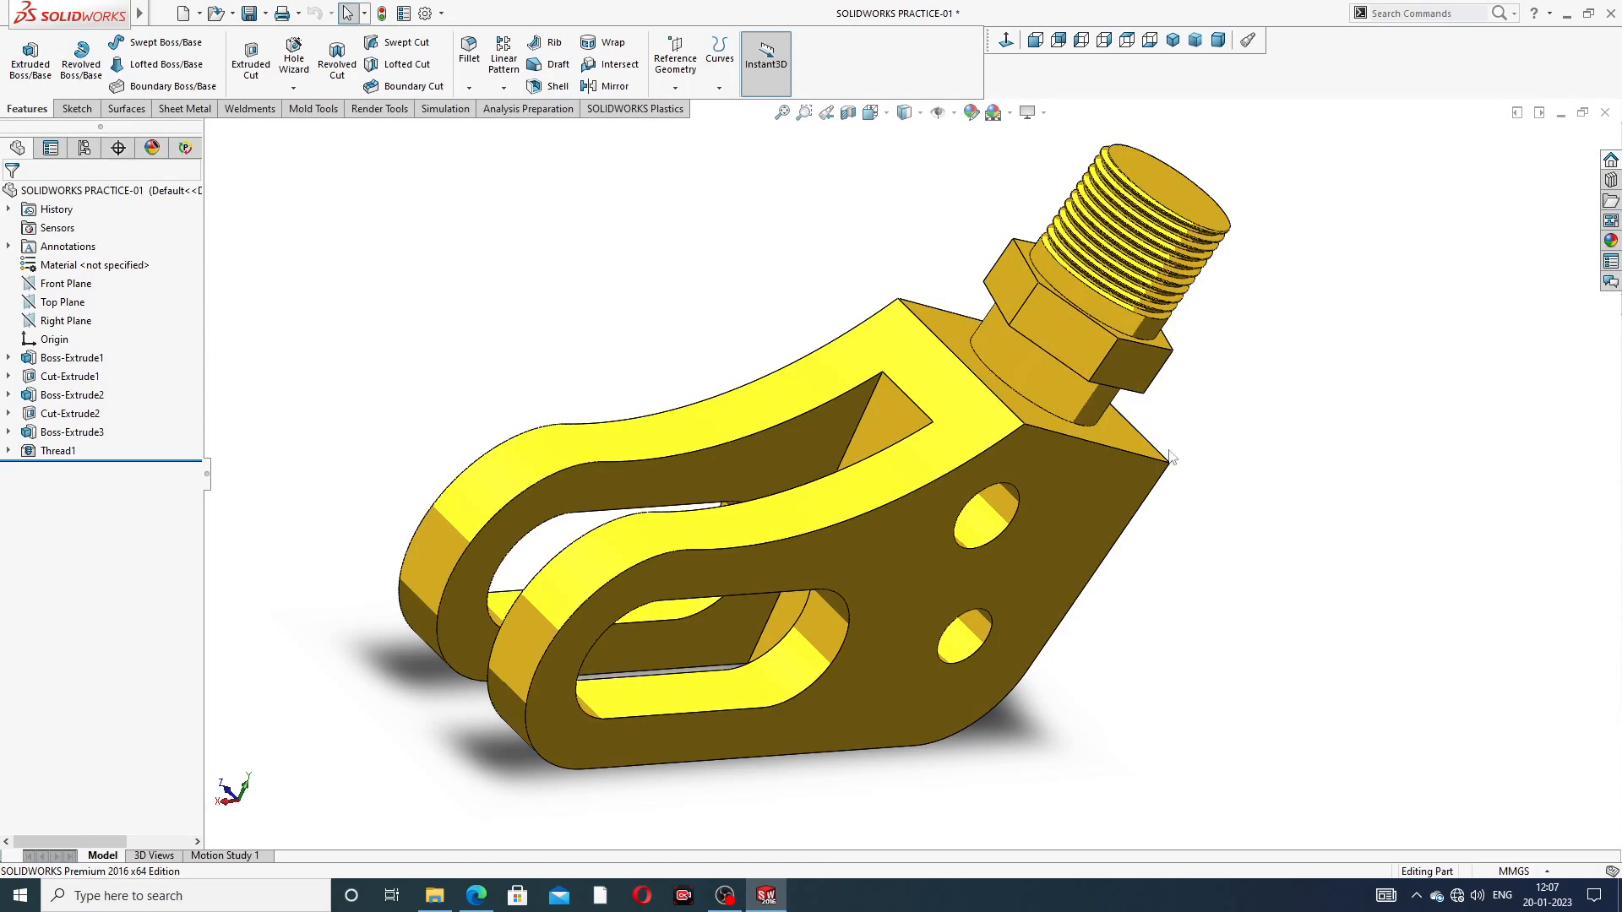
{"action": "middle_click_drag", "start_coordinate": [1171, 457], "coordinate": [1079, 512]}
{"action": "scroll", "coordinate": [1066, 500], "scroll_direction": "down", "scroll_amount": 2}
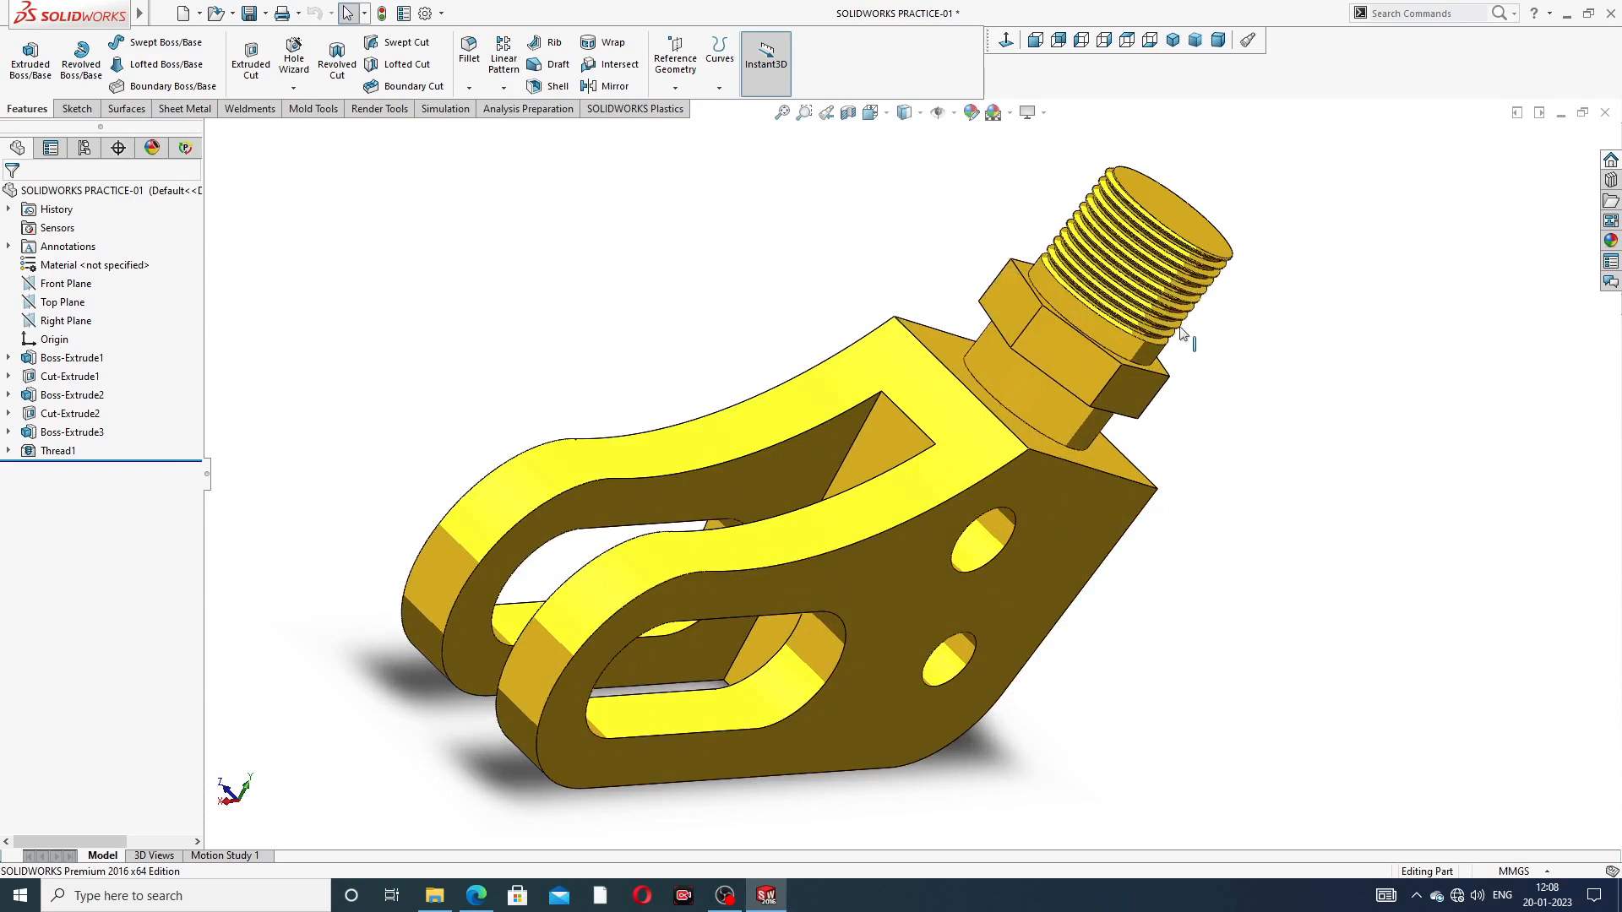
Step: Close the SOLIDWORKS PRACTICE-01 part and create a new part document
{"action": "left_click", "coordinate": [1605, 113]}
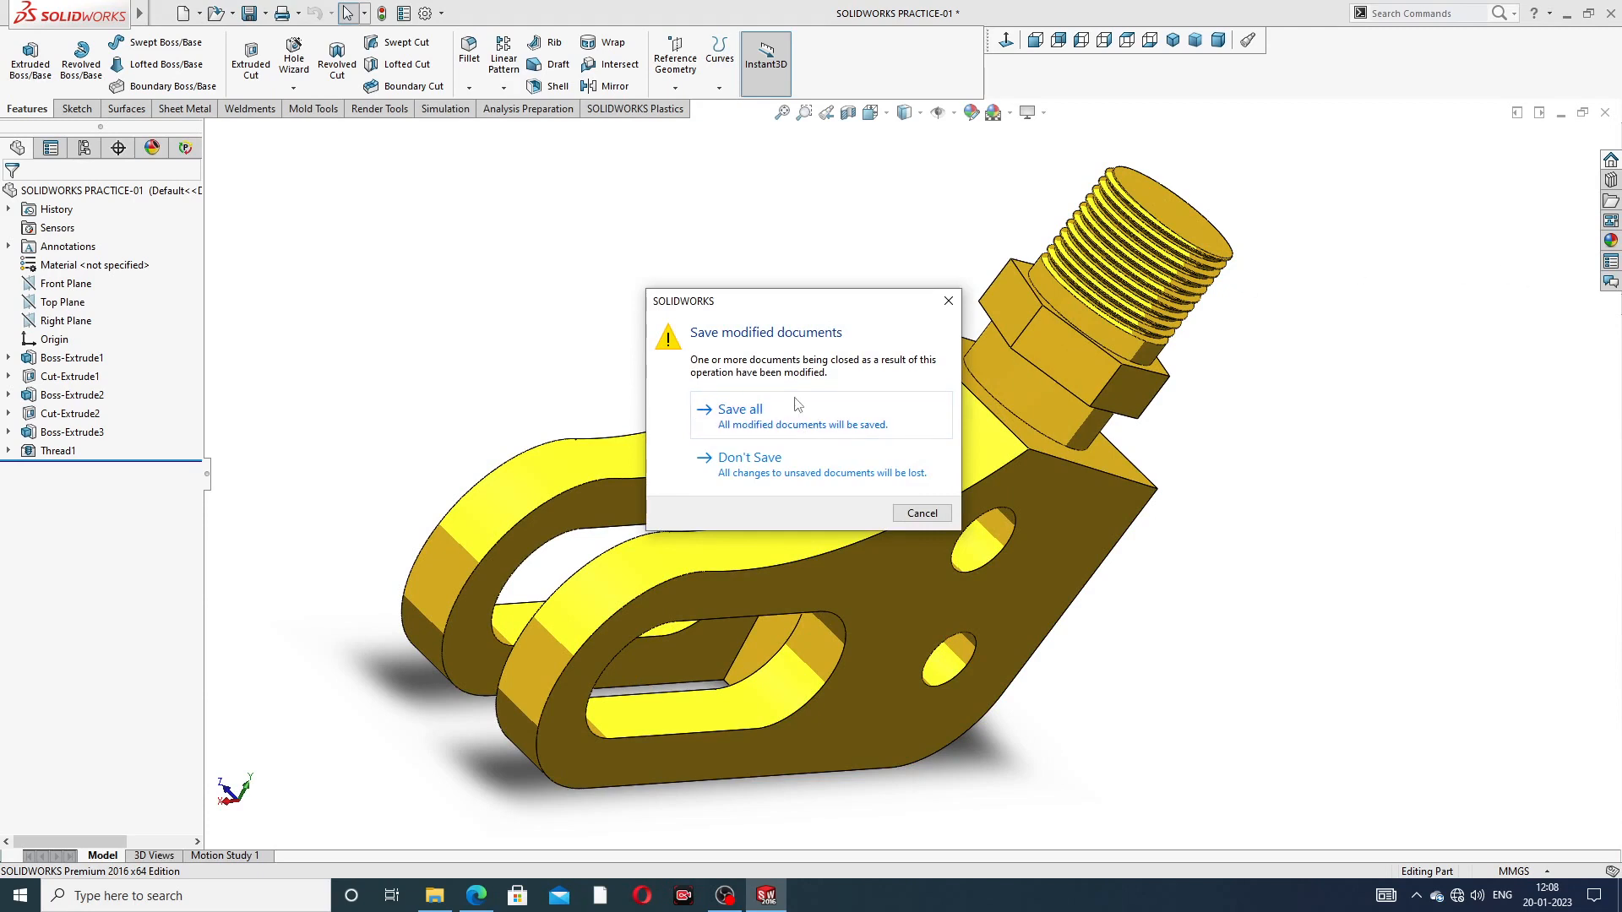
{"action": "left_click", "coordinate": [948, 301]}
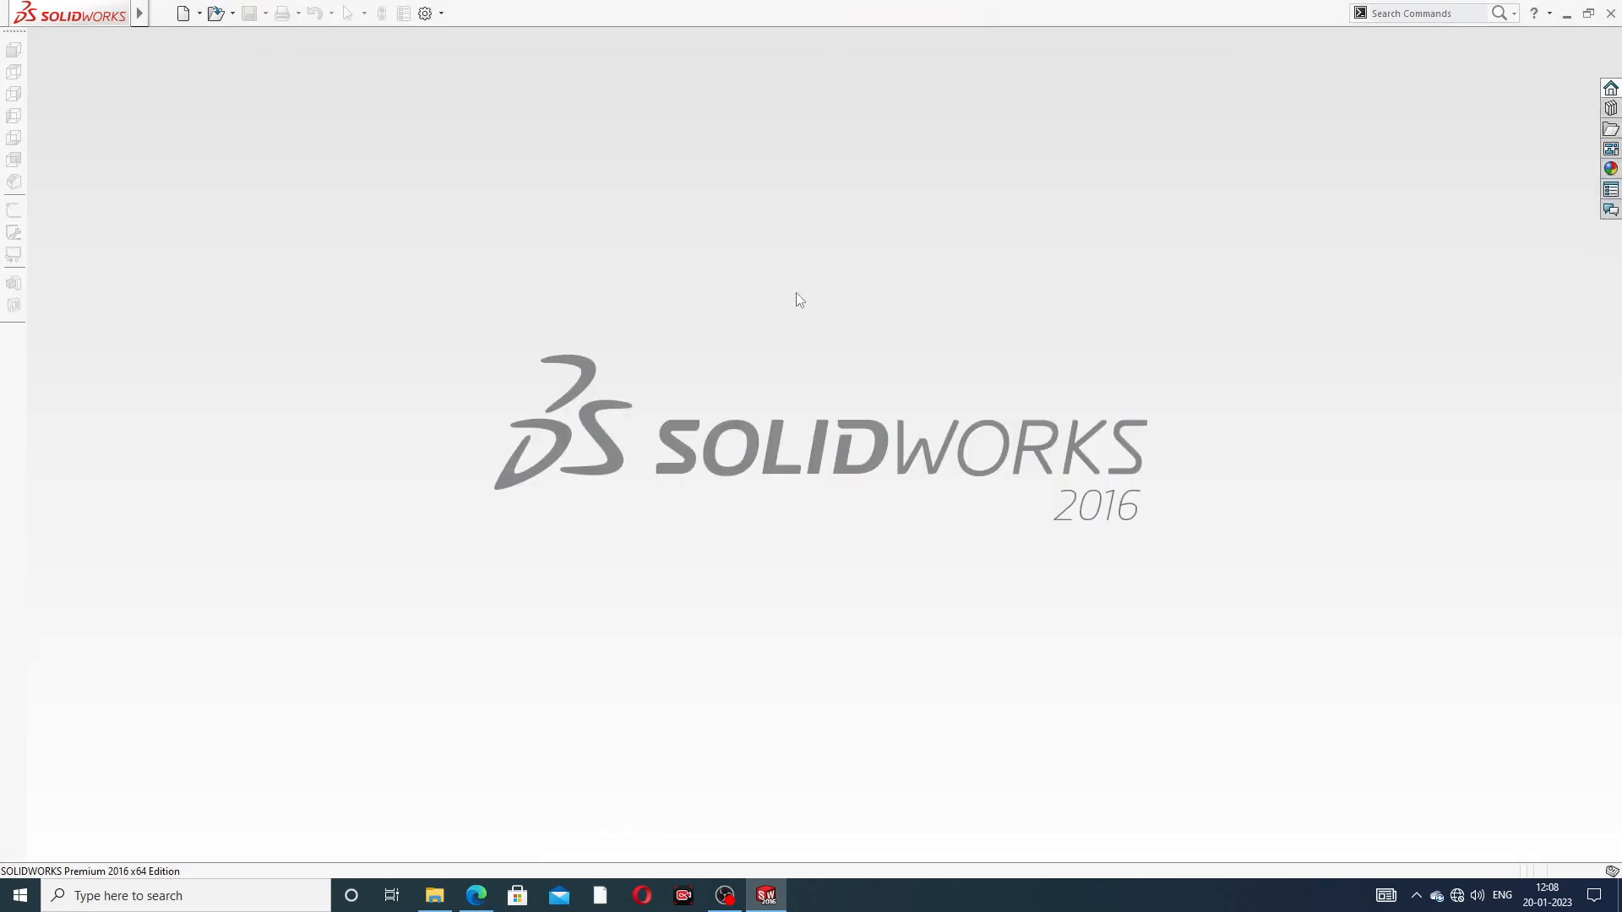
{"action": "mouse_move", "coordinate": [74, 13]}
{"action": "left_click", "coordinate": [161, 13]}
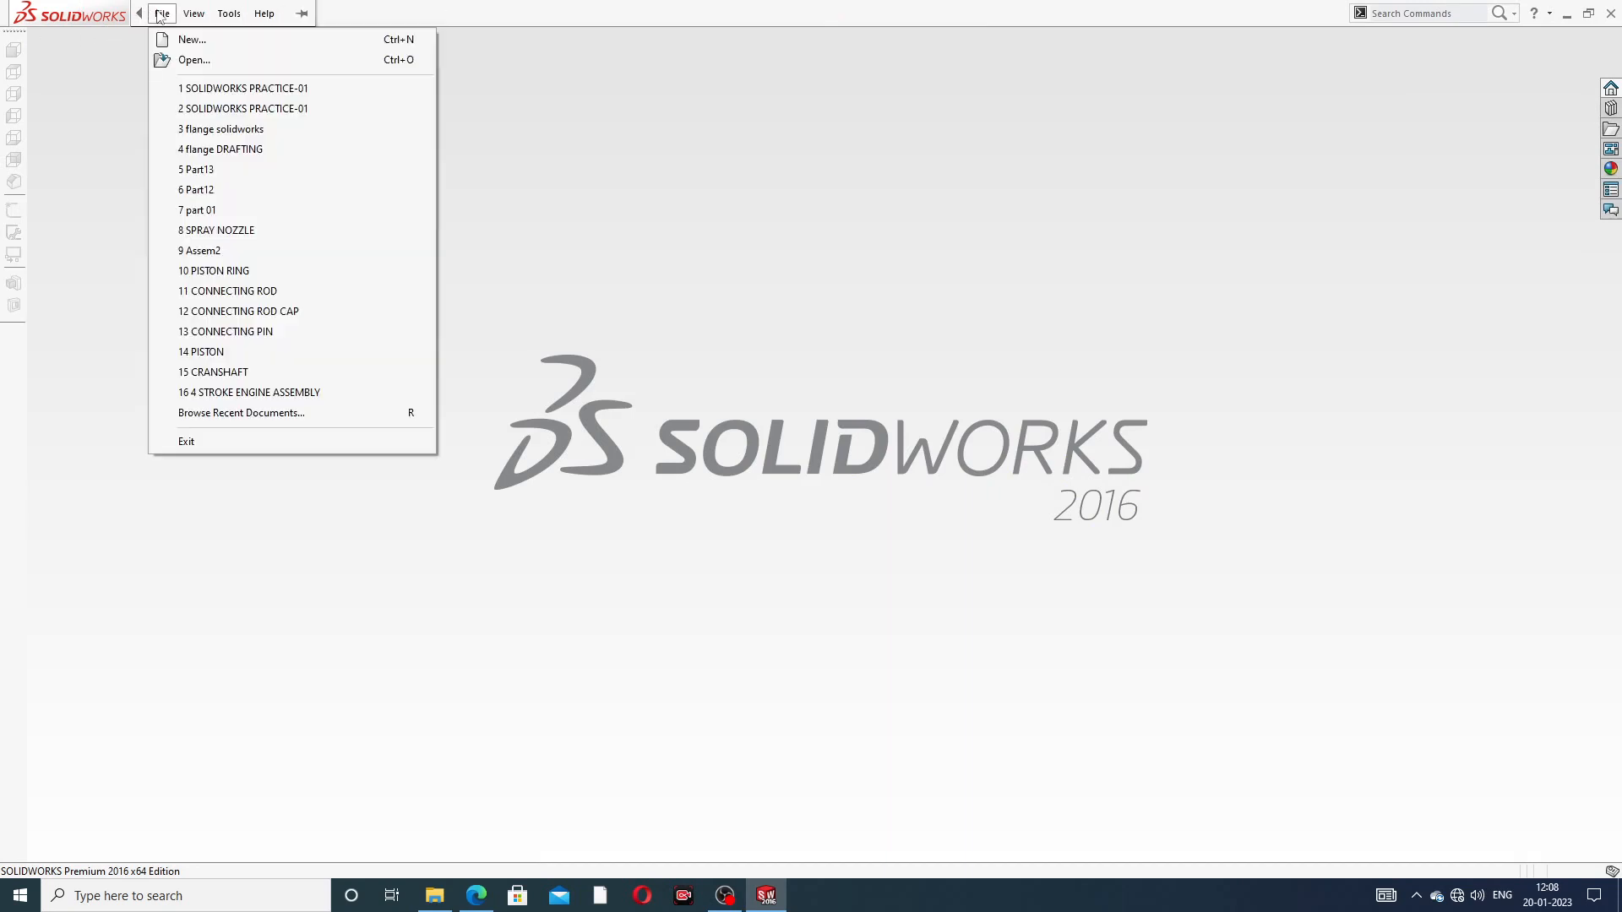
{"action": "left_click", "coordinate": [168, 19]}
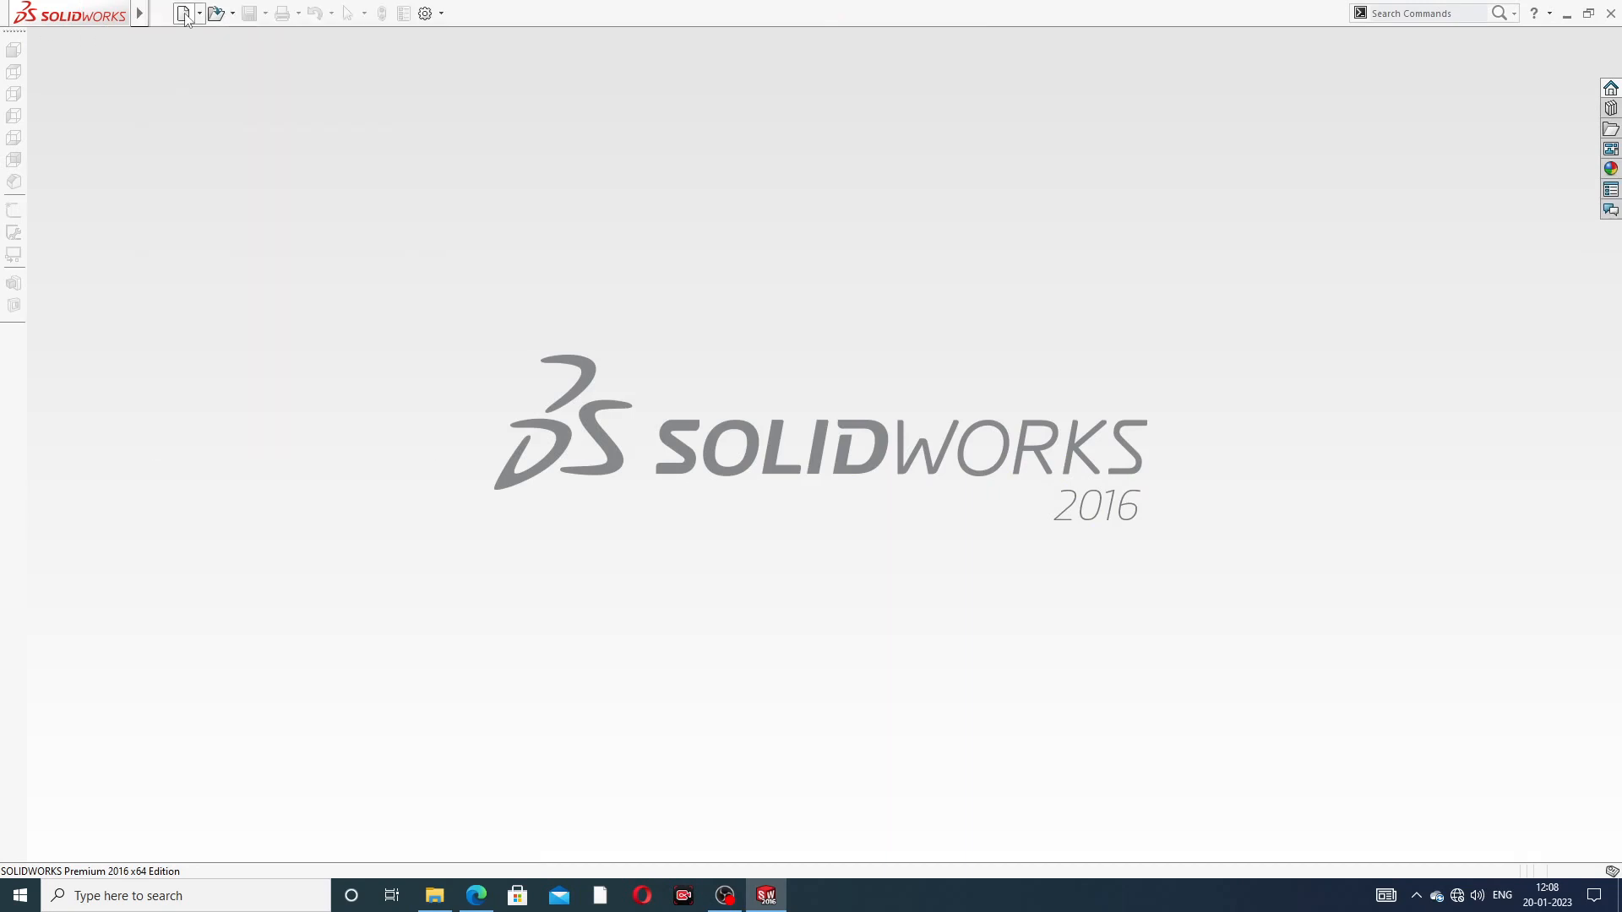
{"action": "left_click", "coordinate": [185, 15]}
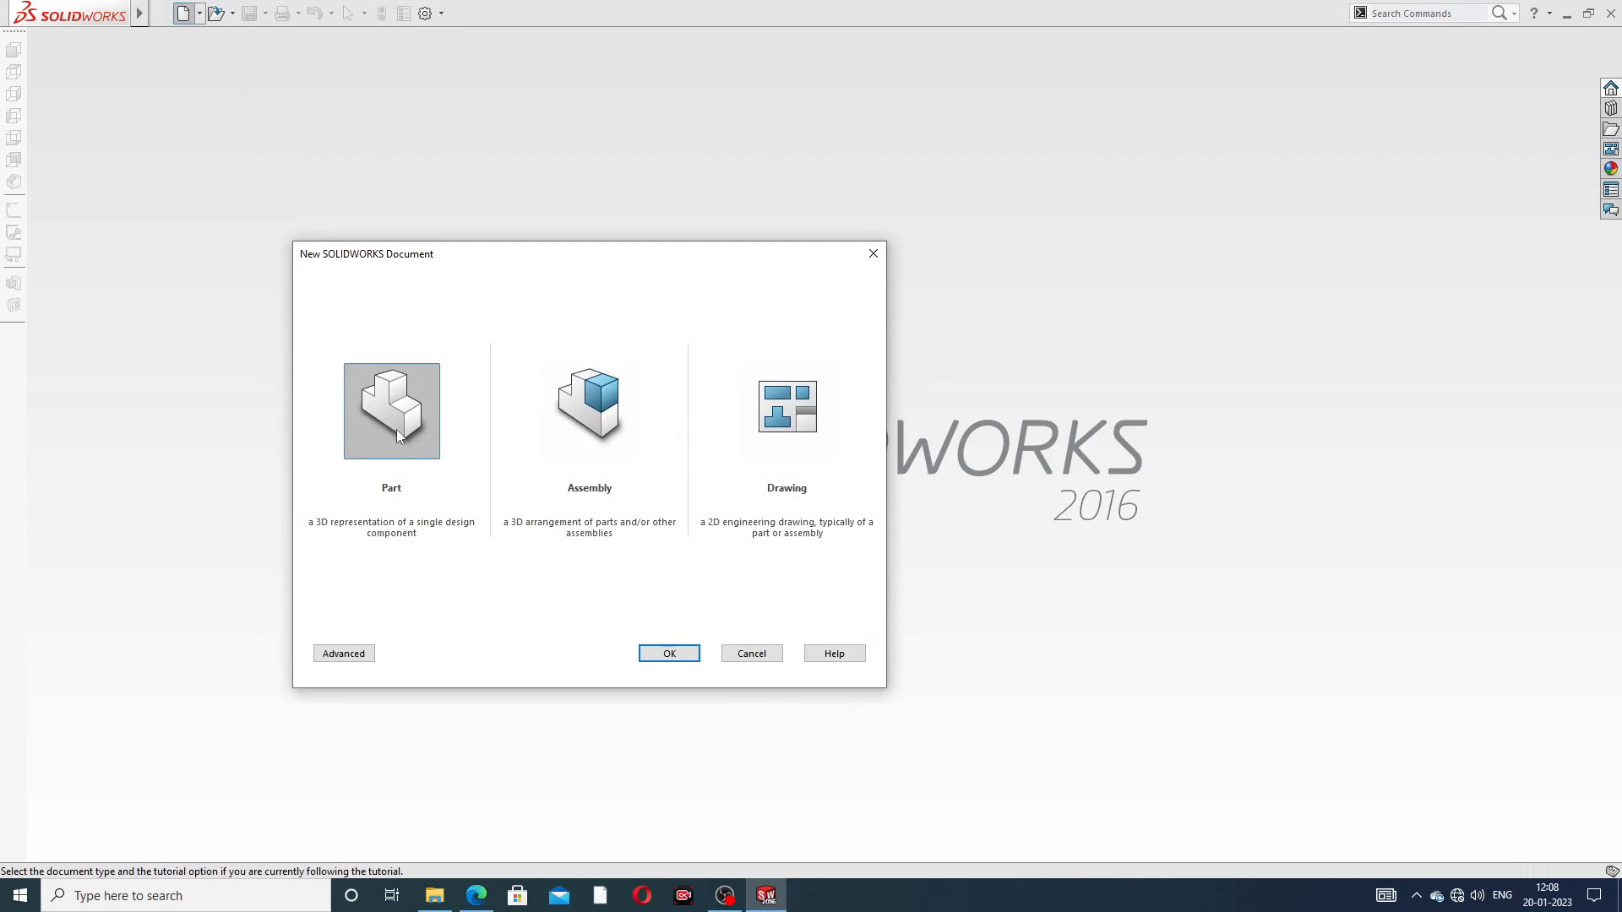
{"action": "left_click", "coordinate": [669, 654]}
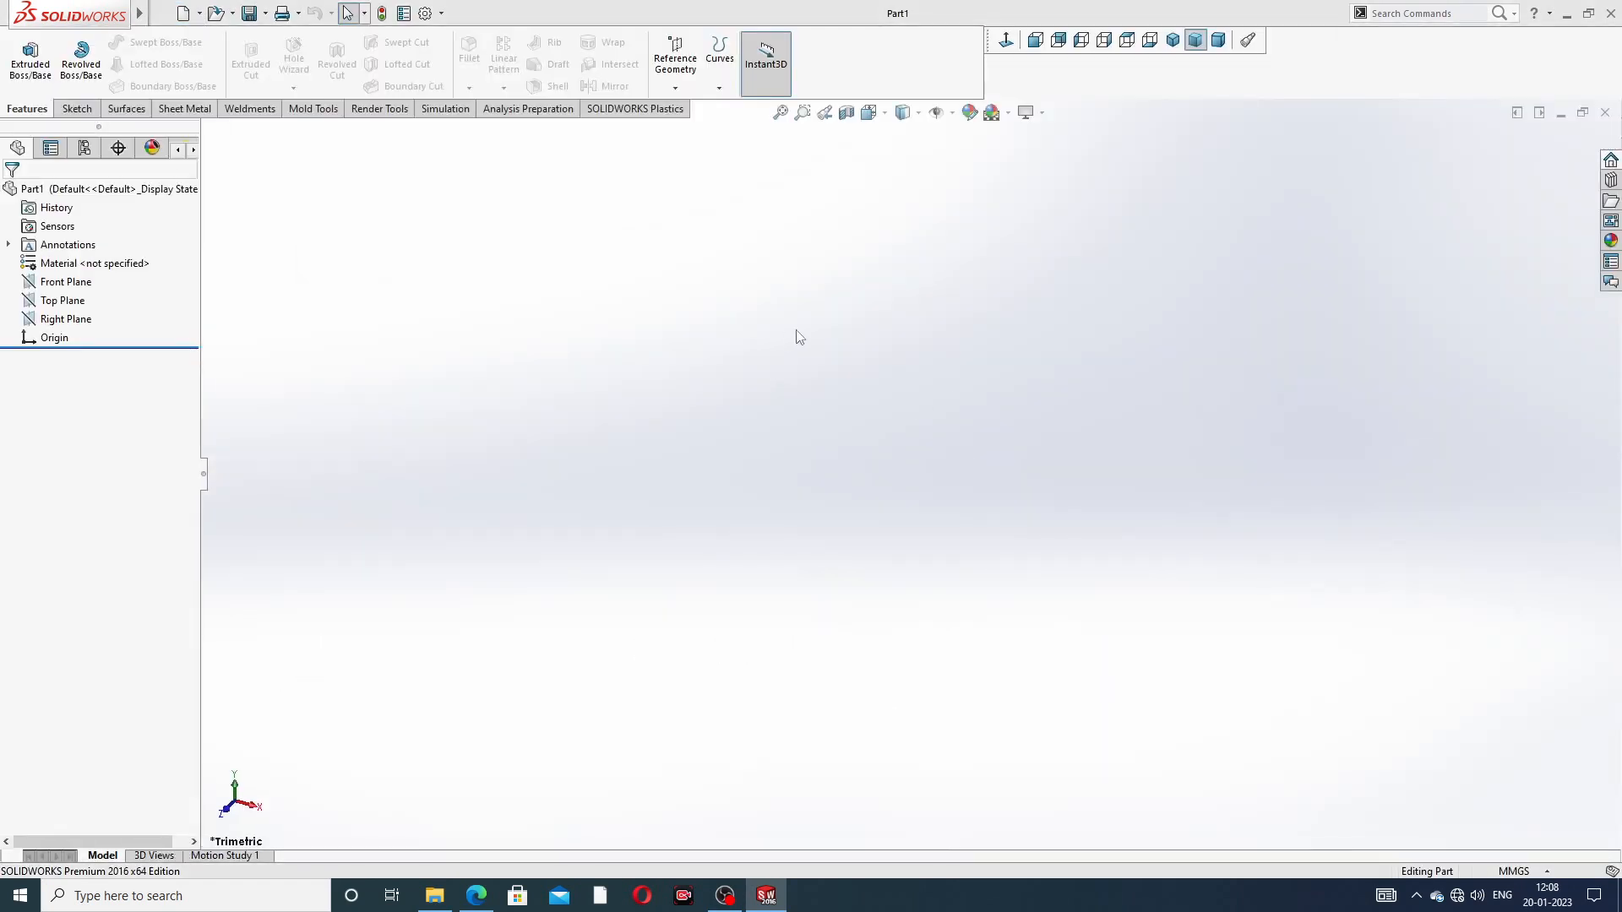
Step: Apply the Plain White scene and set both the shaded and wireframe image quality resolutions to their highest level
{"action": "left_click", "coordinate": [1008, 113]}
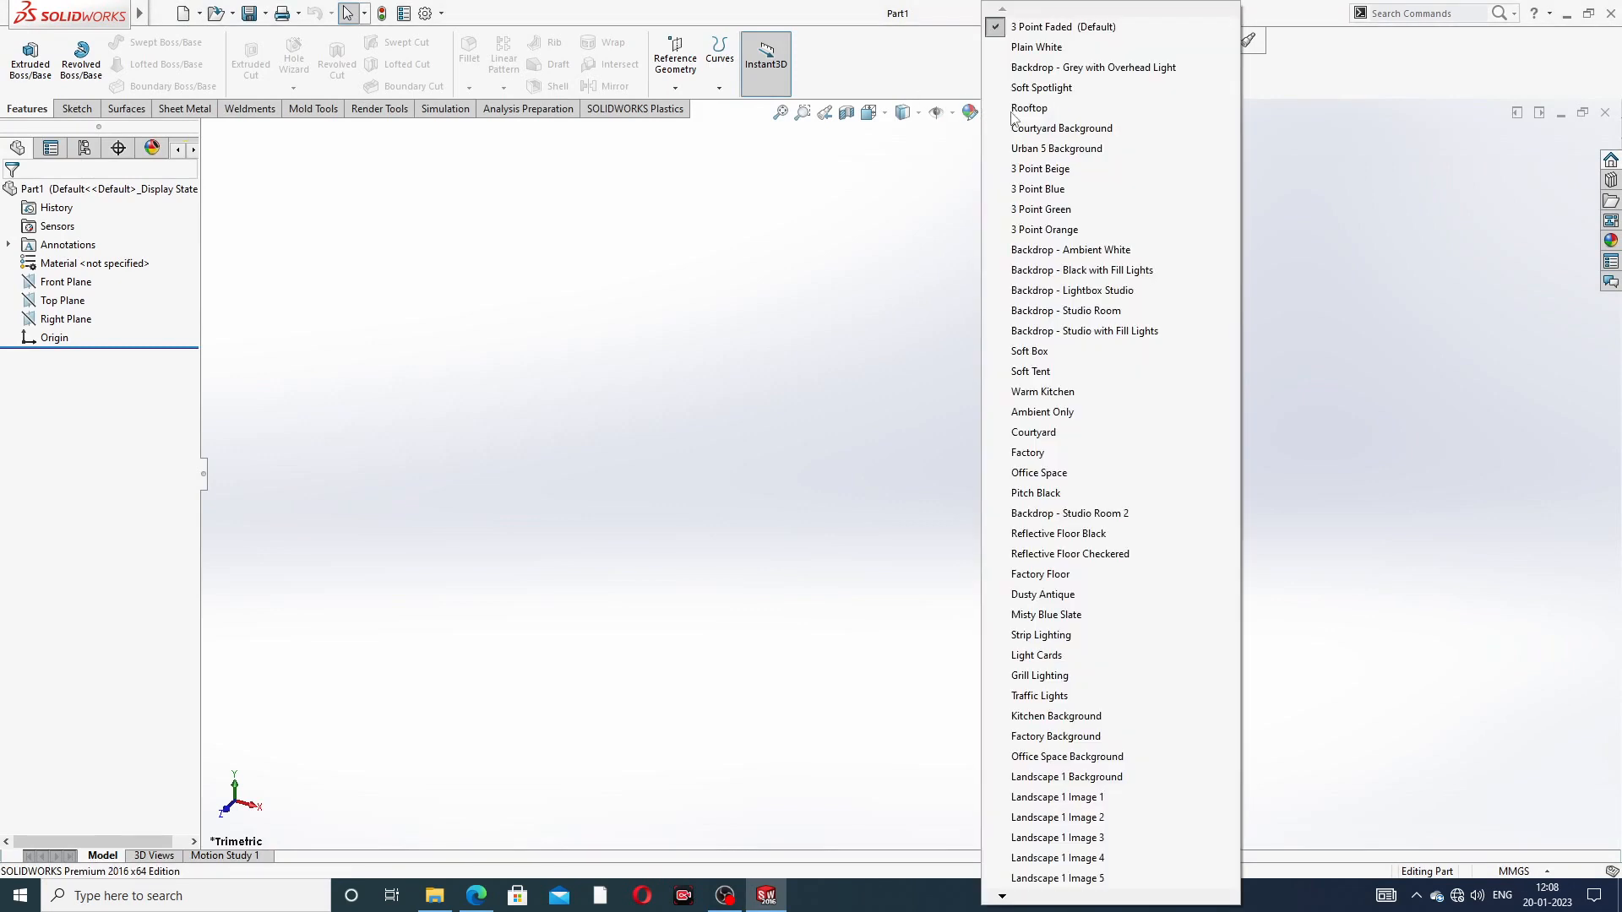
{"action": "left_click", "coordinate": [1046, 48]}
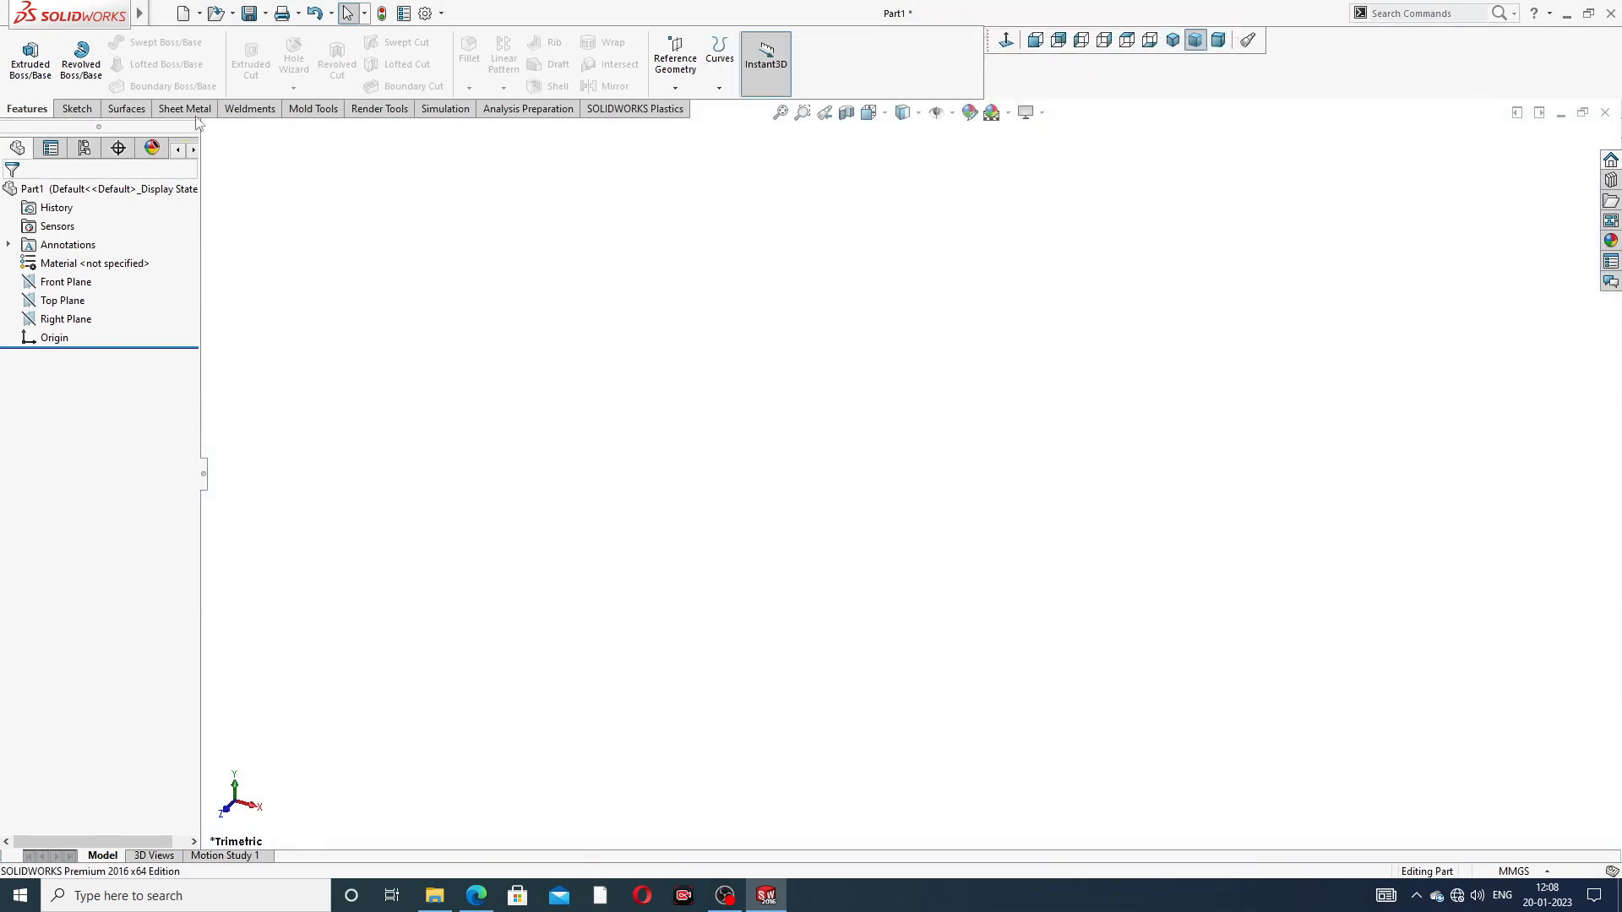
{"action": "left_click", "coordinate": [435, 15]}
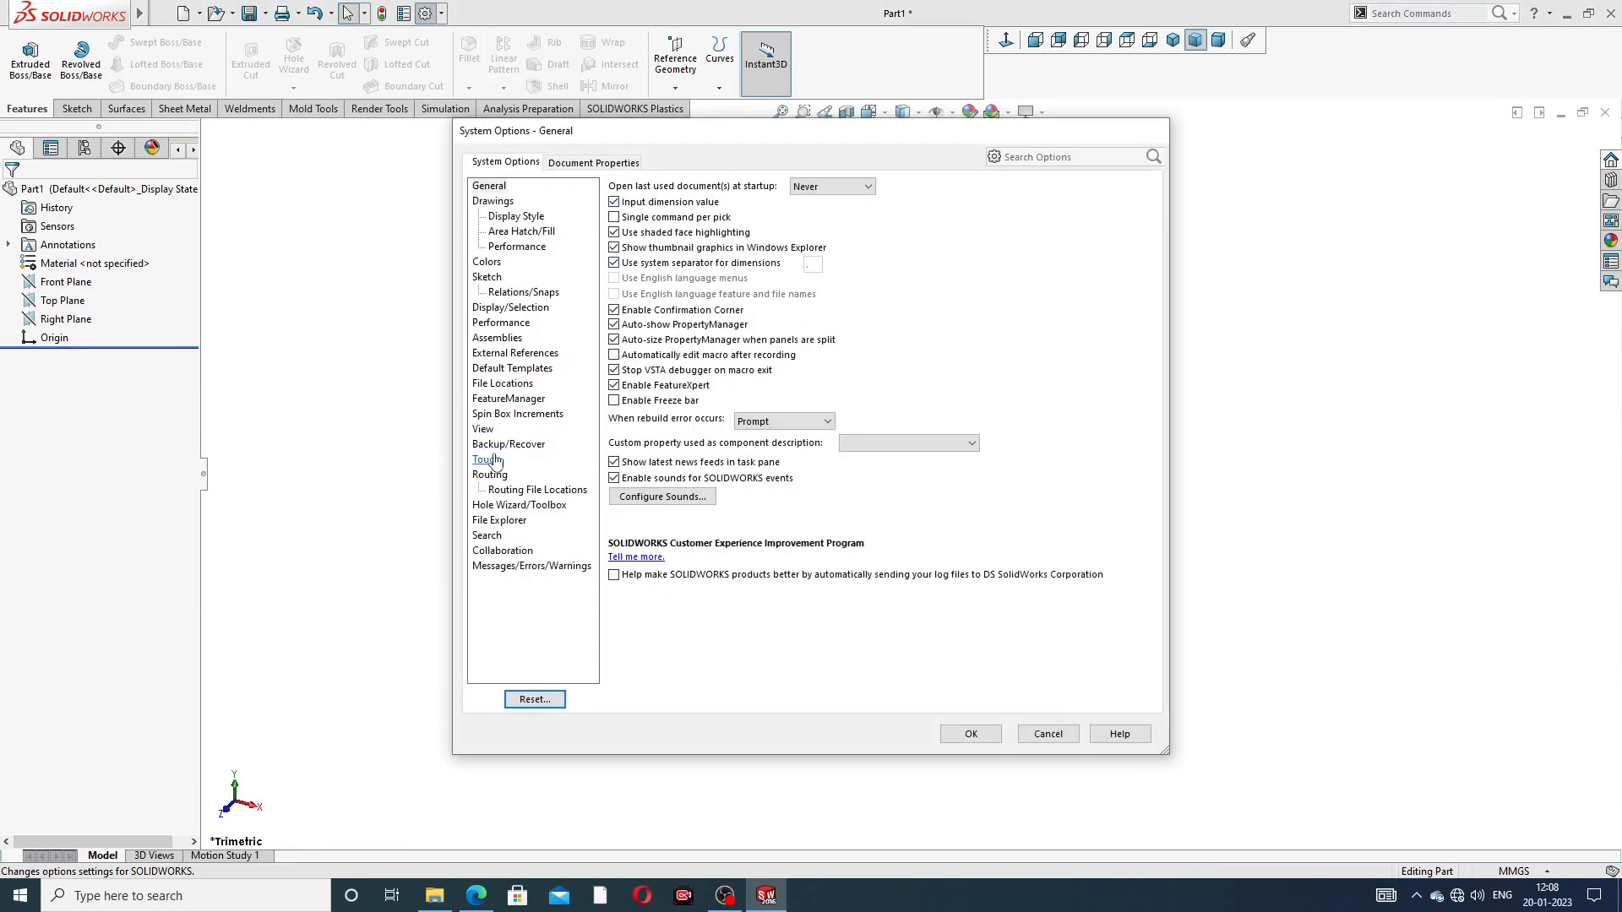
{"action": "left_click", "coordinate": [594, 169]}
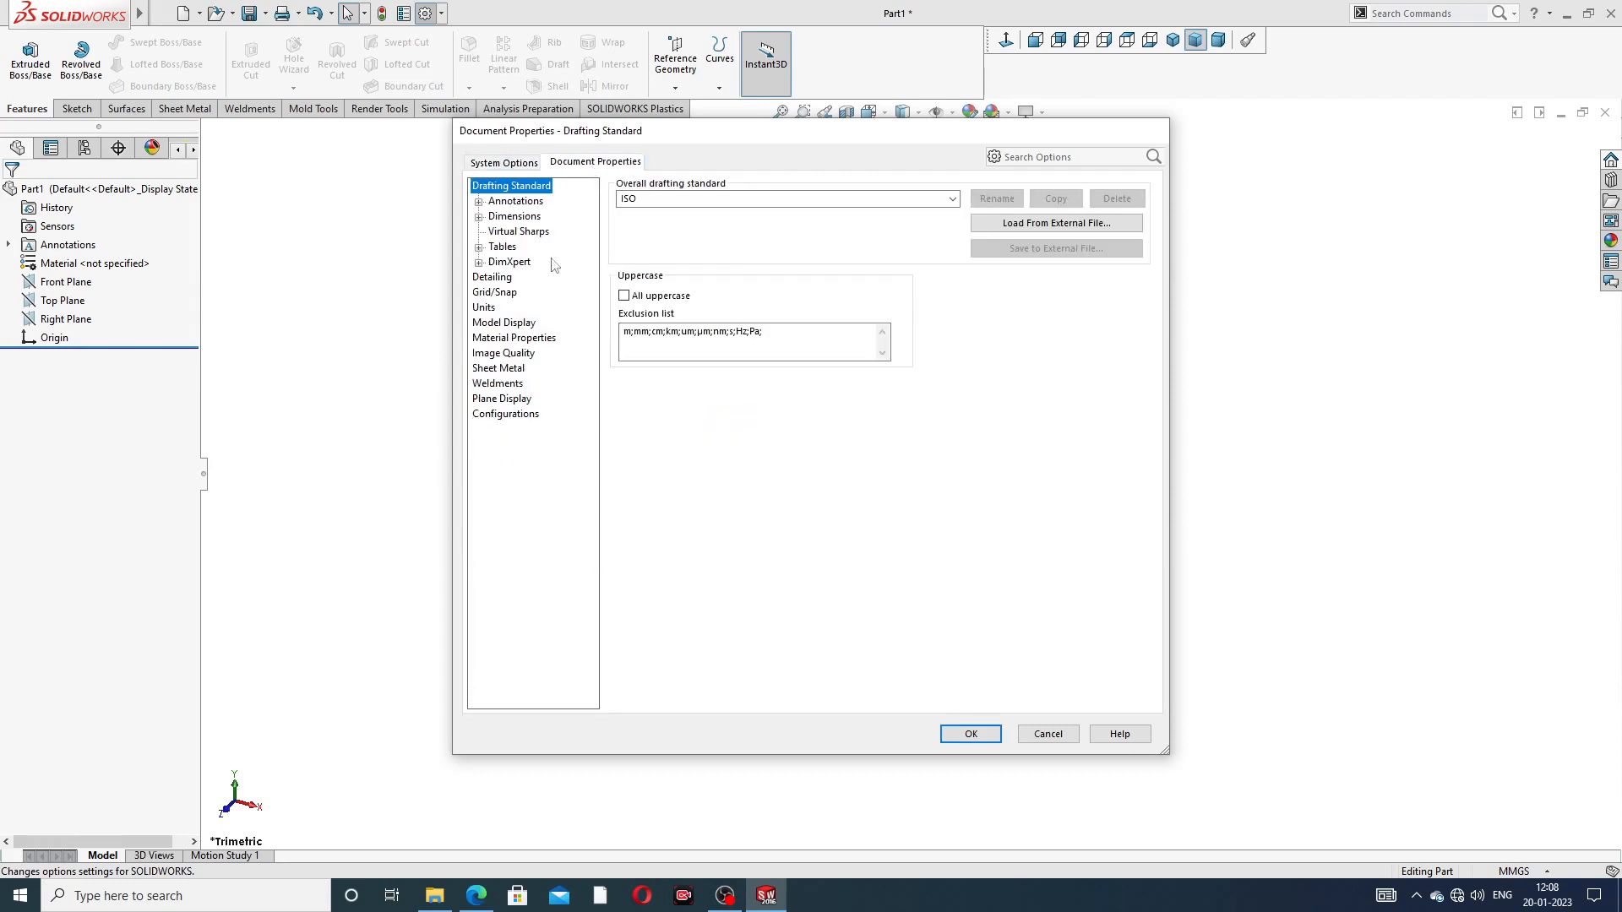
{"action": "left_click", "coordinate": [507, 355]}
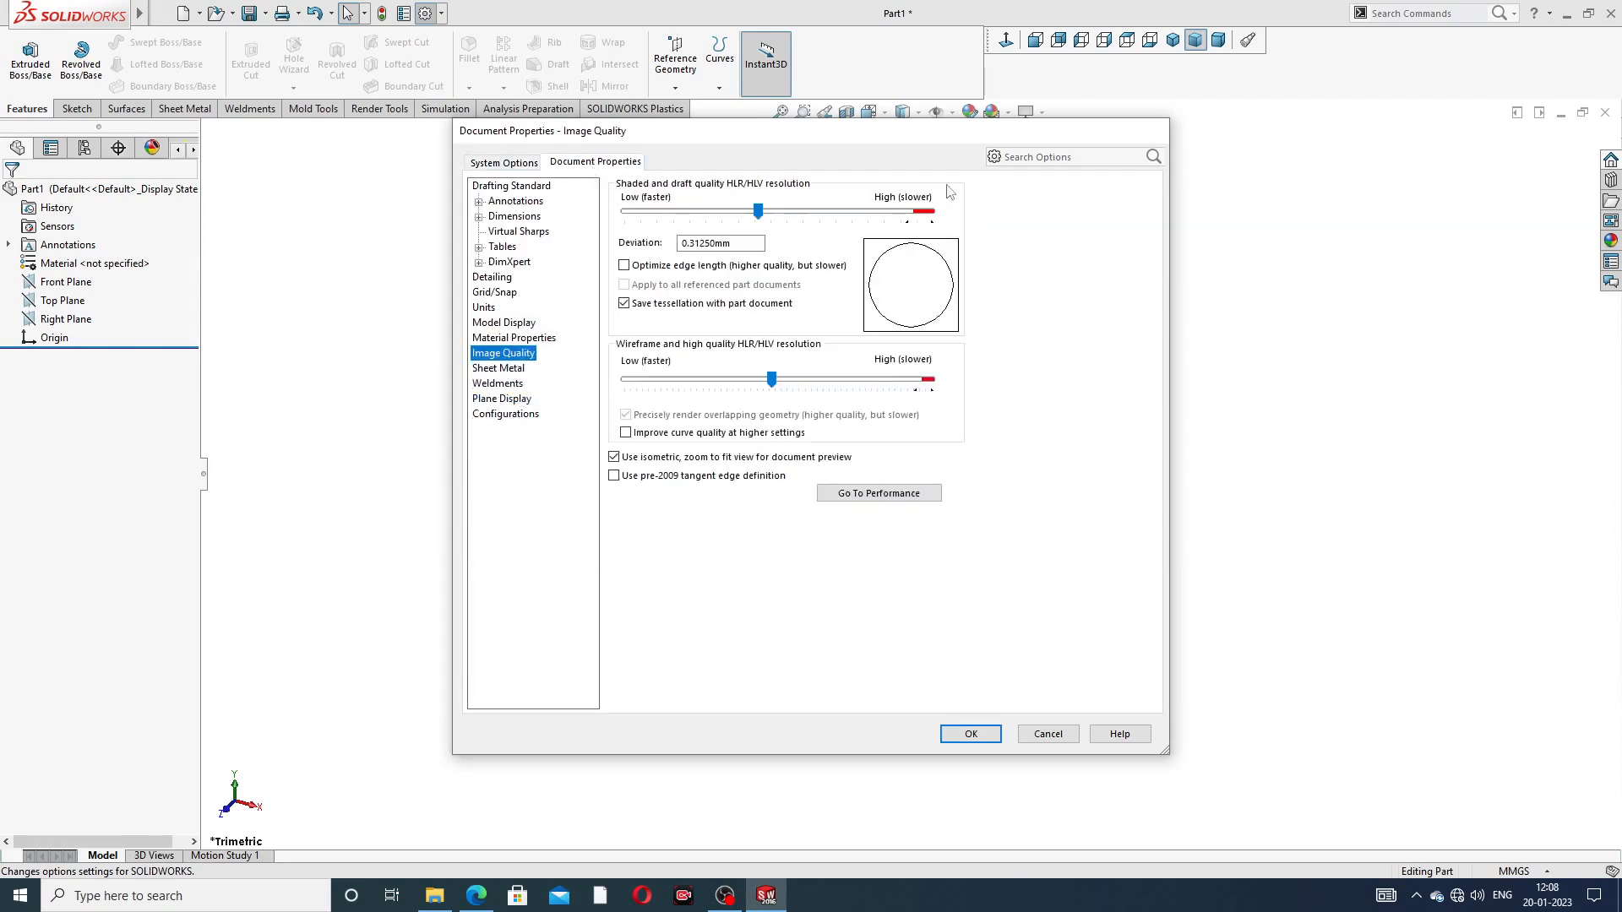
{"action": "left_click_drag", "start_coordinate": [759, 213], "coordinate": [930, 211]}
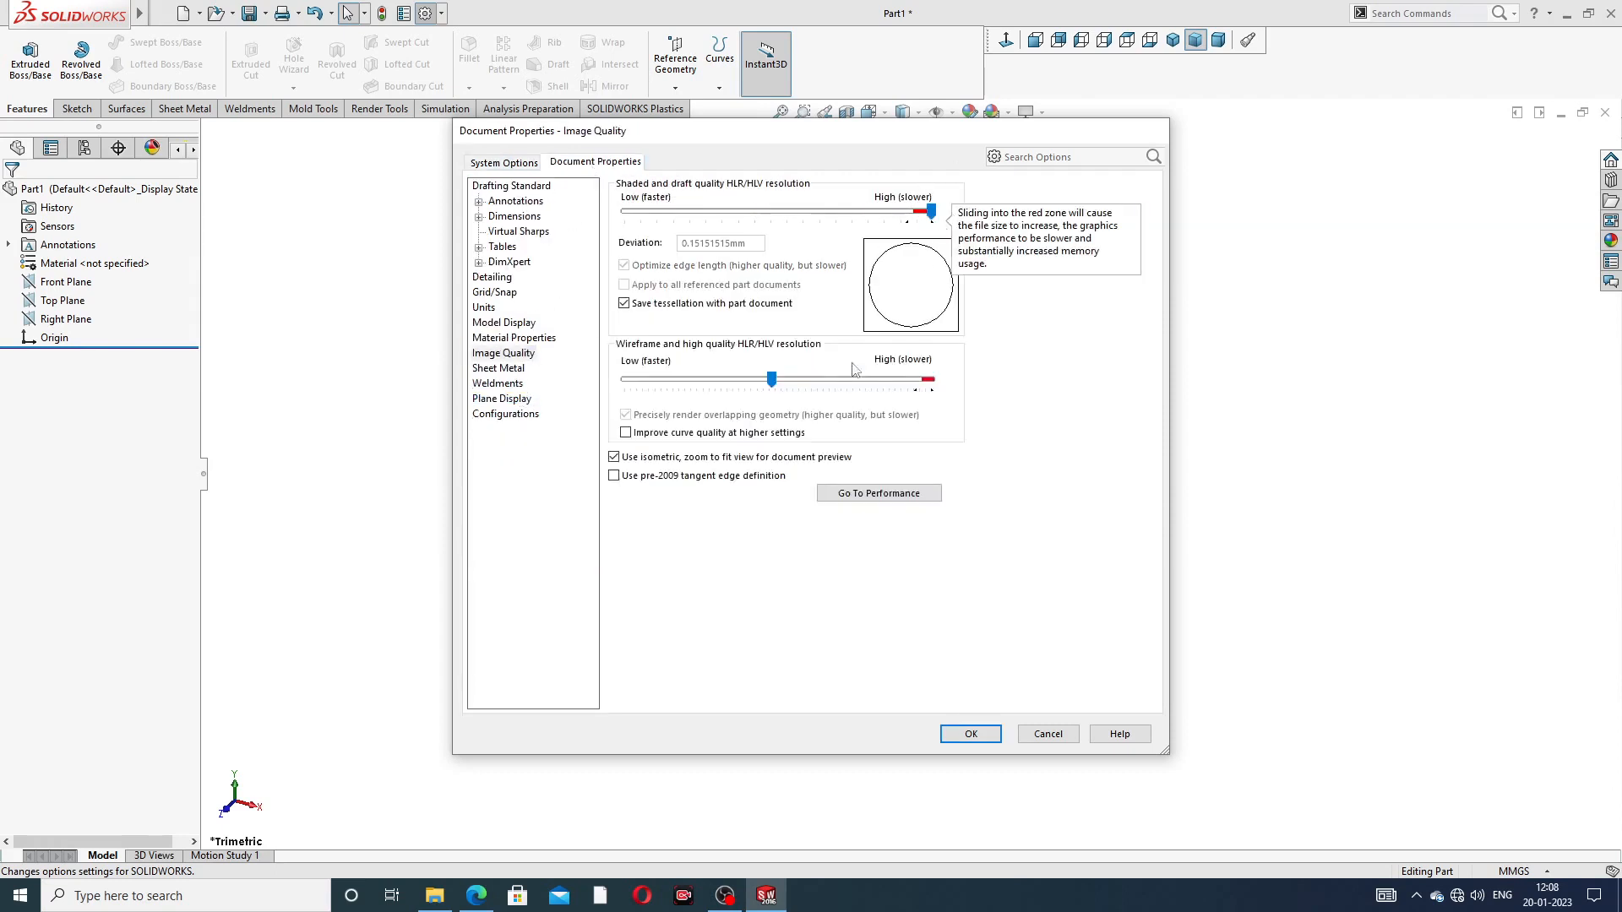
{"action": "left_click_drag", "start_coordinate": [771, 380], "coordinate": [931, 379]}
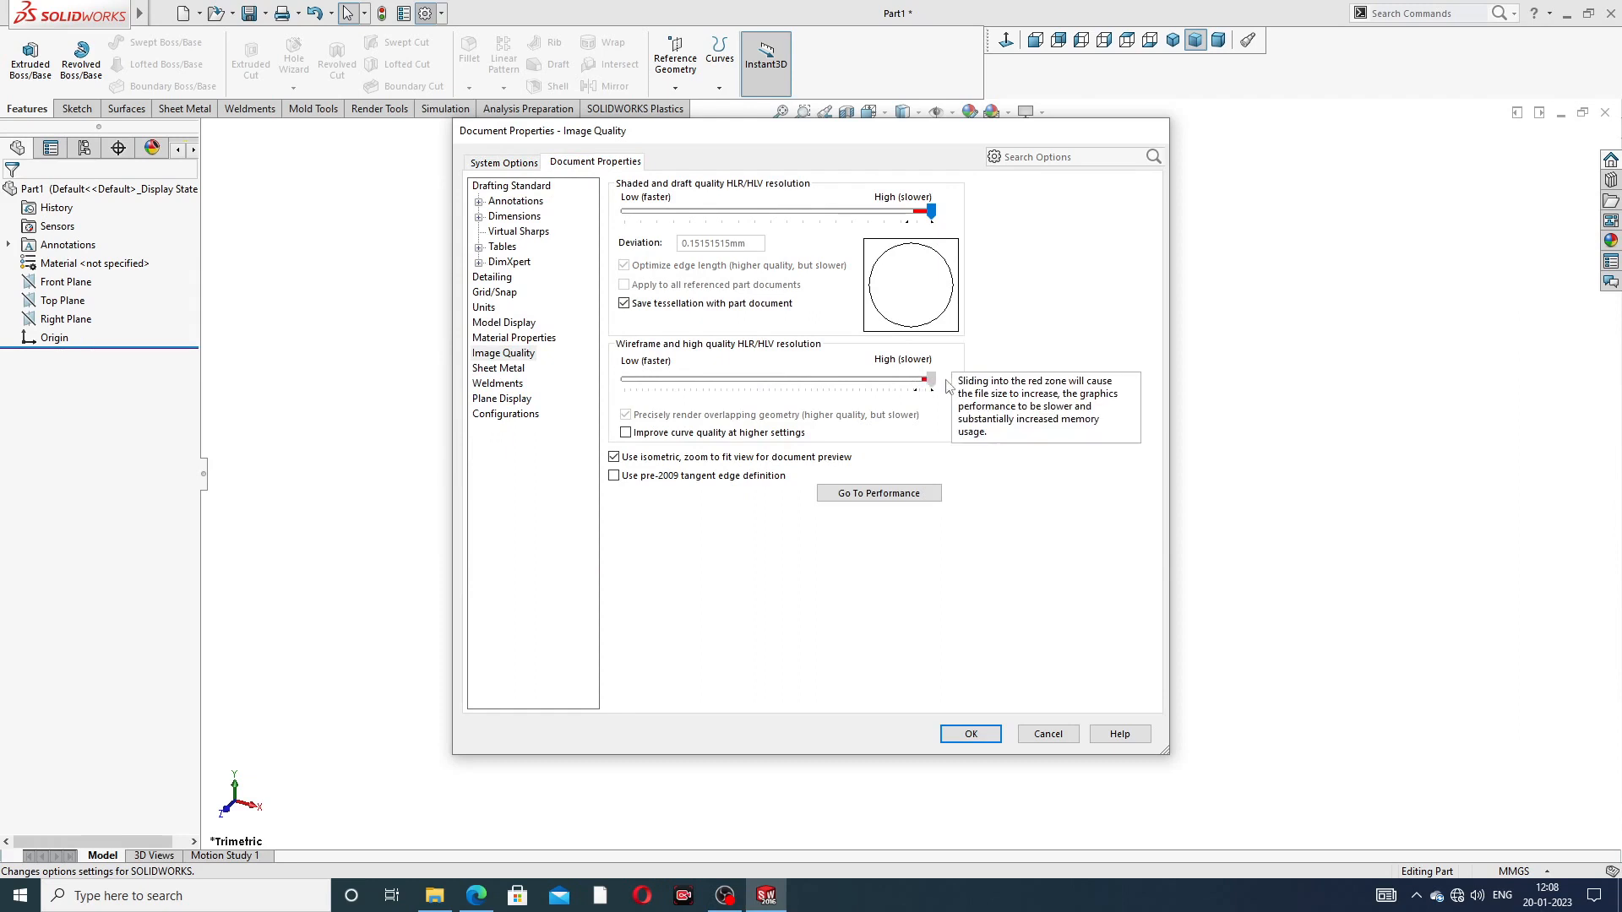
{"action": "left_click", "coordinate": [985, 734]}
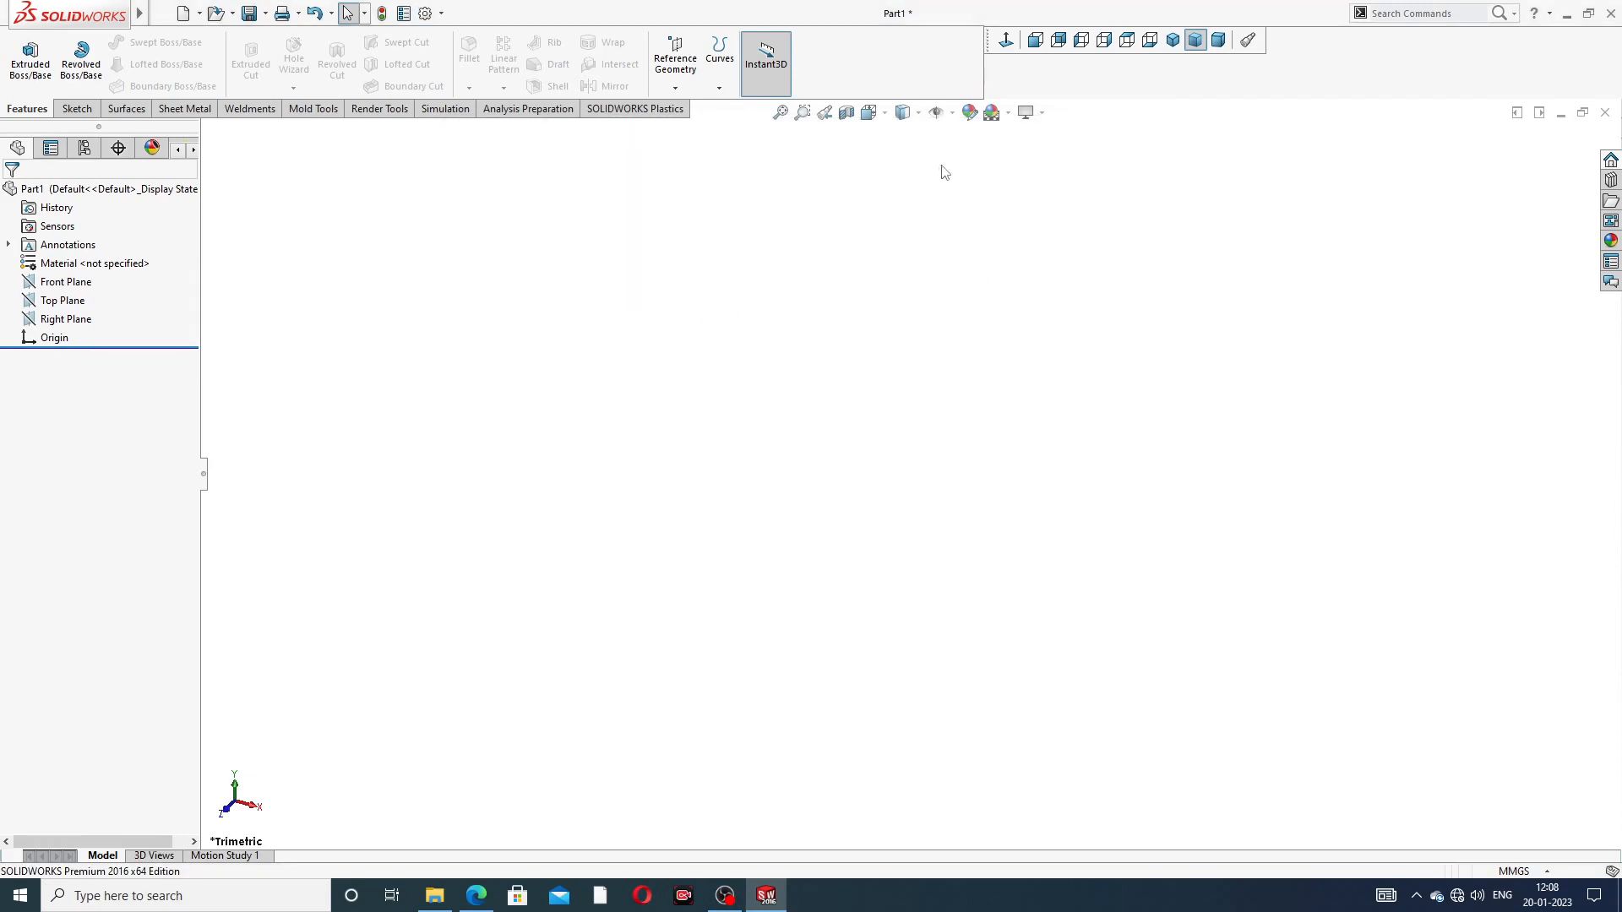
Step: Start a sketch on the Front Plane and check the pivot guide dimensions in the PDF drawing
{"action": "left_click", "coordinate": [66, 284]}
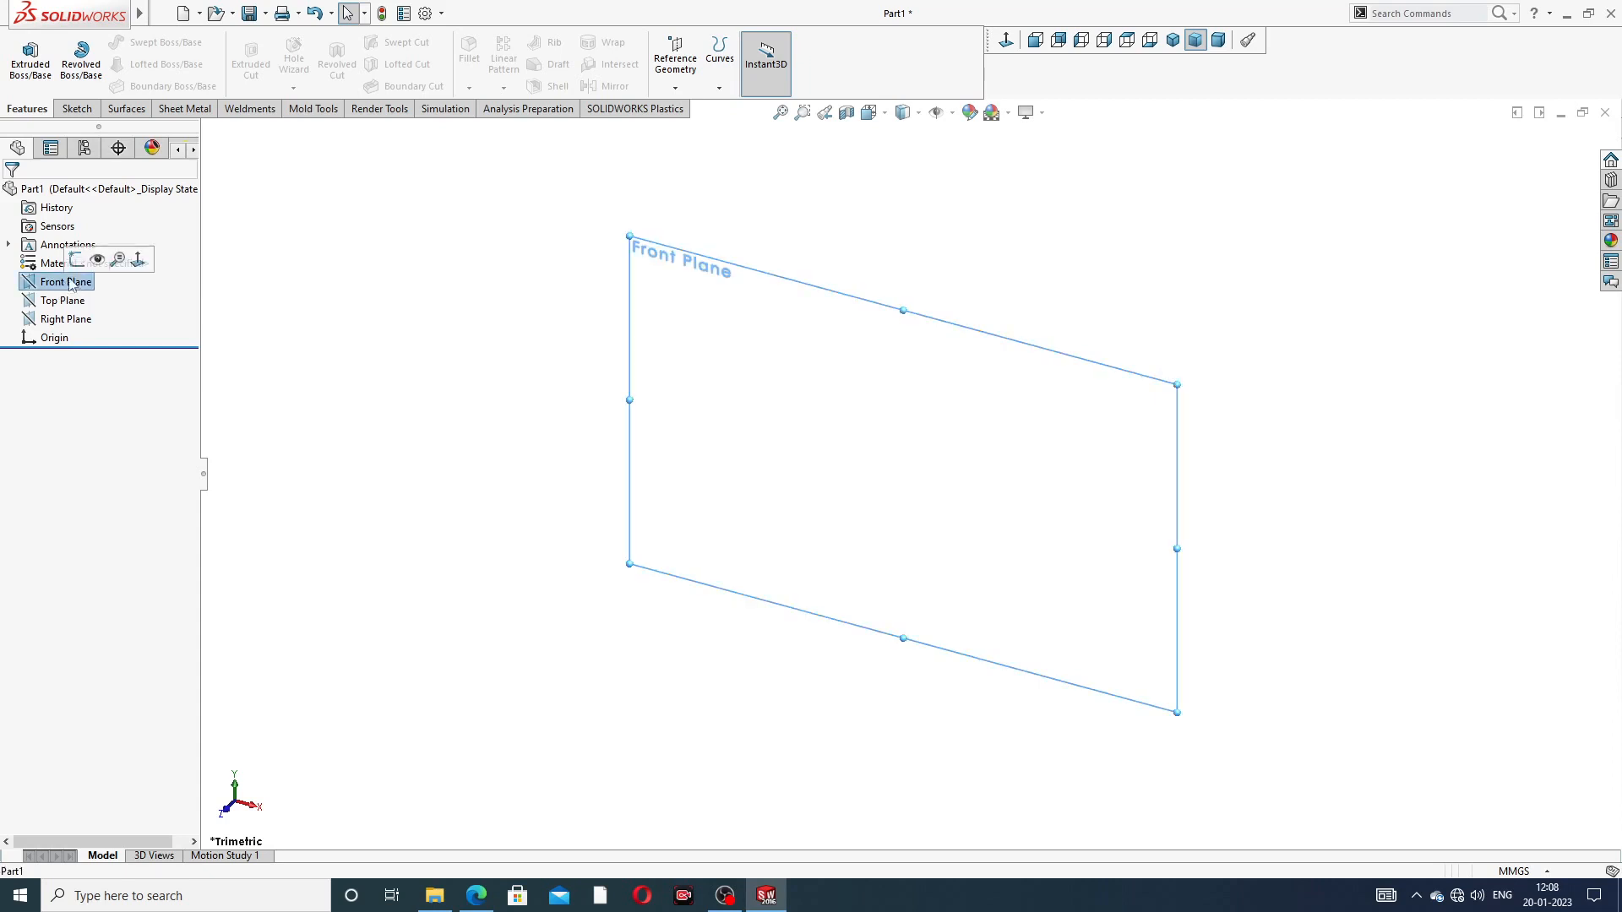
{"action": "left_click", "coordinate": [75, 262]}
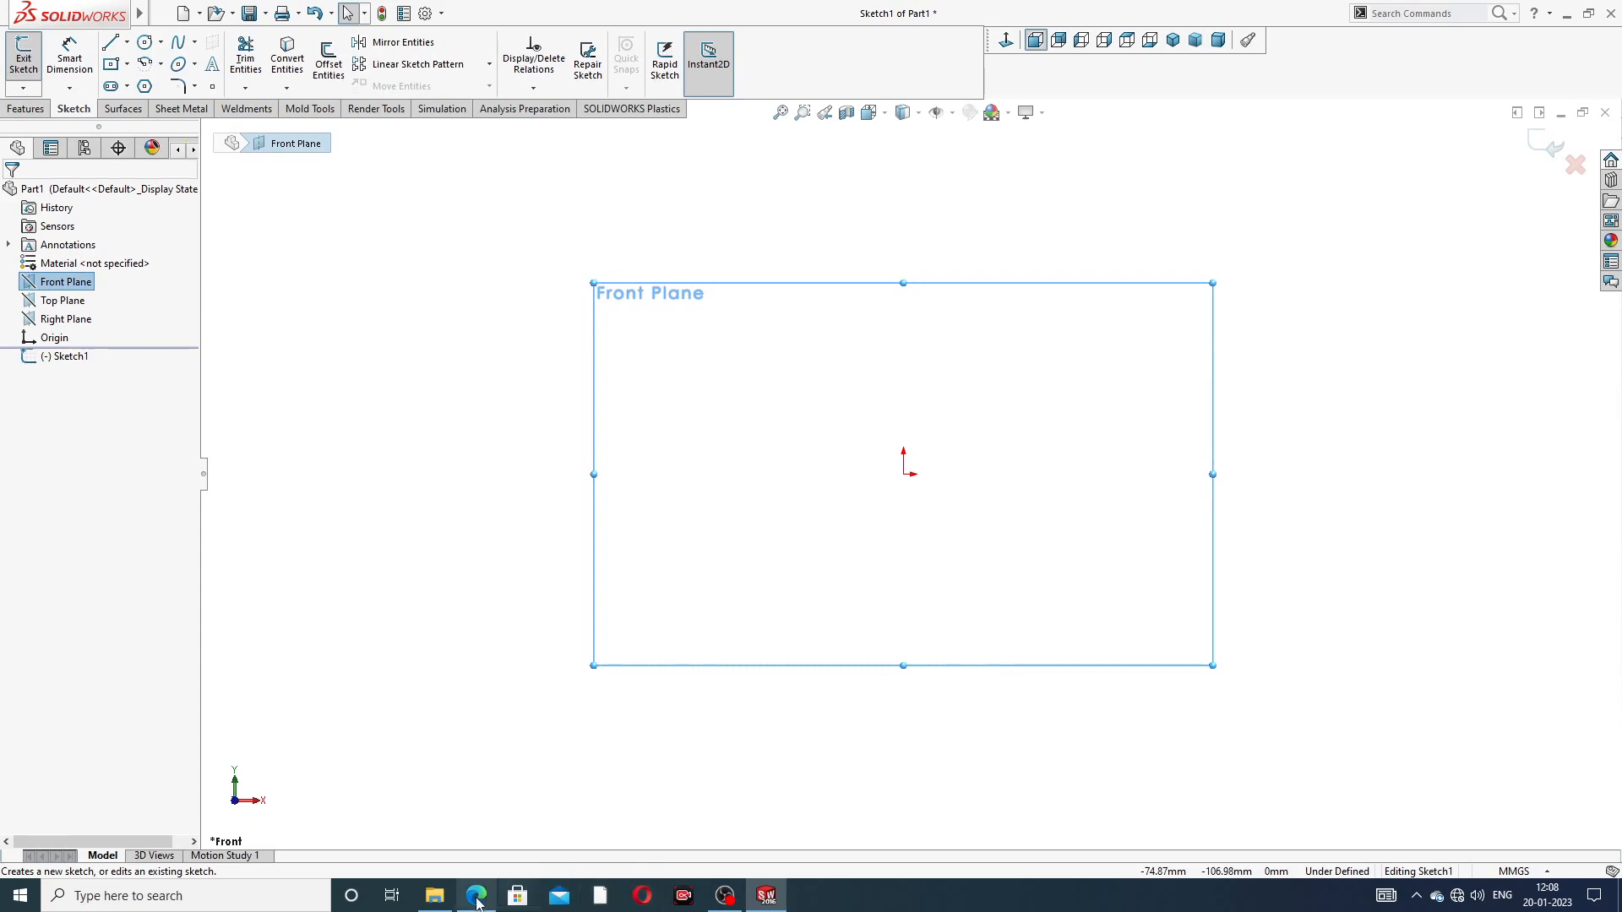
{"action": "mouse_move", "coordinate": [481, 894]}
{"action": "left_click", "coordinate": [511, 849]}
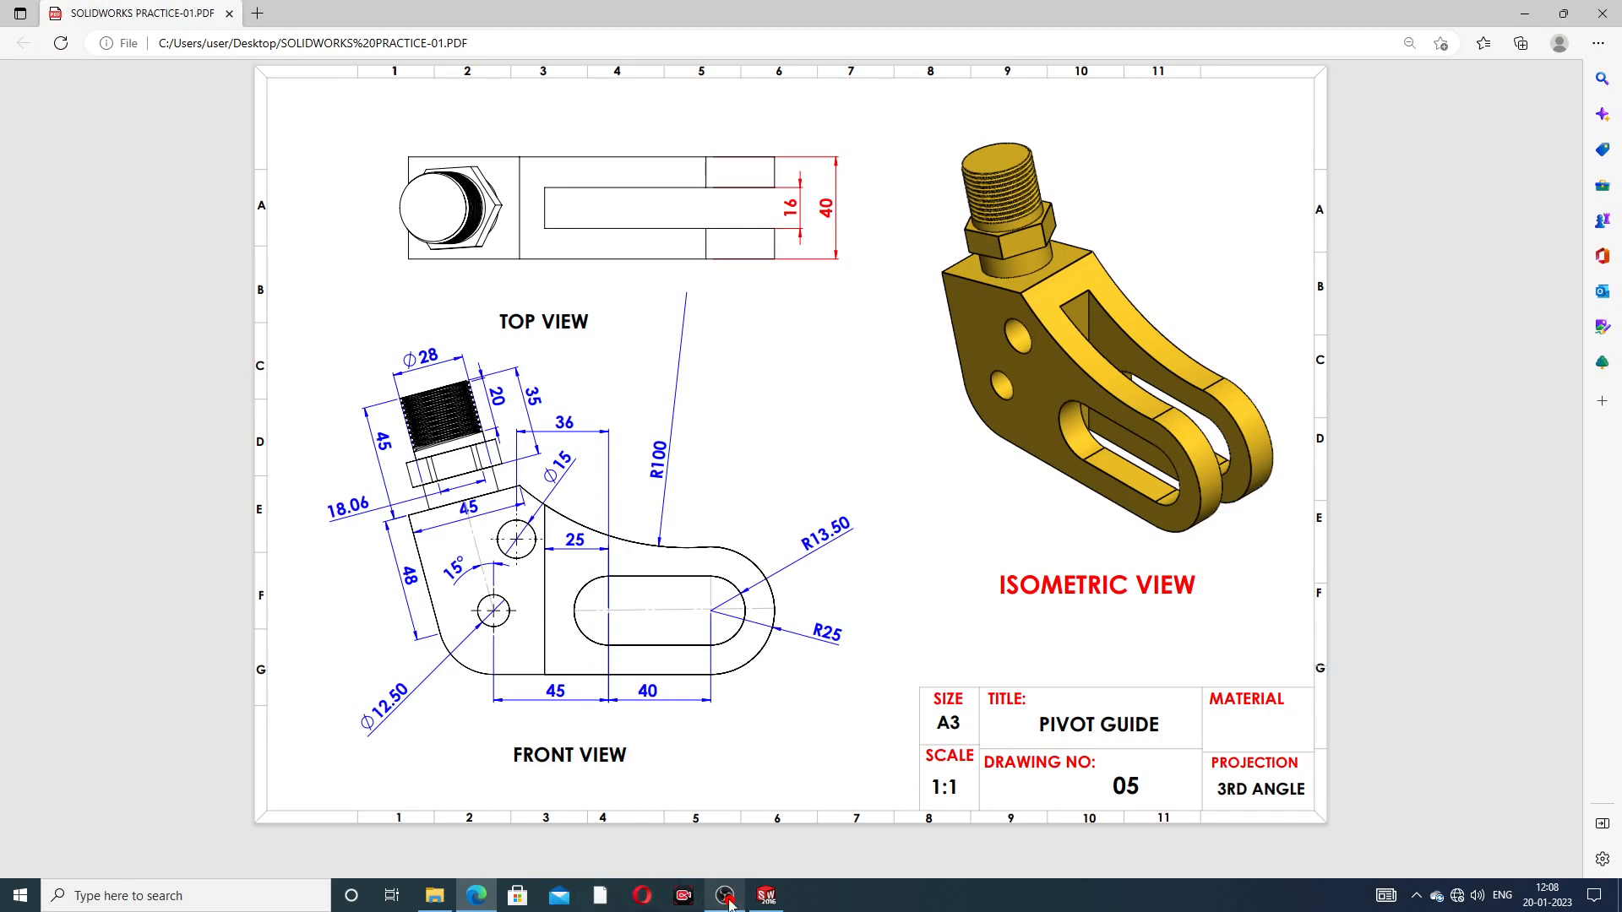
{"action": "left_click", "coordinate": [766, 897]}
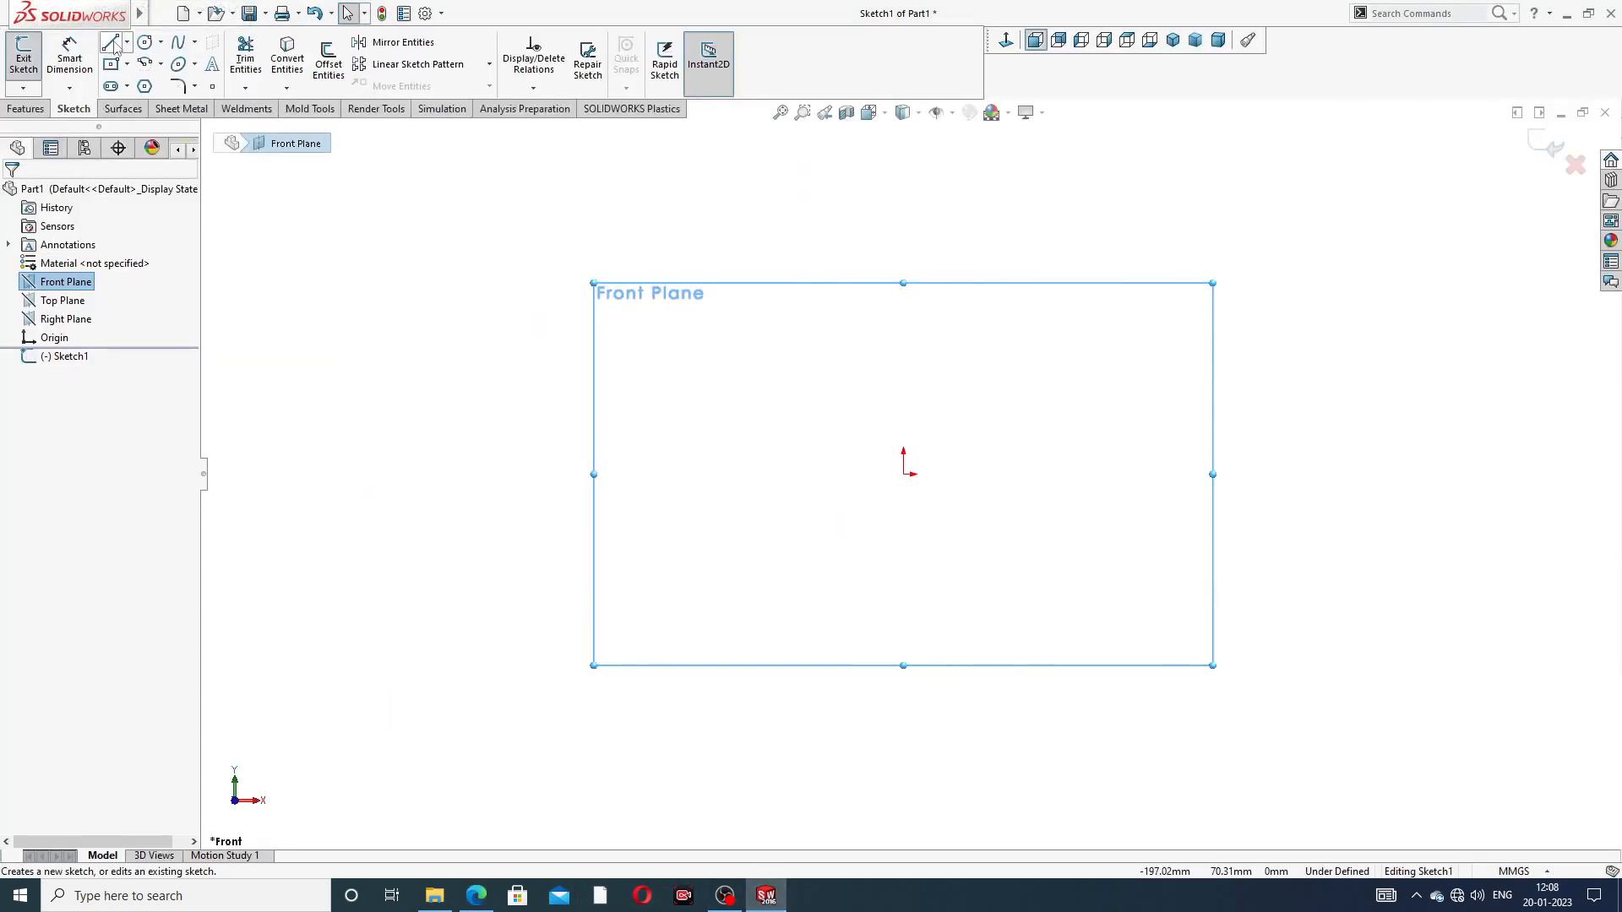
{"action": "left_click", "coordinate": [127, 46]}
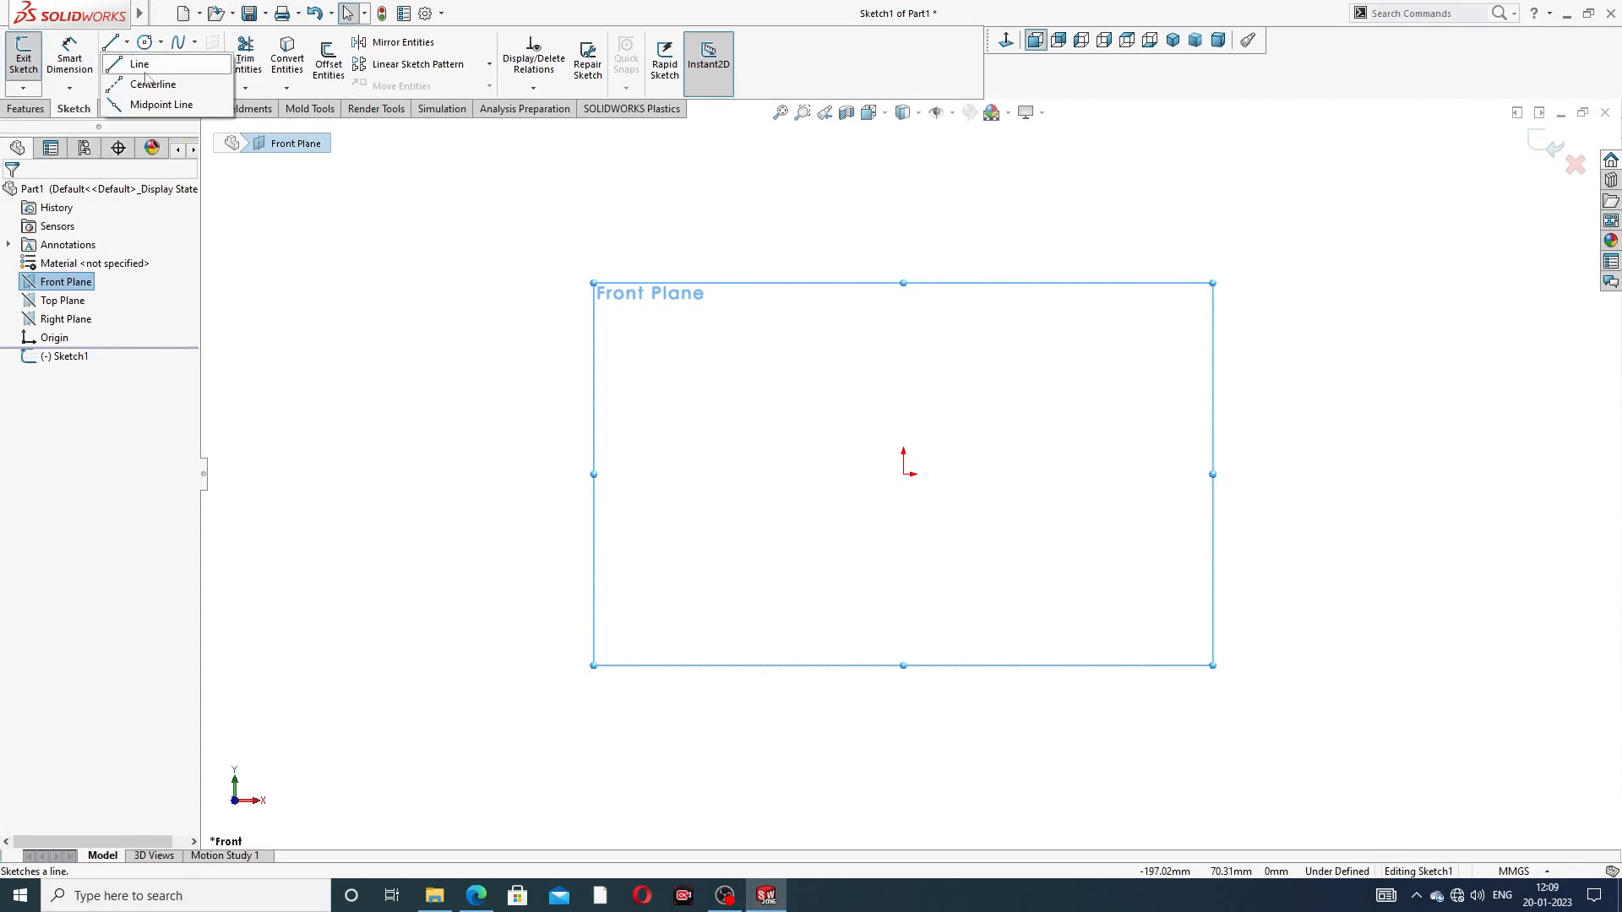
{"action": "left_click", "coordinate": [139, 82]}
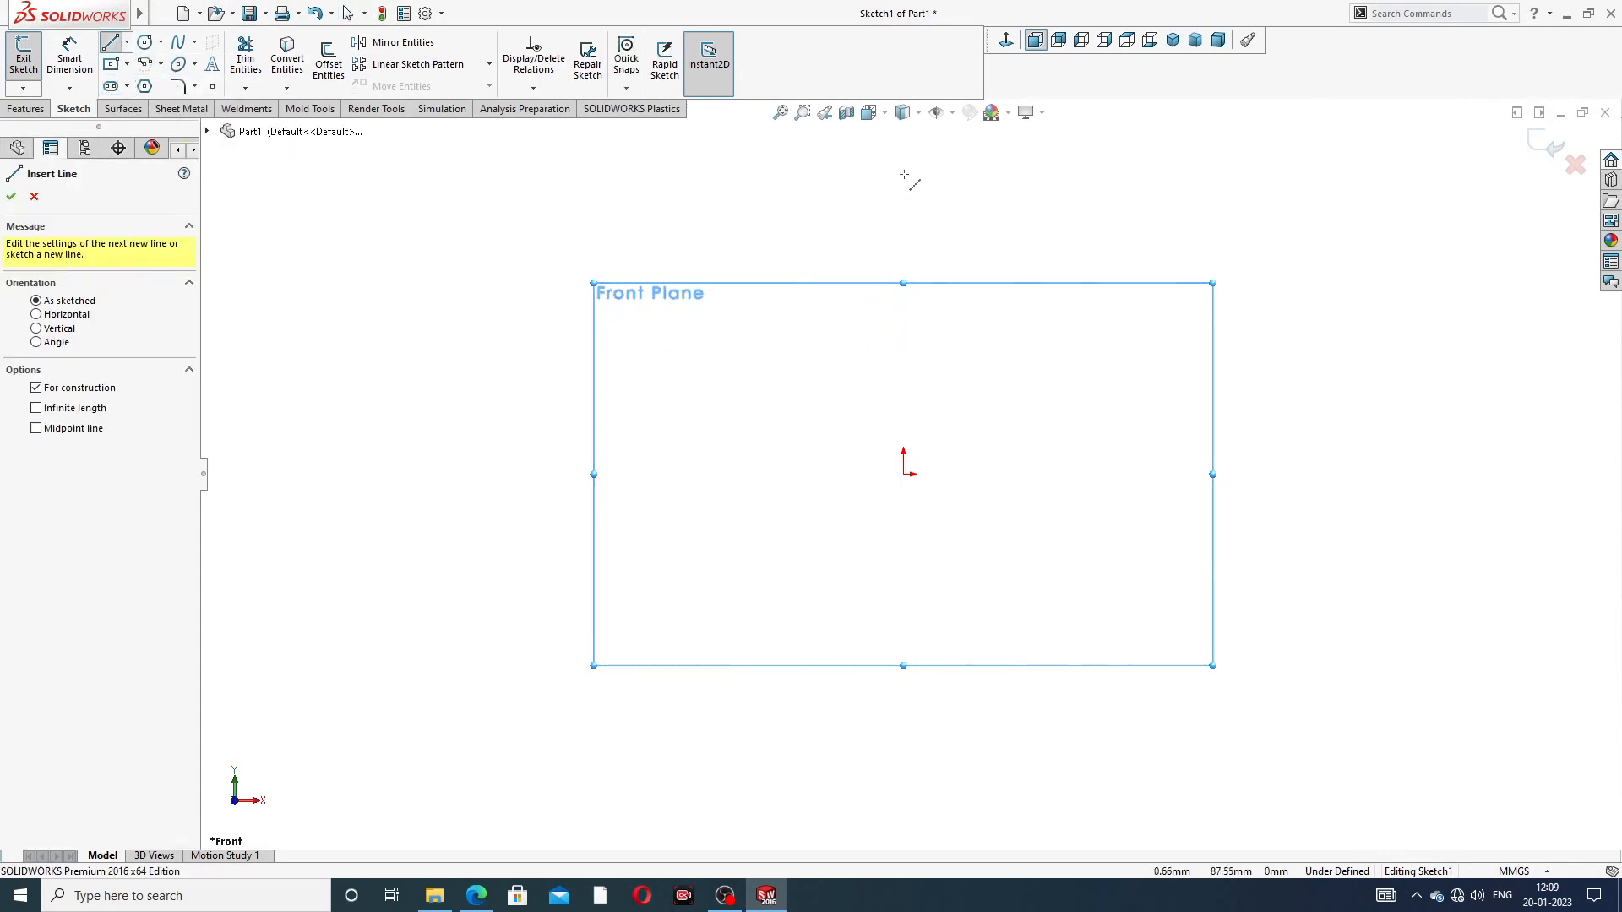
{"action": "left_click_drag", "start_coordinate": [903, 186], "coordinate": [903, 198]}
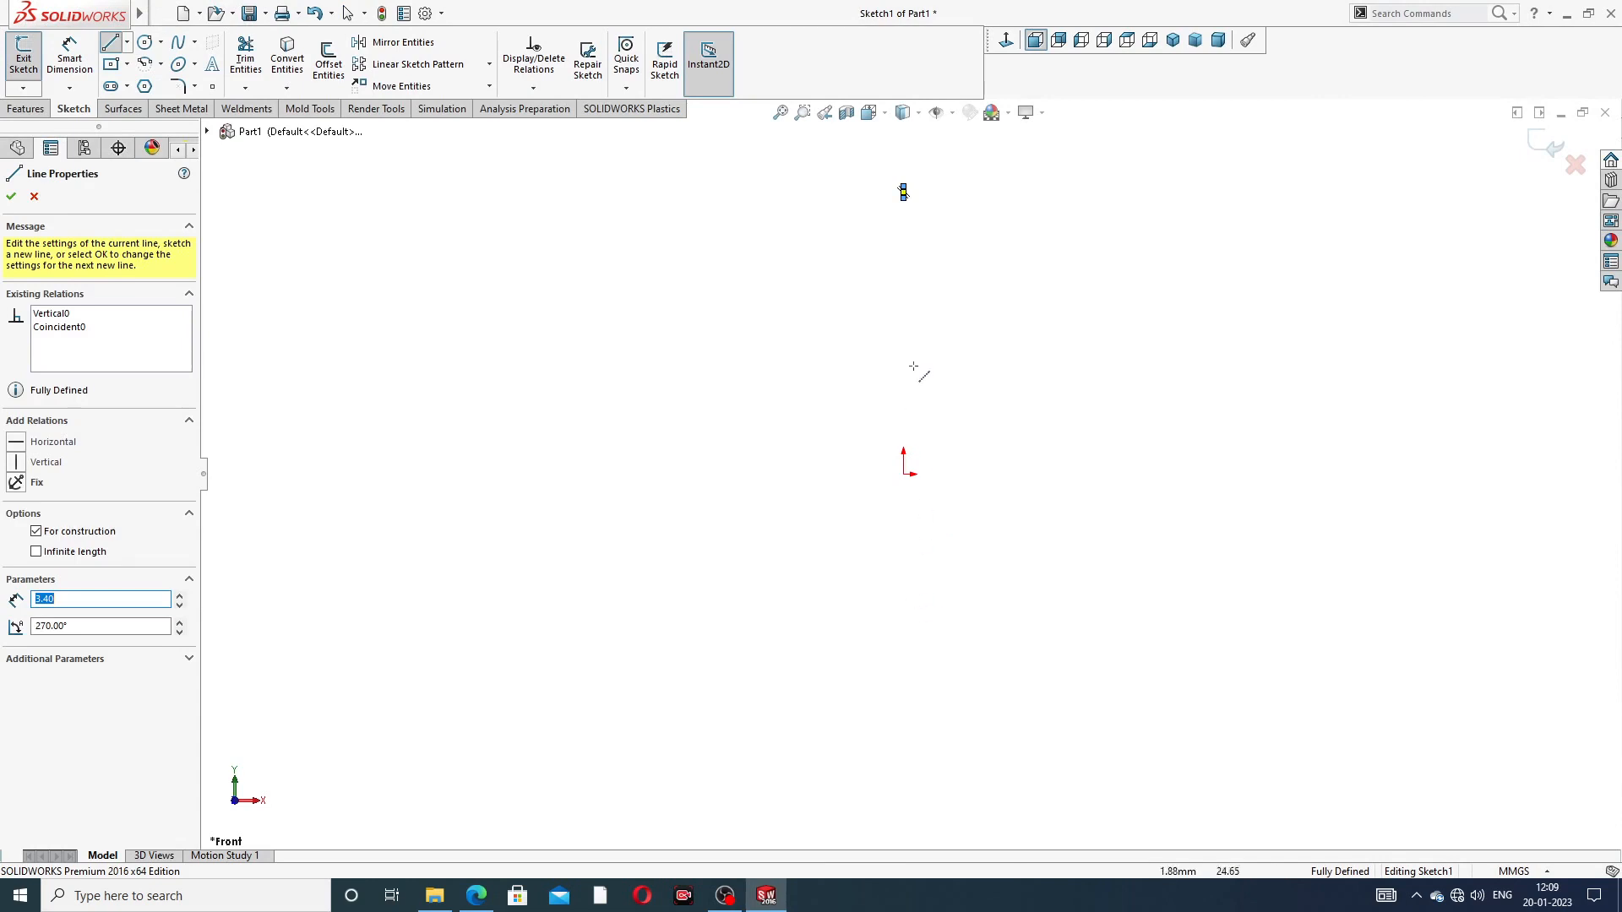
{"action": "right_click", "coordinate": [936, 187]}
{"action": "left_click", "coordinate": [987, 205]}
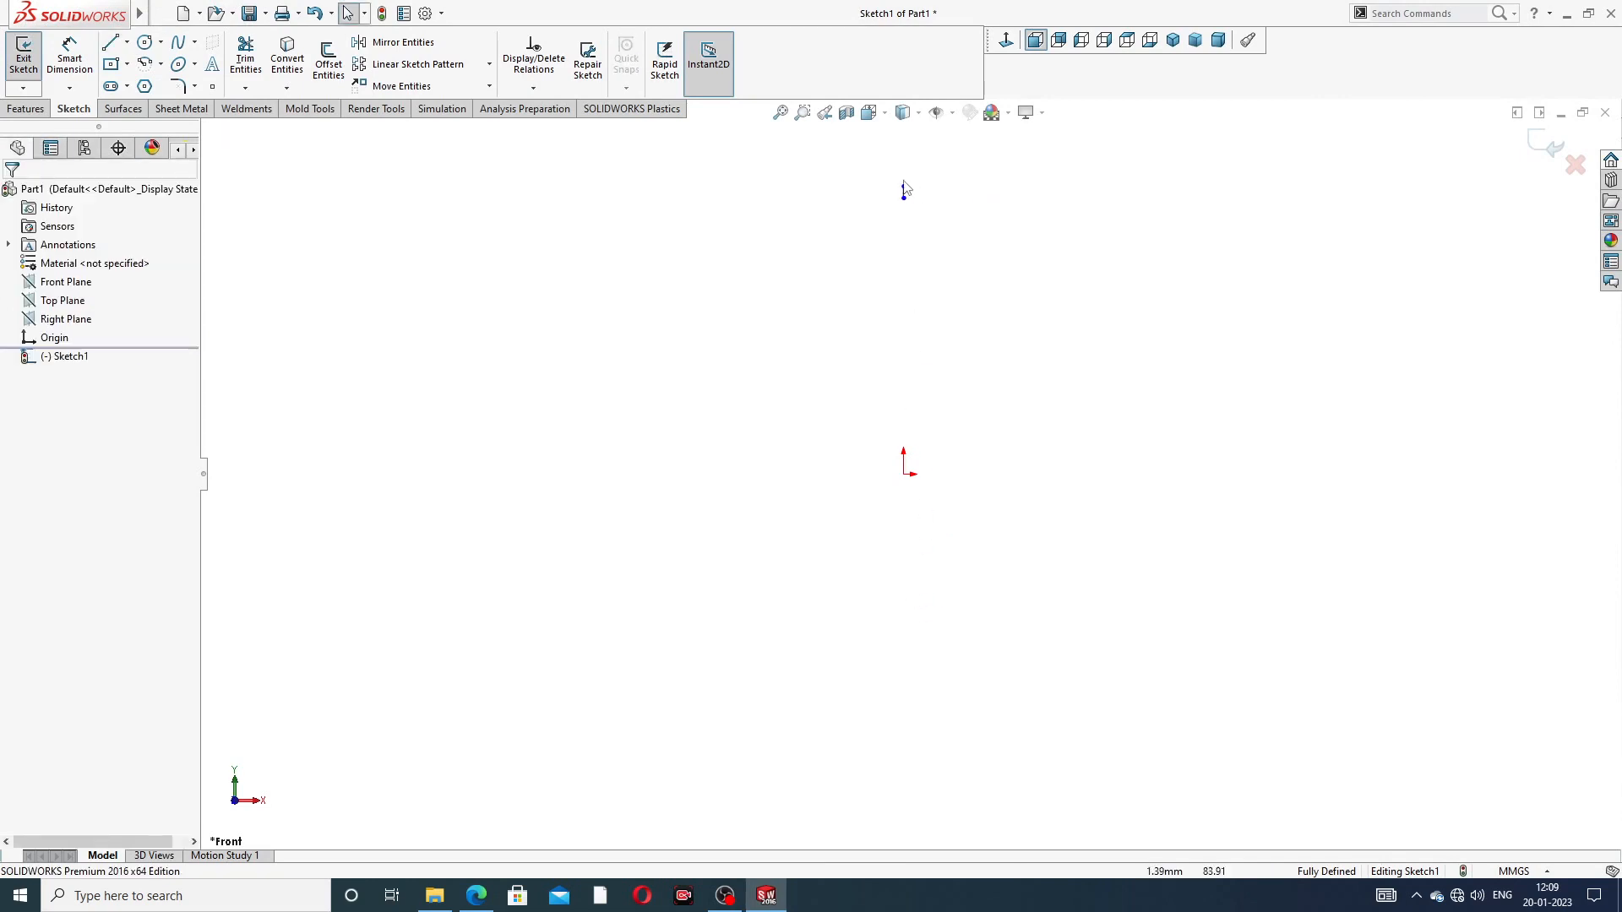
{"action": "mouse_move", "coordinate": [890, 164]}
{"action": "left_mouse_down"}
{"action": "mouse_move", "coordinate": [912, 244]}
{"action": "mouse_move", "coordinate": [939, 192]}
{"action": "left_mouse_up"}
{"action": "key", "text": "Delete"}
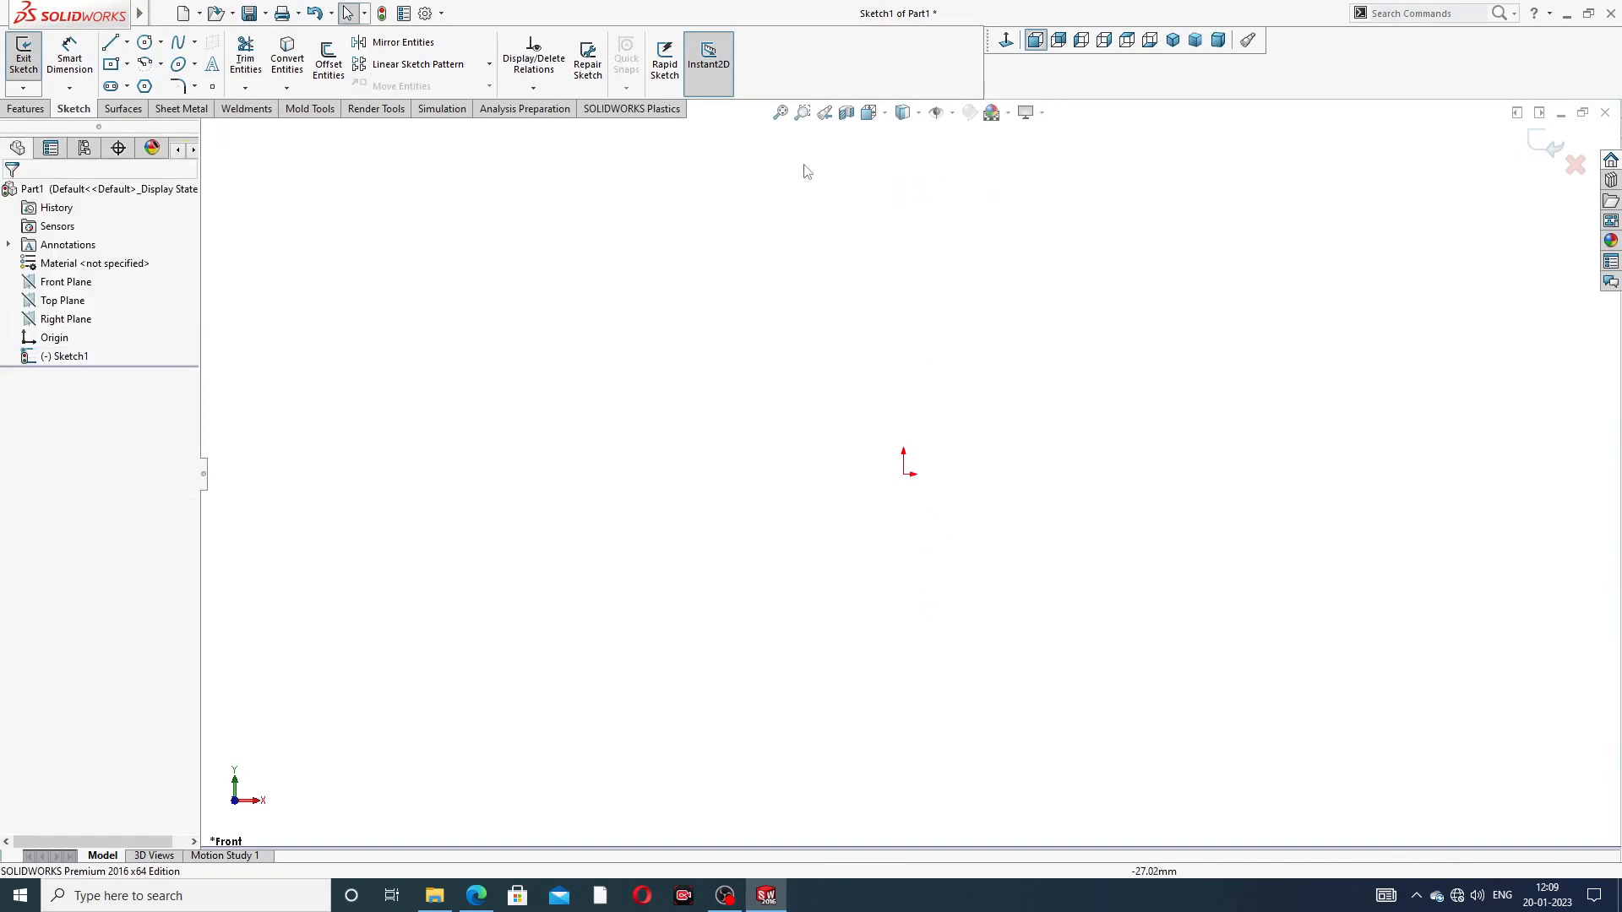
Step: Sketch a vertical centerline about 127 mm long passing through the origin
{"action": "left_click", "coordinate": [128, 42]}
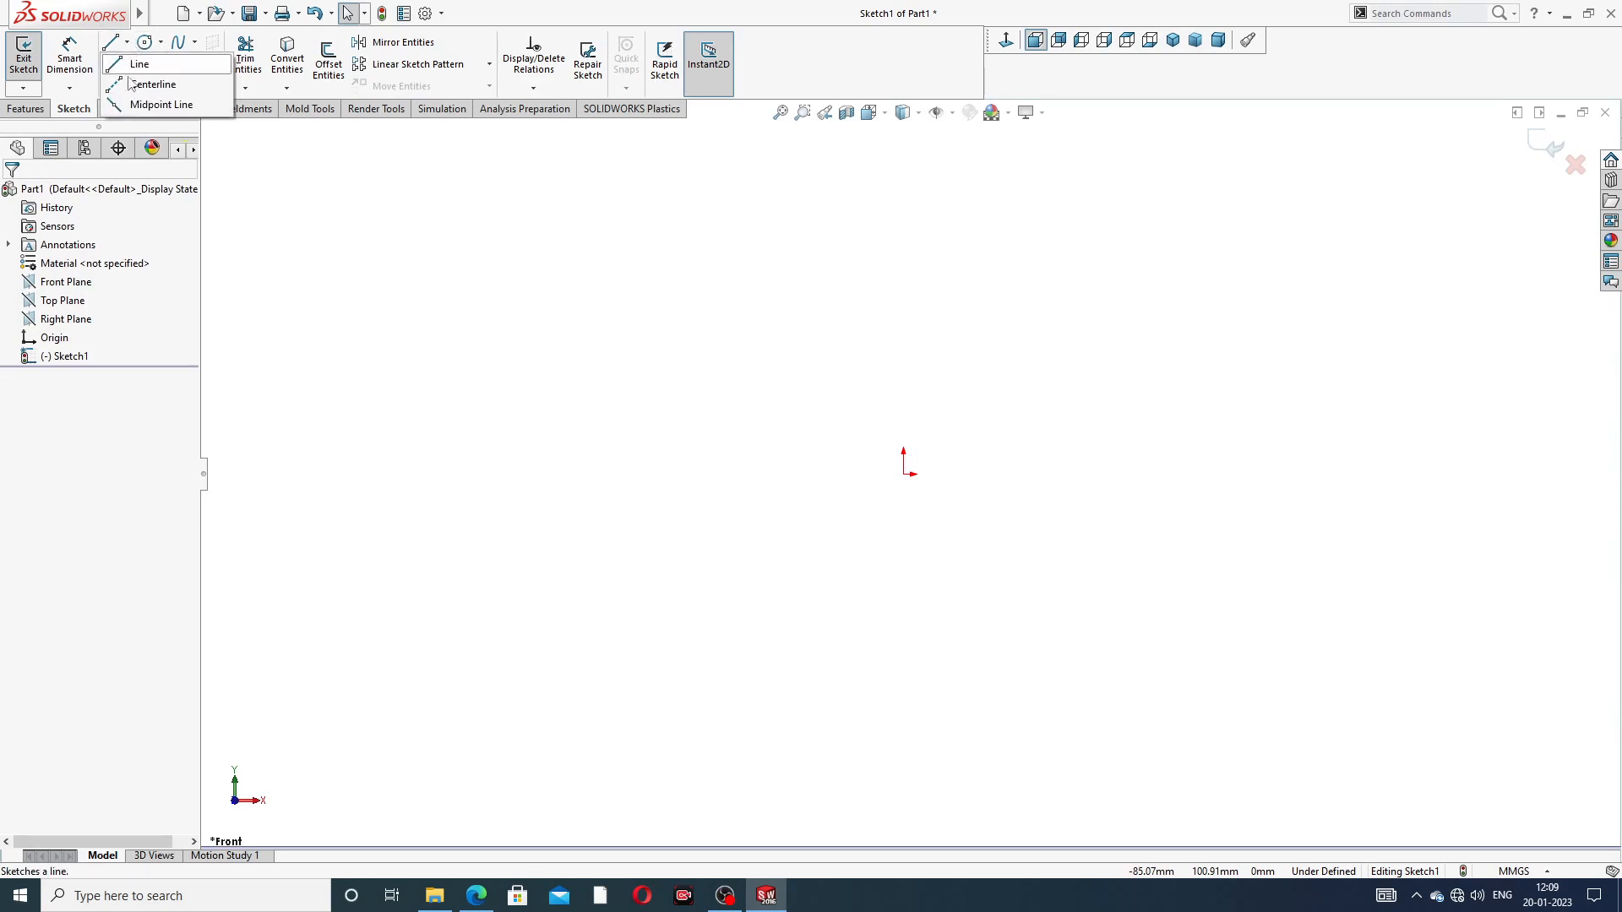
{"action": "left_click", "coordinate": [145, 79]}
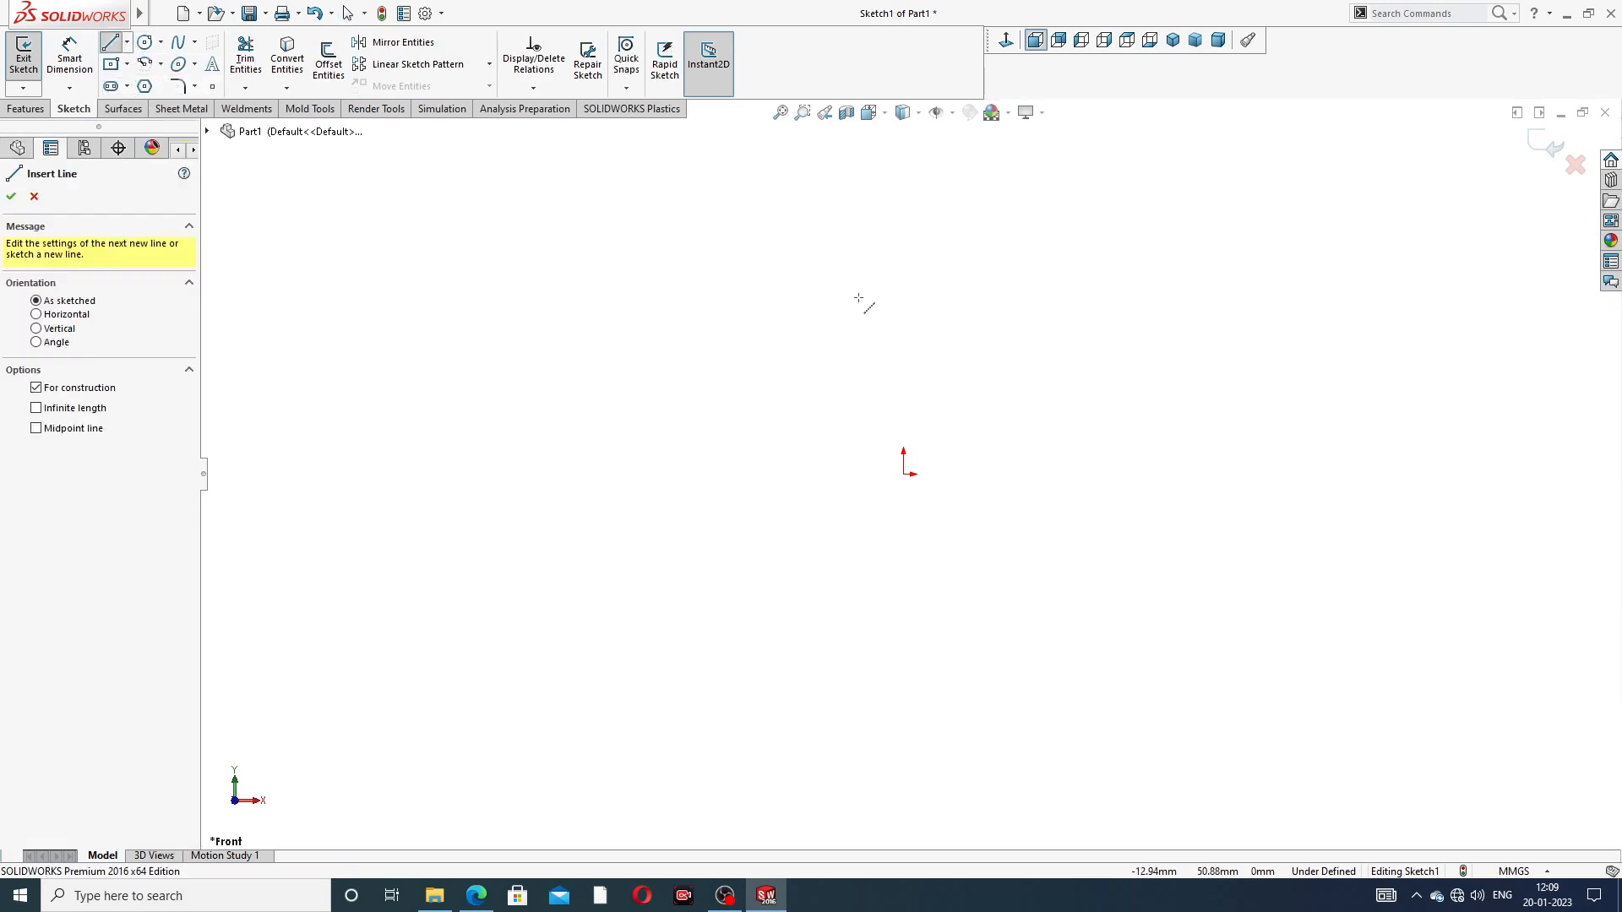
{"action": "left_click", "coordinate": [903, 198]}
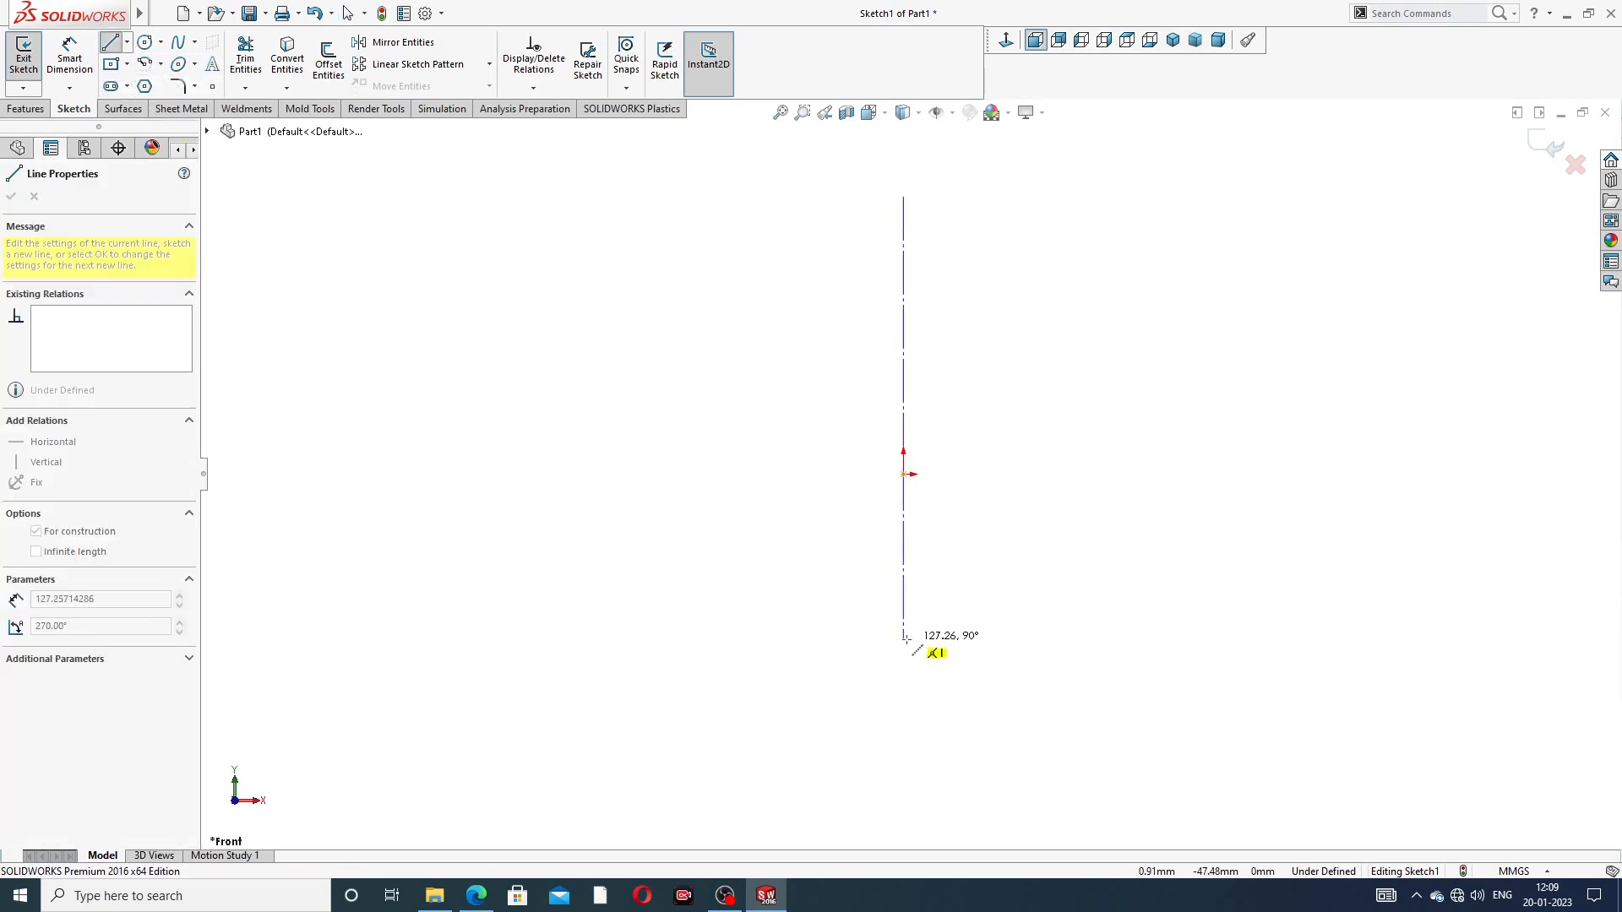
{"action": "left_click", "coordinate": [905, 639]}
{"action": "right_click", "coordinate": [1036, 469]}
{"action": "left_click", "coordinate": [1066, 475]}
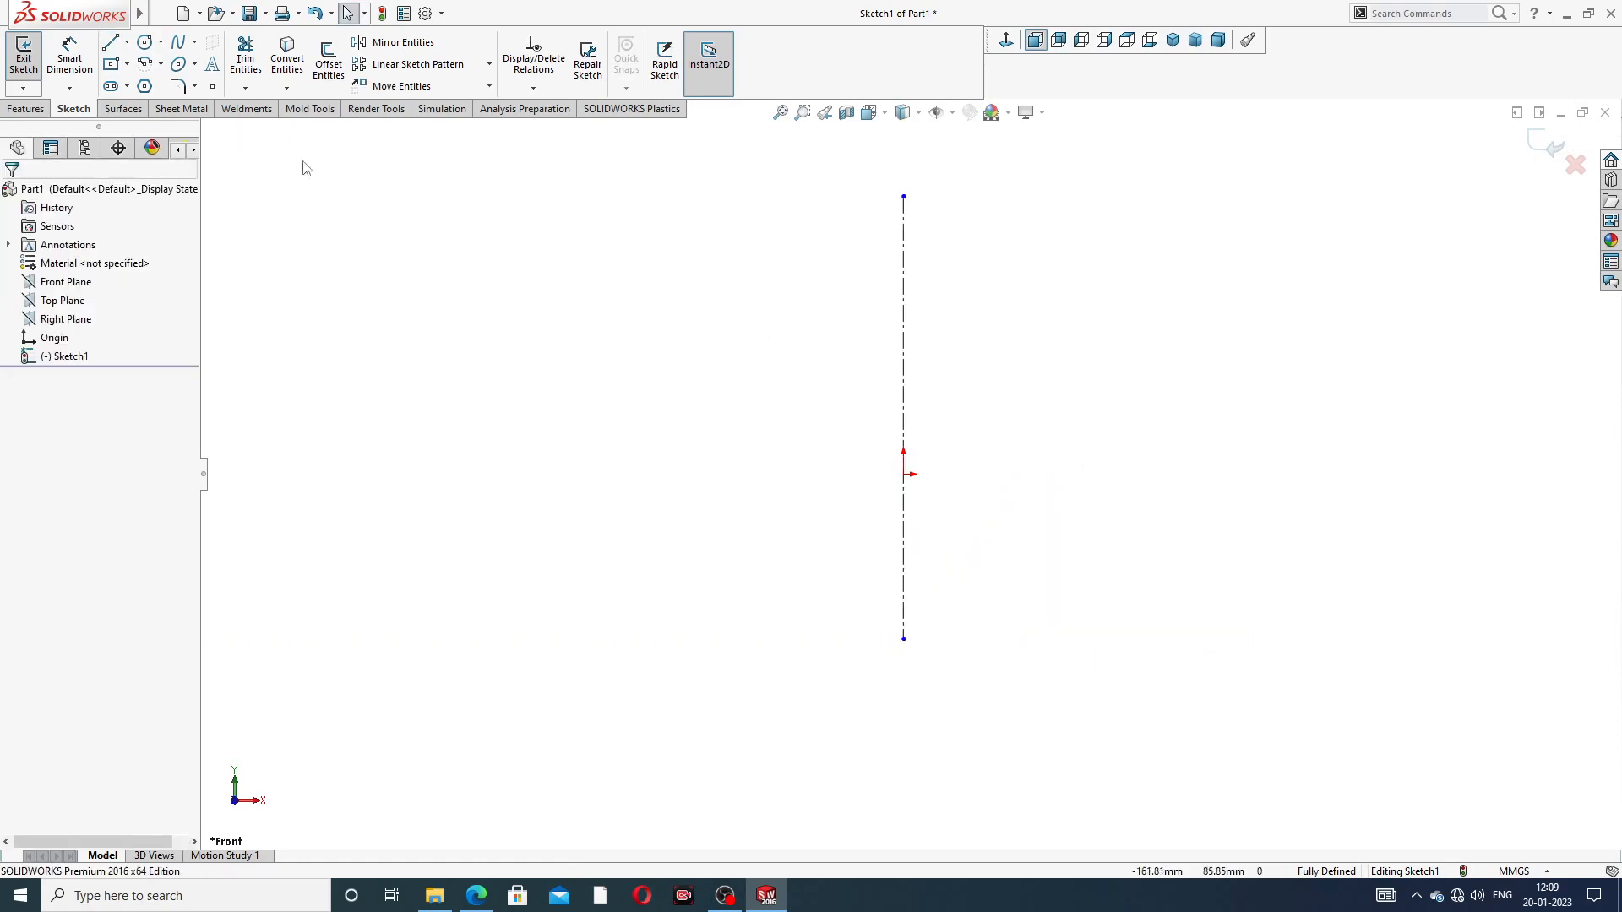
Step: Sketch a horizontal centerline about 151 mm long through the origin
{"action": "left_click", "coordinate": [126, 42]}
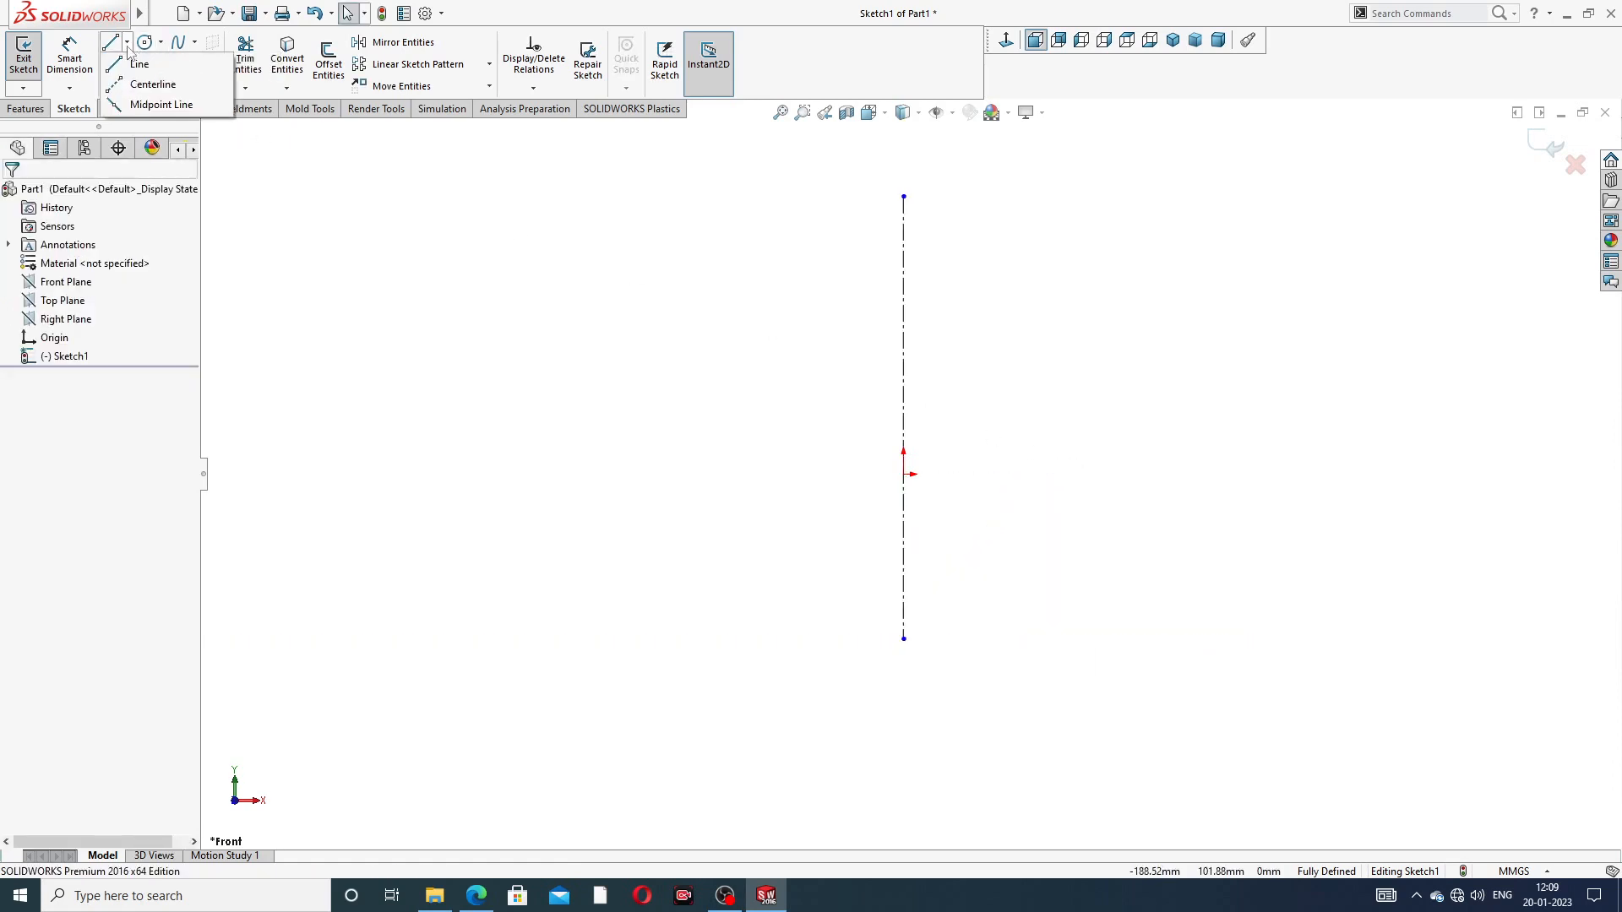
{"action": "left_click", "coordinate": [153, 84]}
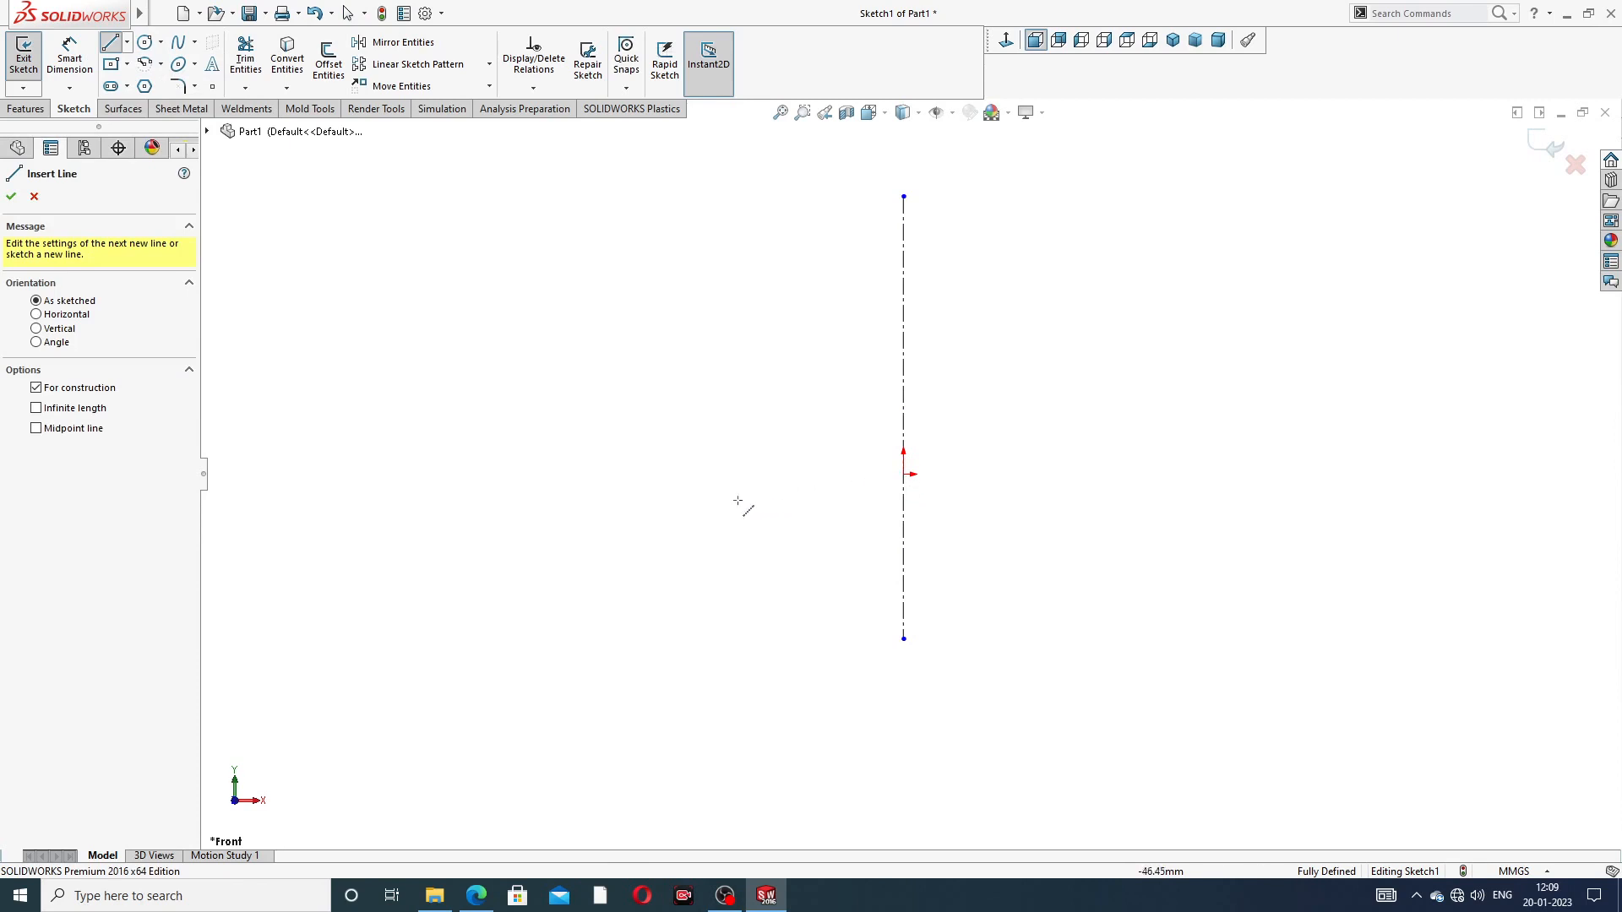
{"action": "left_click", "coordinate": [671, 474]}
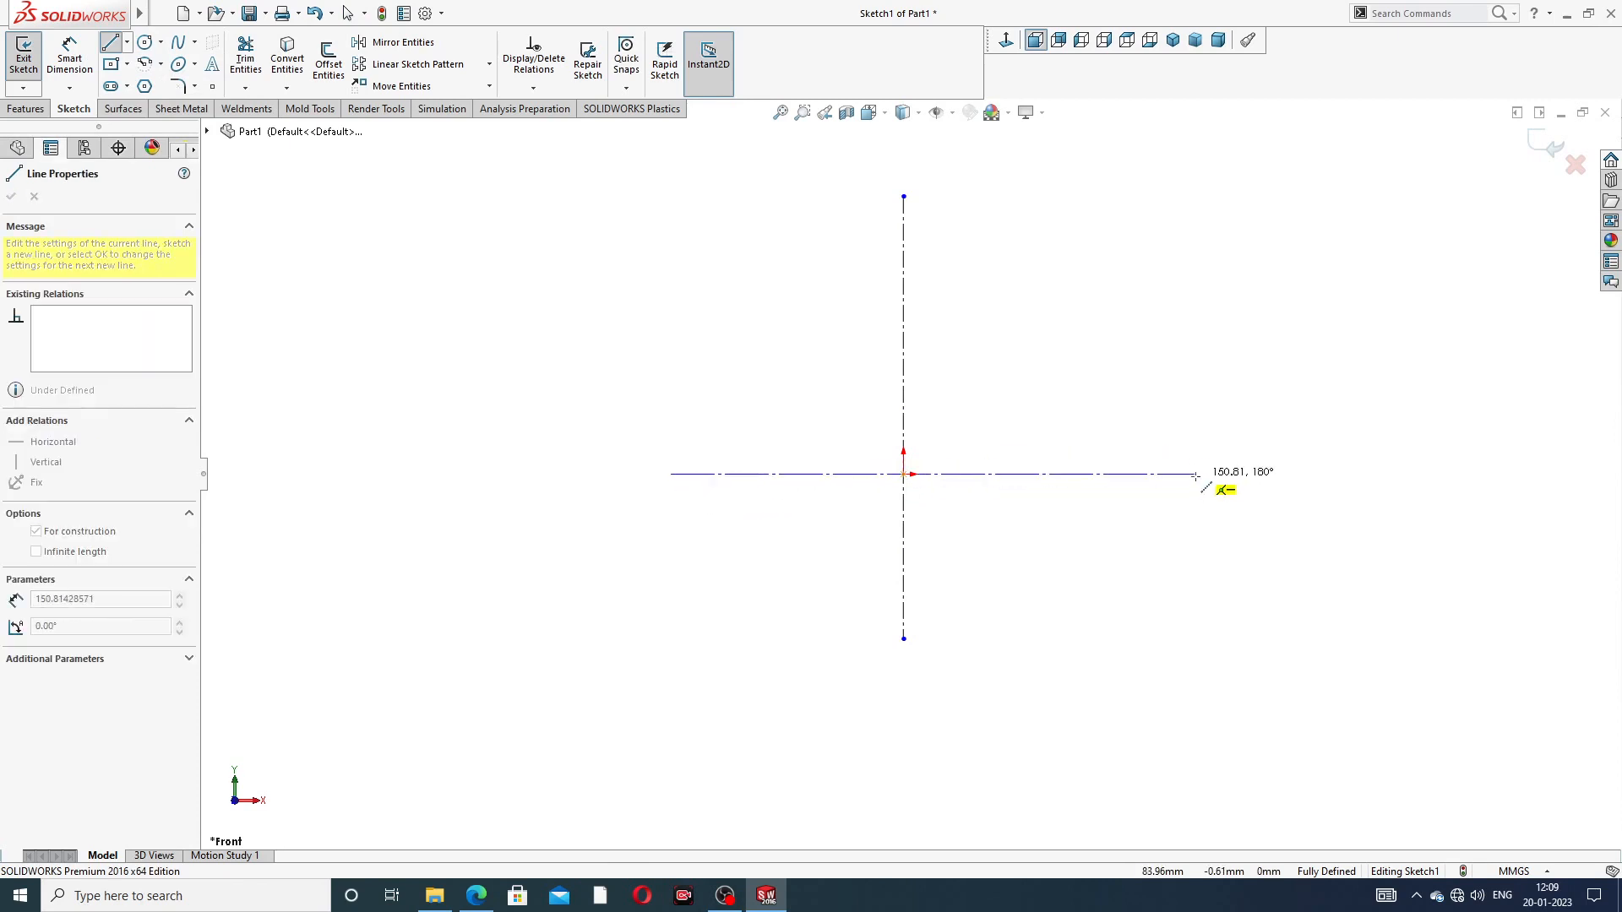
{"action": "left_click", "coordinate": [1195, 474]}
{"action": "right_click", "coordinate": [1255, 240]}
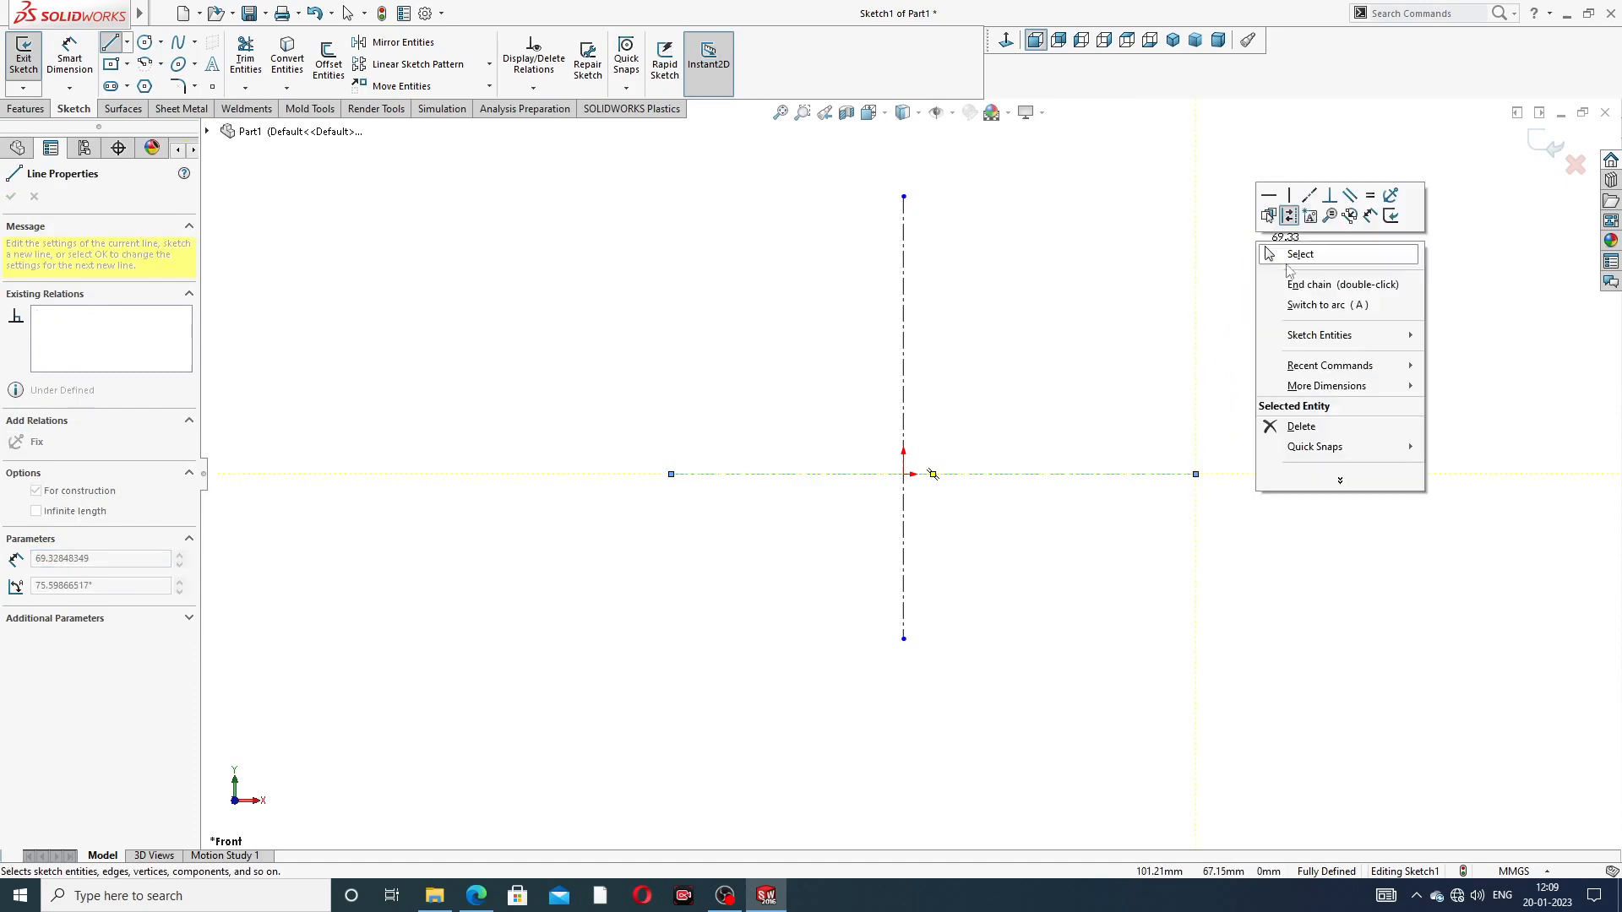
{"action": "left_click", "coordinate": [1301, 255]}
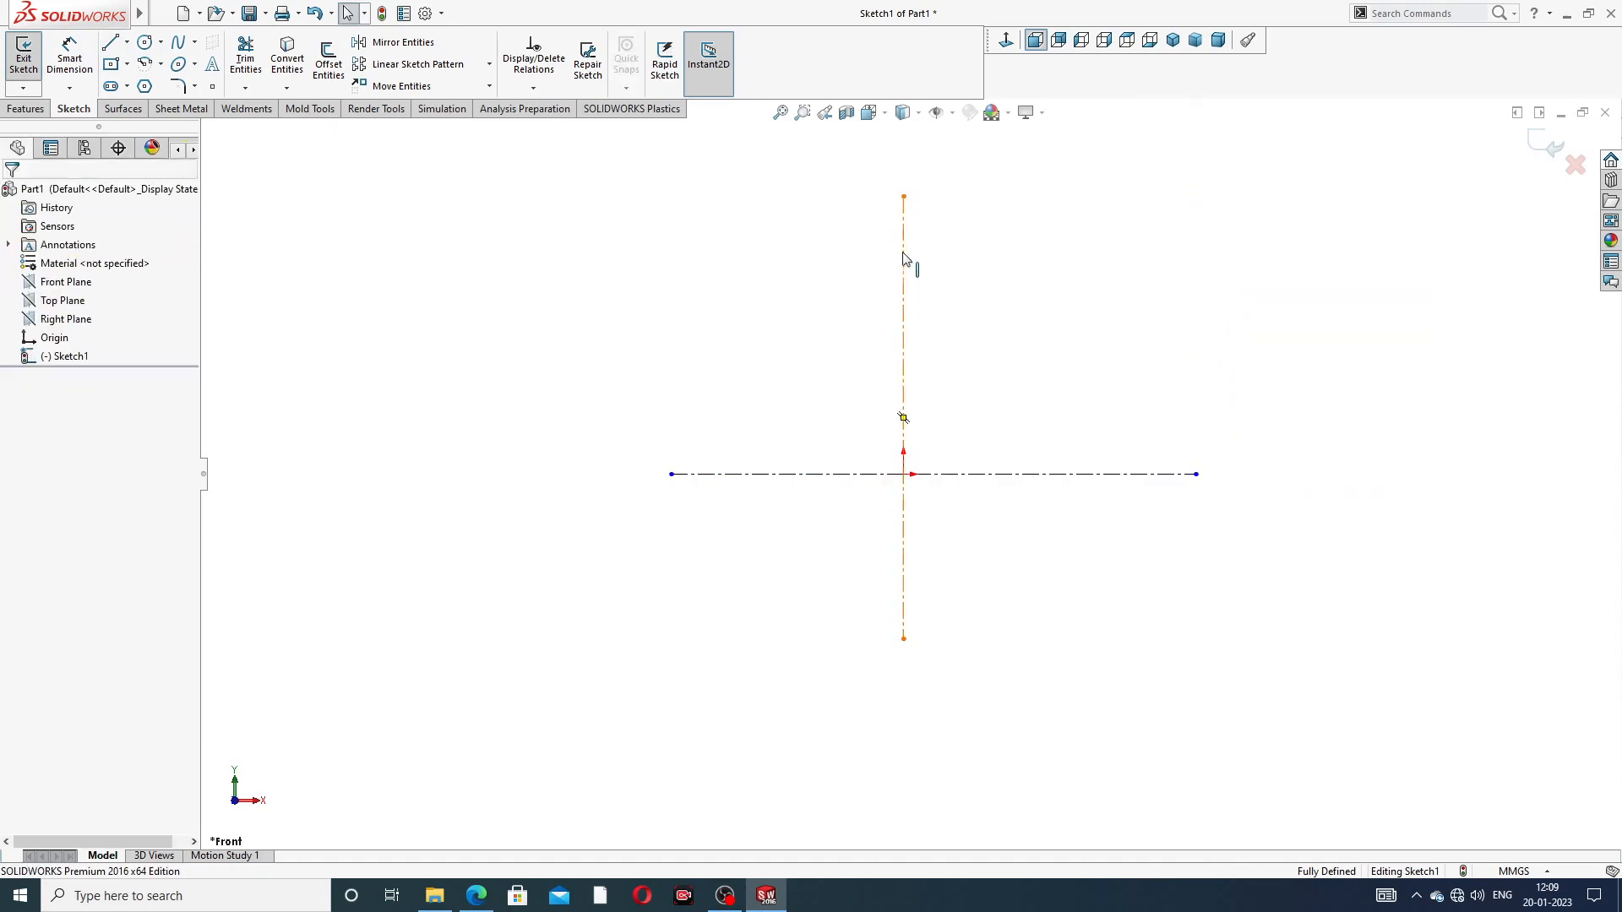
{"action": "left_click", "coordinate": [127, 44]}
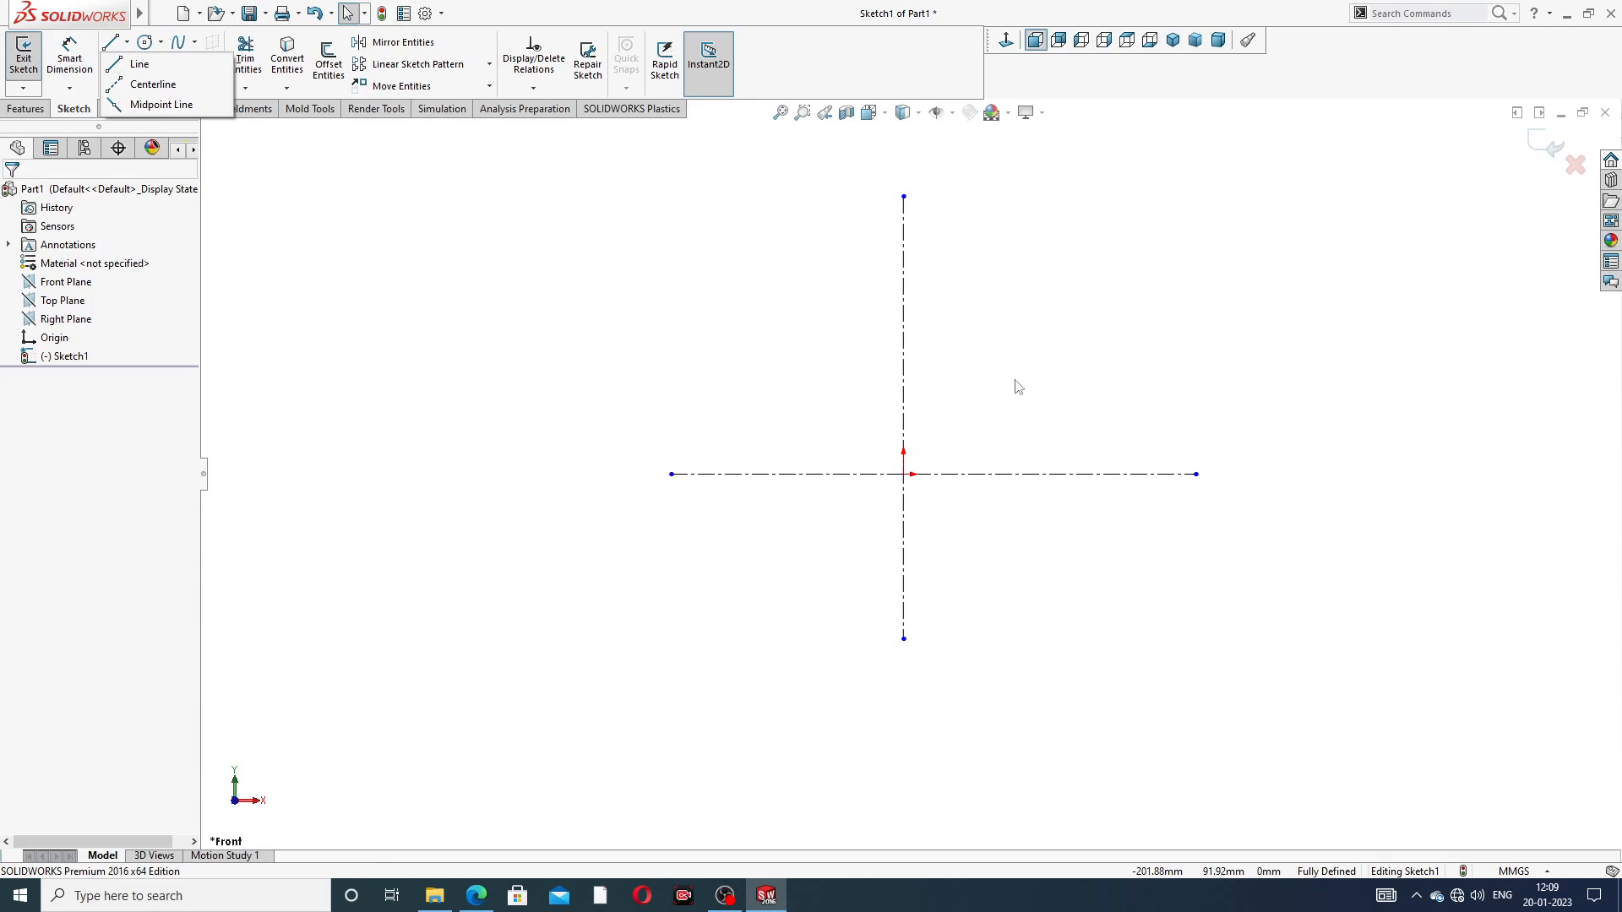
{"action": "left_click", "coordinate": [977, 477]}
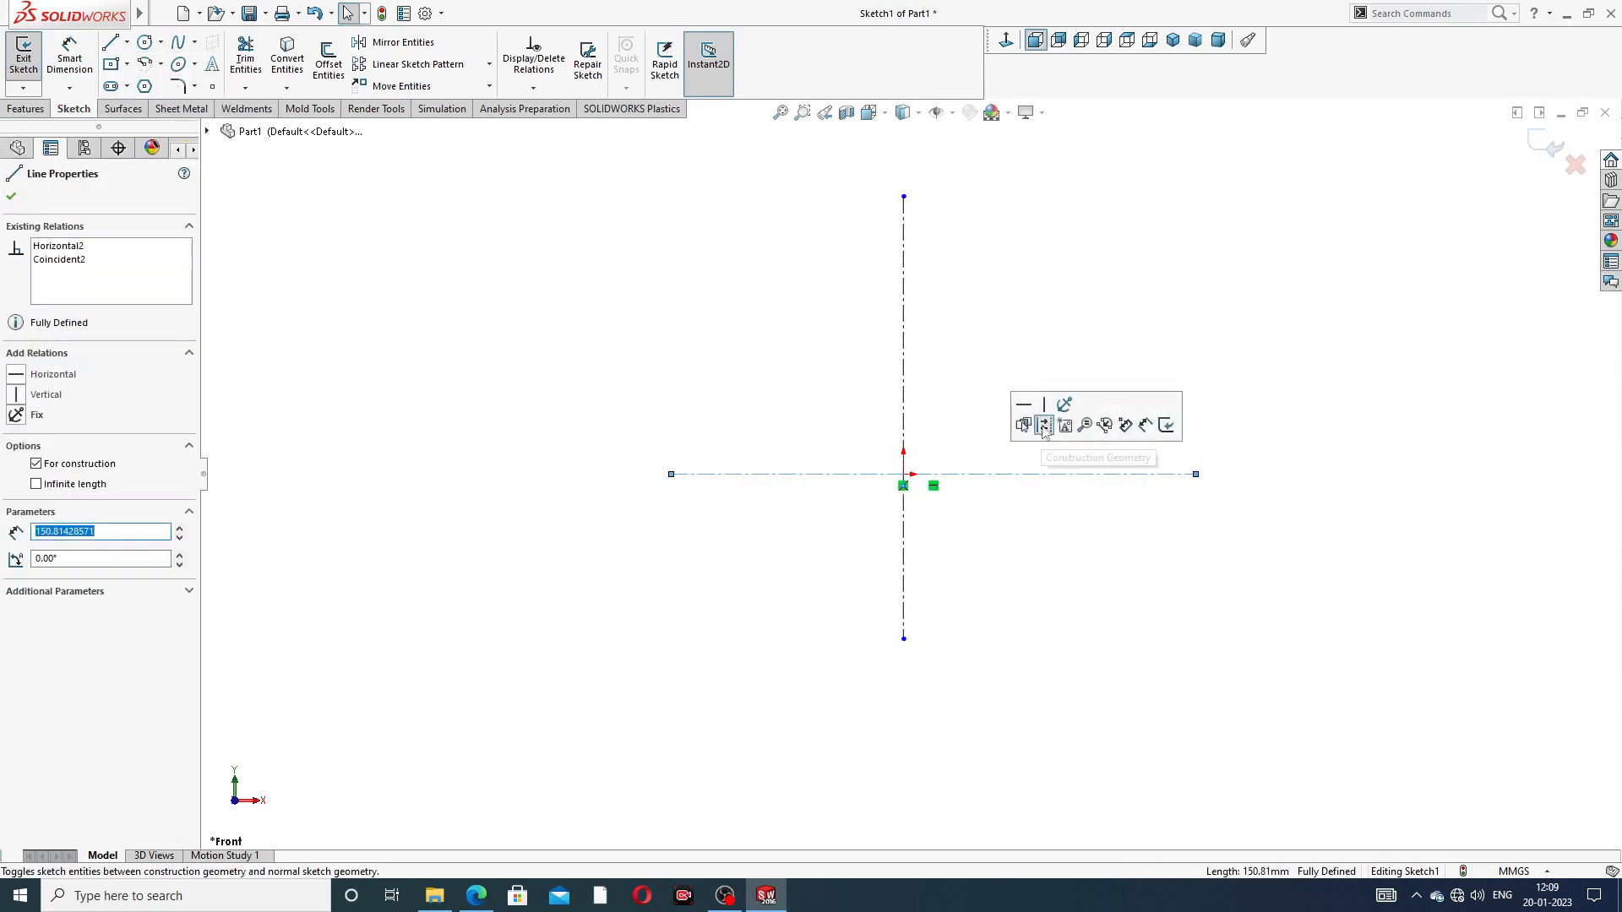
{"action": "left_click", "coordinate": [903, 355]}
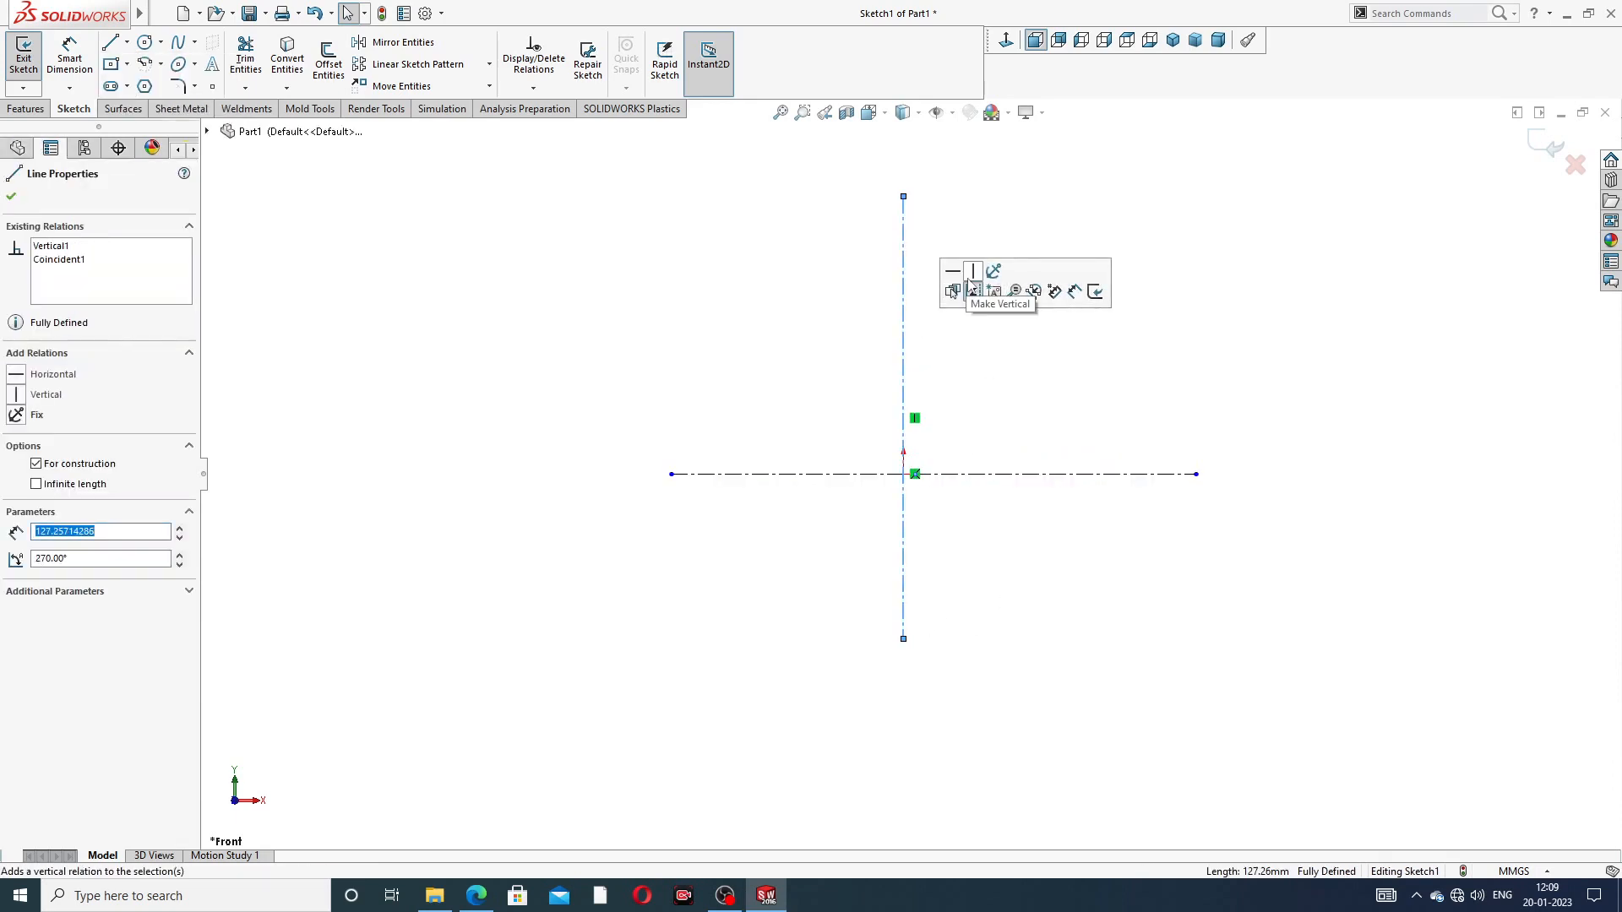
{"action": "left_click", "coordinate": [1092, 401]}
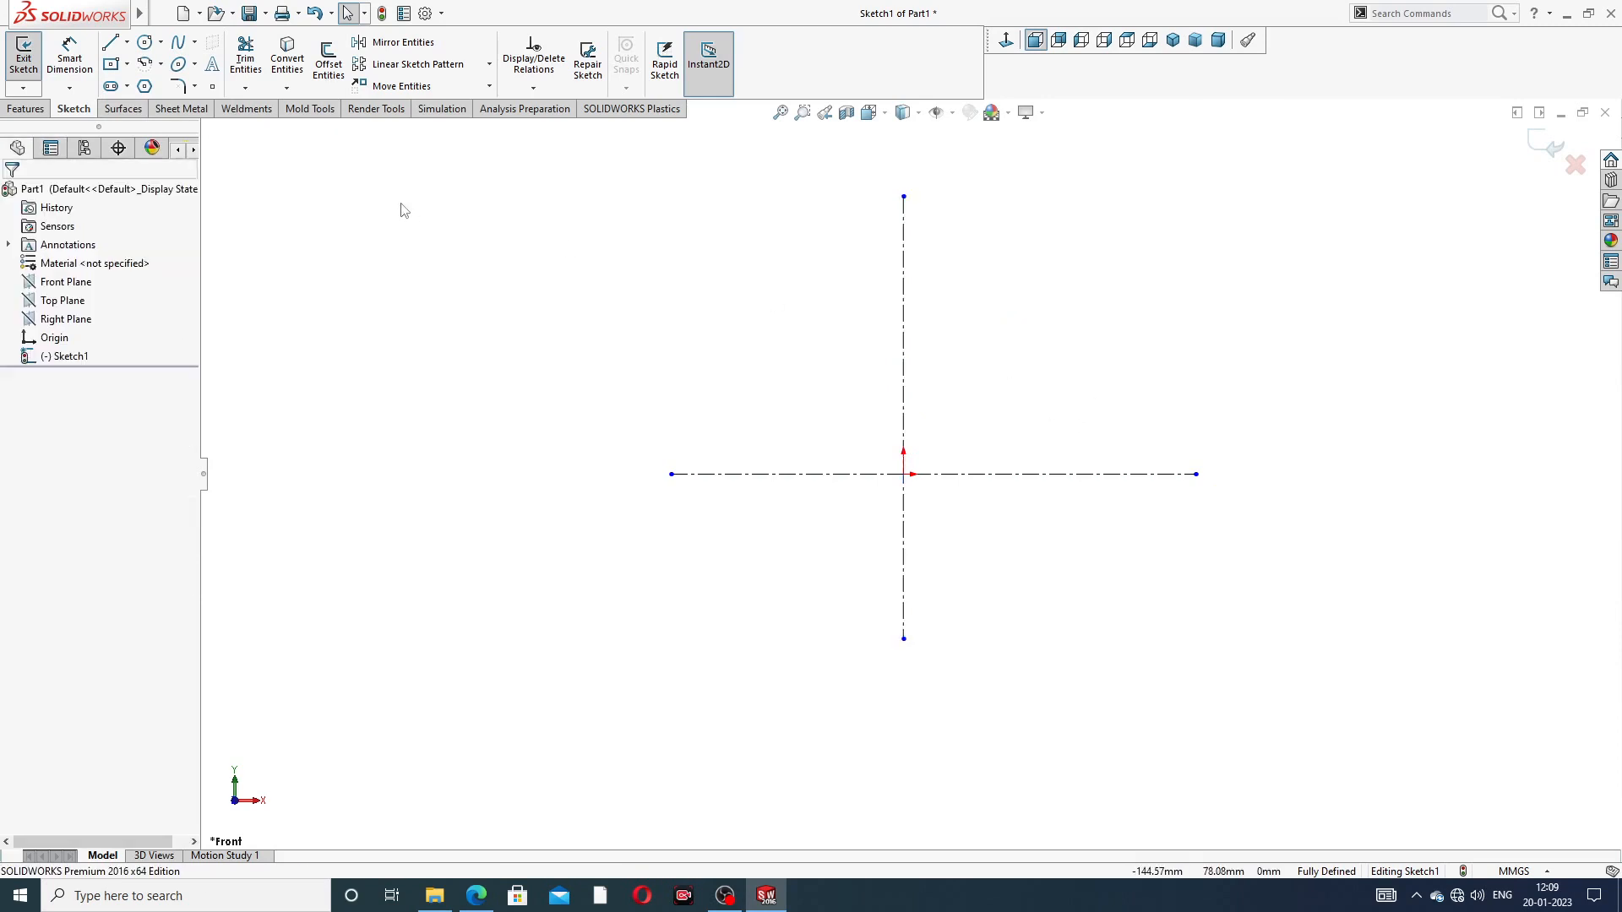
Step: Sketch a horizontal line about 84 mm long below the origin, starting on the vertical centerline and ending below the horizontal centerline's end
{"action": "left_click", "coordinate": [110, 42]}
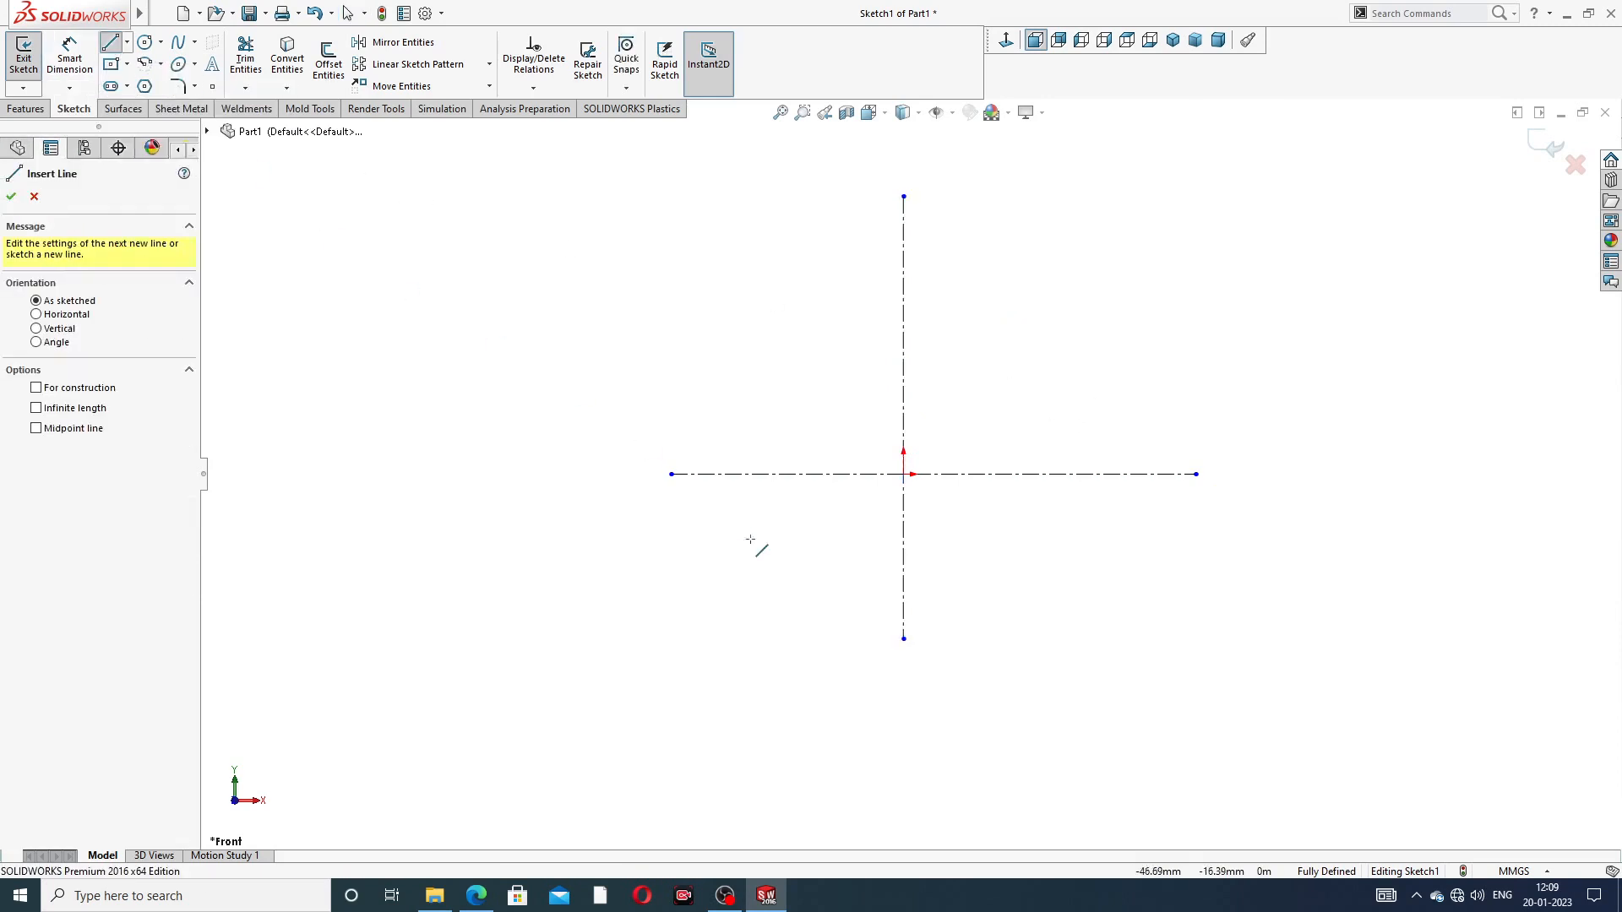
{"action": "left_click", "coordinate": [903, 611]}
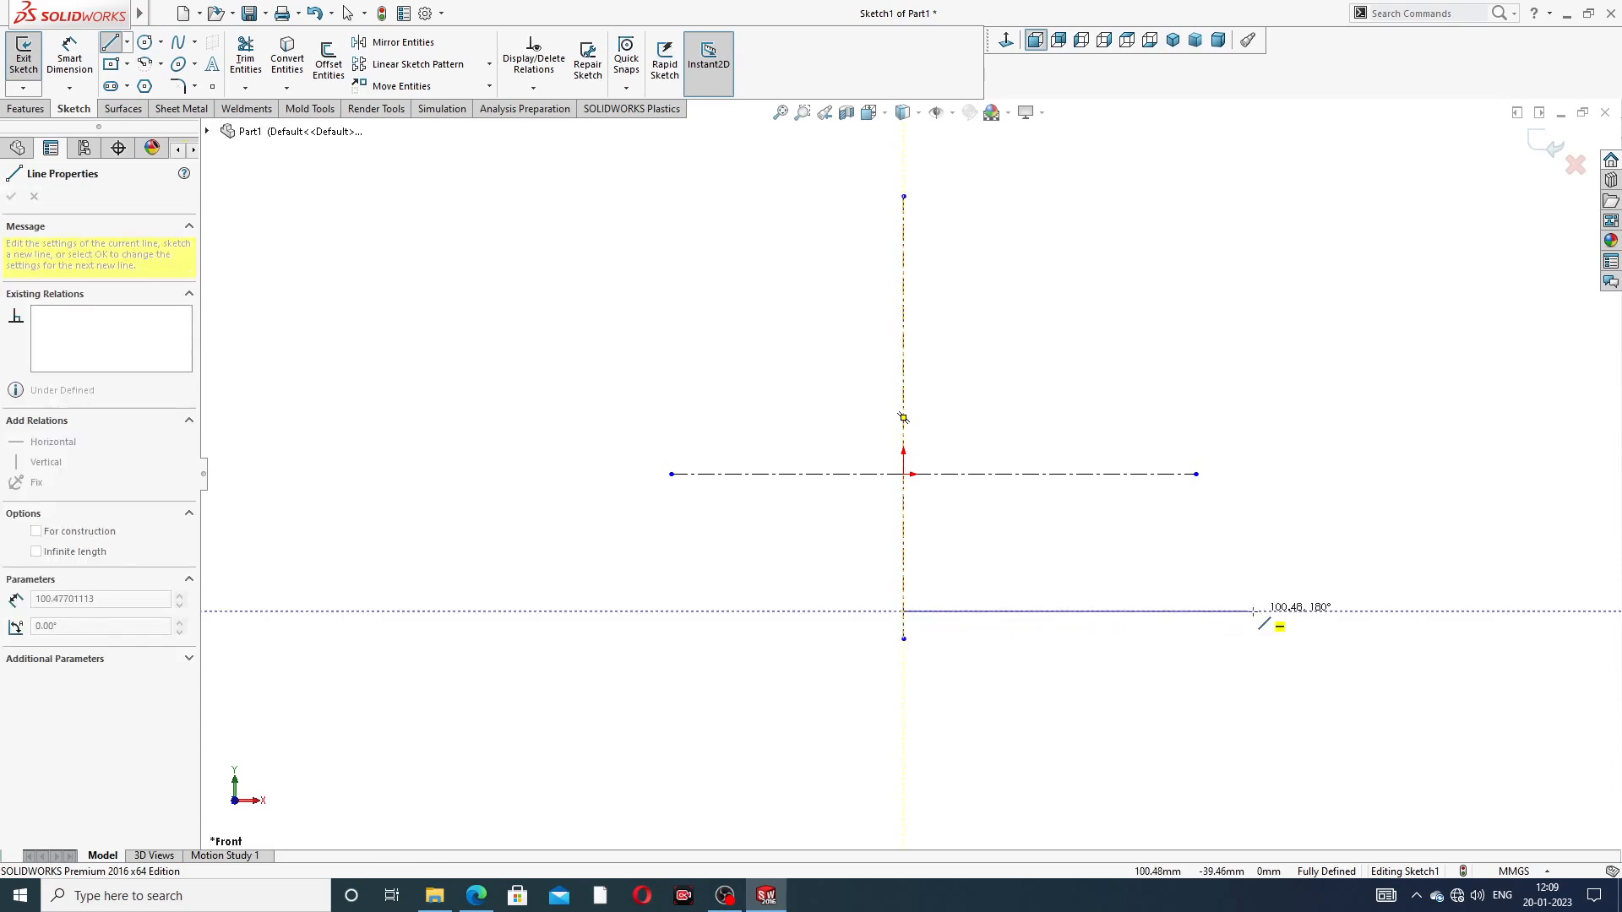
{"action": "left_click", "coordinate": [1254, 611]}
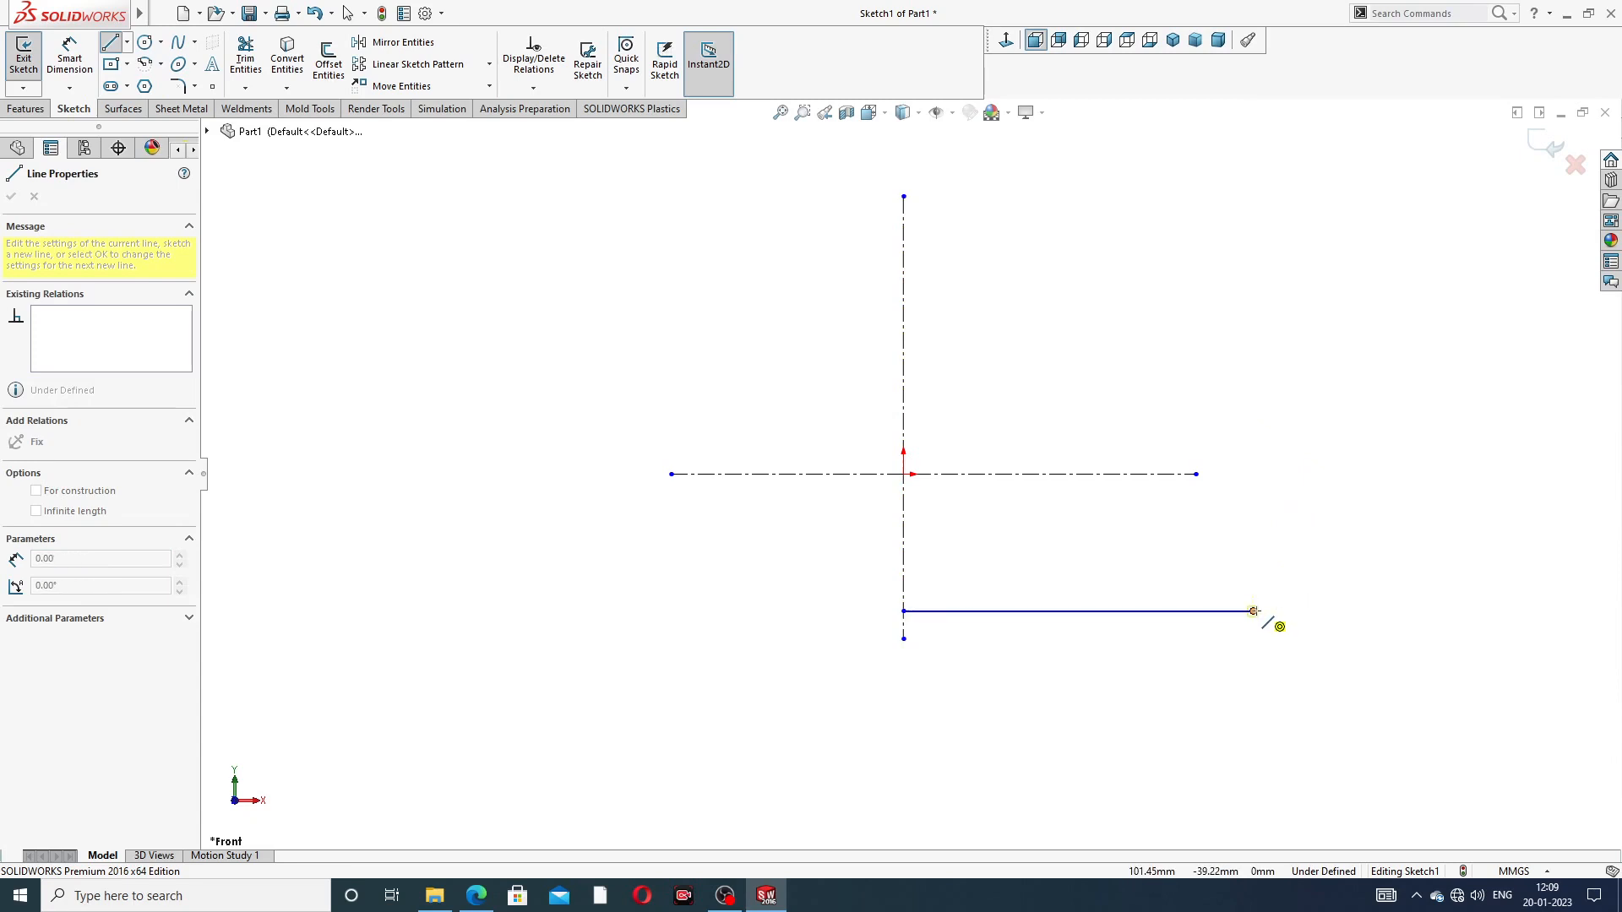
{"action": "key", "text": "Escape"}
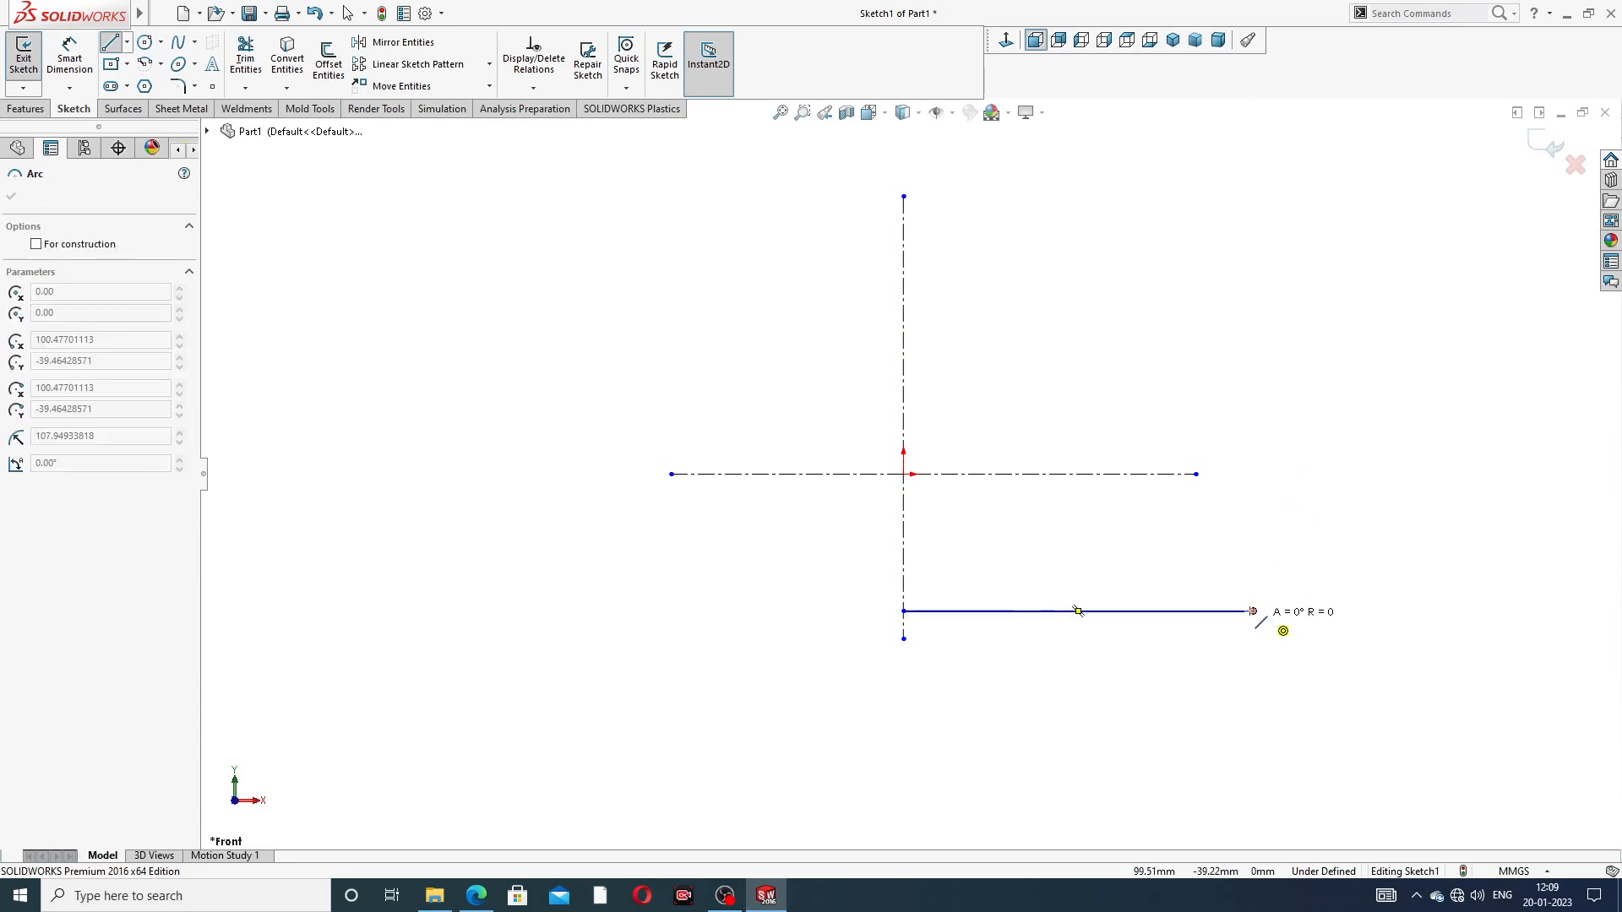
{"action": "key", "text": "Escape"}
{"action": "left_click_drag", "start_coordinate": [1252, 611], "coordinate": [1195, 611]}
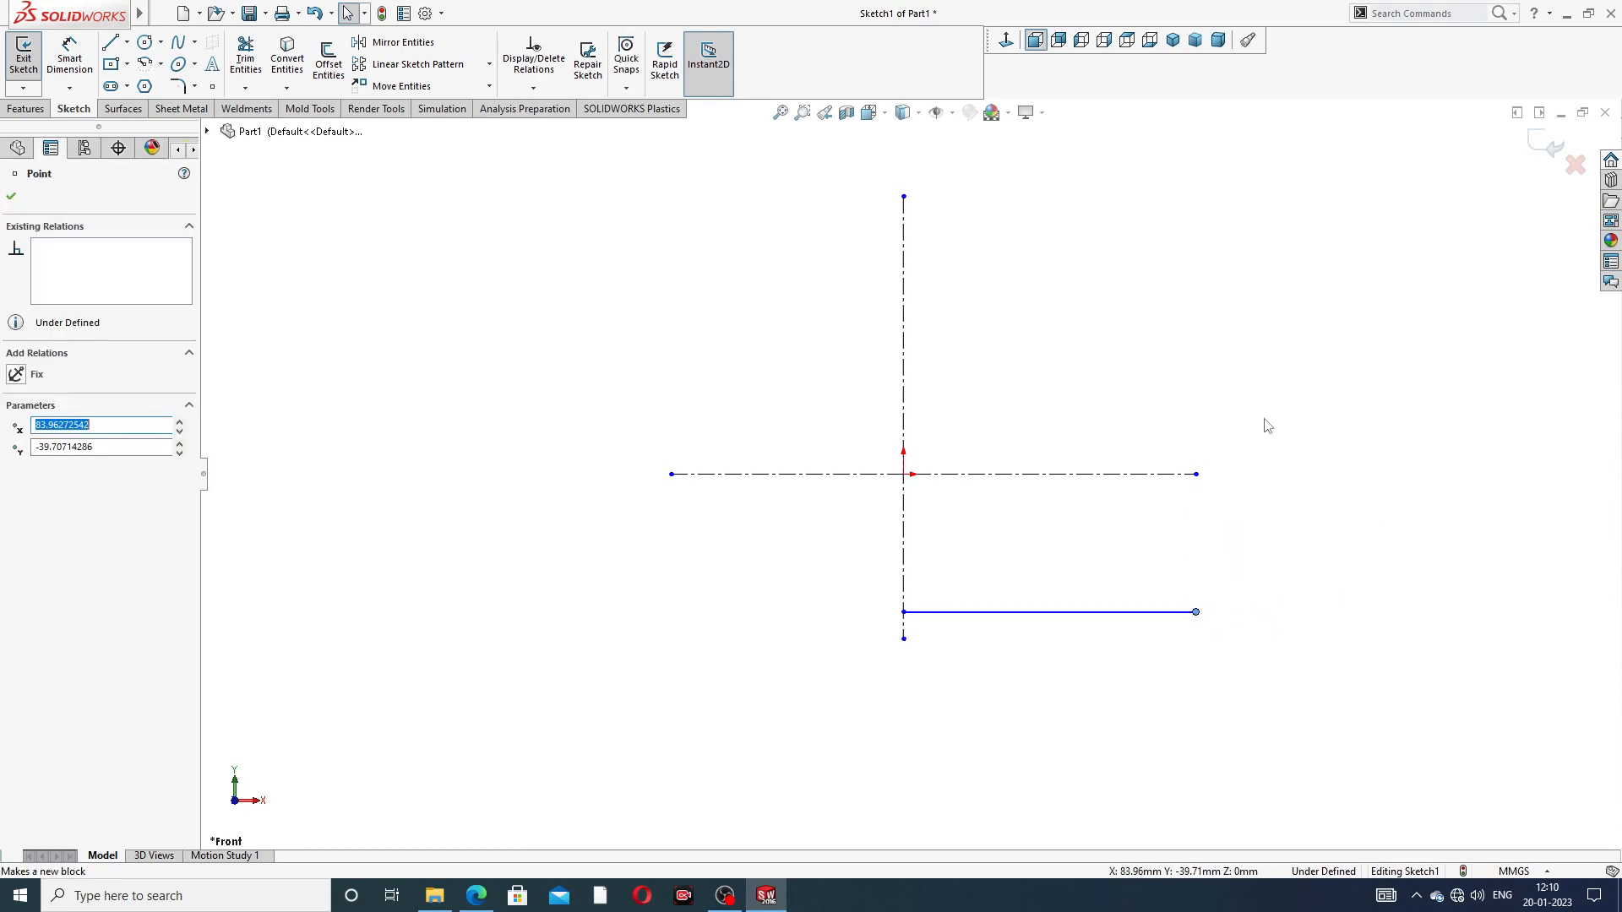
Step: Continue the line with a tangent semicircle of about 32 mm radius, then a concave tangent arc of about 91 mm radius, following the PDF drawing
{"action": "left_click", "coordinate": [110, 42]}
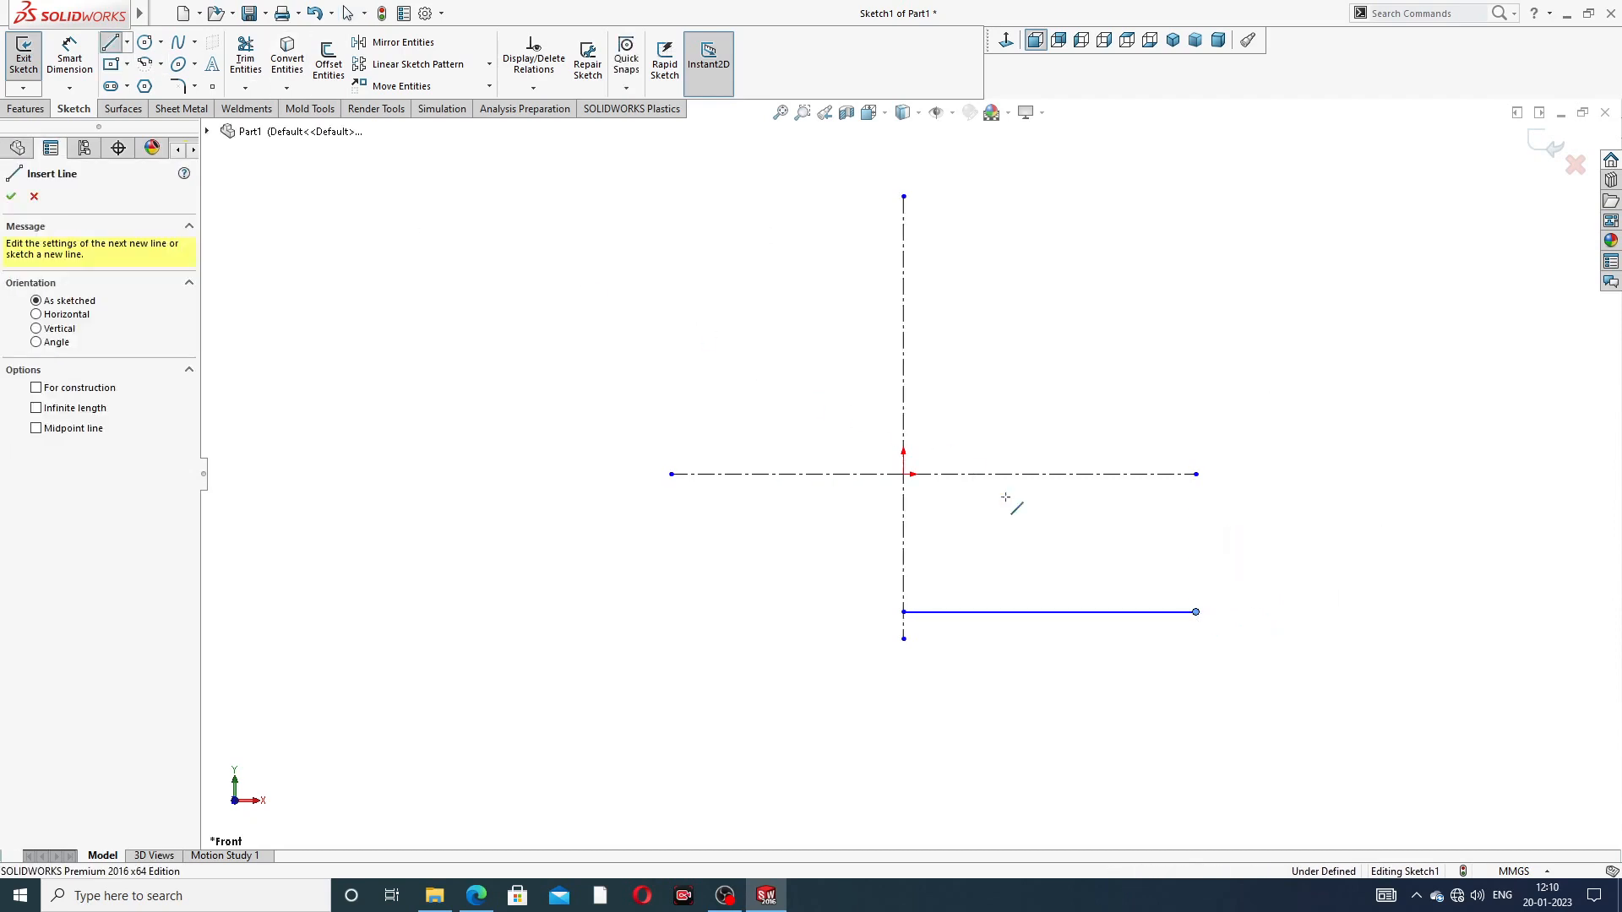
{"action": "left_click", "coordinate": [1196, 612]}
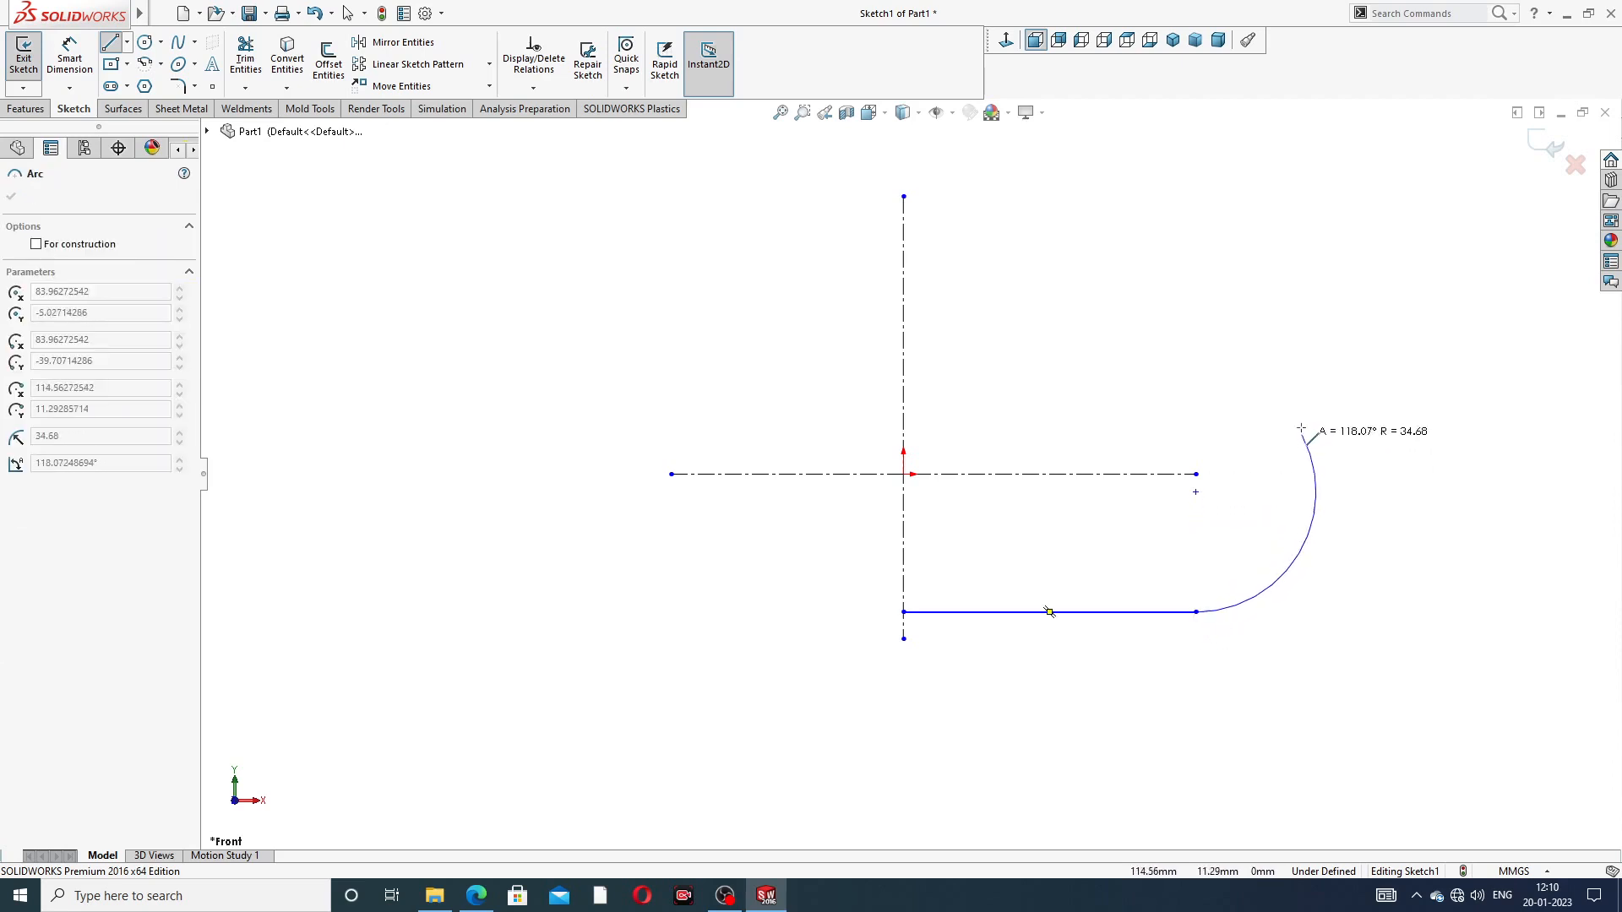
{"action": "left_click", "coordinate": [1195, 392]}
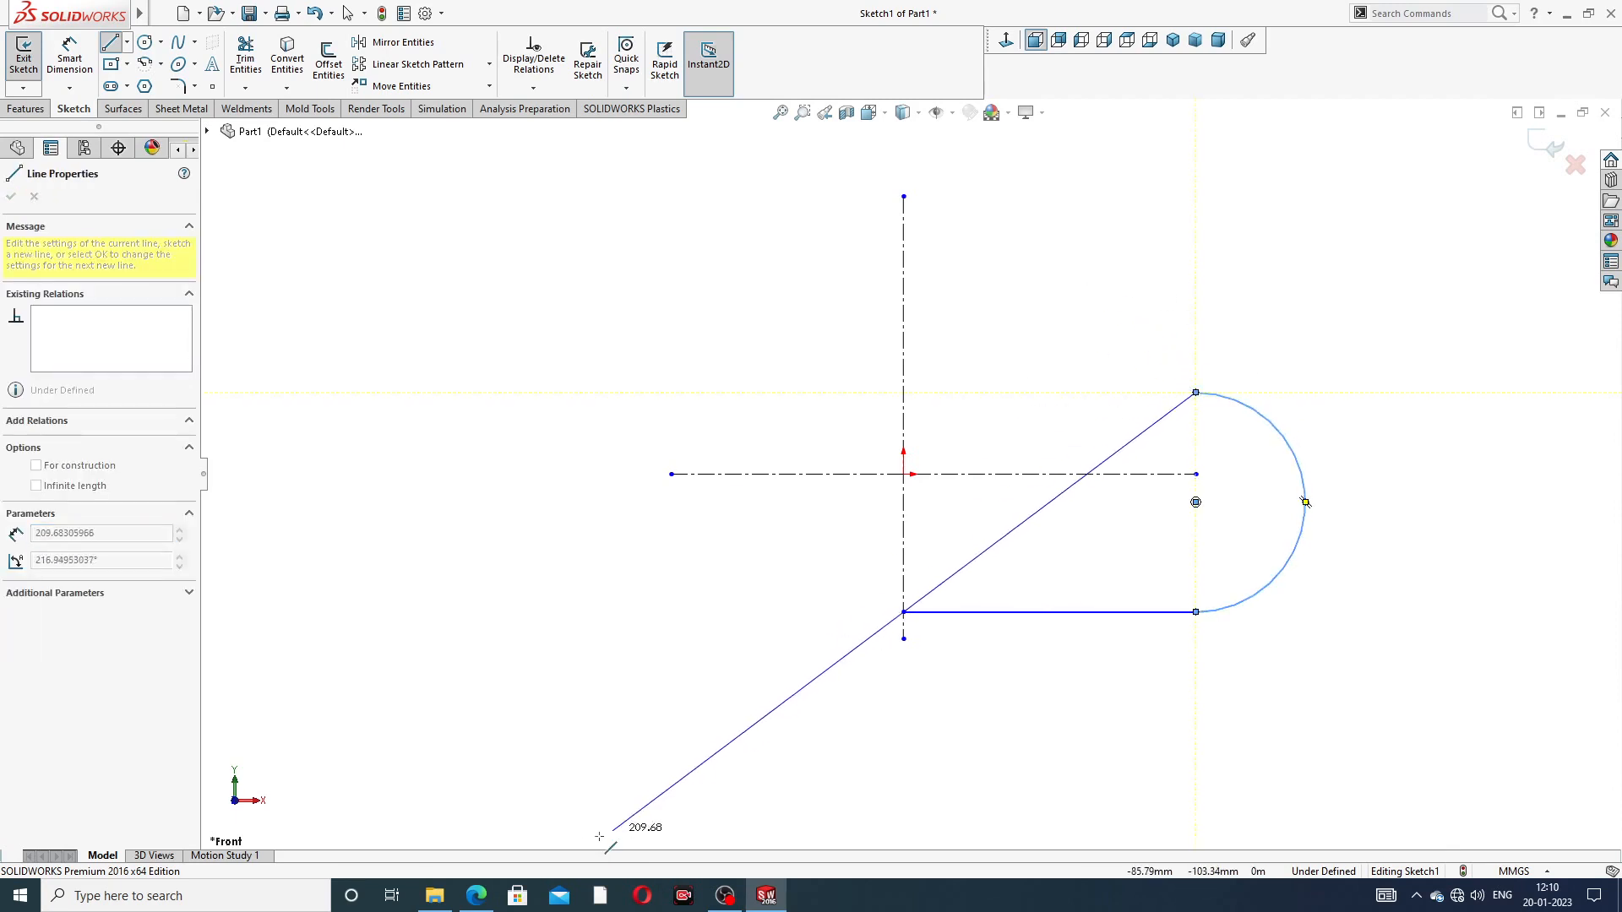
{"action": "left_click", "coordinate": [477, 896]}
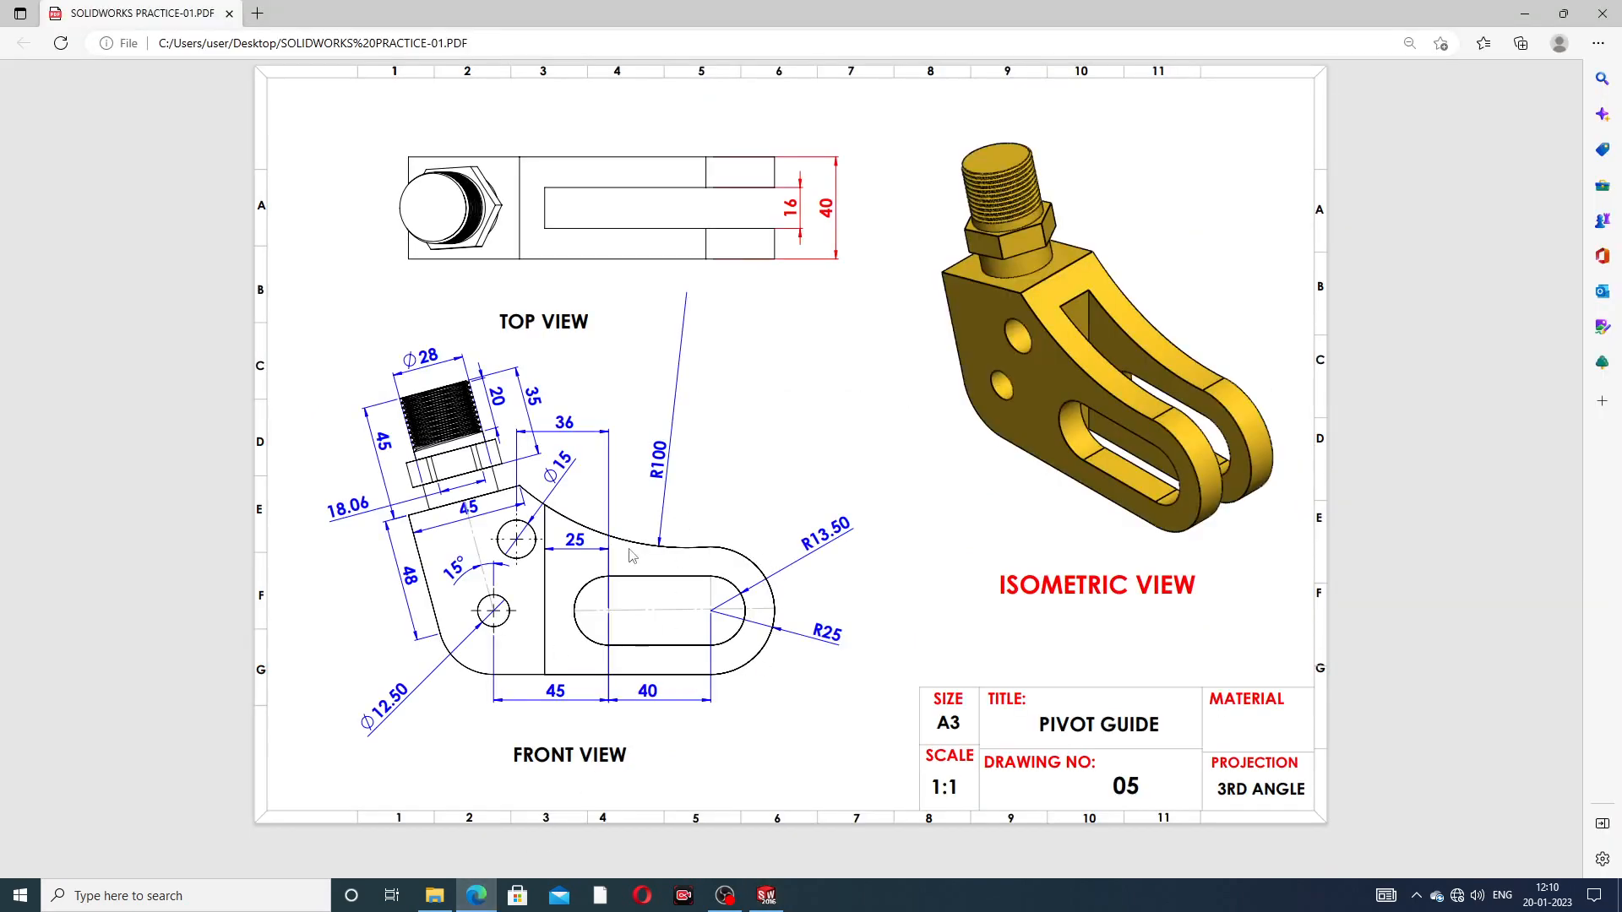
{"action": "left_click", "coordinate": [766, 896]}
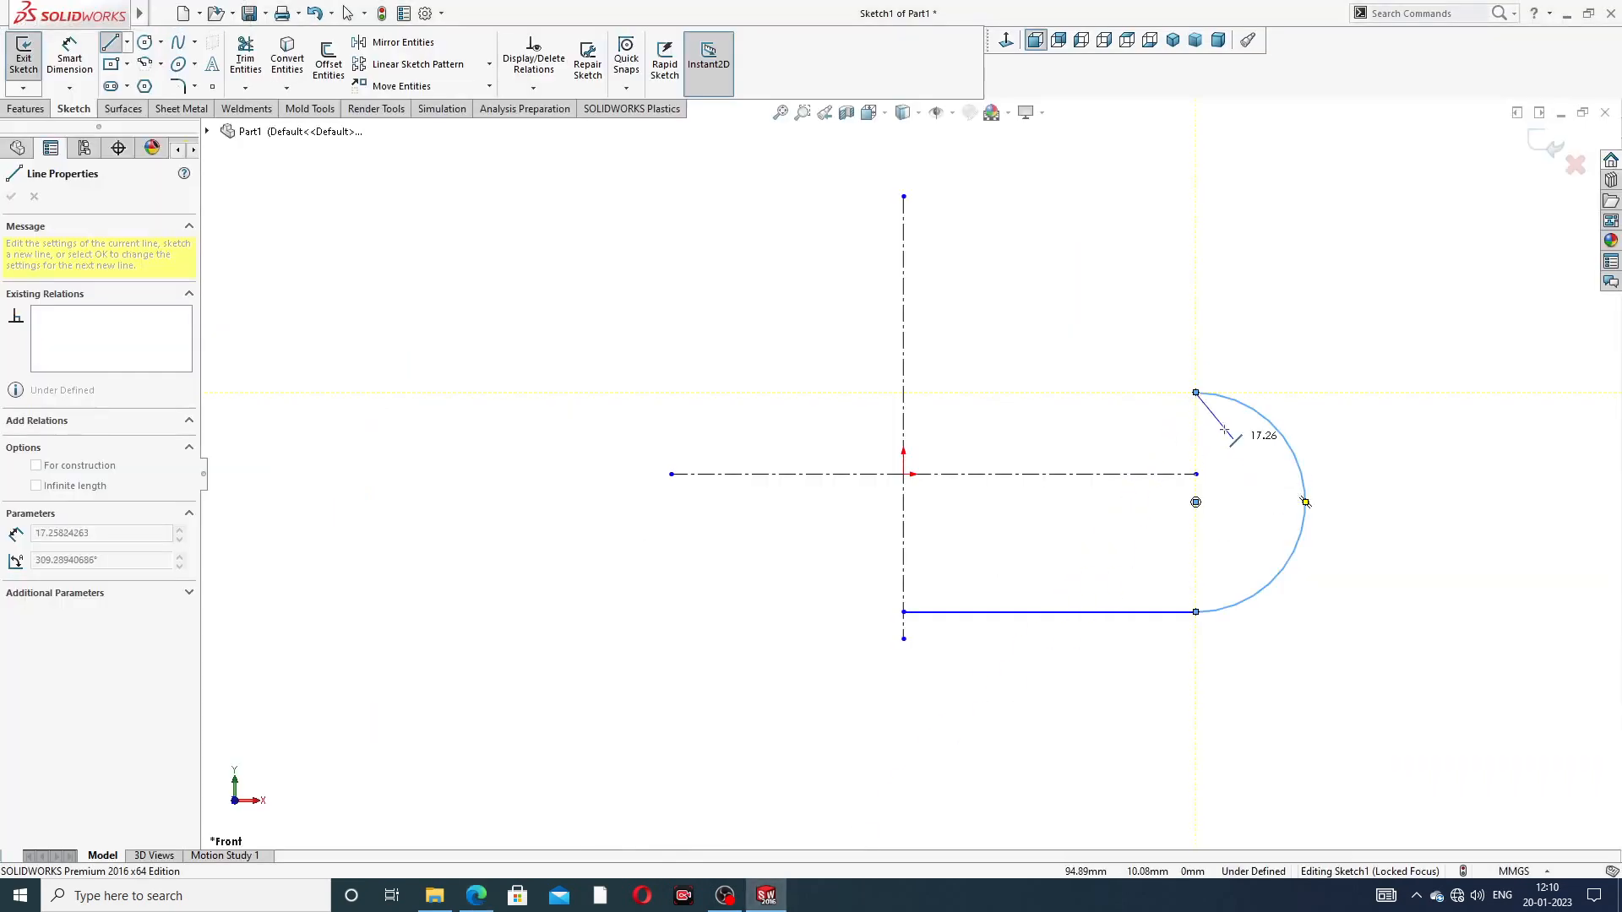
{"action": "left_click", "coordinate": [1196, 392]}
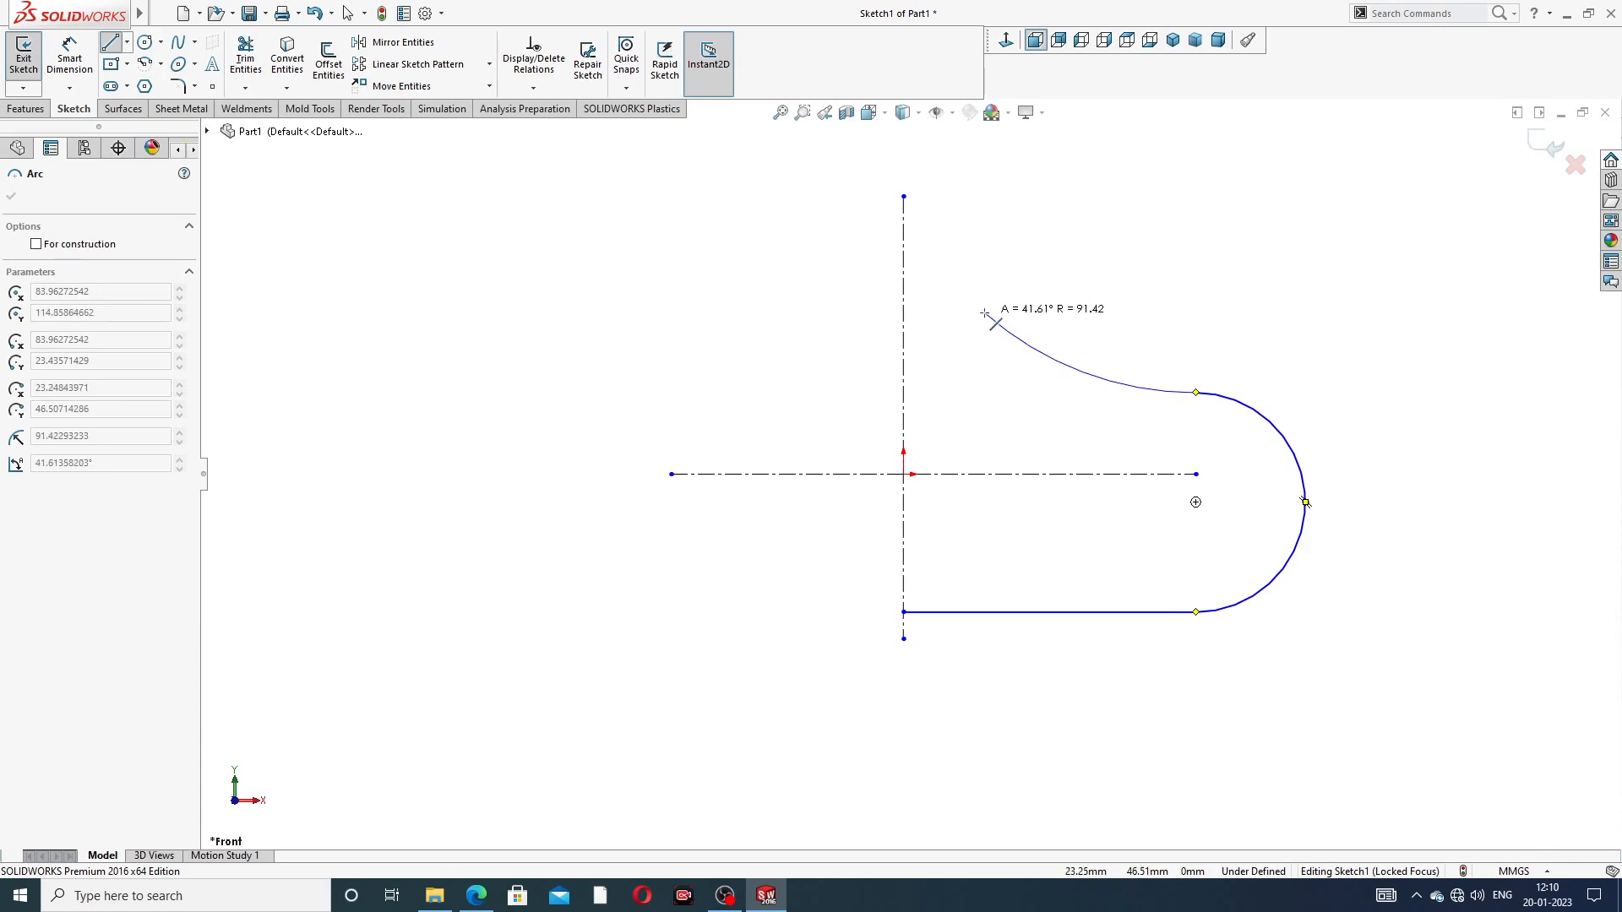
{"action": "left_click", "coordinate": [984, 313]}
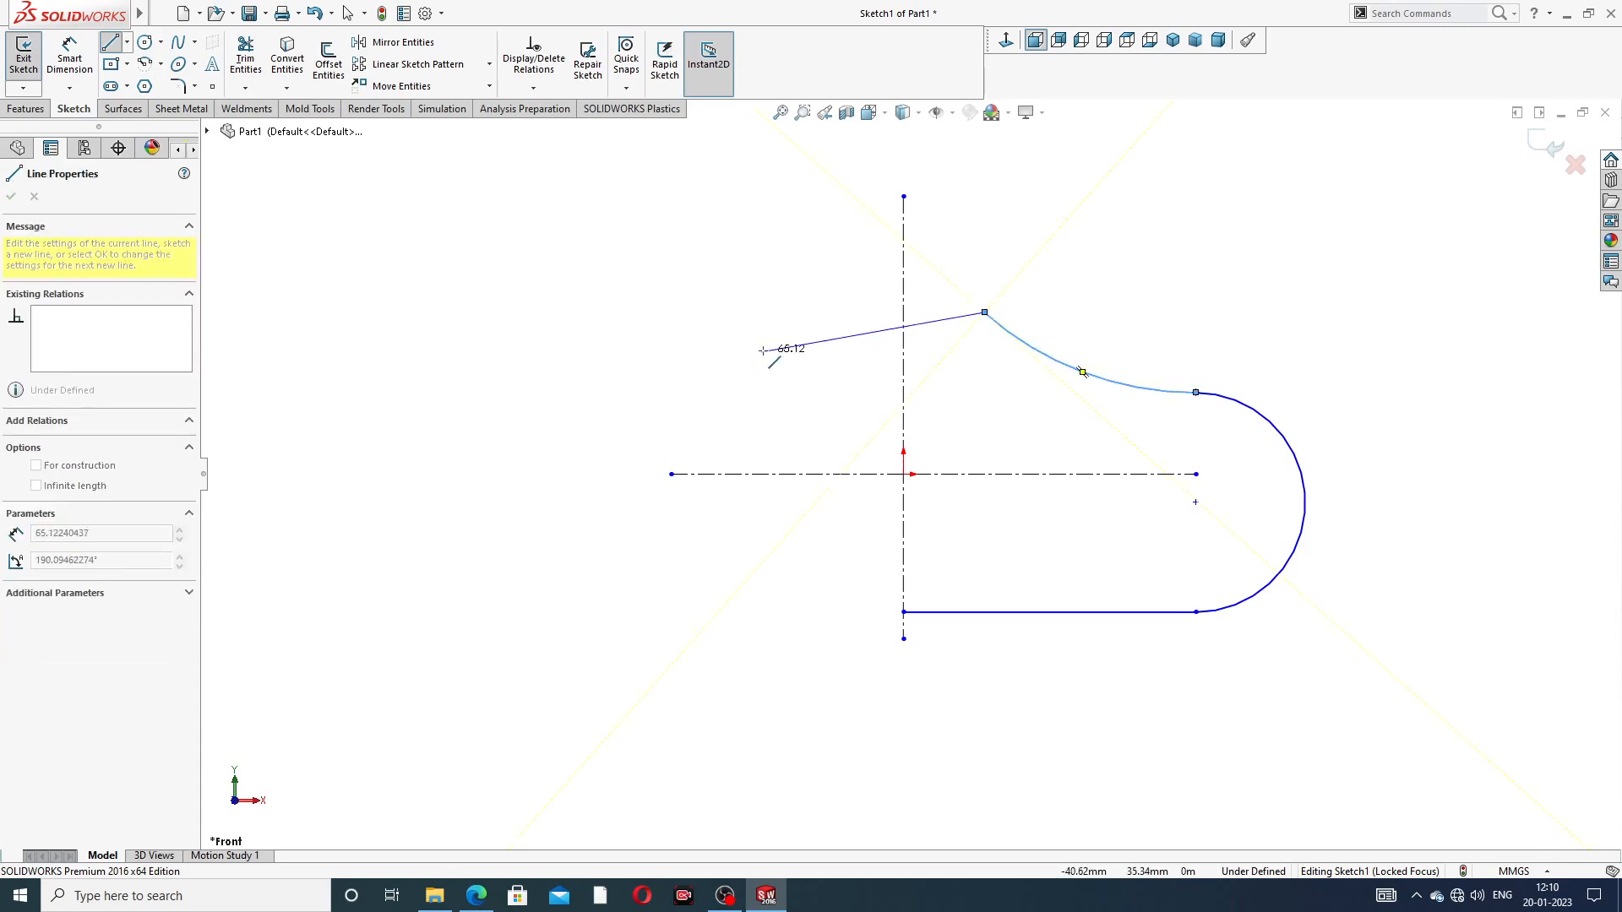
Step: Close the profile with a sloping top line, a perpendicular side line about 55 mm long and a corner arc of about 24 mm radius
{"action": "left_click", "coordinate": [766, 359]}
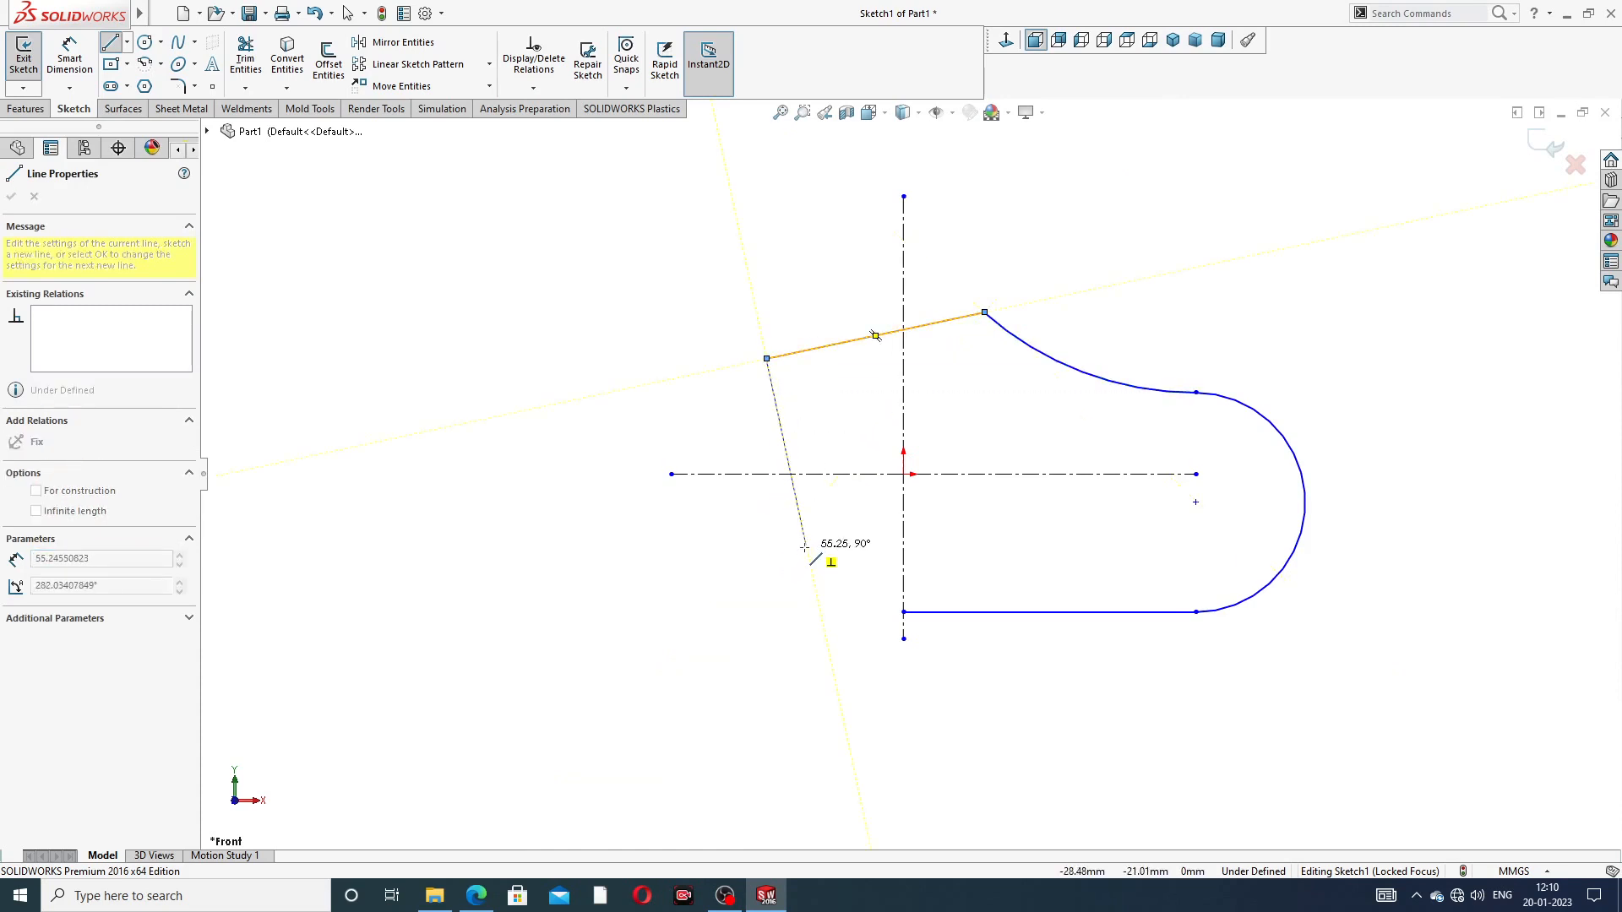
{"action": "left_click", "coordinate": [807, 547]}
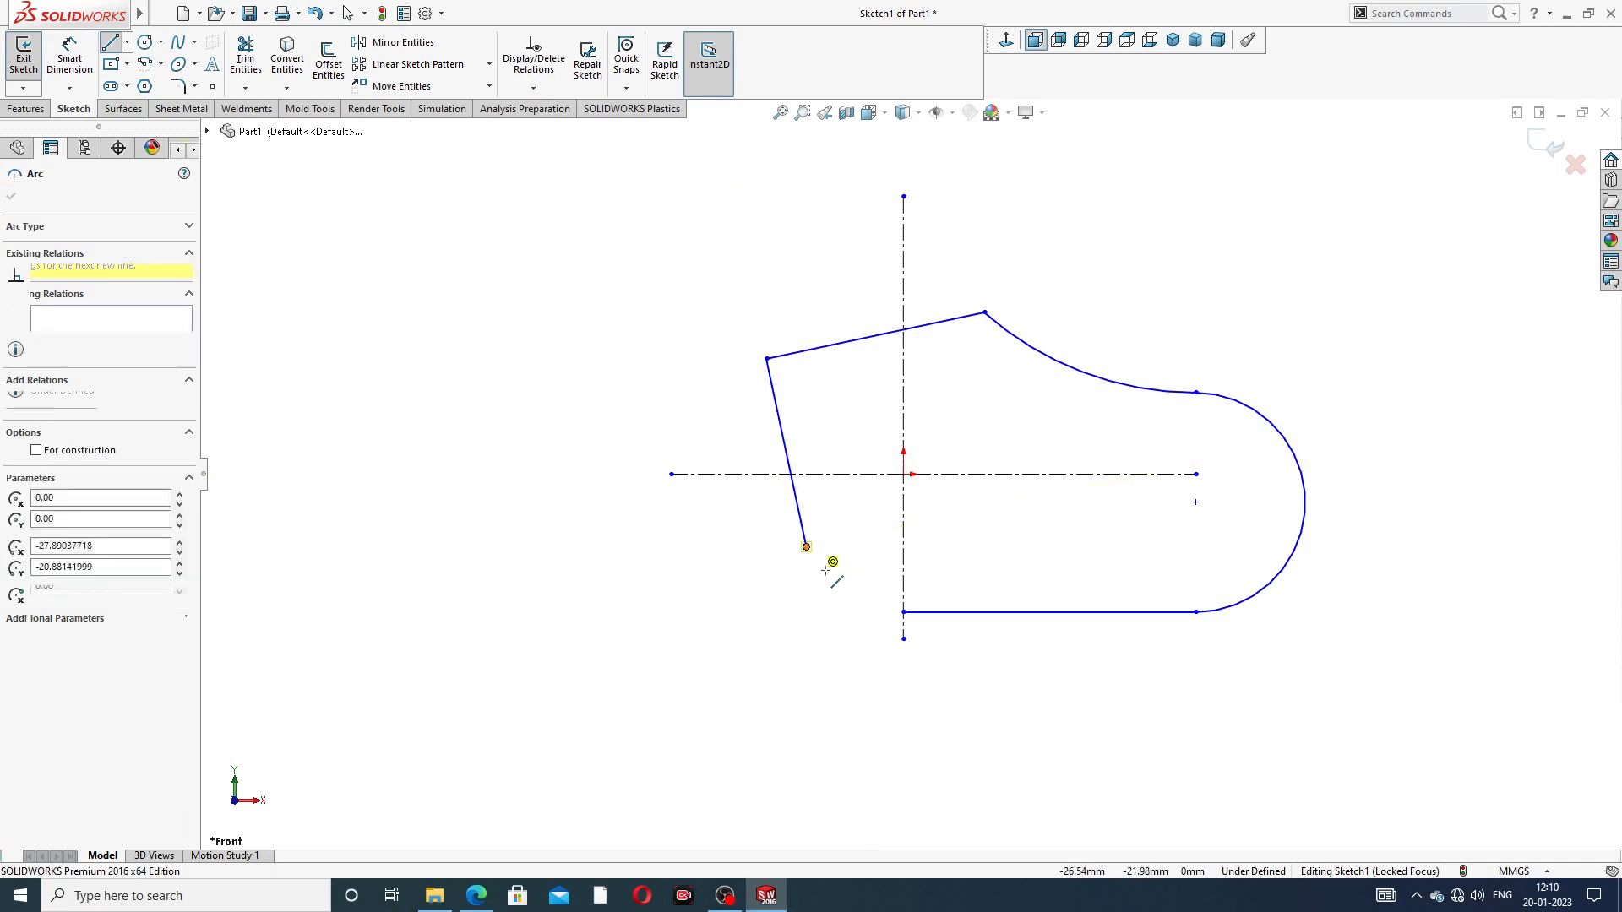
{"action": "left_click", "coordinate": [904, 611]}
{"action": "right_click", "coordinate": [1157, 316]}
{"action": "left_click", "coordinate": [1227, 333]}
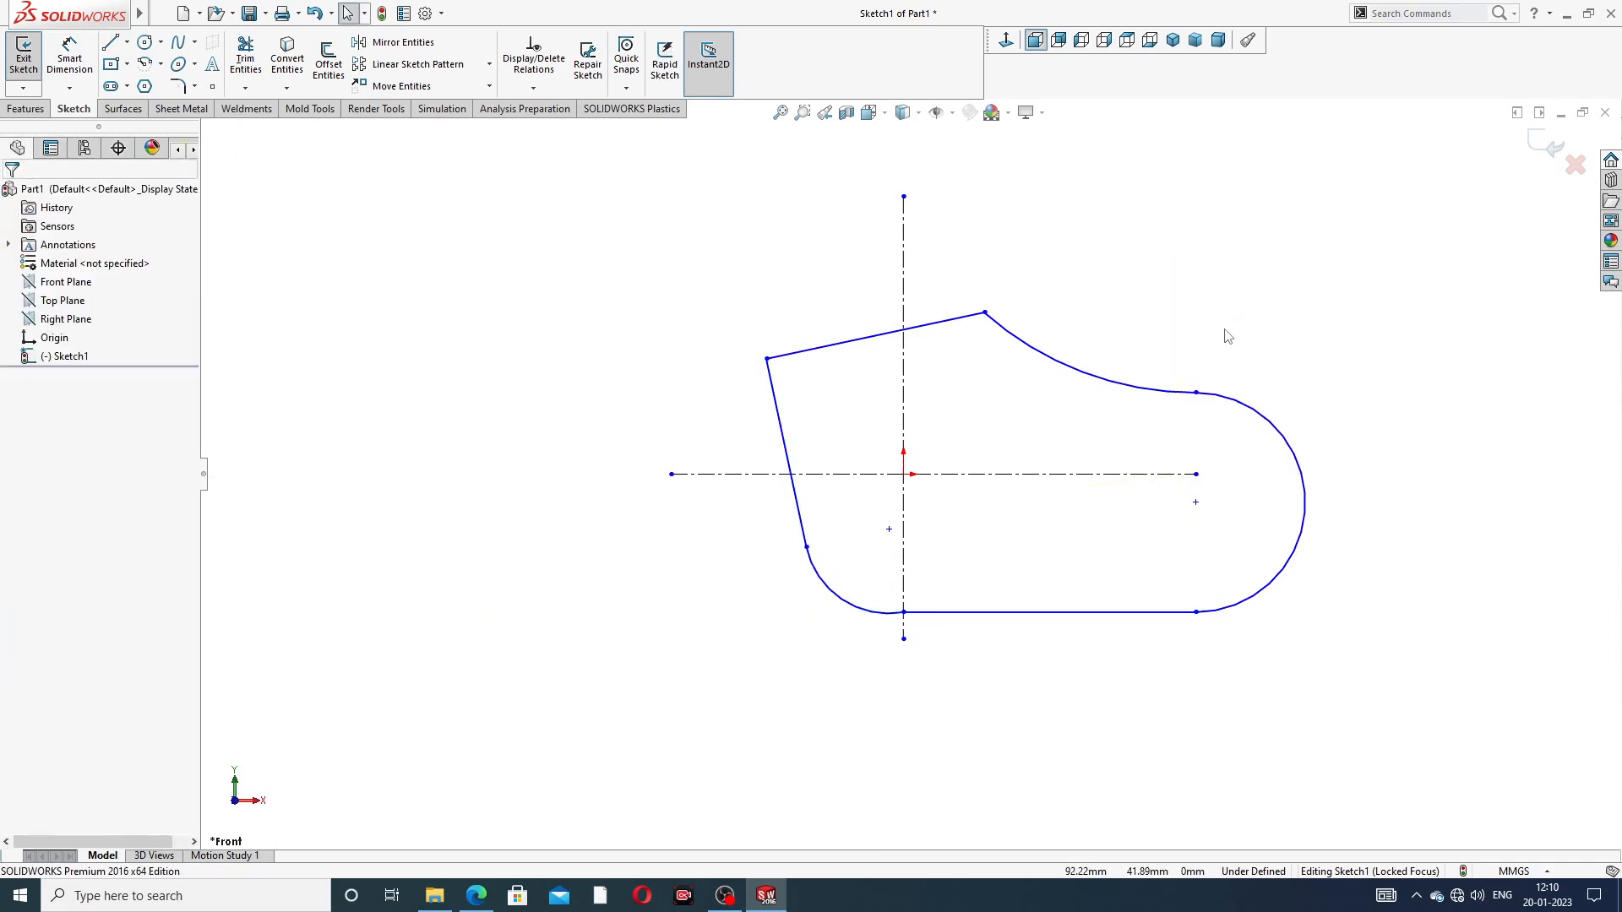
Step: Make the lower corner arc tangent to the horizontal bottom line and check its relation to the slanted side line
{"action": "scroll", "coordinate": [1091, 368], "scroll_direction": "down", "scroll_amount": 3}
{"action": "scroll", "coordinate": [919, 445], "scroll_direction": "up", "scroll_amount": 3}
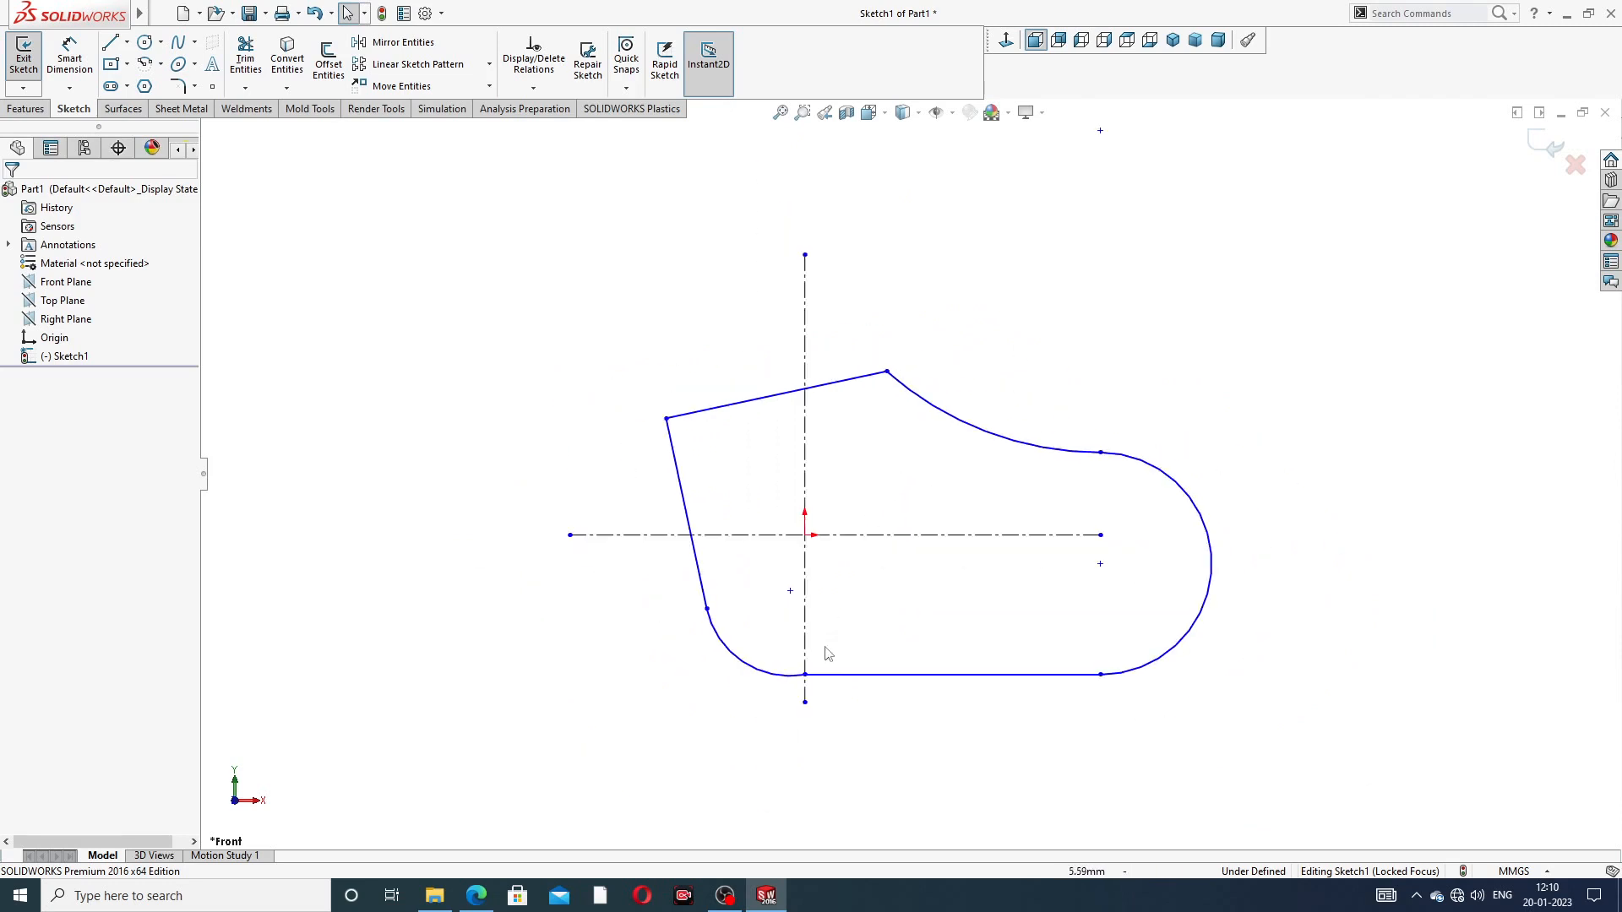
{"action": "scroll", "coordinate": [788, 672], "scroll_direction": "down", "scroll_amount": 3}
{"action": "left_click", "coordinate": [789, 664]}
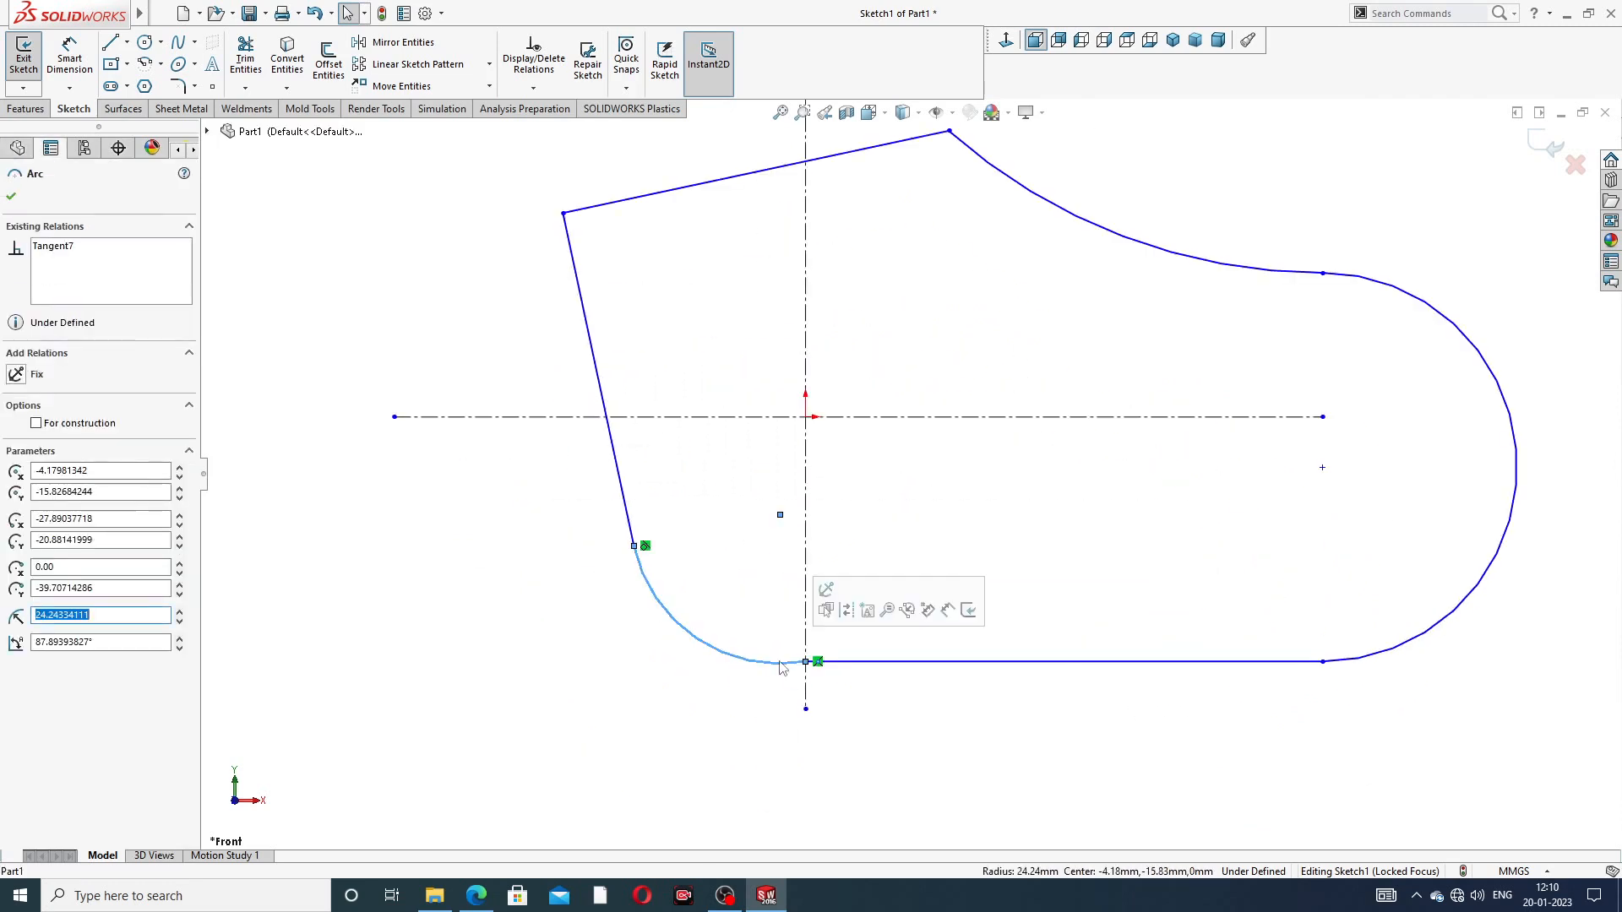
{"action": "left_click", "coordinate": [835, 663], "text": "ctrl"}
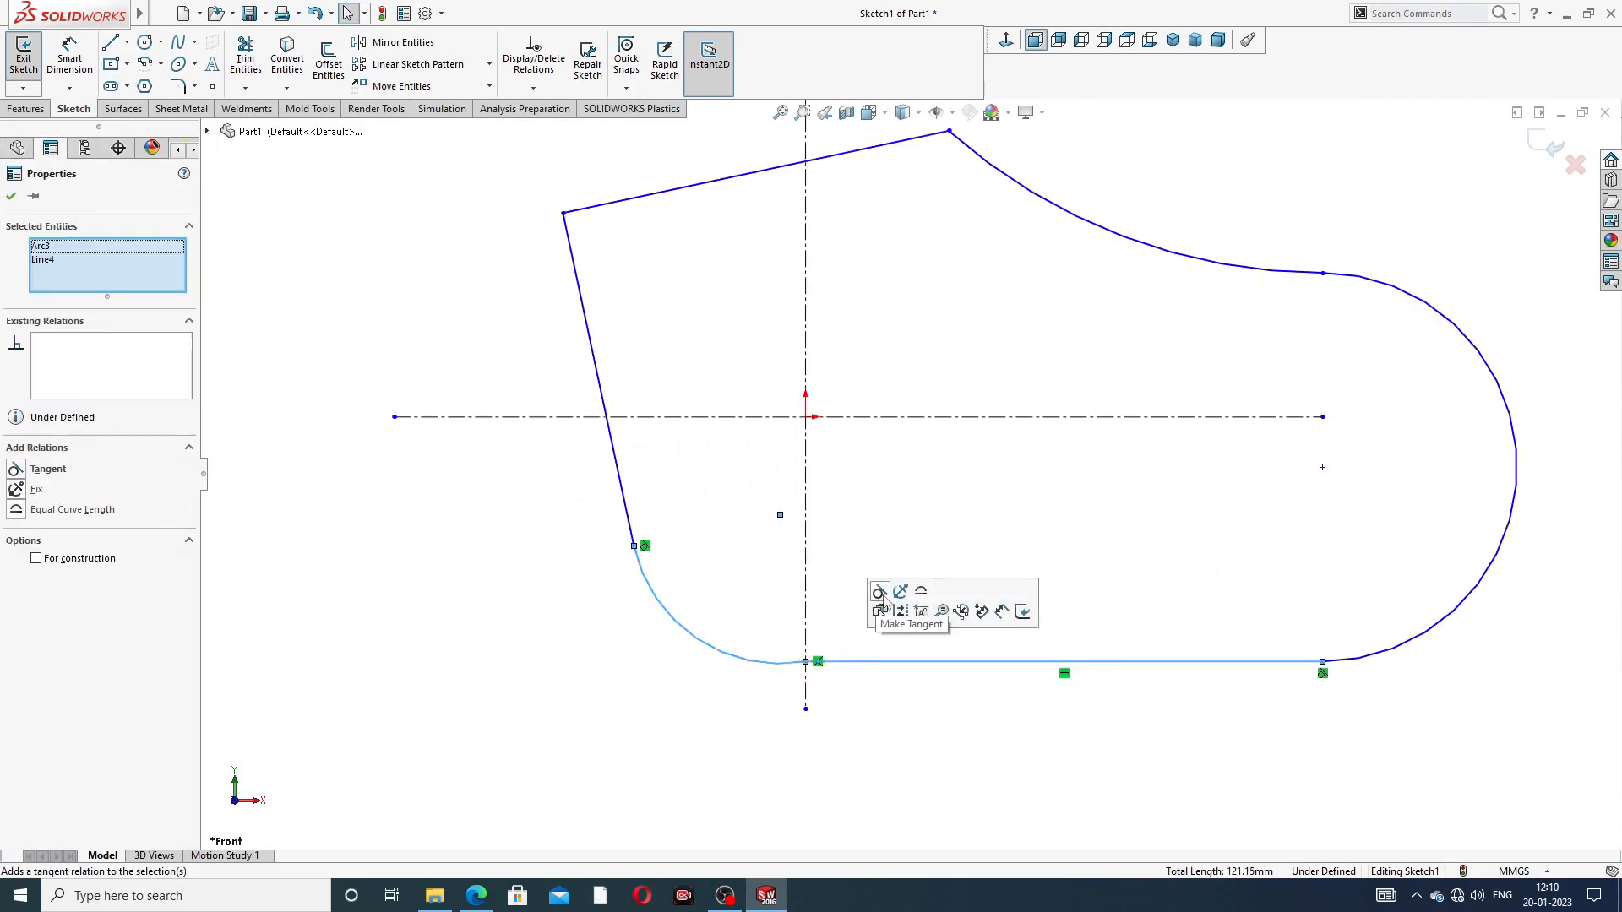
{"action": "left_click", "coordinate": [873, 610]}
{"action": "left_click", "coordinate": [872, 540]}
{"action": "left_click", "coordinate": [645, 468]}
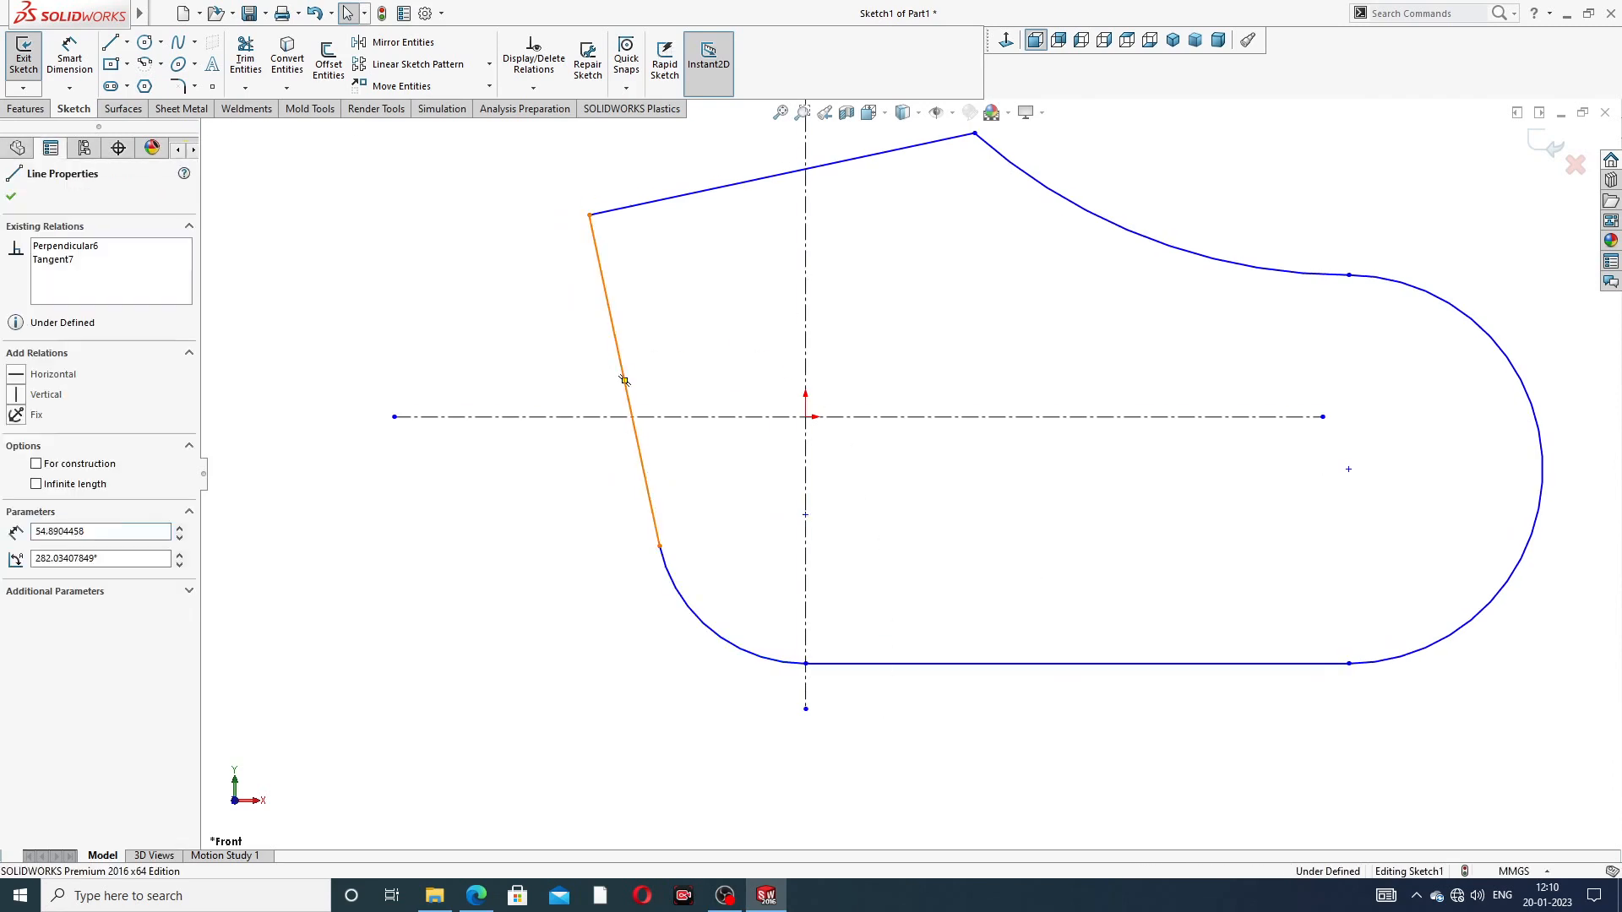
{"action": "left_click", "coordinate": [676, 583], "text": "ctrl"}
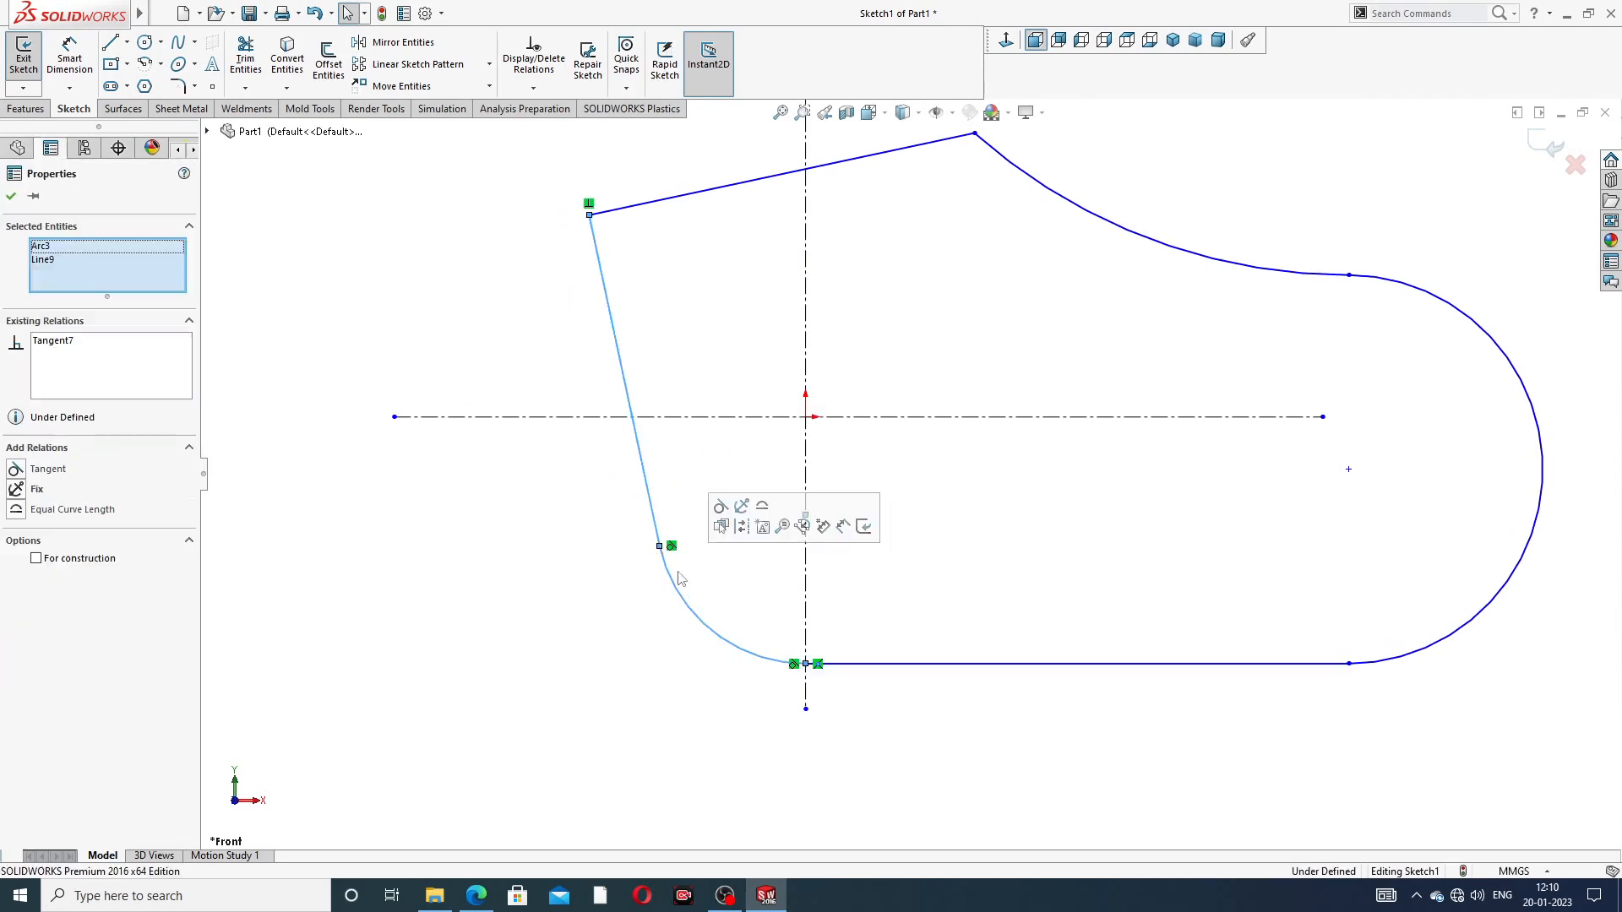
{"action": "left_click", "coordinate": [667, 517]}
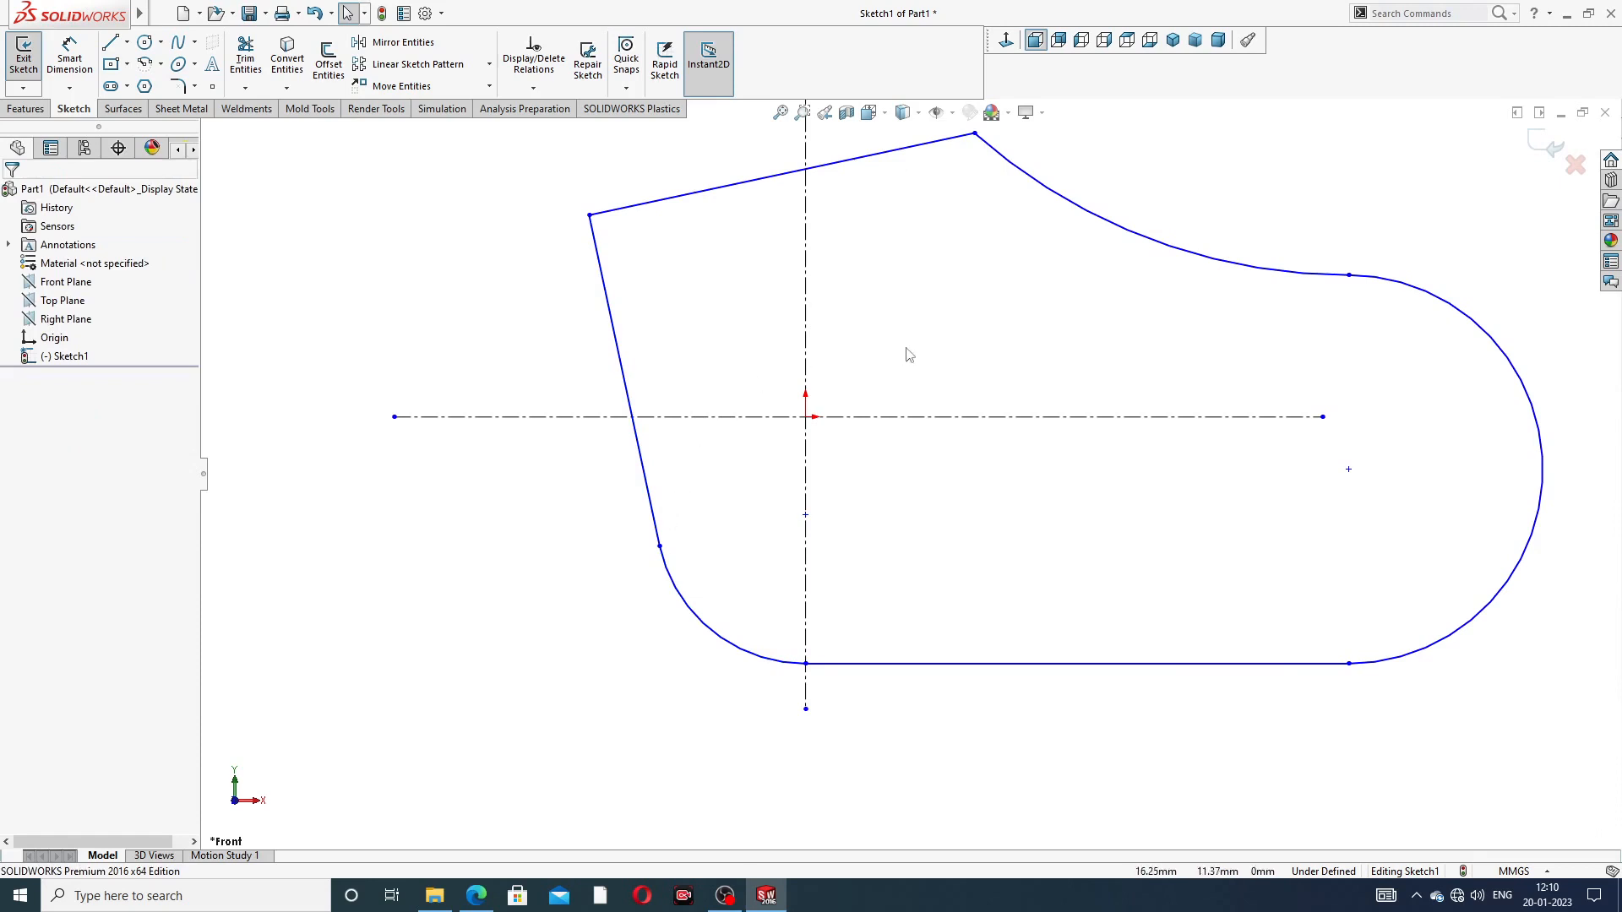
{"action": "scroll", "coordinate": [944, 305], "scroll_direction": "up", "scroll_amount": 3}
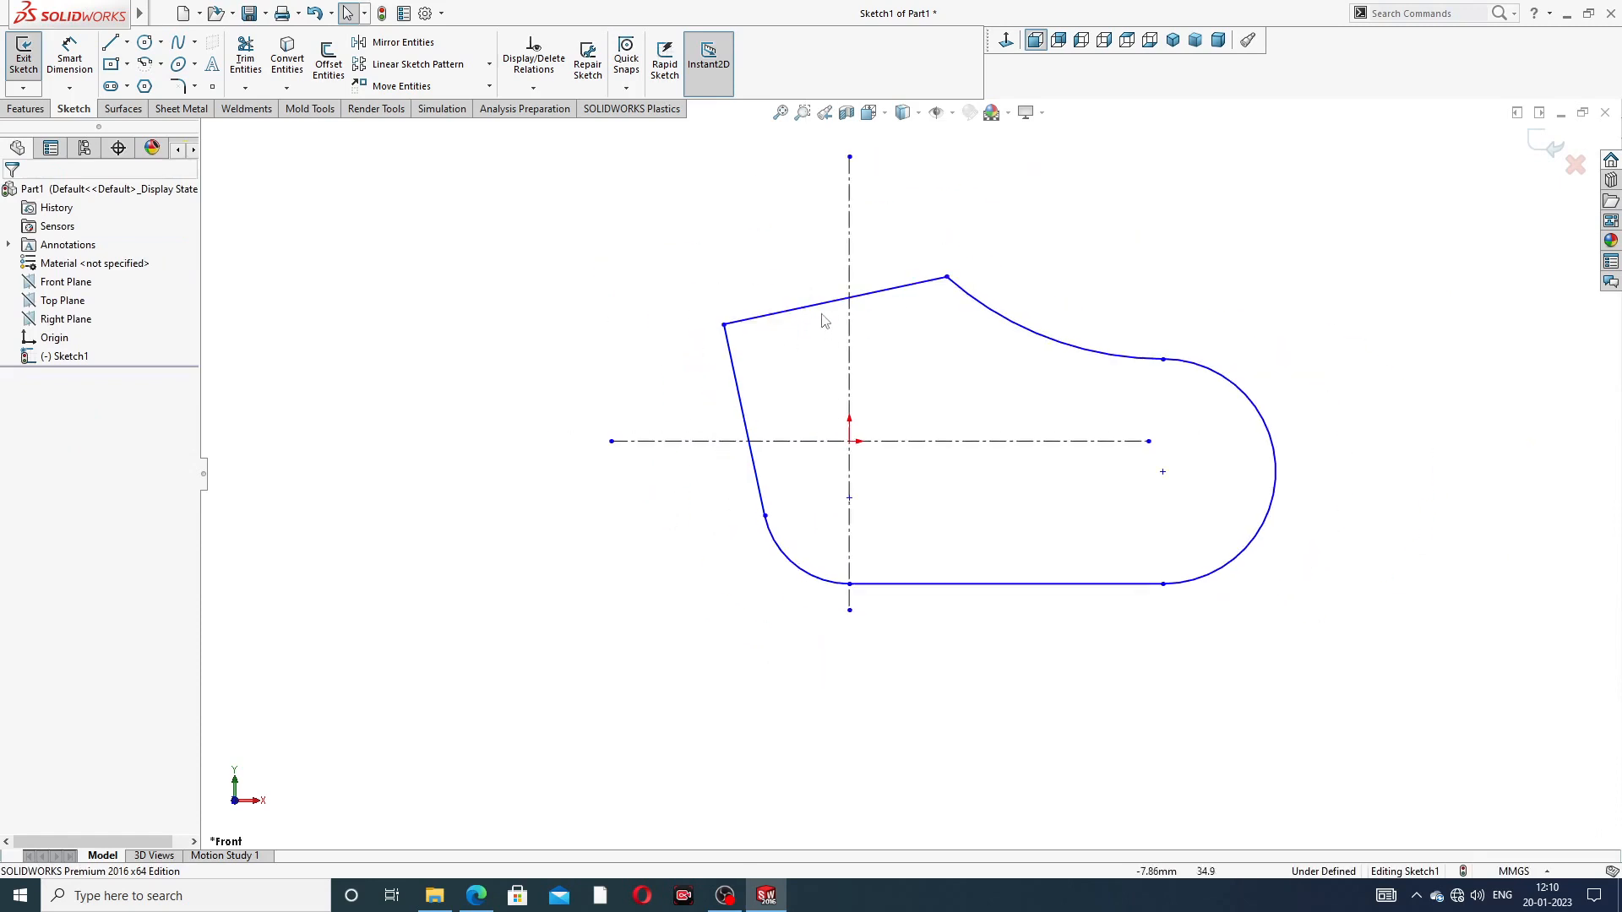
{"action": "scroll", "coordinate": [744, 253], "scroll_direction": "down", "scroll_amount": 3}
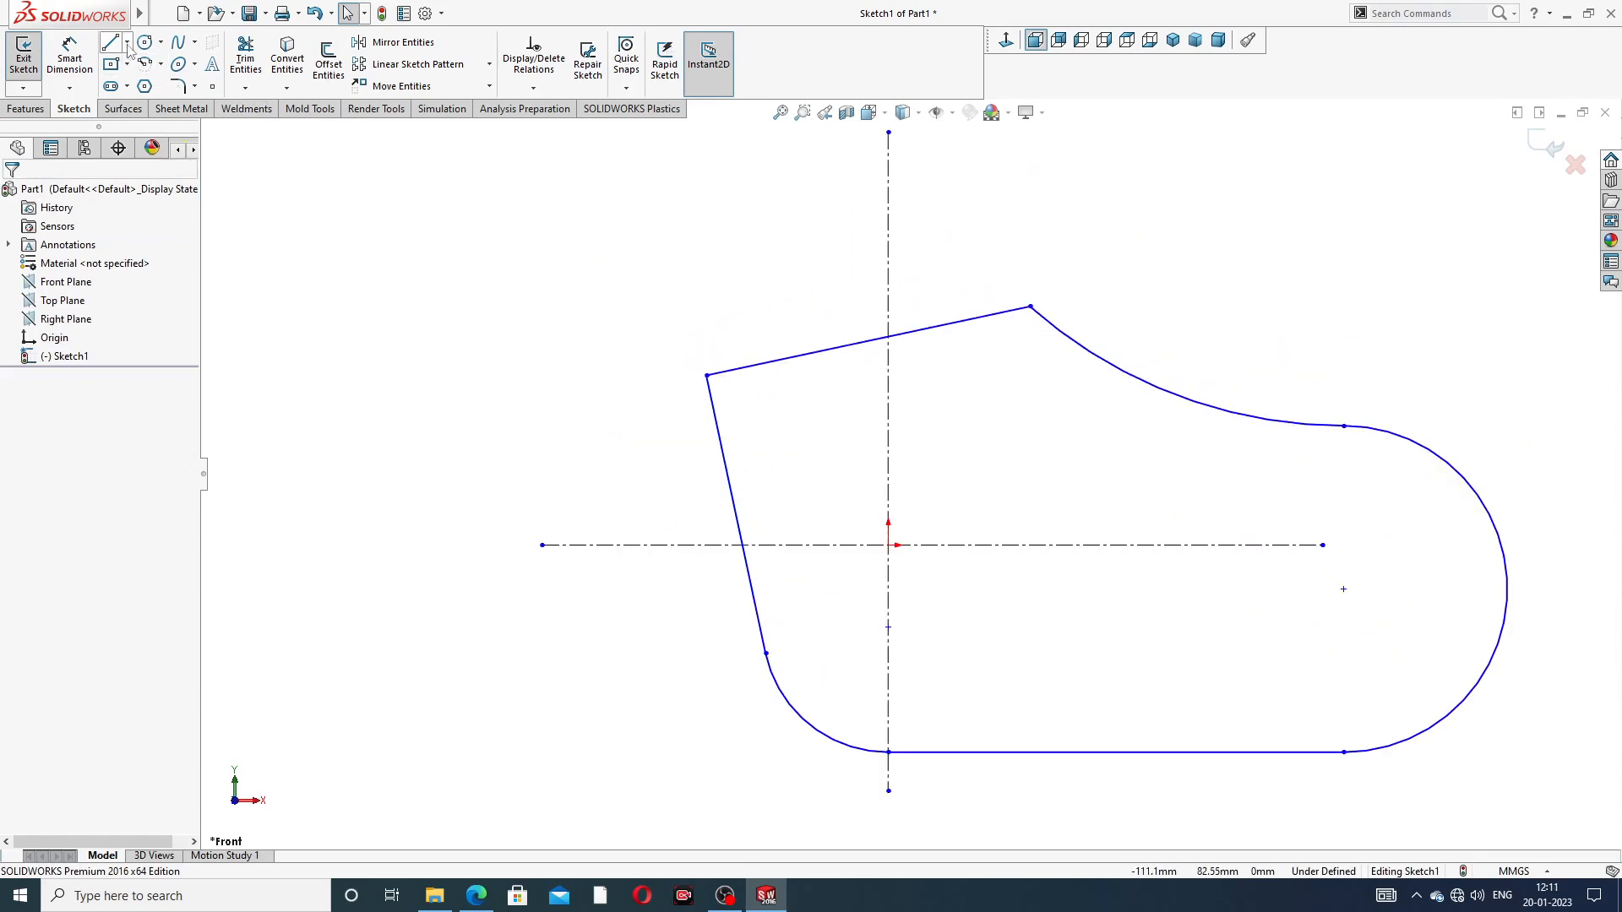
{"action": "left_click", "coordinate": [127, 44]}
{"action": "left_click", "coordinate": [152, 85]}
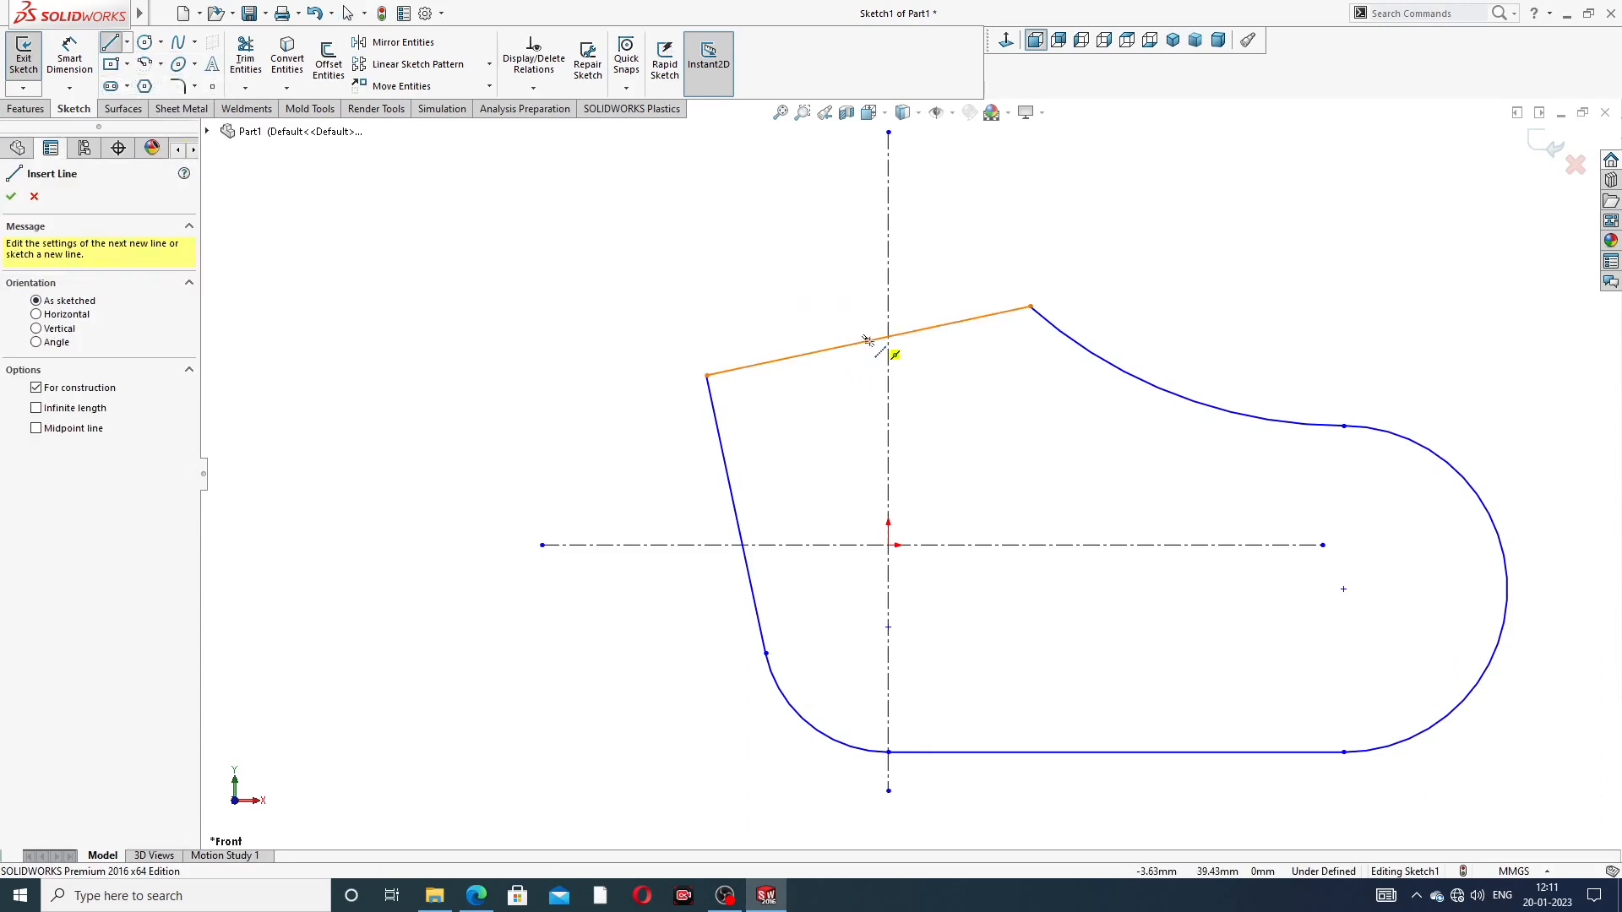
{"action": "left_click", "coordinate": [867, 341]}
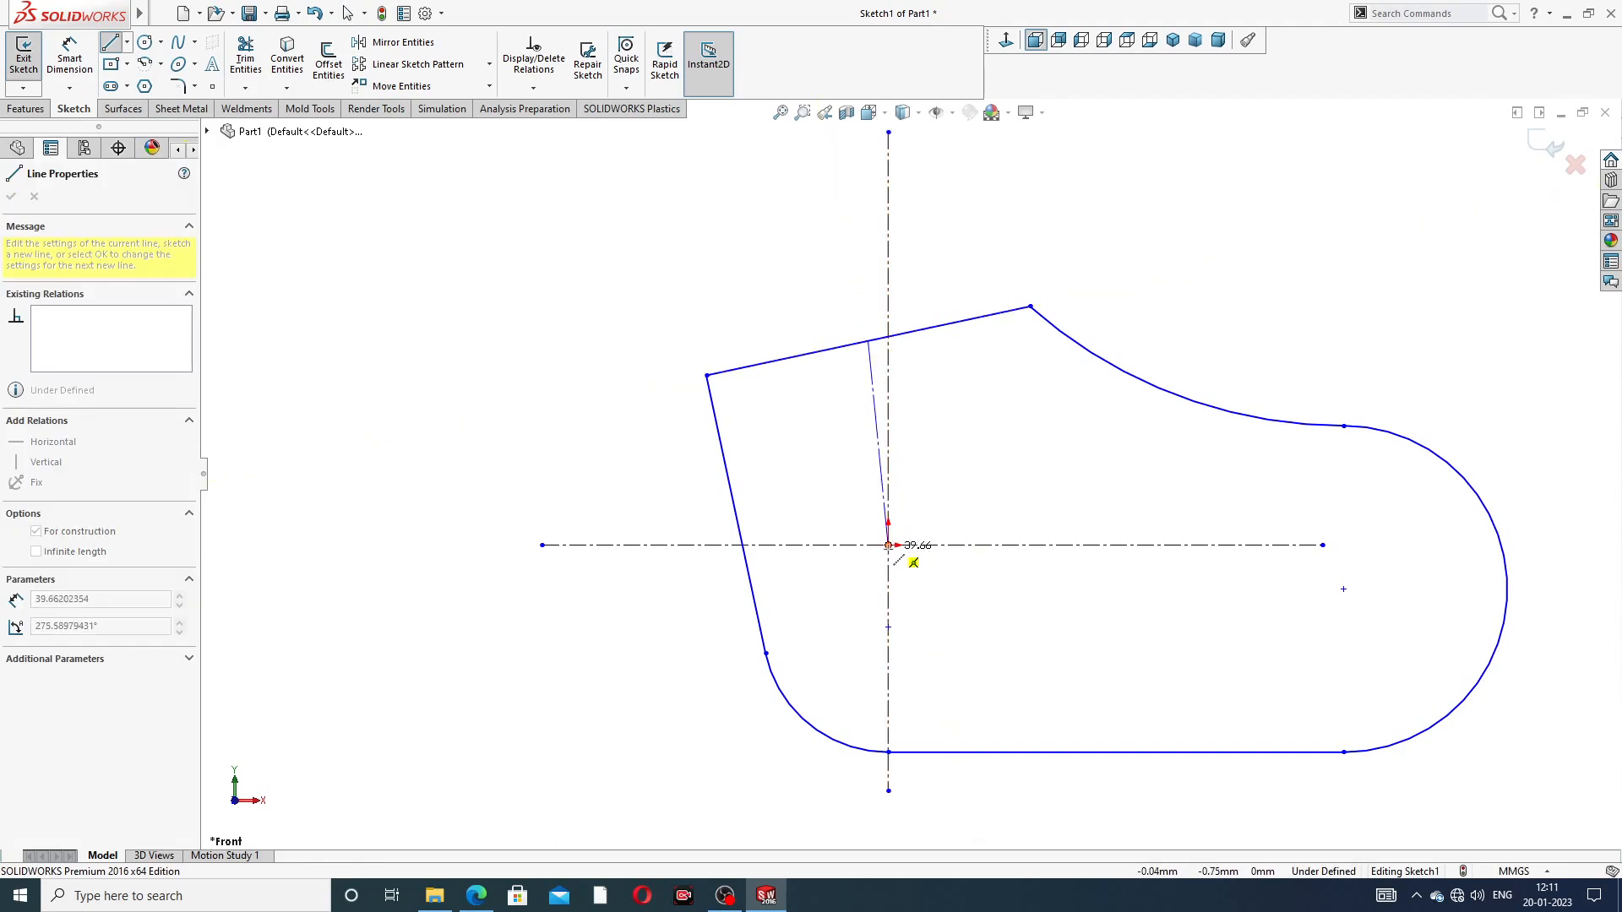
{"action": "key", "text": "Escape"}
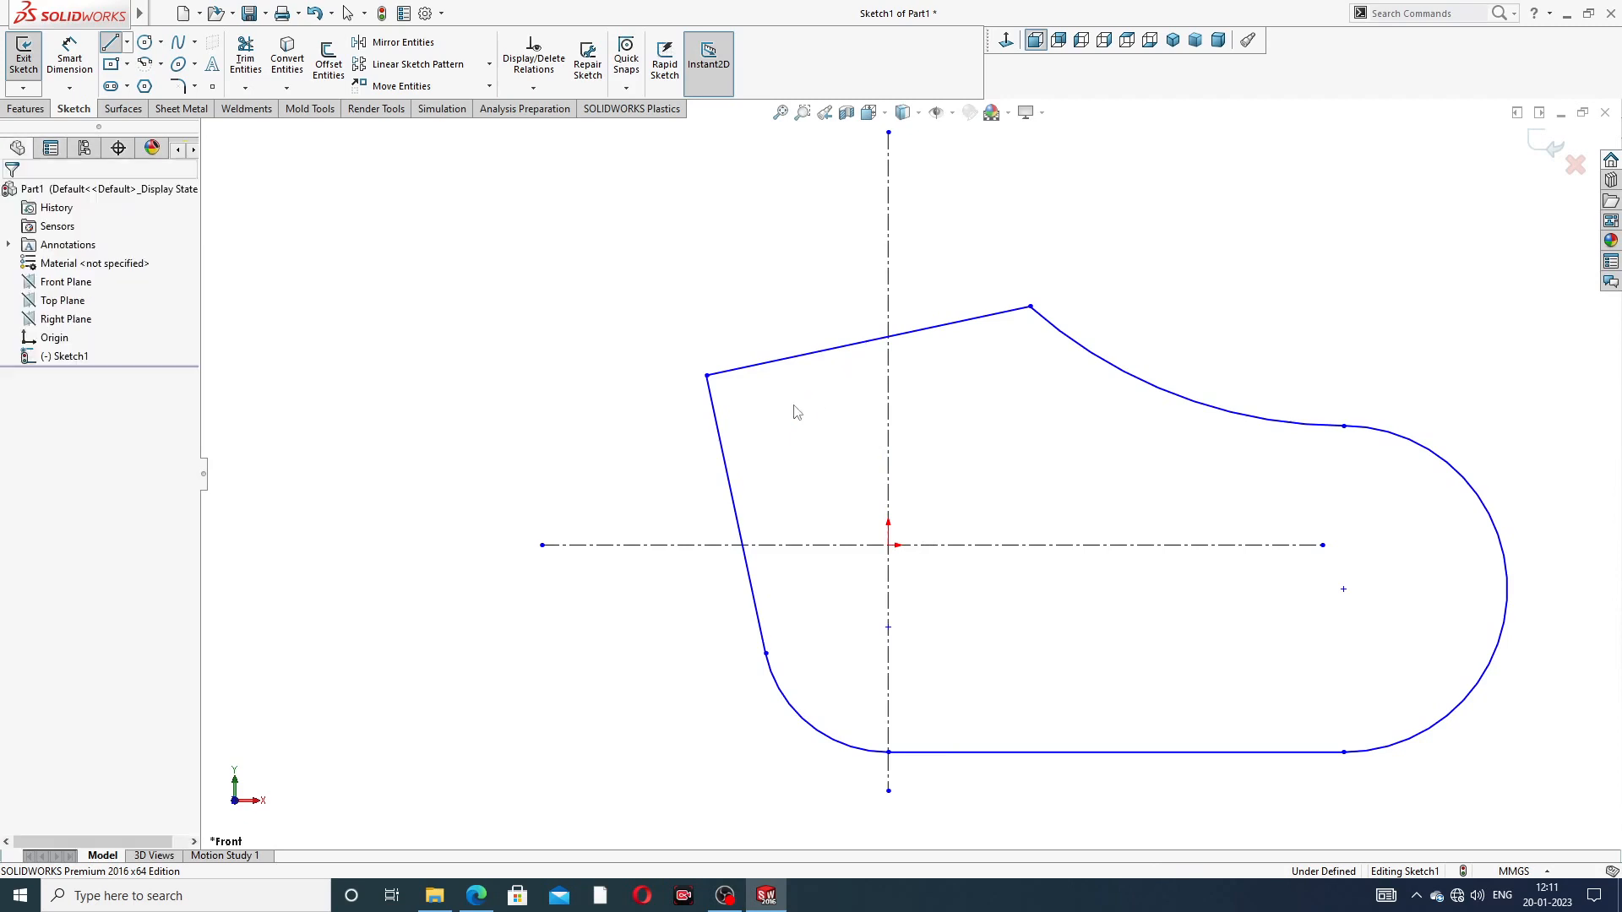
Step: Merge the large semicircle's center point with the end of the horizontal centerline
{"action": "left_click", "coordinate": [1323, 546]}
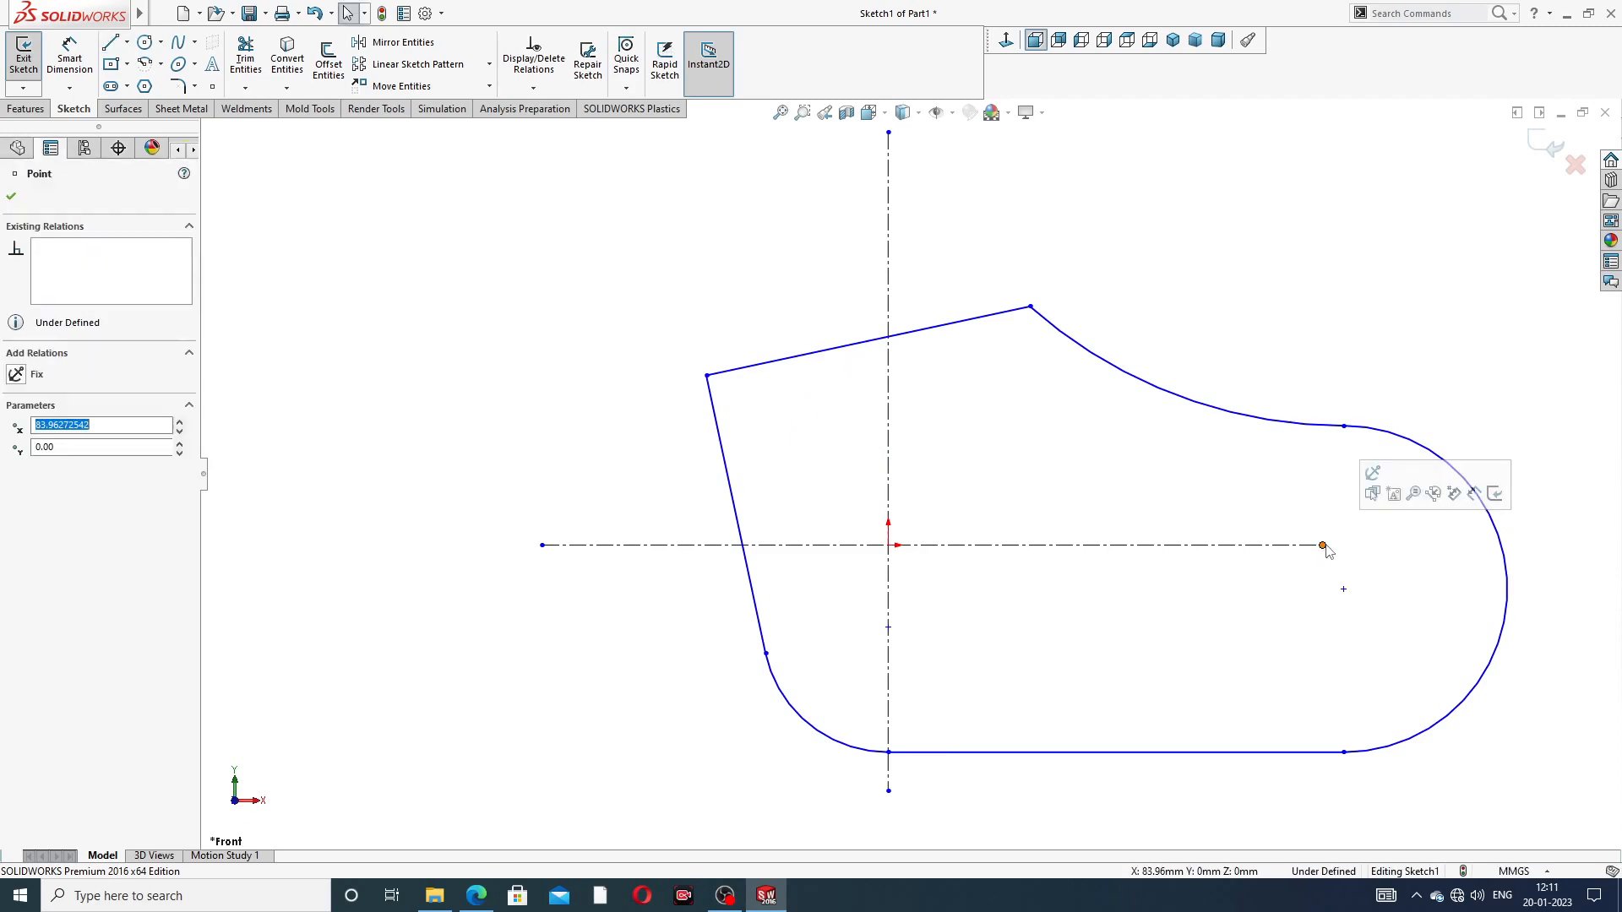
{"action": "left_click", "coordinate": [1343, 592], "text": "ctrl"}
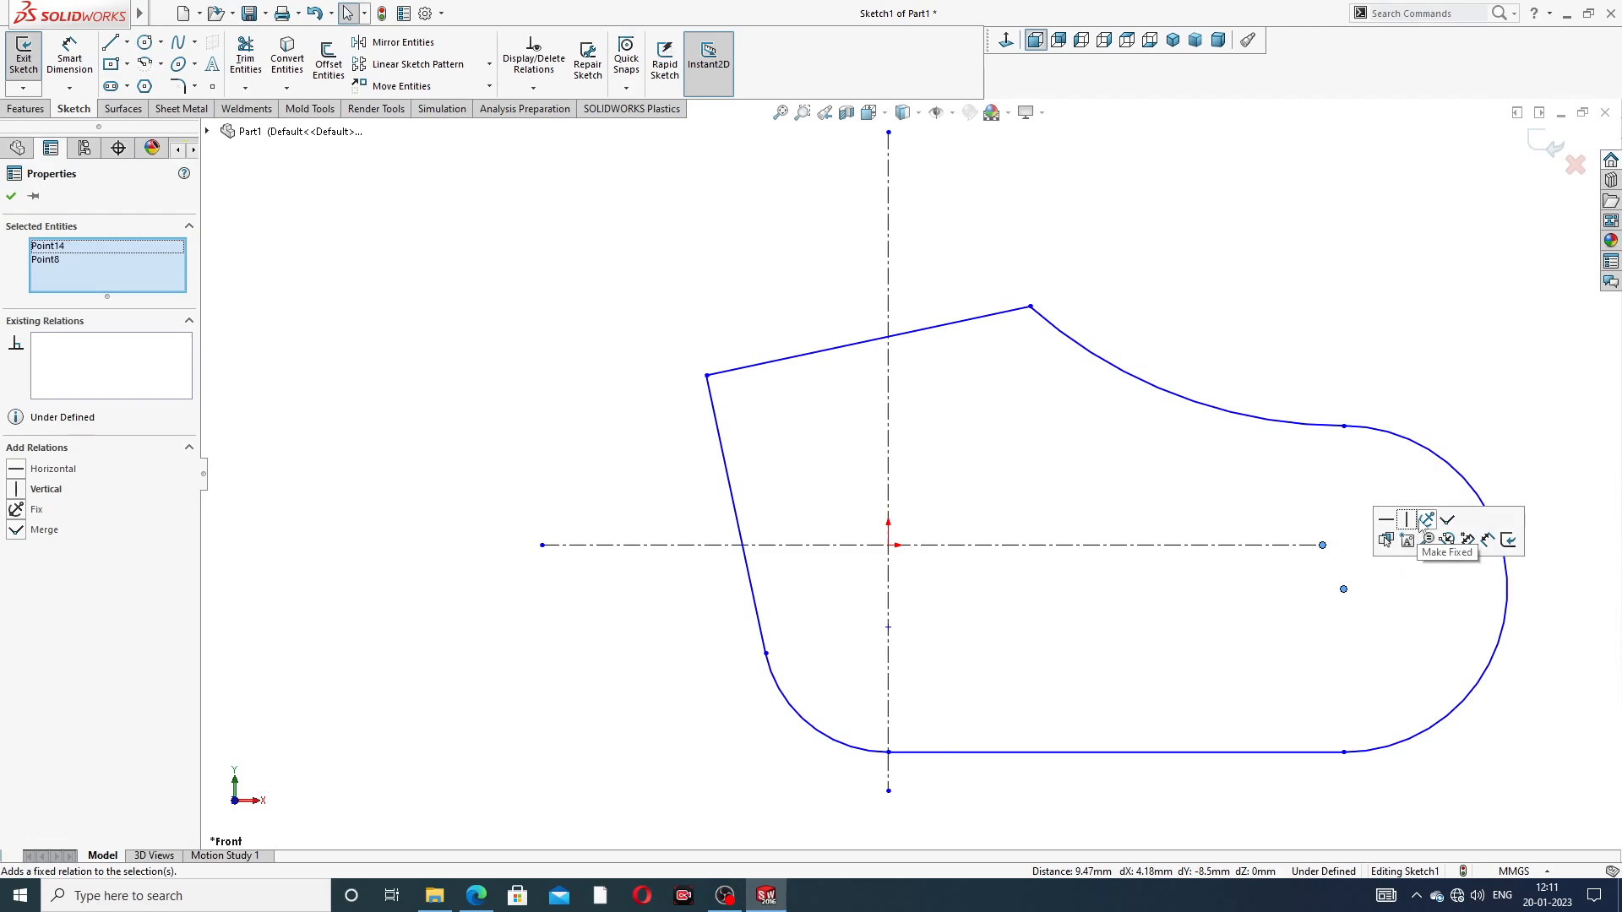
{"action": "left_click", "coordinate": [1447, 521]}
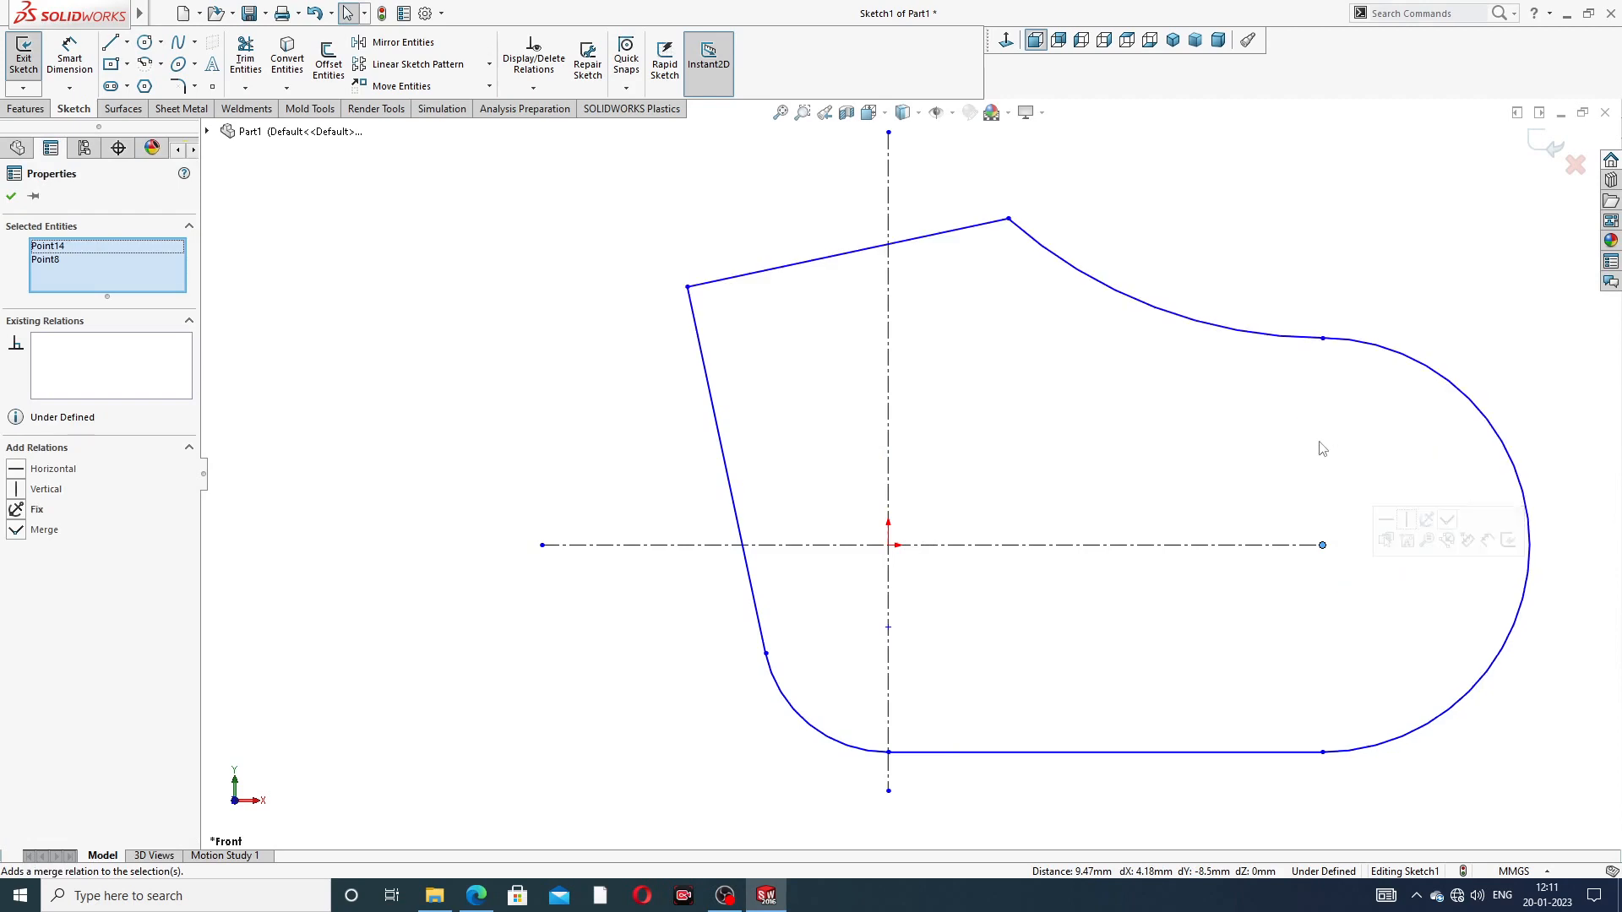
{"action": "left_click", "coordinate": [1345, 249]}
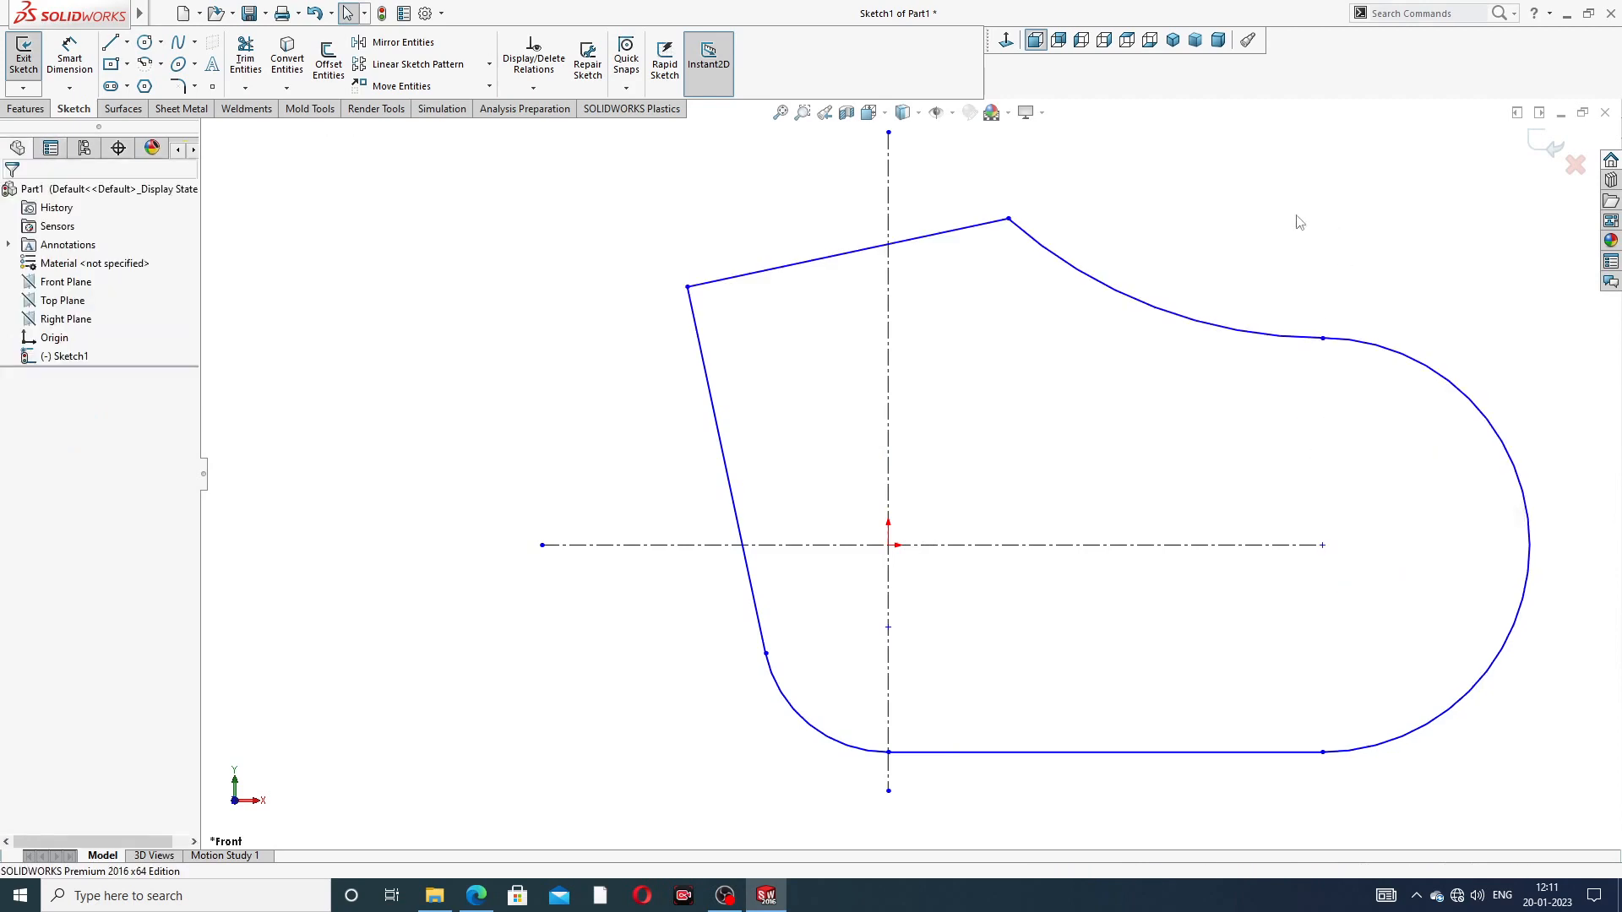
Step: Draw a centerline about 57 mm long from the midpoint of the sloping top line to the origin
{"action": "left_click", "coordinate": [128, 44]}
{"action": "left_click", "coordinate": [148, 86]}
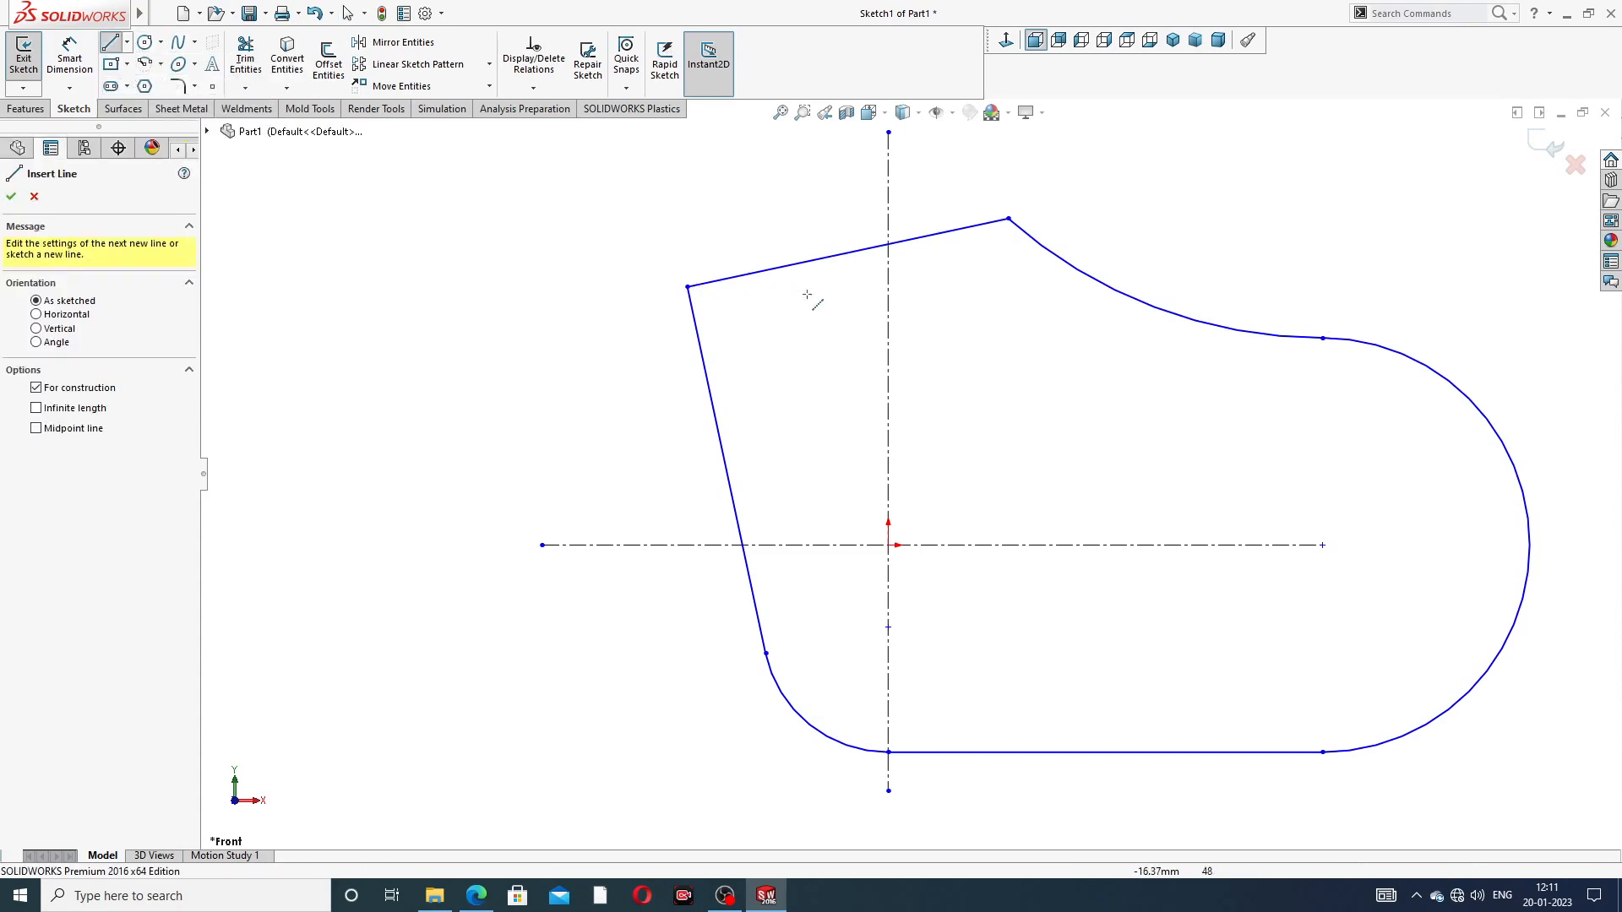
{"action": "left_click", "coordinate": [847, 254]}
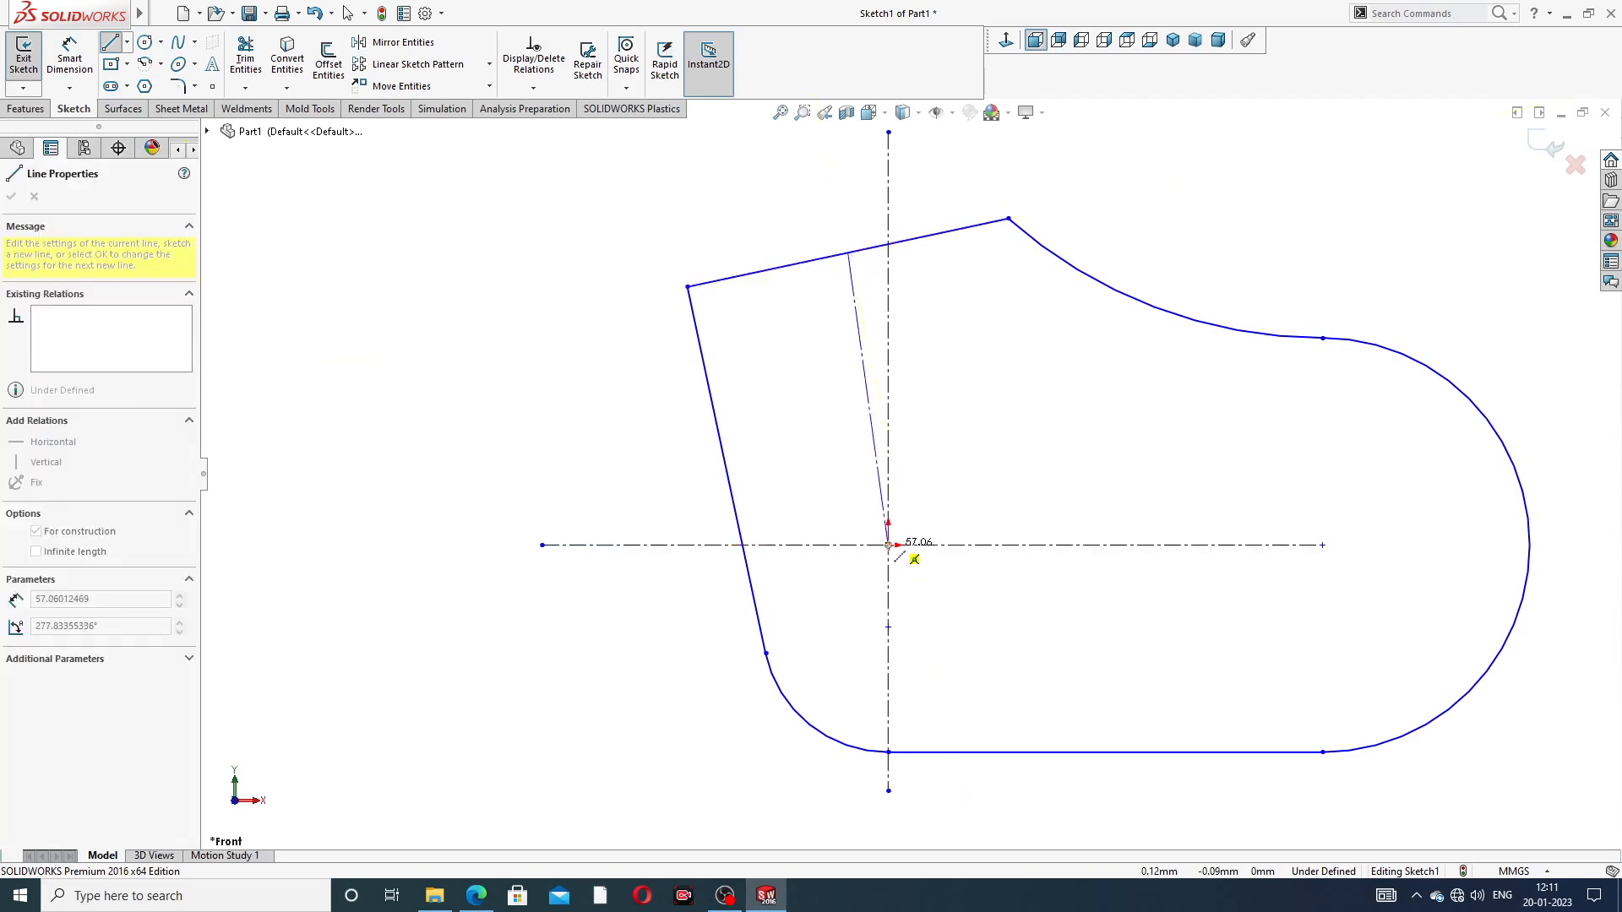
{"action": "left_click", "coordinate": [888, 545]}
{"action": "right_click", "coordinate": [1006, 339]}
{"action": "left_click", "coordinate": [1050, 411]}
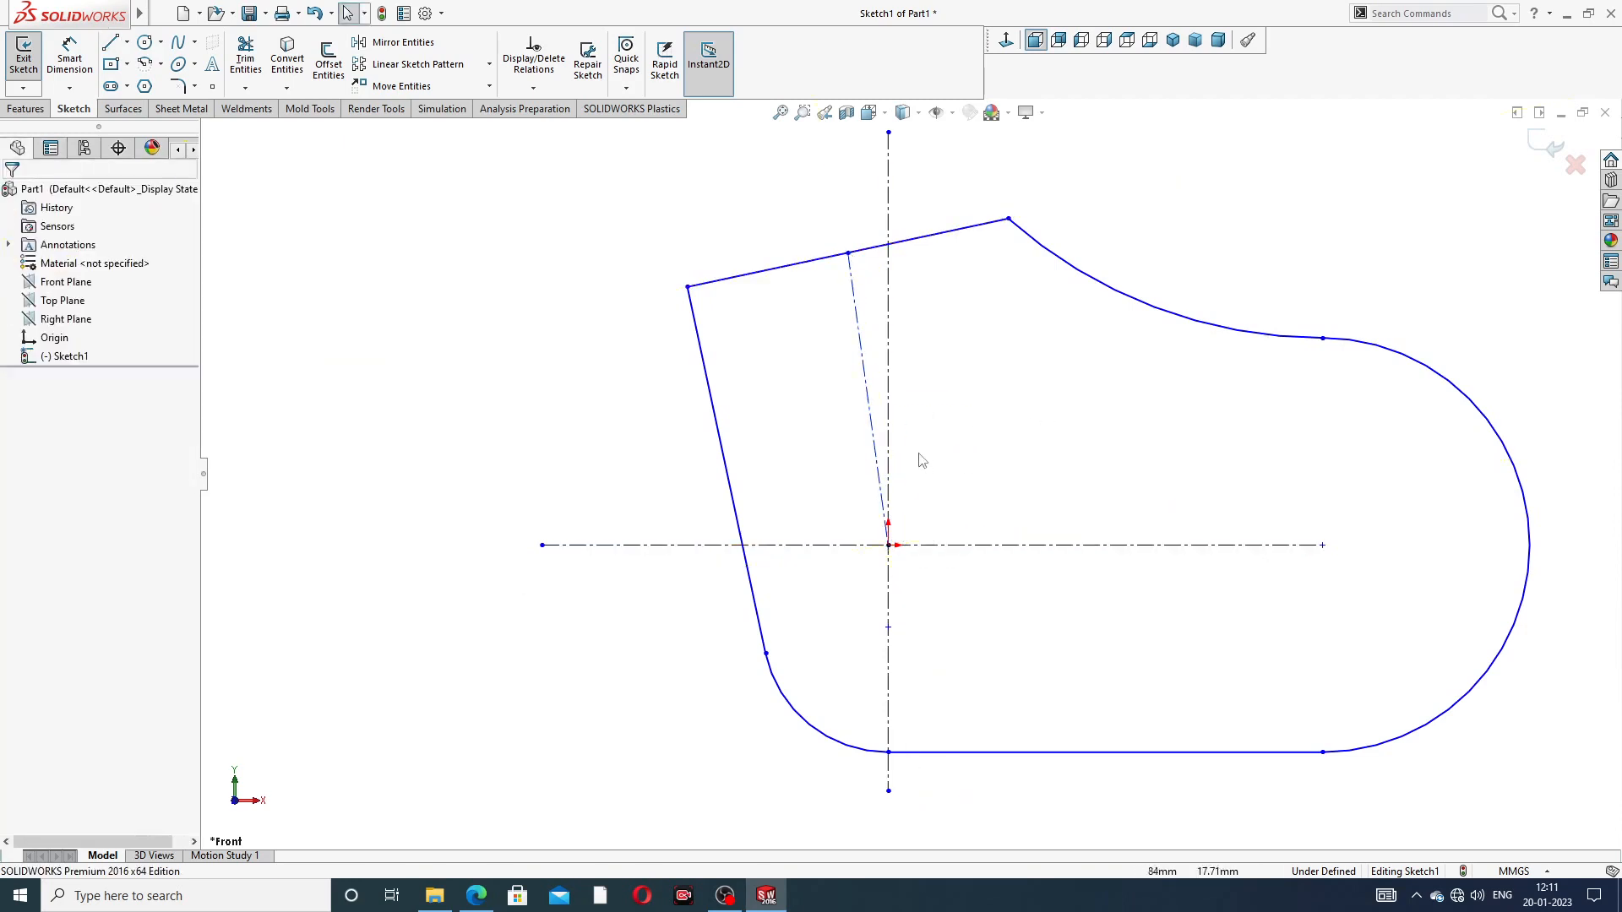
Step: Make the slanted centerline perpendicular to the sloping top line and check the top line's relation to the slanted side line
{"action": "scroll", "coordinate": [921, 373], "scroll_direction": "down", "scroll_amount": 2}
{"action": "scroll", "coordinate": [921, 372], "scroll_direction": "up", "scroll_amount": 3}
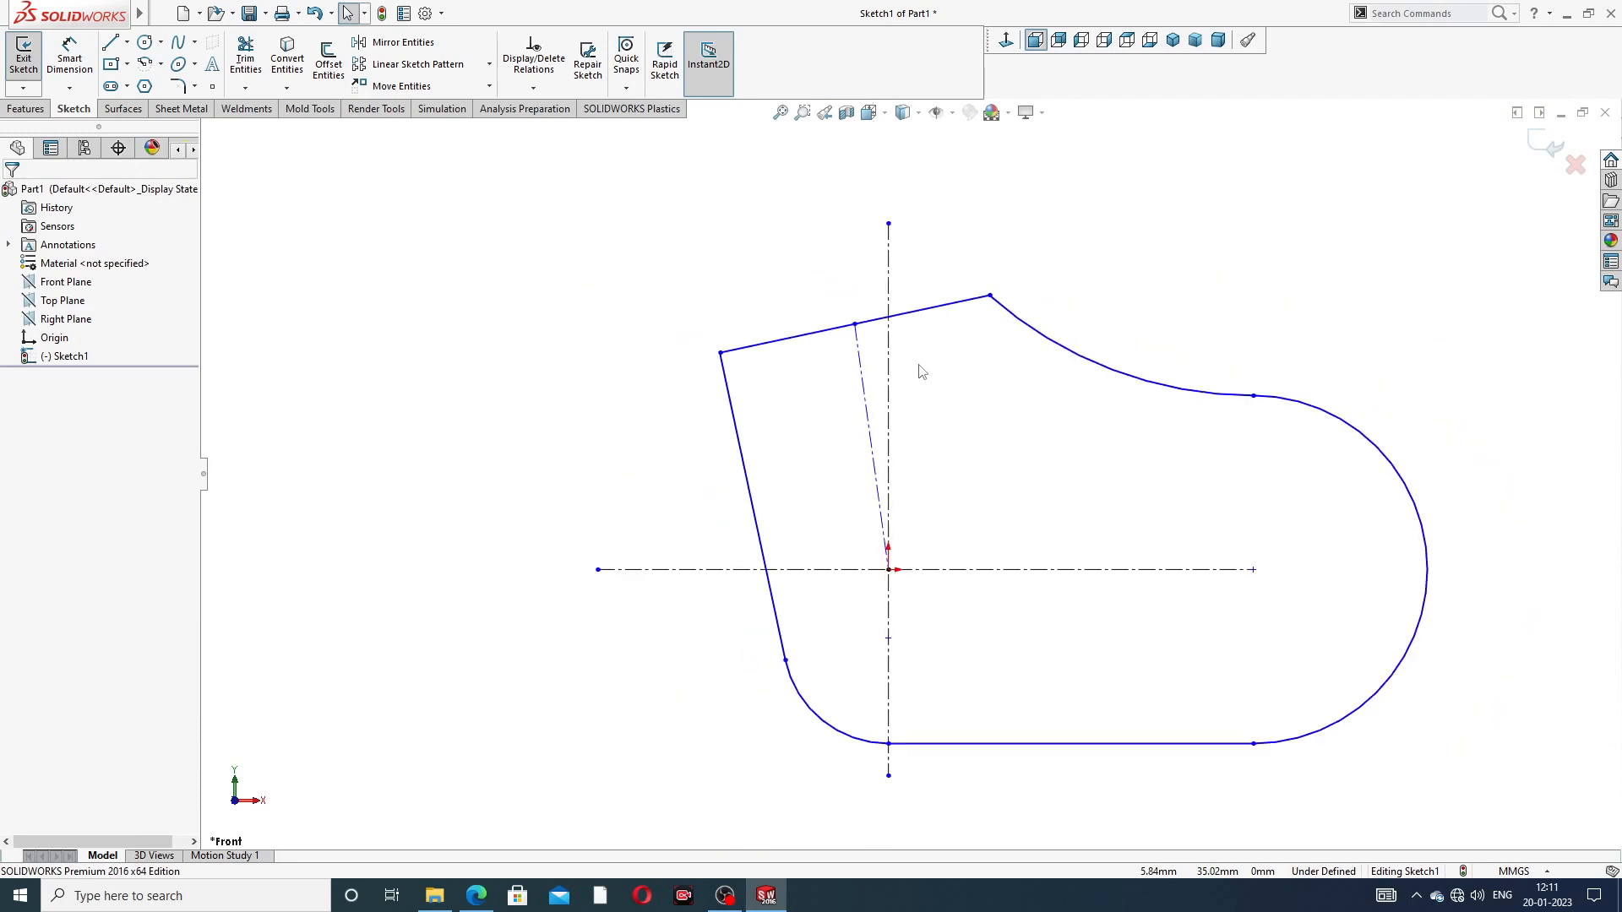
{"action": "left_click", "coordinate": [884, 322]}
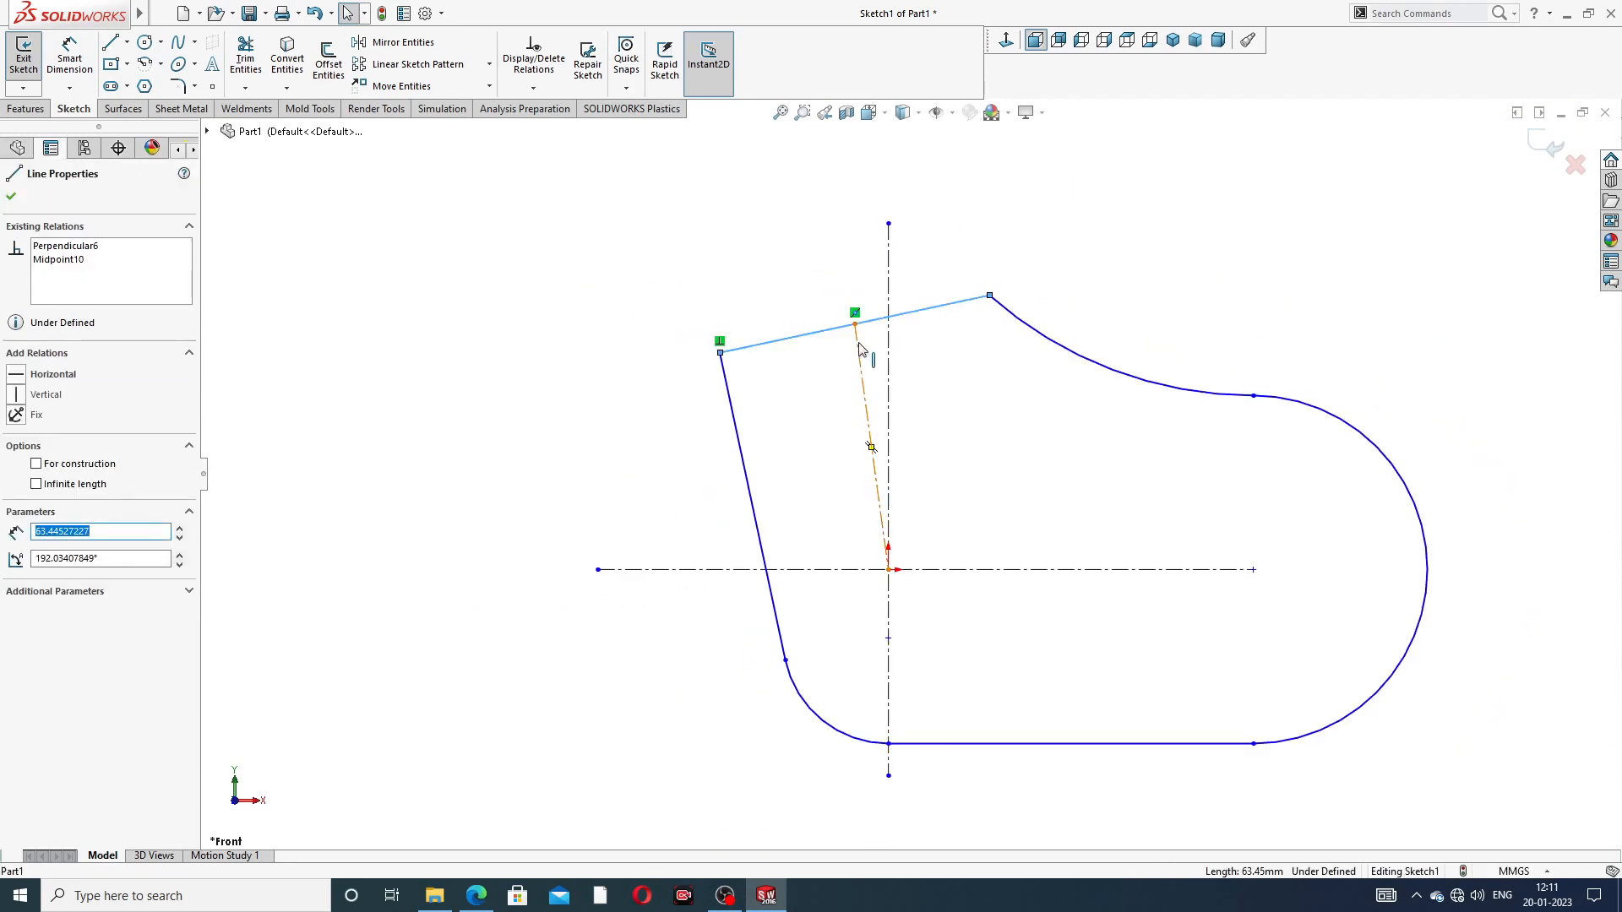
{"action": "left_click", "coordinate": [860, 348], "text": "ctrl"}
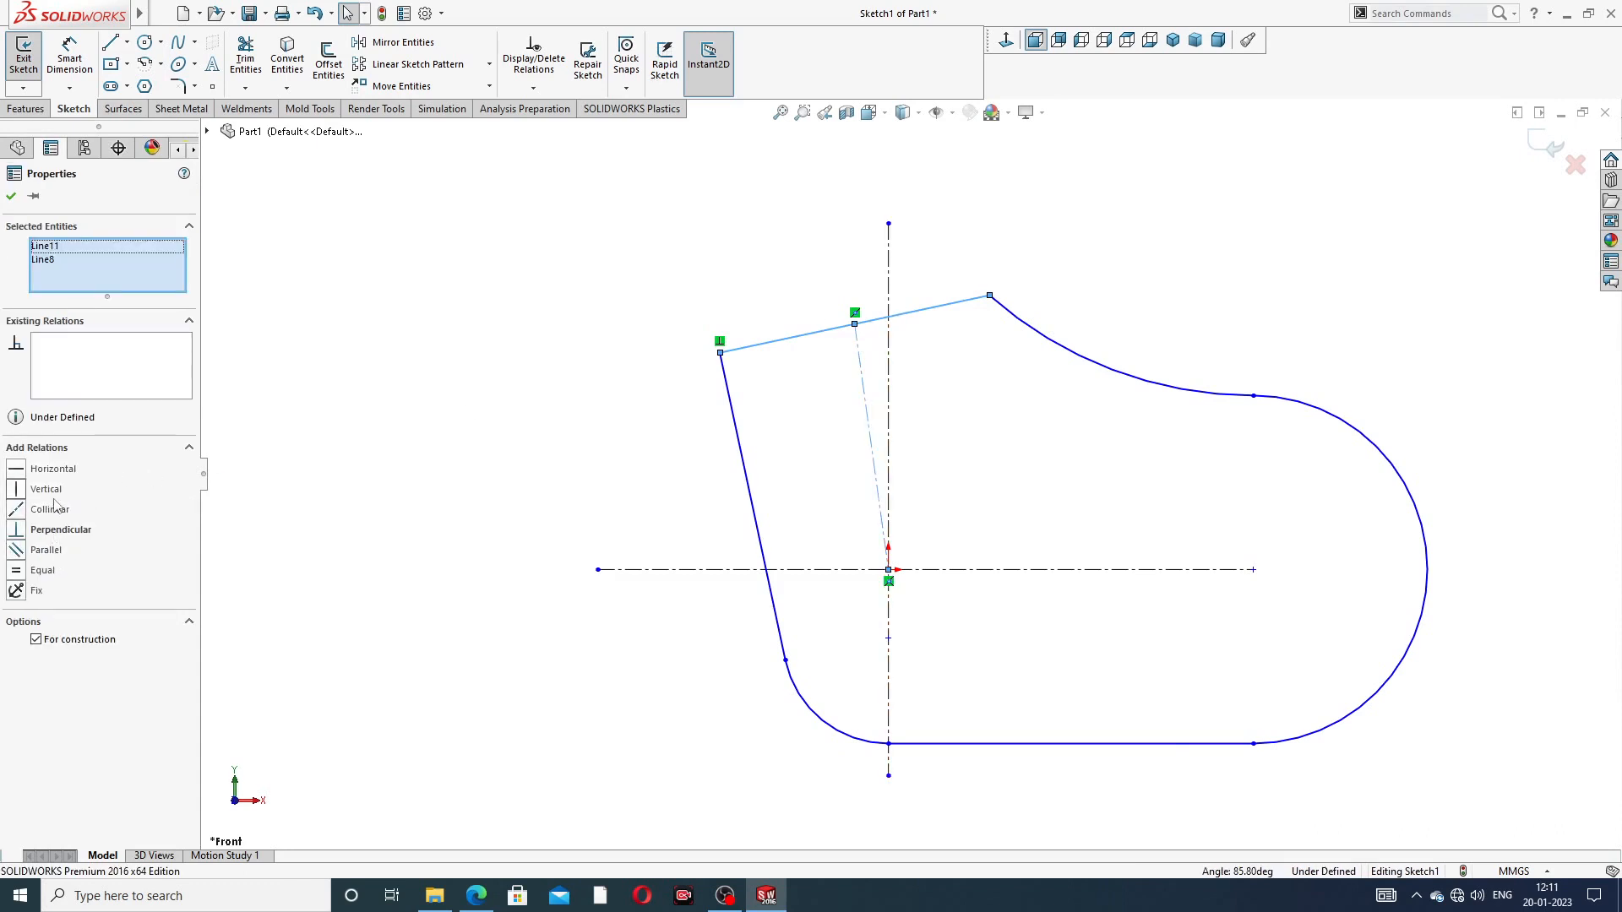
{"action": "left_click", "coordinate": [47, 533]}
{"action": "left_click", "coordinate": [370, 416]}
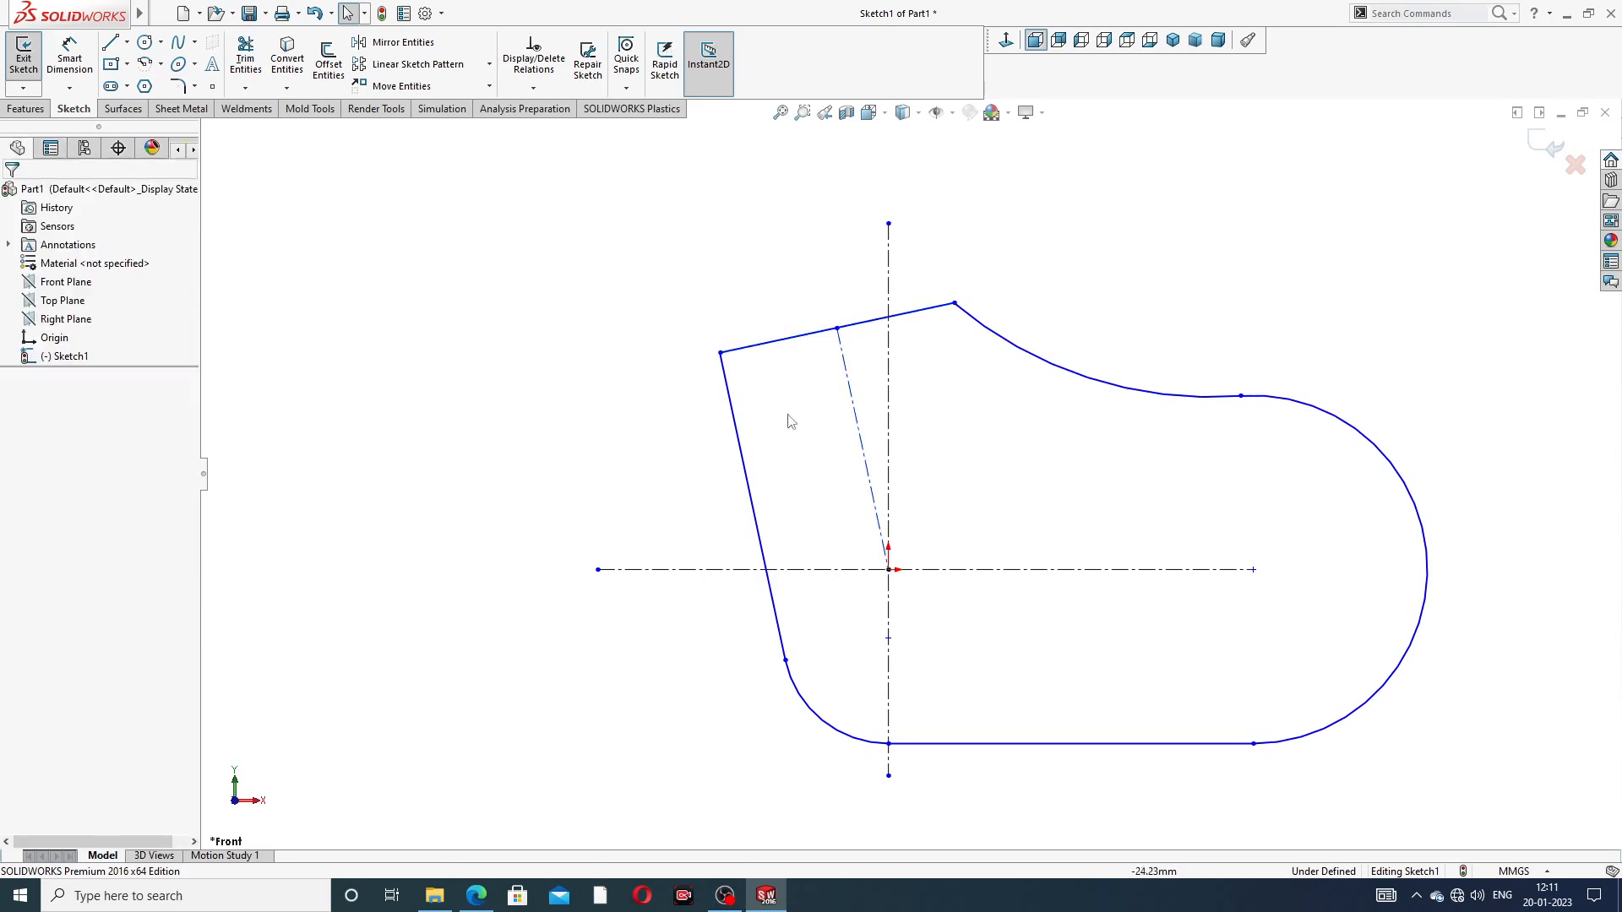
{"action": "left_click", "coordinate": [787, 345]}
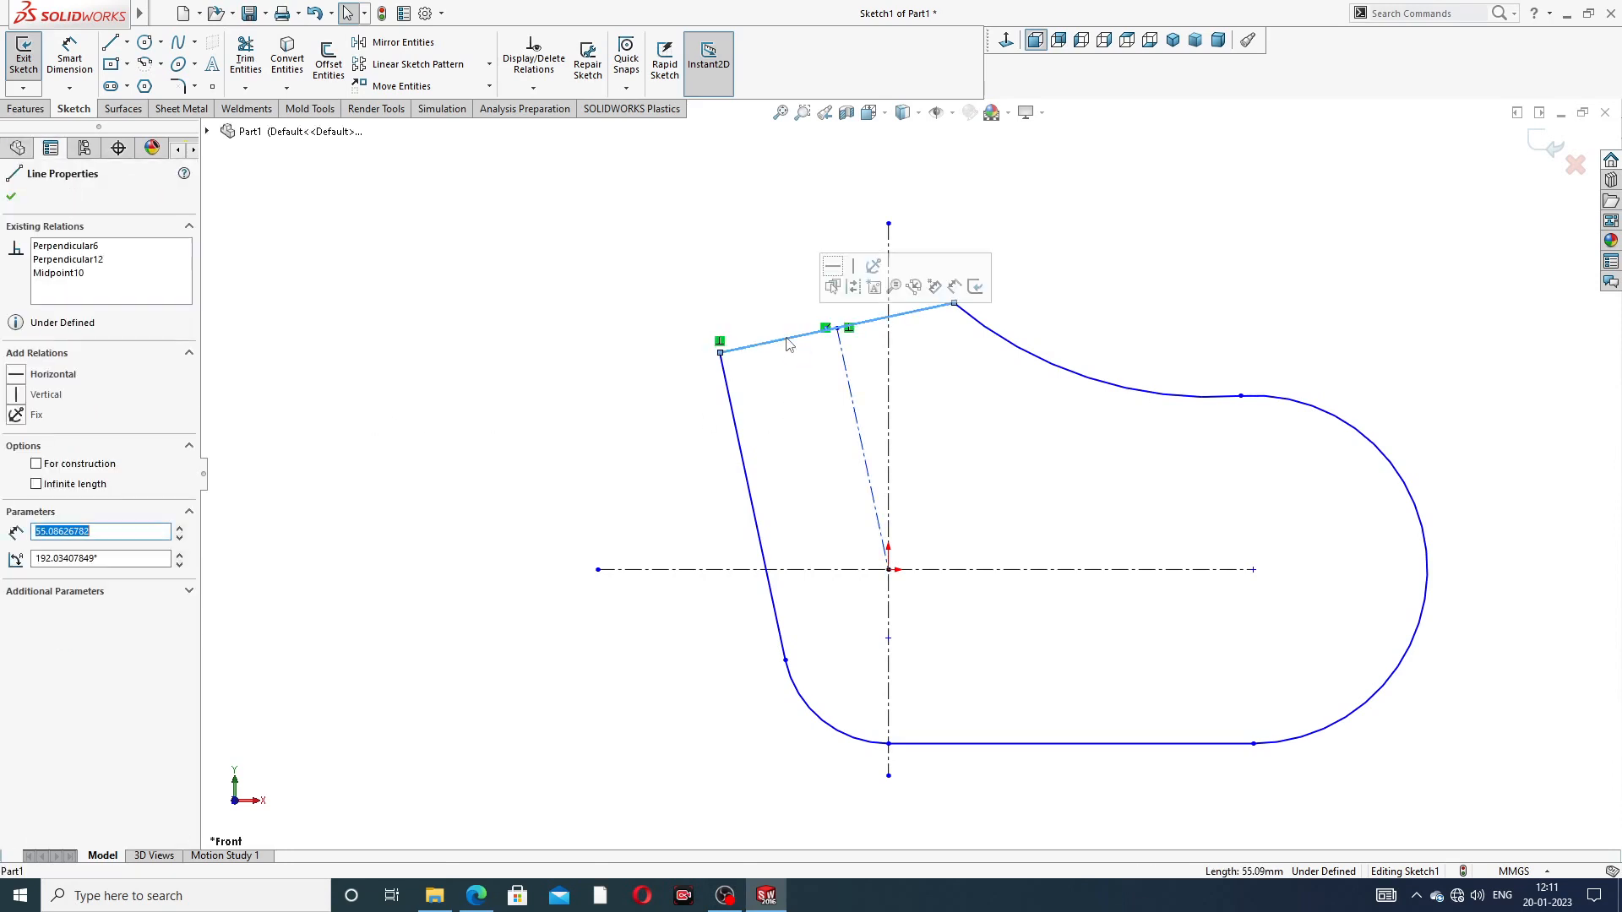
{"action": "left_click", "coordinate": [742, 419], "text": "ctrl"}
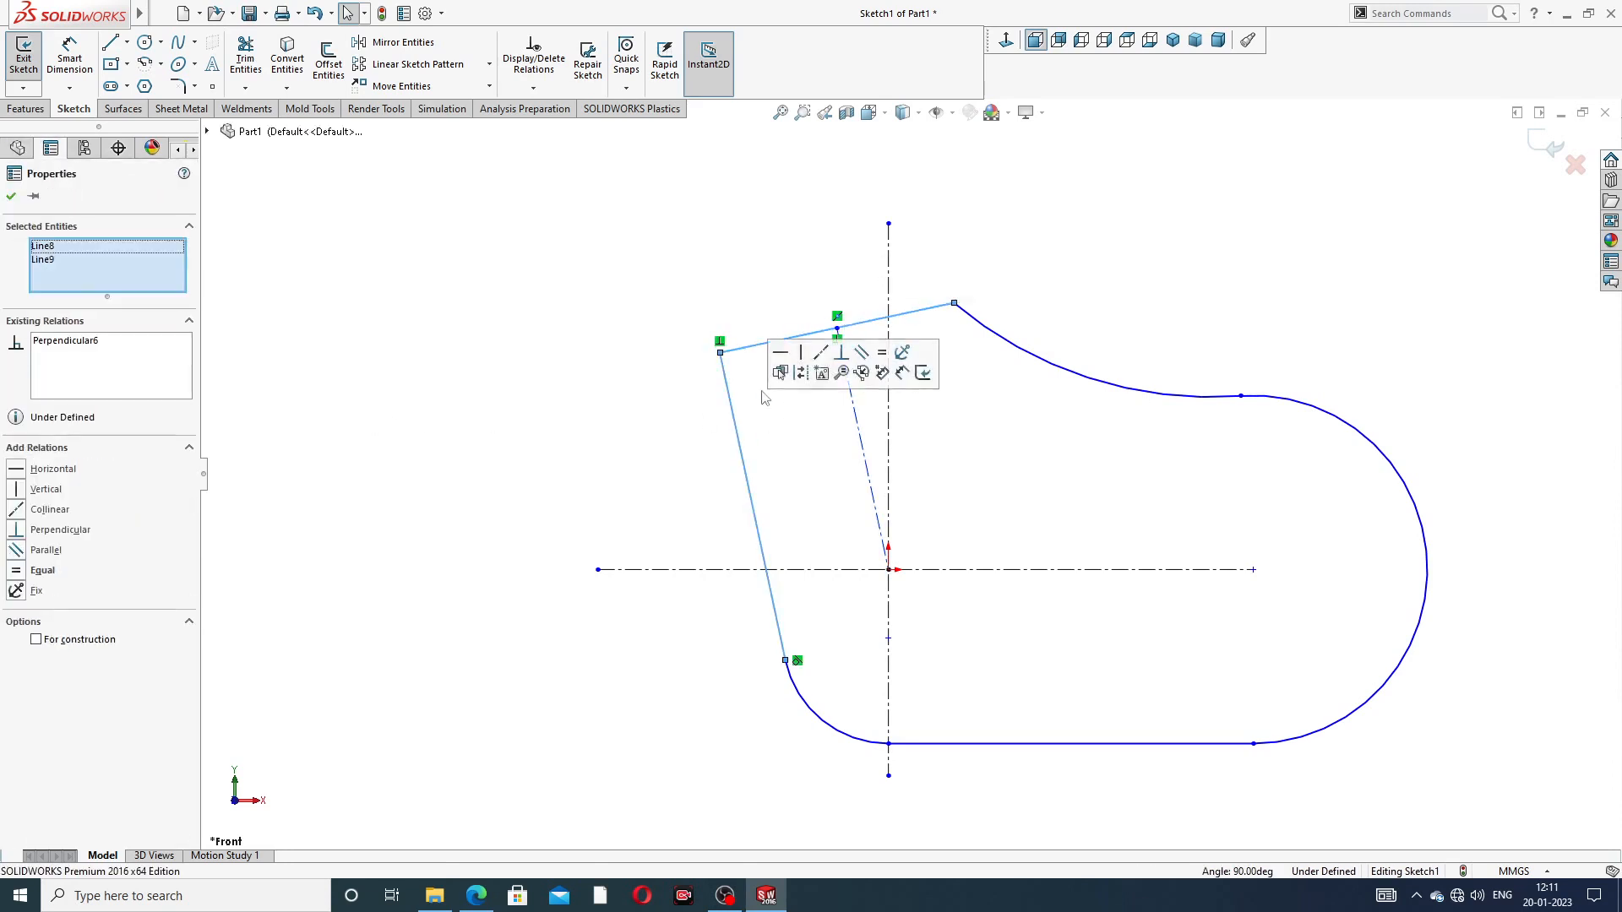
{"action": "left_click", "coordinate": [1087, 293]}
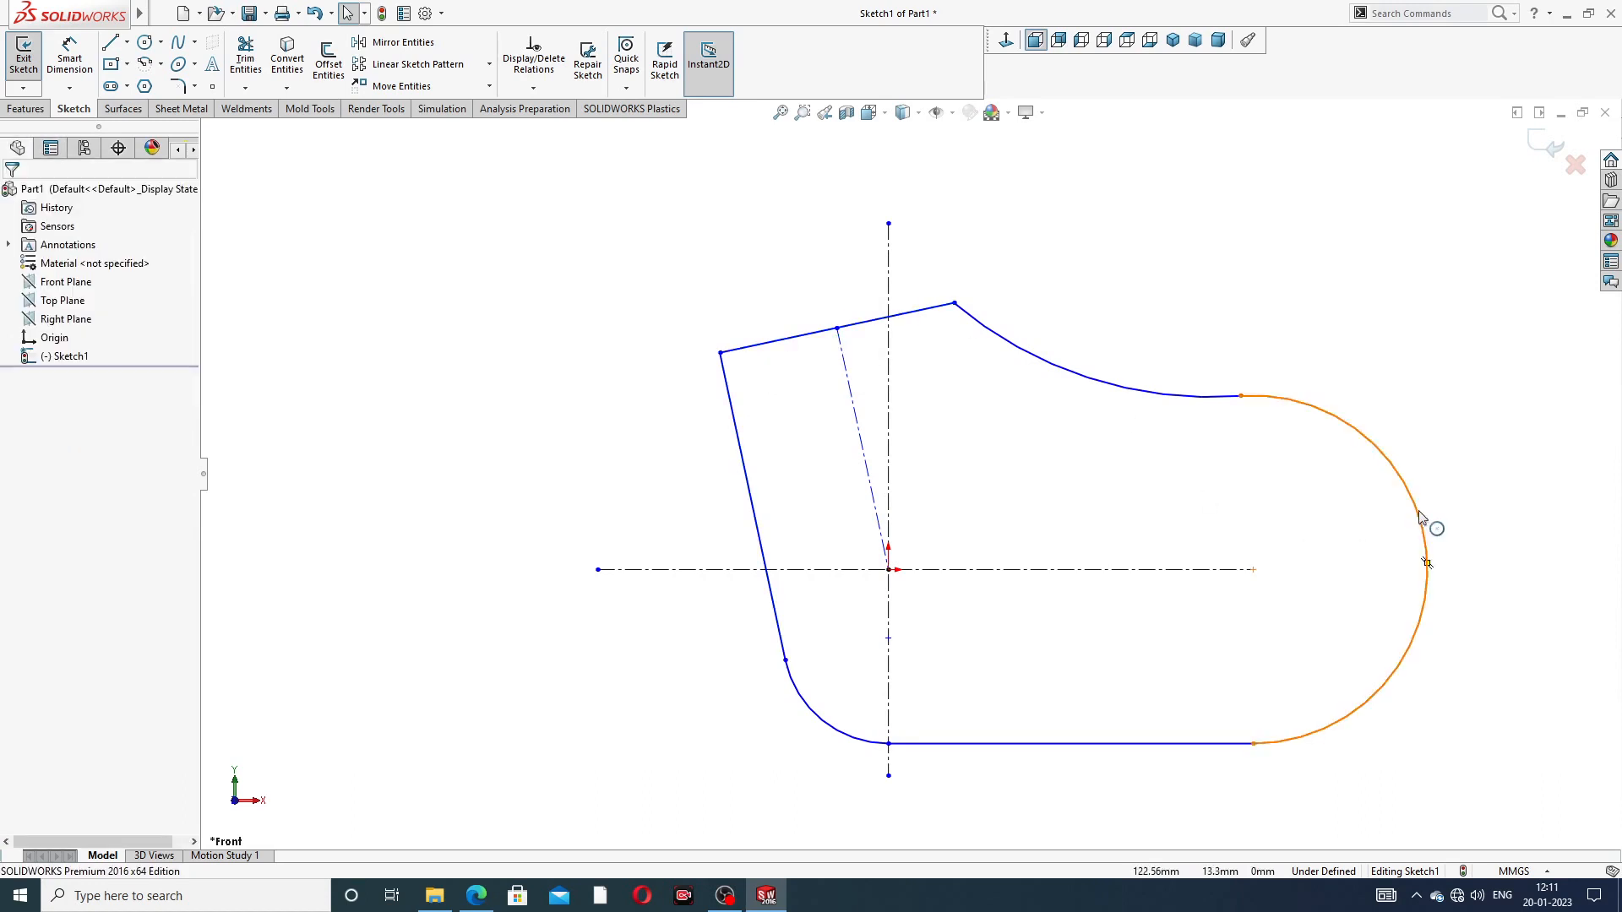
Step: Sketch a straight slot on the horizontal centerline from the semicircle's center toward the origin, about 38.5 mm between centers and 26.6 mm wide
{"action": "key", "text": "f"}
{"action": "scroll", "coordinate": [1011, 509], "scroll_direction": "down", "scroll_amount": 2}
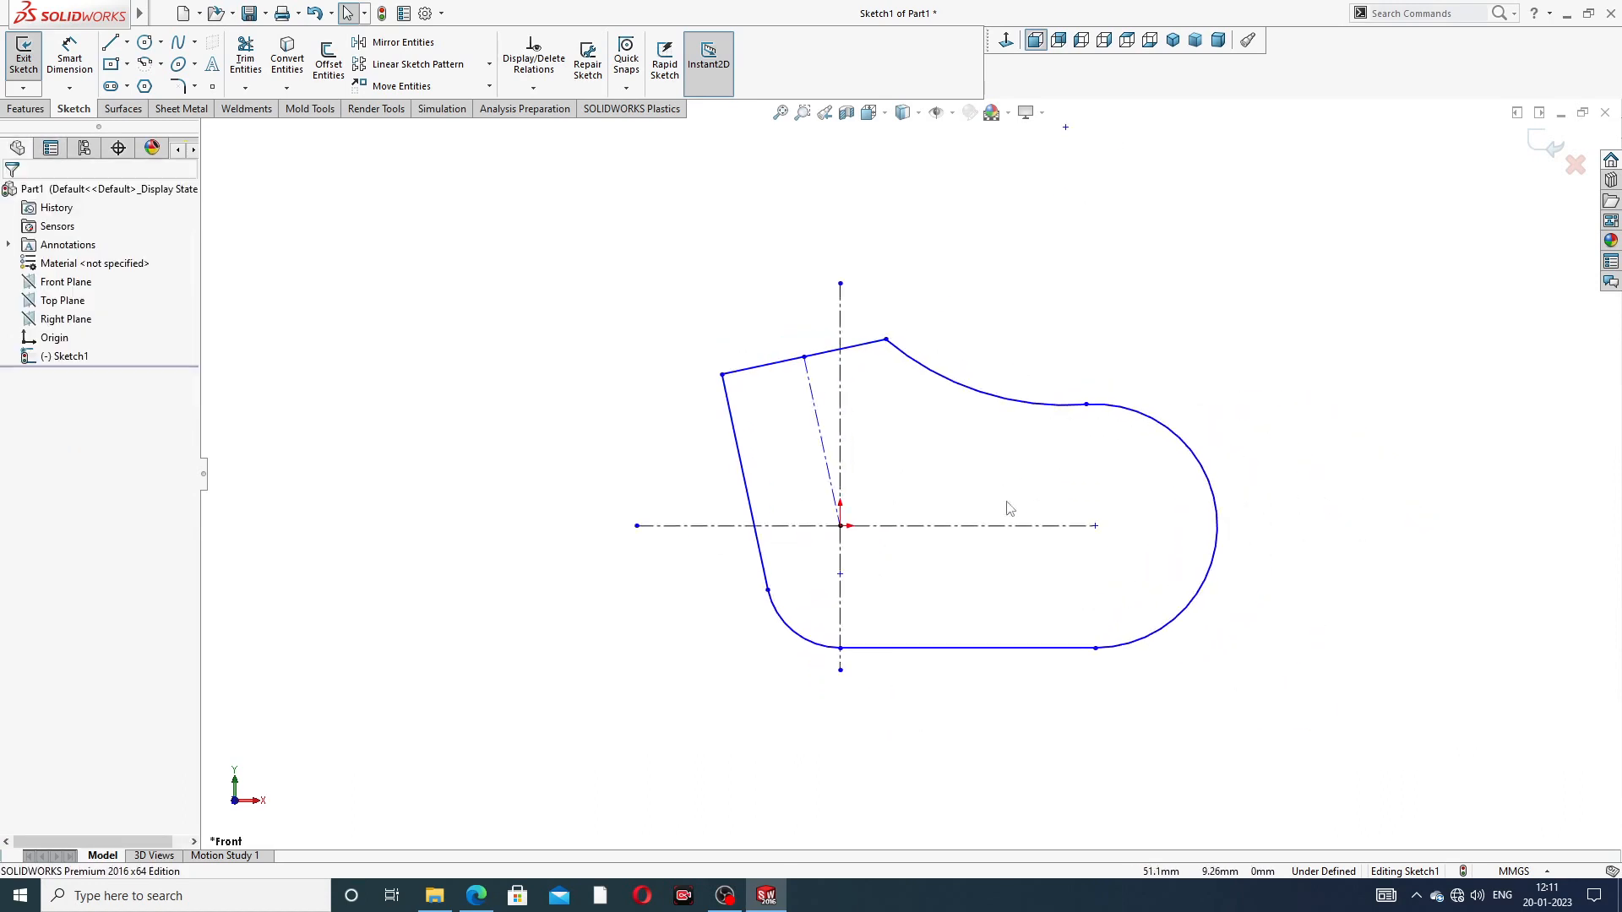
{"action": "left_click", "coordinate": [128, 87]}
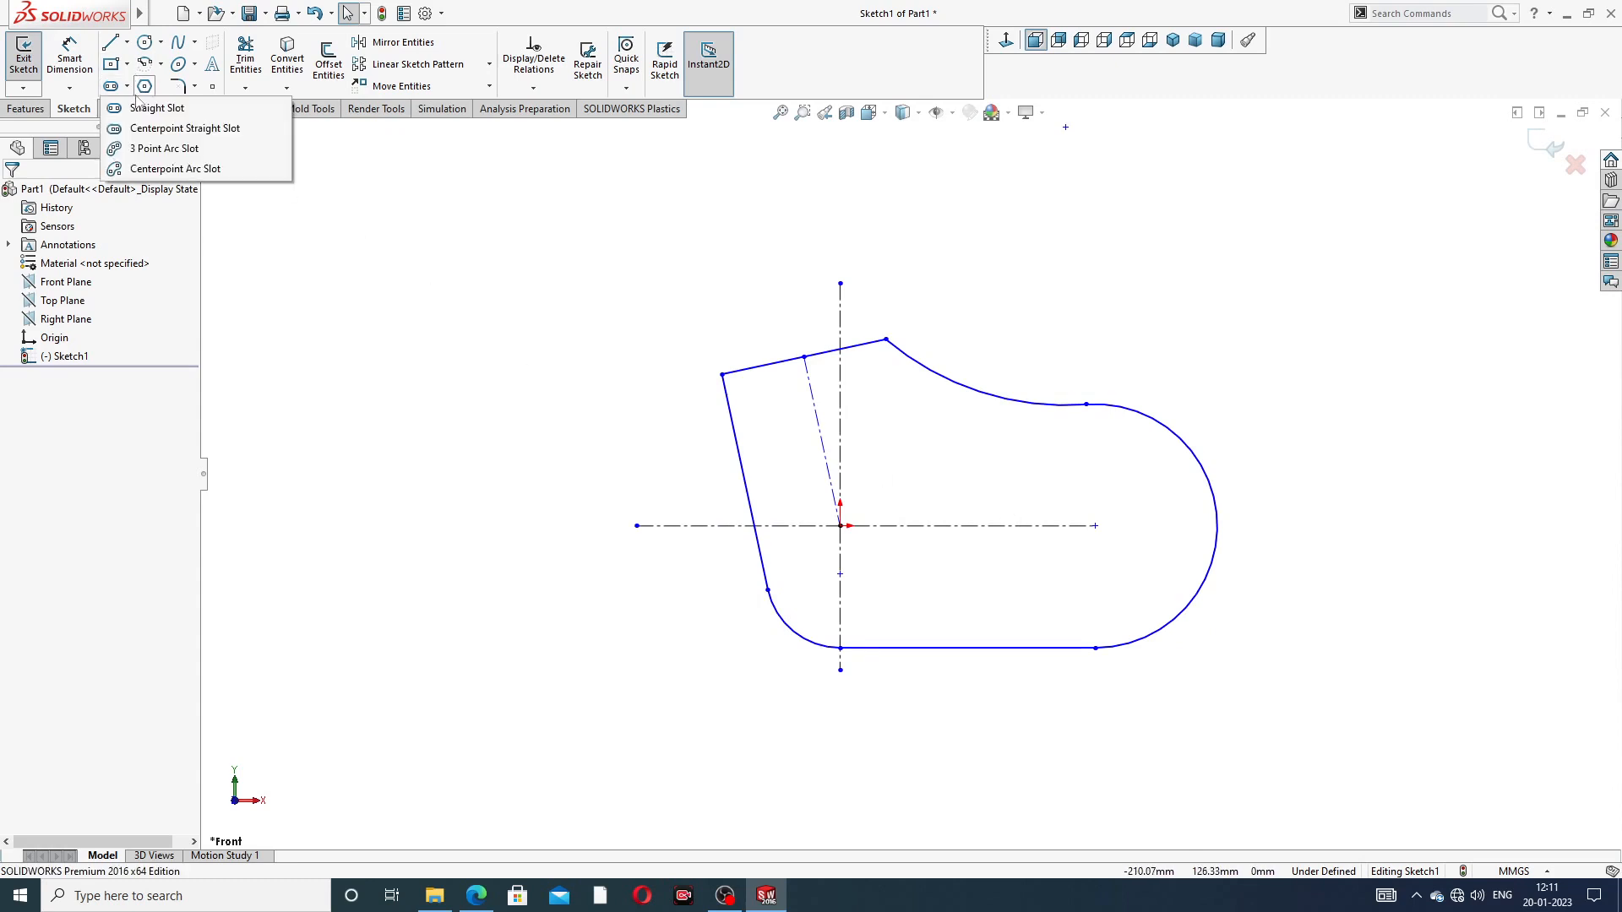
{"action": "left_click", "coordinate": [148, 108]}
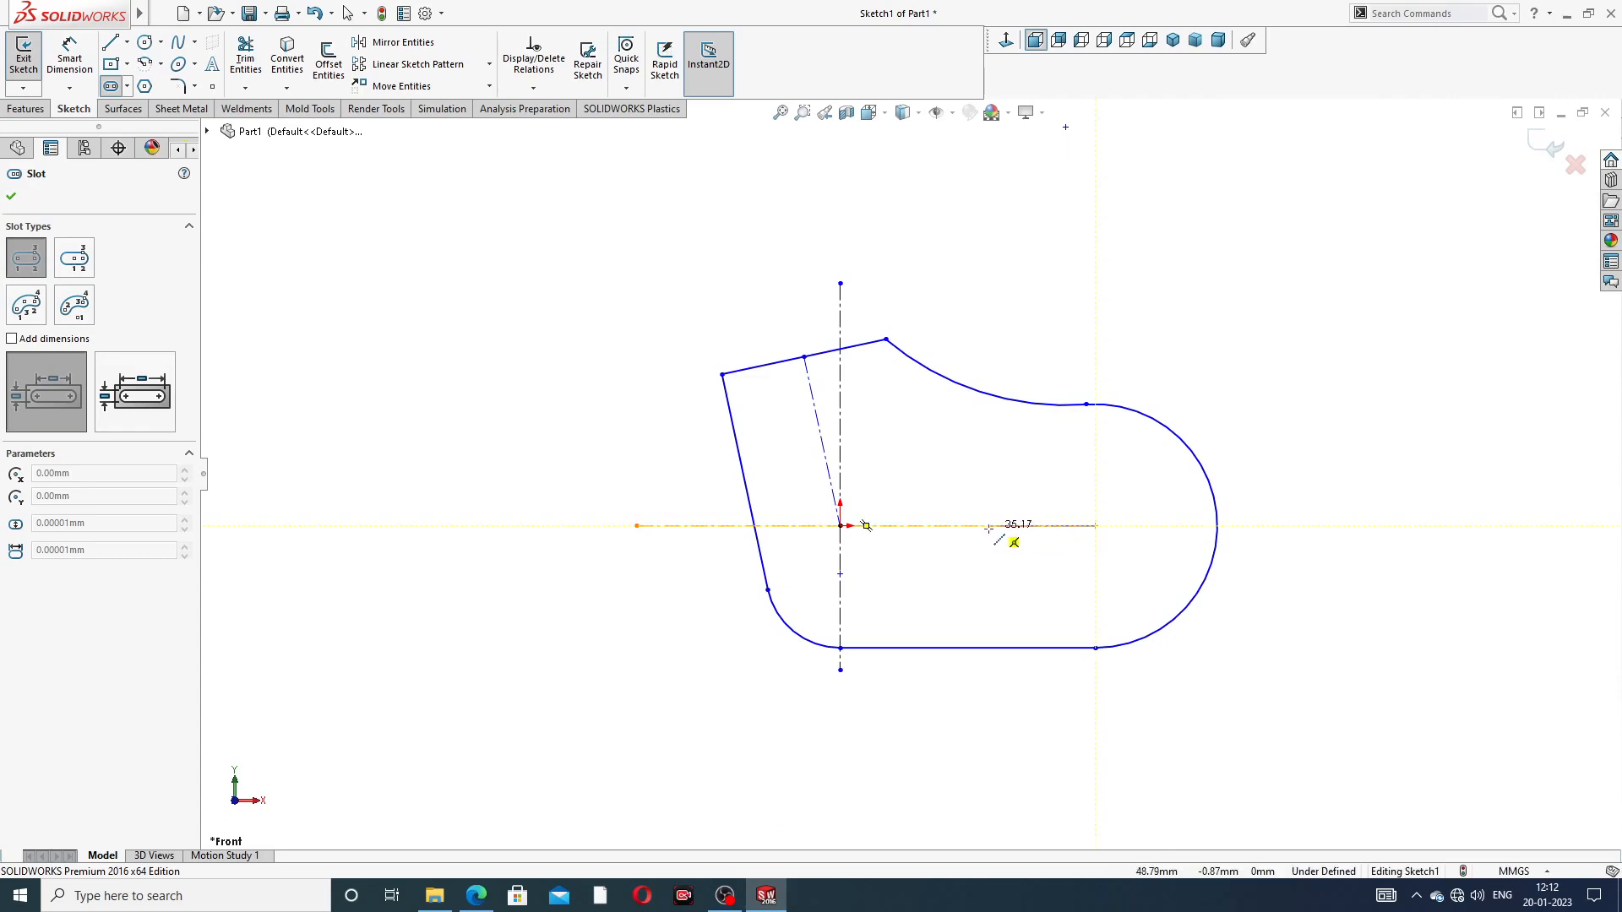
{"action": "left_click", "coordinate": [979, 525]}
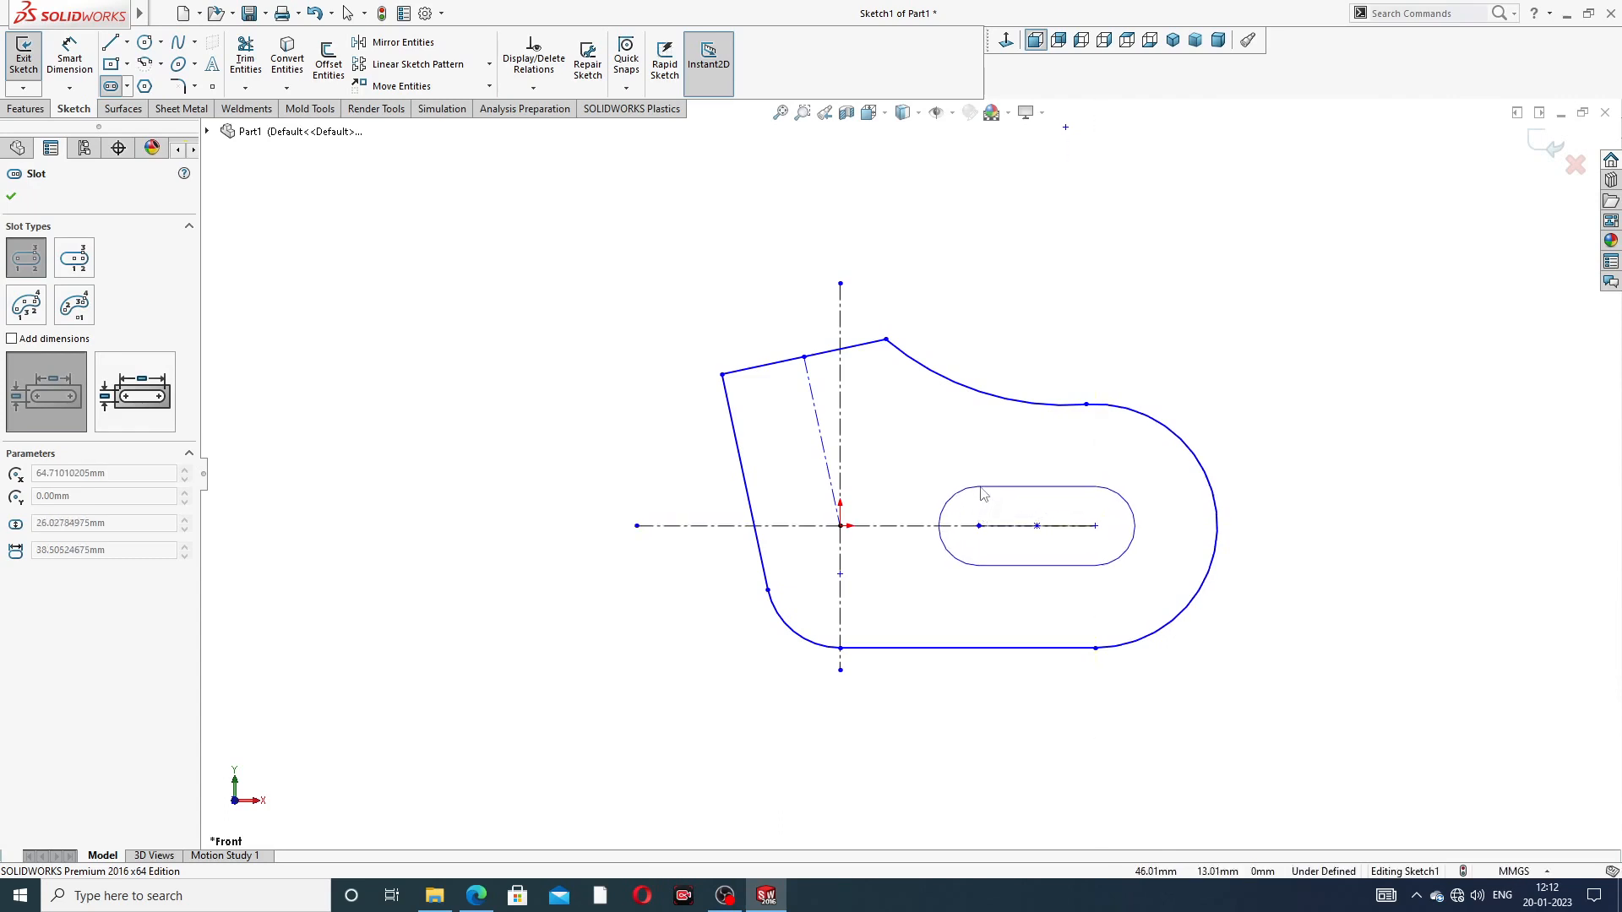
{"action": "left_click", "coordinate": [981, 487]}
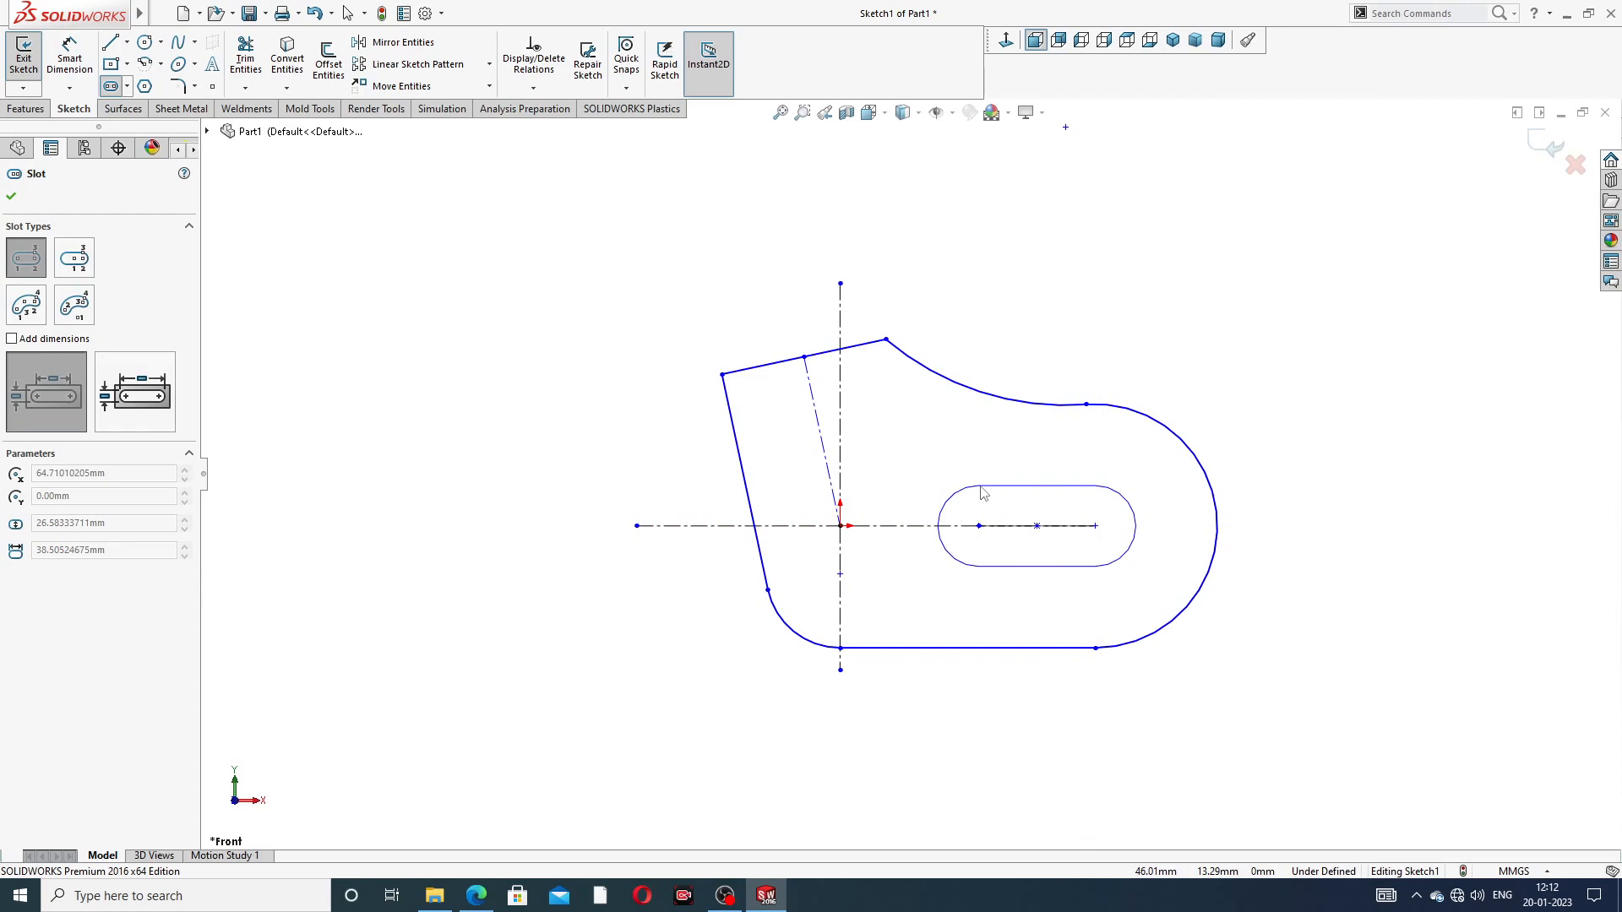
{"action": "right_click", "coordinate": [1088, 257]}
{"action": "left_click", "coordinate": [1132, 262]}
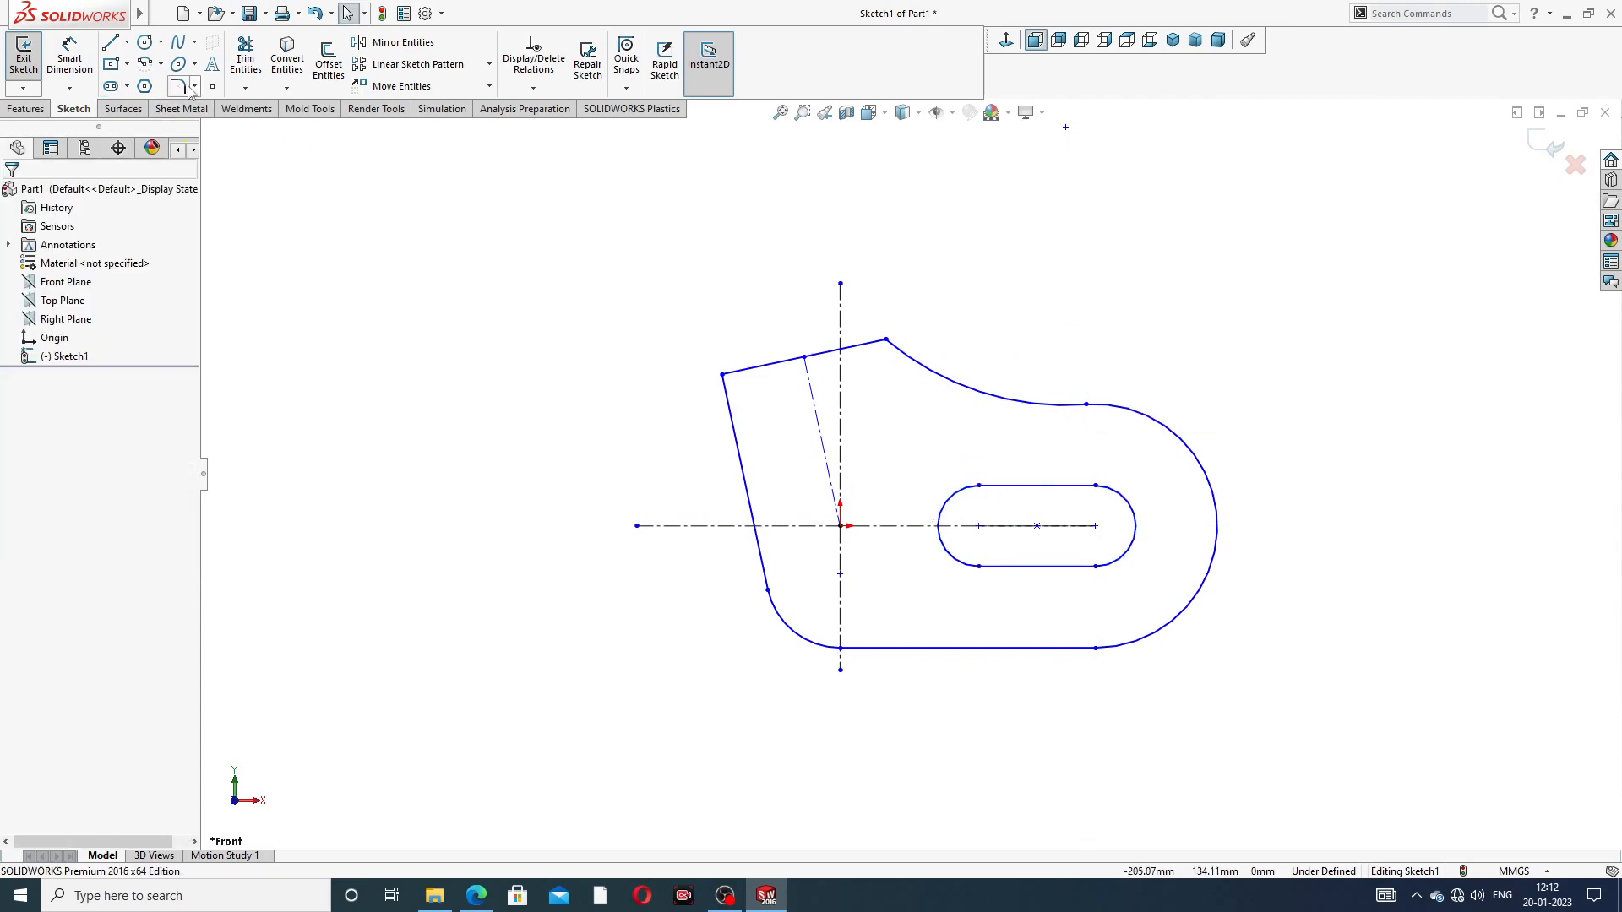
Step: Sketch a circle of about 10.9 mm radius centered on the origin
{"action": "left_click", "coordinate": [145, 44]}
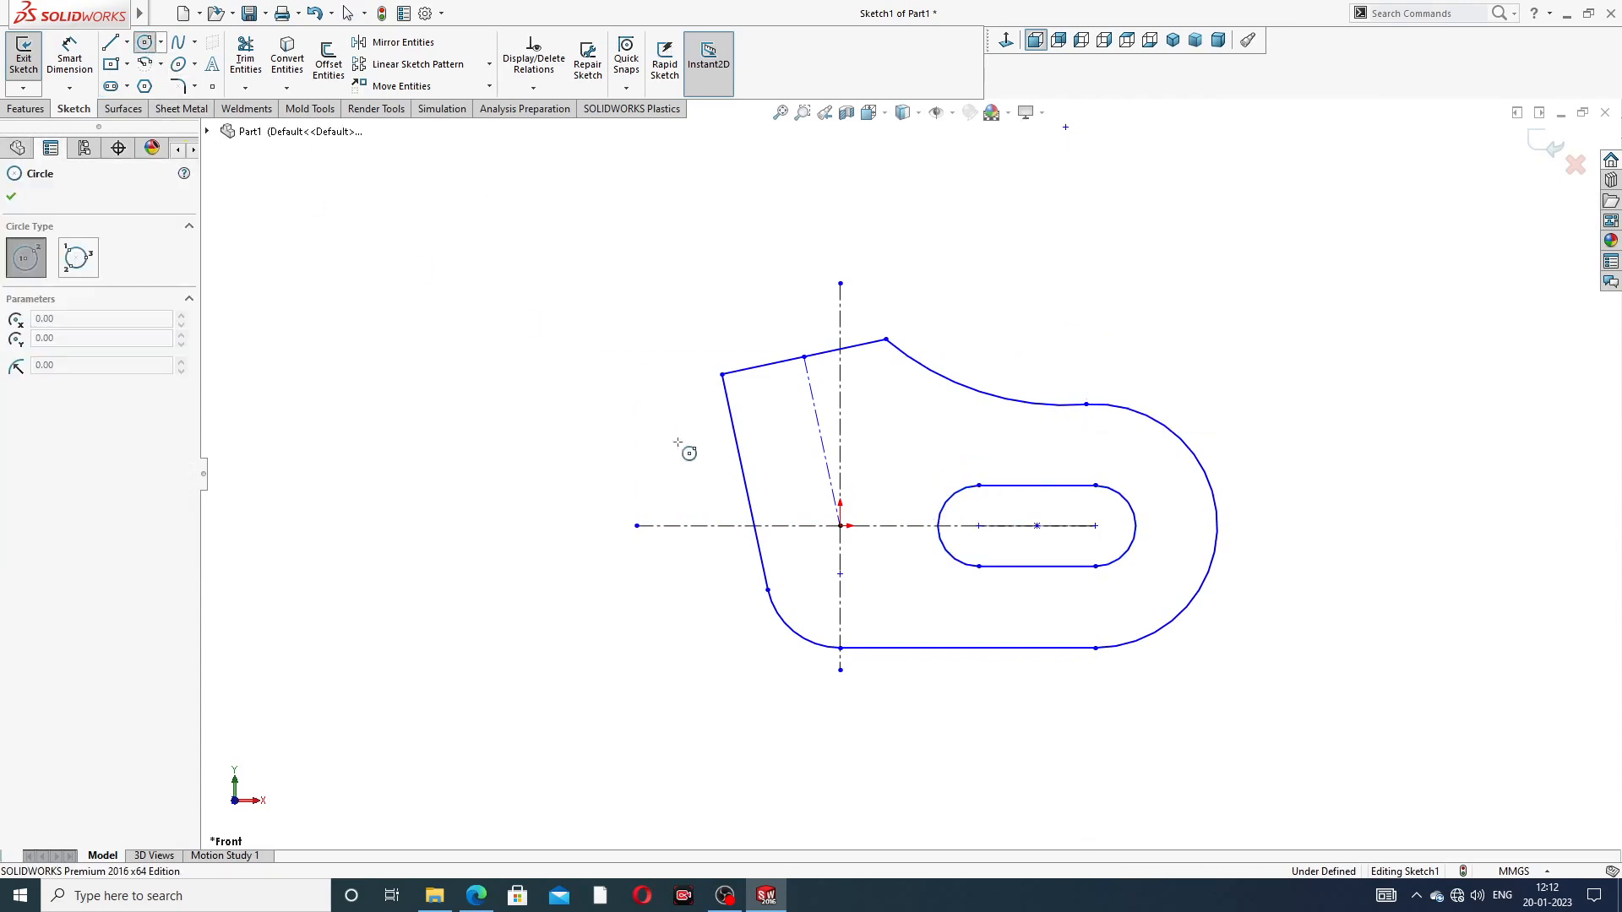
{"action": "left_click", "coordinate": [840, 525]}
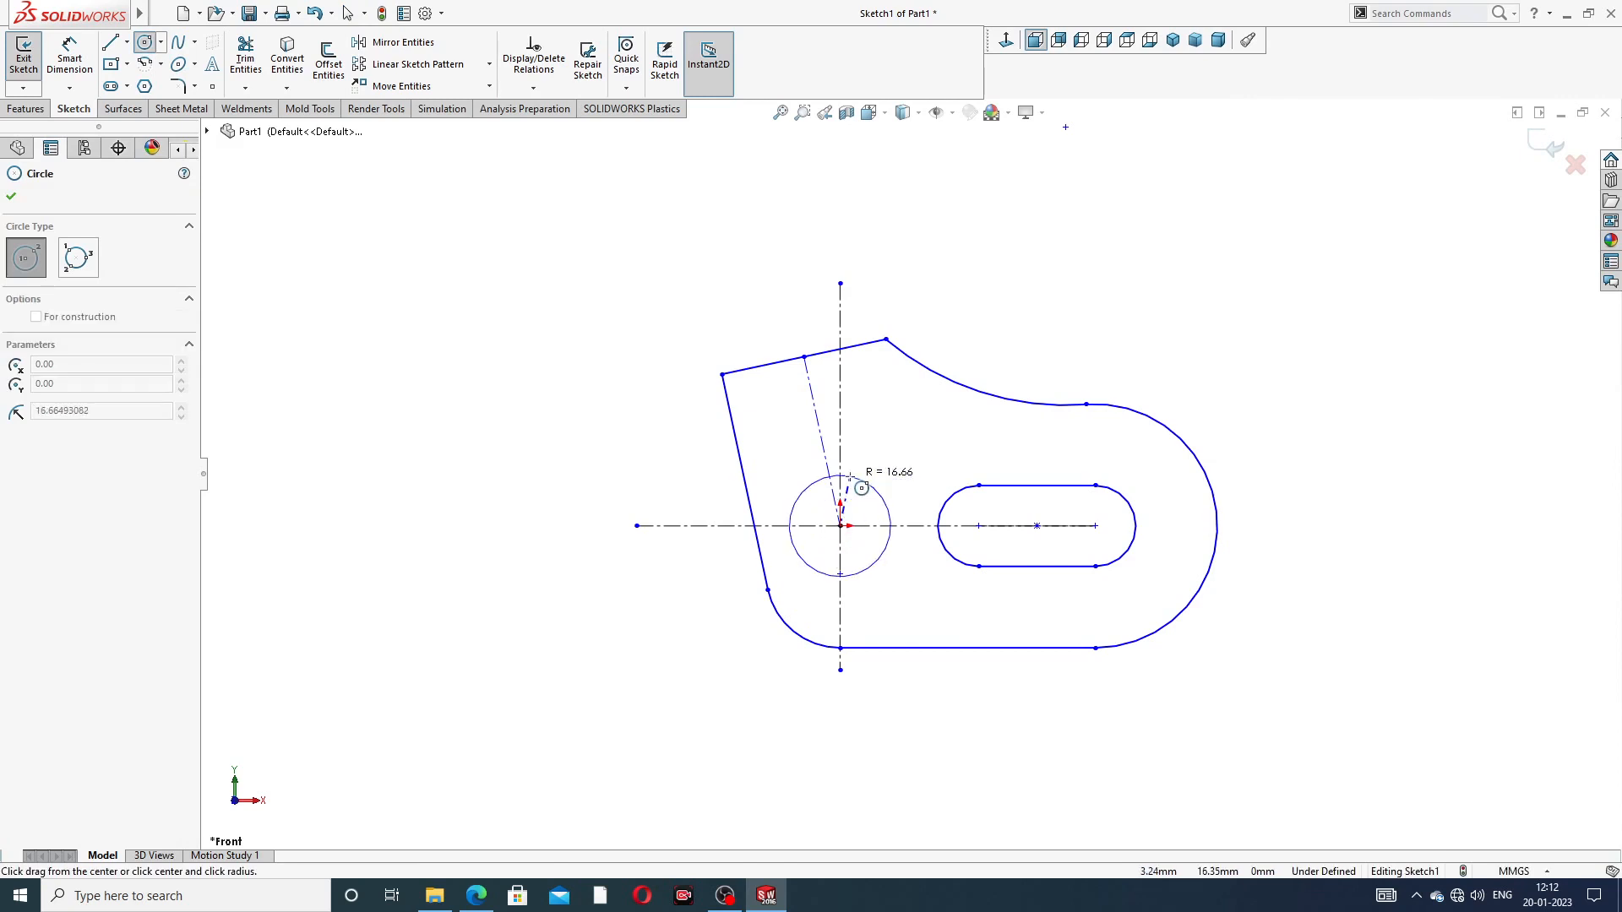
{"action": "left_click", "coordinate": [850, 495]}
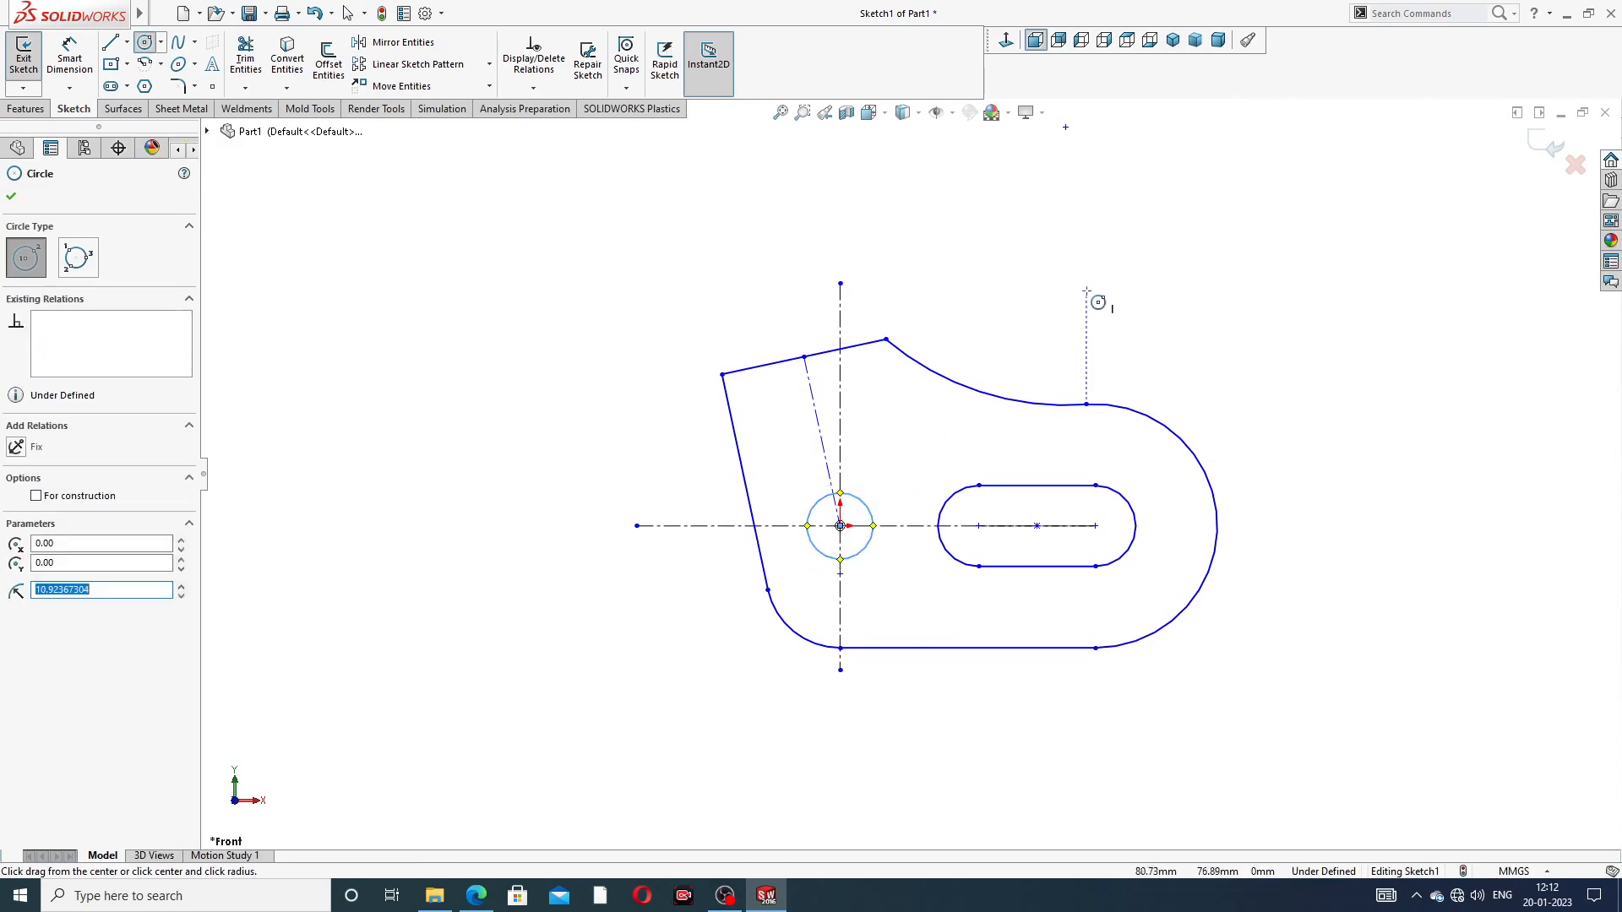
{"action": "right_click", "coordinate": [1095, 300]}
{"action": "left_click", "coordinate": [1127, 302]}
{"action": "scroll", "coordinate": [1010, 437], "scroll_direction": "down", "scroll_amount": 3}
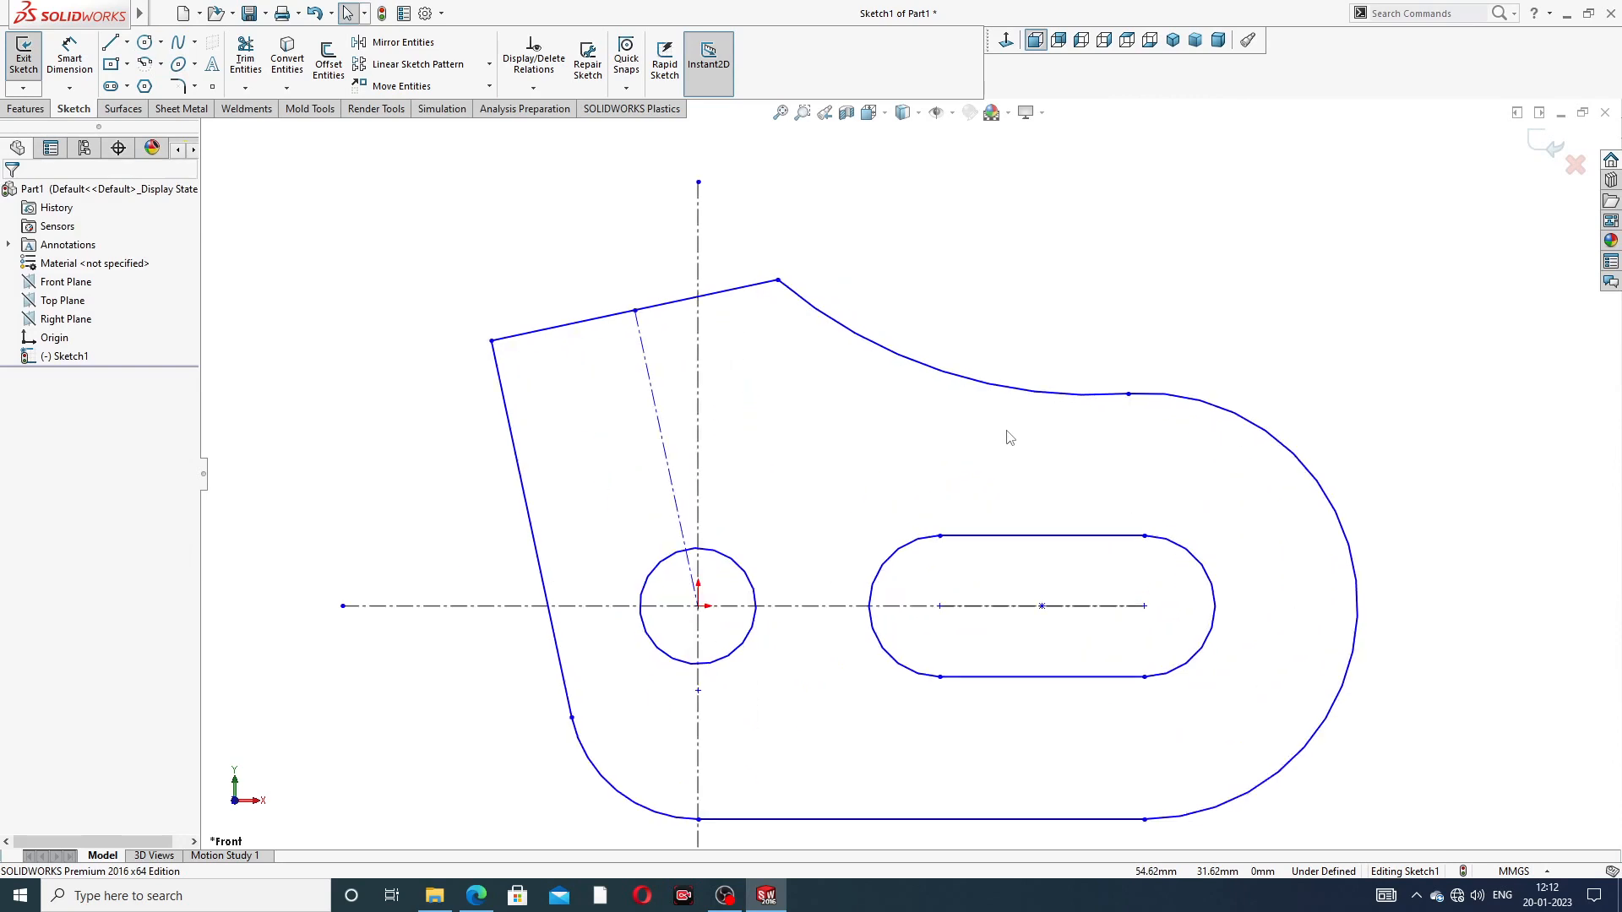
{"action": "scroll", "coordinate": [1010, 437], "scroll_direction": "up", "scroll_amount": 2}
{"action": "scroll", "coordinate": [974, 469], "scroll_direction": "up", "scroll_amount": 2}
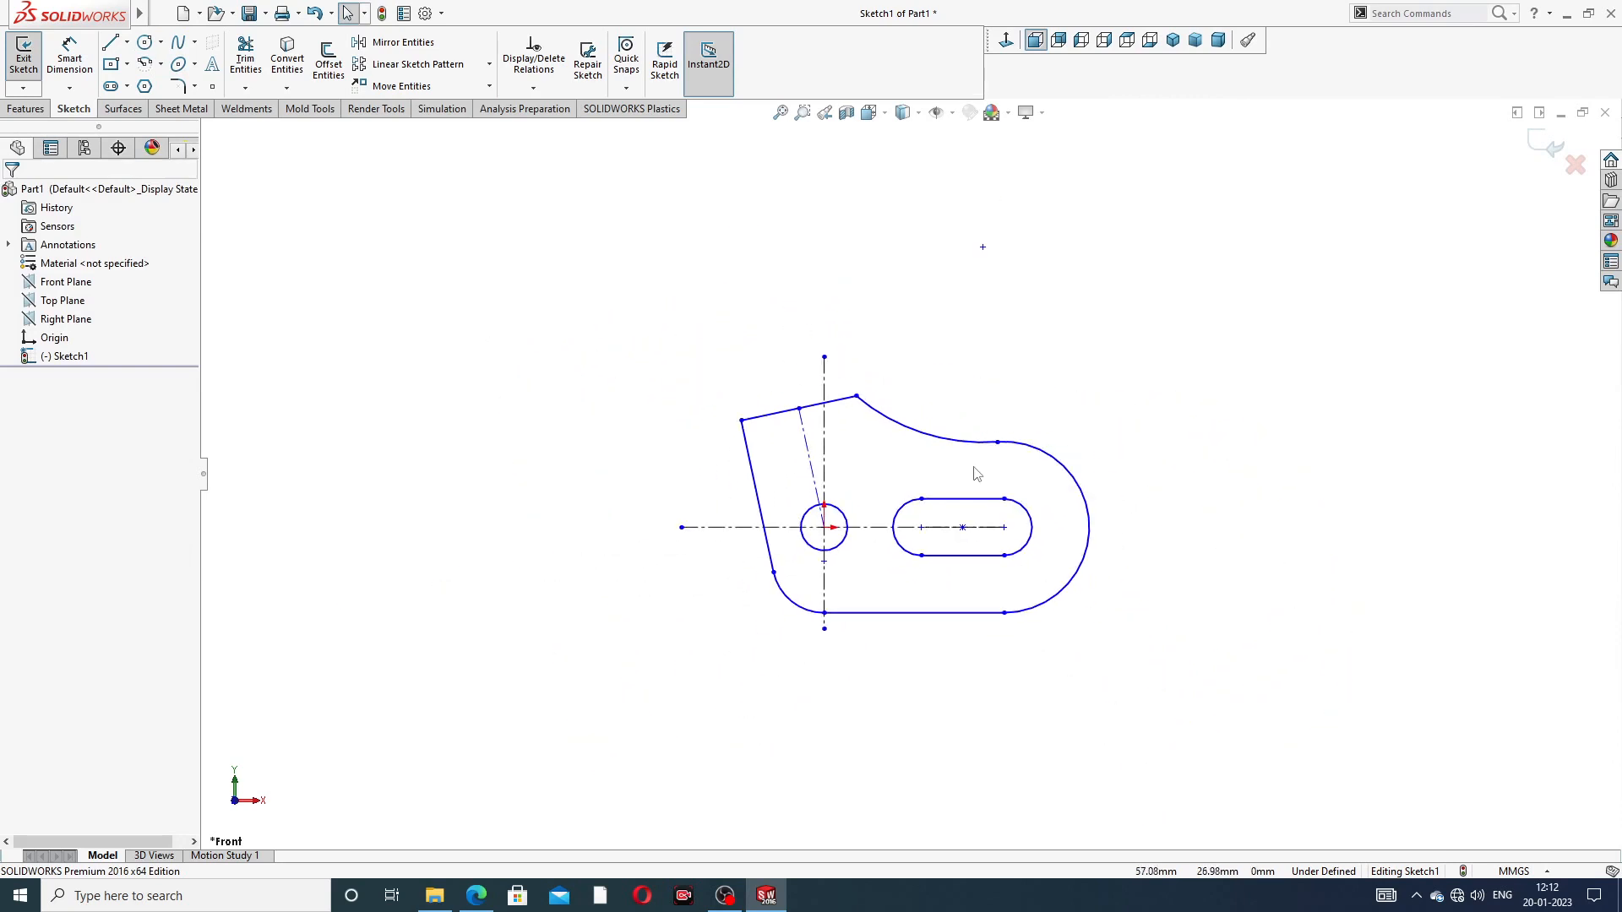
{"action": "scroll", "coordinate": [911, 635], "scroll_direction": "down", "scroll_amount": 1}
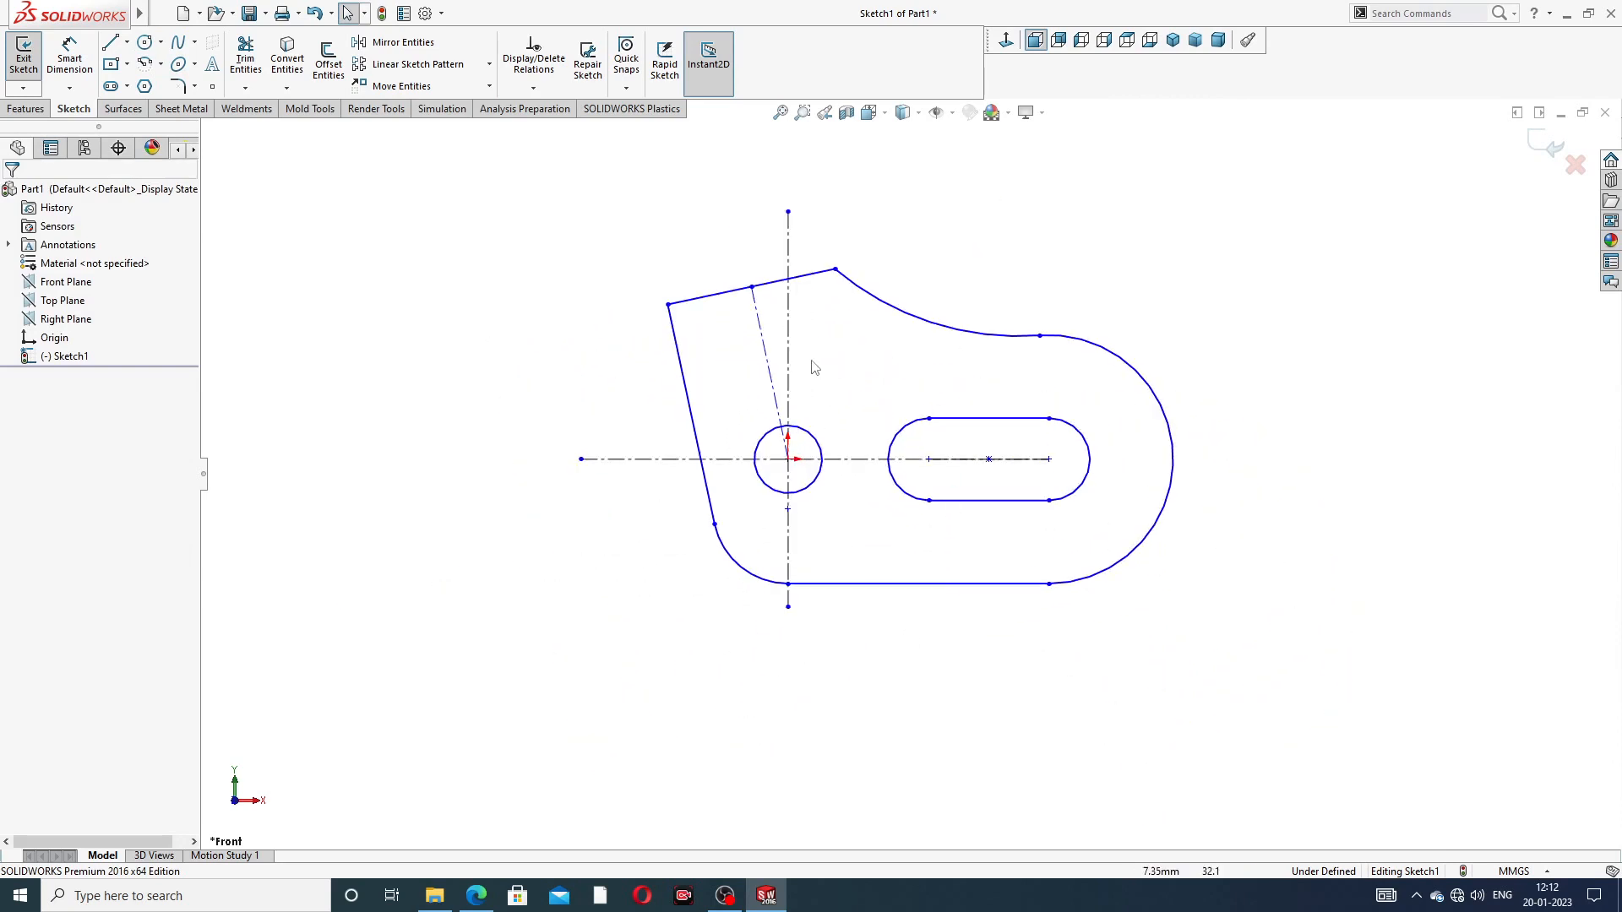
{"action": "scroll", "coordinate": [812, 354], "scroll_direction": "up", "scroll_amount": 2}
{"action": "scroll", "coordinate": [812, 356], "scroll_direction": "down", "scroll_amount": 3}
{"action": "scroll", "coordinate": [962, 420], "scroll_direction": "up", "scroll_amount": 3}
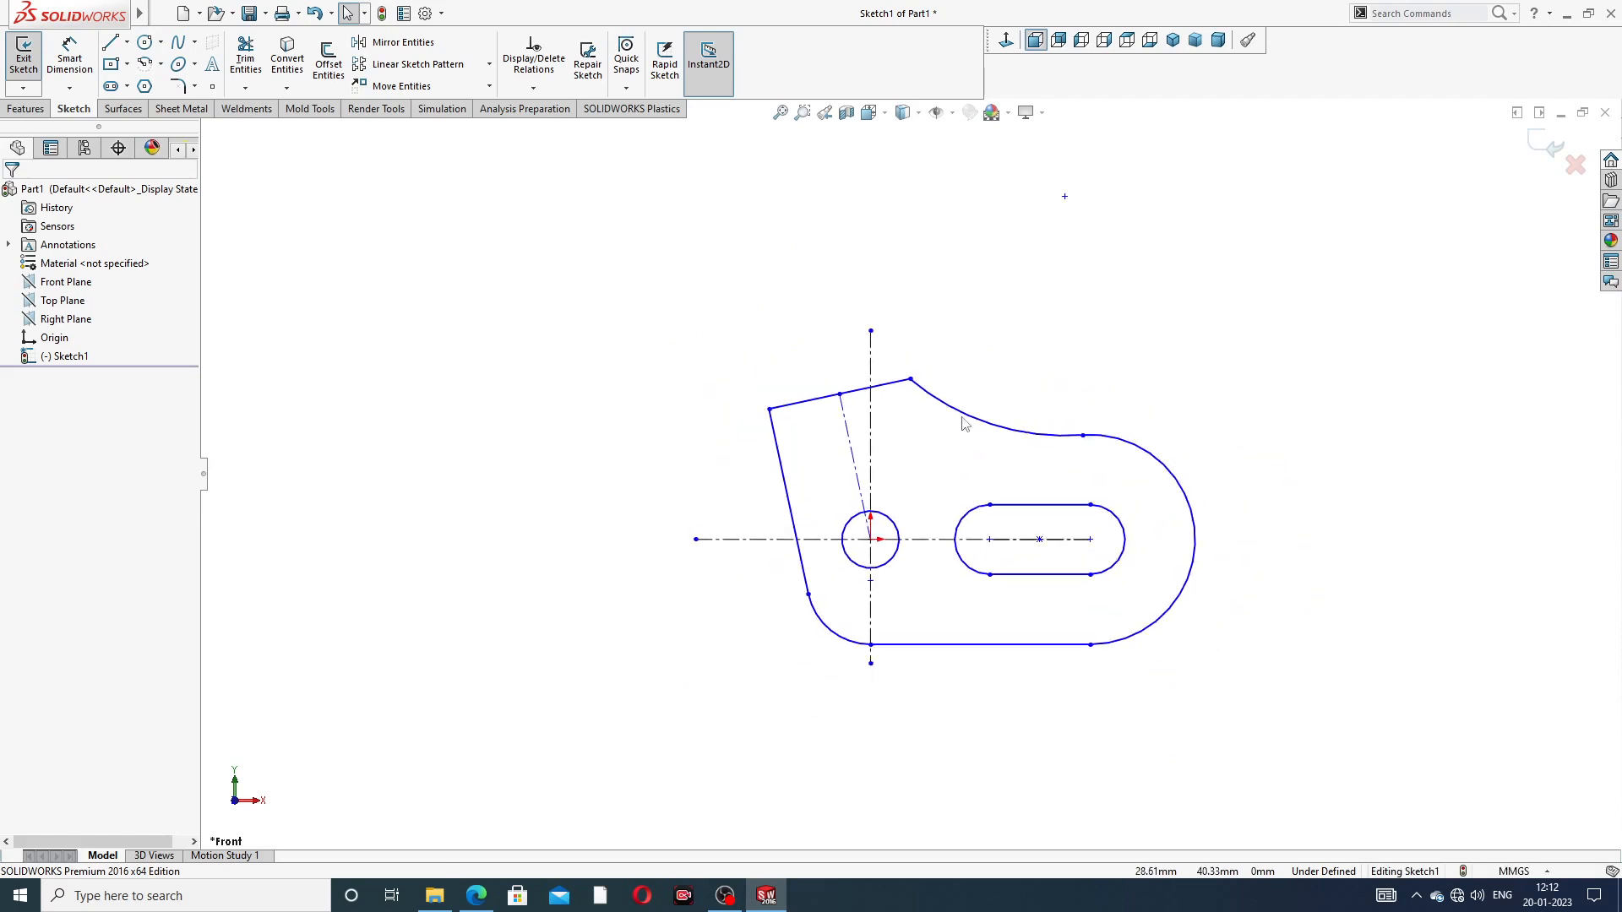
Step: Consult the Pivot Guide PDF drawing and dimension the distance from the origin to the slot's nearer arc center as 40 mm
{"action": "left_click", "coordinate": [71, 66]}
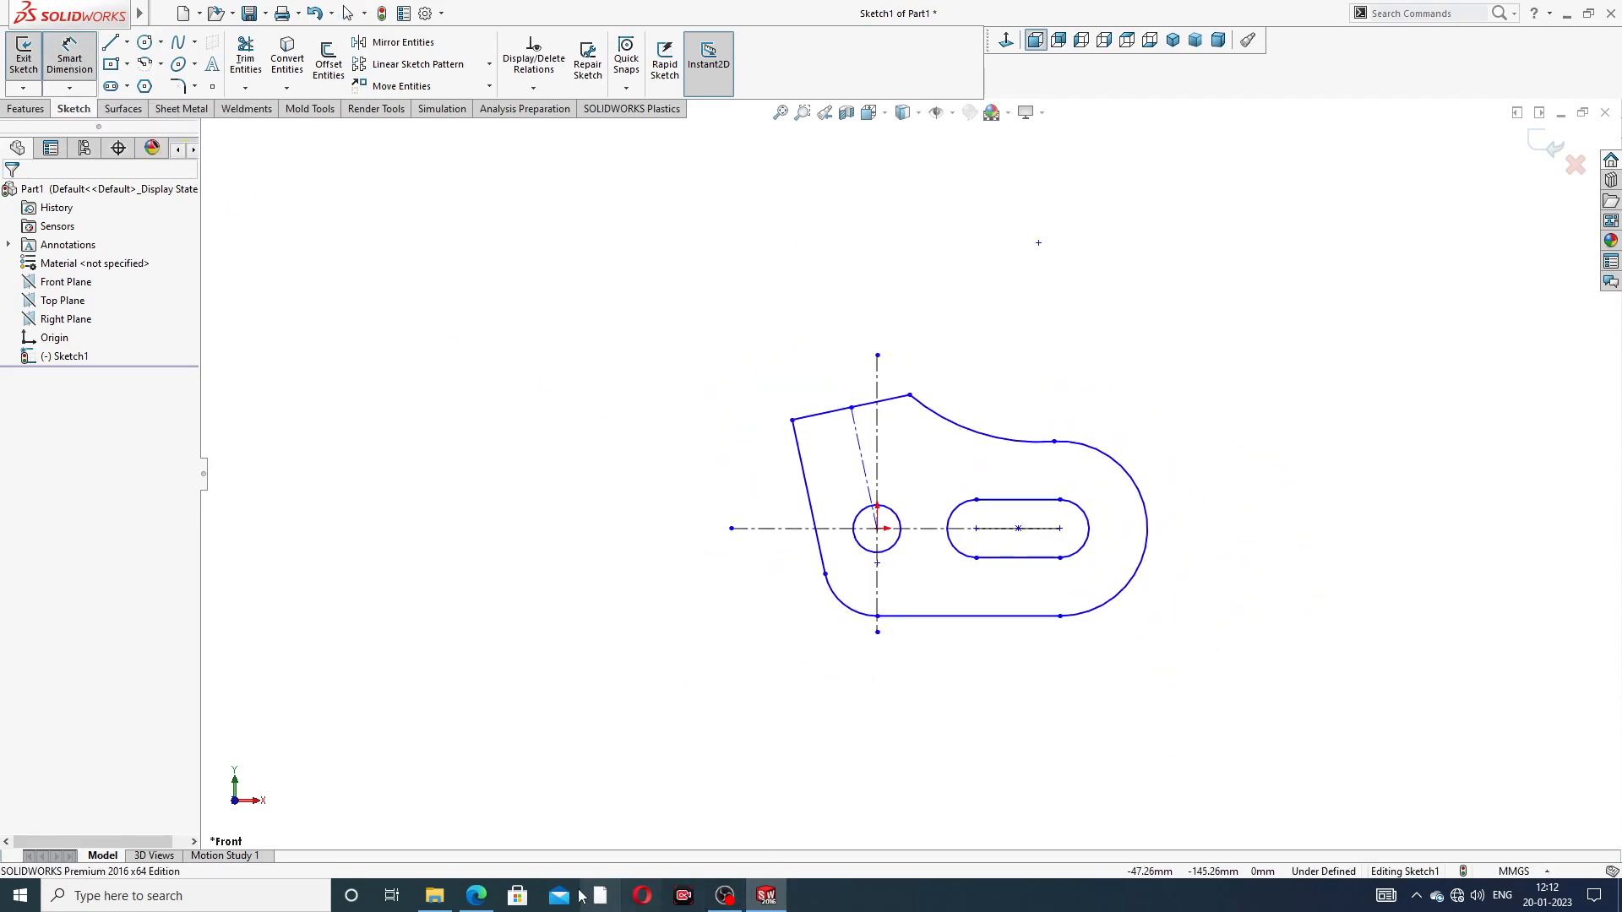
{"action": "left_click", "coordinate": [477, 896]}
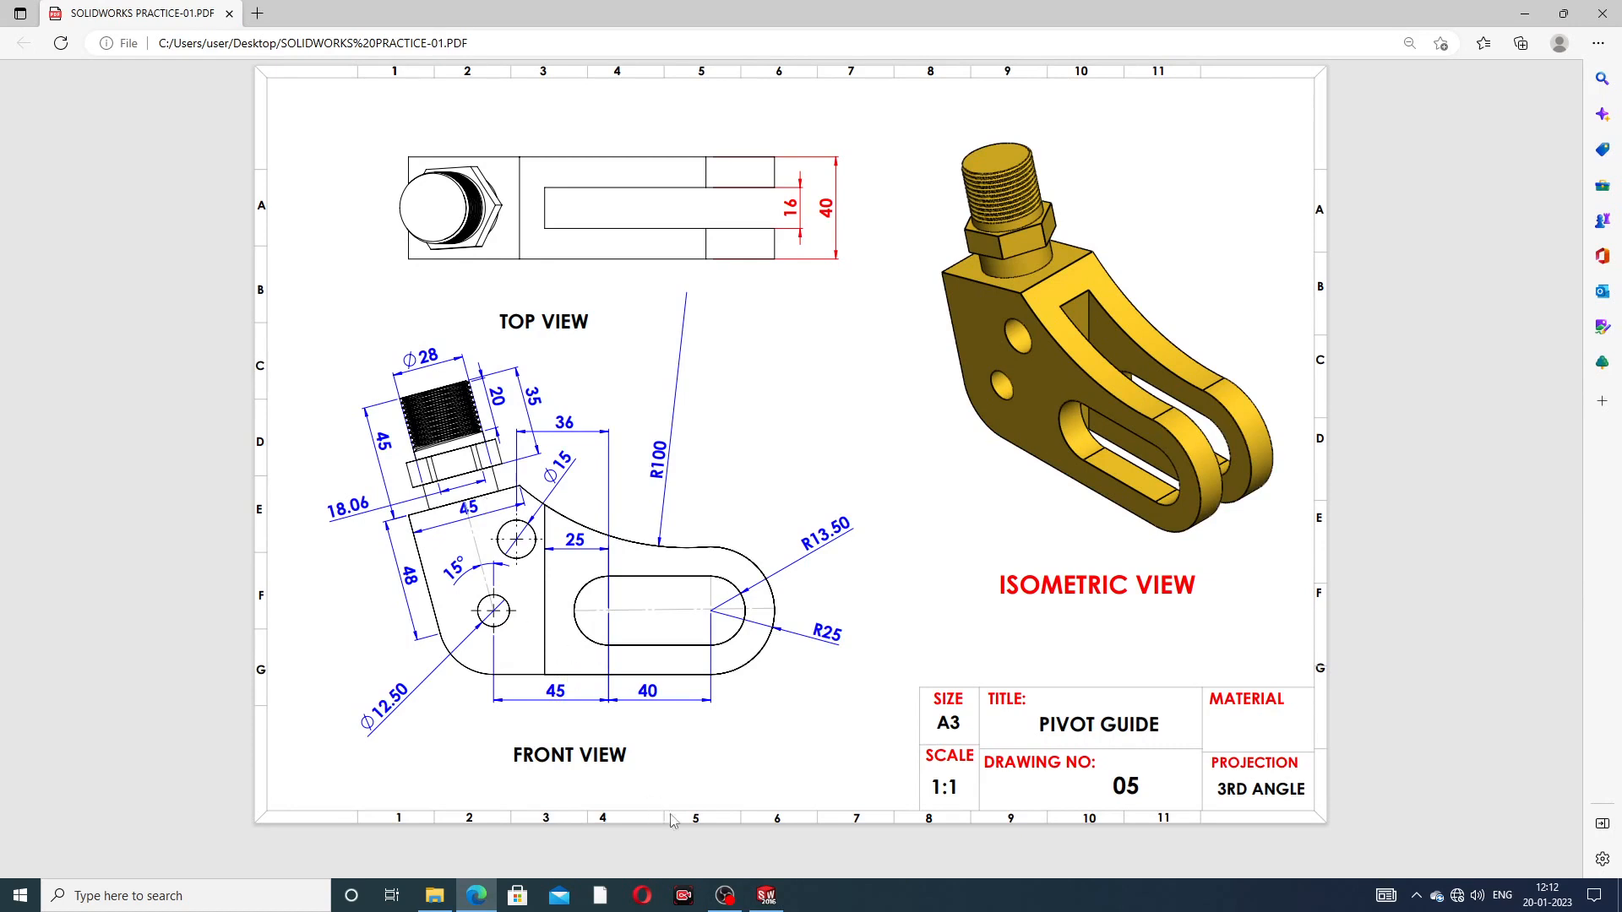
{"action": "left_click", "coordinate": [766, 896]}
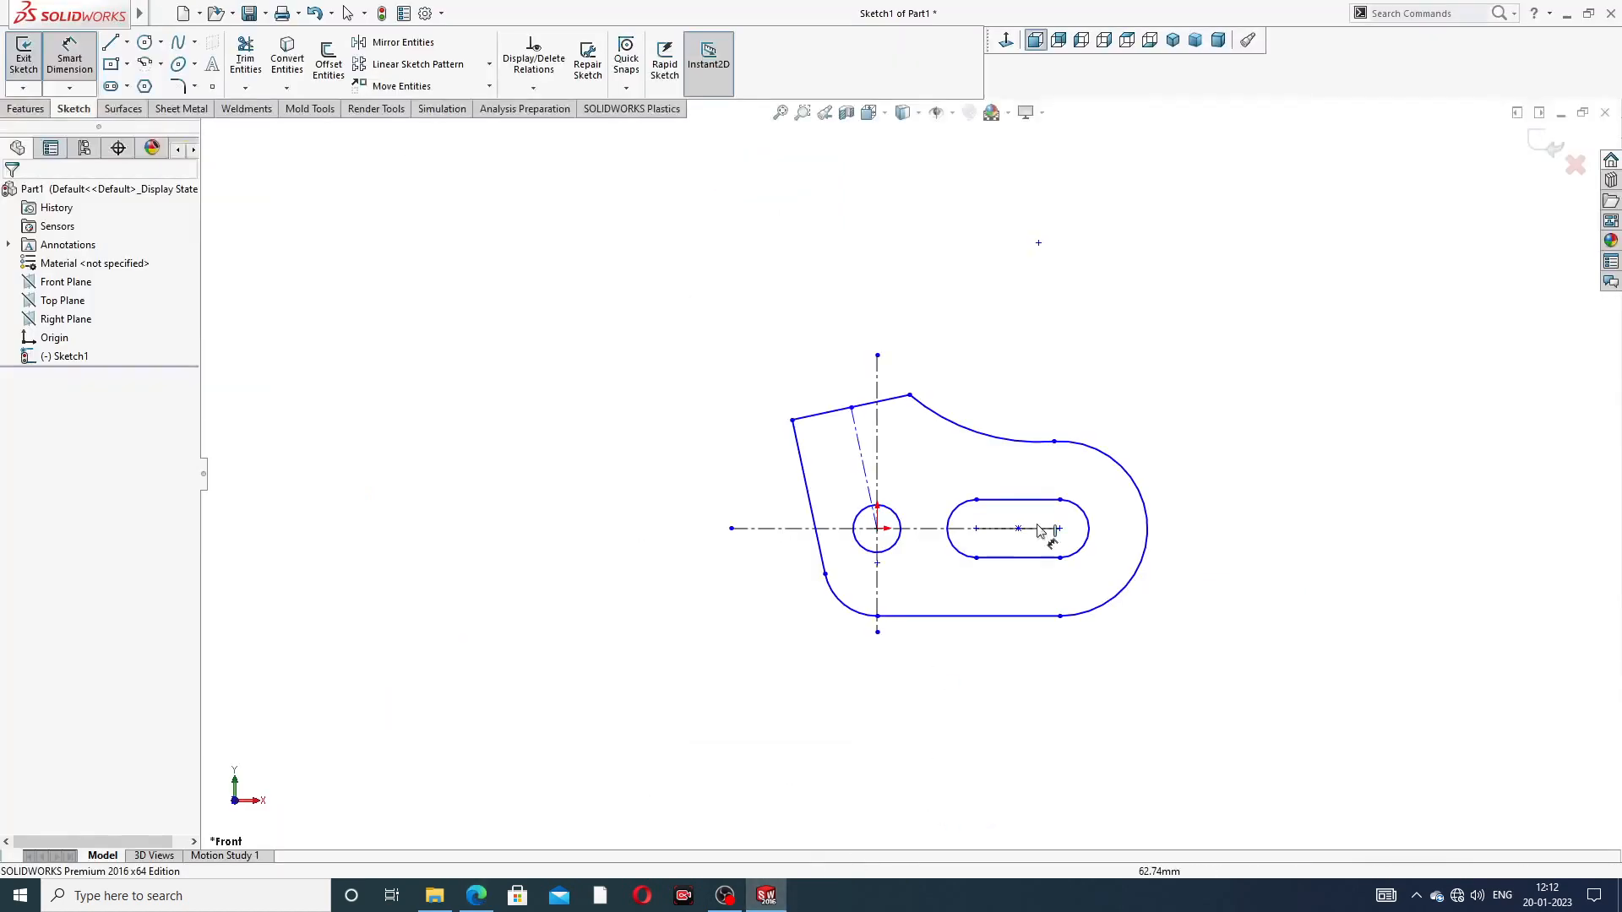
{"action": "scroll", "coordinate": [1013, 605], "scroll_direction": "down", "scroll_amount": 2}
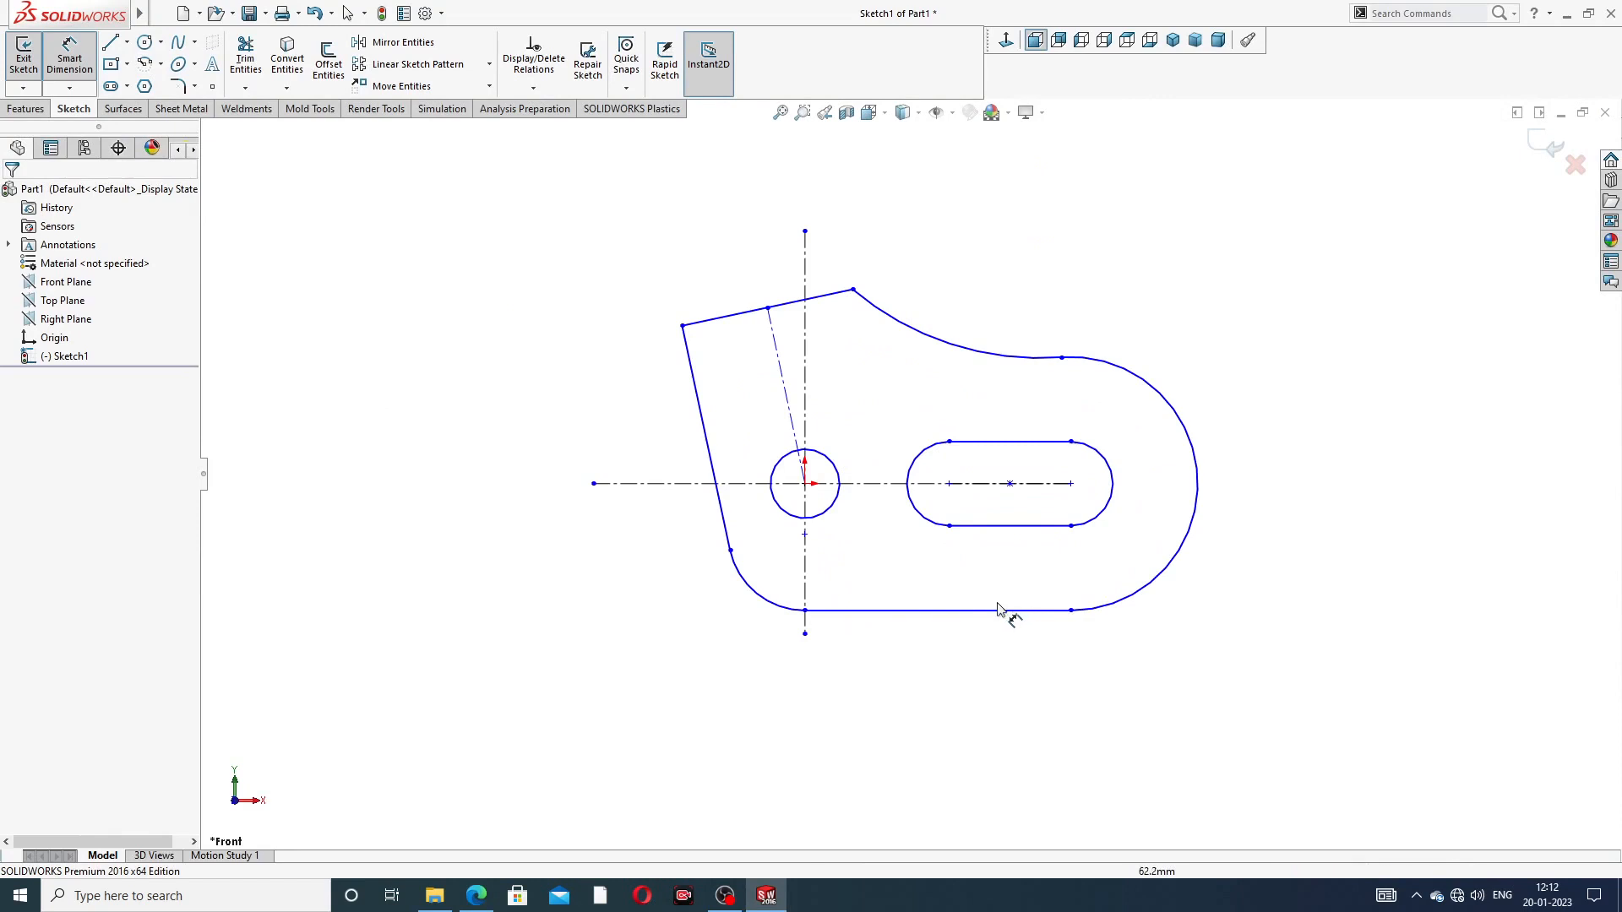
{"action": "left_click", "coordinate": [805, 484]}
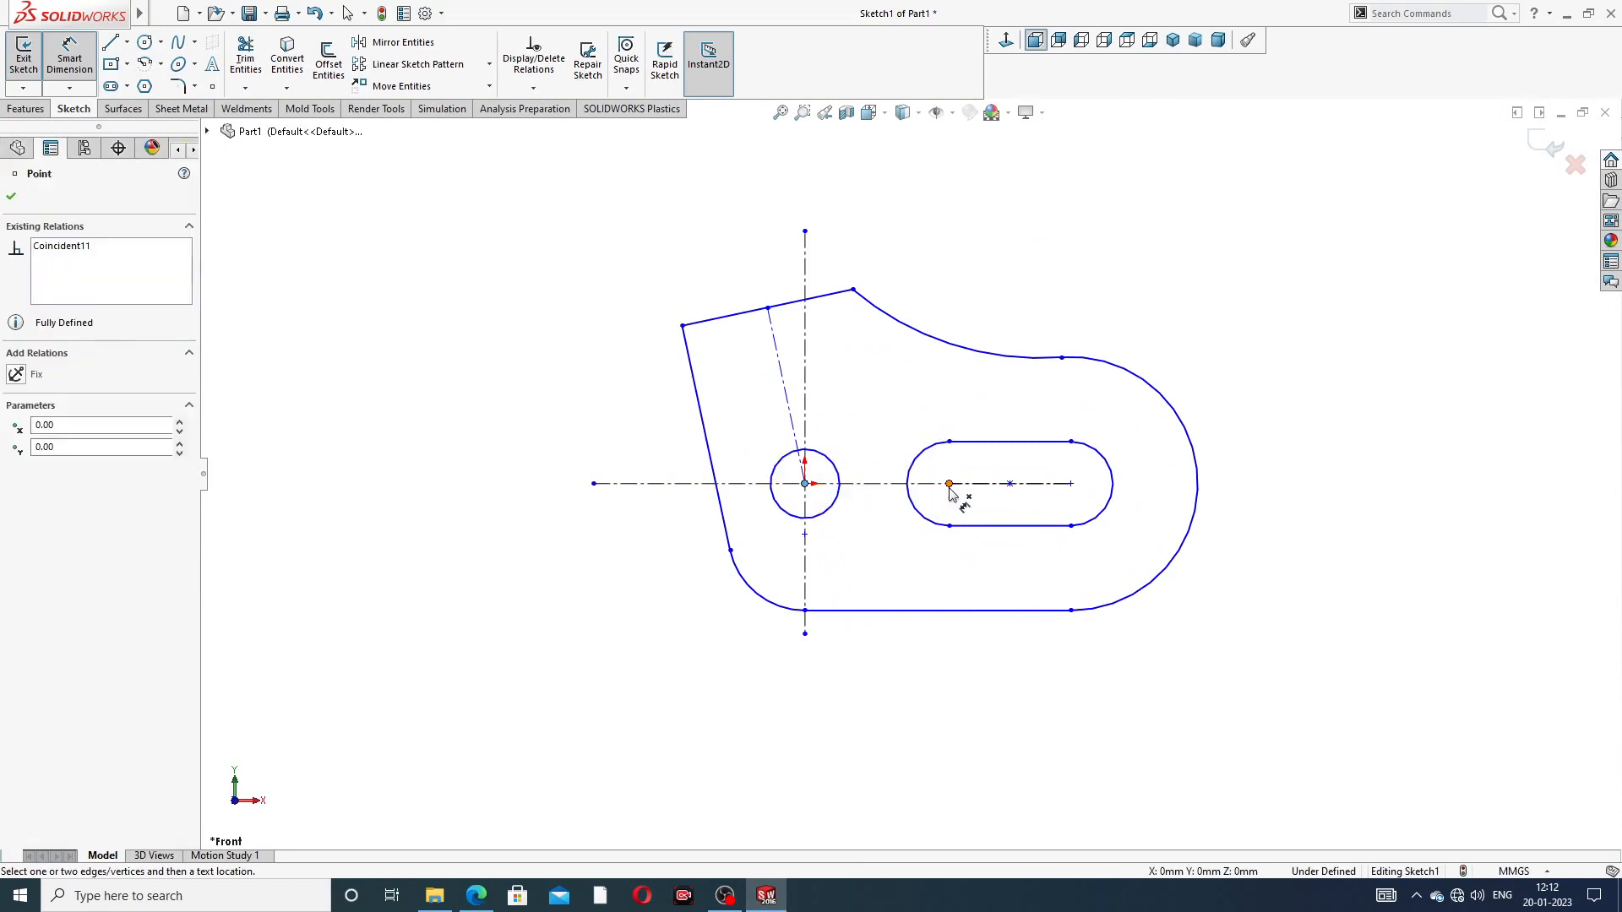
{"action": "left_click", "coordinate": [950, 488]}
{"action": "left_click", "coordinate": [877, 668]}
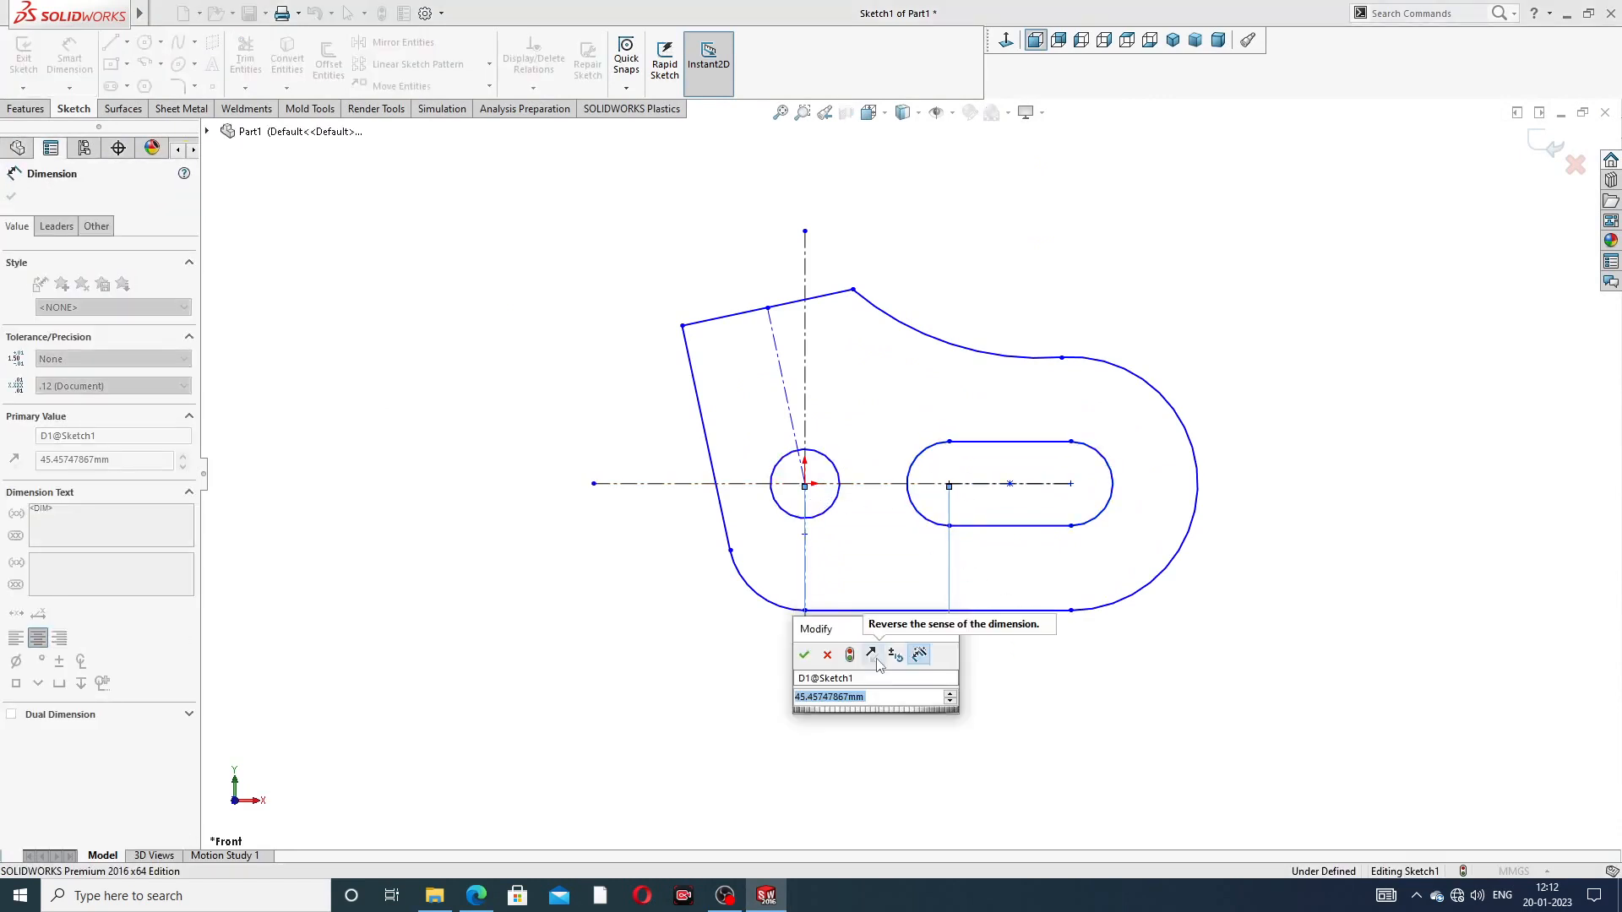
{"action": "type", "text": "40"}
{"action": "key", "text": "Return"}
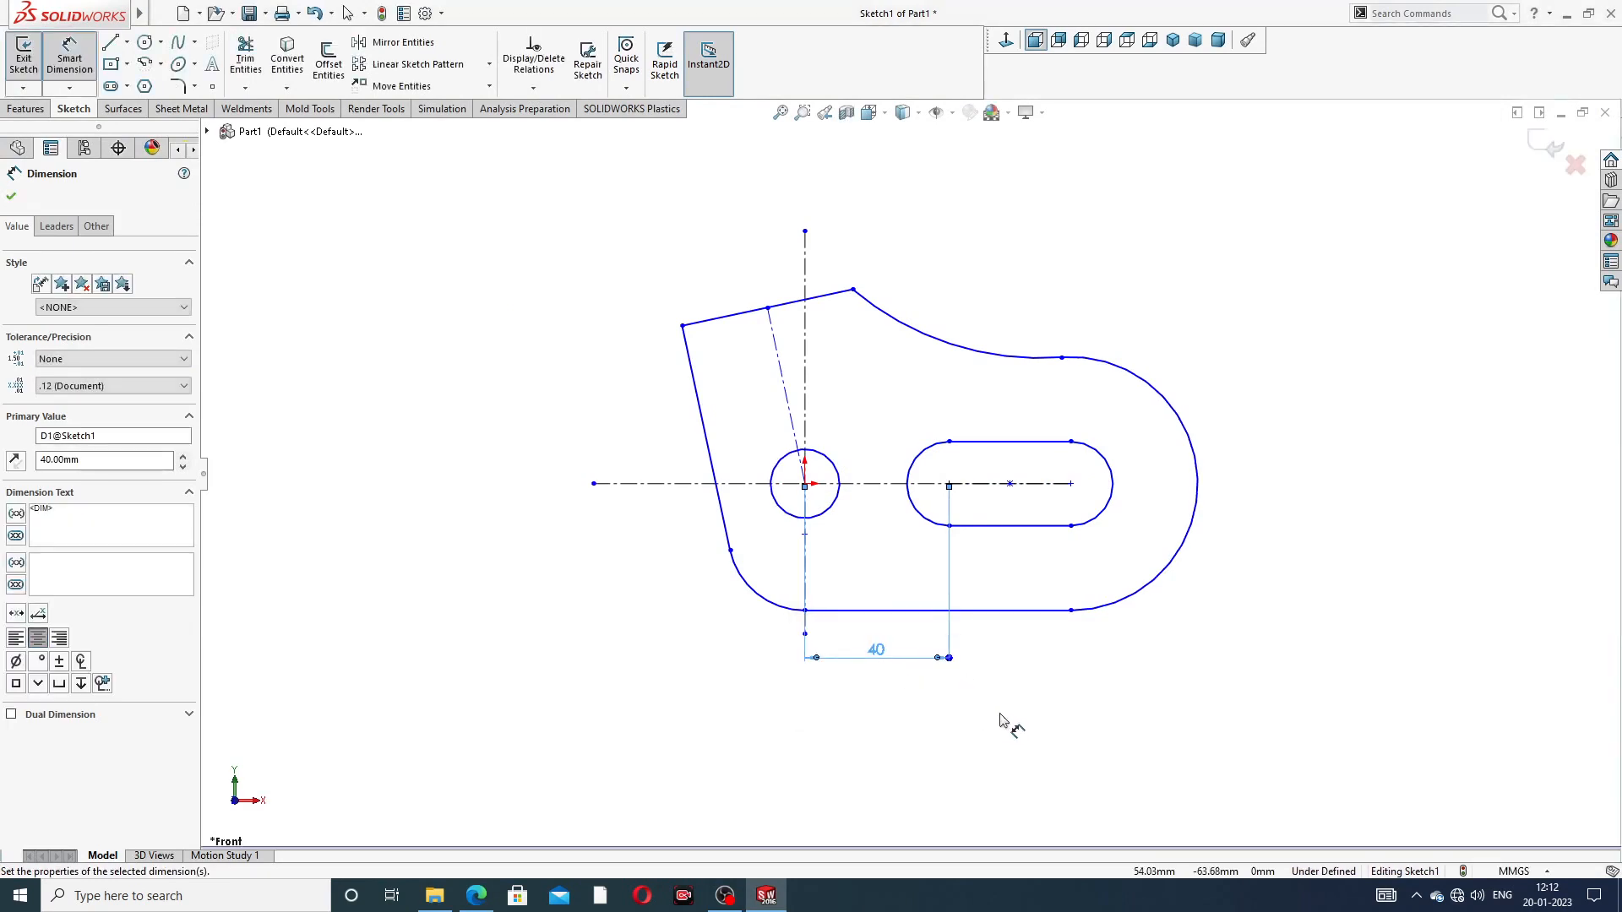
Step: Dimension the distance between the slot's two arc centers as 45 mm, below the profile
{"action": "left_click", "coordinate": [949, 485]}
{"action": "left_click", "coordinate": [1071, 483]}
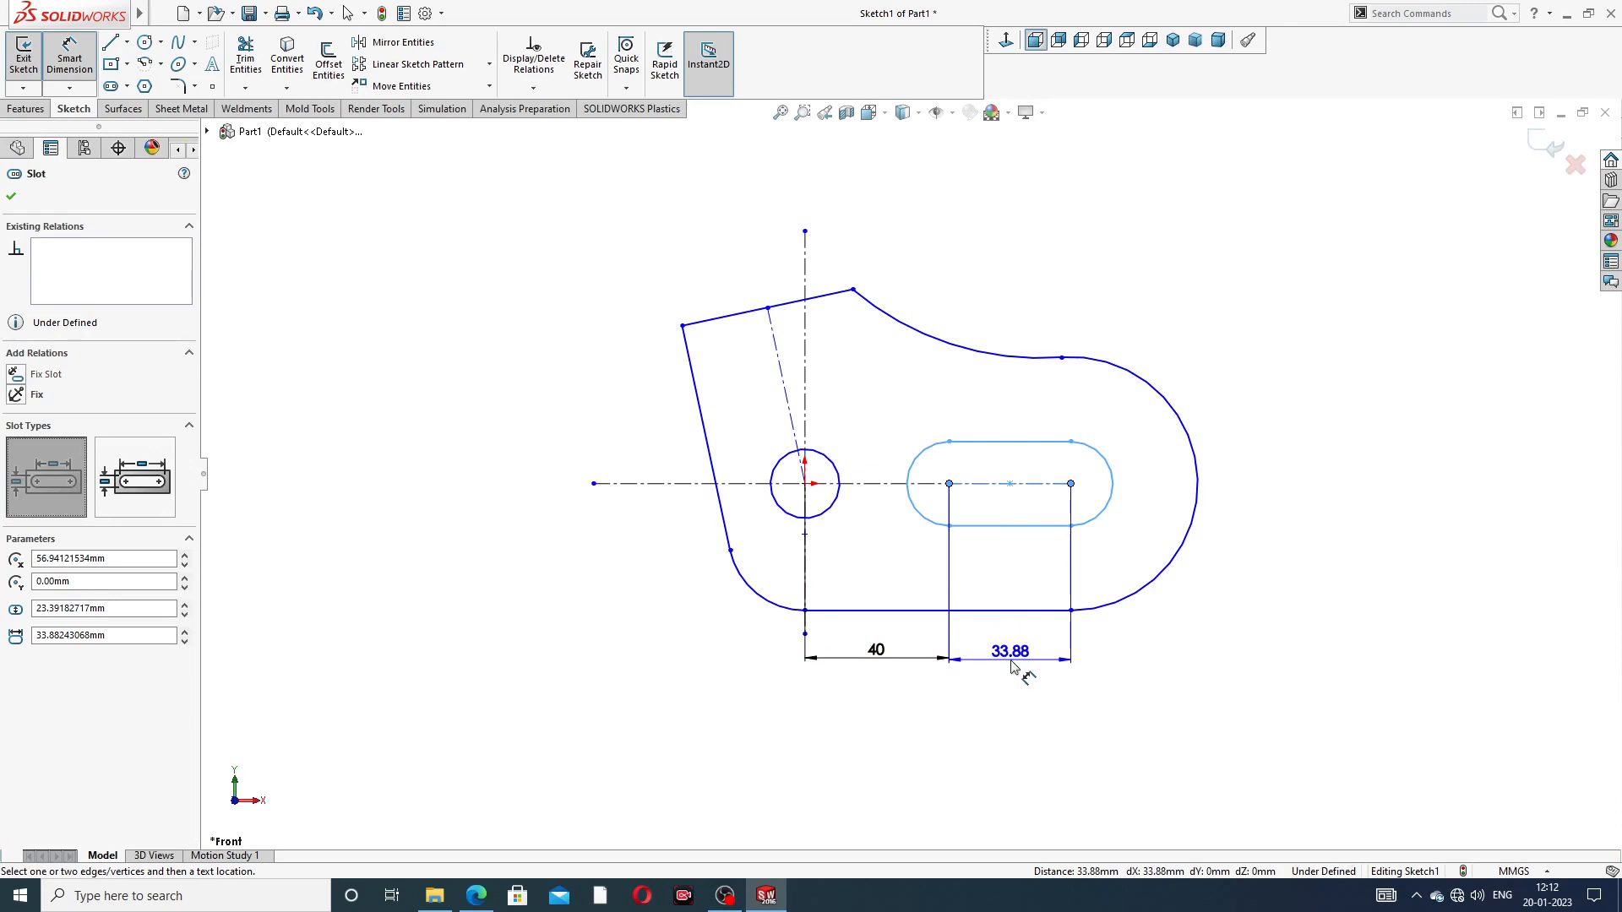
{"action": "left_click", "coordinate": [1014, 668]}
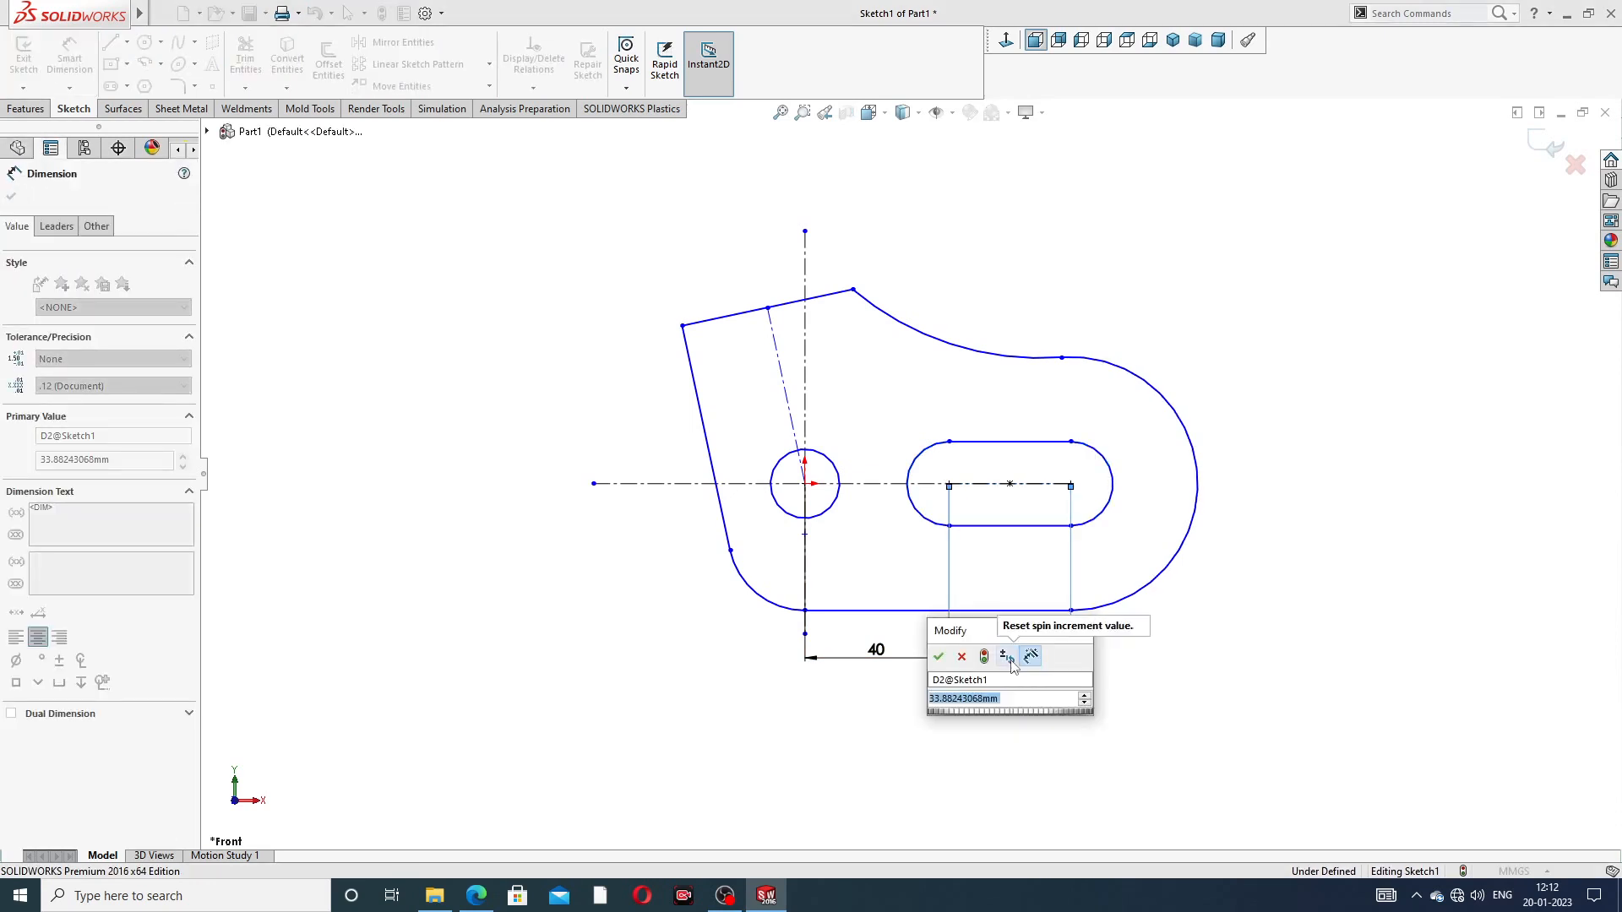
{"action": "type", "text": "45"}
{"action": "key", "text": "Return"}
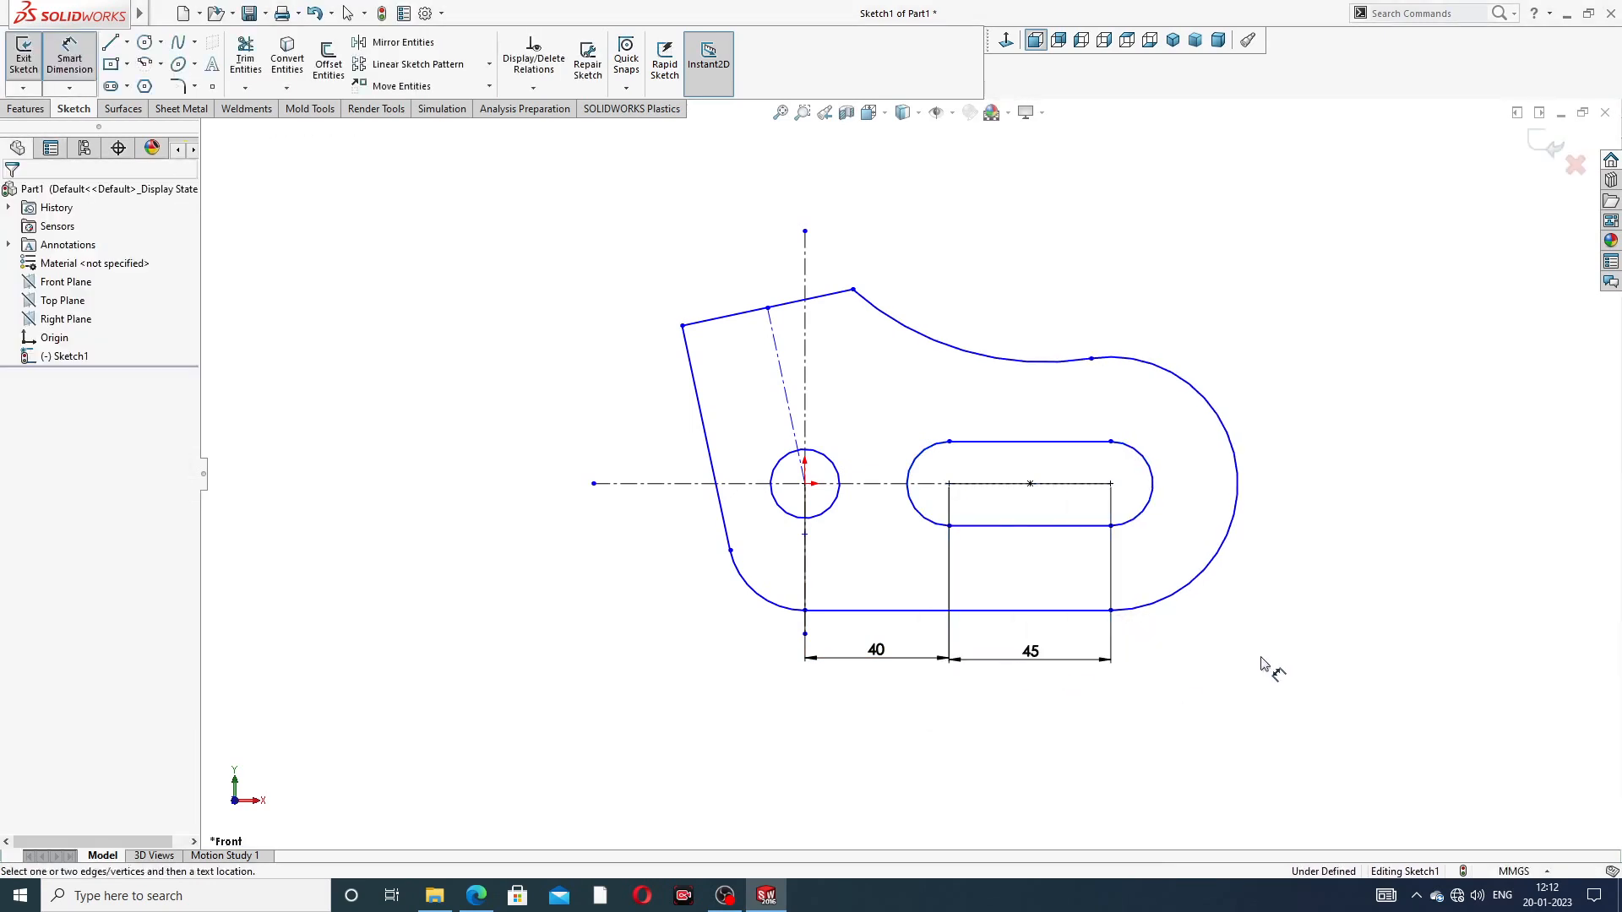
Step: Check the Pivot Guide PDF drawing, then set the origin-to-slot distance to 45 mm and the slot's center-to-center distance to 40 mm
{"action": "left_click", "coordinate": [477, 895]}
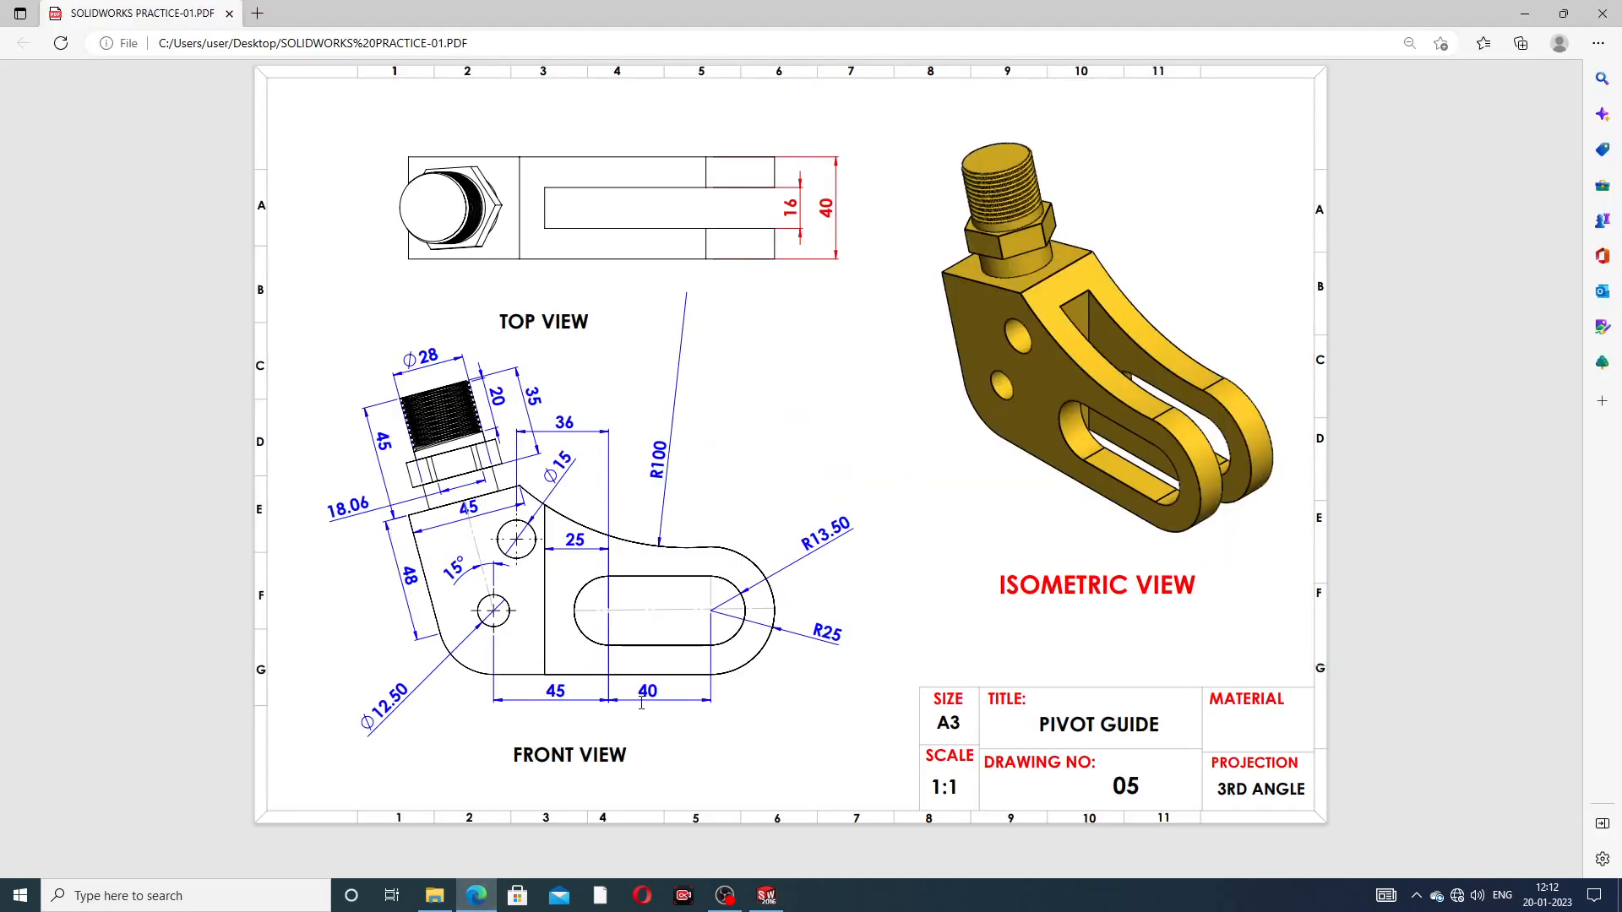
{"action": "left_click", "coordinate": [767, 895]}
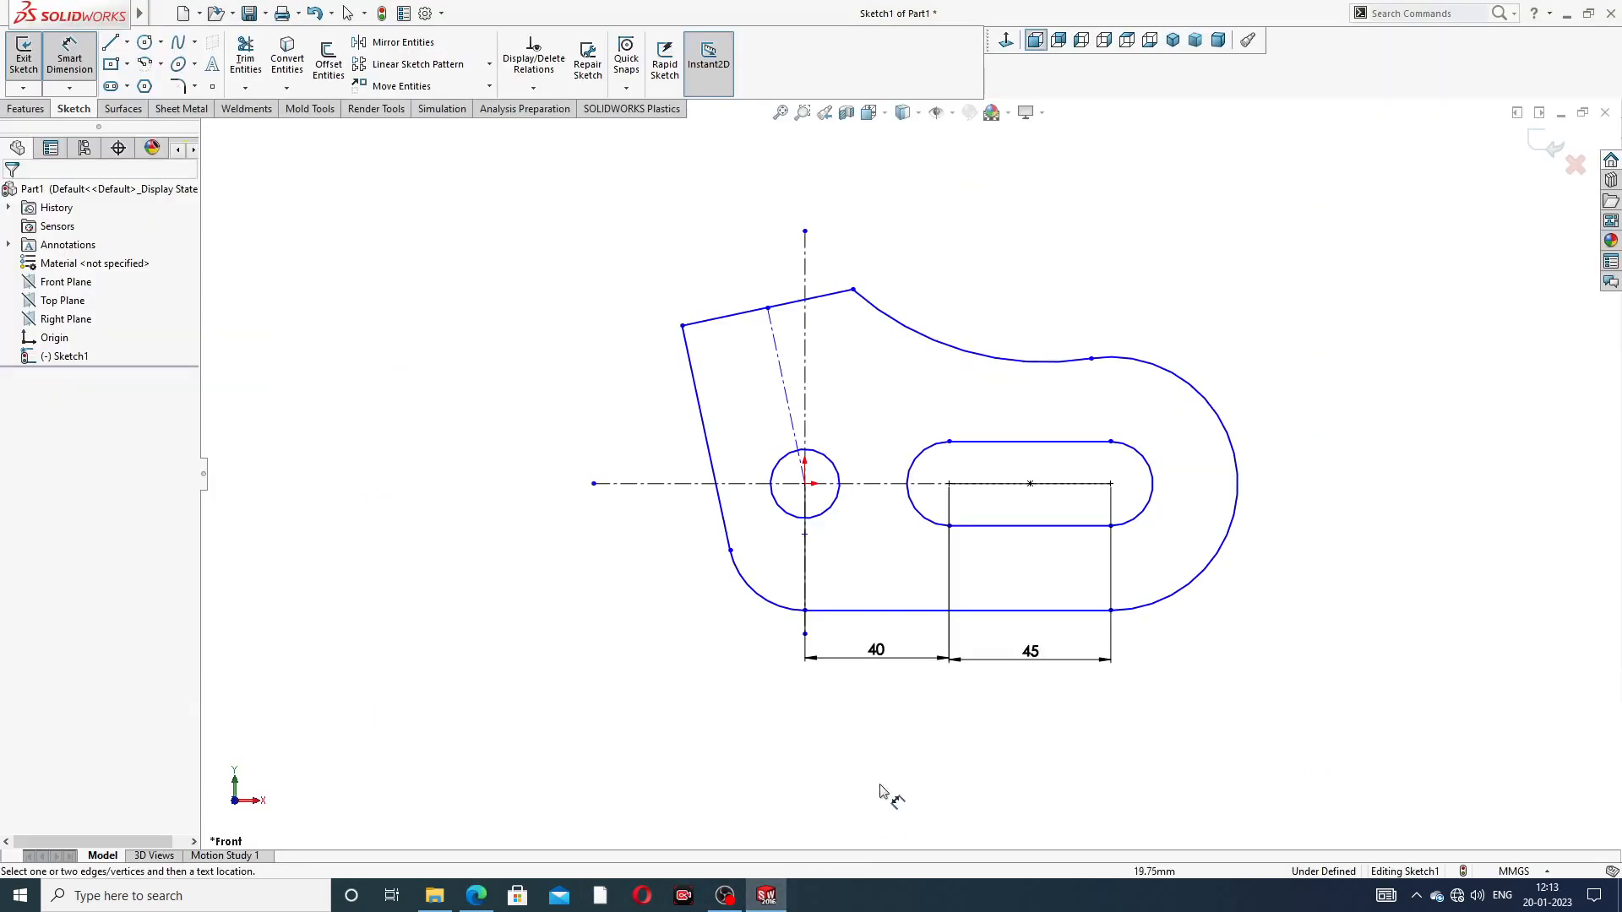
{"action": "double_click", "coordinate": [877, 650]}
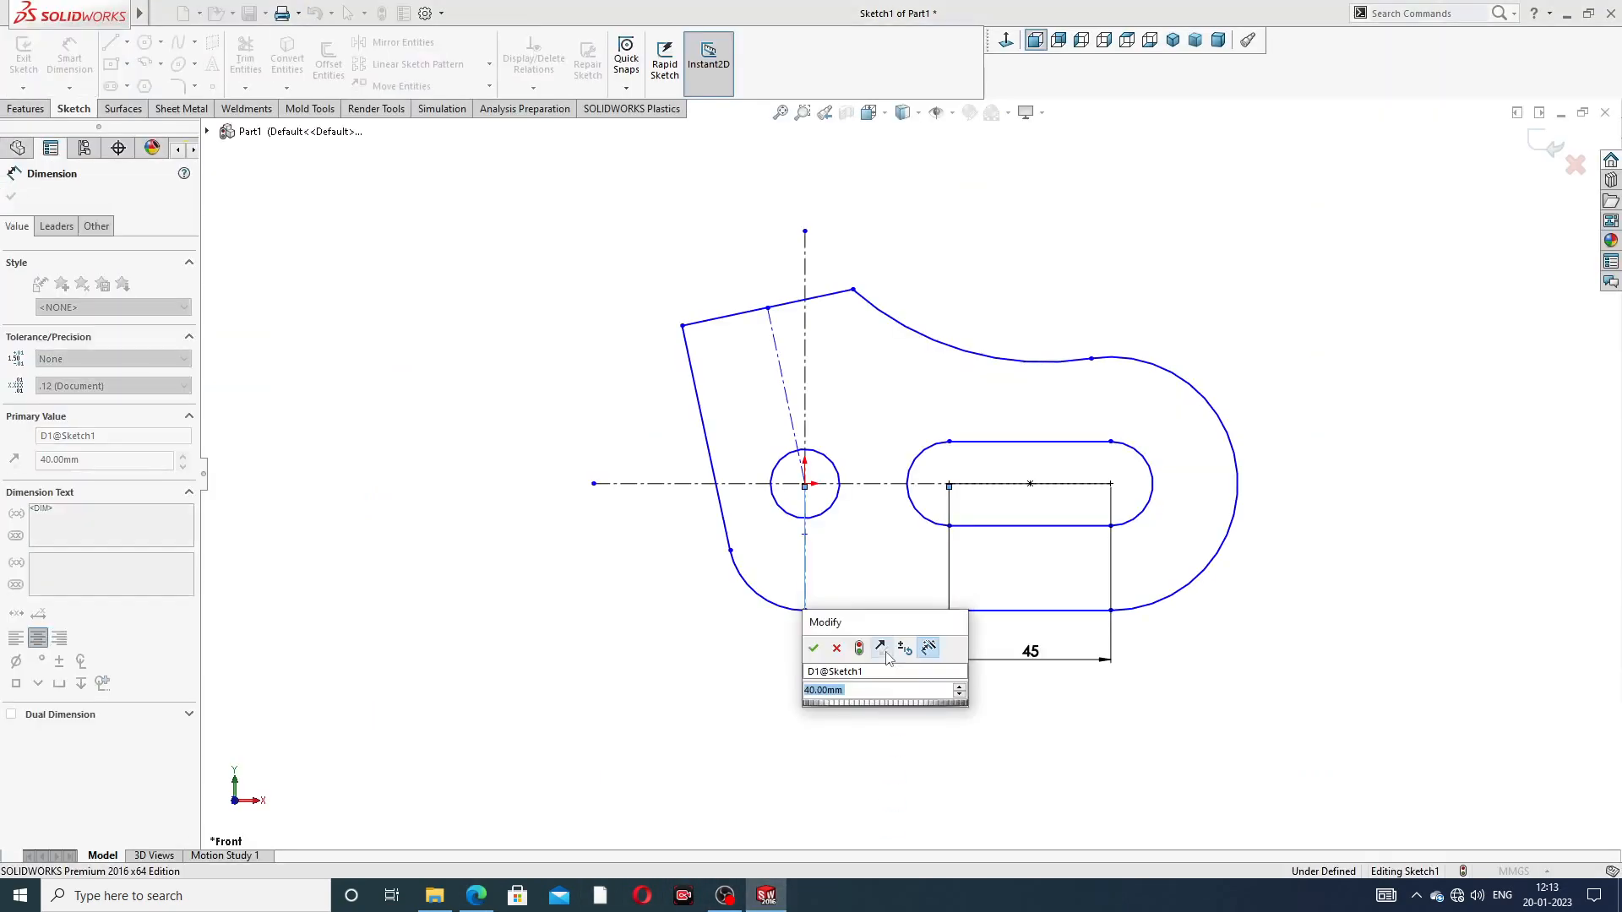
{"action": "type", "text": "45"}
{"action": "key", "text": "Return"}
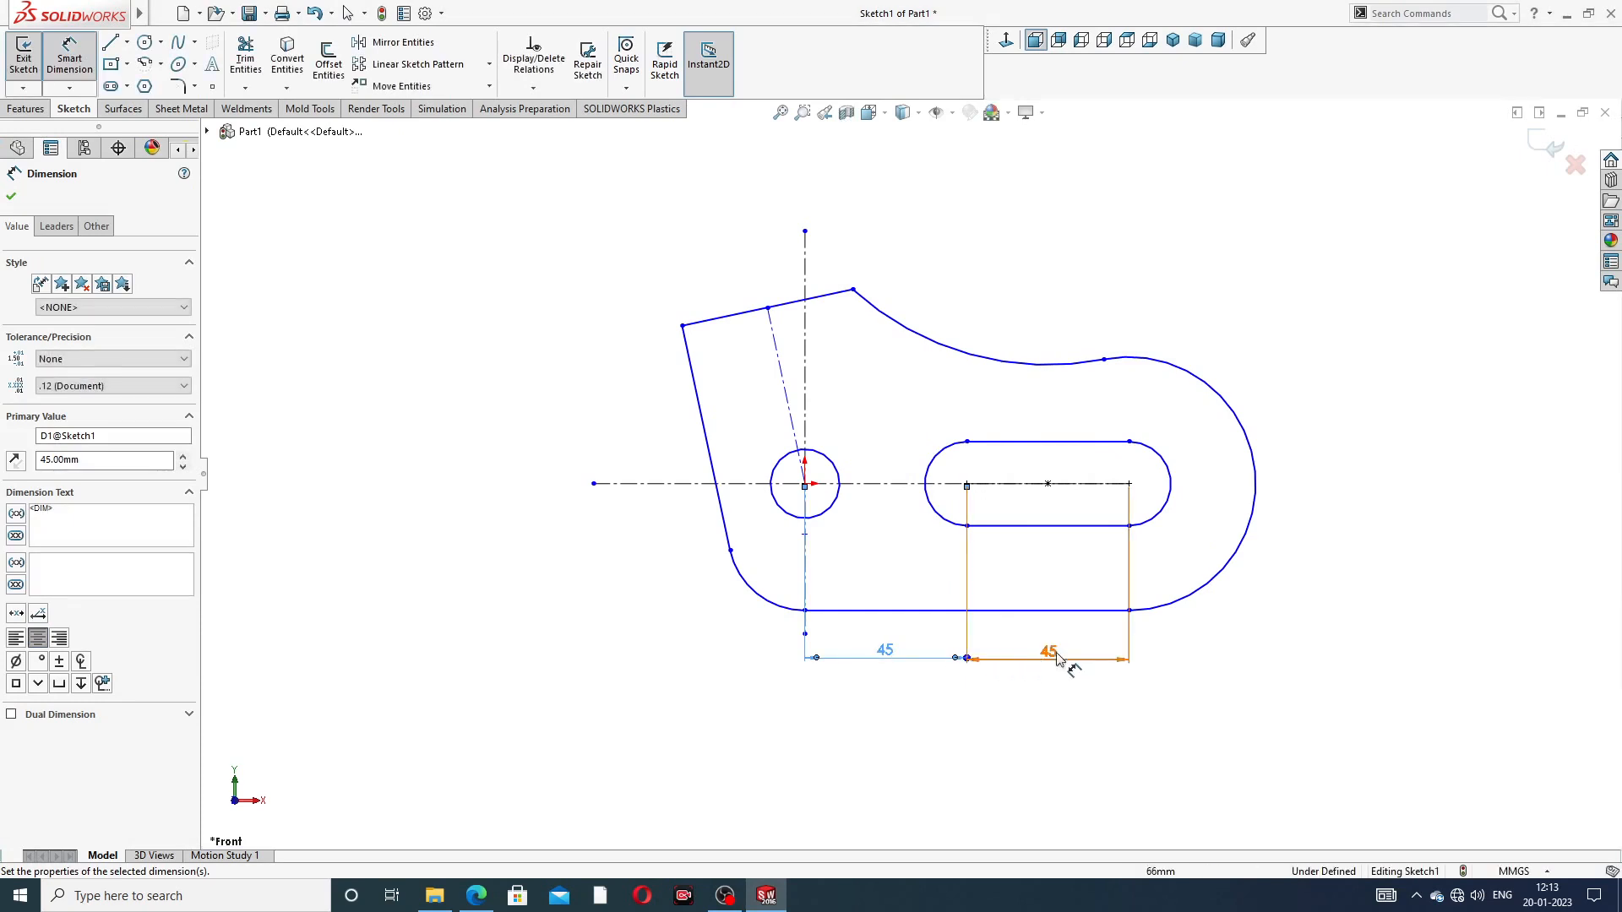
{"action": "left_click", "coordinate": [1056, 654]}
{"action": "type", "text": "40"}
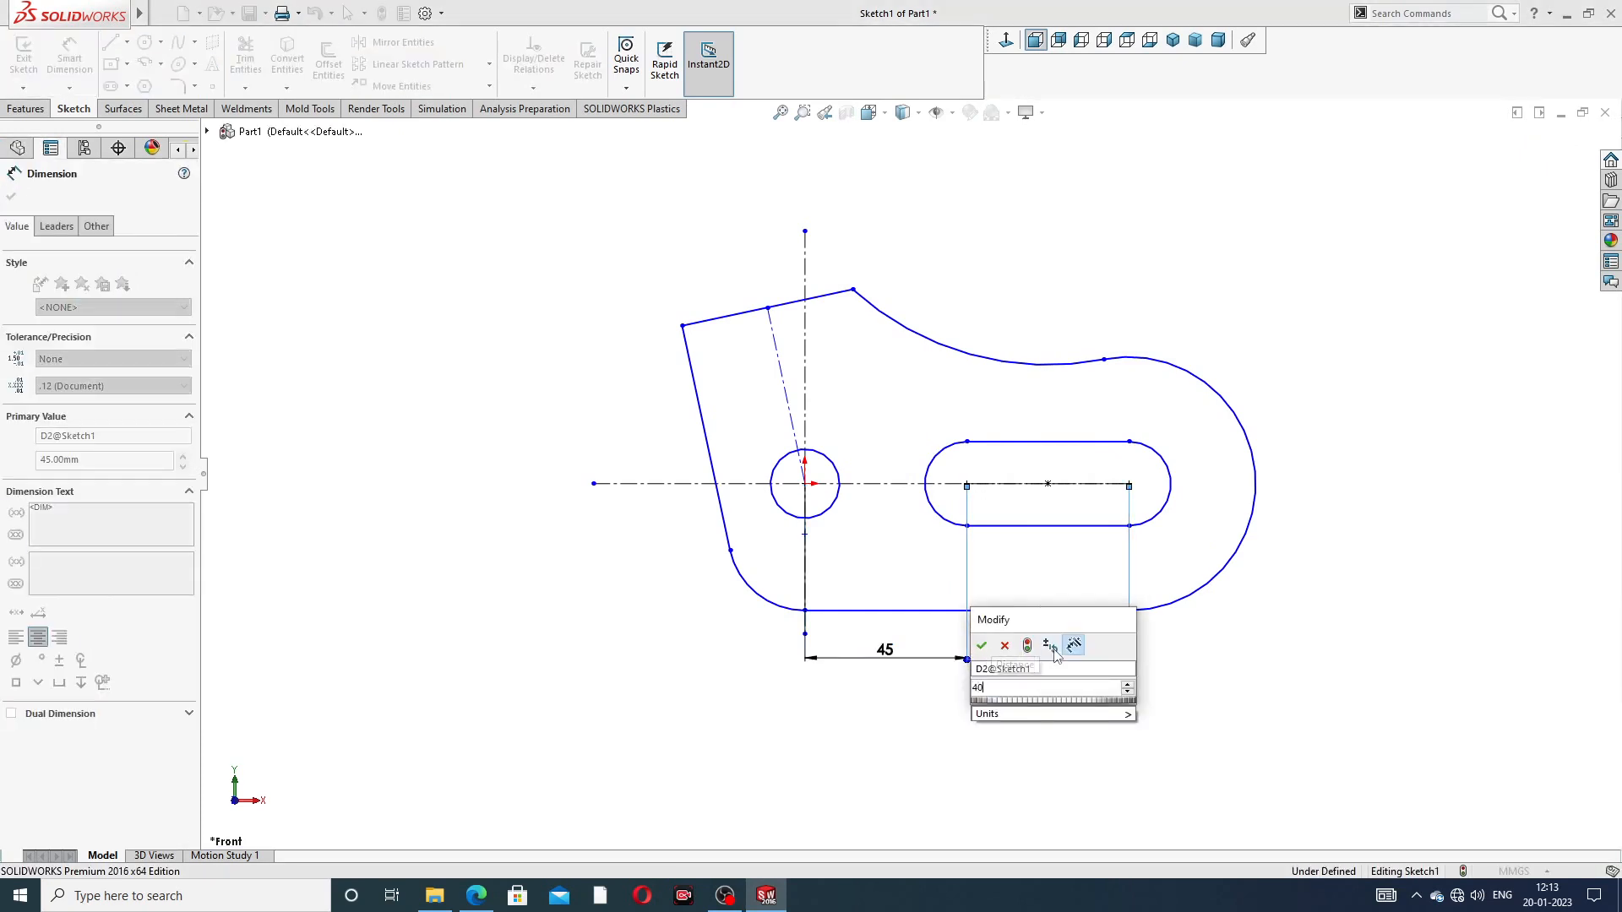
{"action": "key", "text": "Return"}
{"action": "left_click", "coordinate": [1339, 480]}
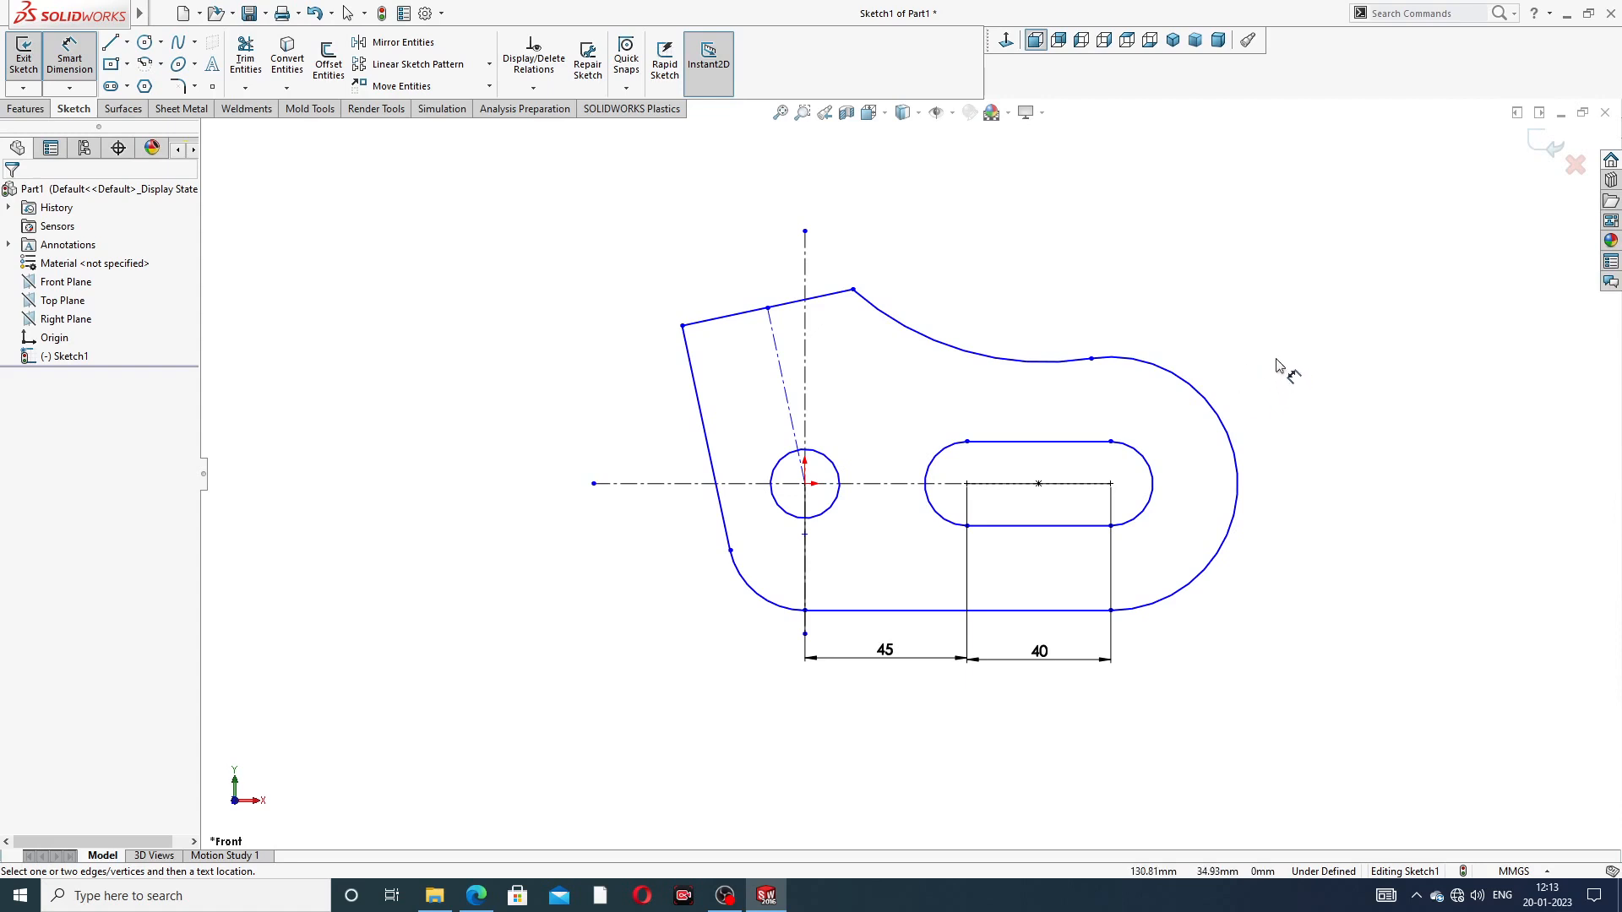
Step: Dimension the radius of the large outer end arc around the slot as 25 mm
{"action": "scroll", "coordinate": [1258, 476], "scroll_direction": "down", "scroll_amount": 1}
{"action": "scroll", "coordinate": [1258, 476], "scroll_direction": "up", "scroll_amount": 1}
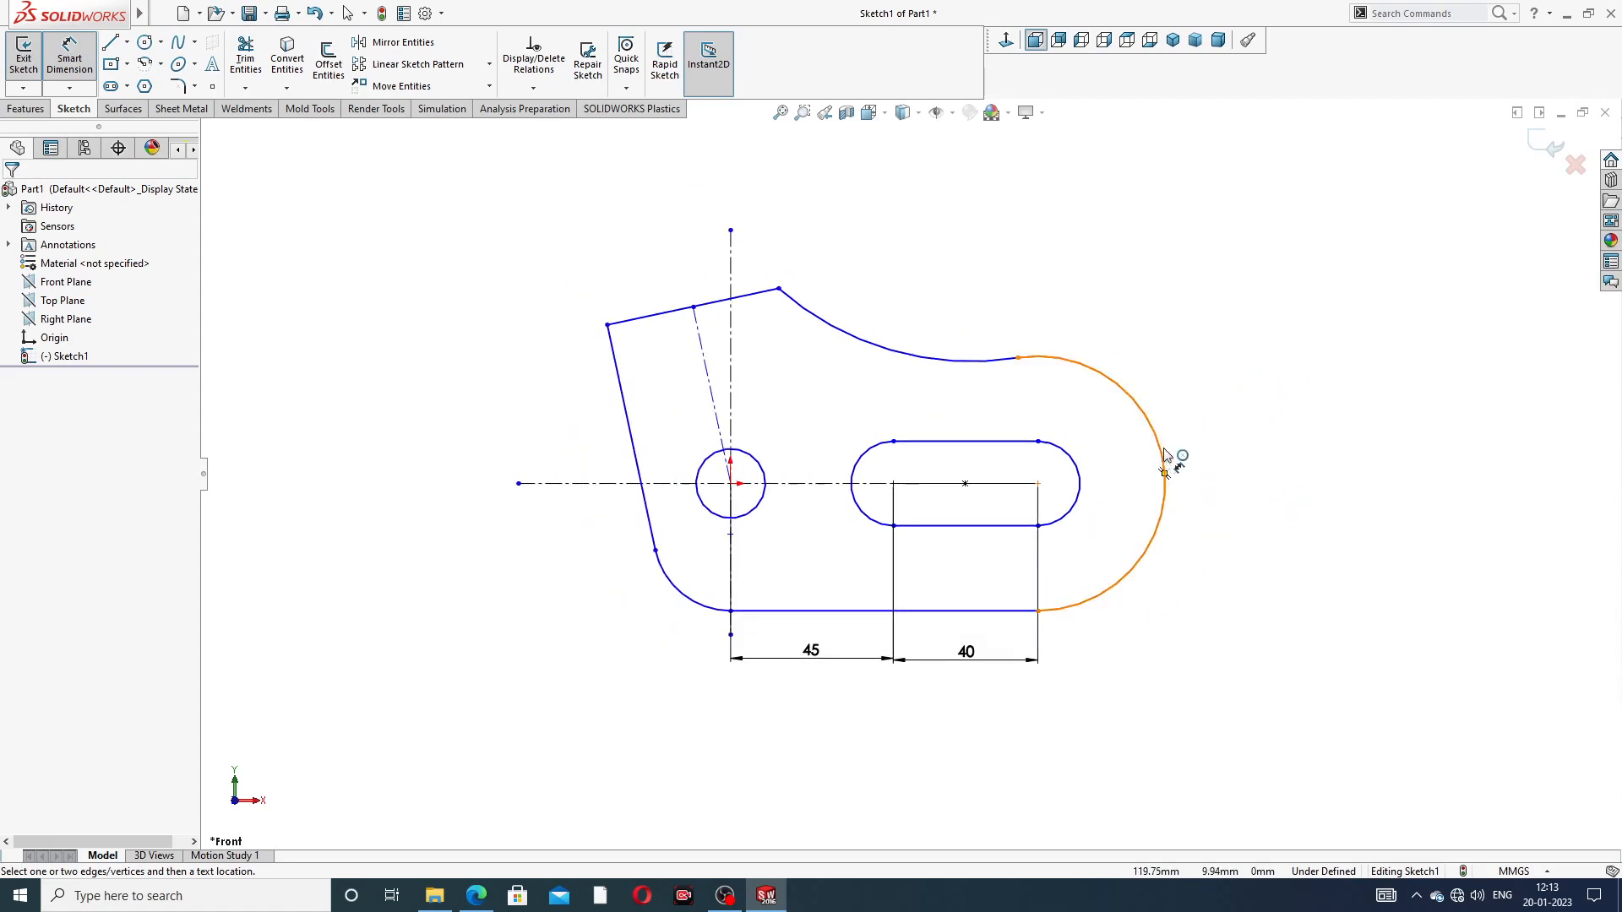
{"action": "left_click", "coordinate": [1165, 460]}
{"action": "left_click", "coordinate": [1250, 511]}
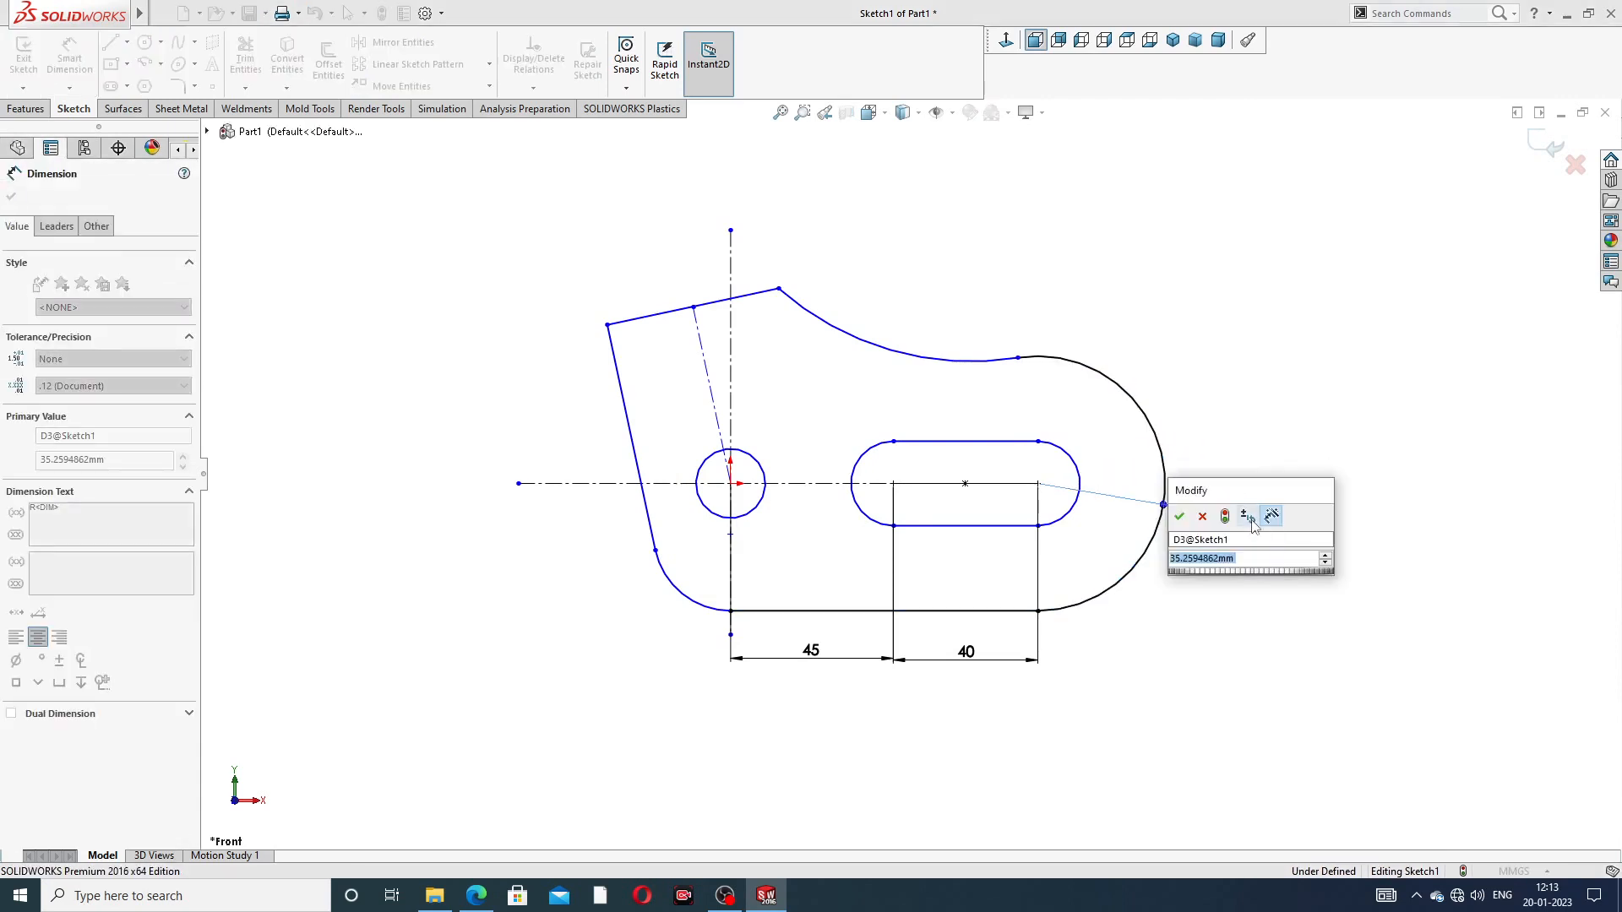
{"action": "type", "text": "25"}
{"action": "key", "text": "Return"}
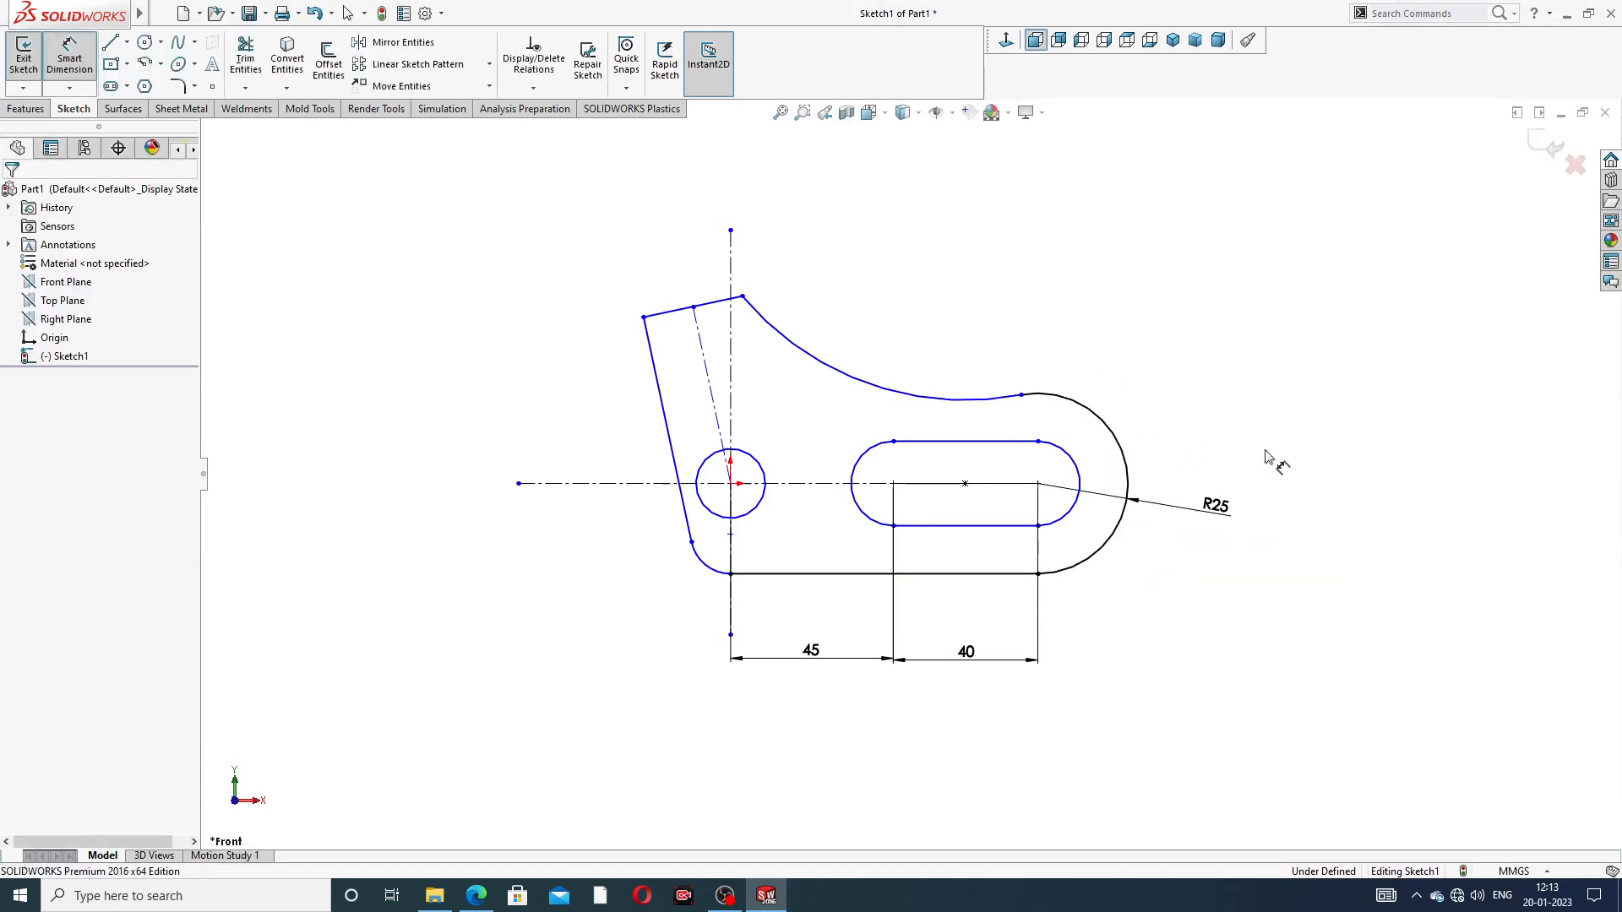
Step: Add a radius dimension to the slot's outer end arc, consult the PDF drawing, and set the radius to 13.5 mm
{"action": "left_click", "coordinate": [1073, 463]}
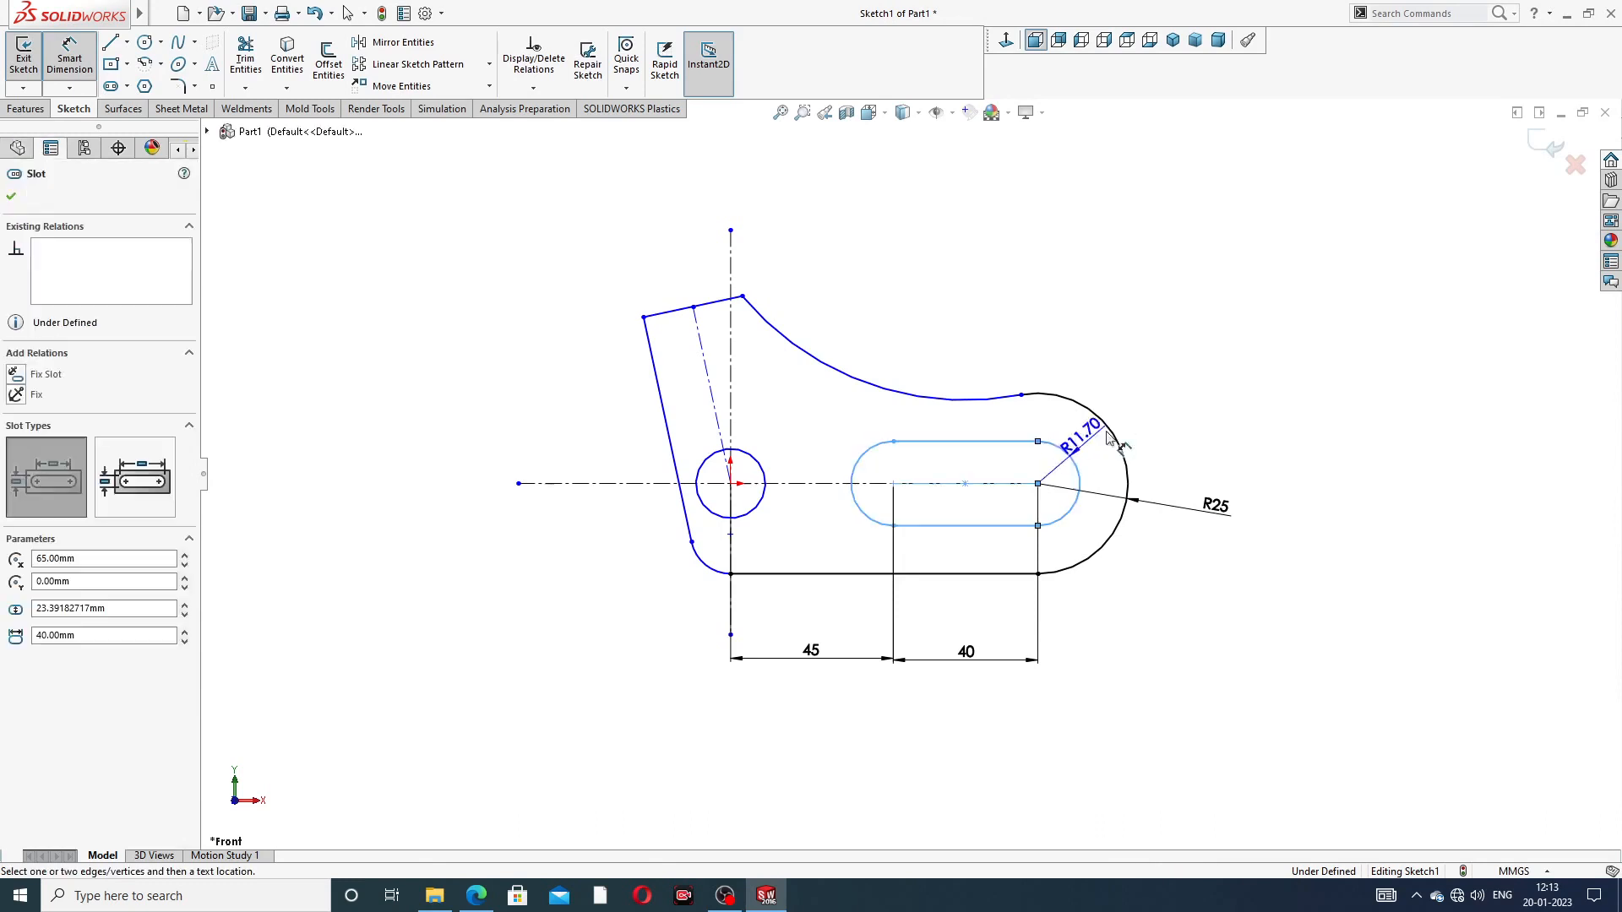
{"action": "left_click", "coordinate": [1066, 436]}
{"action": "type", "text": "12"}
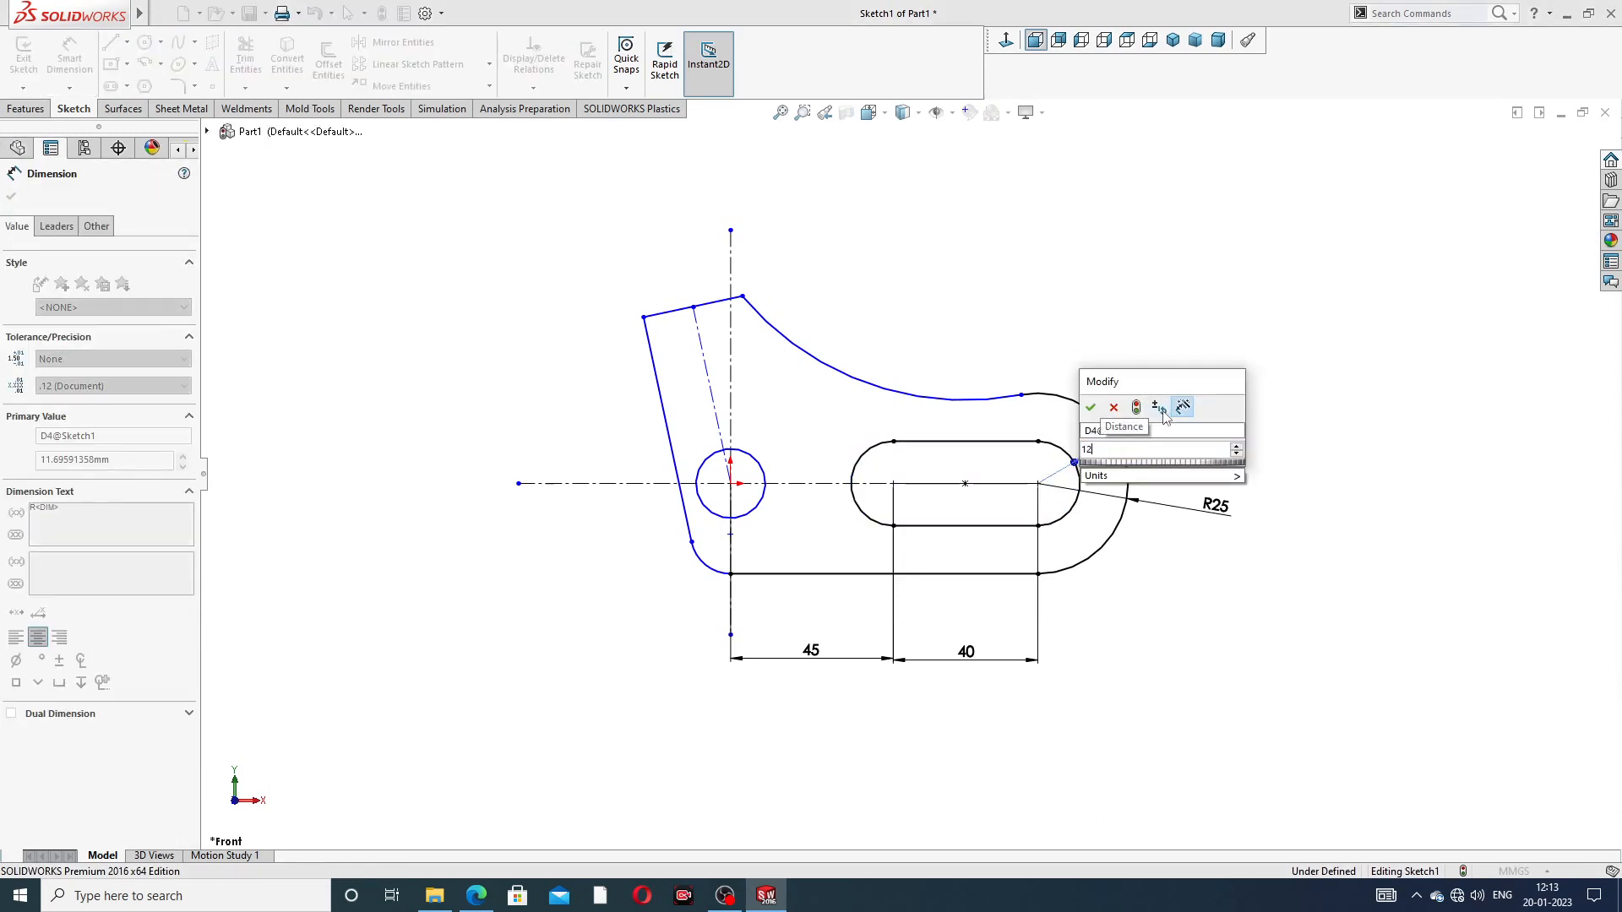
{"action": "left_click", "coordinate": [1115, 408]}
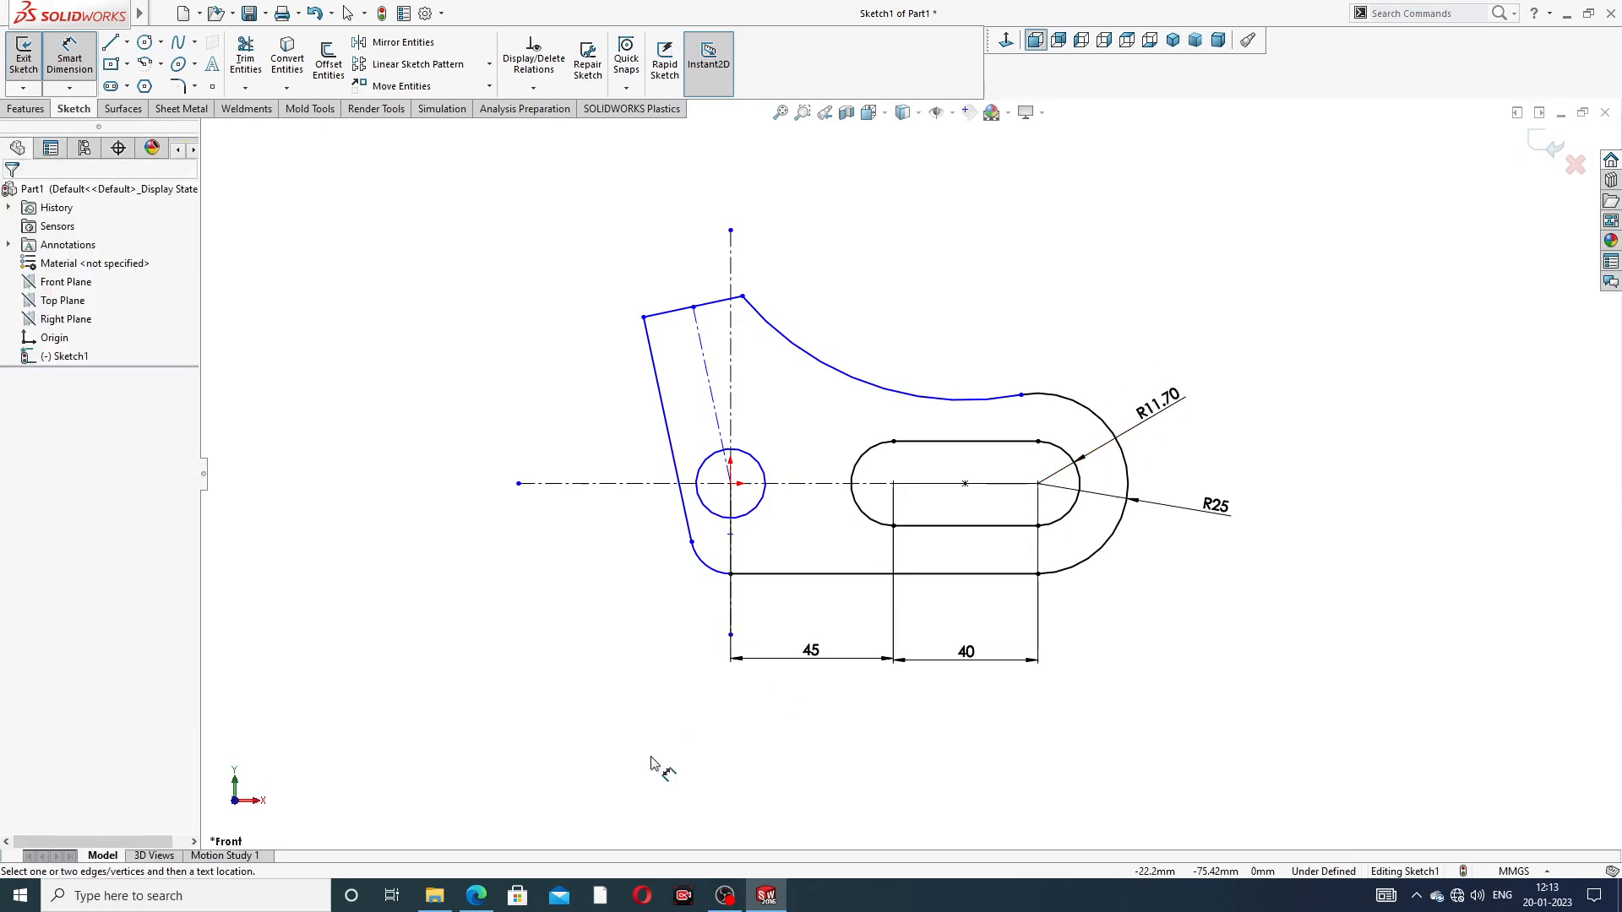
{"action": "left_click", "coordinate": [483, 894]}
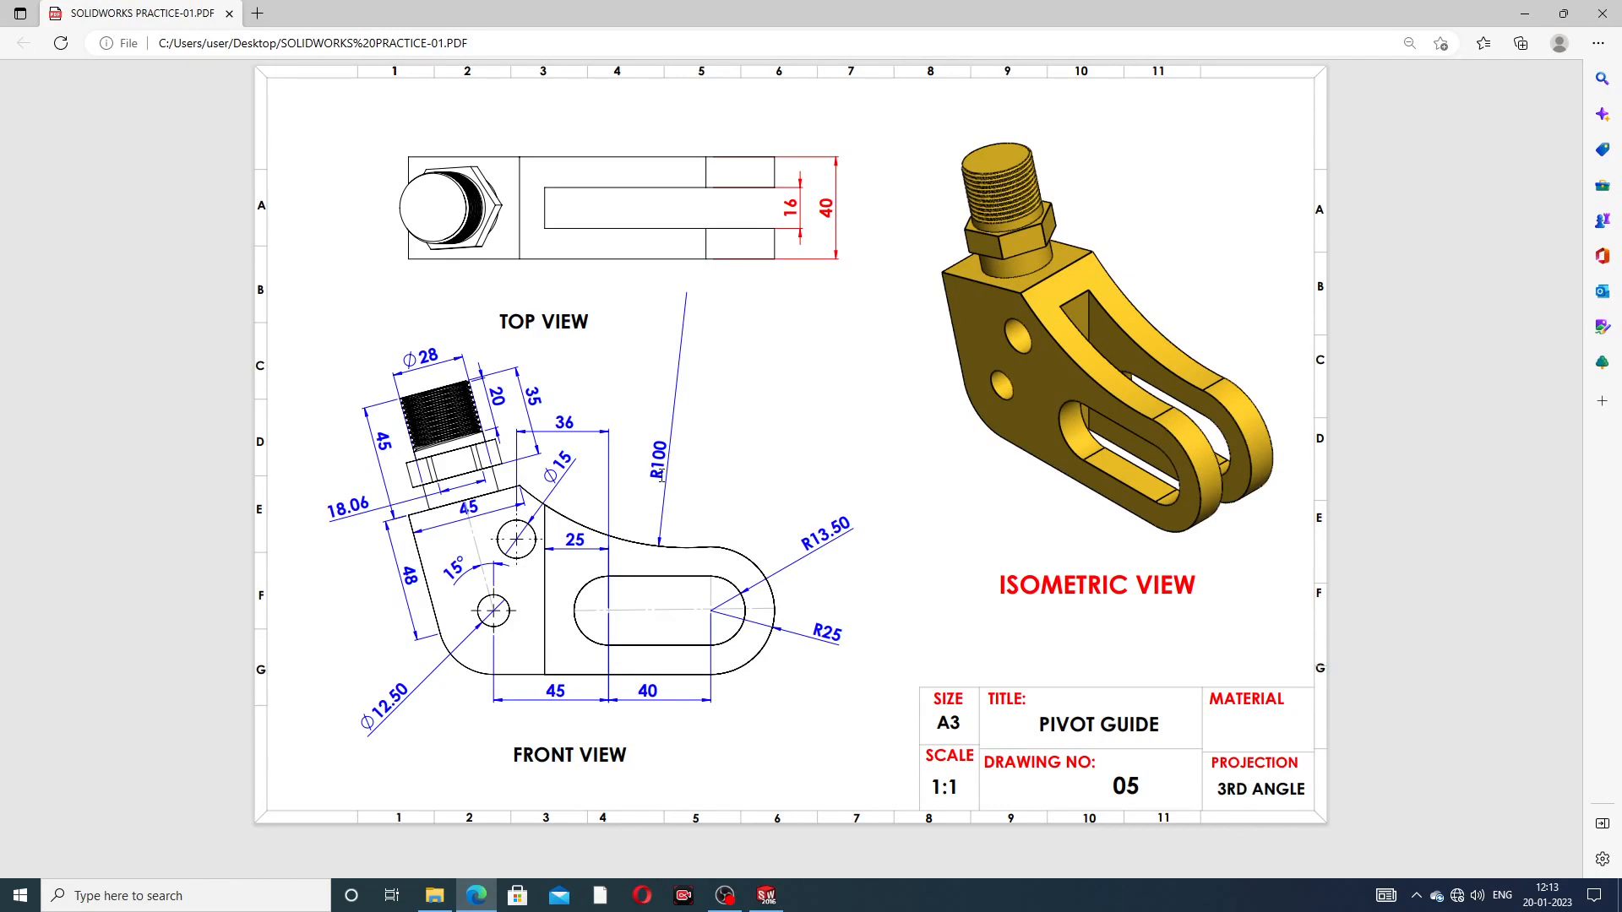
{"action": "left_click", "coordinate": [767, 895]}
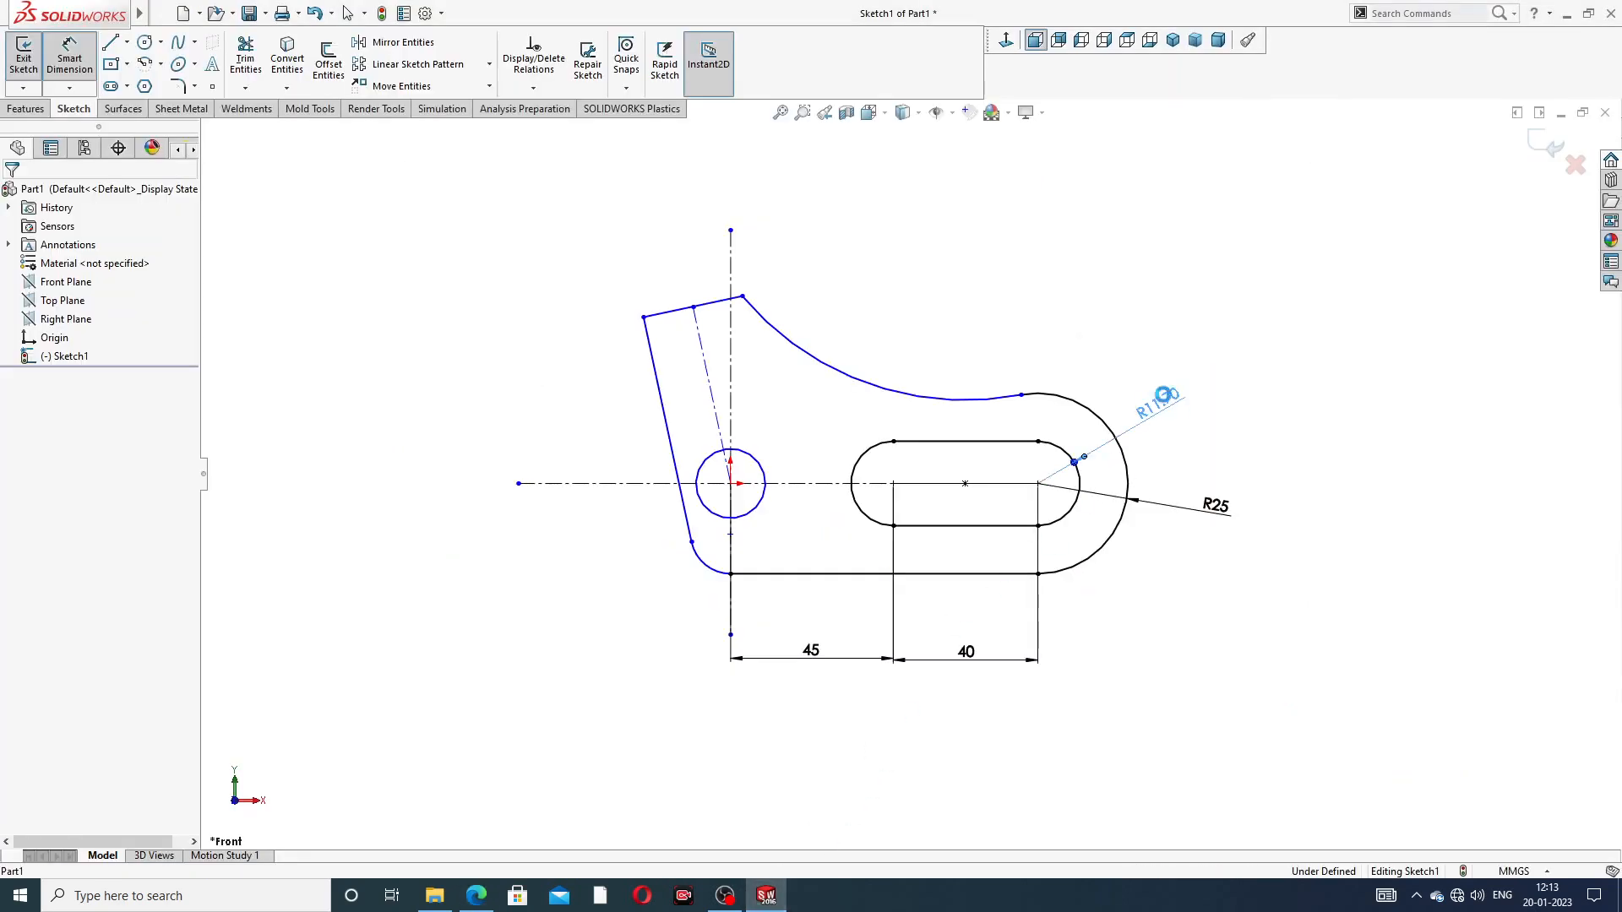
{"action": "double_click", "coordinate": [1166, 401]}
{"action": "type", "text": "13.5"}
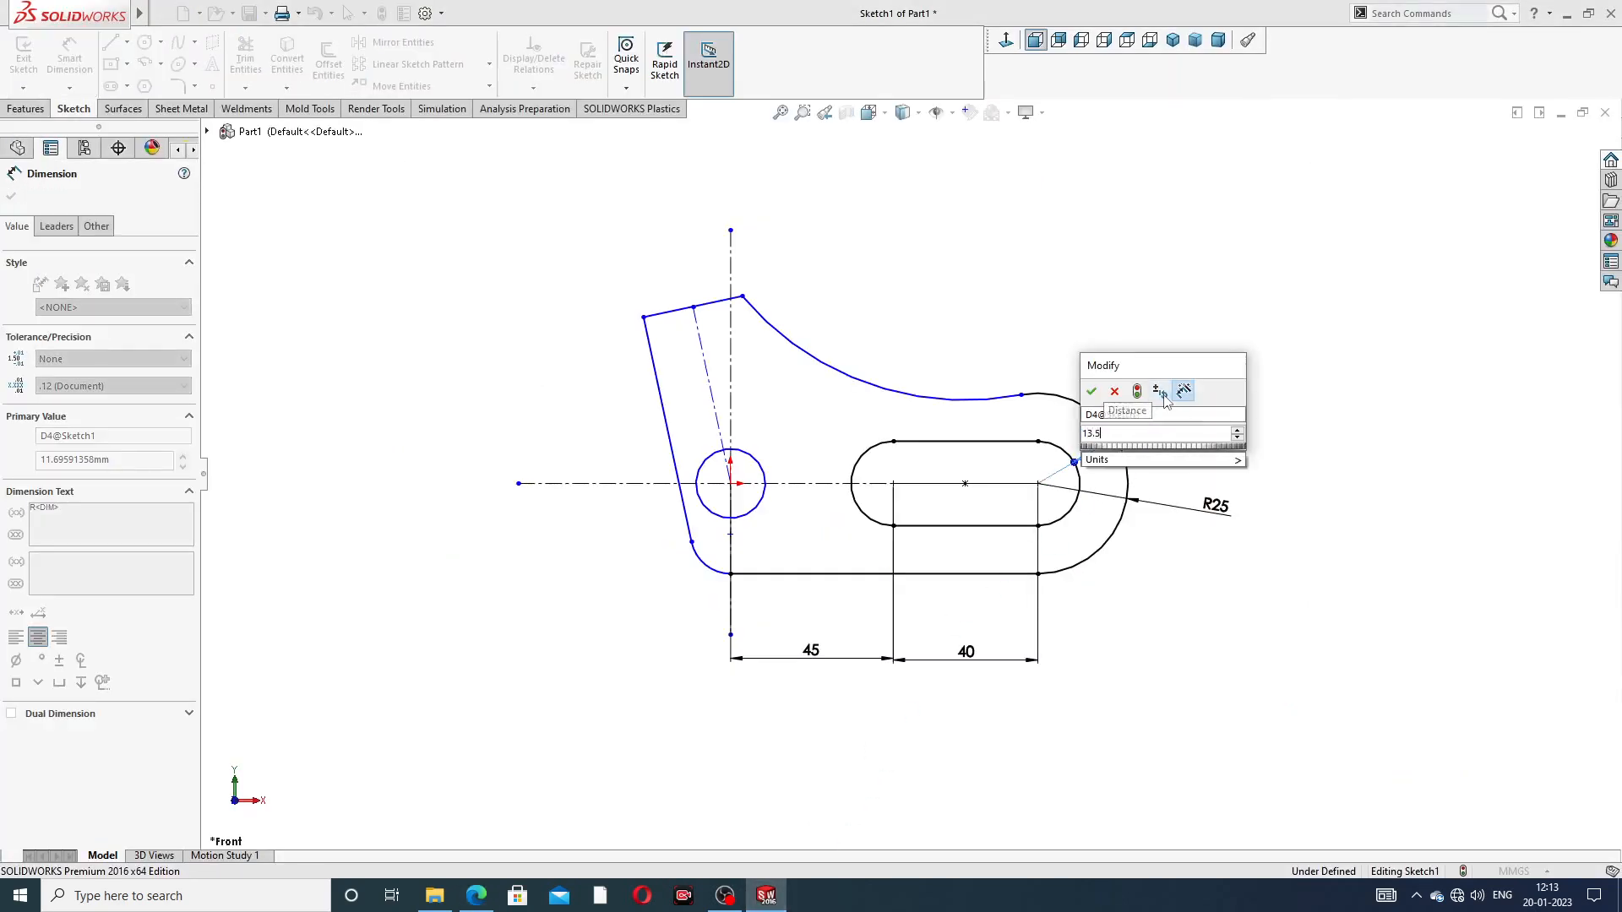
{"action": "key", "text": "Return"}
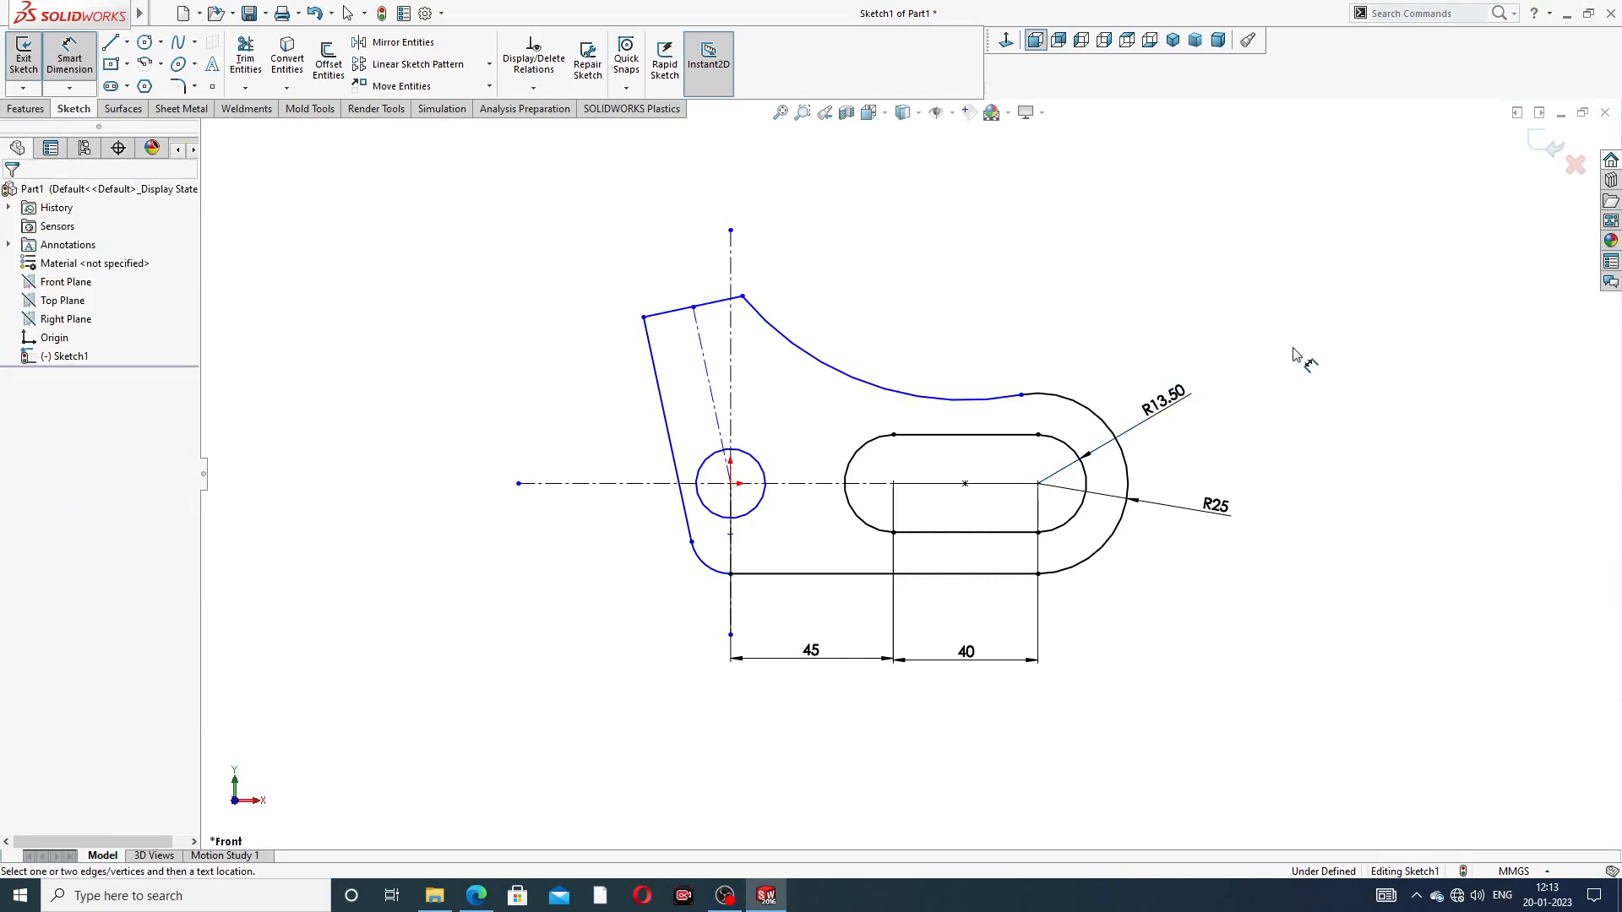
Step: Dimension the radius of the concave arc on the profile's upper edge as 100 mm
{"action": "left_click", "coordinate": [959, 398]}
{"action": "left_click", "coordinate": [944, 325]}
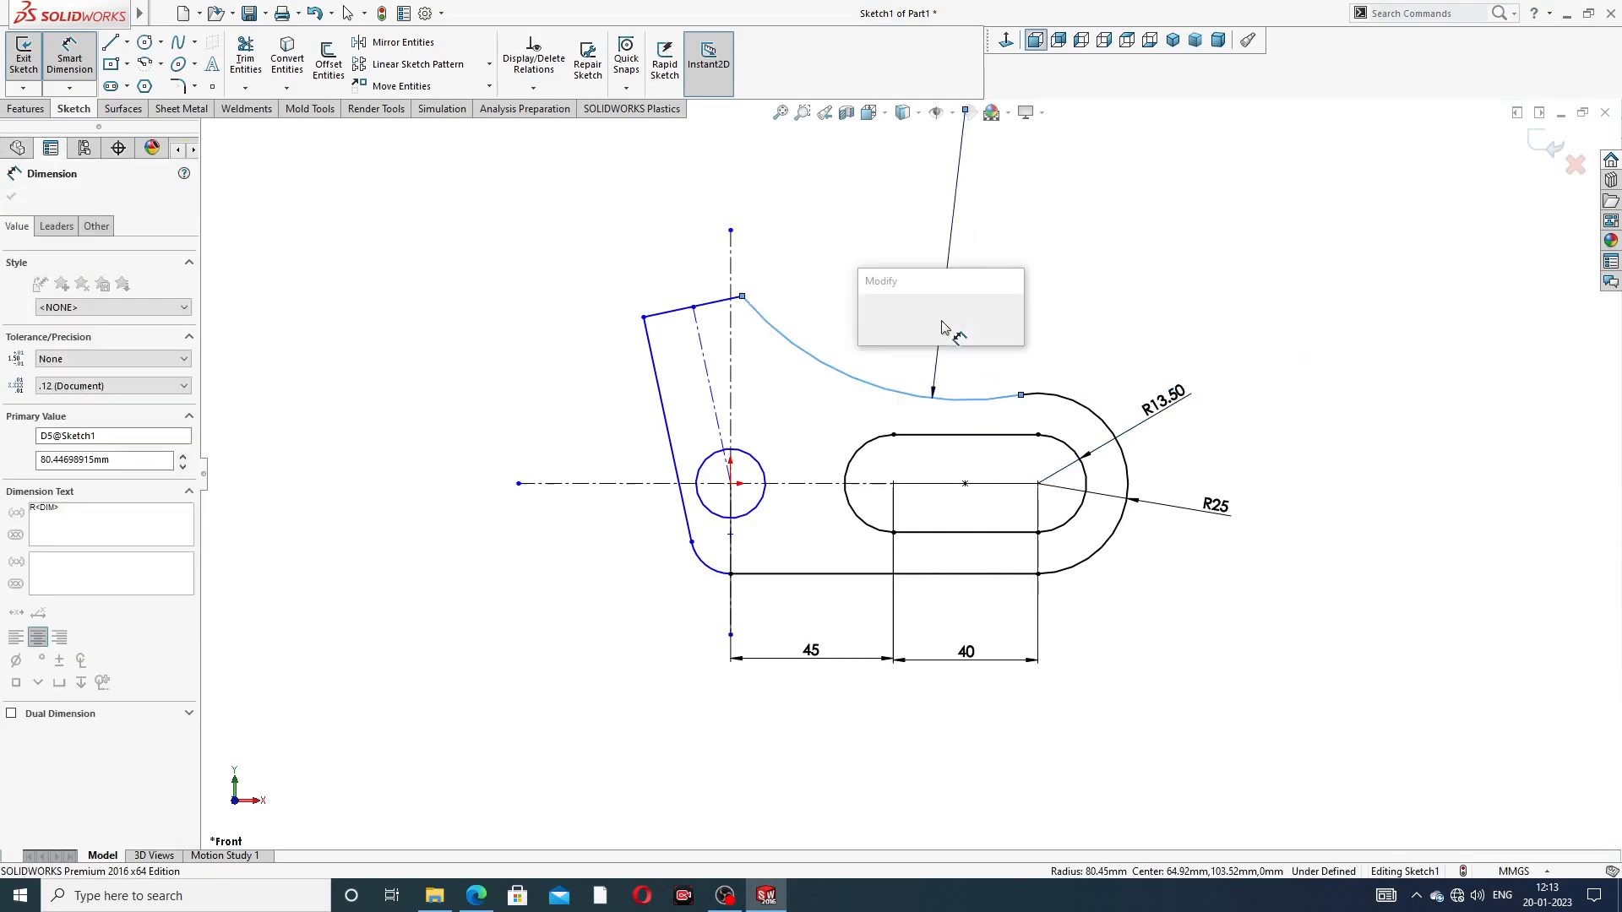
{"action": "type", "text": "100"}
{"action": "key", "text": "Return"}
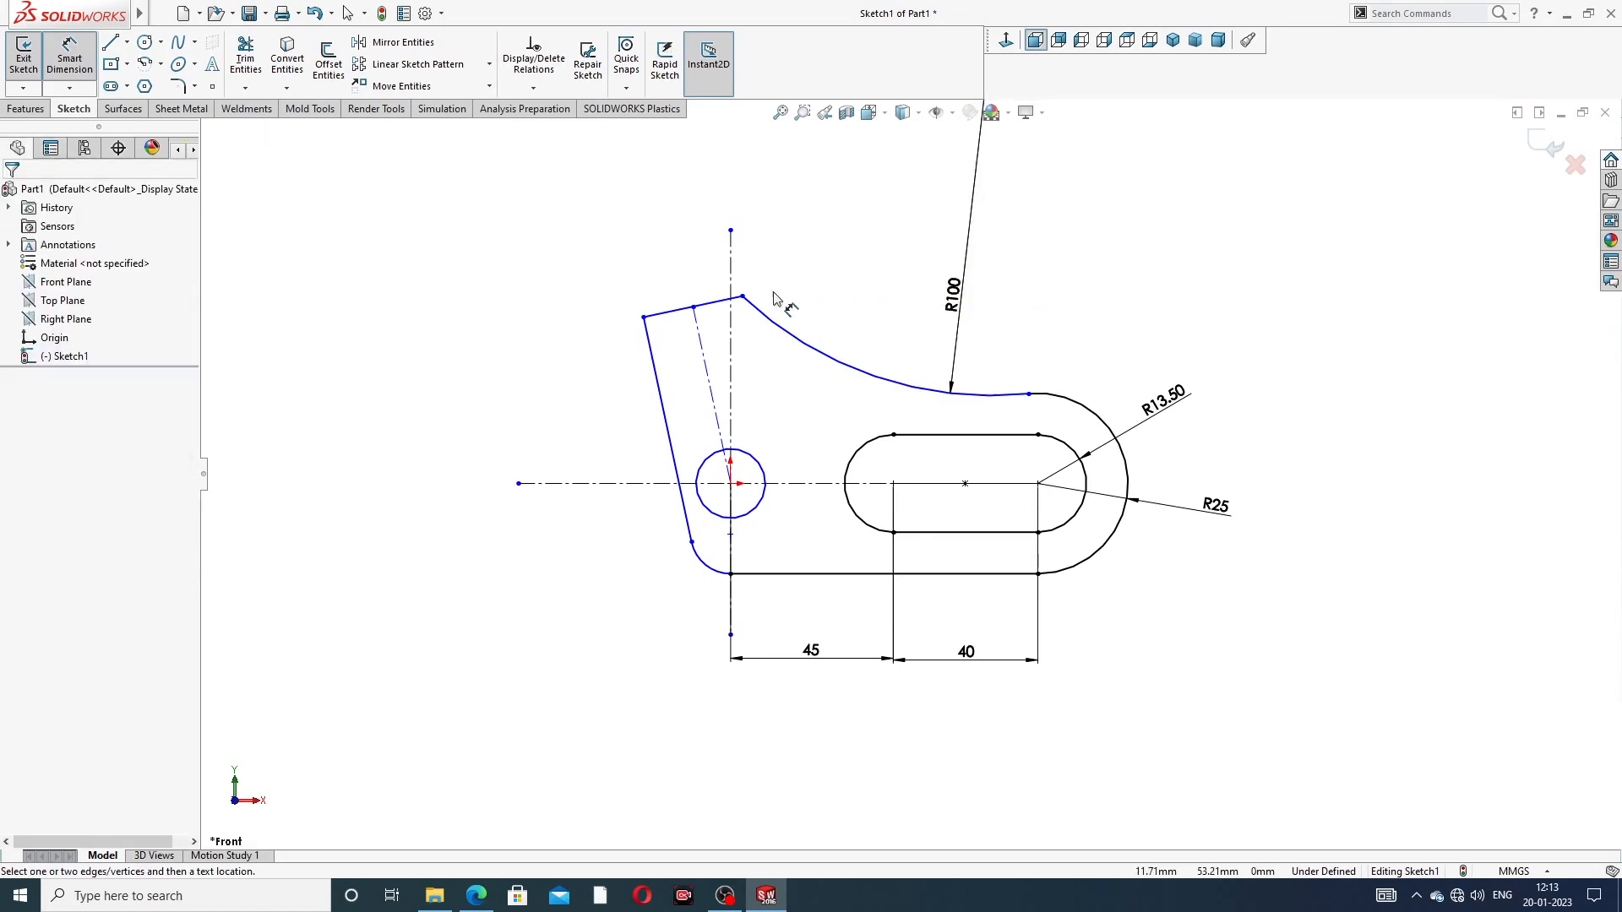
Step: Dimension the diameter of the circle at the origin as 12.5 mm
{"action": "scroll", "coordinate": [772, 295], "scroll_direction": "down", "scroll_amount": 2}
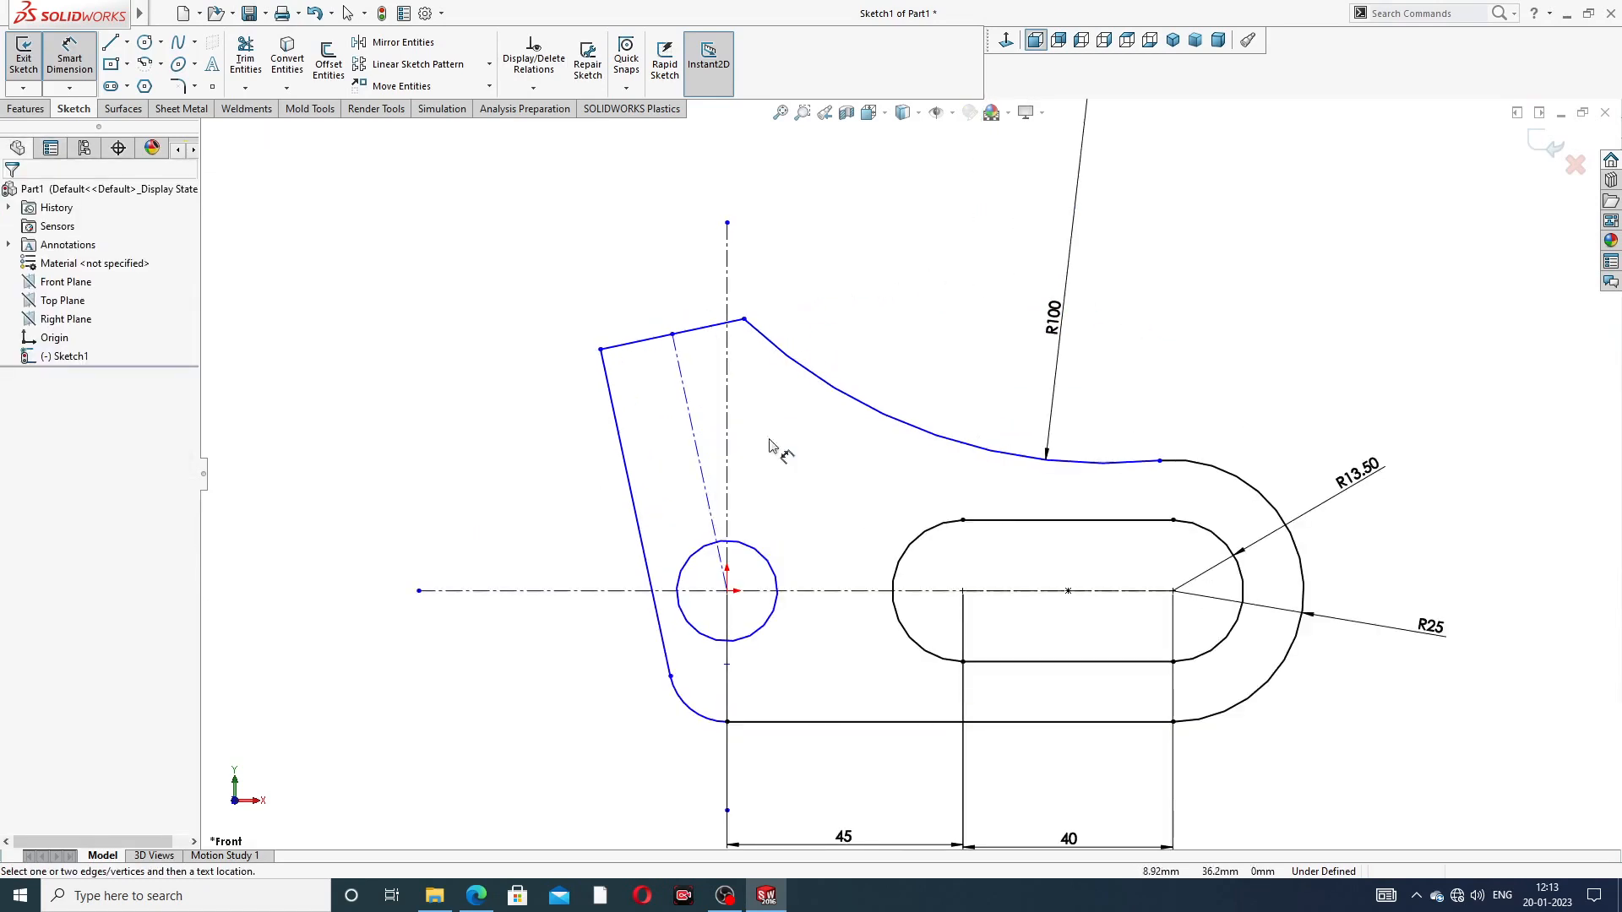
{"action": "left_click", "coordinate": [762, 552]}
{"action": "left_click", "coordinate": [801, 523]}
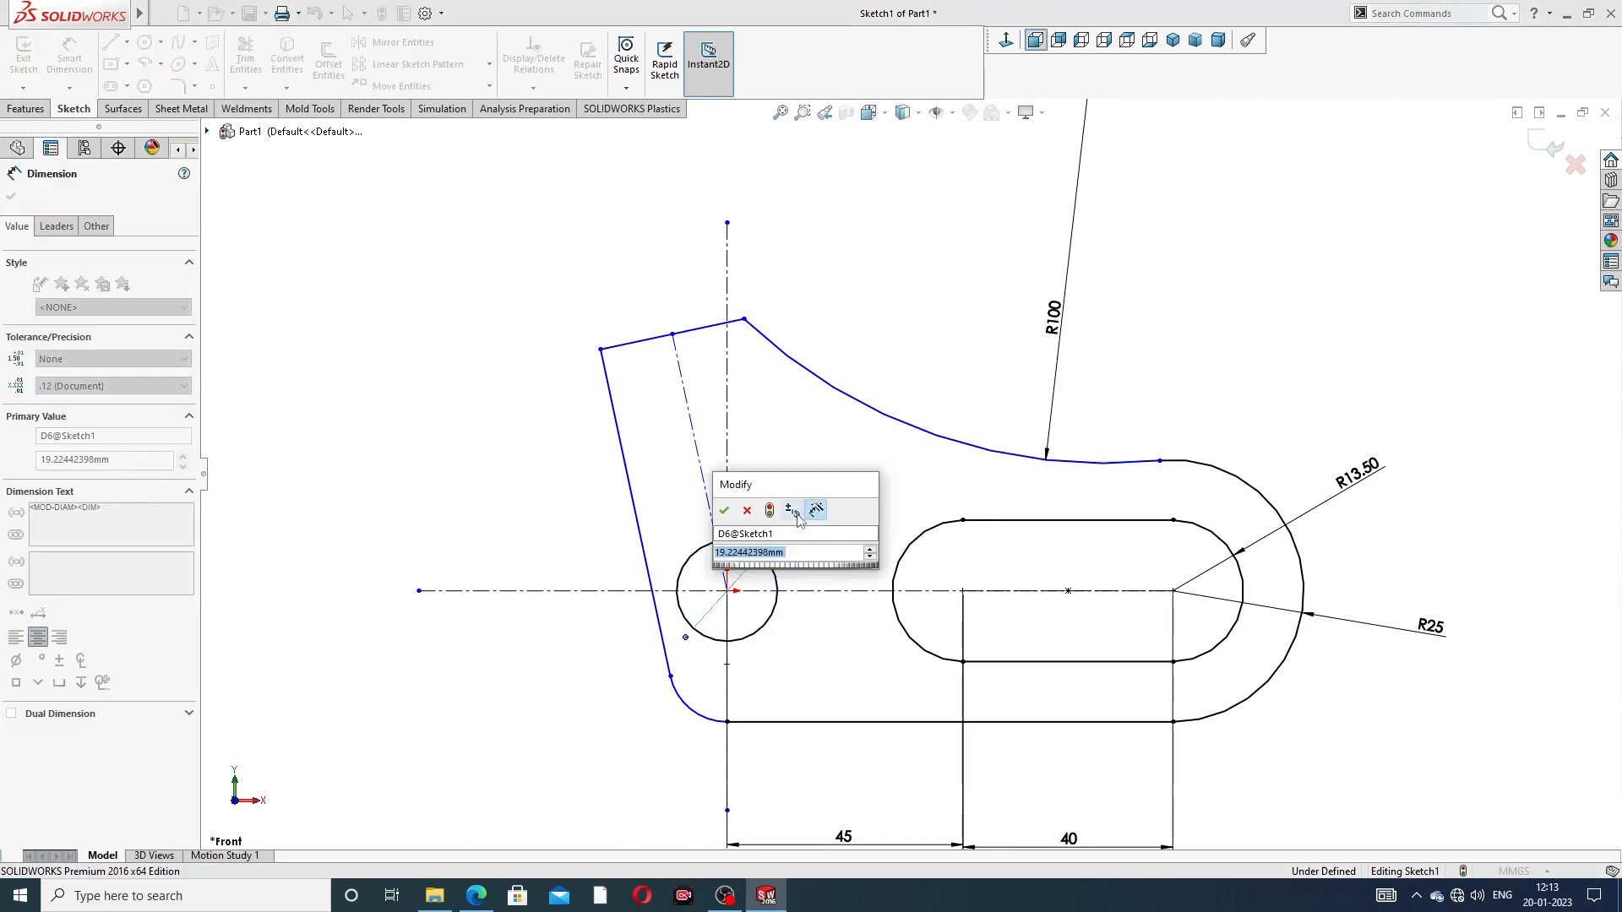
{"action": "type", "text": "12.5"}
{"action": "key", "text": "Return"}
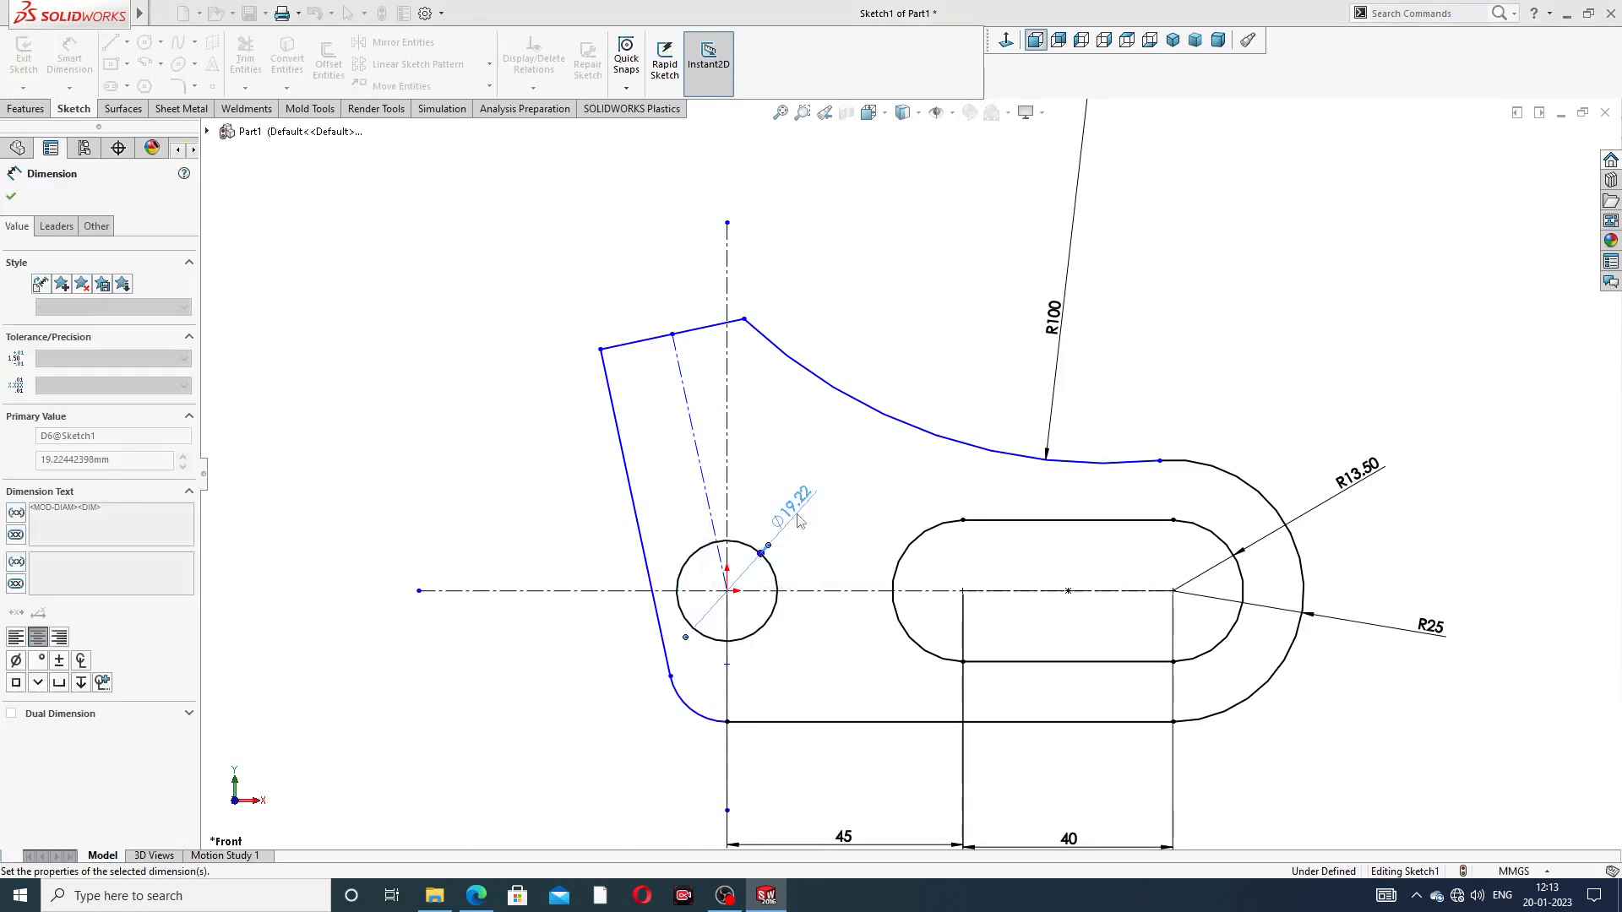
Step: Dimension the angle between the slanted centerline and the vertical centerline as 15 degrees
{"action": "left_click", "coordinate": [693, 448]}
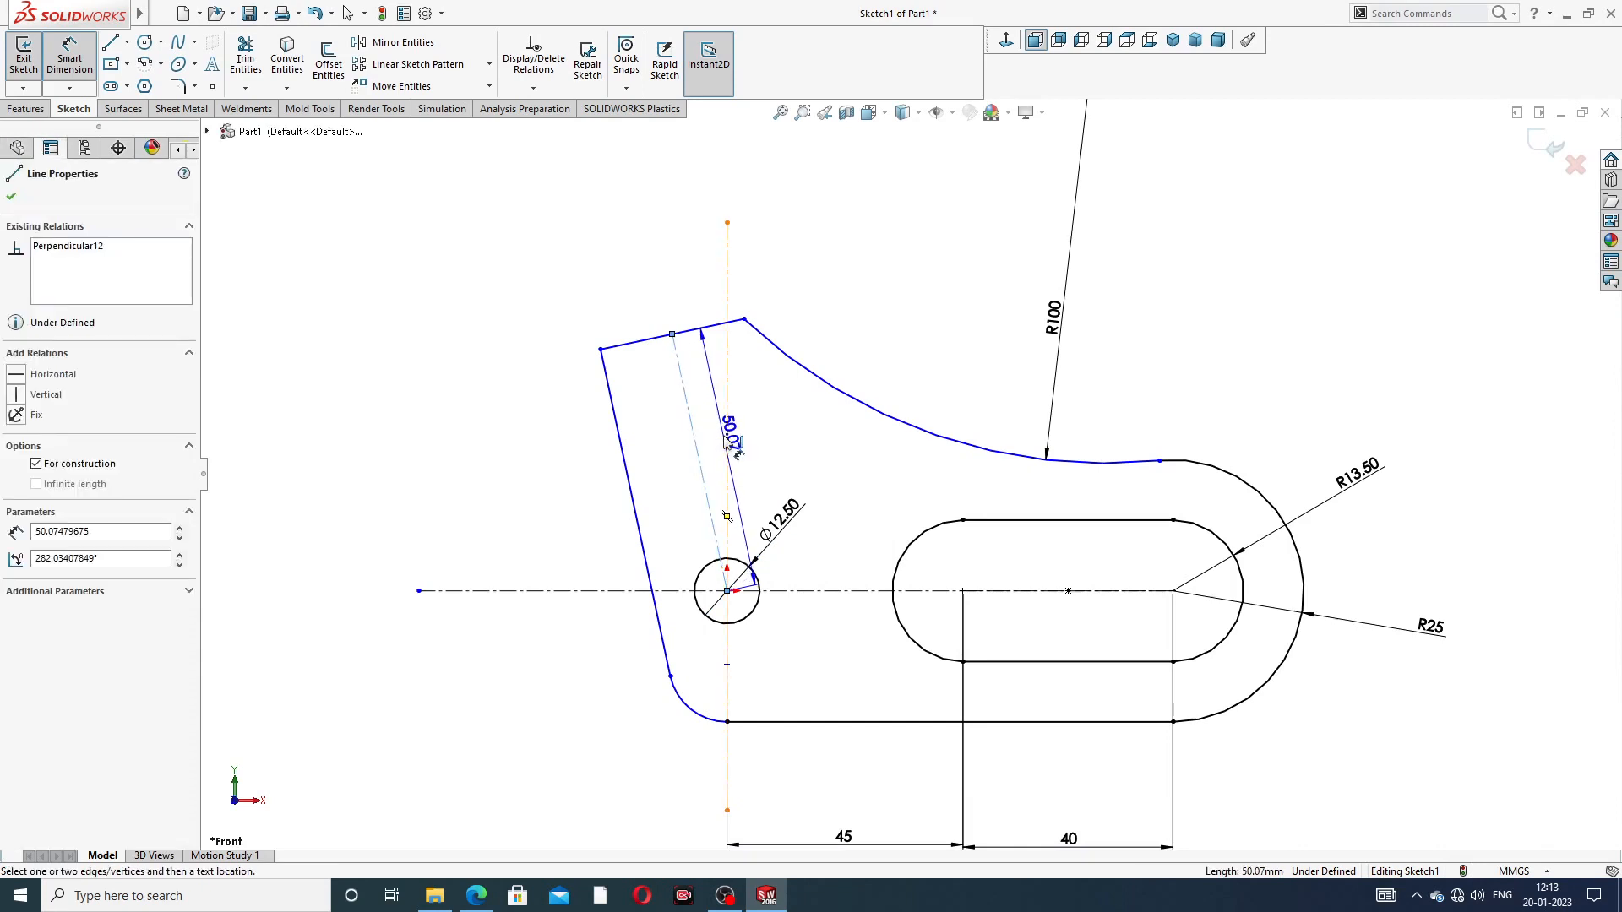
{"action": "left_click", "coordinate": [726, 445]}
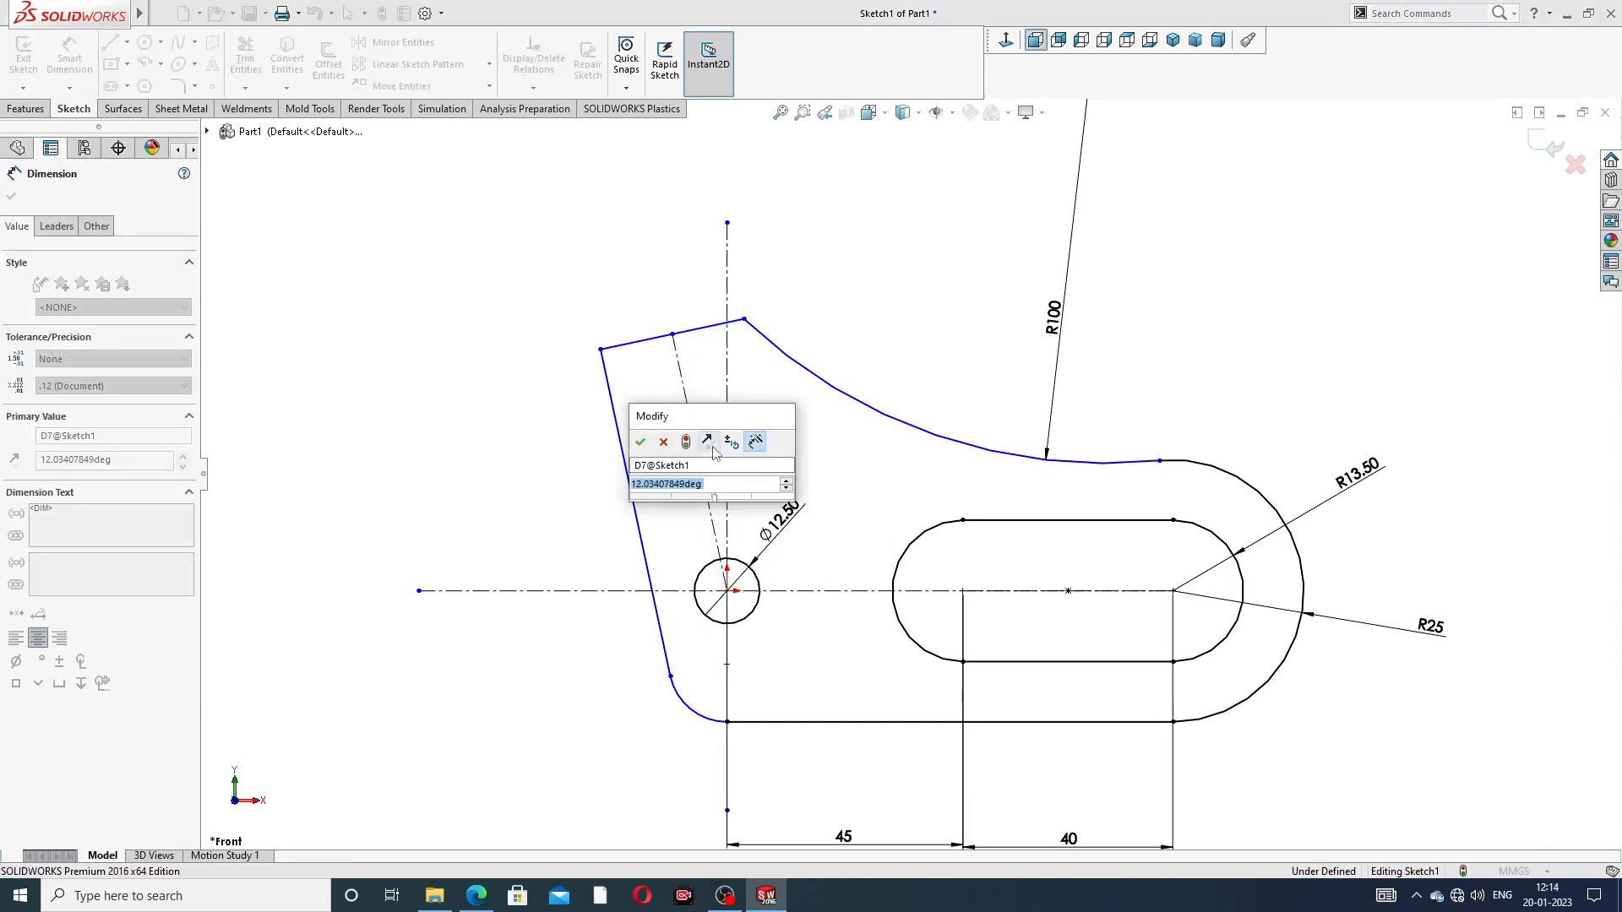
{"action": "type", "text": "15"}
{"action": "key", "text": "Return"}
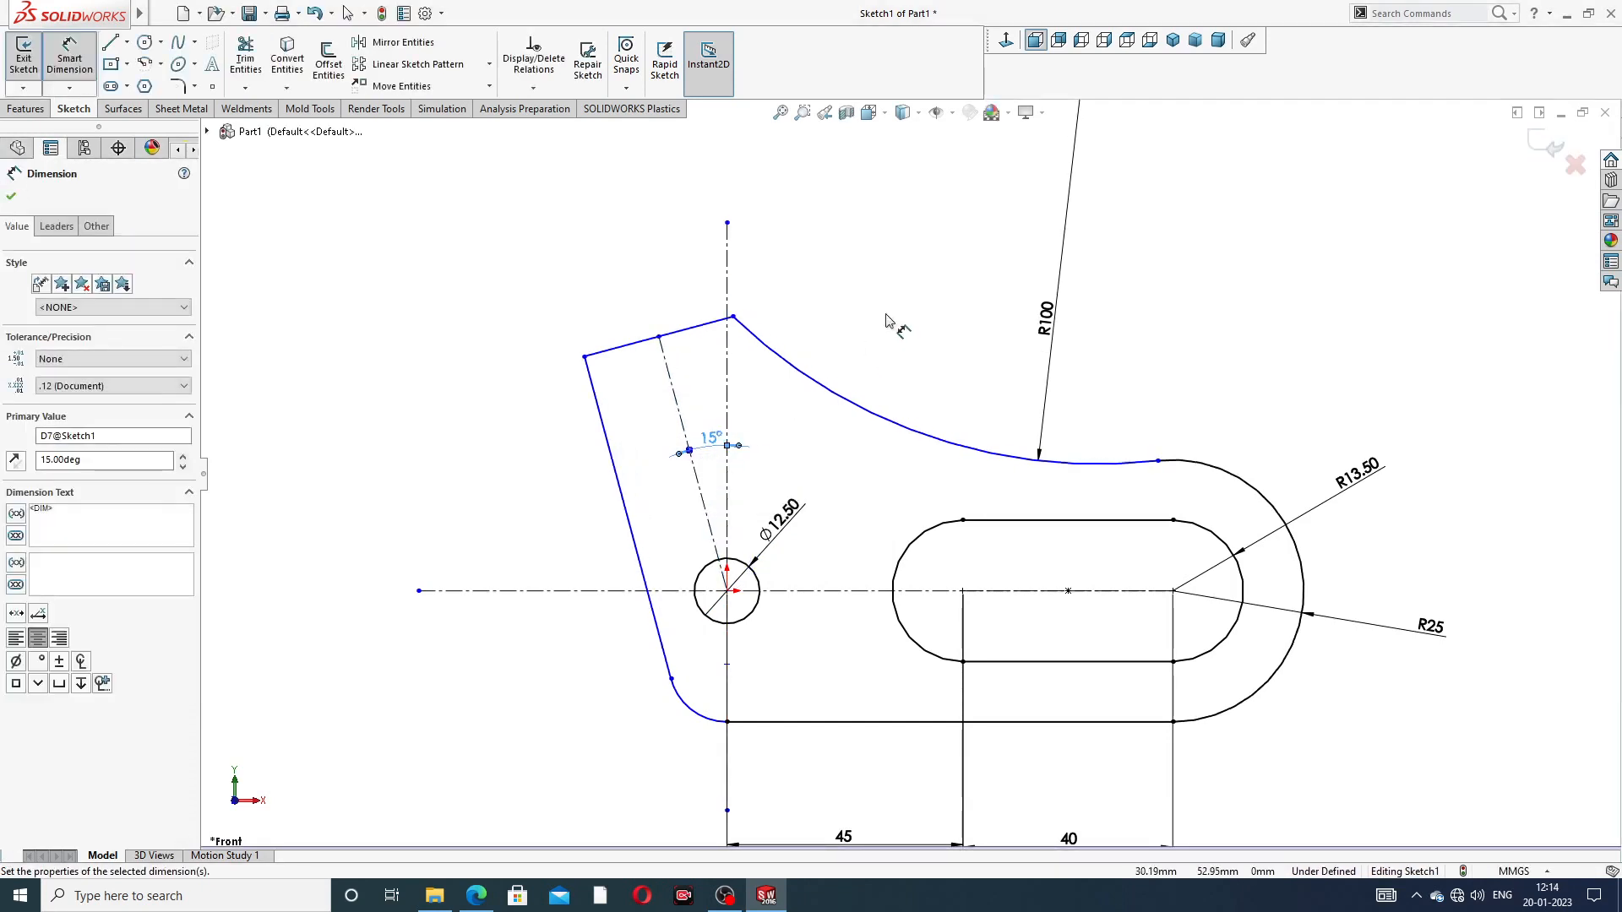
{"action": "left_click", "coordinate": [887, 318]}
Step: Dimension the sloping top line's length as 45 mm, consulting the PDF drawing for the value
{"action": "left_click", "coordinate": [700, 329]}
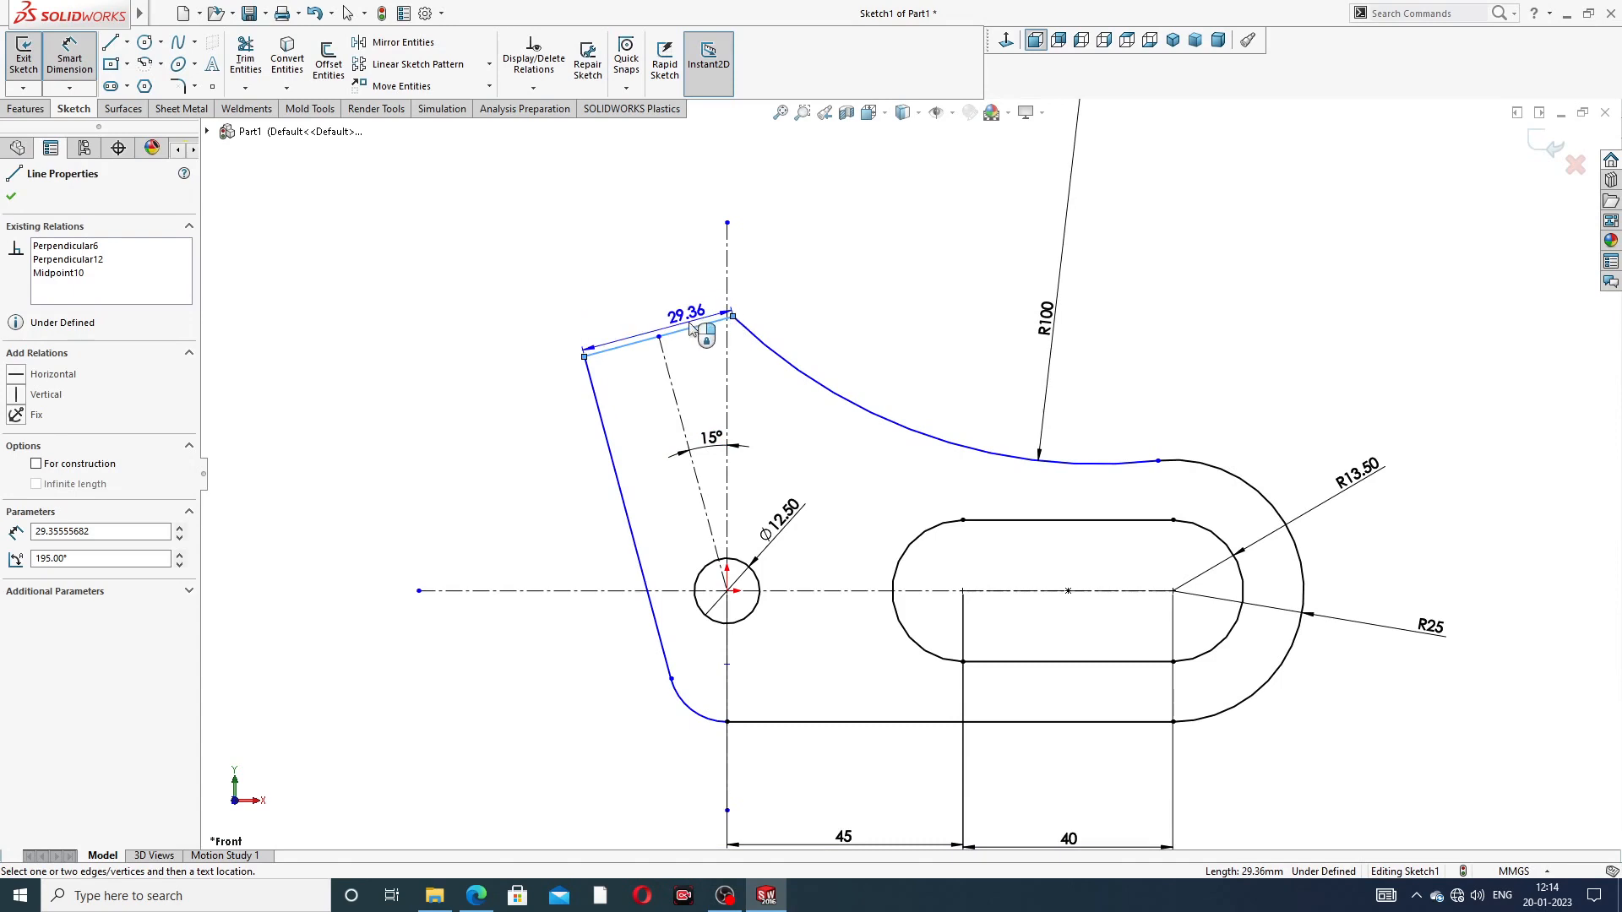
{"action": "left_click", "coordinate": [691, 327]}
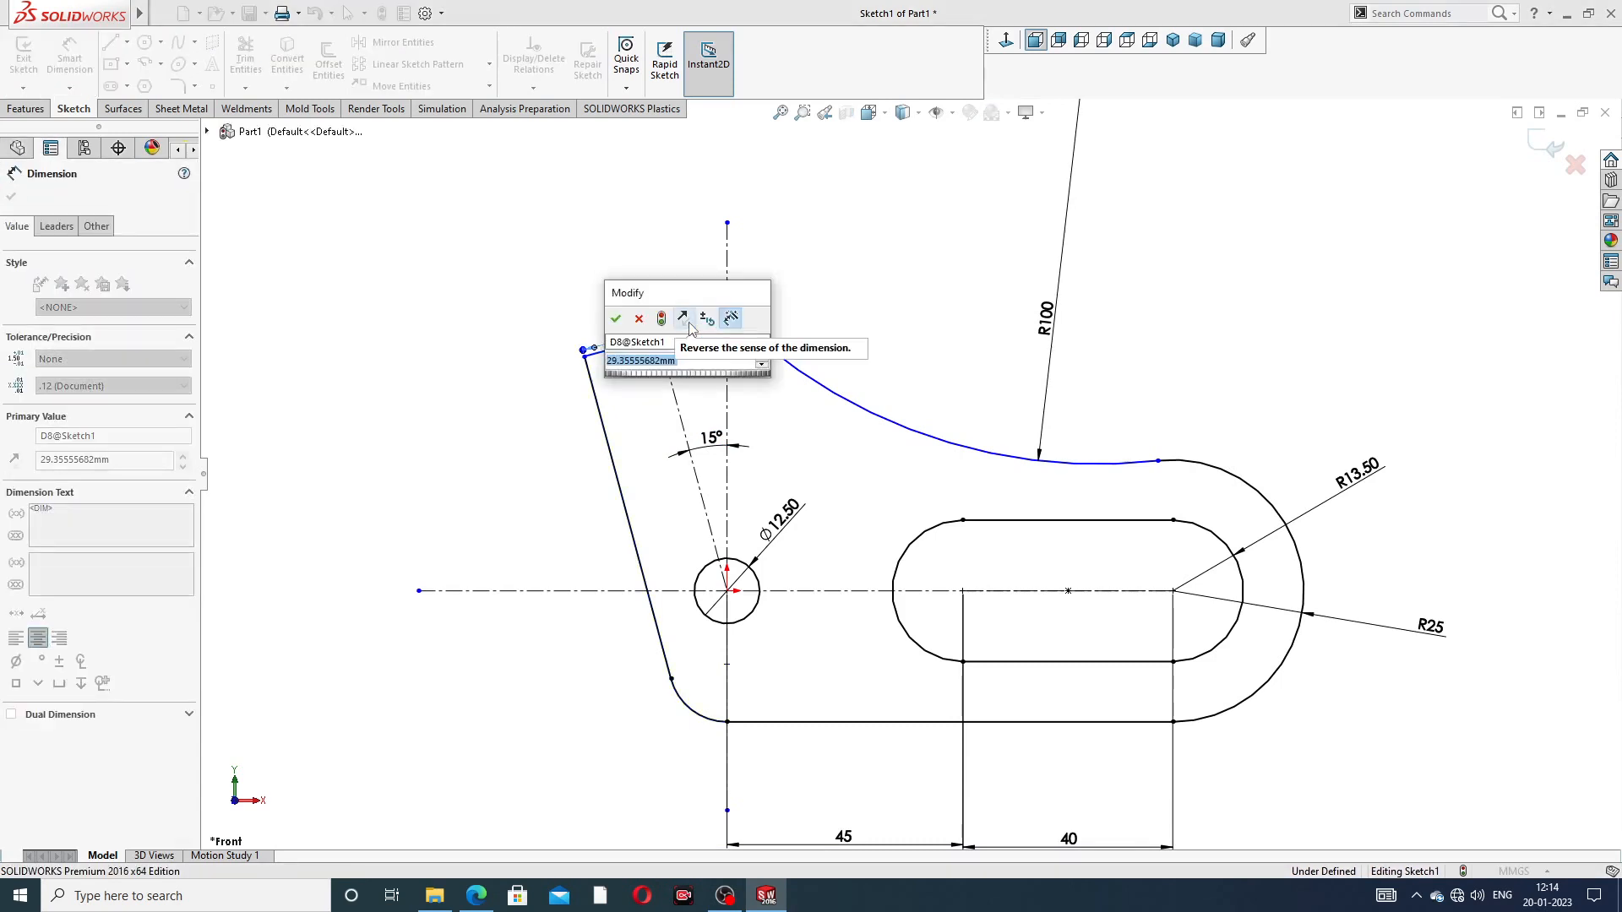
{"action": "left_click", "coordinate": [477, 896]}
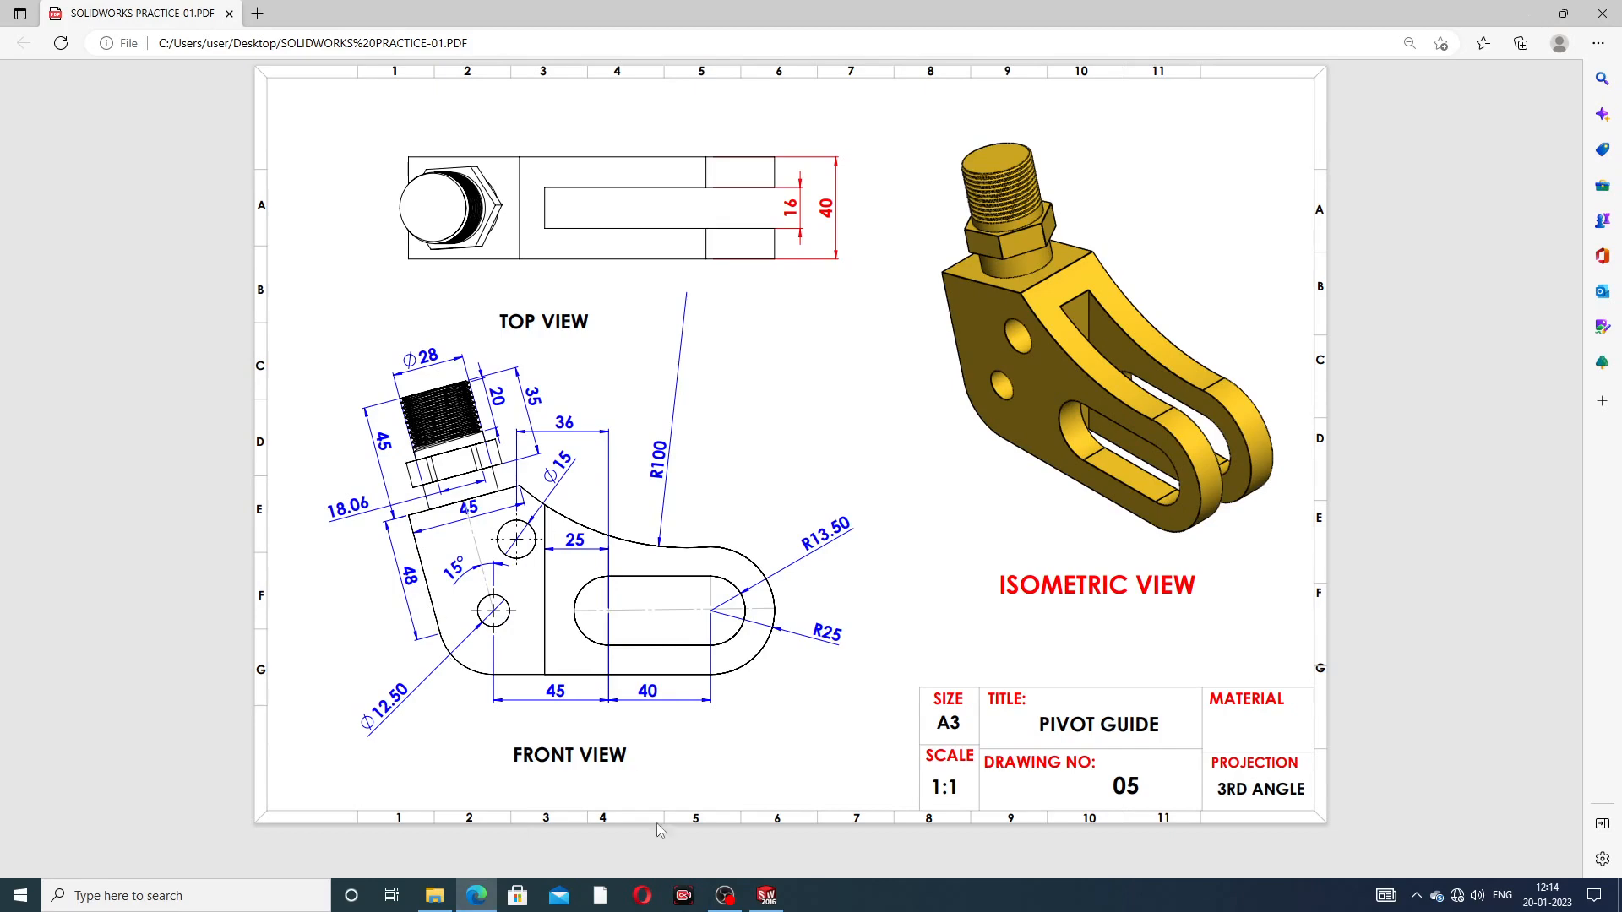
{"action": "left_click", "coordinate": [766, 895]}
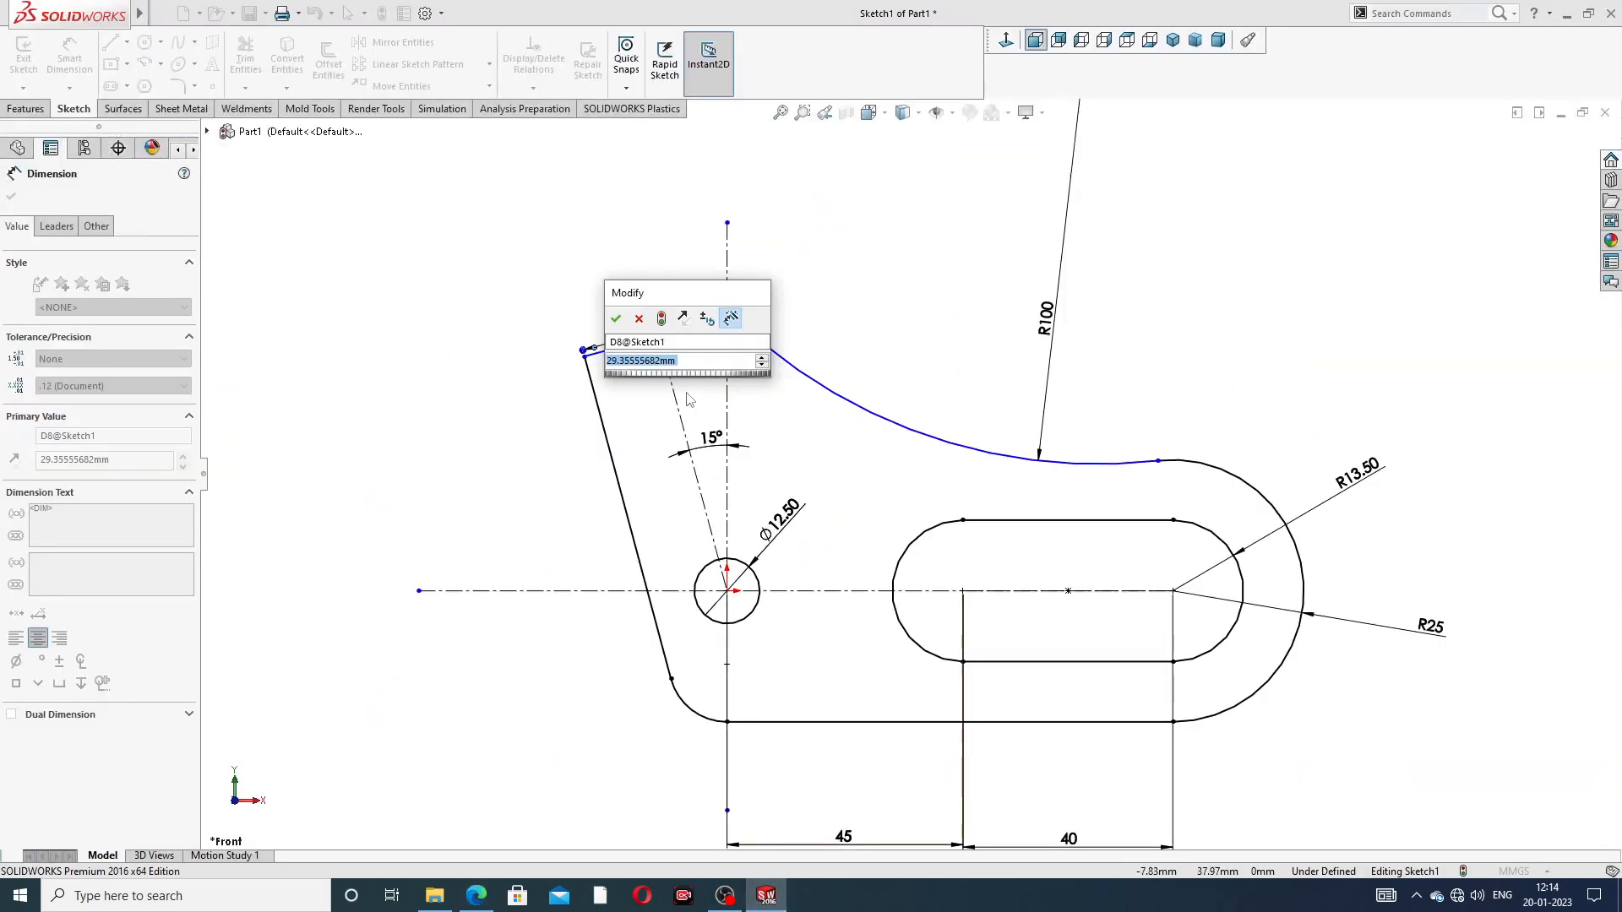
{"action": "type", "text": "45"}
{"action": "key", "text": "Return"}
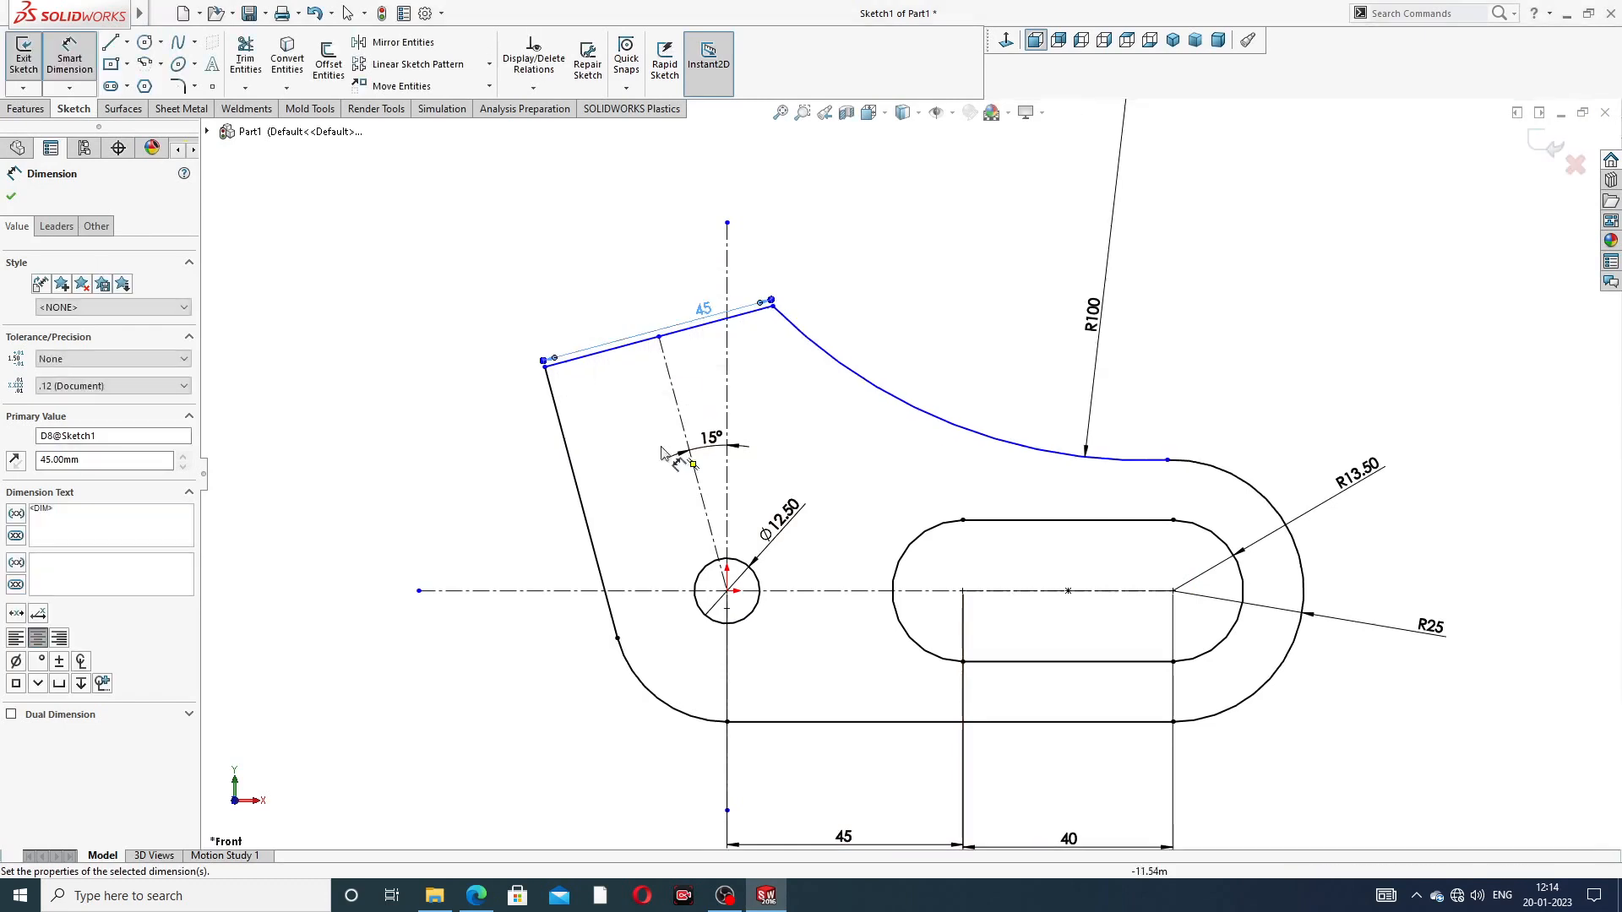
Step: Dimension the length of the slanted side line as 48 mm
{"action": "left_click", "coordinate": [592, 547]}
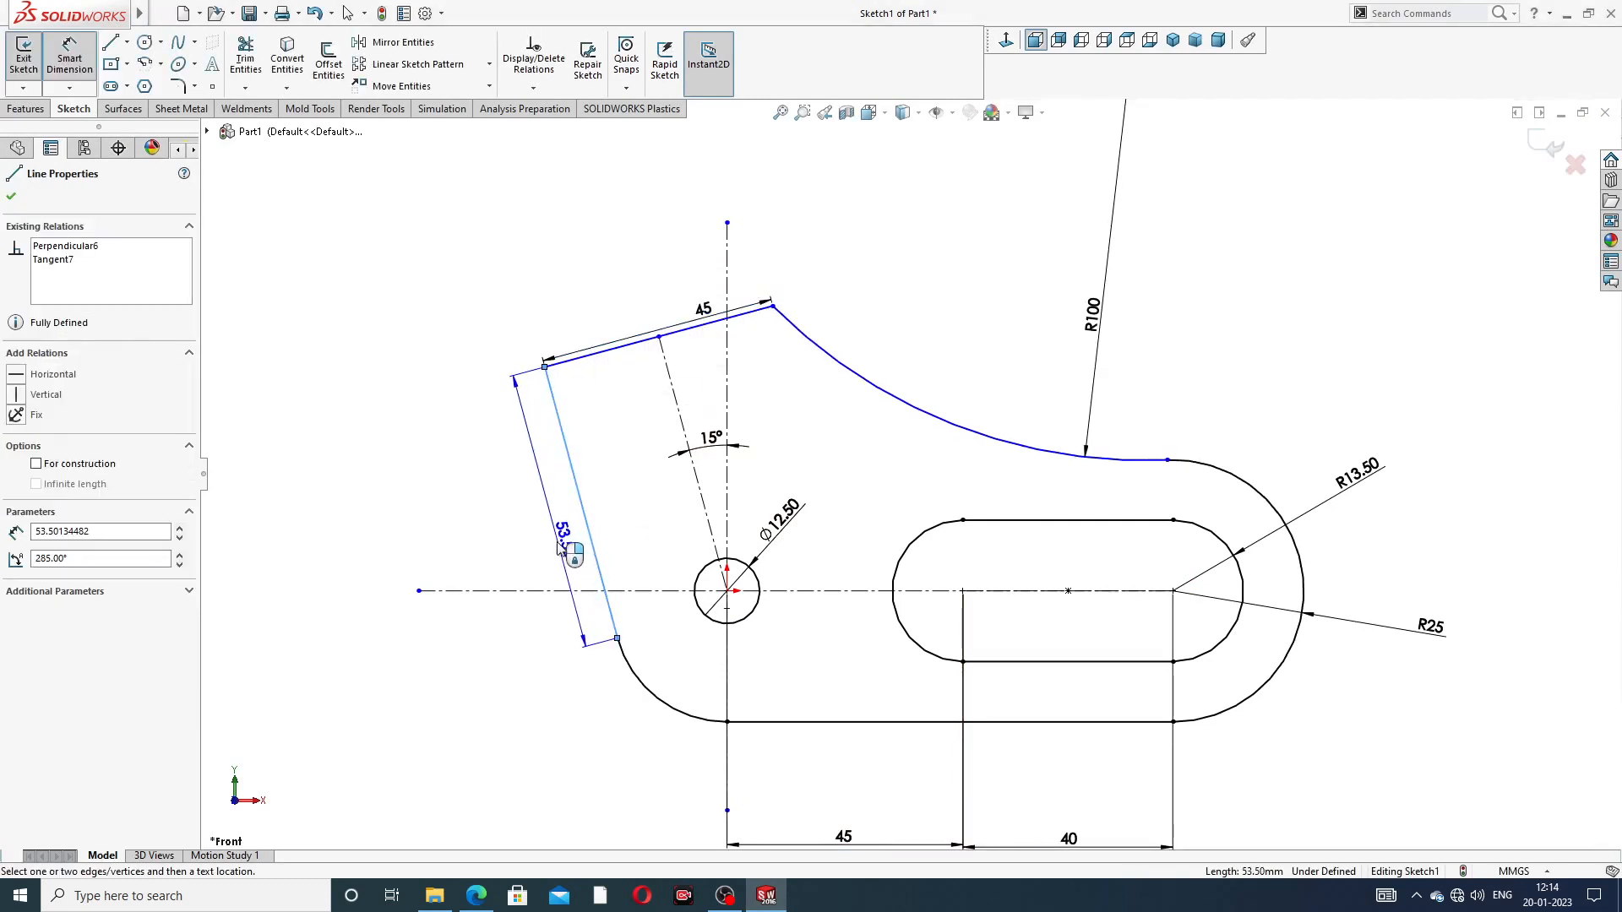
{"action": "left_click", "coordinate": [560, 538]}
{"action": "type", "text": "48"}
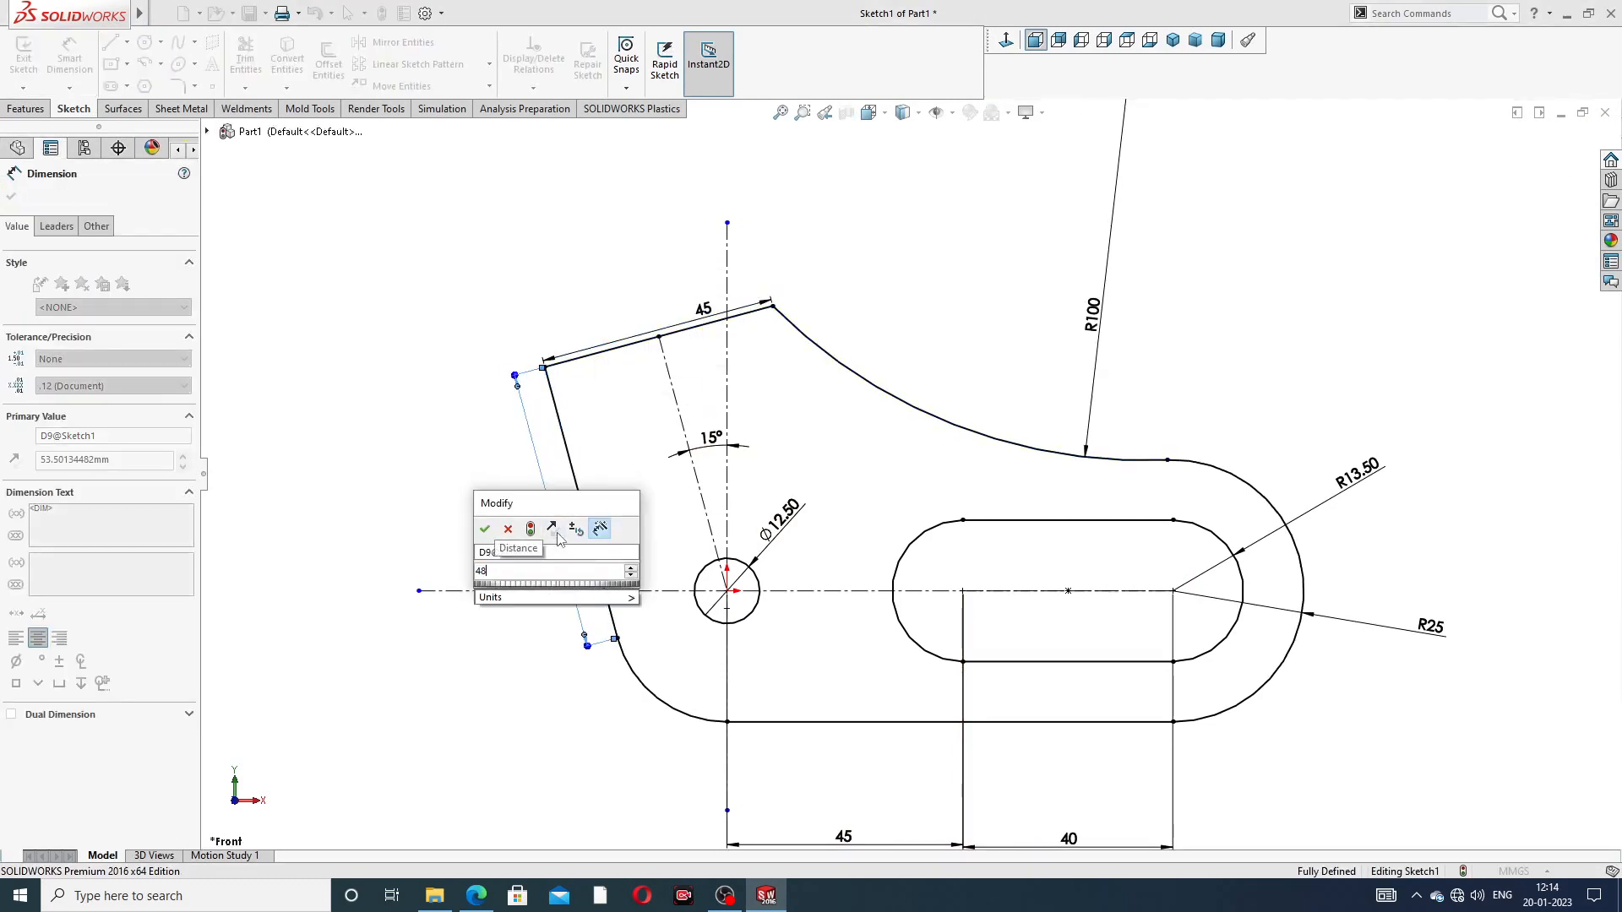
{"action": "key", "text": "Return"}
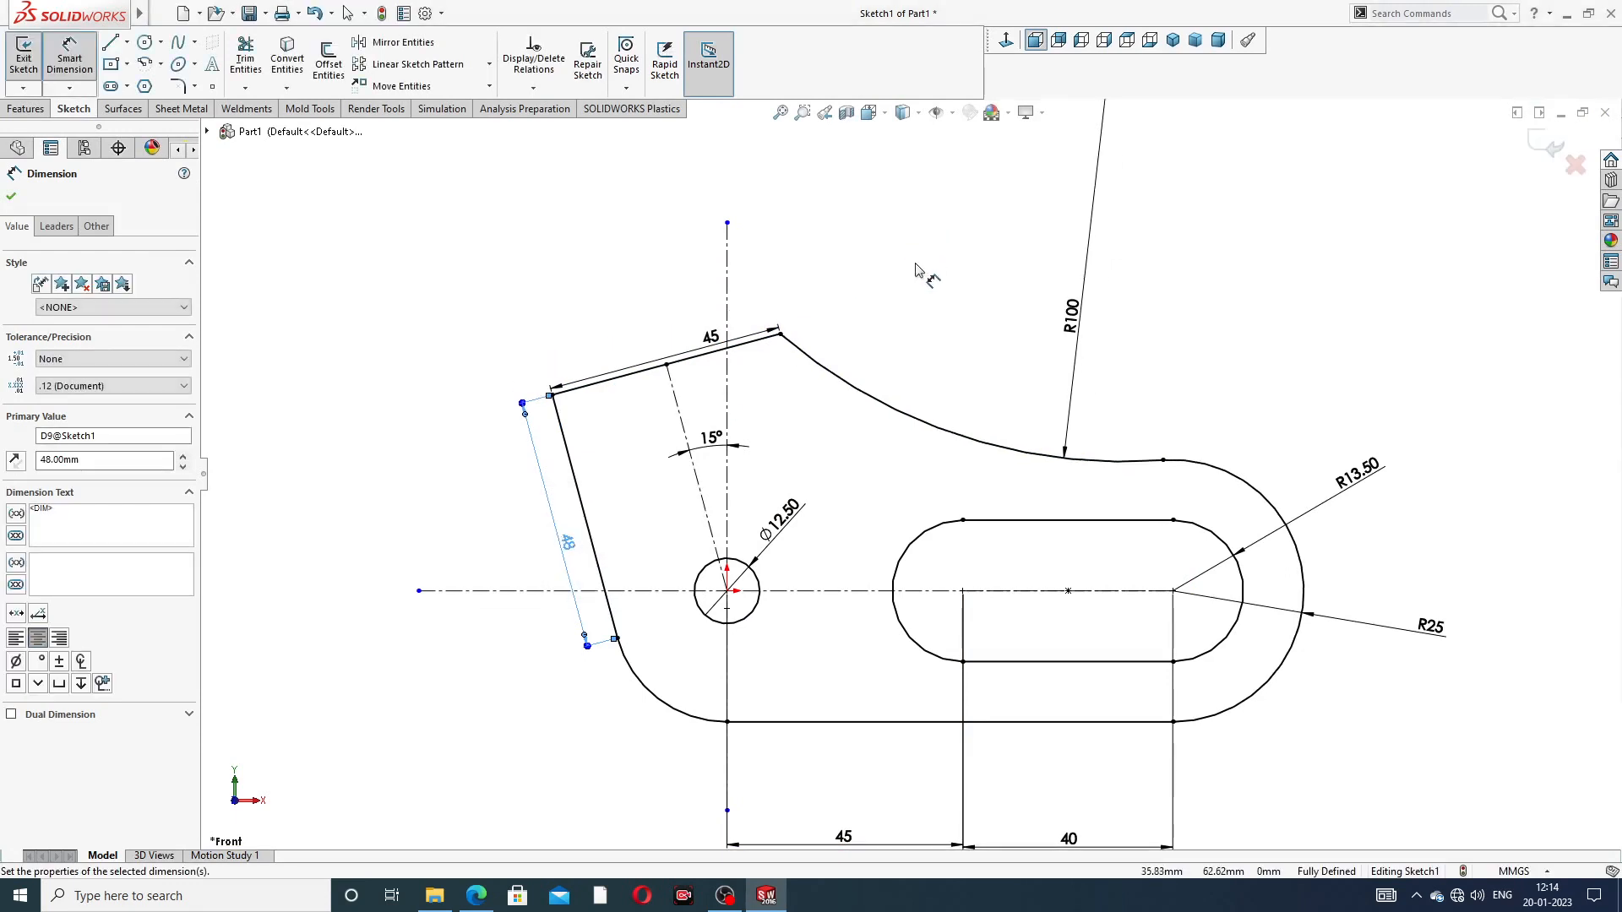
Step: Reposition the 45 mm top line, 48 mm side line and 12.5 mm circle diameter dimensions for a cleaner layout around the profile
{"action": "left_click", "coordinate": [917, 270]}
{"action": "left_click_drag", "start_coordinate": [709, 338], "coordinate": [673, 335]}
{"action": "left_click", "coordinate": [887, 290]}
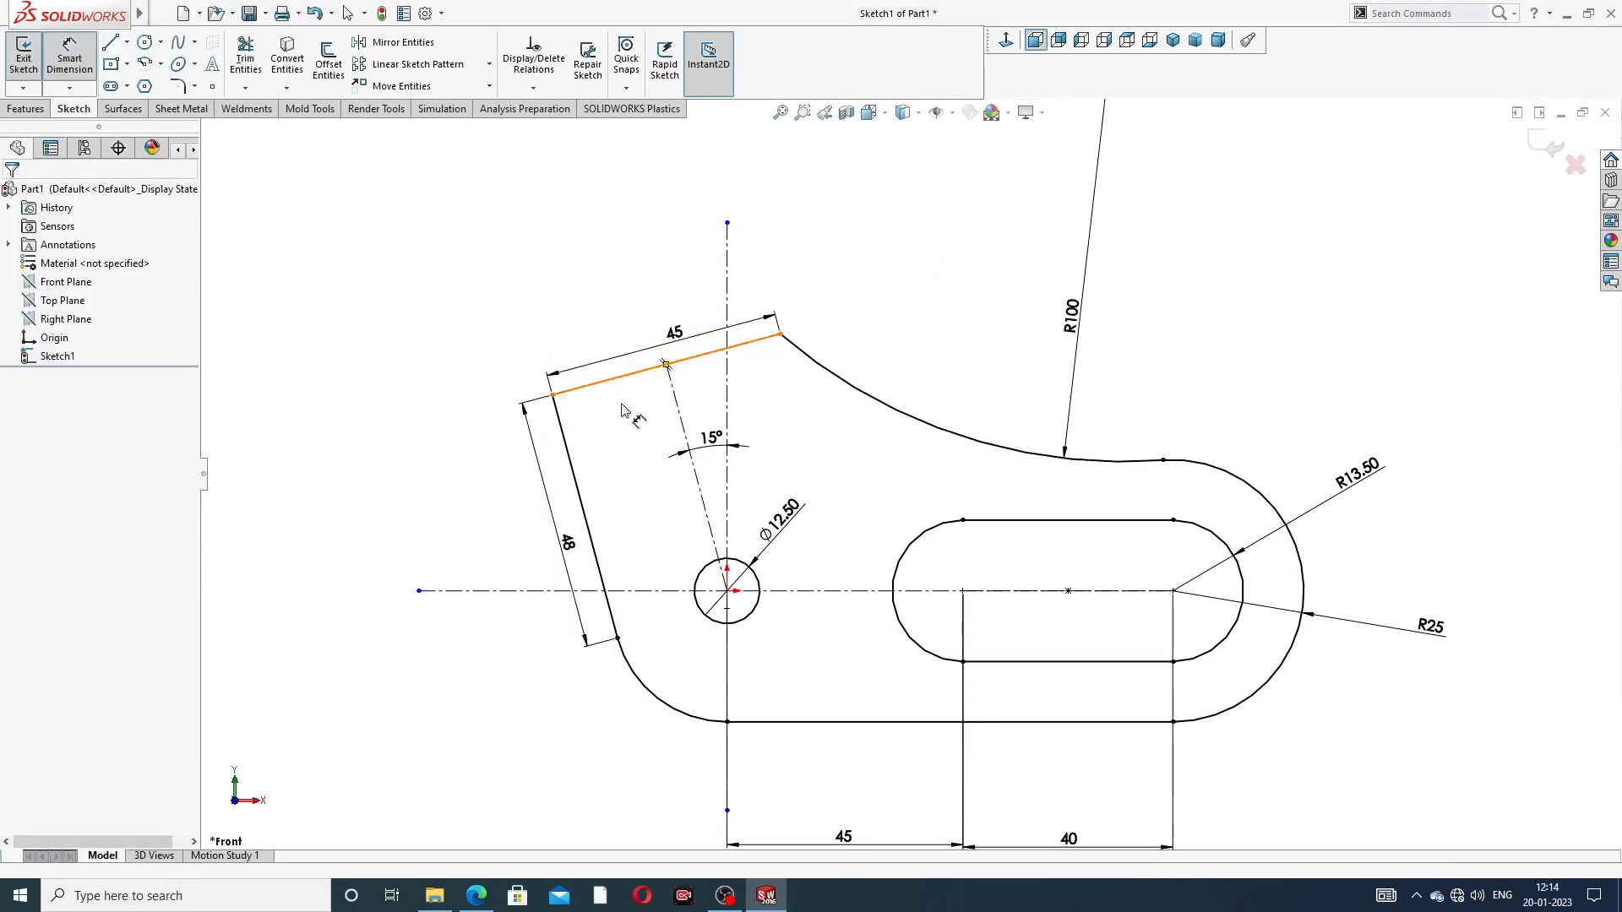
{"action": "left_click_drag", "start_coordinate": [568, 541], "coordinate": [568, 525]}
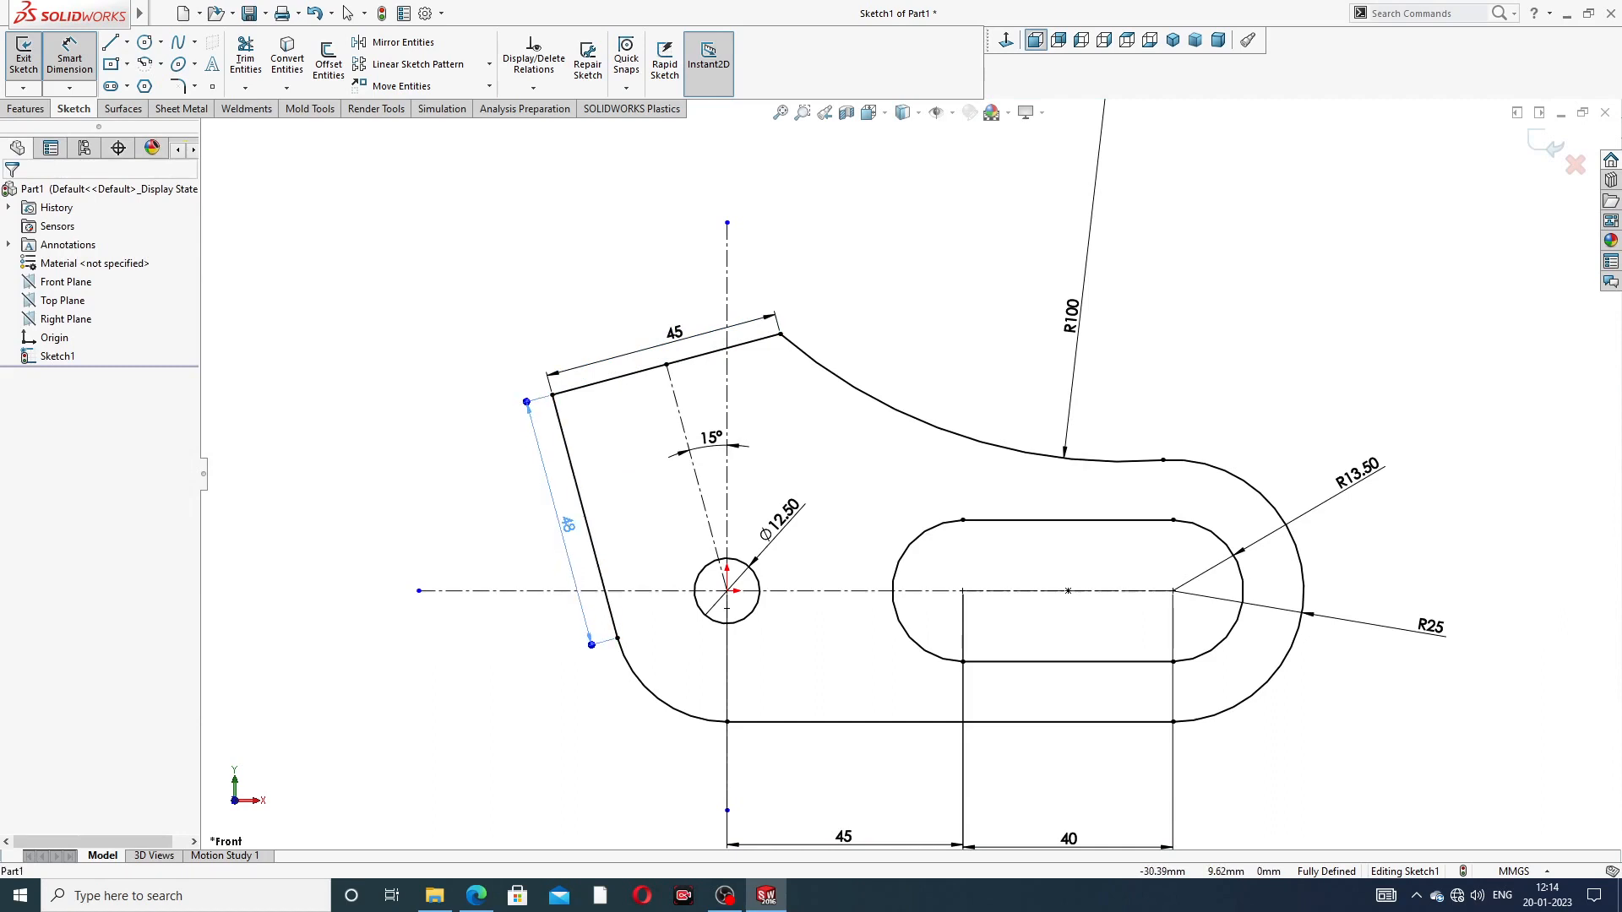
{"action": "left_click", "coordinate": [951, 318]}
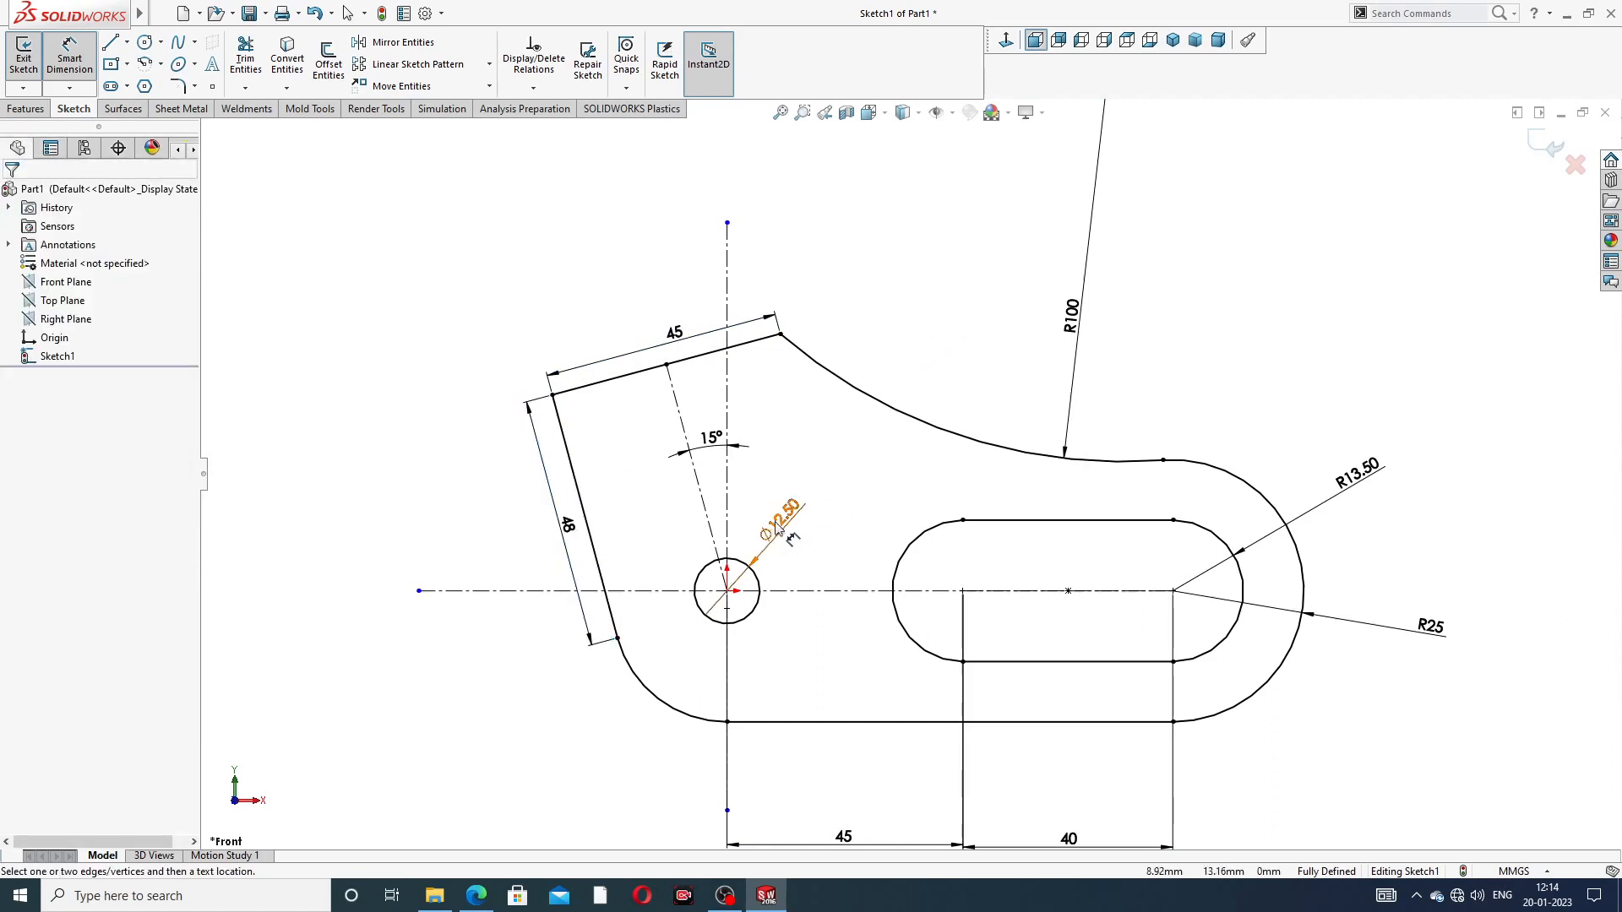
{"action": "left_click_drag", "start_coordinate": [782, 518], "coordinate": [791, 507]}
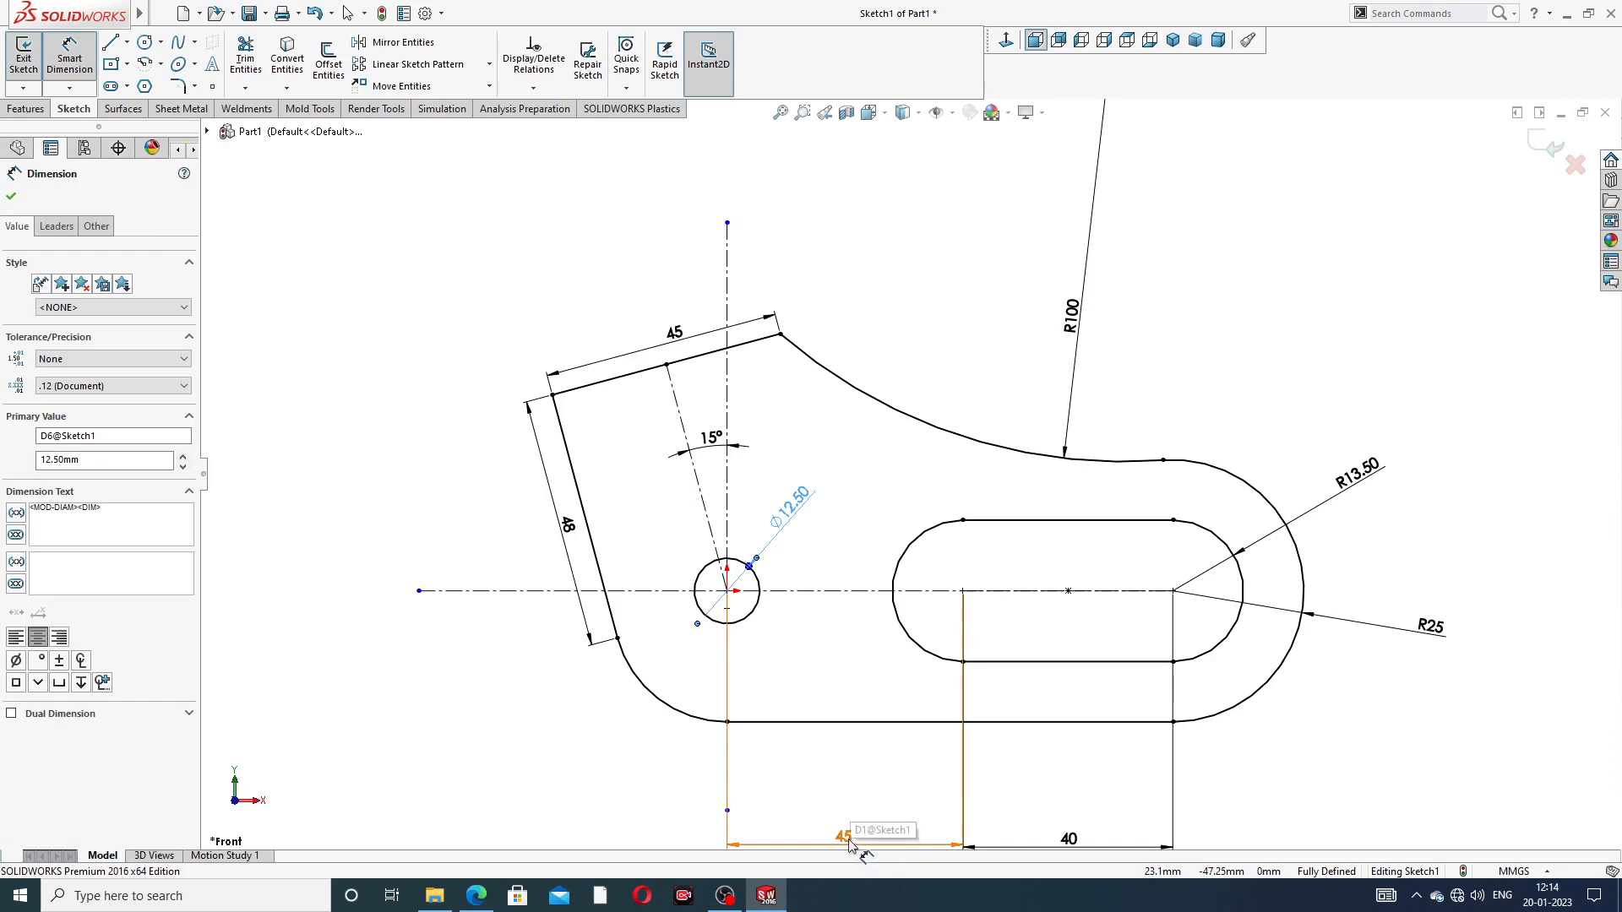
Step: Move the horizontal 45 mm and 40 mm slot dimensions closer beneath the profile's lower edge, aligned with each other
{"action": "left_click_drag", "start_coordinate": [843, 838], "coordinate": [844, 765]}
{"action": "left_click_drag", "start_coordinate": [1066, 839], "coordinate": [1068, 765]}
{"action": "left_click", "coordinate": [1285, 743]}
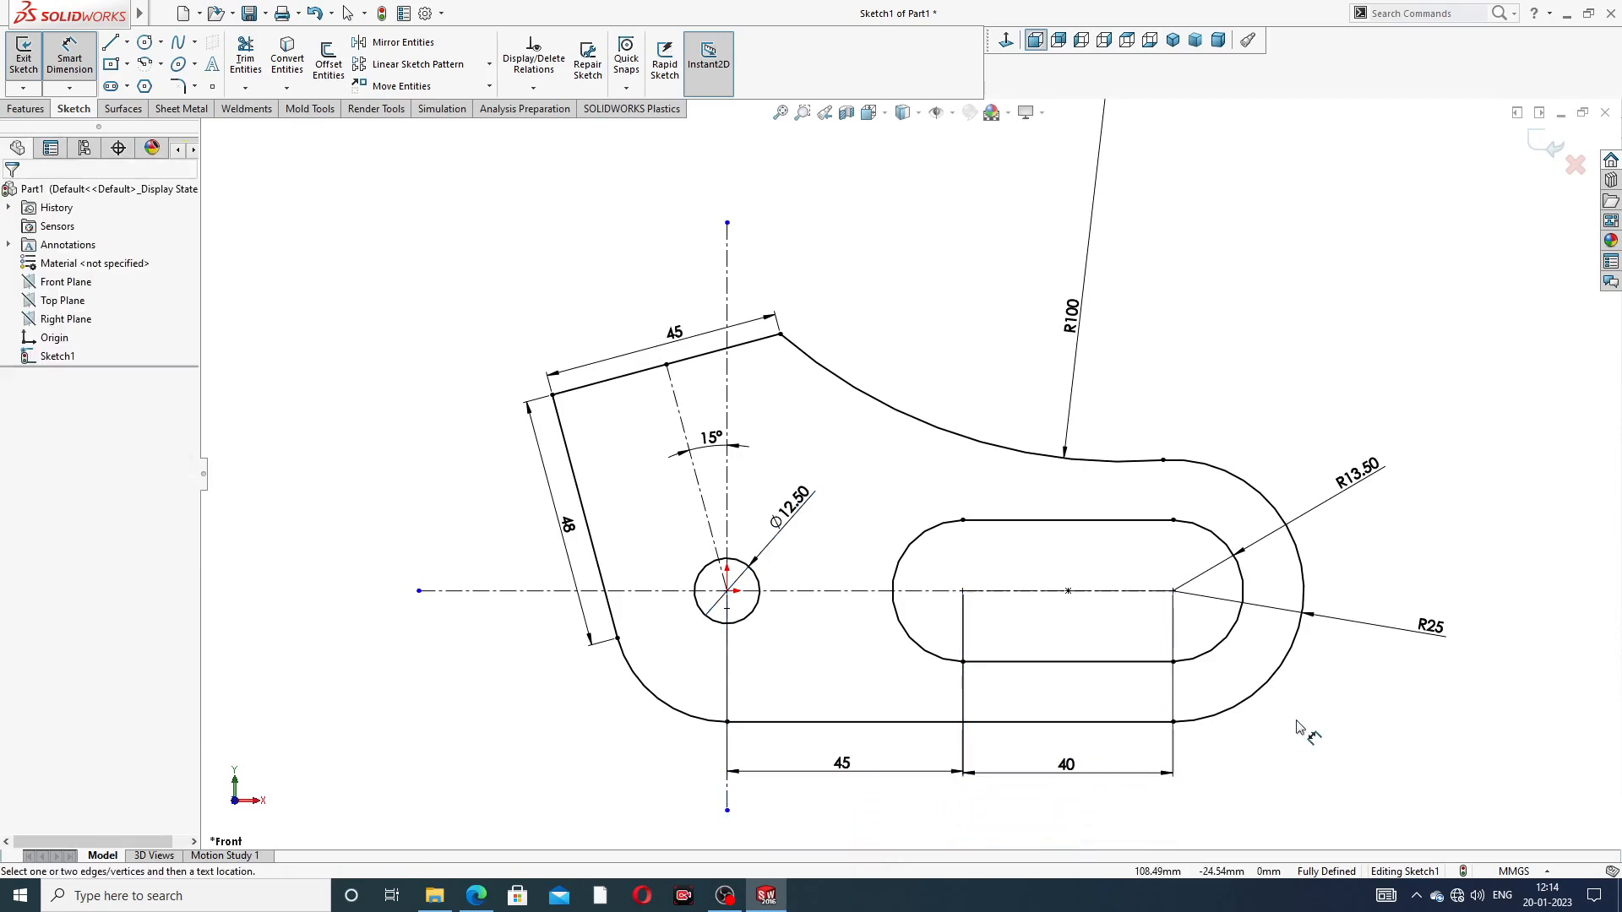
{"action": "scroll", "coordinate": [1133, 271], "scroll_direction": "up", "scroll_amount": 3}
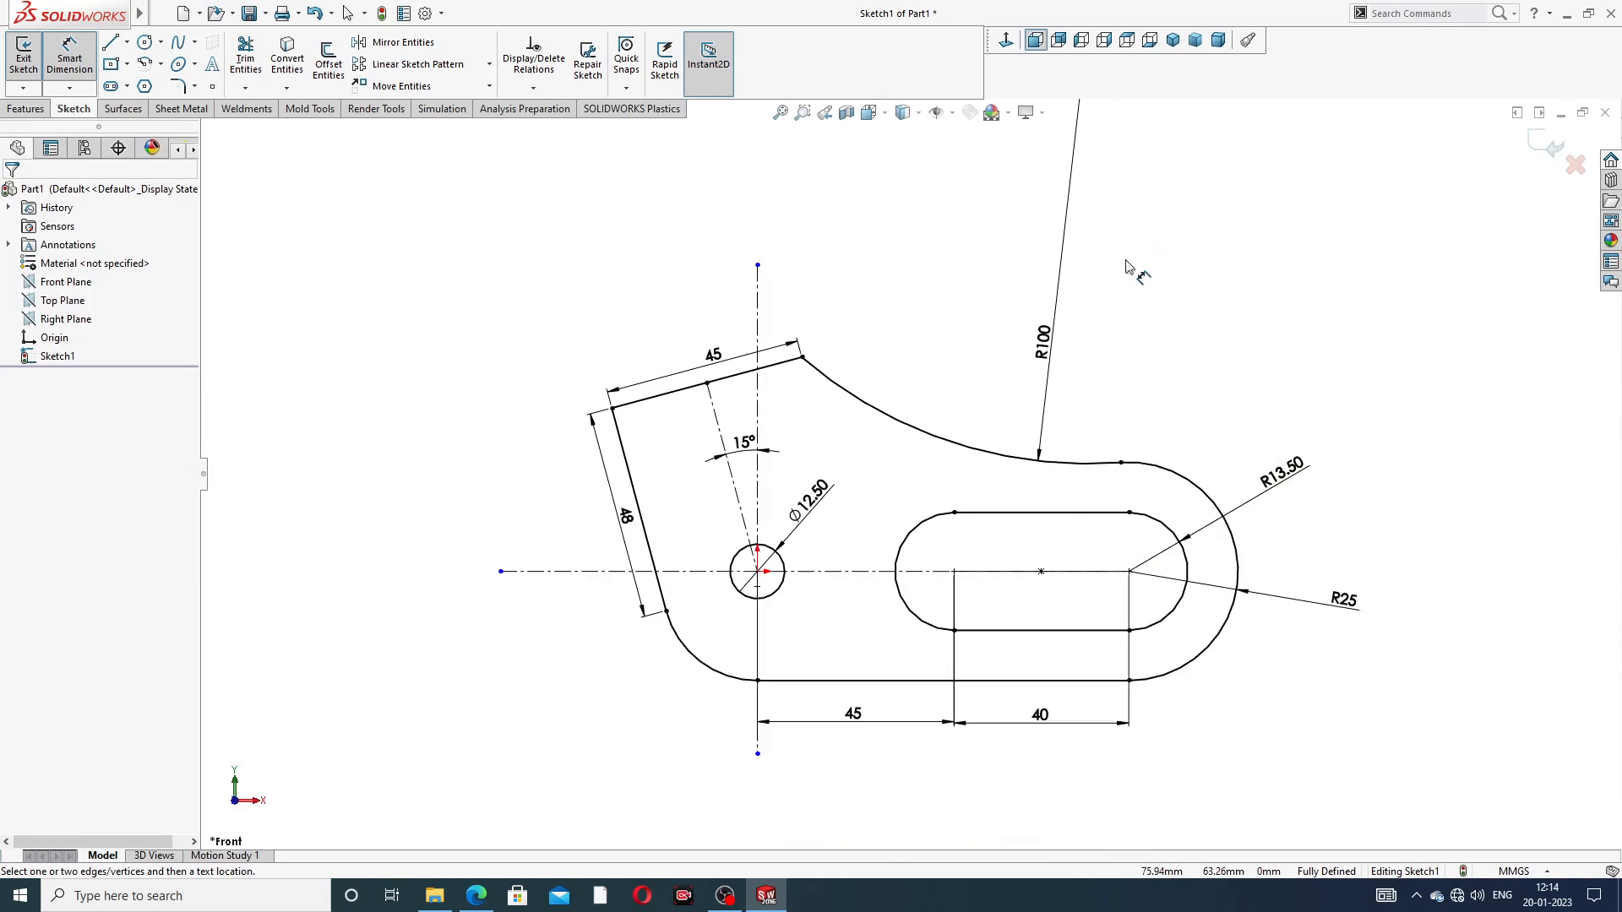
{"action": "scroll", "coordinate": [1152, 514], "scroll_direction": "down", "scroll_amount": 2}
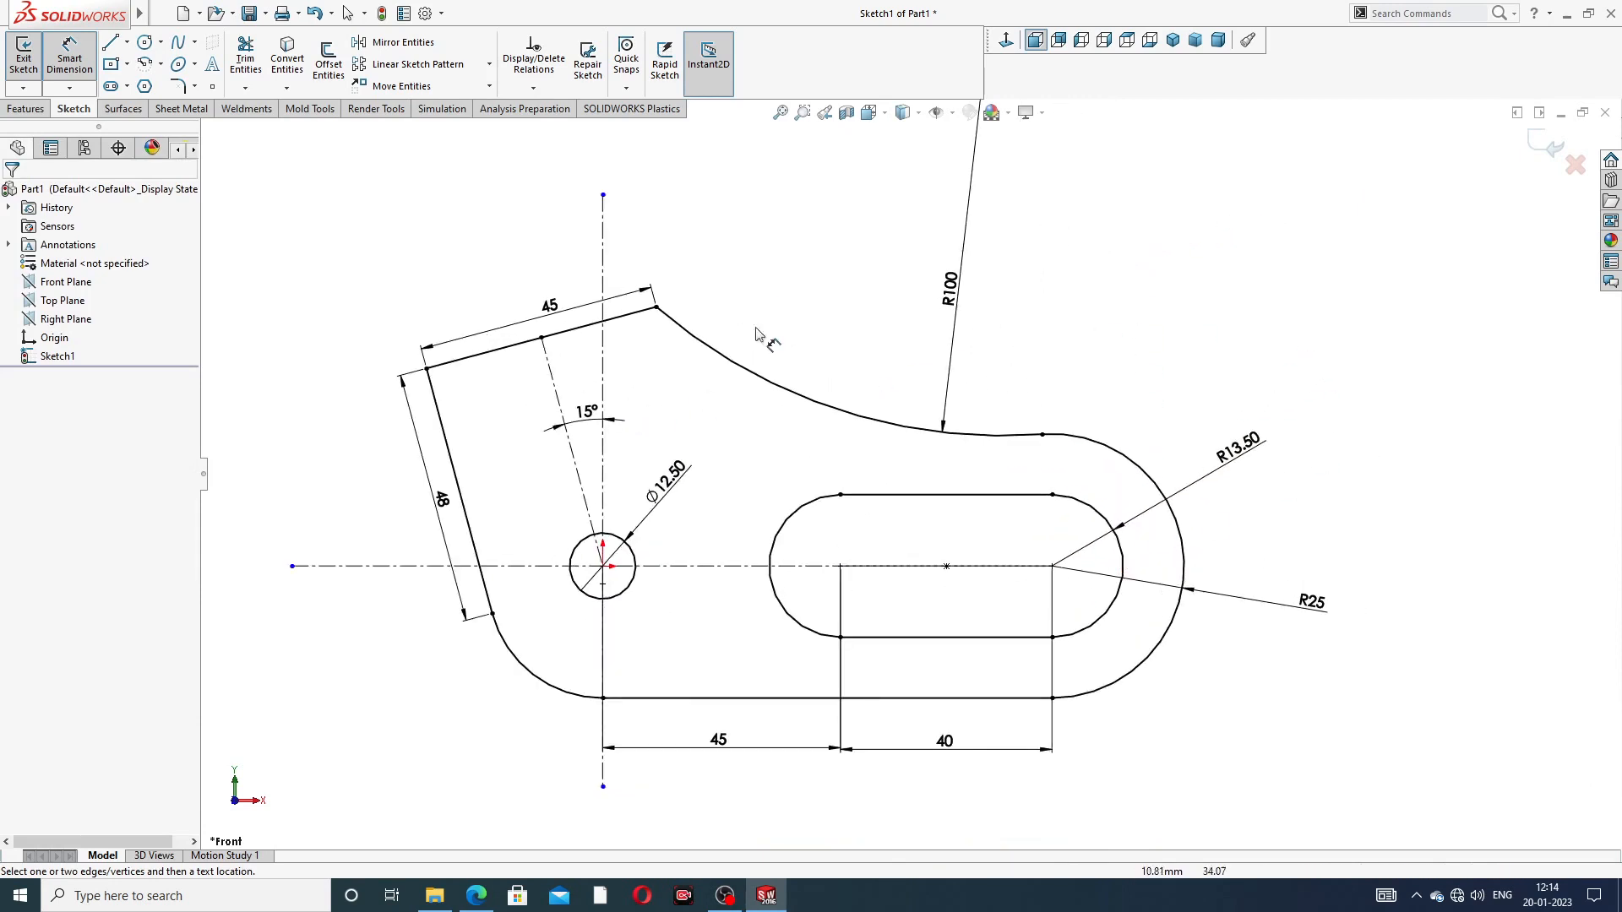
{"action": "right_click", "coordinate": [1071, 260]}
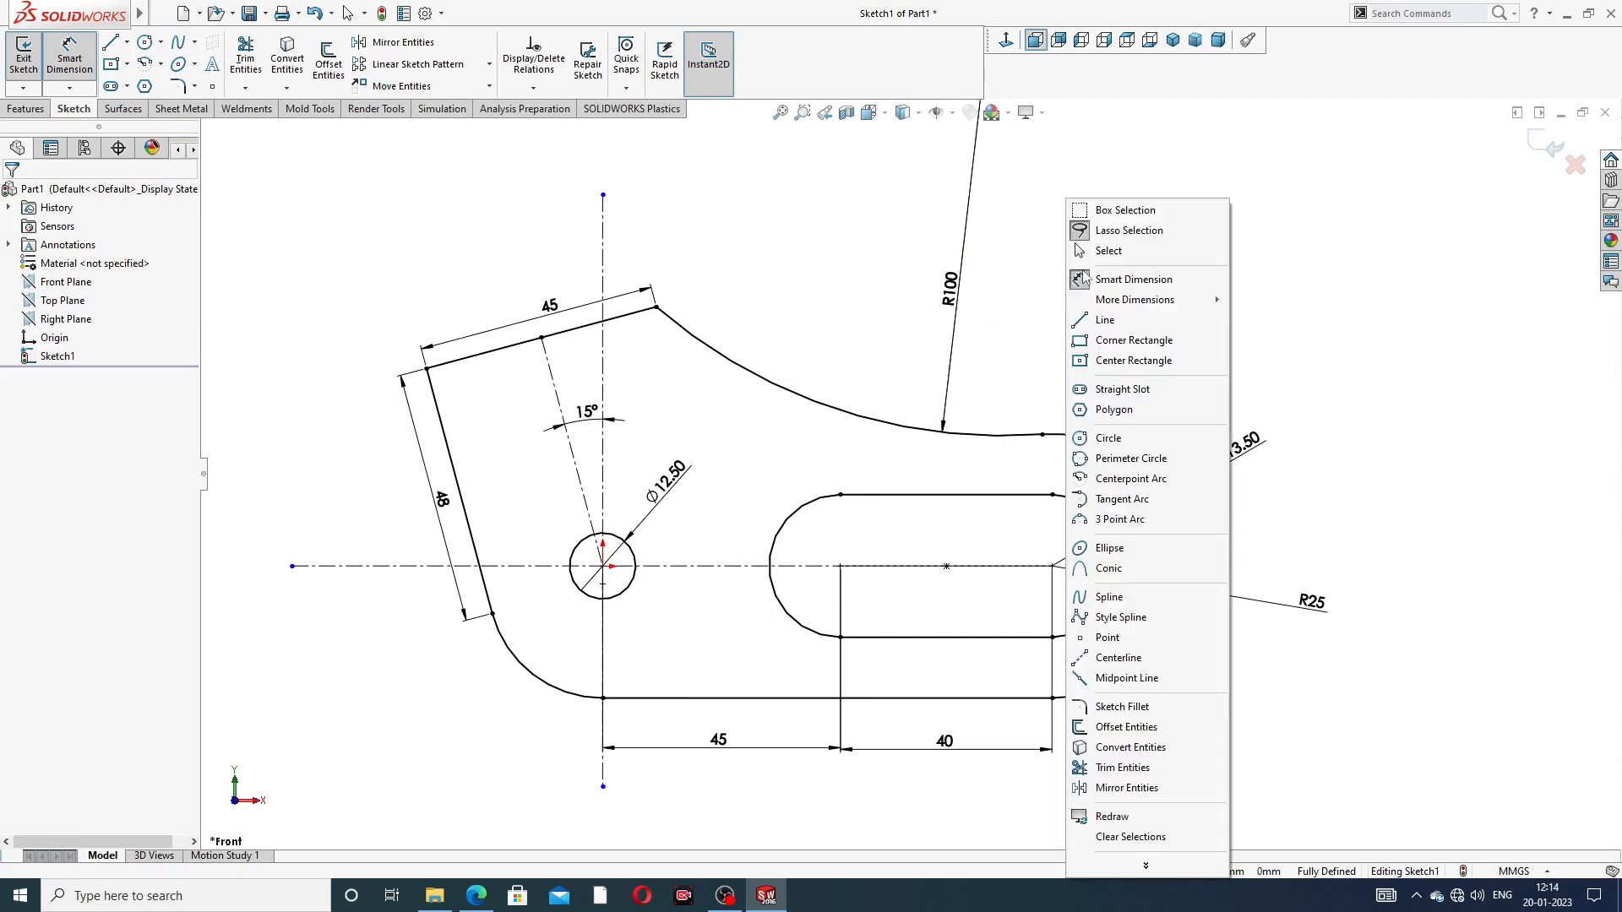
Step: Stop dimensioning, check the profile against the pivot guide PDF drawing, and exit the finished sketch
{"action": "left_click", "coordinate": [1106, 251]}
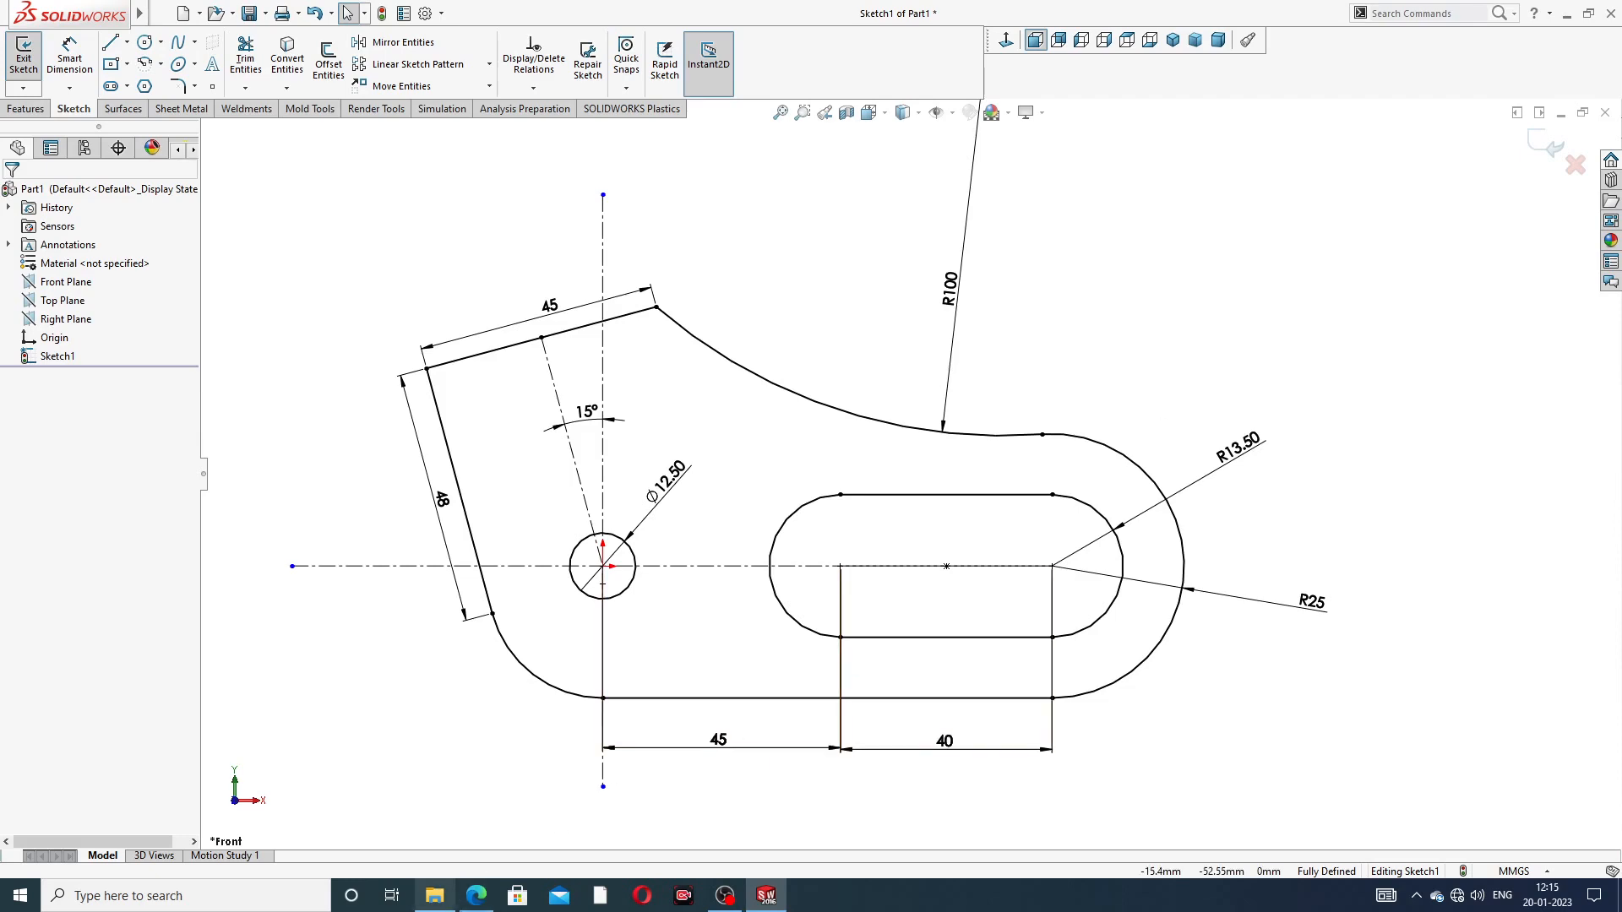
{"action": "left_click", "coordinate": [476, 896]}
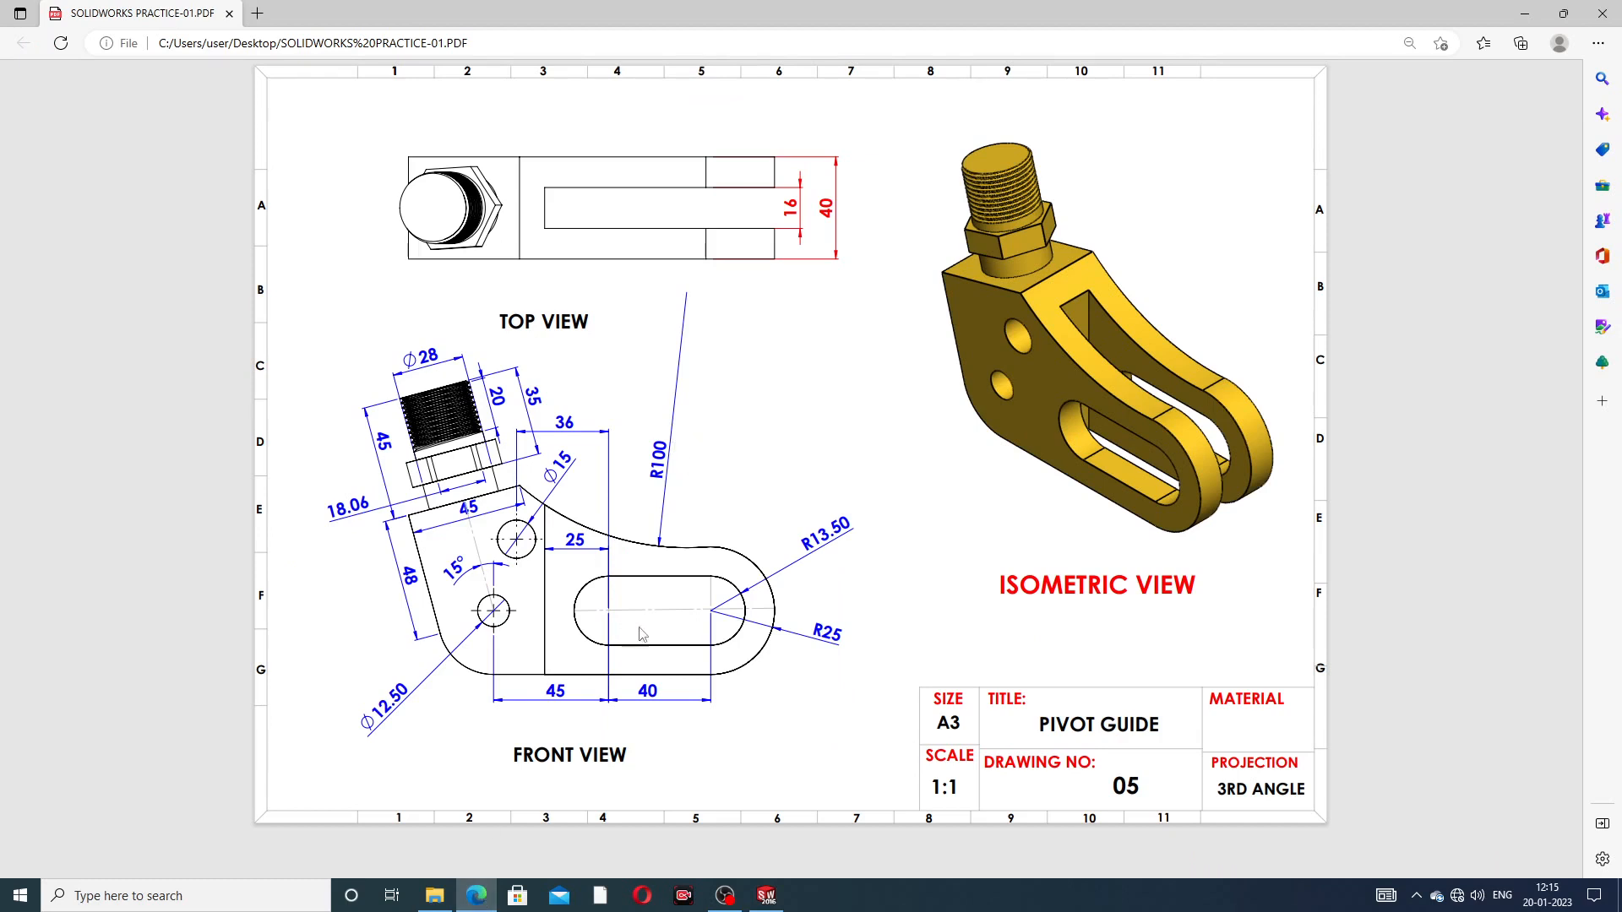
{"action": "left_click", "coordinate": [475, 895]}
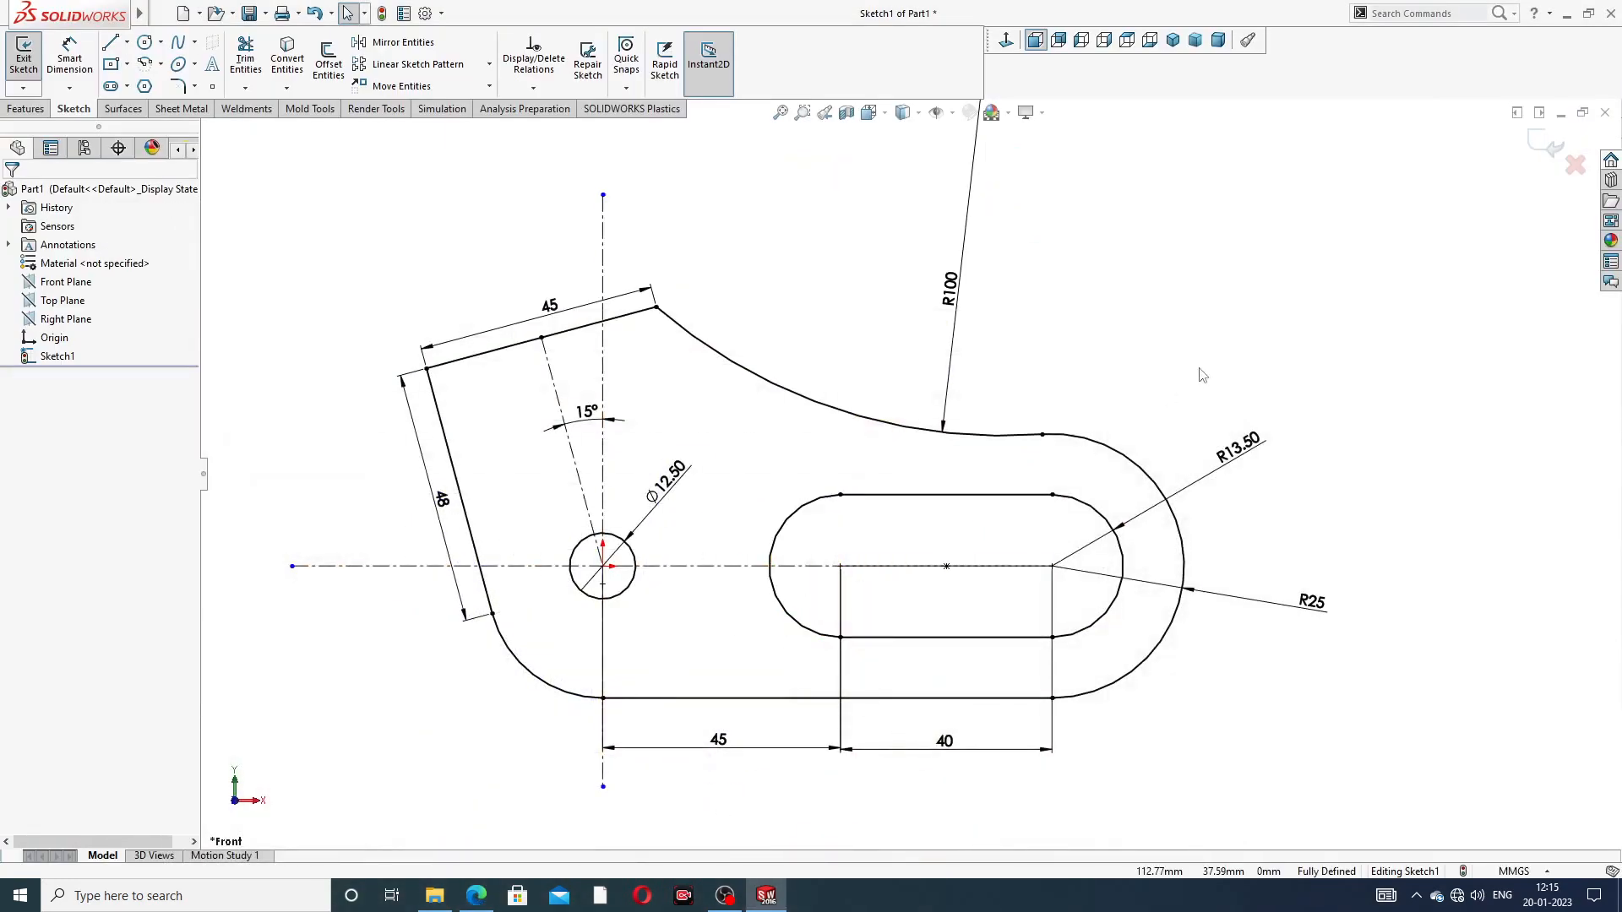
{"action": "left_click", "coordinate": [1542, 148]}
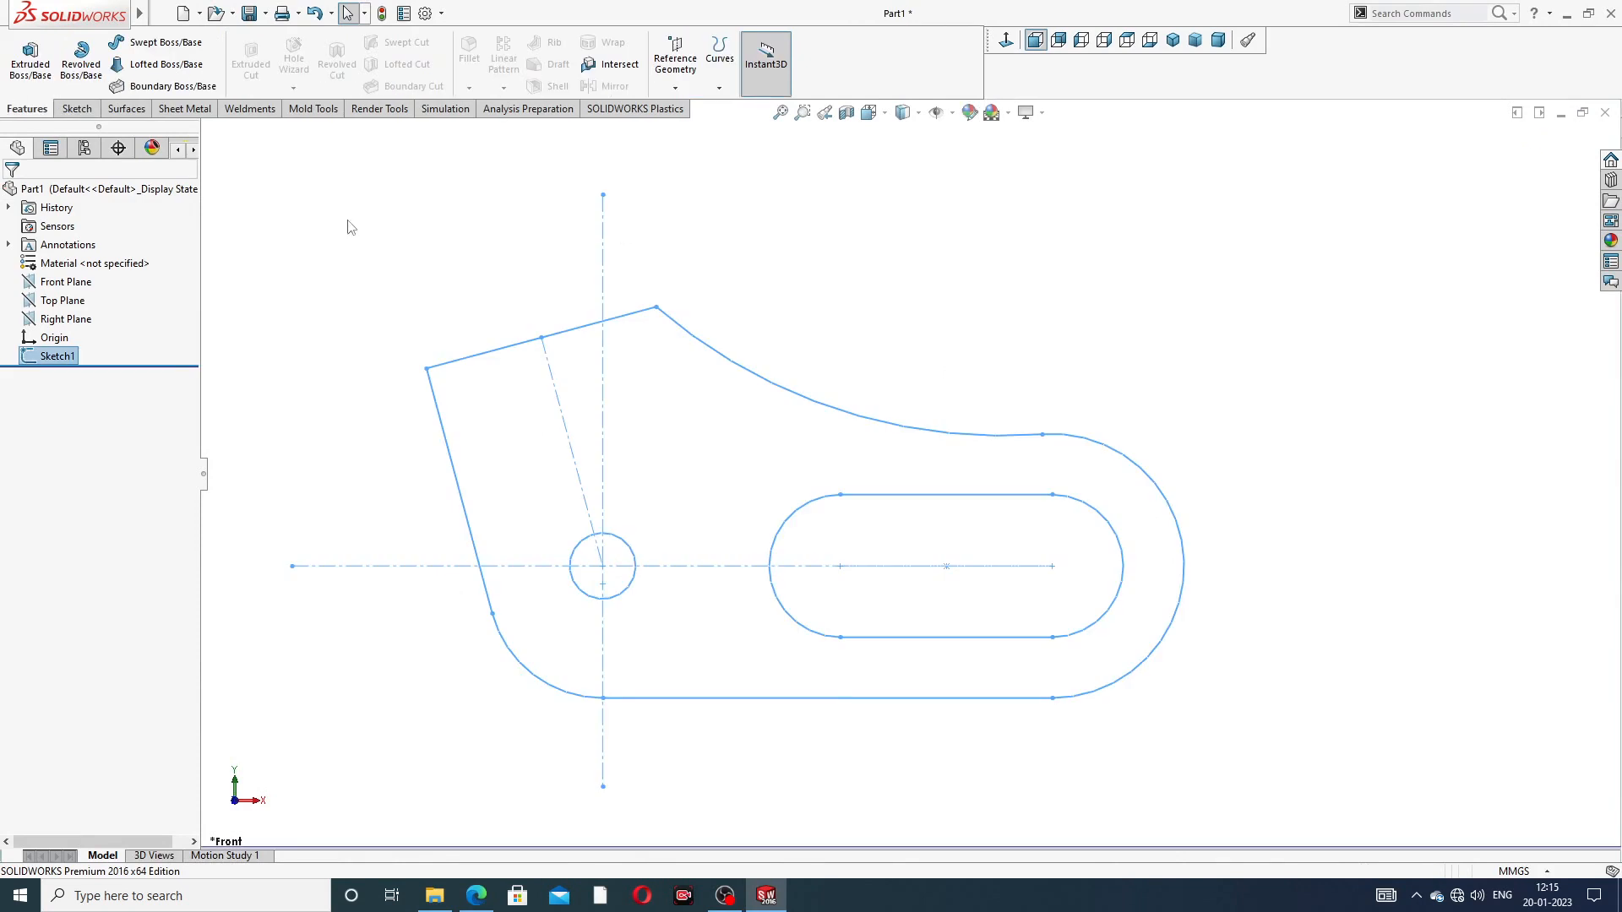
Step: Extrude the profile 40 mm with the Mid Plane end condition, checking the width against the PDF drawing
{"action": "left_click", "coordinate": [30, 60]}
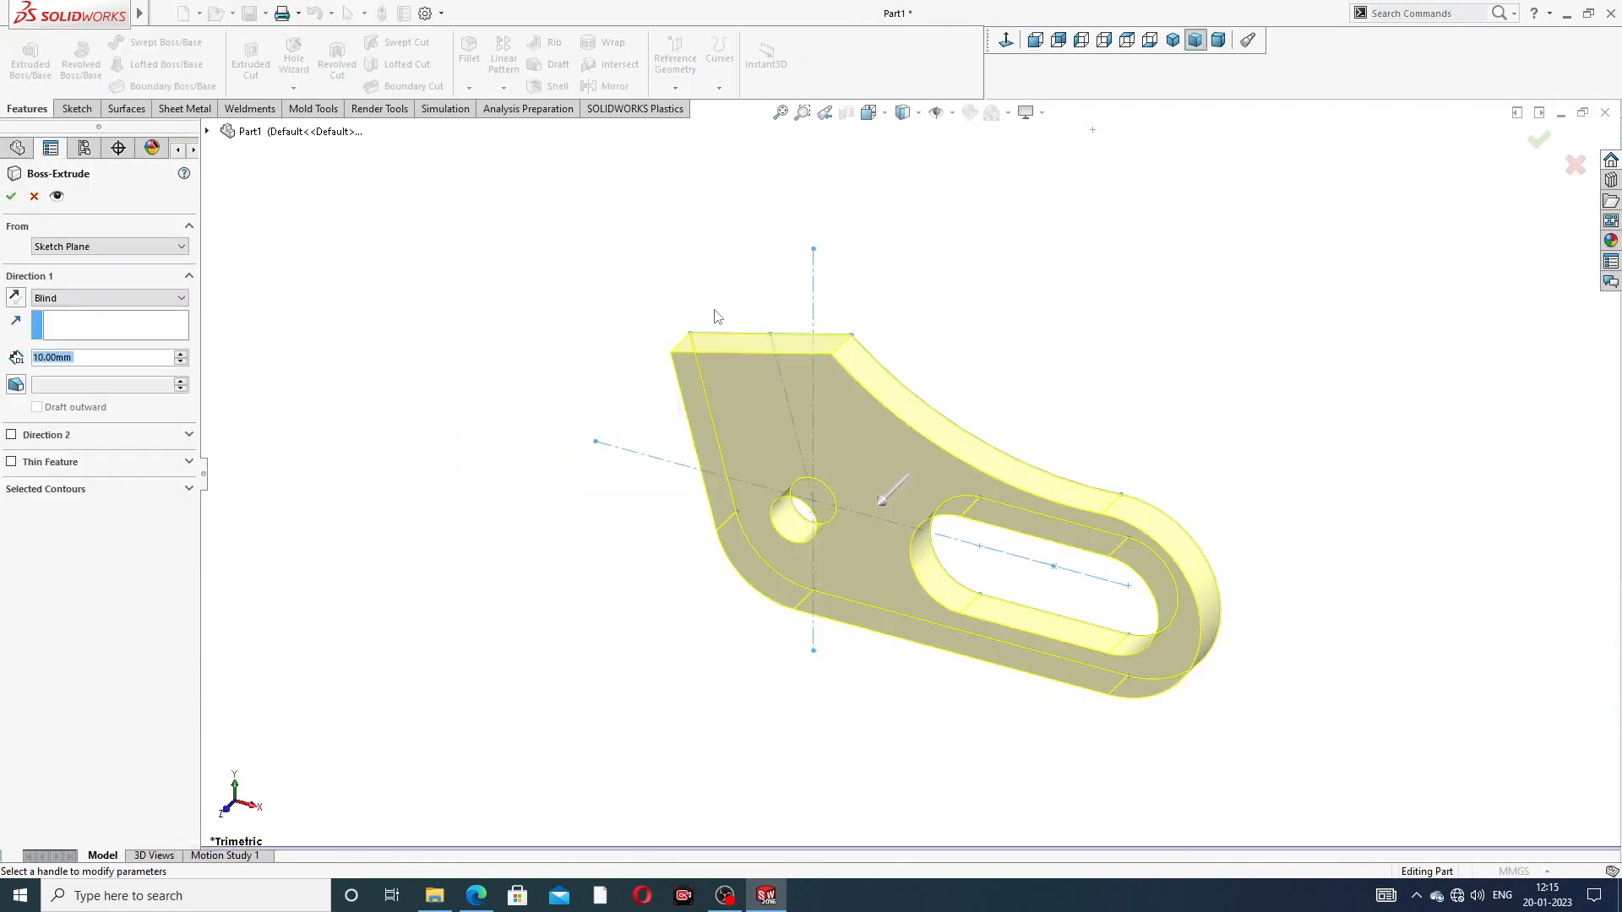
{"action": "left_click", "coordinate": [118, 300]}
{"action": "left_click", "coordinate": [98, 369]}
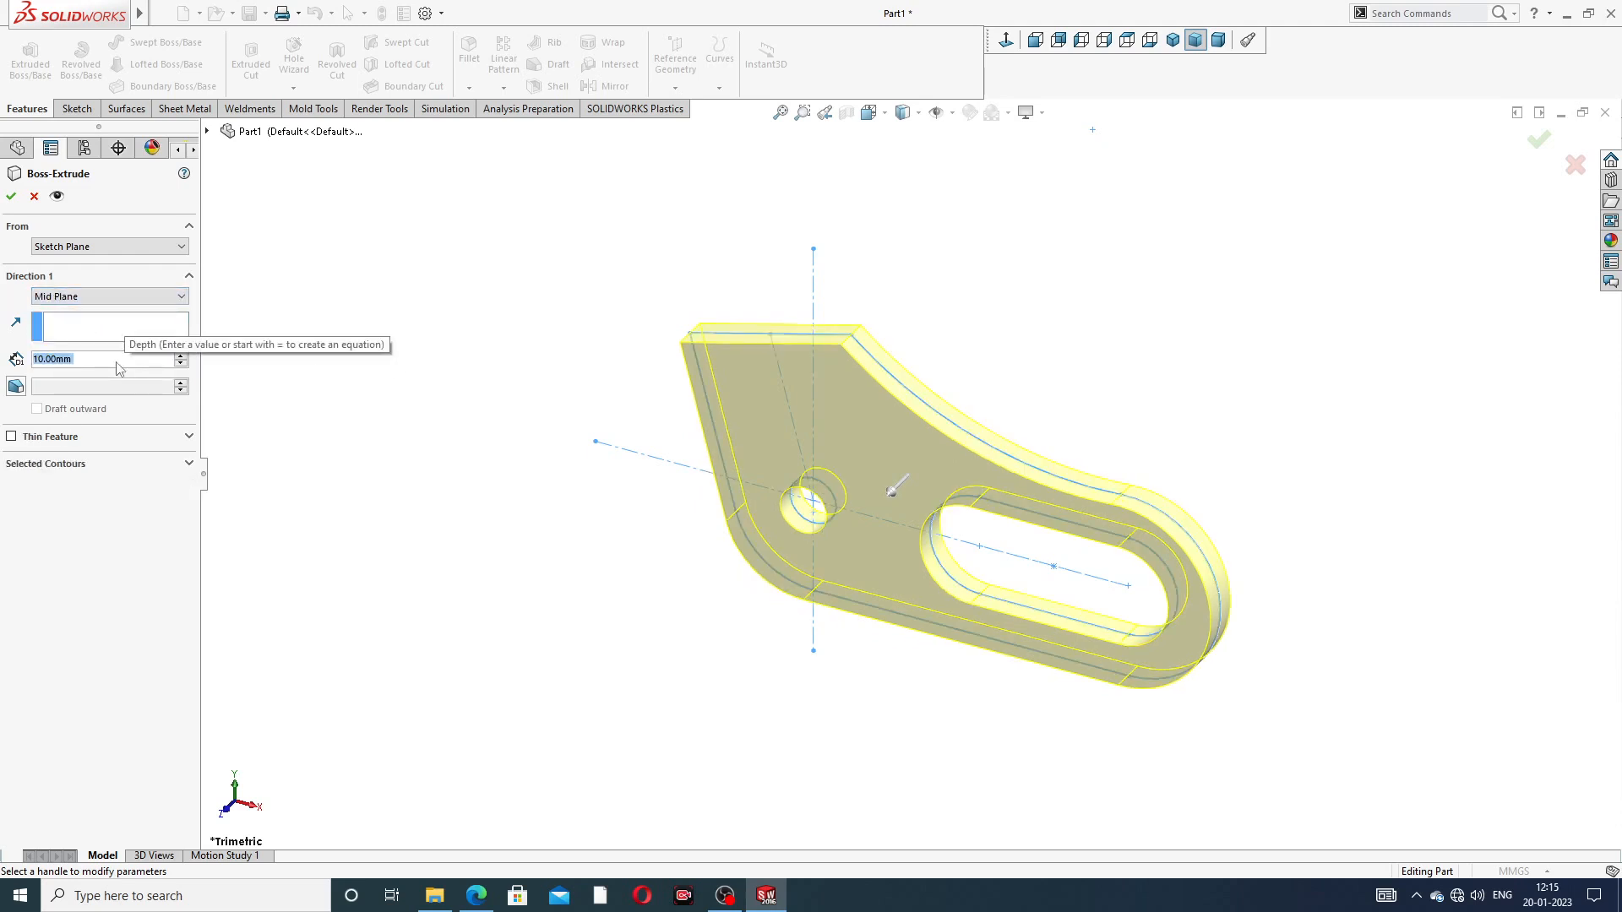
{"action": "type", "text": "40"}
{"action": "key", "text": "Return"}
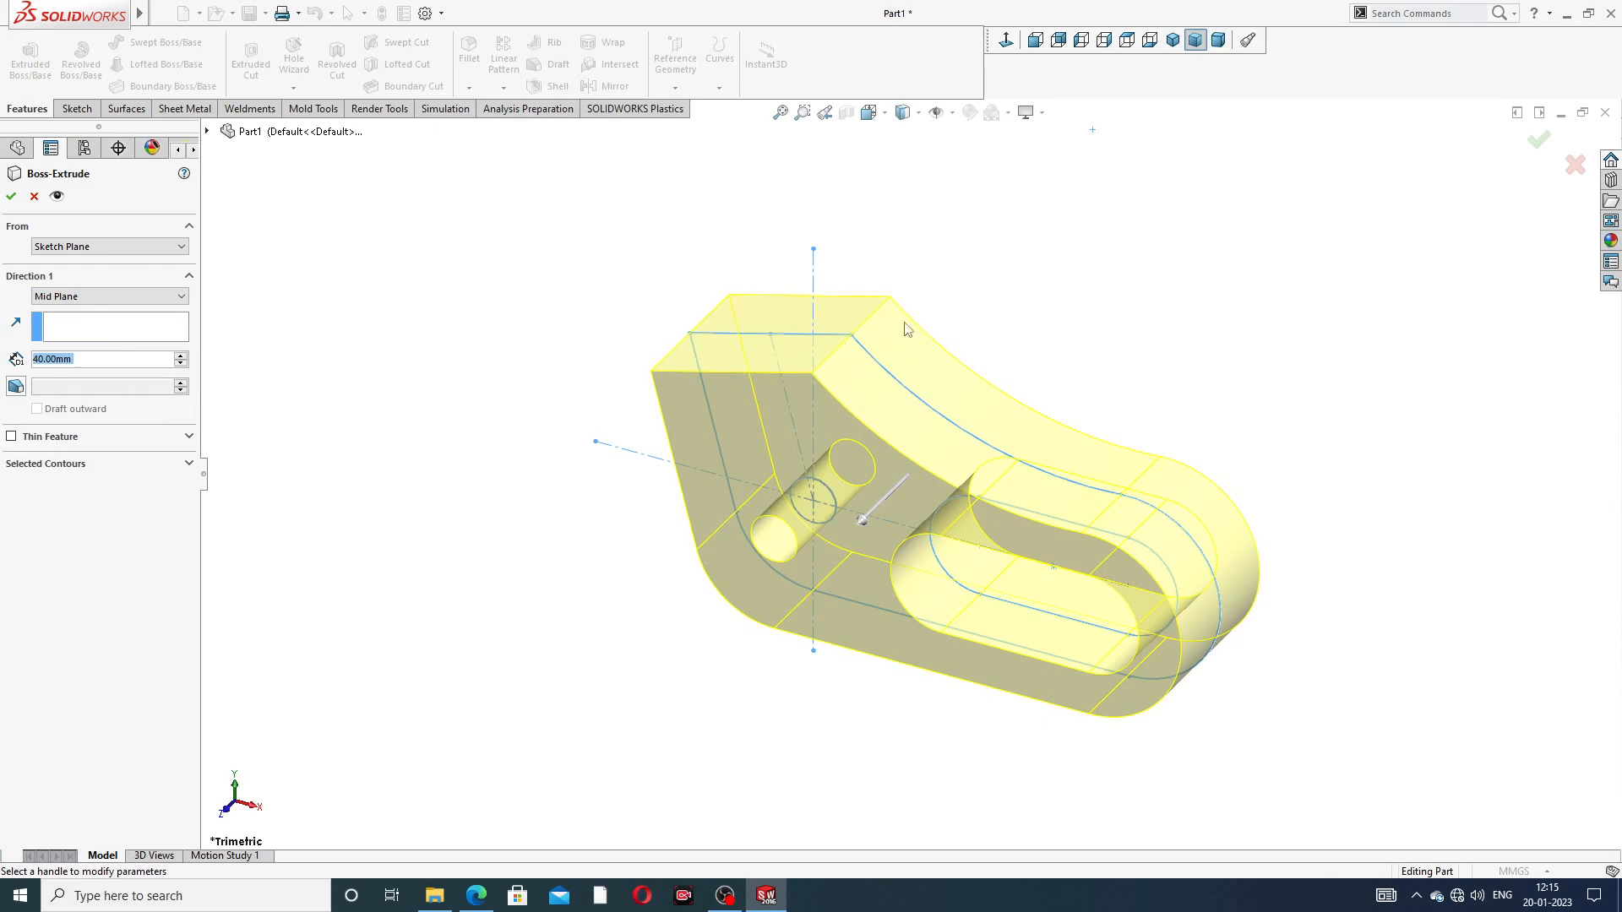
{"action": "left_click", "coordinate": [476, 895]}
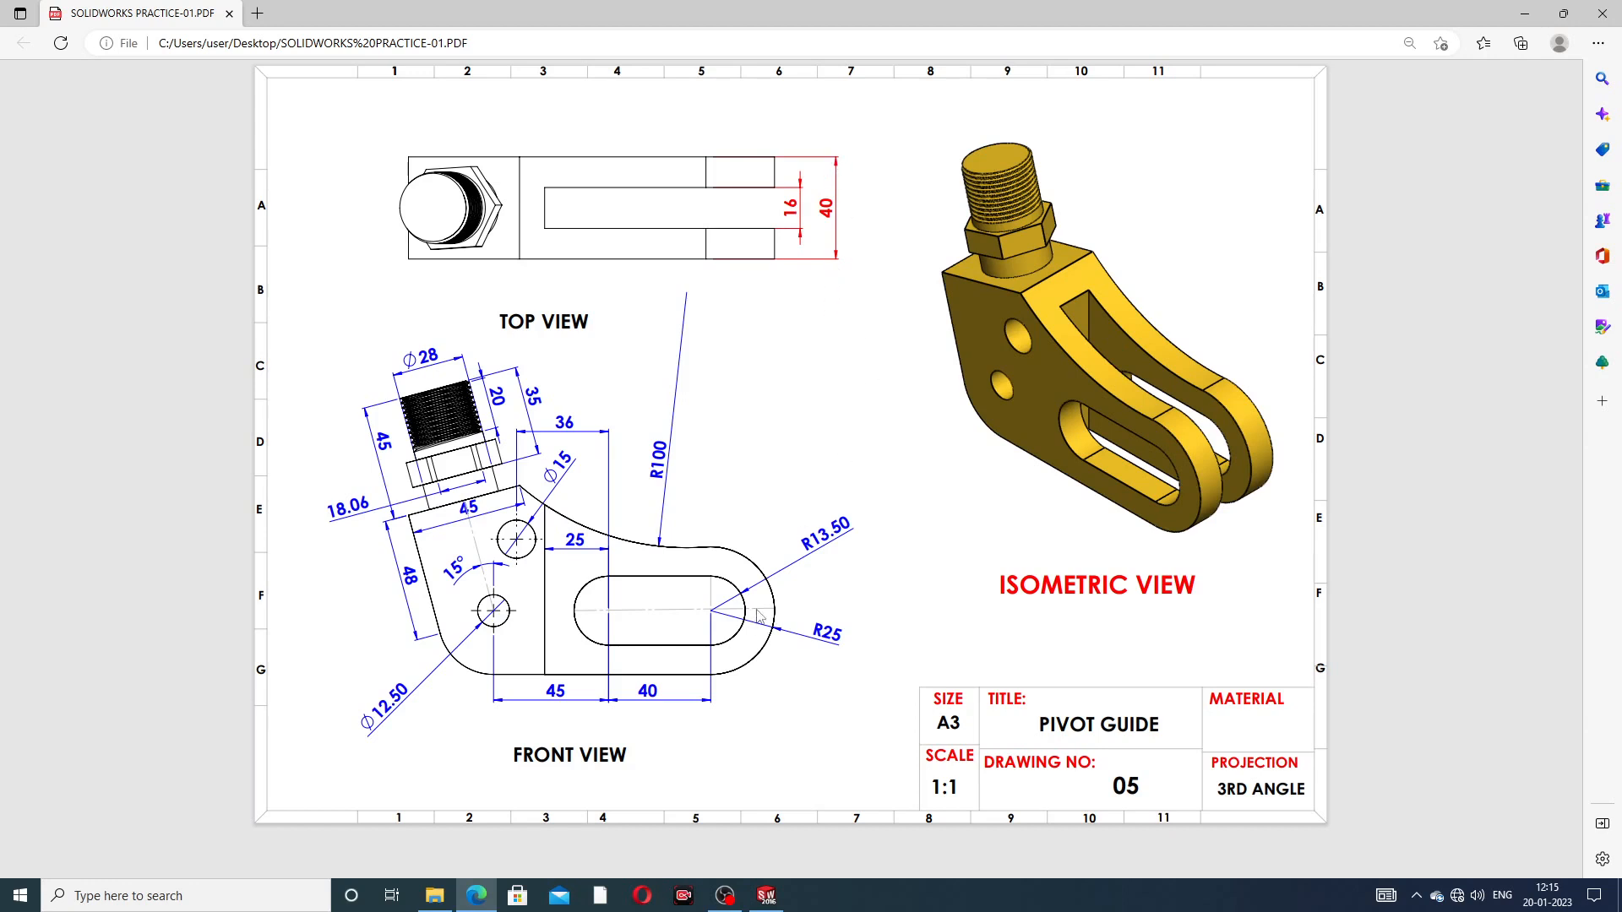
{"action": "left_click", "coordinate": [767, 895]}
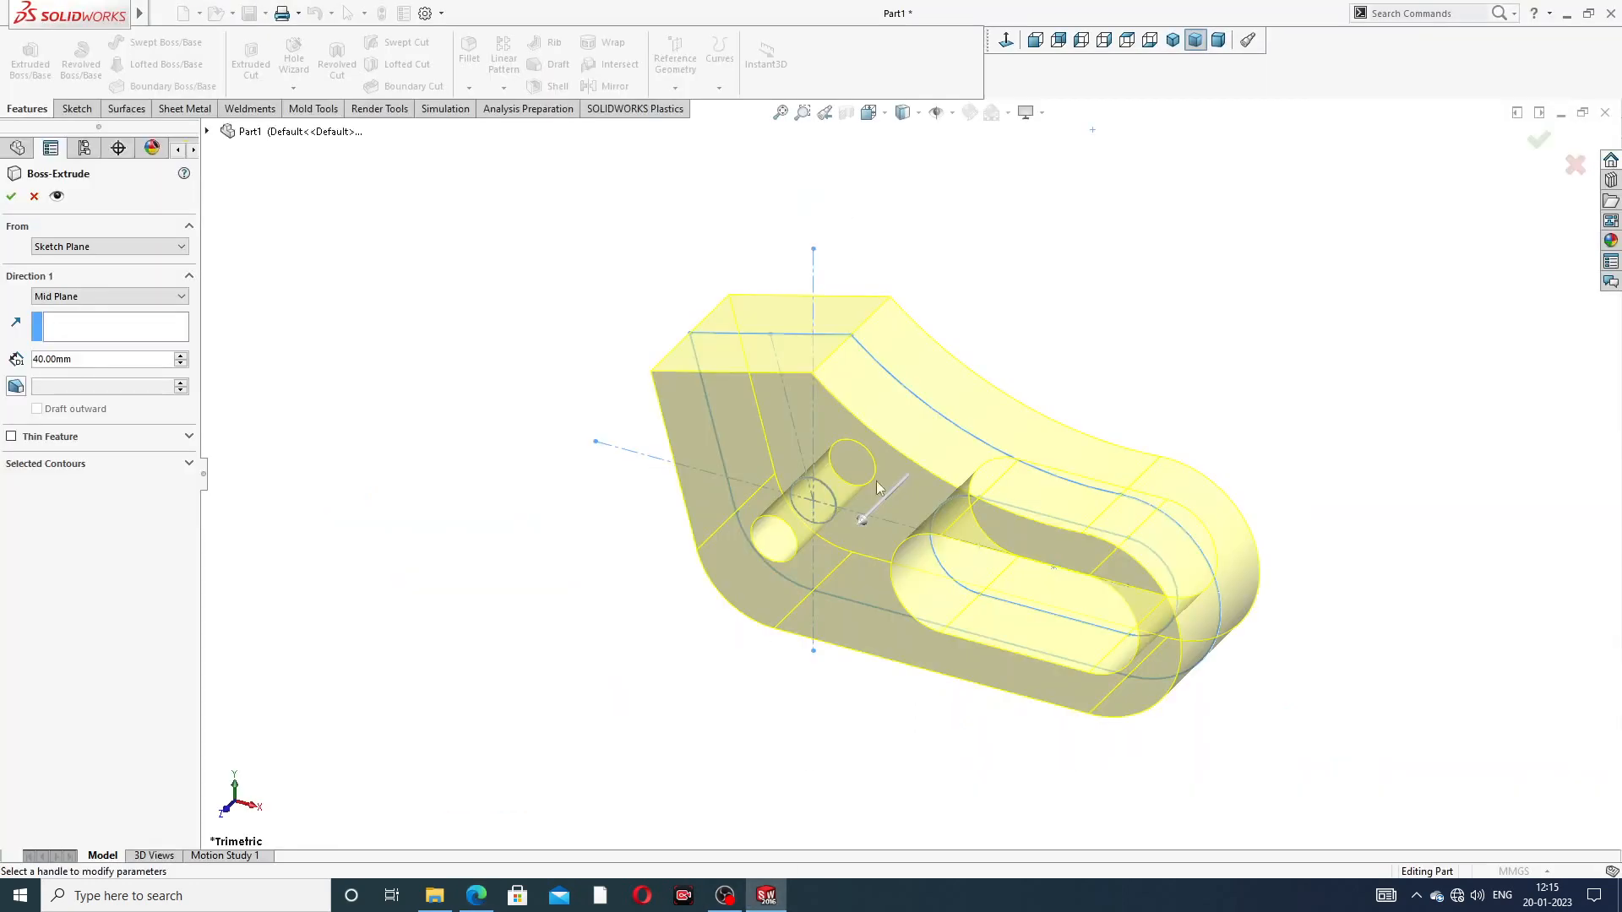
{"action": "left_click", "coordinate": [11, 196]}
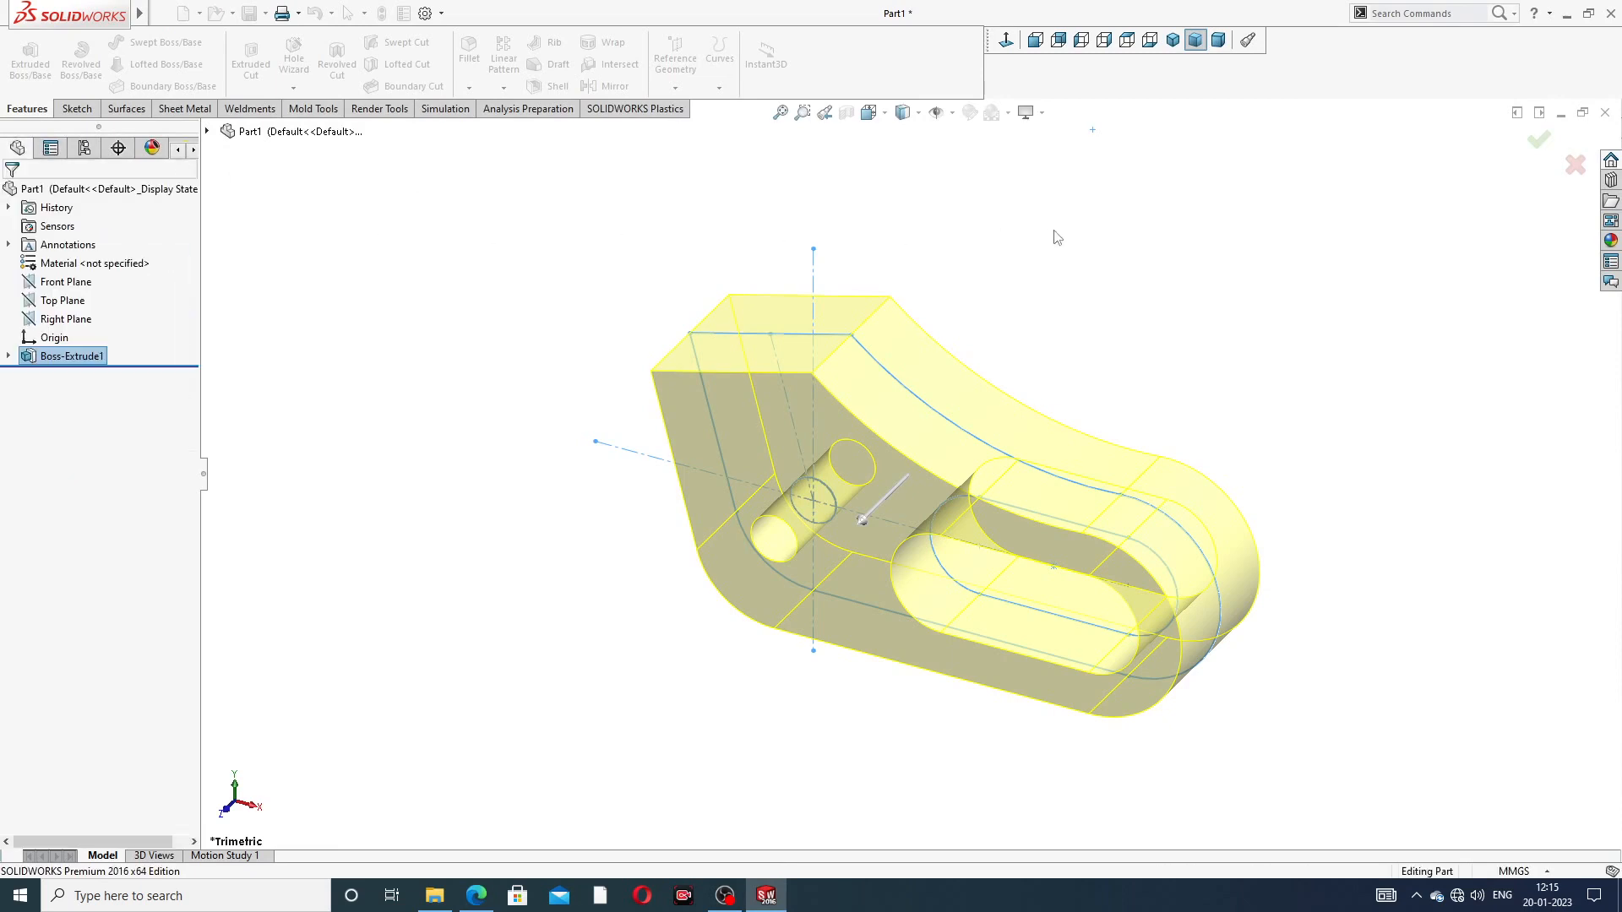
Step: Start a sketch on the Front Plane, viewed normal to it, and consult the PDF drawing for the fork cut-out dimensions
{"action": "middle_click_drag", "start_coordinate": [1025, 470], "coordinate": [1035, 411]}
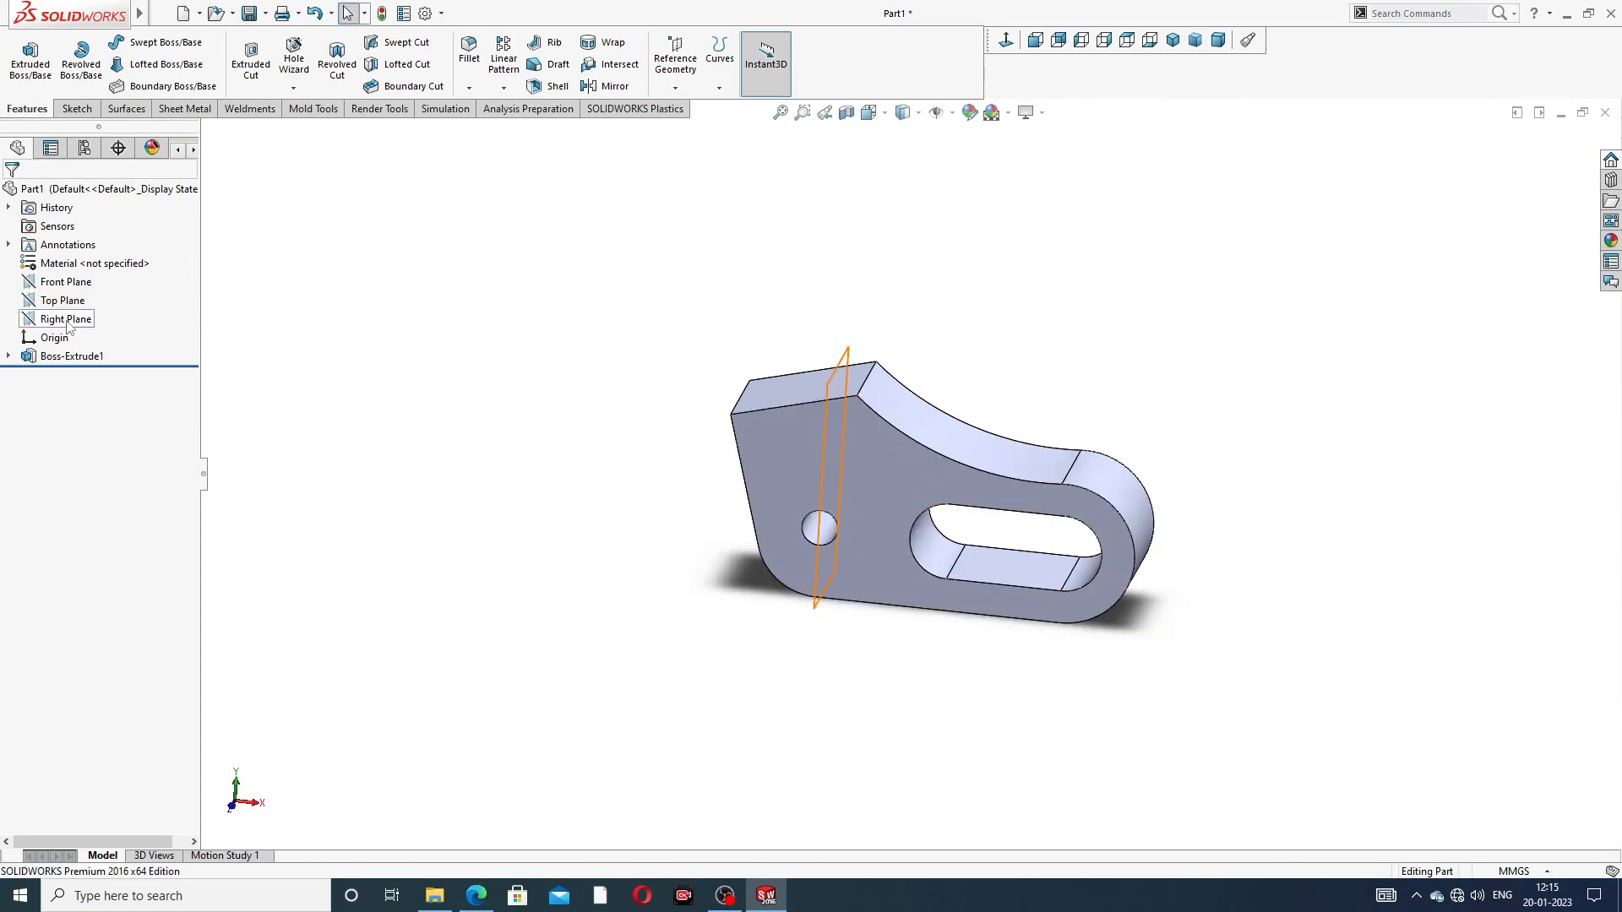
{"action": "left_click", "coordinate": [72, 283]}
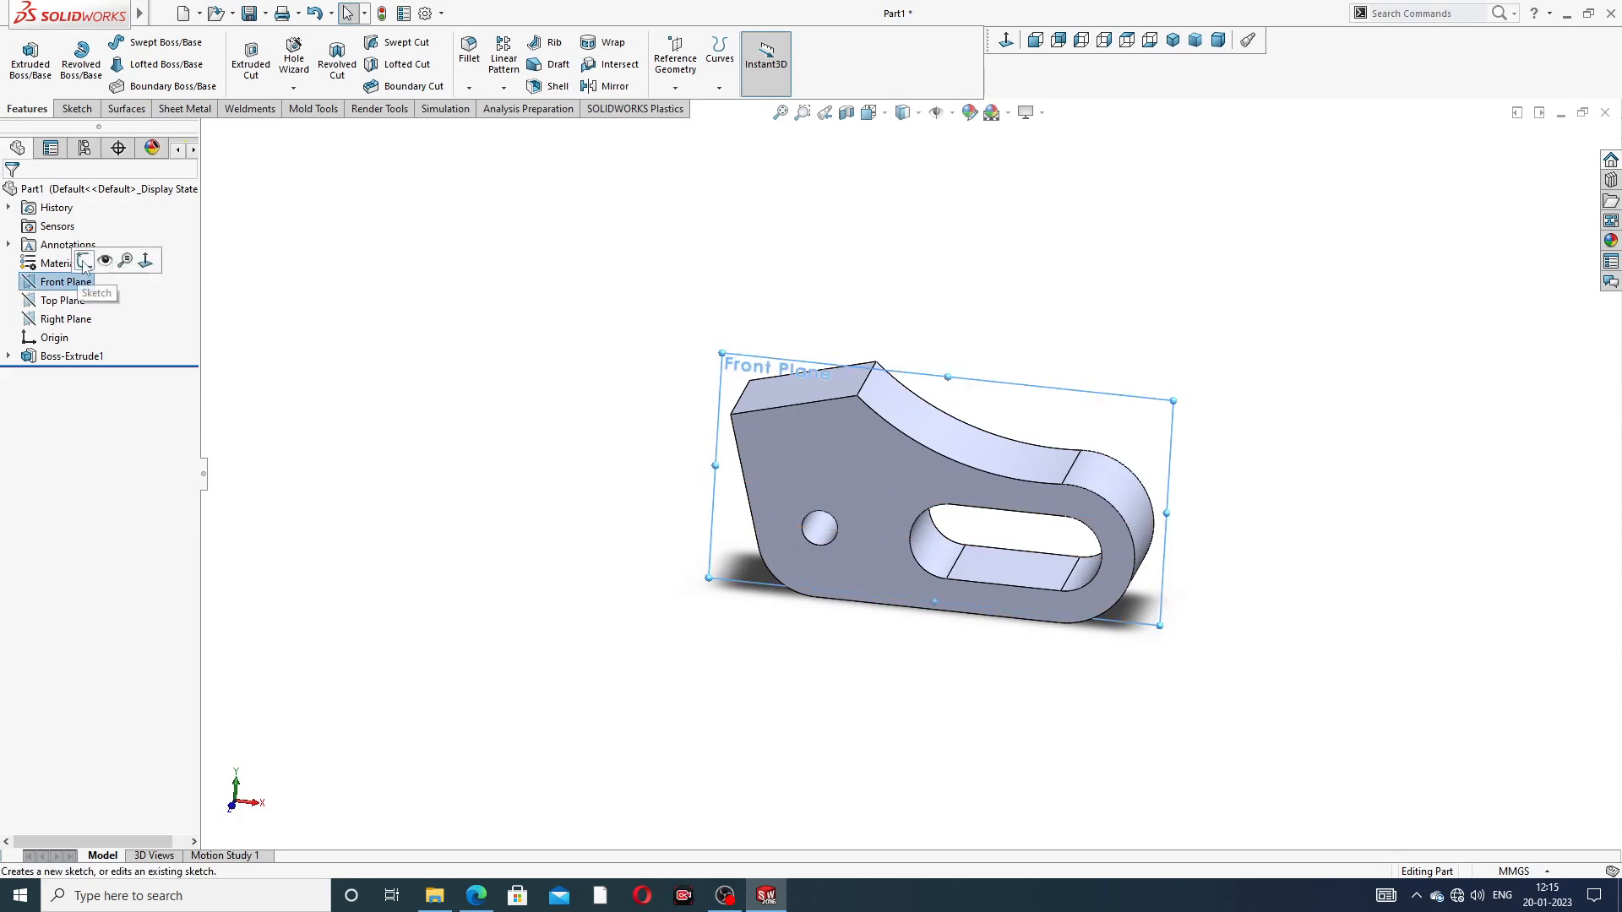
{"action": "left_click", "coordinate": [84, 264]}
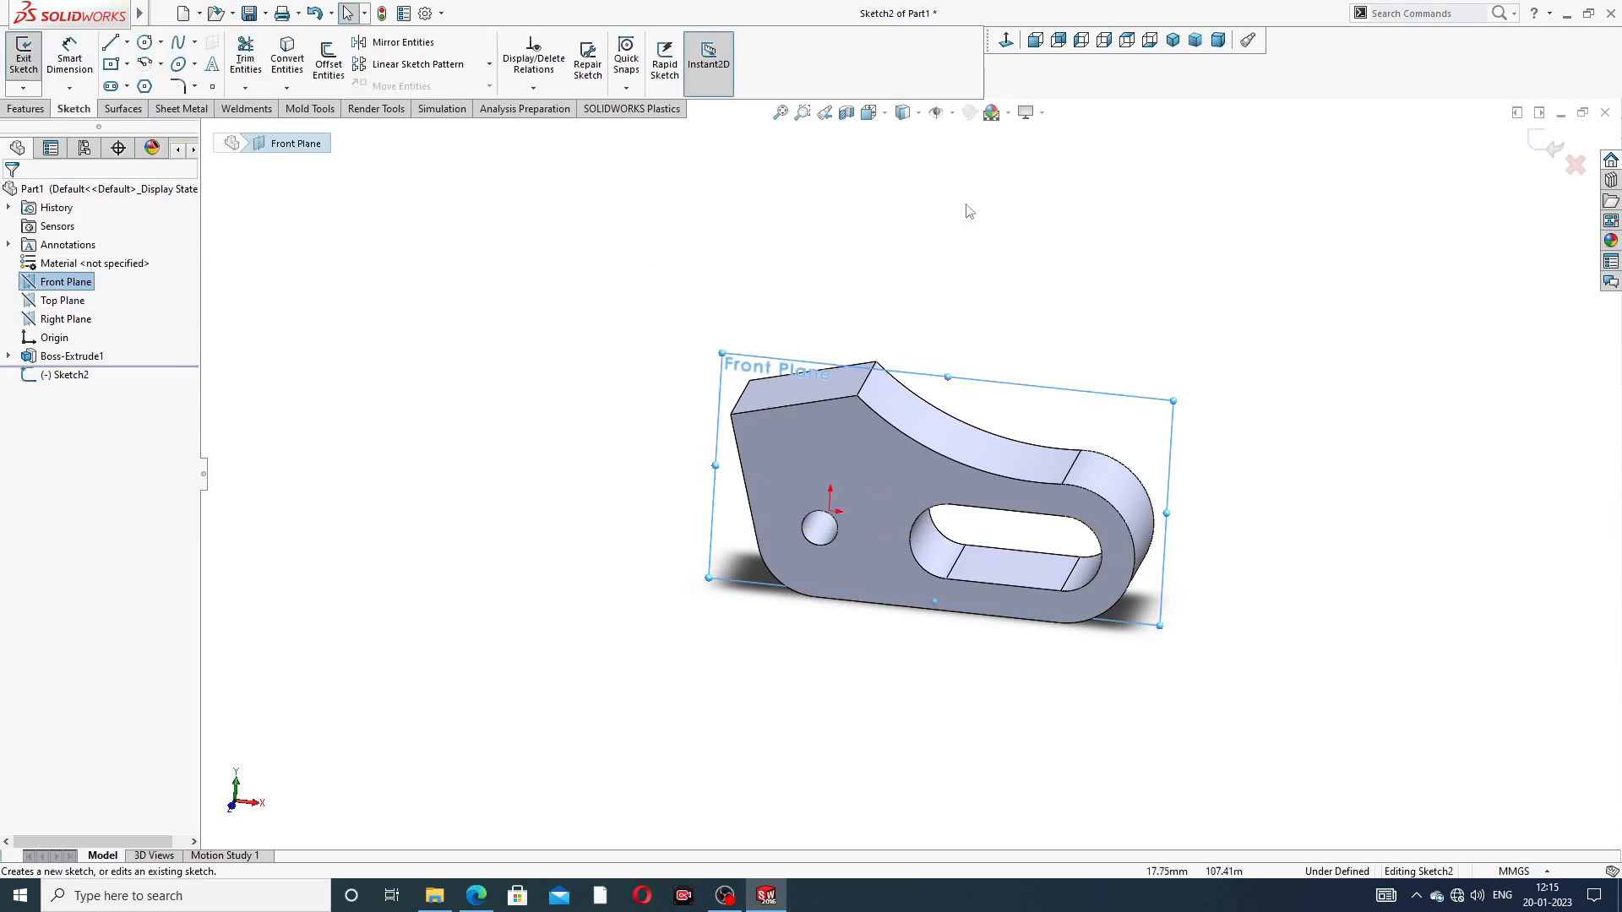
{"action": "left_click", "coordinate": [1005, 40]}
{"action": "scroll", "coordinate": [1028, 355], "scroll_direction": "up", "scroll_amount": 1}
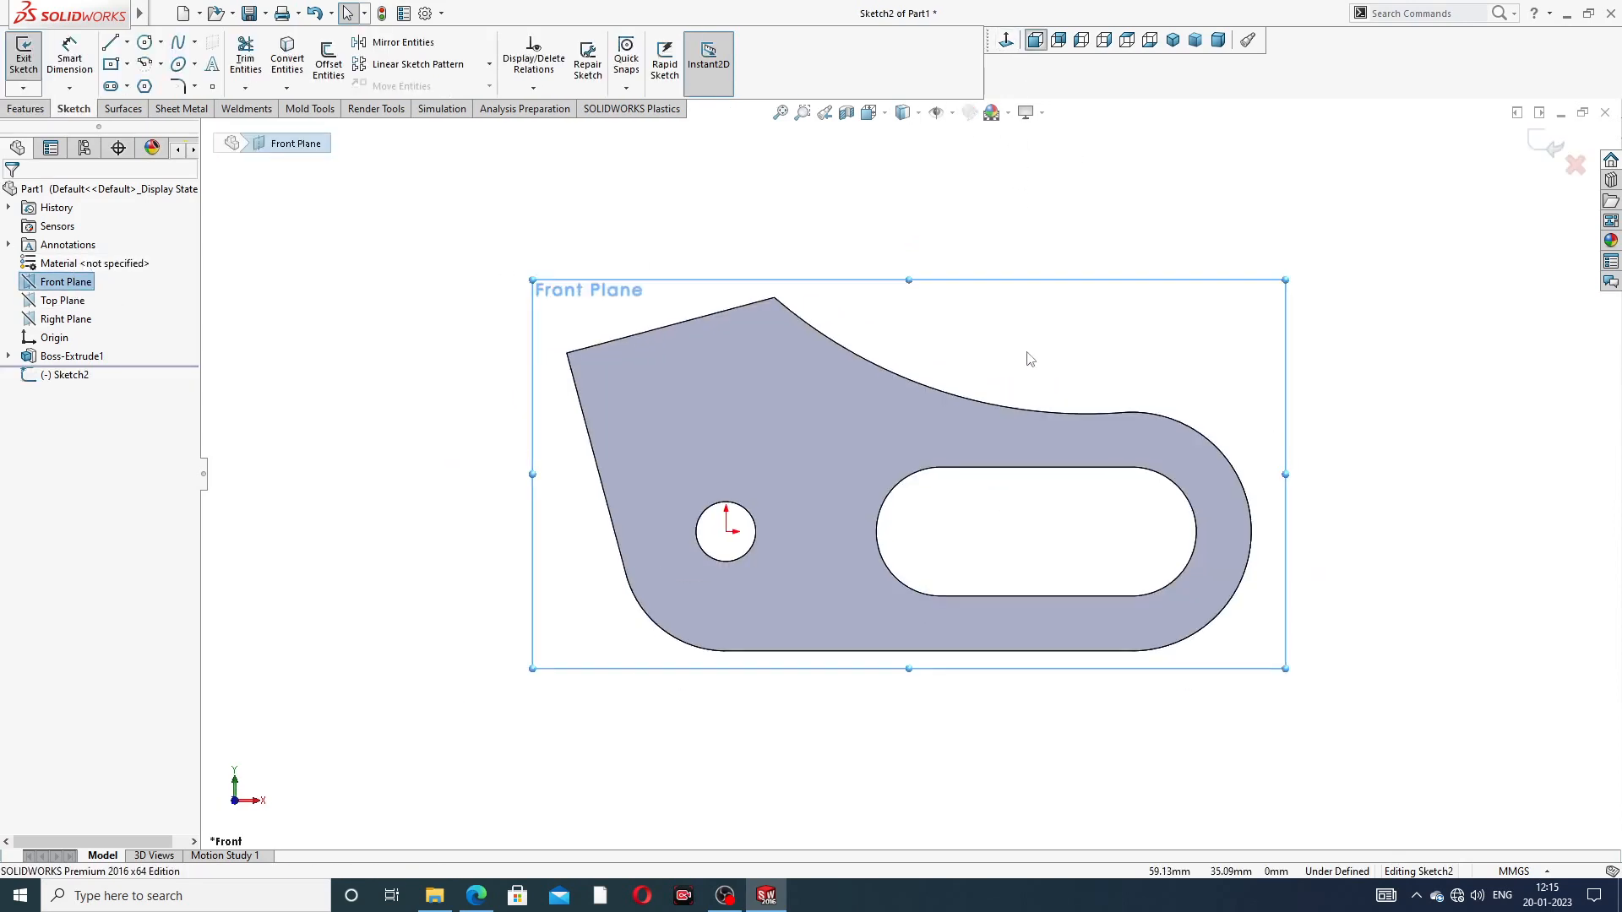
{"action": "scroll", "coordinate": [981, 435], "scroll_direction": "down", "scroll_amount": 1}
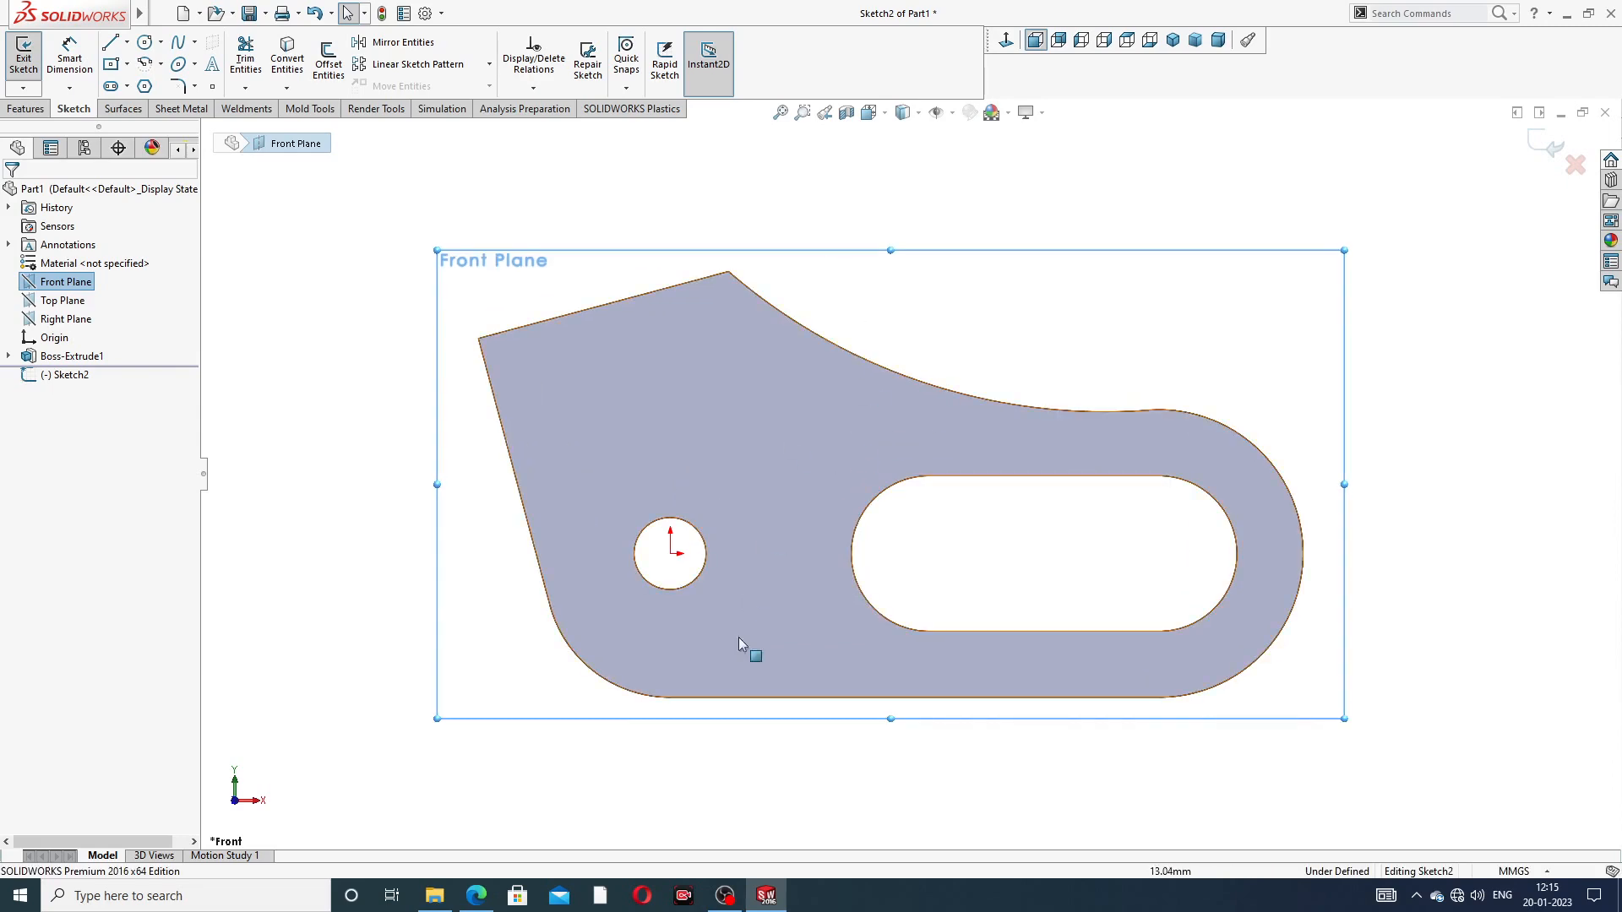
{"action": "mouse_move", "coordinate": [477, 895]}
{"action": "left_click", "coordinate": [543, 815]}
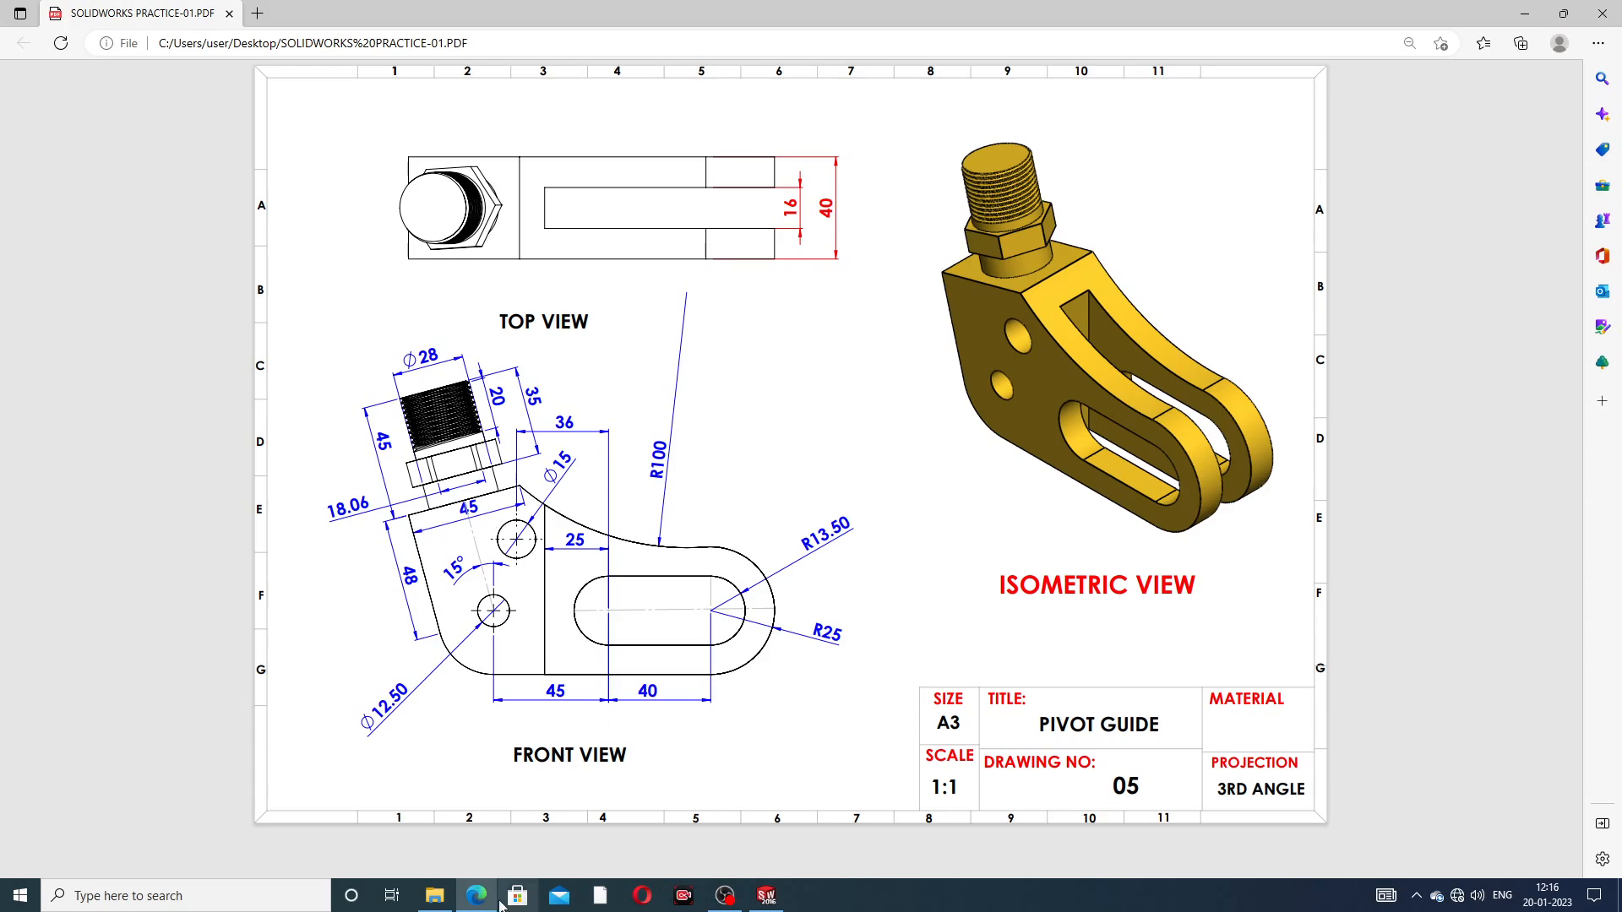
{"action": "left_click", "coordinate": [765, 898]}
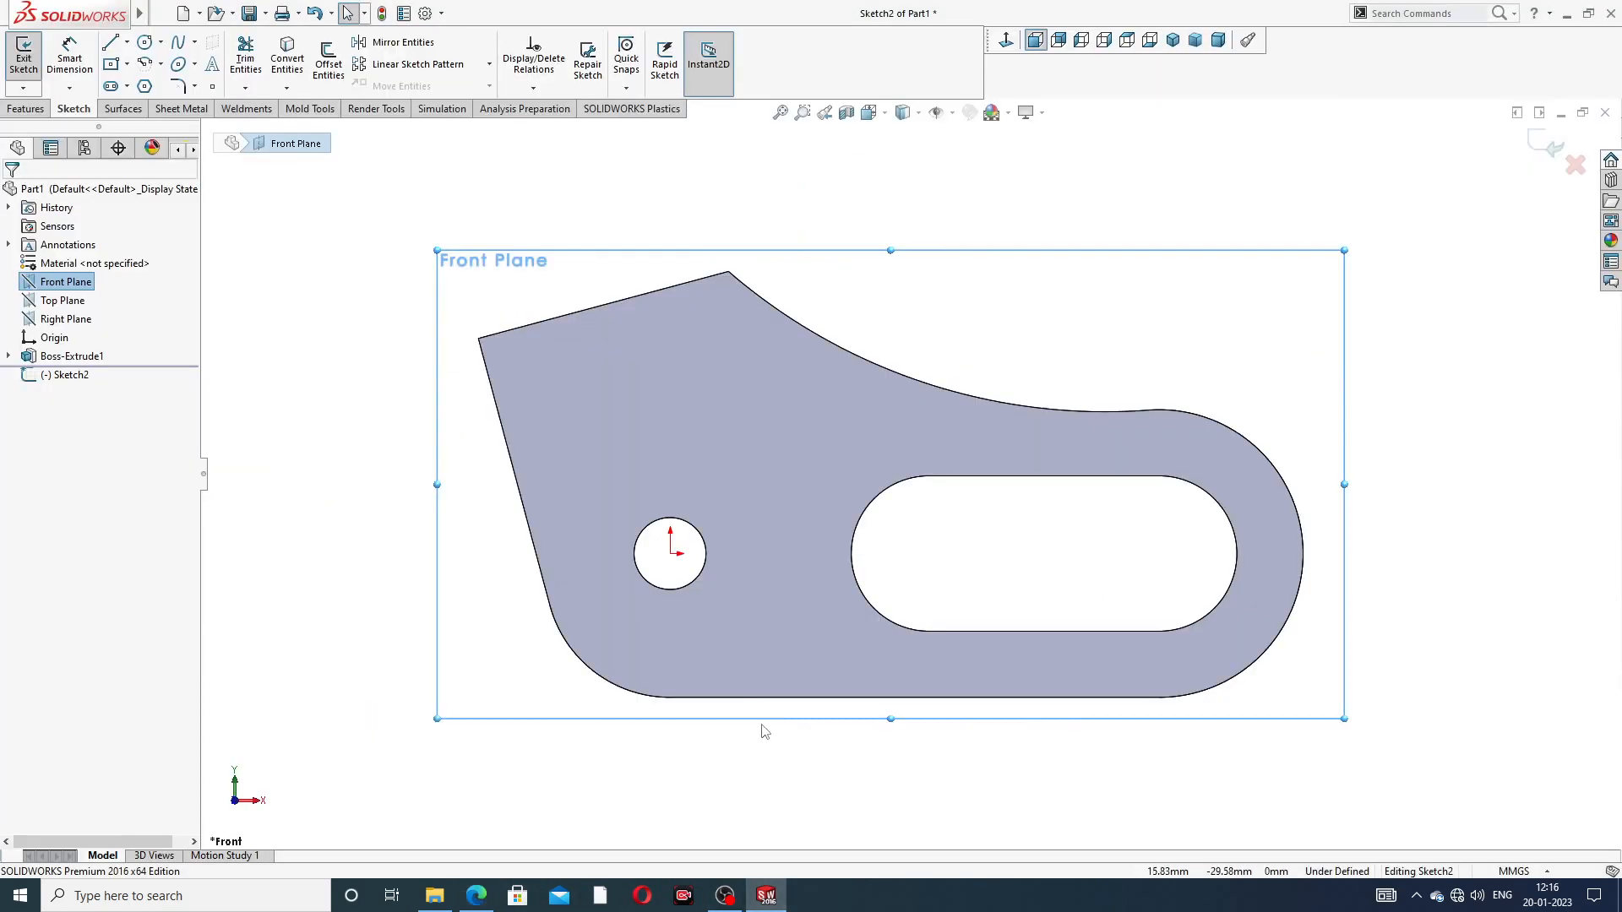
Step: Convert the body's concave upper edge, rounded end and straight bottom edge into sketch entities
{"action": "left_click", "coordinate": [967, 397]}
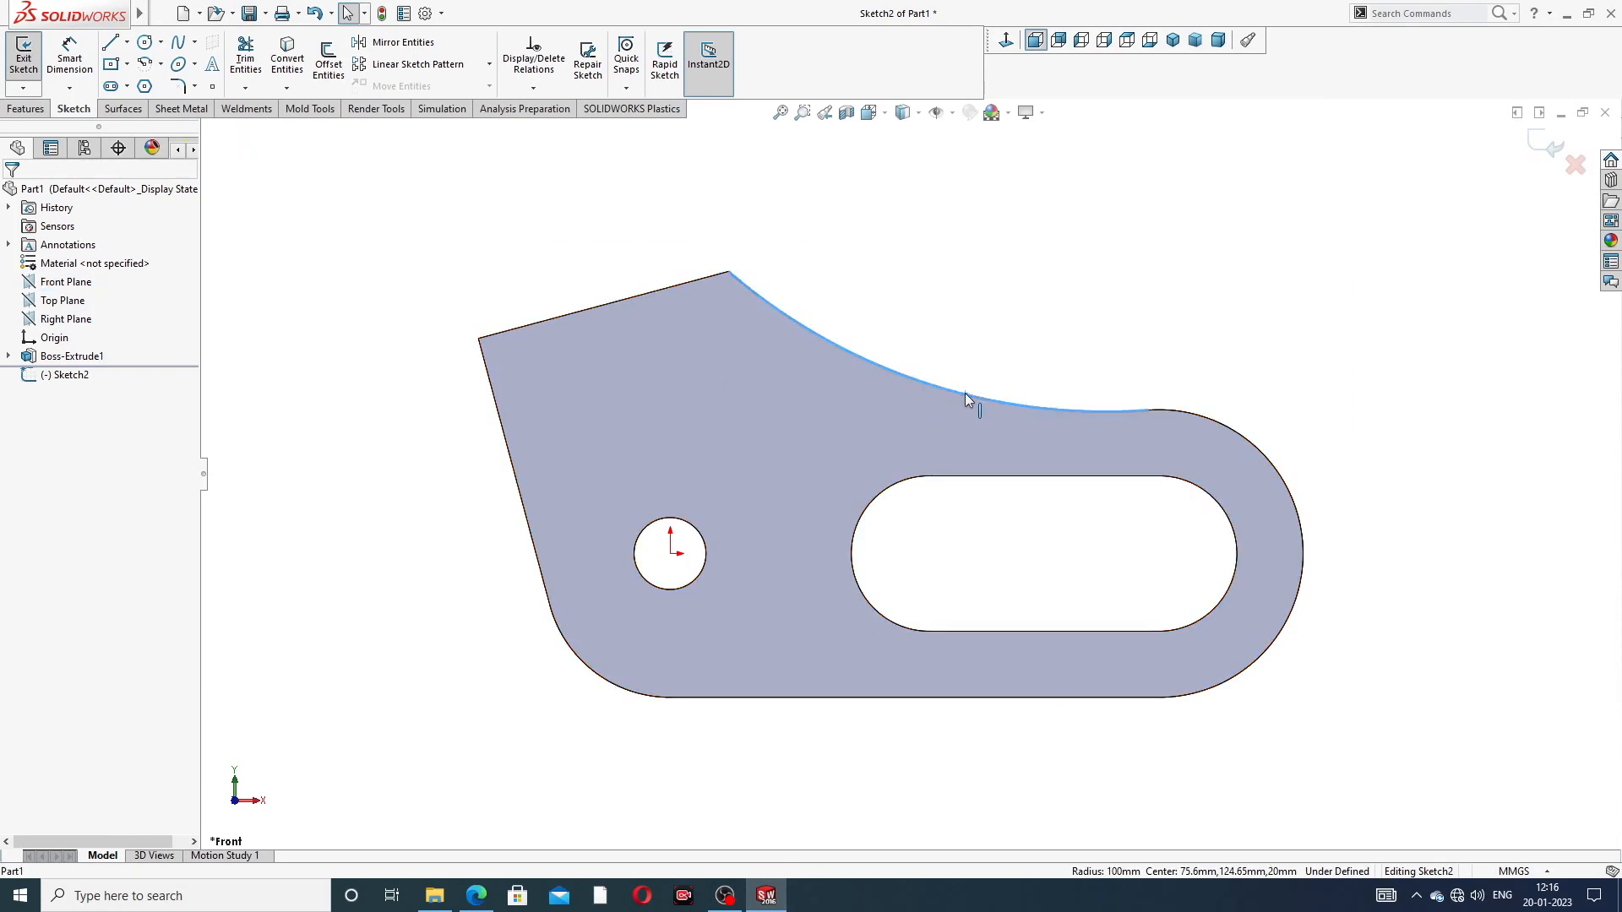
{"action": "left_click", "coordinate": [1247, 442]}
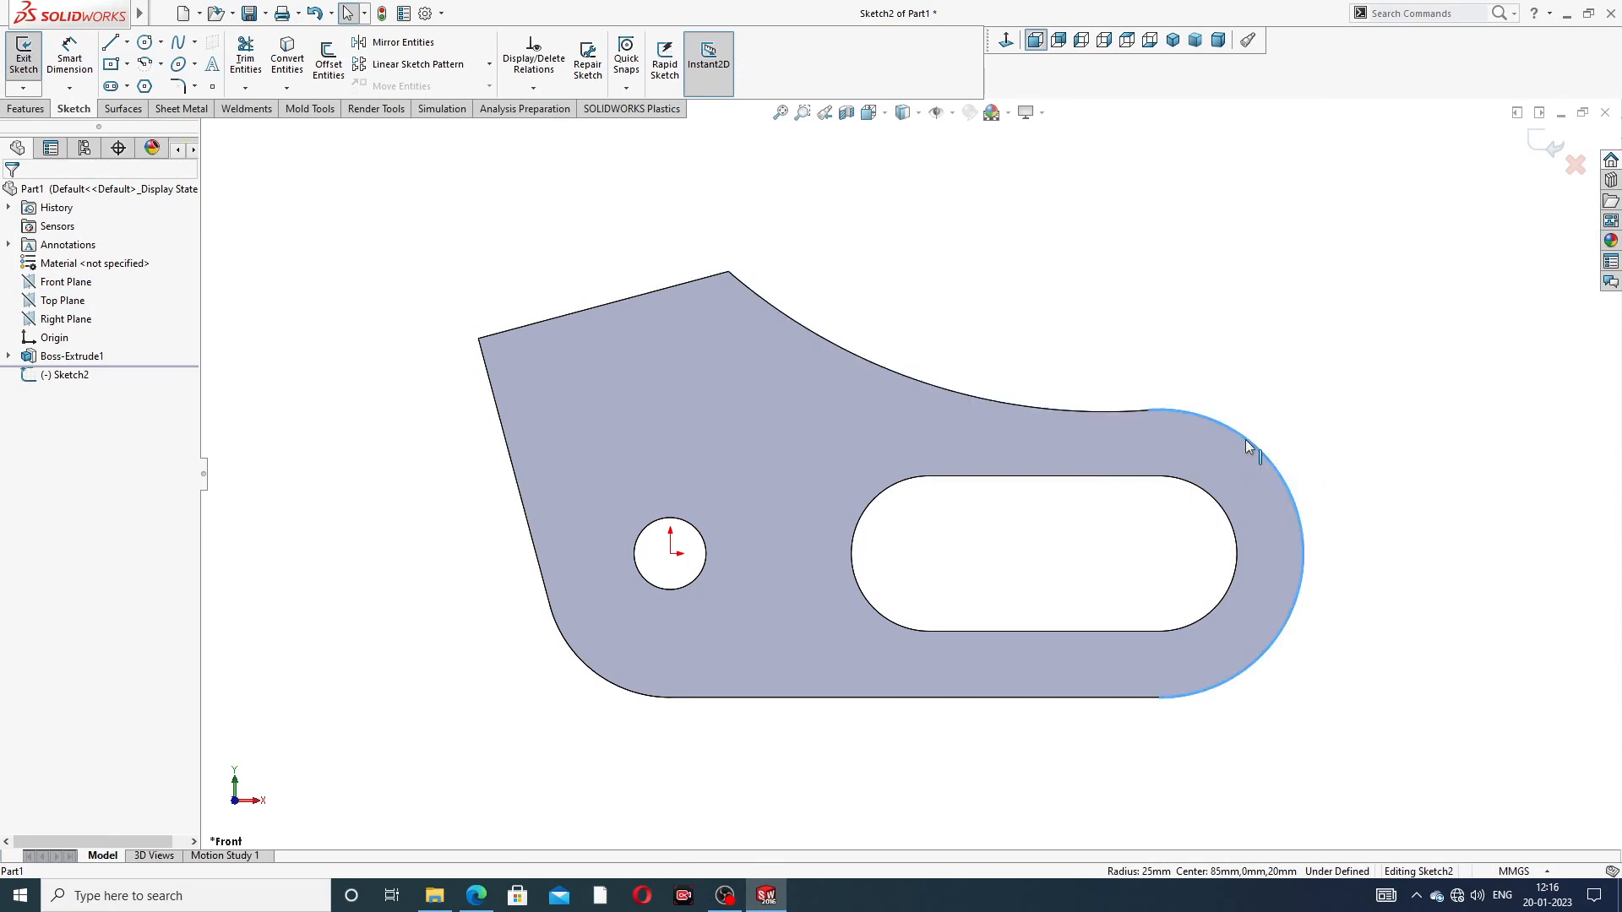
{"action": "left_click", "coordinate": [1181, 359]}
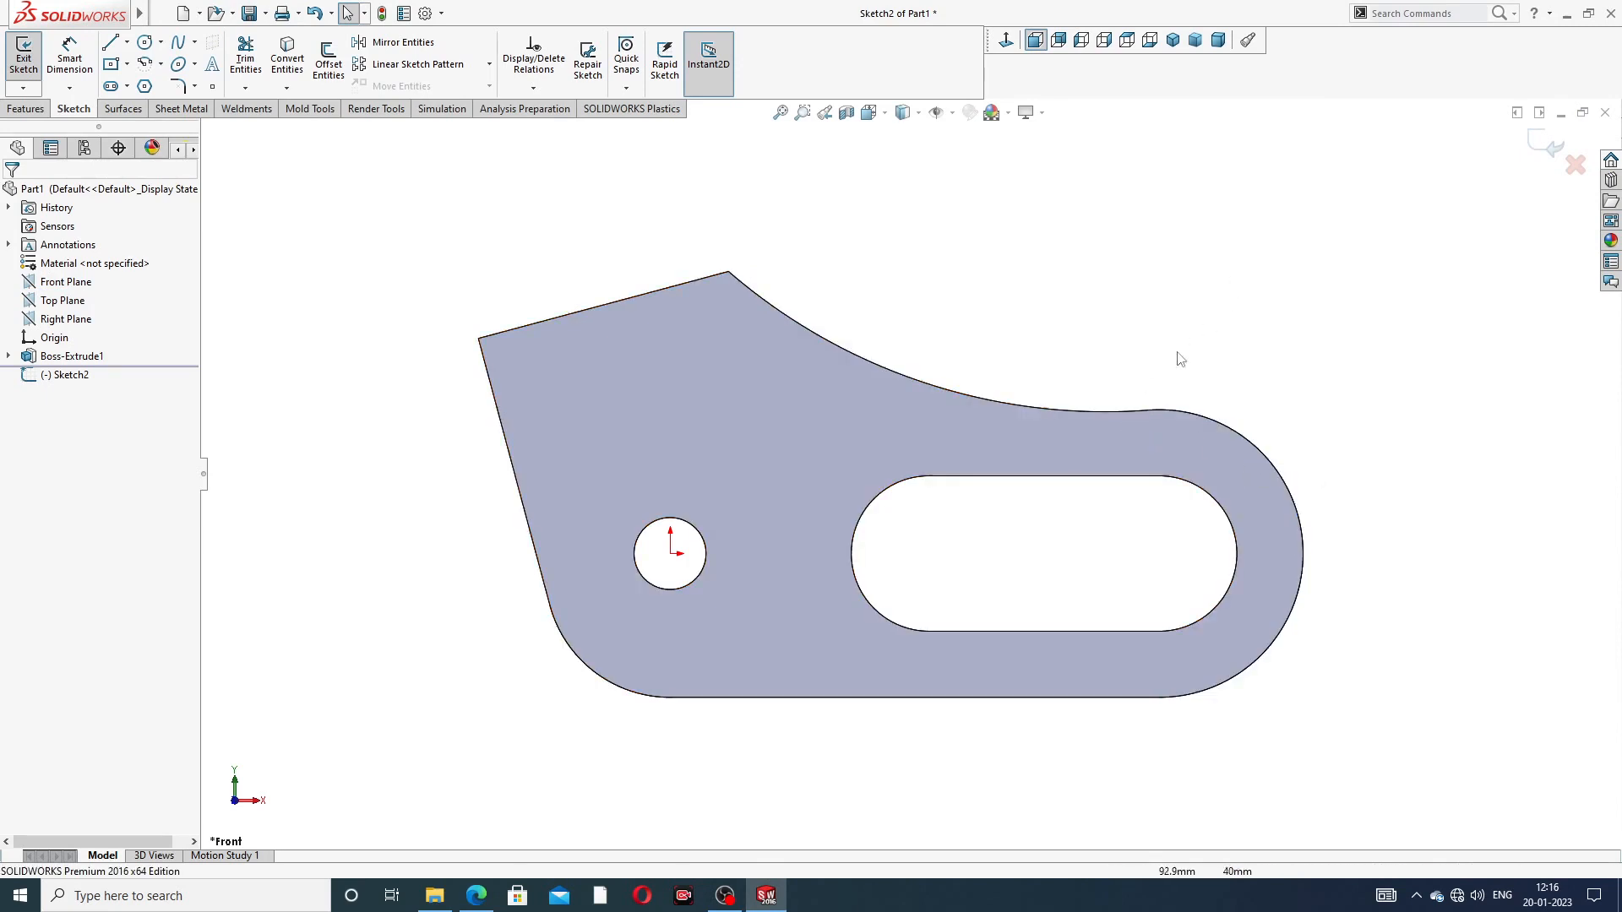
{"action": "left_click", "coordinate": [1112, 409]}
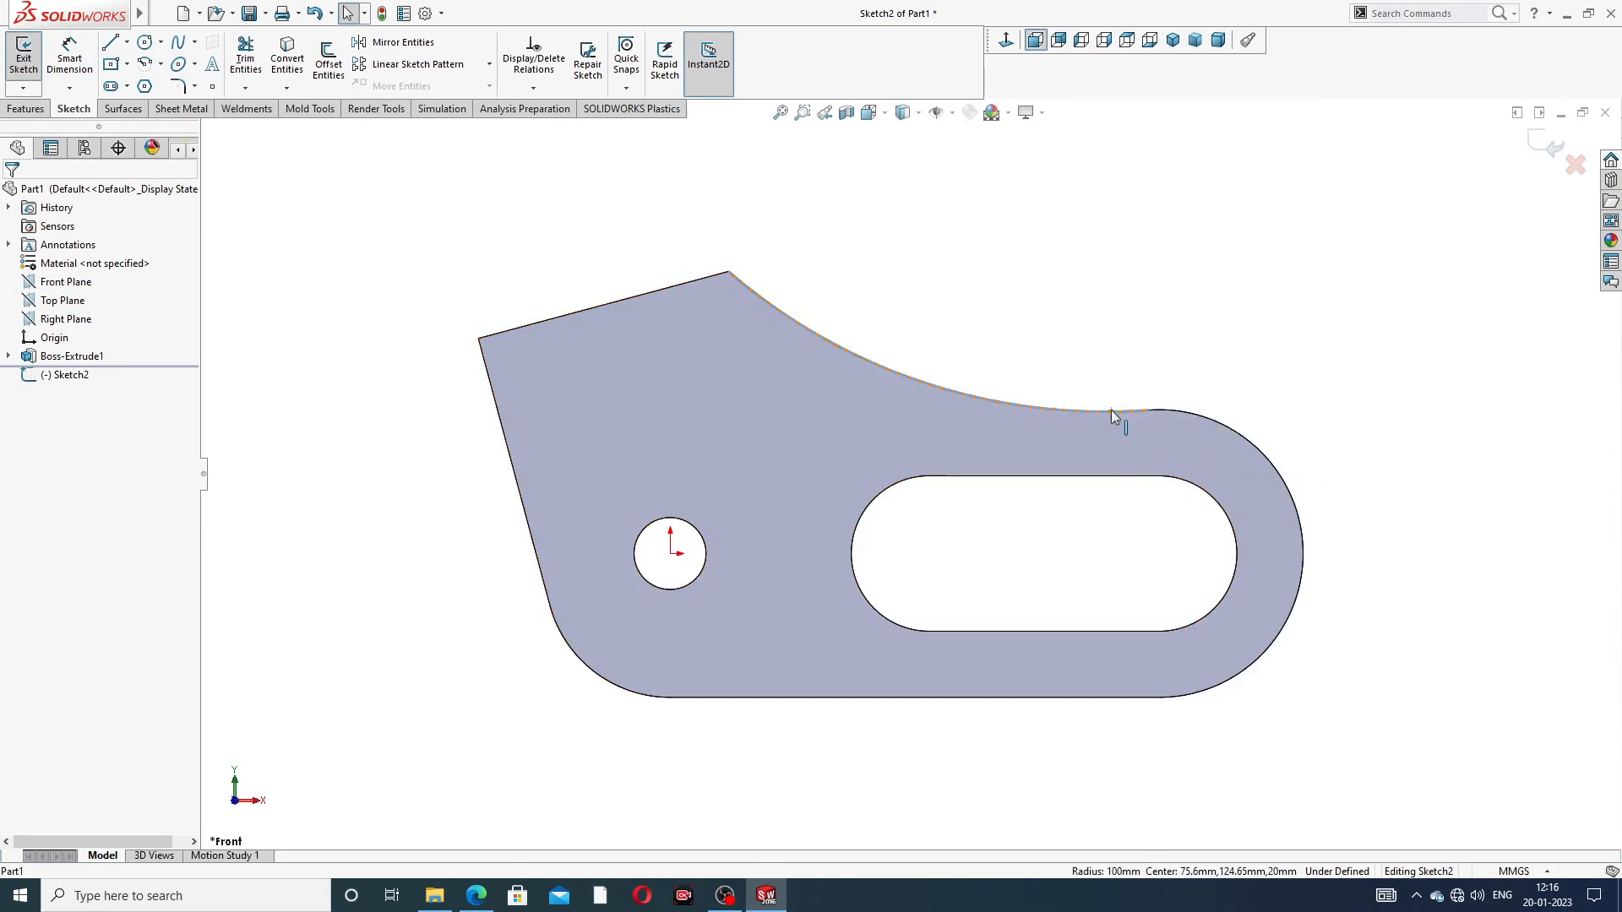
{"action": "left_click", "coordinate": [1195, 414], "text": "ctrl"}
{"action": "left_click", "coordinate": [1125, 698], "text": "ctrl"}
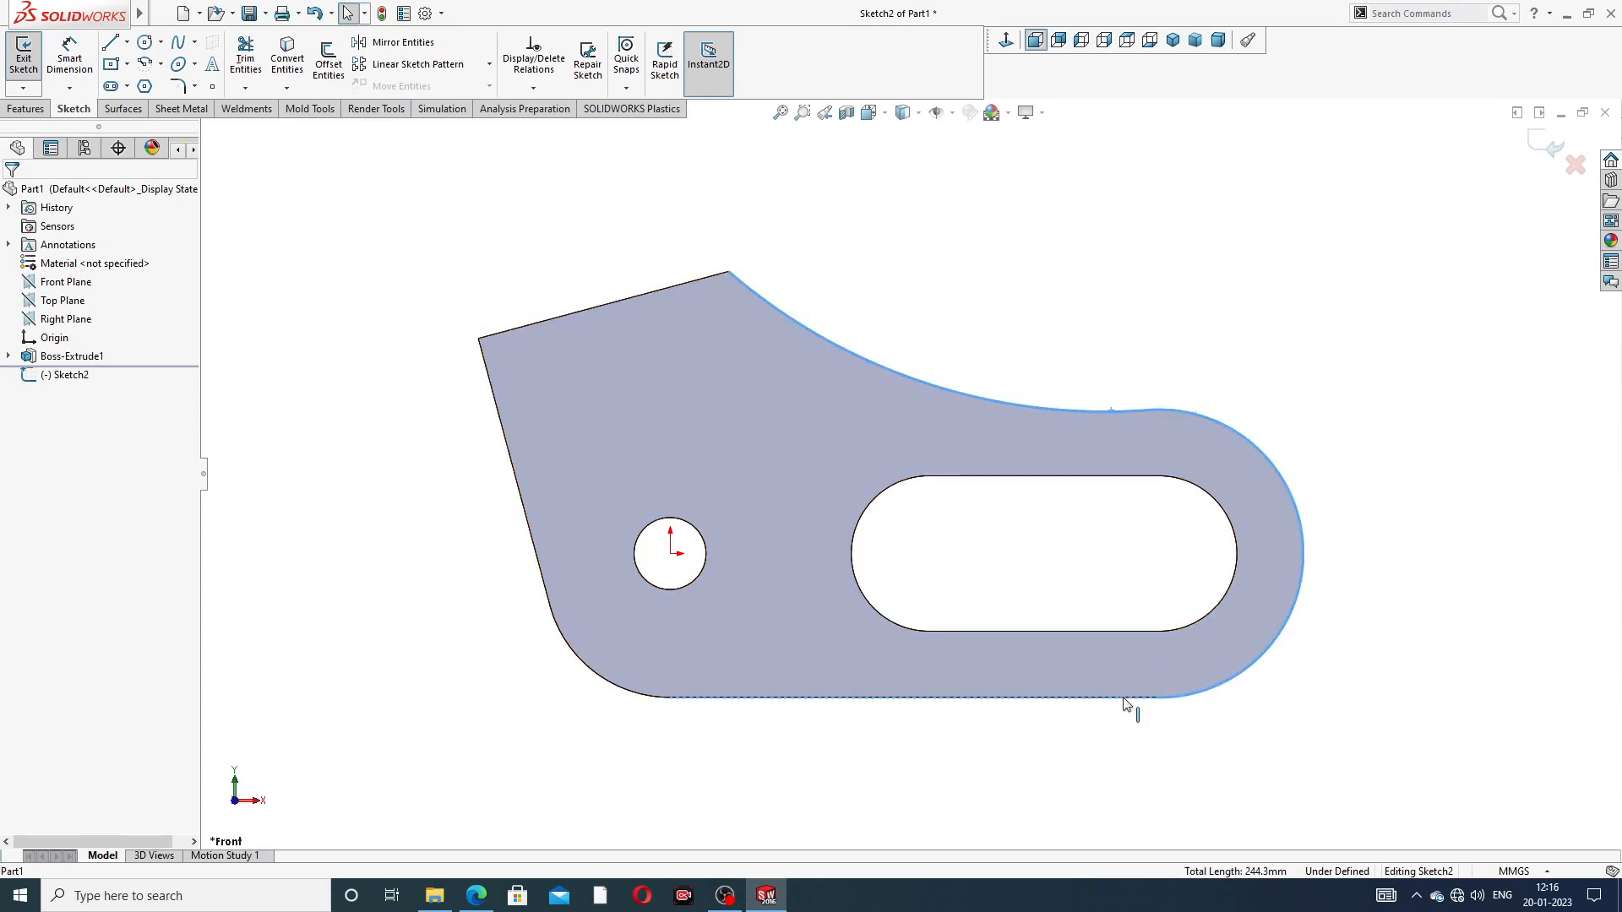
{"action": "left_click", "coordinate": [299, 59]}
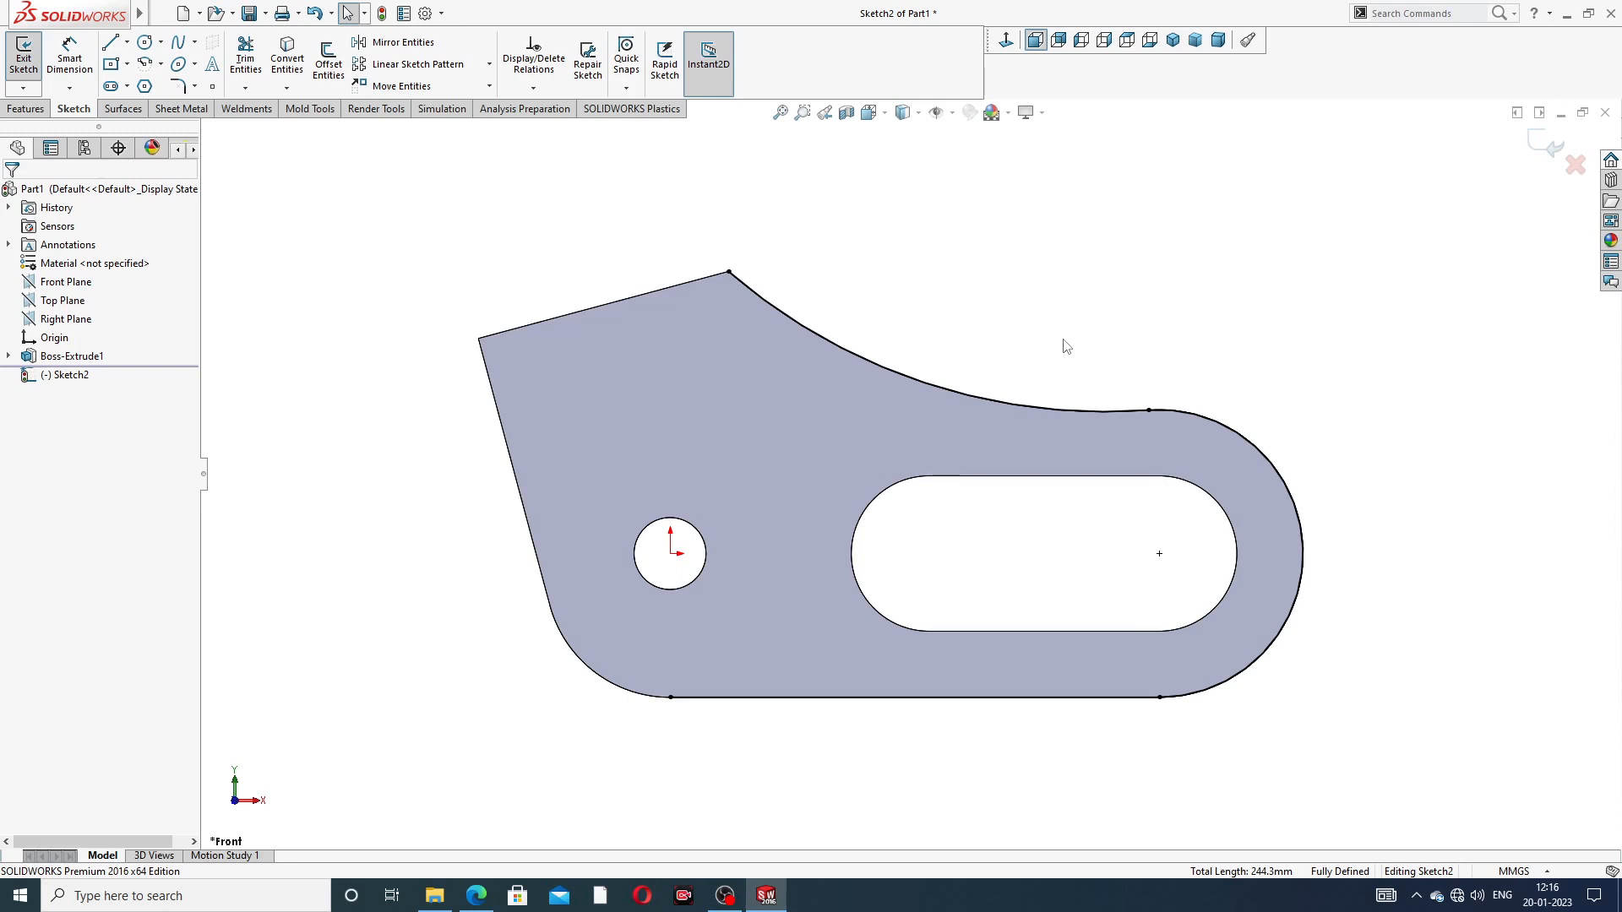
Step: Sketch a nearly vertical line about 65 mm long between hole and slot, from the bottom edge to the concave arc
{"action": "left_click", "coordinate": [110, 43]}
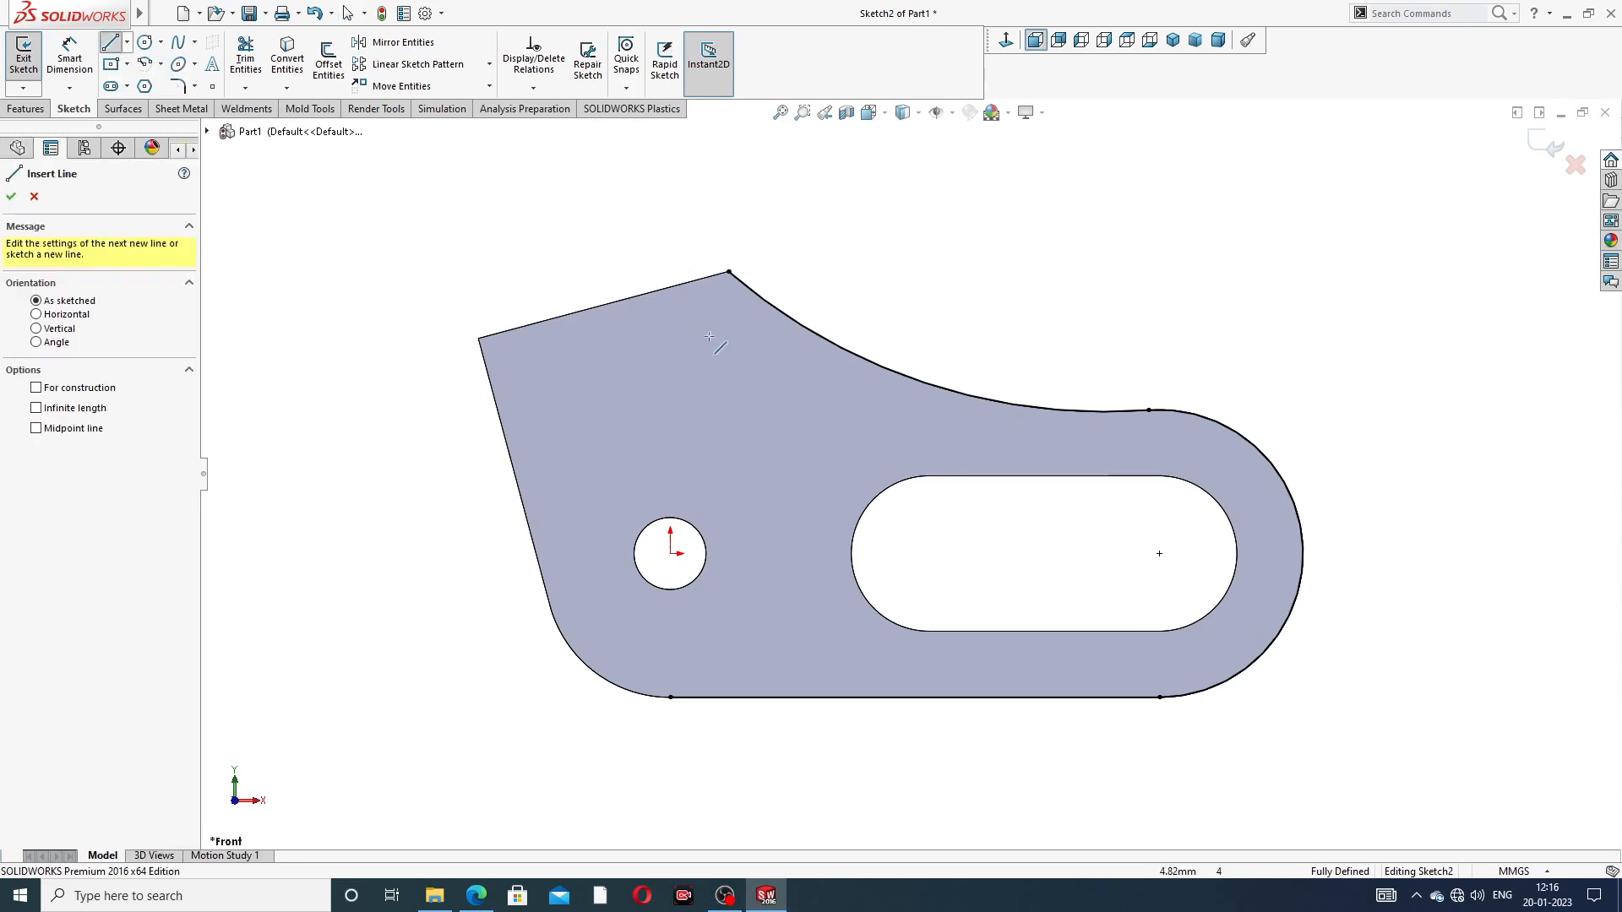
{"action": "left_click", "coordinate": [802, 698]}
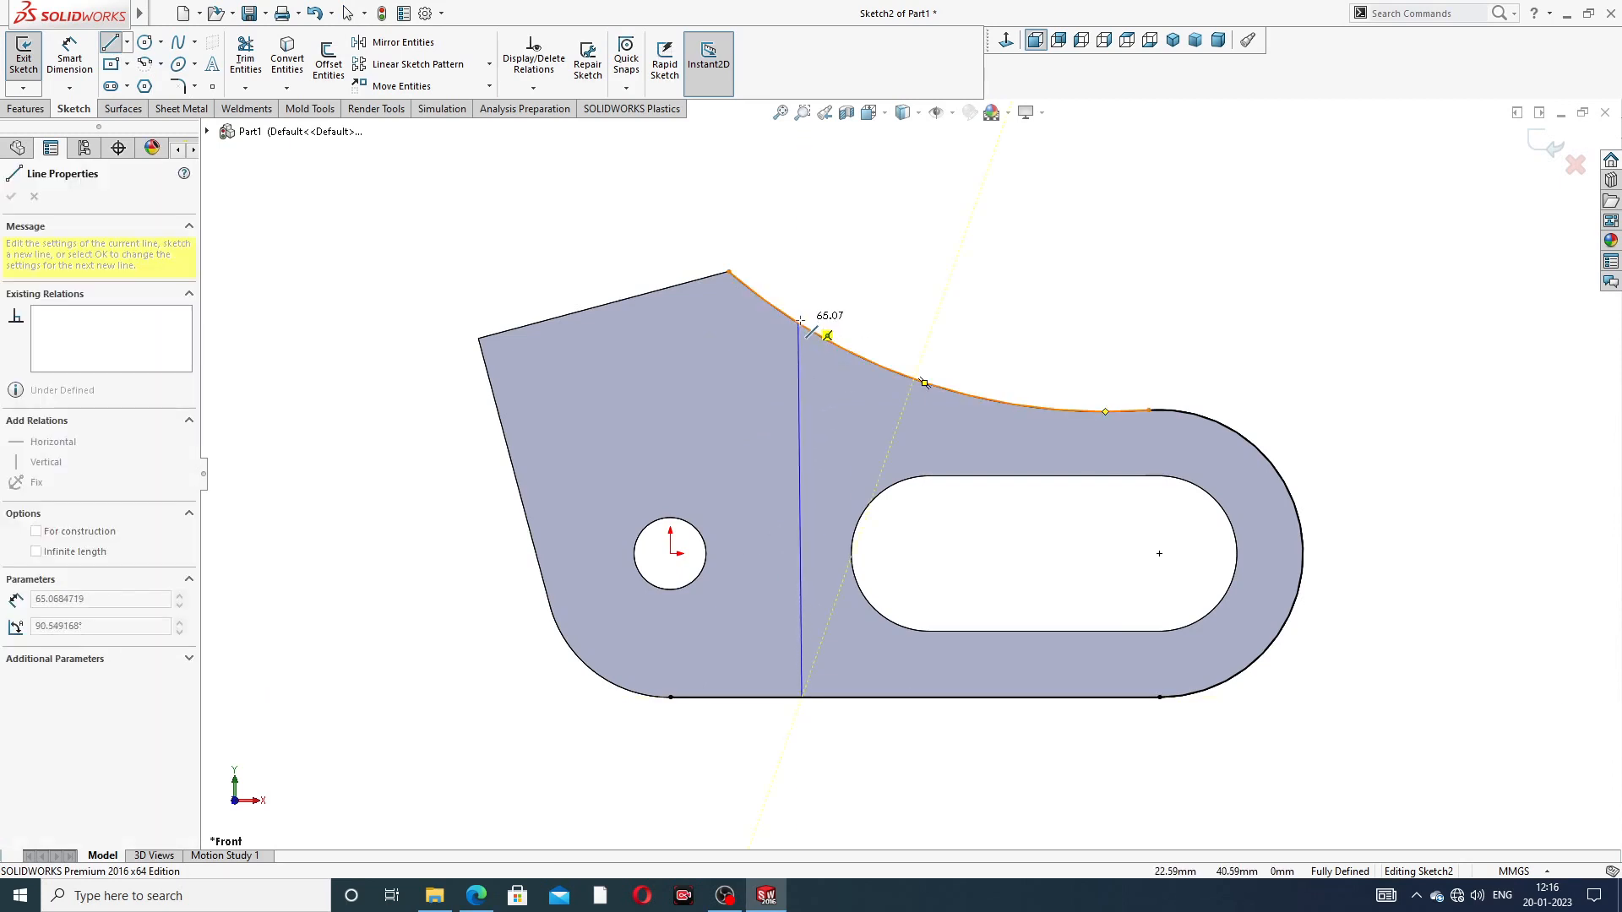
{"action": "left_click", "coordinate": [800, 321]}
{"action": "right_click", "coordinate": [888, 221]}
{"action": "left_click", "coordinate": [929, 284]}
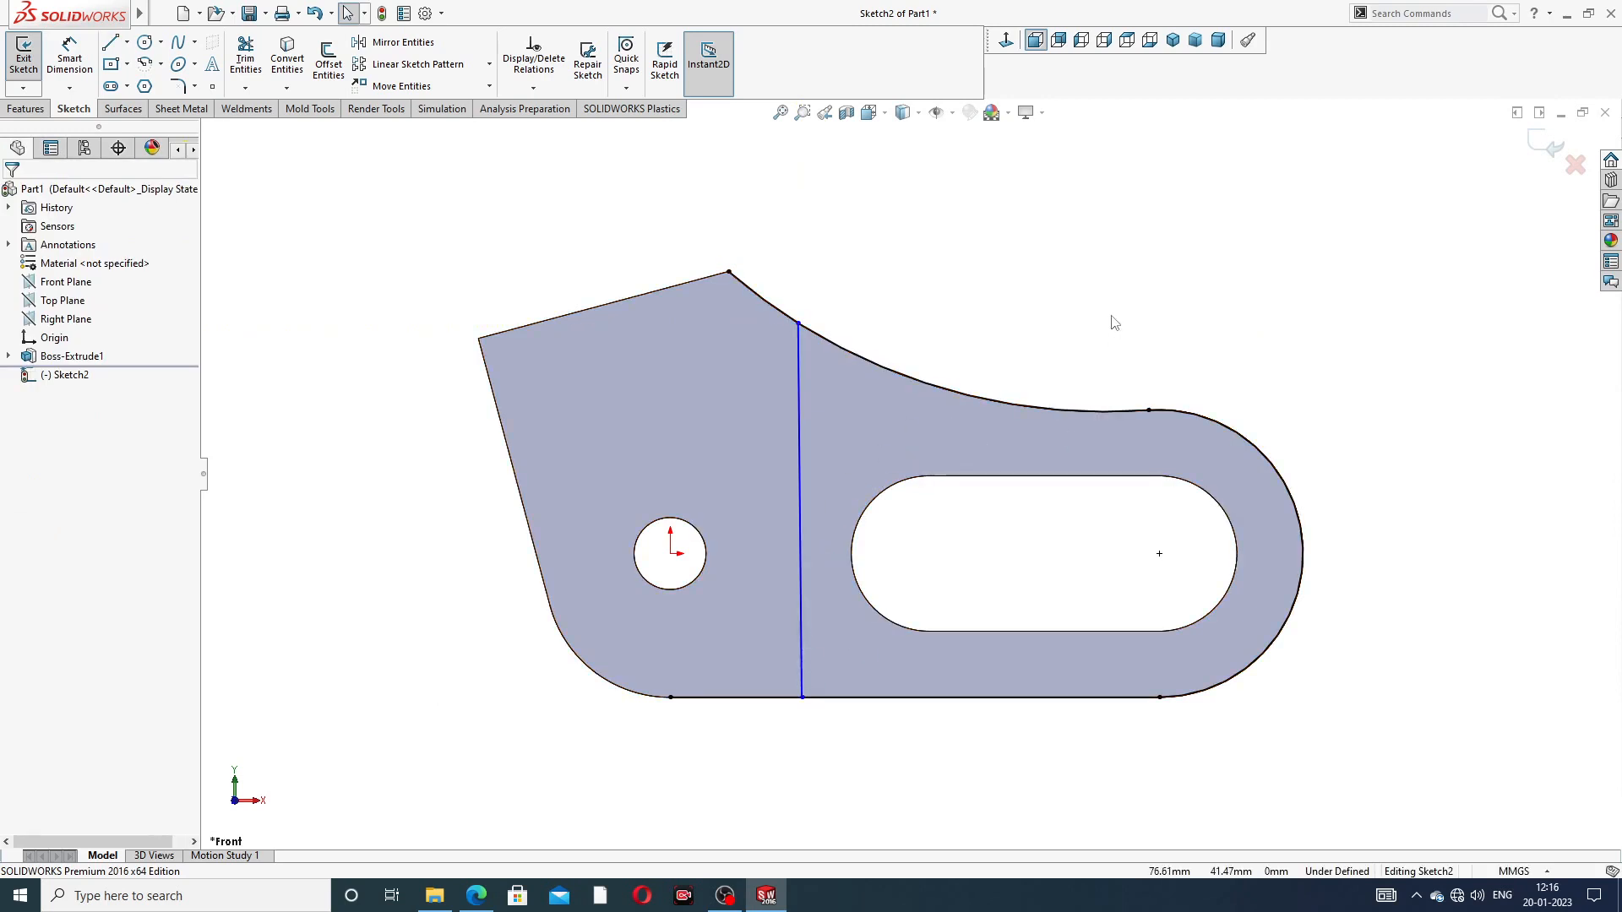
Step: Power trim the converted arc and bottom line where they extend past the dividing line on the hole side
{"action": "scroll", "coordinate": [943, 358], "scroll_direction": "down", "scroll_amount": 1}
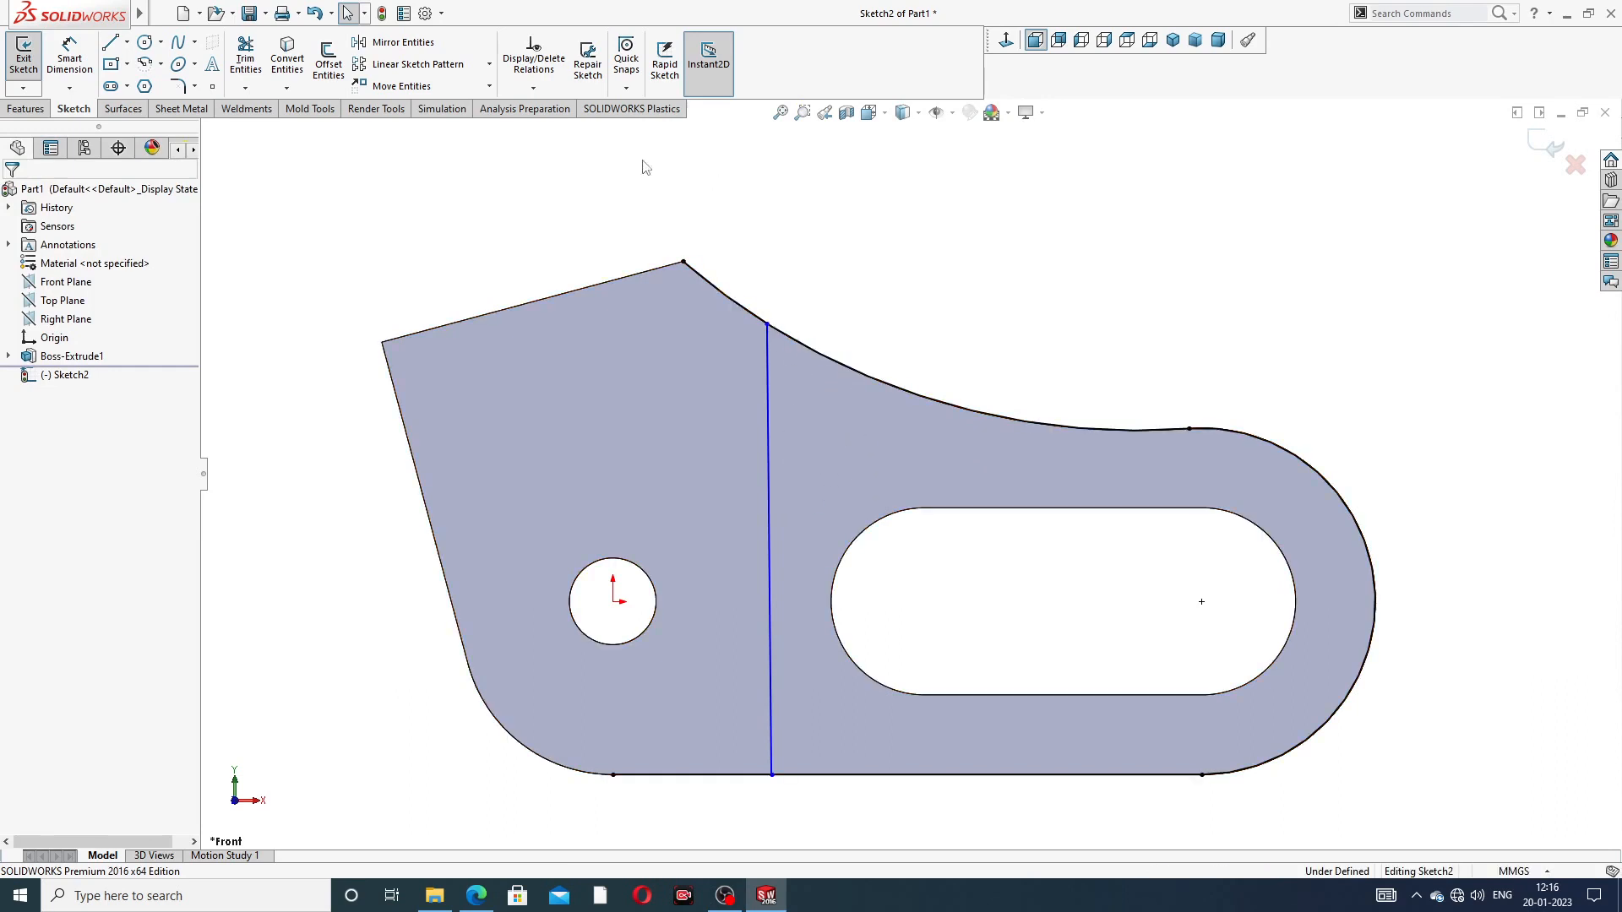
{"action": "left_click", "coordinate": [244, 59]}
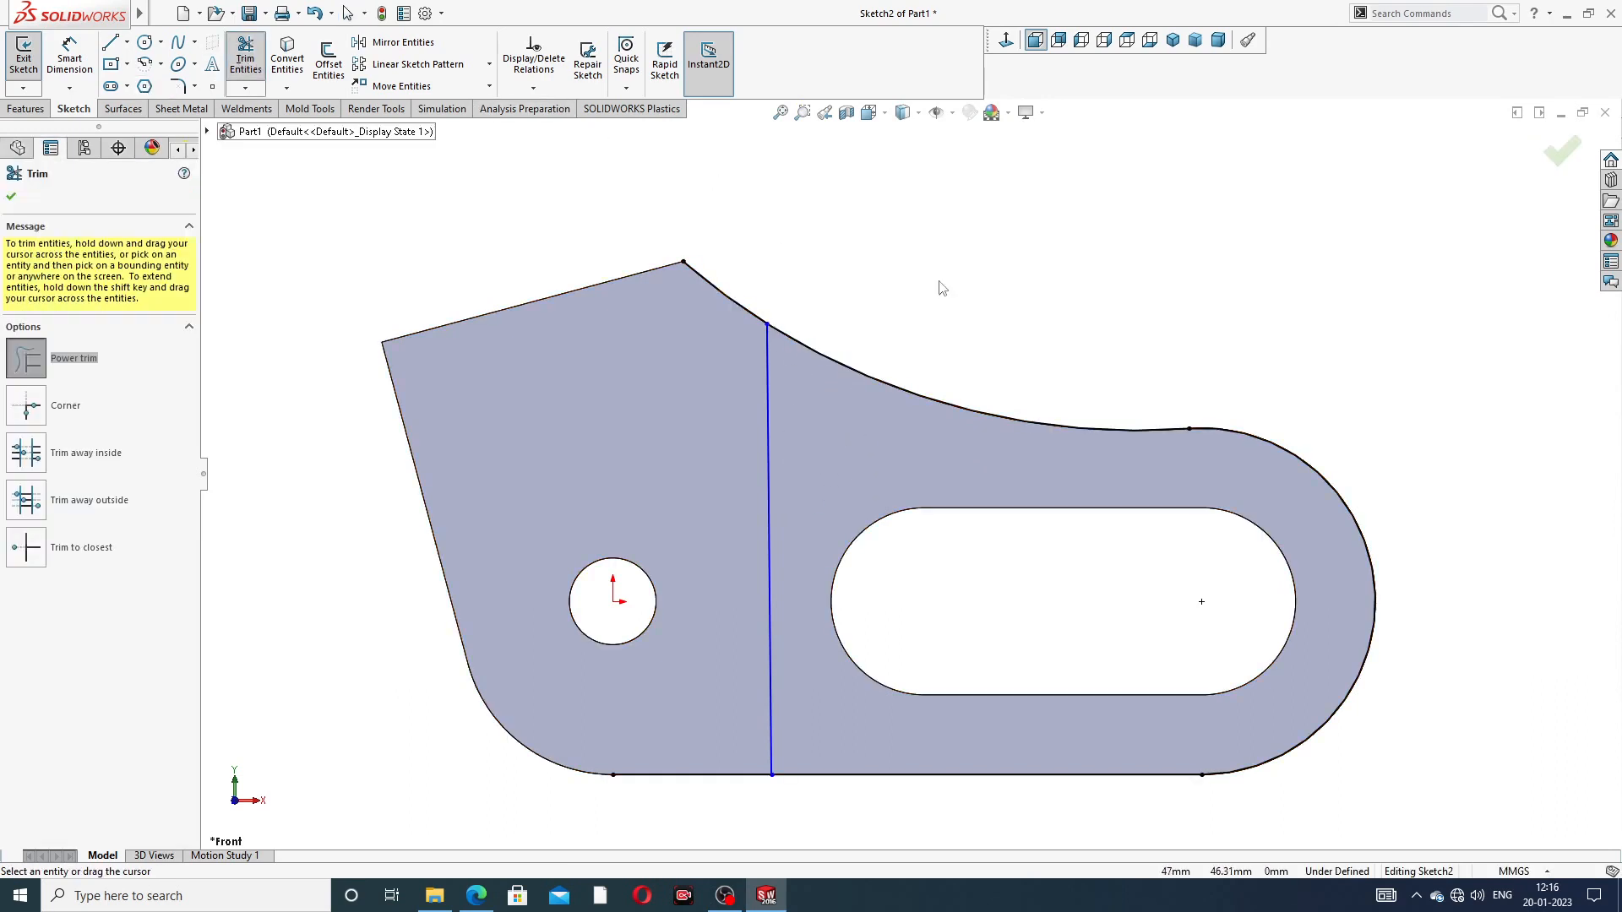
{"action": "left_click_drag", "start_coordinate": [765, 222], "coordinate": [721, 335]}
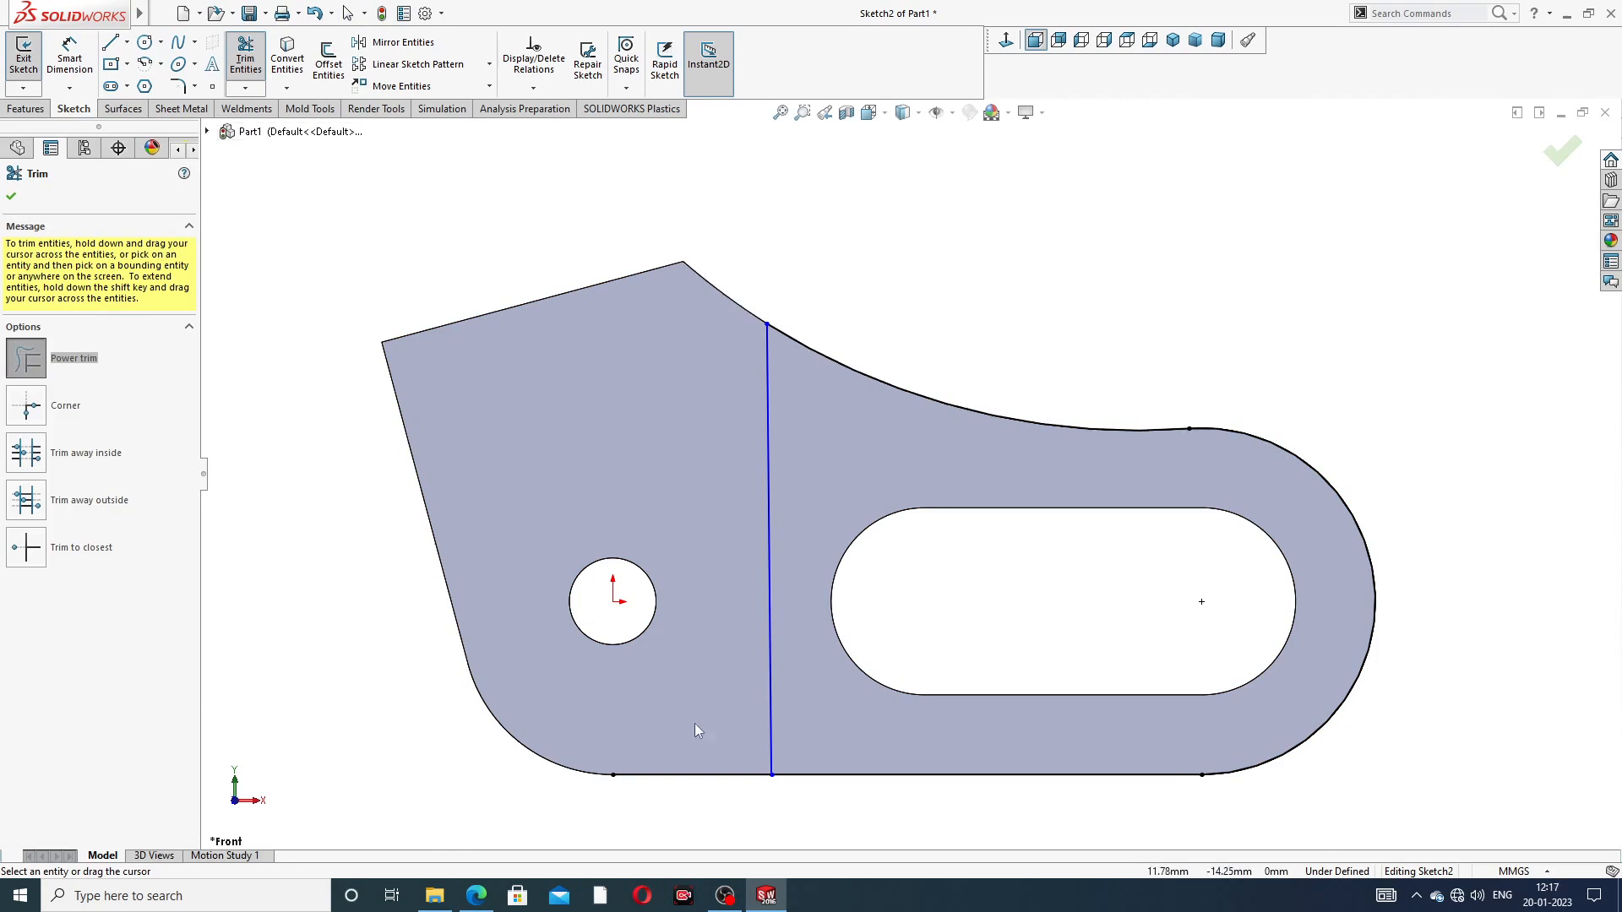
{"action": "left_click", "coordinate": [11, 196]}
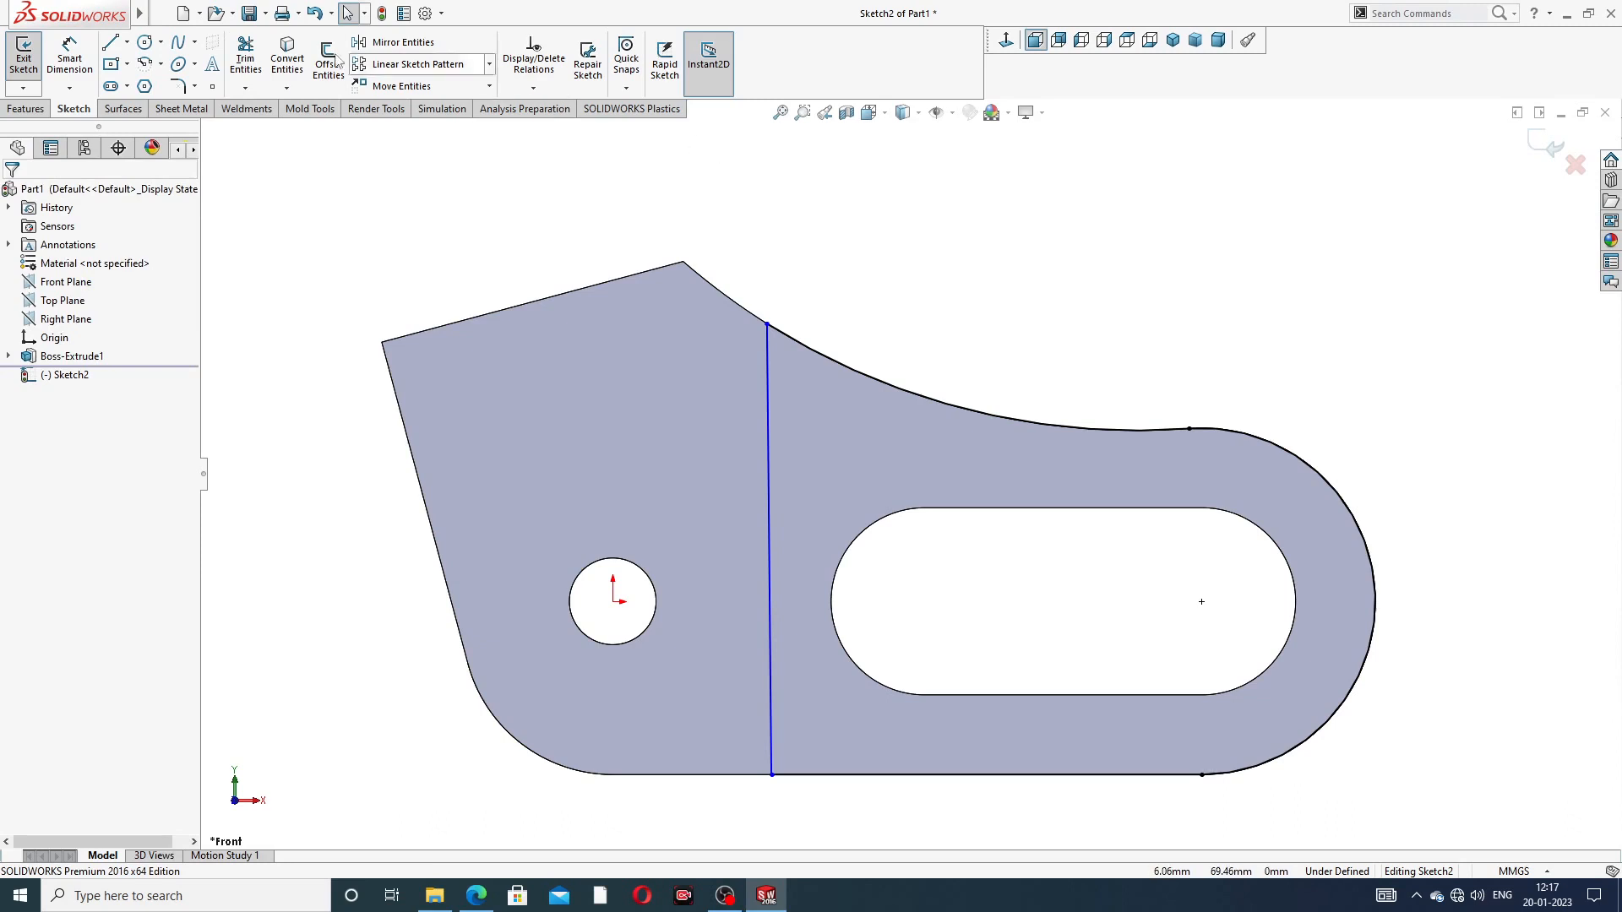
Step: Dimension the dividing line 25 mm from the centre of the slot's nearer rounded end
{"action": "left_click", "coordinate": [70, 57]}
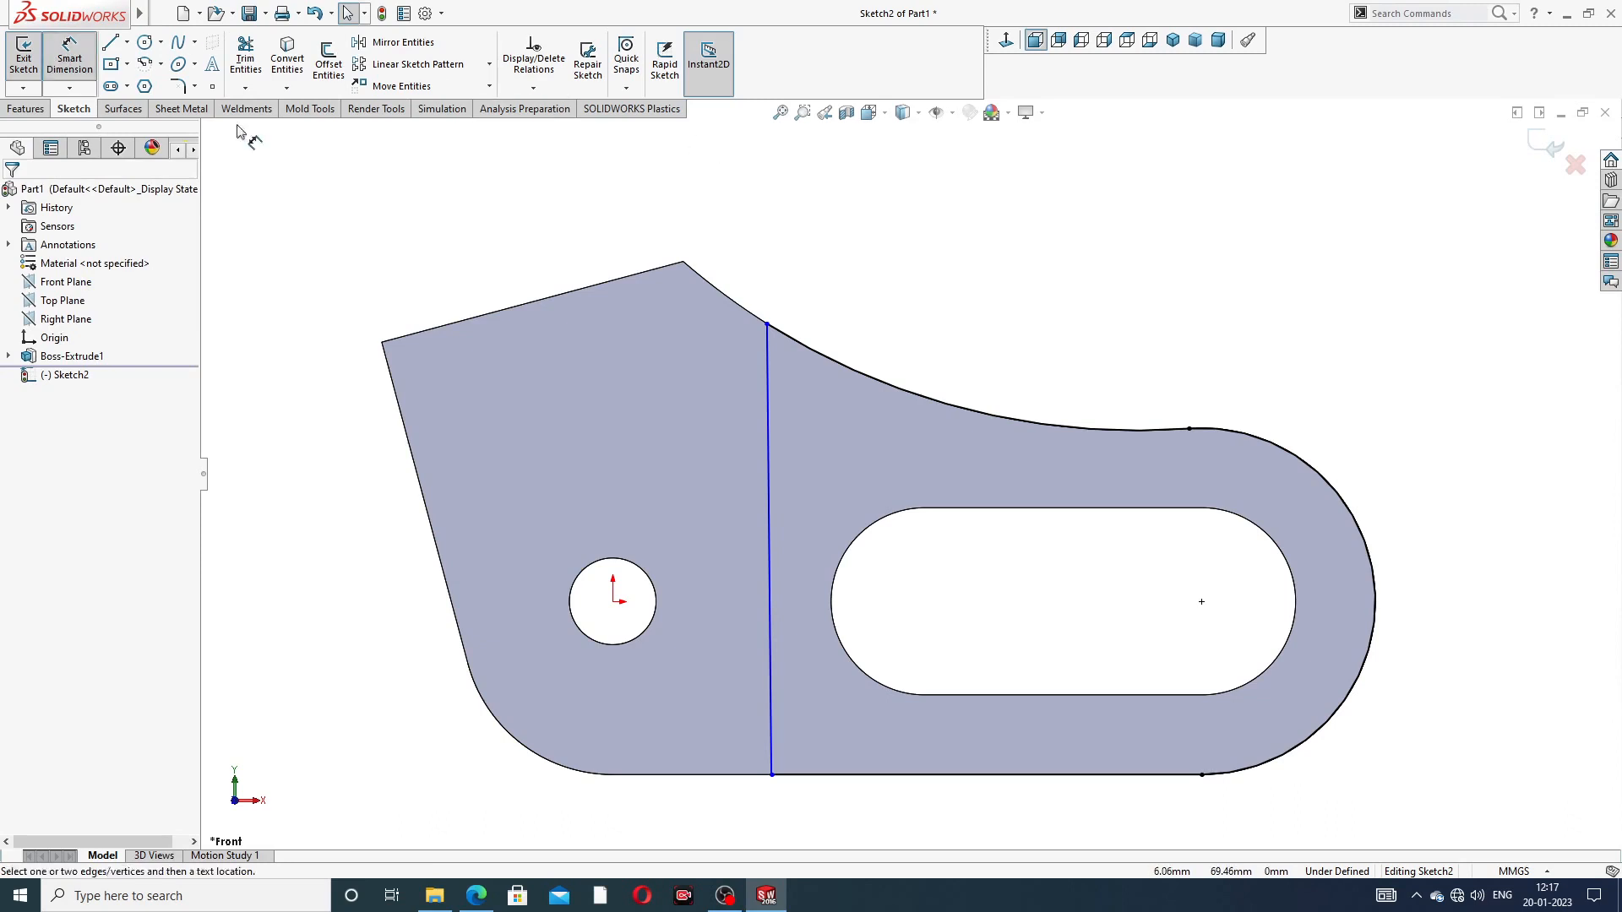
{"action": "left_click", "coordinate": [770, 502]}
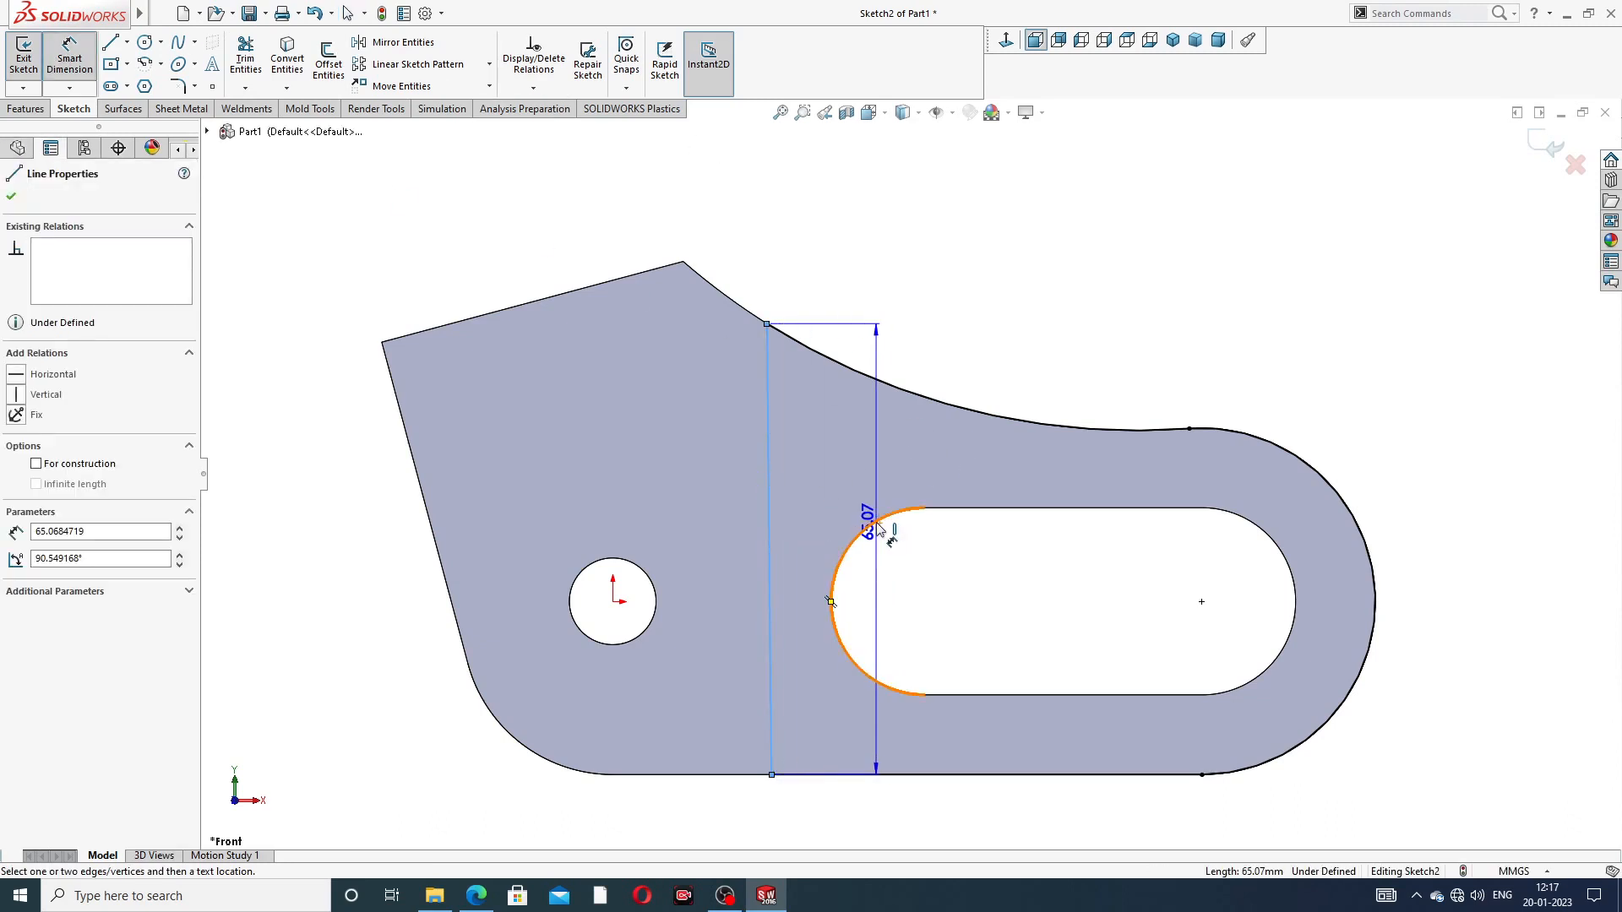
{"action": "left_click", "coordinate": [878, 529]}
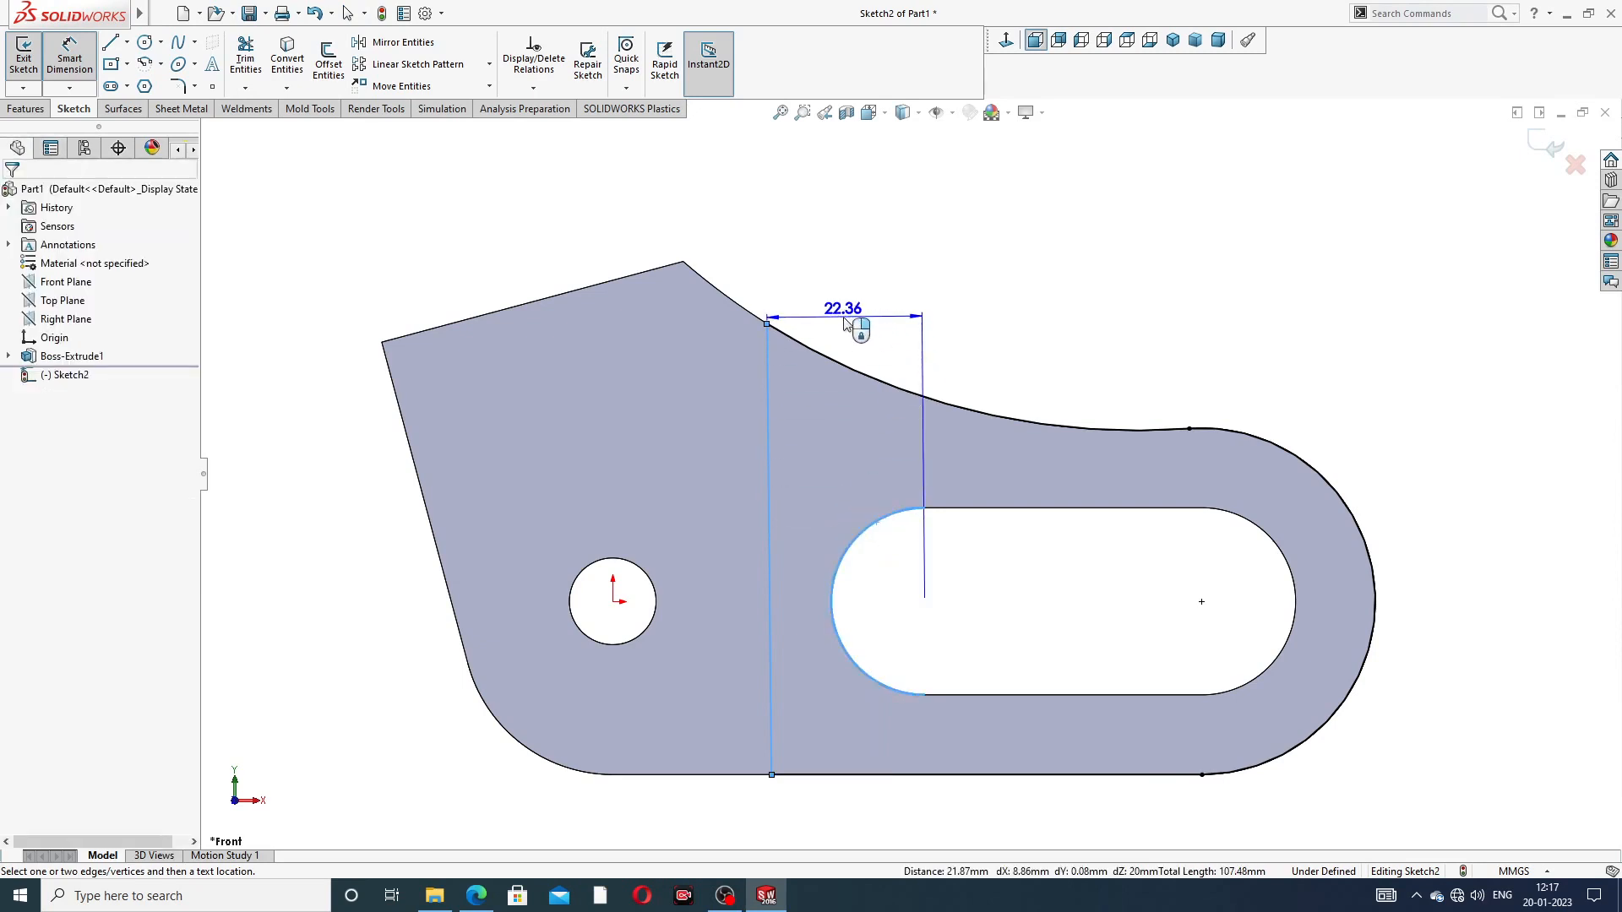
{"action": "left_click", "coordinate": [849, 436]}
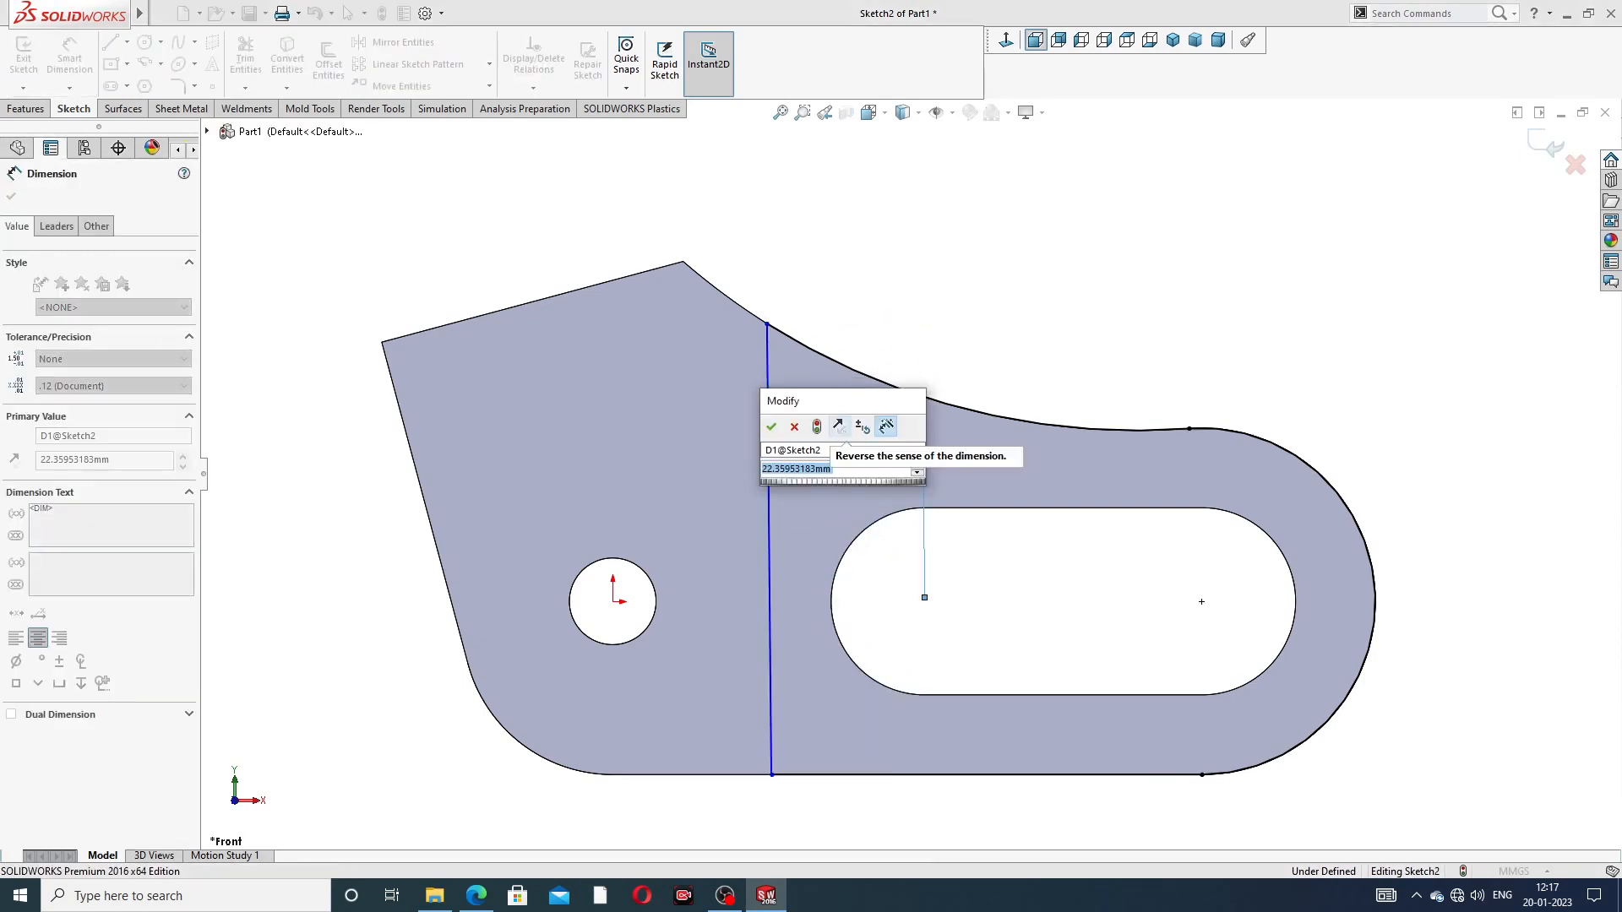
{"action": "key", "text": "Return"}
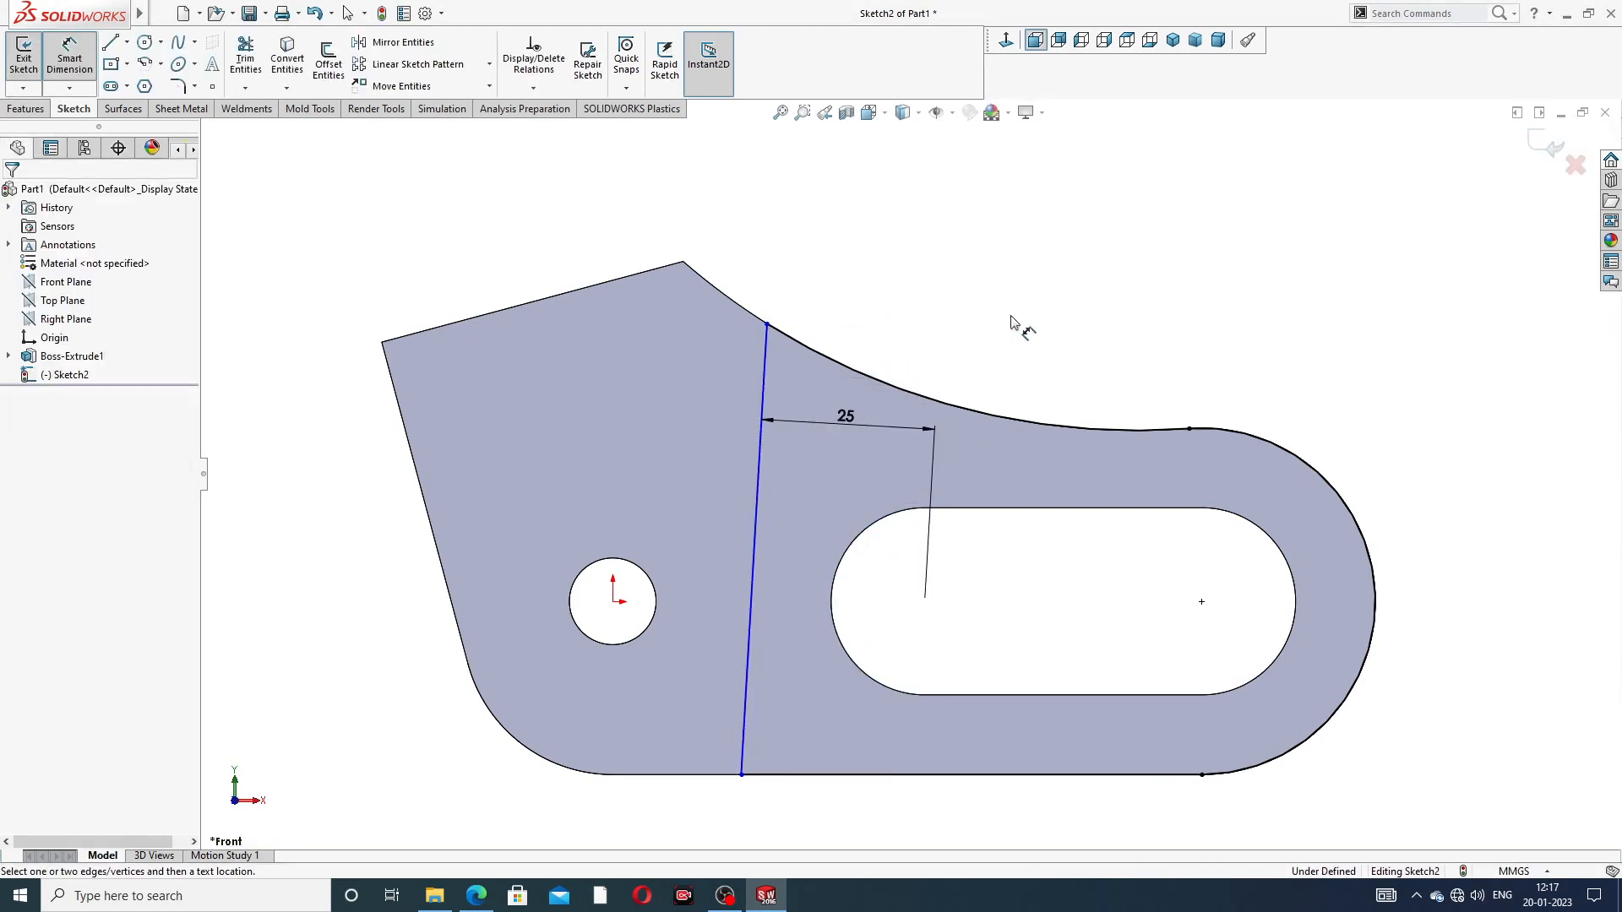
Step: Add a vertical relation to the dividing line between hole and slot
{"action": "right_click", "coordinate": [936, 272]}
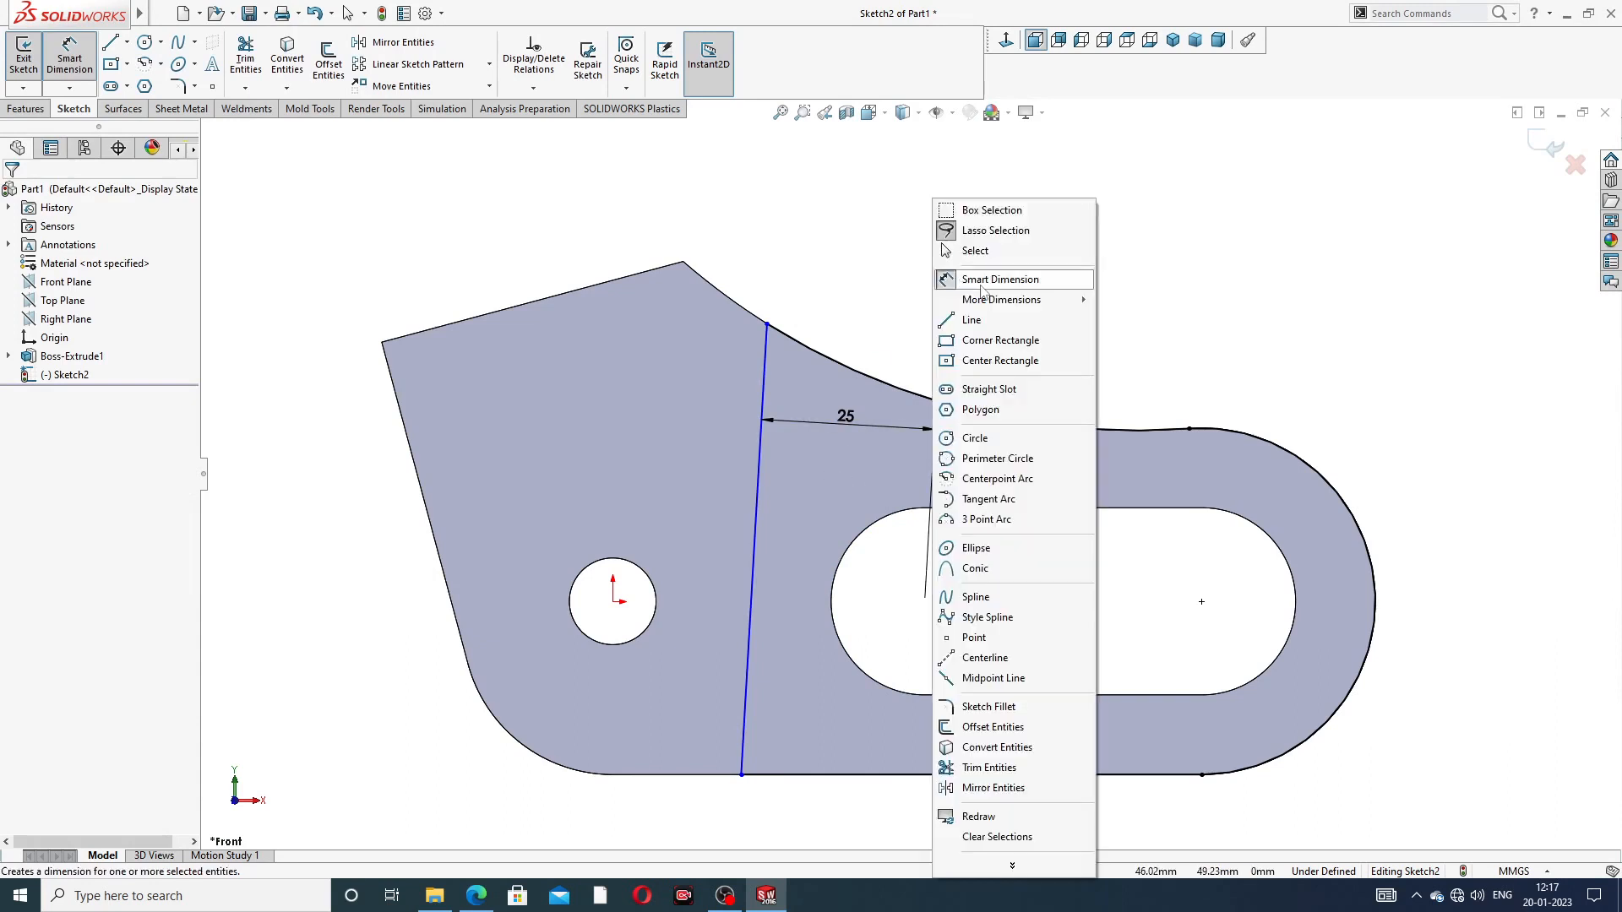
{"action": "left_click", "coordinate": [980, 253]}
{"action": "left_click", "coordinate": [760, 448]}
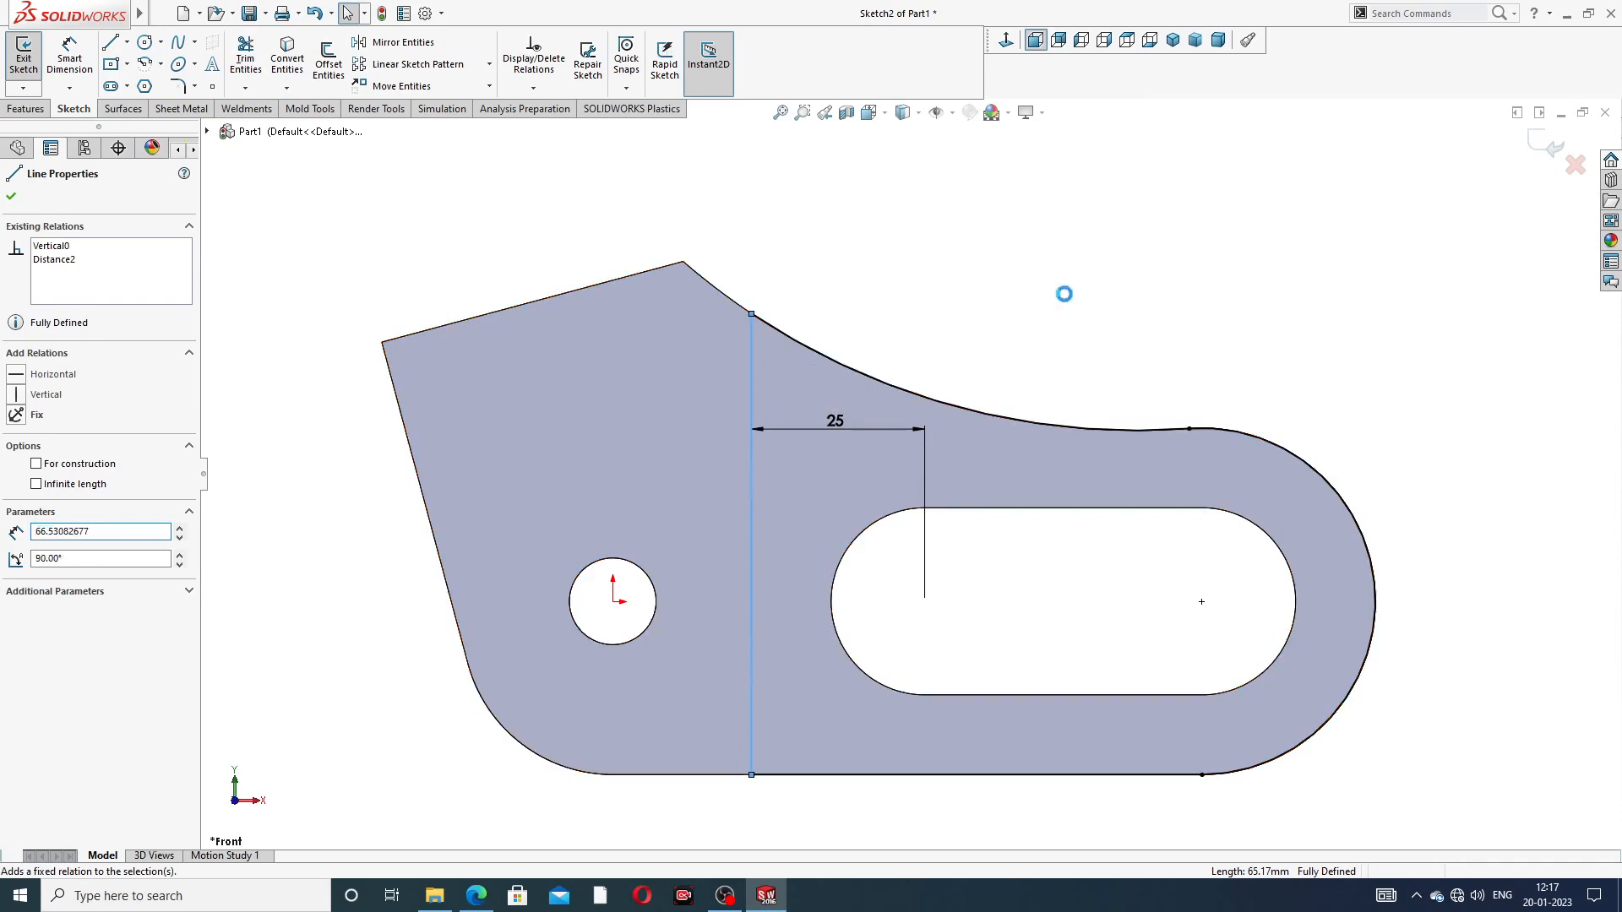
{"action": "left_click", "coordinate": [1065, 289]}
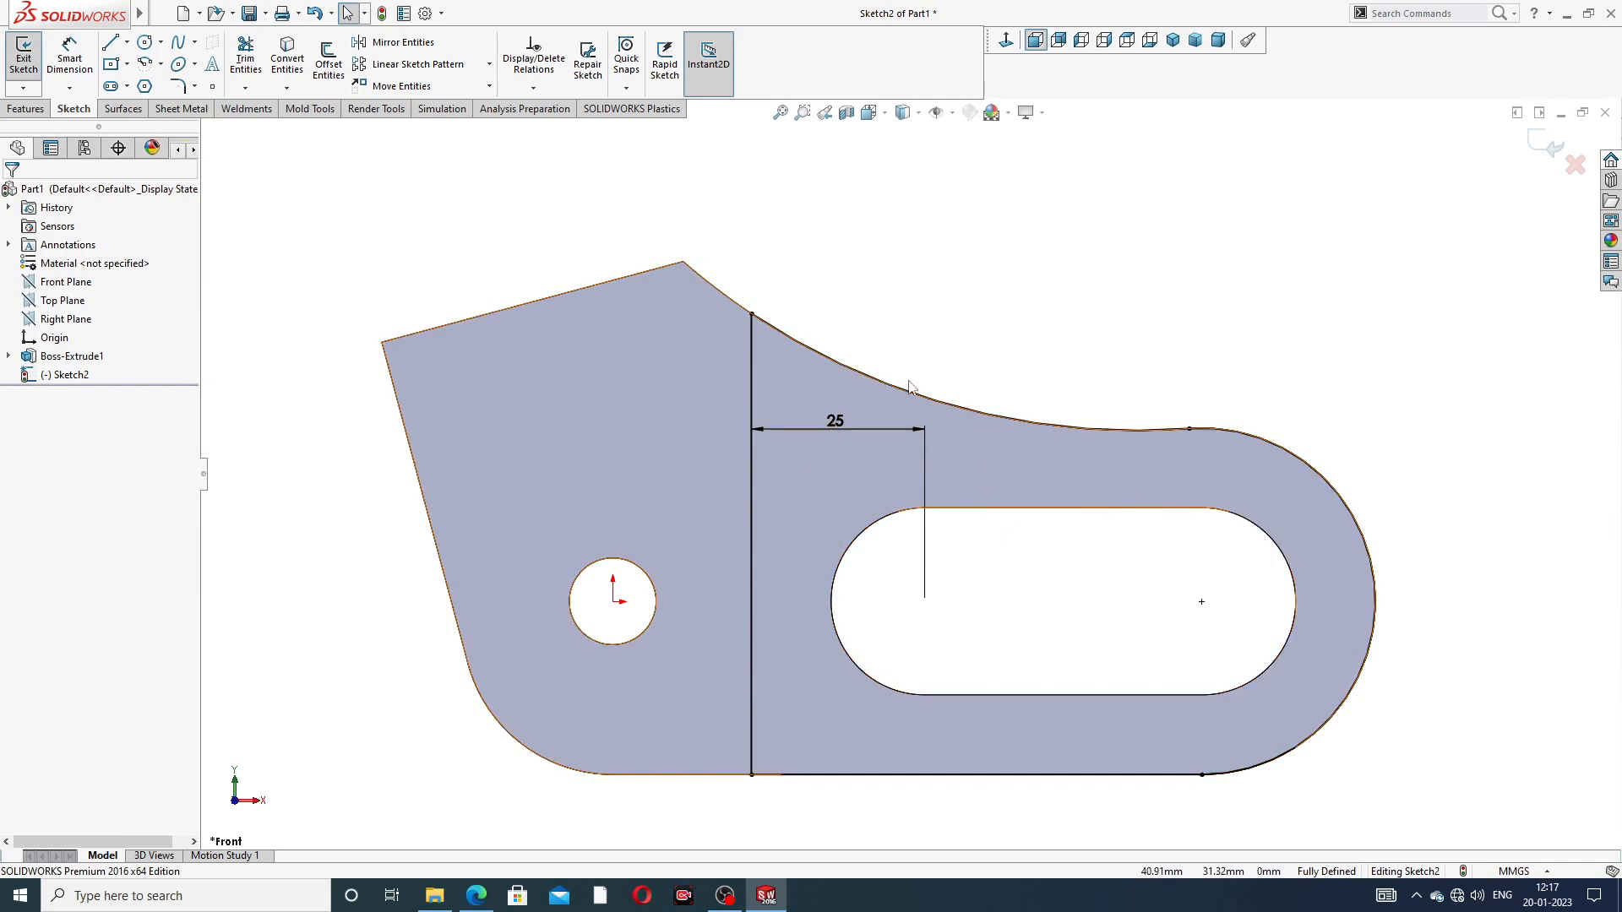
Step: Cut-extrude the sketched slot-side outline 16 mm from the mid plane to form the fork gap
{"action": "middle_click_drag", "start_coordinate": [963, 581], "coordinate": [904, 667]}
{"action": "left_click", "coordinate": [1004, 43]}
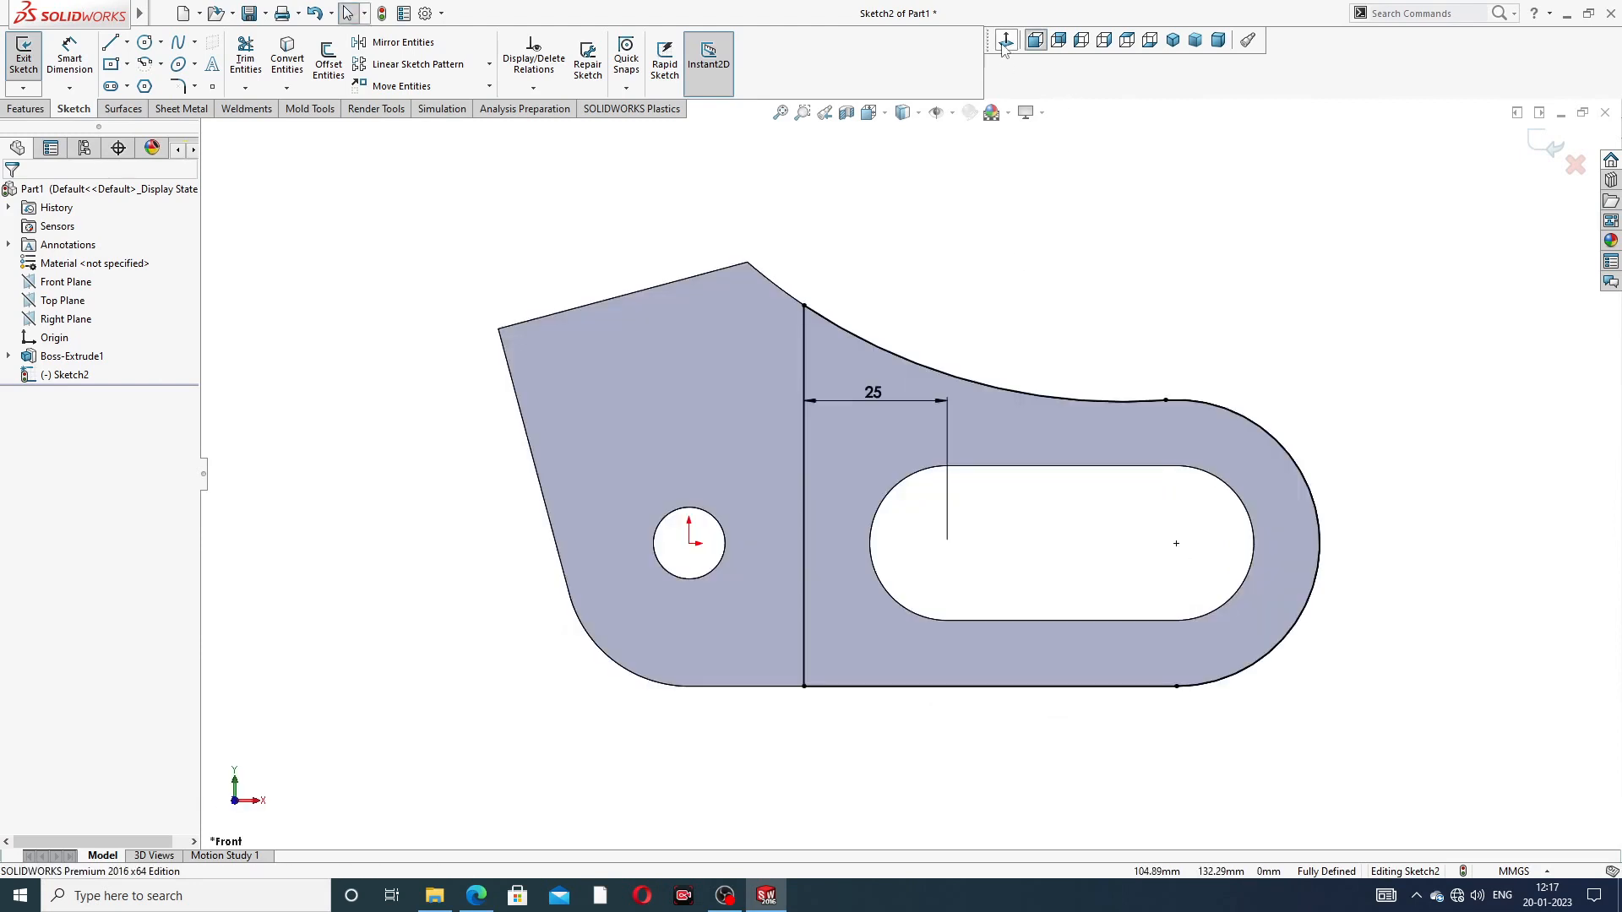
{"action": "left_click", "coordinate": [1181, 40]}
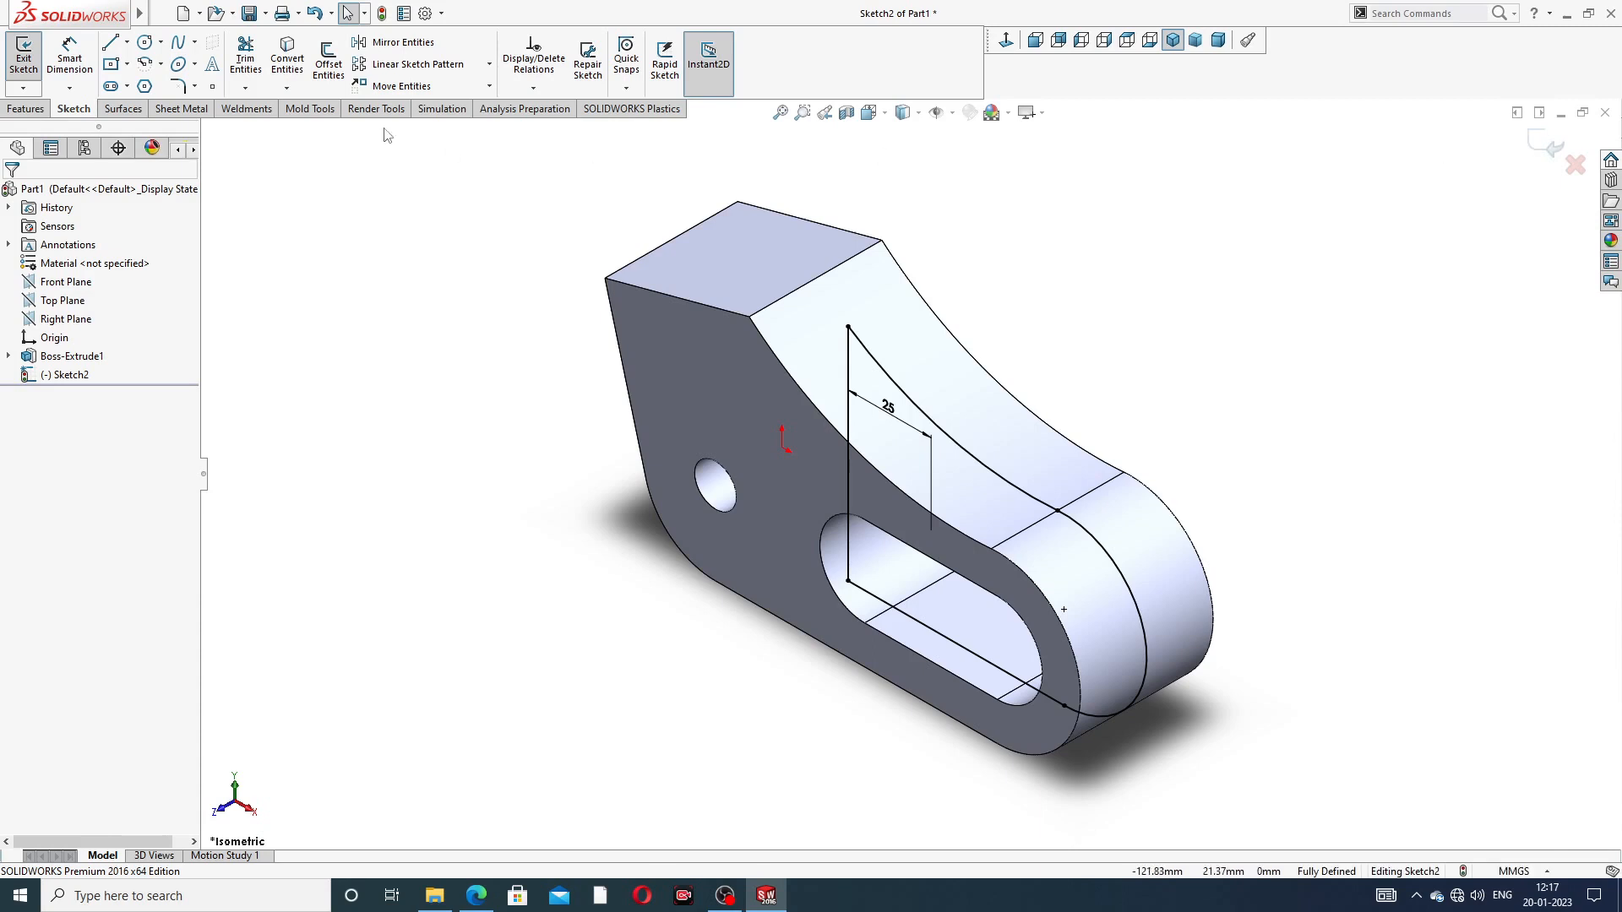
{"action": "left_click", "coordinate": [26, 108]}
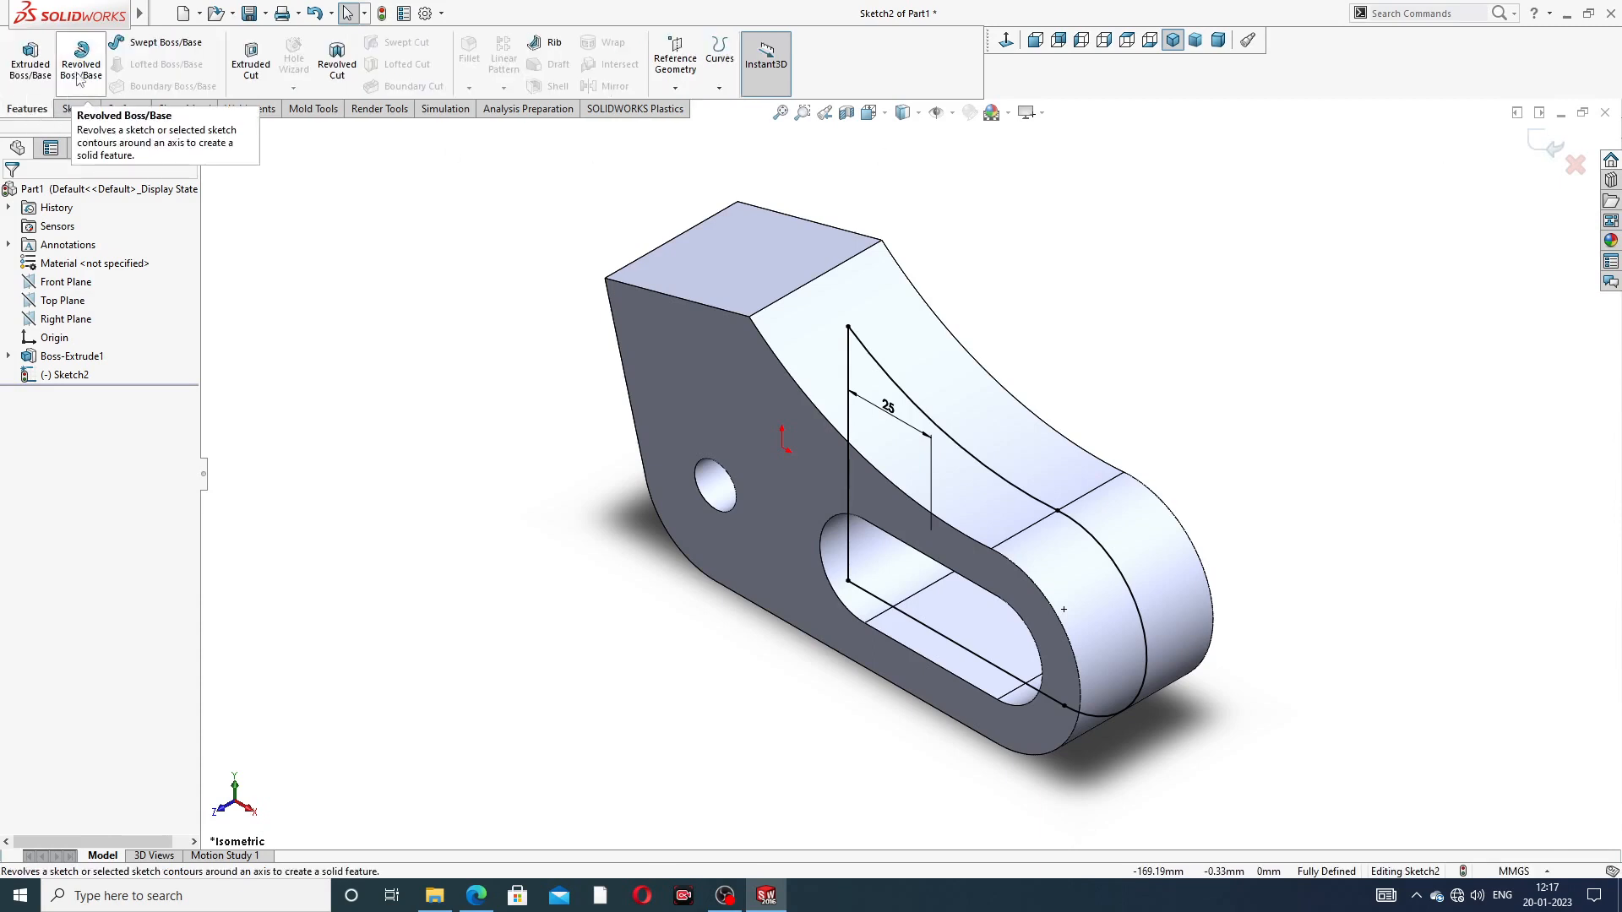
{"action": "left_click", "coordinate": [253, 67]}
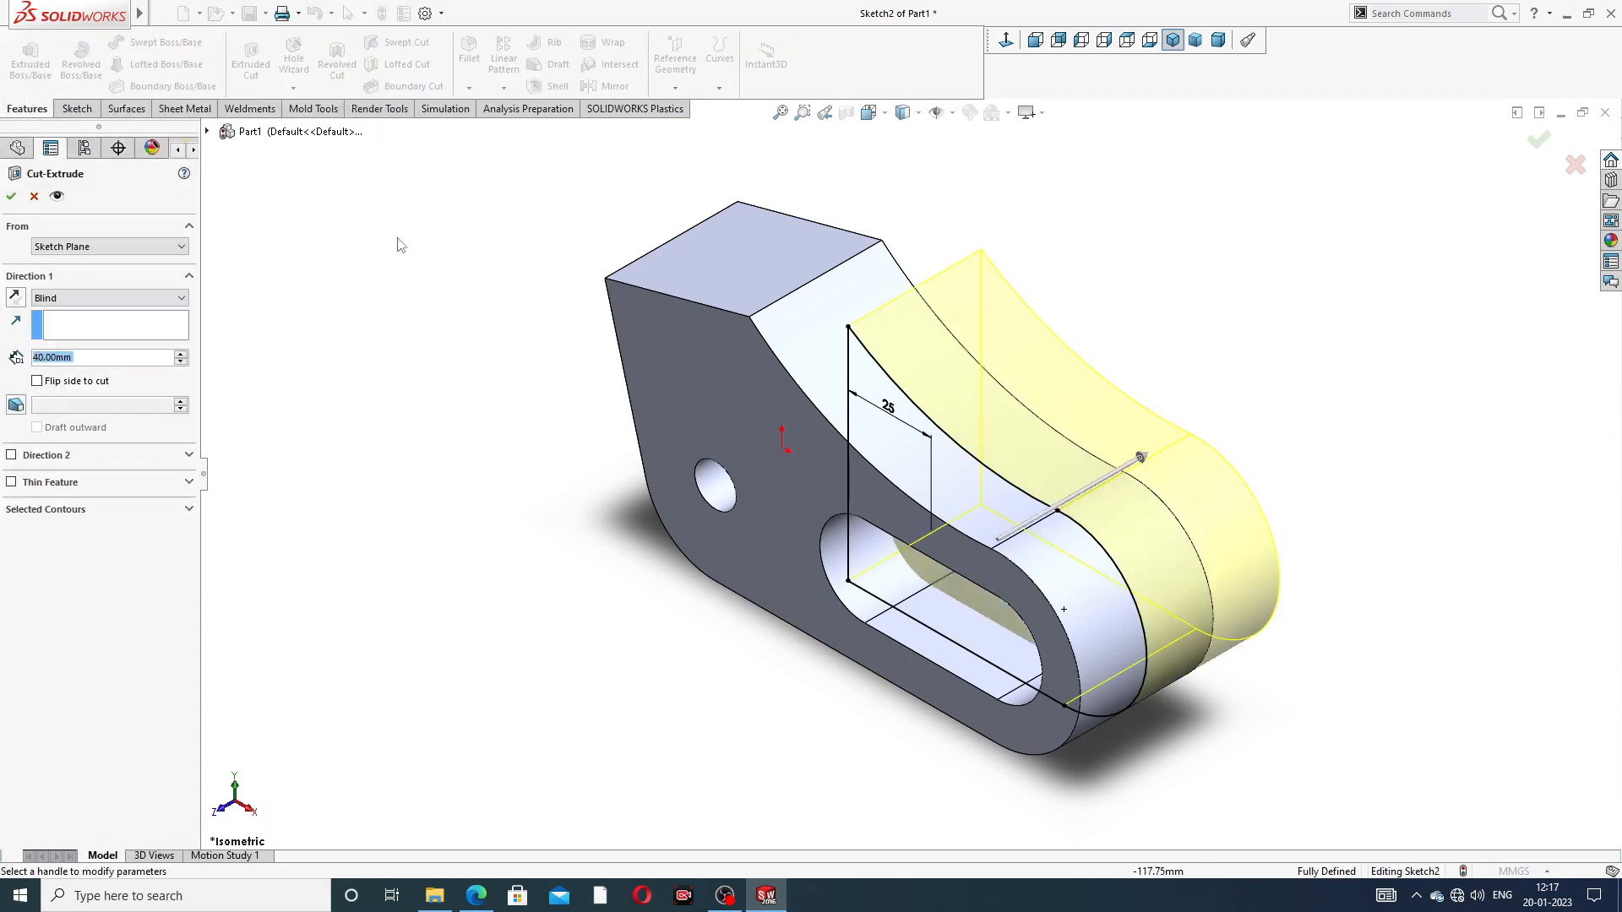
{"action": "left_click", "coordinate": [93, 299]}
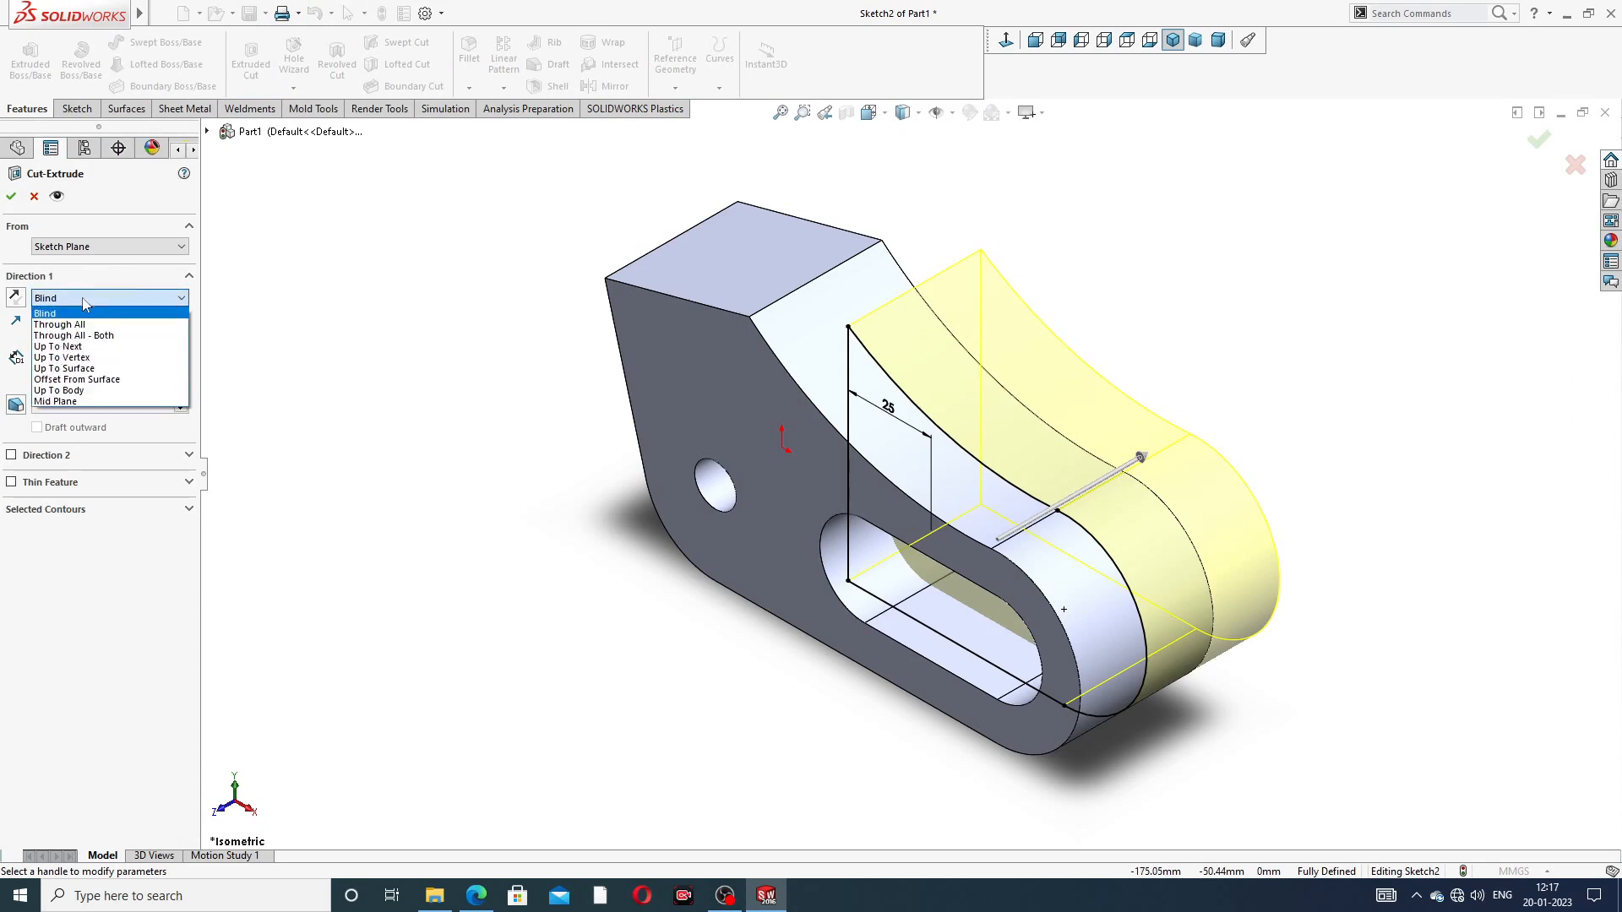
{"action": "left_click", "coordinate": [76, 402]}
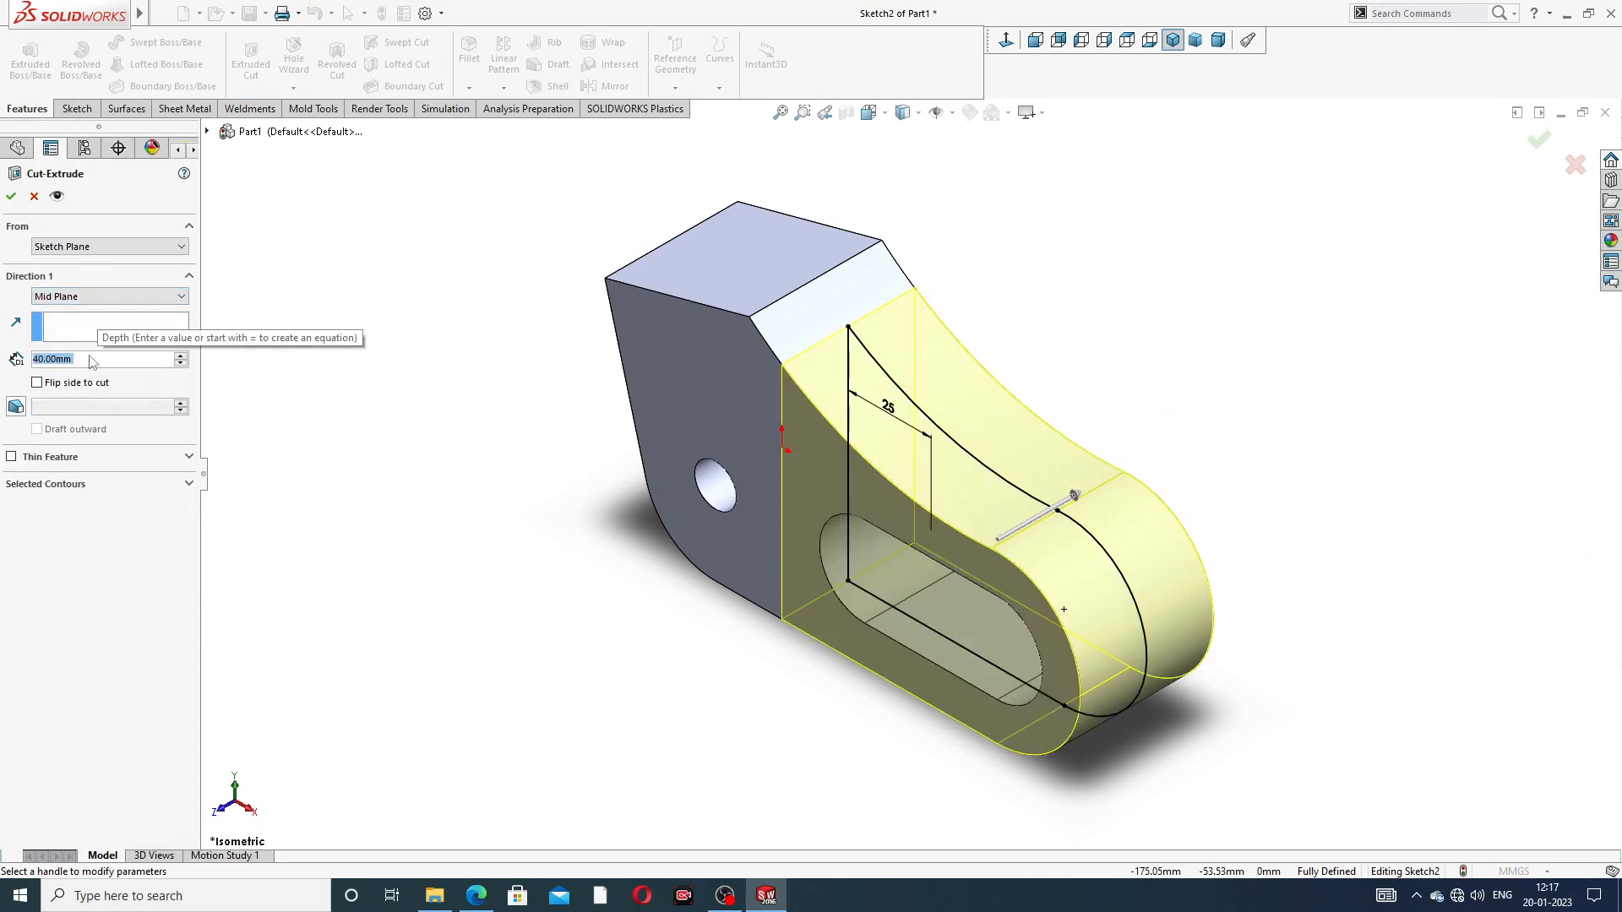
{"action": "type", "text": "16"}
{"action": "key", "text": "Return"}
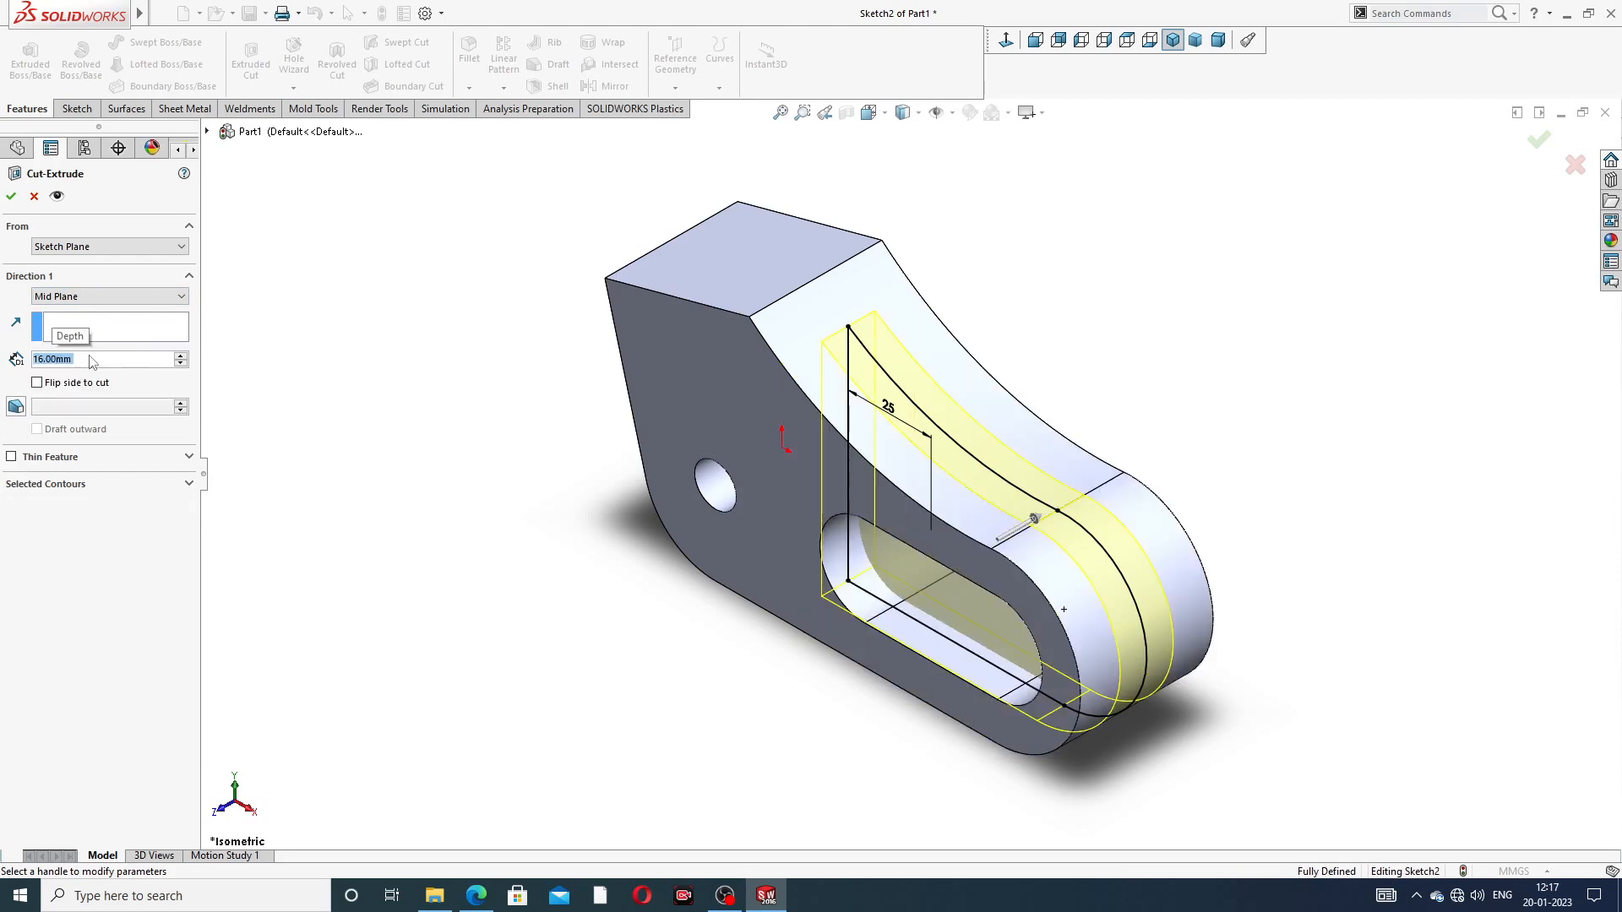
{"action": "left_click", "coordinate": [11, 197]}
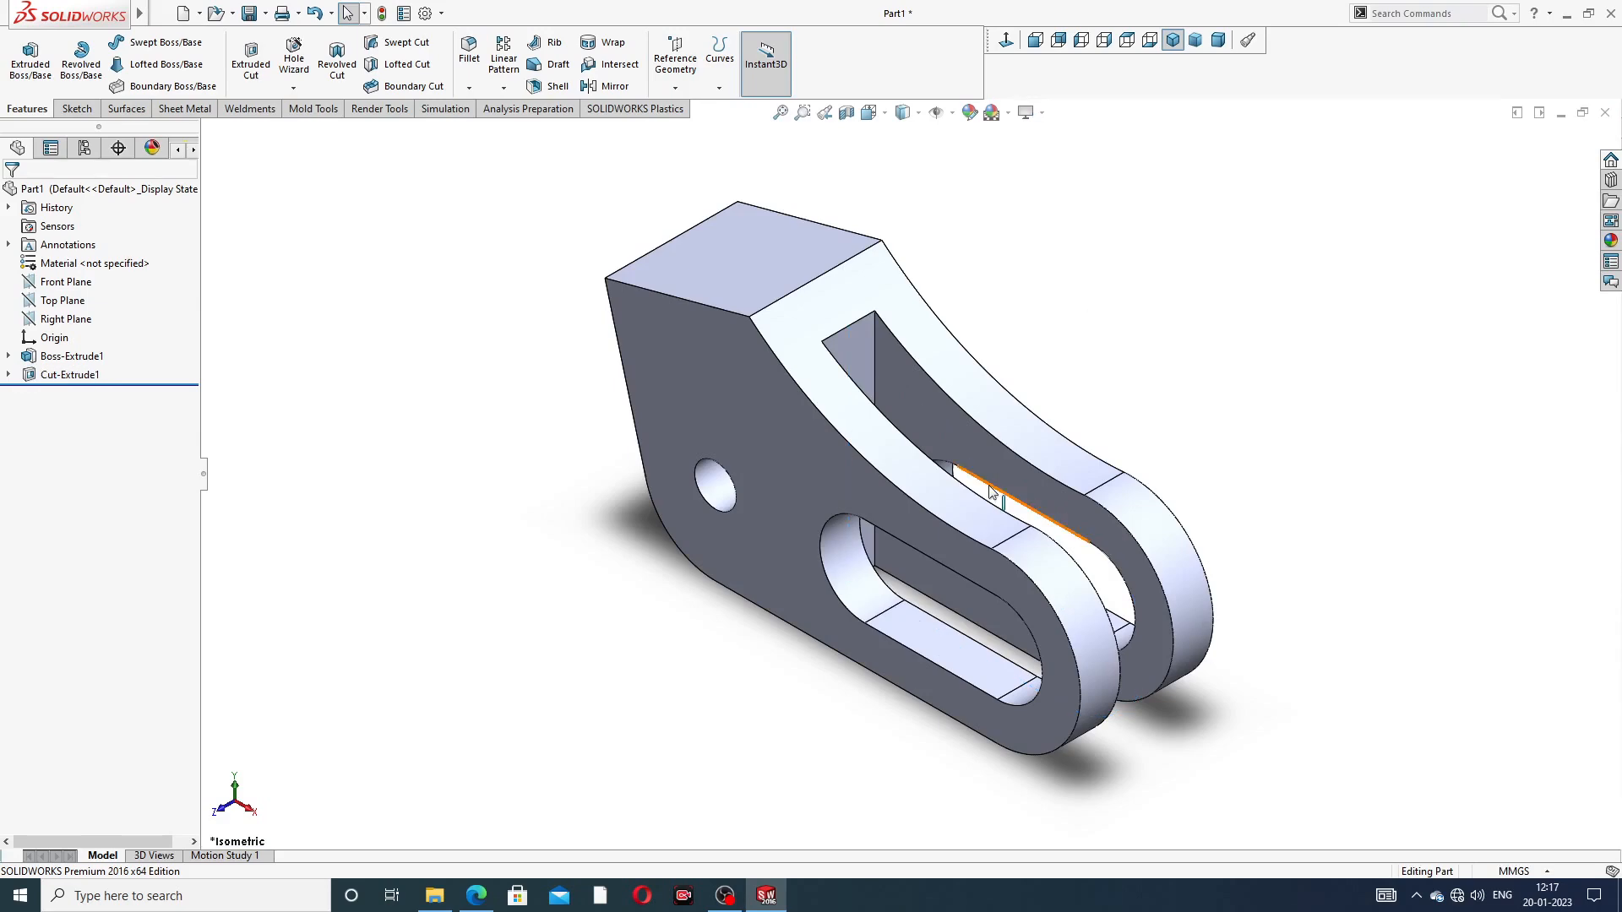
Step: Compare the fork gap with the top view of the pivot guide PDF drawing in the browser, and inspect the model from several angles
{"action": "mouse_move", "coordinate": [993, 493]}
{"action": "middle_mouse_down"}
{"action": "mouse_move", "coordinate": [1180, 391]}
{"action": "mouse_move", "coordinate": [971, 372]}
{"action": "mouse_move", "coordinate": [1031, 490]}
{"action": "mouse_move", "coordinate": [1014, 509]}
{"action": "middle_mouse_up"}
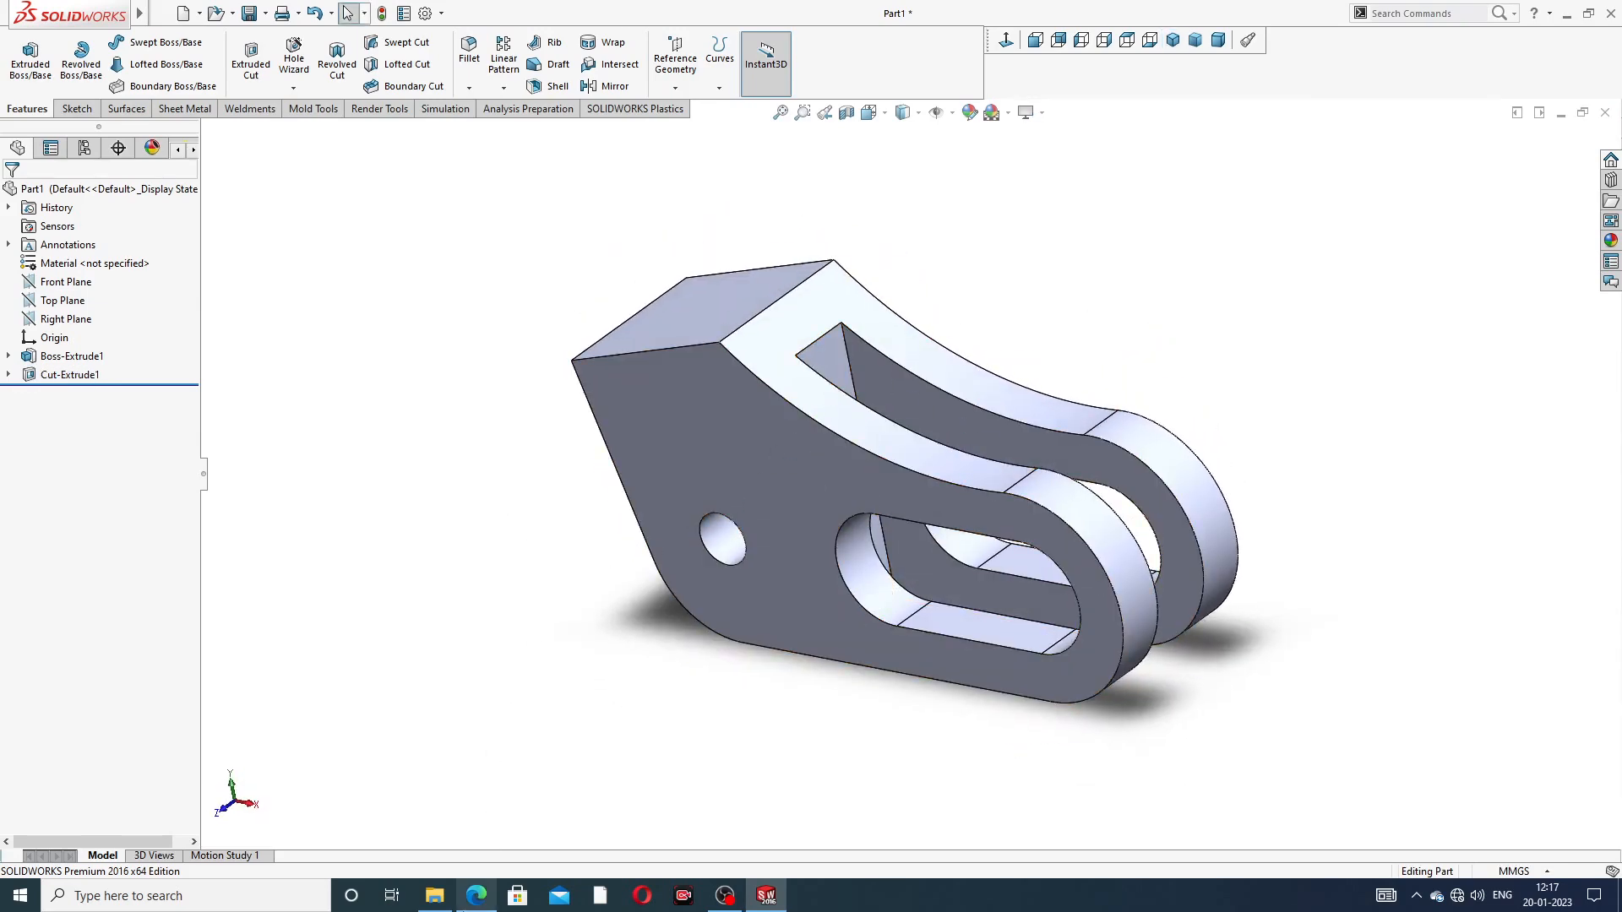
{"action": "left_click", "coordinate": [476, 896]}
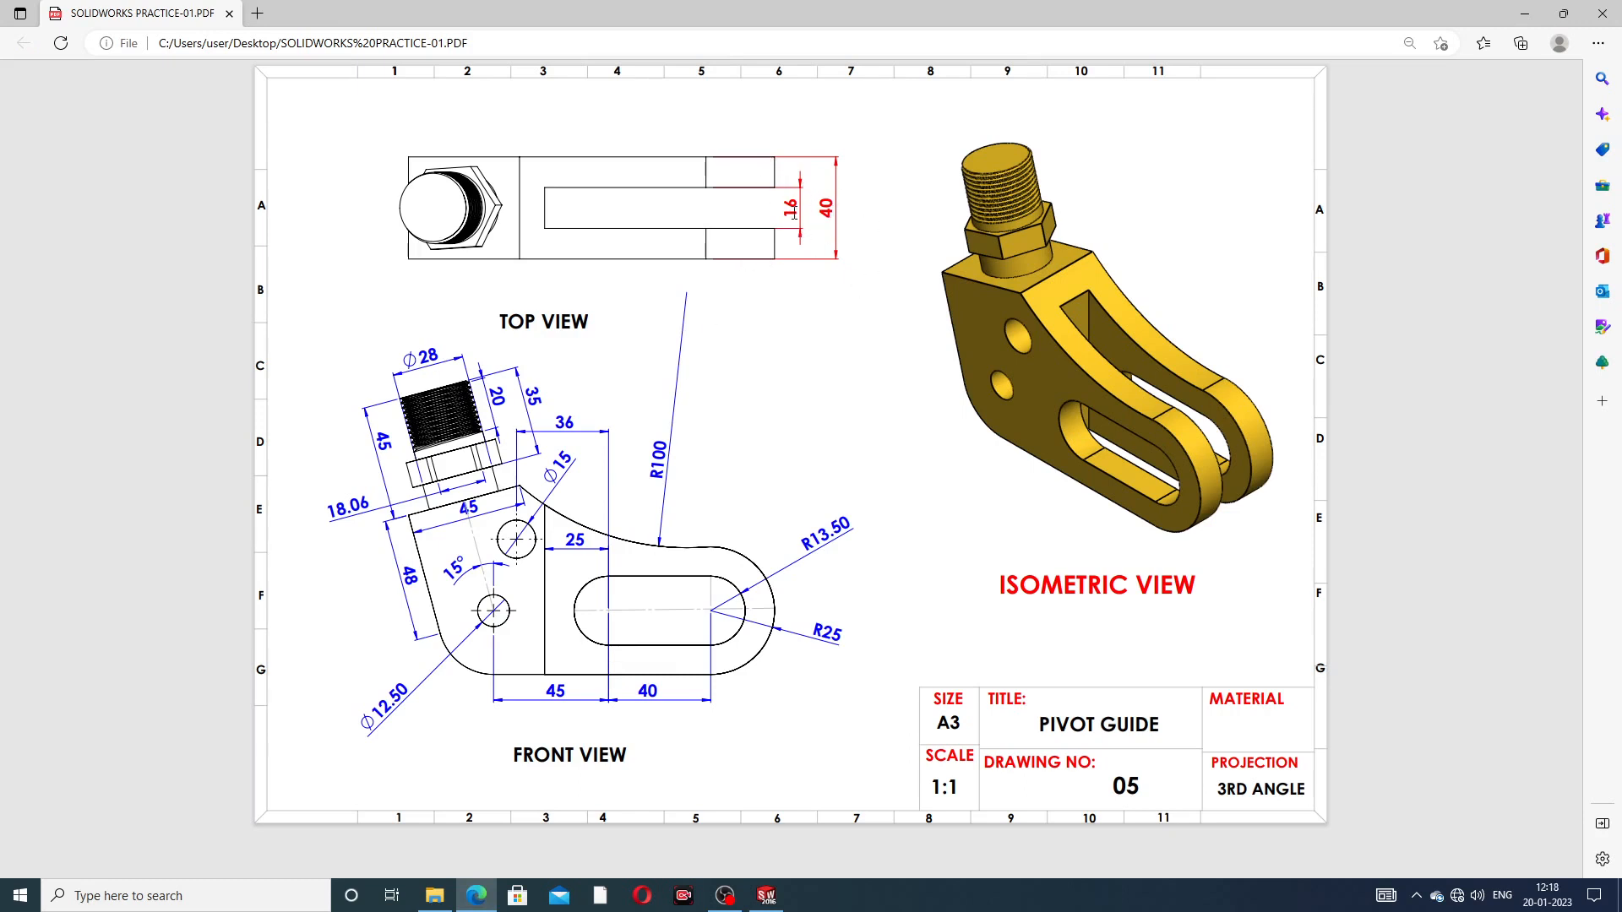
{"action": "left_click", "coordinate": [766, 895]}
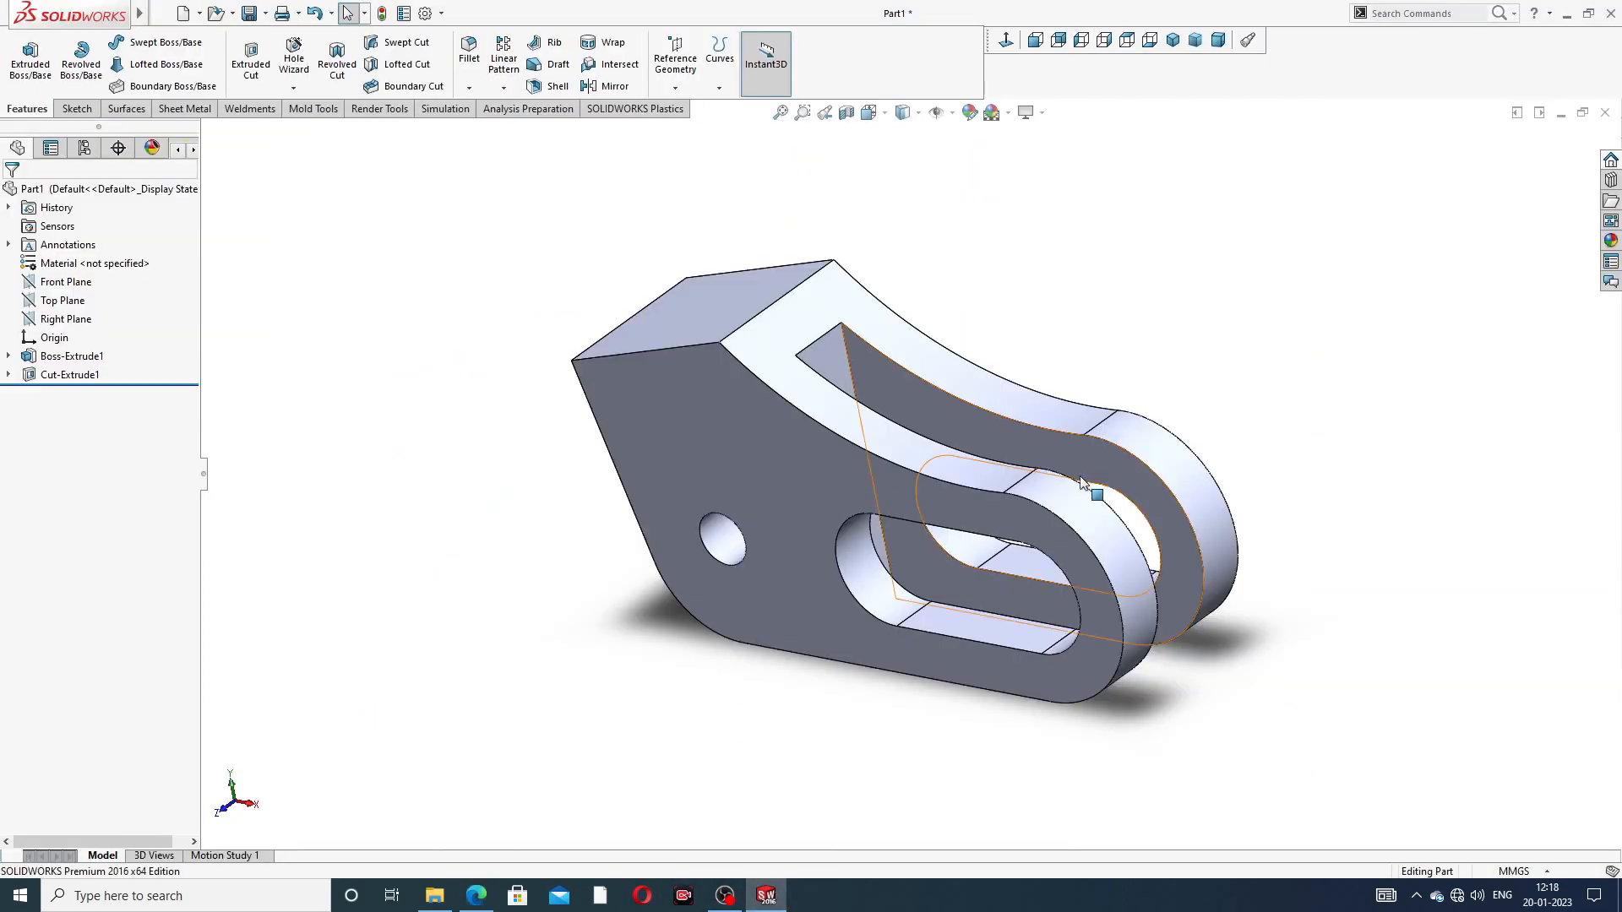
{"action": "middle_click_drag", "start_coordinate": [1090, 486], "coordinate": [1166, 477]}
{"action": "middle_click_drag", "start_coordinate": [586, 370], "coordinate": [572, 397]}
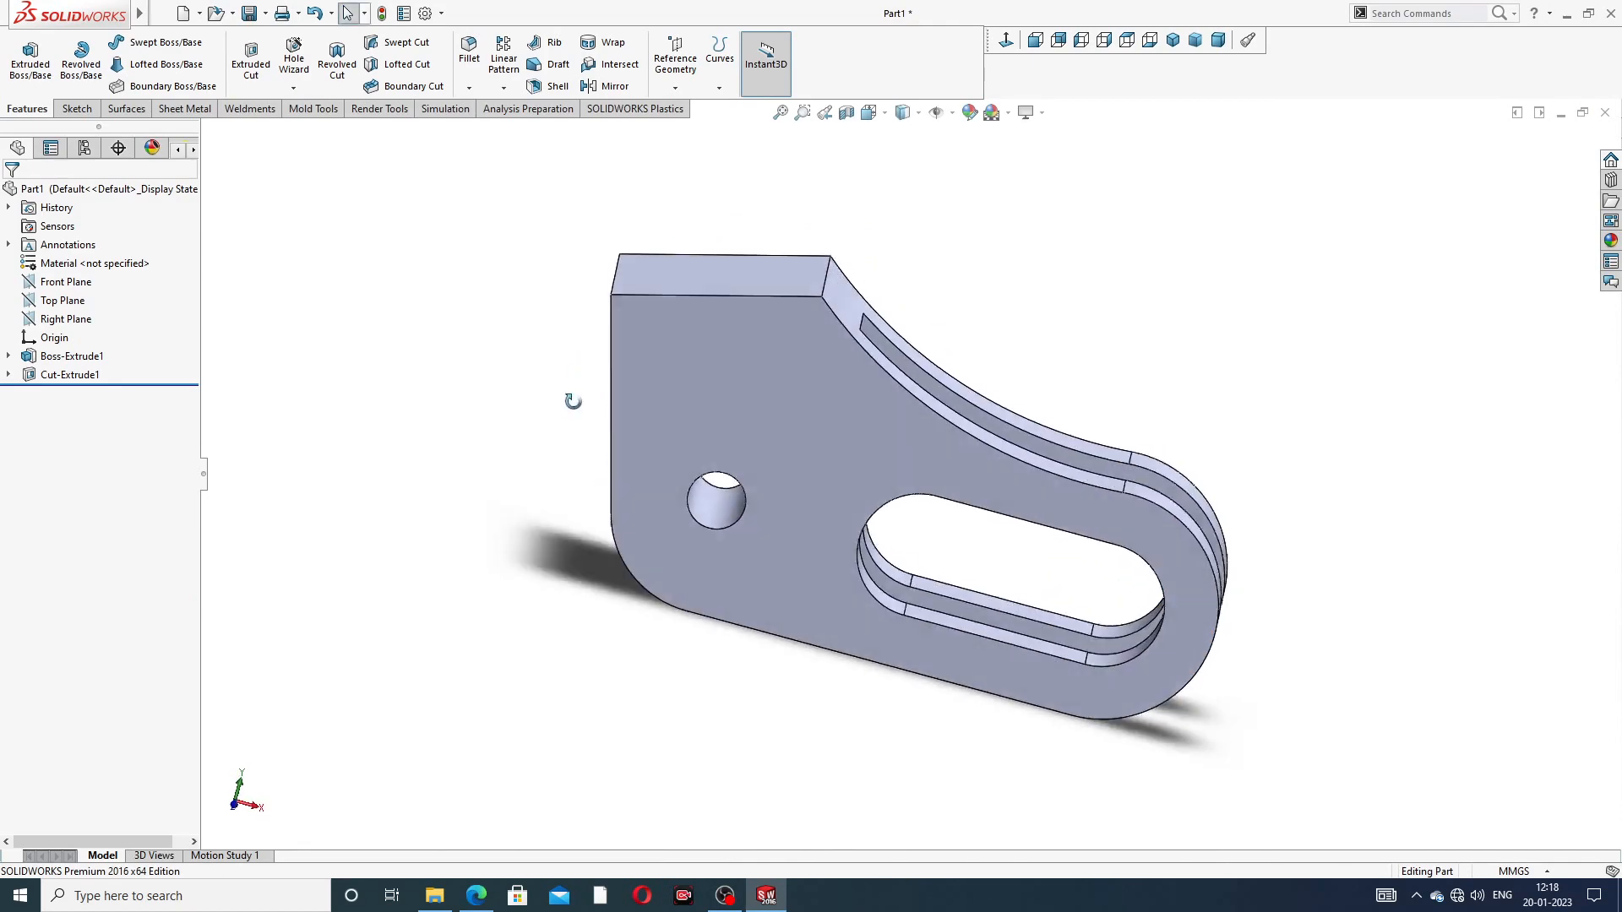
Step: Turn on the Cartoon display effect for the model
{"action": "left_click", "coordinate": [1043, 113]}
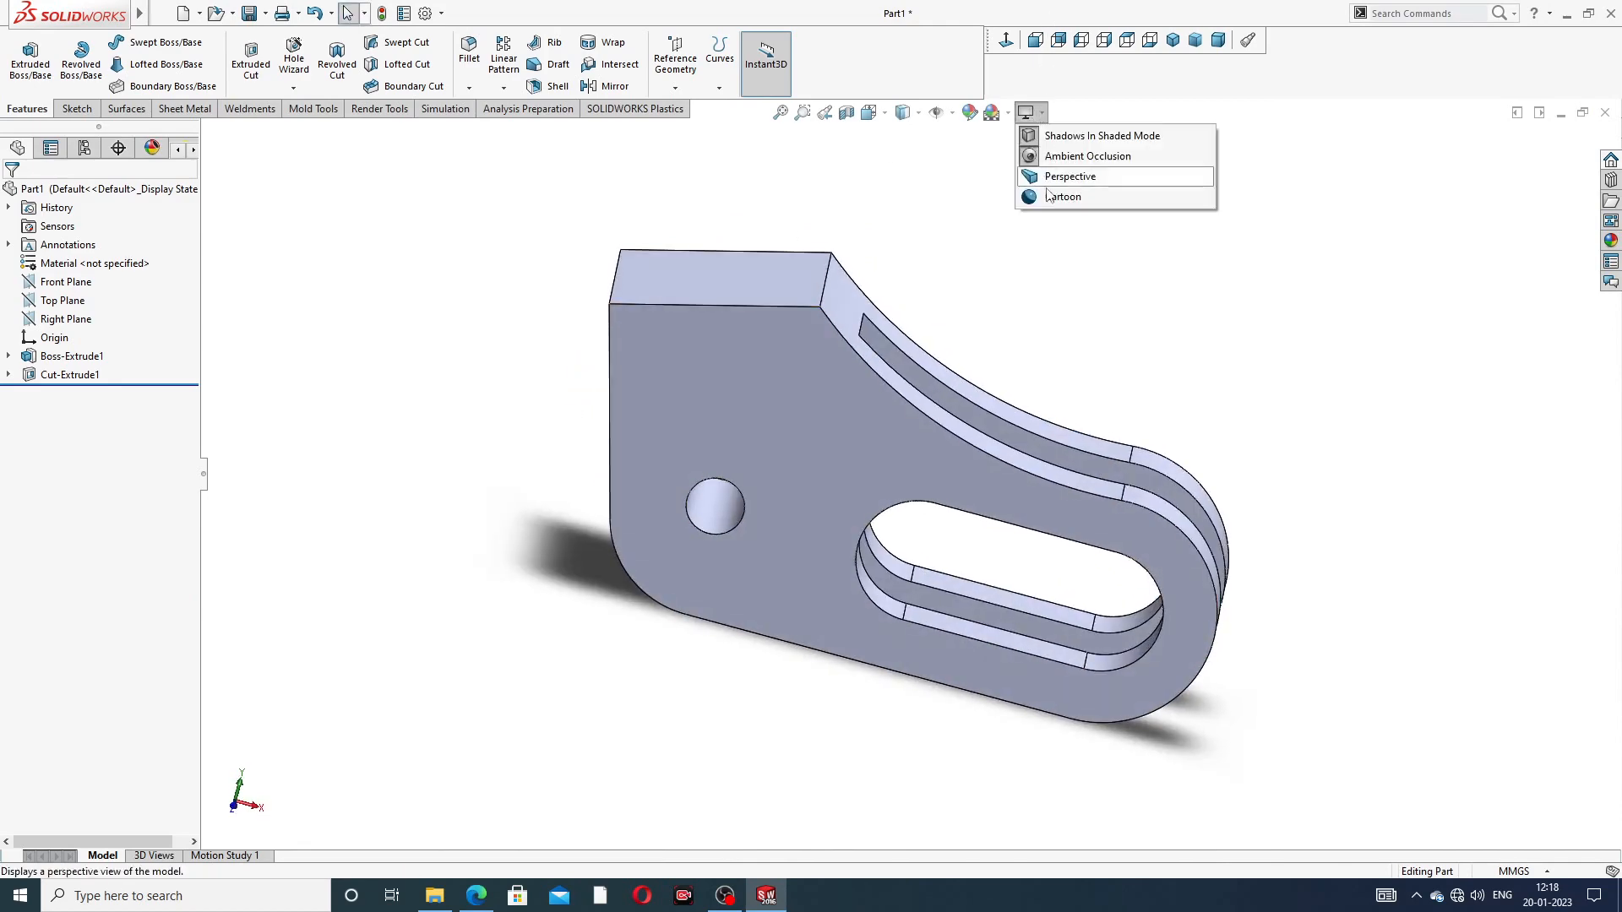
{"action": "left_click", "coordinate": [1066, 197]}
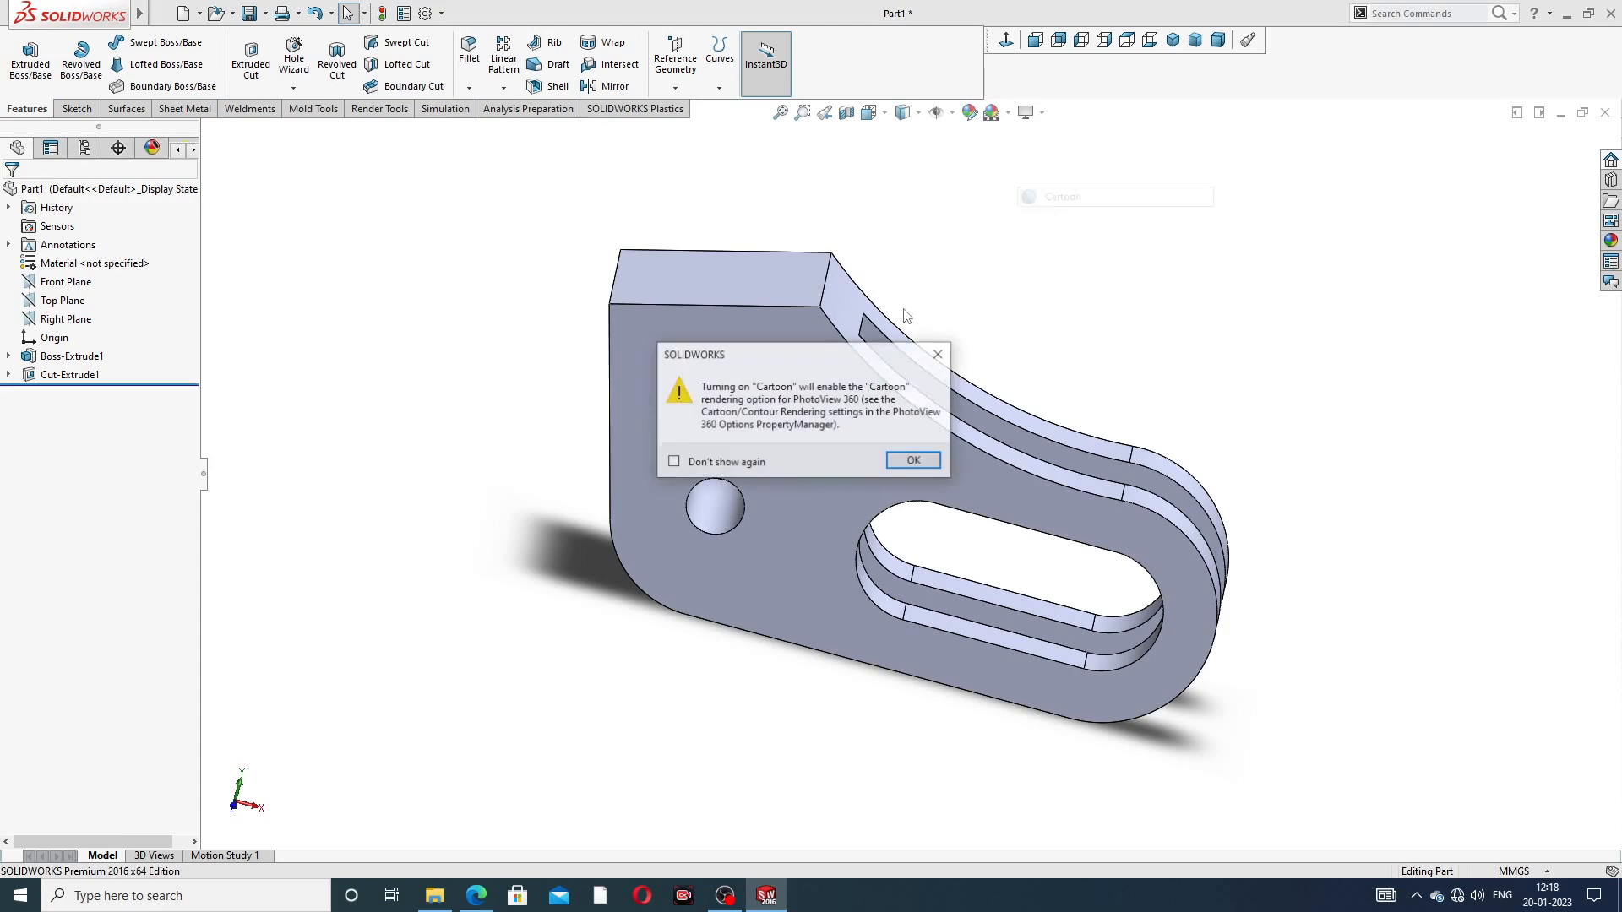
{"action": "left_click", "coordinate": [898, 461]}
{"action": "mouse_move", "coordinate": [1017, 361]}
{"action": "middle_mouse_down"}
{"action": "mouse_move", "coordinate": [927, 279]}
{"action": "mouse_move", "coordinate": [980, 304]}
{"action": "mouse_move", "coordinate": [998, 395]}
{"action": "middle_mouse_up"}
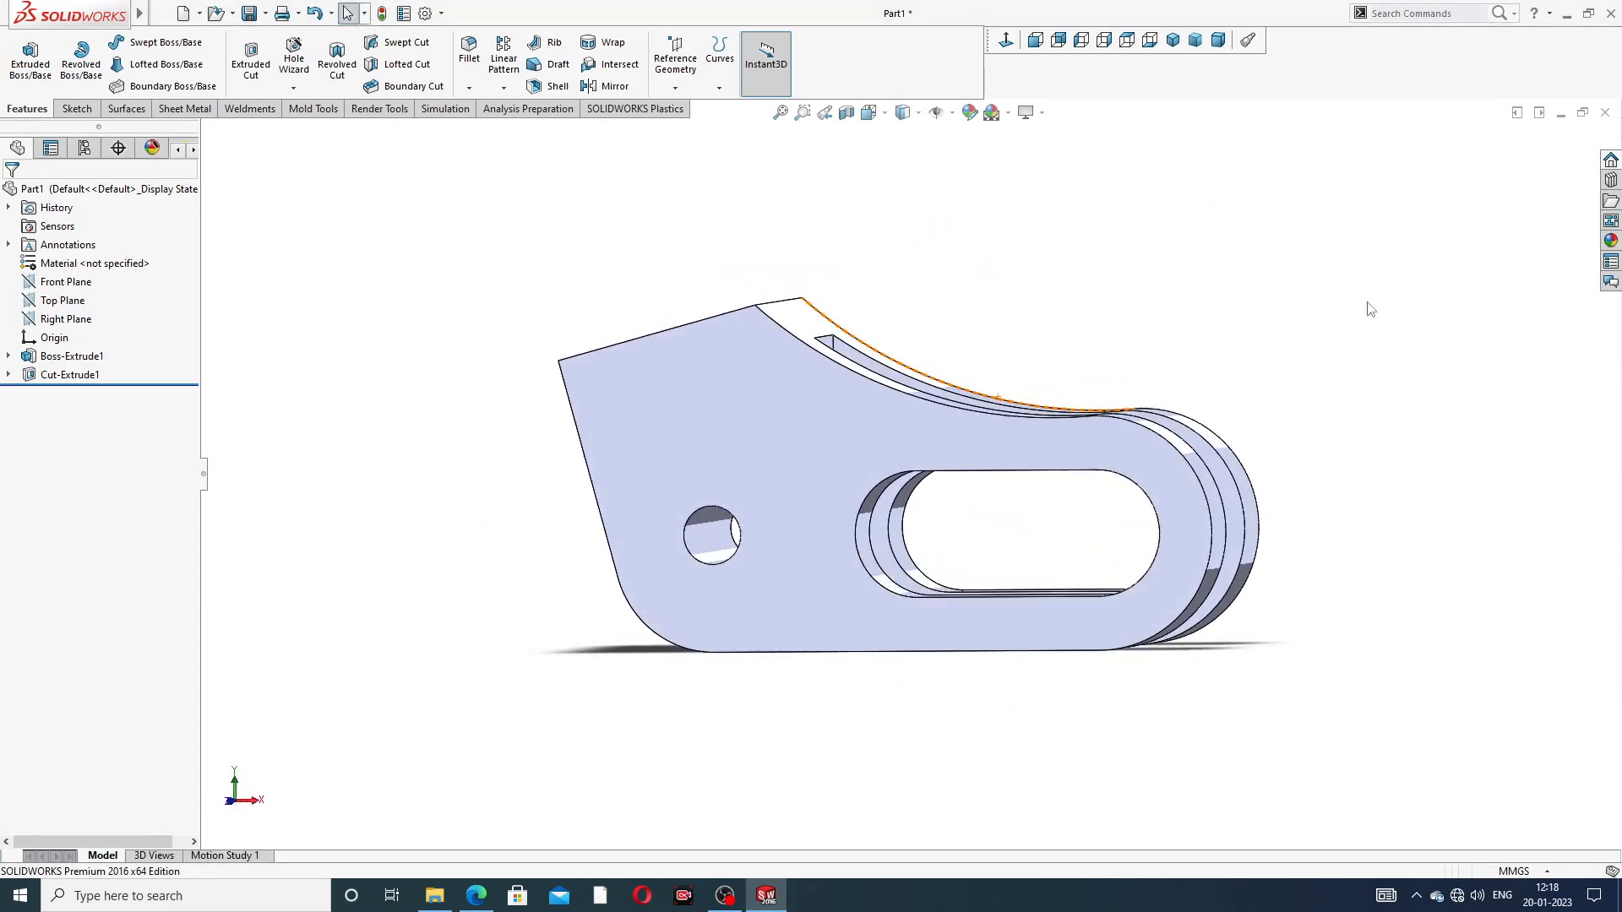
Step: Apply the polished brass appearance from the metal appearances to the part
{"action": "left_click", "coordinate": [1611, 241]}
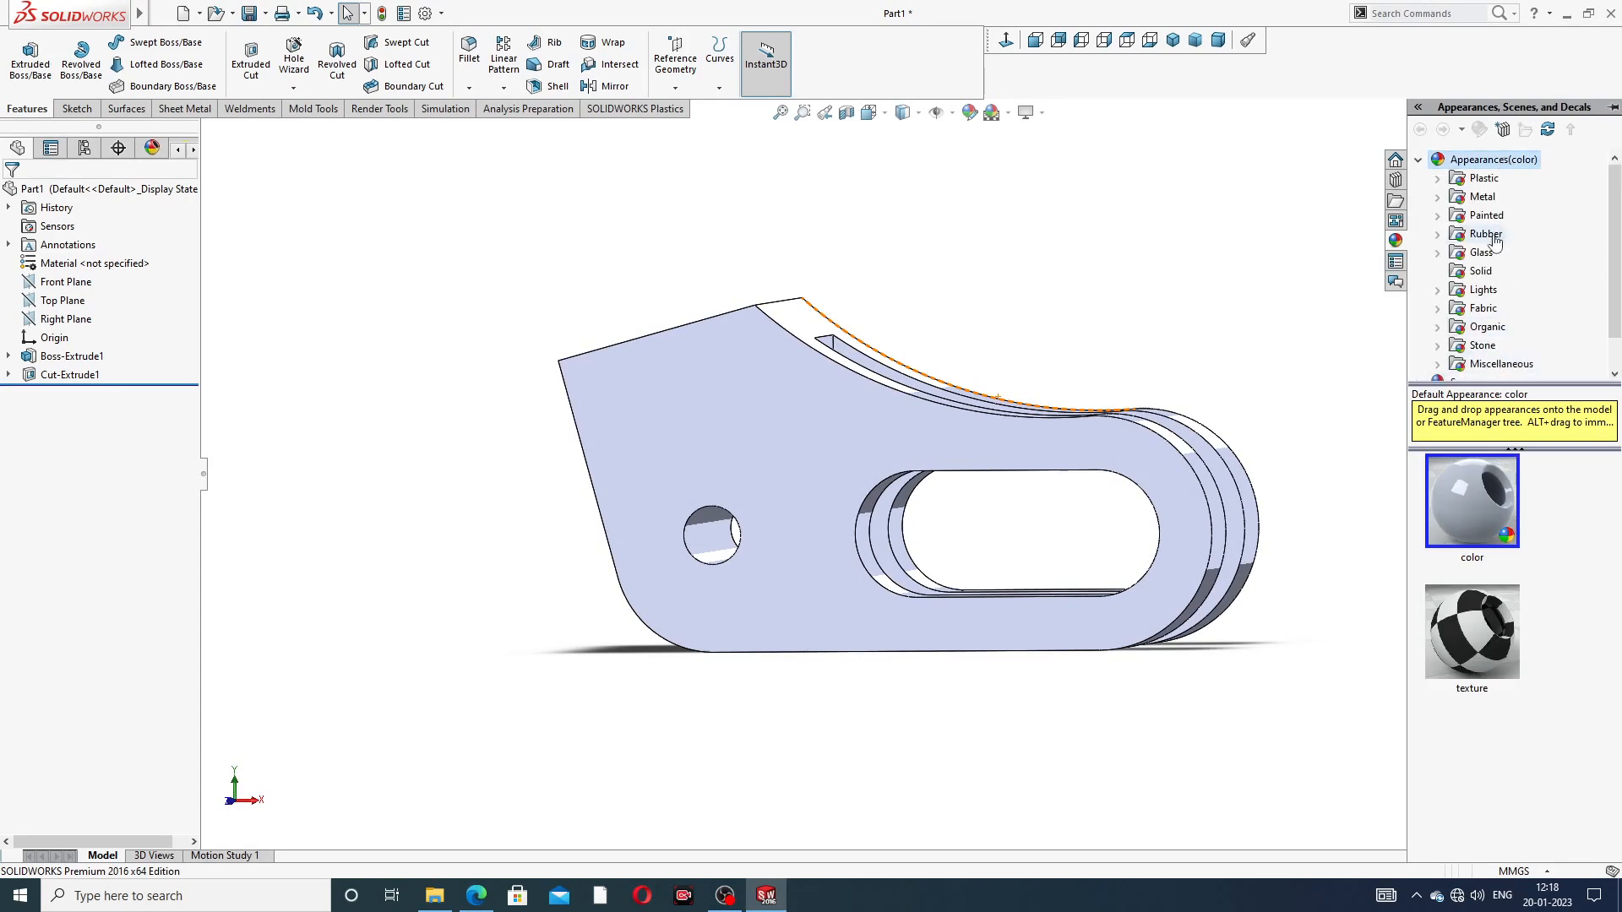
{"action": "left_click", "coordinate": [1491, 256]}
{"action": "left_click", "coordinate": [1486, 272]}
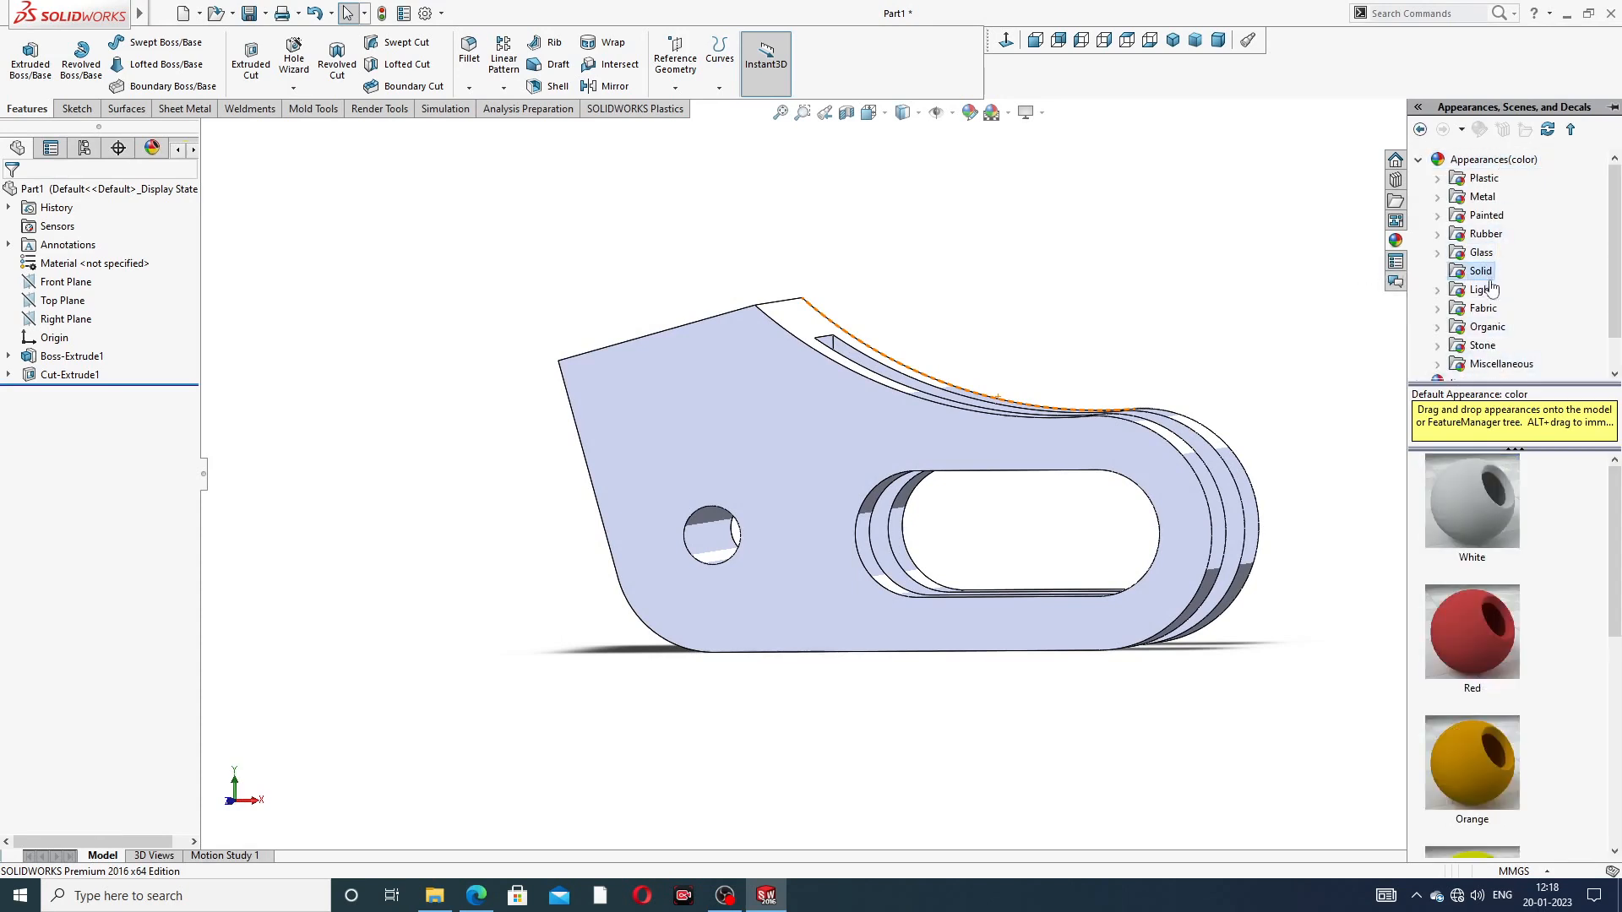
{"action": "left_click", "coordinate": [1486, 292]}
{"action": "scroll", "coordinate": [1488, 320], "scroll_direction": "down", "scroll_amount": 1}
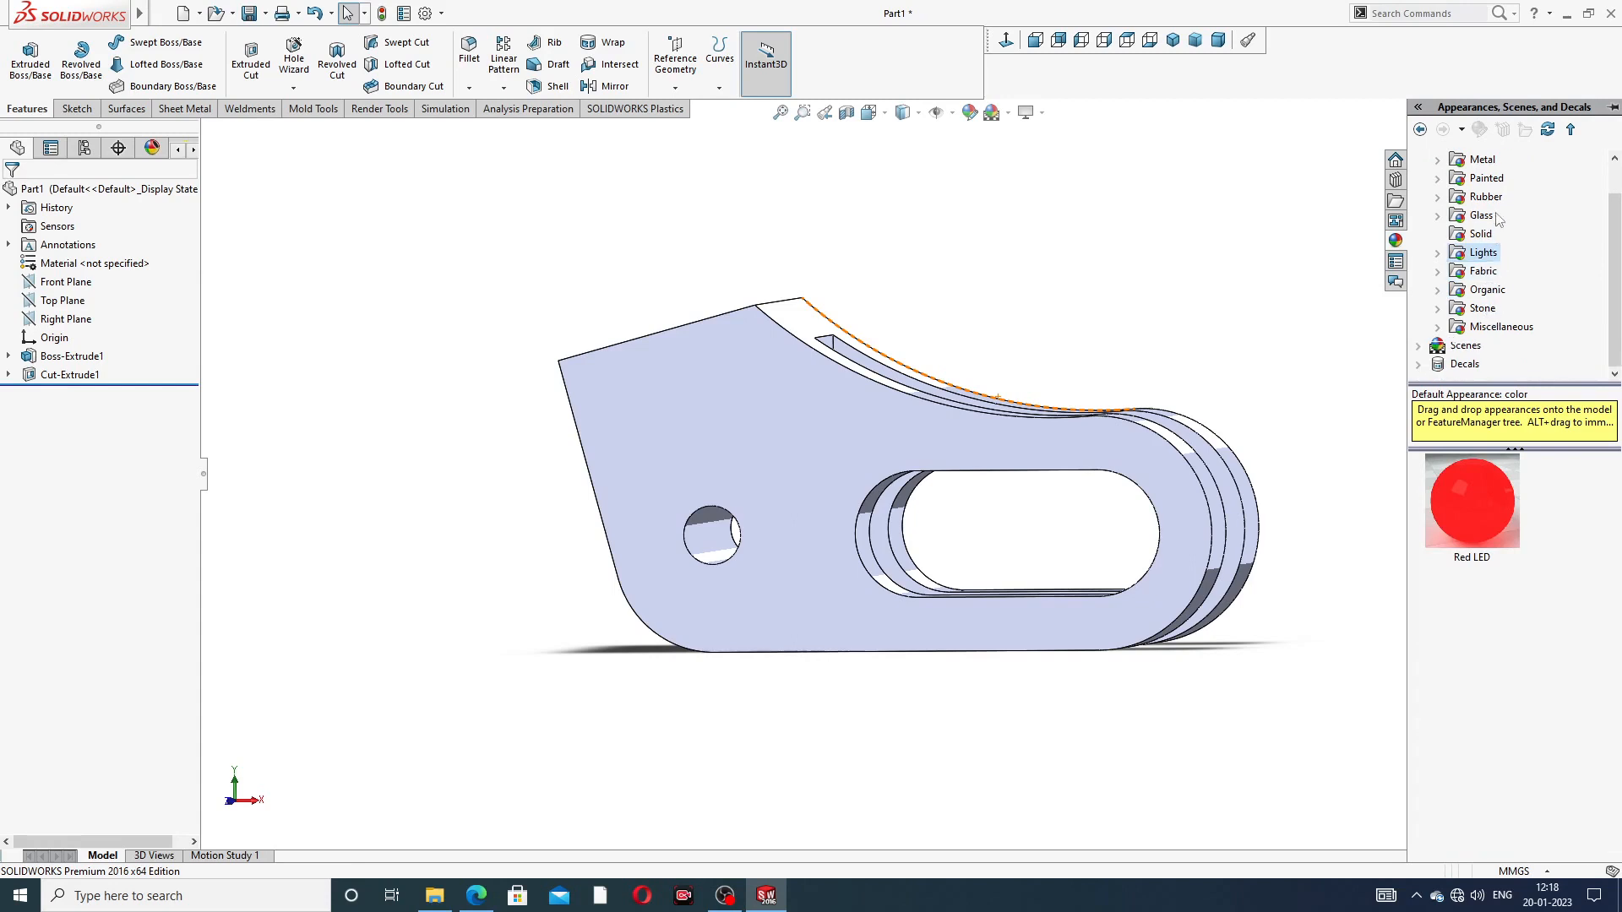
{"action": "double_click", "coordinate": [1486, 162]}
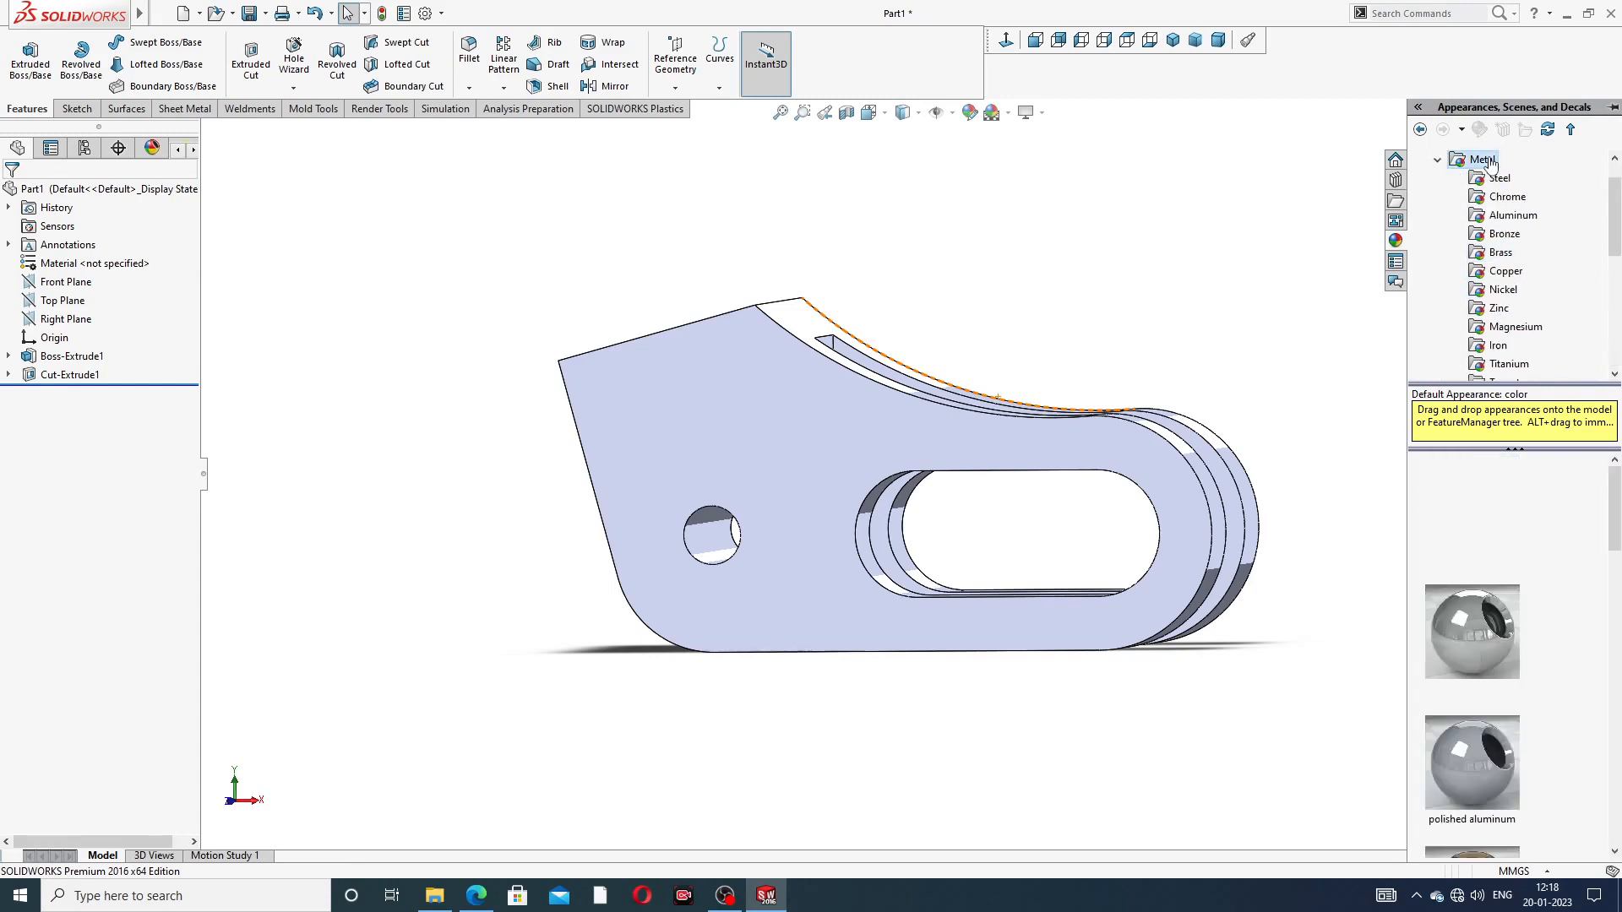
{"action": "left_click", "coordinate": [1505, 236]}
{"action": "left_click", "coordinate": [1502, 253]}
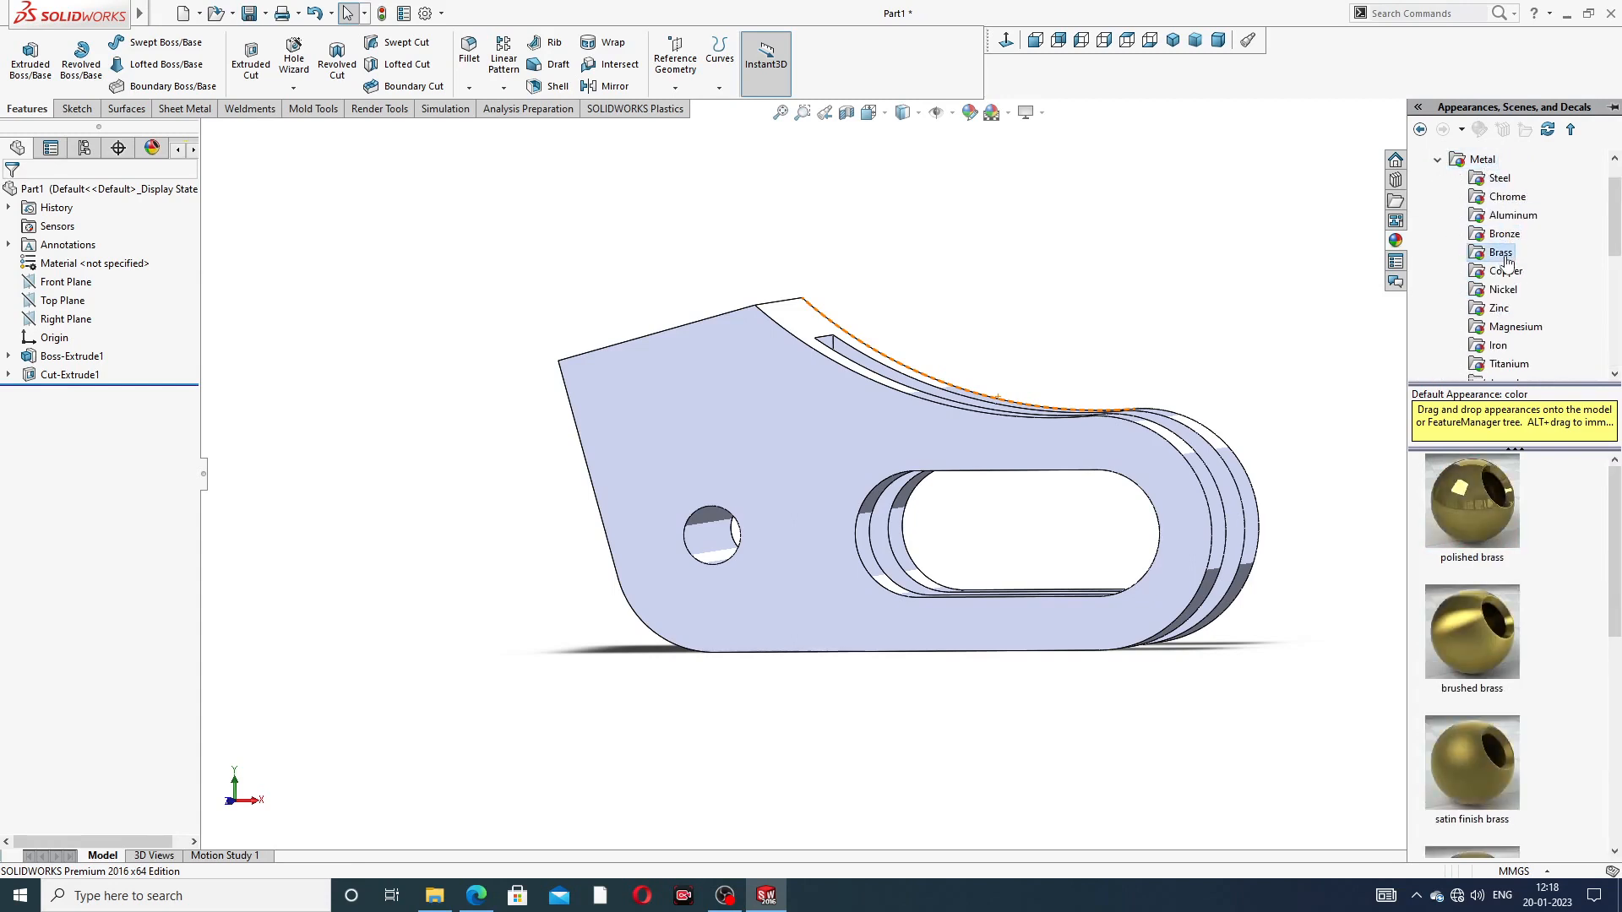
{"action": "left_click", "coordinate": [1504, 272]}
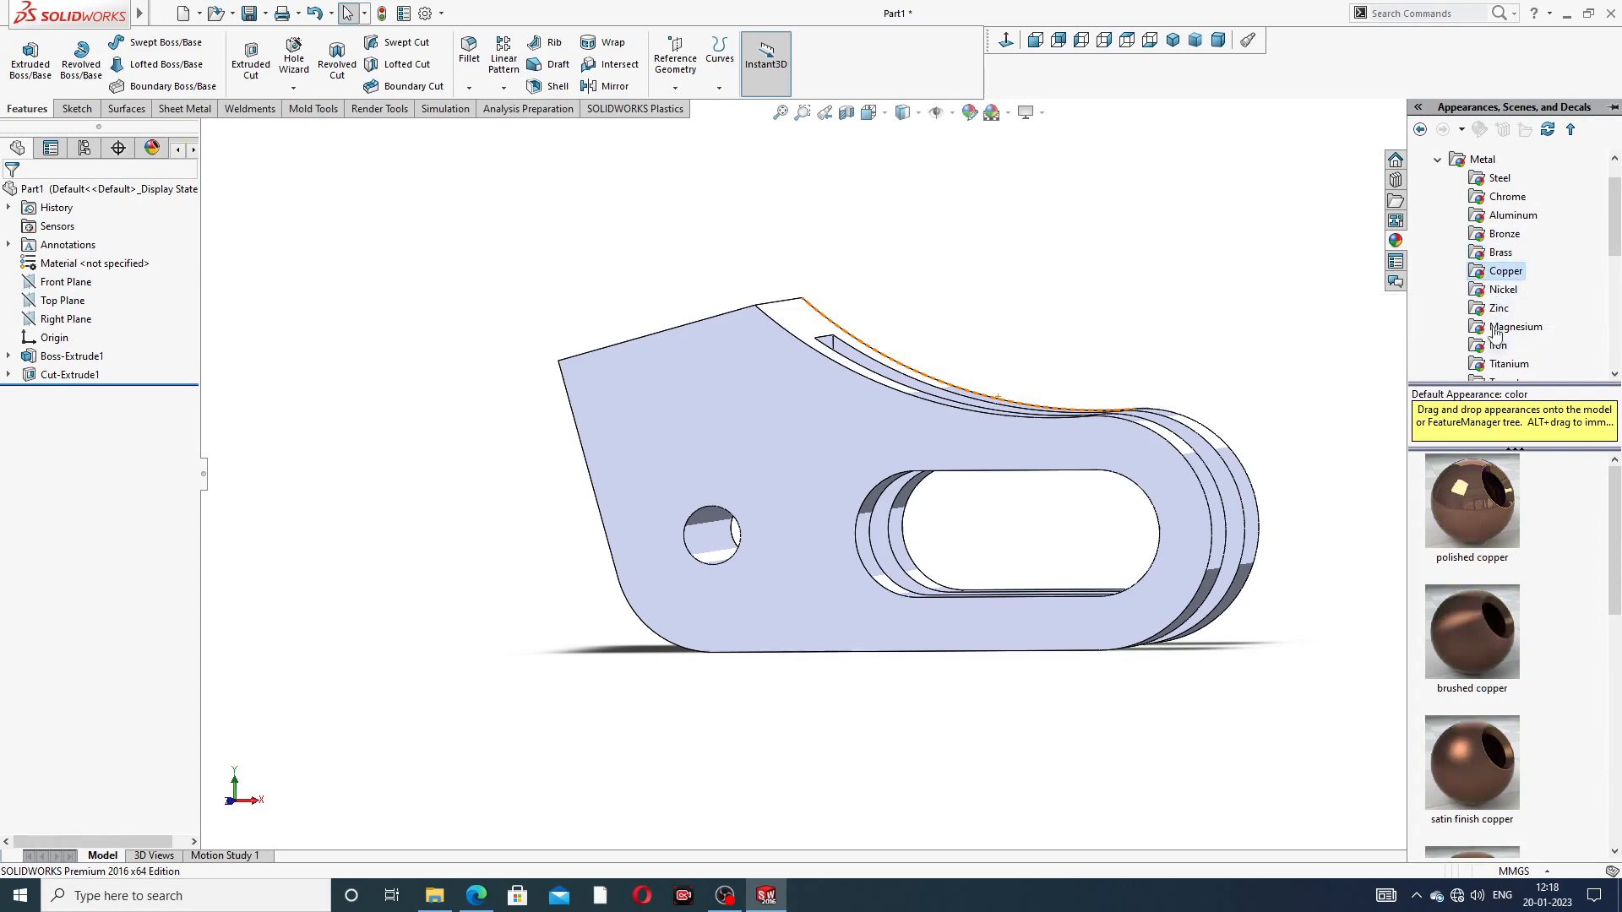
{"action": "left_click", "coordinate": [1501, 255]}
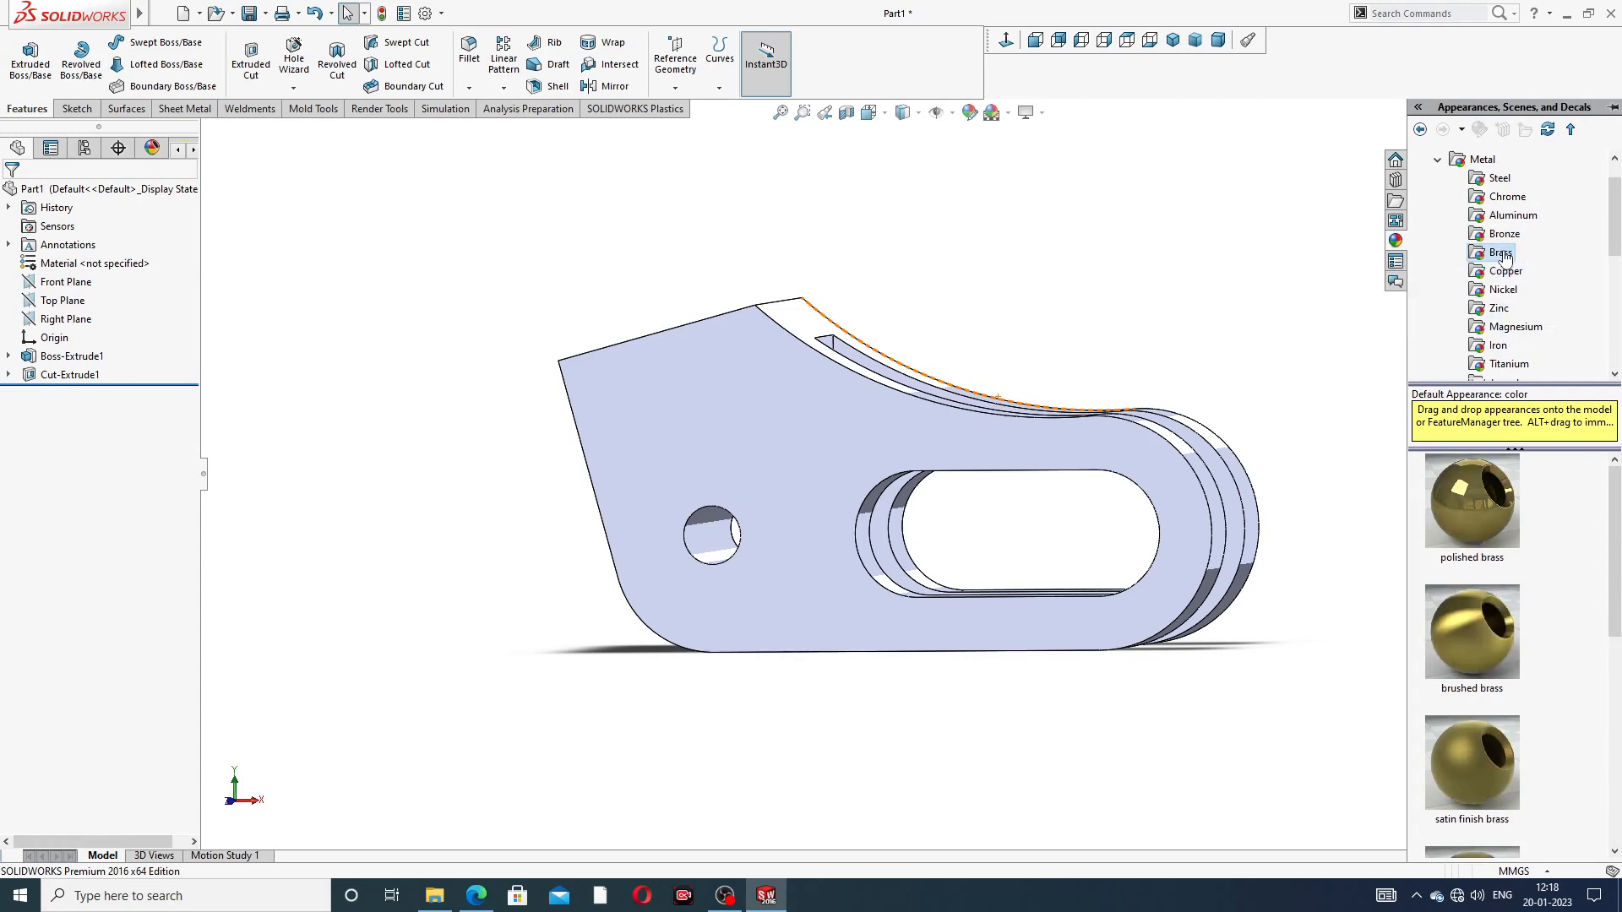
{"action": "double_click", "coordinate": [1462, 466]}
{"action": "left_click", "coordinate": [1337, 538]}
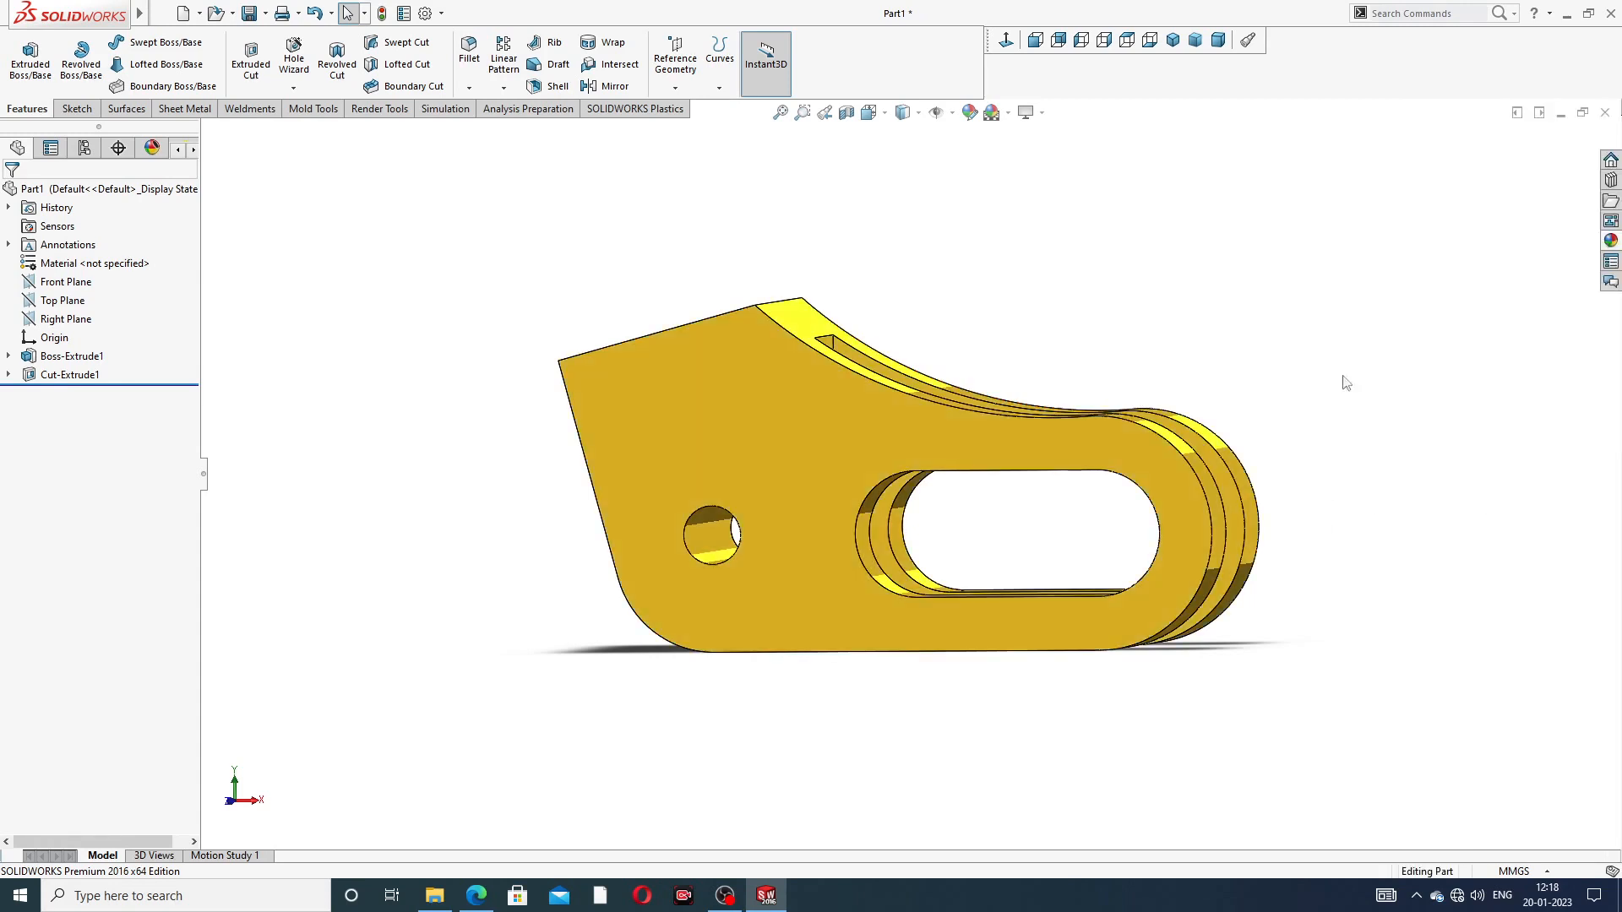
Step: Start a sketch on the body's front face and draw a circle of about 11.2 mm radius above the existing round hole
{"action": "mouse_move", "coordinate": [874, 370]}
{"action": "middle_mouse_down"}
{"action": "mouse_move", "coordinate": [764, 486]}
{"action": "mouse_move", "coordinate": [713, 445]}
{"action": "mouse_move", "coordinate": [938, 386]}
{"action": "mouse_move", "coordinate": [890, 343]}
{"action": "mouse_move", "coordinate": [893, 365]}
{"action": "middle_mouse_up"}
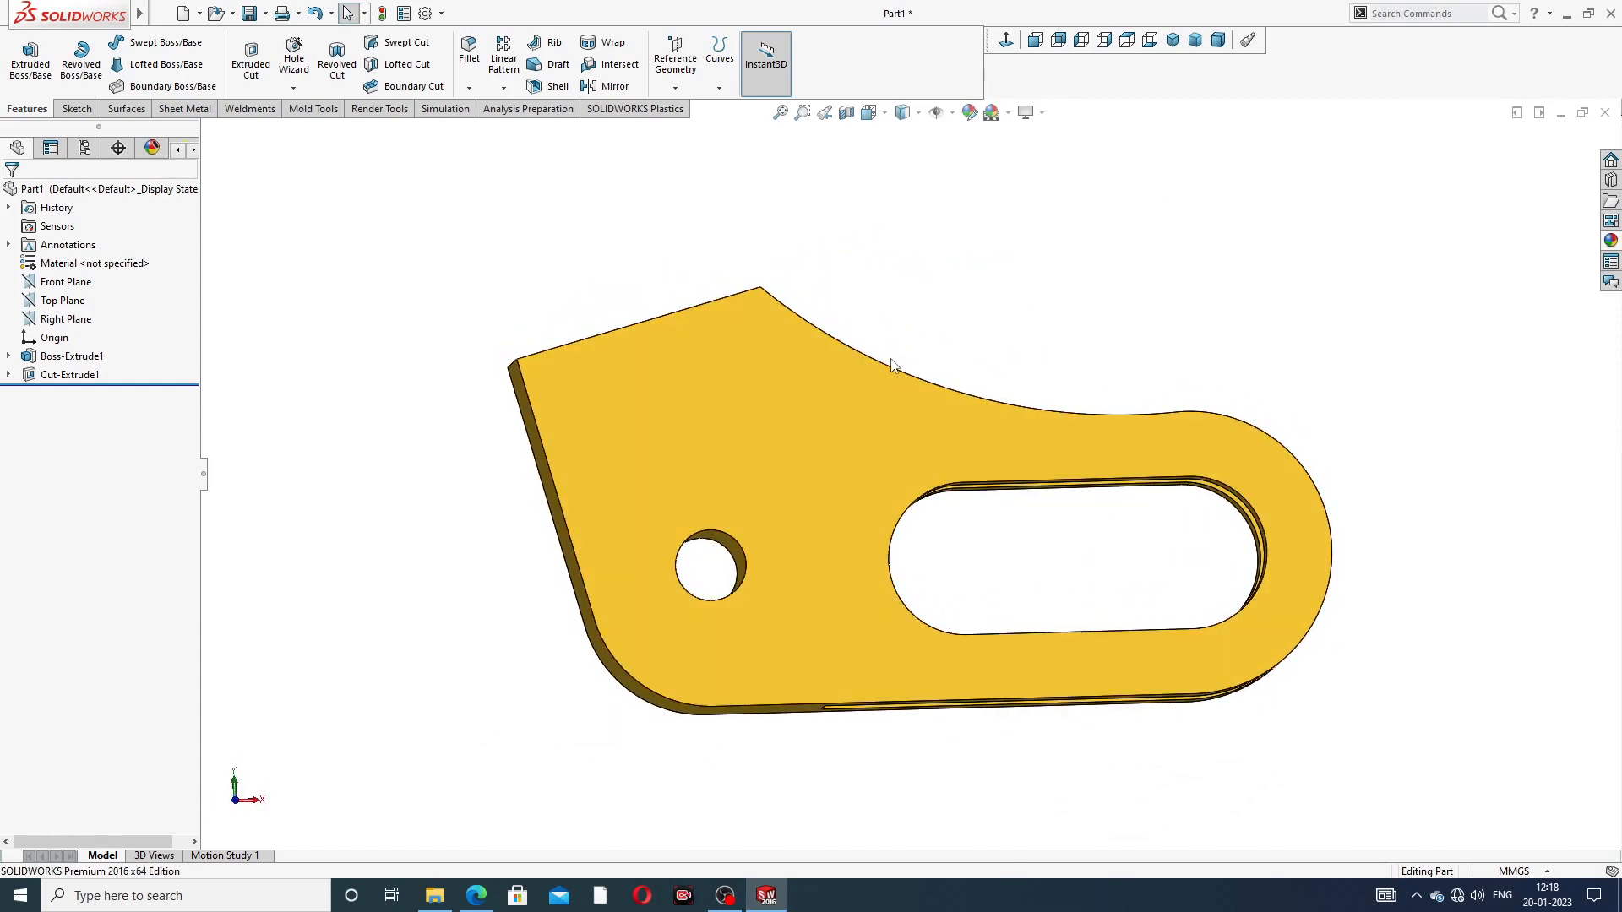
{"action": "left_click", "coordinate": [728, 390]}
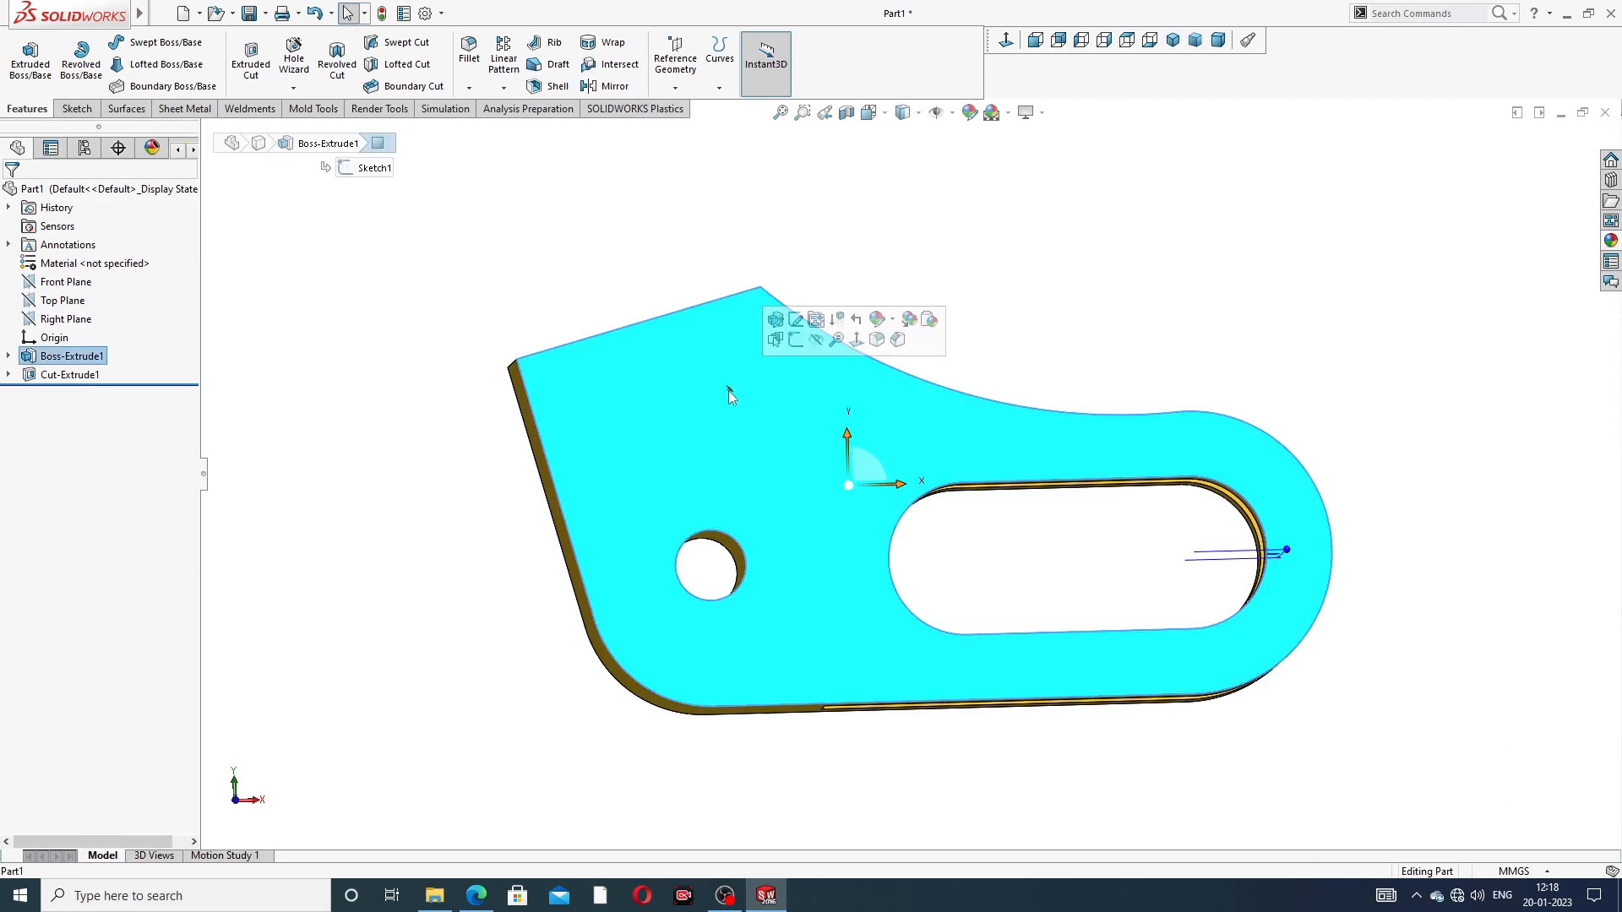
{"action": "left_click", "coordinate": [796, 341]}
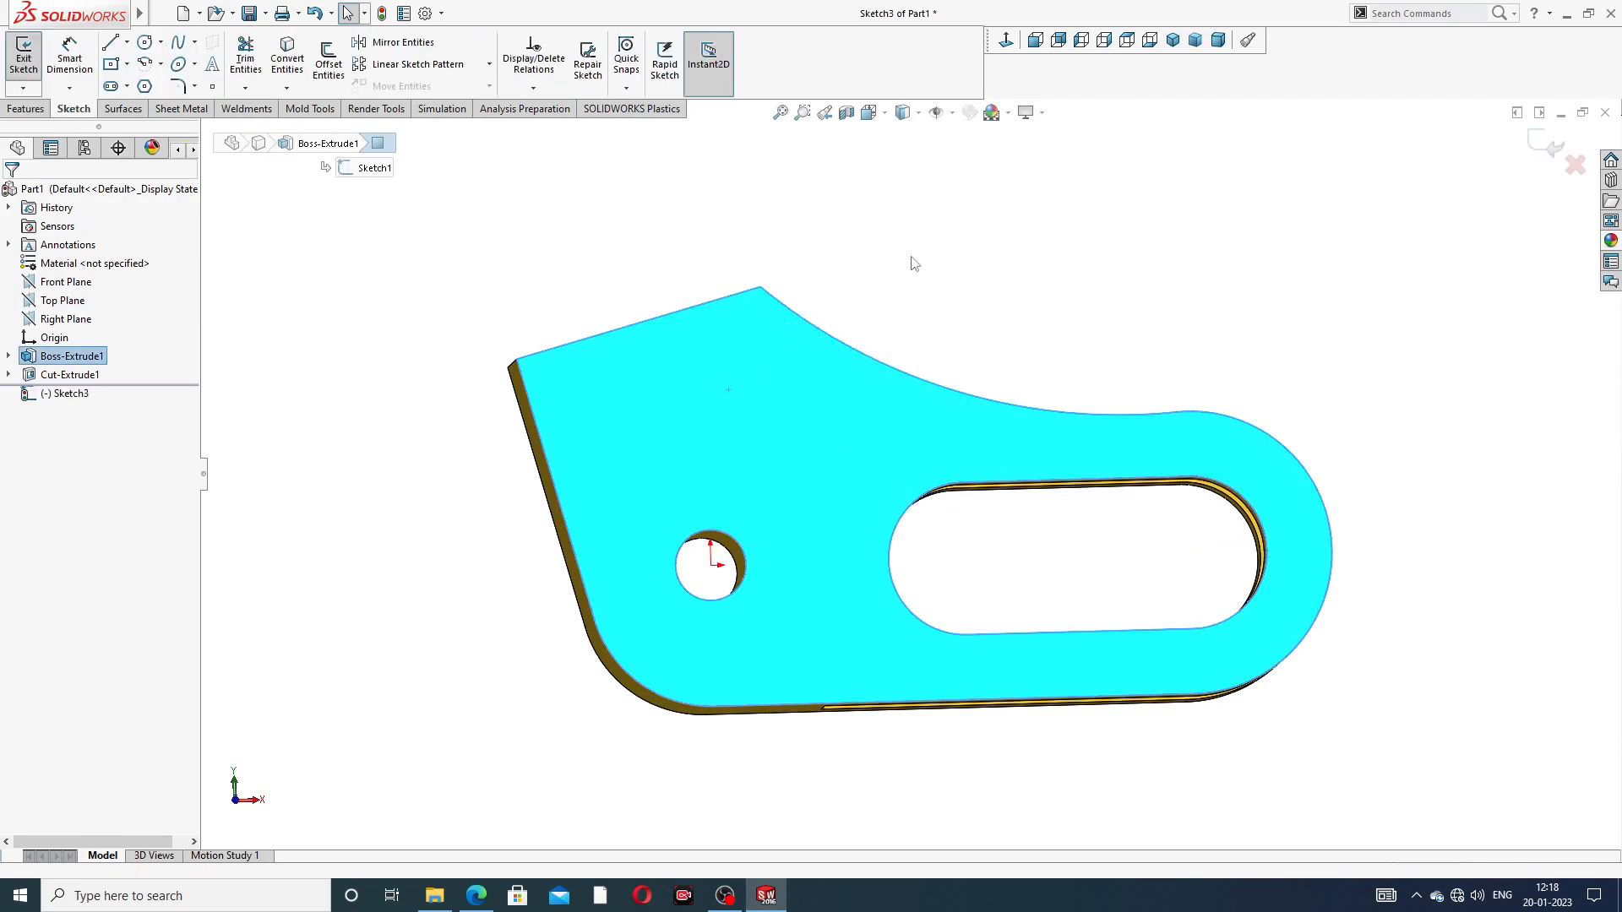
{"action": "left_click", "coordinate": [1006, 44]}
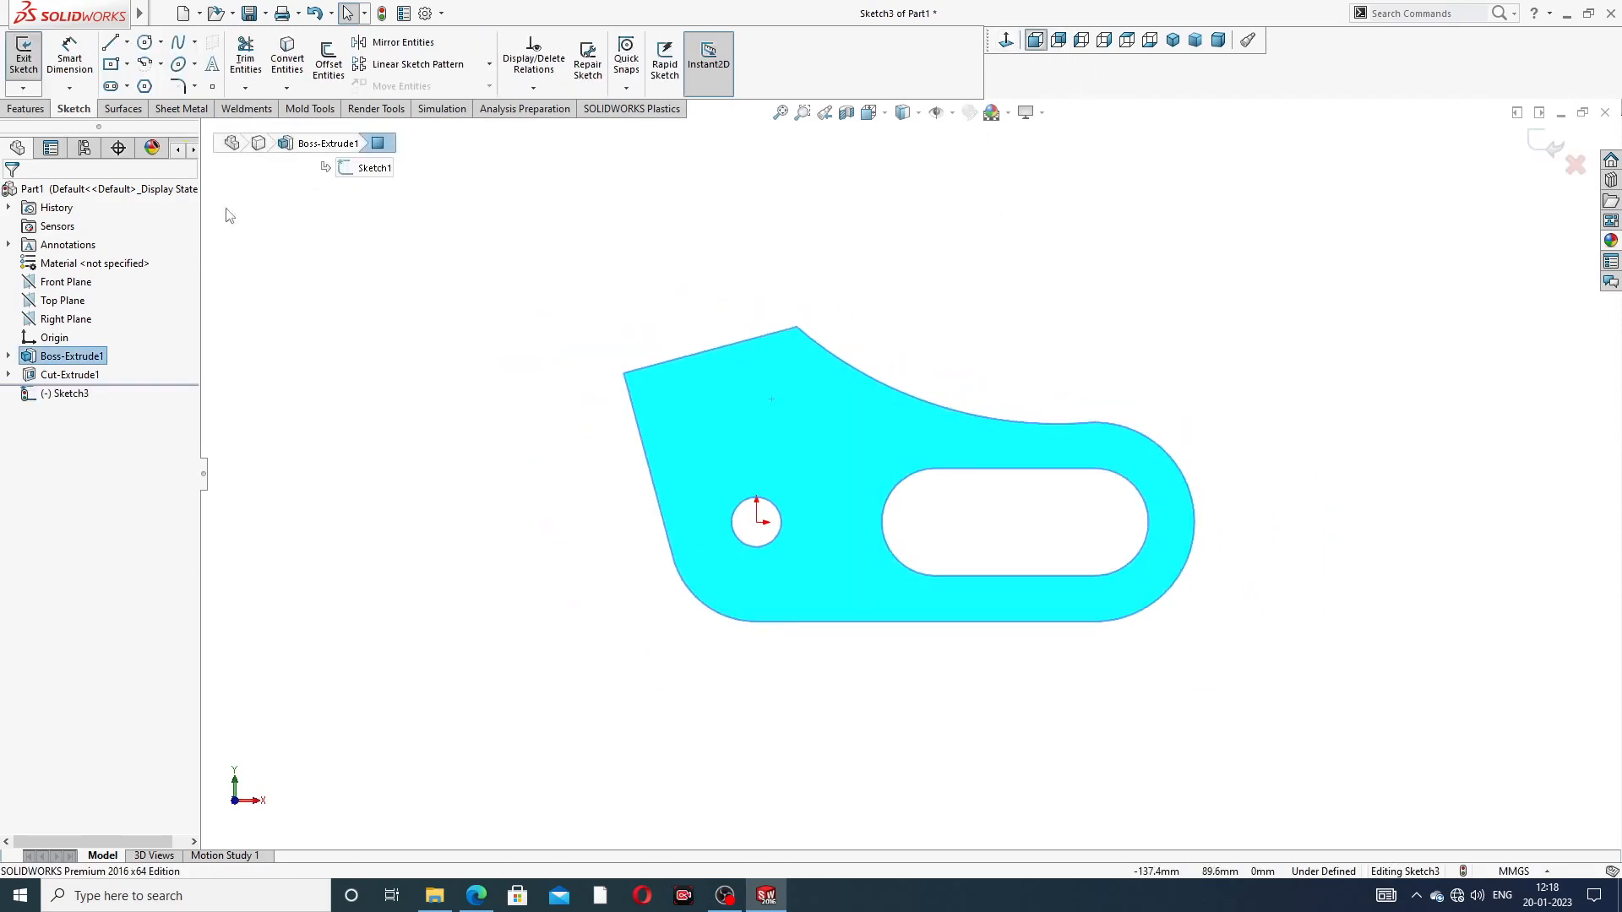
{"action": "left_click", "coordinate": [146, 41]}
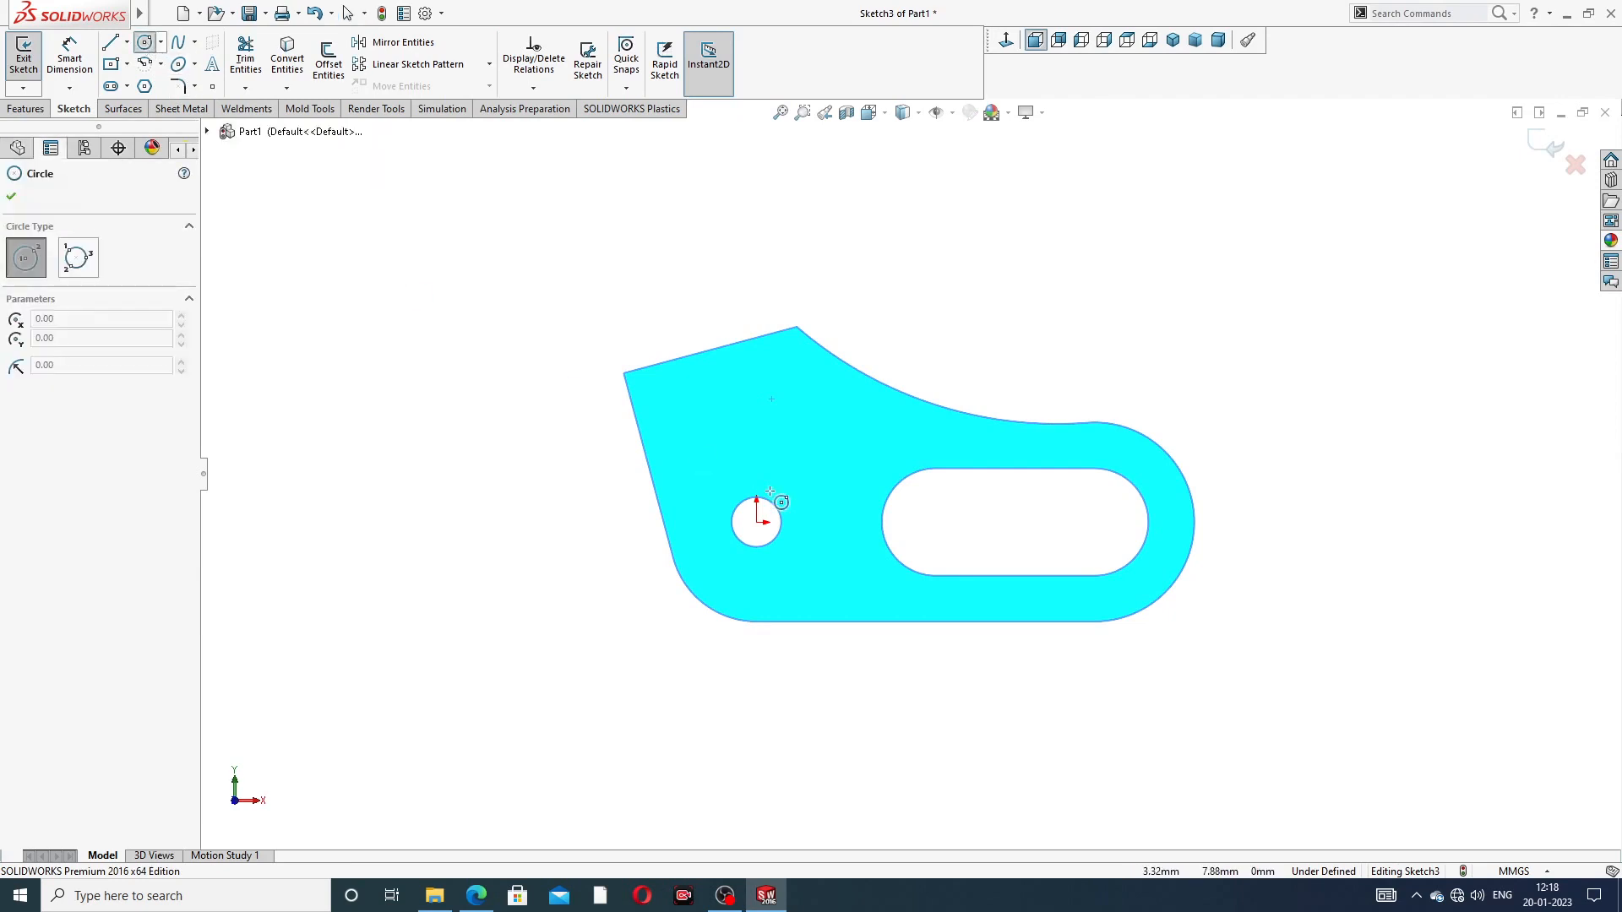
{"action": "left_click", "coordinate": [791, 424]}
{"action": "left_click", "coordinate": [824, 394]}
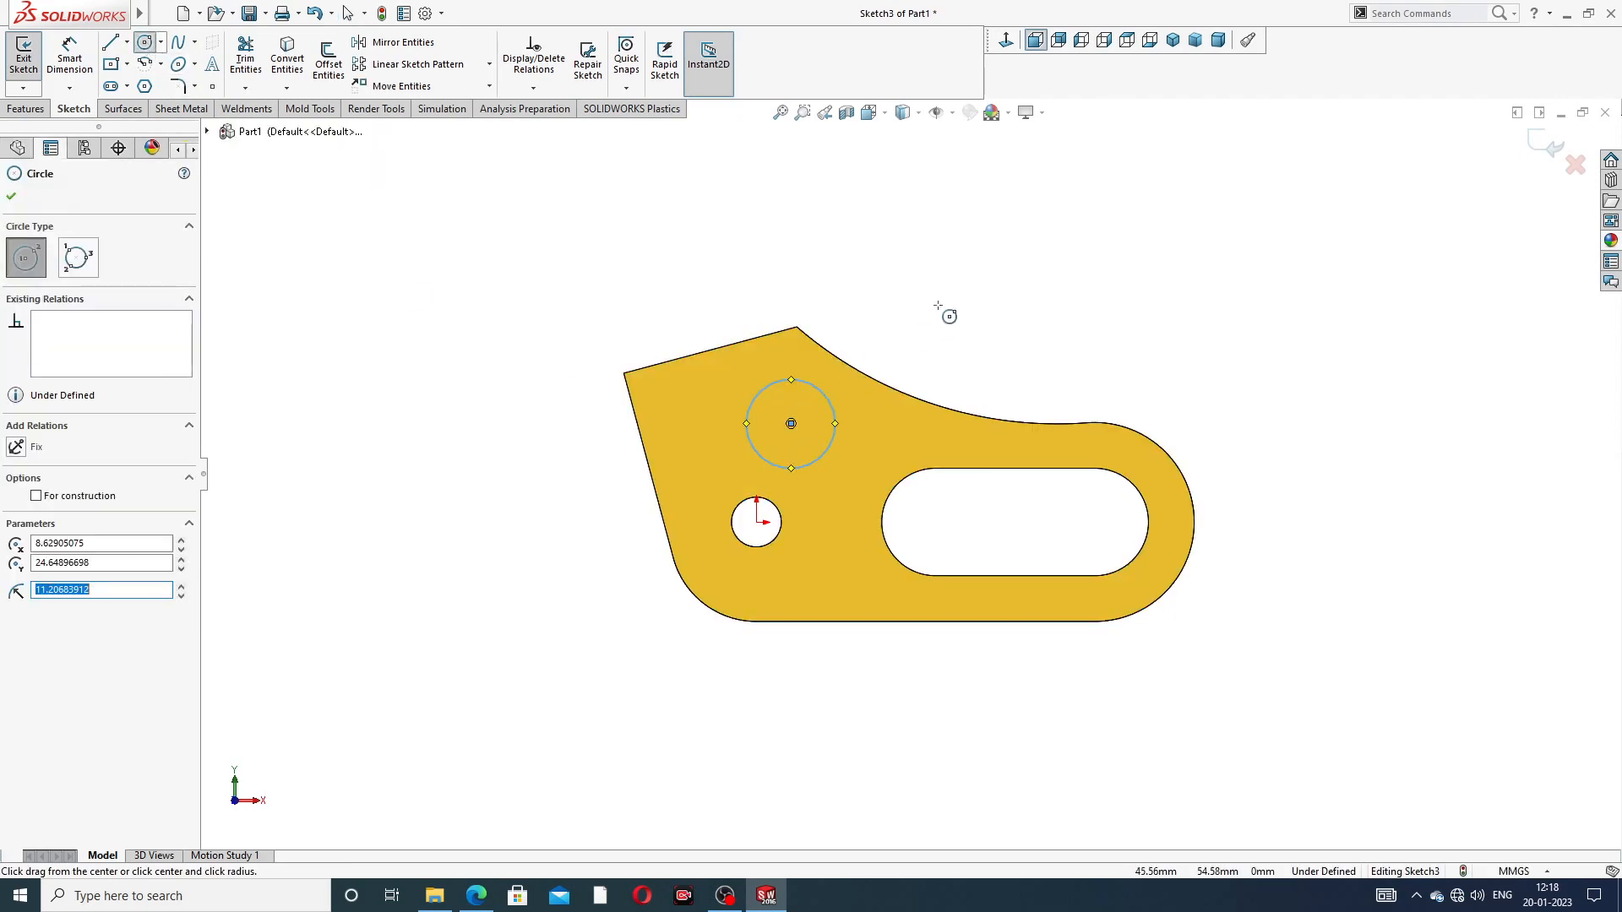
{"action": "right_click", "coordinate": [978, 313]}
{"action": "left_click", "coordinate": [984, 319]}
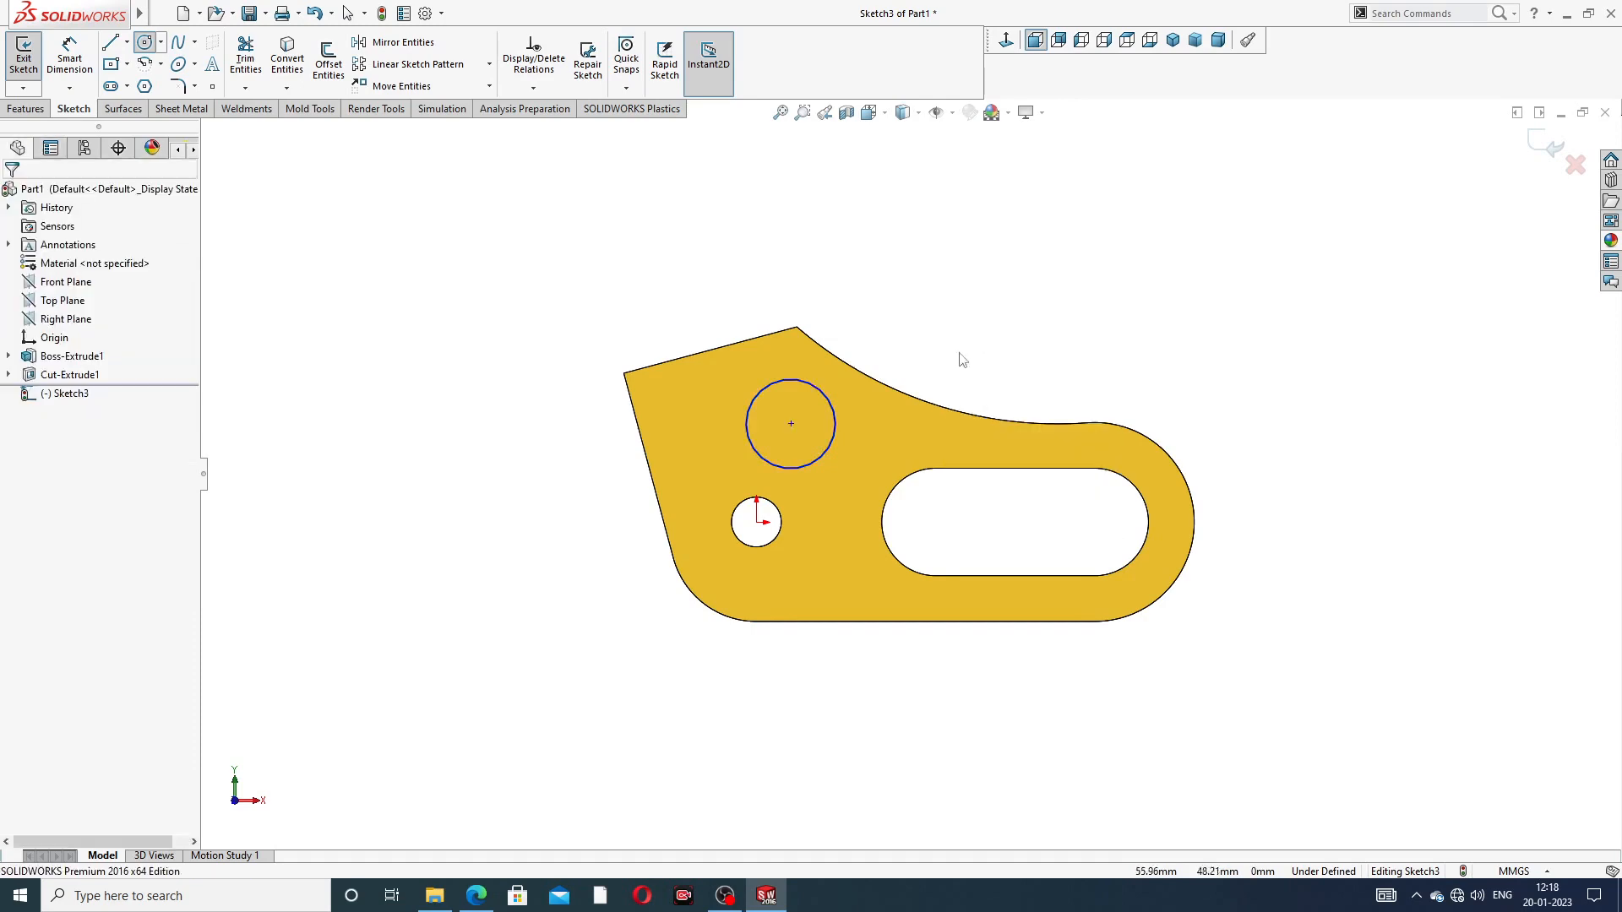
Step: Check the front view of the PDF drawing in the browser for the upper hole's diameter and position
{"action": "left_click", "coordinate": [477, 895]}
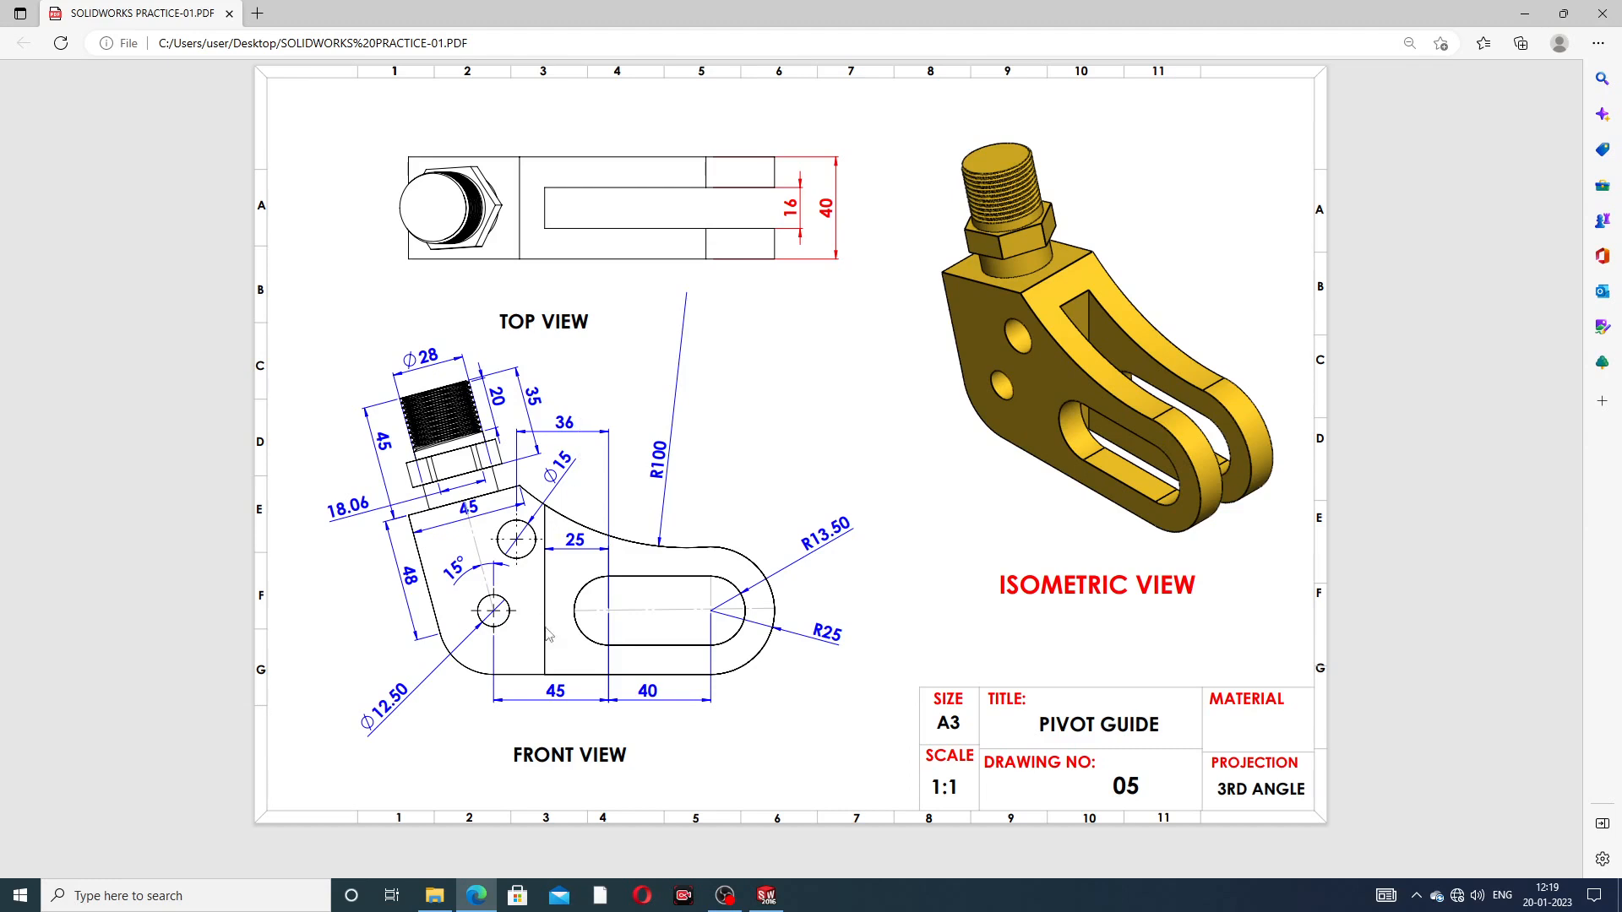
{"action": "left_click", "coordinate": [767, 895]}
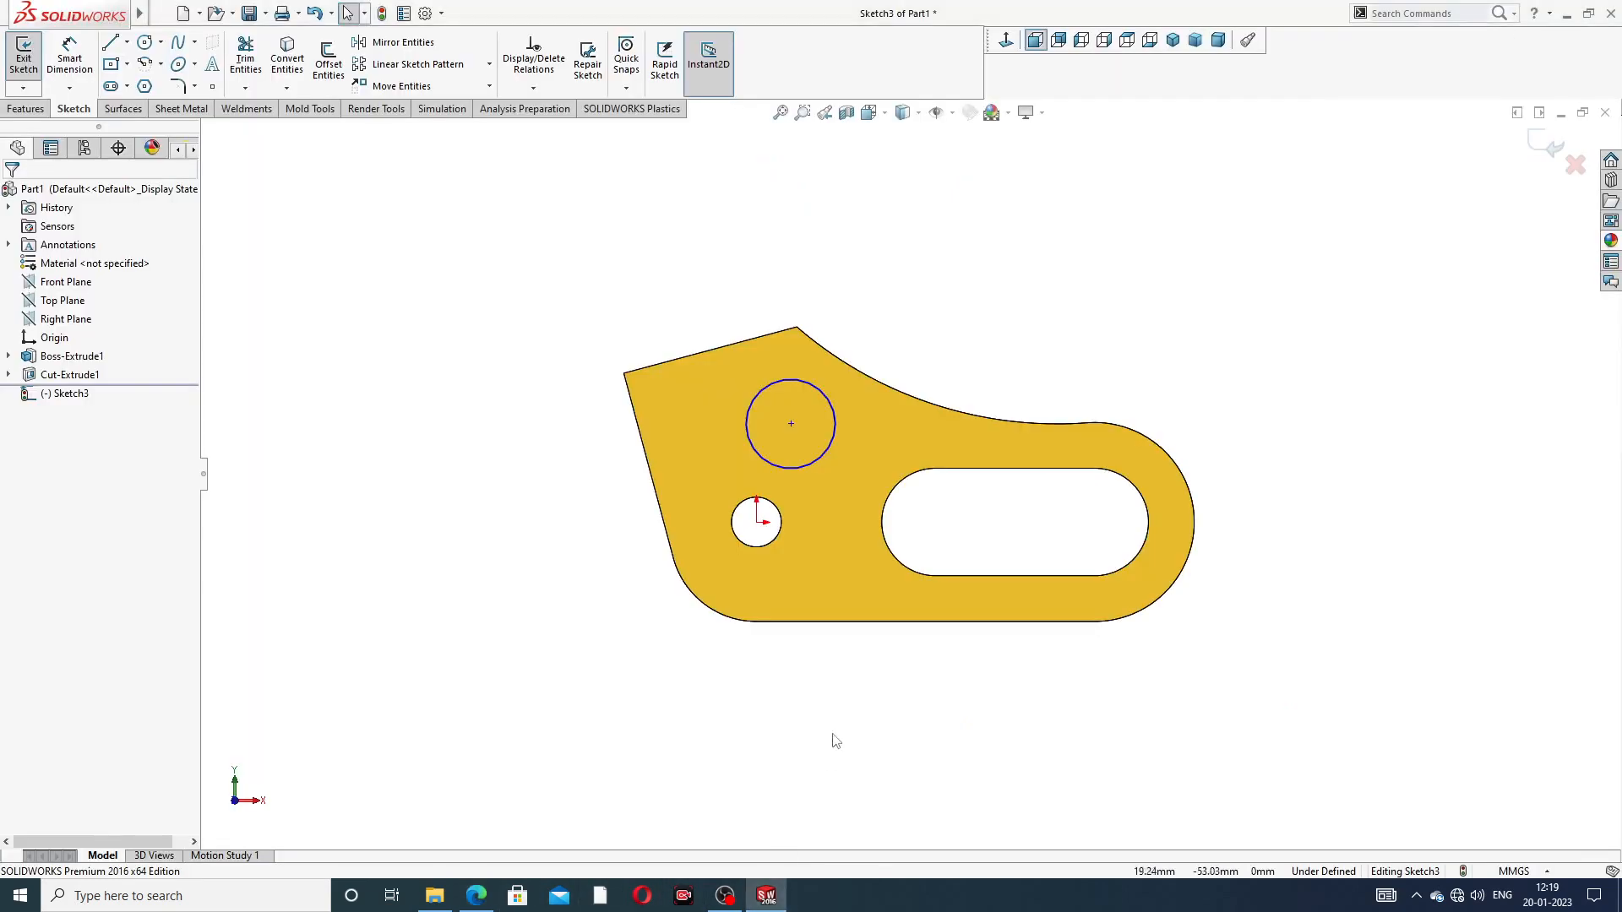
Step: Set the diameter of the sketched circle above the existing round hole to 15 mm
{"action": "left_click", "coordinate": [70, 60]}
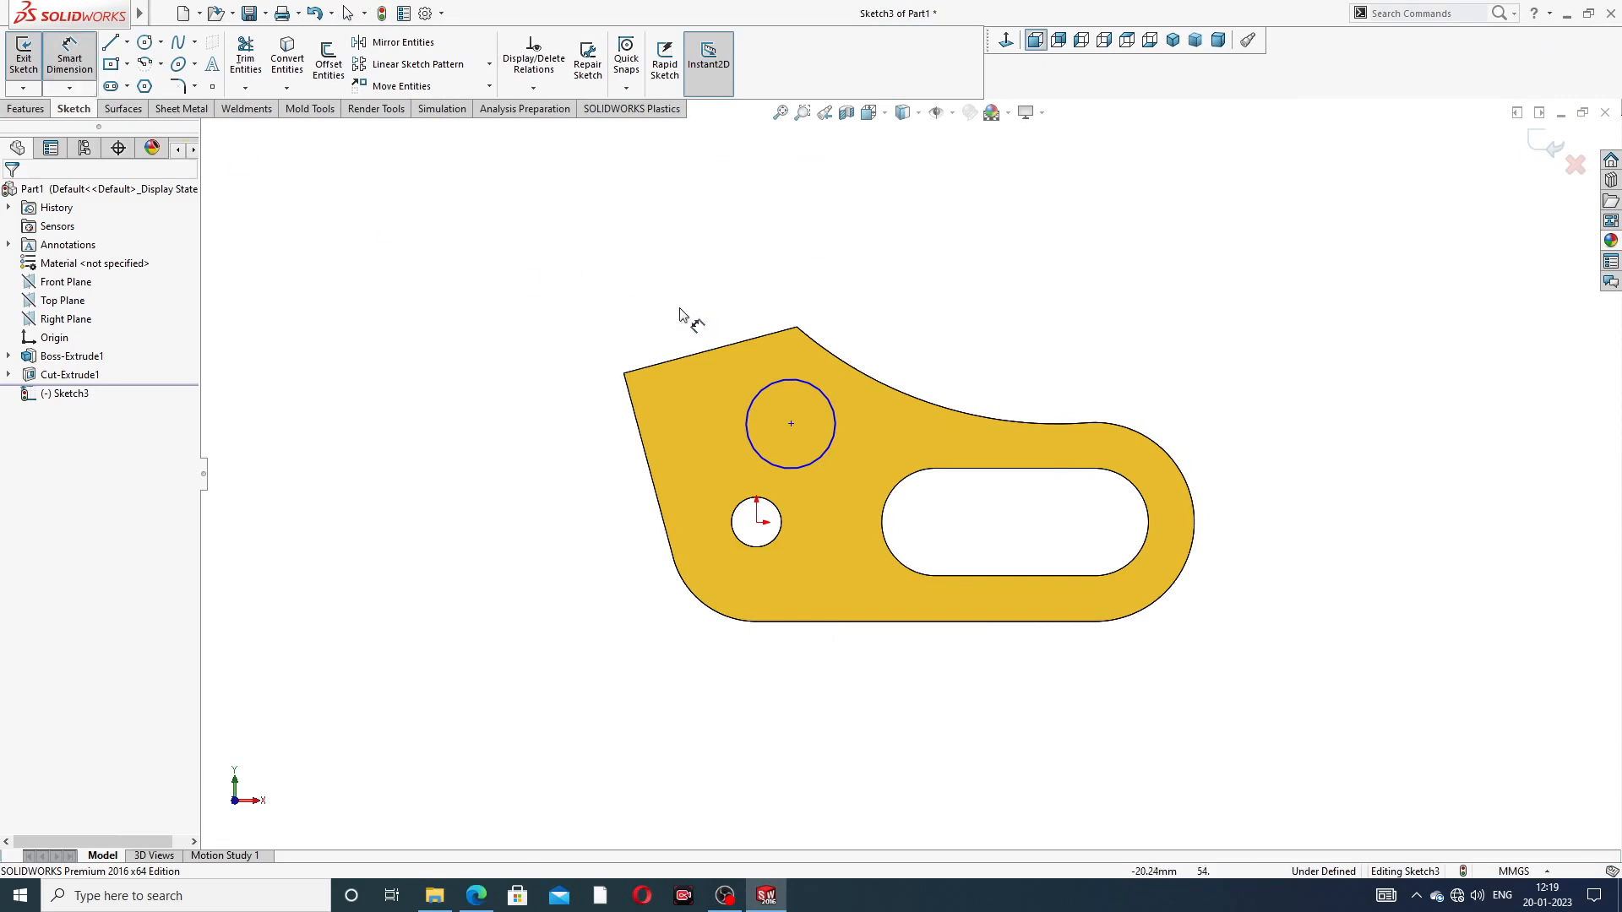
{"action": "left_click", "coordinate": [818, 392]}
{"action": "left_click", "coordinate": [891, 362]}
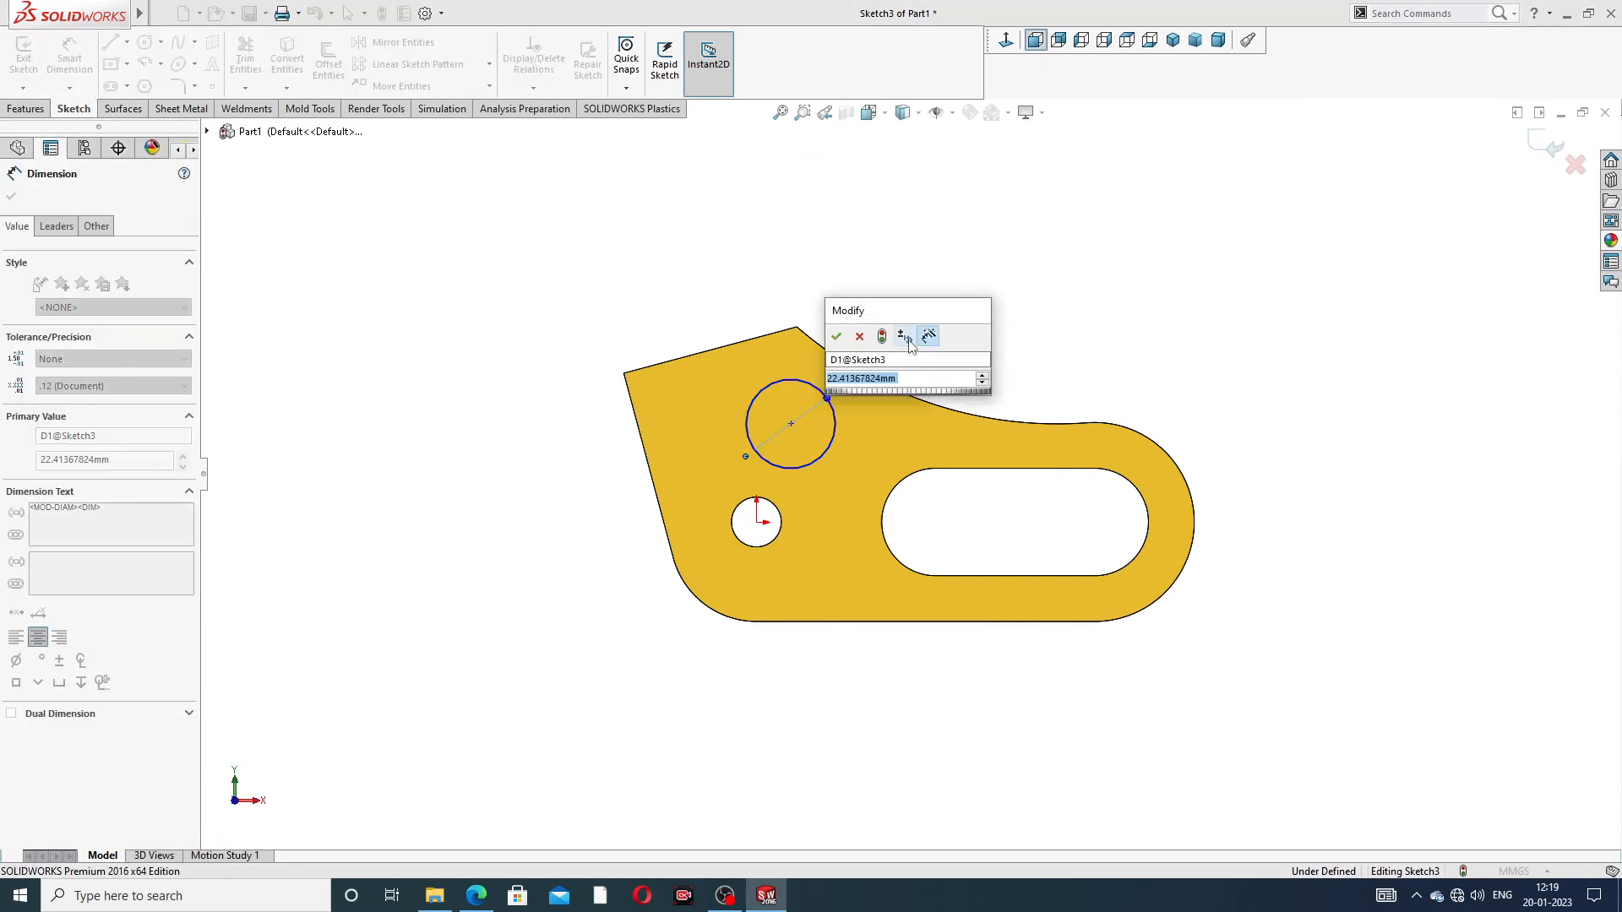
{"action": "type", "text": "15"}
{"action": "key", "text": "Return"}
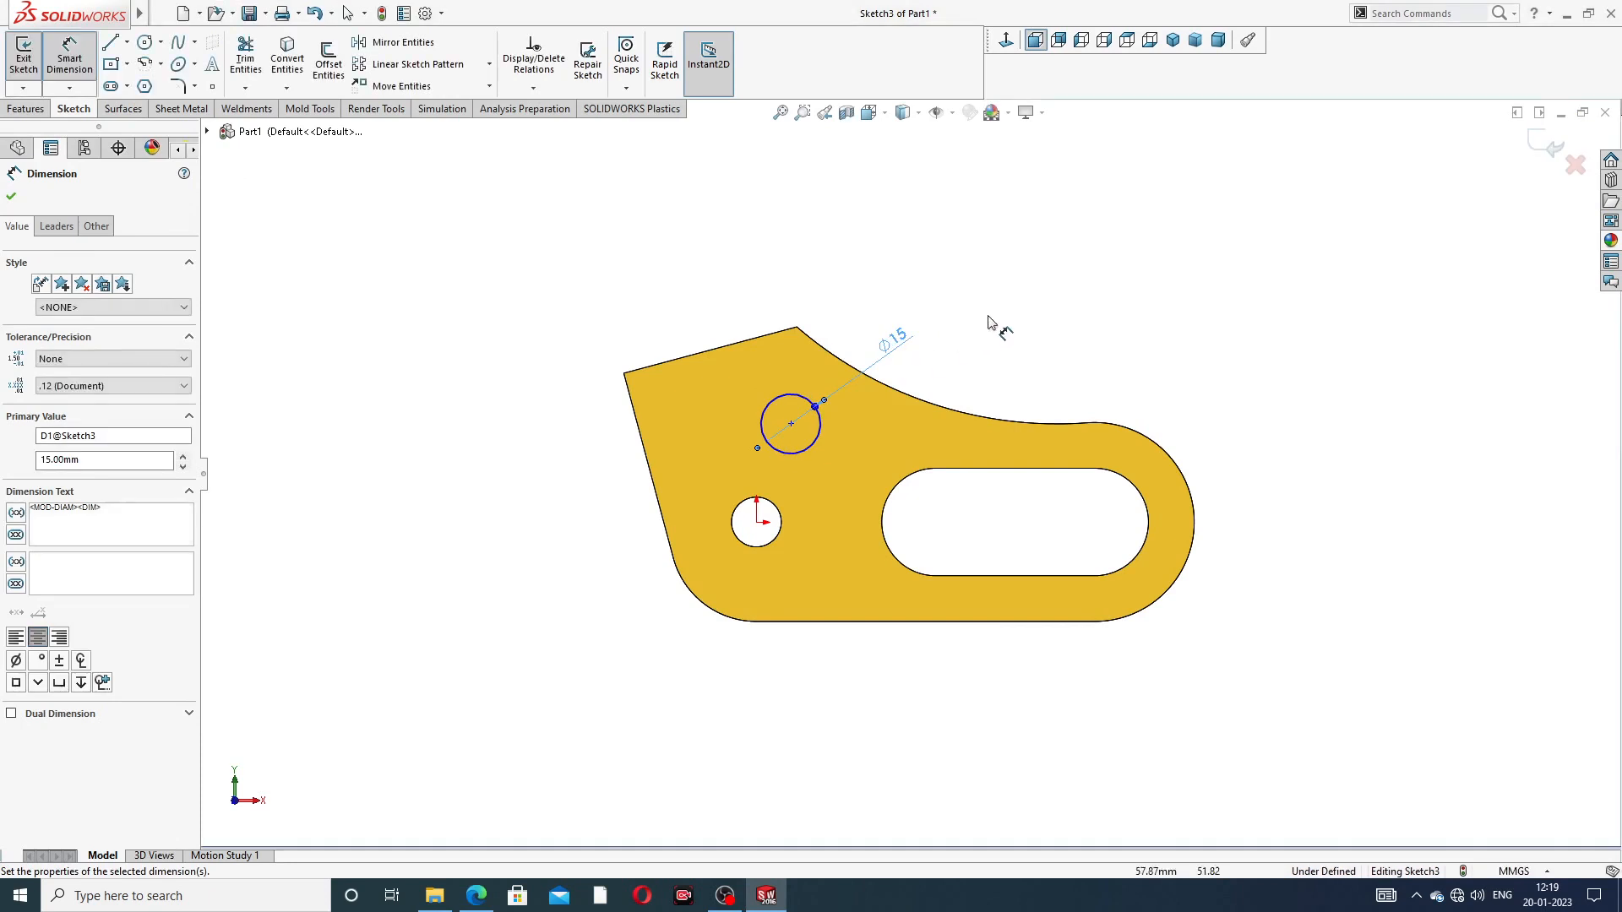
Step: Dimension the circle's centre 36 mm horizontally from the centre of the slot's nearer arc and check the PDF drawing's front view
{"action": "left_click", "coordinate": [791, 424]}
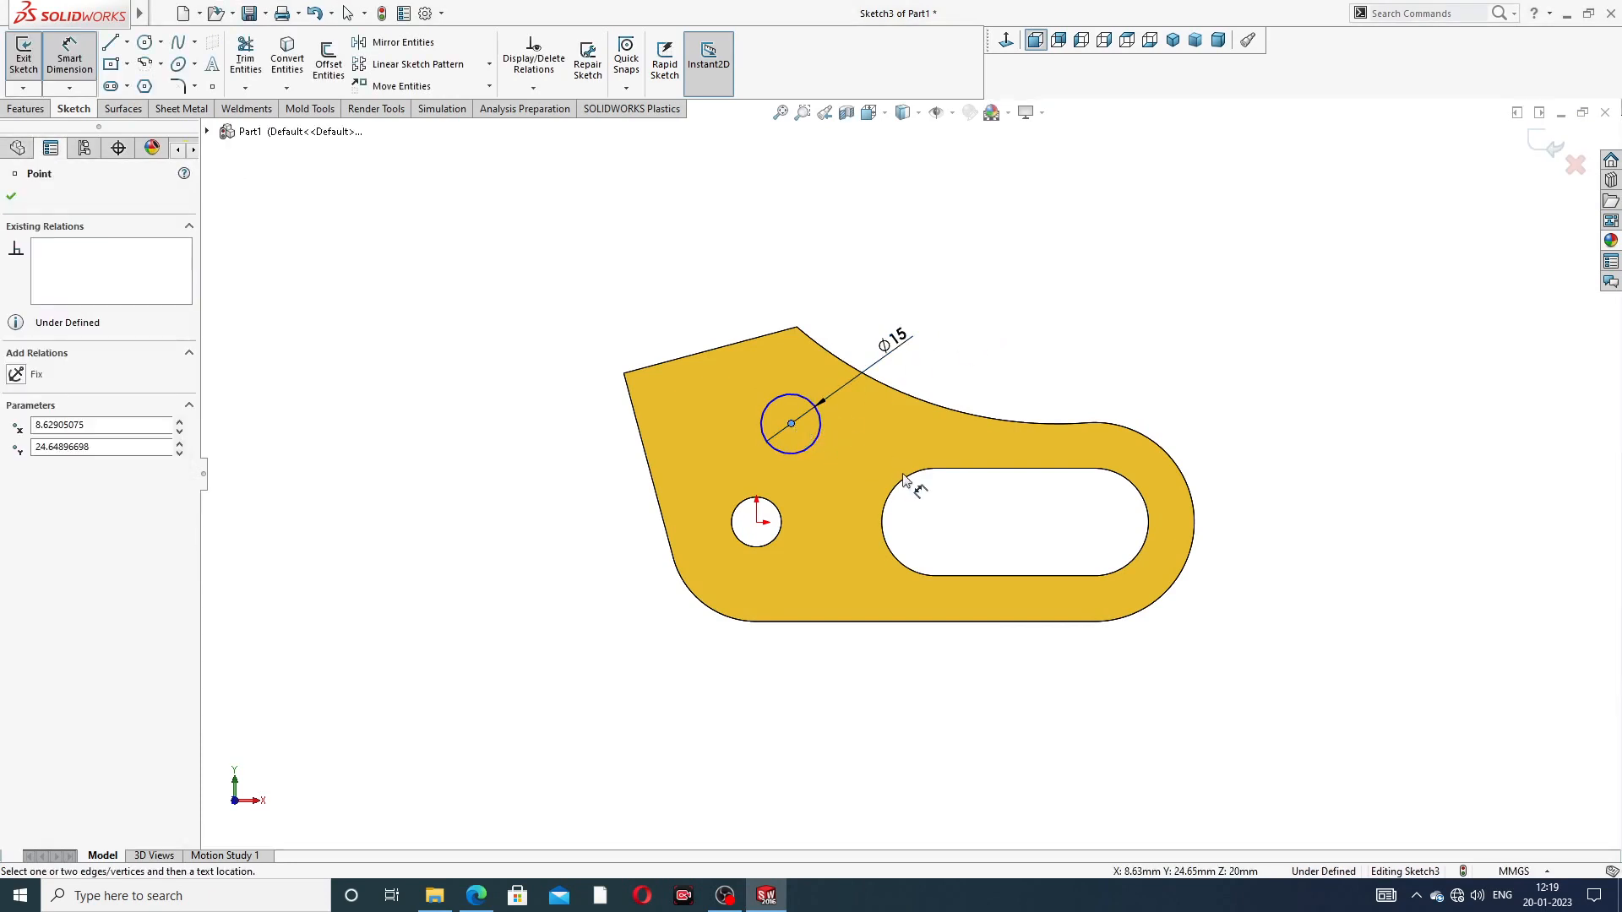
{"action": "left_click", "coordinate": [904, 480]}
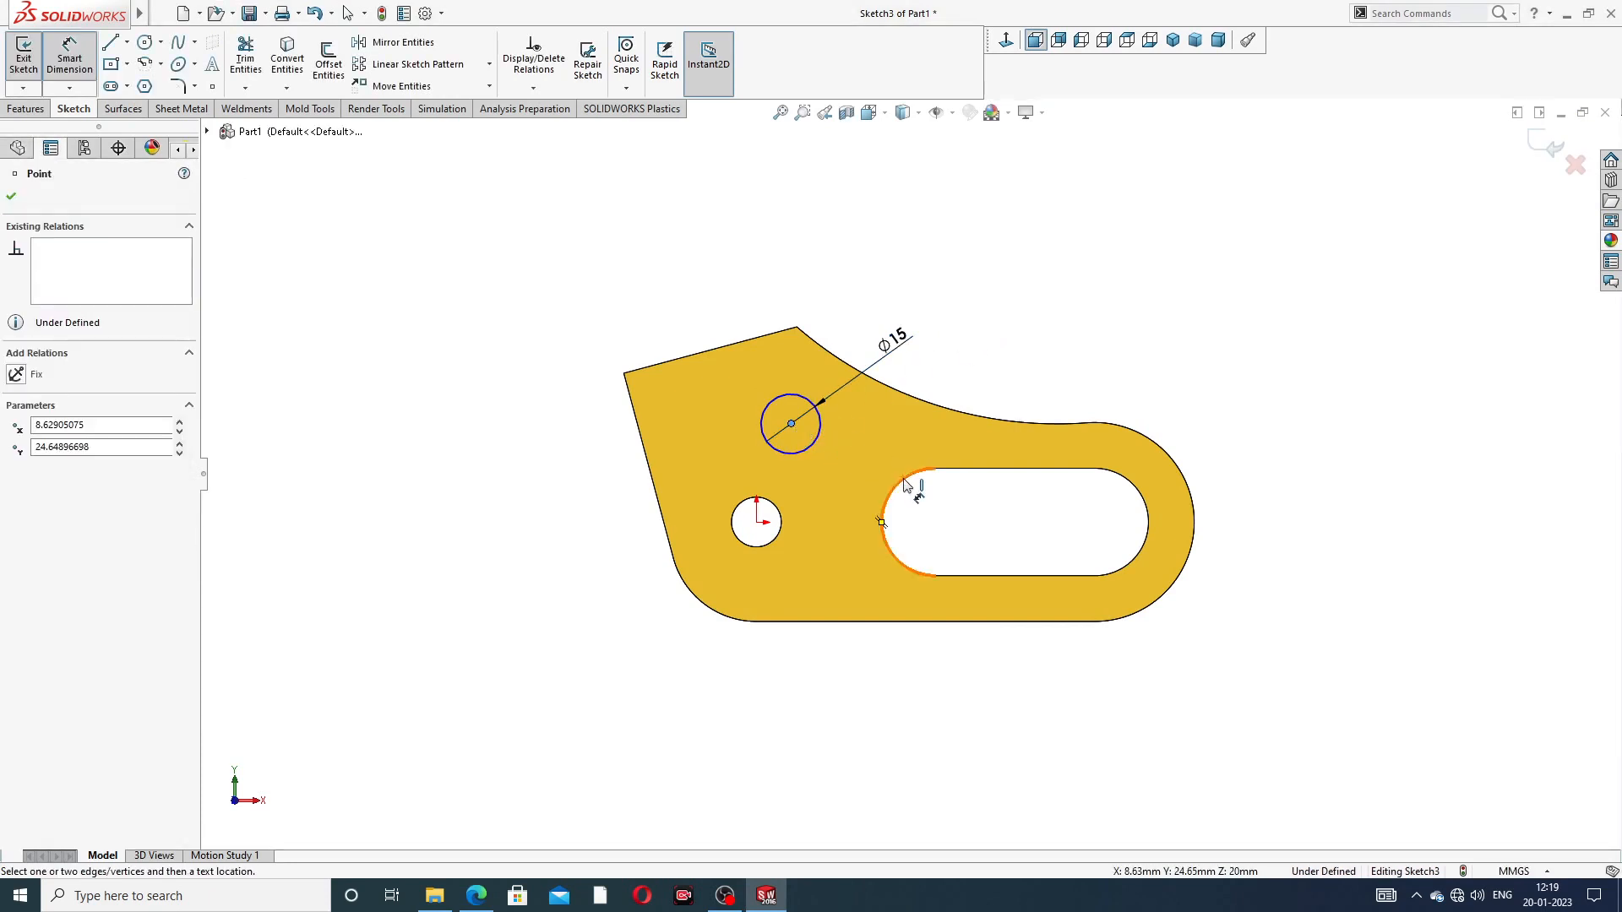
{"action": "left_click", "coordinate": [882, 314]}
{"action": "type", "text": "3"}
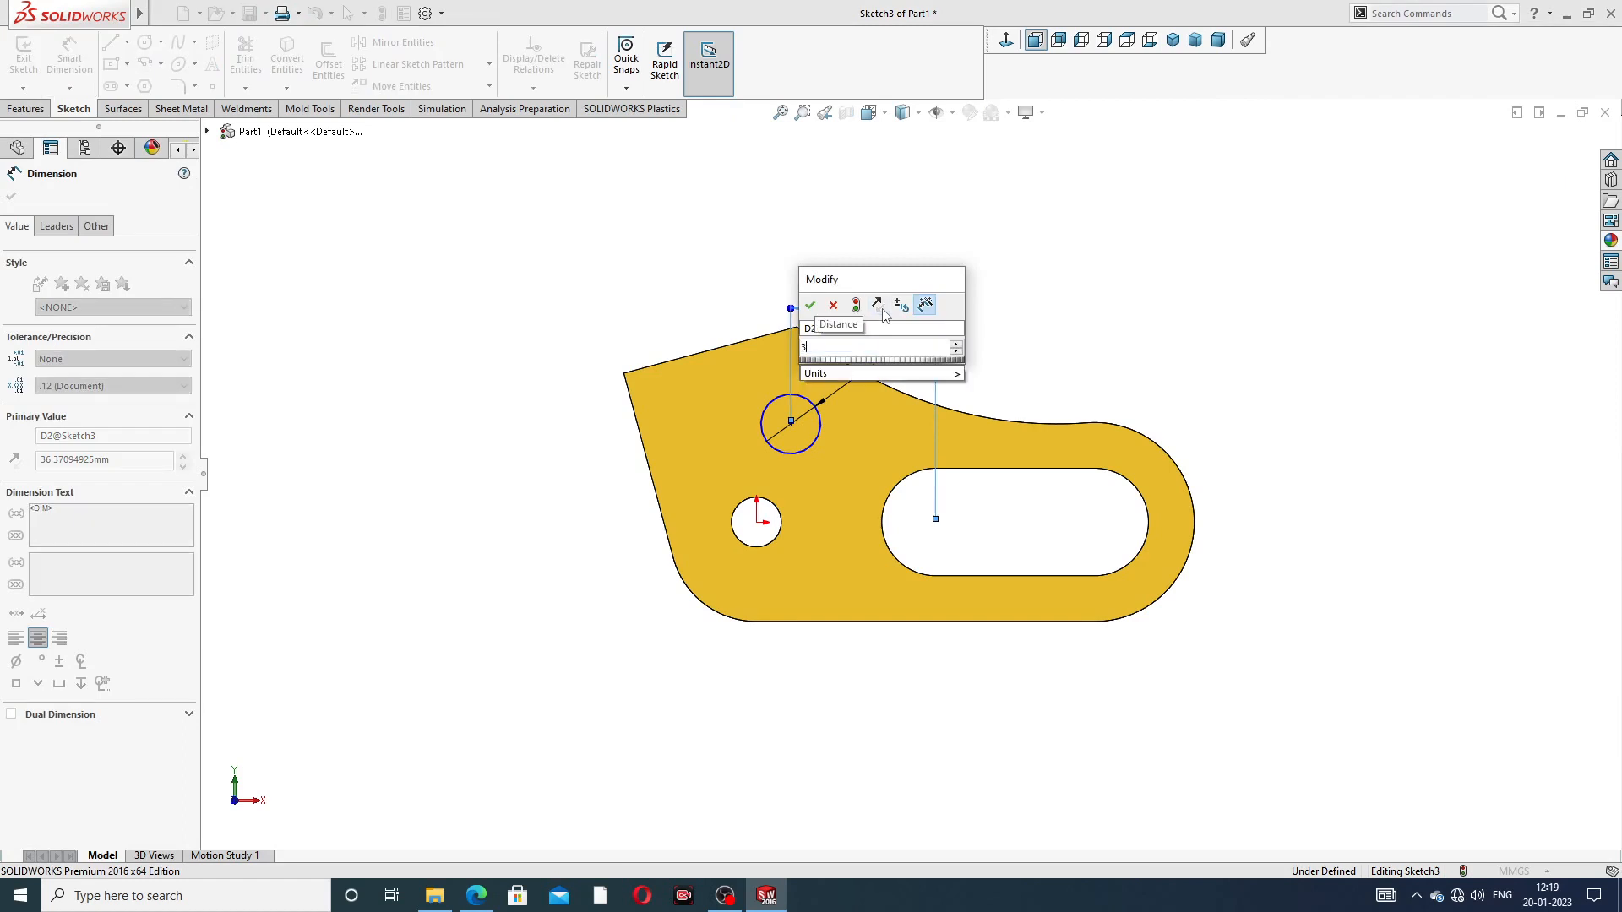
{"action": "type", "text": "6"}
{"action": "key", "text": "Return"}
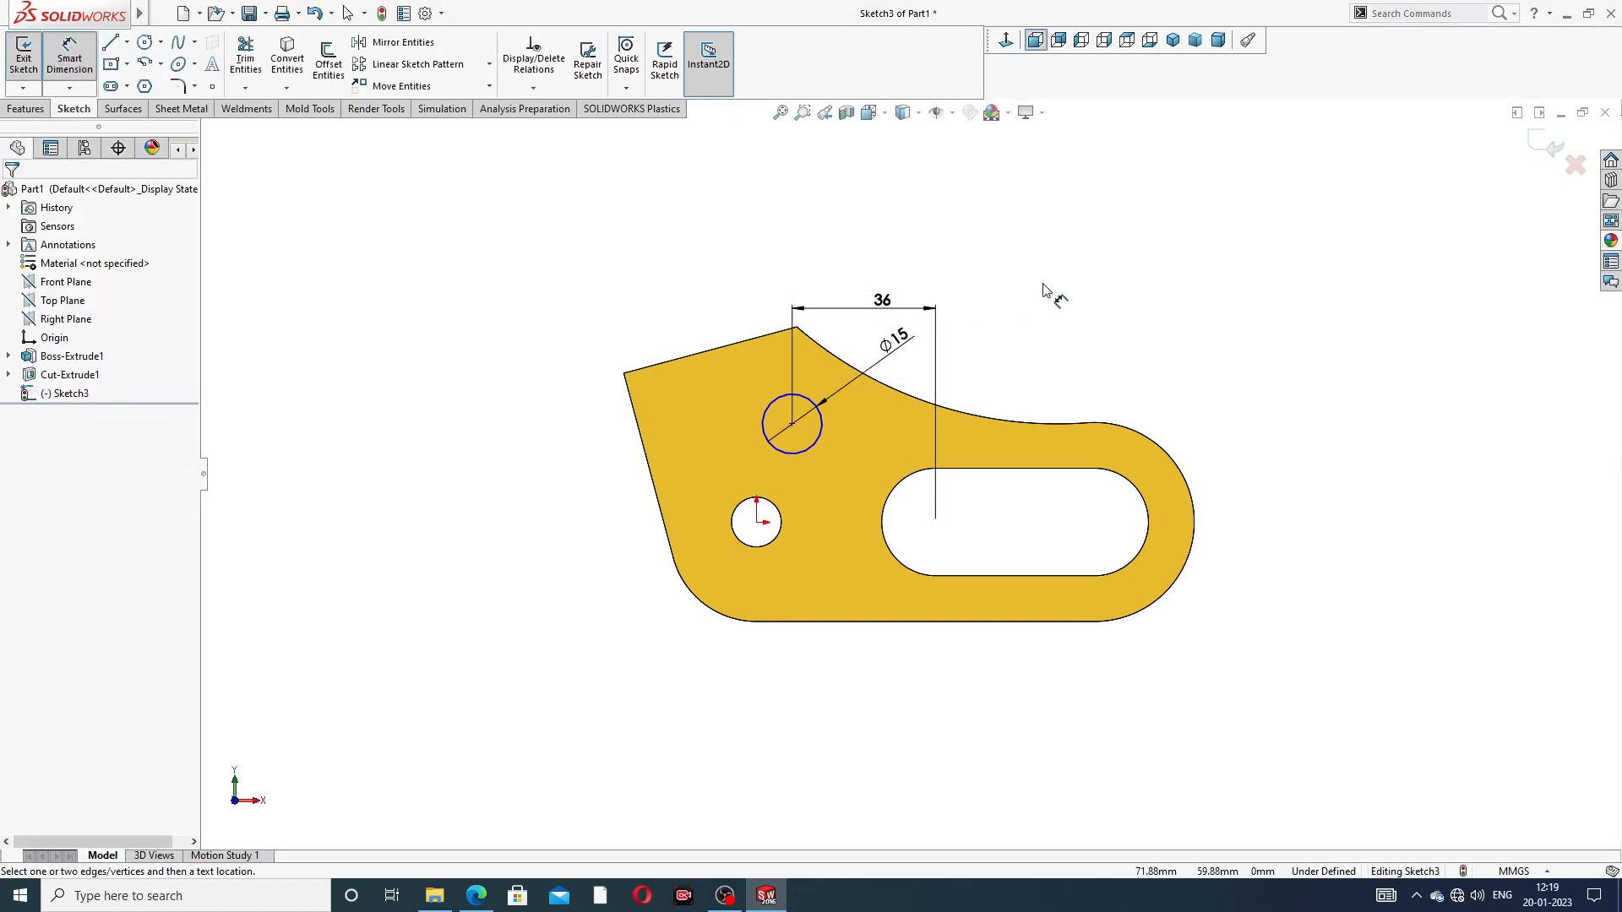
{"action": "left_click", "coordinate": [477, 896]}
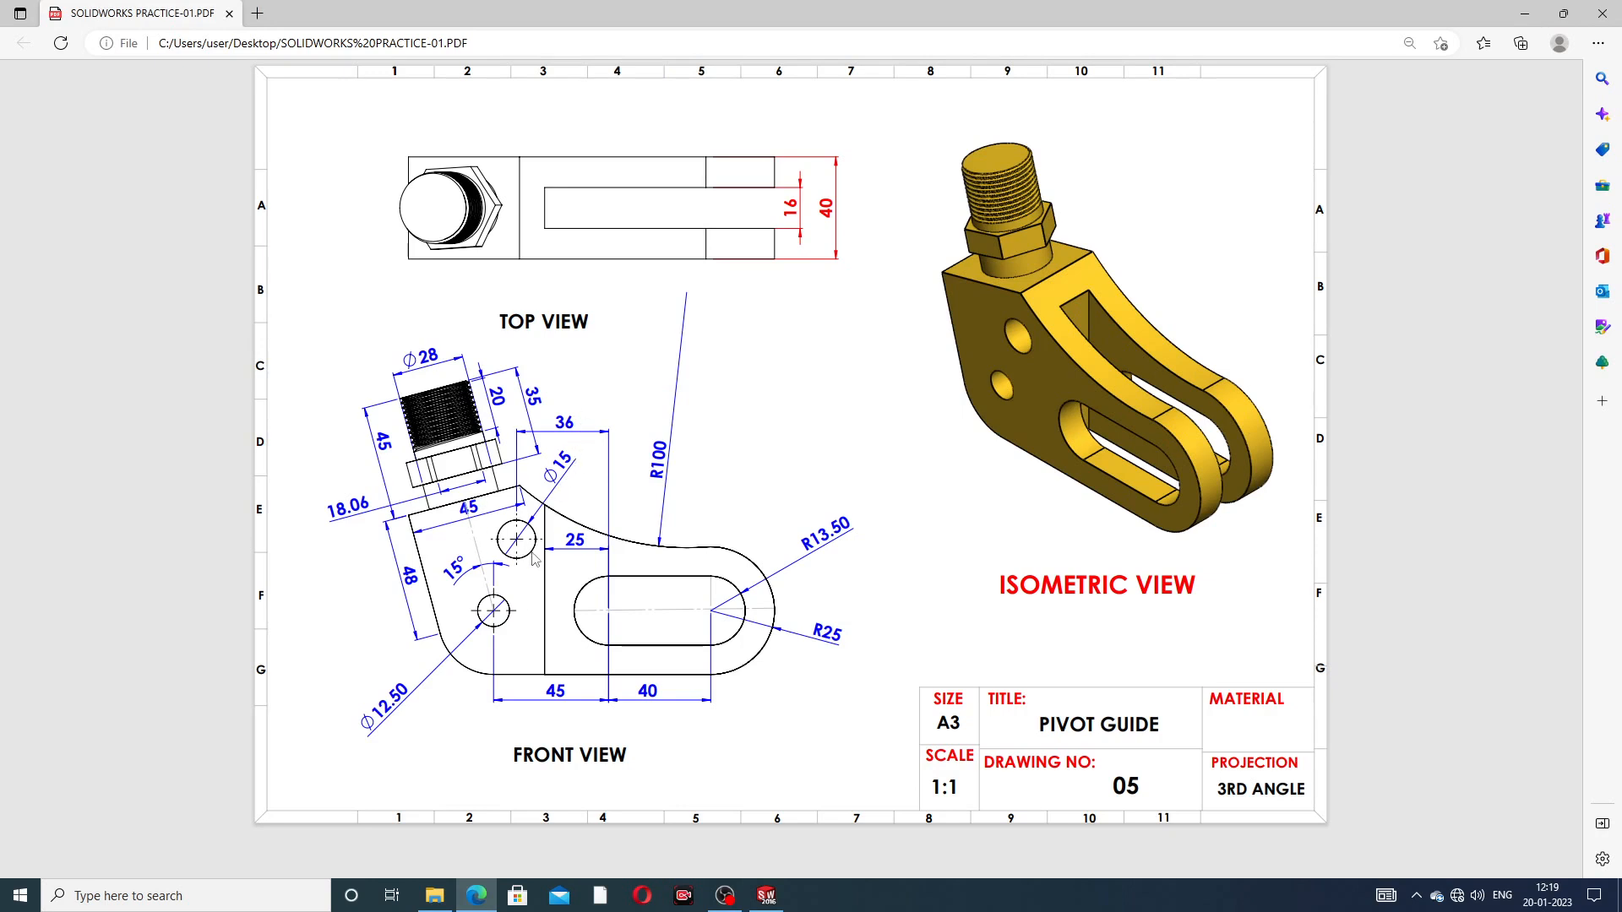
{"action": "left_click", "coordinate": [766, 895]}
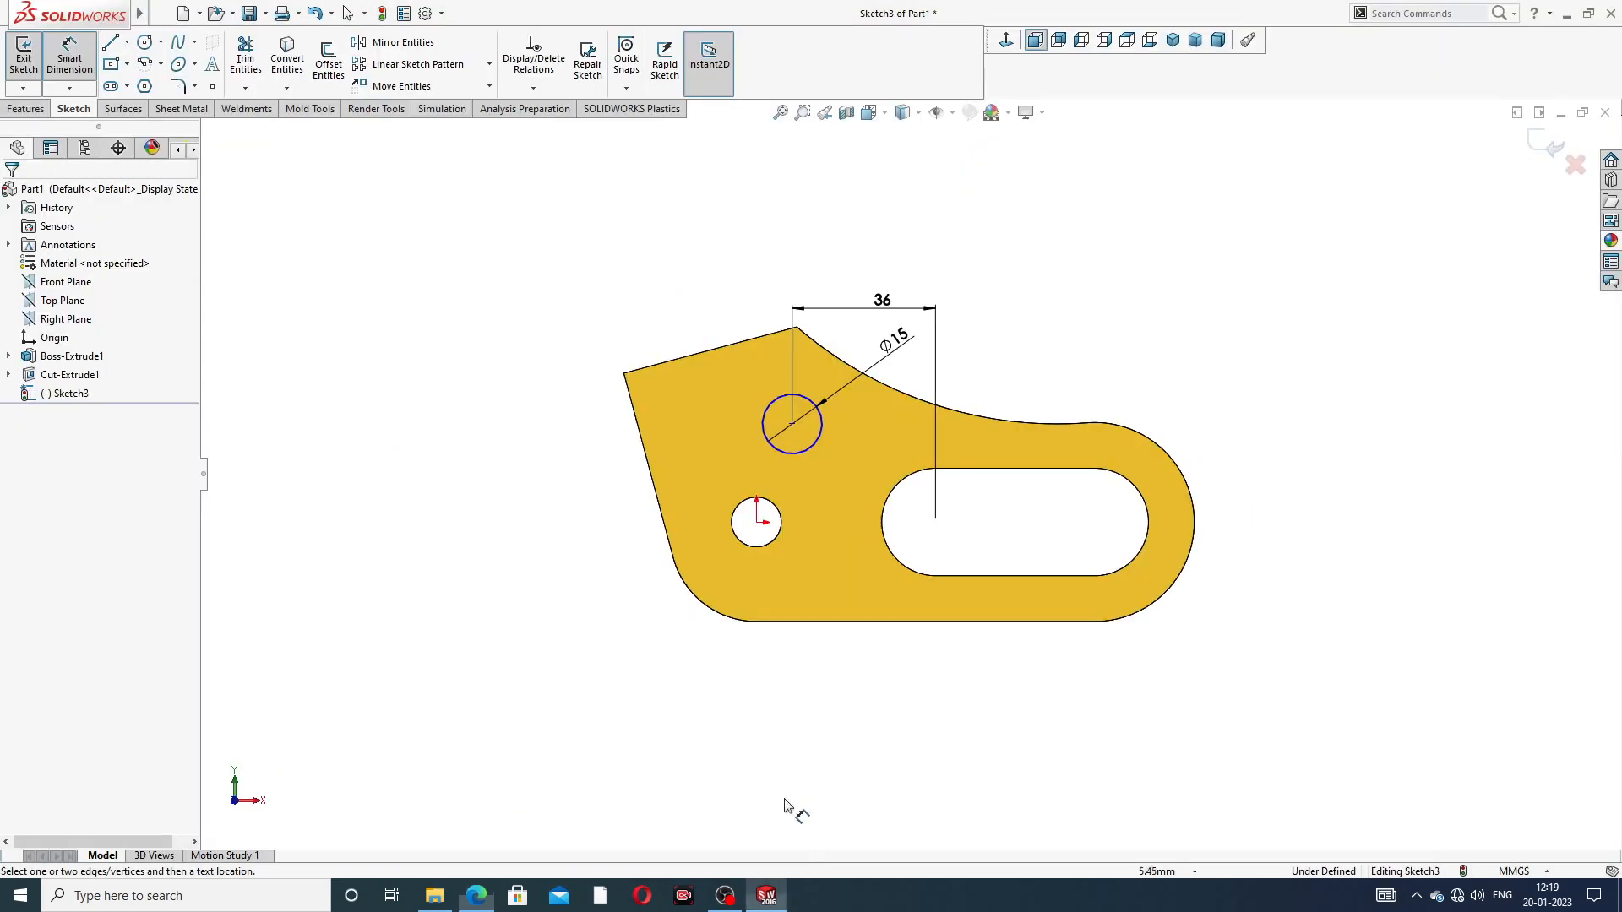
Step: Exit the sketch and extrude-cut the 15 mm circle with the Up To Next end condition
{"action": "right_click", "coordinate": [1511, 190]}
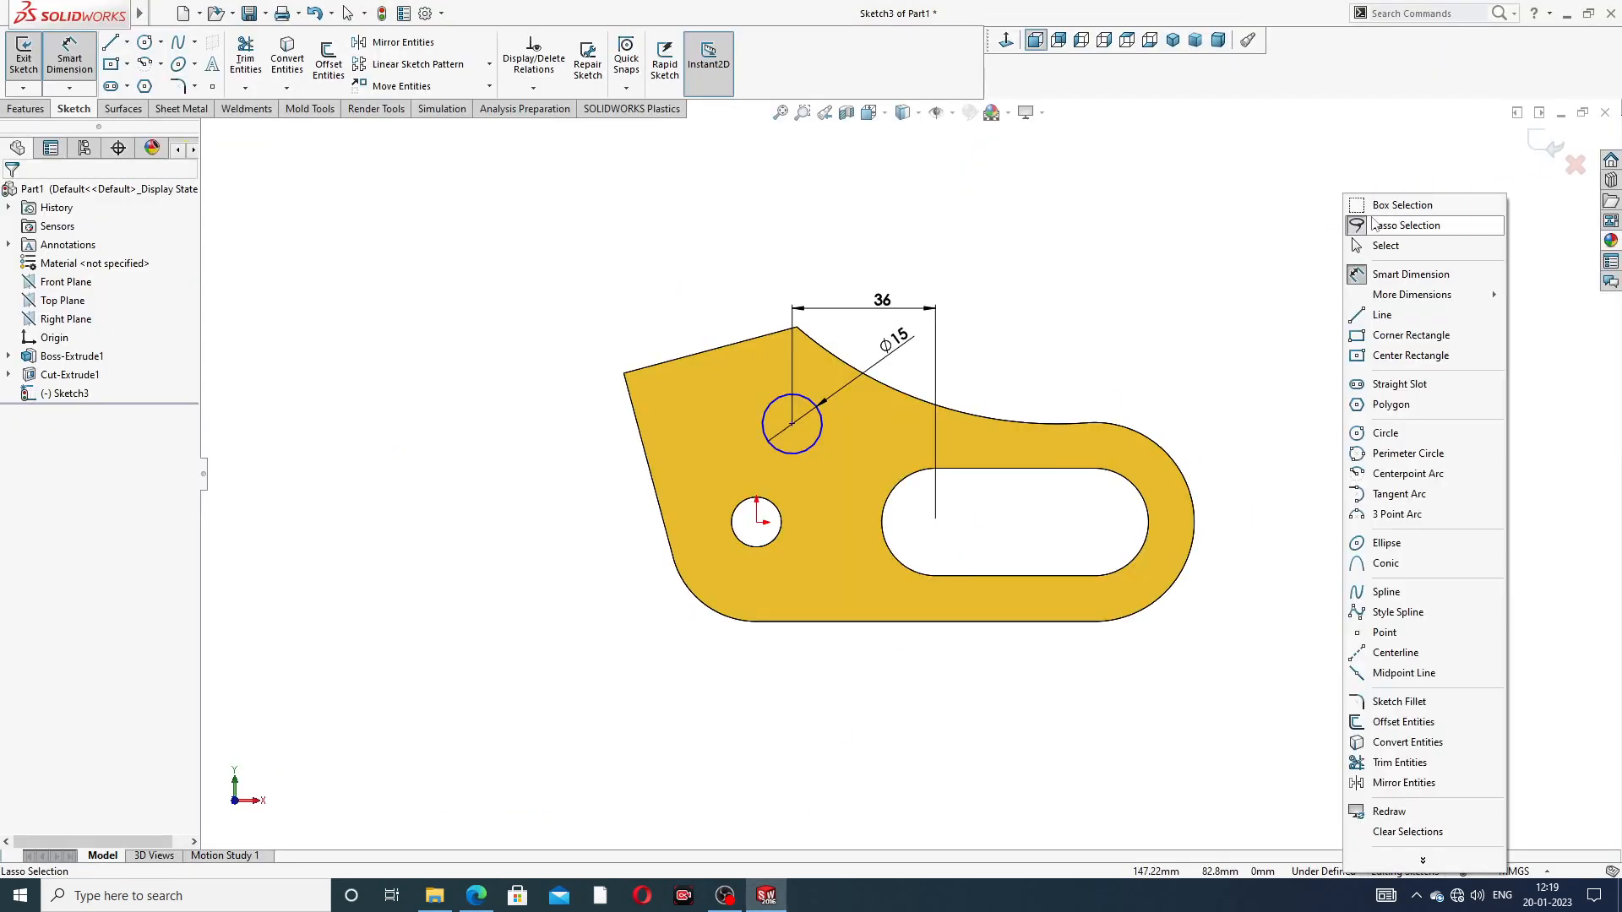
{"action": "left_click", "coordinate": [1402, 245]}
{"action": "left_click", "coordinate": [1551, 145]}
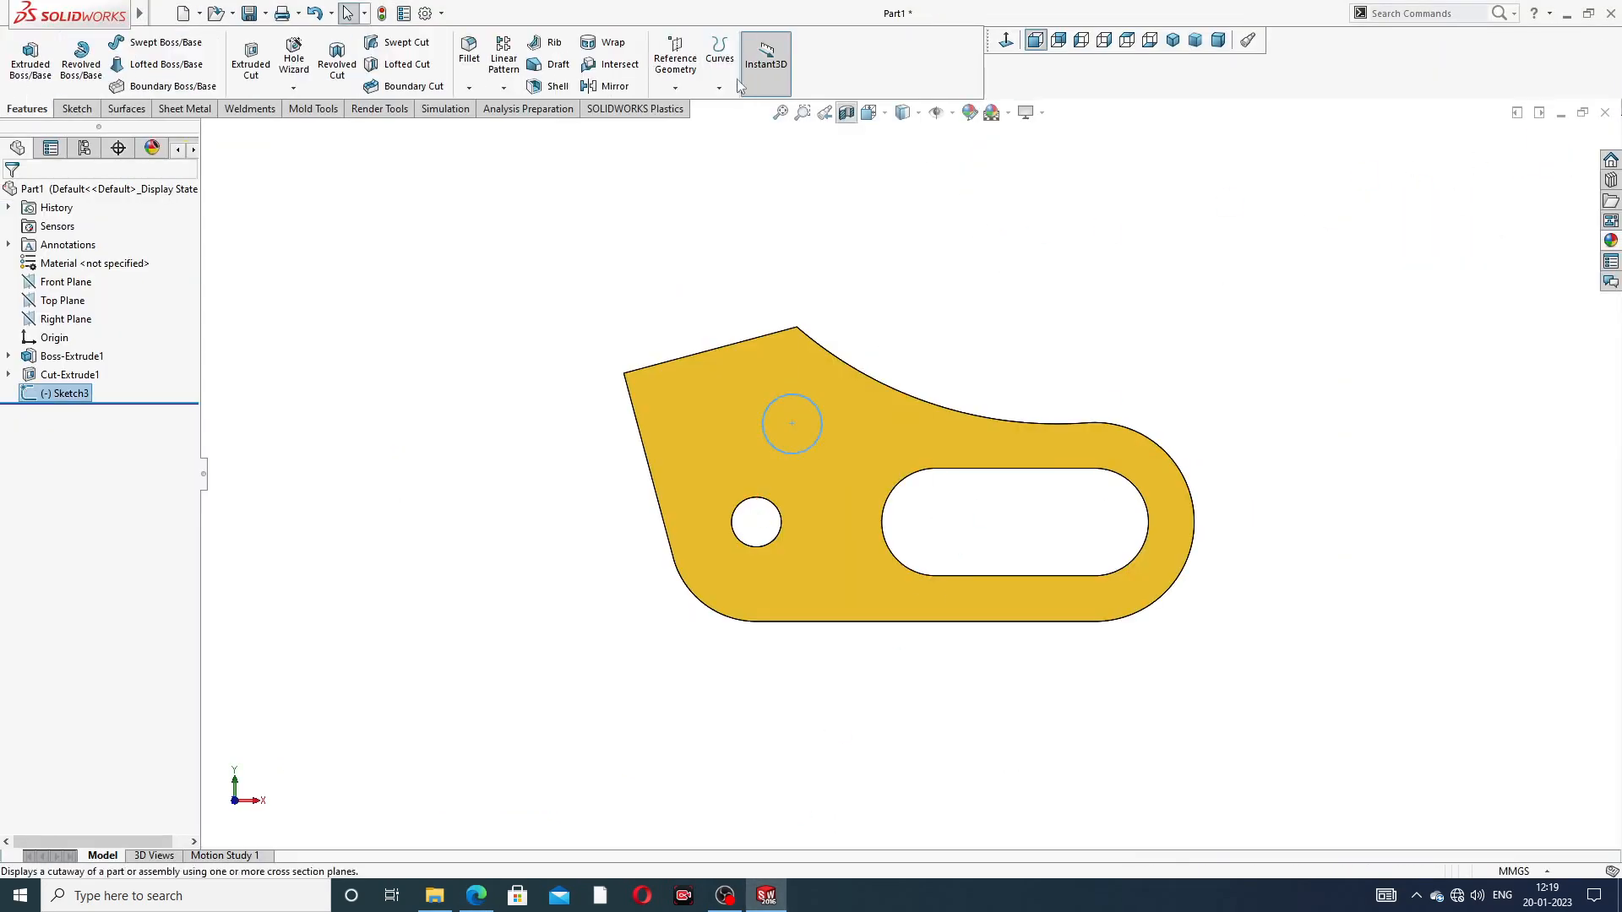
{"action": "left_click", "coordinate": [251, 67]}
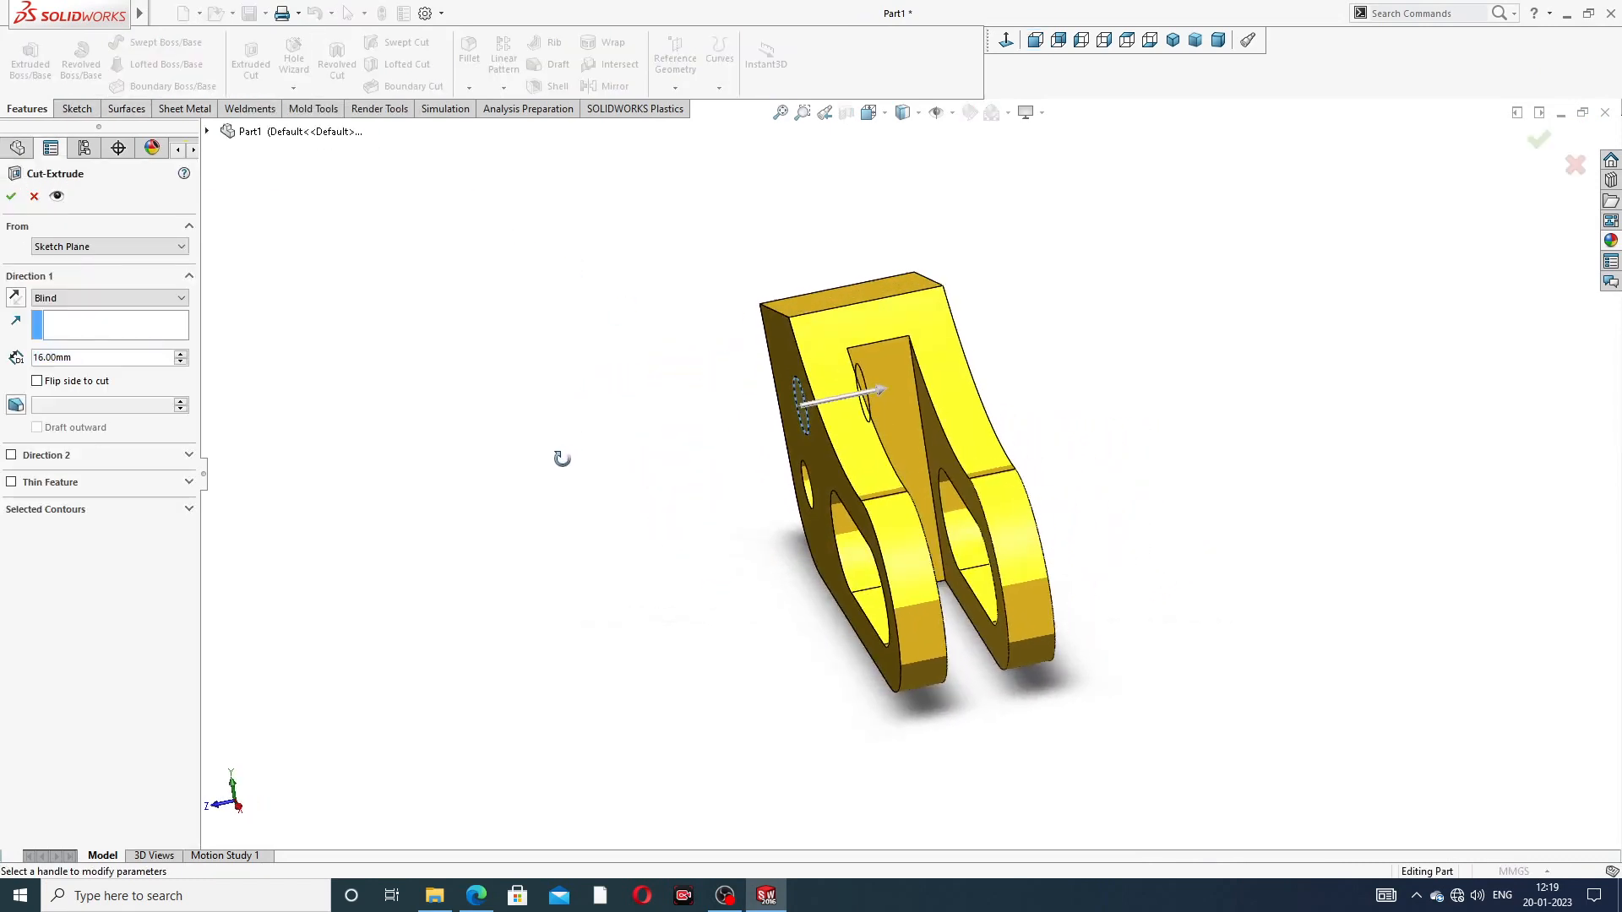
{"action": "left_click", "coordinate": [85, 298]}
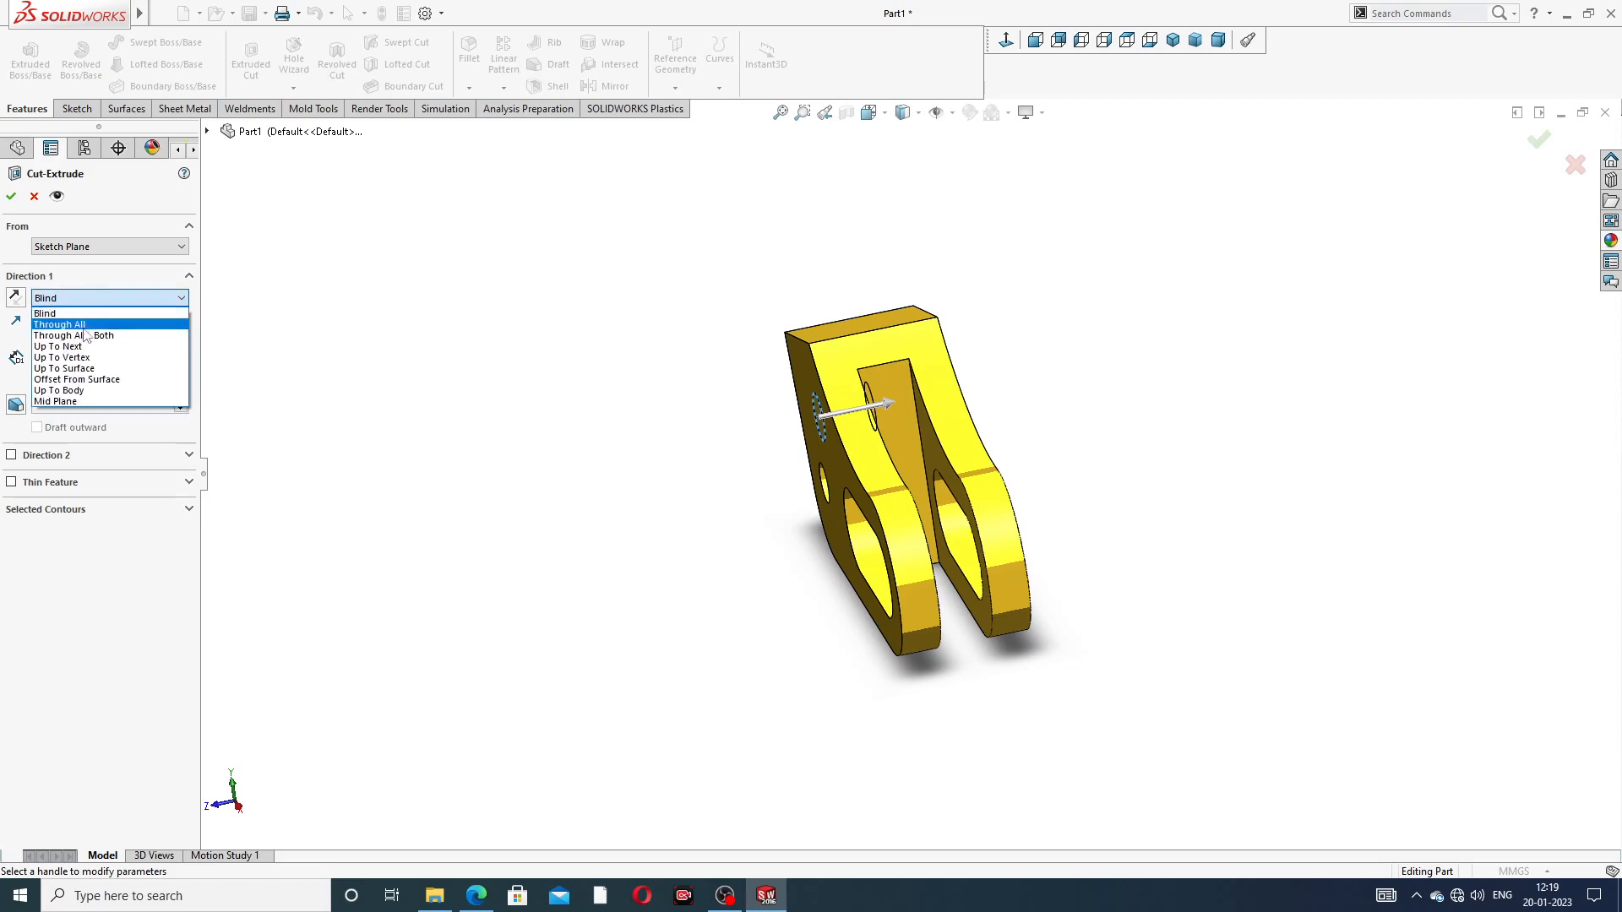
{"action": "left_click", "coordinate": [95, 346]}
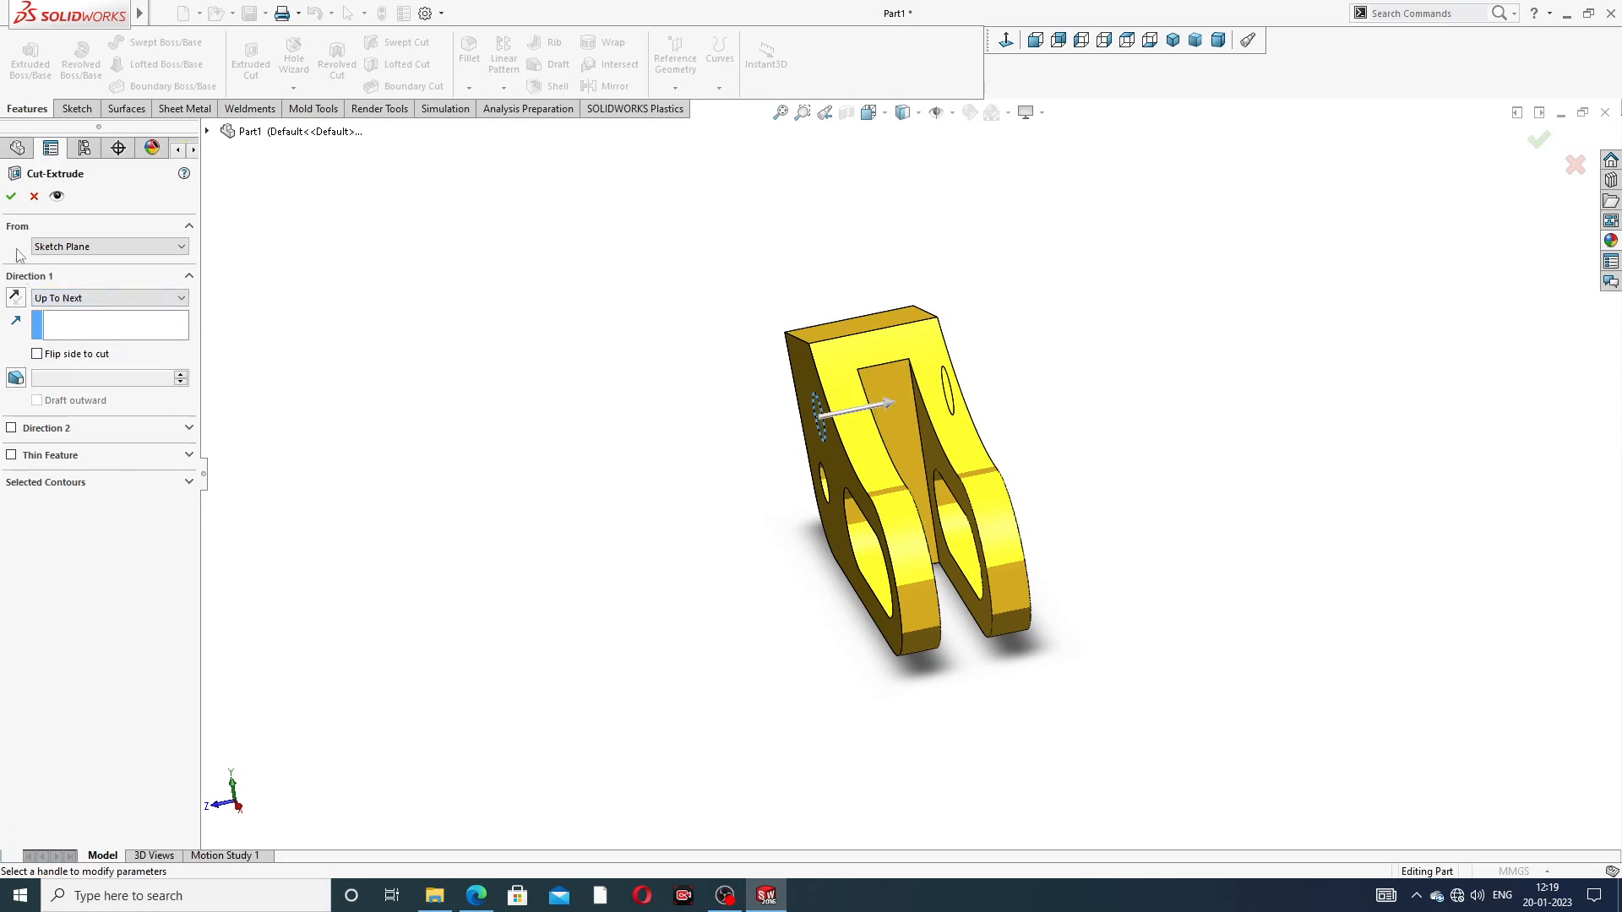
{"action": "left_click", "coordinate": [11, 196]}
{"action": "middle_click_drag", "start_coordinate": [504, 442], "coordinate": [838, 417]}
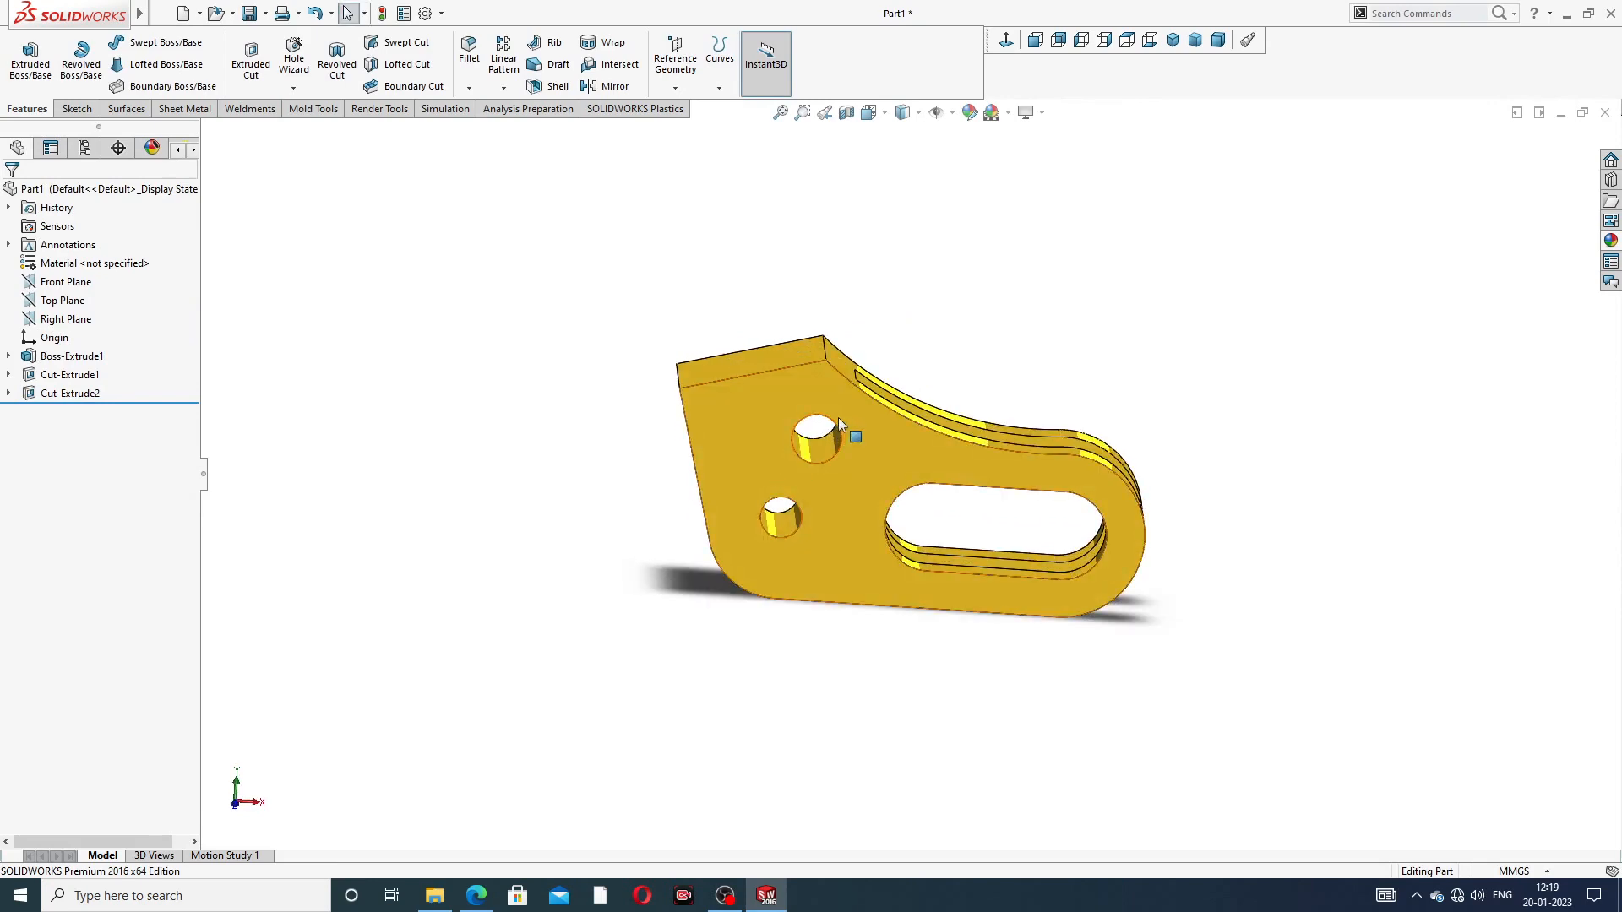
Step: Check the shank in the PDF drawing, then sketch an origin-centred circle of about 13.85 mm radius on the body's slanted top face
{"action": "left_click", "coordinate": [477, 893]}
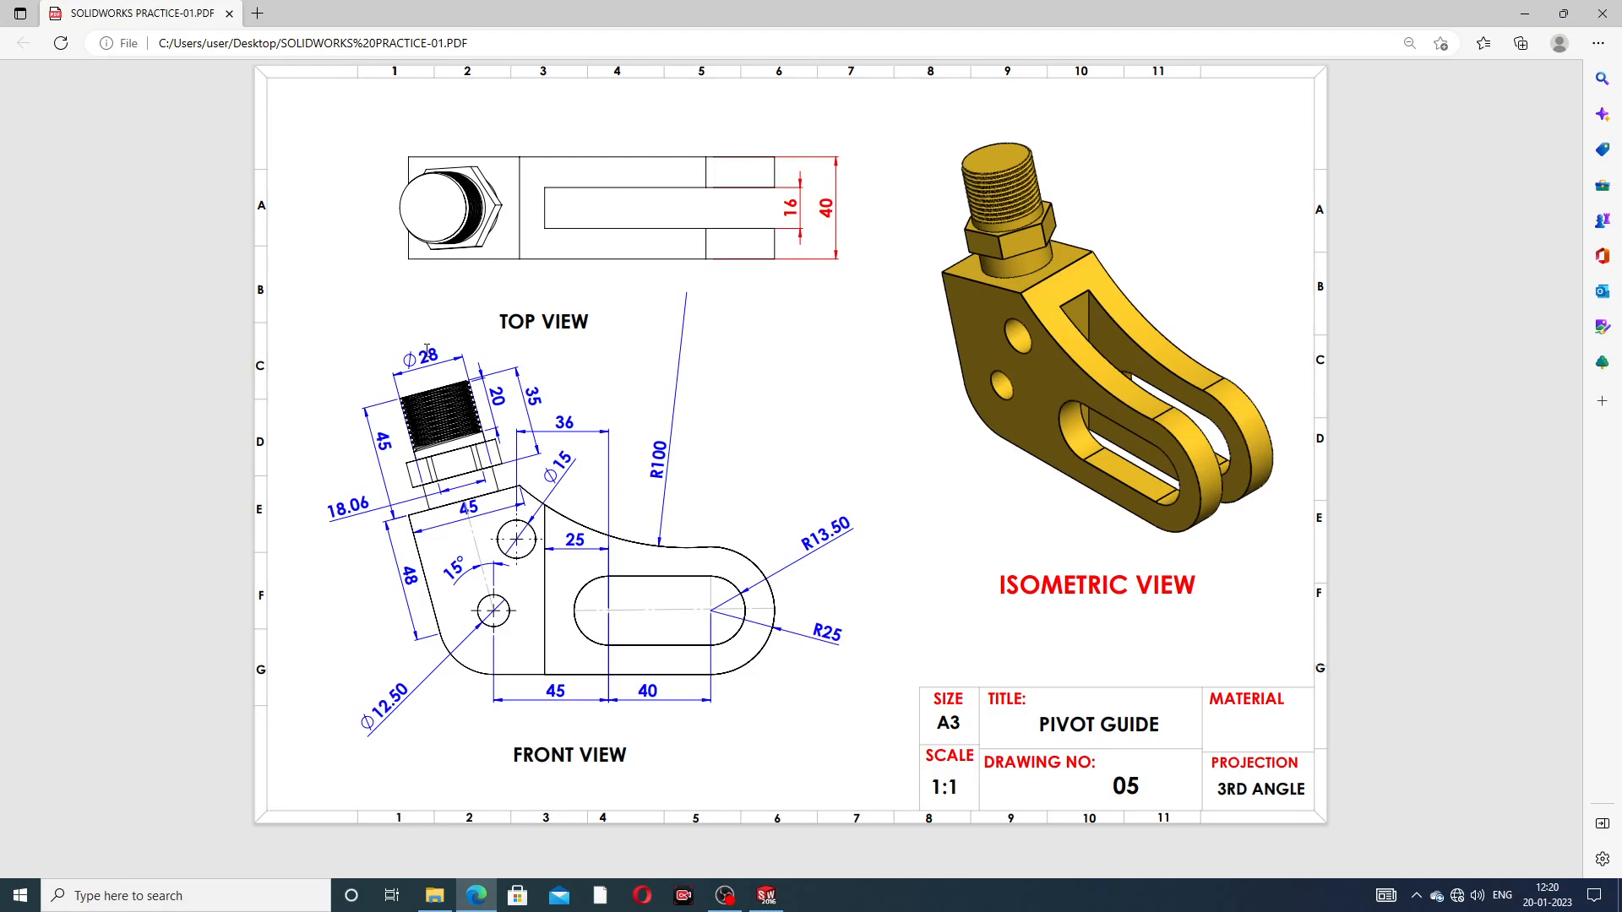
{"action": "left_click", "coordinate": [766, 896]}
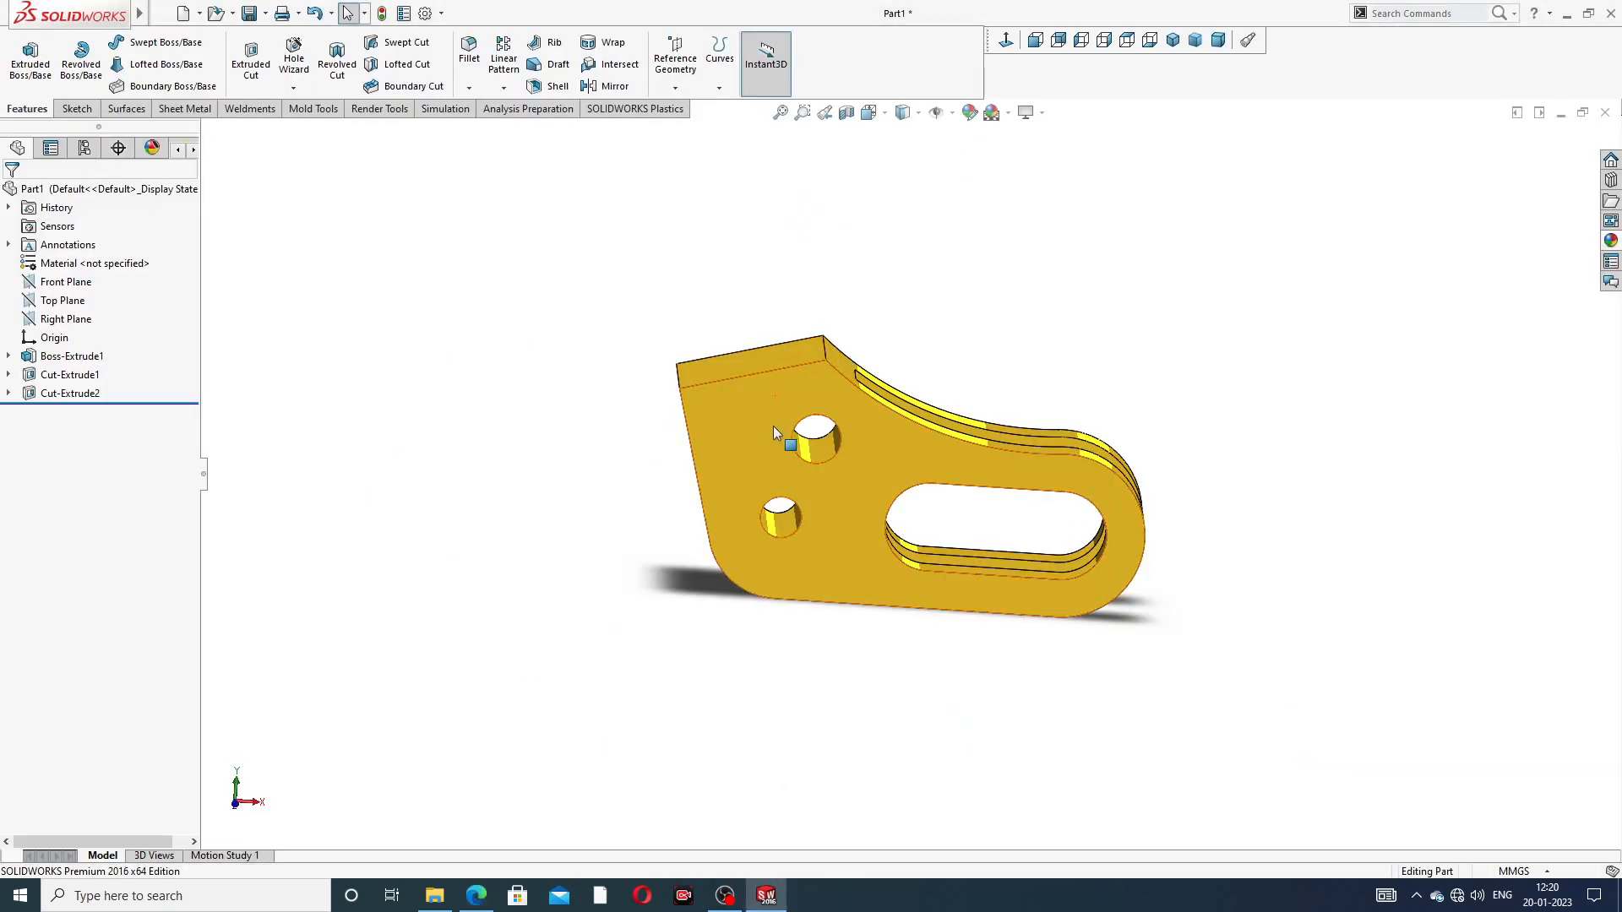
{"action": "middle_click_drag", "start_coordinate": [773, 426], "coordinate": [769, 445]}
{"action": "left_click", "coordinate": [767, 380]}
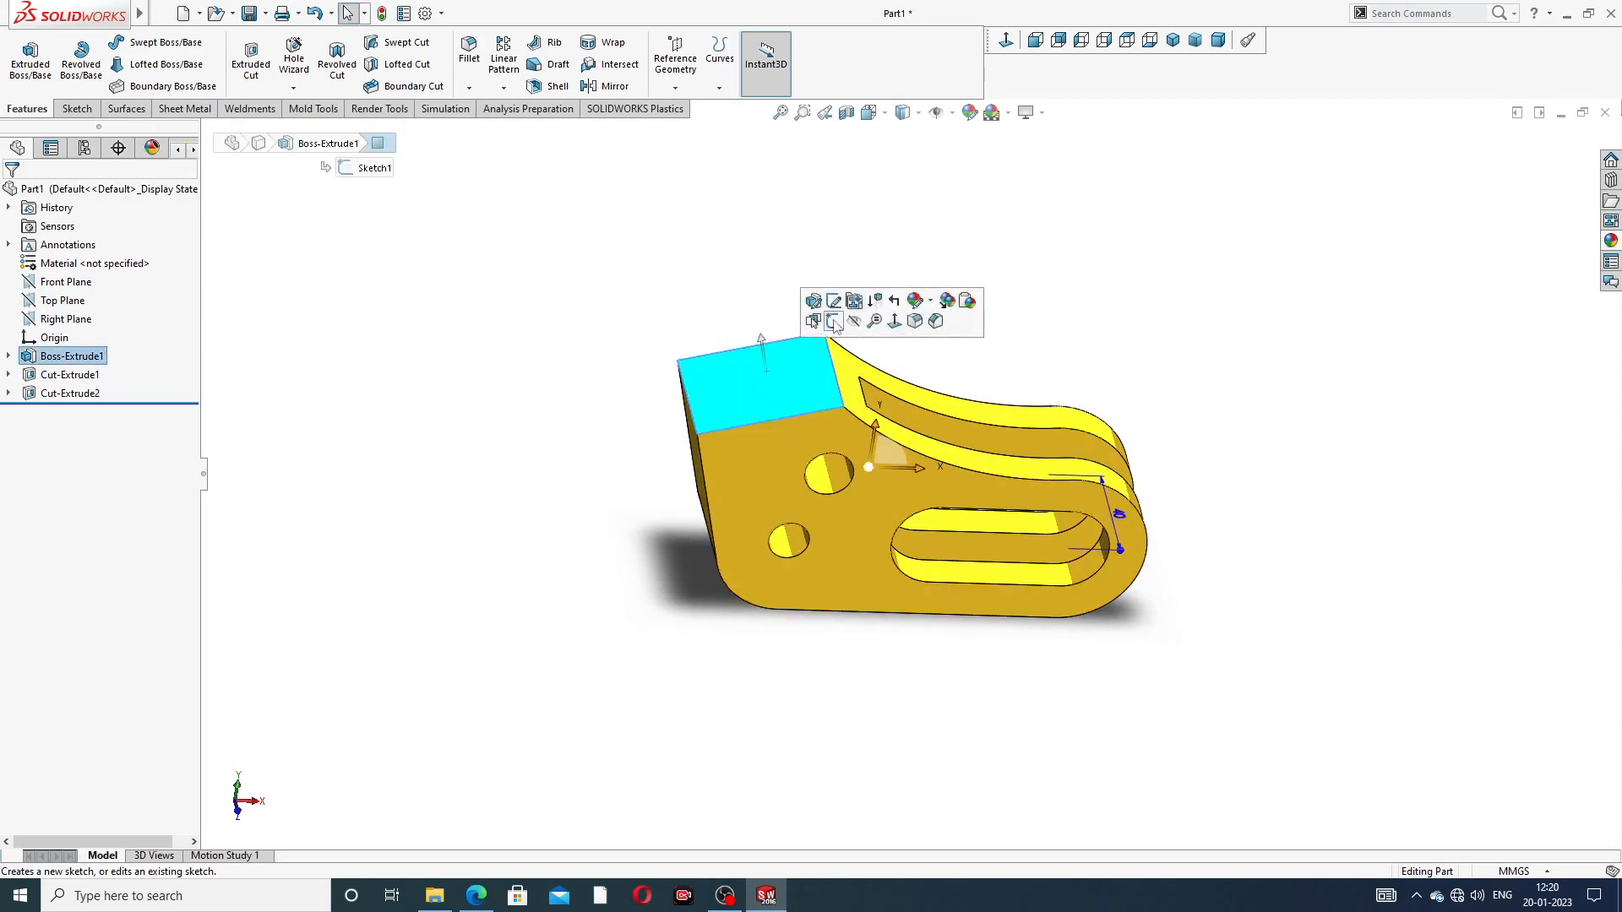
{"action": "left_click", "coordinate": [833, 324]}
{"action": "left_click", "coordinate": [1006, 40]}
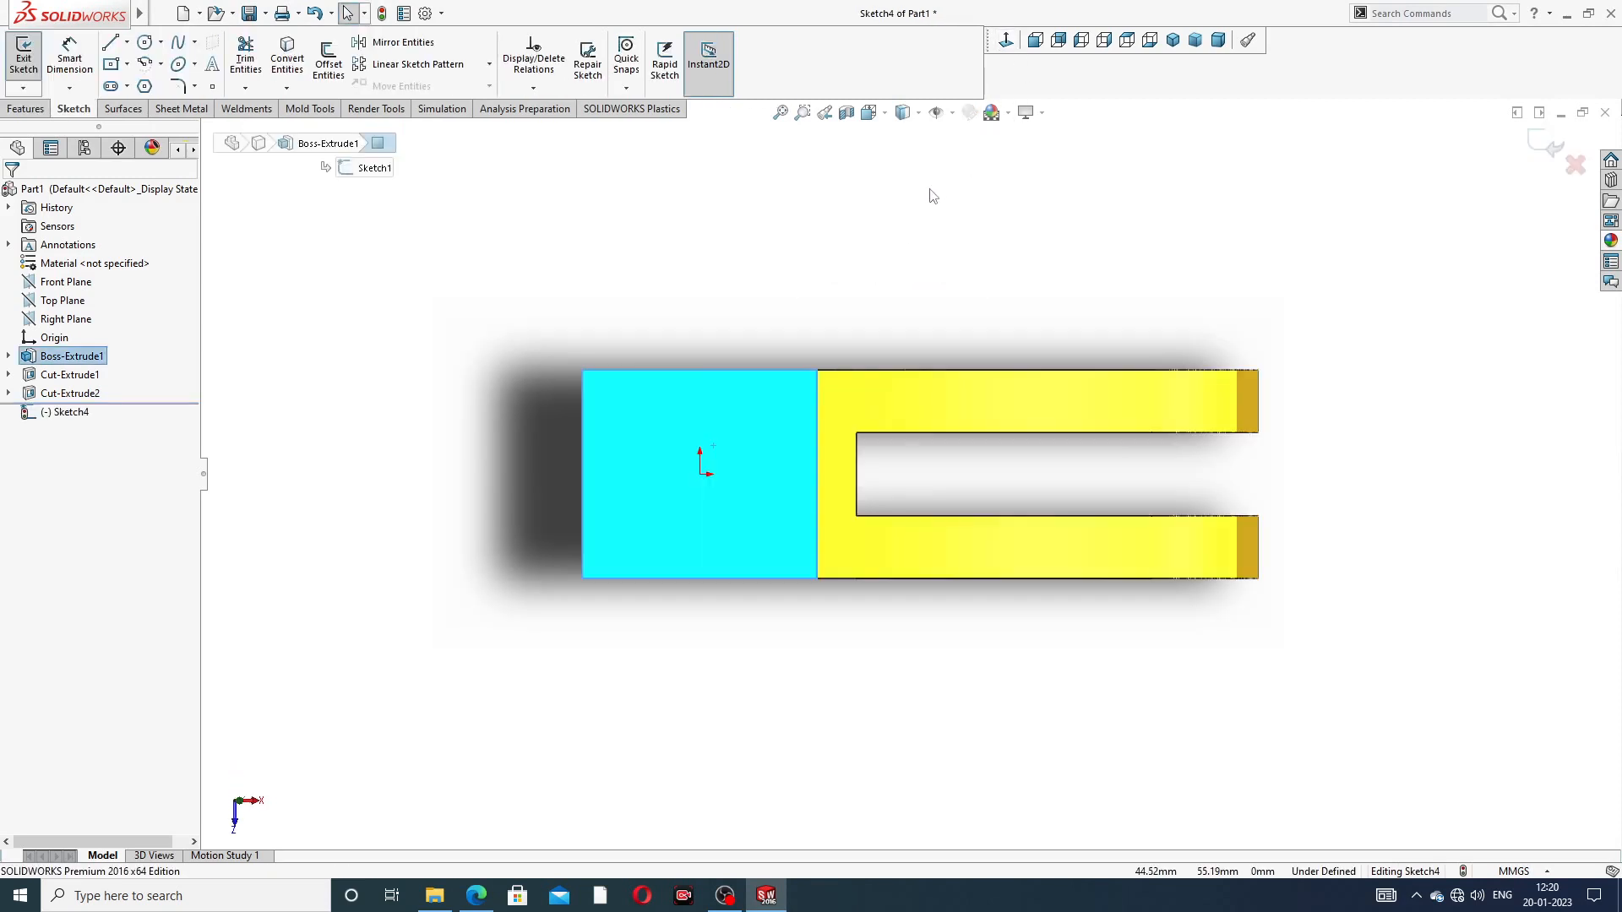
{"action": "left_click", "coordinate": [145, 43]}
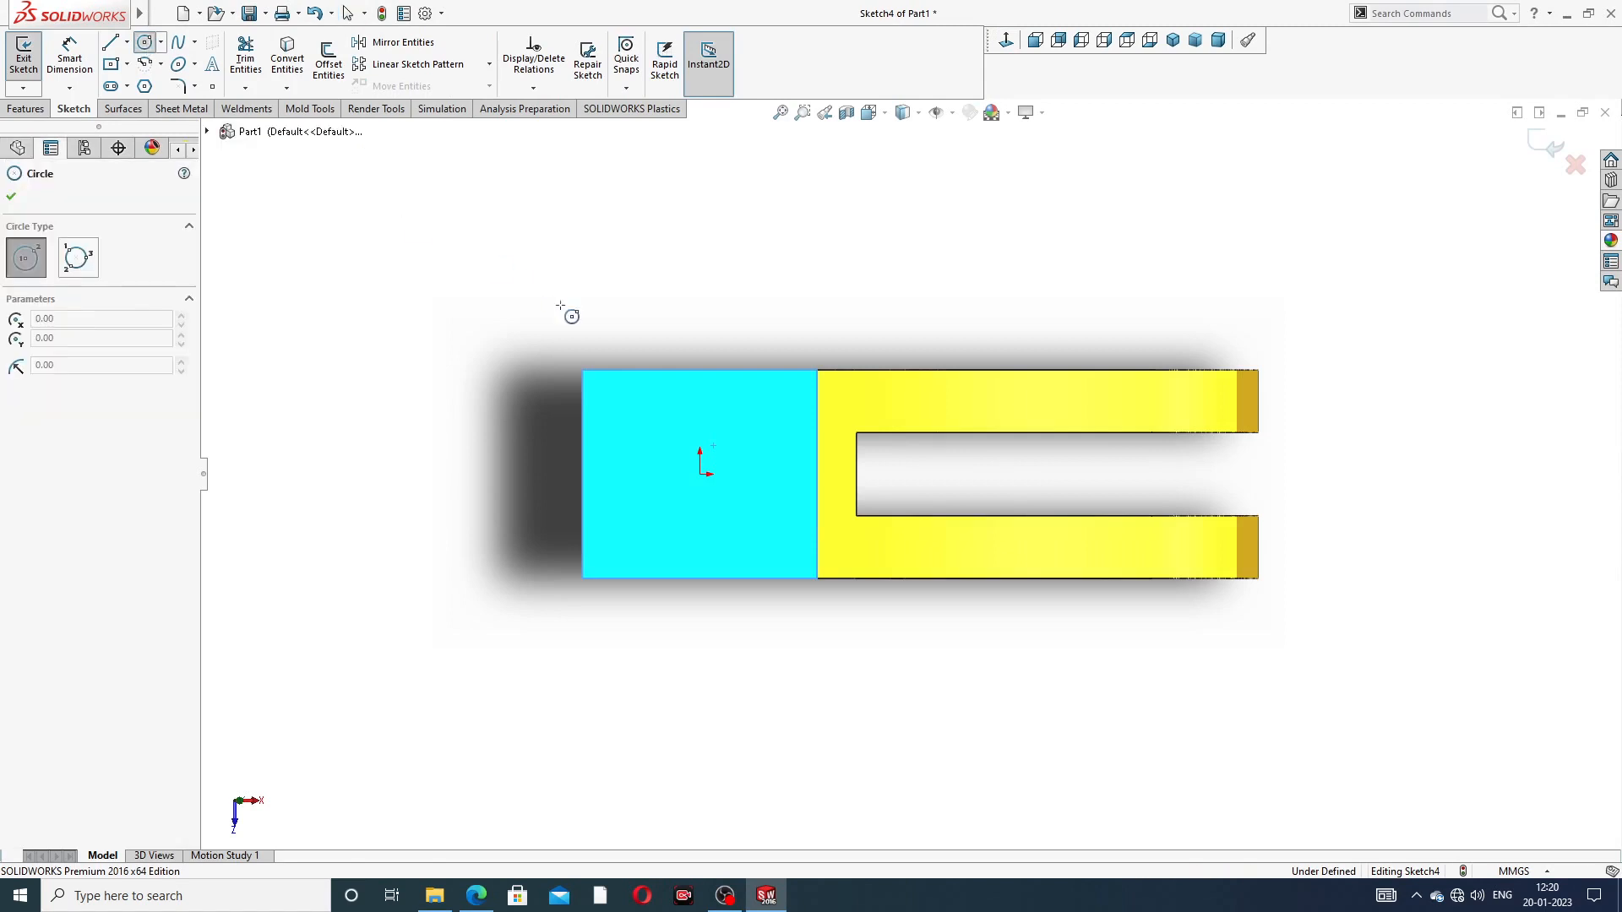
{"action": "left_click", "coordinate": [700, 473]}
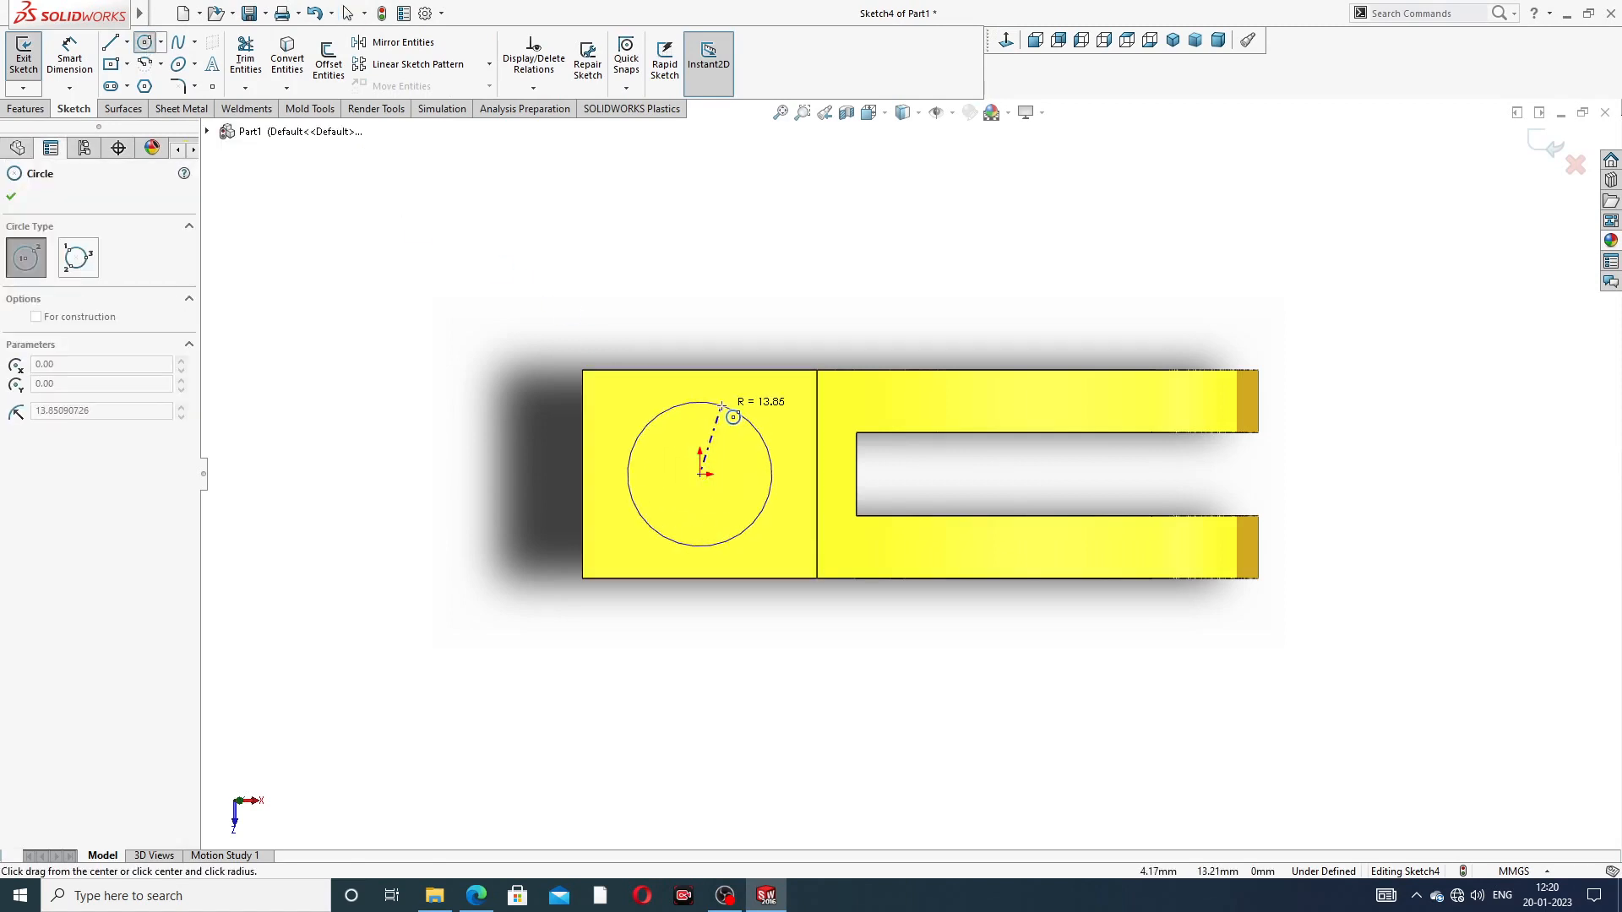
{"action": "left_click", "coordinate": [744, 417]}
{"action": "right_click", "coordinate": [931, 230]}
{"action": "left_click", "coordinate": [980, 245]}
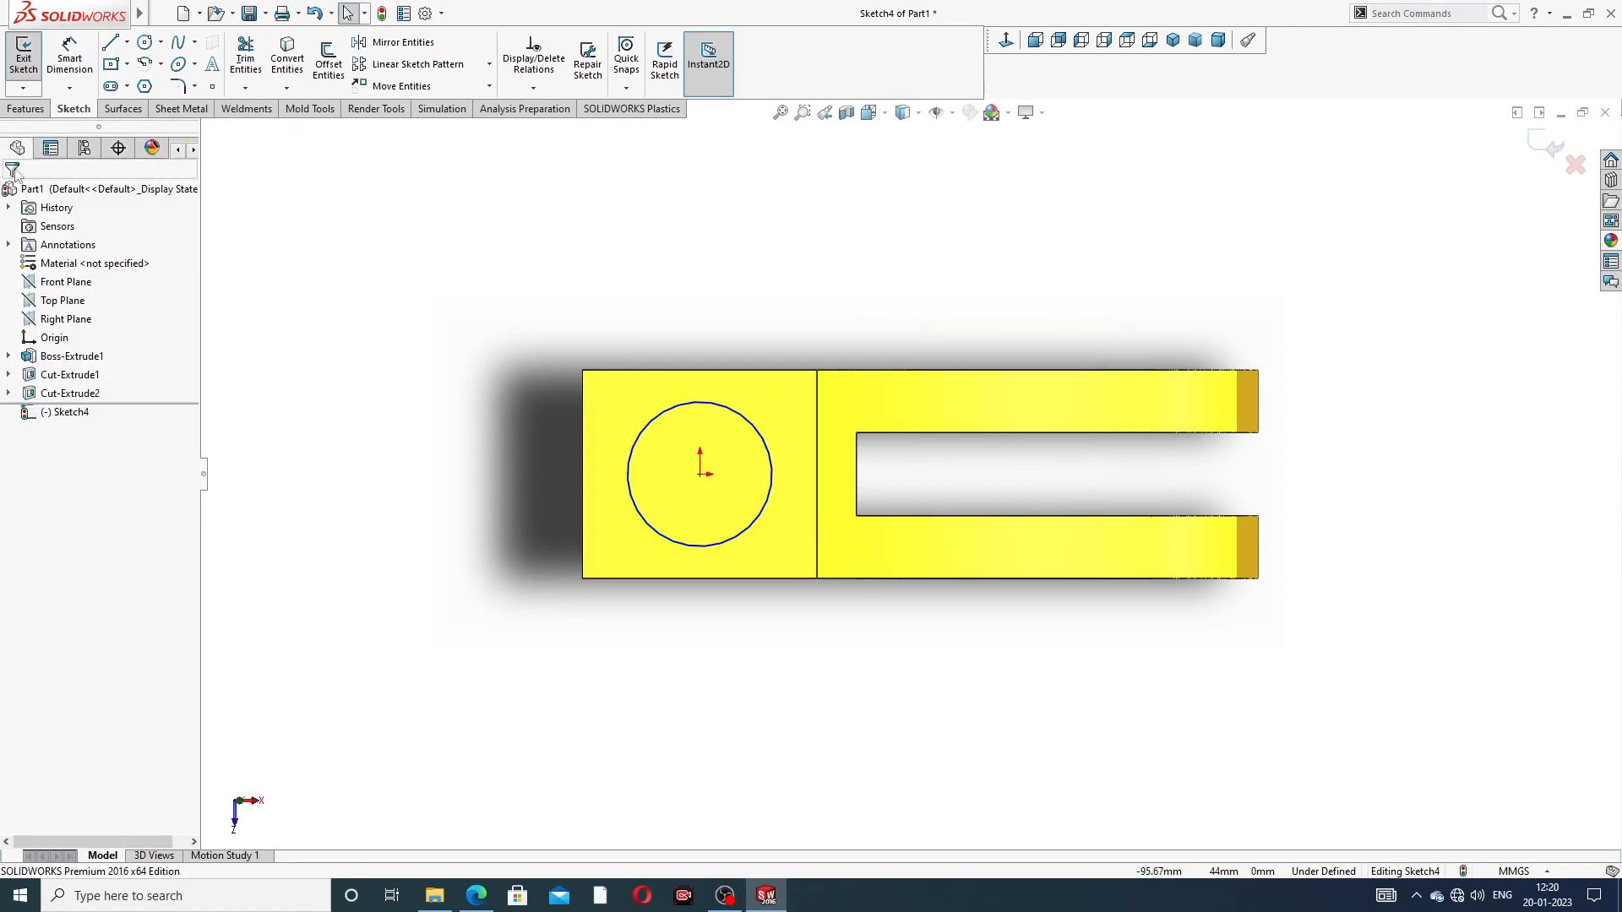
Step: Set the diameter of the circle on the slanted top face to 28 mm
{"action": "left_click", "coordinate": [69, 59]}
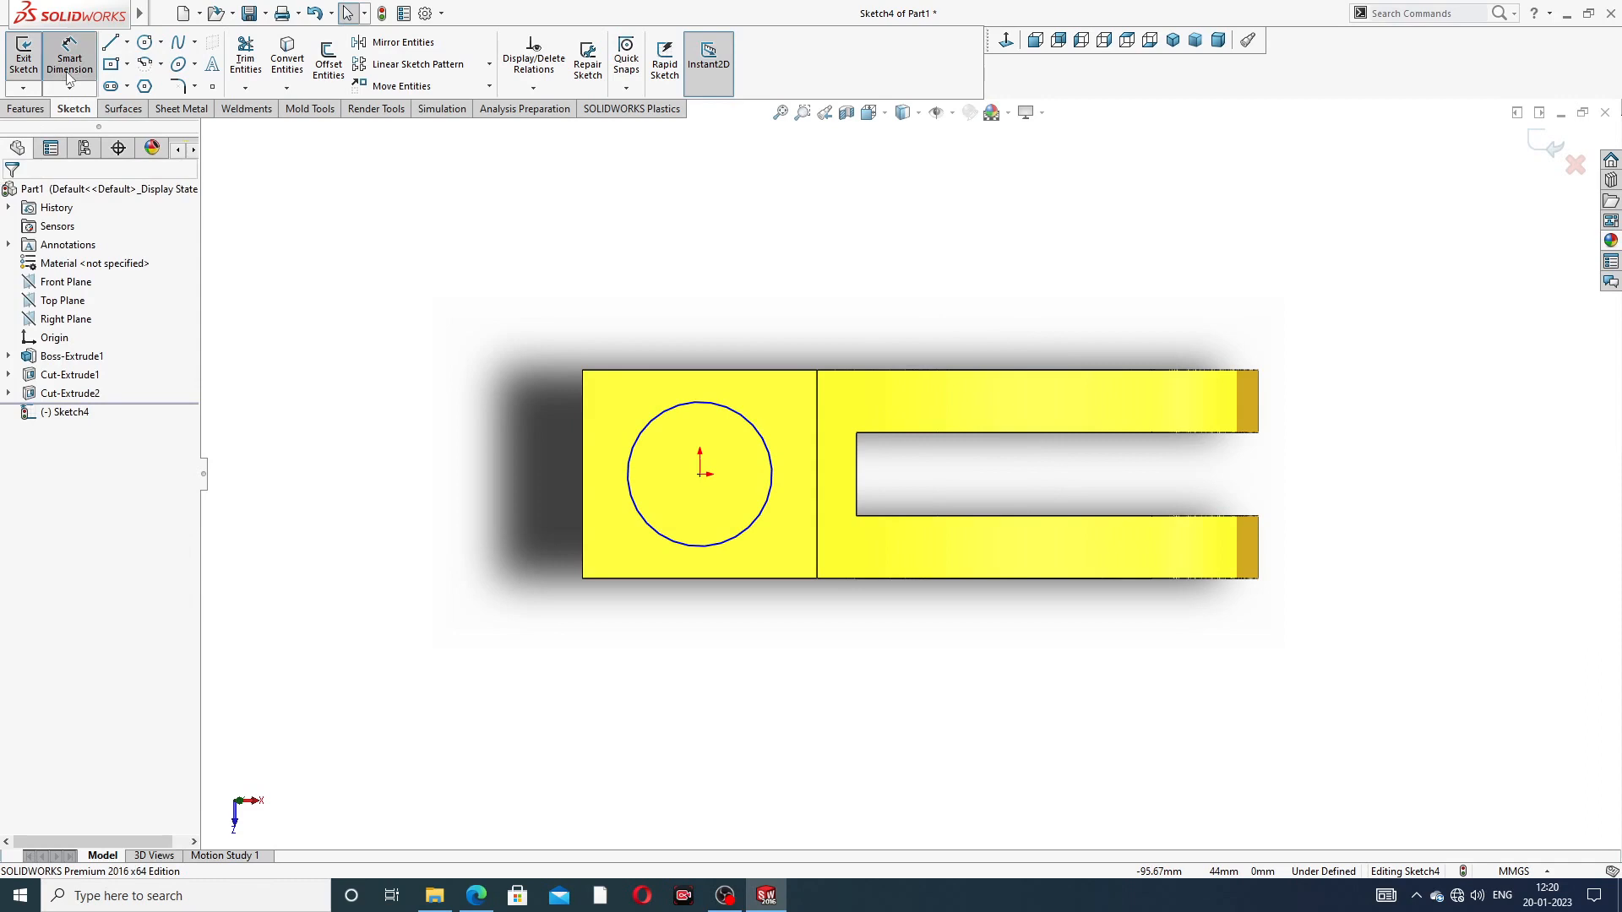
{"action": "left_click", "coordinate": [757, 427]}
{"action": "left_click", "coordinate": [794, 329]}
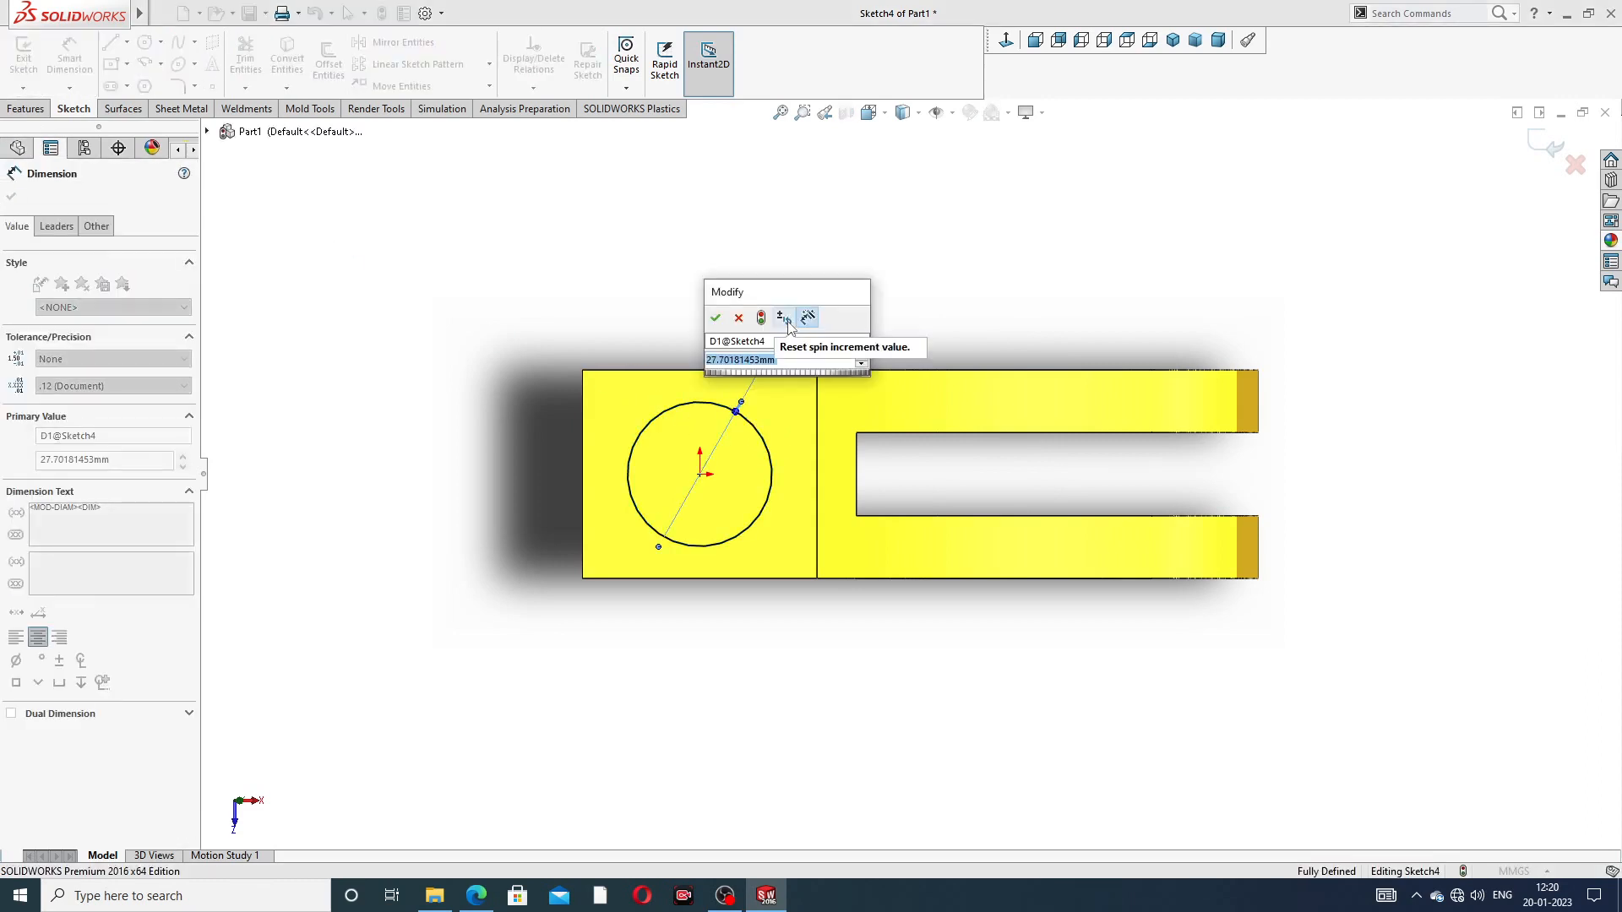
{"action": "type", "text": "28"}
{"action": "key", "text": "Return"}
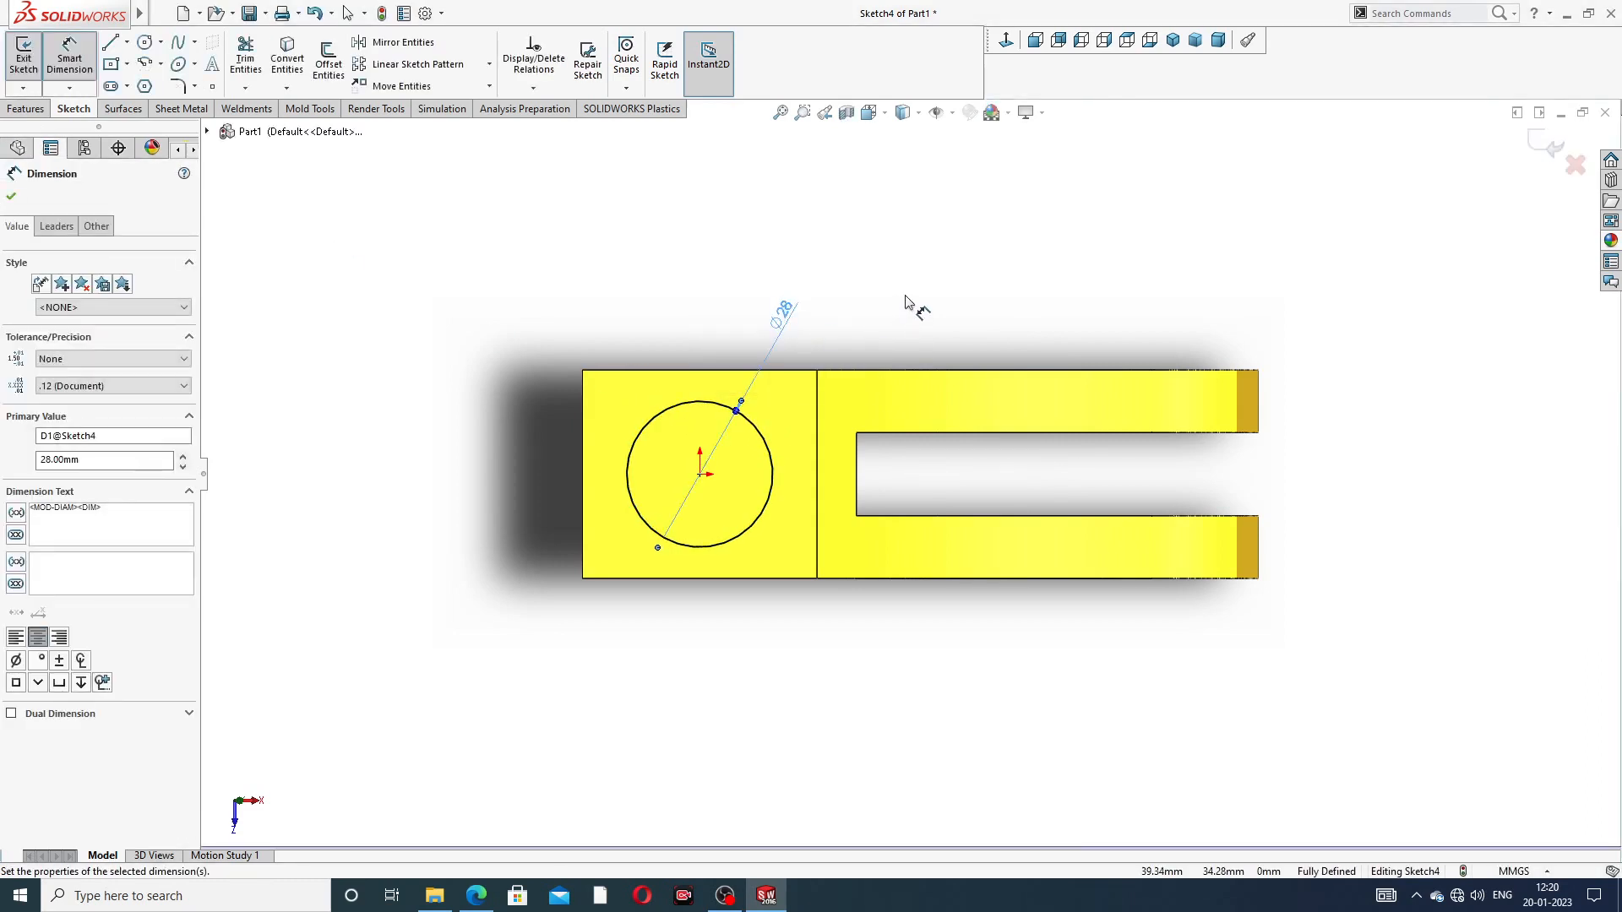
{"action": "right_click", "coordinate": [907, 302]}
{"action": "left_click", "coordinate": [938, 251]}
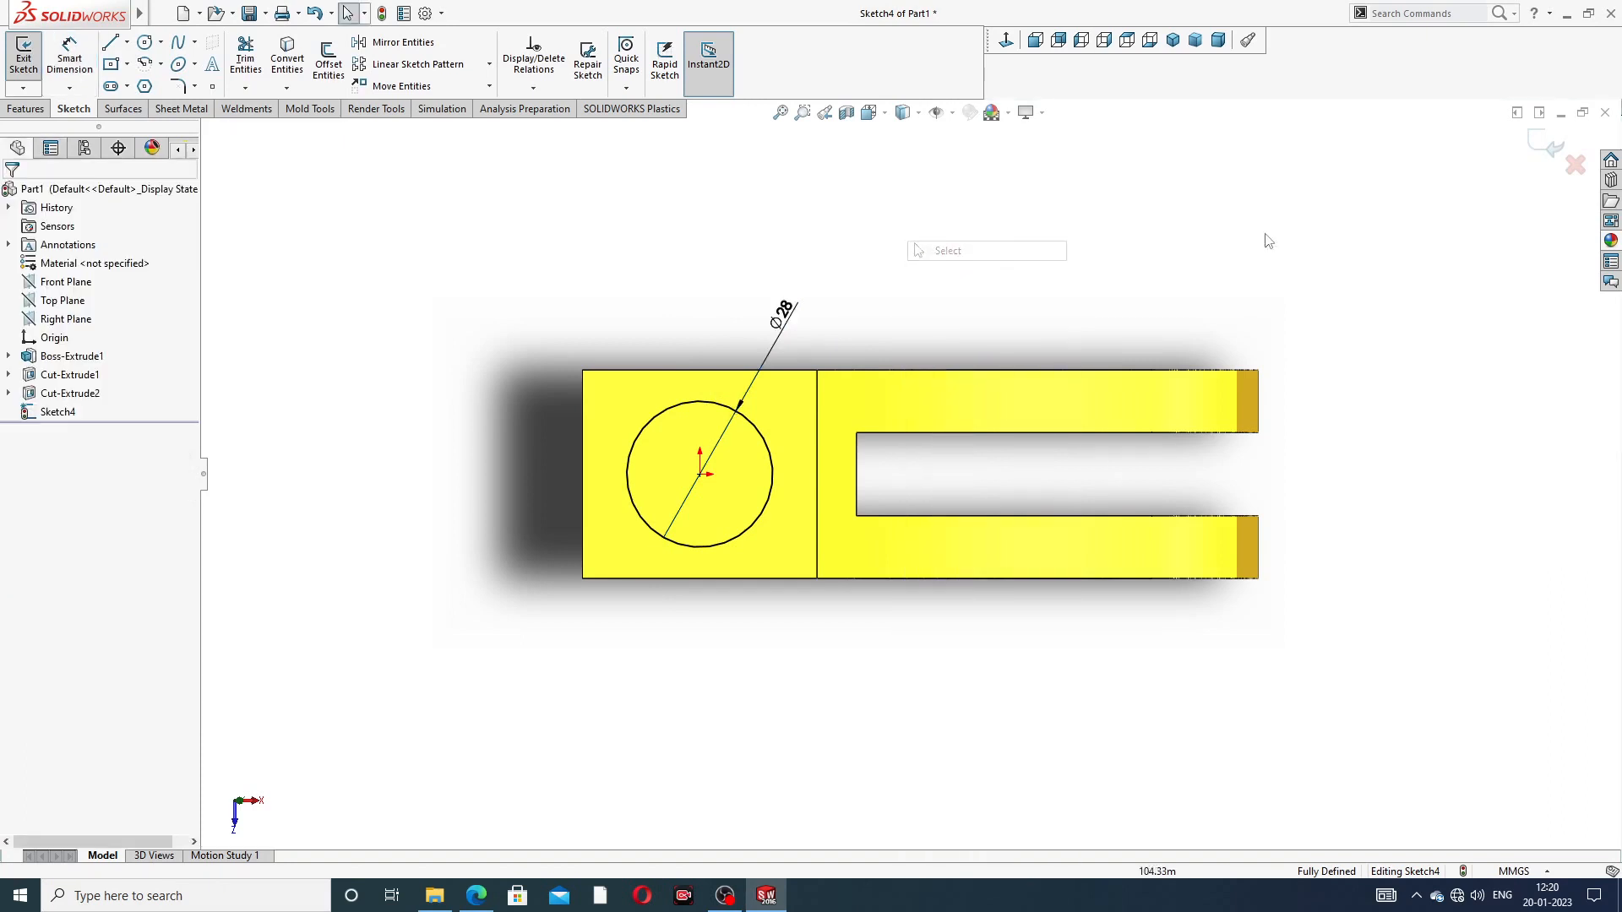
Step: Extrude the 28 mm circle as a boss to a blind depth of 45 mm, merged with the body
{"action": "left_click", "coordinate": [44, 109]}
{"action": "left_click", "coordinate": [44, 76]}
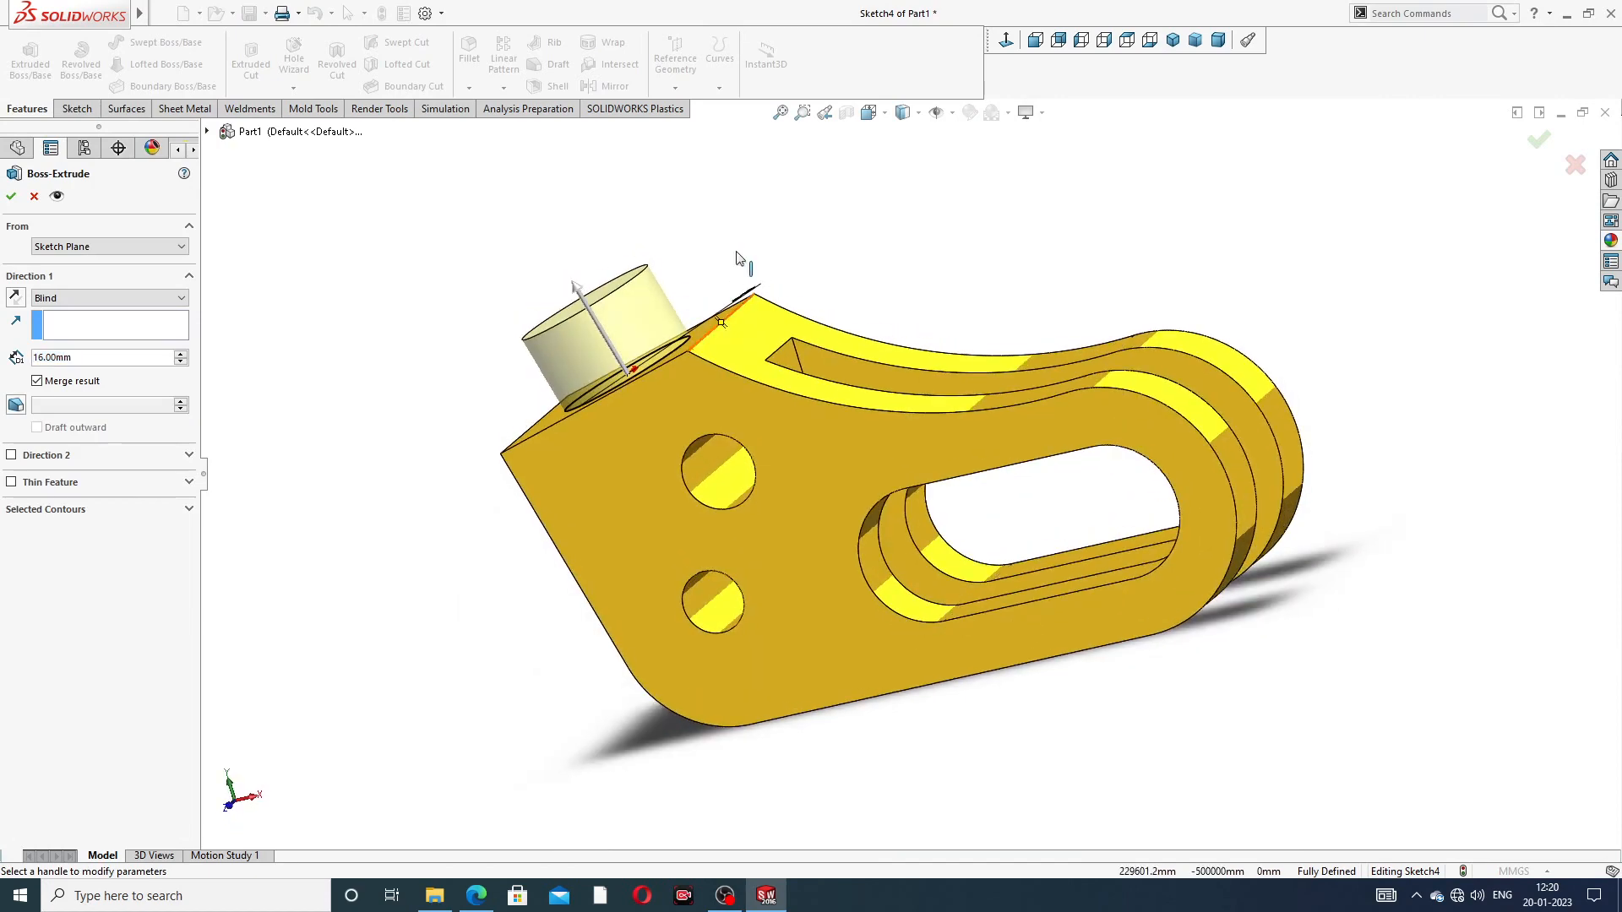
{"action": "double_click", "coordinate": [74, 357]}
{"action": "type", "text": "45"}
{"action": "key", "text": "Return"}
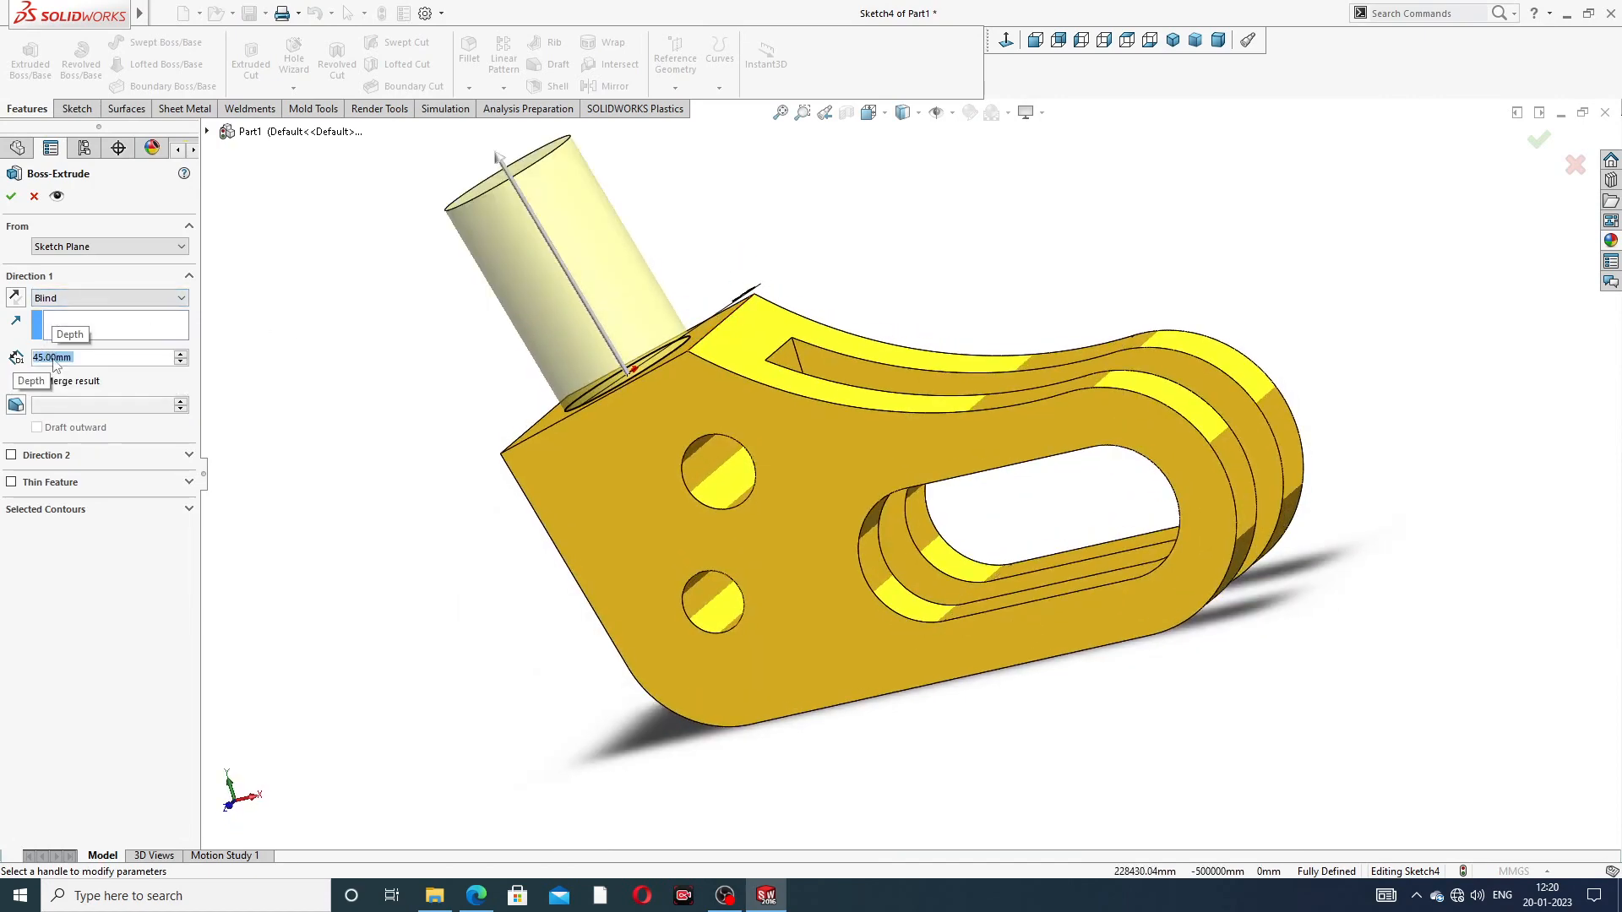
{"action": "left_click", "coordinate": [11, 196]}
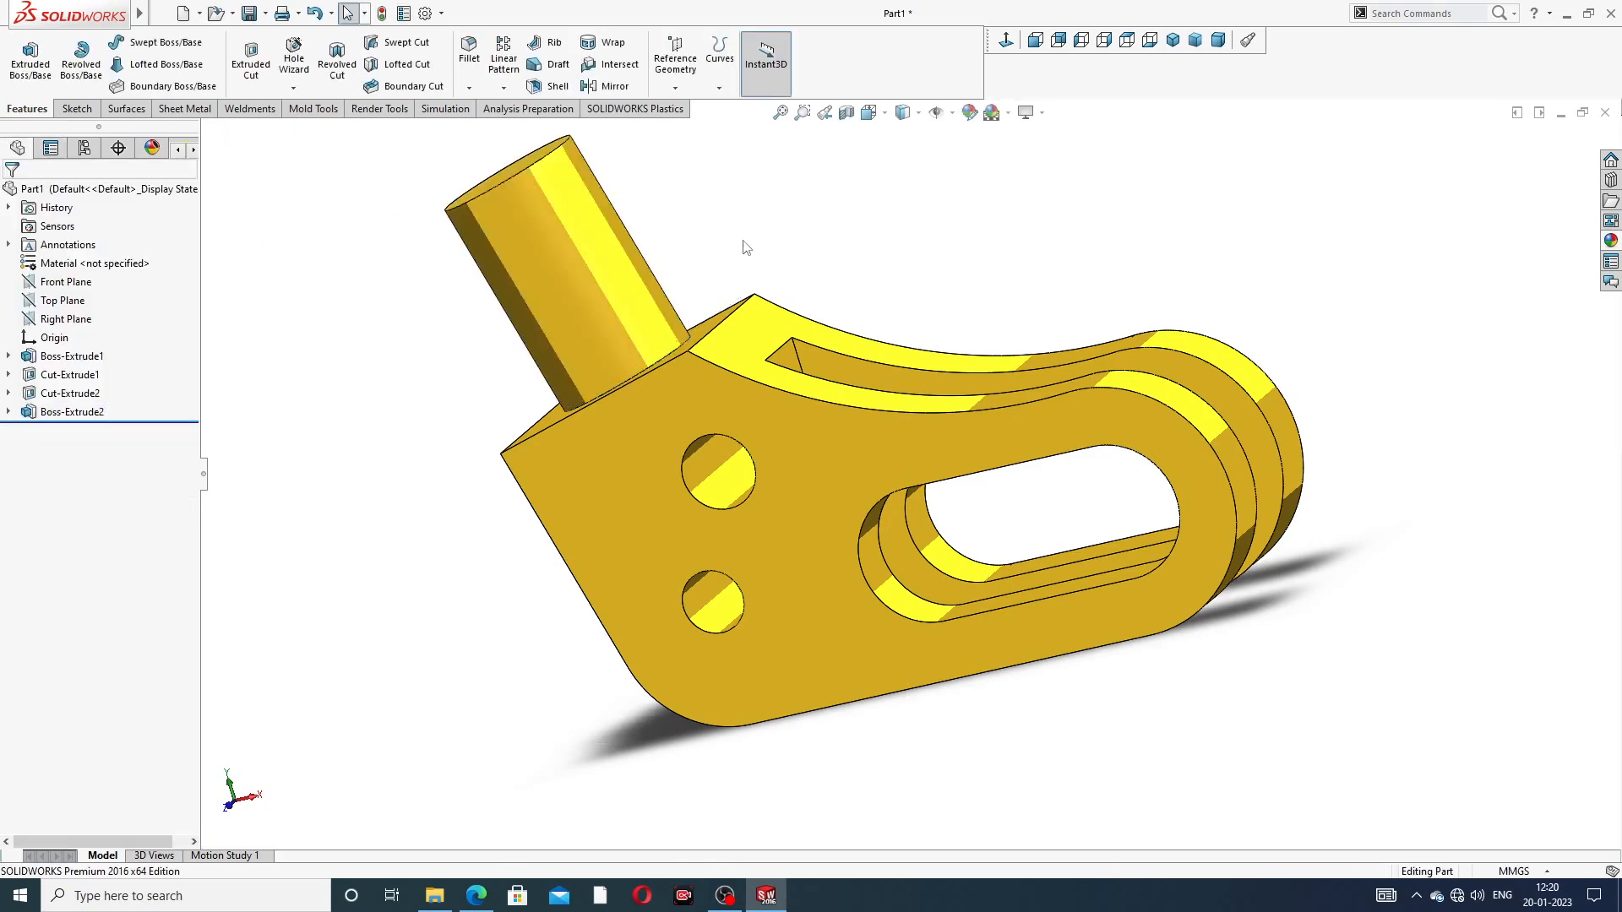
Step: Start a sketch on the cylindrical shank's end face and view it straight on
{"action": "scroll", "coordinate": [832, 333], "scroll_direction": "up", "scroll_amount": 2}
{"action": "middle_click_drag", "start_coordinate": [832, 332], "coordinate": [782, 371]}
{"action": "middle_click_drag", "start_coordinate": [832, 428], "coordinate": [775, 307]}
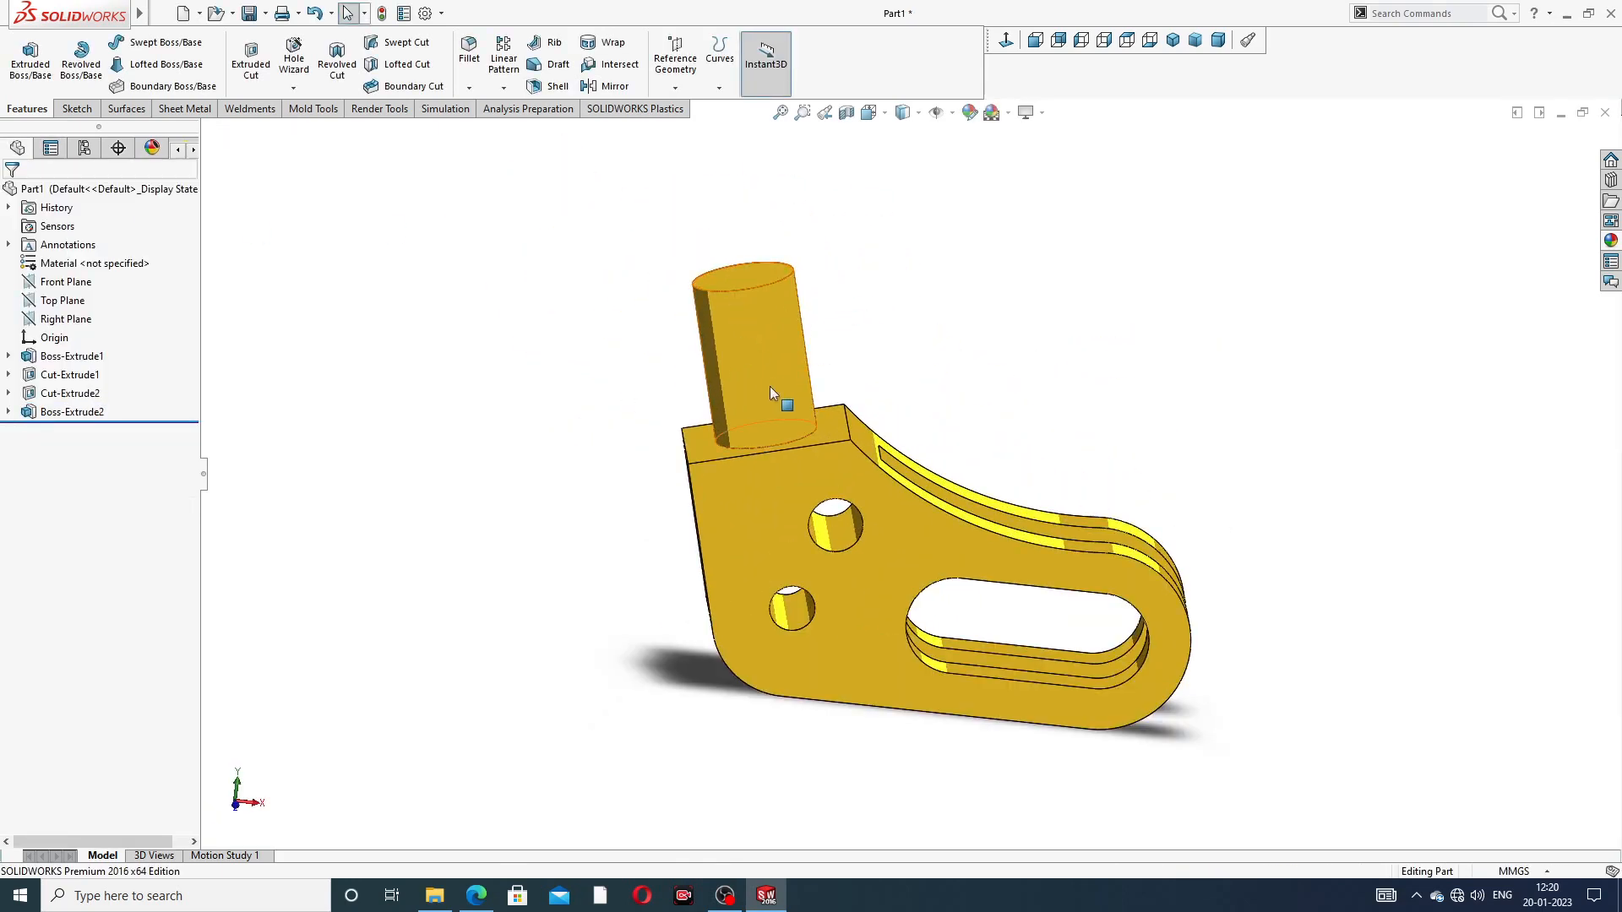
{"action": "middle_click_drag", "start_coordinate": [764, 385], "coordinate": [741, 270]}
{"action": "left_click", "coordinate": [740, 272]}
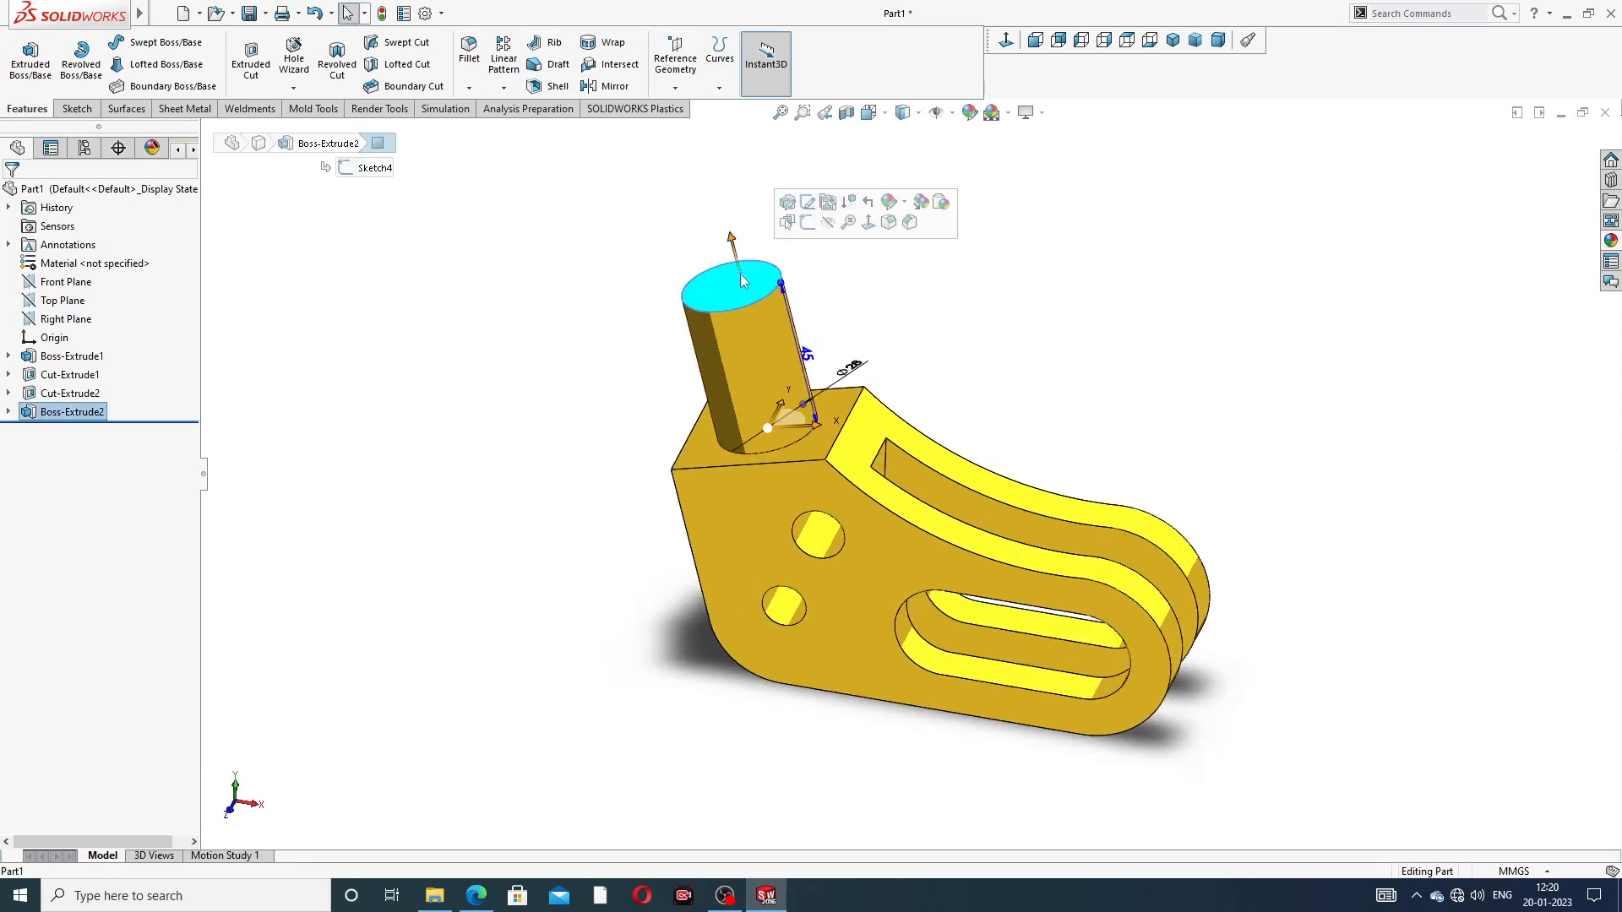
{"action": "left_click", "coordinate": [816, 228]}
{"action": "left_click", "coordinate": [1005, 40]}
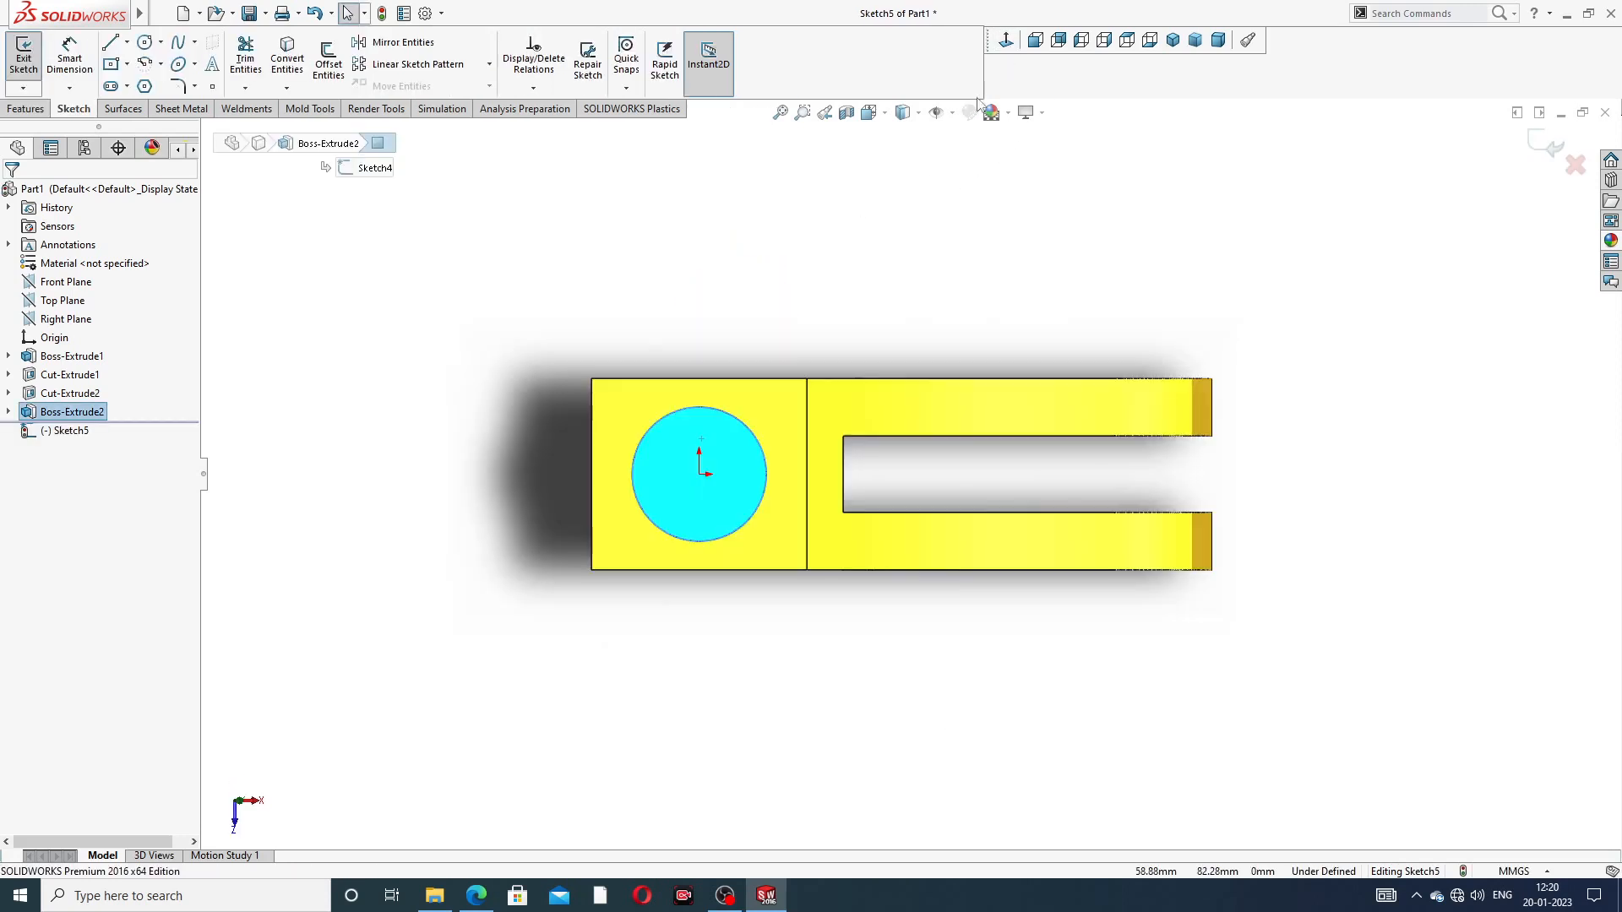
{"action": "left_click", "coordinate": [146, 87]}
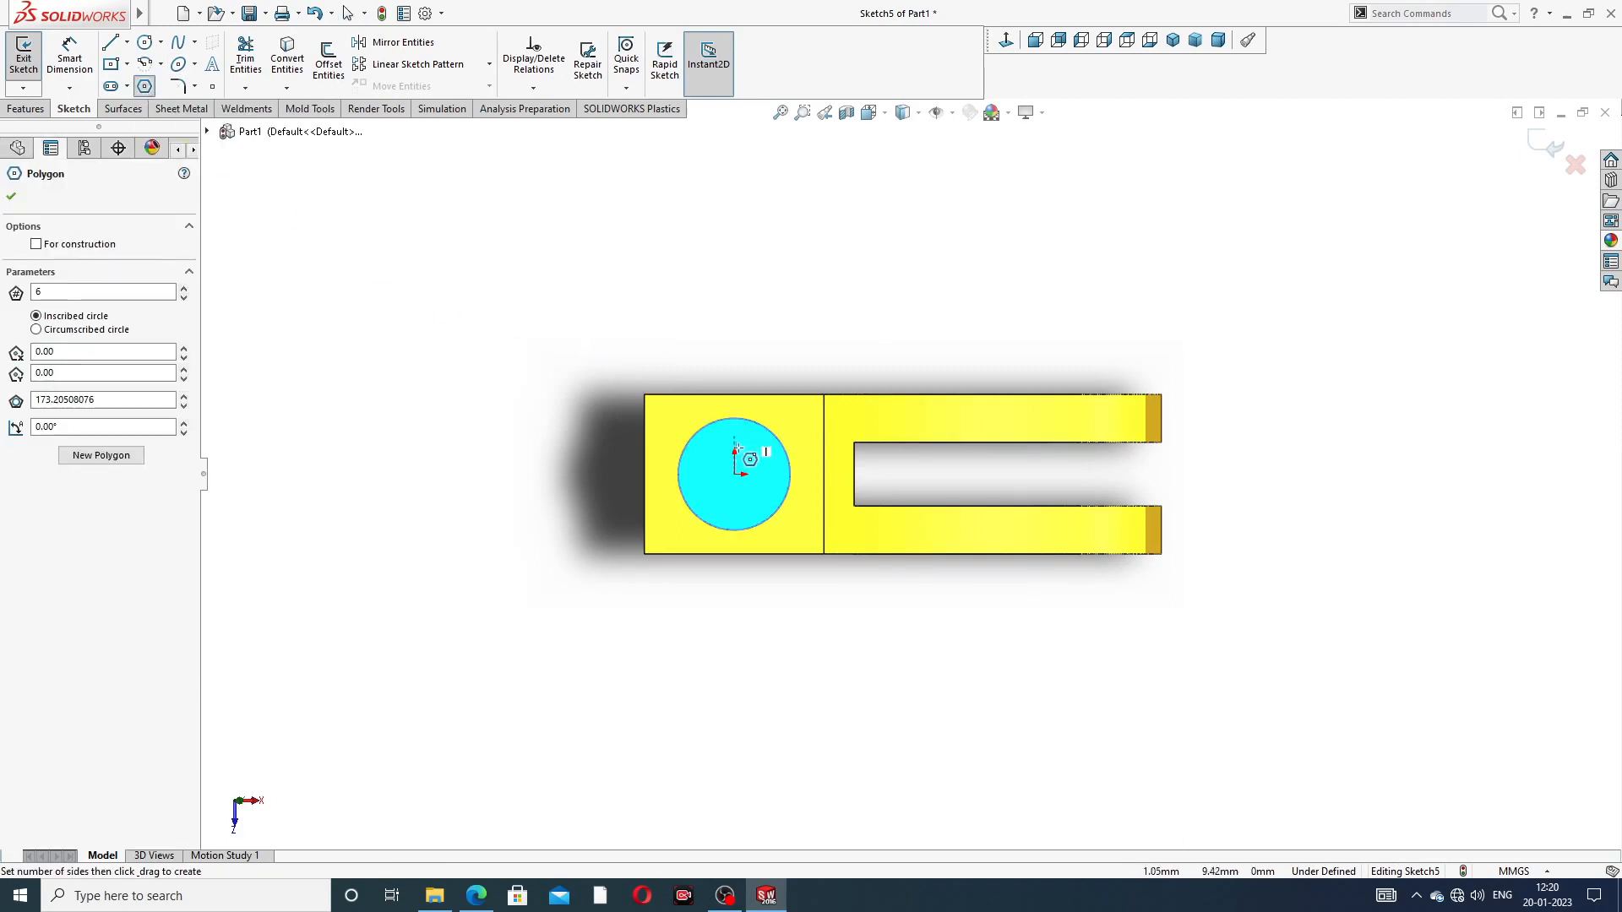
{"action": "left_click", "coordinate": [735, 474]}
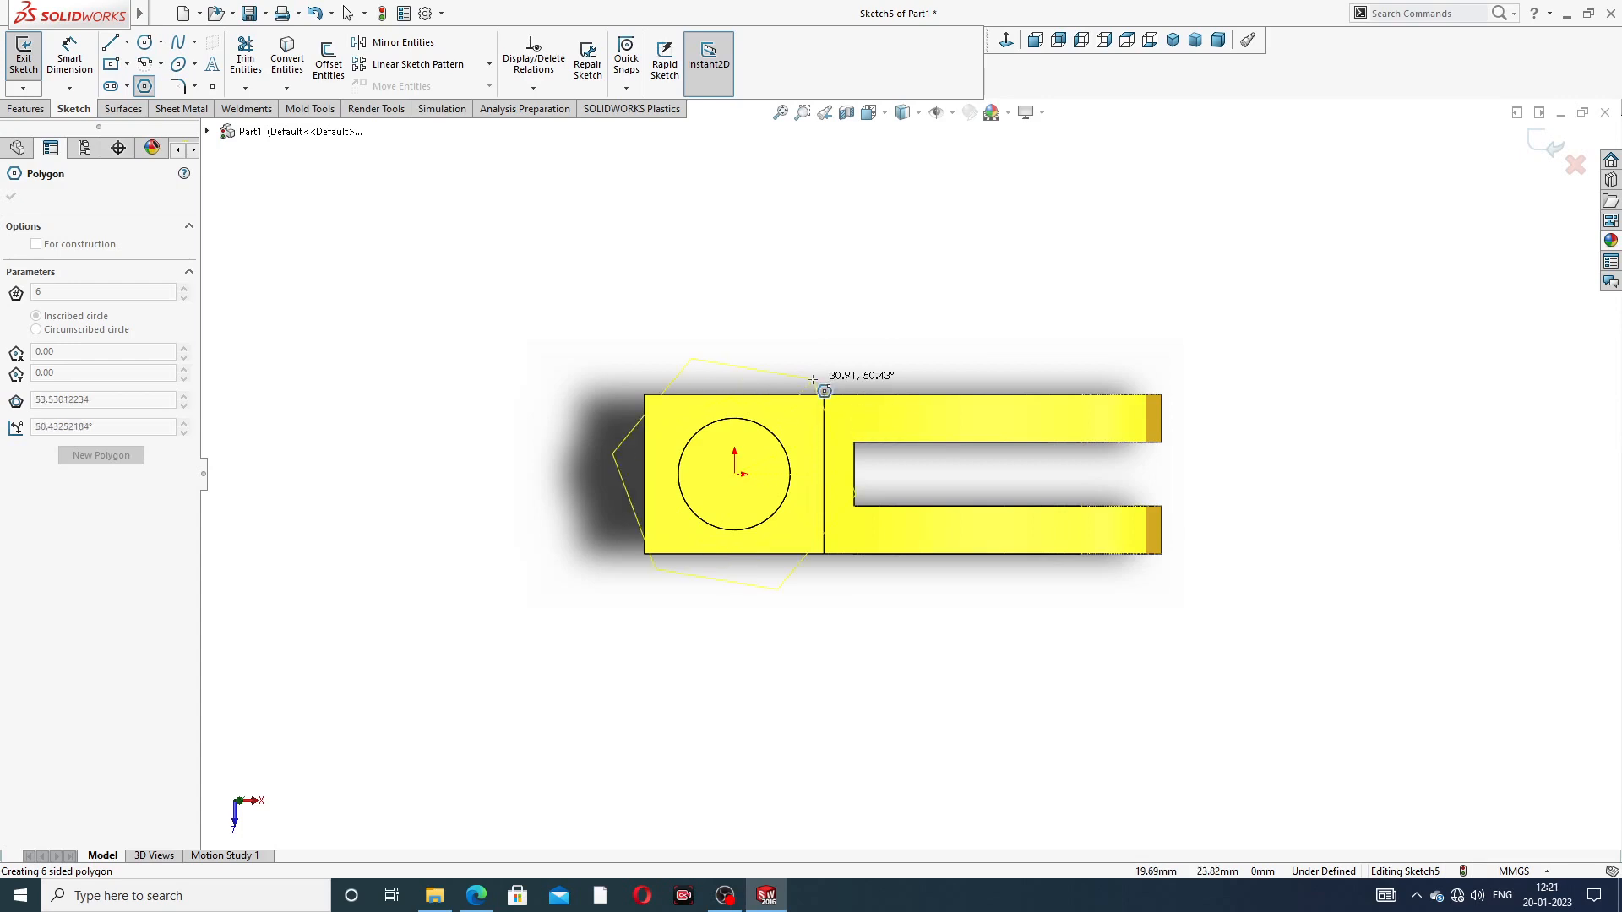
{"action": "key", "text": "Escape"}
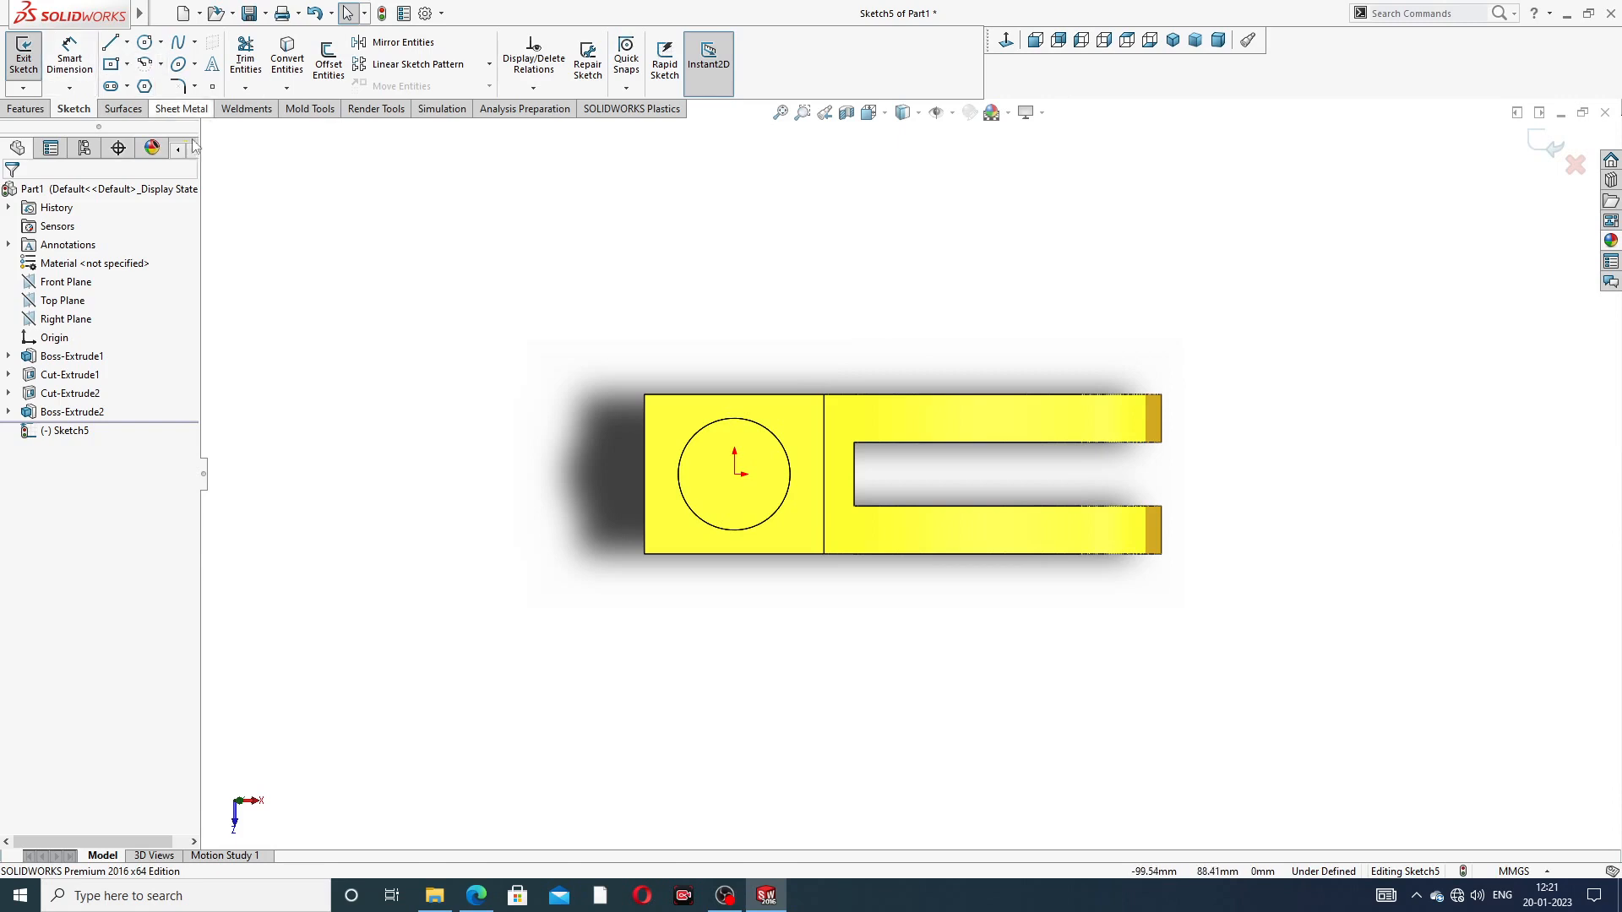
{"action": "left_click", "coordinate": [145, 86]}
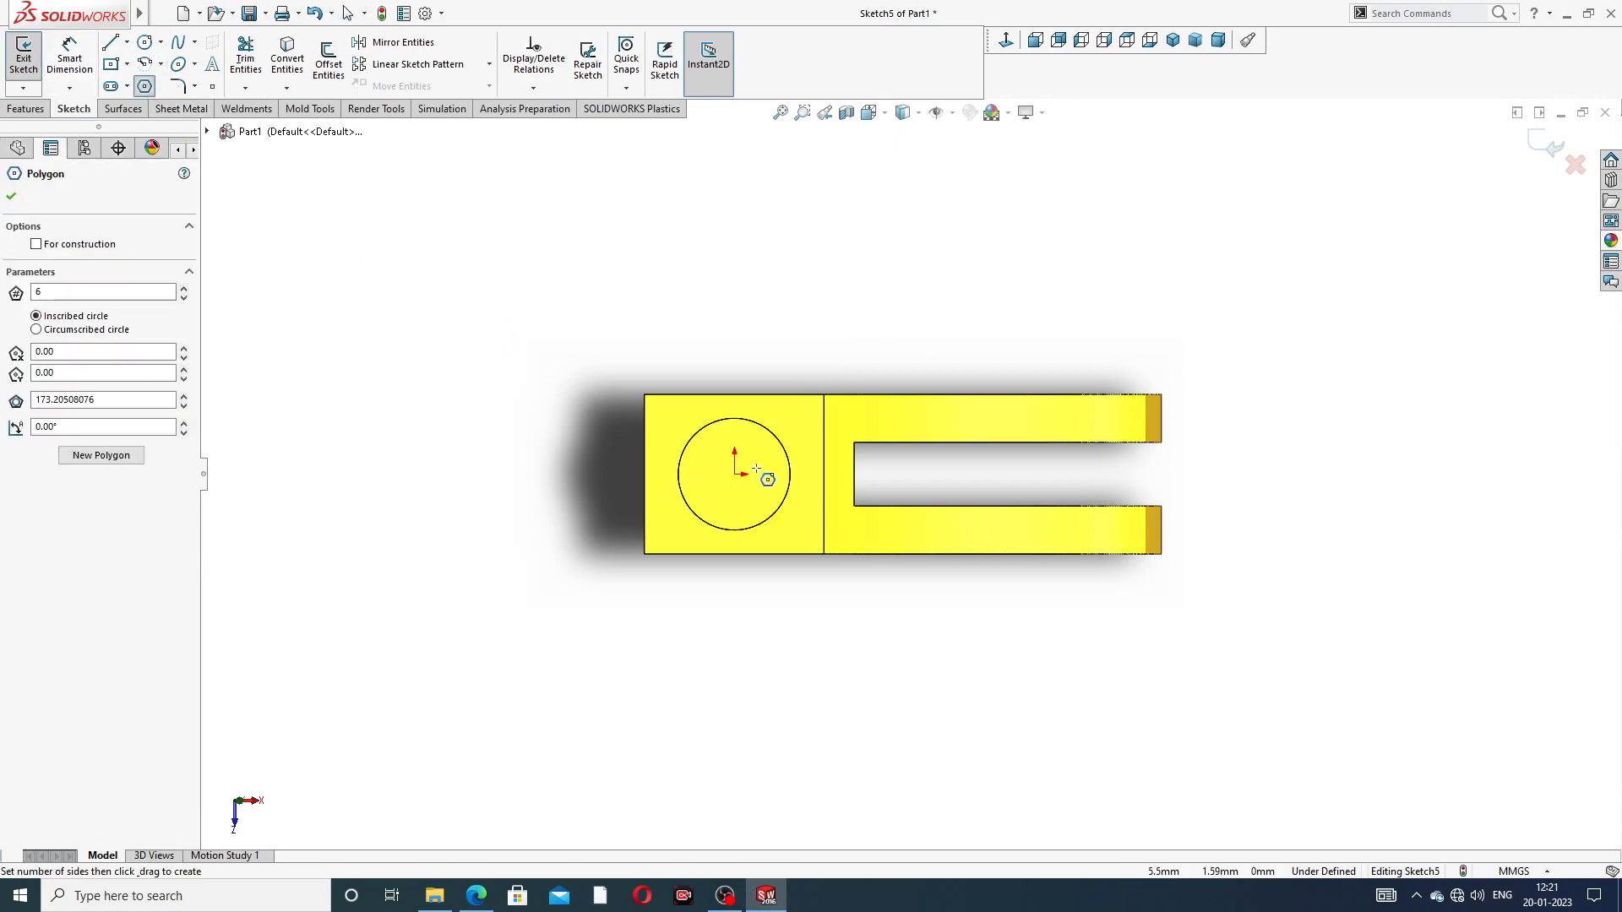
{"action": "right_click", "coordinate": [898, 240]}
{"action": "left_click", "coordinate": [938, 254]}
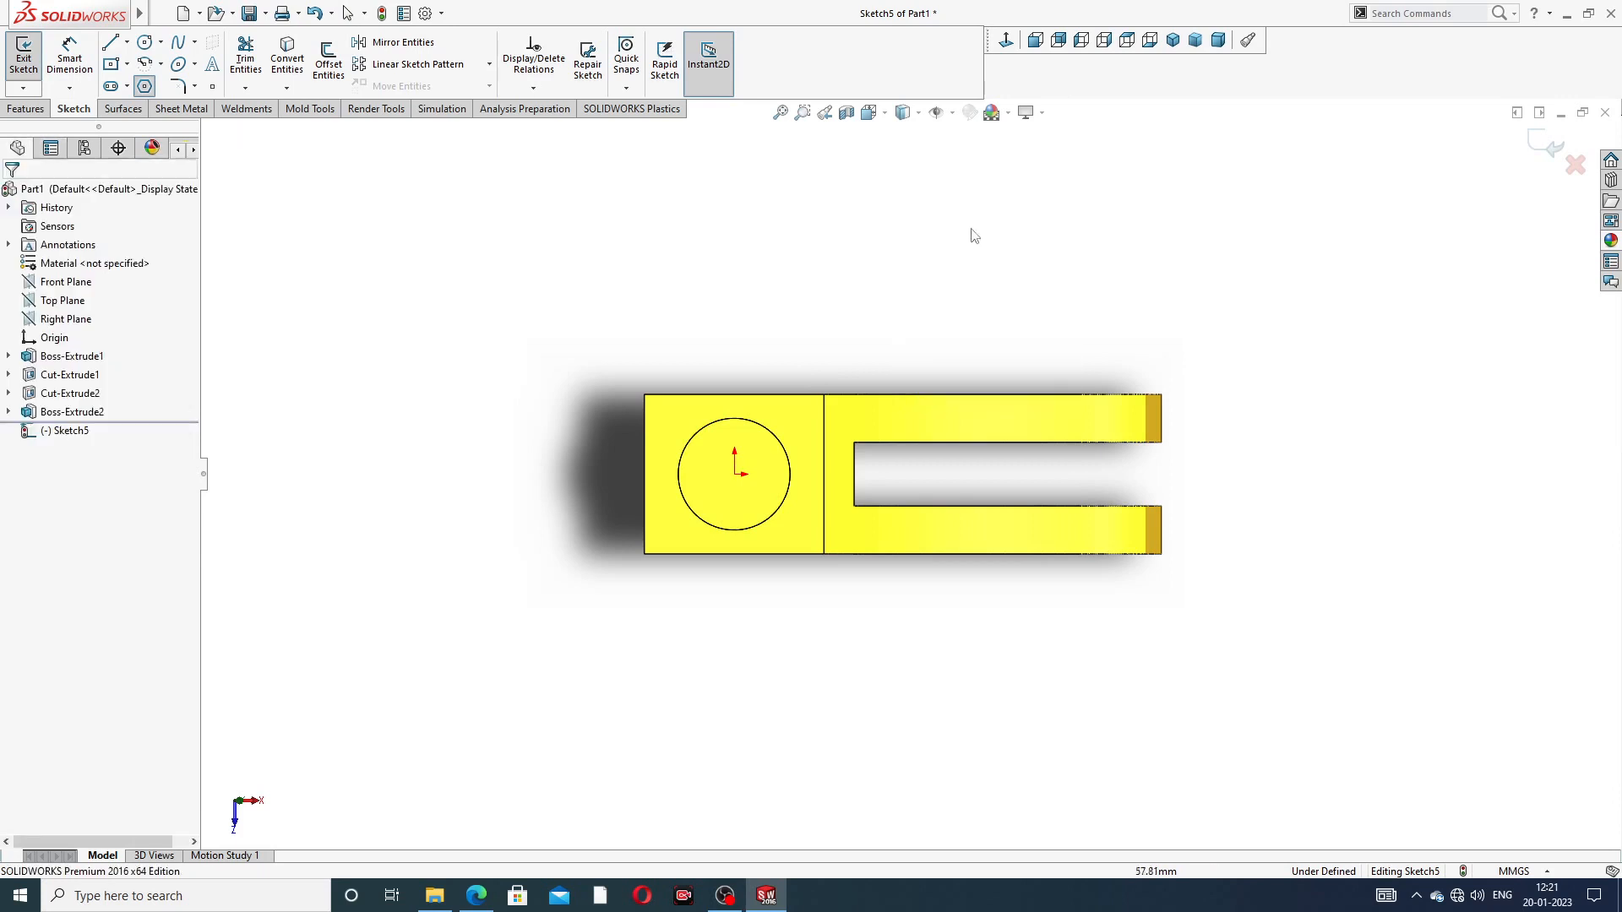
{"action": "left_click", "coordinate": [1007, 112]}
{"action": "left_click", "coordinate": [790, 197]}
{"action": "left_click", "coordinate": [991, 115]}
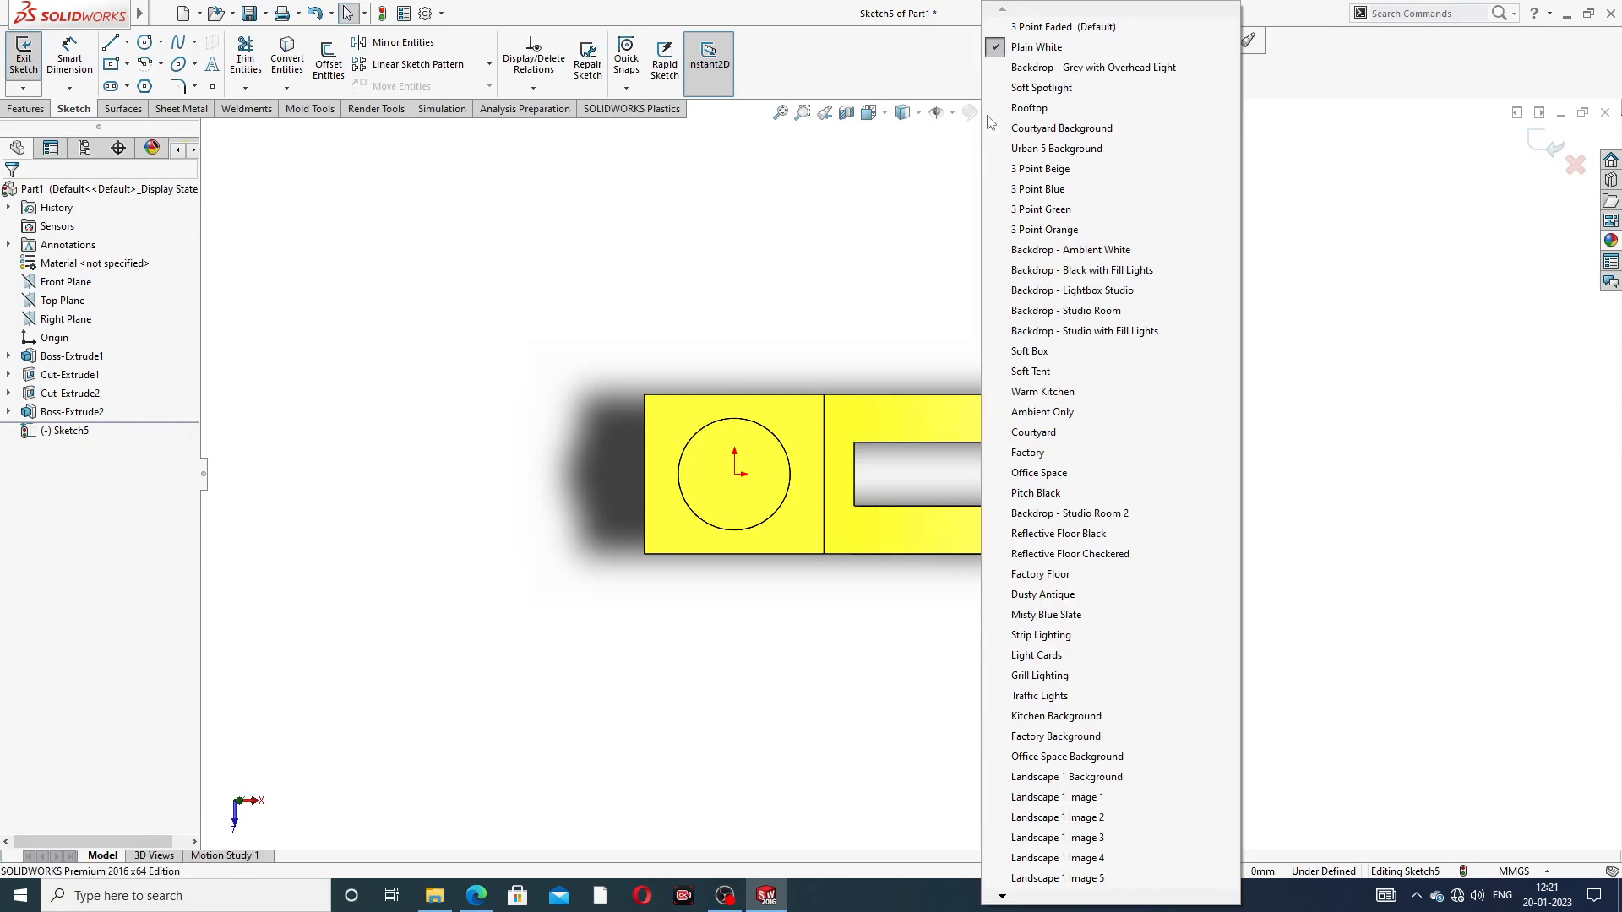
{"action": "left_click", "coordinate": [924, 214]}
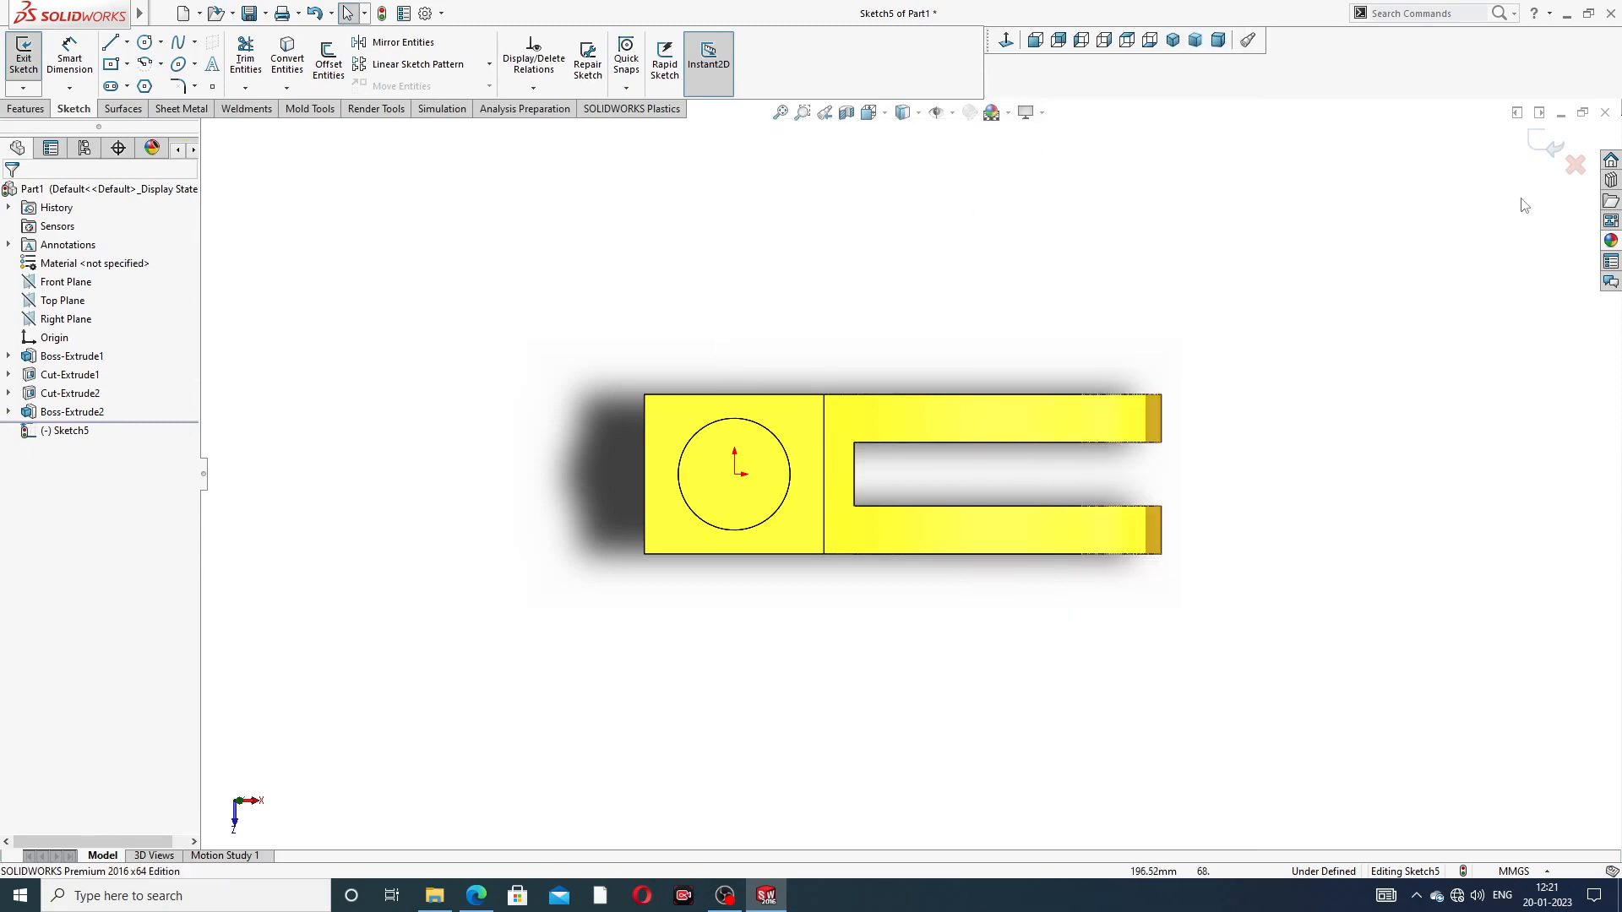
{"action": "left_click", "coordinate": [1576, 167]}
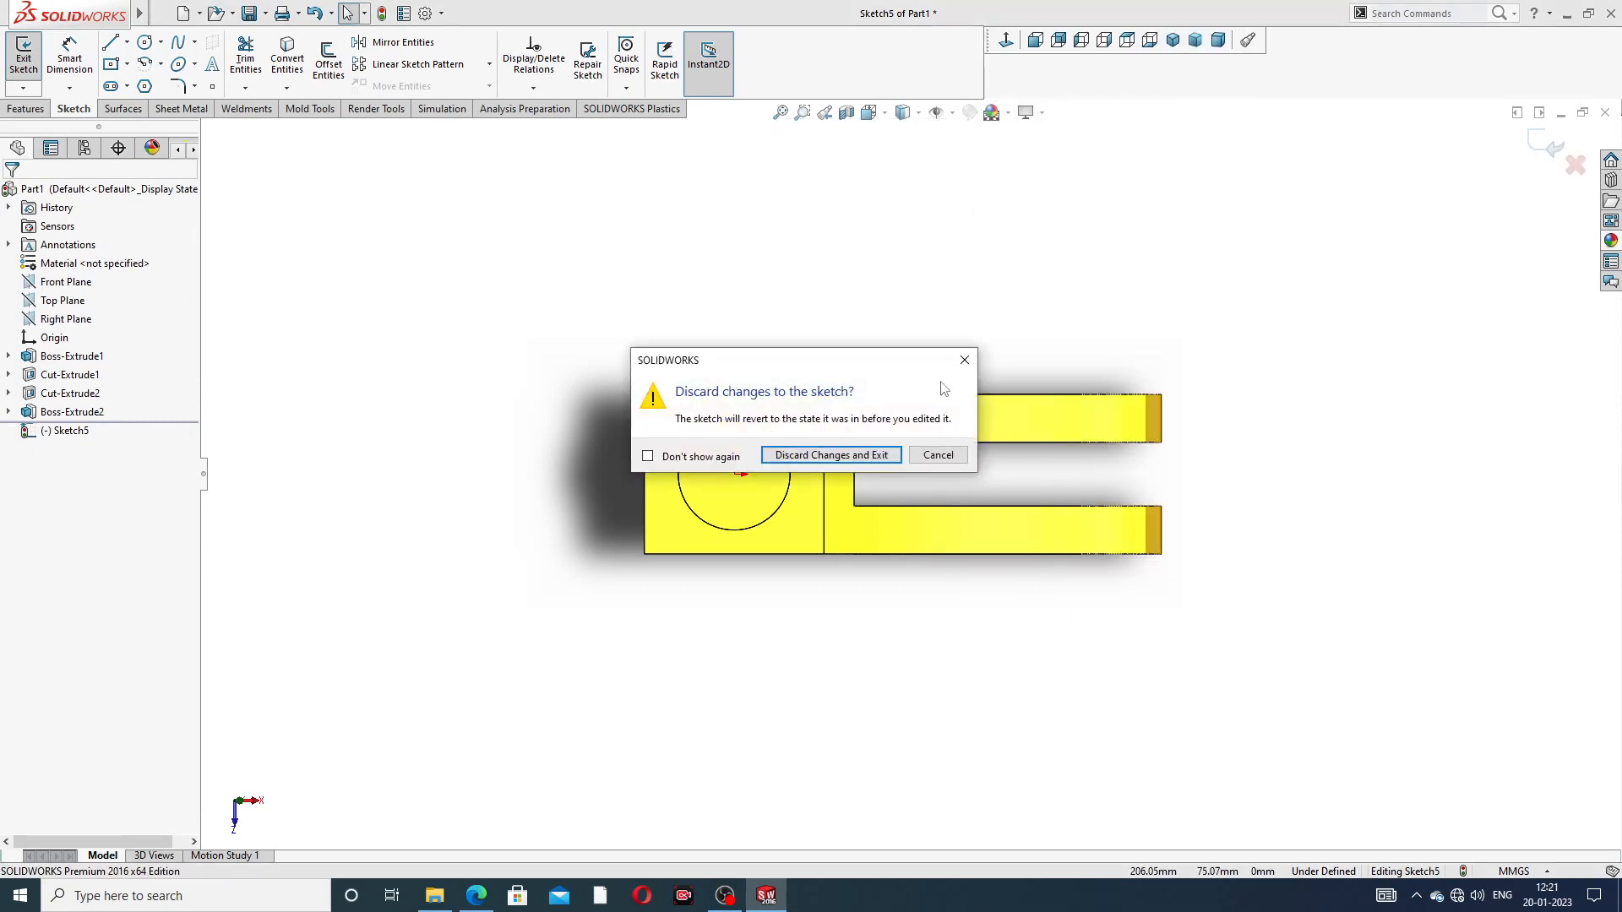
{"action": "left_click", "coordinate": [964, 361]}
Step: Sketch an origin-centred hexagon around the shank's circular end face, with an inscribed circle about 33 mm in diameter
{"action": "mouse_move", "coordinate": [848, 534]}
{"action": "middle_mouse_down"}
{"action": "mouse_move", "coordinate": [822, 419]}
{"action": "mouse_move", "coordinate": [858, 500]}
{"action": "mouse_move", "coordinate": [843, 511]}
{"action": "middle_mouse_up"}
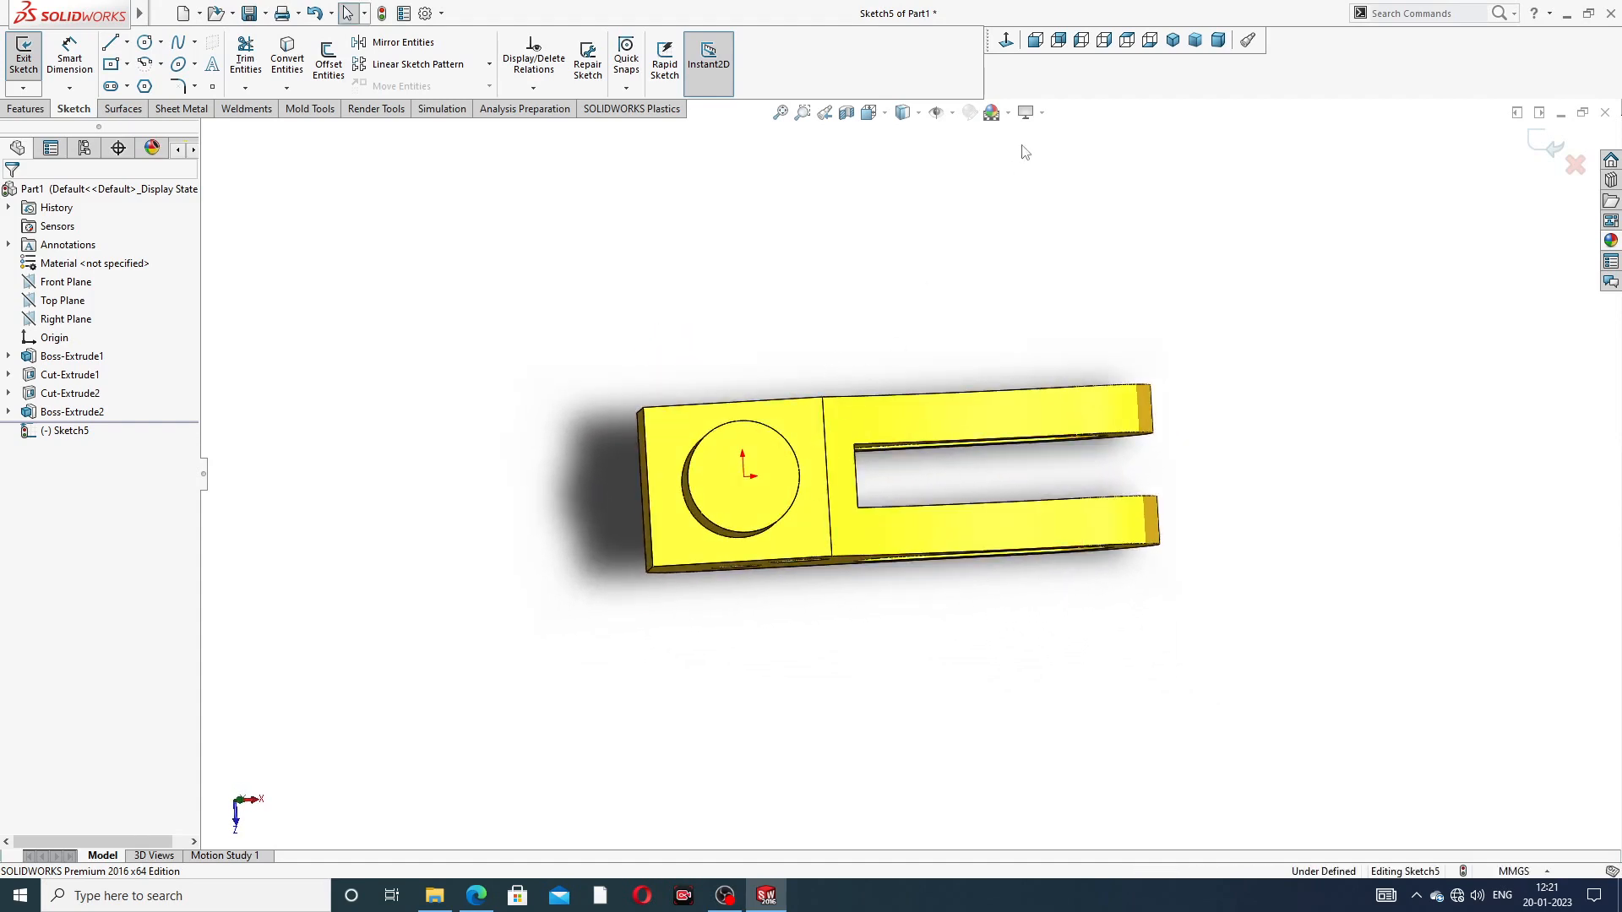
{"action": "left_click", "coordinate": [1006, 41]}
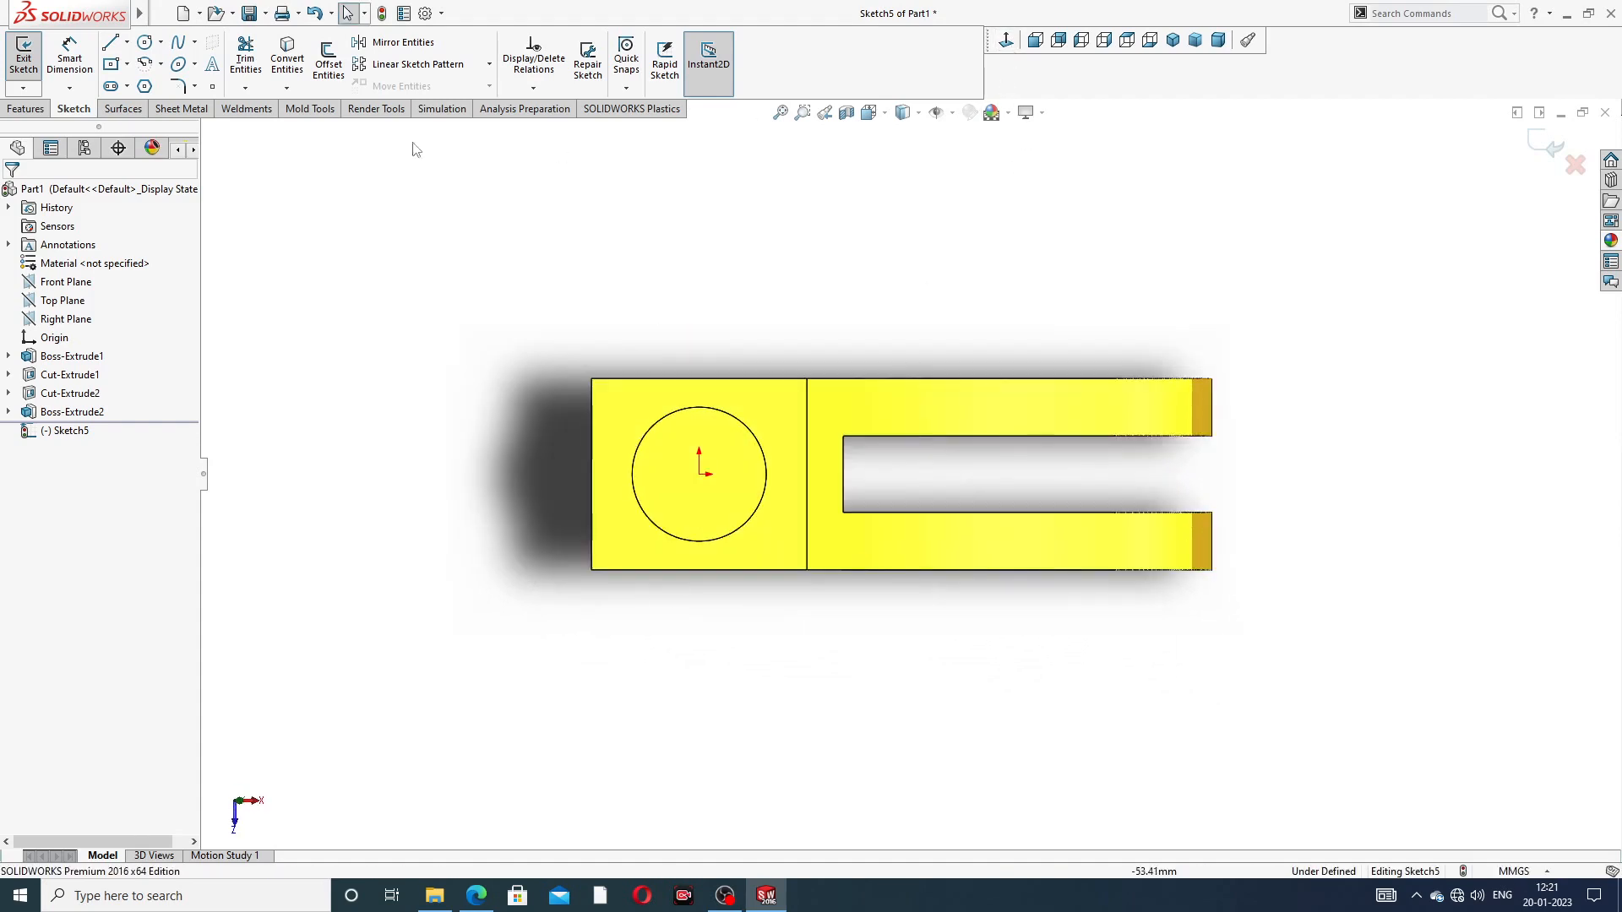
{"action": "left_click", "coordinate": [145, 86]}
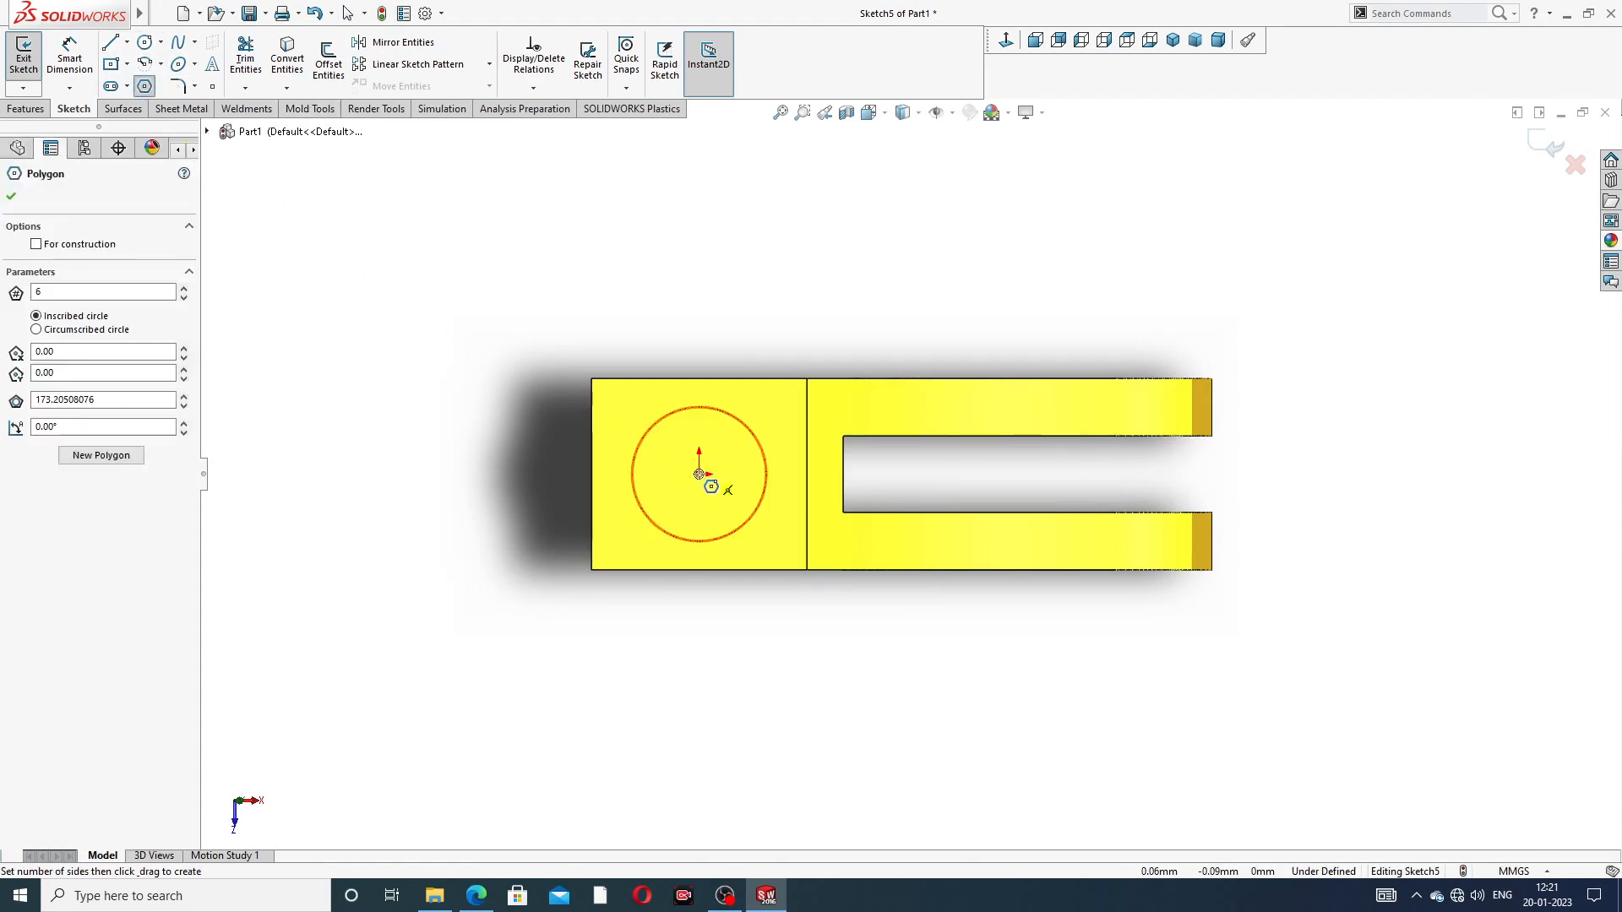
{"action": "left_click", "coordinate": [700, 474]}
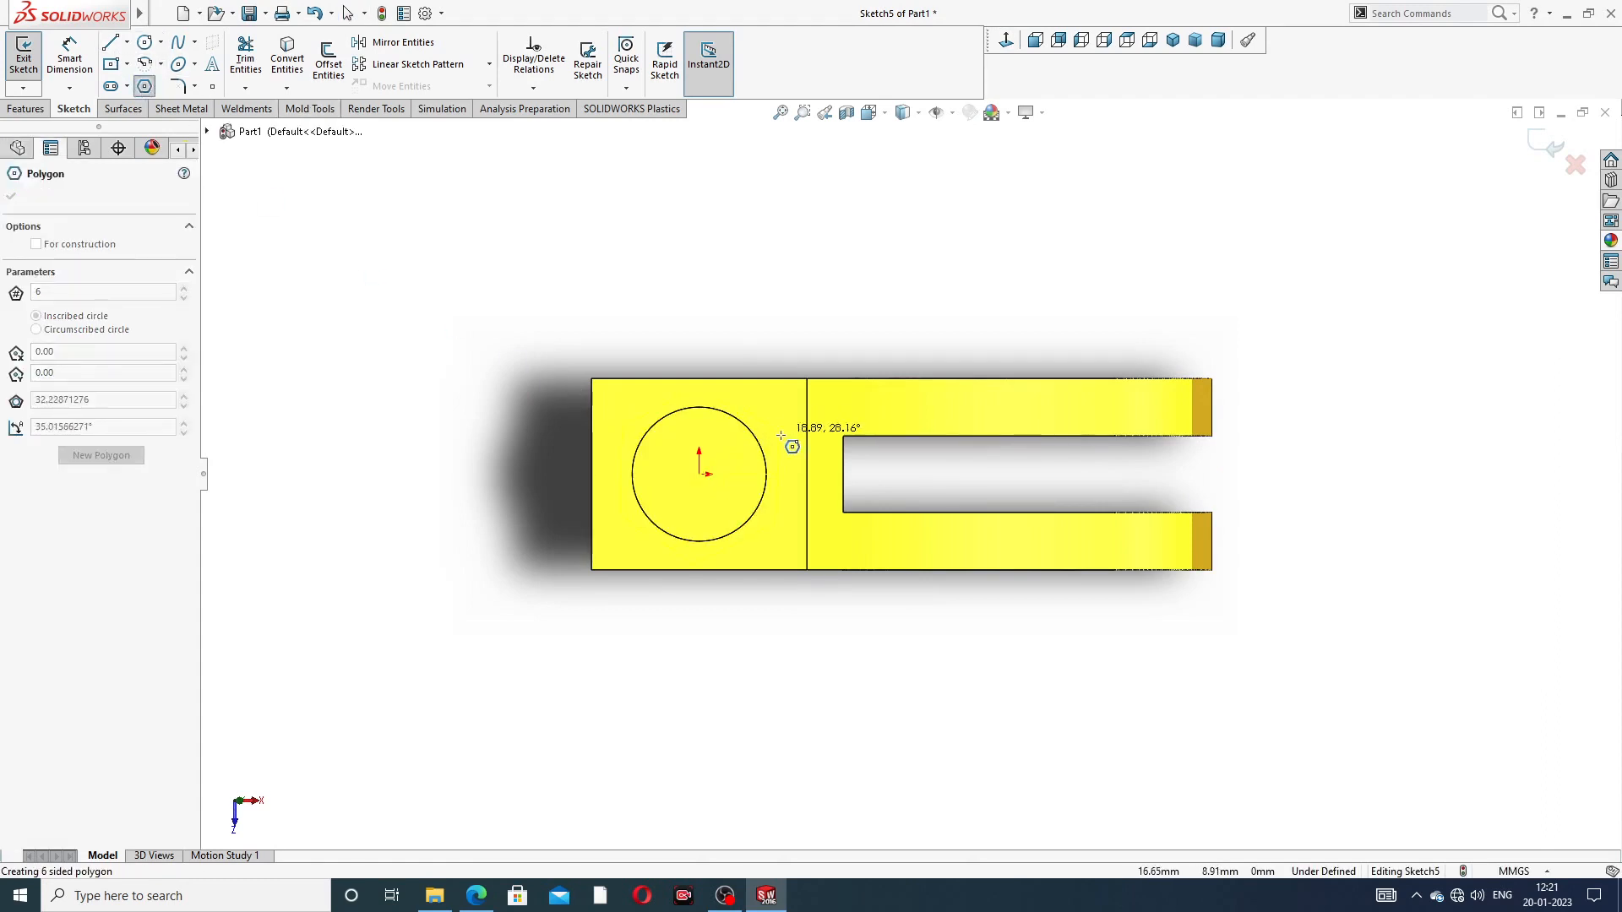
{"action": "left_click", "coordinate": [791, 479]}
{"action": "right_click", "coordinate": [834, 254]}
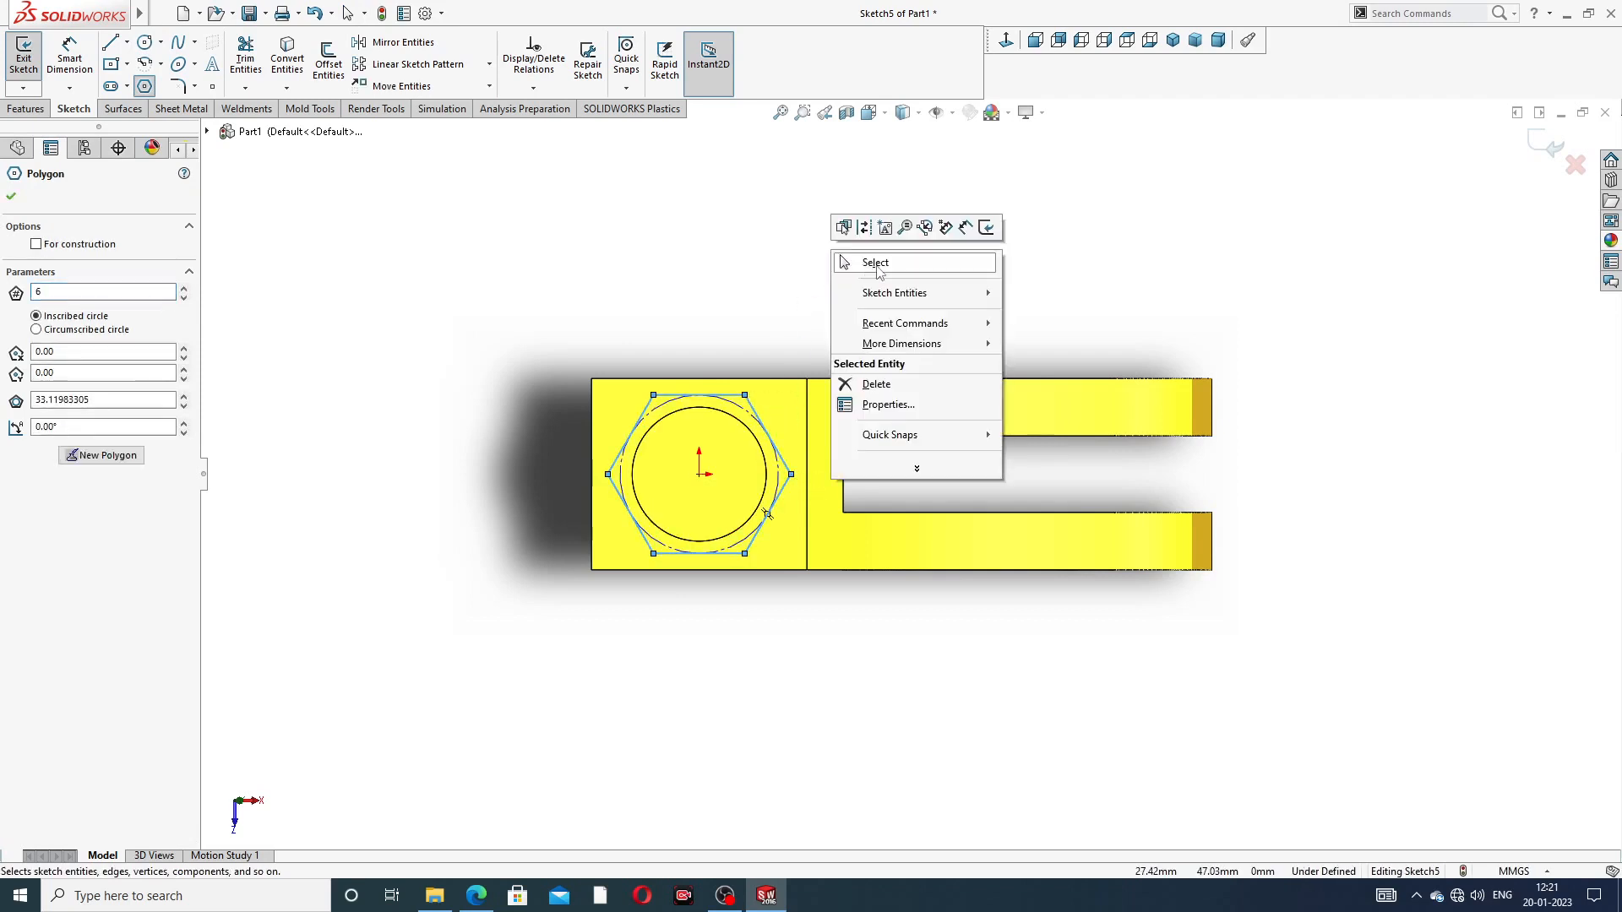
{"action": "left_click", "coordinate": [877, 265]}
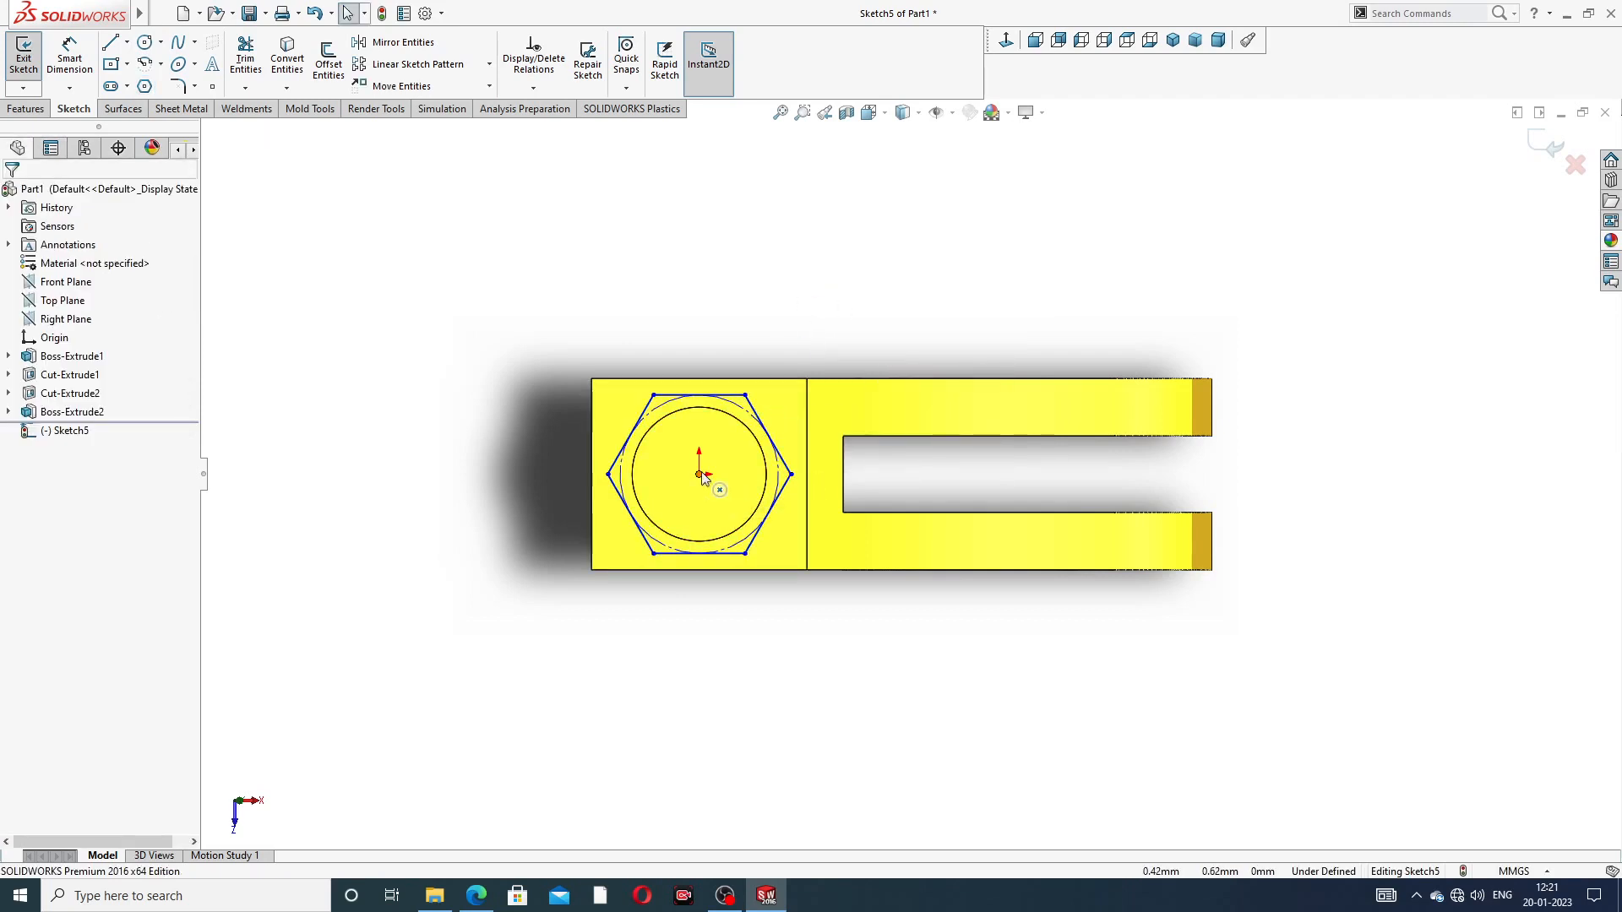
Step: Add a horizontal relation between the hexagon's centre point and its vertex nearest the slotted arms
{"action": "left_click", "coordinate": [701, 476]}
{"action": "left_click", "coordinate": [792, 477], "text": "ctrl"}
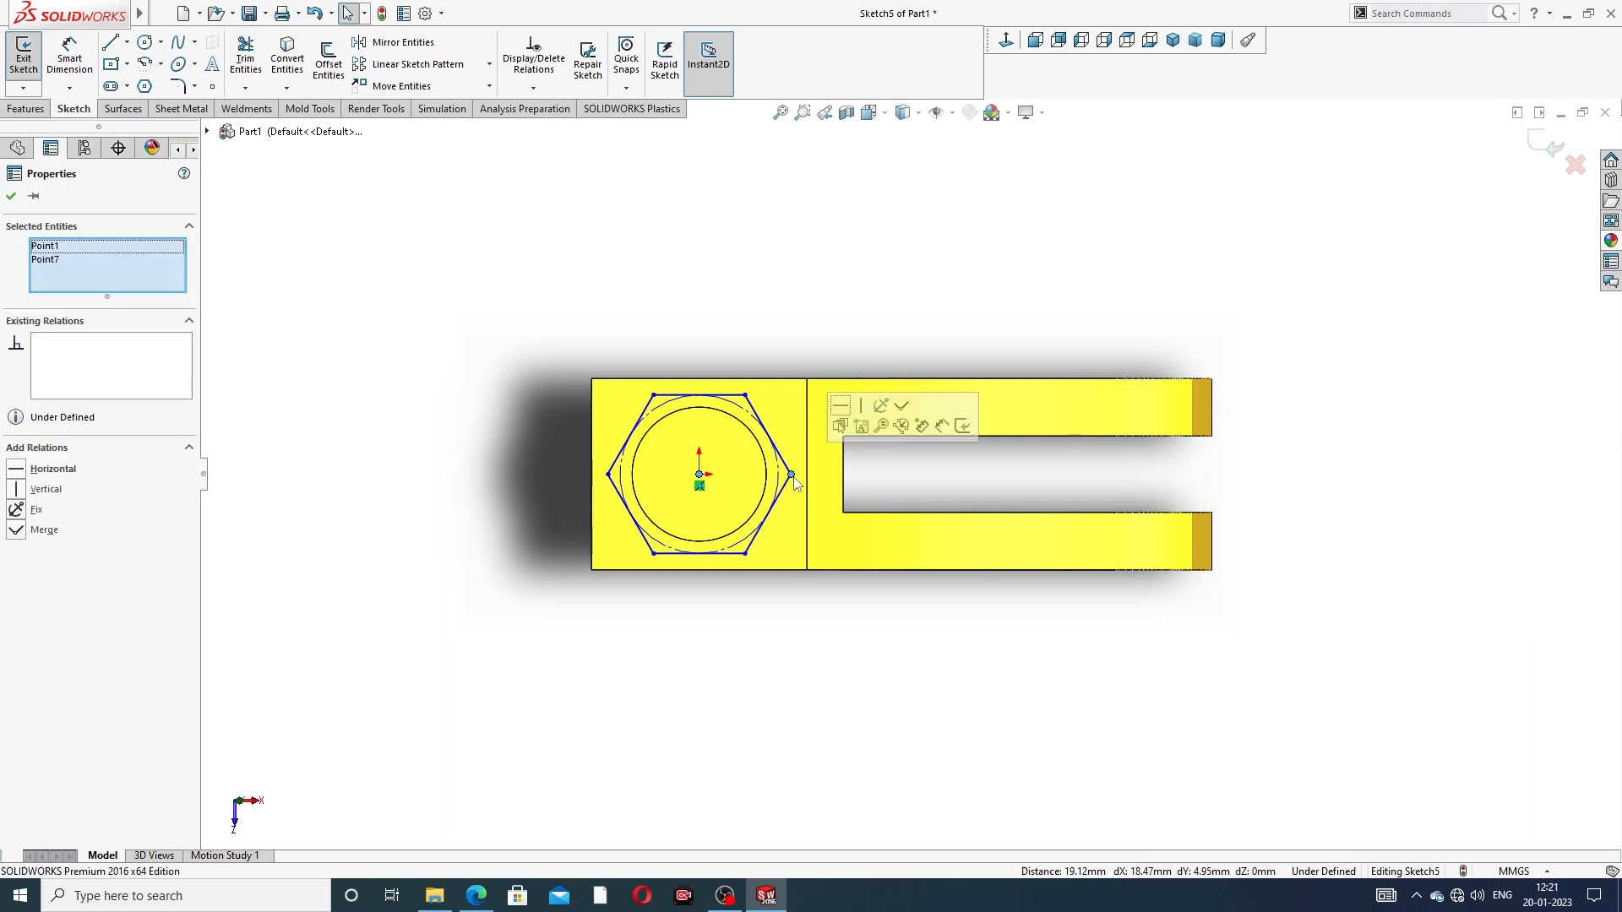
{"action": "left_click", "coordinate": [843, 411]}
{"action": "left_click", "coordinate": [889, 278]}
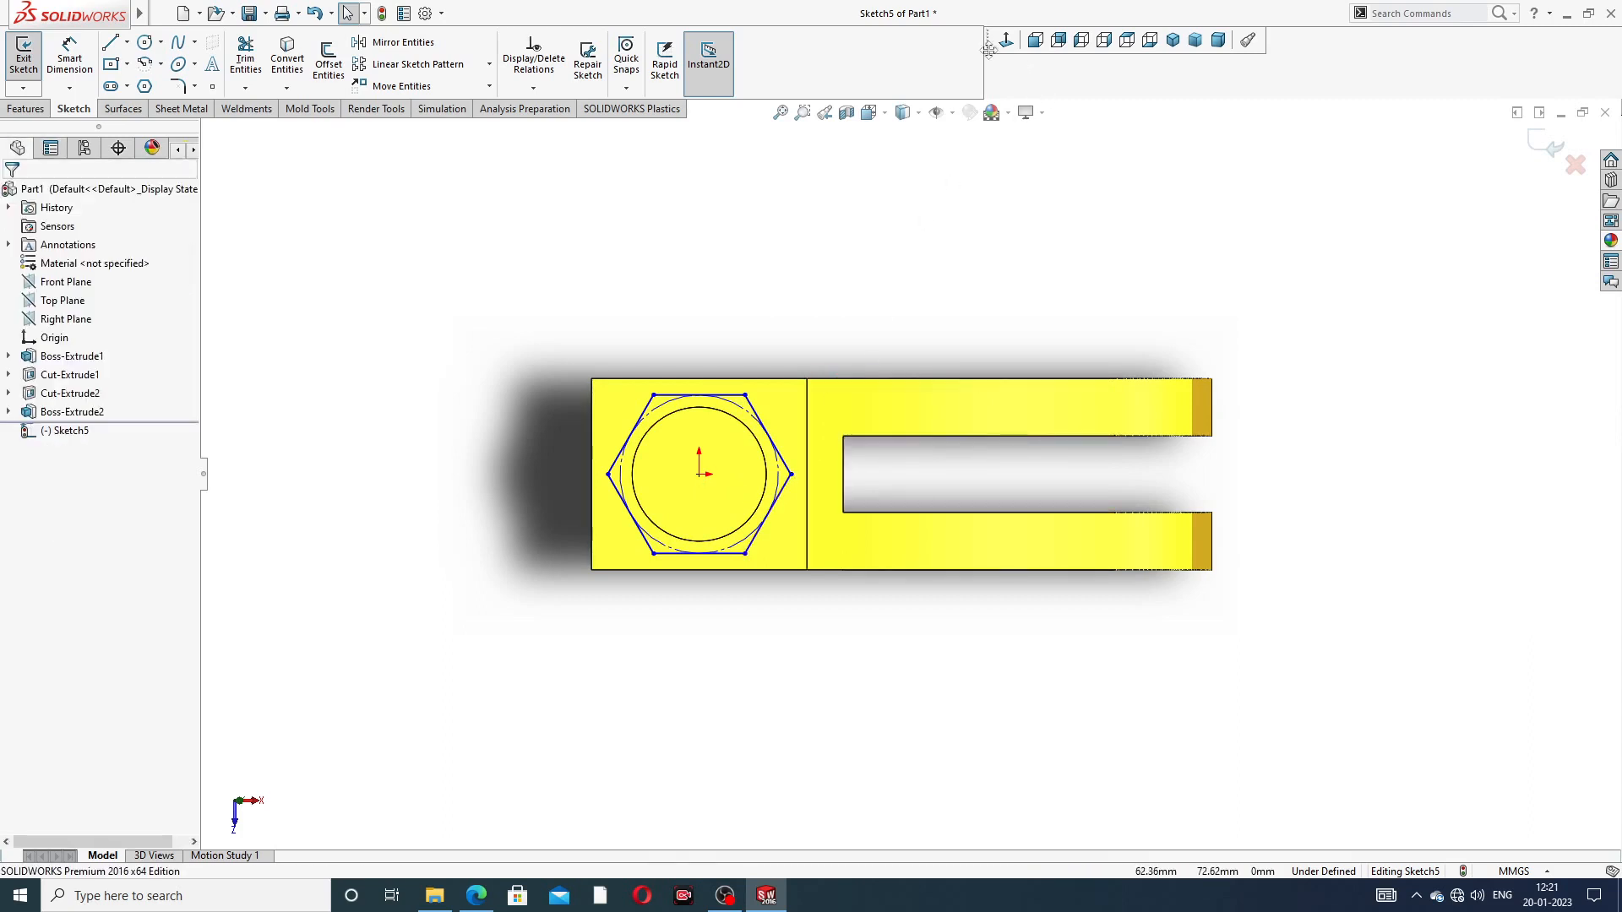
Step: Dimension the hexagon's centre-to-vertex distance as 18 mm and exit the sketch
{"action": "left_click", "coordinate": [69, 59]}
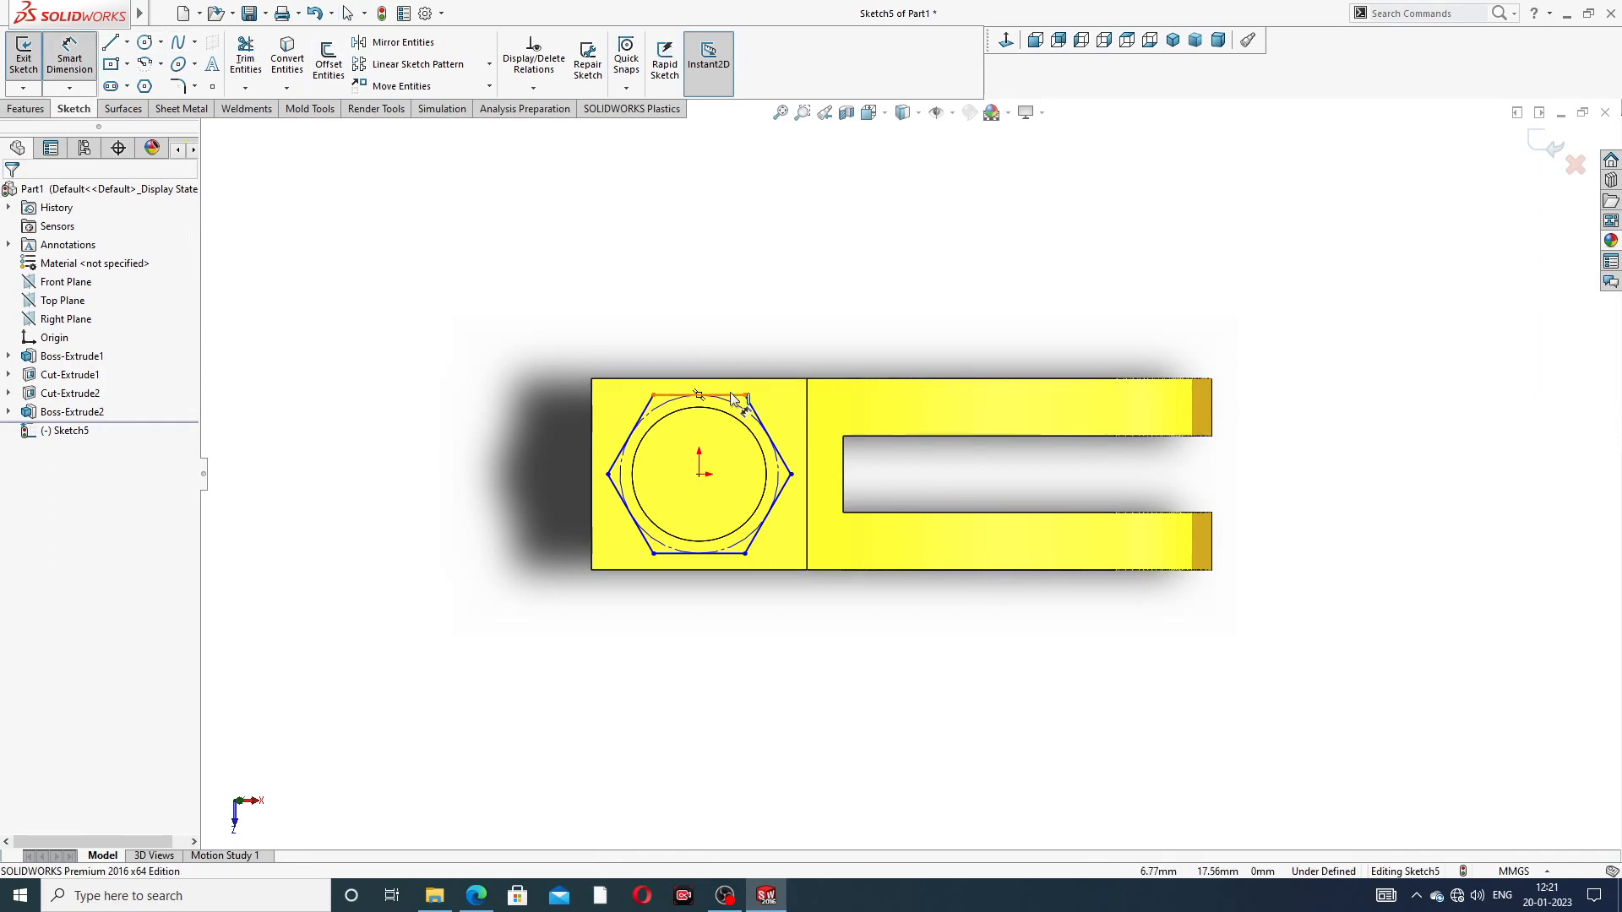
{"action": "left_click", "coordinate": [699, 474]}
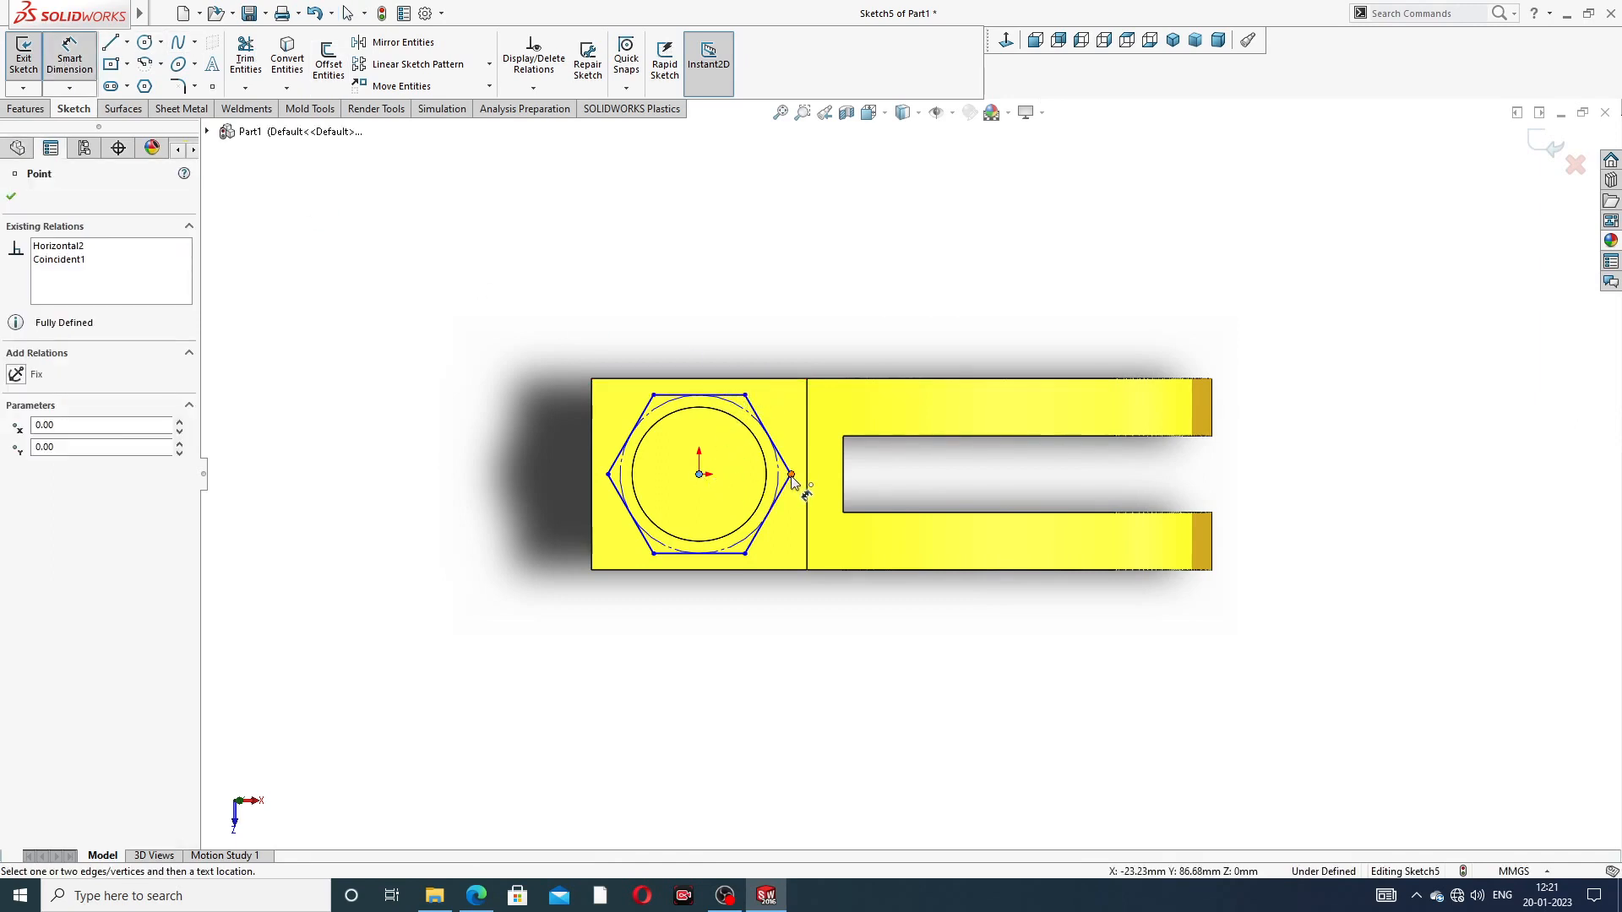
{"action": "left_click", "coordinate": [792, 476]}
{"action": "left_click", "coordinate": [742, 473]}
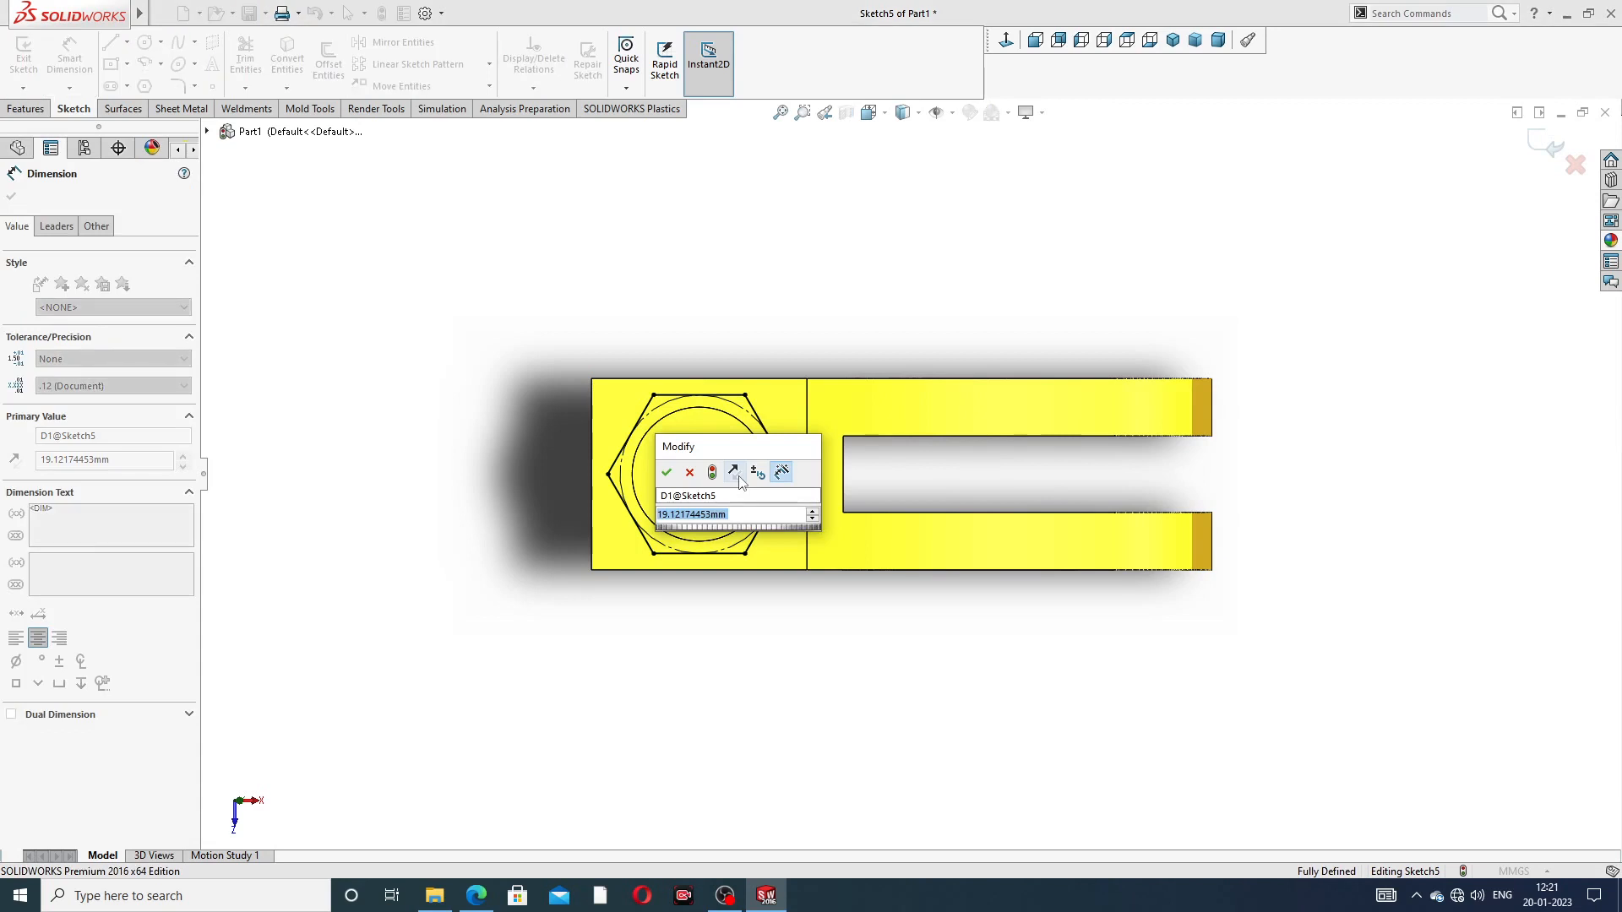
{"action": "type", "text": "18"}
{"action": "key", "text": "Return"}
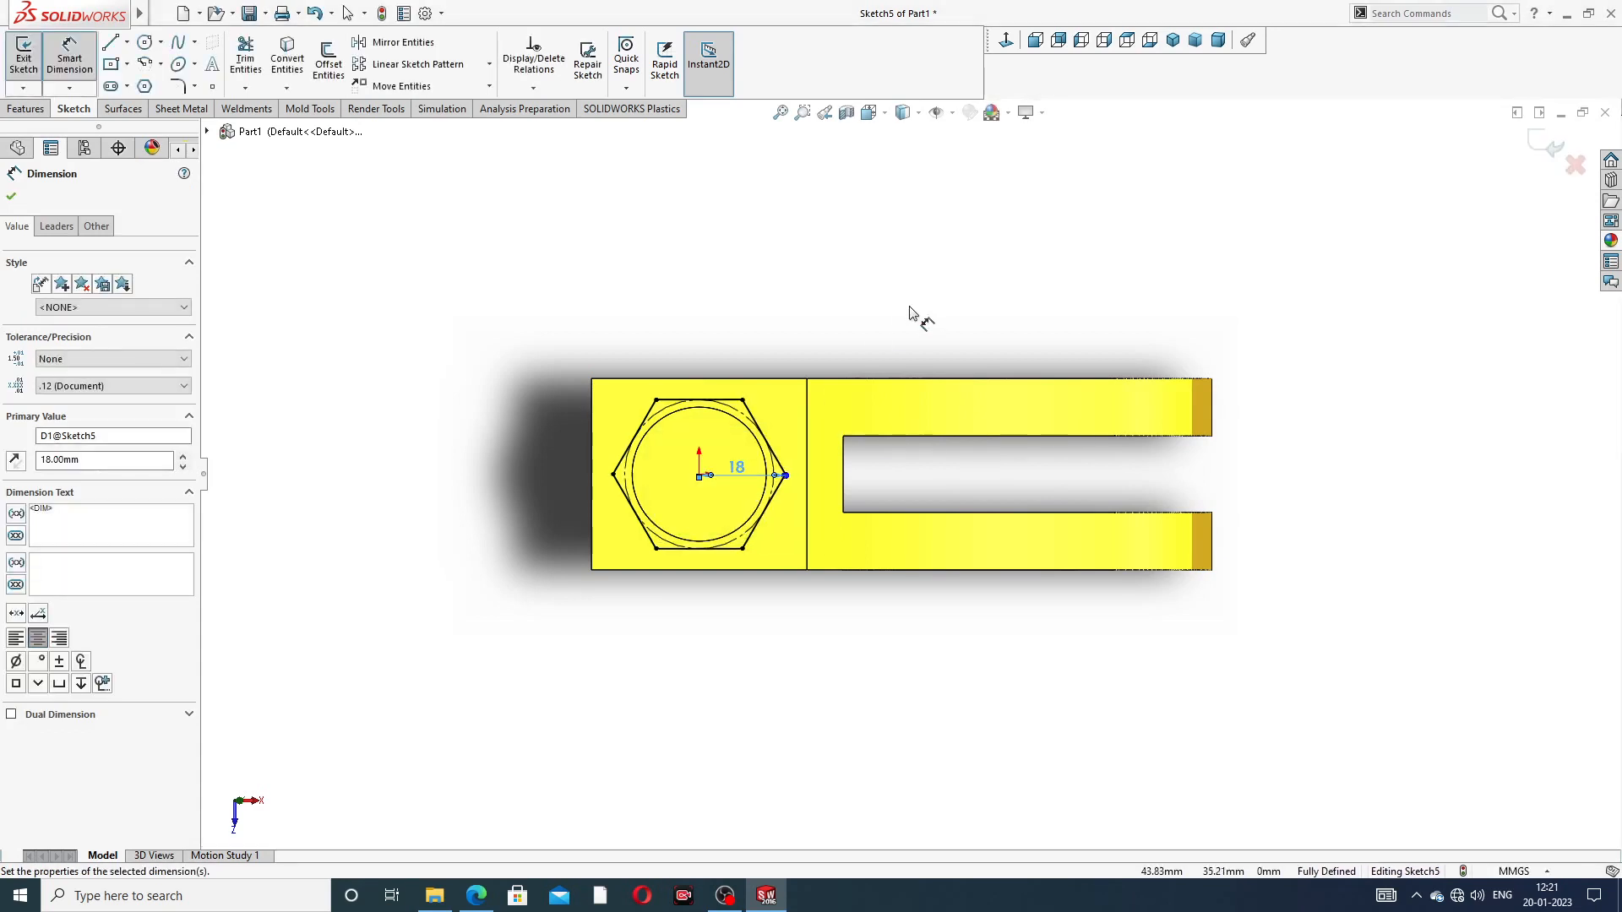
{"action": "key", "text": "Escape"}
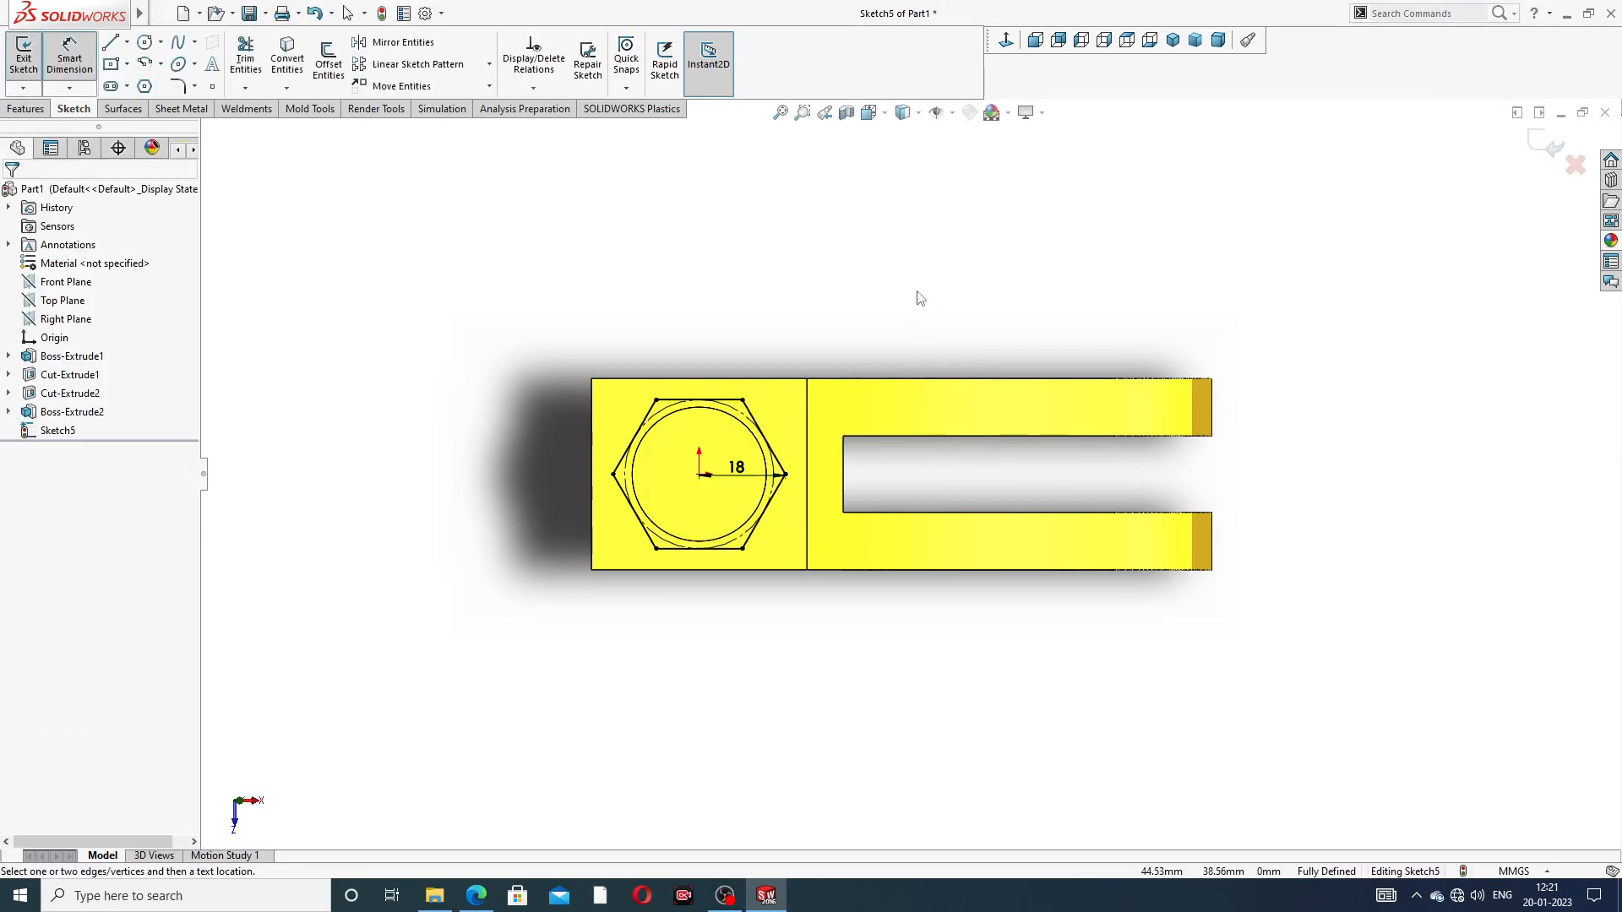
{"action": "right_click", "coordinate": [915, 295]}
{"action": "left_click", "coordinate": [946, 255]}
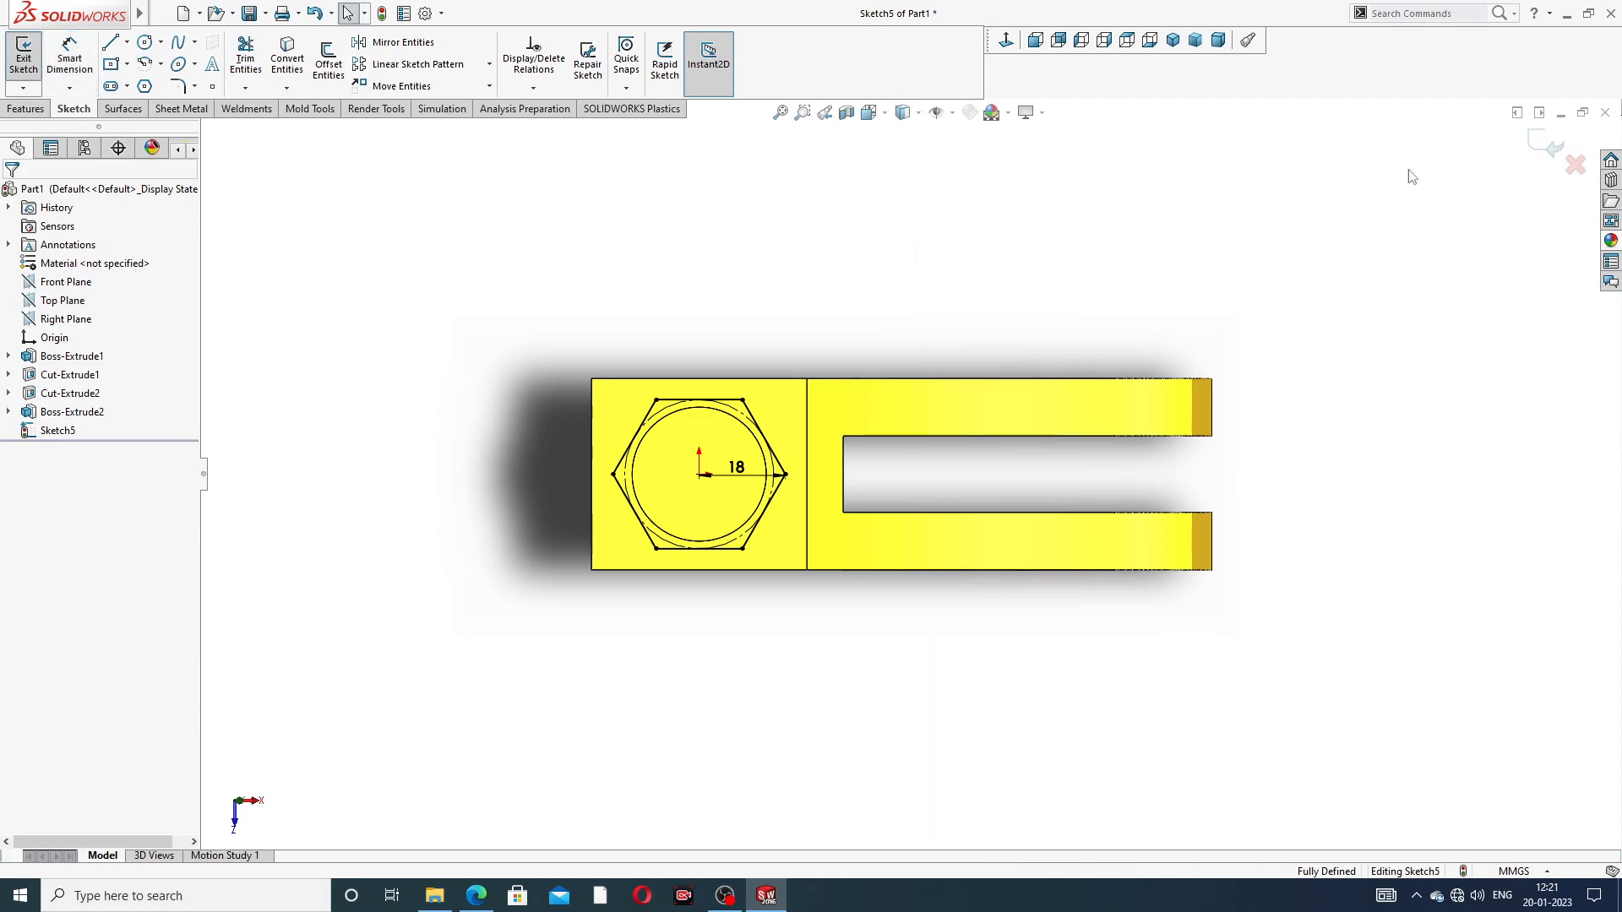
{"action": "left_click", "coordinate": [1548, 146]}
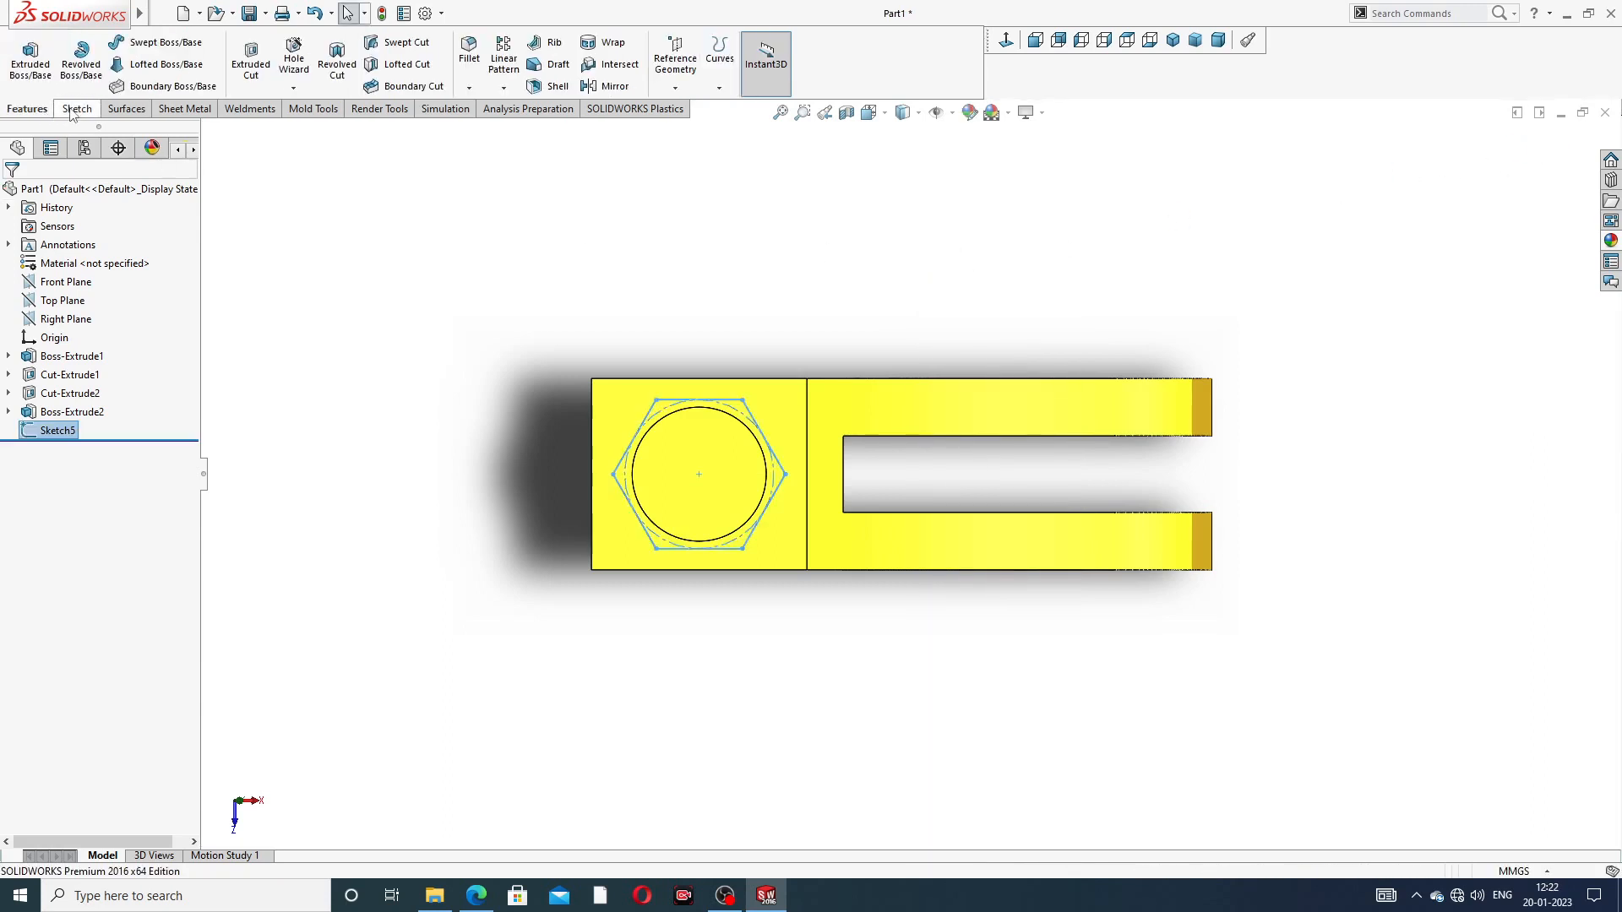
Step: Start a boss extrusion of the hexagon sketch with a blind depth of 10 mm, merged with the body
{"action": "left_click", "coordinate": [31, 59]}
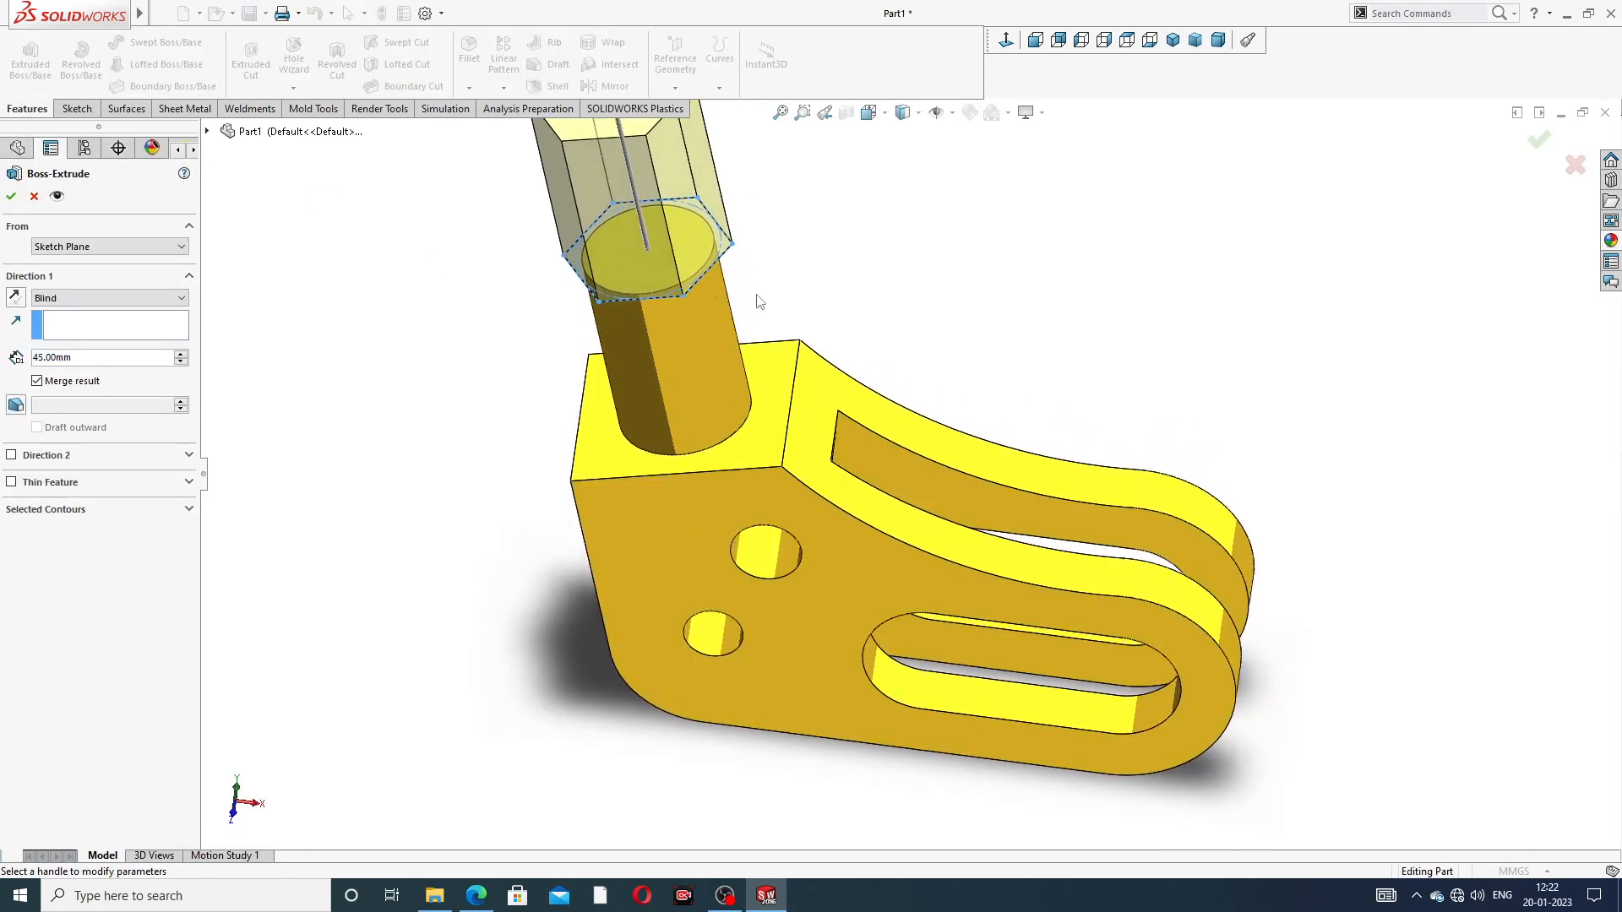
{"action": "left_click", "coordinate": [82, 359]}
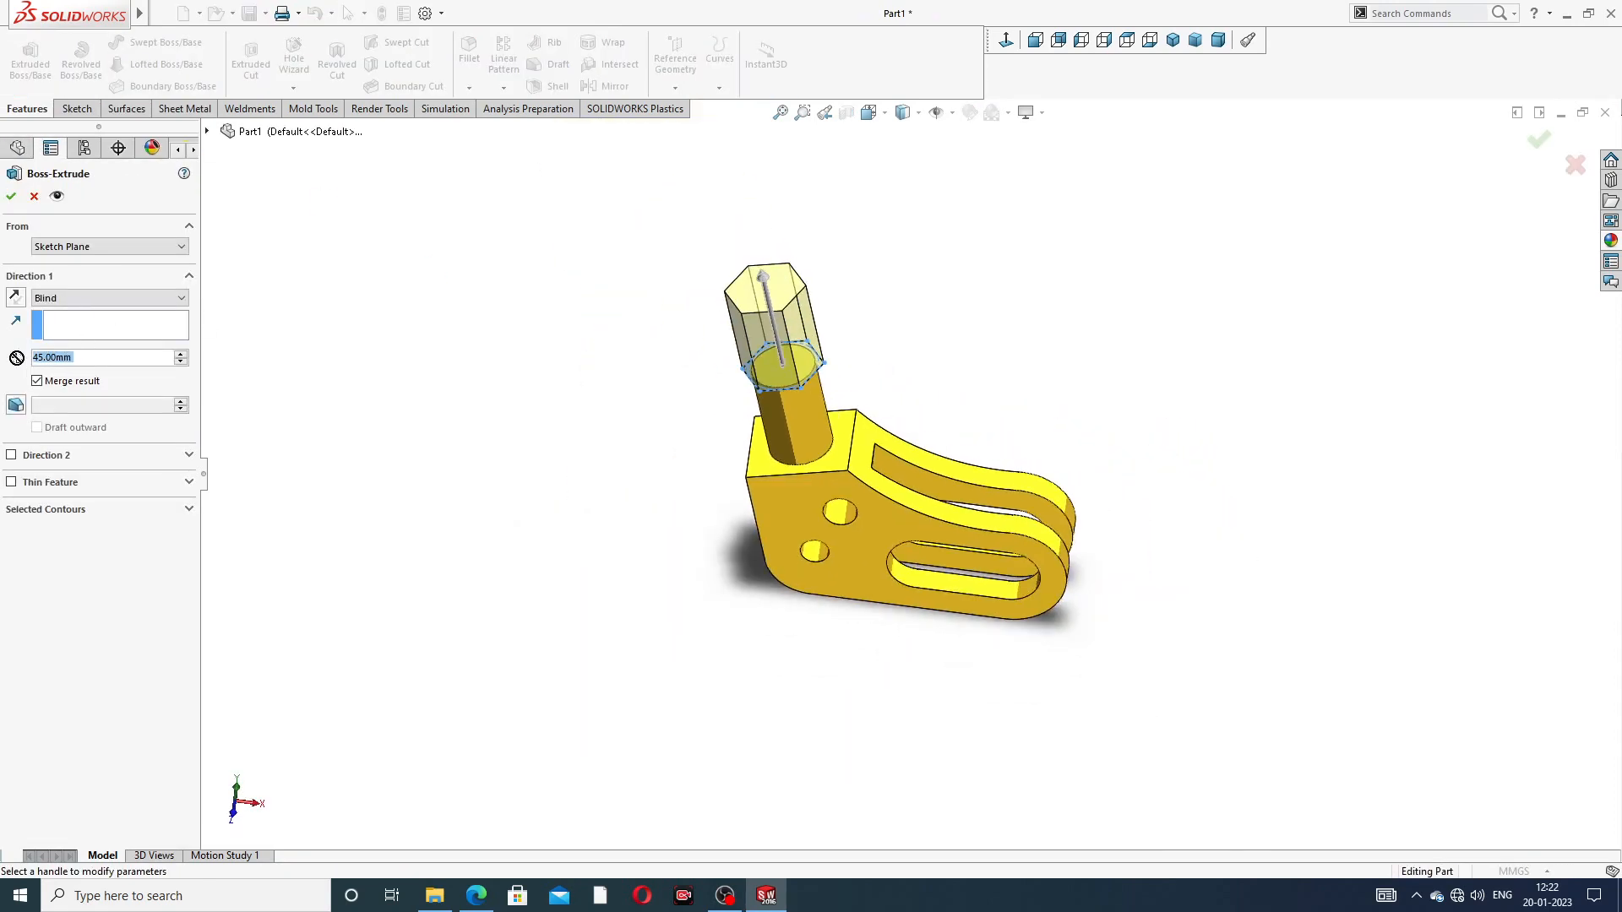
{"action": "type", "text": "1"}
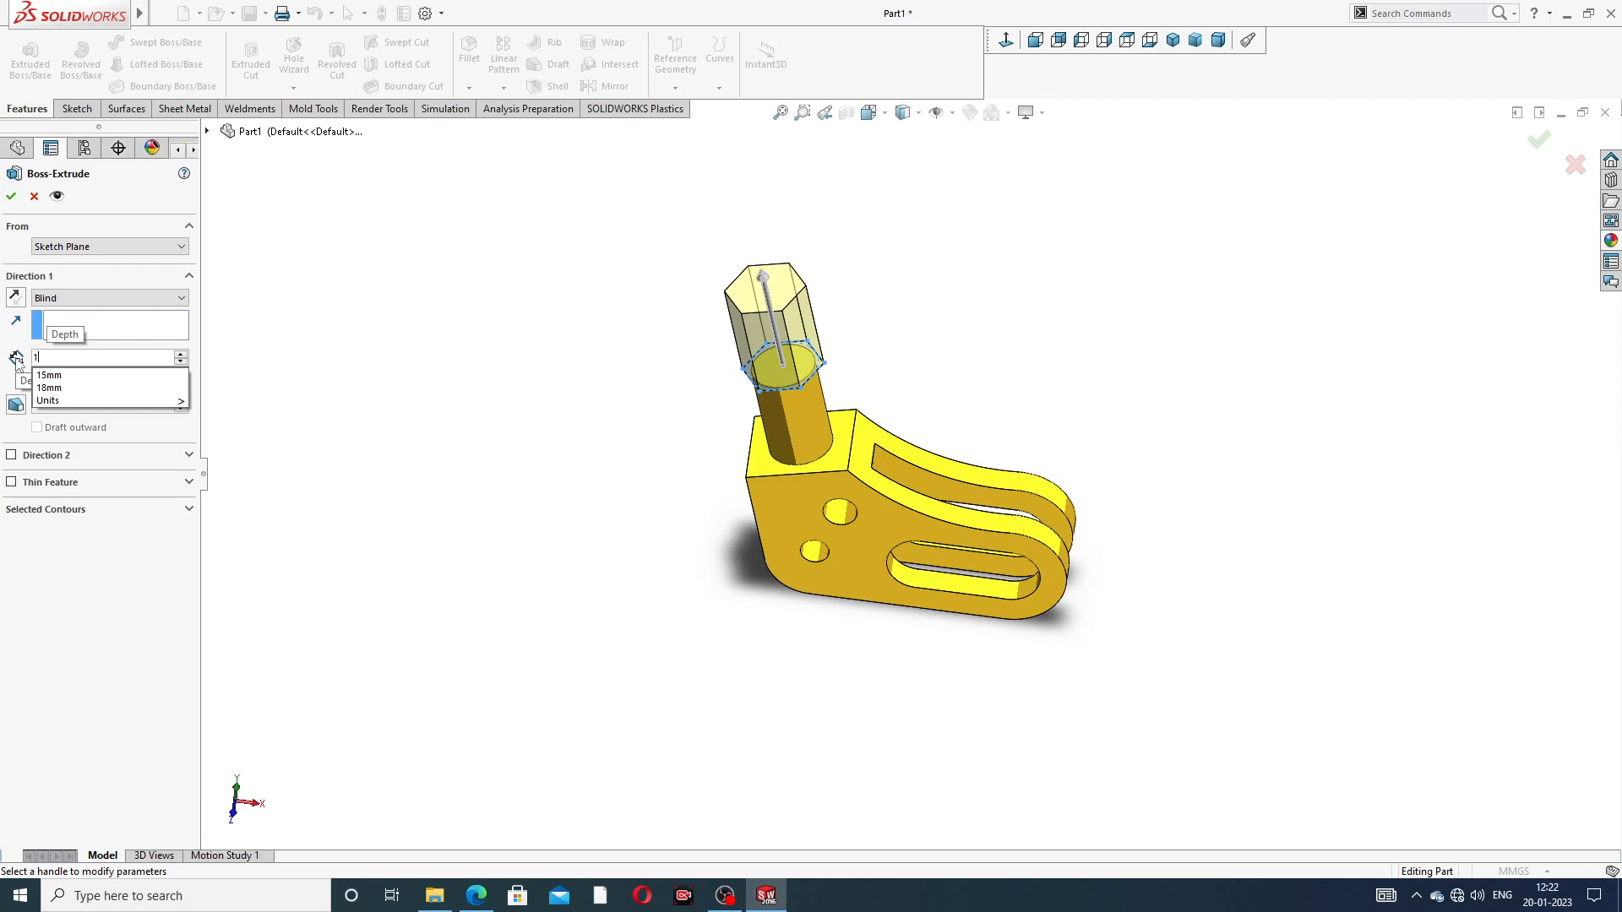
{"action": "type", "text": "0"}
{"action": "key", "text": "Return"}
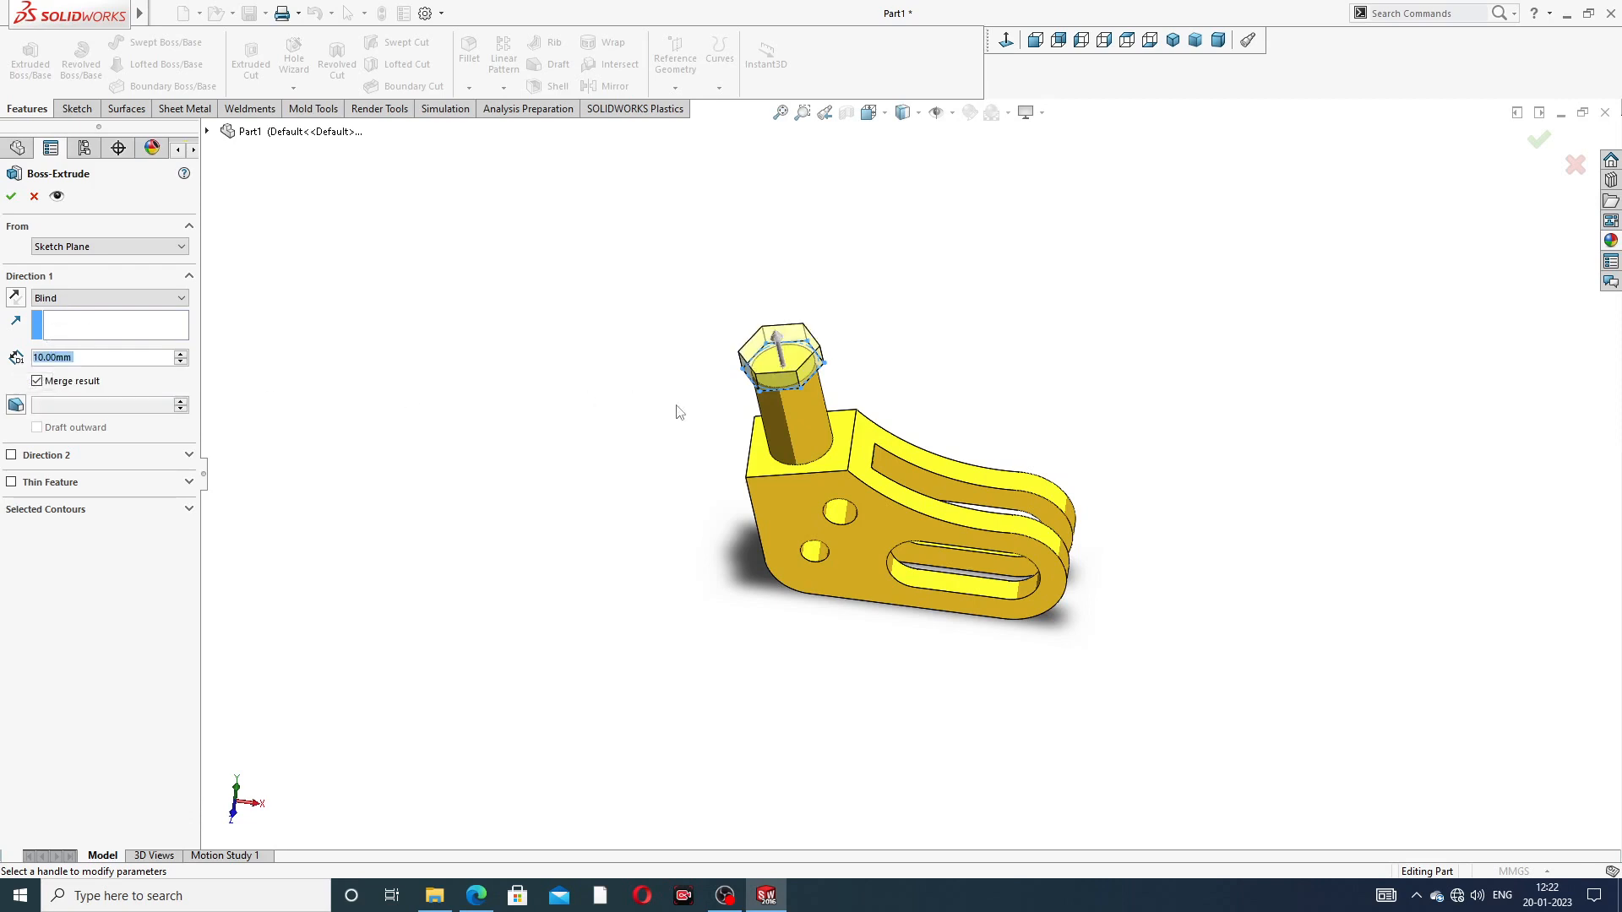
Step: Start the hexagon extrusion from a 35 mm offset, reversed down the shank towards the body, and accept the feature
{"action": "middle_click_drag", "start_coordinate": [674, 409], "coordinate": [706, 290]}
{"action": "scroll", "coordinate": [803, 377], "scroll_direction": "down", "scroll_amount": 3}
{"action": "scroll", "coordinate": [804, 385], "scroll_direction": "down", "scroll_amount": 2}
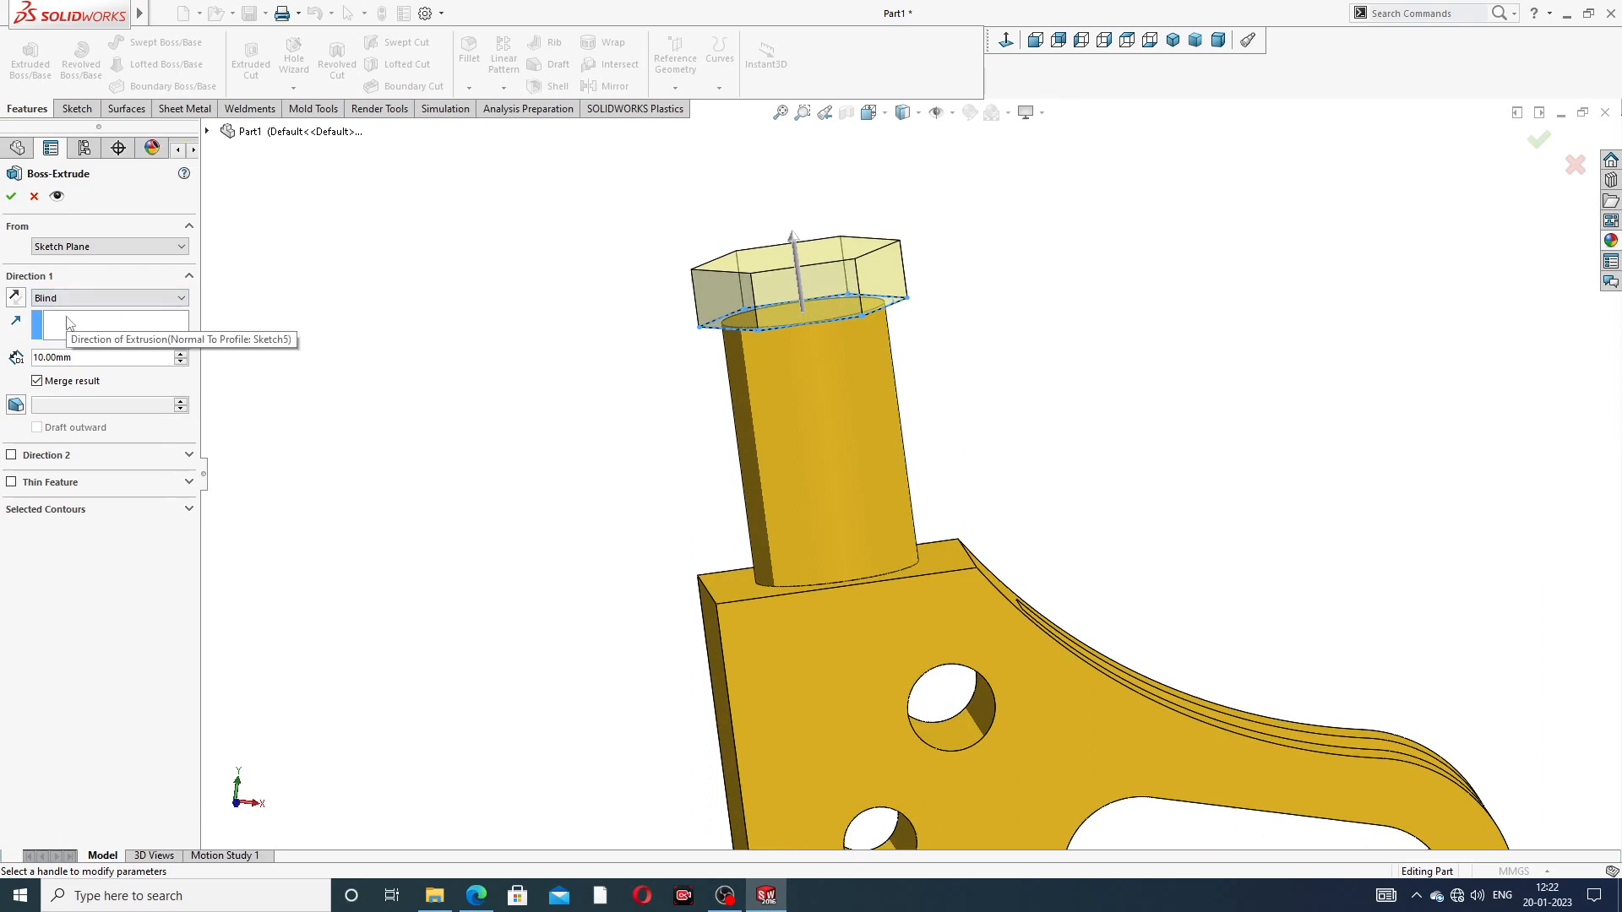
{"action": "left_click", "coordinate": [105, 249]}
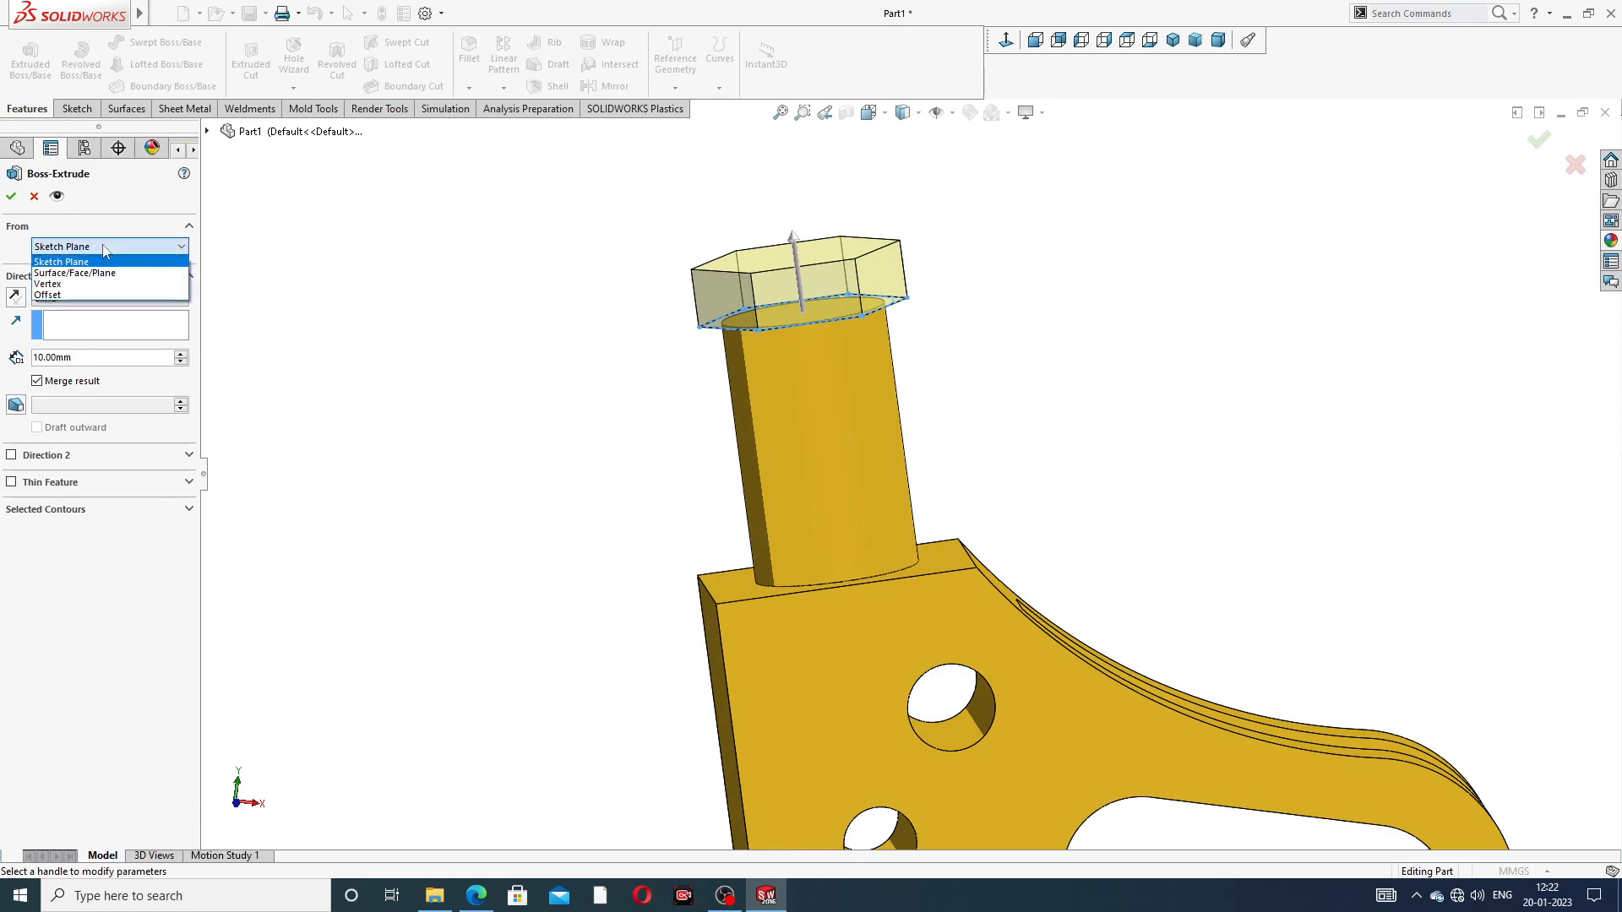
{"action": "left_click", "coordinate": [78, 295]}
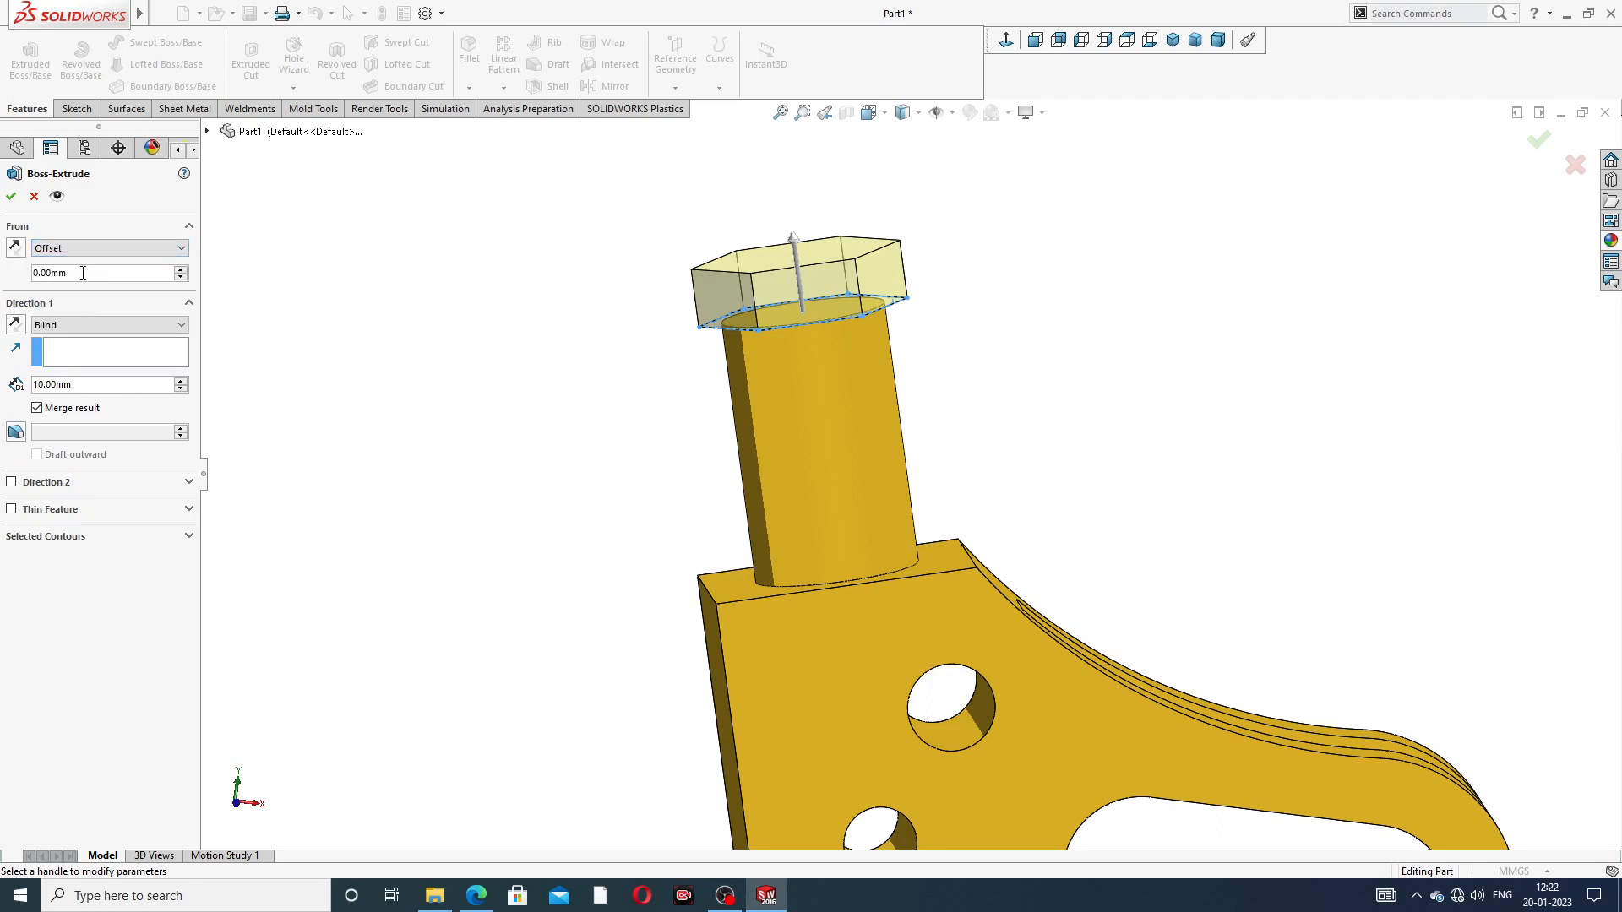
{"action": "type", "text": "35"}
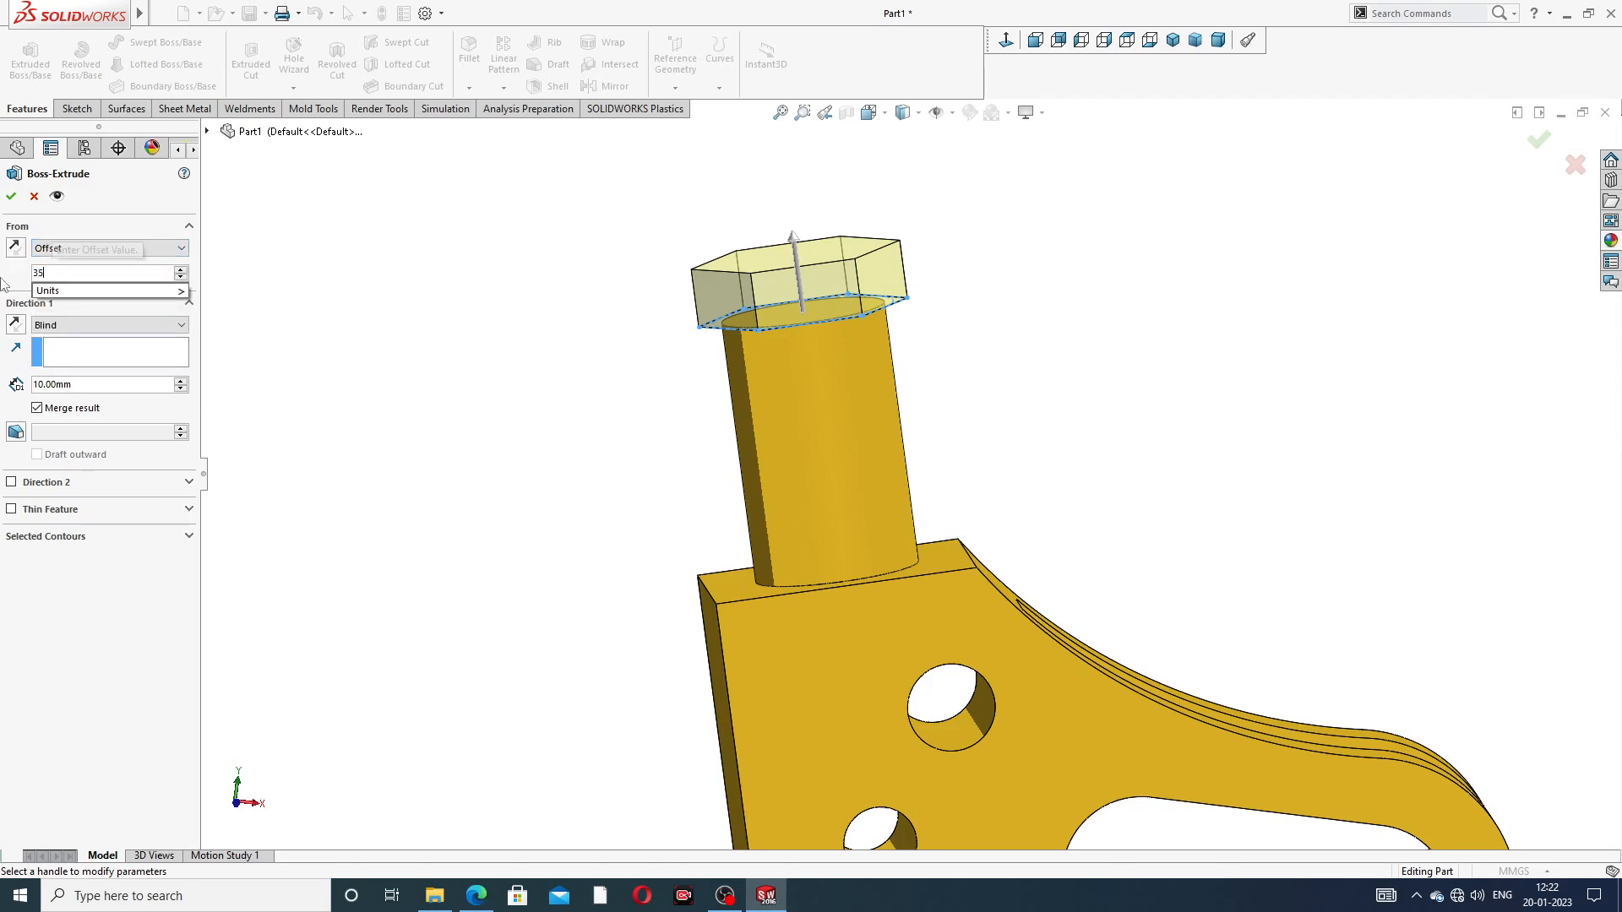
{"action": "key", "text": "Return"}
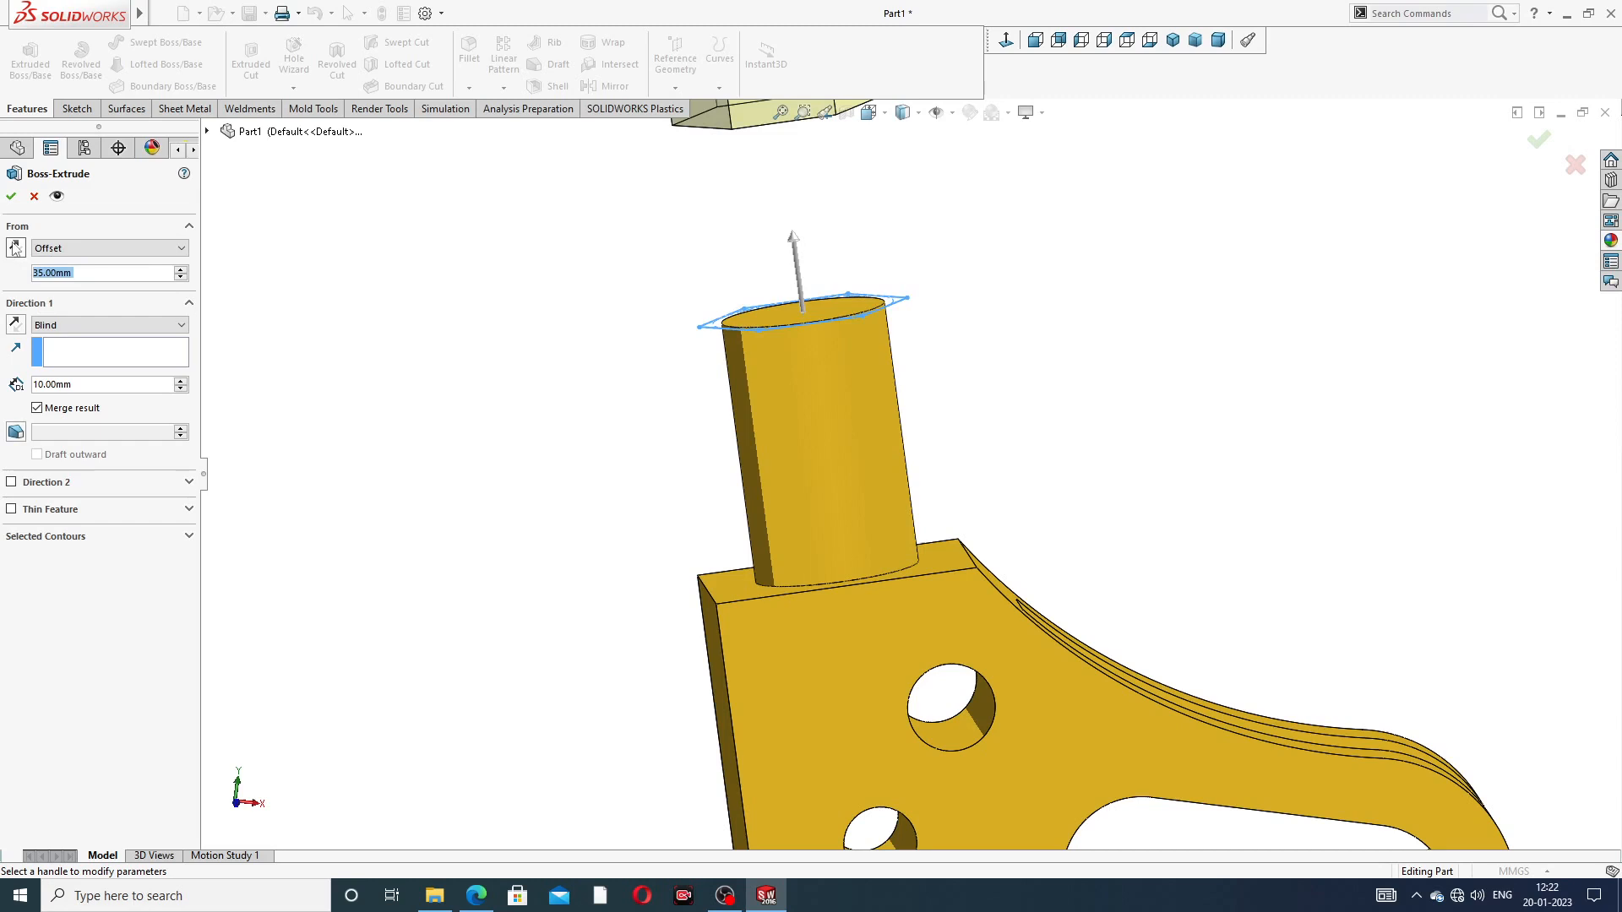
{"action": "left_click", "coordinate": [15, 248]}
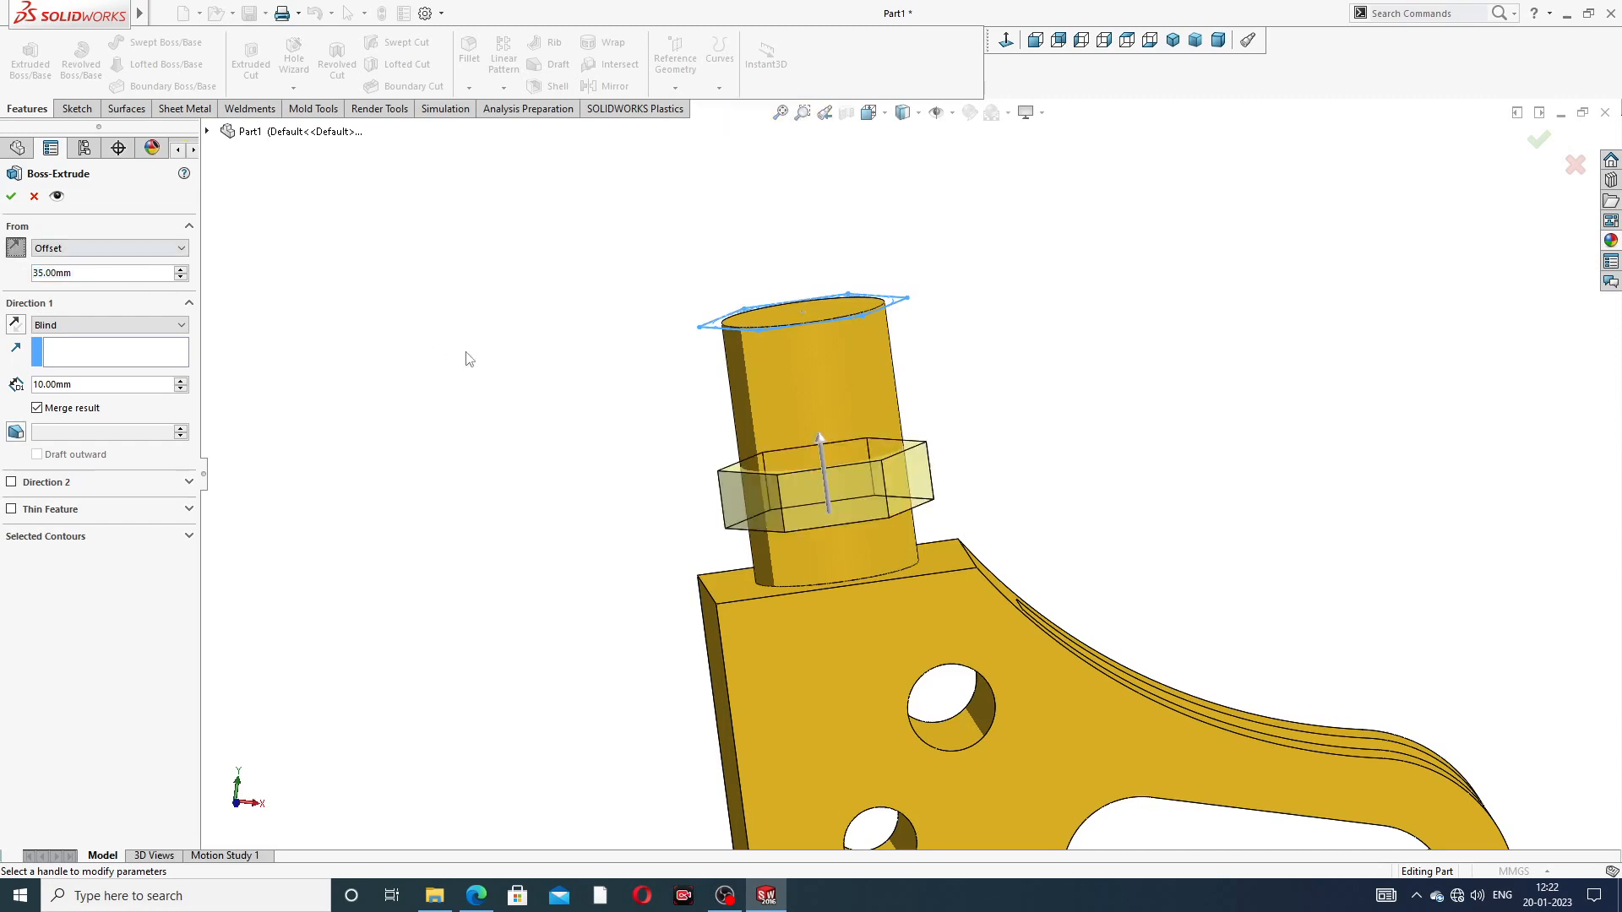
{"action": "middle_click_drag", "start_coordinate": [618, 379], "coordinate": [693, 329]}
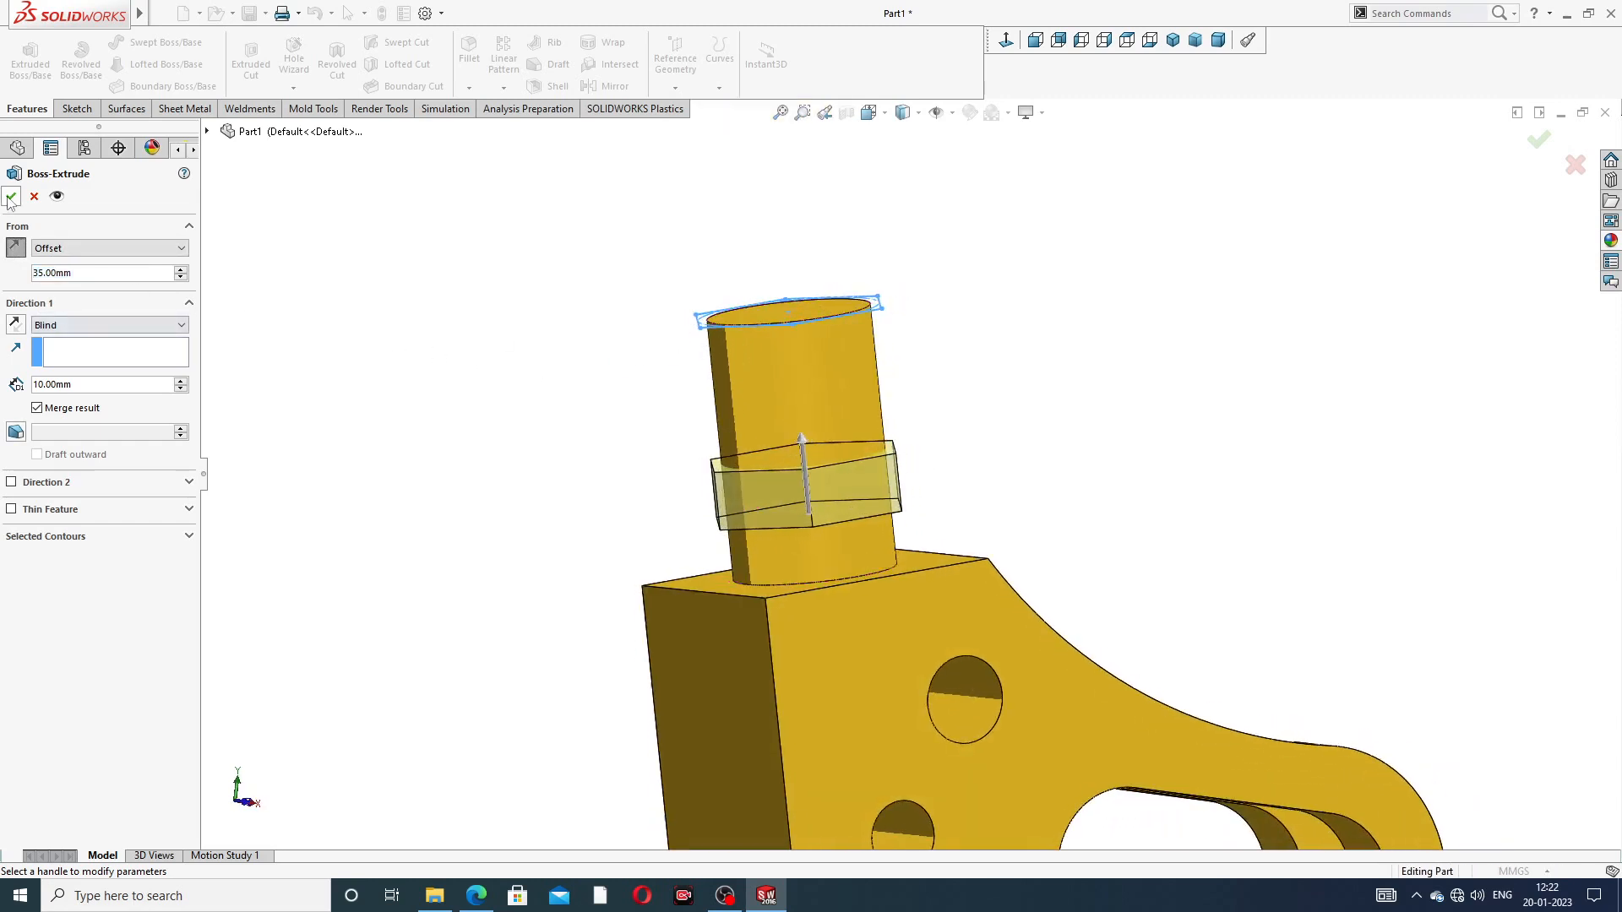
{"action": "middle_click_drag", "start_coordinate": [980, 473], "coordinate": [758, 394]}
Step: Switch to the PDF drawing to check the shank and nut dimensions, and return to the SOLIDWORKS model
{"action": "left_click", "coordinate": [475, 897]}
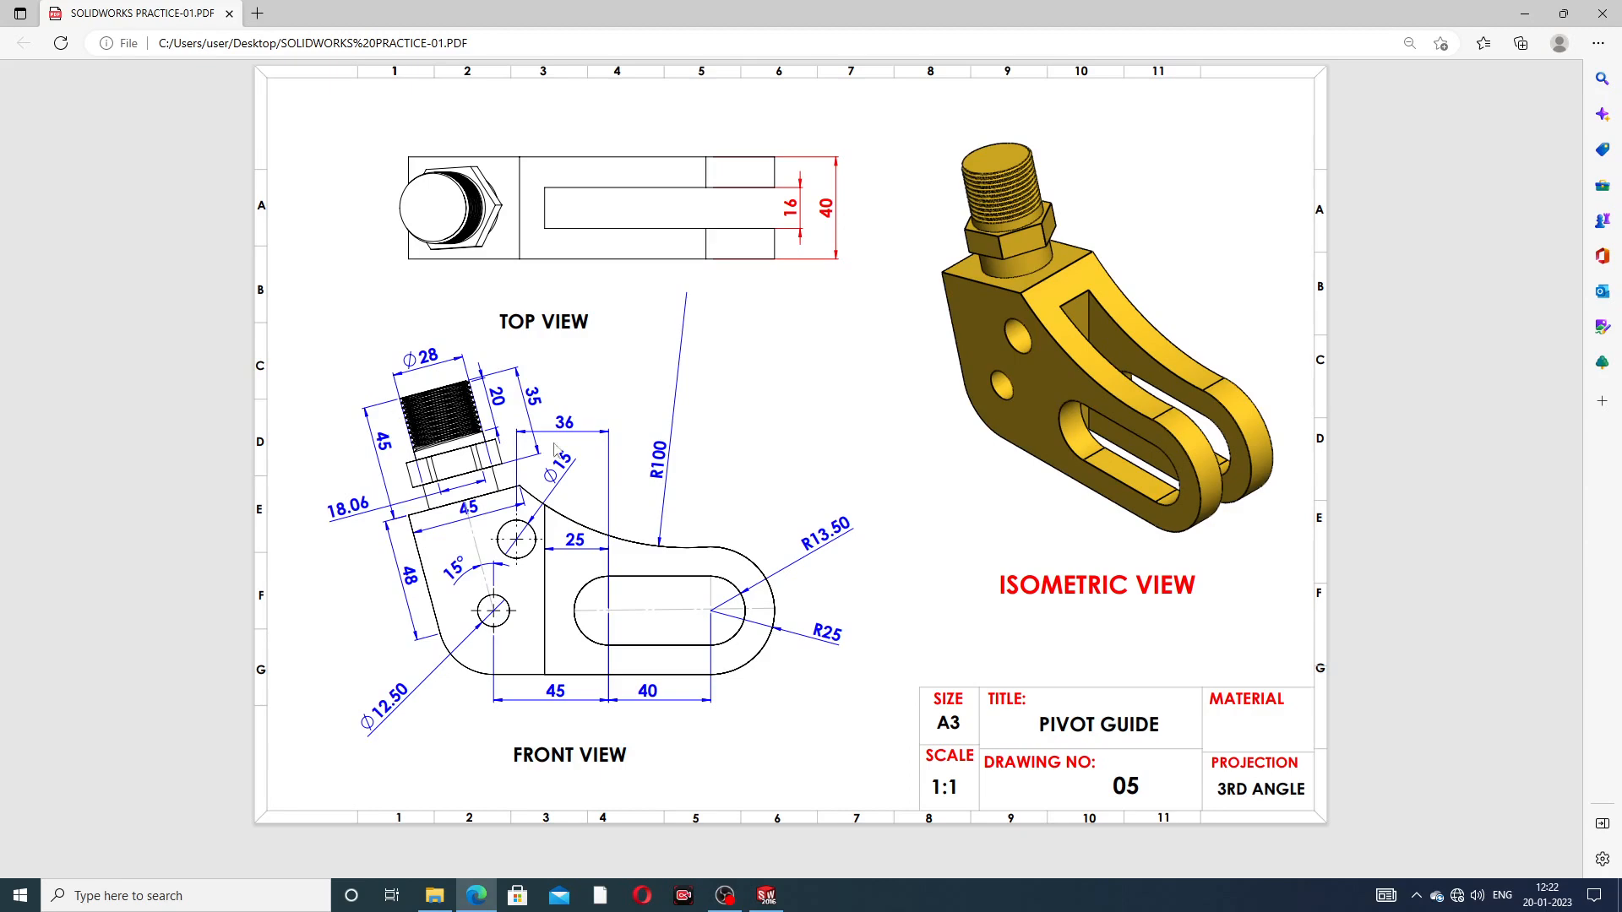
{"action": "left_click", "coordinate": [766, 896]}
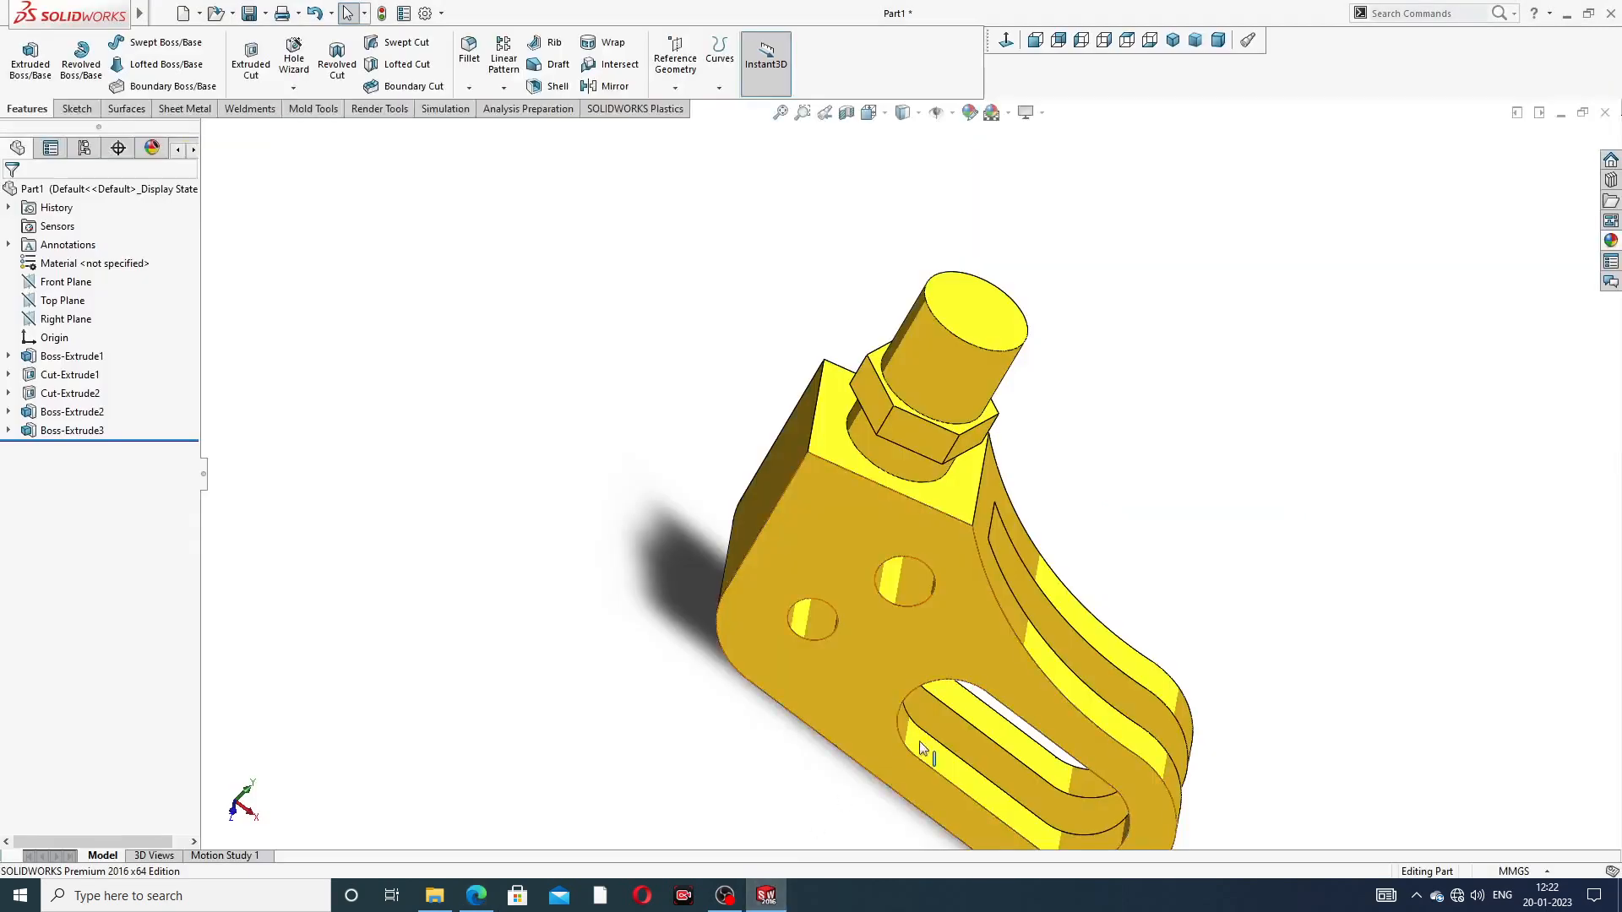
Step: Turn the Cartoon view effect off and back on to compare the model's appearance
{"action": "middle_click_drag", "start_coordinate": [988, 359], "coordinate": [963, 328]}
{"action": "scroll", "coordinate": [968, 365], "scroll_direction": "up", "scroll_amount": 2}
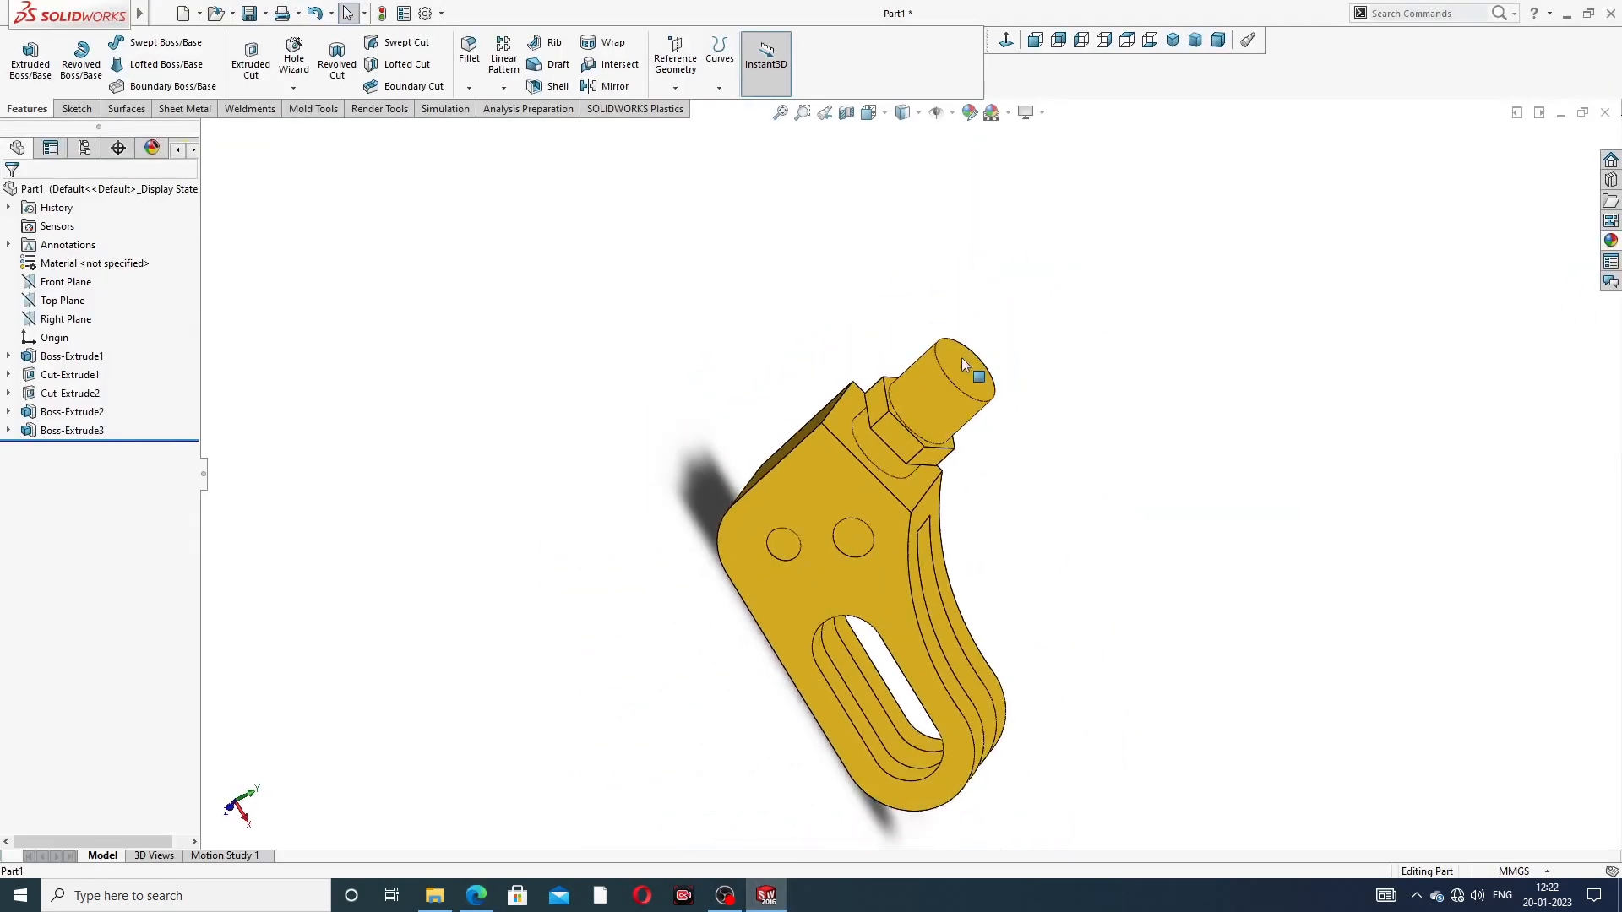
{"action": "left_click", "coordinate": [1041, 115]}
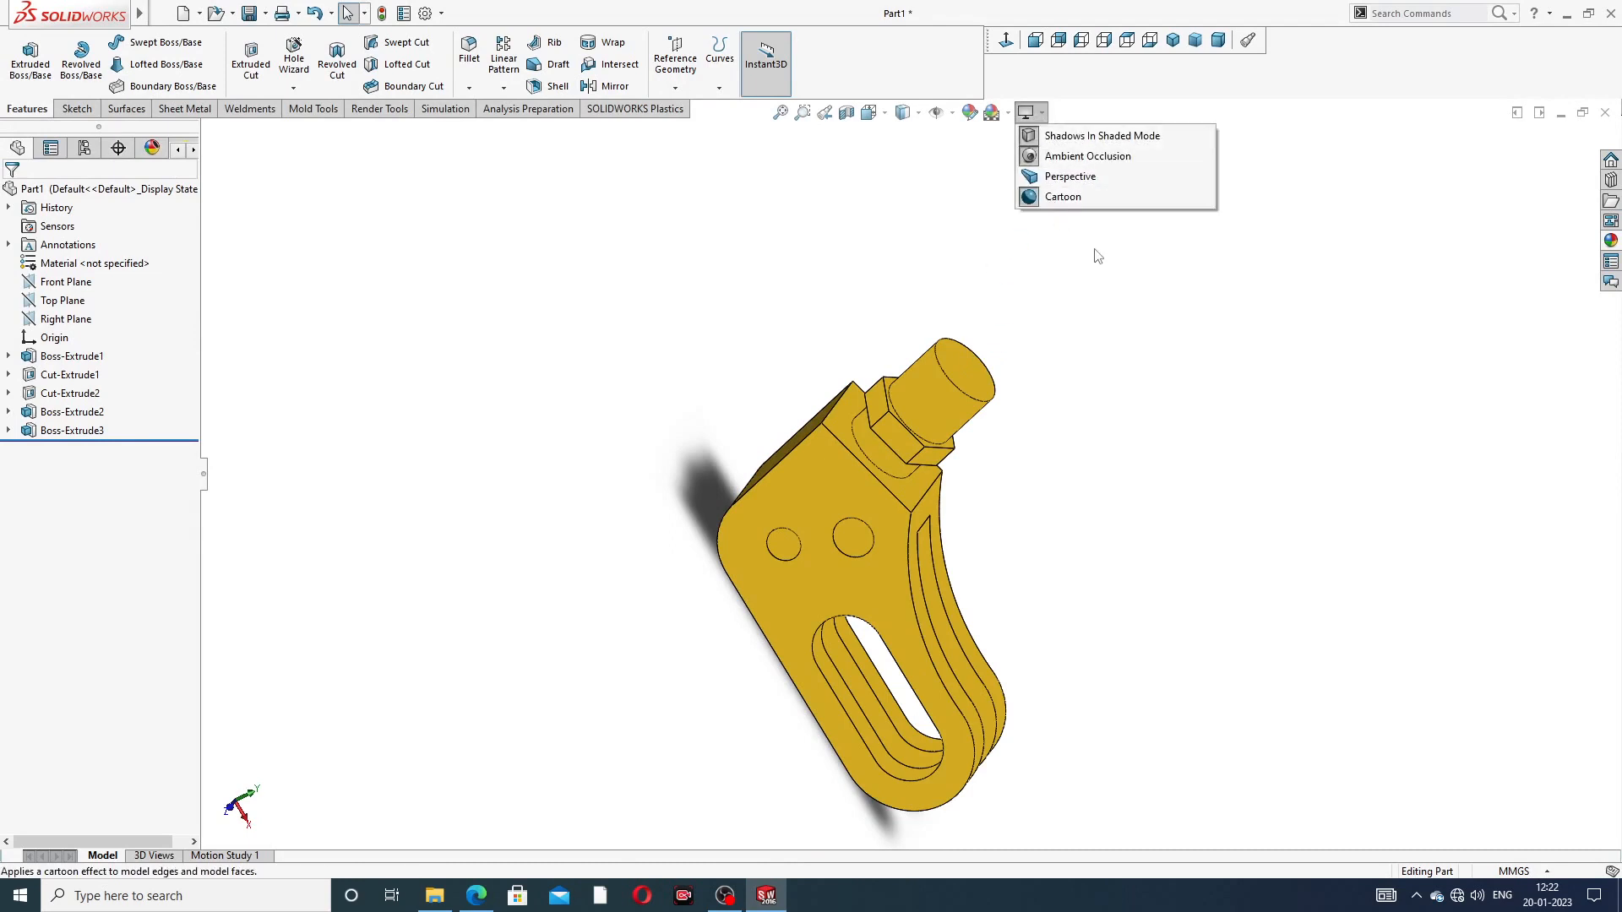
{"action": "left_click", "coordinate": [1080, 199]}
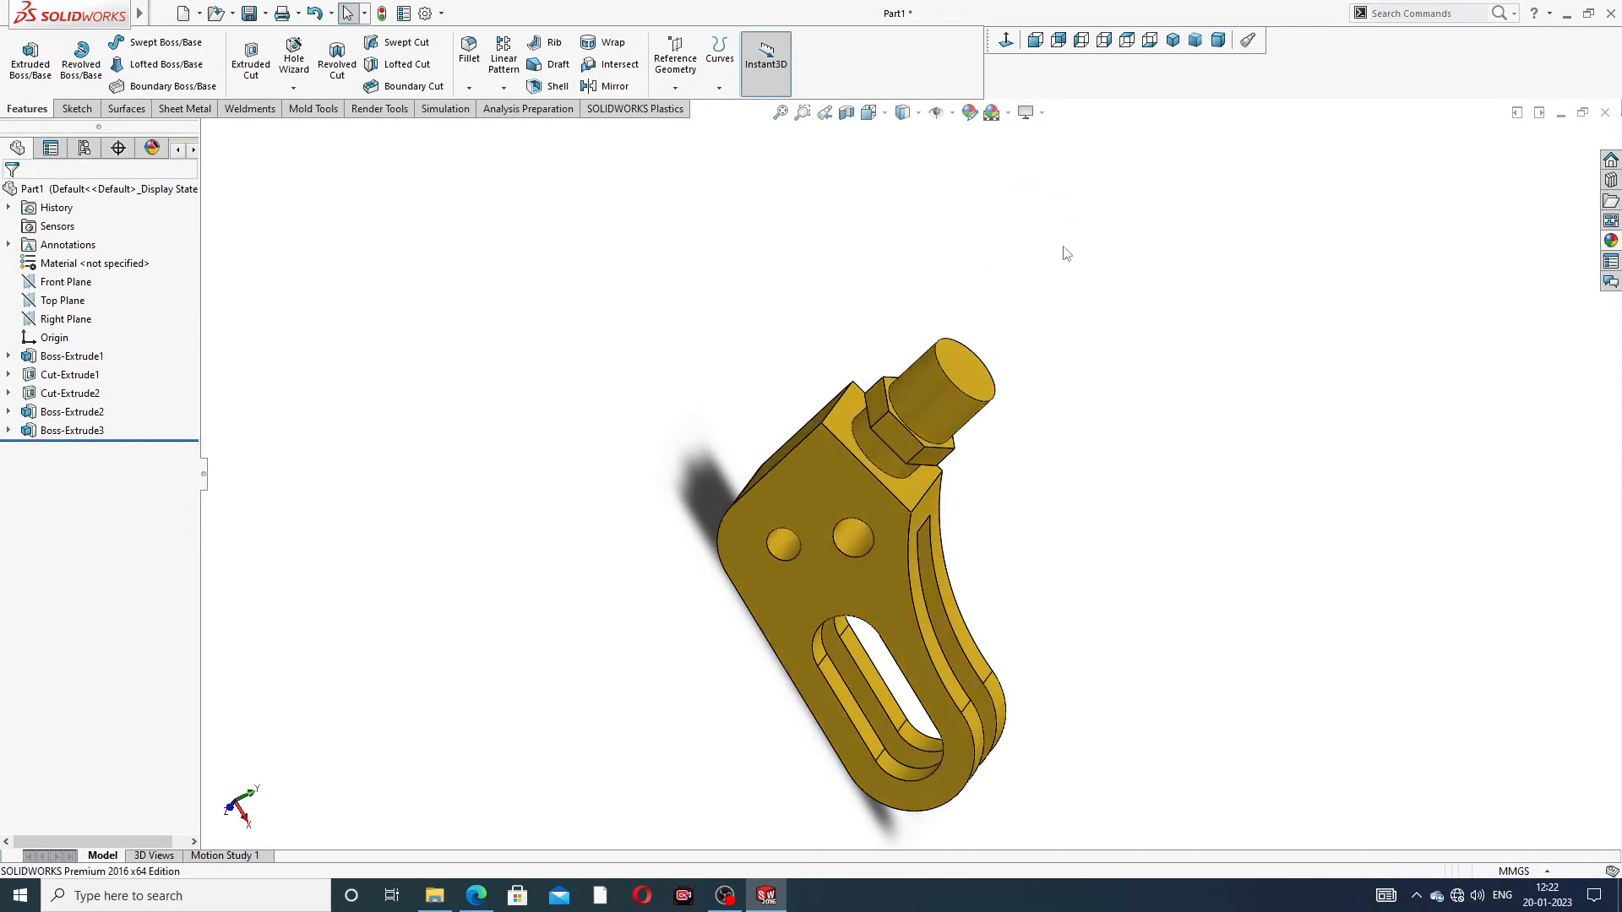
{"action": "left_click", "coordinate": [1038, 114]}
{"action": "left_click", "coordinate": [1062, 196]}
{"action": "left_click", "coordinate": [912, 460]}
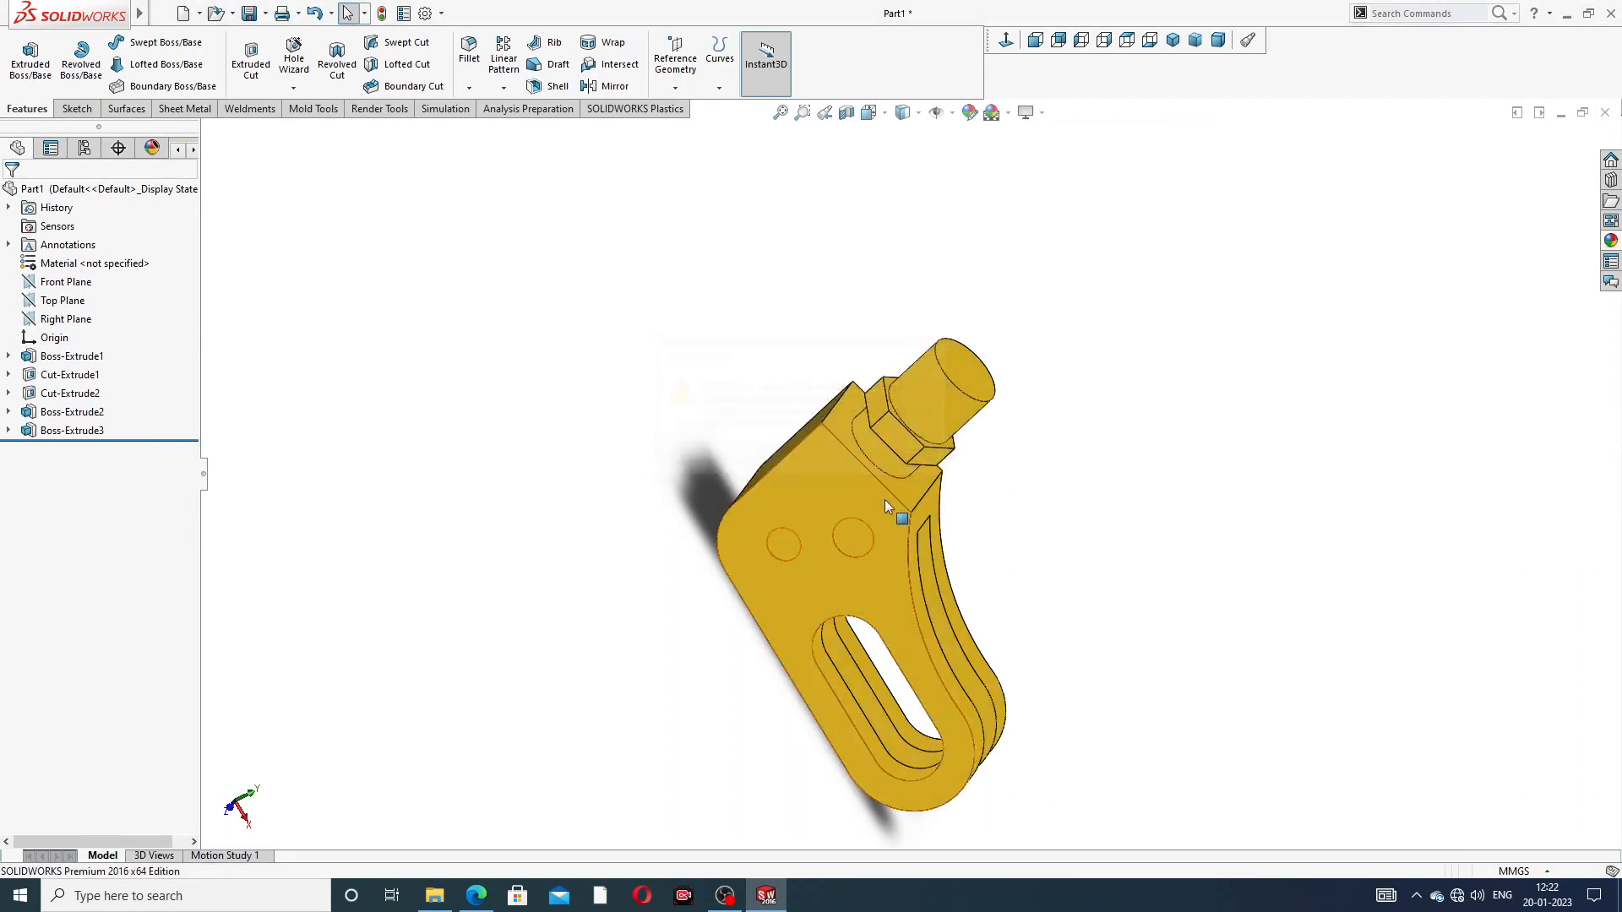
{"action": "scroll", "coordinate": [887, 498], "scroll_direction": "down", "scroll_amount": 3}
{"action": "middle_click_drag", "start_coordinate": [1017, 317], "coordinate": [1060, 283]}
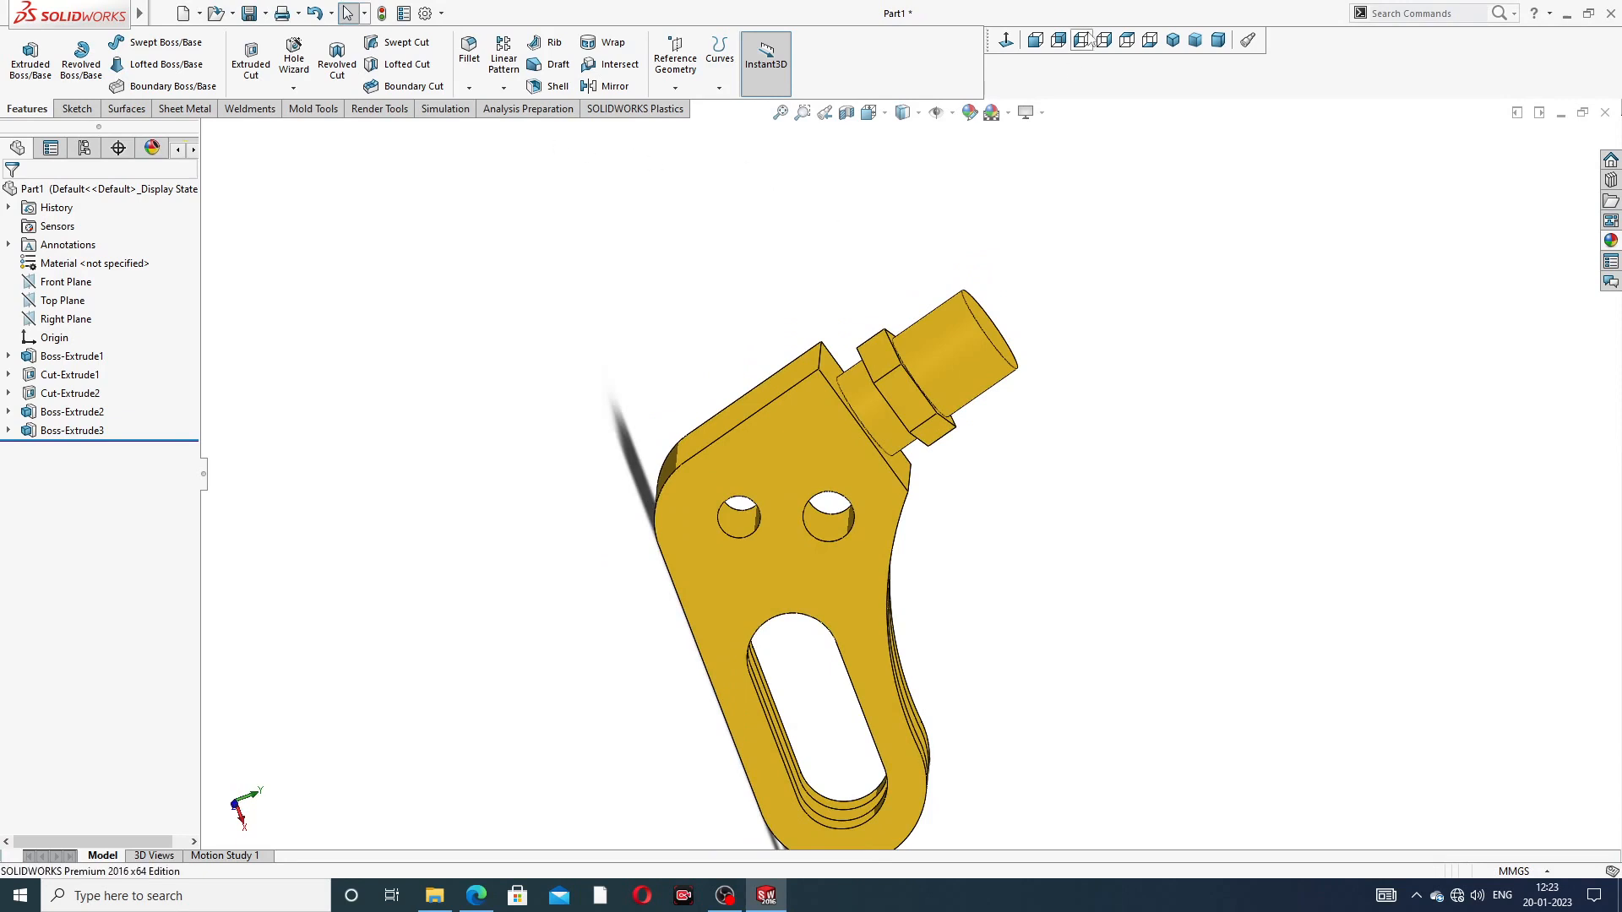
{"action": "left_click", "coordinate": [1008, 113]}
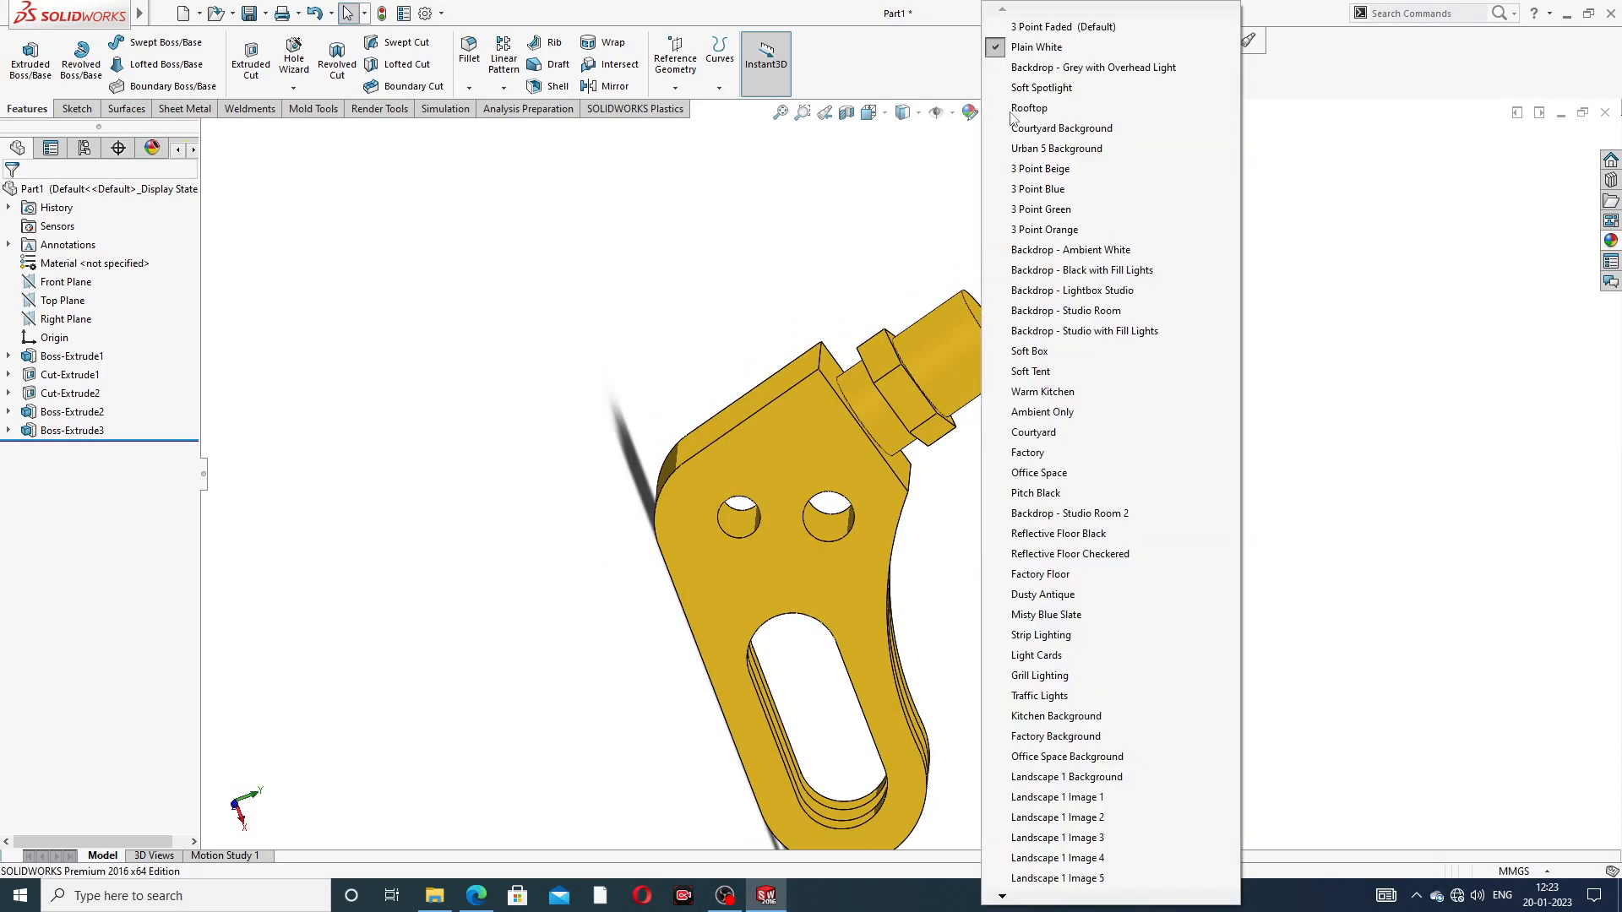
{"action": "left_click", "coordinate": [827, 259]}
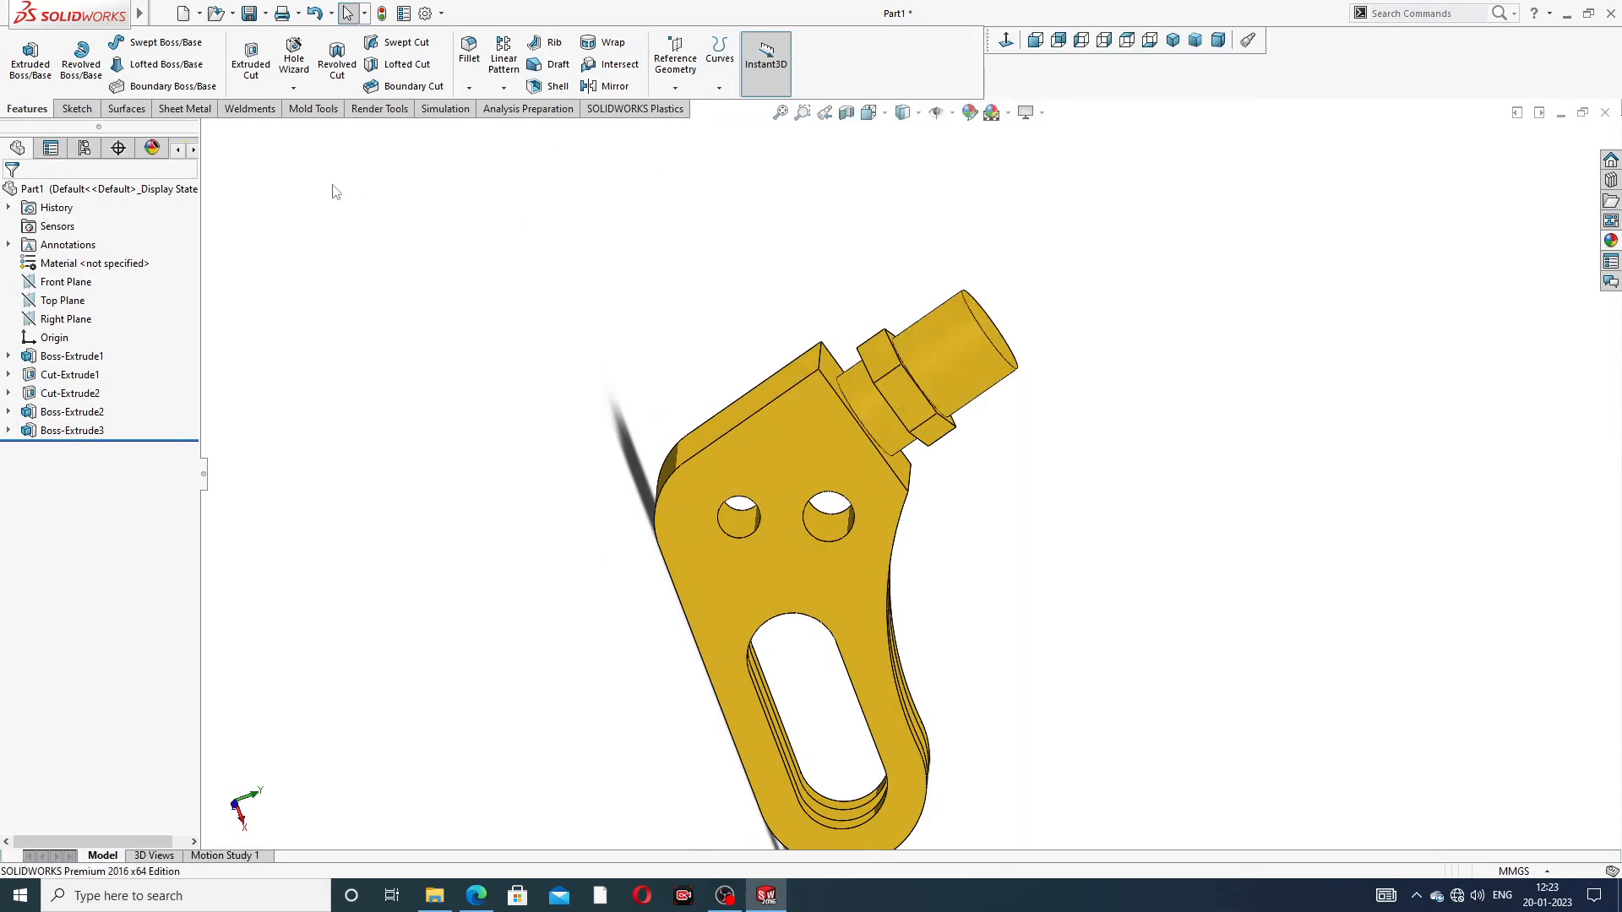
Step: Start a Thread feature on the circular edge at the free end of the shank
{"action": "left_click", "coordinate": [293, 88]}
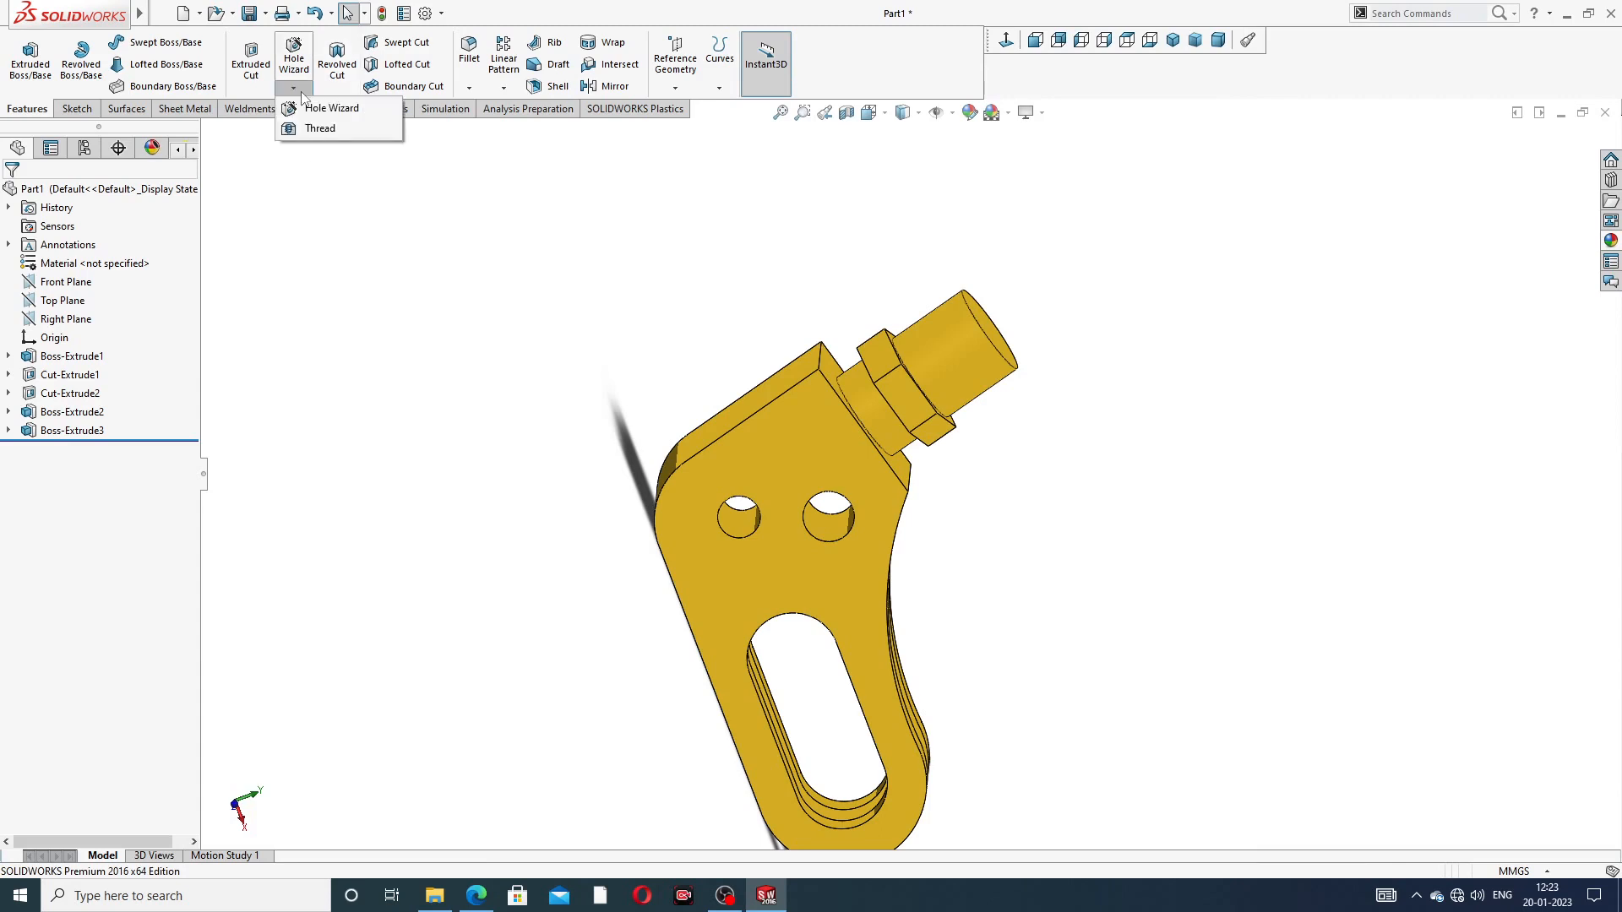
{"action": "left_click", "coordinate": [321, 130]}
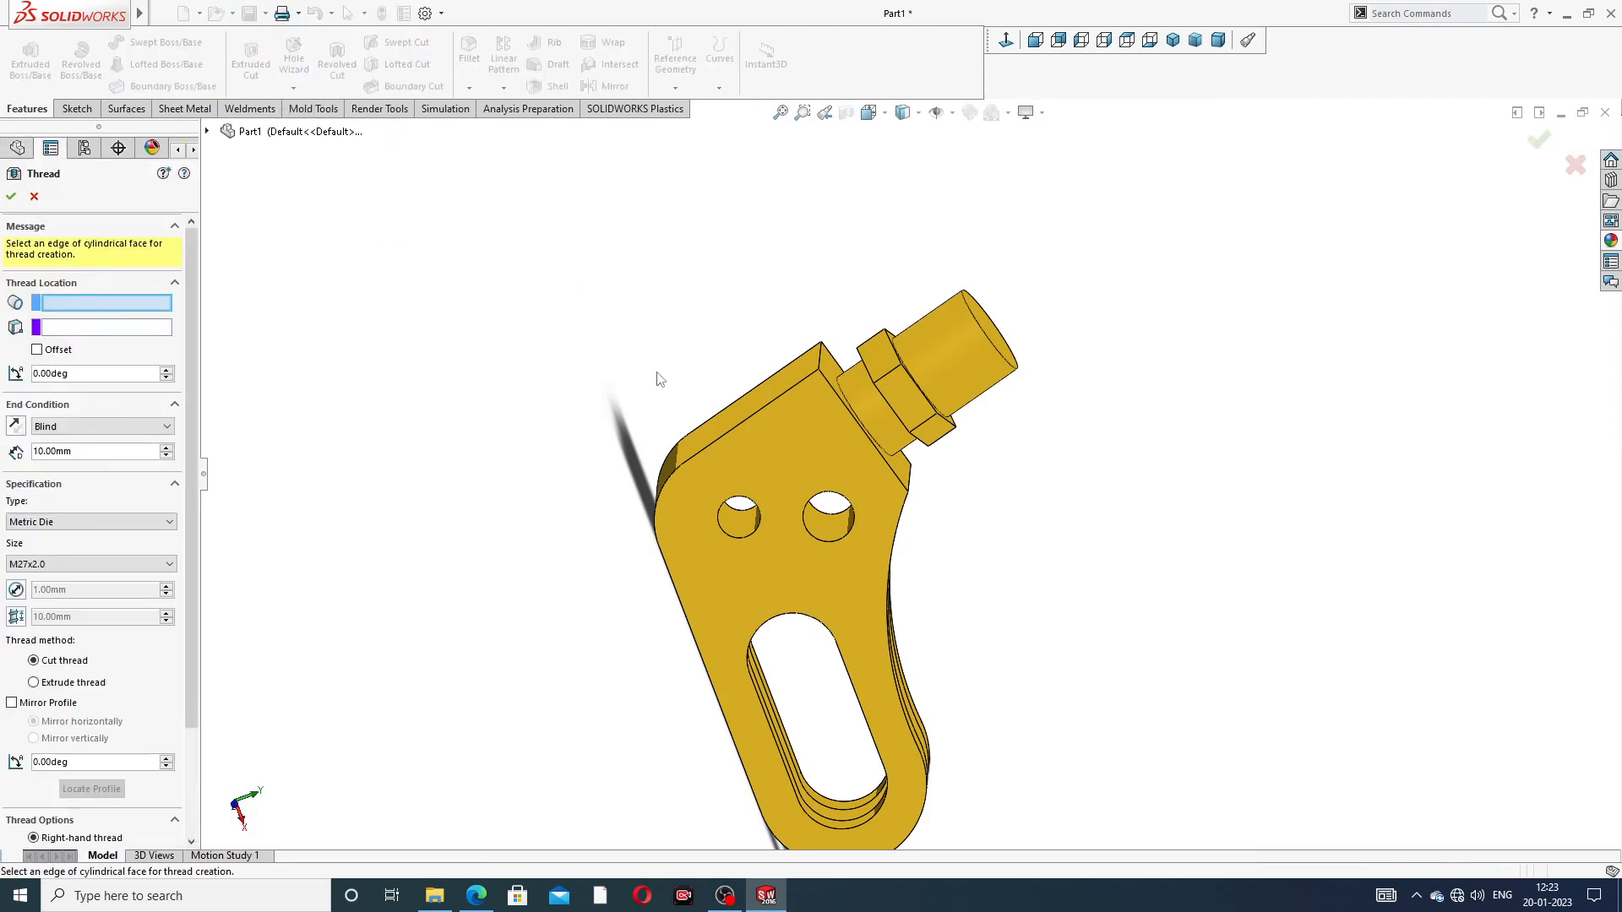
{"action": "scroll", "coordinate": [660, 379], "scroll_direction": "down", "scroll_amount": 2}
{"action": "scroll", "coordinate": [1124, 307], "scroll_direction": "down", "scroll_amount": 3}
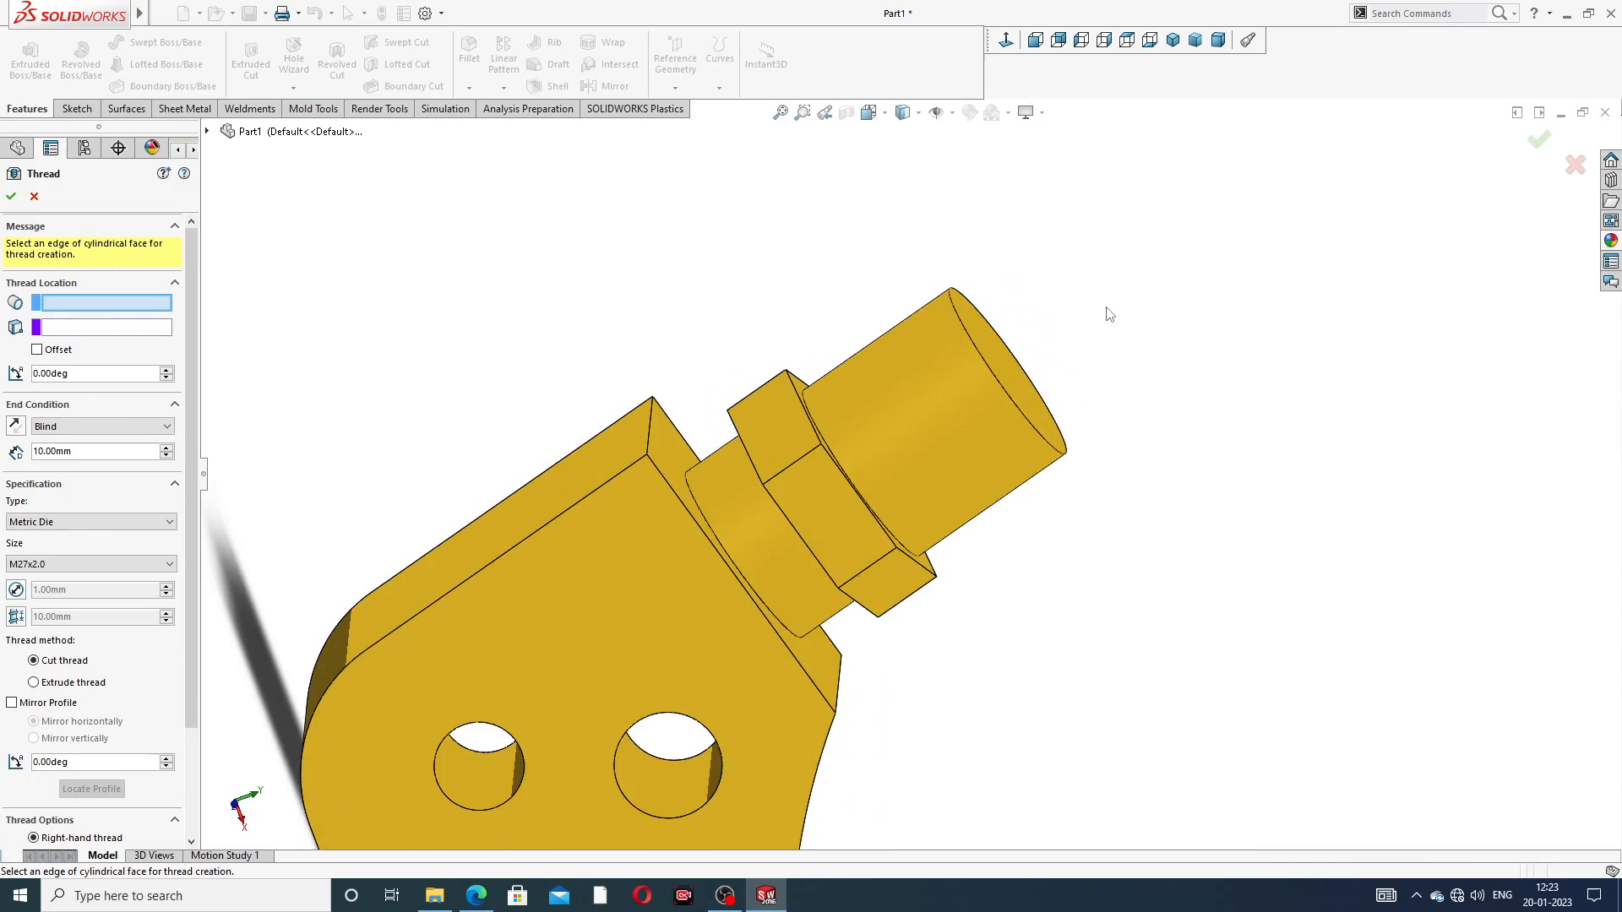
{"action": "left_click", "coordinate": [980, 353]}
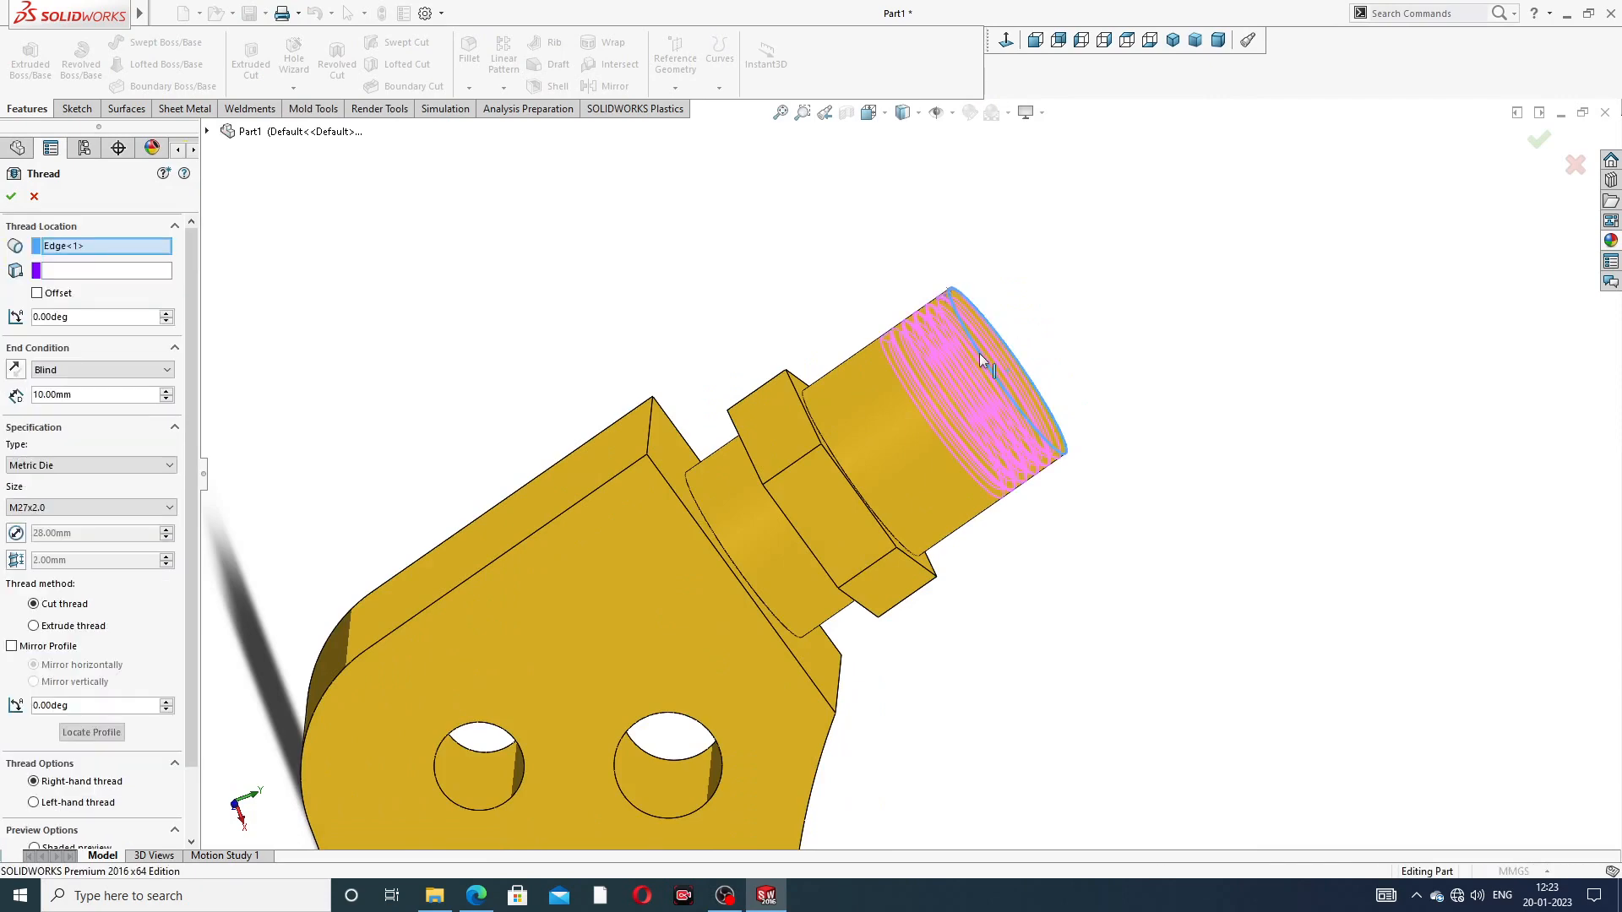
{"action": "scroll", "coordinate": [977, 393], "scroll_direction": "up", "scroll_amount": 3}
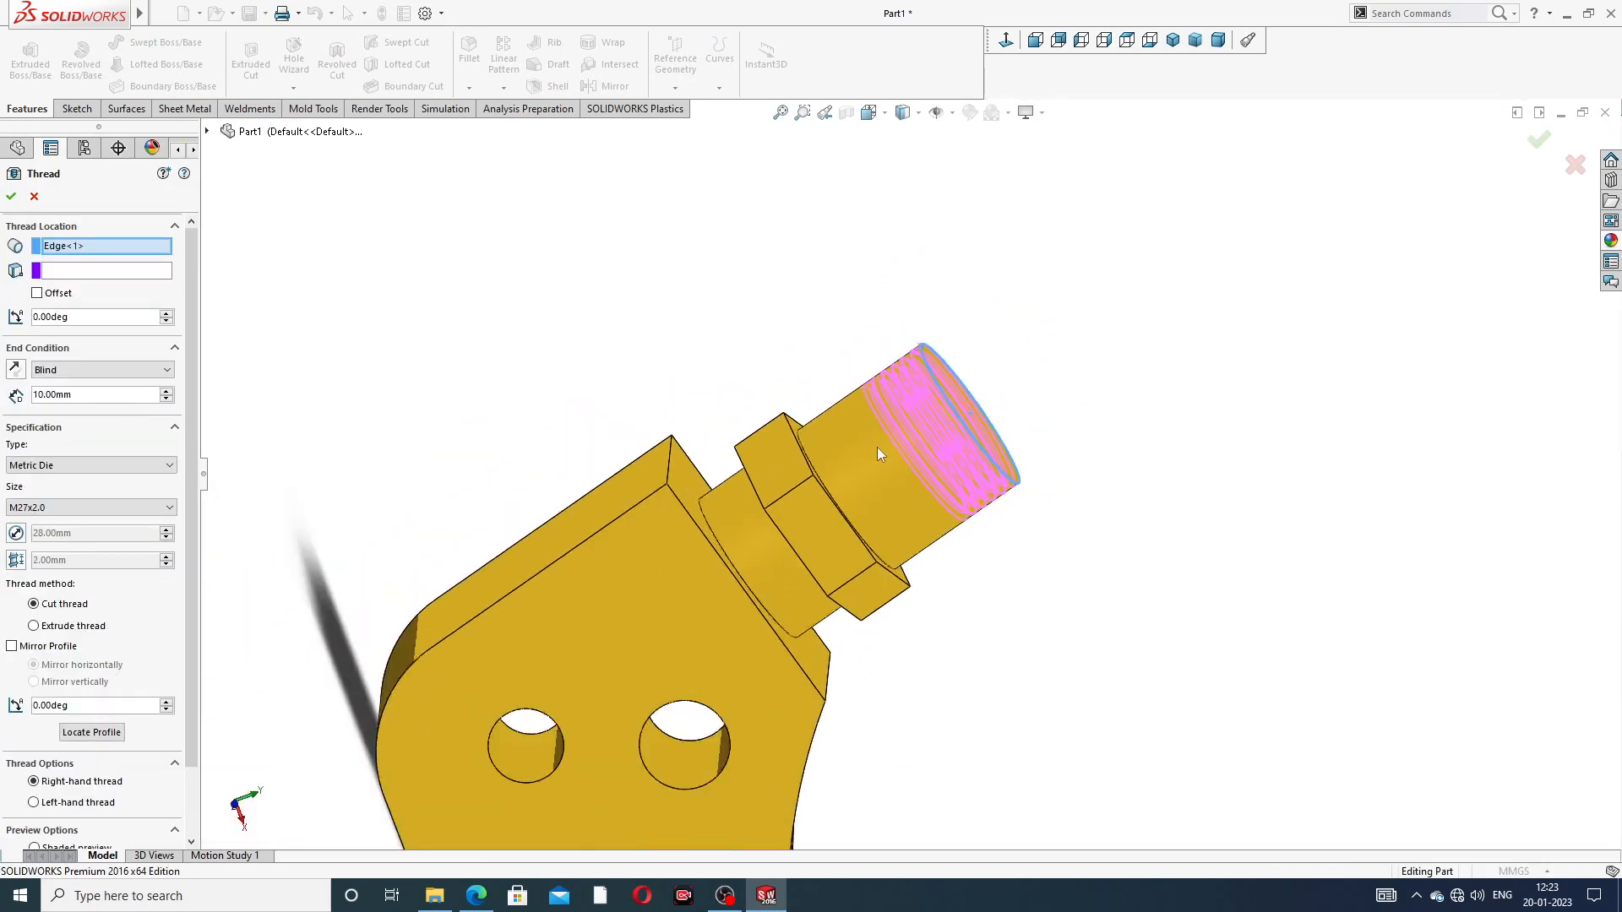
{"action": "middle_click_drag", "start_coordinate": [878, 450], "coordinate": [882, 398]}
{"action": "scroll", "coordinate": [910, 483], "scroll_direction": "down", "scroll_amount": 5}
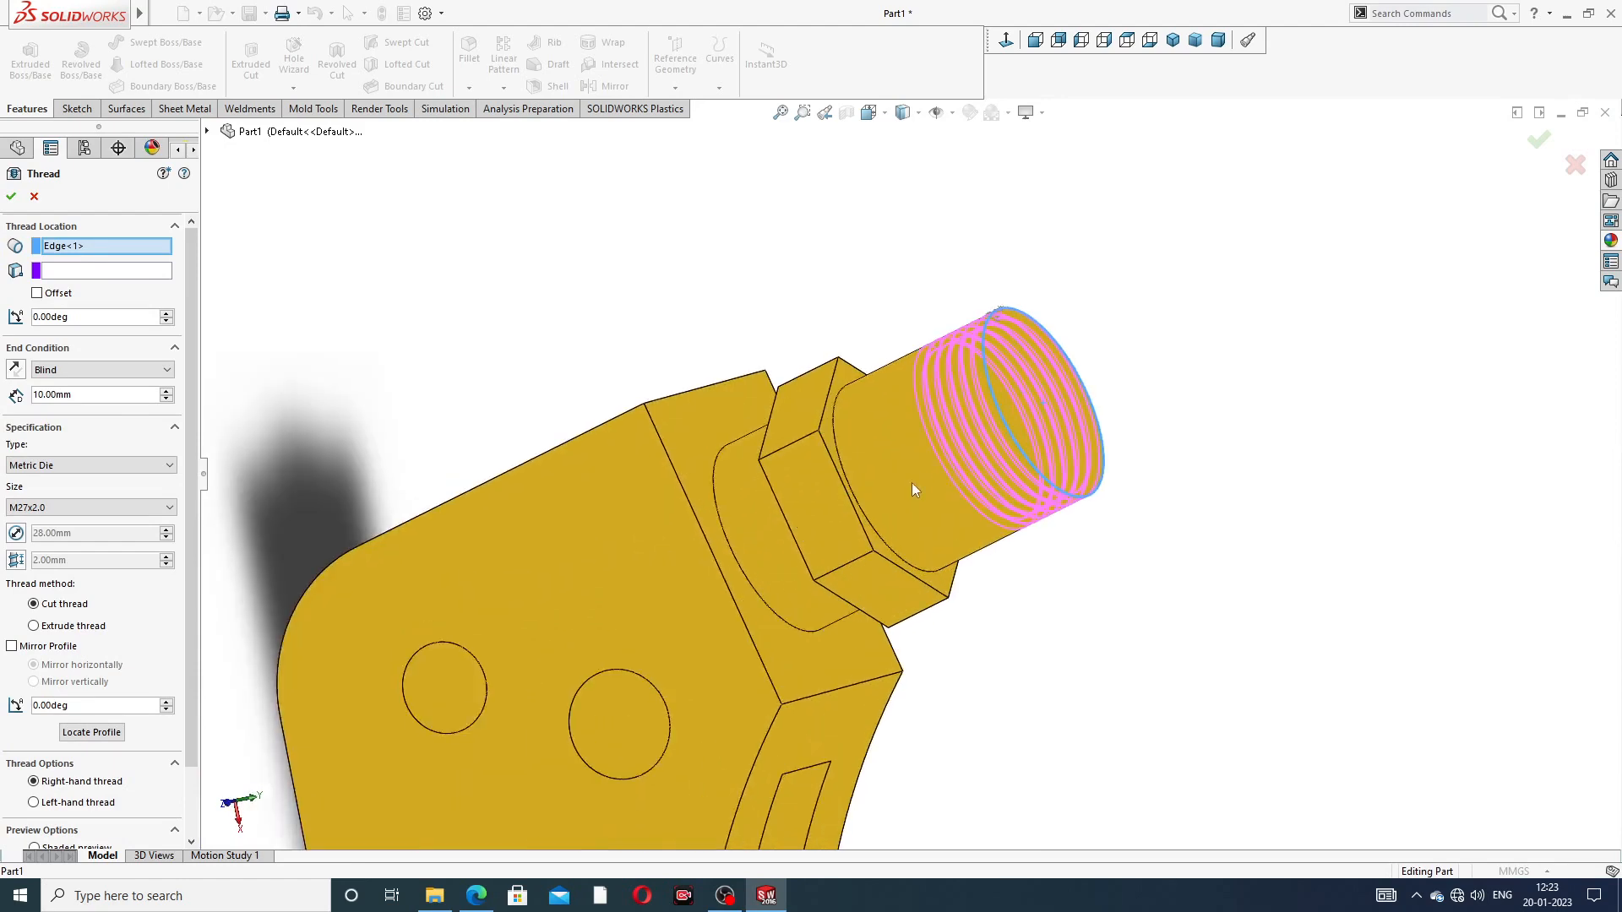
{"action": "middle_click_drag", "start_coordinate": [967, 441], "coordinate": [976, 447]}
{"action": "scroll", "coordinate": [975, 450], "scroll_direction": "up", "scroll_amount": 3}
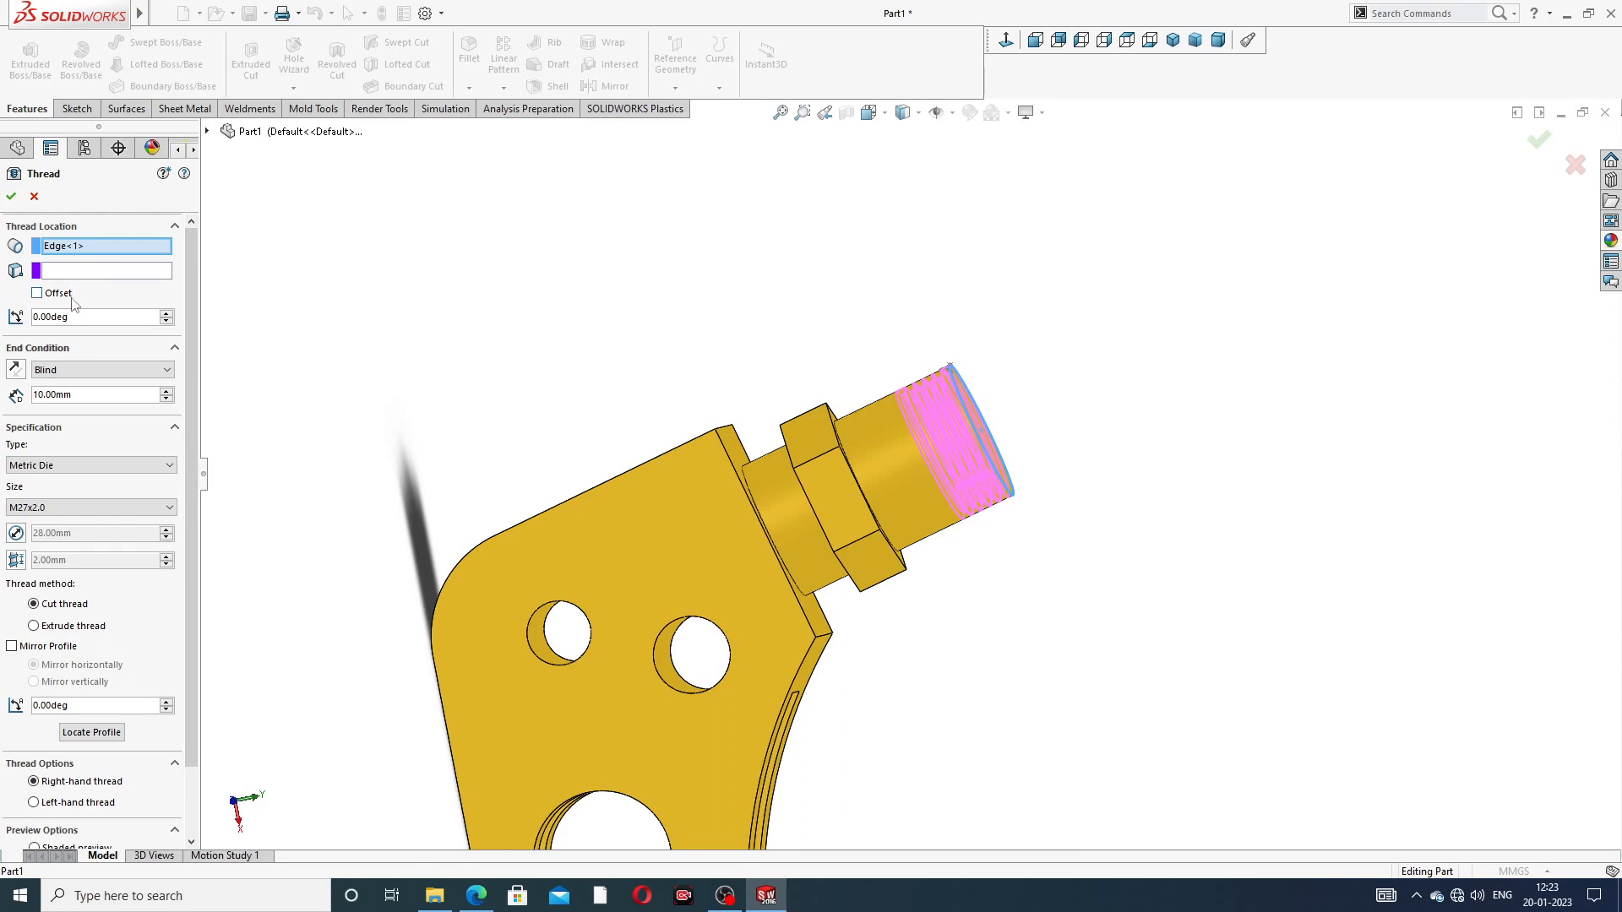
Step: Set the thread's blind depth to 20 mm, using type Metric Die and size M27x2.0
{"action": "left_click_drag", "start_coordinate": [85, 397], "coordinate": [16, 397]}
{"action": "type", "text": "20"}
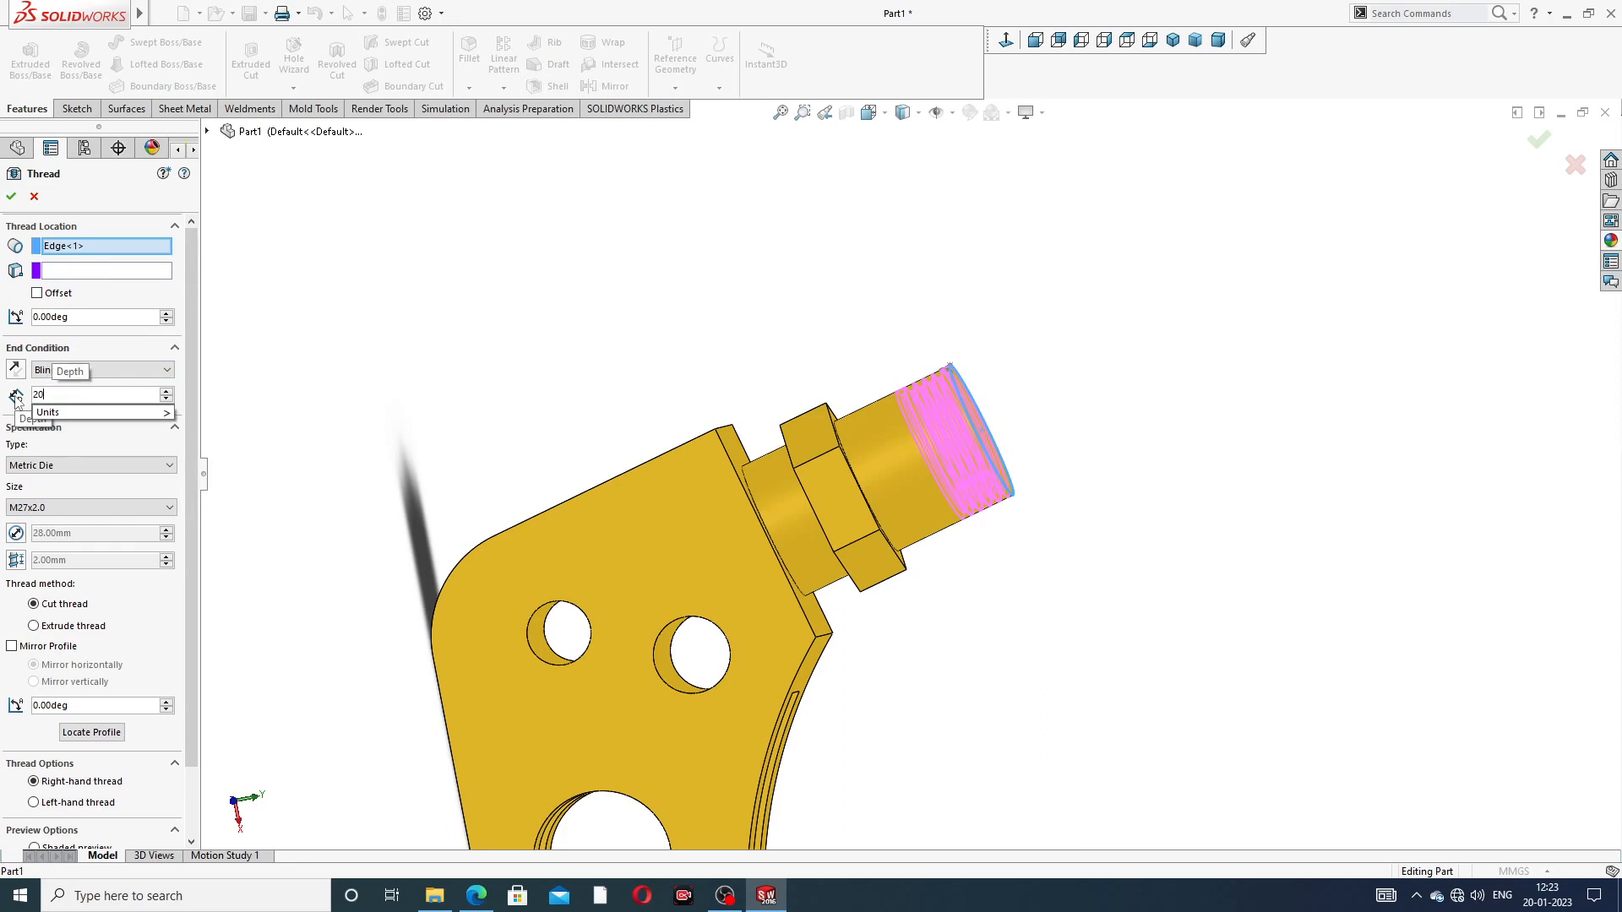
{"action": "key", "text": "Return"}
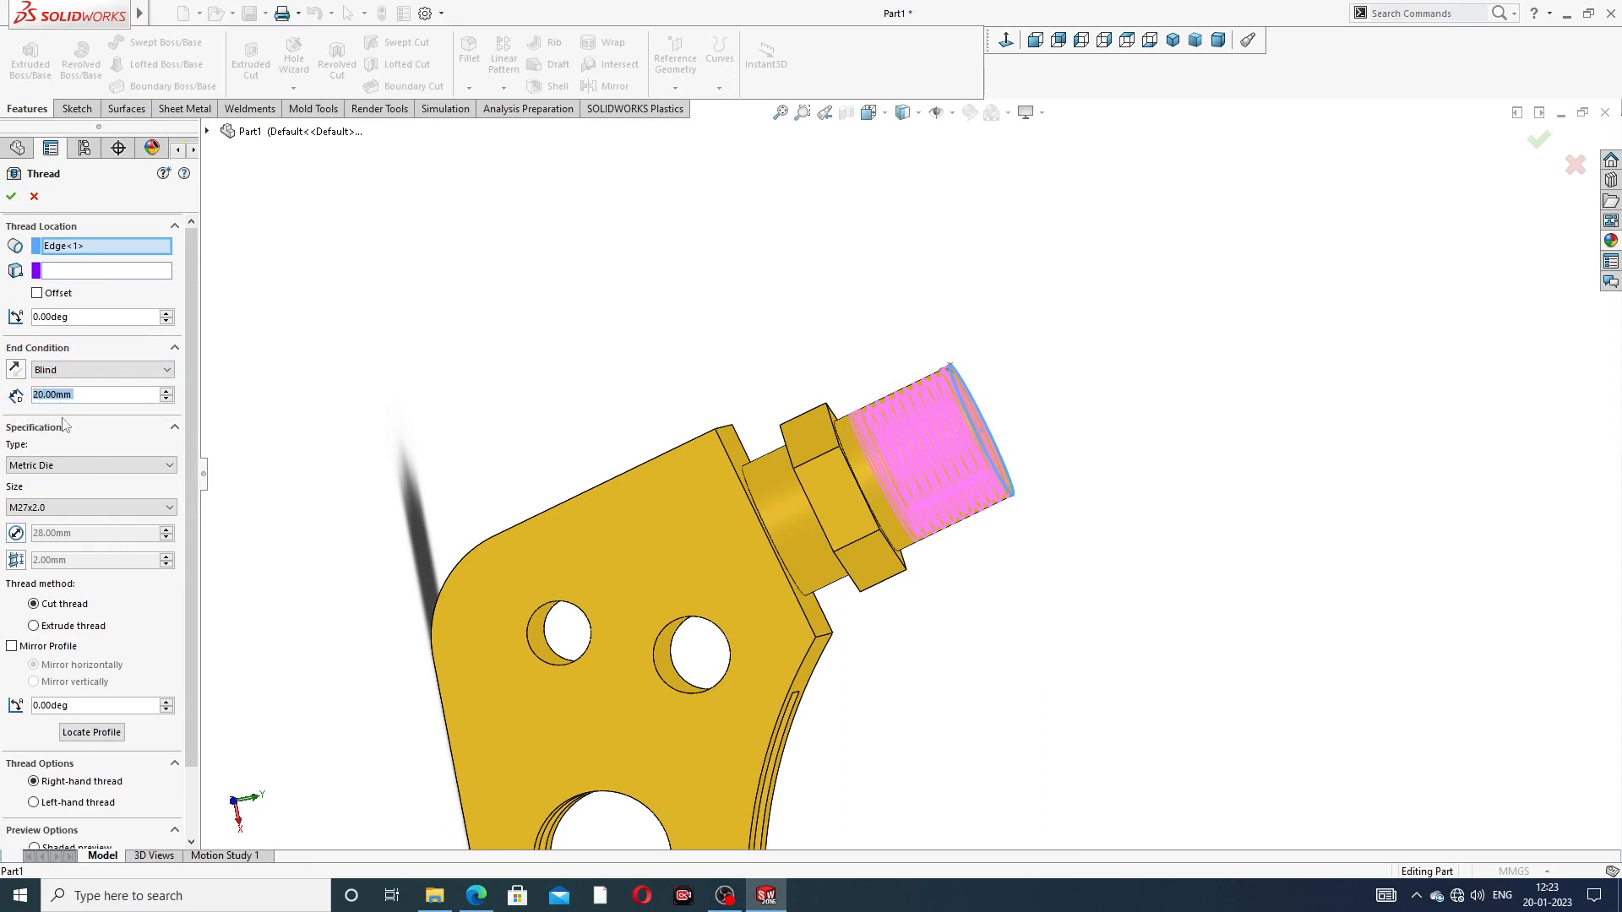
{"action": "left_click", "coordinate": [86, 465]}
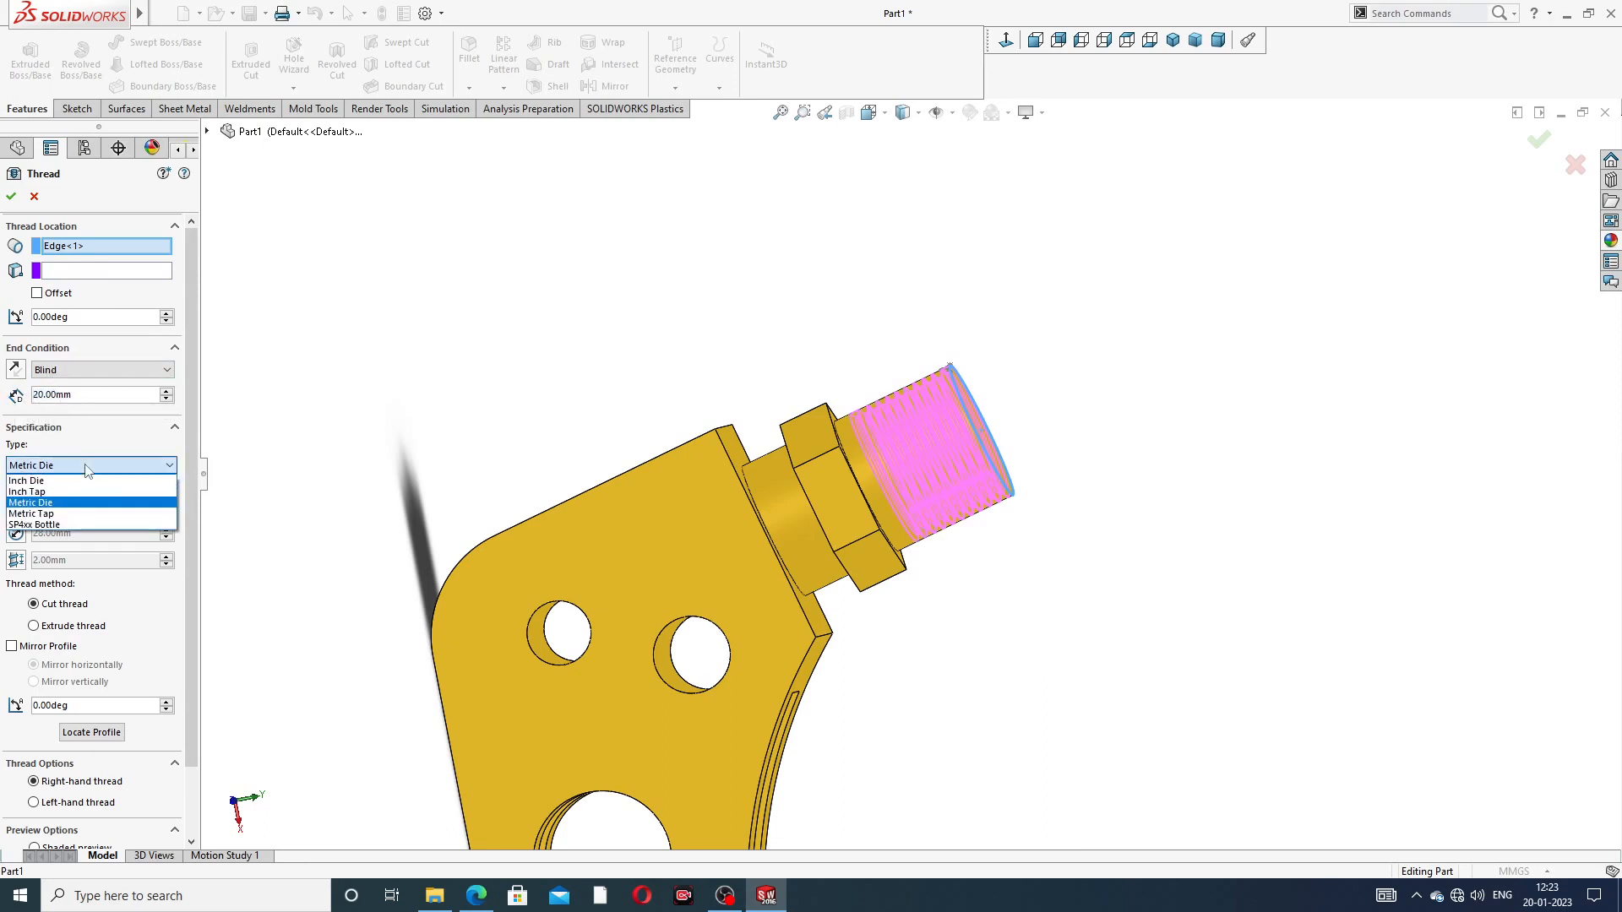
{"action": "left_click", "coordinate": [34, 502]}
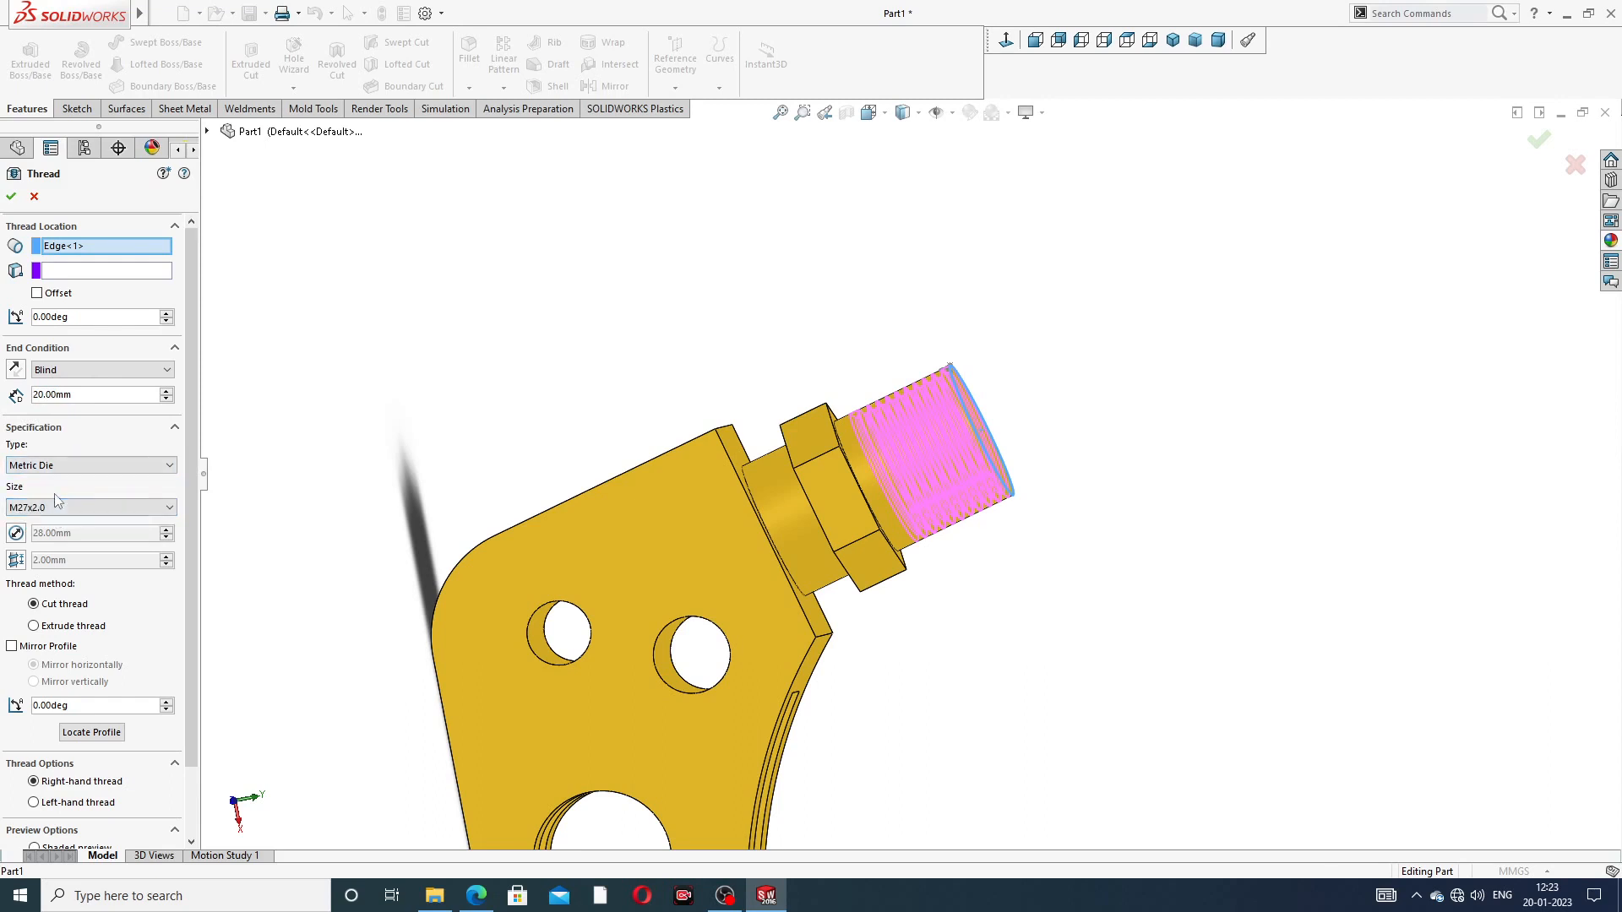
{"action": "scroll", "coordinate": [263, 446], "scroll_direction": "down", "scroll_amount": 1}
{"action": "scroll", "coordinate": [146, 511], "scroll_direction": "down", "scroll_amount": 1}
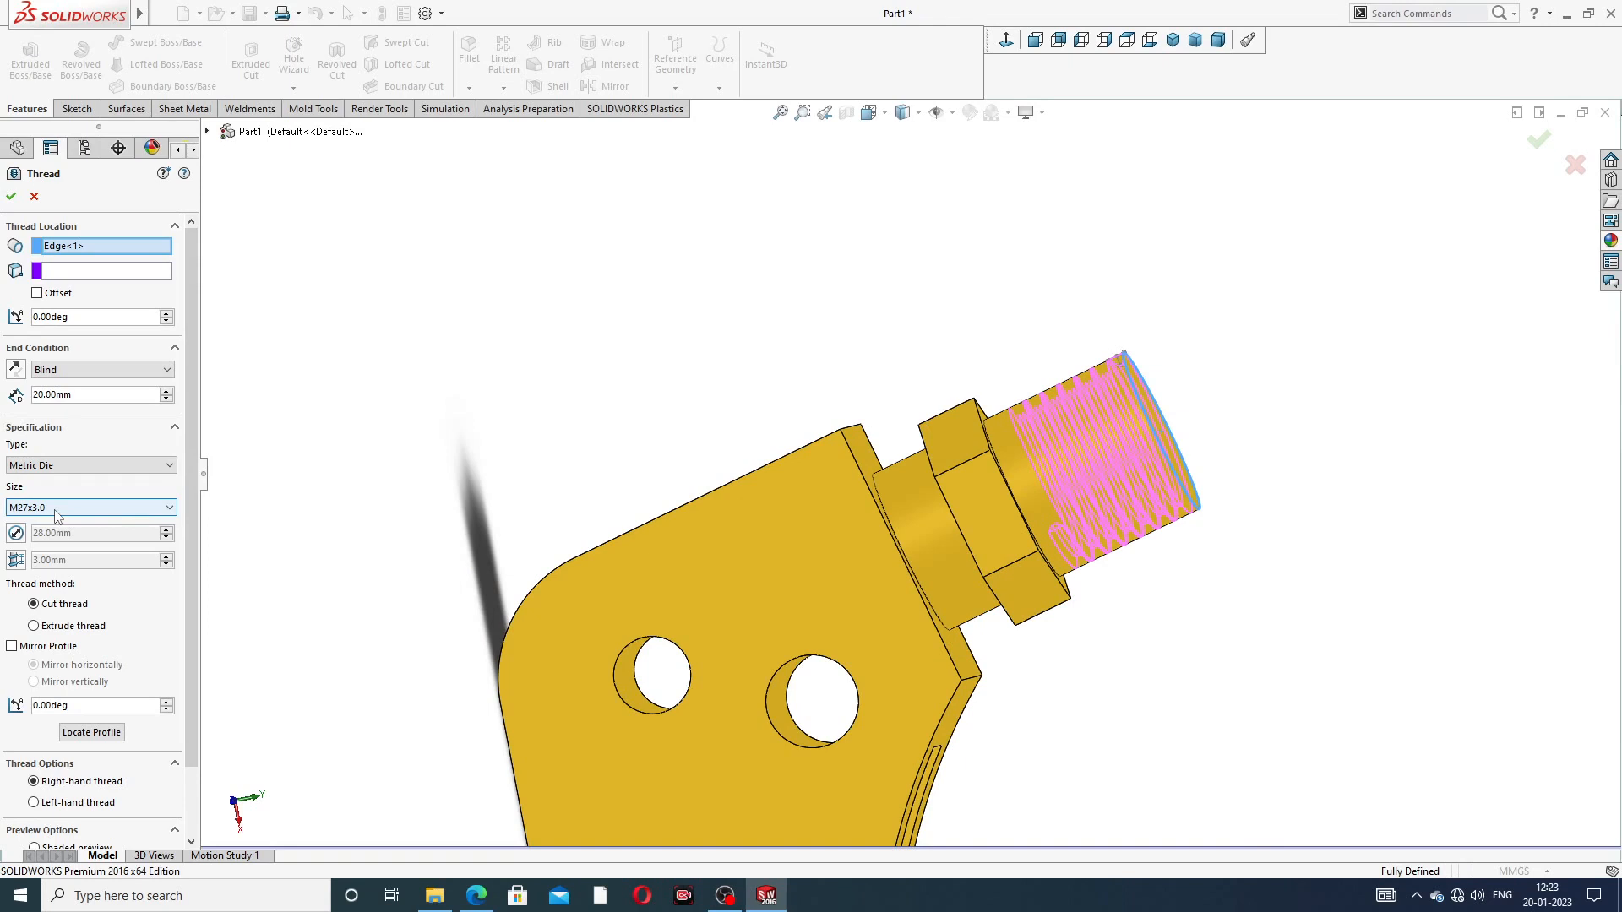
{"action": "scroll", "coordinate": [57, 515], "scroll_direction": "up", "scroll_amount": 1}
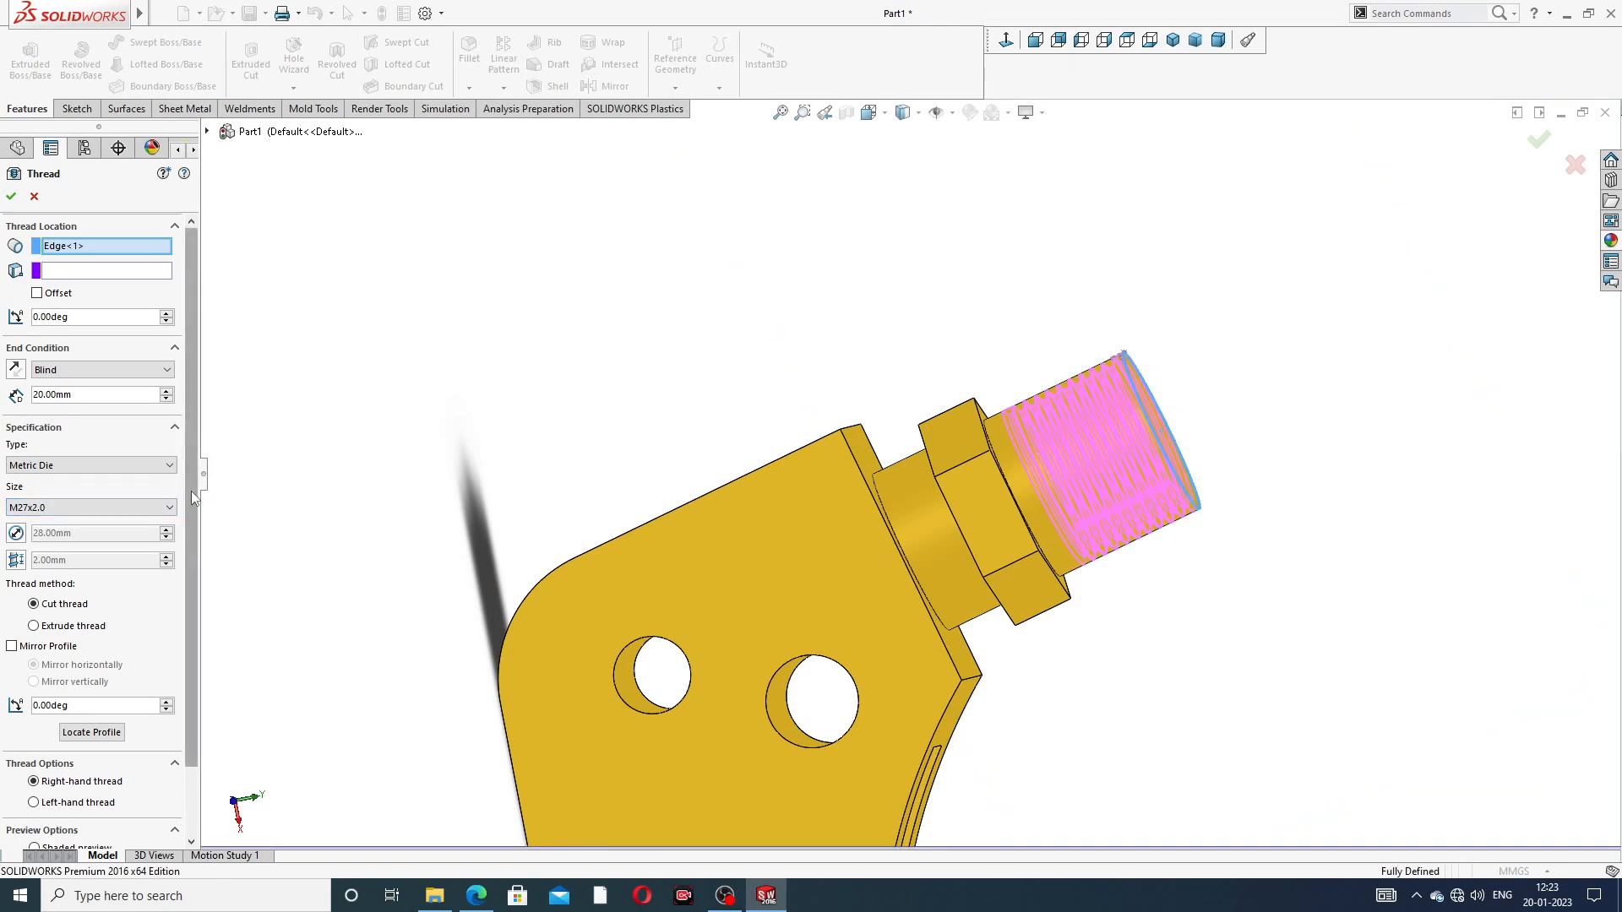
{"action": "scroll", "coordinate": [191, 490], "scroll_direction": "down", "scroll_amount": 4}
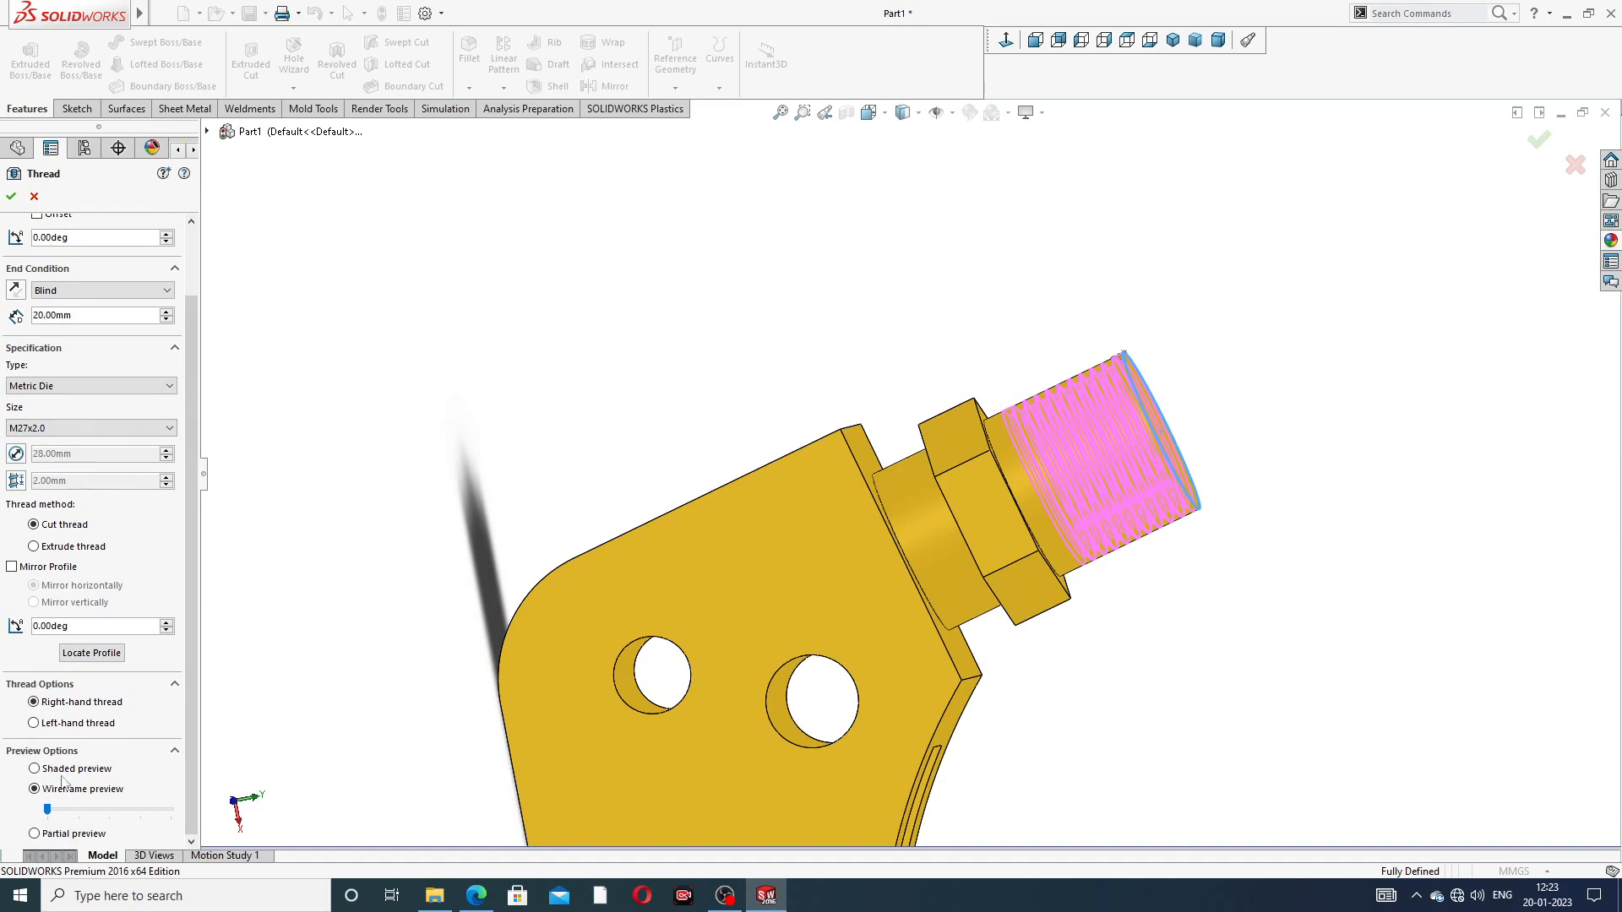
{"action": "scroll", "coordinate": [189, 487], "scroll_direction": "up", "scroll_amount": 4}
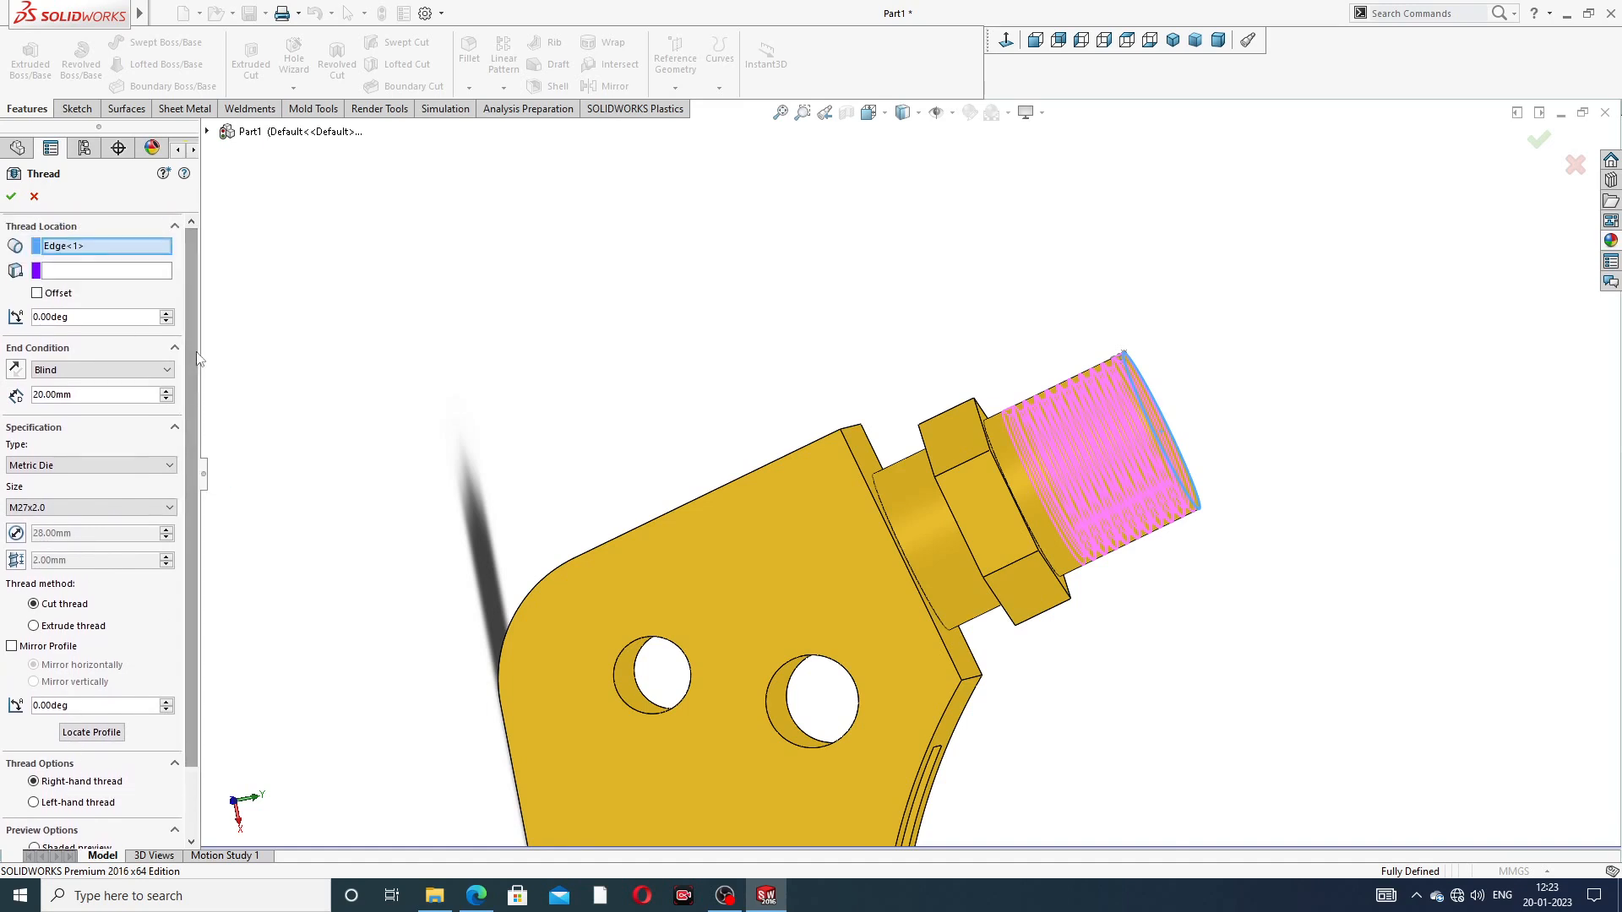
Step: Offset the thread start by 2 mm, reversed so it begins outside the shank's end face
{"action": "left_click", "coordinate": [36, 294]}
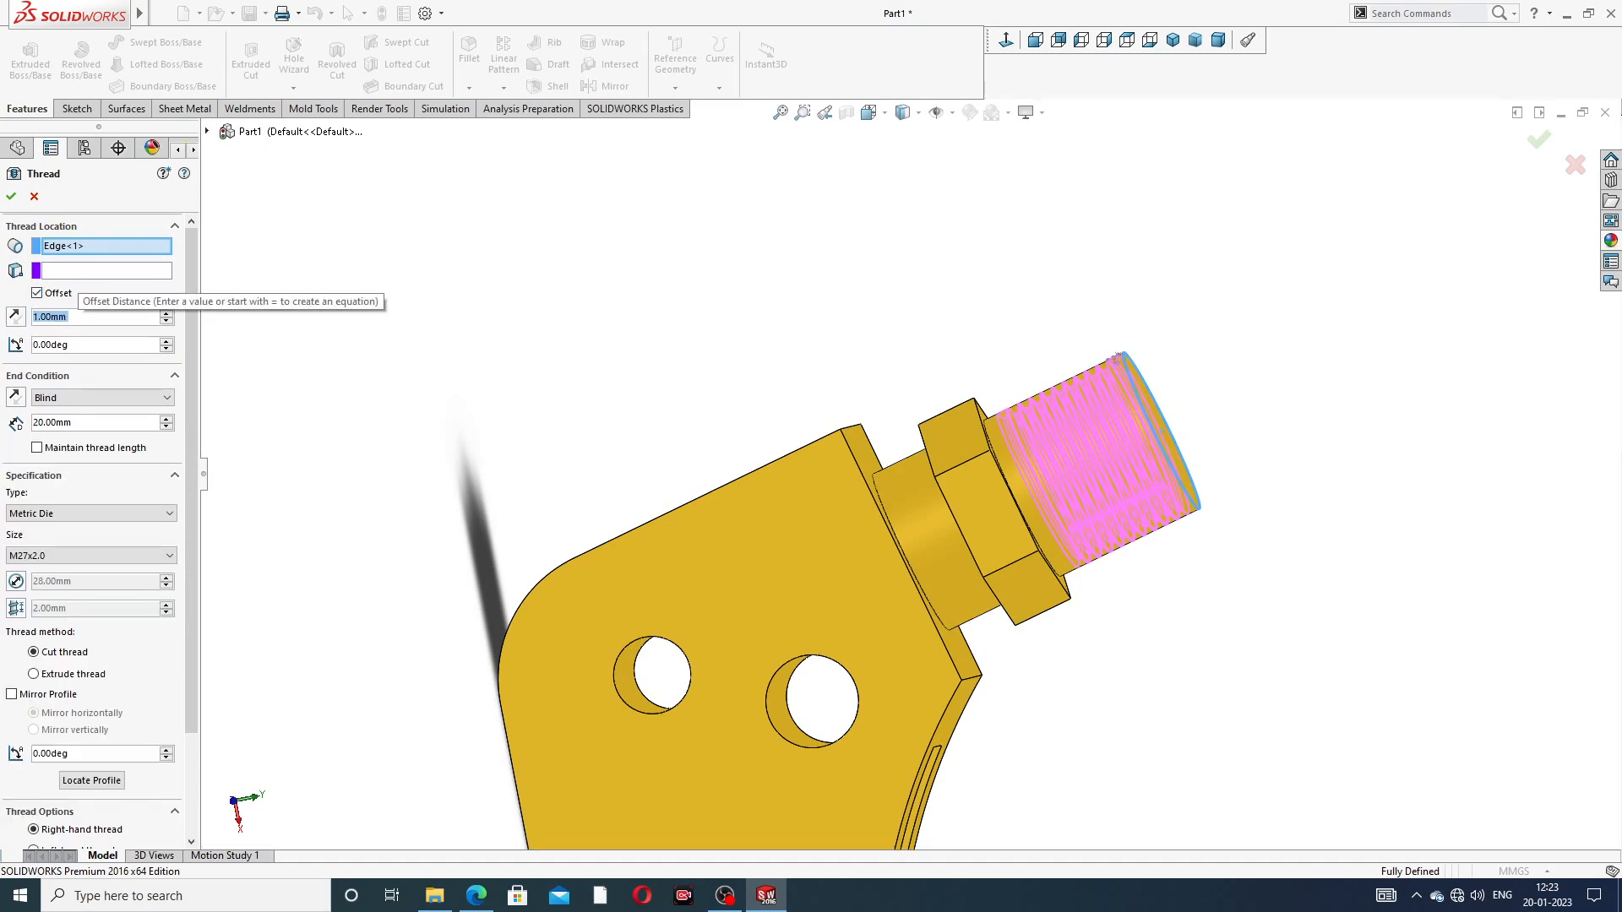
{"action": "type", "text": "2"}
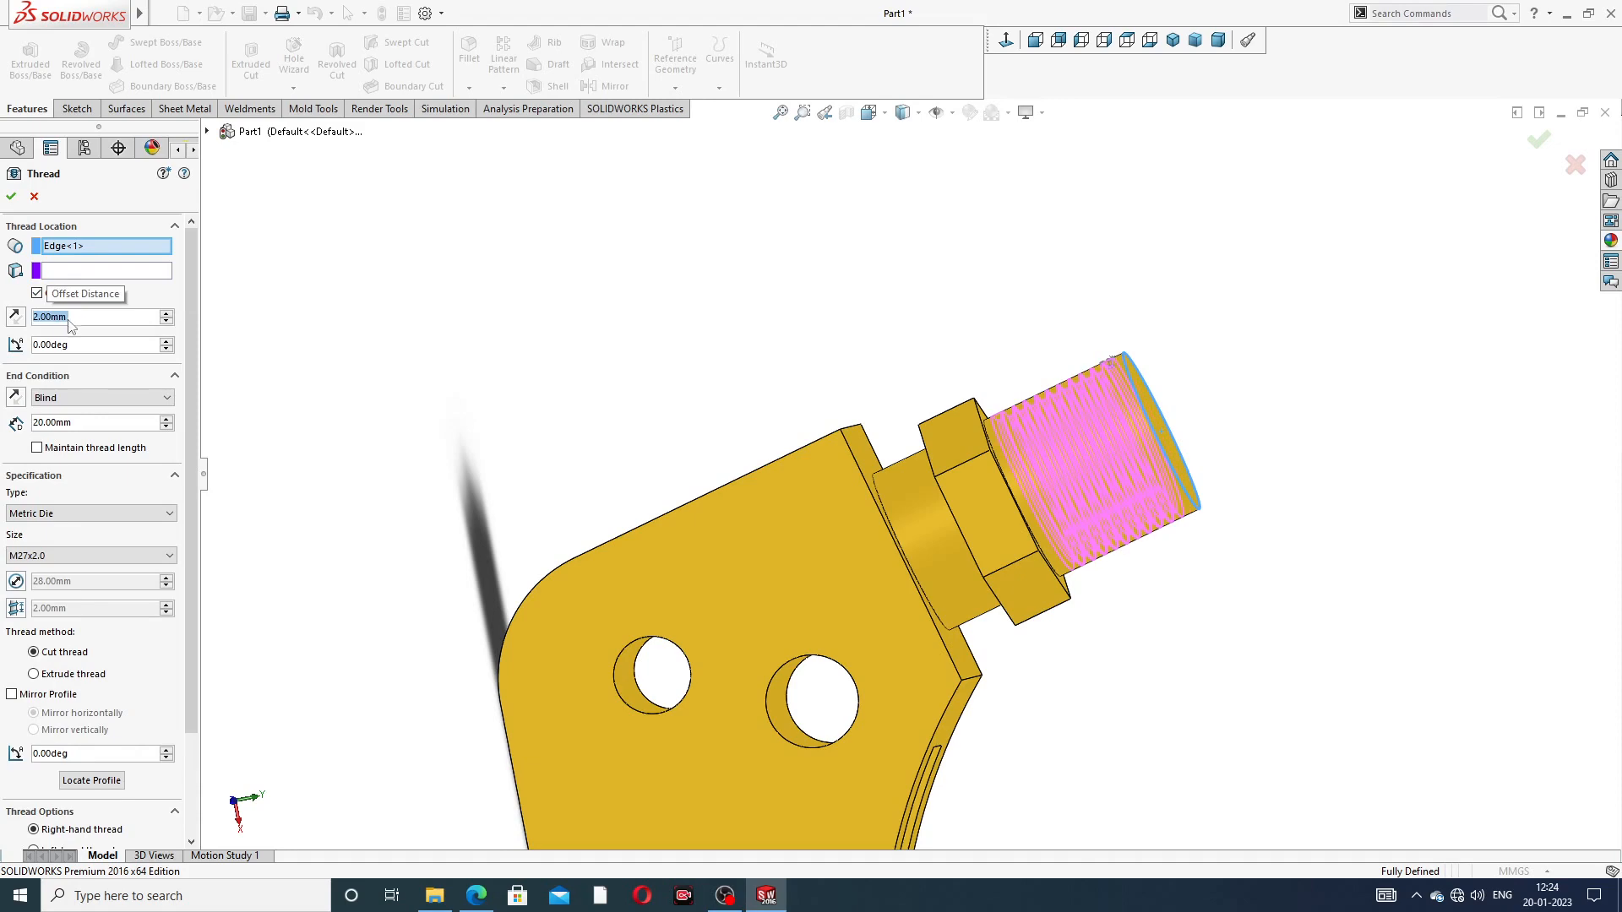
{"action": "left_click", "coordinate": [16, 317]}
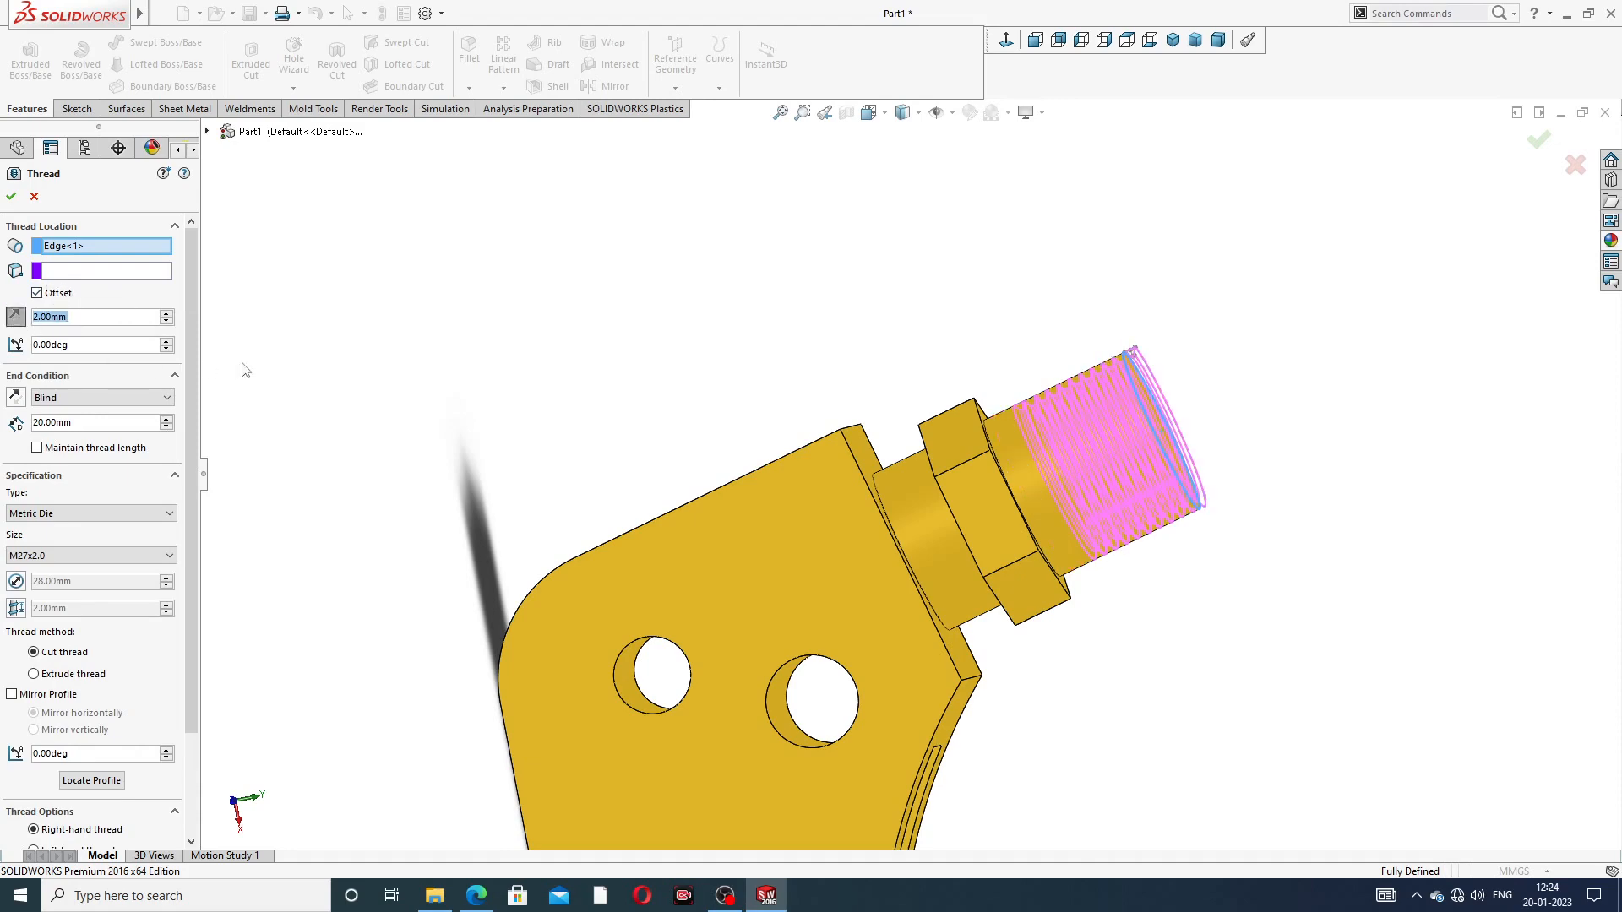
{"action": "middle_click_drag", "start_coordinate": [489, 474], "coordinate": [680, 476]}
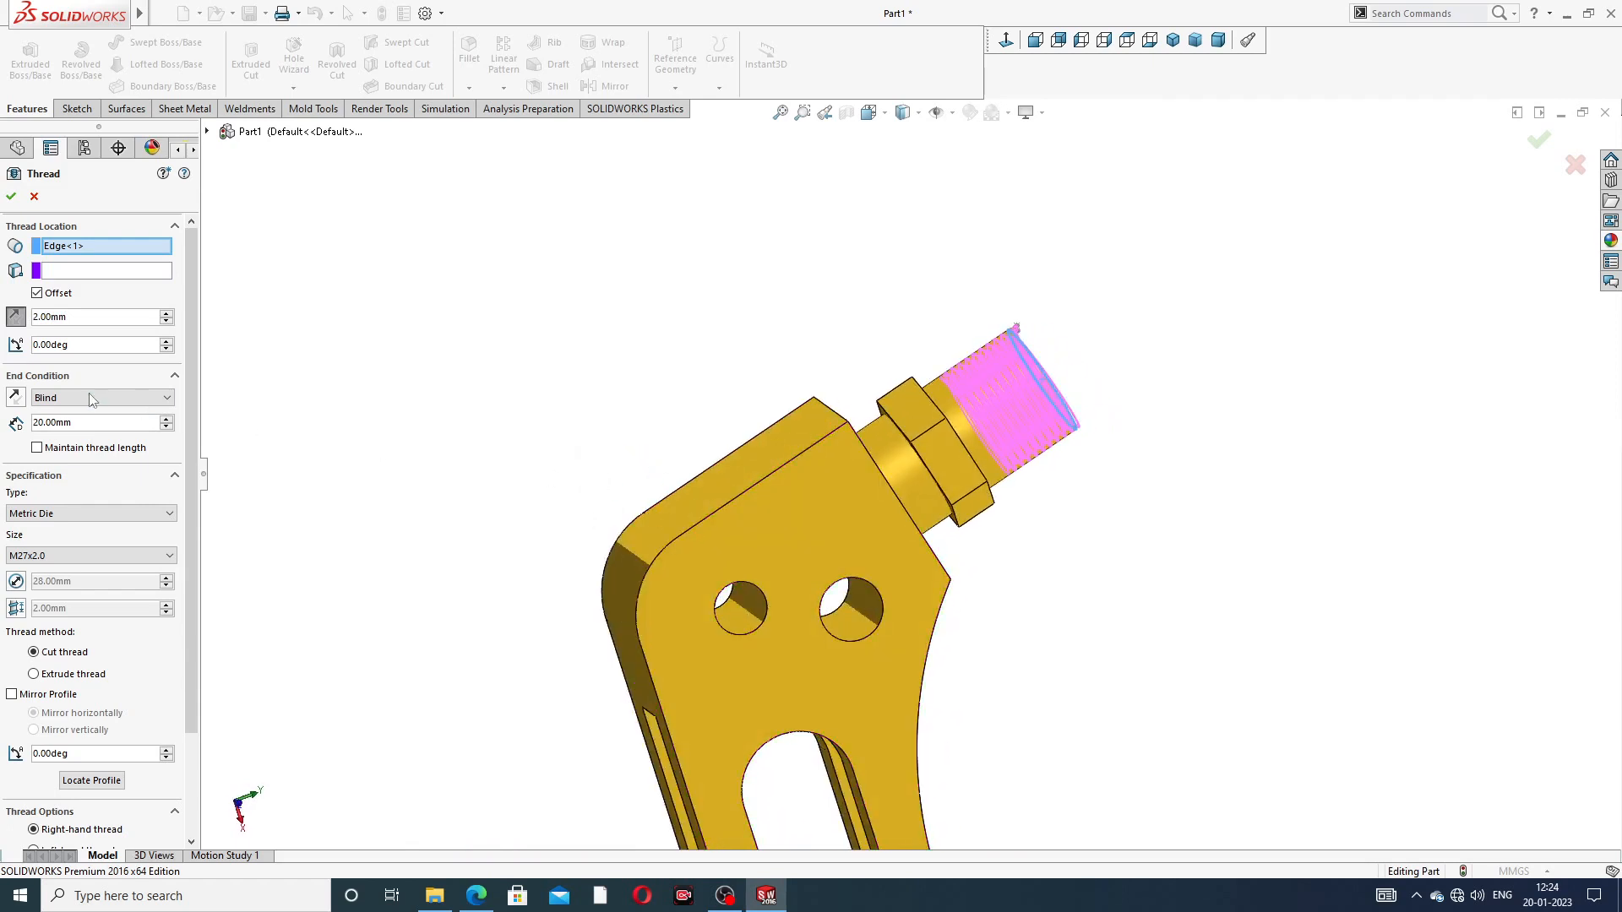
Step: Set the thread depth to 22 mm and accept the thread feature
{"action": "left_click_drag", "start_coordinate": [76, 423], "coordinate": [17, 420]}
{"action": "type", "text": "22"}
{"action": "key", "text": "Return"}
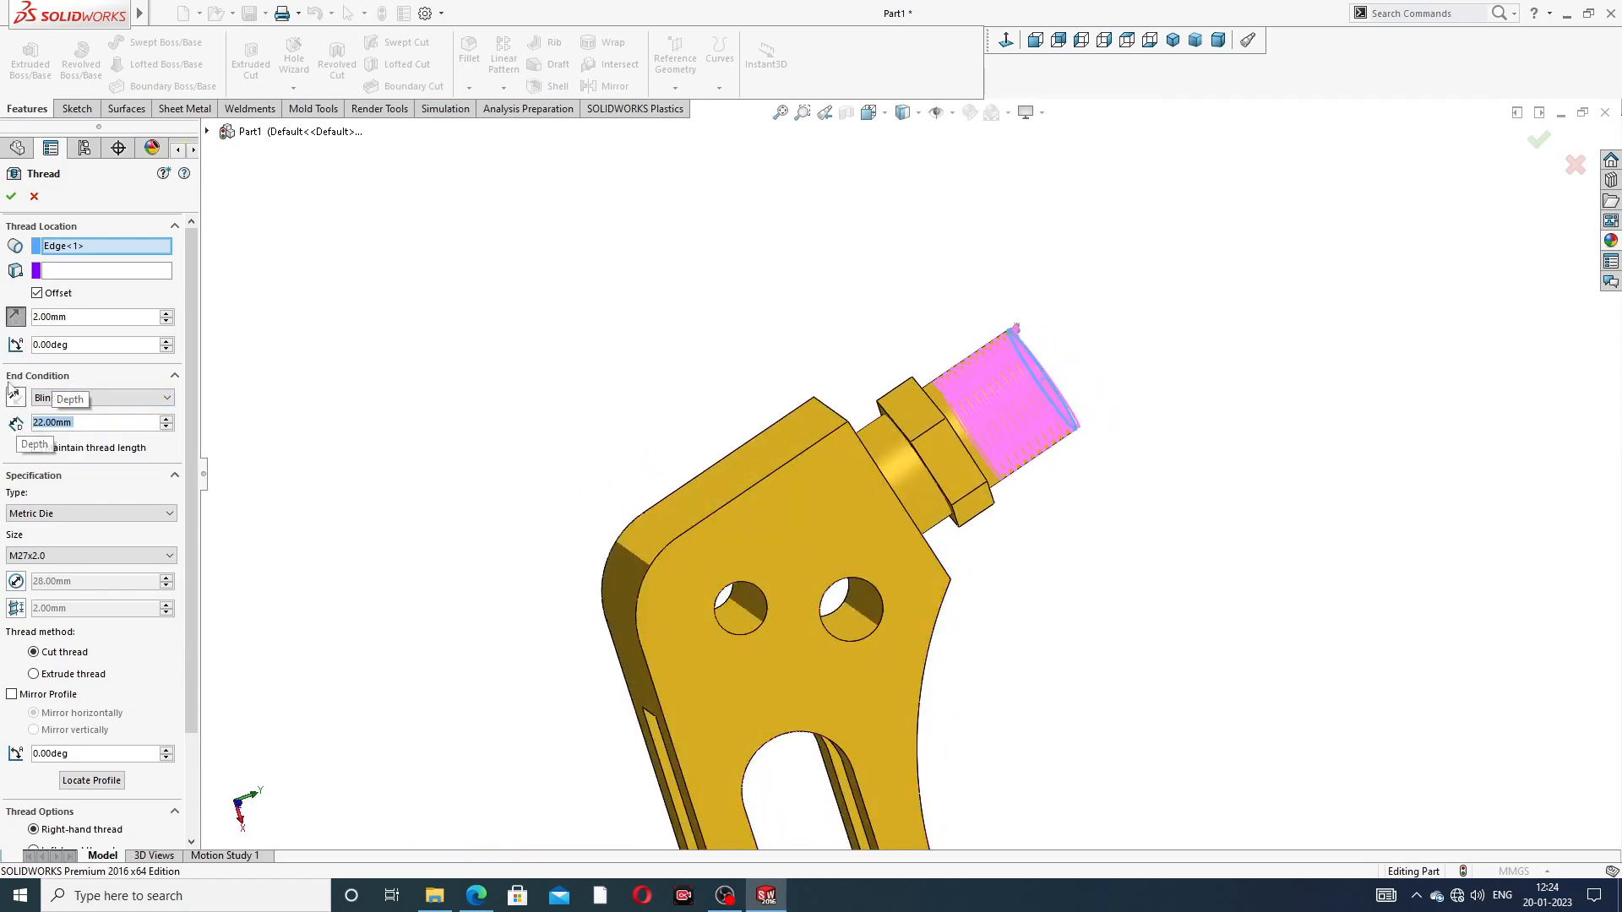
{"action": "left_click", "coordinate": [11, 197]}
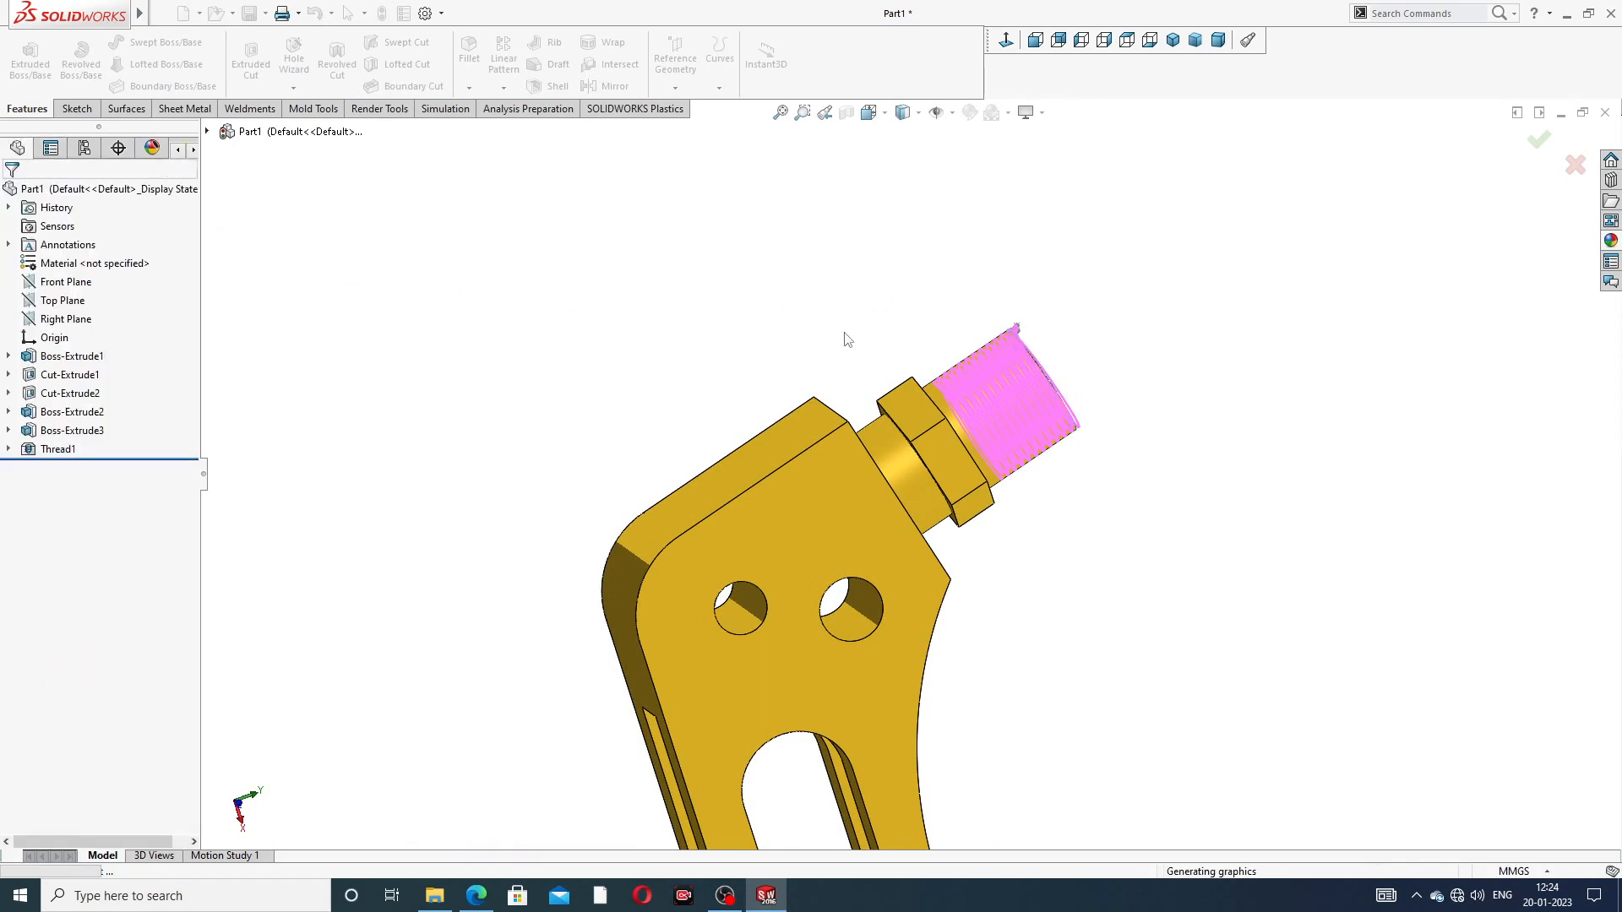
Step: Inspect the threaded shank and body from several angles, and compare the part with the pivot guide PDF drawing before returning to SOLIDWORKS
{"action": "middle_click_drag", "start_coordinate": [968, 429], "coordinate": [956, 469]}
{"action": "scroll", "coordinate": [1050, 652], "scroll_direction": "up", "scroll_amount": 5}
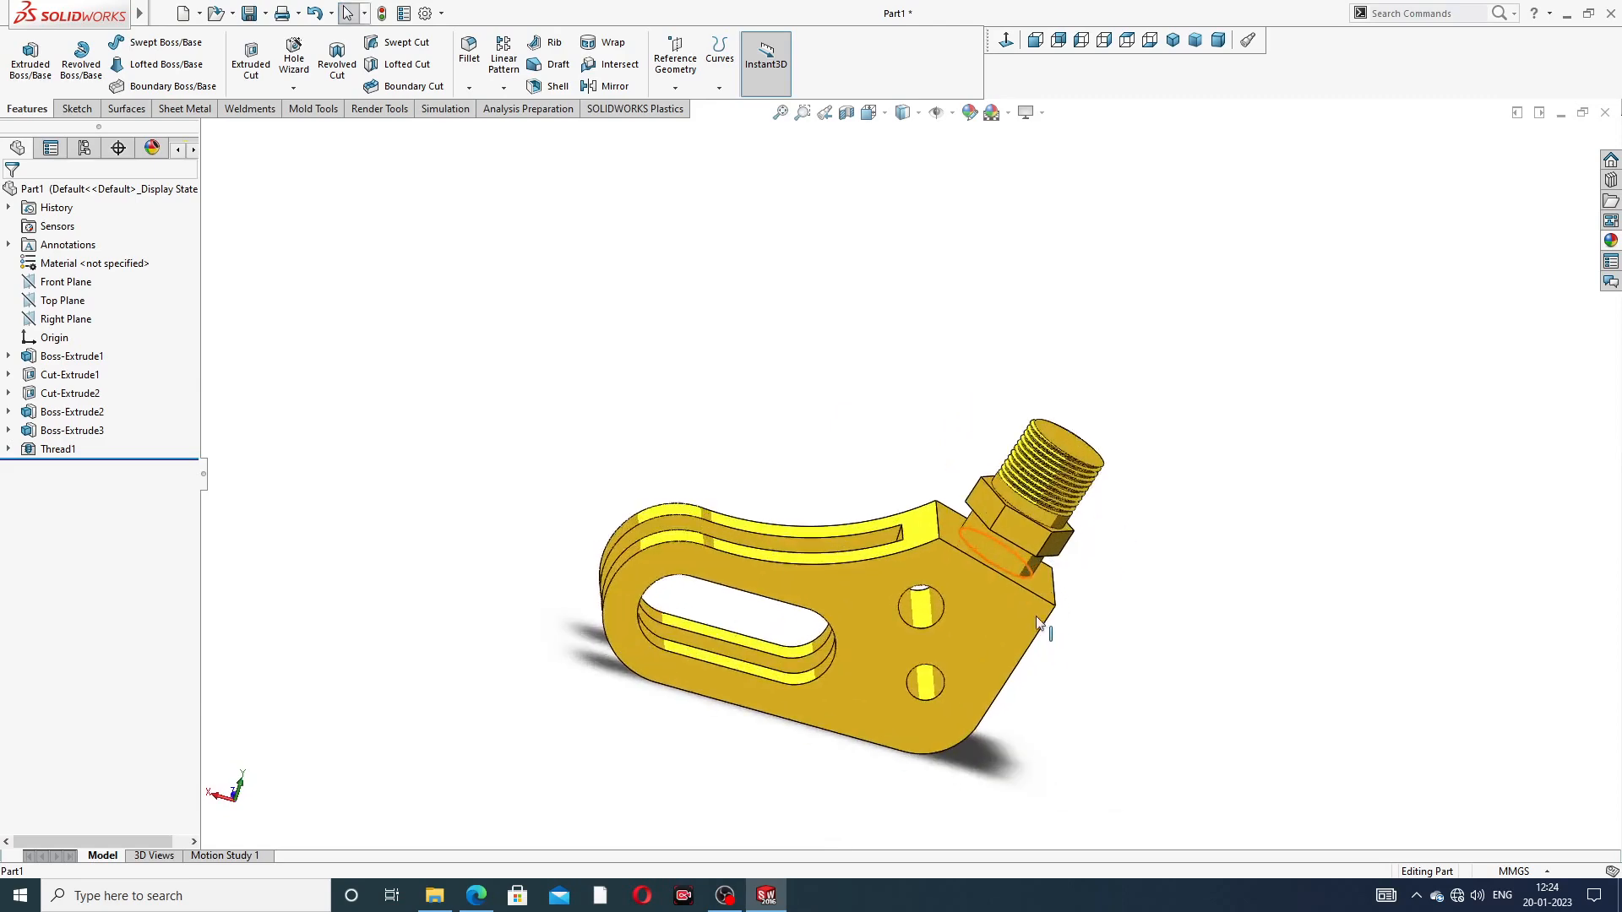
{"action": "scroll", "coordinate": [1020, 393], "scroll_direction": "down", "scroll_amount": 3}
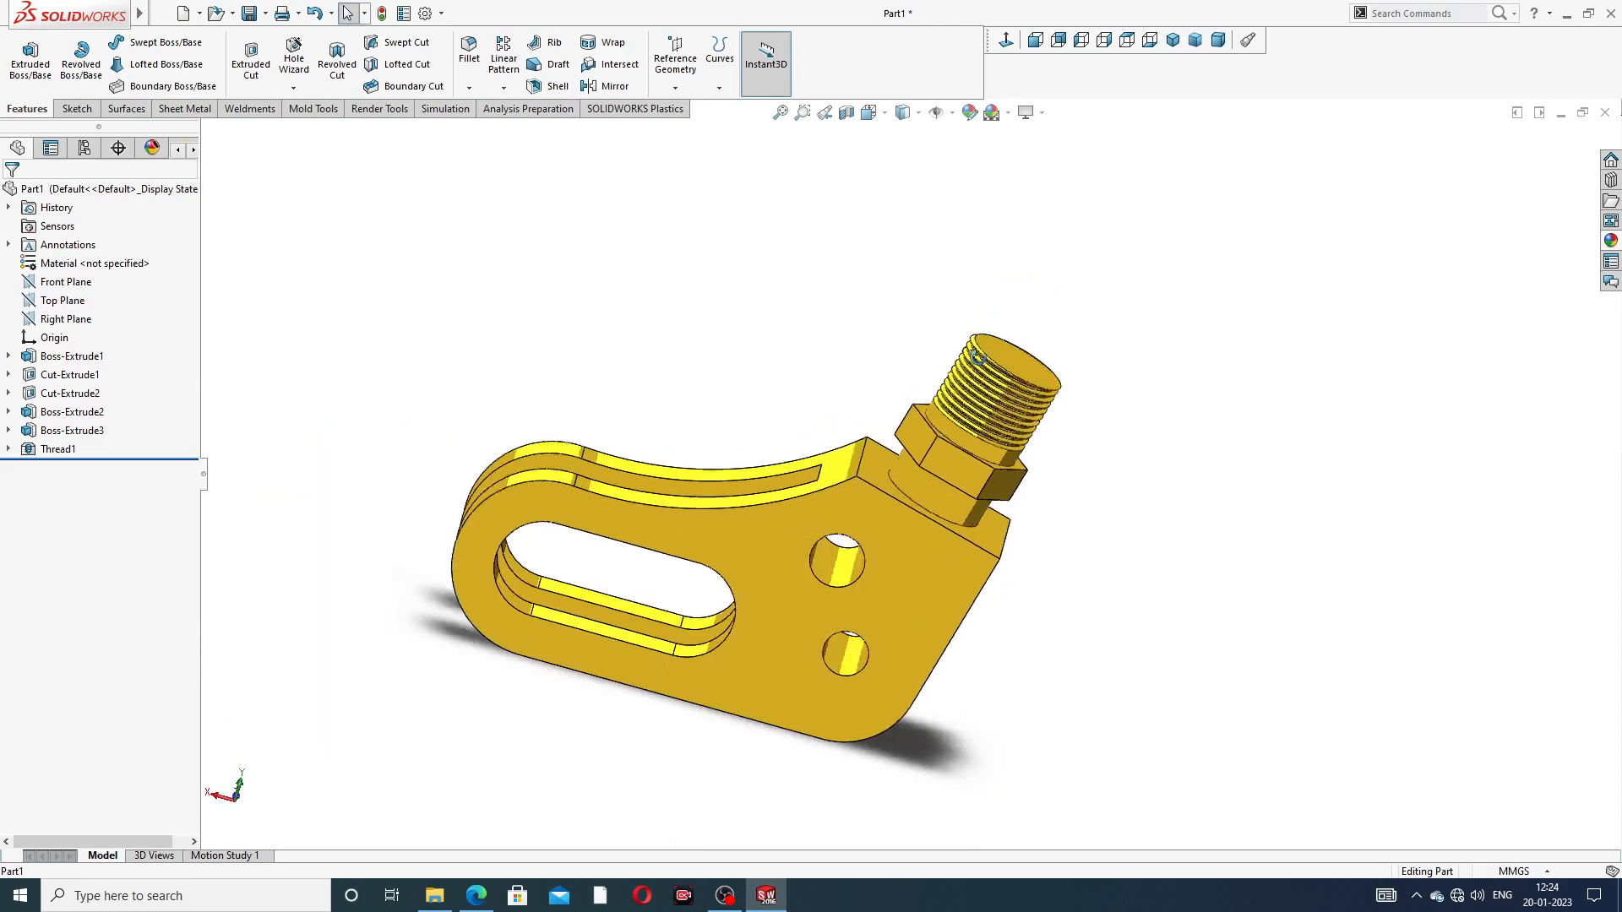
{"action": "middle_click_drag", "start_coordinate": [1019, 393], "coordinate": [1049, 371]}
{"action": "scroll", "coordinate": [929, 377], "scroll_direction": "up", "scroll_amount": 5}
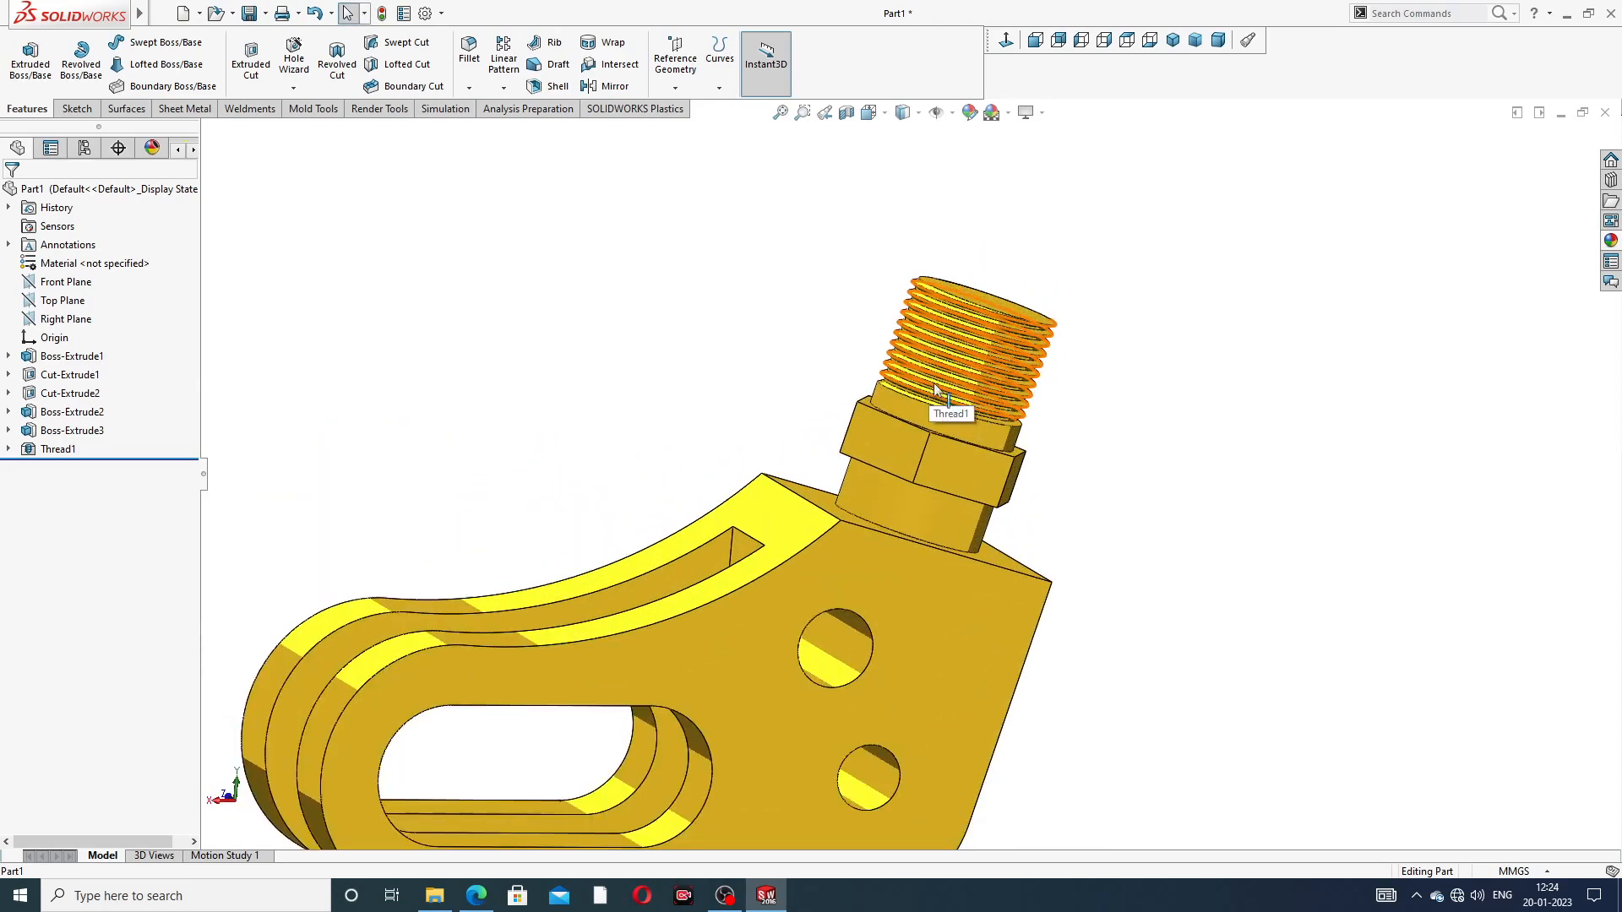
{"action": "scroll", "coordinate": [929, 397], "scroll_direction": "down", "scroll_amount": 3}
{"action": "middle_click_drag", "start_coordinate": [885, 563], "coordinate": [911, 594]}
{"action": "scroll", "coordinate": [738, 741], "scroll_direction": "up", "scroll_amount": 2}
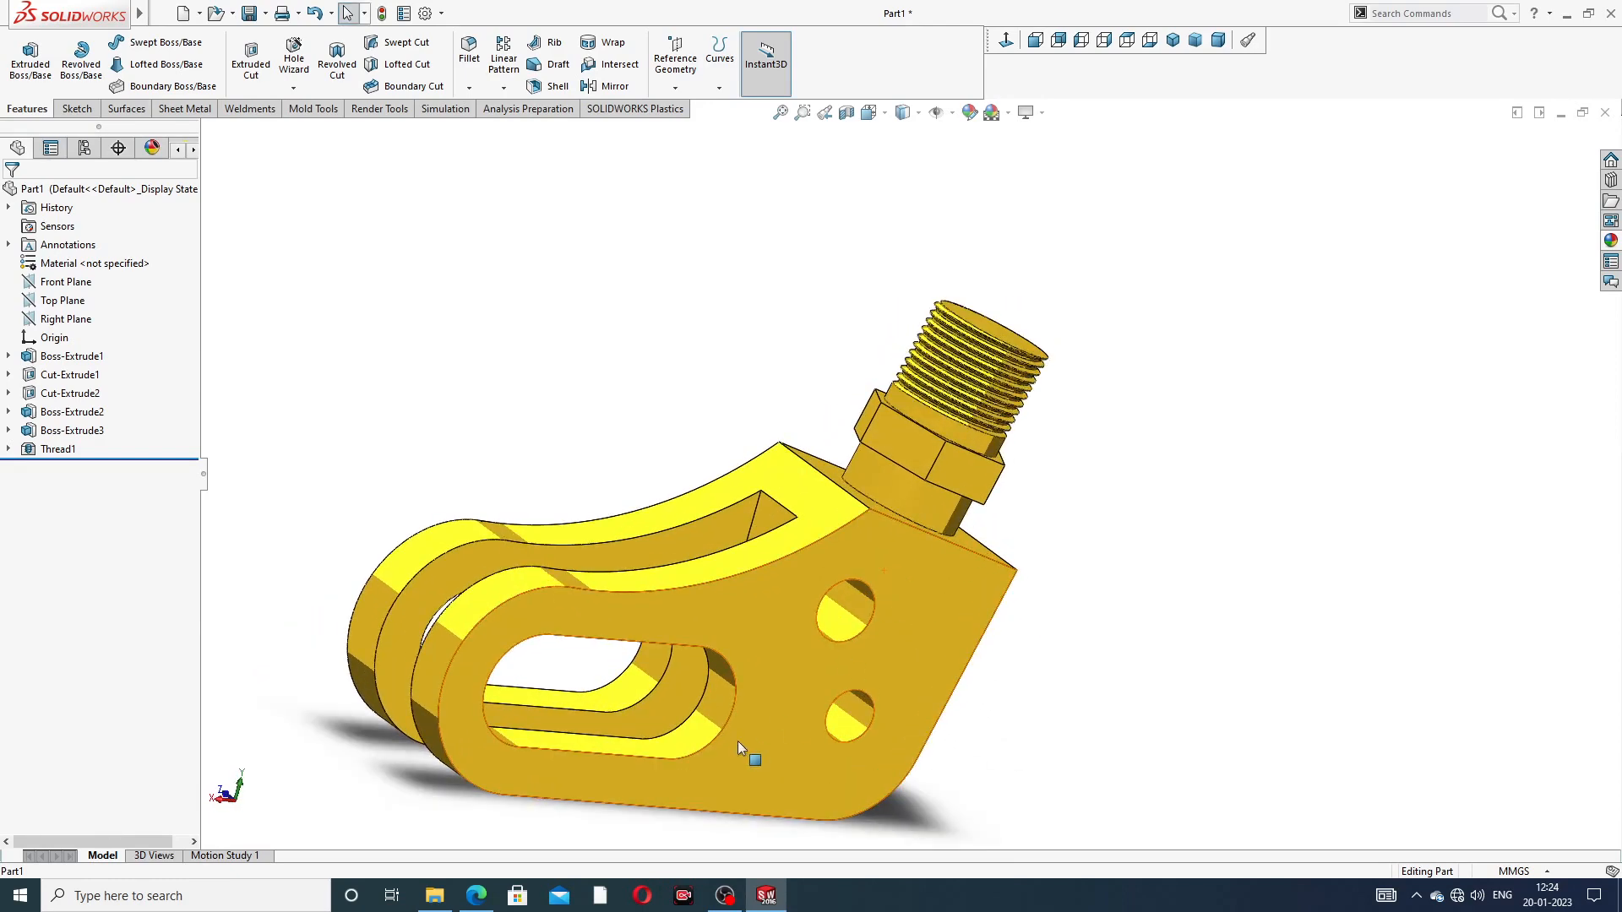
{"action": "scroll", "coordinate": [794, 696], "scroll_direction": "up", "scroll_amount": 2}
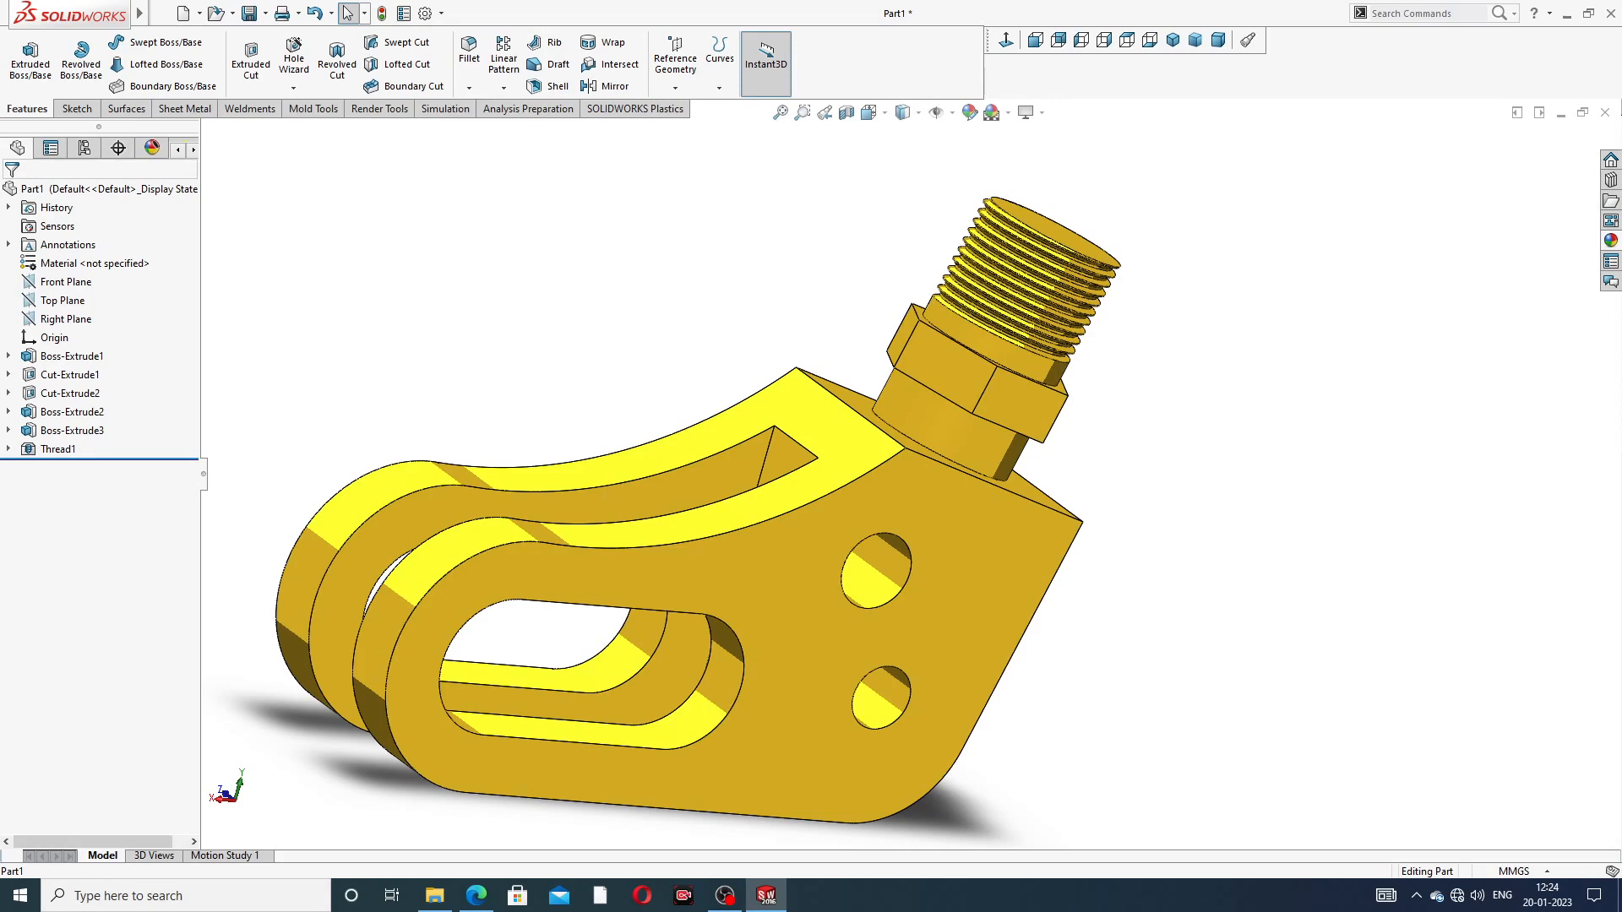
{"action": "left_click", "coordinate": [476, 897]}
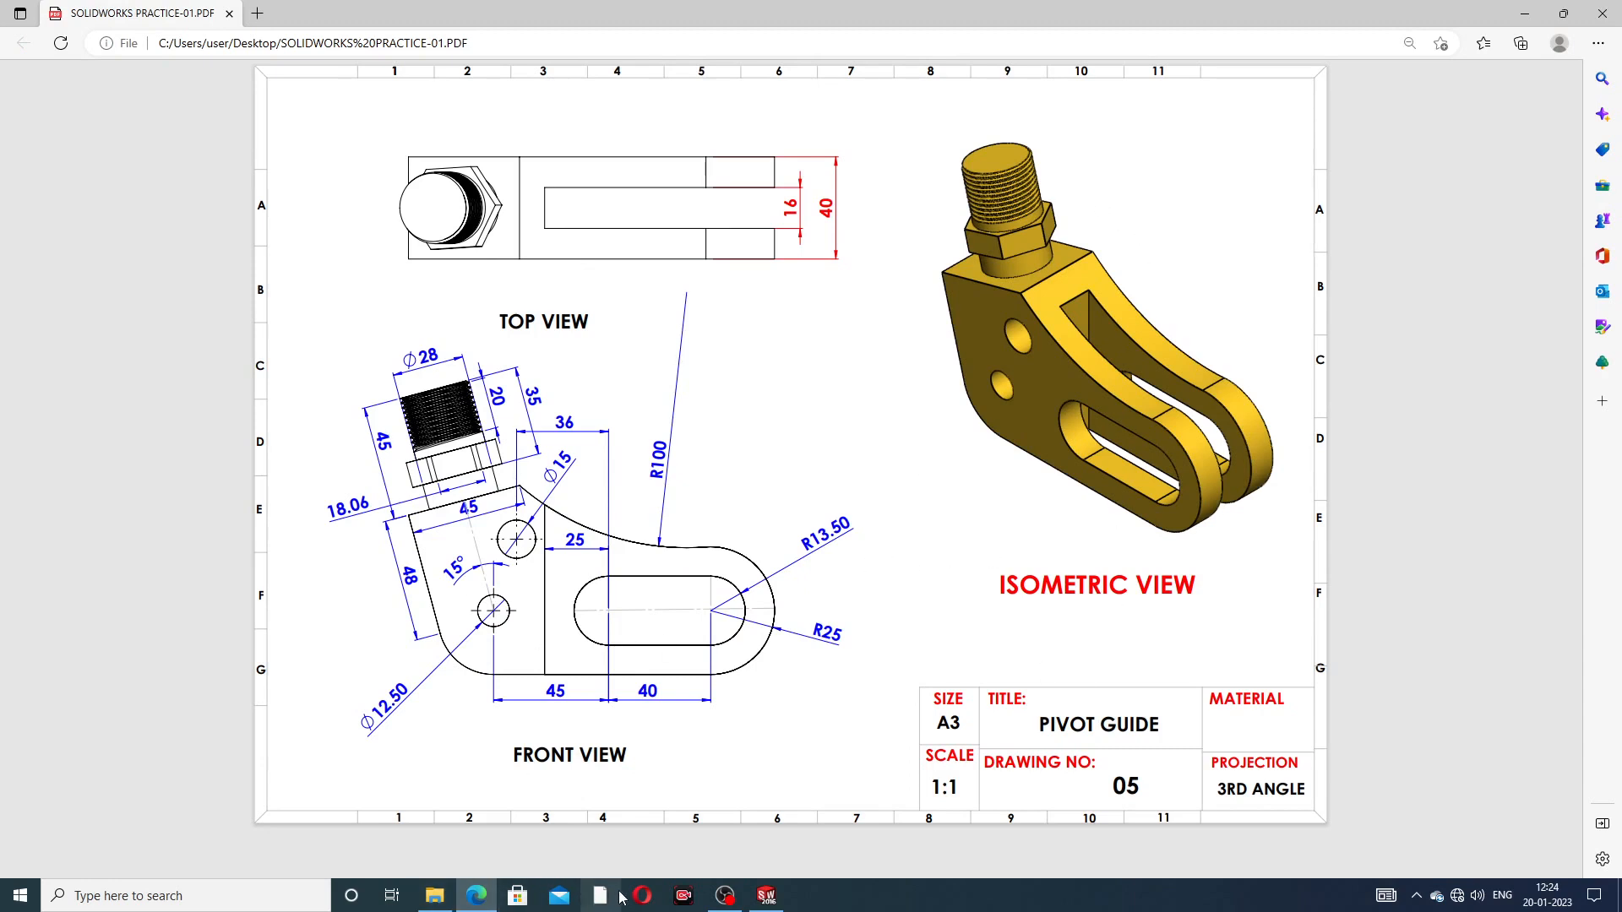
{"action": "left_click", "coordinate": [479, 902]}
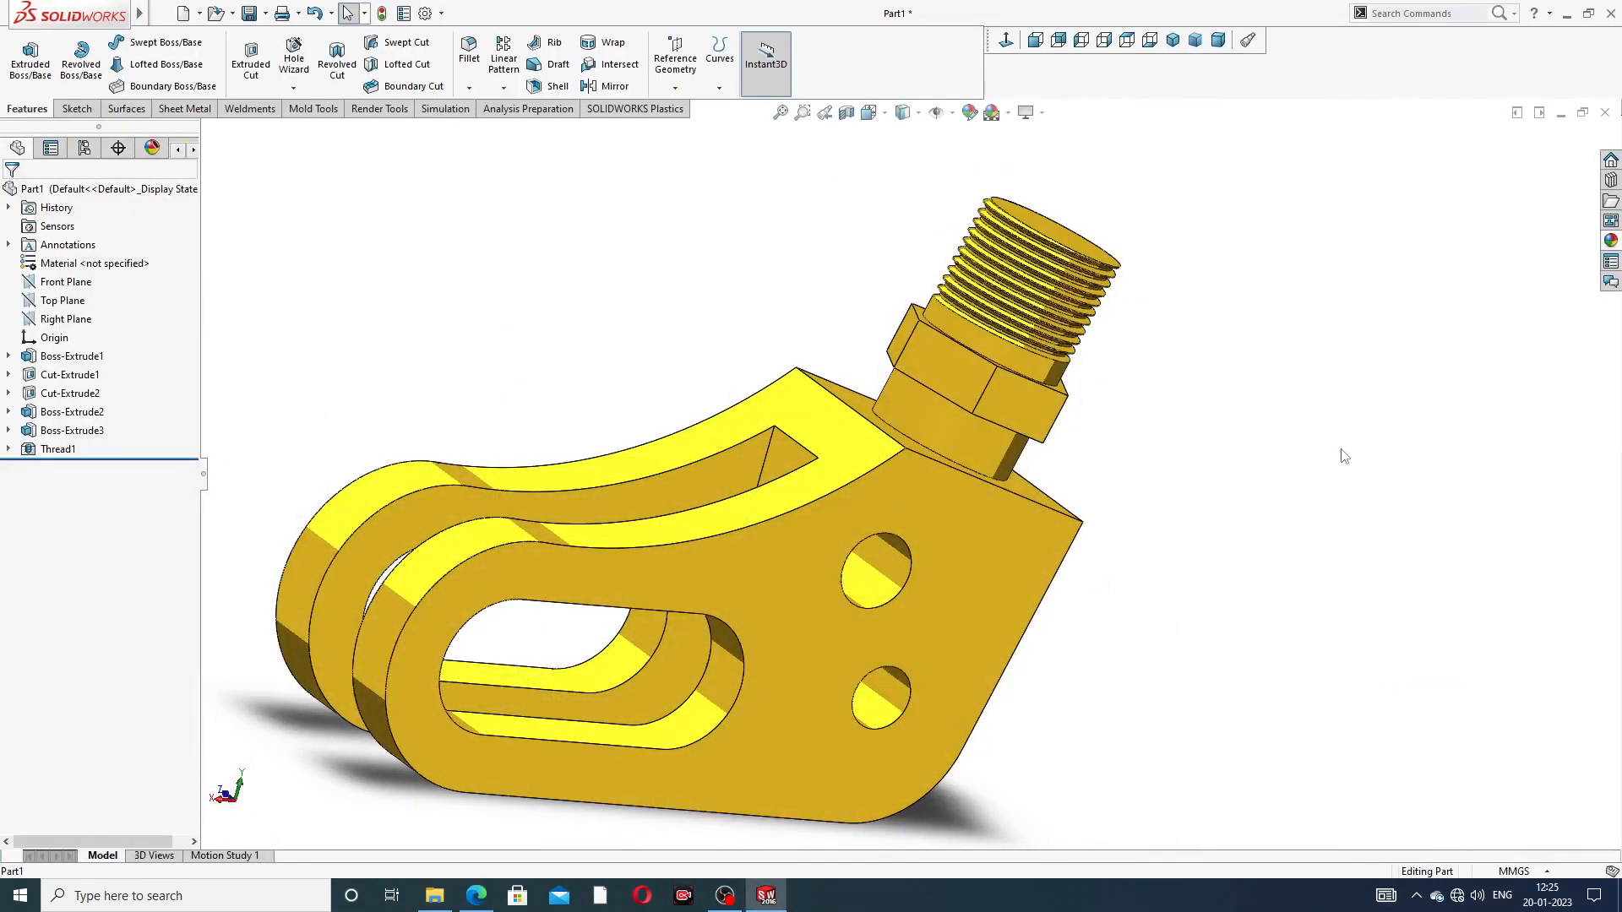
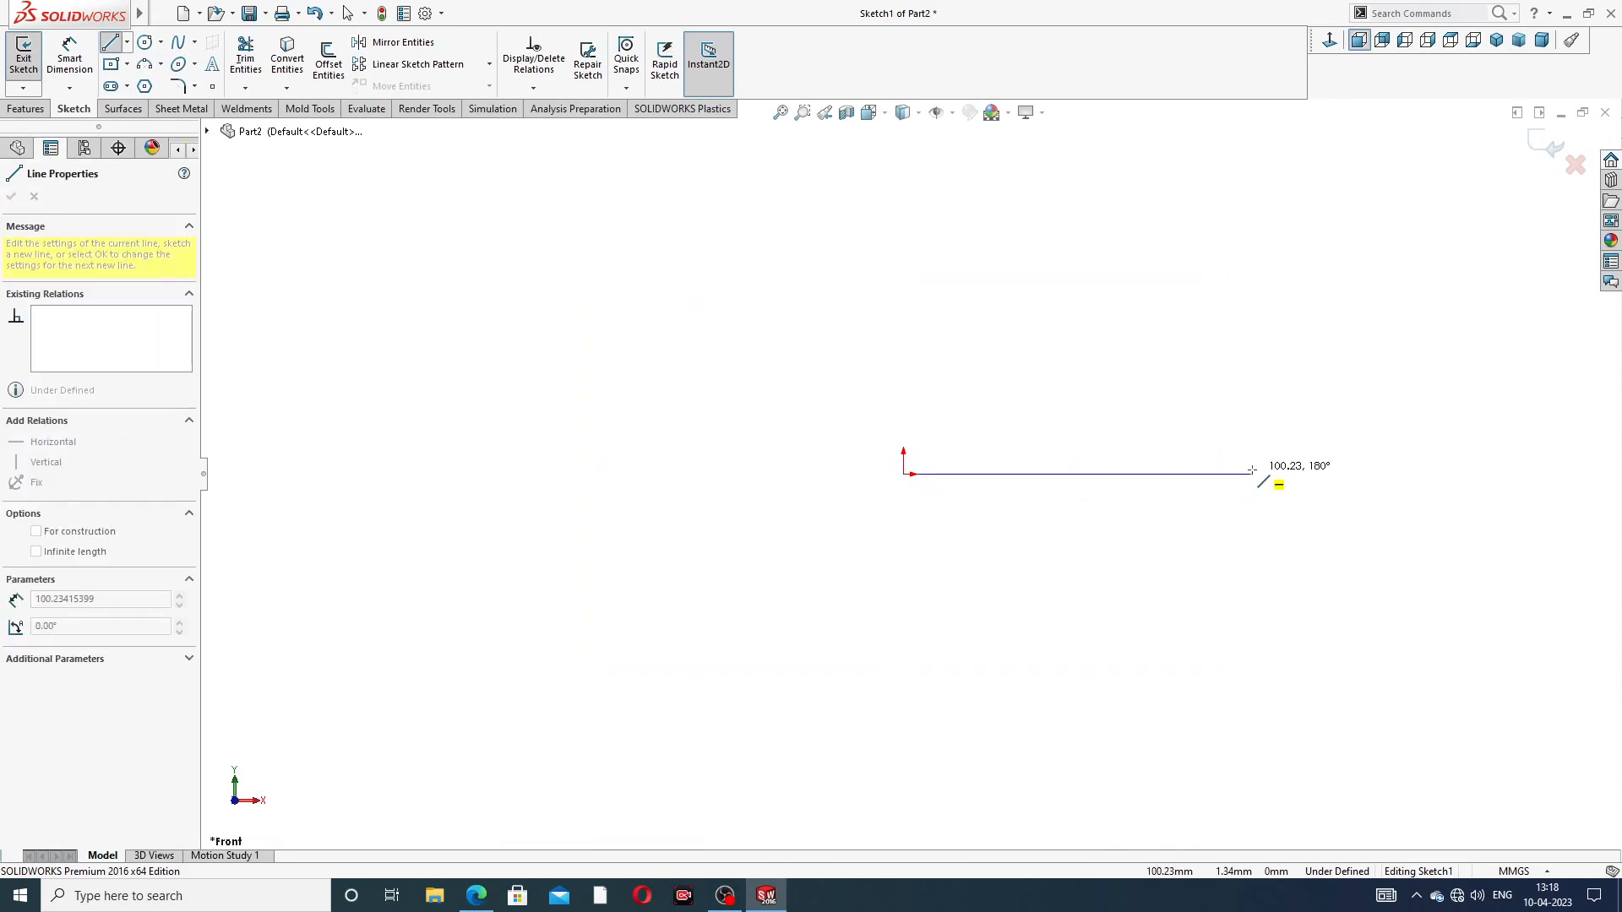
Step: Sketch a horizontal baseline about 116 mm long from the origin, a 45° sloped end, and a stepped edge running back towards the origin
{"action": "left_click", "coordinate": [1308, 474]}
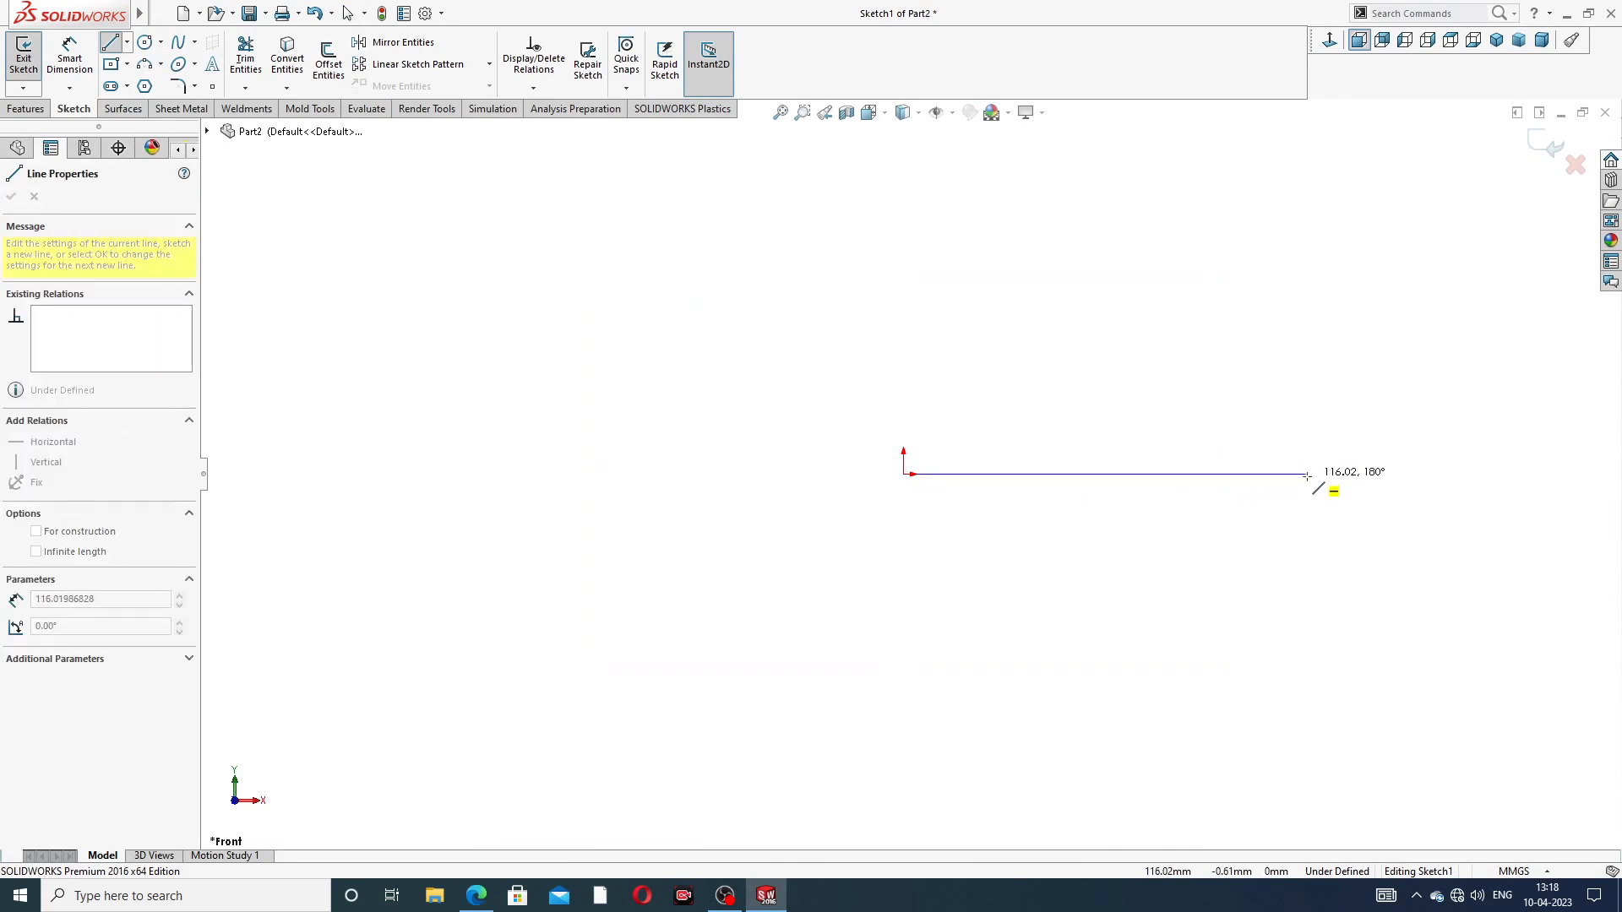
{"action": "left_click", "coordinate": [1254, 420]}
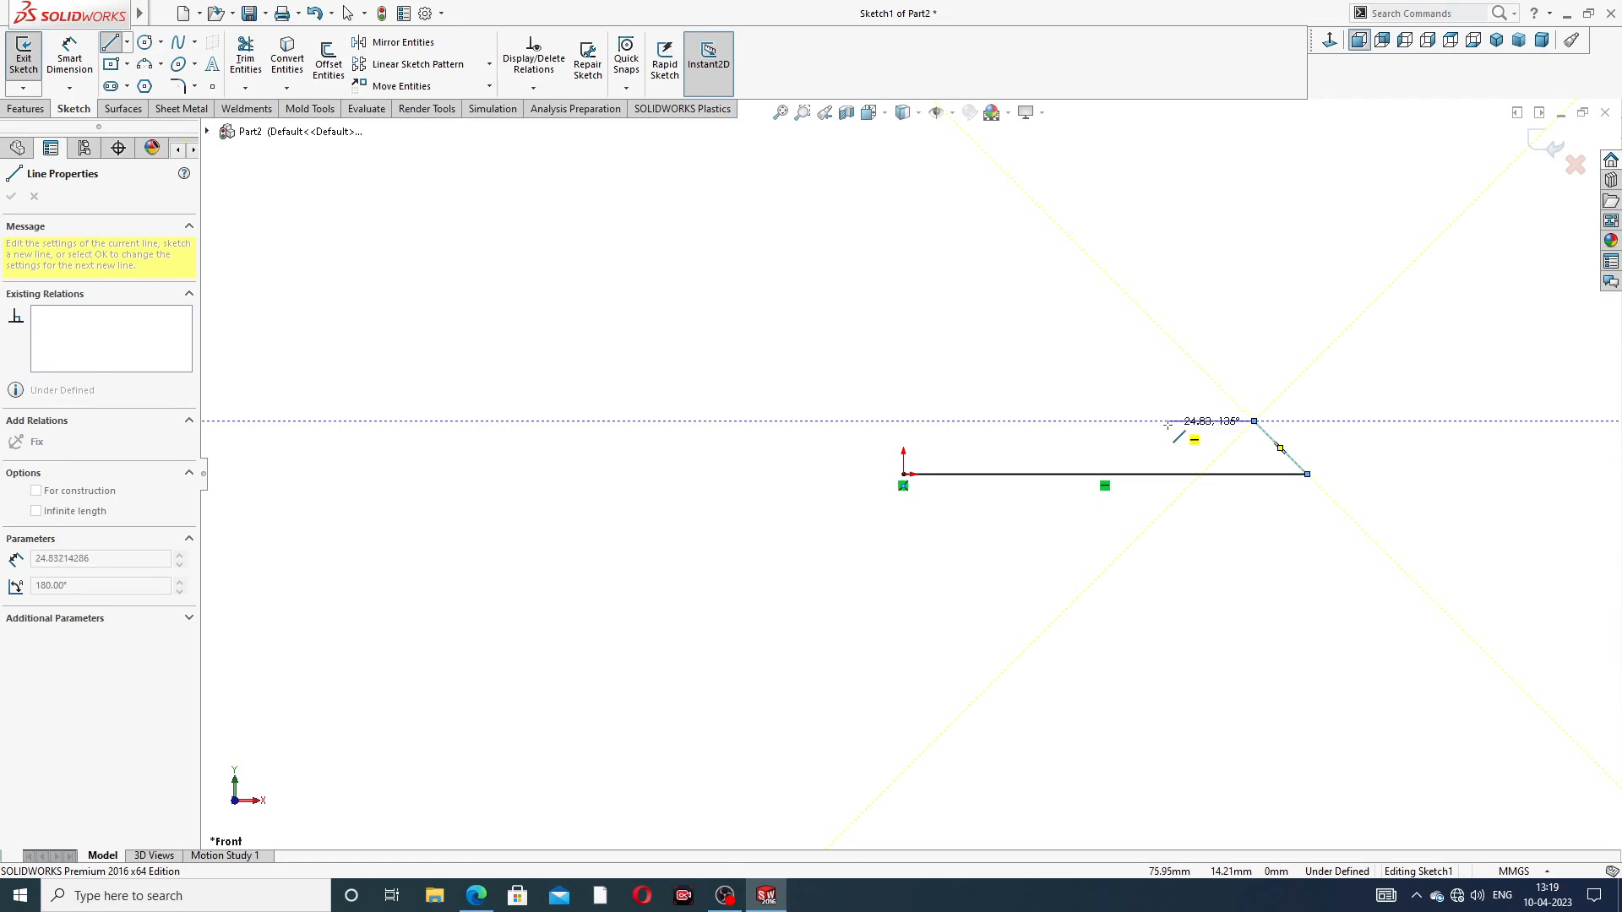
{"action": "left_click", "coordinate": [1168, 422]}
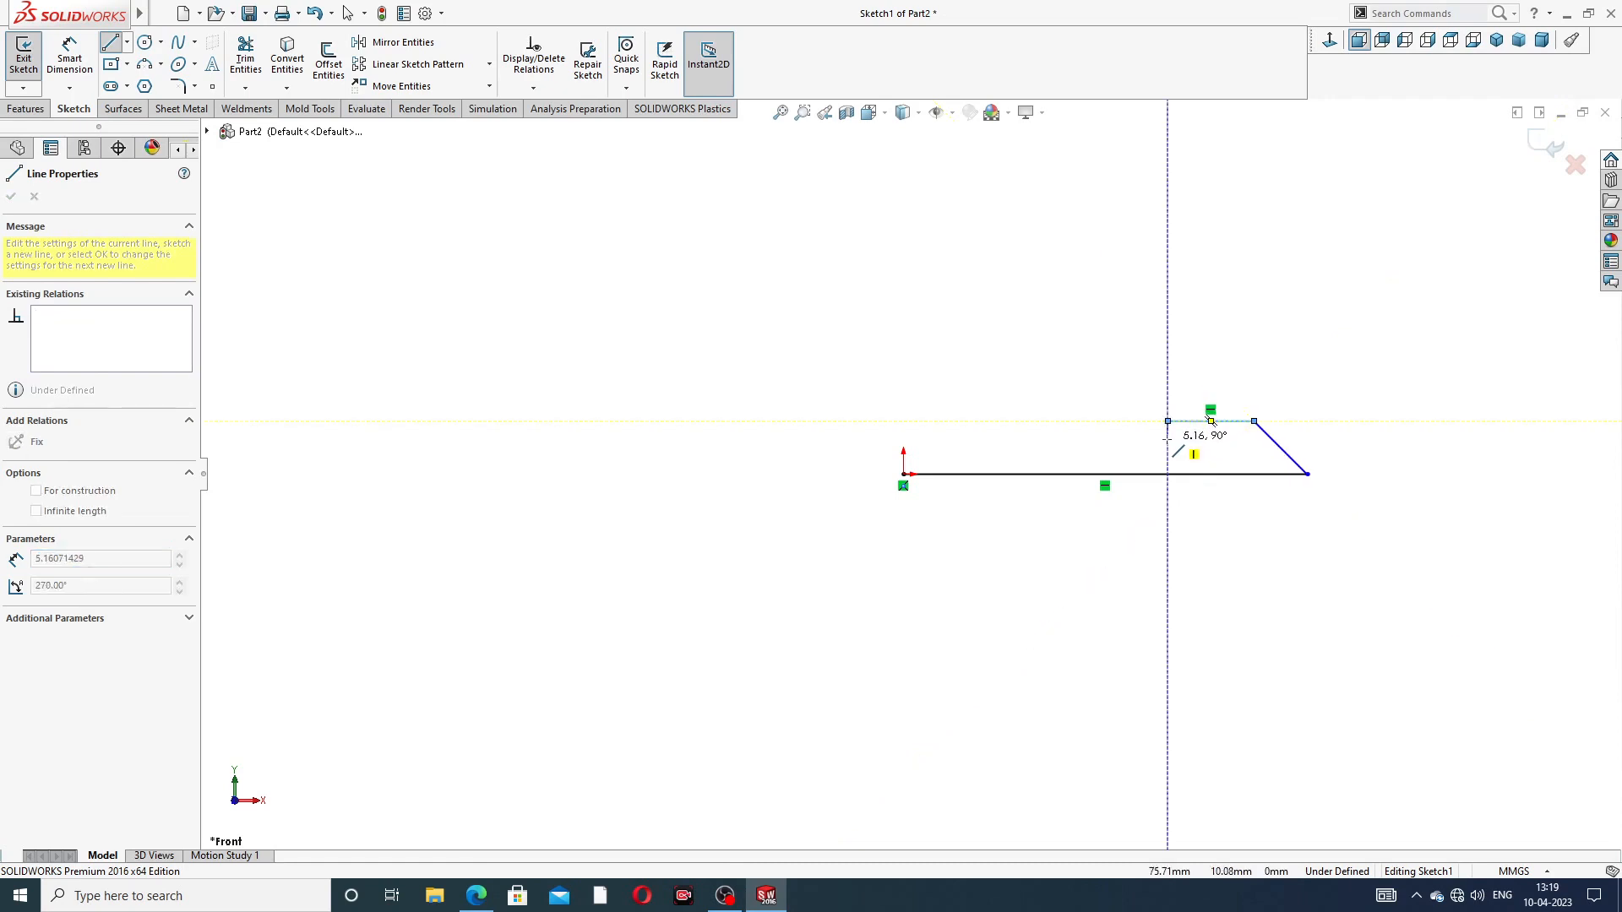
{"action": "left_click", "coordinate": [1167, 439]}
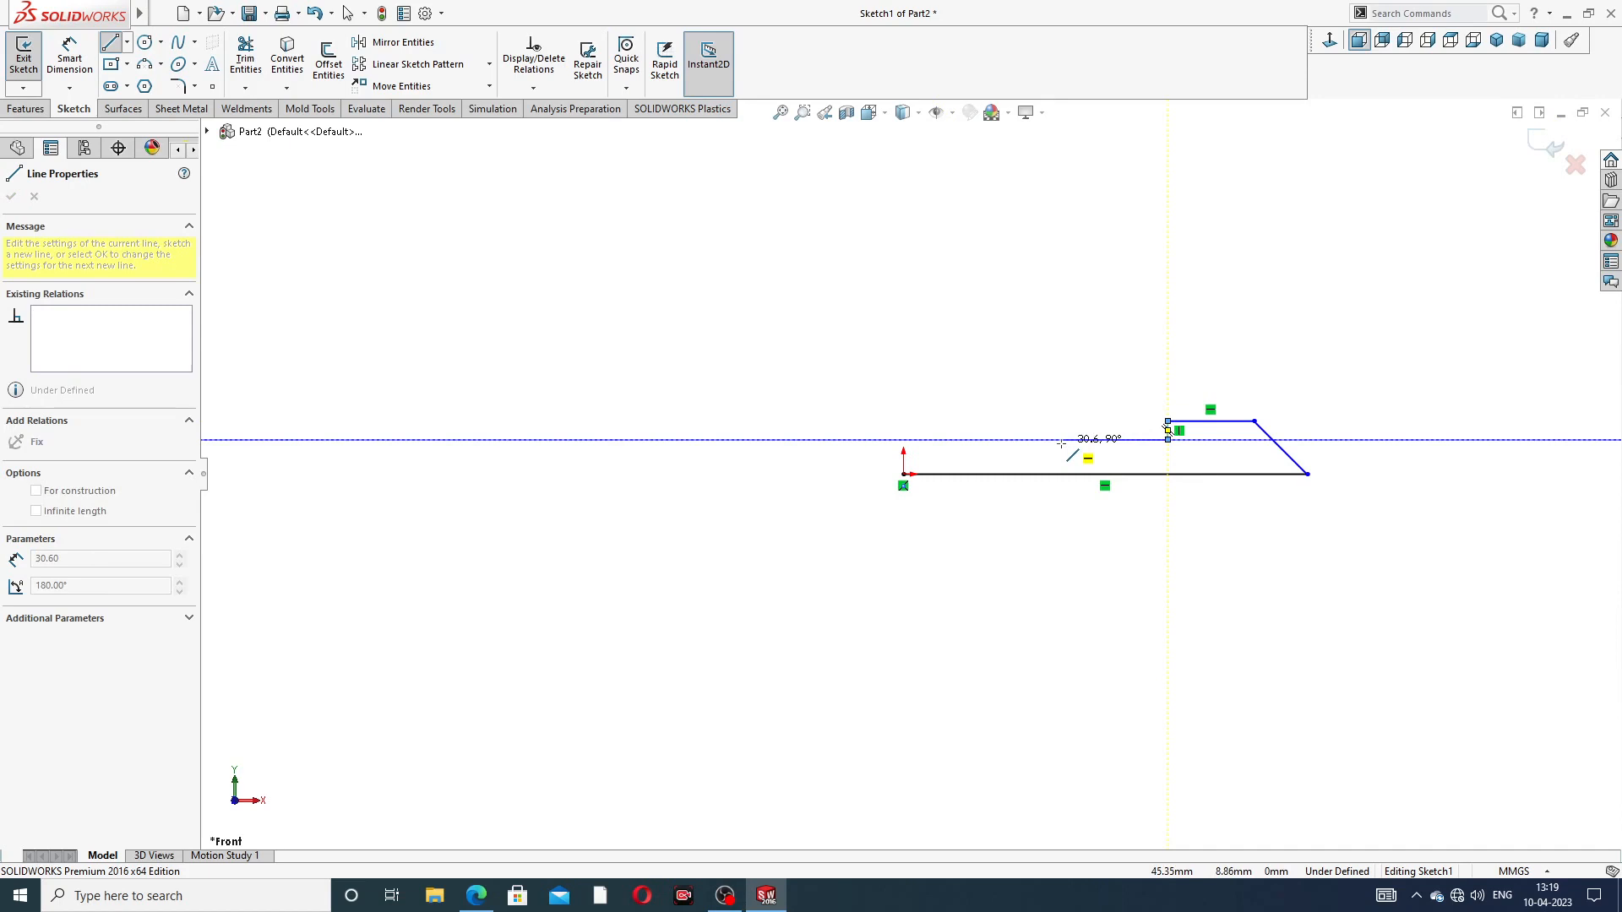
{"action": "left_click", "coordinate": [1061, 439]}
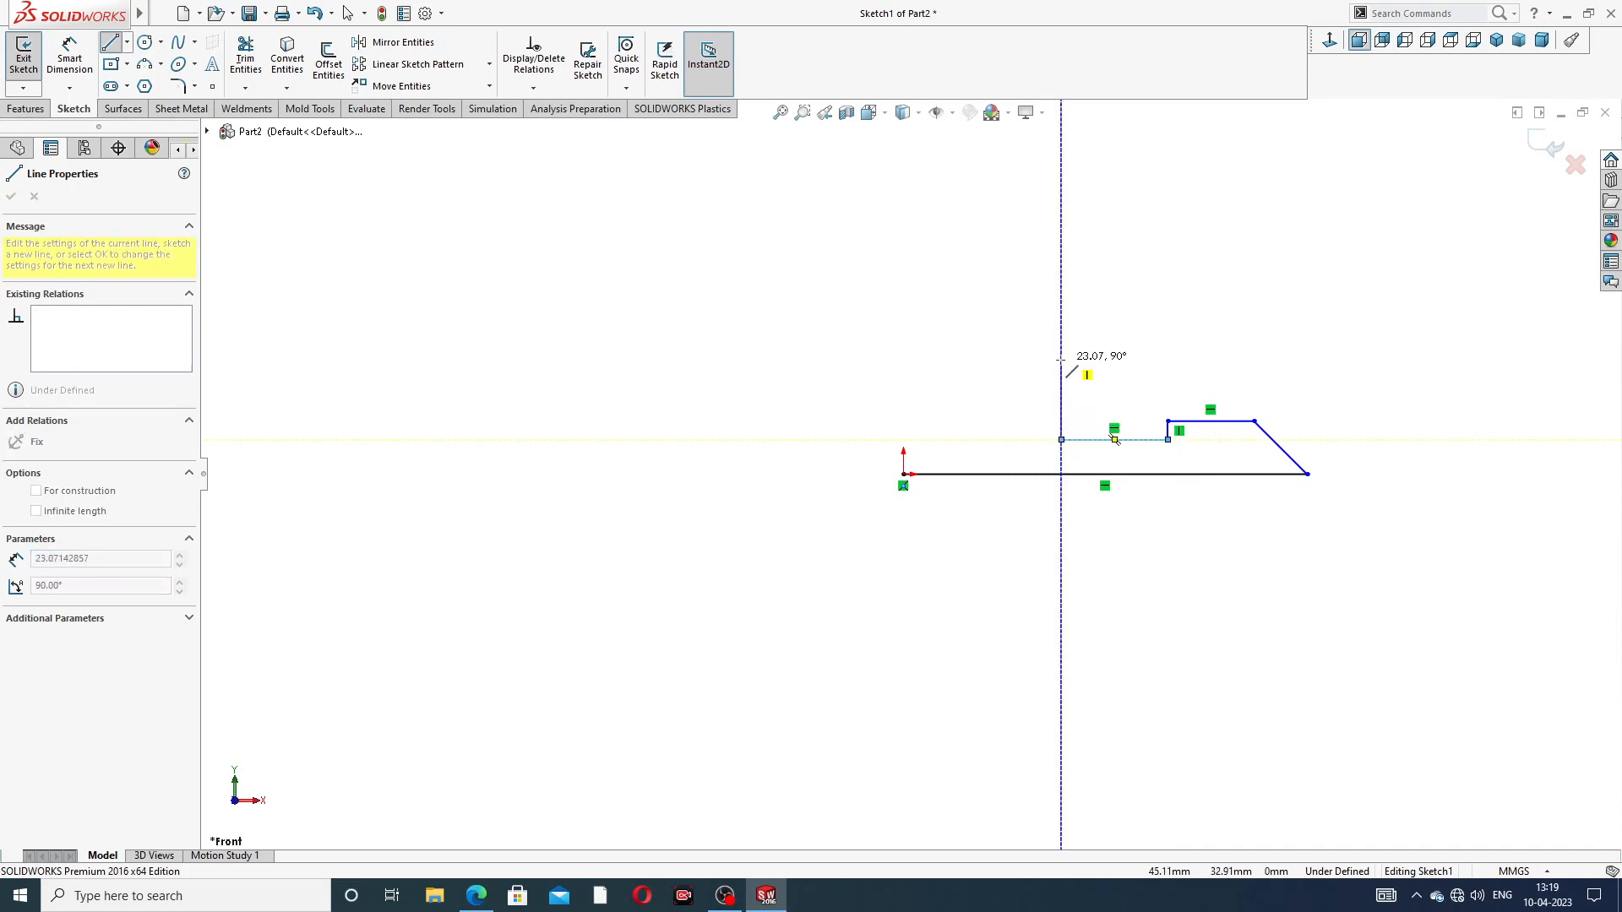
Step: Continue the profile with a vertical rise, a short horizontal overhang, a vertical edge, and an upper horizontal line about 47 mm long
{"action": "left_click", "coordinate": [1061, 367]}
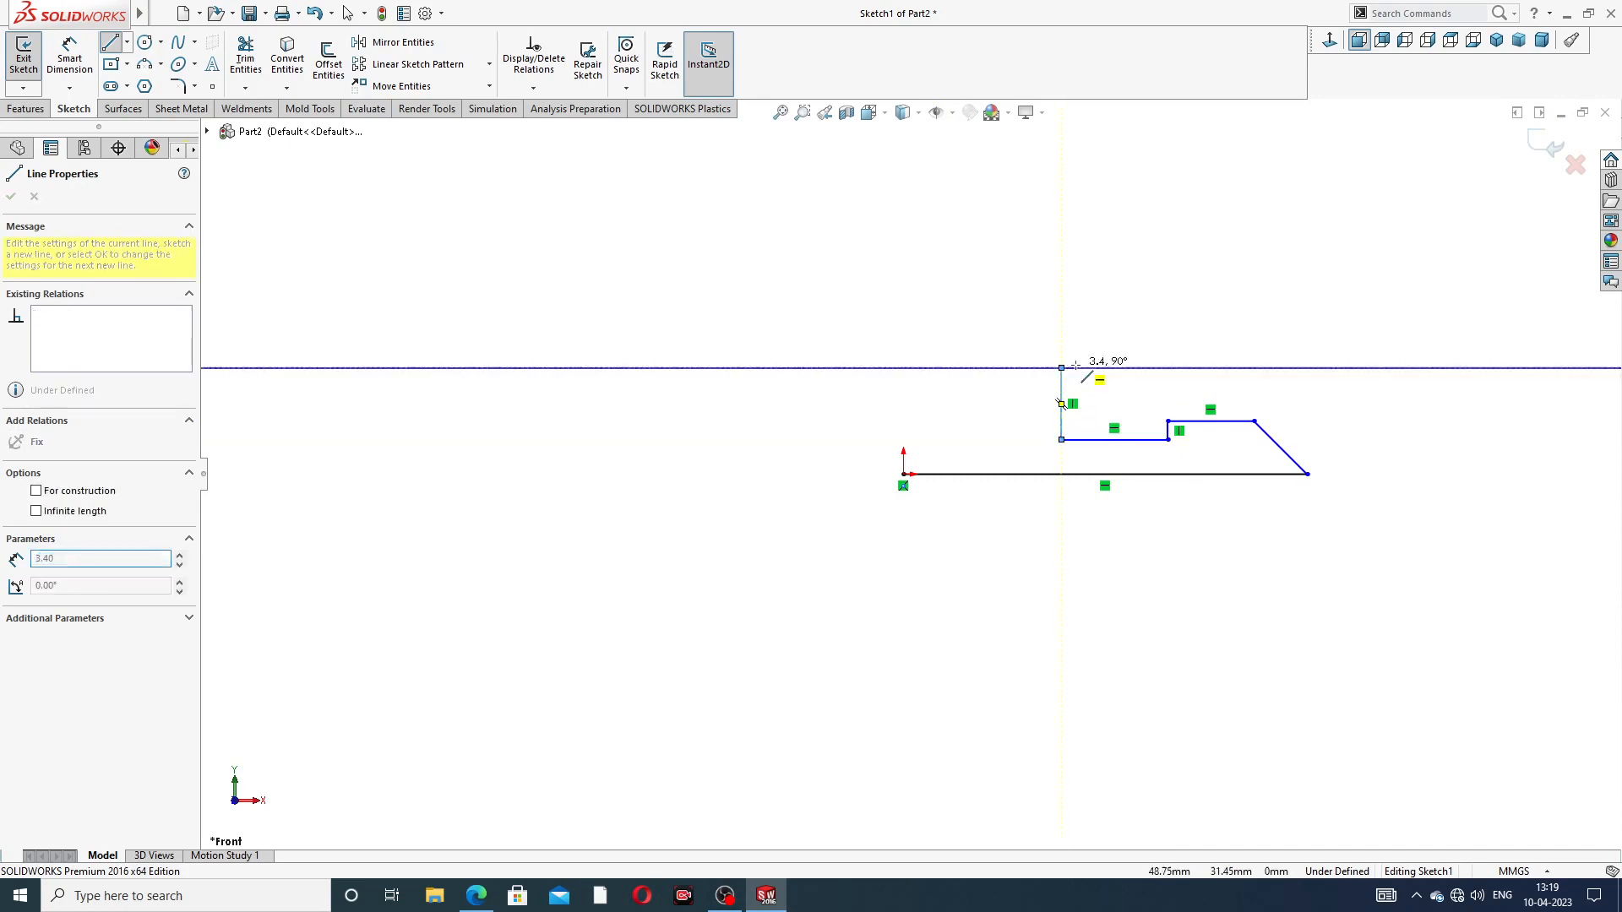
{"action": "left_click", "coordinate": [1132, 368]}
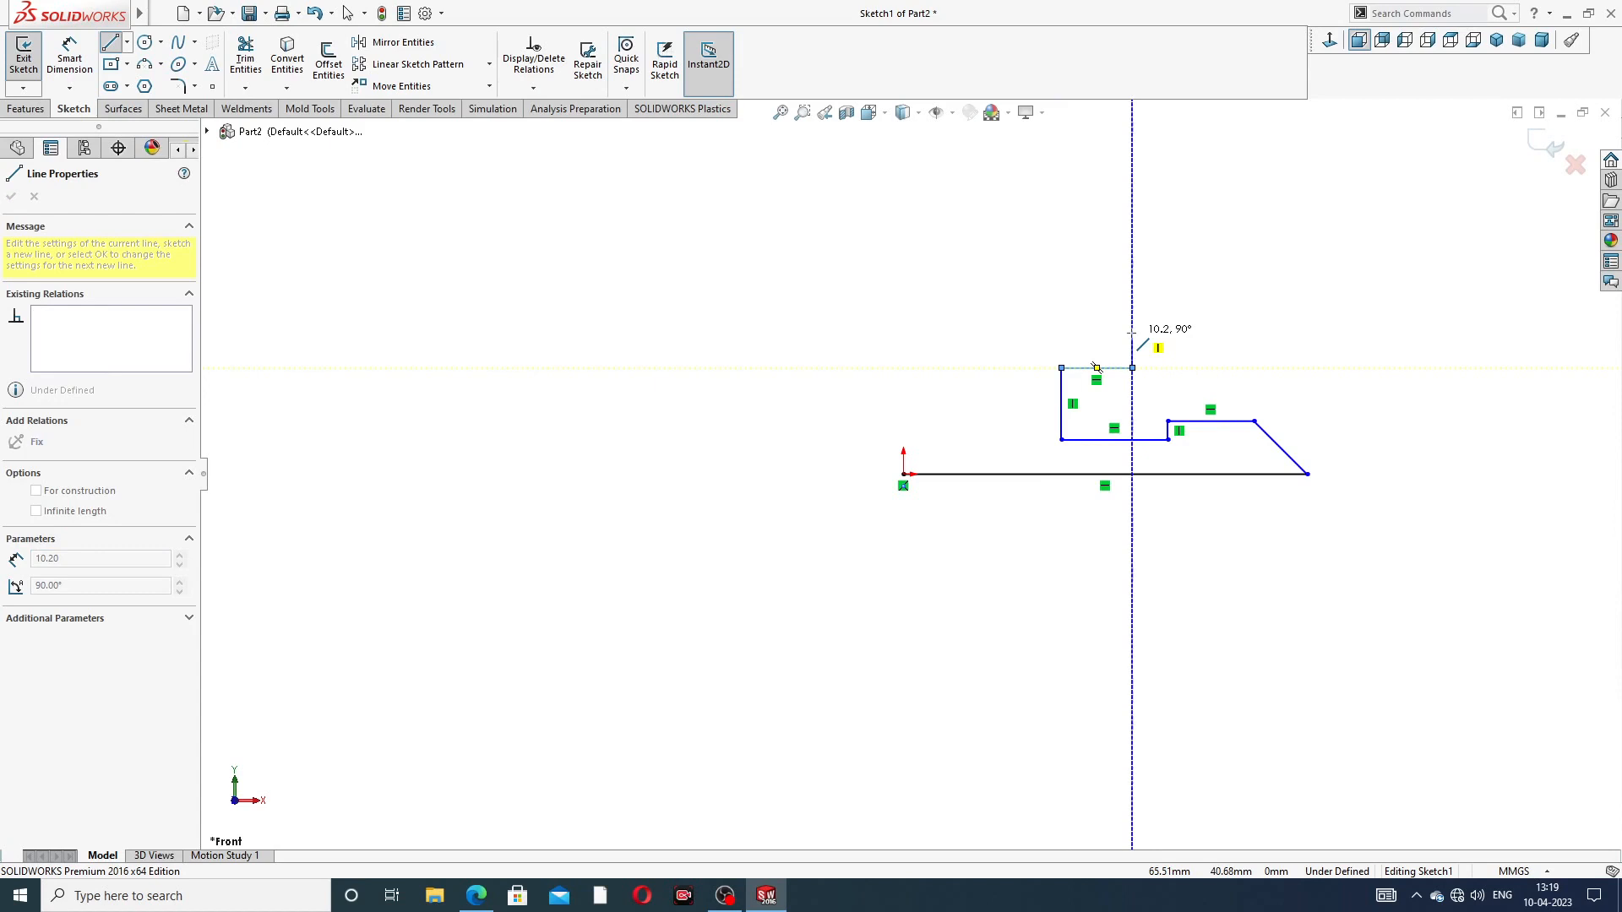
{"action": "left_click", "coordinate": [1132, 336]}
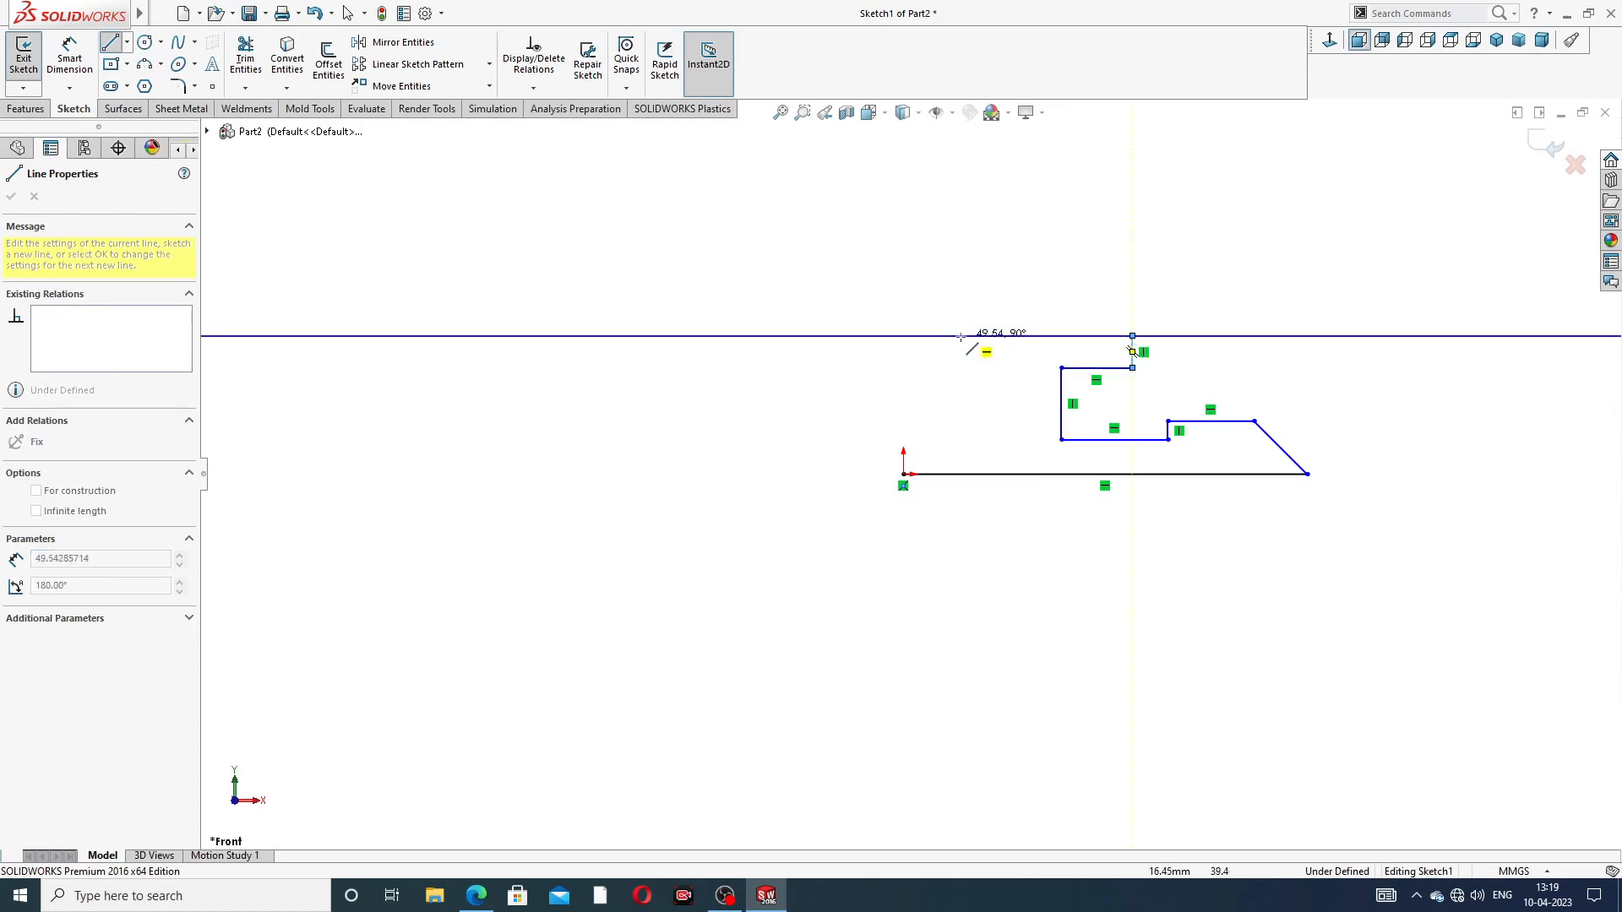
{"action": "left_click", "coordinate": [968, 336]}
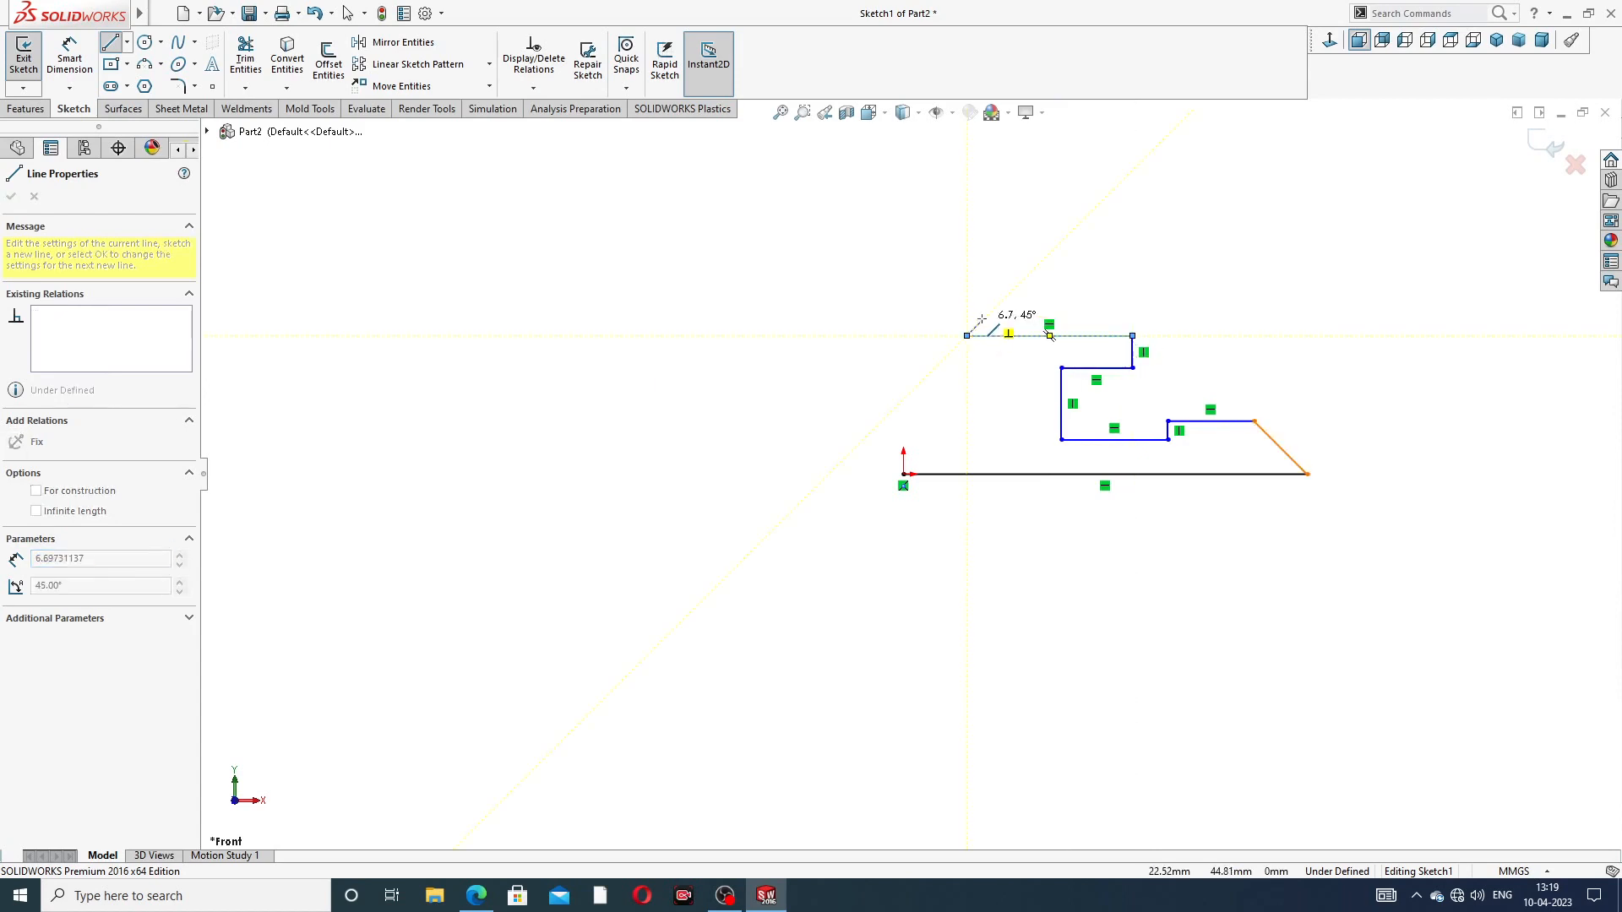
{"action": "right_click", "coordinate": [1046, 311]}
{"action": "left_click", "coordinate": [1042, 308]}
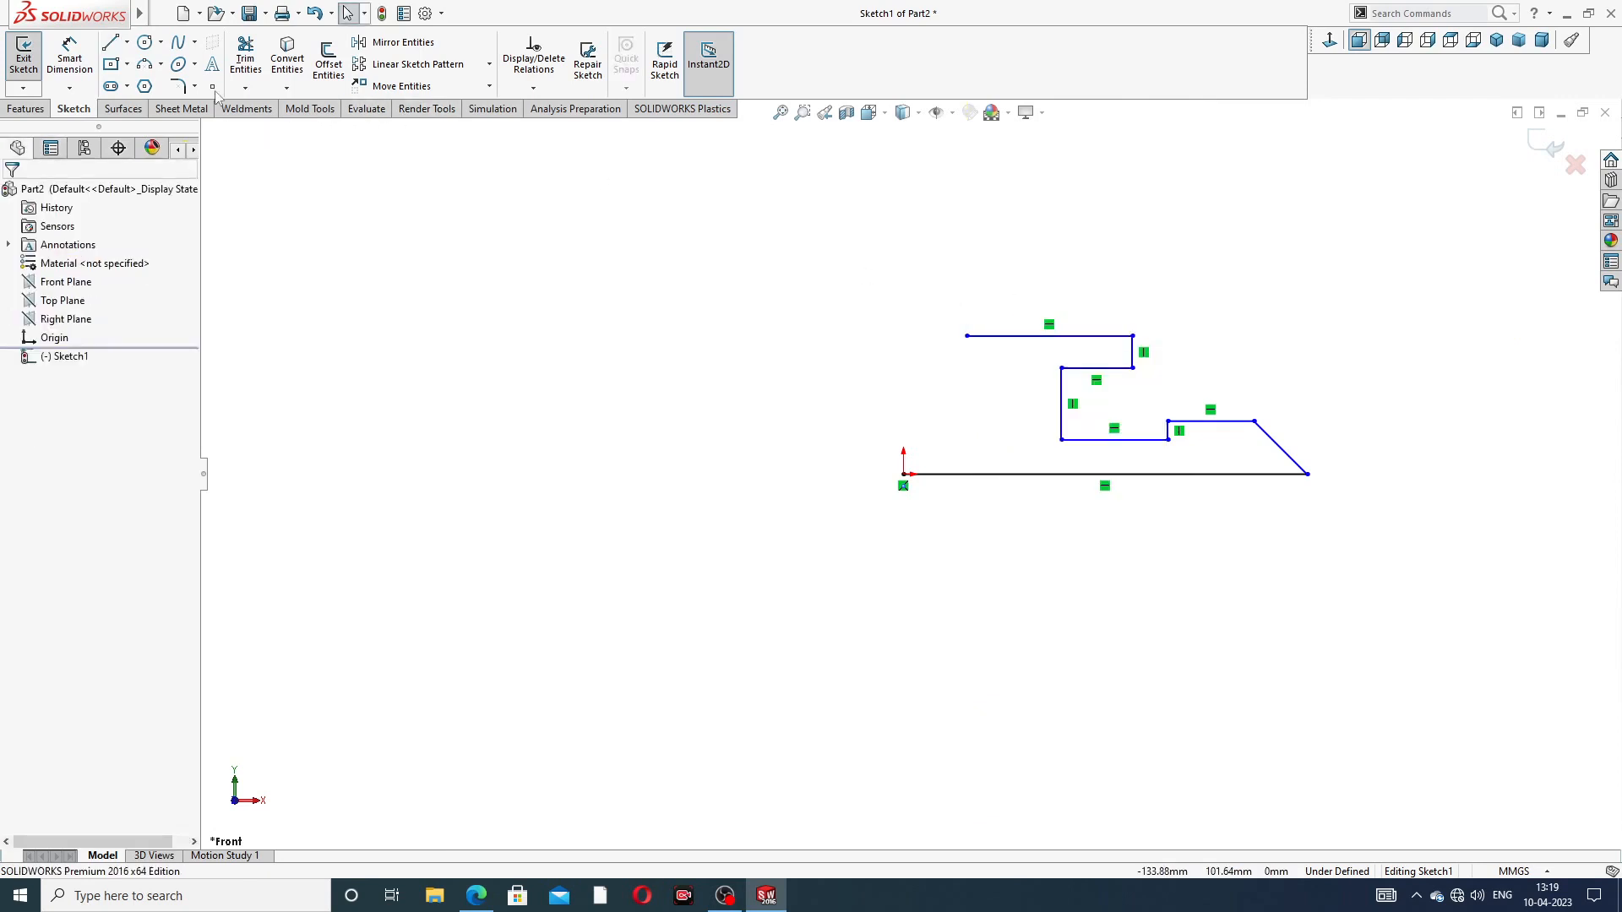
Step: Close the profile with an outward-bulging three-point arc of about 43 mm radius from the upper line's open end to the origin
{"action": "left_click", "coordinate": [160, 65]}
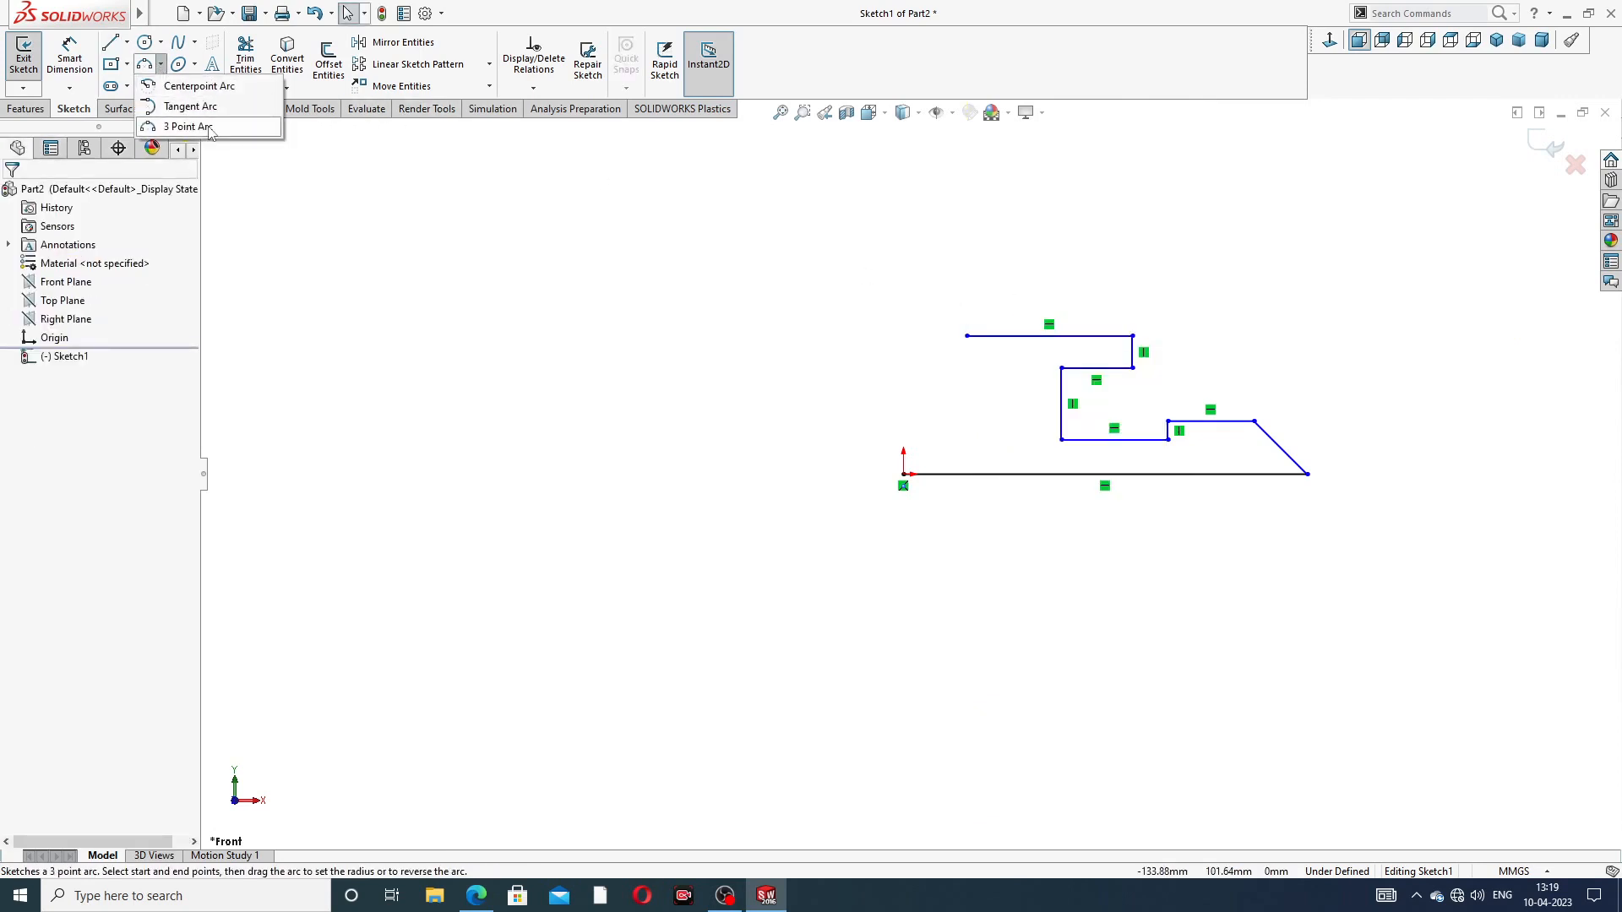
{"action": "left_click", "coordinate": [179, 127]}
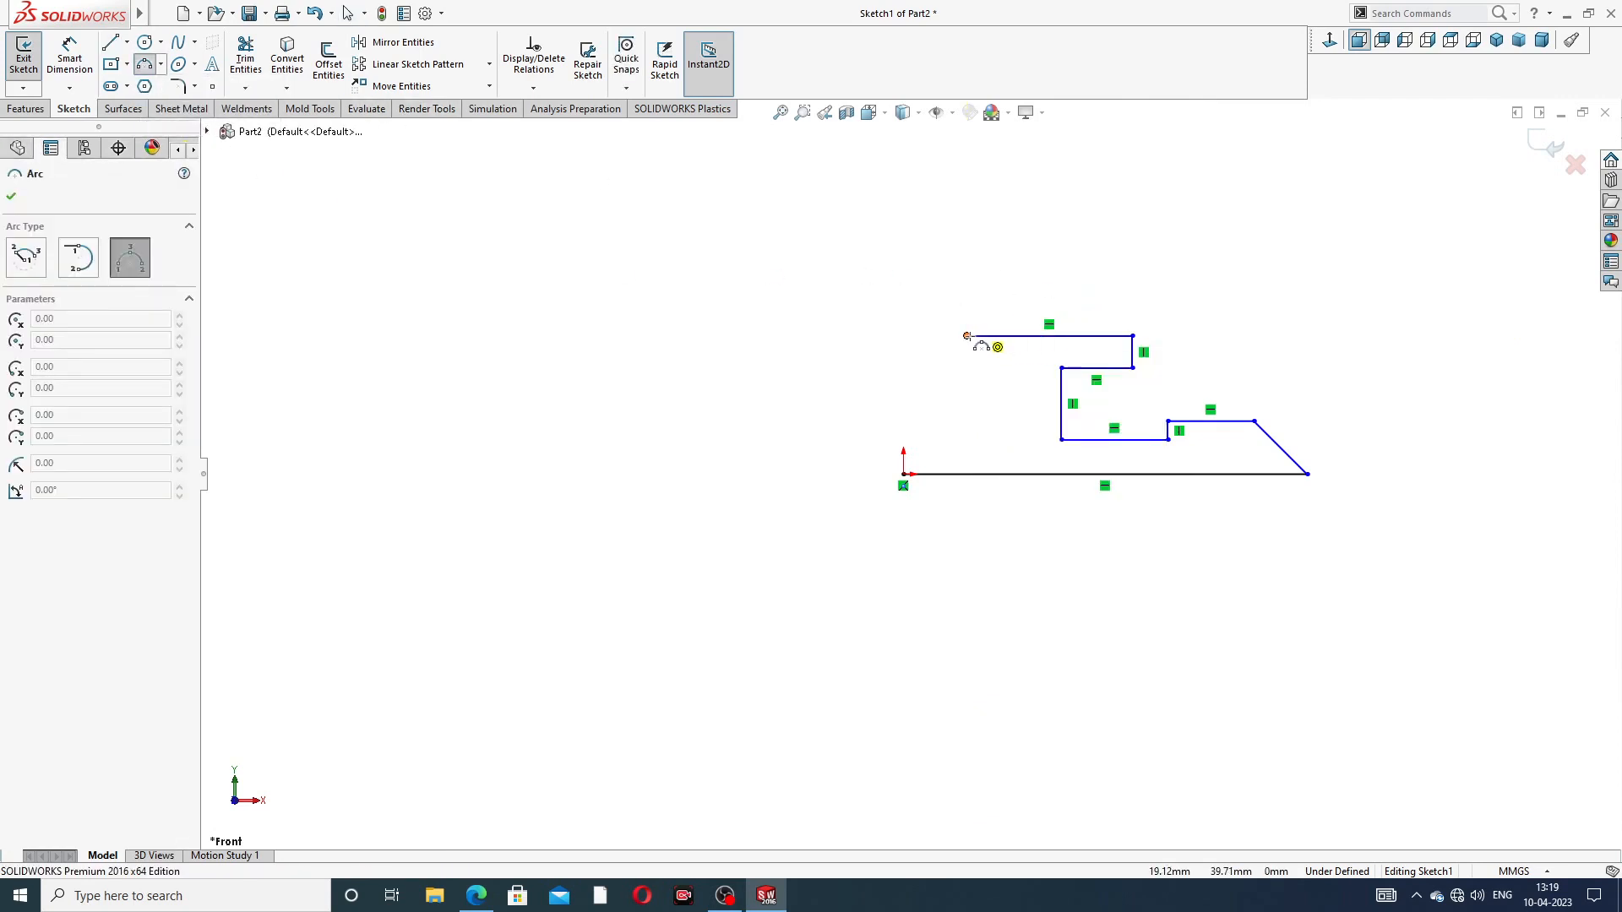
{"action": "left_click", "coordinate": [967, 336]}
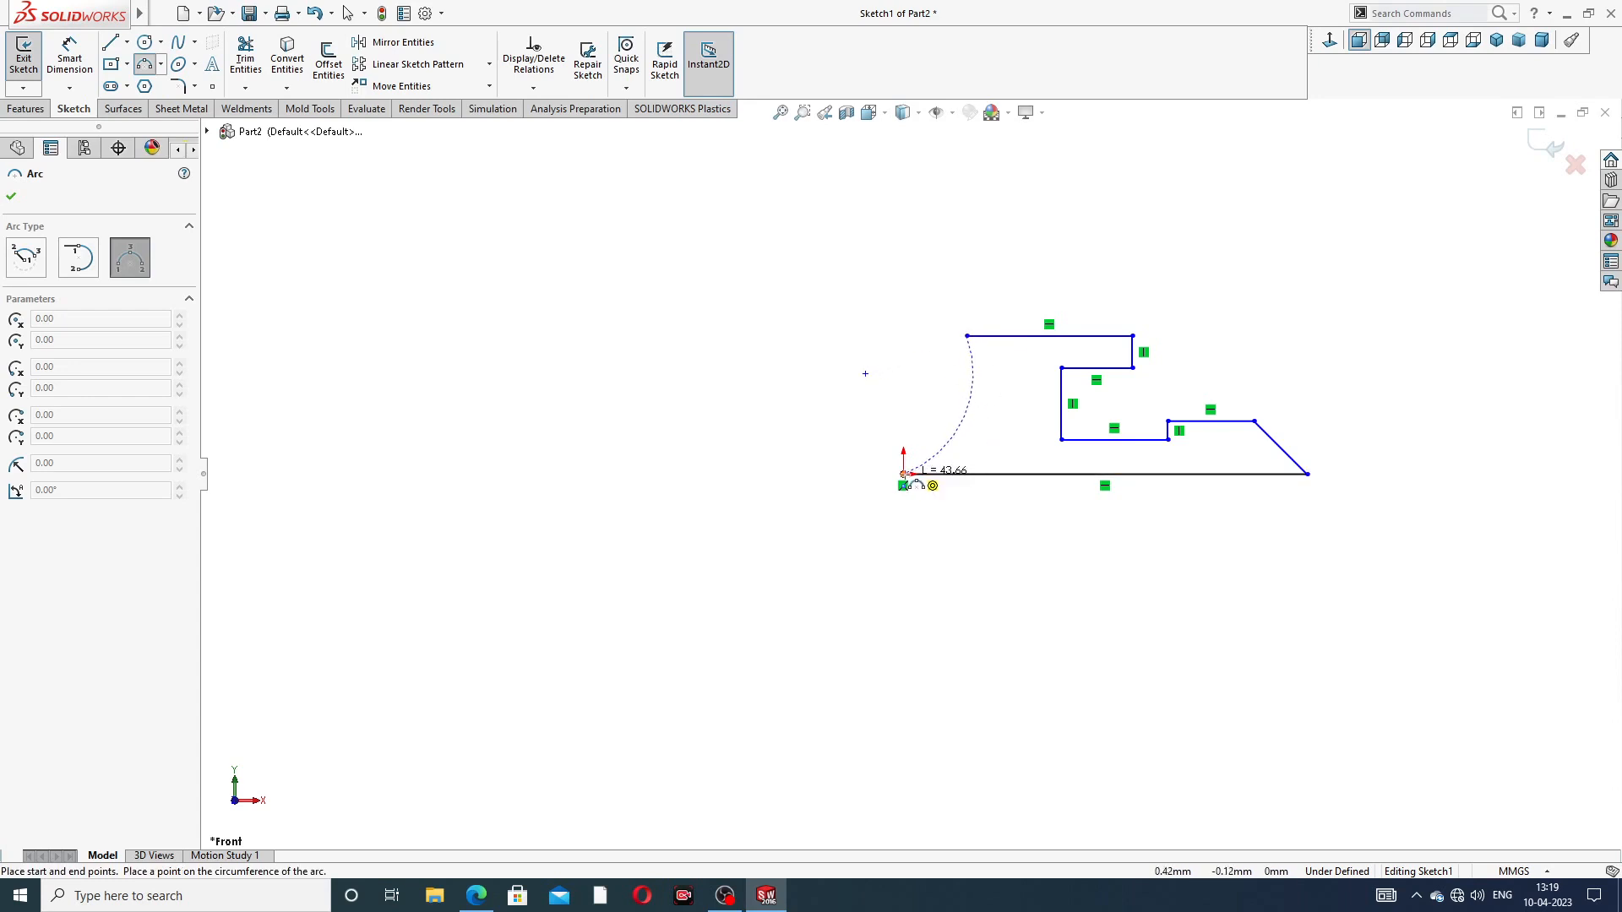
{"action": "left_click", "coordinate": [904, 474]}
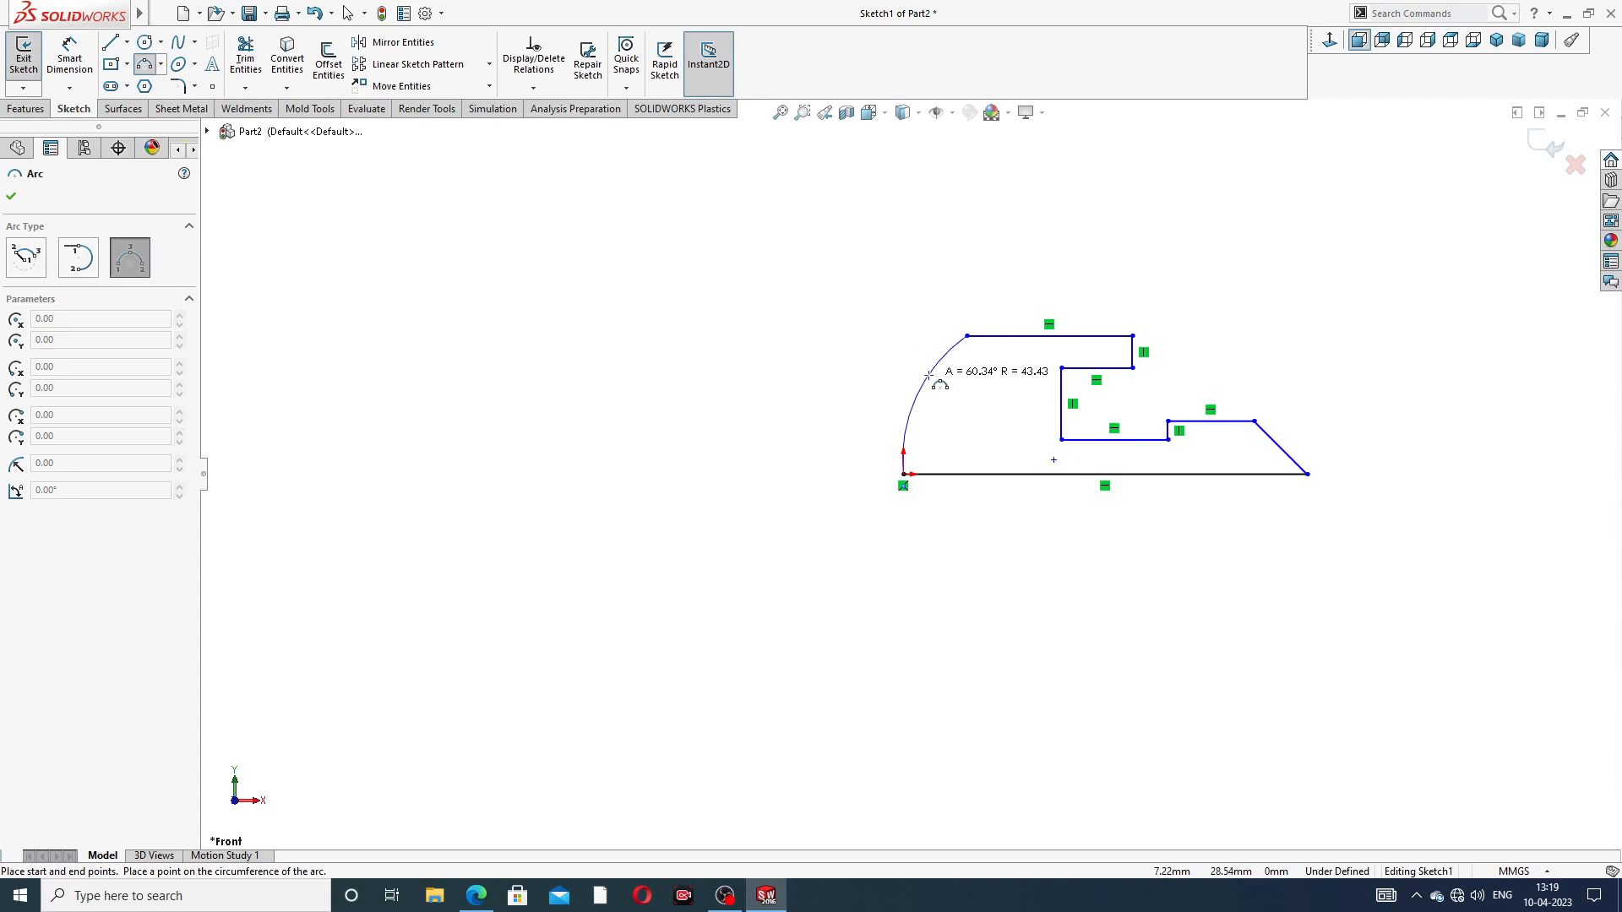
{"action": "left_click", "coordinate": [932, 379]}
{"action": "right_click", "coordinate": [1025, 245]}
{"action": "left_click", "coordinate": [1067, 253]}
Step: Dimension the horizontal baseline of the profile to 32 mm
{"action": "scroll", "coordinate": [960, 382], "scroll_direction": "down", "scroll_amount": 2}
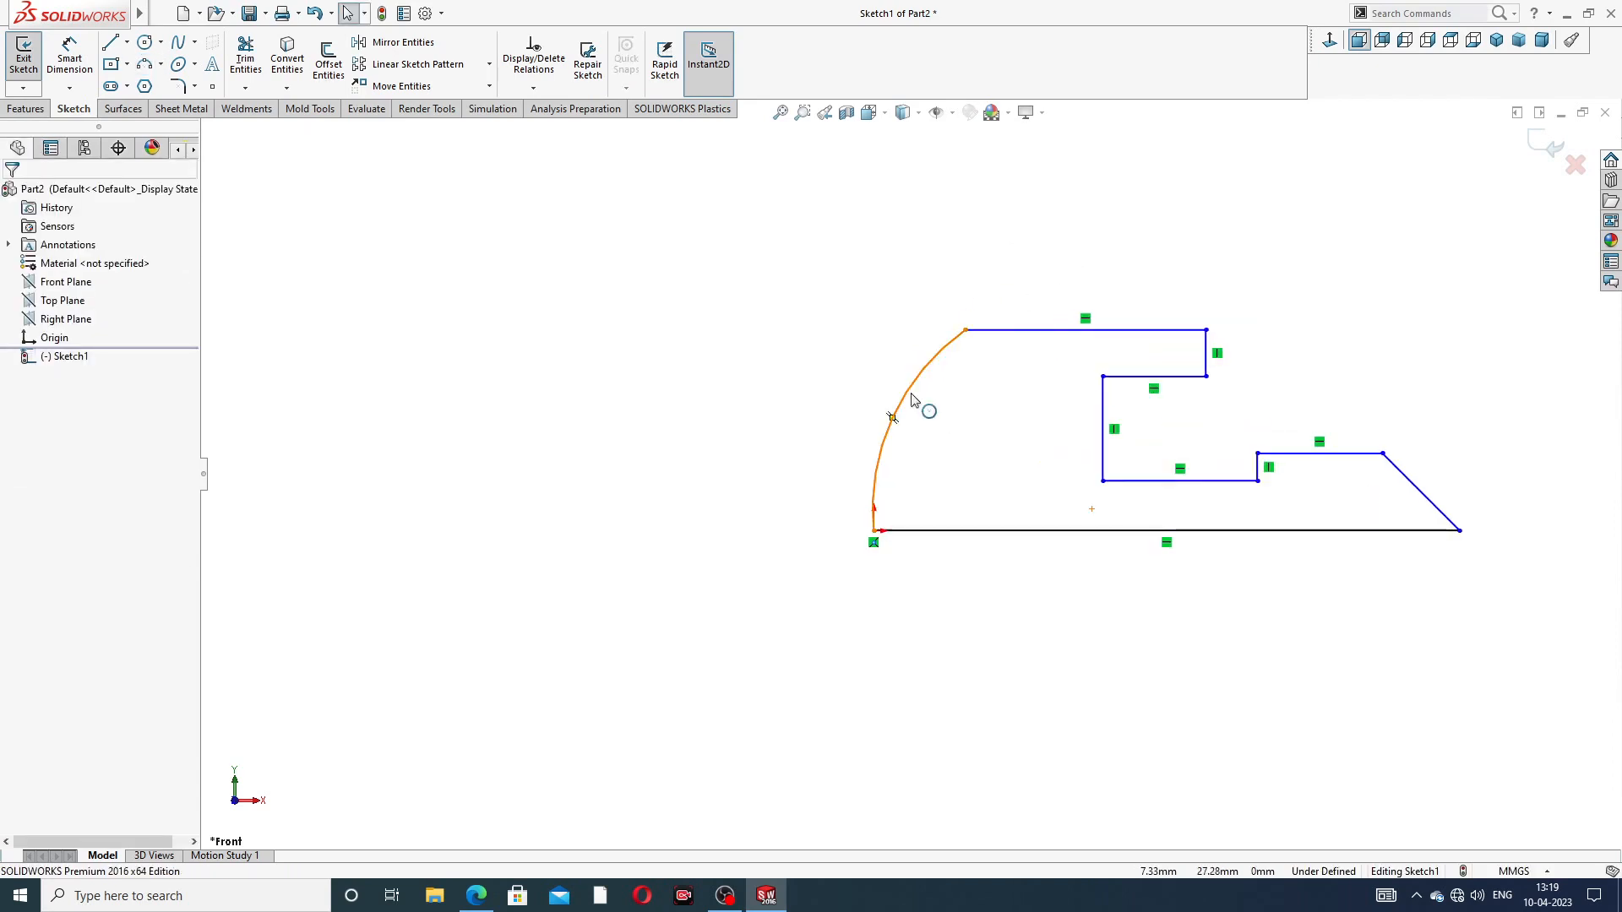
{"action": "scroll", "coordinate": [1229, 463], "scroll_direction": "down", "scroll_amount": 2}
{"action": "scroll", "coordinate": [1165, 465], "scroll_direction": "up", "scroll_amount": 3}
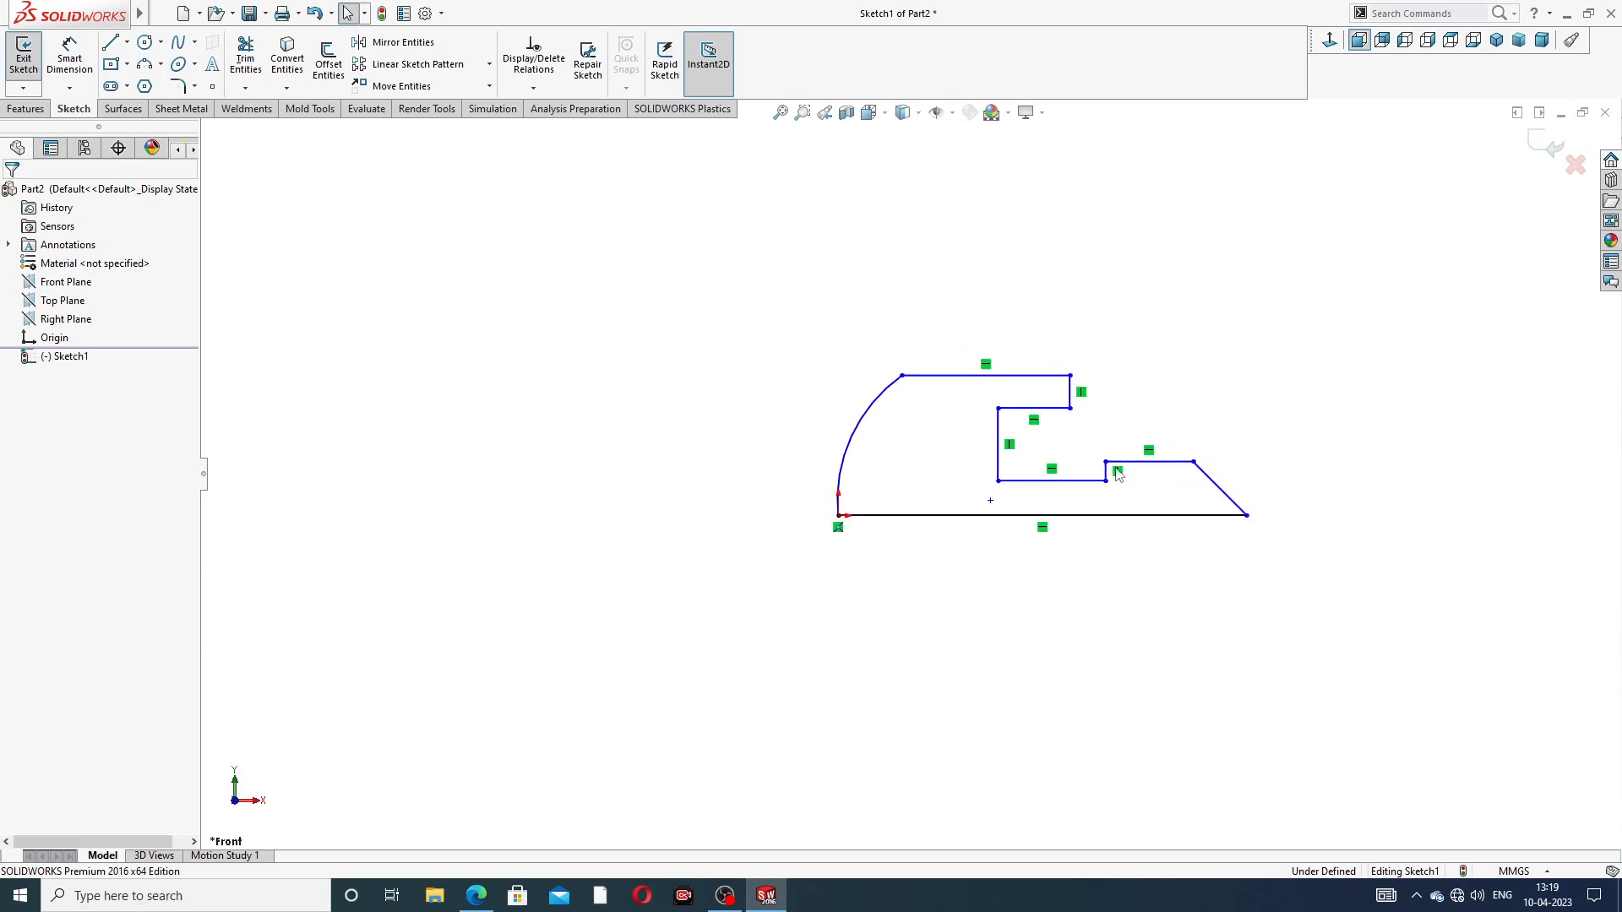
{"action": "scroll", "coordinate": [853, 367], "scroll_direction": "down", "scroll_amount": 5}
{"action": "scroll", "coordinate": [1005, 457], "scroll_direction": "up", "scroll_amount": 2}
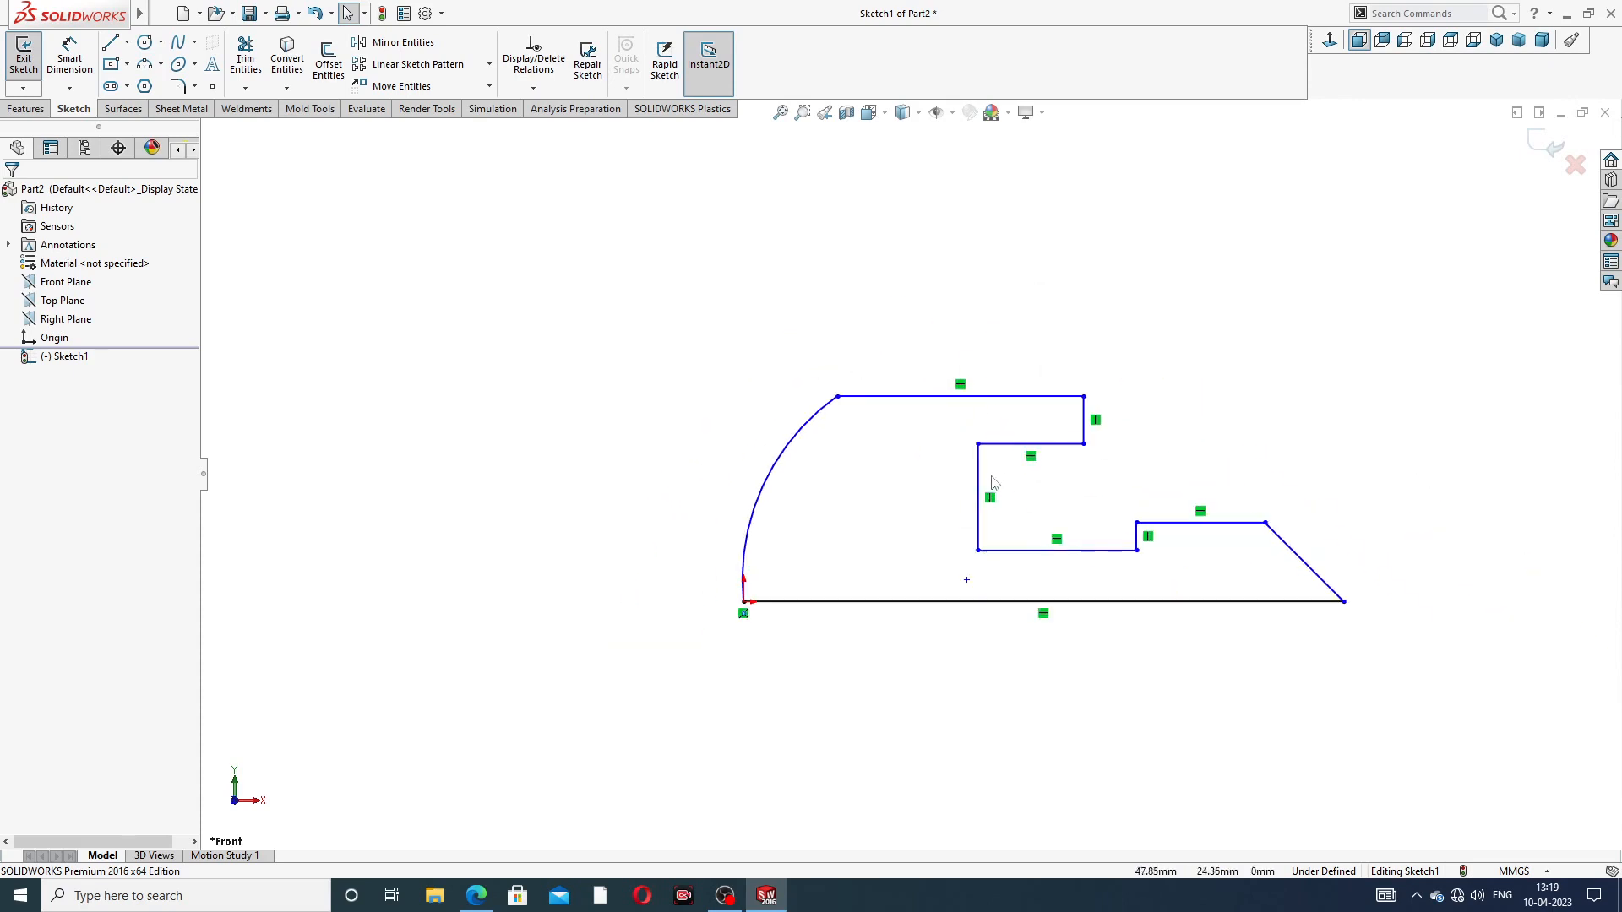
{"action": "scroll", "coordinate": [984, 565], "scroll_direction": "down", "scroll_amount": 3}
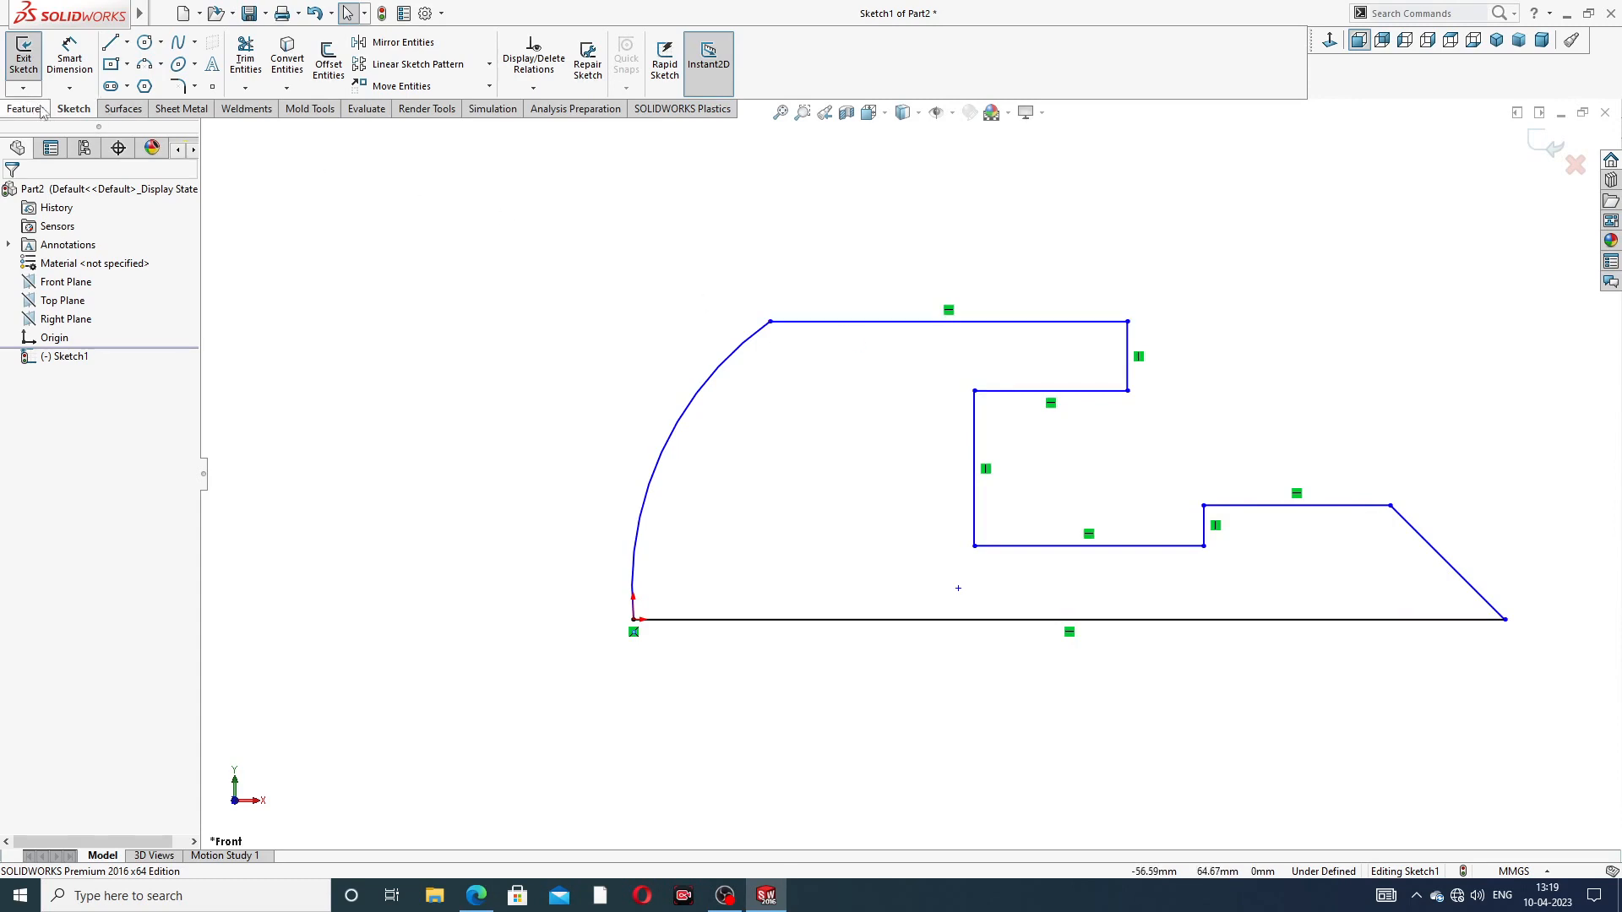
{"action": "left_click", "coordinate": [69, 57]}
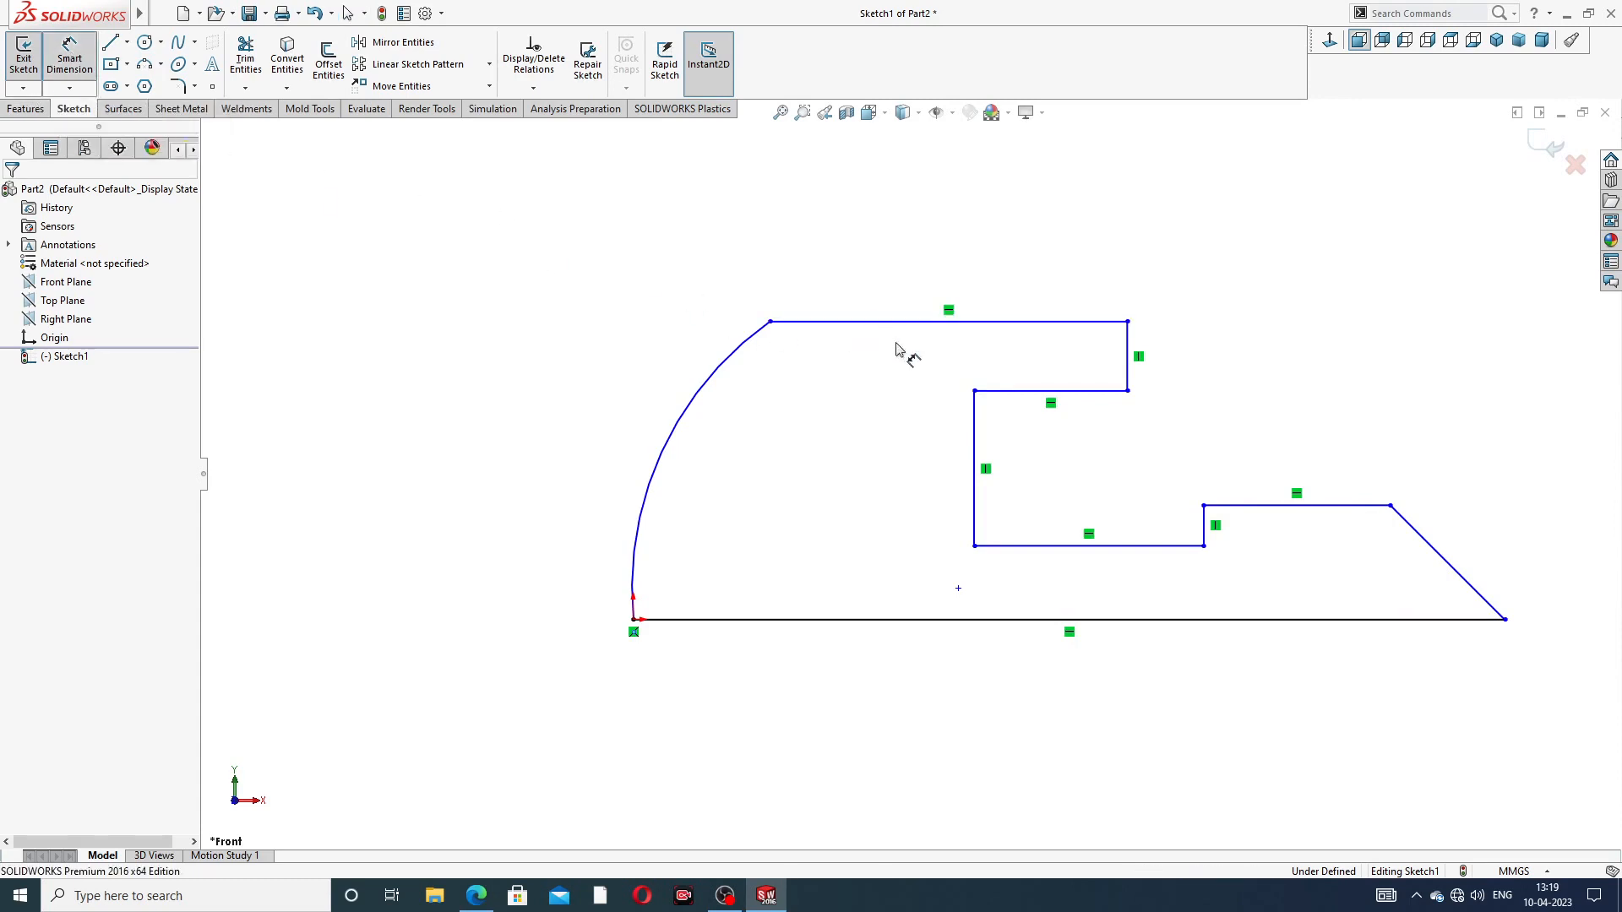
{"action": "left_click", "coordinate": [995, 622]}
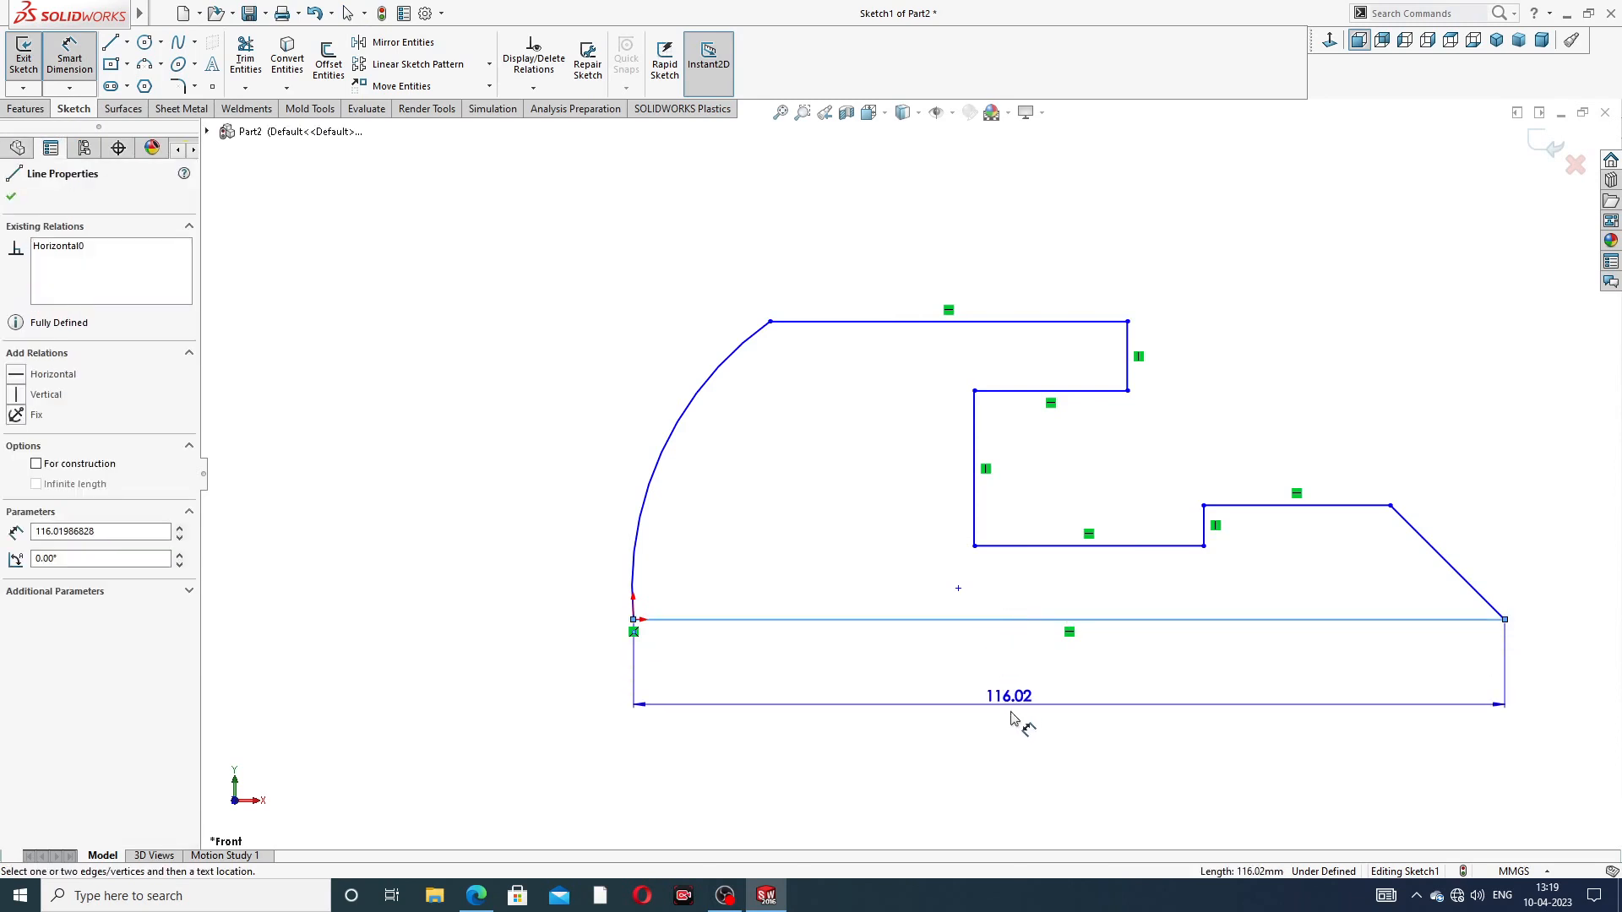
{"action": "left_click", "coordinate": [1020, 724]}
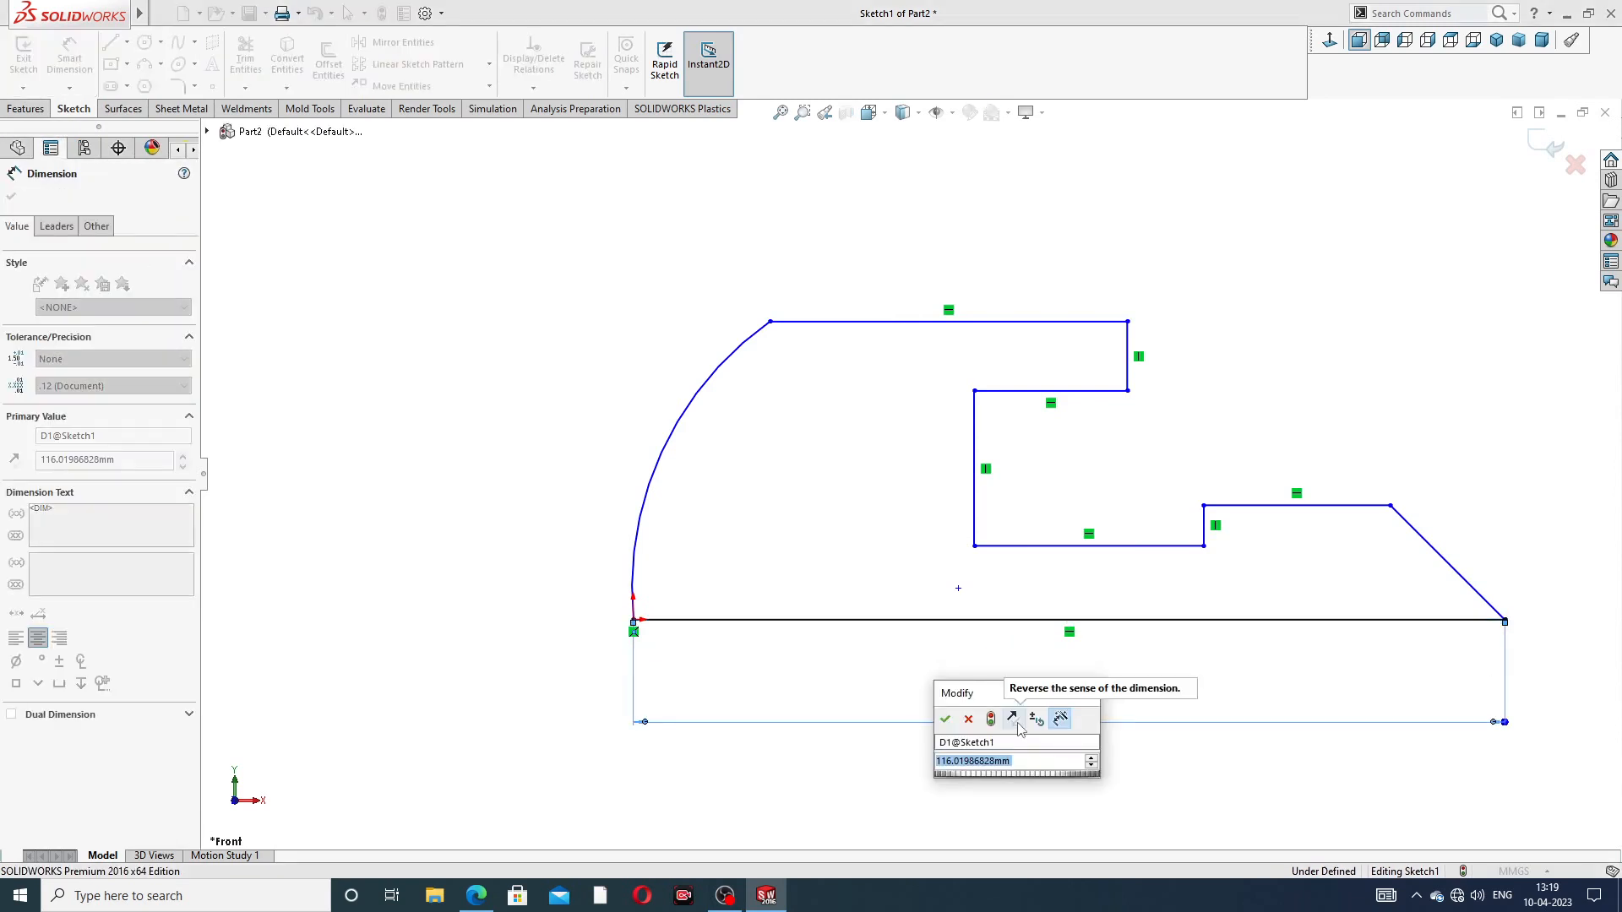
{"action": "type", "text": "32"}
{"action": "key", "text": "Return"}
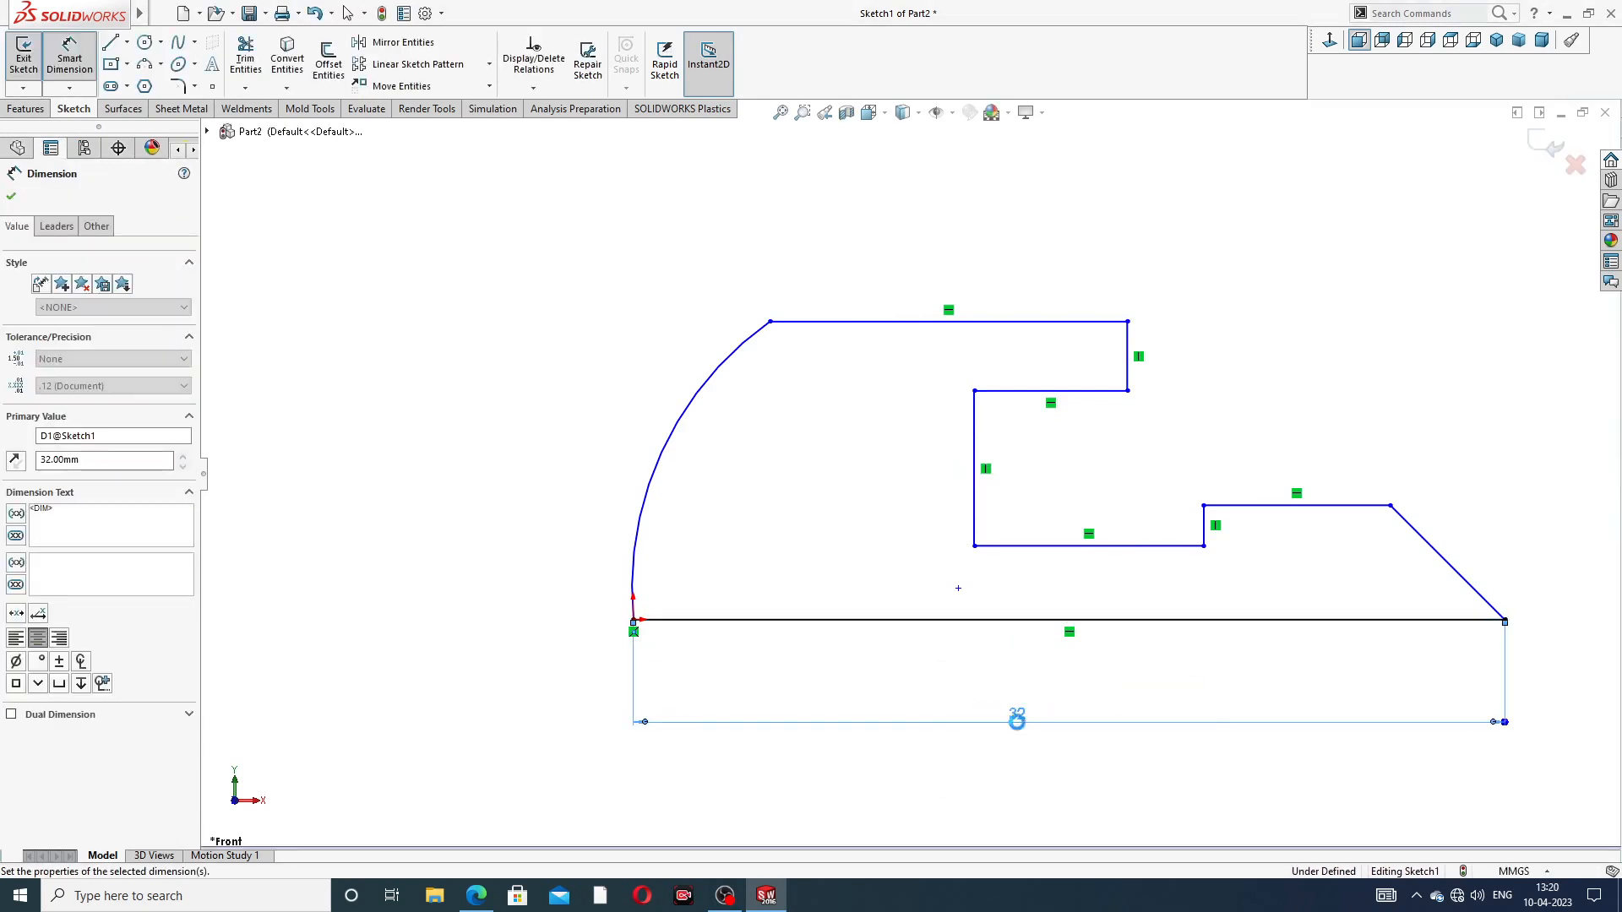
{"action": "left_click", "coordinate": [1349, 431]}
Step: Dimension the horizontal distance from the recess's inner vertical line to the baseline's pointed end as 26 mm
{"action": "scroll", "coordinate": [1235, 366], "scroll_direction": "up", "scroll_amount": 1}
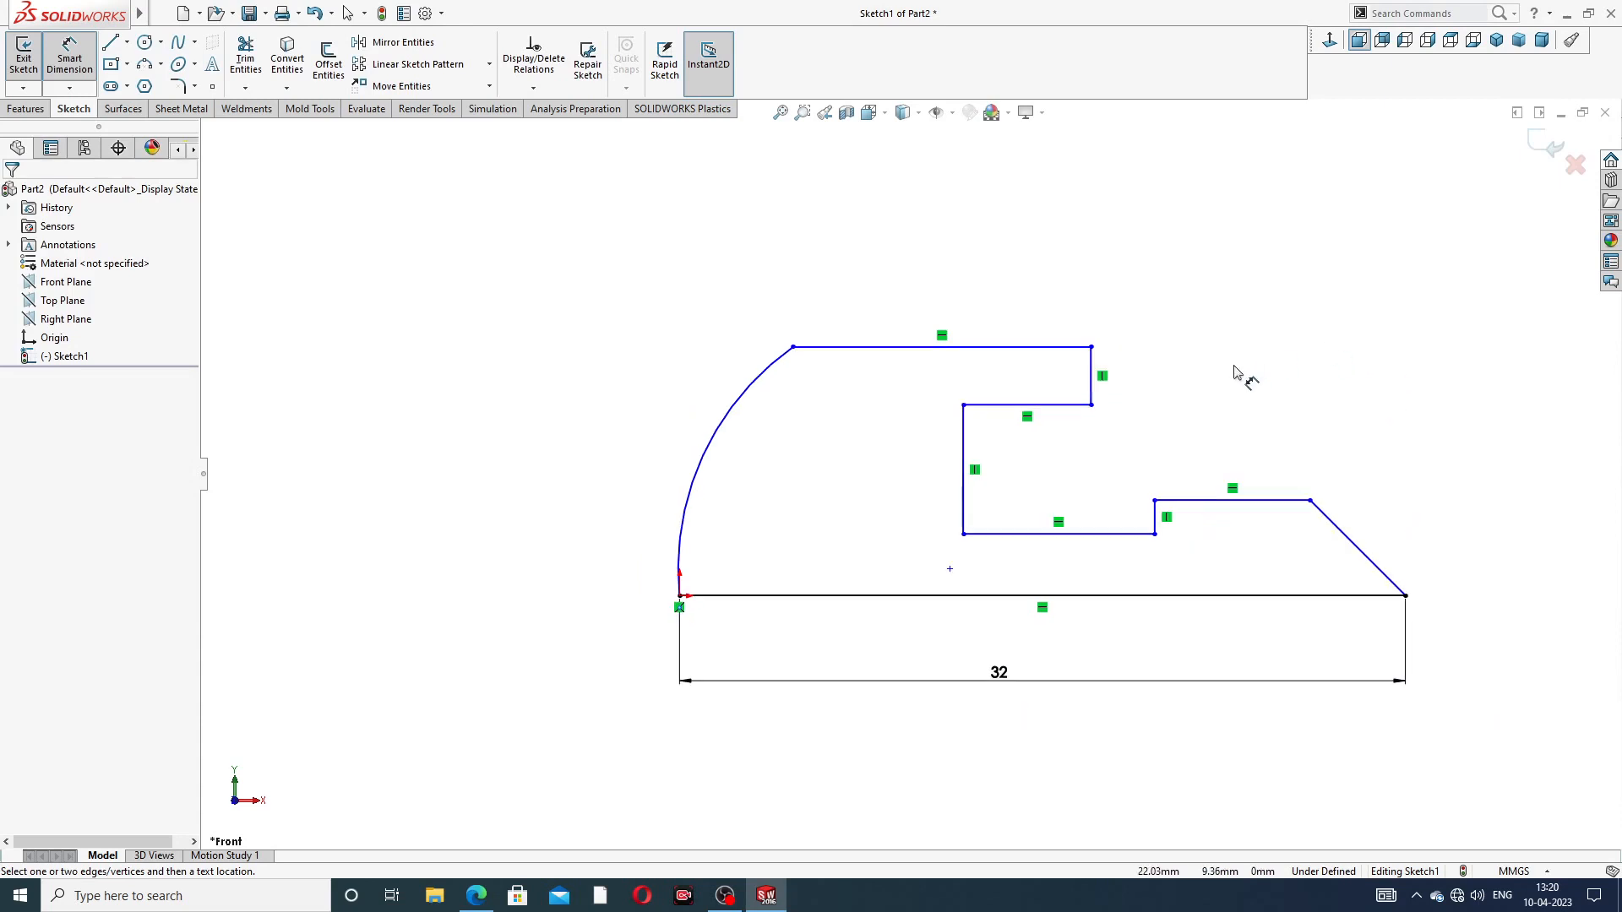
{"action": "left_click", "coordinate": [964, 435]}
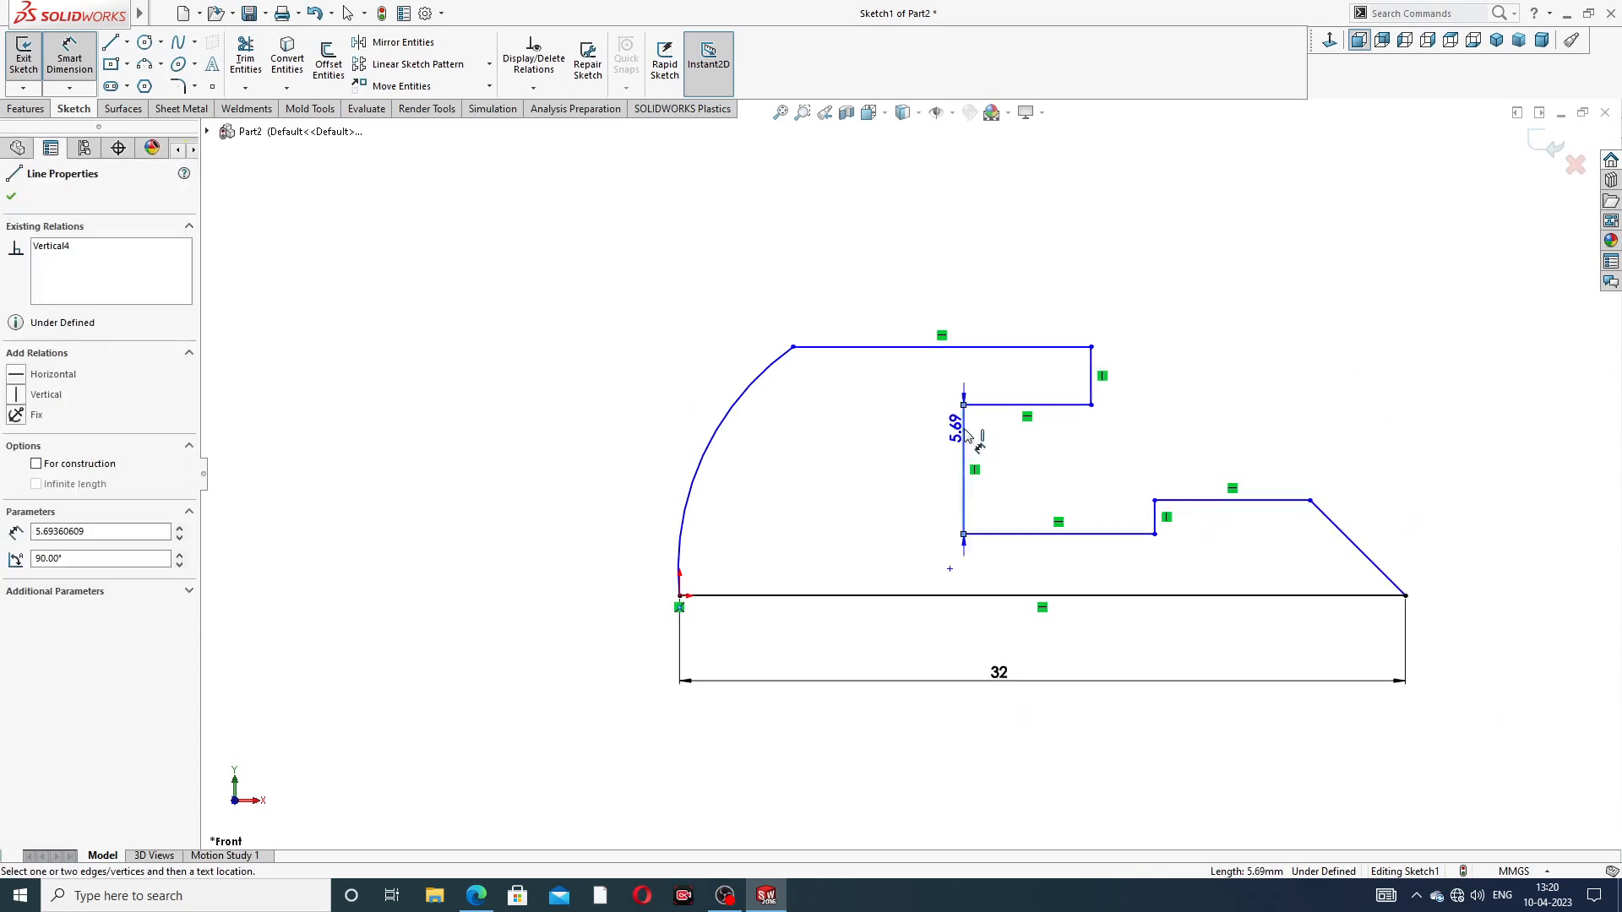
{"action": "left_click", "coordinate": [1405, 595]}
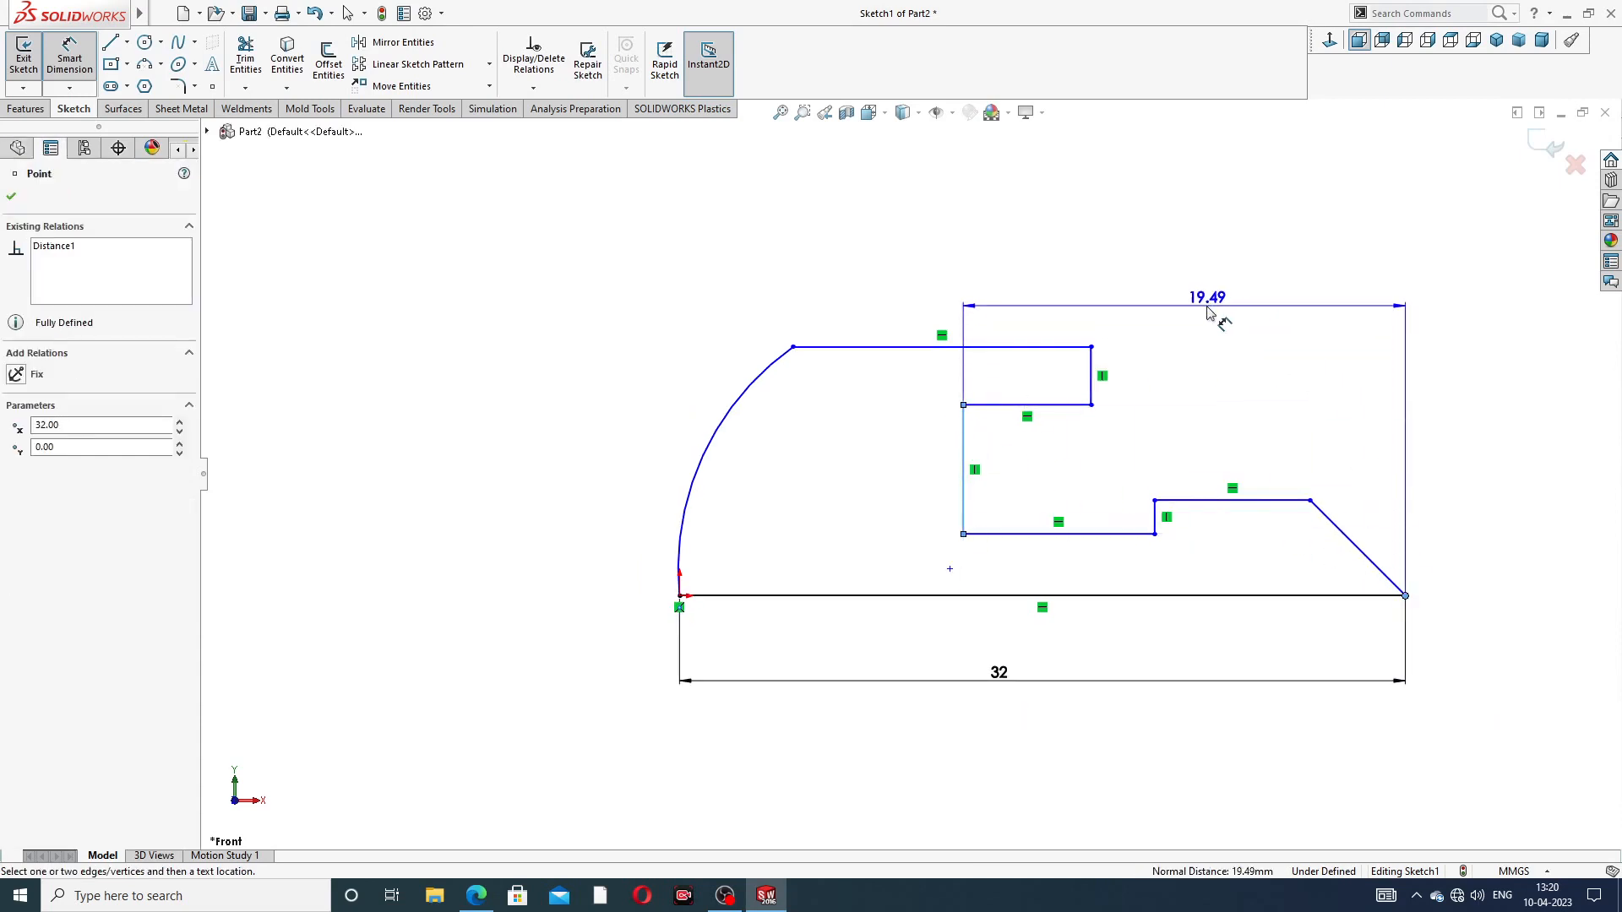
{"action": "left_click", "coordinate": [1218, 317]}
{"action": "type", "text": "26"}
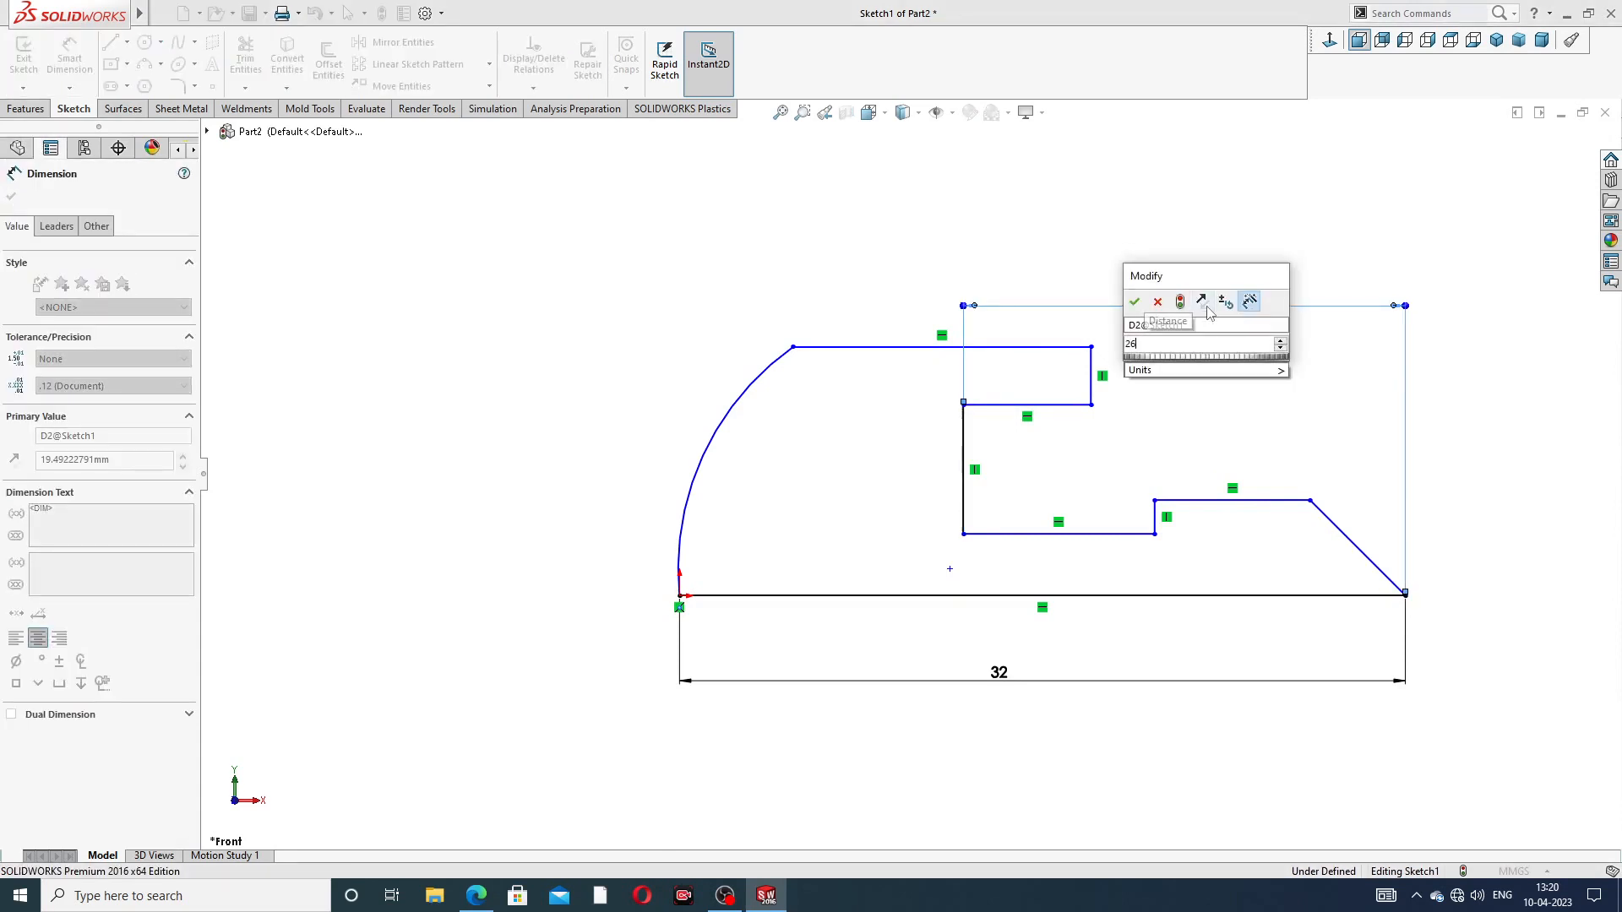
{"action": "key", "text": "Return"}
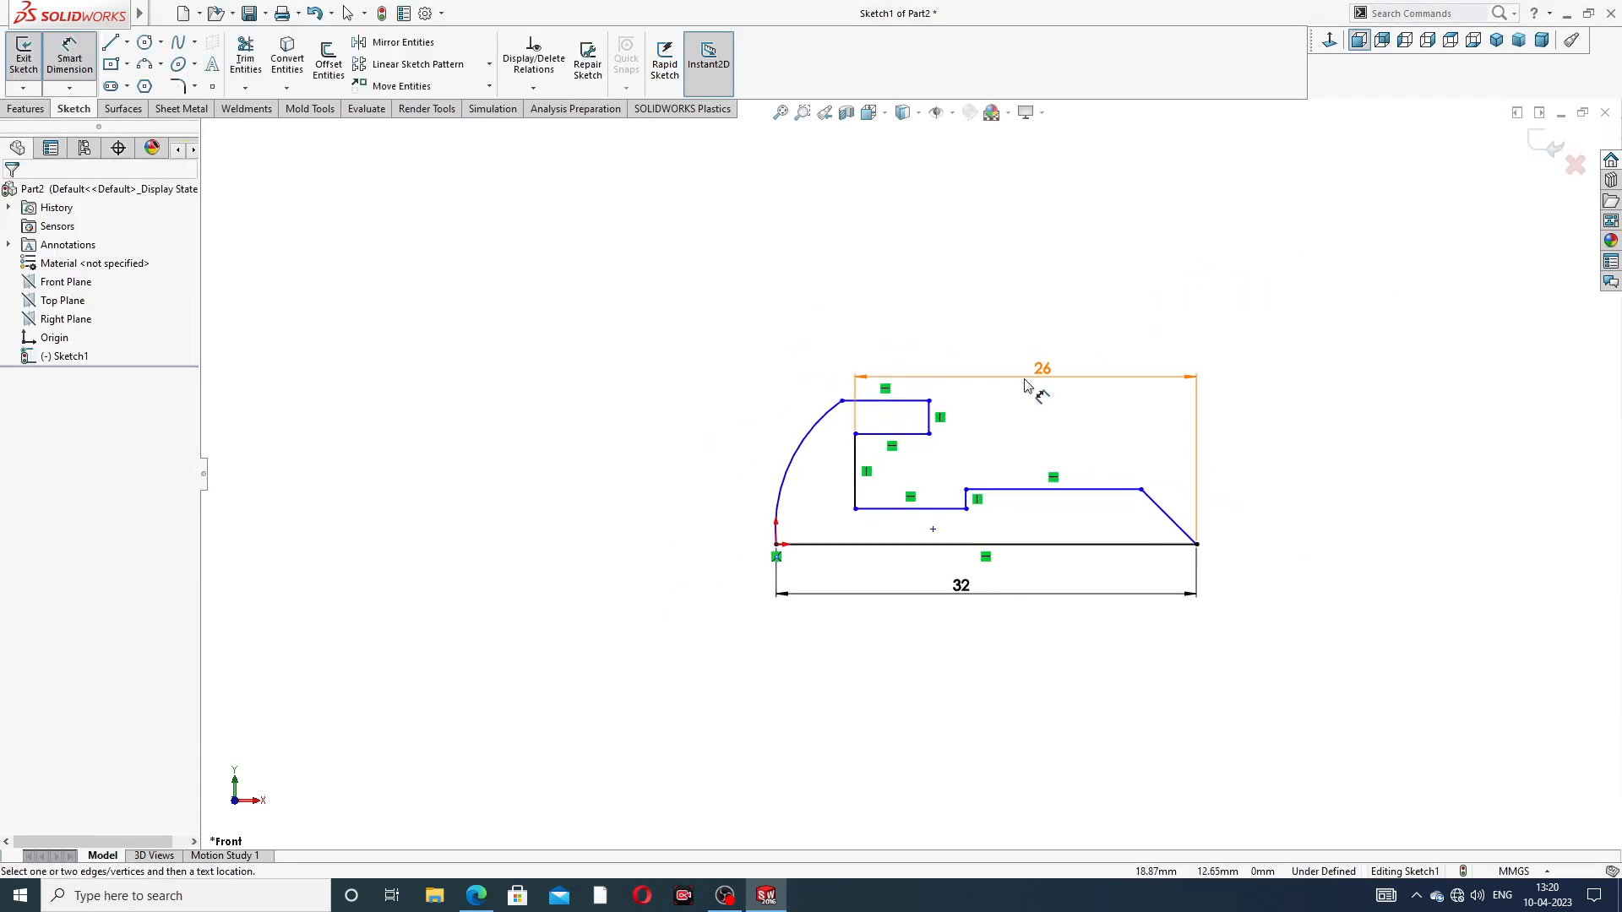
Step: Set the distance between the recess's inner vertical line and the overhang's vertical end edge to 5 mm
{"action": "scroll", "coordinate": [925, 422], "scroll_direction": "up", "scroll_amount": 1}
{"action": "left_click", "coordinate": [827, 473]}
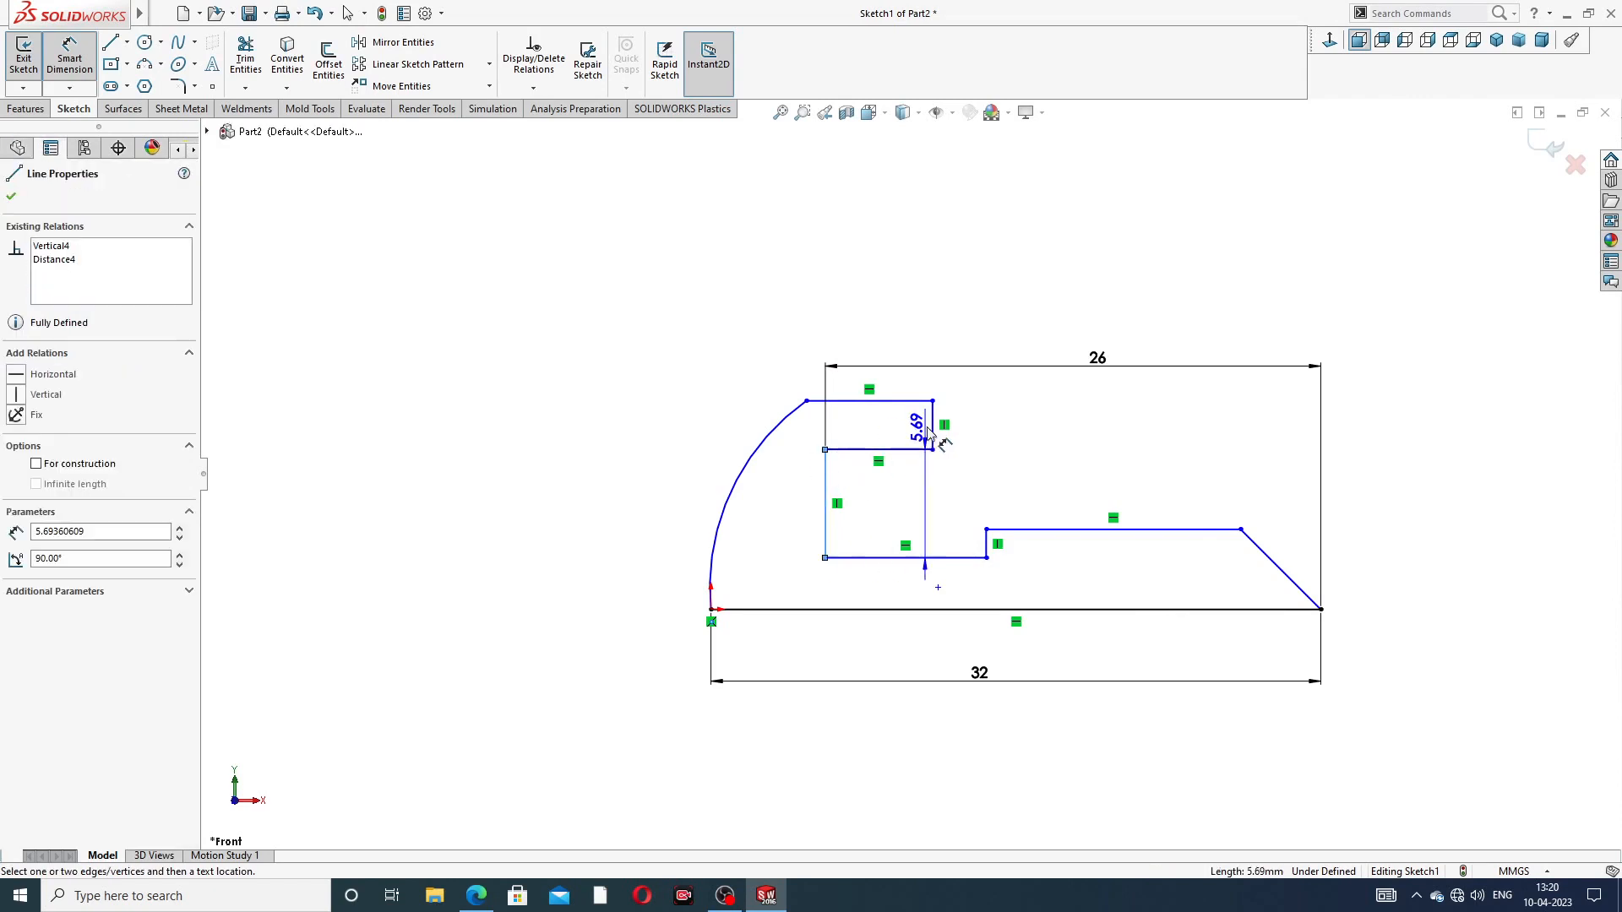
{"action": "left_click", "coordinate": [933, 425]}
{"action": "left_click", "coordinate": [898, 327]}
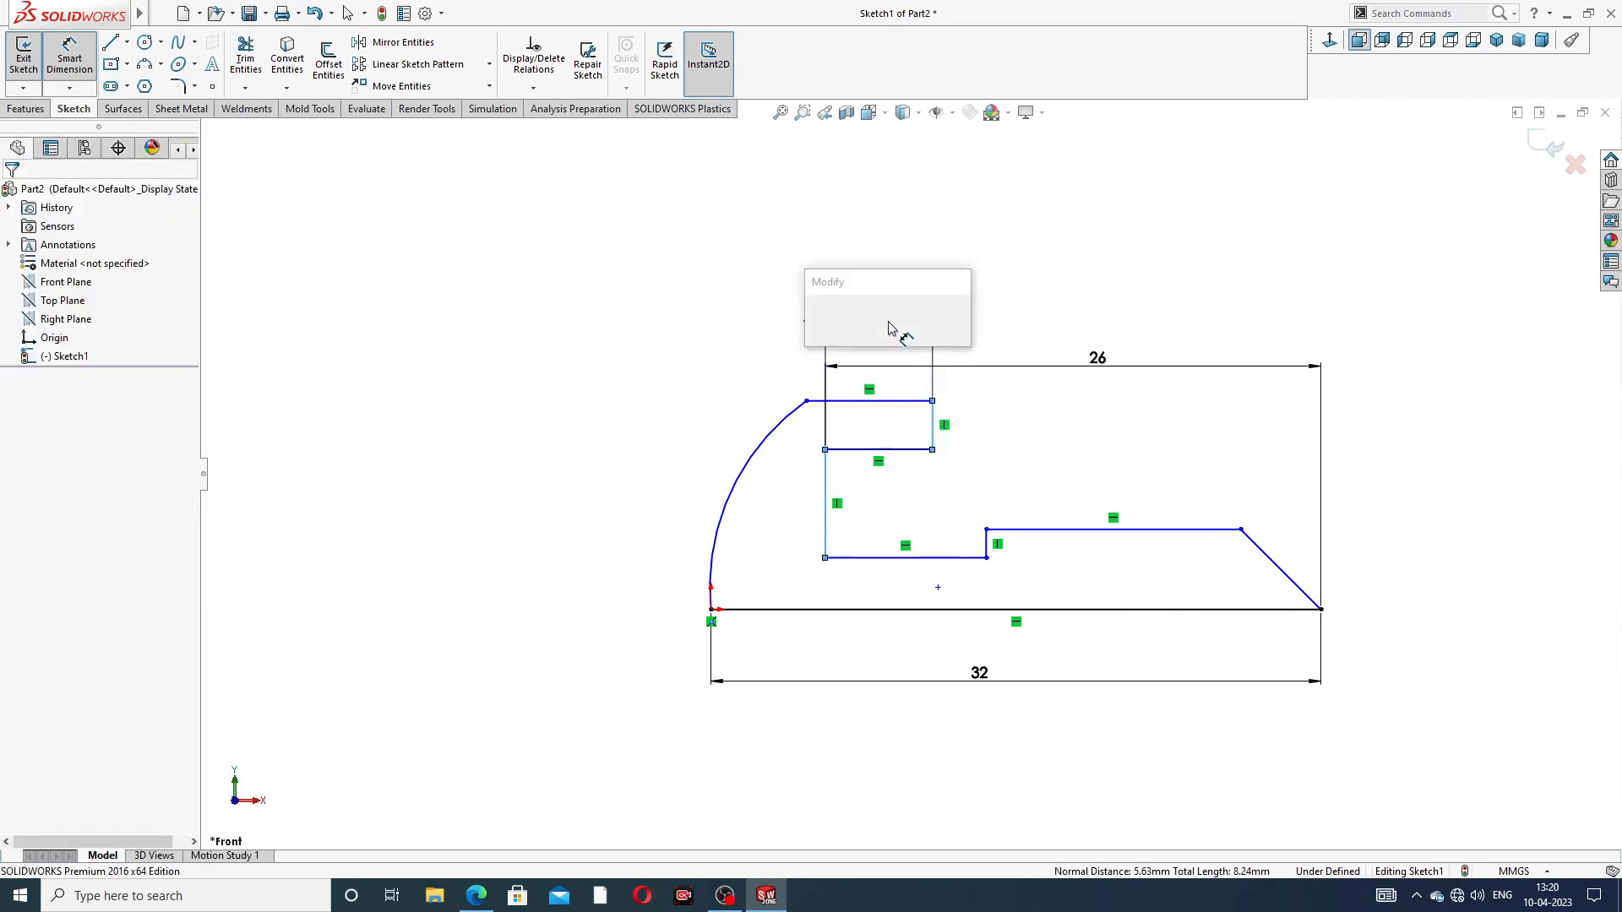
{"action": "type", "text": "5"}
{"action": "key", "text": "Return"}
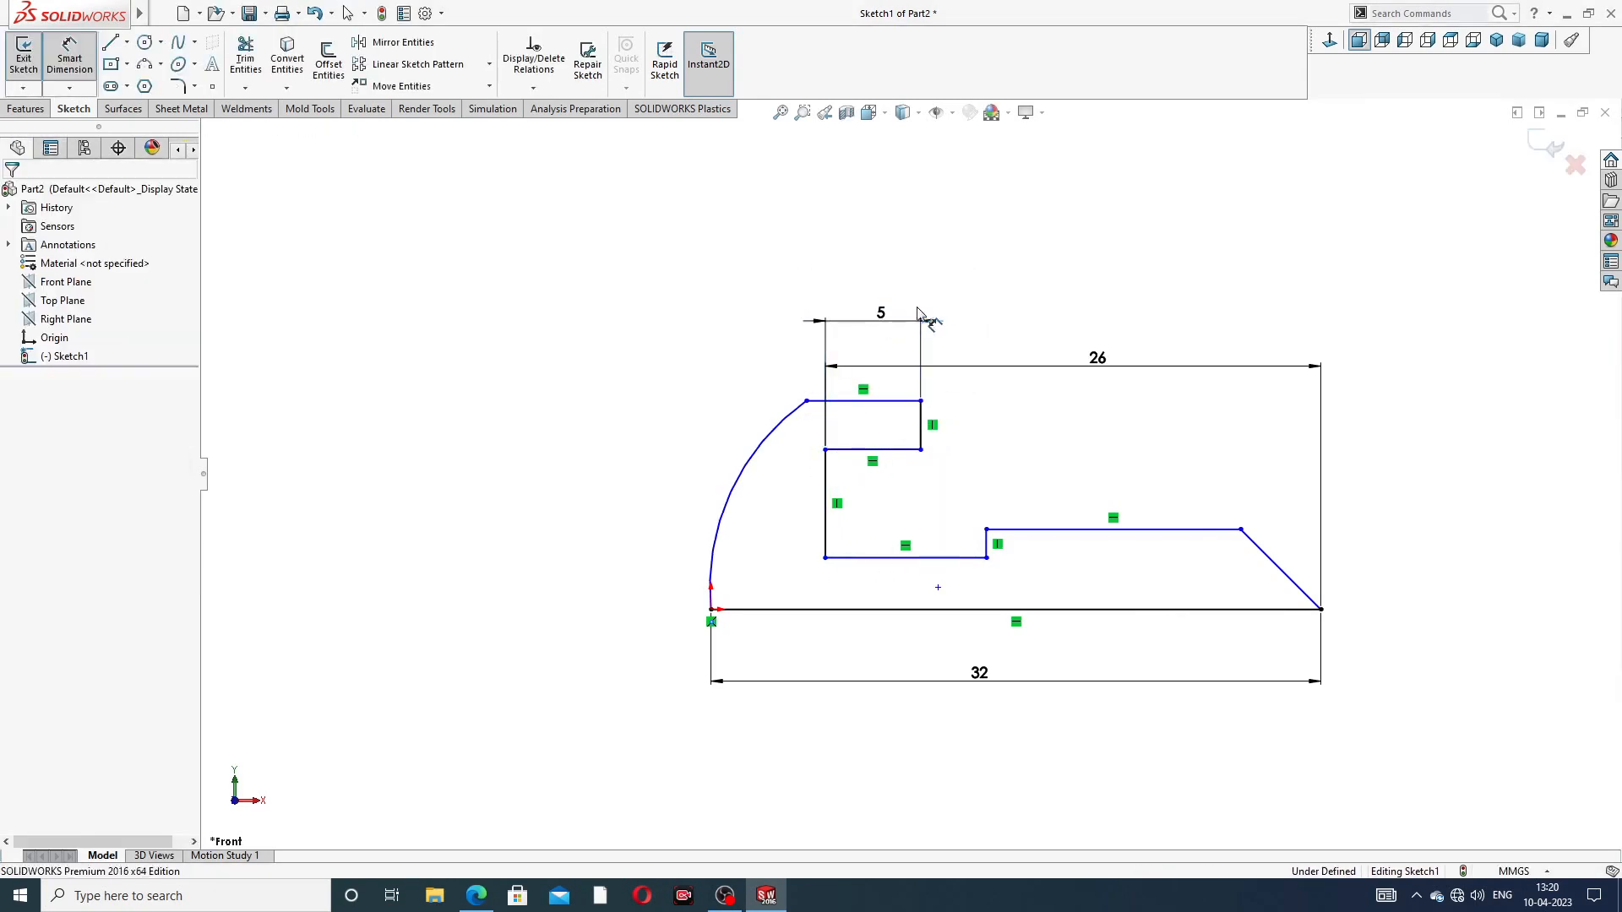
Step: Dimension the angle between the sloped end line and the baseline as 45°
{"action": "left_click", "coordinate": [1313, 604]}
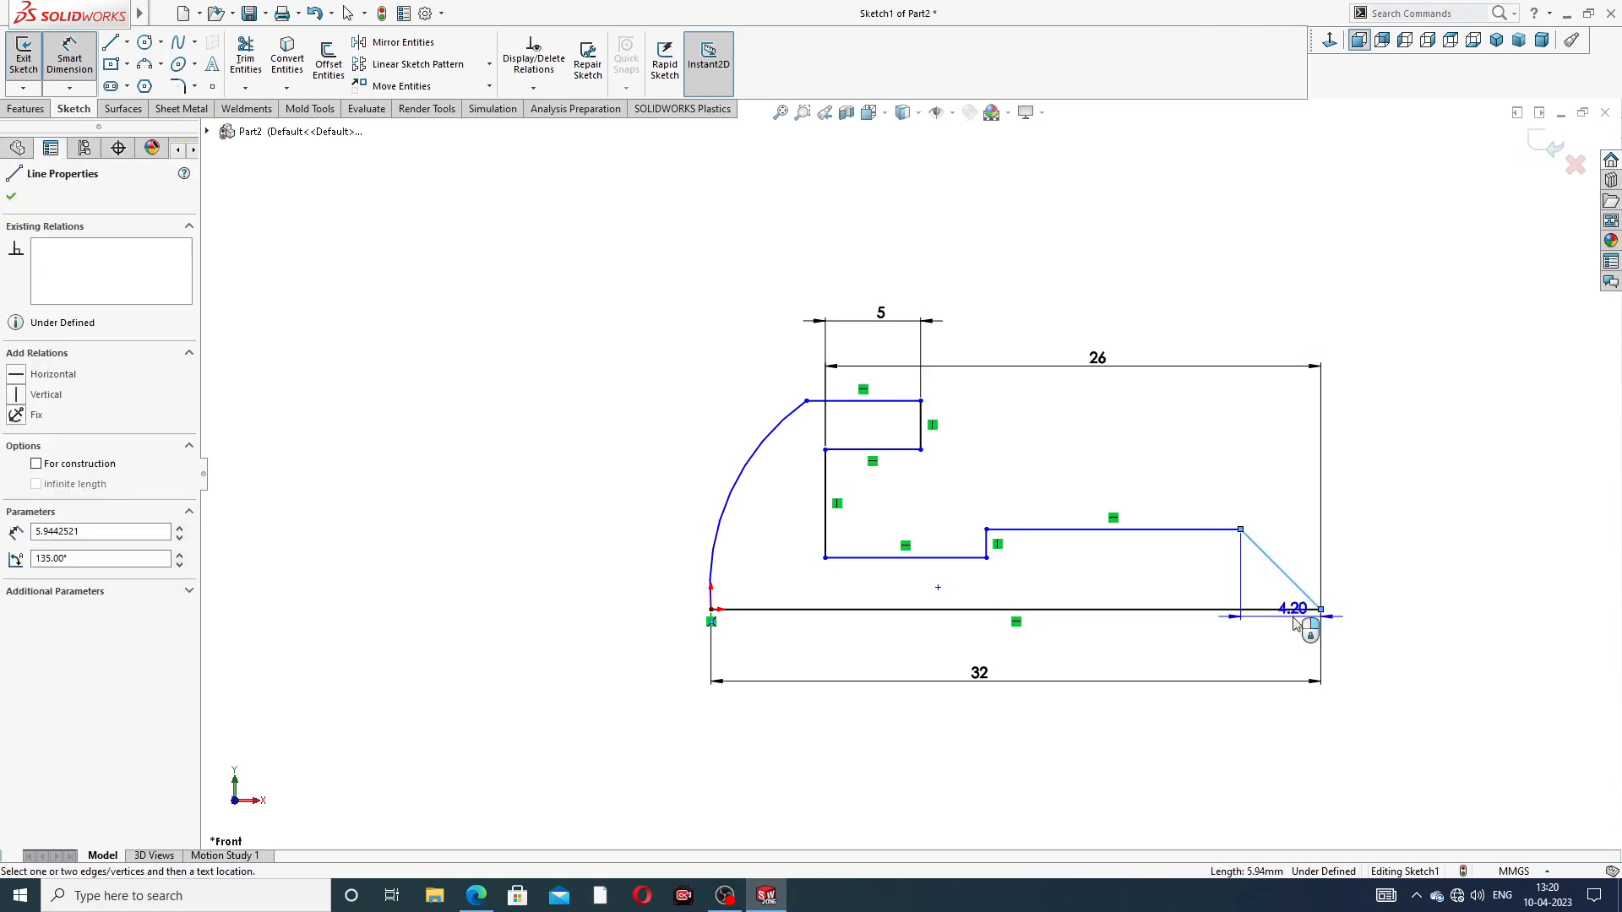
{"action": "left_click", "coordinate": [1288, 609]}
{"action": "left_click", "coordinate": [1247, 589]}
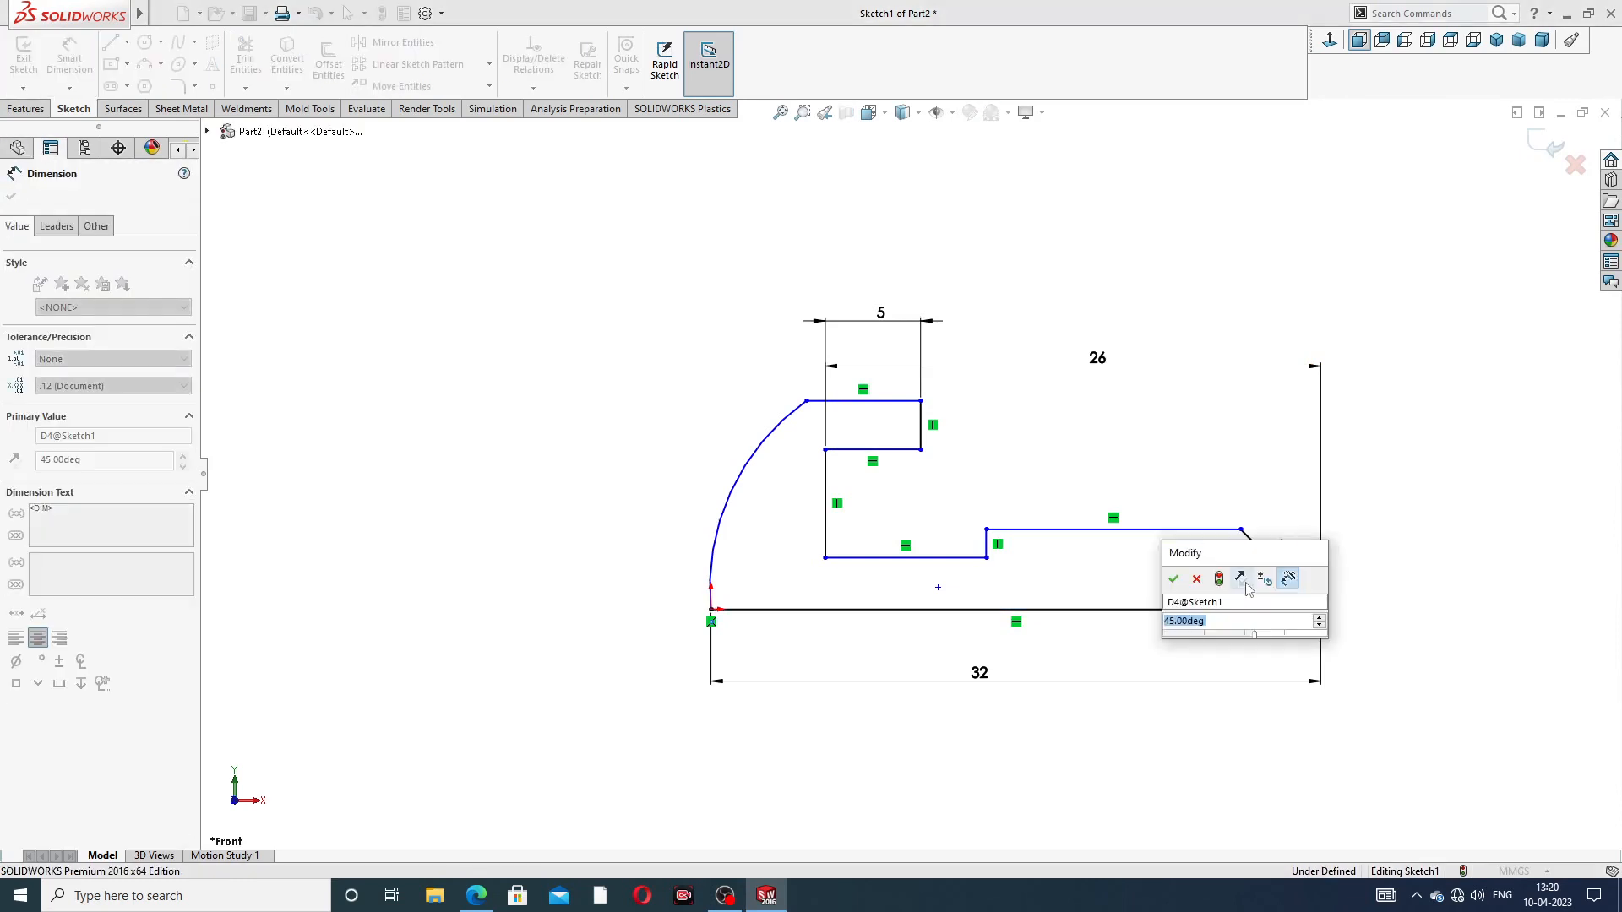
{"action": "type", "text": "45"}
{"action": "key", "text": "Return"}
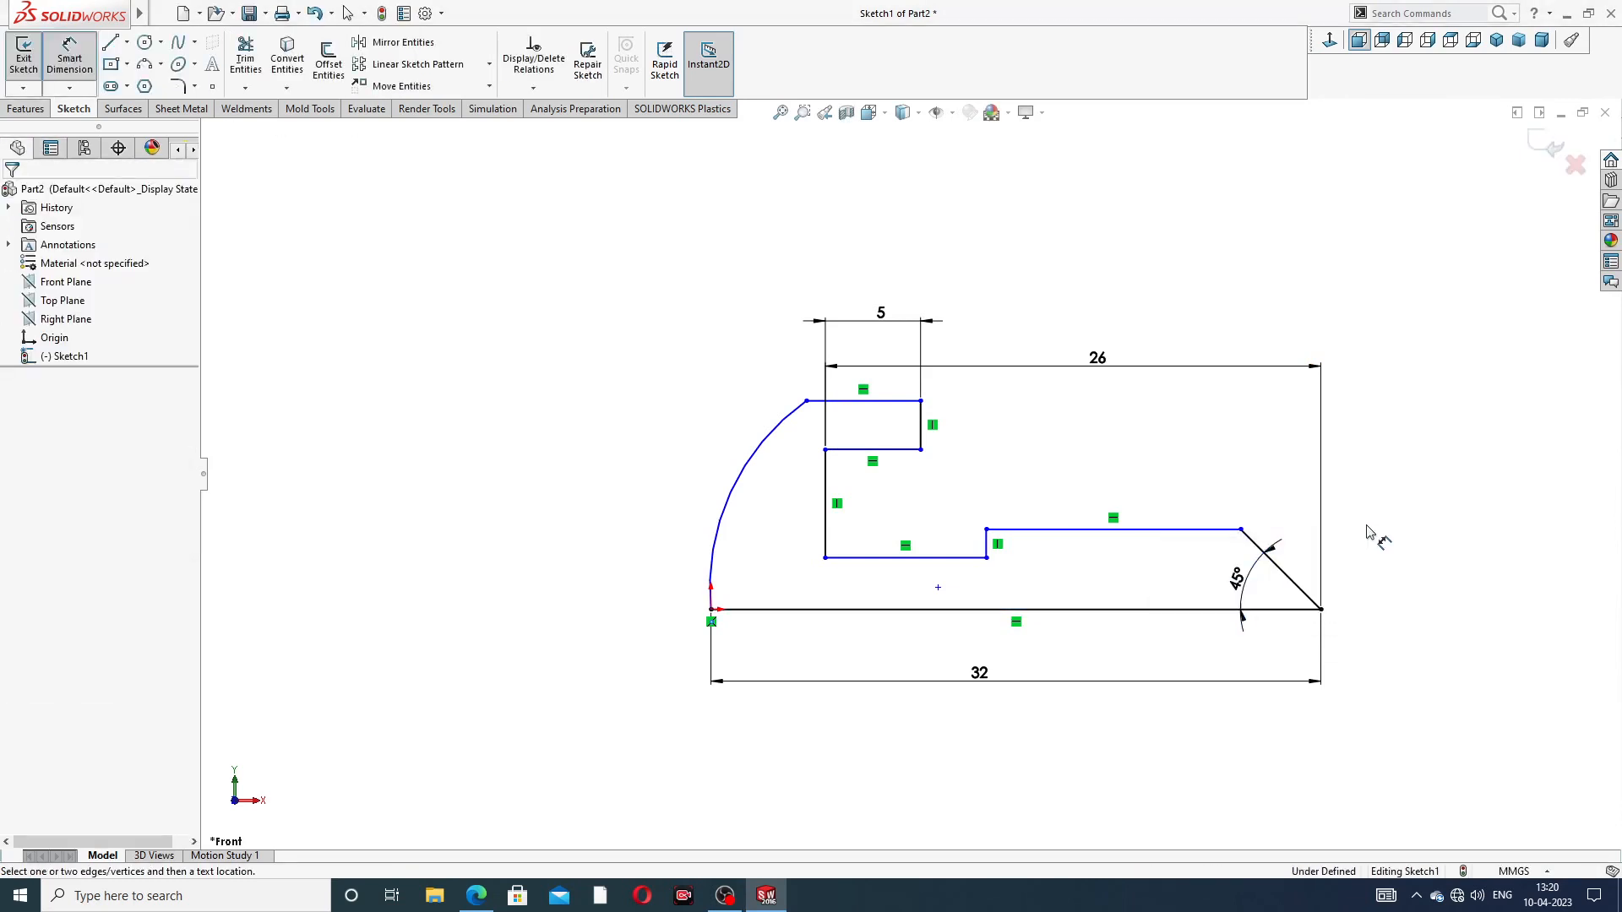
Step: Dimension the height of the sloped end line's upper endpoint above the baseline as 3 mm
{"action": "left_click", "coordinate": [1240, 530]}
{"action": "left_click", "coordinate": [1267, 609]}
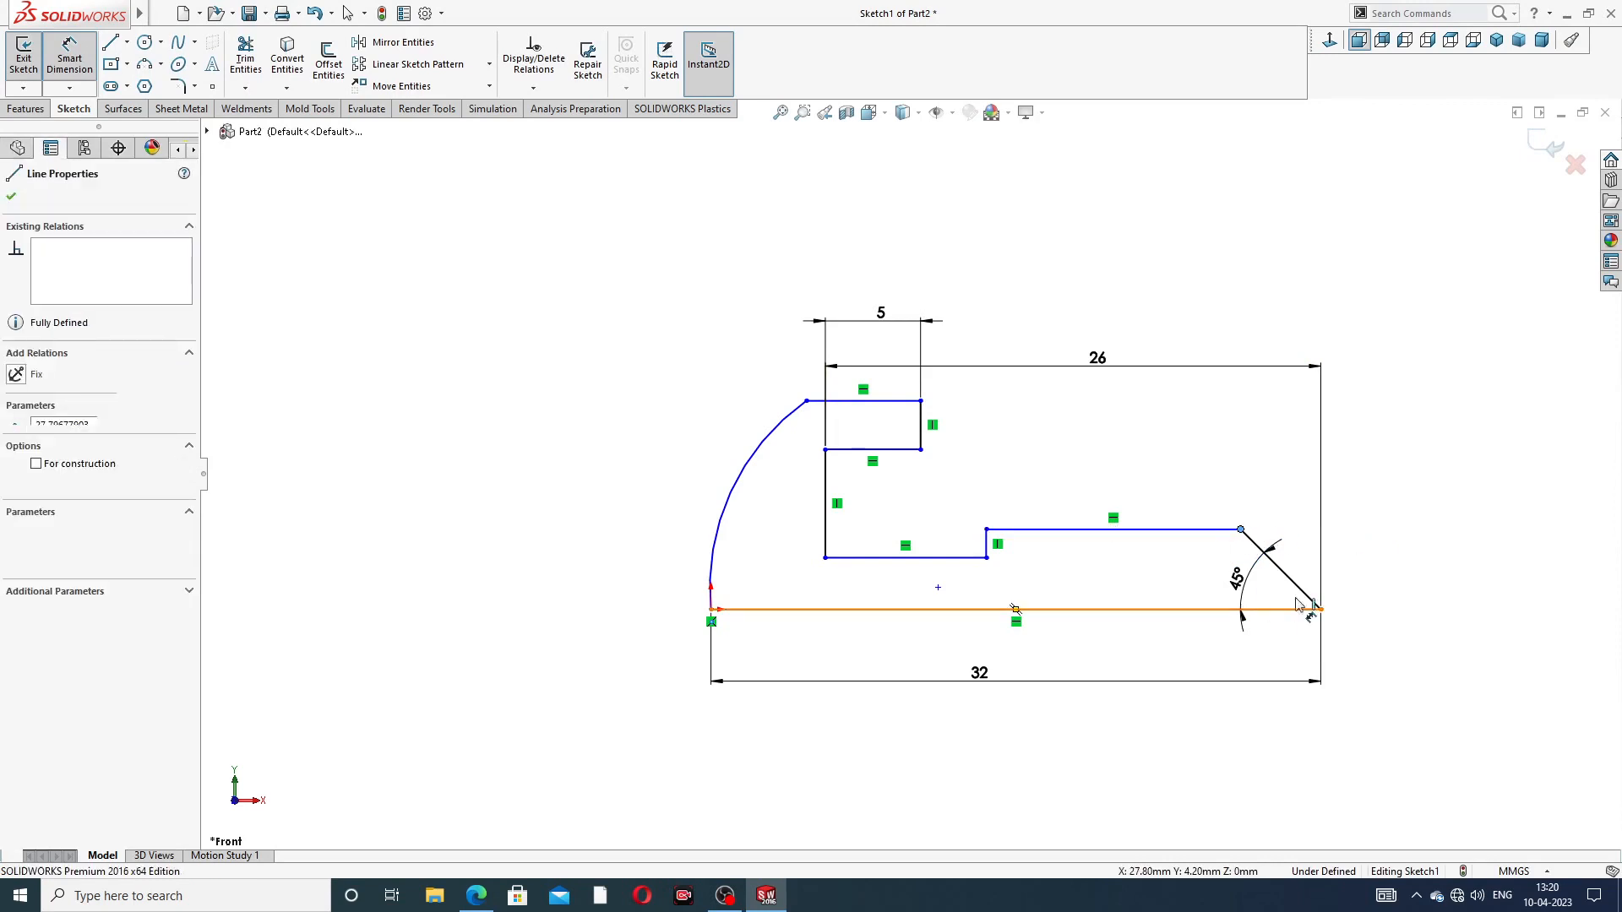
{"action": "left_click", "coordinate": [1351, 574]}
{"action": "type", "text": "3"}
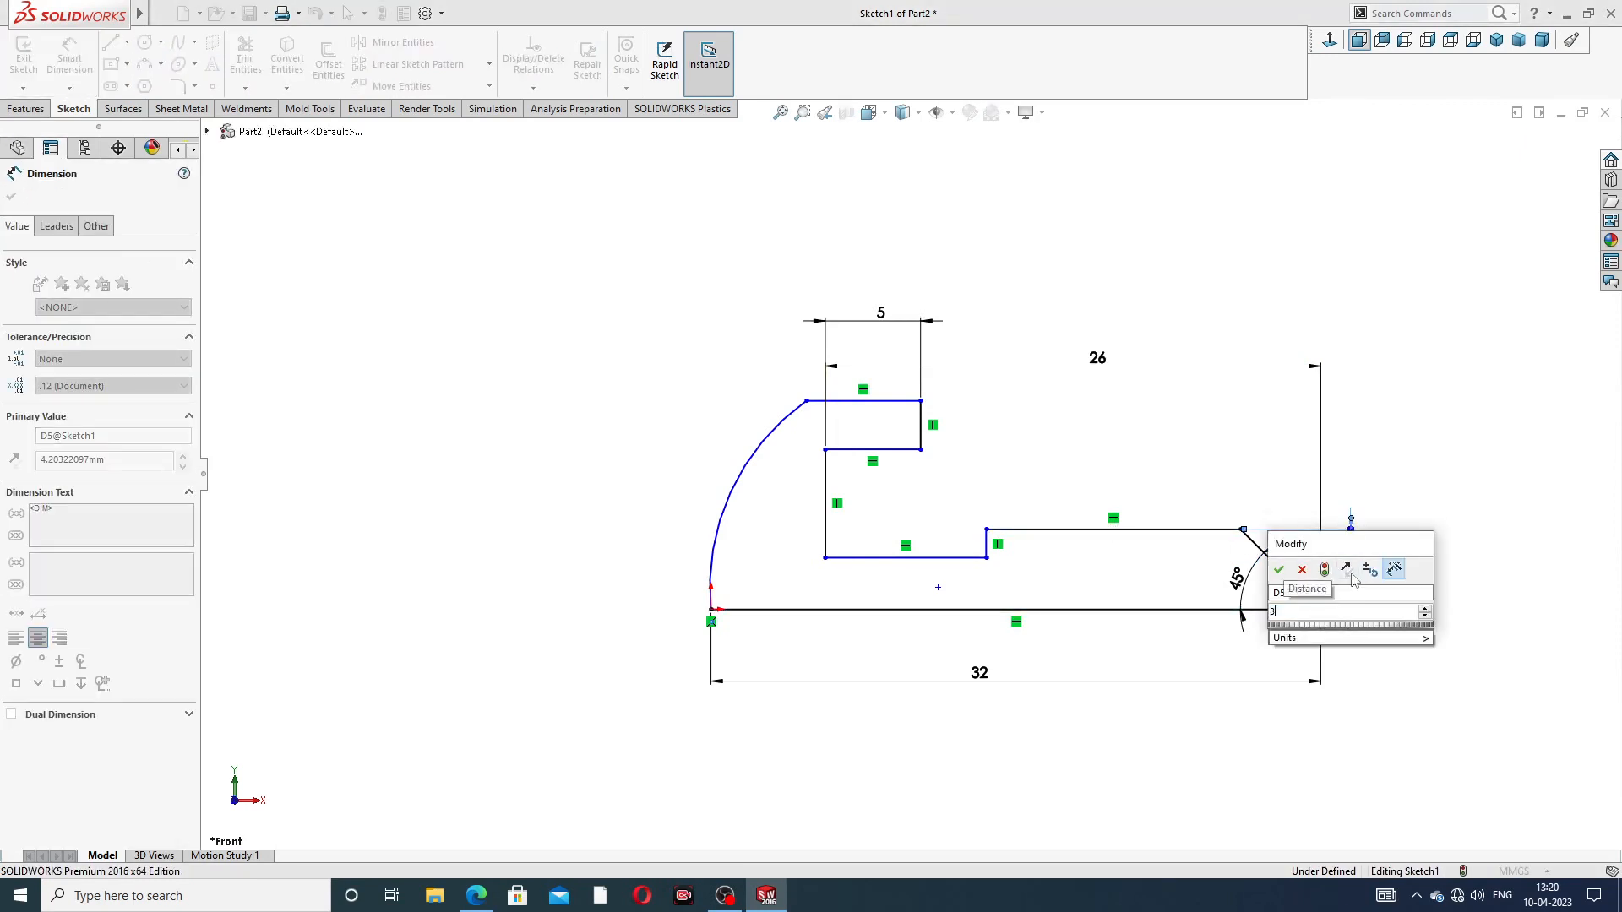
{"action": "key", "text": "Return"}
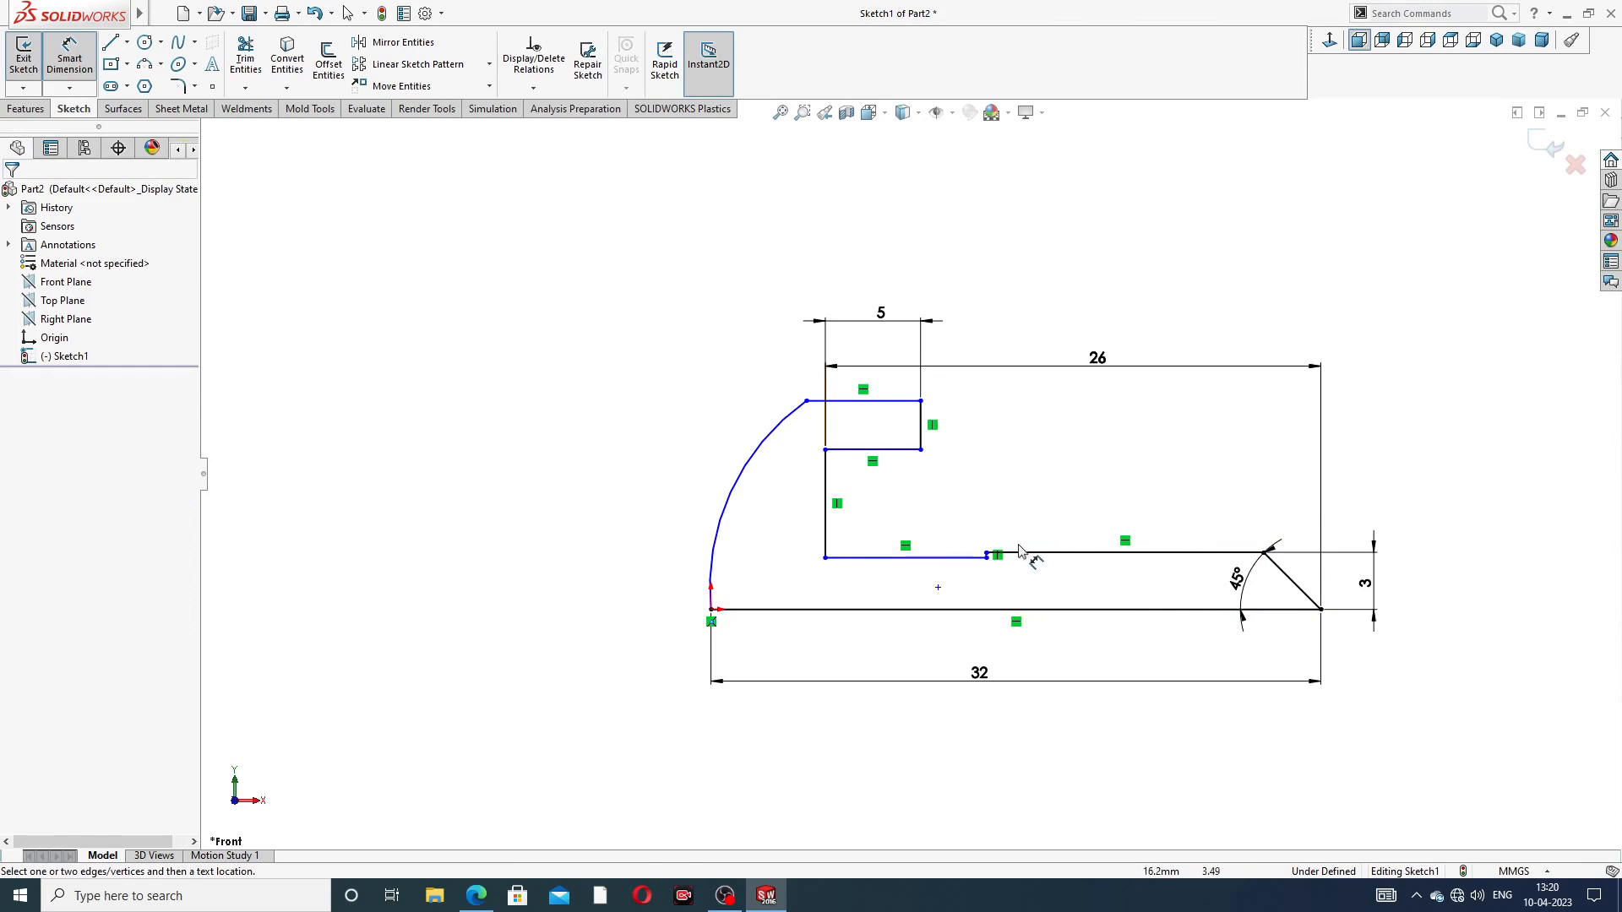
Step: Dimension the height of the recess's lower horizontal line above the baseline as 2 mm
{"action": "scroll", "coordinate": [980, 566], "scroll_direction": "down", "scroll_amount": 3}
{"action": "left_click", "coordinate": [944, 543]}
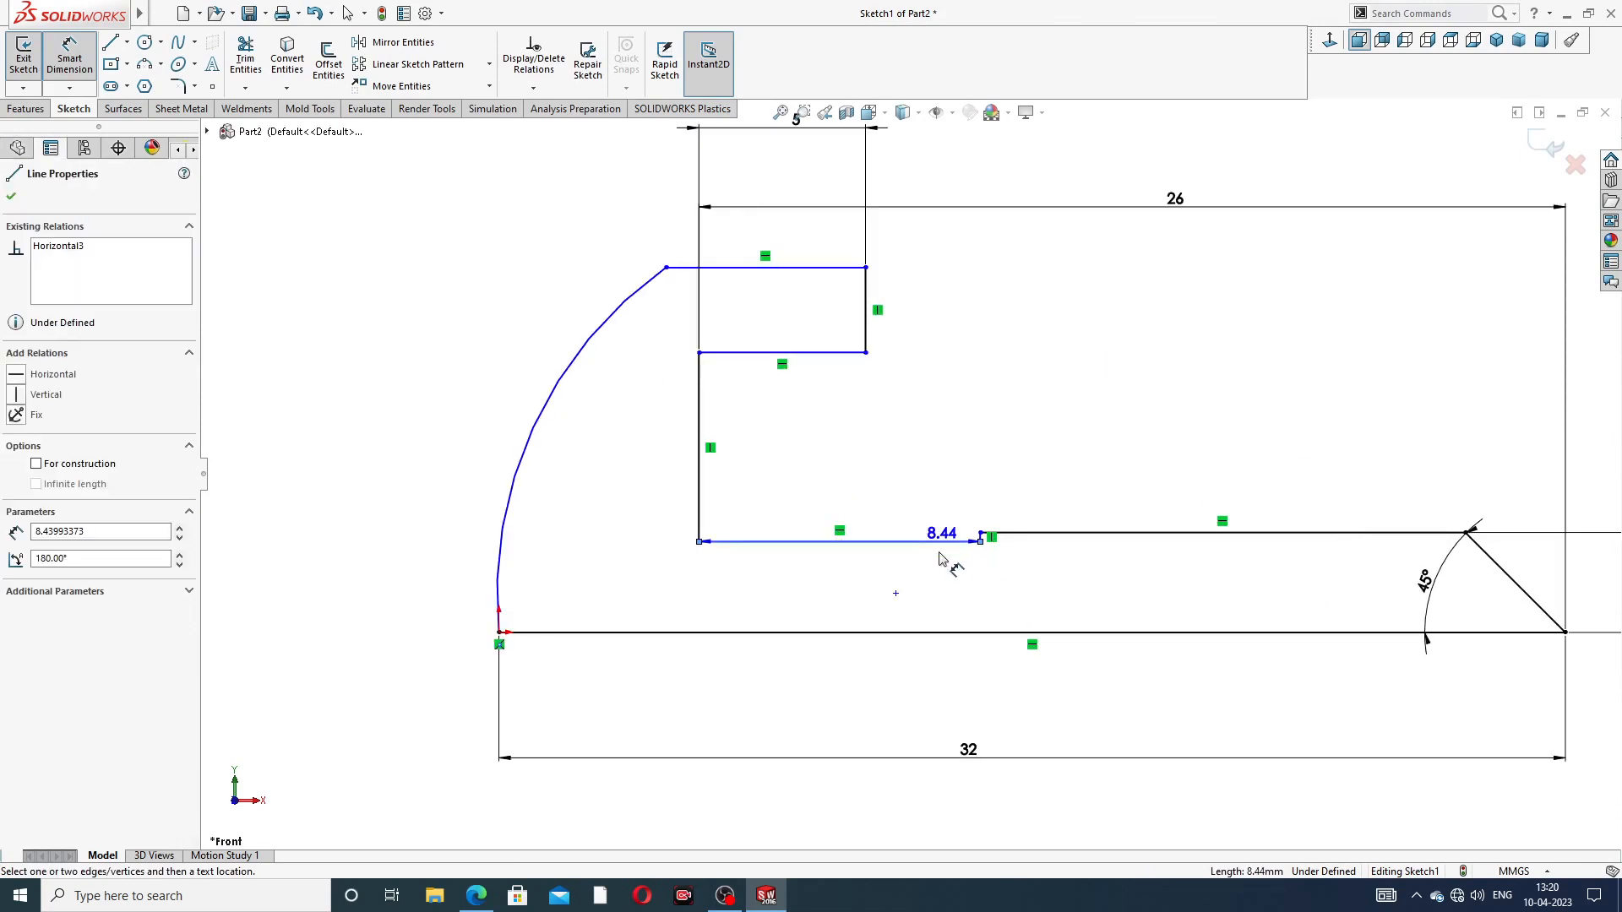
{"action": "left_click", "coordinate": [934, 632]}
{"action": "left_click", "coordinate": [933, 598]}
{"action": "type", "text": "2"}
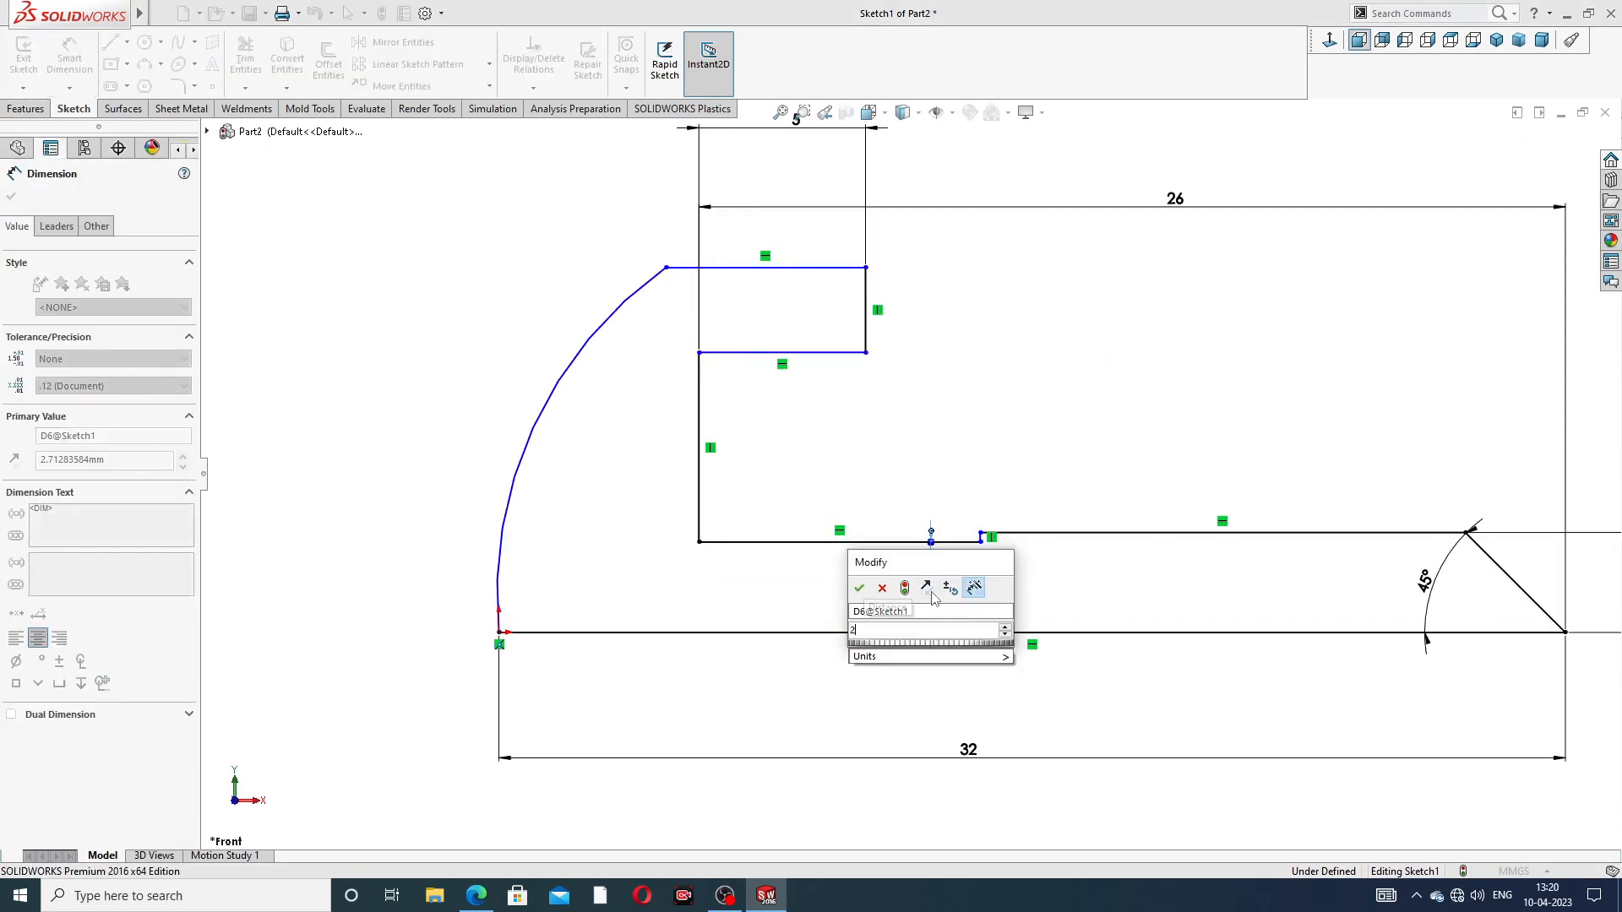
{"action": "key", "text": "Return"}
{"action": "left_click", "coordinate": [1028, 435]}
{"action": "scroll", "coordinate": [1031, 434], "scroll_direction": "up", "scroll_amount": 3}
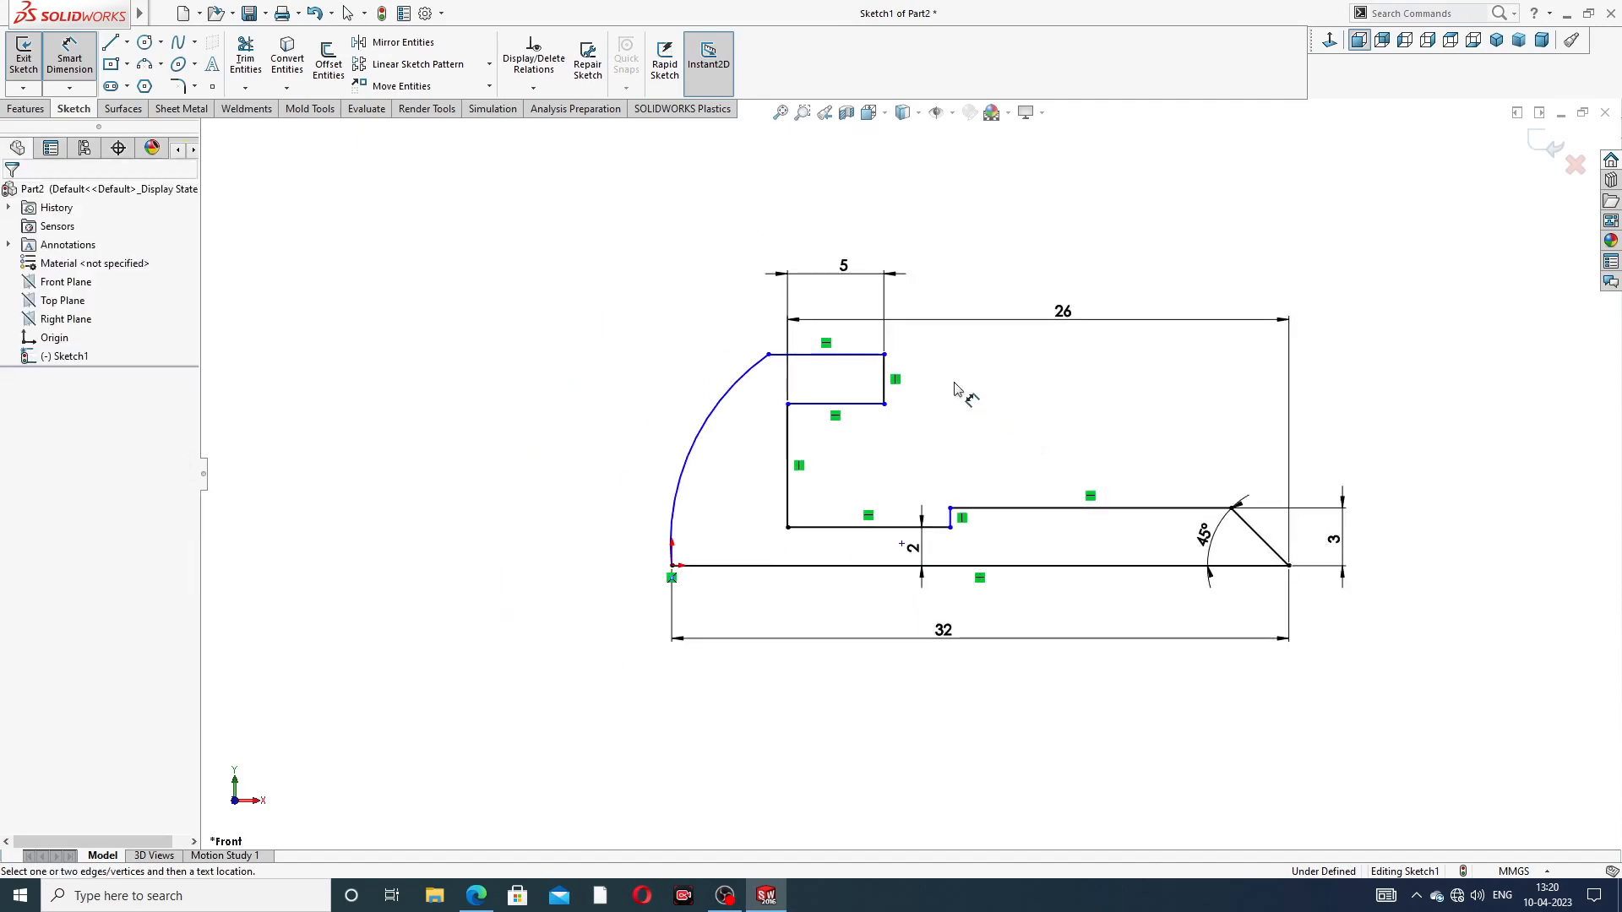
Step: Dimension the height of the horizontal line joined to the arc above the baseline as 8 mm
{"action": "left_click", "coordinate": [863, 358]}
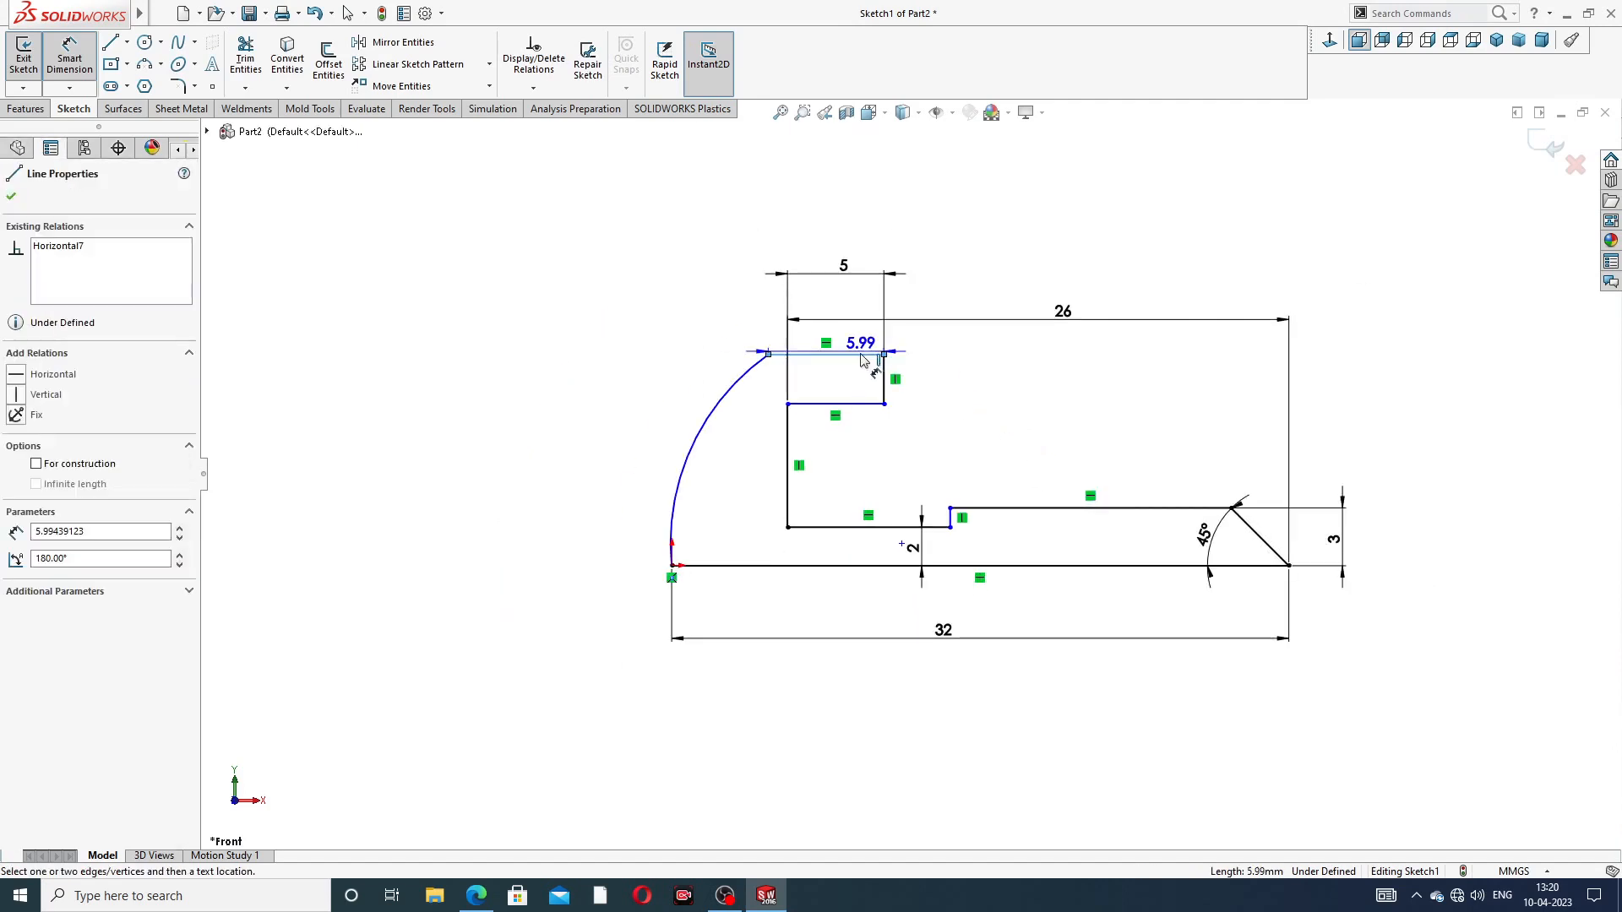
{"action": "left_click", "coordinate": [828, 566]}
{"action": "left_click", "coordinate": [626, 448]}
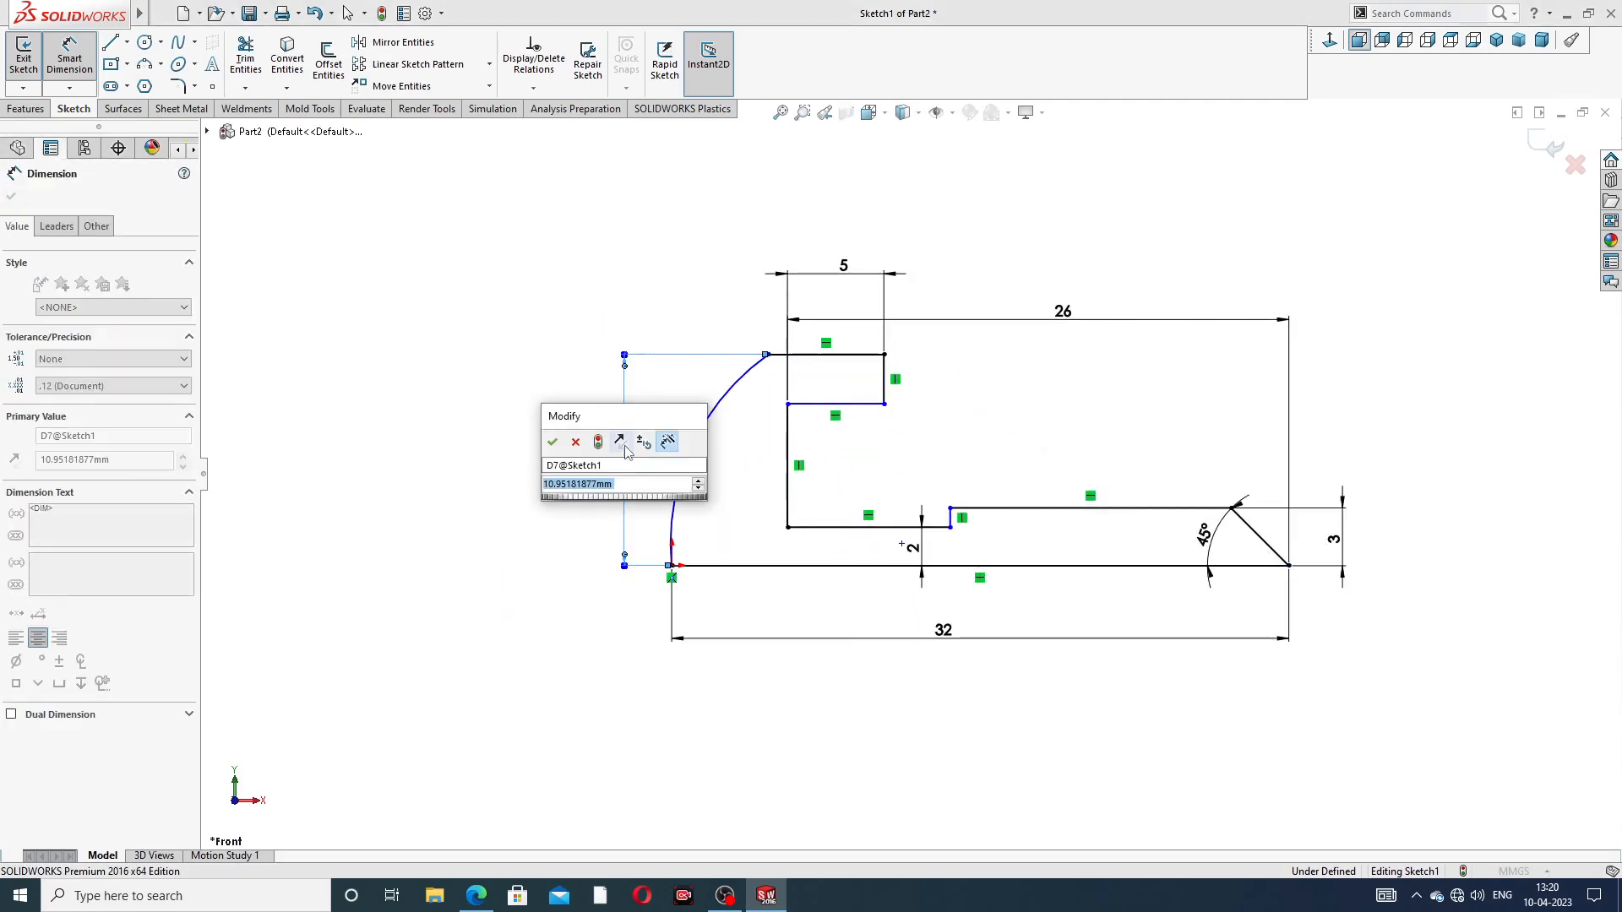
{"action": "type", "text": "8"}
{"action": "key", "text": "Return"}
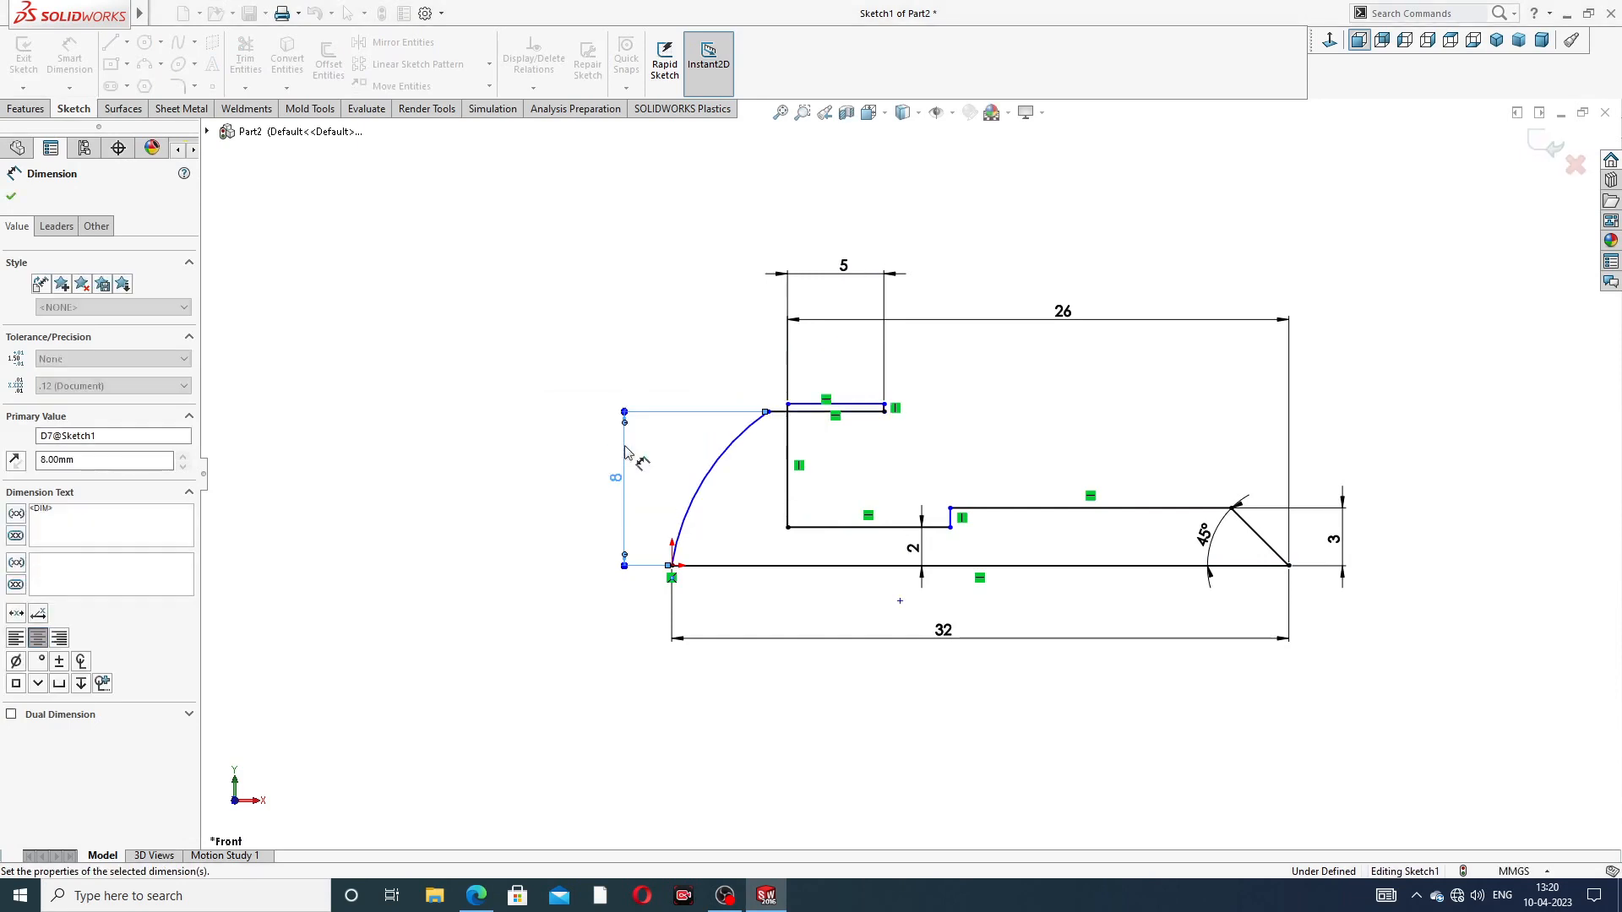
Step: Set the height of the horizontal line joined to the arc to 6 mm
{"action": "scroll", "coordinate": [819, 441], "scroll_direction": "down", "scroll_amount": 3}
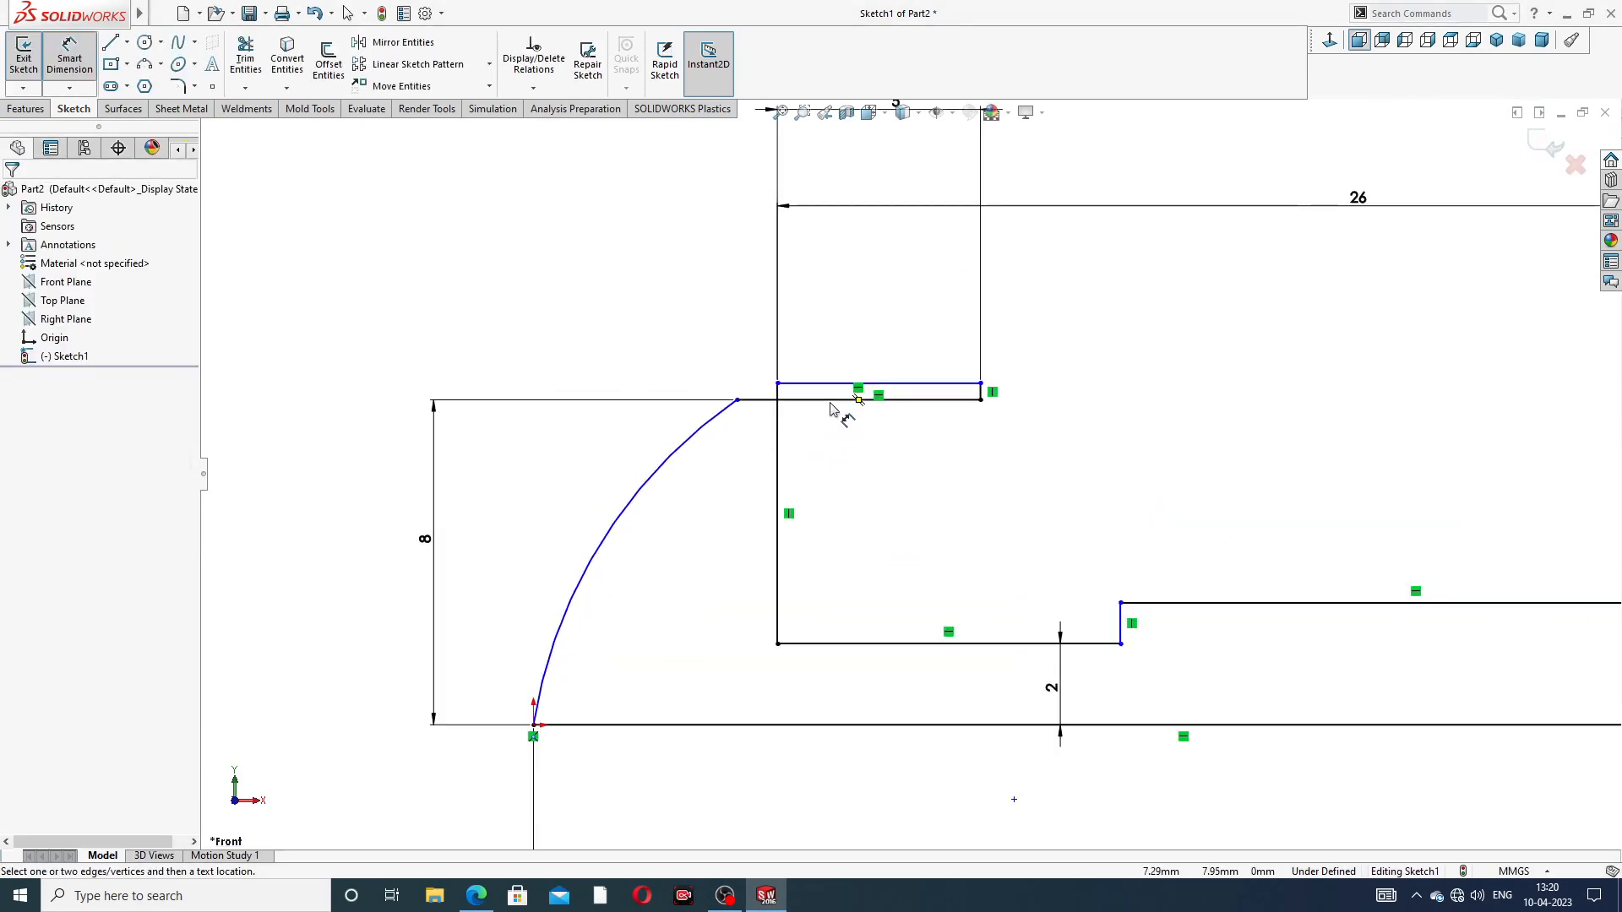
{"action": "double_click", "coordinate": [425, 539]}
{"action": "type", "text": "6"}
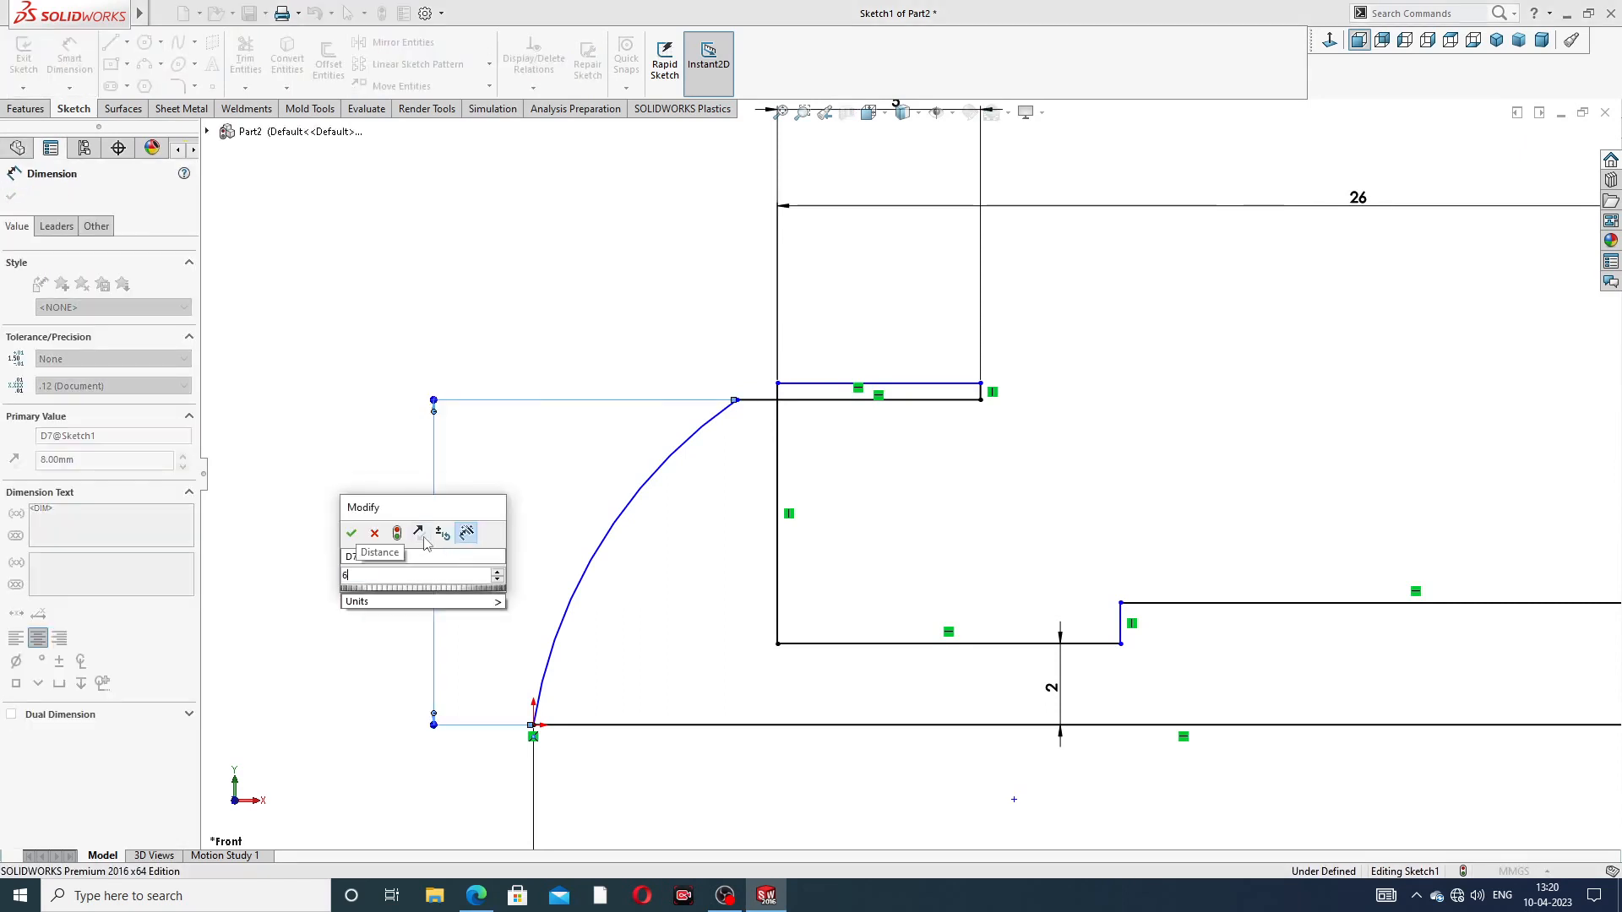
{"action": "key", "text": "Return"}
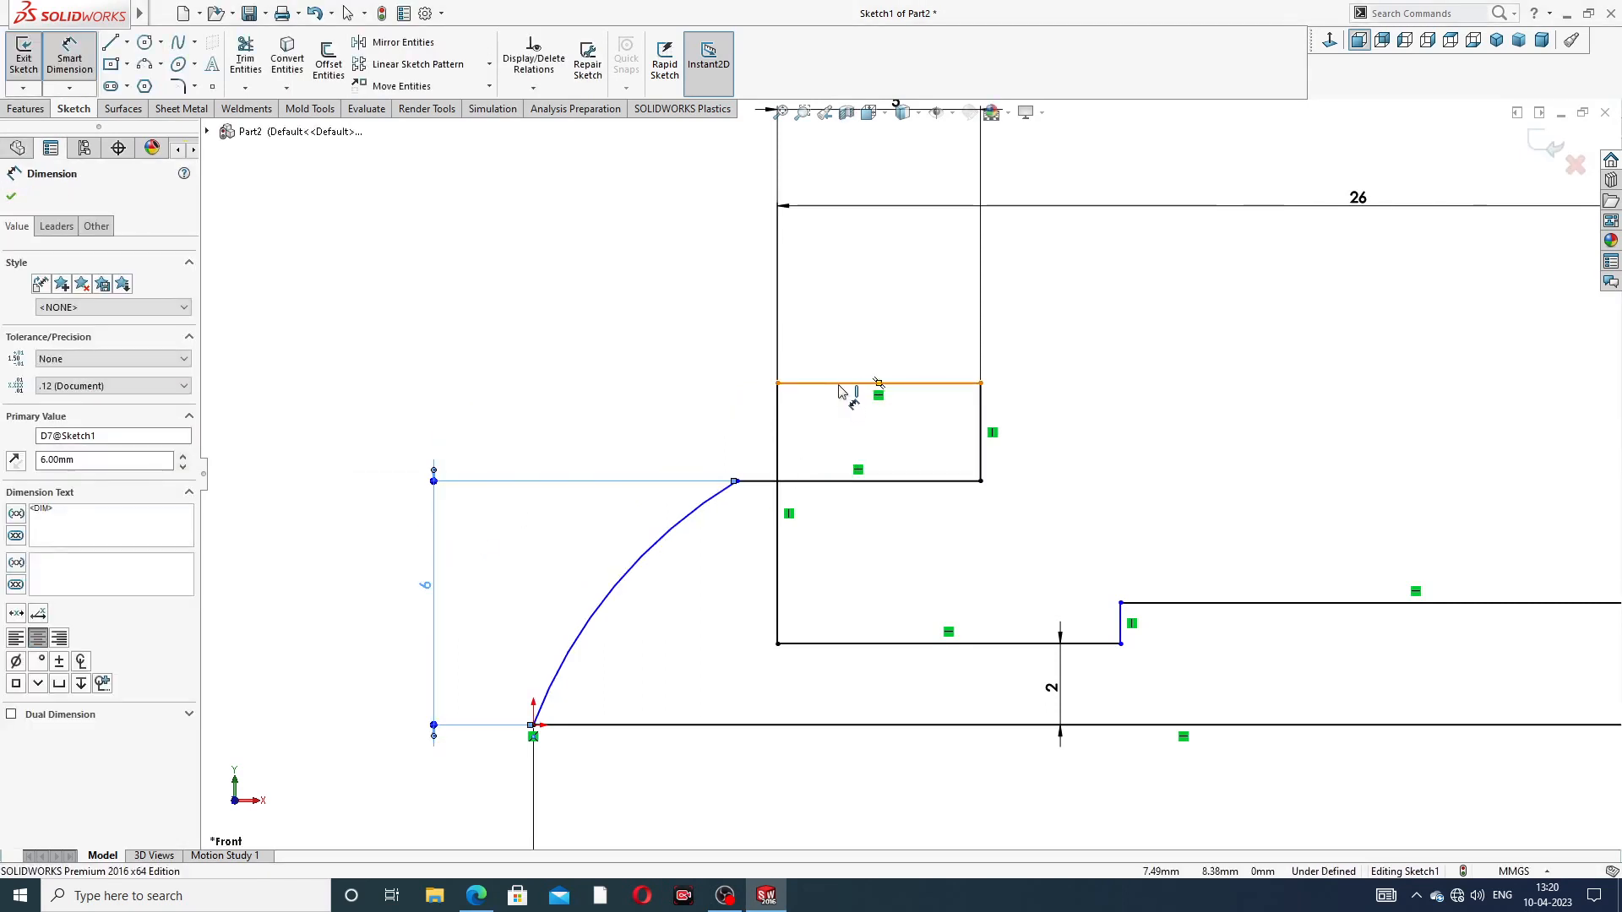
Step: Dimension the height of the overhang's other horizontal line, joined to the recess's inner vertical line, above the baseline as 8 mm
{"action": "left_click", "coordinate": [844, 387]}
{"action": "left_click", "coordinate": [774, 725]}
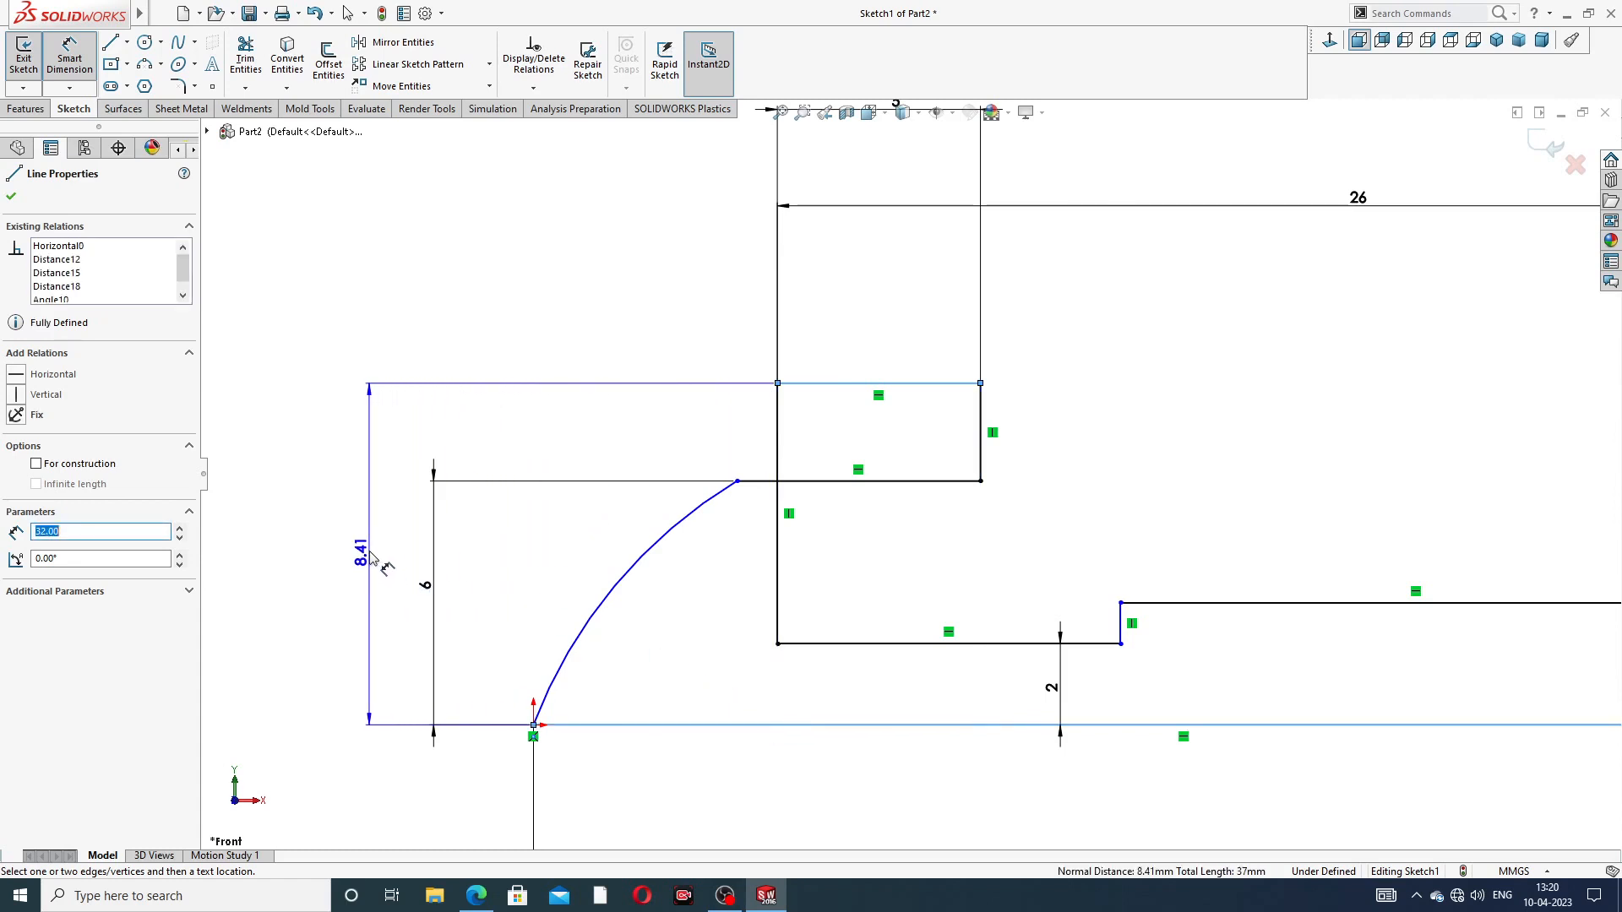
{"action": "left_click", "coordinate": [369, 555]}
{"action": "type", "text": "8"}
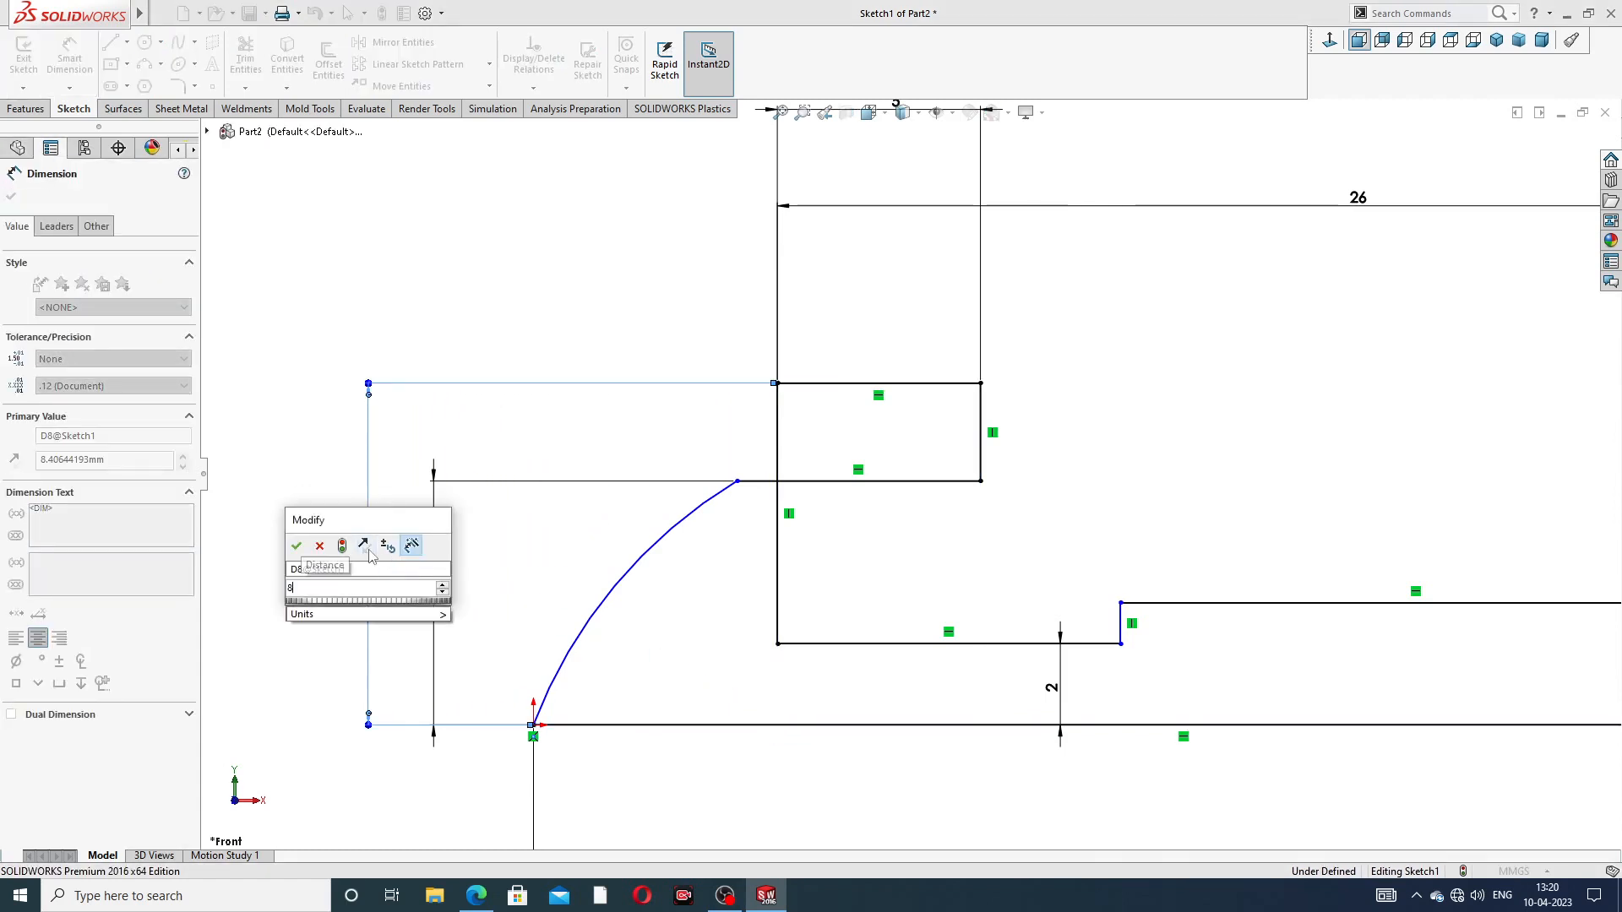
{"action": "key", "text": "Return"}
{"action": "left_click", "coordinate": [1137, 333]}
{"action": "scroll", "coordinate": [1136, 333], "scroll_direction": "up", "scroll_amount": 5}
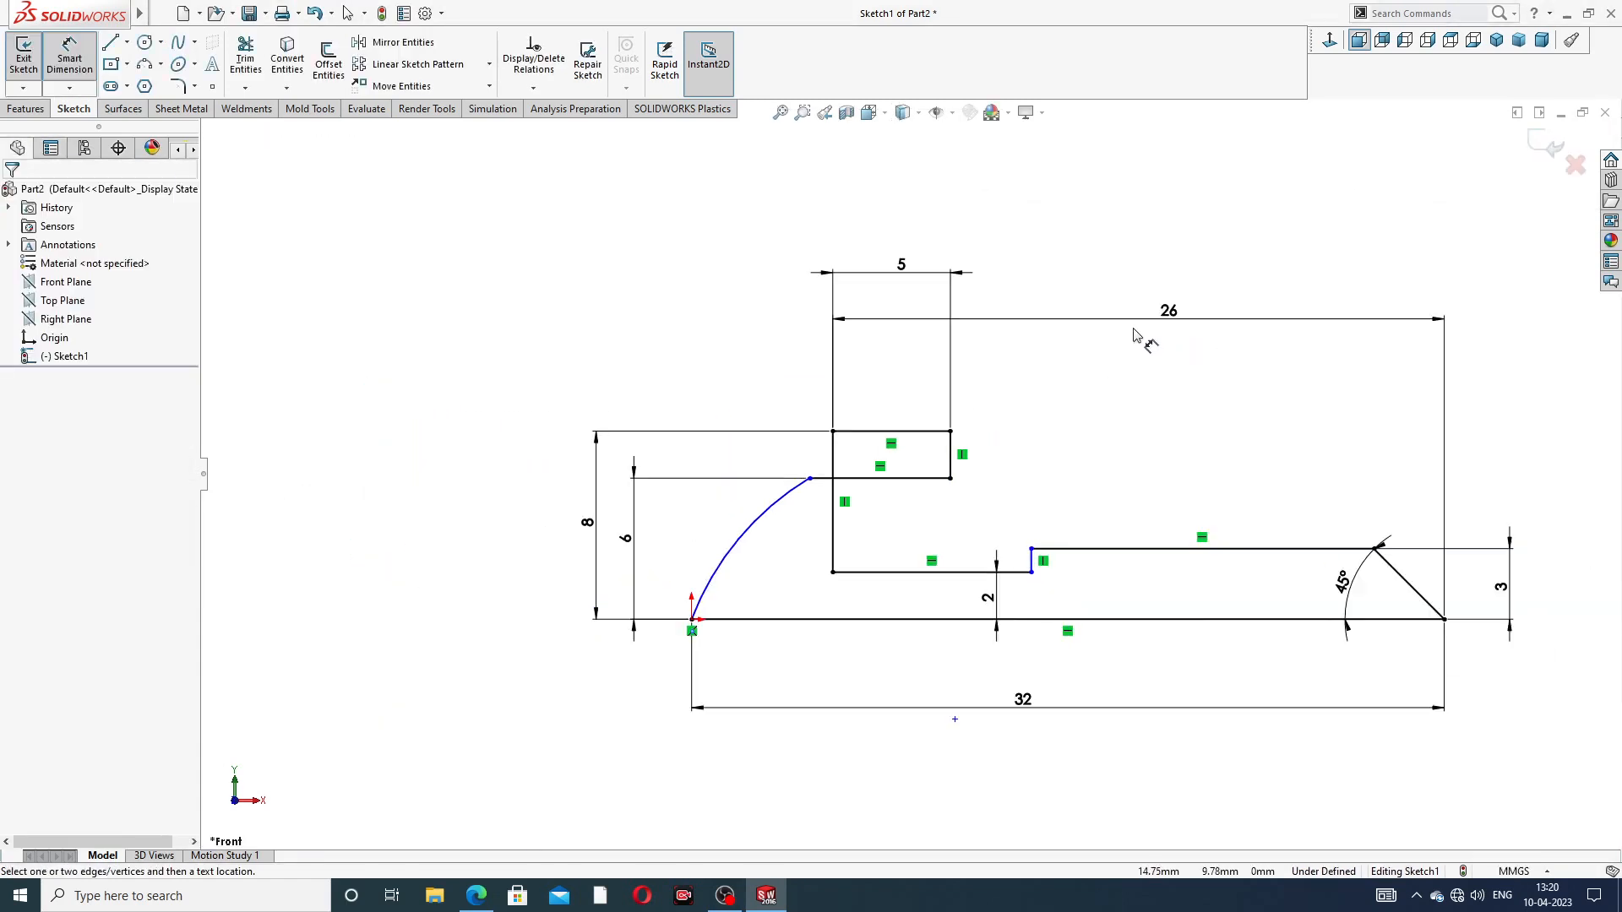
Step: Dimension the radius of the domed end arc as 26 mm
{"action": "scroll", "coordinate": [935, 505], "scroll_direction": "down", "scroll_amount": 4}
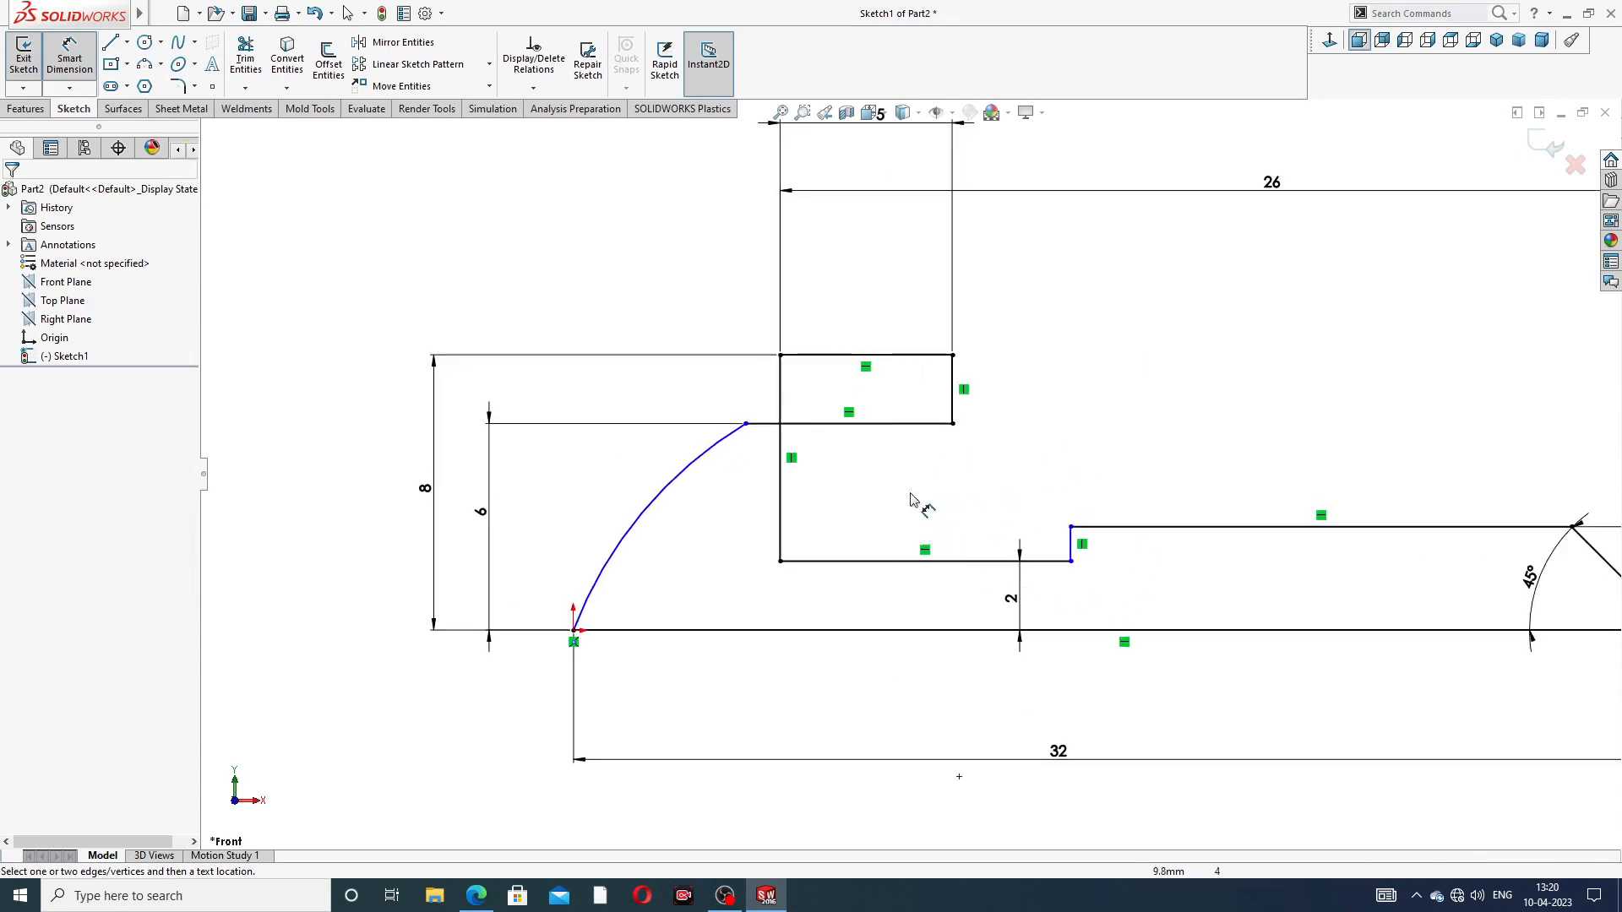
{"action": "left_click", "coordinate": [680, 473]}
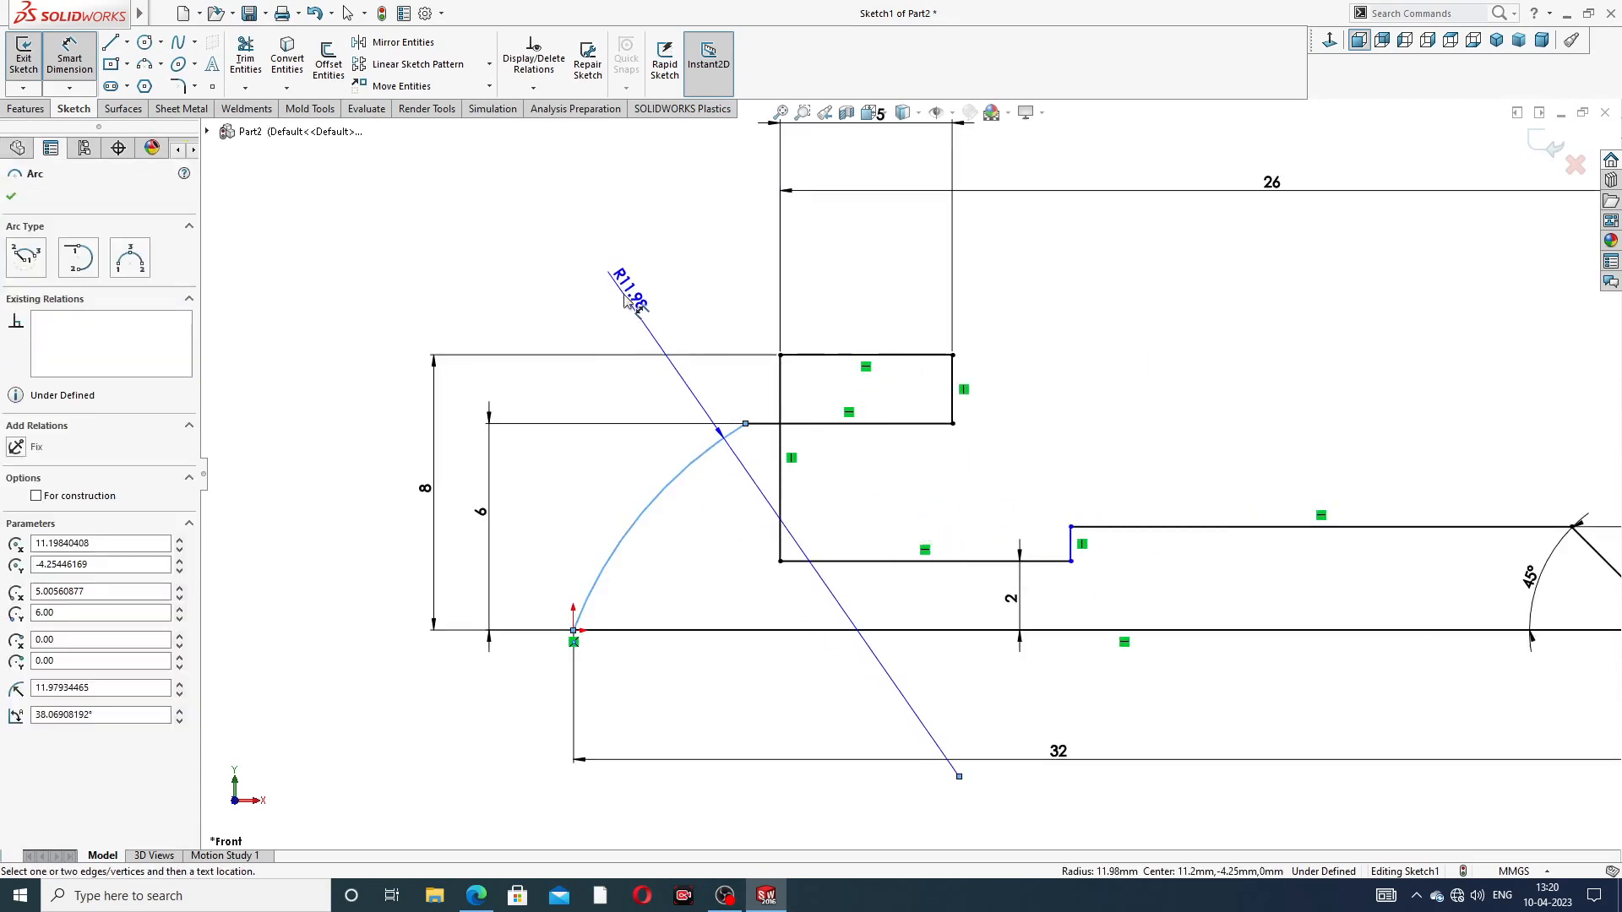
{"action": "left_click", "coordinate": [621, 291]}
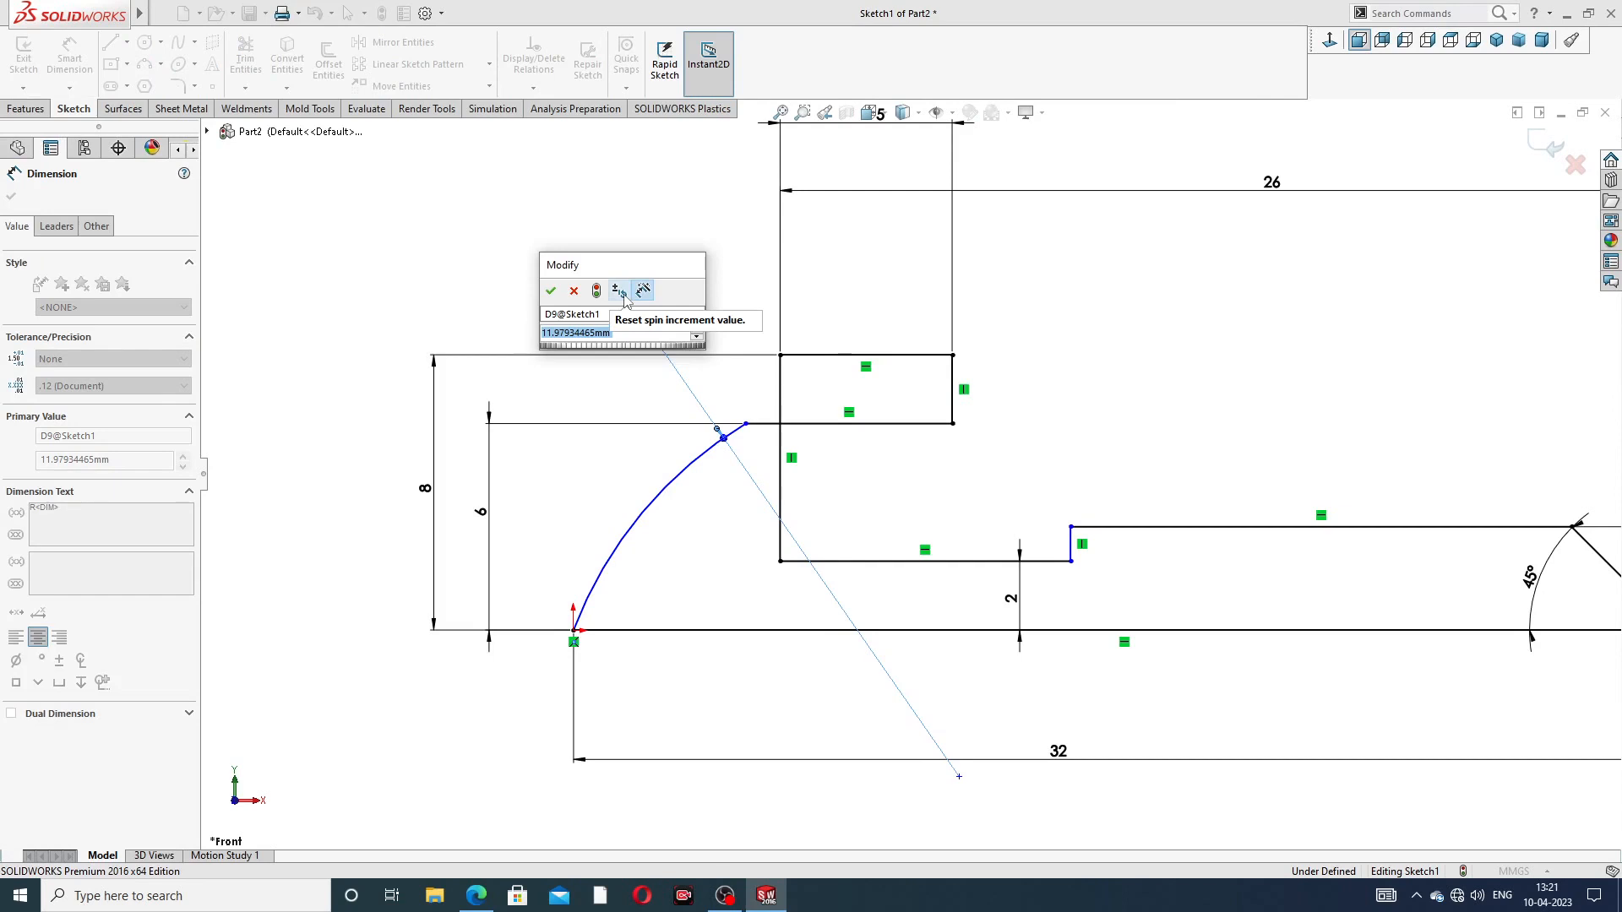
{"action": "type", "text": "26"}
{"action": "key", "text": "Return"}
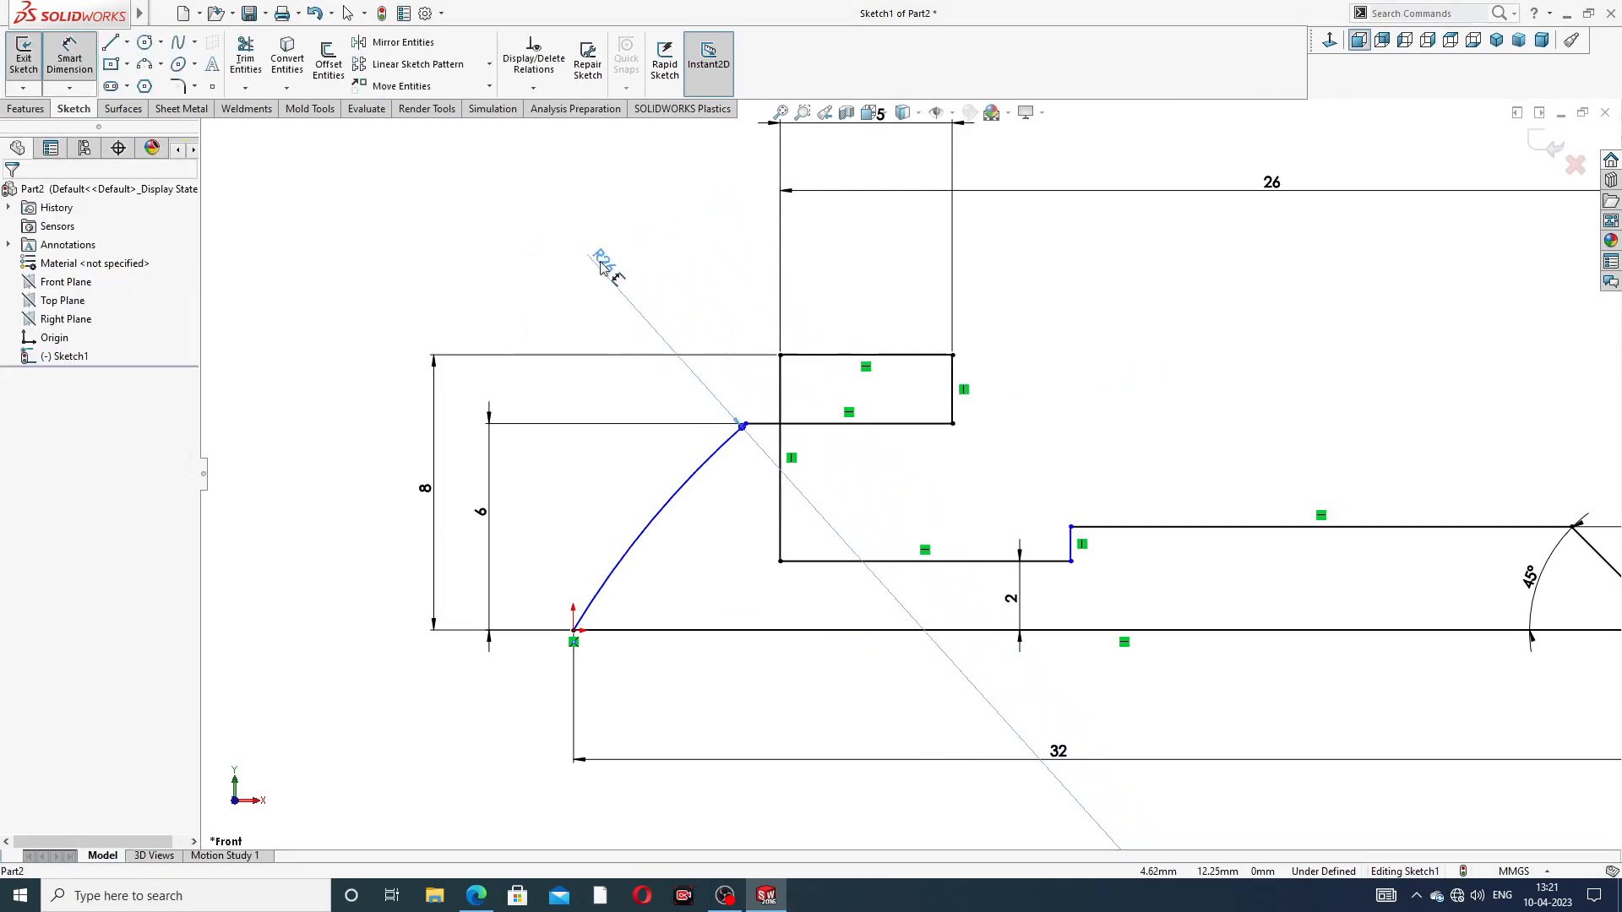
{"action": "left_click", "coordinate": [1259, 363]}
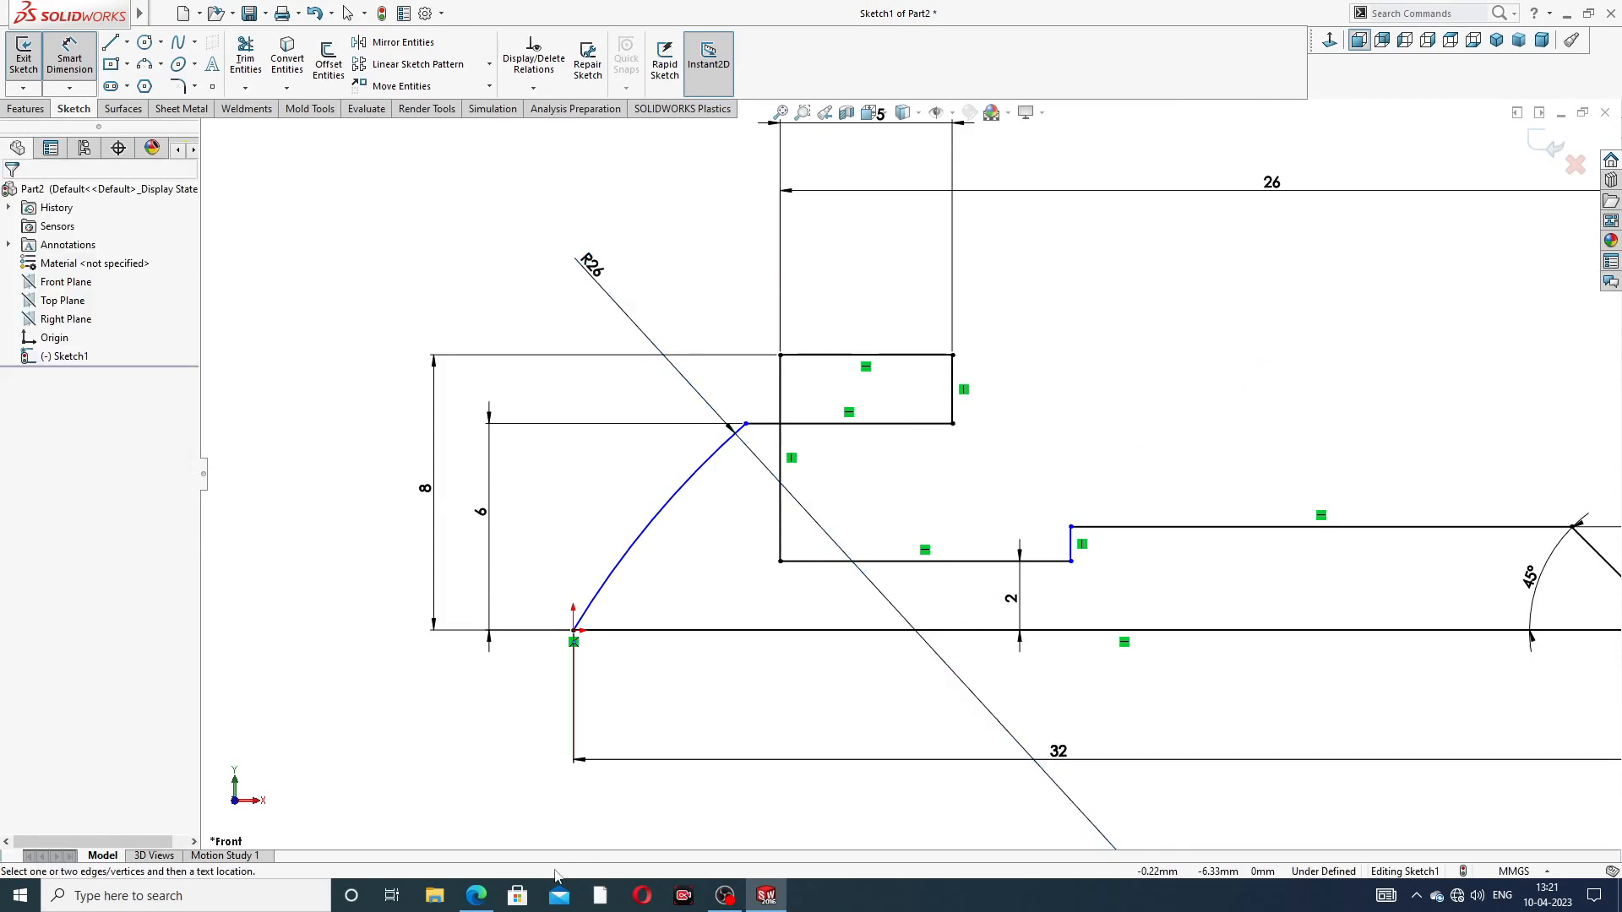
Step: Dimension the length of the shank's raised horizontal line beside the sloped end as 12 mm
{"action": "left_click", "coordinate": [478, 902]}
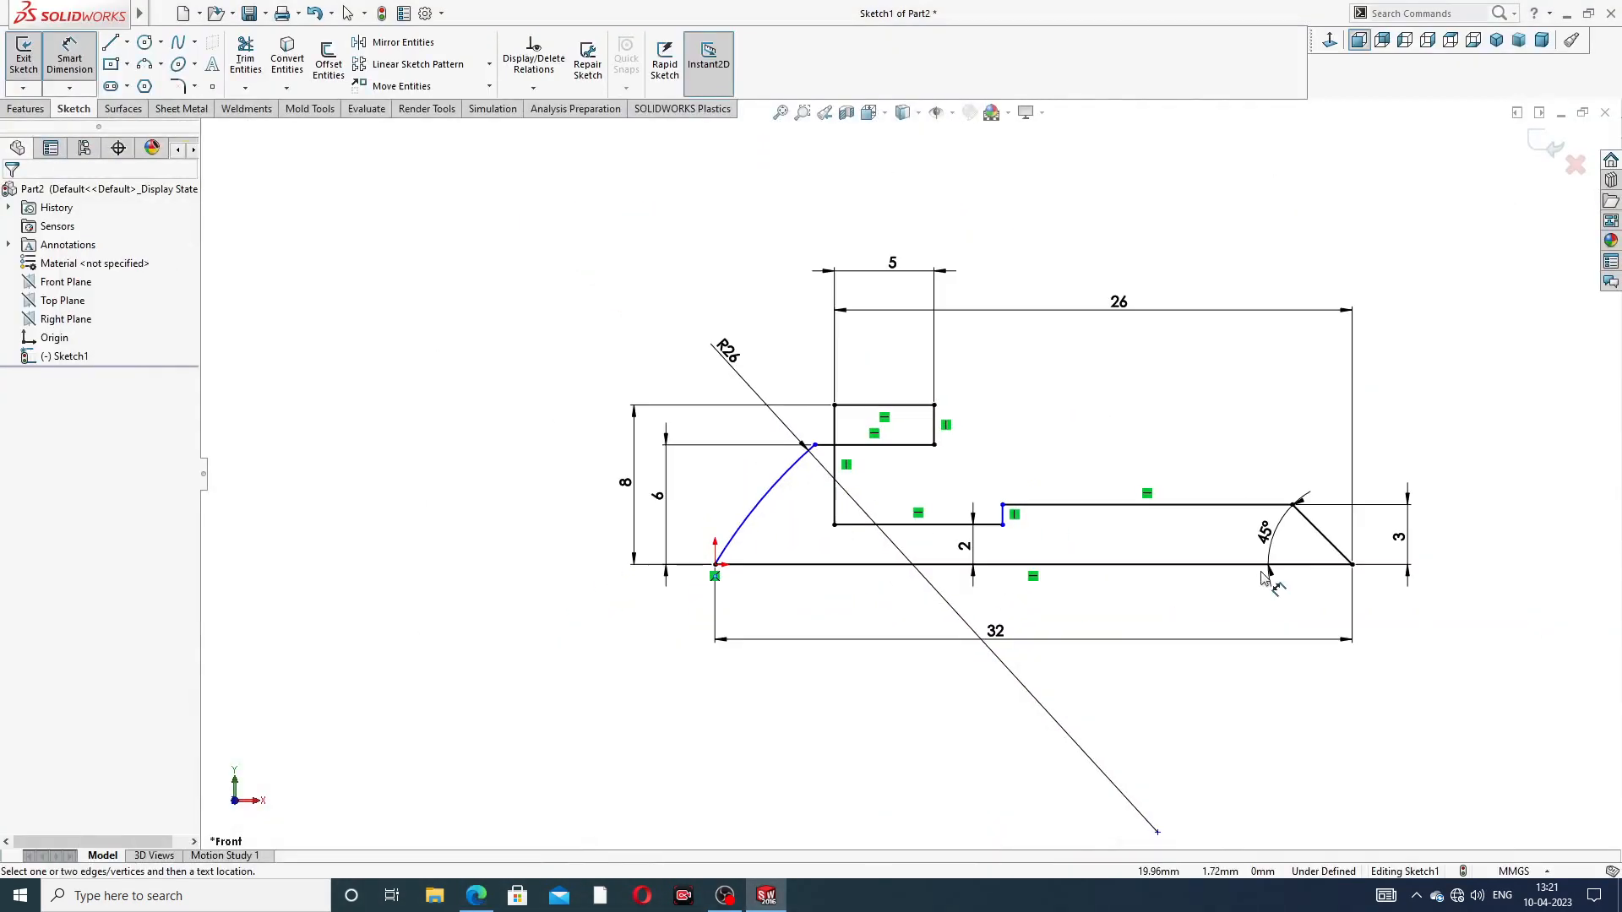
{"action": "left_click", "coordinate": [1137, 505]}
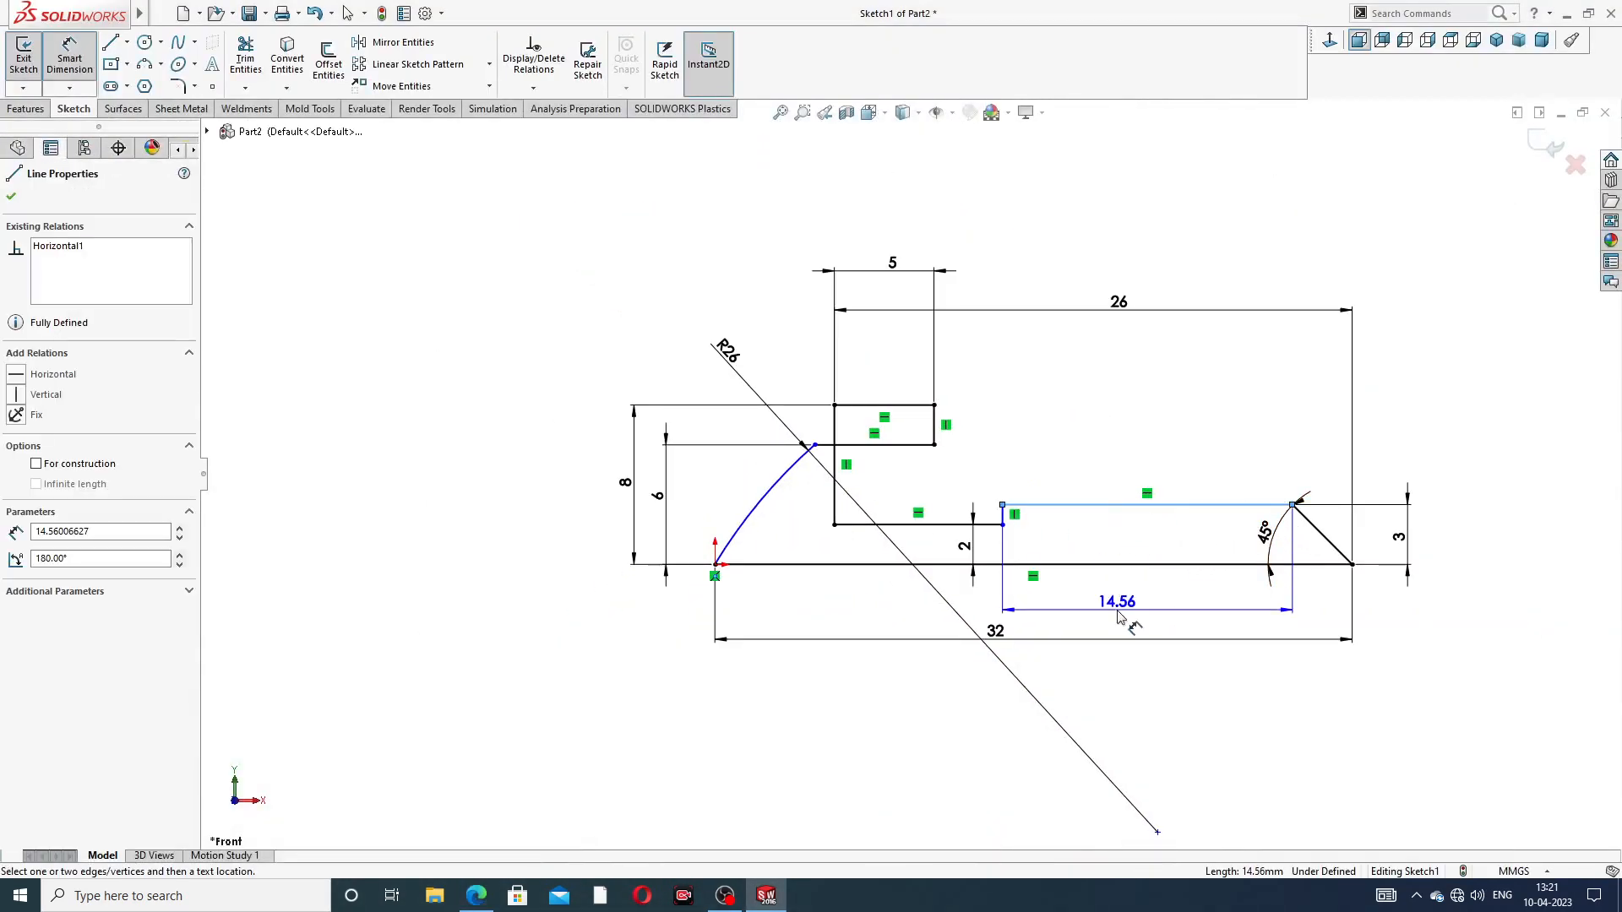
{"action": "left_click", "coordinate": [1125, 622]}
{"action": "type", "text": "1"}
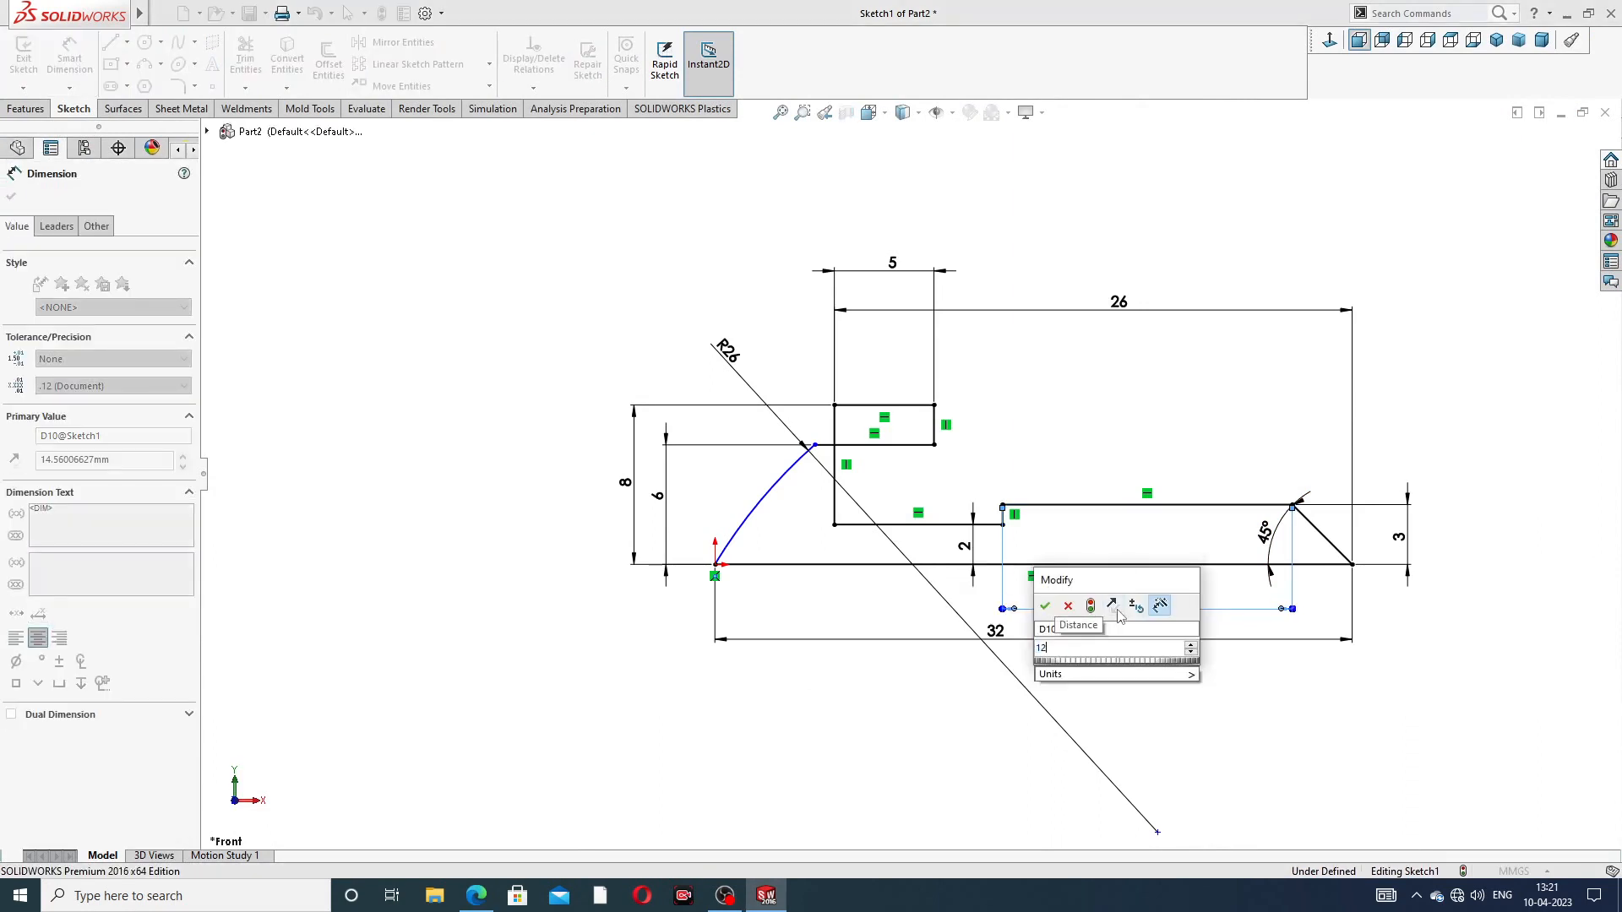
{"action": "type", "text": "2"}
{"action": "key", "text": "Return"}
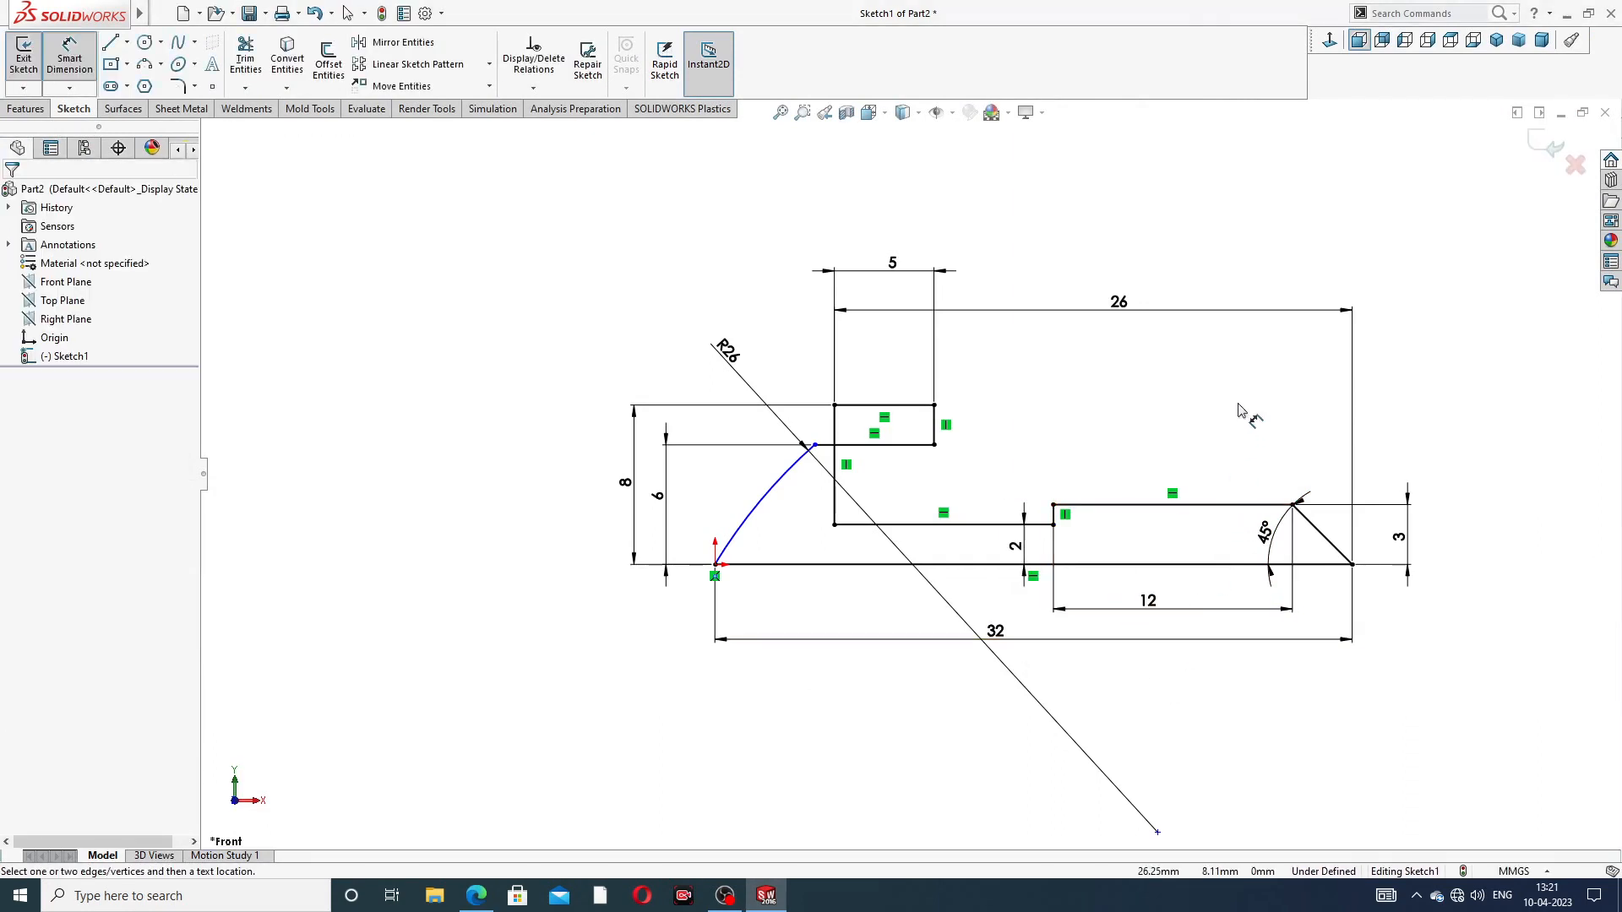
Step: Move the 45° angle dimension farther from the sloped end line
{"action": "scroll", "coordinate": [1239, 409], "scroll_direction": "up", "scroll_amount": 2}
{"action": "scroll", "coordinate": [1014, 550], "scroll_direction": "down", "scroll_amount": 2}
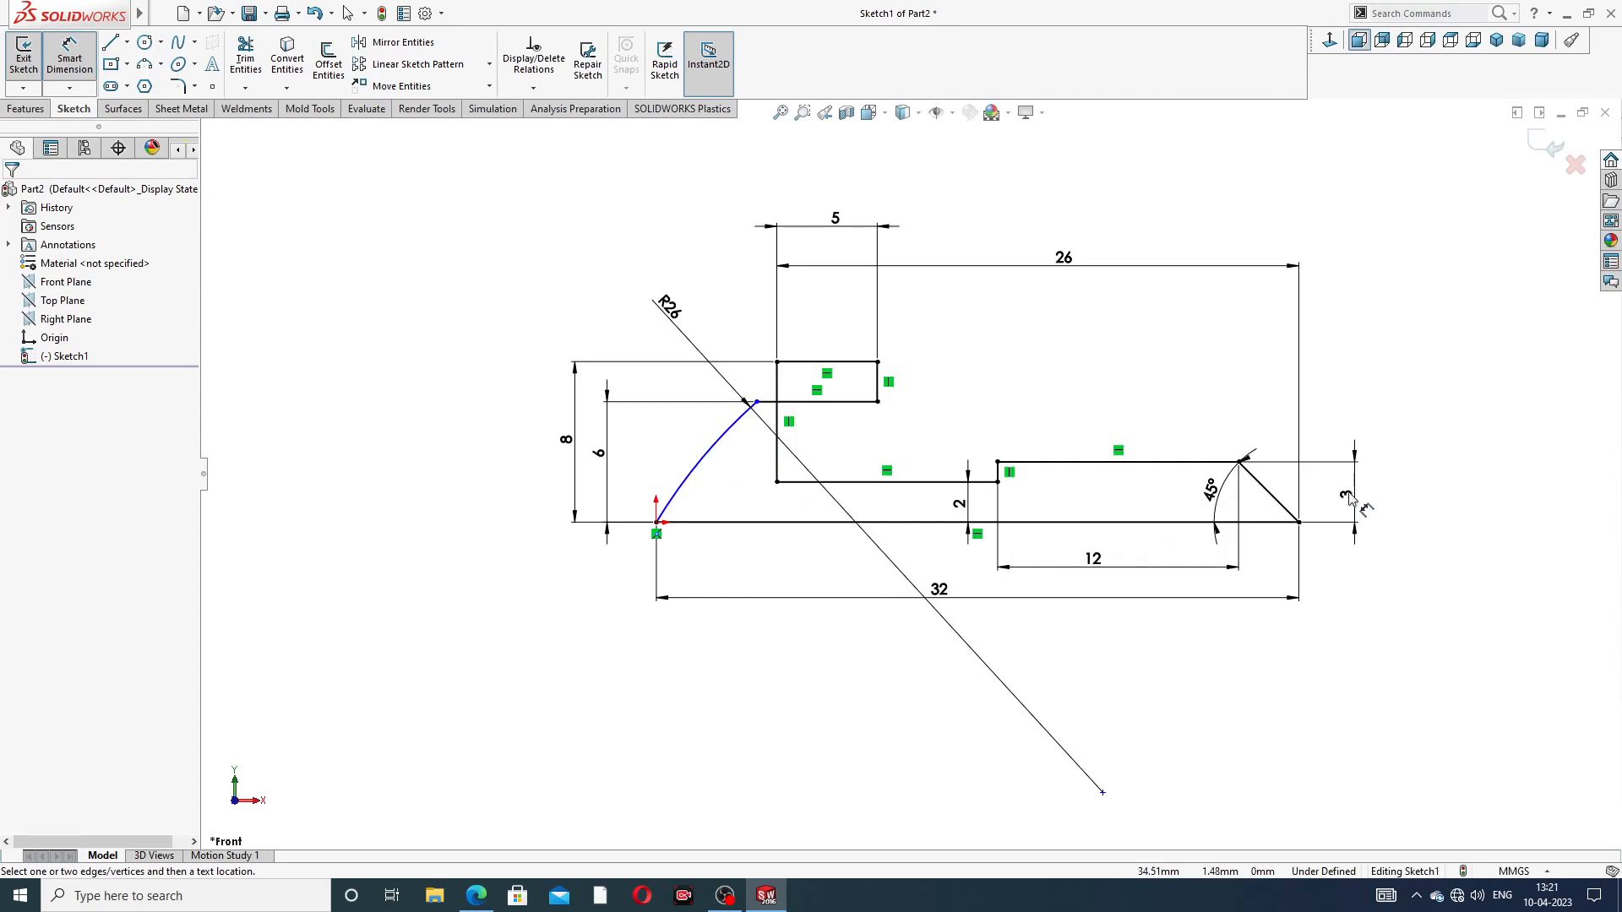
{"action": "left_click_drag", "start_coordinate": [1215, 495], "coordinate": [1182, 491]}
{"action": "left_click", "coordinate": [1354, 409]}
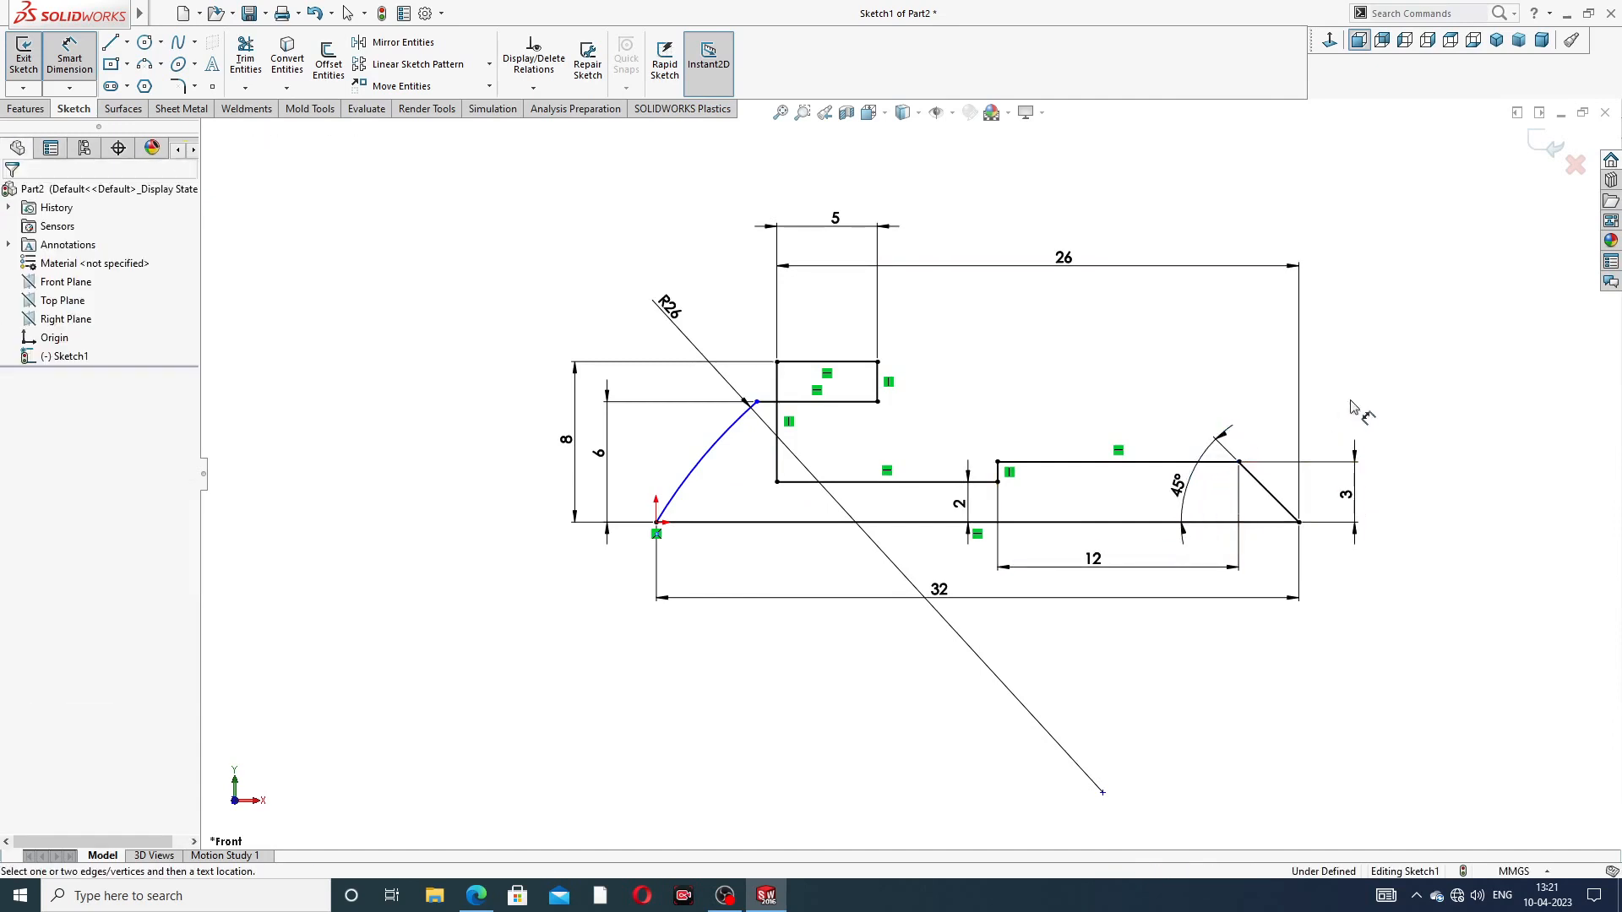
Step: Reposition the 5, 26, R26, 8 and 6 mm dimensions closer to the profile and finish dimensioning
{"action": "scroll", "coordinate": [818, 450], "scroll_direction": "down", "scroll_amount": 1}
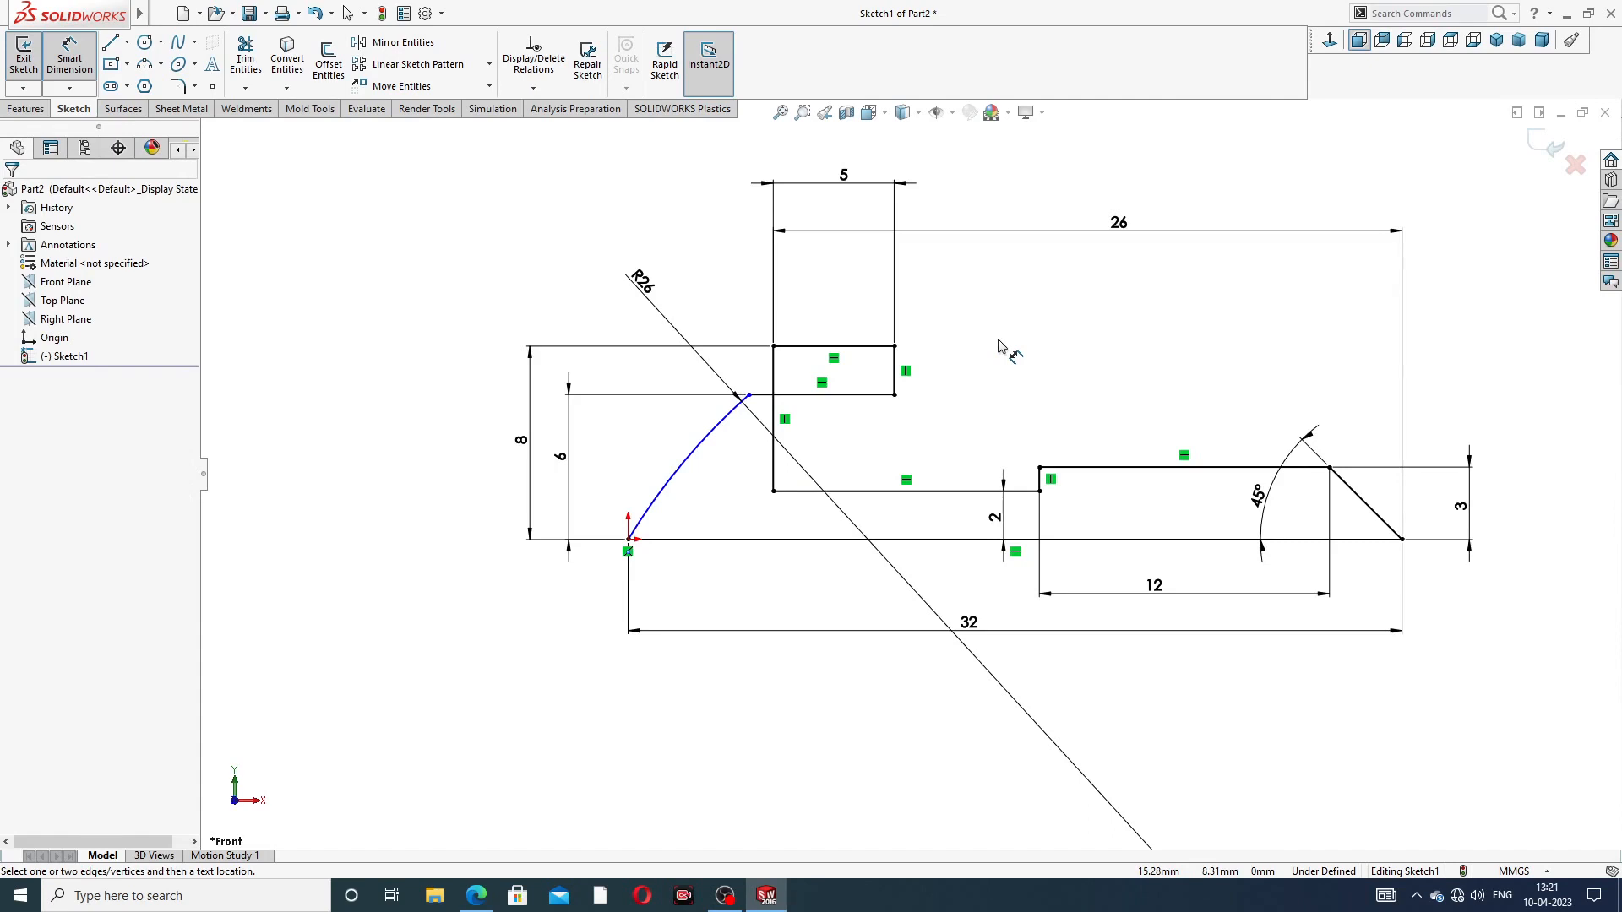
{"action": "left_click_drag", "start_coordinate": [844, 175], "coordinate": [842, 299]}
{"action": "left_click_drag", "start_coordinate": [1115, 223], "coordinate": [1122, 265]}
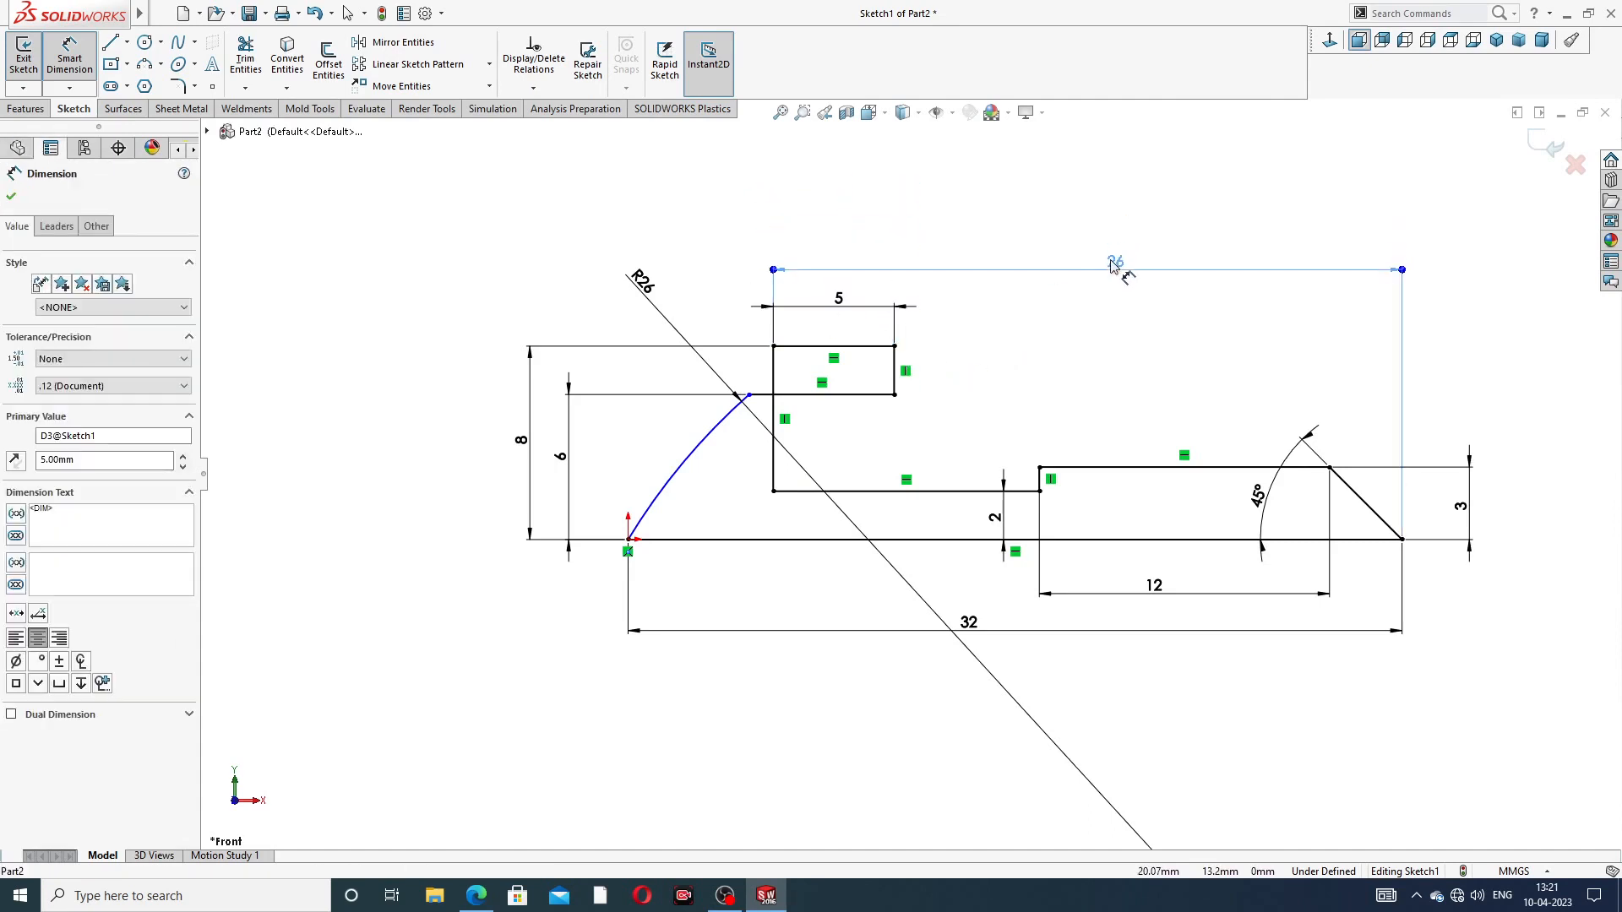
{"action": "left_click", "coordinate": [1177, 165]}
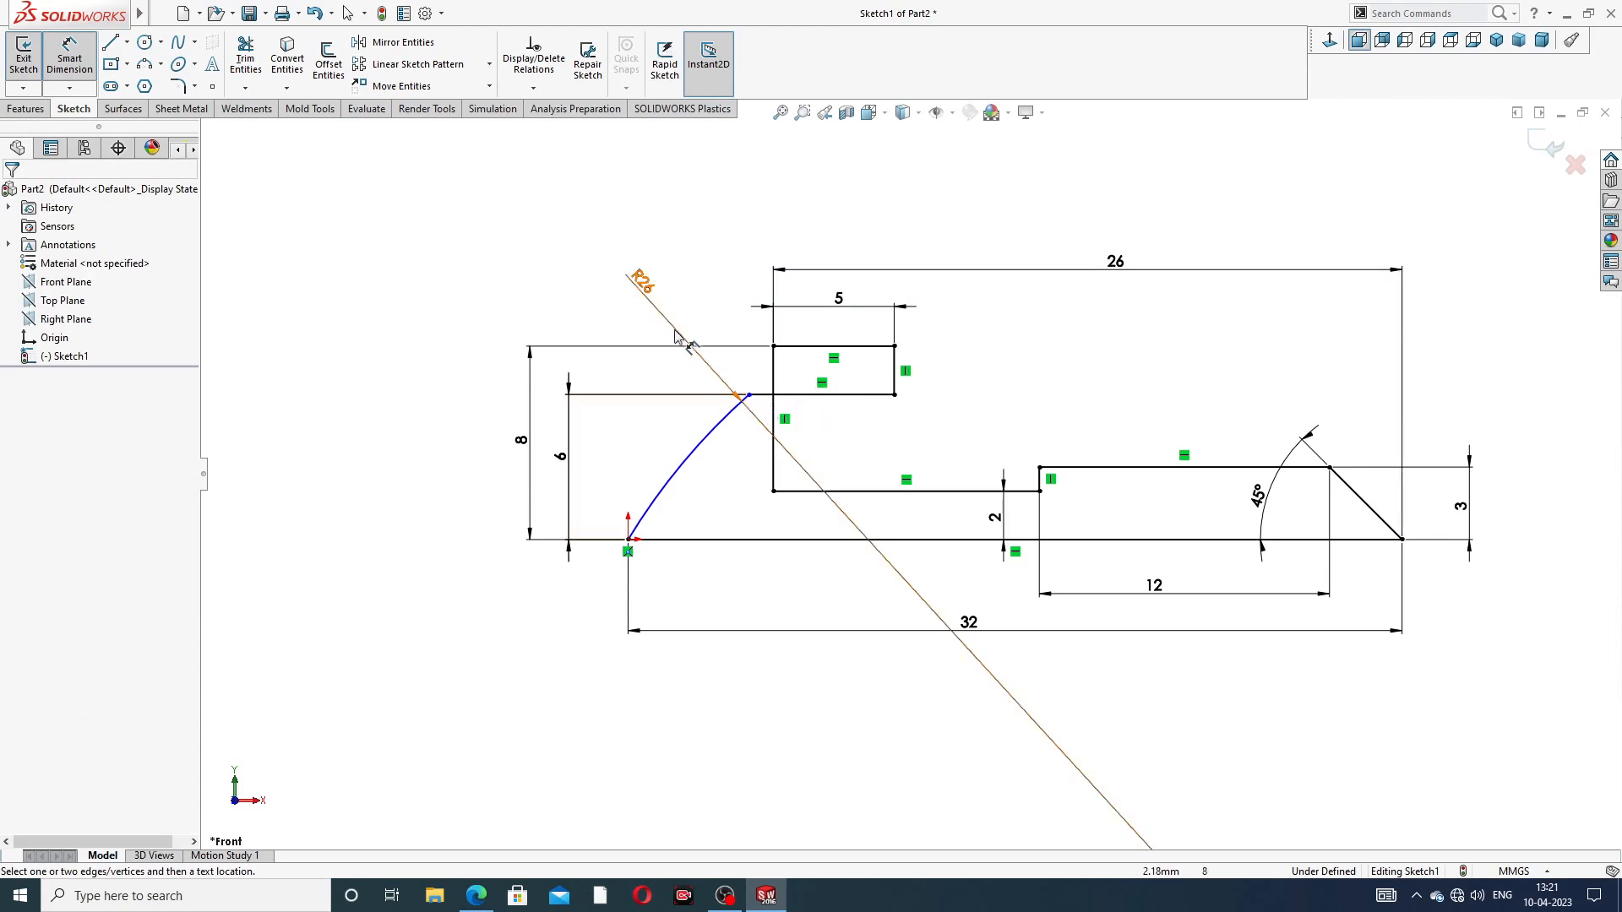
{"action": "left_click_drag", "start_coordinate": [644, 287], "coordinate": [636, 295]}
{"action": "mouse_move", "coordinate": [560, 457]}
{"action": "left_mouse_down"}
{"action": "mouse_move", "coordinate": [611, 454]}
{"action": "mouse_move", "coordinate": [537, 441]}
{"action": "left_mouse_up"}
{"action": "left_click", "coordinate": [945, 208]}
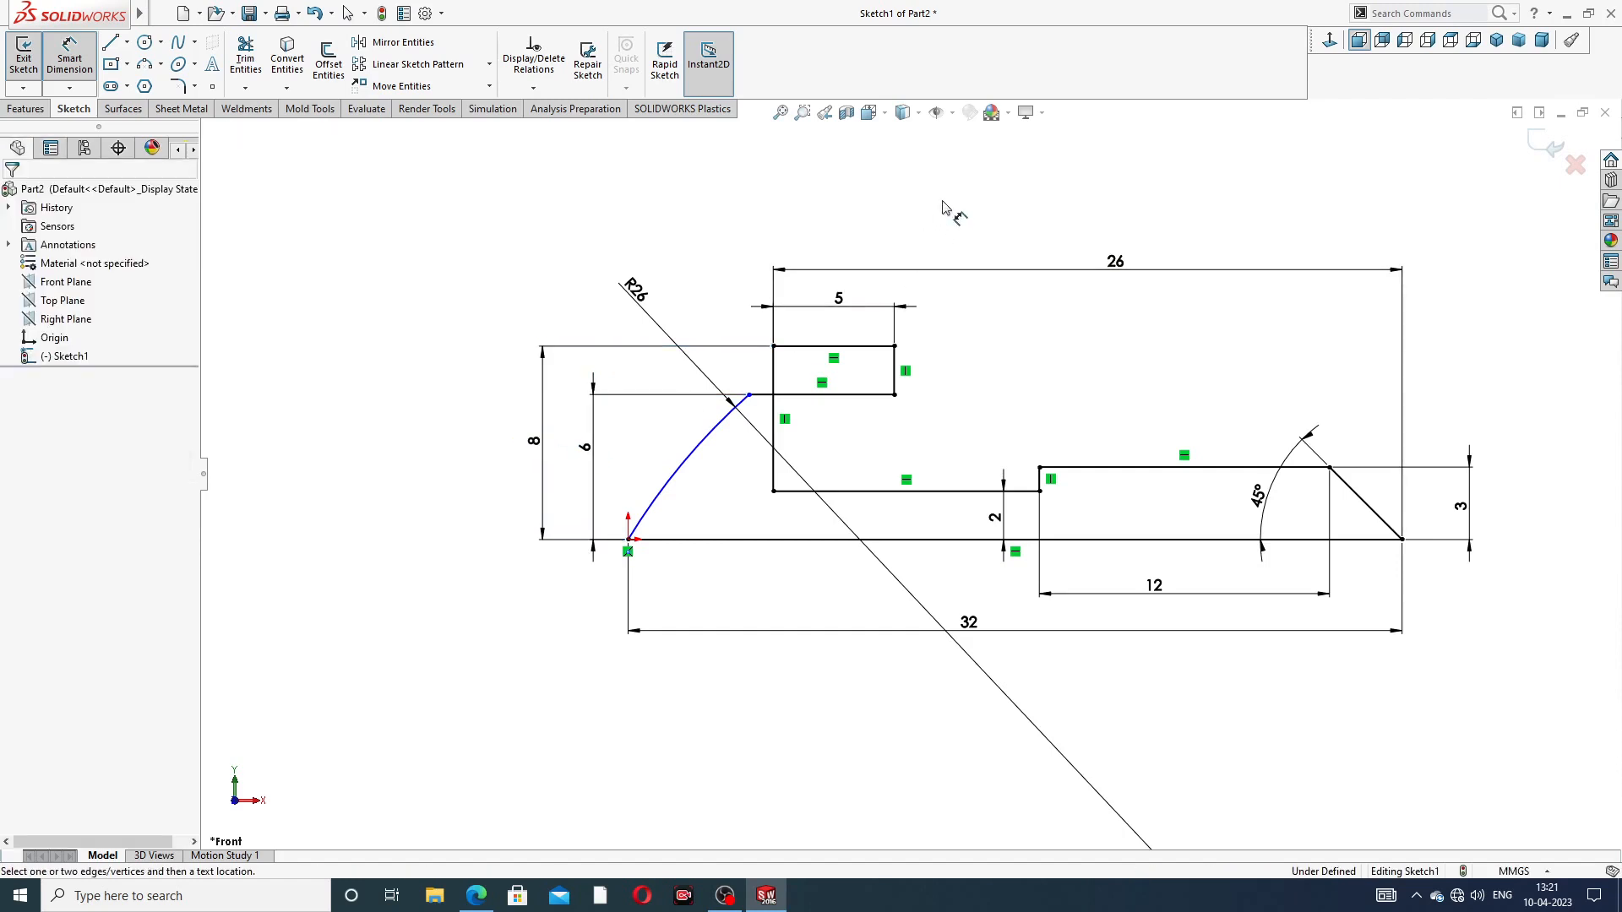
{"action": "right_click", "coordinate": [944, 209]}
{"action": "left_click", "coordinate": [961, 253]}
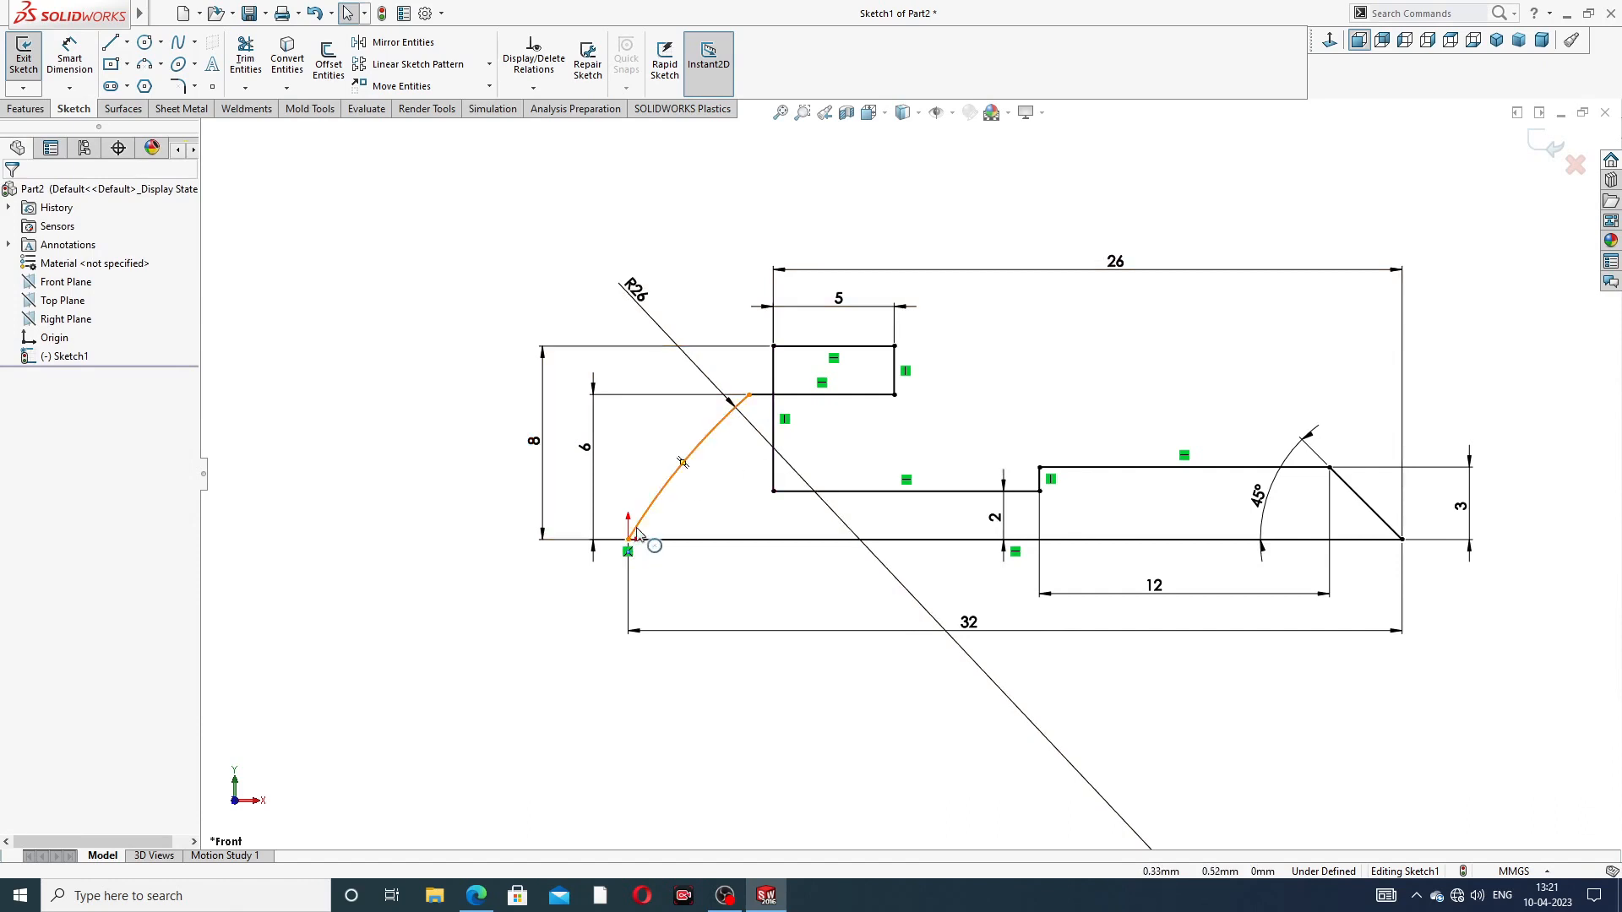
Step: Draw a vertical construction line about 3 mm long upward from the origin
{"action": "left_click", "coordinate": [128, 45]}
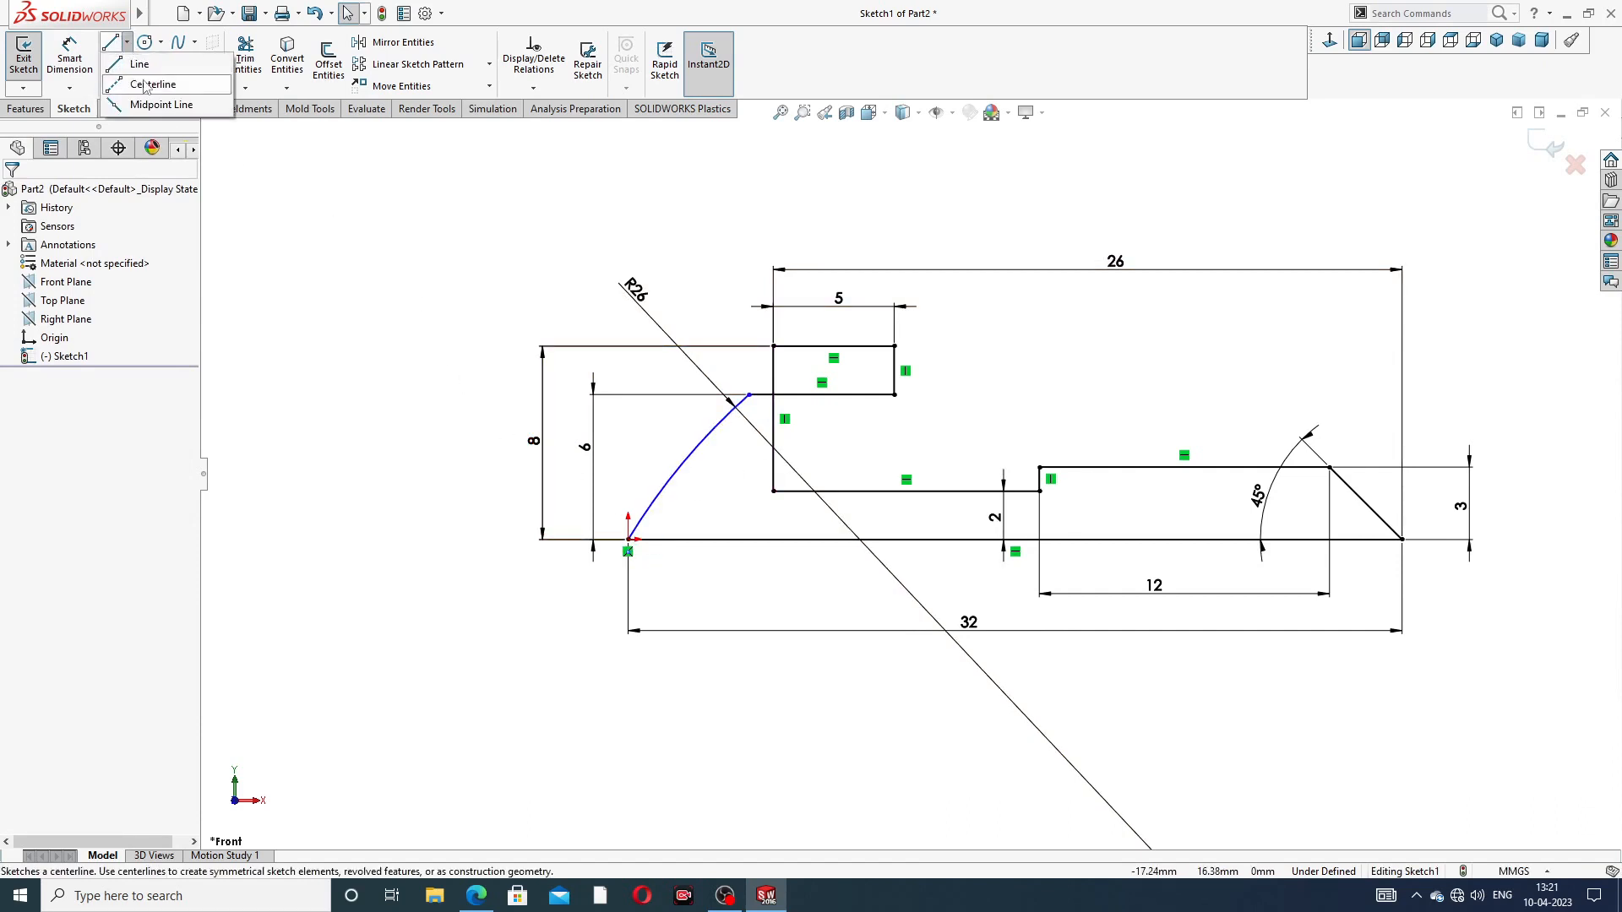
{"action": "left_click", "coordinate": [156, 72]}
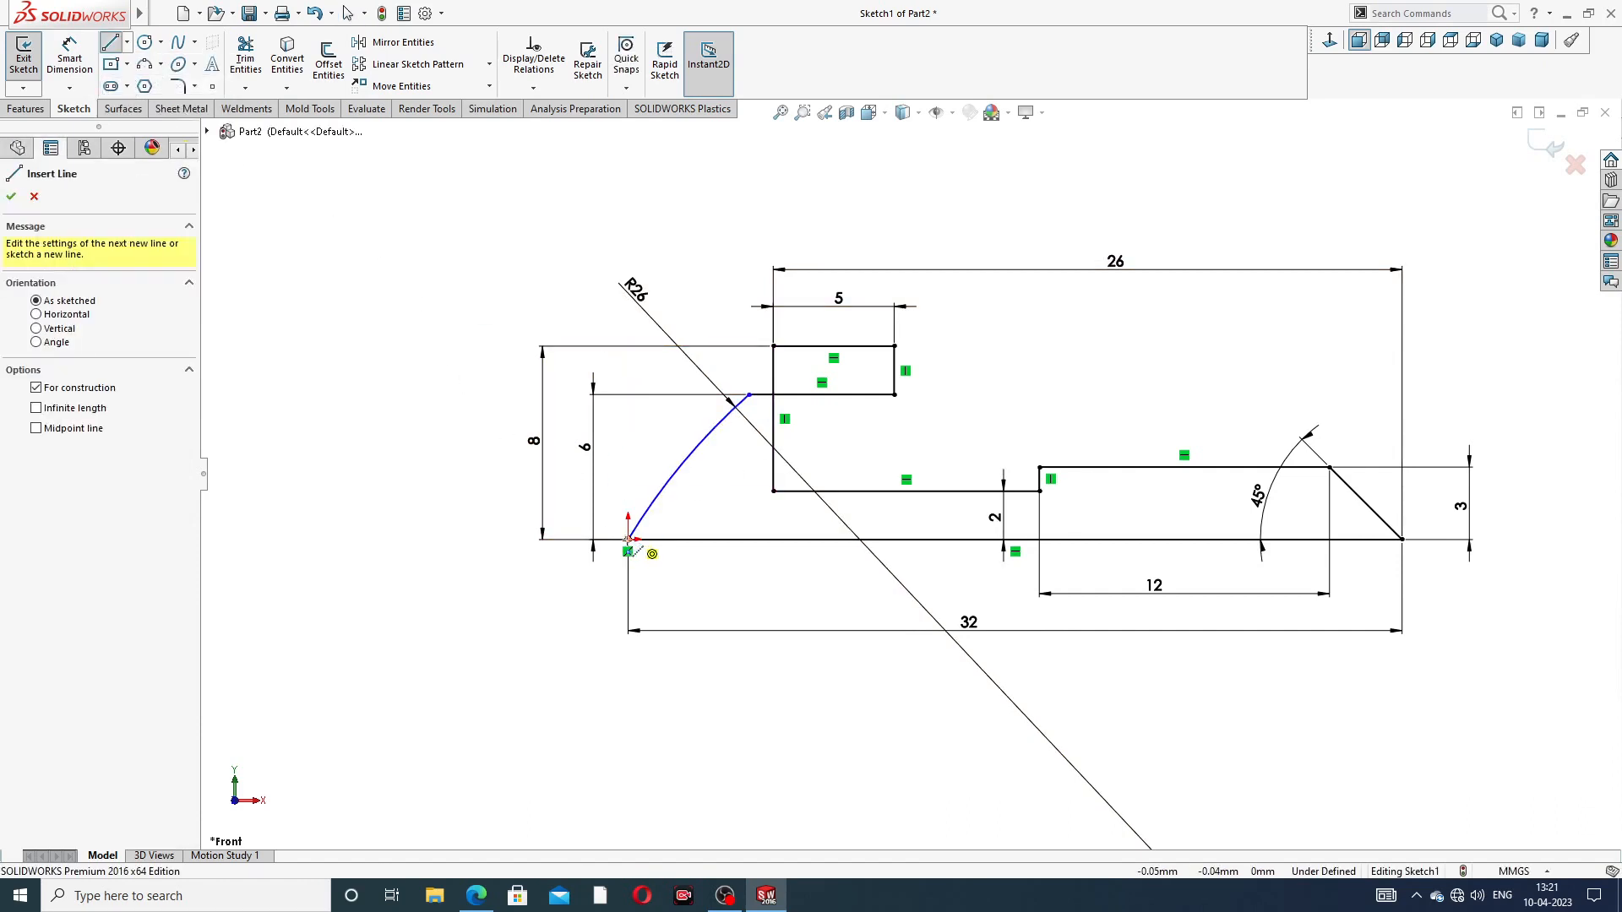
{"action": "left_click", "coordinate": [627, 462]}
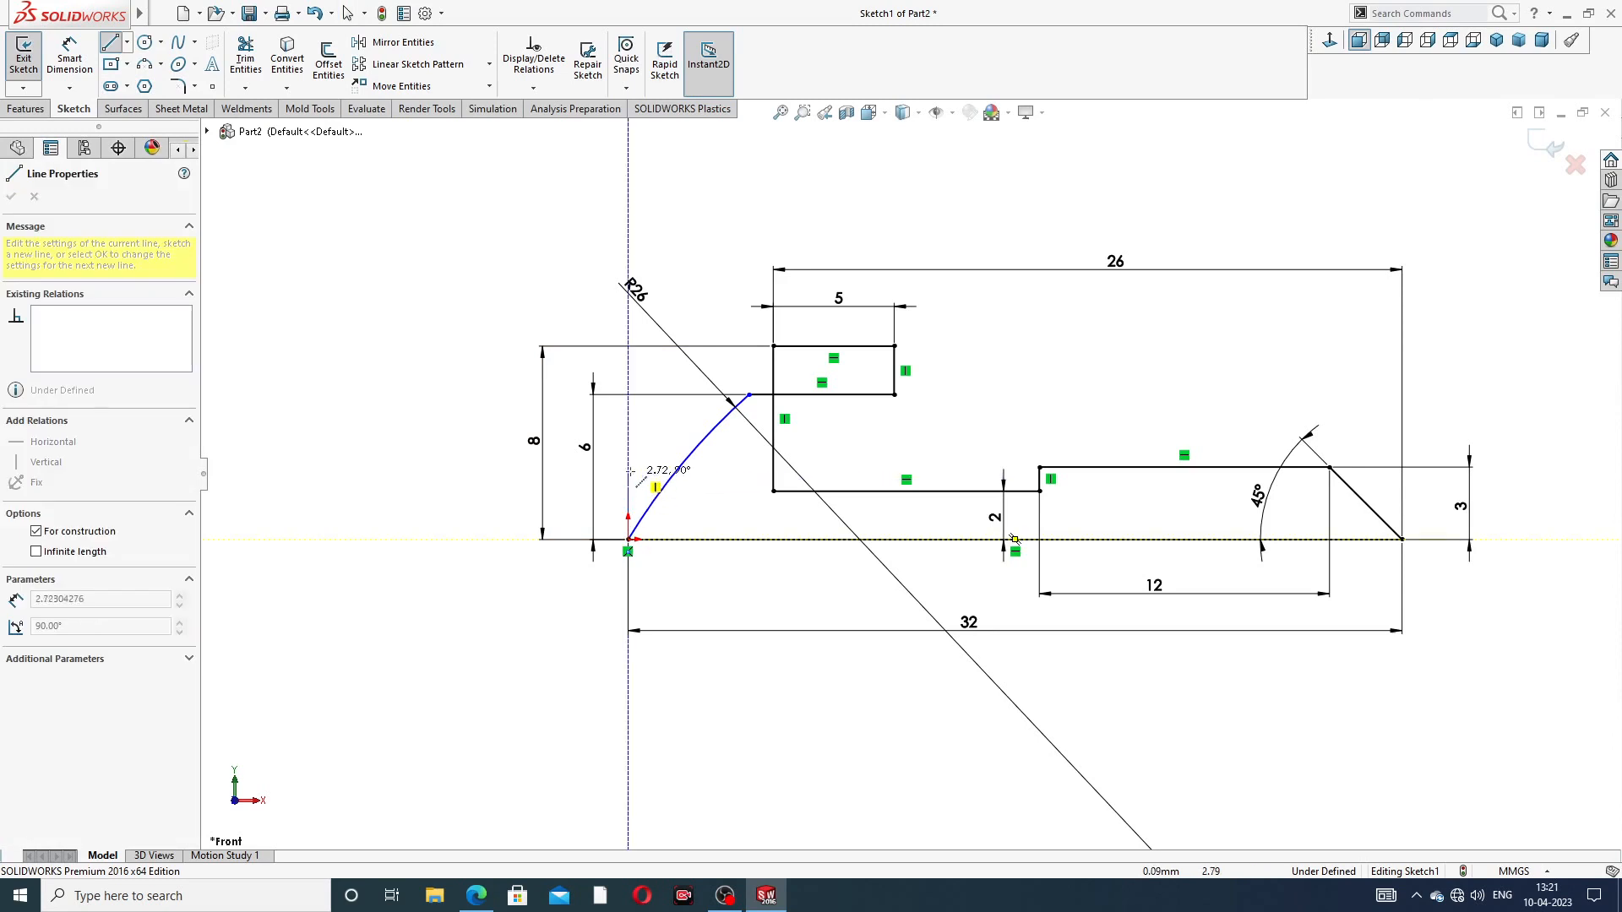
{"action": "right_click", "coordinate": [658, 424]}
{"action": "left_click", "coordinate": [694, 435]}
Step: Make the R26 arc tangent to the vertical construction line at the origin
{"action": "left_click", "coordinate": [666, 499]}
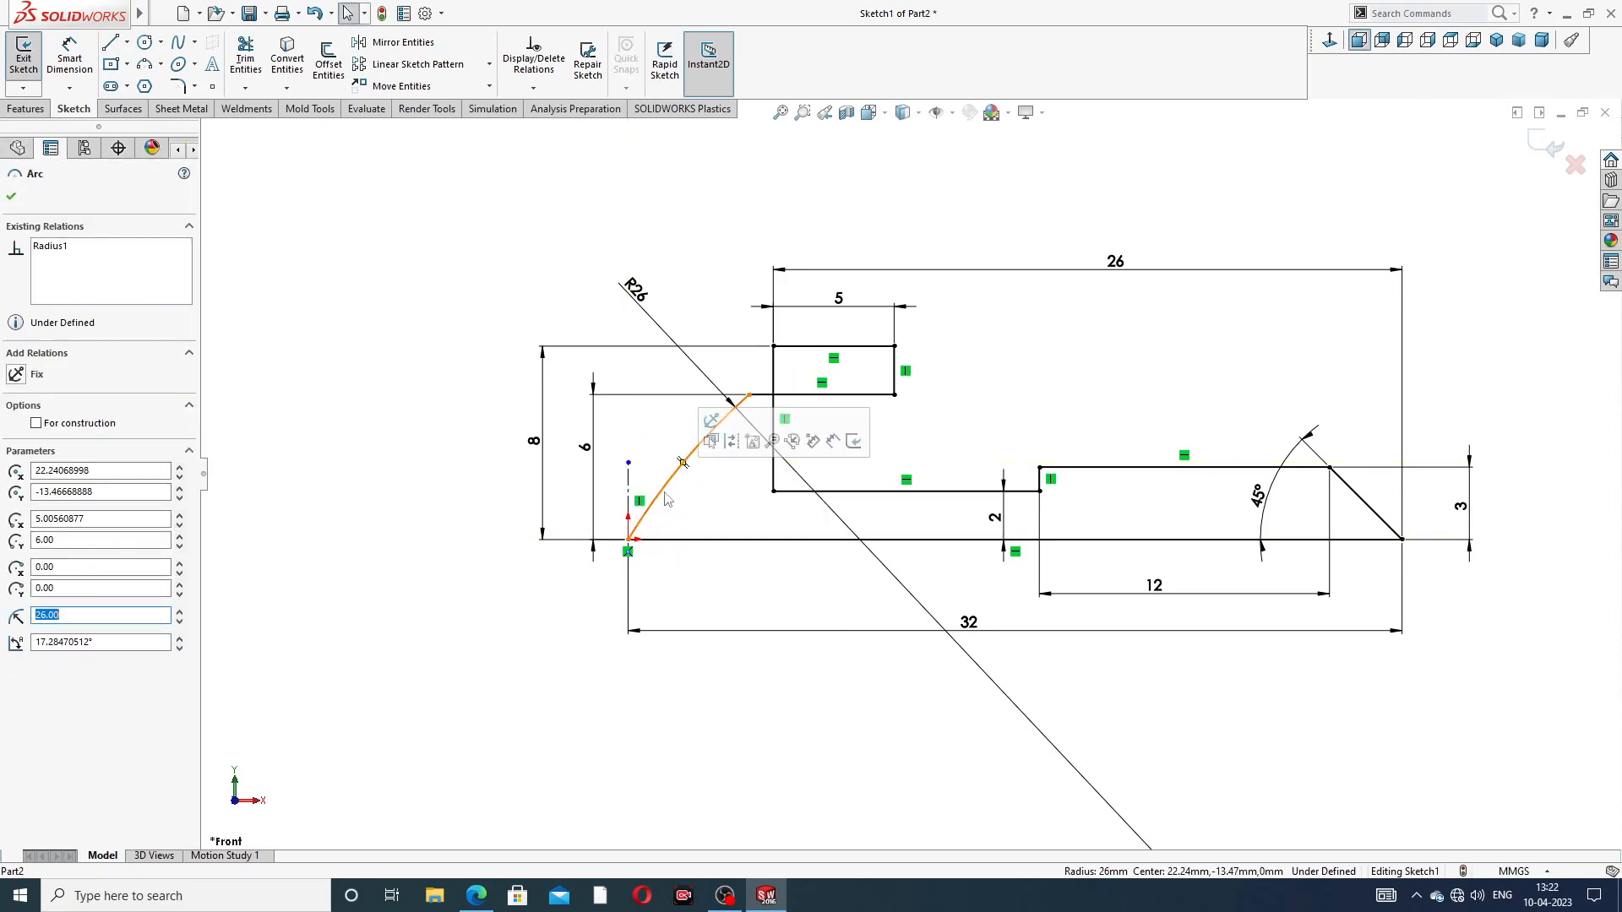
{"action": "left_click", "coordinate": [628, 492], "text": "ctrl"}
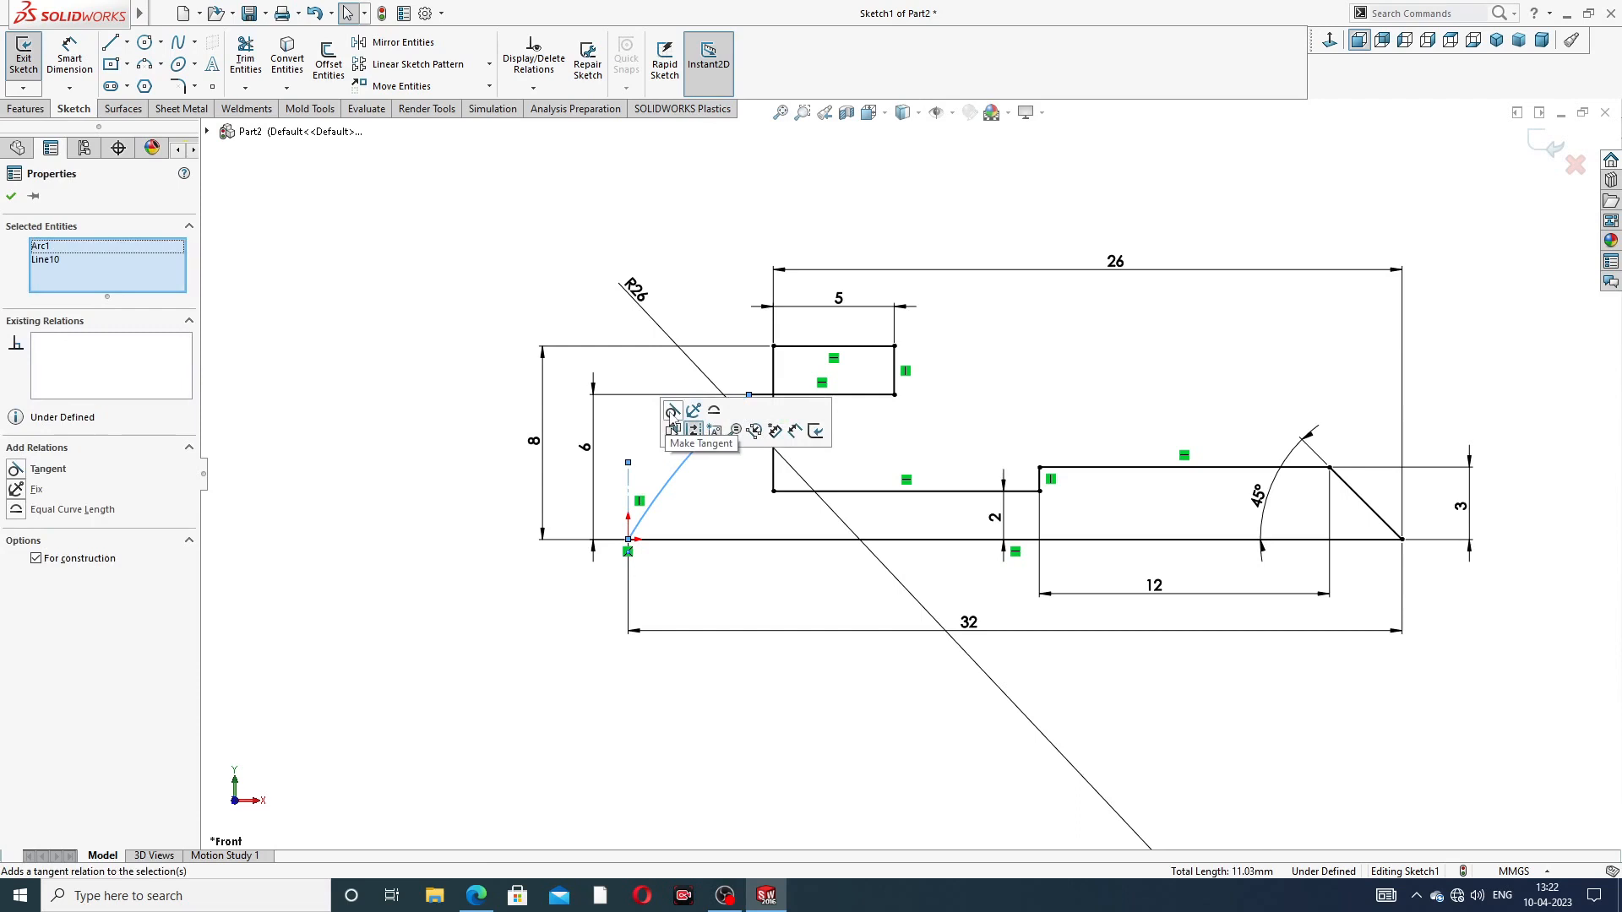
{"action": "left_click", "coordinate": [671, 412]}
{"action": "left_click", "coordinate": [826, 215]}
{"action": "scroll", "coordinate": [845, 246], "scroll_direction": "up", "scroll_amount": 1}
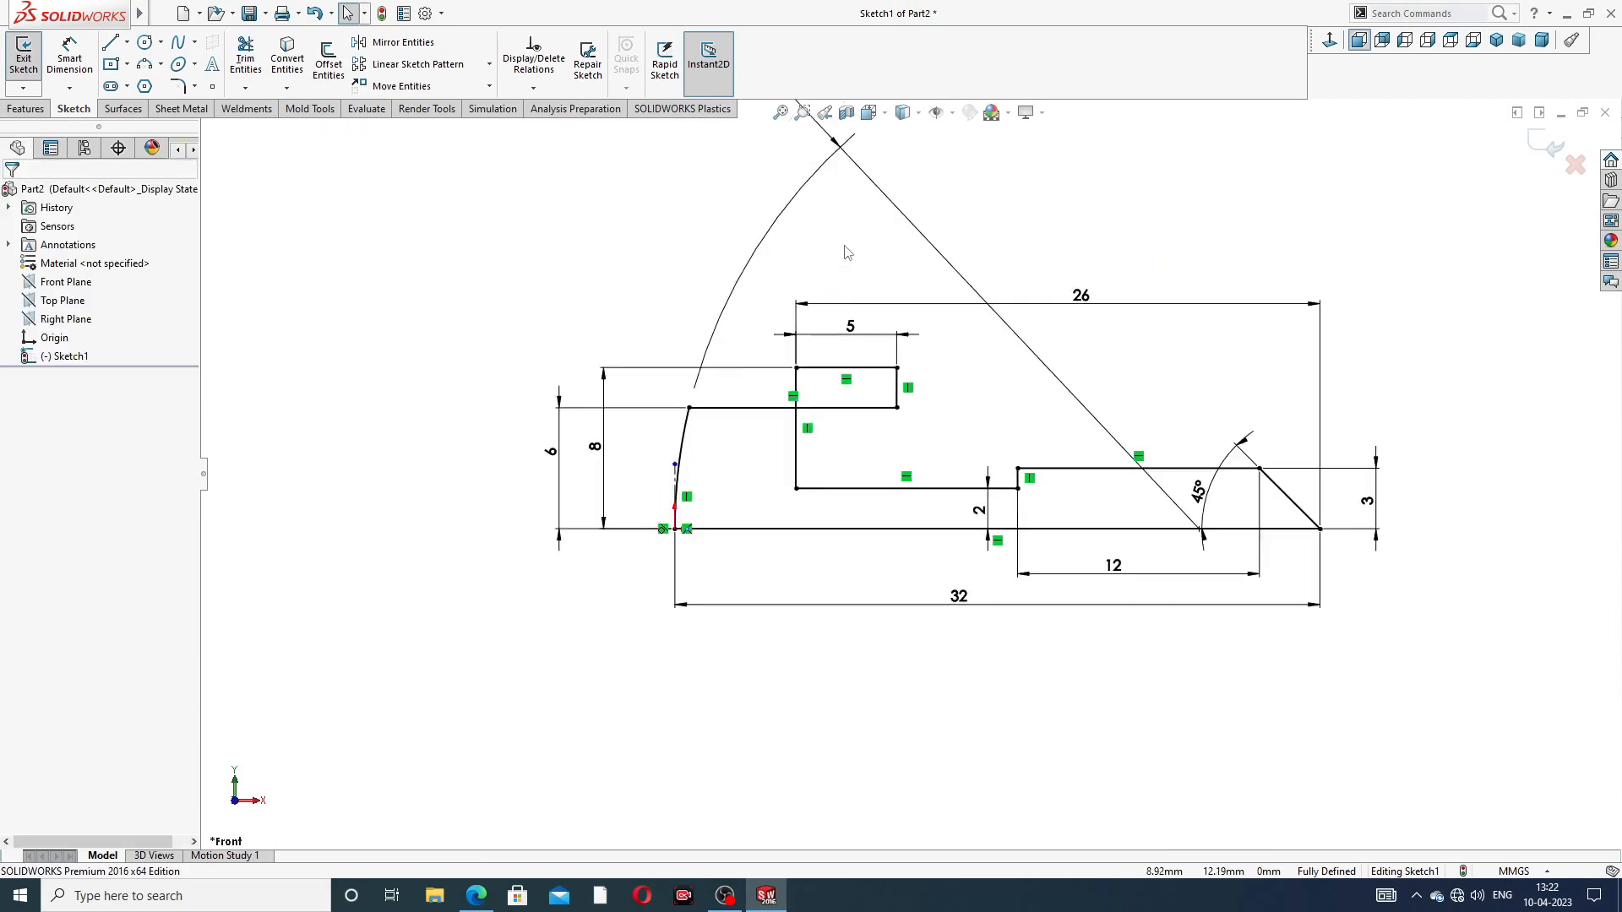
{"action": "scroll", "coordinate": [845, 247], "scroll_direction": "up", "scroll_amount": 1}
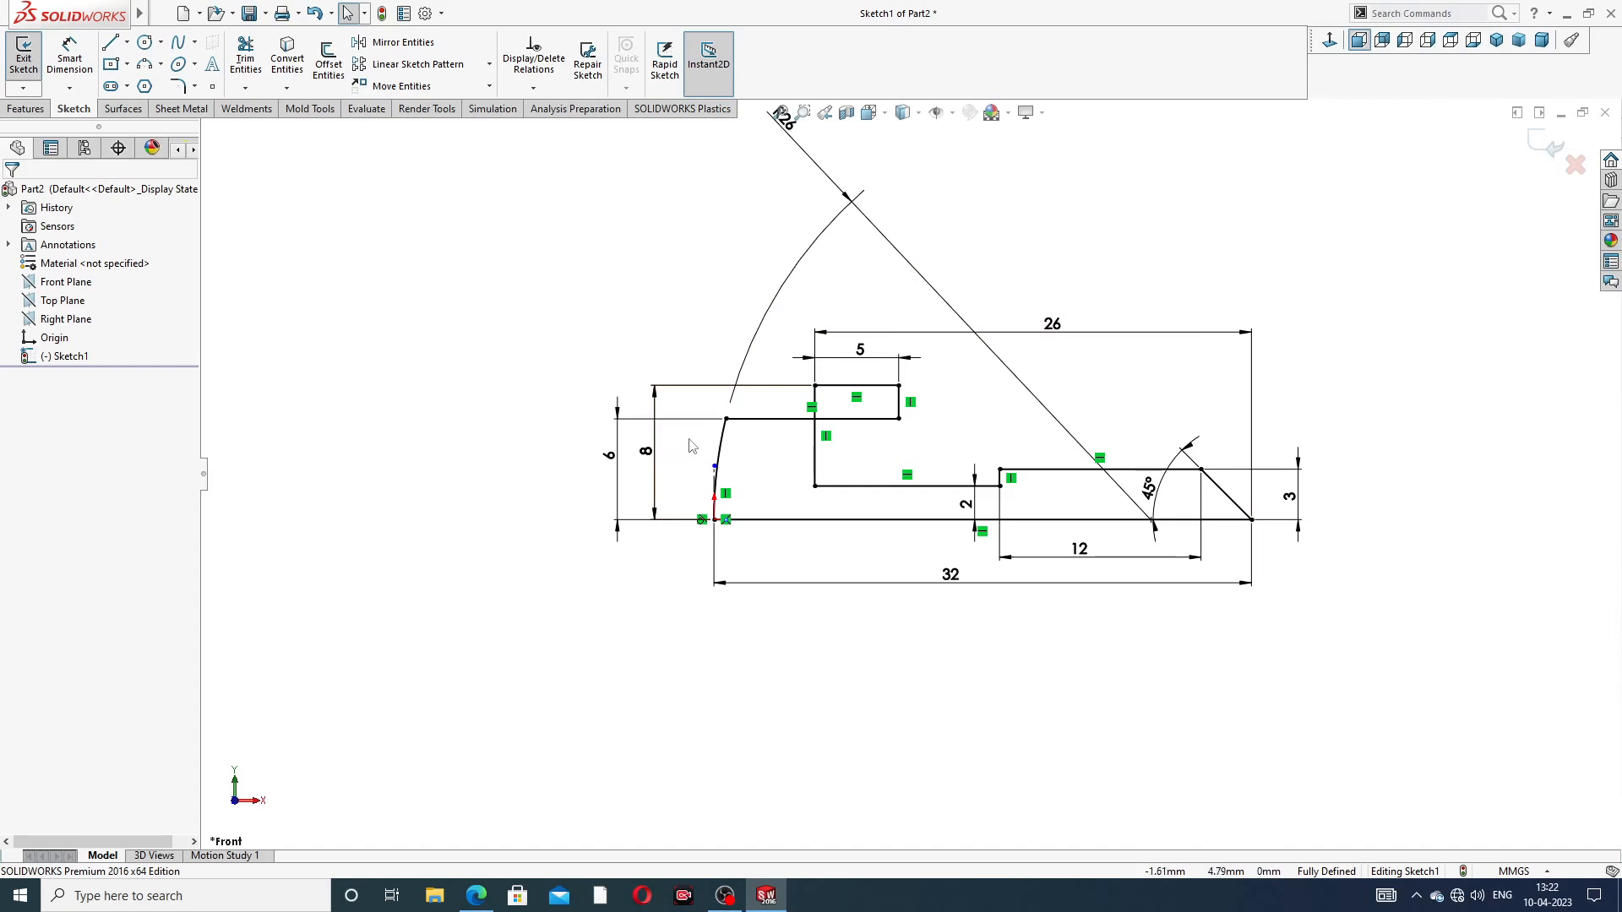
Step: Reposition the 6 mm and 8 mm height dimensions beside the arc, with the 6 mm one nearest the profile
{"action": "left_click", "coordinate": [613, 460]}
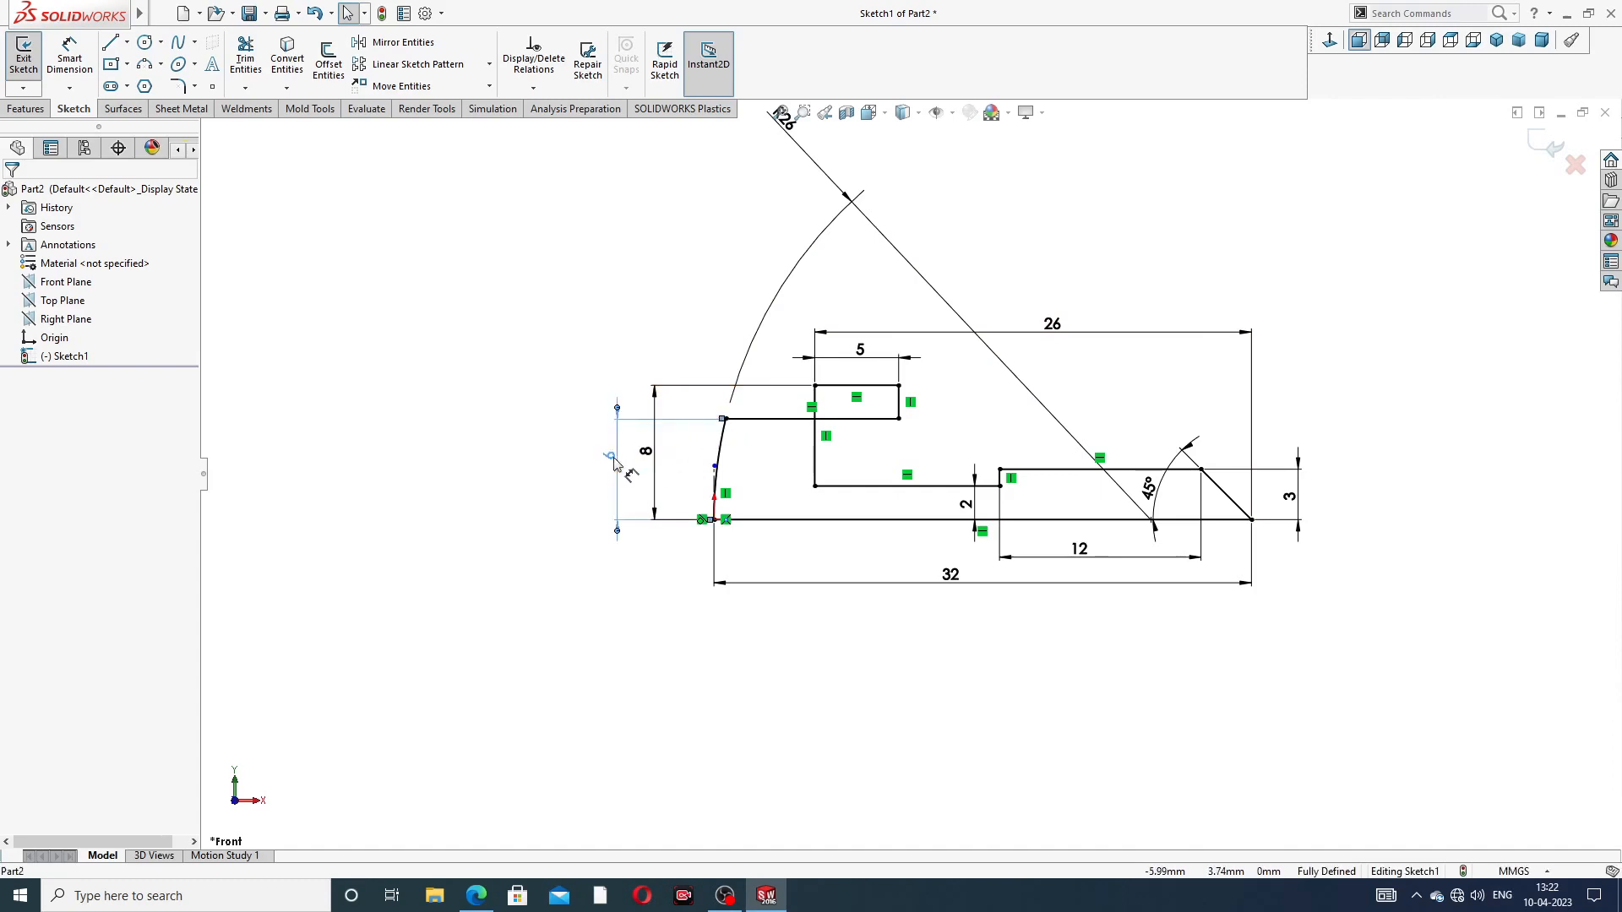
{"action": "mouse_move", "coordinate": [614, 459]}
{"action": "left_mouse_down"}
{"action": "mouse_move", "coordinate": [675, 457]}
{"action": "mouse_move", "coordinate": [624, 451]}
{"action": "left_mouse_up"}
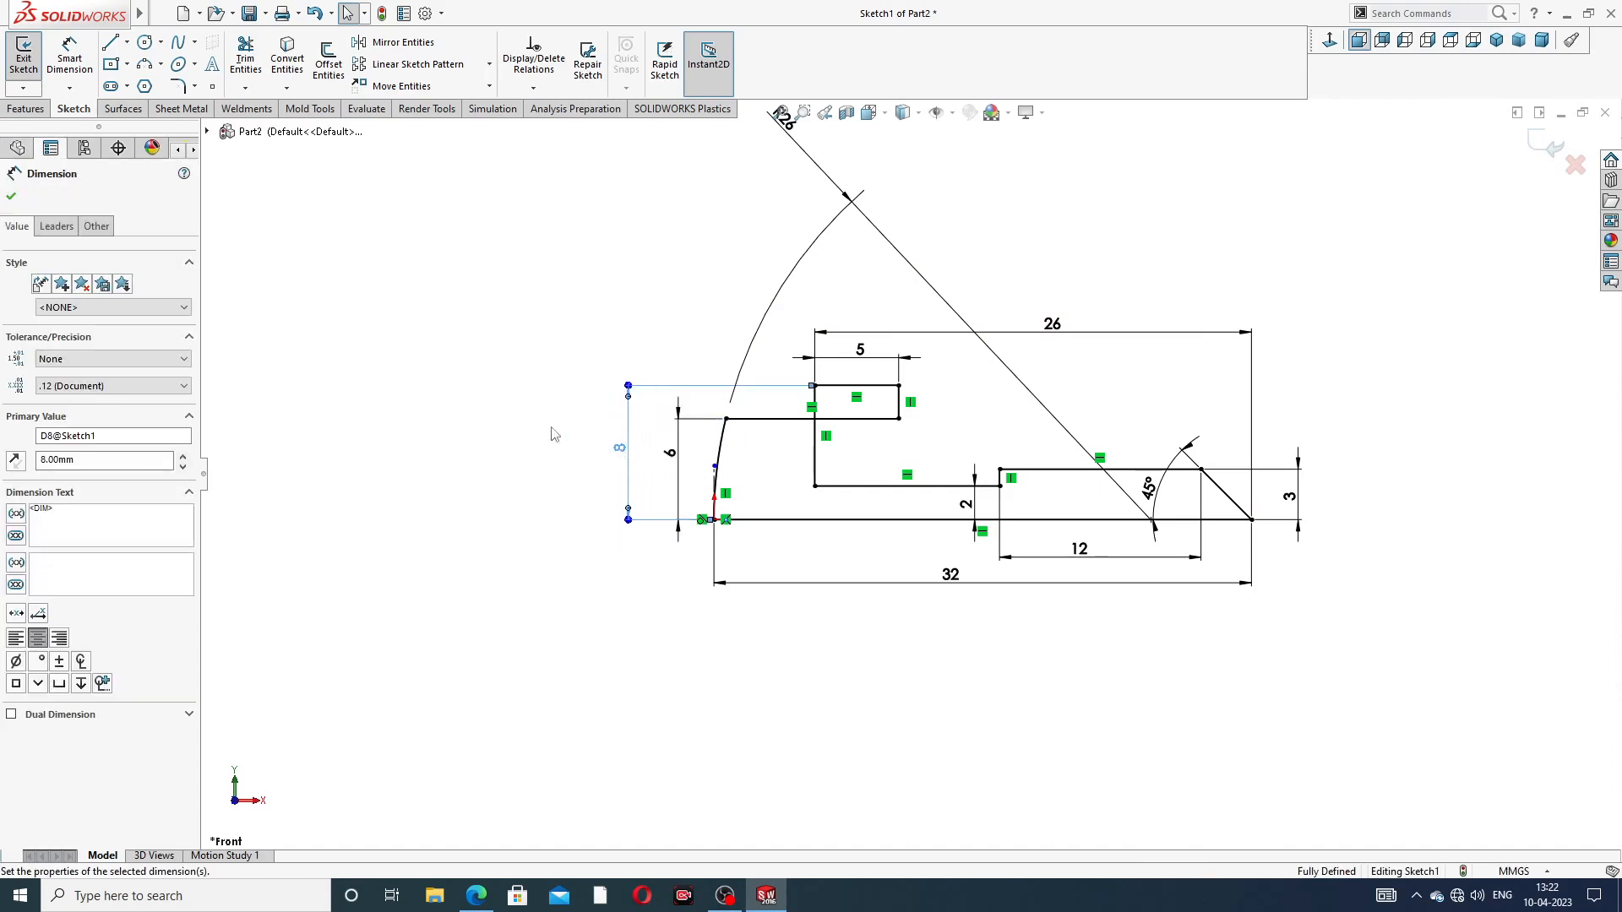
{"action": "left_click", "coordinate": [553, 434]}
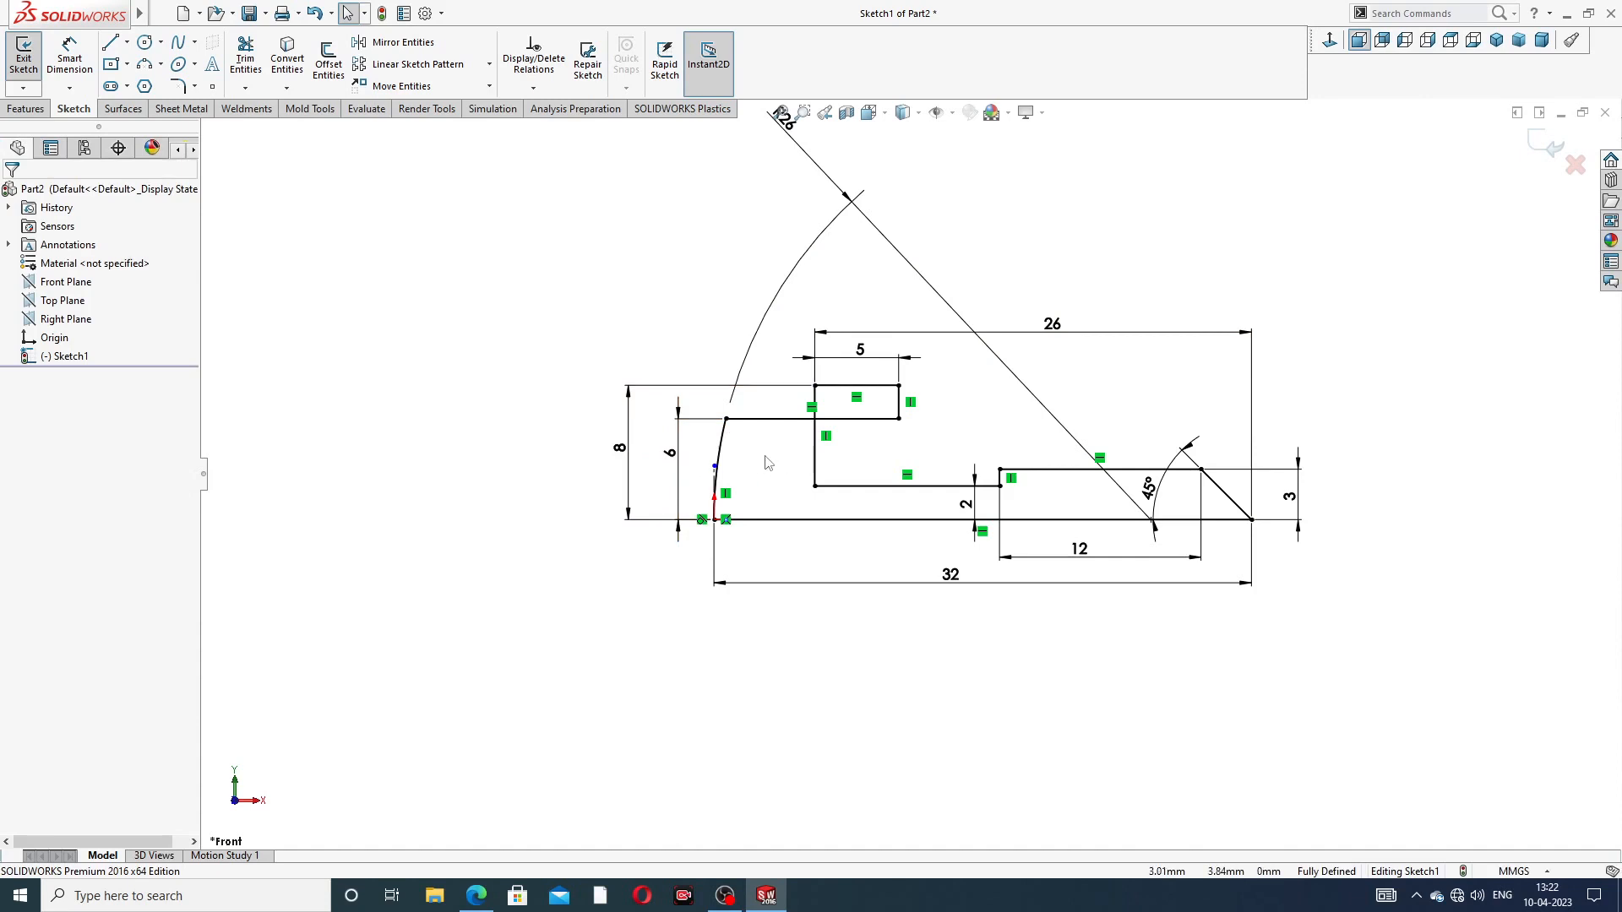
{"action": "scroll", "coordinate": [768, 463], "scroll_direction": "down", "scroll_amount": 1}
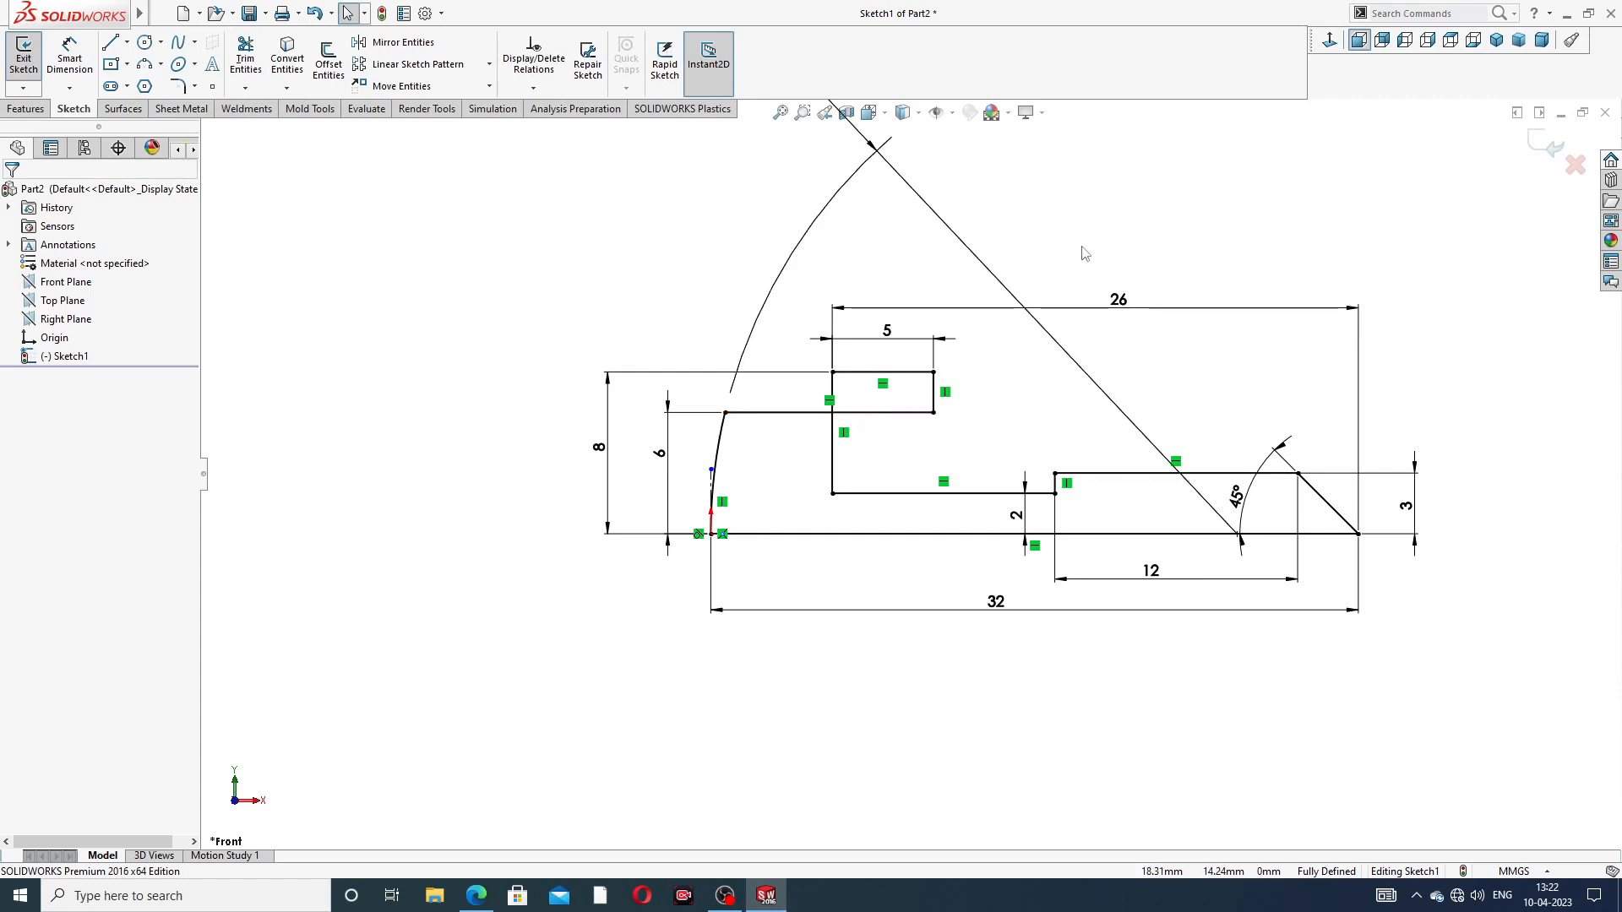
Step: Undo the recent edits back through the tangent relation, construction line, R26 and 12 mm dimensions, and the 8 mm and 6 mm heights
{"action": "key", "text": "ctrl+z"}
{"action": "key", "text": "ctrl+z"}
{"action": "key", "text": "ctrl+z"}
{"action": "key", "text": "ctrl+z"}
{"action": "key", "text": "ctrl+z"}
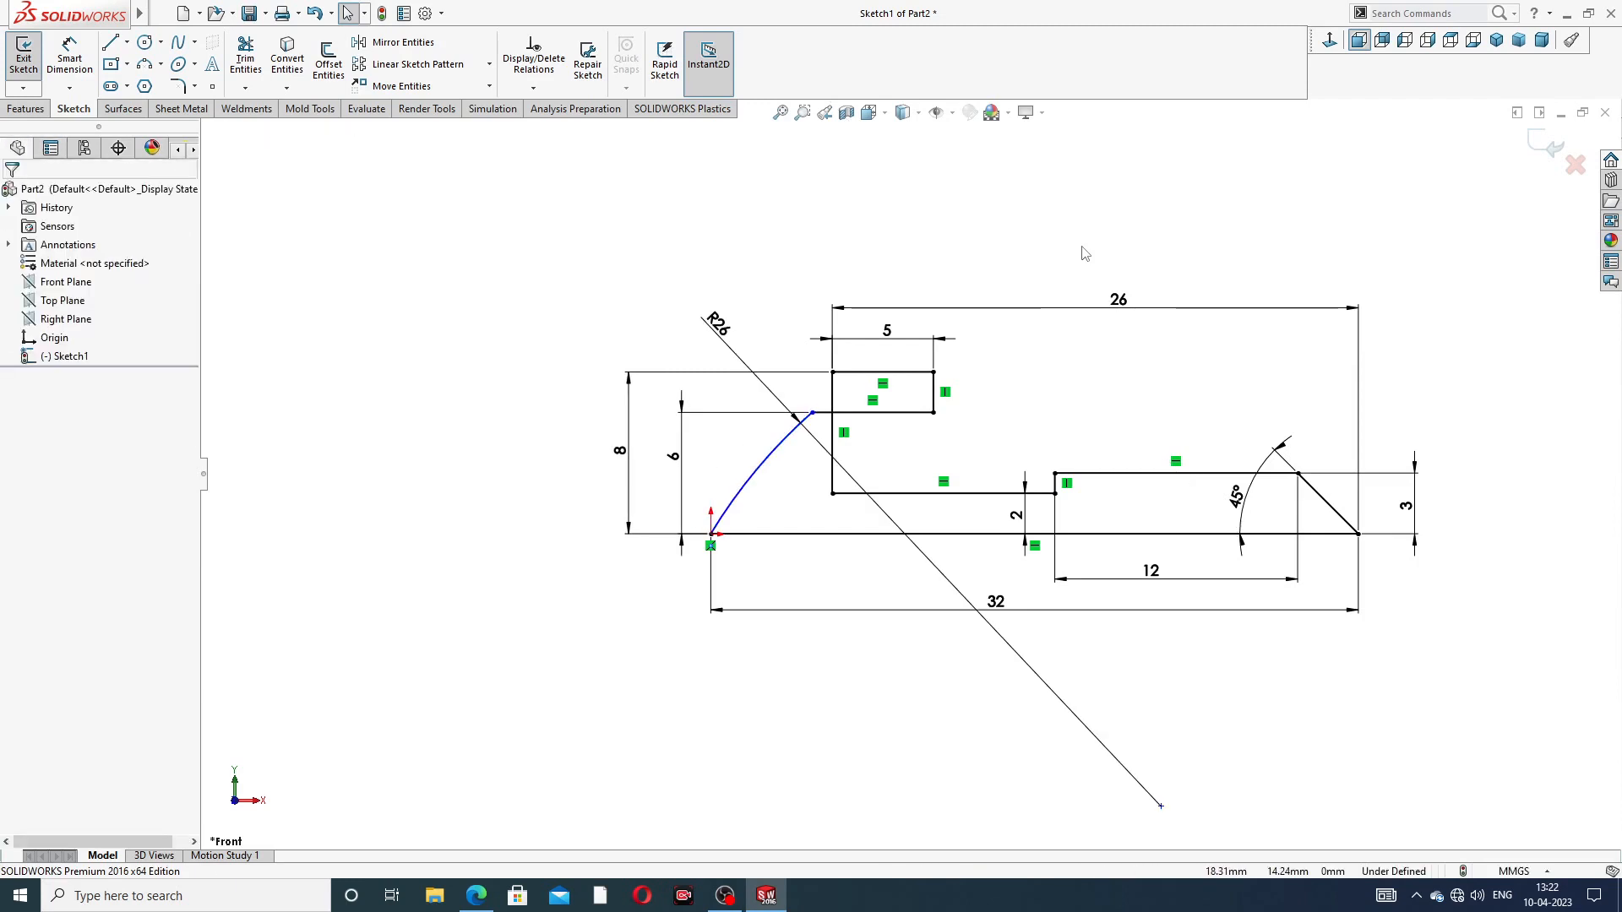
{"action": "key", "text": "ctrl+z"}
{"action": "key", "text": "ctrl+z"}
{"action": "key", "text": "ctrl+z"}
{"action": "key", "text": "ctrl+z"}
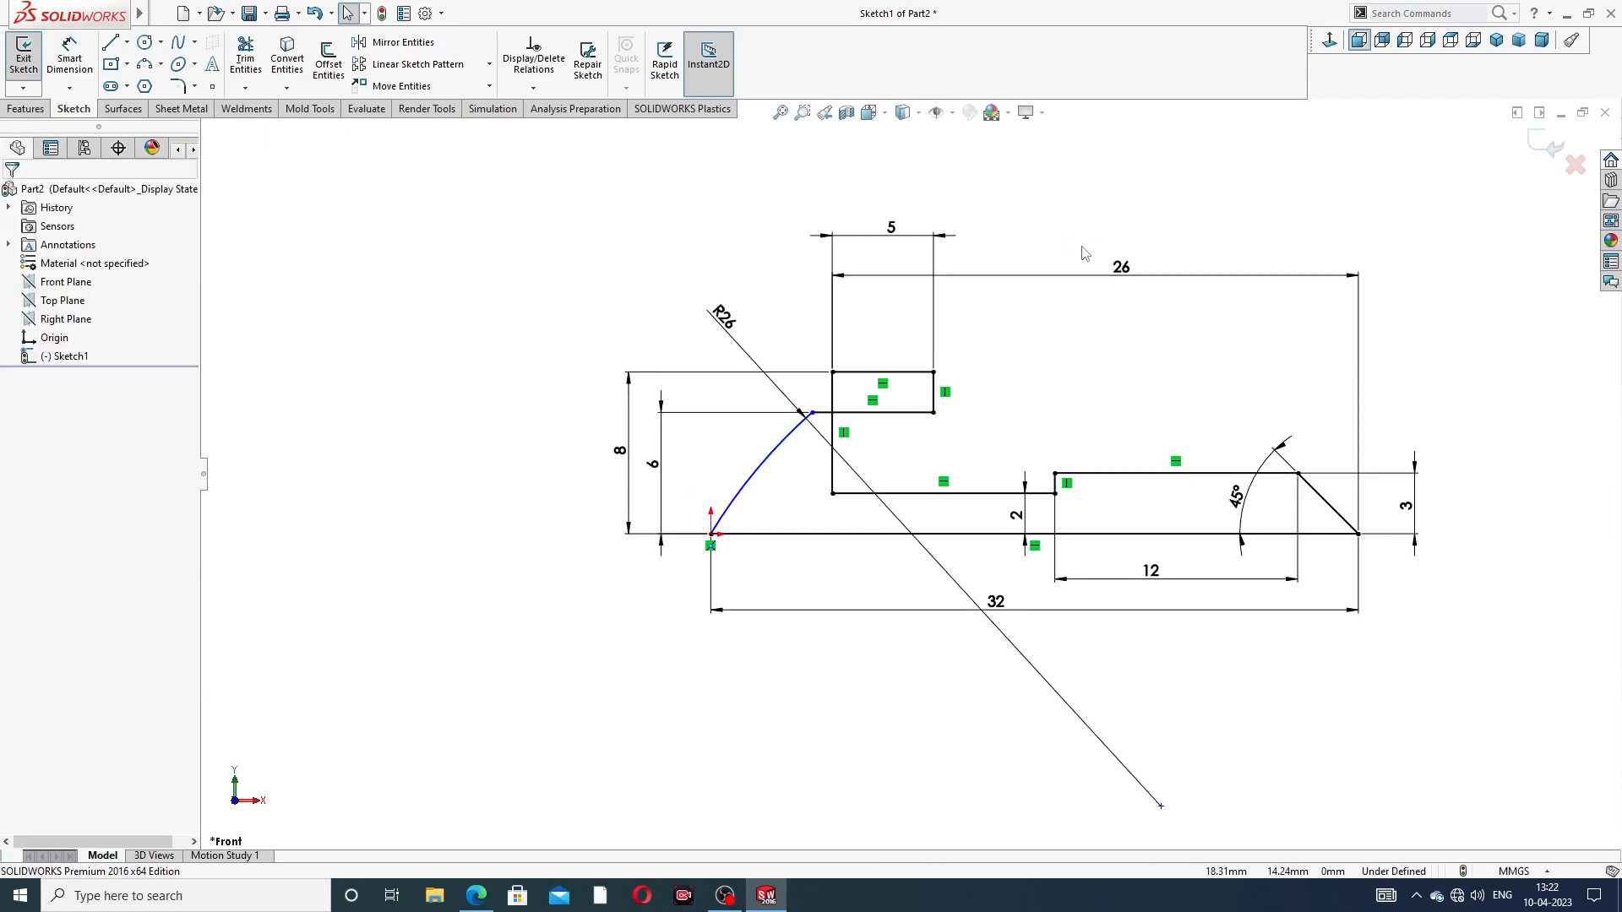
{"action": "key", "text": "ctrl+z"}
{"action": "key", "text": "ctrl+z"}
{"action": "key", "text": "ctrl+z"}
{"action": "key", "text": "ctrl+z"}
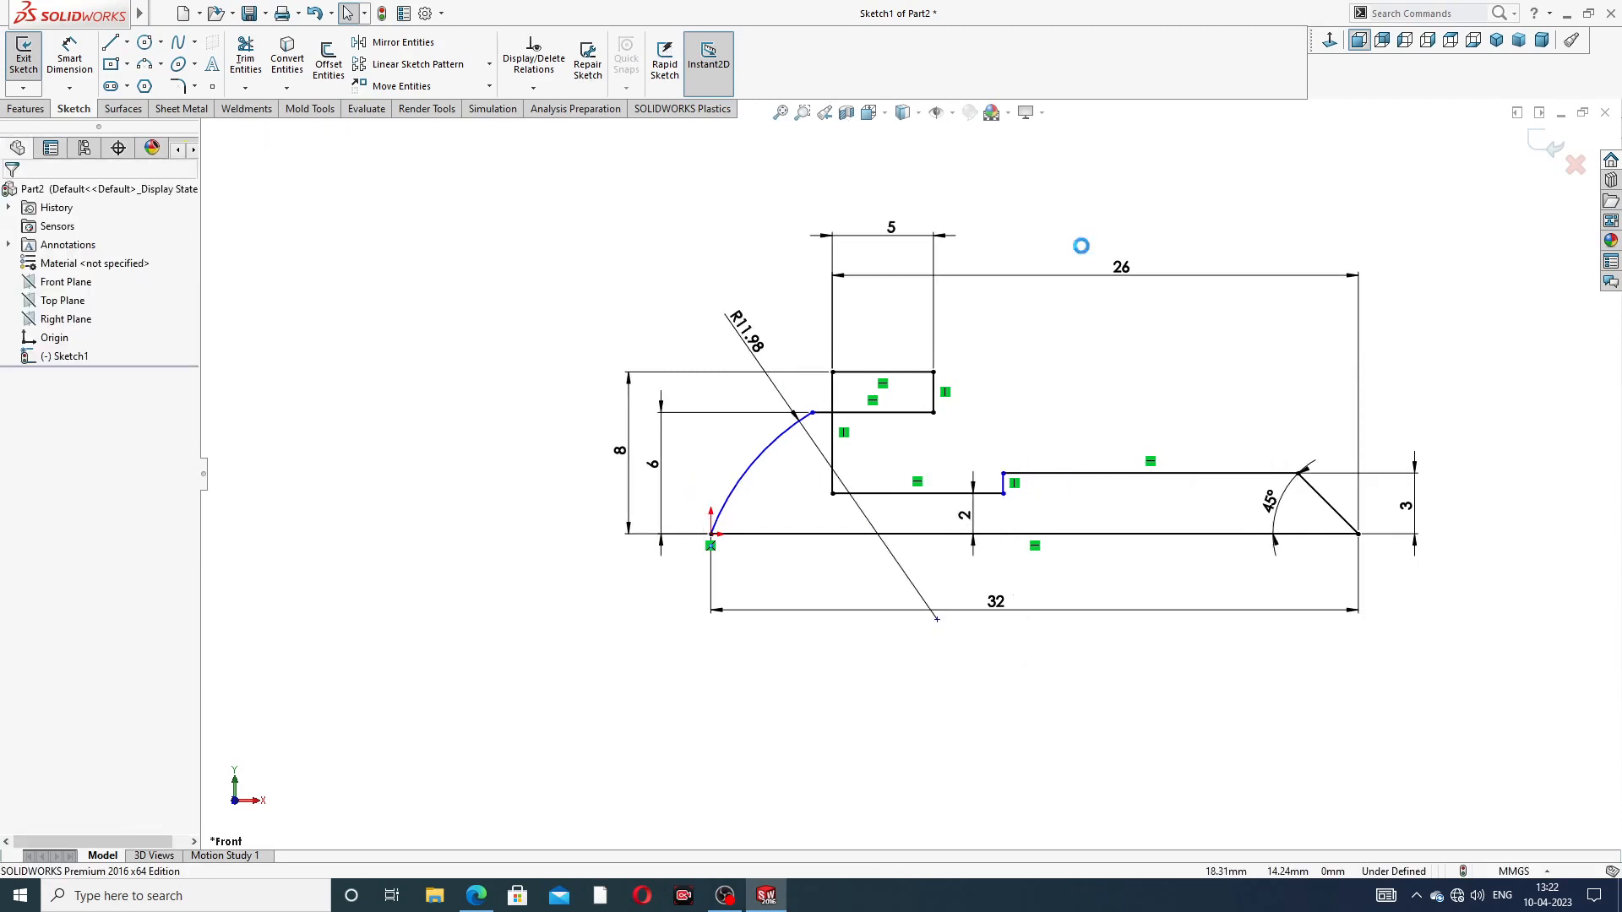
{"action": "key", "text": "ctrl+z"}
{"action": "key", "text": "ctrl+z"}
{"action": "key", "text": "ctrl+z"}
{"action": "key", "text": "ctrl+z"}
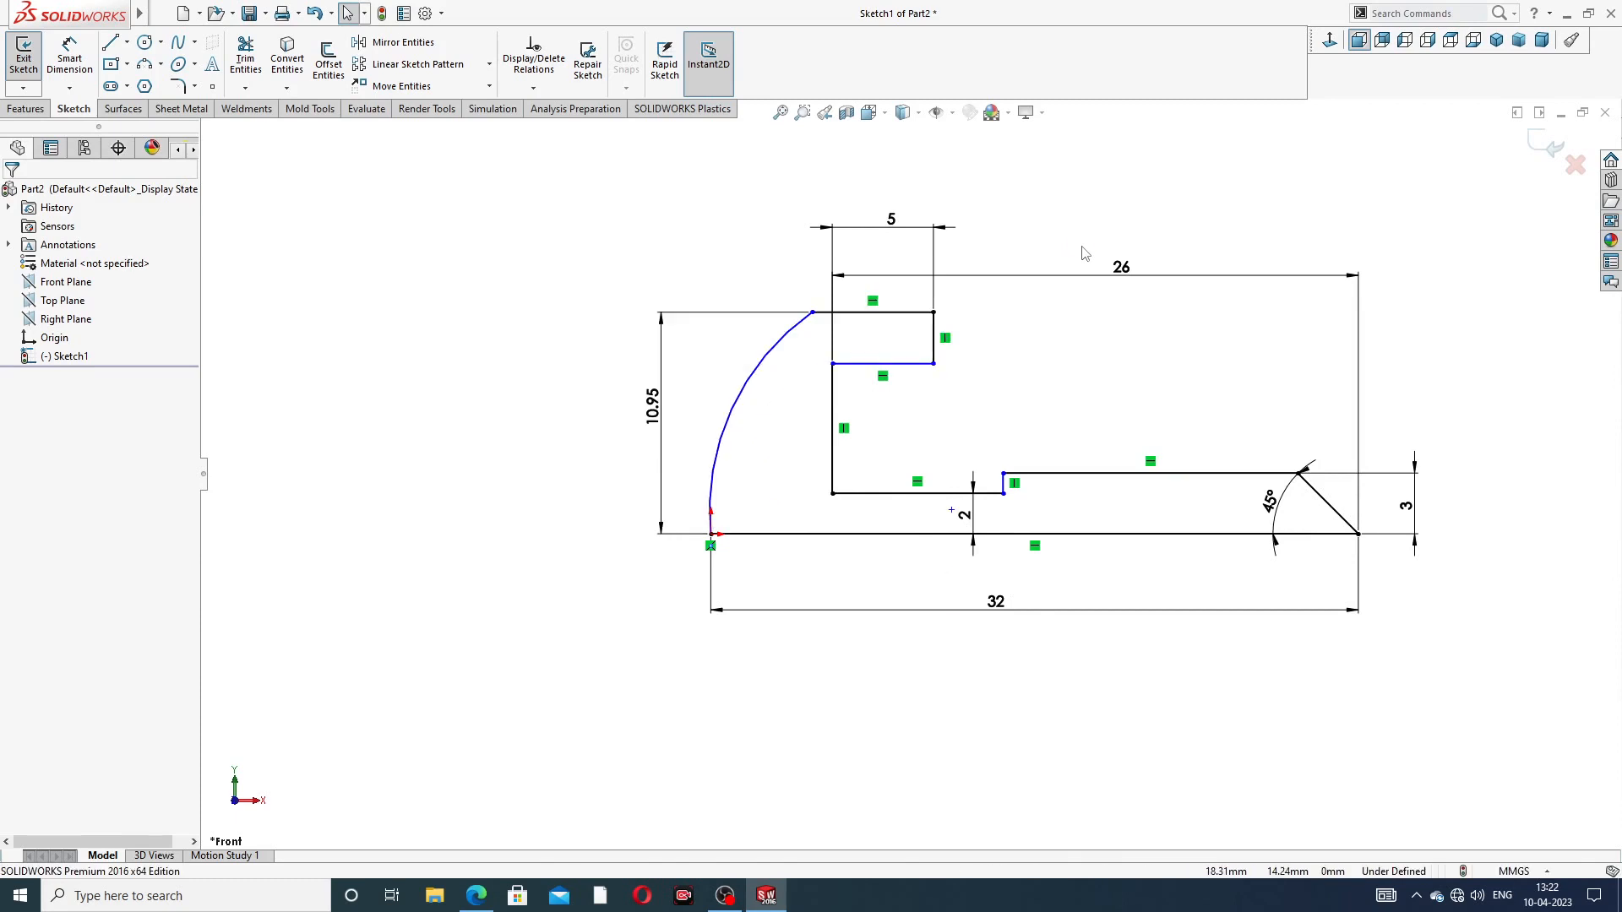
Step: Undo the overall height, 2 mm, 3 mm, 45° and 5 mm dimensions and the 26 mm value of the horizontal dimension
{"action": "left_click", "coordinate": [813, 315]}
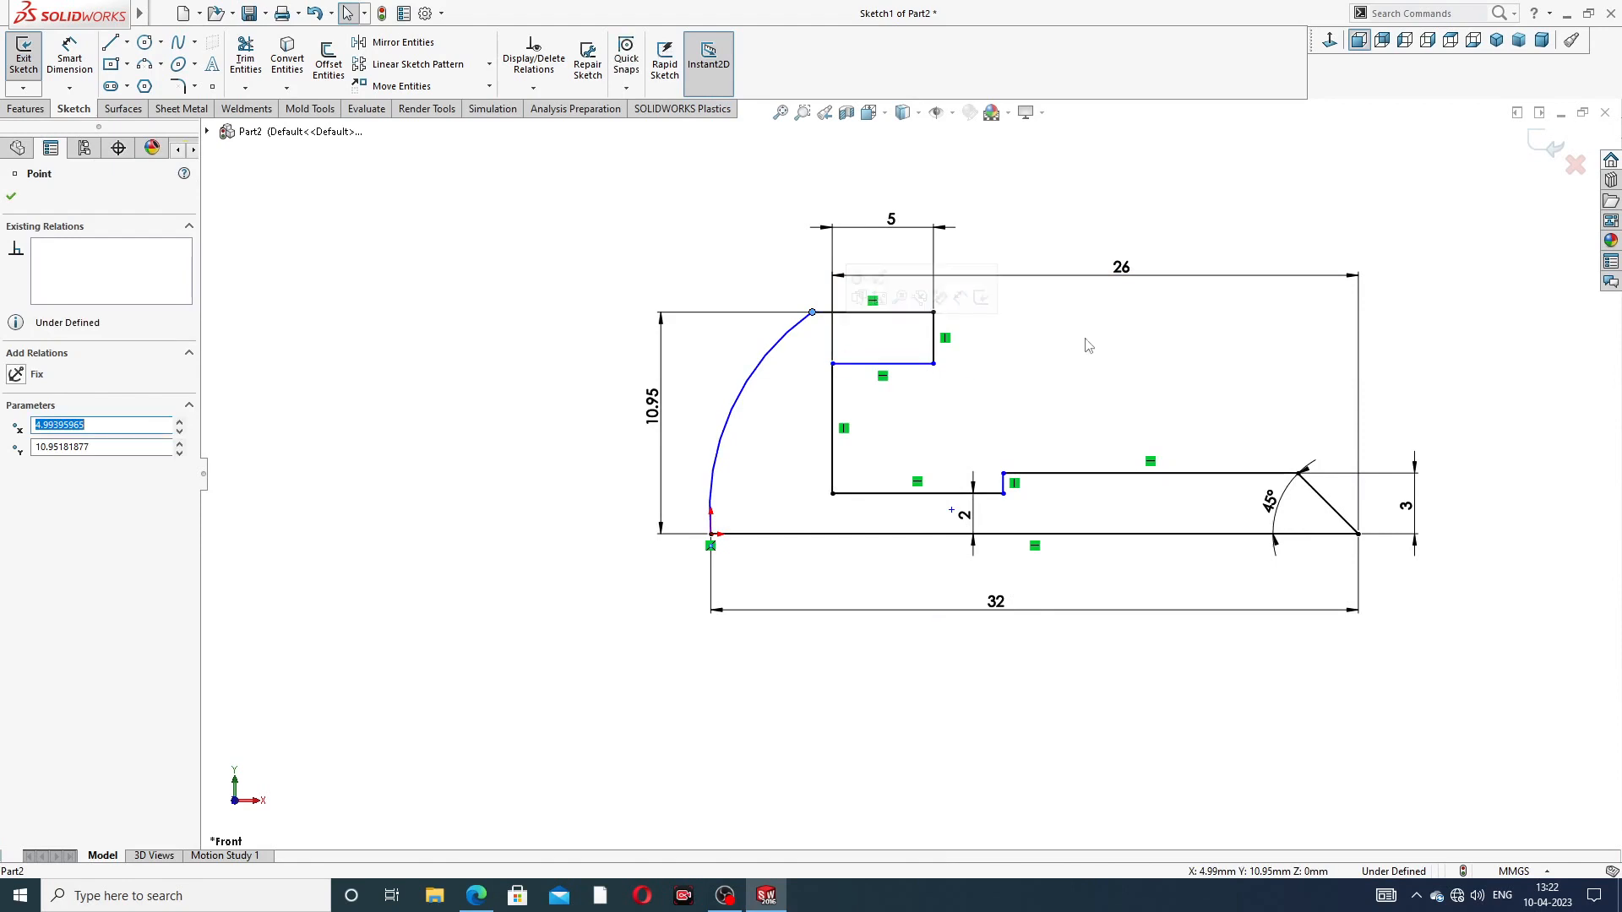
{"action": "key", "text": "ctrl+z"}
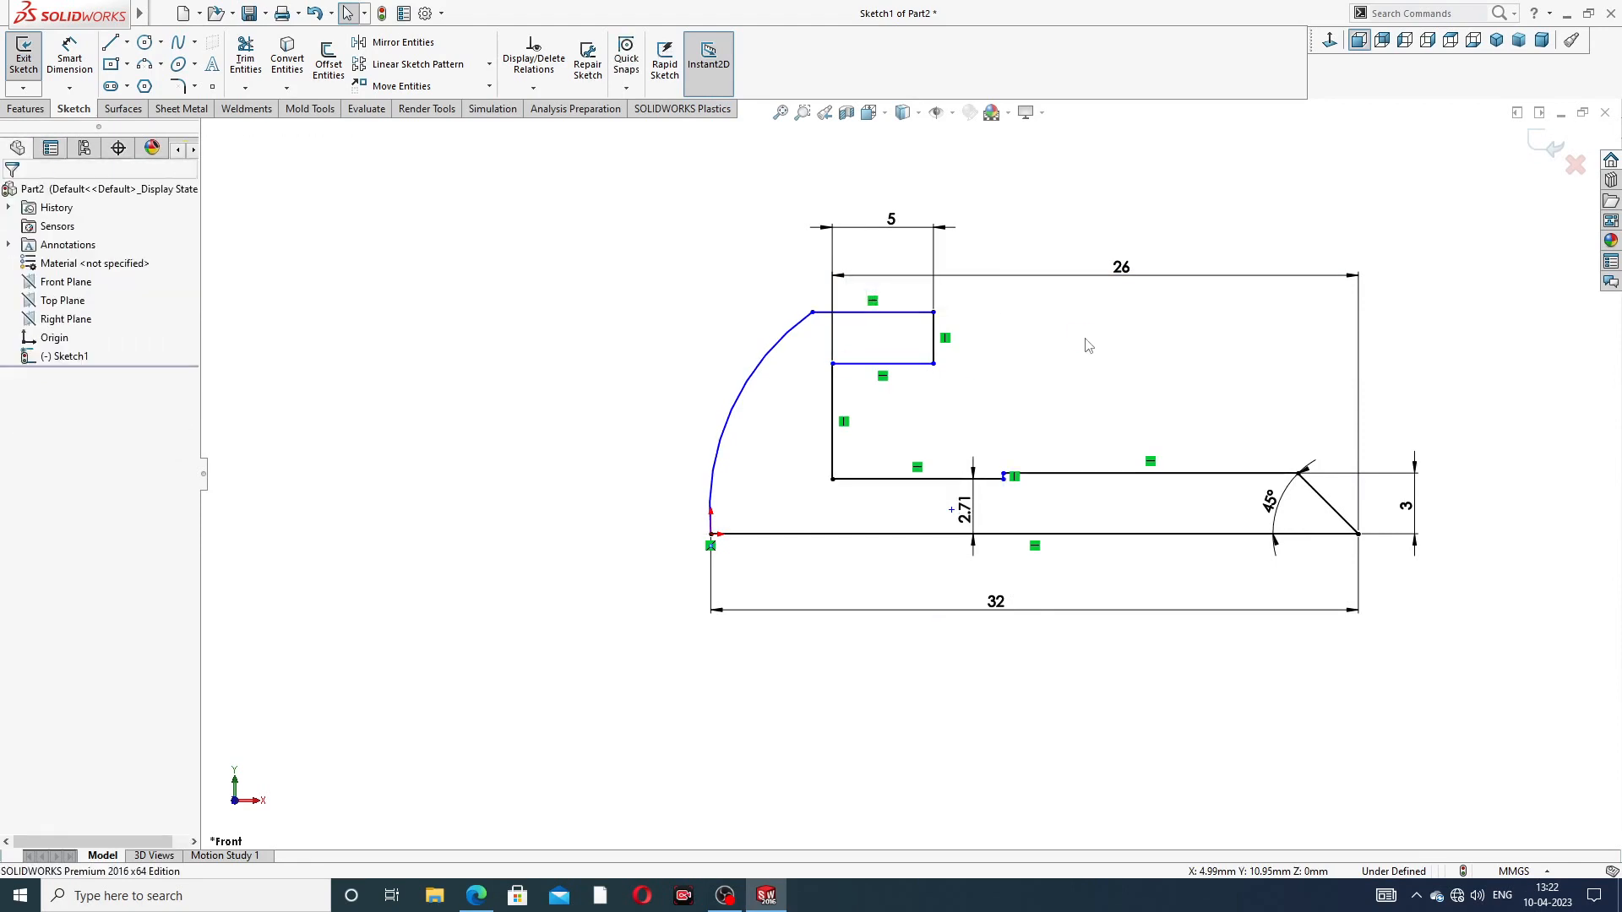
{"action": "key", "text": "ctrl+z"}
{"action": "key", "text": "ctrl+z"}
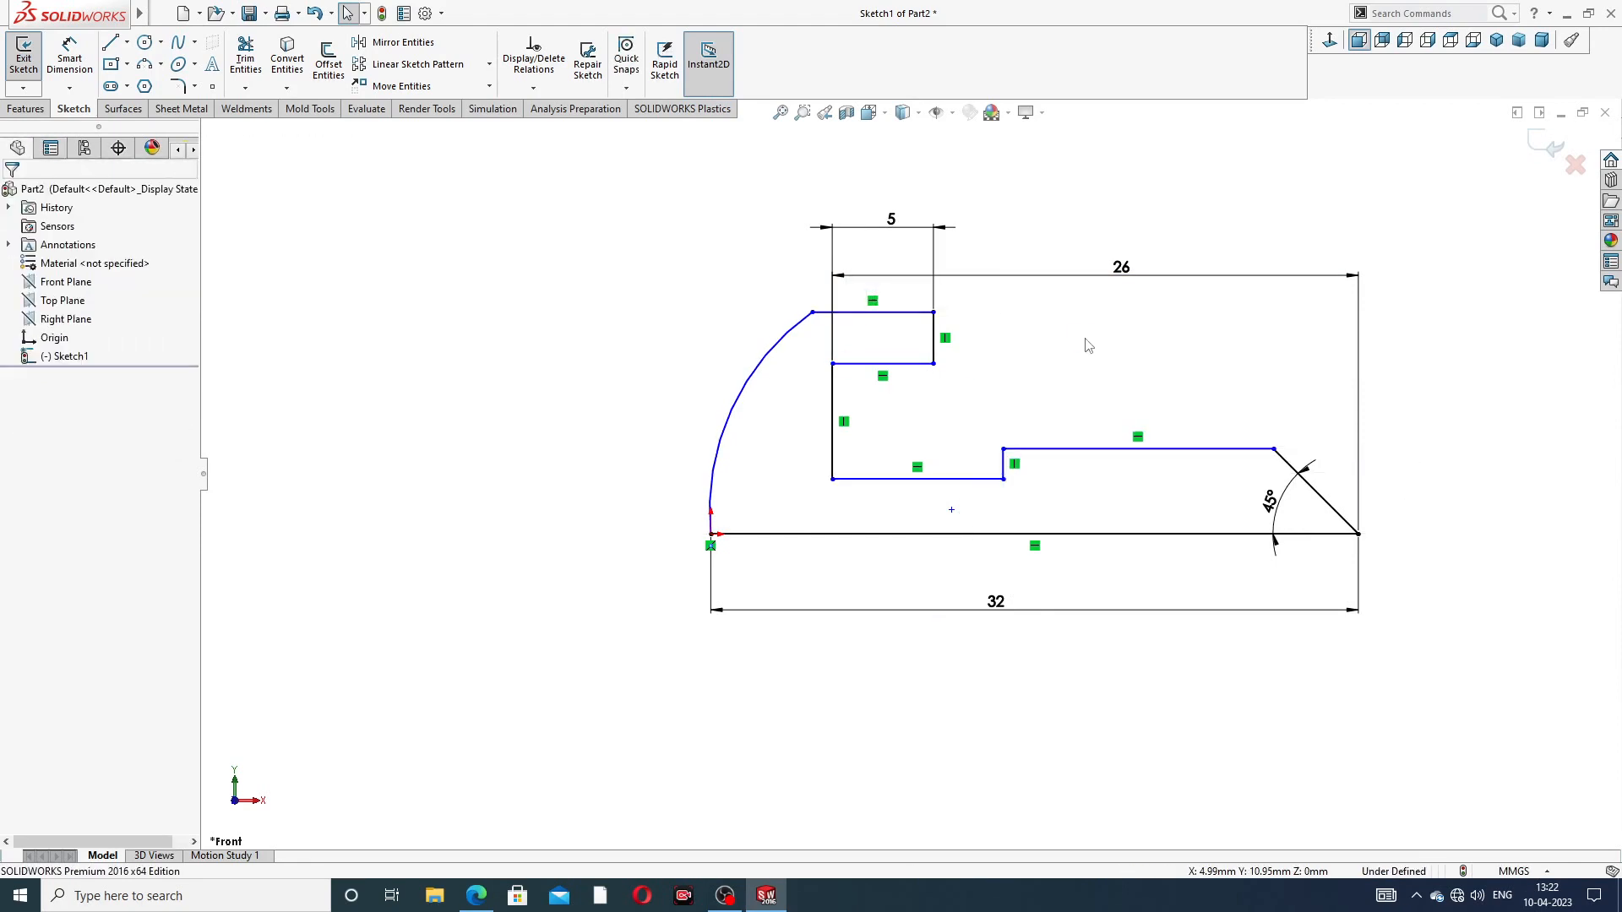
{"action": "key", "text": "ctrl+z"}
{"action": "key", "text": "ctrl+z"}
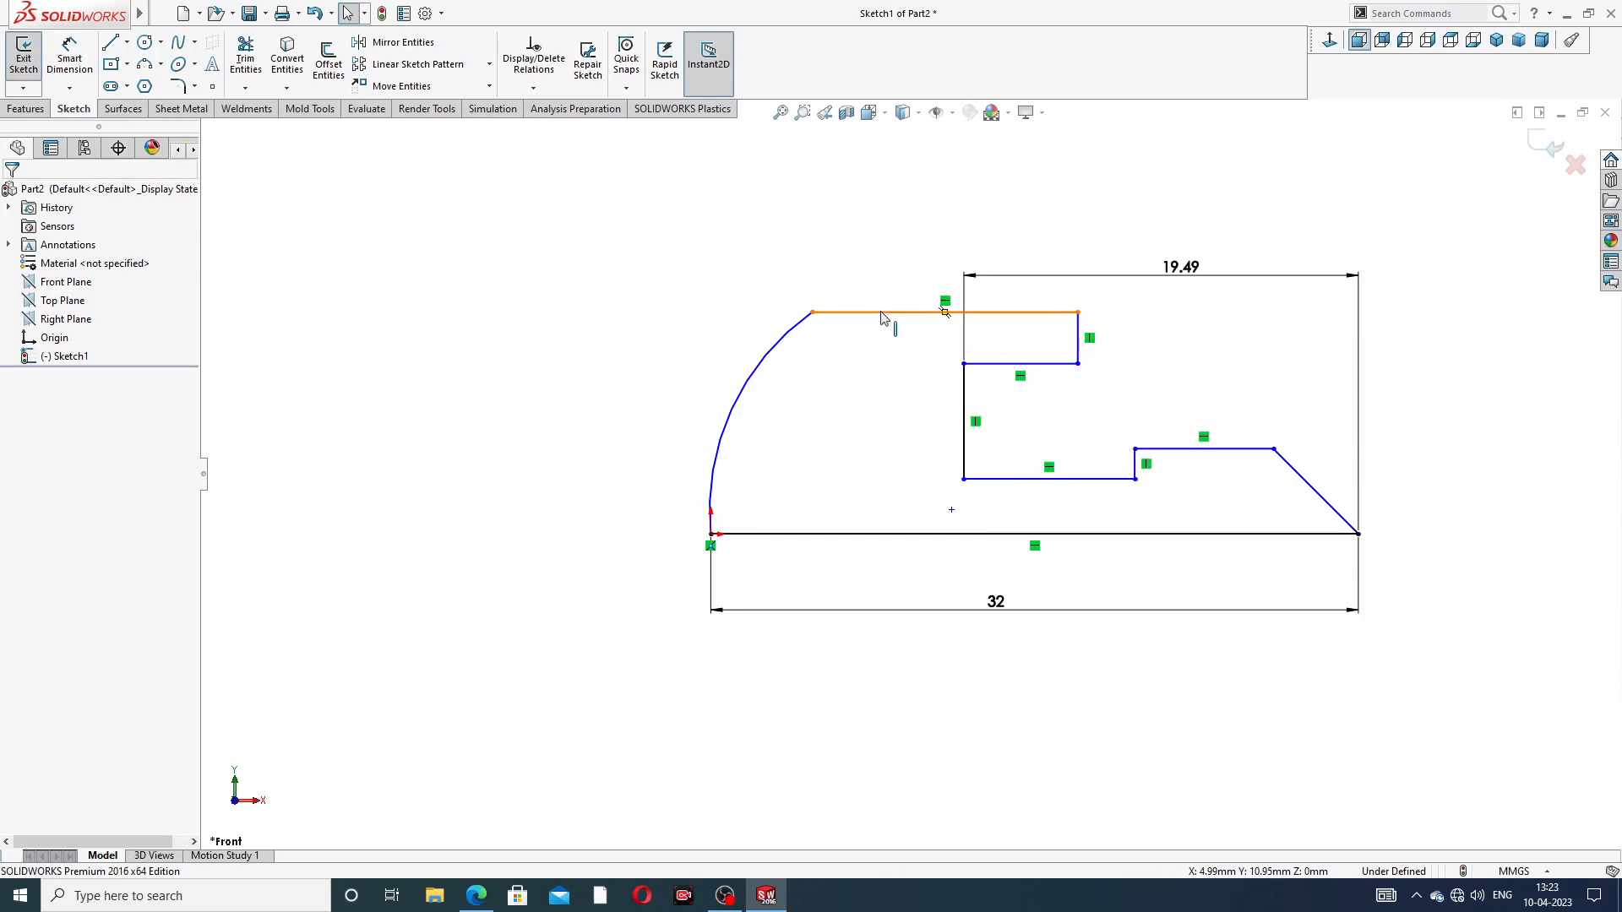
Step: Reshape the under-defined head by lowering its long horizontal line and raising the short horizontal line of the overhang
{"action": "left_click_drag", "start_coordinate": [881, 318], "coordinate": [890, 411]}
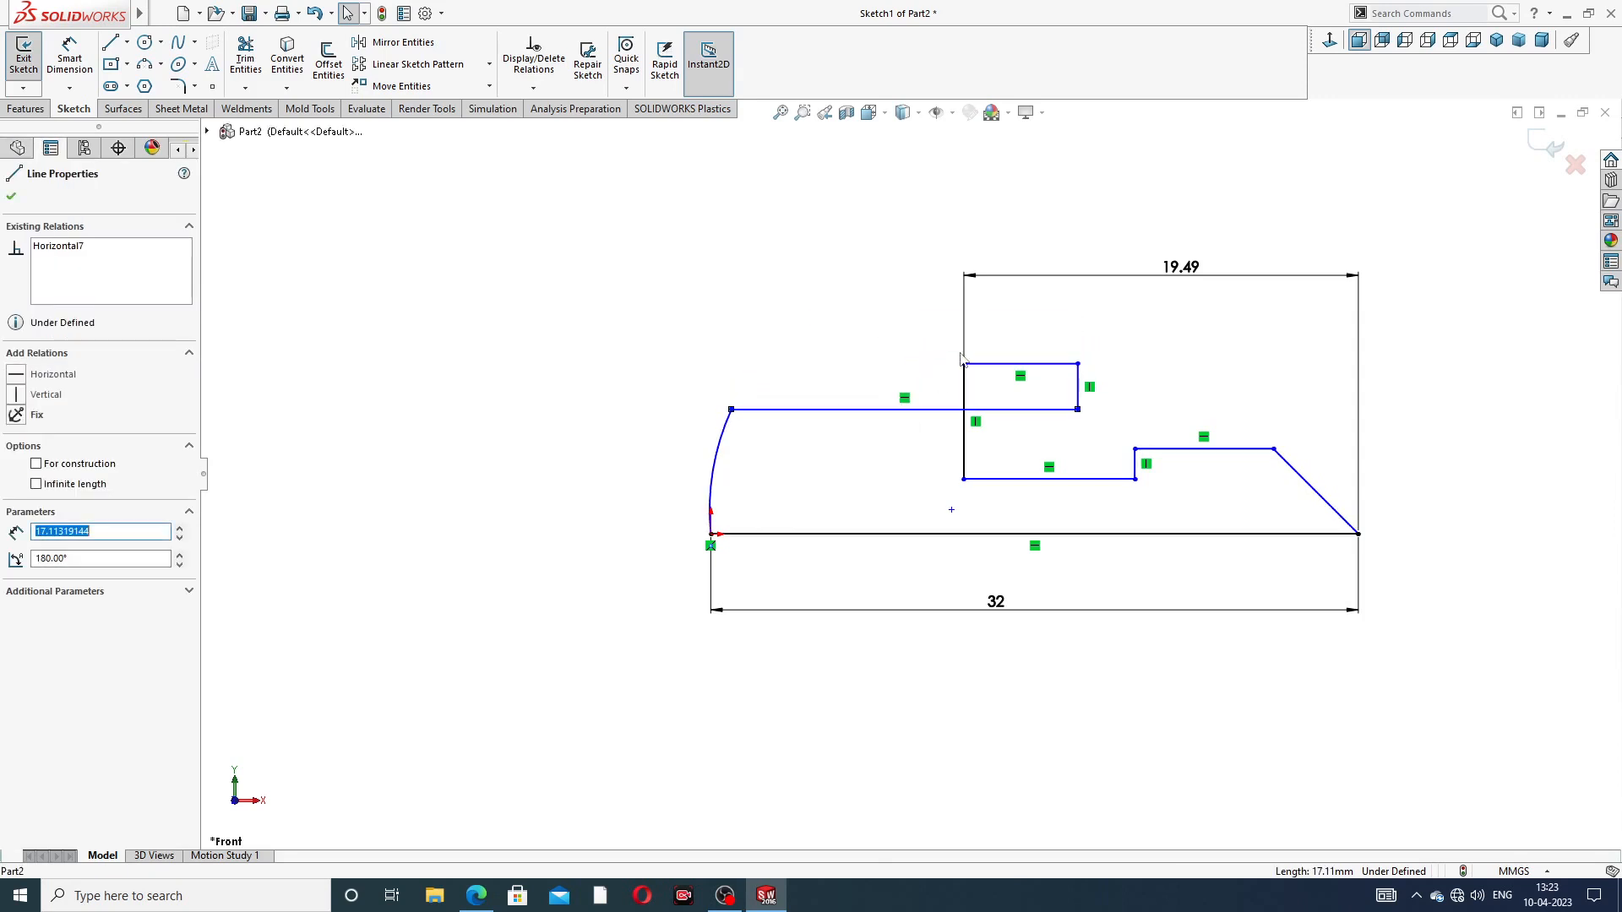
{"action": "left_click", "coordinate": [1014, 224]}
{"action": "mouse_move", "coordinate": [1006, 363]}
{"action": "left_mouse_down"}
{"action": "mouse_move", "coordinate": [984, 332]}
{"action": "mouse_move", "coordinate": [980, 349]}
{"action": "left_mouse_up"}
{"action": "left_click", "coordinate": [1140, 352]}
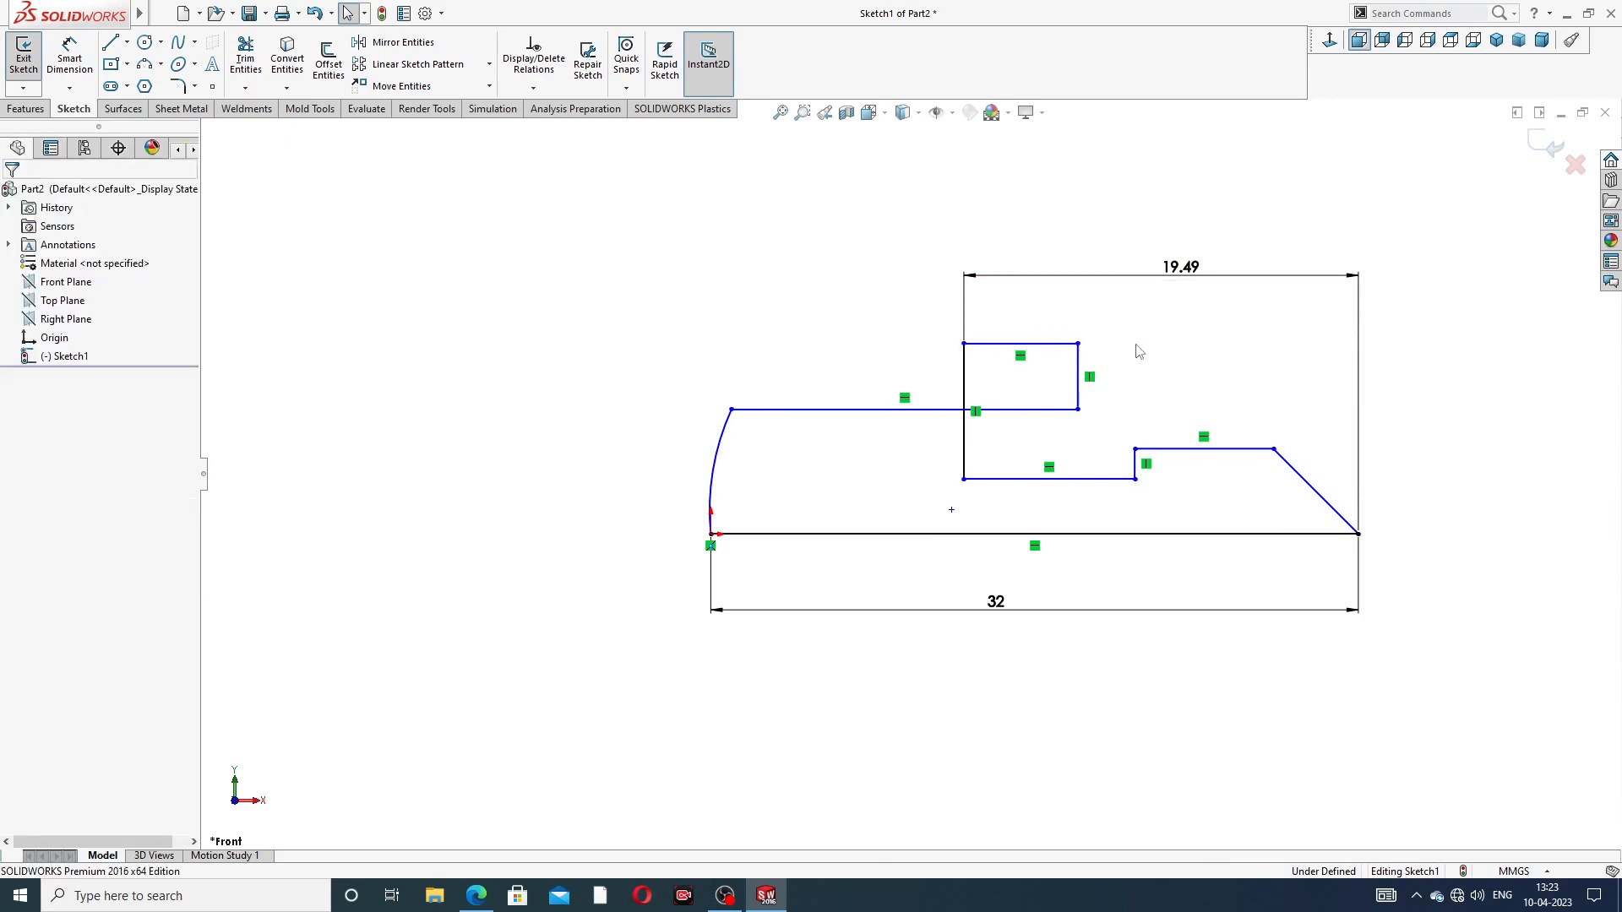
Step: Delete the 19.49 mm horizontal dimension above the profile
{"action": "scroll", "coordinate": [1149, 370], "scroll_direction": "up", "scroll_amount": 2}
{"action": "scroll", "coordinate": [1034, 460], "scroll_direction": "down", "scroll_amount": 2}
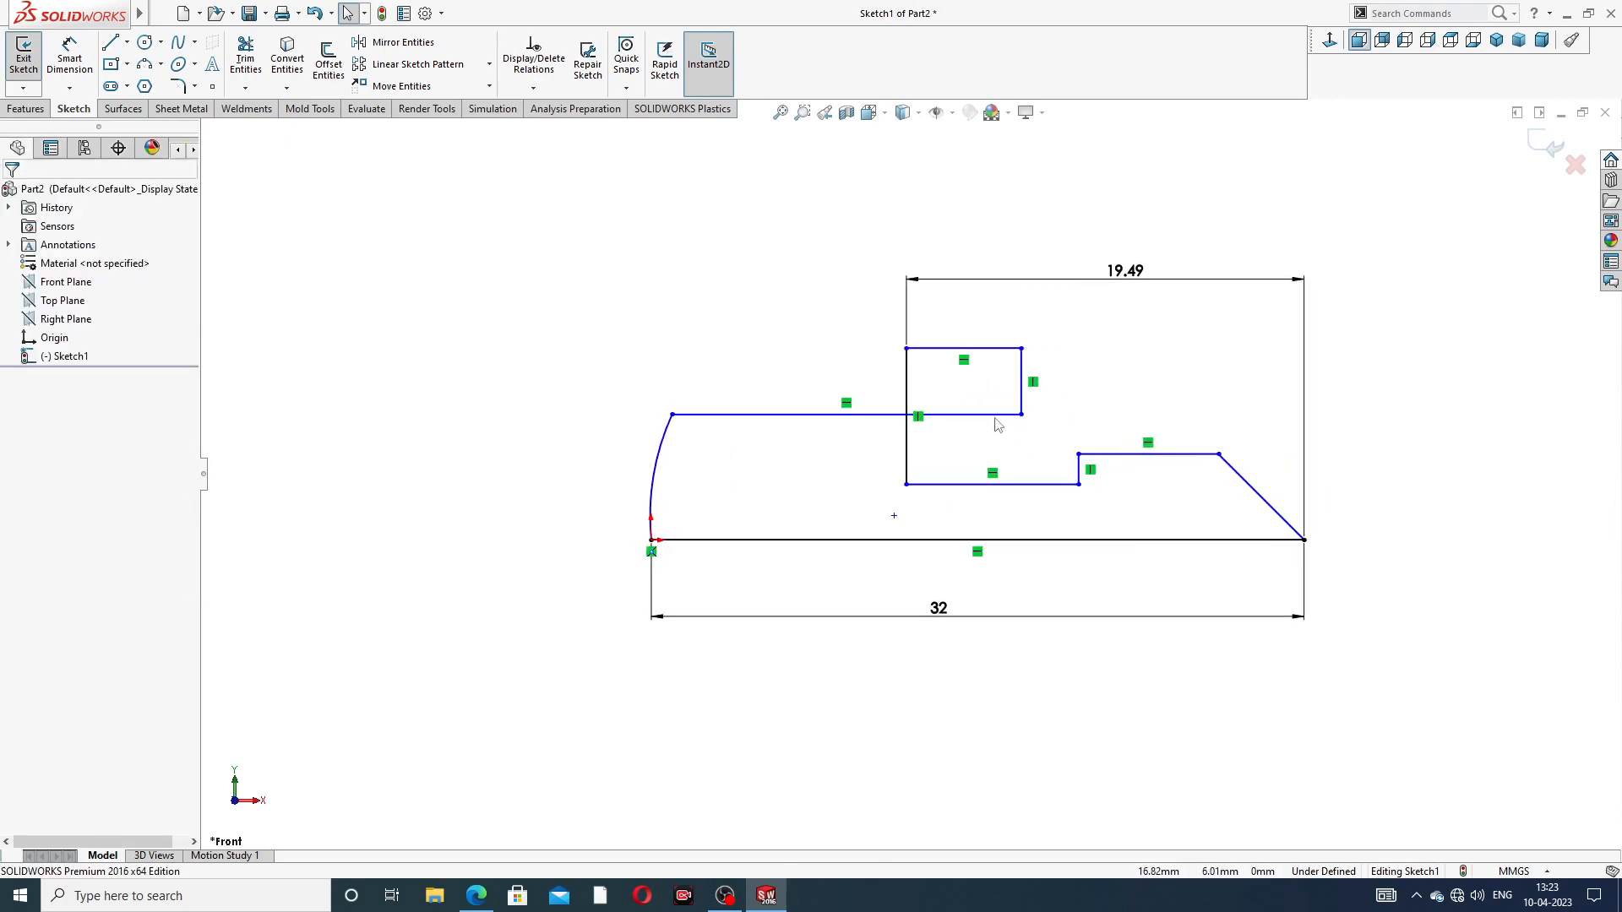
{"action": "left_click", "coordinate": [907, 382]}
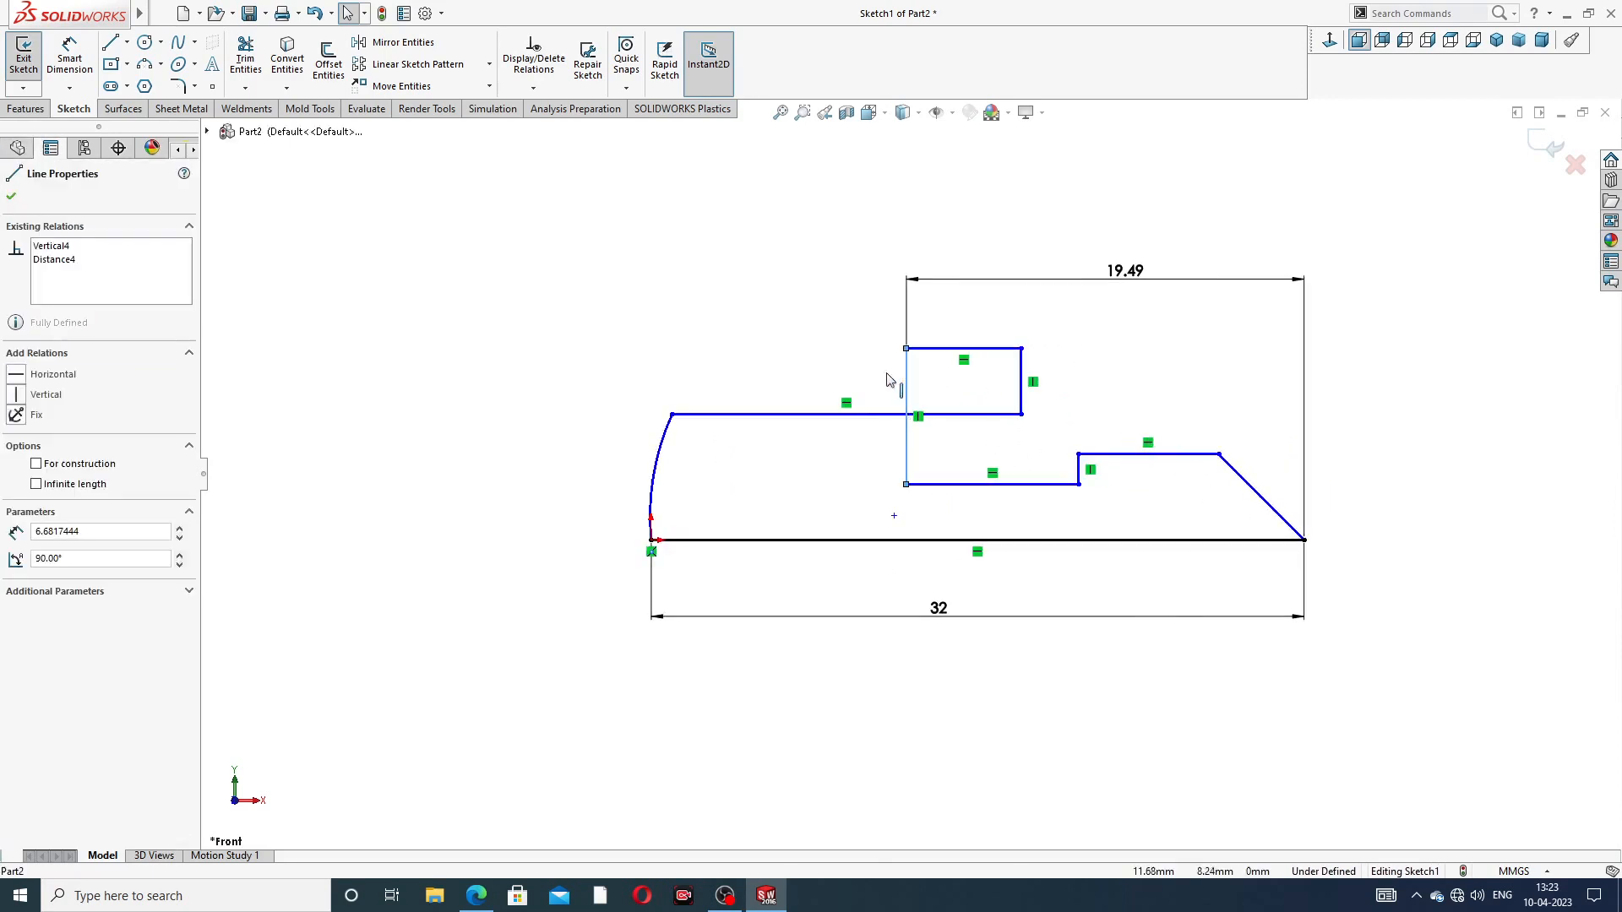
{"action": "left_click", "coordinate": [866, 376]}
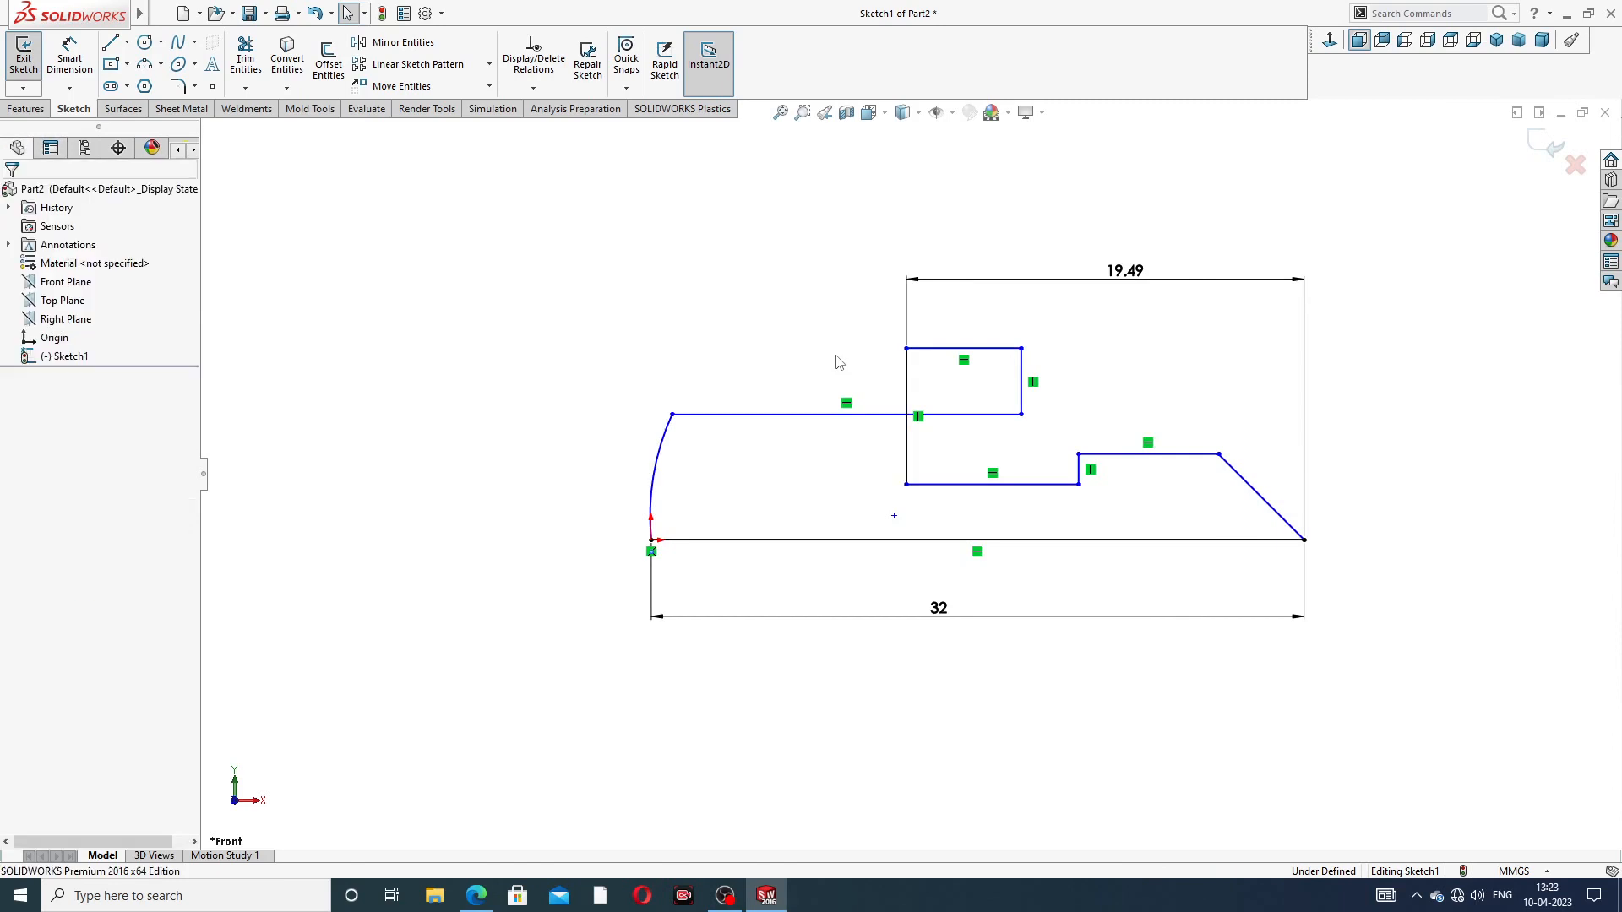
{"action": "left_click", "coordinate": [1133, 276]}
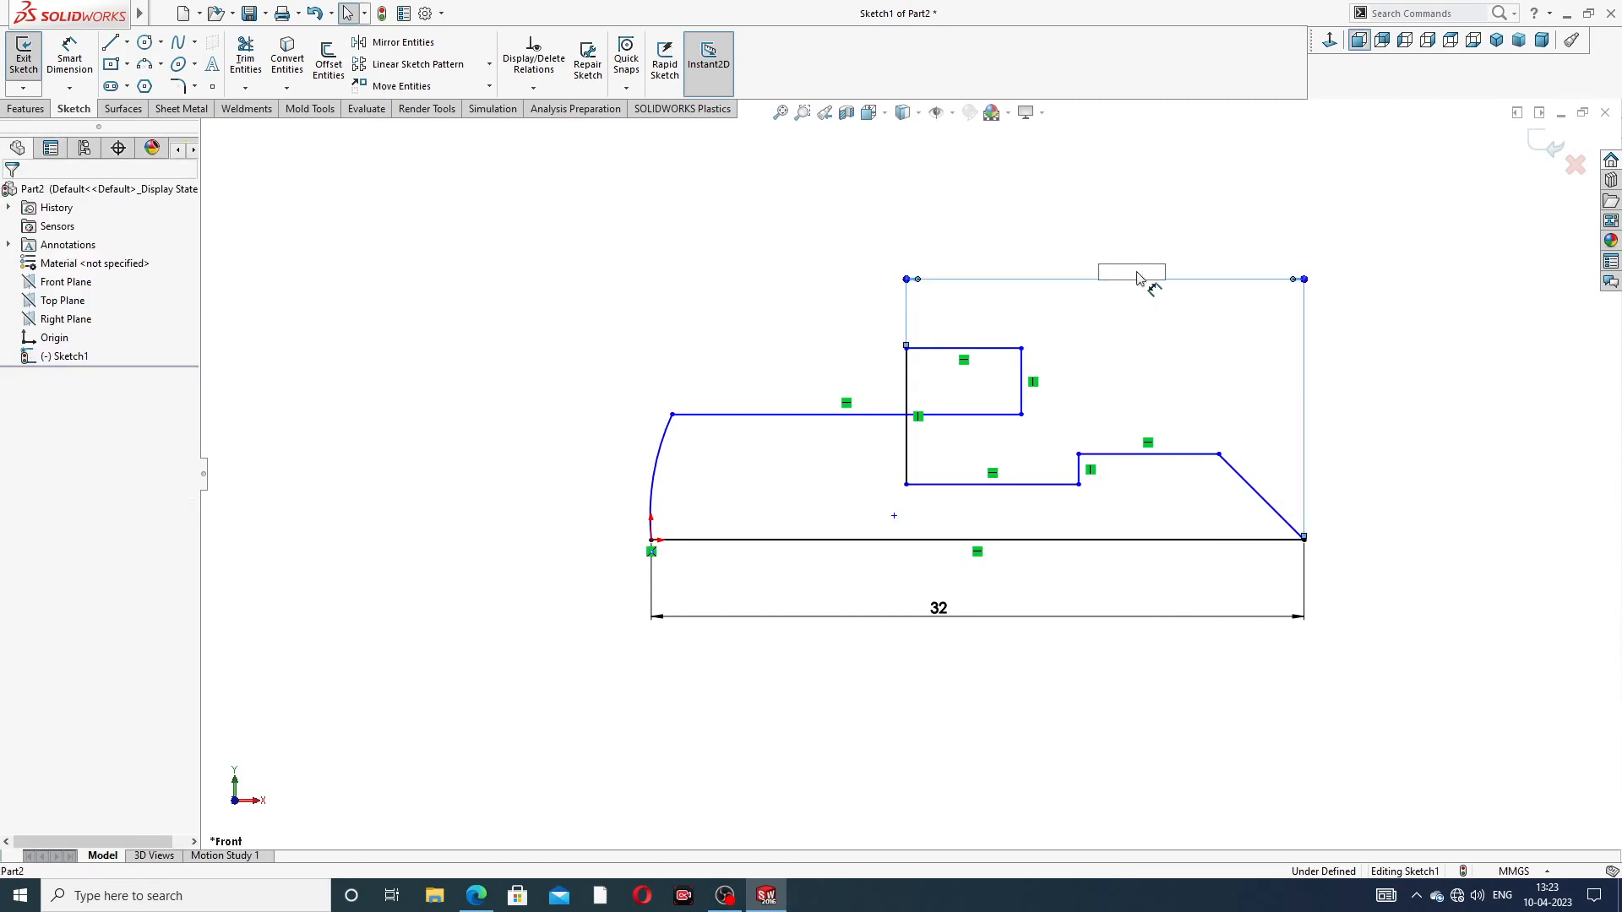
{"action": "key", "text": "Return"}
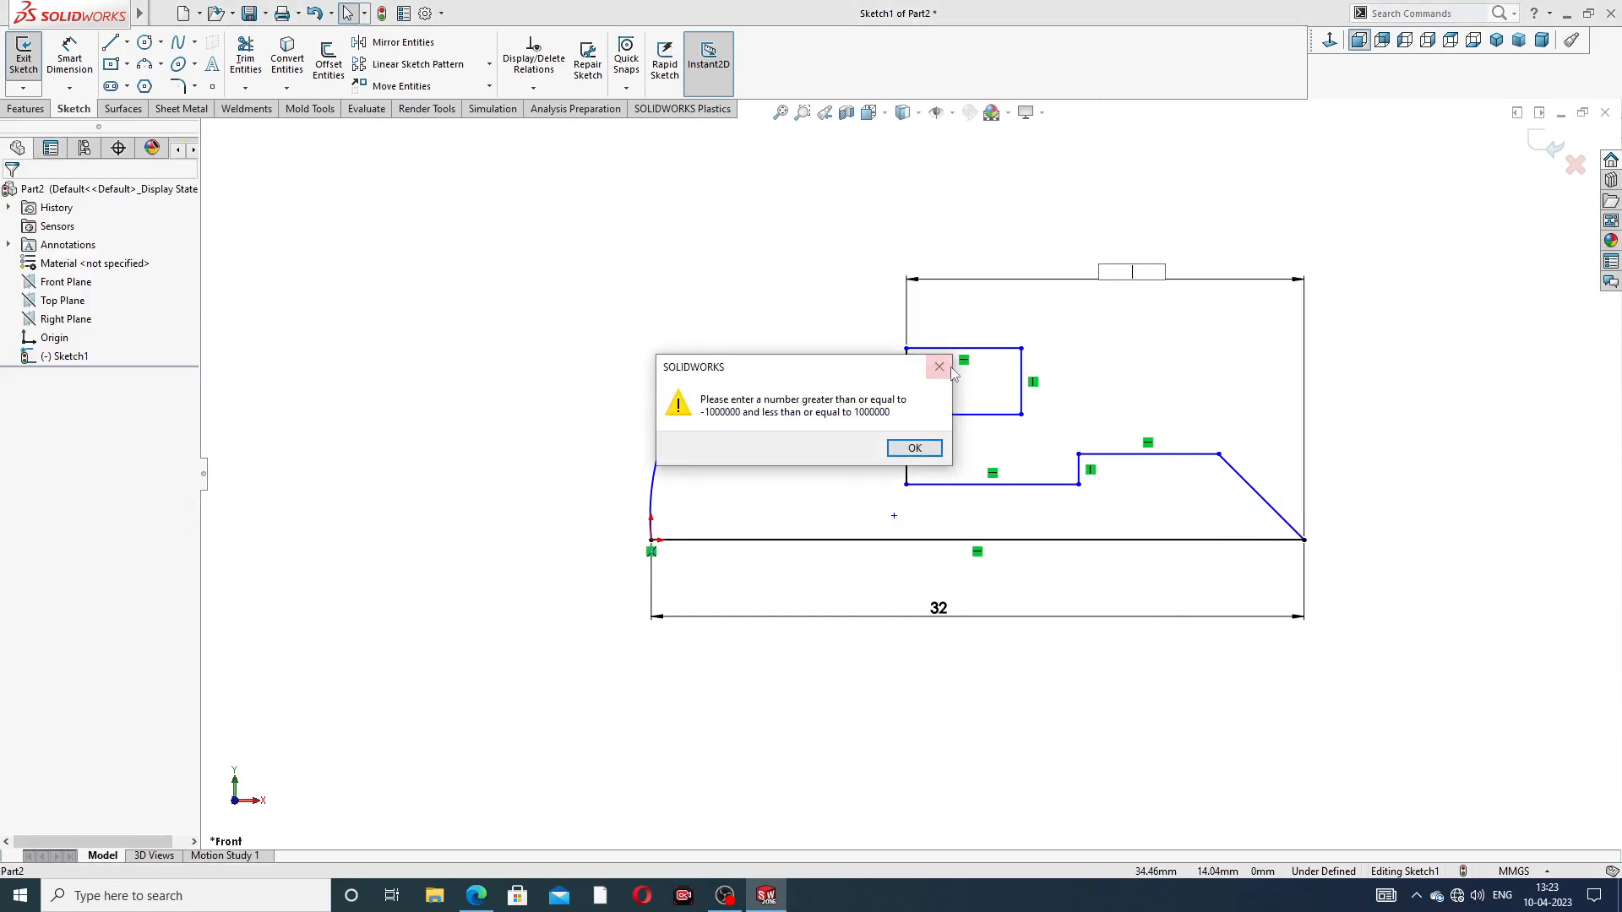
{"action": "left_click", "coordinate": [944, 369]}
{"action": "left_click", "coordinate": [1239, 284]}
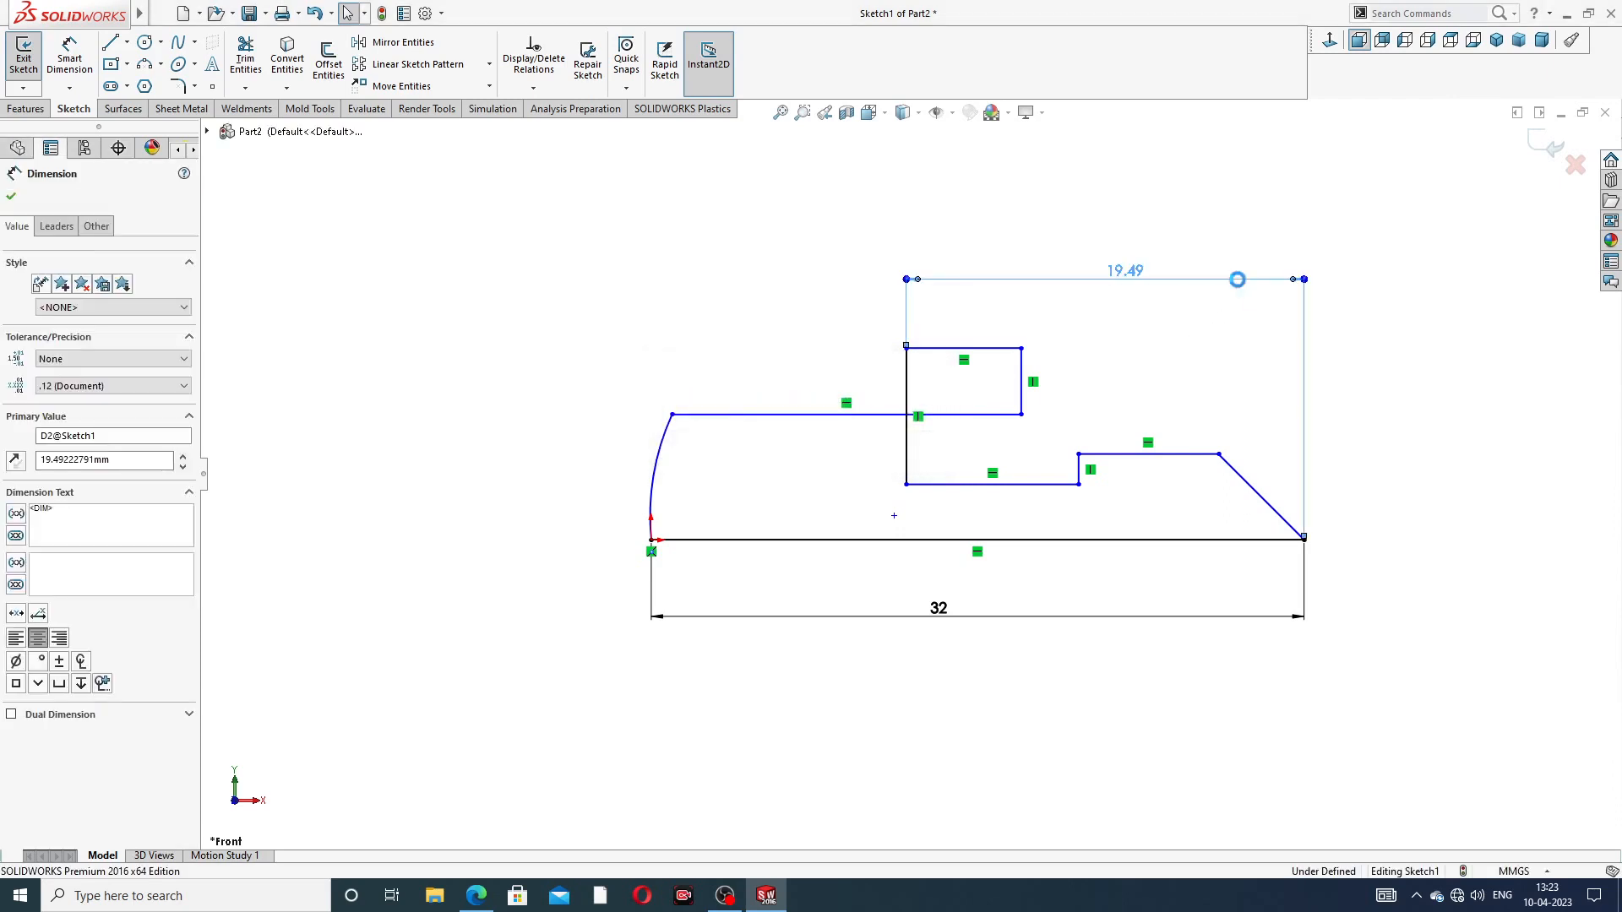
{"action": "key", "text": "Delete"}
Step: Raise the head's long horizontal line above the overhang's short line and shift the arc's upper endpoint toward the domed end
{"action": "key", "text": "z"}
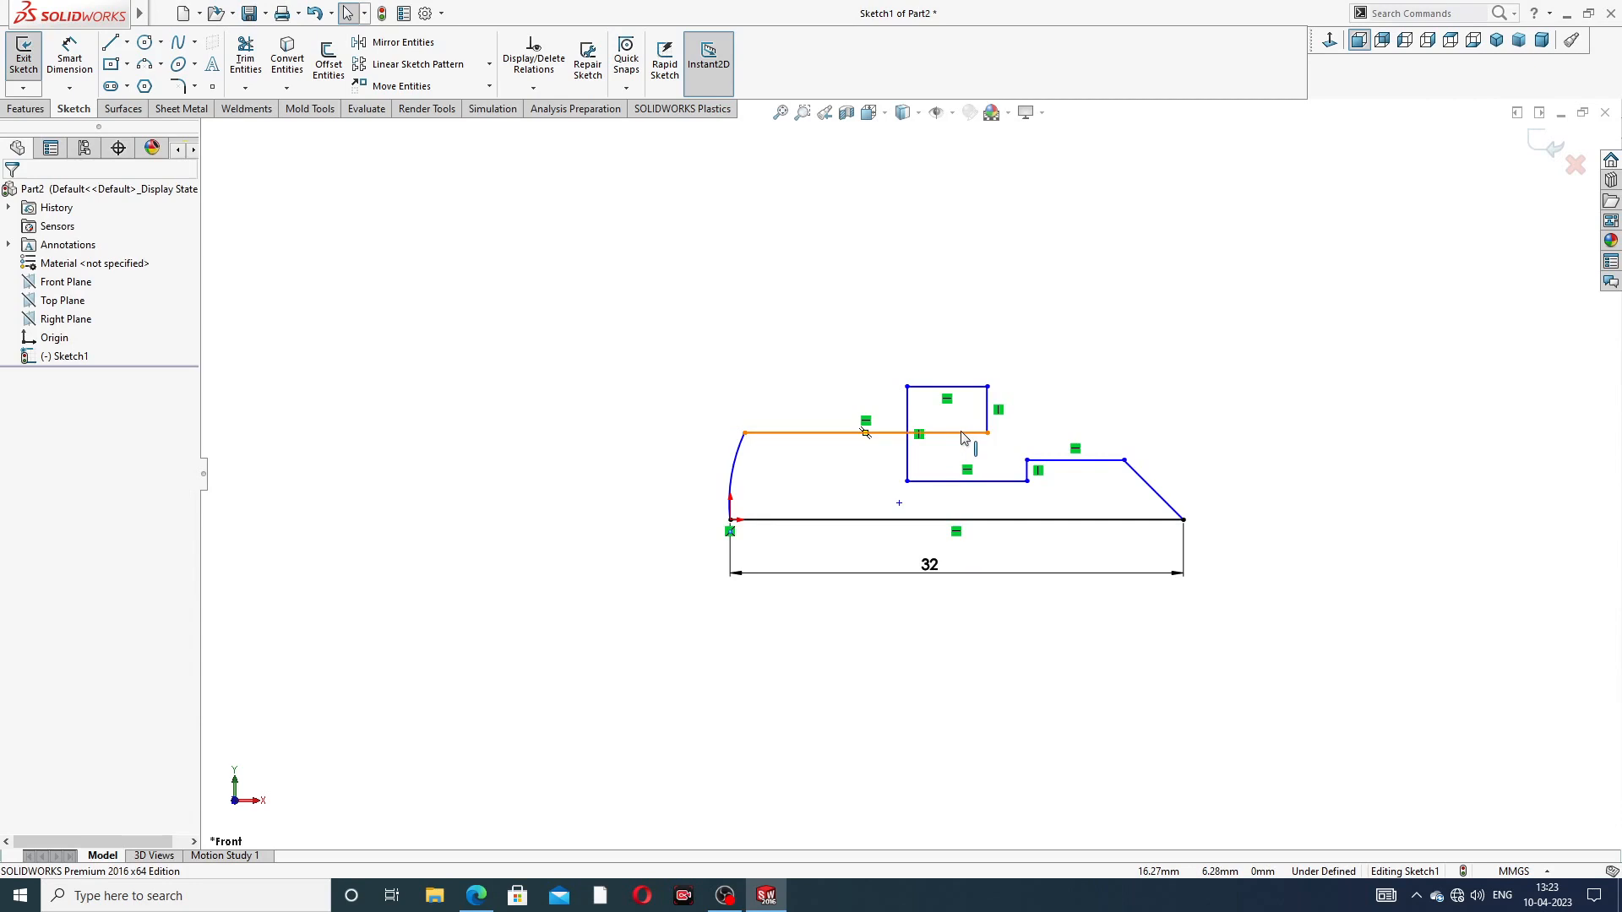
{"action": "left_click_drag", "start_coordinate": [961, 437], "coordinate": [952, 348]}
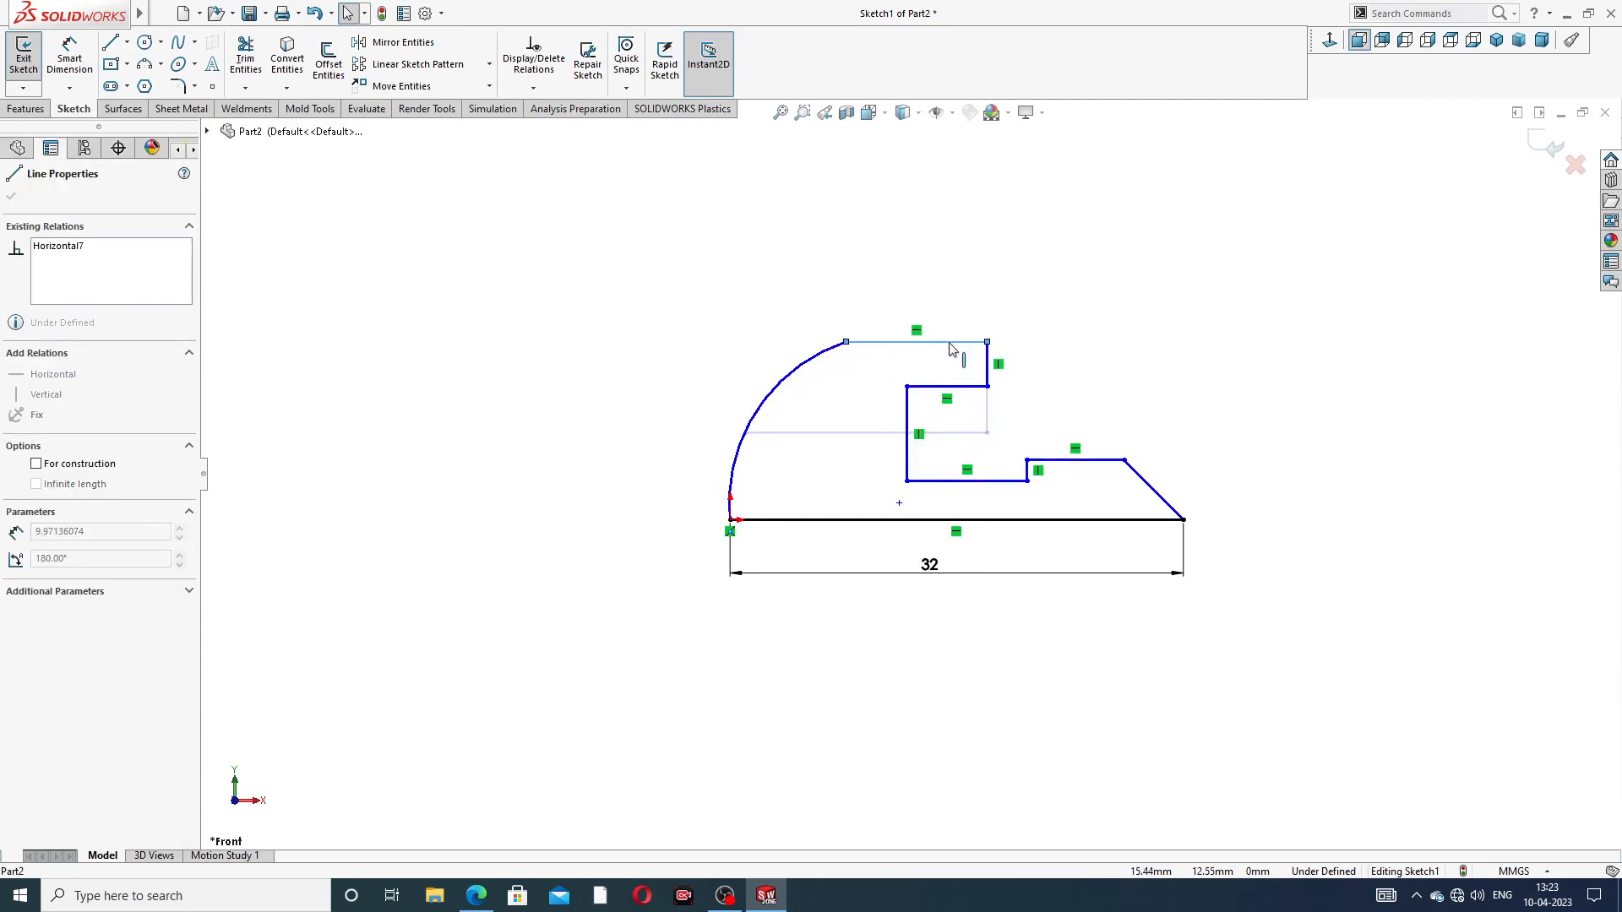
{"action": "left_click", "coordinate": [1093, 304]}
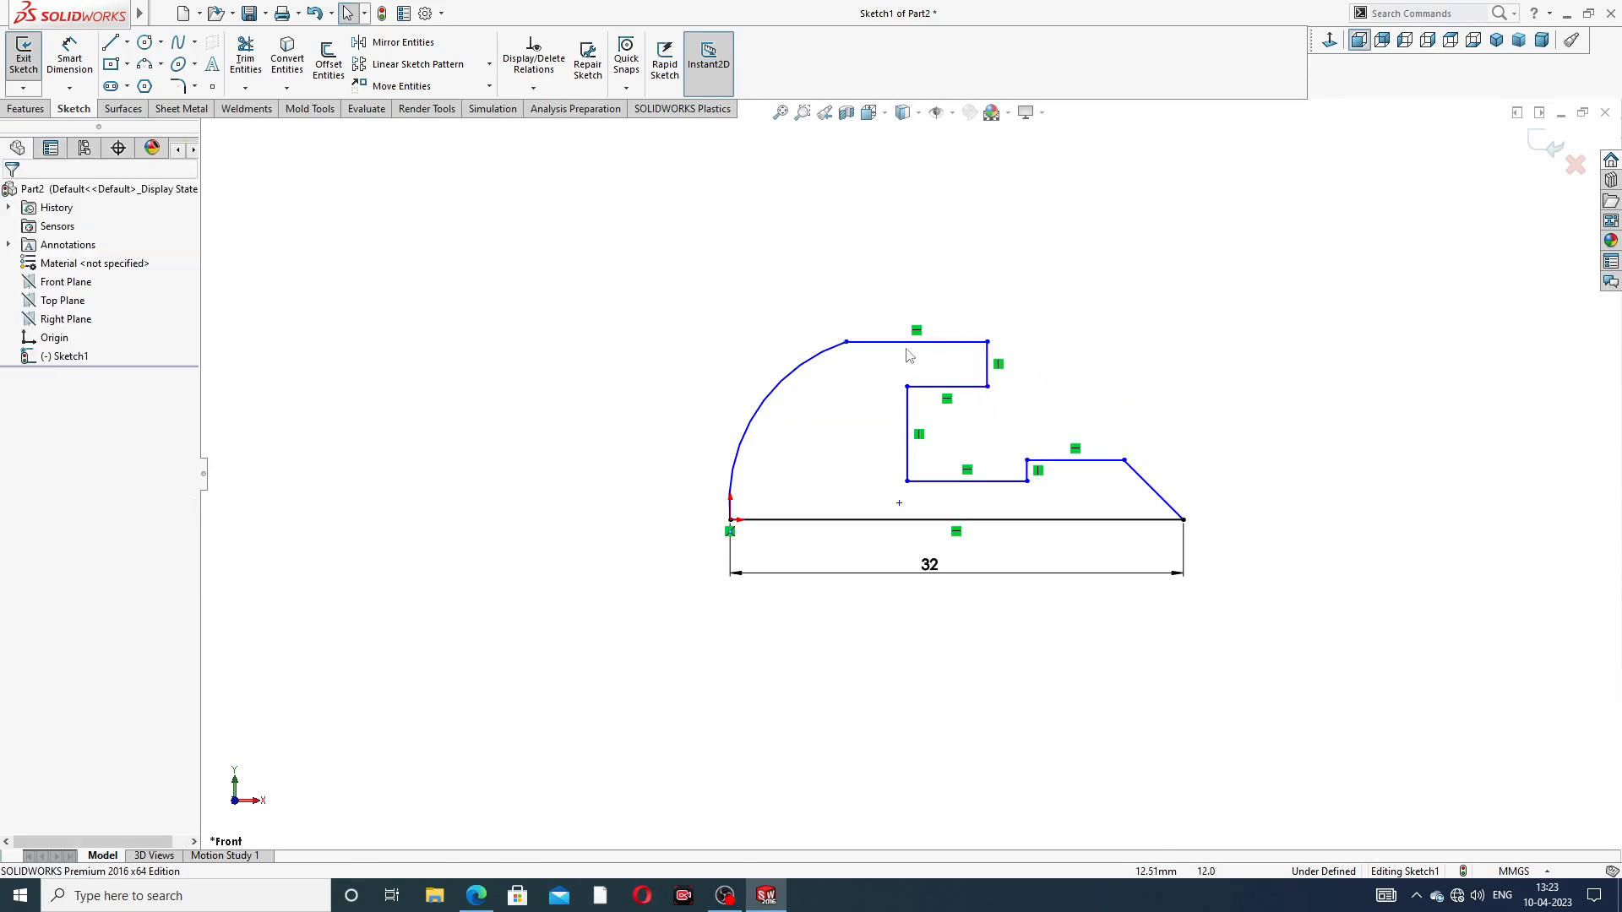
{"action": "left_click_drag", "start_coordinate": [846, 343], "coordinate": [797, 364]}
{"action": "left_click", "coordinate": [1050, 216]}
Step: Draw a vertical construction line about 3.15 mm long upward from the origin
{"action": "scroll", "coordinate": [972, 425], "scroll_direction": "down", "scroll_amount": 1}
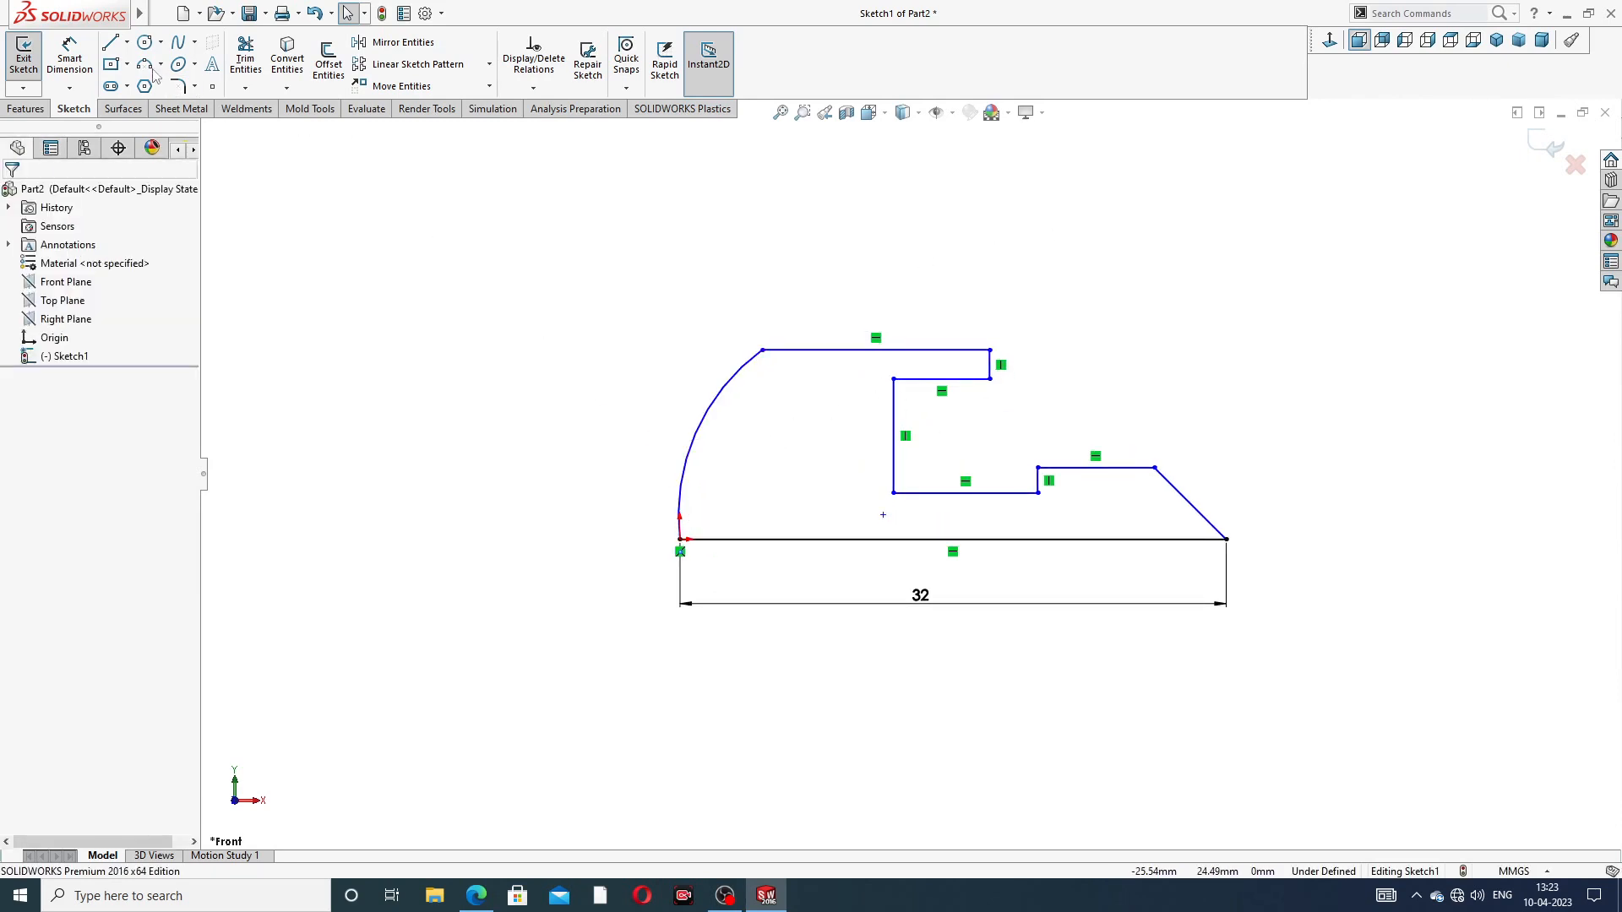
{"action": "left_click", "coordinate": [127, 42]}
{"action": "left_click", "coordinate": [145, 79]}
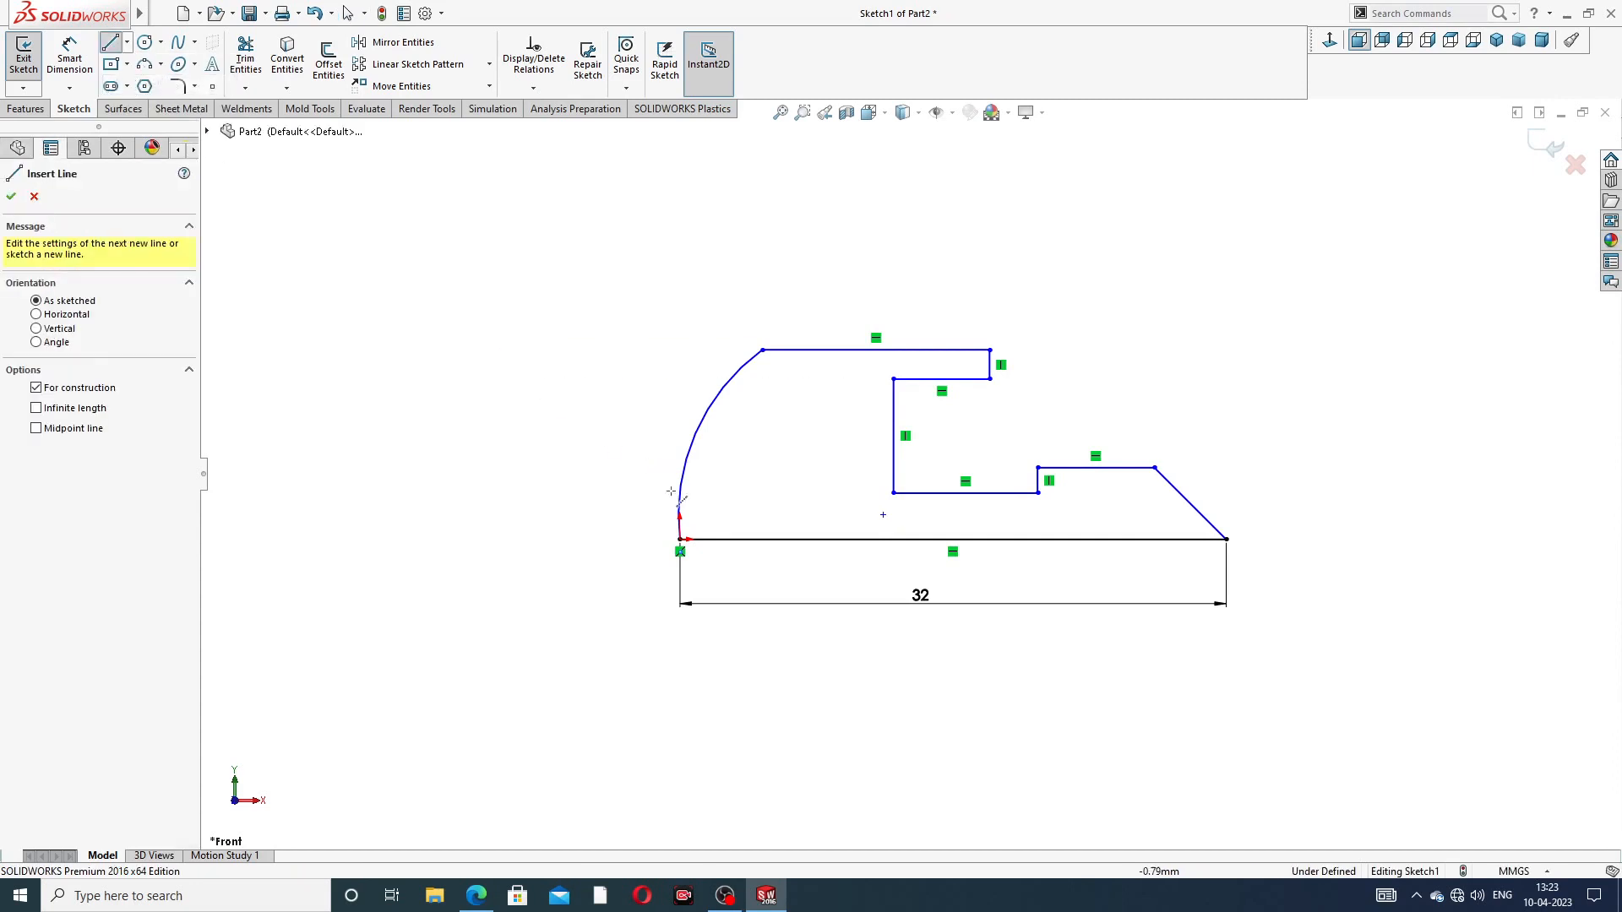
{"action": "scroll", "coordinate": [625, 503], "scroll_direction": "down", "scroll_amount": 5}
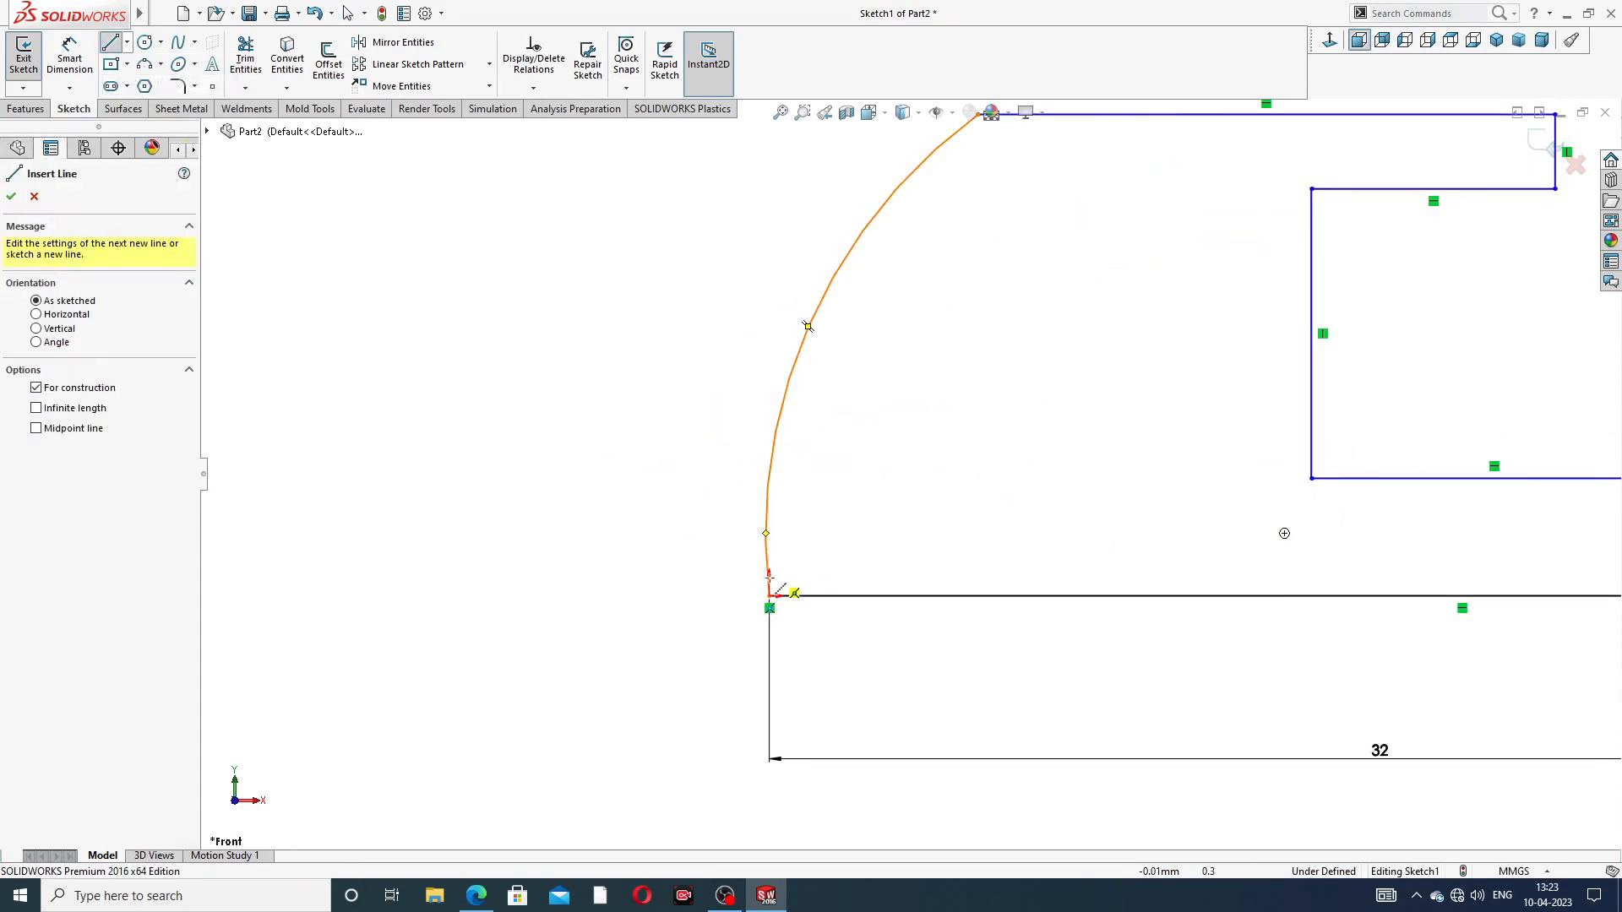
{"action": "left_click", "coordinate": [768, 597]}
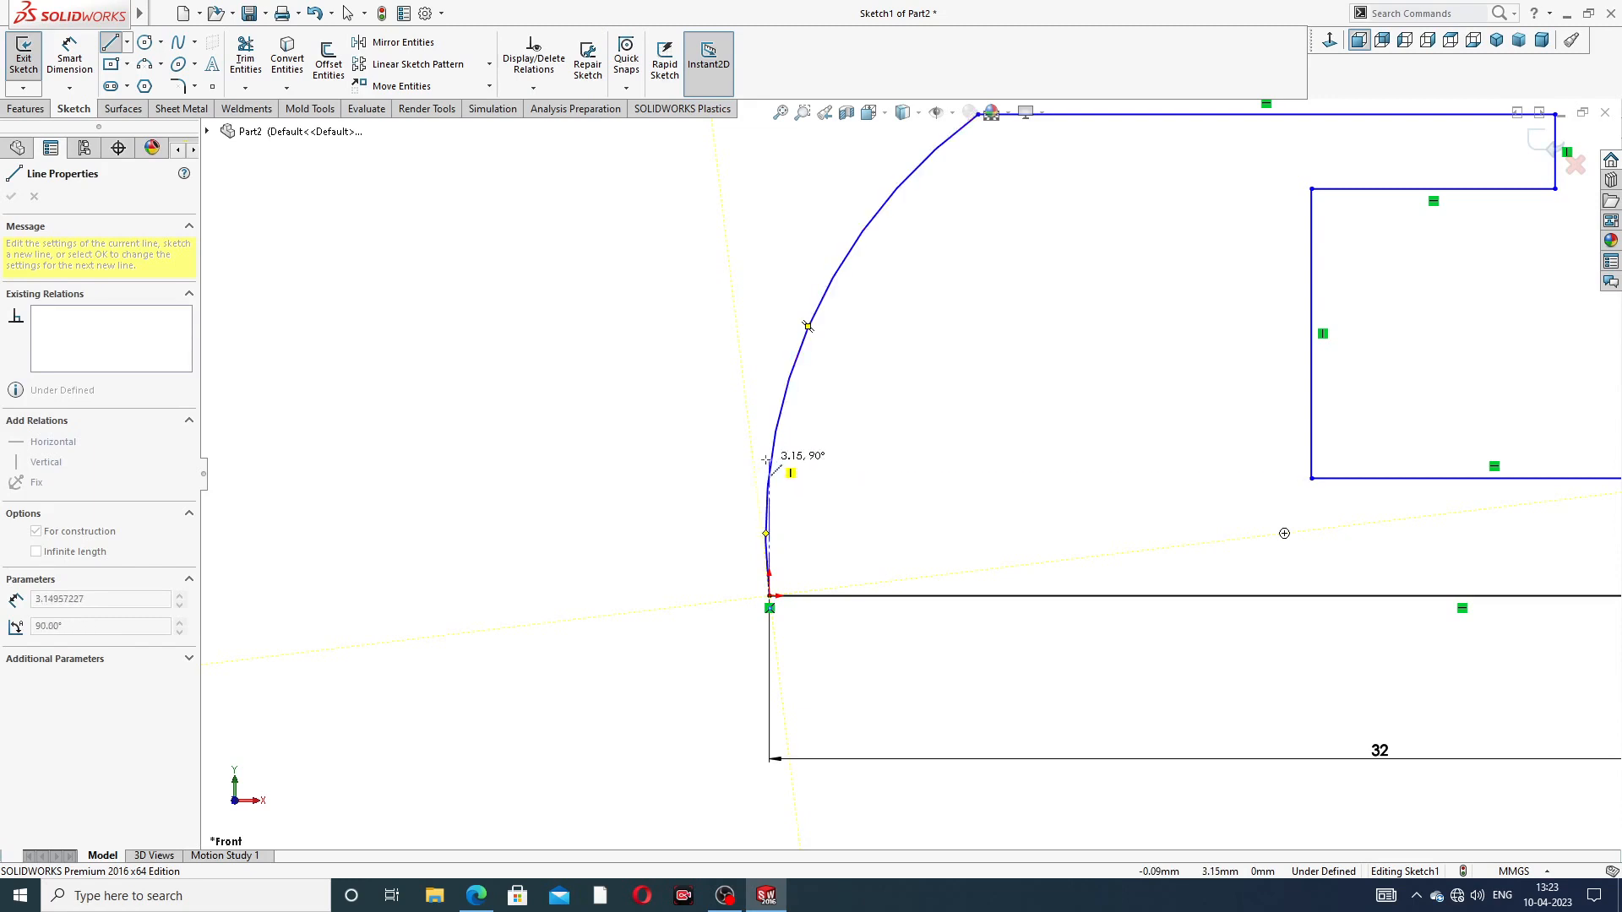
{"action": "left_click", "coordinate": [770, 460]}
{"action": "right_click", "coordinate": [838, 444]}
{"action": "left_click", "coordinate": [875, 465]}
Step: Try adding a horizontal relation to the vertical construction line at the origin and undo it
{"action": "scroll", "coordinate": [793, 529], "scroll_direction": "down", "scroll_amount": 4}
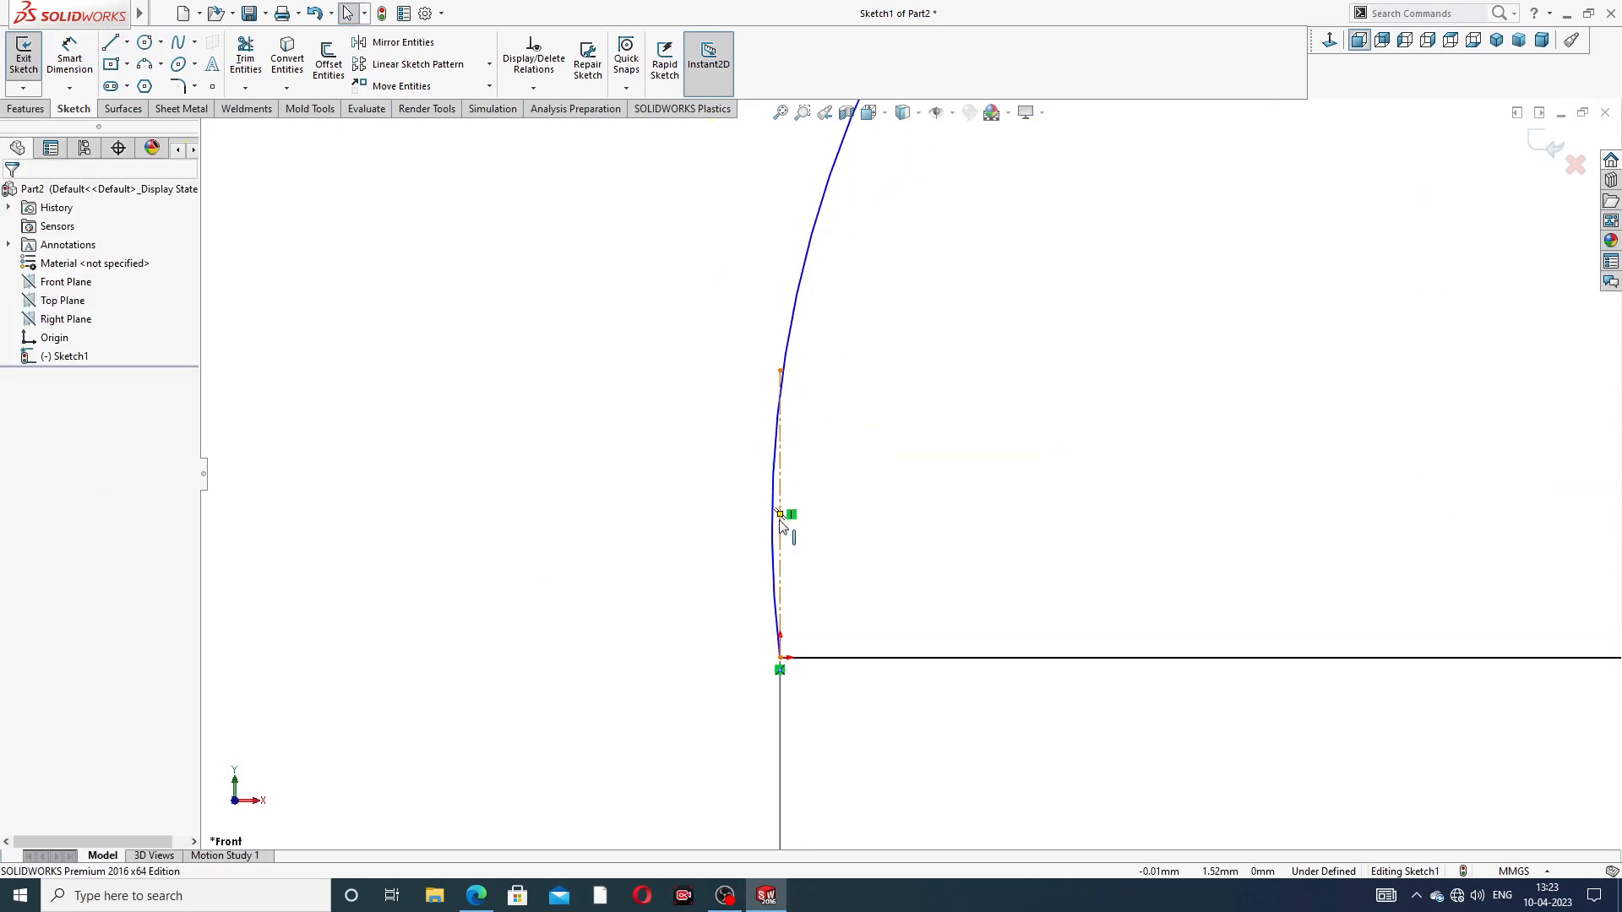
{"action": "left_click", "coordinate": [781, 522]}
{"action": "left_click", "coordinate": [826, 468]}
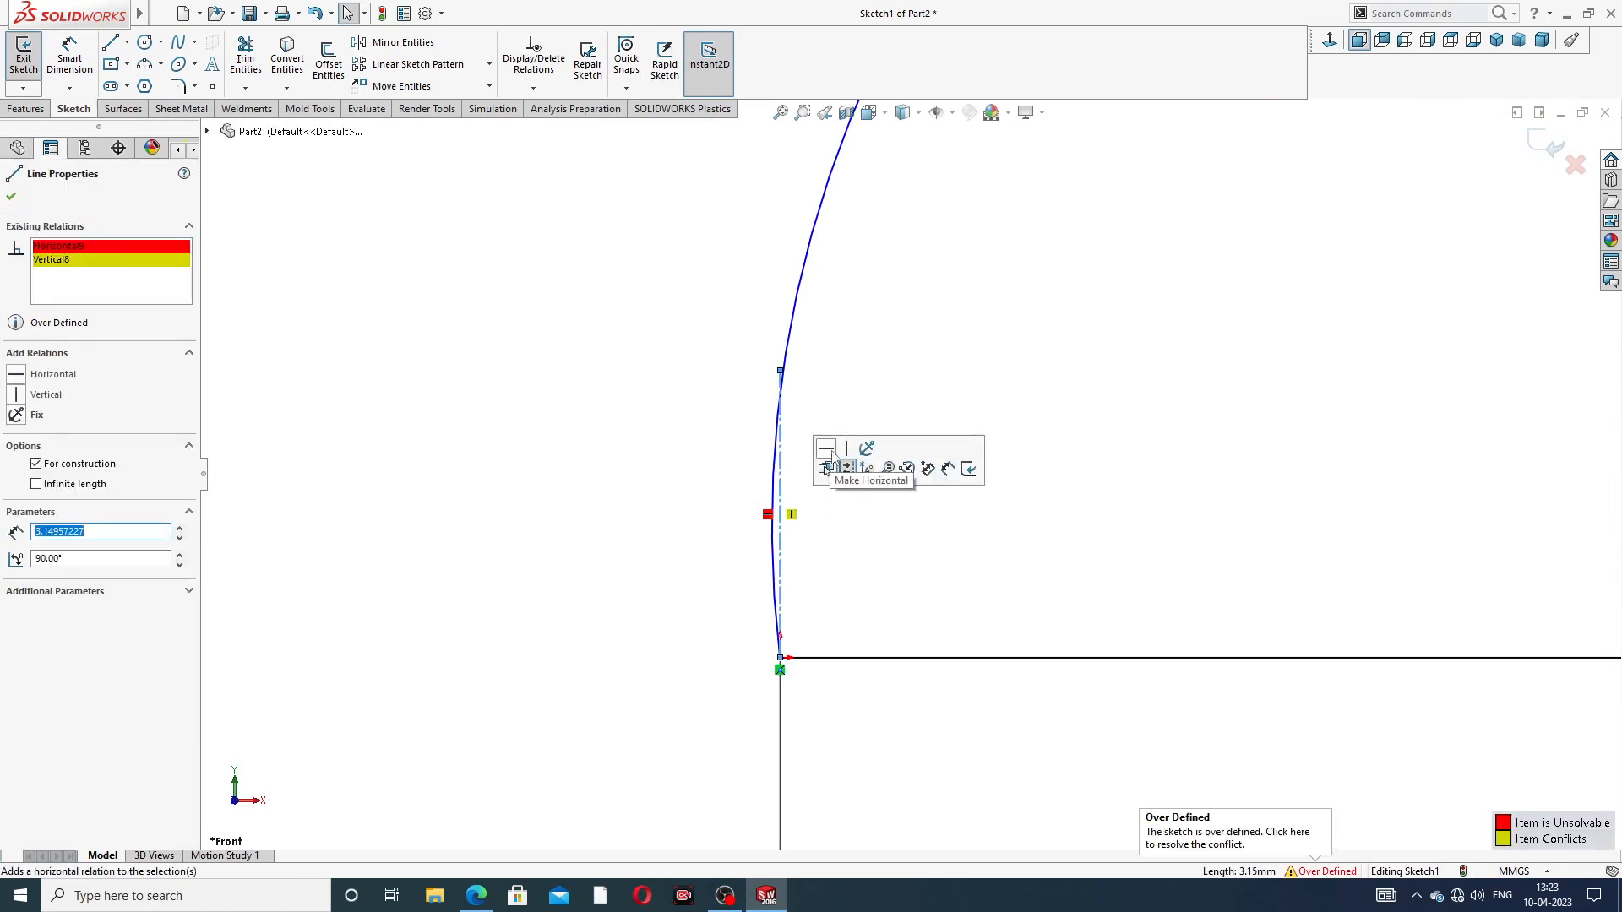
{"action": "left_click", "coordinate": [12, 198]}
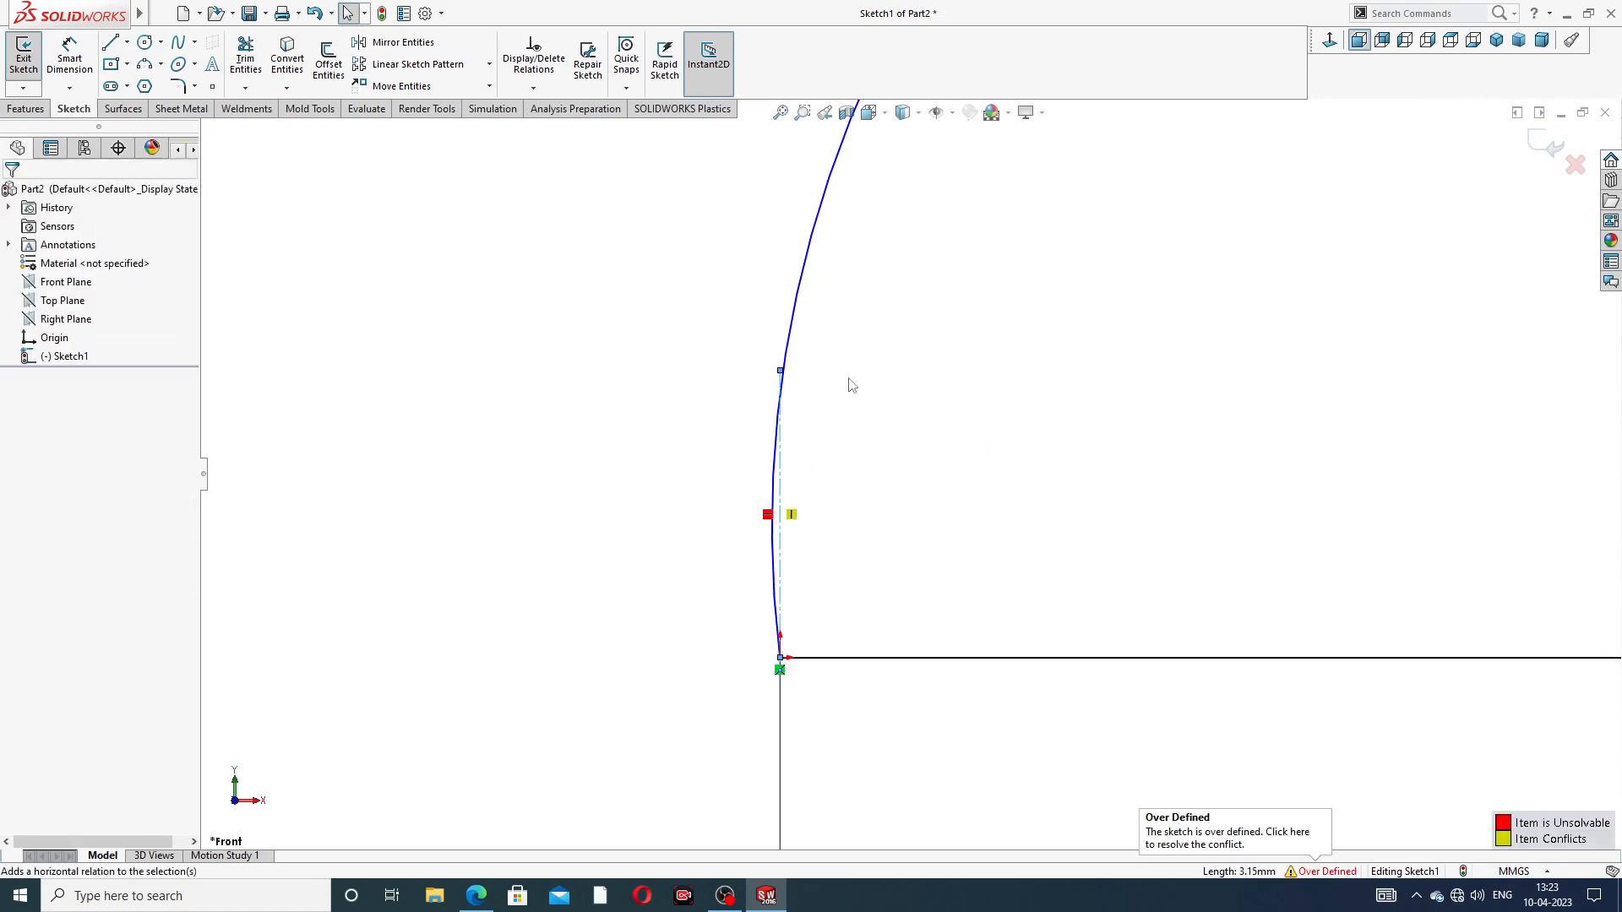
{"action": "key", "text": "ctrl+z"}
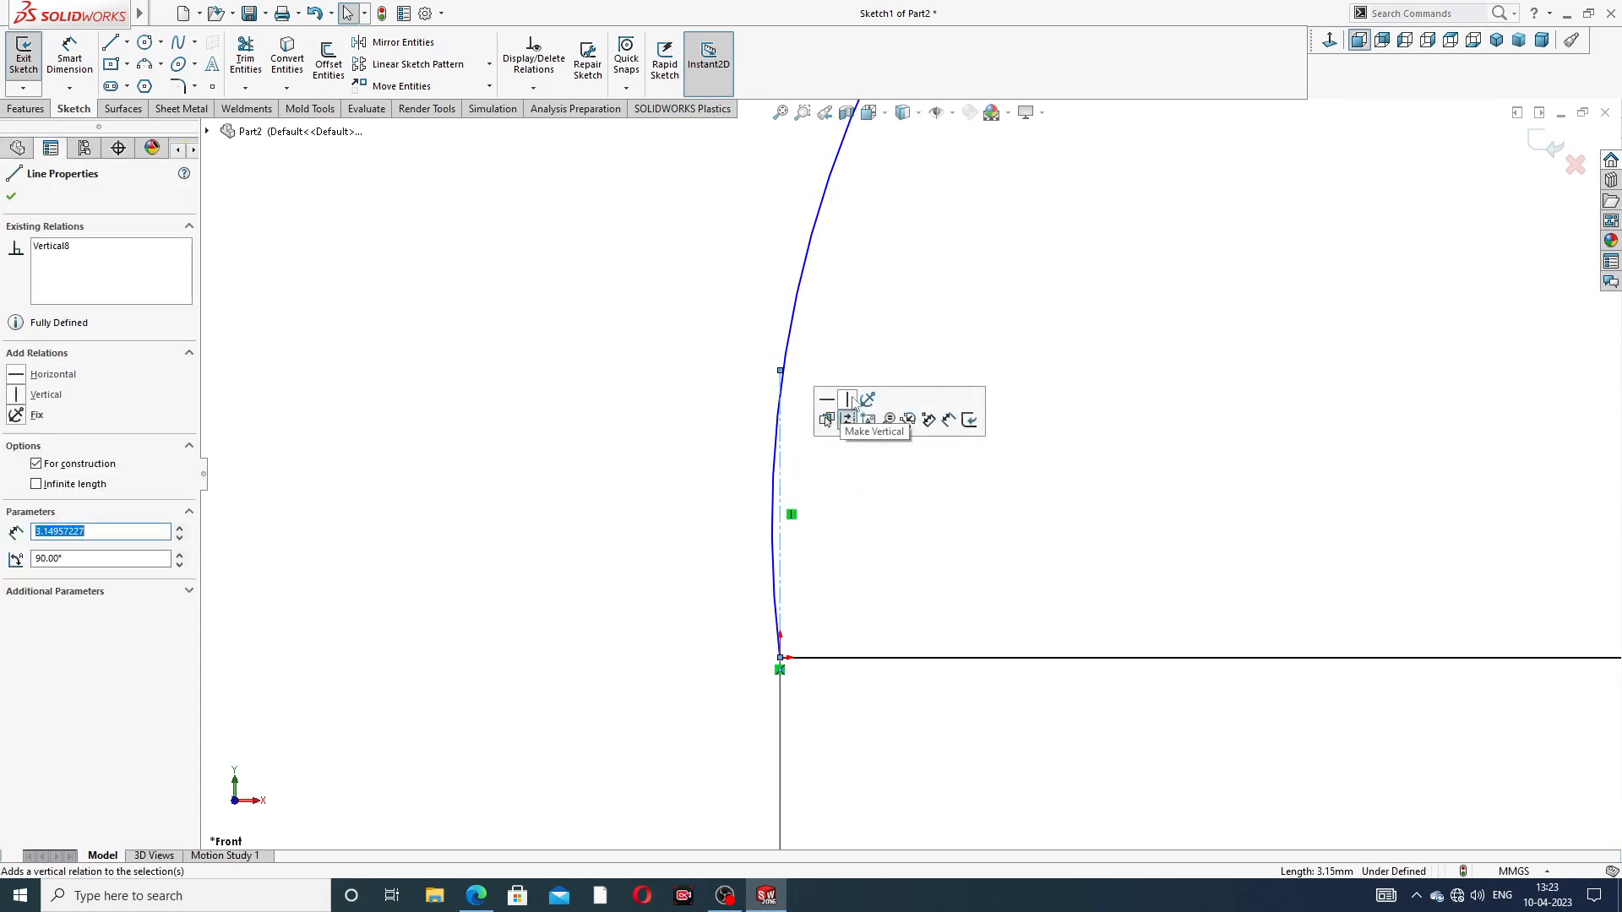
Step: Make the domed end arc tangent to the vertical construction line at the origin
{"action": "left_click", "coordinate": [899, 265]}
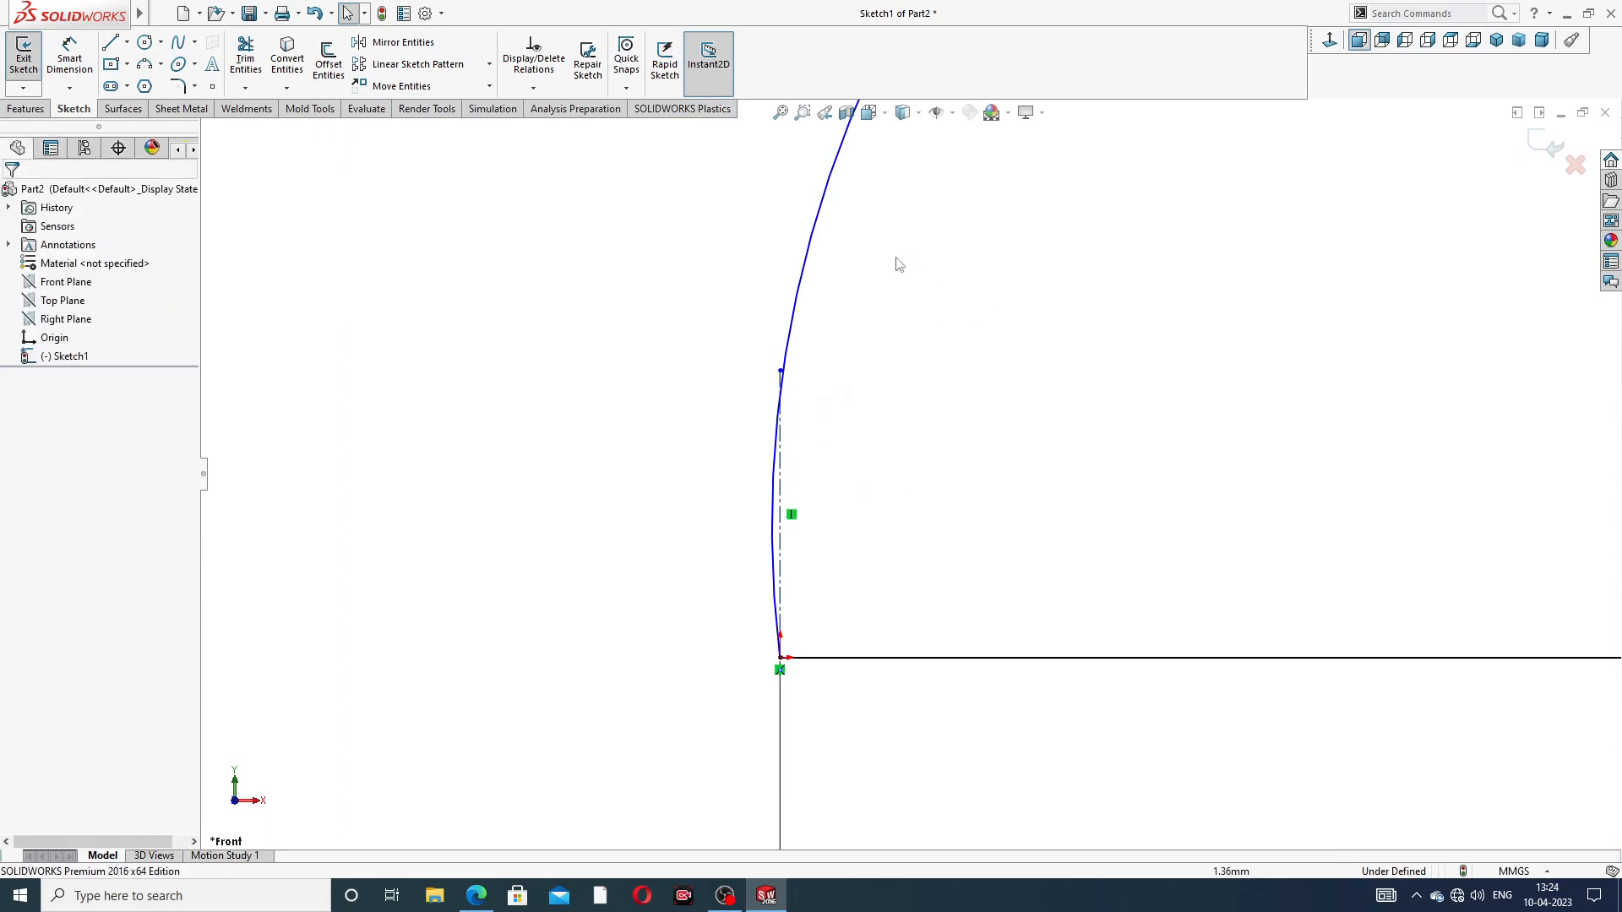
{"action": "left_click", "coordinate": [794, 309]}
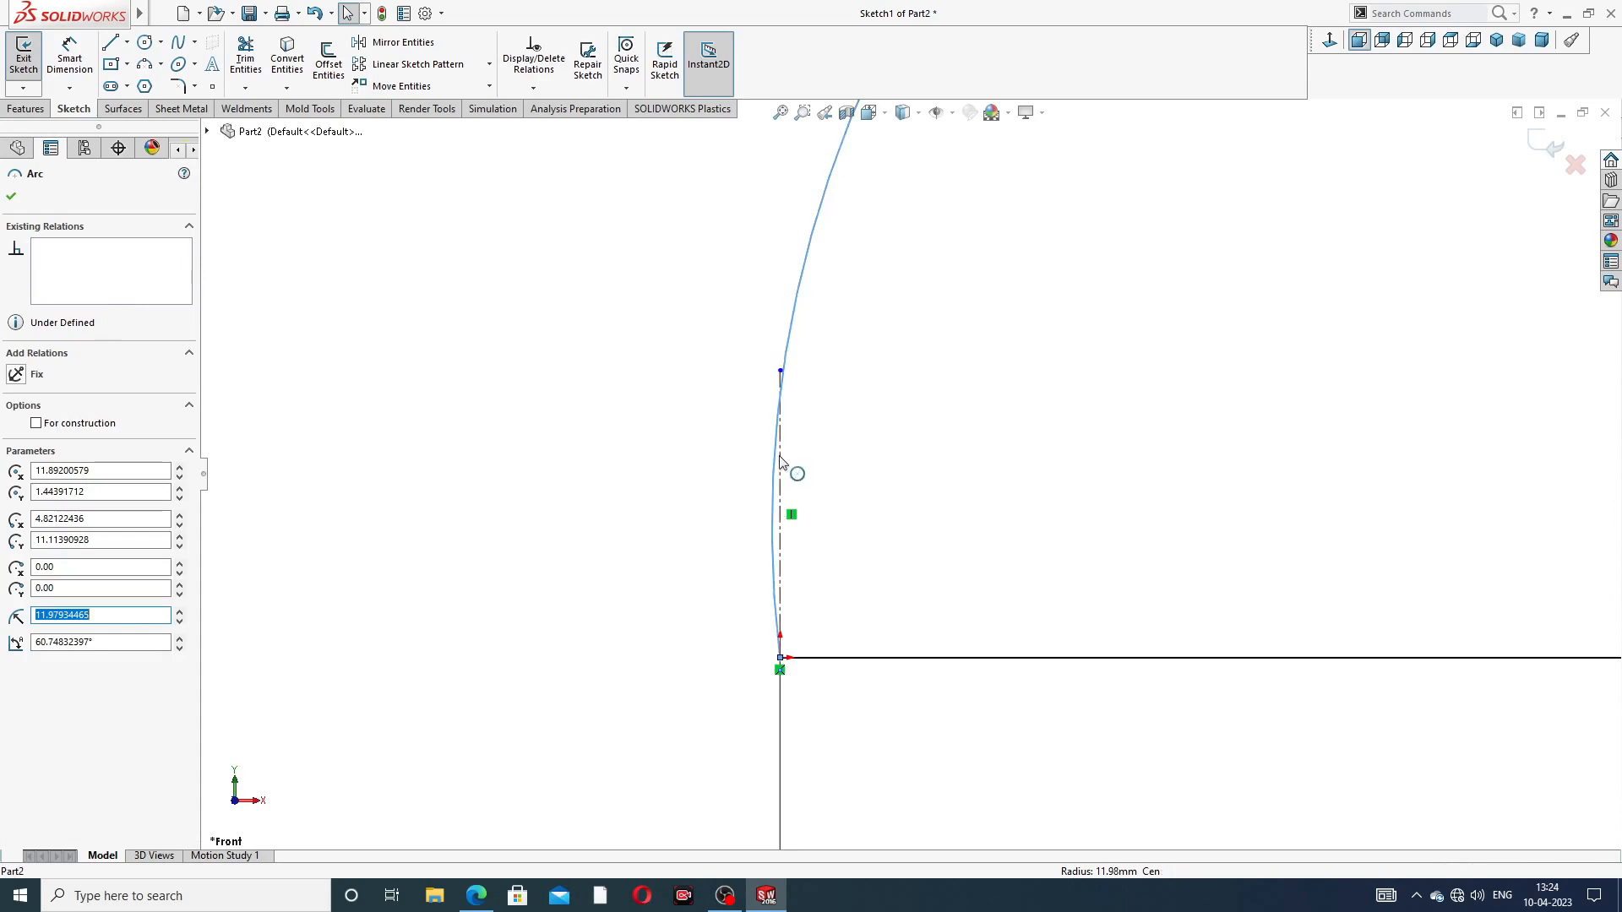
{"action": "left_click", "coordinate": [816, 395]}
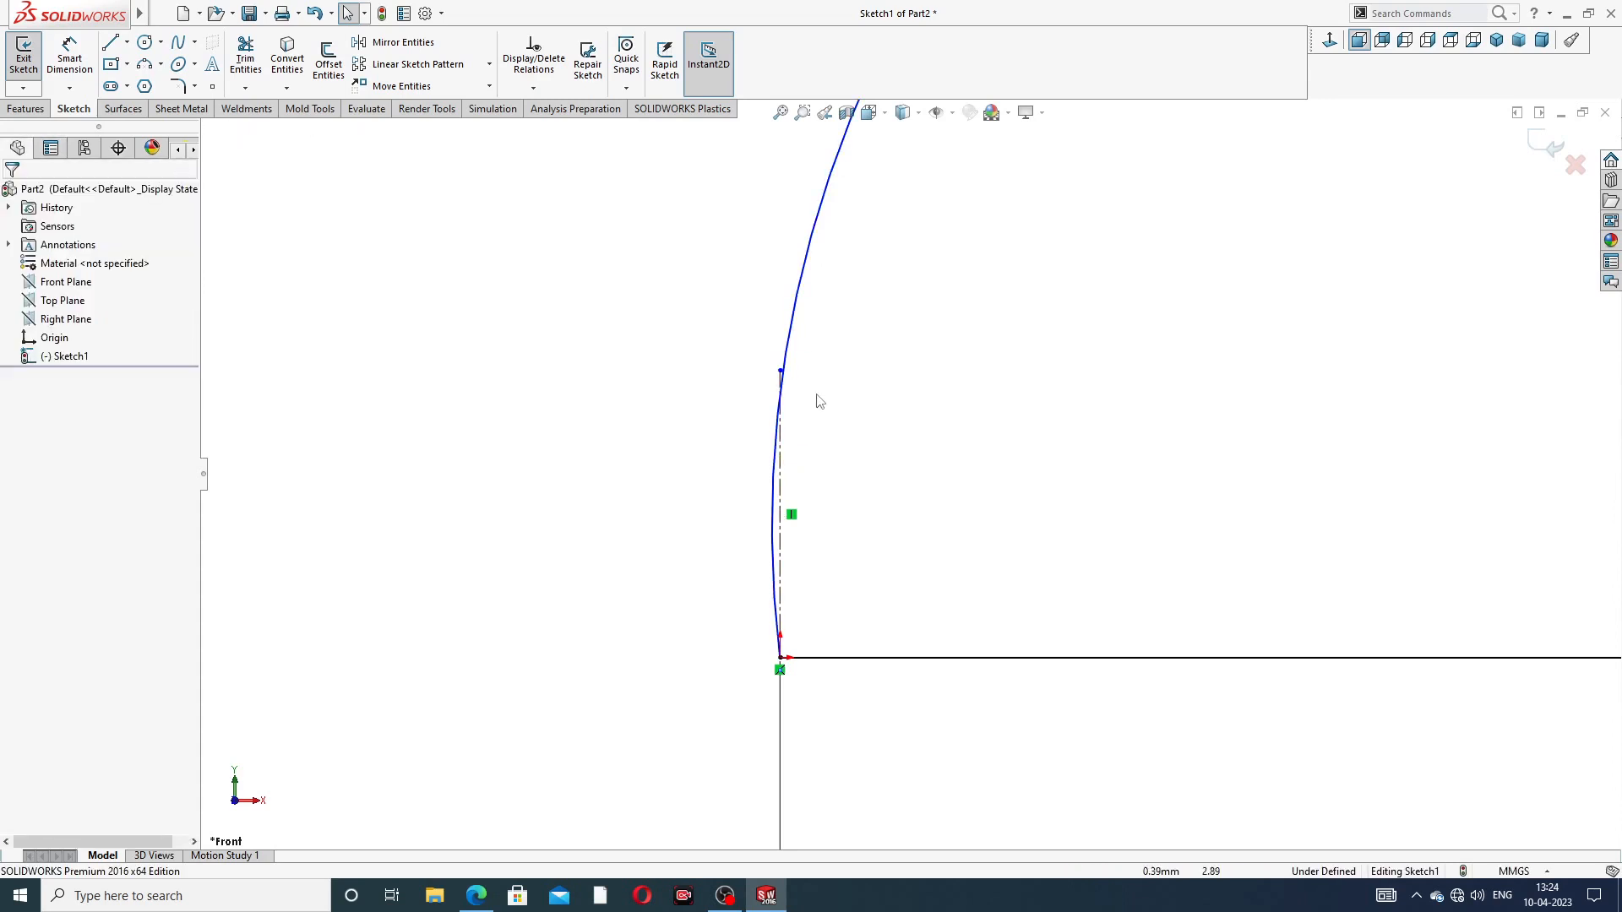
{"action": "left_click", "coordinate": [782, 467]}
{"action": "left_click", "coordinate": [786, 464], "text": "ctrl"}
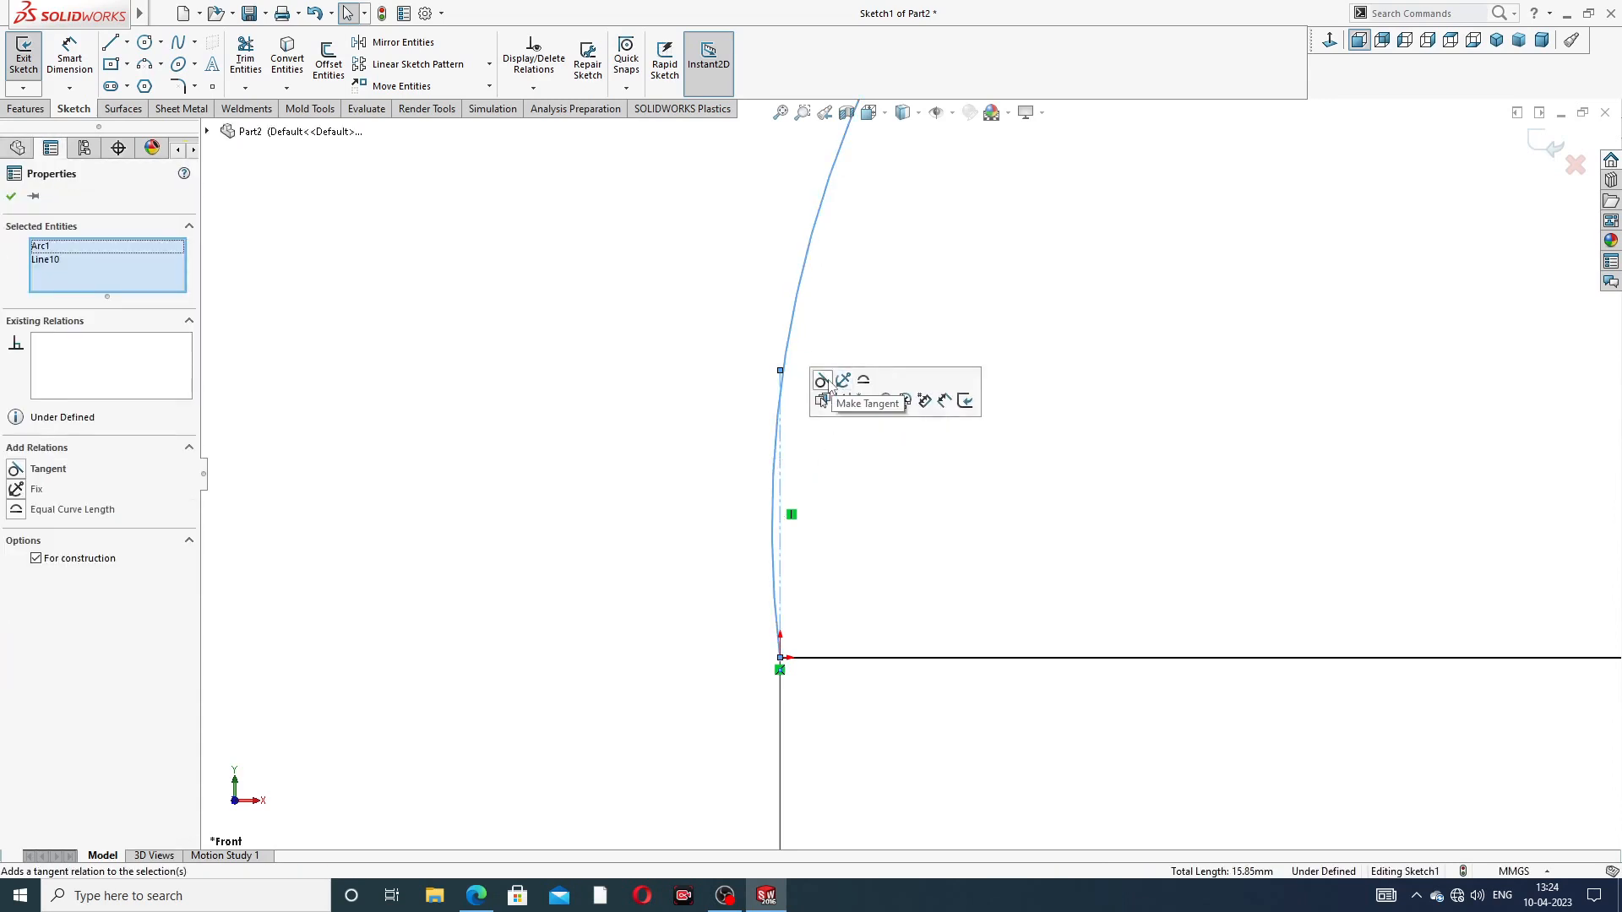
{"action": "left_click", "coordinate": [831, 386]}
{"action": "left_click", "coordinate": [1025, 434]}
Step: Dimension the vertical height of the sloped line at the shank's tip and set it to 3 mm
{"action": "scroll", "coordinate": [1108, 314], "scroll_direction": "up", "scroll_amount": 3}
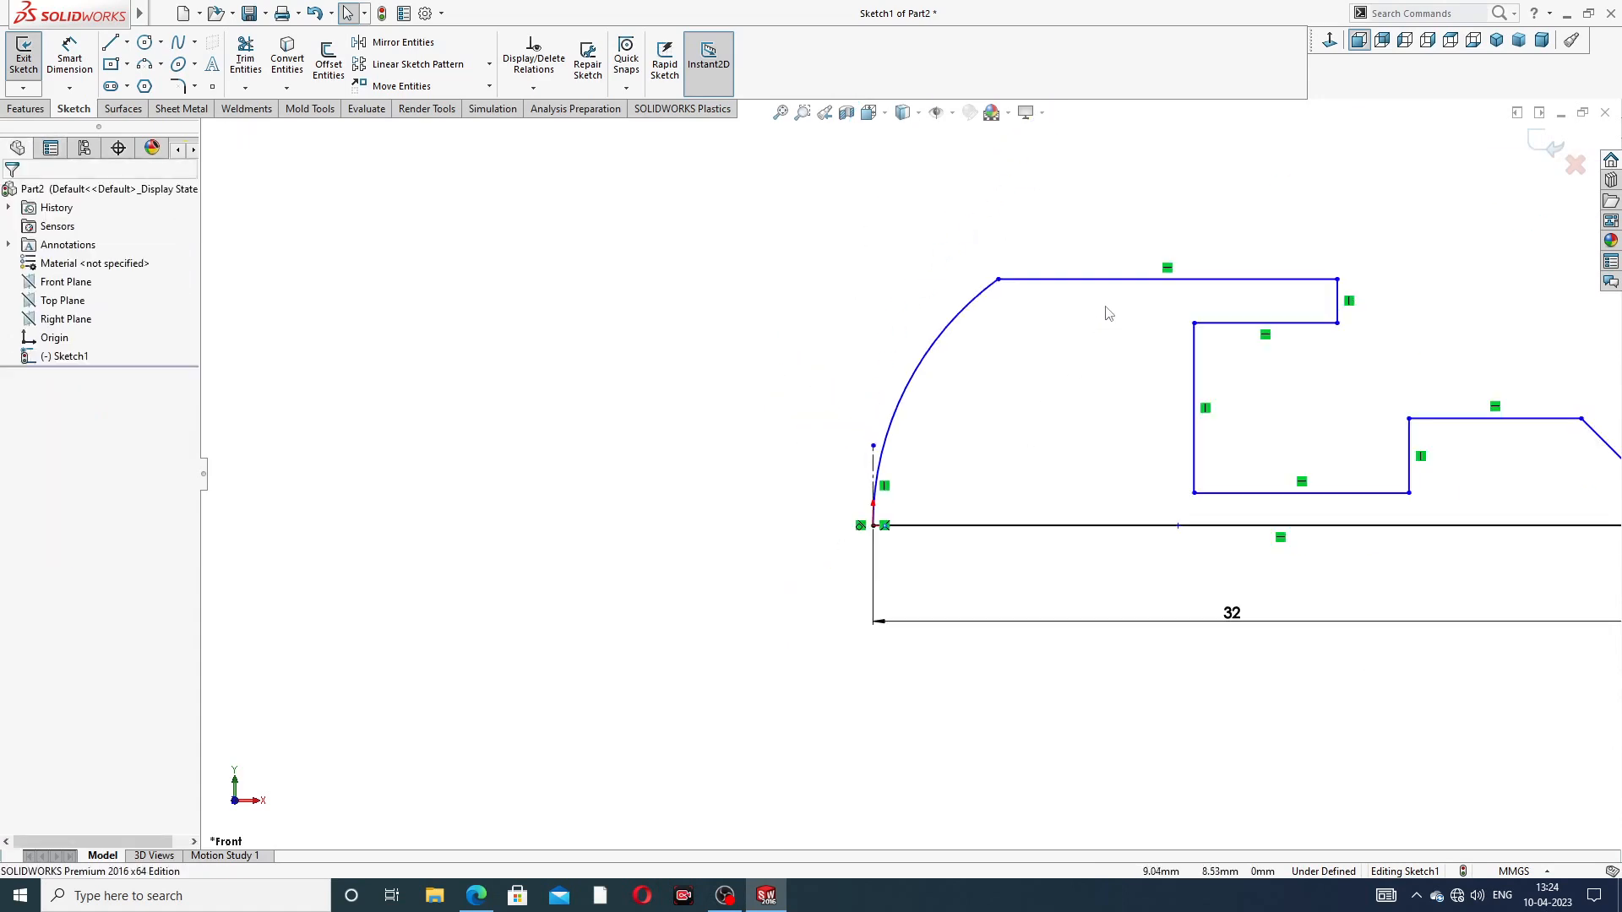
{"action": "scroll", "coordinate": [1109, 313], "scroll_direction": "up", "scroll_amount": 2}
{"action": "scroll", "coordinate": [1133, 409], "scroll_direction": "down", "scroll_amount": 3}
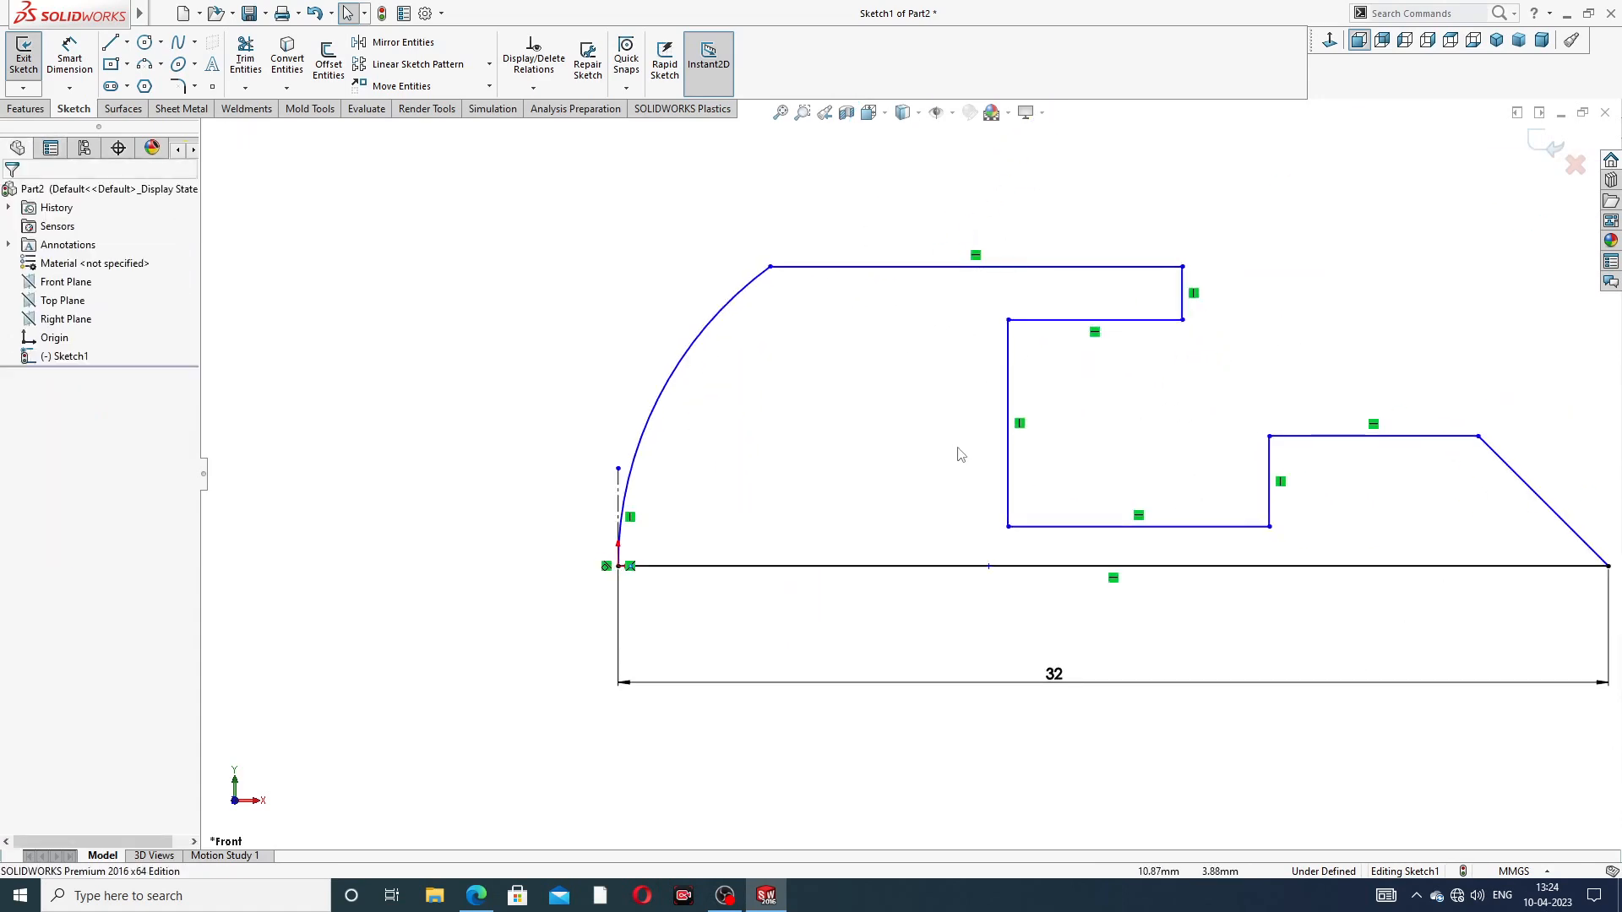
{"action": "scroll", "coordinate": [1164, 378], "scroll_direction": "up", "scroll_amount": 3}
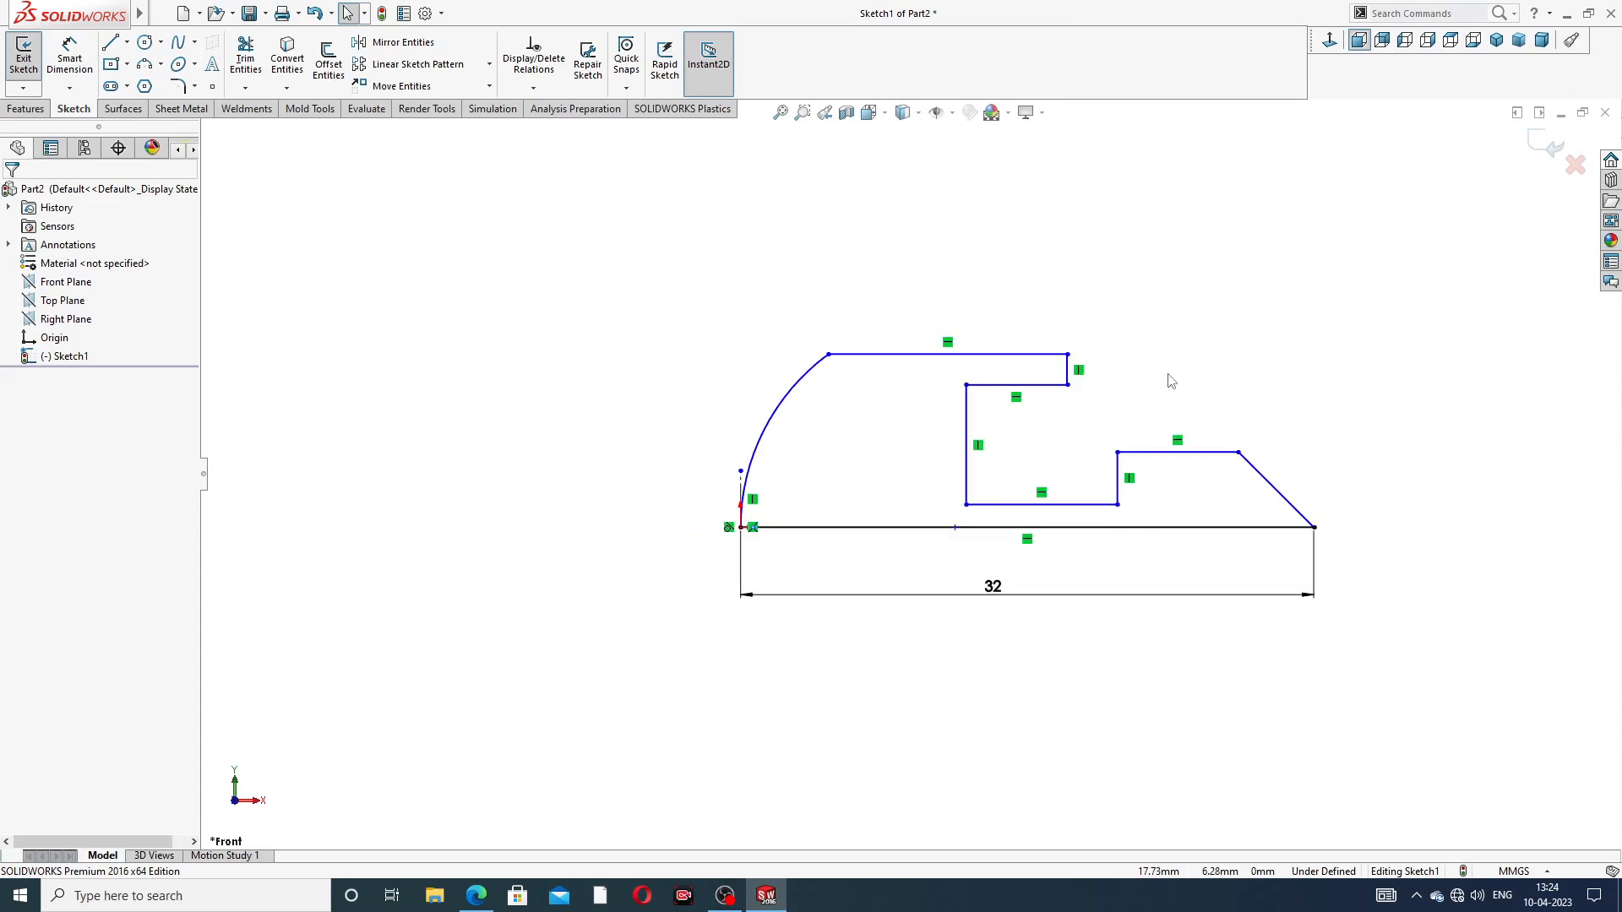
{"action": "left_click", "coordinate": [71, 58]}
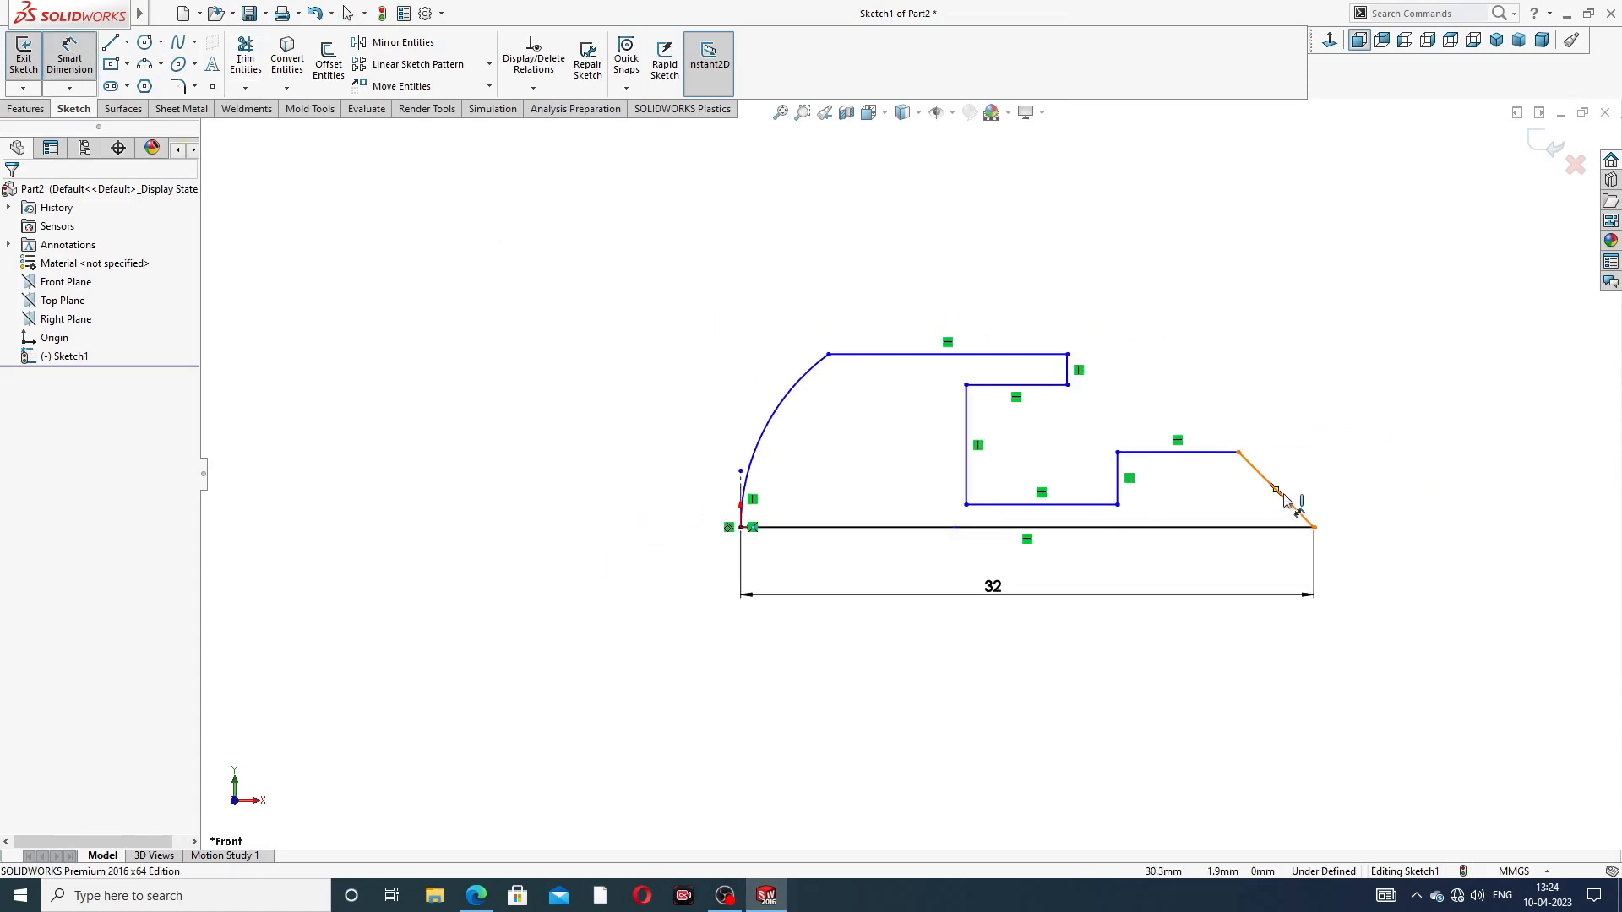
{"action": "left_click", "coordinate": [1315, 529]}
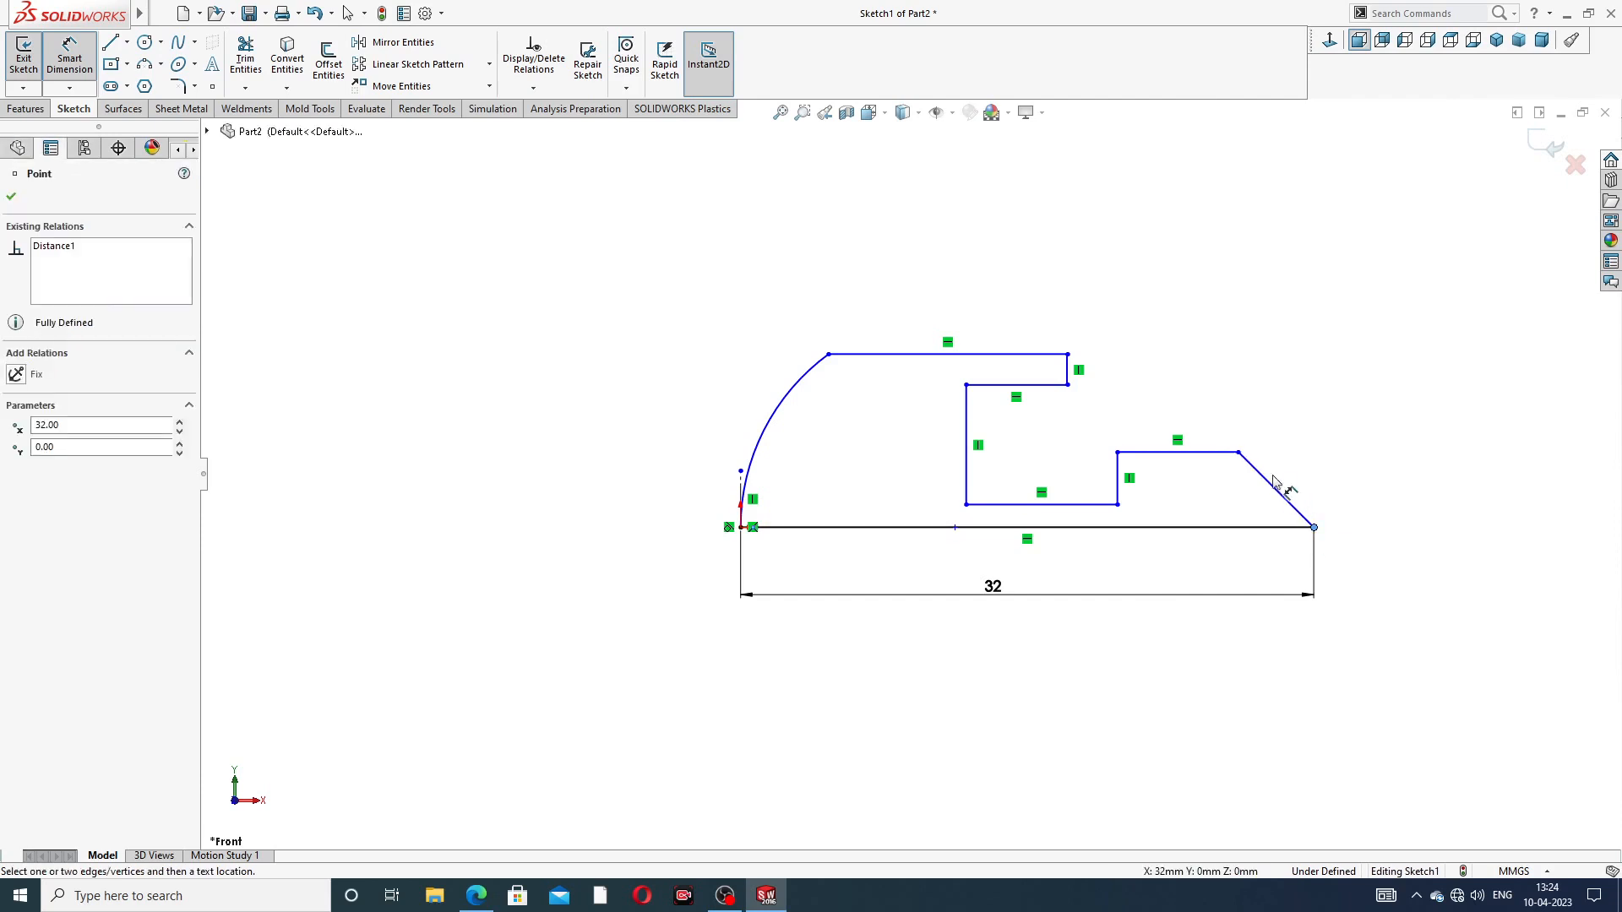
{"action": "left_click", "coordinate": [1239, 453]}
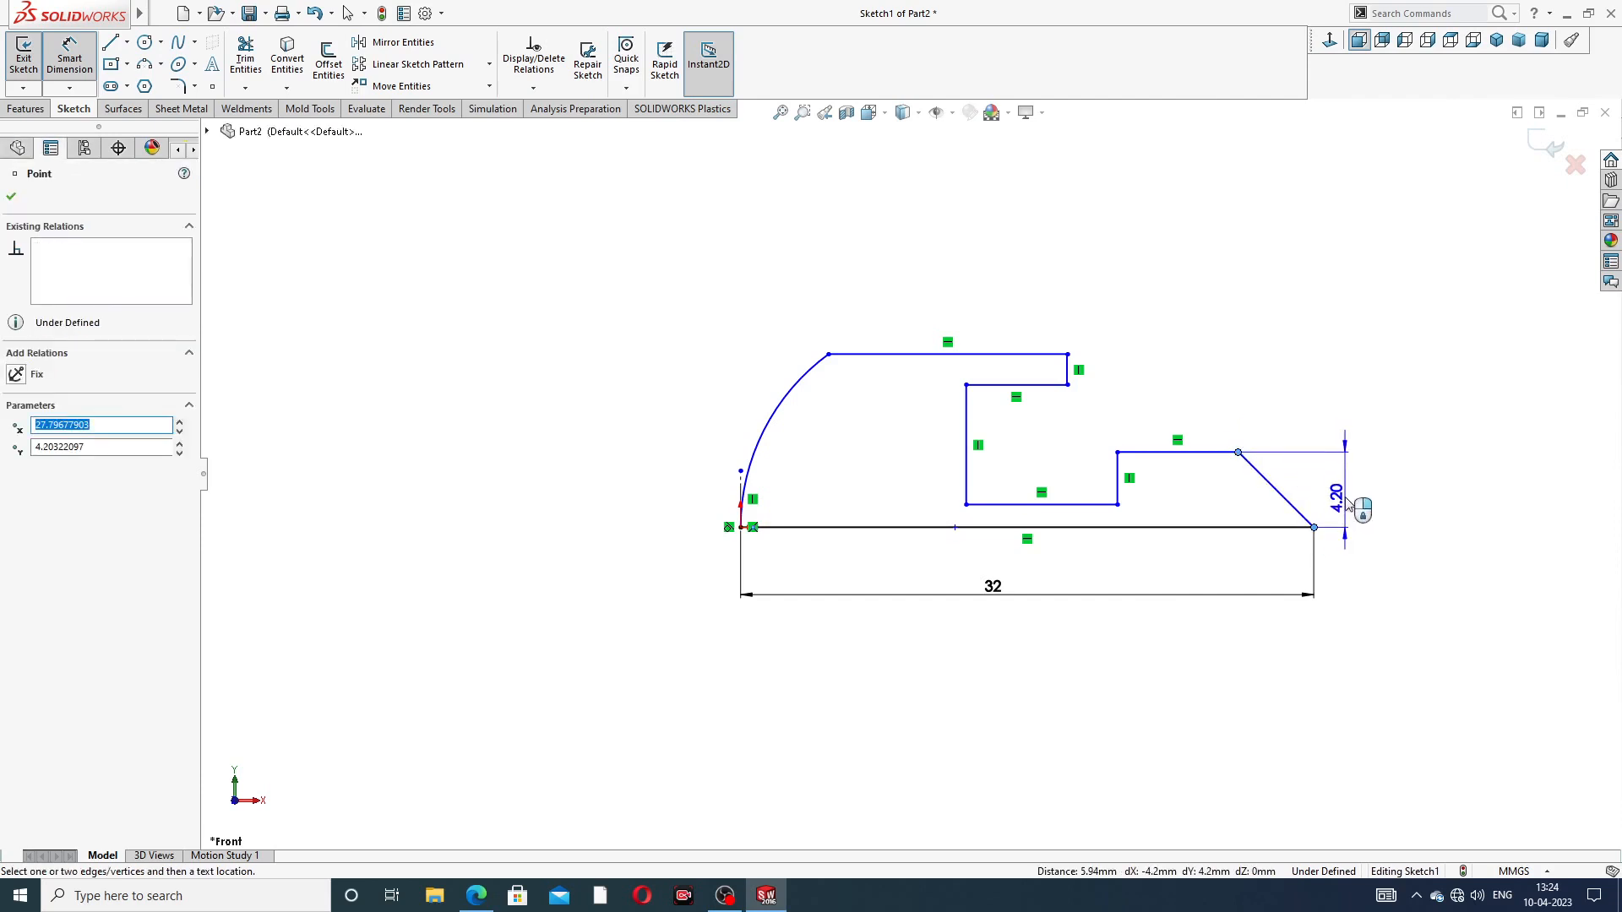
{"action": "left_click", "coordinate": [1349, 500]}
{"action": "type", "text": "3"}
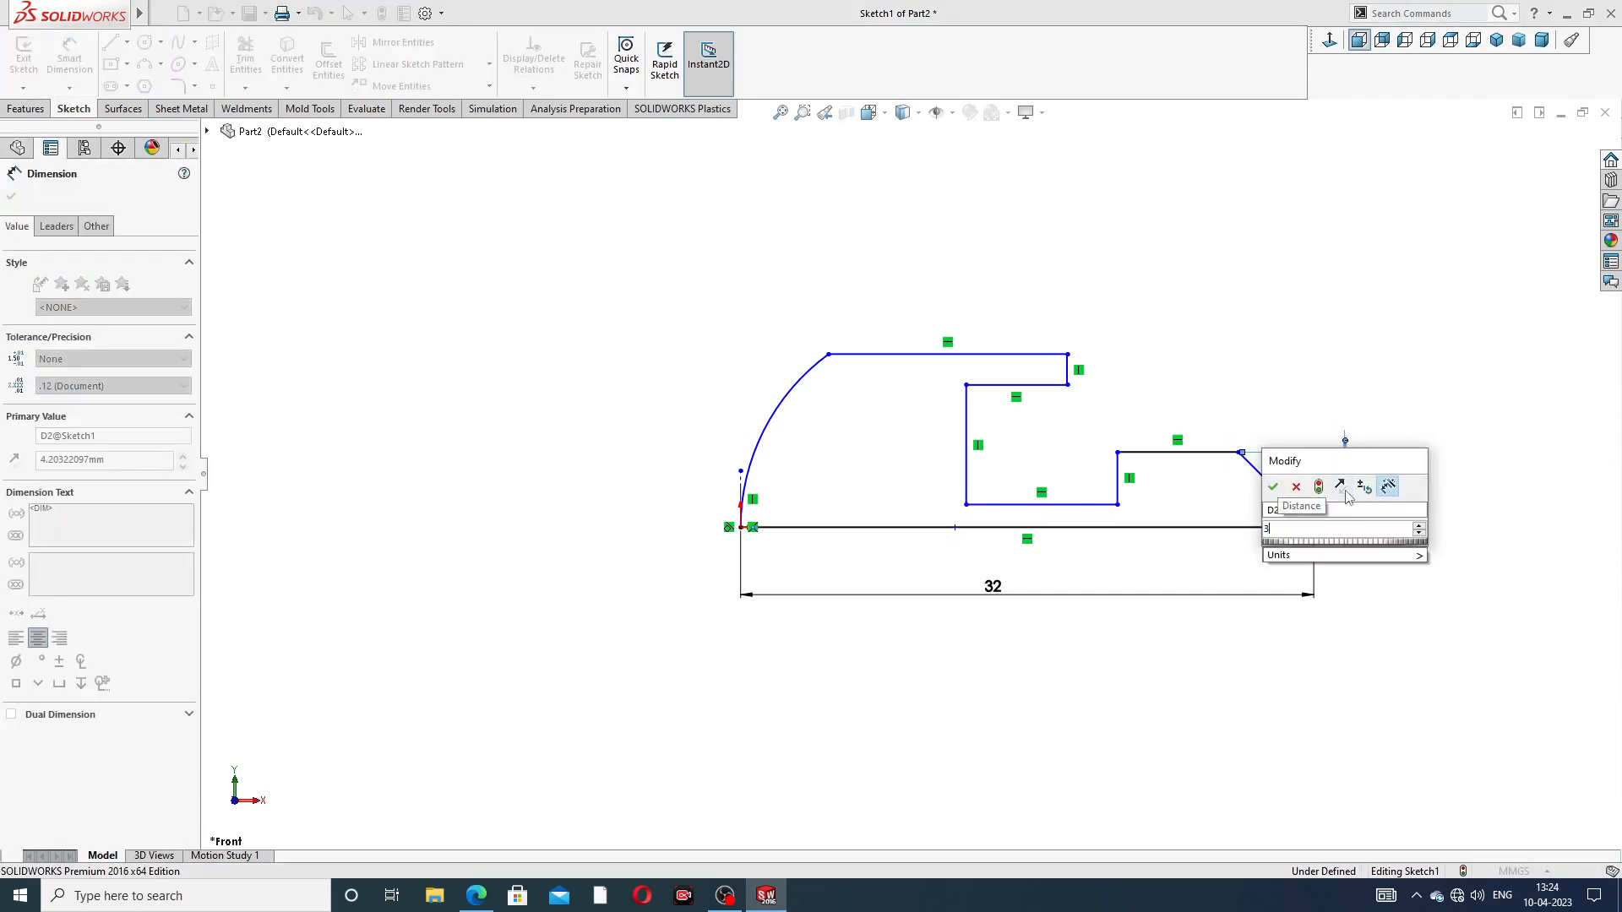
{"action": "key", "text": "Return"}
{"action": "left_click", "coordinate": [1309, 377]}
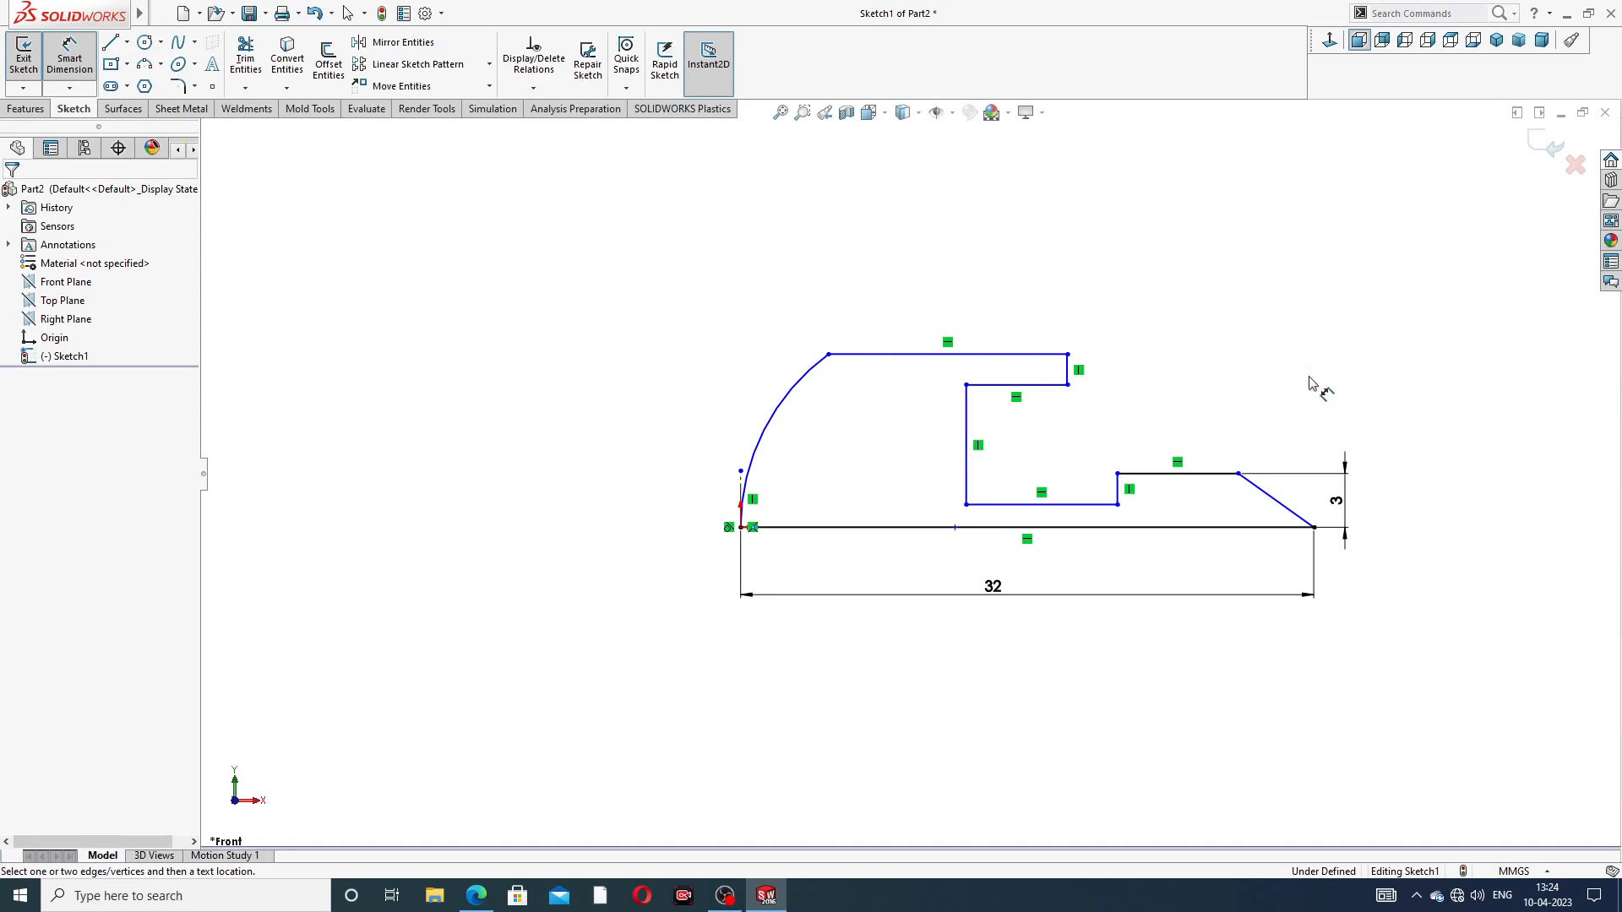
Step: Dimension the height of the shank's lower horizontal line above the base line and set it to 2 mm
{"action": "left_click", "coordinate": [1020, 504]}
{"action": "left_click", "coordinate": [1018, 528]}
{"action": "left_click", "coordinate": [1019, 528]}
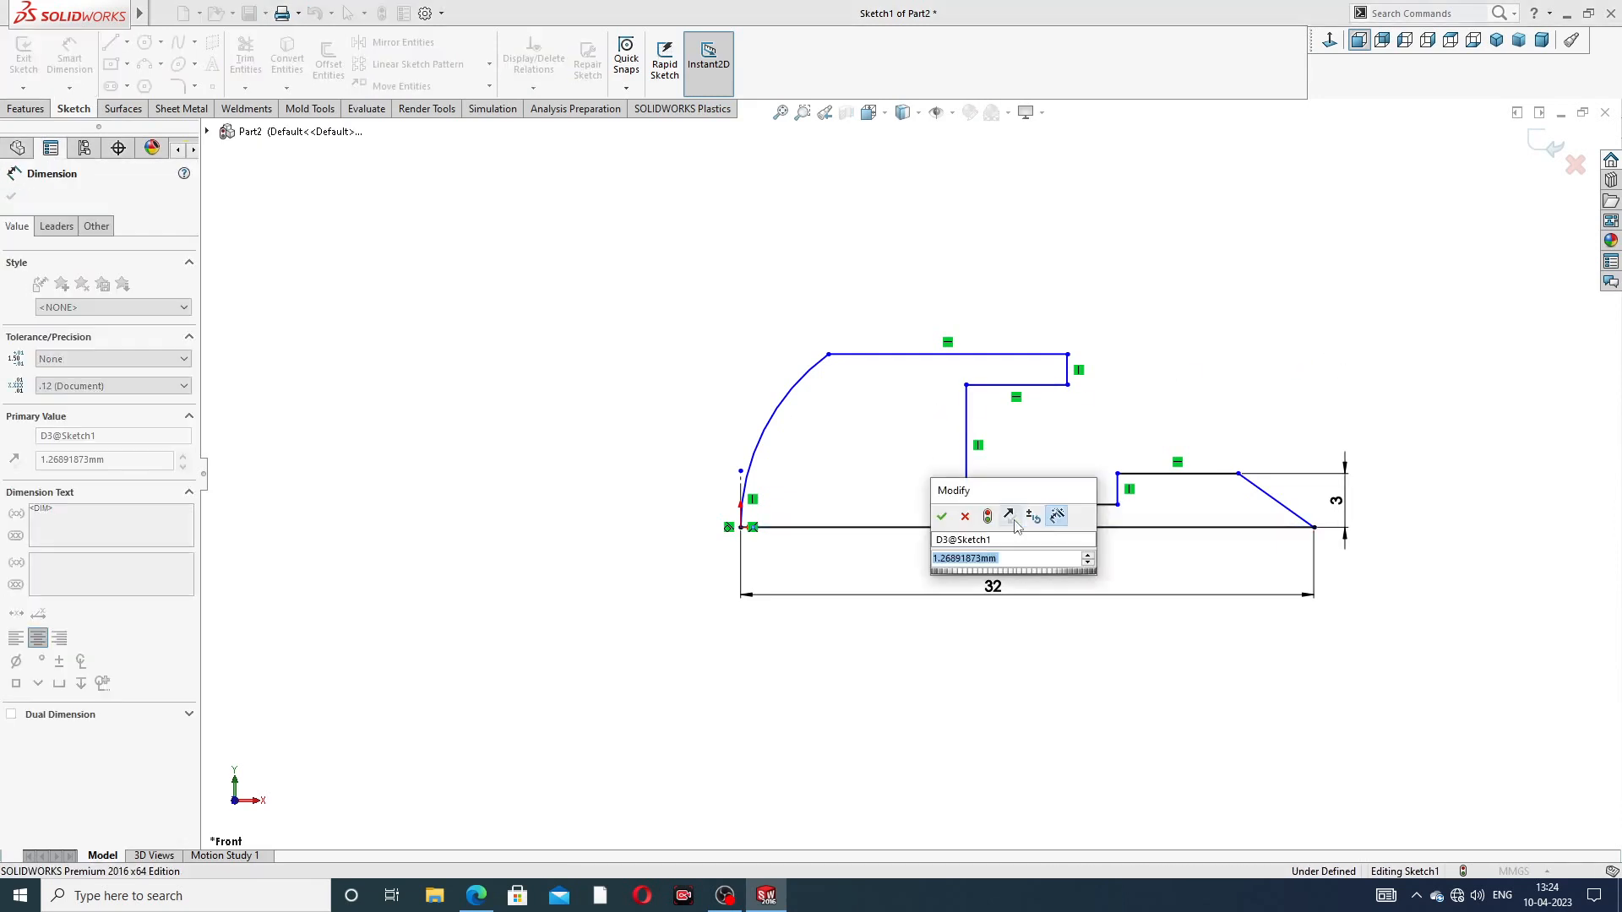
{"action": "type", "text": "2"}
{"action": "key", "text": "Return"}
{"action": "left_click", "coordinate": [1148, 395]}
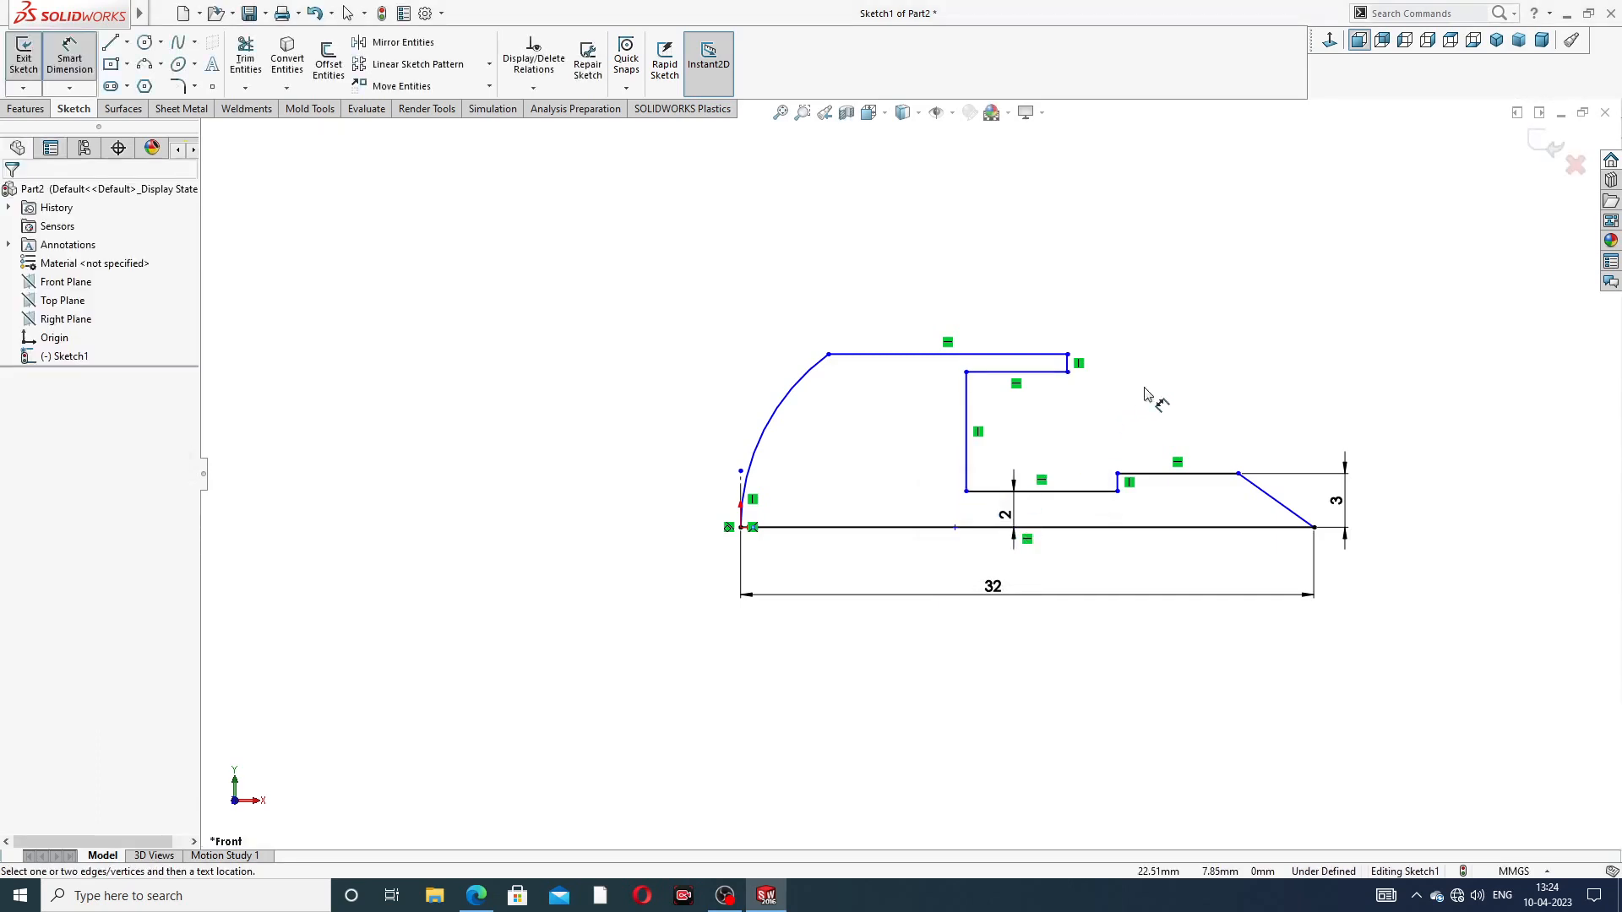
Step: Dimension the horizontal distance from the shank's short vertical step to the tip endpoint and set it to 12 mm
{"action": "left_click", "coordinate": [1118, 486]}
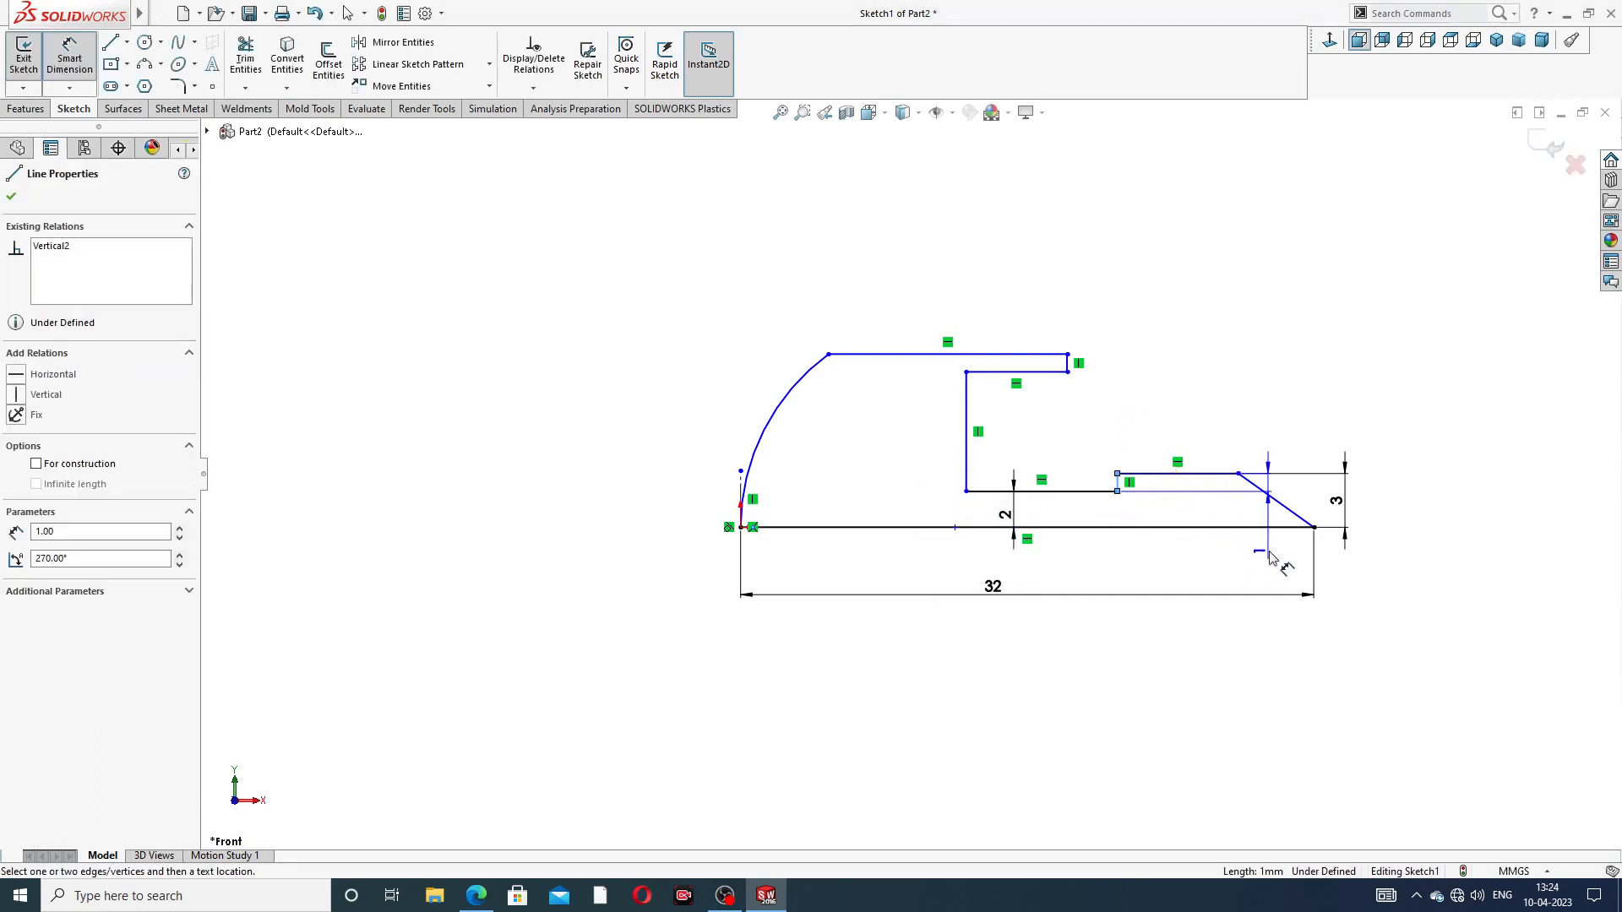
{"action": "left_click", "coordinate": [1315, 531]}
{"action": "left_click", "coordinate": [1208, 564]}
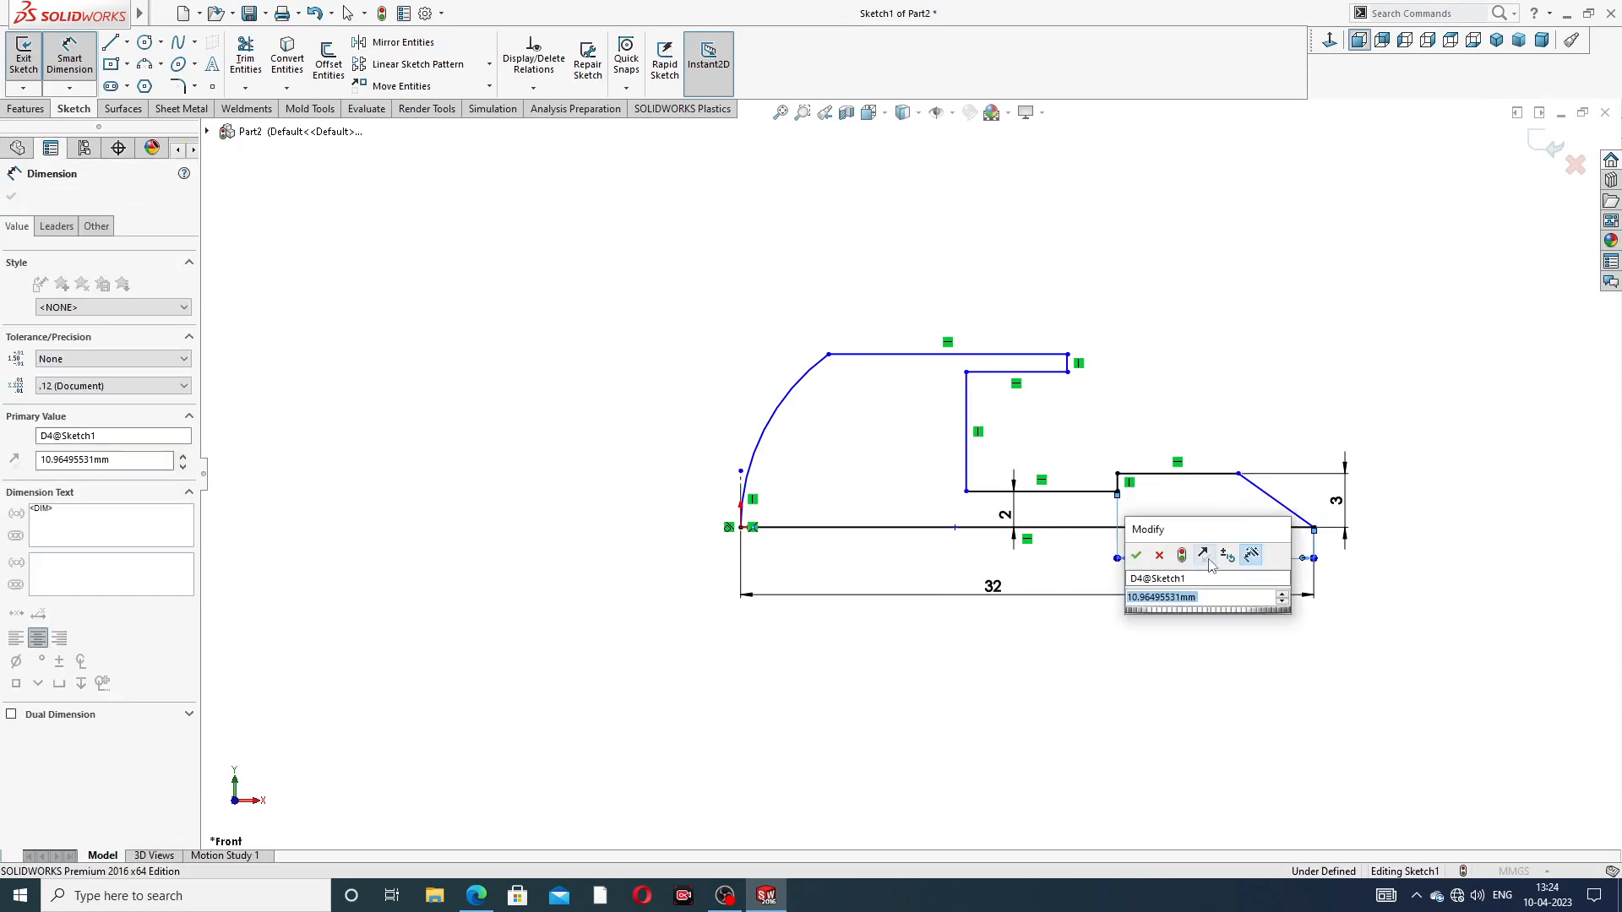
{"action": "type", "text": "12"}
{"action": "key", "text": "Return"}
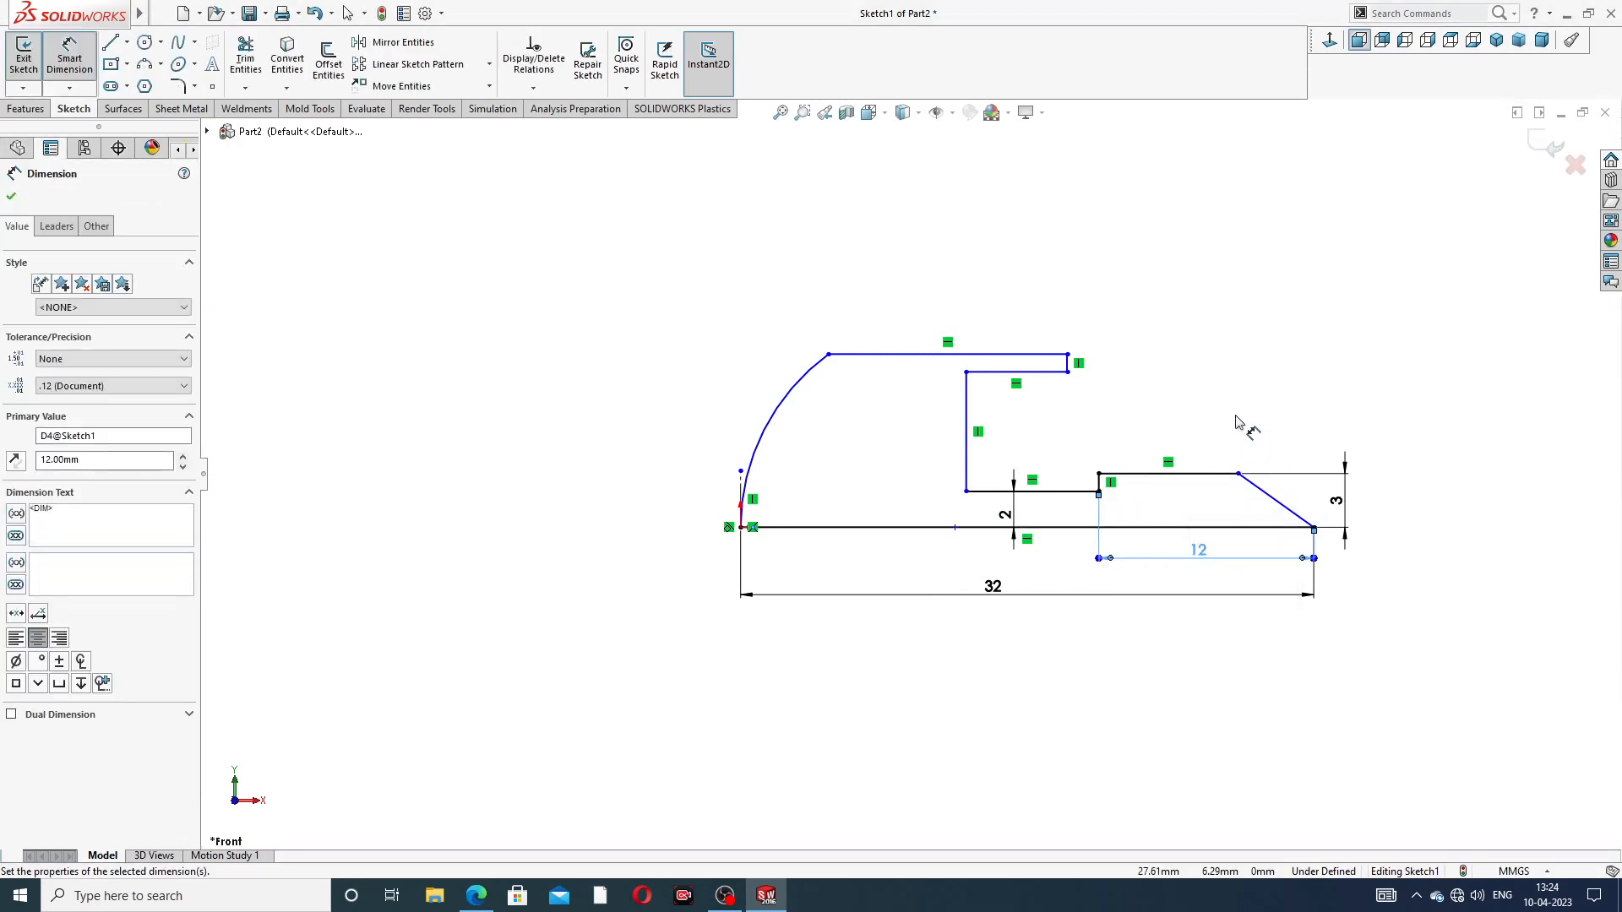
Step: Dimension the angle between the sloped tip line and the base line and set it to 45°
{"action": "left_click", "coordinate": [1271, 500]}
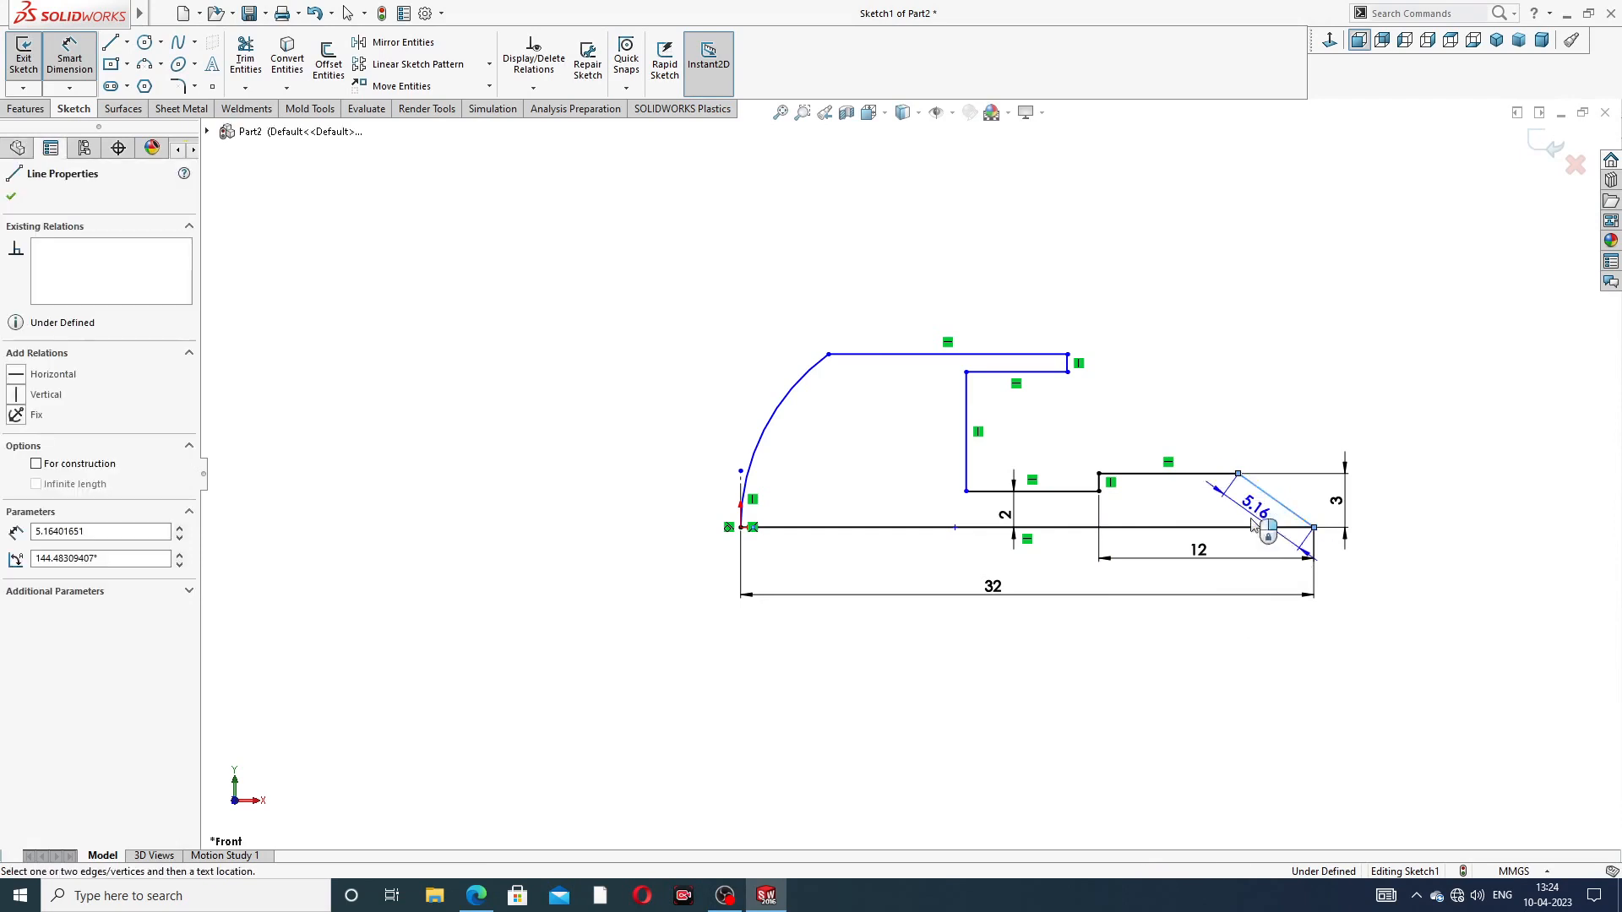
{"action": "left_click", "coordinate": [1249, 524]}
{"action": "left_click", "coordinate": [1249, 519]}
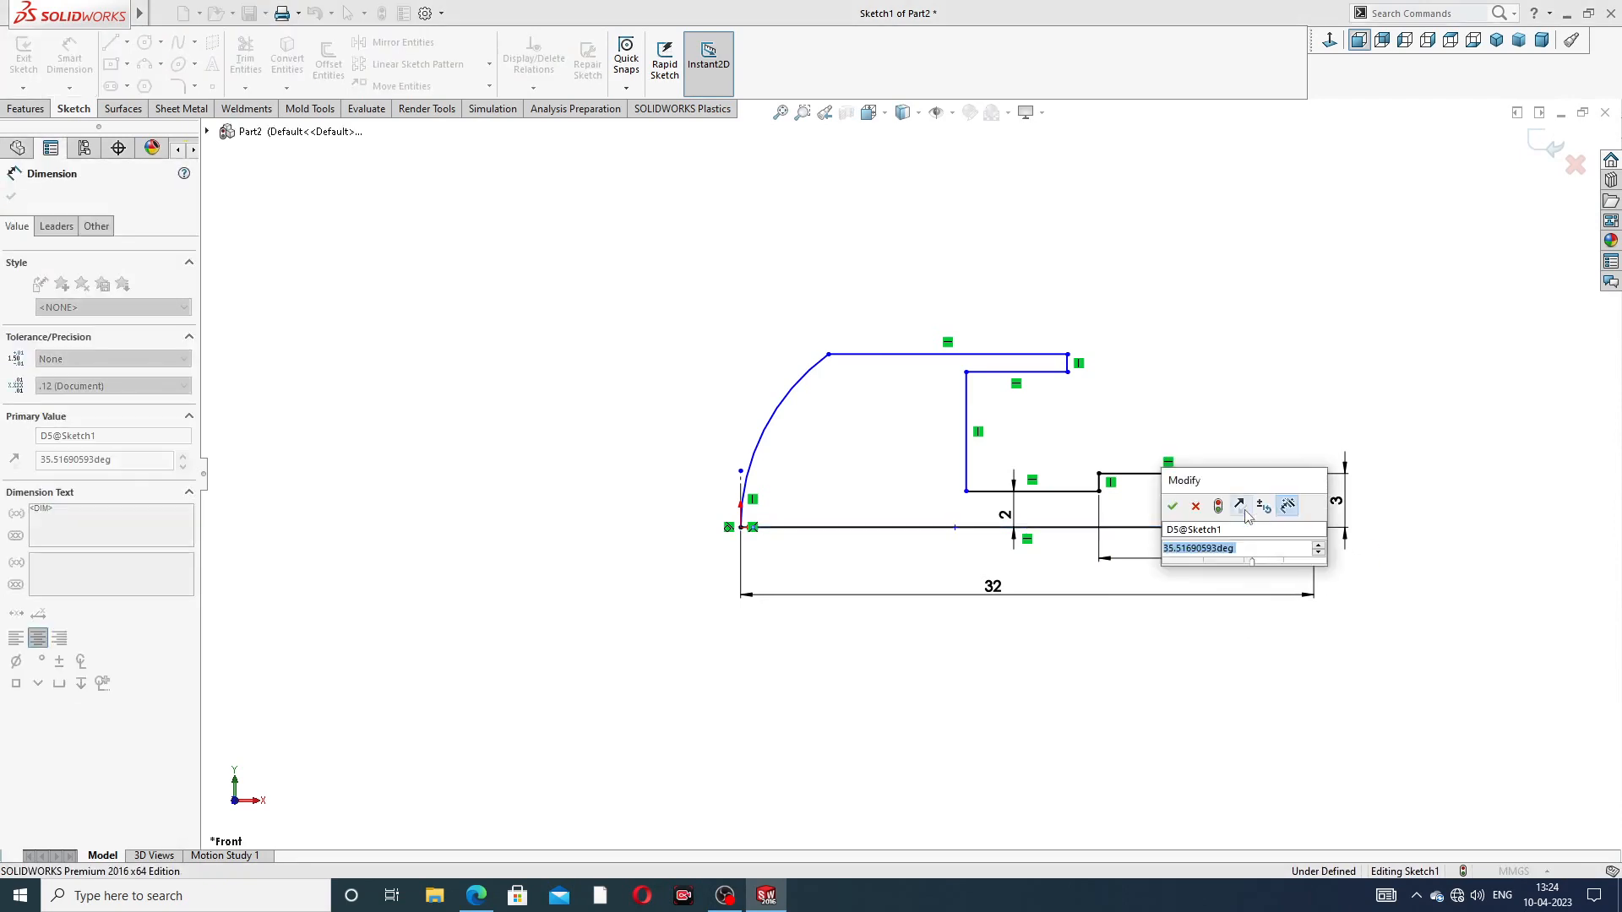
{"action": "type", "text": "45"}
{"action": "key", "text": "Return"}
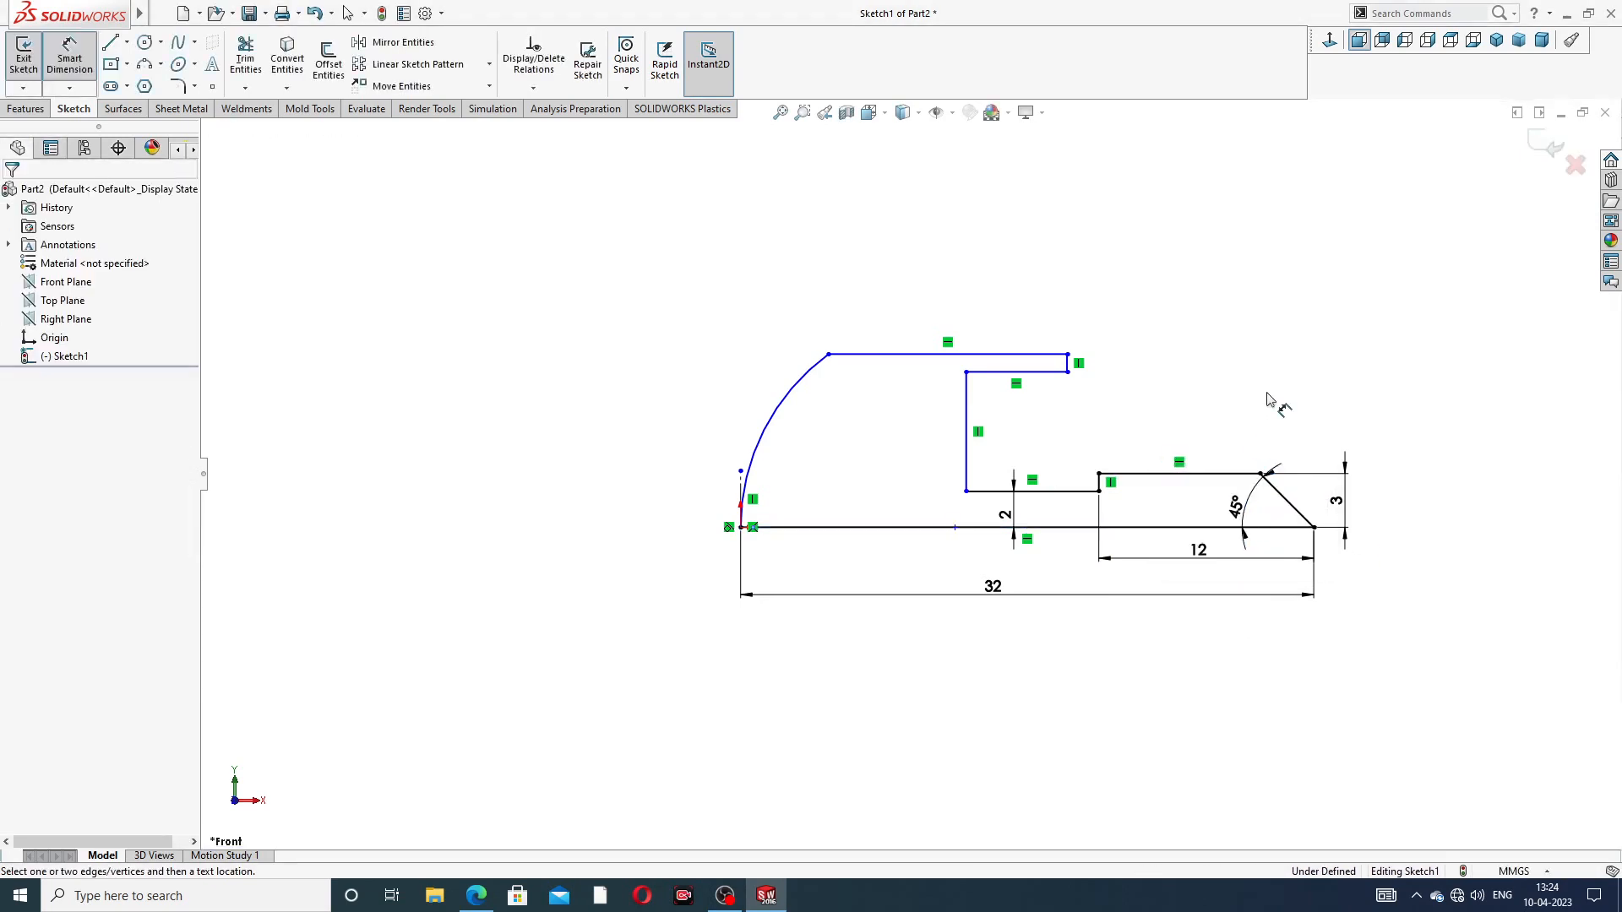
Step: Dimension the length of the overhang's lower horizontal line and set it to 5 mm
{"action": "scroll", "coordinate": [1066, 429], "scroll_direction": "down", "scroll_amount": 2}
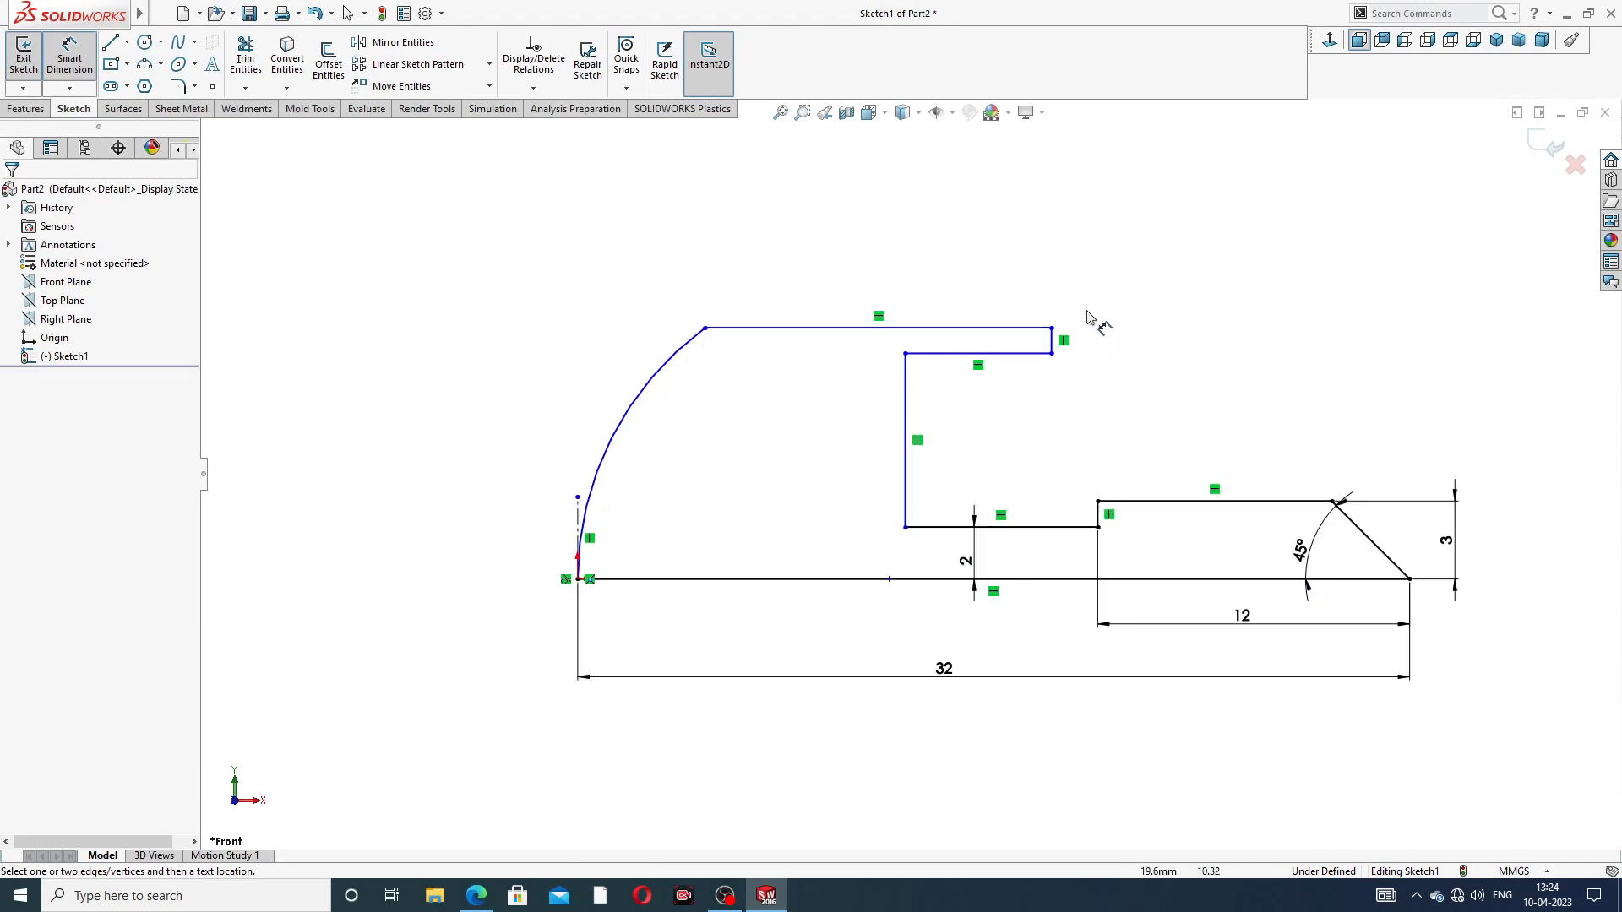
{"action": "left_click", "coordinate": [944, 354]}
{"action": "left_click", "coordinate": [959, 308]}
{"action": "type", "text": "5"}
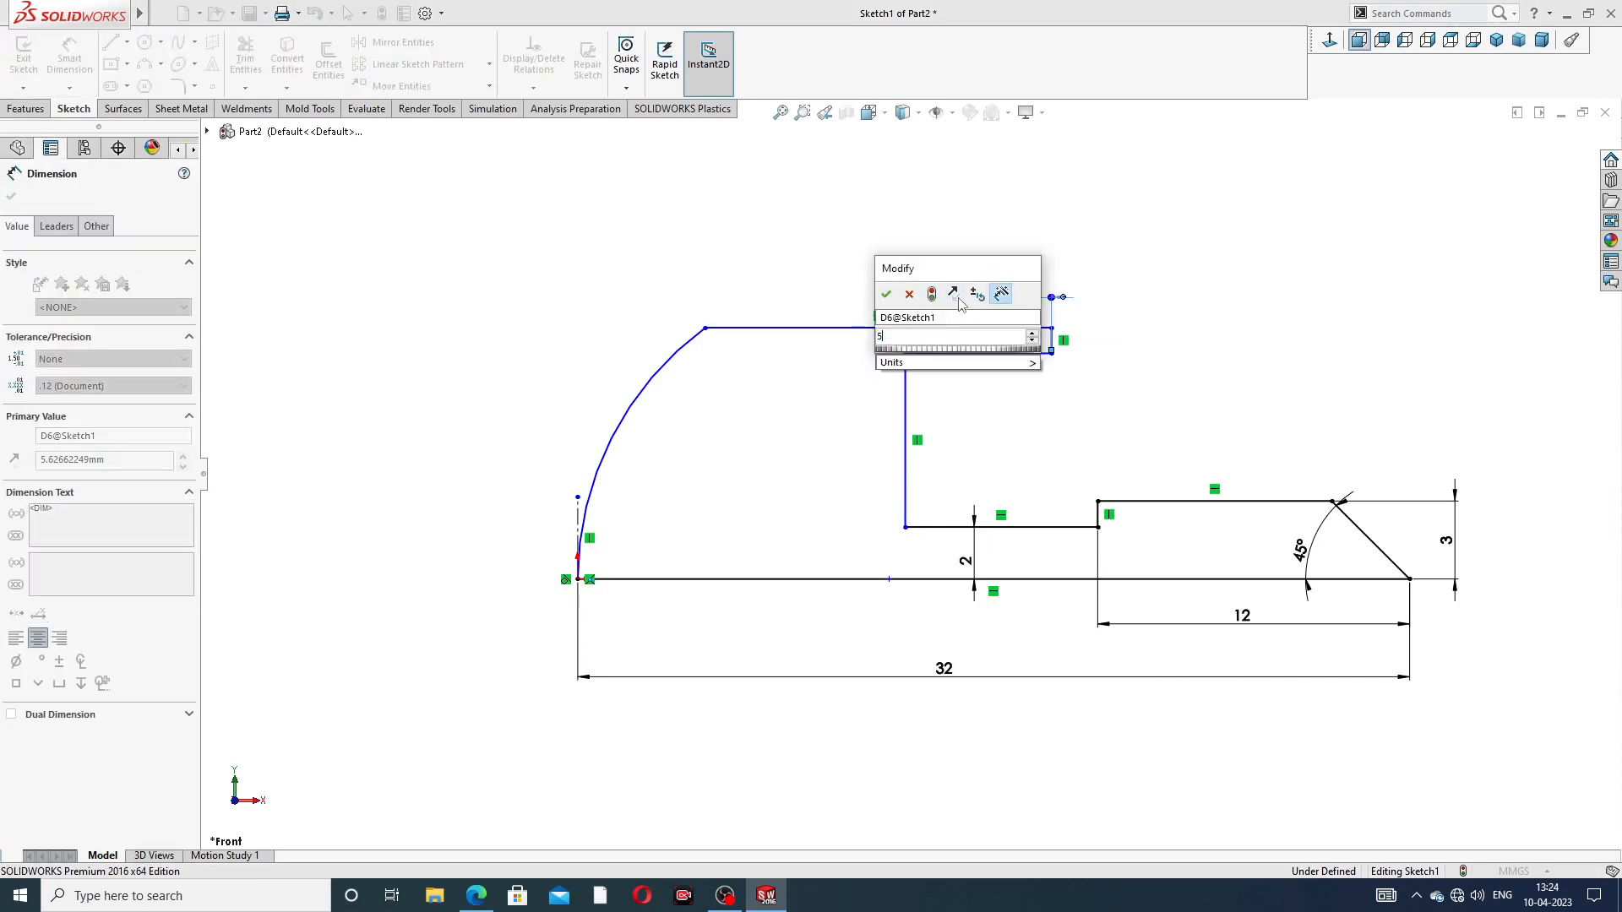
{"action": "key", "text": "Return"}
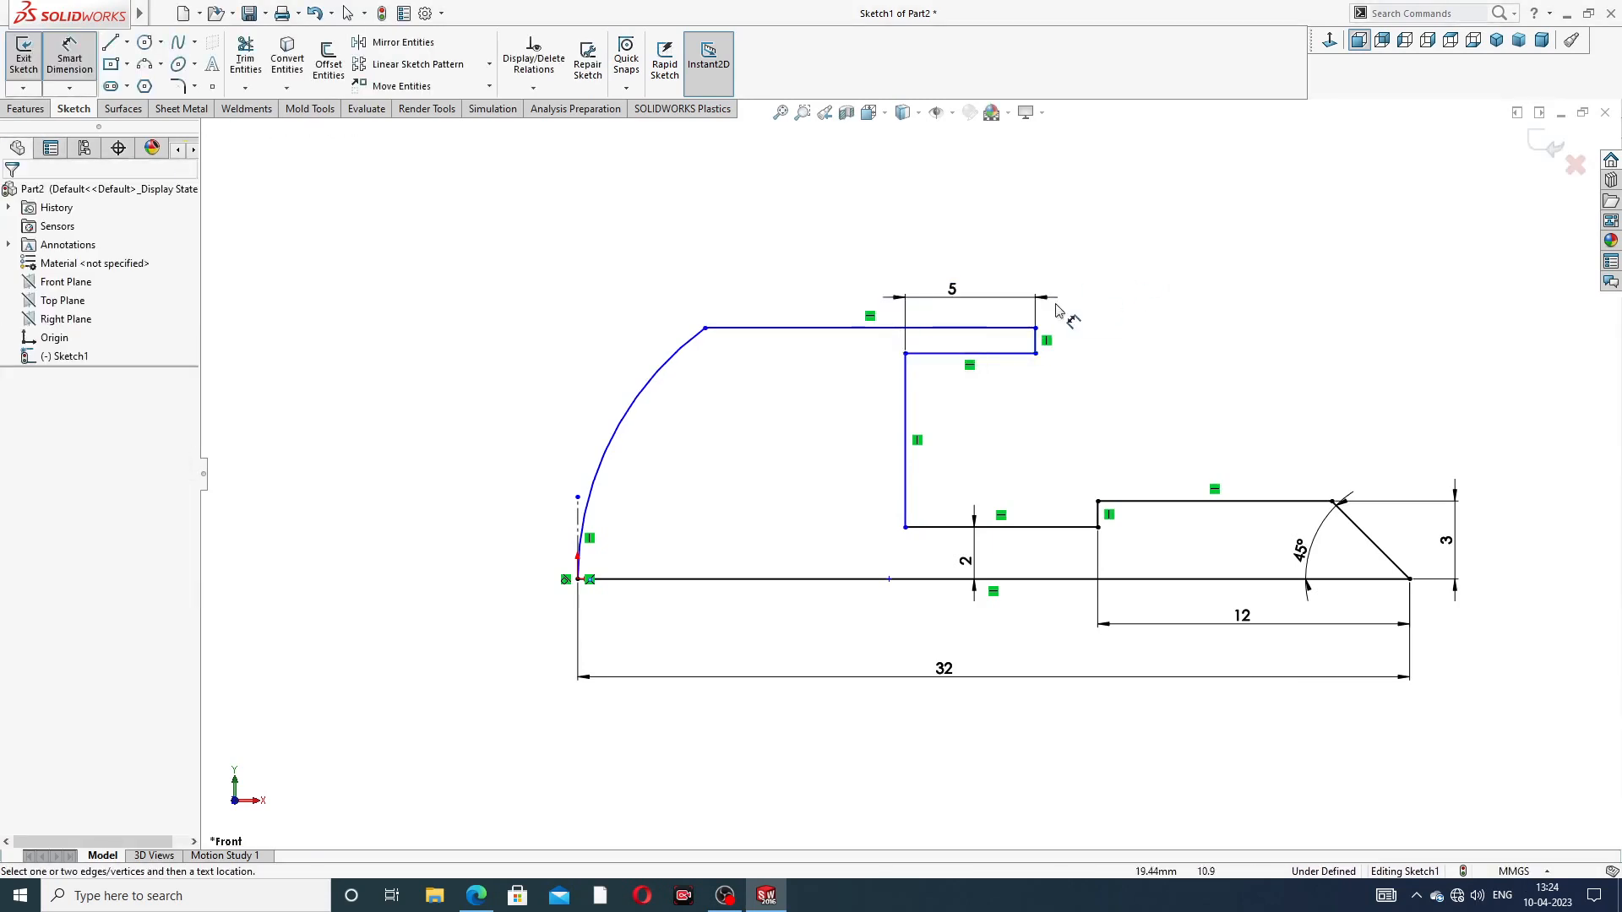
Step: Dimension the horizontal distance from the vertical line under the overhang to the tip endpoint and set it to 26 mm
{"action": "left_click", "coordinate": [910, 381]}
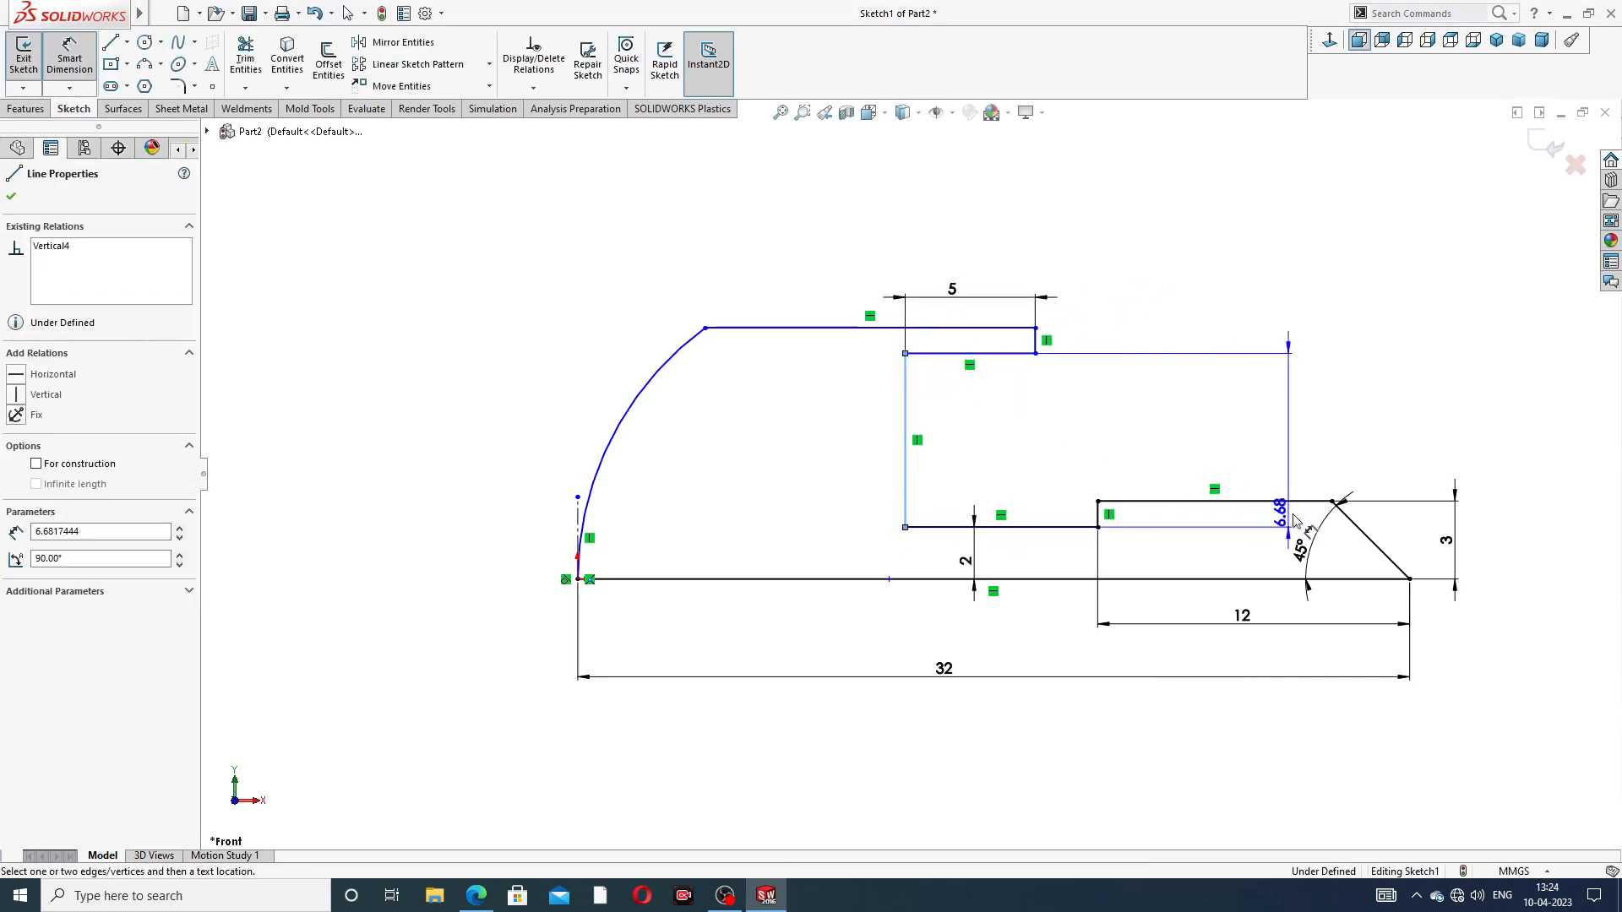
{"action": "left_click", "coordinate": [1410, 579]}
{"action": "left_click", "coordinate": [1098, 249]}
{"action": "type", "text": "26"}
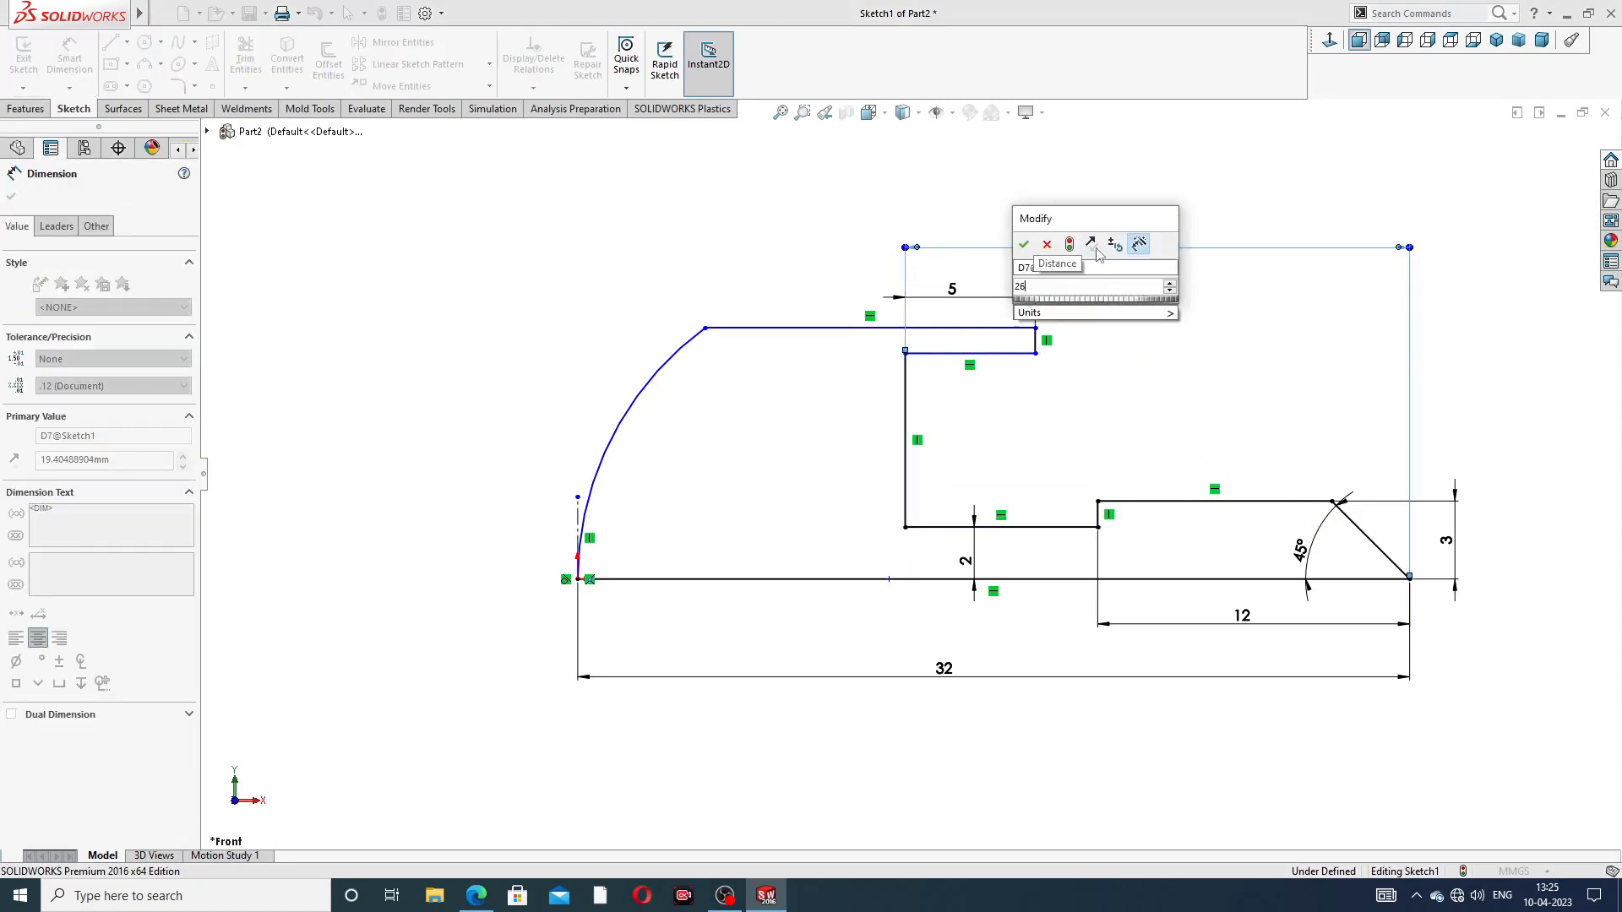
{"action": "key", "text": "Return"}
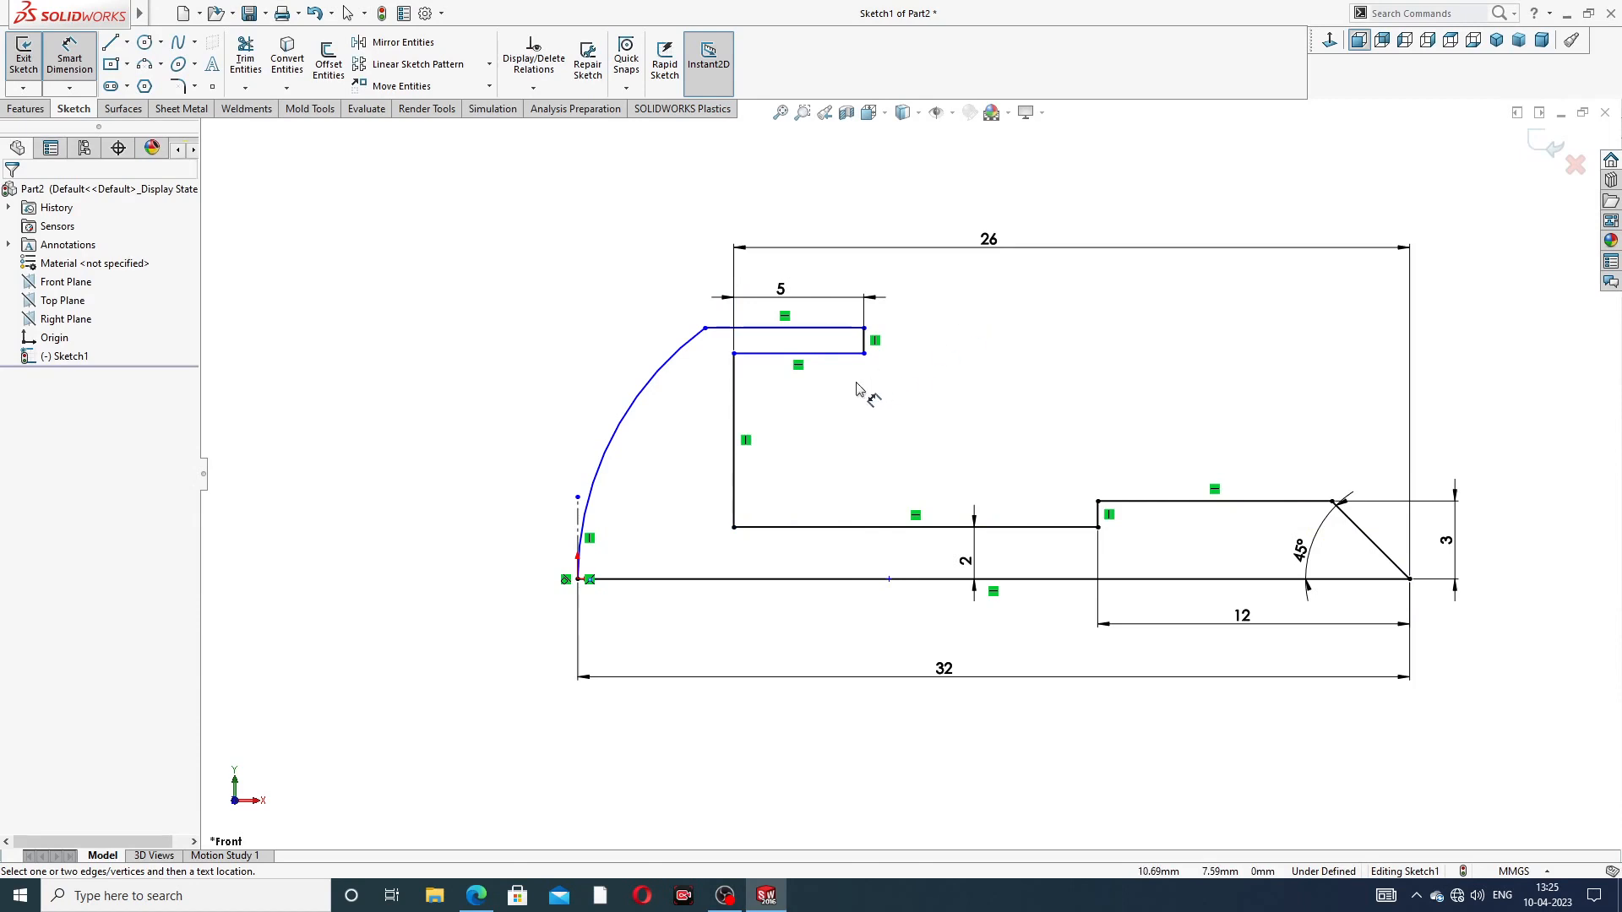
Step: Dimension the height of the head's upper horizontal line above the base line and set it to 8 mm
{"action": "left_click", "coordinate": [844, 328]}
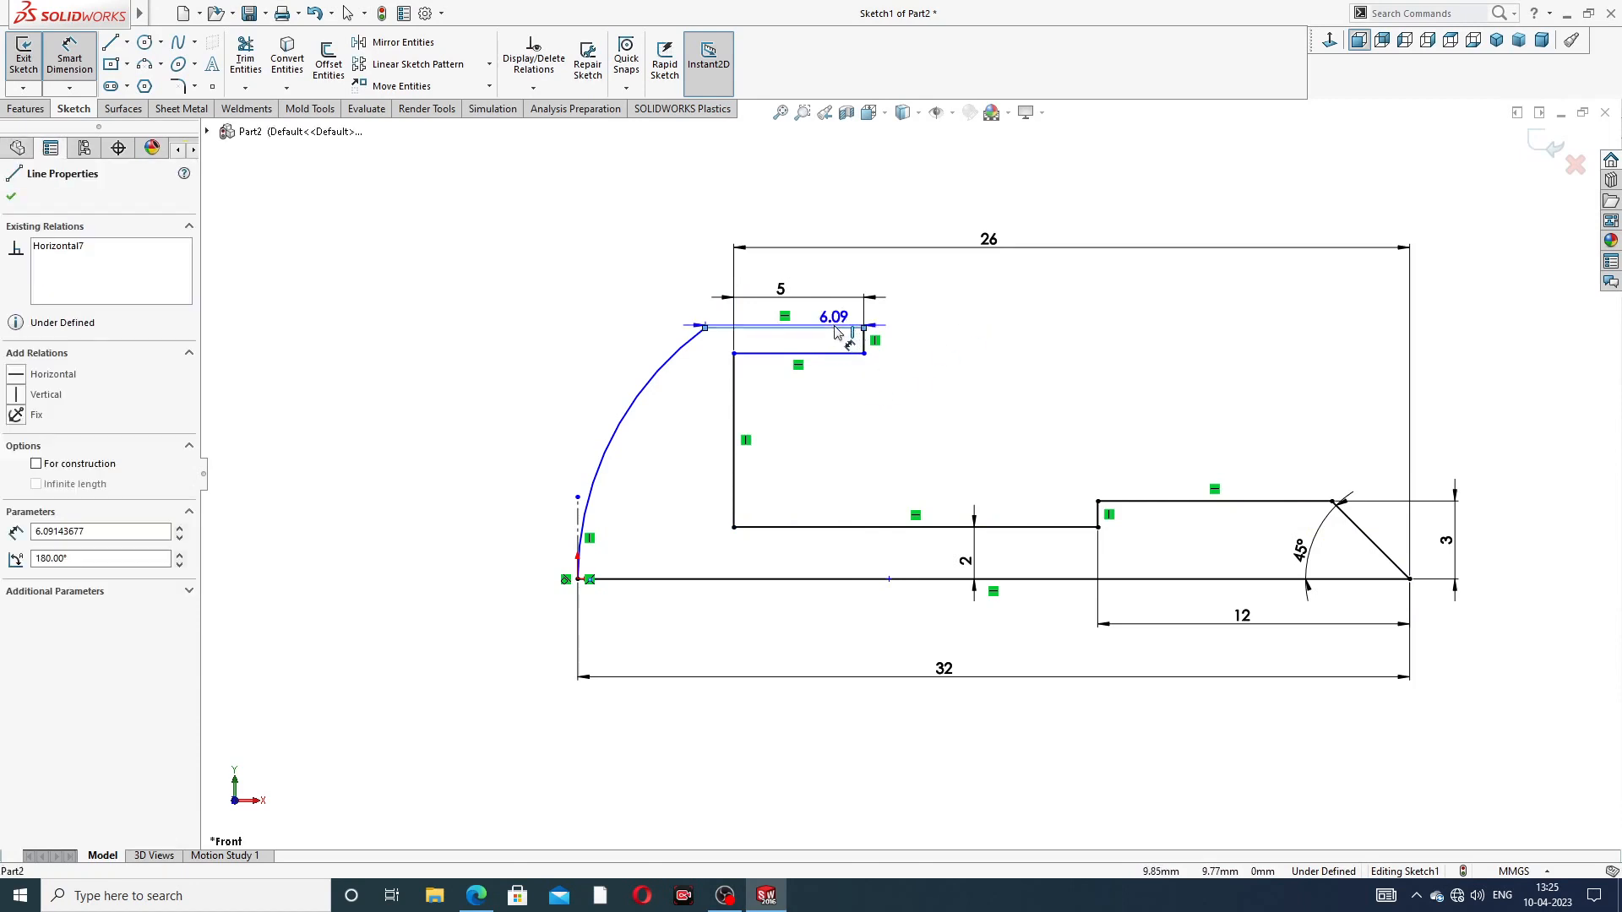
{"action": "left_click", "coordinate": [785, 581]}
{"action": "left_click", "coordinate": [523, 445]}
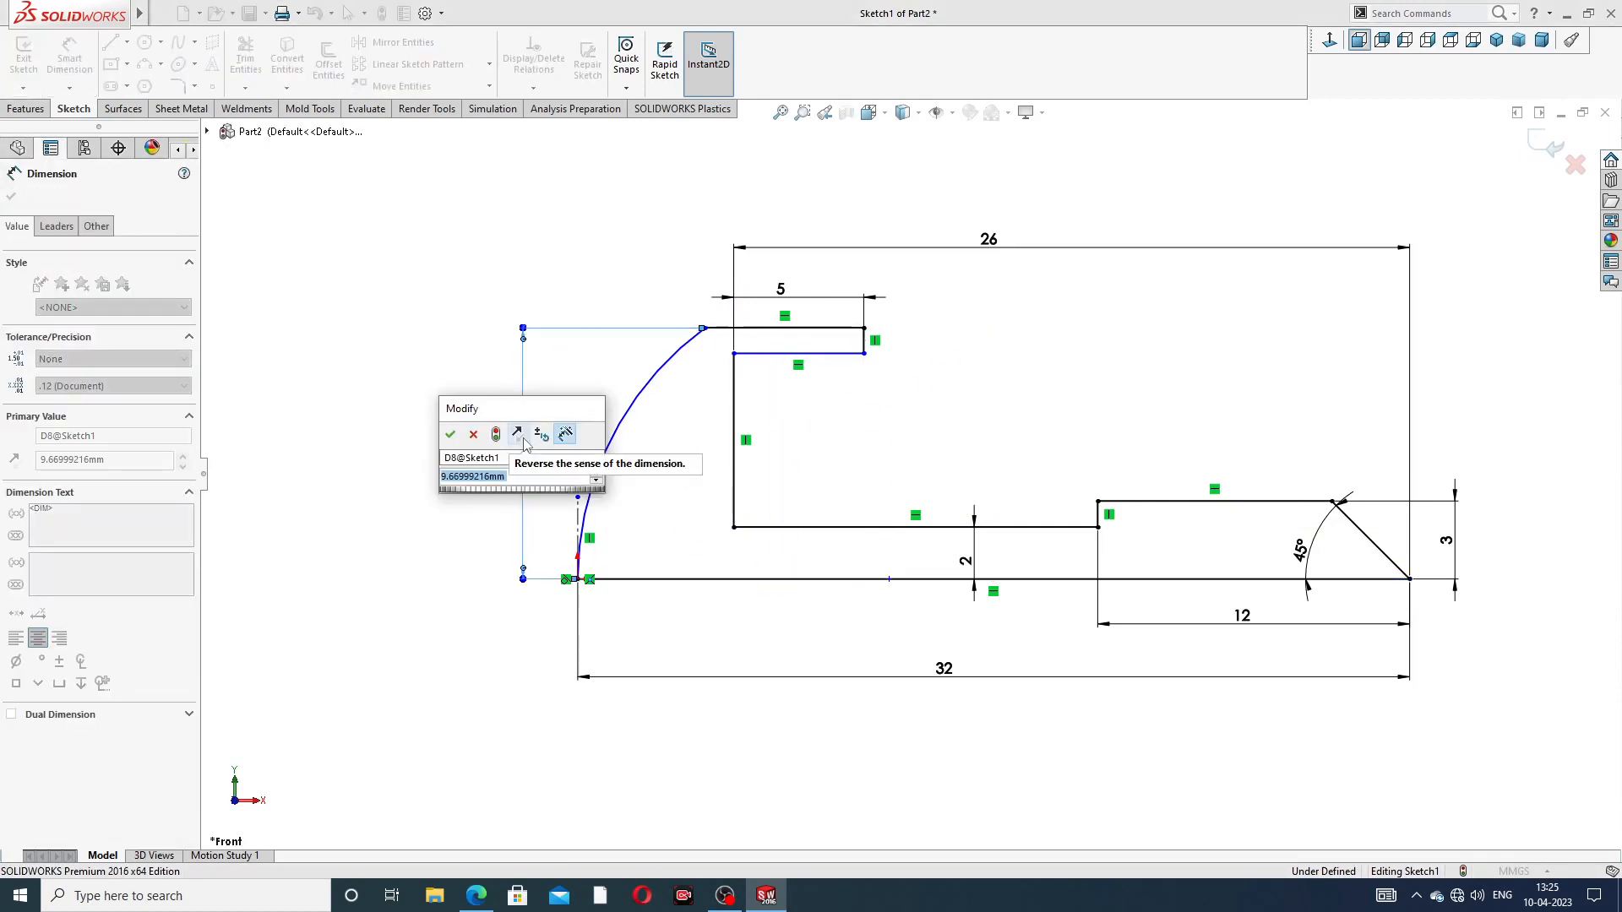
{"action": "type", "text": "8"}
{"action": "key", "text": "Return"}
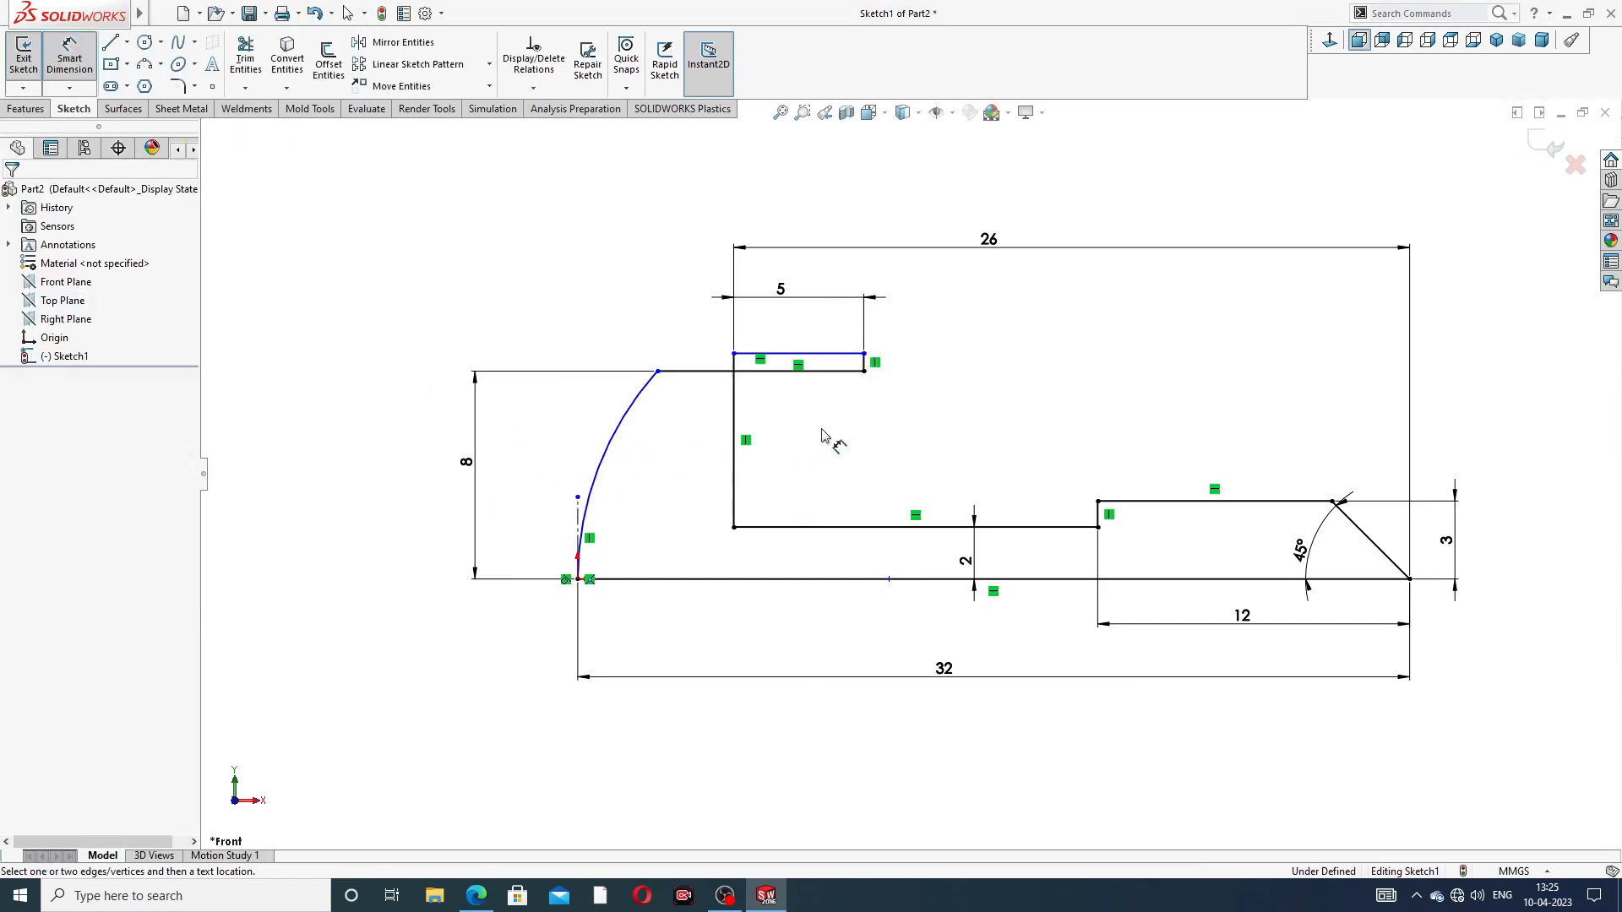
Step: Dimension the height of the overhang's underside line above the base line and set it to 6 mm
{"action": "left_click", "coordinate": [825, 354]}
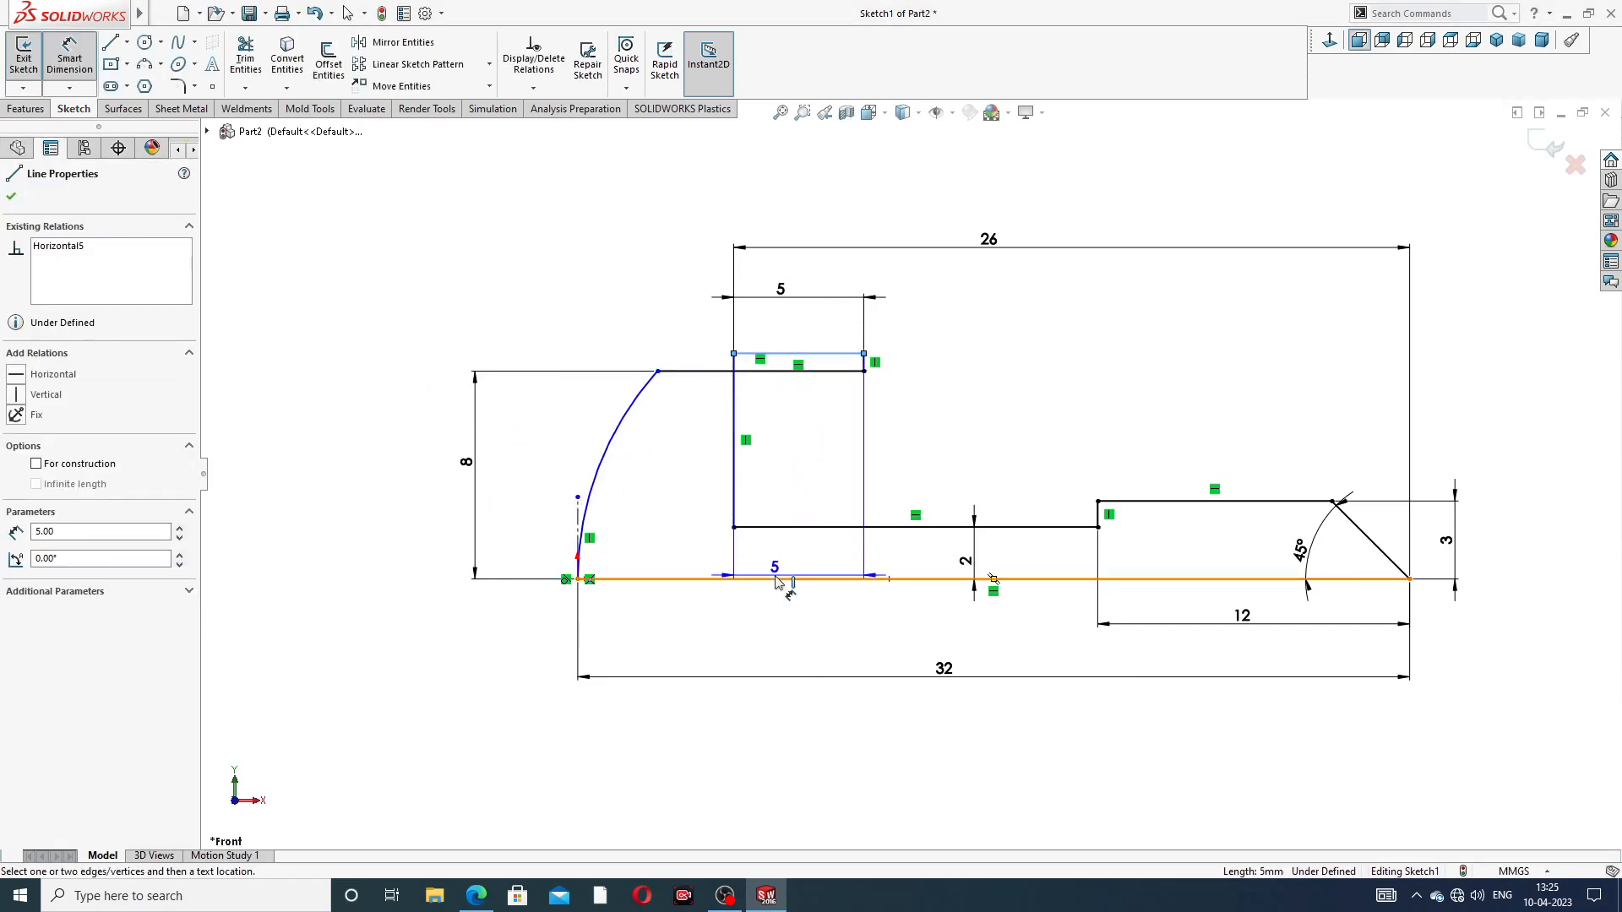
{"action": "left_click", "coordinate": [779, 580]}
{"action": "left_click", "coordinate": [545, 465]}
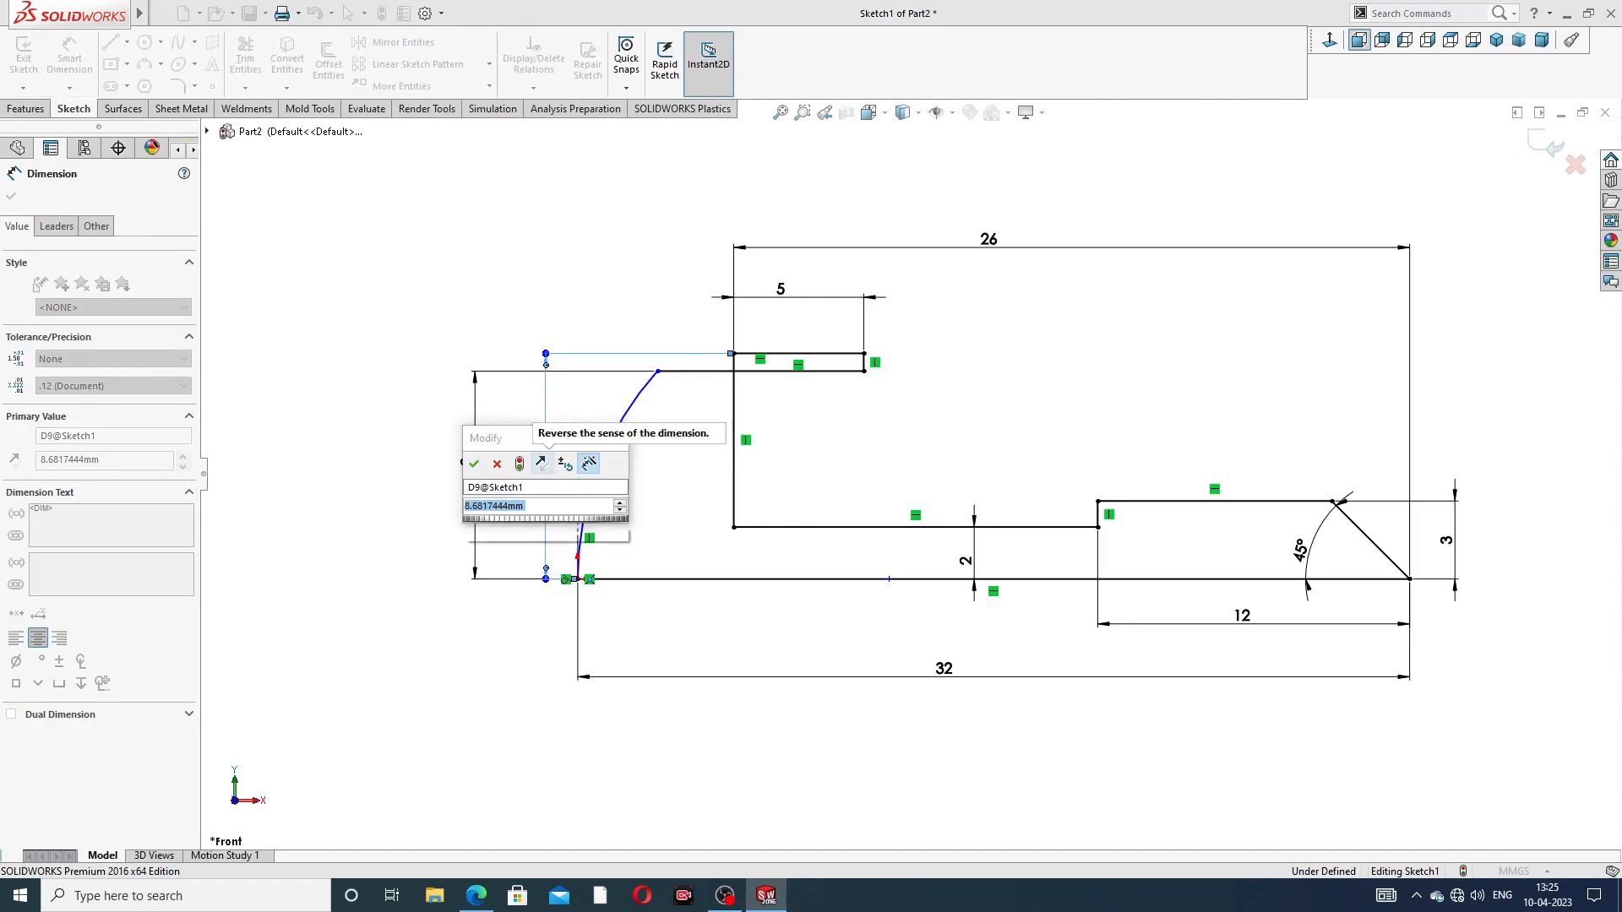
{"action": "type", "text": "6"}
{"action": "key", "text": "Return"}
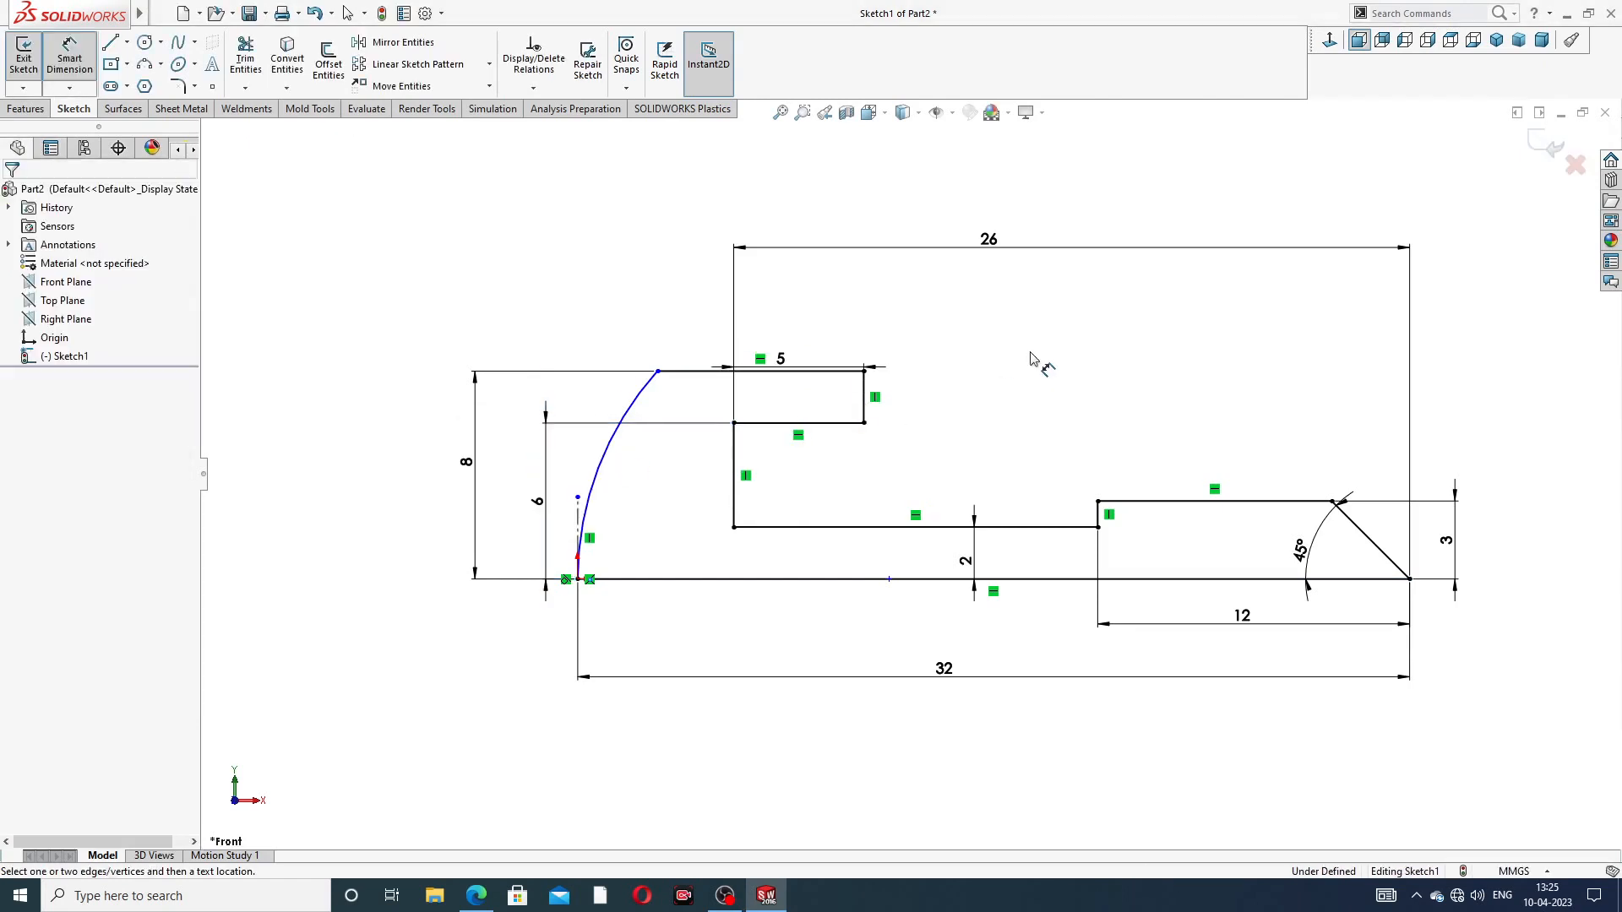
Step: Dimension the radius of the domed end arc and set it to 26 mm
{"action": "left_click", "coordinate": [638, 407]}
{"action": "left_click", "coordinate": [625, 326]}
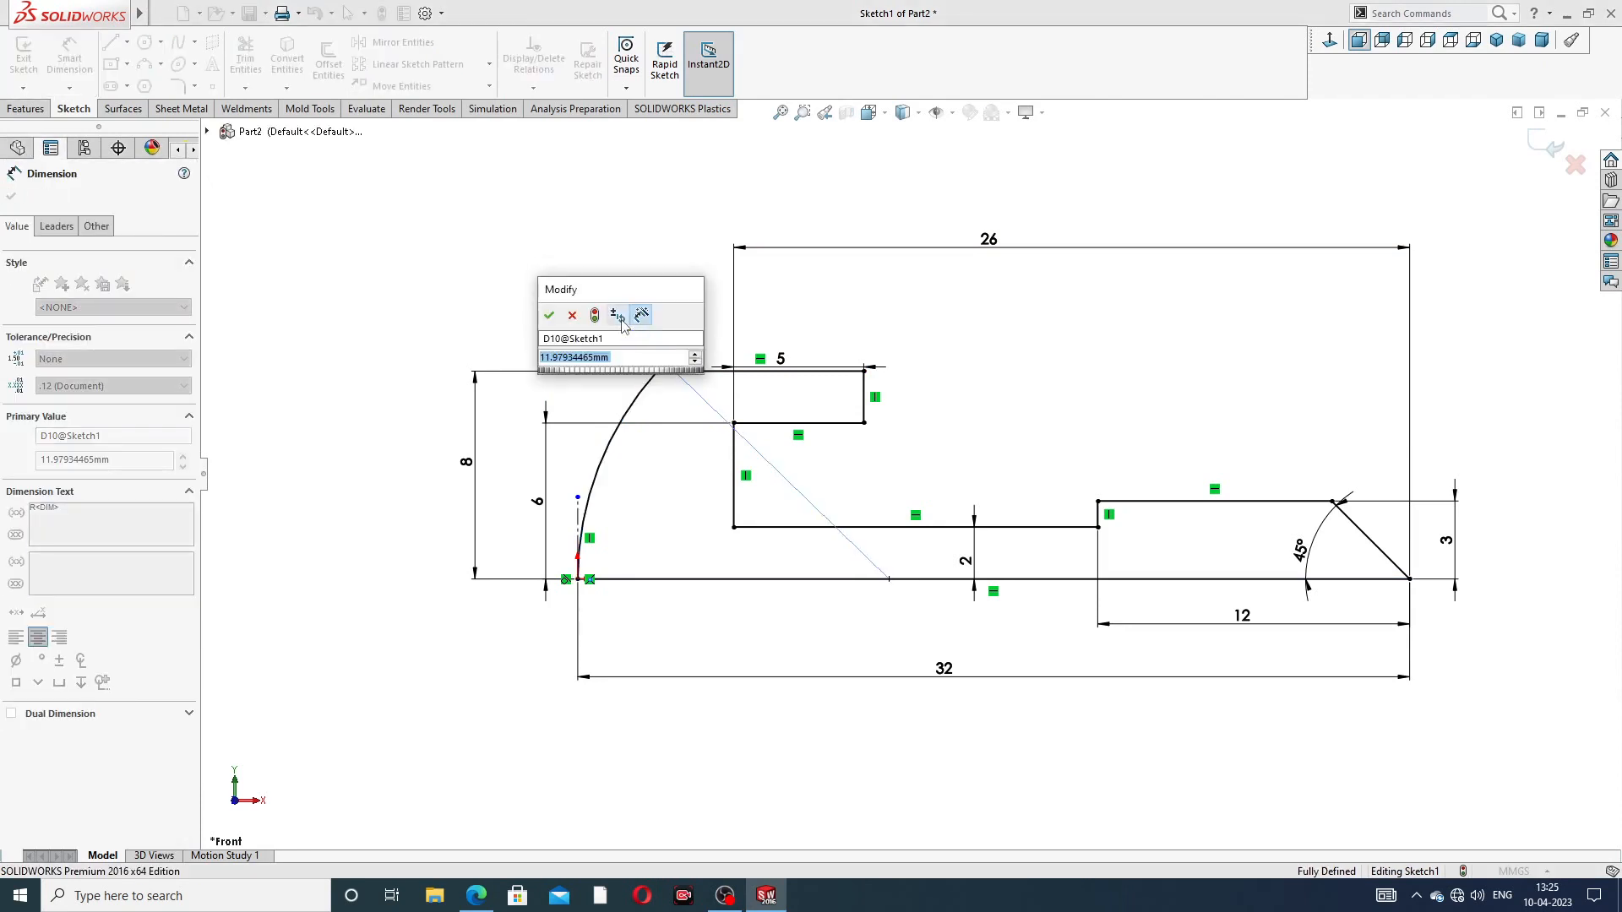
{"action": "type", "text": "26"}
{"action": "key", "text": "Return"}
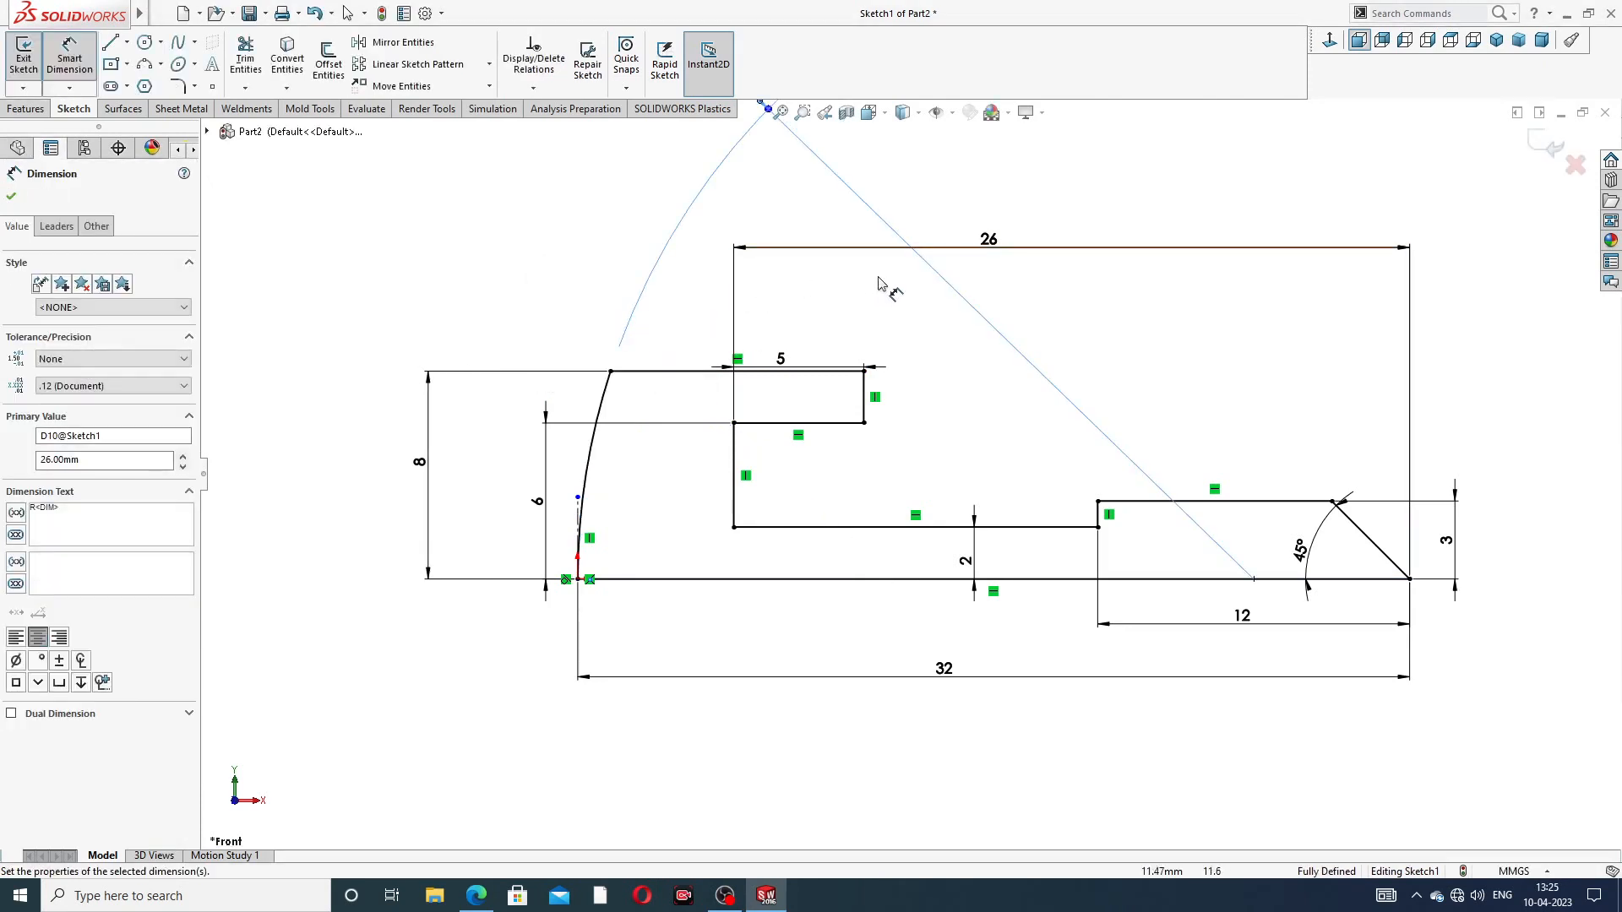
{"action": "left_click", "coordinate": [985, 378]}
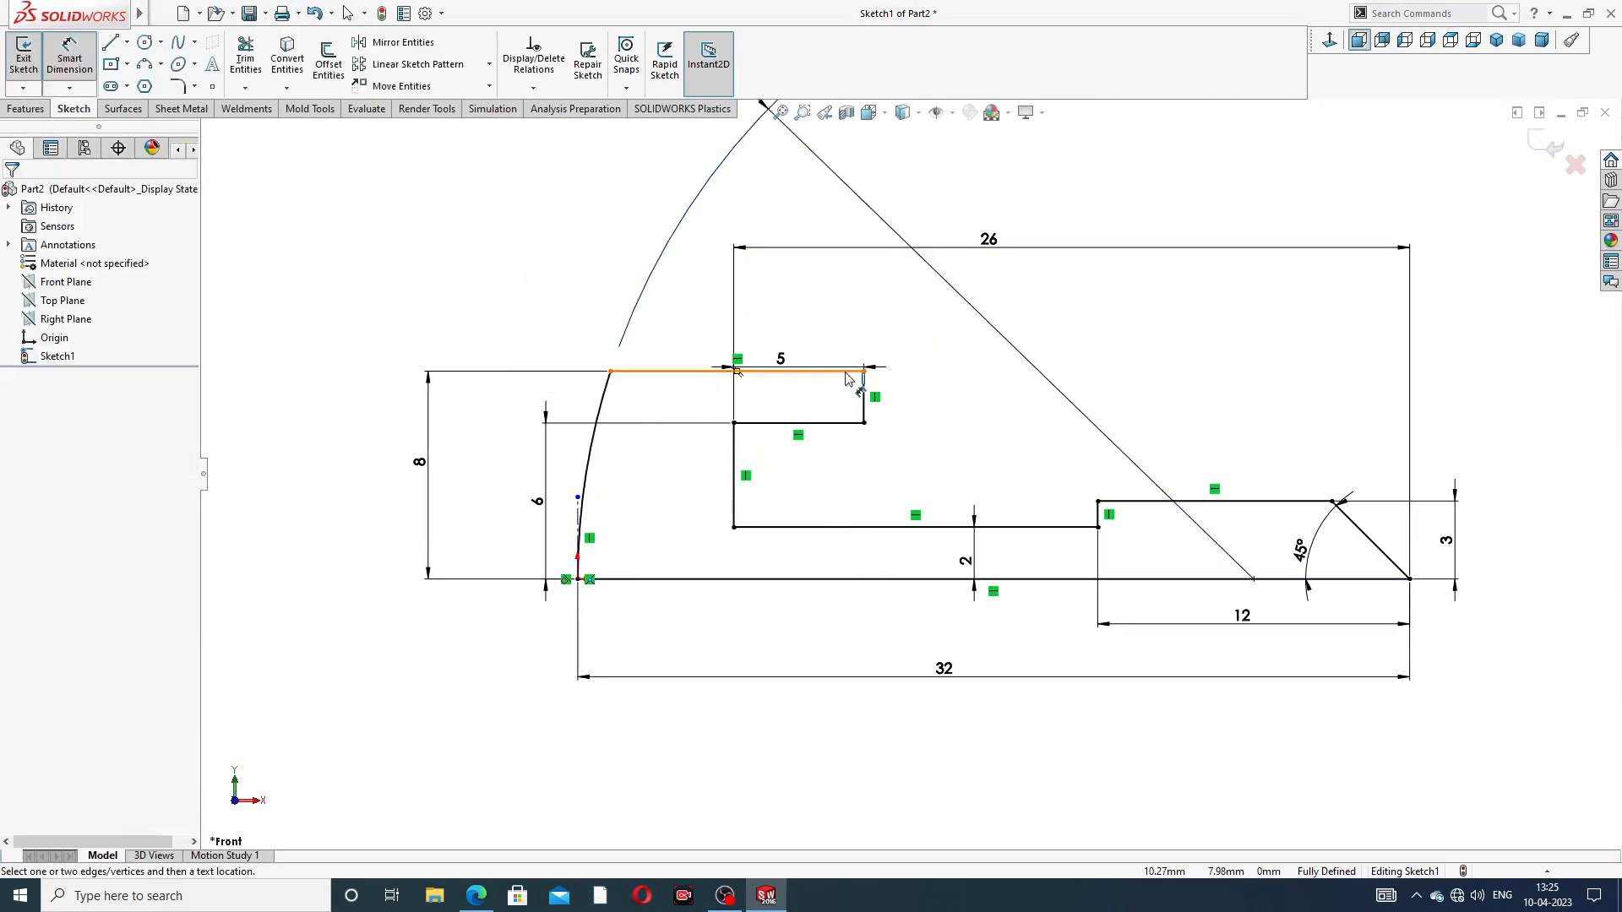
Step: Reposition the R26, 5, 26 and 6 mm dimensions so they sit clear of the profile, and end dimensioning
{"action": "scroll", "coordinate": [771, 155], "scroll_direction": "up", "scroll_amount": 2}
{"action": "left_click_drag", "start_coordinate": [774, 182], "coordinate": [670, 397]}
{"action": "left_click", "coordinate": [862, 225]}
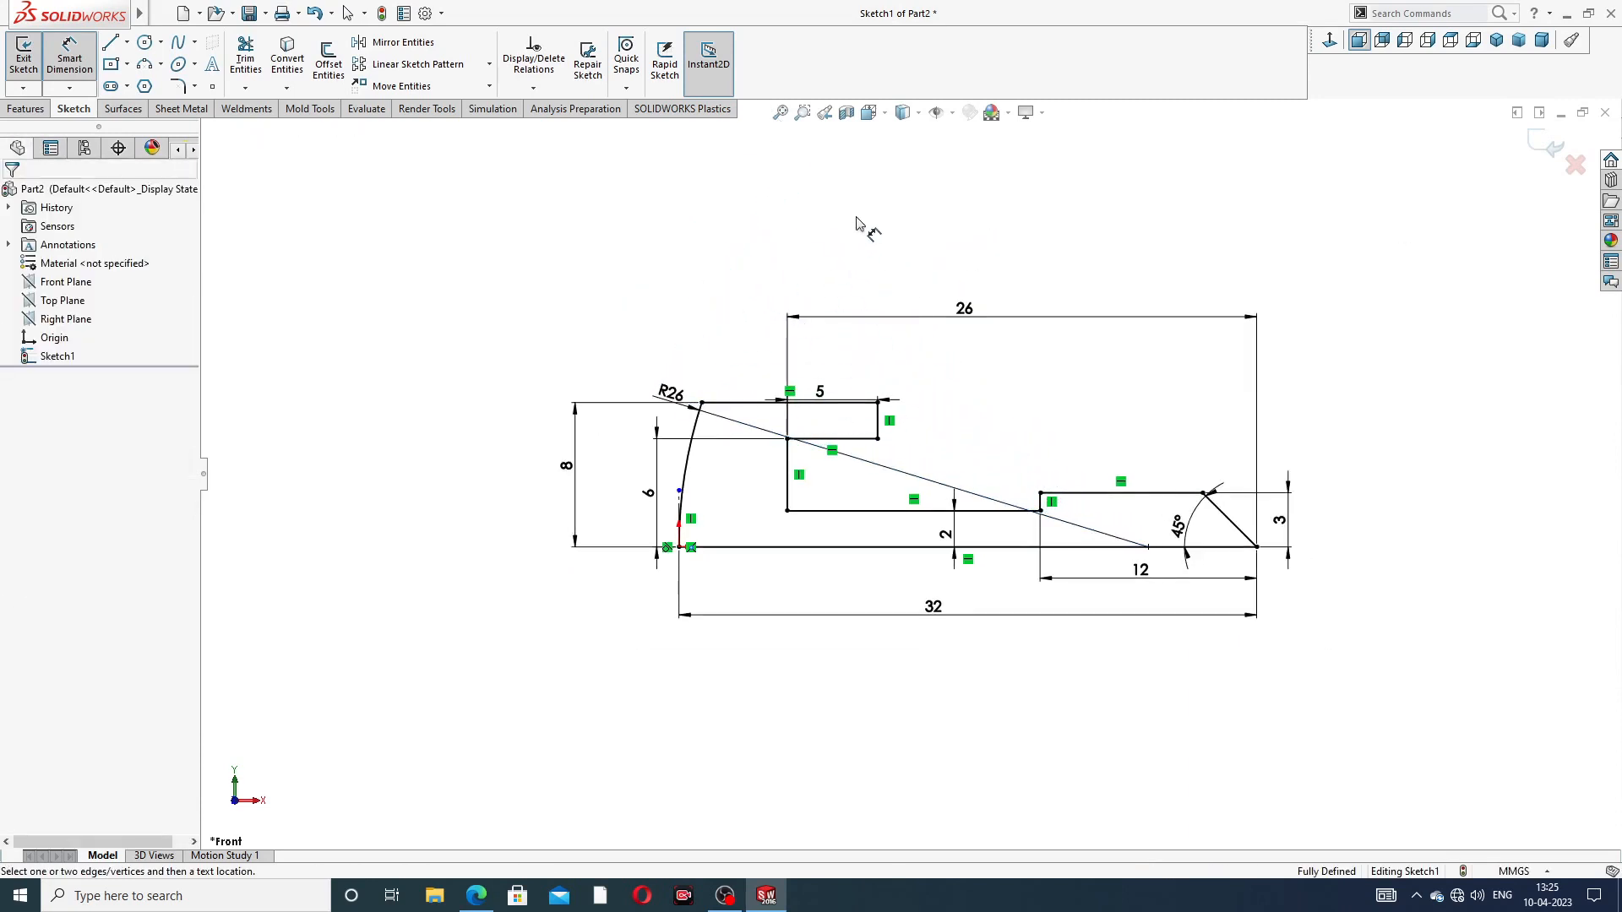
{"action": "scroll", "coordinate": [885, 501], "scroll_direction": "down", "scroll_amount": 2}
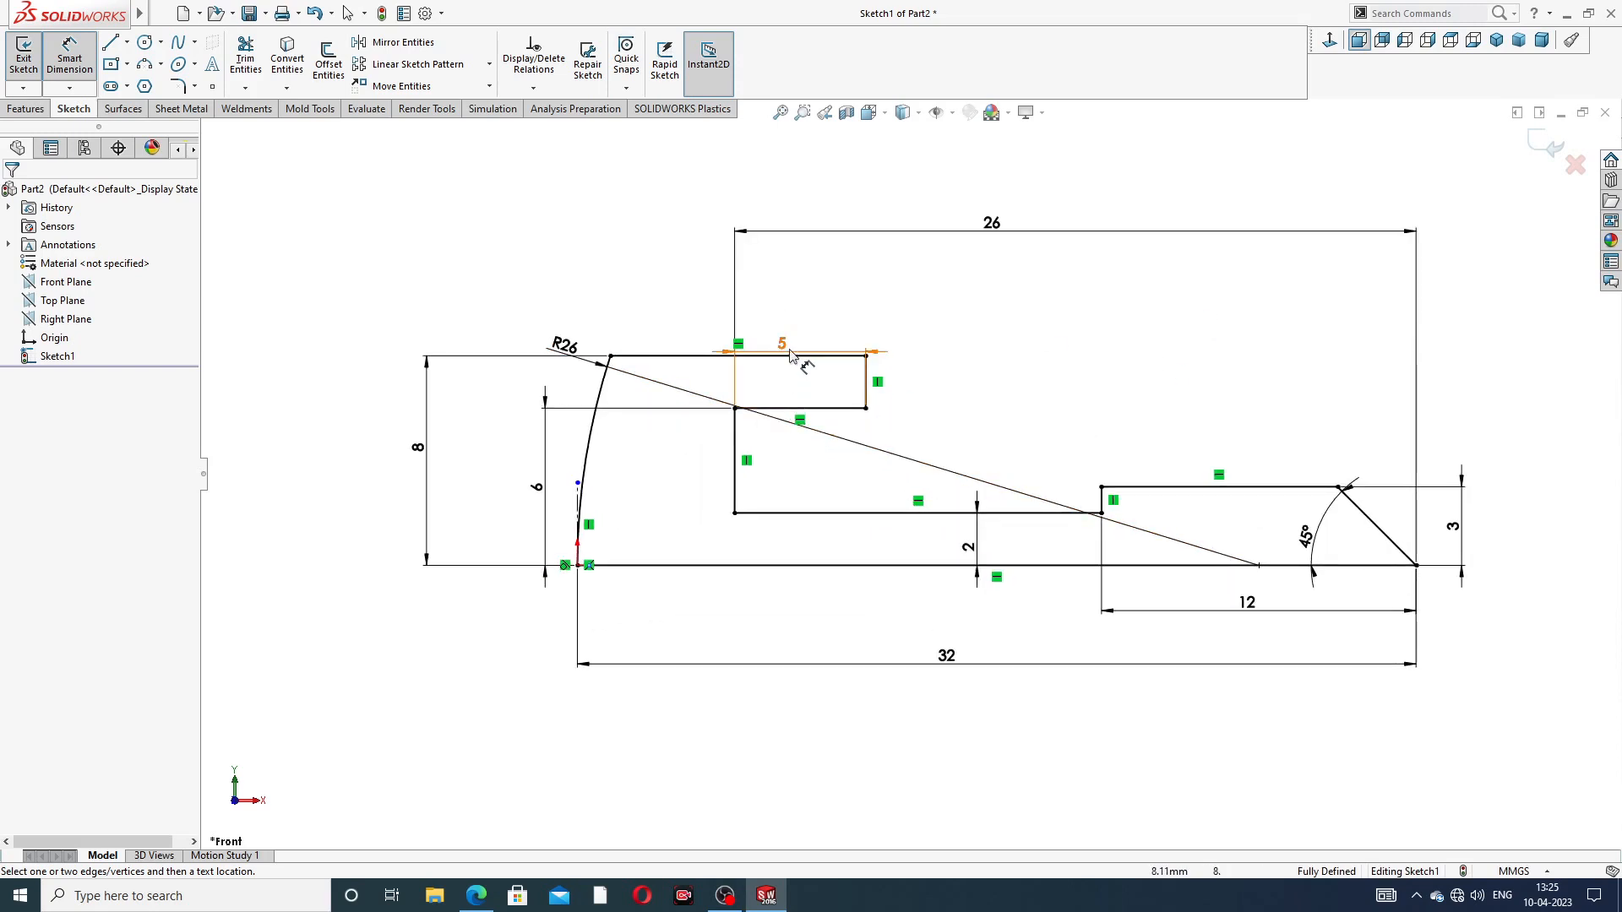
{"action": "left_click_drag", "start_coordinate": [782, 343], "coordinate": [784, 321]}
{"action": "left_click_drag", "start_coordinate": [993, 225], "coordinate": [991, 260]}
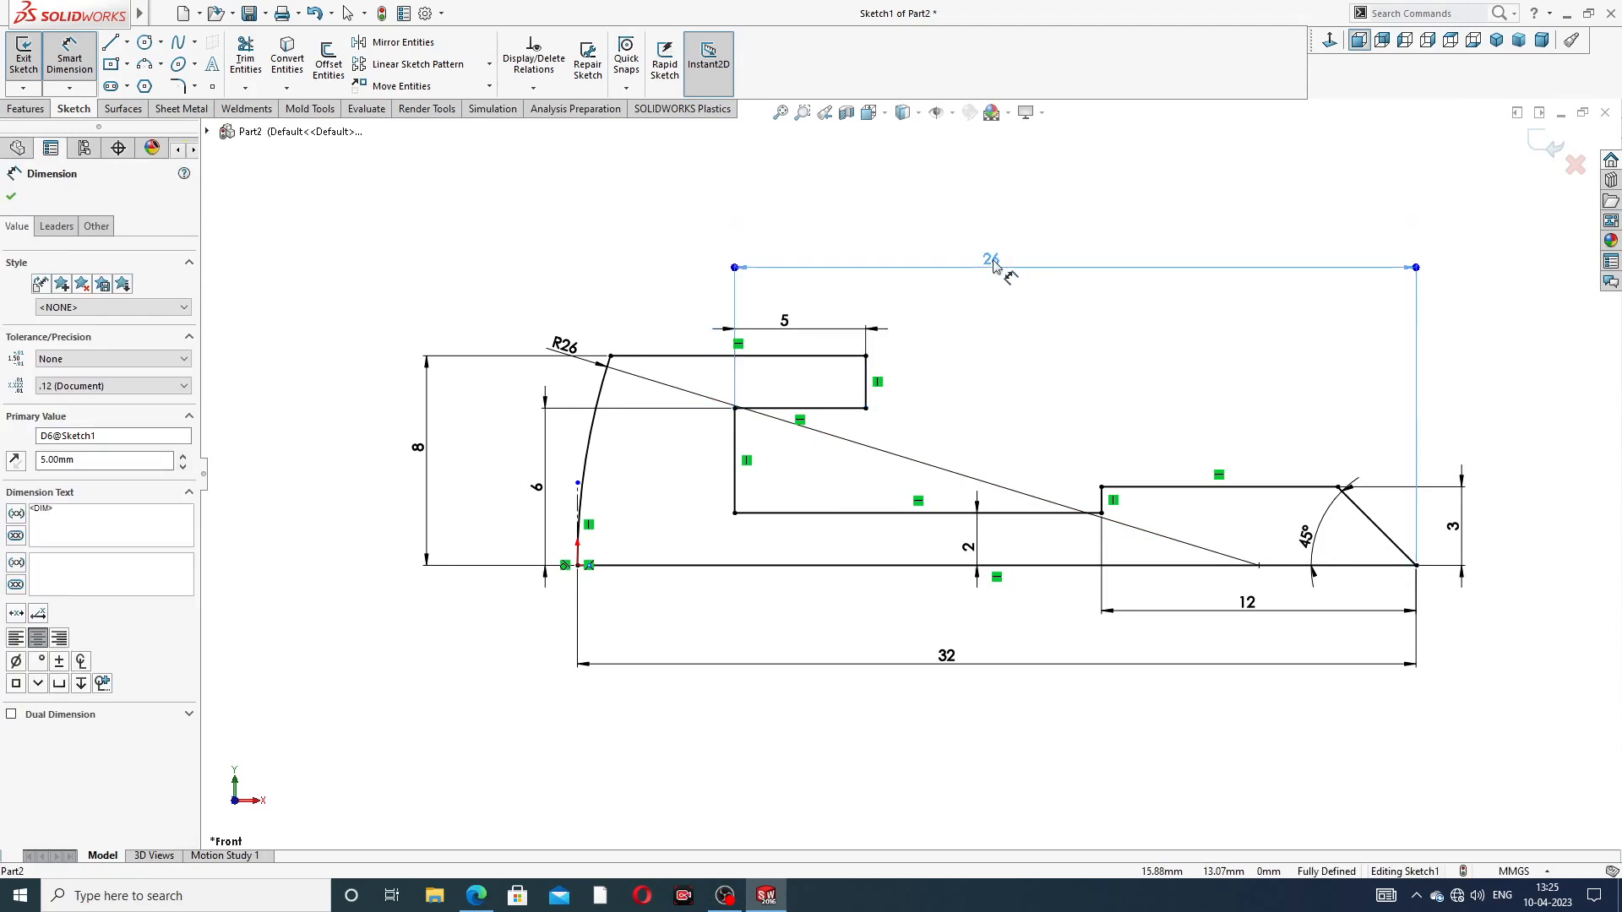
{"action": "left_click", "coordinate": [999, 373]}
{"action": "left_click_drag", "start_coordinate": [591, 374], "coordinate": [589, 342]}
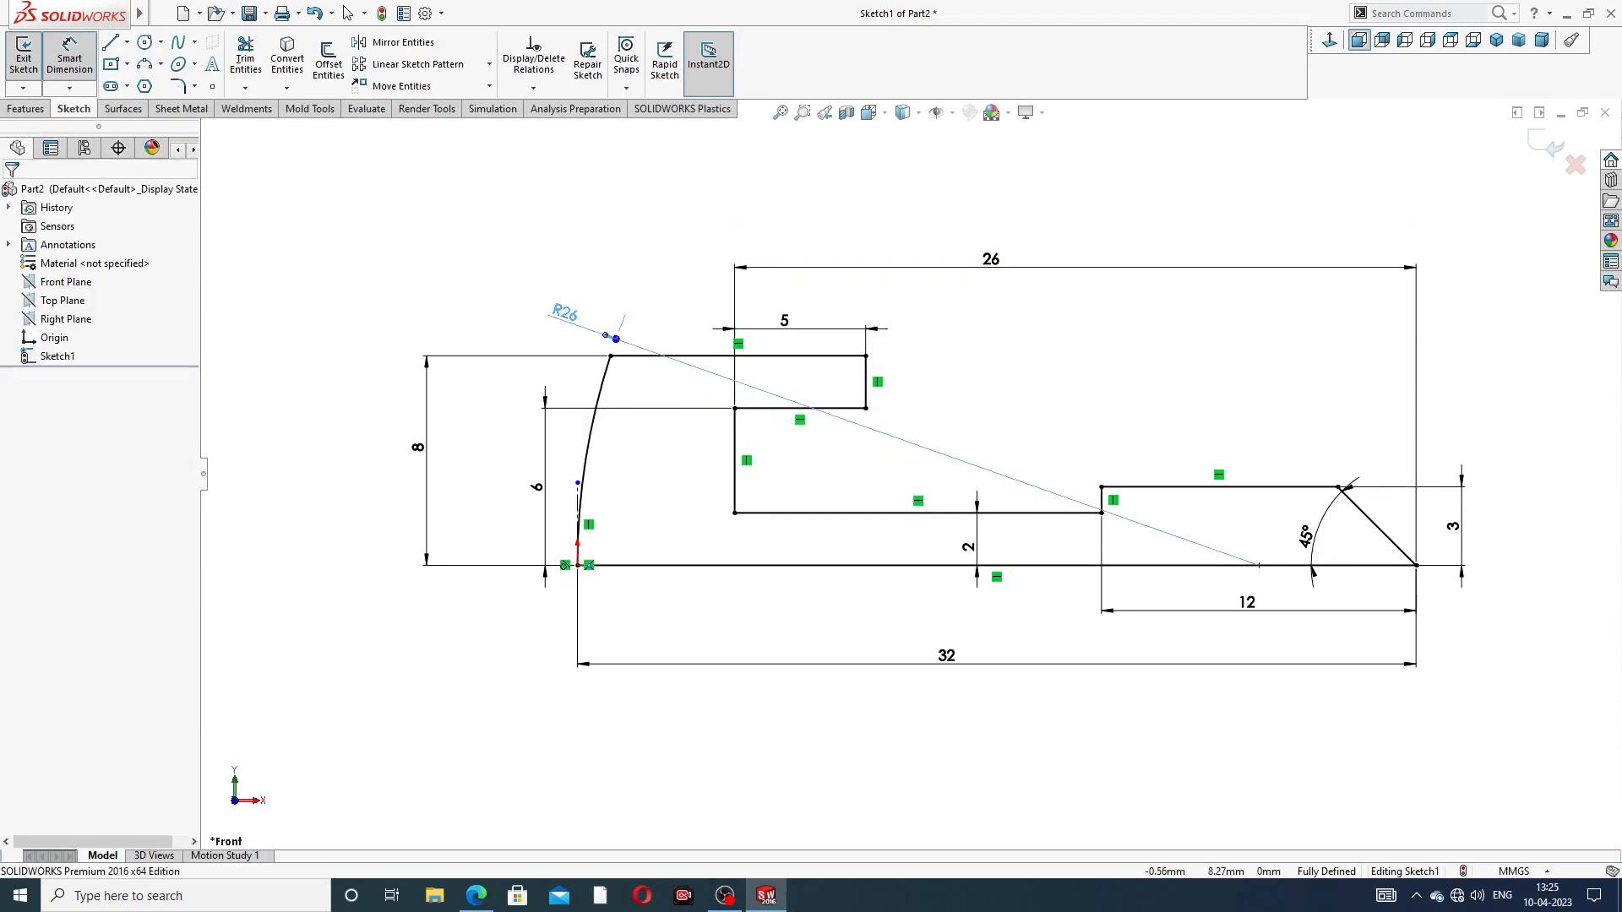
{"action": "left_click", "coordinate": [1121, 200]}
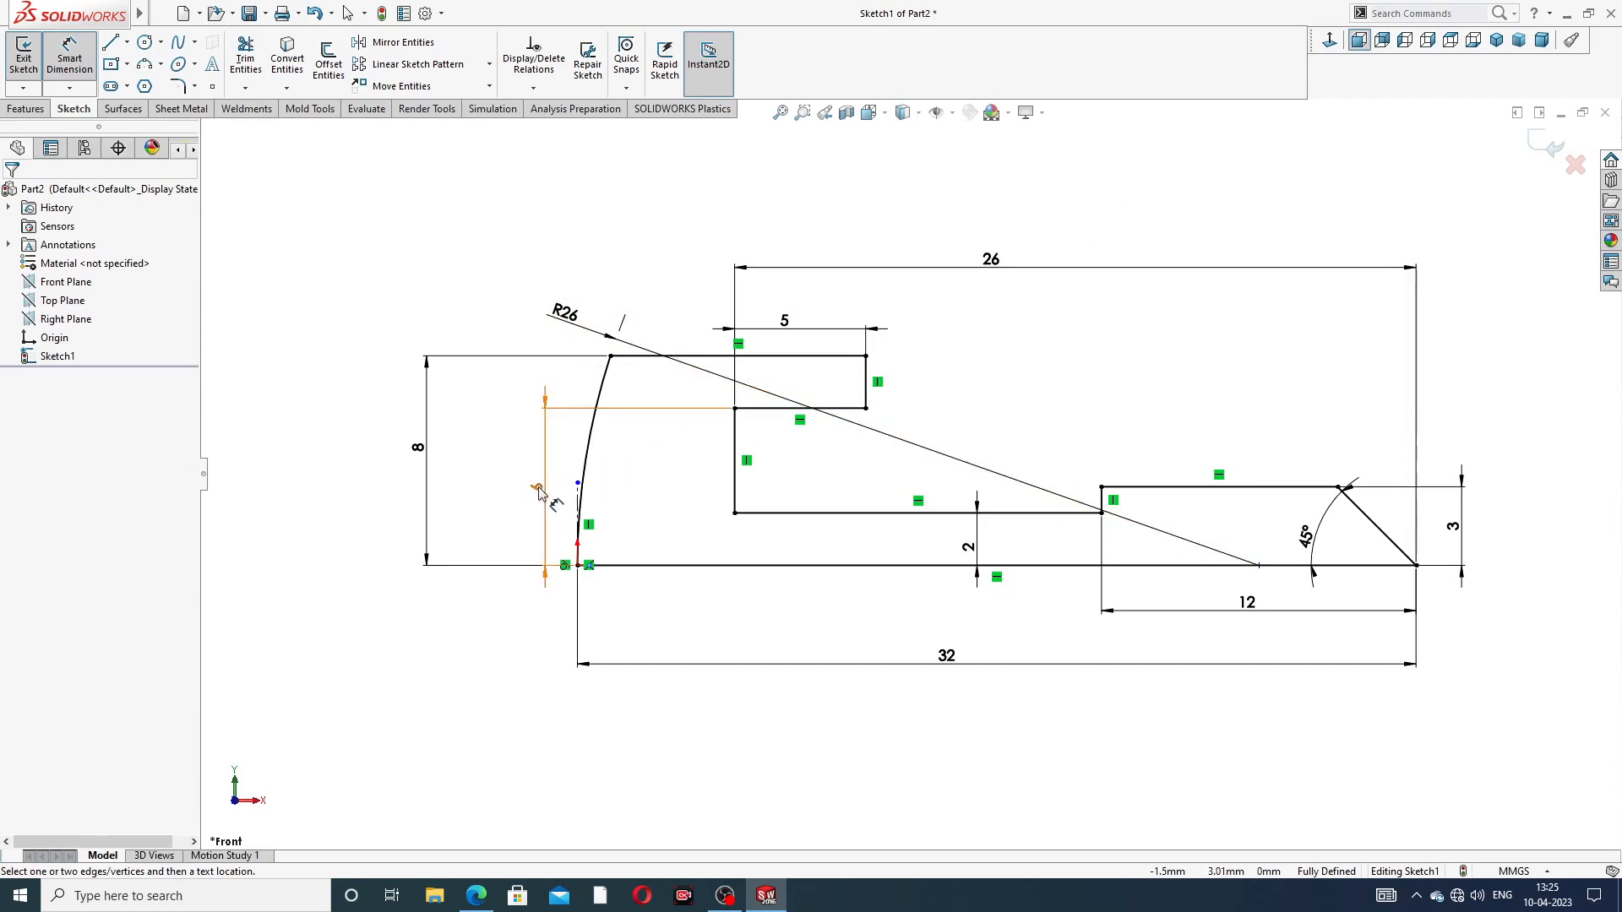
{"action": "left_click_drag", "start_coordinate": [547, 499], "coordinate": [501, 476]}
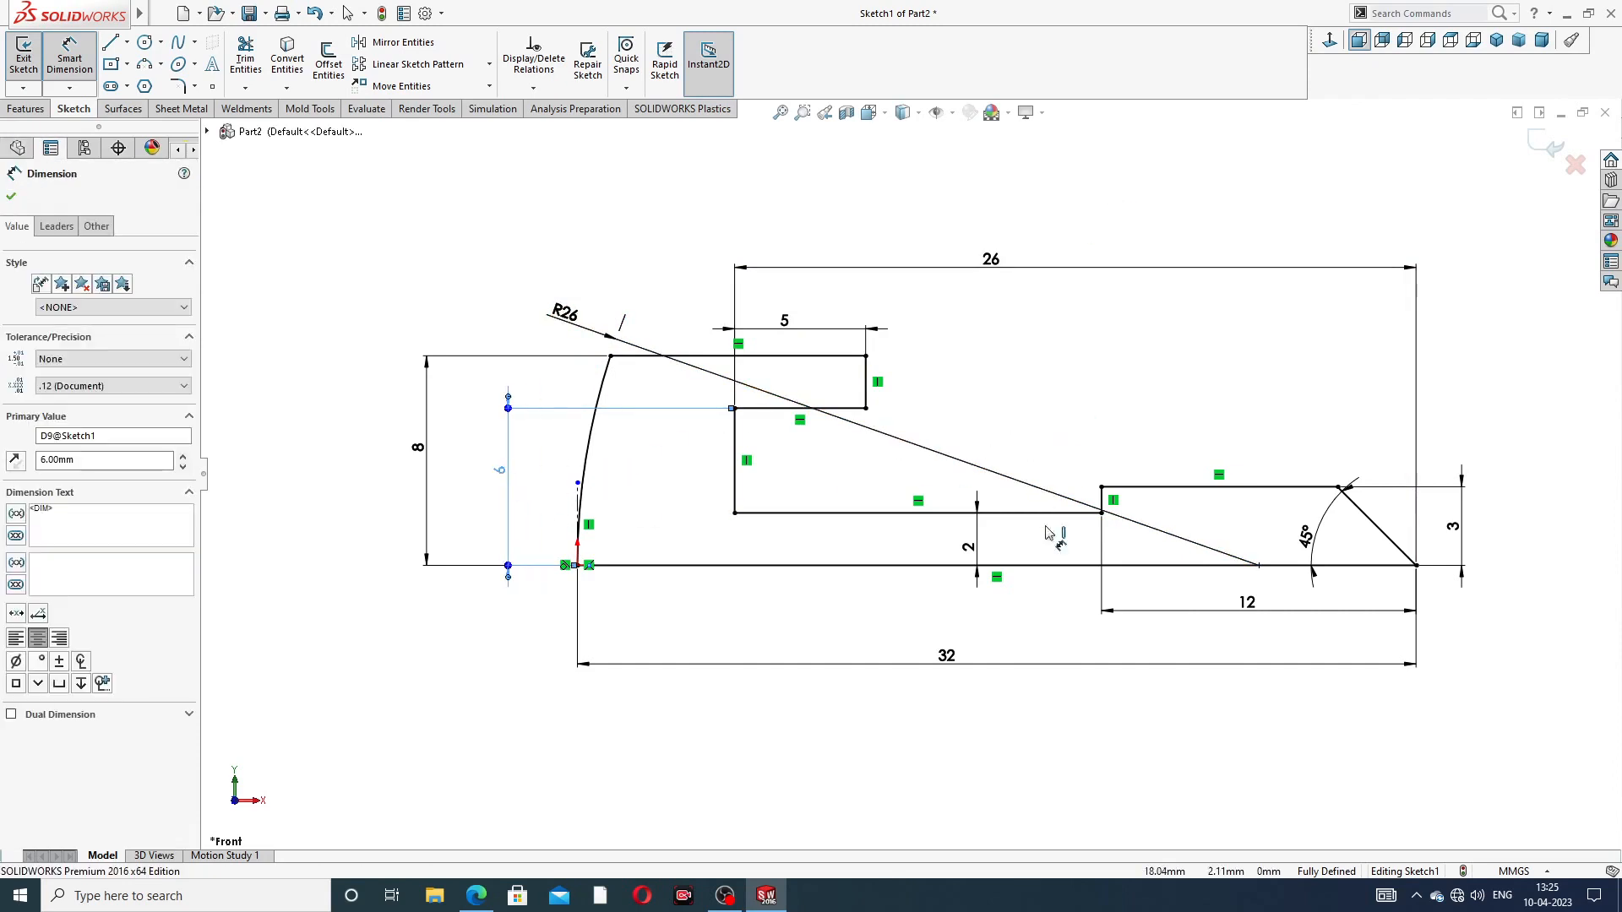
{"action": "right_click", "coordinate": [1478, 372]}
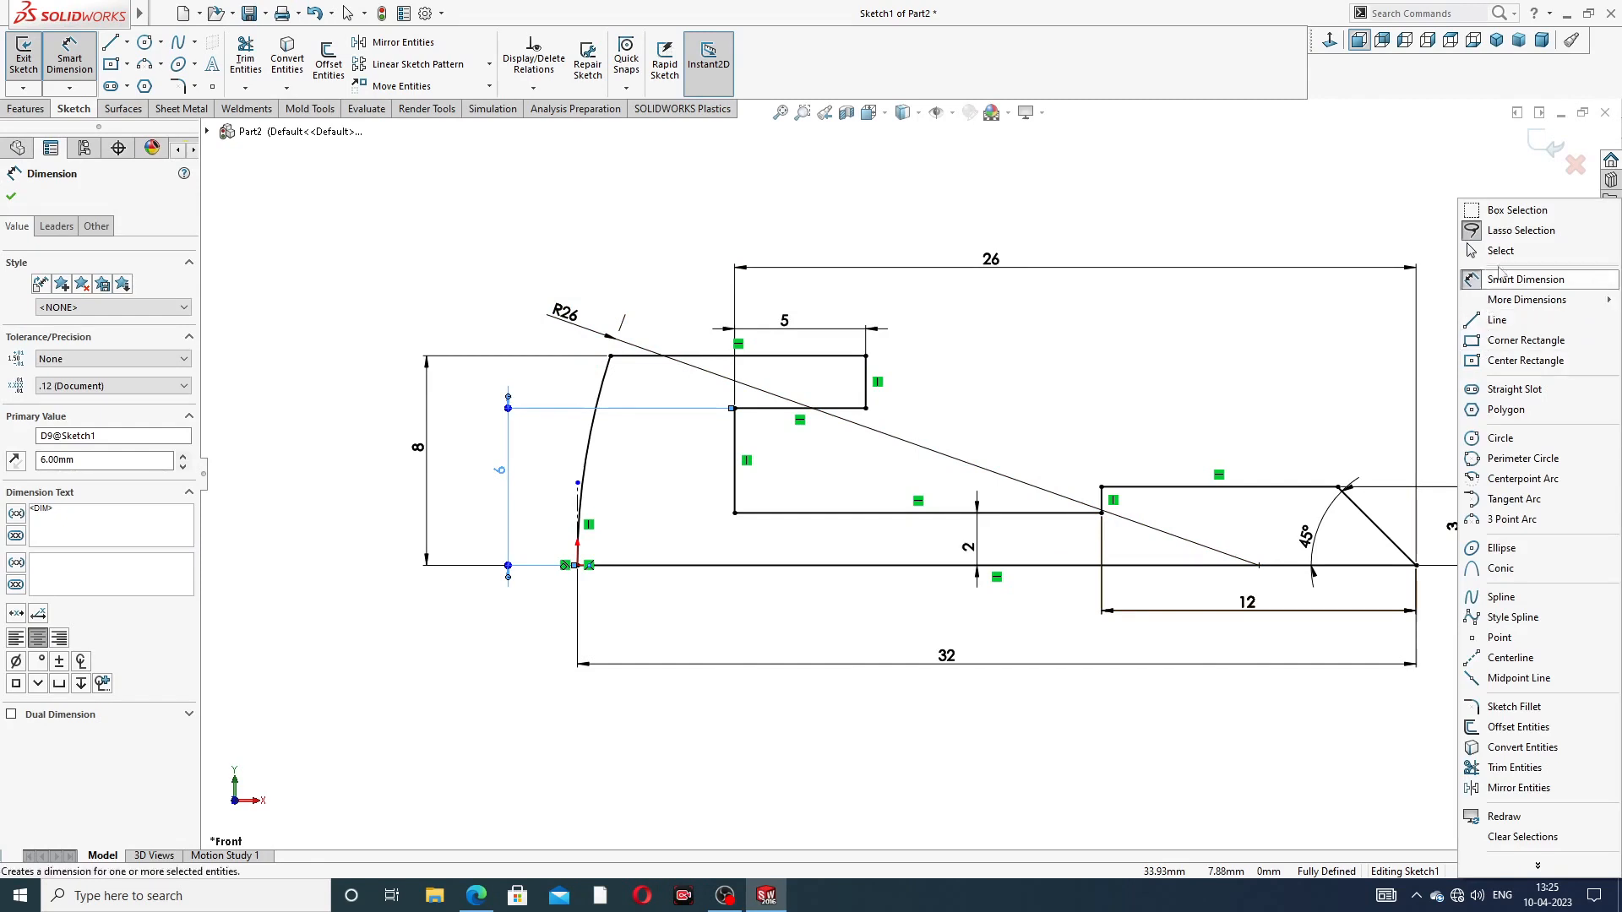
{"action": "left_click", "coordinate": [1500, 251]}
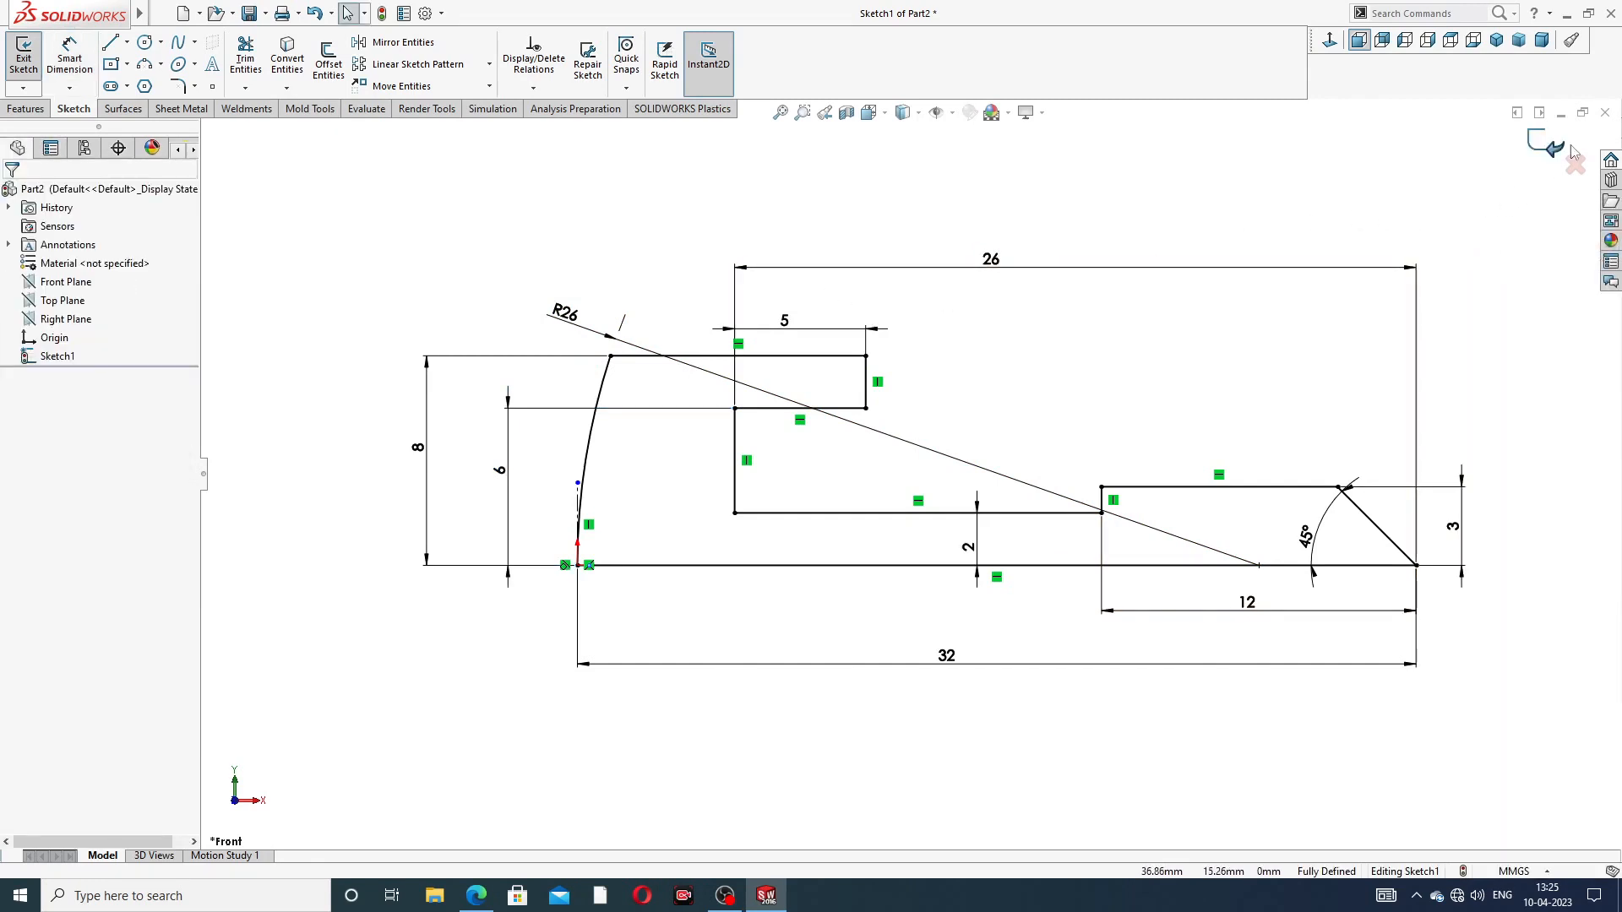
Step: Revolve the closed profile 360 degrees about its long base line to create the solid screw body
{"action": "left_click", "coordinate": [36, 110]}
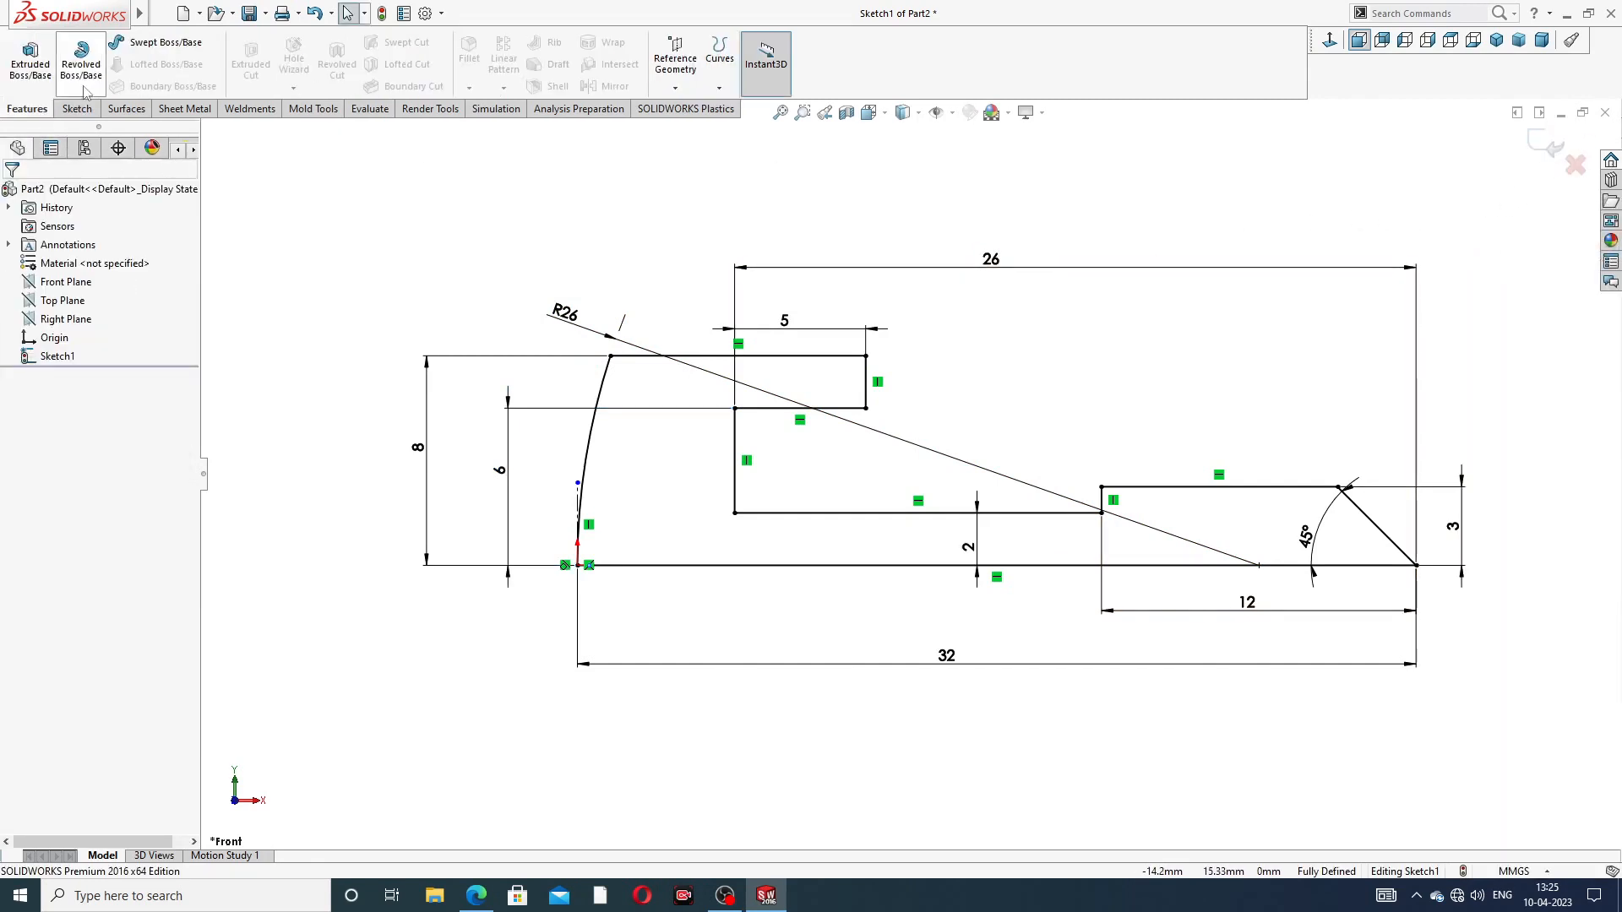
{"action": "left_click", "coordinate": [81, 60]}
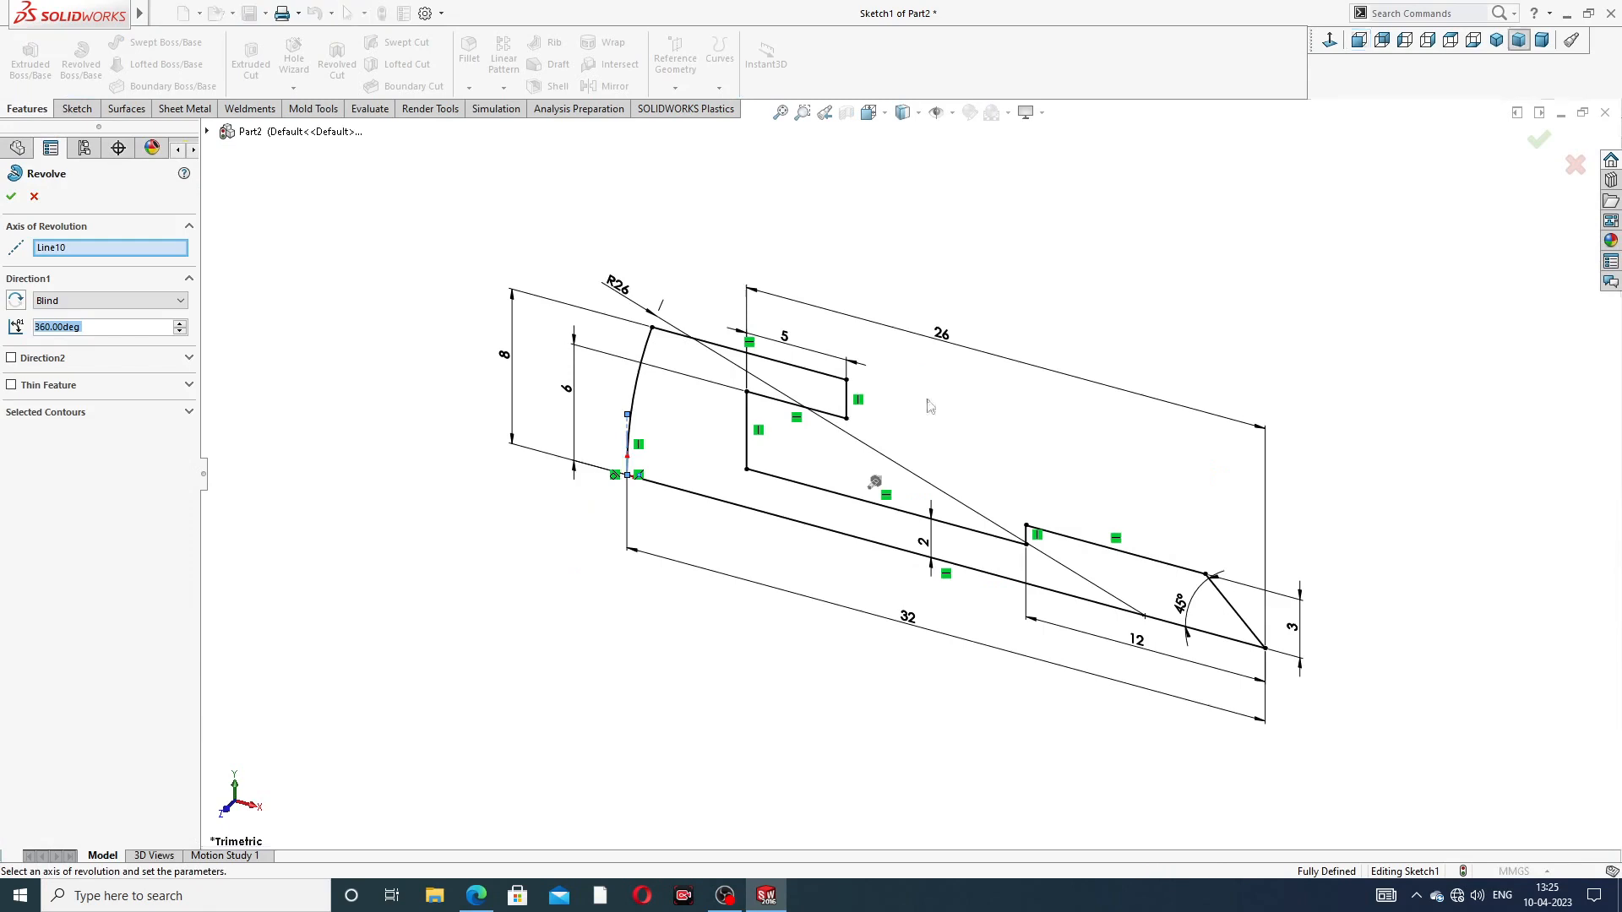
{"action": "left_click", "coordinate": [886, 547]}
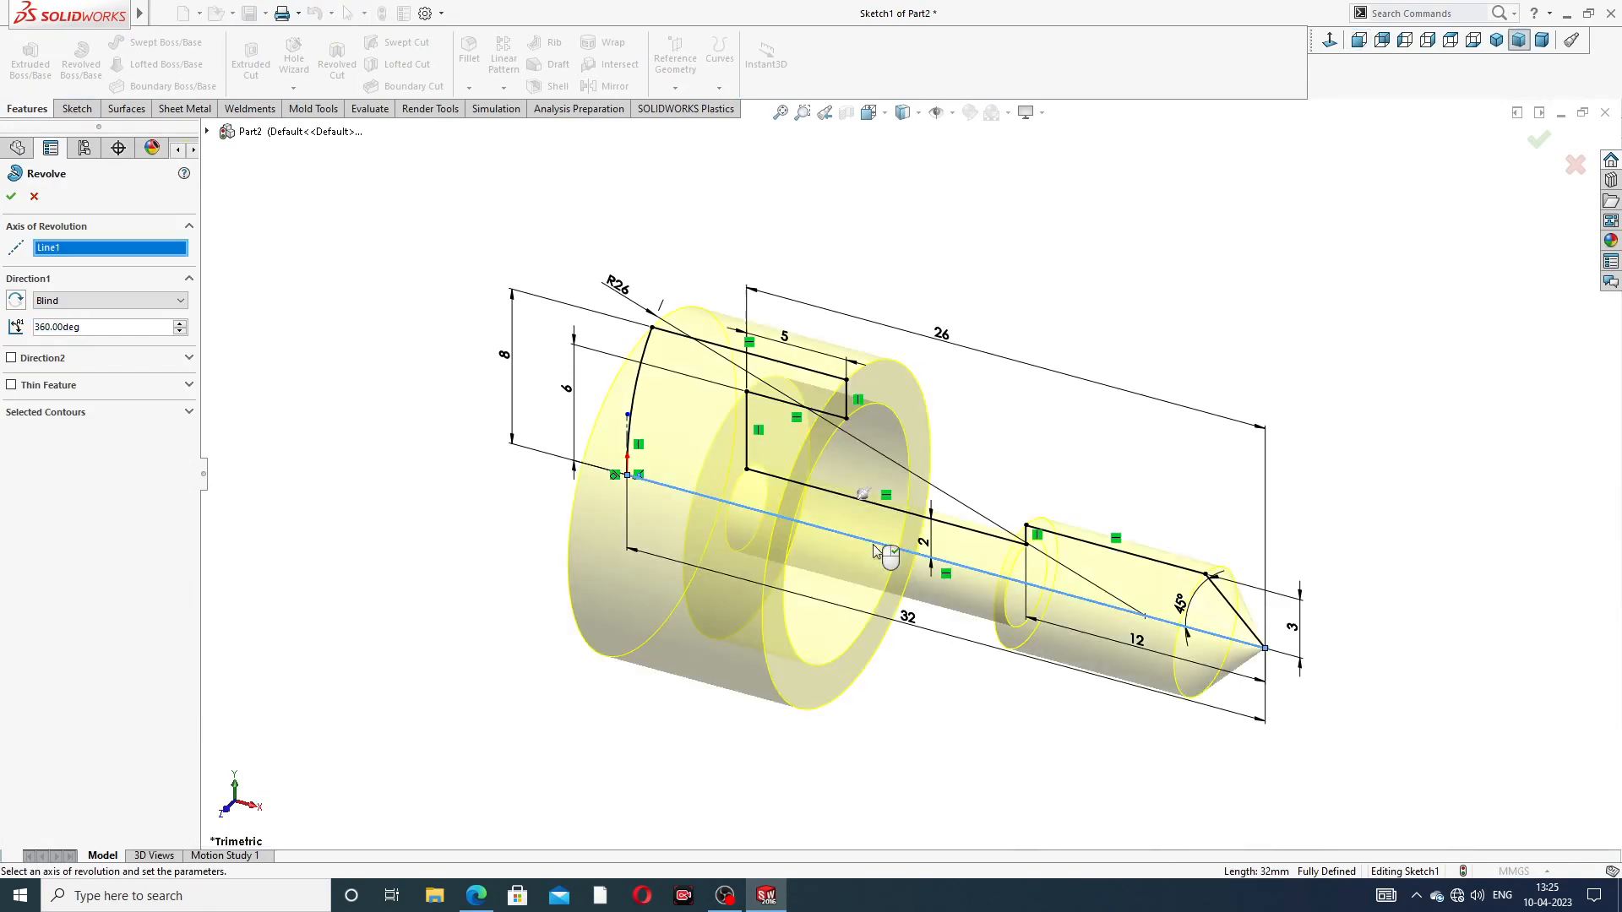
{"action": "left_click", "coordinate": [11, 196]}
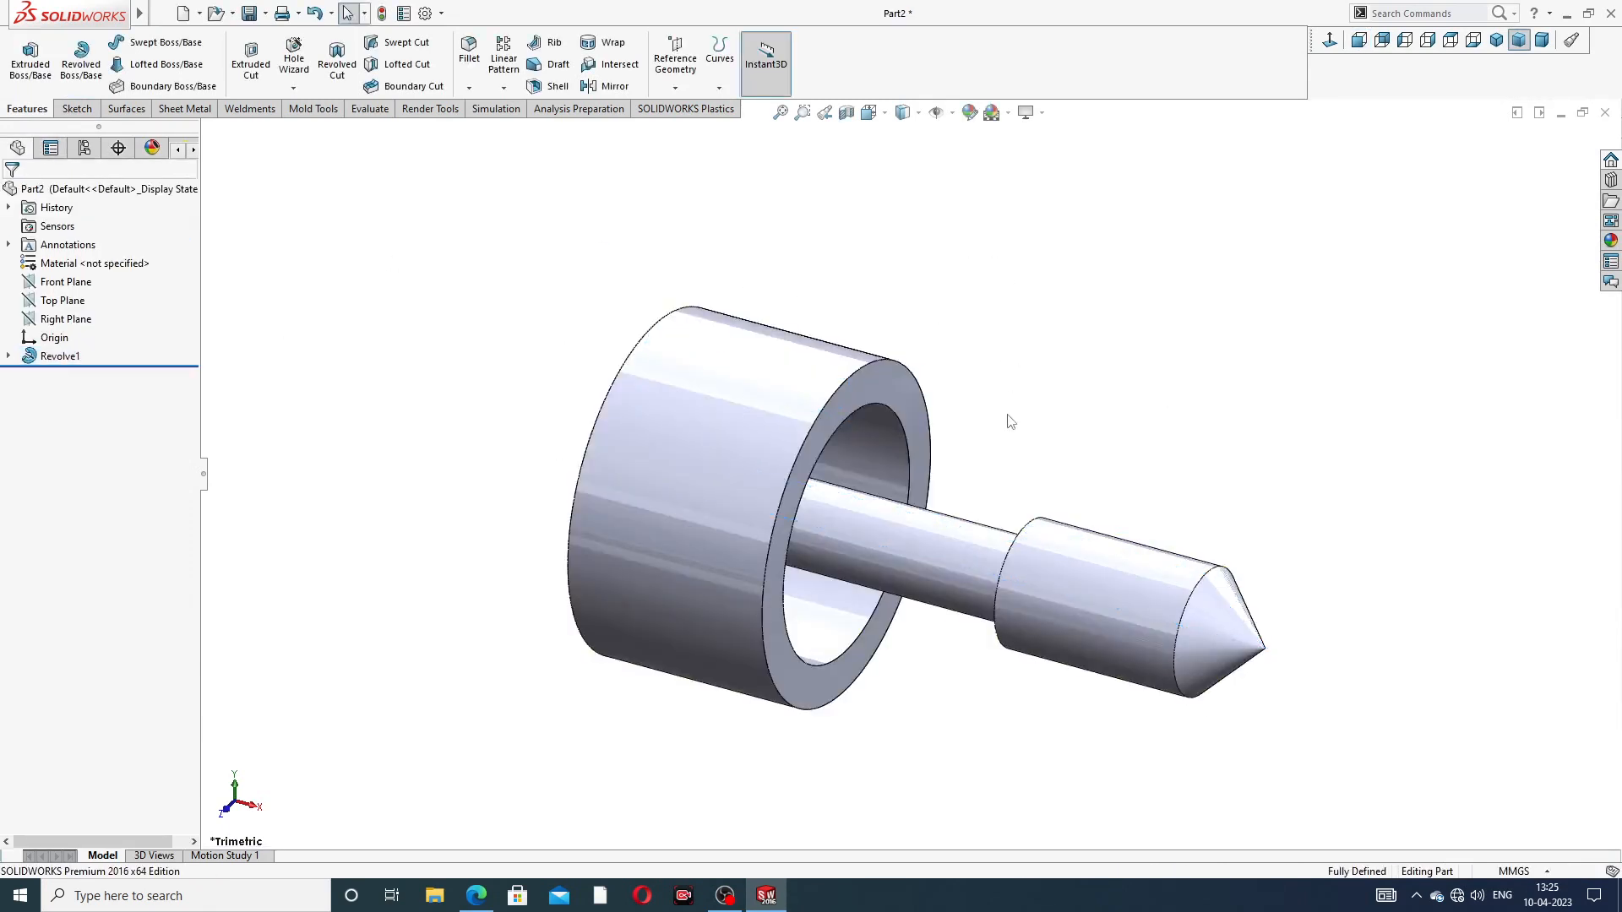
{"action": "middle_click_drag", "start_coordinate": [1009, 421], "coordinate": [953, 310]}
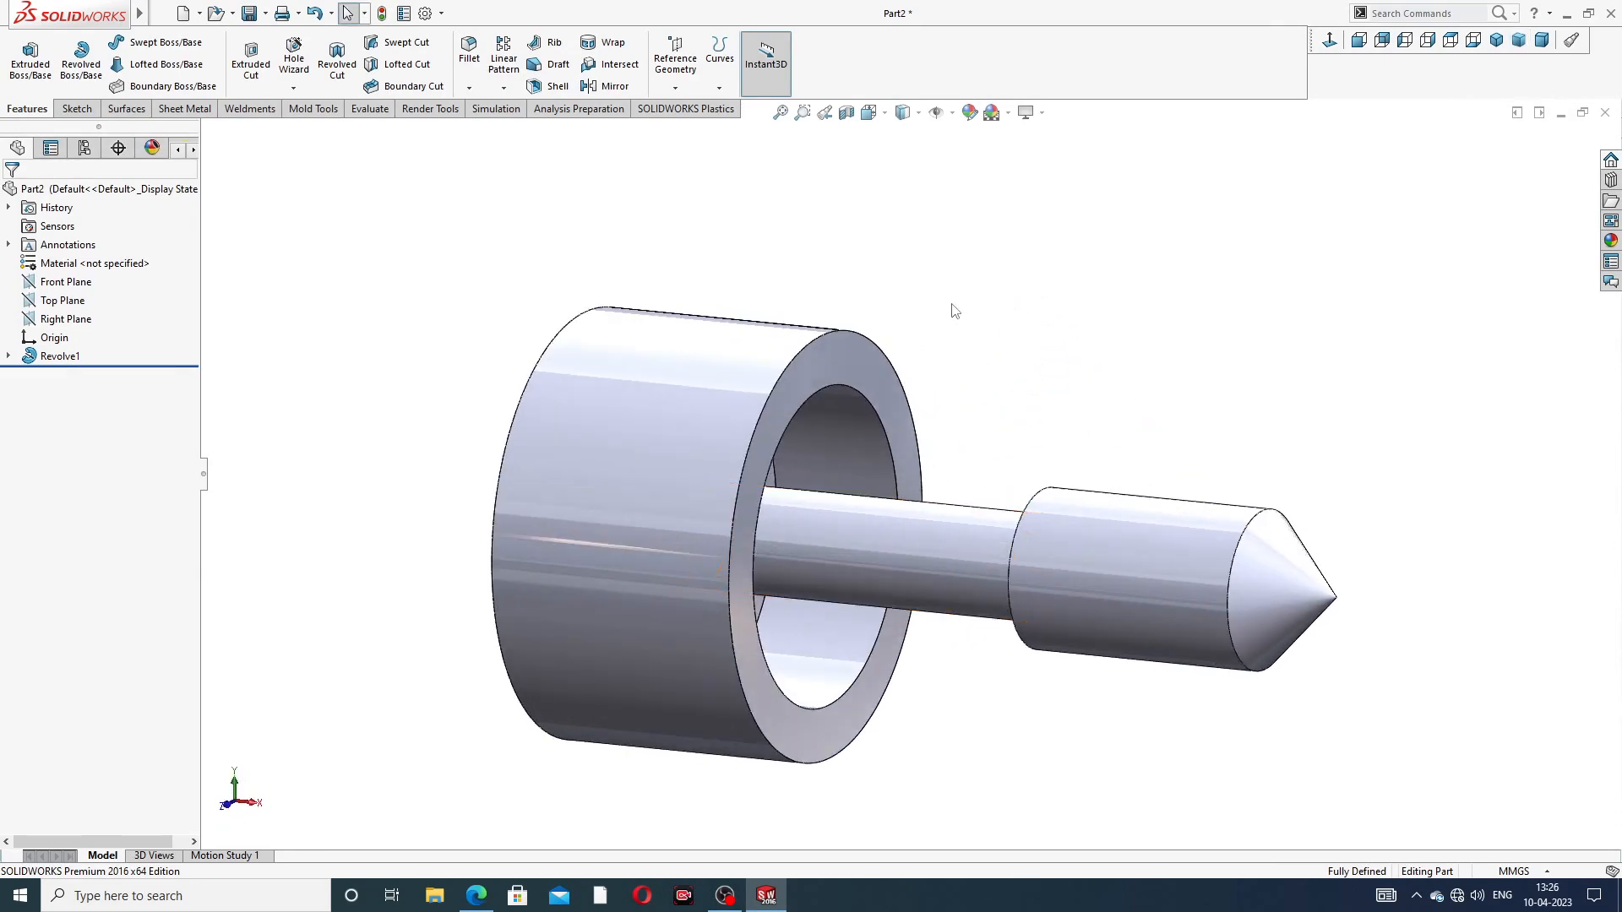
Step: Consult the furnichar screw PDF drawing in the browser, and fillet the outer edge of the head's domed end with a 1 mm radius
{"action": "left_click", "coordinate": [476, 895]}
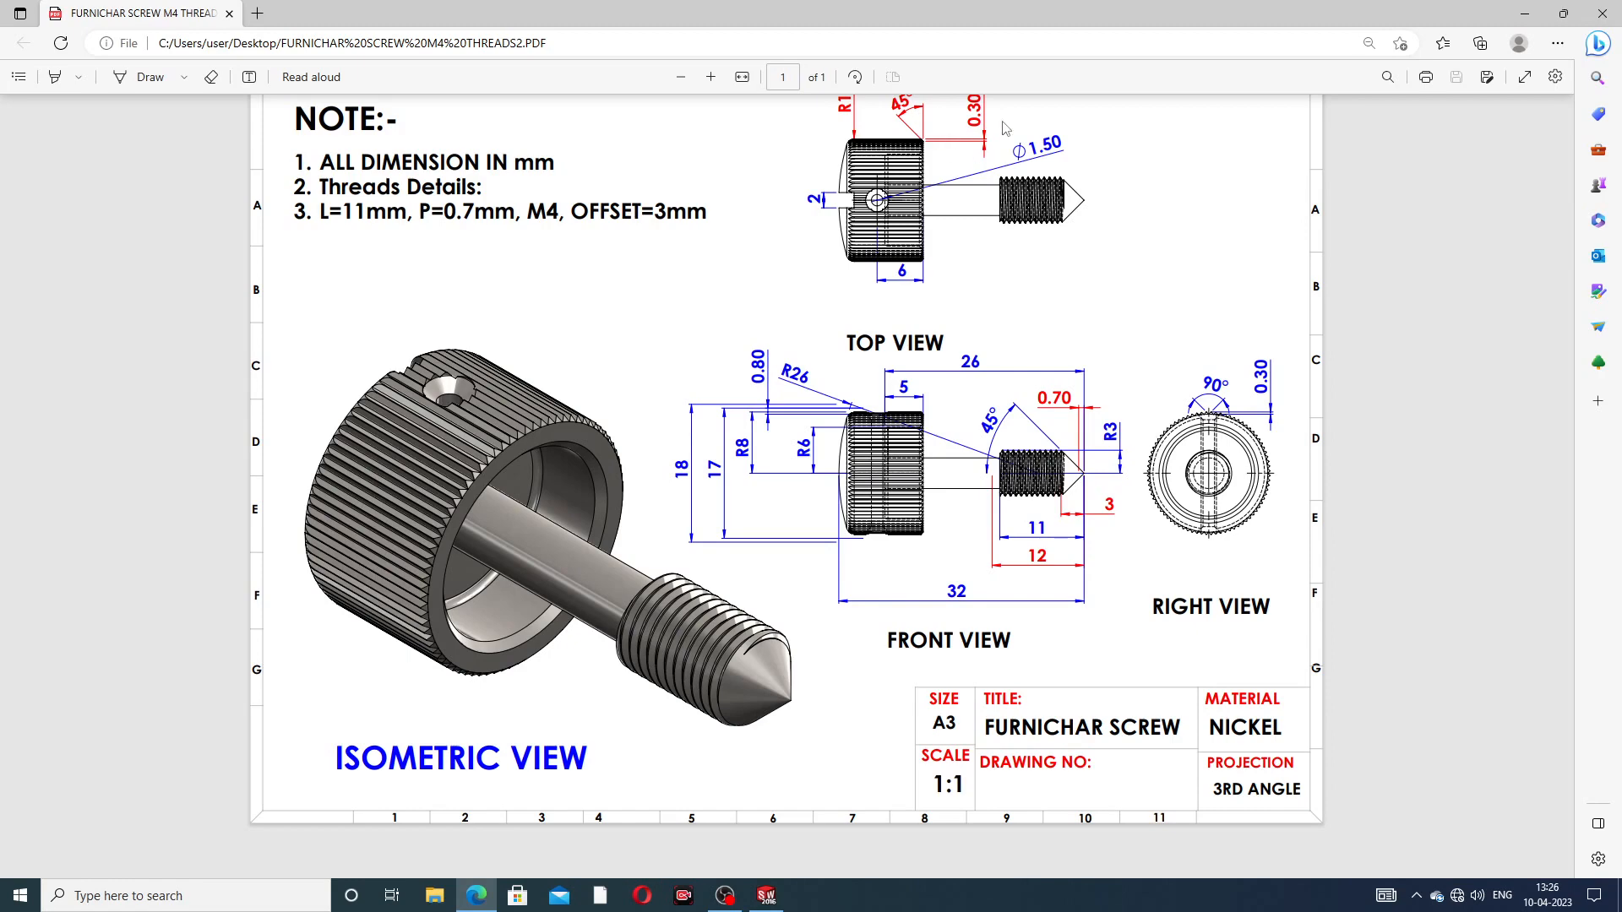
{"action": "left_click", "coordinate": [770, 900]}
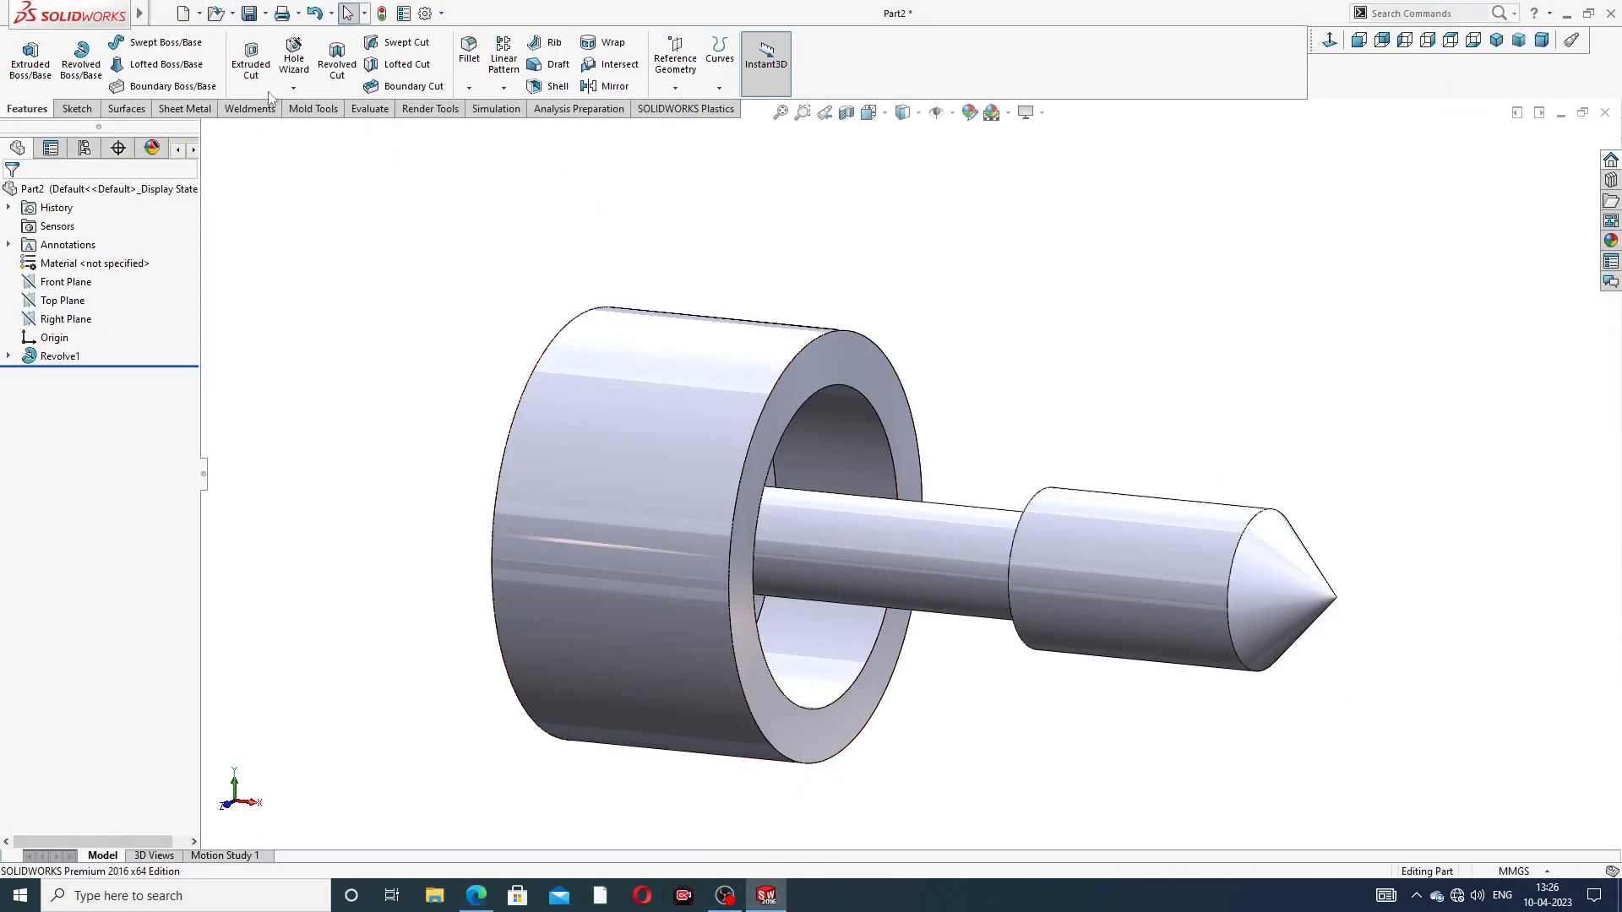
{"action": "left_click", "coordinate": [469, 51]}
{"action": "middle_click_drag", "start_coordinate": [580, 239], "coordinate": [622, 319]}
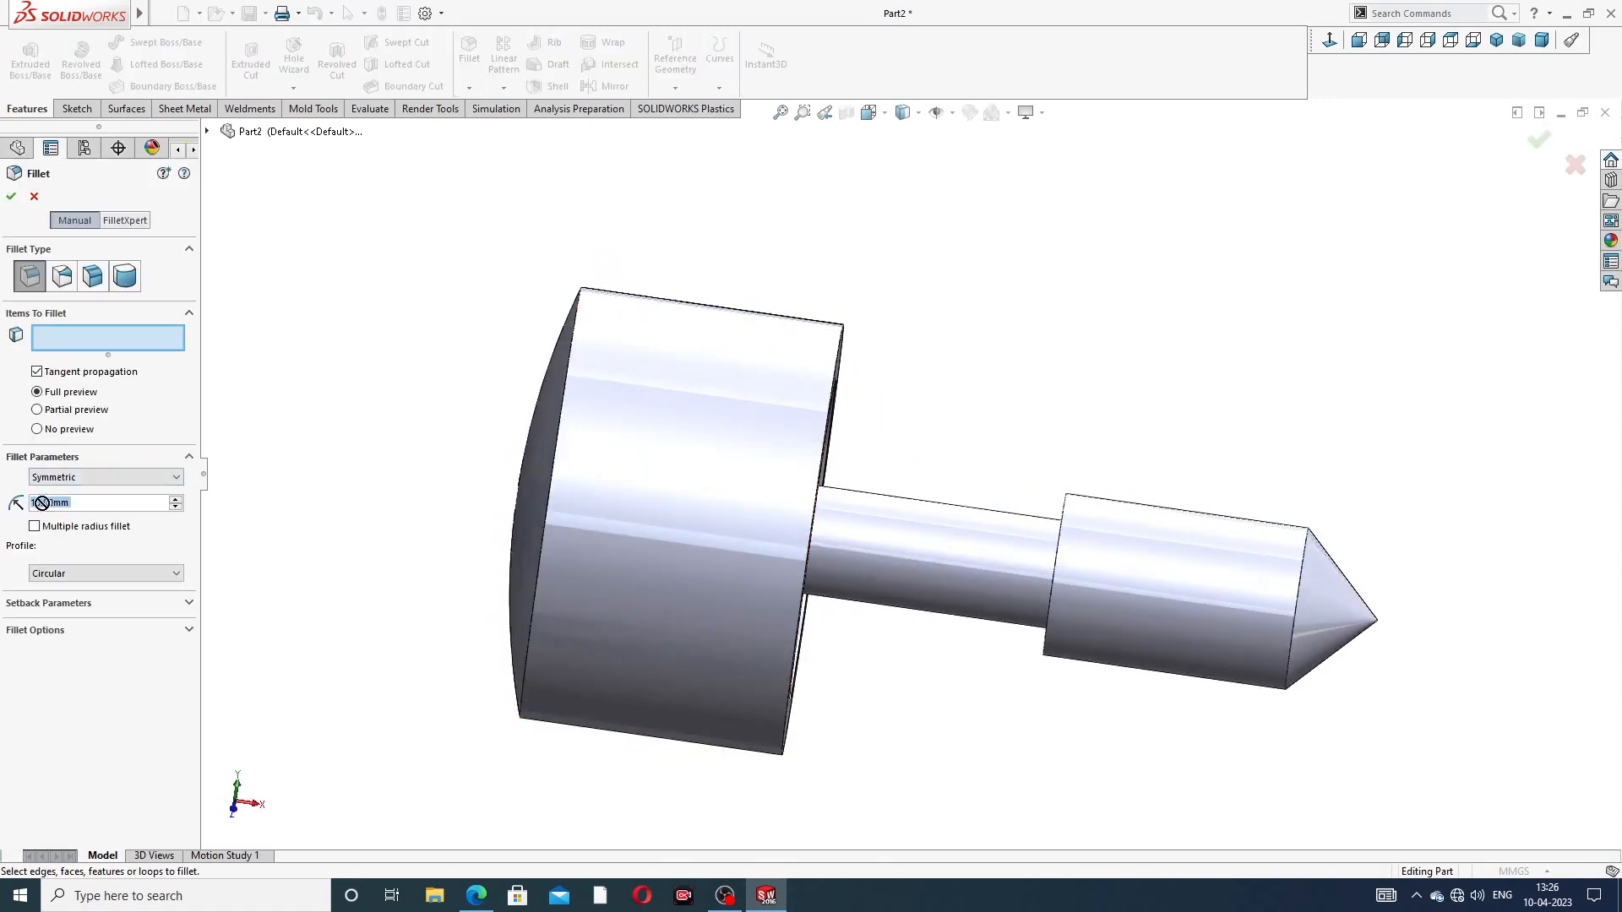
{"action": "type", "text": "1"}
{"action": "key", "text": "Return"}
{"action": "left_click", "coordinate": [566, 362]}
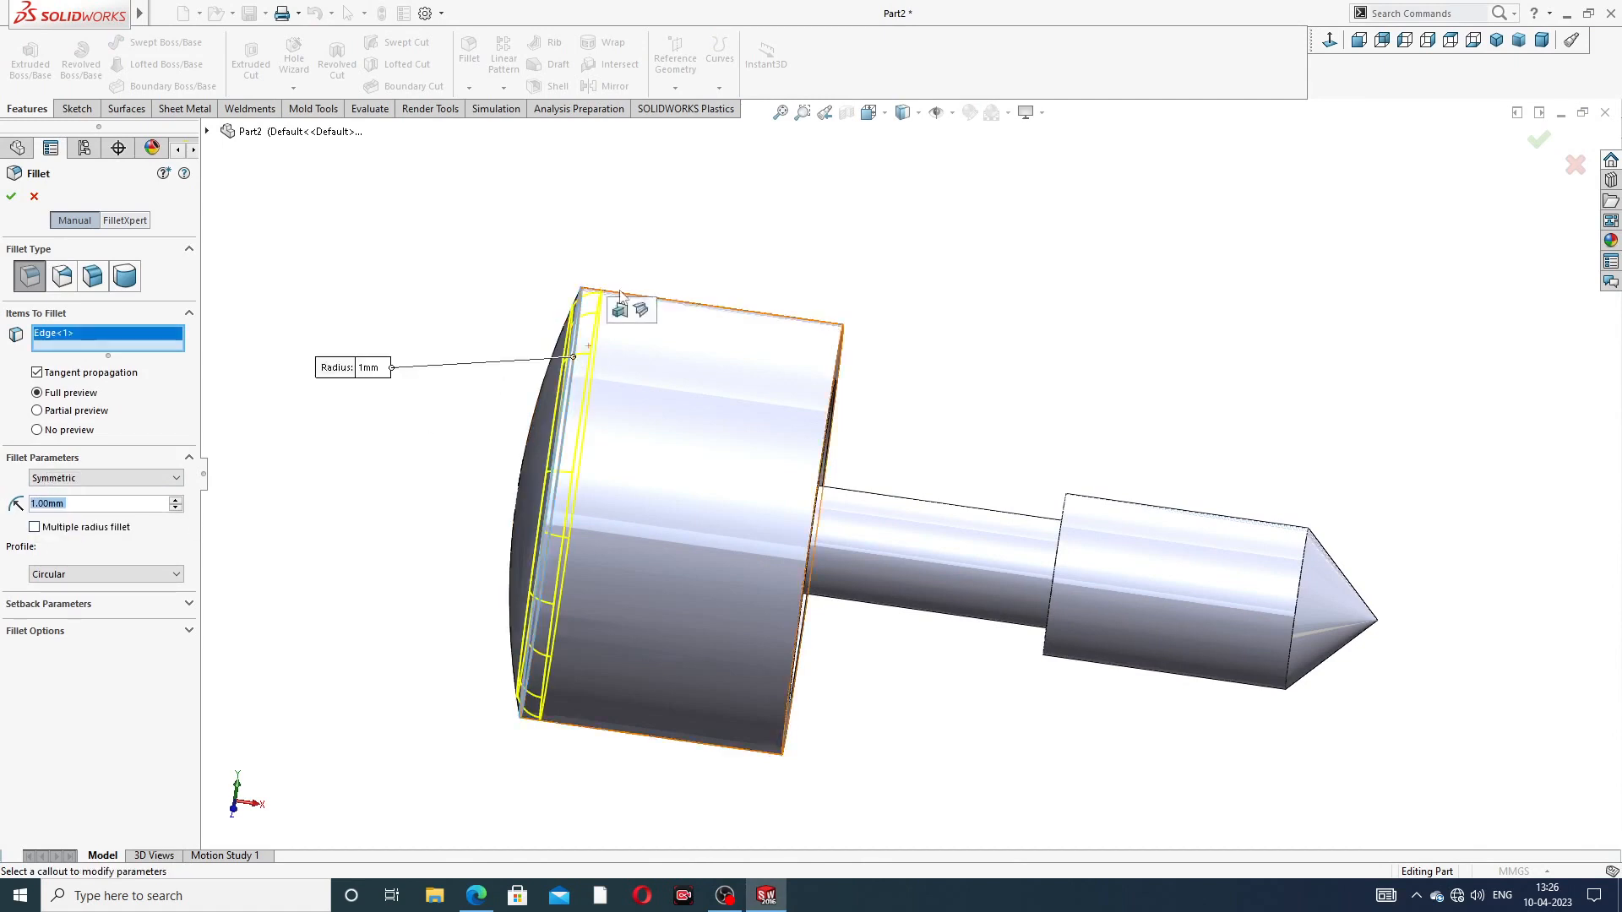
{"action": "middle_click_drag", "start_coordinate": [645, 255], "coordinate": [678, 275]}
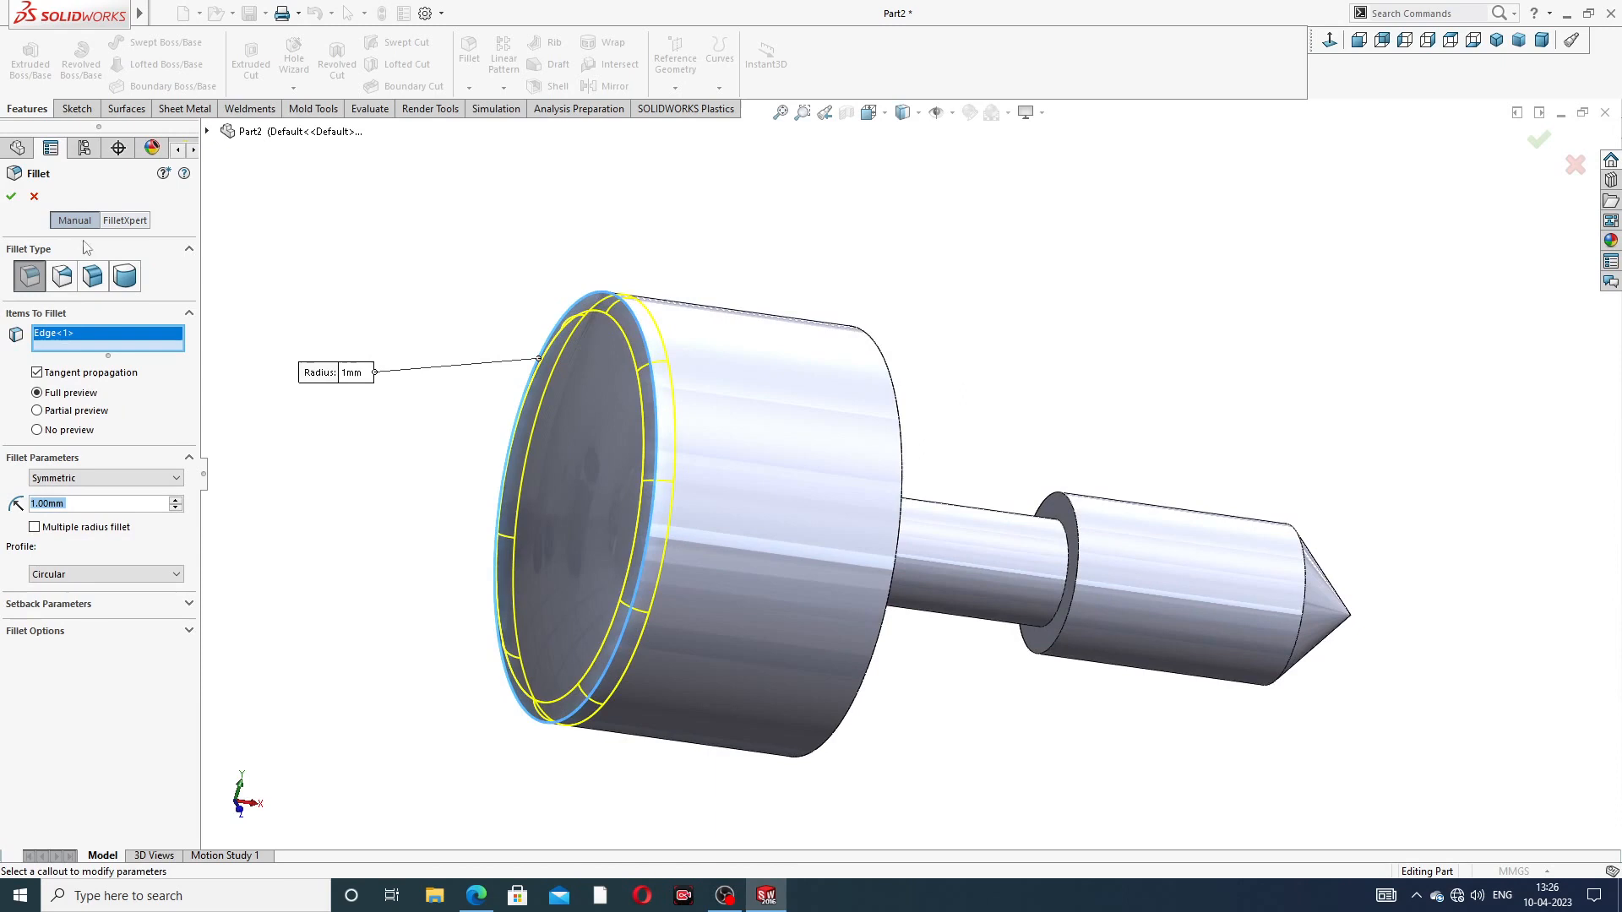
{"action": "left_click", "coordinate": [11, 197]}
{"action": "key", "text": "f"}
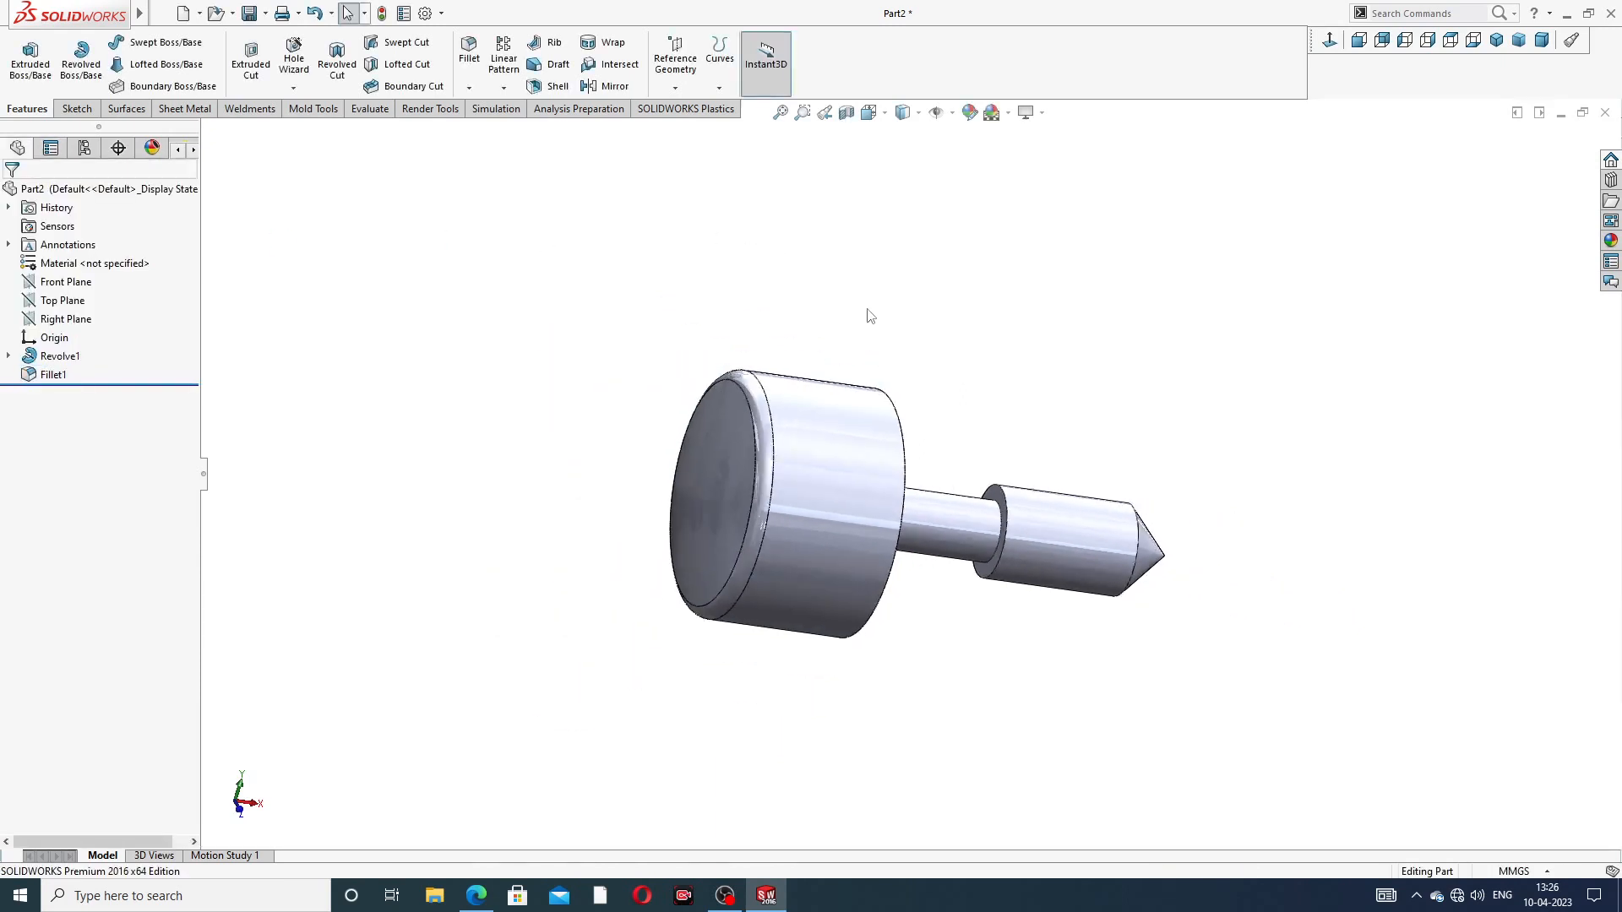
Step: Chamfer the inner circular edge at the head's open end by 0.3 mm at 45 degrees
{"action": "middle_click_drag", "start_coordinate": [871, 316], "coordinate": [764, 239]}
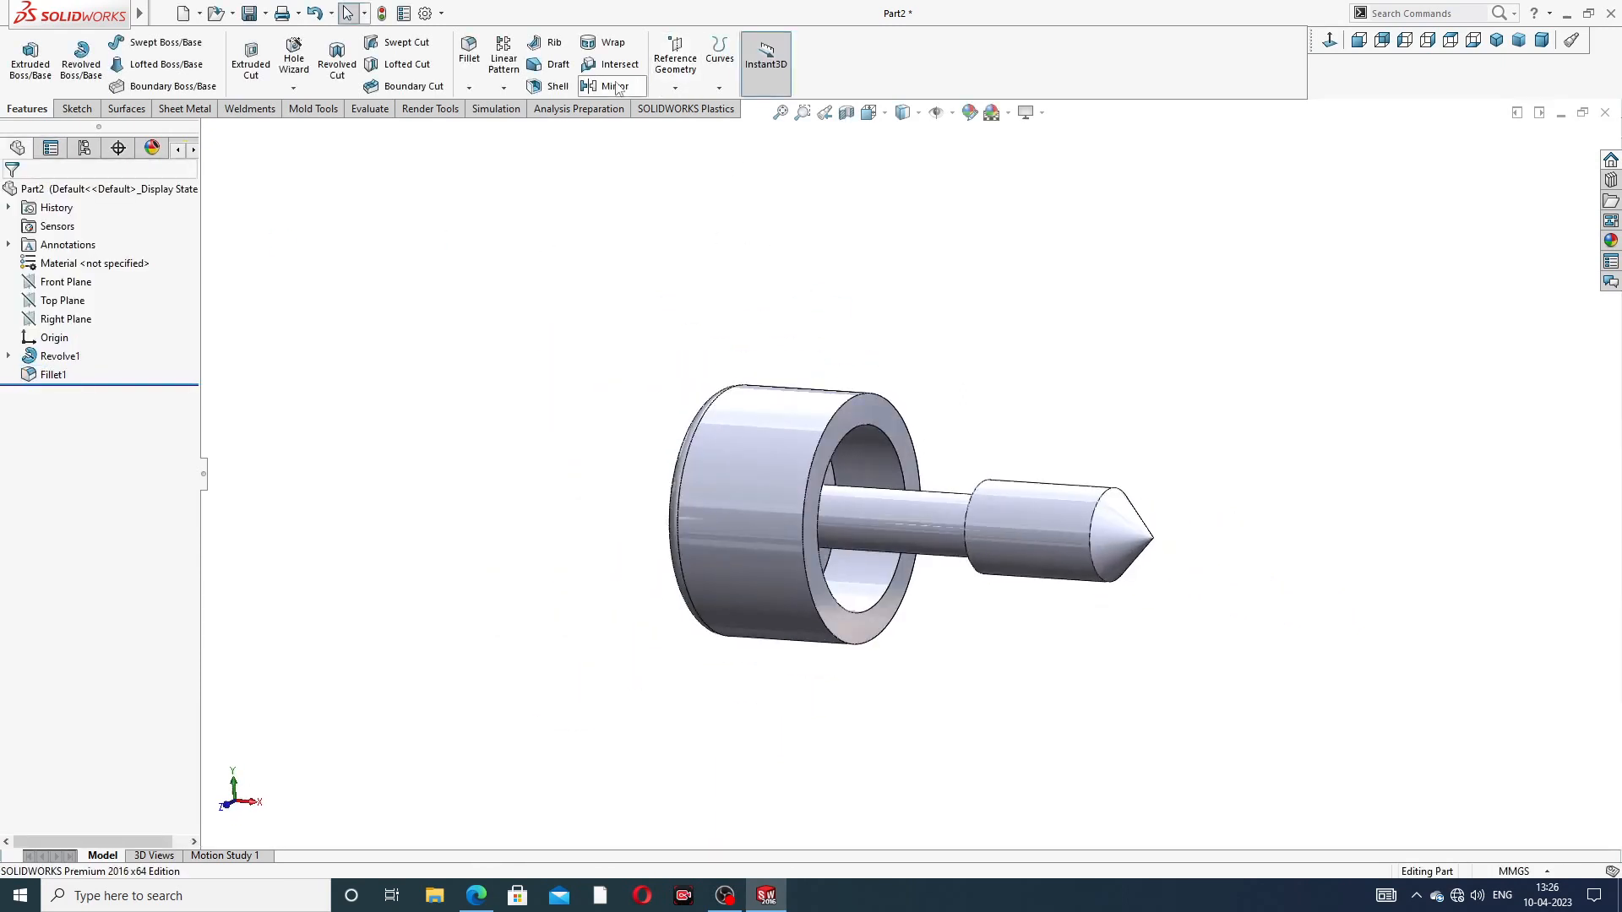
{"action": "left_click", "coordinate": [469, 88]}
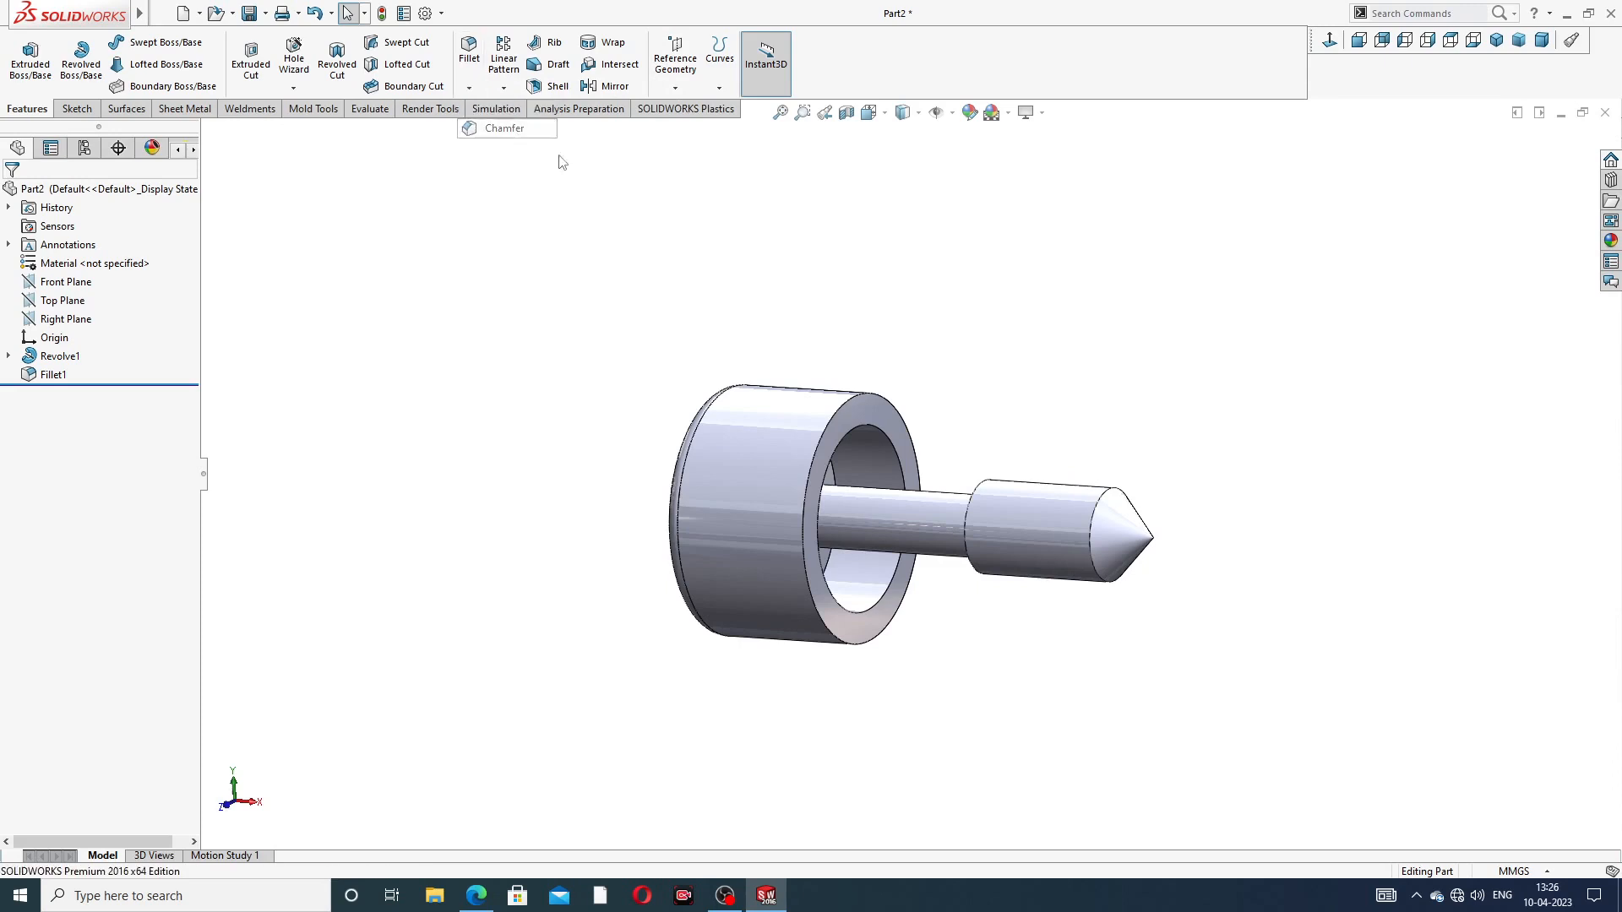
{"action": "left_click", "coordinate": [504, 128]}
{"action": "scroll", "coordinate": [873, 450], "scroll_direction": "down", "scroll_amount": 2}
{"action": "middle_click_drag", "start_coordinate": [877, 449], "coordinate": [852, 409]}
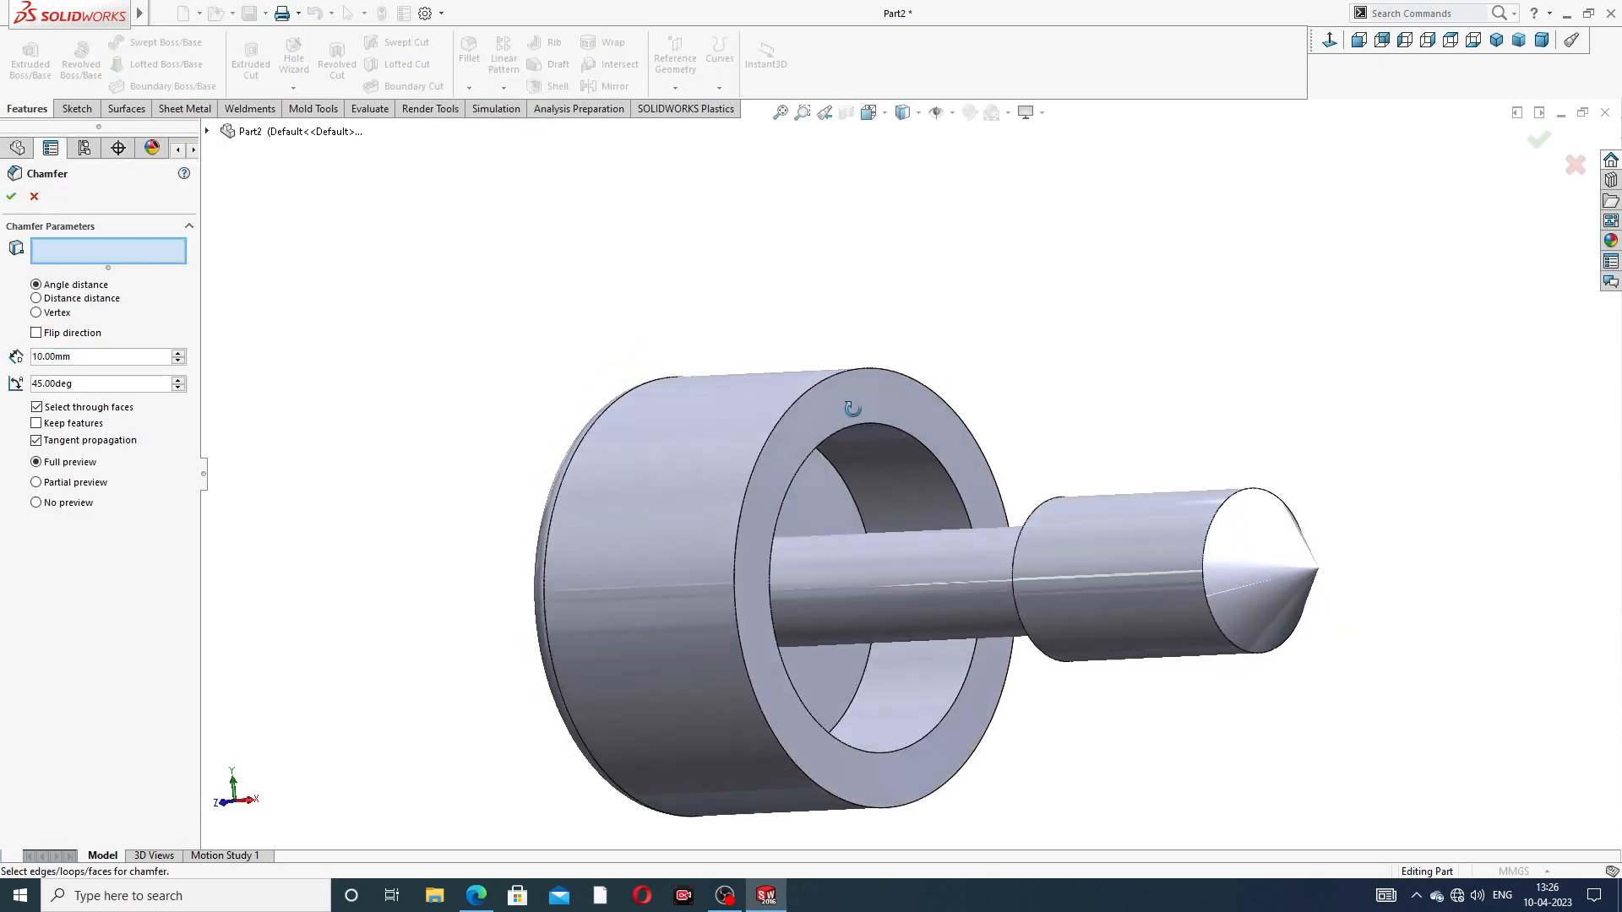
{"action": "scroll", "coordinate": [883, 447], "scroll_direction": "down", "scroll_amount": 3}
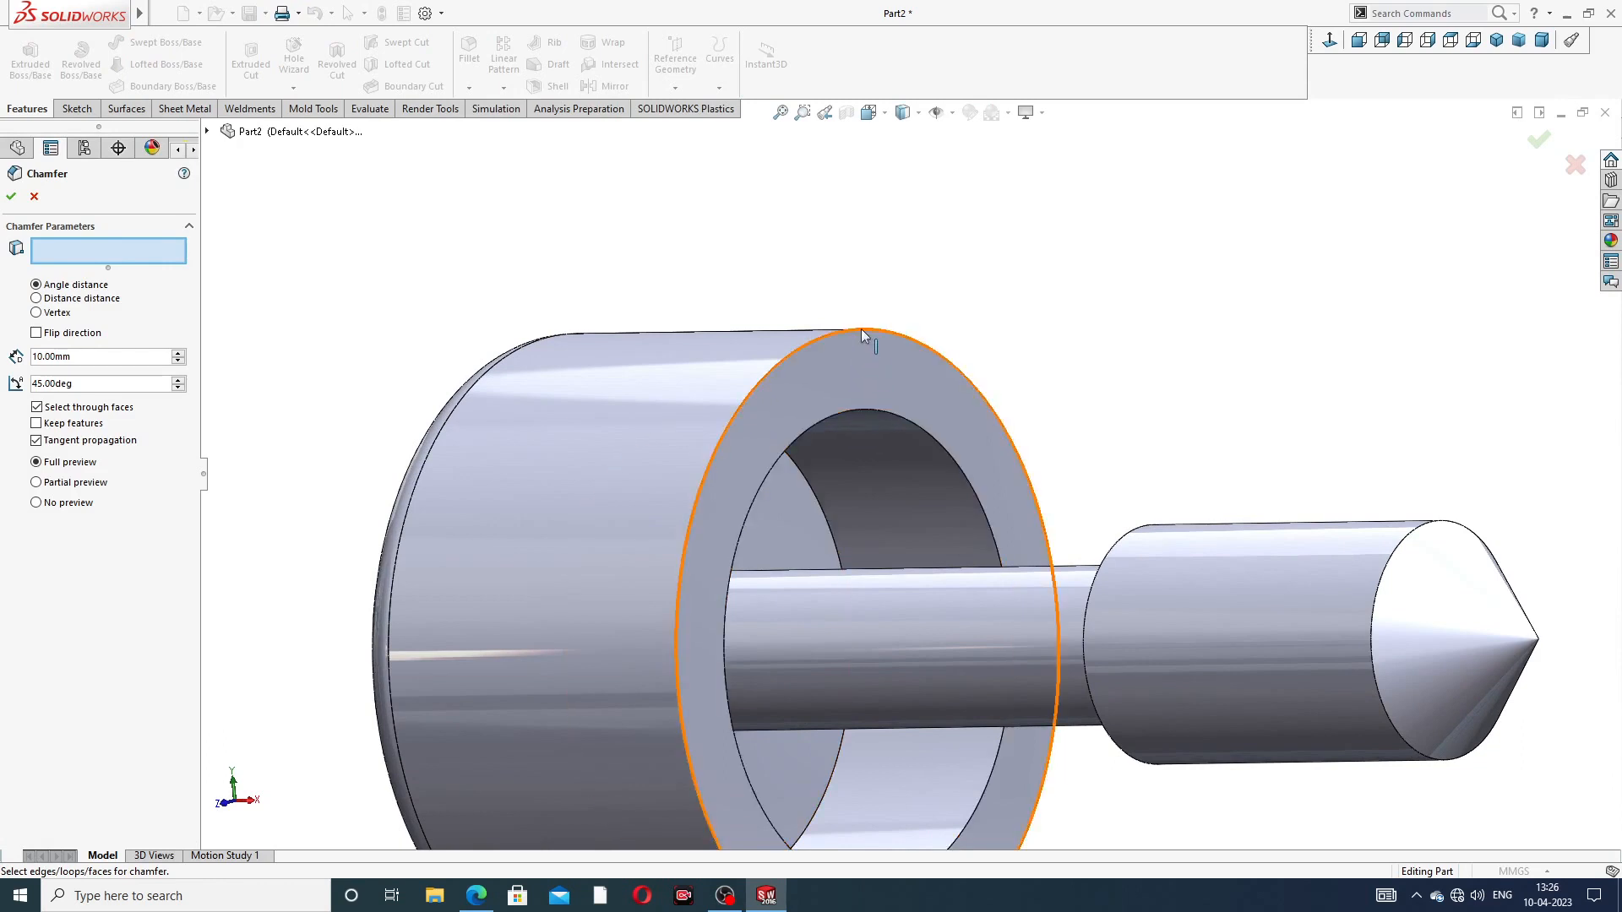
{"action": "left_click", "coordinate": [843, 411]}
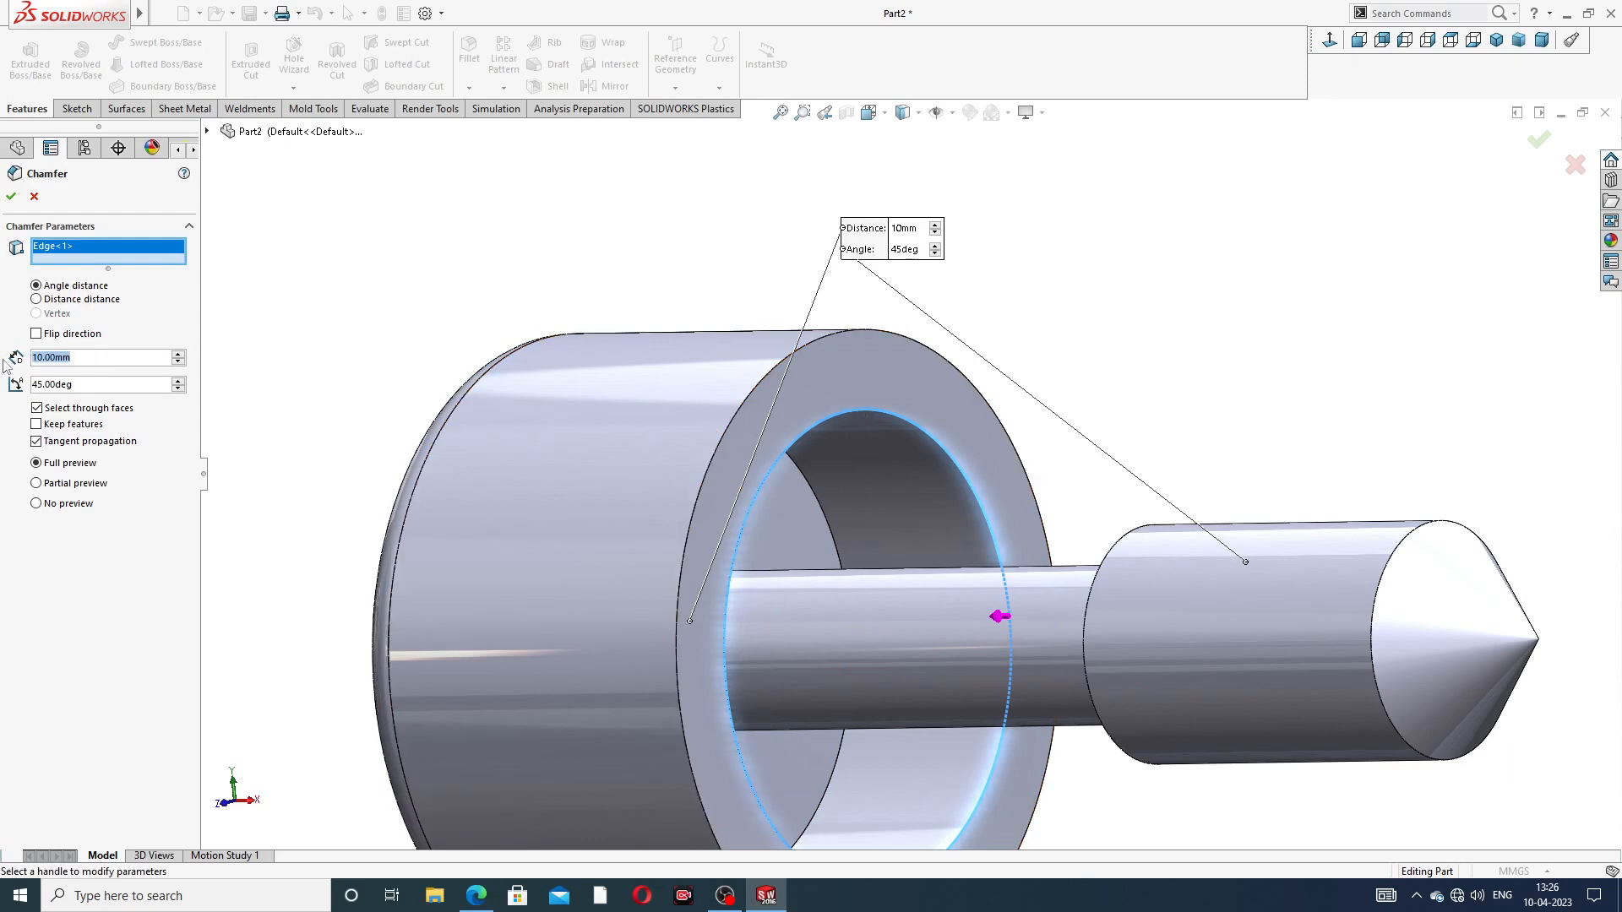
{"action": "type", "text": ".3"}
{"action": "key", "text": "Return"}
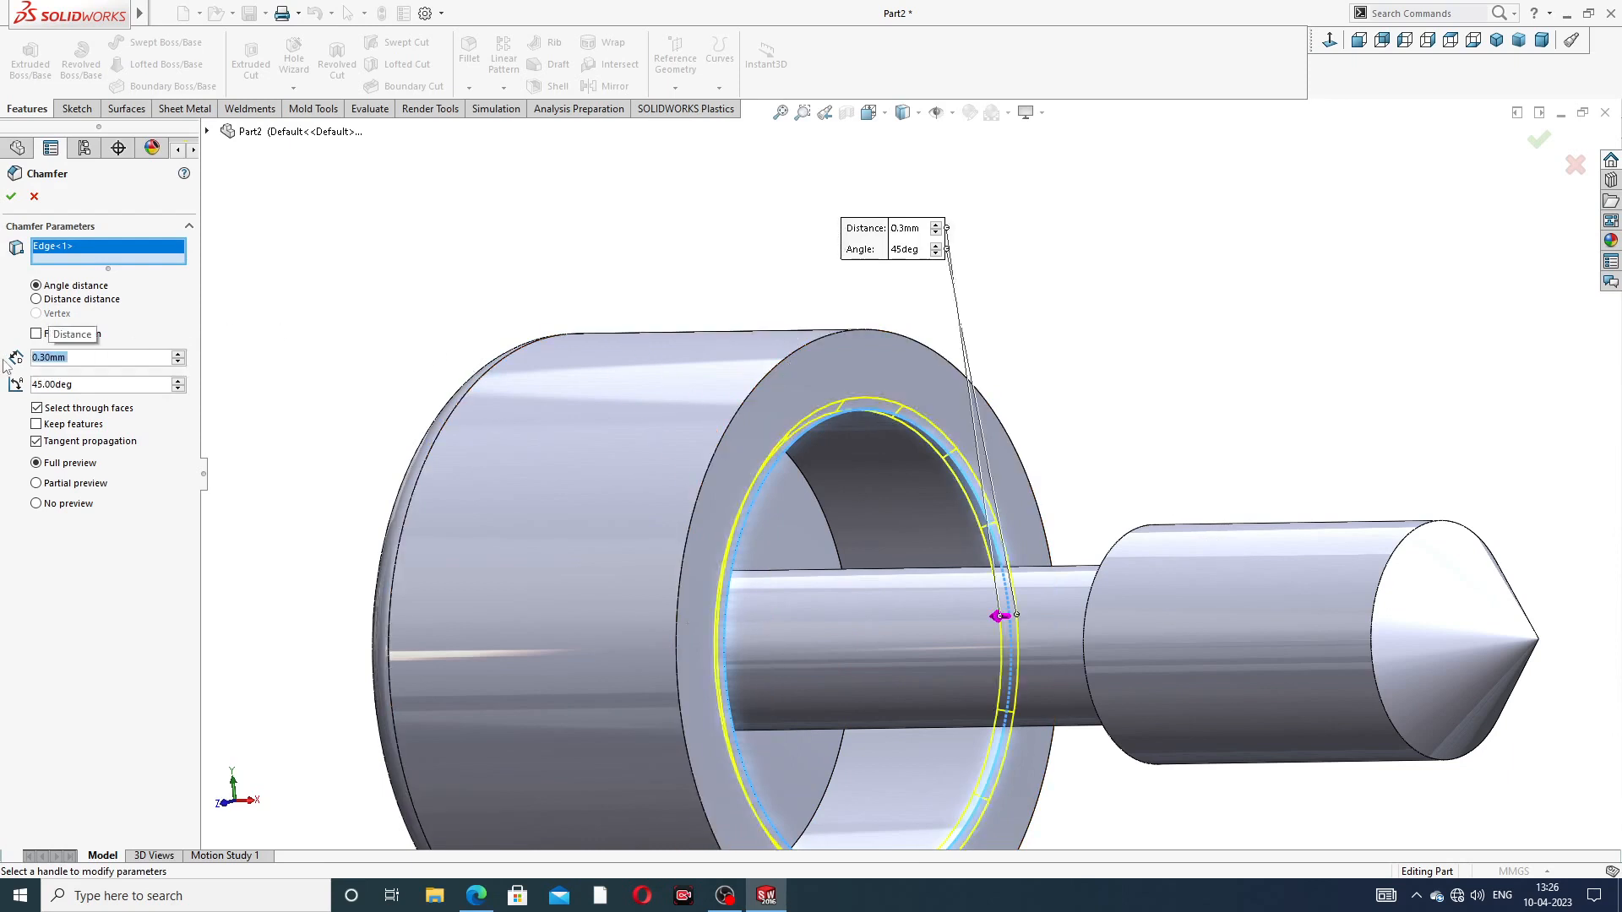
{"action": "left_click", "coordinate": [12, 197]}
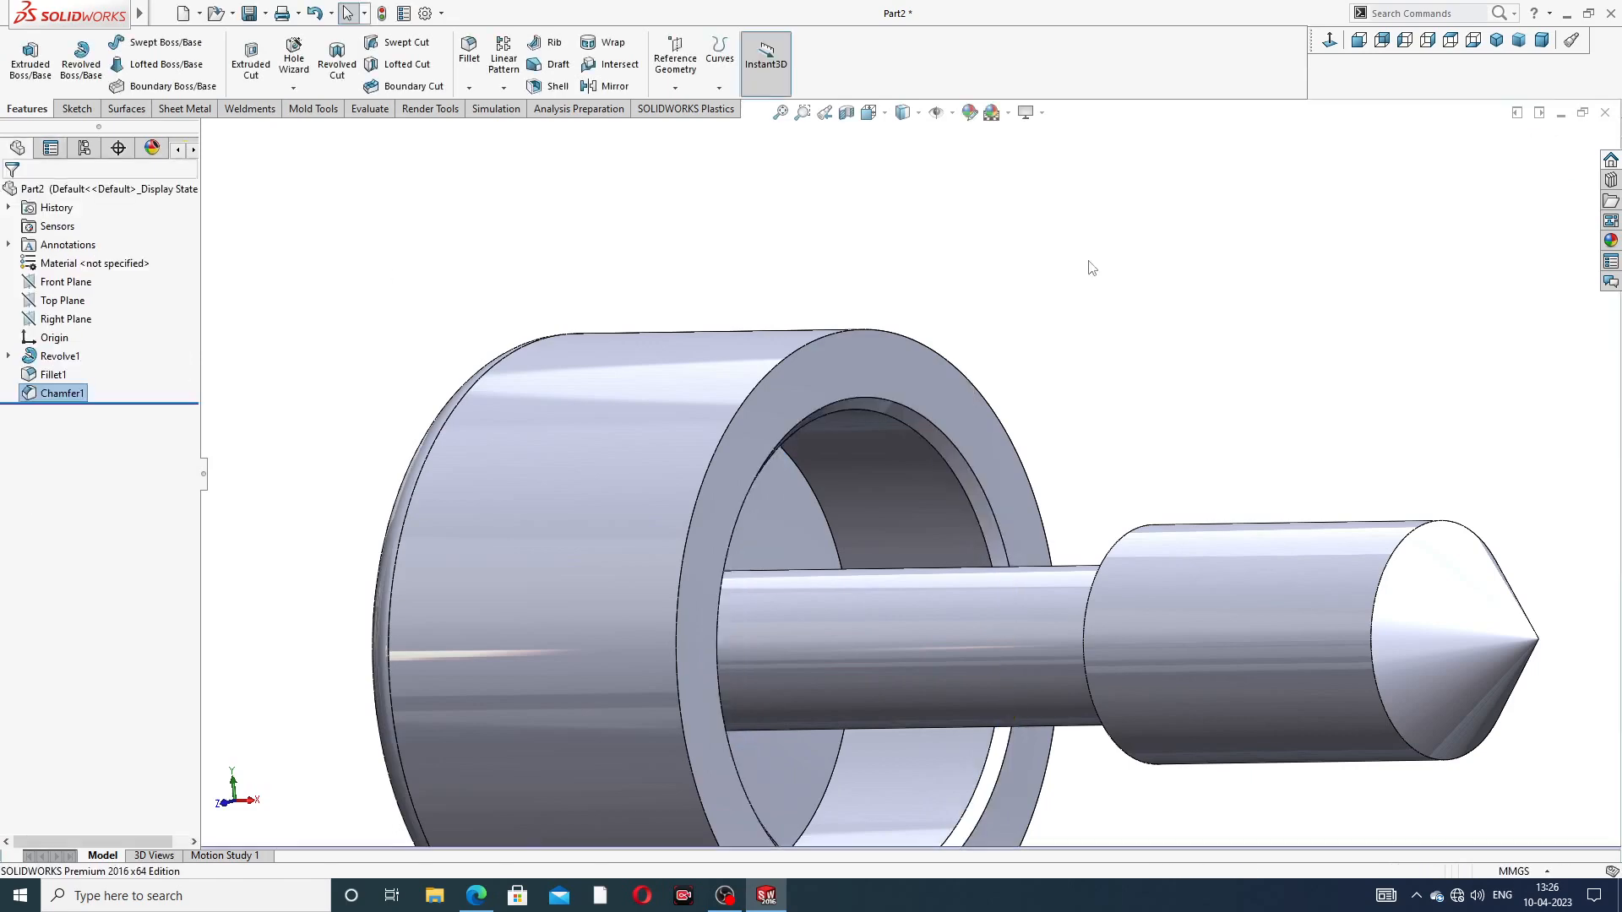
Step: Examine the chamfered screw head from several angles and compare it with the PDF drawing in the browser
{"action": "scroll", "coordinate": [1047, 395], "scroll_direction": "up", "scroll_amount": 3}
{"action": "middle_click_drag", "start_coordinate": [1048, 395], "coordinate": [1082, 306]}
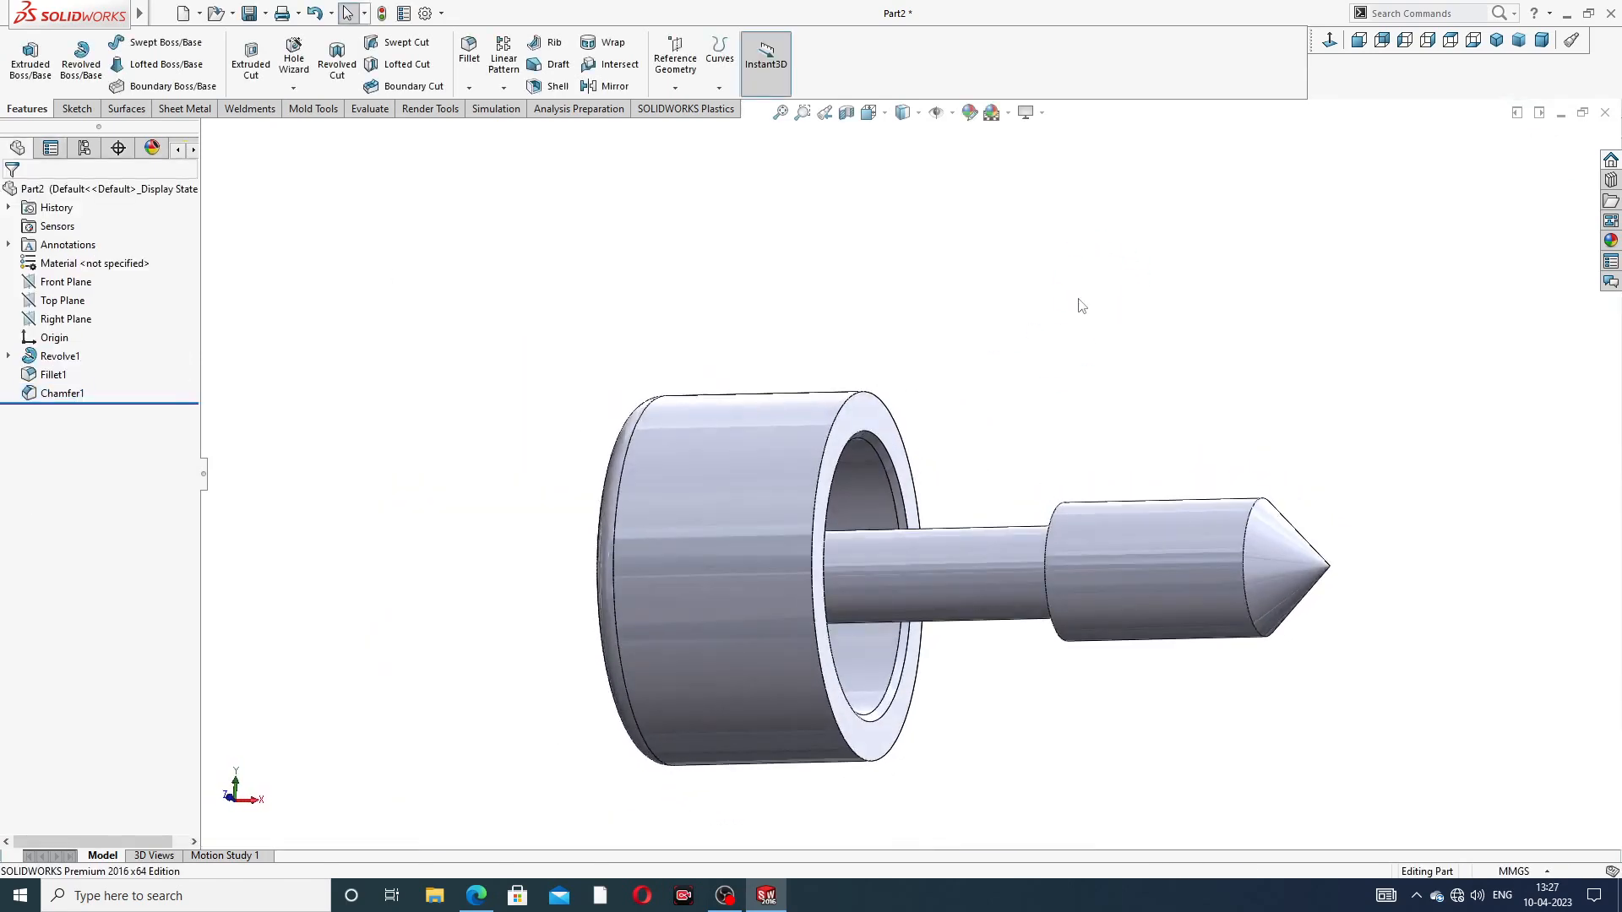
{"action": "scroll", "coordinate": [941, 399], "scroll_direction": "up", "scroll_amount": 2}
{"action": "middle_click_drag", "start_coordinate": [968, 423], "coordinate": [948, 363]}
{"action": "scroll", "coordinate": [944, 527], "scroll_direction": "down", "scroll_amount": 2}
{"action": "middle_click_drag", "start_coordinate": [1030, 448], "coordinate": [981, 424]}
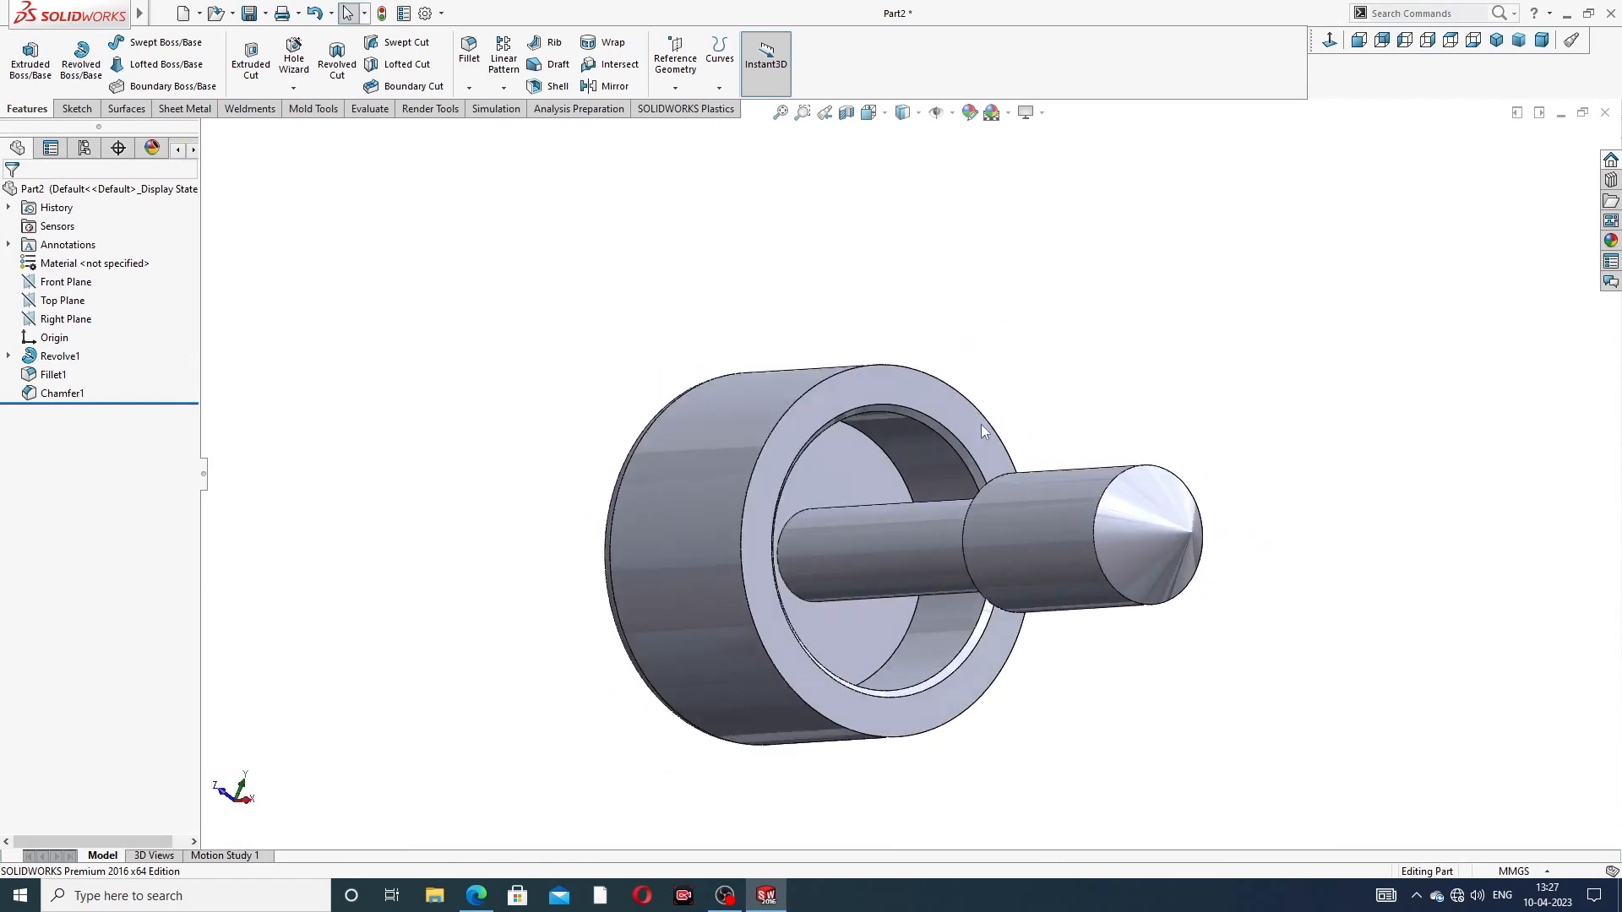
{"action": "left_click", "coordinate": [475, 895]}
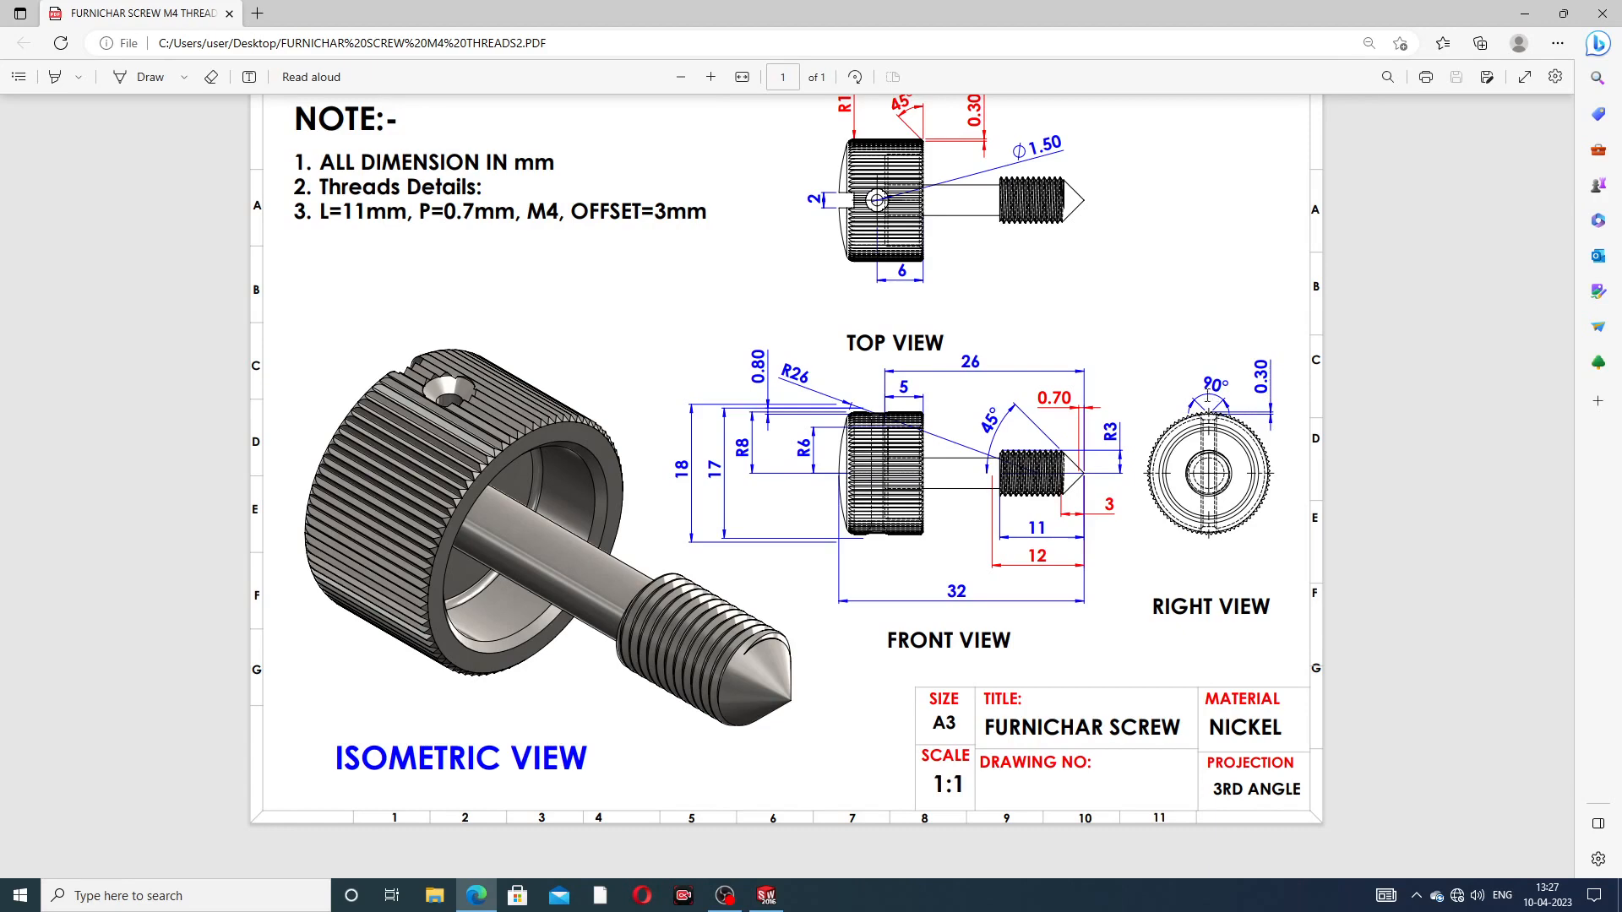
{"action": "left_click", "coordinate": [766, 896]}
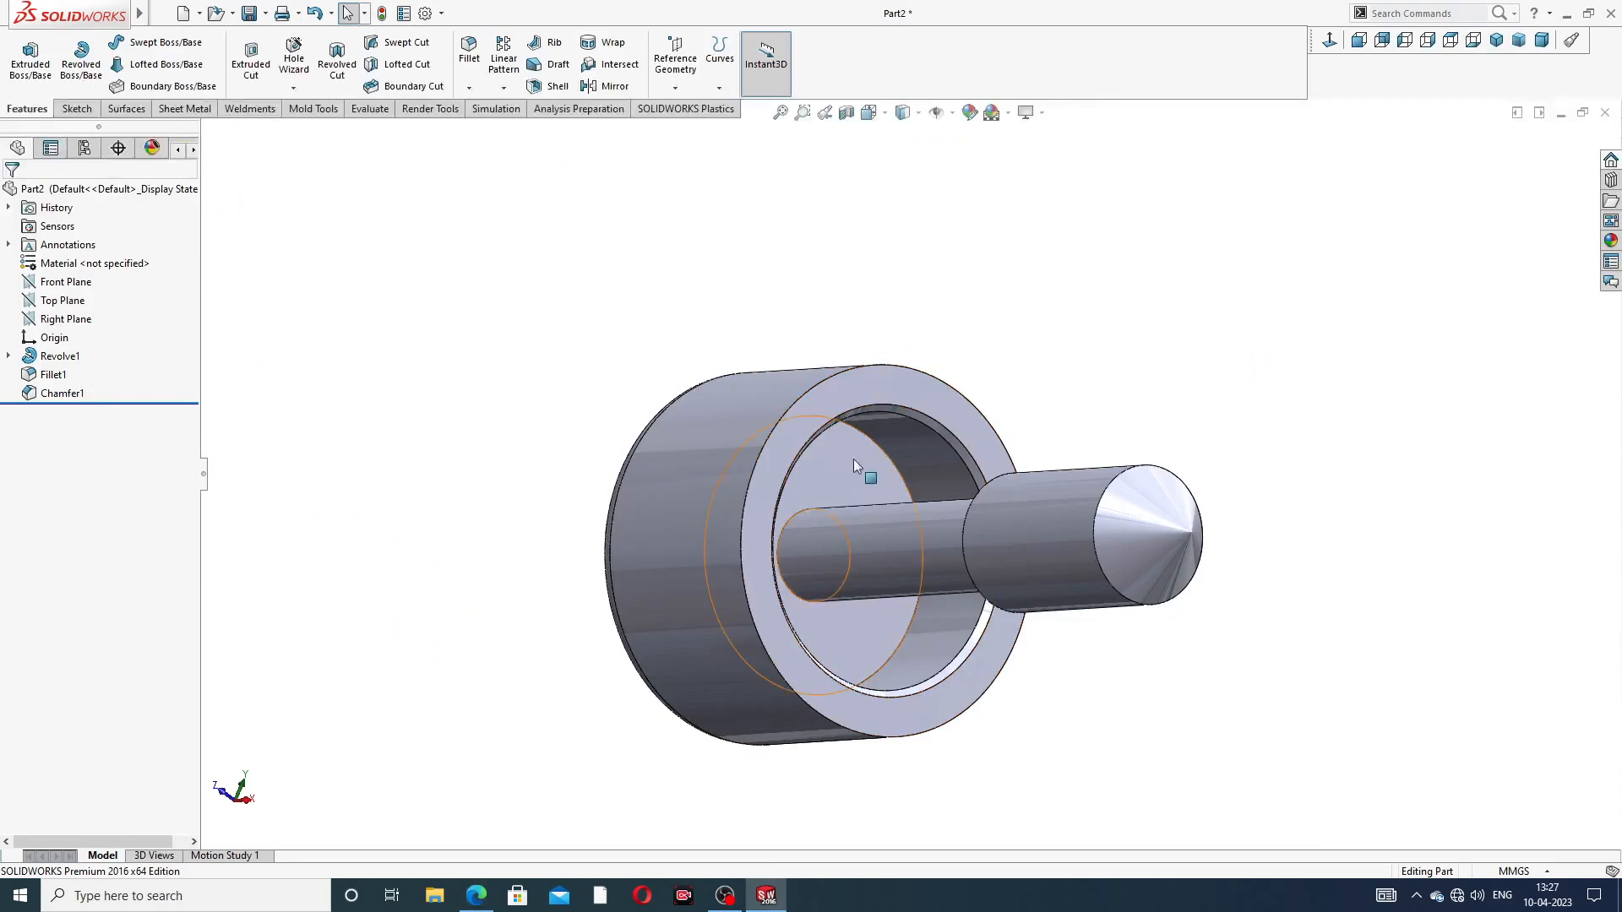
Step: Start a sketch on the head's open ring face and draw a vertical centerline from the outer edge's topmost point to the origin
{"action": "mouse_move", "coordinate": [887, 465]}
{"action": "middle_mouse_down"}
{"action": "mouse_move", "coordinate": [858, 479]}
{"action": "mouse_move", "coordinate": [892, 476]}
{"action": "middle_mouse_up"}
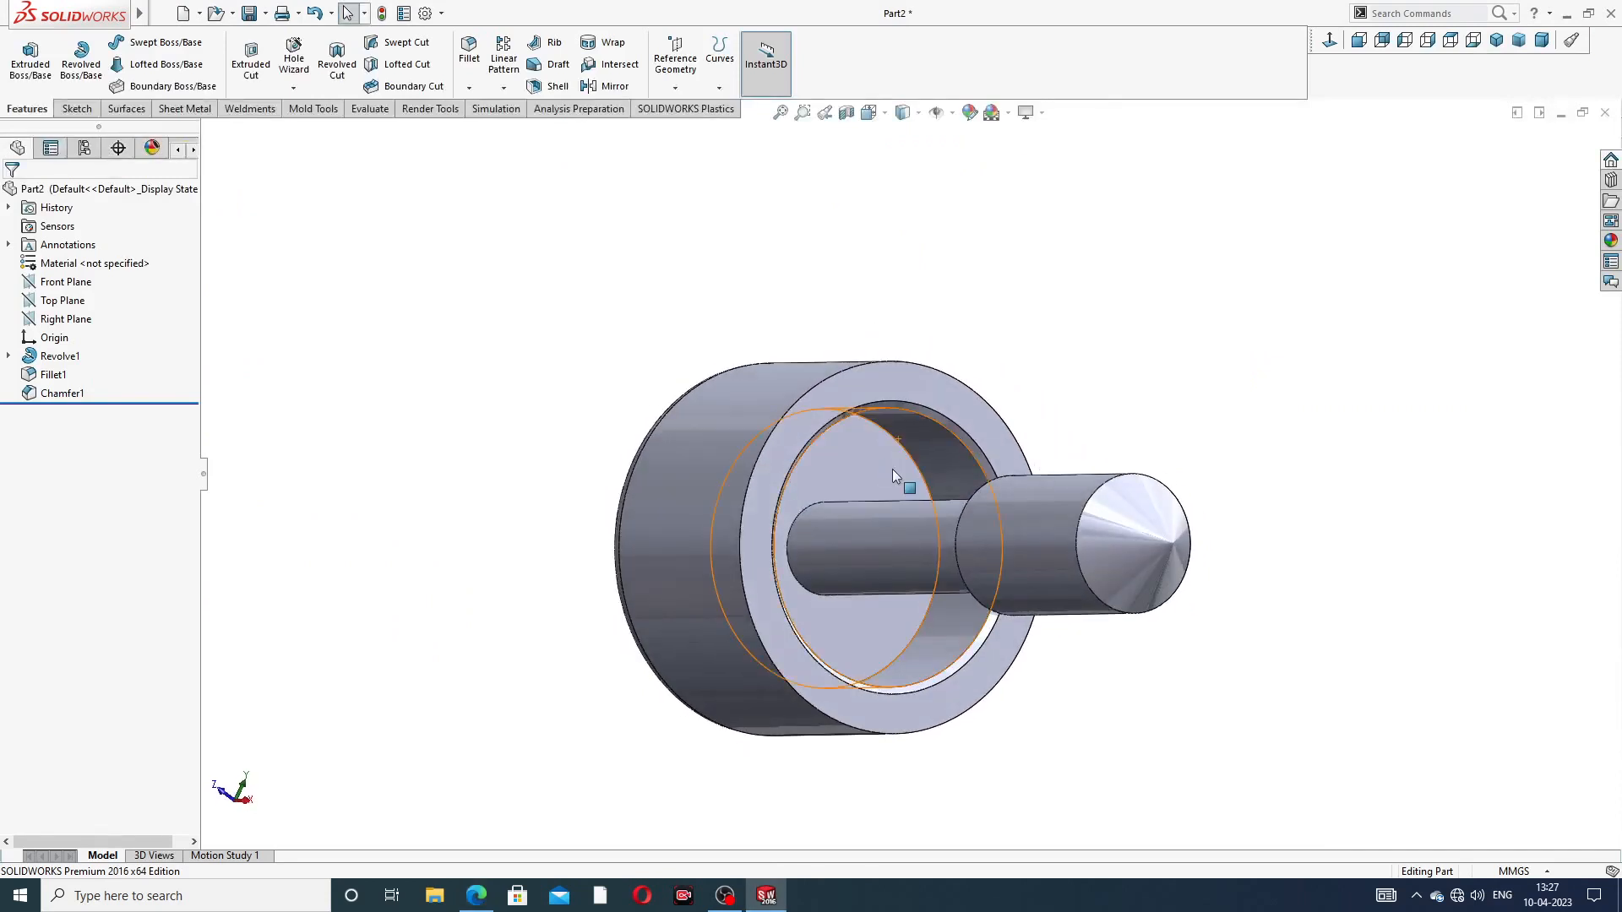
{"action": "left_click", "coordinate": [907, 379]}
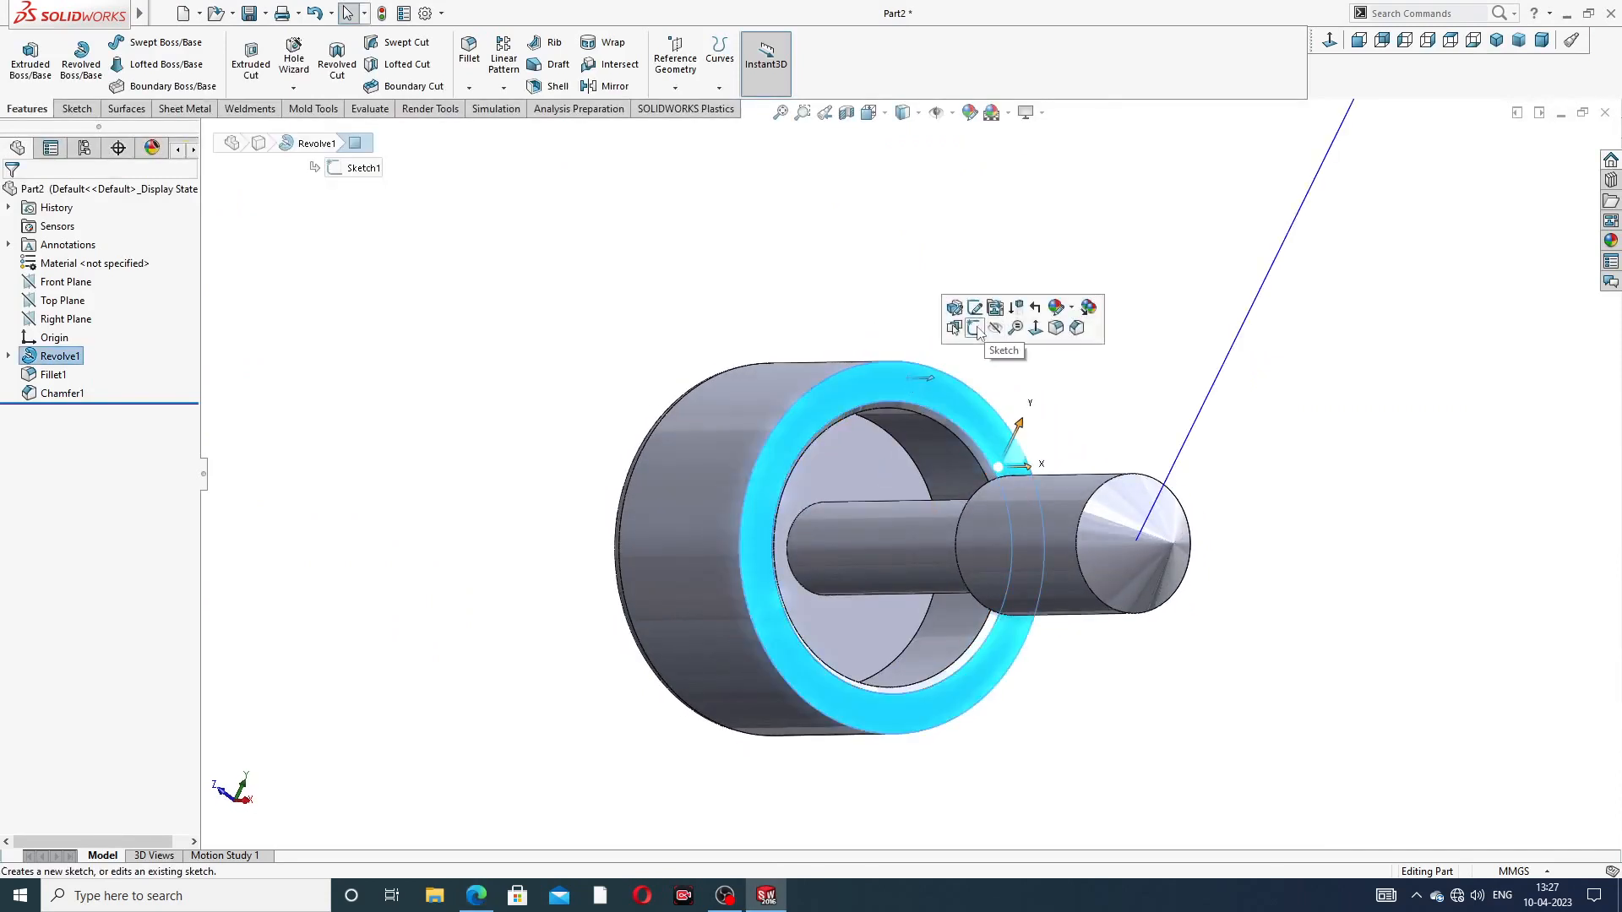
{"action": "left_click", "coordinate": [976, 329]}
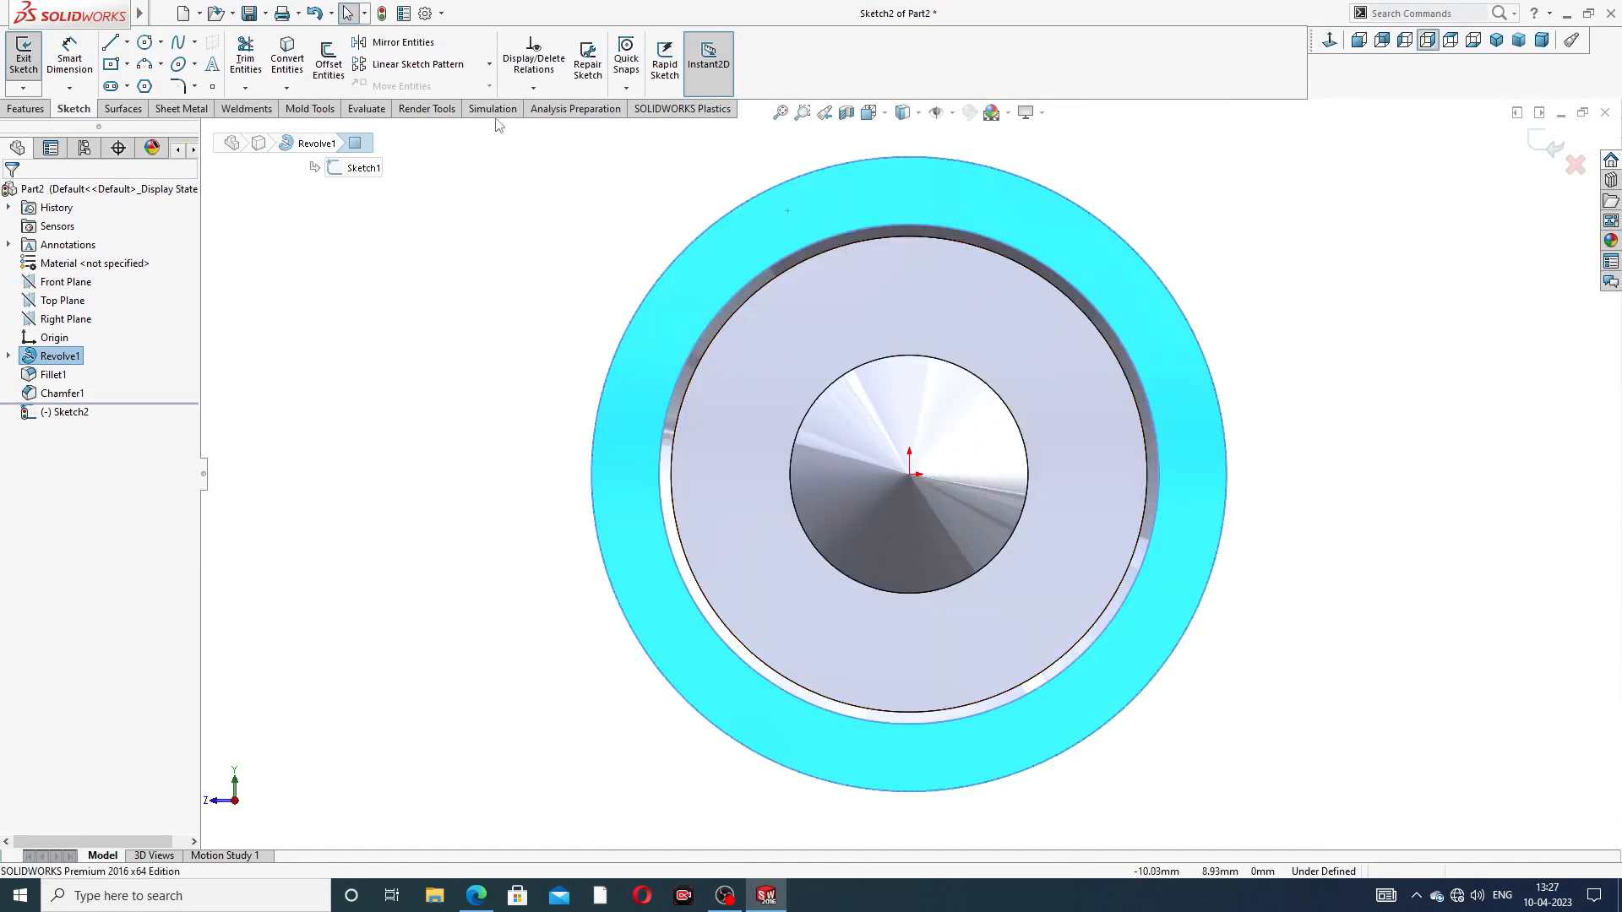
{"action": "left_click", "coordinate": [127, 42]}
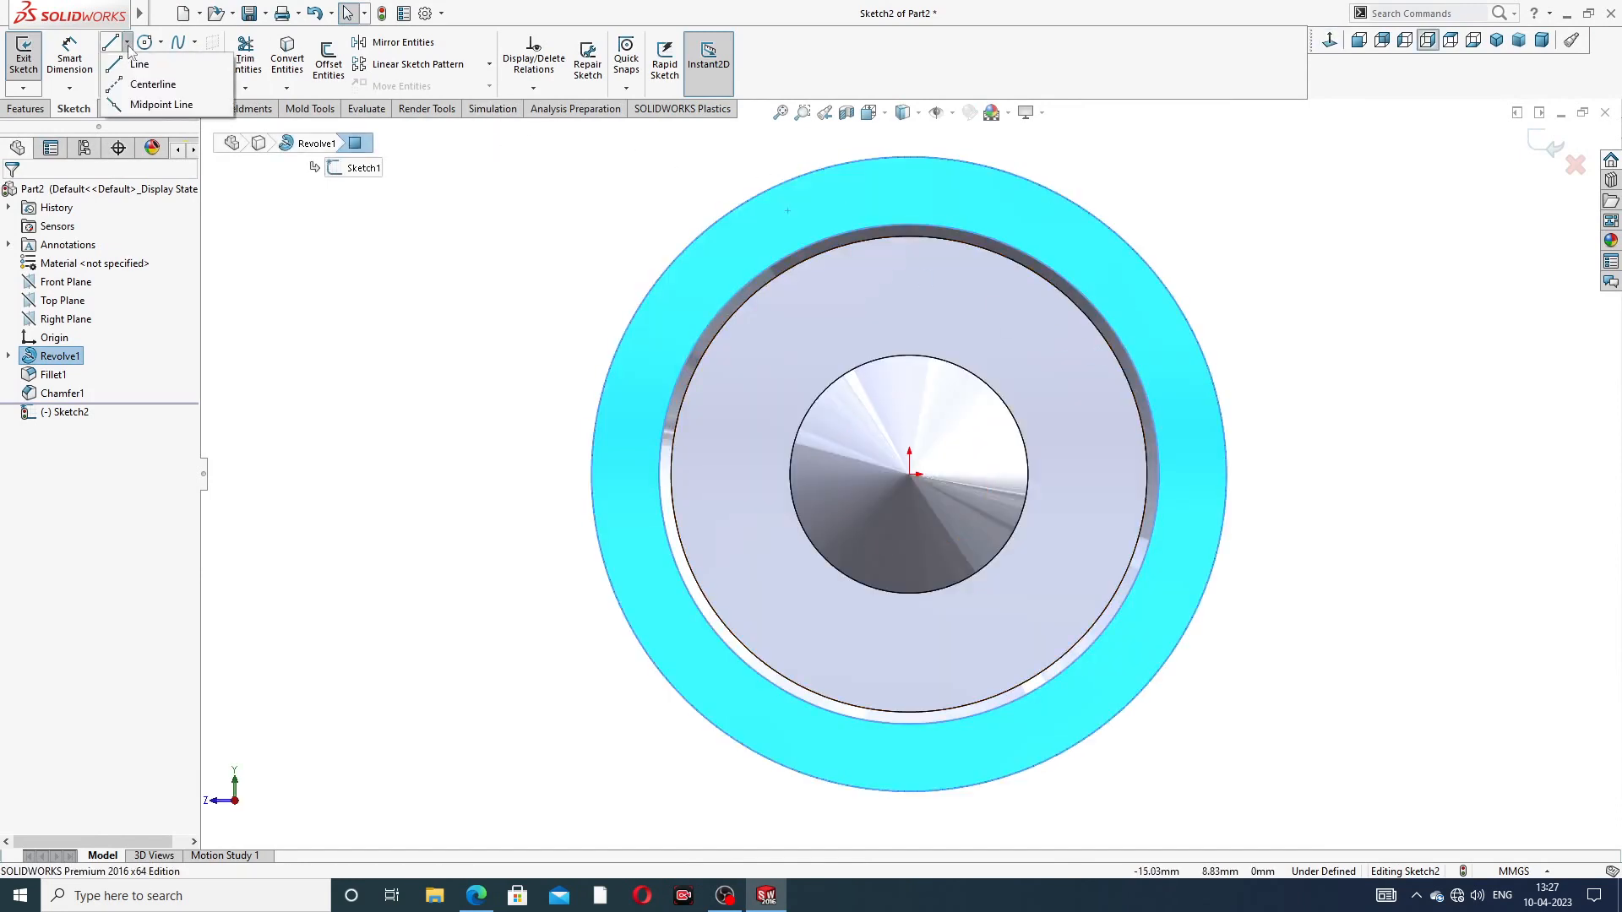
{"action": "left_click", "coordinate": [156, 82]}
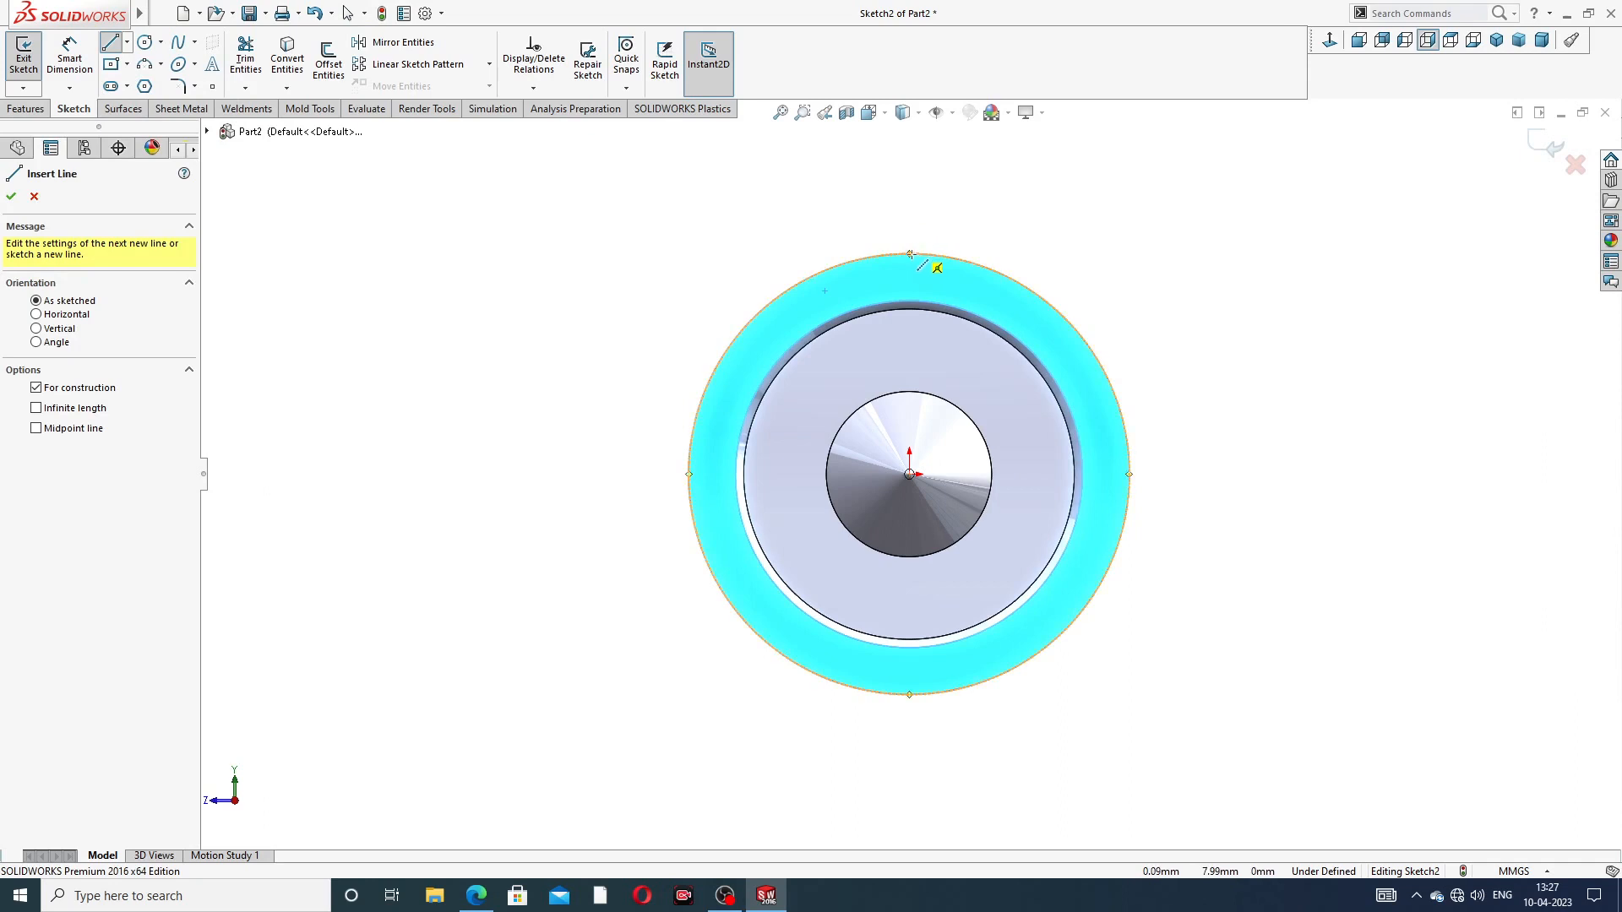
{"action": "left_click", "coordinate": [909, 253]}
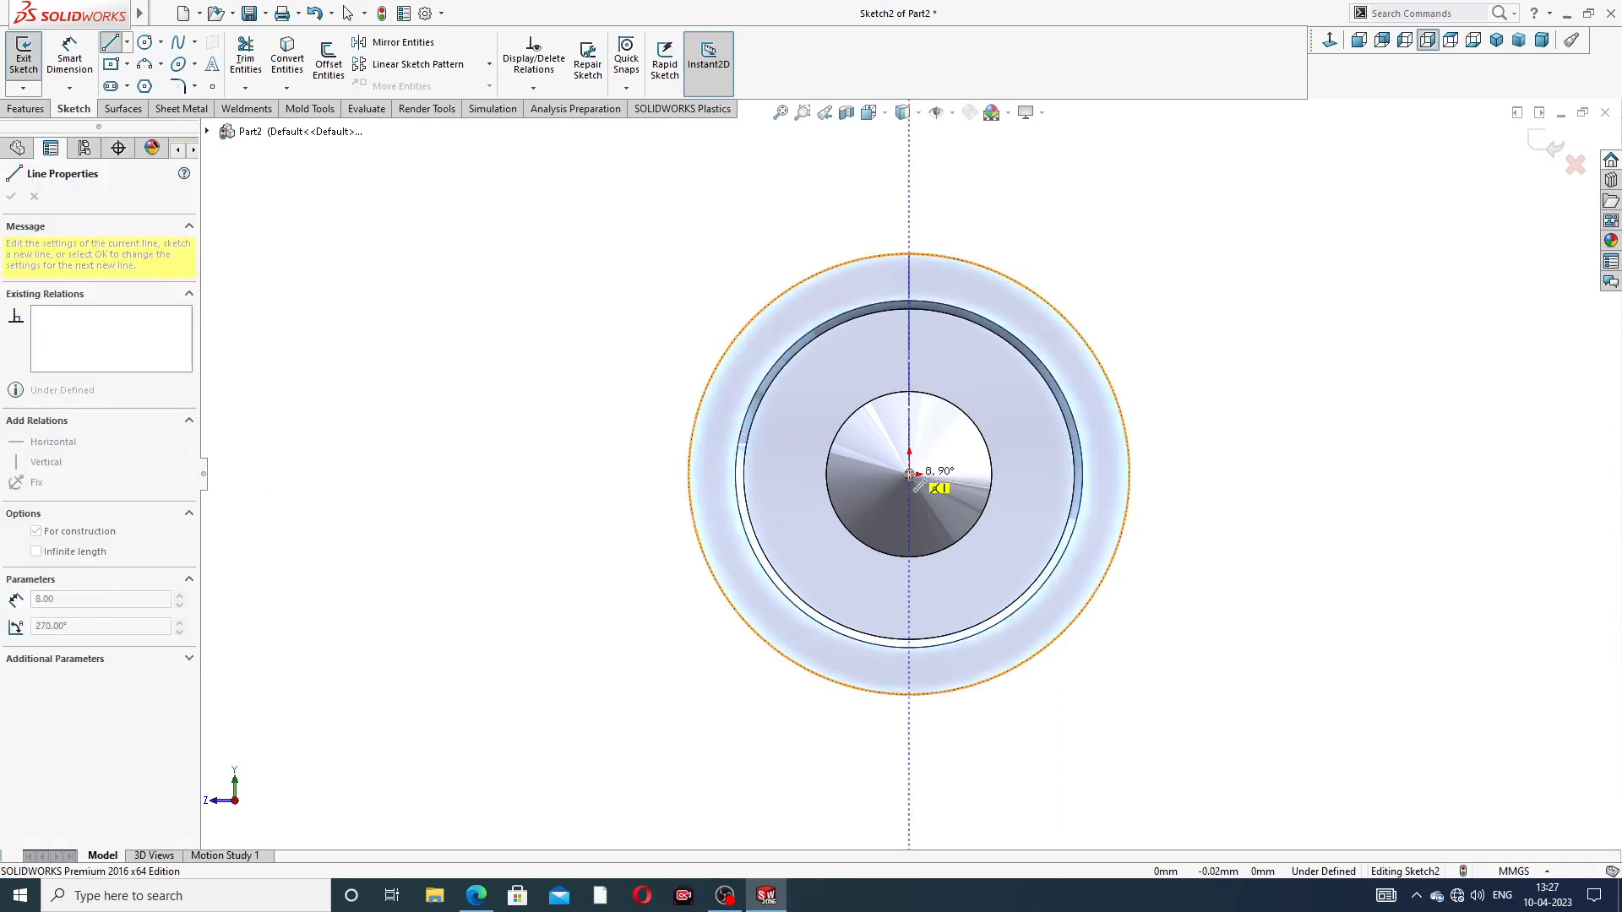
{"action": "left_click", "coordinate": [909, 474]}
{"action": "right_click", "coordinate": [1107, 221]}
{"action": "left_click", "coordinate": [1147, 237]}
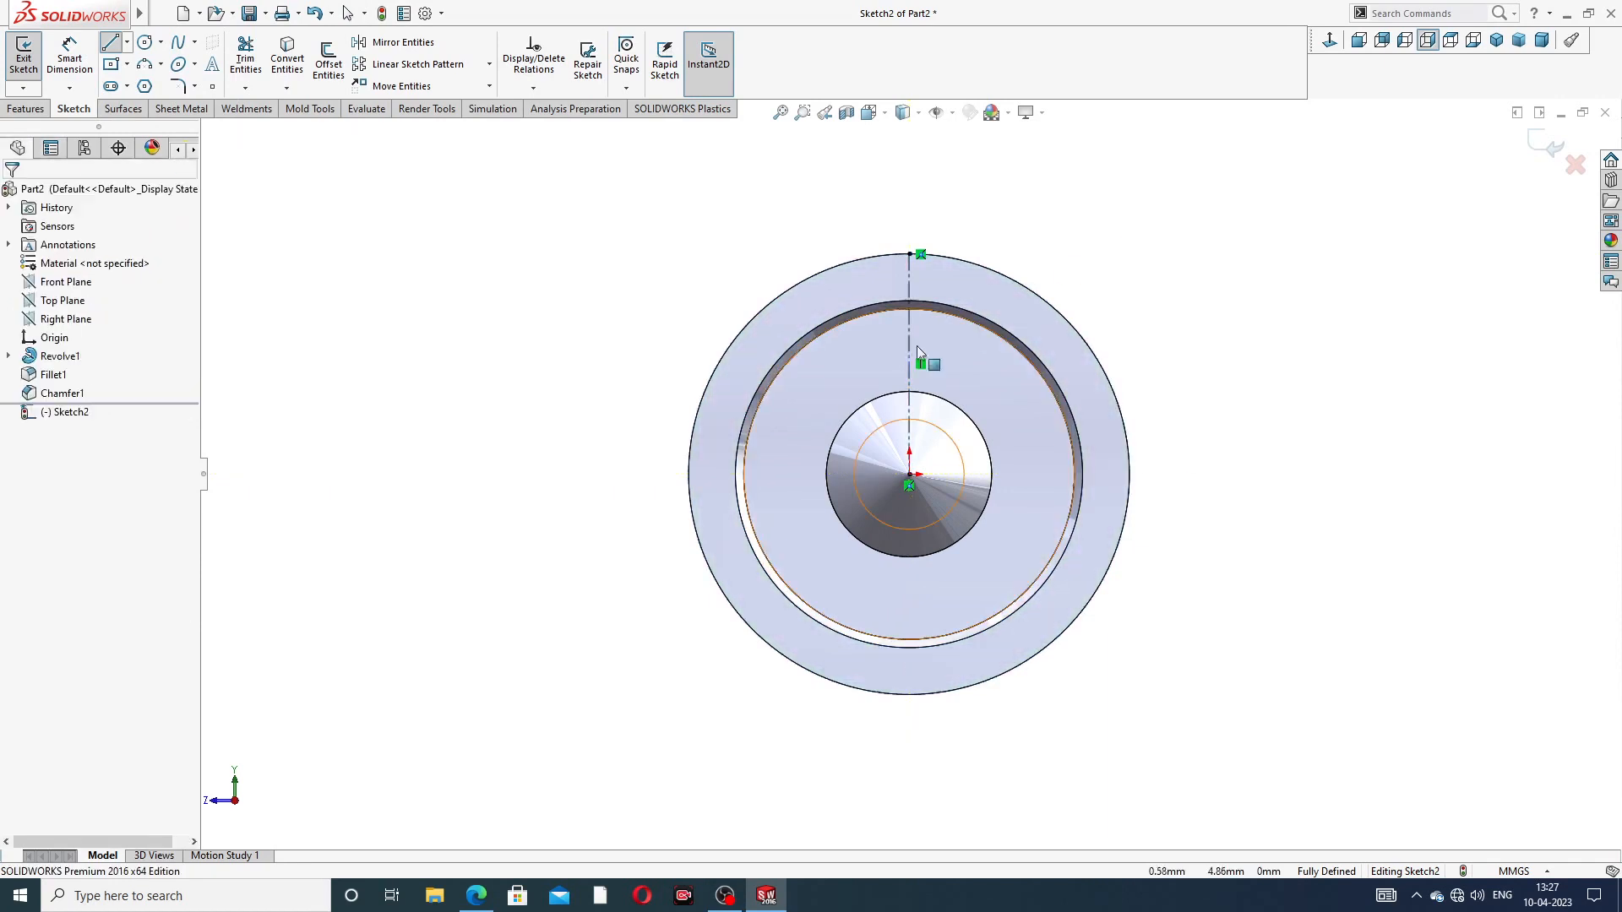
Step: Sketch a closed triangle about 1.45 mm wide, with its apex on the centerline and its horizontal side just above the ring's outer edge
{"action": "scroll", "coordinate": [898, 353], "scroll_direction": "down", "scroll_amount": 4}
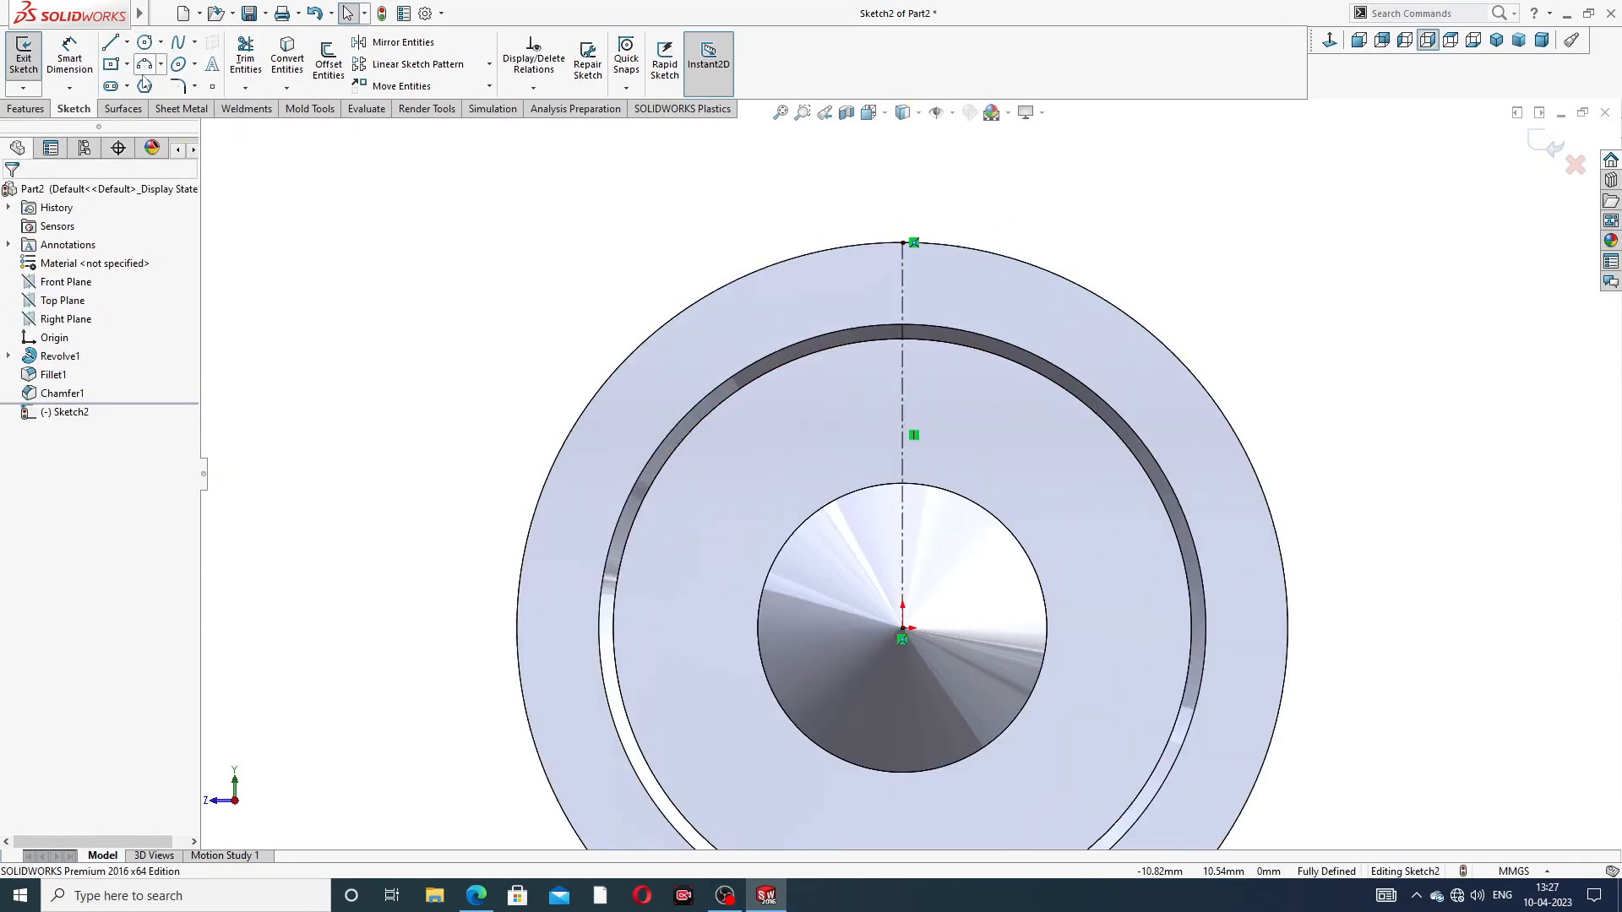
{"action": "left_click", "coordinate": [111, 43]}
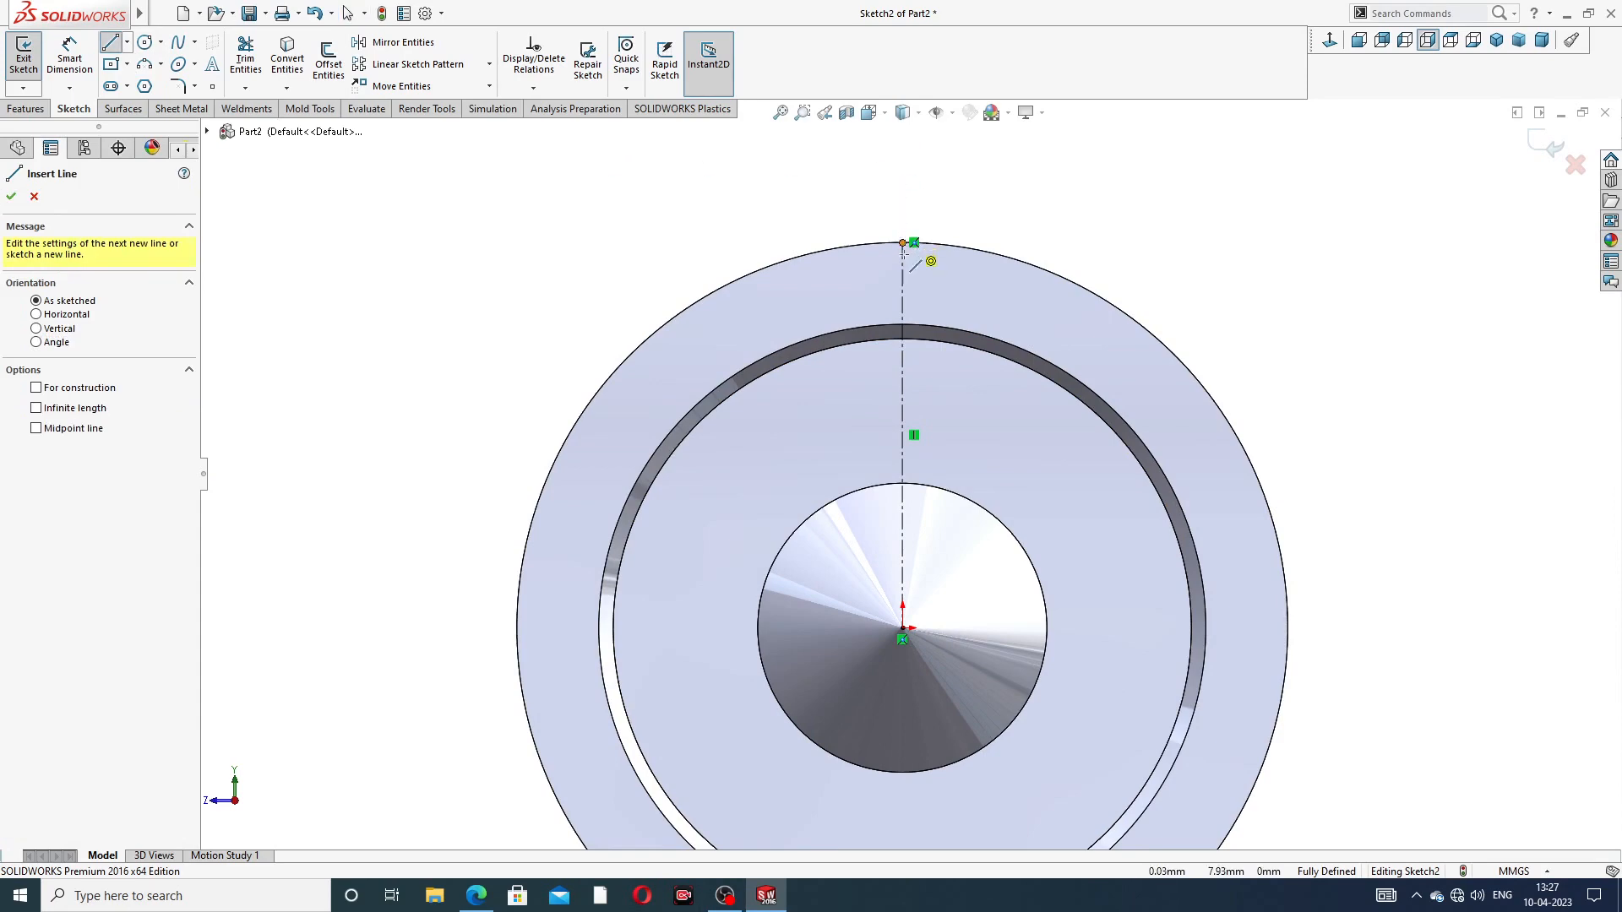
{"action": "scroll", "coordinate": [903, 246], "scroll_direction": "down", "scroll_amount": 4}
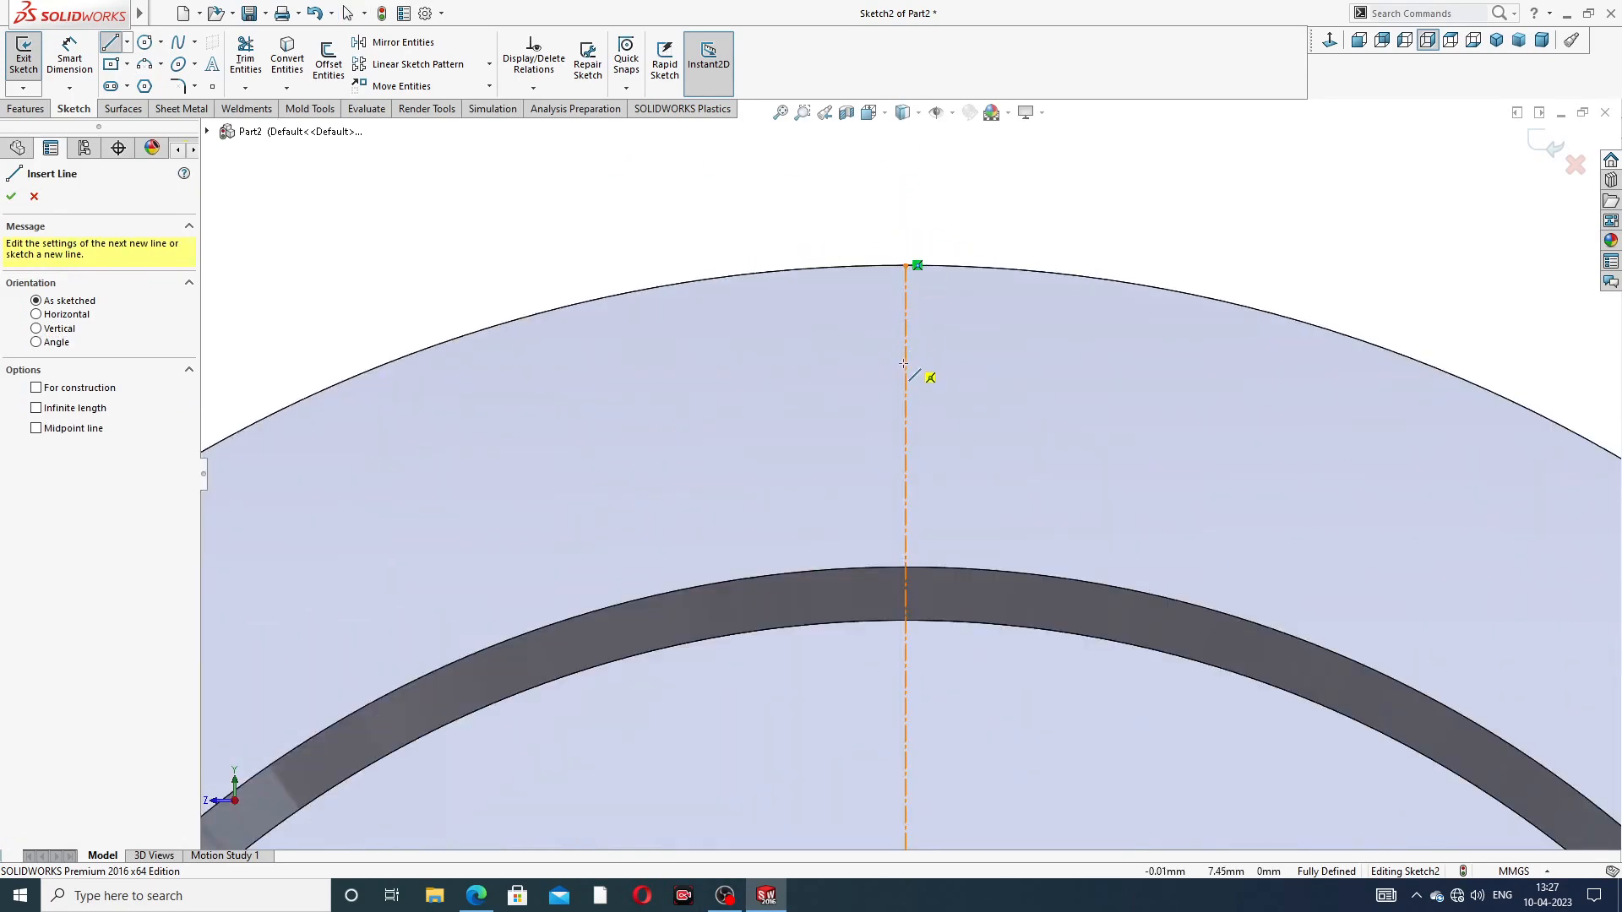
{"action": "left_click", "coordinate": [904, 377]}
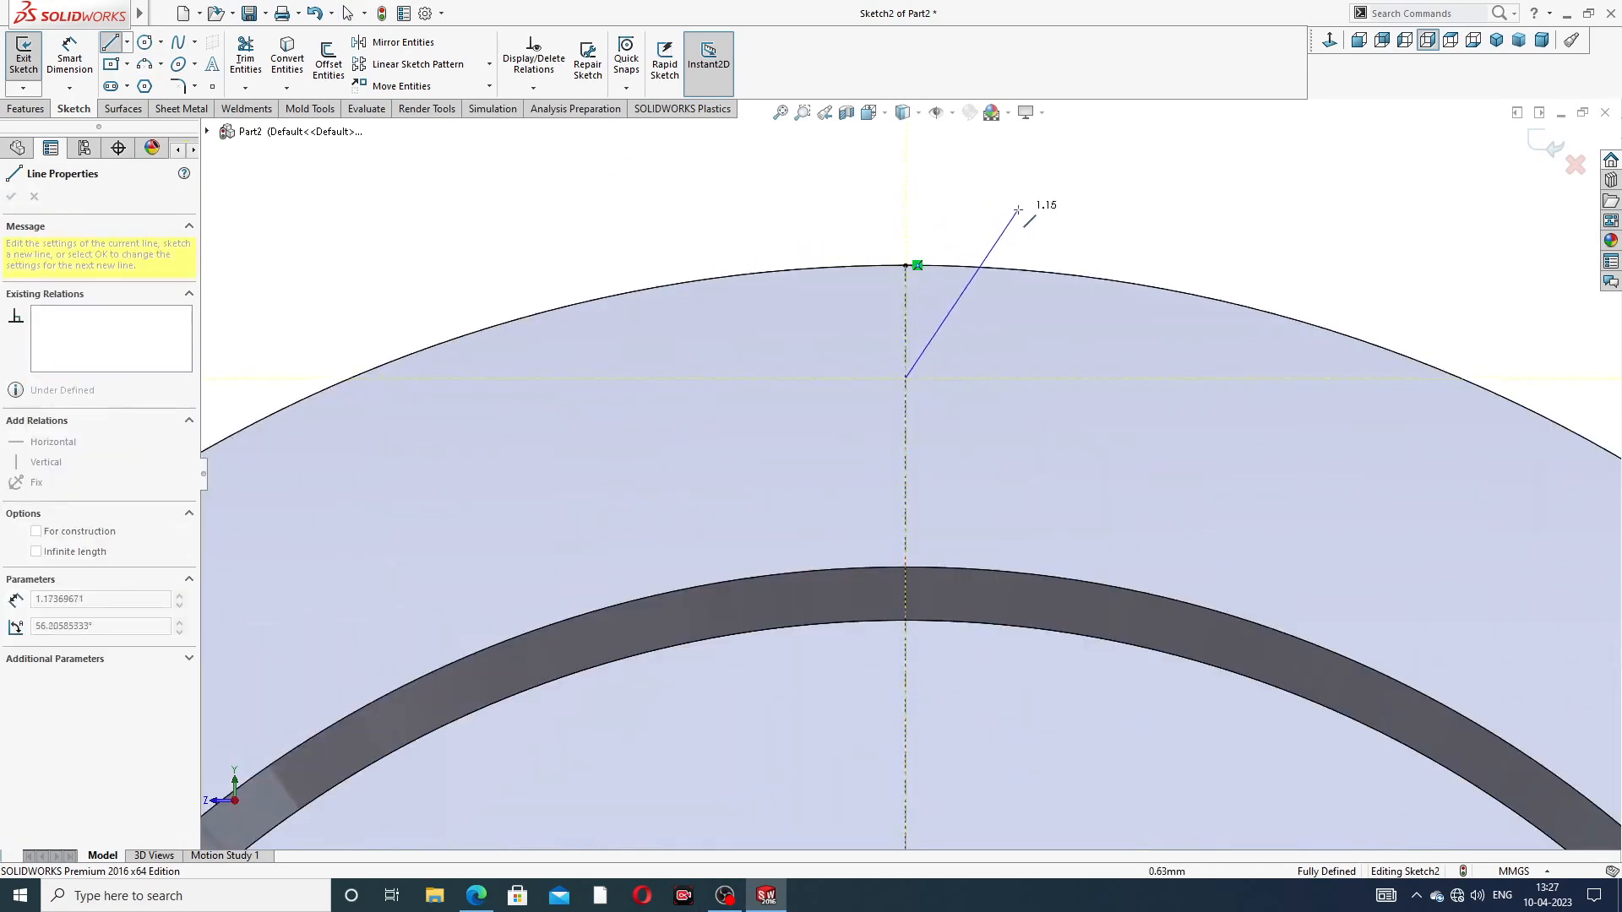
{"action": "left_click", "coordinate": [1002, 231]}
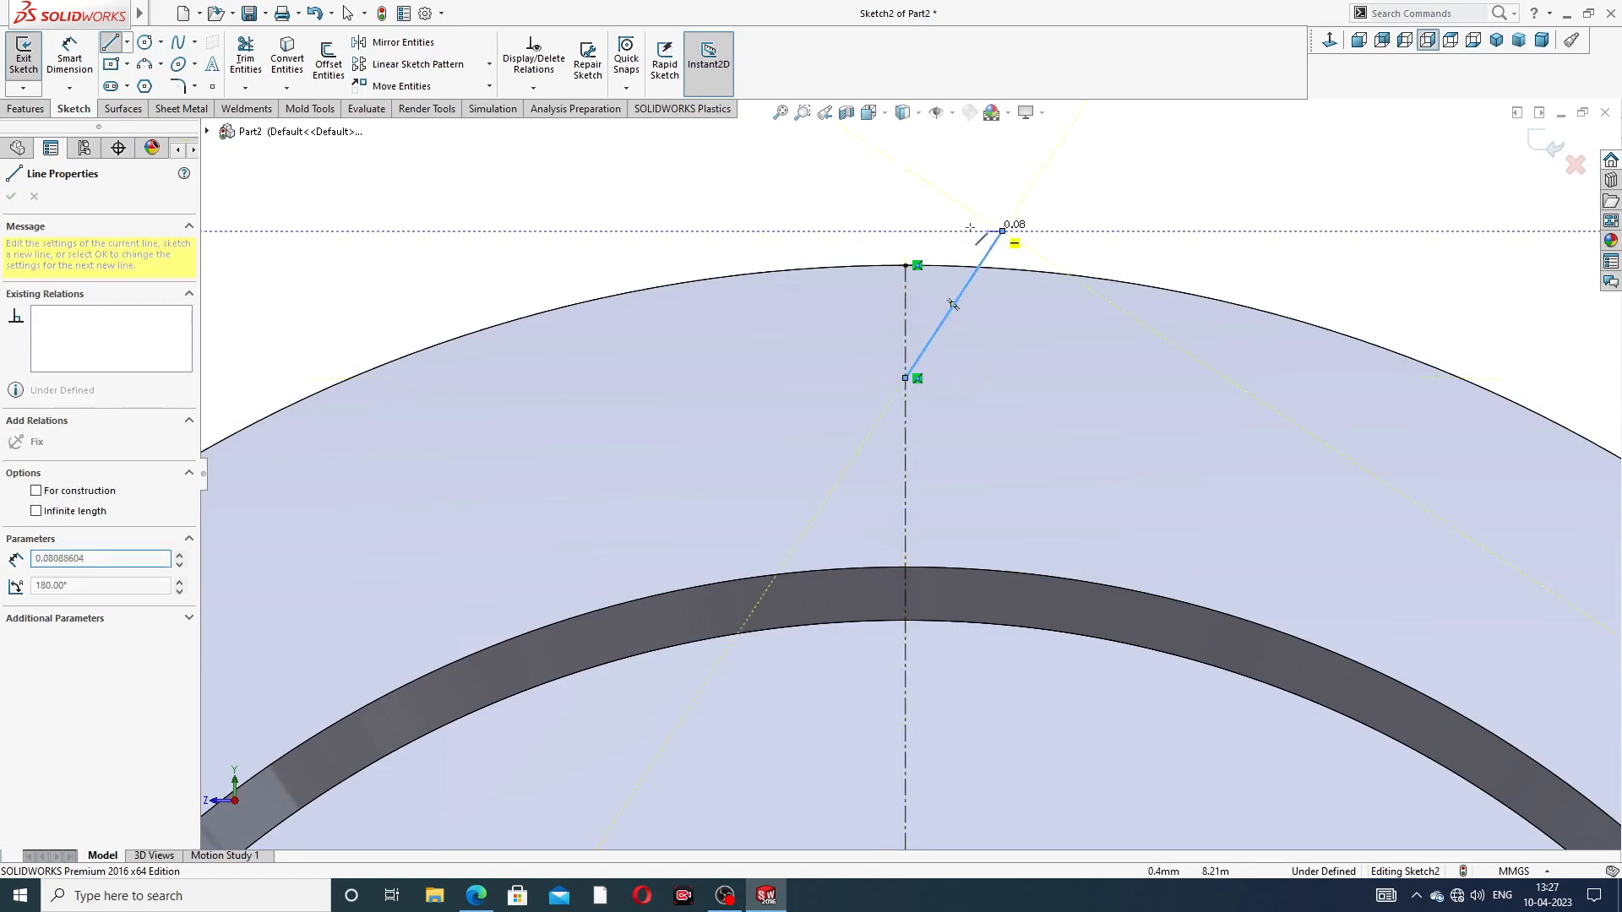
{"action": "left_click", "coordinate": [744, 230]}
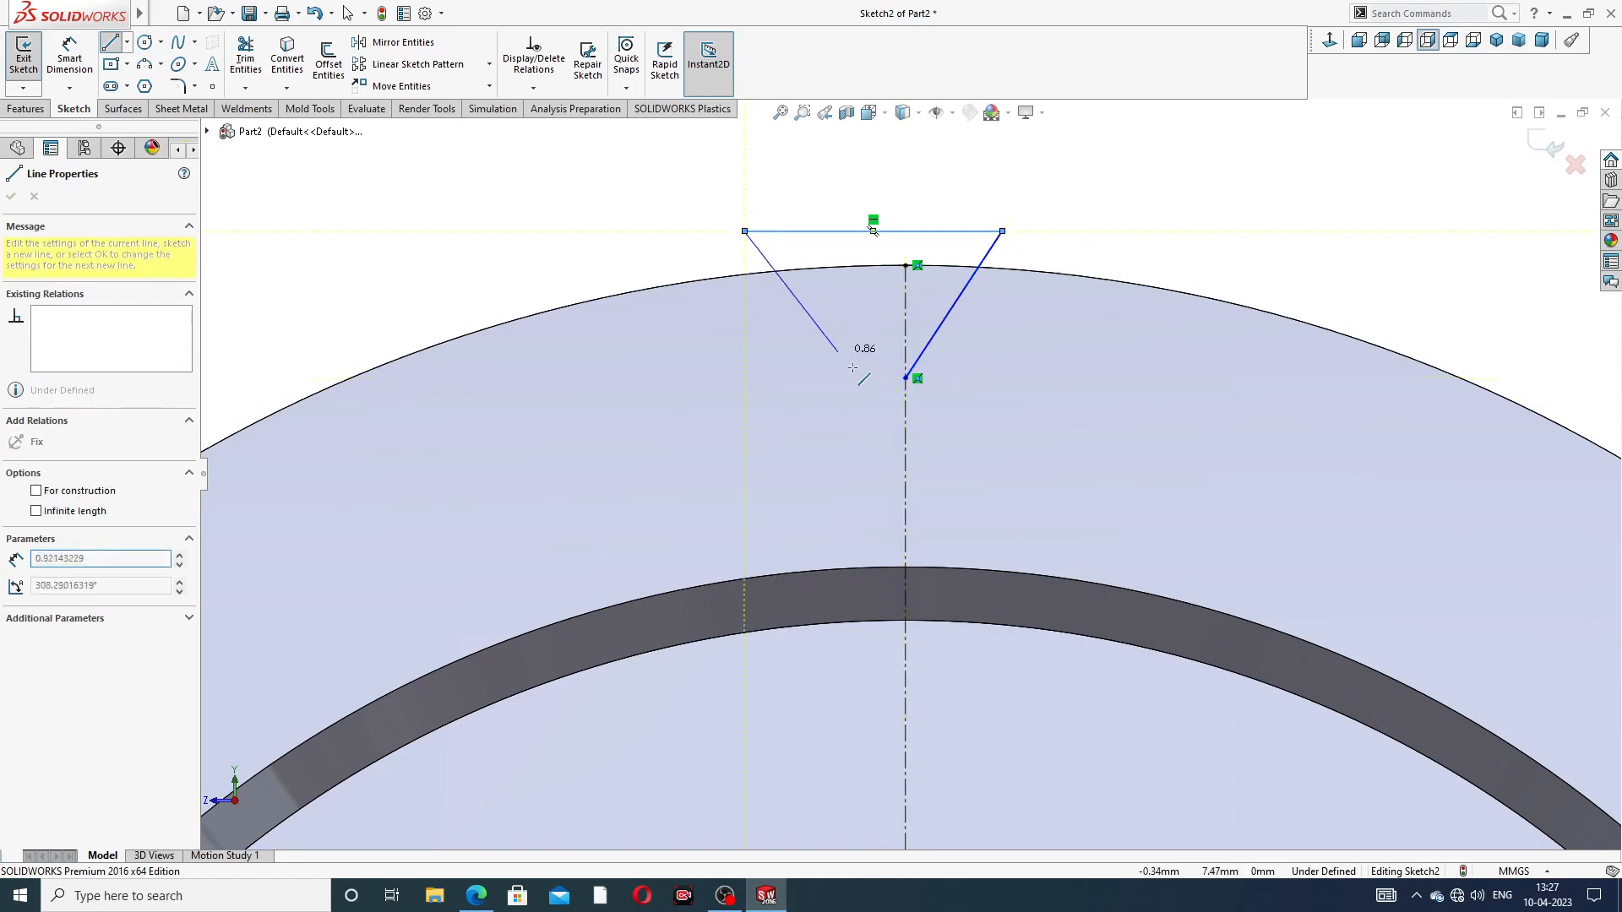
{"action": "left_click", "coordinate": [905, 378]}
{"action": "right_click", "coordinate": [1112, 206]}
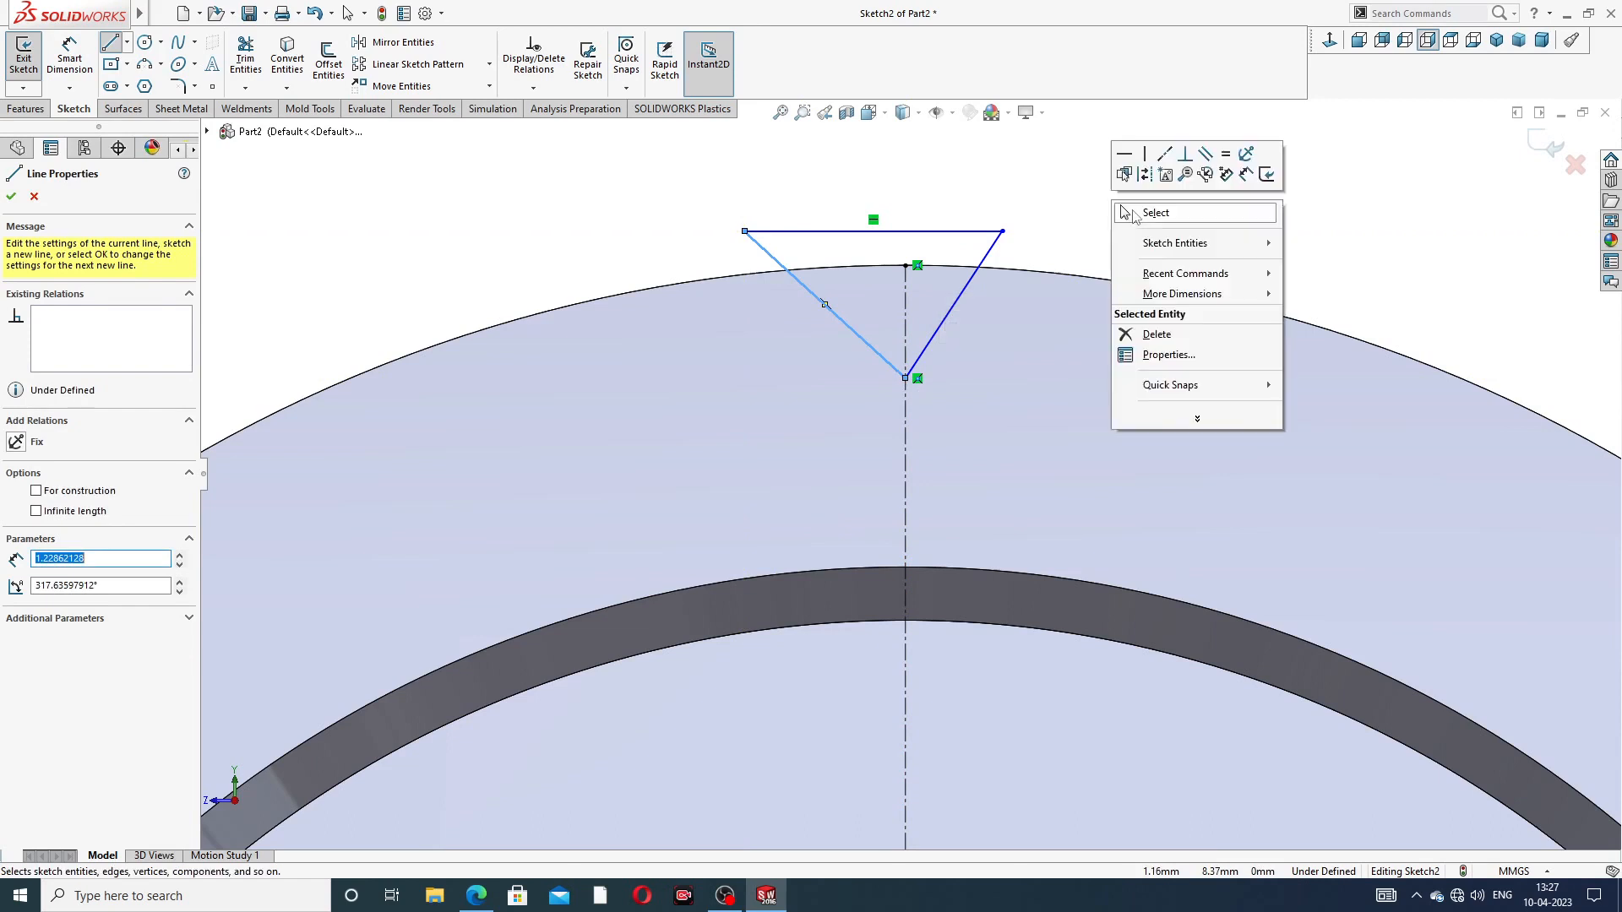
{"action": "left_click", "coordinate": [1141, 218]}
Step: Make the centerline's upper endpoint the midpoint of the triangle's horizontal side
{"action": "scroll", "coordinate": [887, 262], "scroll_direction": "down", "scroll_amount": 3}
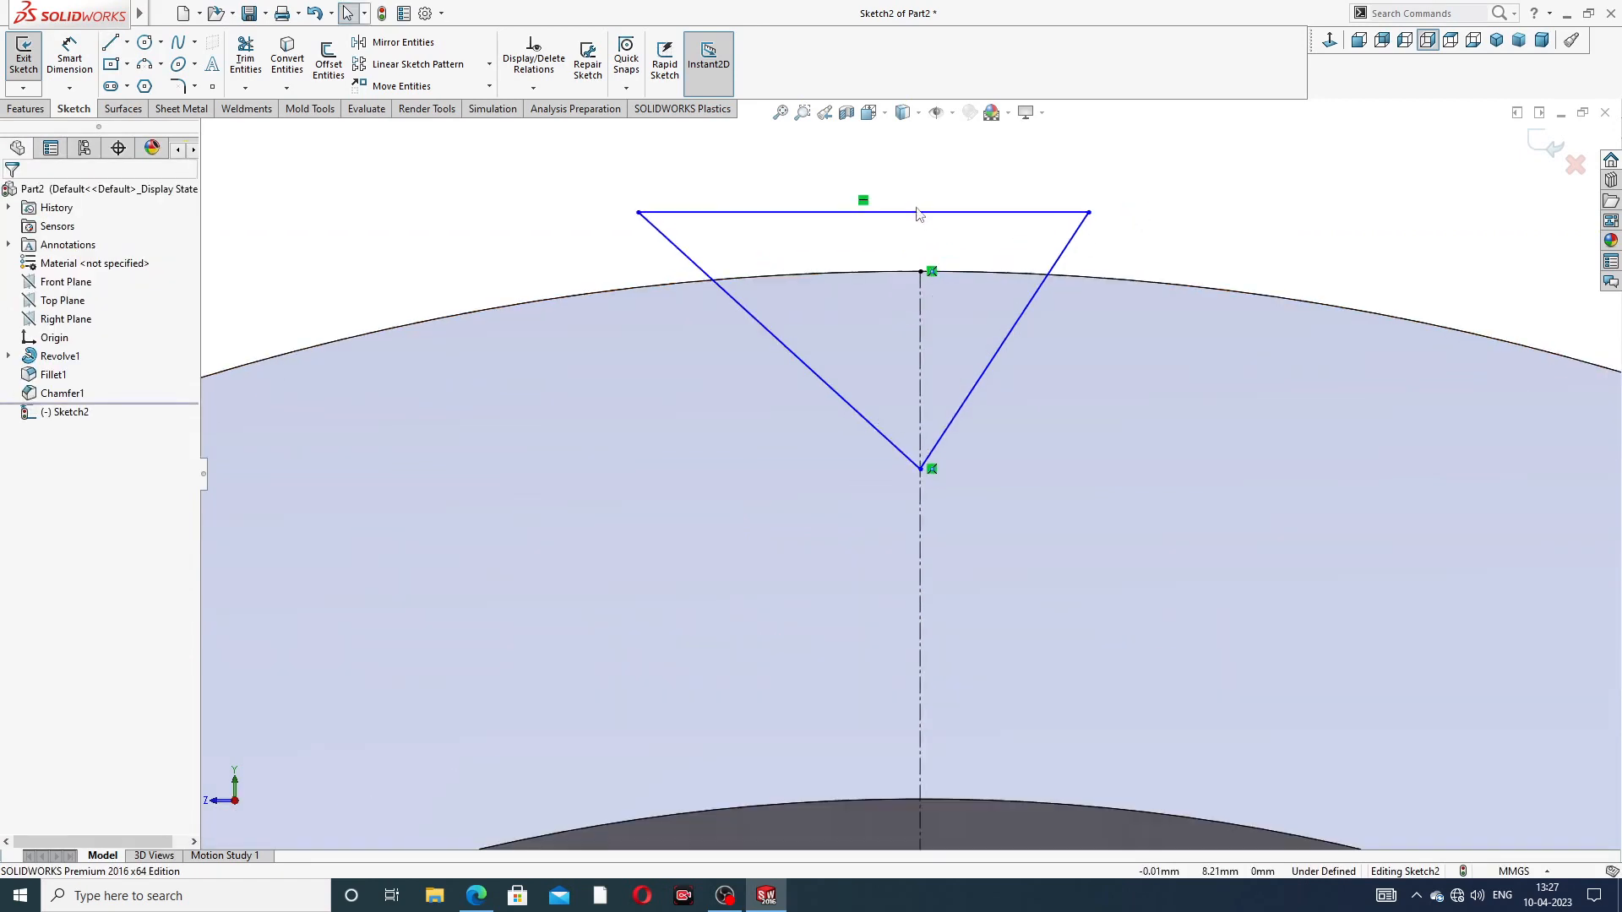
{"action": "left_click", "coordinate": [919, 214]}
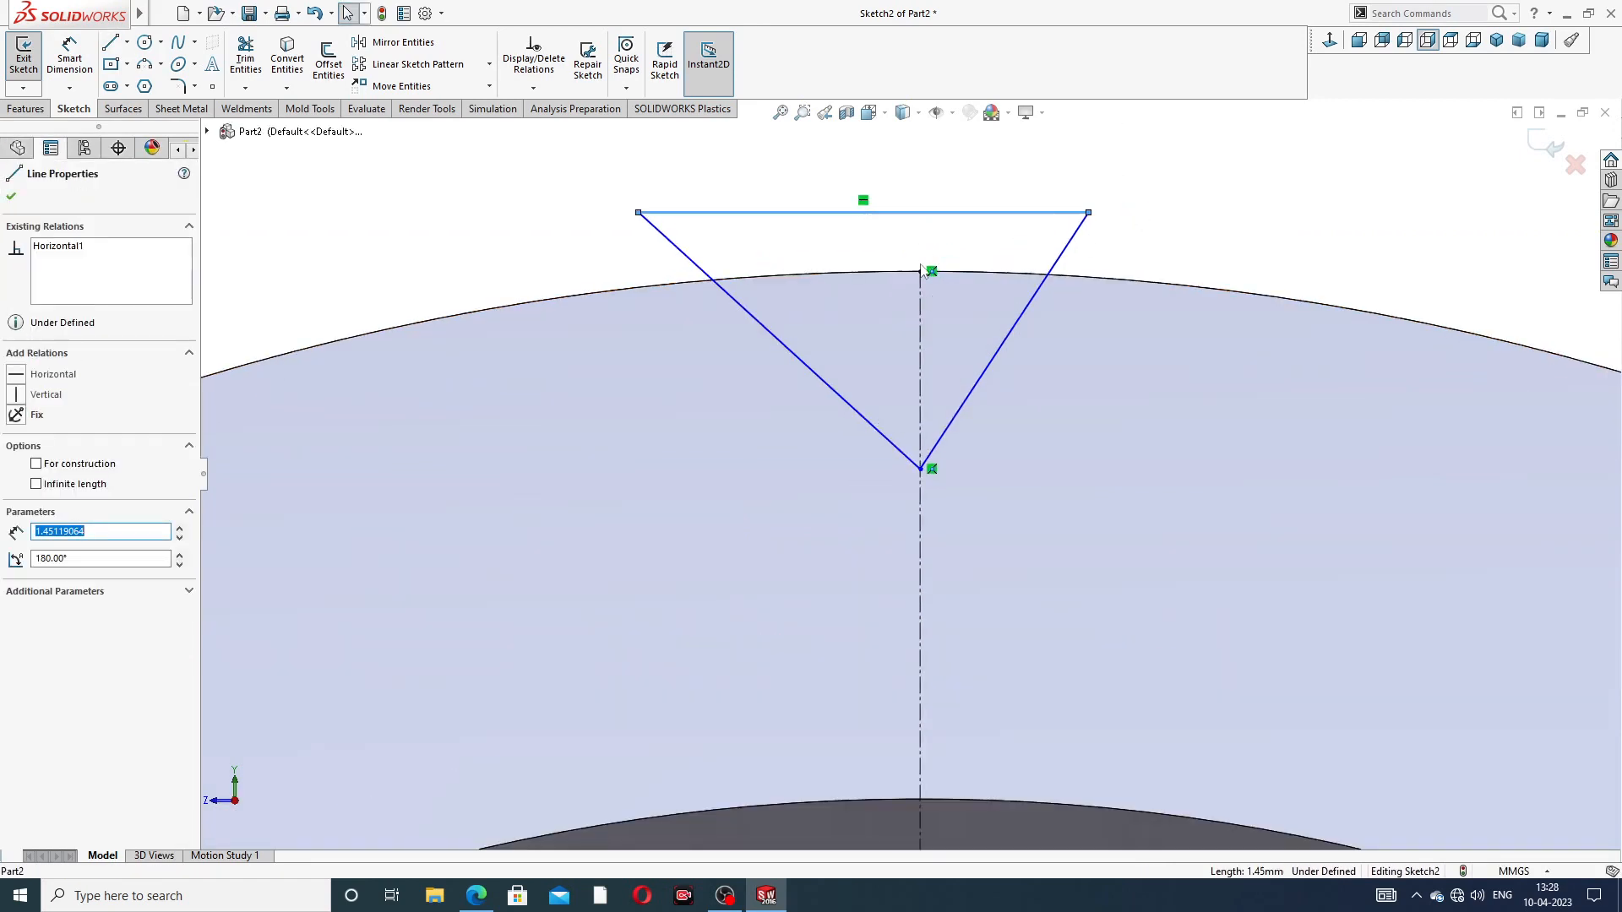
{"action": "left_click", "coordinate": [921, 272], "text": "ctrl"}
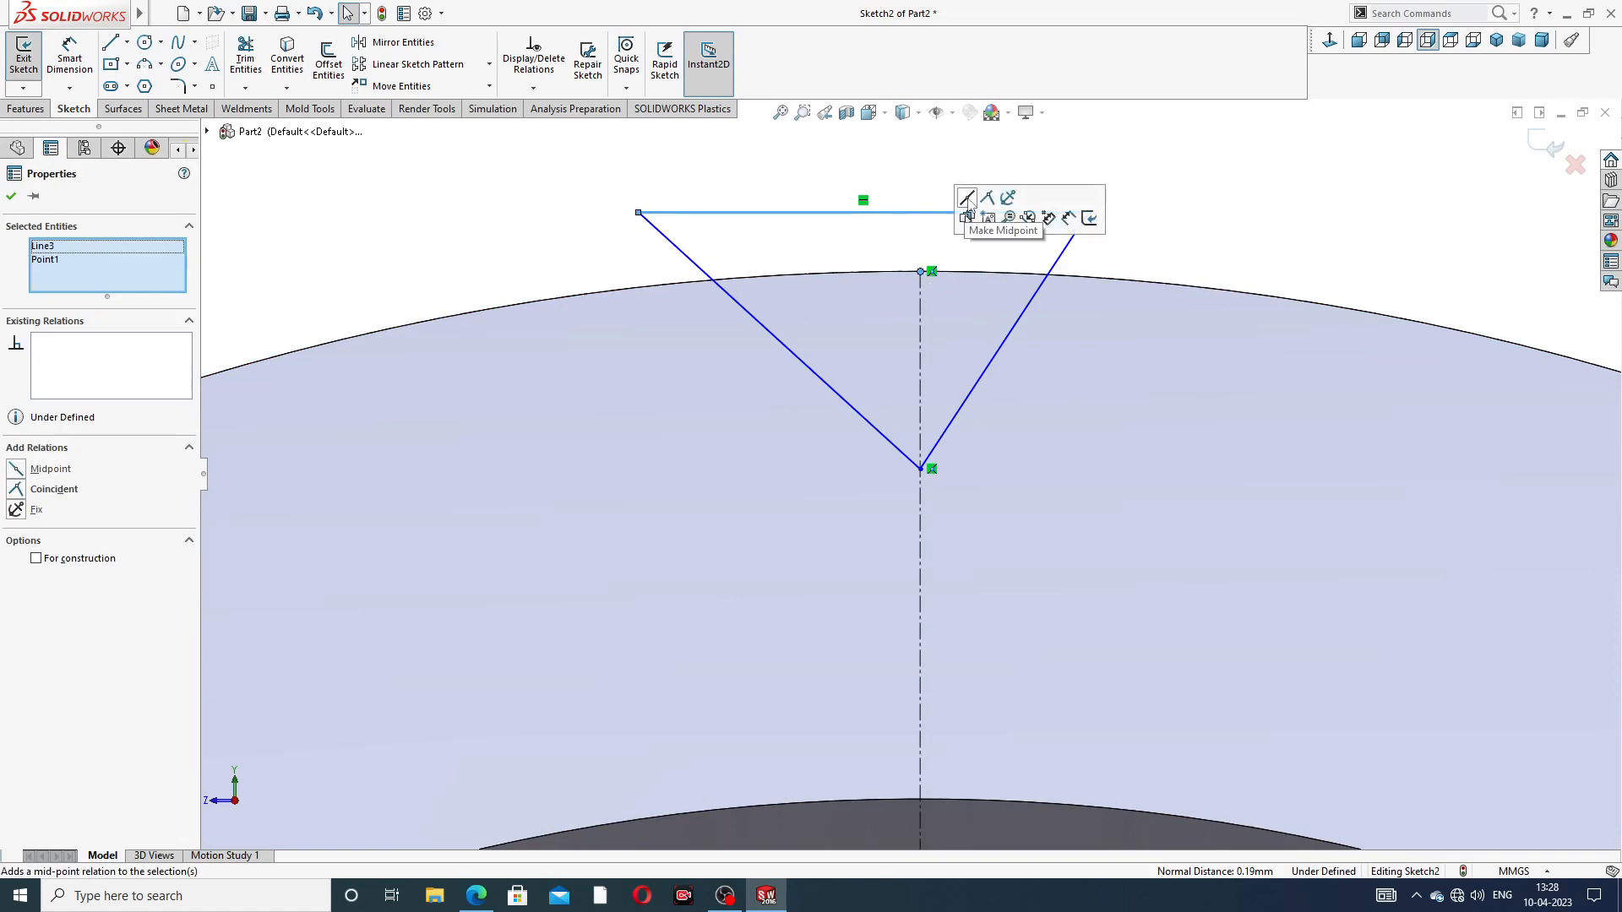
{"action": "left_click", "coordinate": [968, 199]}
{"action": "key", "text": "Escape"}
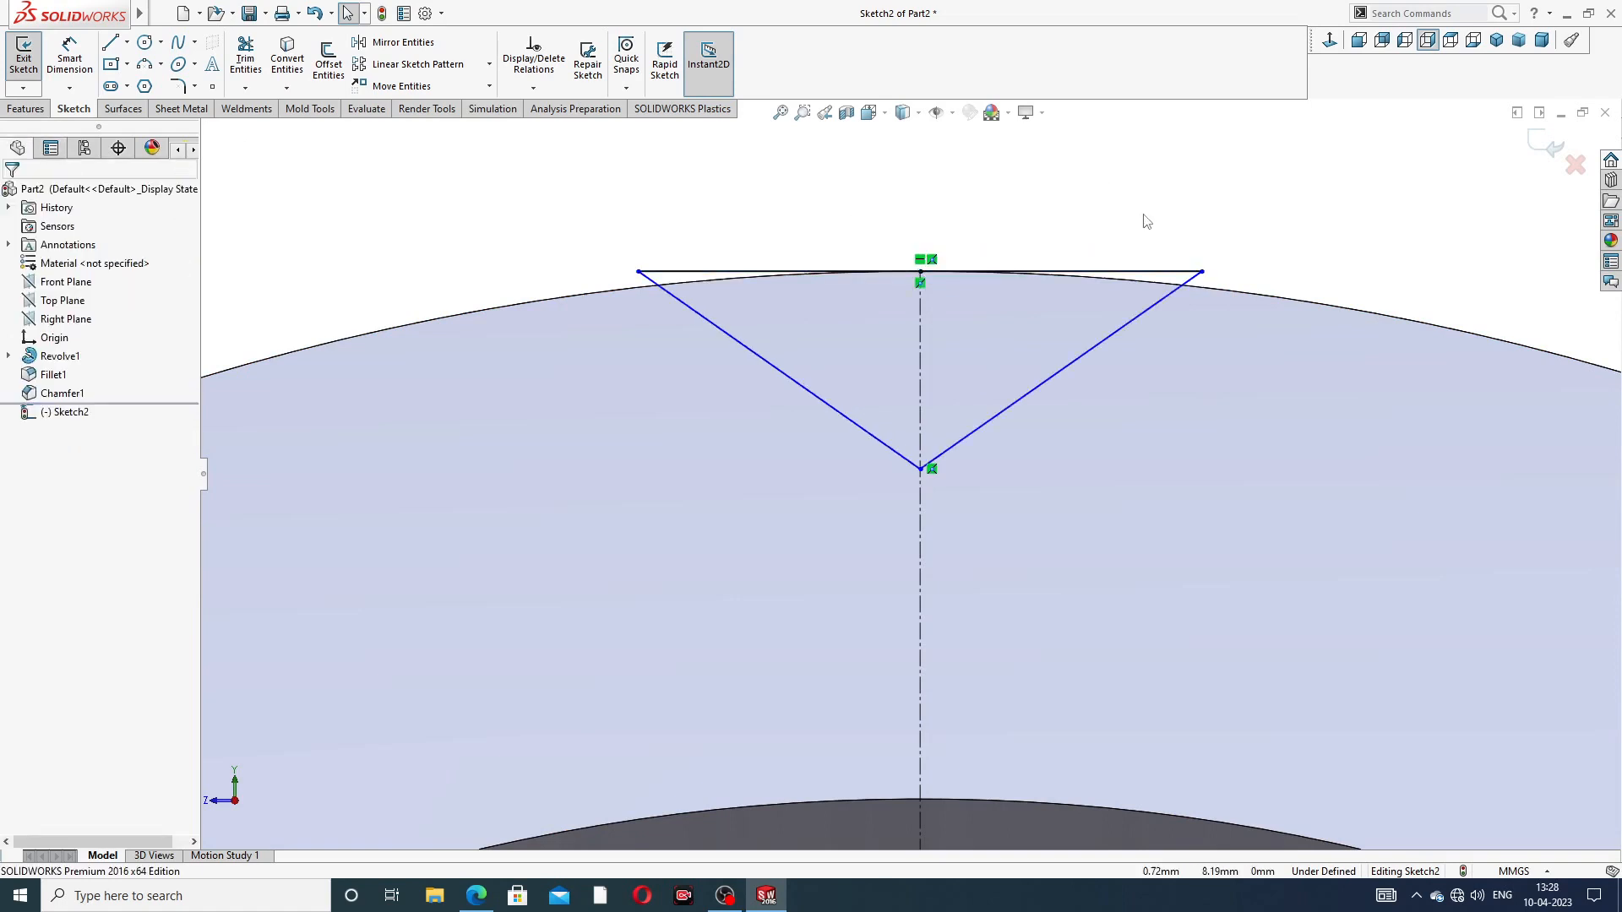
Step: Dimension the angle between the triangle's two slanted sides as 90 degrees
{"action": "left_click", "coordinate": [69, 59]}
{"action": "left_click", "coordinate": [879, 441]}
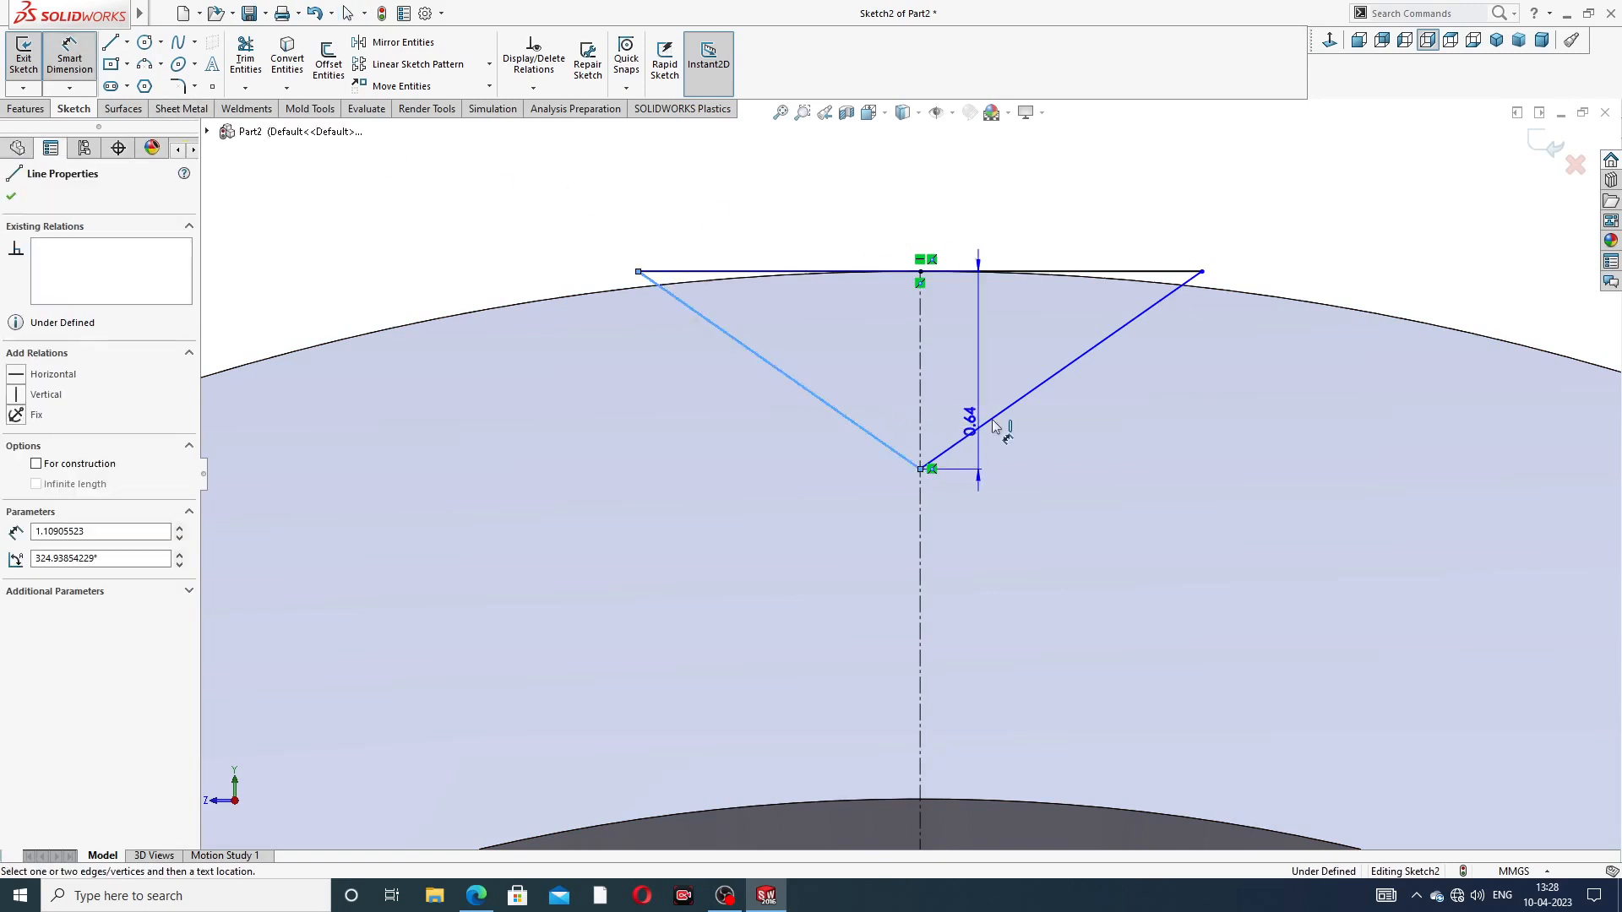
{"action": "left_click", "coordinate": [999, 413]}
{"action": "left_click", "coordinate": [947, 363]}
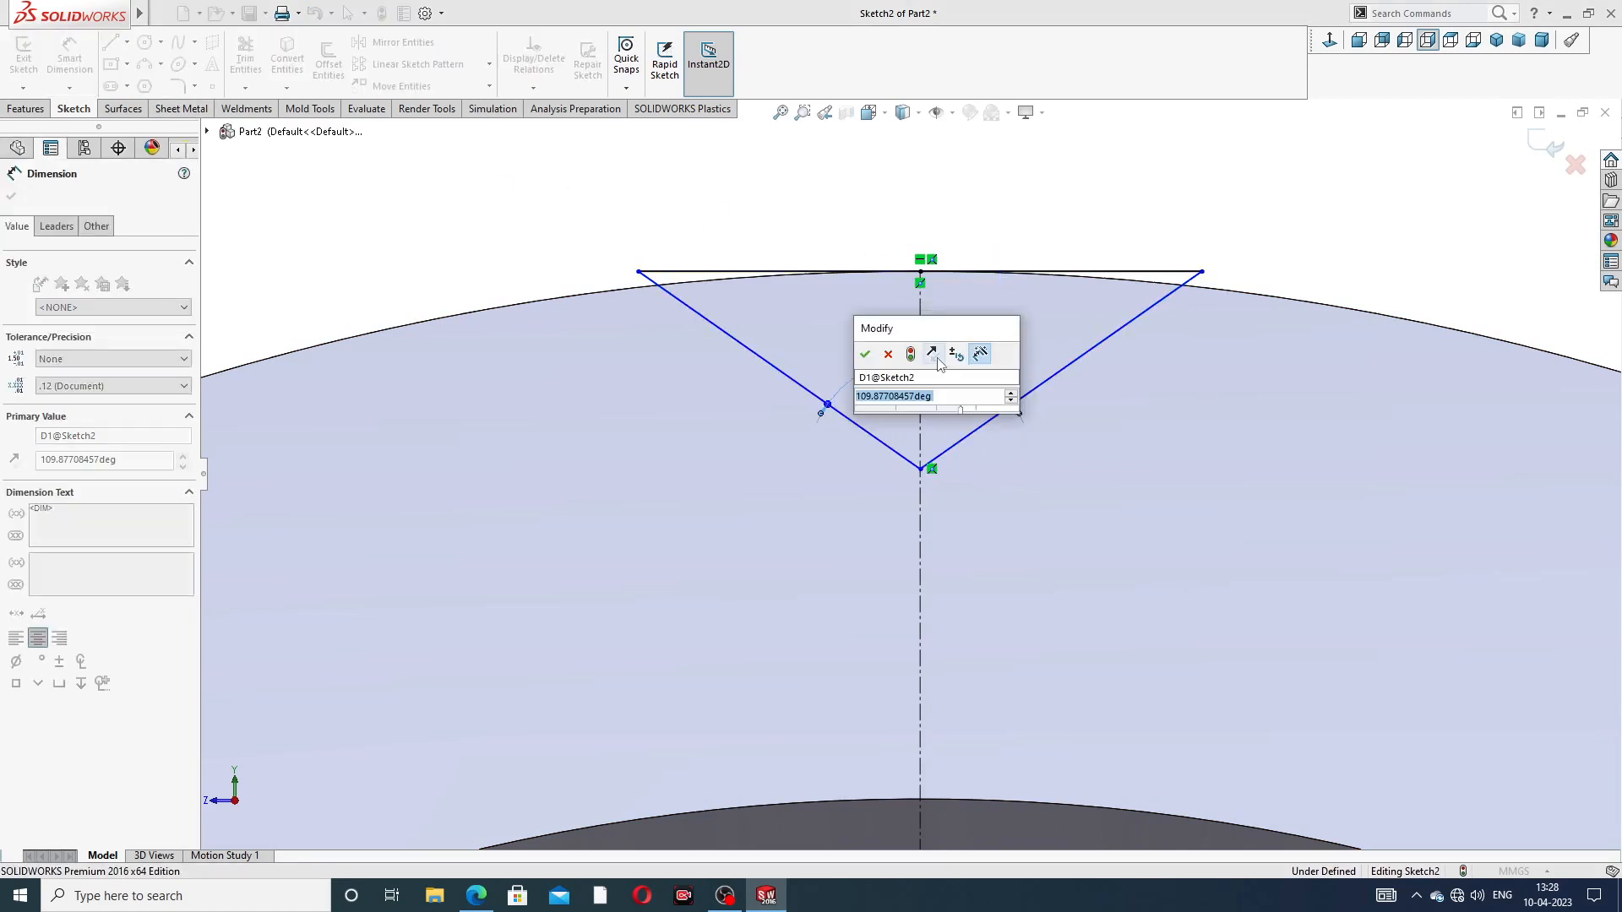
{"action": "type", "text": "90"}
{"action": "key", "text": "Return"}
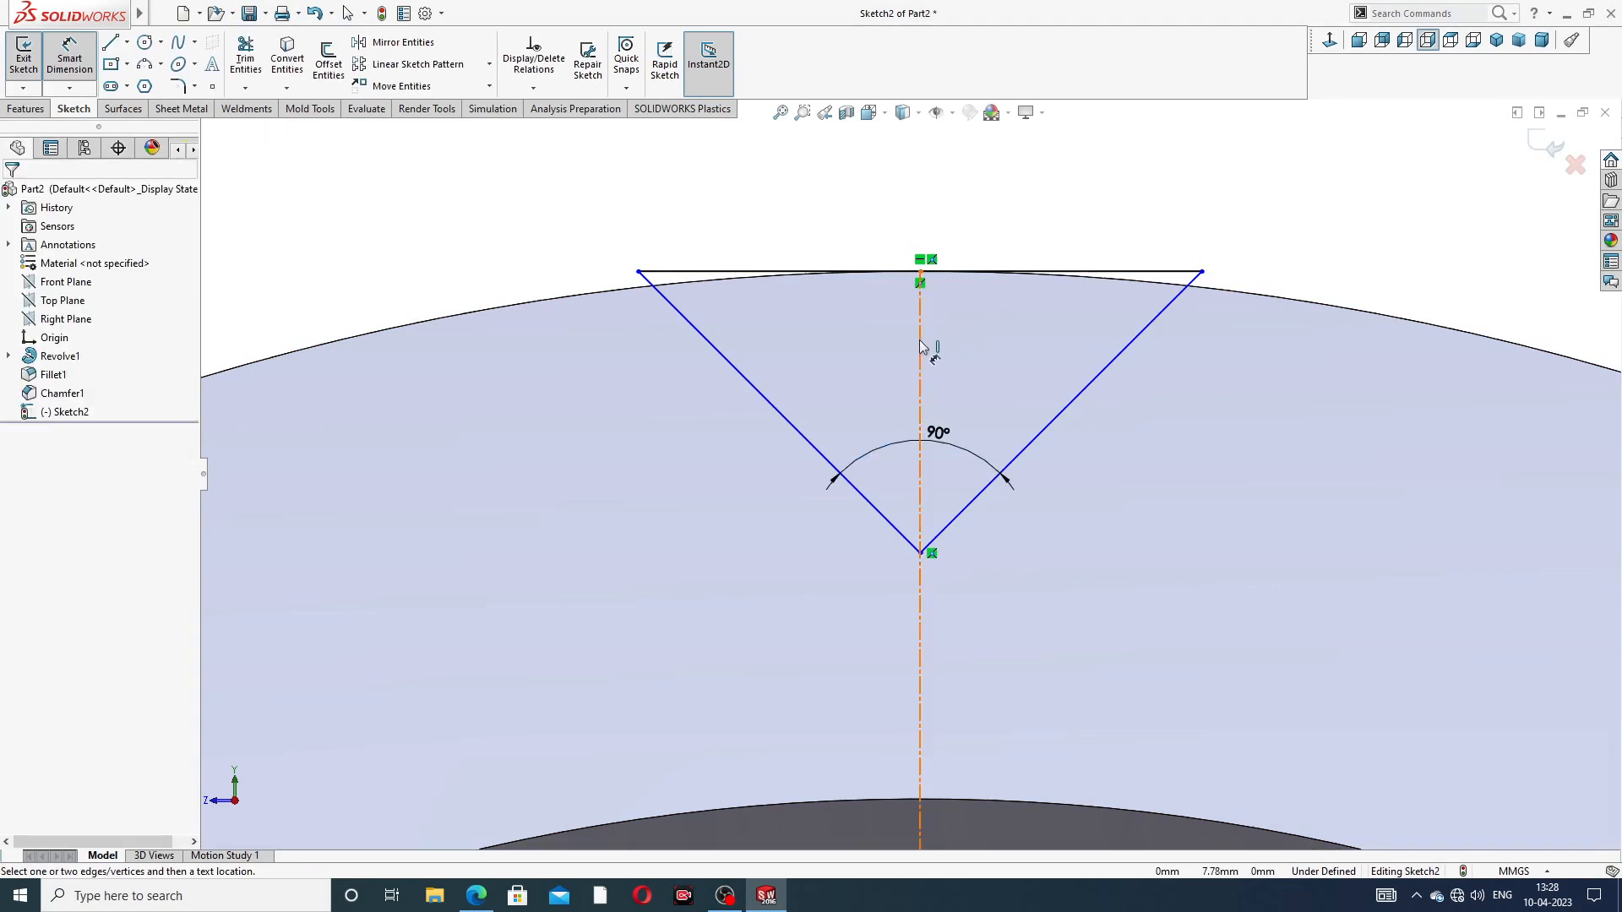
Step: Set the triangle's depth from the centerline's upper endpoint to the apex to 0.3 mm, and reposition both dimension labels around the notch profile
{"action": "left_click", "coordinate": [921, 554]}
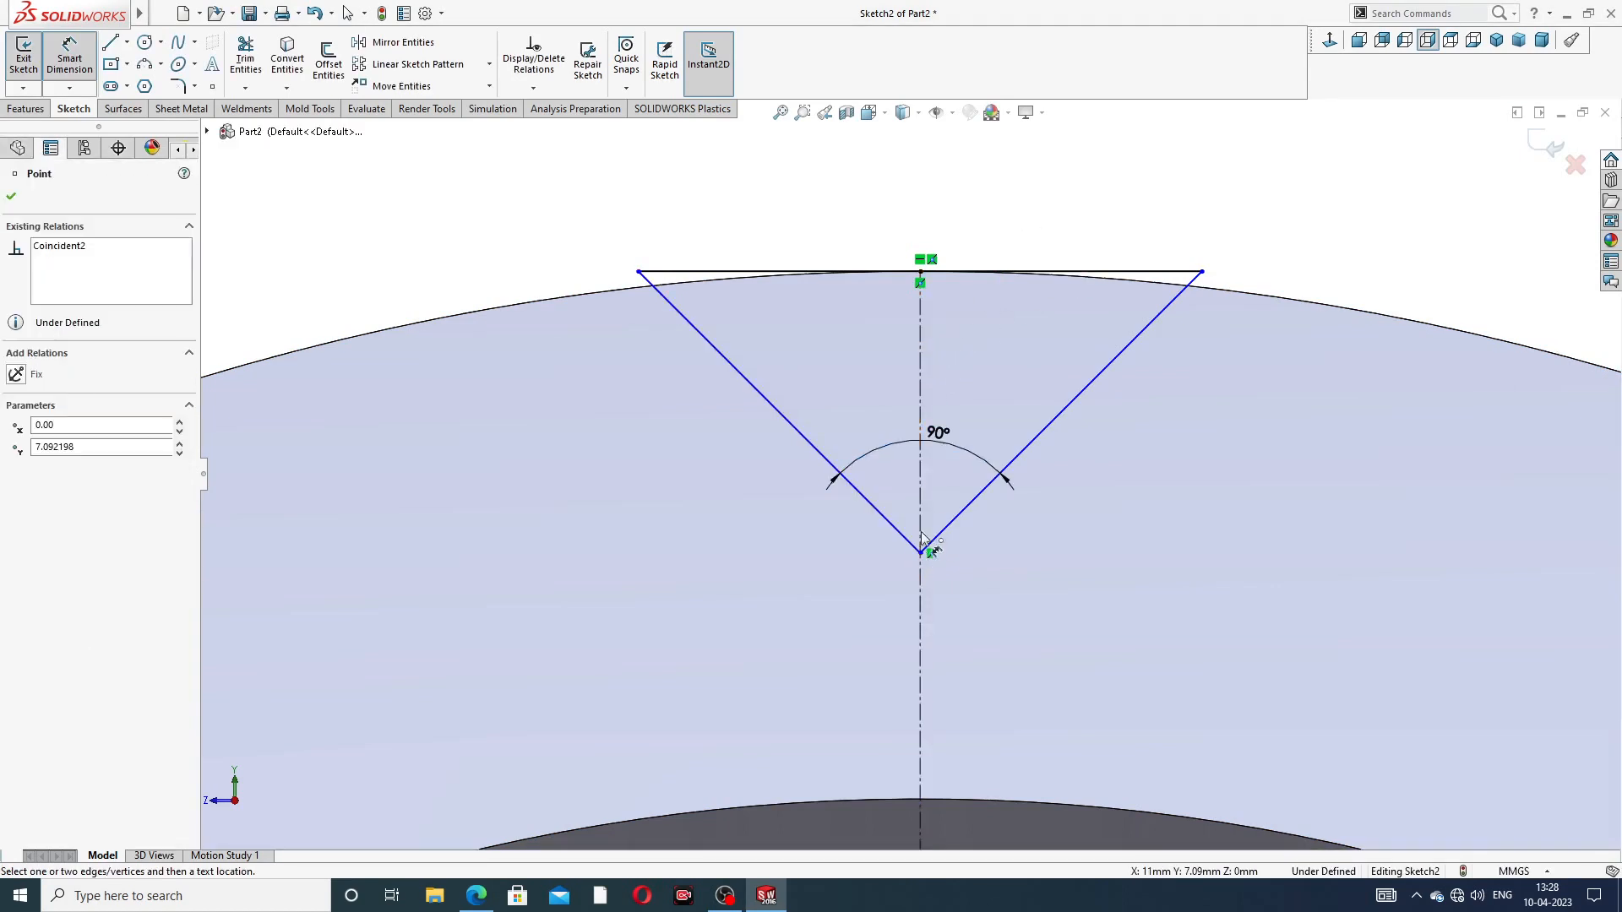
{"action": "left_click", "coordinate": [921, 271]}
{"action": "left_click", "coordinate": [1191, 389]}
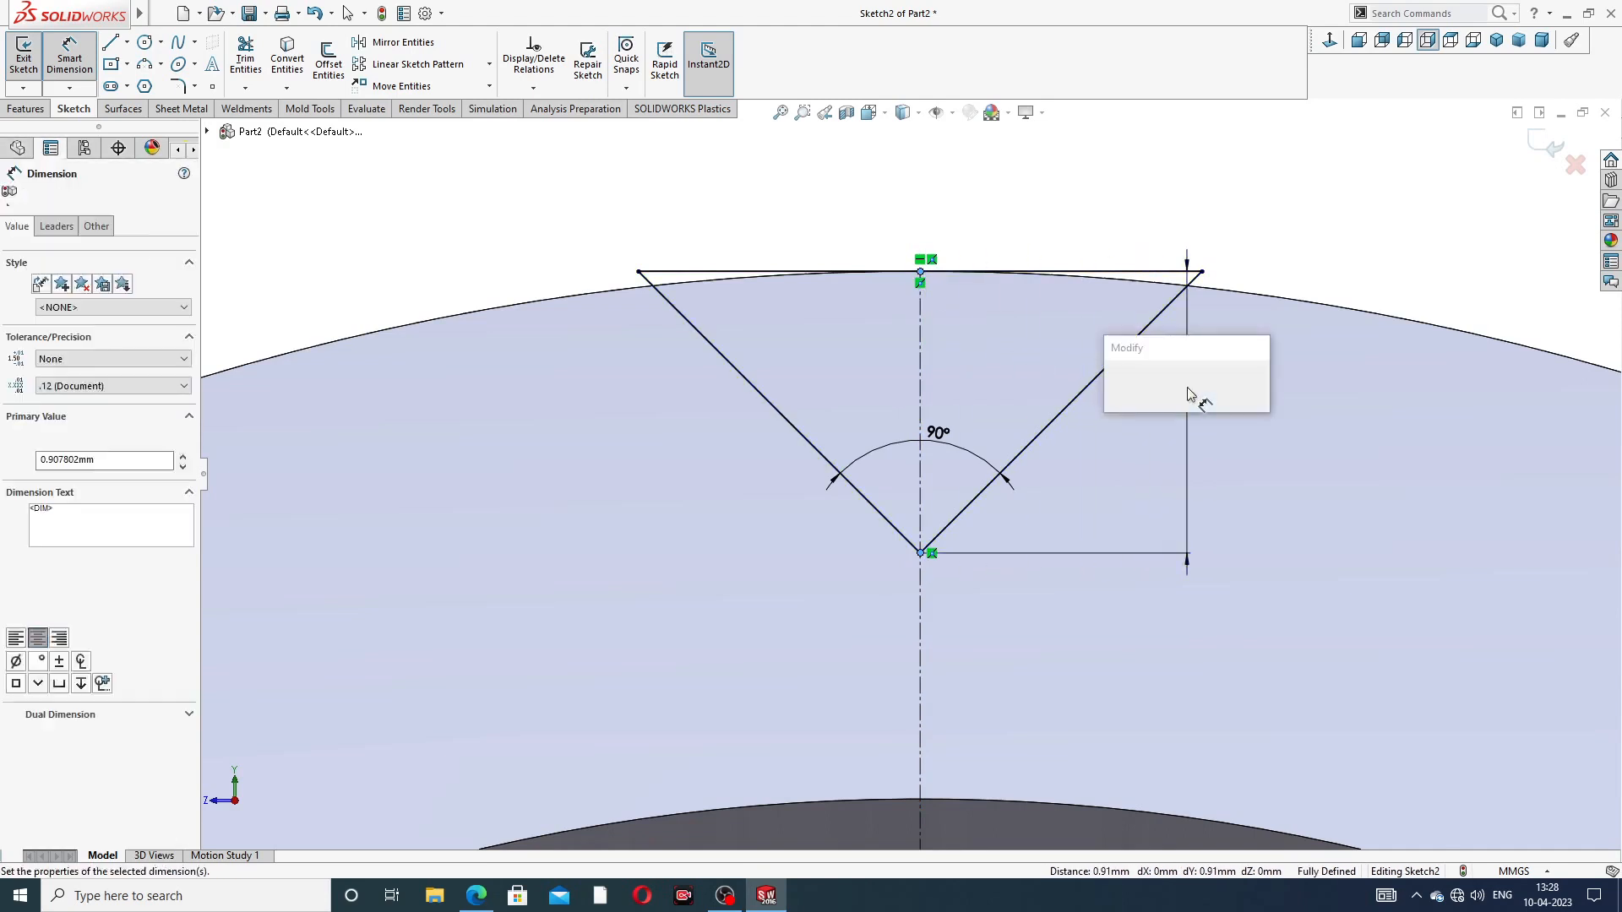
{"action": "key", "text": "BackSpace"}
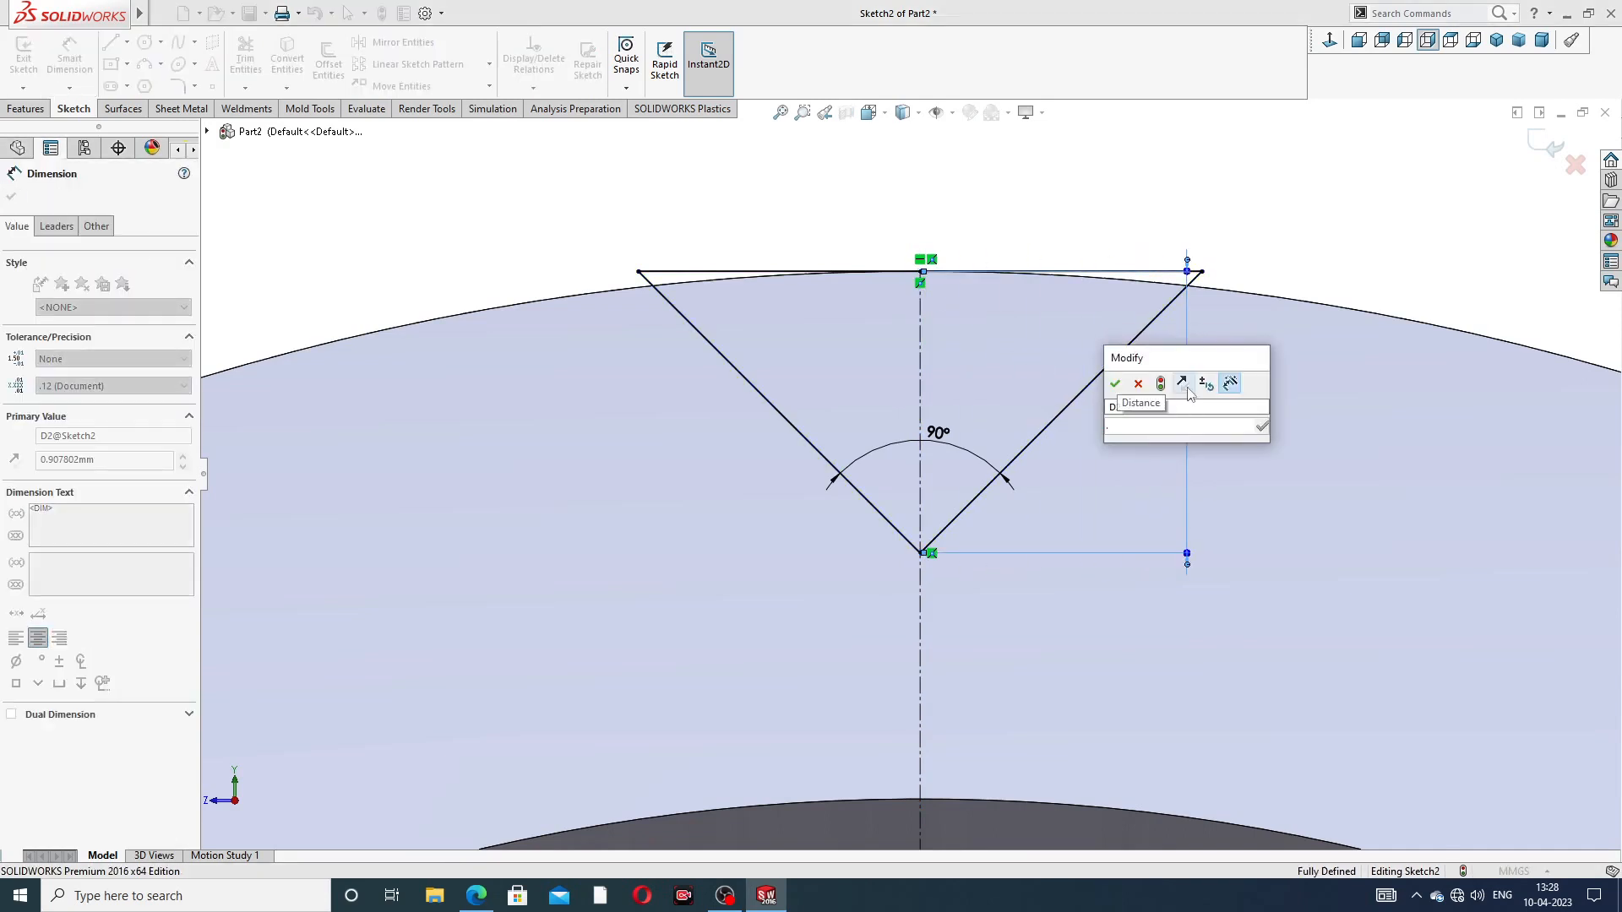
{"action": "type", "text": "0.3"}
{"action": "key", "text": "Return"}
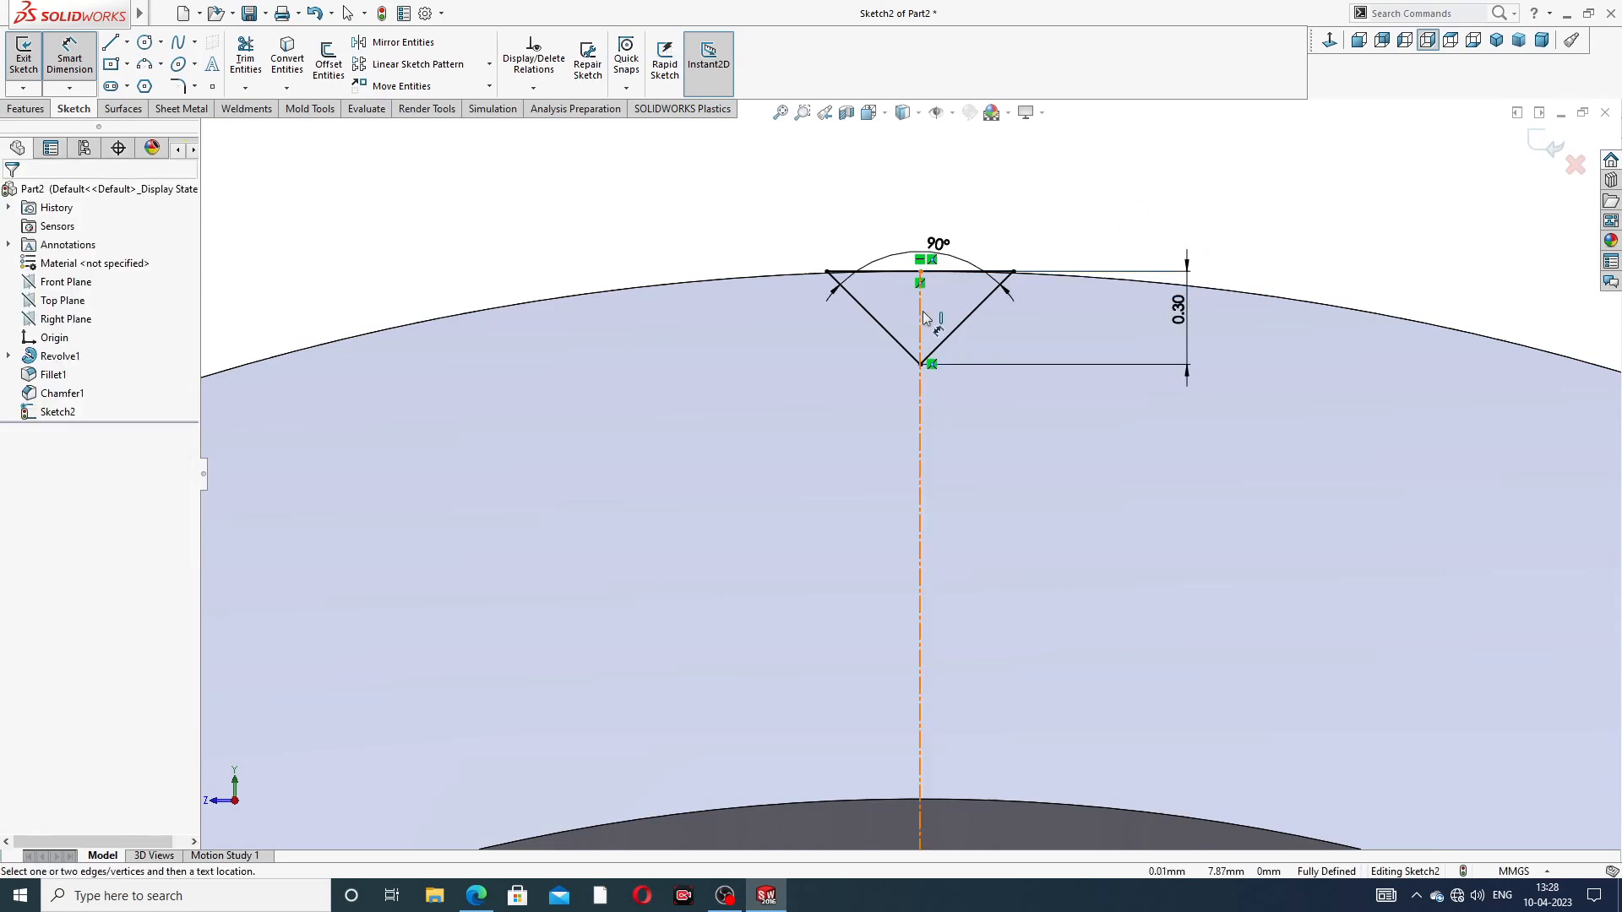
{"action": "left_click_drag", "start_coordinate": [938, 244], "coordinate": [934, 210]}
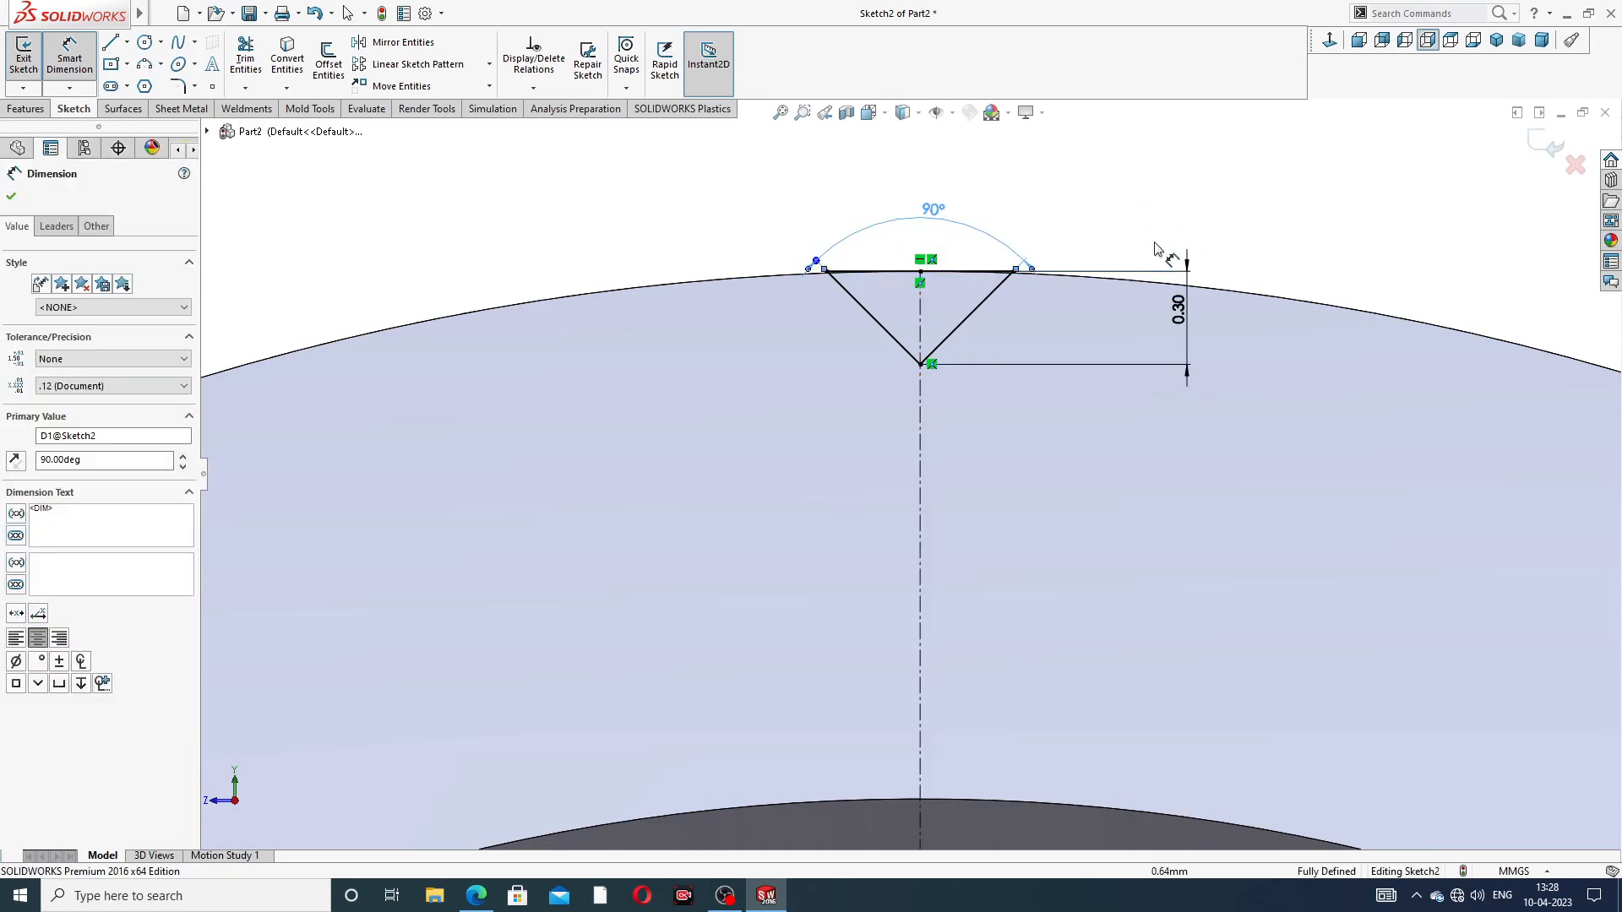
{"action": "left_click_drag", "start_coordinate": [1179, 310], "coordinate": [1138, 314]}
{"action": "left_click", "coordinate": [1223, 245]}
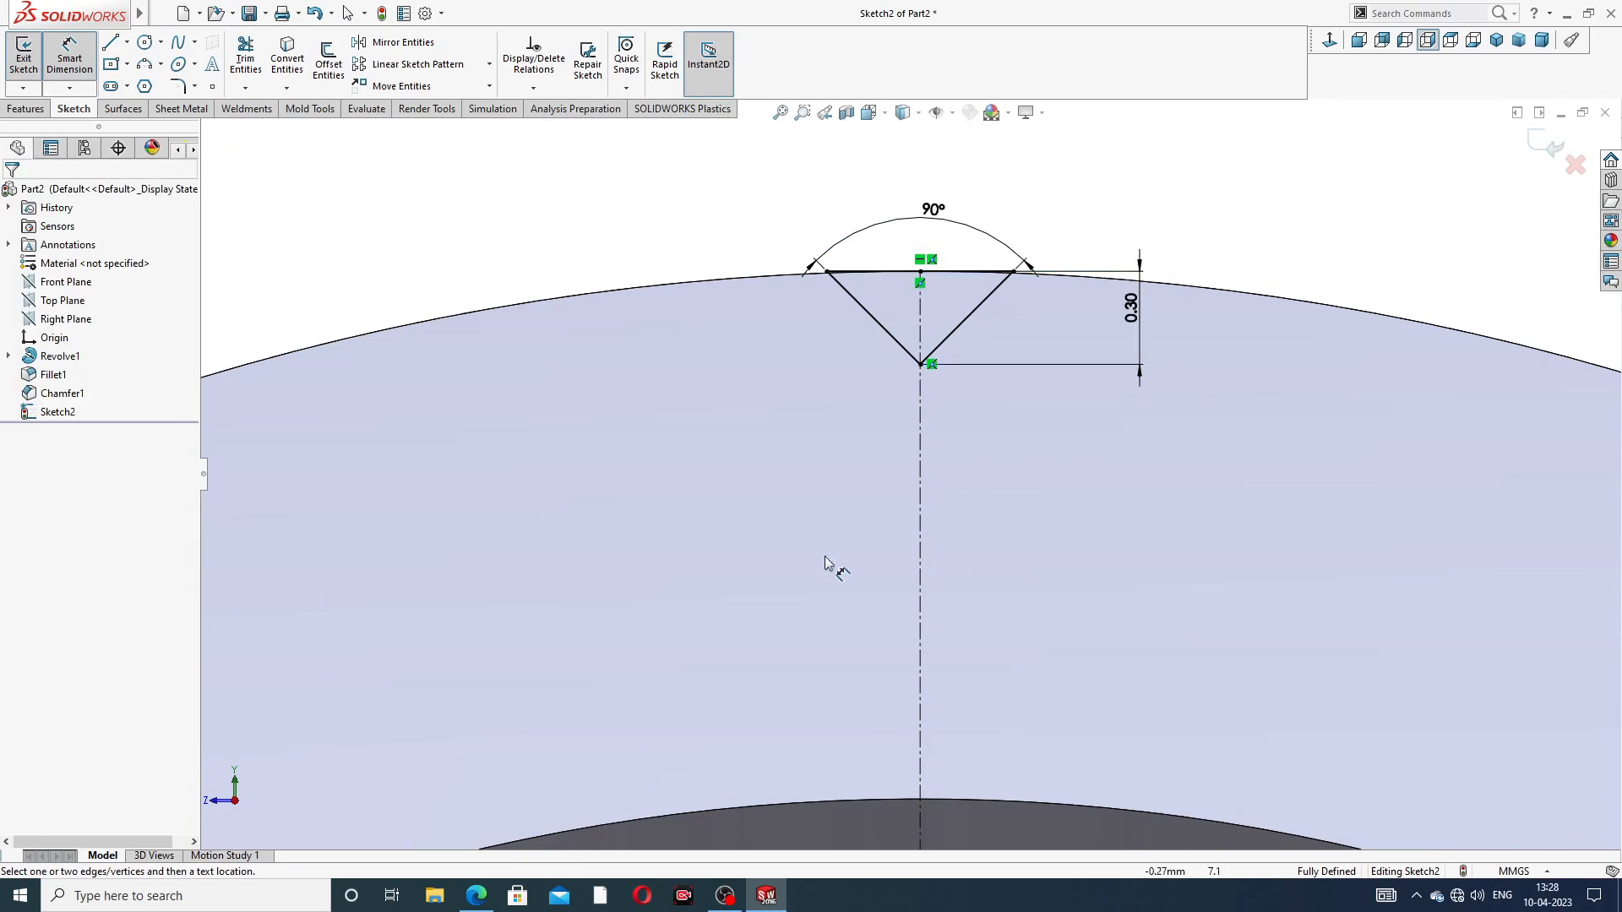
Step: Check the notch's angle and depth against the right view of the PDF drawing in the browser, and return to the SOLIDWORKS sketch
{"action": "left_click", "coordinate": [478, 893]}
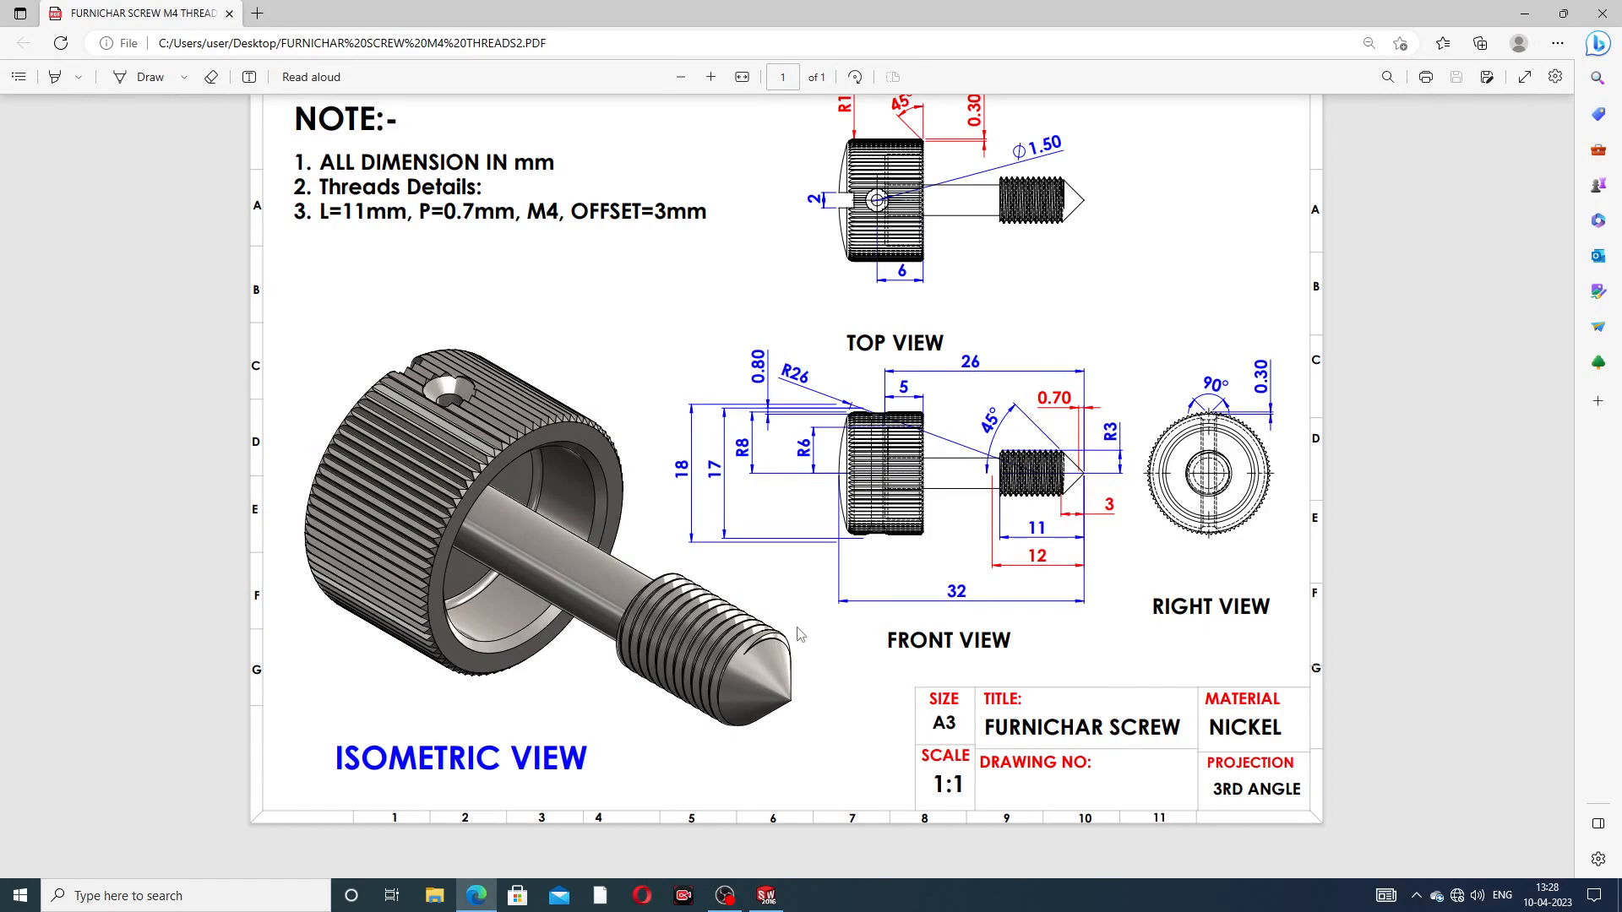
{"action": "left_click", "coordinate": [477, 895]}
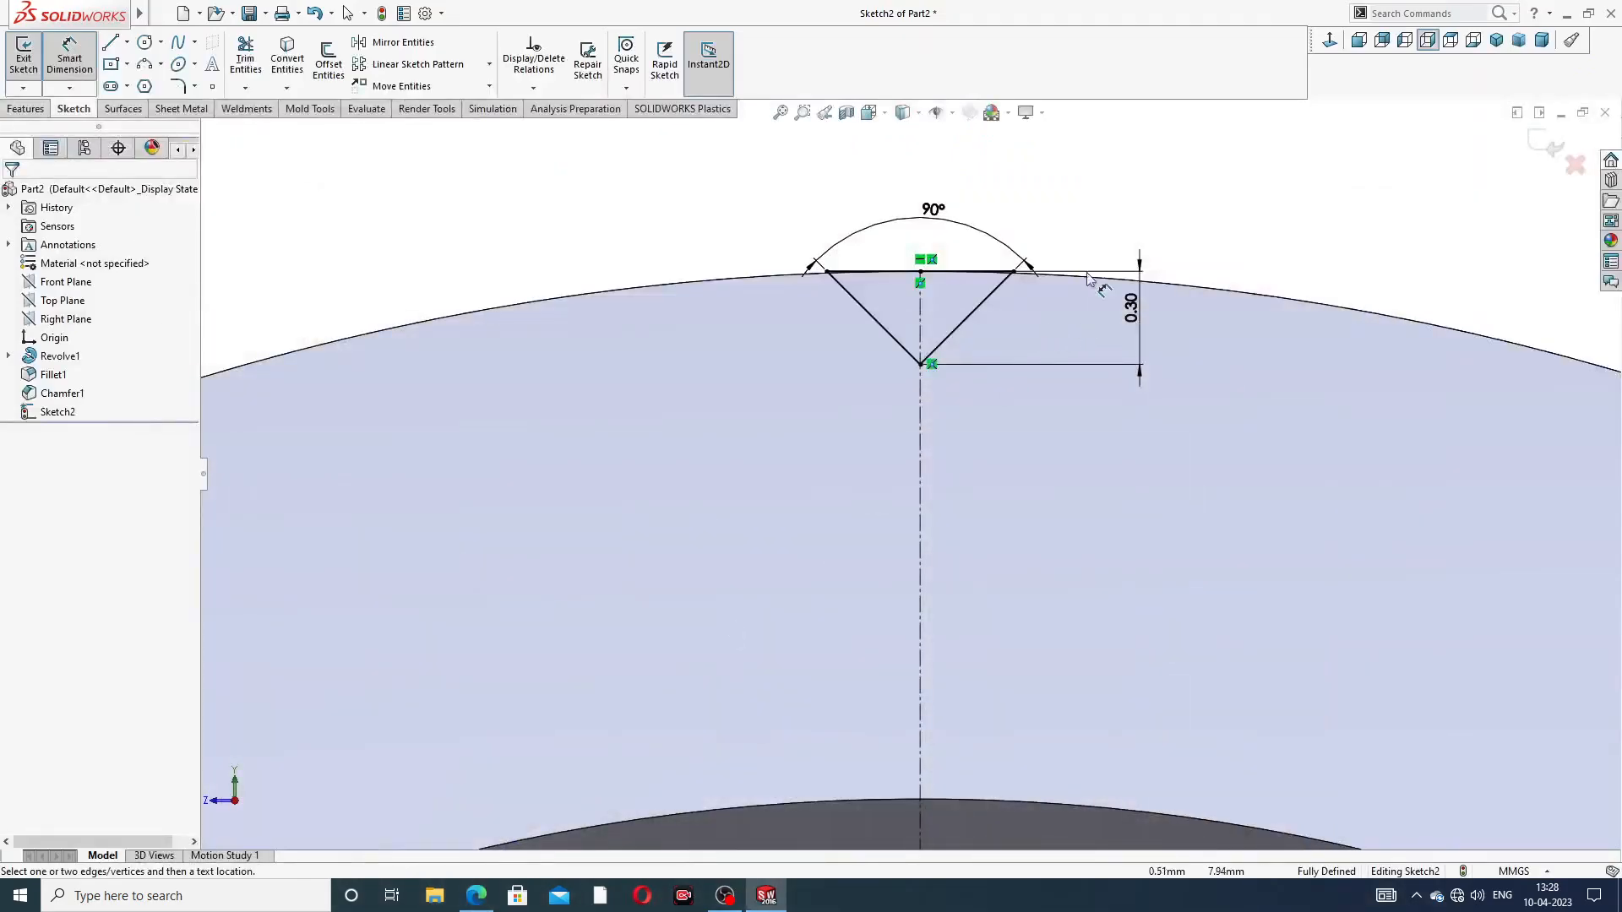
{"action": "right_click", "coordinate": [1122, 148]}
{"action": "left_click", "coordinate": [1170, 205]}
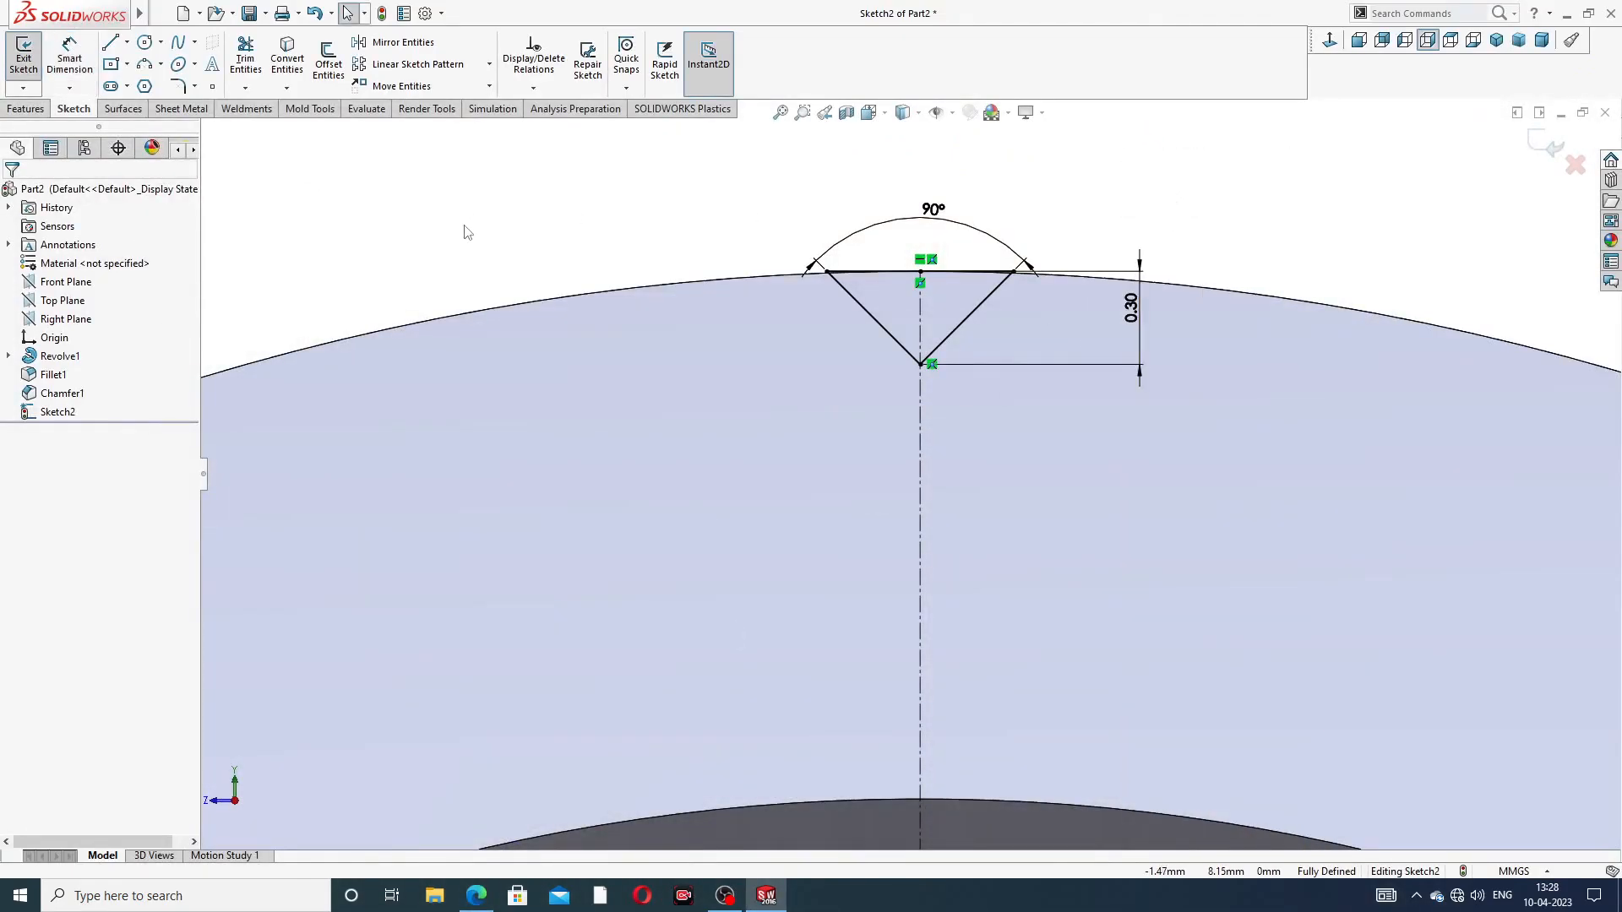
Step: Cut-extrude the triangular notch profile along the head with the Through All end condition
{"action": "scroll", "coordinate": [377, 240], "scroll_direction": "up", "scroll_amount": 2}
{"action": "scroll", "coordinate": [380, 247], "scroll_direction": "up", "scroll_amount": 2}
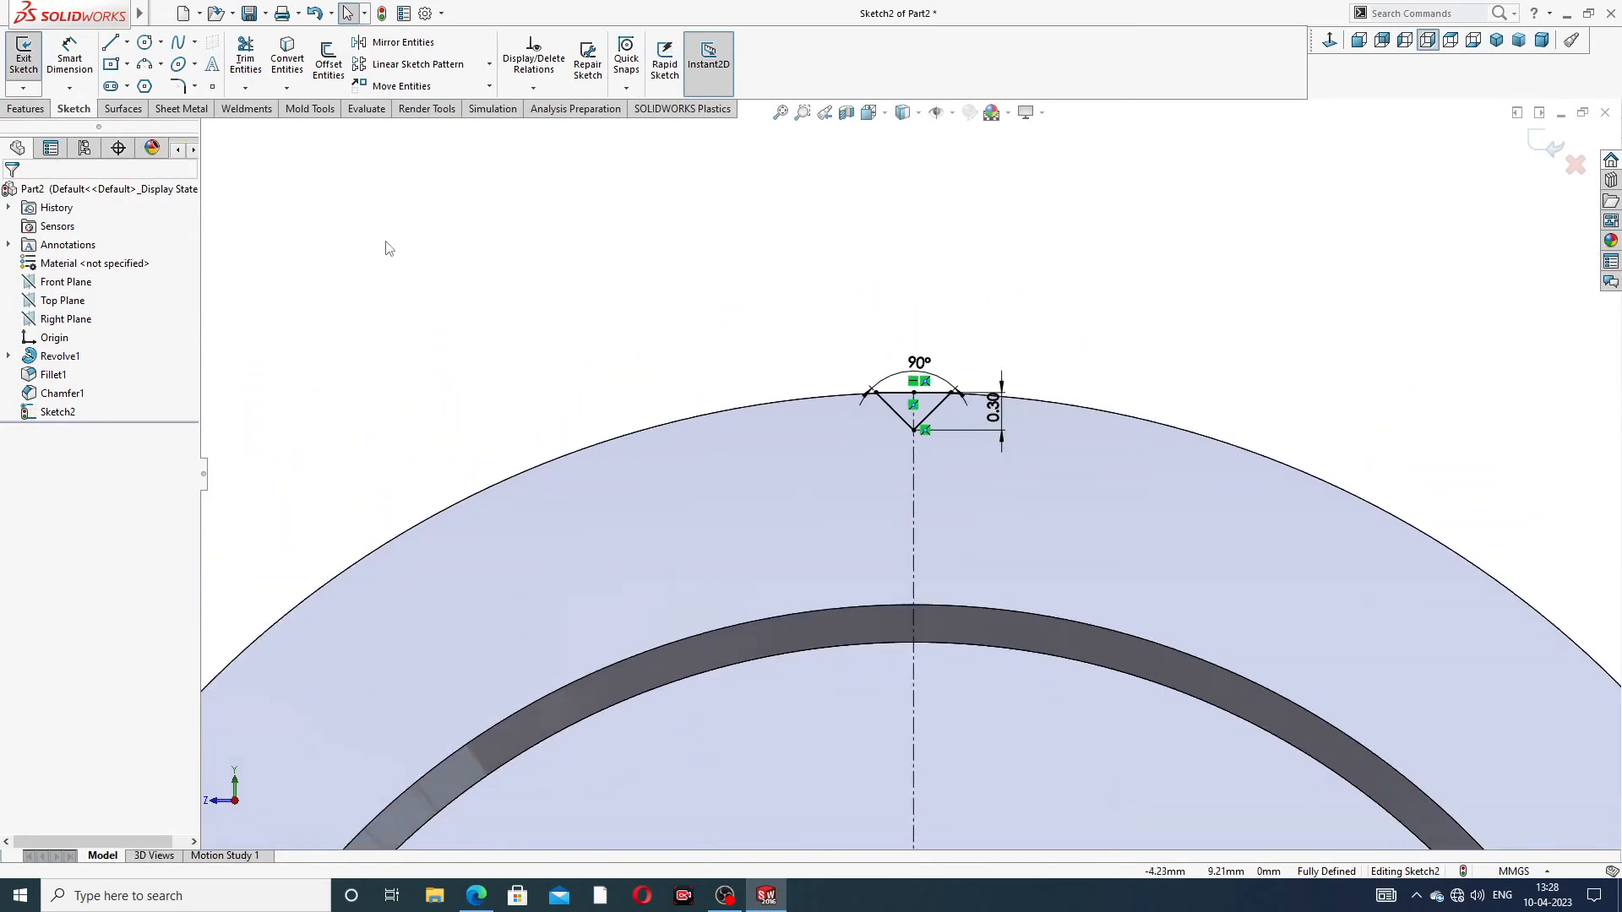
{"action": "left_click", "coordinate": [27, 108]}
{"action": "left_click", "coordinate": [257, 75]}
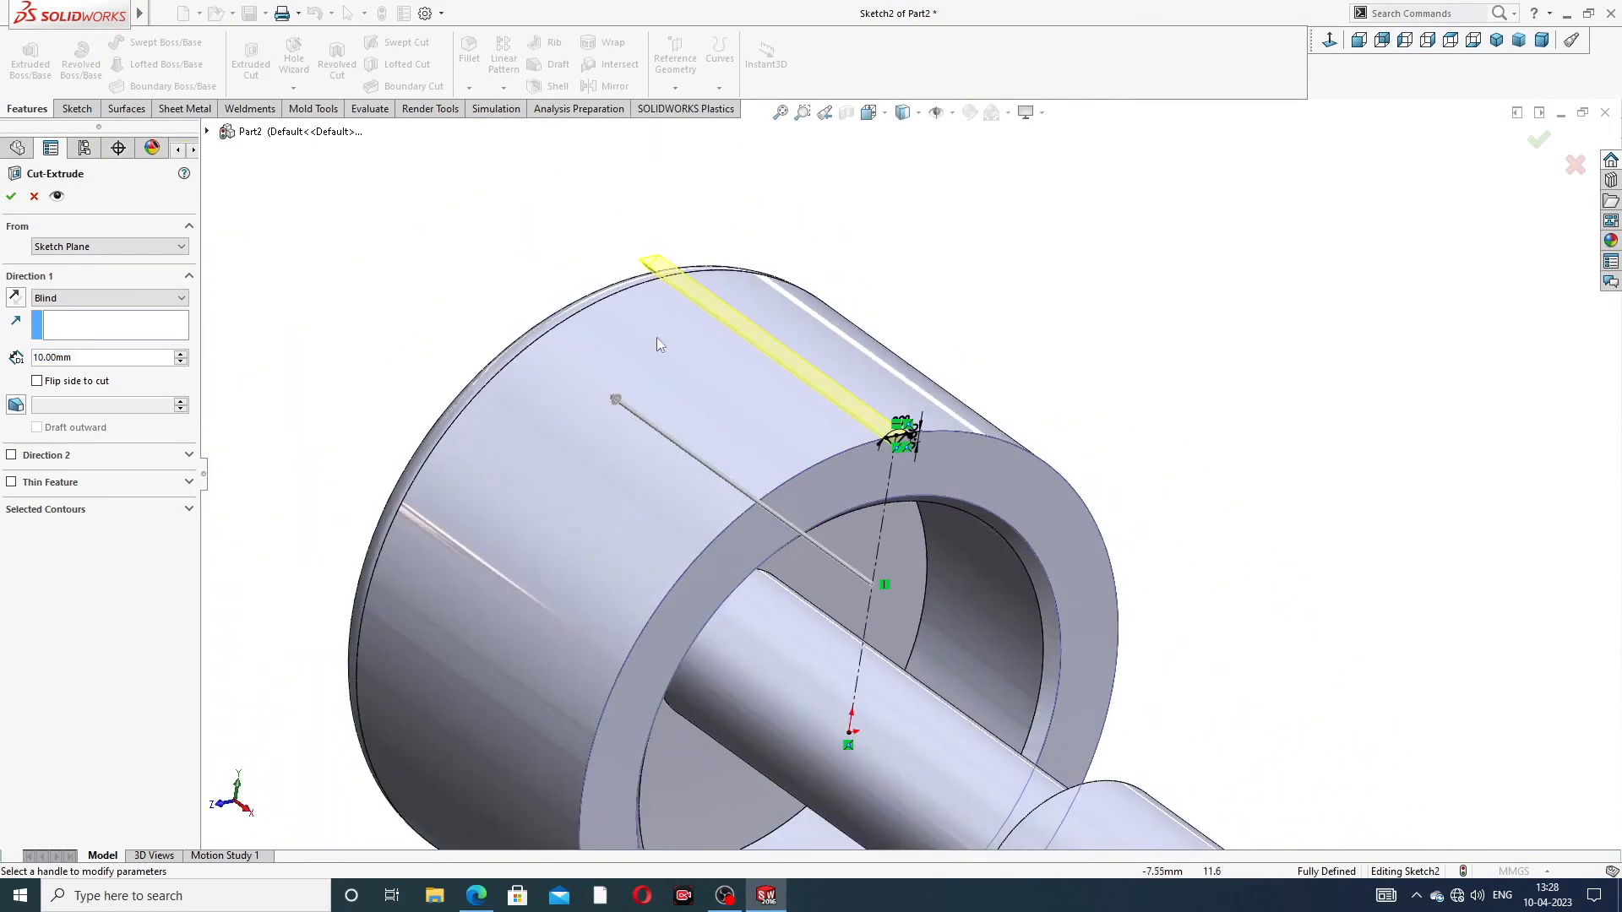
{"action": "left_click", "coordinate": [78, 303]}
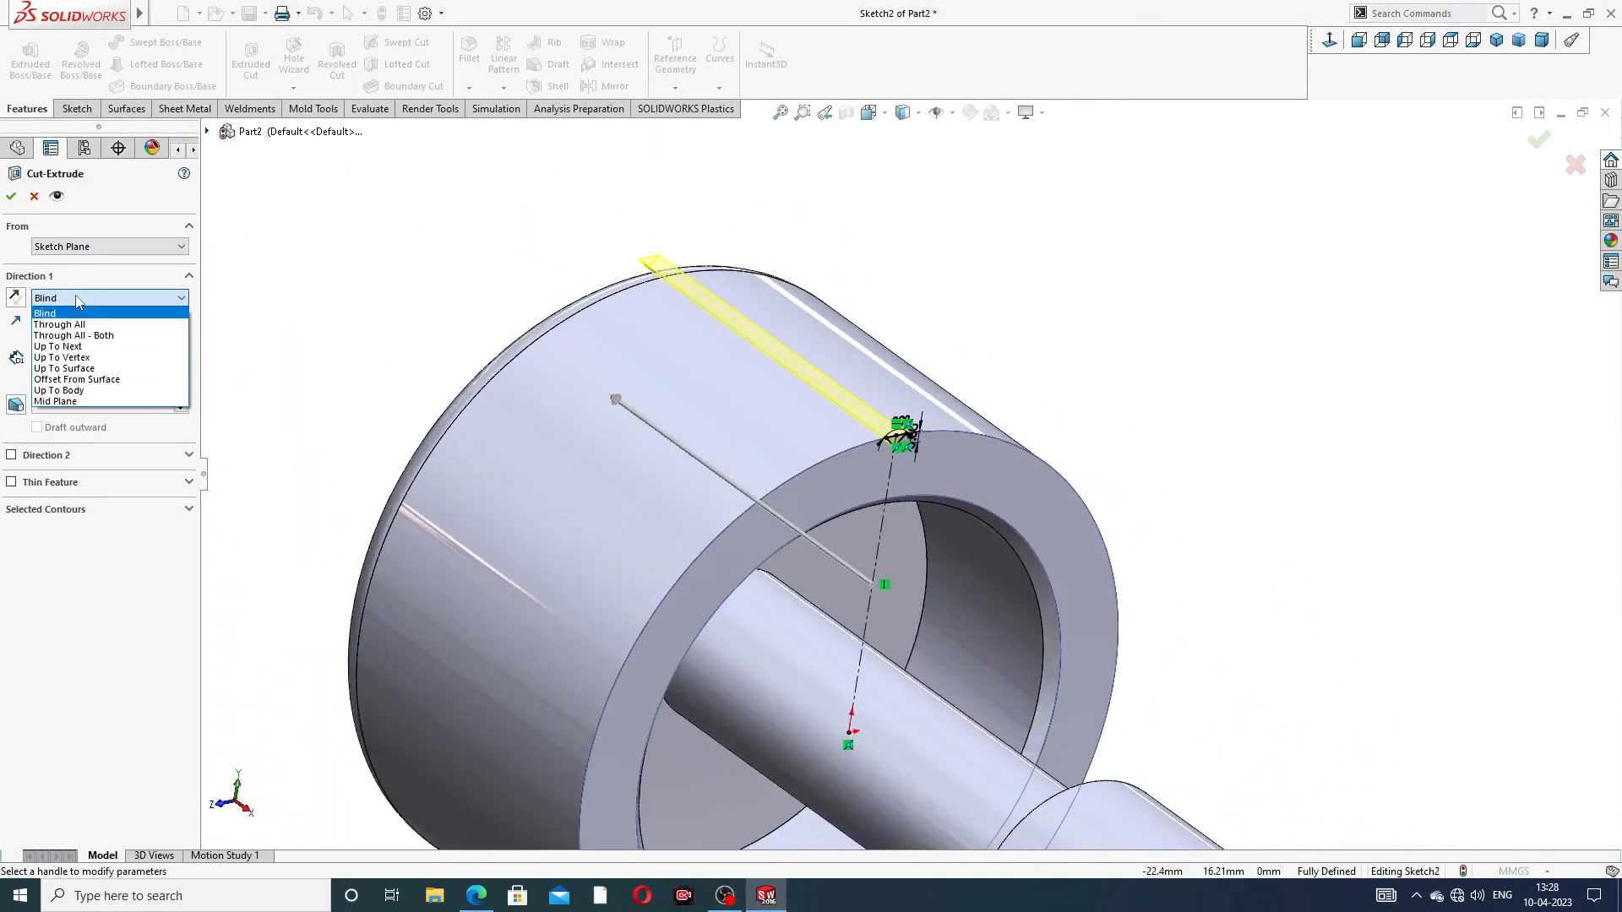
{"action": "left_click", "coordinate": [80, 327]}
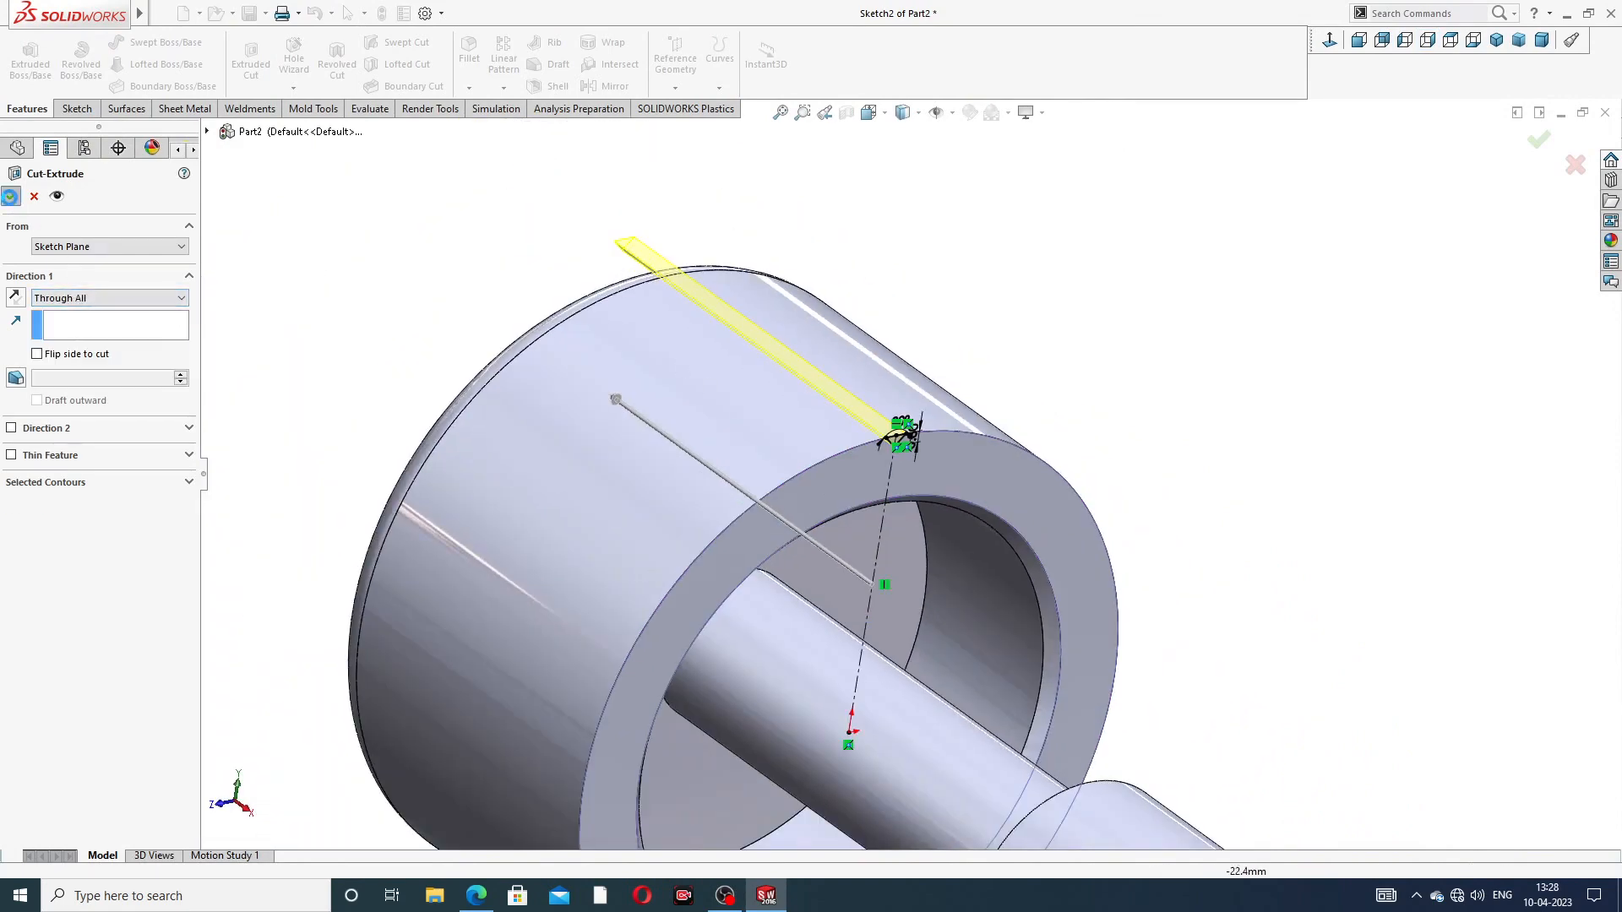
Step: Accept the Through All extruded cut that makes the V-groove along the screw head's outer surface
{"action": "left_click", "coordinate": [11, 199]}
{"action": "middle_click_drag", "start_coordinate": [793, 408], "coordinate": [721, 416]}
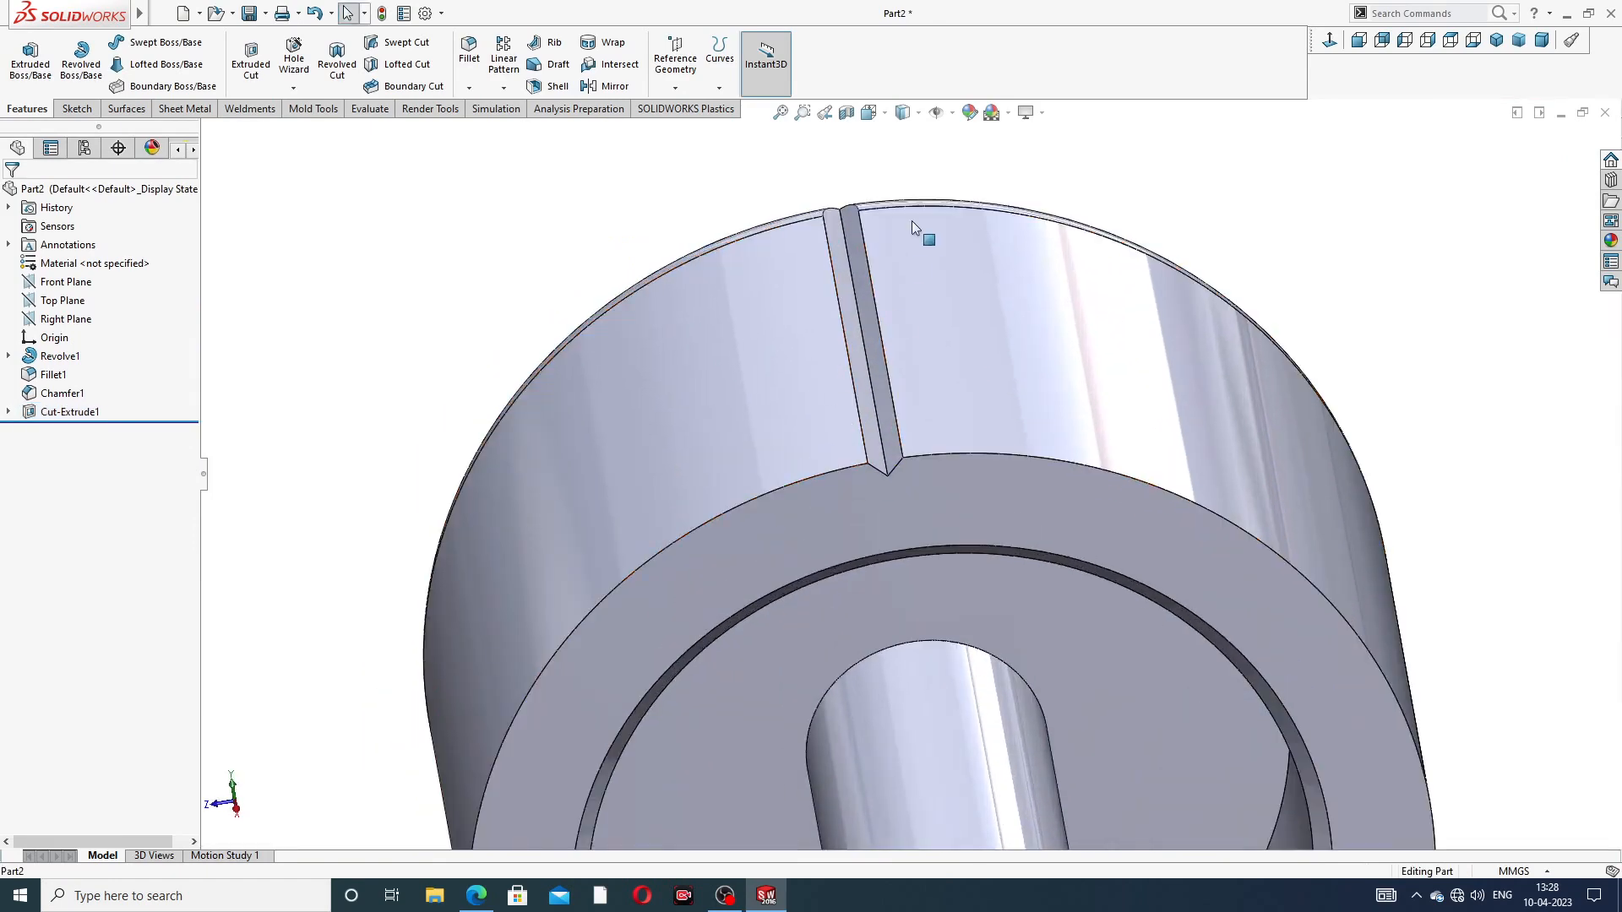
Step: Circular-pattern the V-groove cut around the head's outer circular edge, with 80 equally spaced instances over 360 degrees
{"action": "left_click", "coordinate": [504, 87]}
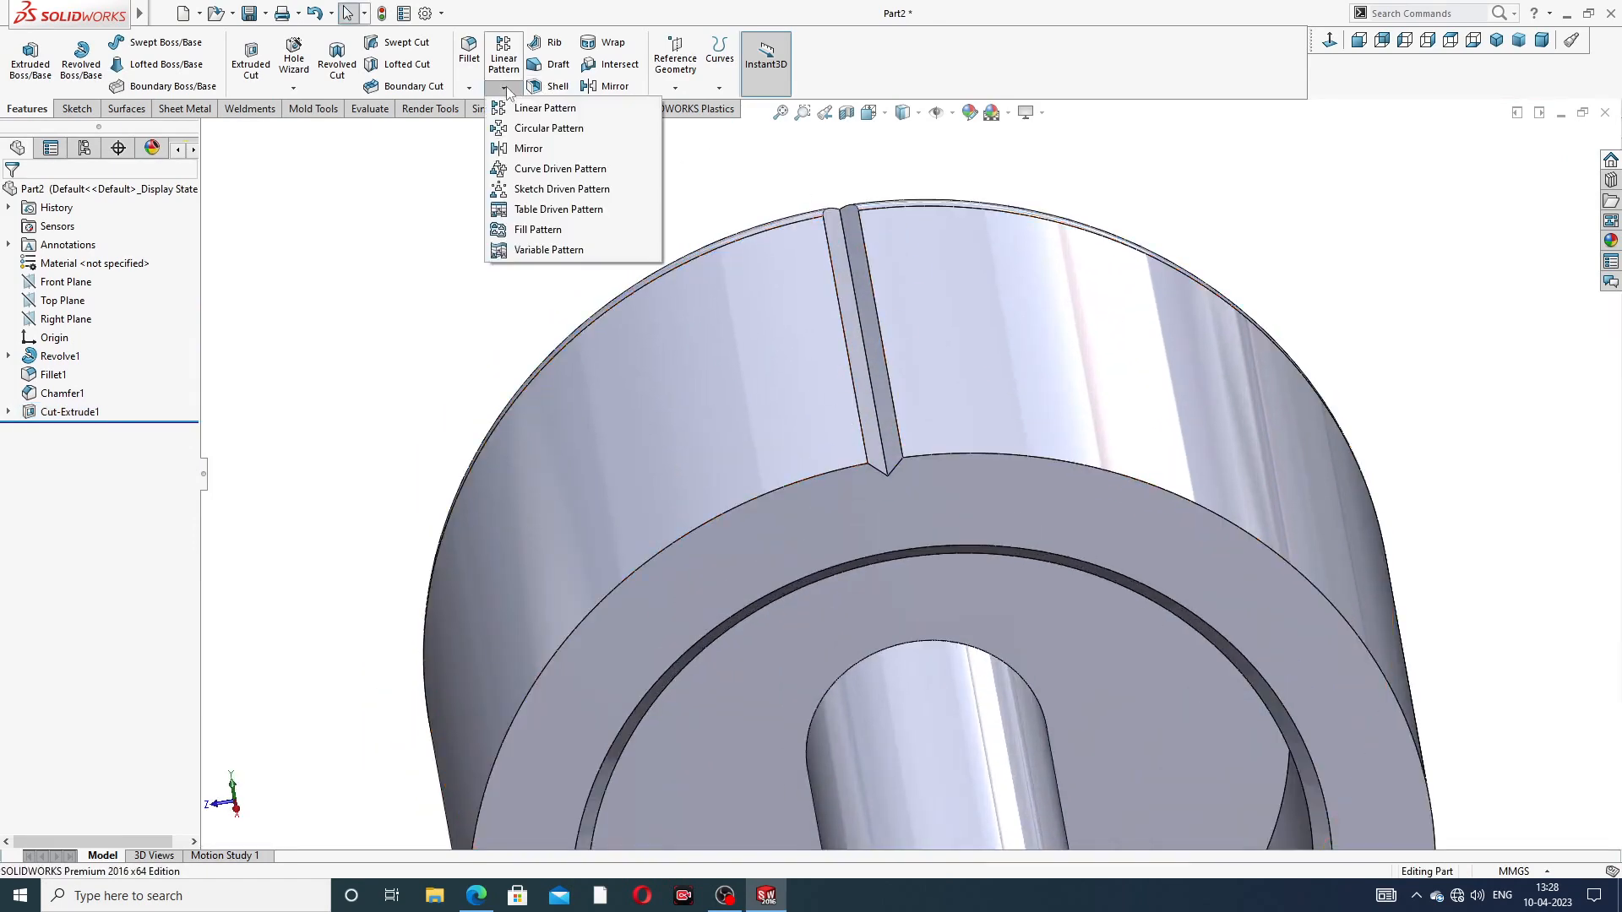
{"action": "left_click", "coordinate": [535, 129]}
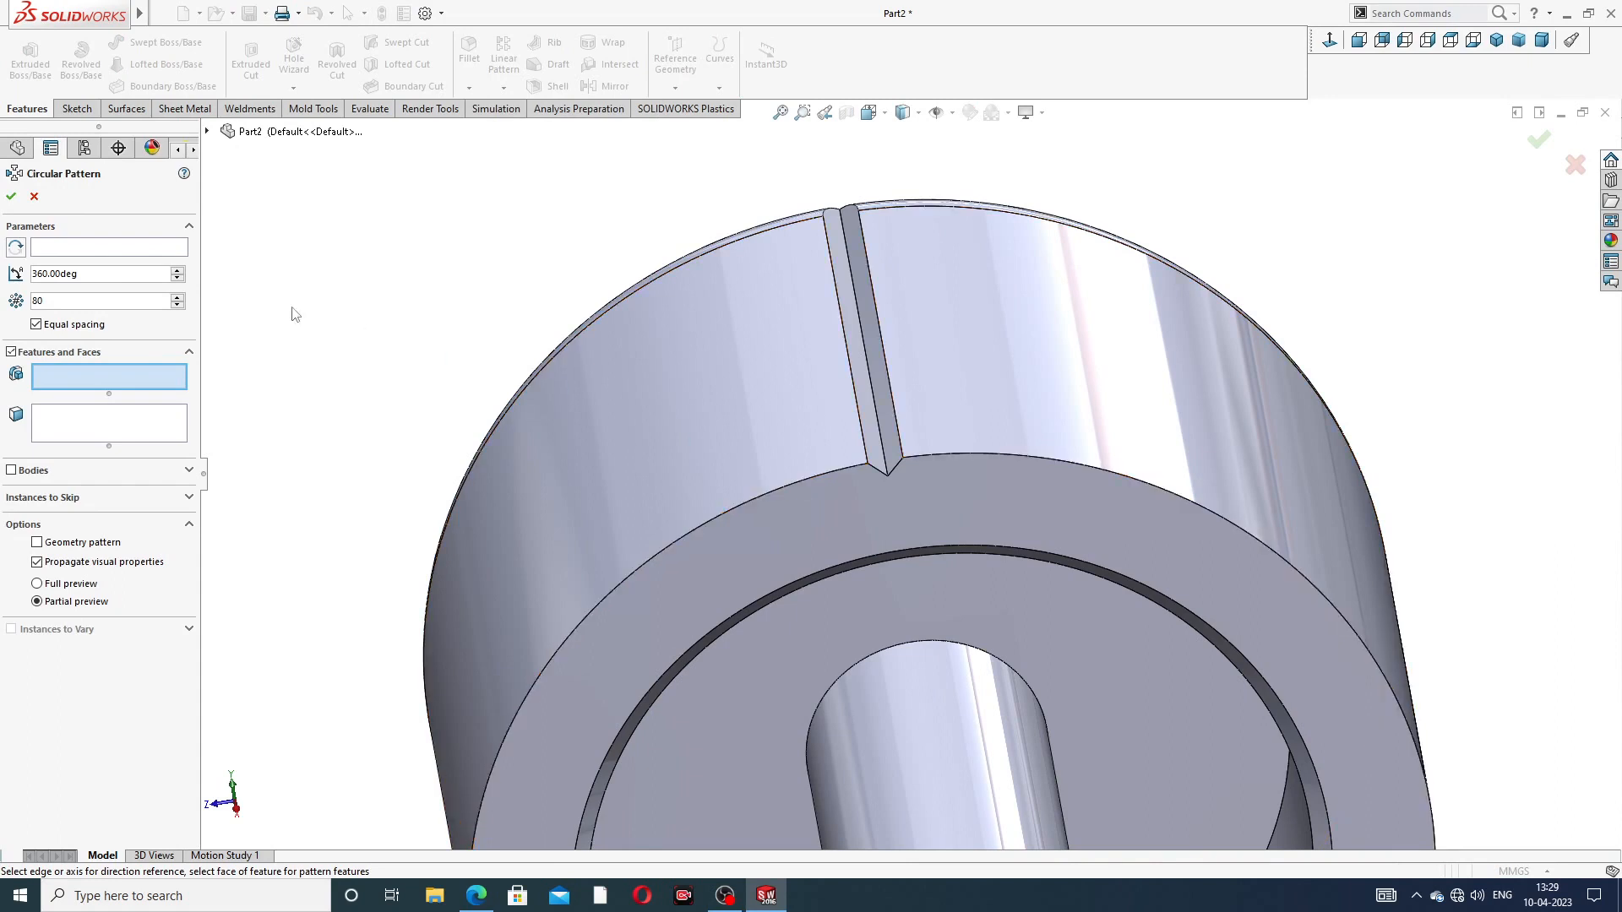
{"action": "left_click", "coordinate": [804, 478]}
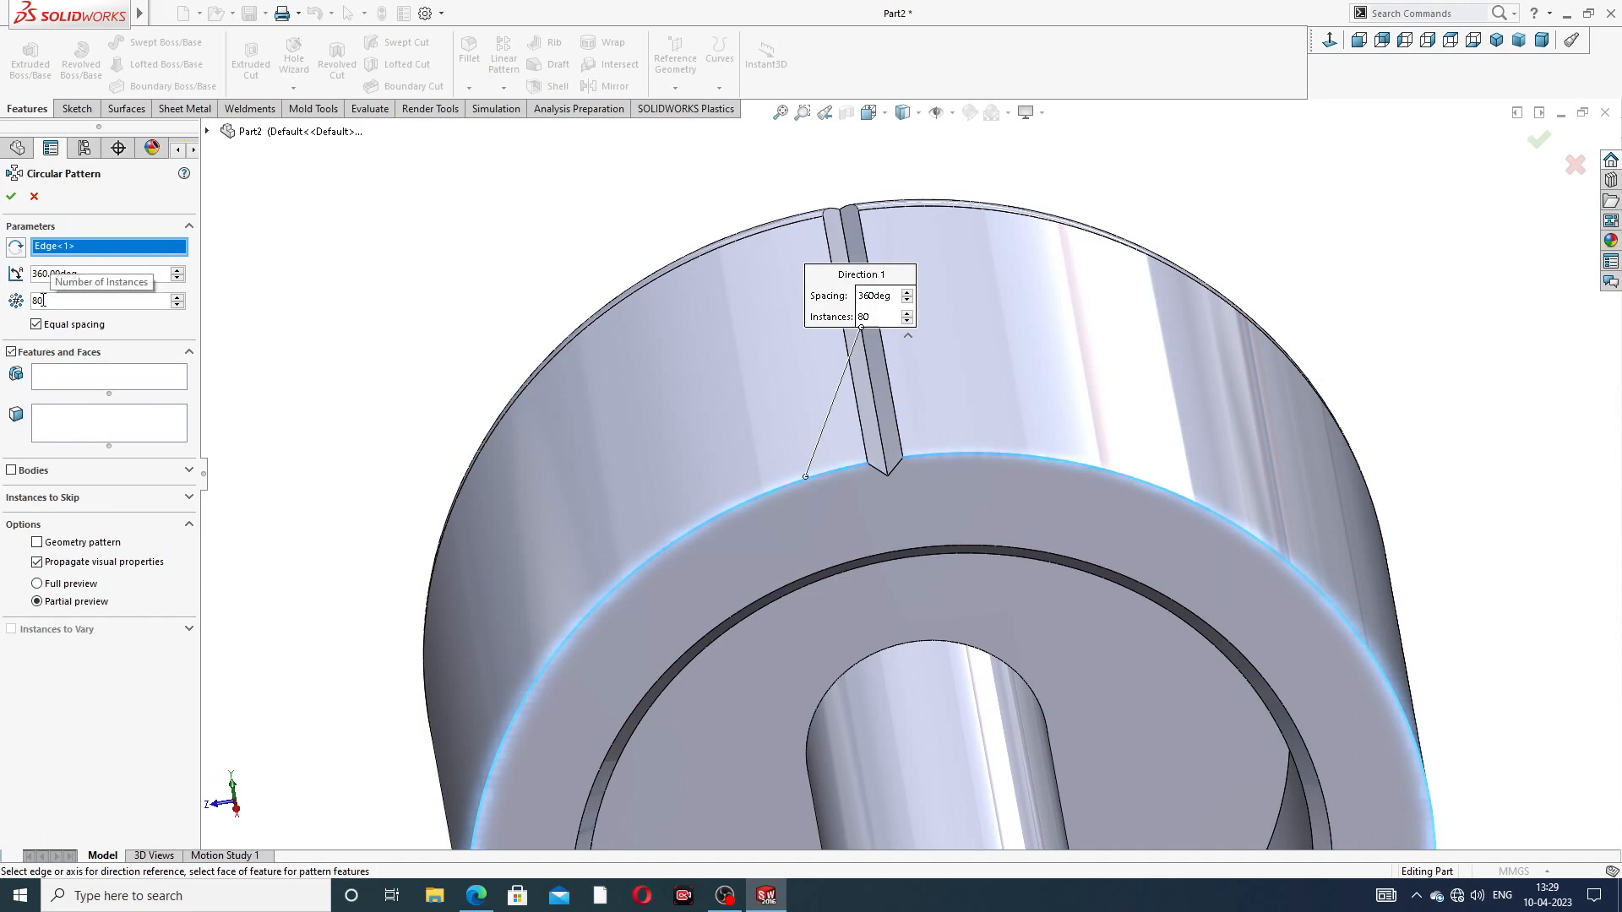
{"action": "left_click", "coordinate": [90, 375]}
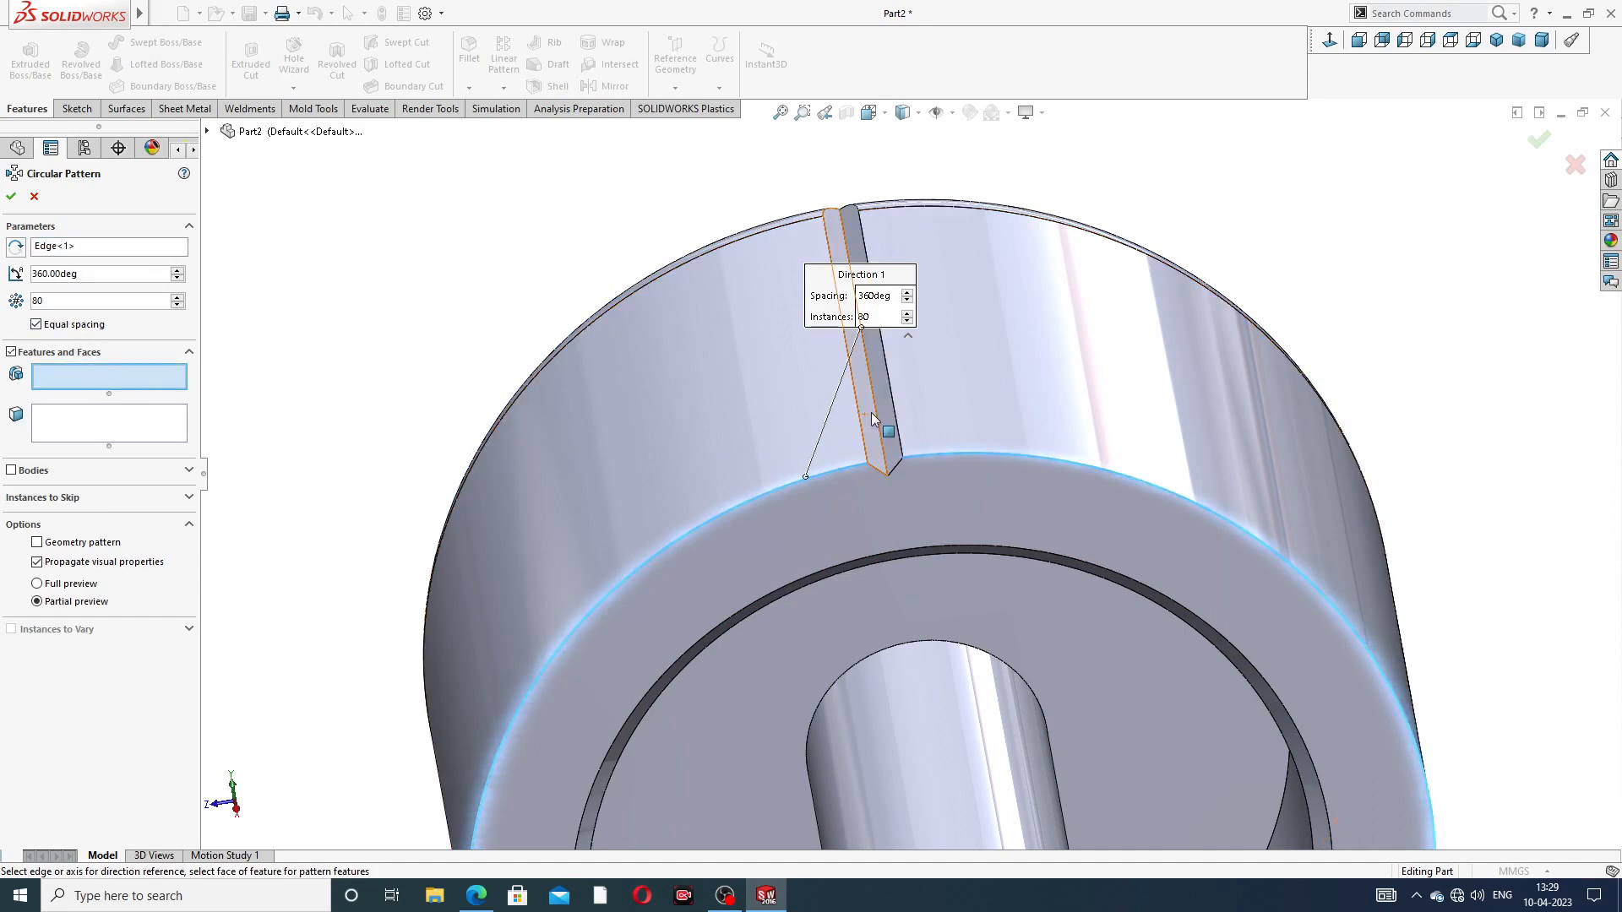
{"action": "left_click", "coordinate": [207, 132]}
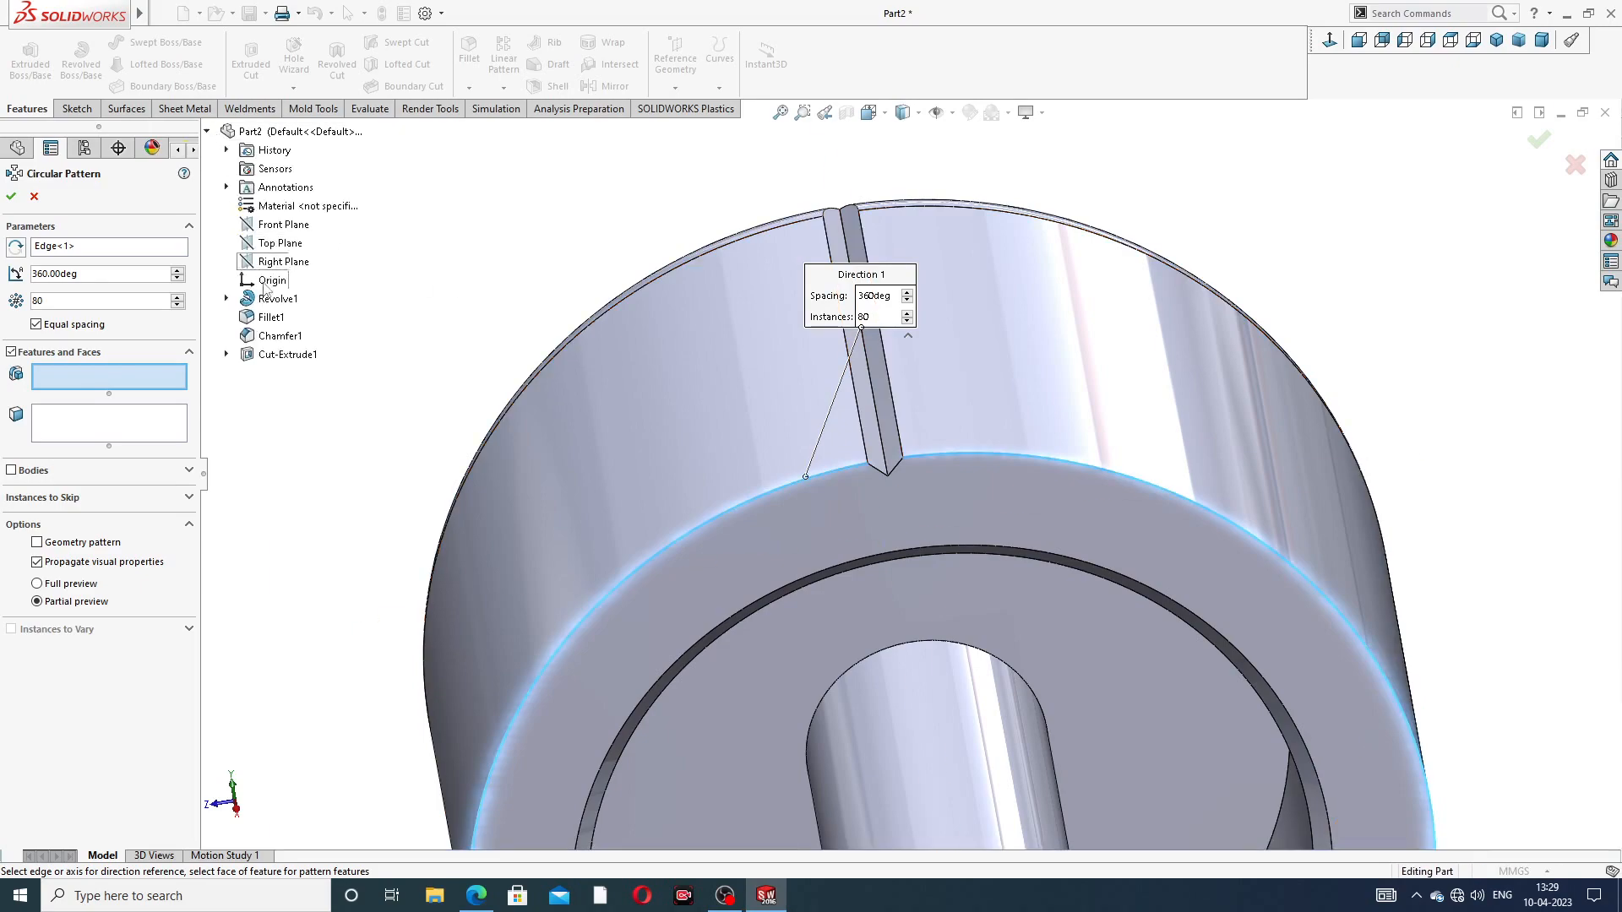
{"action": "left_click", "coordinate": [283, 360]}
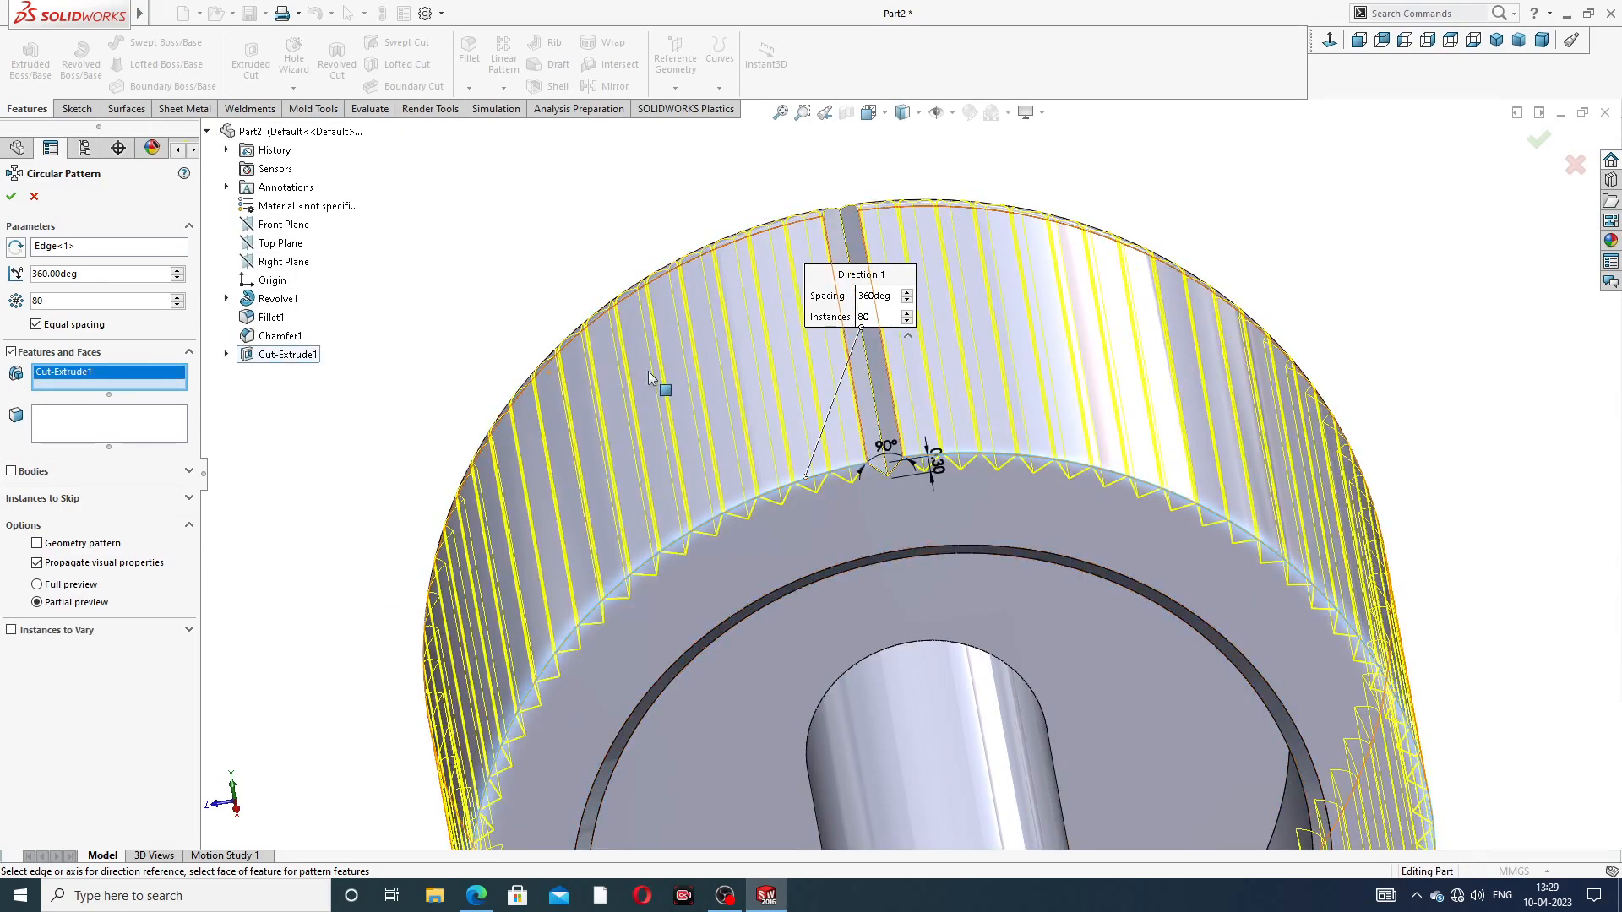
{"action": "scroll", "coordinate": [662, 383], "scroll_direction": "up", "scroll_amount": 3}
{"action": "middle_click_drag", "start_coordinate": [844, 360], "coordinate": [847, 399]}
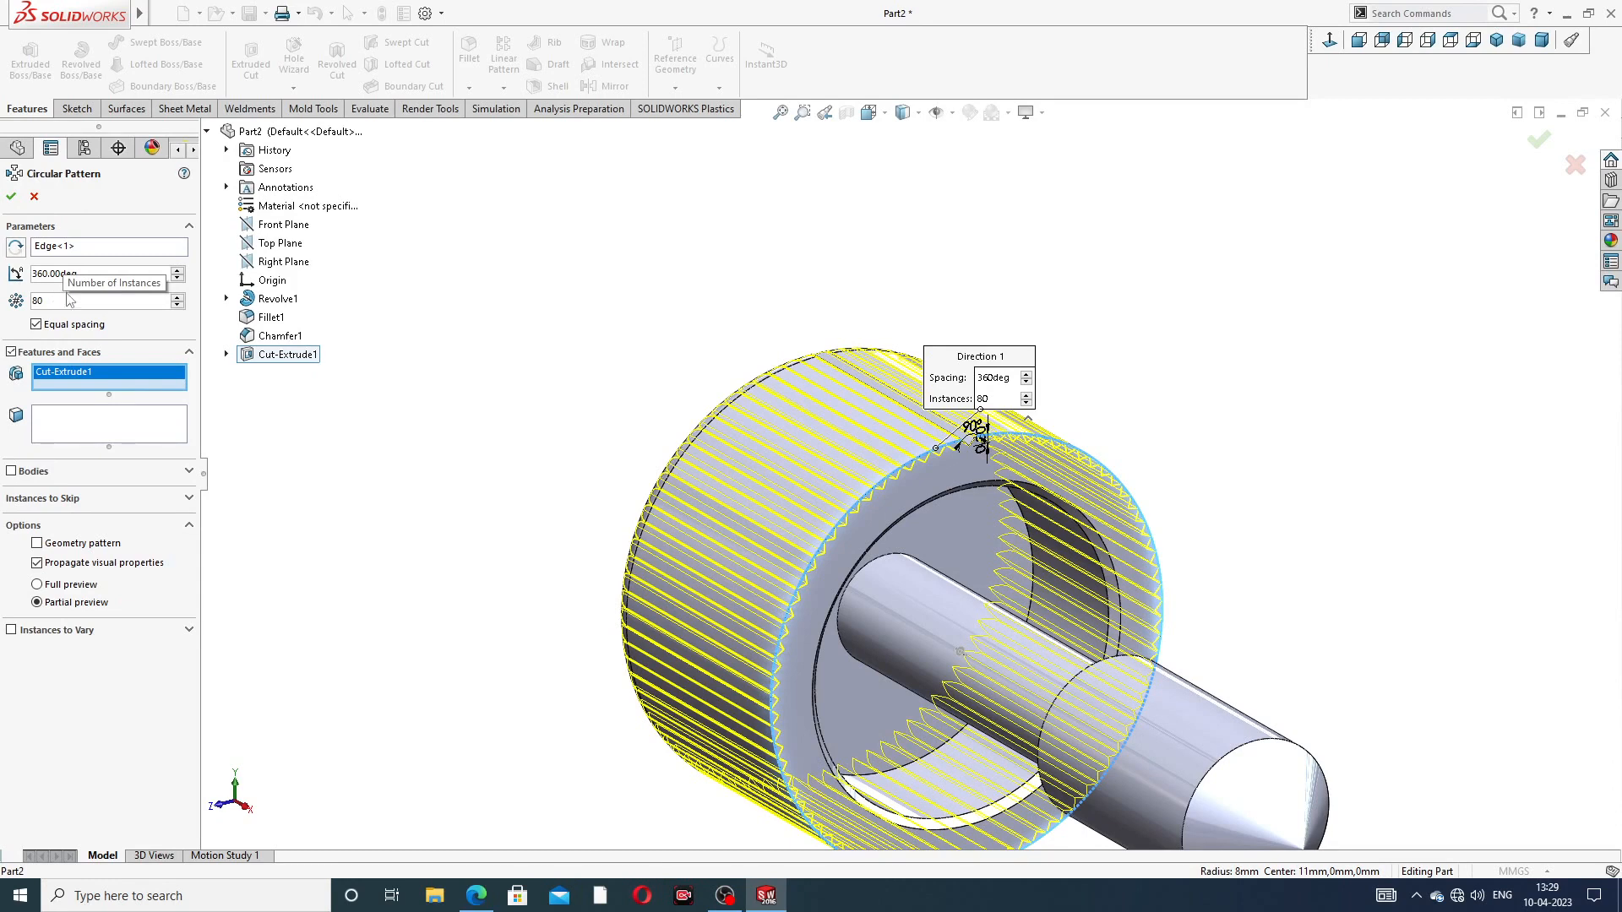
{"action": "left_click", "coordinate": [11, 197]}
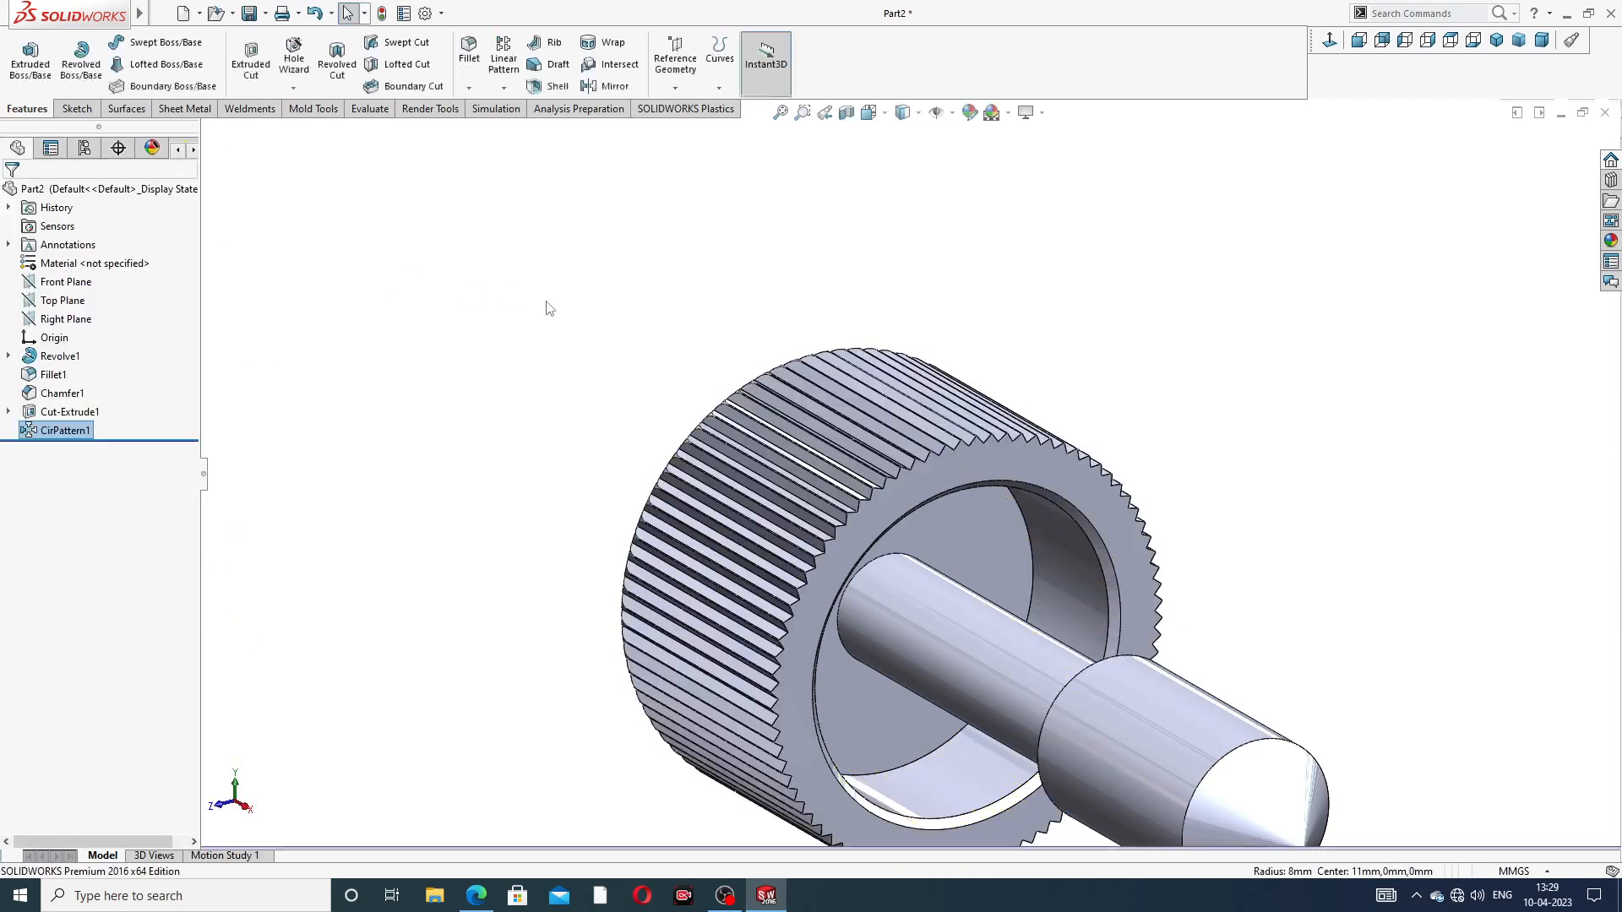
Step: Inspect the knurled head from several sides and check the slot and hole details in the PDF drawing in Edge
{"action": "scroll", "coordinate": [861, 492], "scroll_direction": "up", "scroll_amount": 3}
{"action": "middle_click_drag", "start_coordinate": [870, 500], "coordinate": [911, 480]}
{"action": "scroll", "coordinate": [880, 549], "scroll_direction": "down", "scroll_amount": 3}
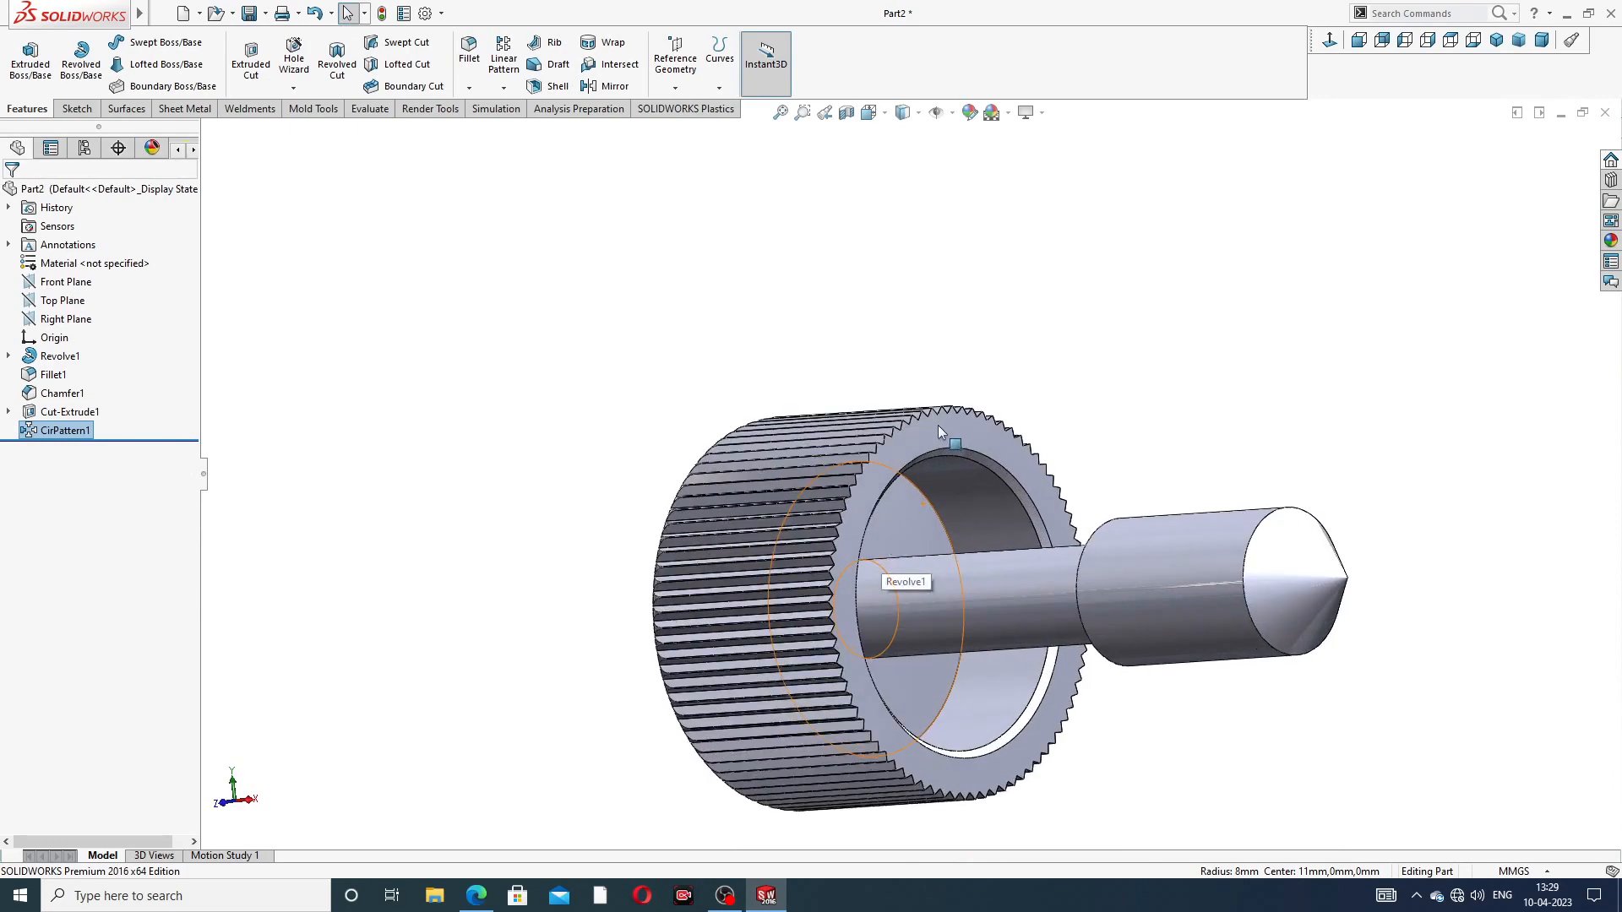
{"action": "mouse_move", "coordinate": [939, 426]}
{"action": "middle_mouse_down"}
{"action": "mouse_move", "coordinate": [961, 484]}
{"action": "mouse_move", "coordinate": [923, 446]}
{"action": "middle_mouse_up"}
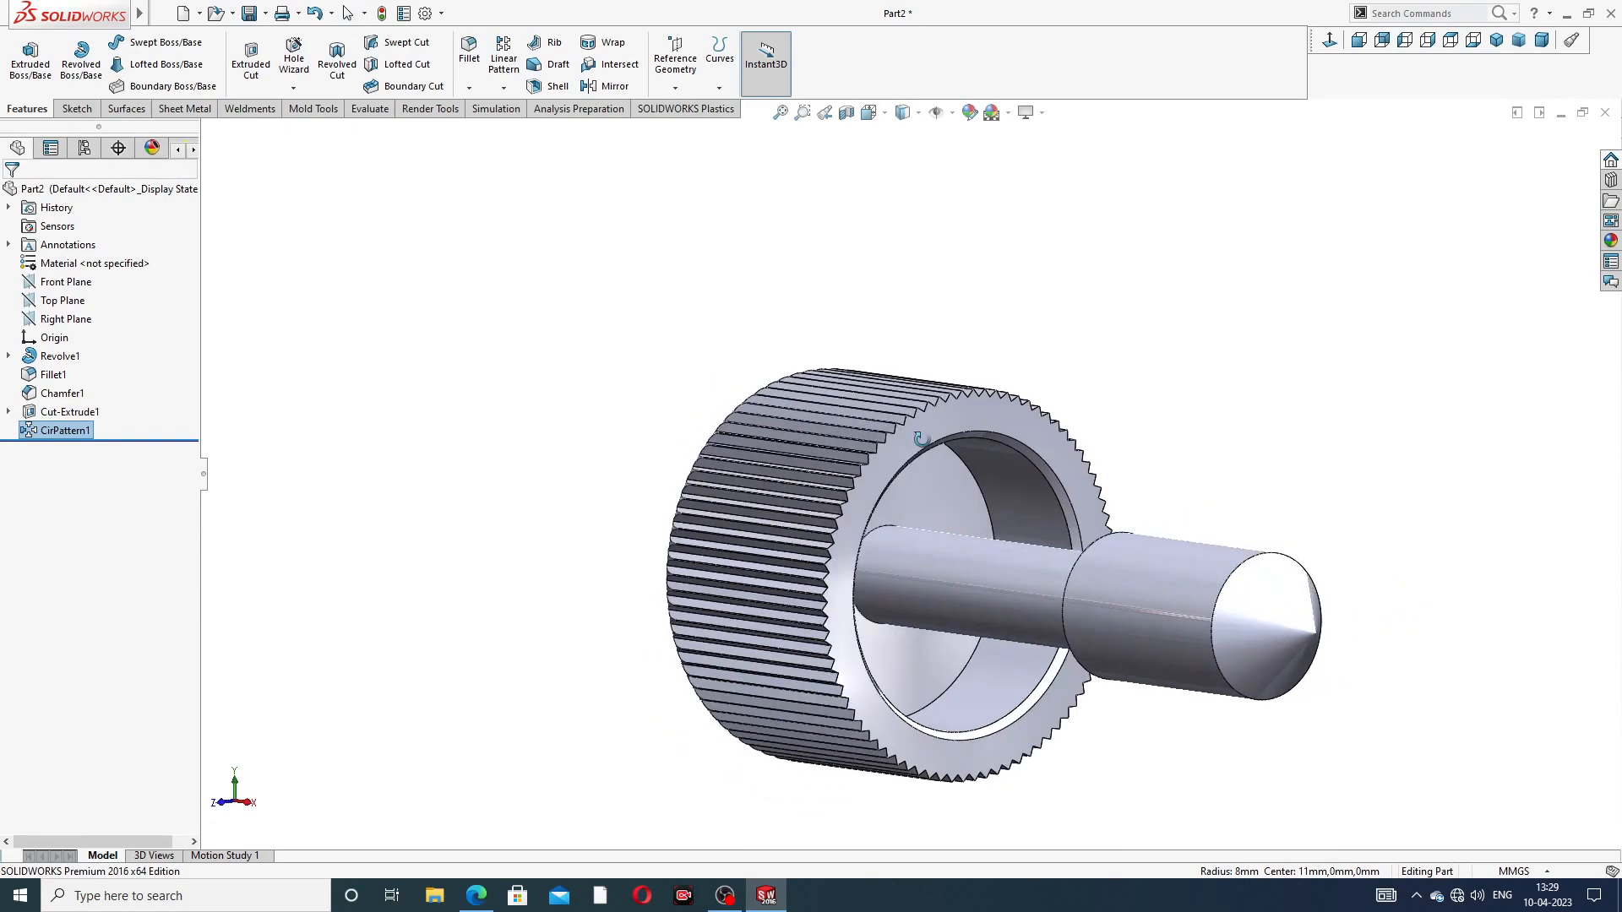
{"action": "scroll", "coordinate": [1017, 471], "scroll_direction": "down", "scroll_amount": 2}
{"action": "scroll", "coordinate": [1017, 471], "scroll_direction": "up", "scroll_amount": 5}
{"action": "middle_click_drag", "start_coordinate": [1017, 472], "coordinate": [1079, 445]}
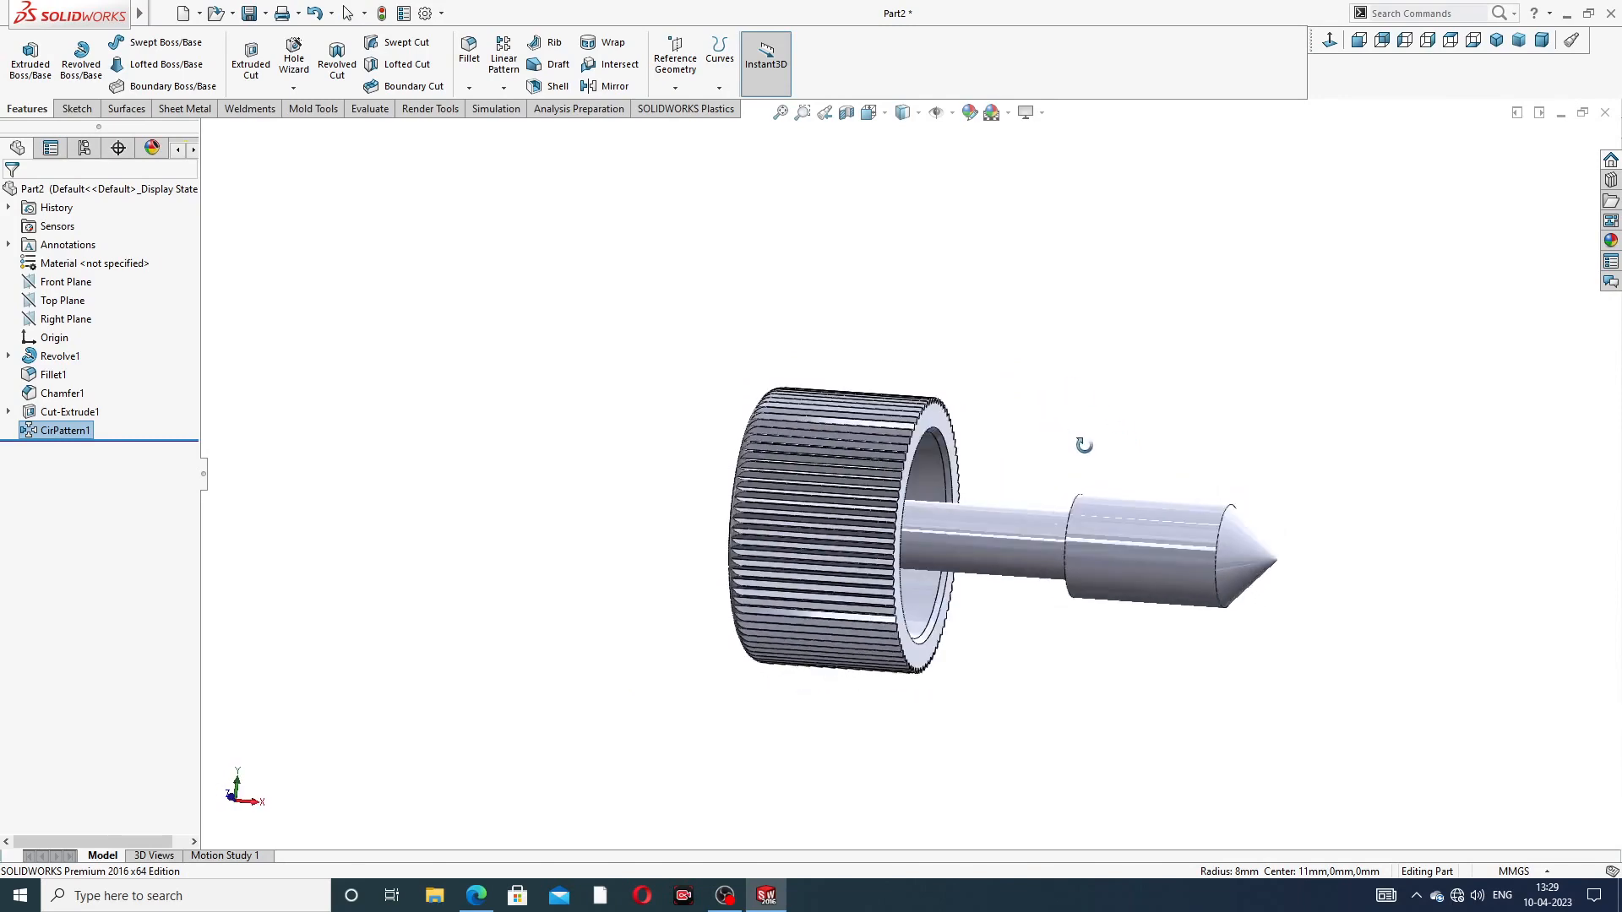
{"action": "middle_click_drag", "start_coordinate": [1031, 510], "coordinate": [1148, 438]}
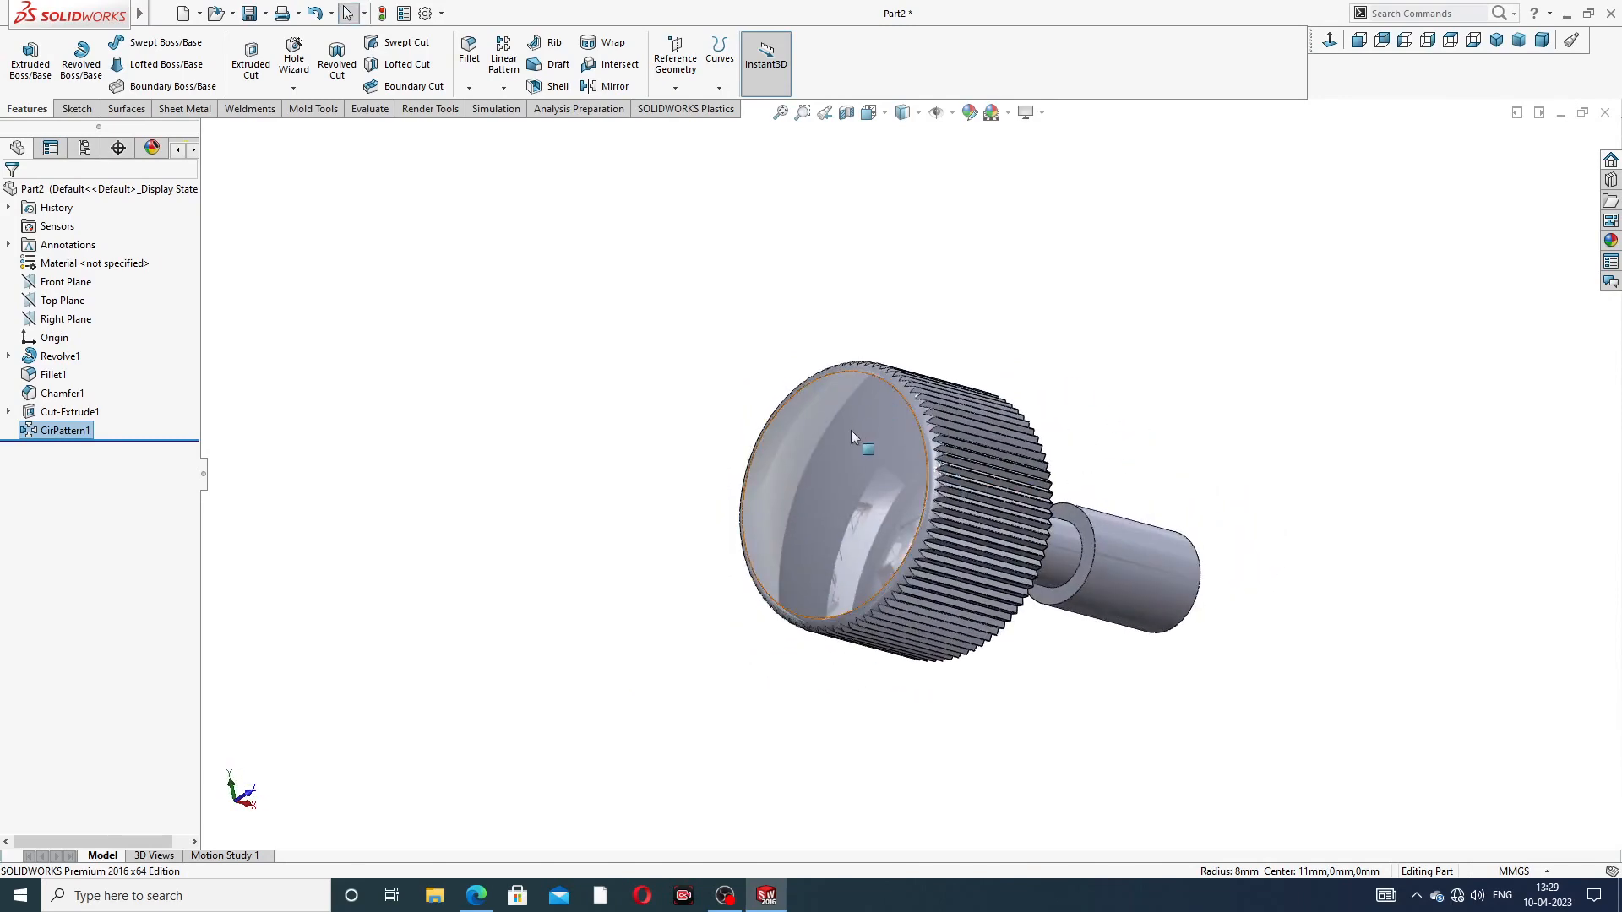
{"action": "left_click", "coordinate": [475, 904]}
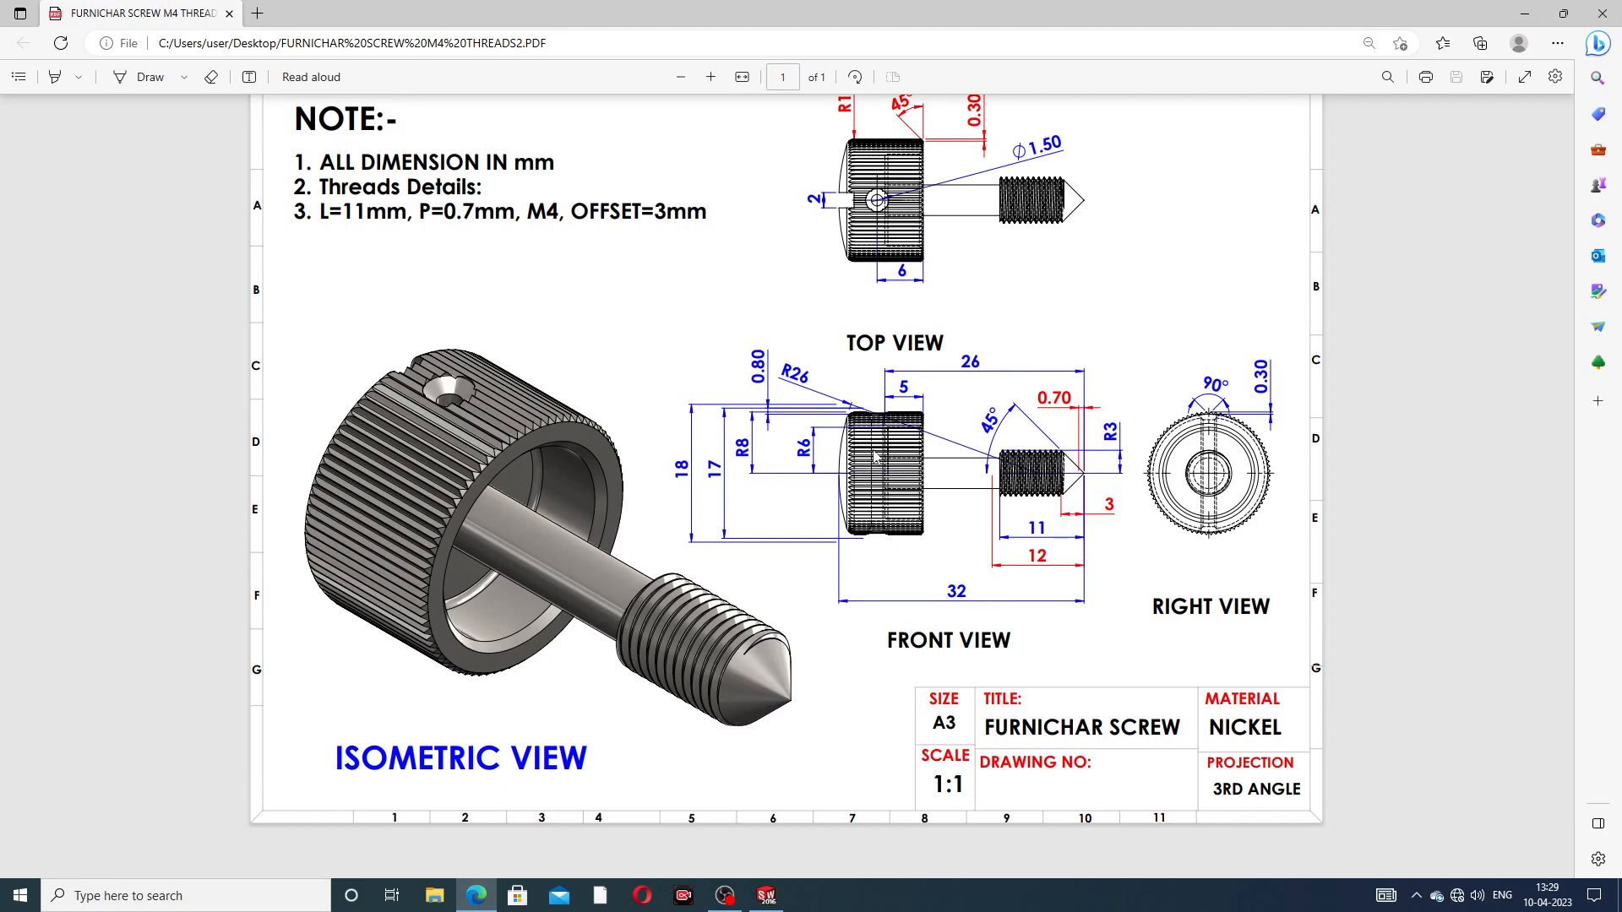
{"action": "left_click", "coordinate": [482, 887]}
Step: Create a reference plane parallel to the head's flat annular end face and tangent to its domed face
{"action": "middle_click_drag", "start_coordinate": [983, 440], "coordinate": [896, 445]}
{"action": "left_click", "coordinate": [675, 88]}
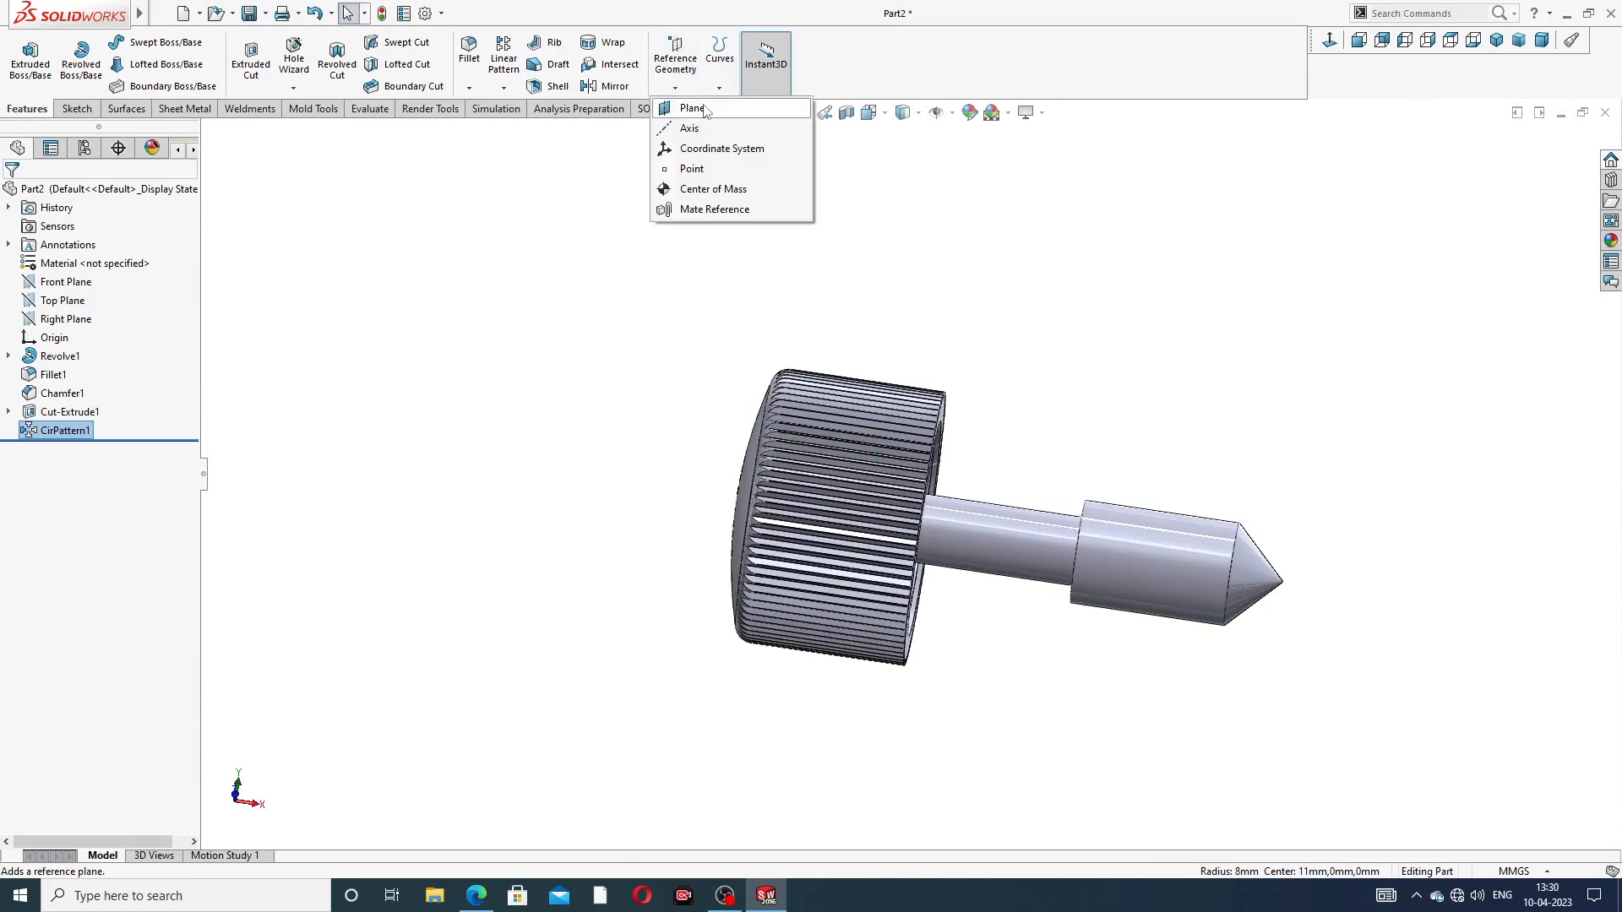
{"action": "left_click", "coordinate": [692, 108]}
{"action": "middle_click_drag", "start_coordinate": [978, 446], "coordinate": [1014, 465]}
{"action": "left_click", "coordinate": [942, 414]}
{"action": "left_click", "coordinate": [829, 453]}
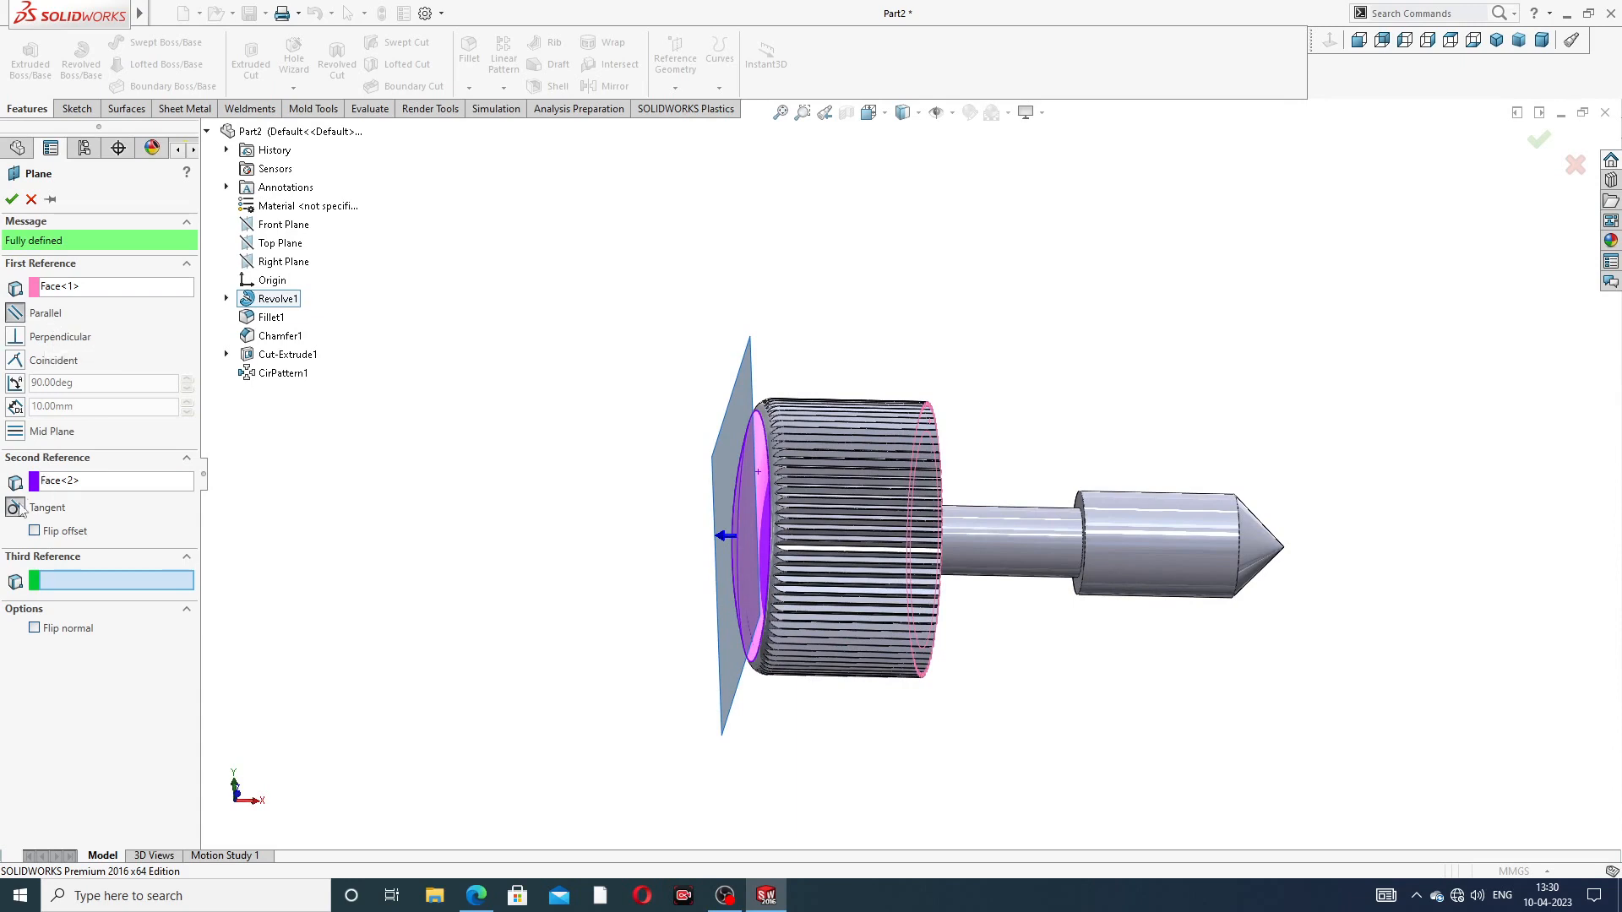
{"action": "left_click", "coordinate": [11, 199]}
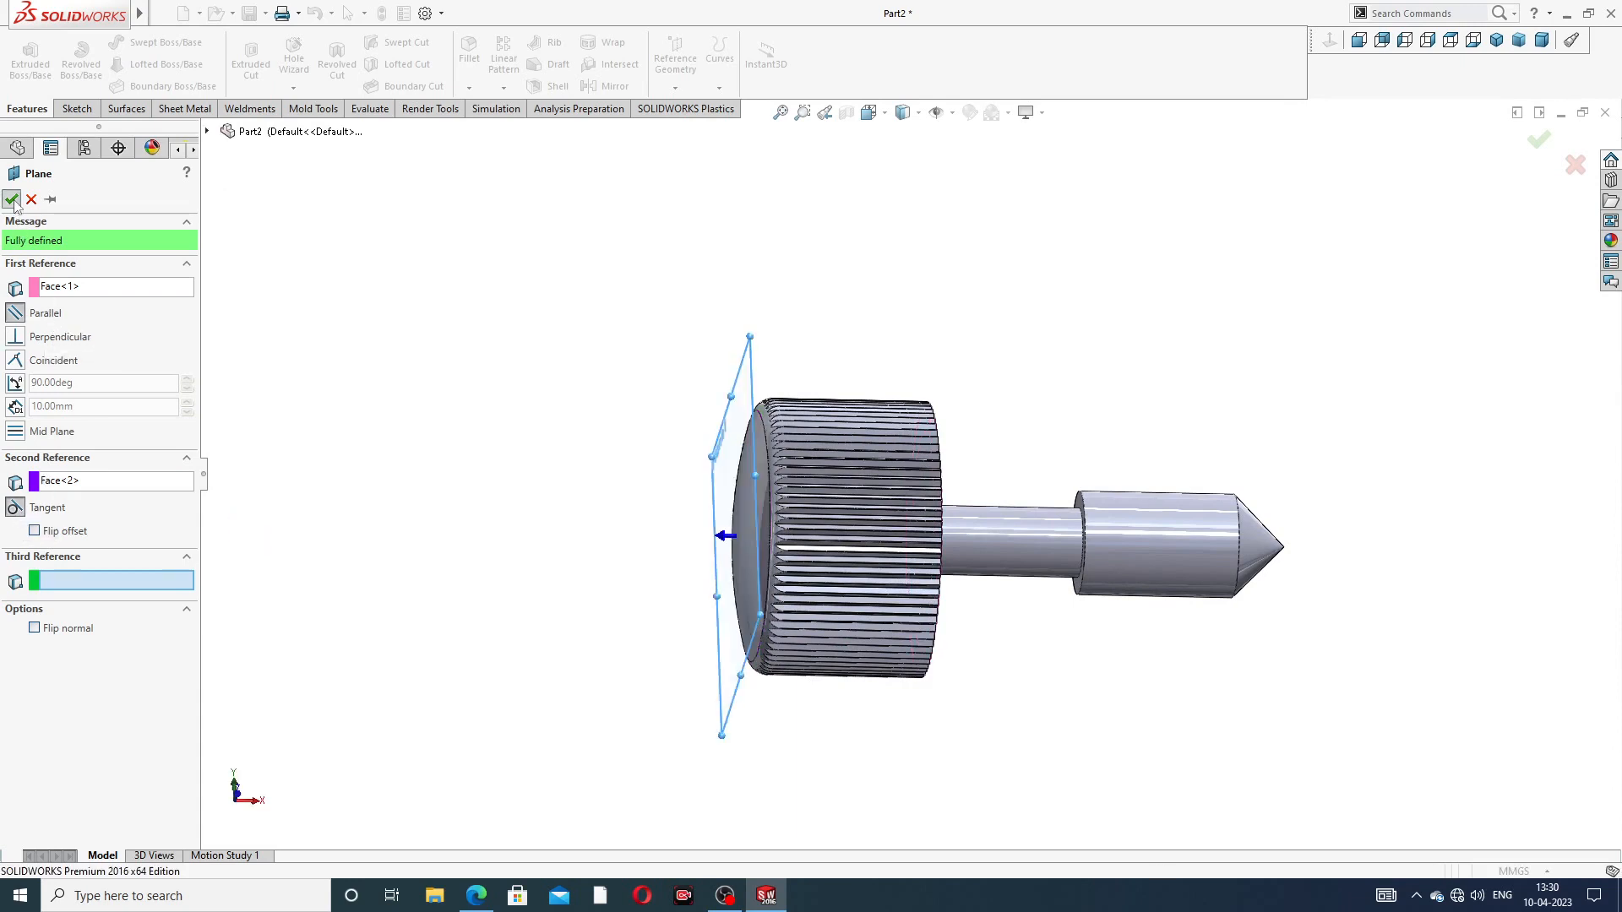
Step: On the new tangent plane, sketch a horizontal center rectangle about 23 mm by 2.8 mm, centred on the origin
{"action": "middle_click_drag", "start_coordinate": [622, 363], "coordinate": [651, 297]}
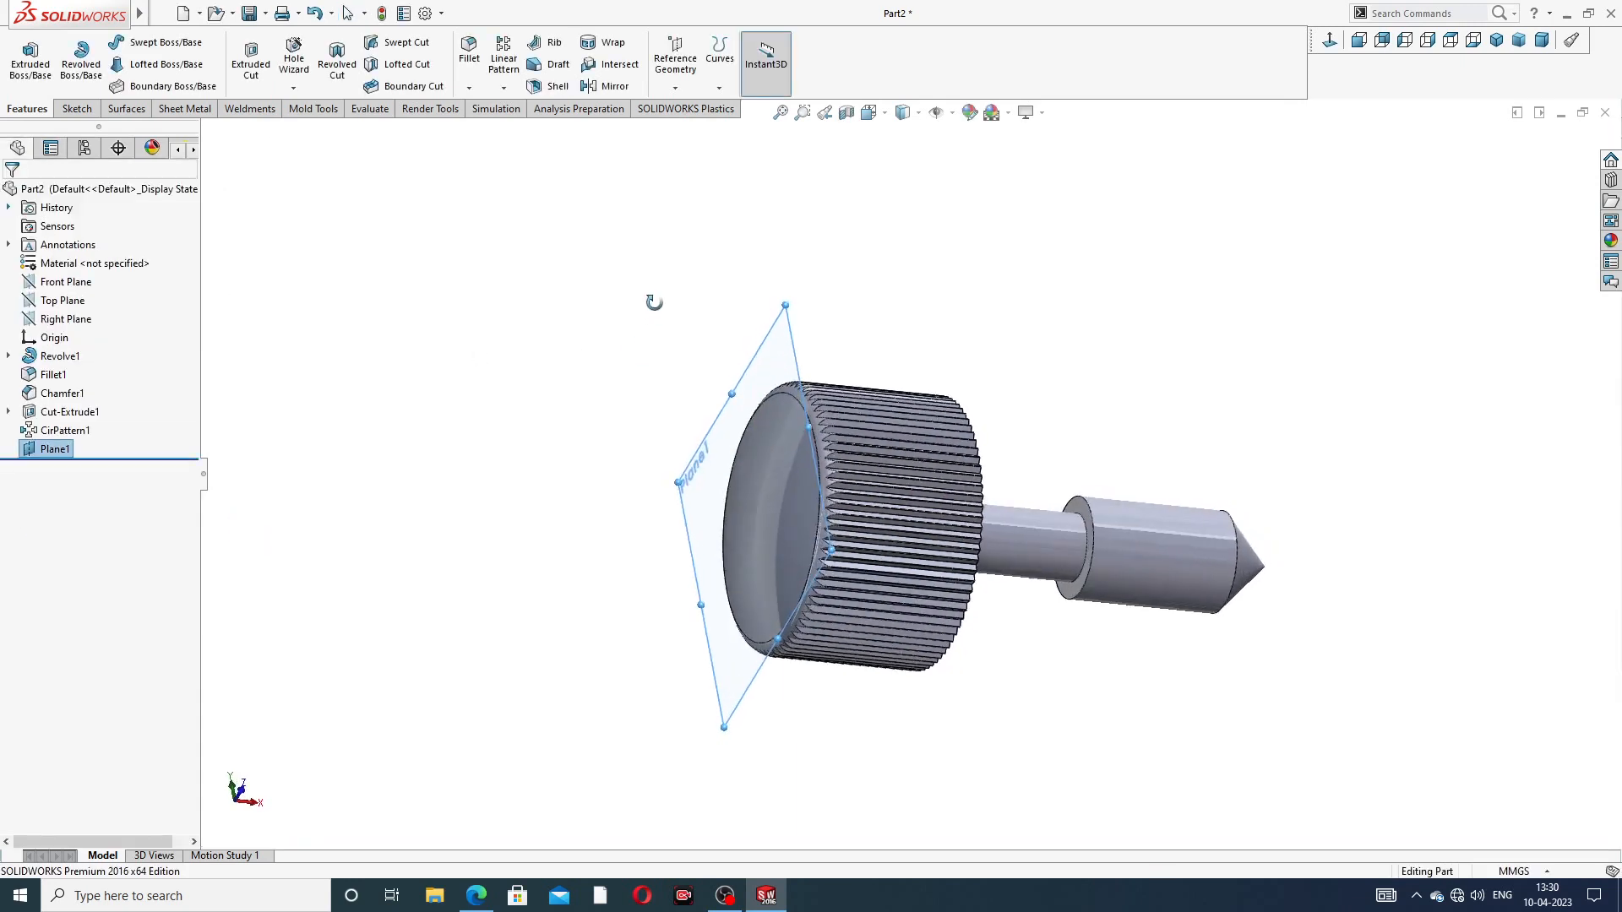
{"action": "left_click", "coordinate": [761, 349]}
{"action": "left_click", "coordinate": [832, 295]}
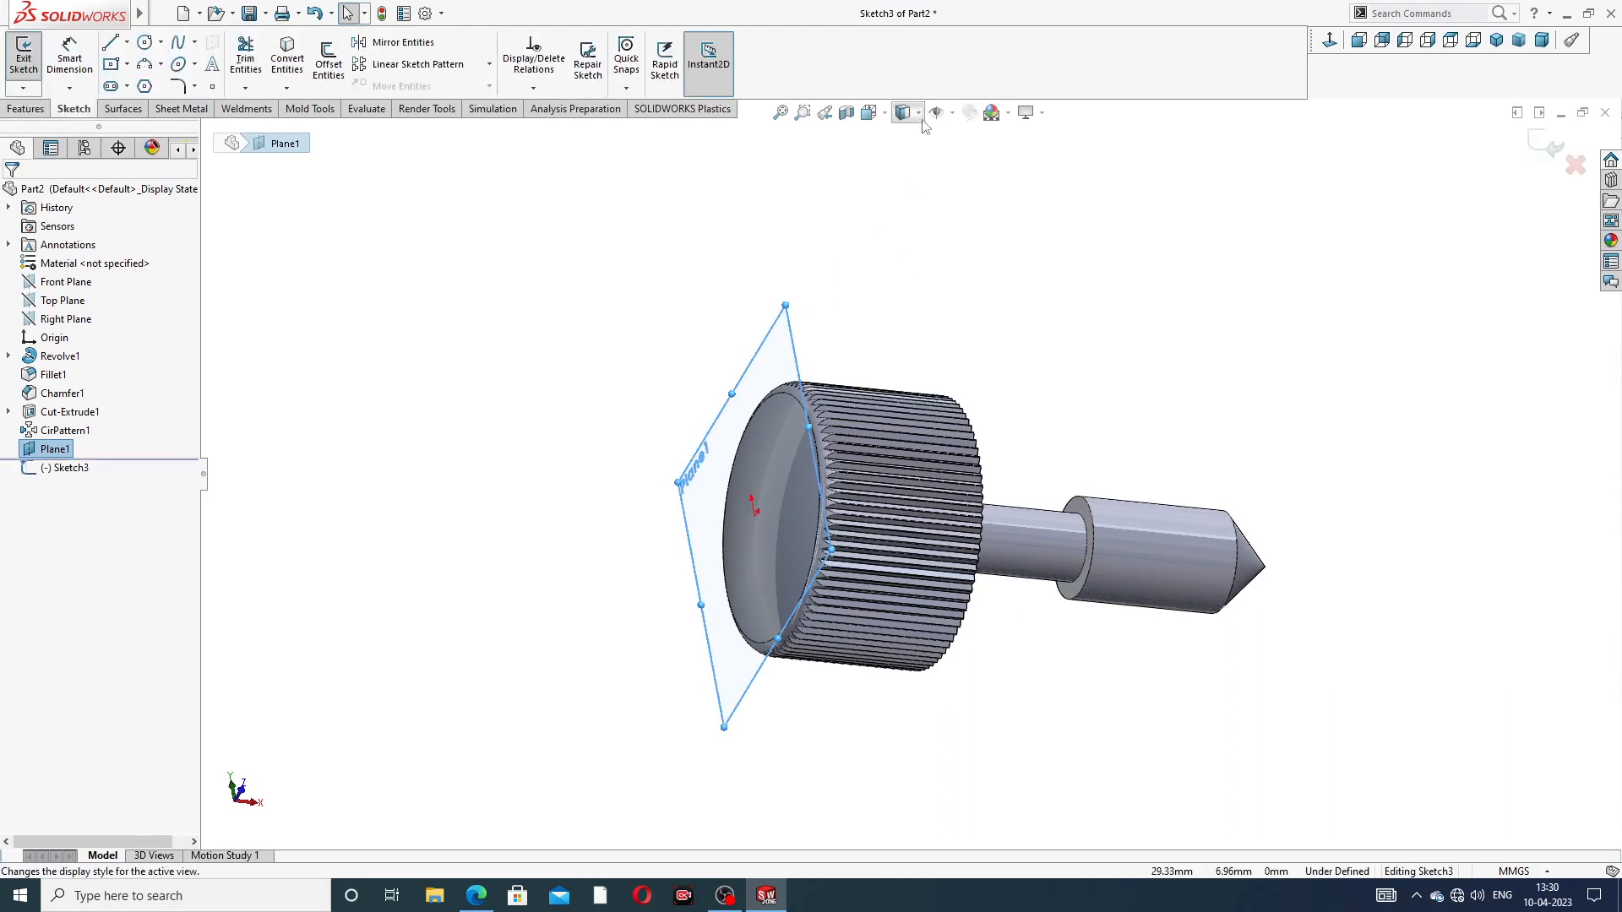
{"action": "left_click", "coordinate": [1330, 40]}
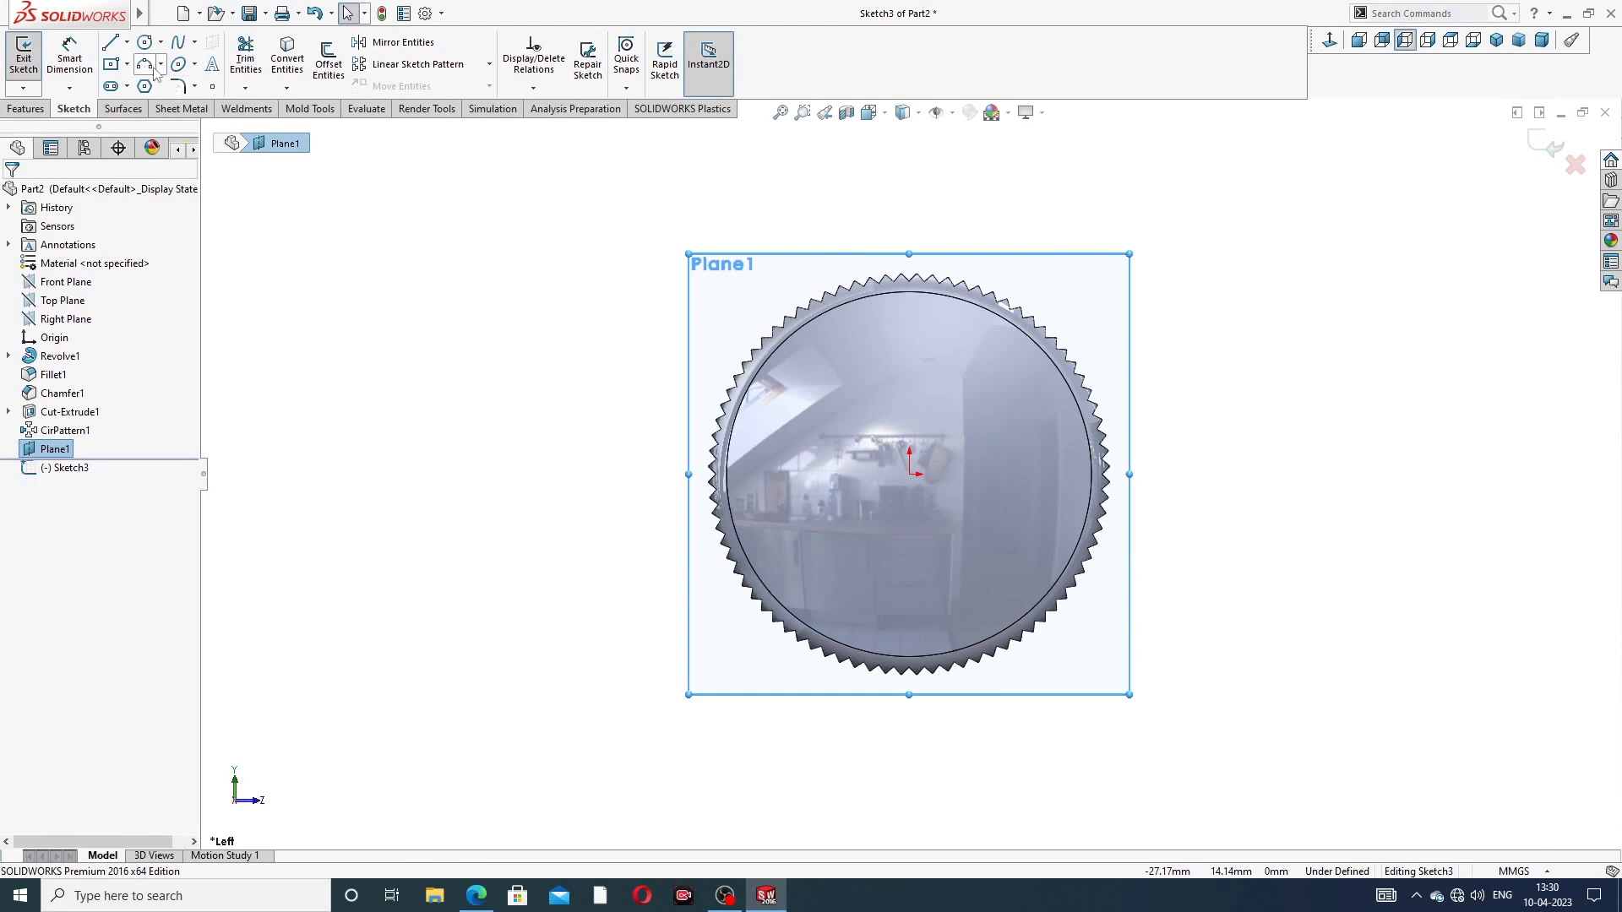
{"action": "left_click", "coordinate": [127, 64]}
{"action": "left_click", "coordinate": [165, 105]}
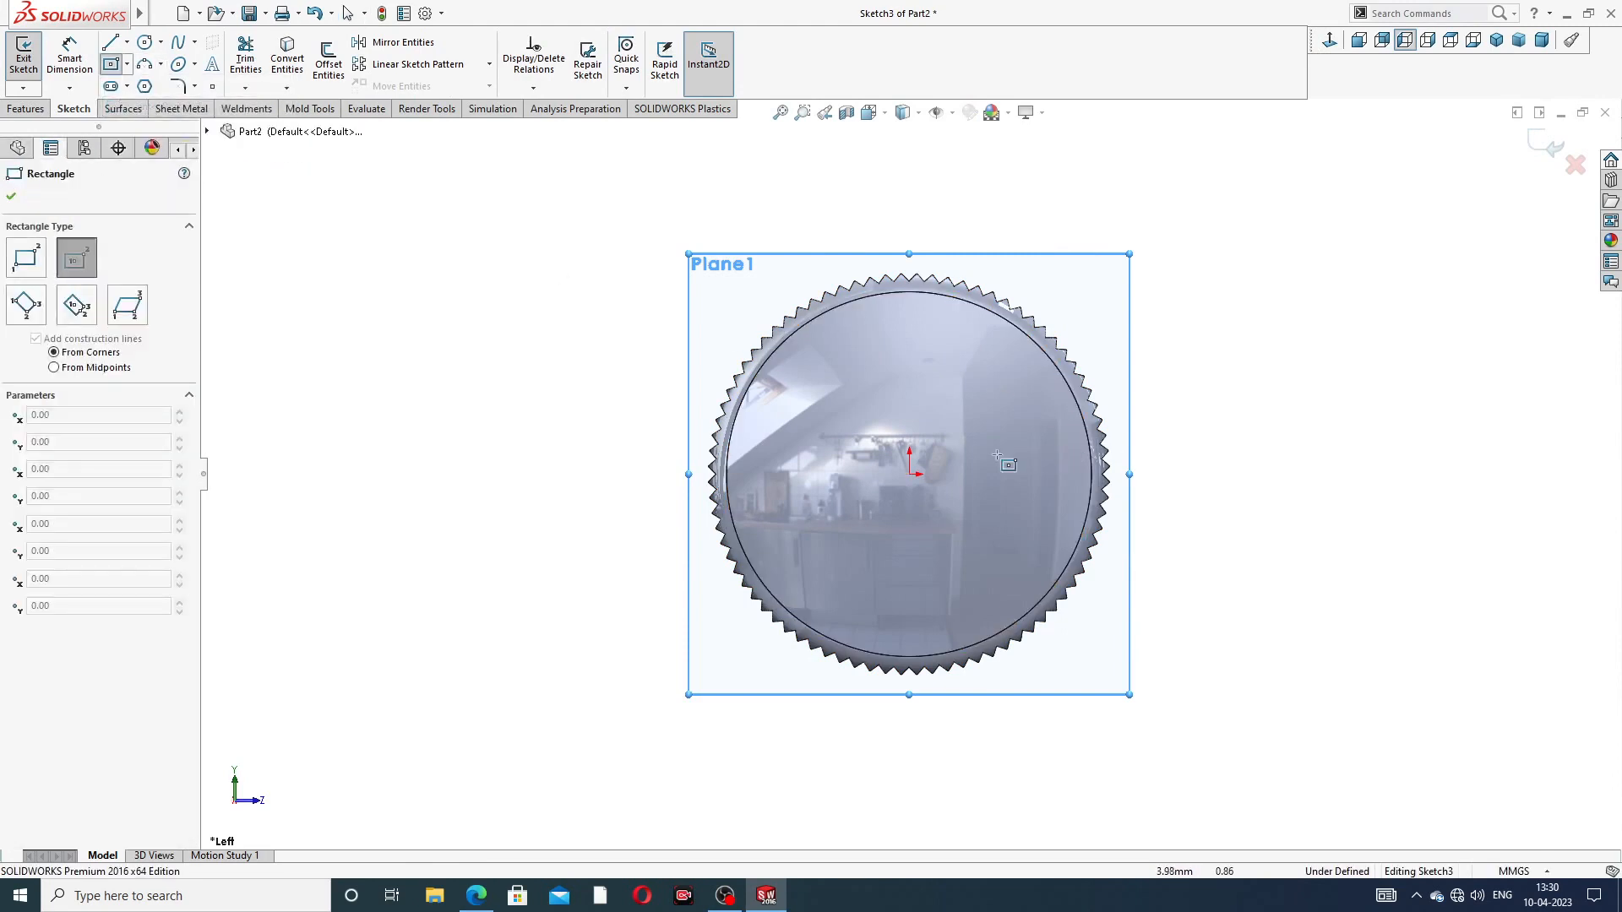
{"action": "left_click", "coordinate": [912, 474]}
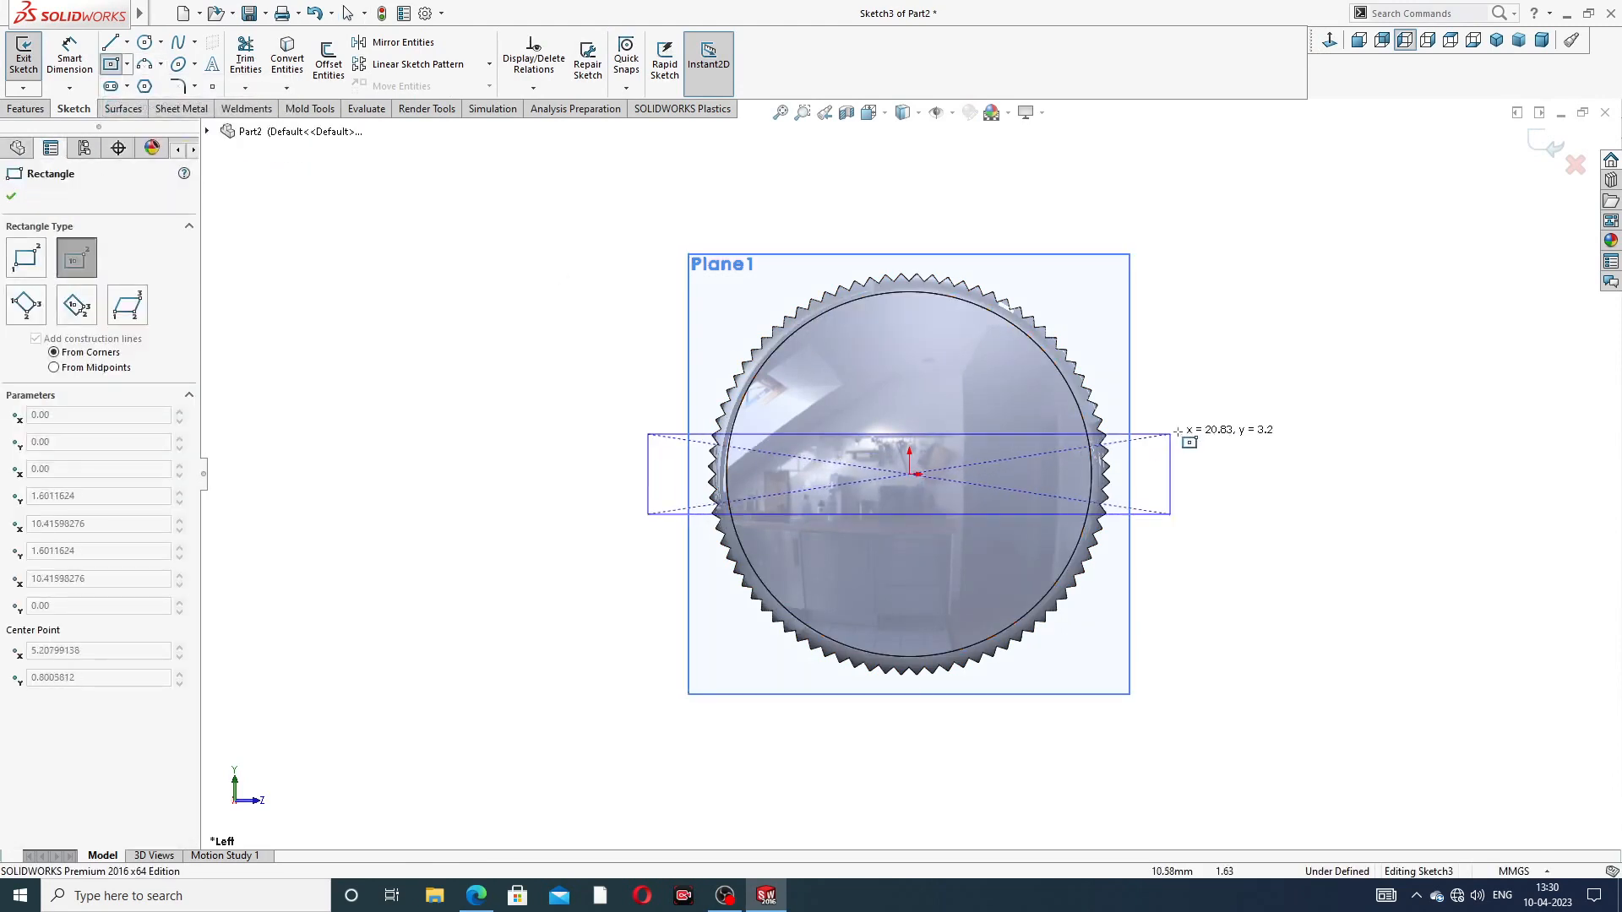
{"action": "left_click", "coordinate": [1198, 438]}
{"action": "right_click", "coordinate": [1234, 279]}
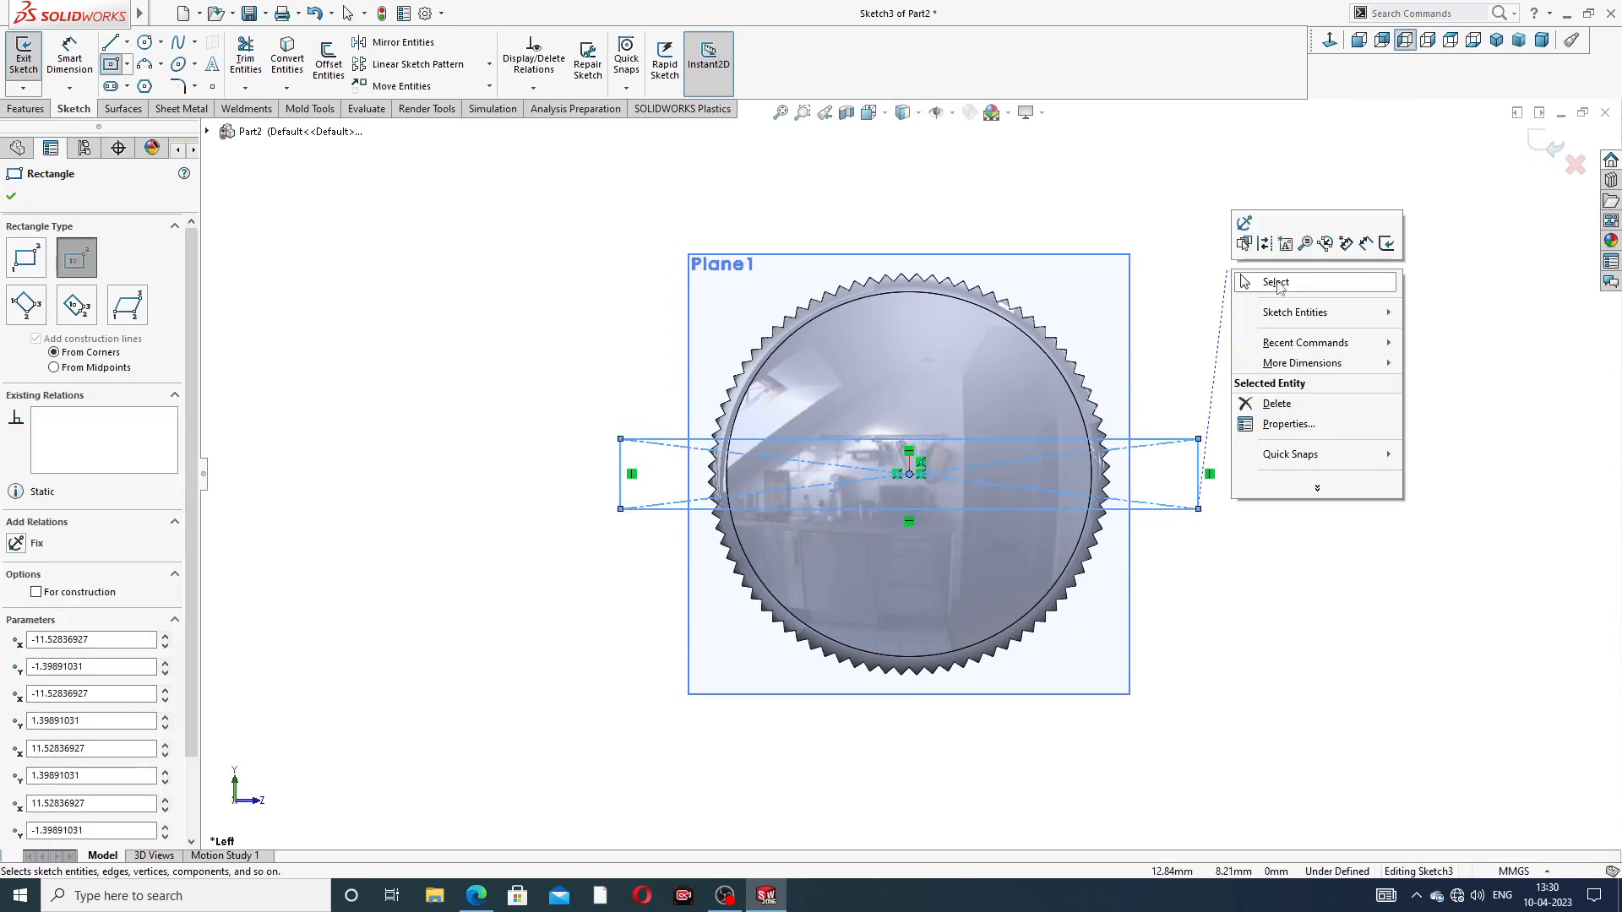
{"action": "left_click", "coordinate": [1278, 284]}
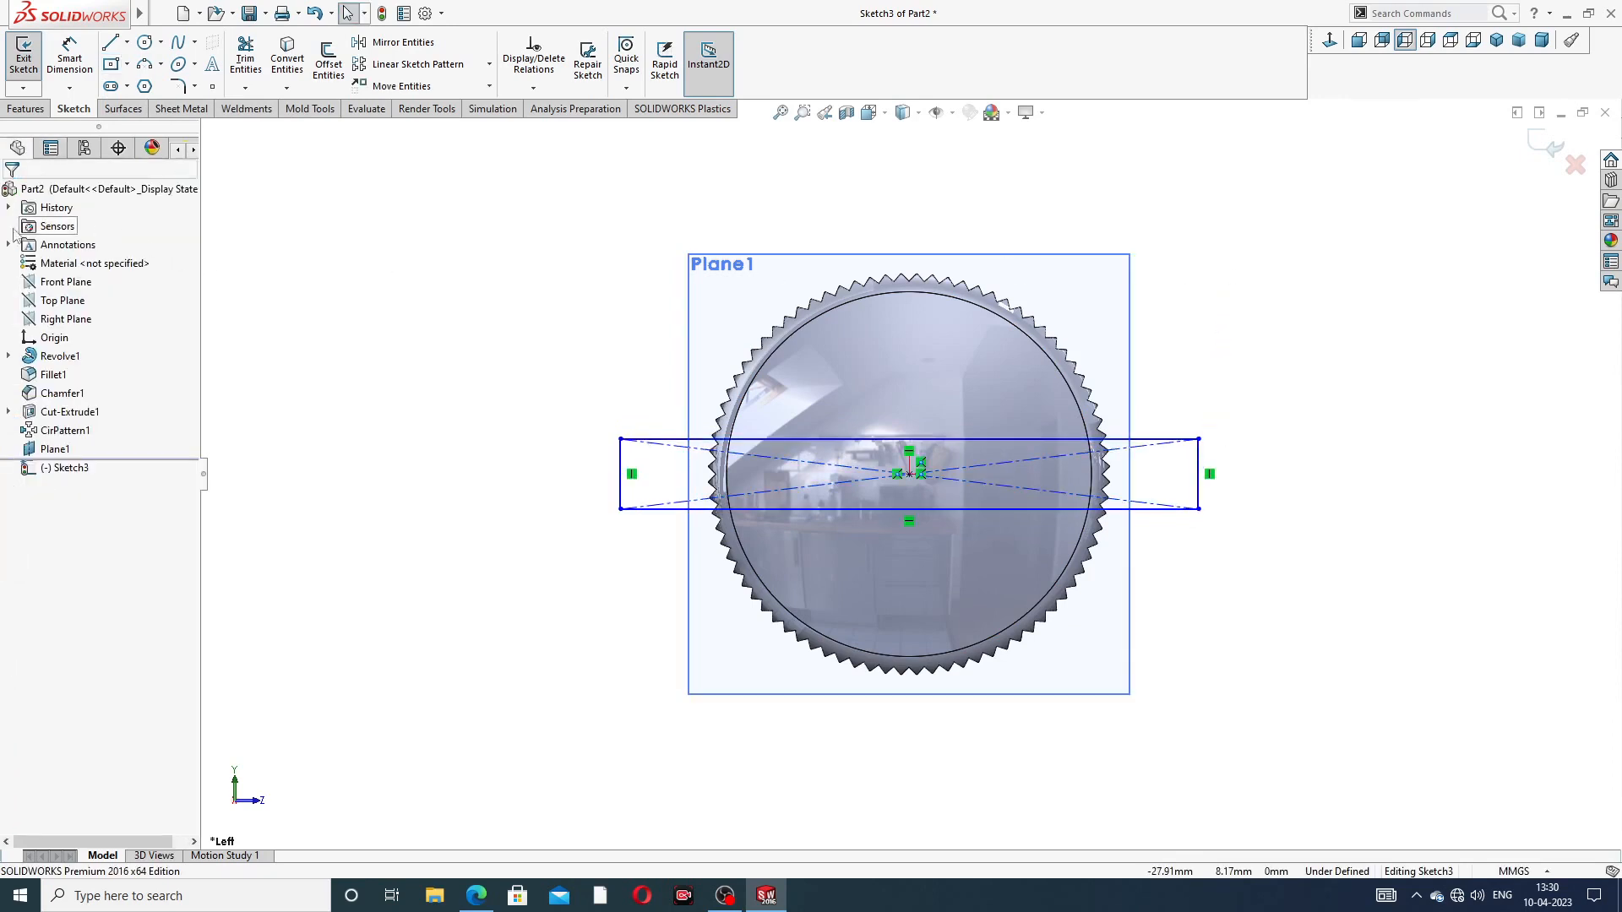
Step: Dimension the rectangle 18 mm long and 3 mm high
{"action": "left_click", "coordinate": [69, 57]}
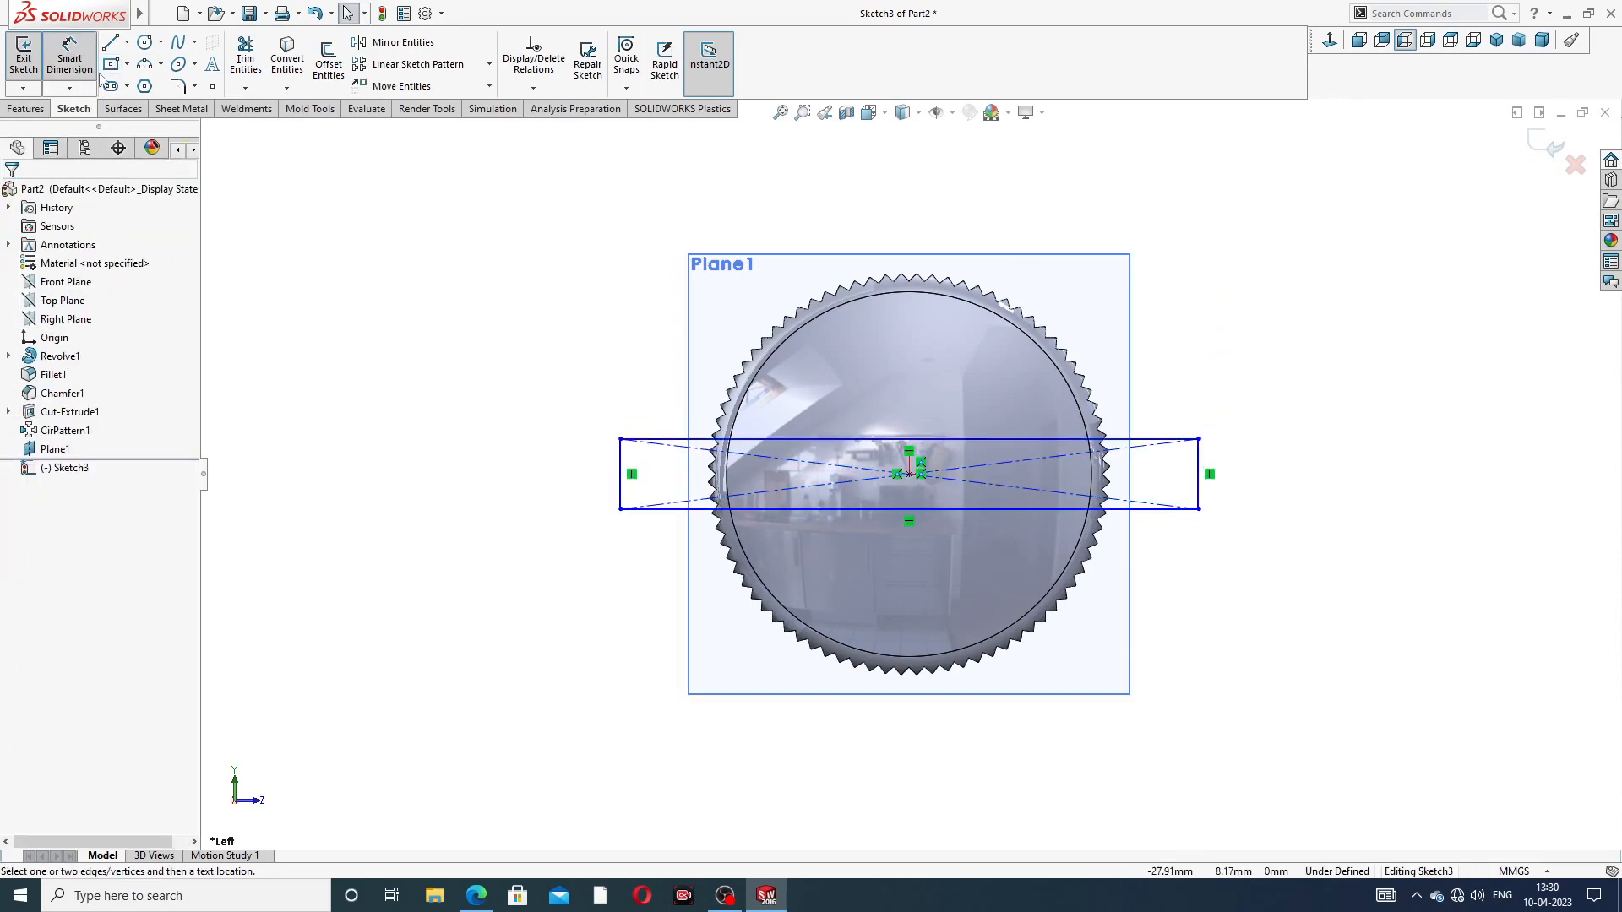
{"action": "left_click", "coordinate": [987, 438]}
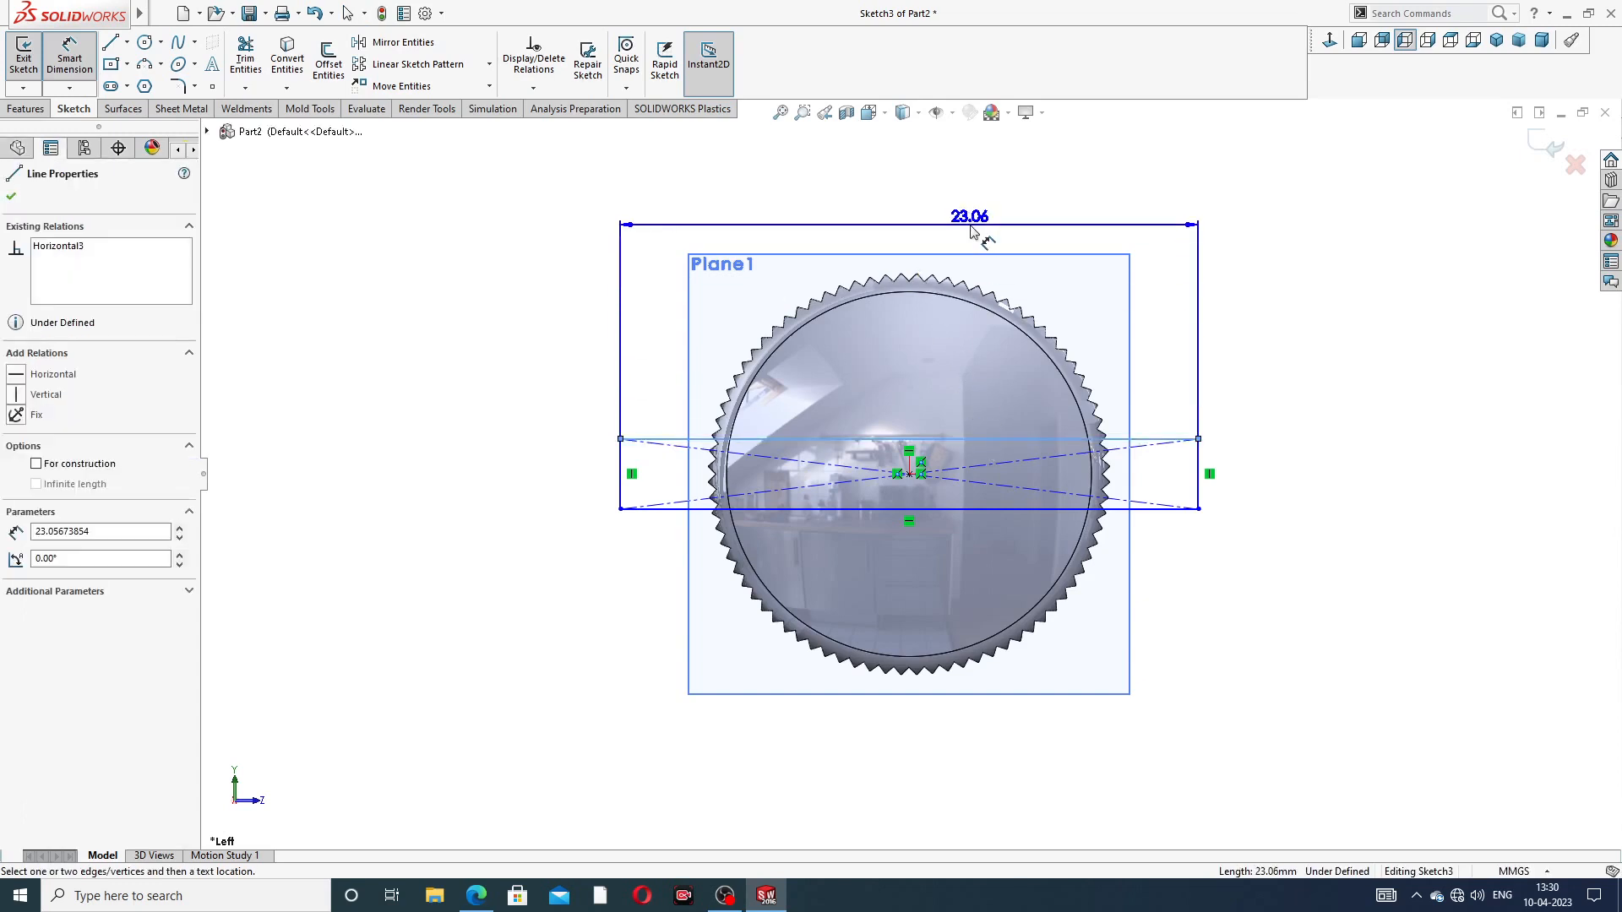
{"action": "left_click", "coordinate": [972, 224]}
{"action": "type", "text": "18"}
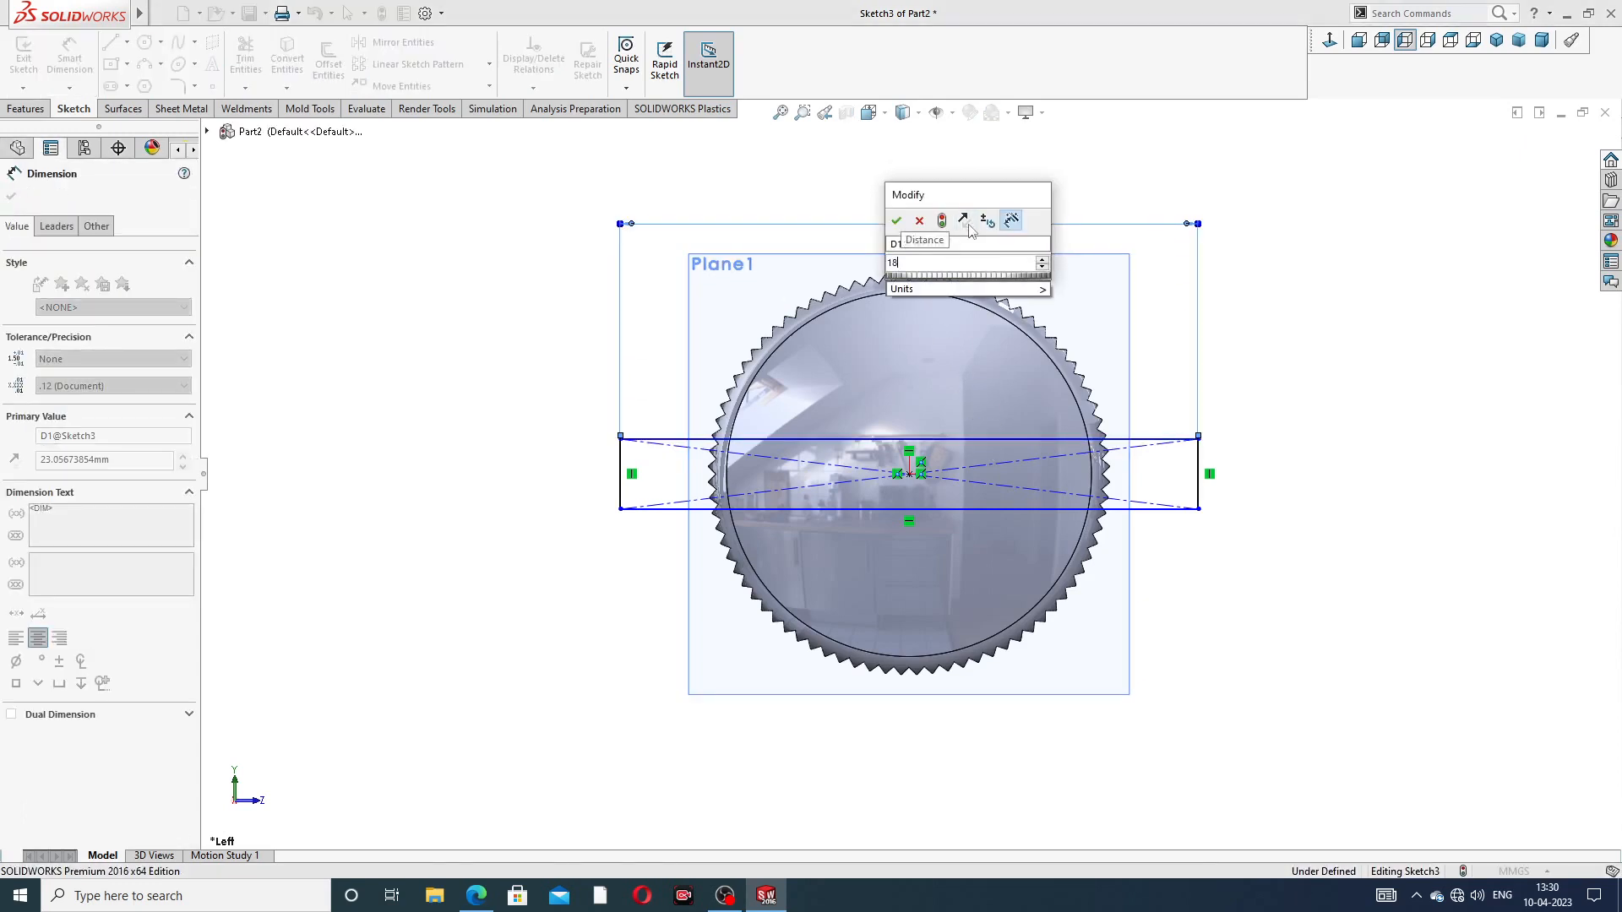
{"action": "key", "text": "Return"}
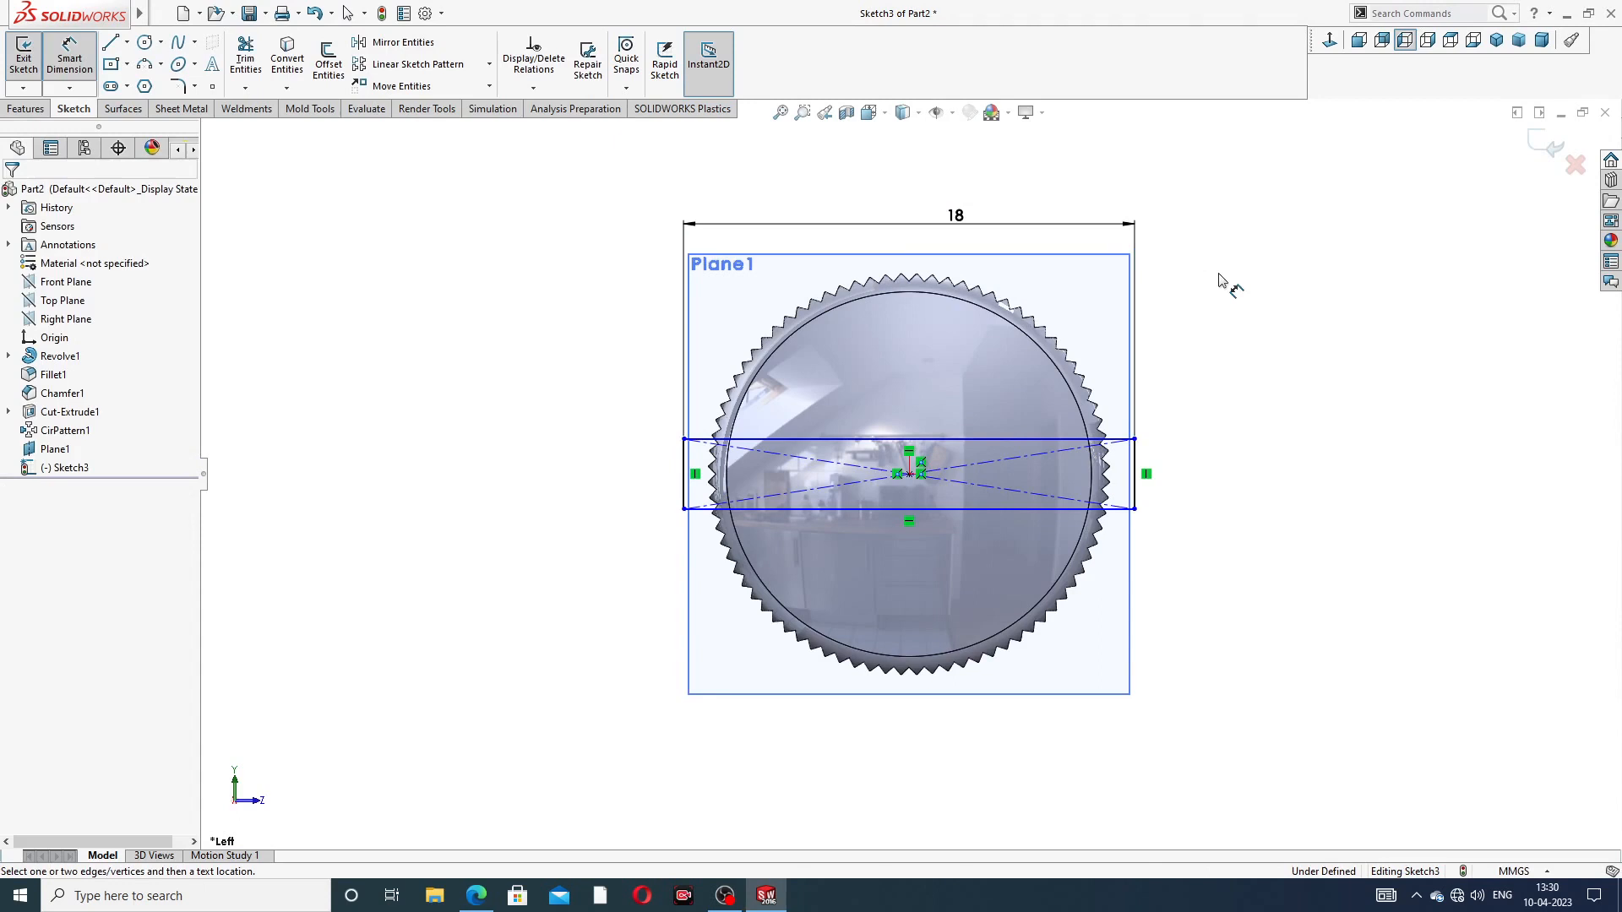
{"action": "left_click", "coordinate": [1134, 469]}
{"action": "left_click", "coordinate": [1177, 475]}
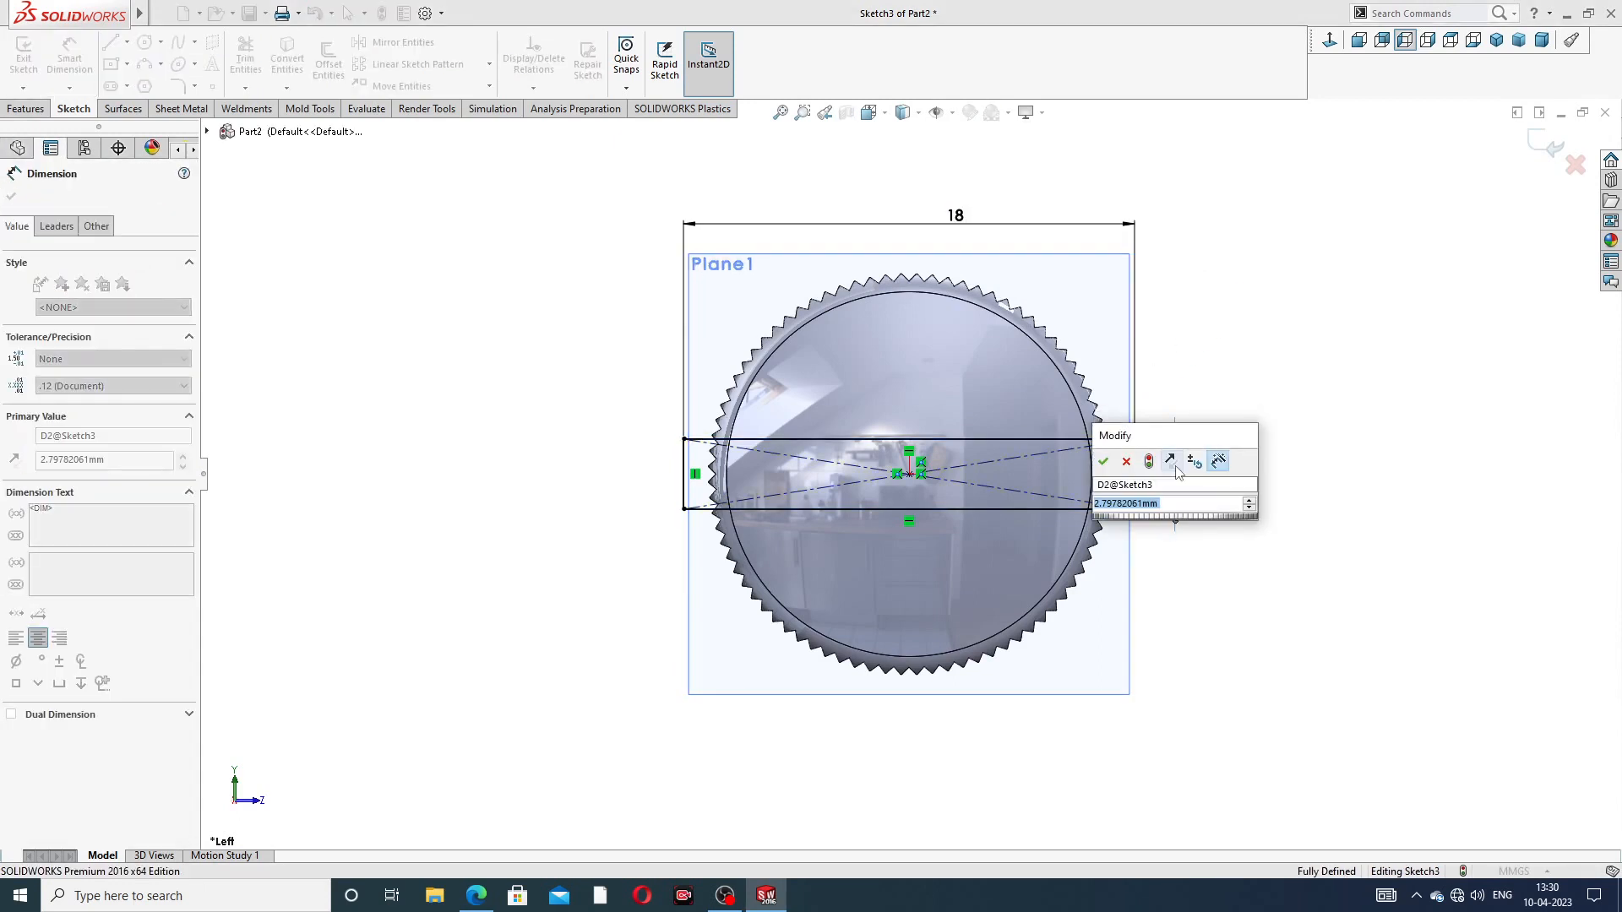
{"action": "type", "text": "3"}
{"action": "key", "text": "Return"}
{"action": "left_click", "coordinate": [1194, 461]}
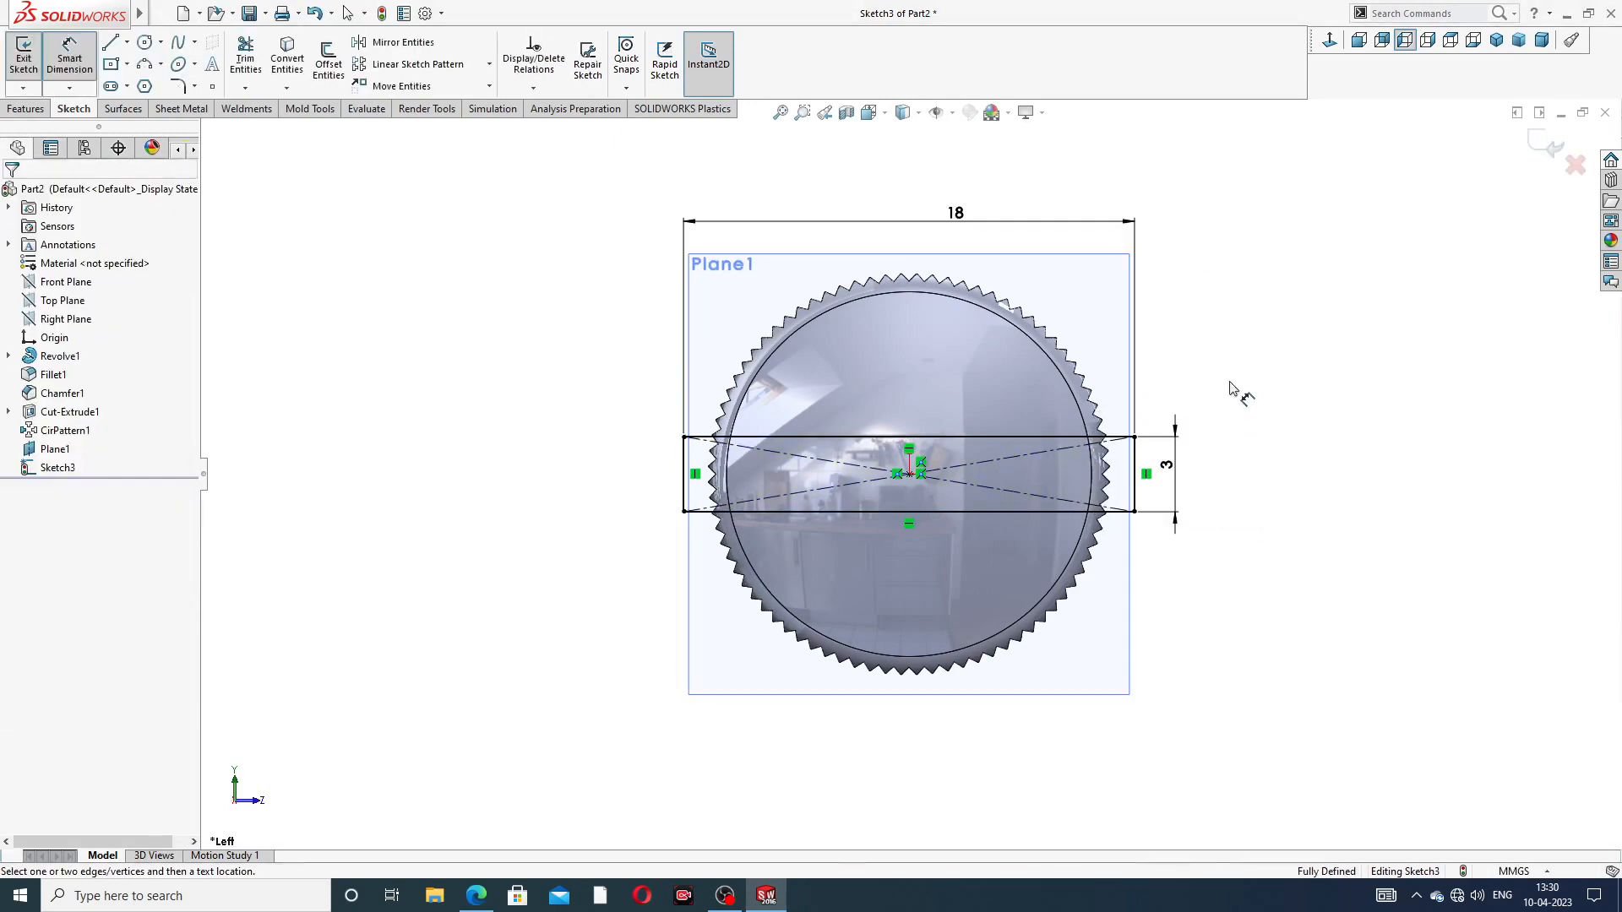
Step: Check the slot width in the PDF drawing in Edge and set the rectangle's height to 2 mm in SOLIDWORKS
{"action": "left_click", "coordinate": [476, 896]}
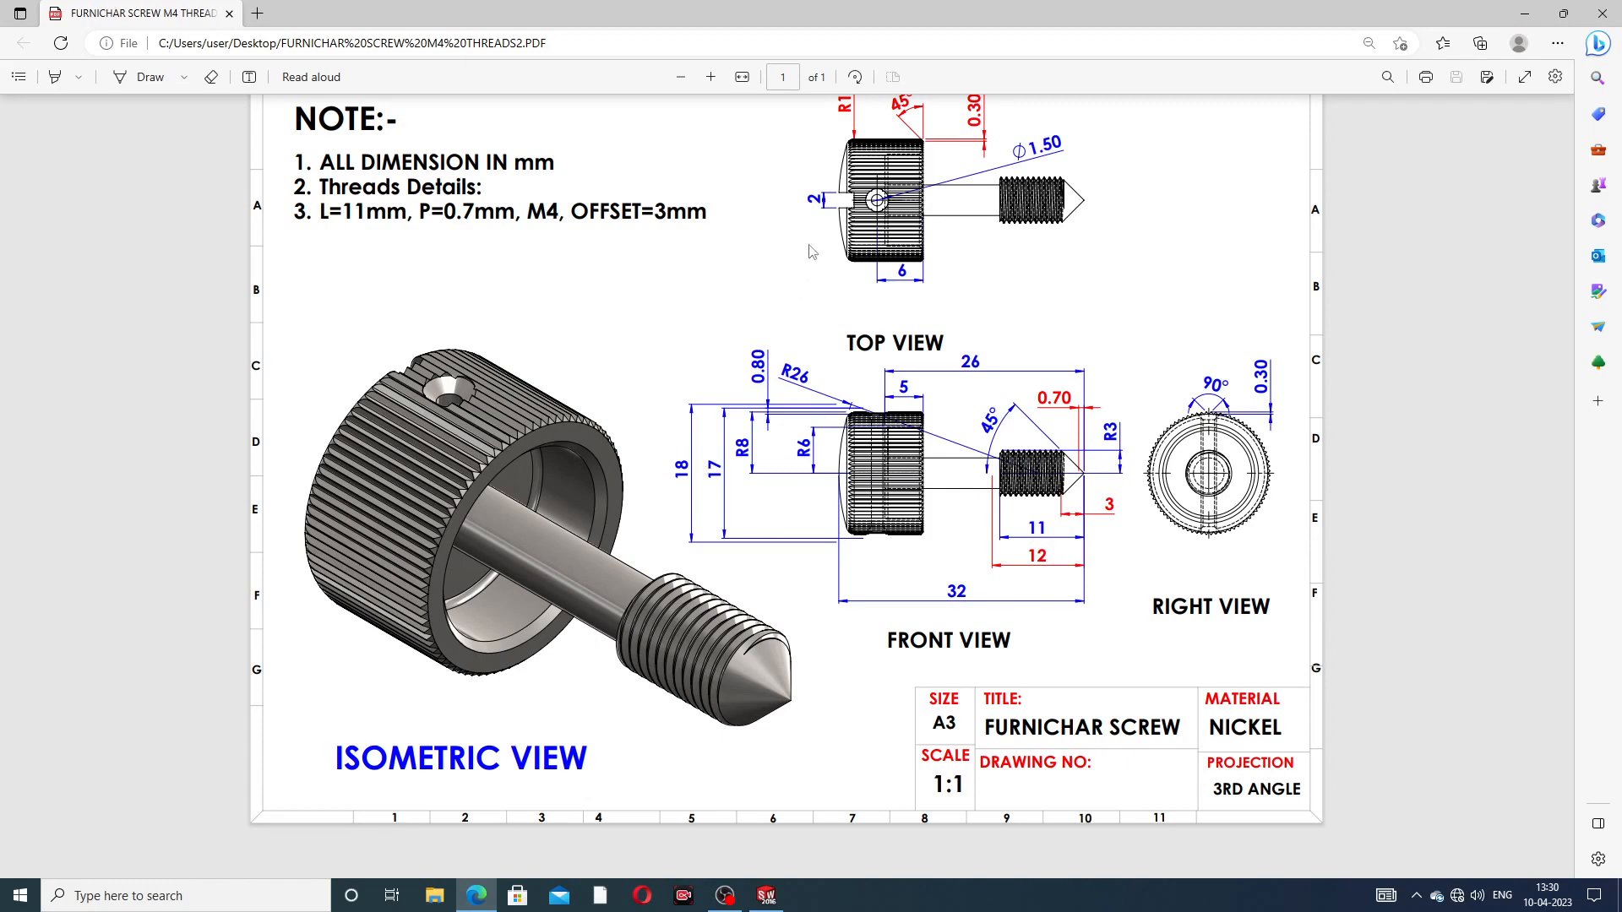
{"action": "left_click", "coordinate": [475, 895]}
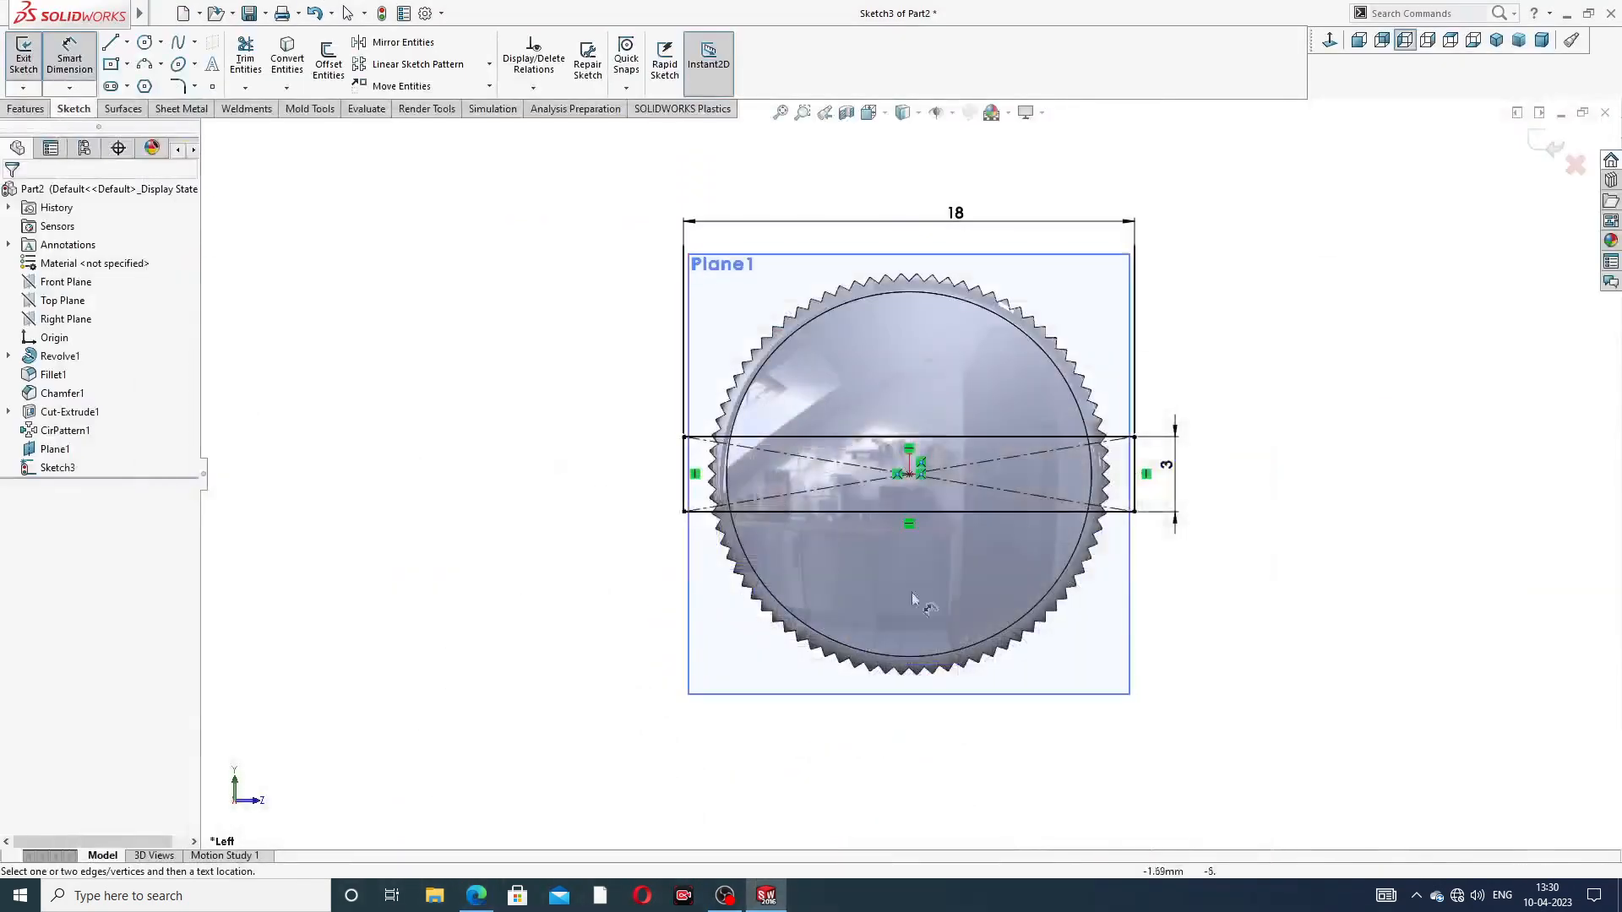
{"action": "double_click", "coordinate": [1174, 462]}
{"action": "type", "text": "2"}
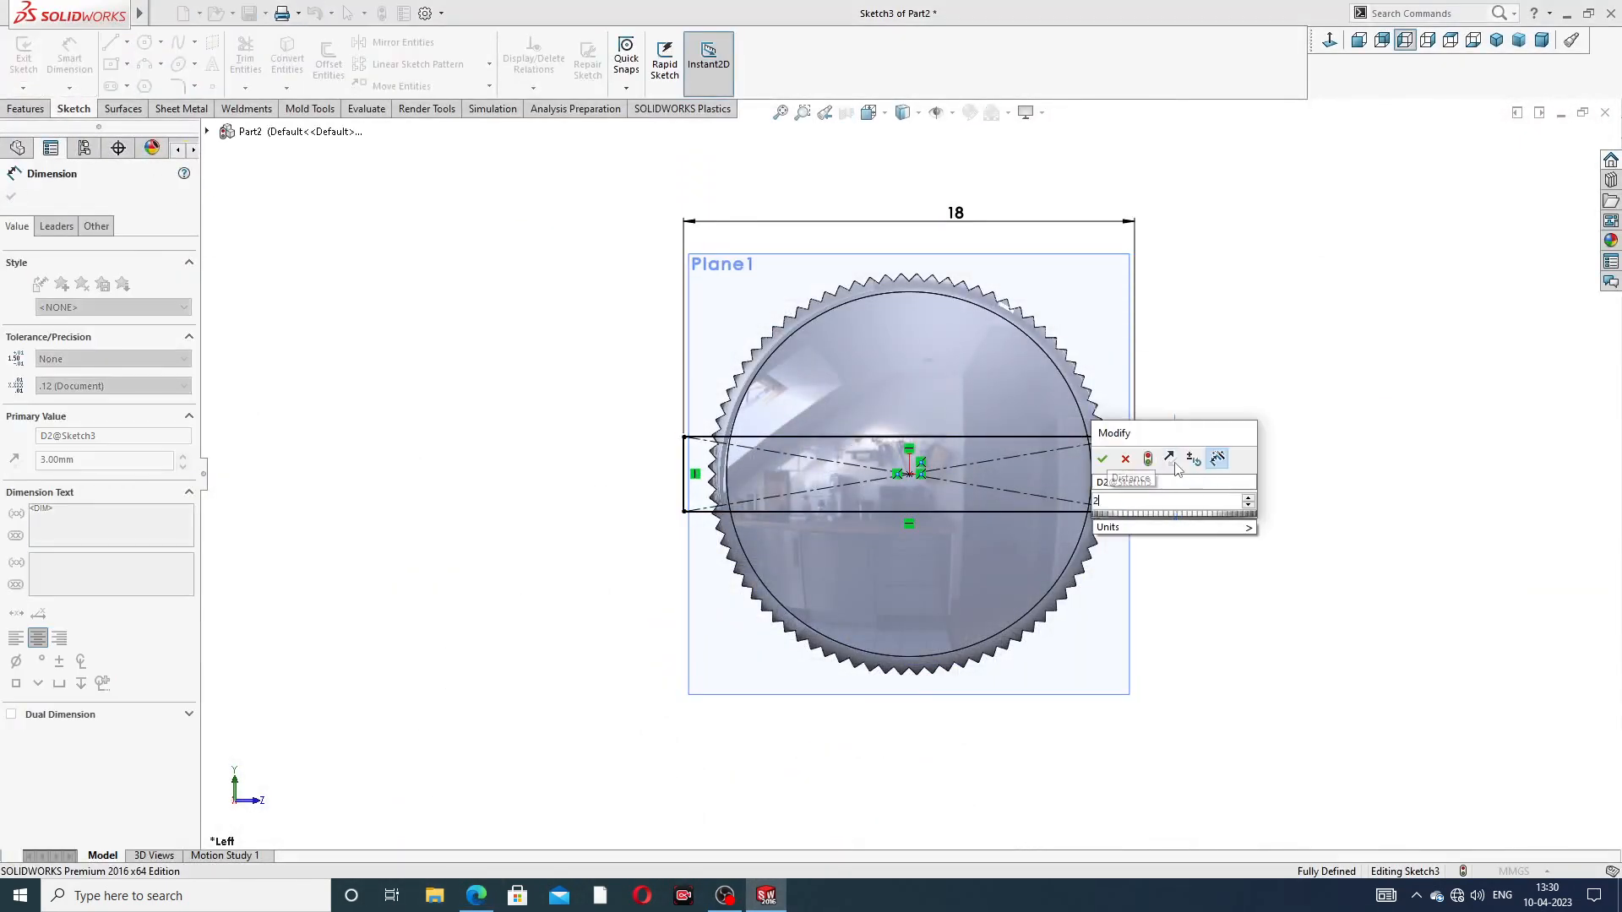
{"action": "key", "text": "Return"}
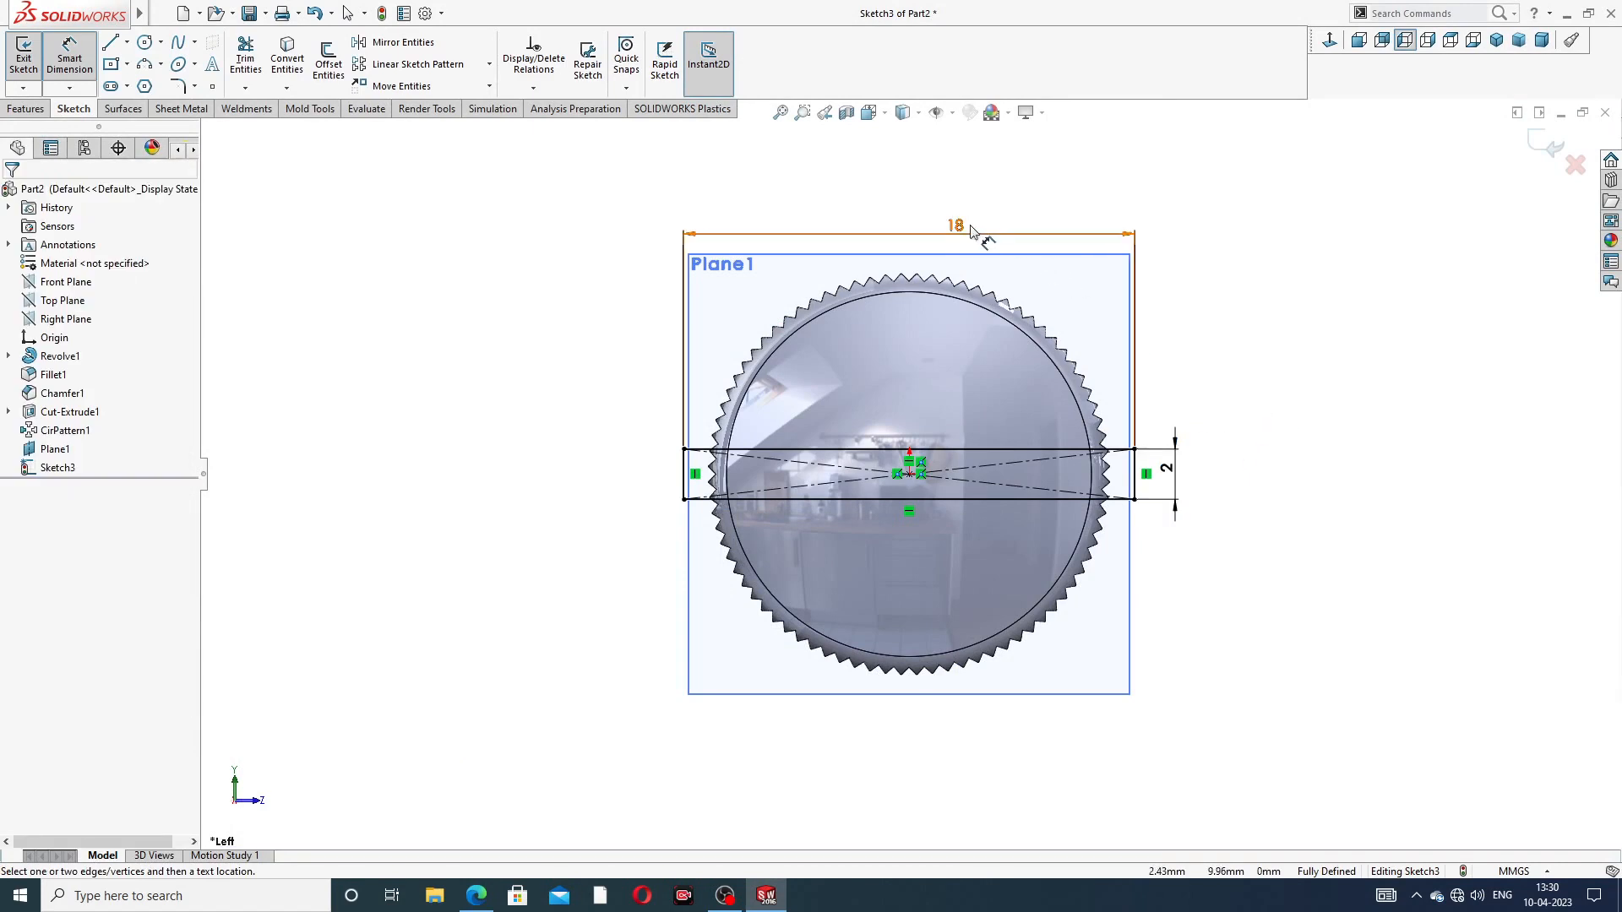
{"action": "right_click", "coordinate": [1278, 203]}
{"action": "left_click", "coordinate": [1327, 251]}
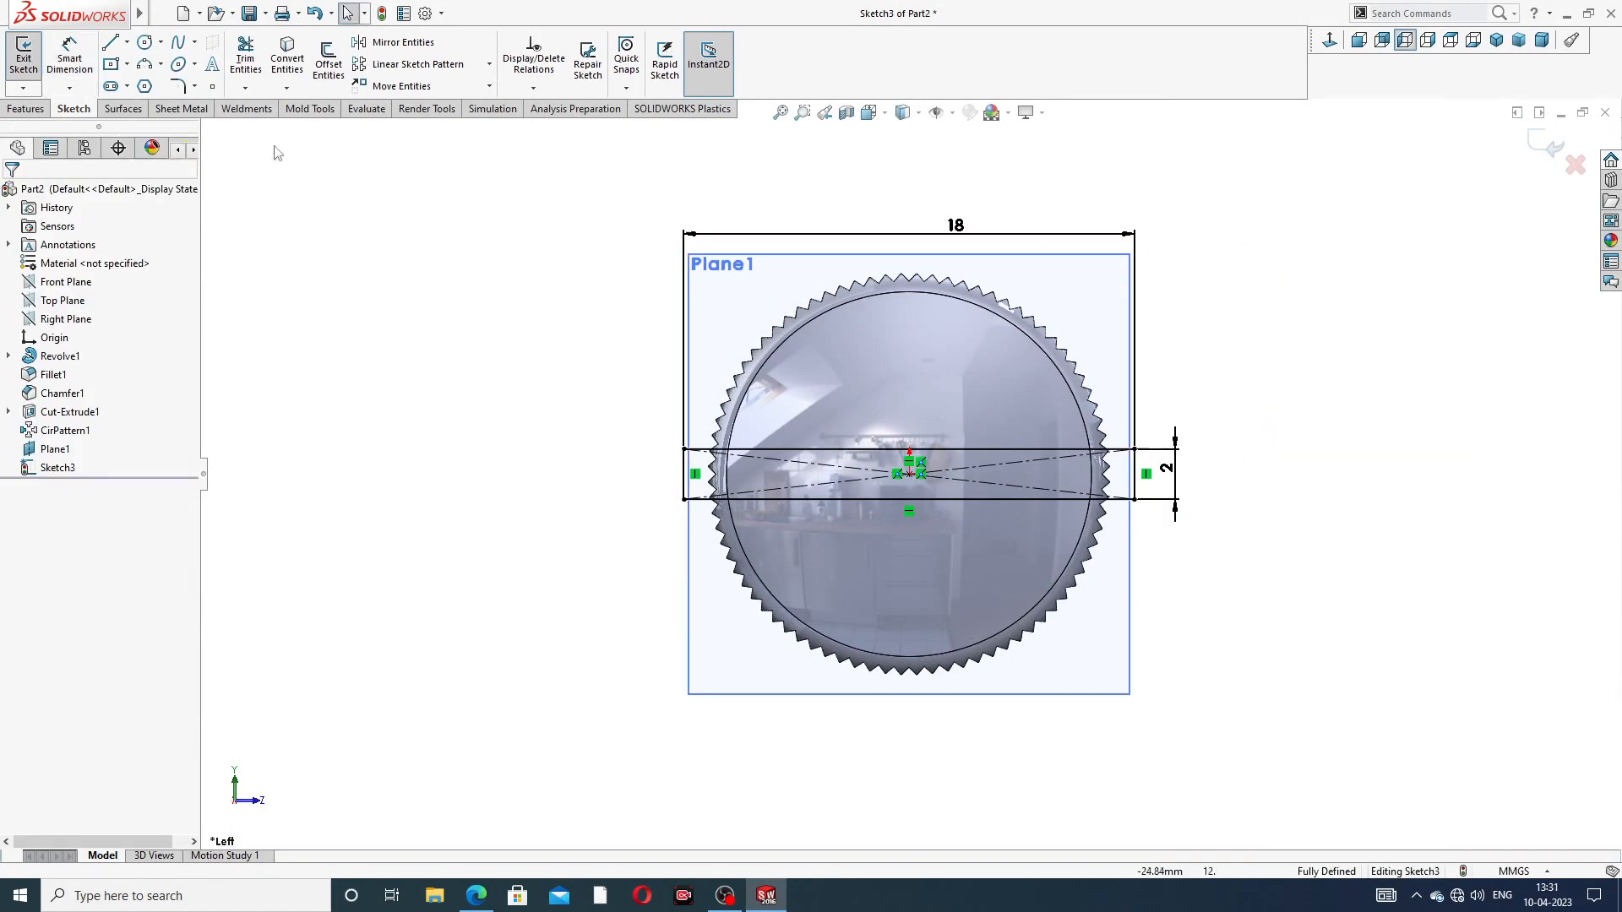
Step: Set up an extruded cut from the slot sketch, ending at Offset From Surface relative to the head's flat annular end face
{"action": "left_click", "coordinate": [38, 110]}
{"action": "left_click", "coordinate": [251, 58]}
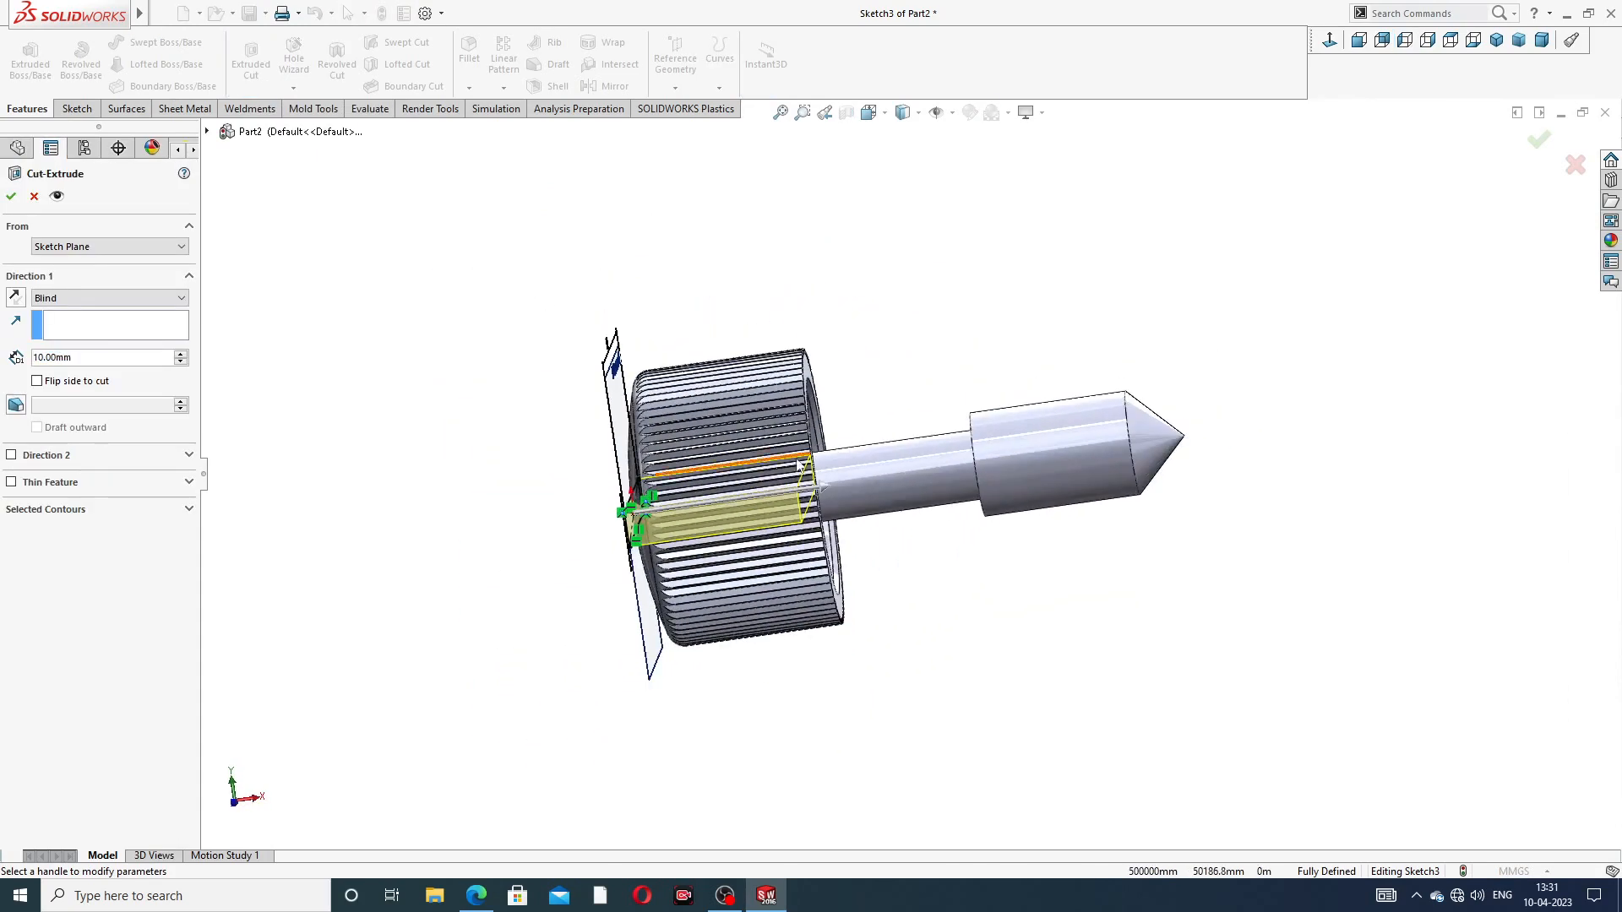
{"action": "scroll", "coordinate": [796, 489], "scroll_direction": "up", "scroll_amount": 3}
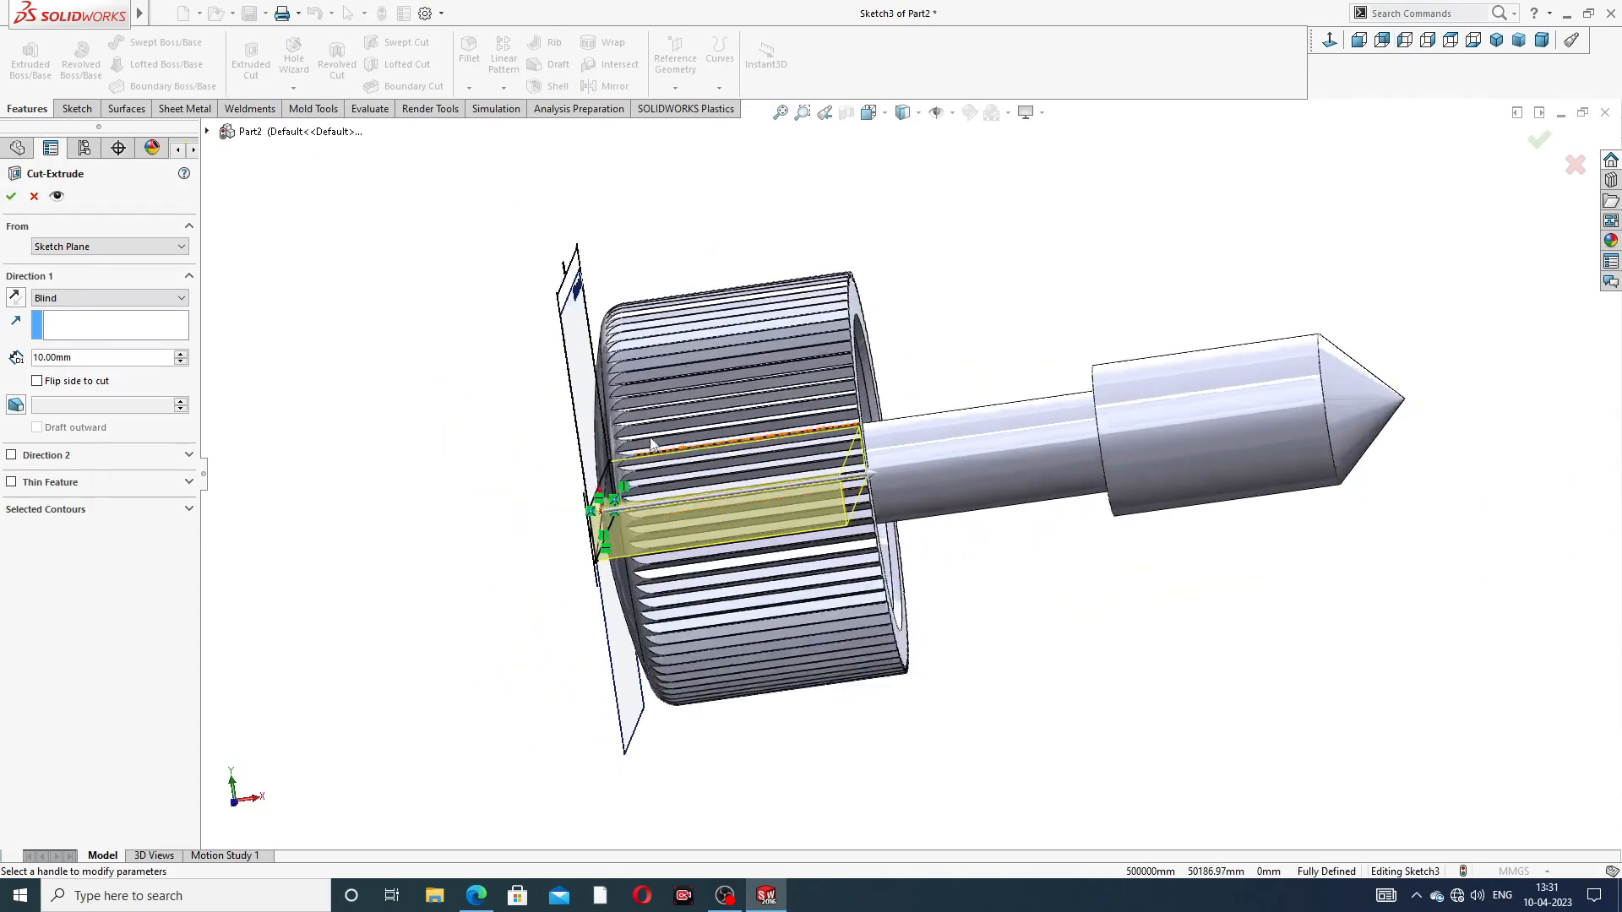
{"action": "middle_click_drag", "start_coordinate": [797, 496], "coordinate": [729, 460]}
{"action": "scroll", "coordinate": [730, 461], "scroll_direction": "down", "scroll_amount": 2}
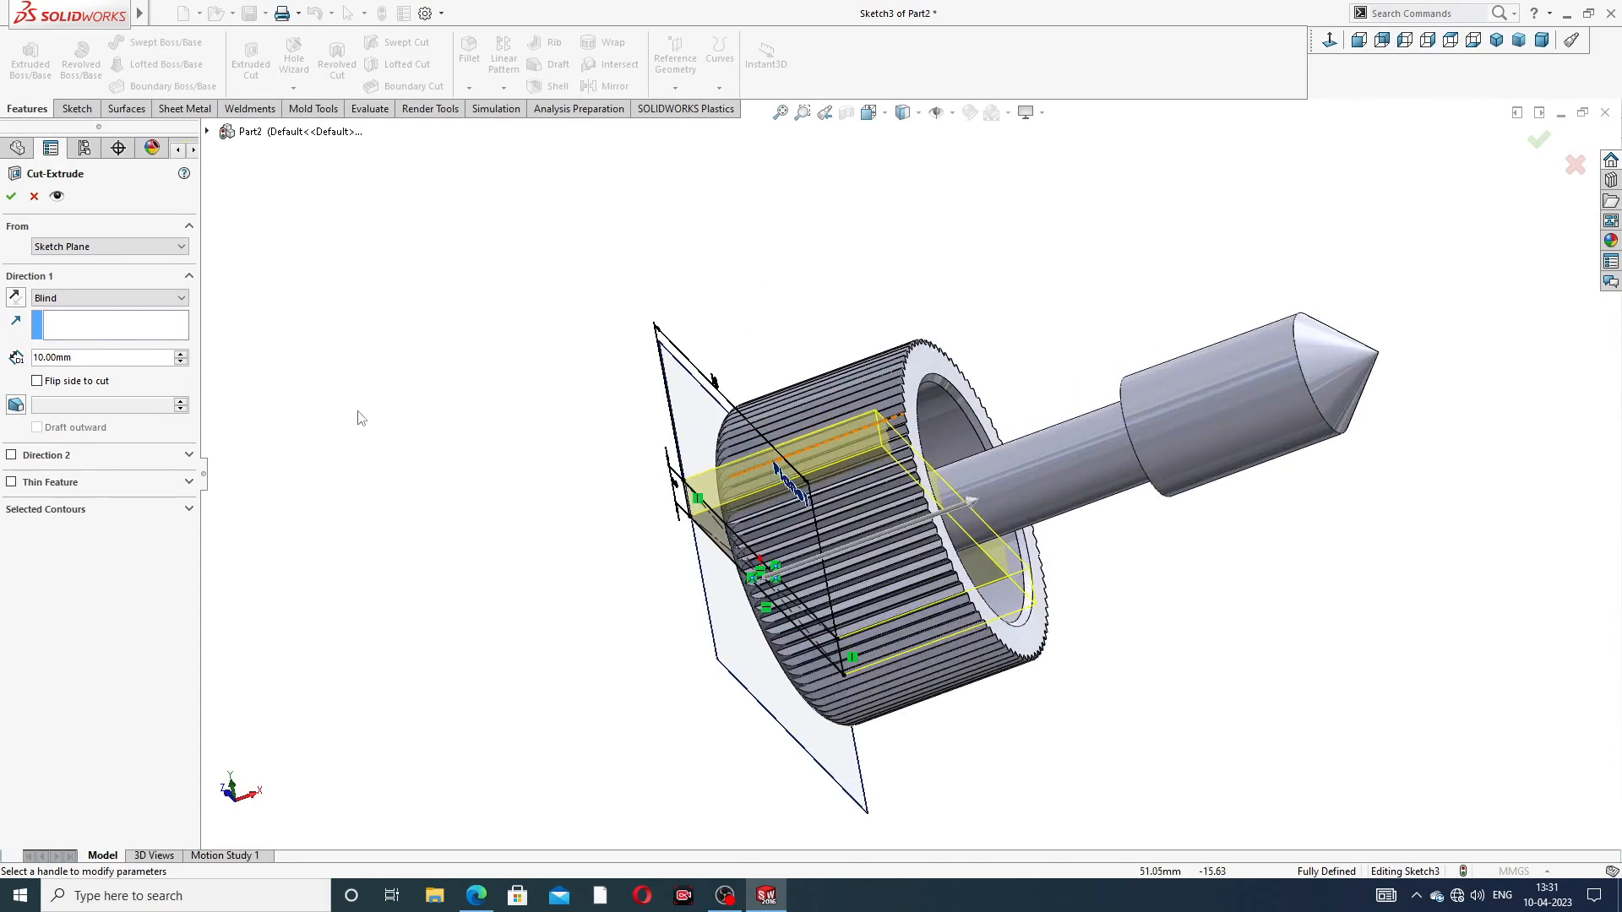
{"action": "left_click", "coordinate": [95, 298]}
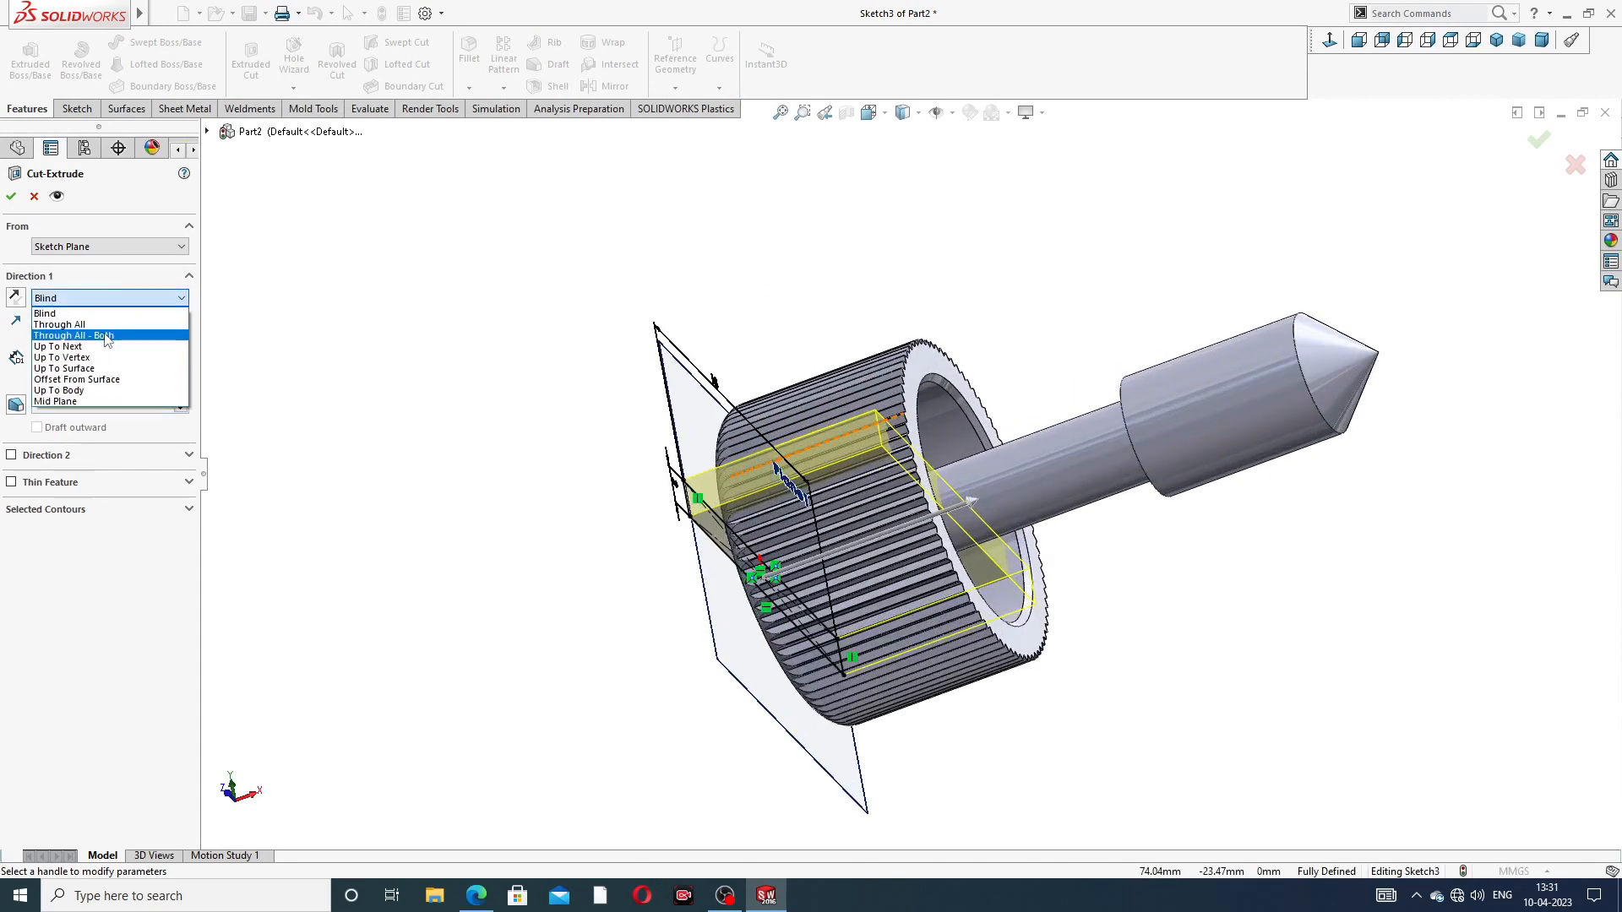
{"action": "left_click", "coordinate": [138, 379]}
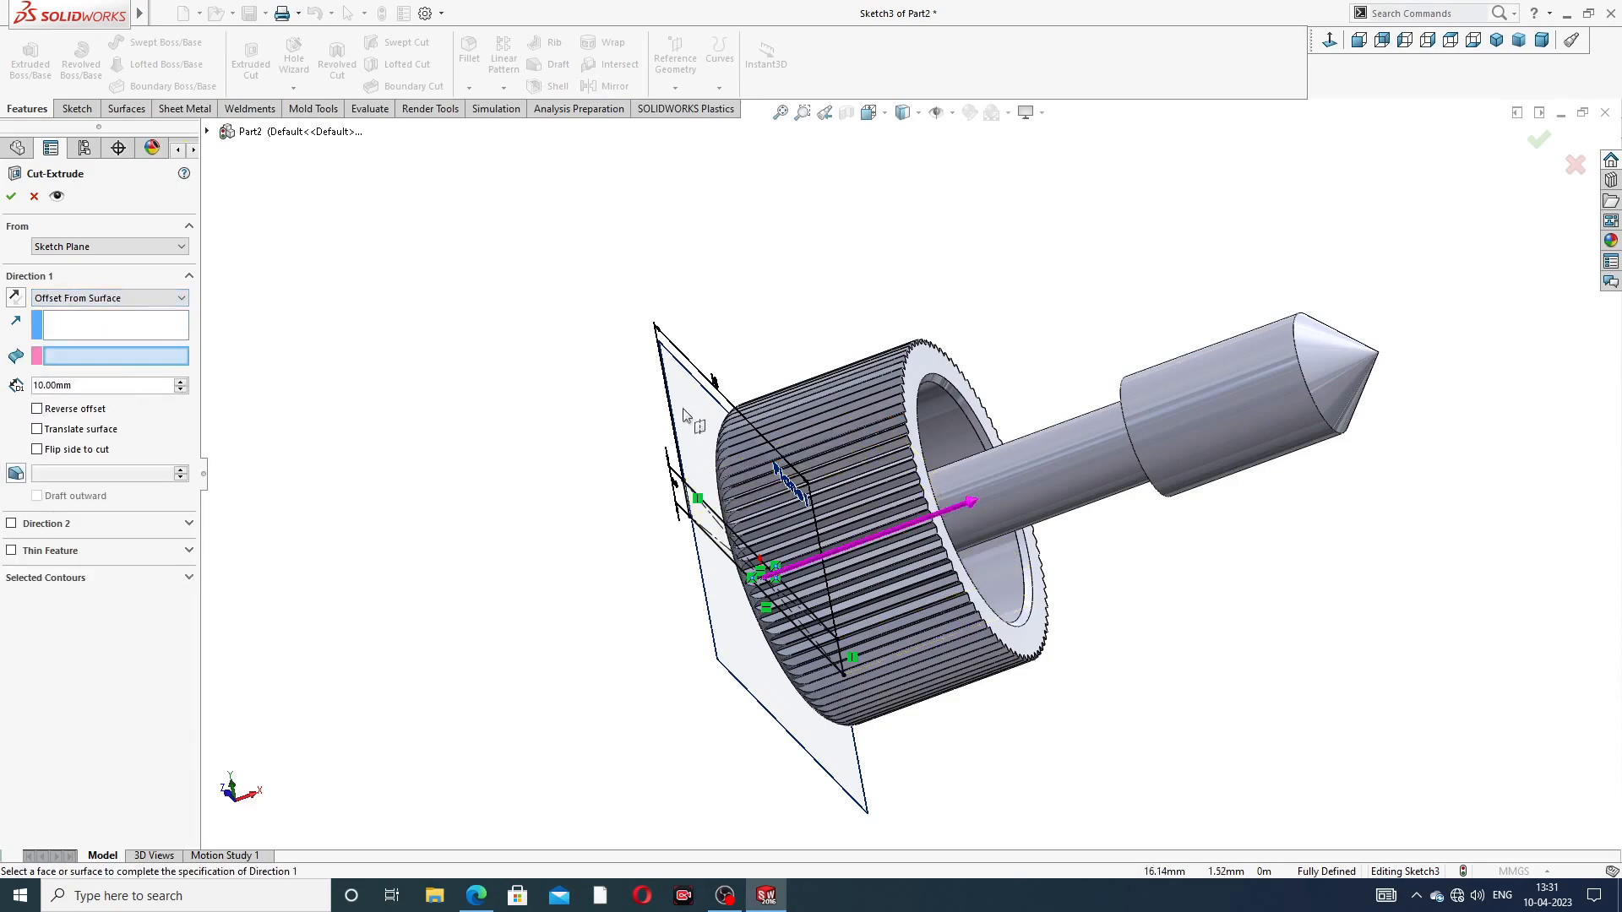
{"action": "scroll", "coordinate": [957, 548], "scroll_direction": "down", "scroll_amount": 2}
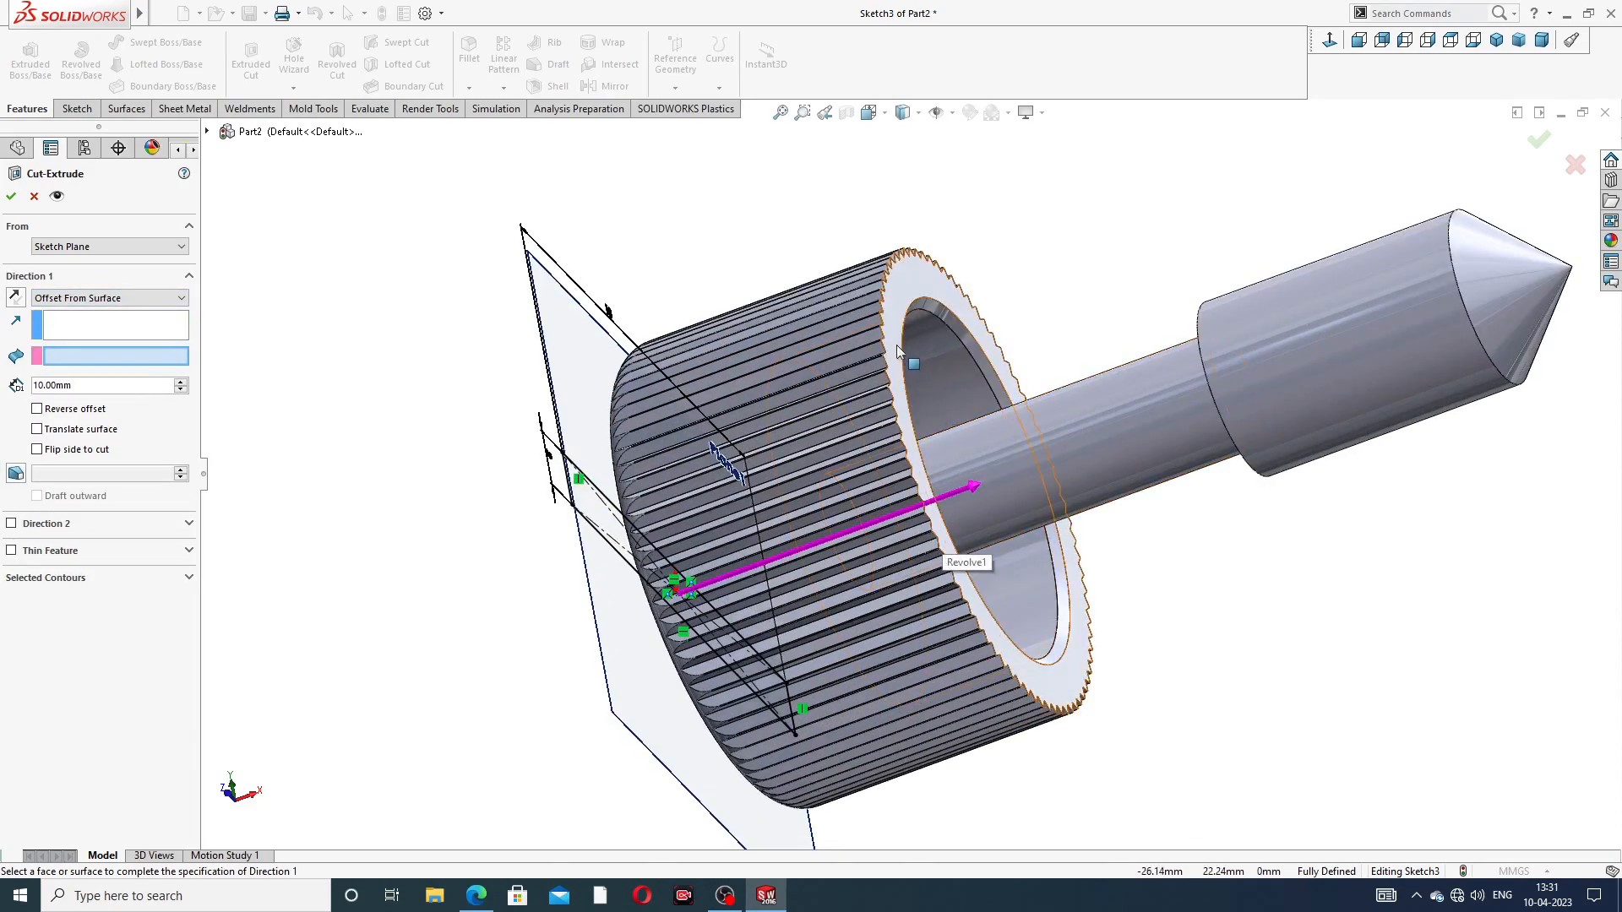
{"action": "left_click", "coordinate": [896, 367]}
{"action": "mouse_move", "coordinate": [898, 374]}
{"action": "middle_mouse_down"}
{"action": "mouse_move", "coordinate": [910, 369]}
{"action": "mouse_move", "coordinate": [892, 345]}
{"action": "middle_mouse_up"}
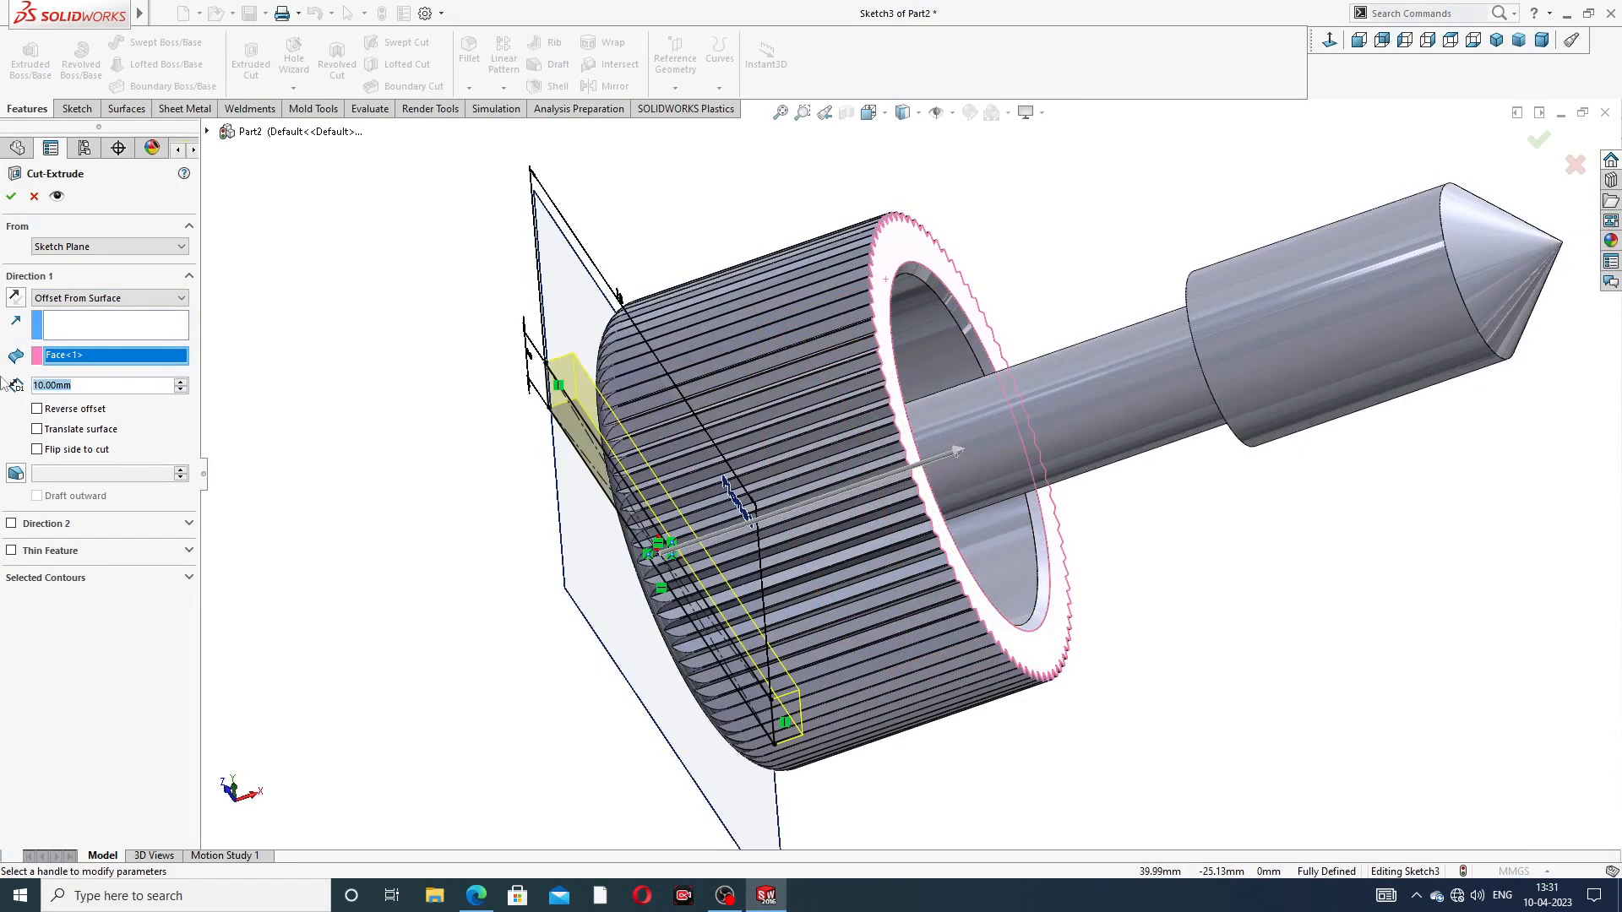
Step: Set the cut's offset distance to 7 mm and complete the slot across the domed head
{"action": "type", "text": "7"}
{"action": "key", "text": "Return"}
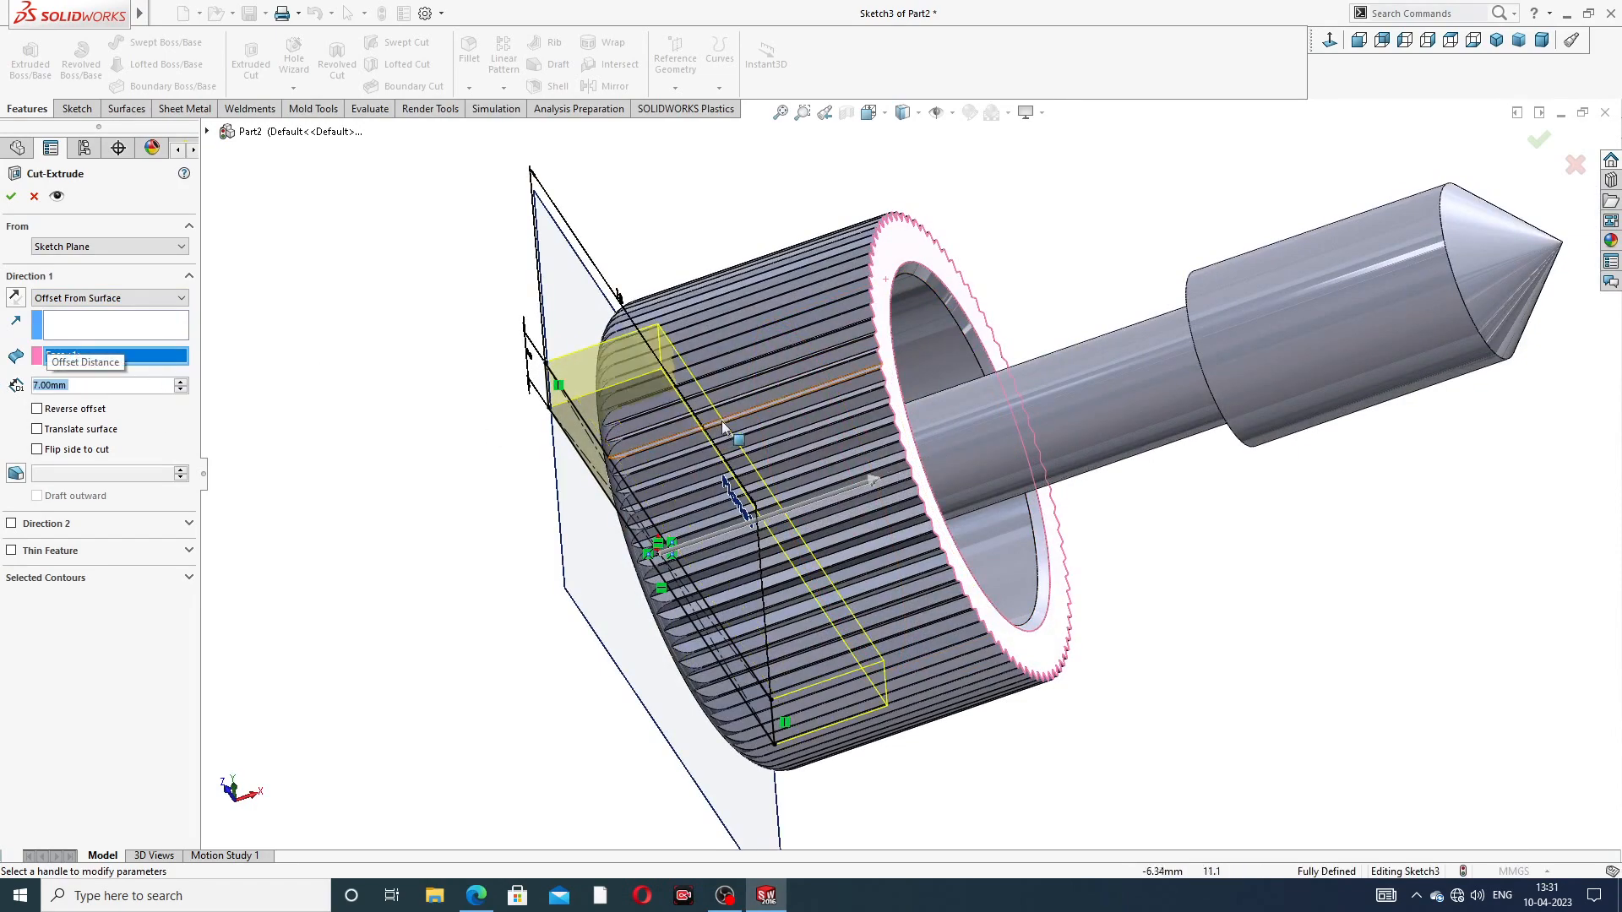
{"action": "middle_click_drag", "start_coordinate": [735, 397], "coordinate": [789, 368]}
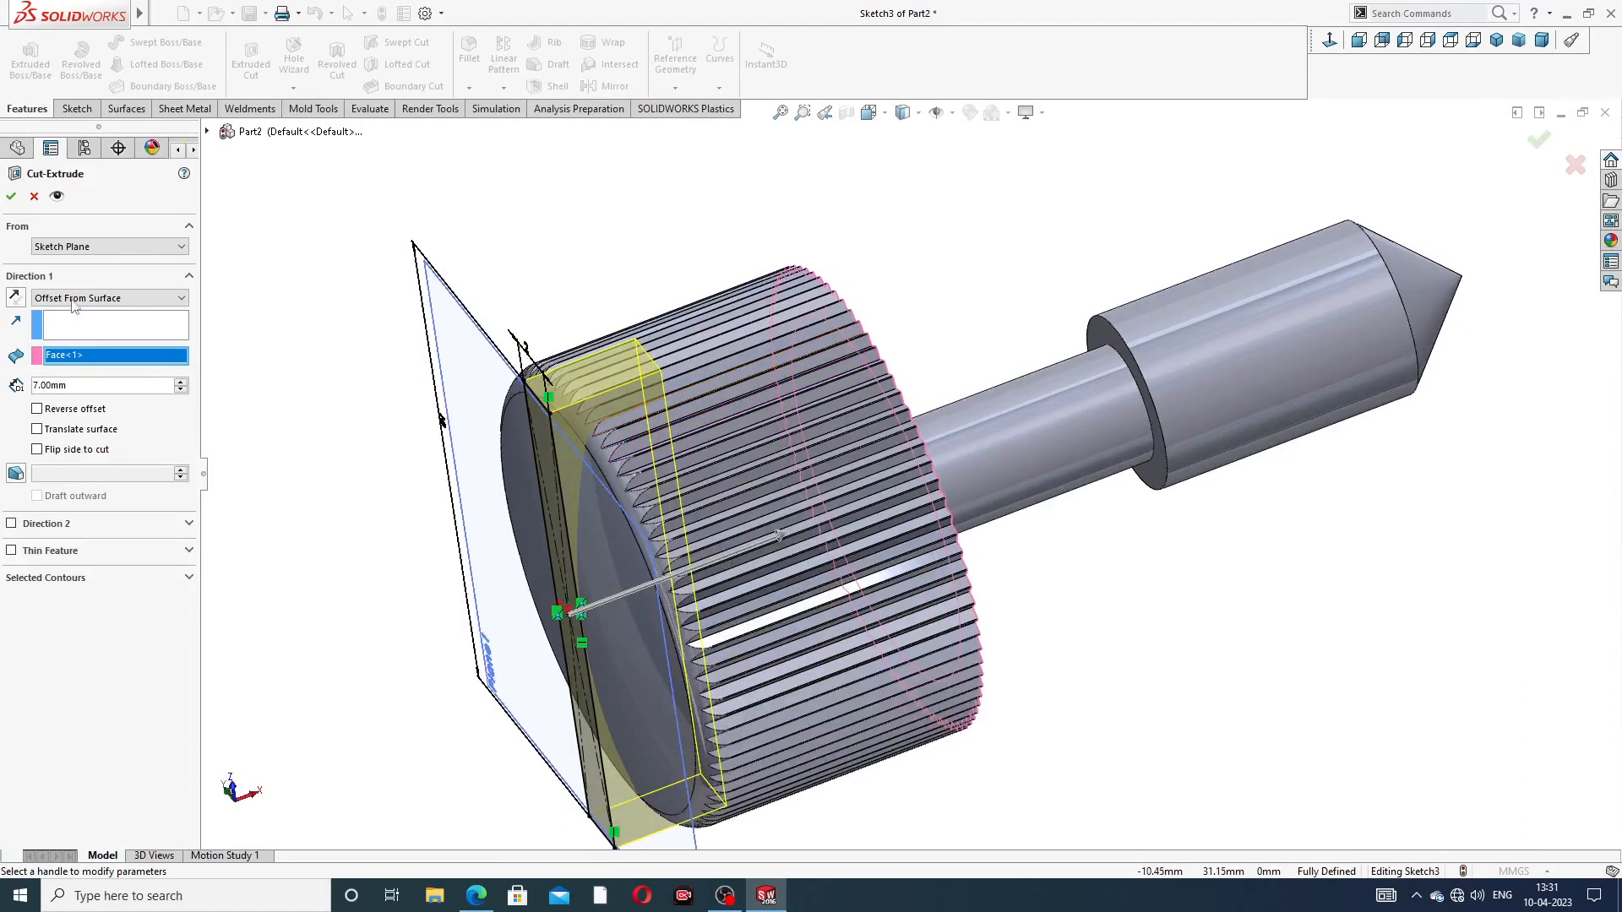
{"action": "left_click", "coordinate": [11, 197]}
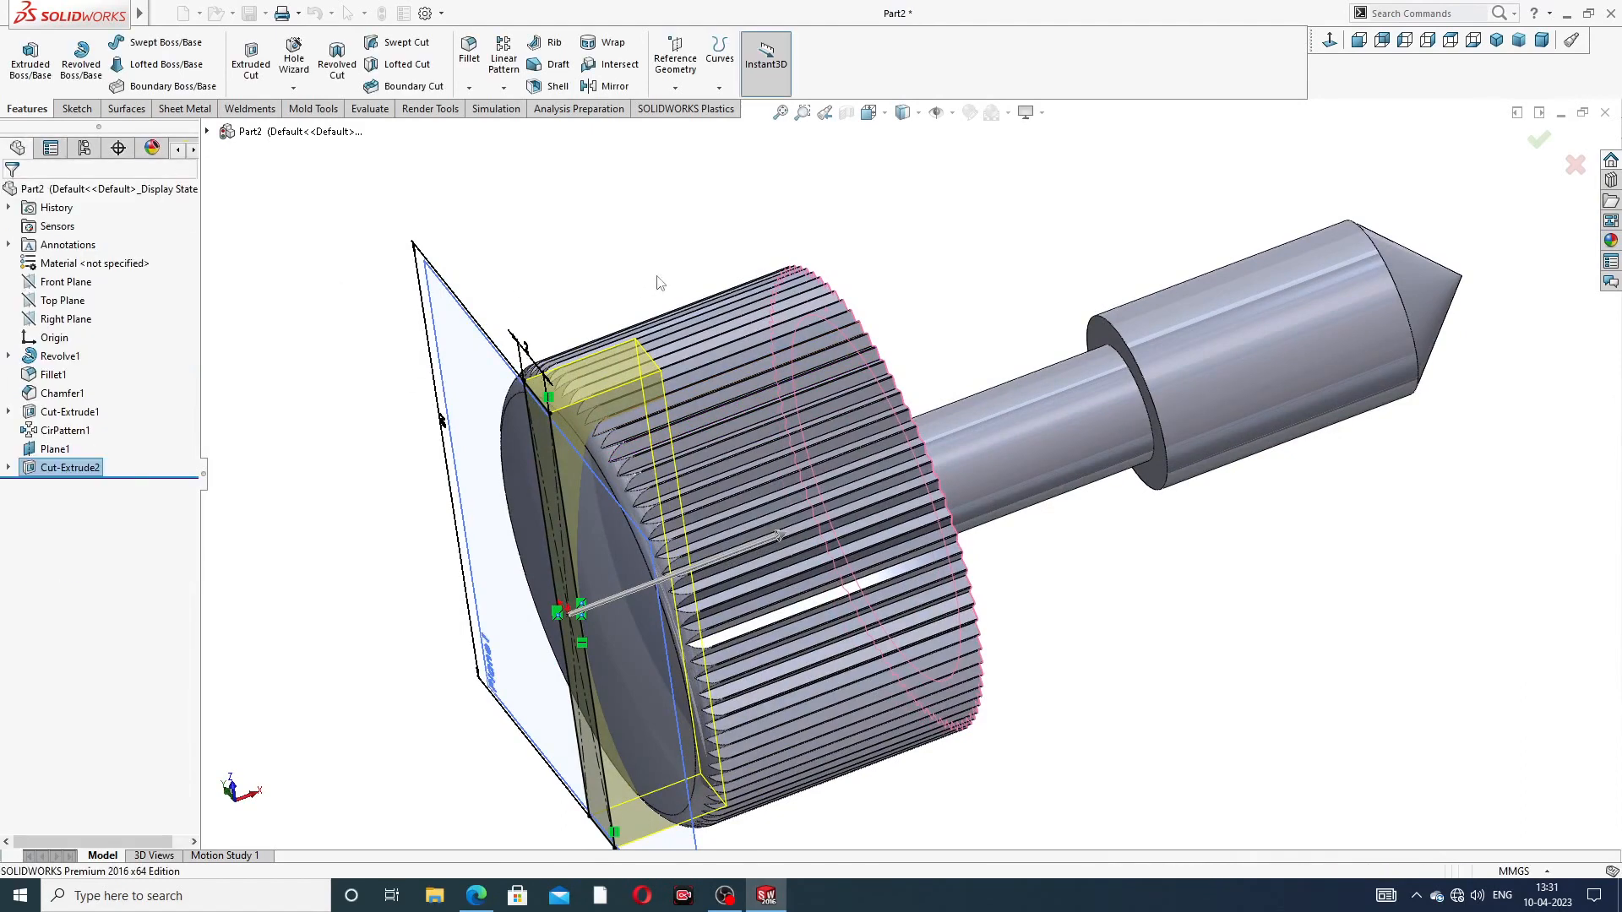
Step: Hide the reference plane tangent to the domed head
{"action": "key", "text": "f"}
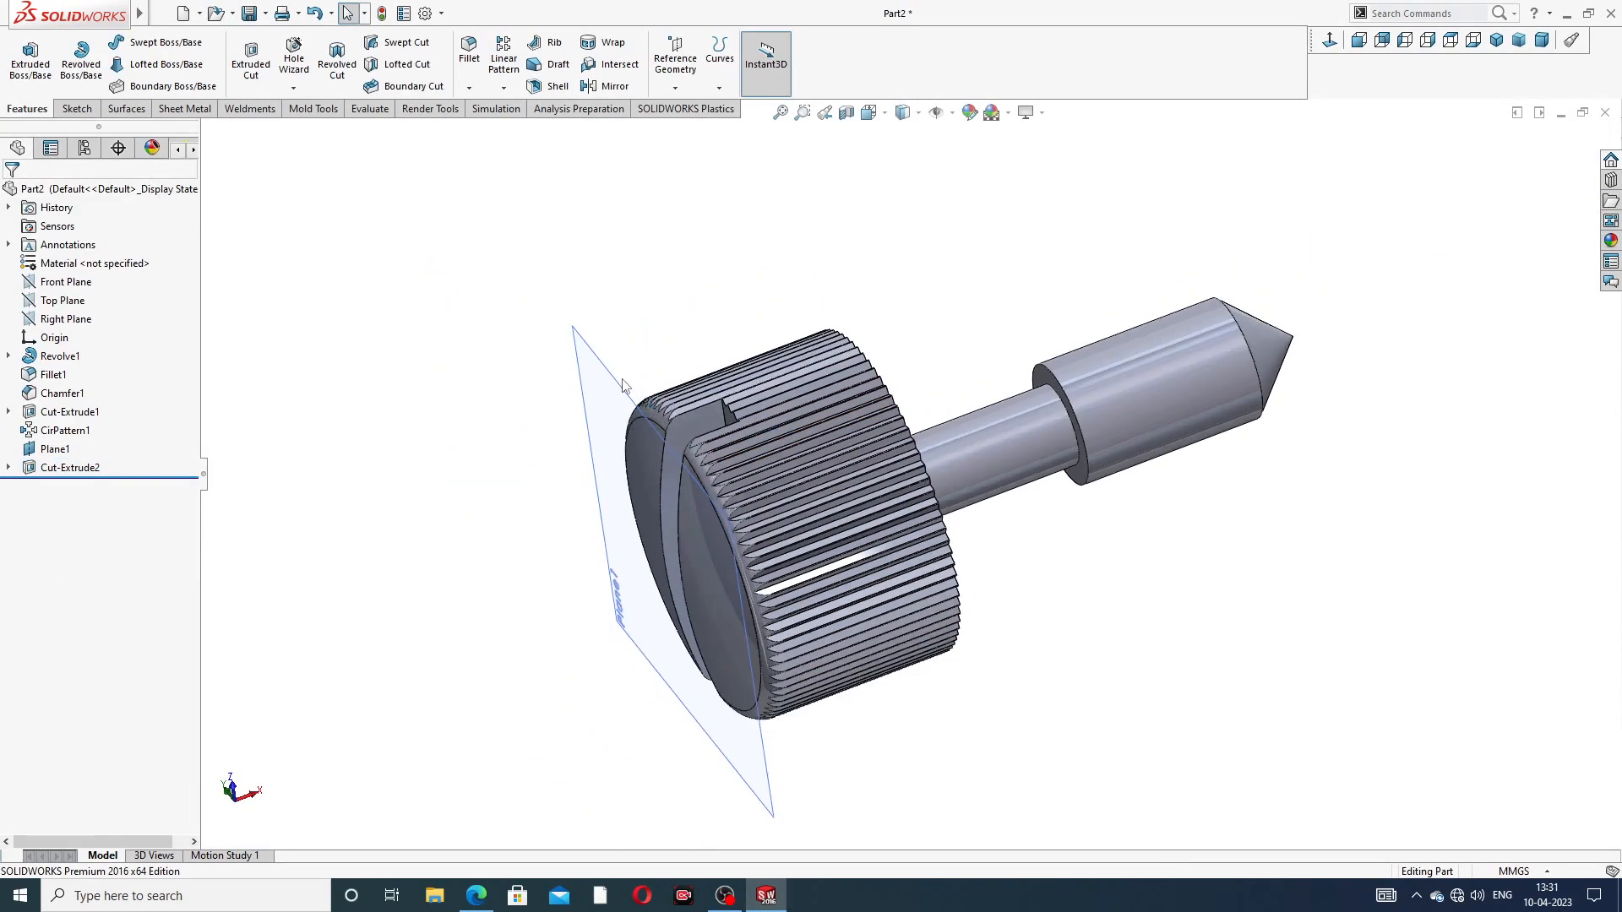
{"action": "left_click", "coordinate": [623, 386]}
{"action": "left_click", "coordinate": [708, 317]}
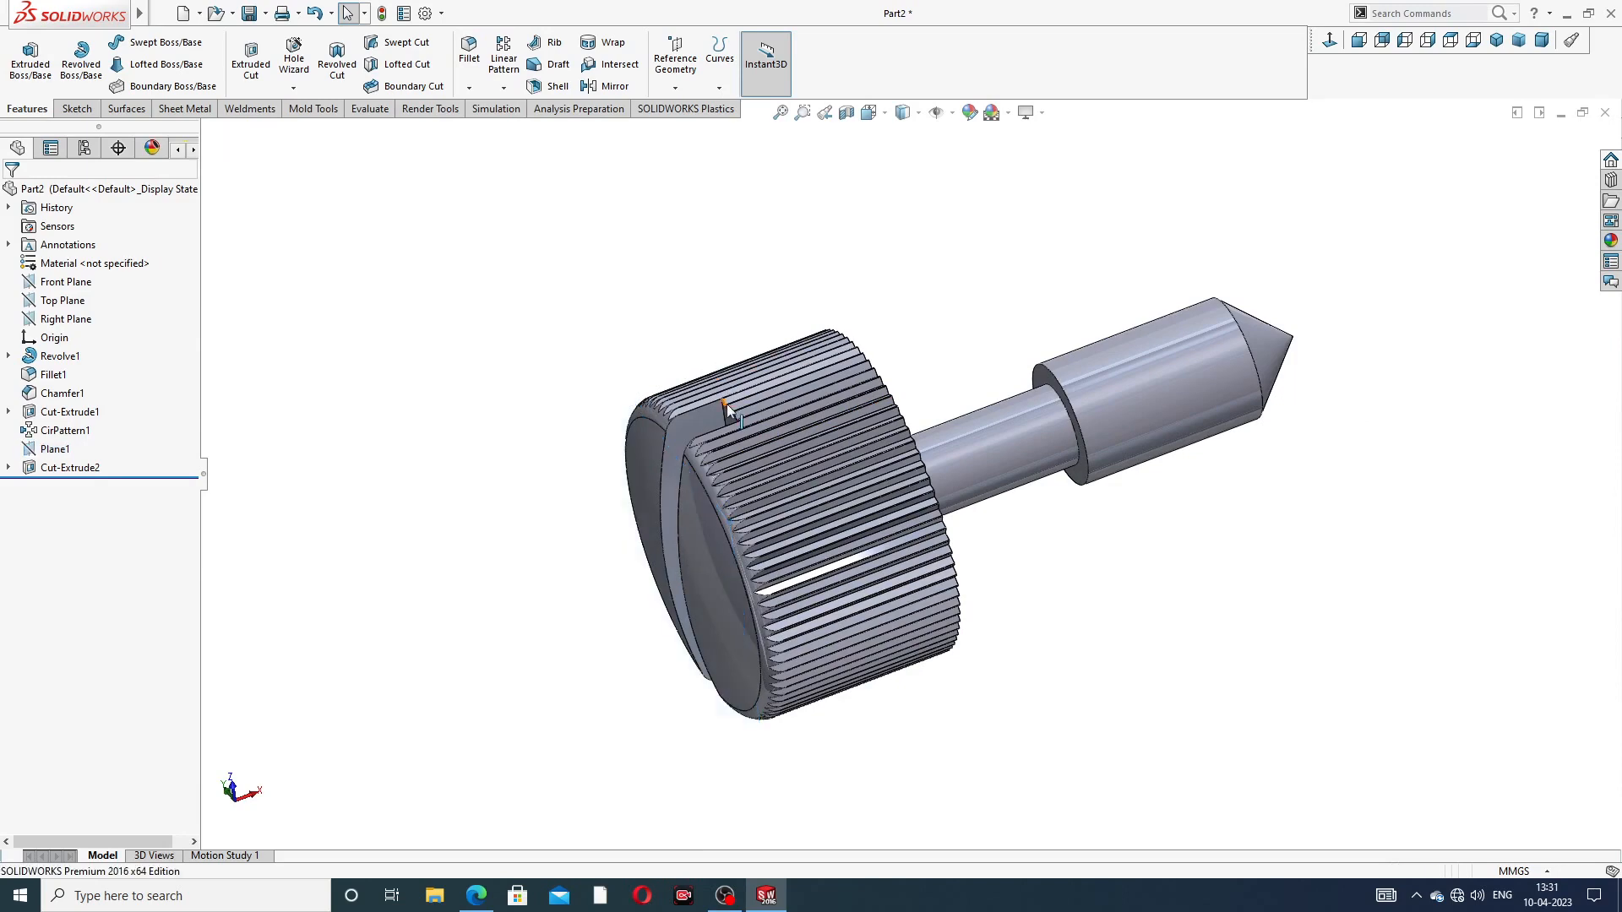
{"action": "middle_click_drag", "start_coordinate": [727, 404], "coordinate": [997, 377]}
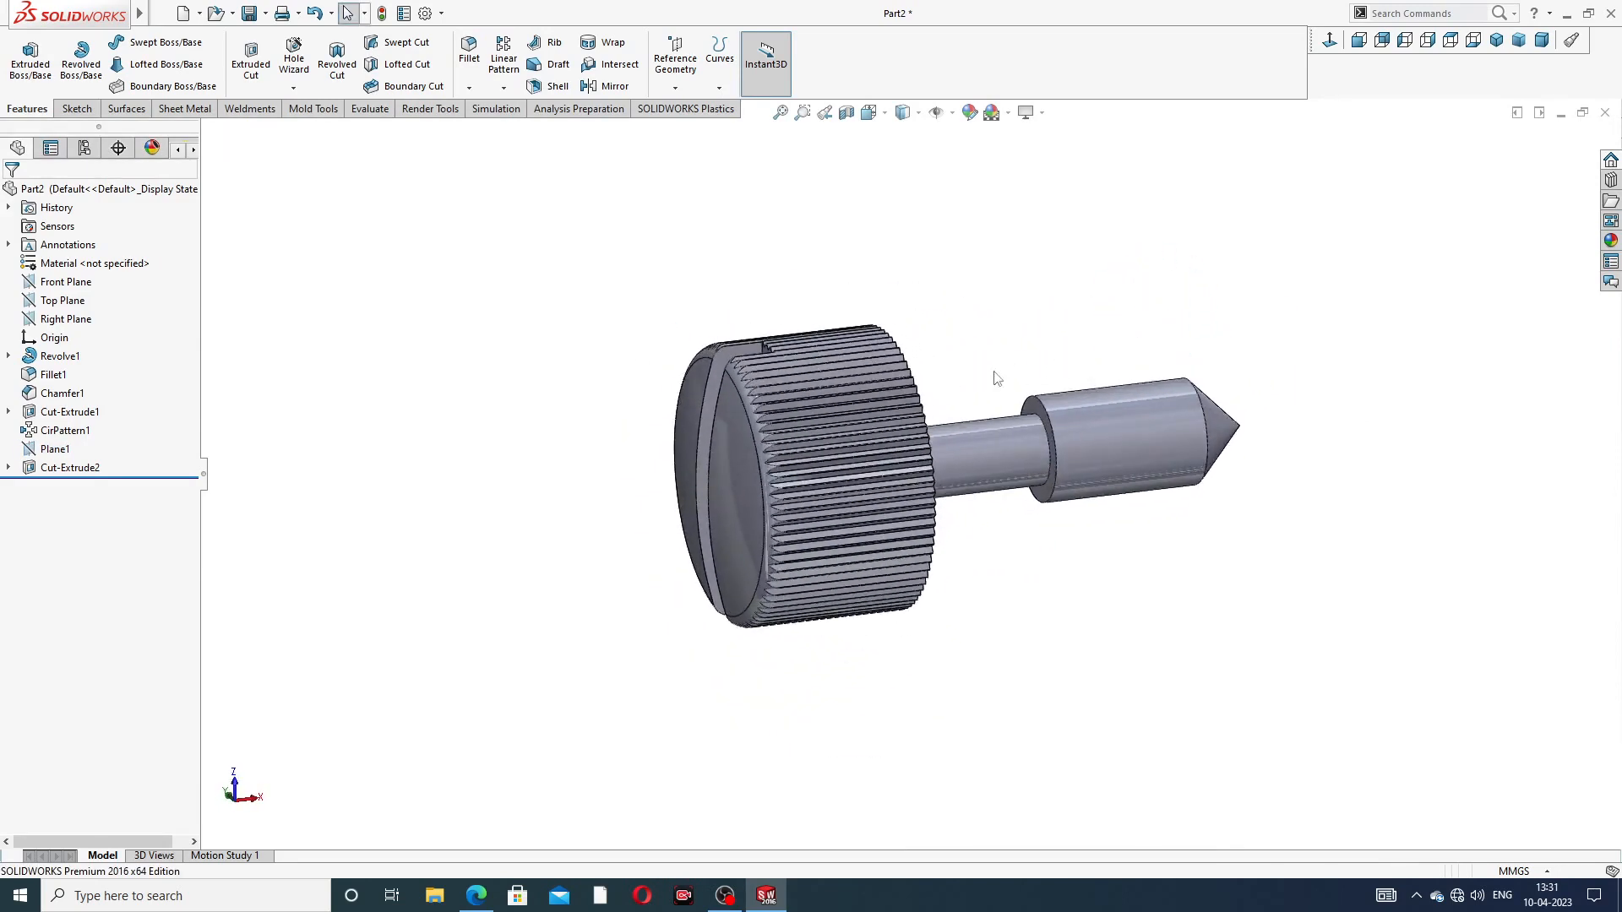
{"action": "scroll", "coordinate": [1005, 389], "scroll_direction": "down", "scroll_amount": 3}
Step: Apply the polished nickel appearance to the whole screw
{"action": "left_click", "coordinate": [1611, 241]}
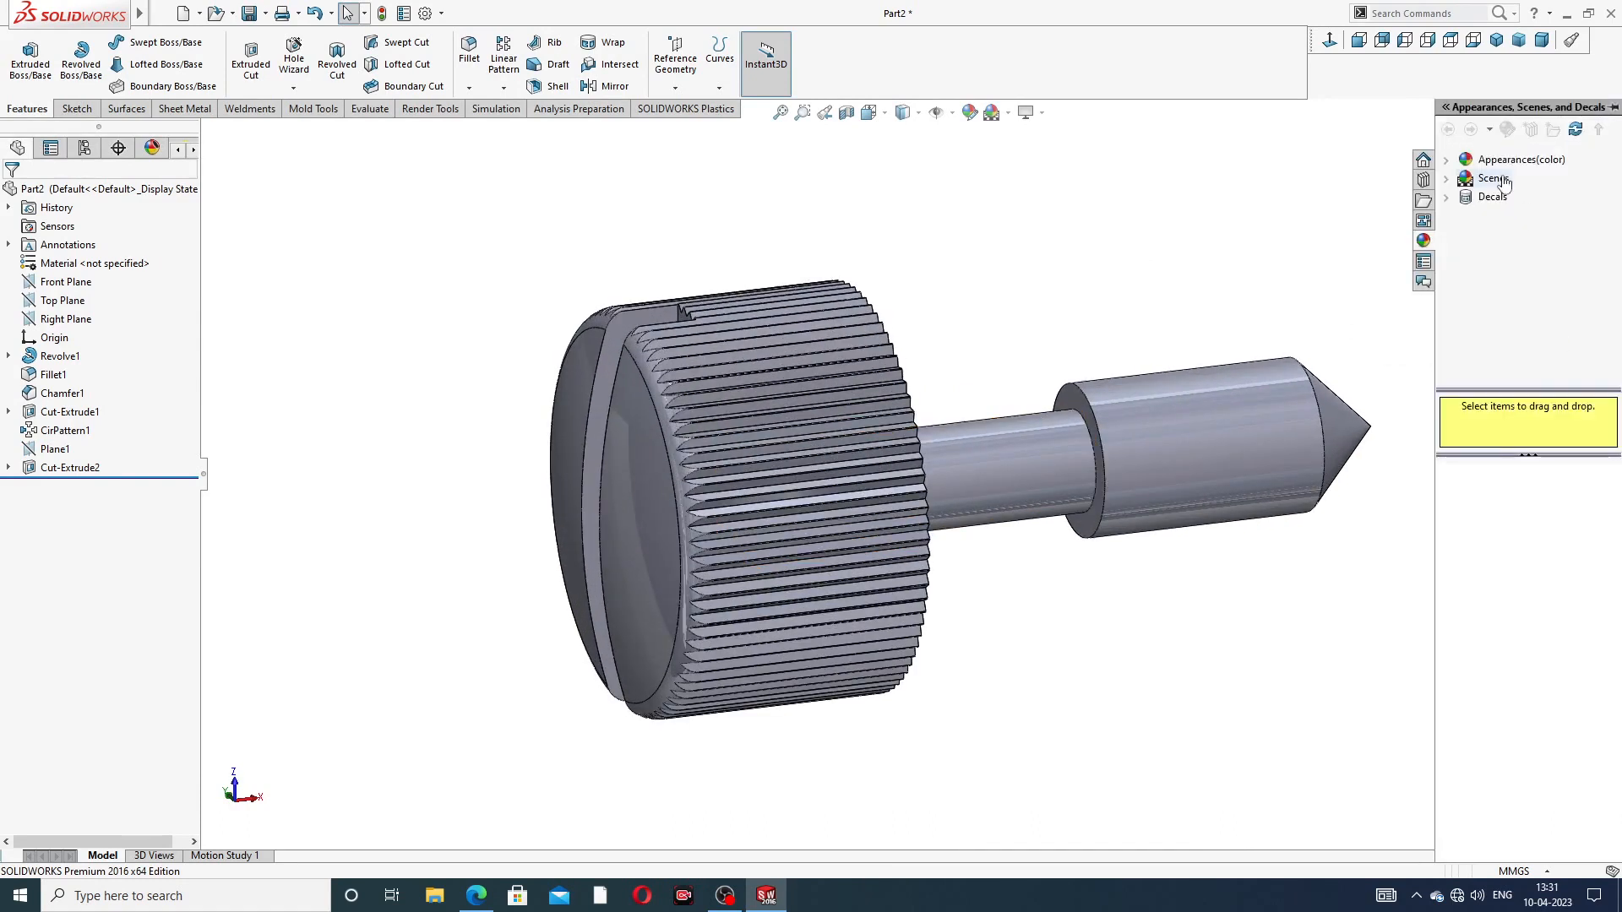
{"action": "left_click", "coordinate": [1509, 201]}
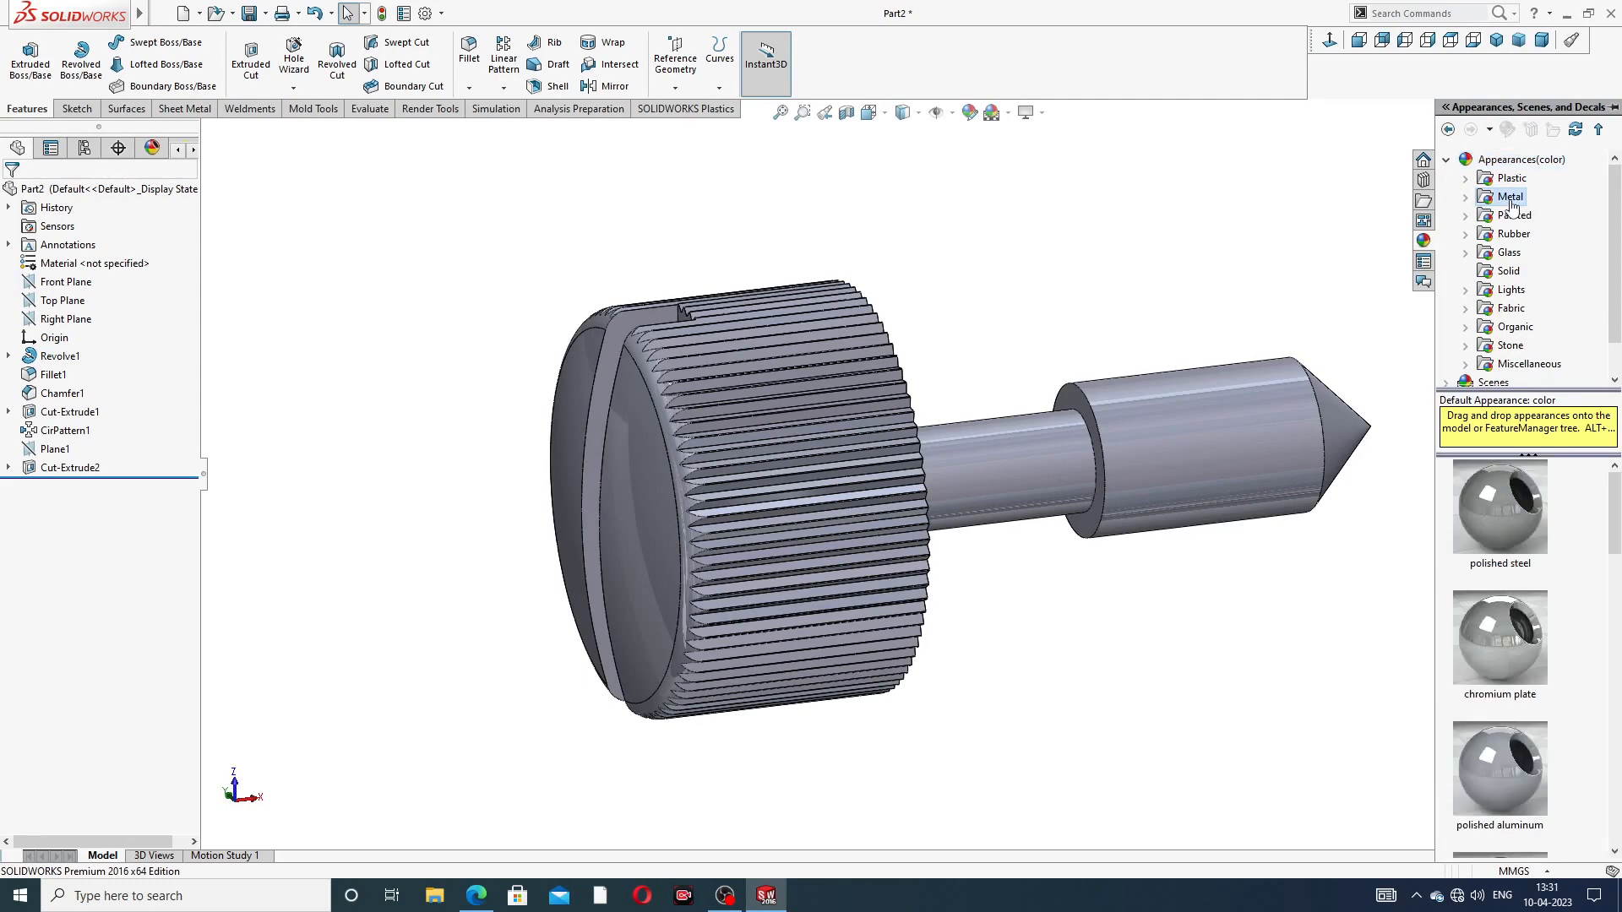
{"action": "double_click", "coordinate": [1519, 204]}
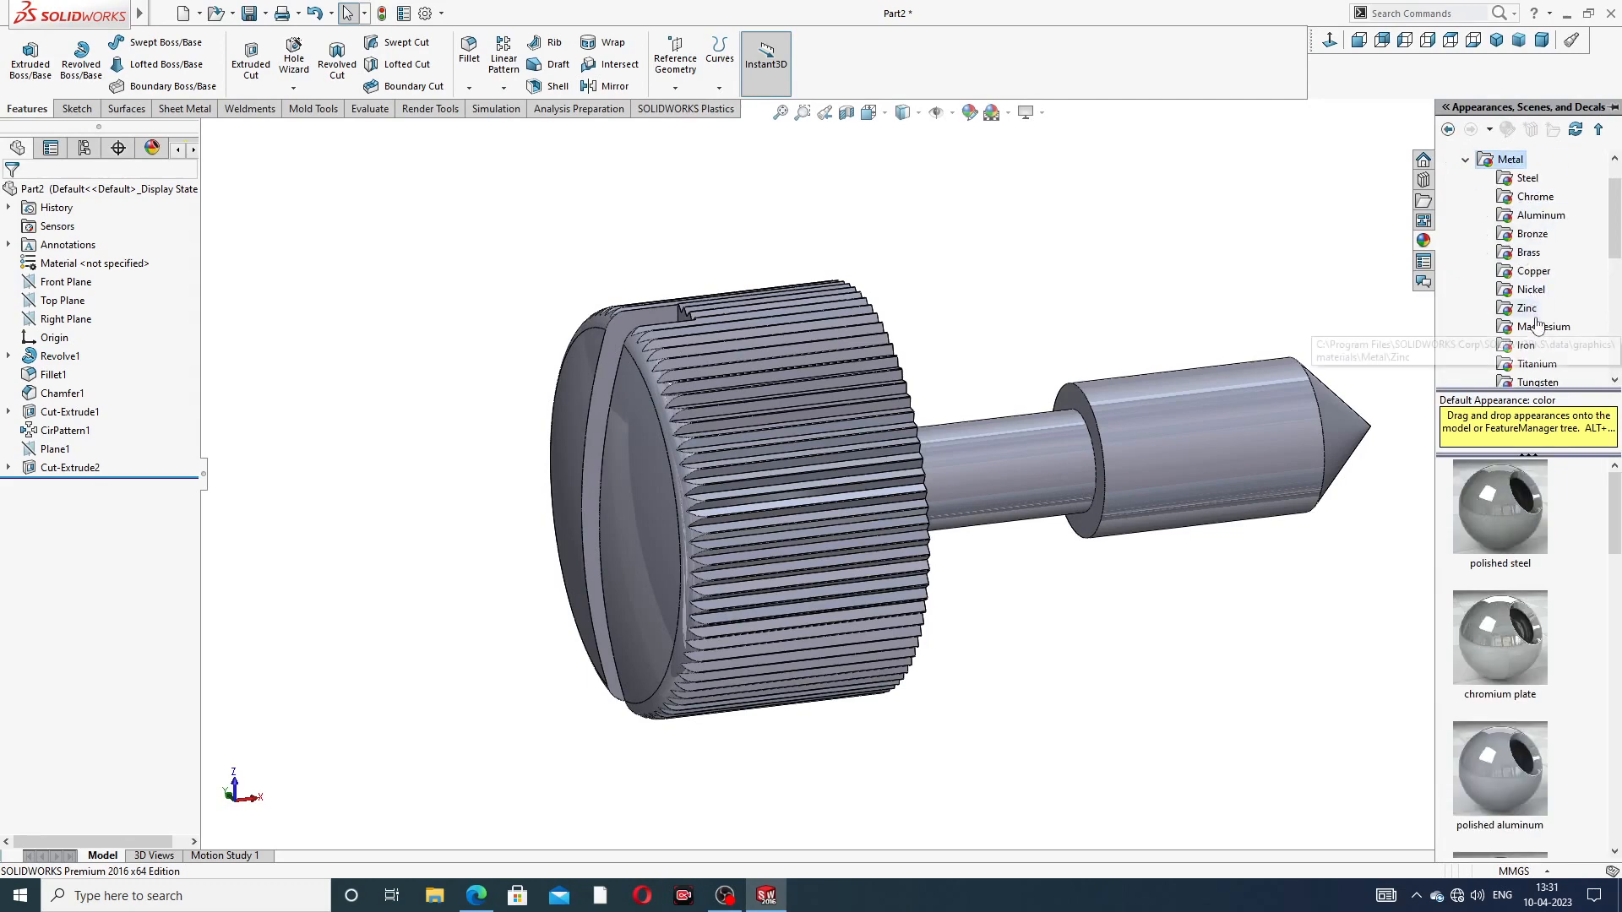
{"action": "left_click", "coordinate": [1531, 290]}
{"action": "double_click", "coordinate": [1487, 494]}
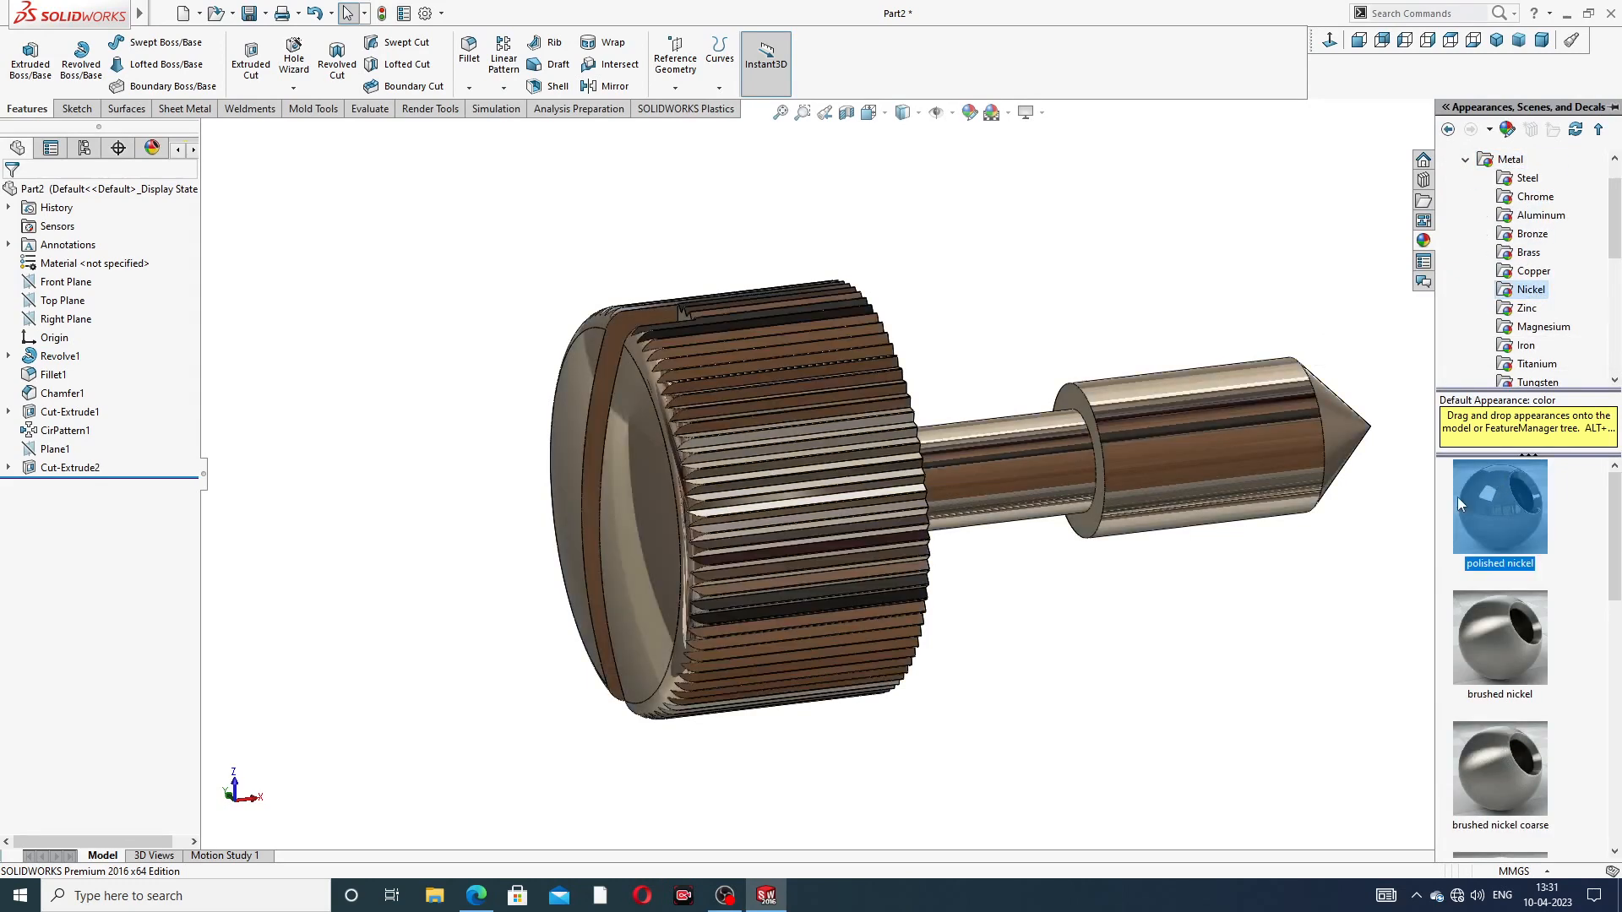
{"action": "middle_click_drag", "start_coordinate": [1159, 555], "coordinate": [1155, 391]}
{"action": "left_click", "coordinate": [1155, 391]}
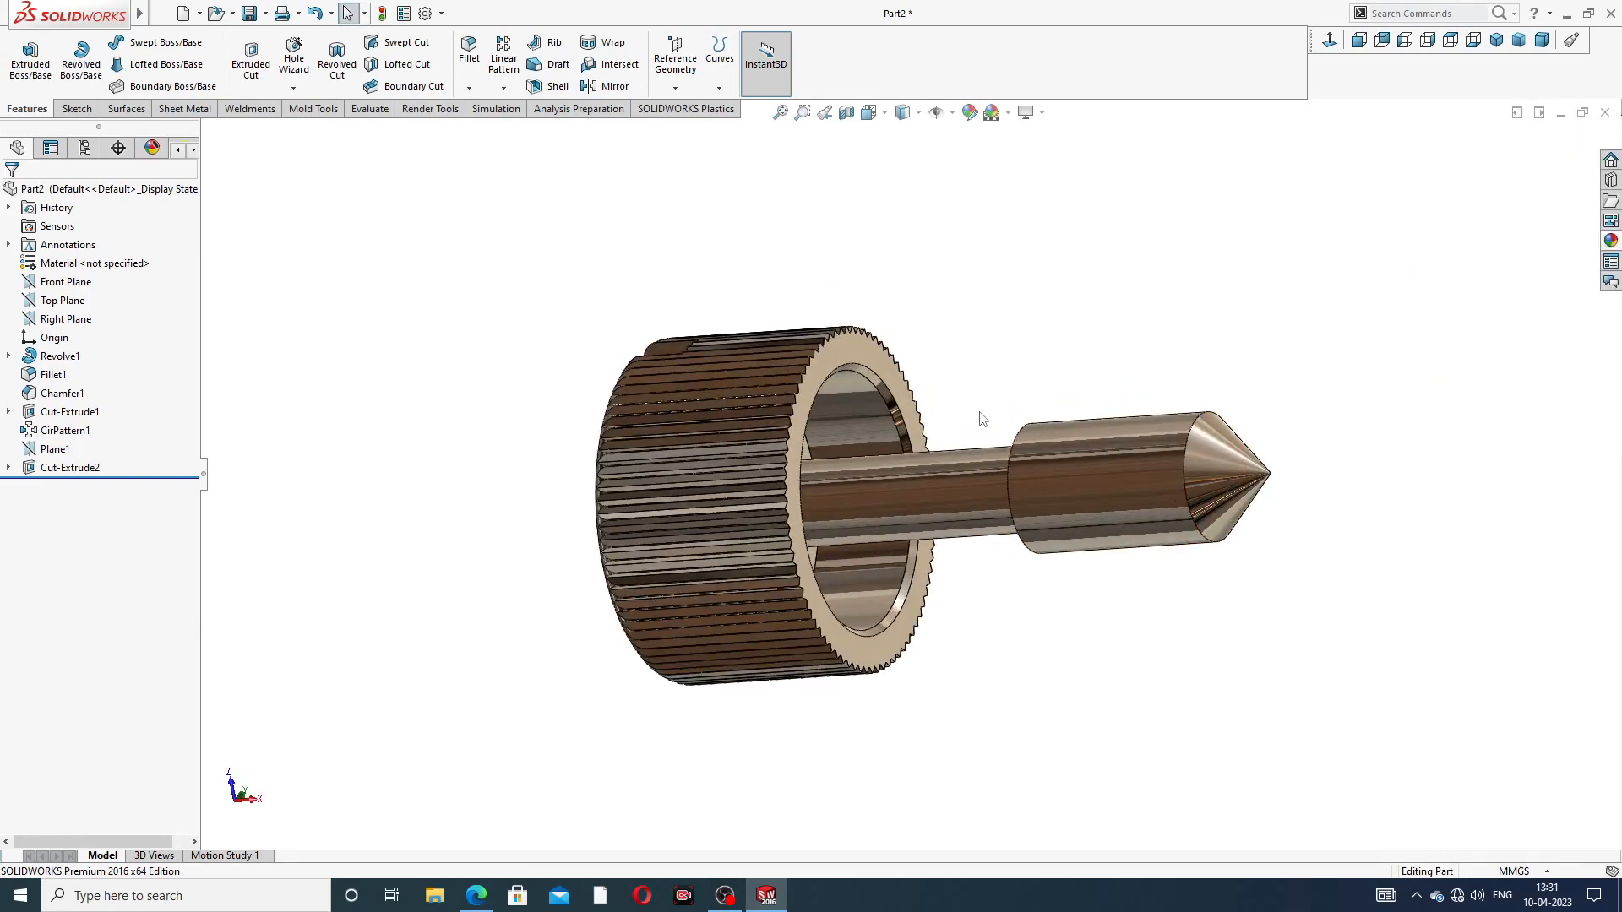
{"action": "middle_click_drag", "start_coordinate": [980, 470], "coordinate": [1018, 566]}
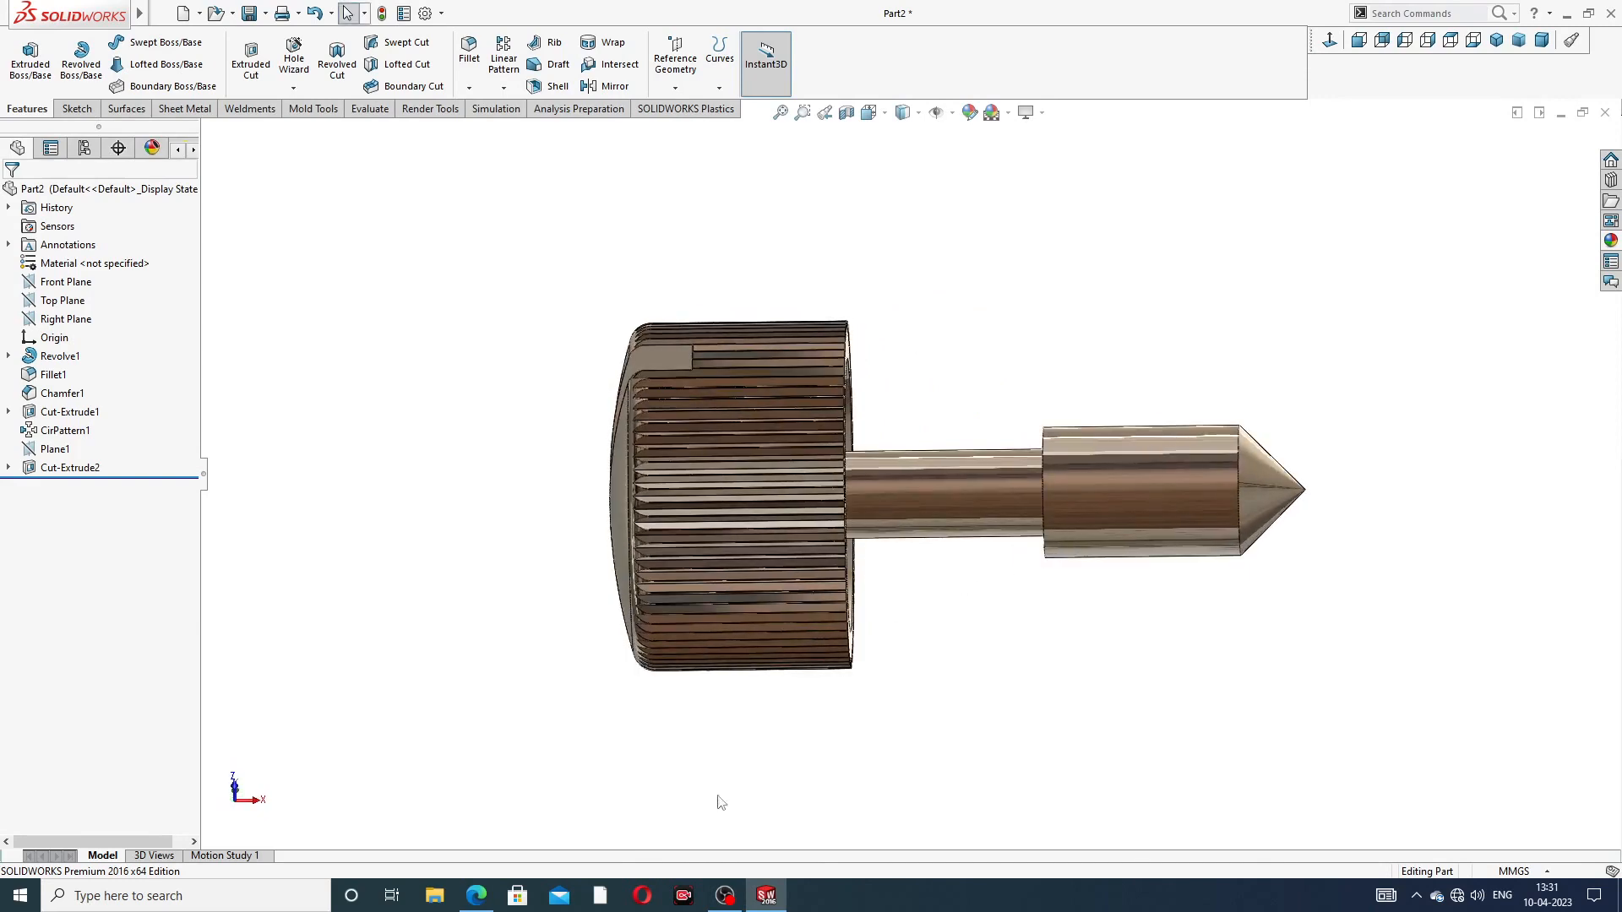
Step: Check the head's hole dimensions in the PDF drawing in Edge, and start a sketch on the Top Plane in SOLIDWORKS, viewed normal to it
{"action": "left_click", "coordinate": [477, 896]}
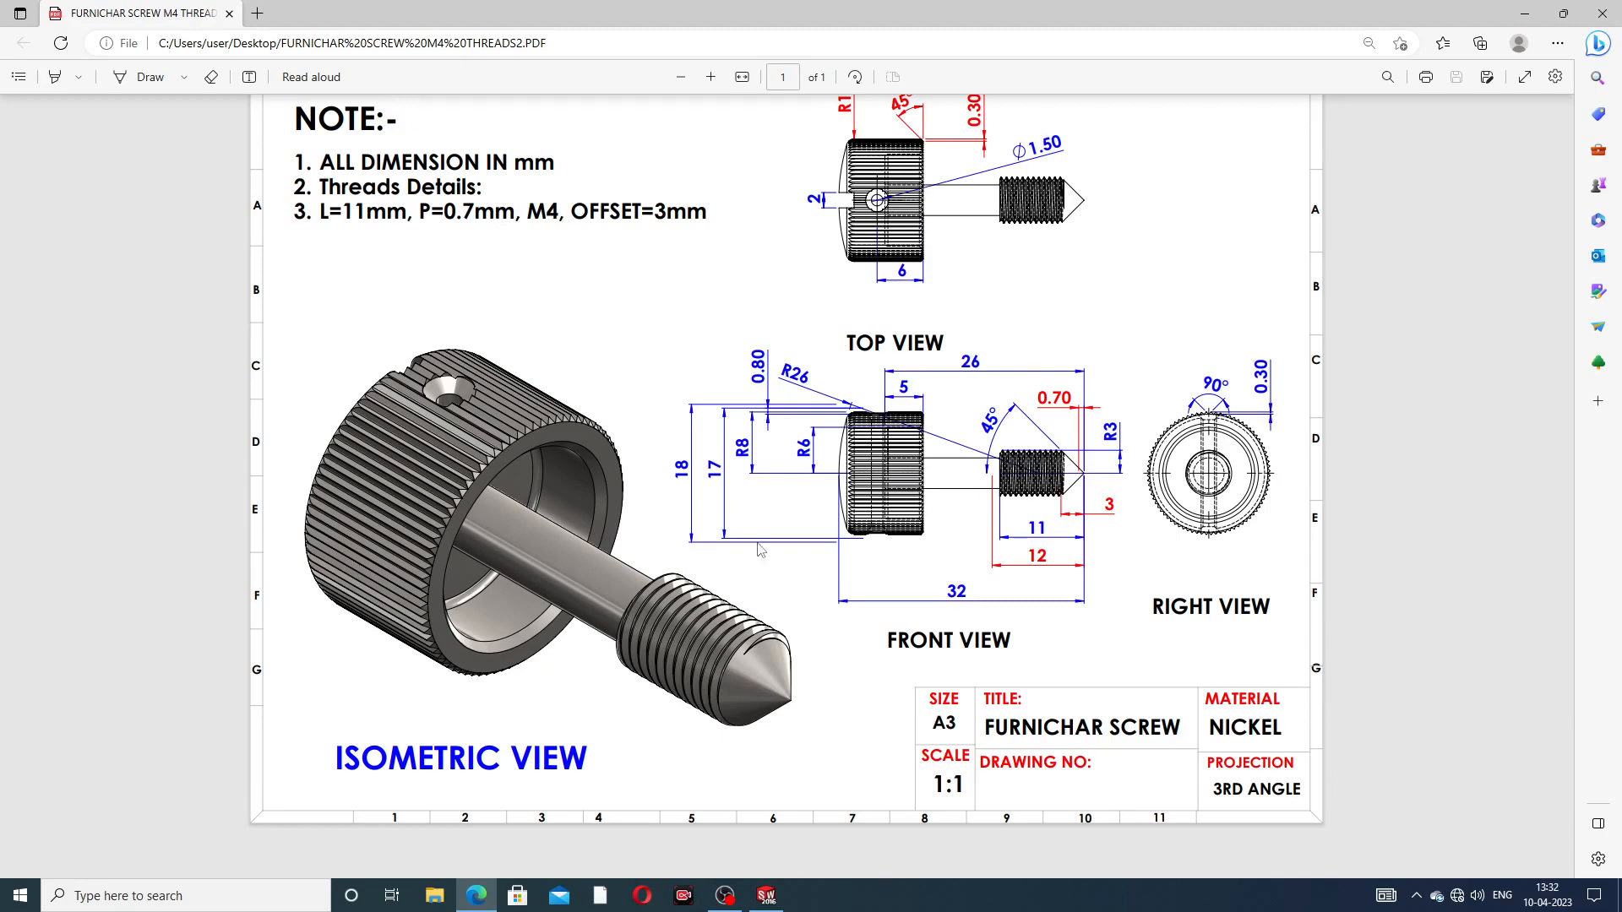
{"action": "left_click", "coordinate": [476, 897]}
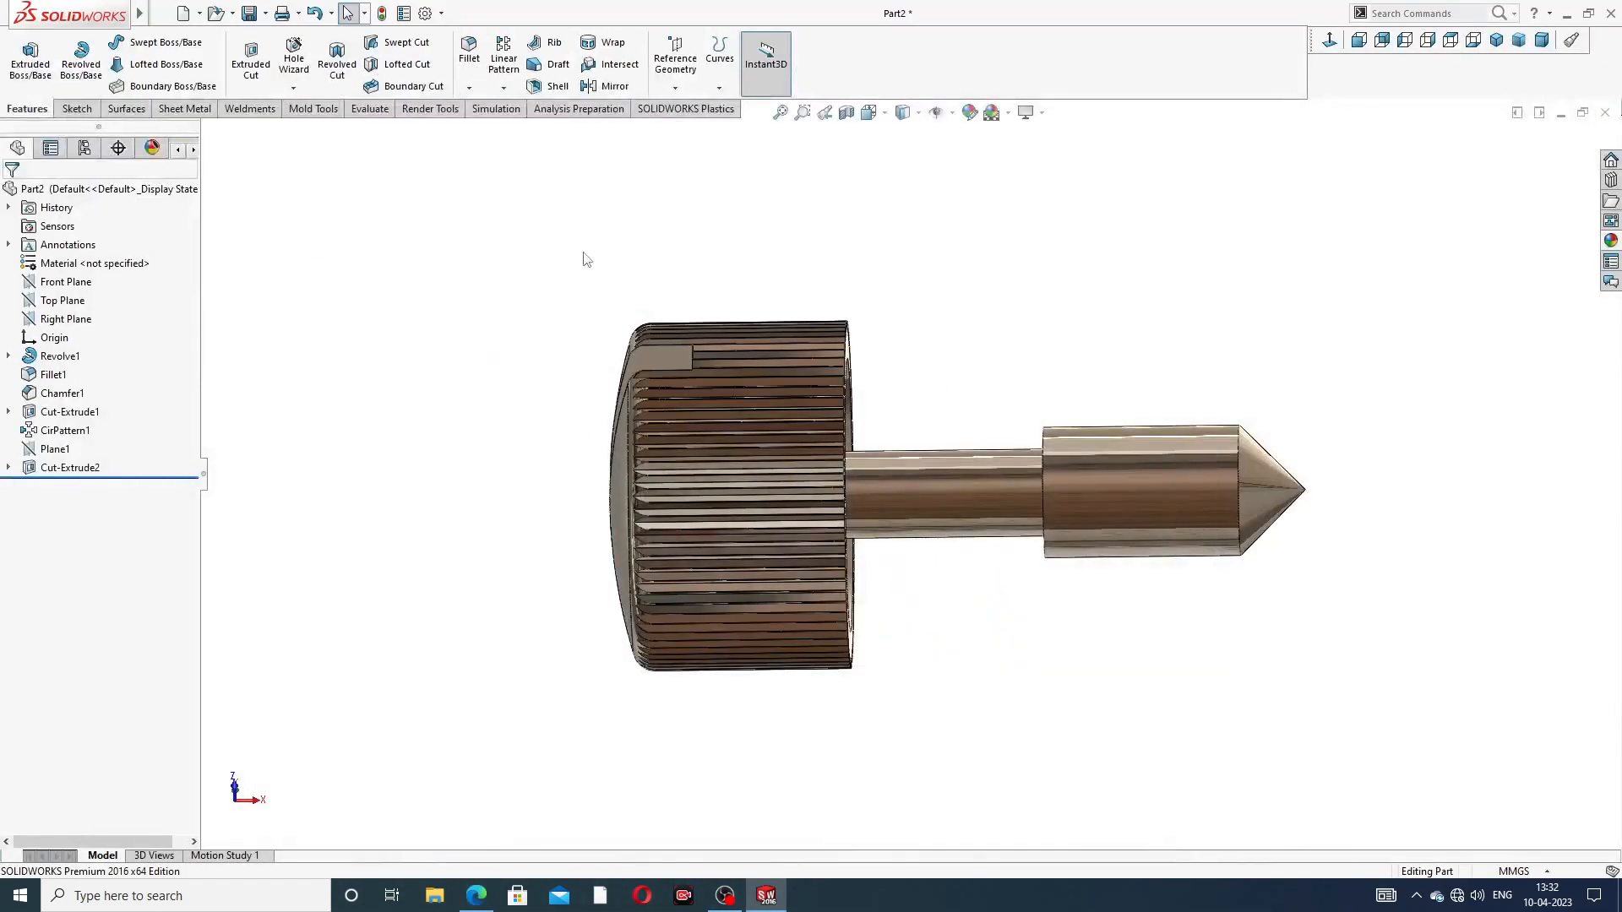
{"action": "middle_click_drag", "start_coordinate": [567, 318], "coordinate": [590, 279]}
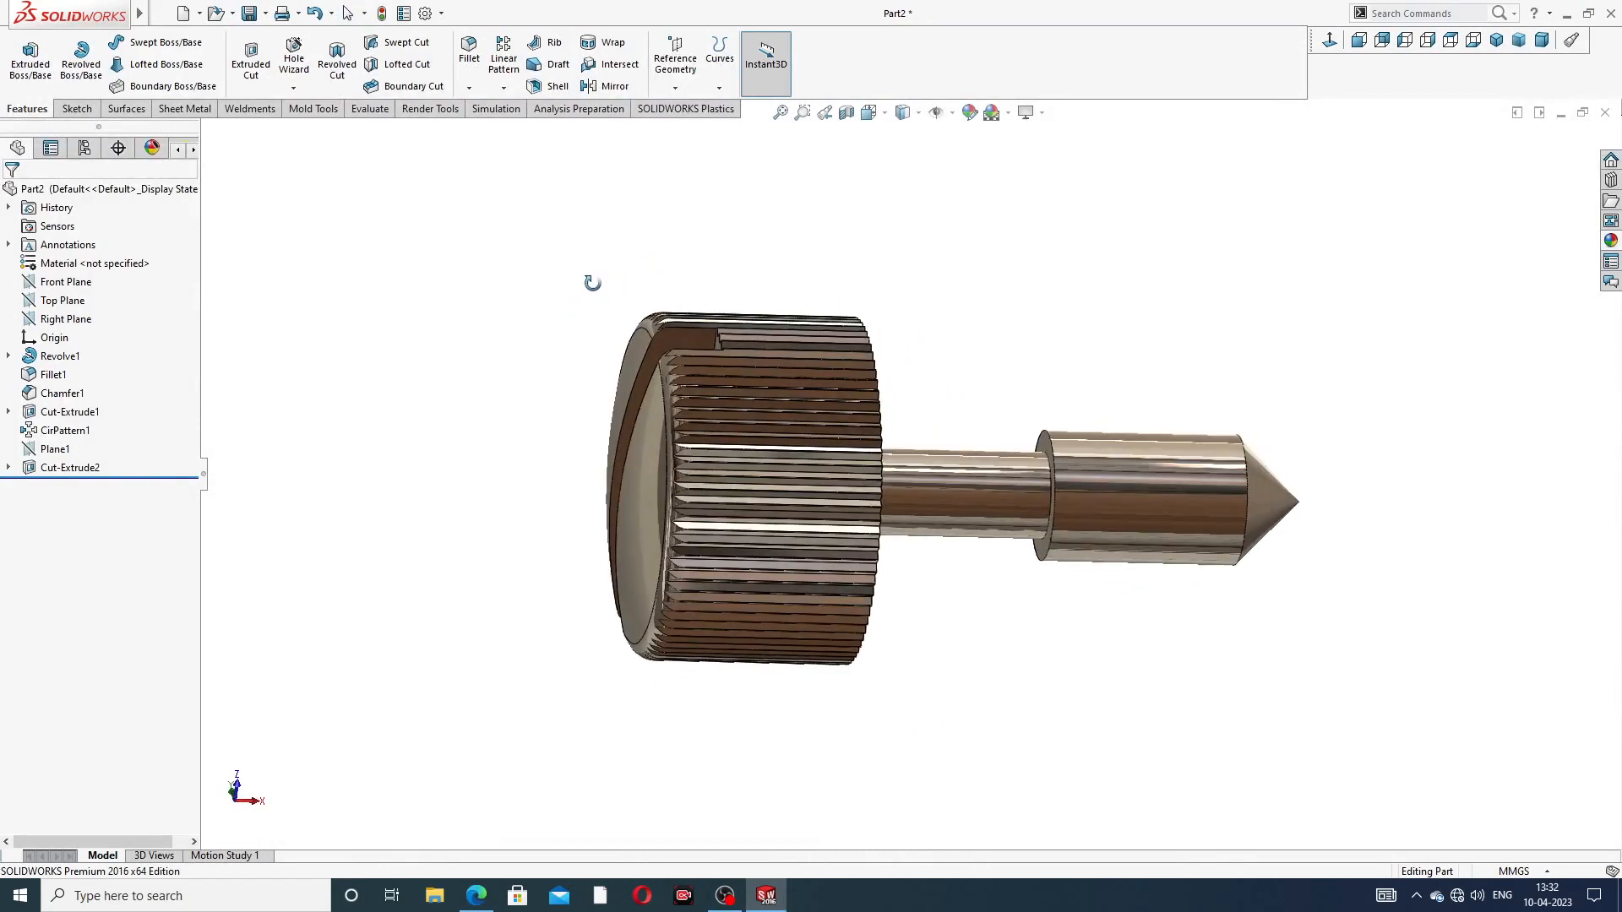
{"action": "left_click", "coordinate": [62, 300]}
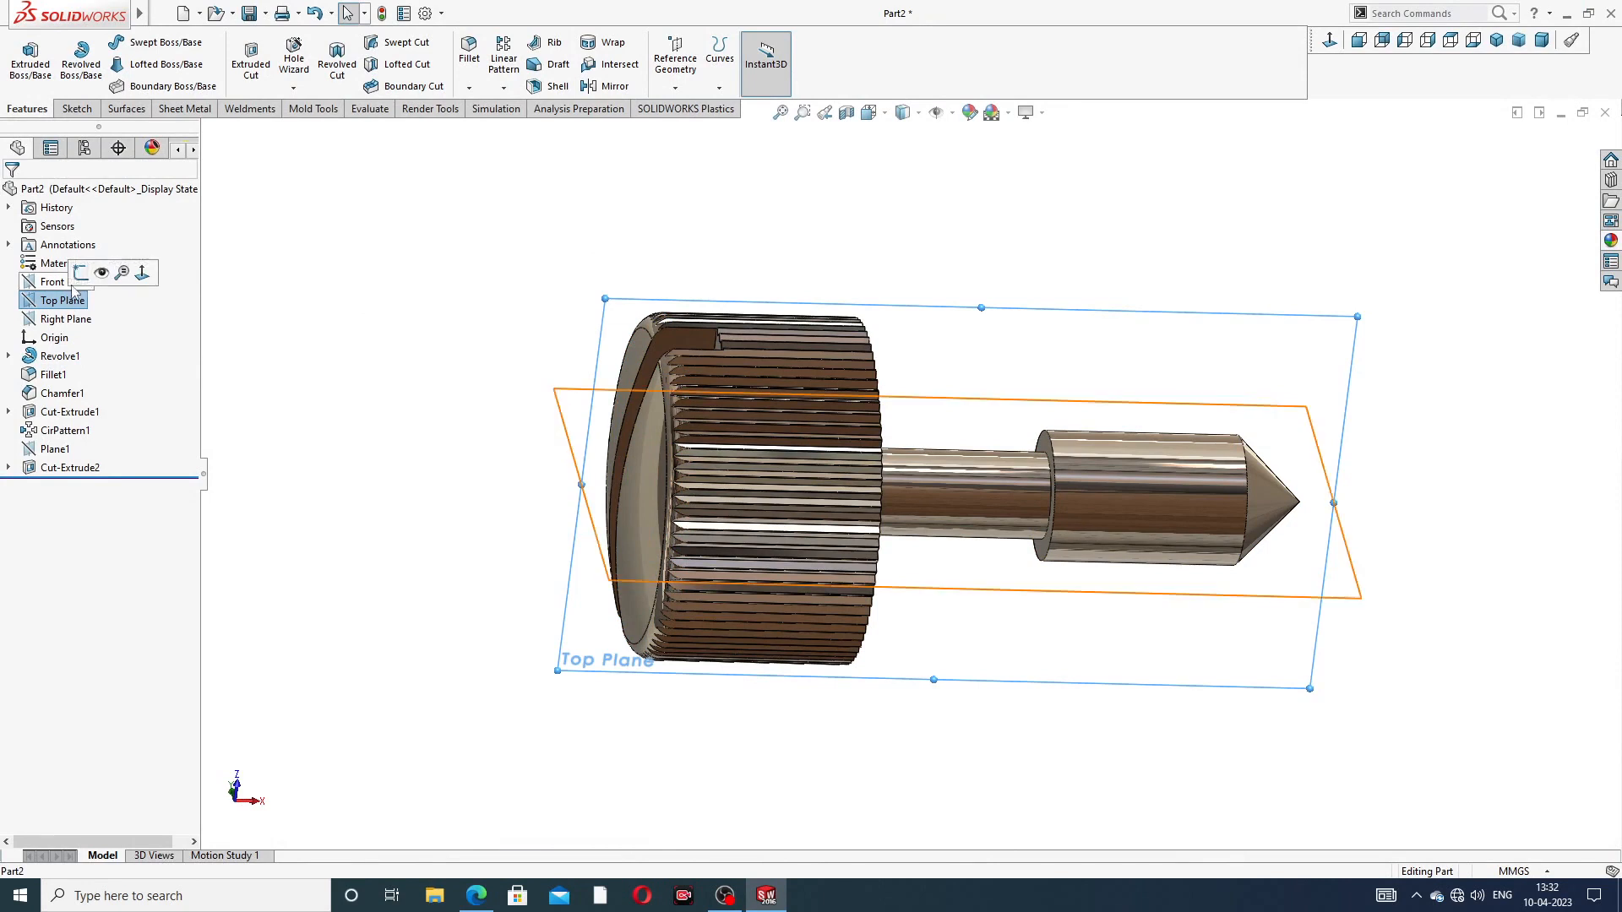
{"action": "left_click", "coordinate": [99, 272]}
{"action": "left_click", "coordinate": [1329, 42]}
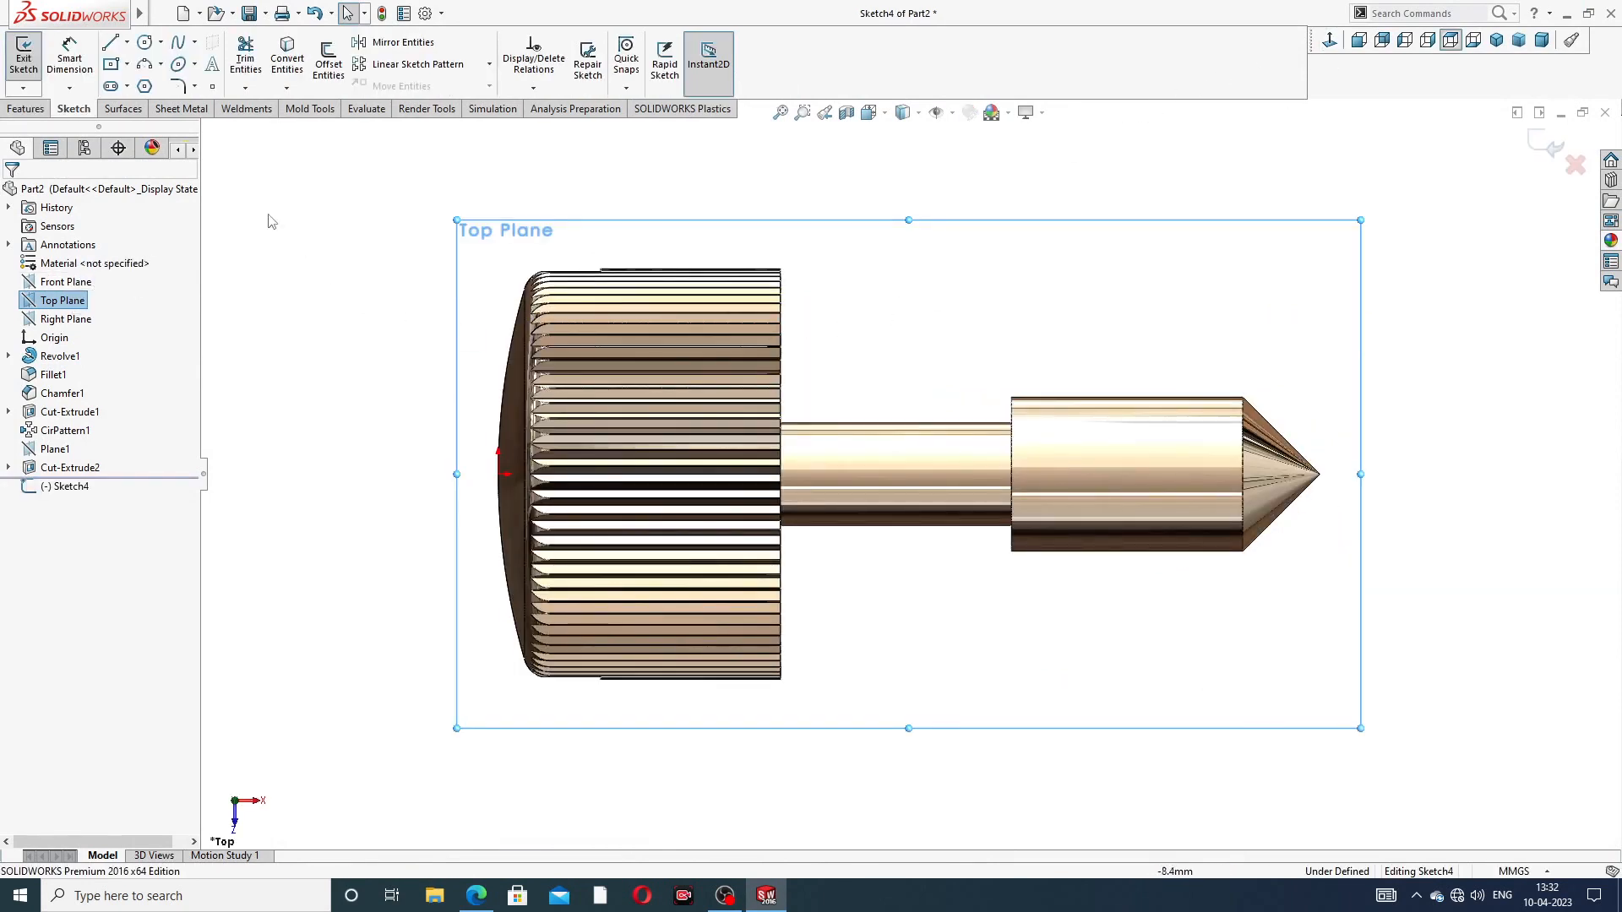
{"action": "left_click", "coordinate": [144, 42]}
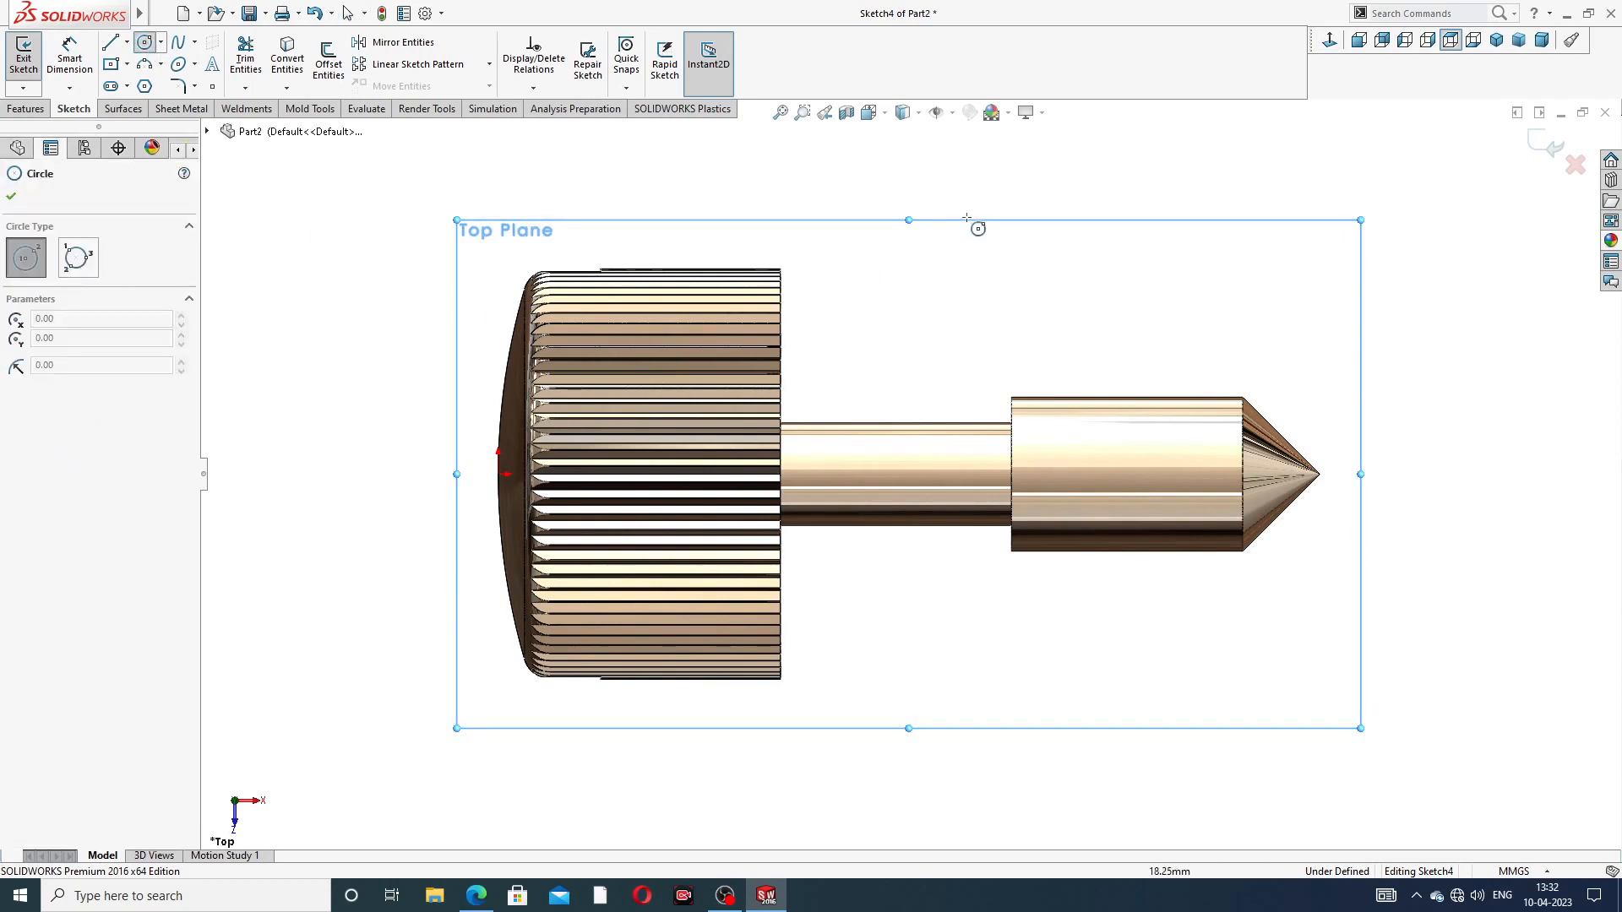
{"action": "right_click", "coordinate": [970, 253]}
{"action": "left_click", "coordinate": [997, 265]}
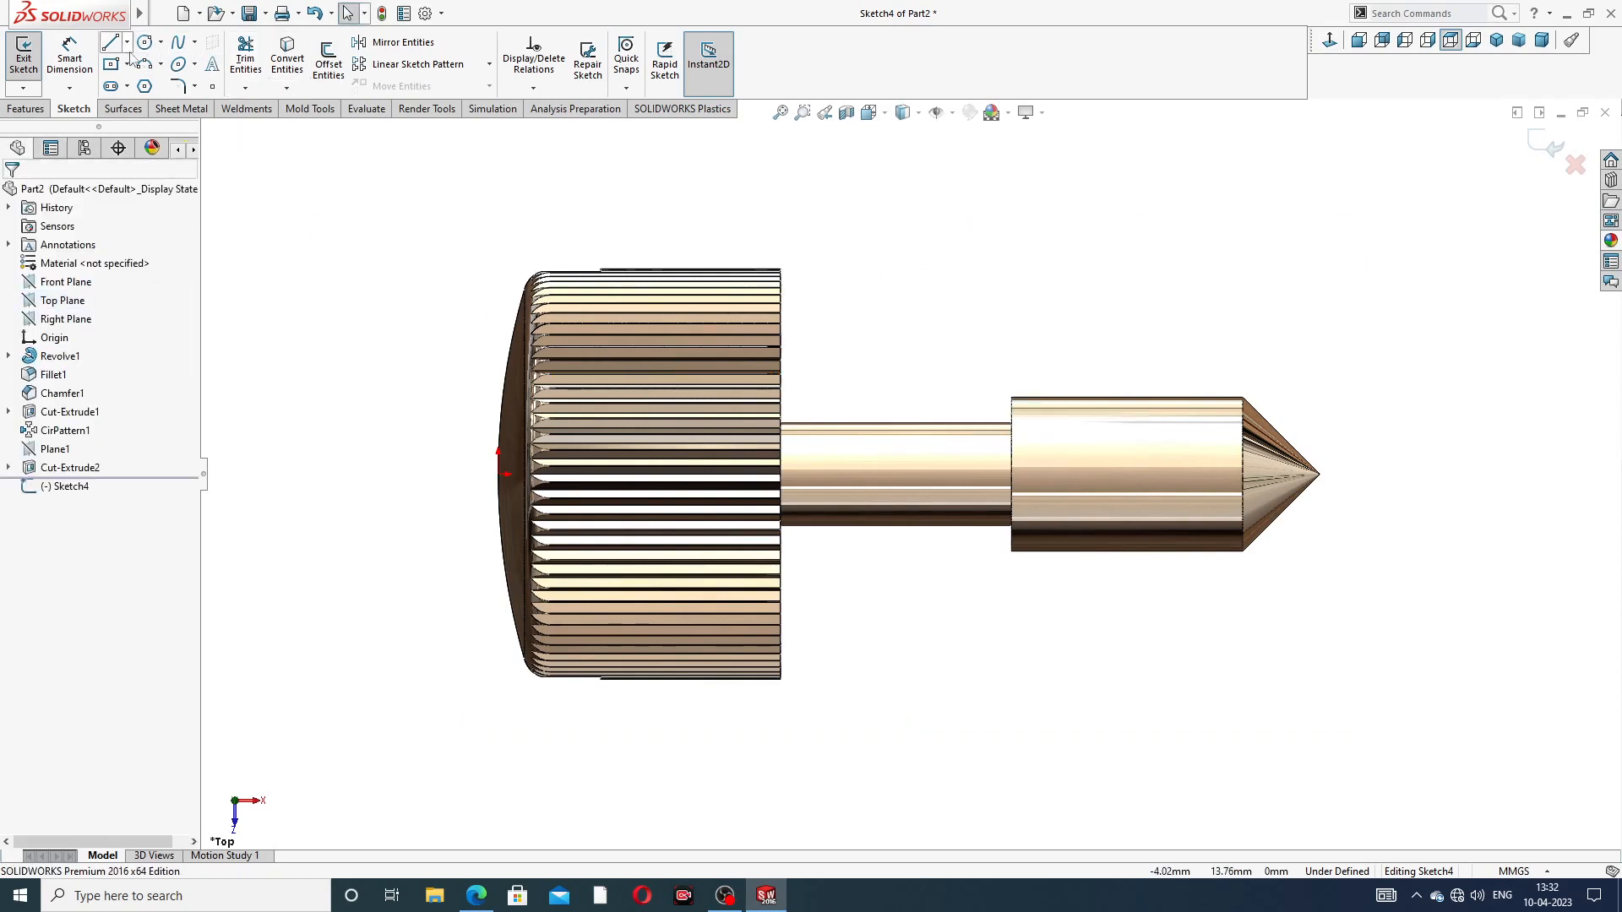
Step: Sketch a horizontal centerline along the screw's axis from the origin to the pointed tip
{"action": "left_click", "coordinate": [126, 43]}
{"action": "left_click", "coordinate": [144, 78]}
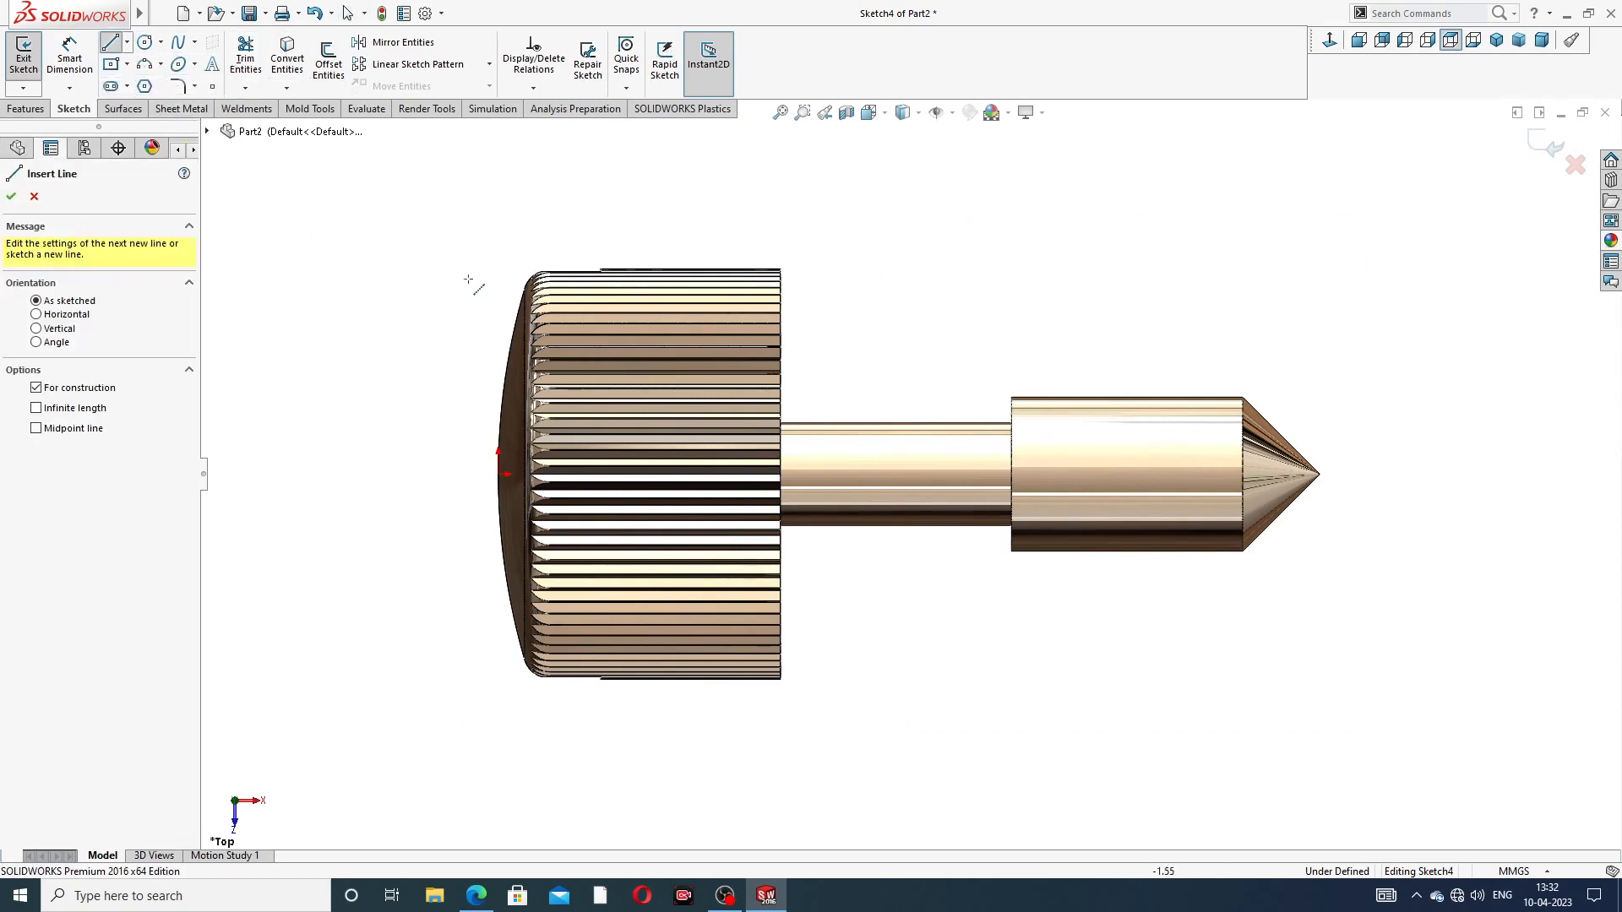
{"action": "left_click", "coordinate": [498, 475]}
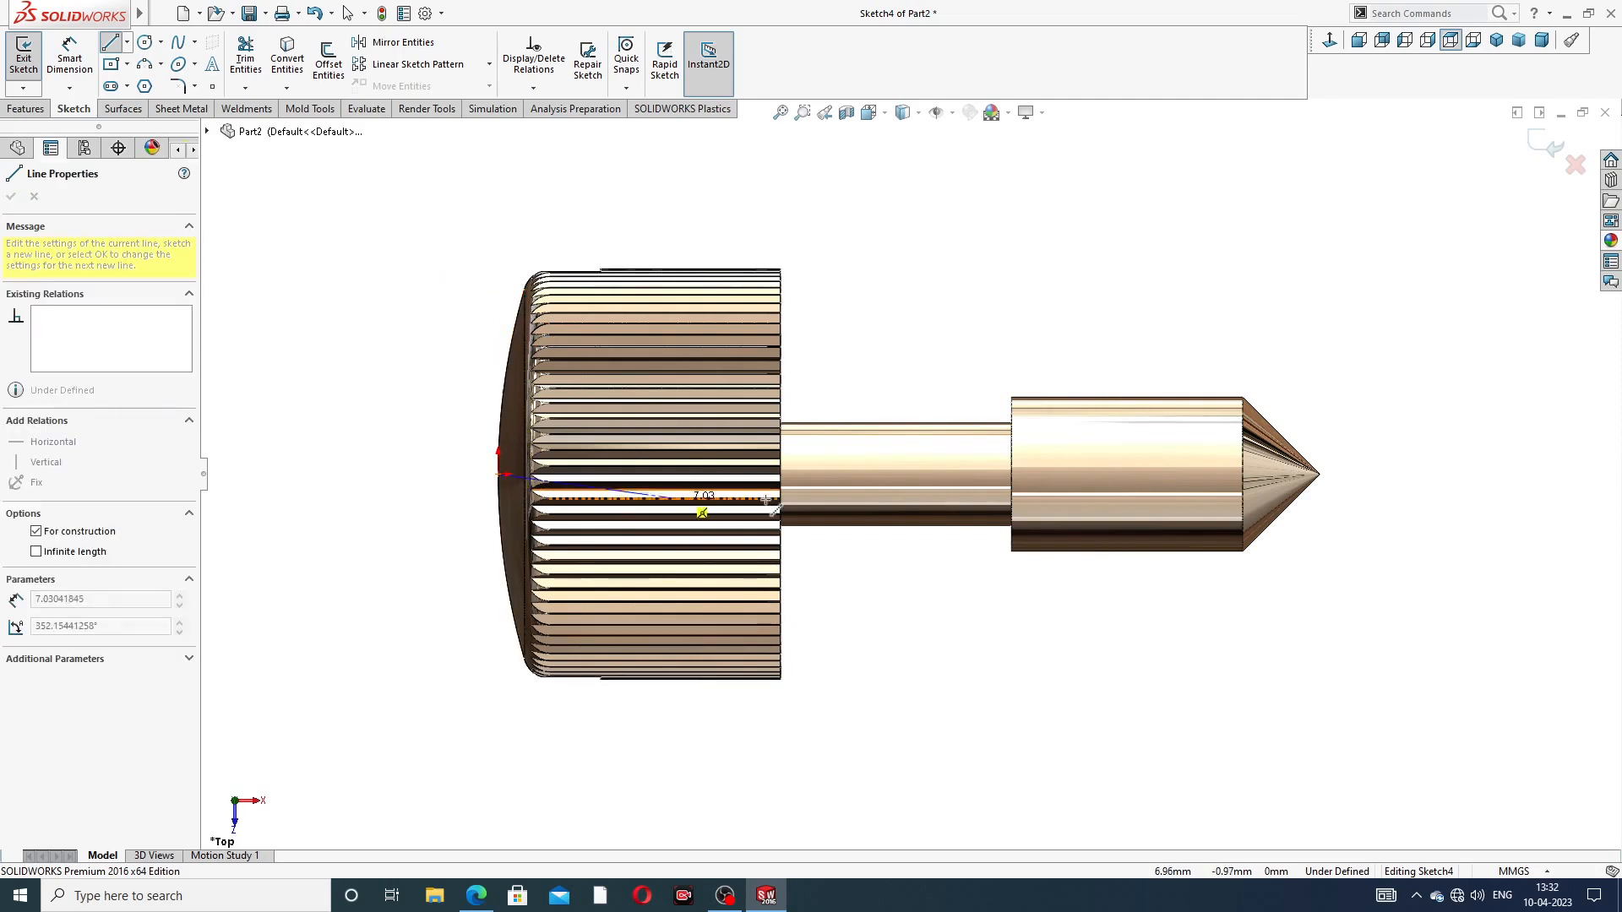
{"action": "left_click", "coordinate": [1320, 475]}
{"action": "right_click", "coordinate": [1325, 393]}
{"action": "left_click", "coordinate": [1356, 338]}
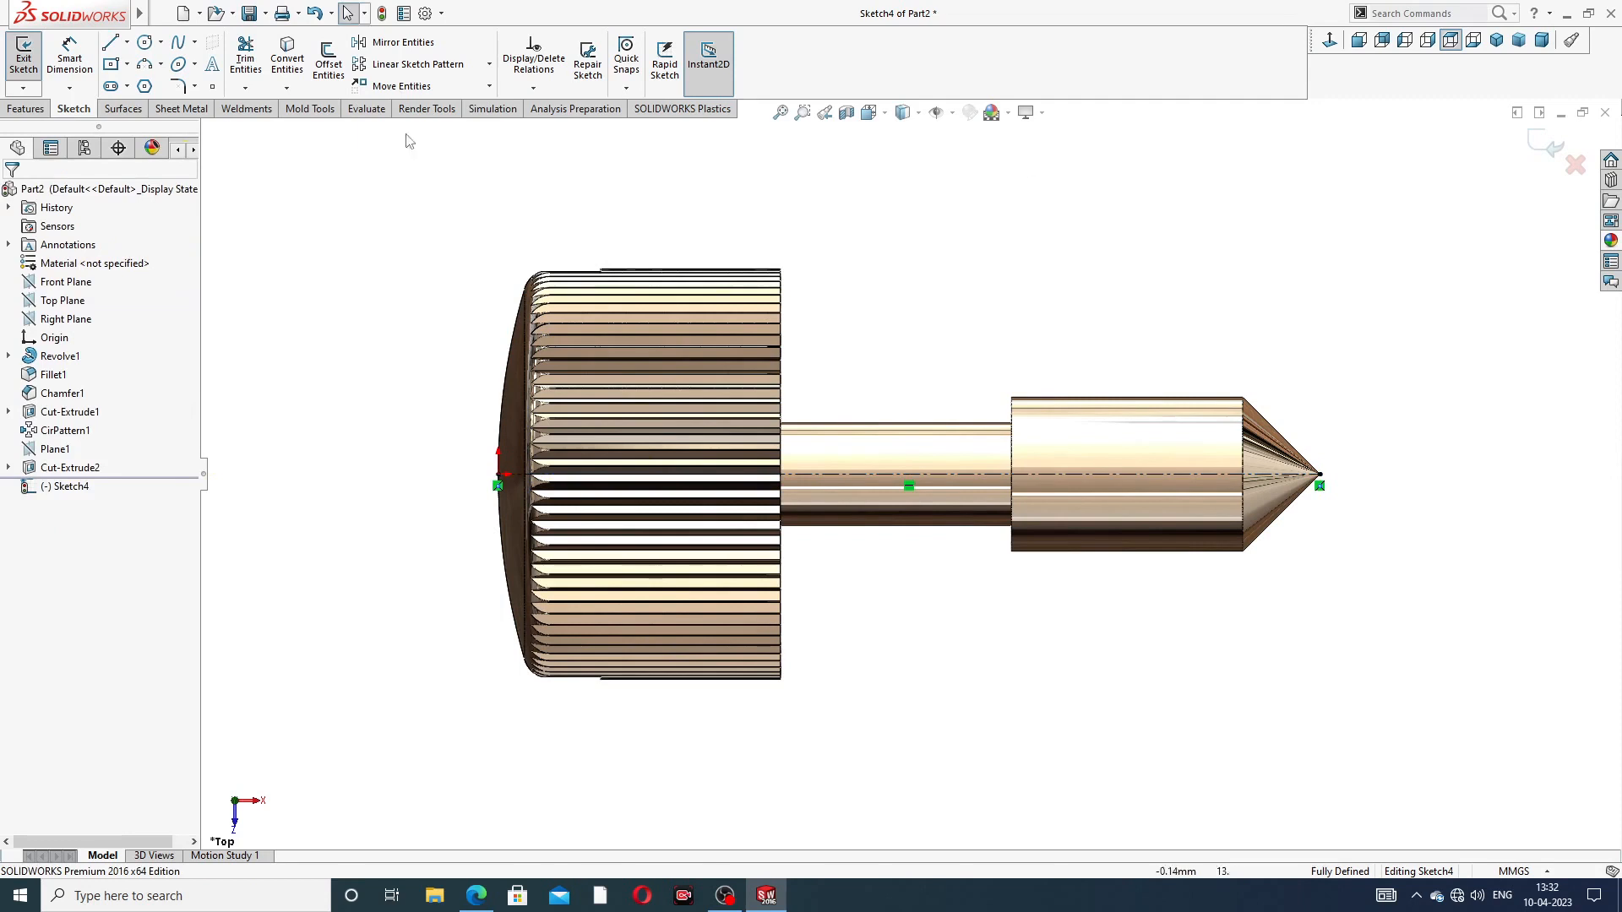
Step: Sketch a circle of about 0.96 mm radius on the centerline within the knurled head, about 5.3 mm from the origin
{"action": "left_click", "coordinate": [144, 41]}
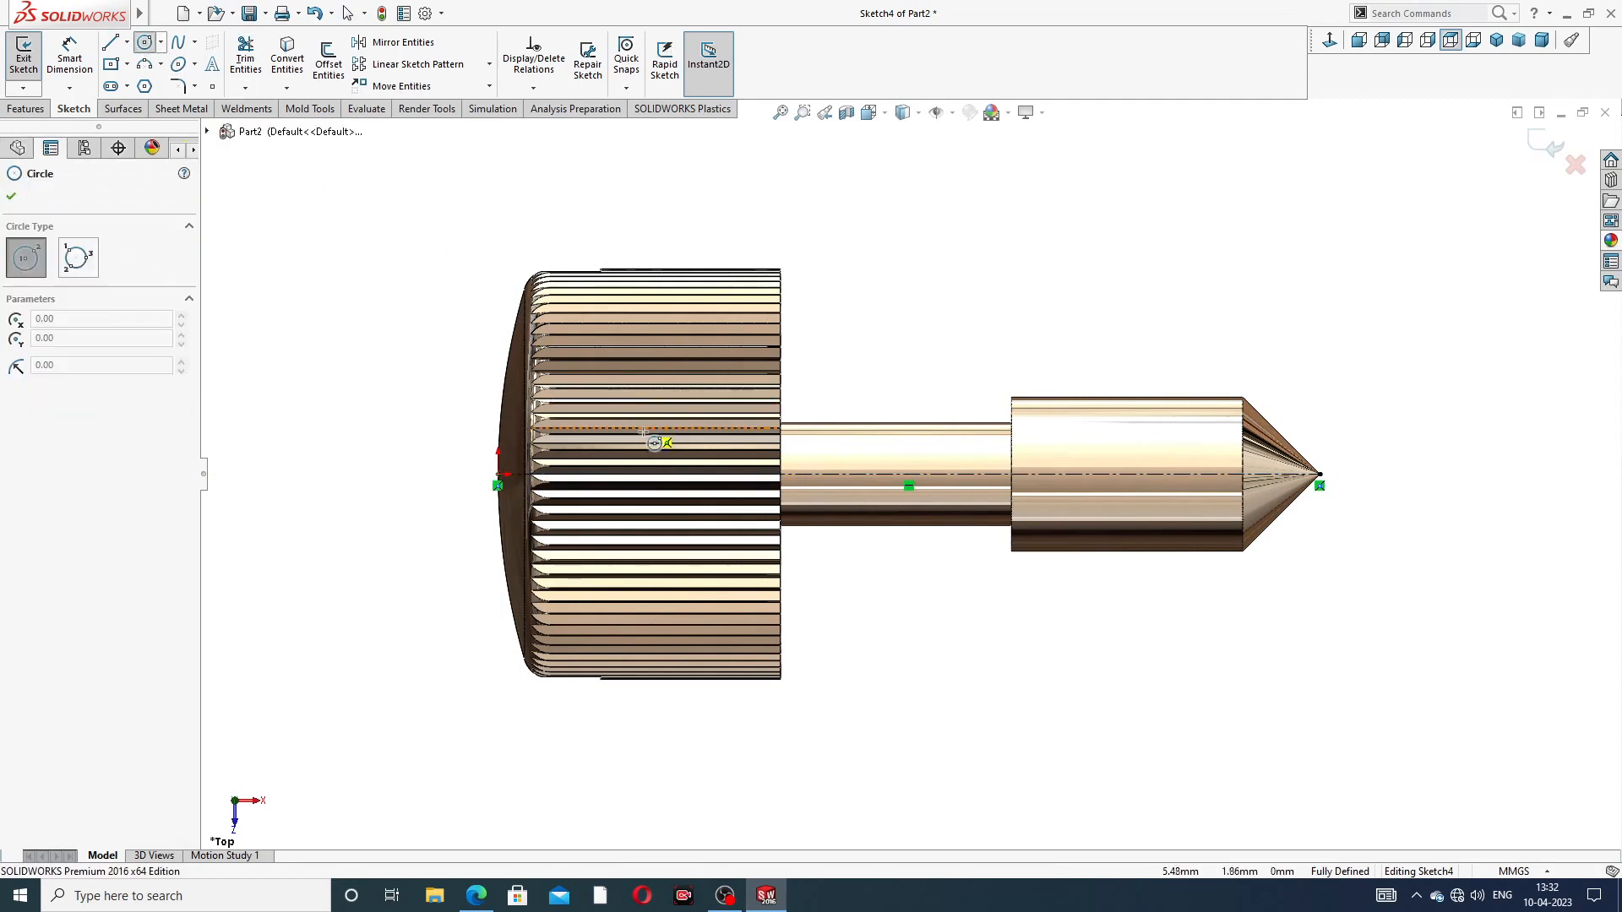
{"action": "scroll", "coordinate": [663, 492], "scroll_direction": "down", "scroll_amount": 3}
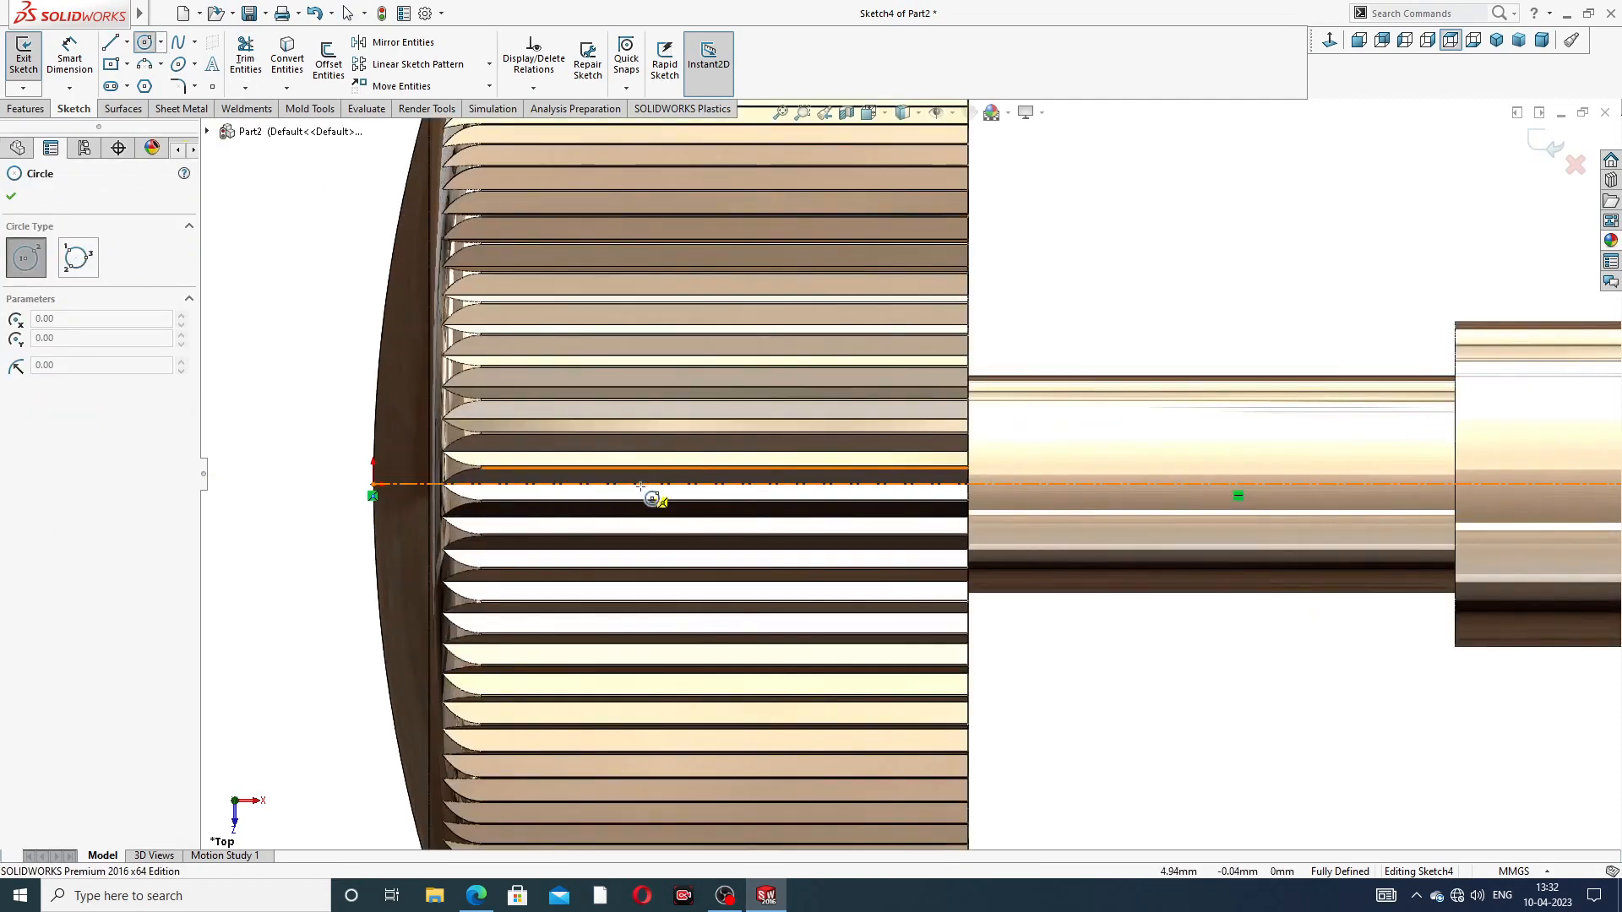
{"action": "left_click", "coordinate": [659, 484]}
{"action": "left_click", "coordinate": [694, 448]}
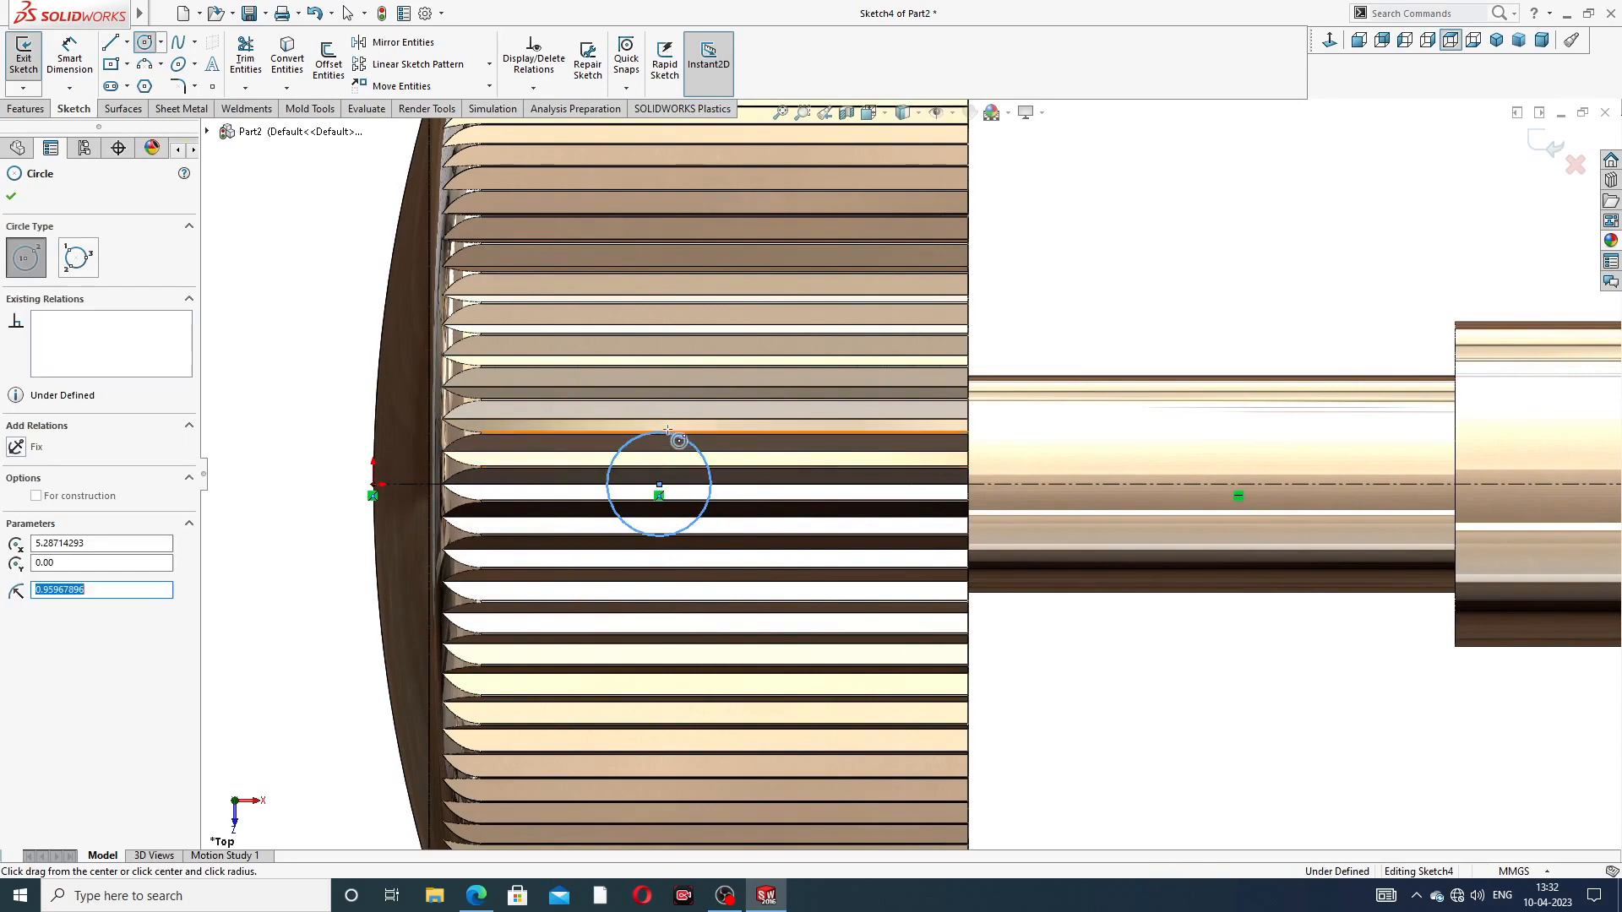
{"action": "right_click", "coordinate": [738, 404]}
{"action": "left_click", "coordinate": [762, 409]}
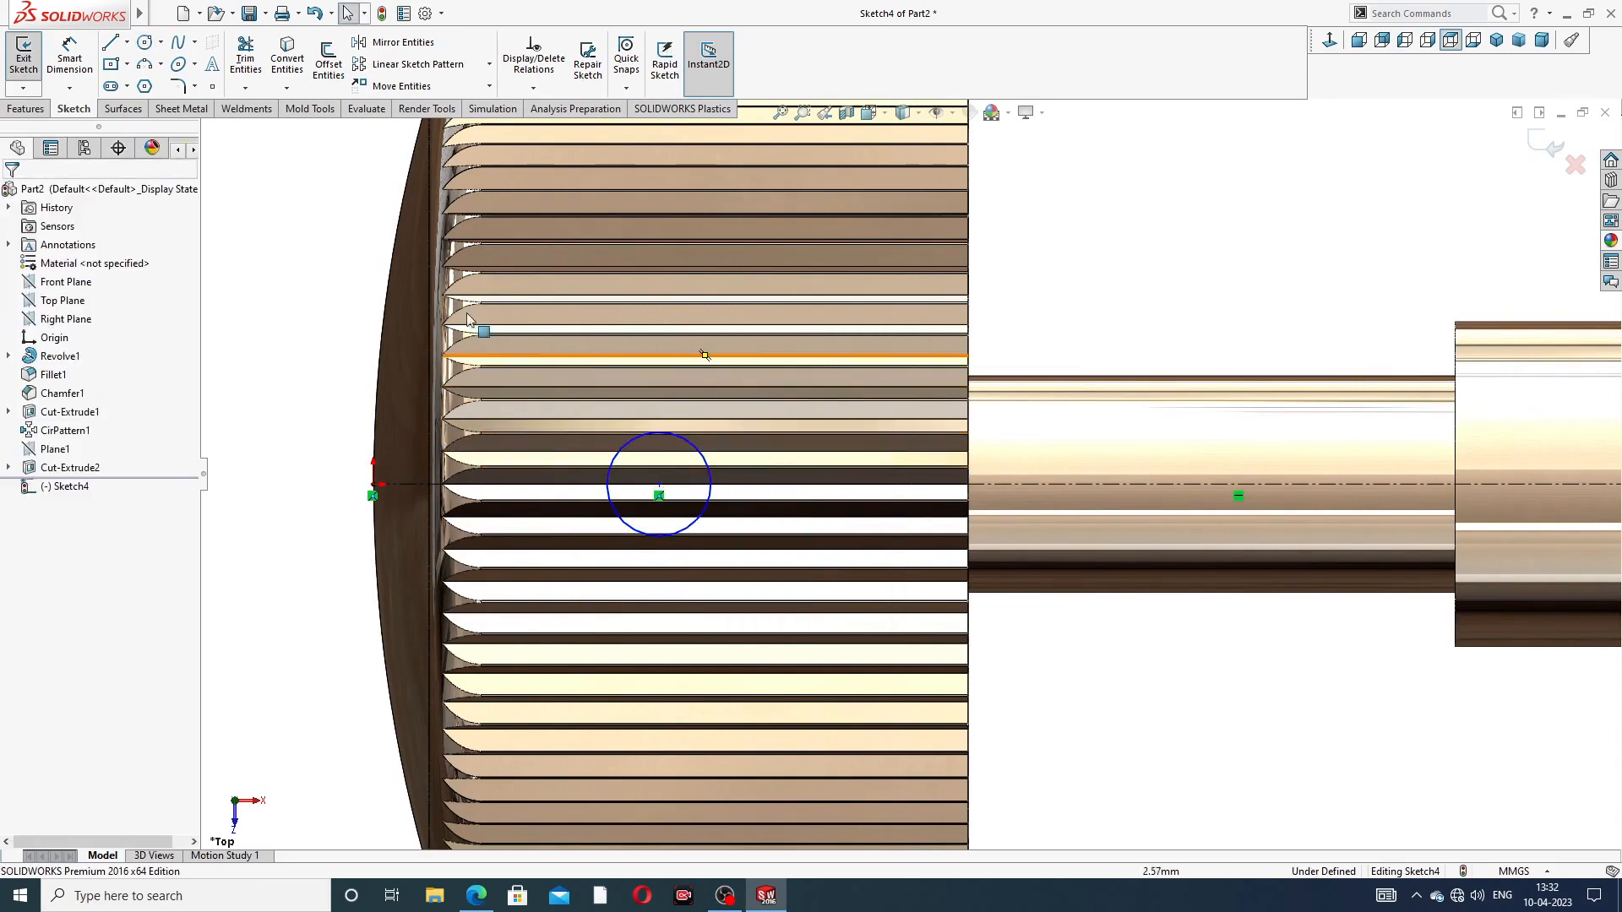
{"action": "left_click", "coordinate": [70, 59]}
{"action": "left_click", "coordinate": [713, 460]}
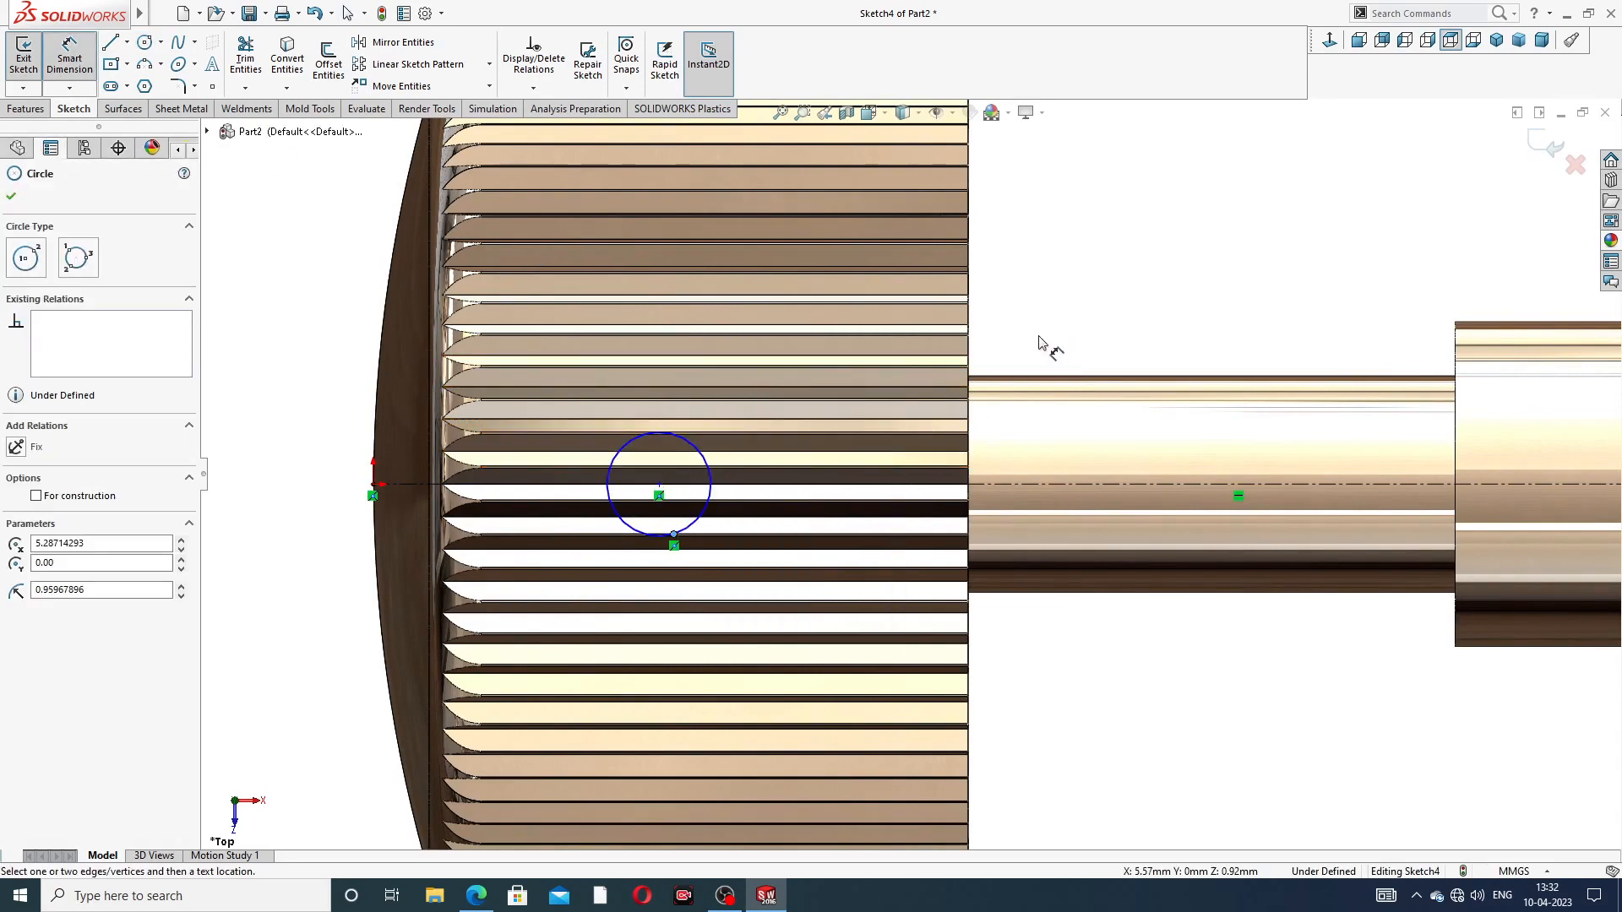
{"action": "left_click", "coordinate": [1013, 323]}
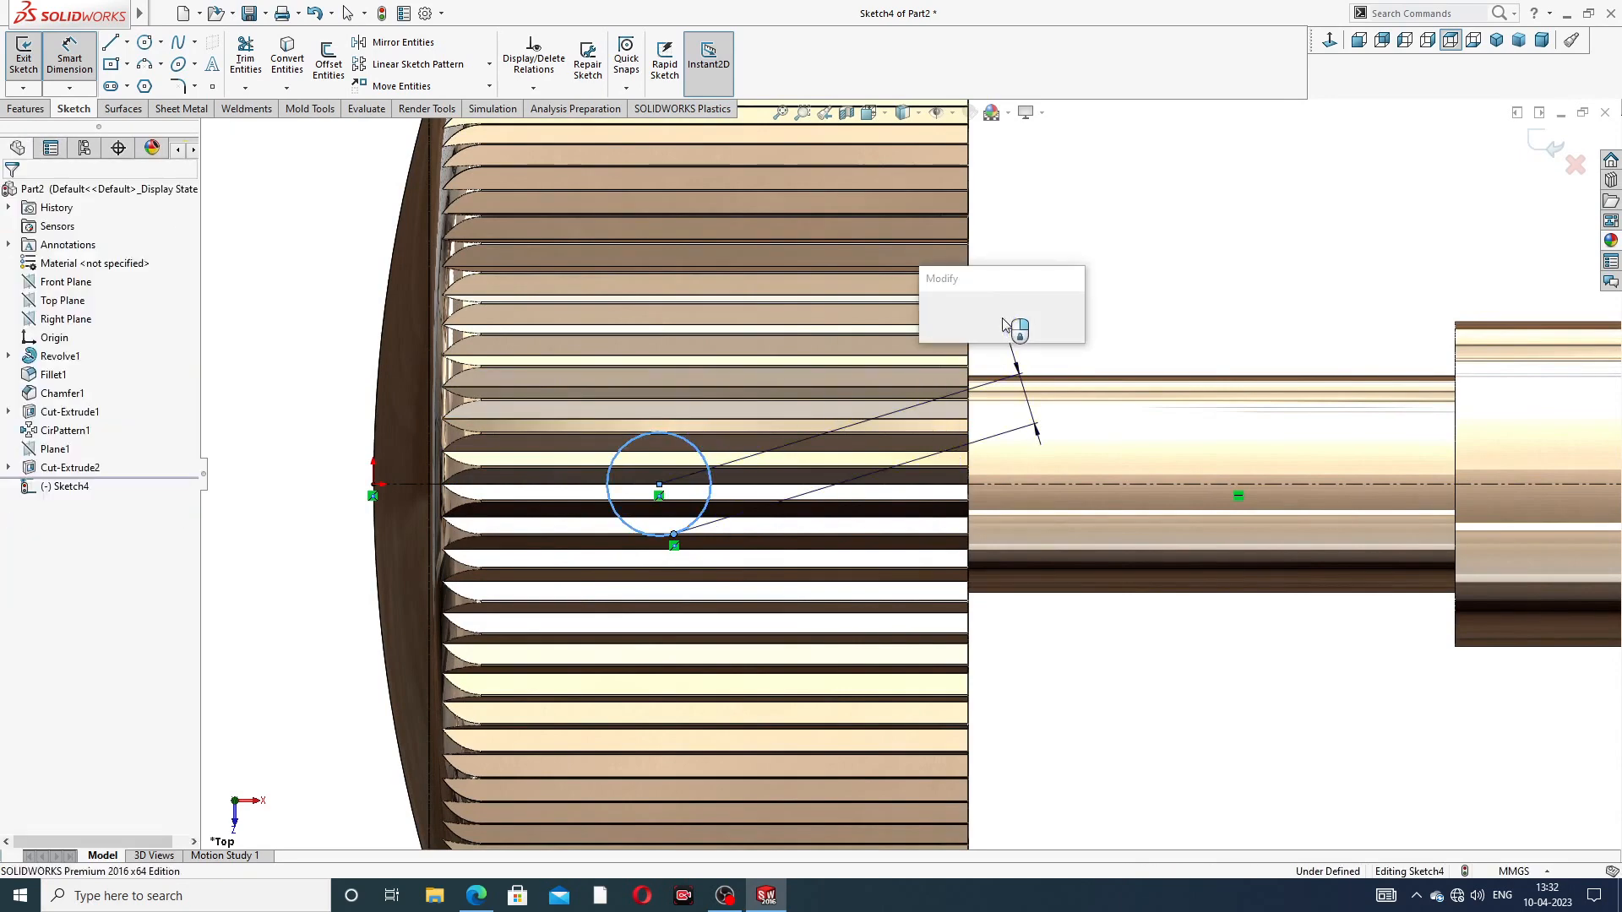
{"action": "type", "text": "1."}
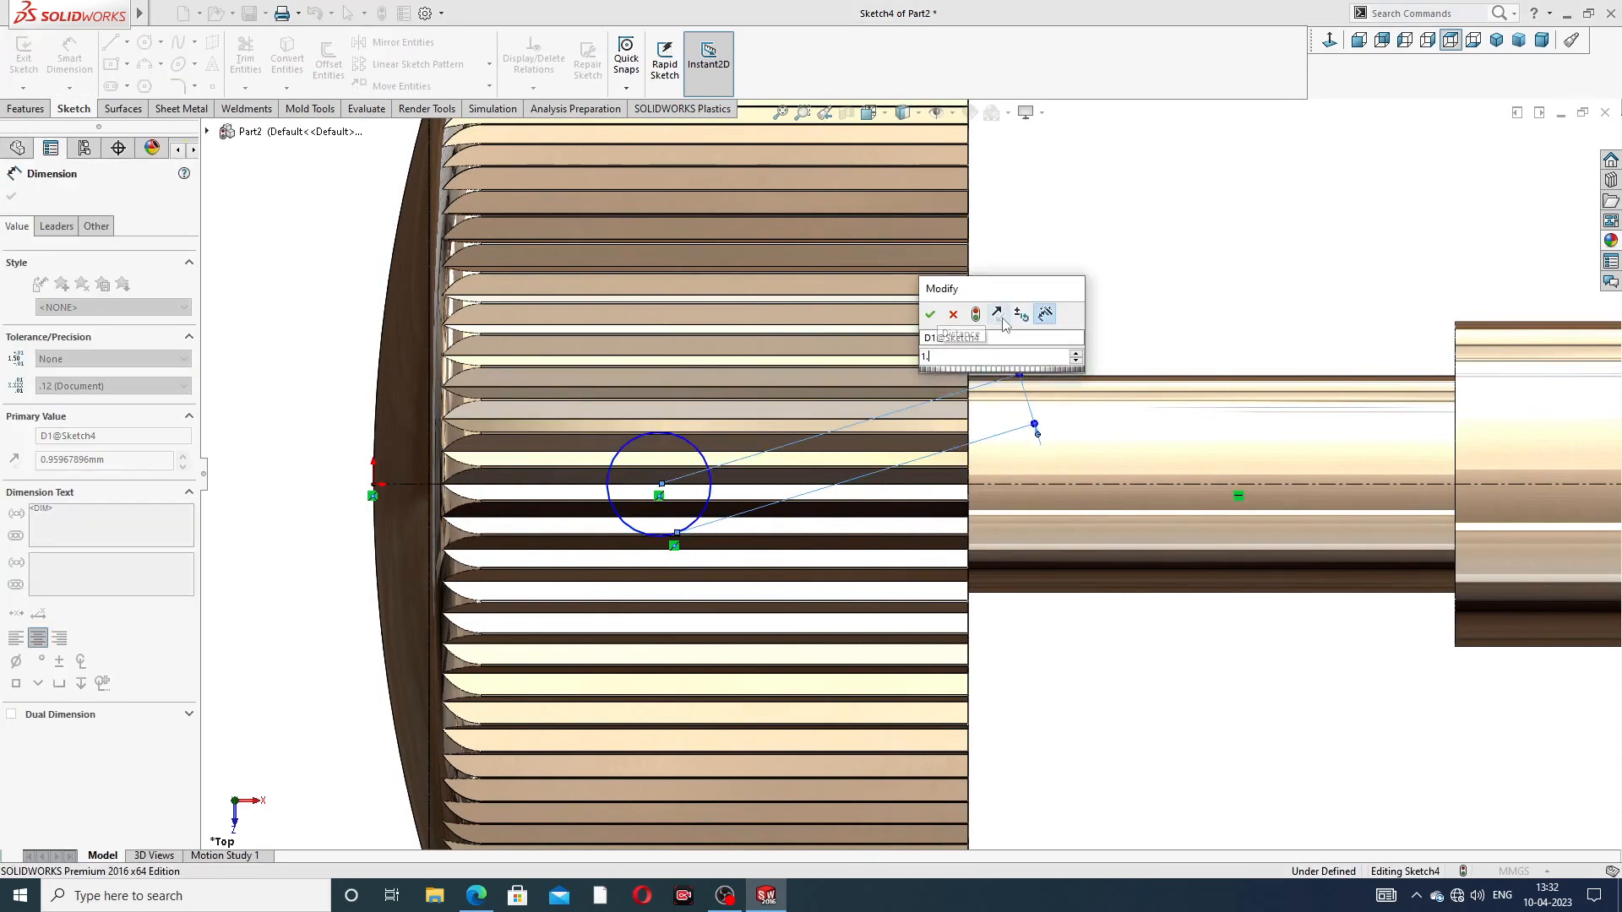
{"action": "type", "text": "5"}
{"action": "key", "text": "Return"}
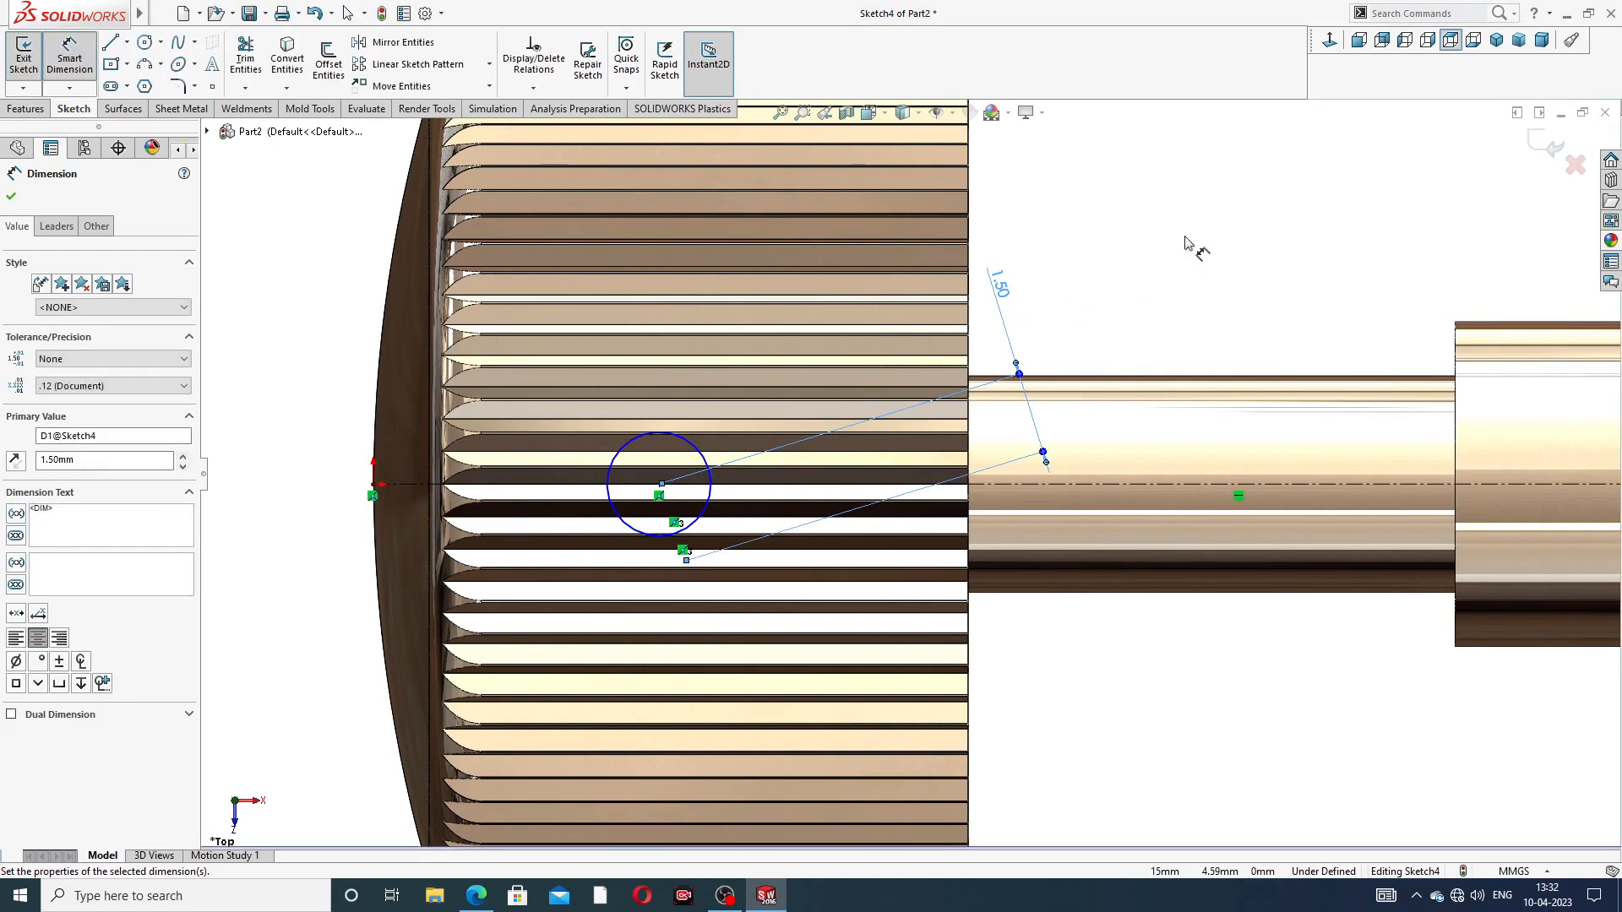
{"action": "right_click", "coordinate": [1098, 279]}
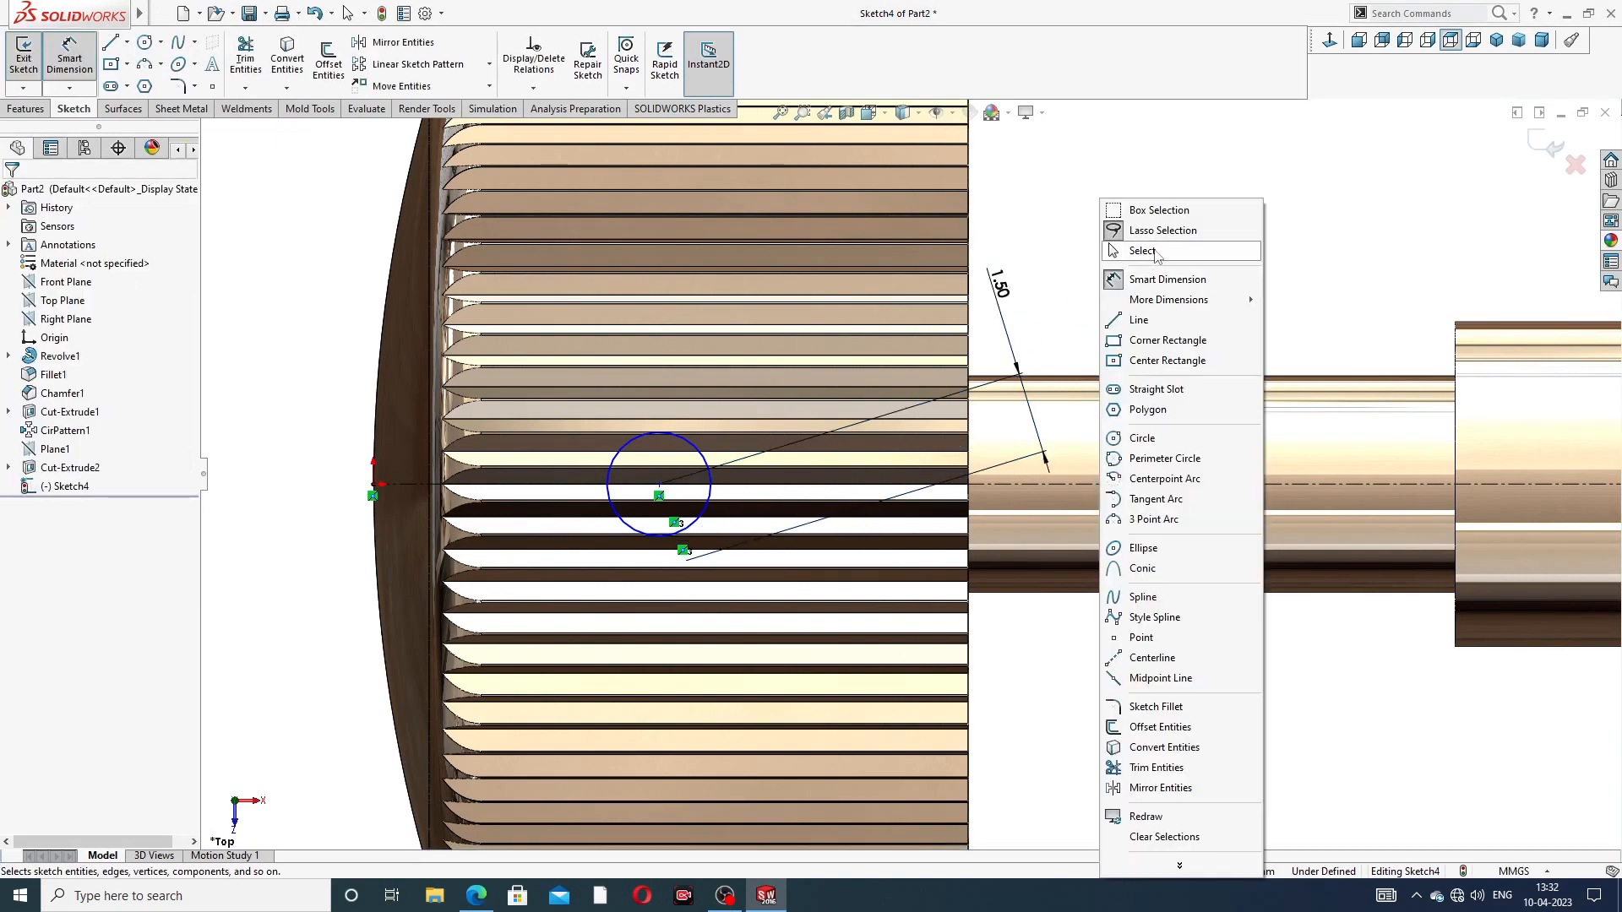
{"action": "left_click", "coordinate": [1156, 250]}
{"action": "left_click", "coordinate": [1005, 288]}
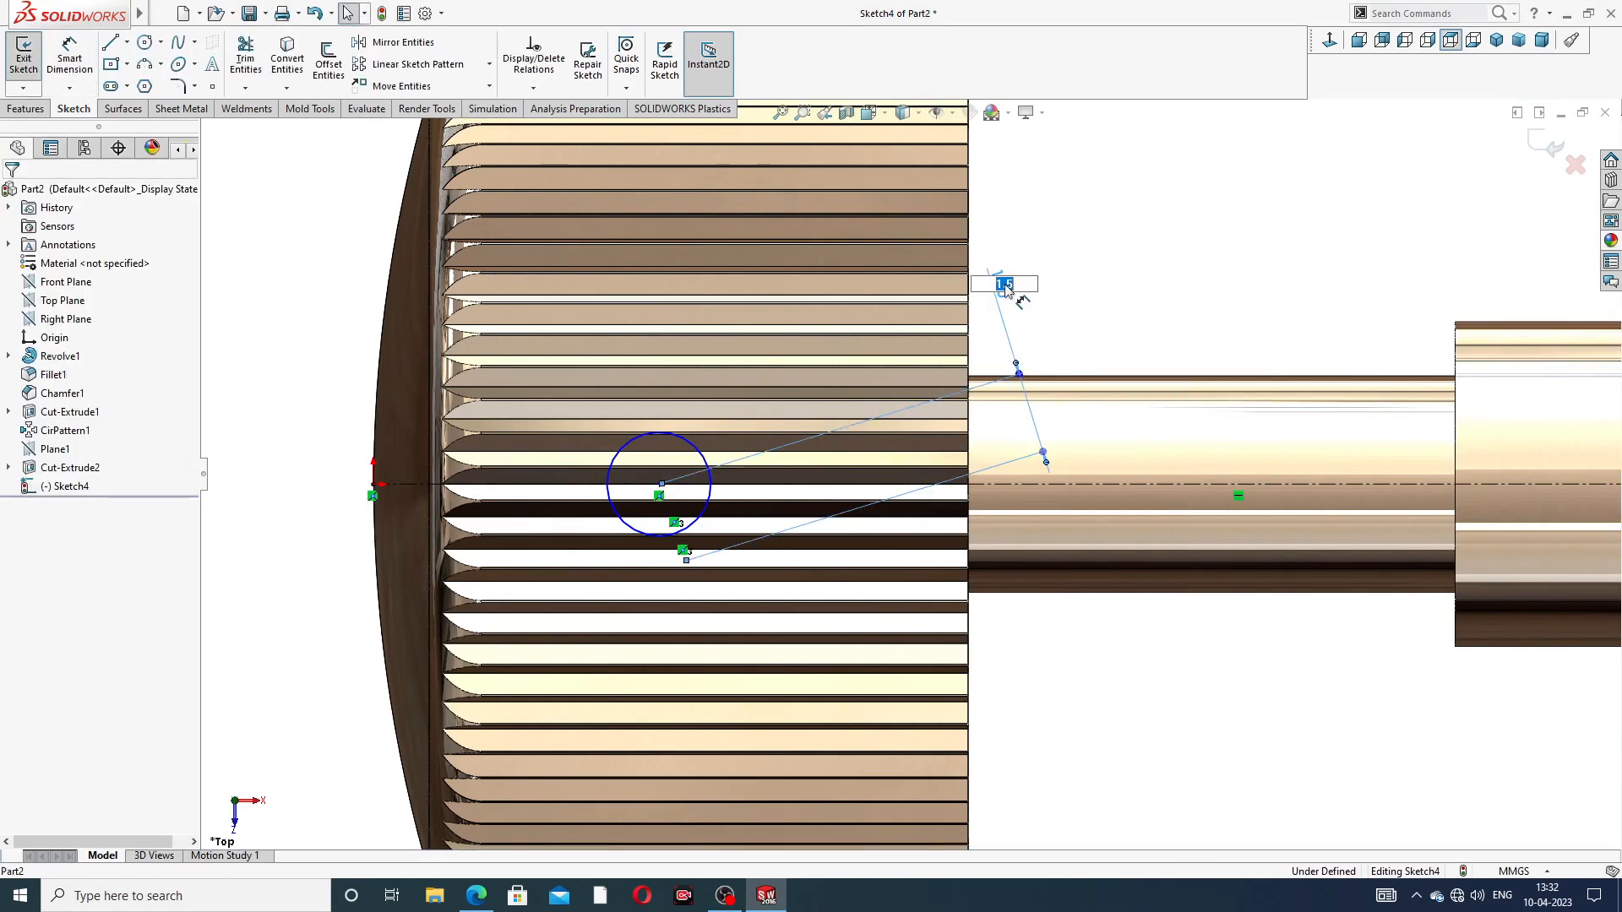
{"action": "key", "text": "Return"}
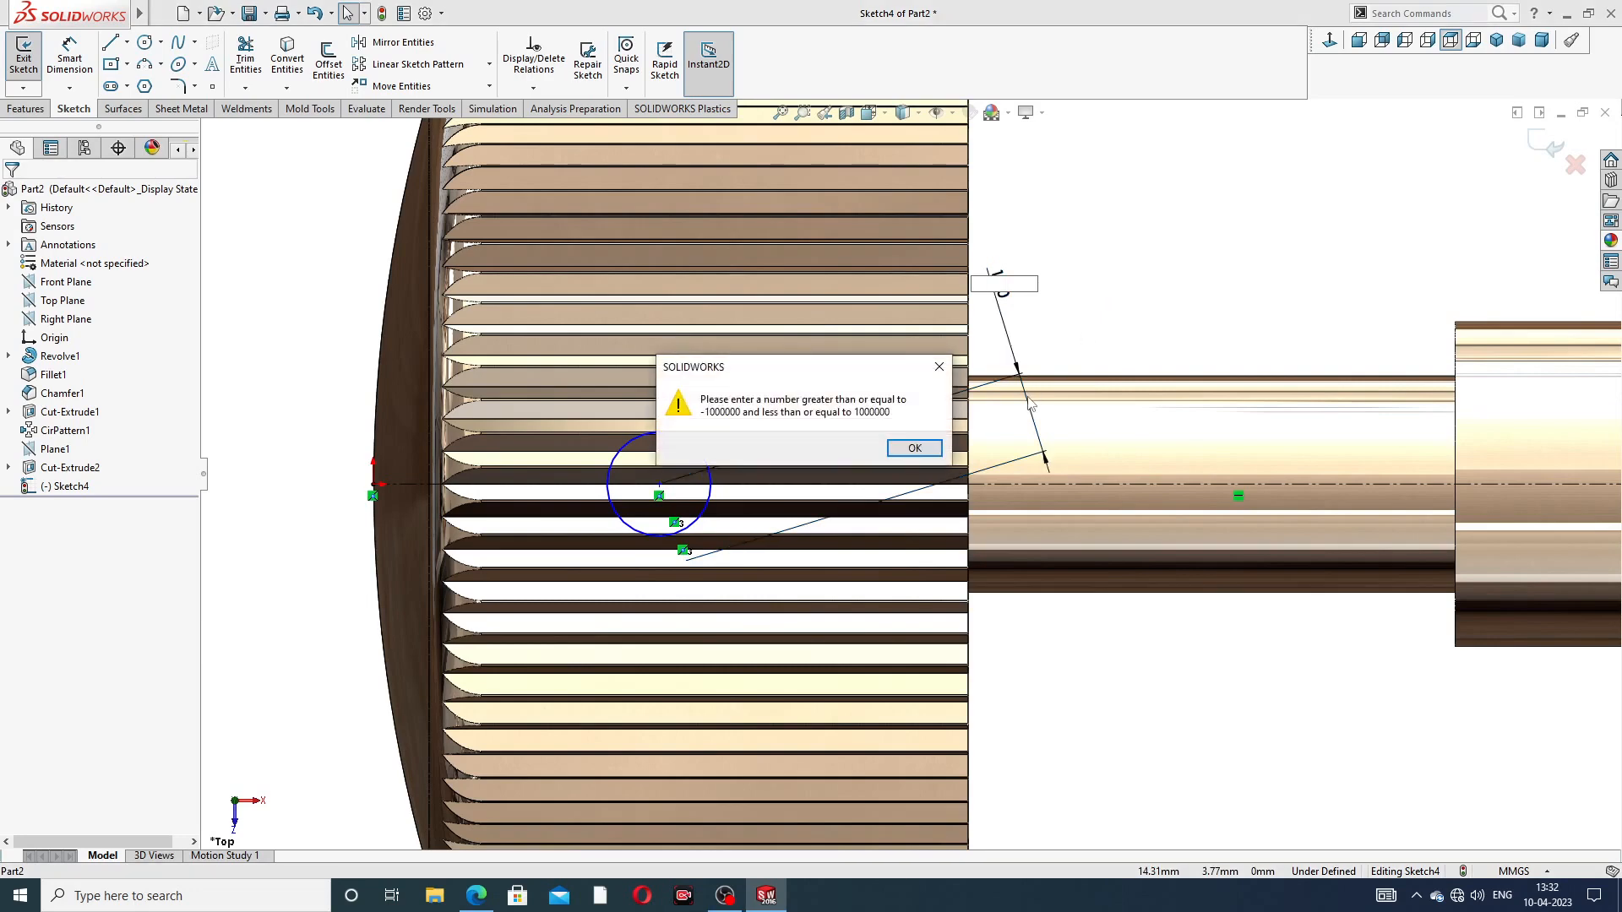
{"action": "left_click", "coordinate": [937, 448]}
{"action": "left_click", "coordinate": [1032, 414]}
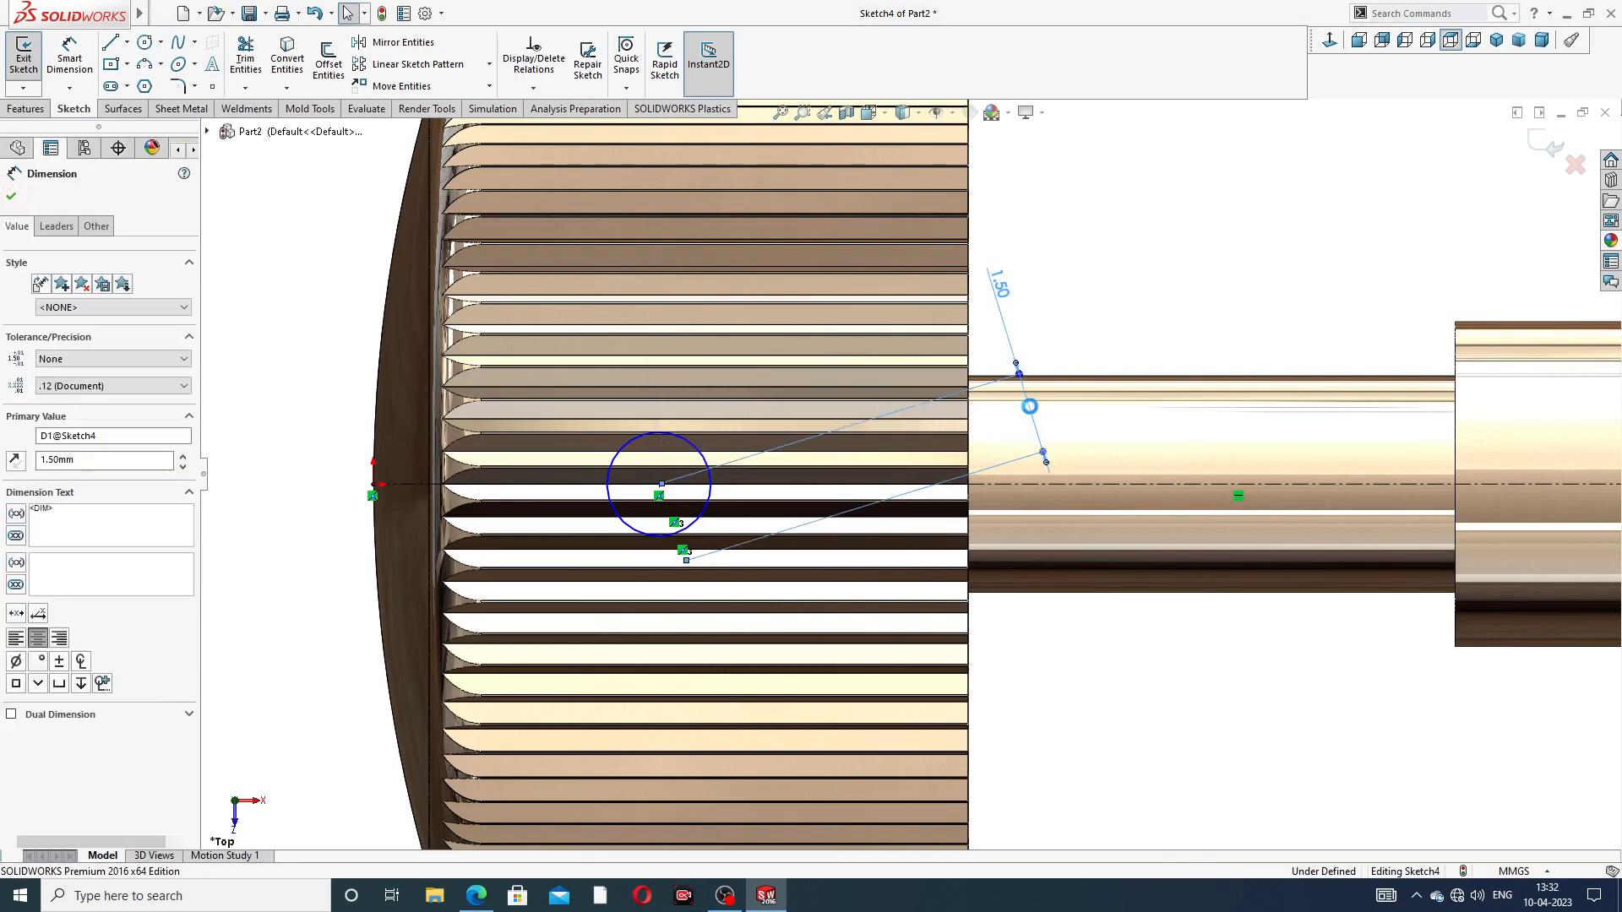
{"action": "key", "text": "Delete"}
Step: Dimension the circle in the knurled head with a diameter of 1.5 mm
{"action": "left_click", "coordinate": [69, 68]}
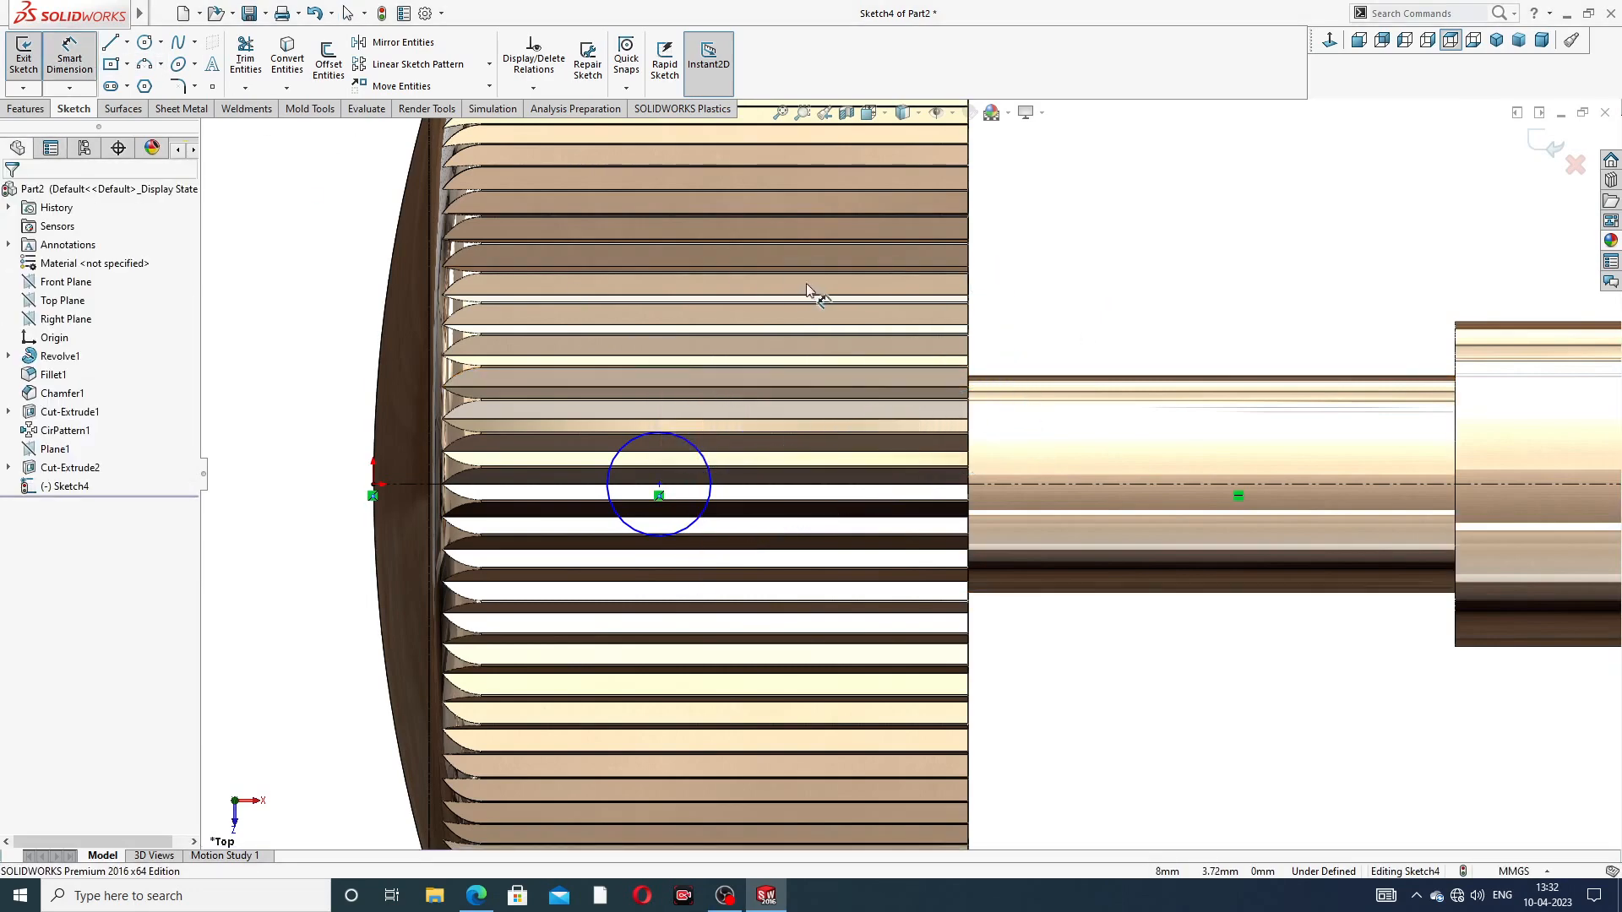
{"action": "left_click", "coordinate": [712, 463]}
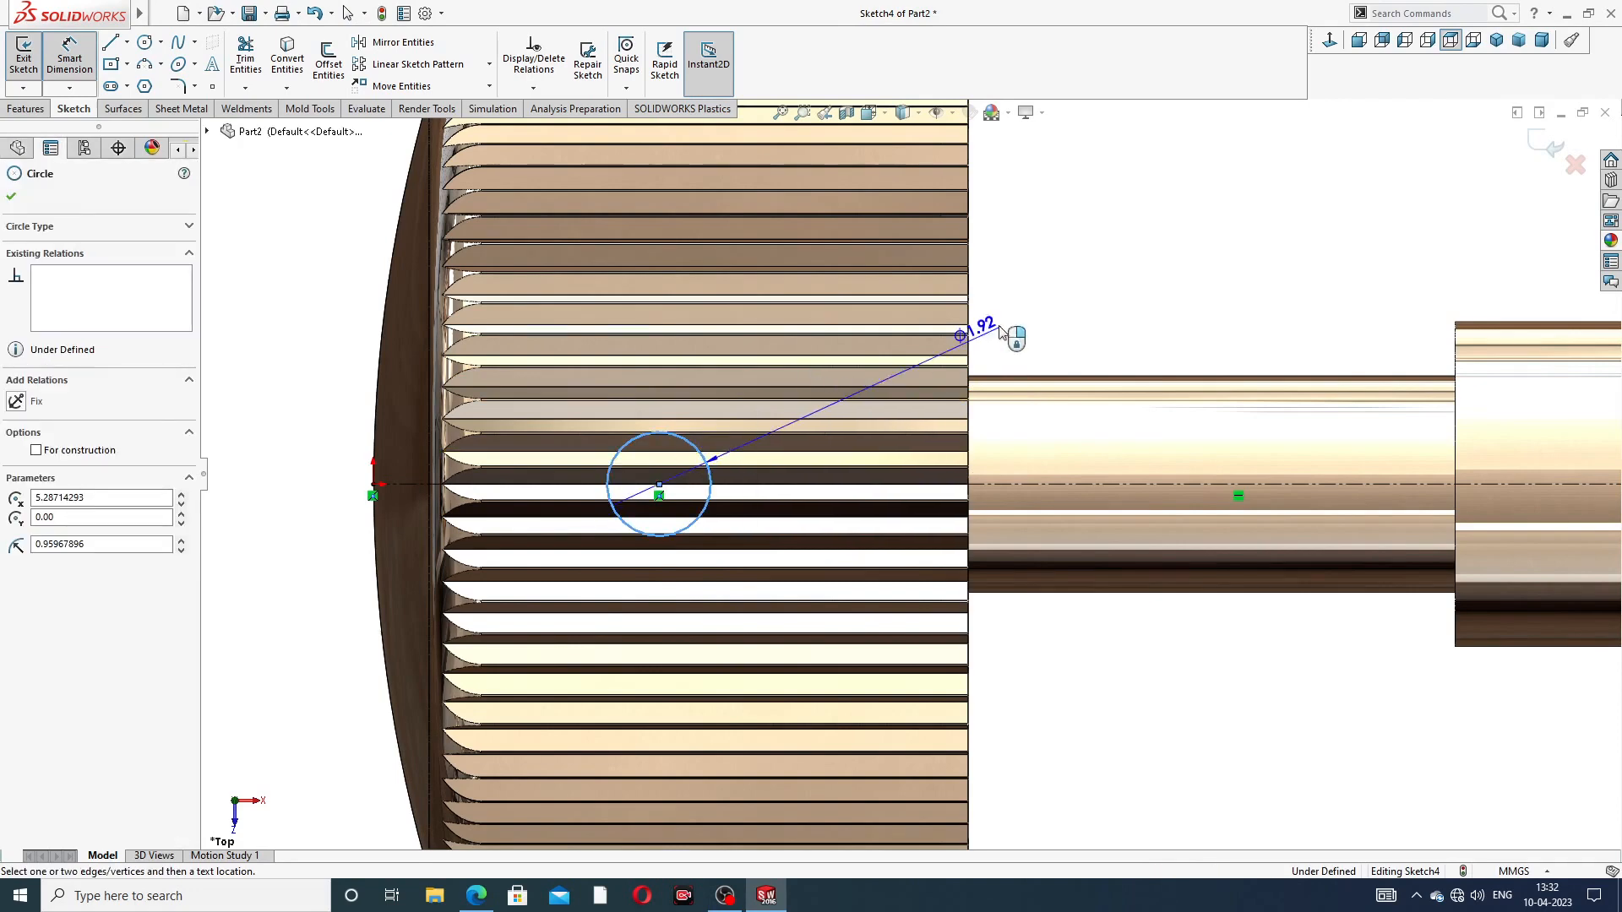
{"action": "left_click", "coordinate": [1047, 309]}
{"action": "type", "text": "1"}
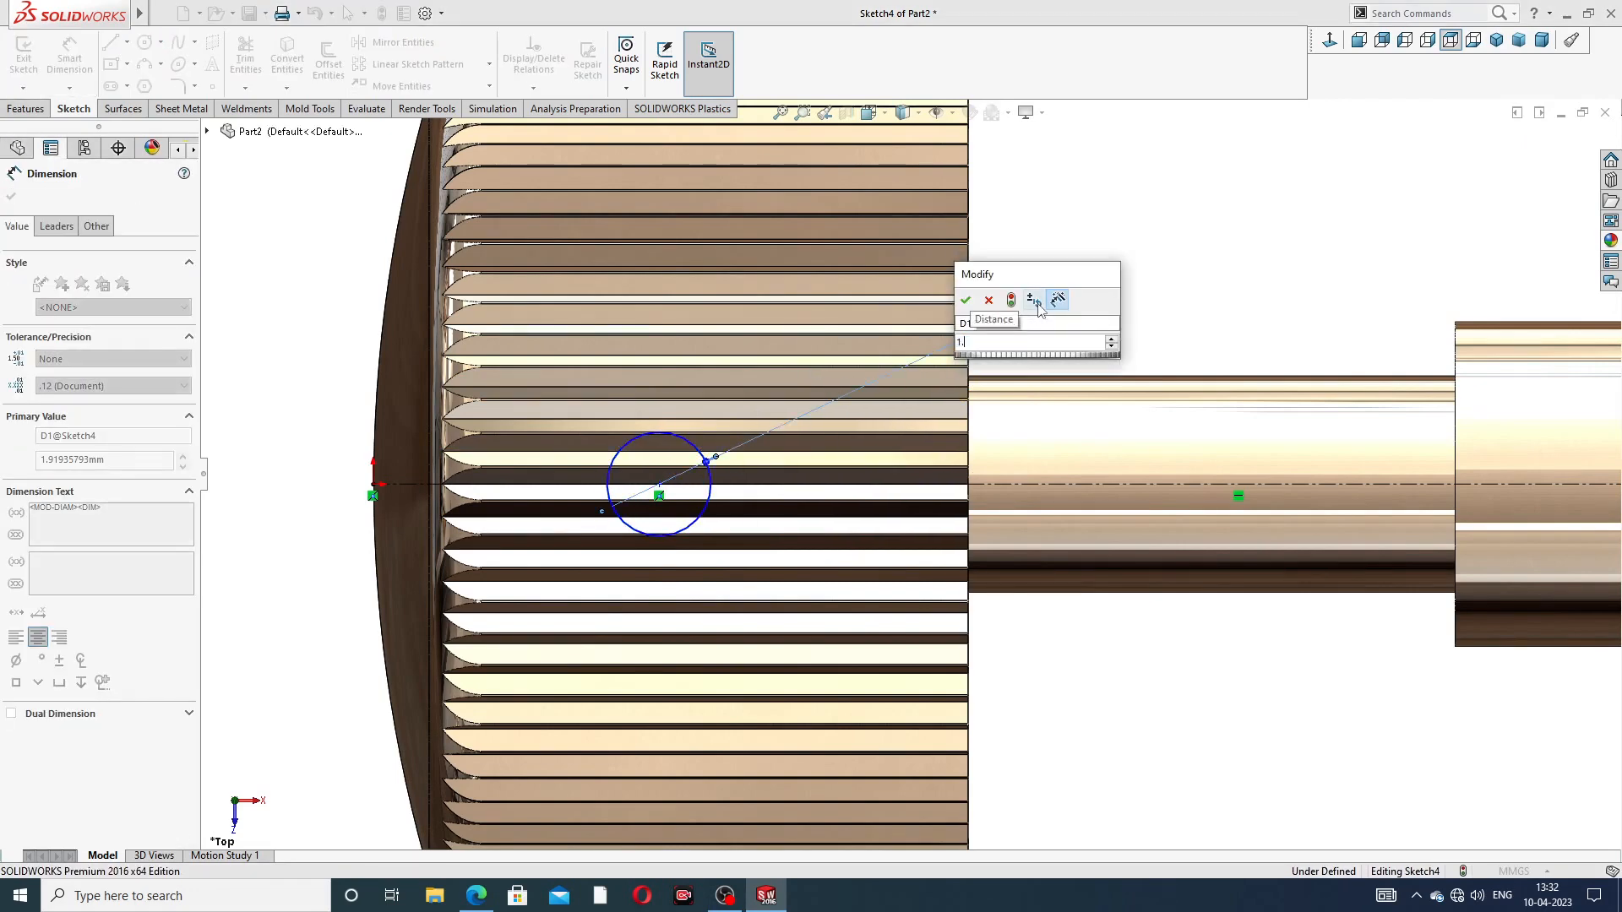
{"action": "type", "text": ".5"}
{"action": "key", "text": "Return"}
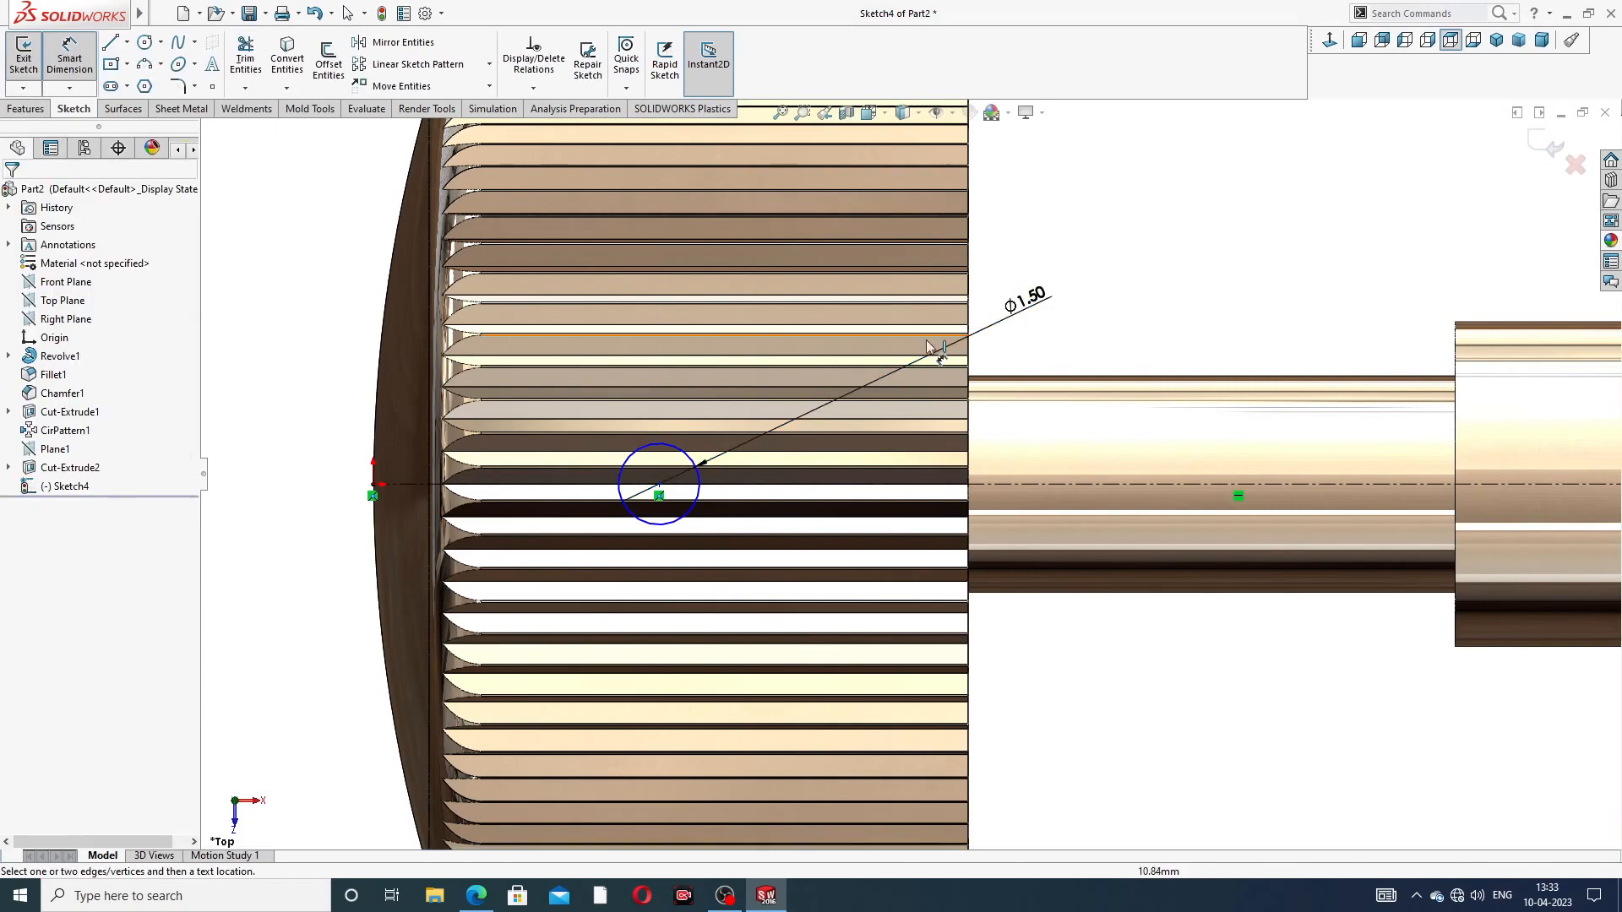
Step: Dimension the circle's center 6 mm from the head's shank-side edge and compare the sketch with the PDF drawing in Edge
{"action": "left_click", "coordinate": [660, 493]}
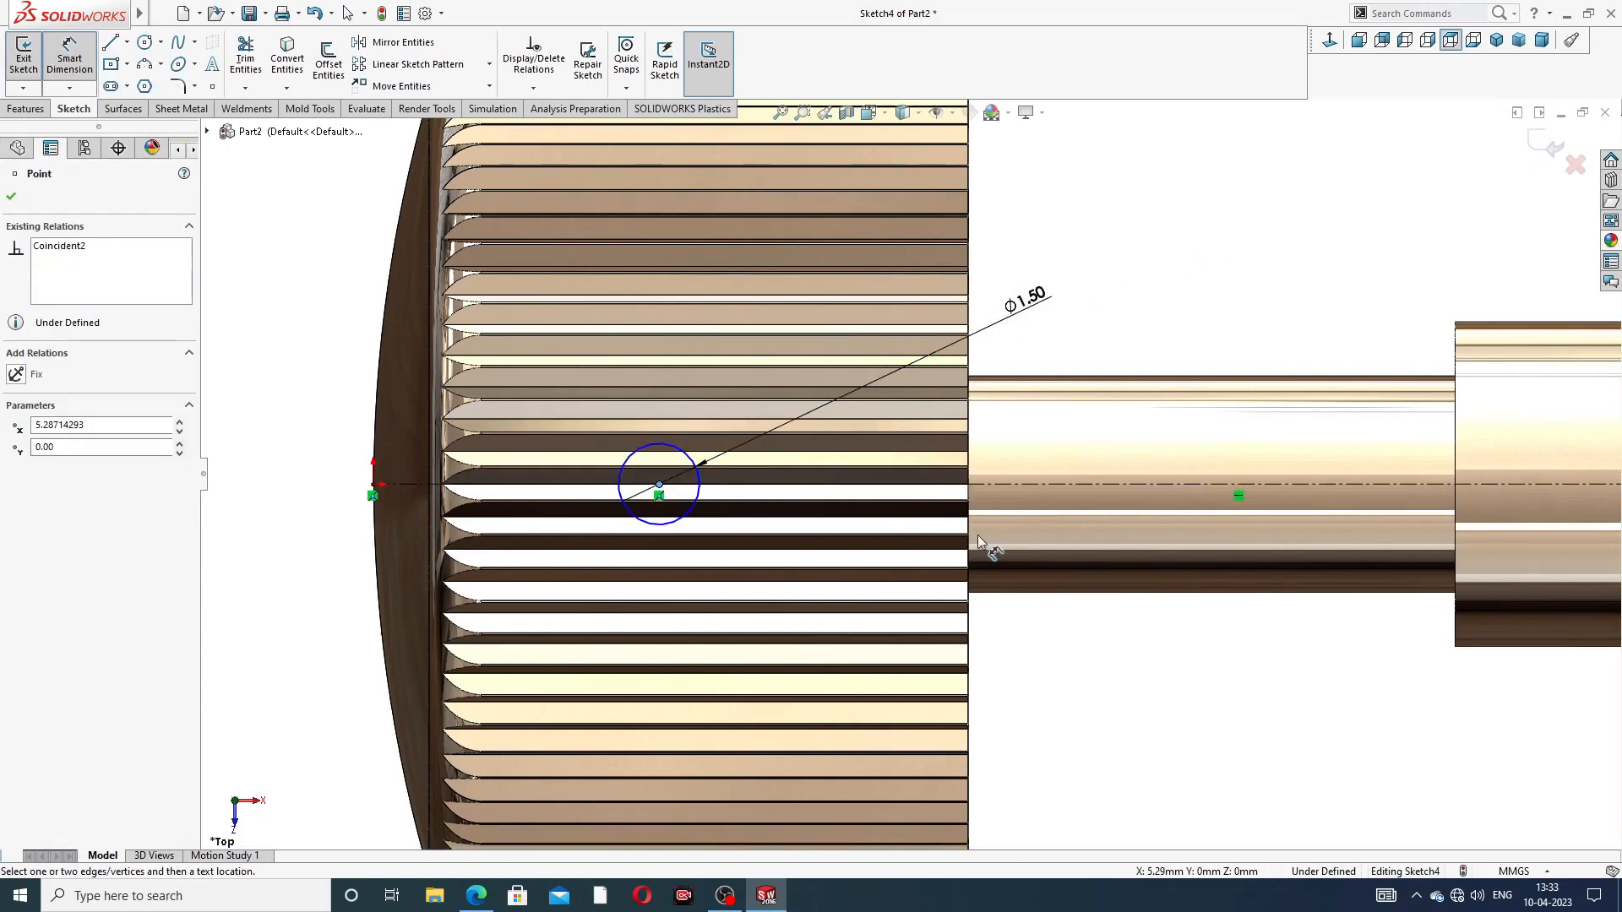
{"action": "scroll", "coordinate": [976, 549], "scroll_direction": "down", "scroll_amount": 2}
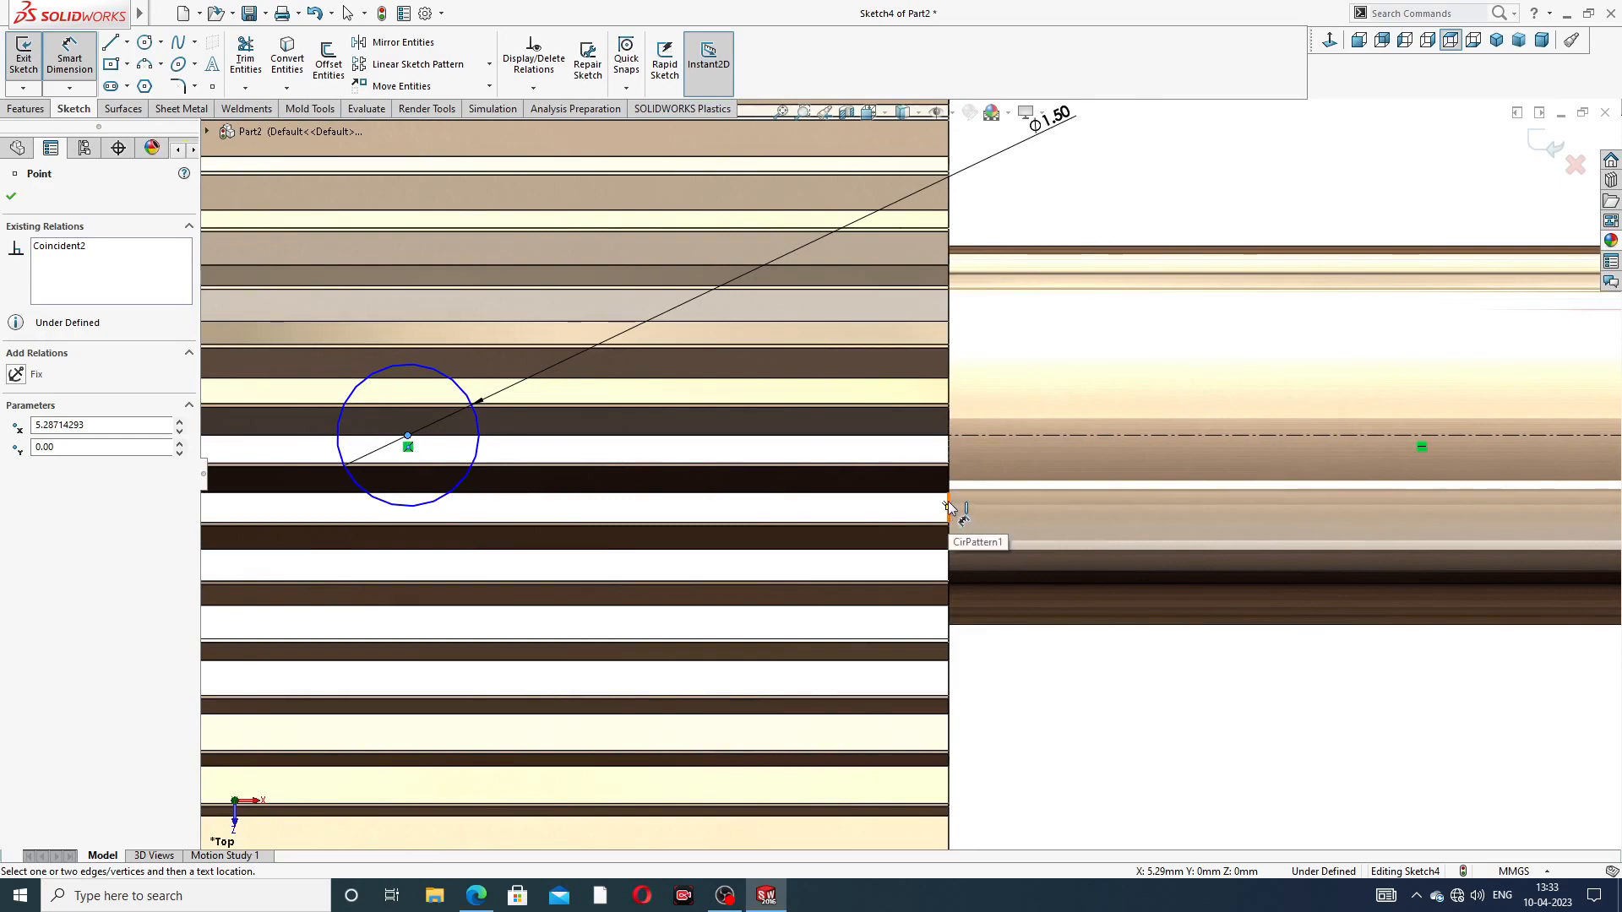
{"action": "left_click", "coordinate": [948, 505]}
{"action": "left_click", "coordinate": [1023, 687]}
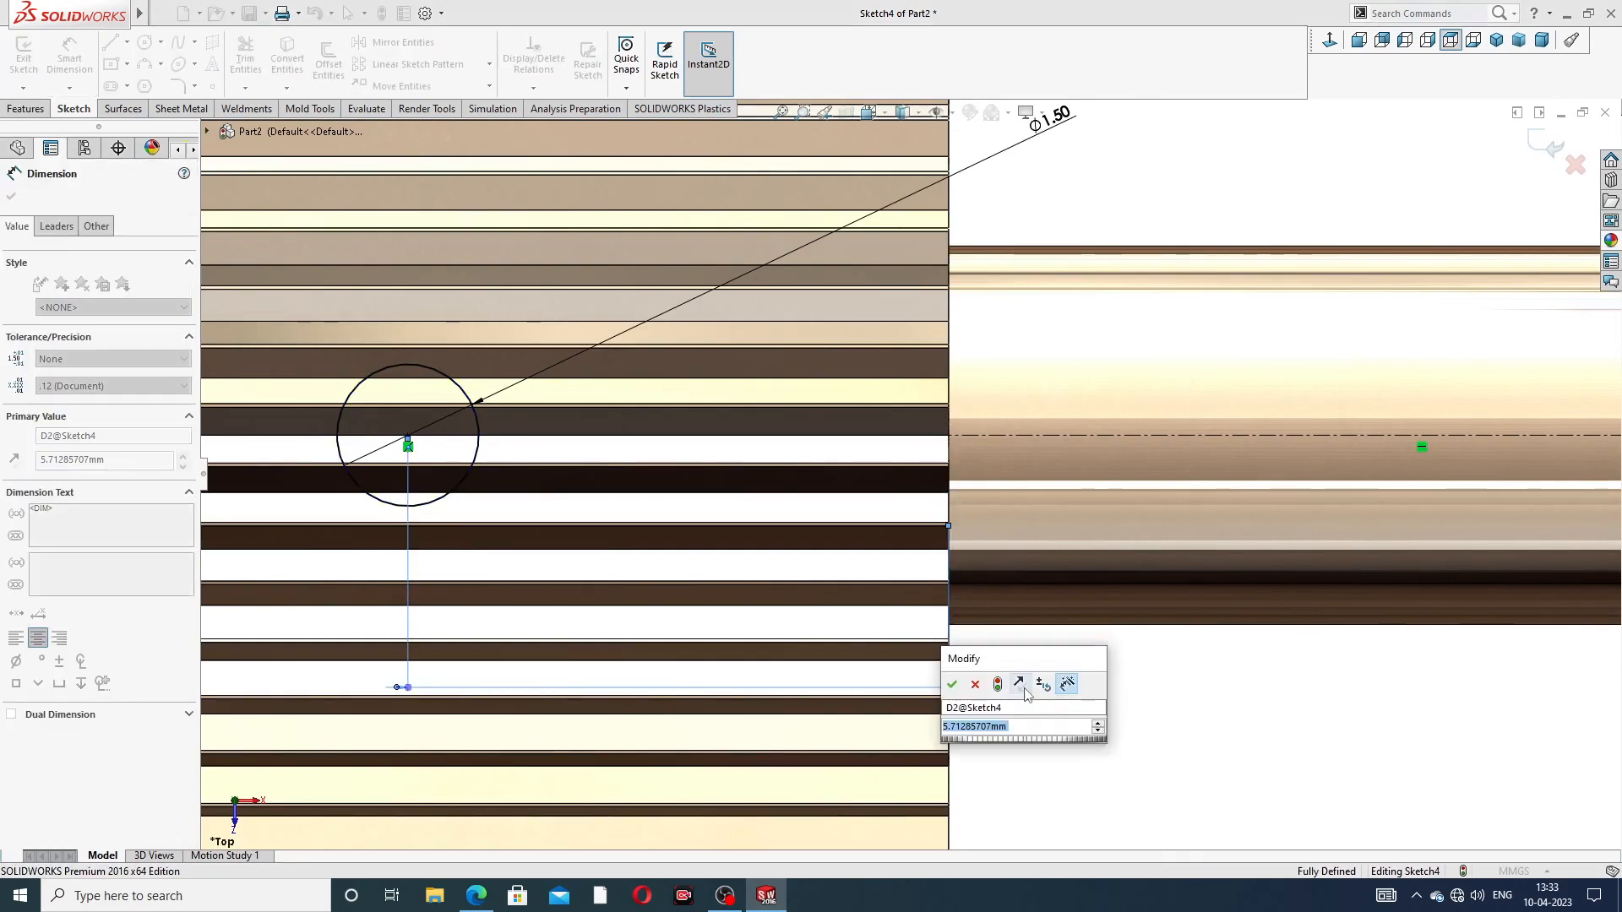
{"action": "type", "text": "6"}
{"action": "key", "text": "Return"}
{"action": "key", "text": "Escape"}
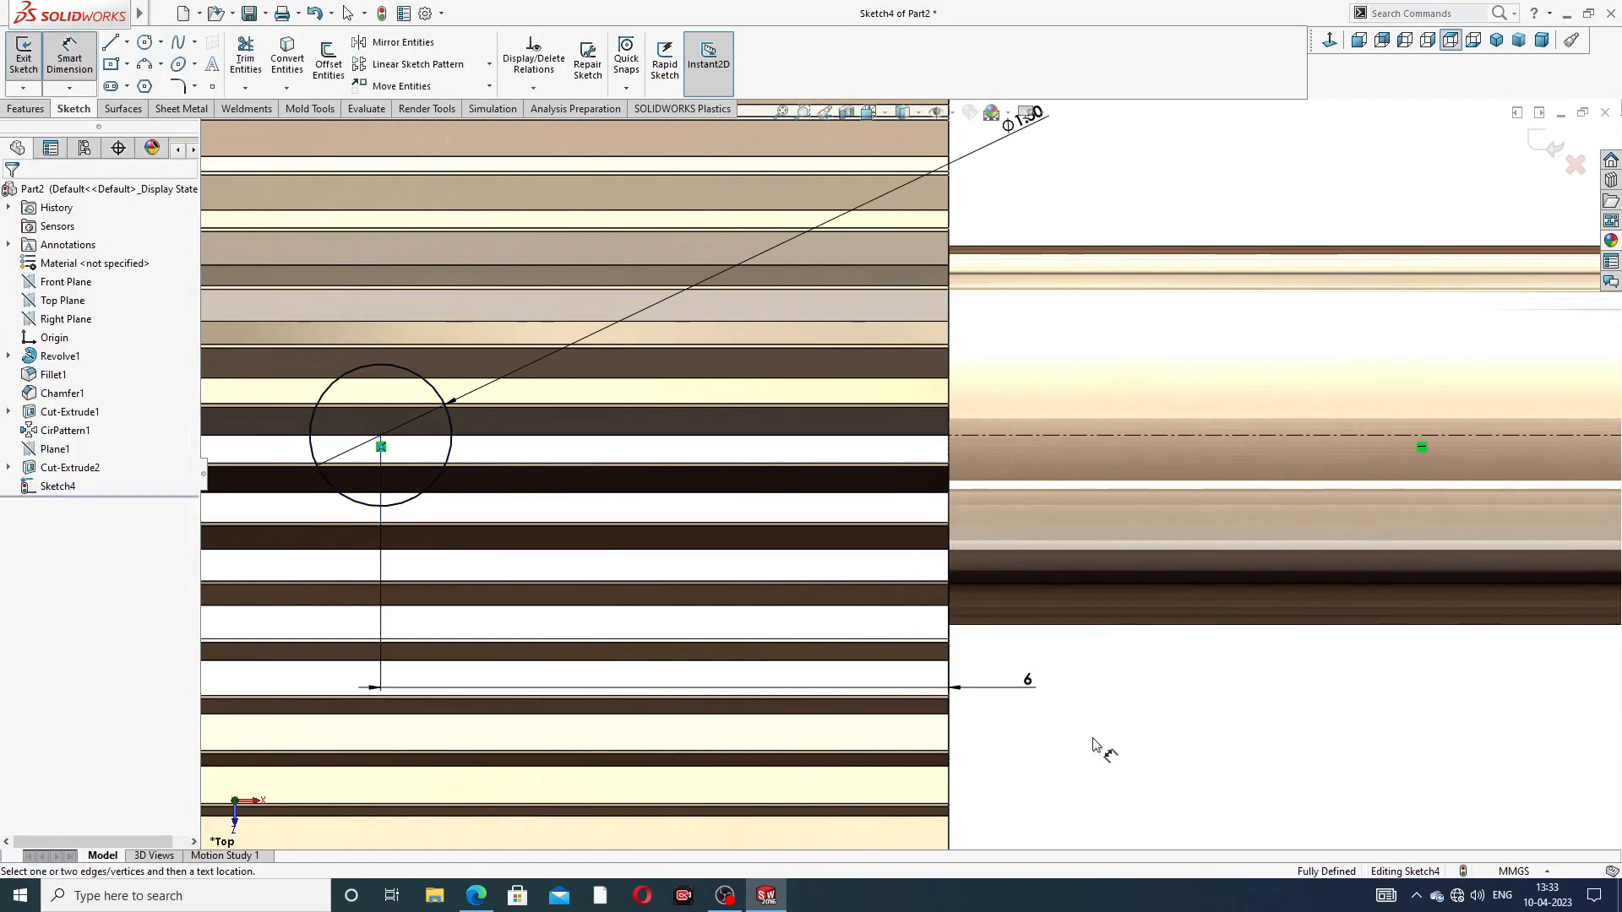
{"action": "scroll", "coordinate": [1098, 676], "scroll_direction": "up", "scroll_amount": 5}
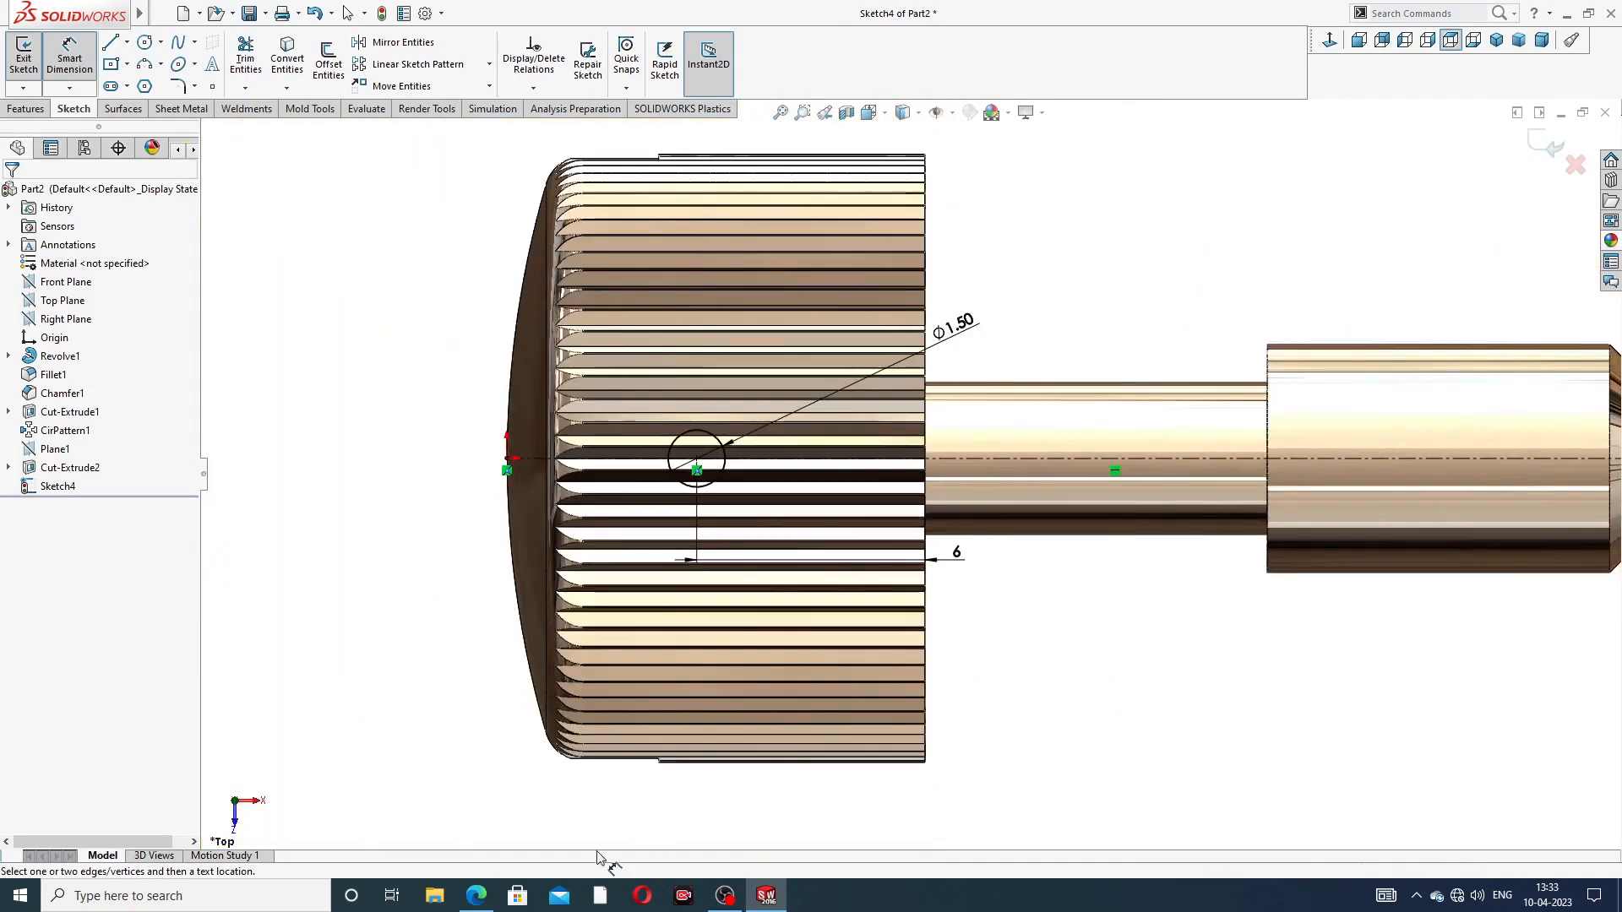
{"action": "left_click", "coordinate": [476, 896]}
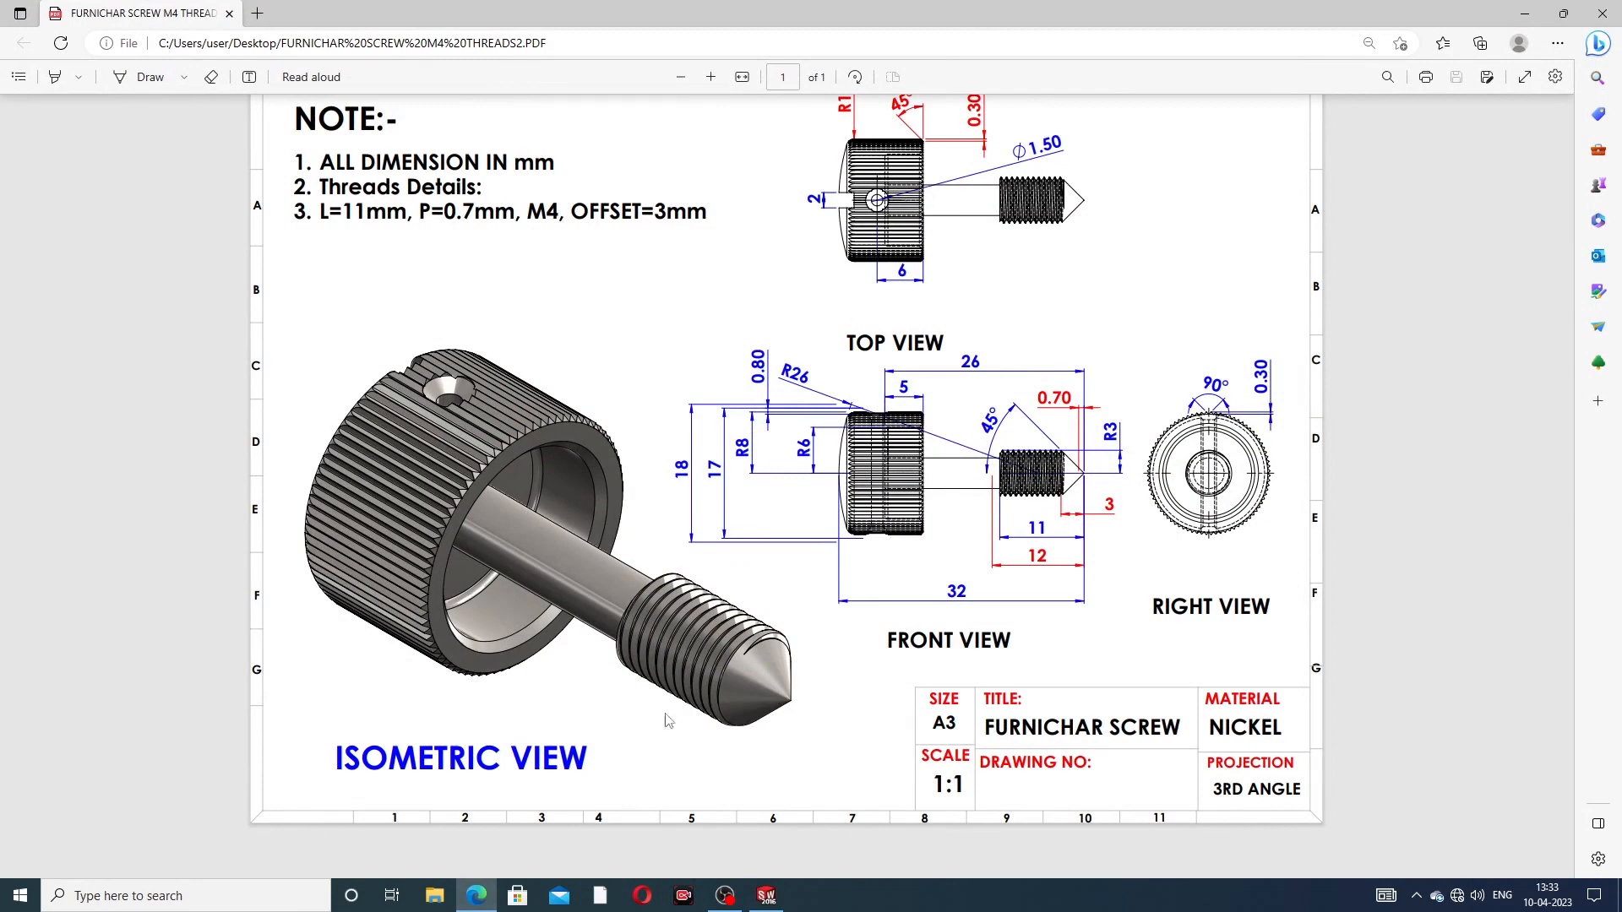
{"action": "left_click", "coordinate": [476, 896]}
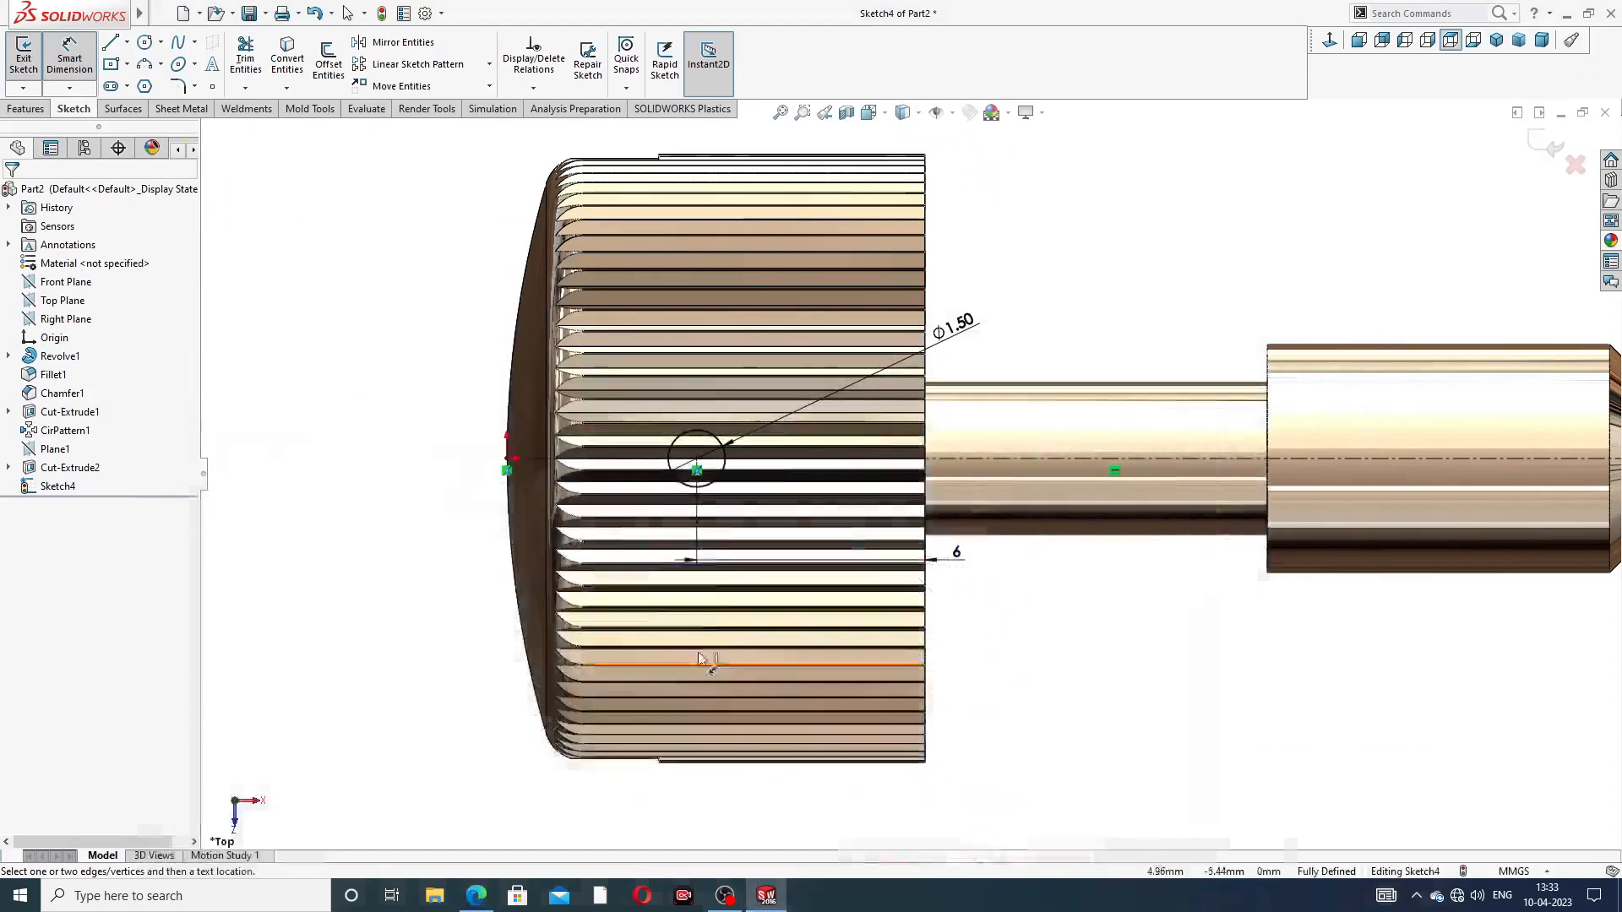
{"action": "right_click", "coordinate": [1172, 297]}
{"action": "left_click", "coordinate": [1225, 251]}
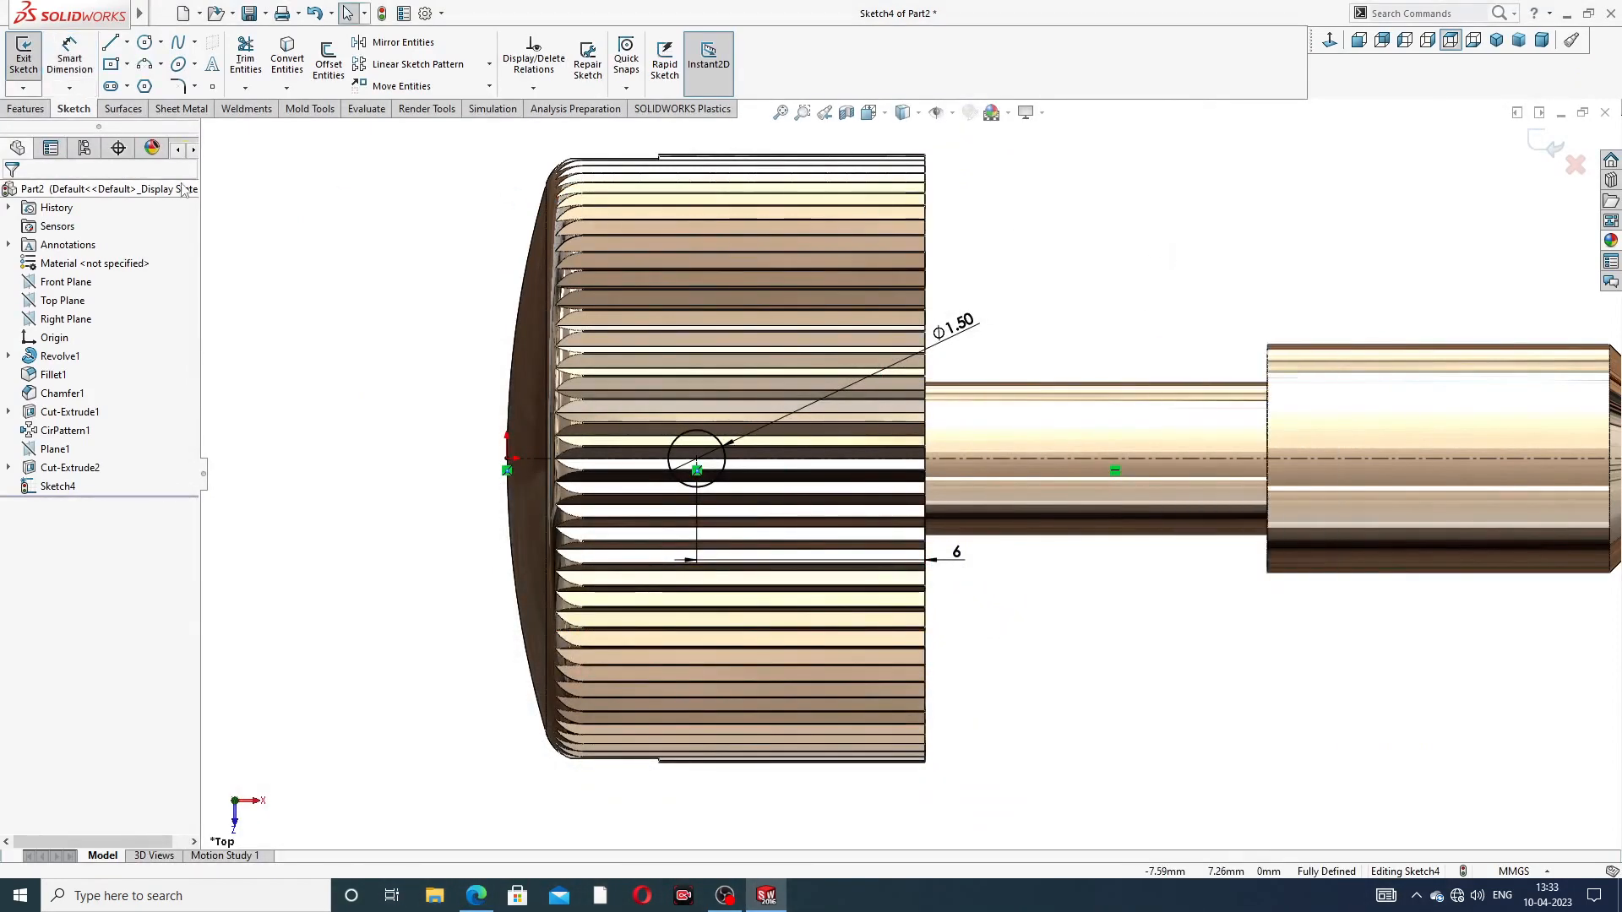
Step: Cut the 1.5 mm circle through the knurled head with an Extruded Cut set to Through All - Both
{"action": "left_click", "coordinate": [25, 108]}
{"action": "left_click", "coordinate": [251, 59]}
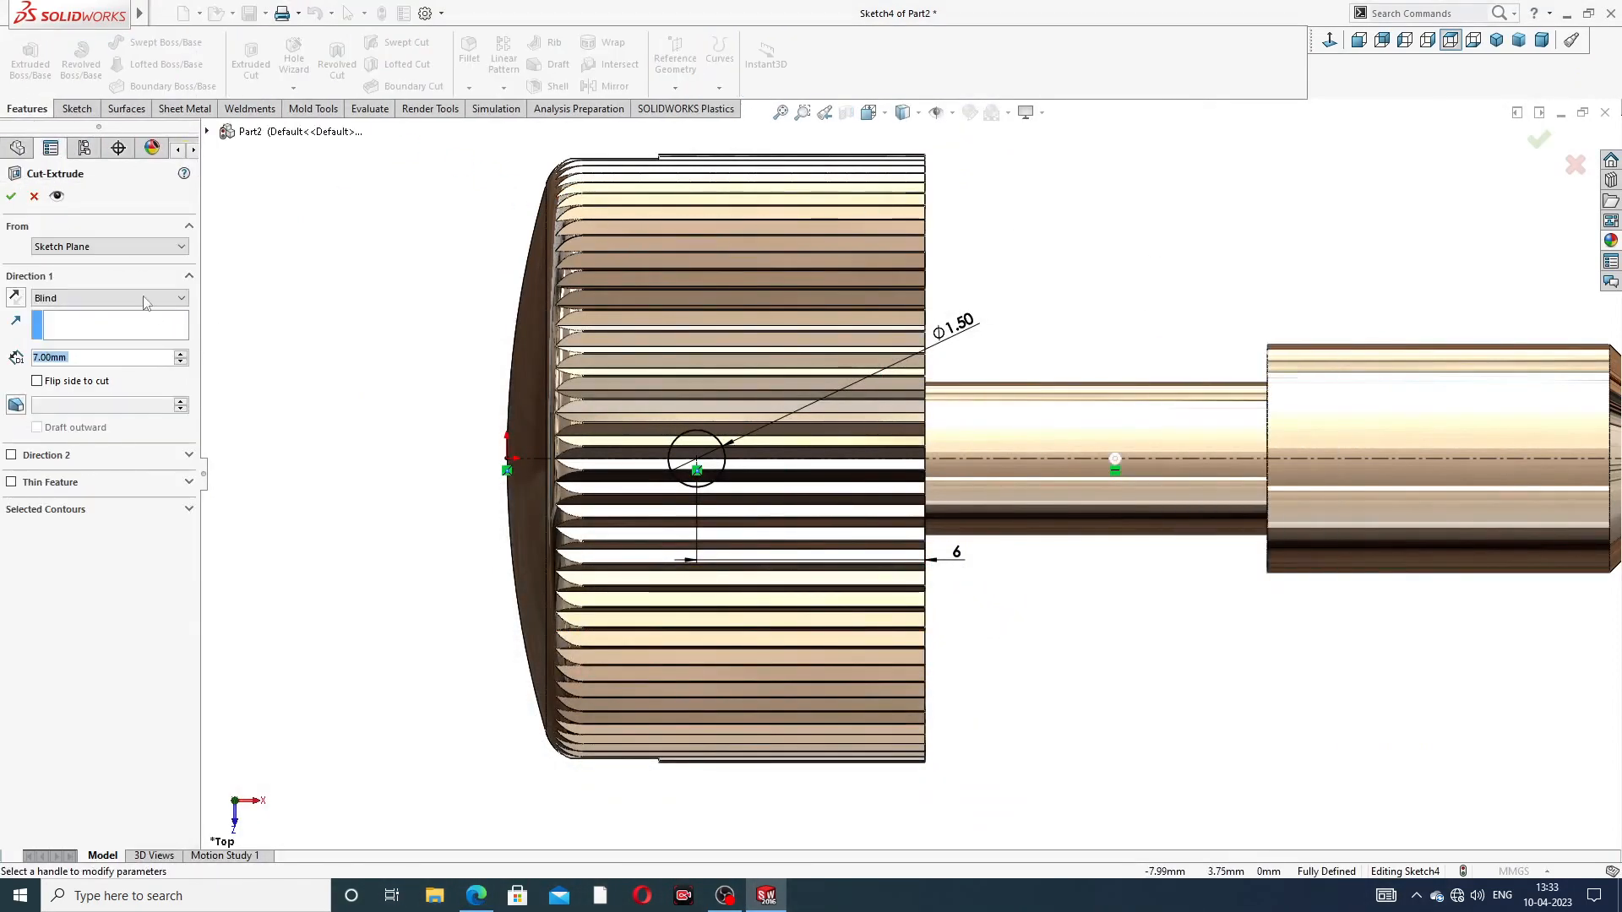
{"action": "left_click", "coordinate": [95, 298]}
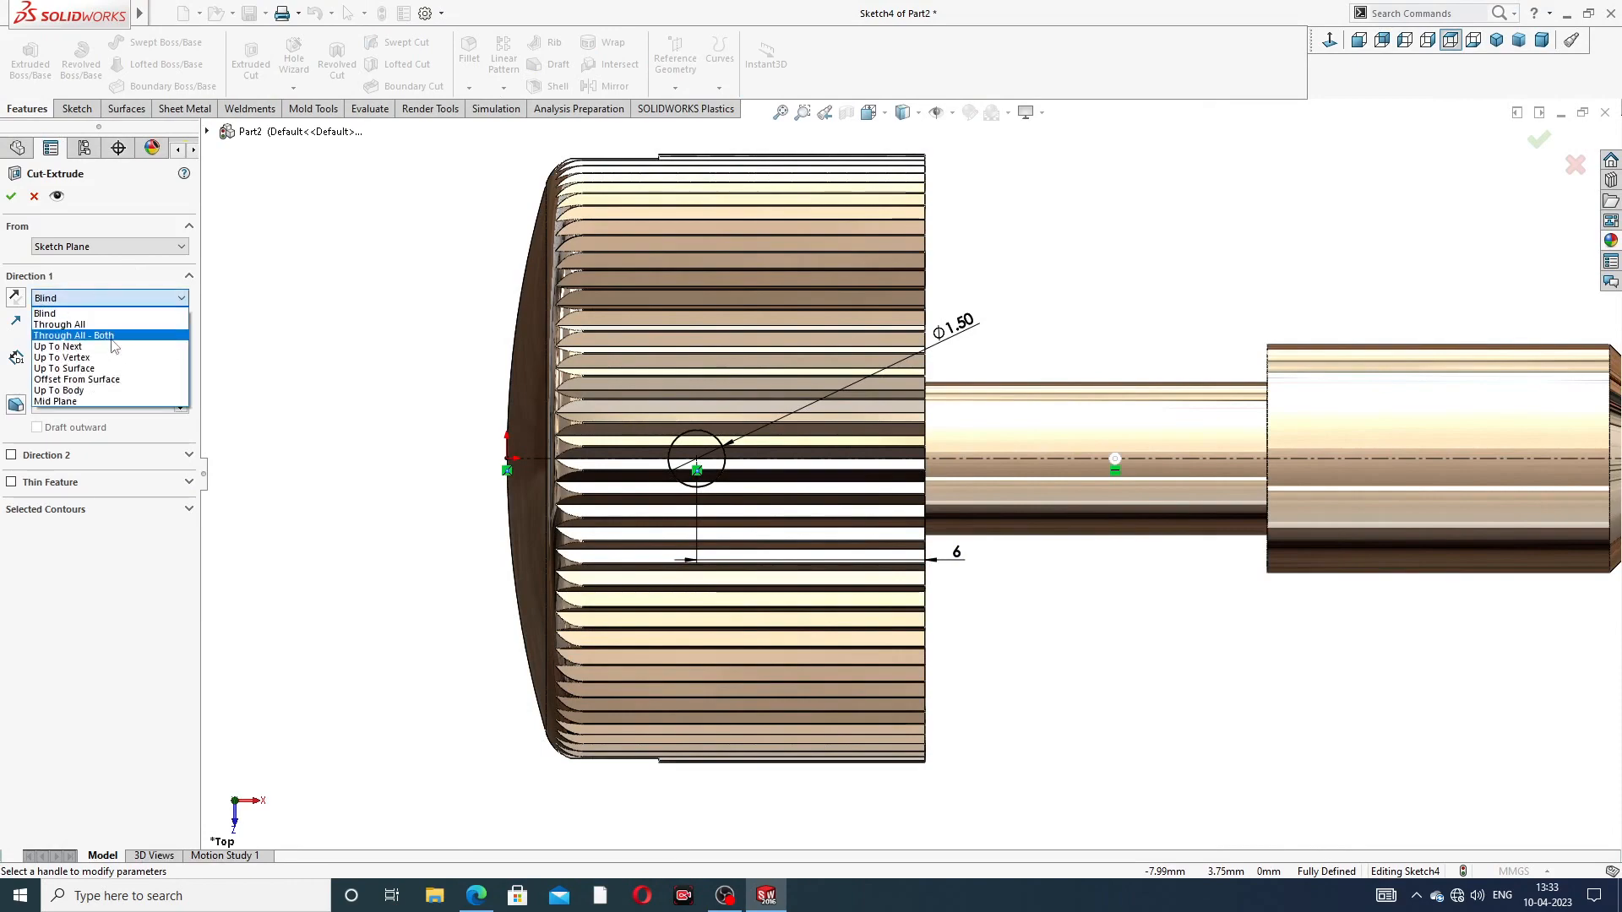
{"action": "left_click", "coordinate": [112, 338]}
{"action": "middle_click_drag", "start_coordinate": [534, 394], "coordinate": [691, 420]}
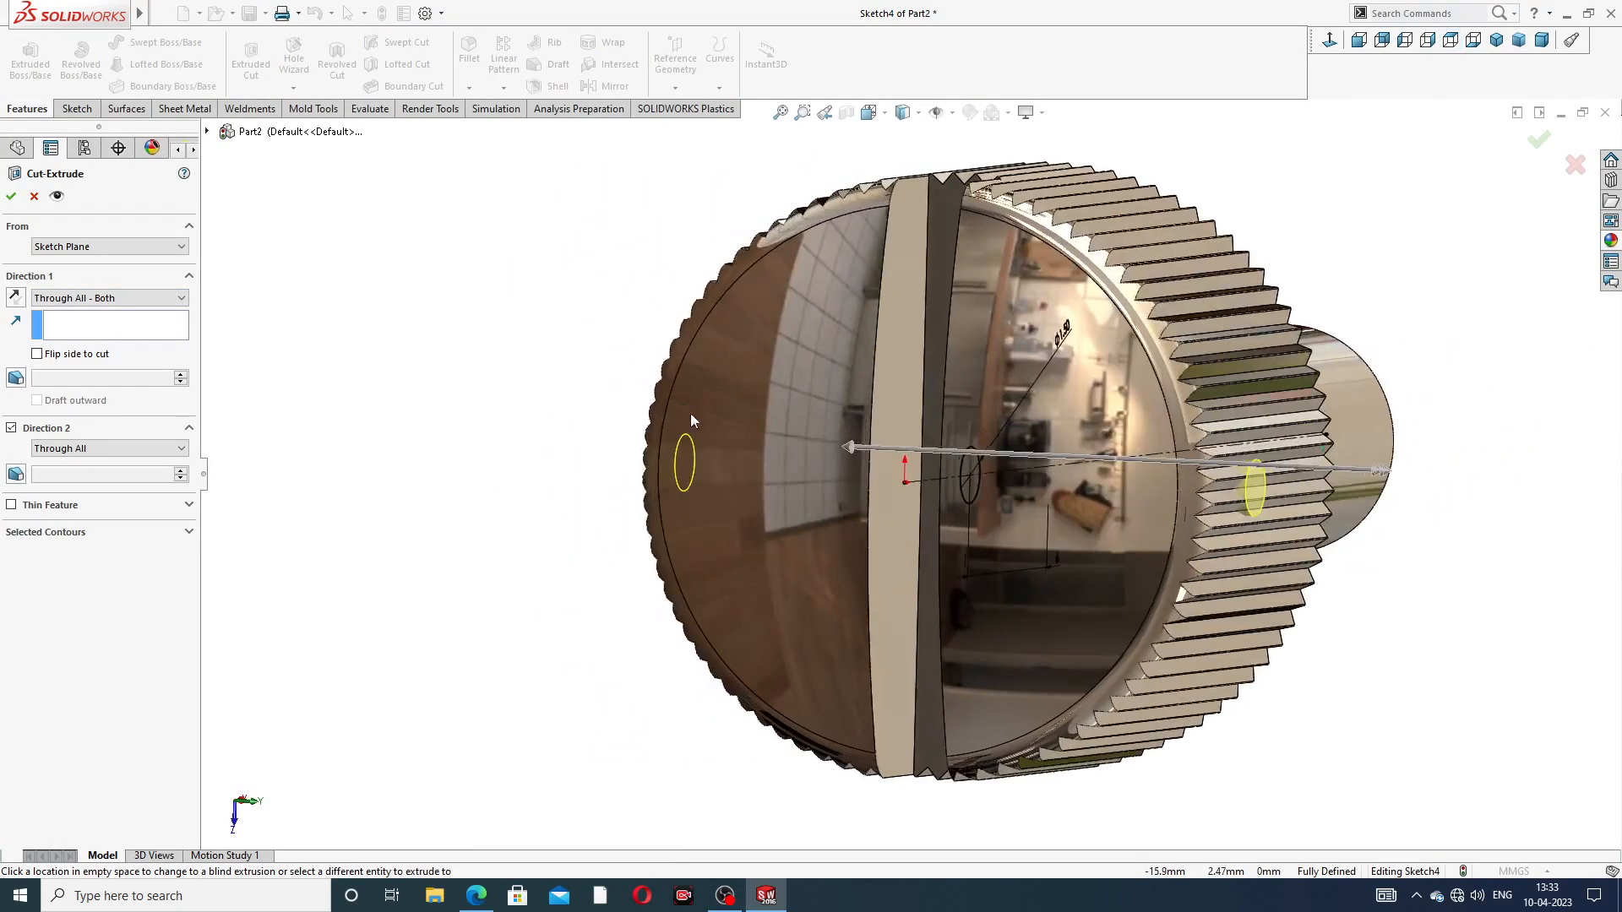
{"action": "left_click", "coordinate": [10, 197]}
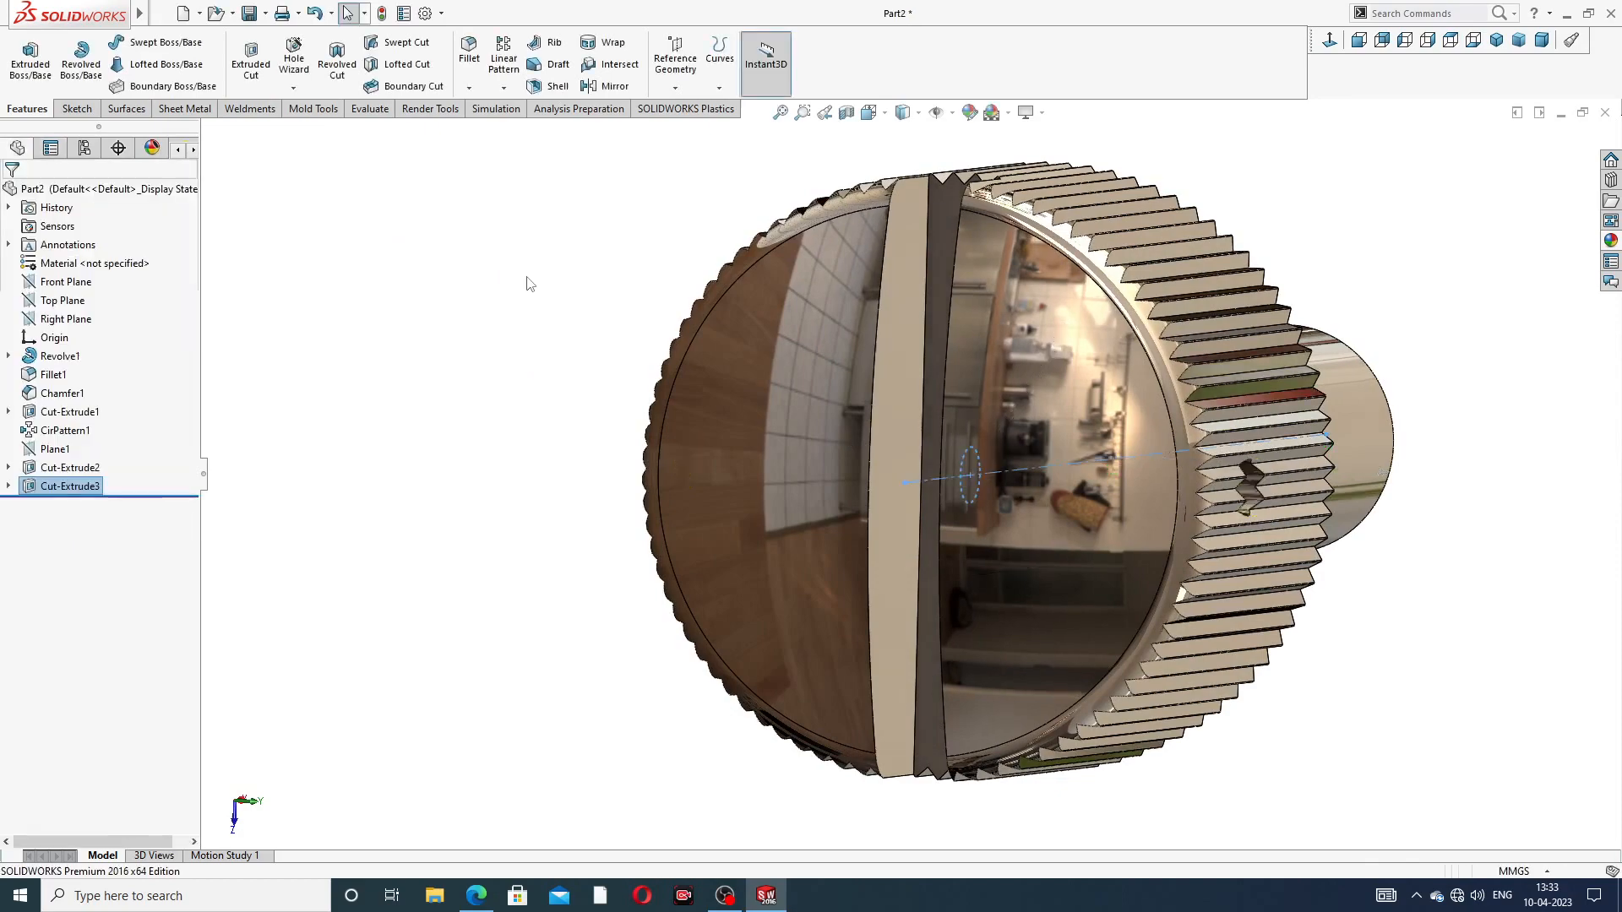
Step: Examine the hole through the head from several angles, and read the thread details in the PDF drawing in Edge
{"action": "key", "text": "z"}
{"action": "middle_click_drag", "start_coordinate": [1370, 378], "coordinate": [1056, 592]}
{"action": "scroll", "coordinate": [824, 480], "scroll_direction": "down", "scroll_amount": 4}
{"action": "scroll", "coordinate": [886, 394], "scroll_direction": "up", "scroll_amount": 3}
{"action": "left_click", "coordinate": [476, 896]}
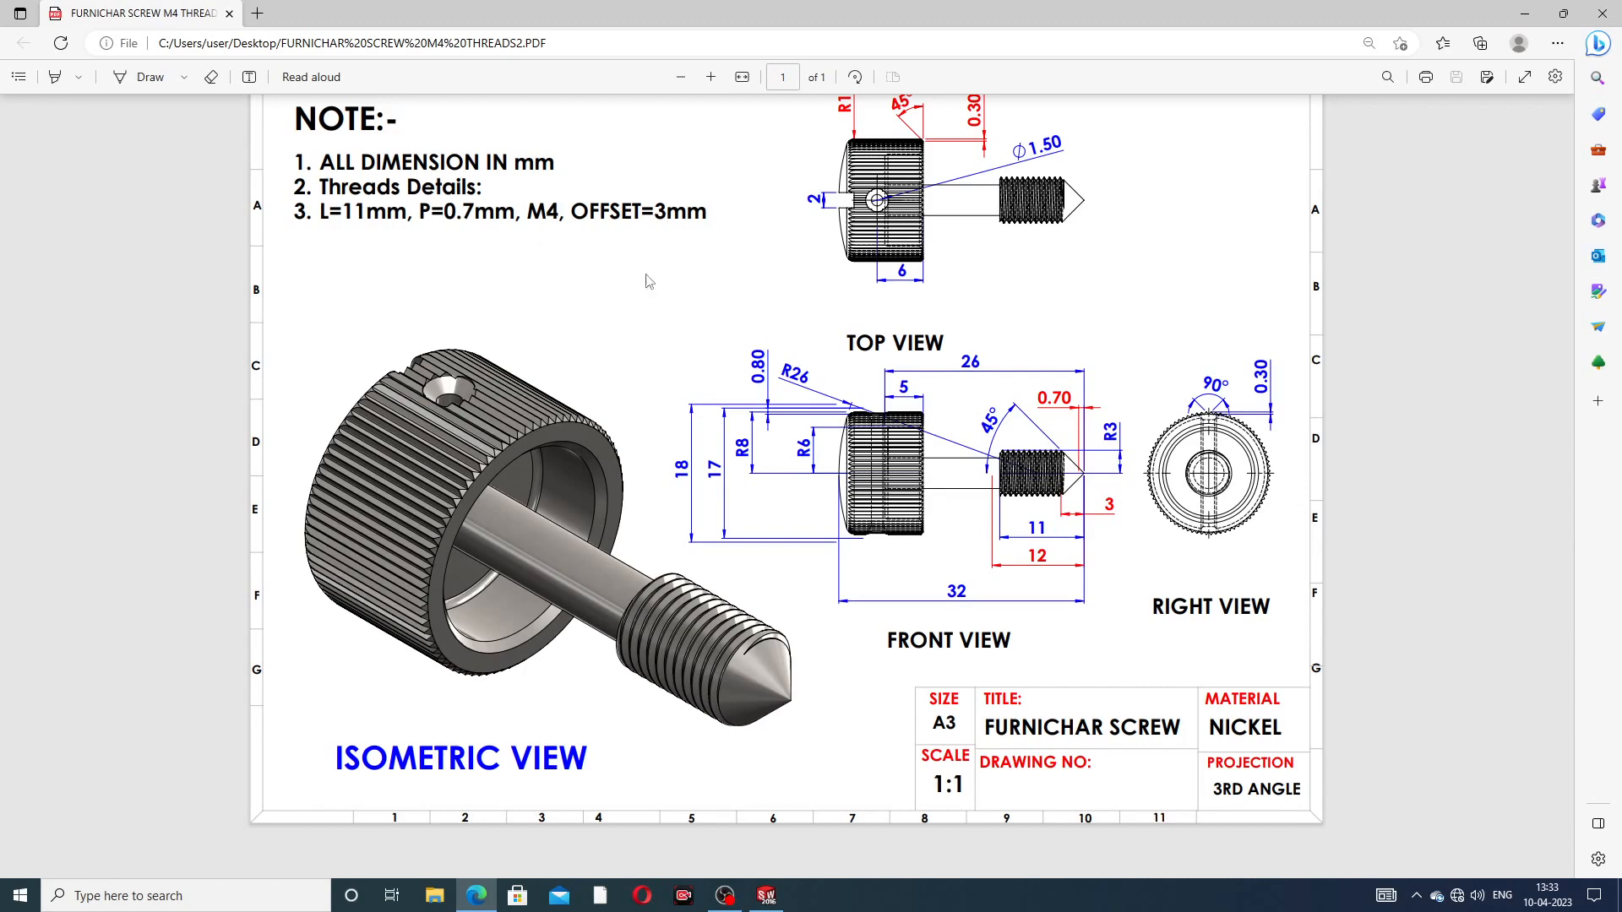
{"action": "left_click", "coordinate": [766, 896]}
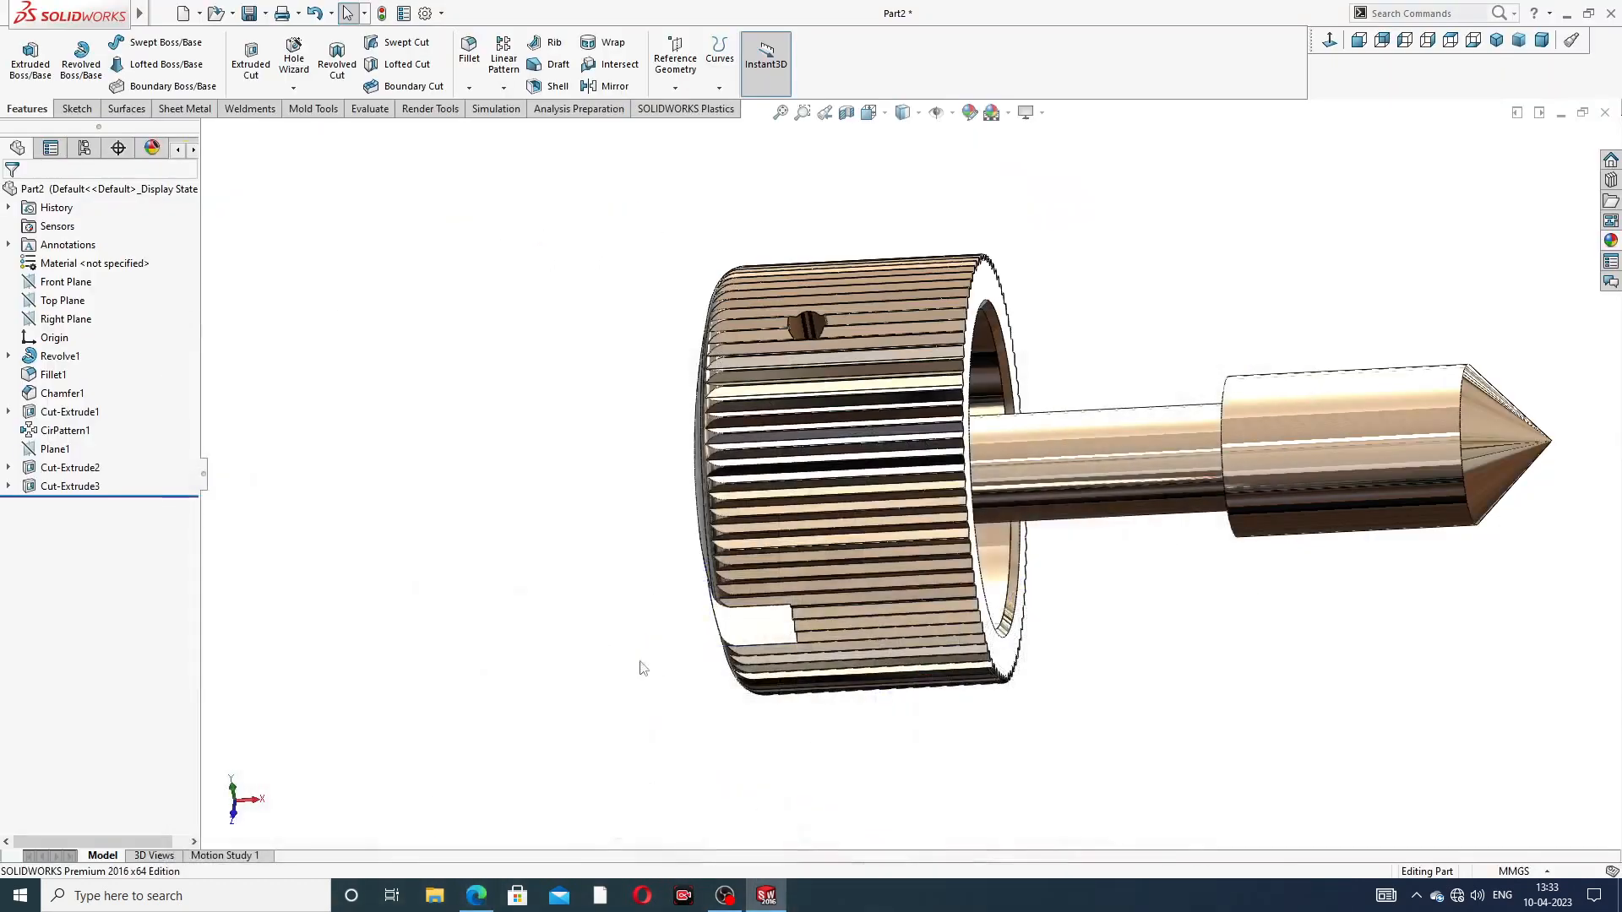
{"action": "middle_click_drag", "start_coordinate": [1194, 419], "coordinate": [1300, 450]}
{"action": "scroll", "coordinate": [1300, 449], "scroll_direction": "down", "scroll_amount": 1}
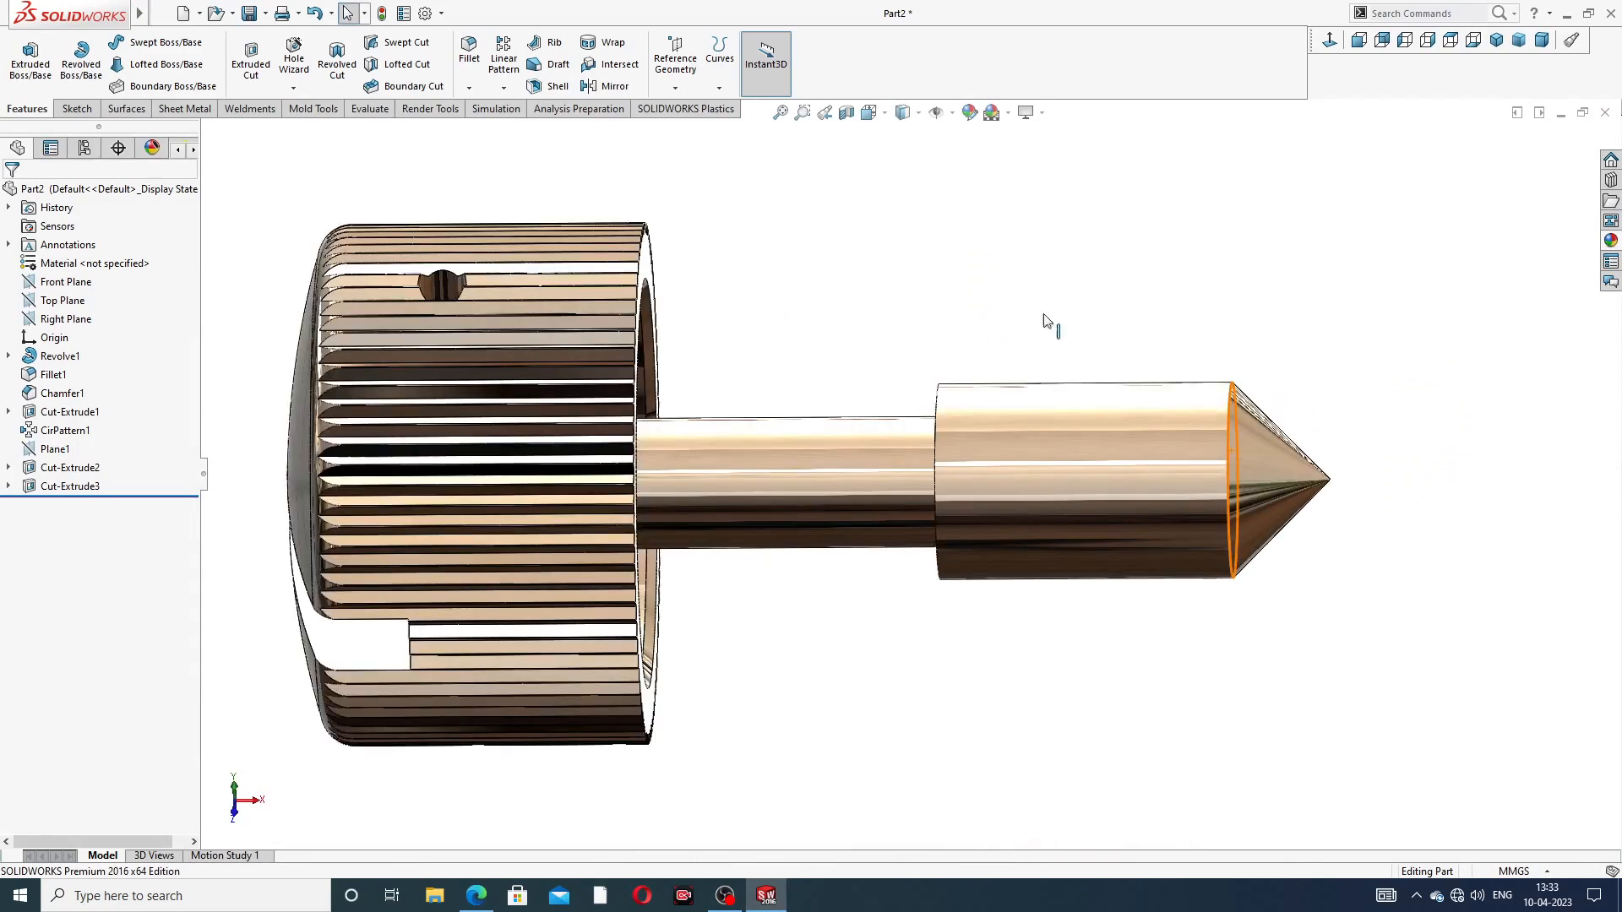
Step: Start a Thread feature in SOLIDWORKS with a Blind depth of 11 mm
{"action": "left_click", "coordinate": [293, 87]}
{"action": "left_click", "coordinate": [314, 126]}
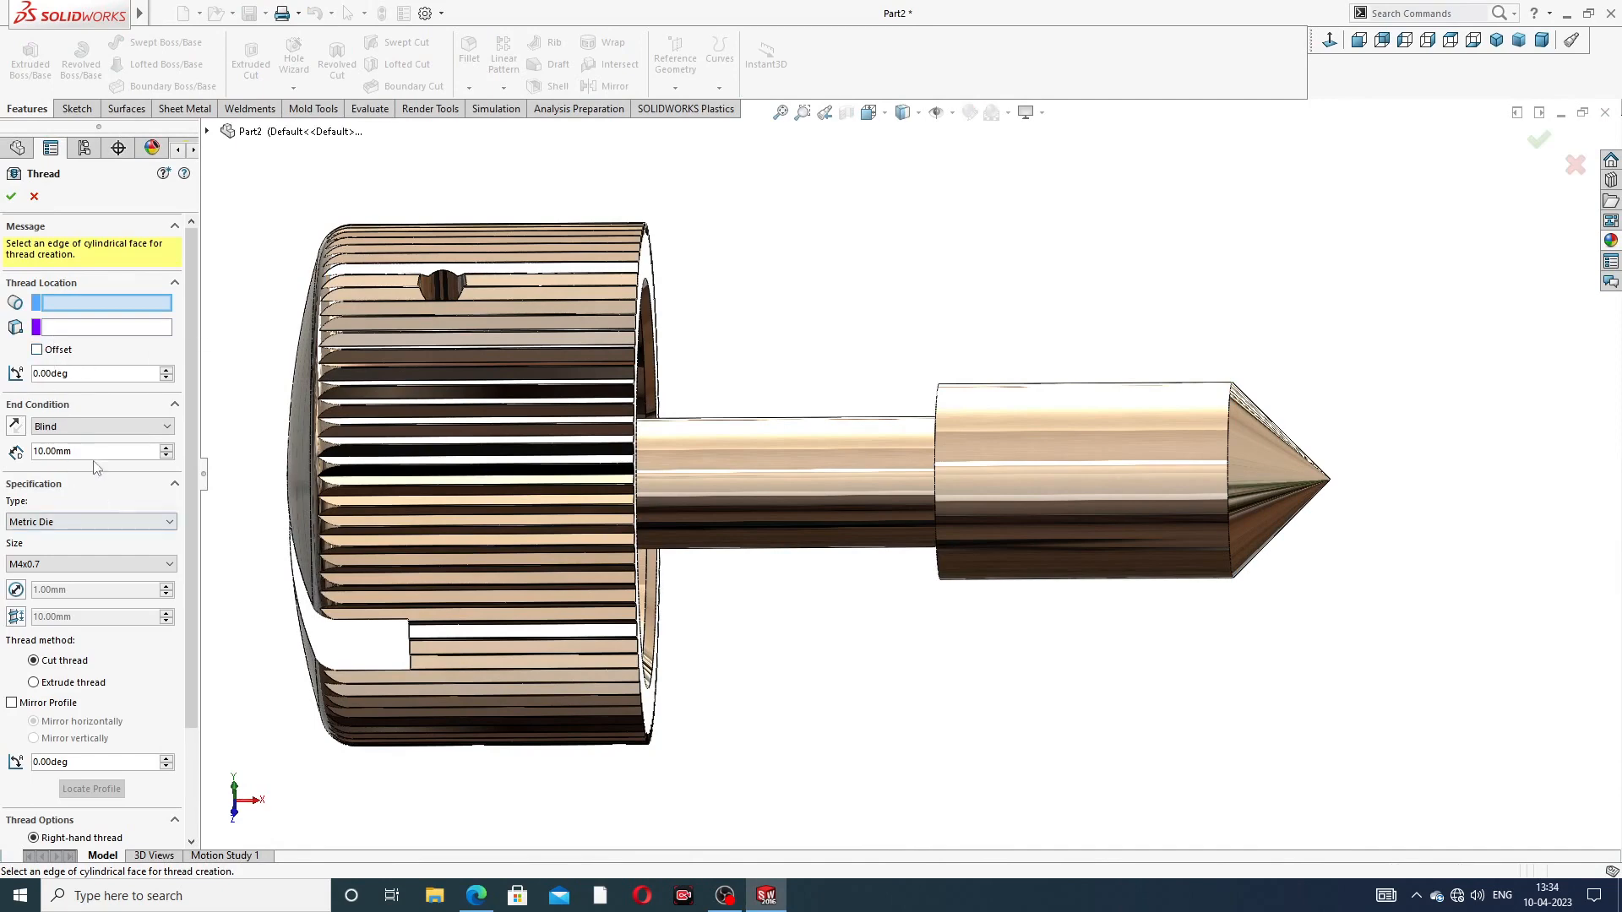
{"action": "left_click_drag", "start_coordinate": [76, 451], "coordinate": [4, 457]}
{"action": "type", "text": "1"}
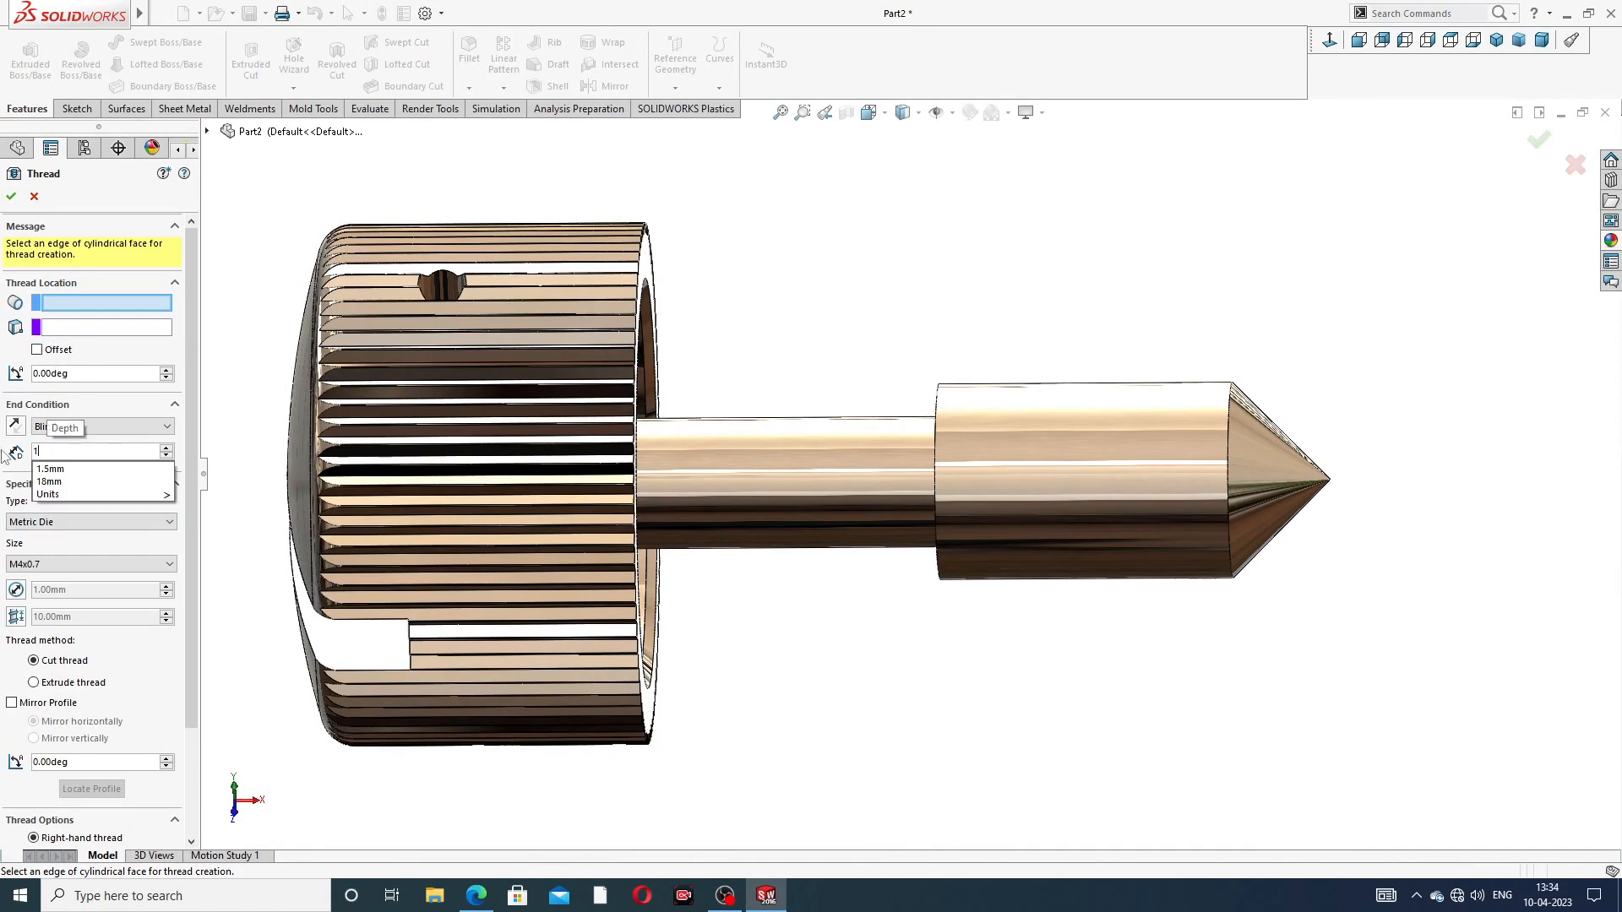
{"action": "type", "text": "1"}
{"action": "key", "text": "Return"}
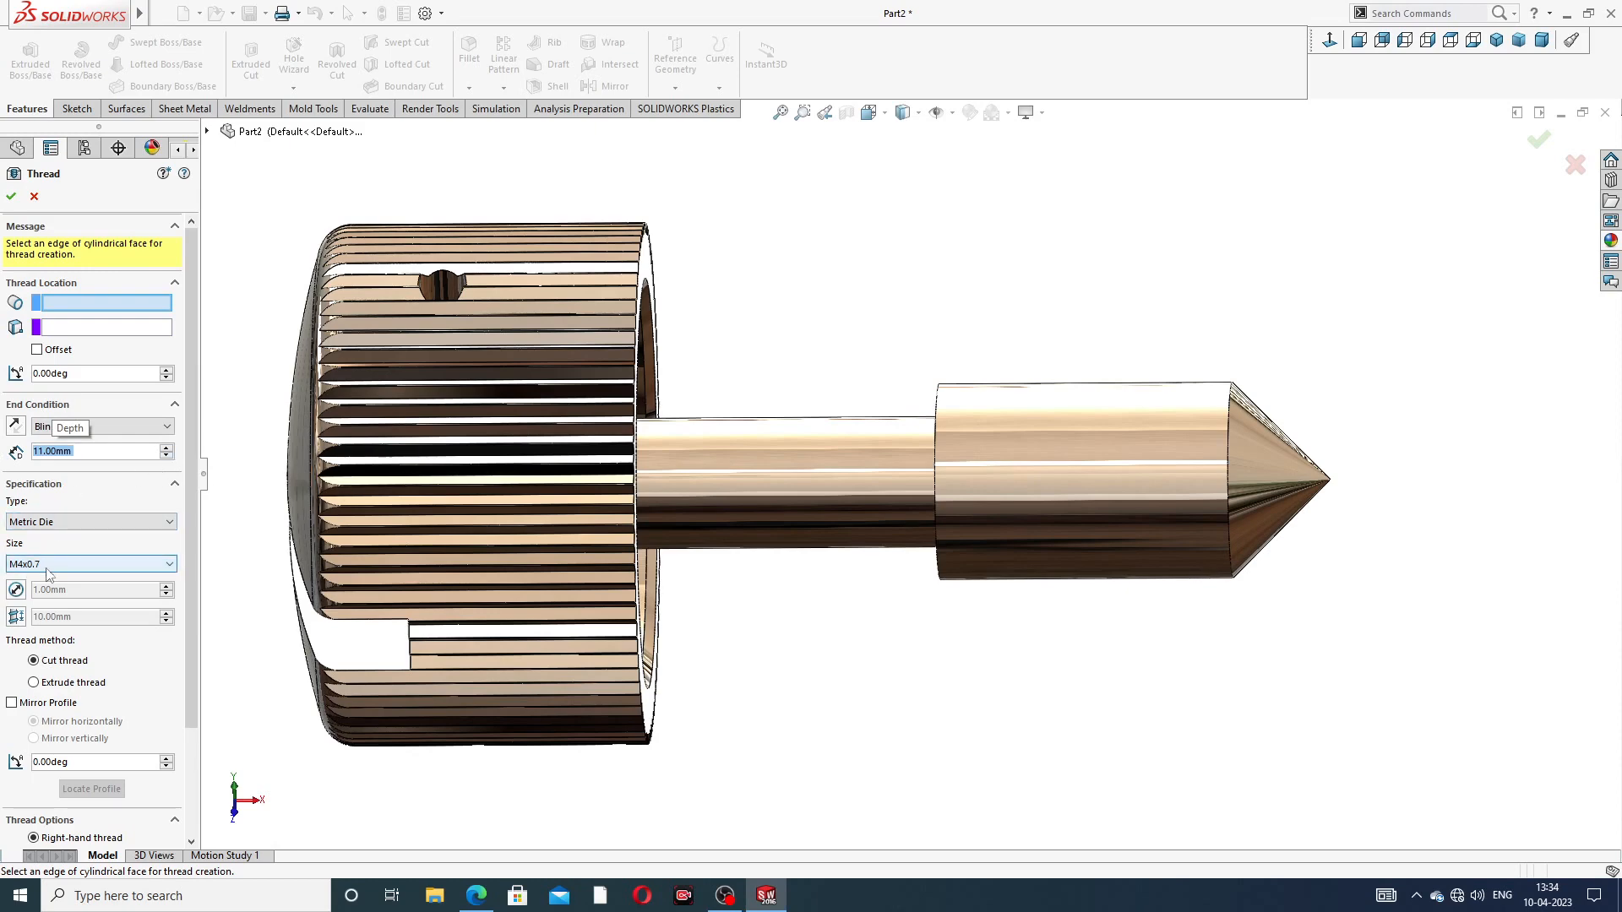
Step: Locate the thread on the circular edge at the cone's base, with a reversed offset of 2 mm toward the tip
{"action": "left_click", "coordinate": [1227, 424]}
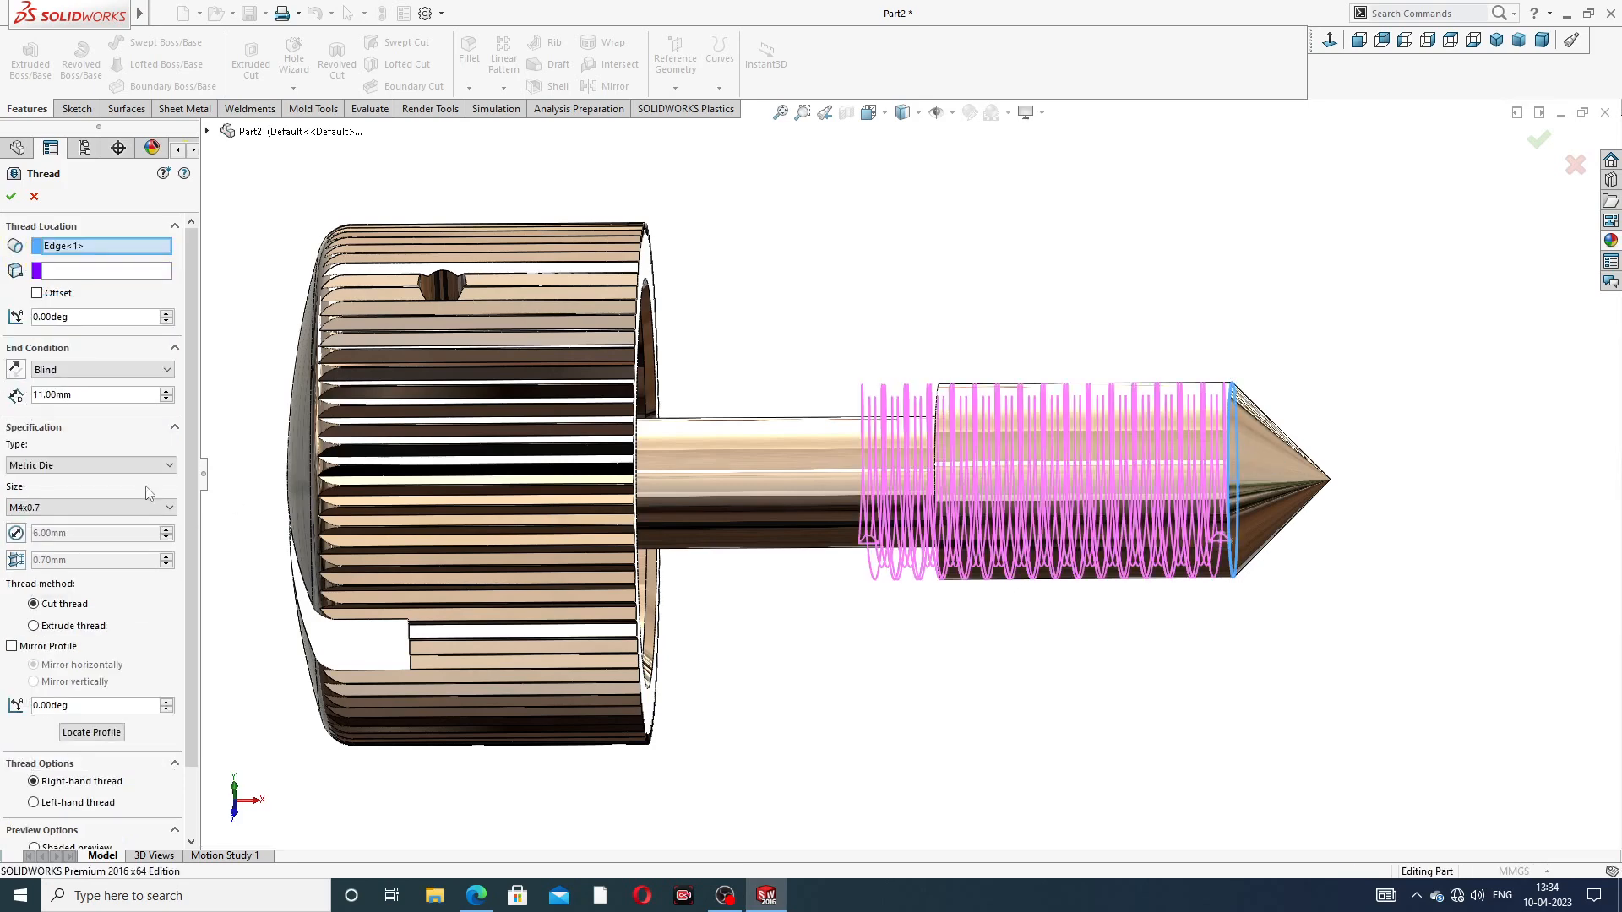
{"action": "left_click", "coordinate": [36, 293]}
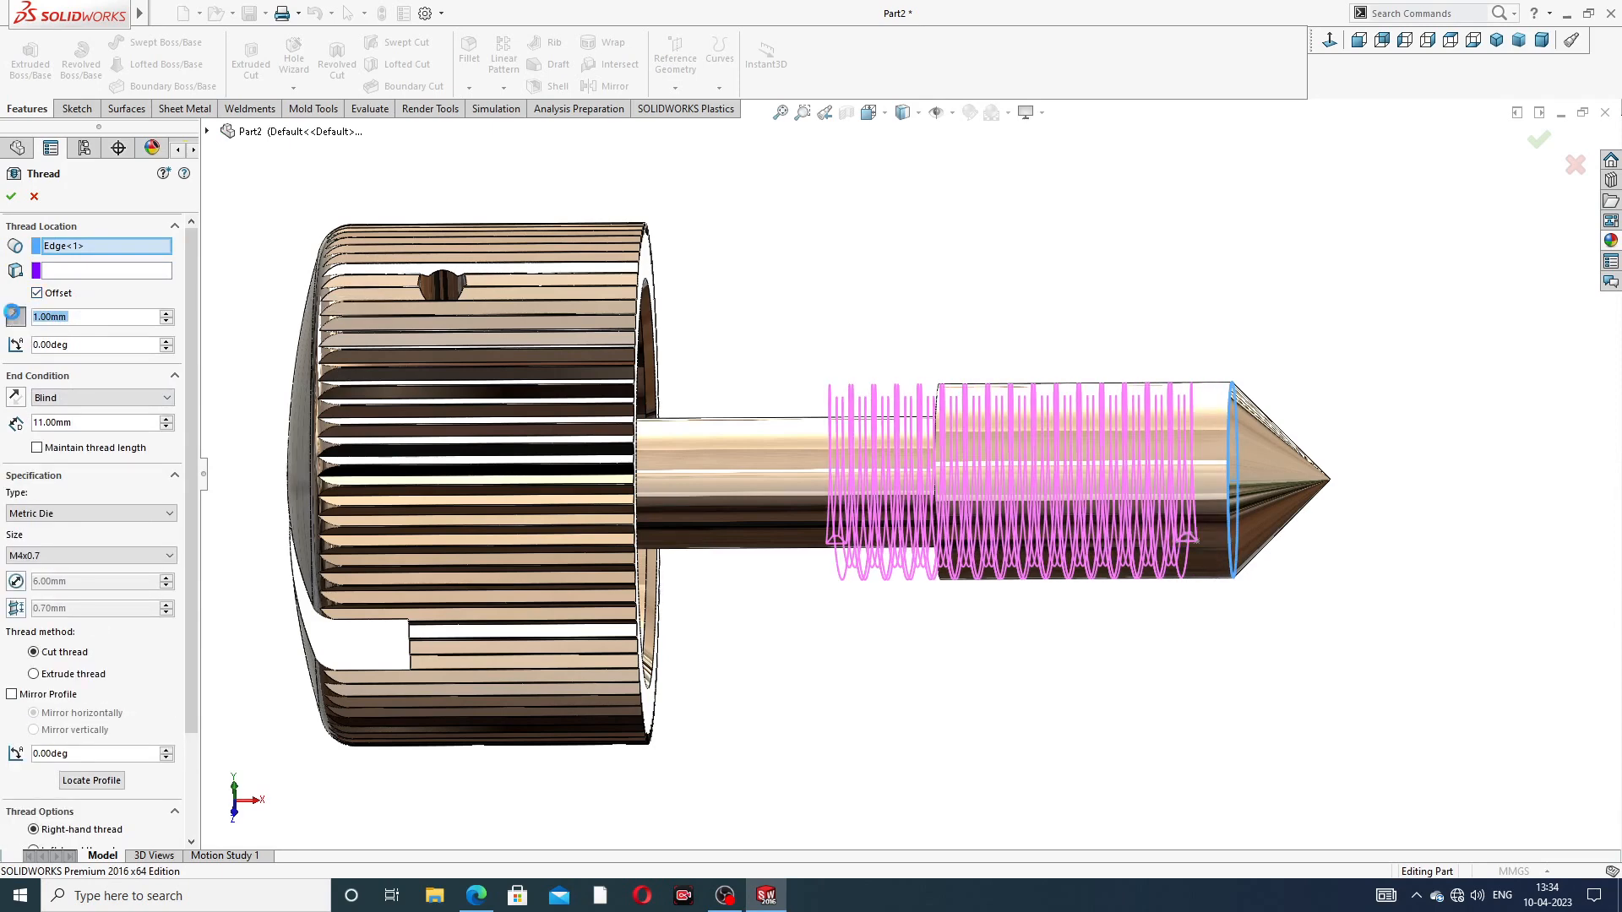
{"action": "left_click", "coordinate": [14, 316]}
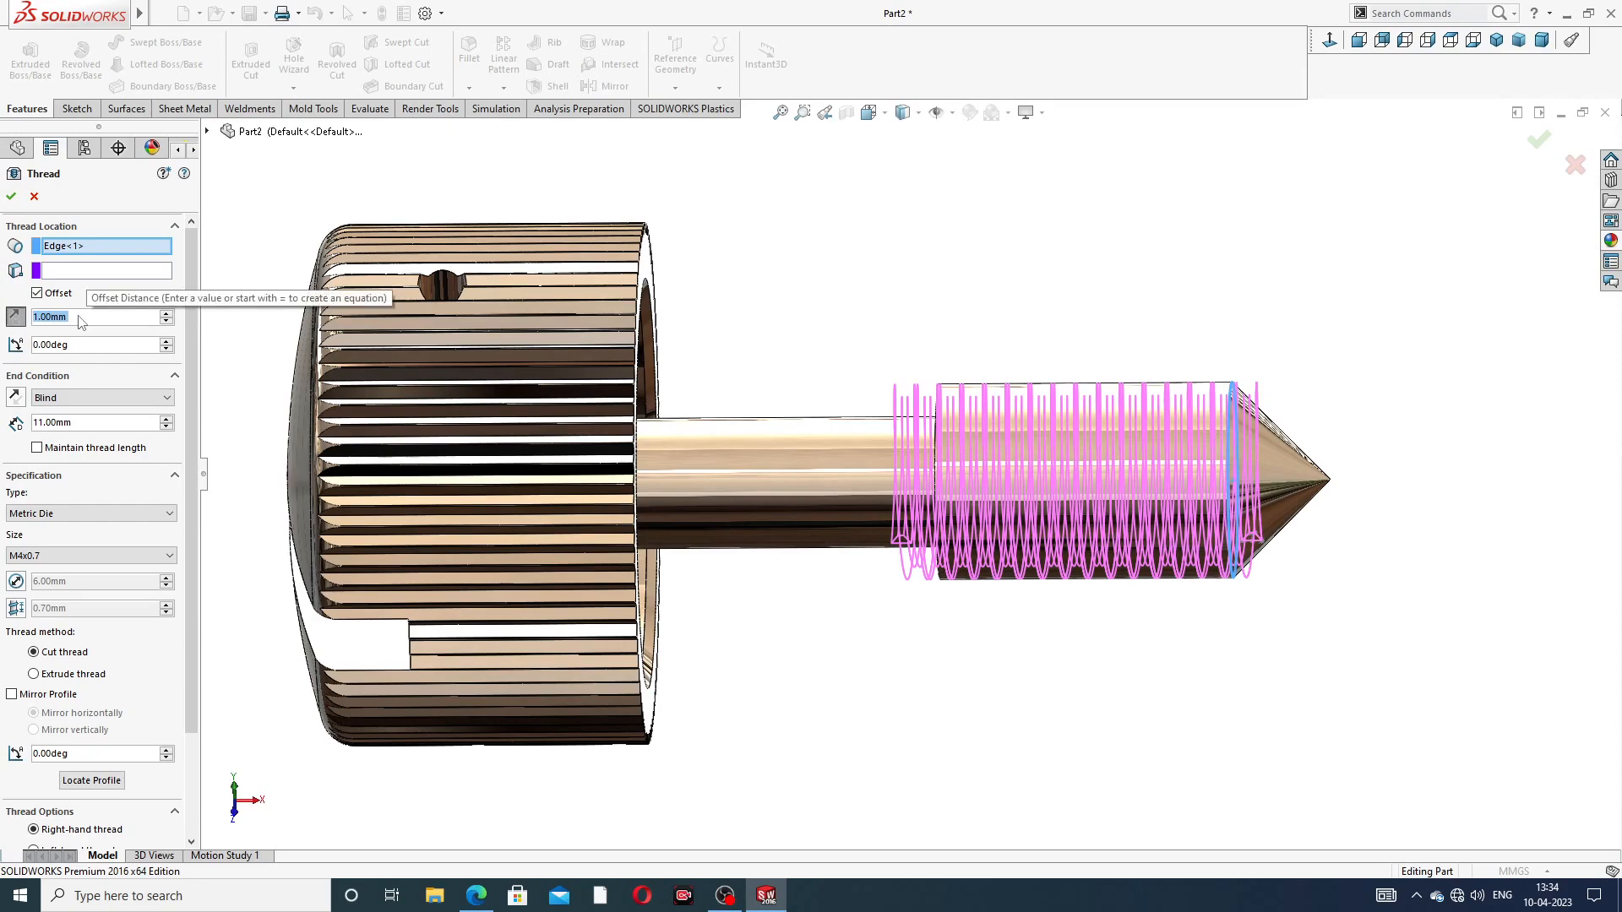
{"action": "type", "text": "2"}
{"action": "key", "text": "Return"}
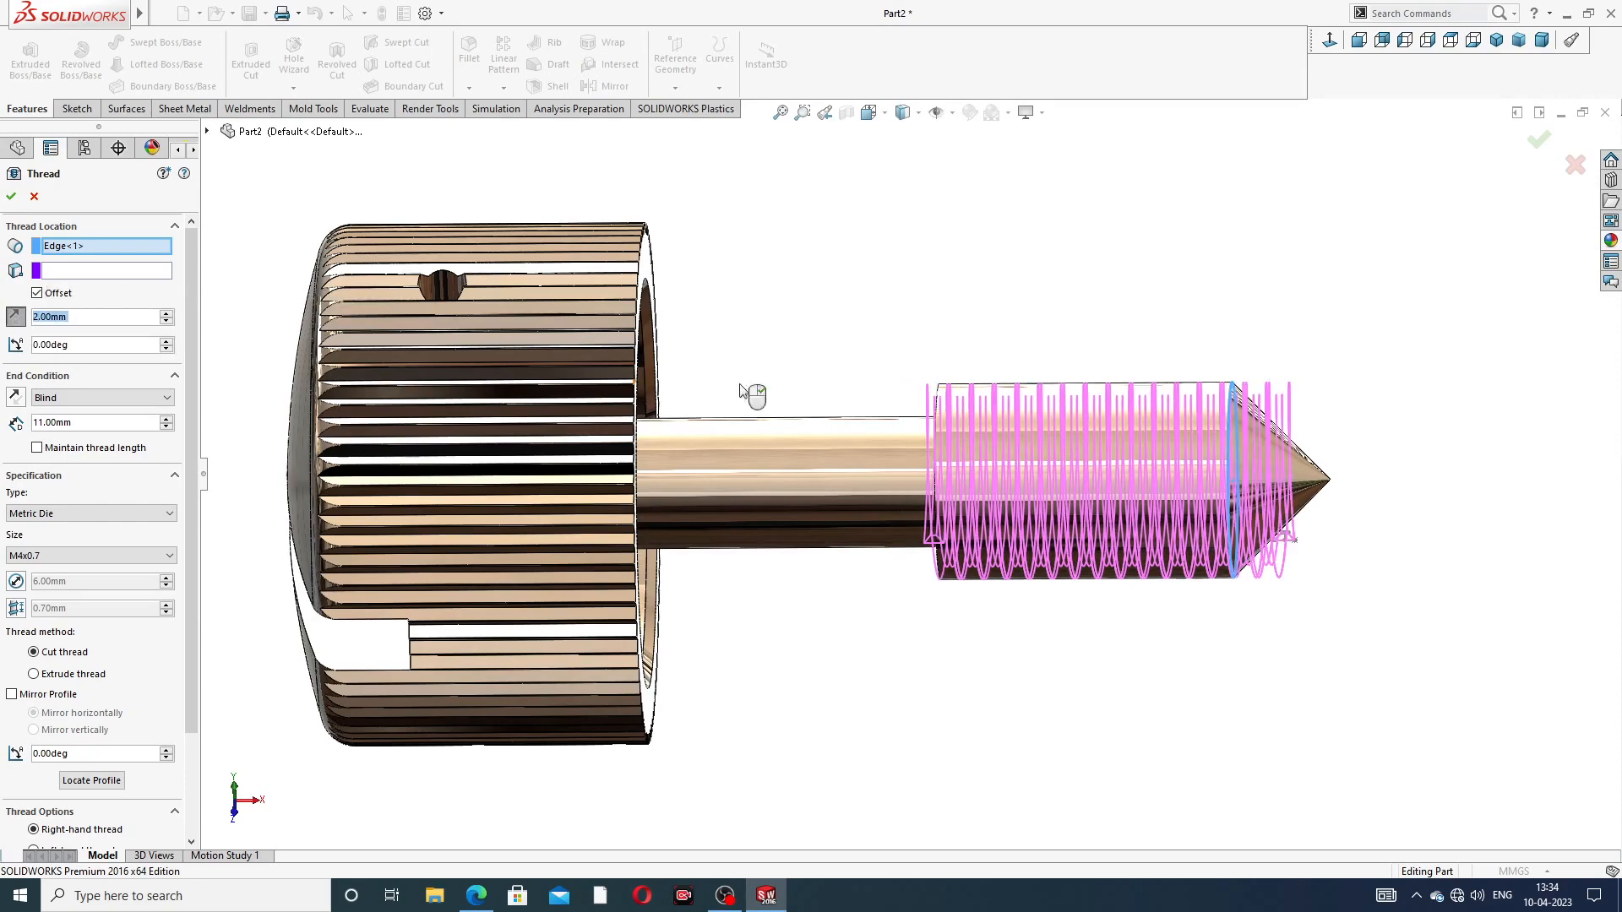
{"action": "mouse_move", "coordinate": [898, 390]}
{"action": "middle_mouse_down"}
{"action": "mouse_move", "coordinate": [934, 347]}
{"action": "mouse_move", "coordinate": [887, 362]}
{"action": "mouse_move", "coordinate": [917, 378]}
{"action": "middle_mouse_up"}
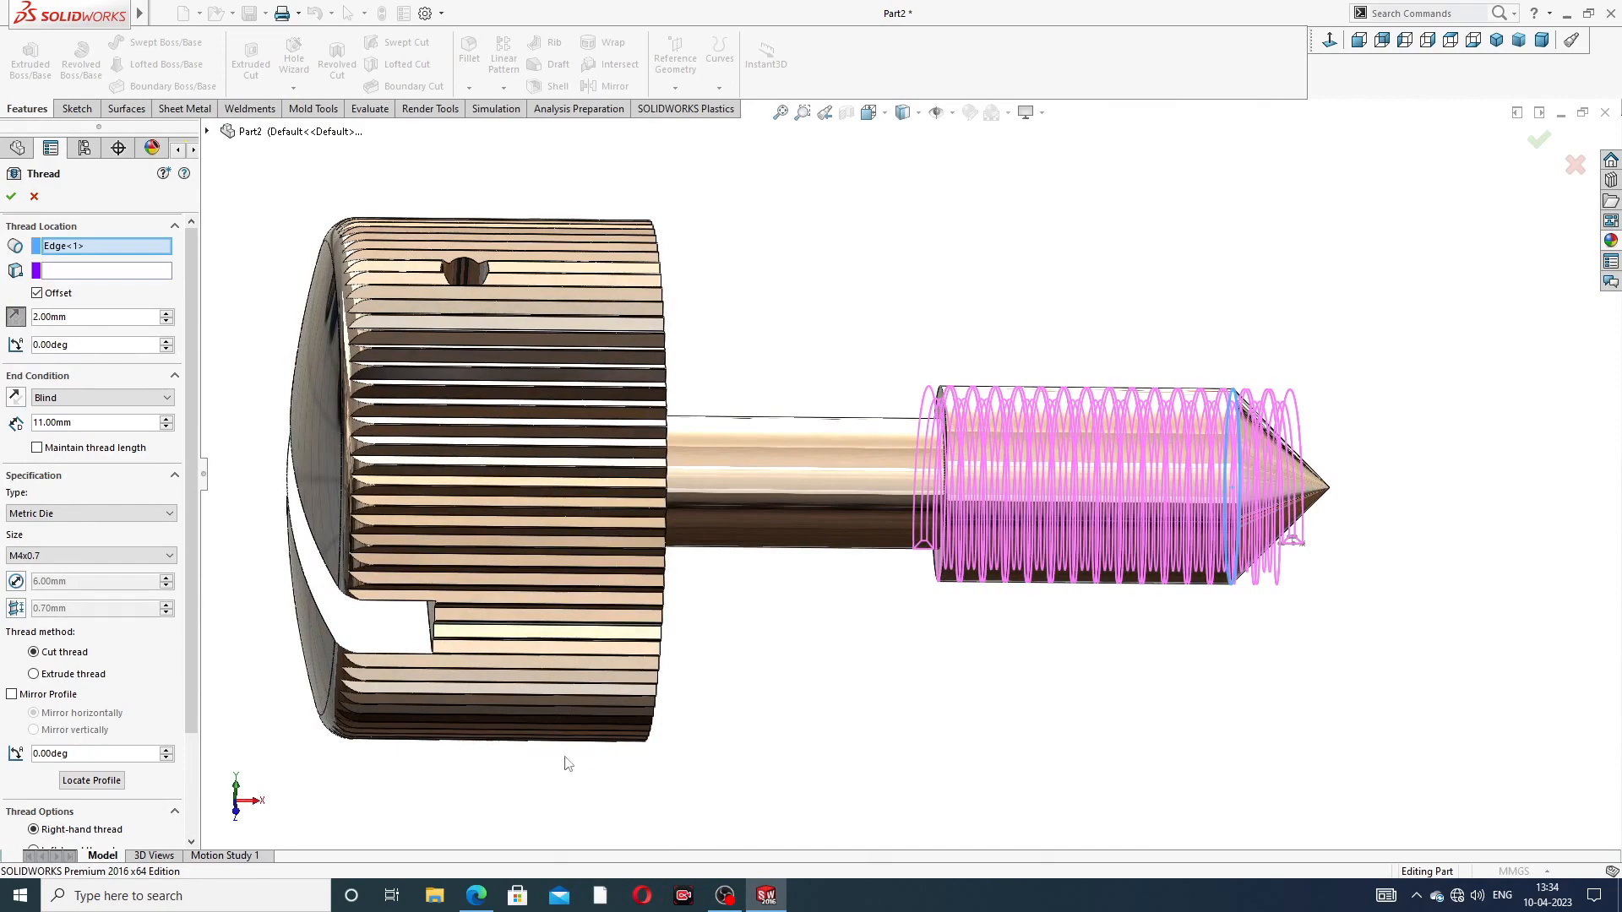
Step: Check the thread note in the PDF drawing in Edge and try a 1 mm thread offset in SOLIDWORKS
{"action": "left_click", "coordinate": [476, 895]}
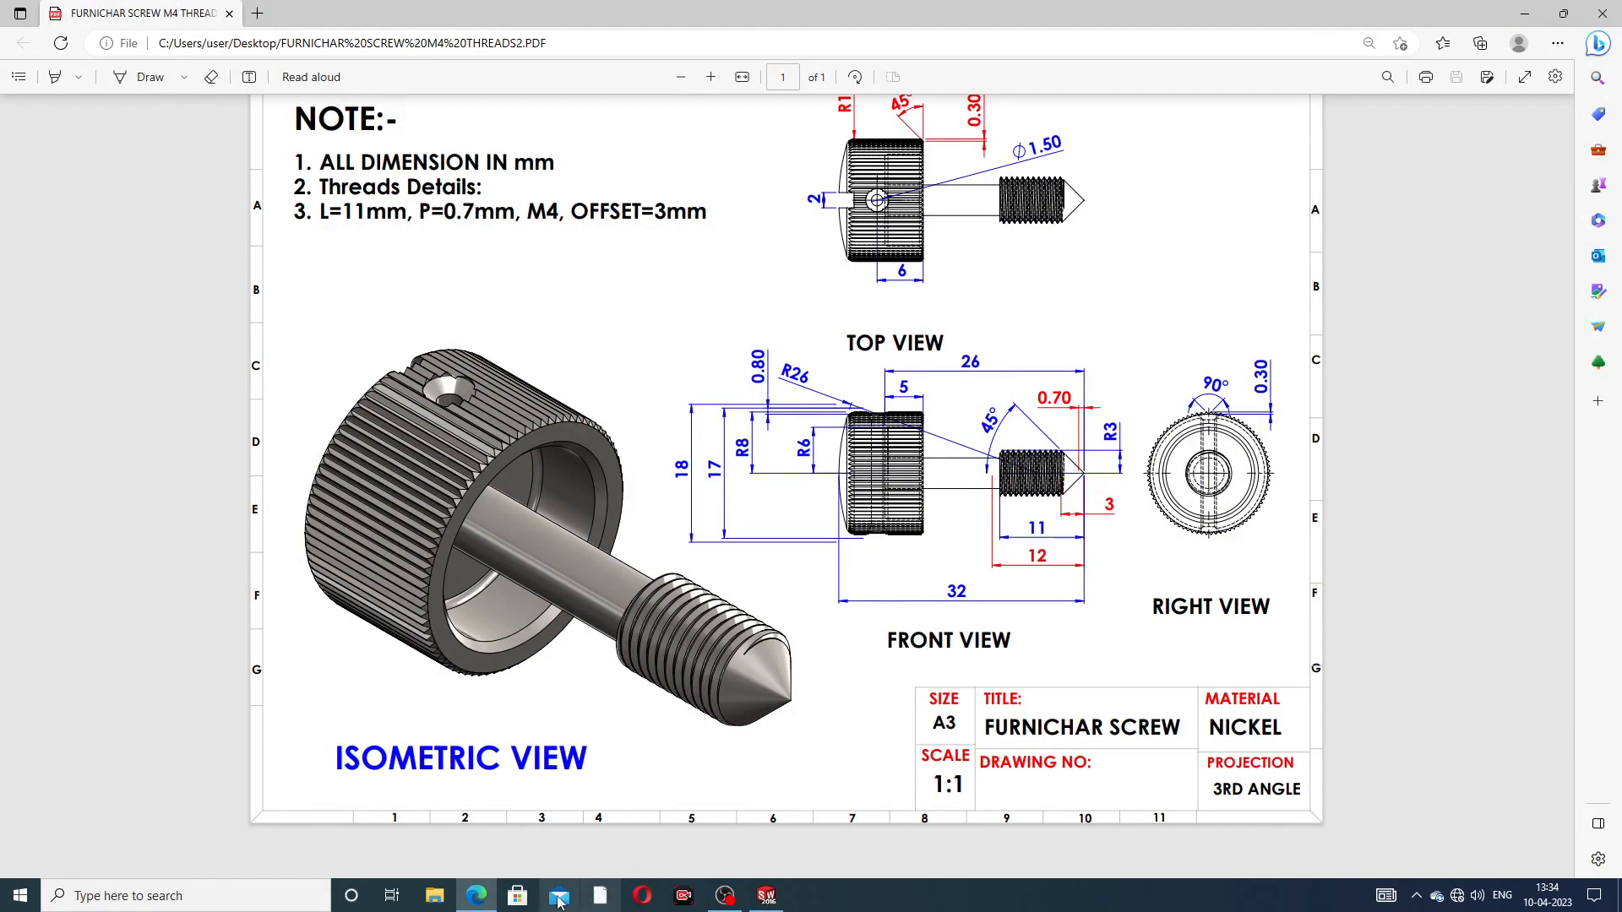
{"action": "left_click", "coordinate": [475, 896]}
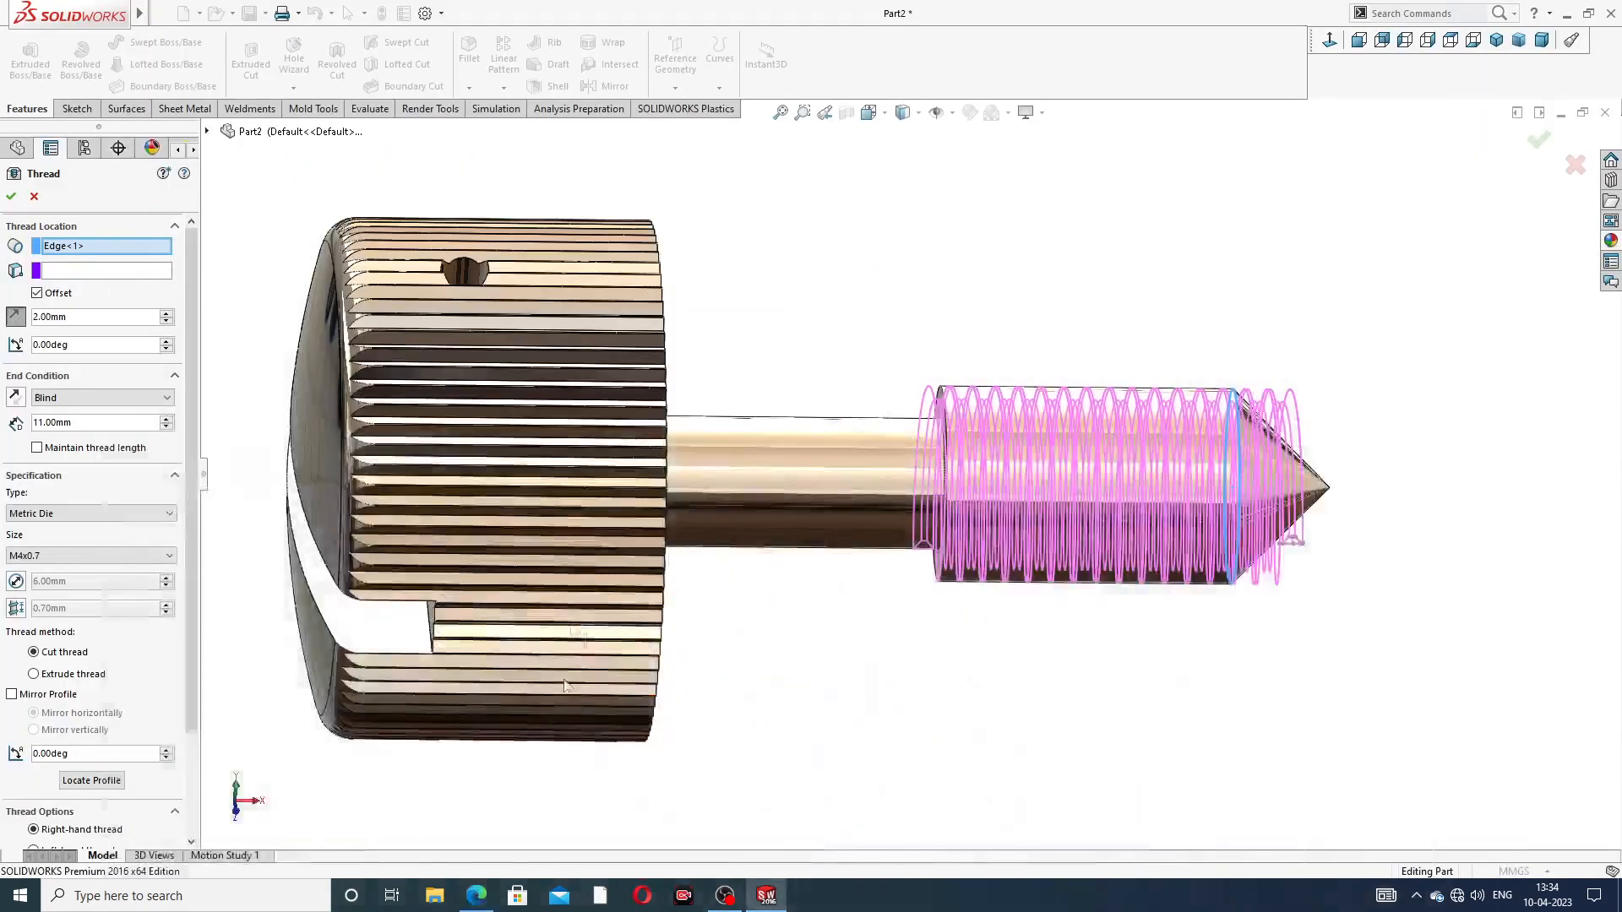
{"action": "left_click", "coordinate": [476, 895]}
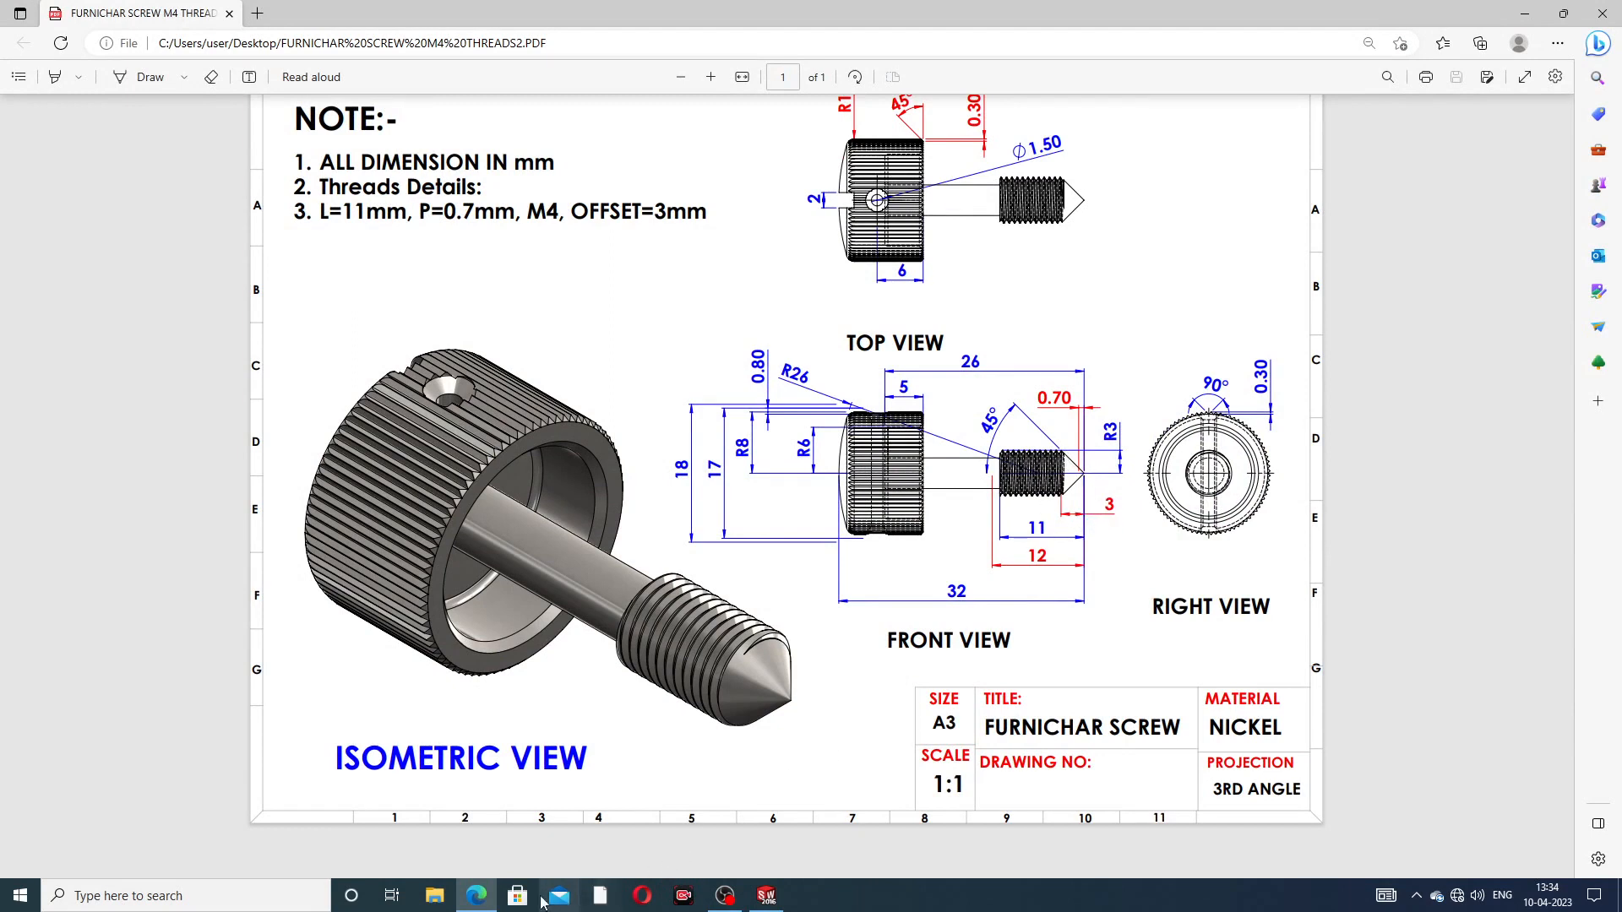
{"action": "left_click", "coordinate": [477, 895]}
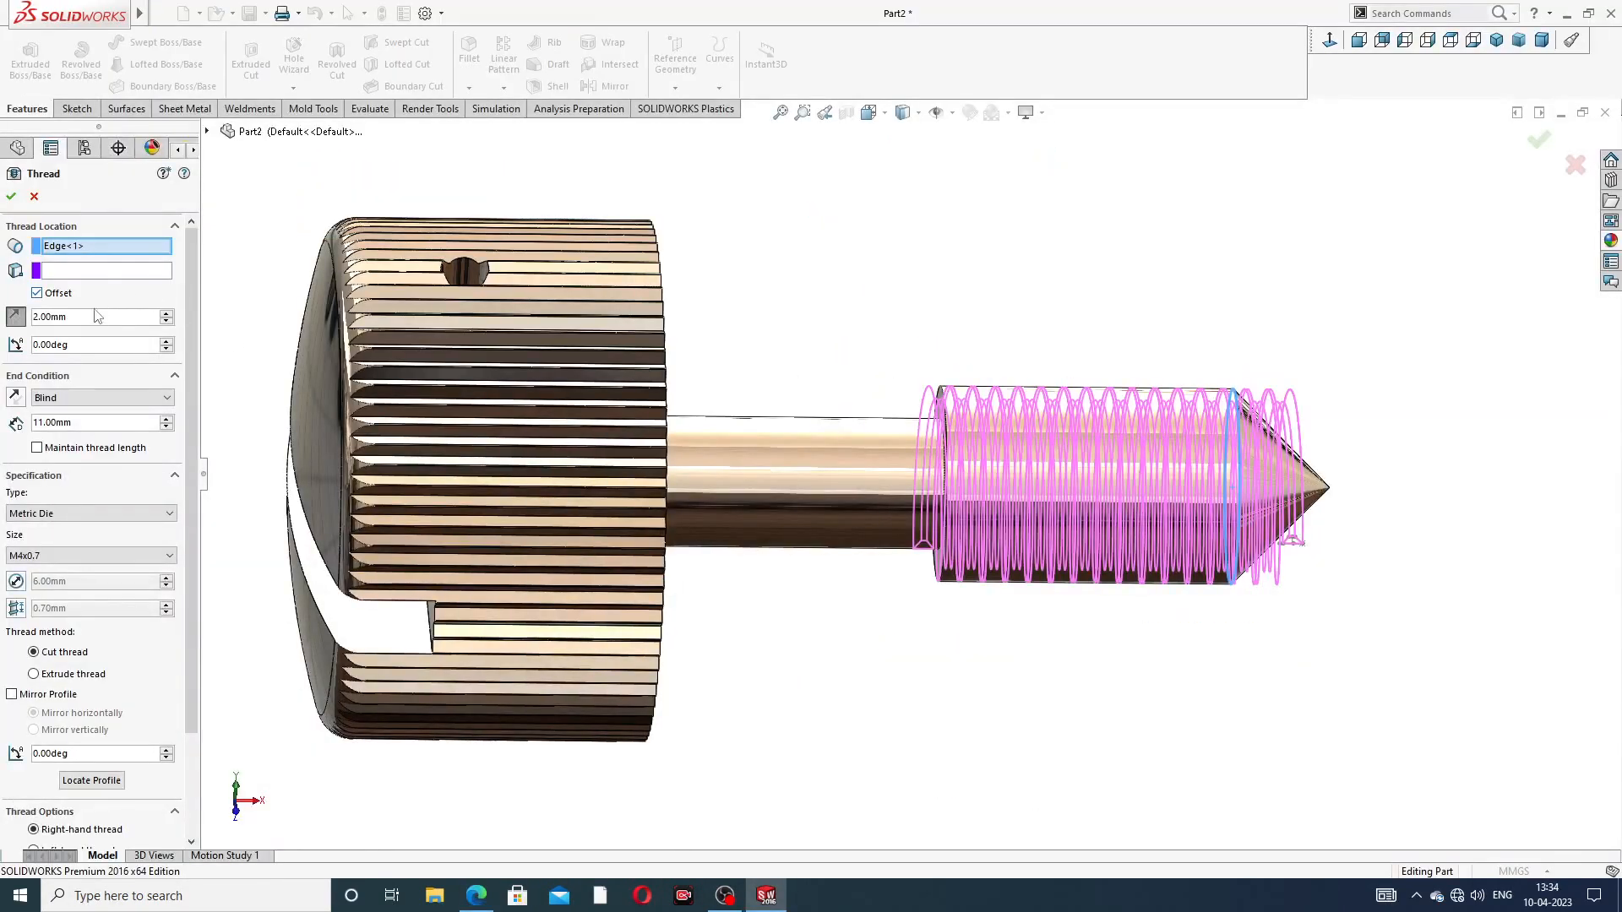
{"action": "double_click", "coordinate": [60, 315]}
{"action": "type", "text": "1"}
{"action": "key", "text": "Return"}
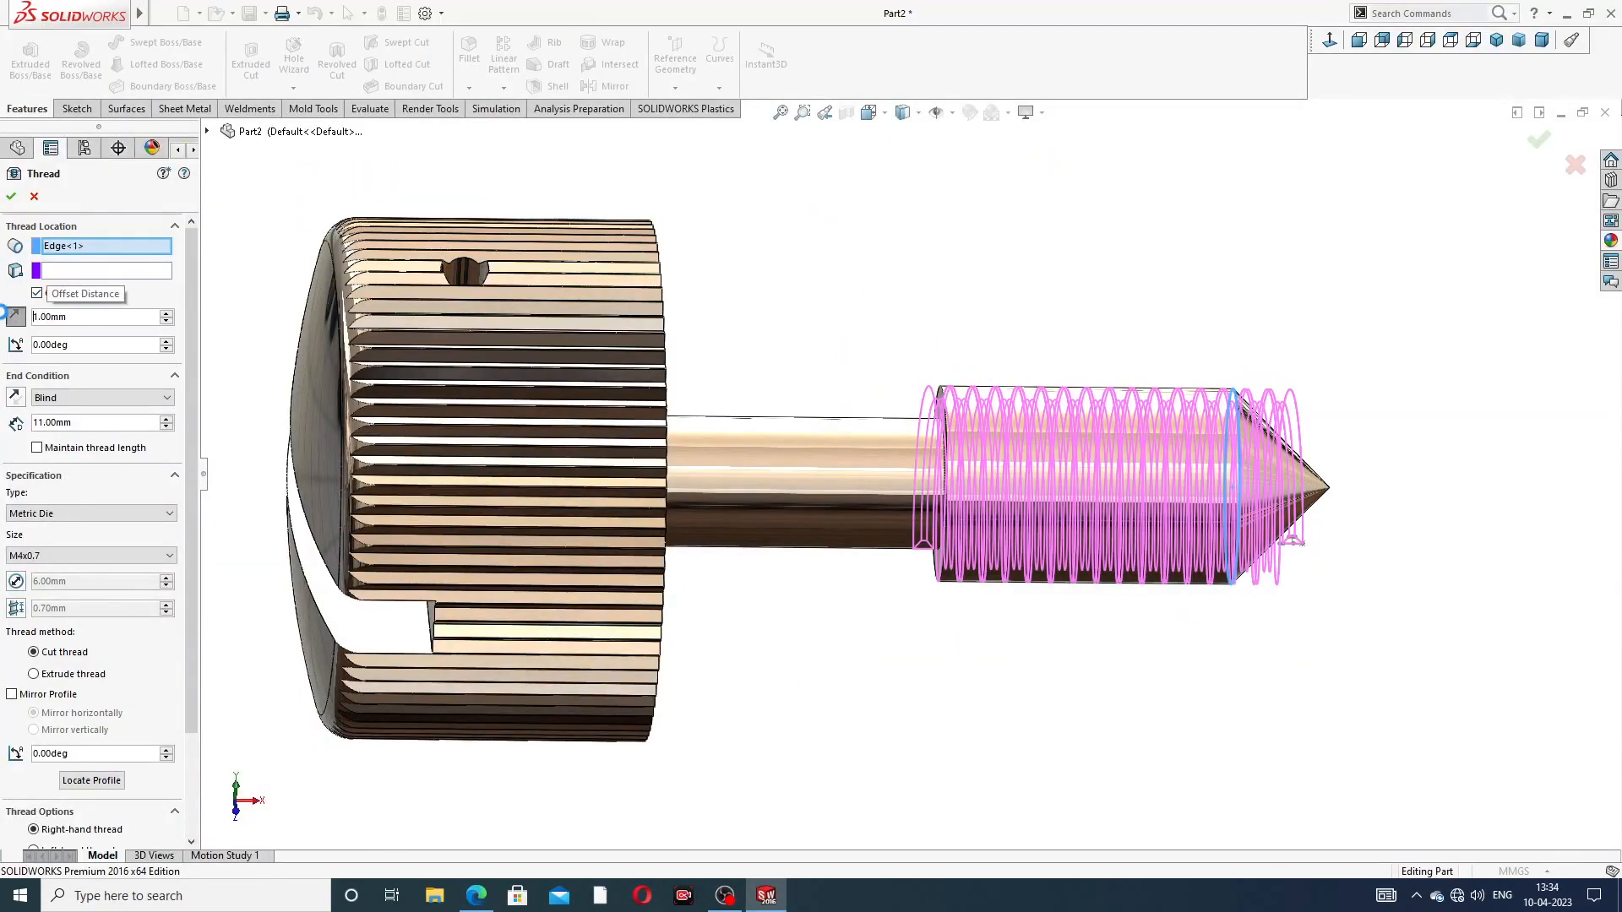
{"action": "mouse_move", "coordinate": [1187, 437]}
{"action": "middle_mouse_down"}
{"action": "mouse_move", "coordinate": [1146, 414]}
{"action": "mouse_move", "coordinate": [1171, 420]}
{"action": "middle_mouse_up"}
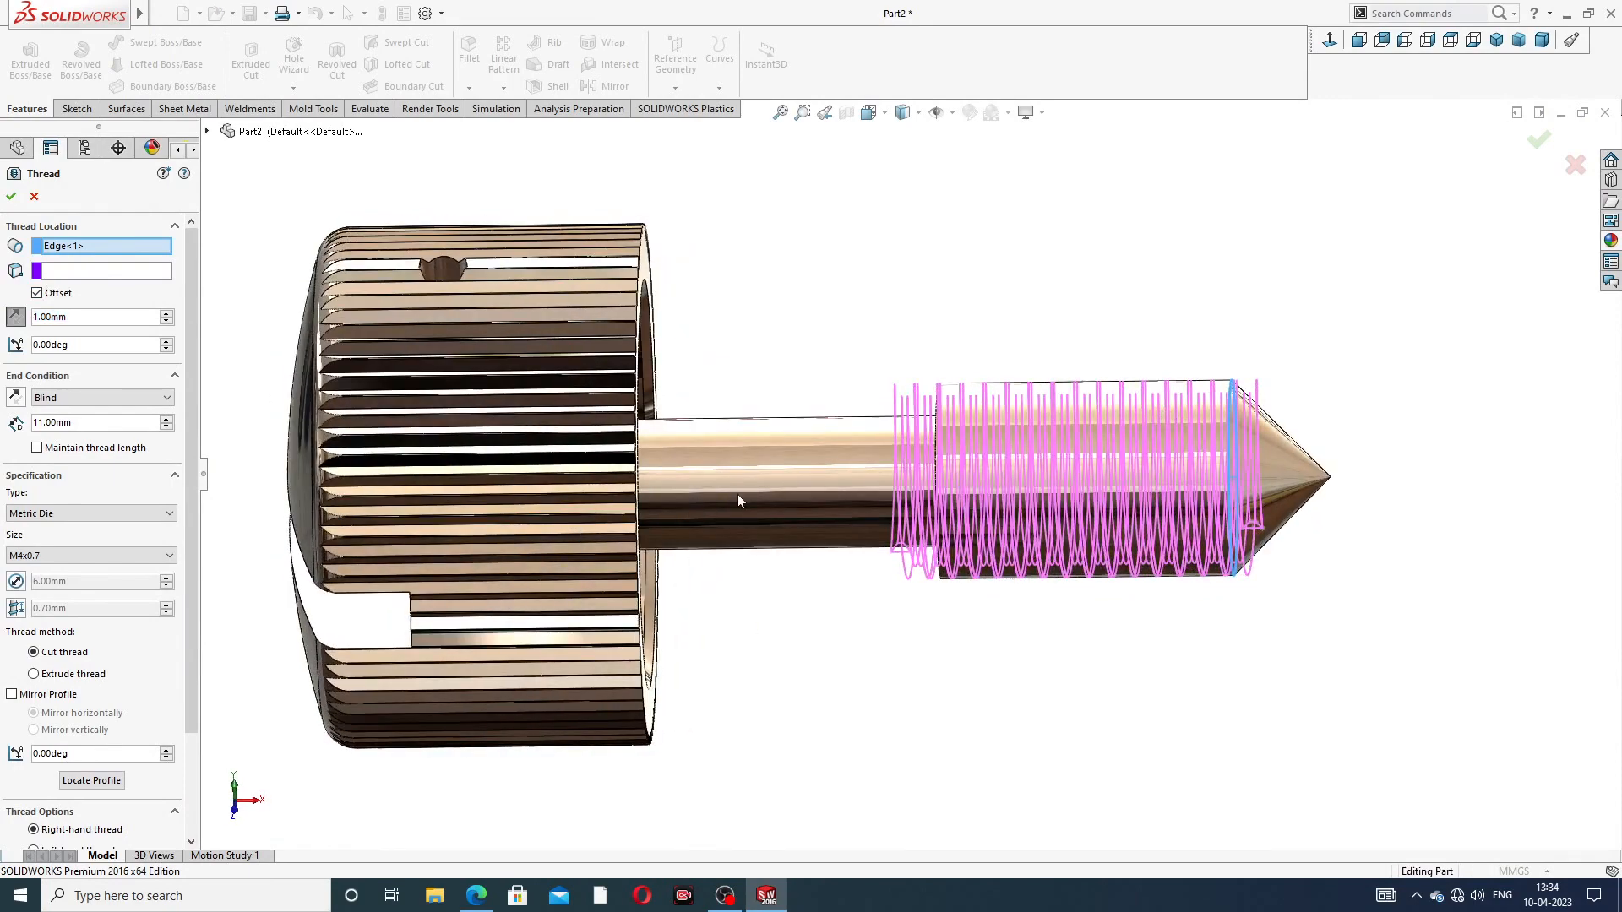
Step: Finish the M4x0.7 cut thread with a 3 mm offset and a 14 mm Blind depth, and compare it with the PDF drawing
{"action": "left_click", "coordinate": [87, 421]}
{"action": "double_click", "coordinate": [66, 316]}
{"action": "type", "text": "3"}
{"action": "key", "text": "Return"}
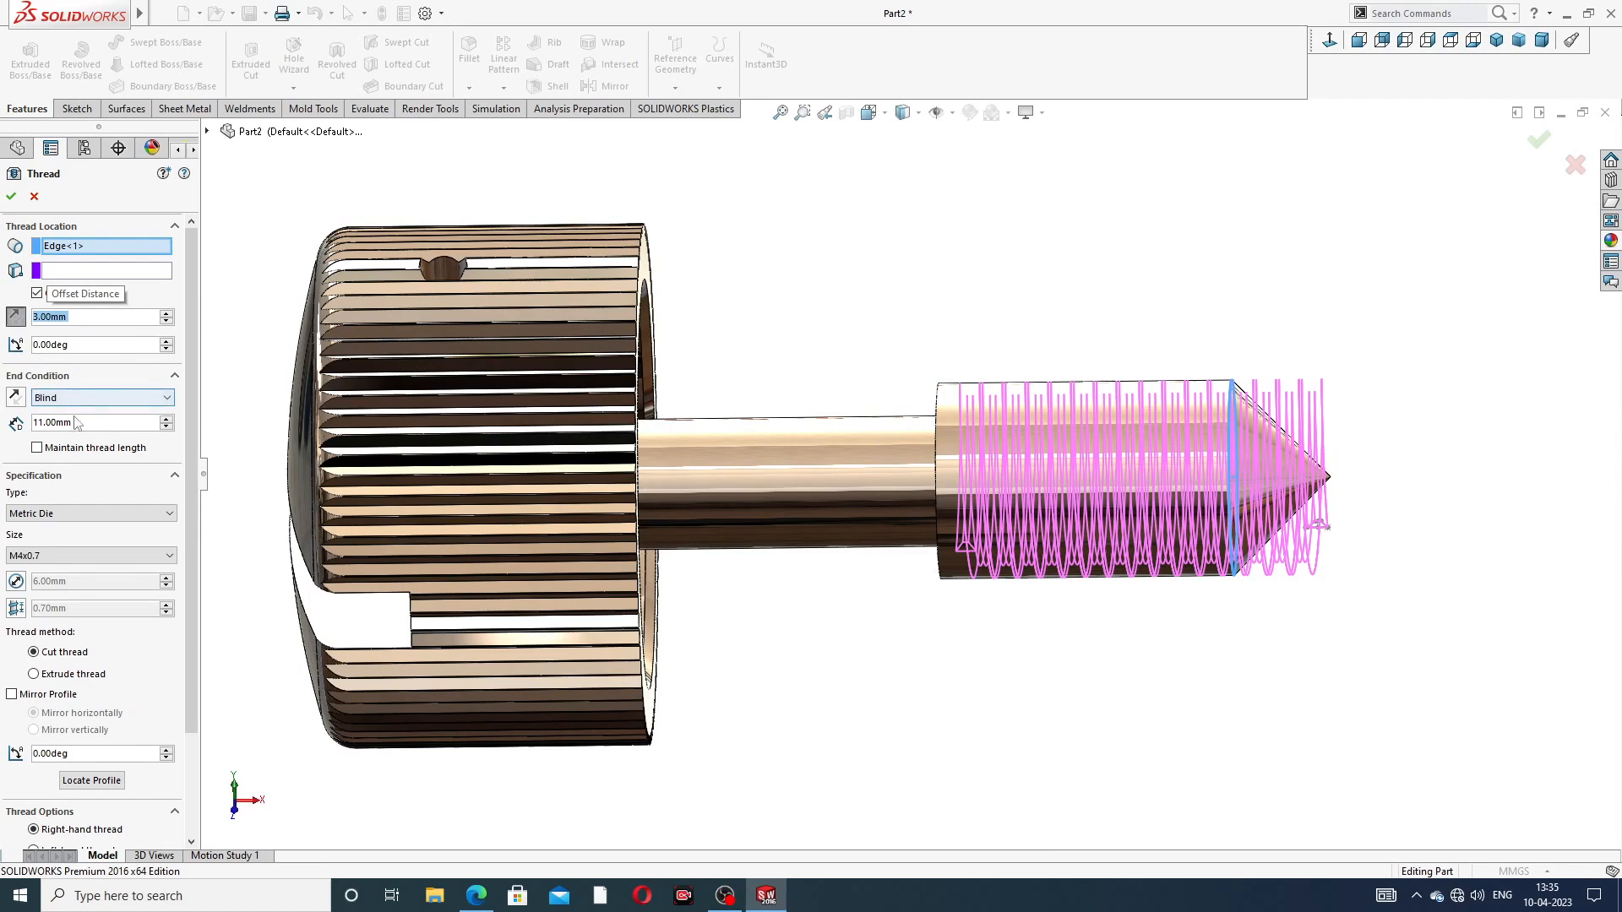
{"action": "left_click", "coordinate": [32, 422]}
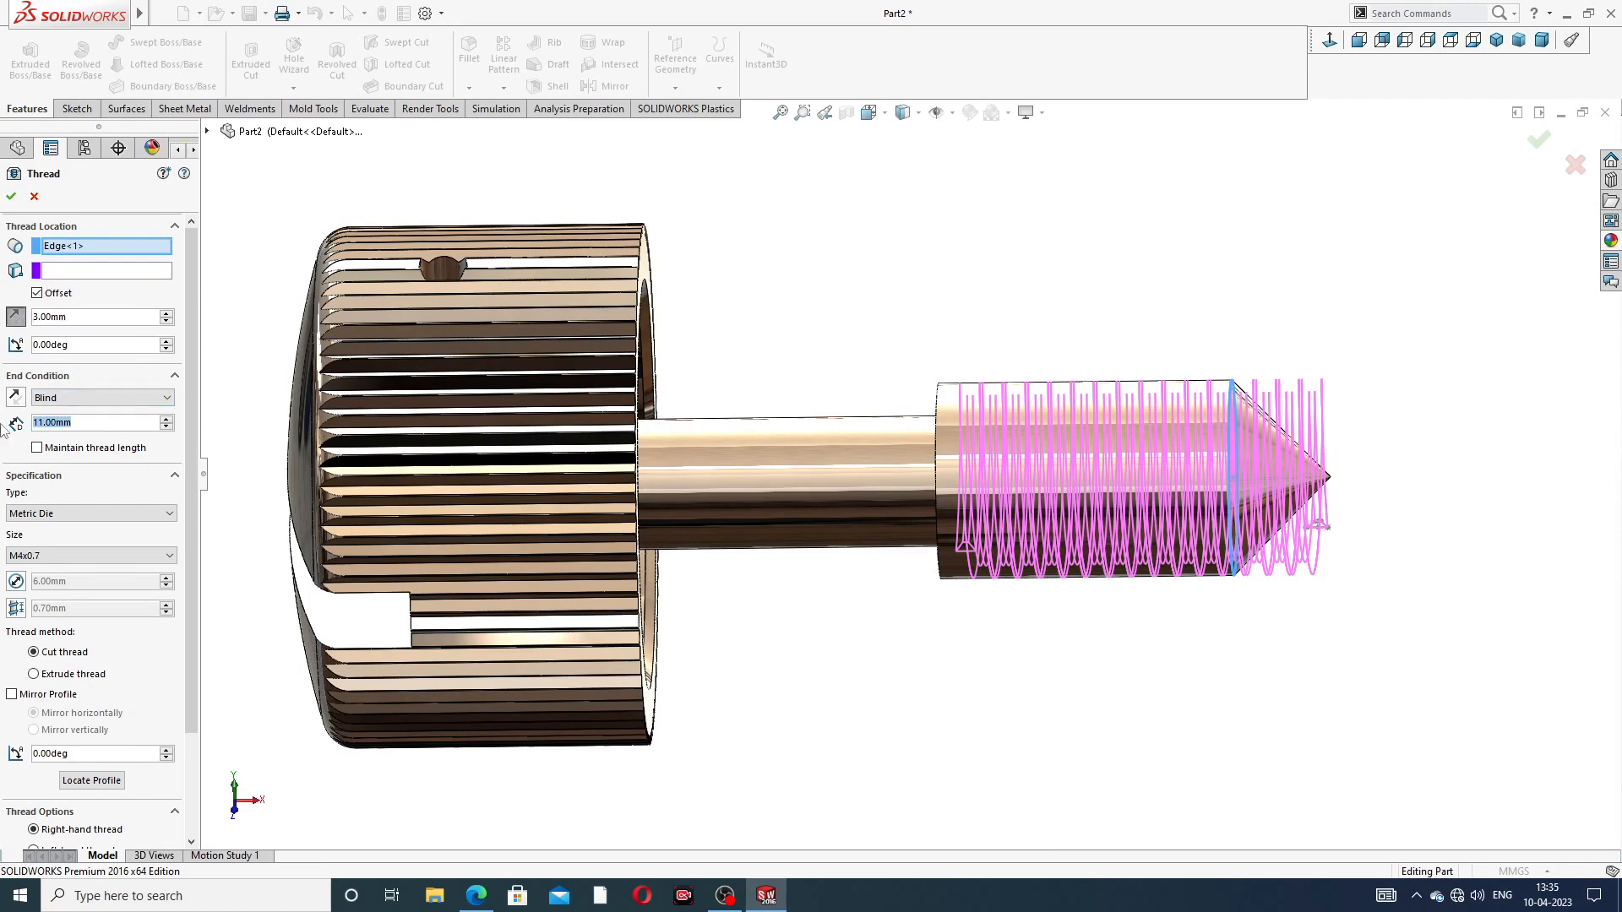
{"action": "type", "text": "14"}
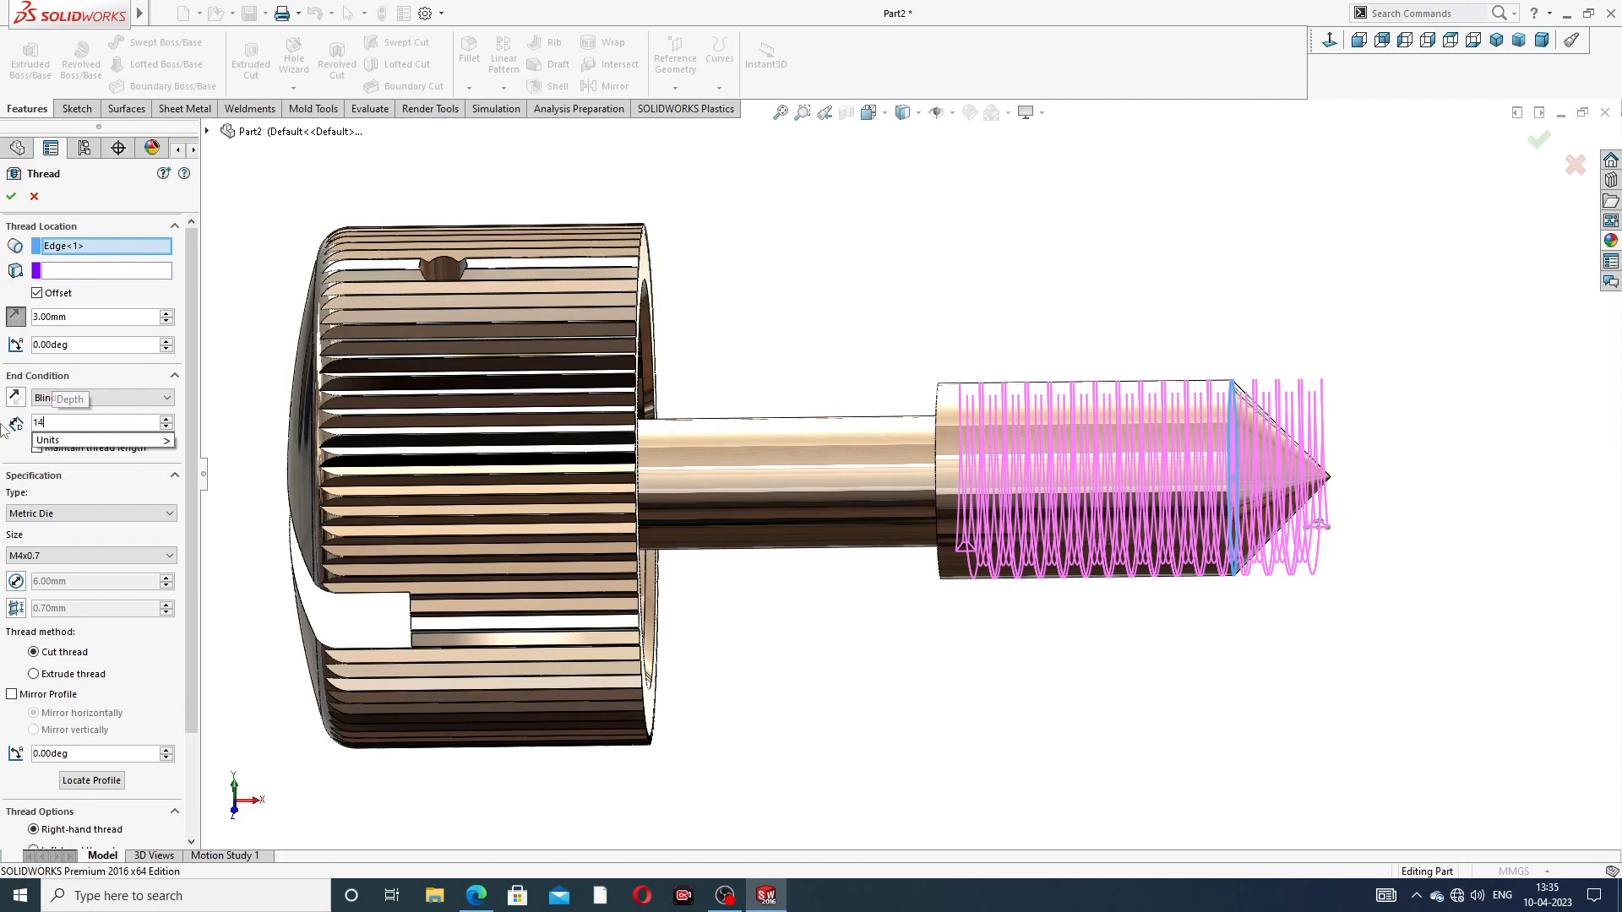
{"action": "key", "text": "Return"}
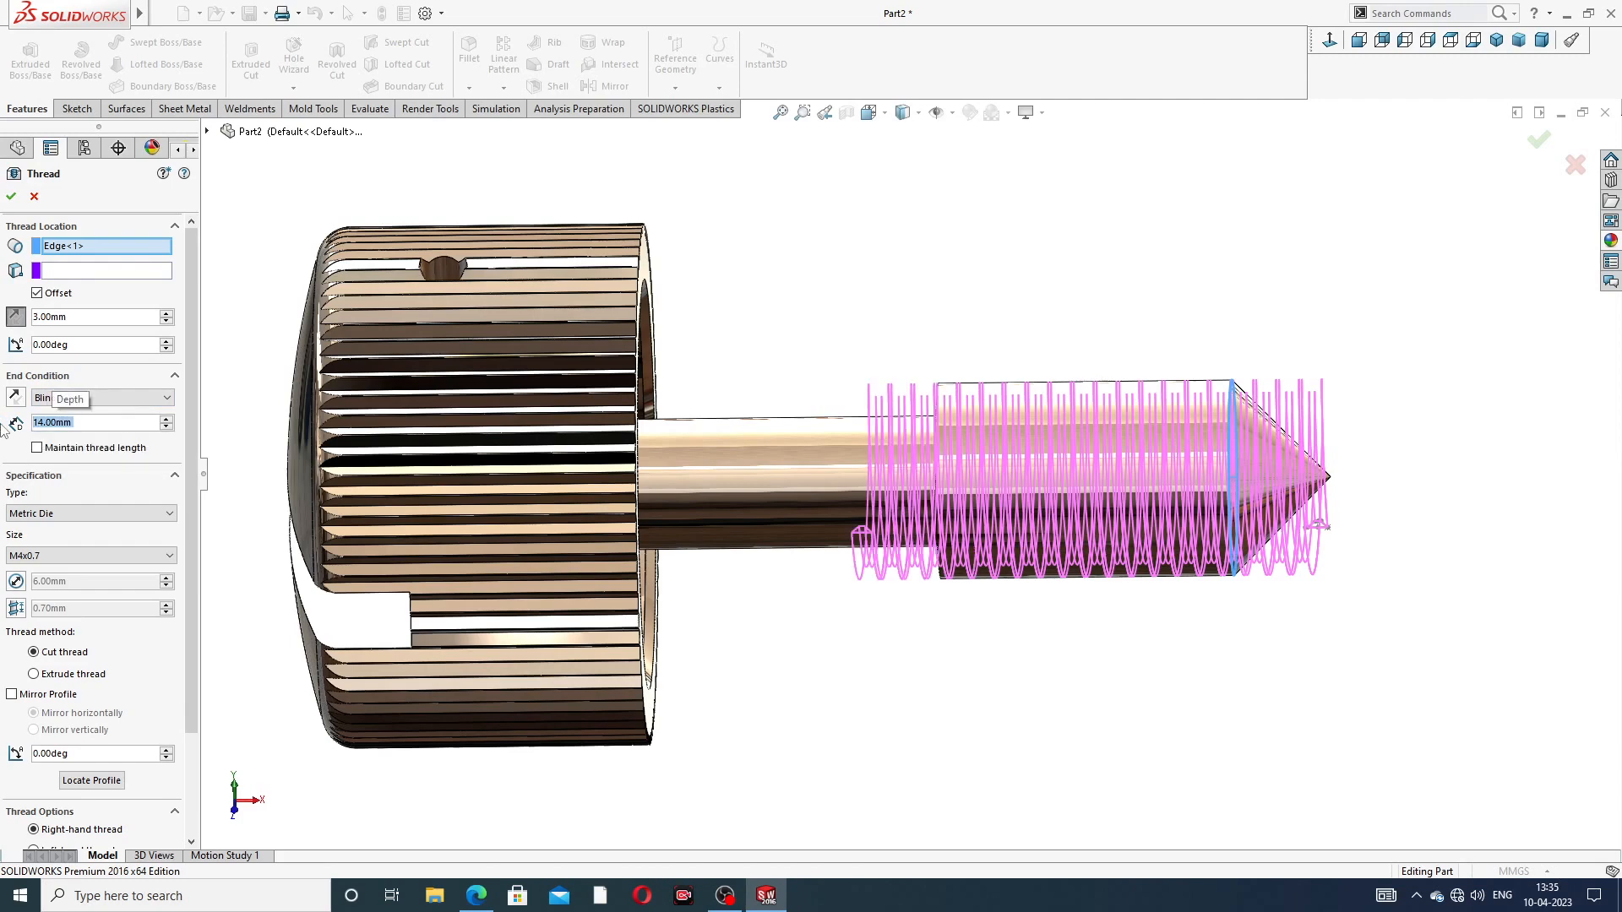
{"action": "left_click", "coordinate": [12, 199]}
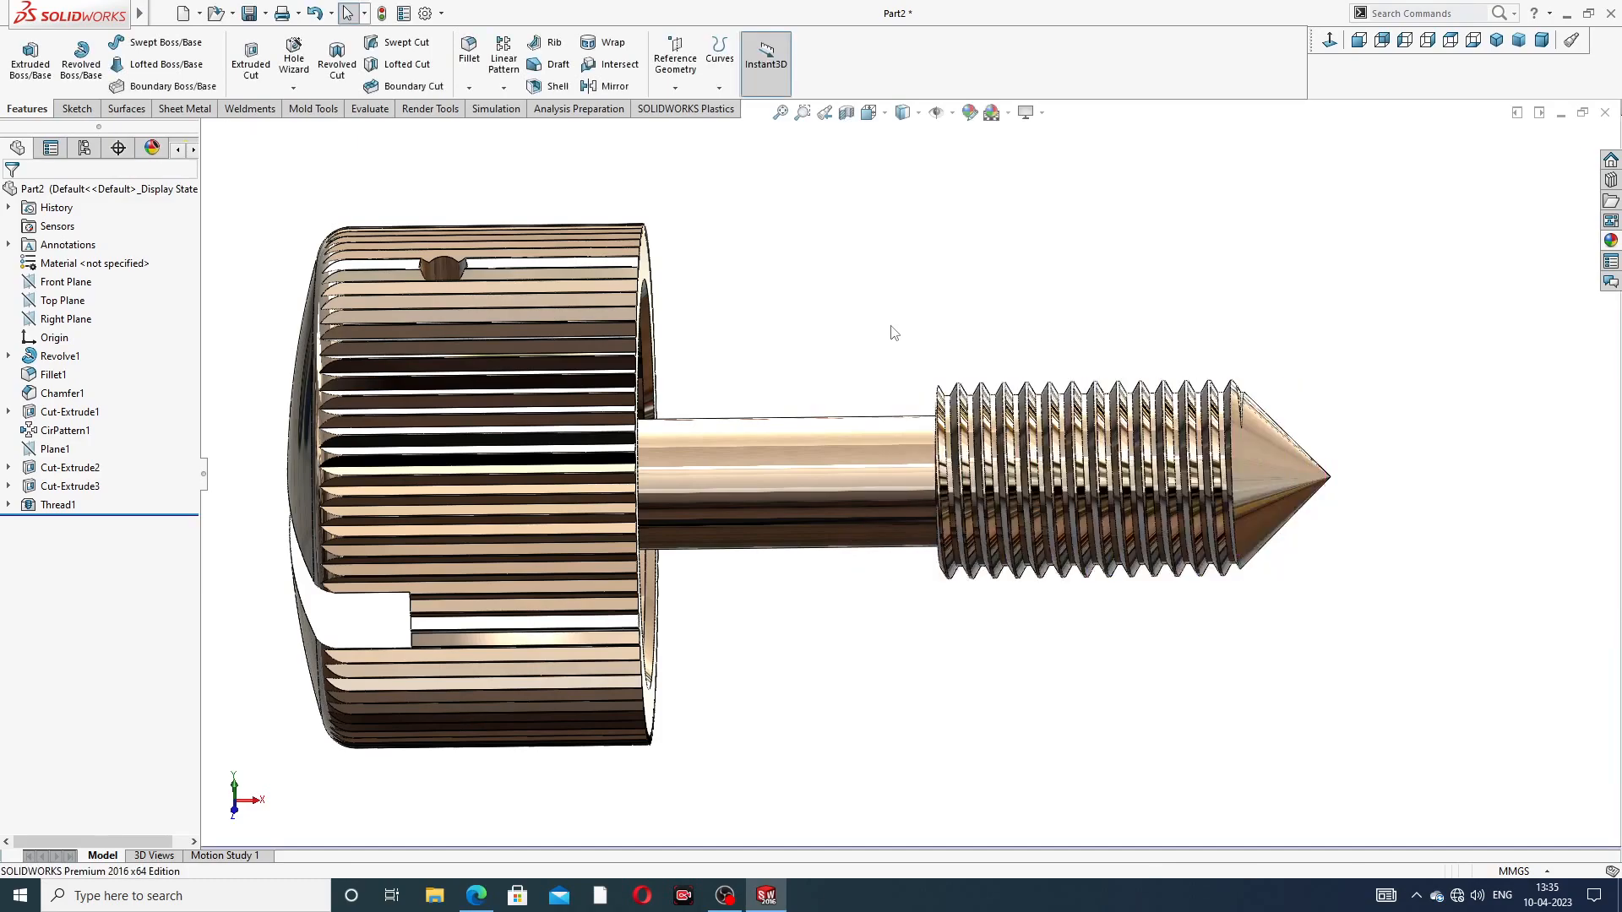
{"action": "middle_click_drag", "start_coordinate": [1291, 457], "coordinate": [1149, 486]}
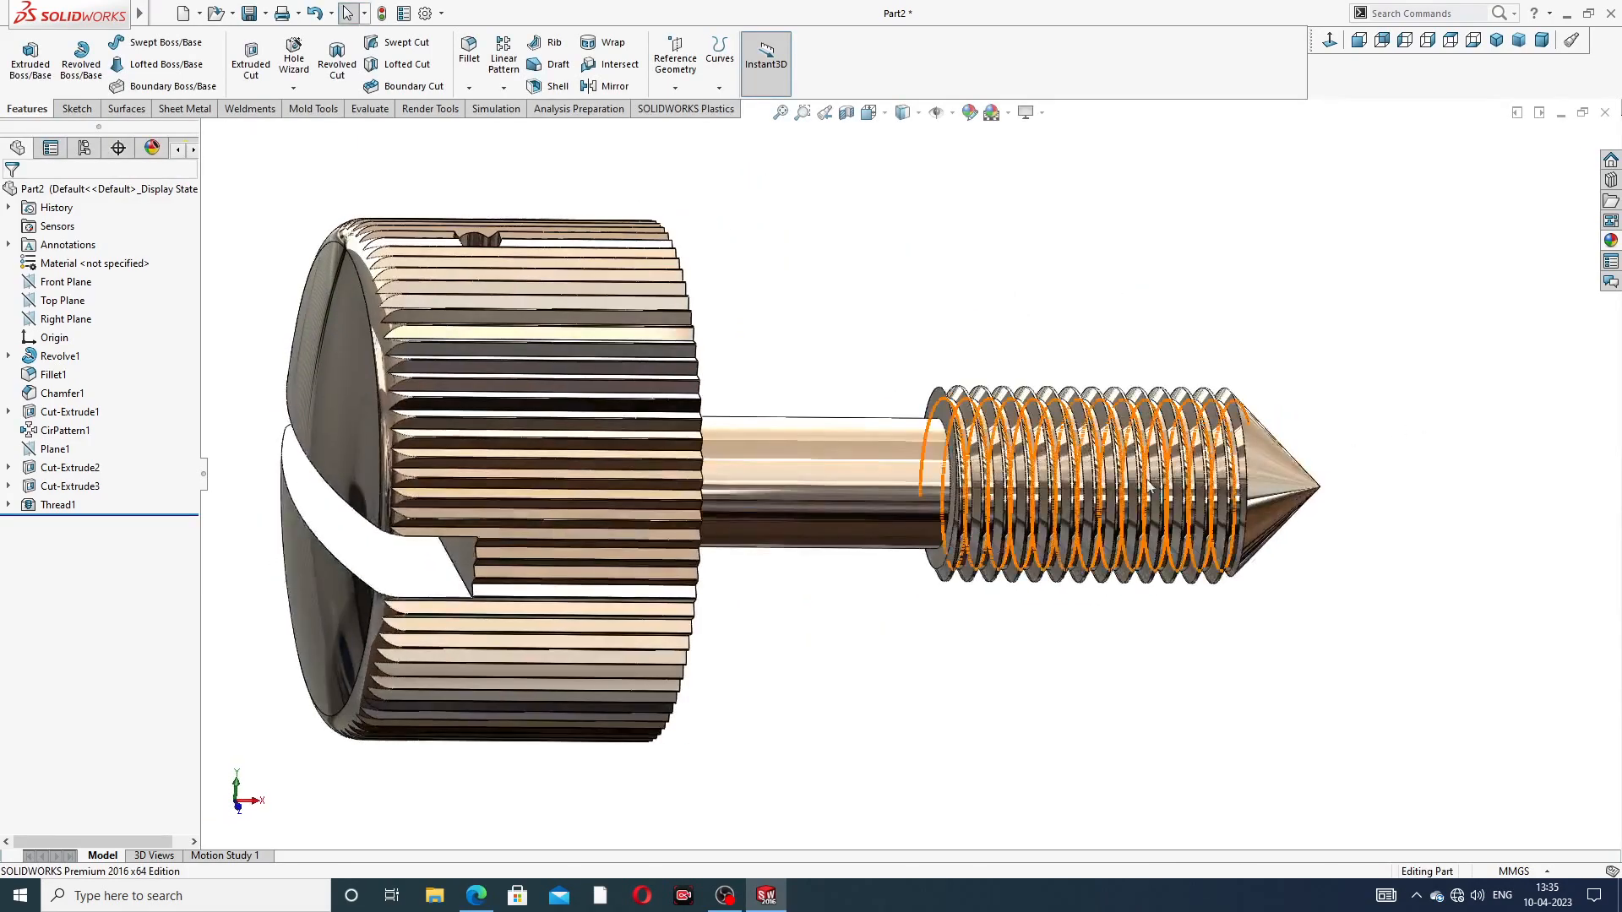
{"action": "left_click", "coordinate": [475, 894]}
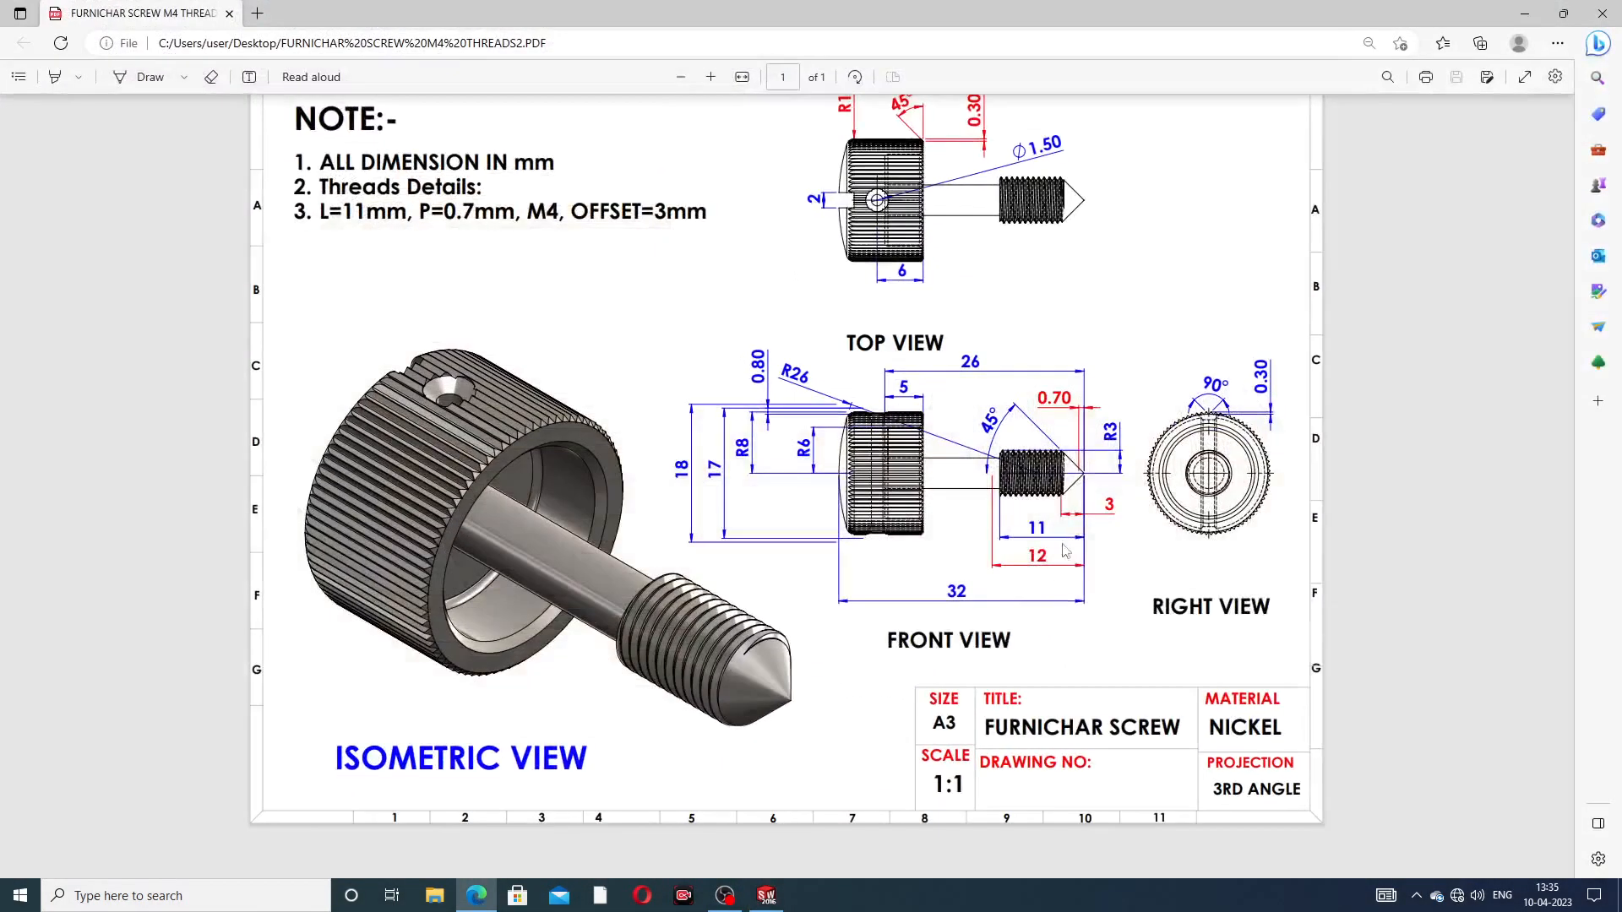
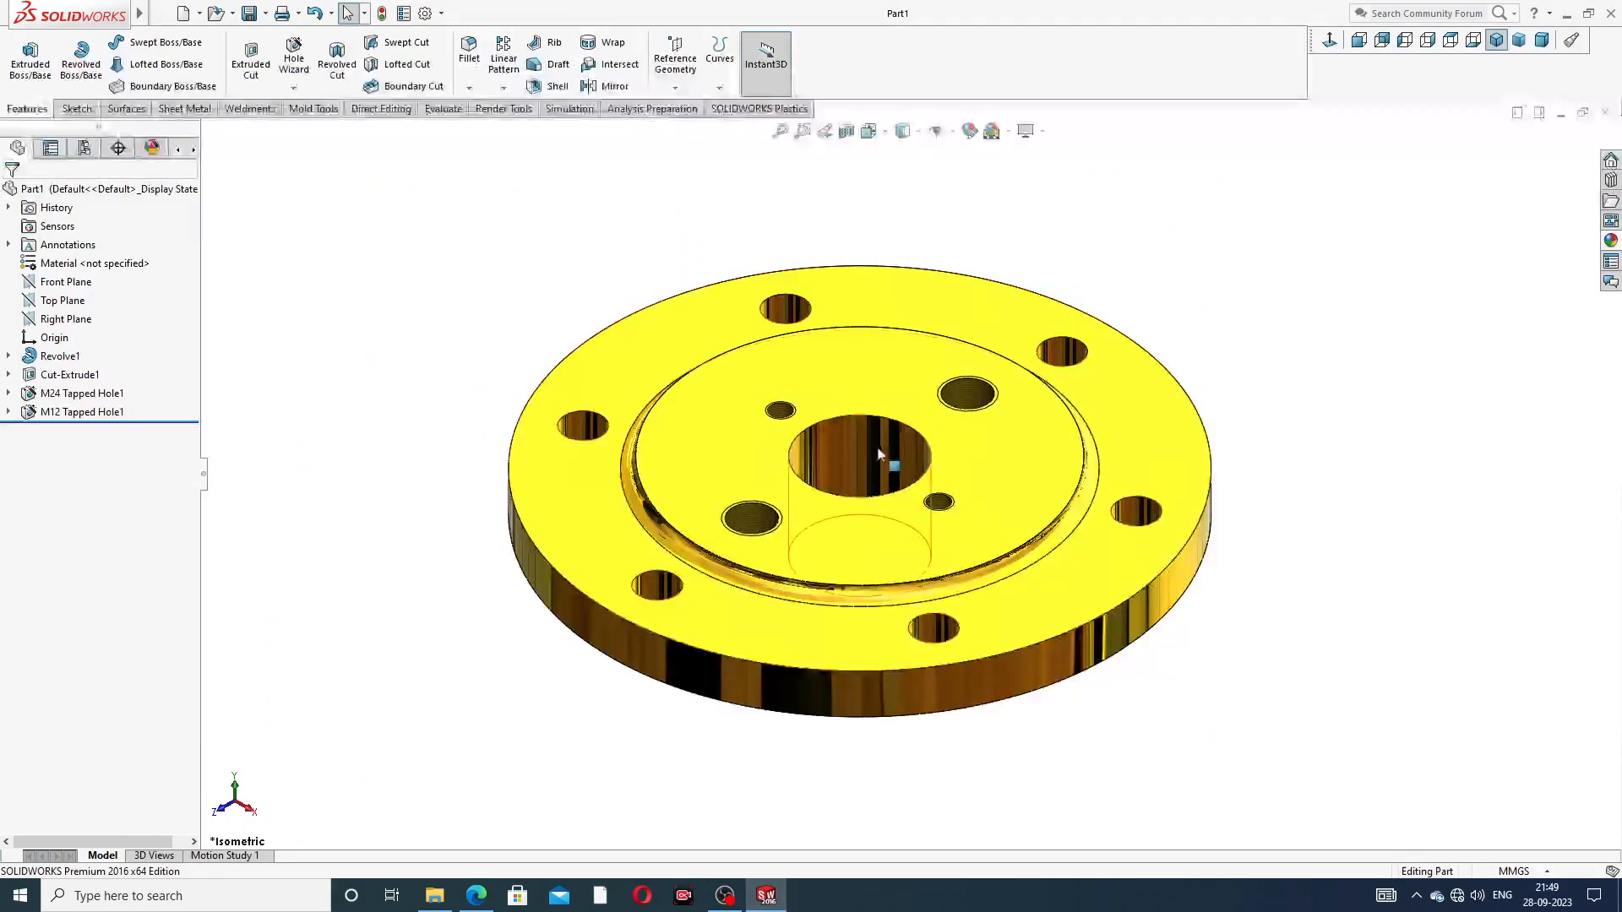
Step: Examine the yellow flange part from both sides, including its conical hub, central bore, bolt holes and tapped holes
{"action": "middle_click_drag", "start_coordinate": [925, 507], "coordinate": [1007, 287]}
{"action": "middle_click_drag", "start_coordinate": [987, 378], "coordinate": [961, 471]}
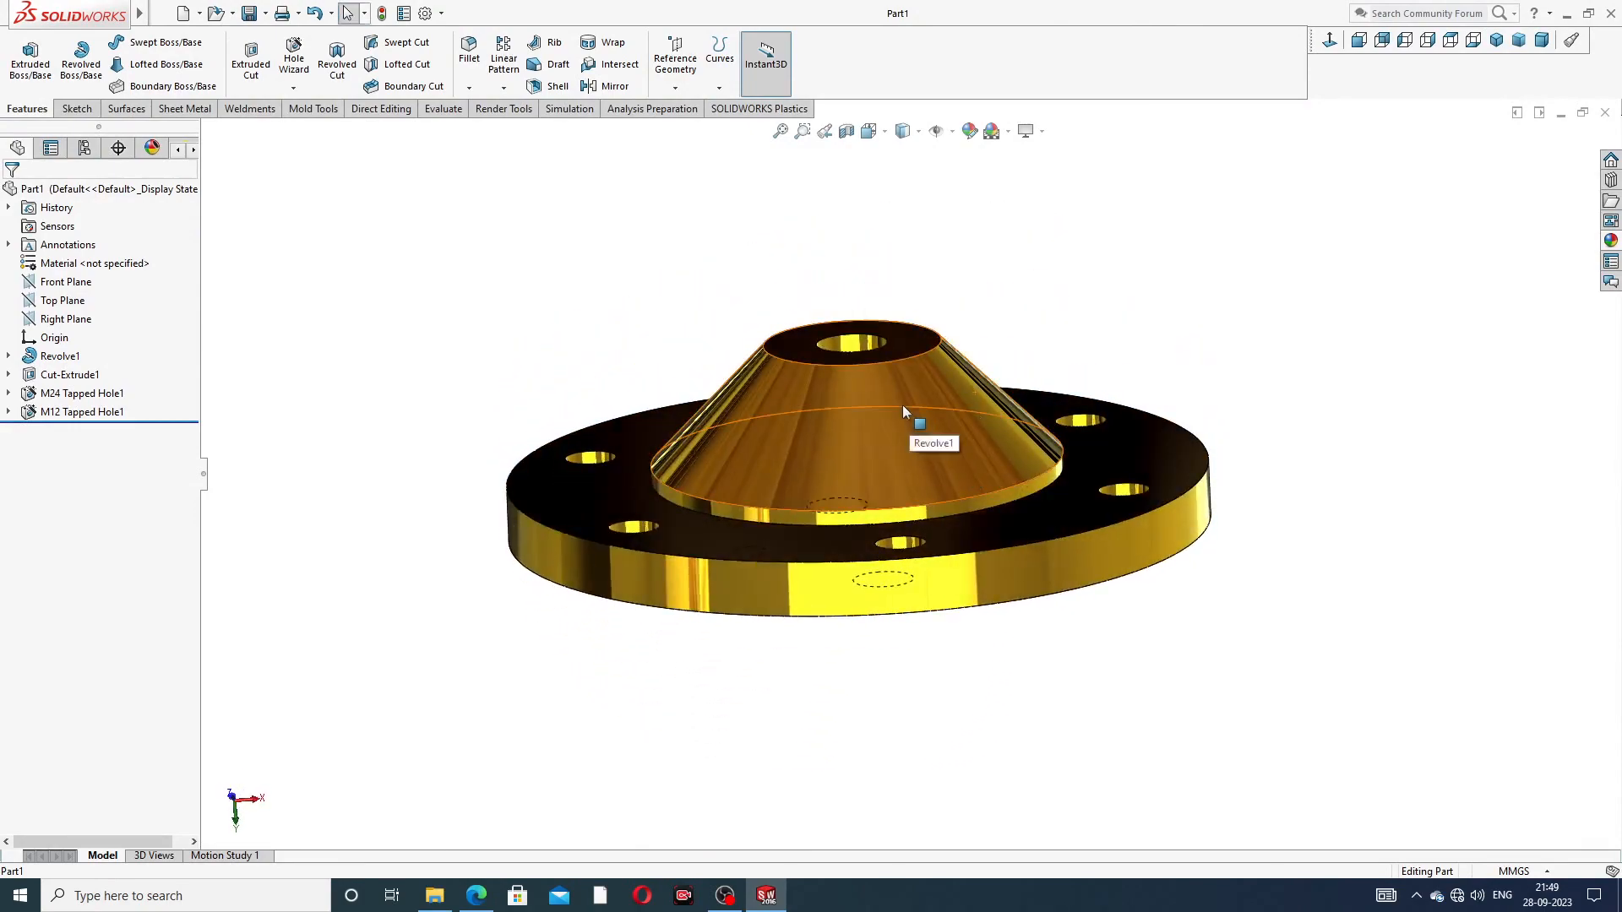
{"action": "middle_click_drag", "start_coordinate": [902, 406], "coordinate": [1058, 190]}
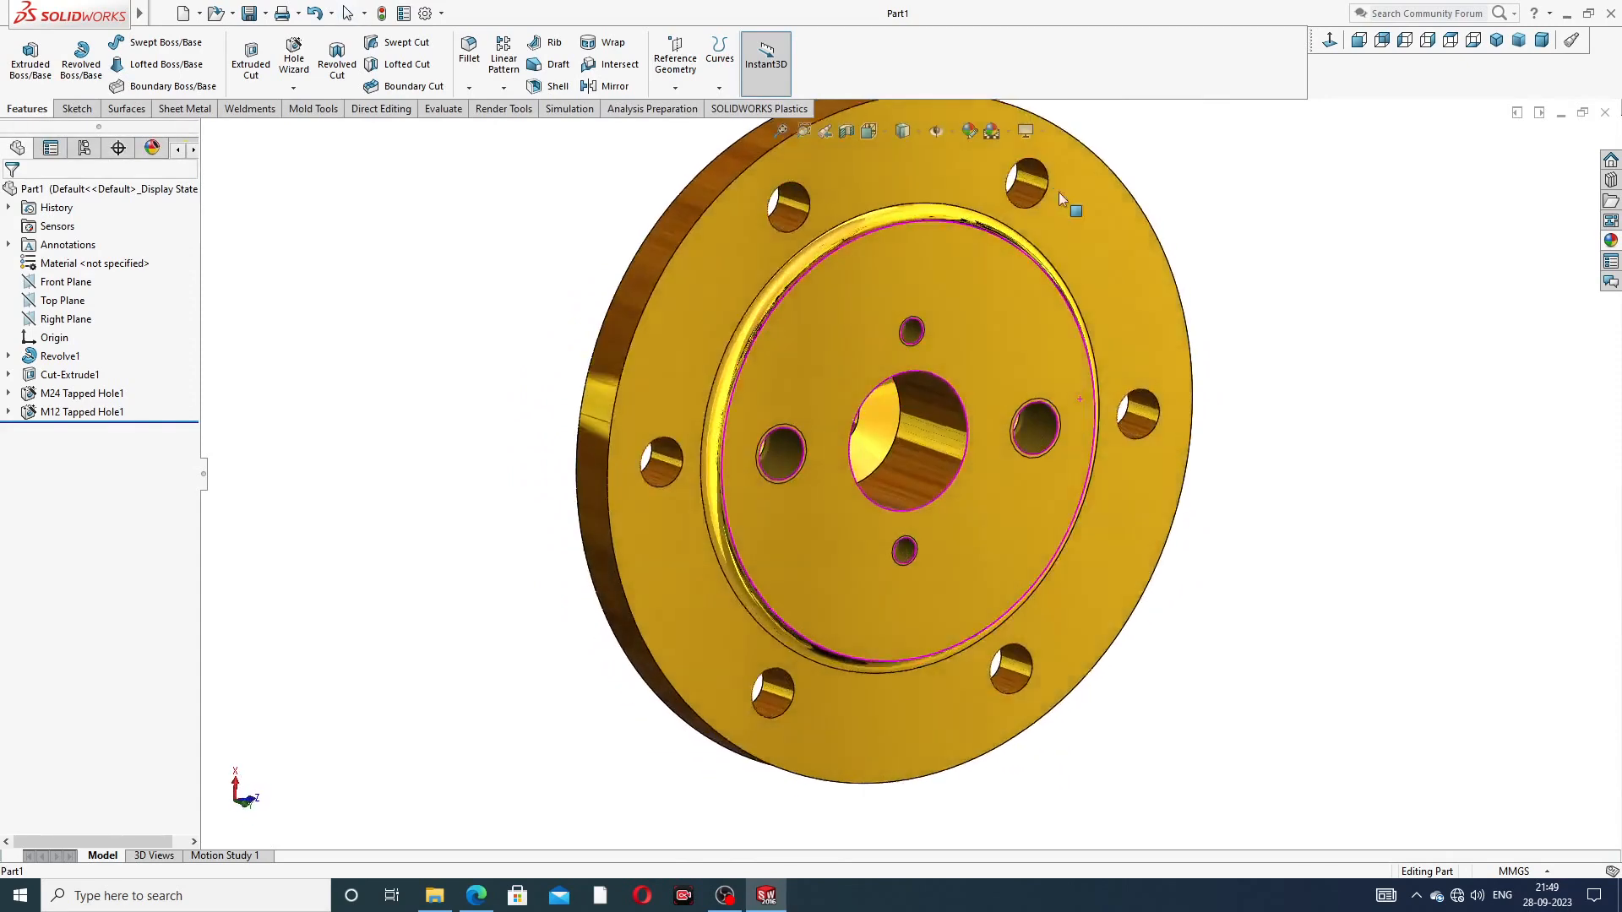
{"action": "scroll", "coordinate": [1097, 388], "scroll_direction": "up", "scroll_amount": 5}
{"action": "middle_click_drag", "start_coordinate": [1098, 388], "coordinate": [991, 311]}
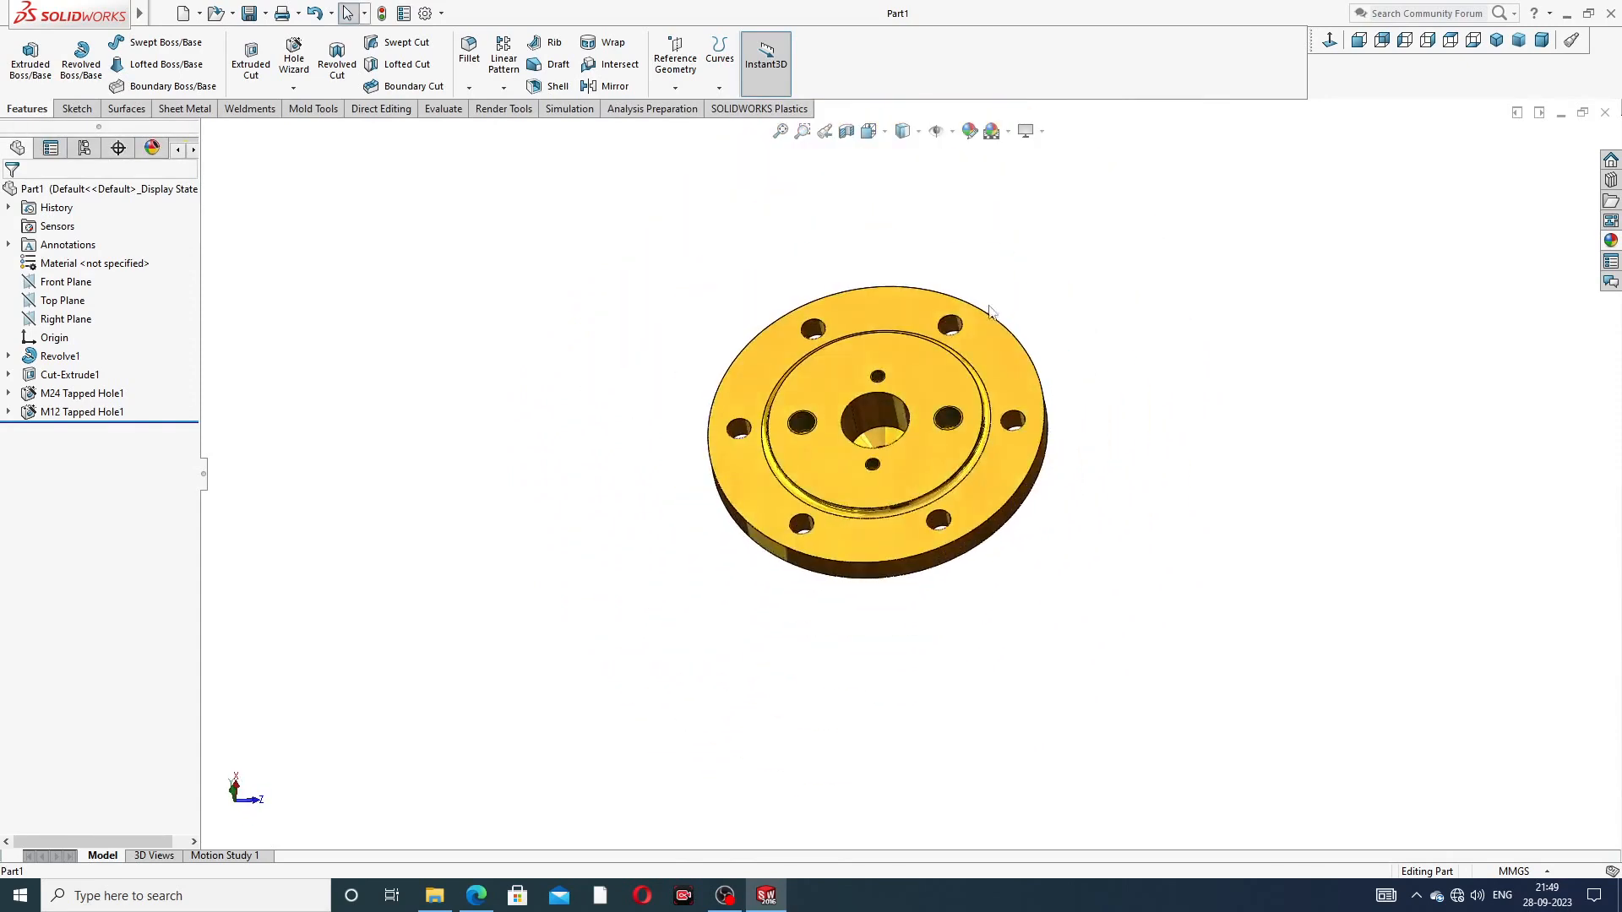
{"action": "scroll", "coordinate": [877, 437], "scroll_direction": "down", "scroll_amount": 4}
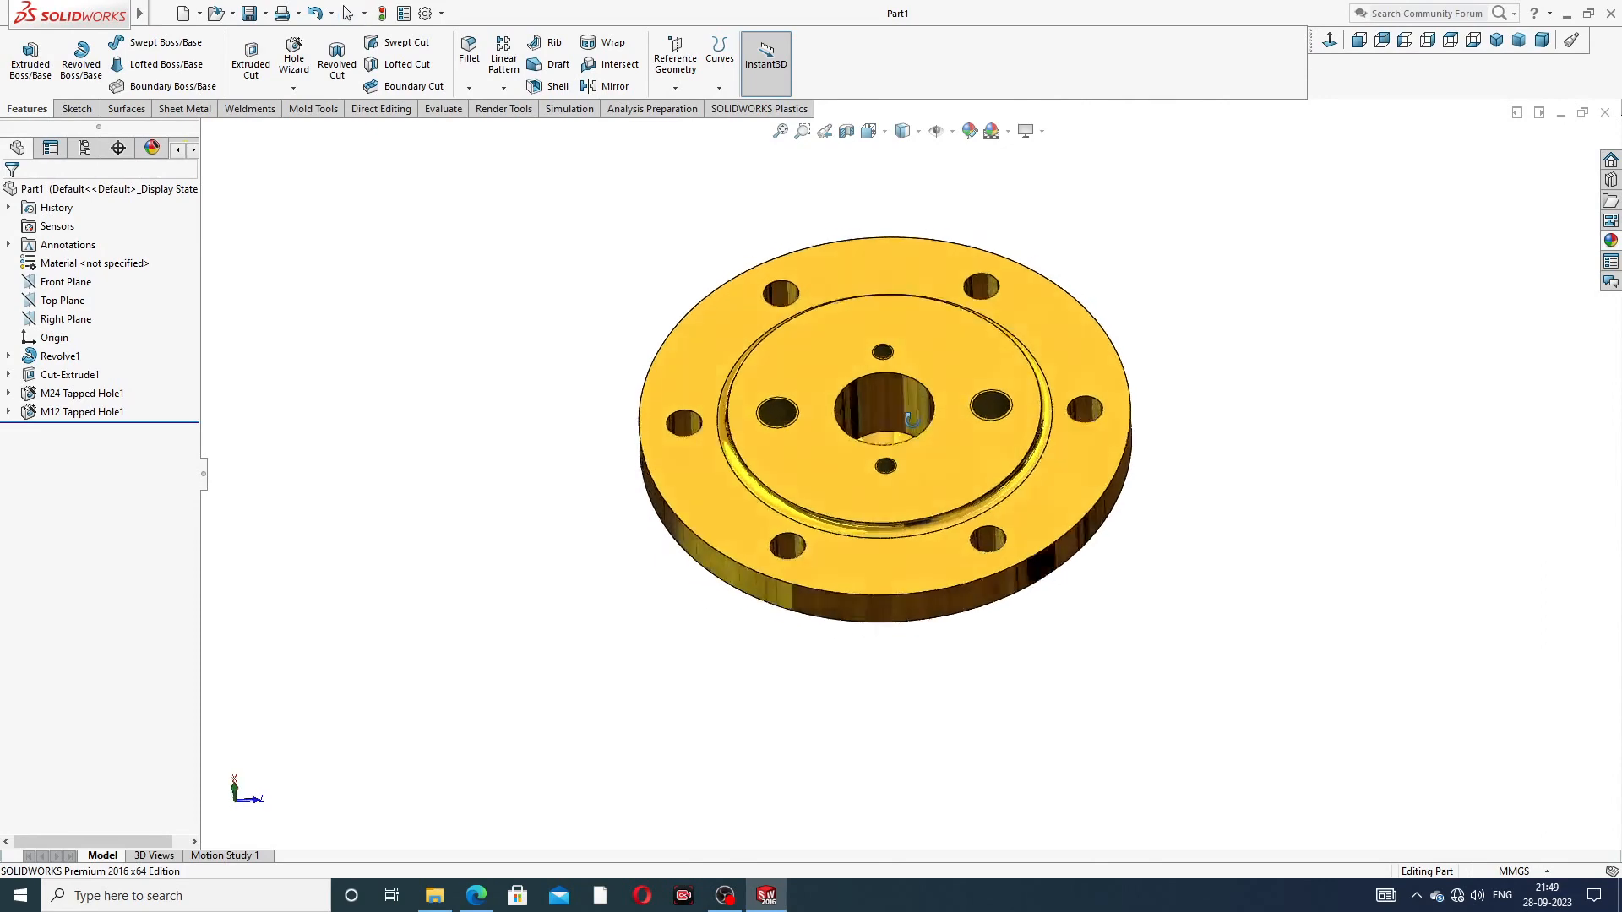
{"action": "middle_click_drag", "start_coordinate": [910, 420], "coordinate": [862, 407]}
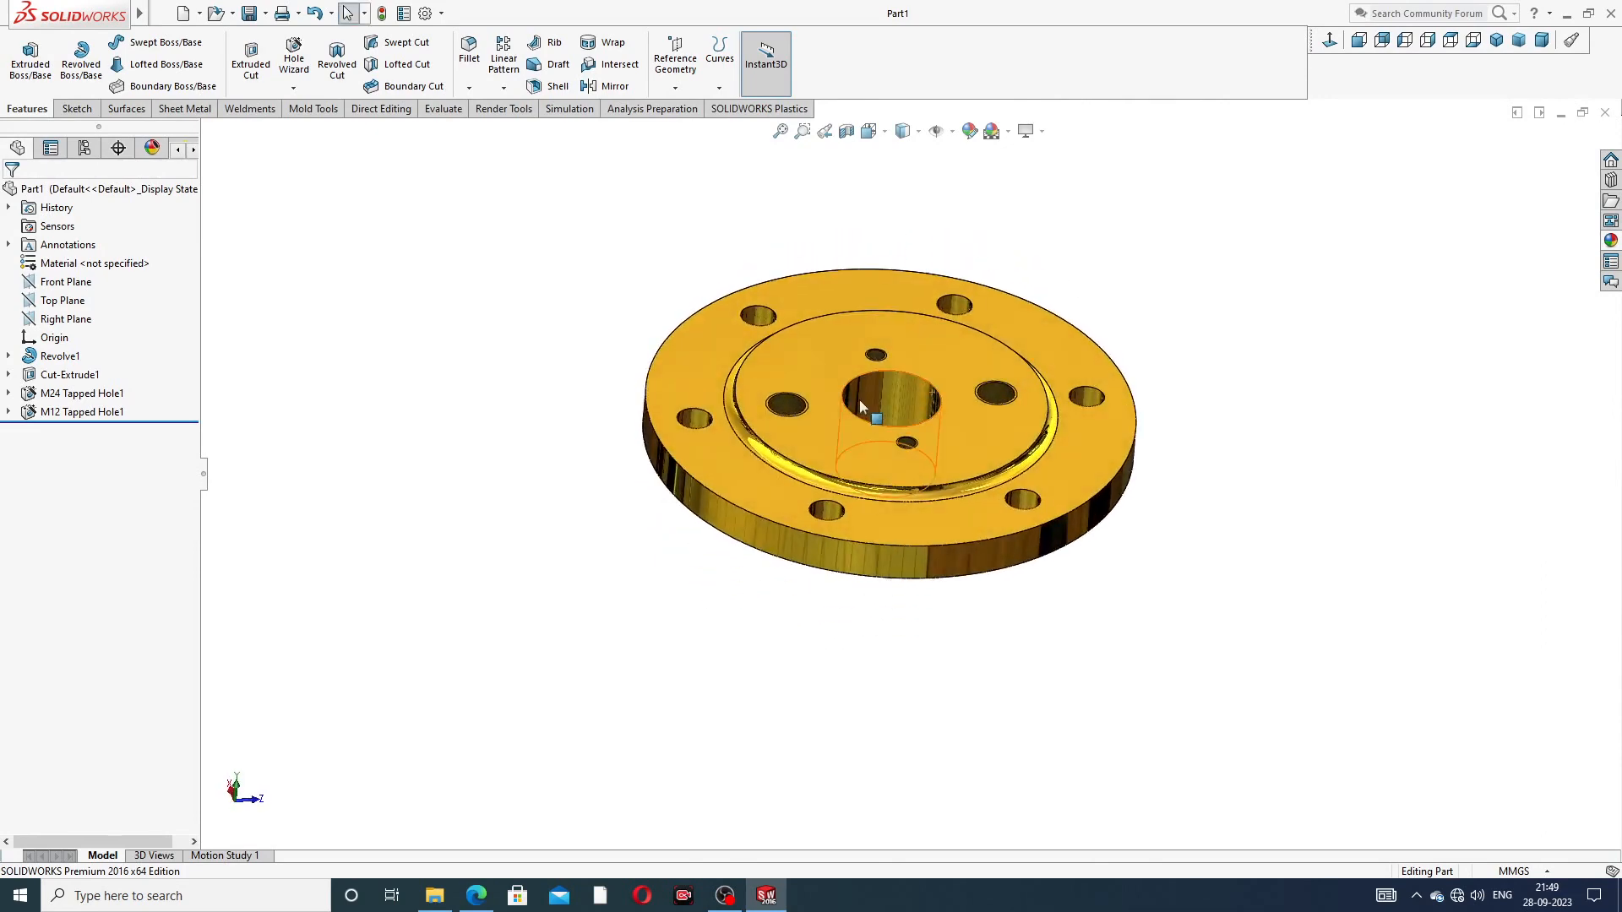
{"action": "scroll", "coordinate": [860, 402], "scroll_direction": "down", "scroll_amount": 2}
{"action": "scroll", "coordinate": [951, 422], "scroll_direction": "up", "scroll_amount": 2}
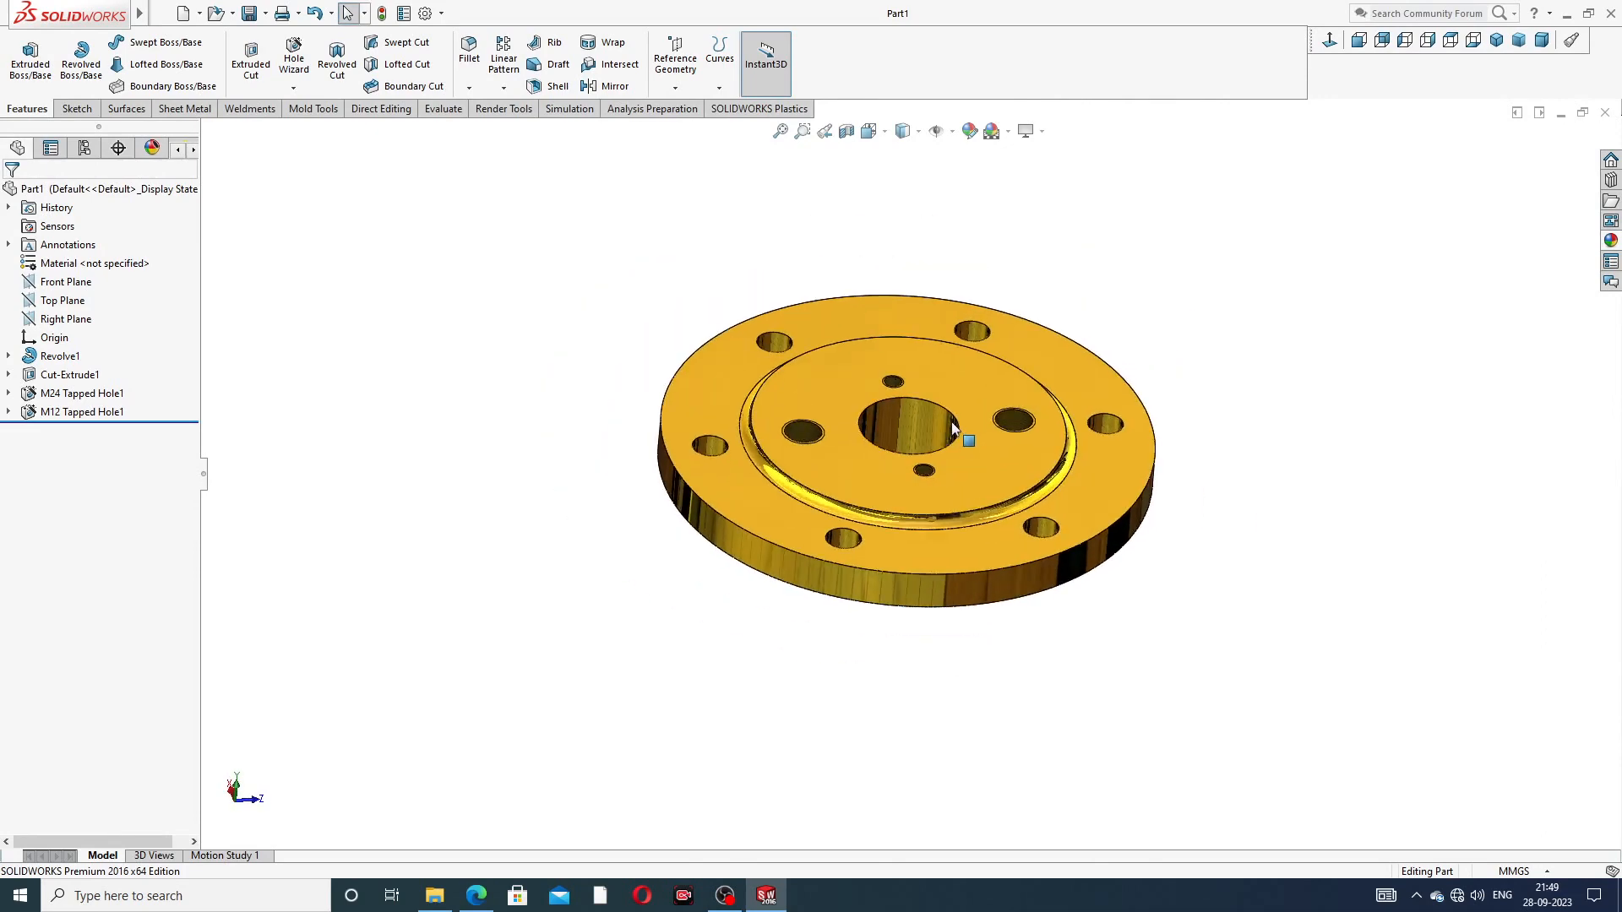
{"action": "mouse_move", "coordinate": [937, 445]}
{"action": "middle_mouse_down"}
{"action": "mouse_move", "coordinate": [1025, 224]}
{"action": "mouse_move", "coordinate": [1039, 253]}
{"action": "mouse_move", "coordinate": [1068, 258]}
{"action": "mouse_move", "coordinate": [1029, 330]}
{"action": "mouse_move", "coordinate": [902, 429]}
{"action": "mouse_move", "coordinate": [926, 462]}
{"action": "middle_mouse_up"}
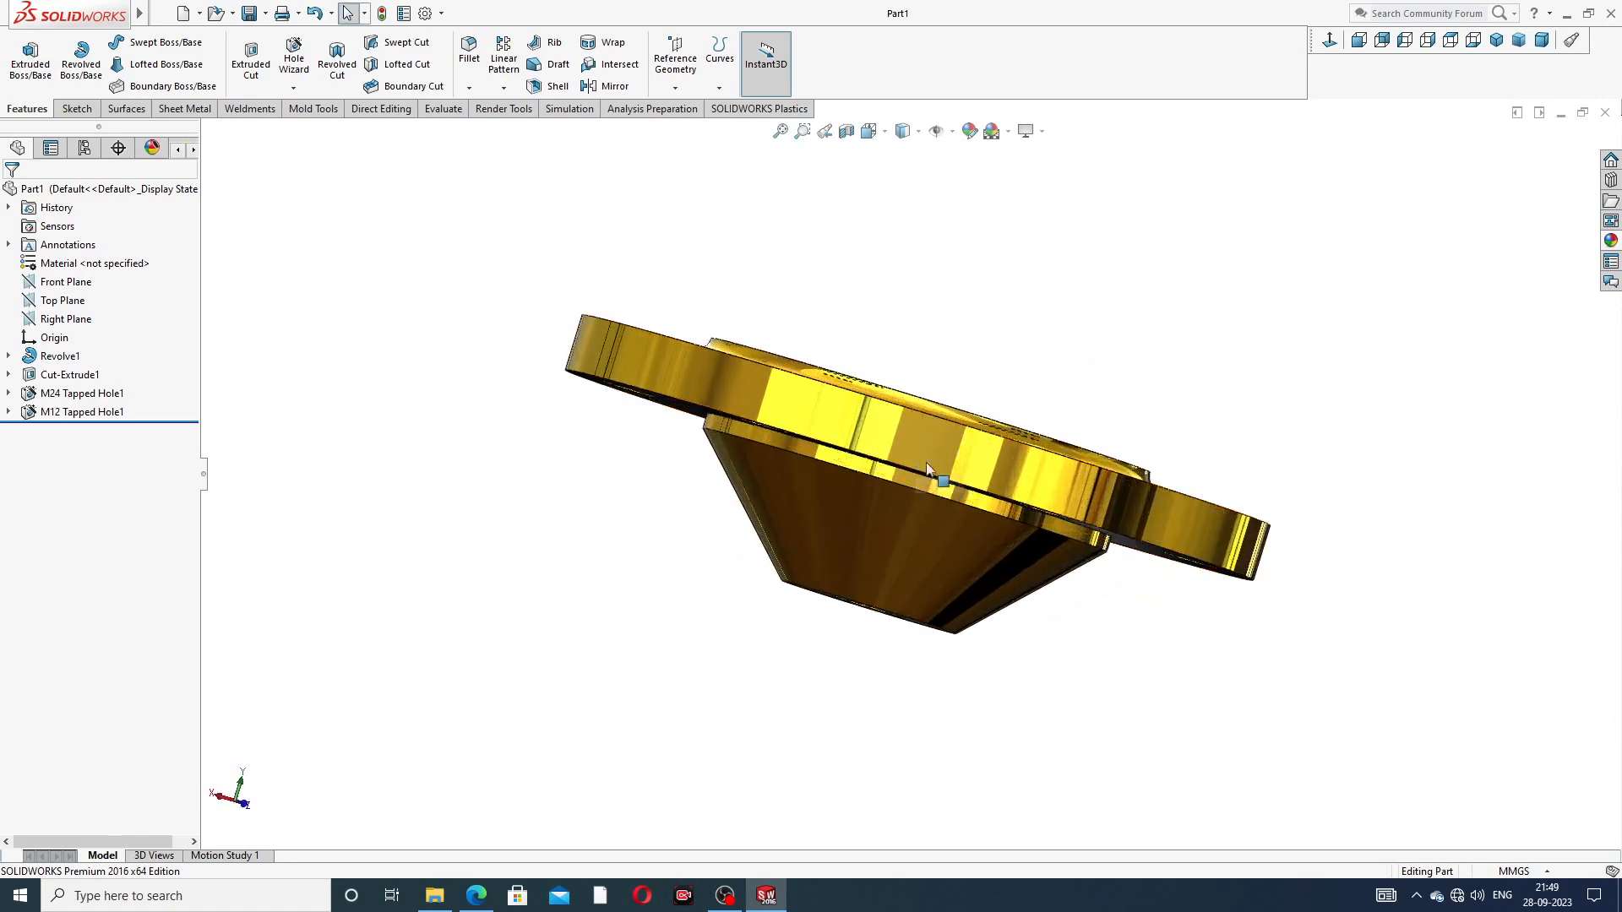
{"action": "middle_click_drag", "start_coordinate": [985, 524], "coordinate": [858, 655]}
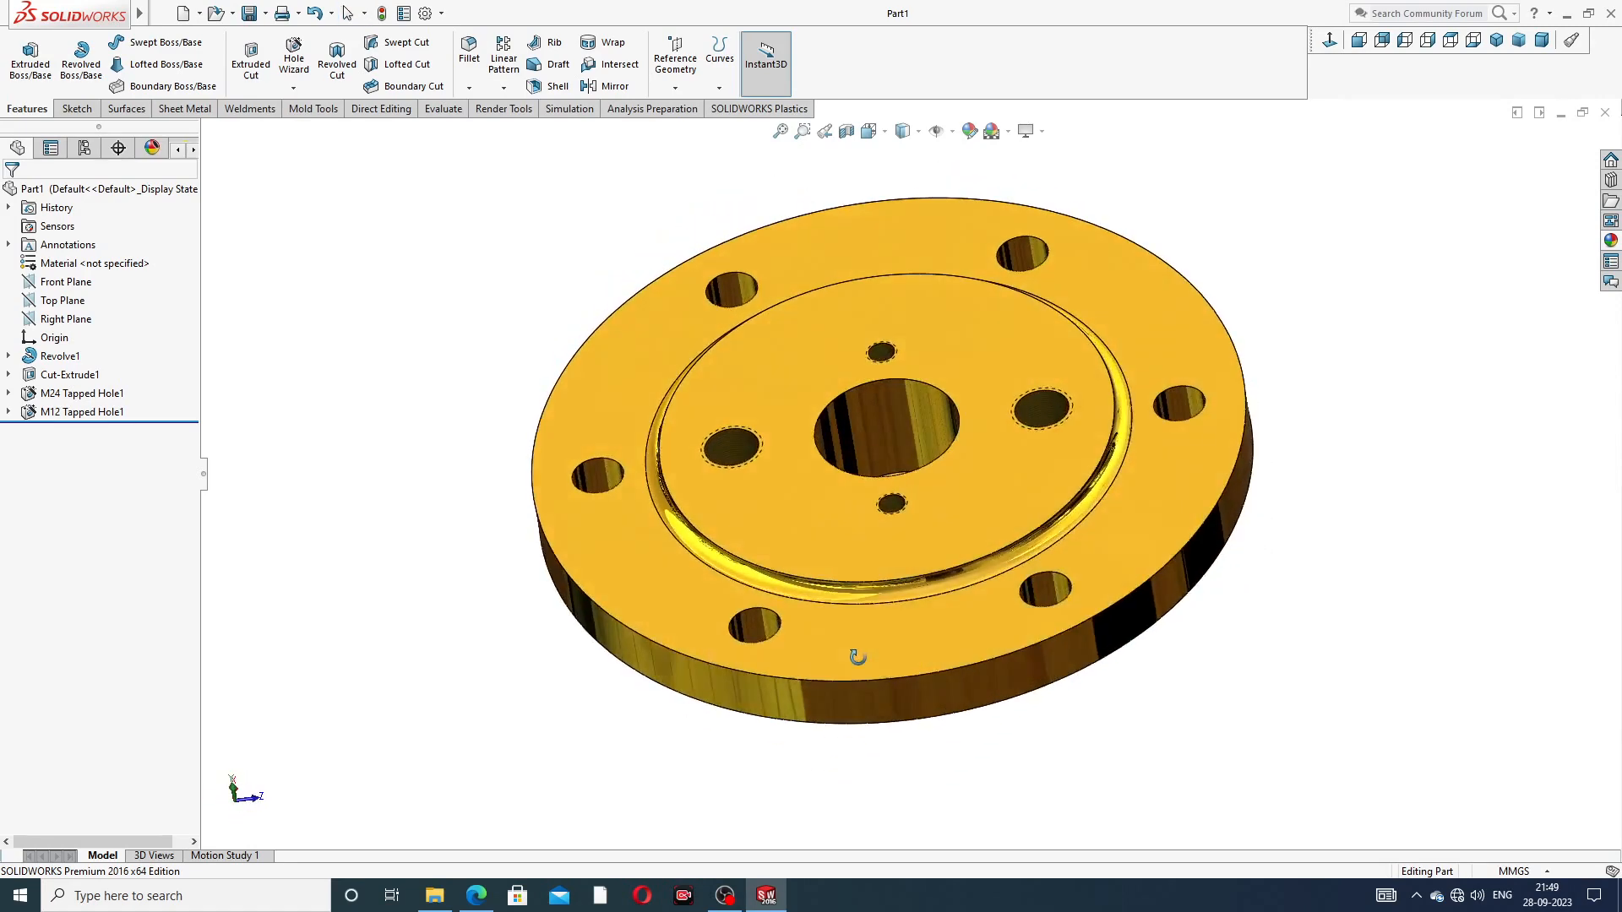
{"action": "middle_click_drag", "start_coordinate": [1206, 577], "coordinate": [1240, 483]}
{"action": "scroll", "coordinate": [992, 377], "scroll_direction": "up", "scroll_amount": 1}
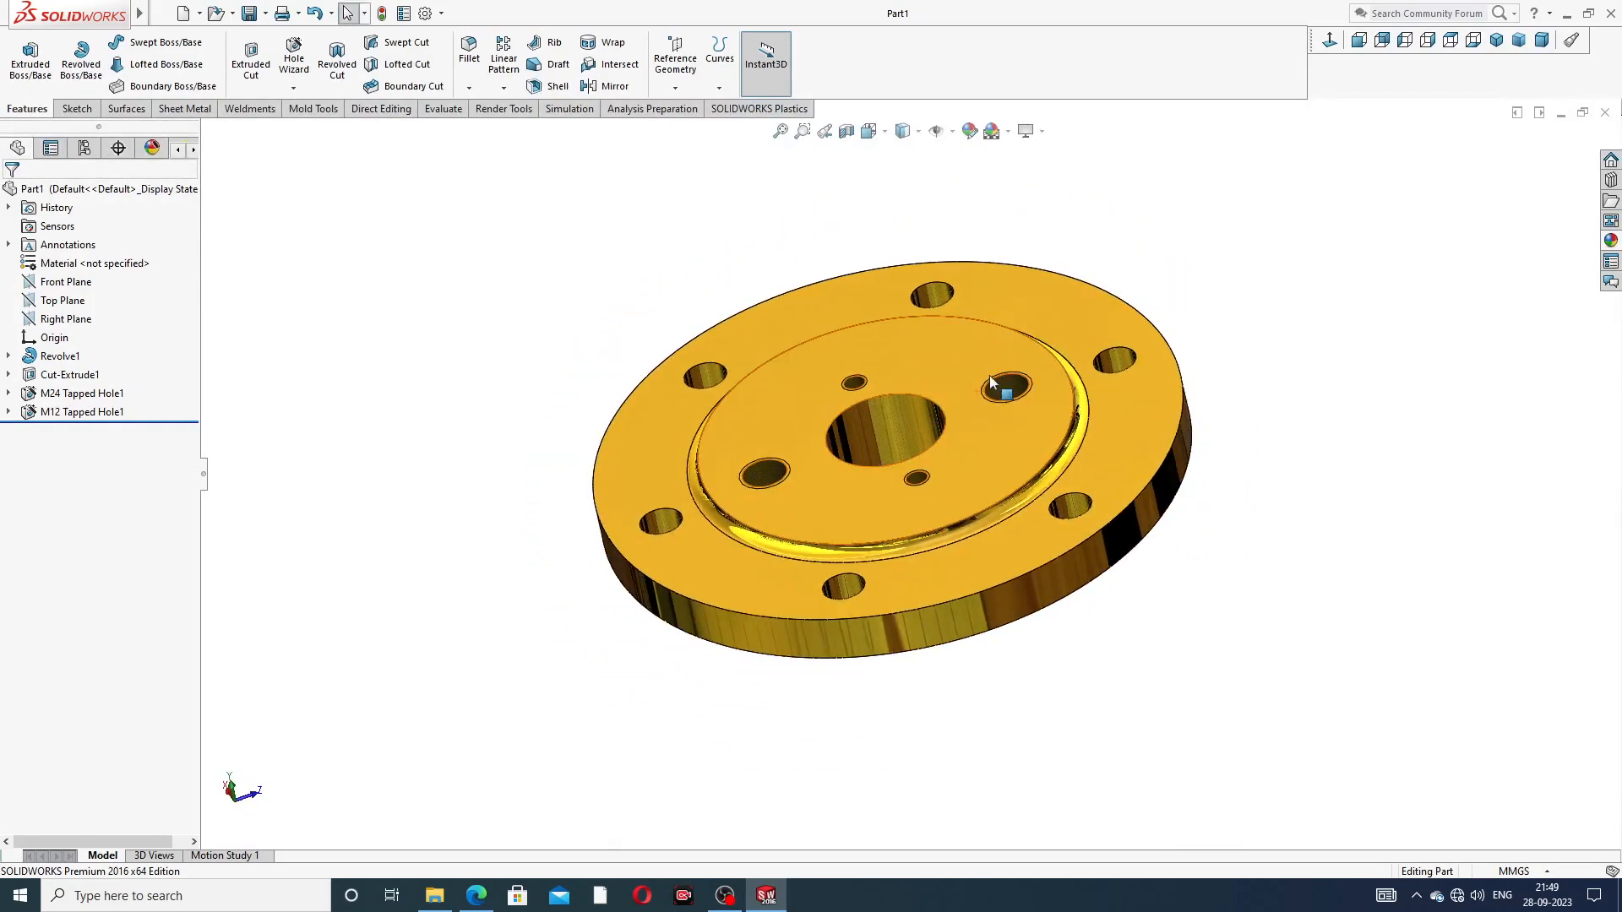
{"action": "middle_click_drag", "start_coordinate": [929, 414], "coordinate": [949, 510]}
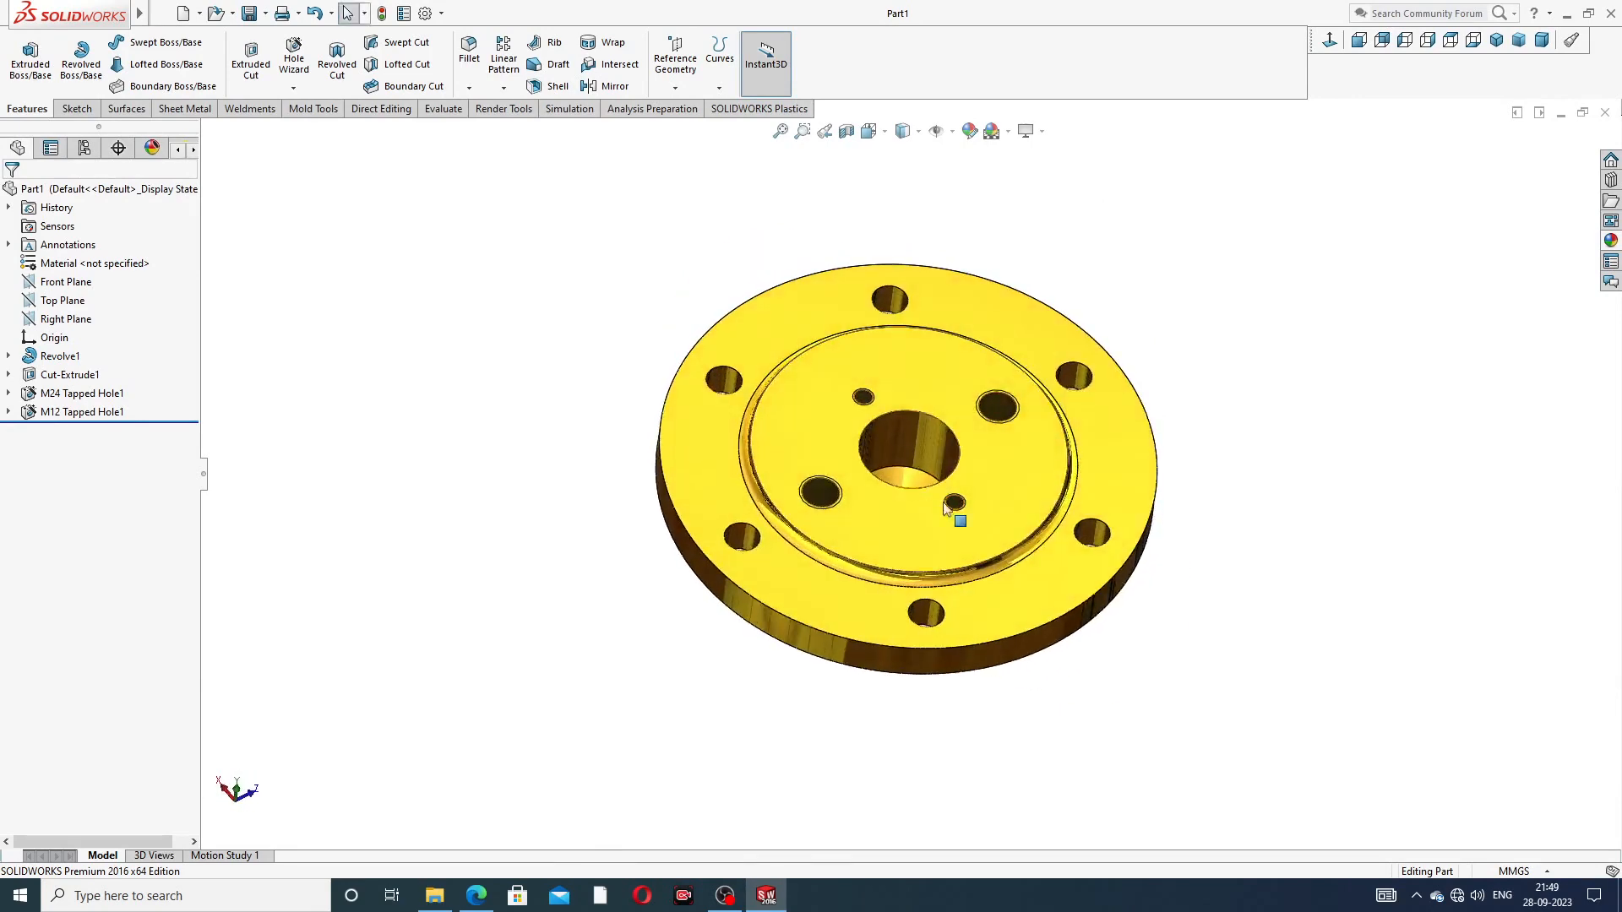
{"action": "scroll", "coordinate": [957, 505], "scroll_direction": "down", "scroll_amount": 1}
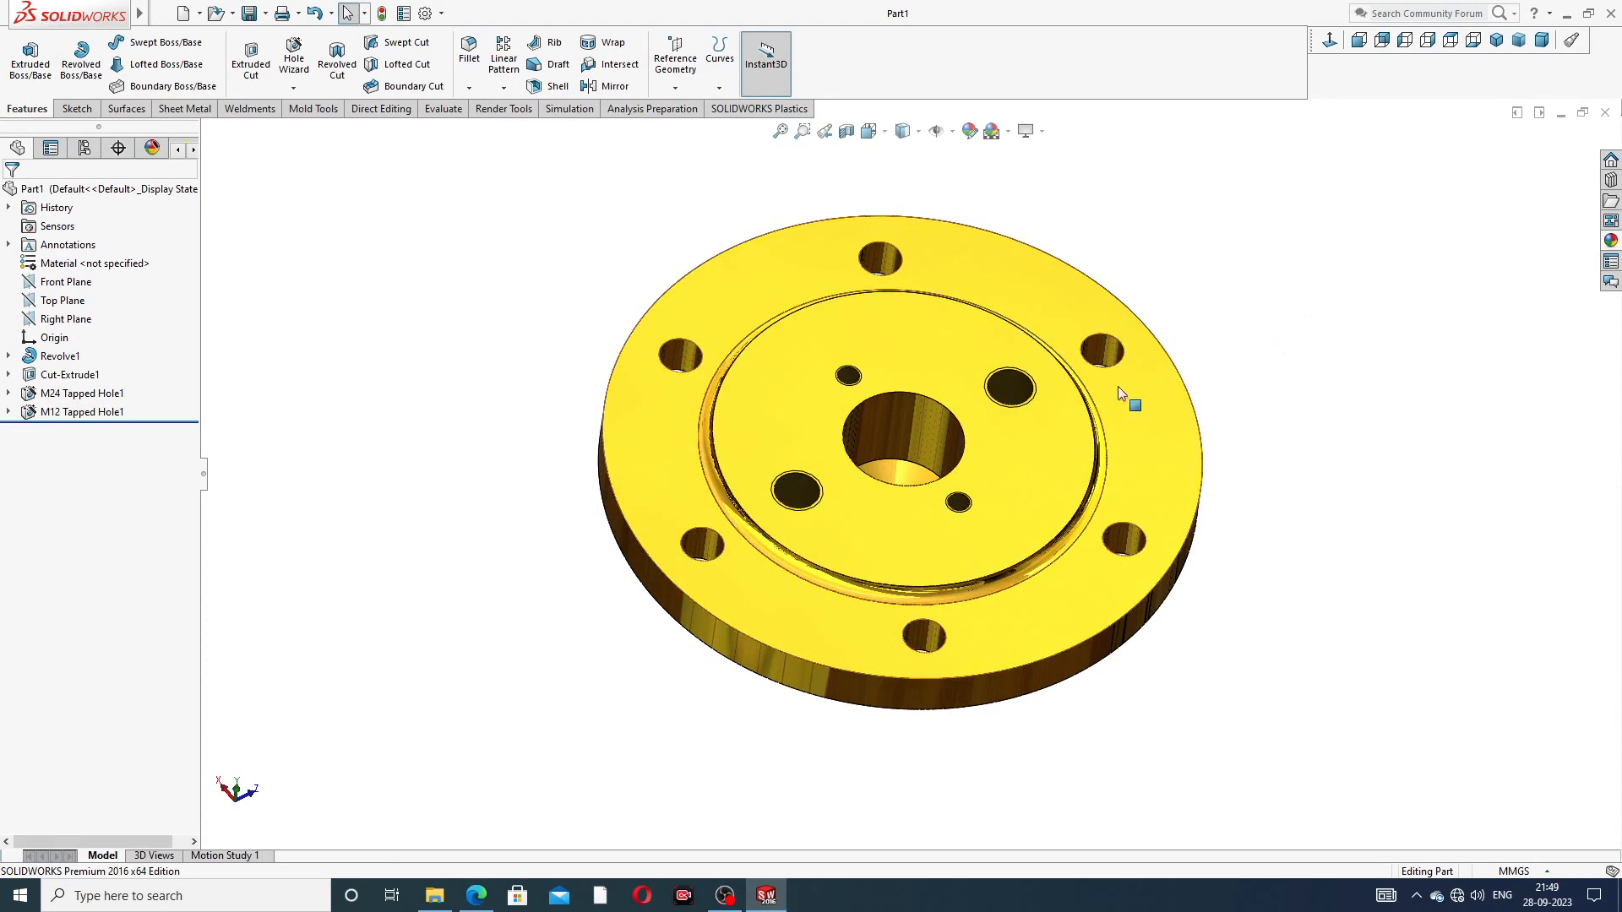
Step: Close the flange part and create a new part with the Plain White scene
{"action": "left_click", "coordinate": [1605, 113]}
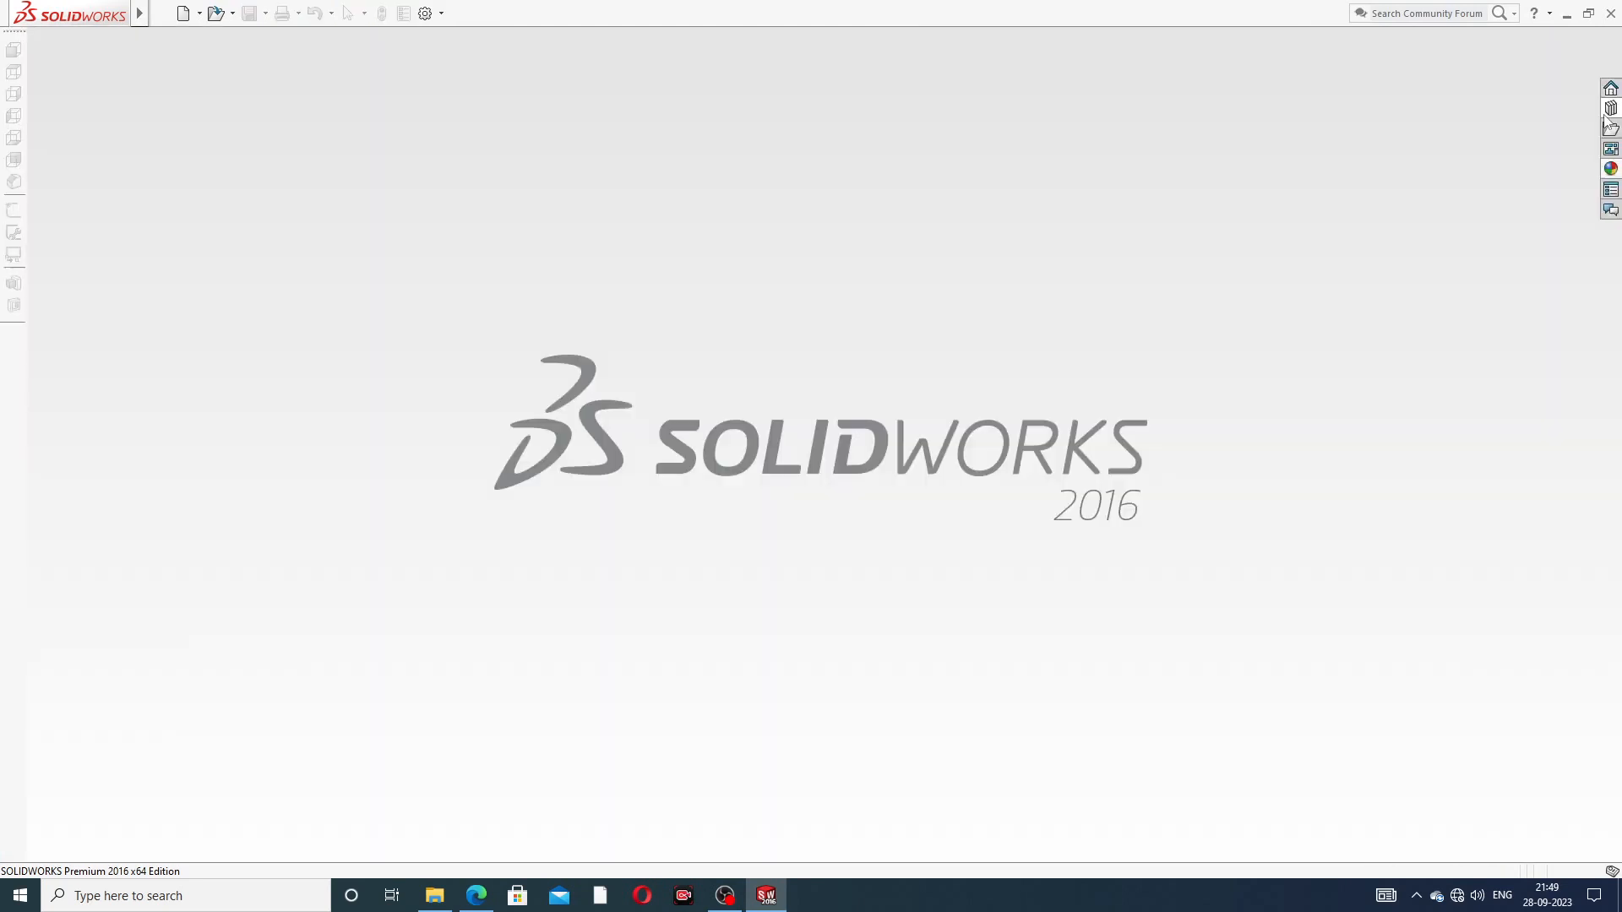
{"action": "left_click", "coordinate": [183, 12]}
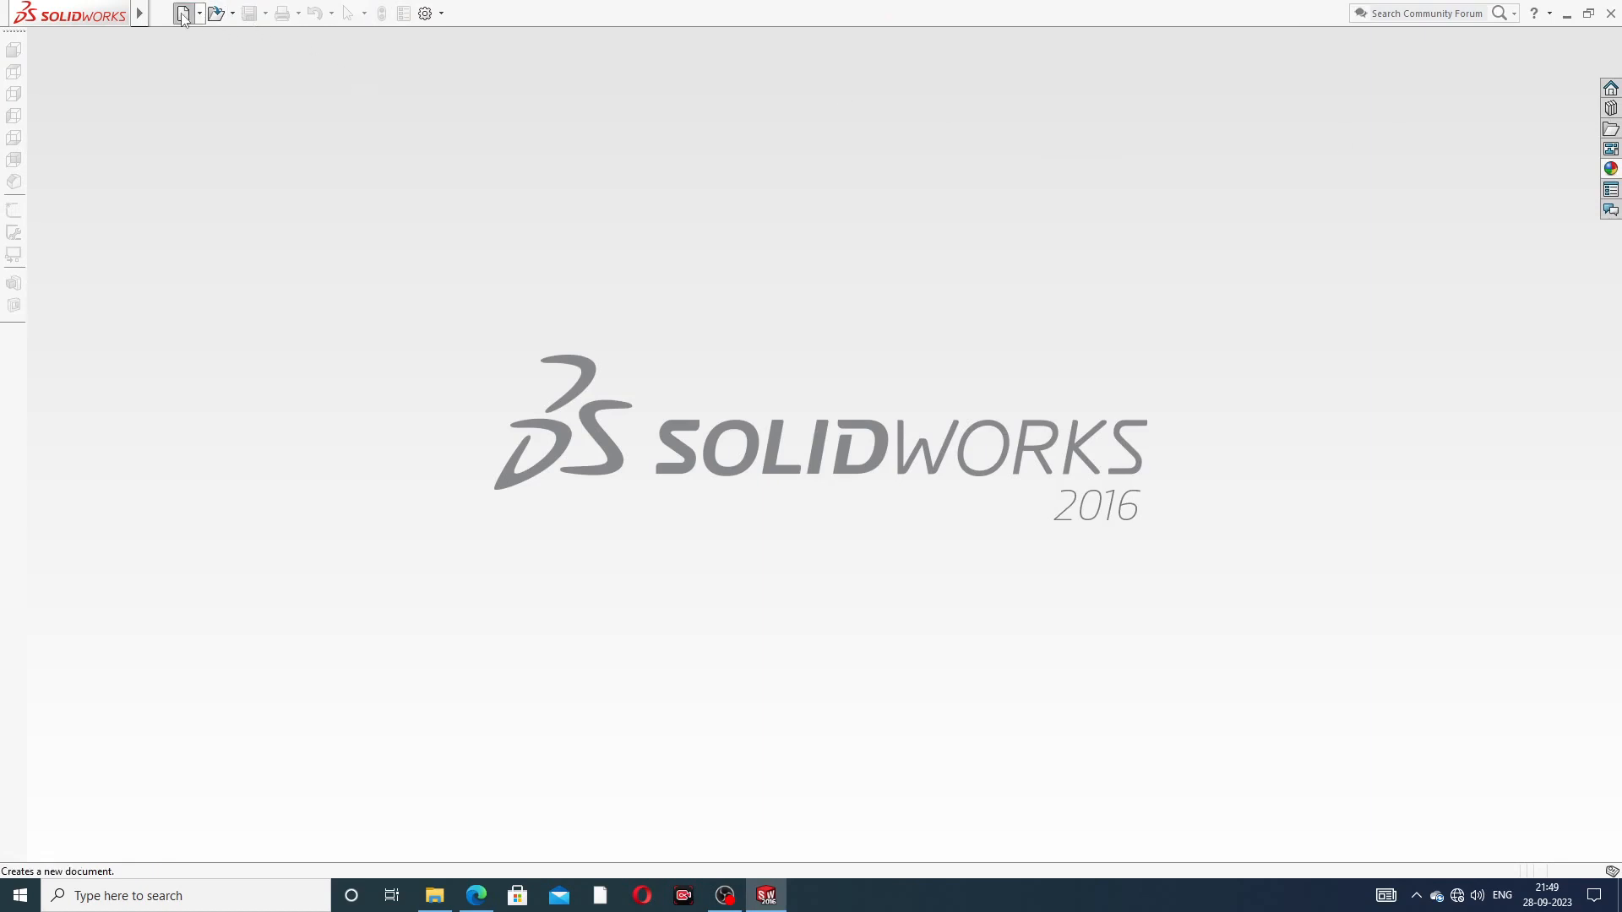
{"action": "left_click", "coordinate": [671, 654]}
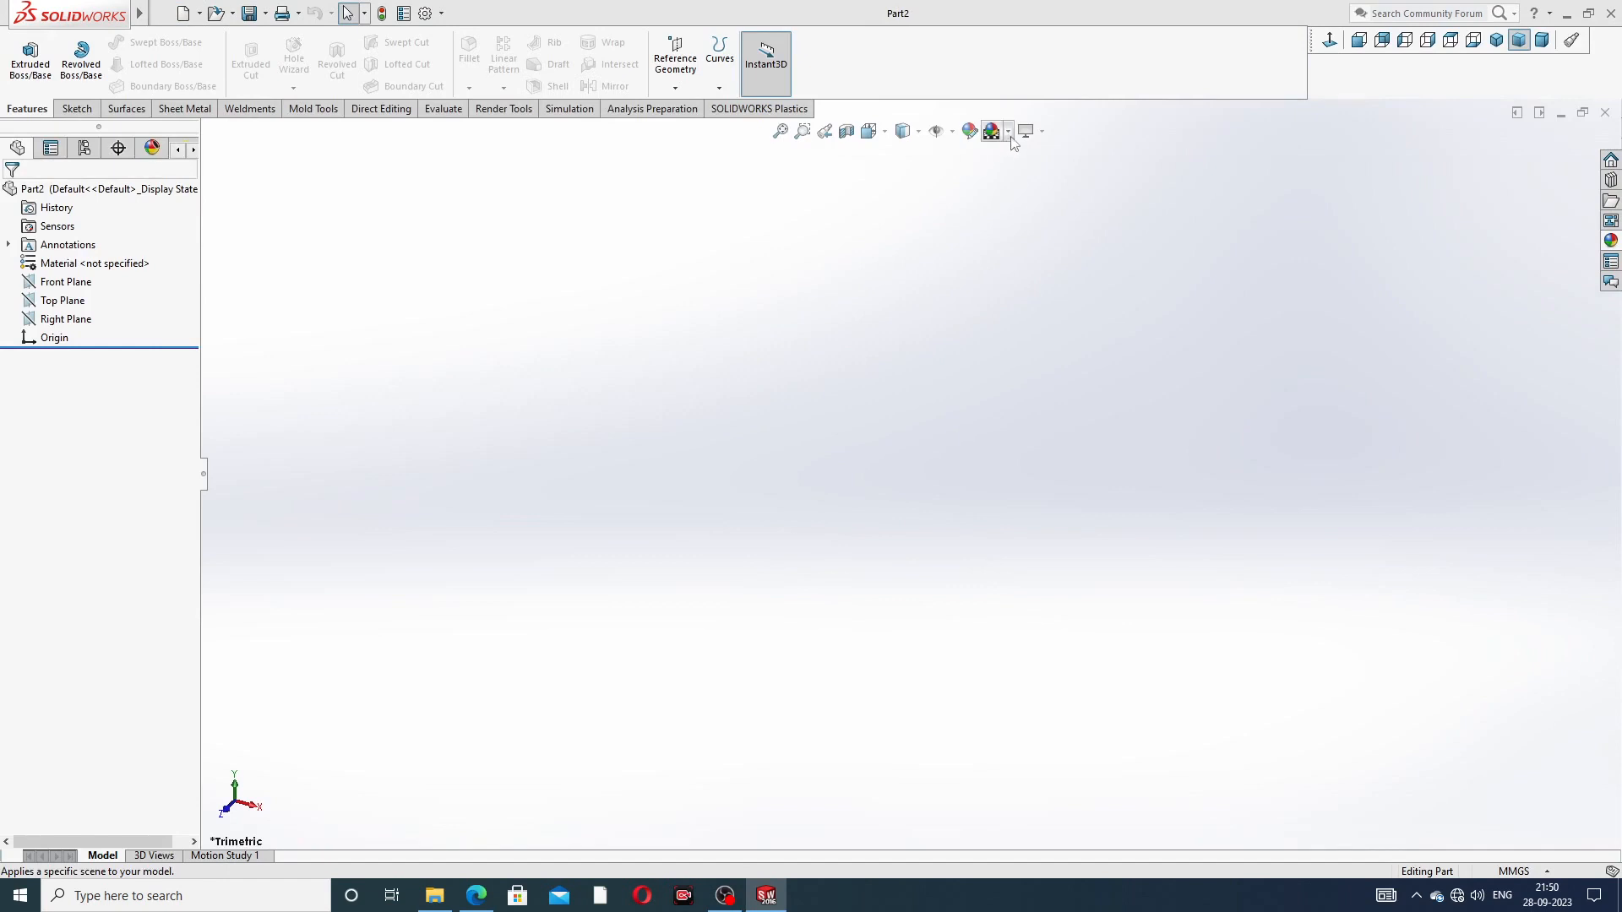
{"action": "left_click", "coordinate": [1011, 133]}
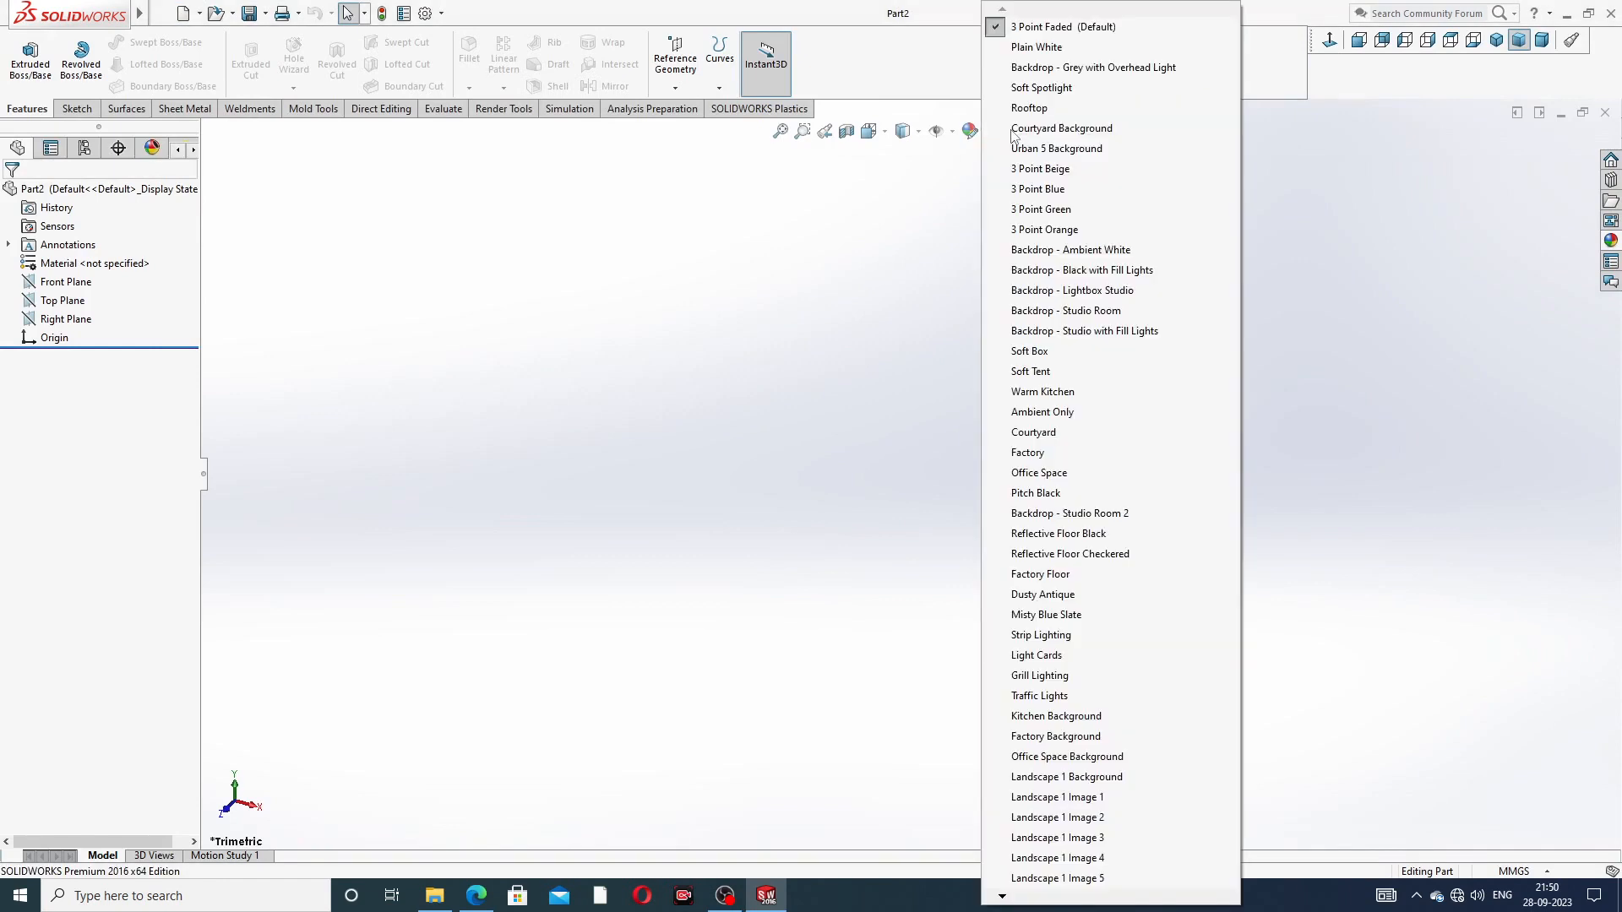
{"action": "left_click", "coordinate": [1030, 50]}
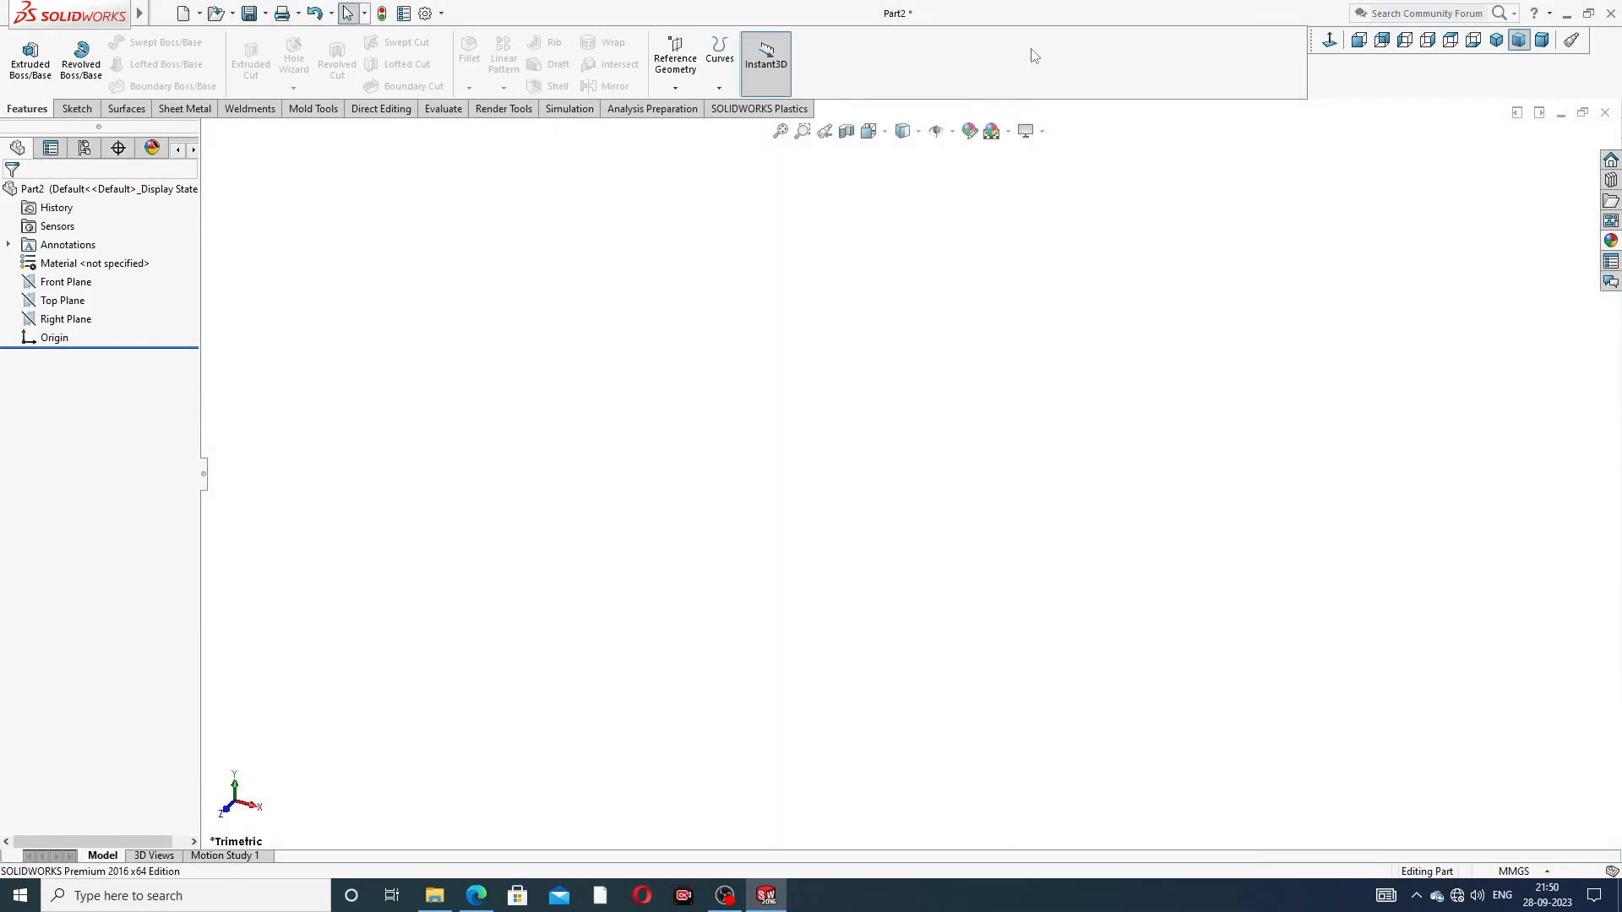
Step: Set the document's shaded and wireframe image quality resolutions to the highest level
{"action": "left_click", "coordinate": [425, 13]}
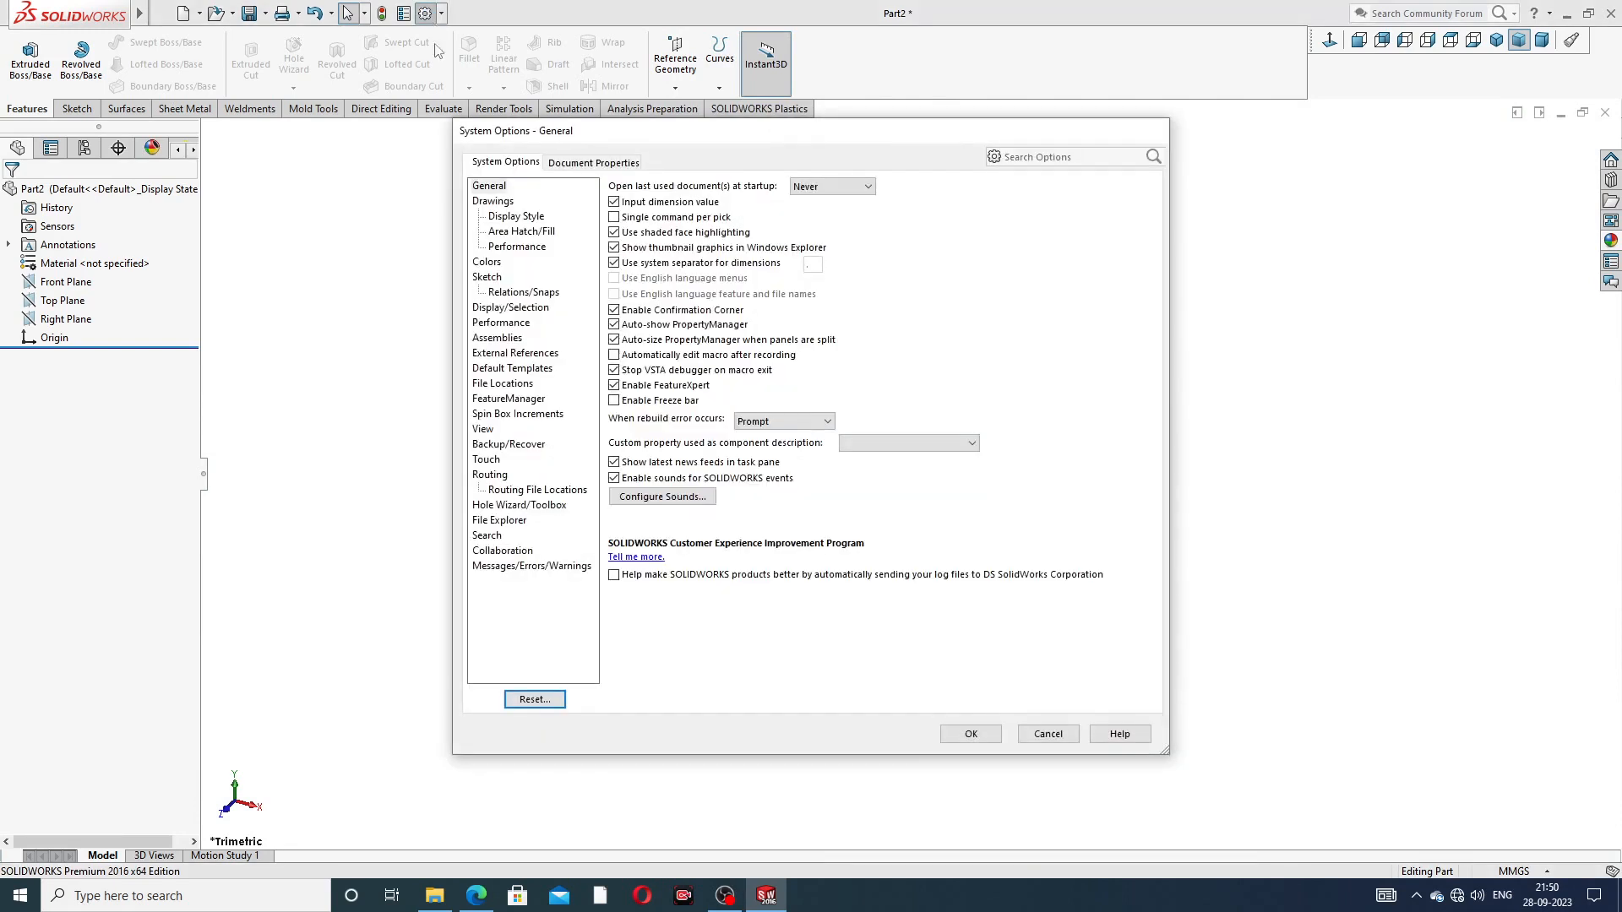
{"action": "left_click", "coordinate": [622, 163]}
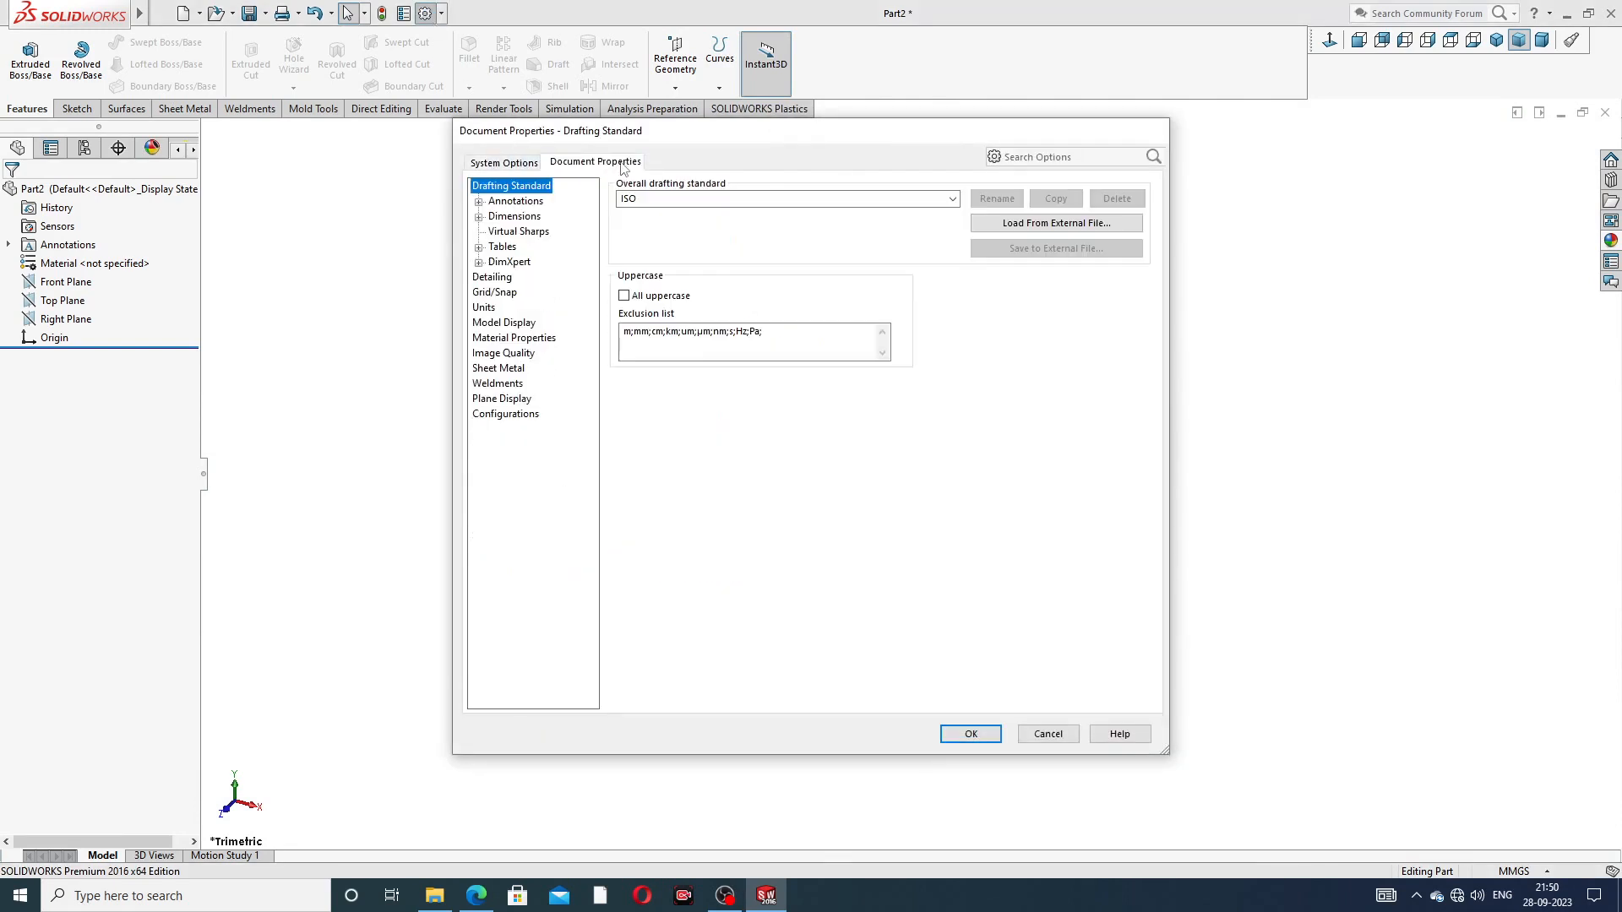
{"action": "left_click", "coordinate": [509, 355]}
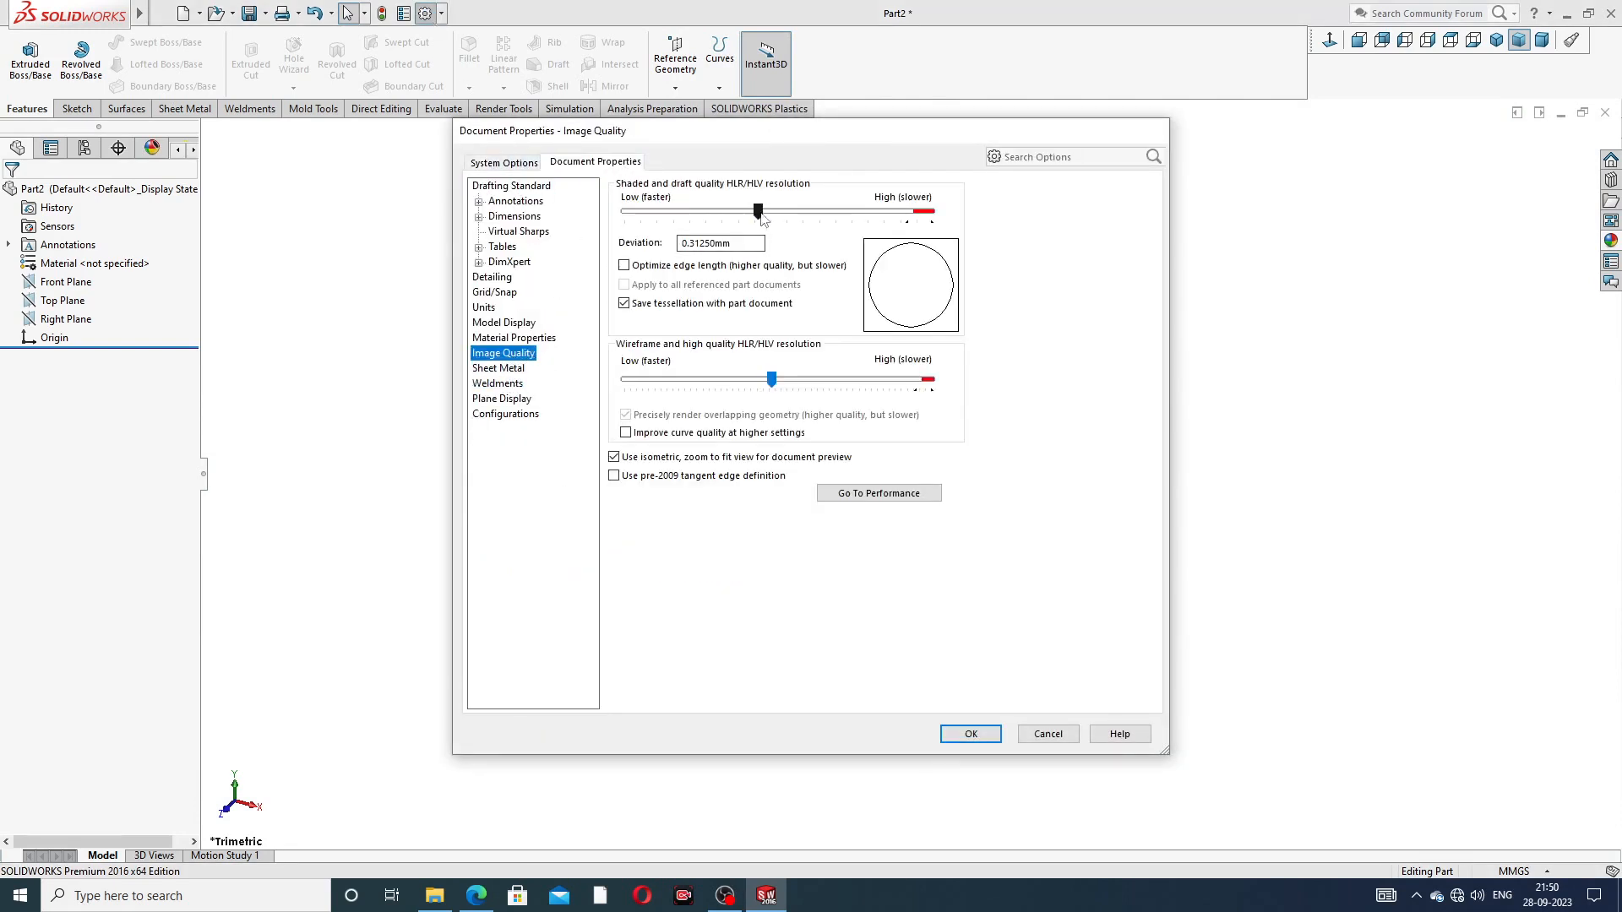
{"action": "left_click_drag", "start_coordinate": [758, 210], "coordinate": [931, 210]}
{"action": "left_click_drag", "start_coordinate": [772, 380], "coordinate": [938, 381]}
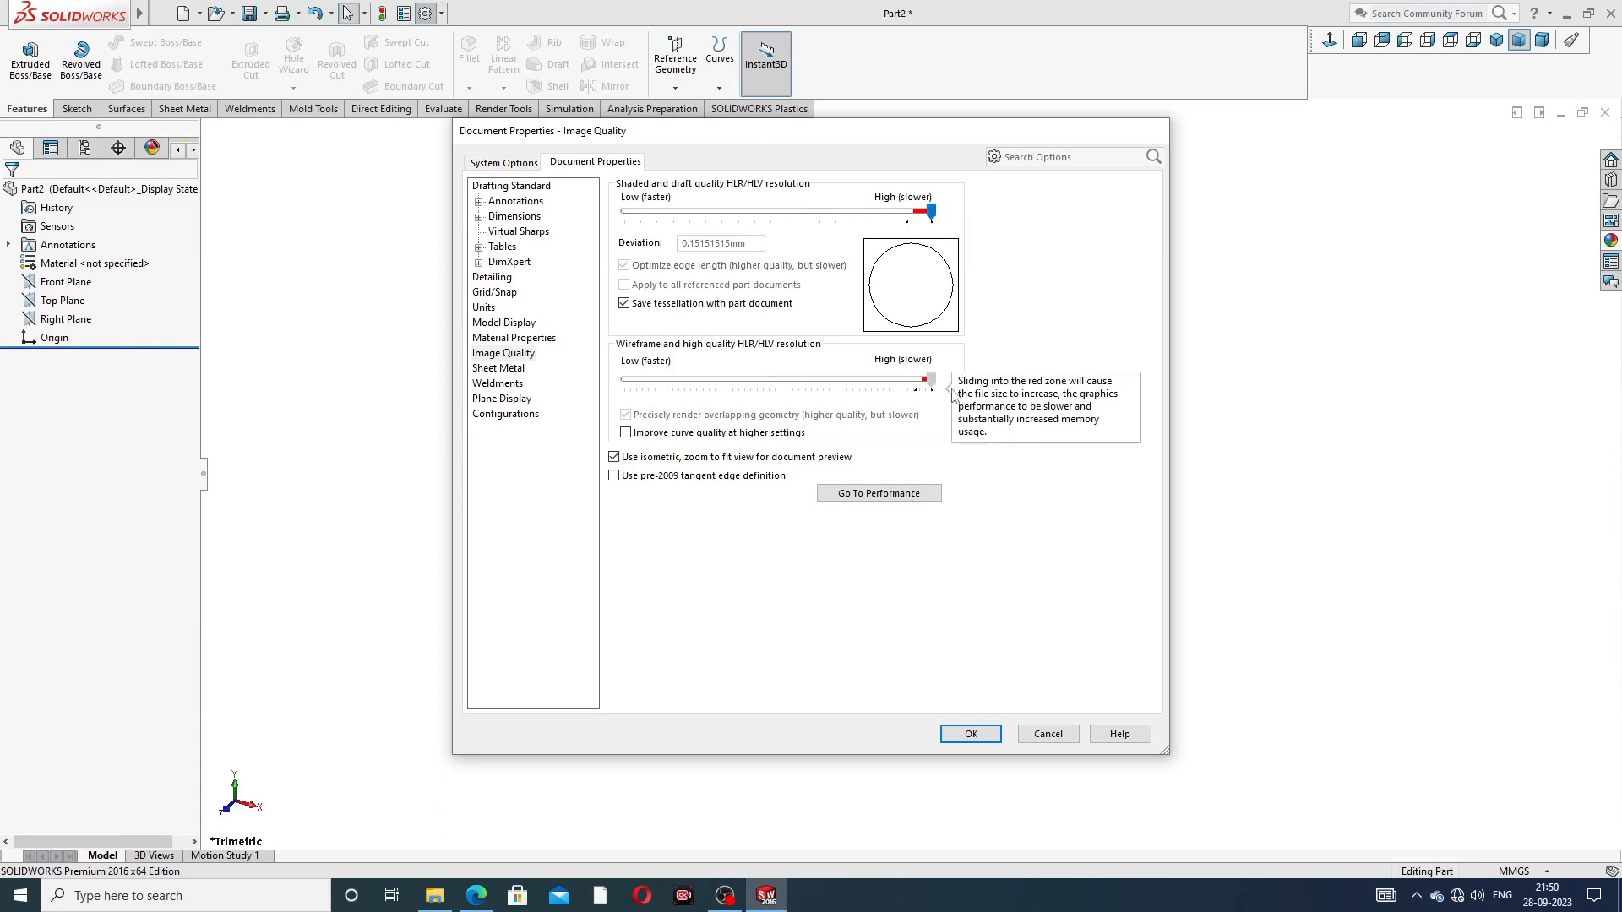
{"action": "left_click", "coordinate": [971, 734]}
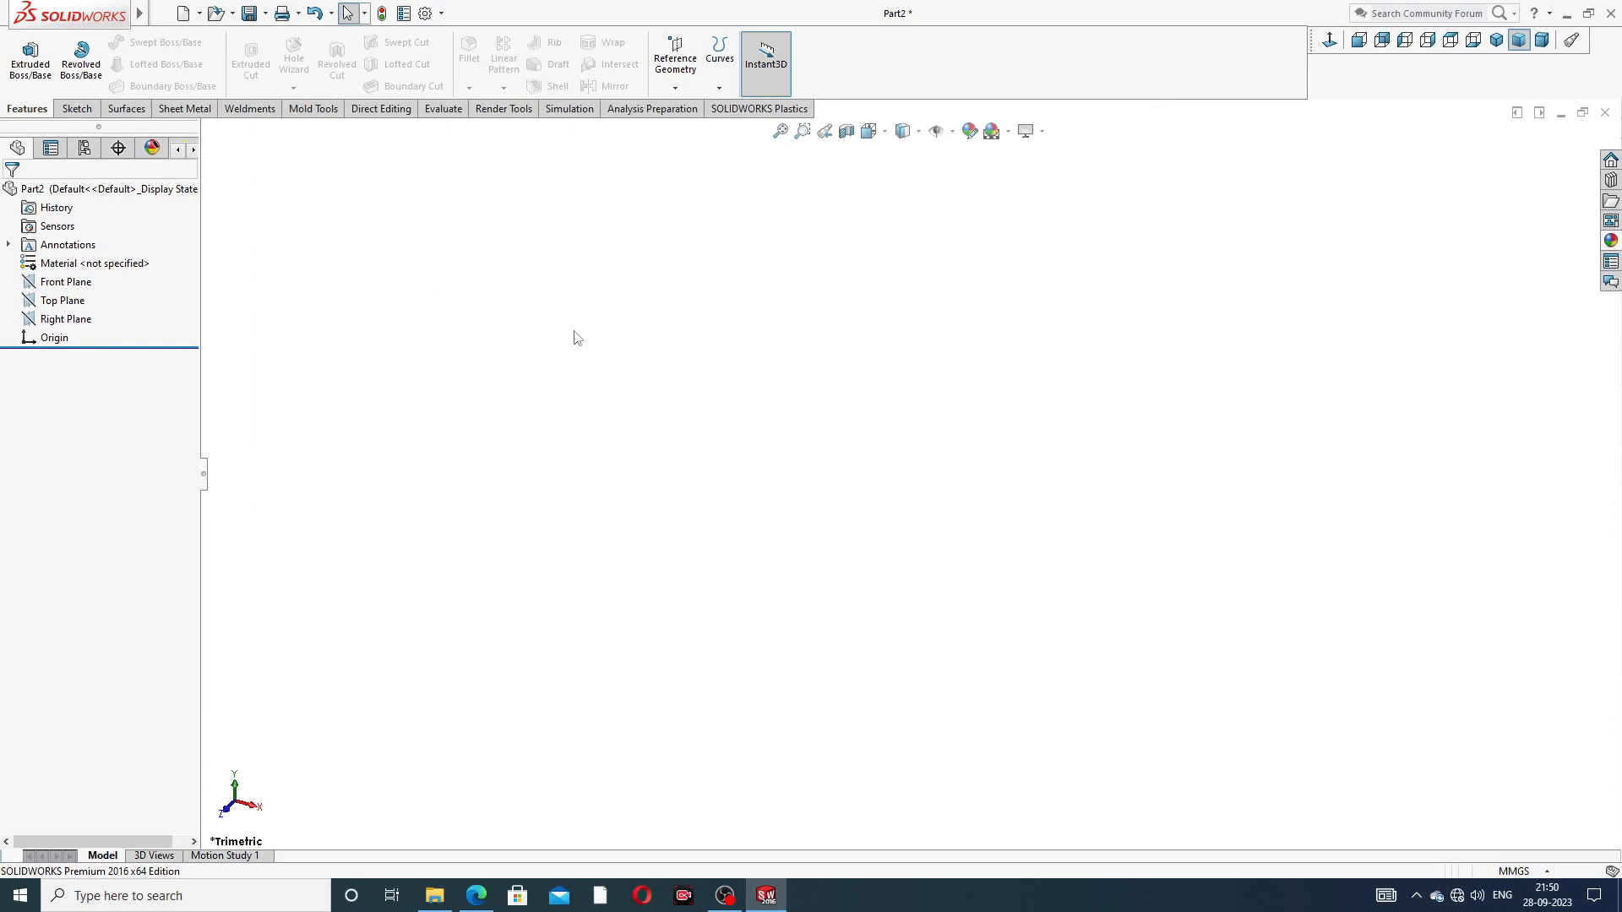
Step: Consult the valve cover PDF drawing, and start a sketch on the Right Plane of the new part
{"action": "left_click", "coordinate": [477, 895]}
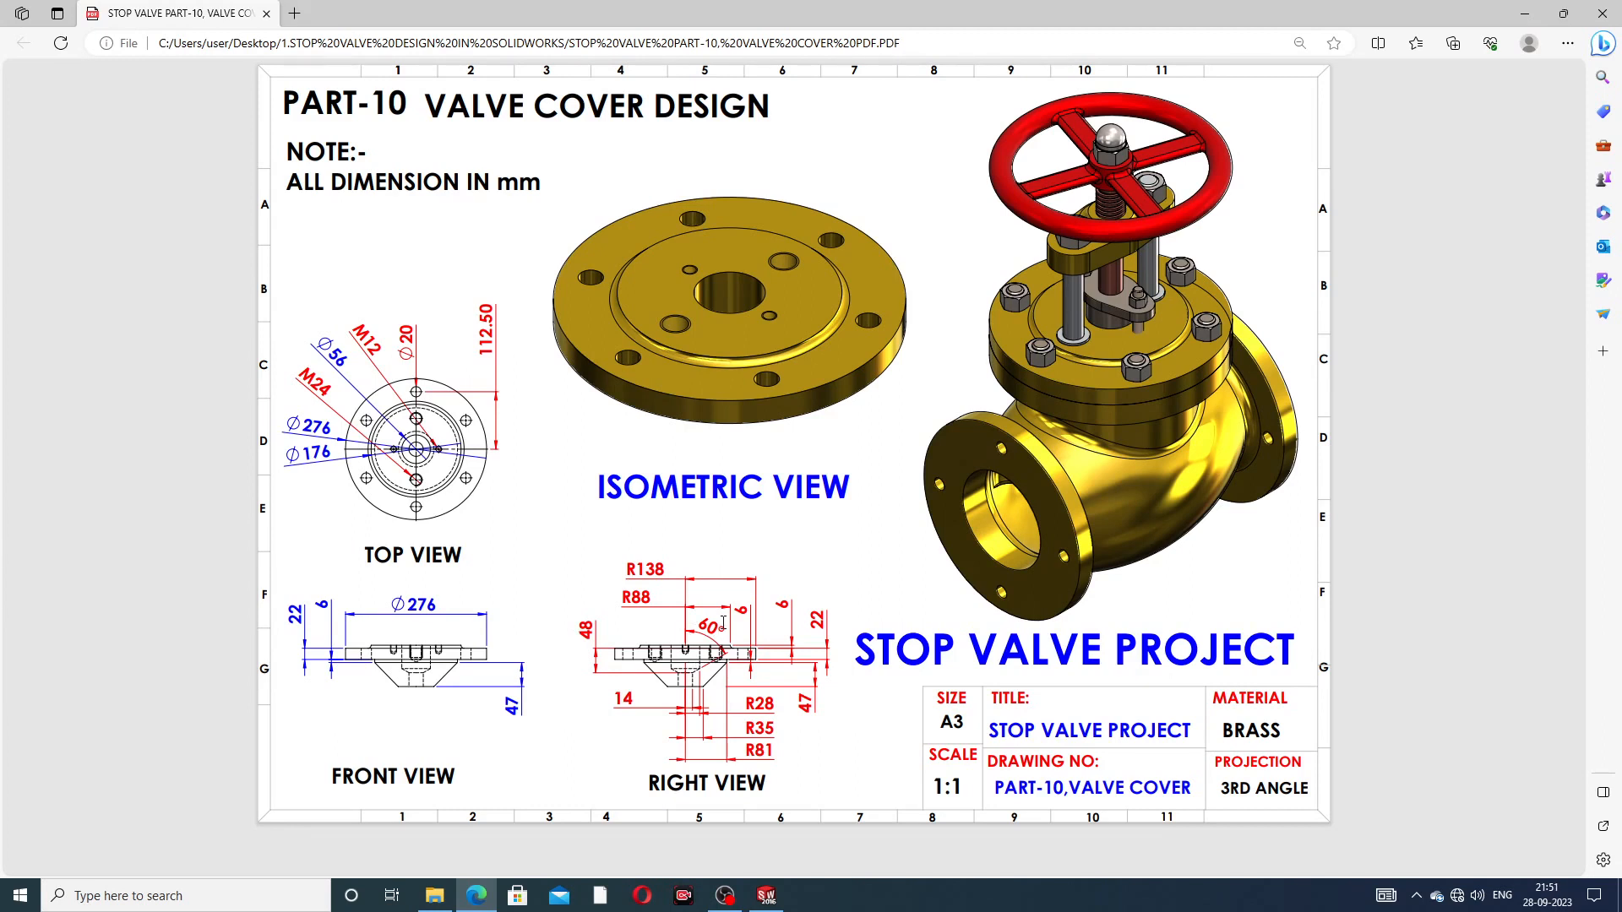
{"action": "left_click", "coordinate": [479, 897]}
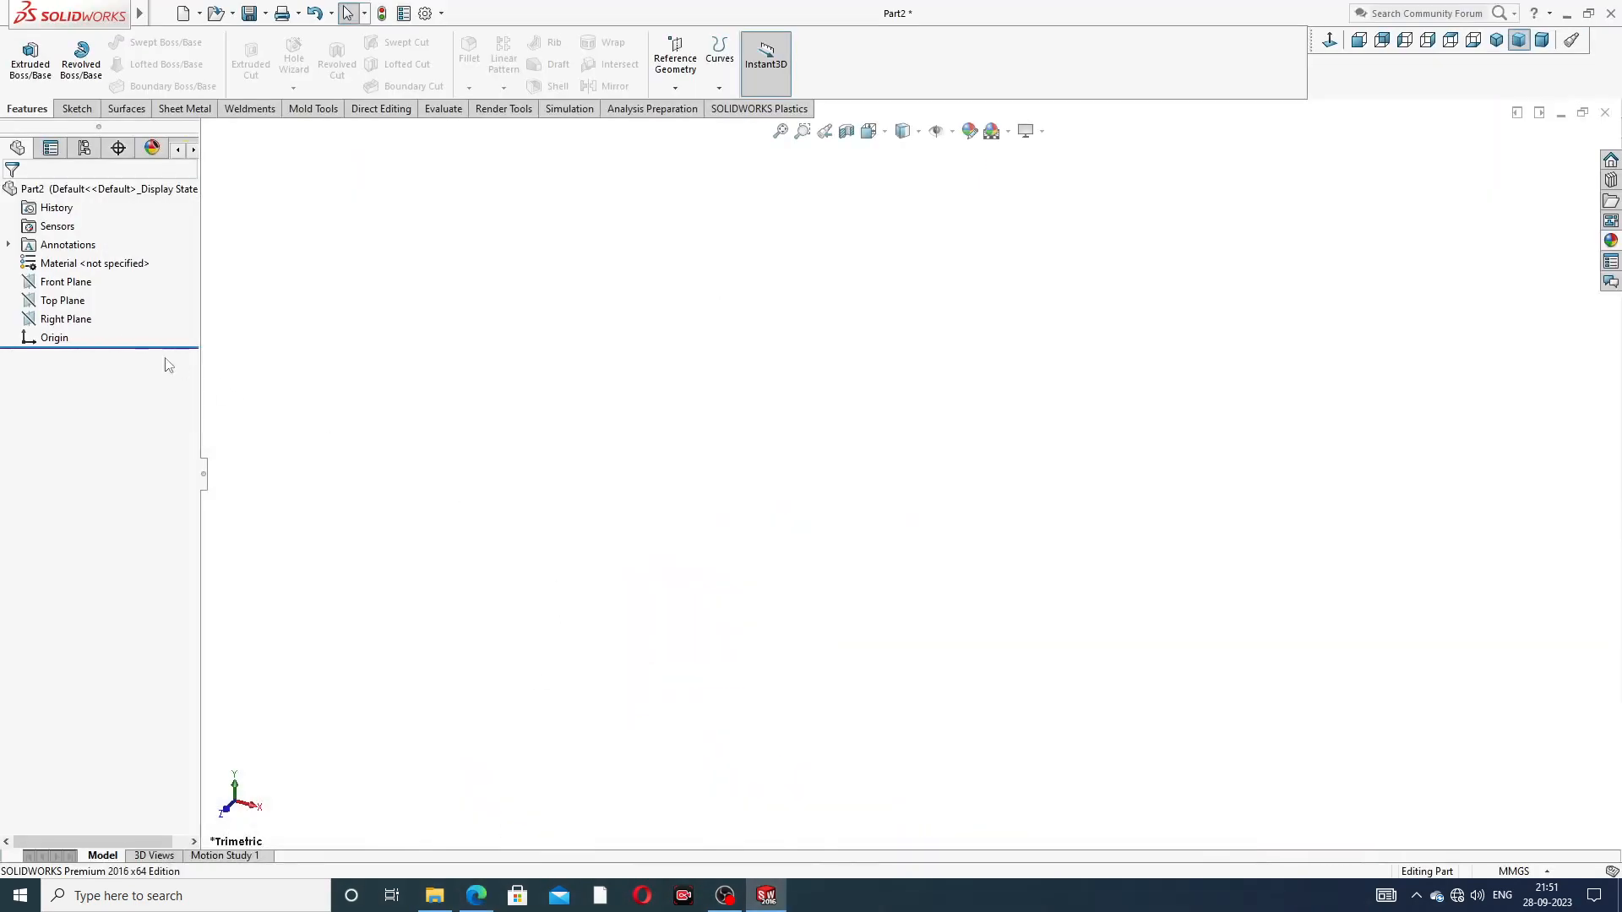
{"action": "left_click", "coordinate": [79, 320]}
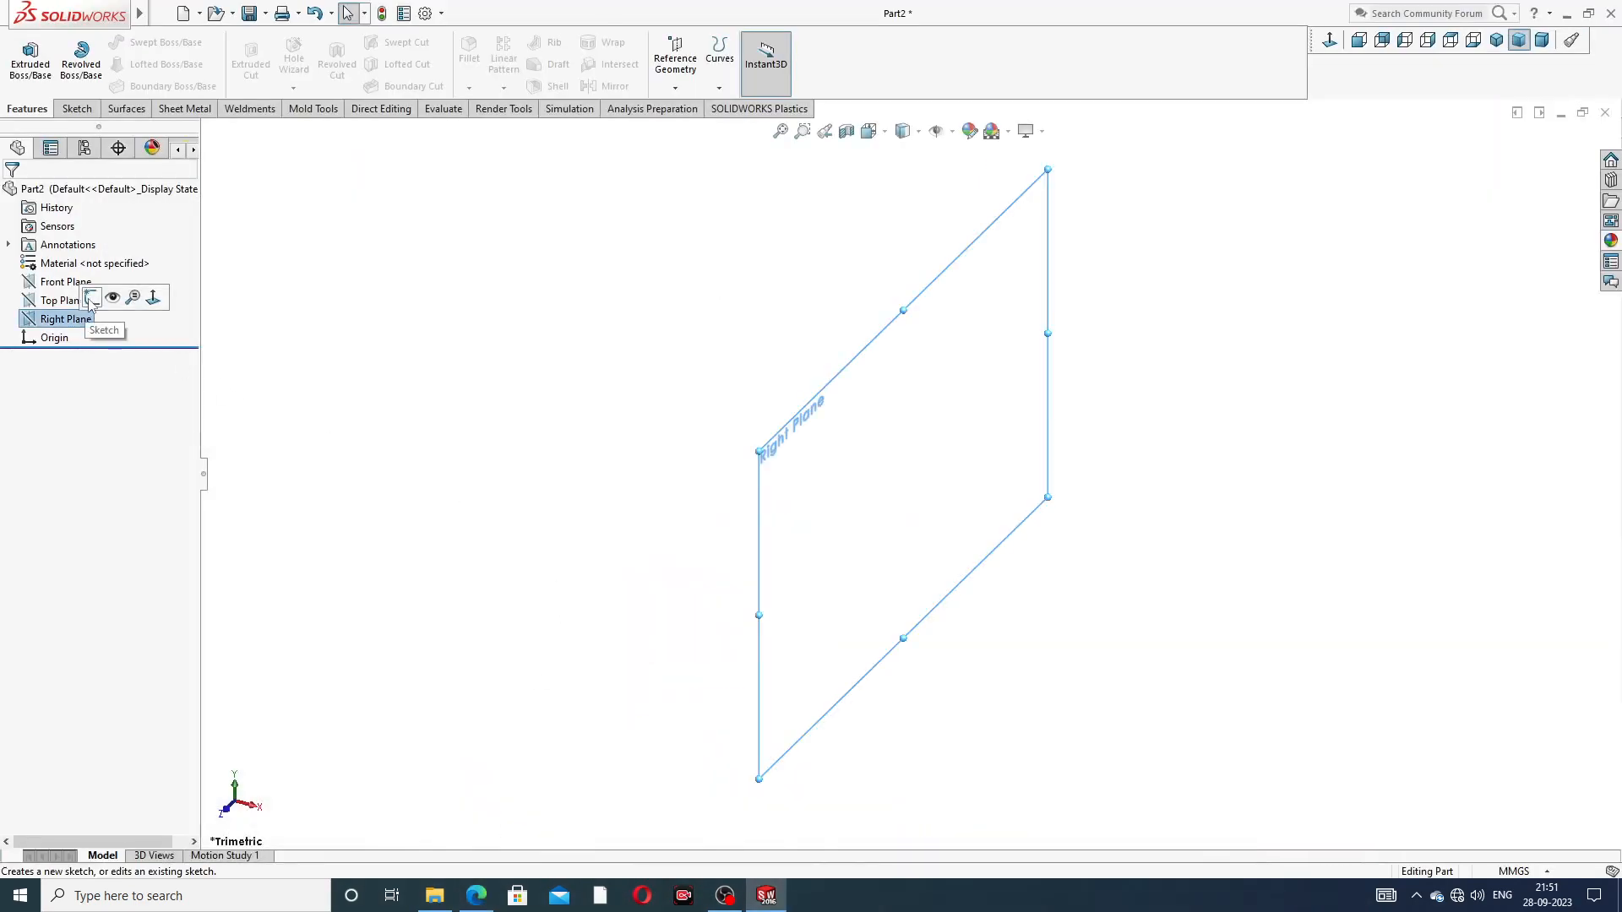
{"action": "left_click", "coordinate": [92, 298]}
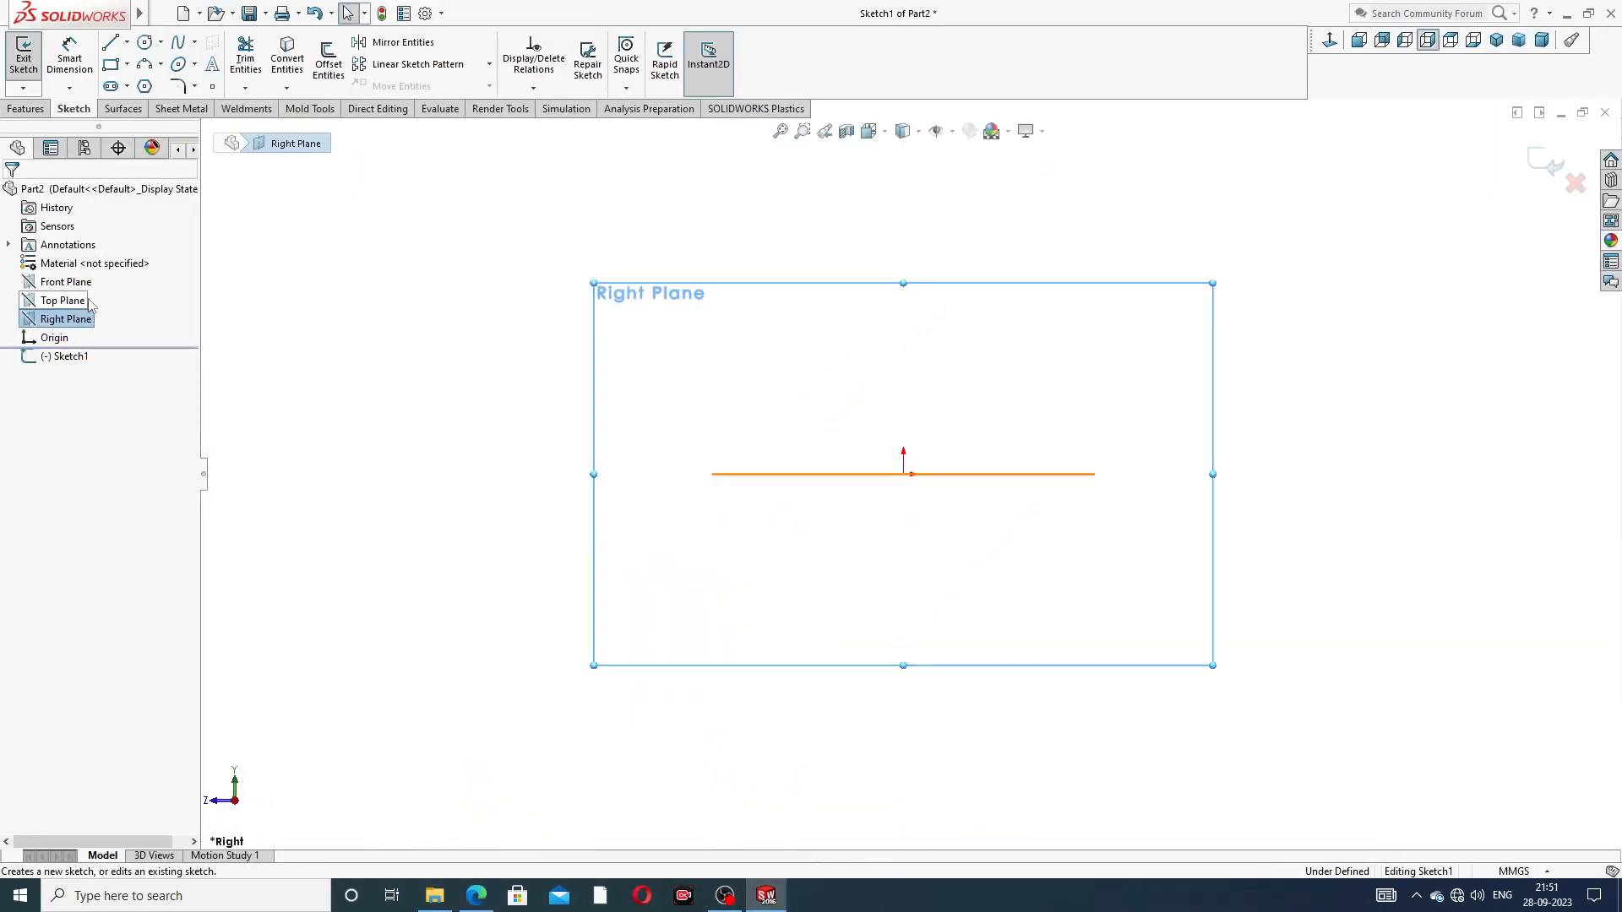
Step: Draw a vertical centerline about 129 mm long through the origin
{"action": "left_click", "coordinate": [128, 44]}
{"action": "left_click", "coordinate": [146, 82]}
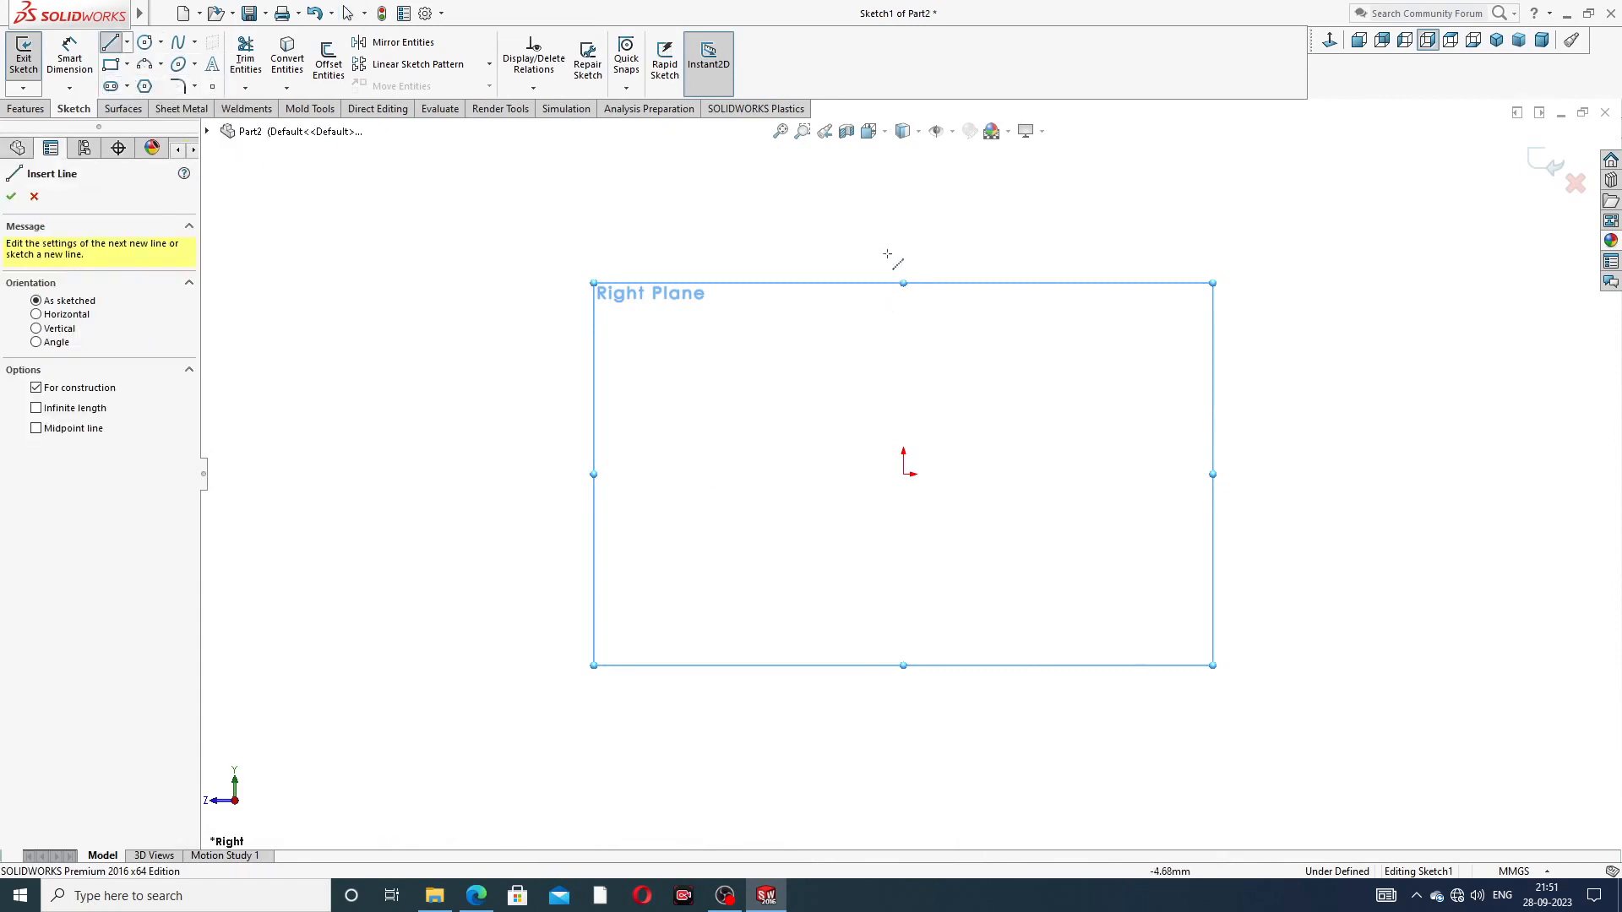
{"action": "left_click", "coordinate": [903, 213]}
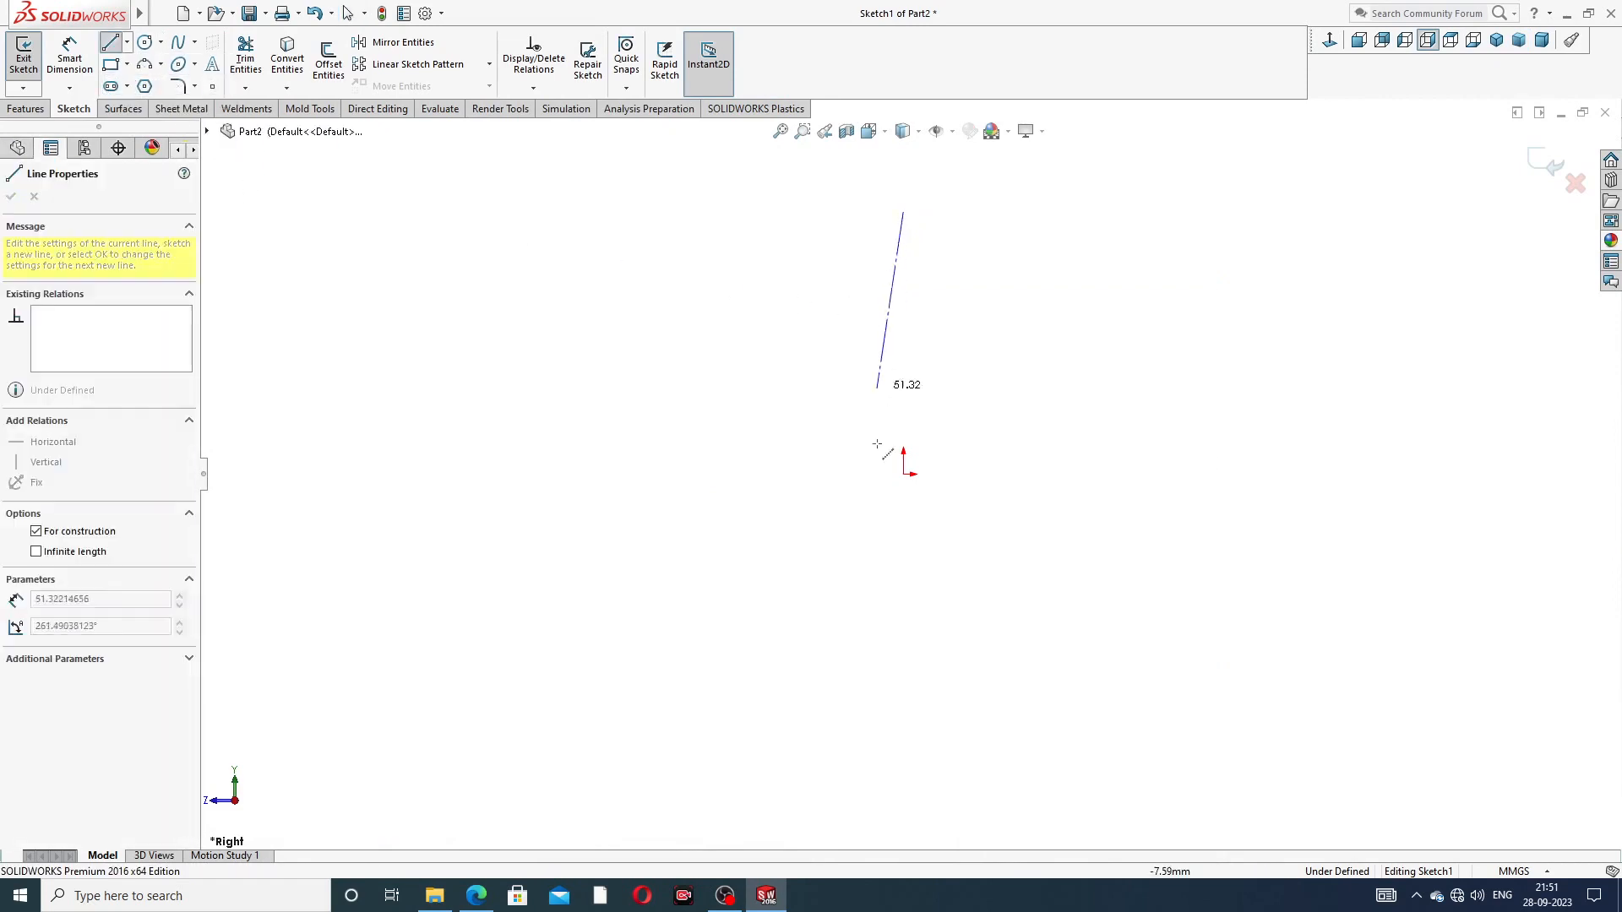
{"action": "left_click", "coordinate": [905, 658]}
{"action": "right_click", "coordinate": [1021, 425]}
{"action": "left_click", "coordinate": [1061, 496]}
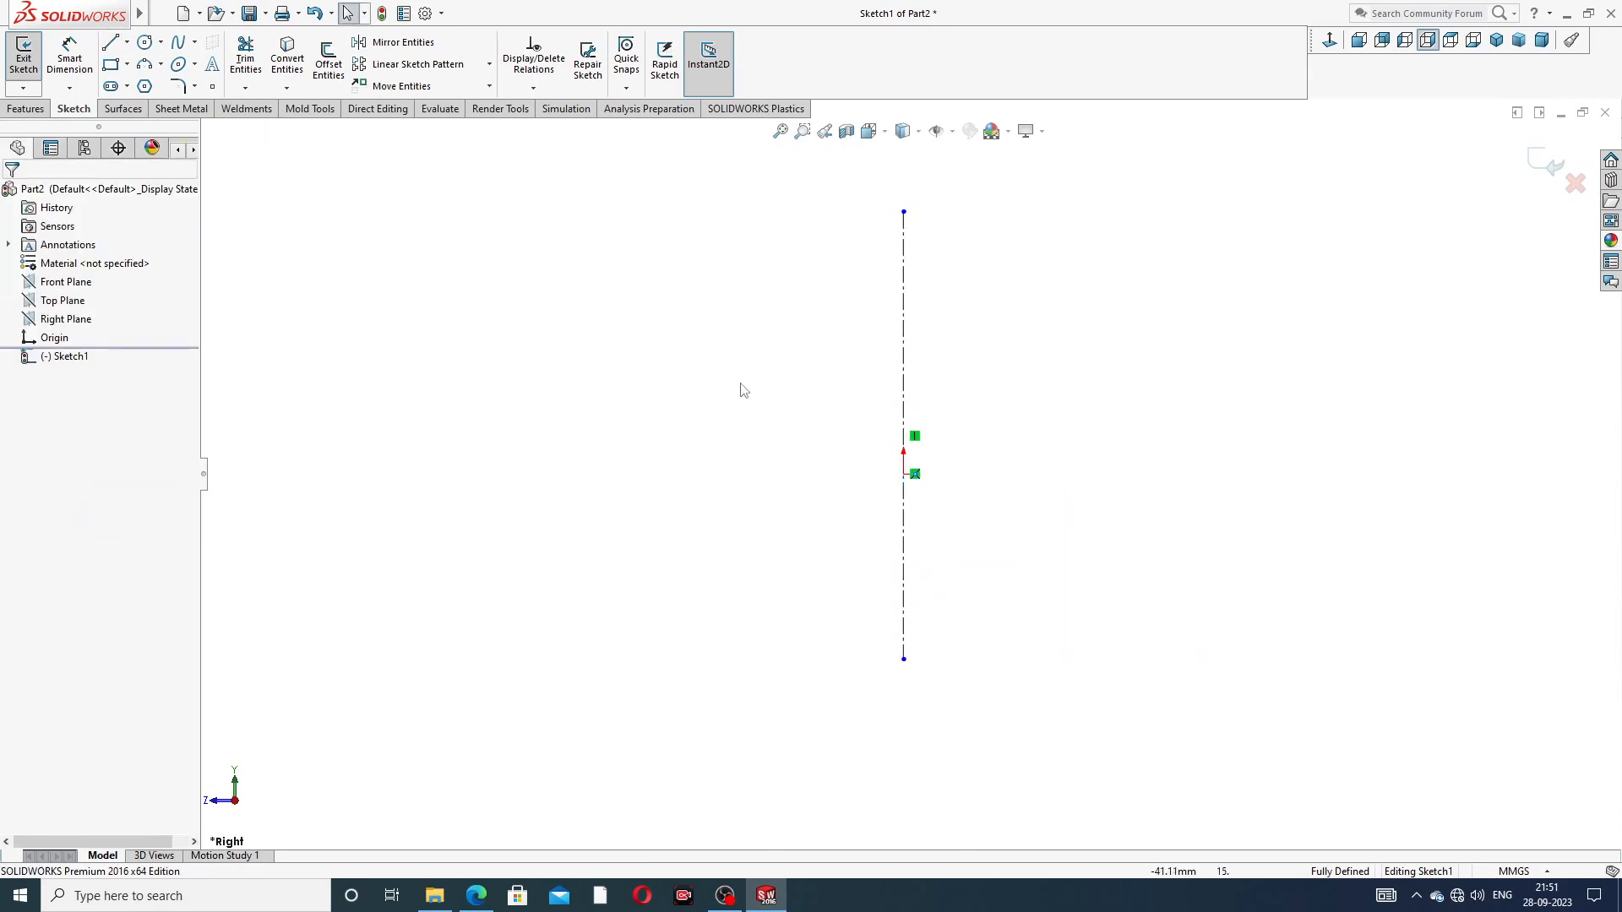
Step: Draw a horizontal centerline through the origin, crossing the vertical one, and lengthen it at its right end
{"action": "left_click", "coordinate": [127, 42]}
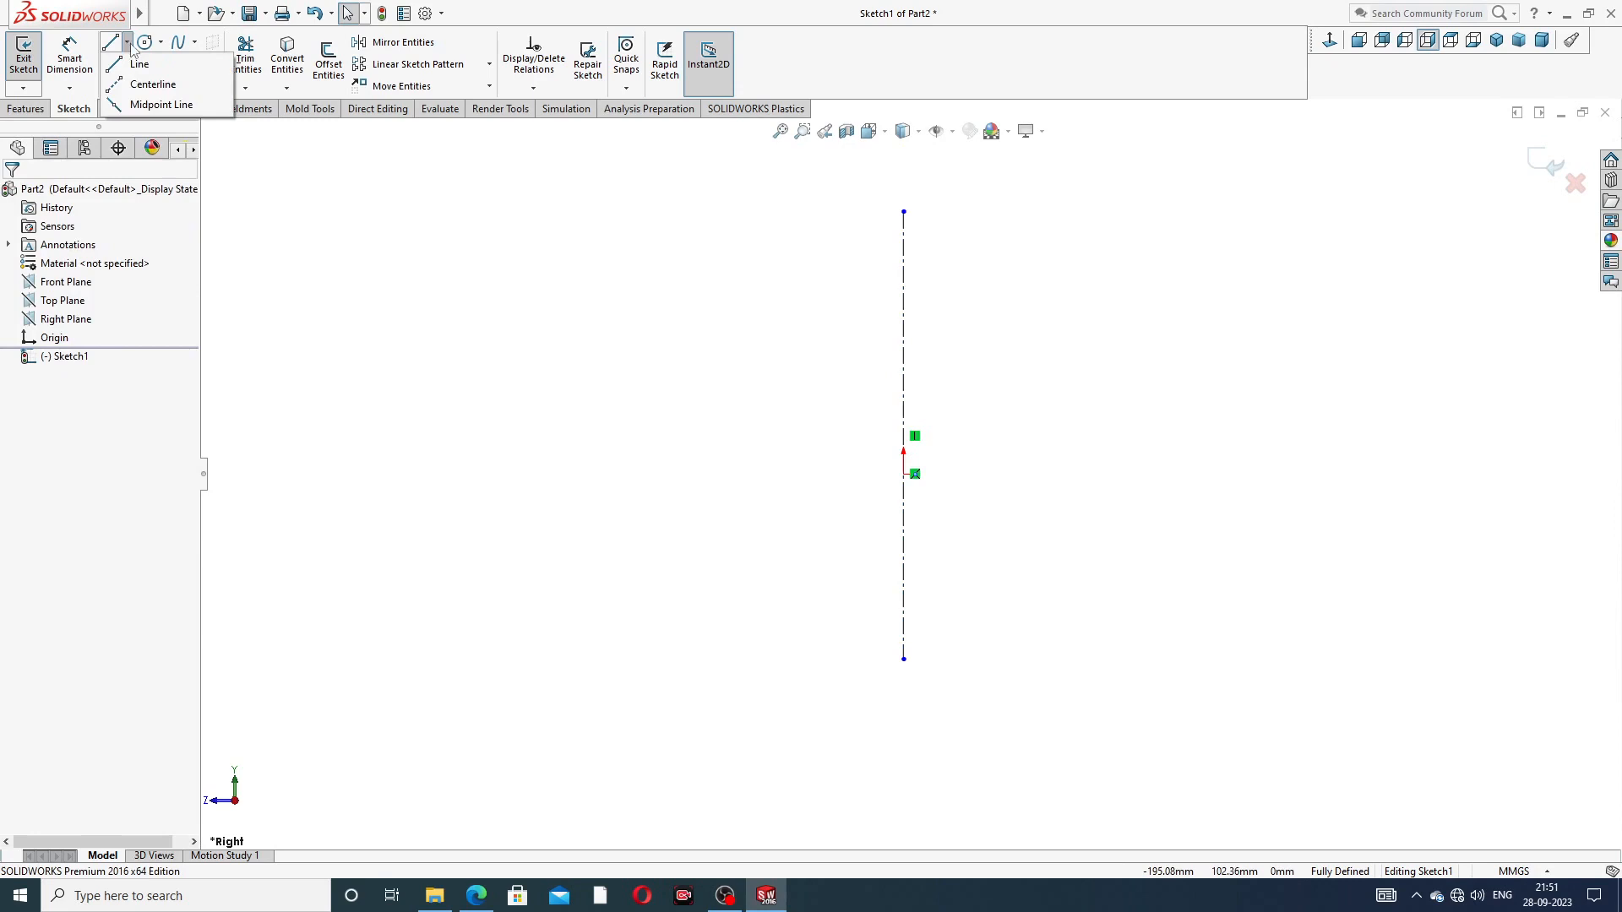
{"action": "left_click", "coordinate": [153, 85]}
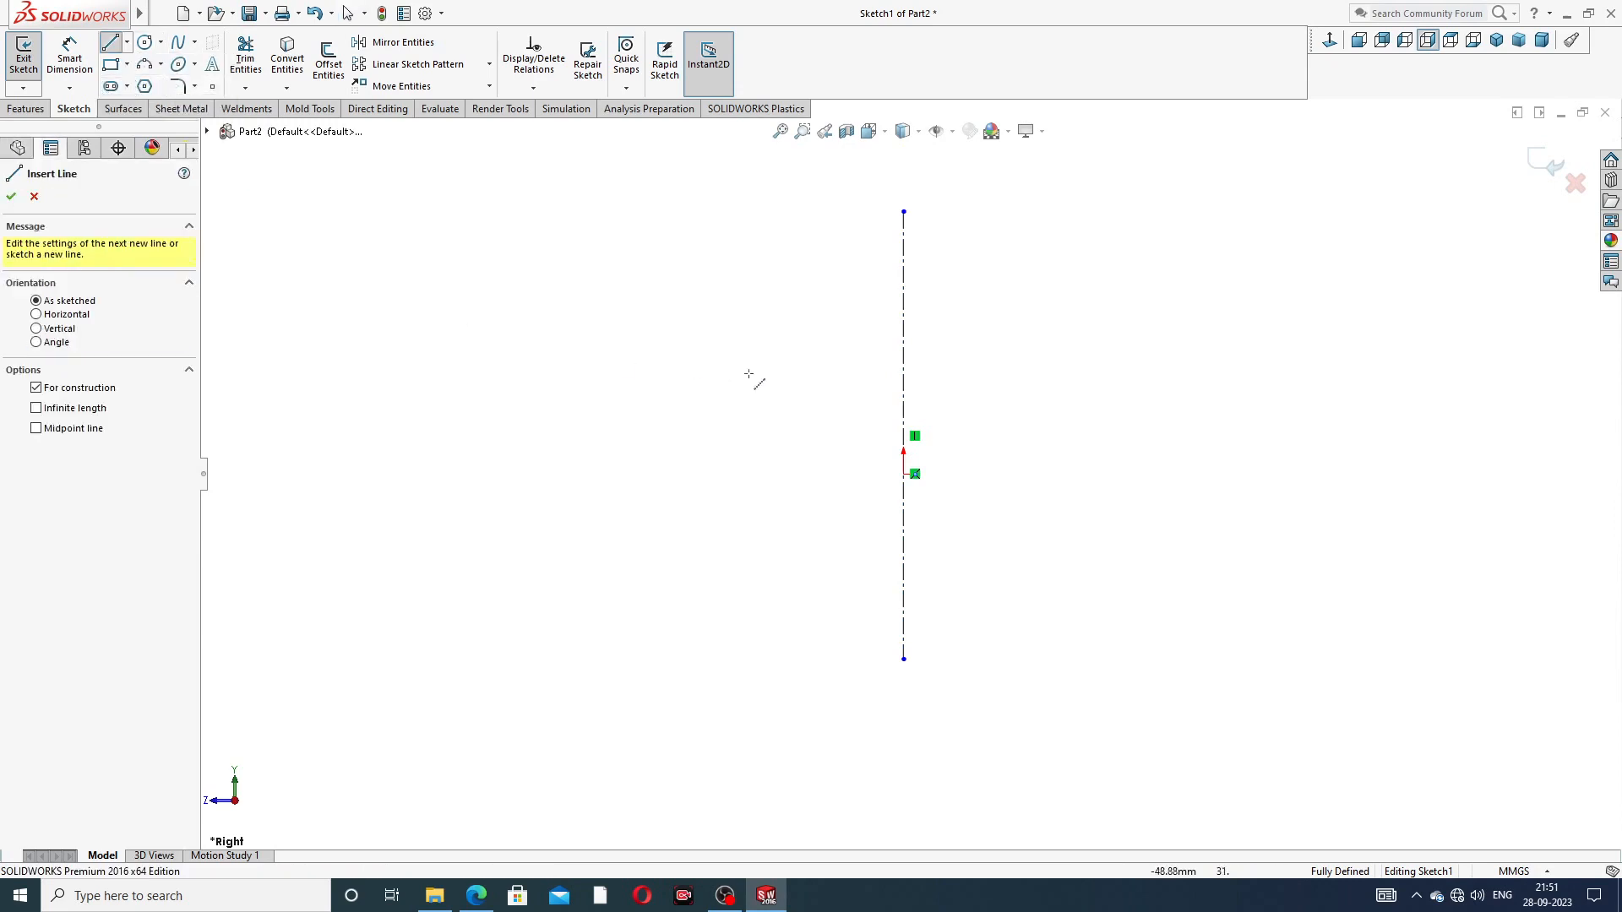
{"action": "left_click", "coordinate": [689, 475]}
{"action": "left_click", "coordinate": [1156, 473]}
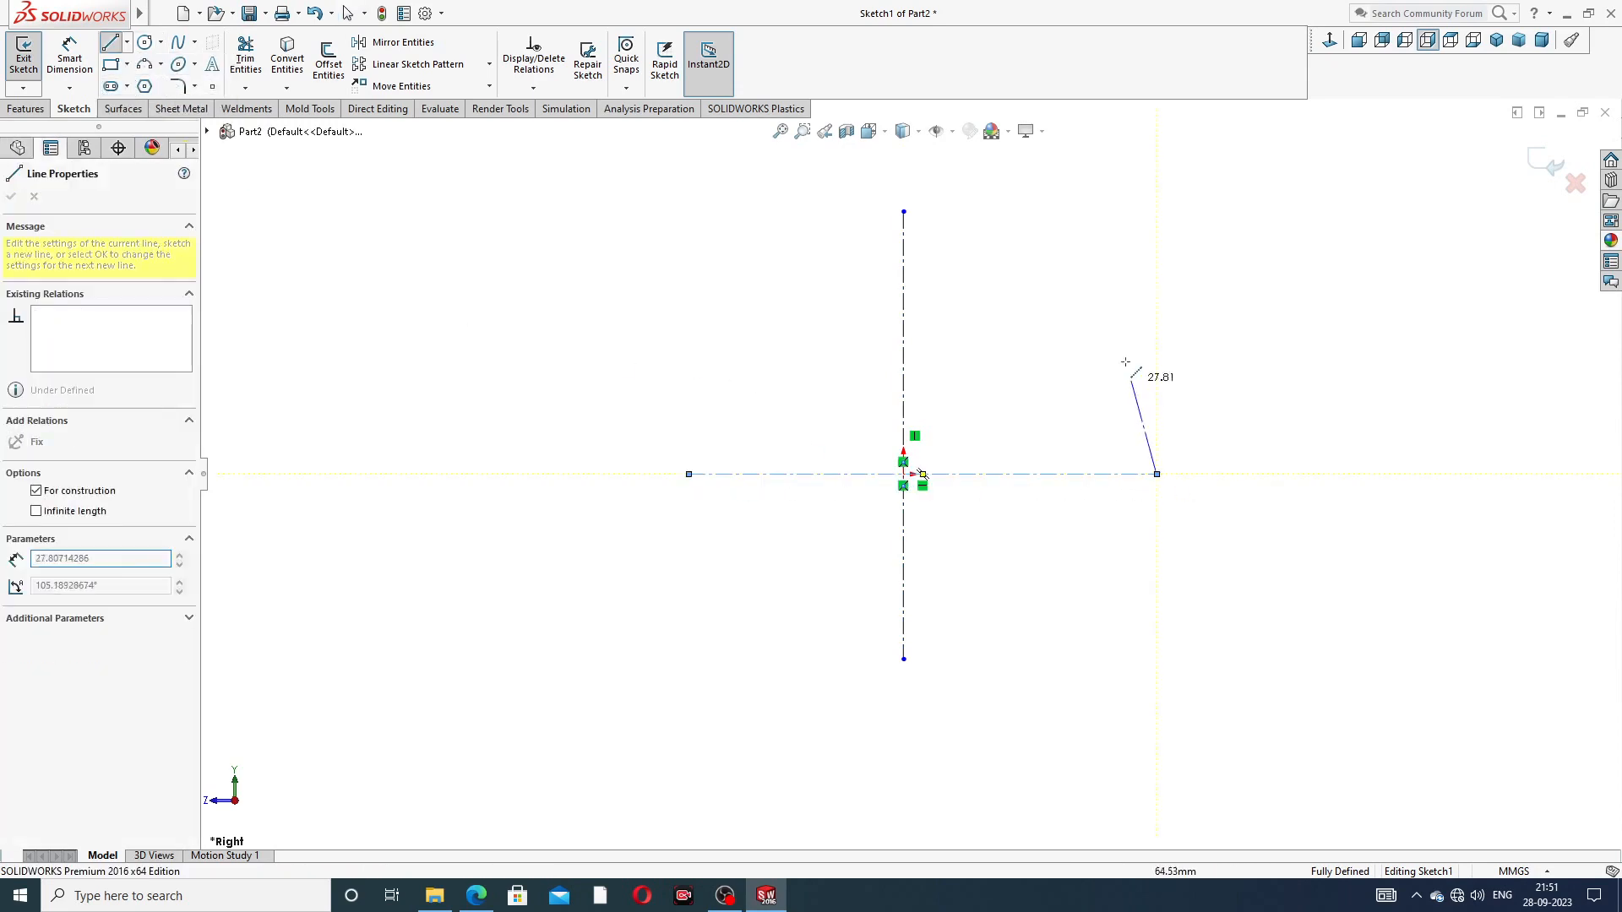
{"action": "right_click", "coordinate": [1137, 356]}
{"action": "left_click", "coordinate": [1177, 372]}
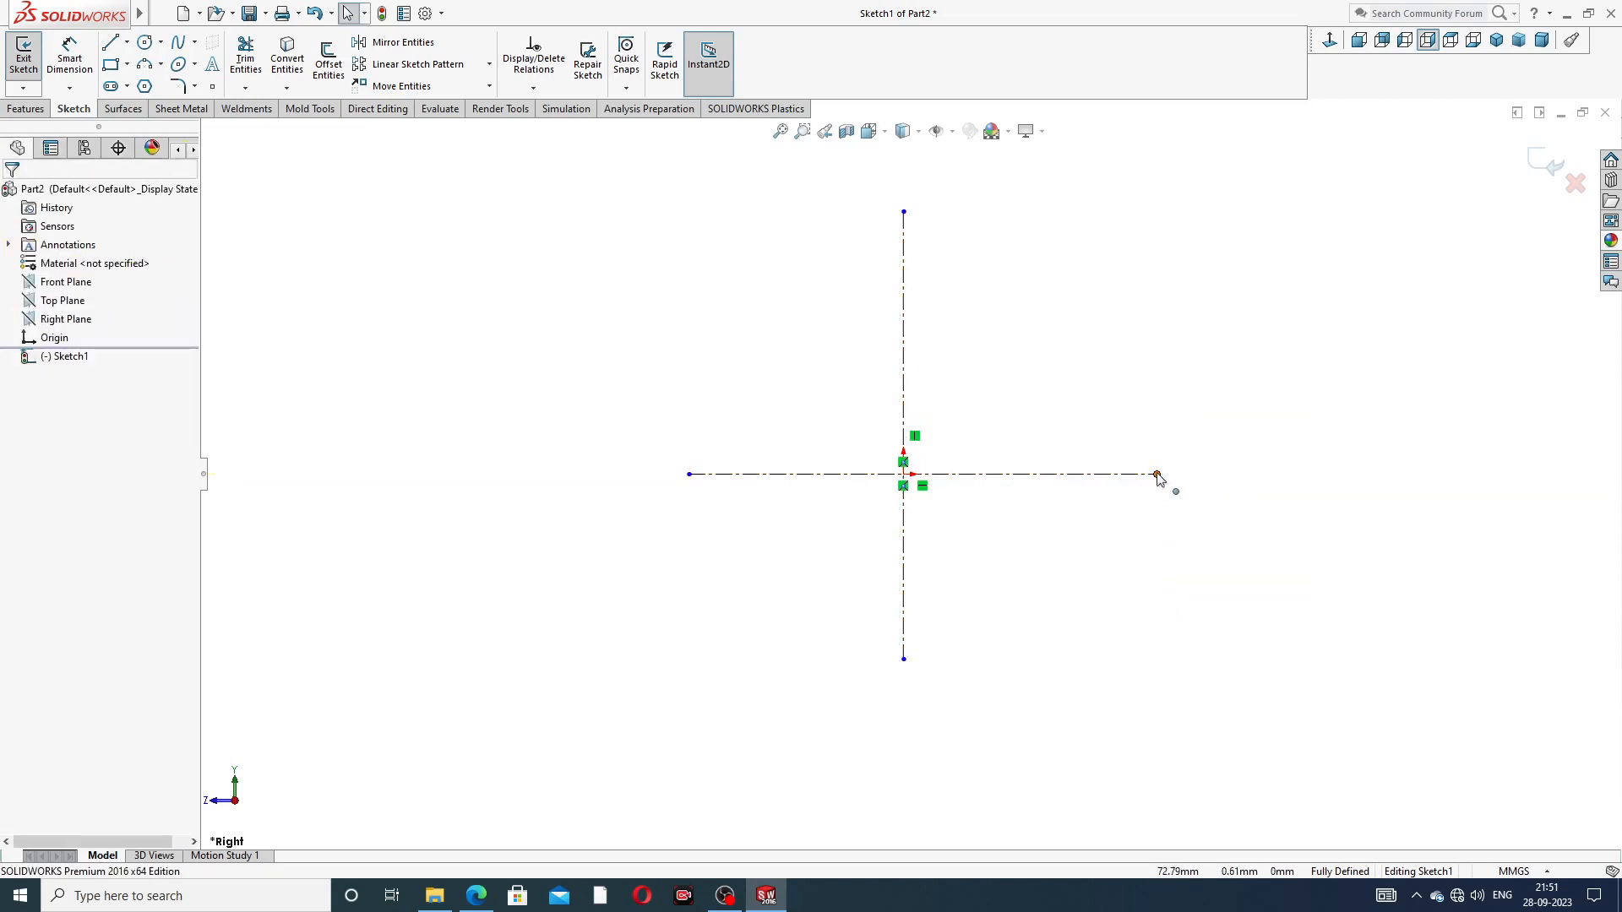
{"action": "left_click_drag", "start_coordinate": [1158, 475], "coordinate": [1225, 457]}
{"action": "left_click", "coordinate": [1121, 372]}
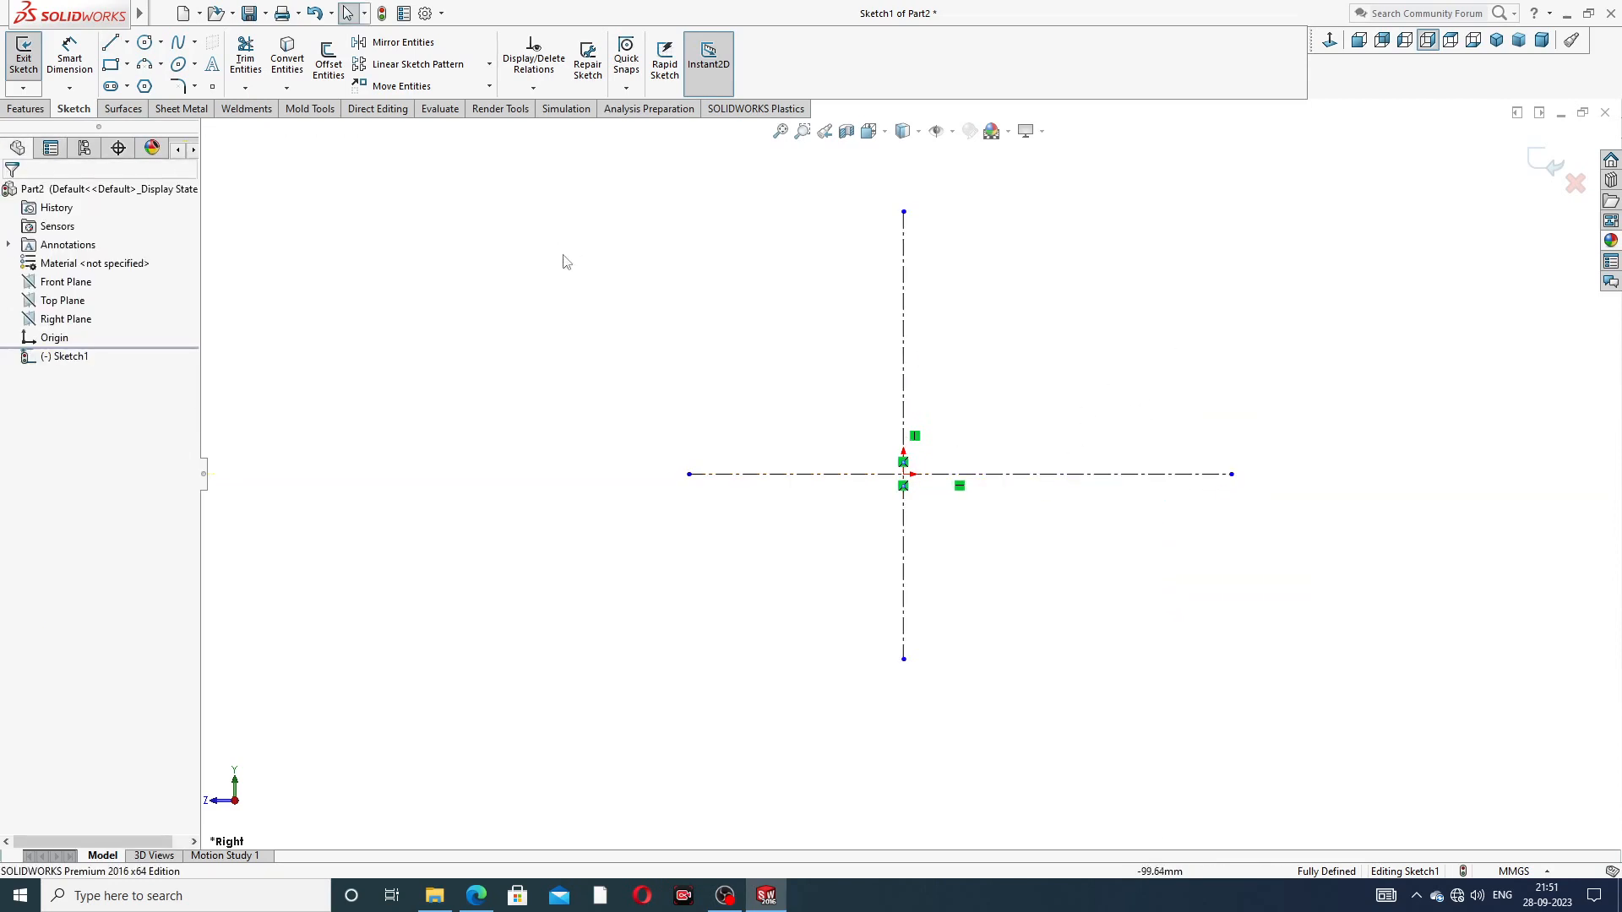
Step: Sketch the profile's bottom line about 39 mm long on the horizontal centerline, continuing with the sloped outer wall, small step and rectangular flange rim
{"action": "left_click", "coordinate": [108, 42]}
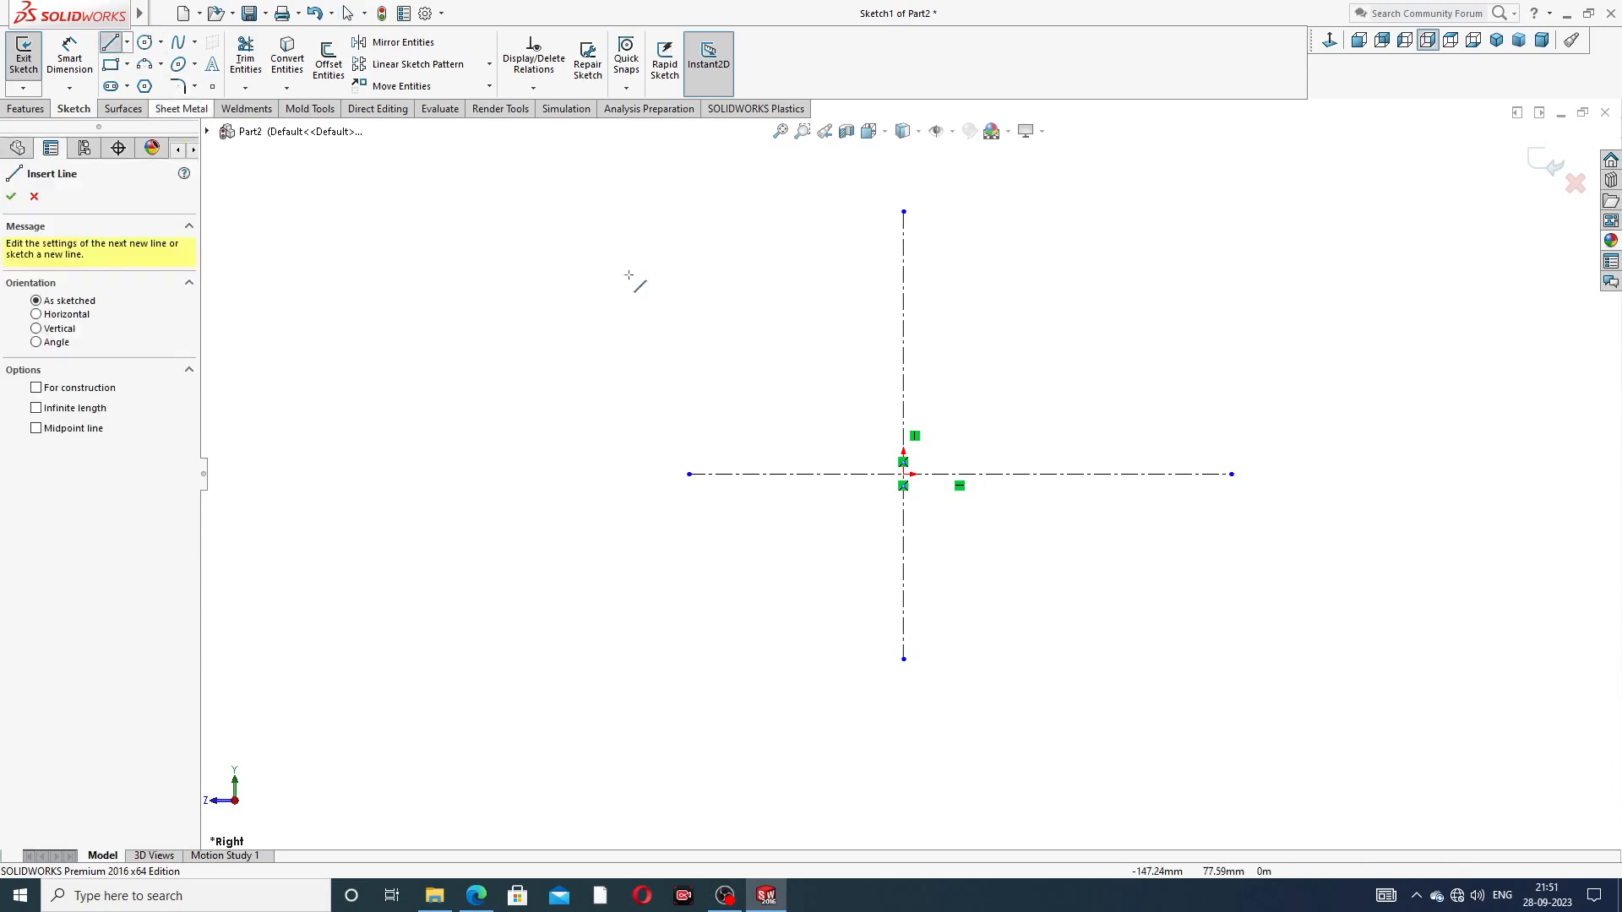
{"action": "left_click", "coordinate": [983, 475]}
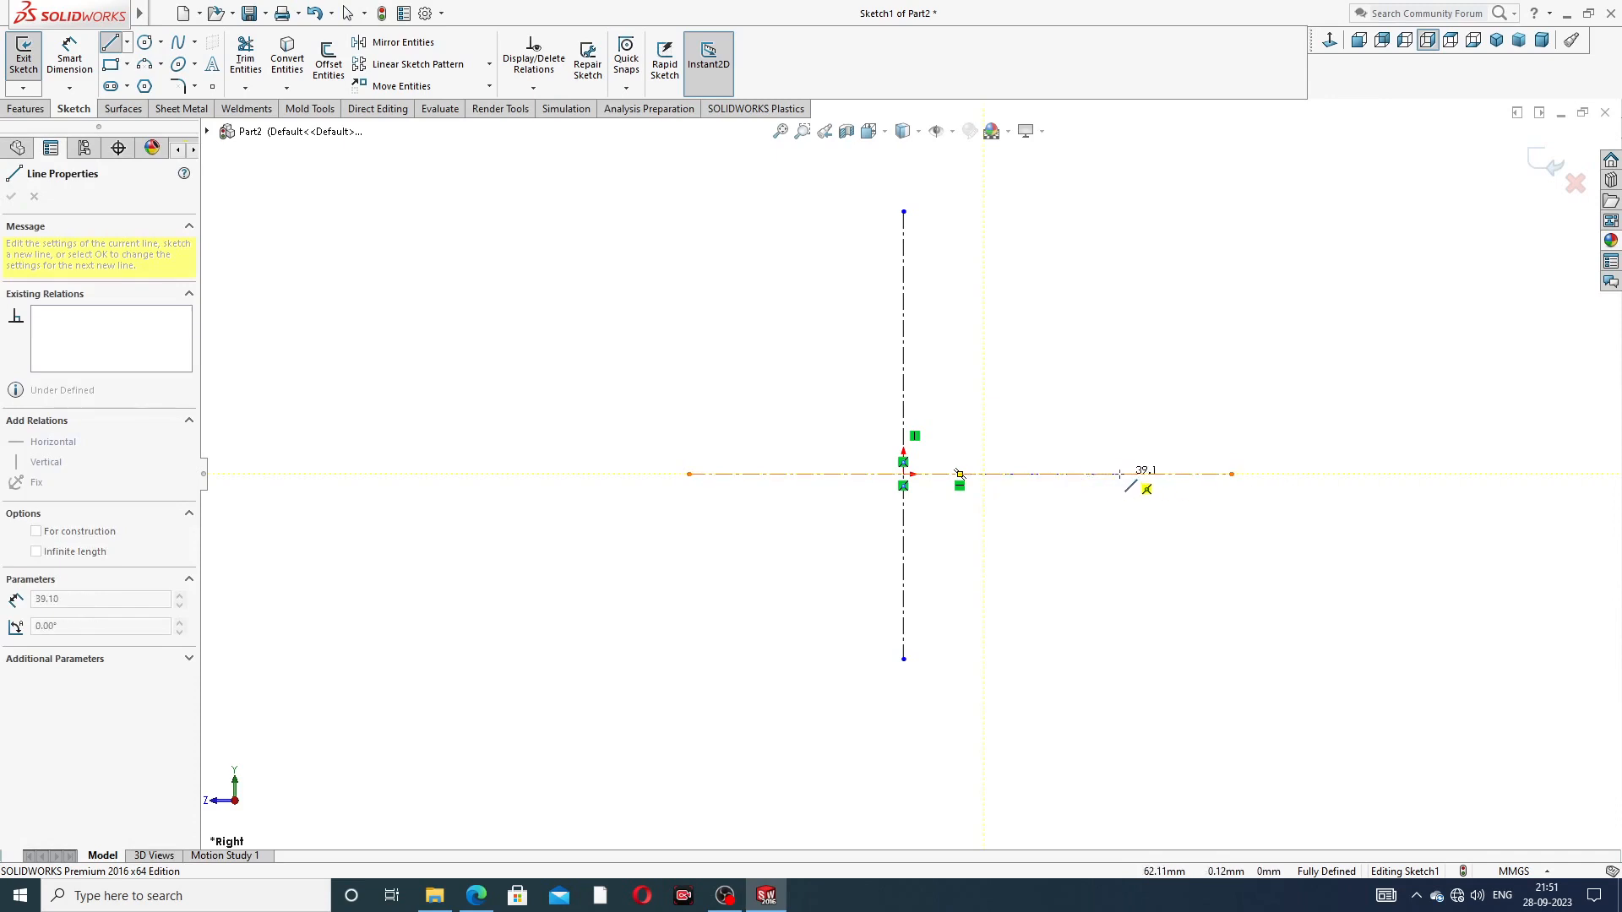
{"action": "left_click", "coordinate": [1119, 475]}
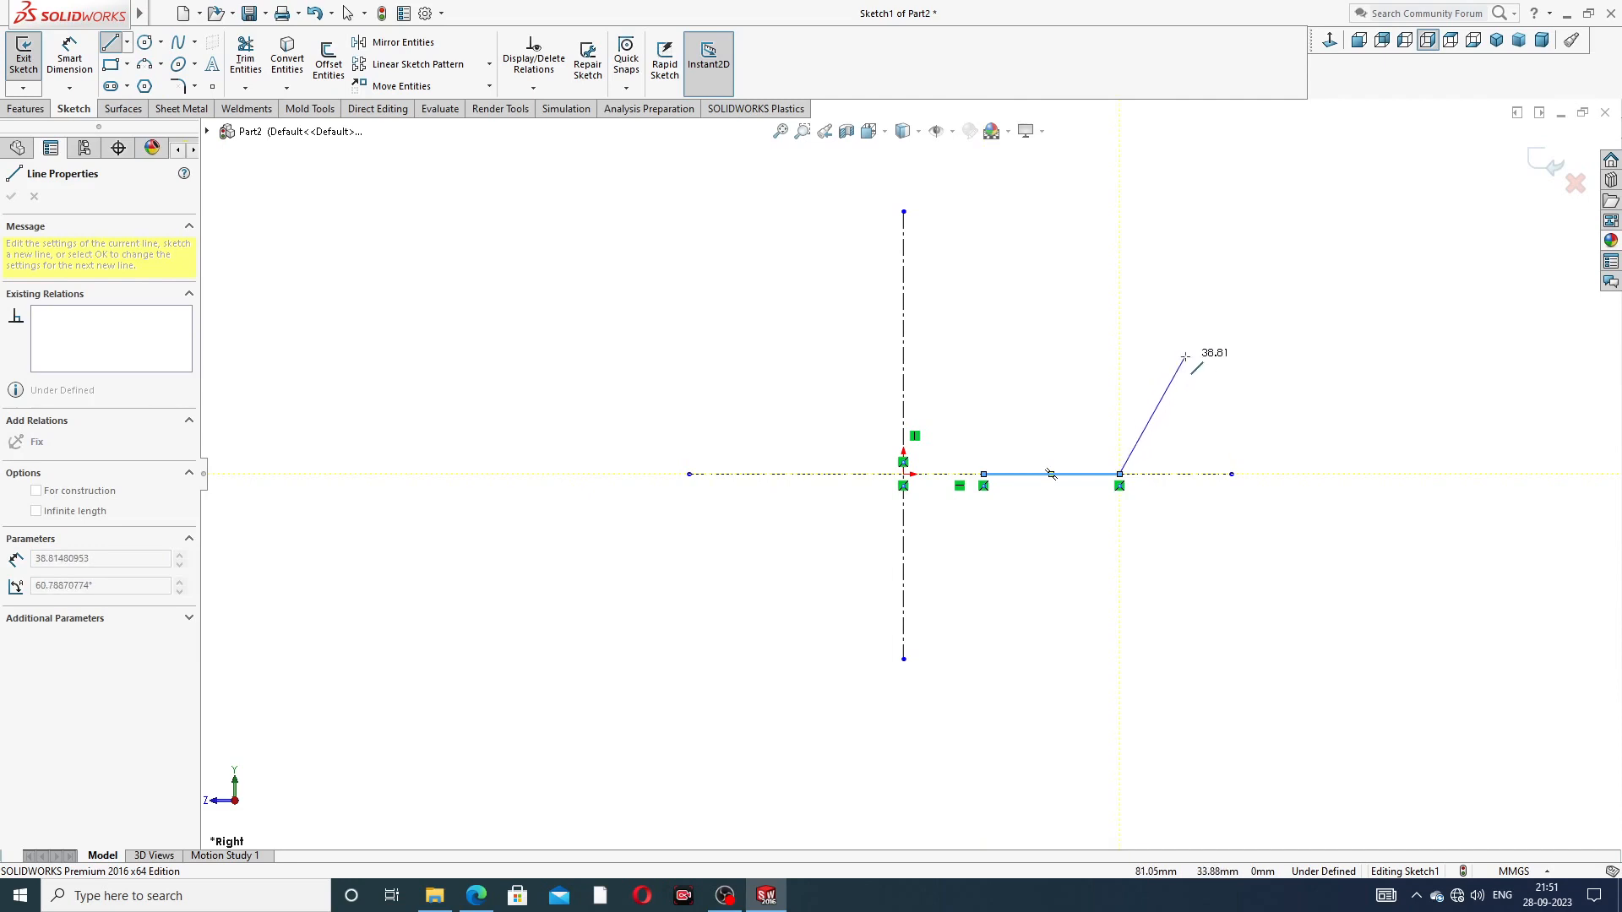
{"action": "left_click", "coordinate": [1182, 365]}
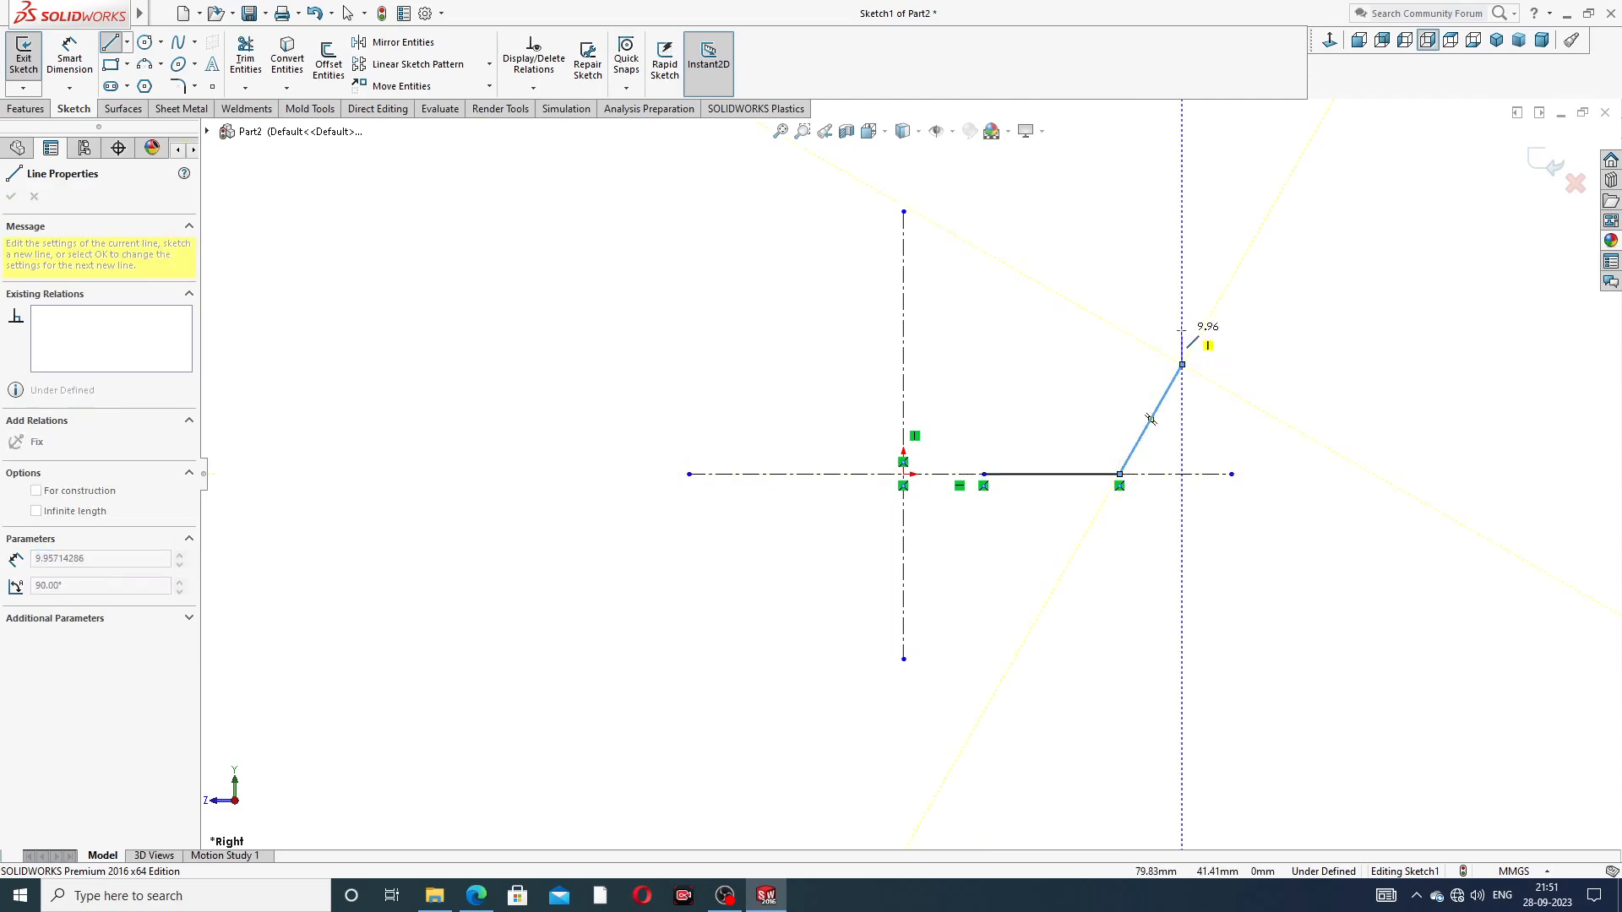
{"action": "left_click", "coordinate": [1182, 330]}
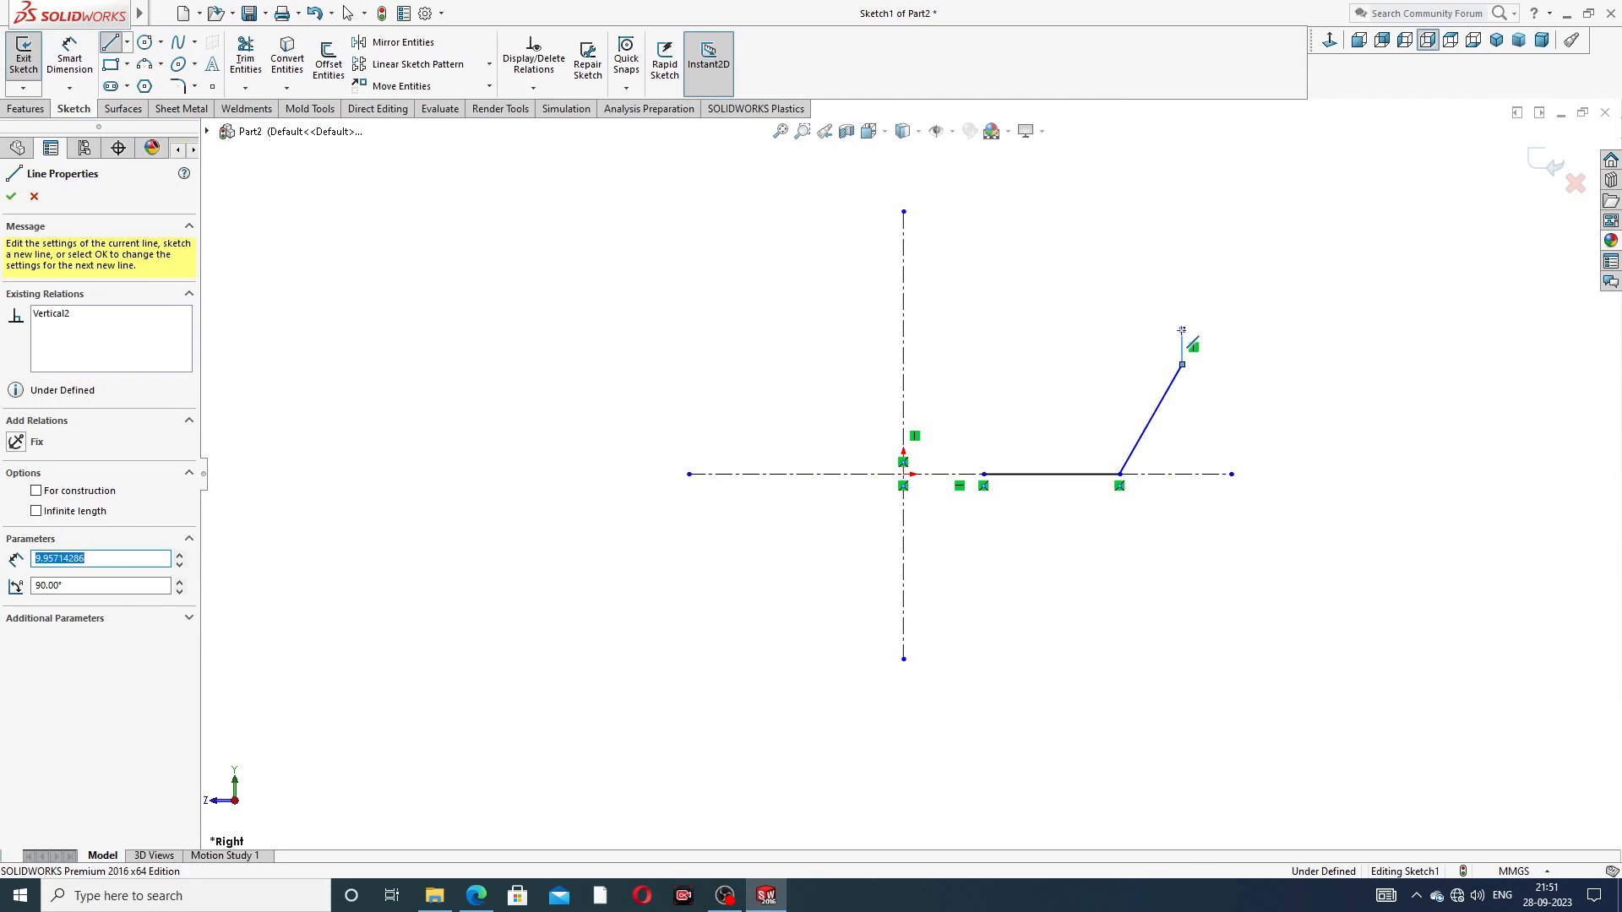
{"action": "left_click", "coordinate": [1308, 331]}
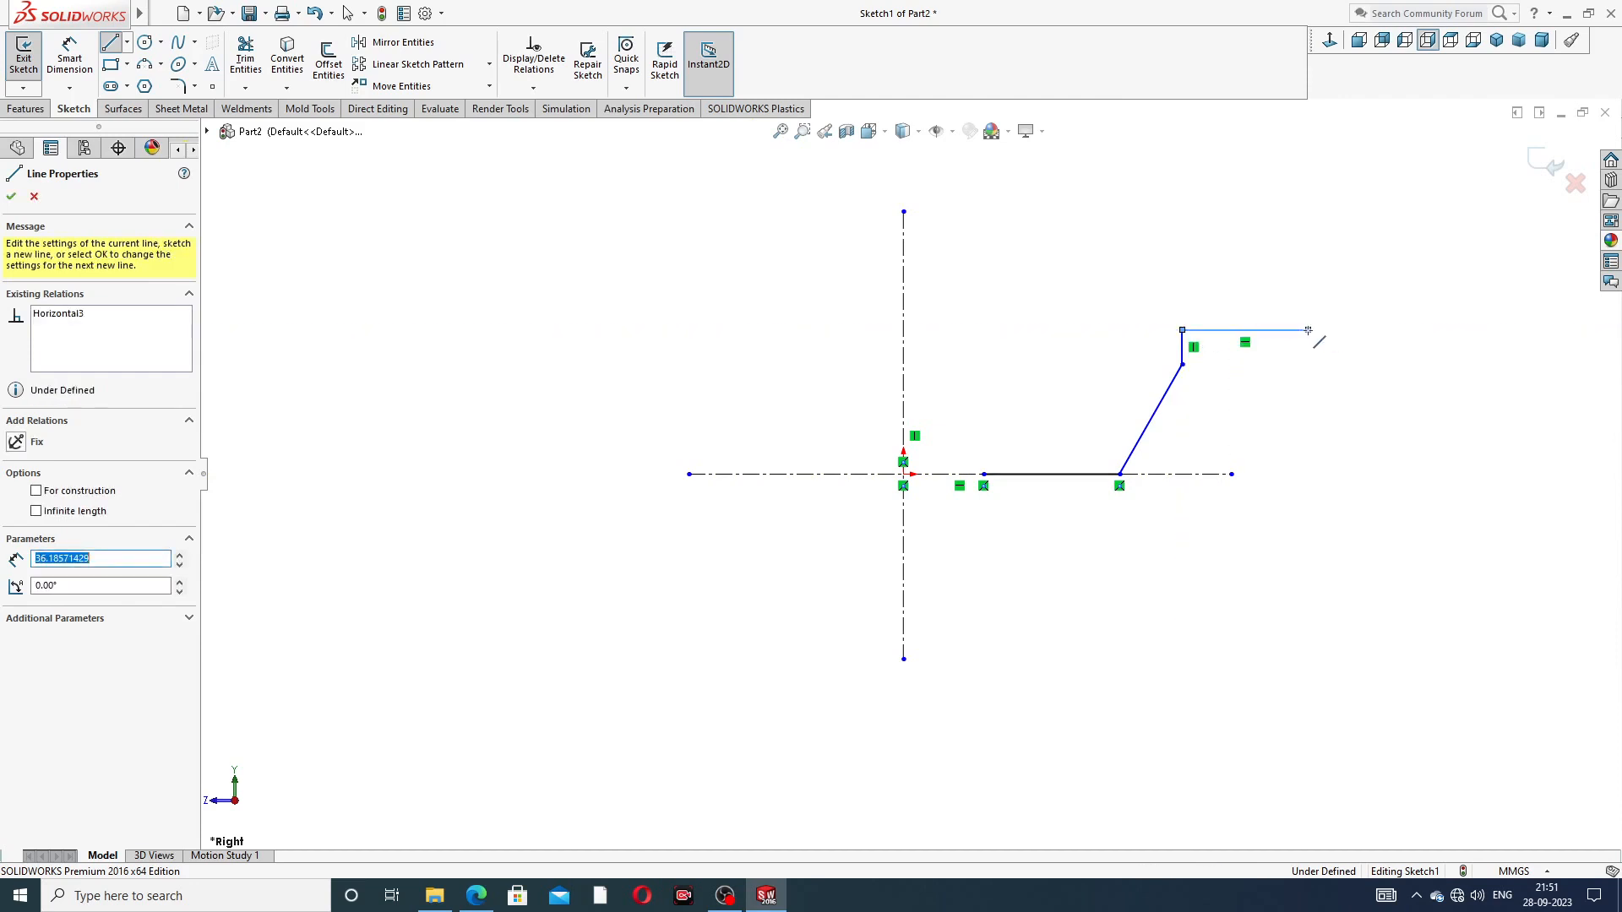
{"action": "left_click", "coordinate": [1308, 255]}
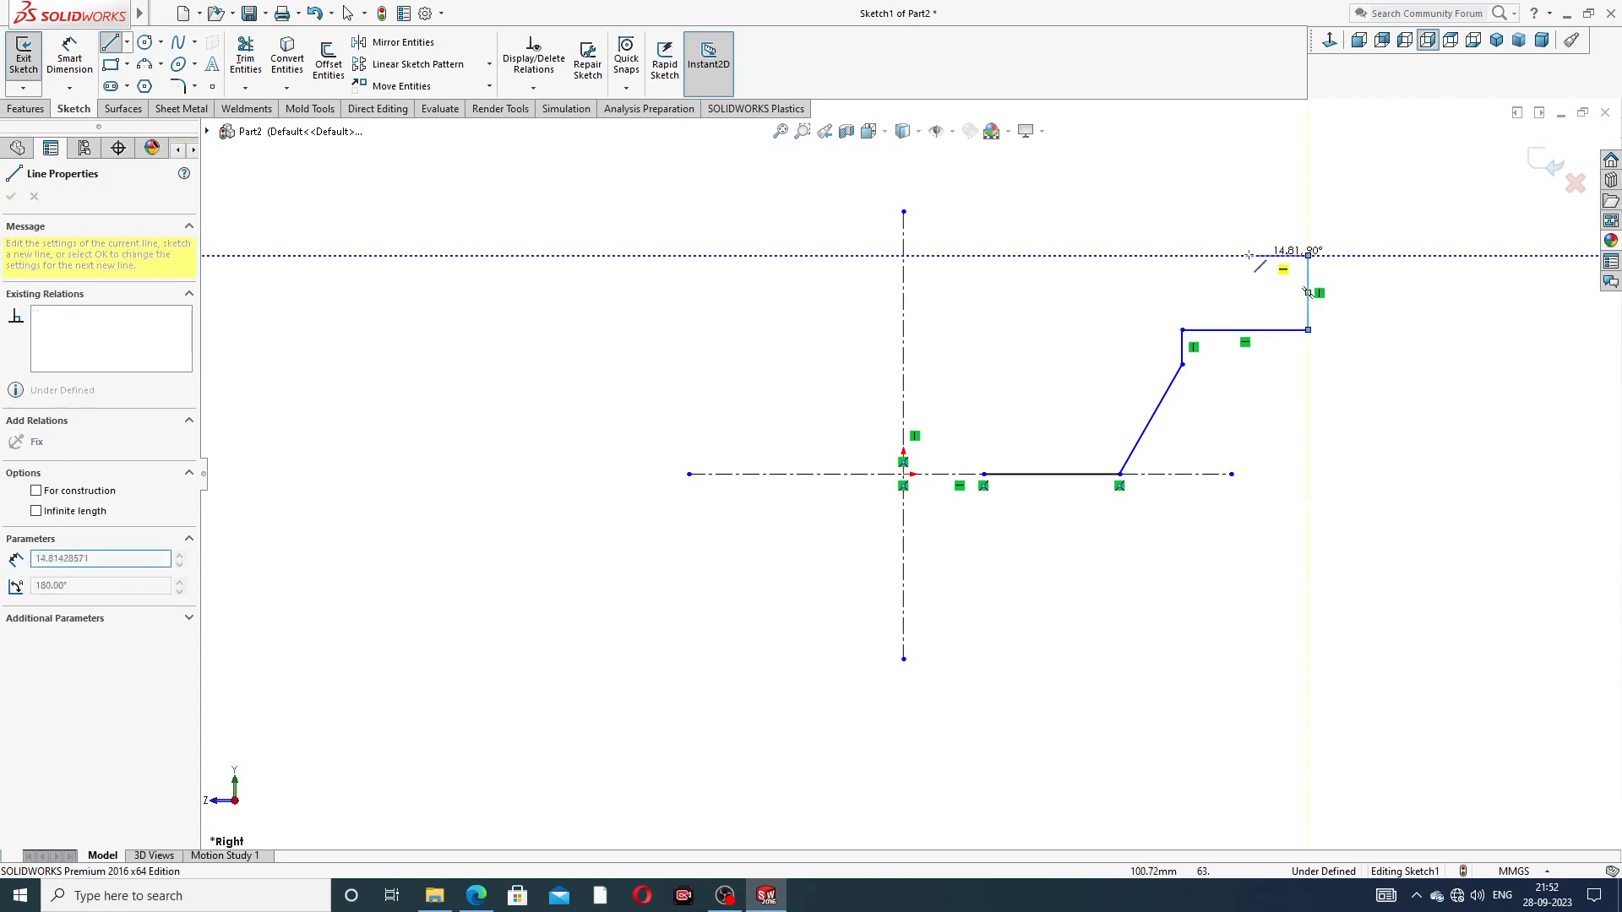
{"action": "left_click", "coordinate": [1201, 255]}
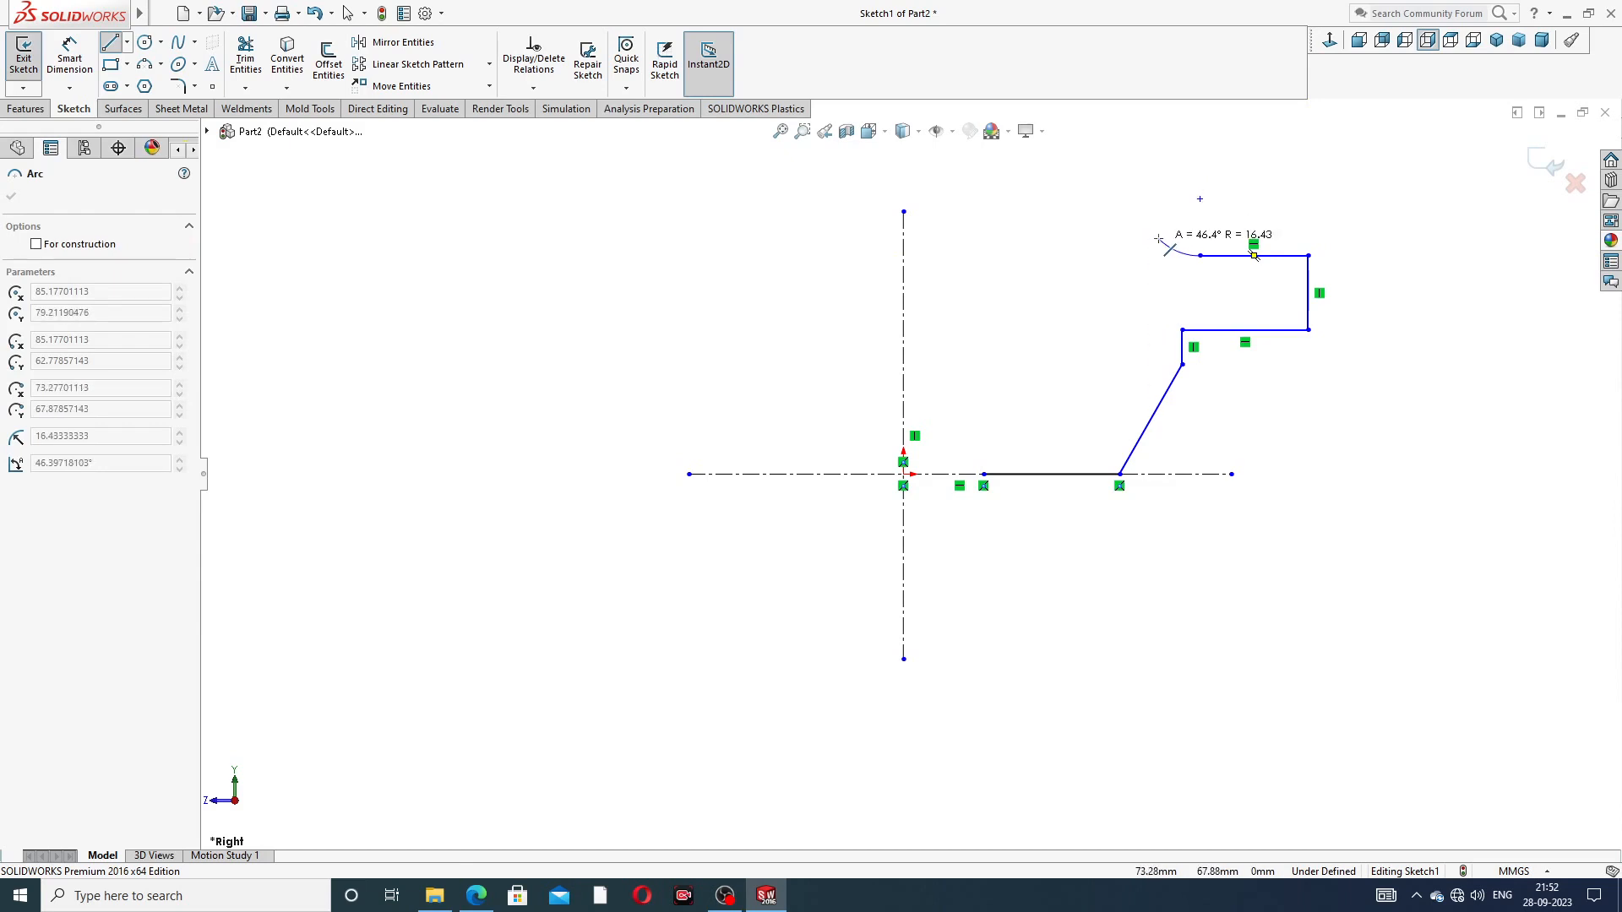
Step: Close the profile with a tangent arc of about 16.4 mm radius, a raised top line, and a bore wall with a 45° slope down to the bottom line
{"action": "left_click", "coordinate": [1158, 239]}
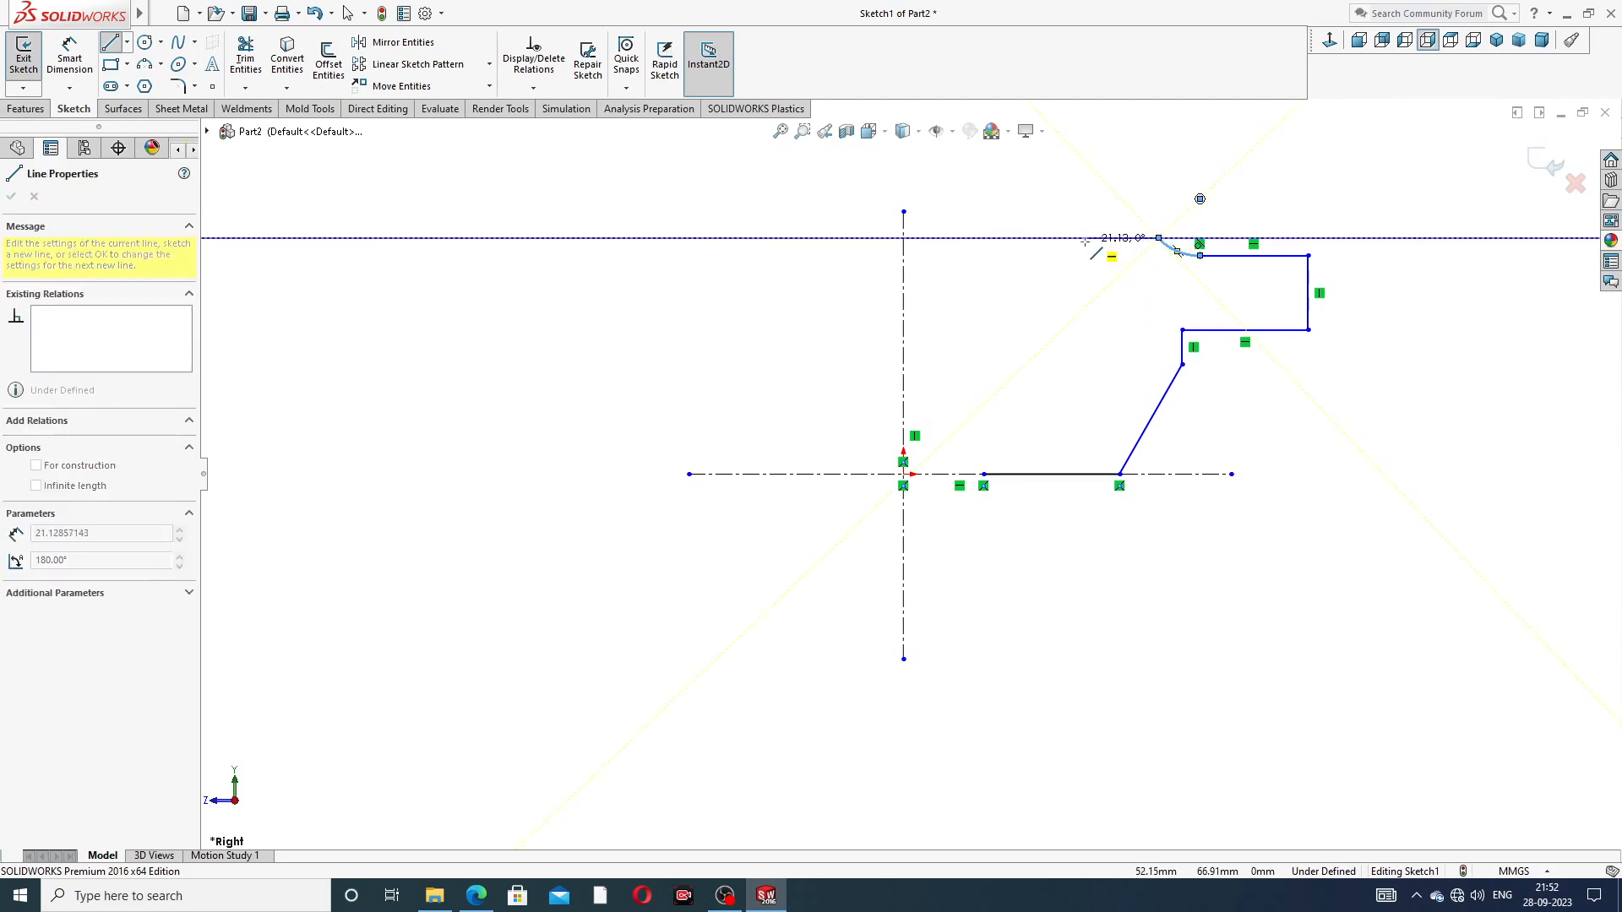
{"action": "double_click", "coordinate": [1030, 239]}
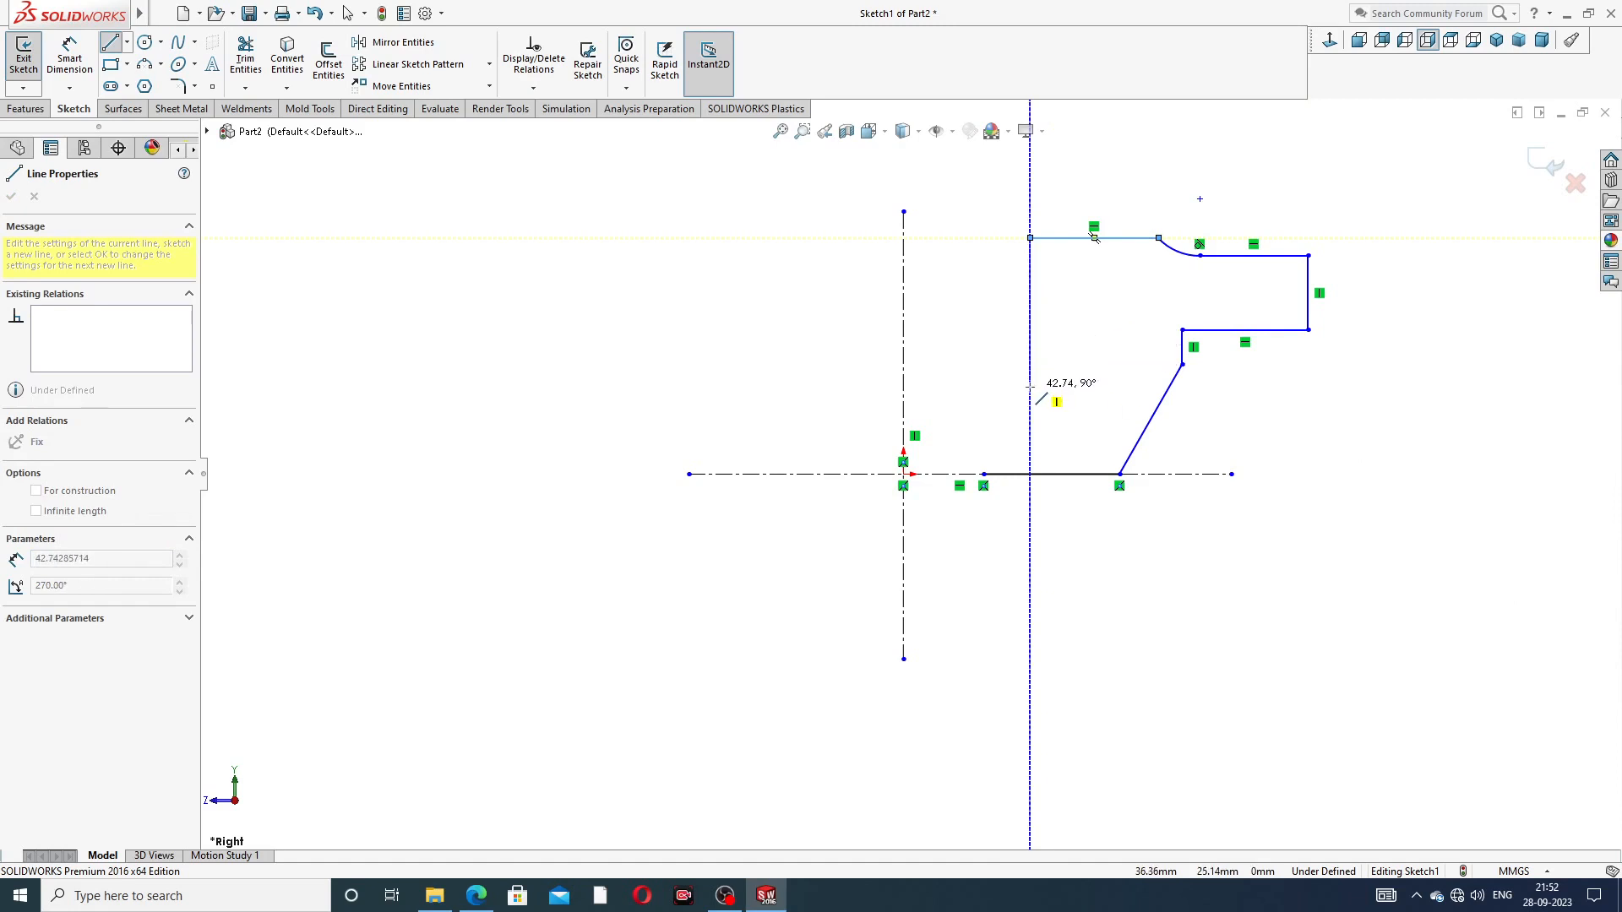
{"action": "double_click", "coordinate": [1031, 381]}
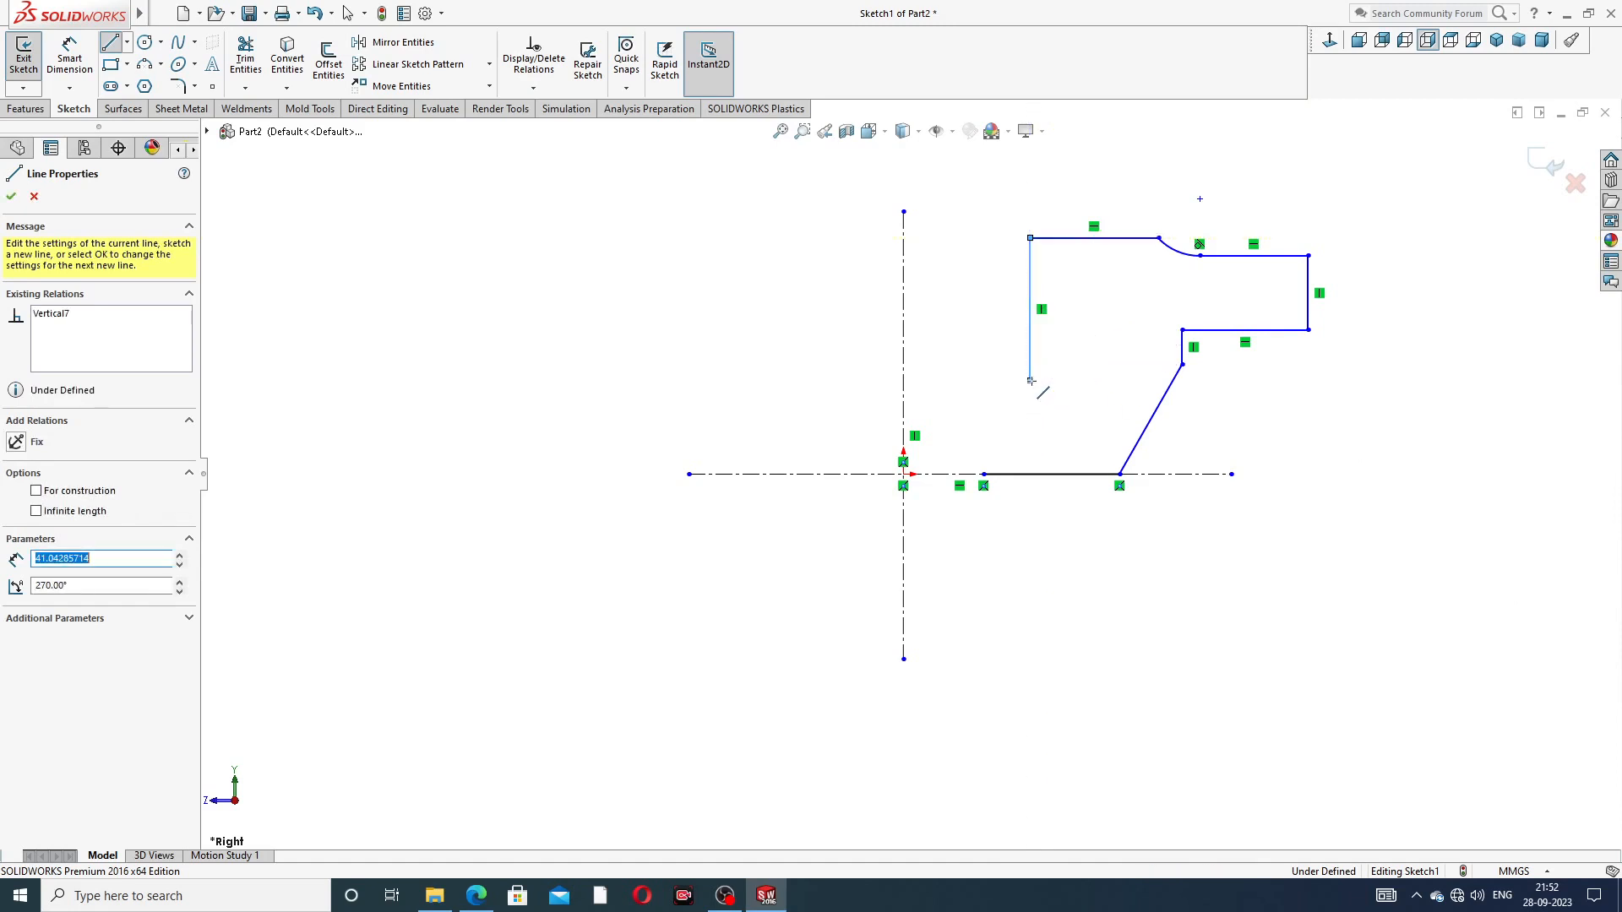
{"action": "left_click", "coordinate": [1031, 381]}
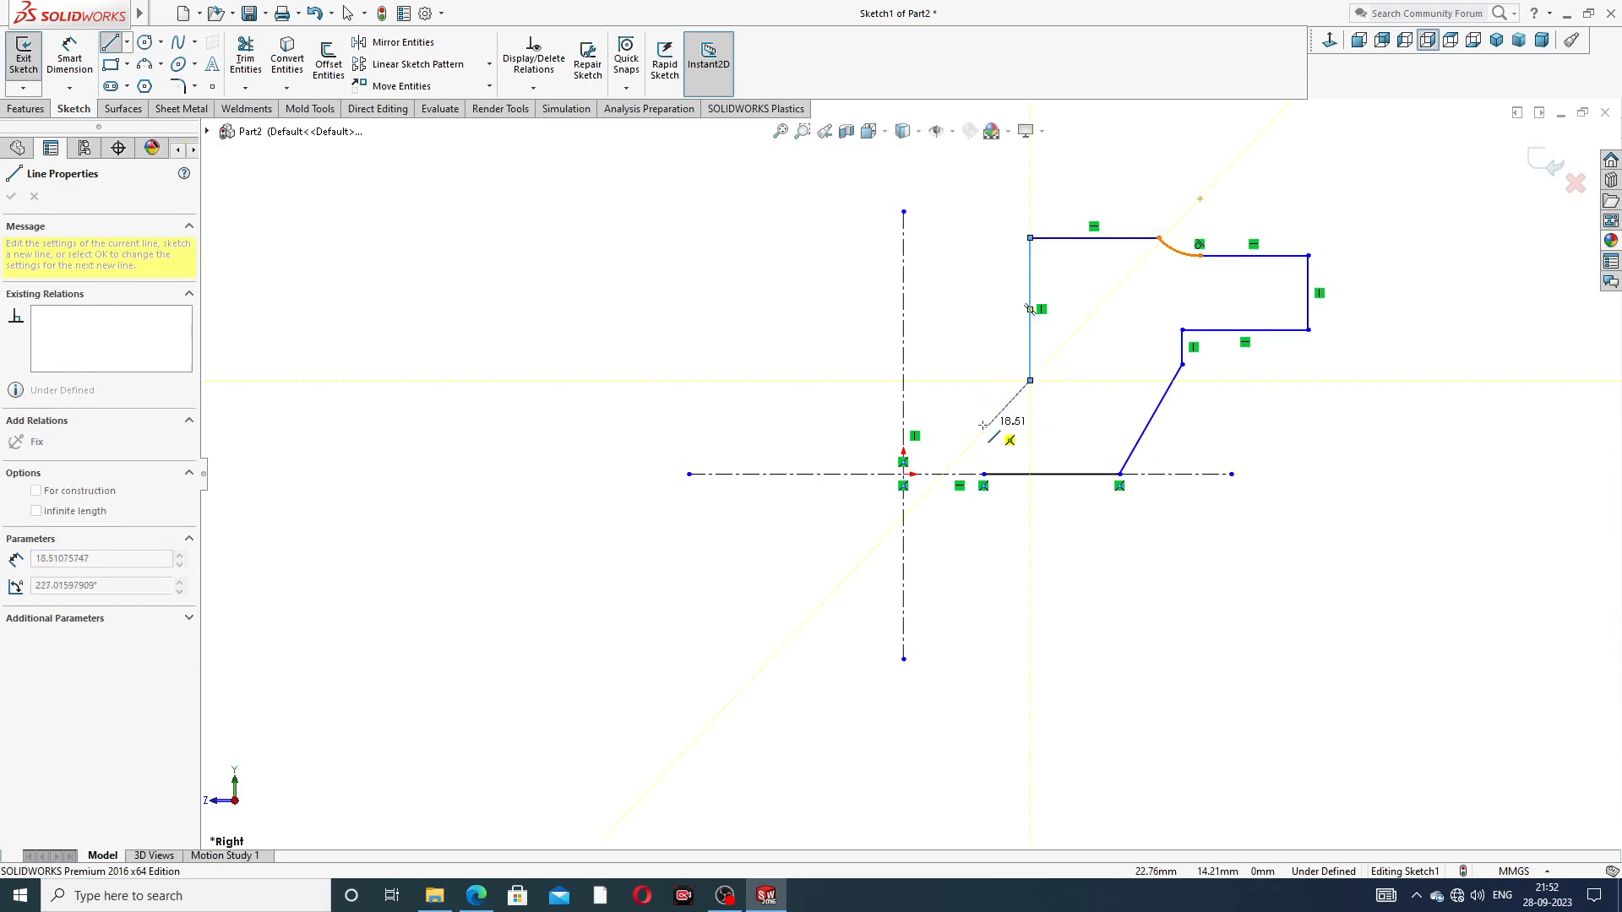
{"action": "left_click", "coordinate": [983, 426]}
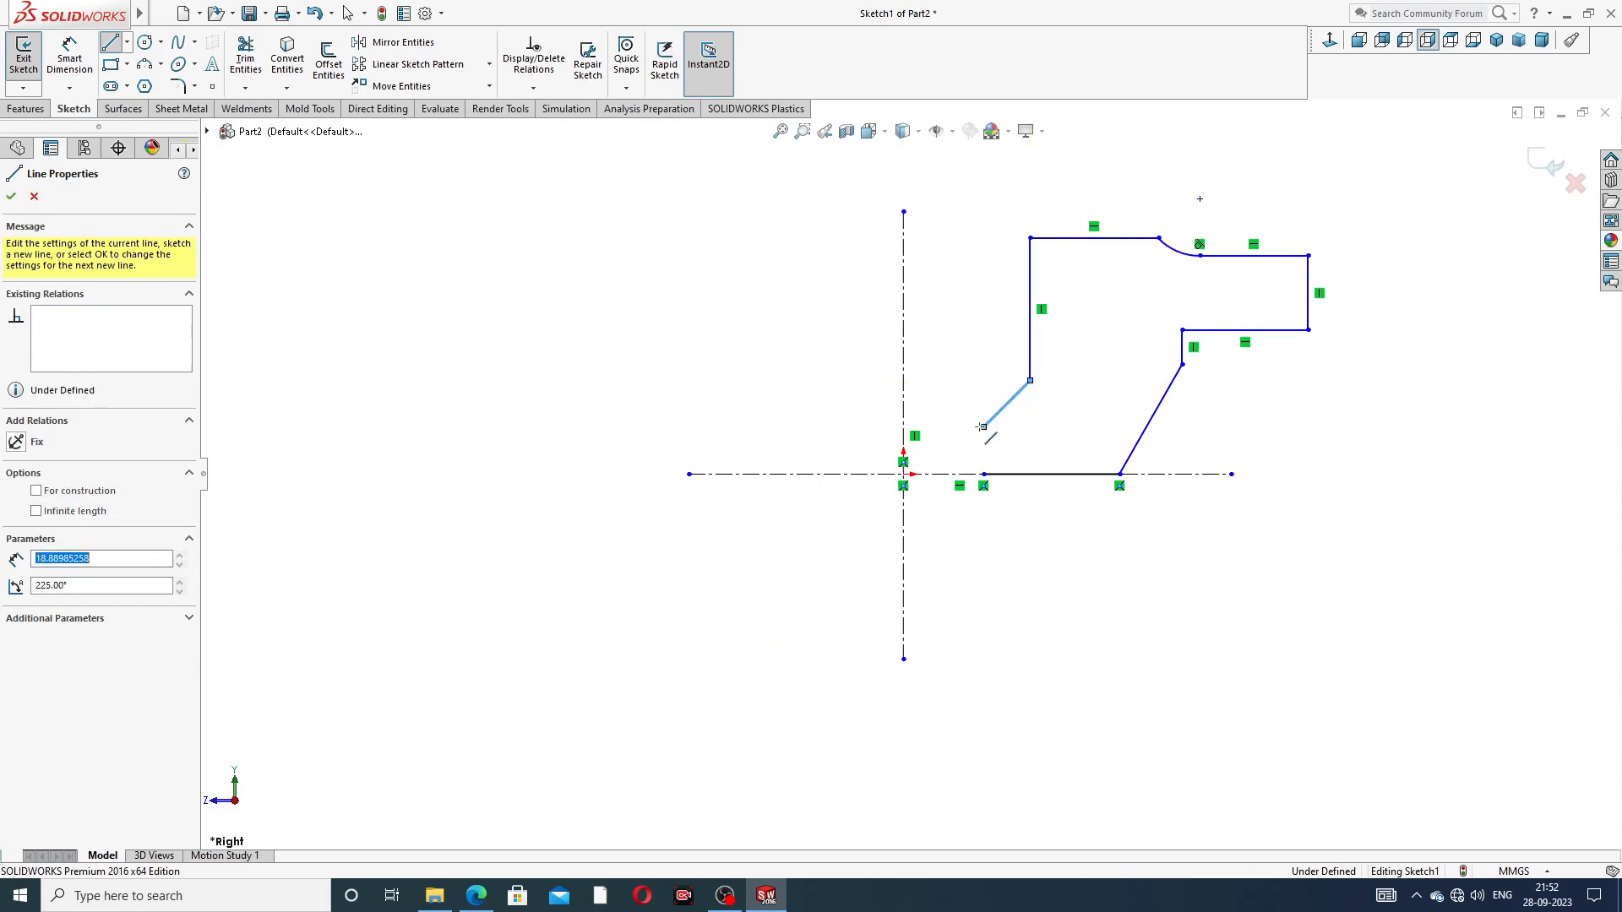
{"action": "left_click", "coordinate": [983, 474]}
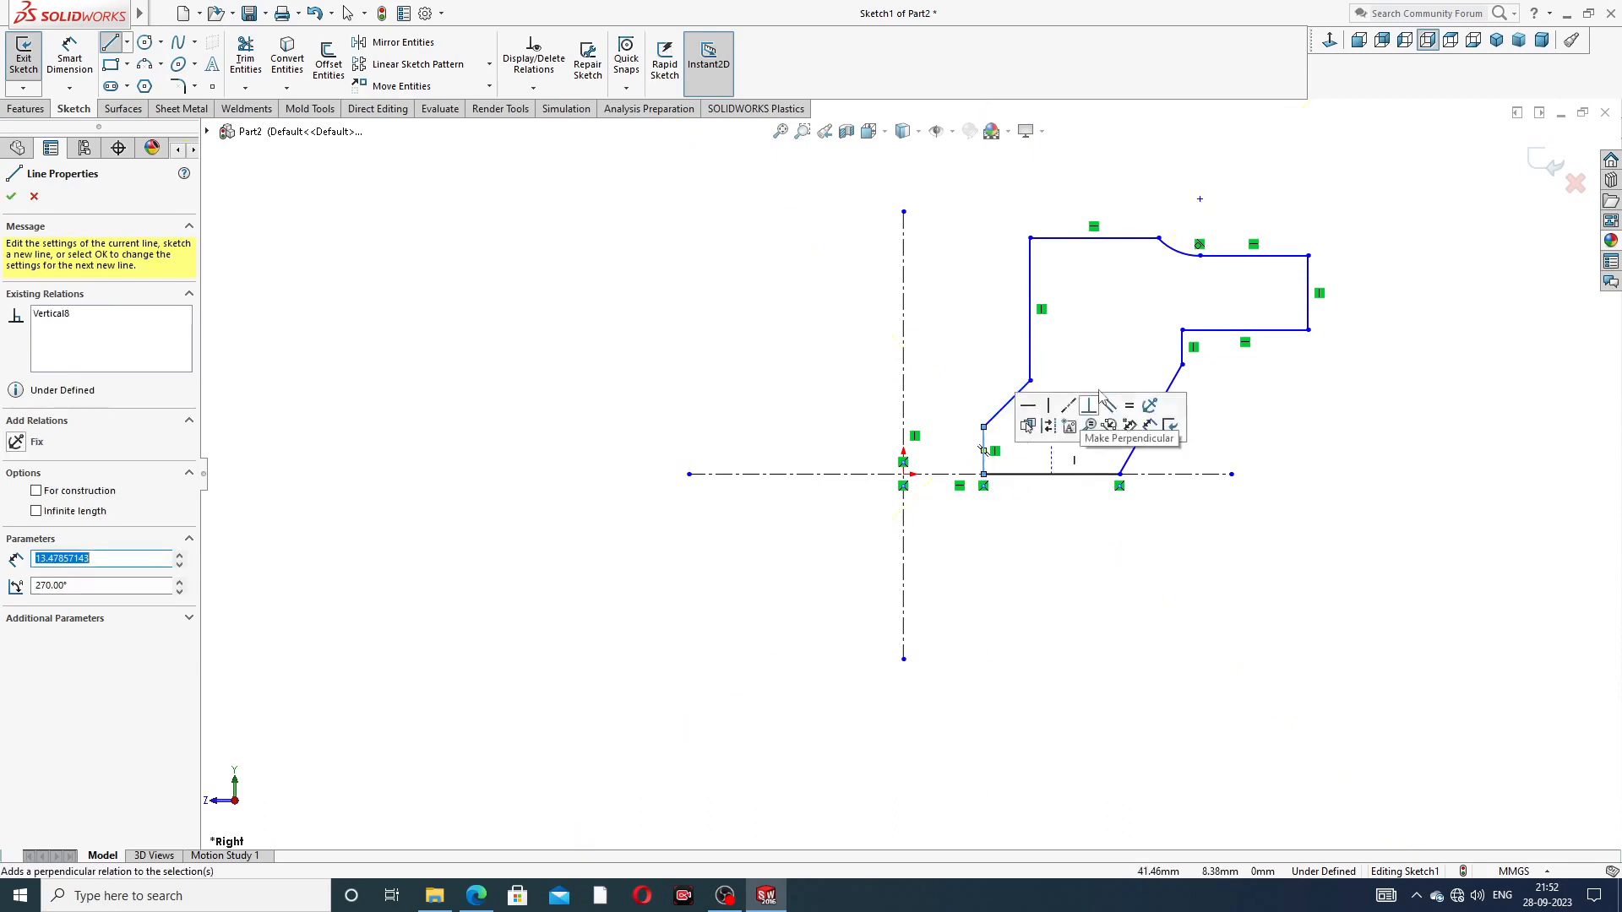
{"action": "right_click", "coordinate": [1278, 368]}
{"action": "left_click", "coordinate": [1322, 380]}
{"action": "scroll", "coordinate": [1199, 253], "scroll_direction": "down", "scroll_amount": 2}
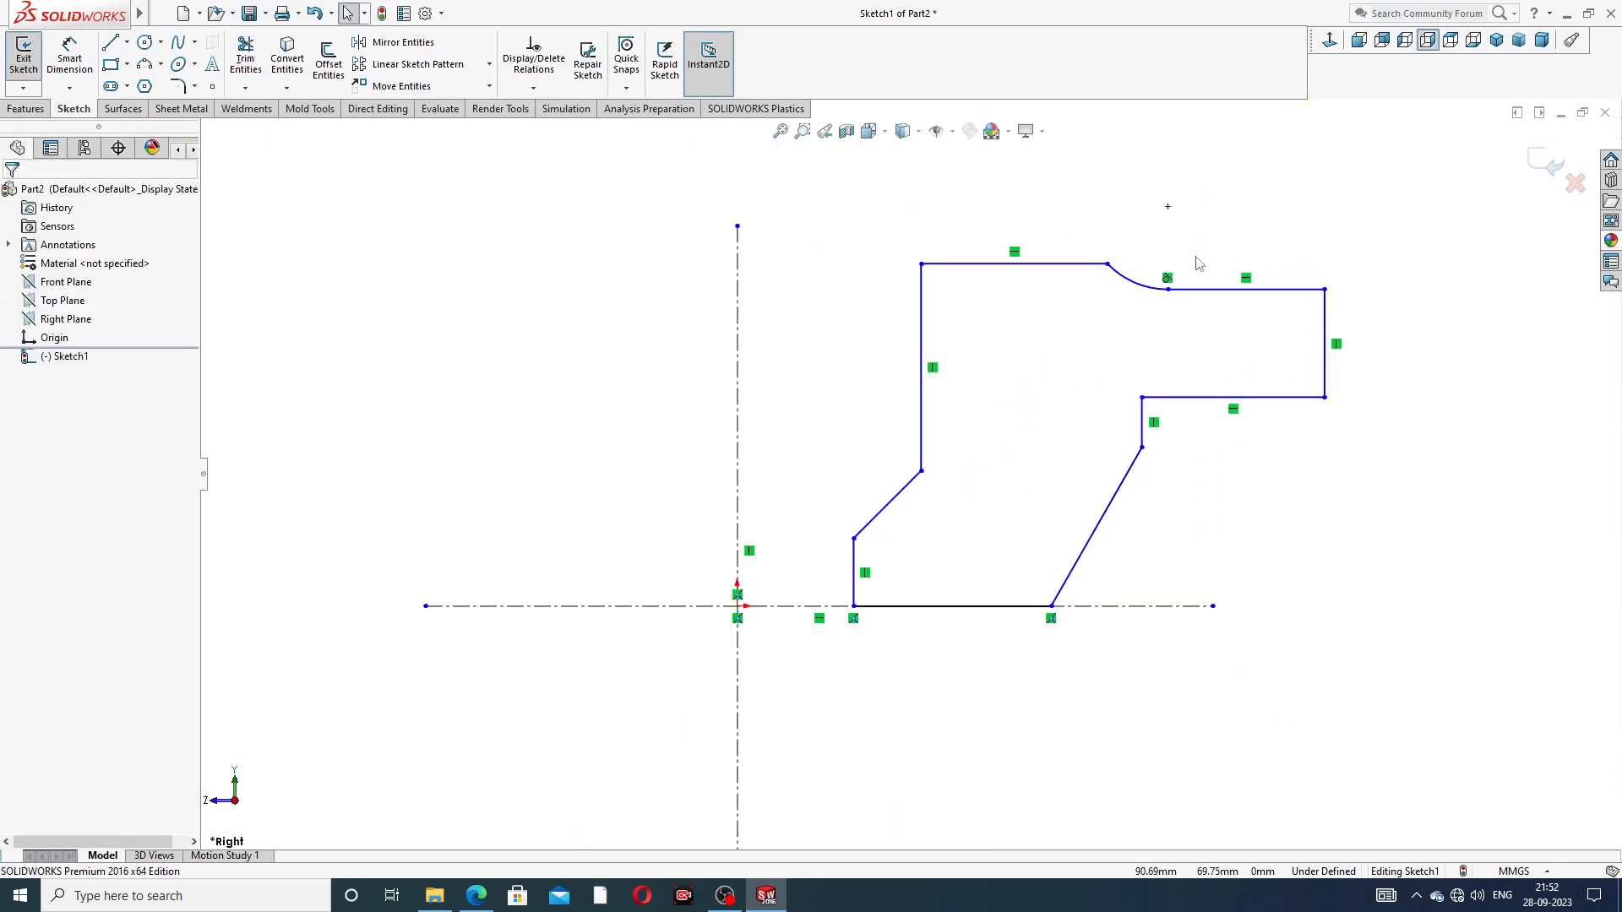
Step: Dimension the distance from the vertical centerline to the inner end of the bottom line as 14 mm
{"action": "scroll", "coordinate": [1197, 259], "scroll_direction": "up", "scroll_amount": 2}
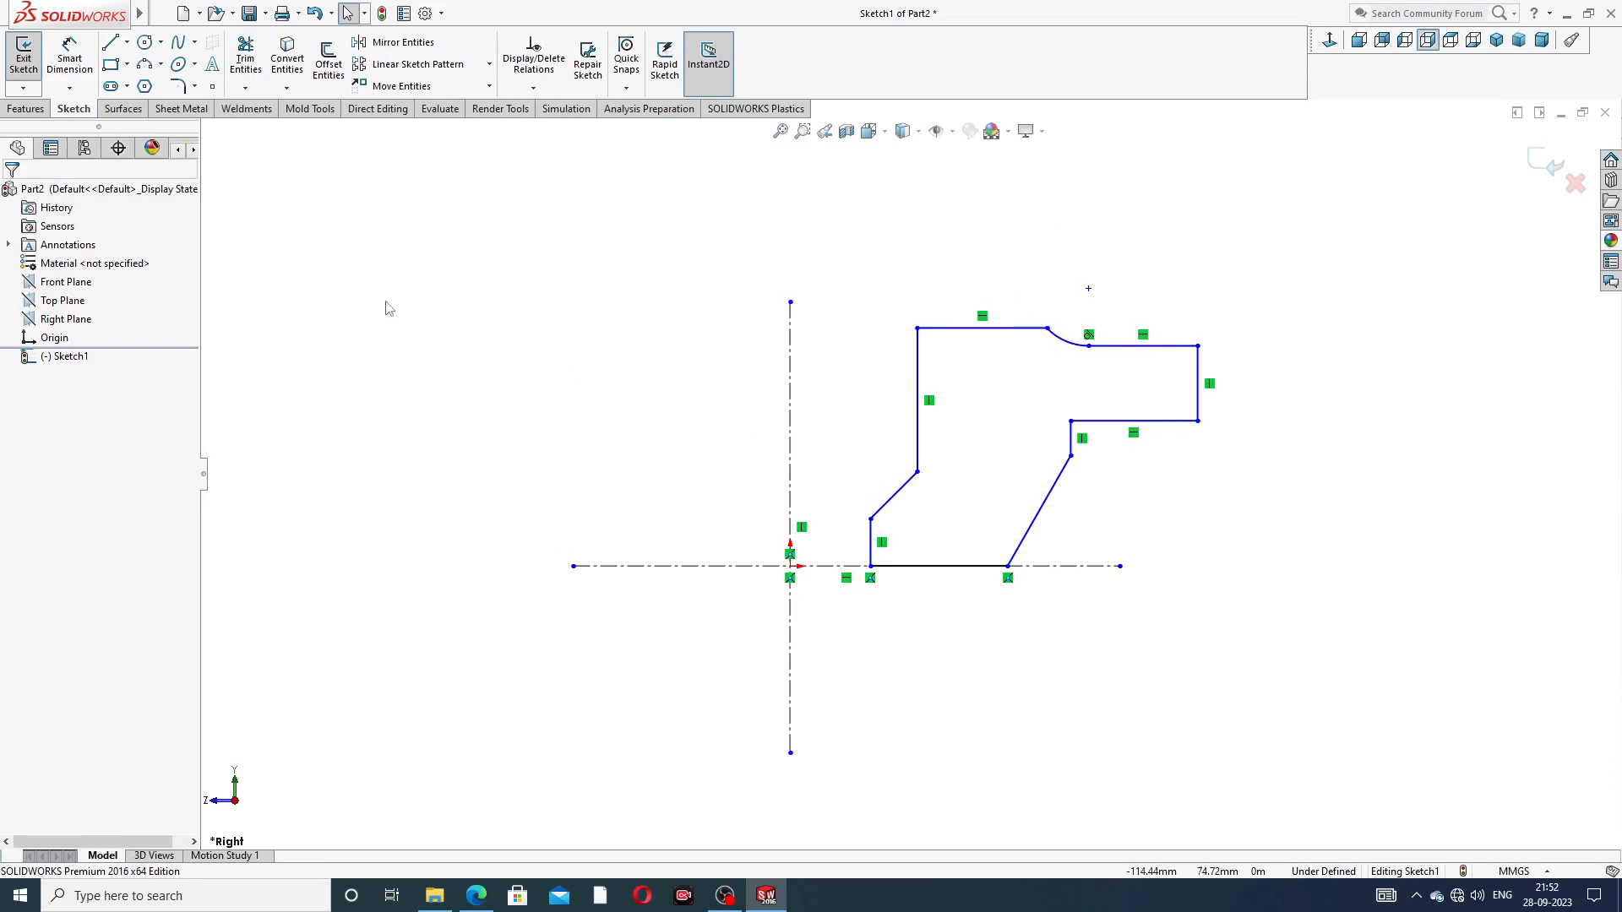
{"action": "left_click", "coordinate": [69, 58]}
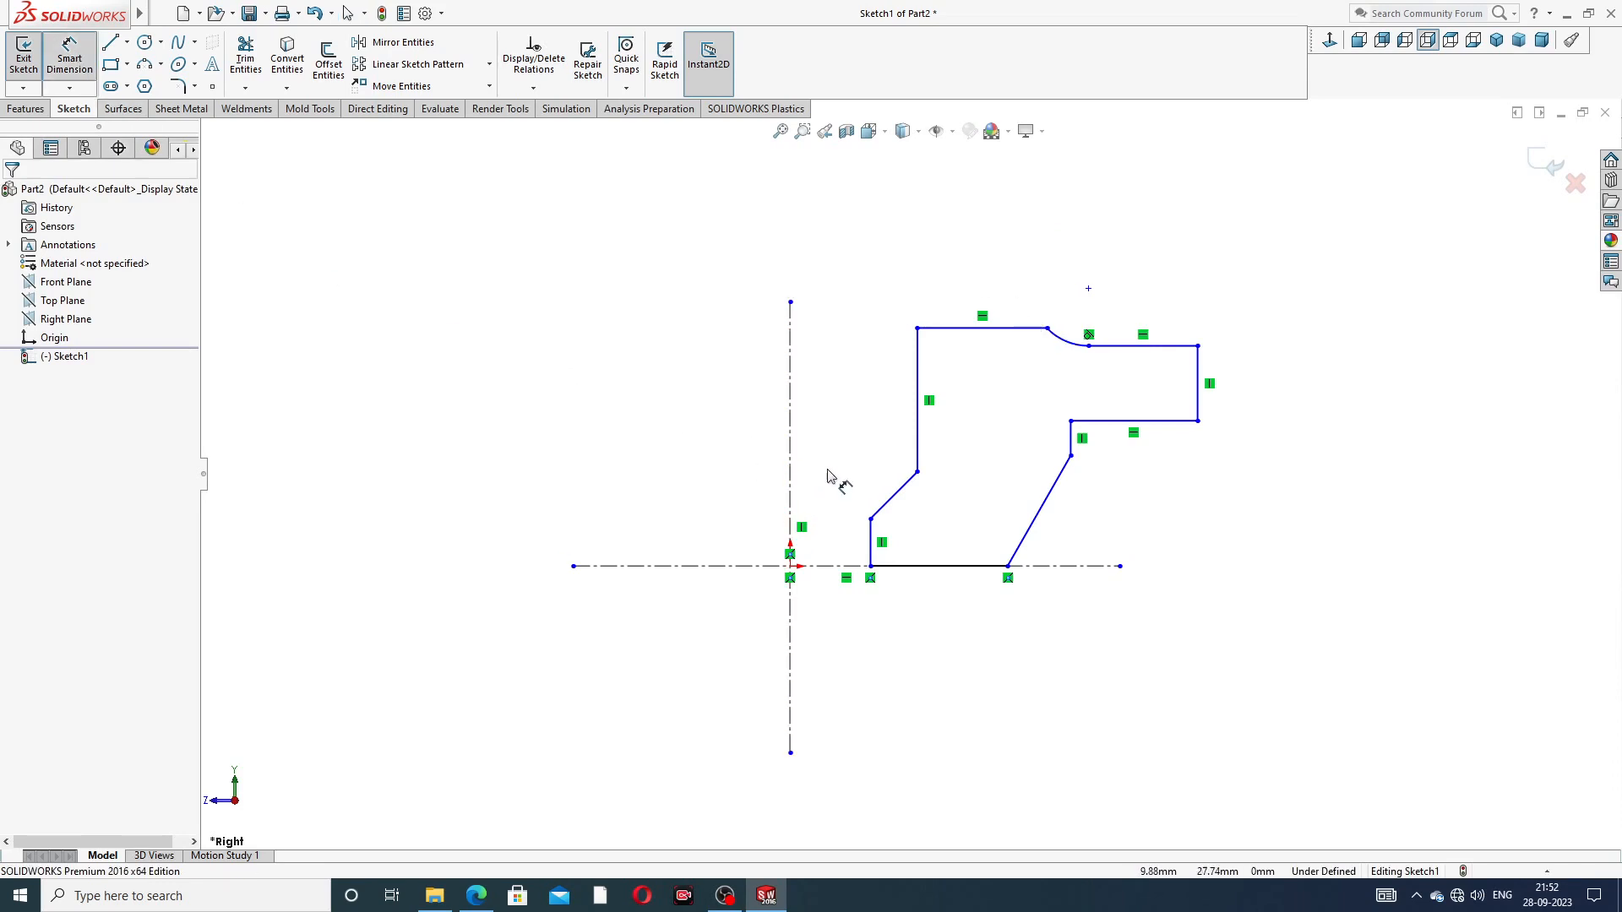
{"action": "left_click", "coordinate": [844, 567]}
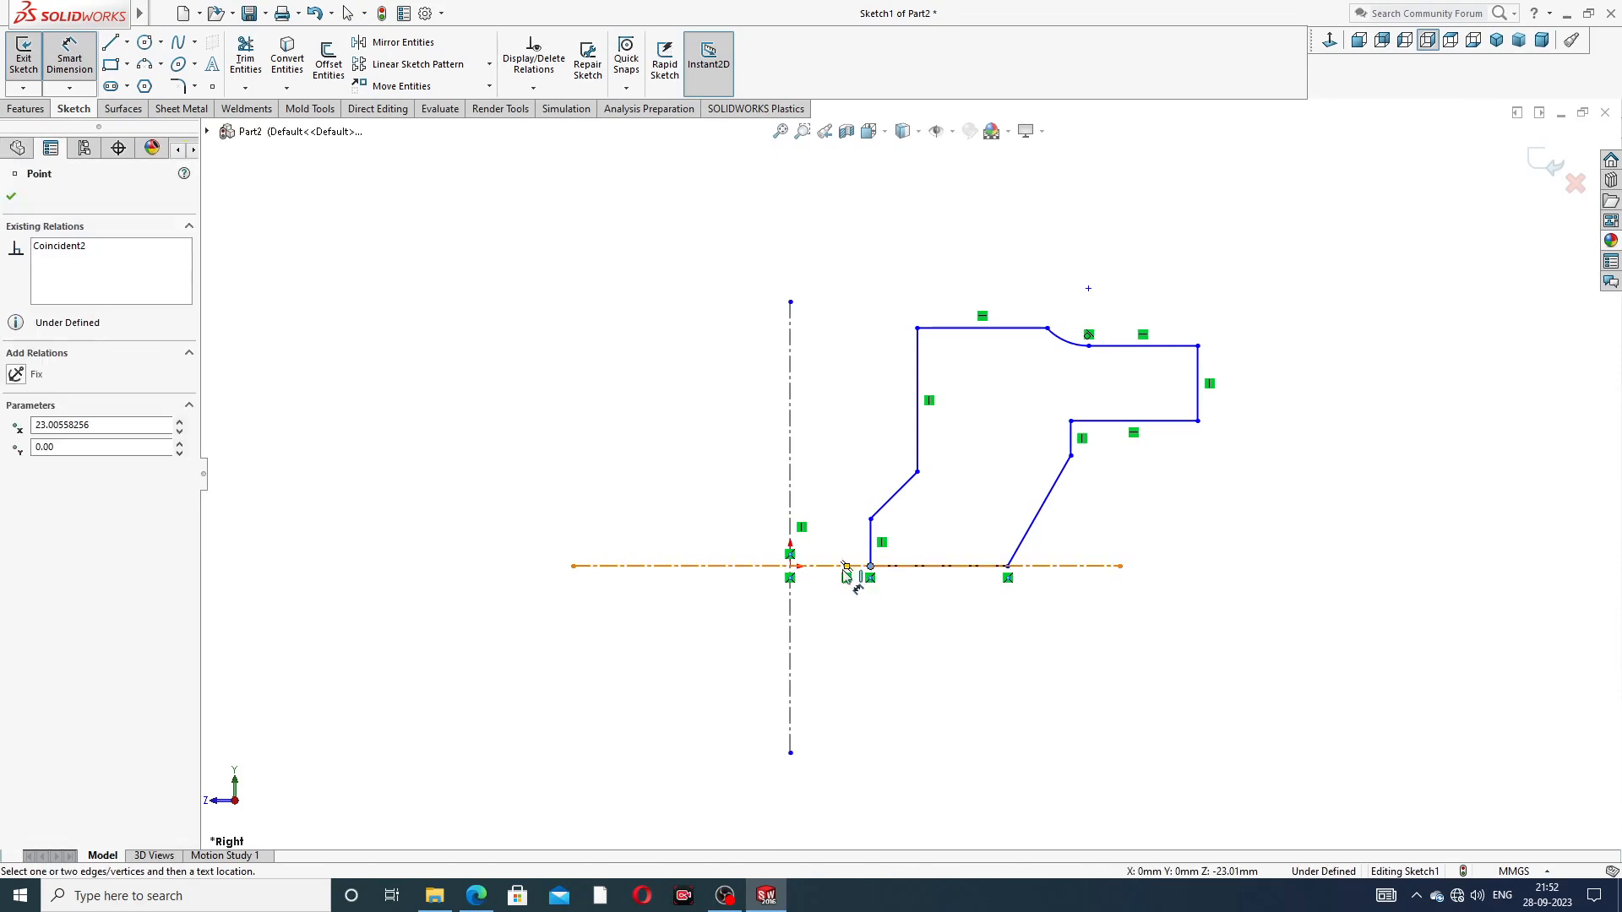
{"action": "left_click", "coordinate": [791, 540]}
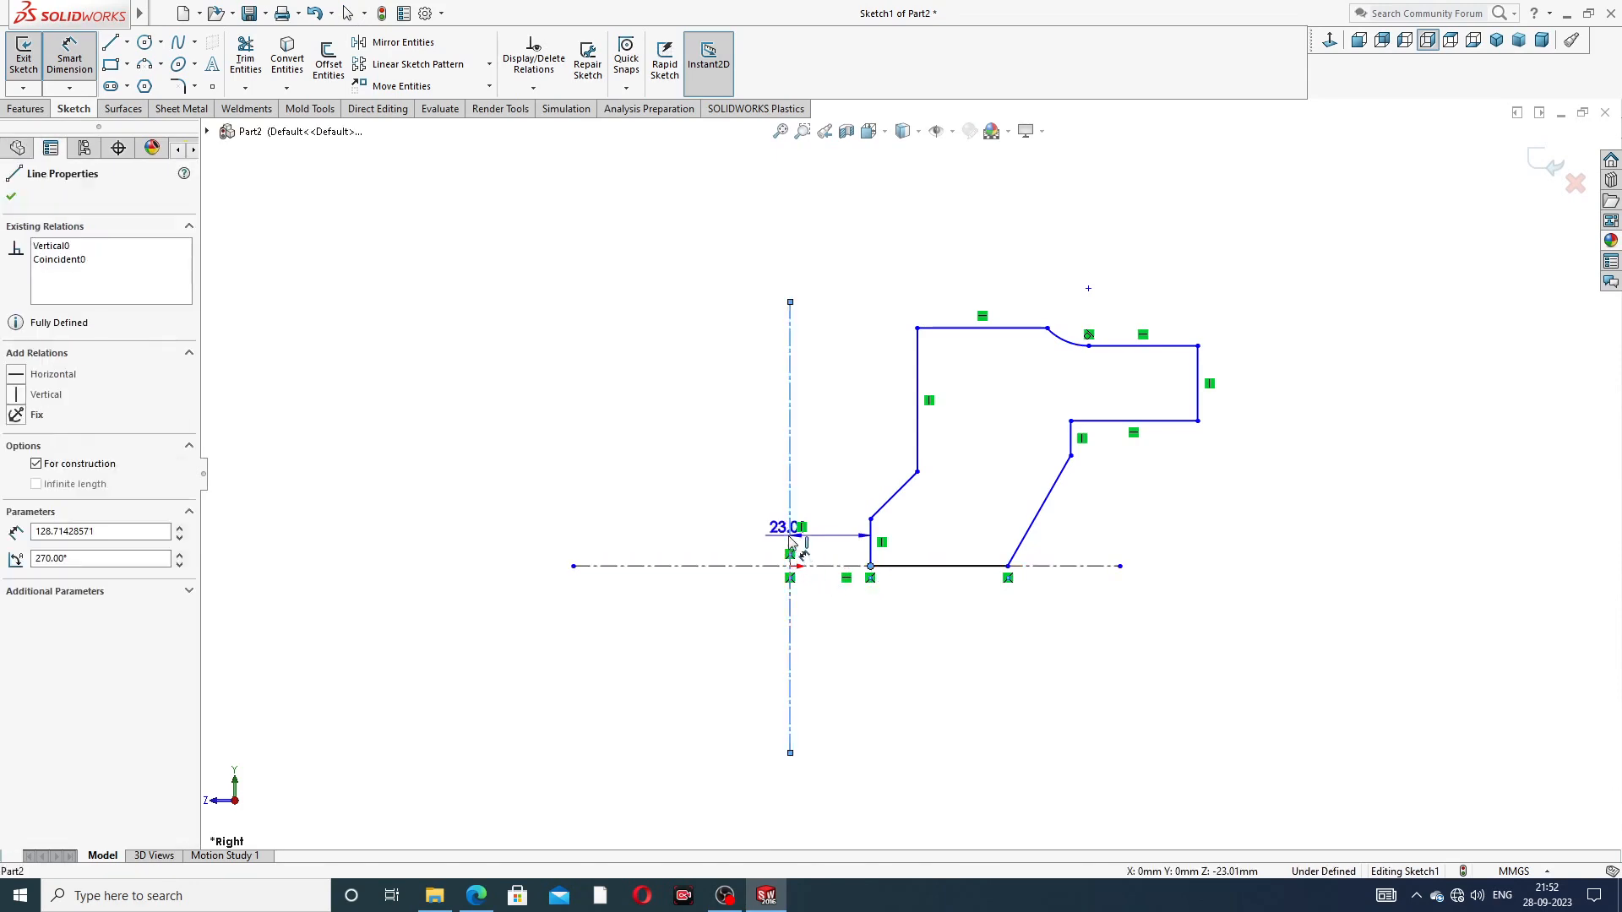
{"action": "left_click", "coordinate": [825, 616]}
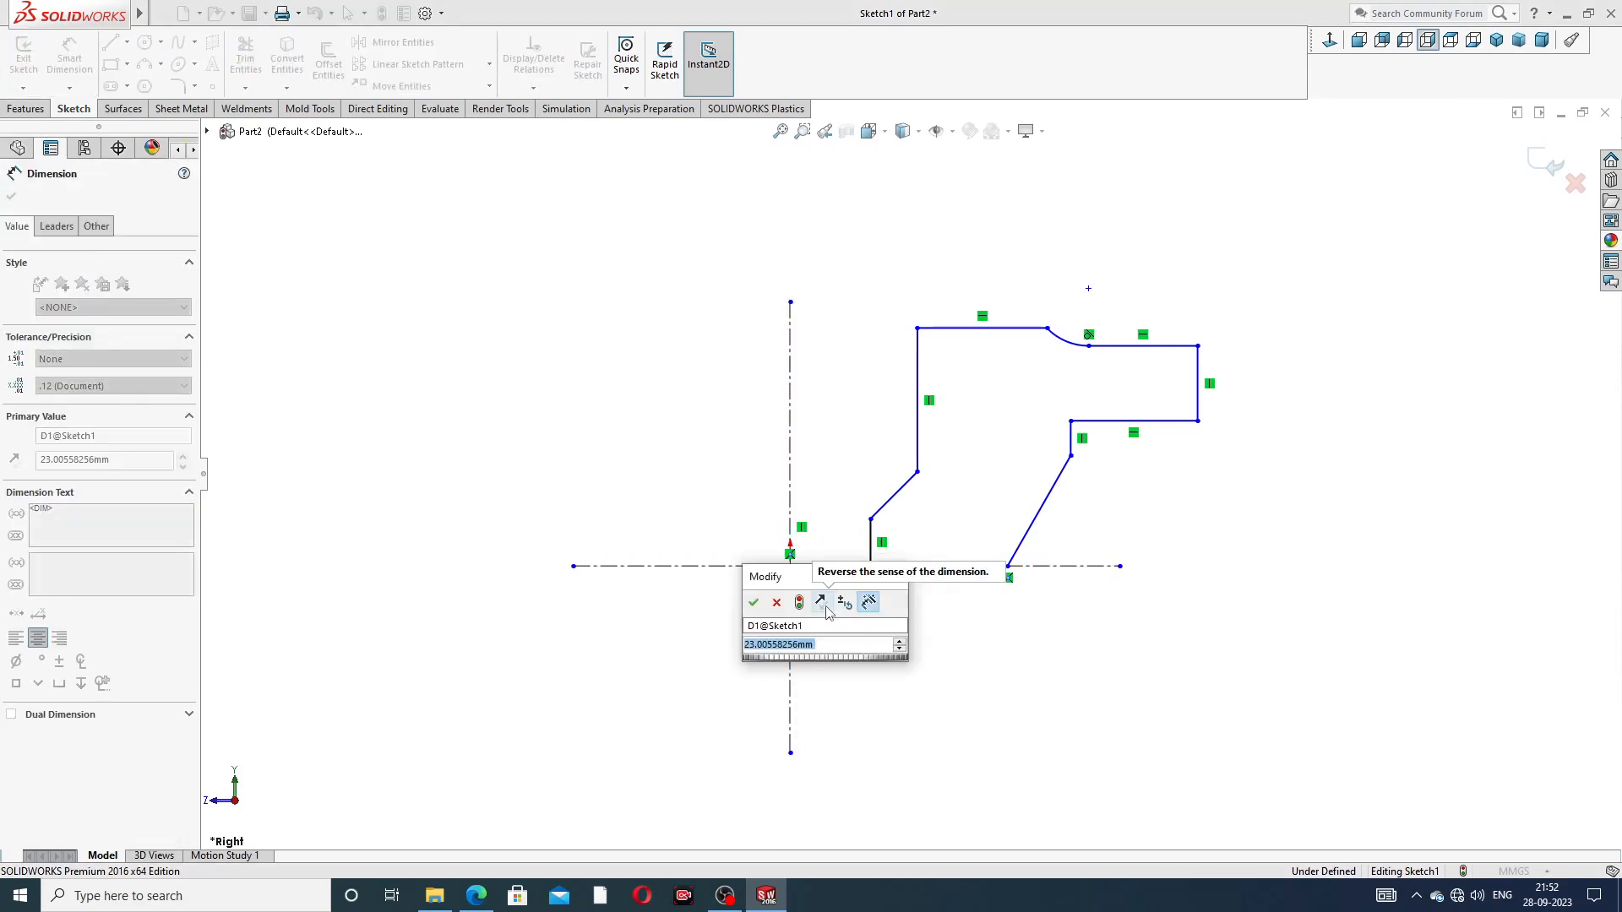
{"action": "type", "text": "14"}
{"action": "key", "text": "Return"}
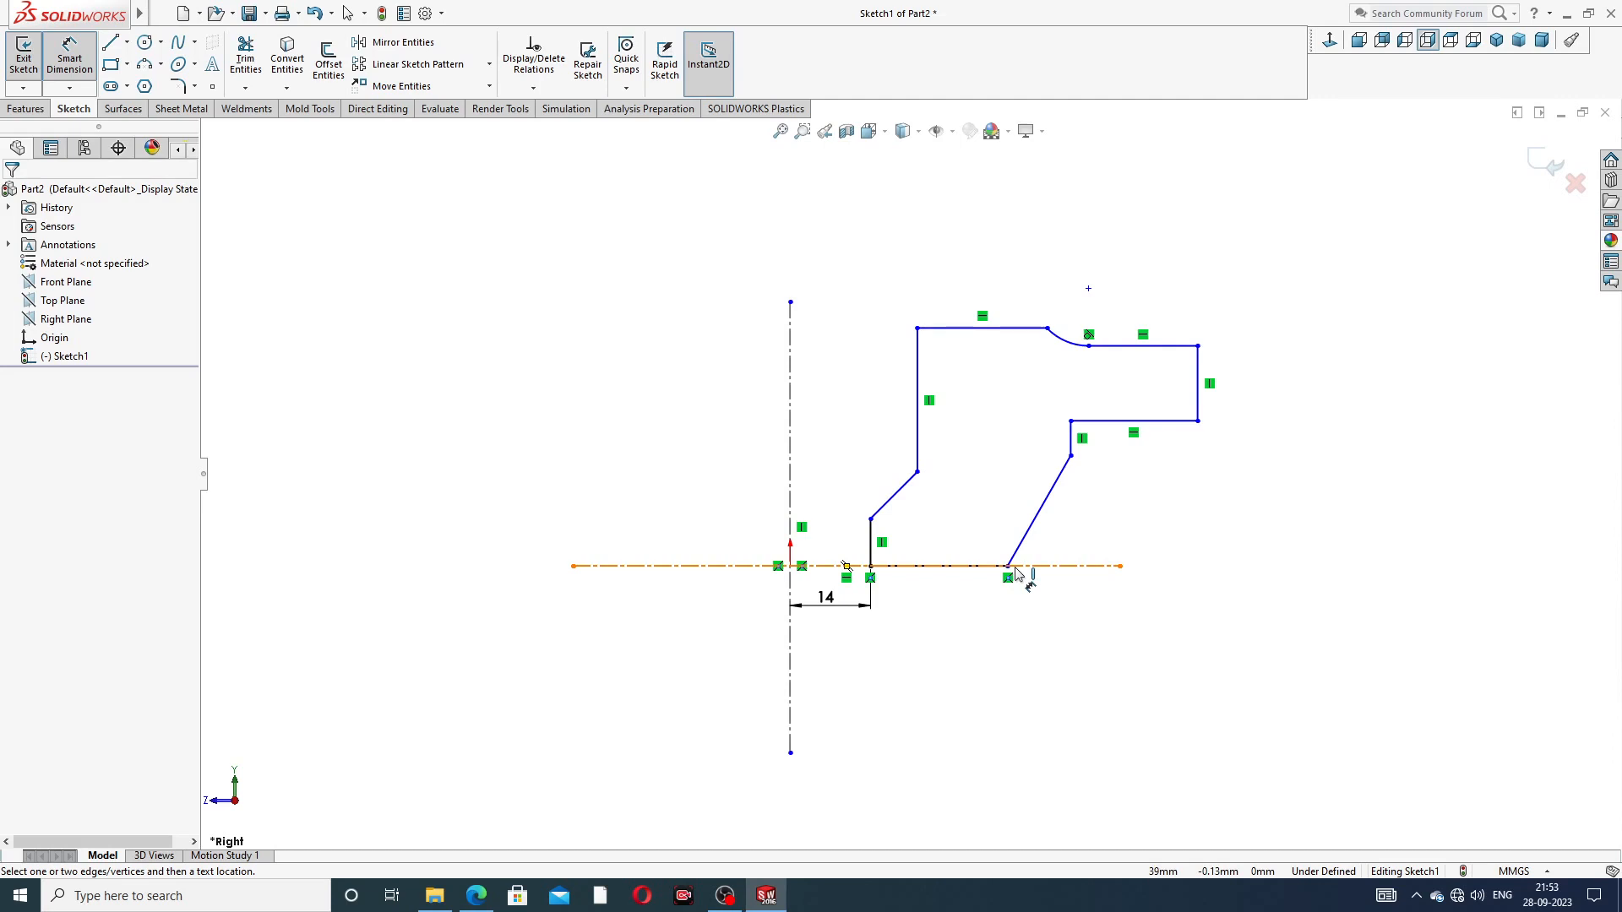
Step: Dimension the distance from the vertical centerline to the outer end of the bottom line as 35 mm
{"action": "left_click", "coordinate": [1008, 566]}
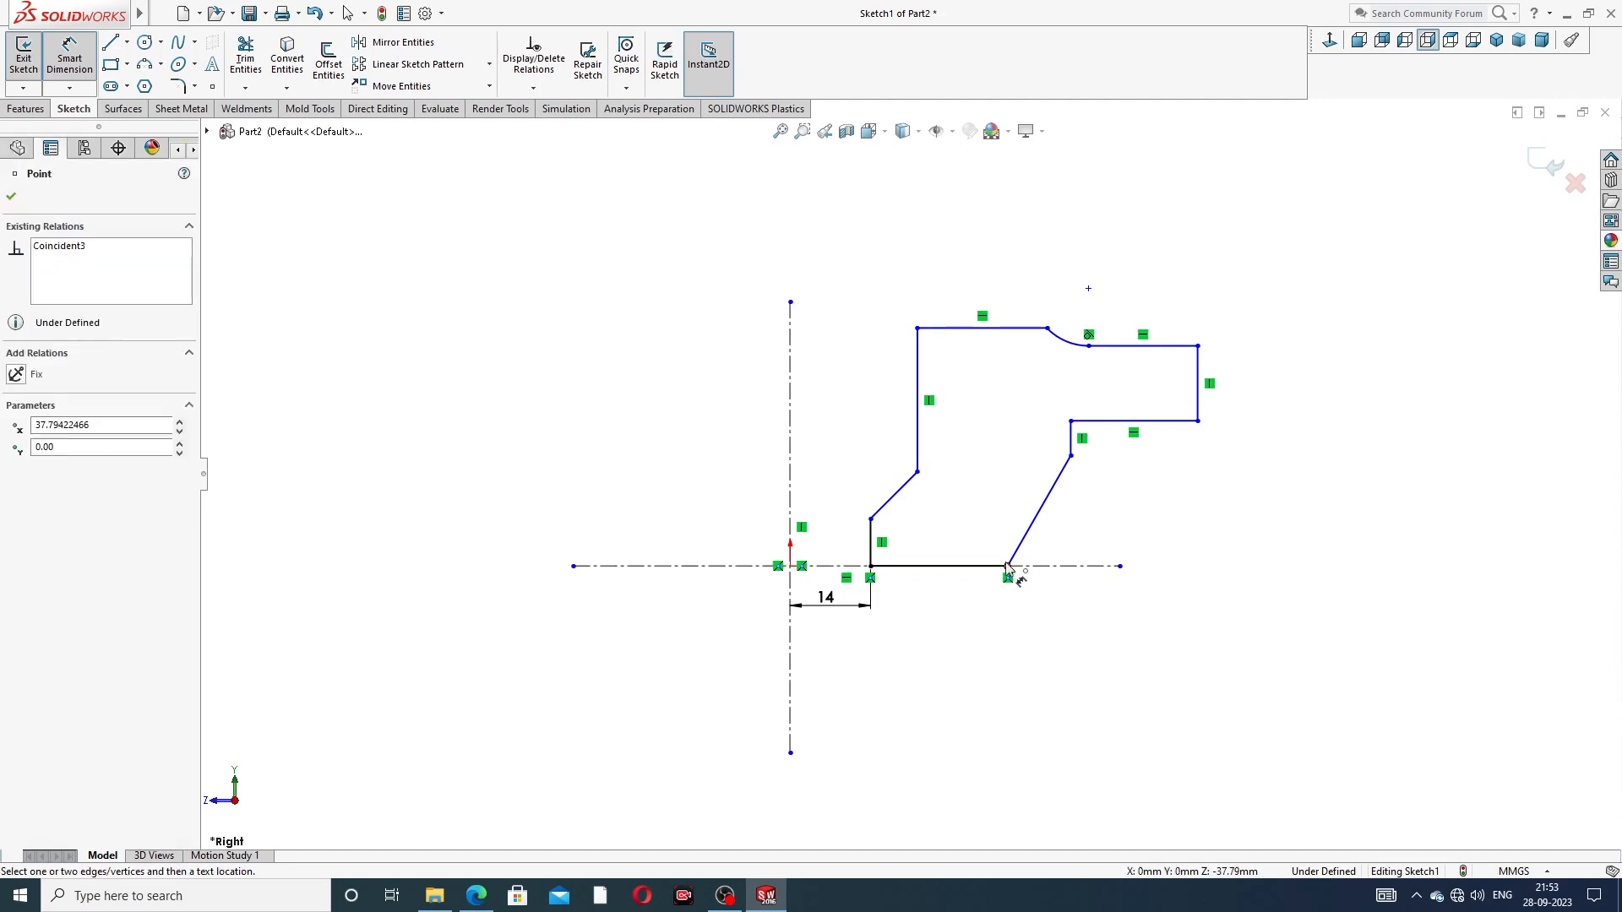
{"action": "left_click", "coordinate": [816, 567]}
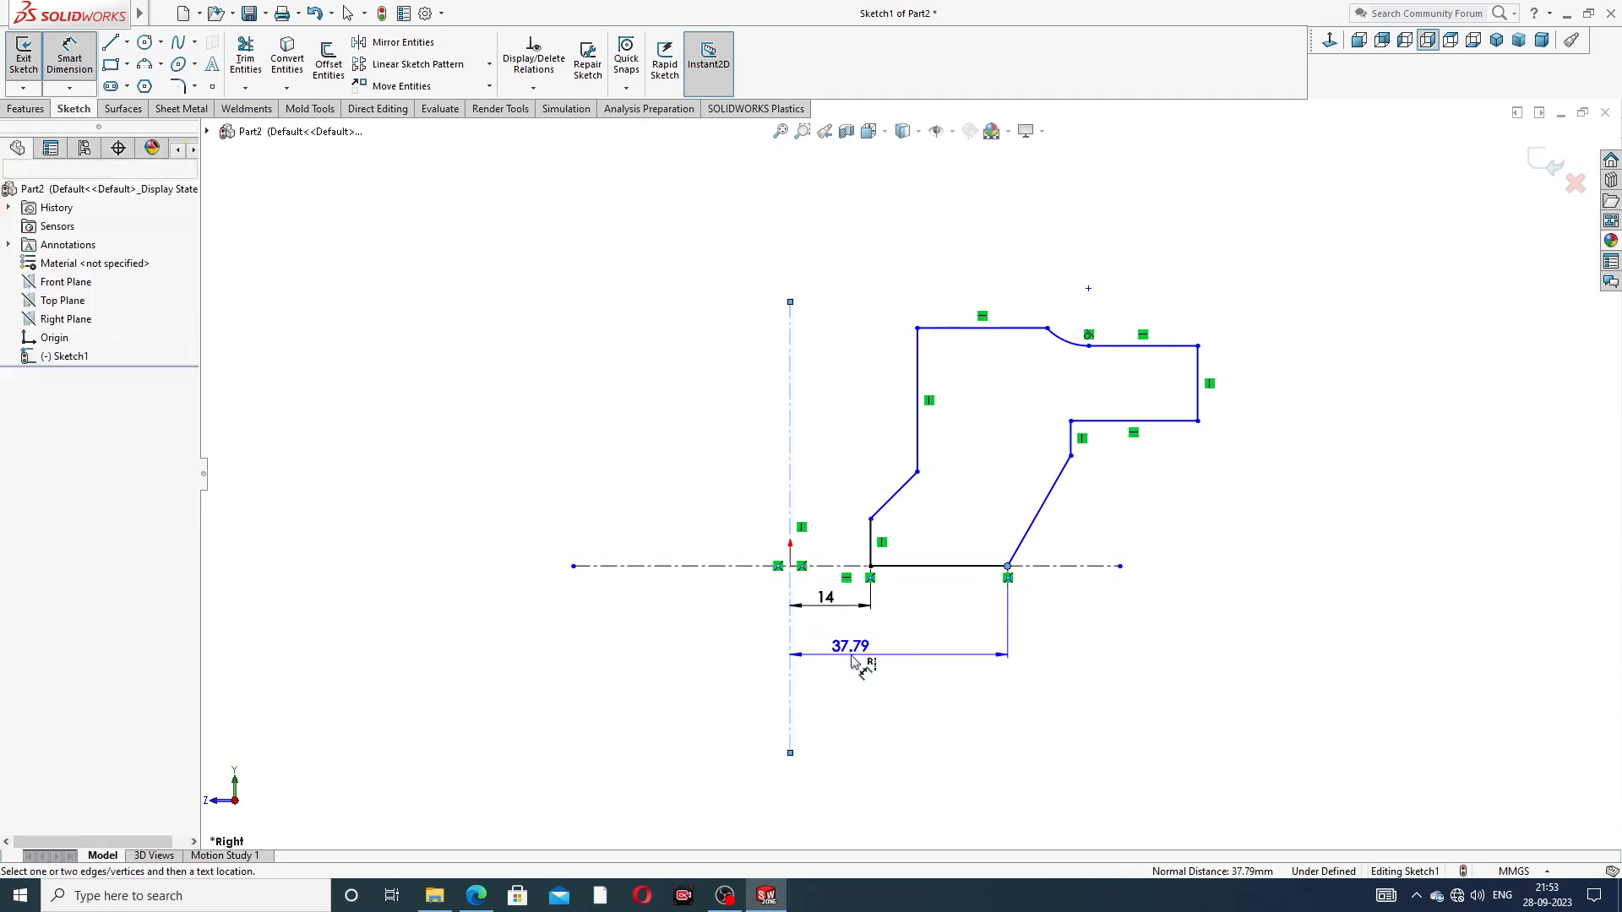
{"action": "left_click", "coordinate": [852, 659]}
{"action": "type", "text": "35"}
{"action": "key", "text": "Return"}
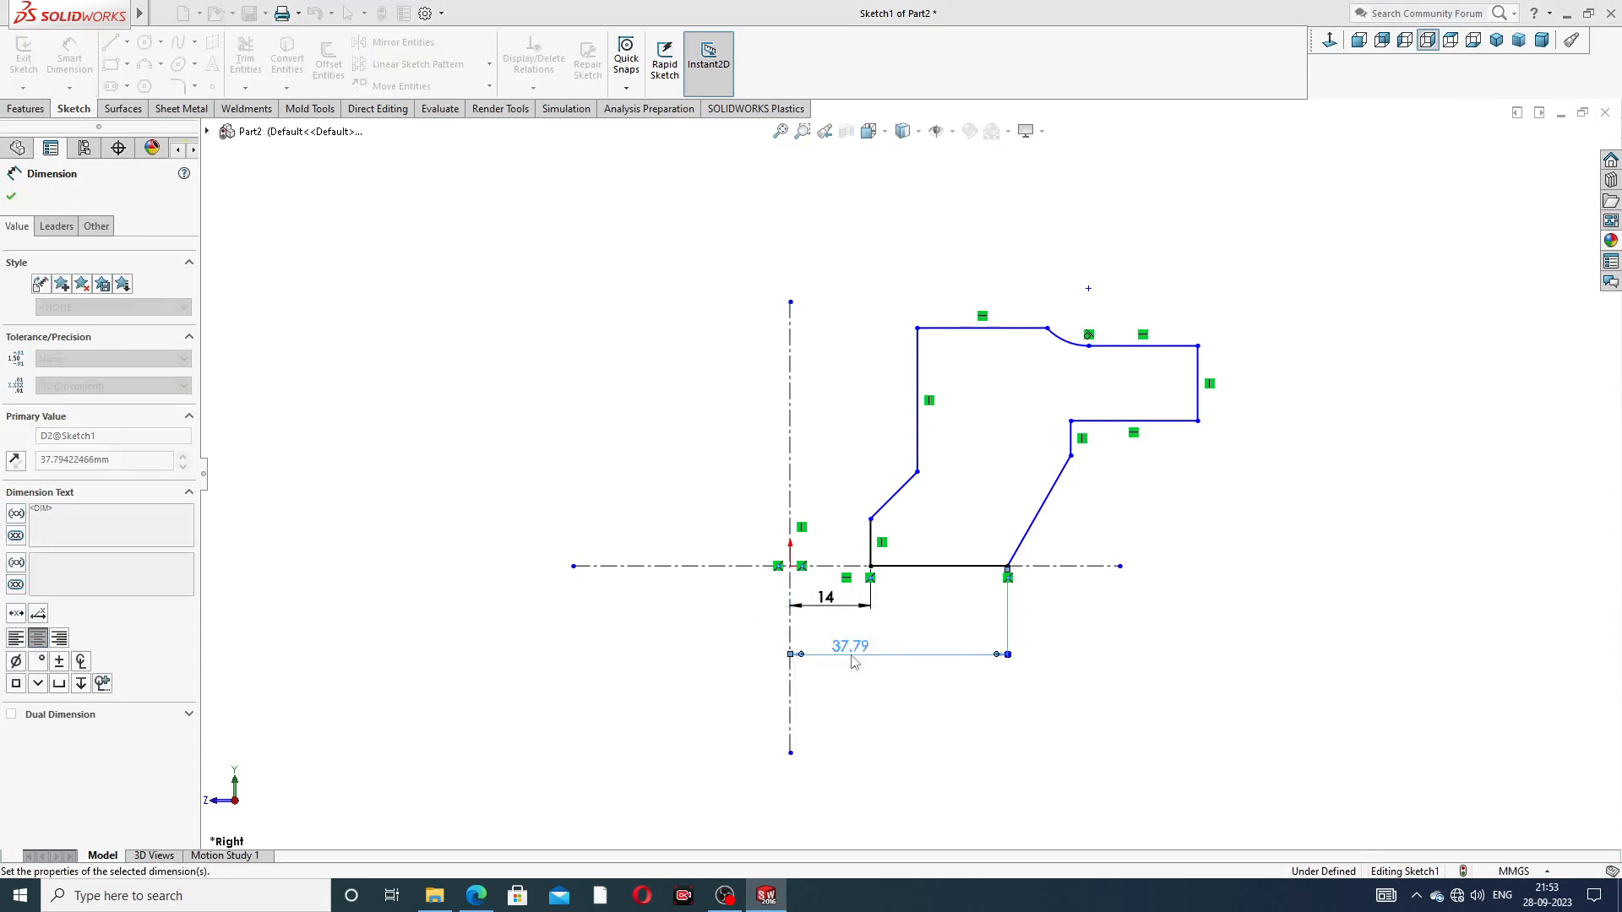
{"action": "left_click", "coordinate": [1041, 650]}
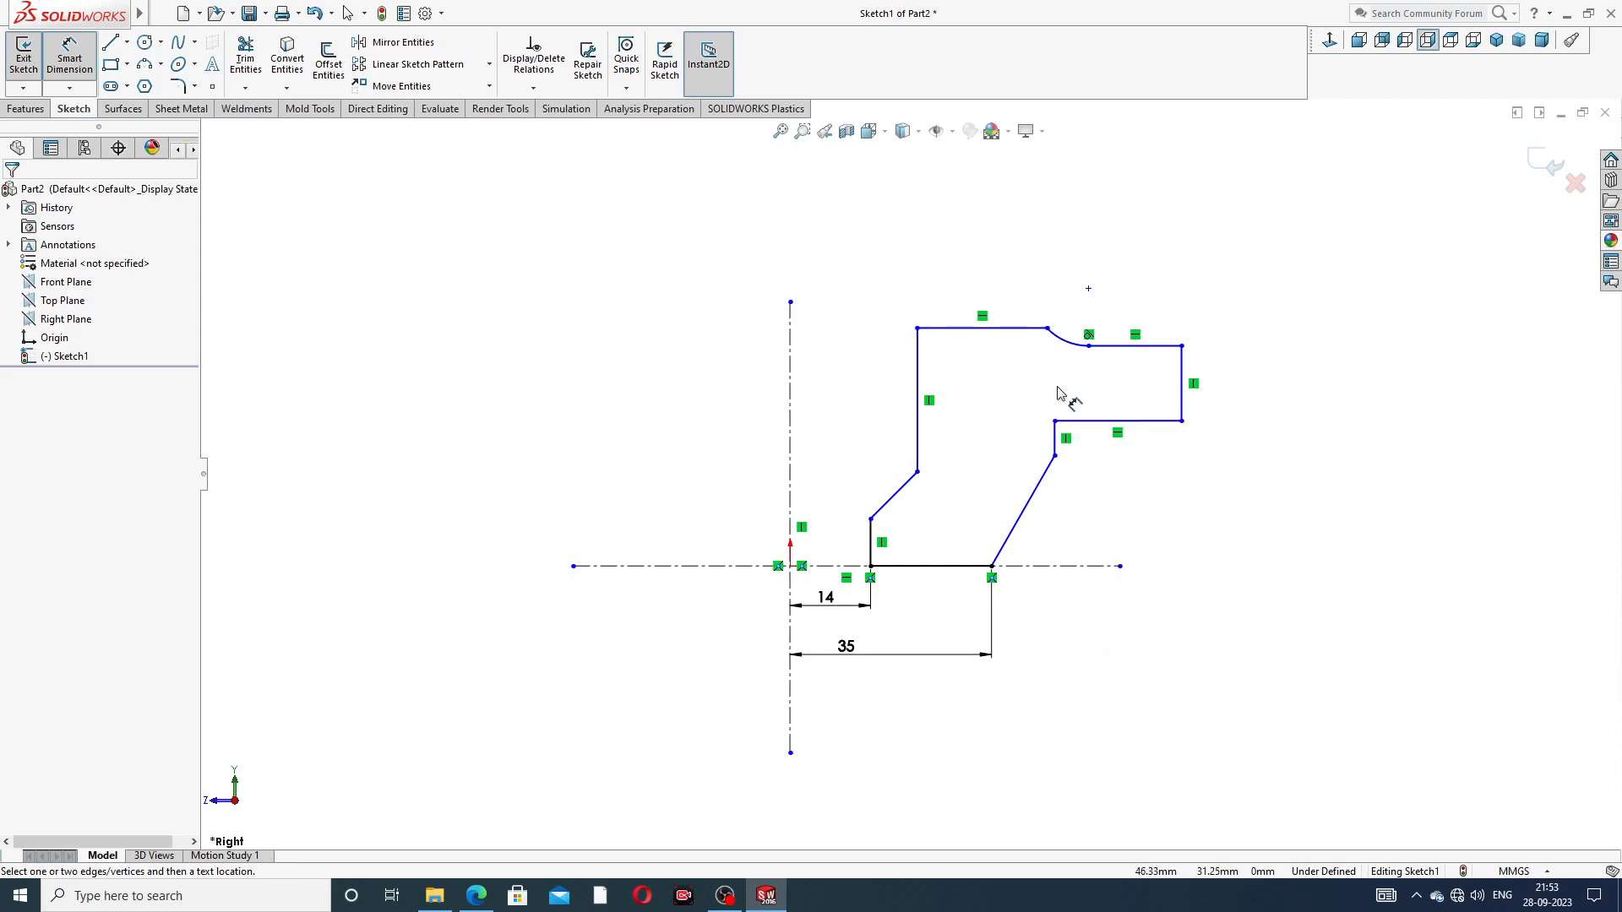
Step: Dimension the distance from the vertical centerline to the arc's upper end on the raised top line as 88 mm
{"action": "left_click", "coordinate": [1048, 328]}
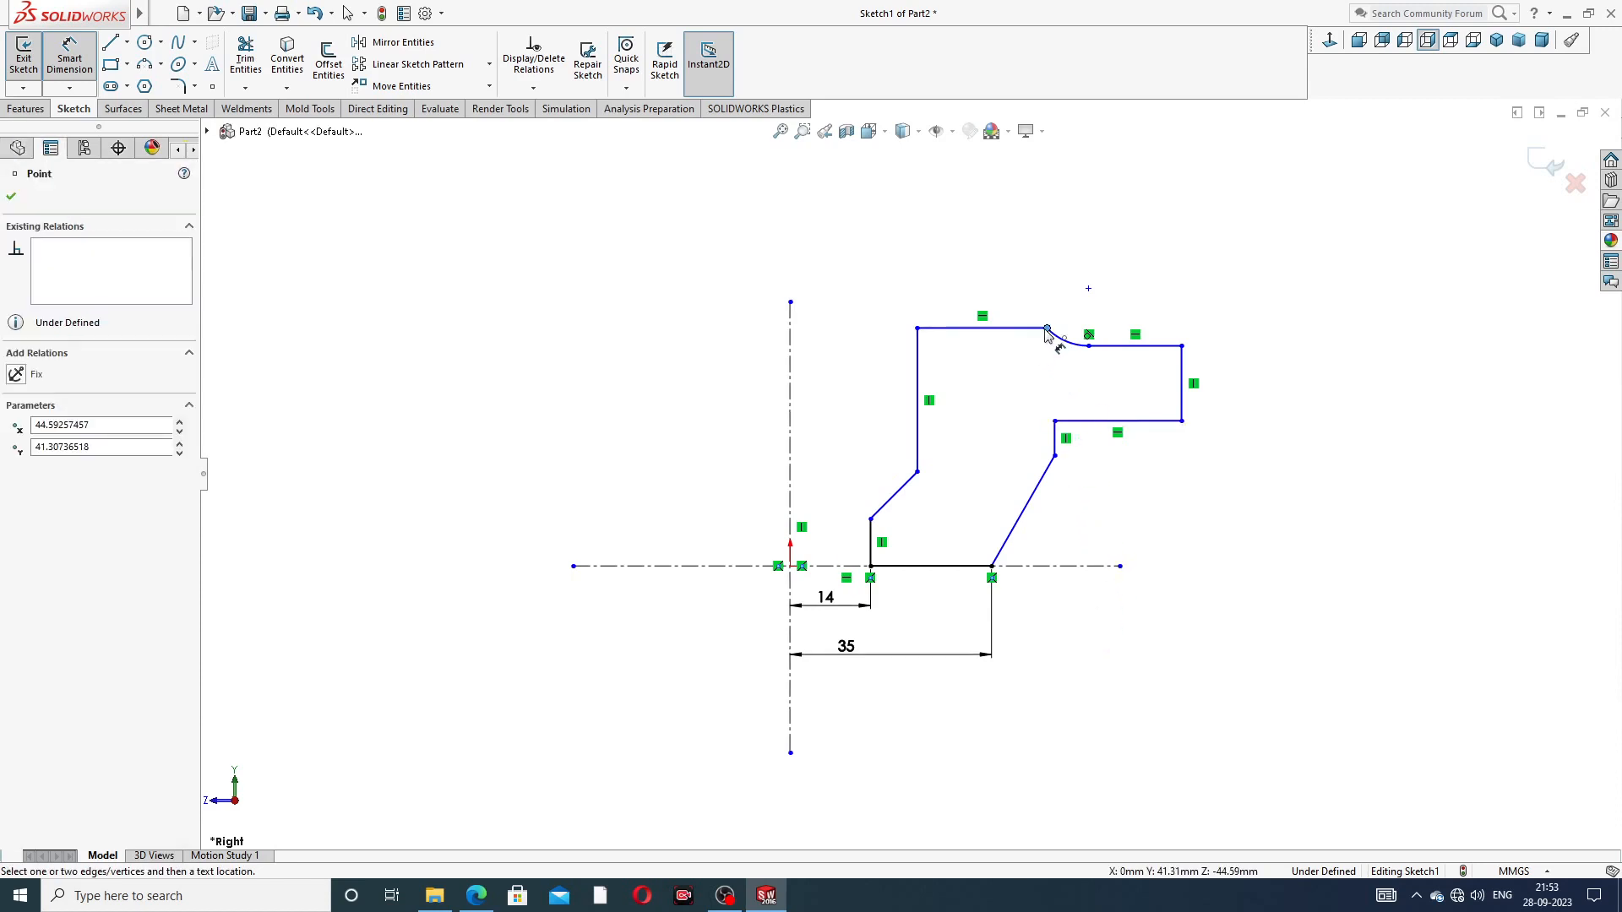
{"action": "left_click", "coordinate": [791, 355]}
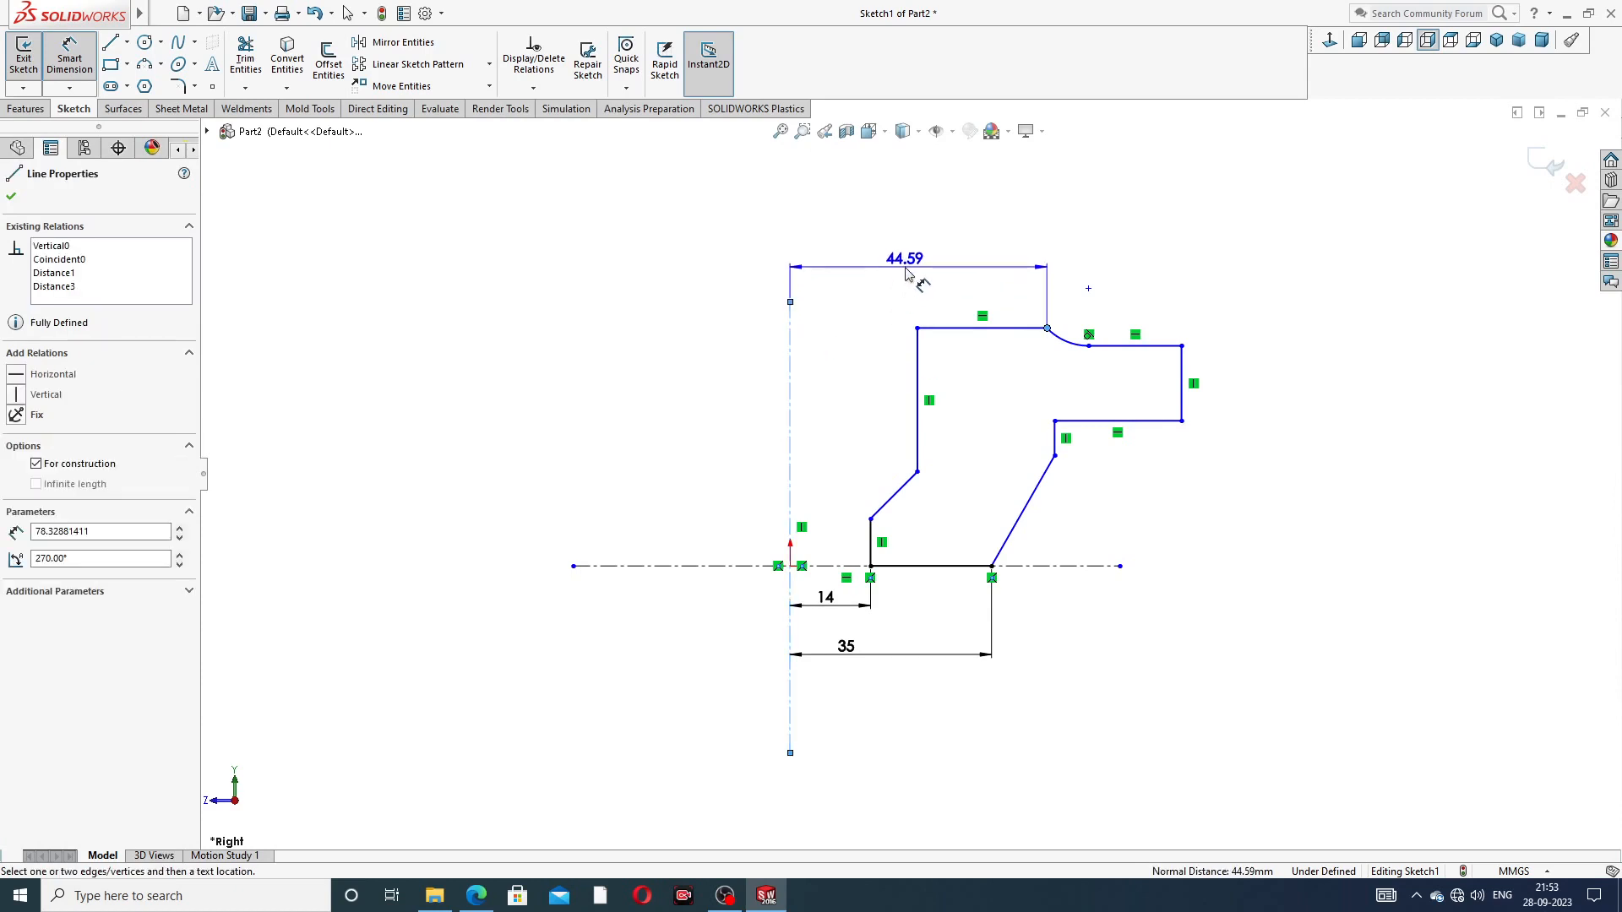
{"action": "left_click", "coordinate": [835, 266]}
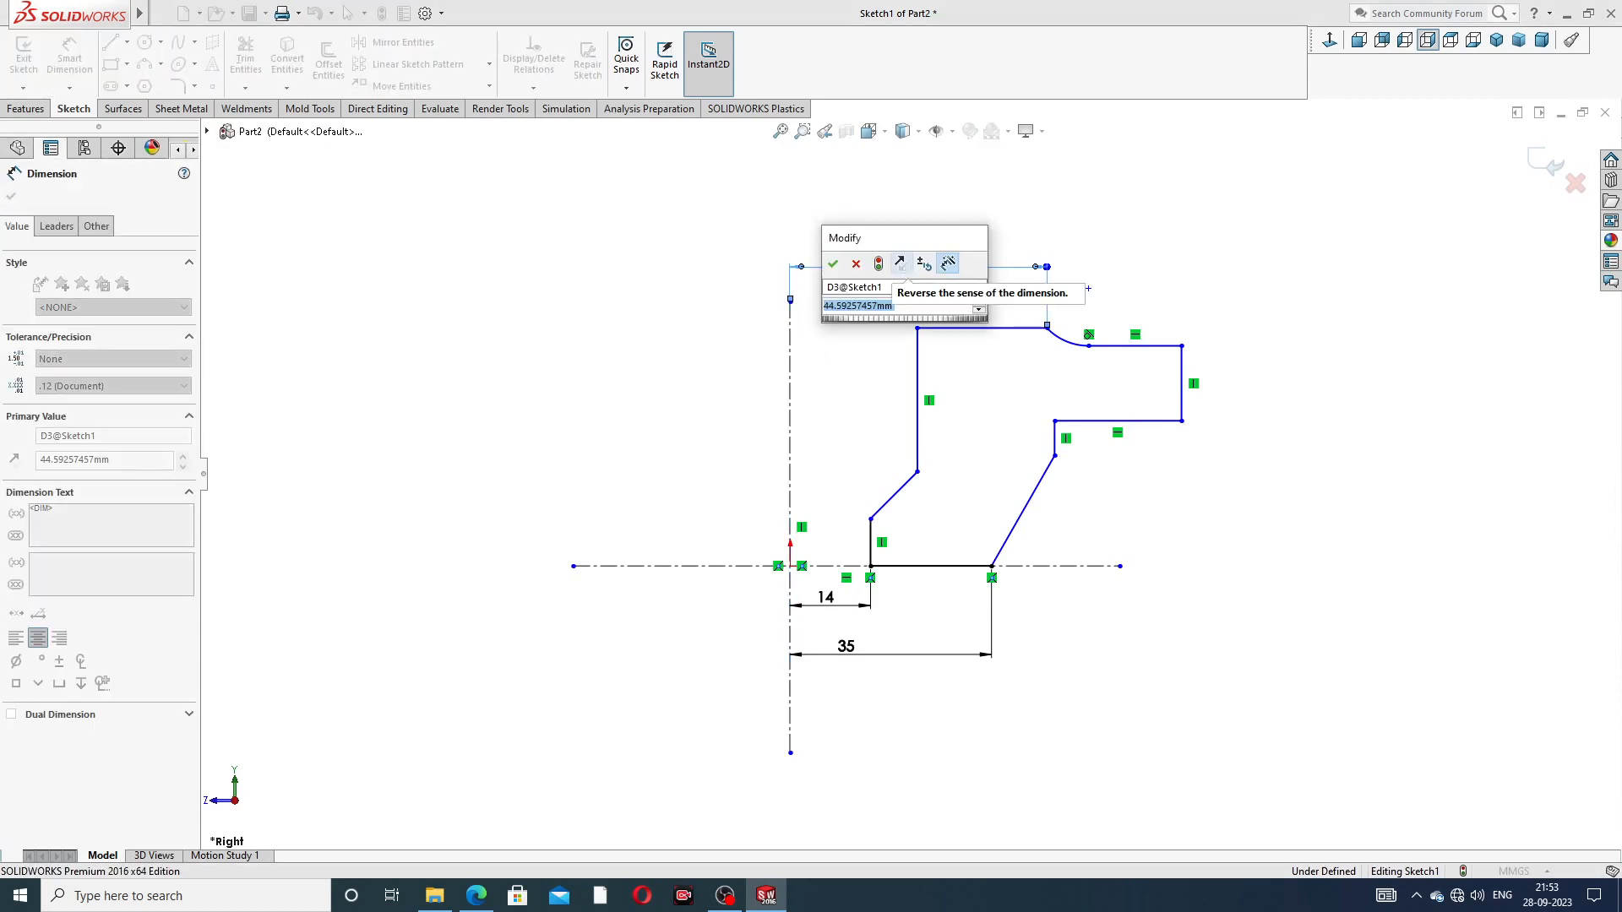
{"action": "type", "text": "88"}
{"action": "key", "text": "Return"}
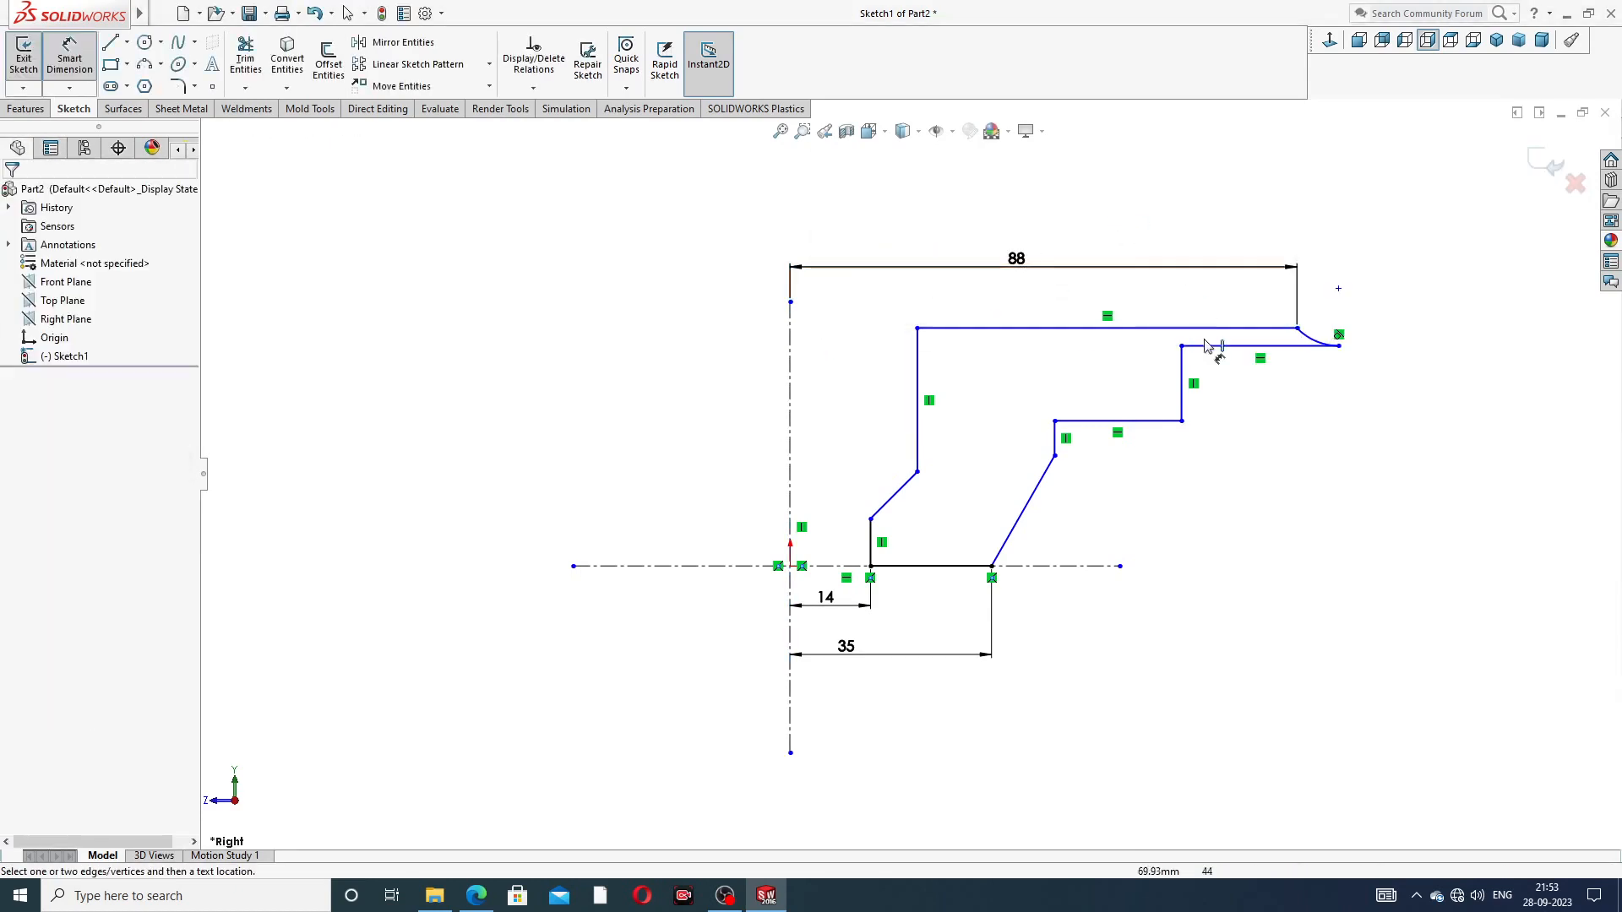
Step: Dimension the distance from the vertical centerline to the flange rim's outer vertical edge as 138 mm
{"action": "left_click", "coordinate": [1181, 378]}
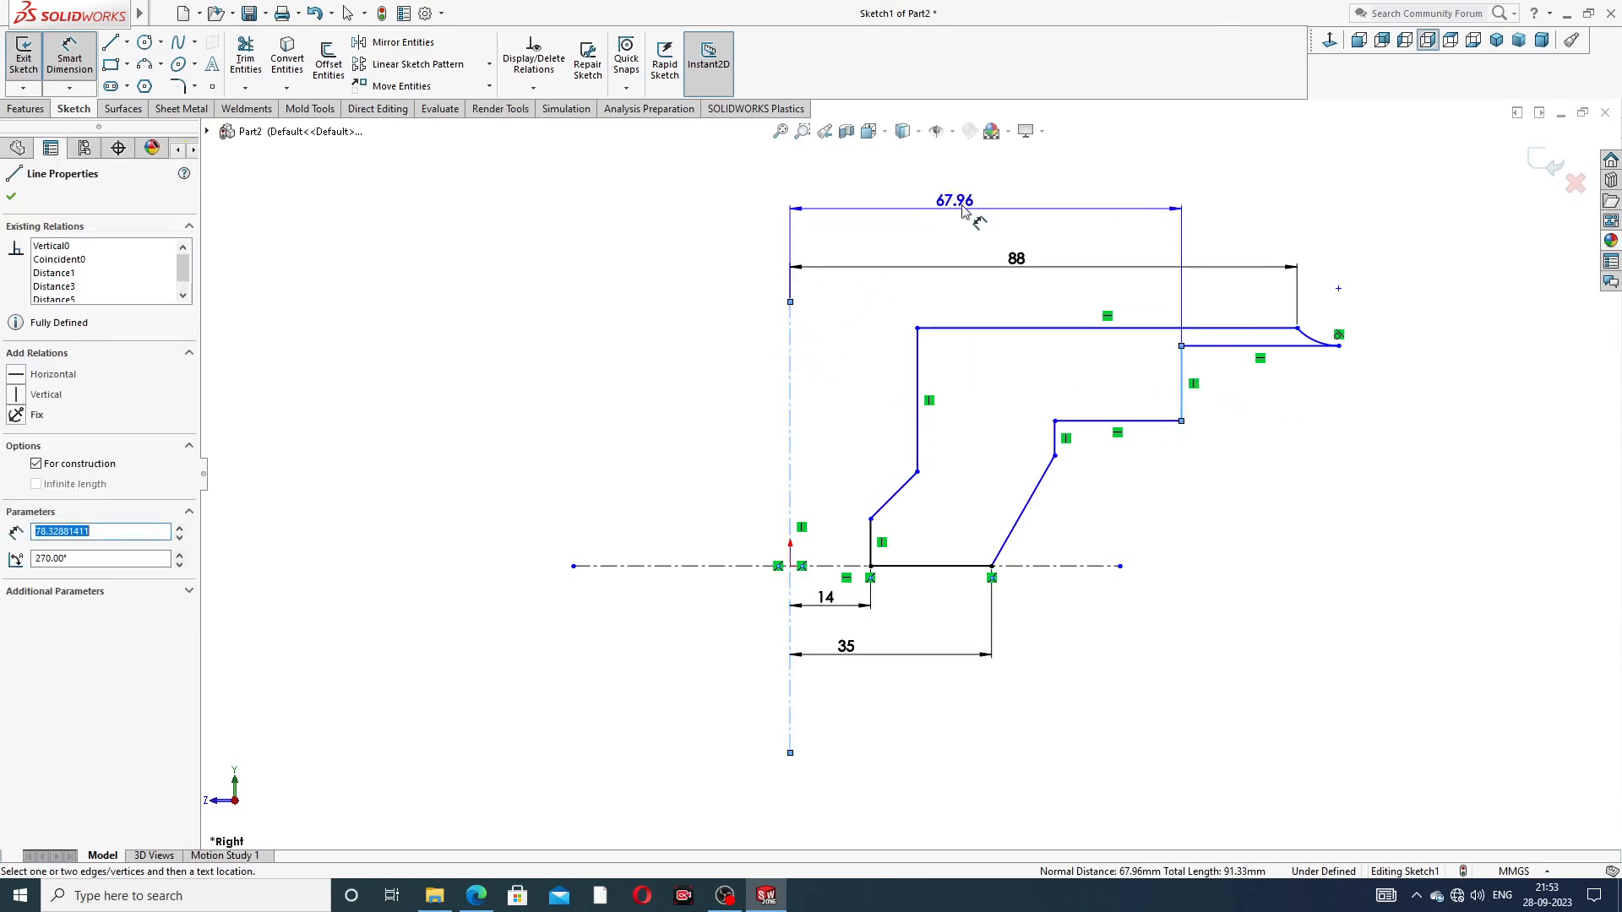
{"action": "left_click", "coordinate": [973, 205]}
{"action": "type", "text": "13"}
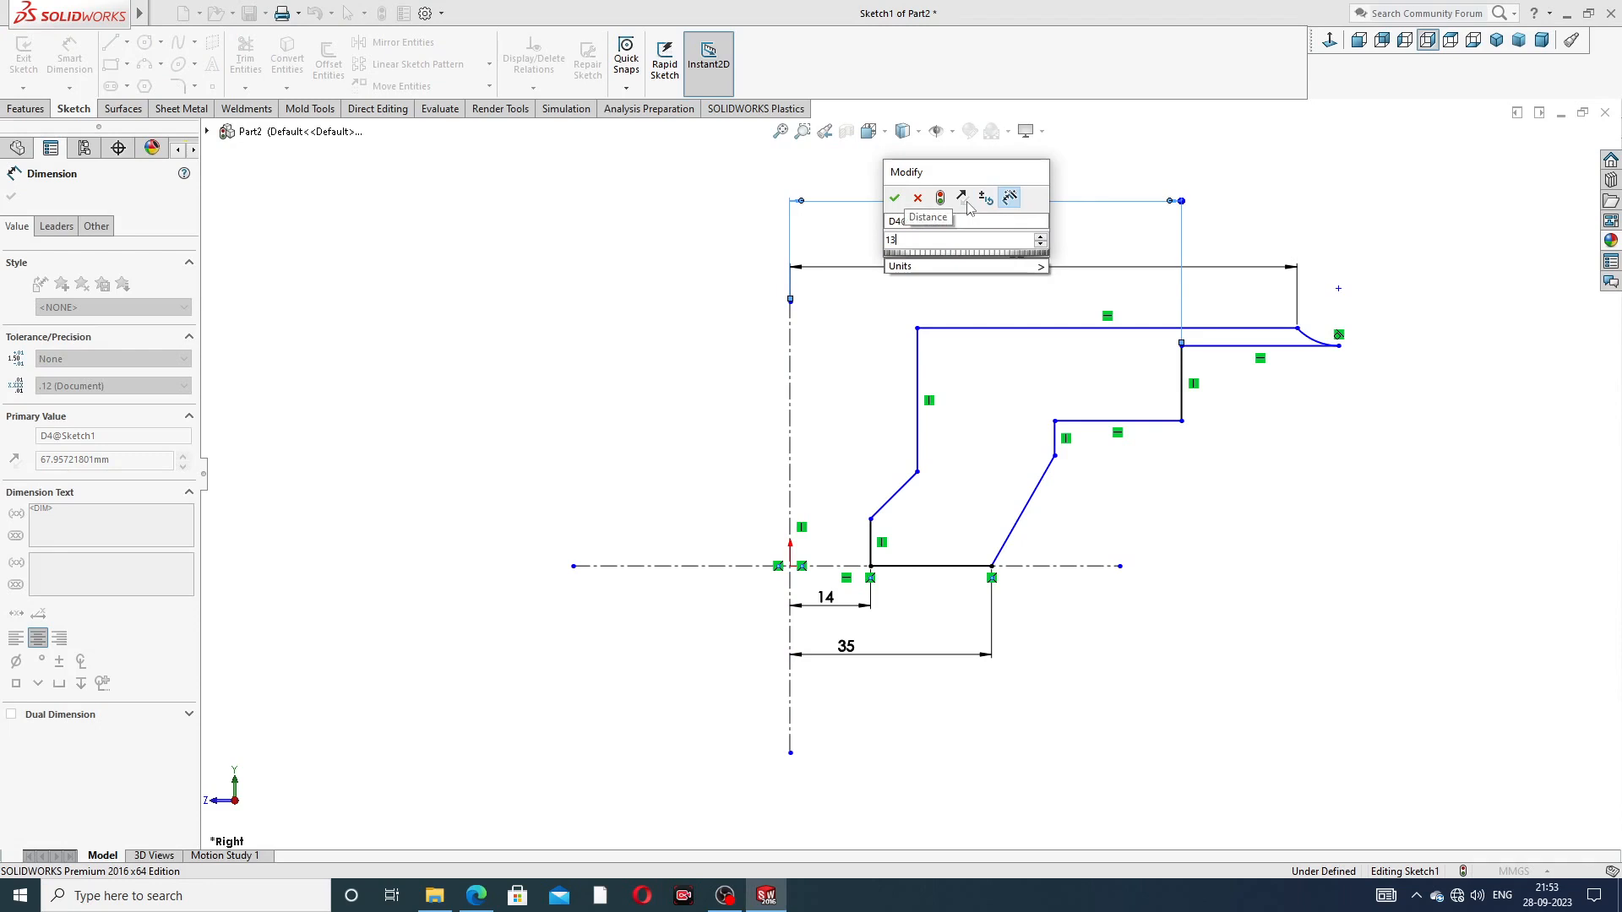
{"action": "type", "text": "8"}
{"action": "key", "text": "Return"}
{"action": "left_click", "coordinate": [1363, 531]}
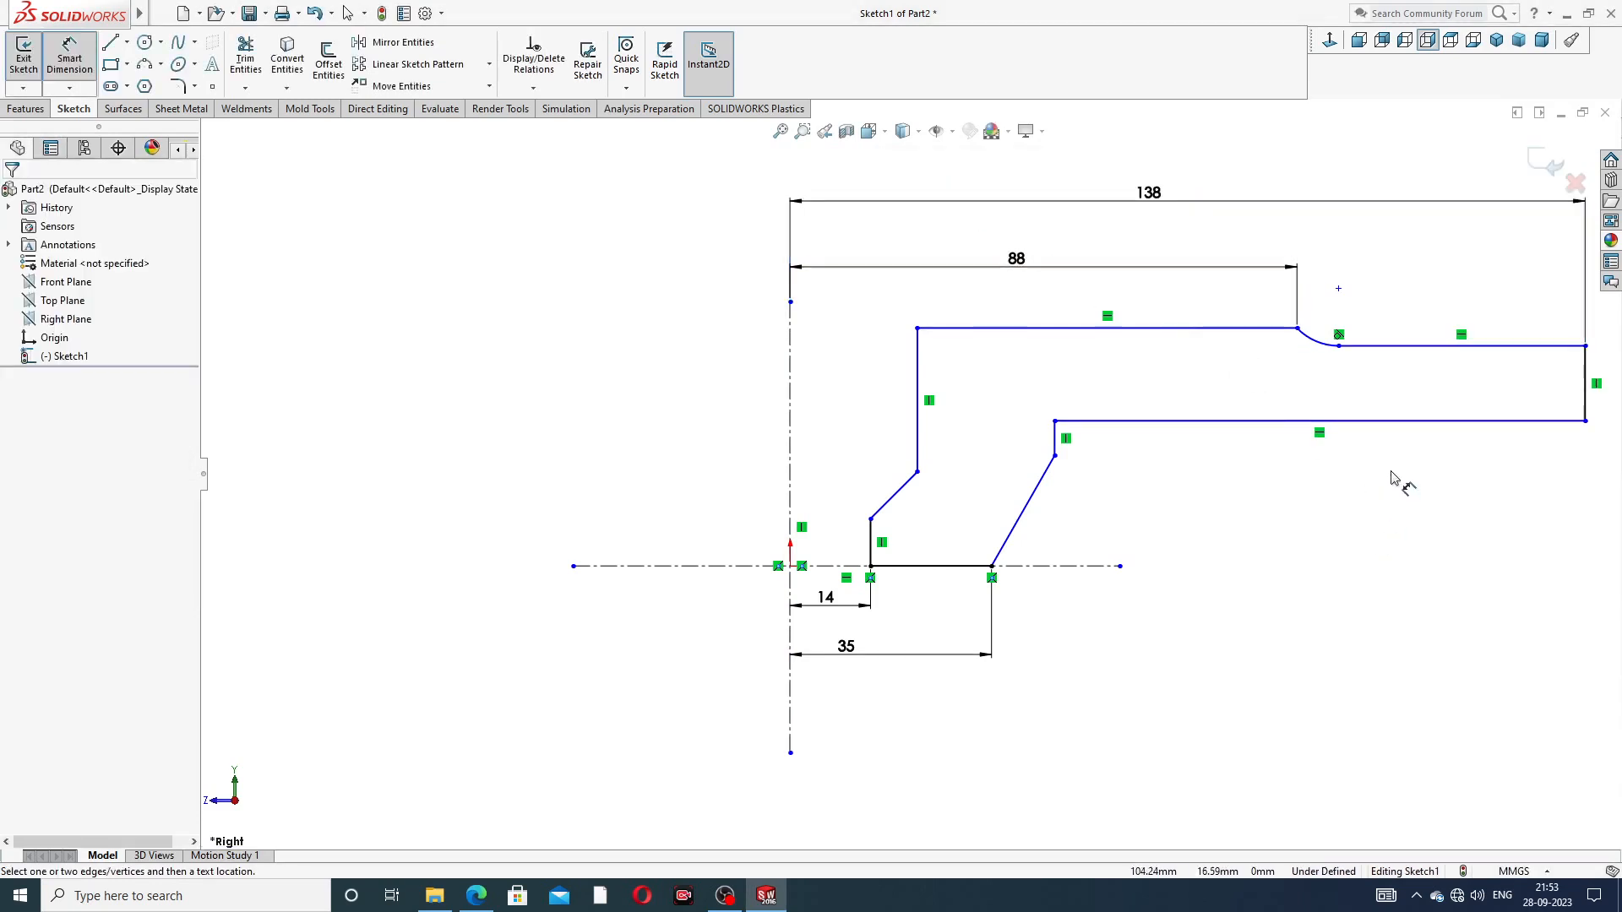
Step: Dimension the flange rim's outer vertical edge to a thickness of 22 mm
{"action": "scroll", "coordinate": [1390, 472], "scroll_direction": "up", "scroll_amount": 2}
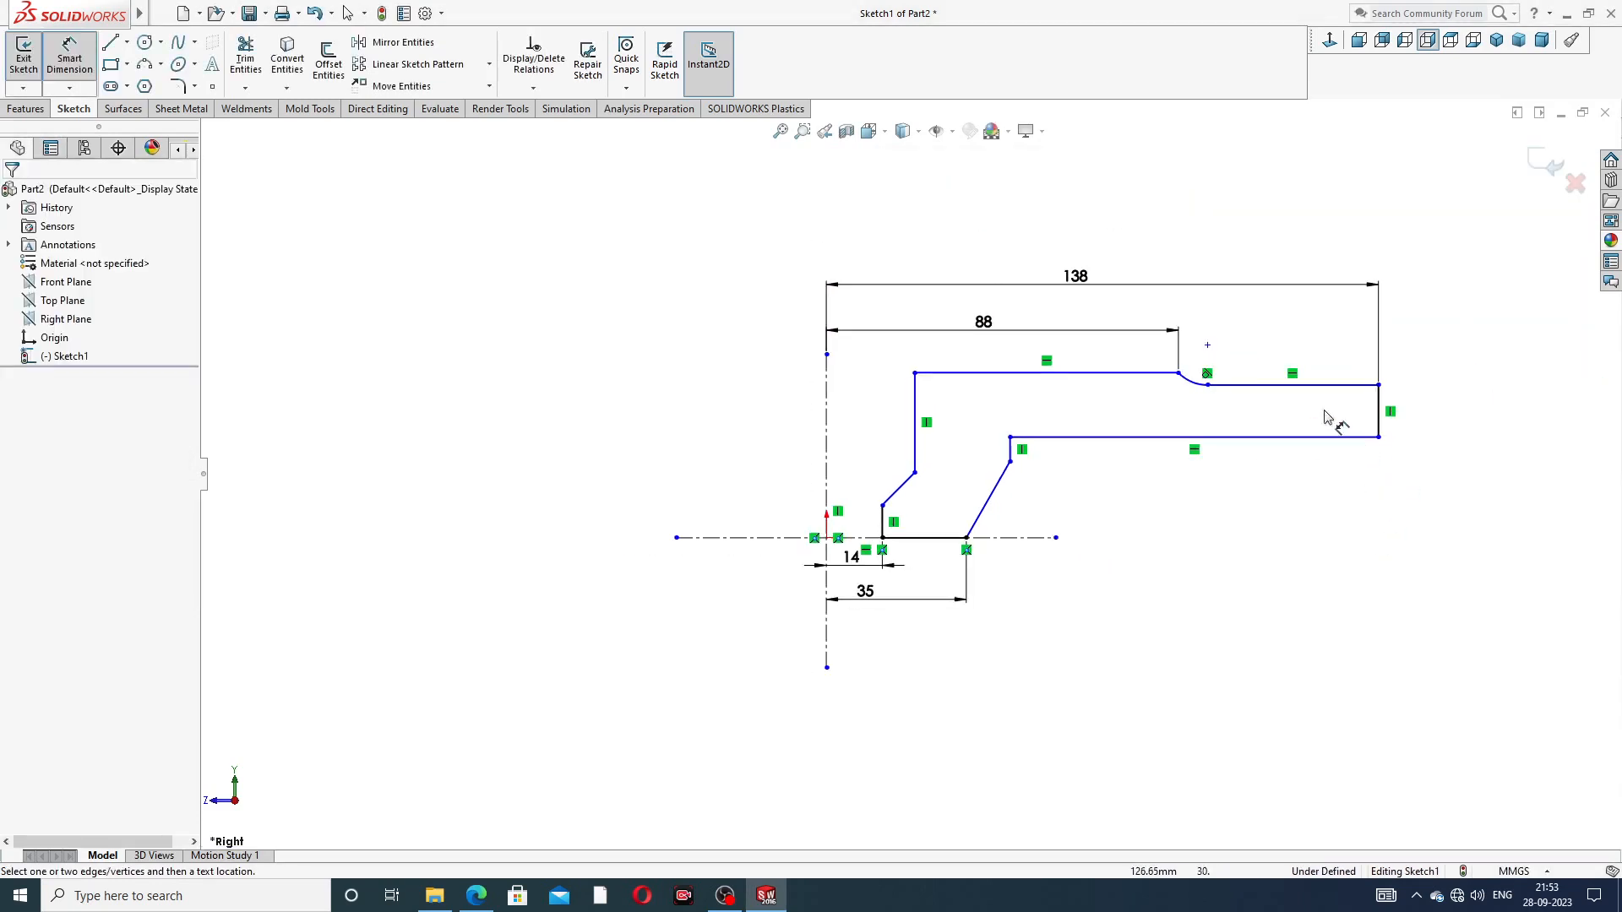
{"action": "left_click", "coordinate": [1384, 410]}
{"action": "left_click", "coordinate": [1419, 418]}
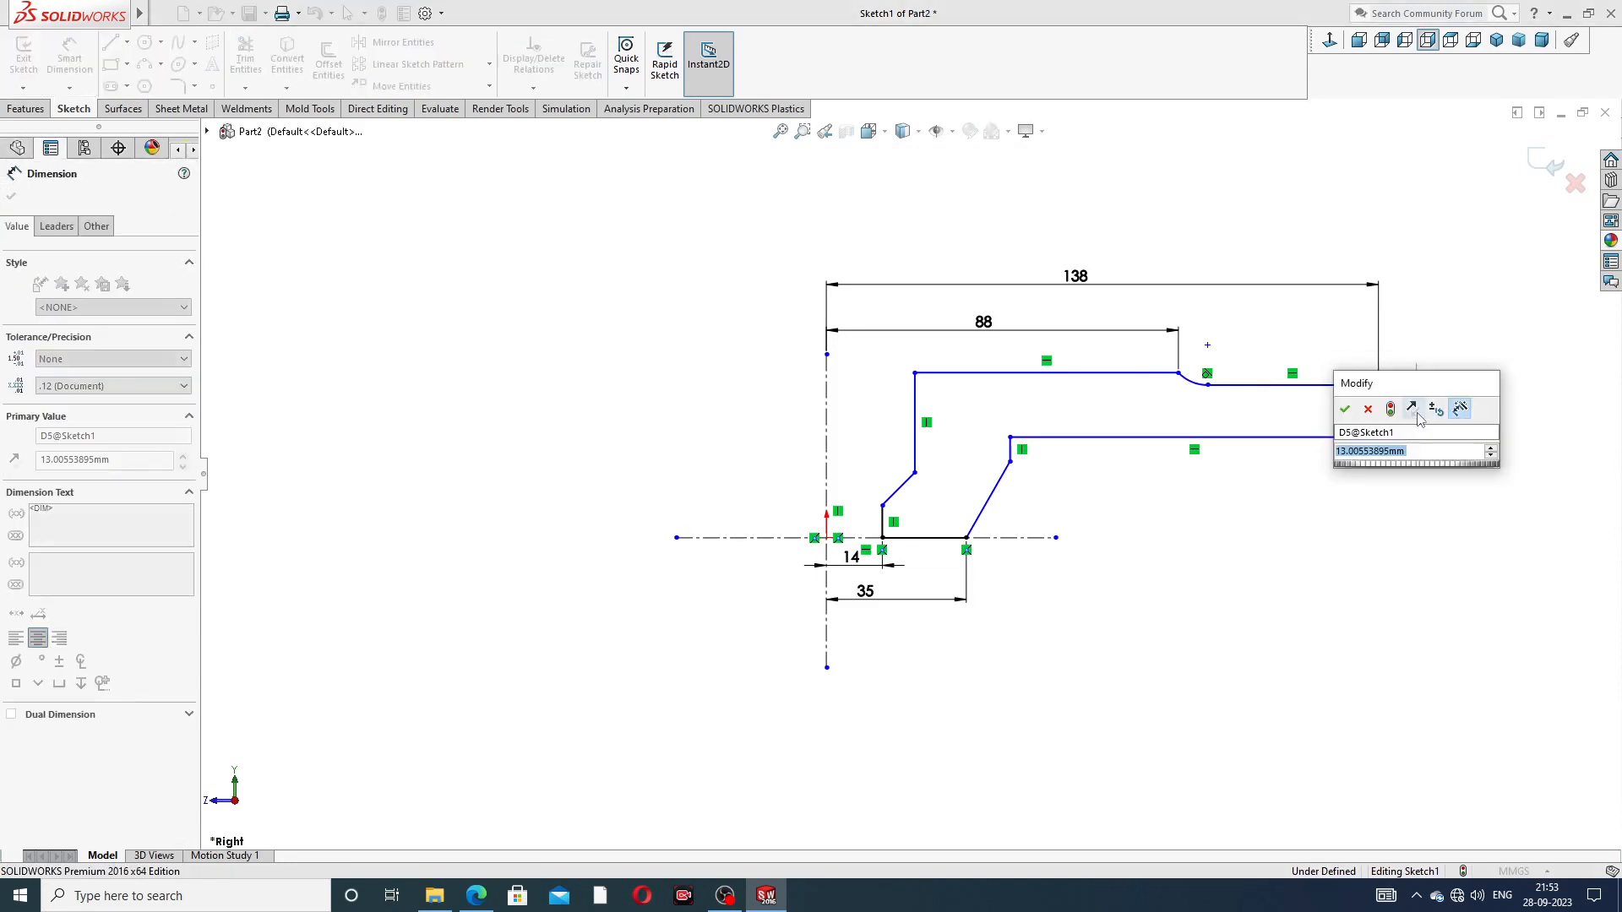
{"action": "type", "text": "22"}
{"action": "key", "text": "Return"}
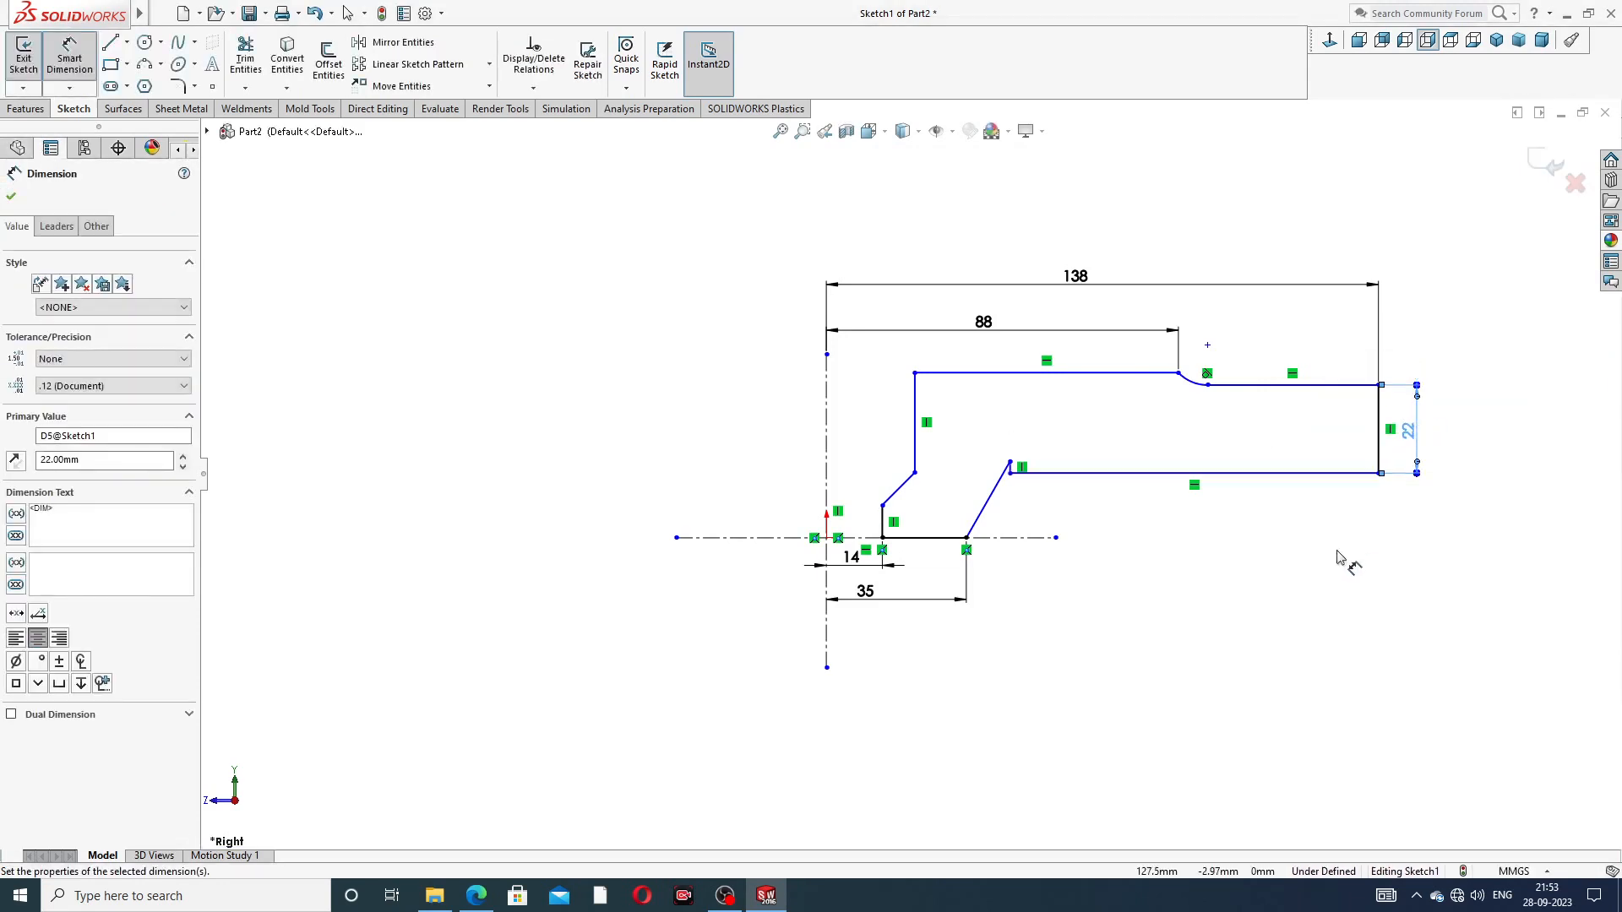
{"action": "left_click", "coordinate": [1339, 557]}
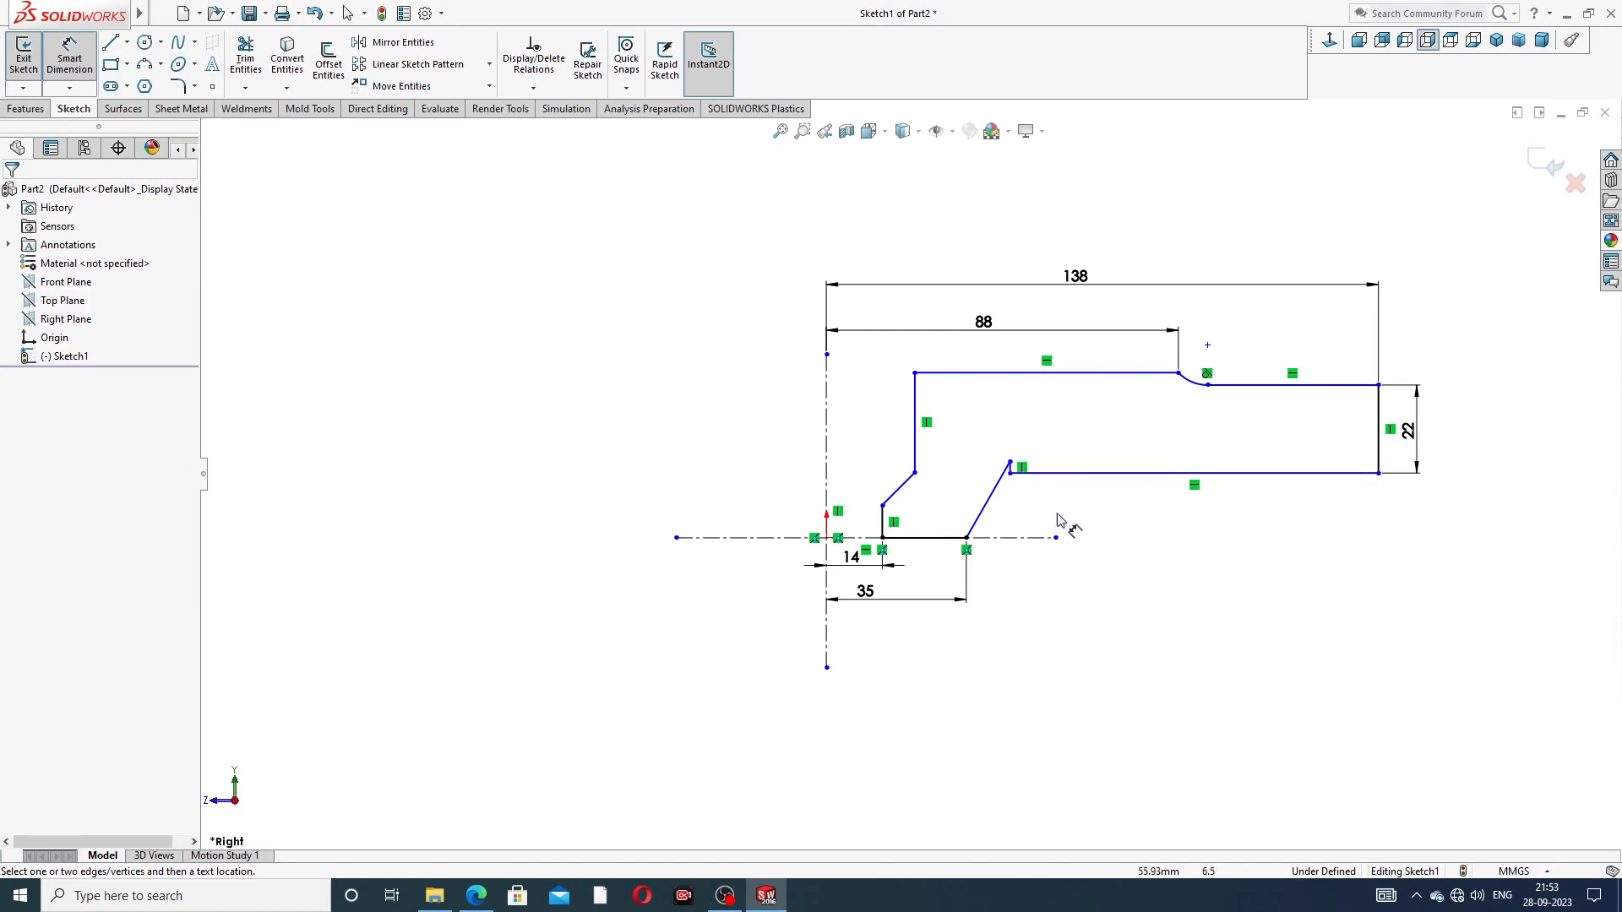
Step: Leave the dimension command and move the sloped wall's upper endpoint below the flange's underside to untangle the small step
{"action": "right_click", "coordinate": [1104, 521]}
{"action": "left_click", "coordinate": [1136, 251]}
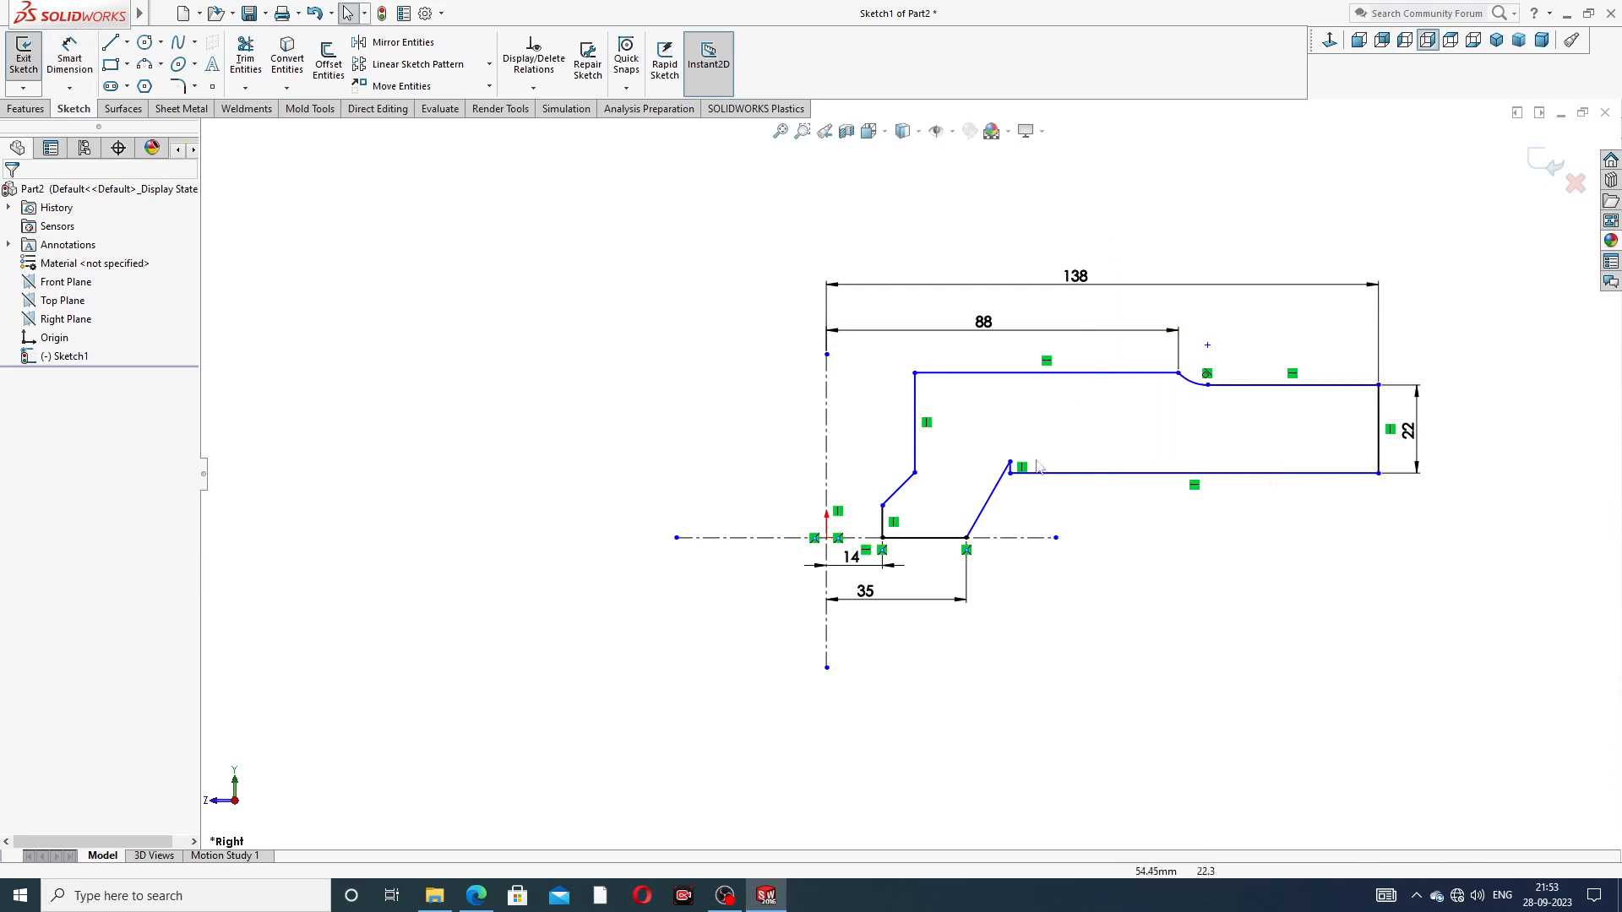
{"action": "left_click_drag", "start_coordinate": [1010, 464], "coordinate": [1003, 497]}
{"action": "left_click", "coordinate": [1115, 539]}
{"action": "scroll", "coordinate": [1056, 514], "scroll_direction": "up", "scroll_amount": 2}
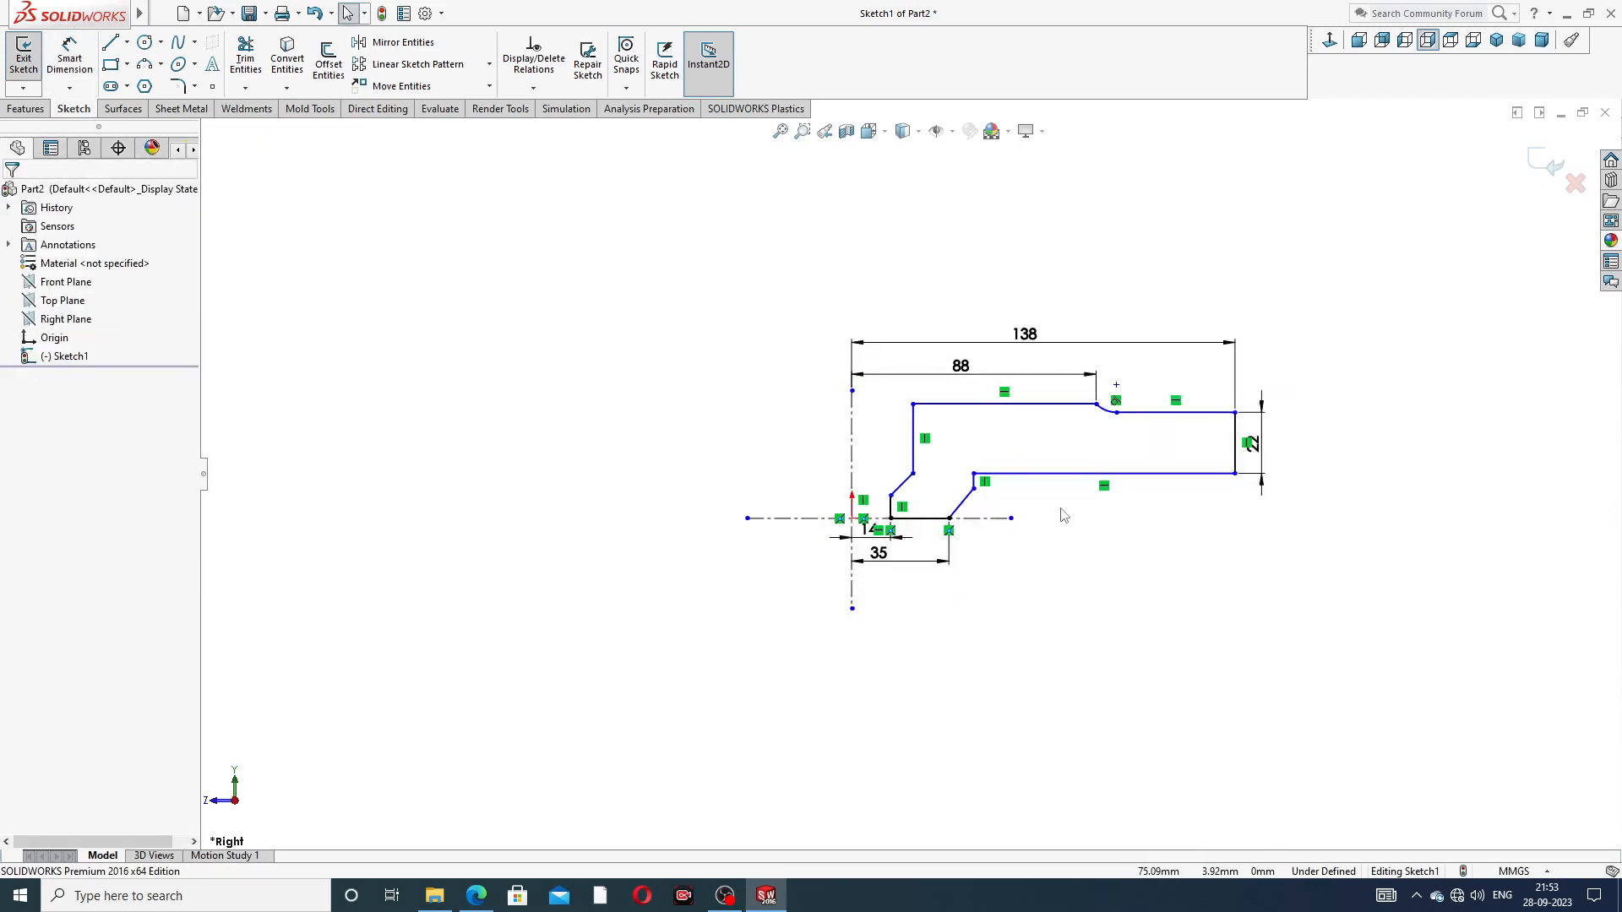
{"action": "scroll", "coordinate": [1060, 509], "scroll_direction": "down", "scroll_amount": 2}
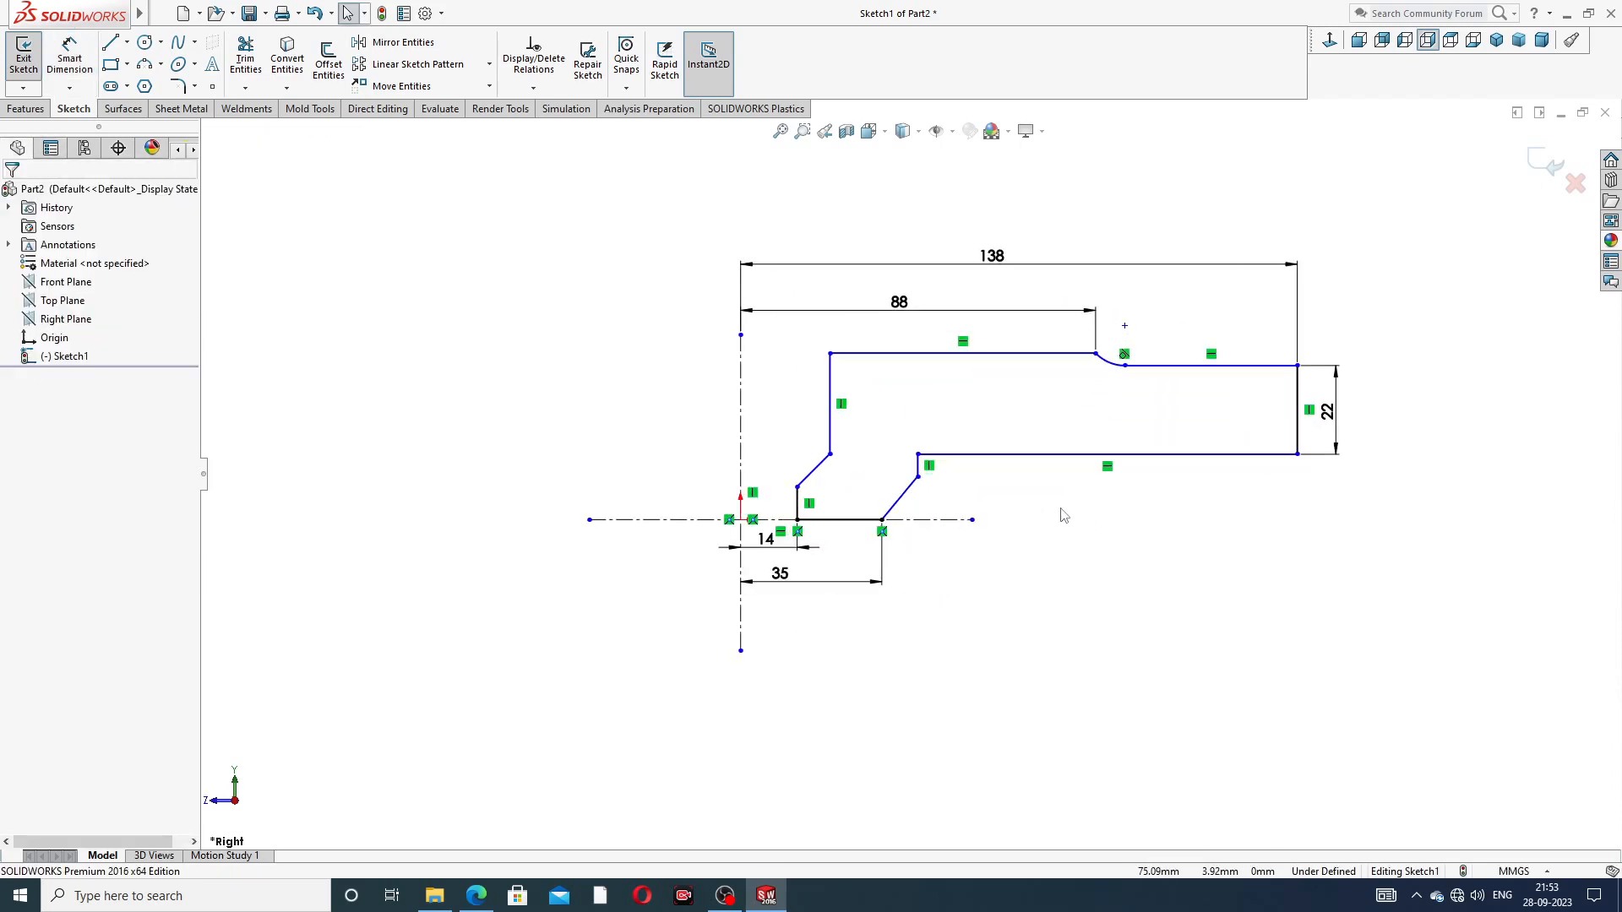
Step: Dimension the height of the small vertical step under the flange as 6 mm
{"action": "left_click", "coordinate": [73, 75]}
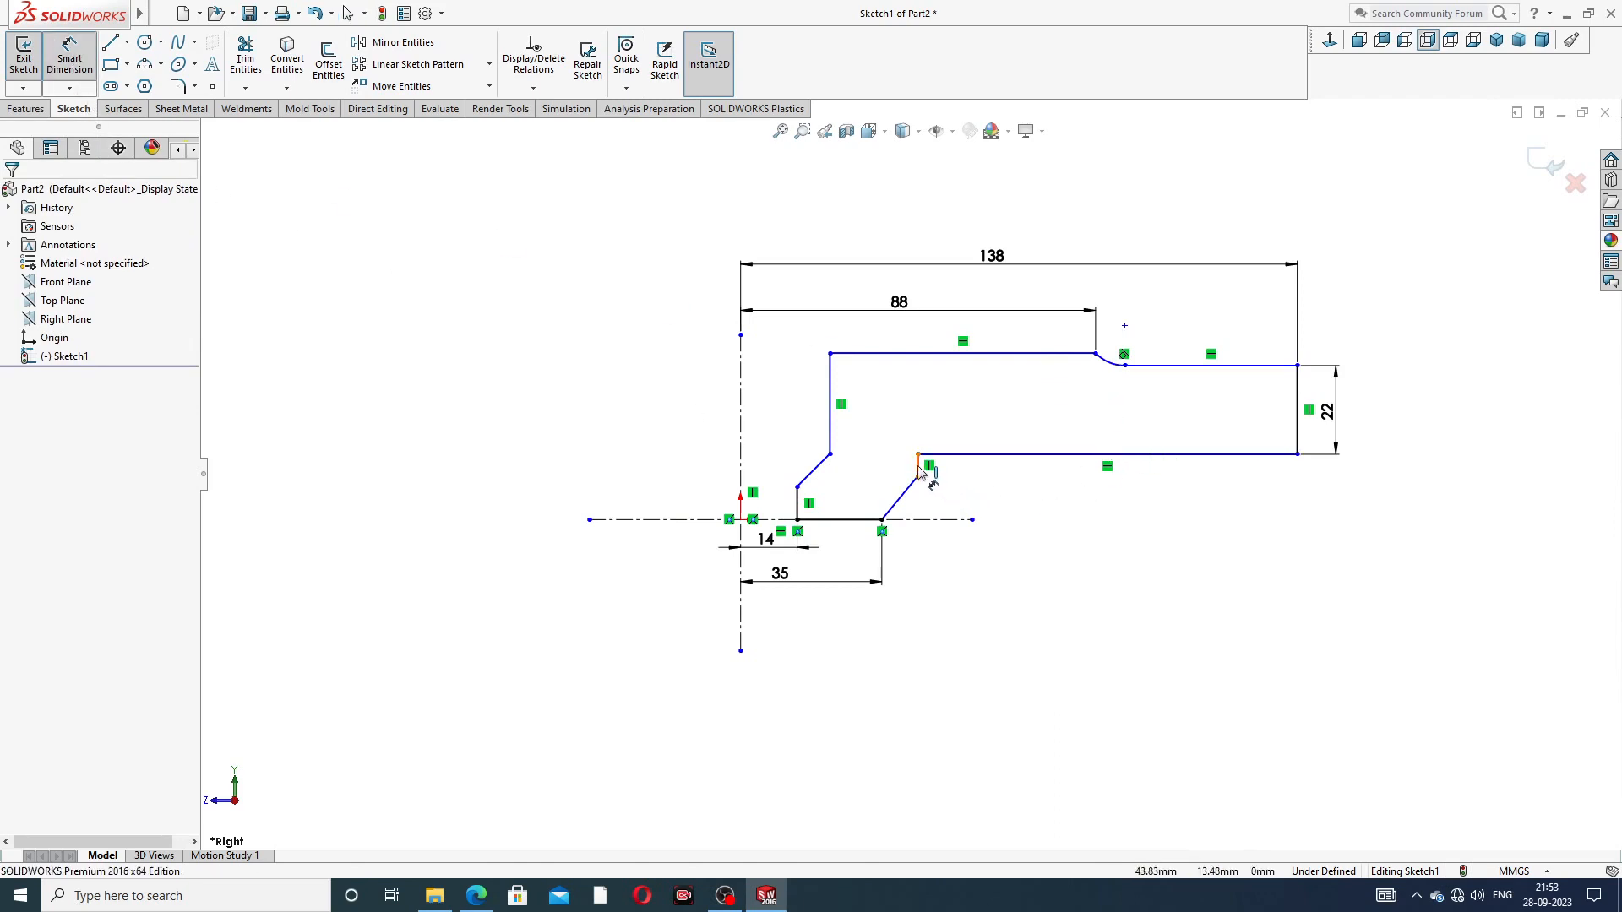
{"action": "left_click", "coordinate": [920, 470]}
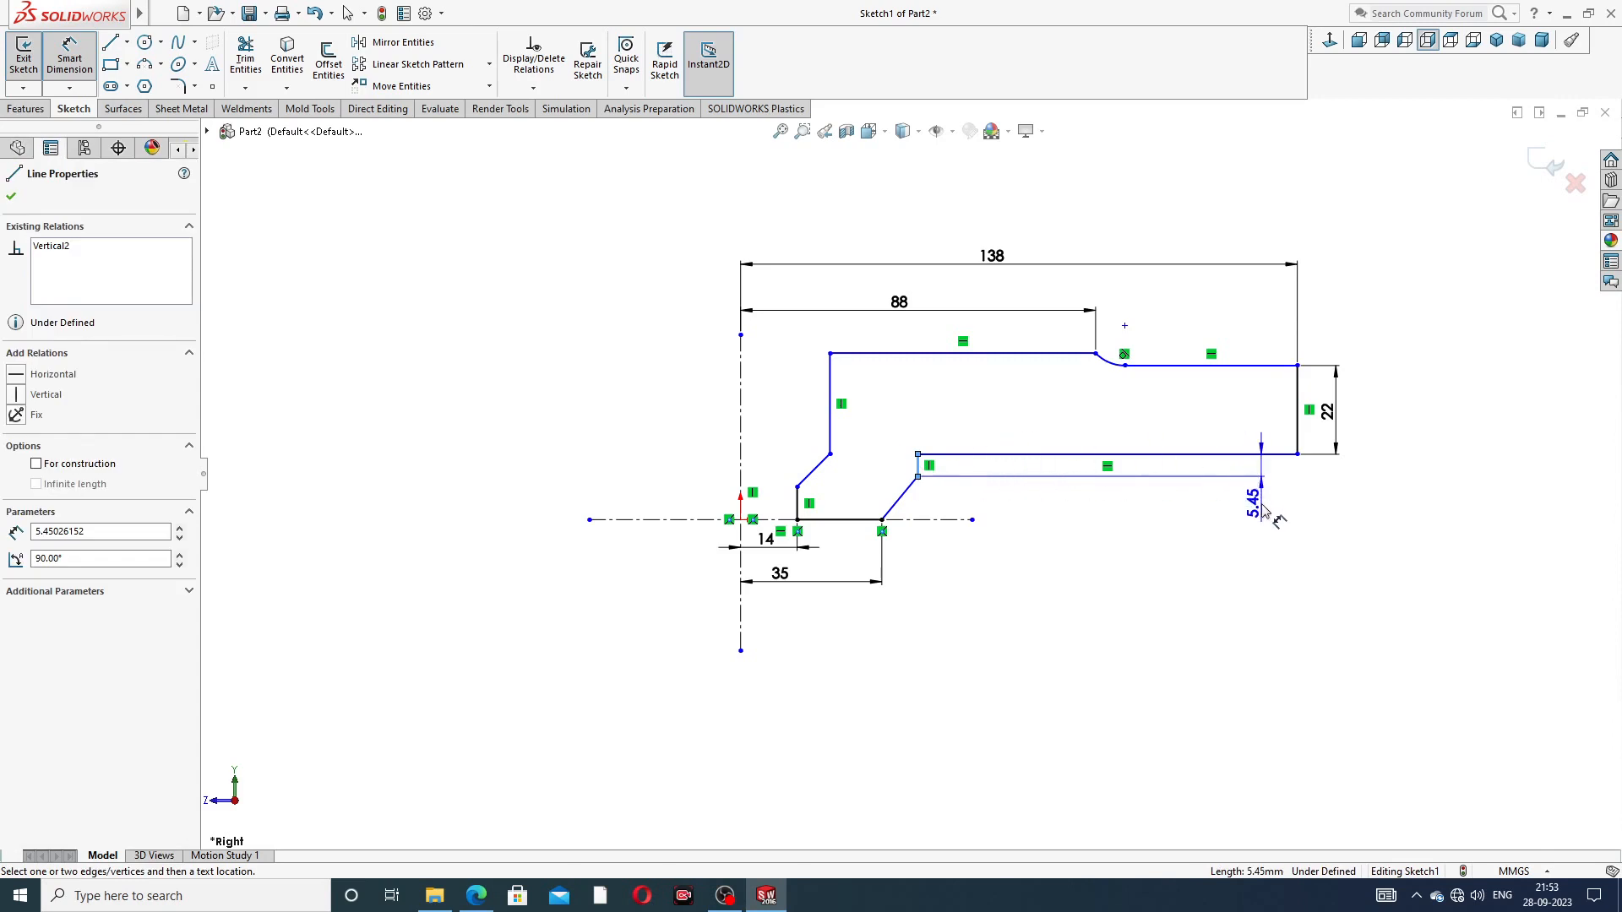
{"action": "left_click", "coordinate": [1264, 506]}
{"action": "type", "text": "6"}
{"action": "key", "text": "Return"}
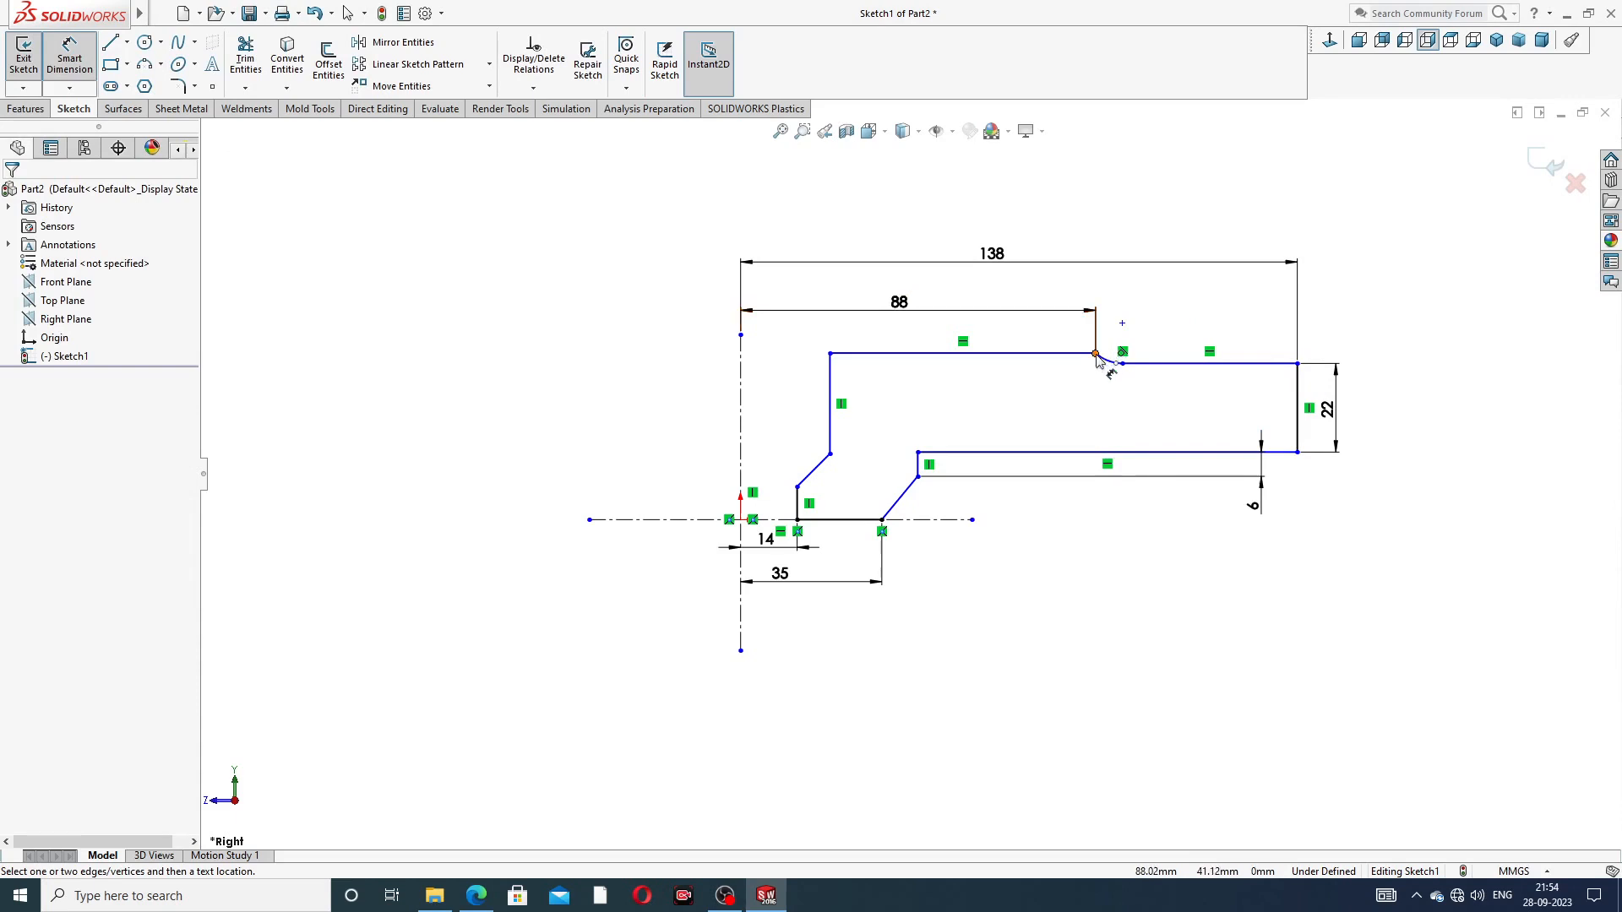
Step: Dimension the height from the flange's top line to the arc's upper end as 6 mm
{"action": "left_click", "coordinate": [1166, 363]}
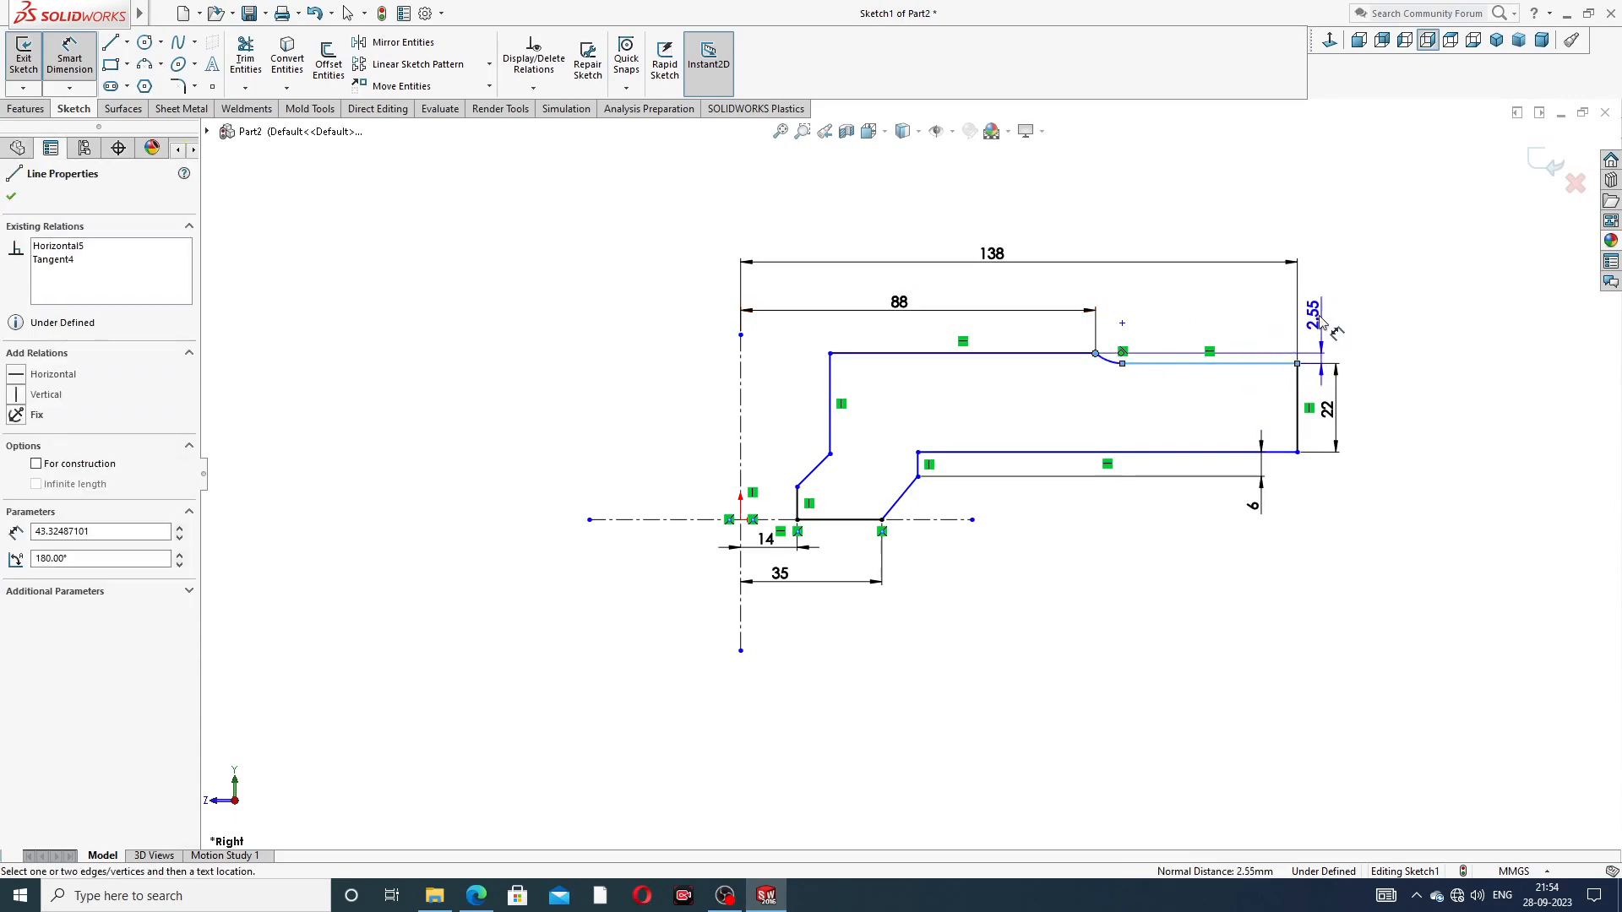
{"action": "left_click", "coordinate": [1325, 325]}
{"action": "type", "text": "6"}
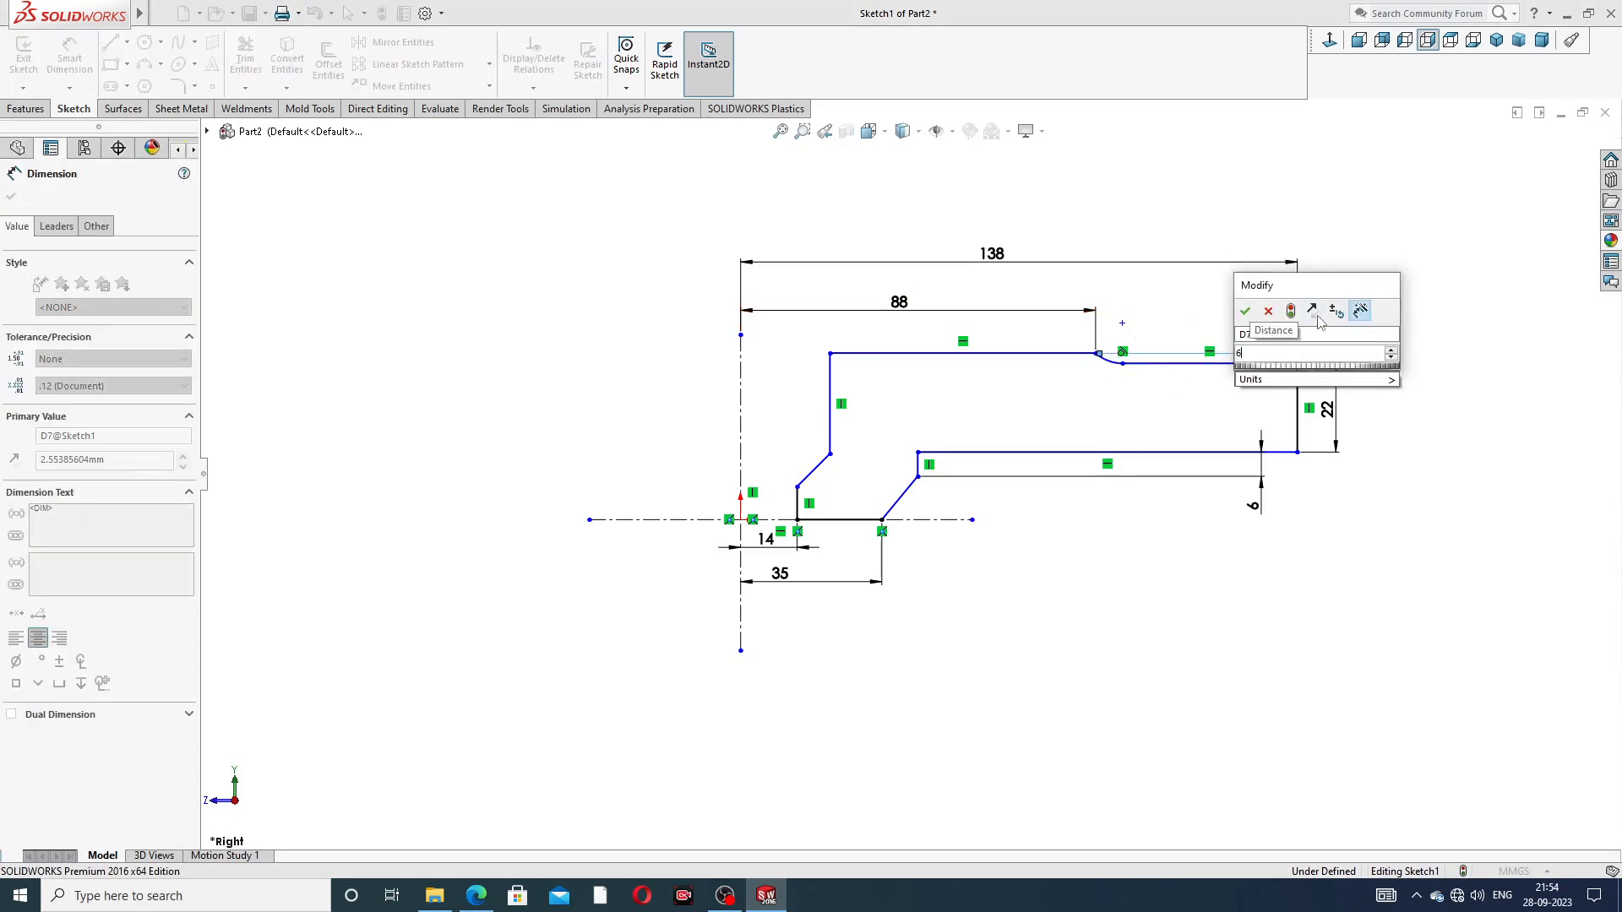
{"action": "key", "text": "Return"}
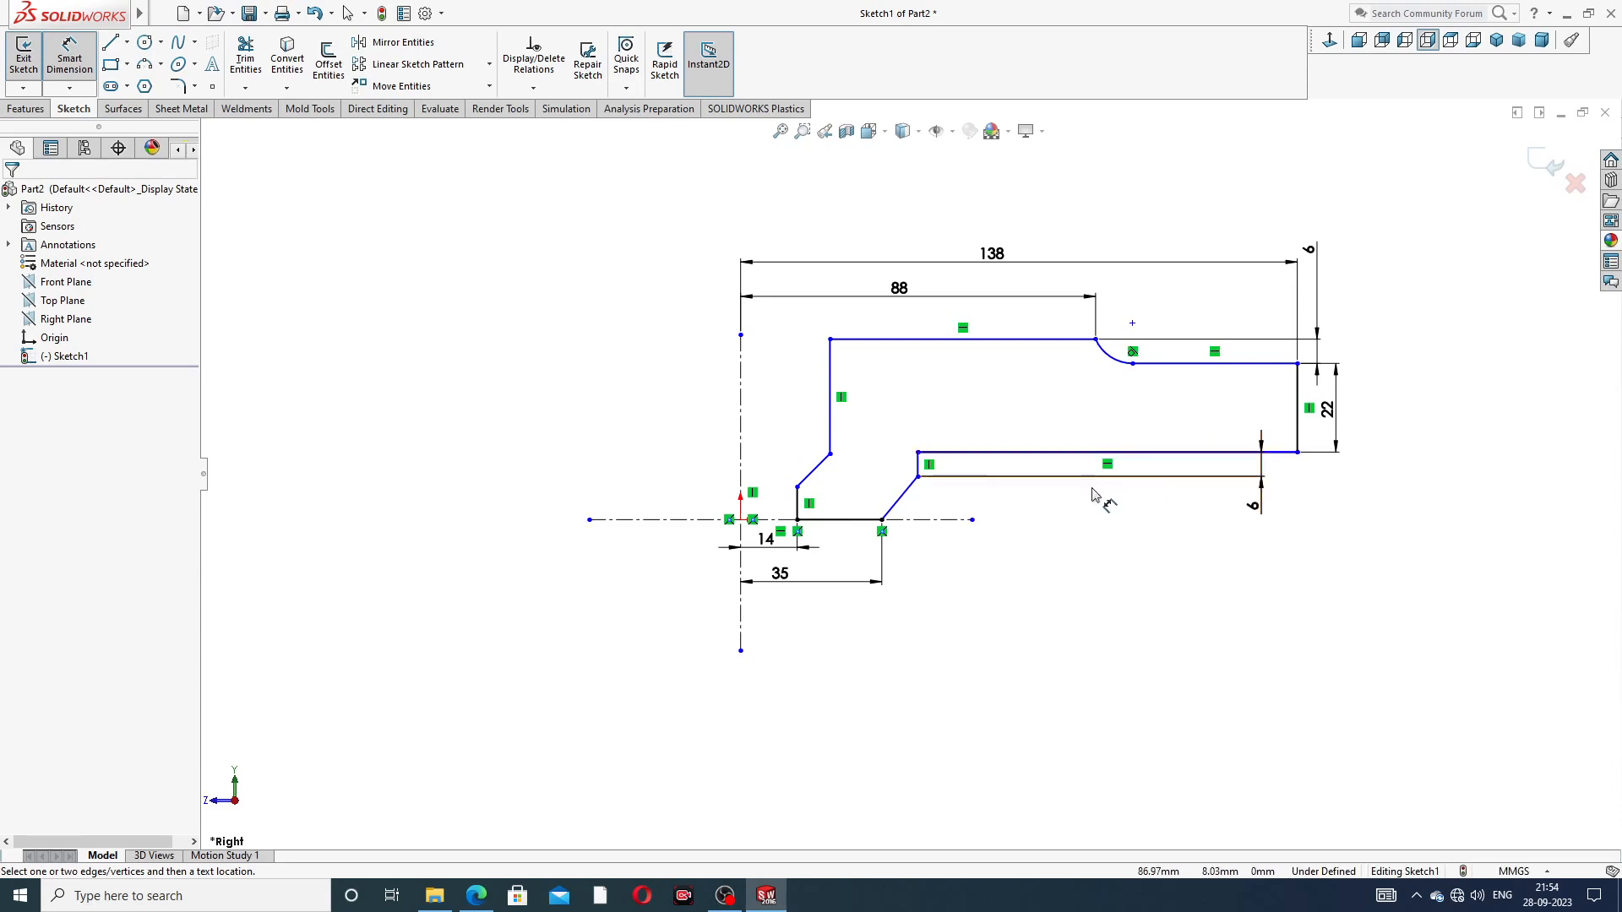
Step: Dimension the height of the sloped wall's upper endpoint above the horizontal centerline as 47 mm
{"action": "left_click", "coordinate": [918, 479]}
{"action": "left_click", "coordinate": [942, 520]}
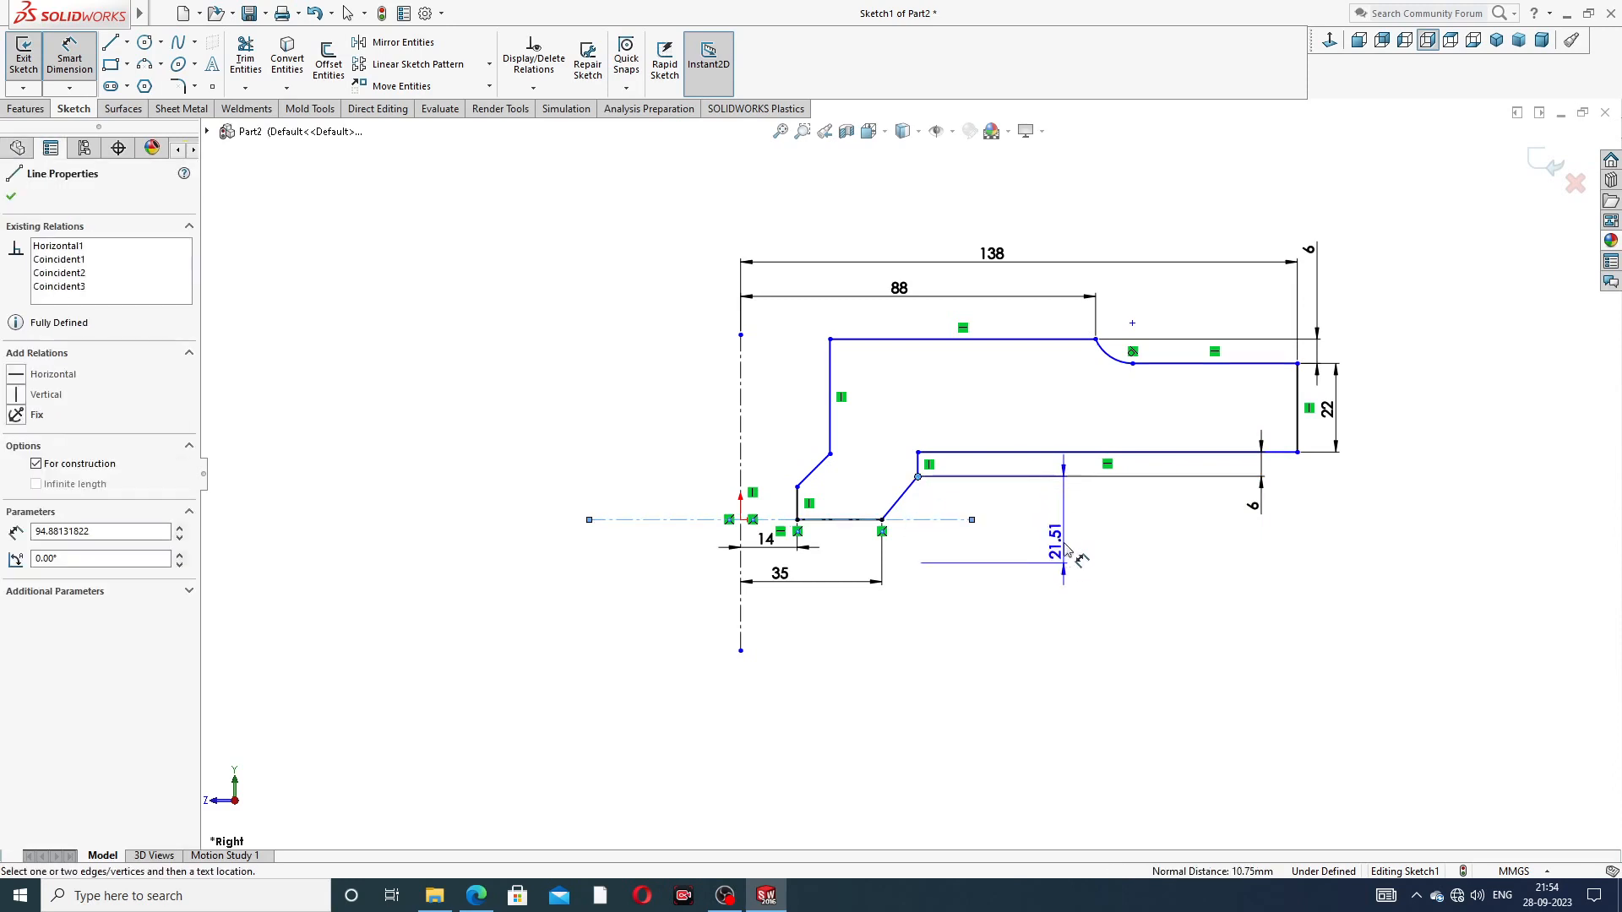
{"action": "left_click", "coordinate": [1075, 510]}
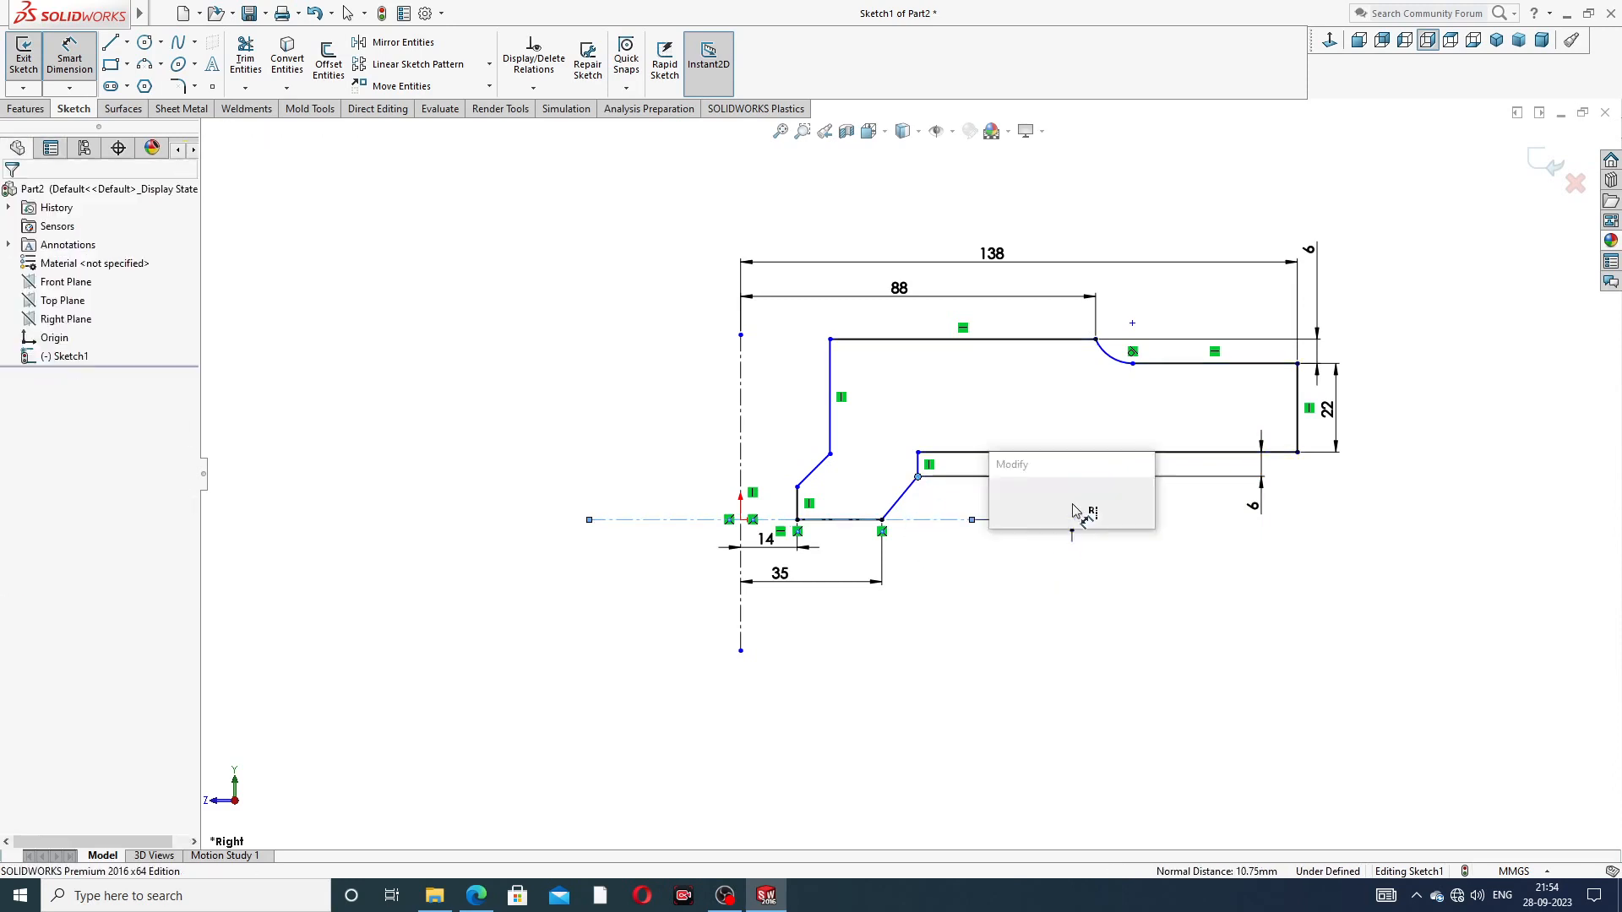
{"action": "type", "text": "47"}
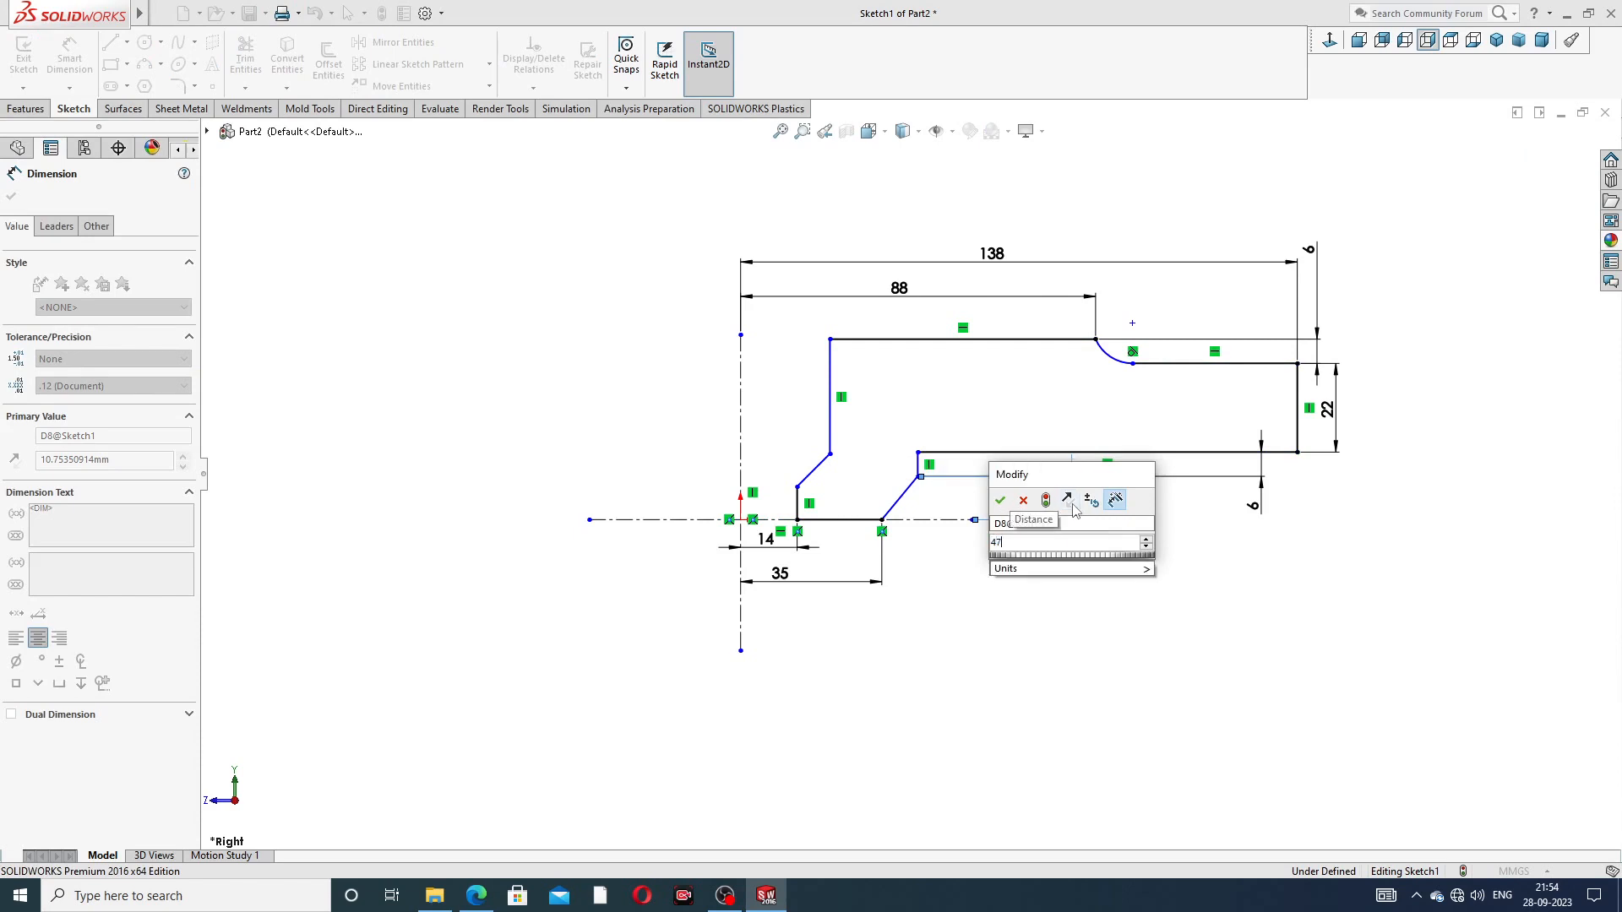
{"action": "key", "text": "Return"}
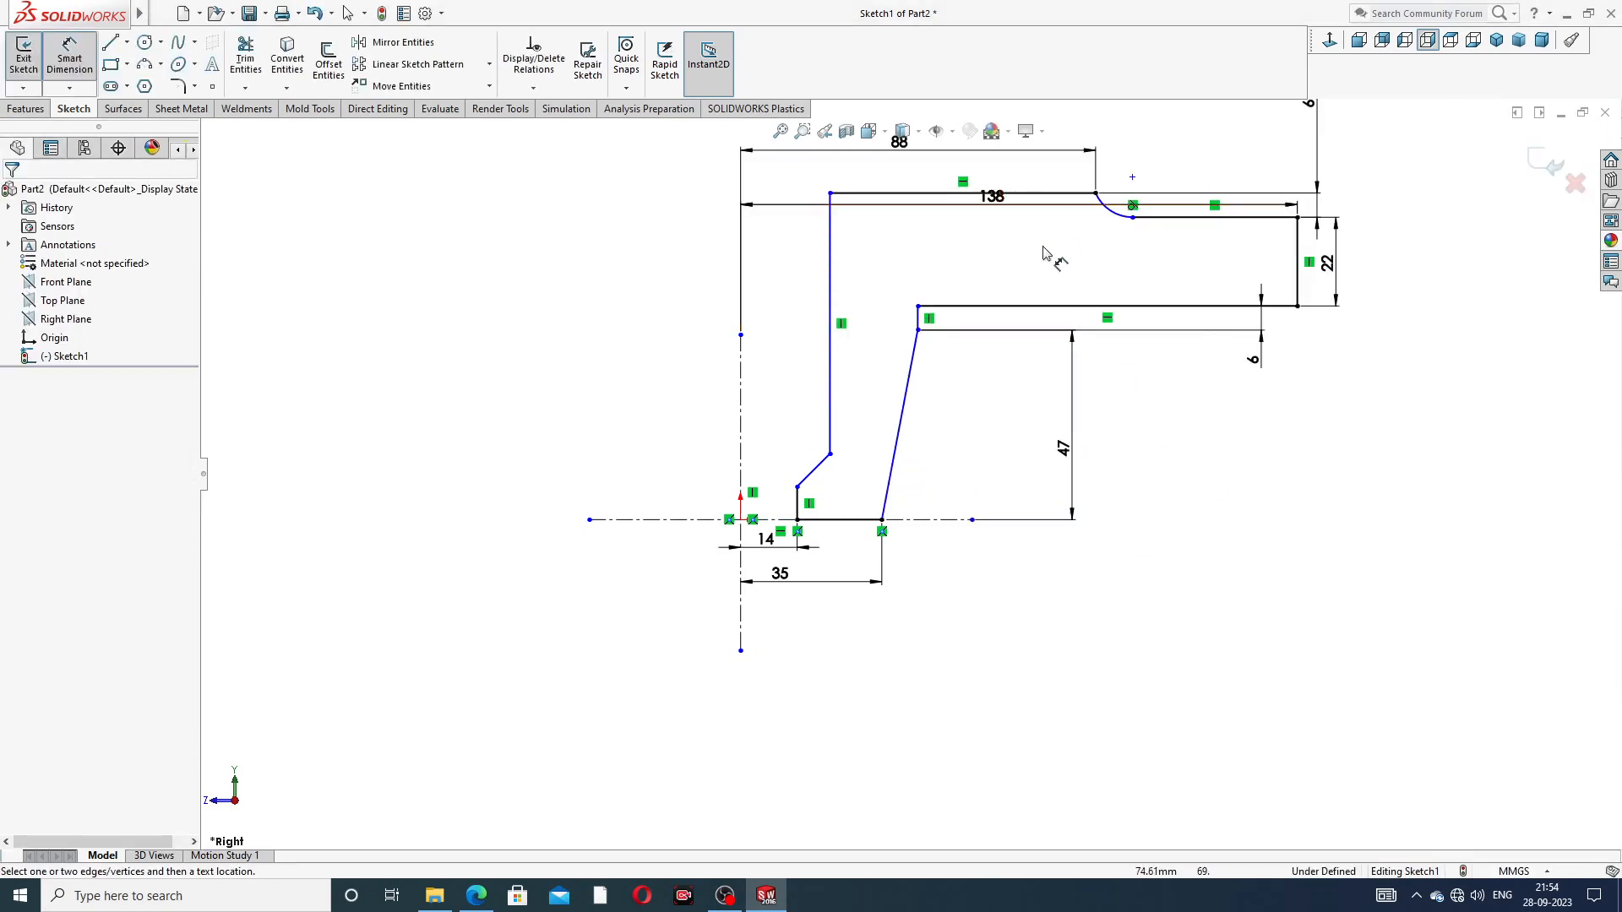
Step: Reposition the 138, 22, upper 6 and 88 mm dimensions farther away from the profile so they no longer overlap it
{"action": "scroll", "coordinate": [1052, 269], "scroll_direction": "up", "scroll_amount": 2}
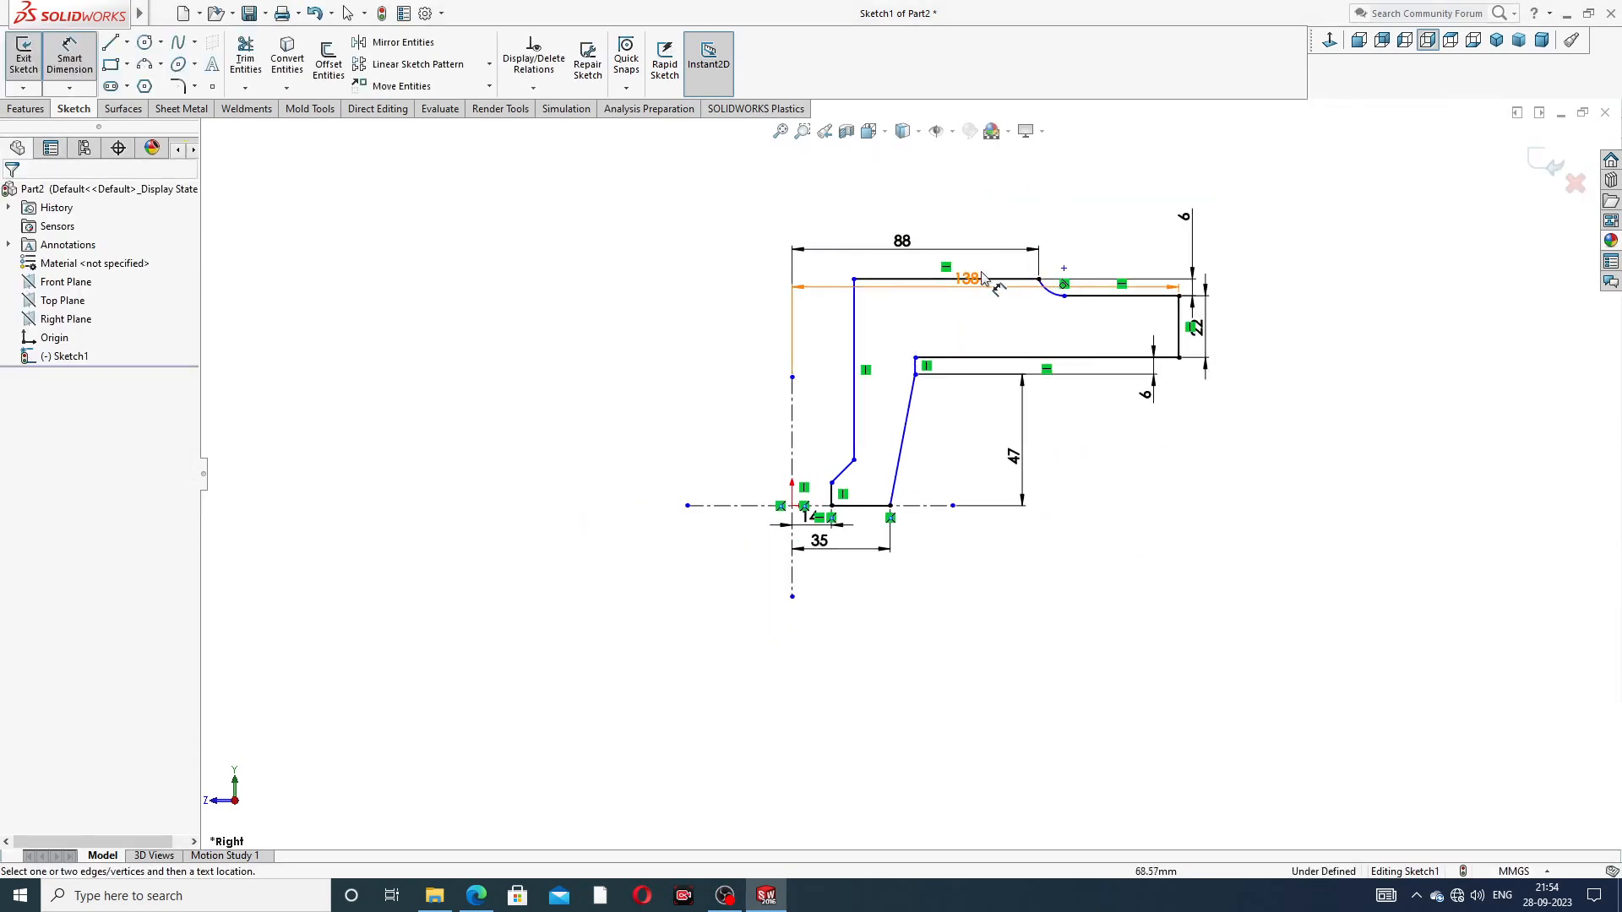
{"action": "left_click", "coordinate": [963, 207]}
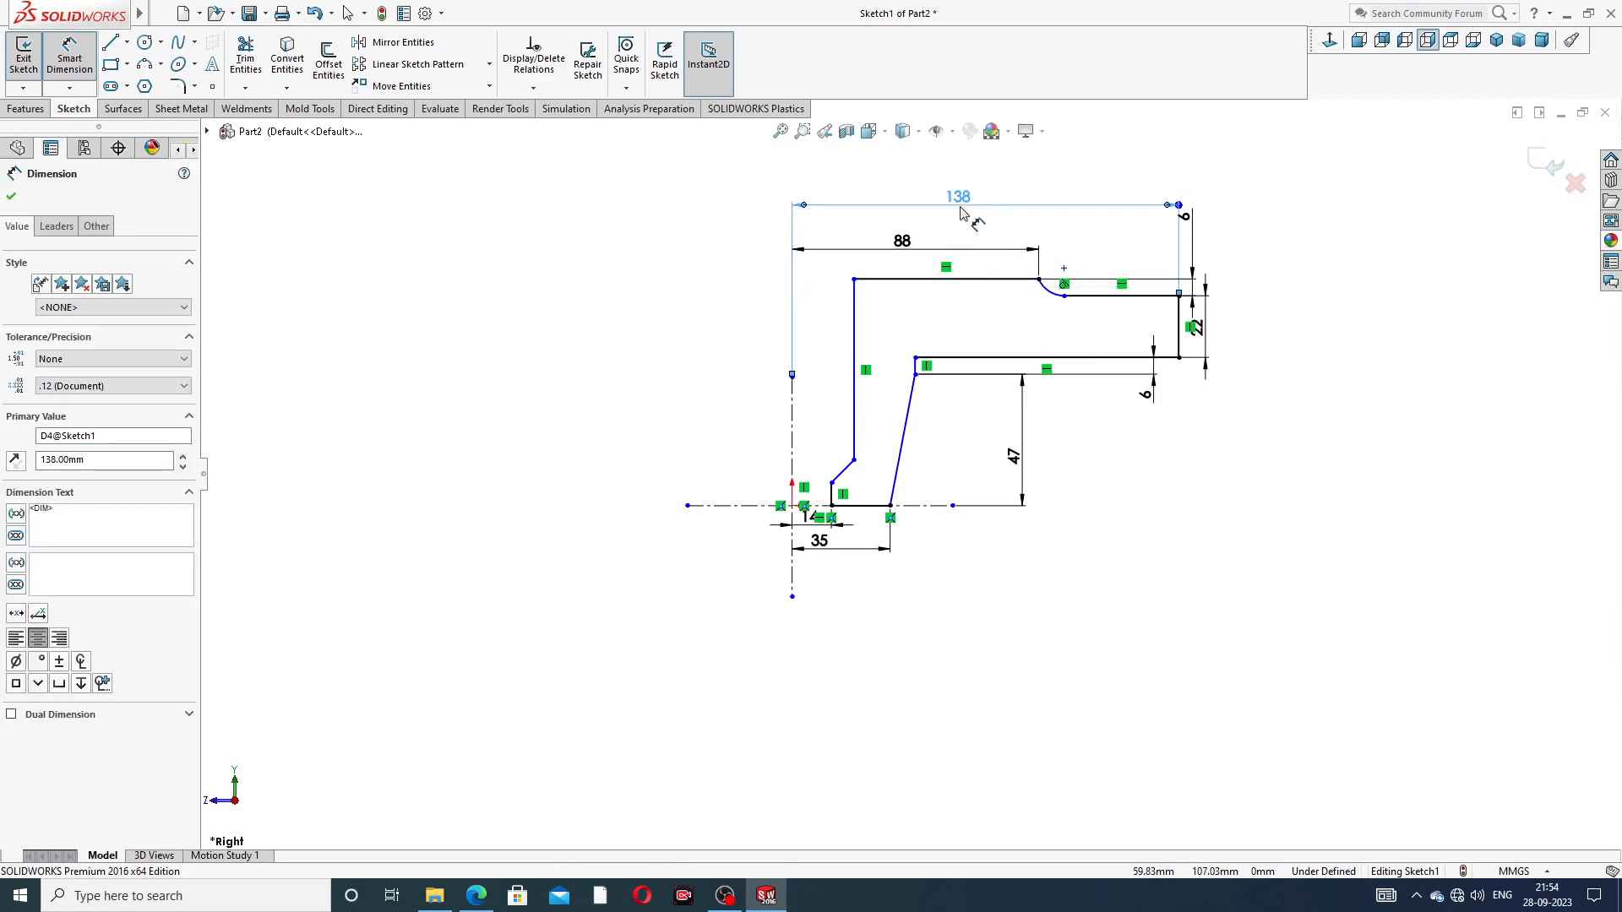
{"action": "left_click_drag", "start_coordinate": [961, 213], "coordinate": [960, 189]}
{"action": "left_click_drag", "start_coordinate": [1195, 328], "coordinate": [1257, 328]}
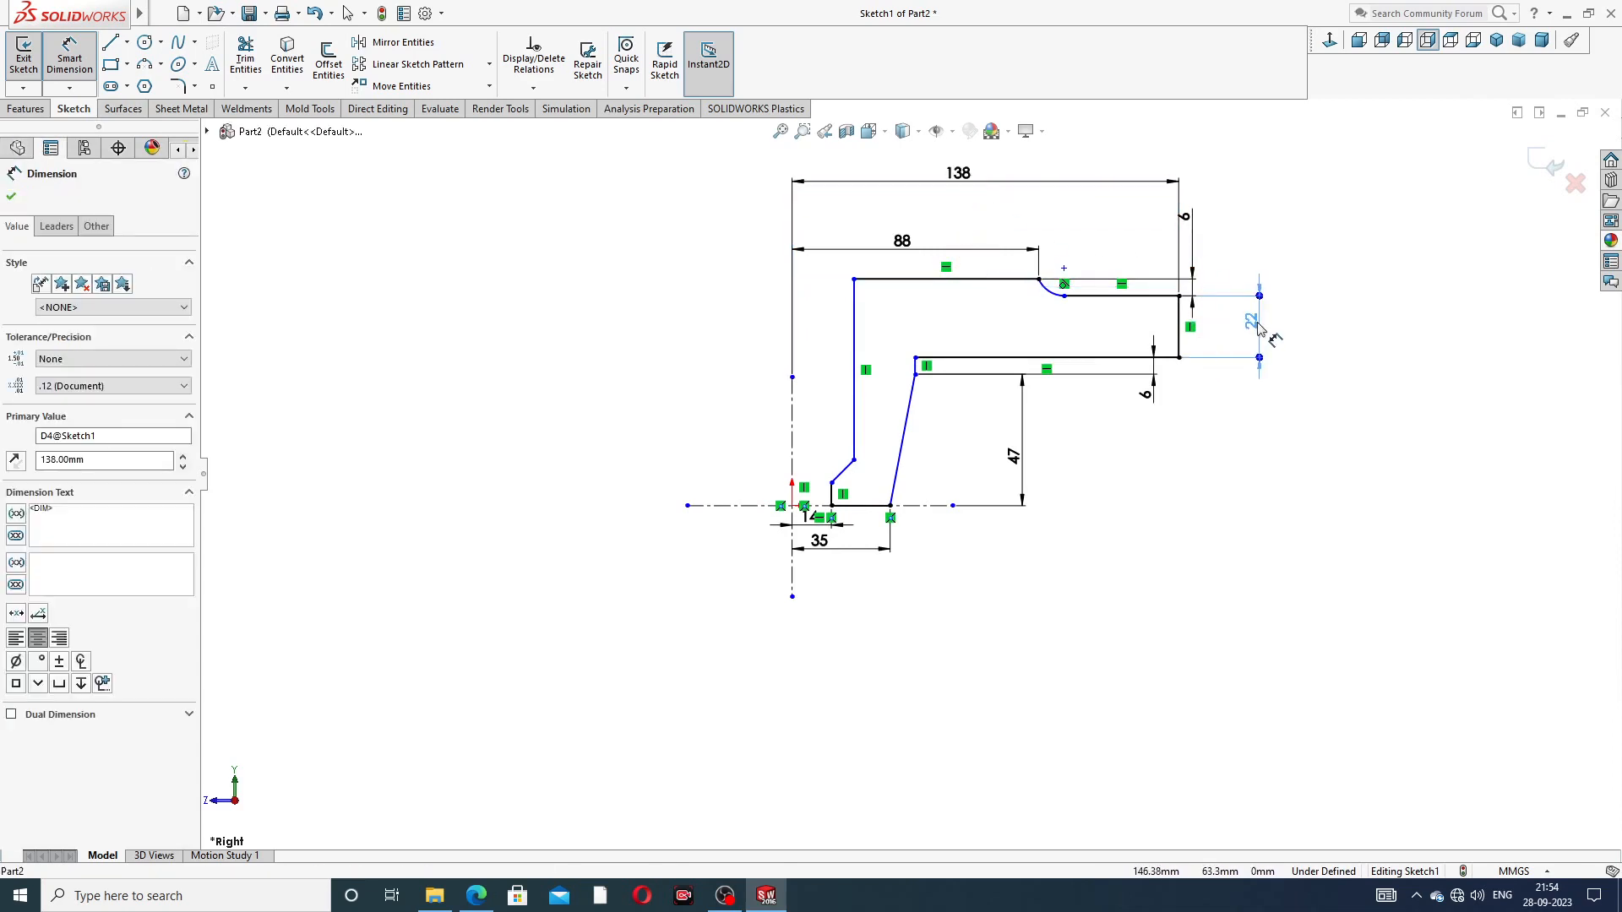
{"action": "left_click_drag", "start_coordinate": [1184, 217], "coordinate": [1206, 221]}
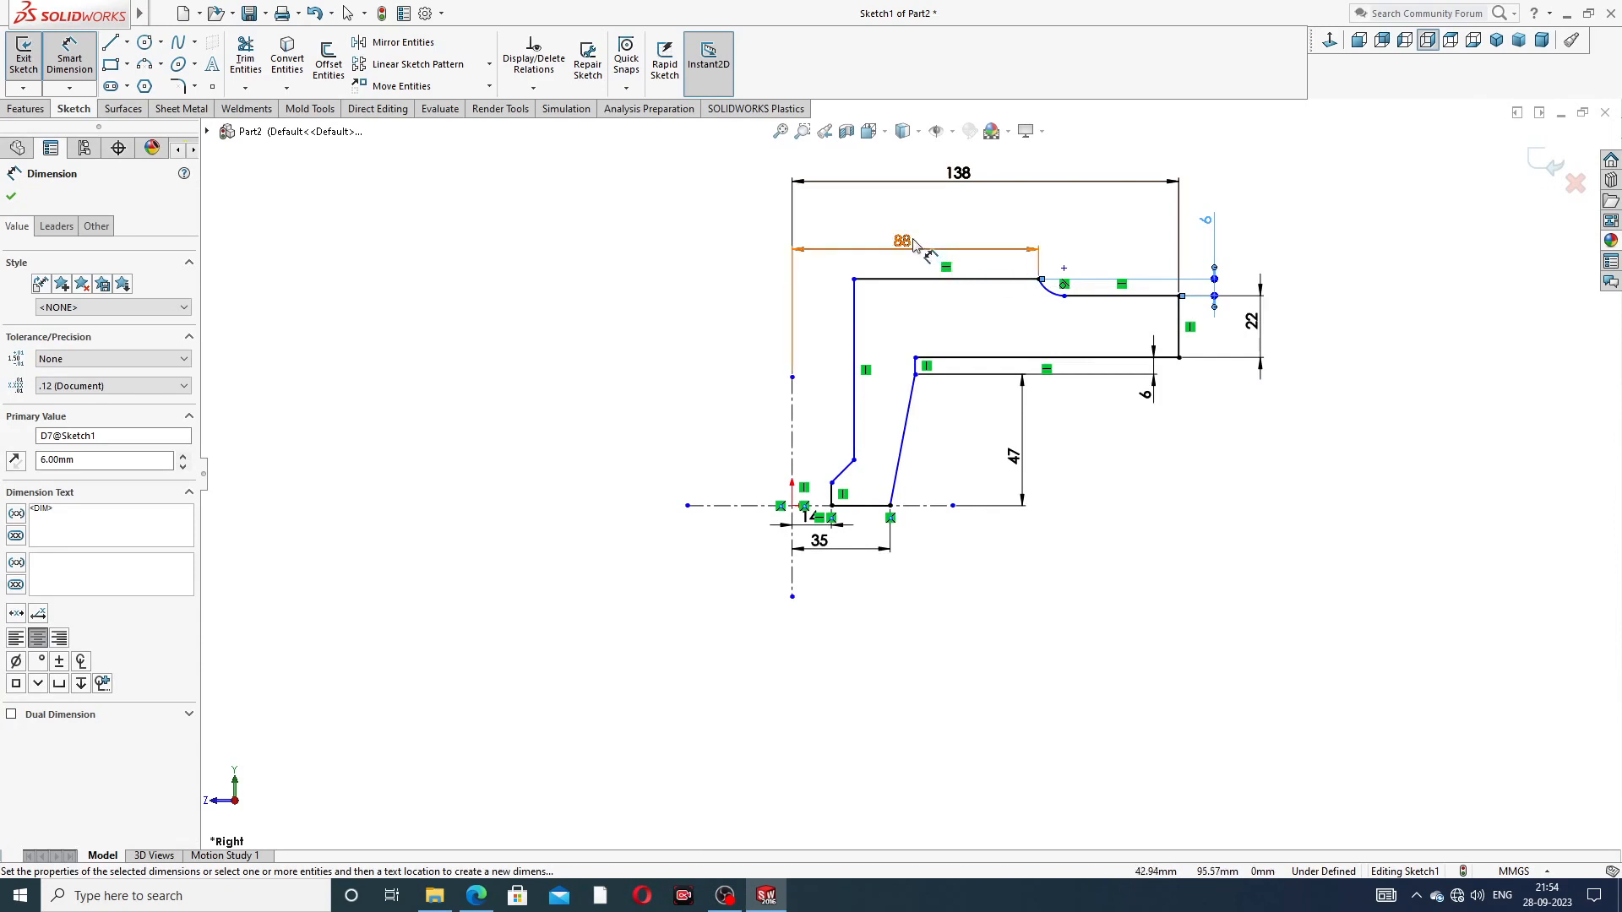
{"action": "left_click_drag", "start_coordinate": [916, 245], "coordinate": [942, 228]}
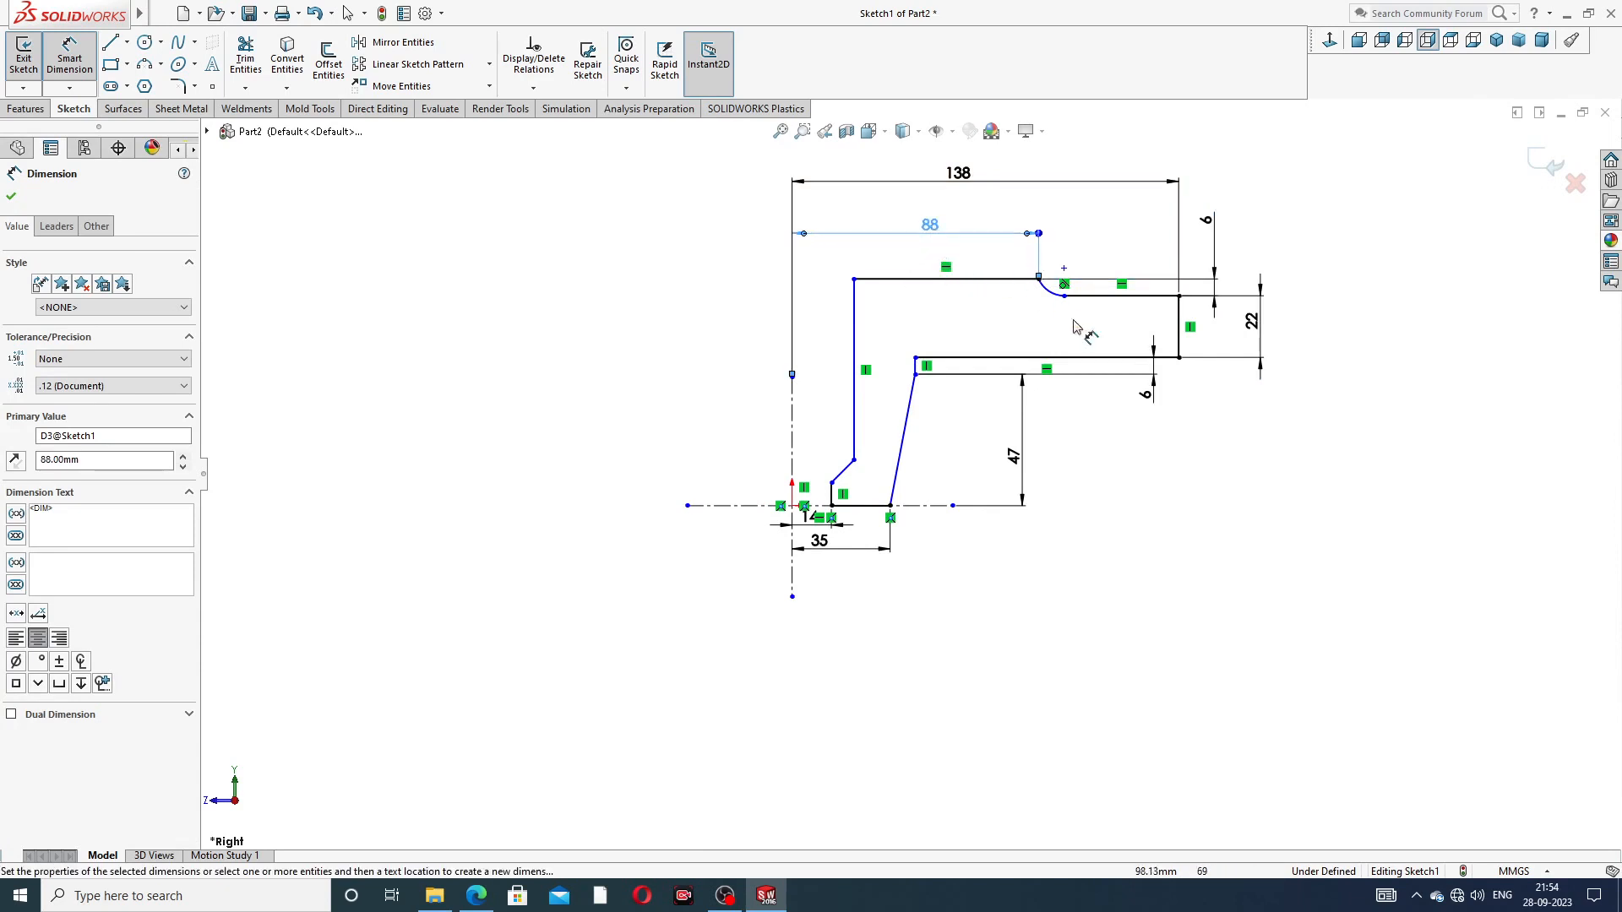
{"action": "left_click", "coordinate": [1170, 414]}
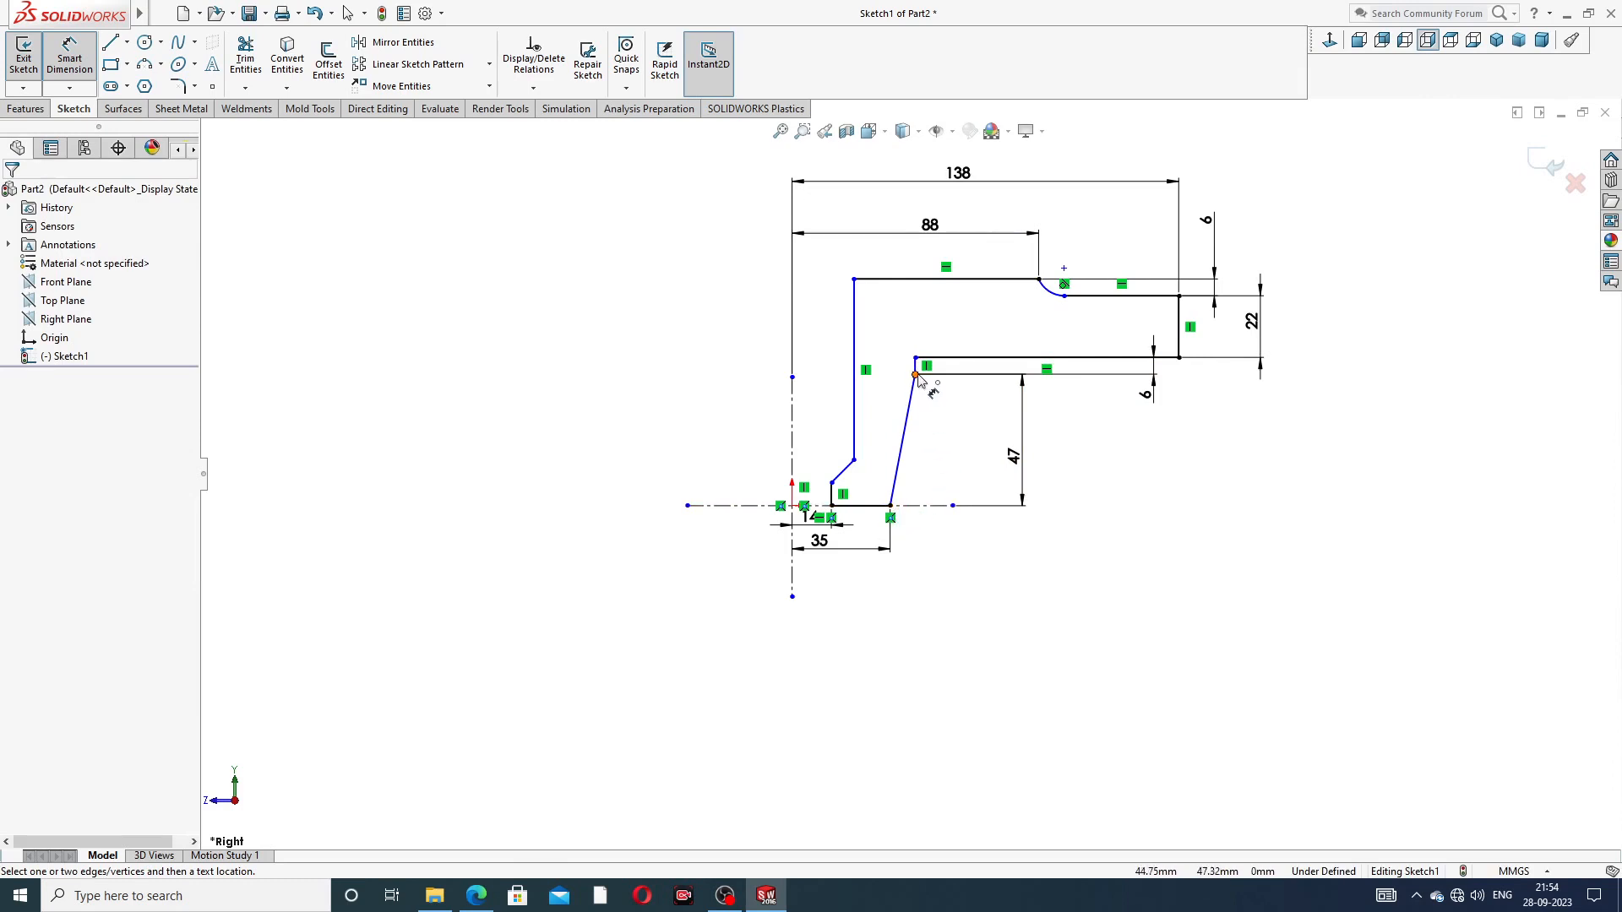
Step: Dimension the horizontal distance from the vertical centerline to the sloped wall's upper endpoint as 81 mm
{"action": "left_click", "coordinate": [917, 375]}
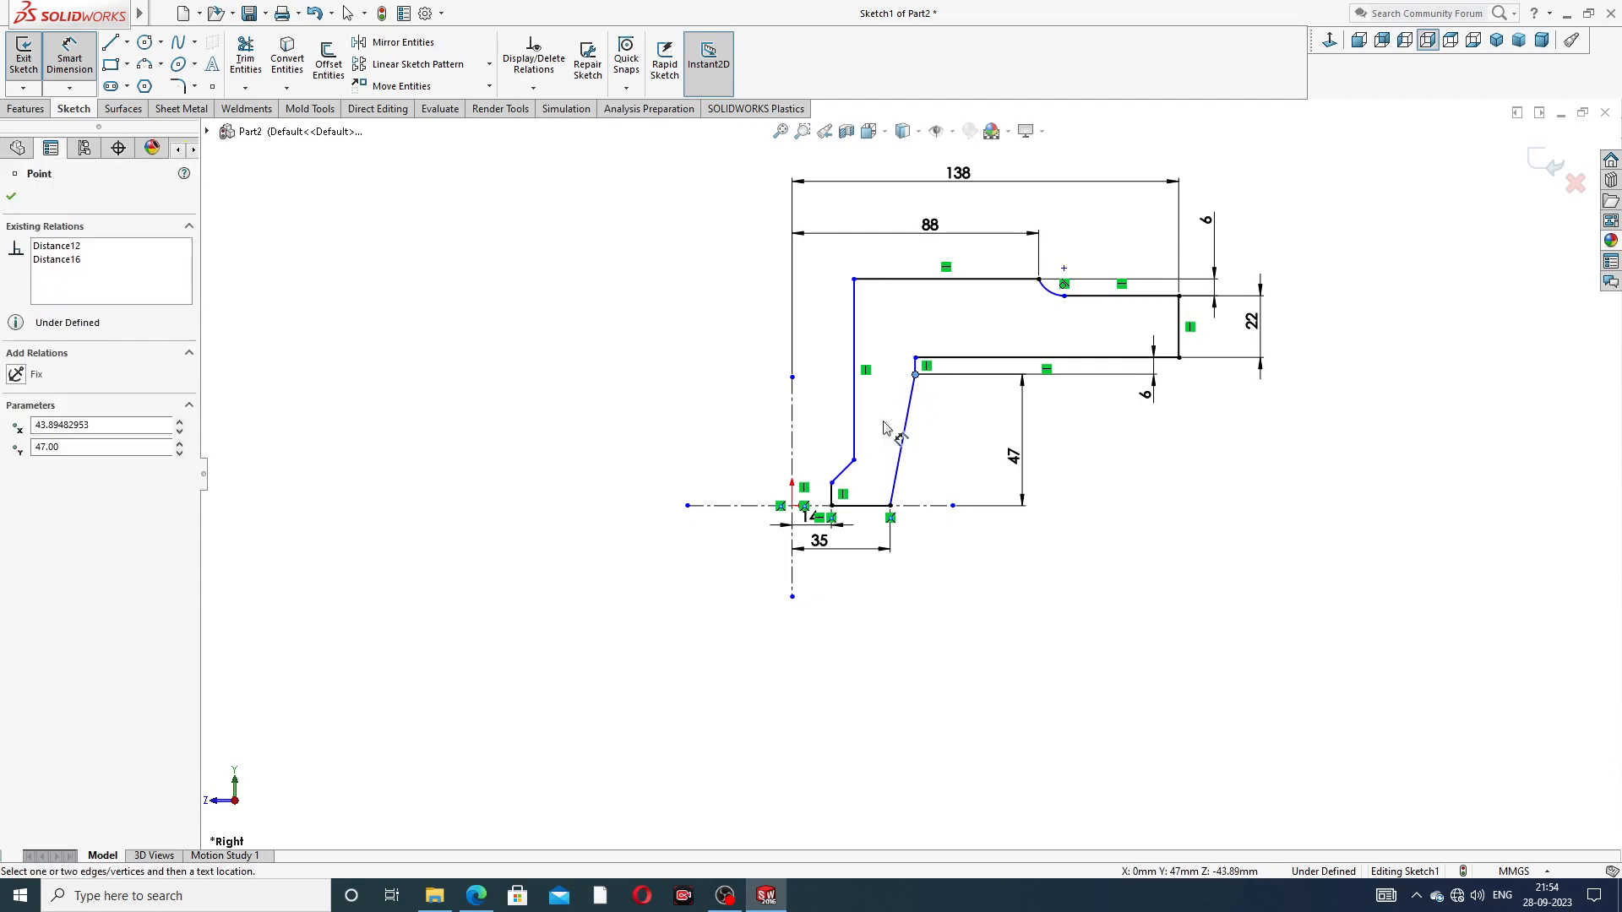
{"action": "left_click", "coordinate": [794, 445]}
{"action": "left_click", "coordinate": [863, 619]}
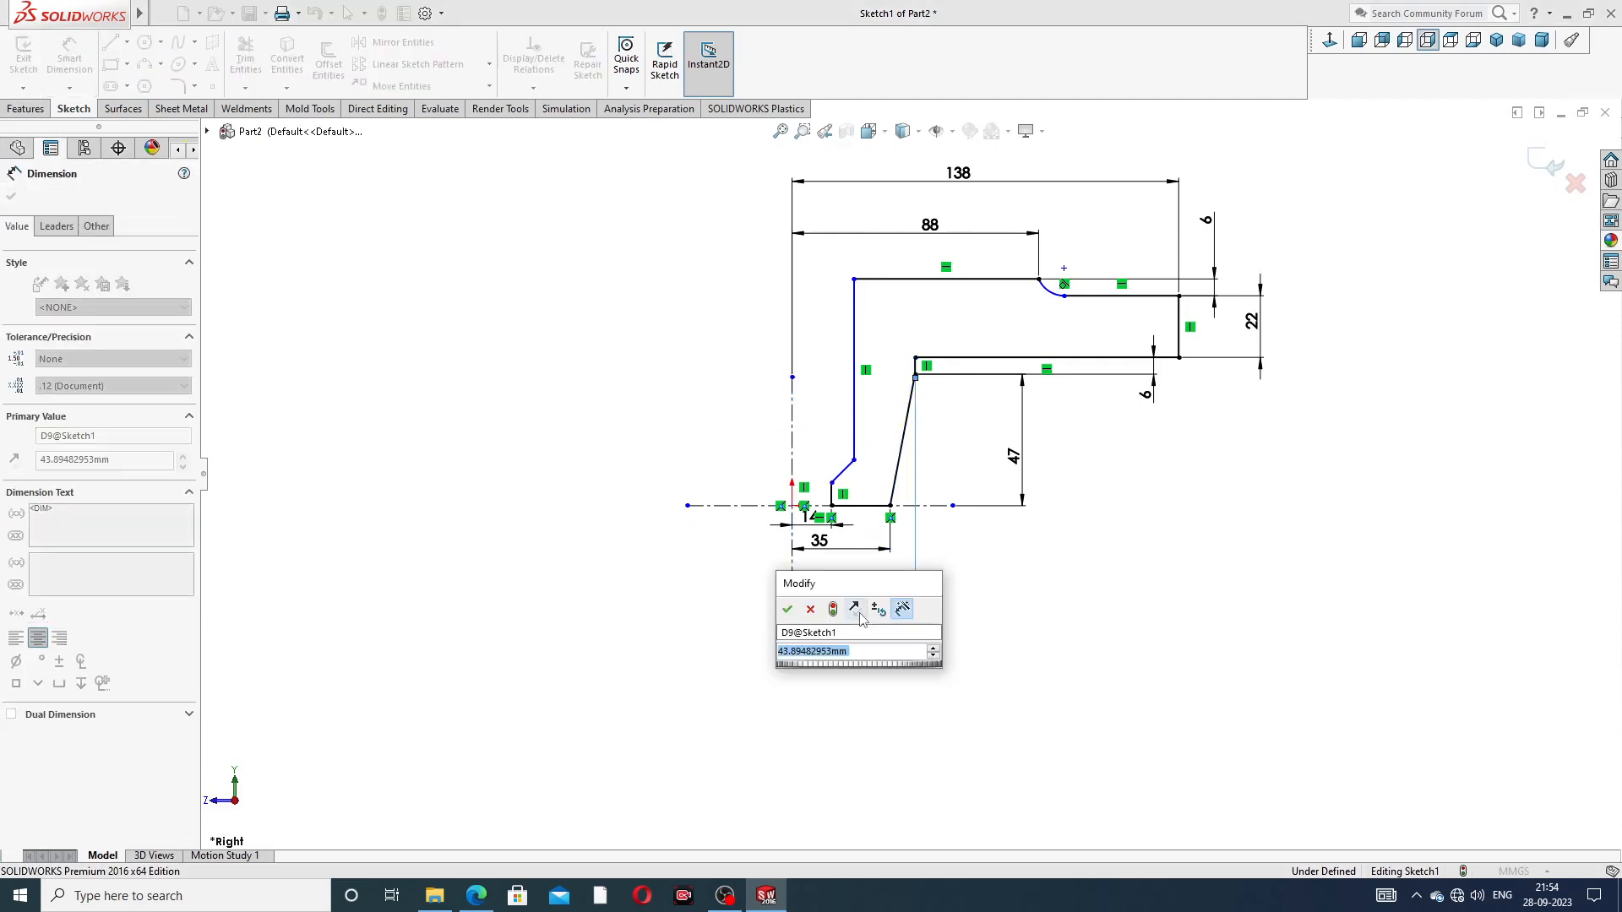
{"action": "type", "text": "81"}
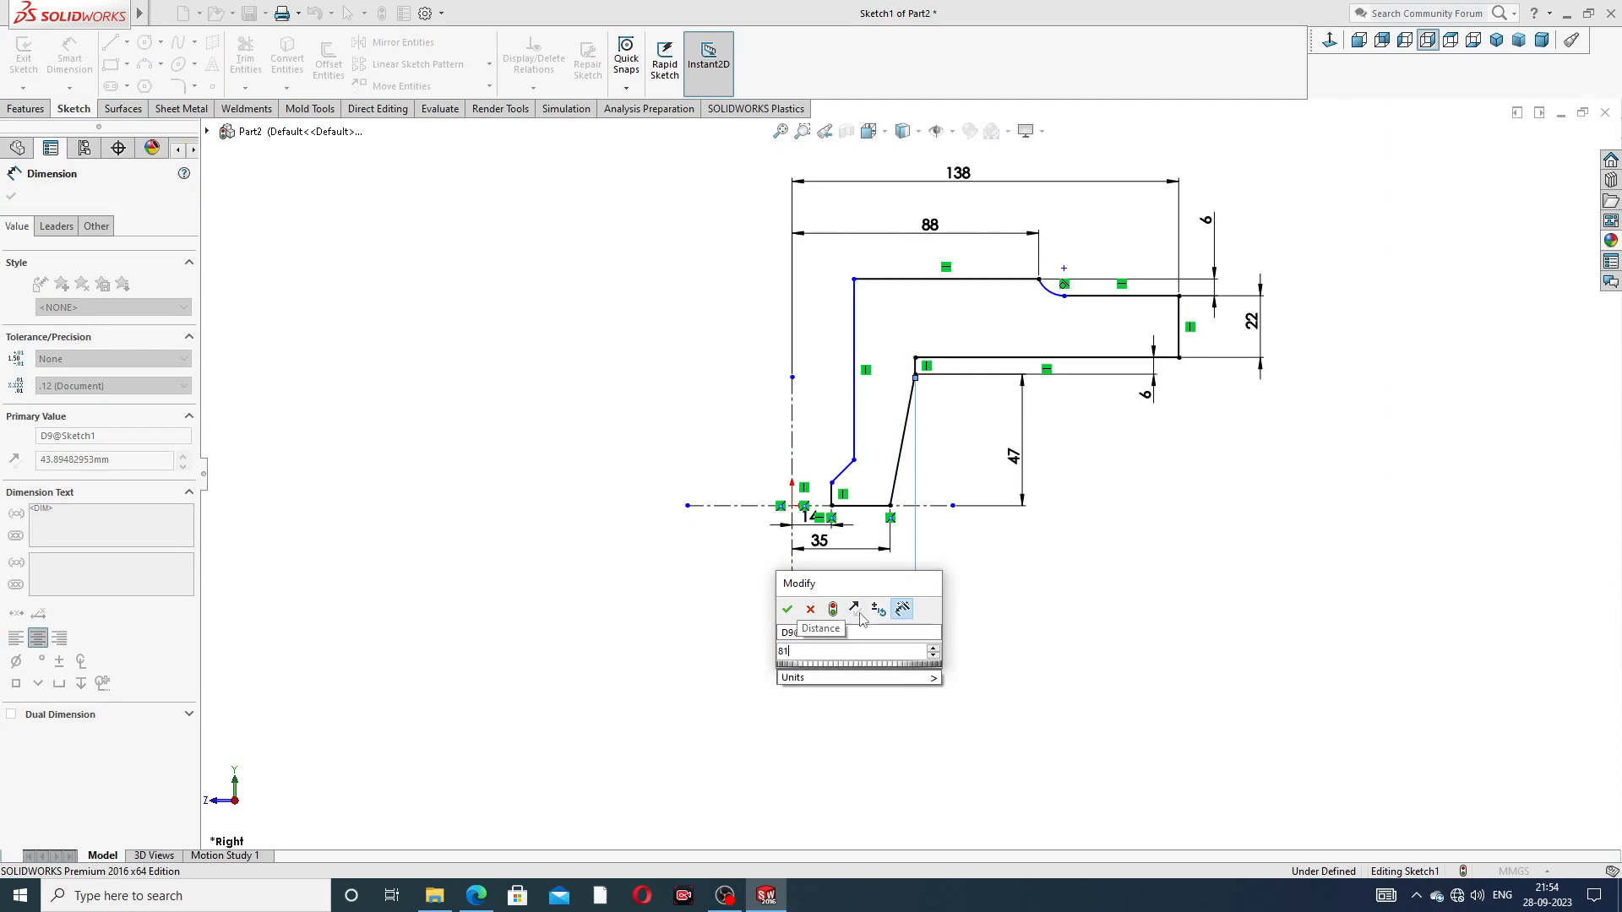
{"action": "key", "text": "Return"}
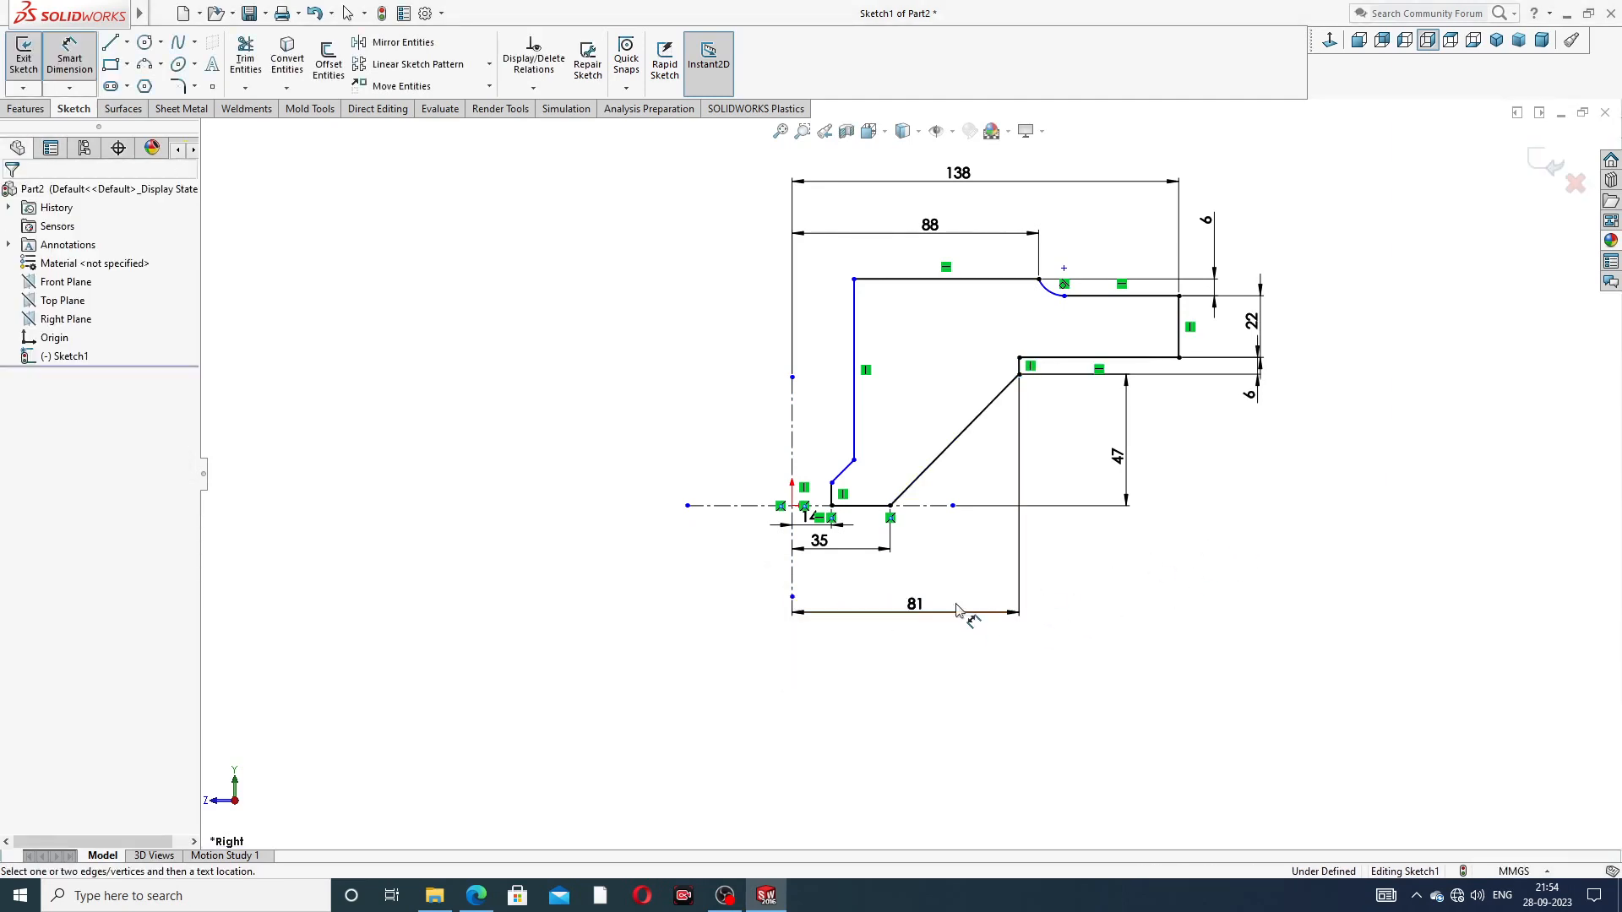
Step: Move the 35 mm and 14 mm dimensions lower so they are clearly spaced beneath the profile
{"action": "left_click_drag", "start_coordinate": [826, 545], "coordinate": [856, 581]}
{"action": "left_click", "coordinate": [1096, 551]}
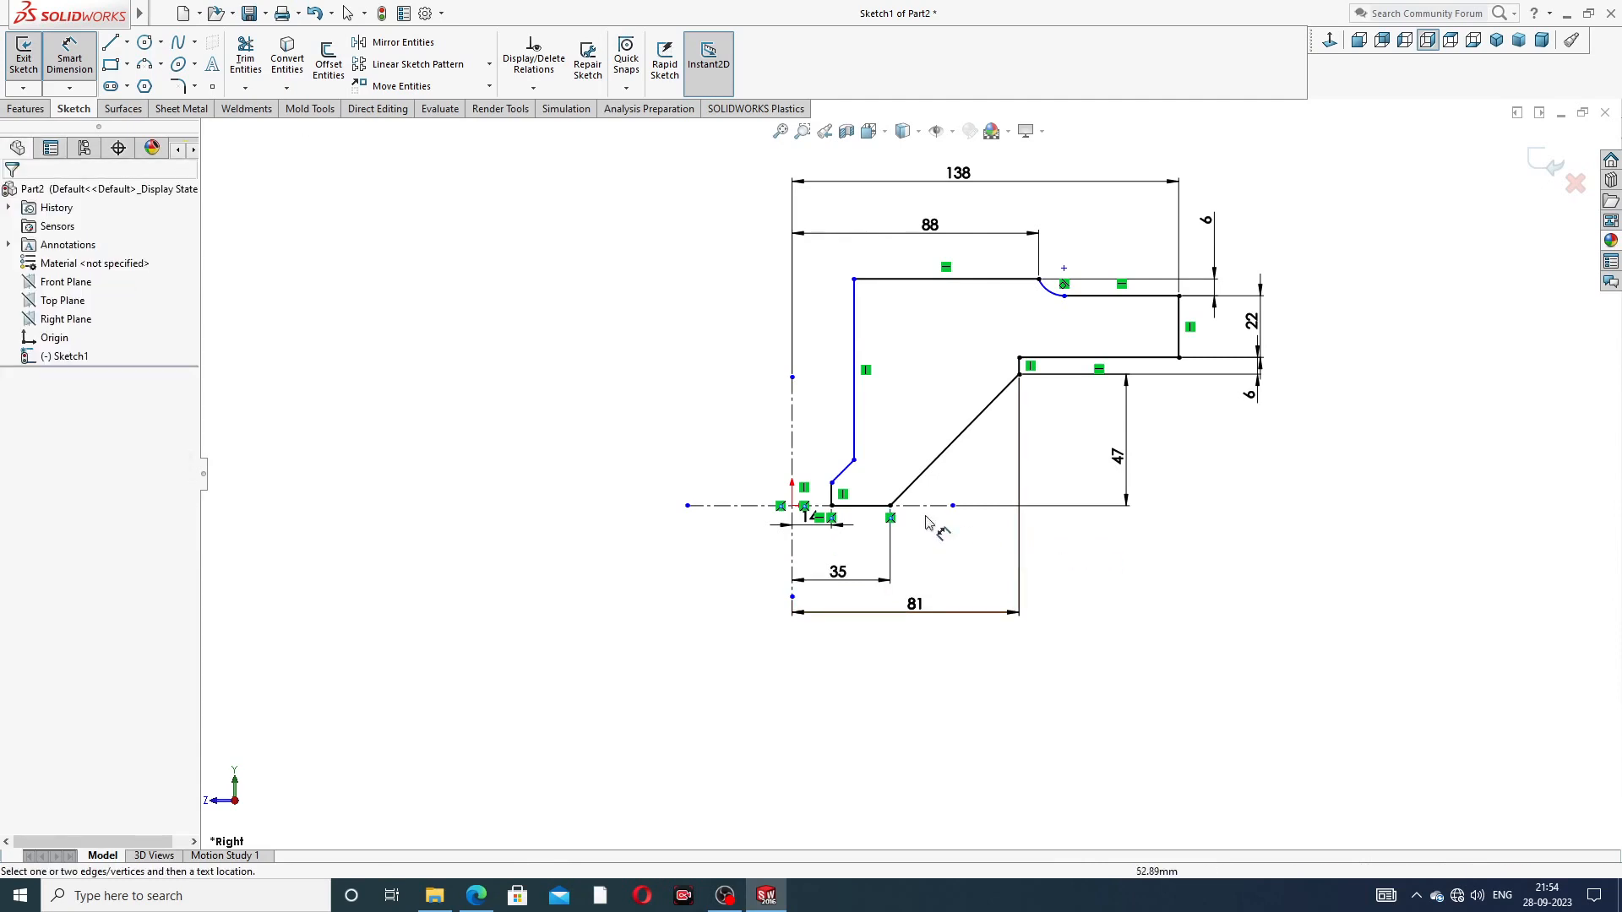
{"action": "left_click", "coordinate": [813, 549]}
{"action": "left_click", "coordinate": [1086, 622]}
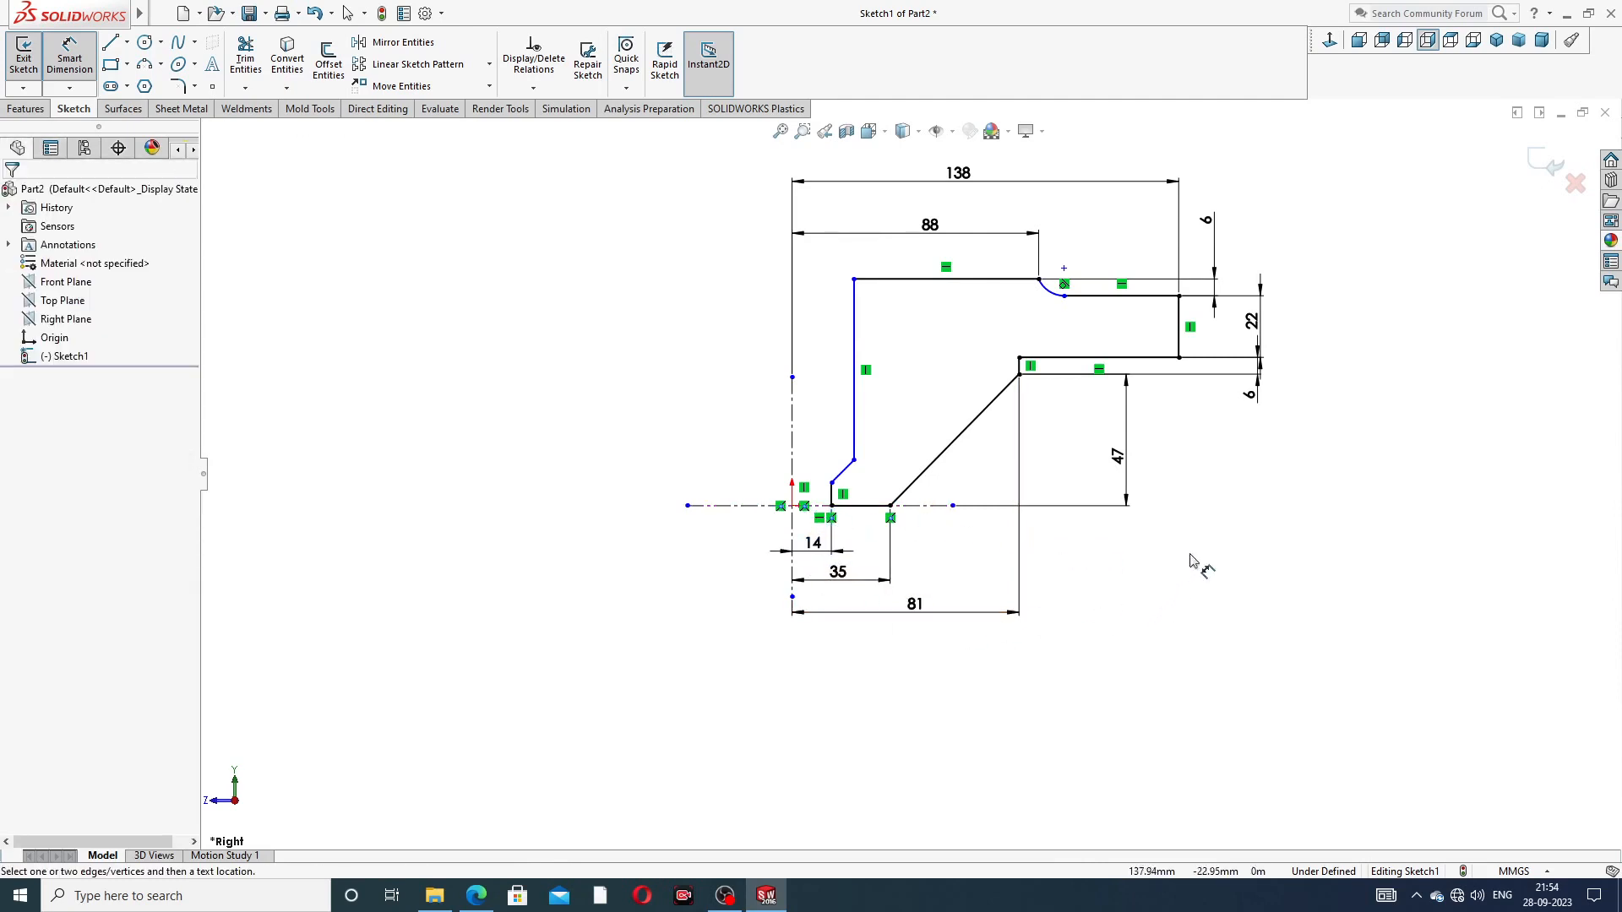
Step: Dimension the distance from the vertical centerline to the upper bore's long vertical wall as 28 mm
{"action": "left_click", "coordinate": [854, 350]}
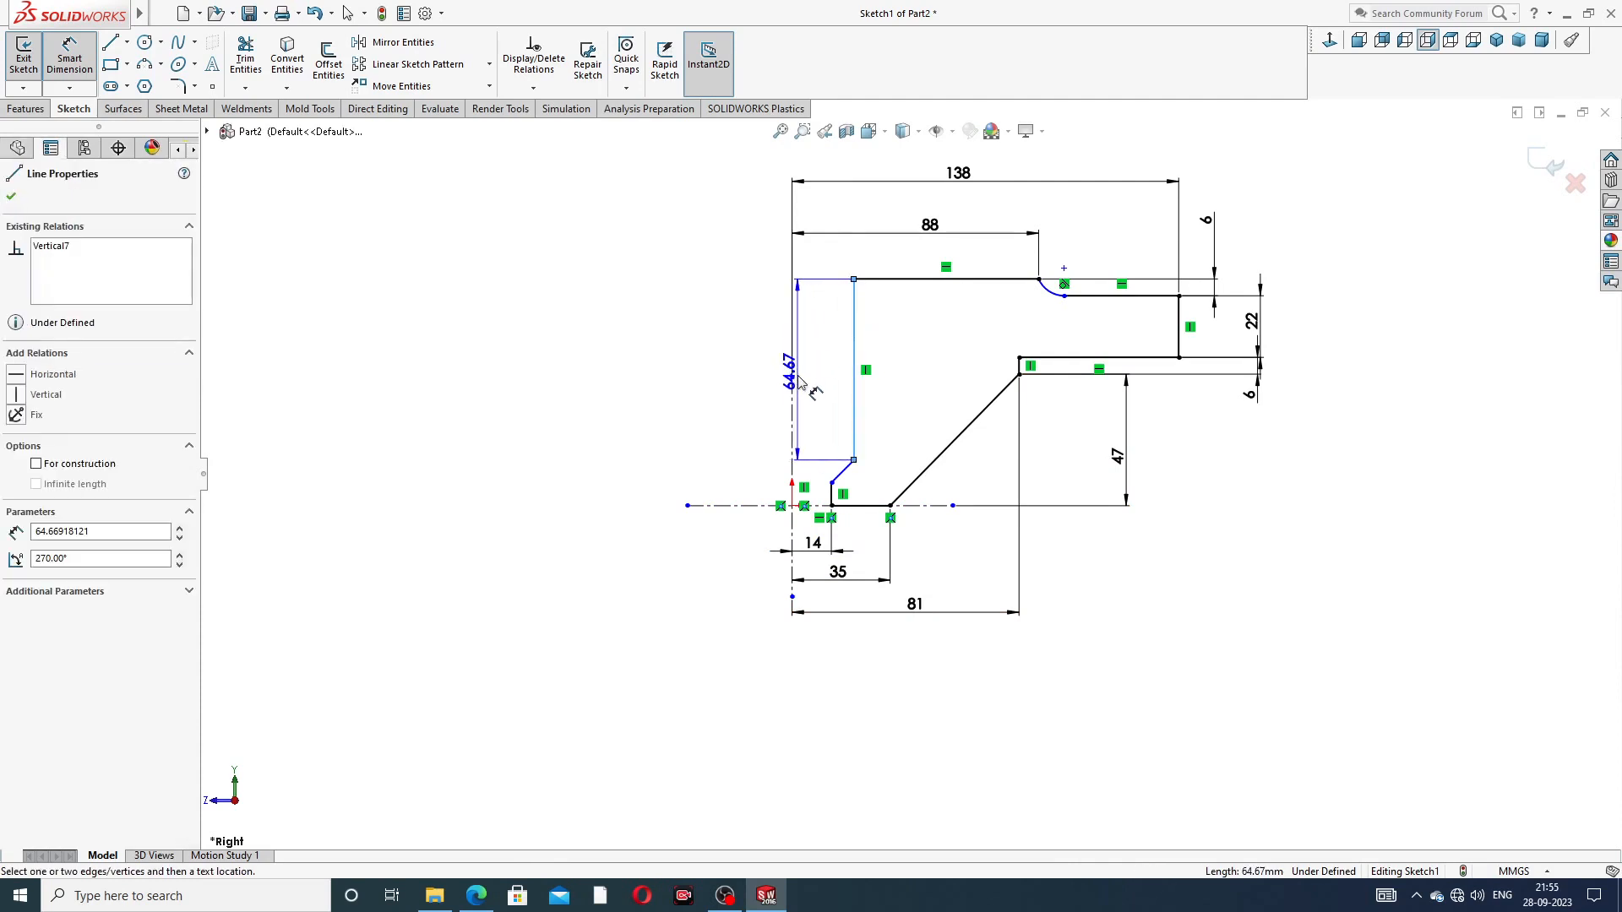
{"action": "left_click", "coordinate": [793, 385]}
{"action": "left_click", "coordinate": [824, 371]}
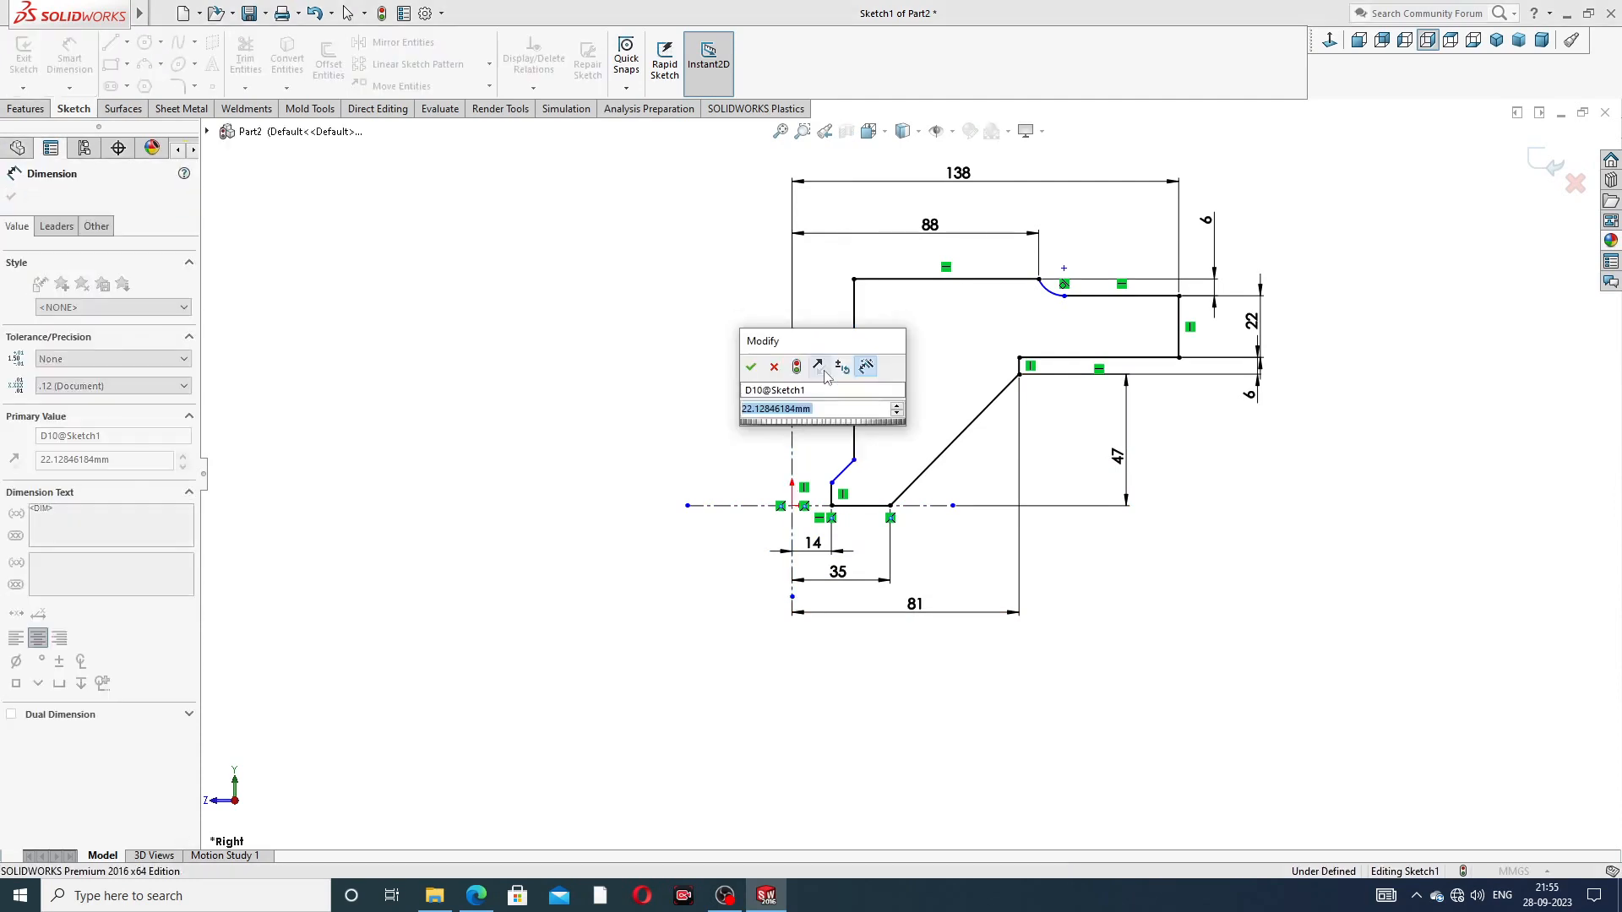
{"action": "type", "text": "28"}
{"action": "key", "text": "Return"}
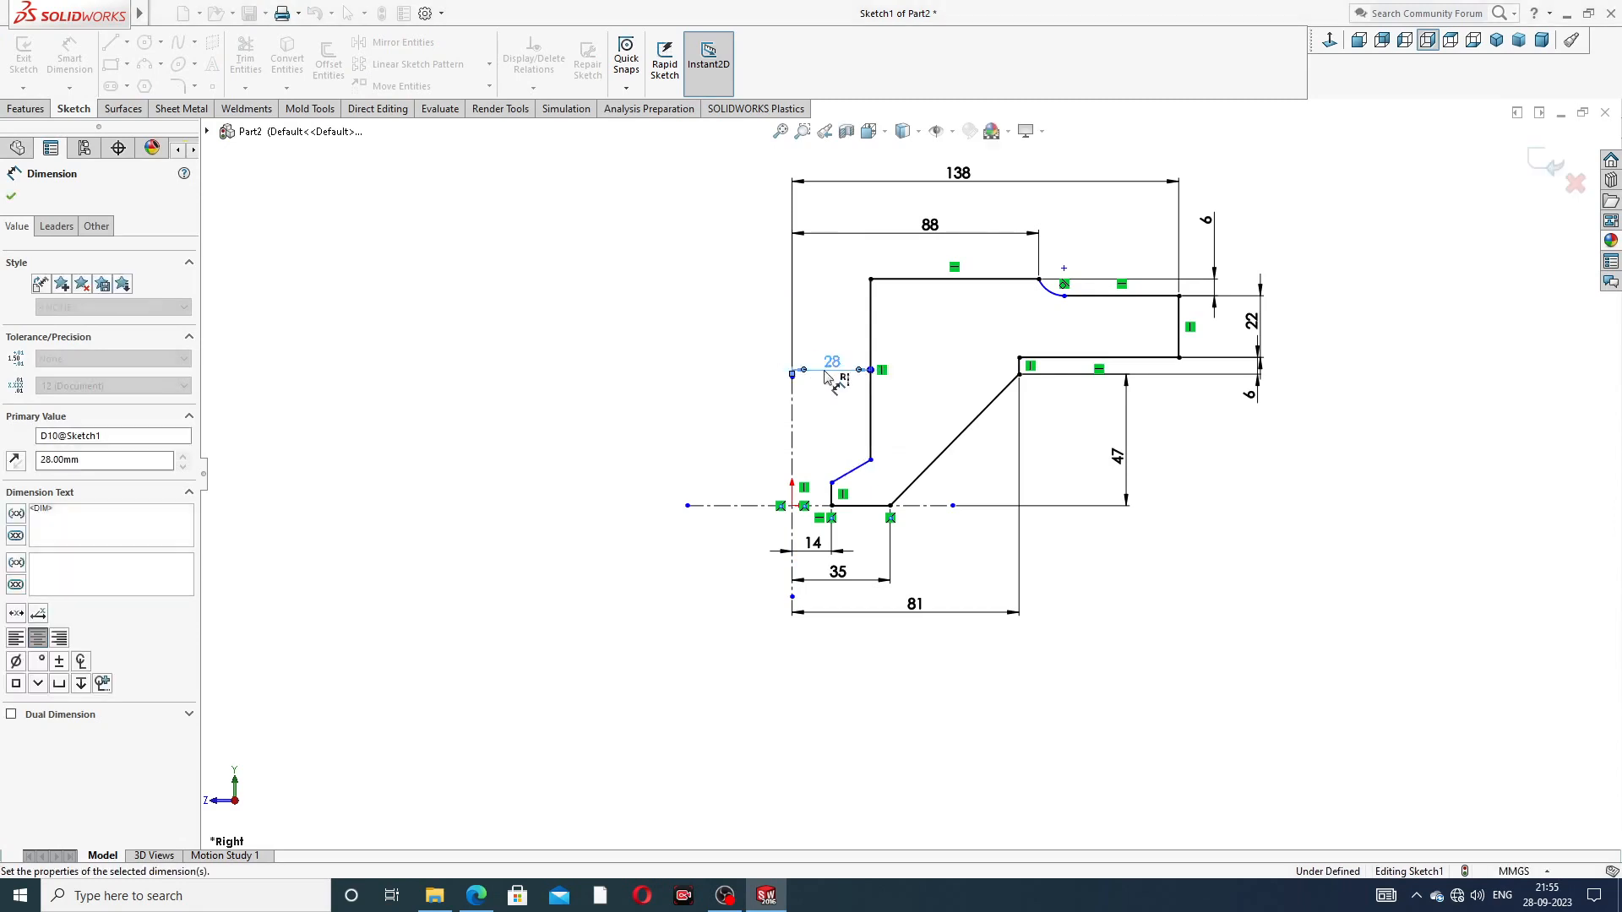
{"action": "key", "text": "Escape"}
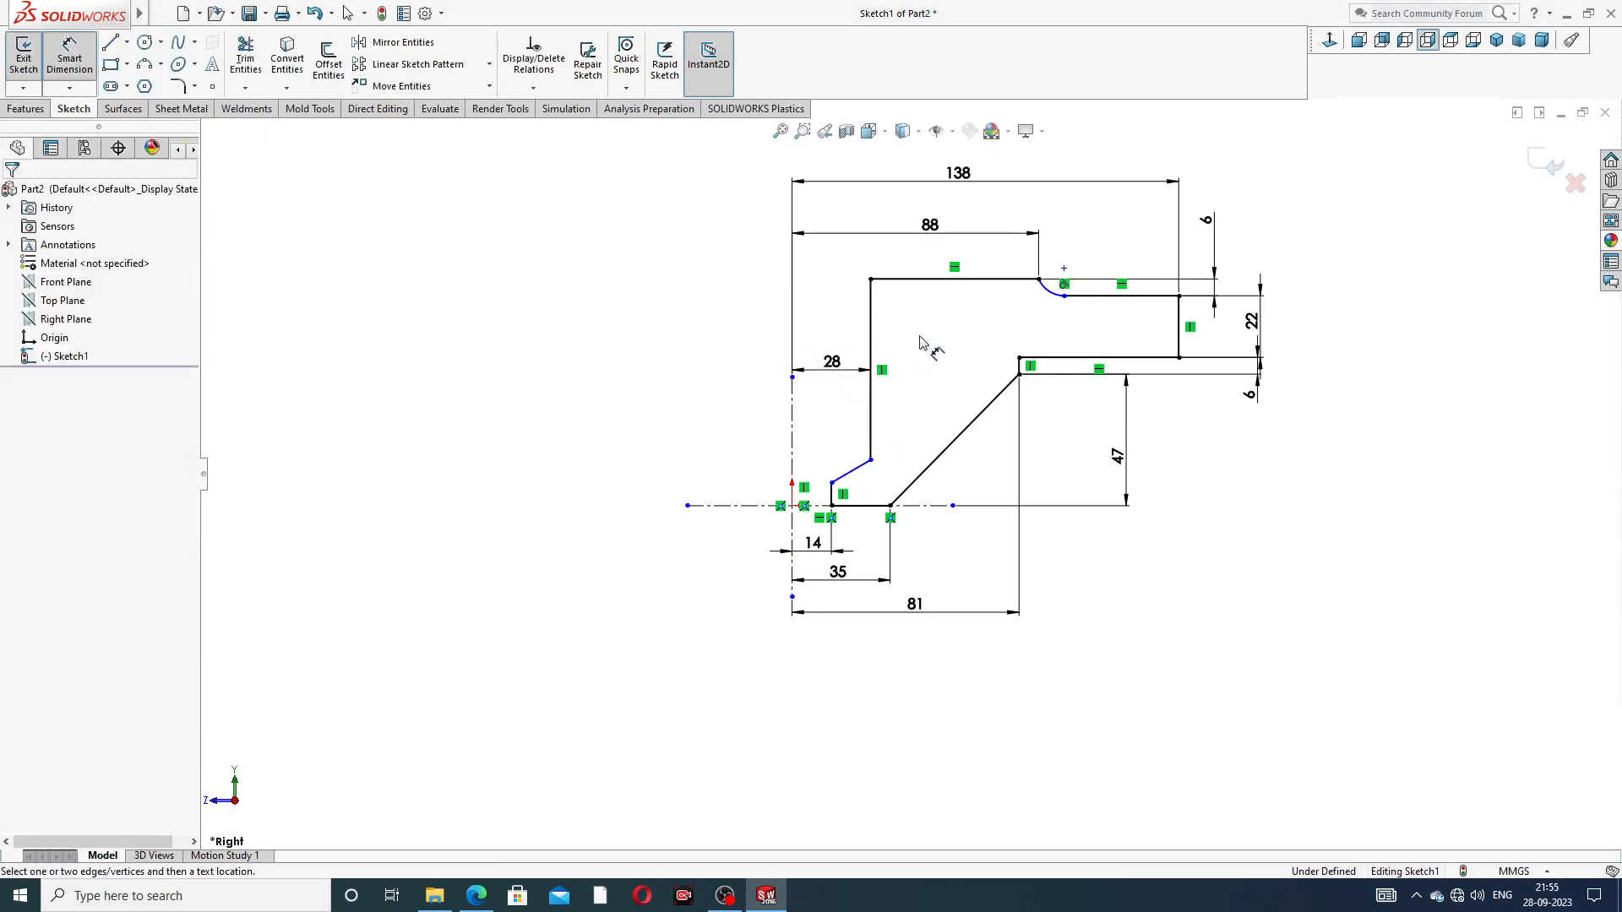
Step: Dimension the vertical distance from the arc's lower end to the top of the small bore's wall as 48 mm
{"action": "left_click", "coordinate": [1066, 301]}
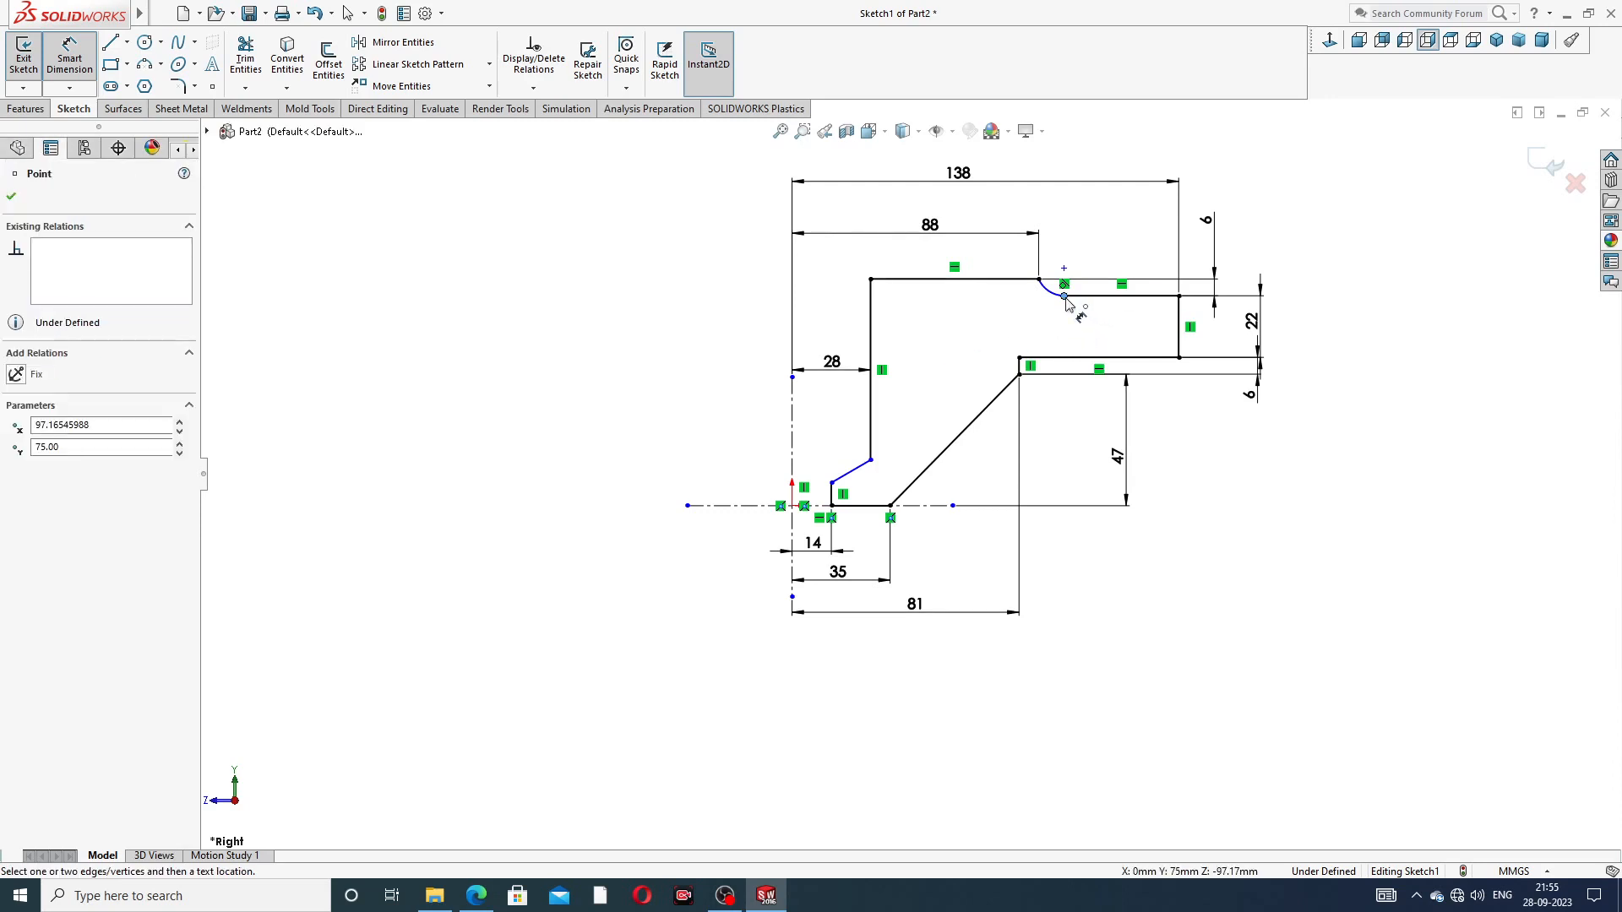
{"action": "left_click", "coordinate": [833, 484]}
{"action": "left_click", "coordinate": [765, 401]}
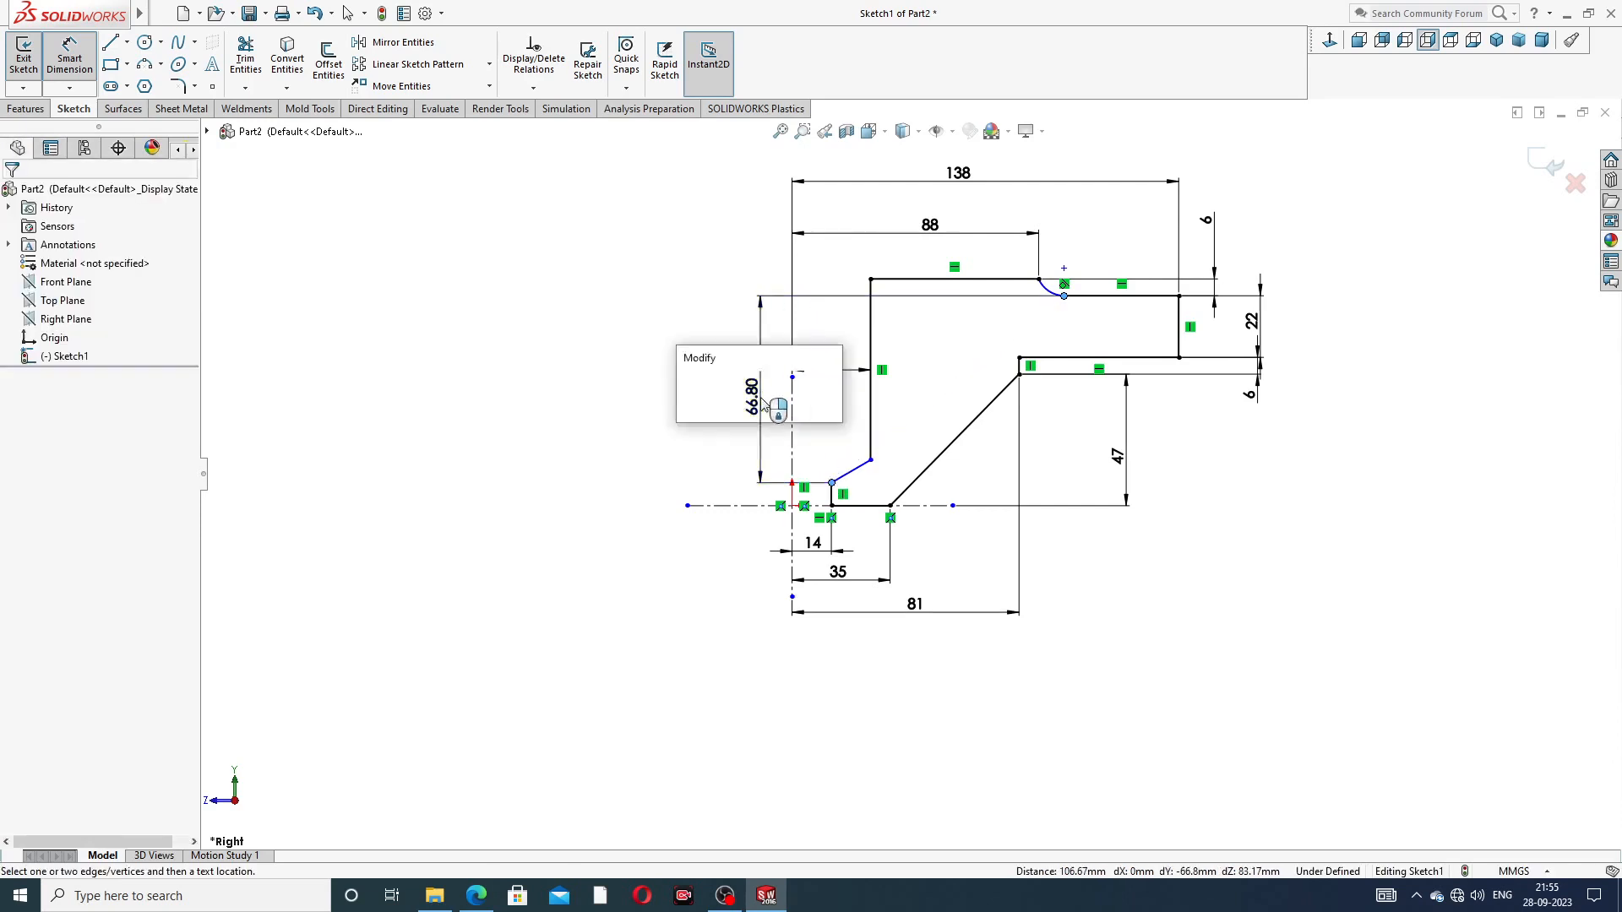
{"action": "type", "text": "48"}
{"action": "key", "text": "Return"}
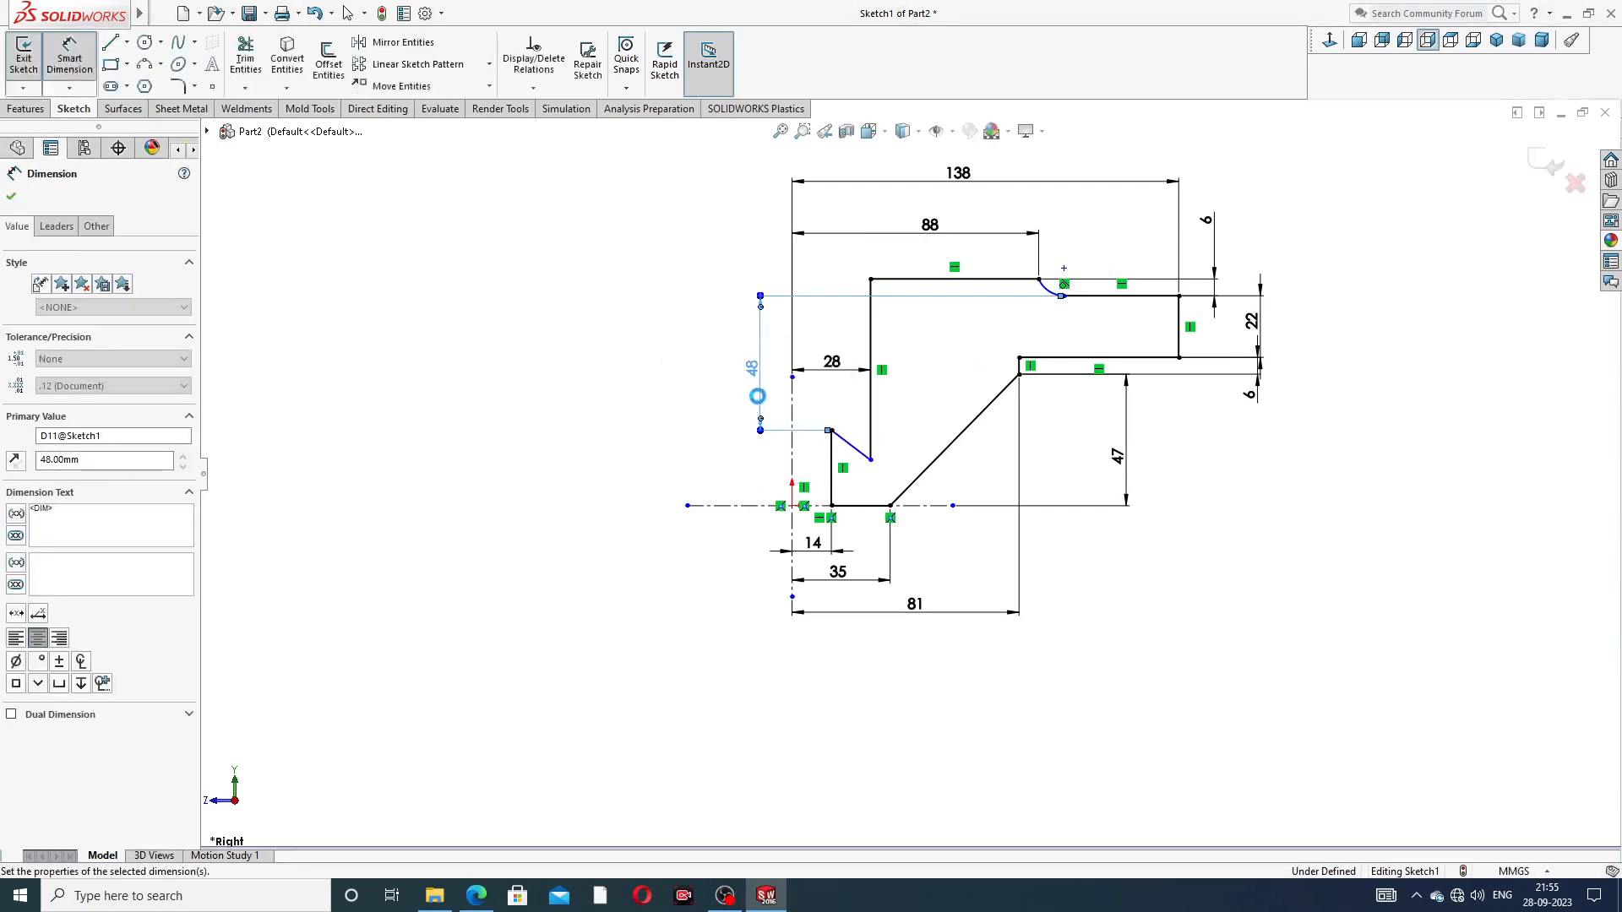
Step: Pull the lower endpoint of the 28 mm bore wall up to a height of about 36.5 mm, above the small bore's top
{"action": "right_click", "coordinate": [671, 411]}
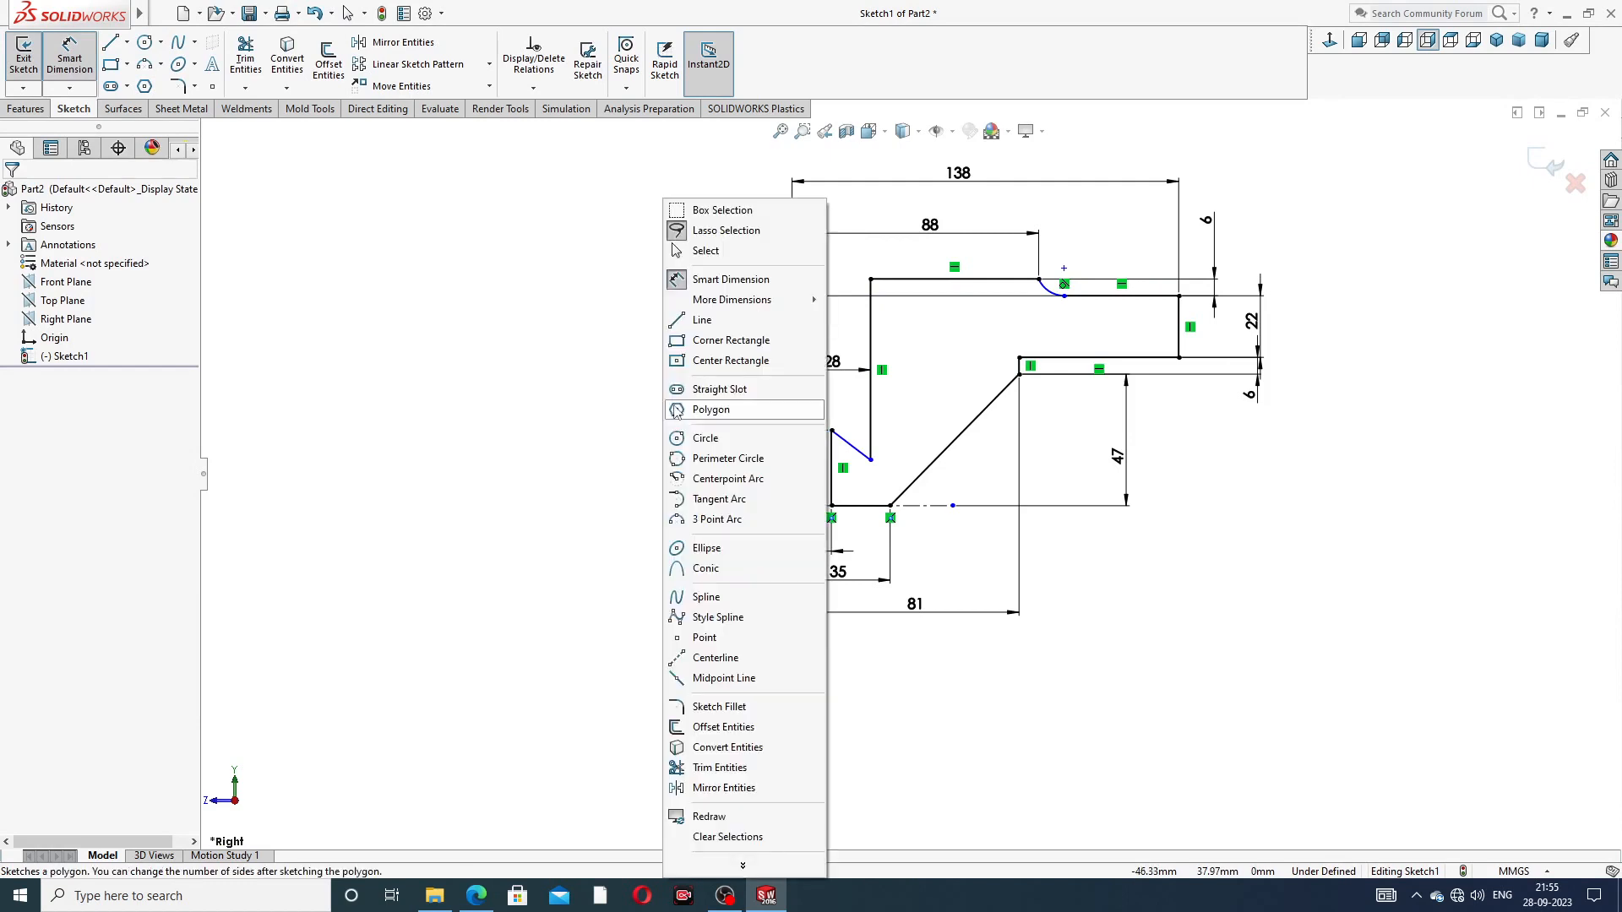
{"action": "left_click", "coordinate": [688, 252]}
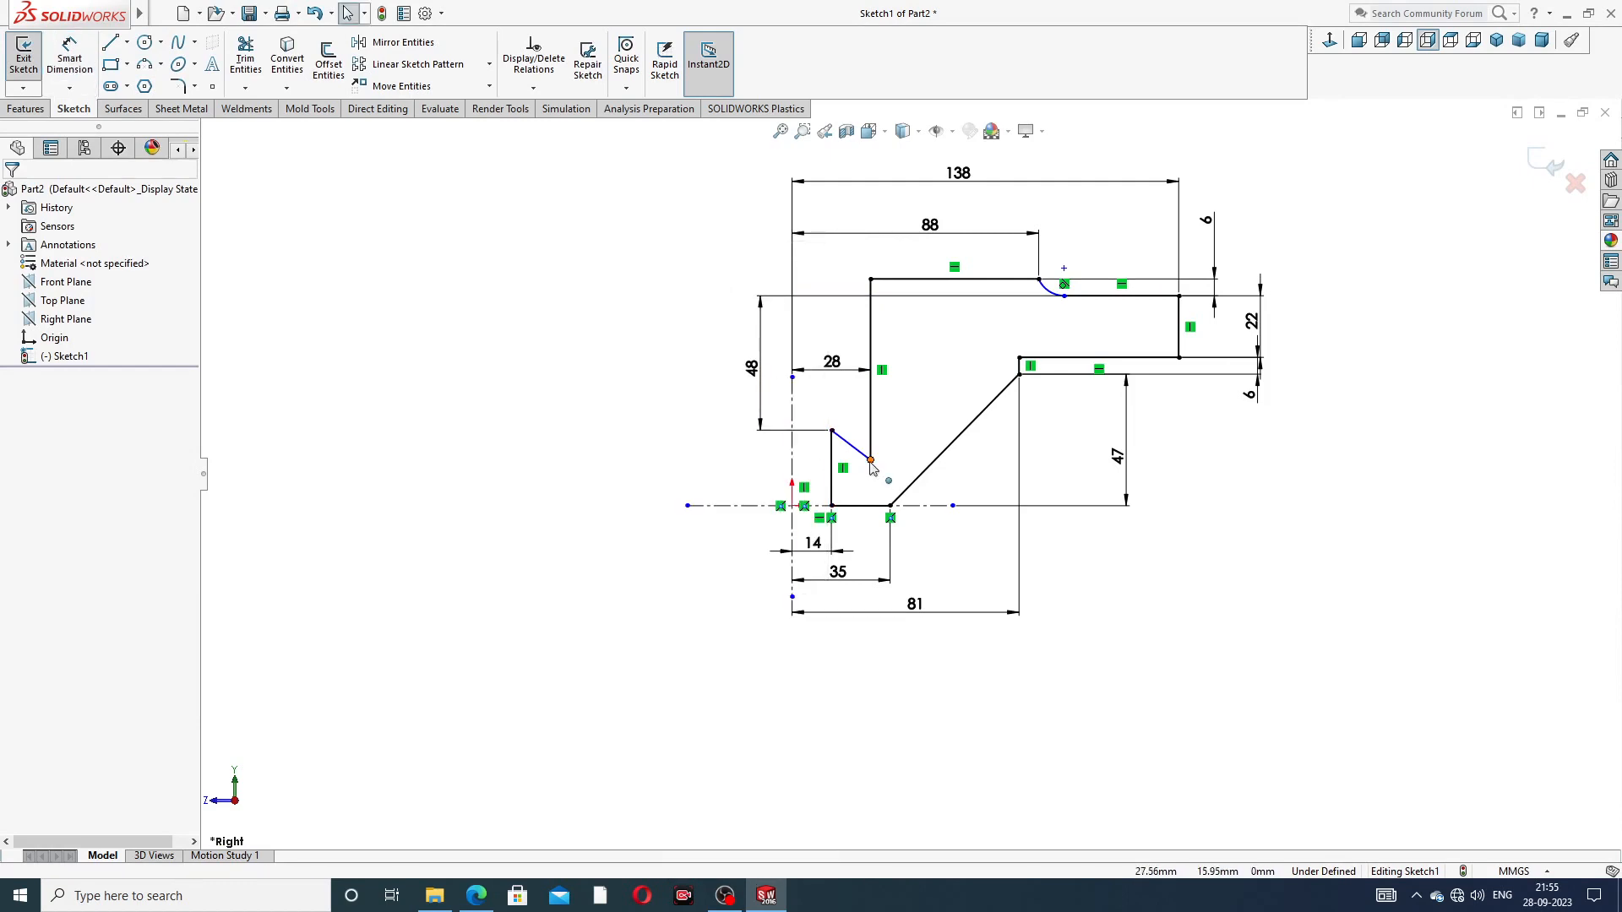
{"action": "left_click_drag", "start_coordinate": [871, 462], "coordinate": [871, 404]}
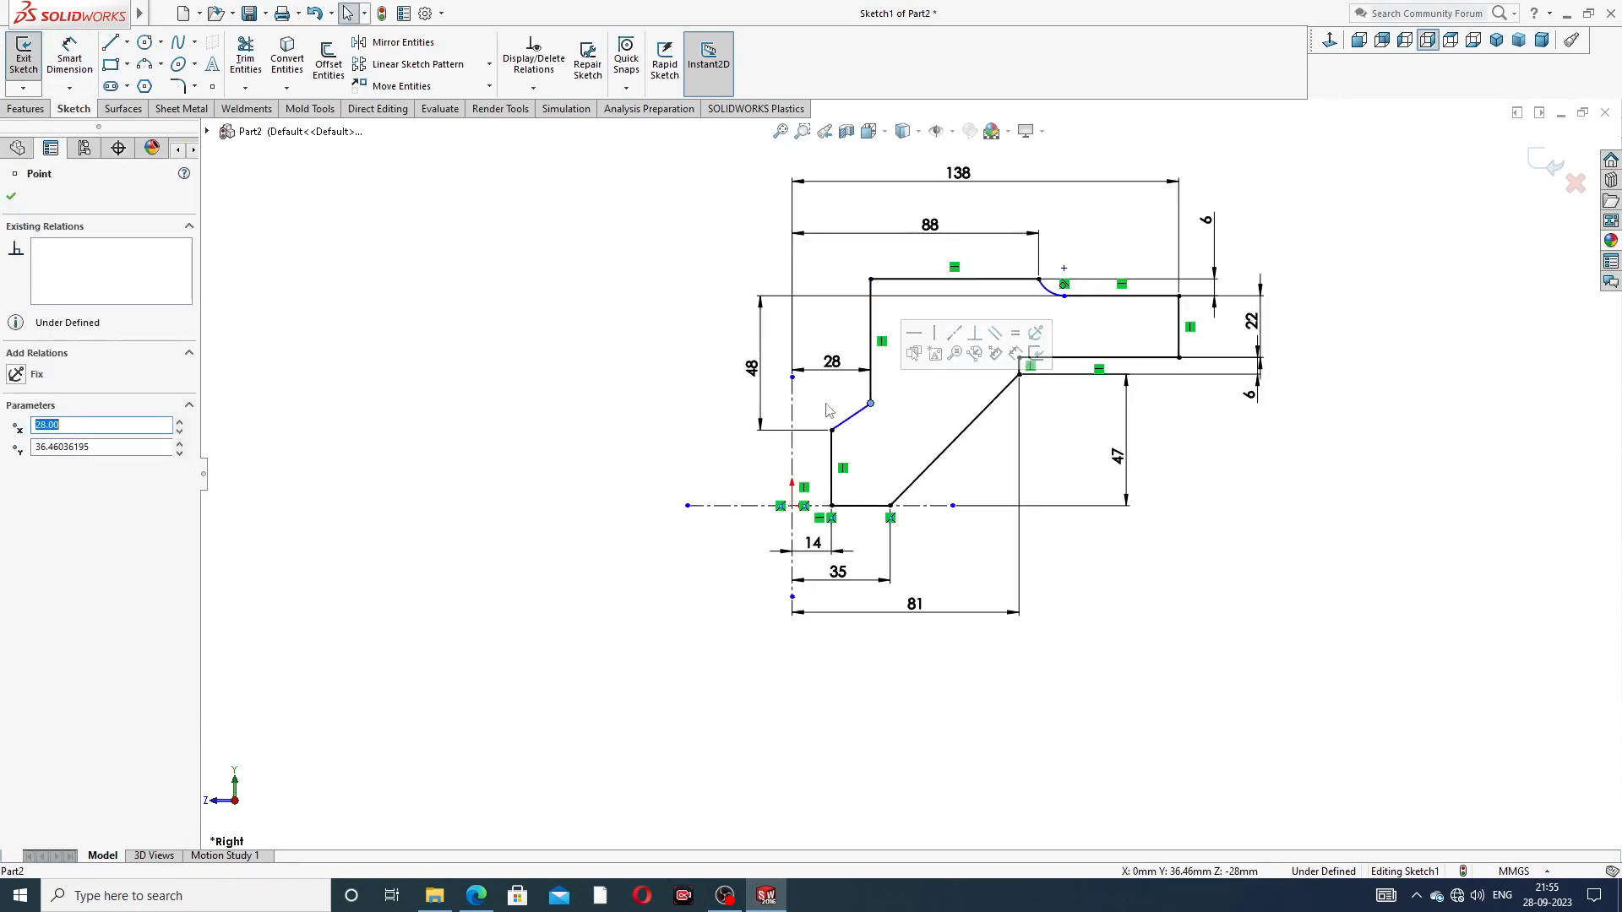
{"action": "left_click", "coordinate": [659, 373]}
Step: Dimension the angle between the bore's slanted line and the vertical centerline as 60°, and space the 28 mm and 60° dimensions apart
{"action": "left_click", "coordinate": [84, 57]}
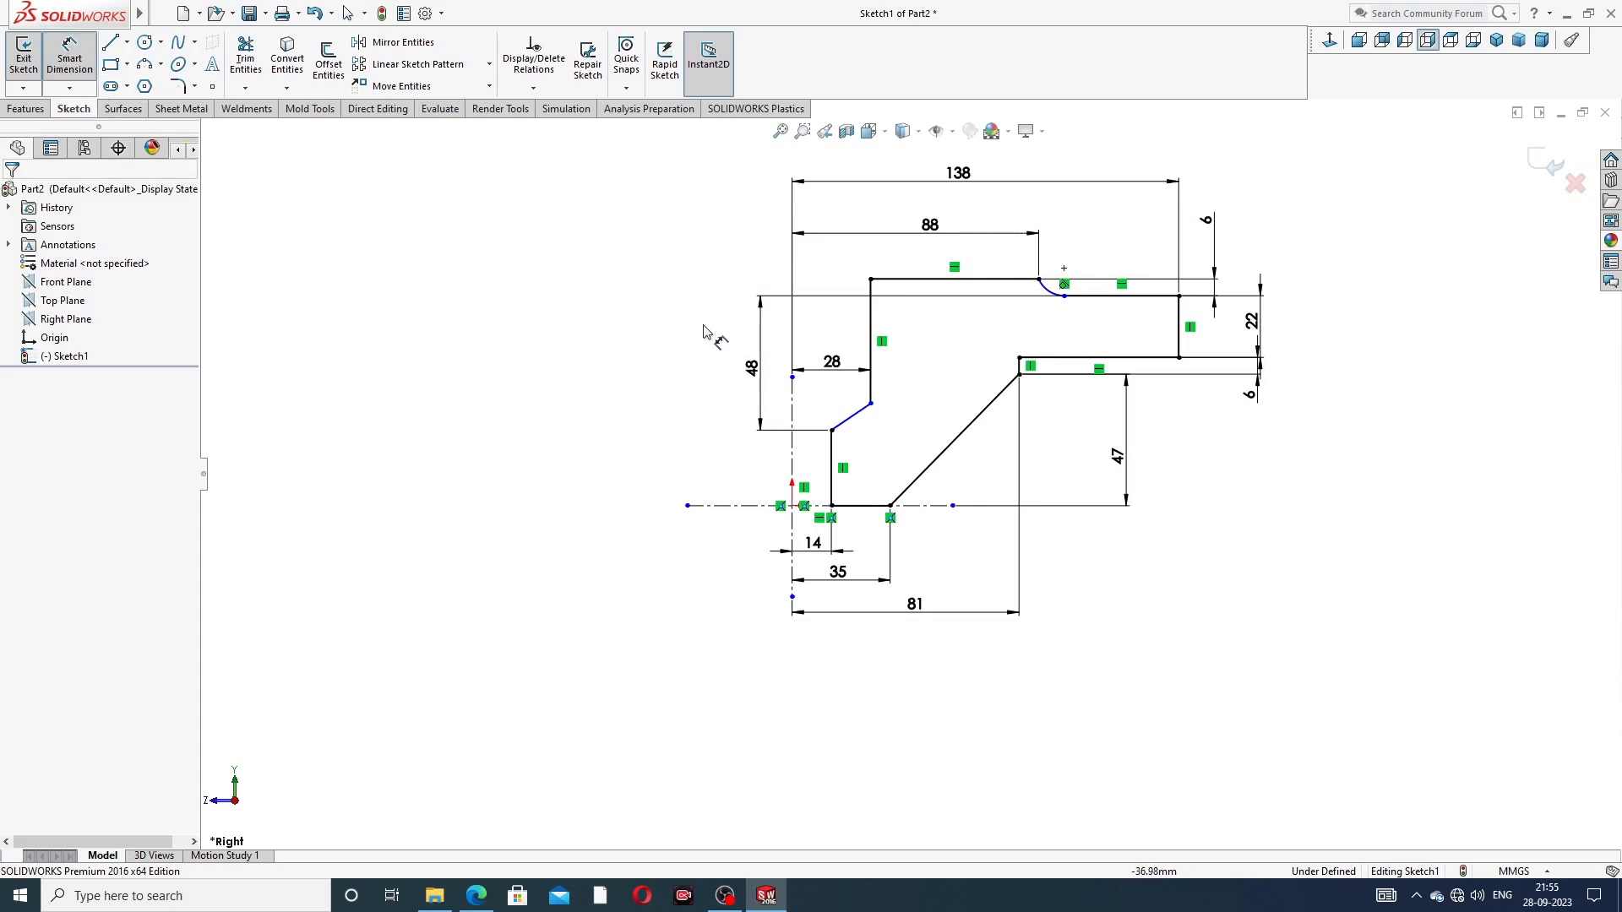
{"action": "left_click", "coordinate": [852, 420]}
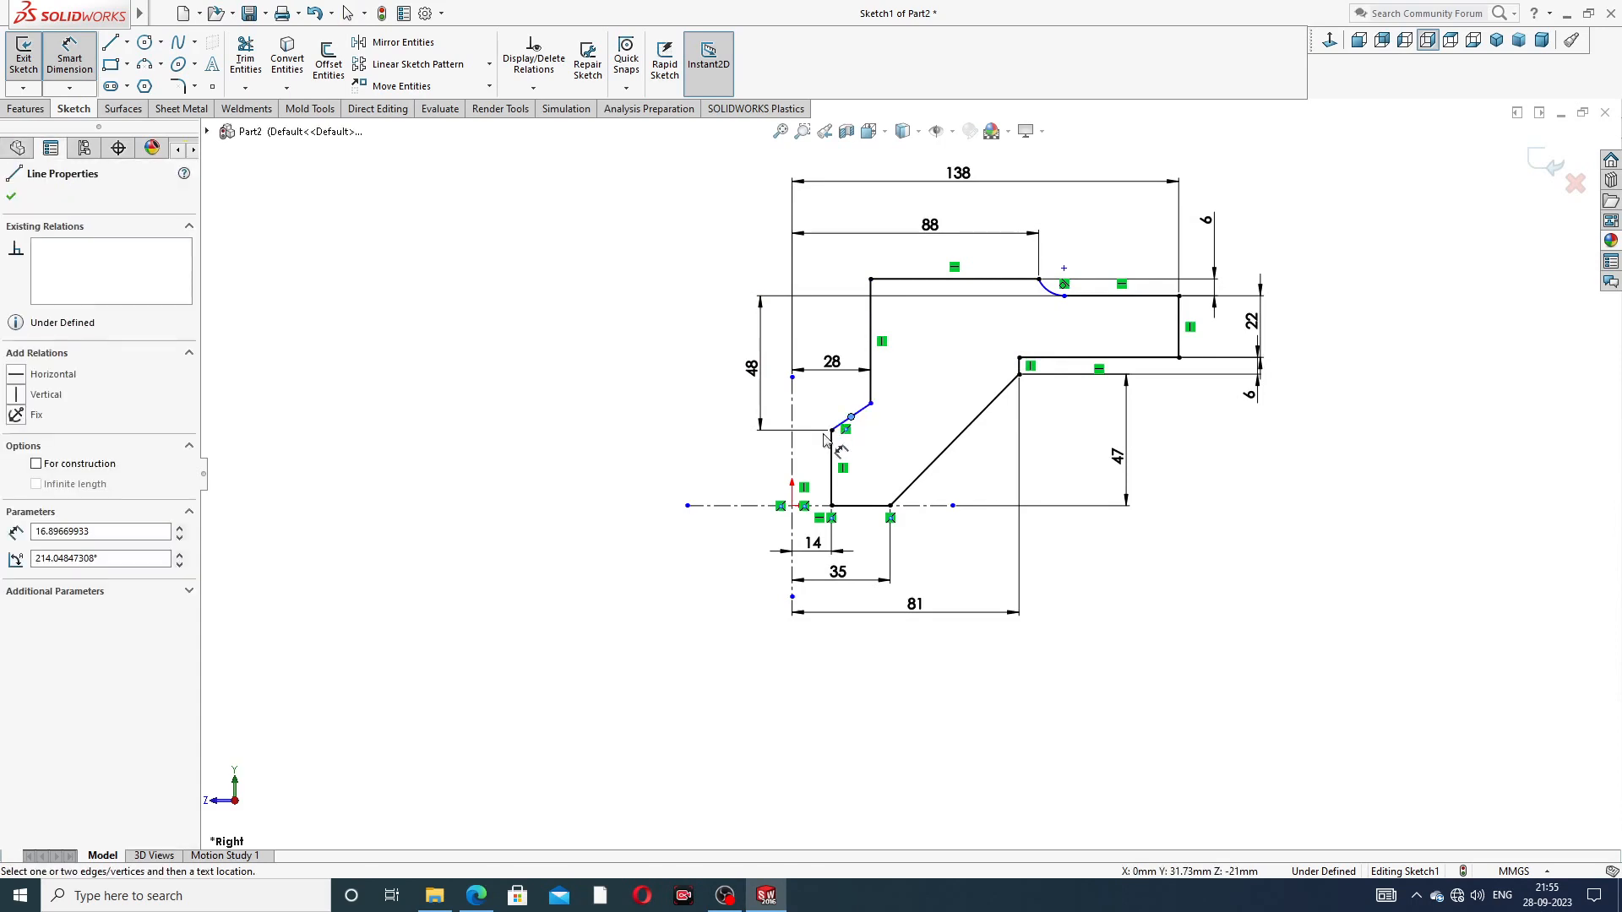
{"action": "left_click", "coordinate": [711, 403]}
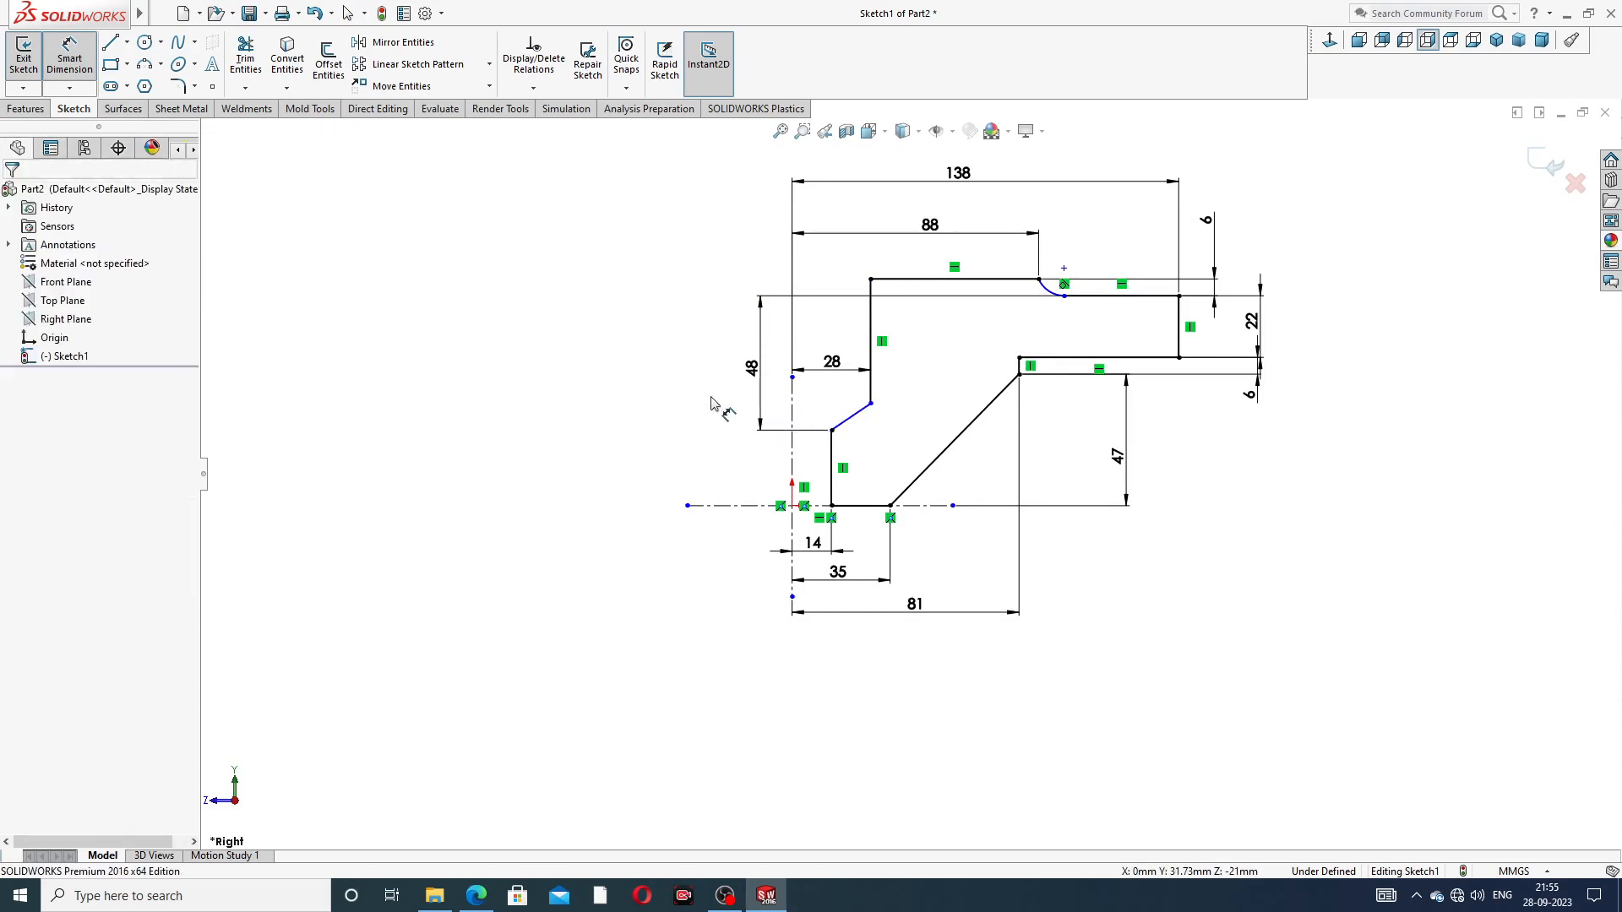
{"action": "left_click", "coordinate": [843, 423]}
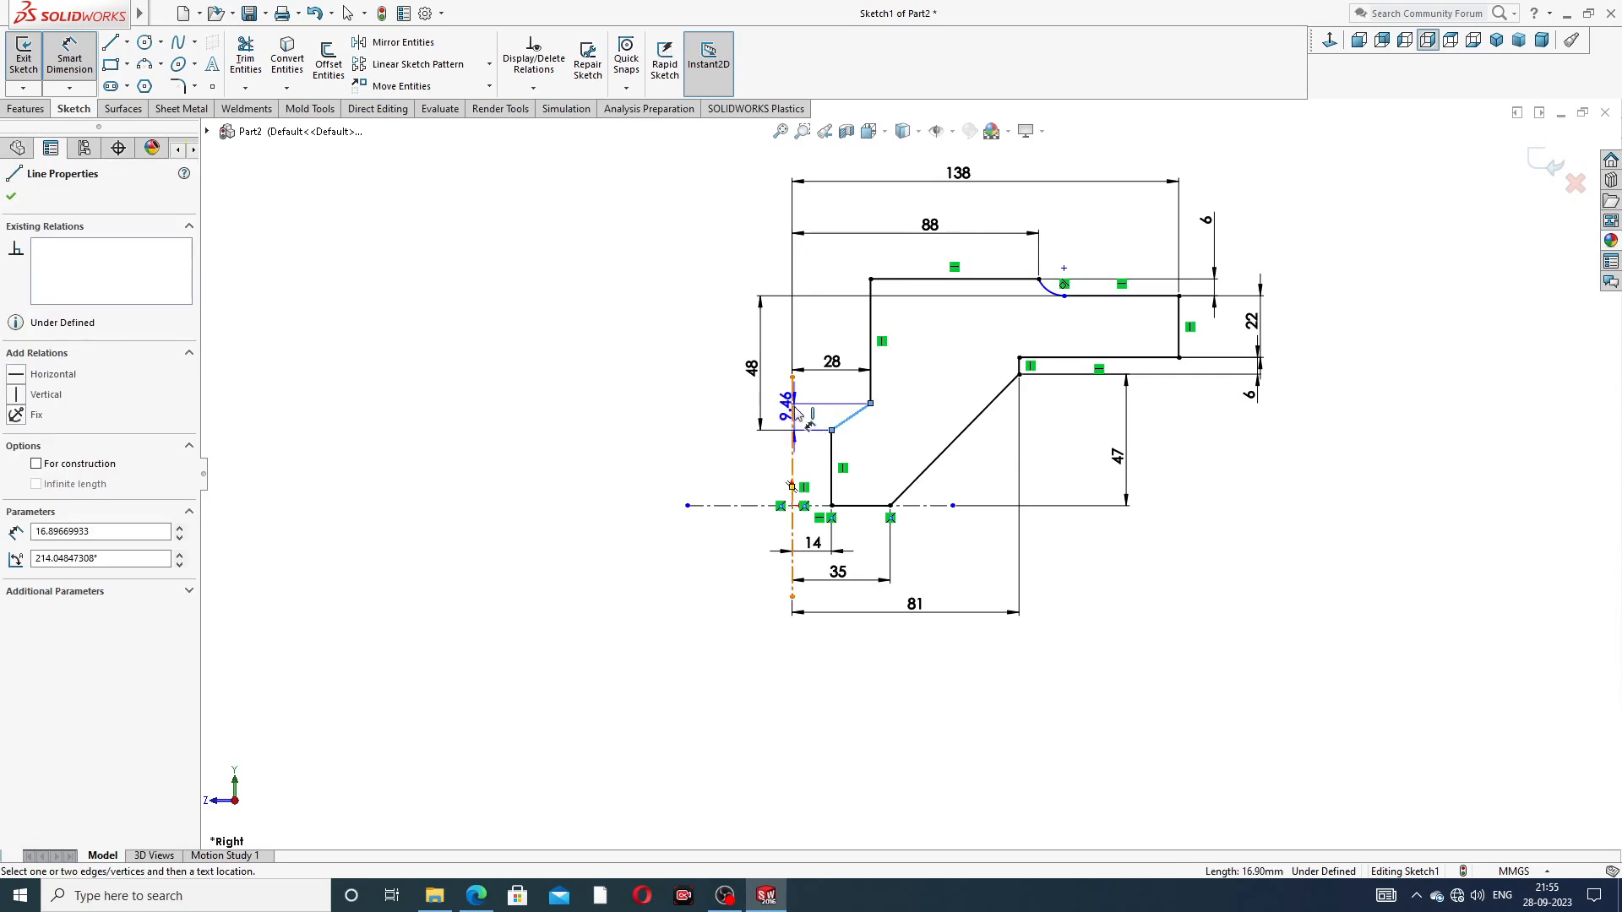
{"action": "left_click", "coordinate": [792, 414]}
{"action": "left_click", "coordinate": [815, 413]}
{"action": "type", "text": "60"}
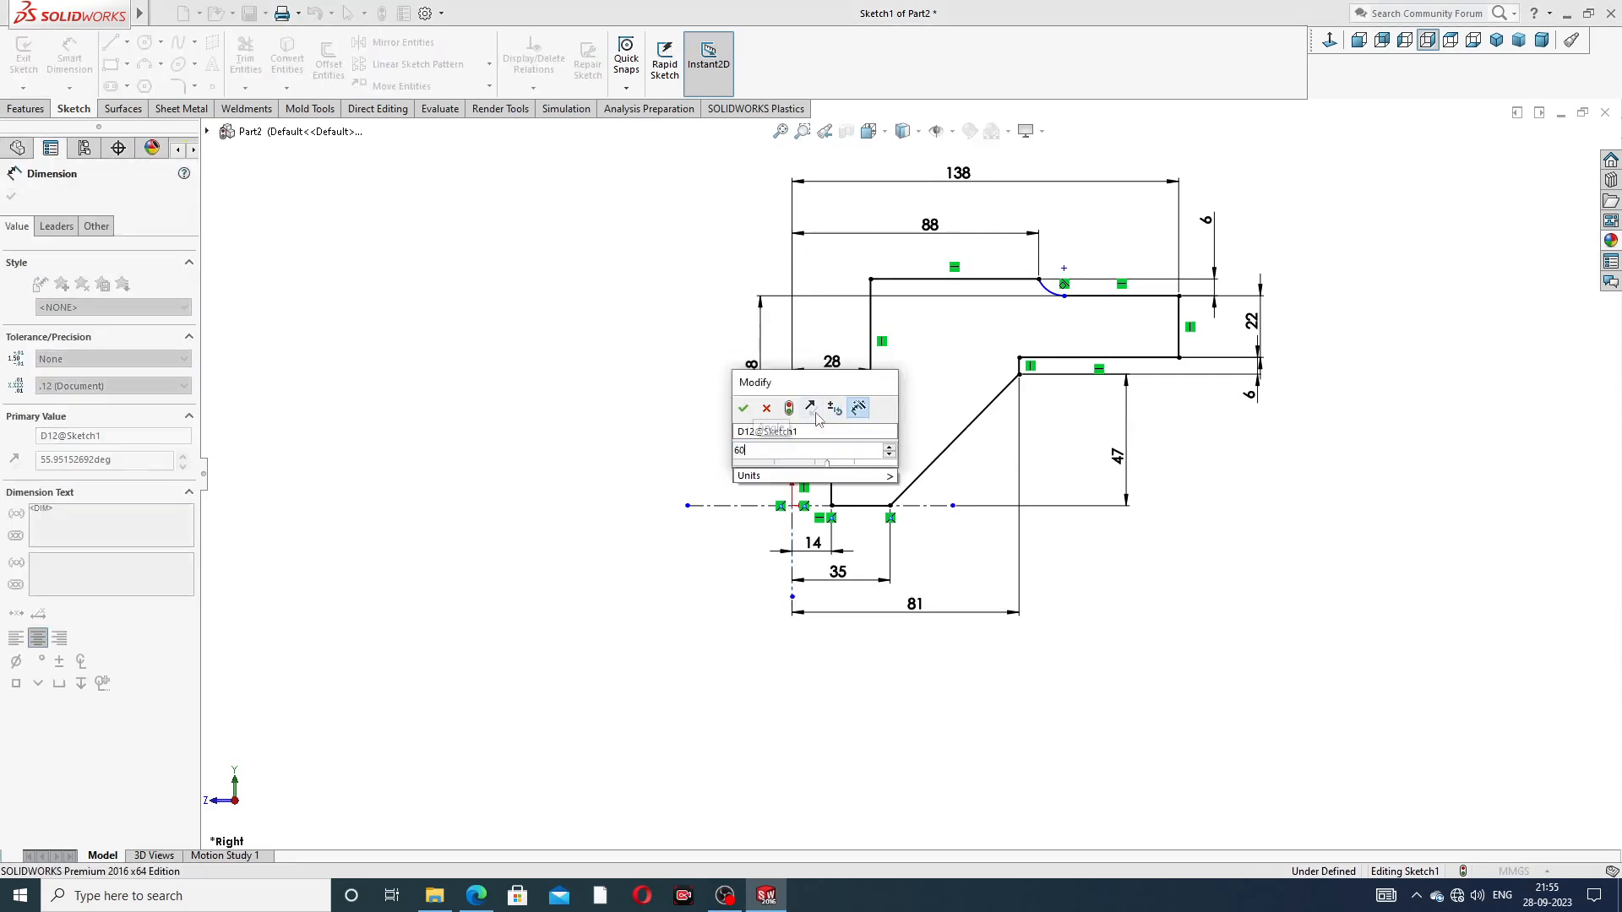
{"action": "key", "text": "Return"}
{"action": "left_click", "coordinate": [649, 422]}
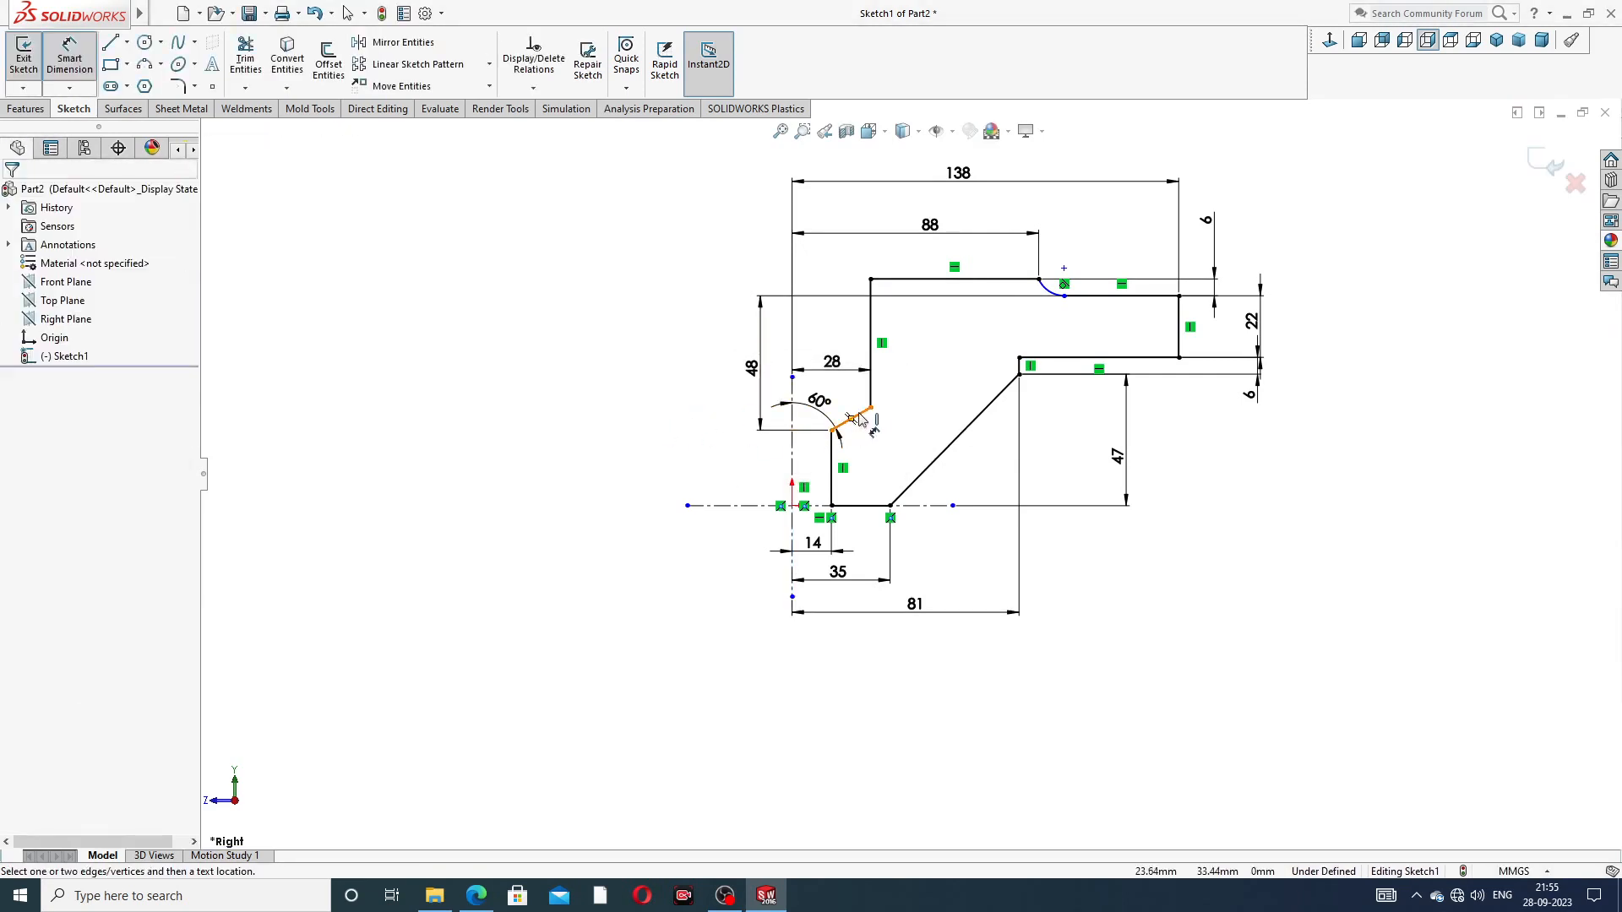
{"action": "left_click_drag", "start_coordinate": [834, 374], "coordinate": [833, 333]}
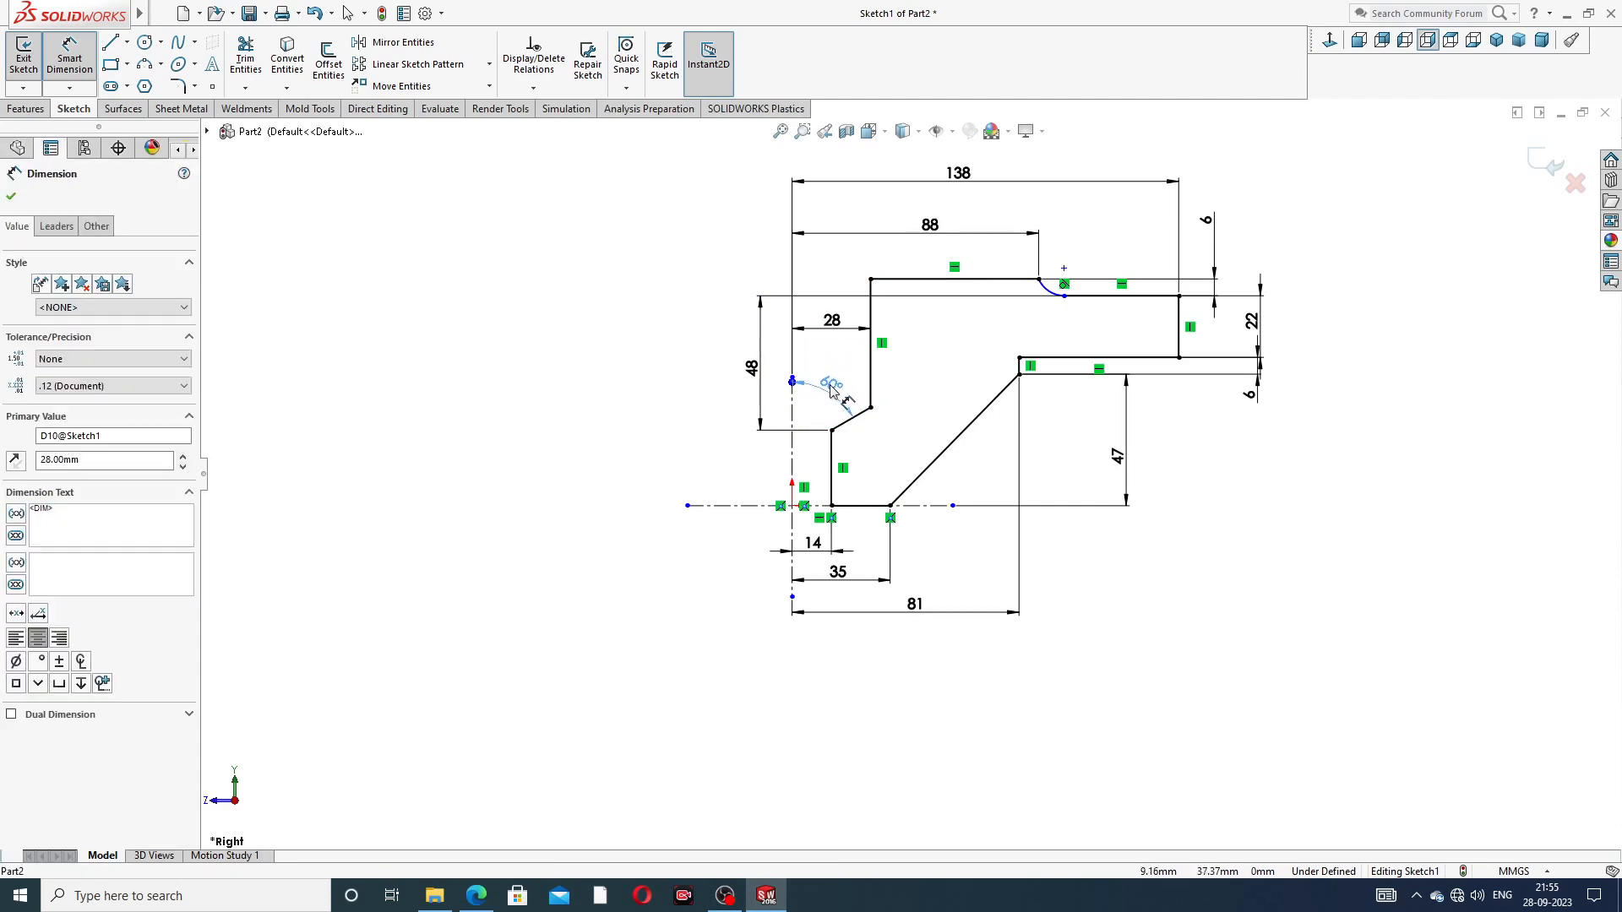
{"action": "left_click", "coordinate": [651, 372]}
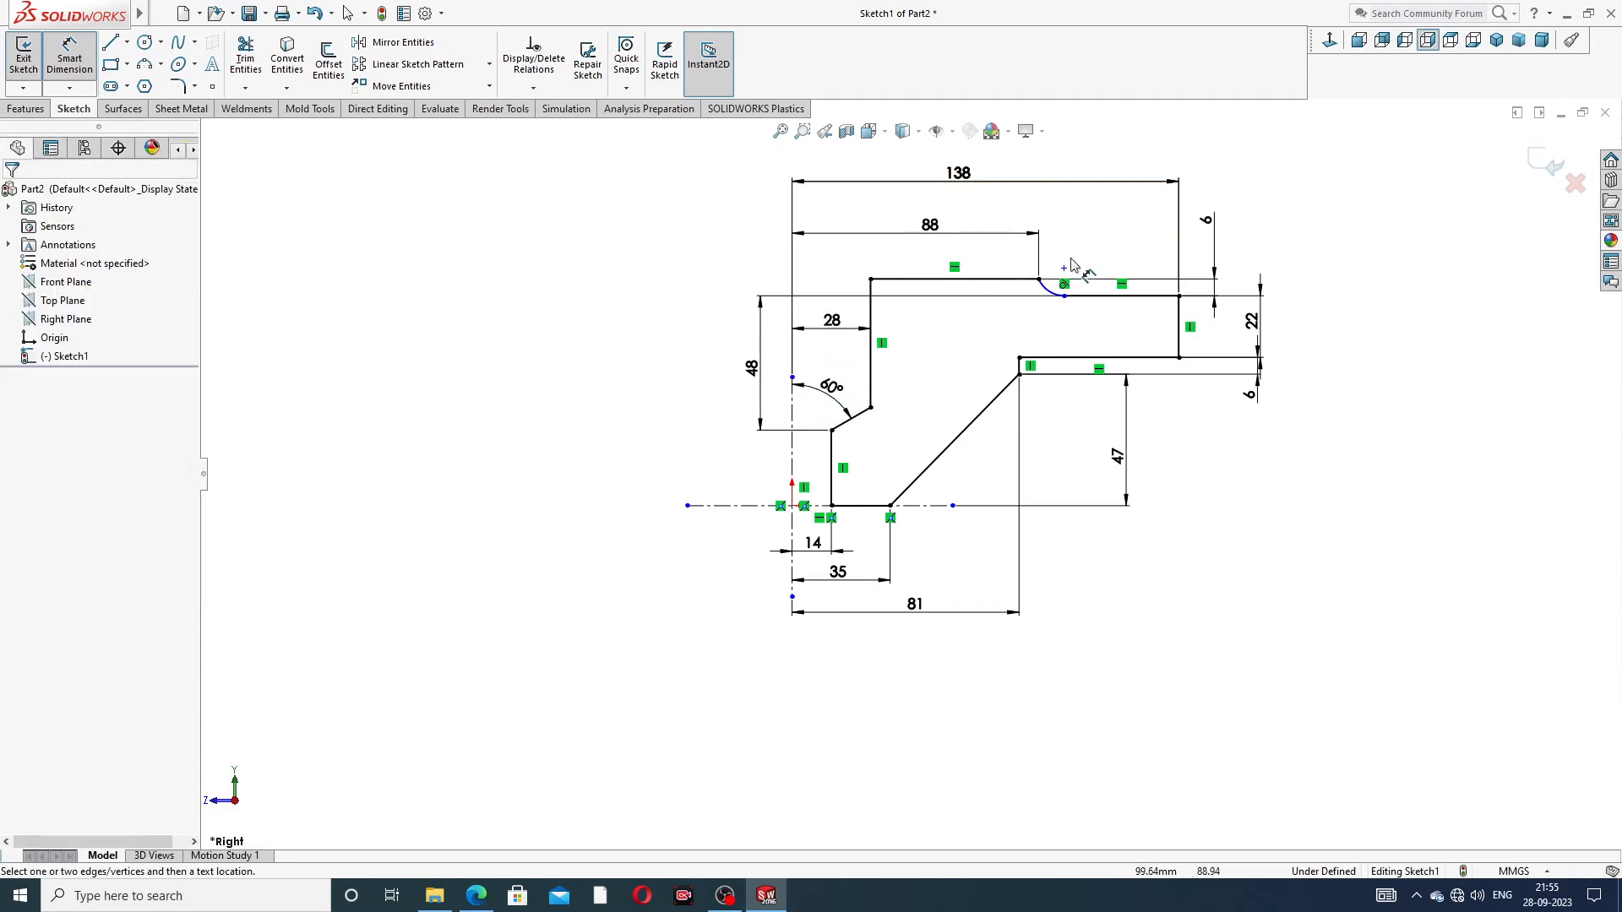
Step: Add a Horizontal relation between the arc's upper endpoint and its center point
{"action": "scroll", "coordinate": [1109, 203], "scroll_direction": "down", "scroll_amount": 3}
{"action": "right_click", "coordinate": [1293, 196]}
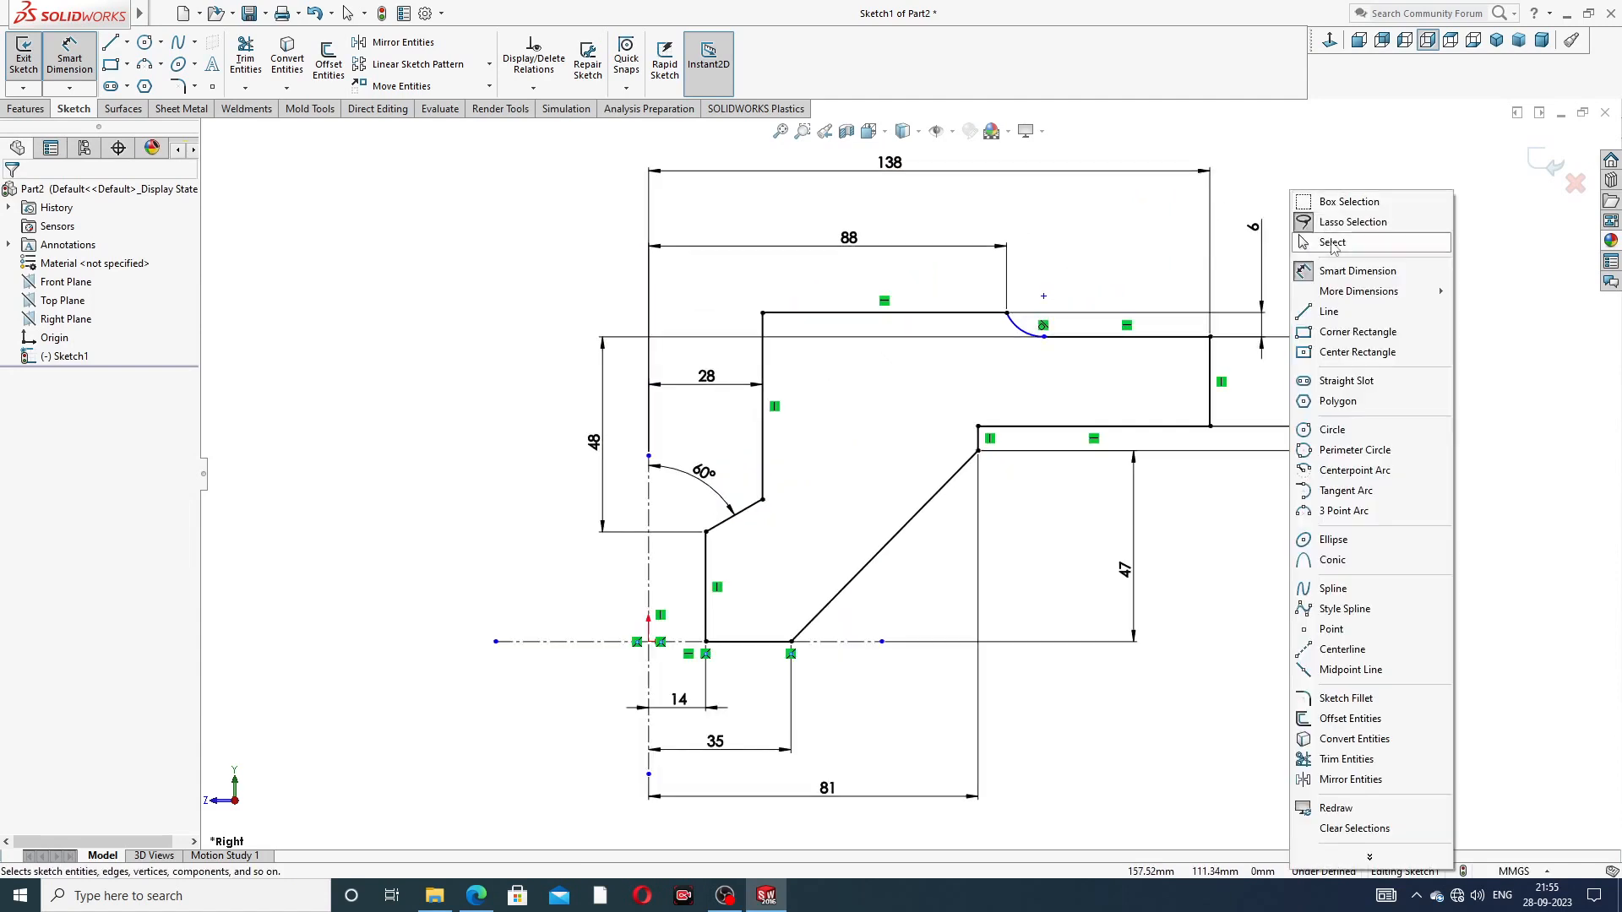
{"action": "left_click", "coordinate": [1332, 243]}
{"action": "left_click", "coordinate": [1008, 315]}
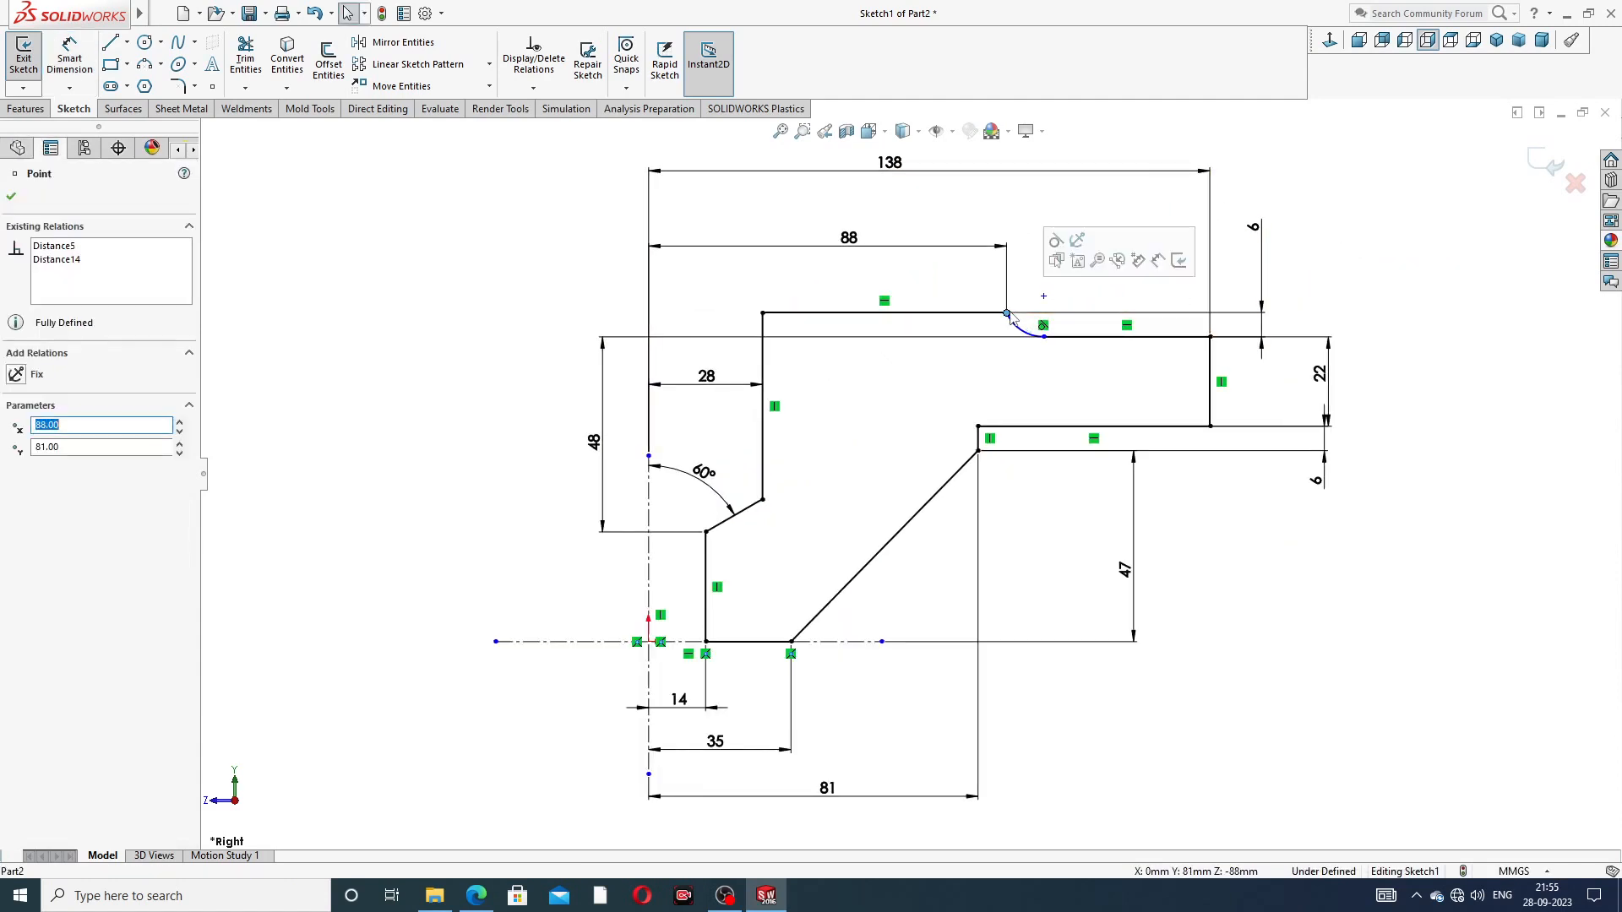
{"action": "left_click", "coordinate": [1043, 302], "text": "ctrl"}
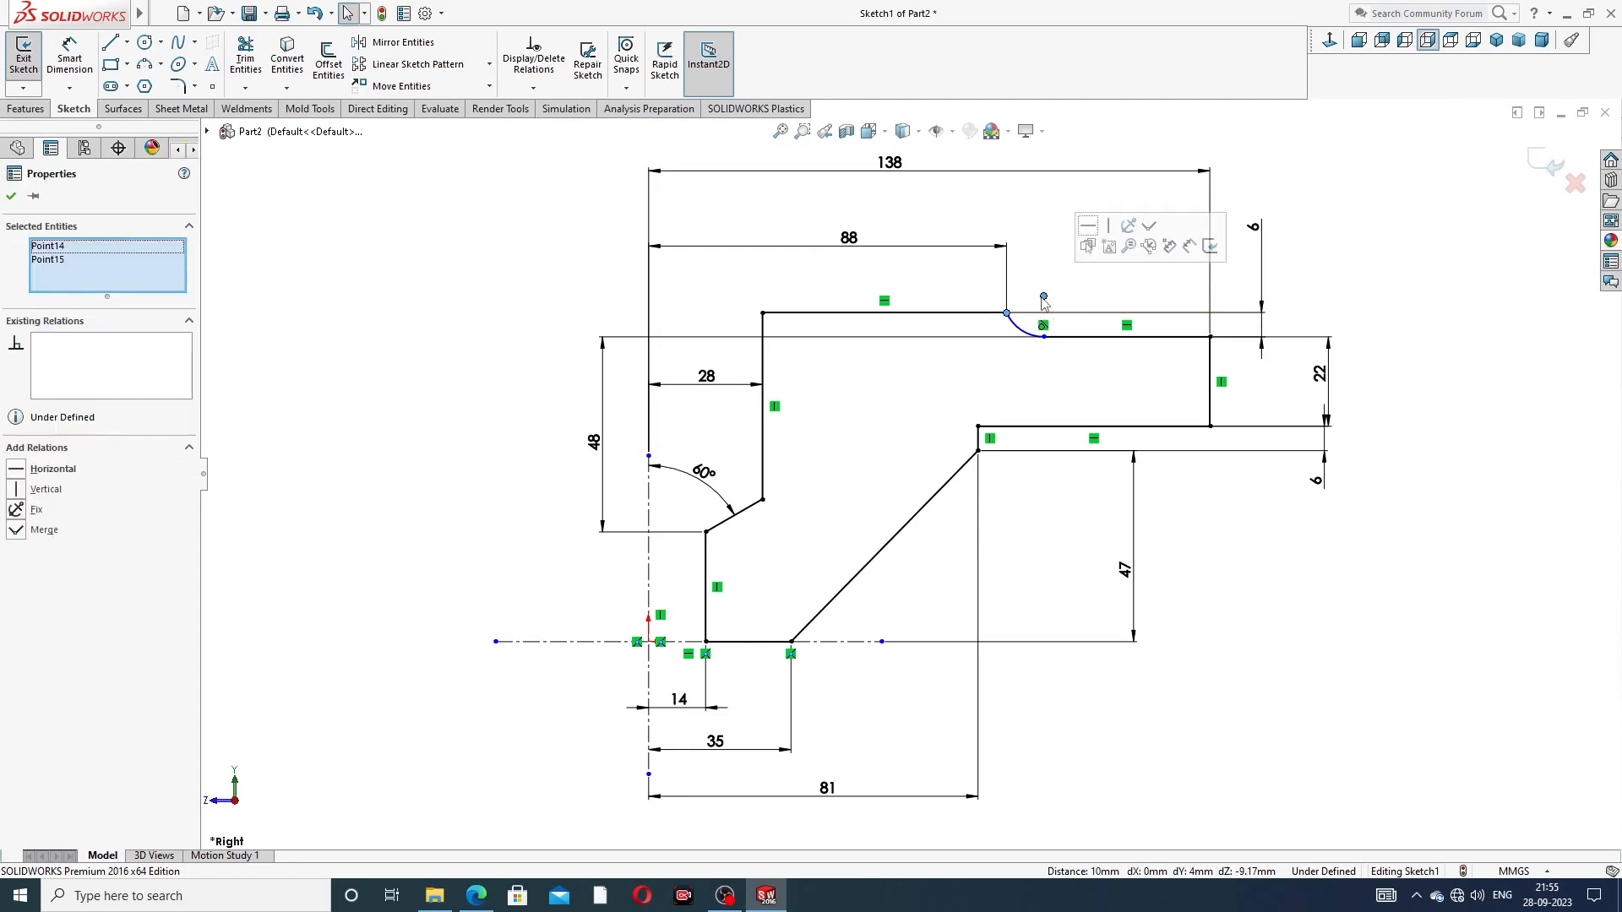
{"action": "left_click", "coordinate": [1334, 268]}
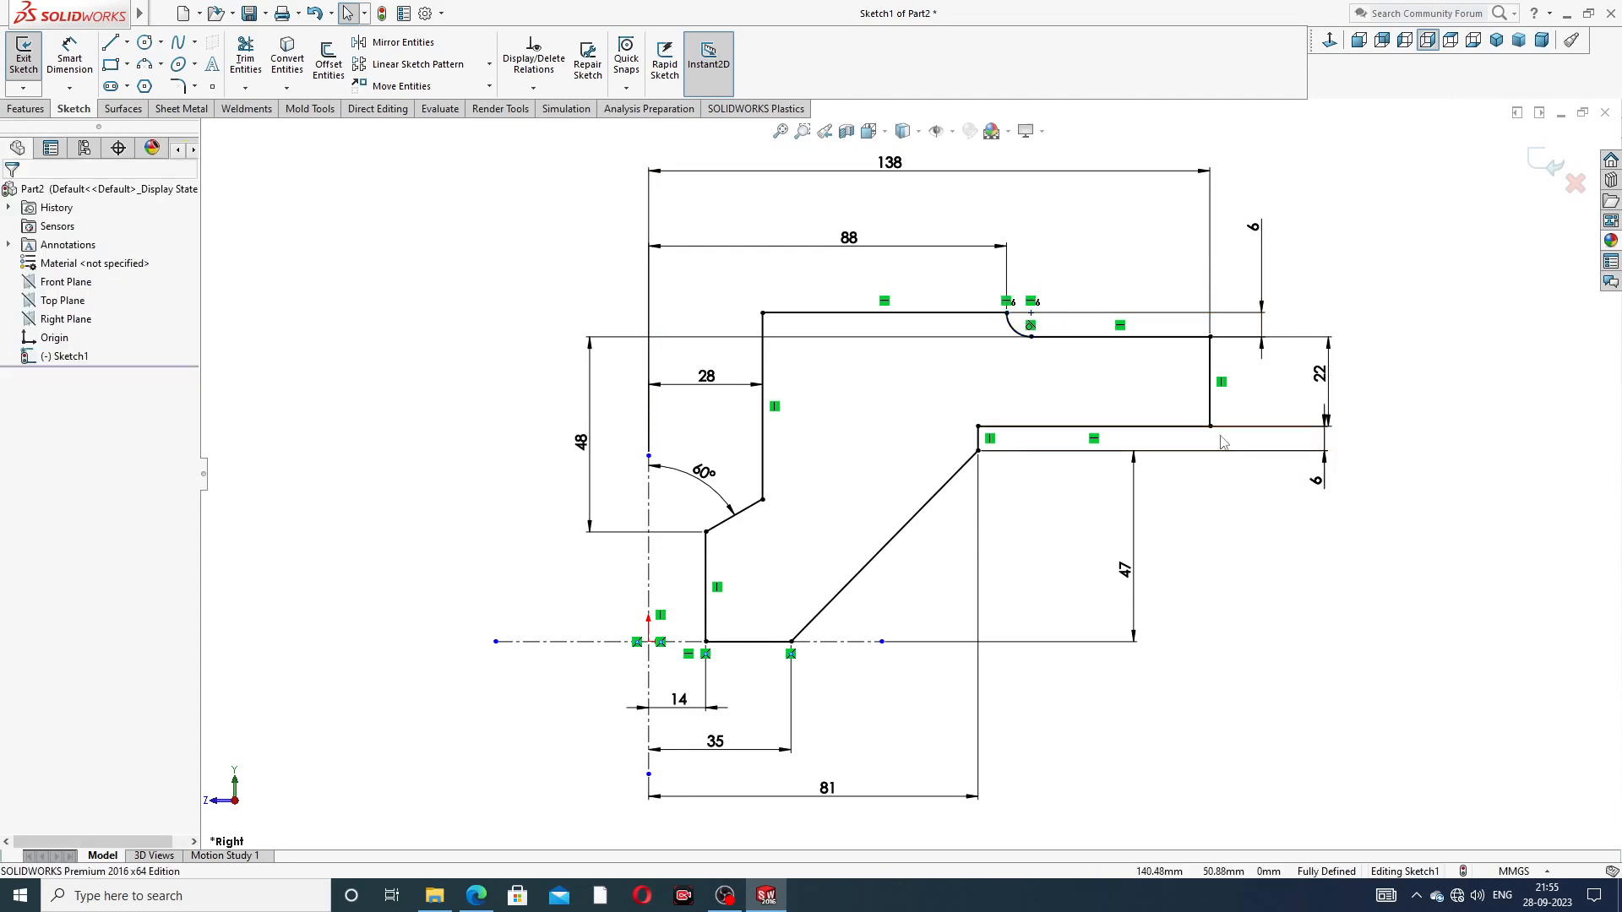
Step: Reposition the 81, lower 6, 22 and 48 mm dimensions so they sit neatly around the profile
{"action": "key", "text": "f"}
{"action": "left_click_drag", "start_coordinate": [852, 691], "coordinate": [853, 702]}
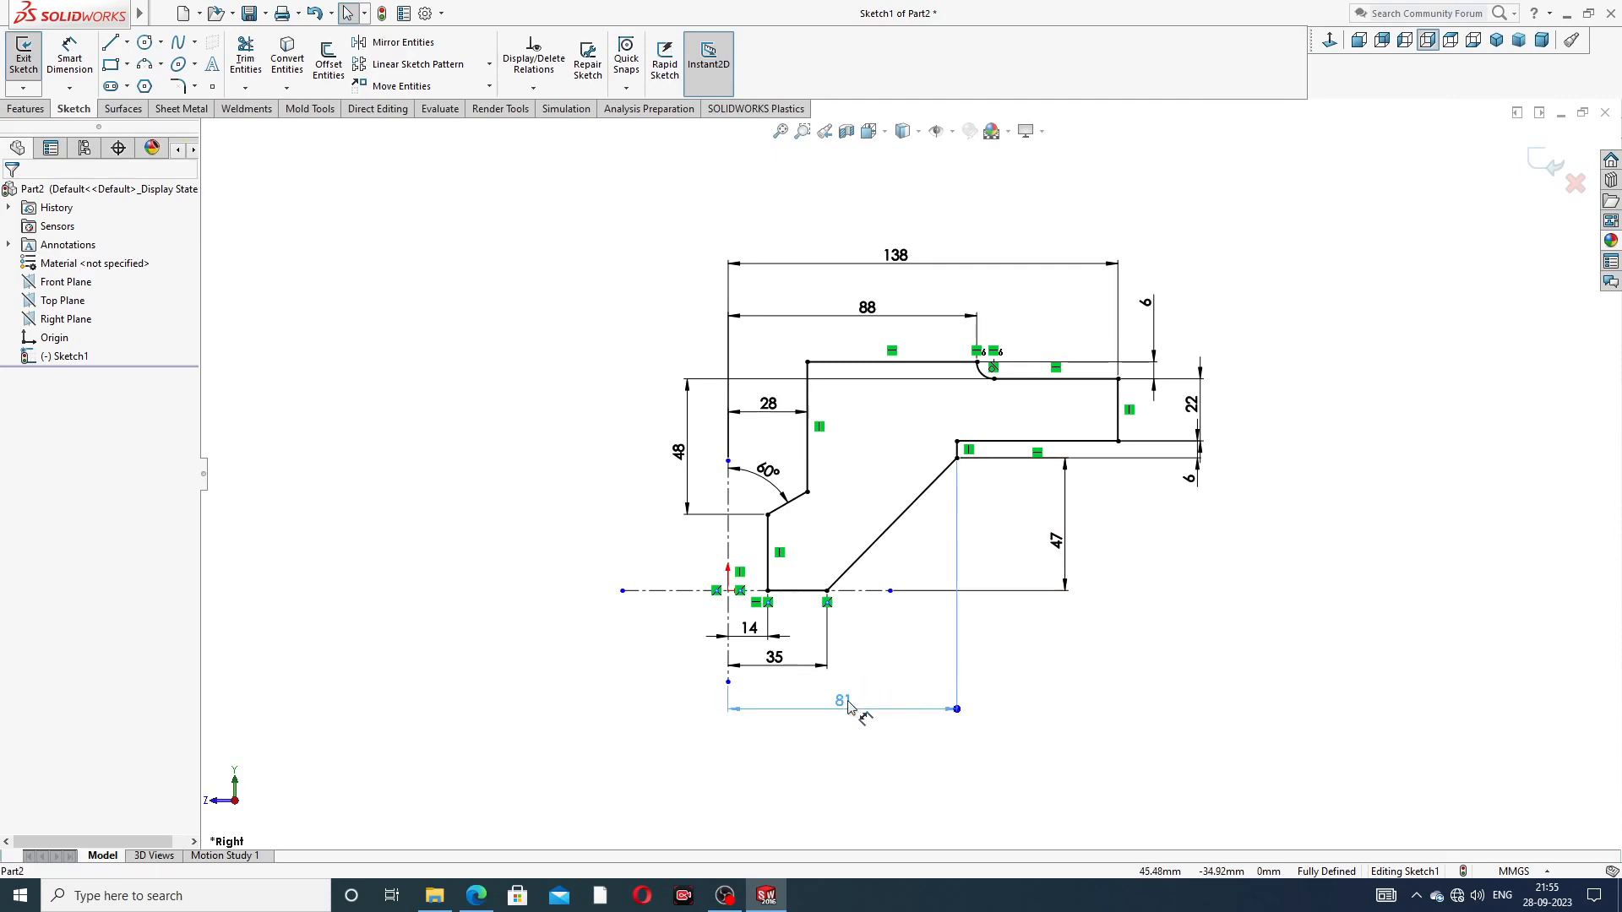
{"action": "left_click", "coordinate": [1129, 560]}
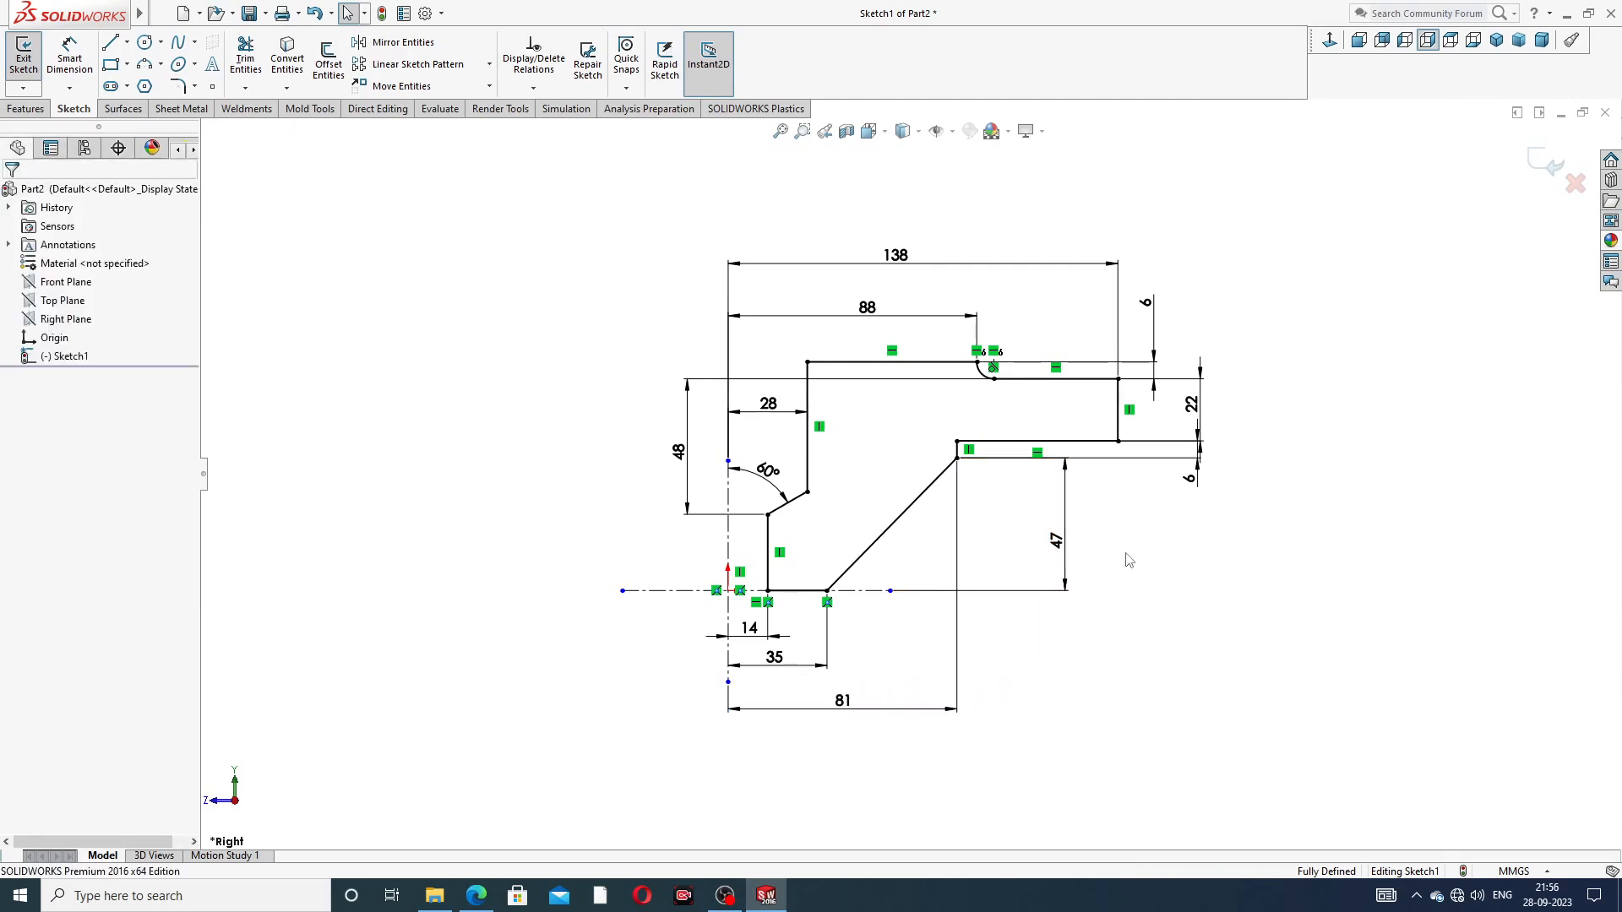
{"action": "left_click_drag", "start_coordinate": [1191, 480], "coordinate": [1153, 490]}
{"action": "left_click", "coordinate": [1191, 536]}
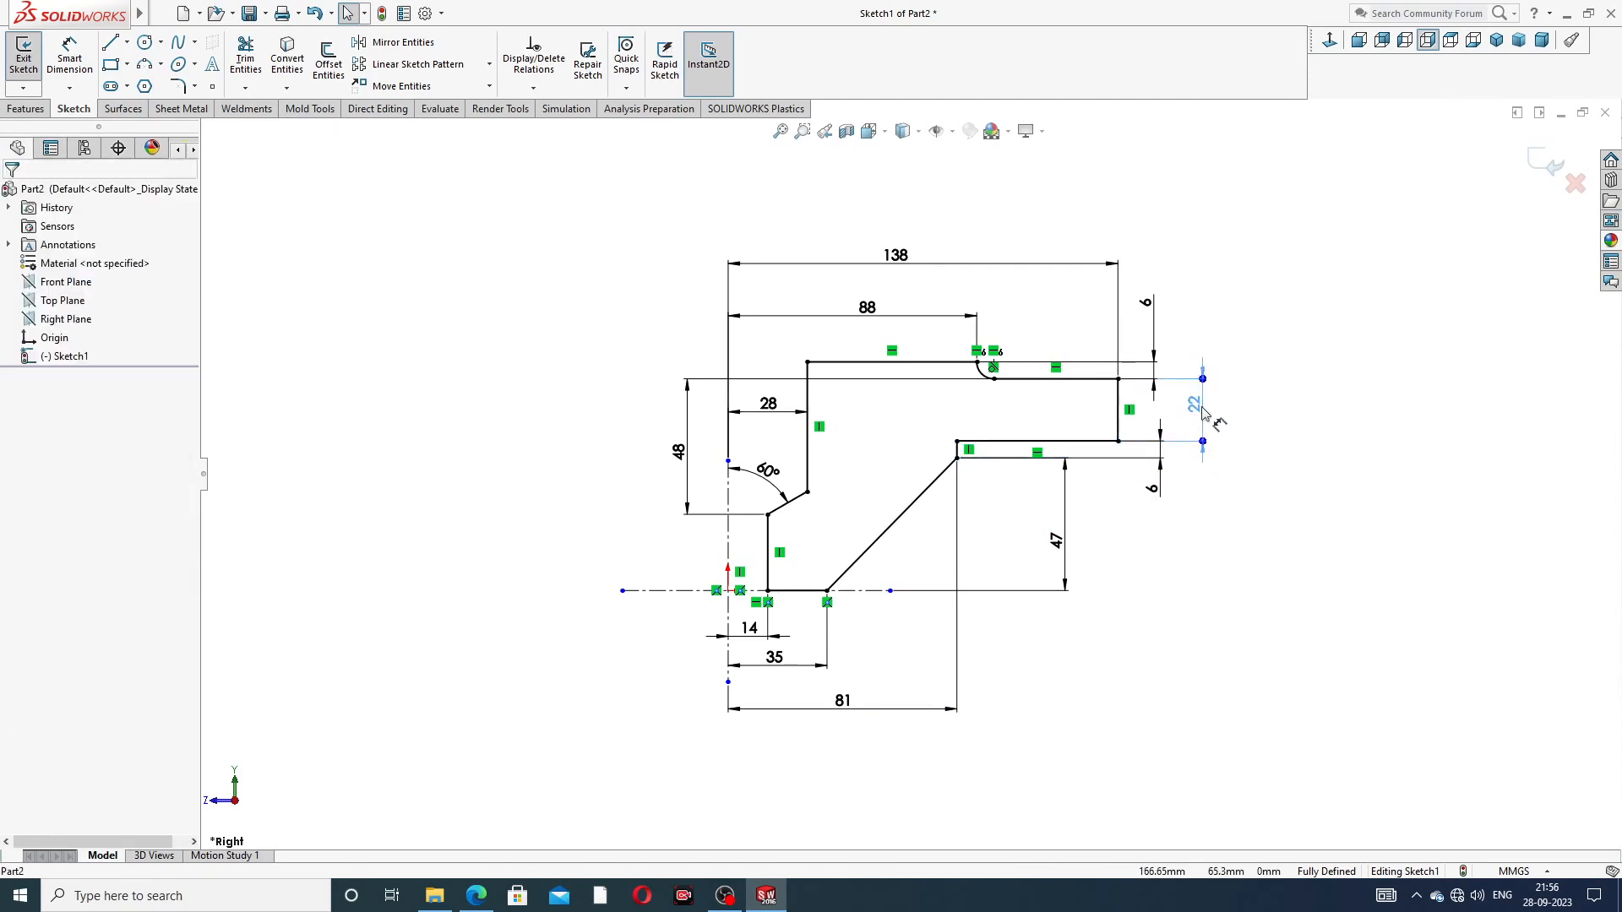
{"action": "scroll", "coordinate": [1038, 397], "scroll_direction": "down", "scroll_amount": 1}
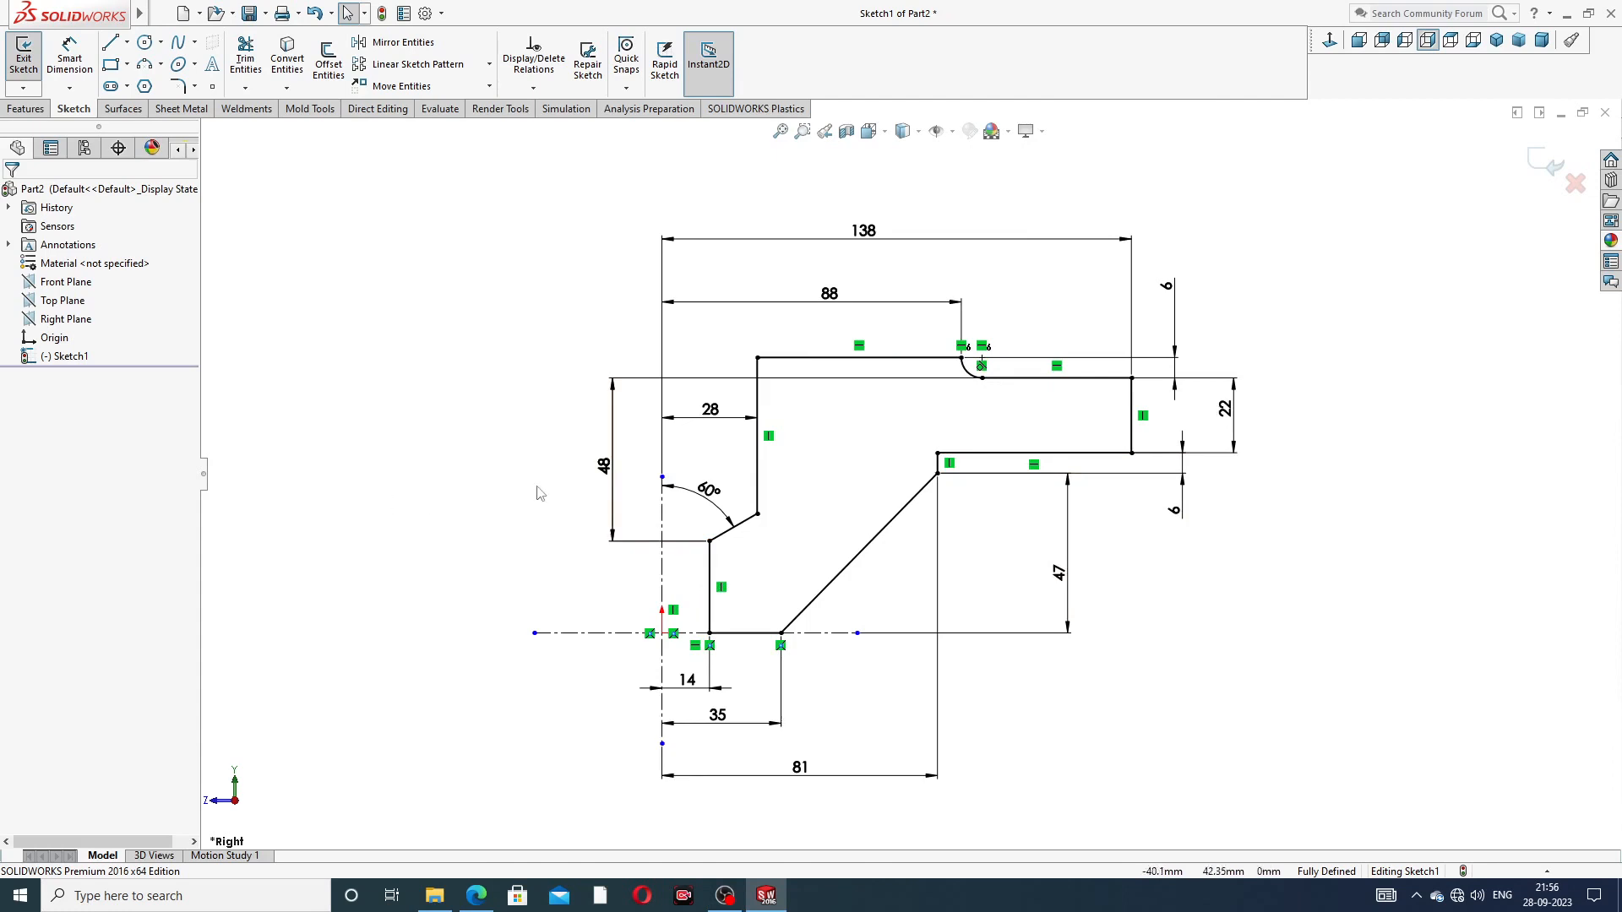
{"action": "left_click", "coordinate": [607, 465]}
{"action": "left_click", "coordinate": [496, 465]}
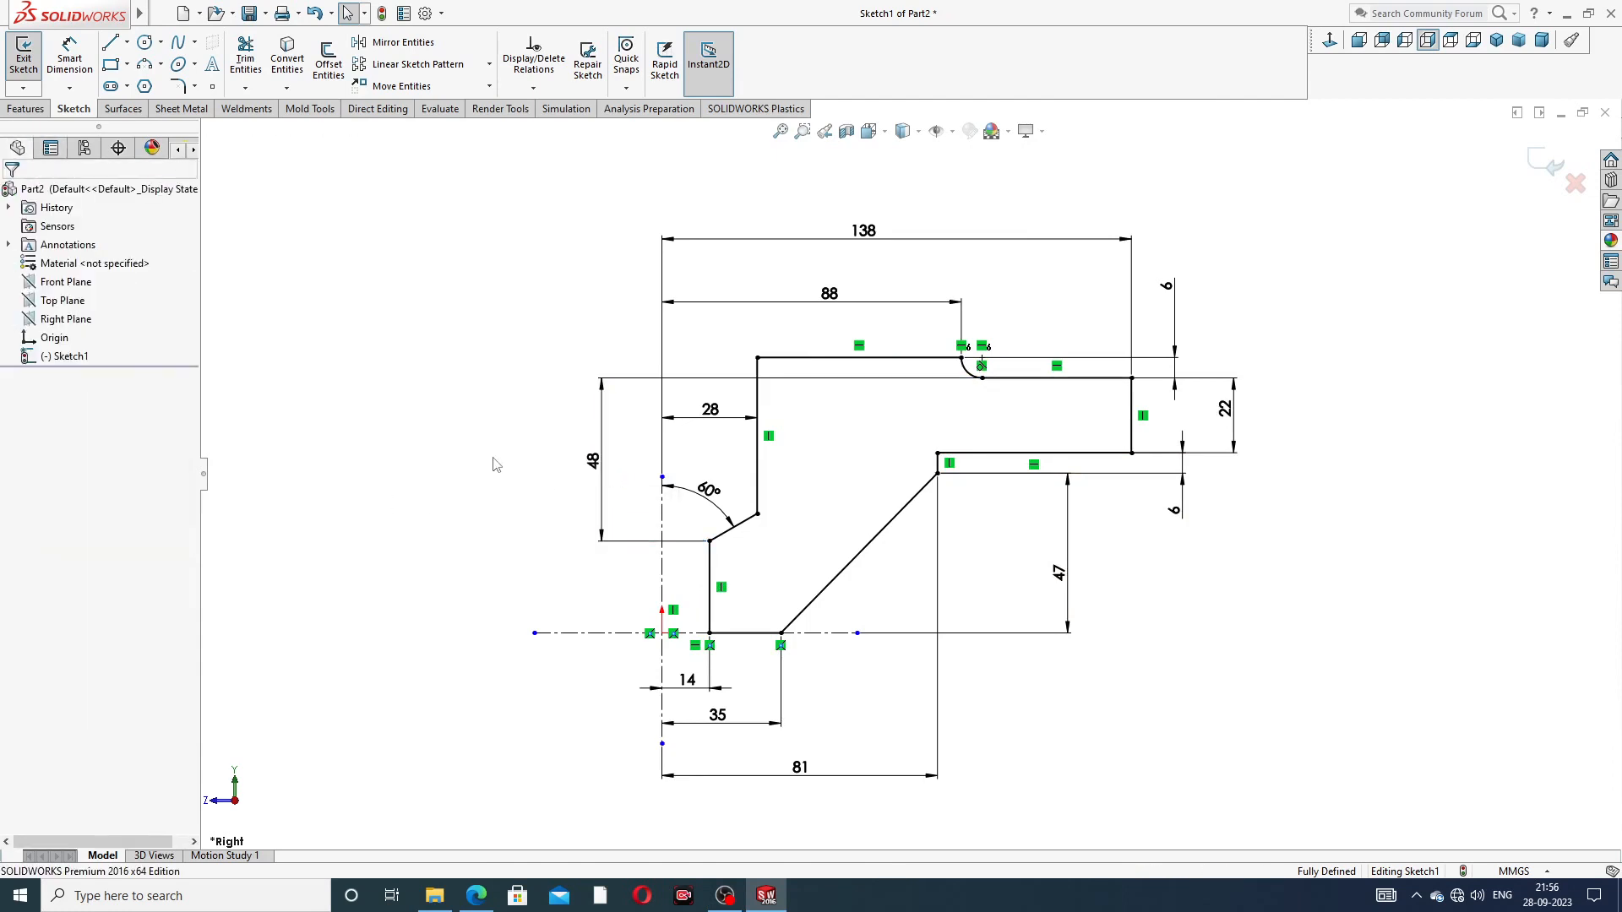
Step: Switch to the valve cover PDF in Edge to check its dimensions, and return to the SOLIDWORKS sketch
{"action": "left_click", "coordinate": [476, 896]}
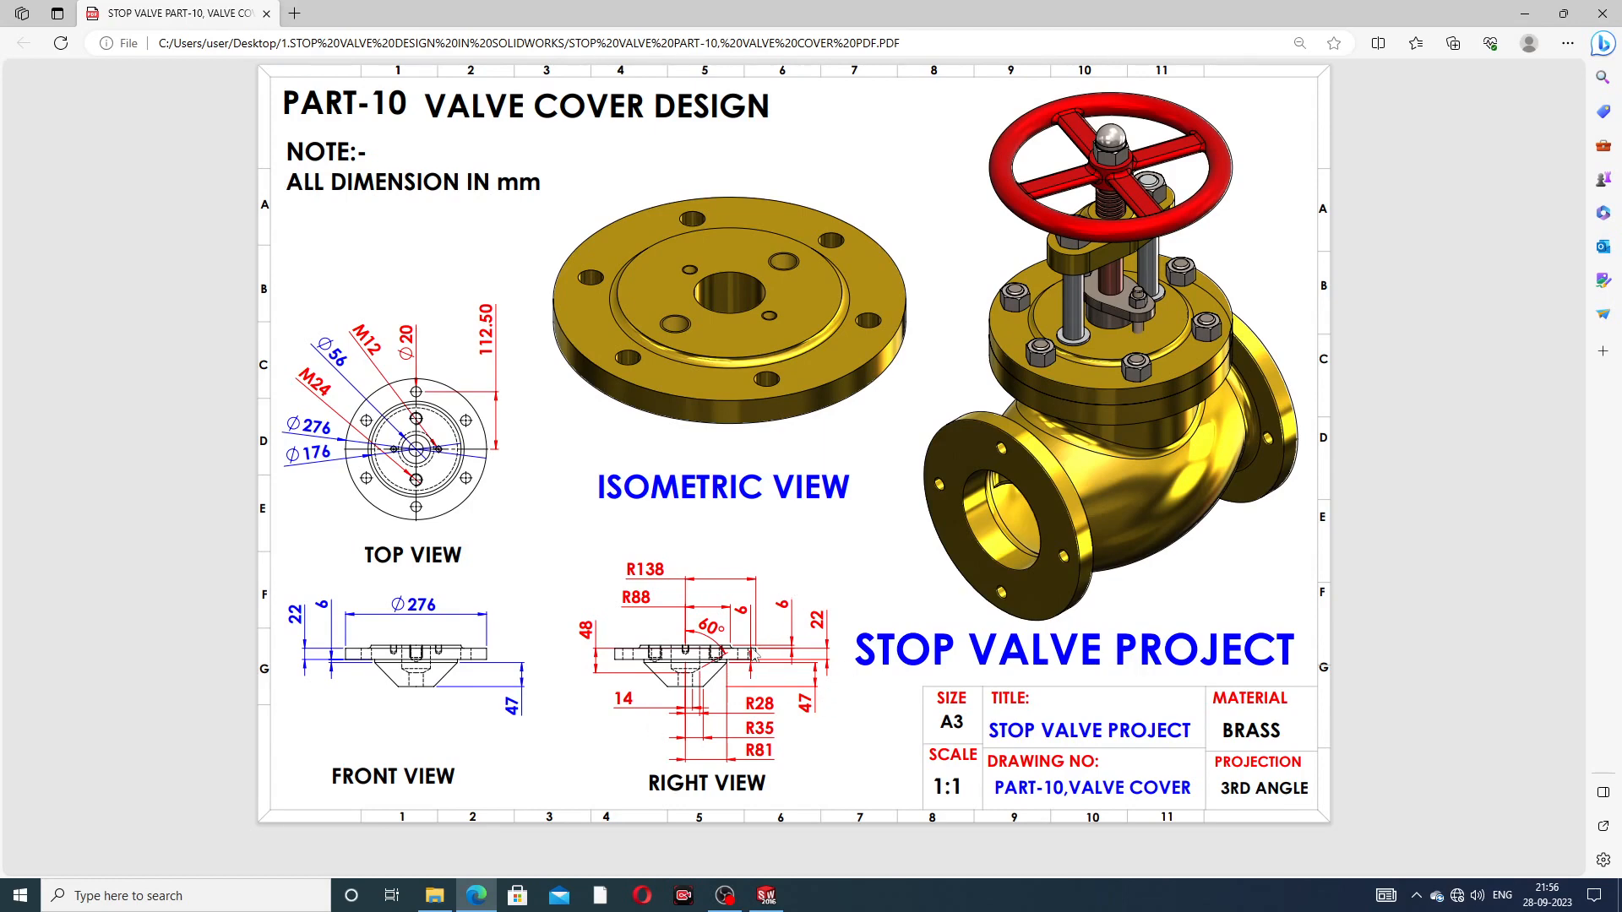
{"action": "left_click", "coordinate": [766, 895]}
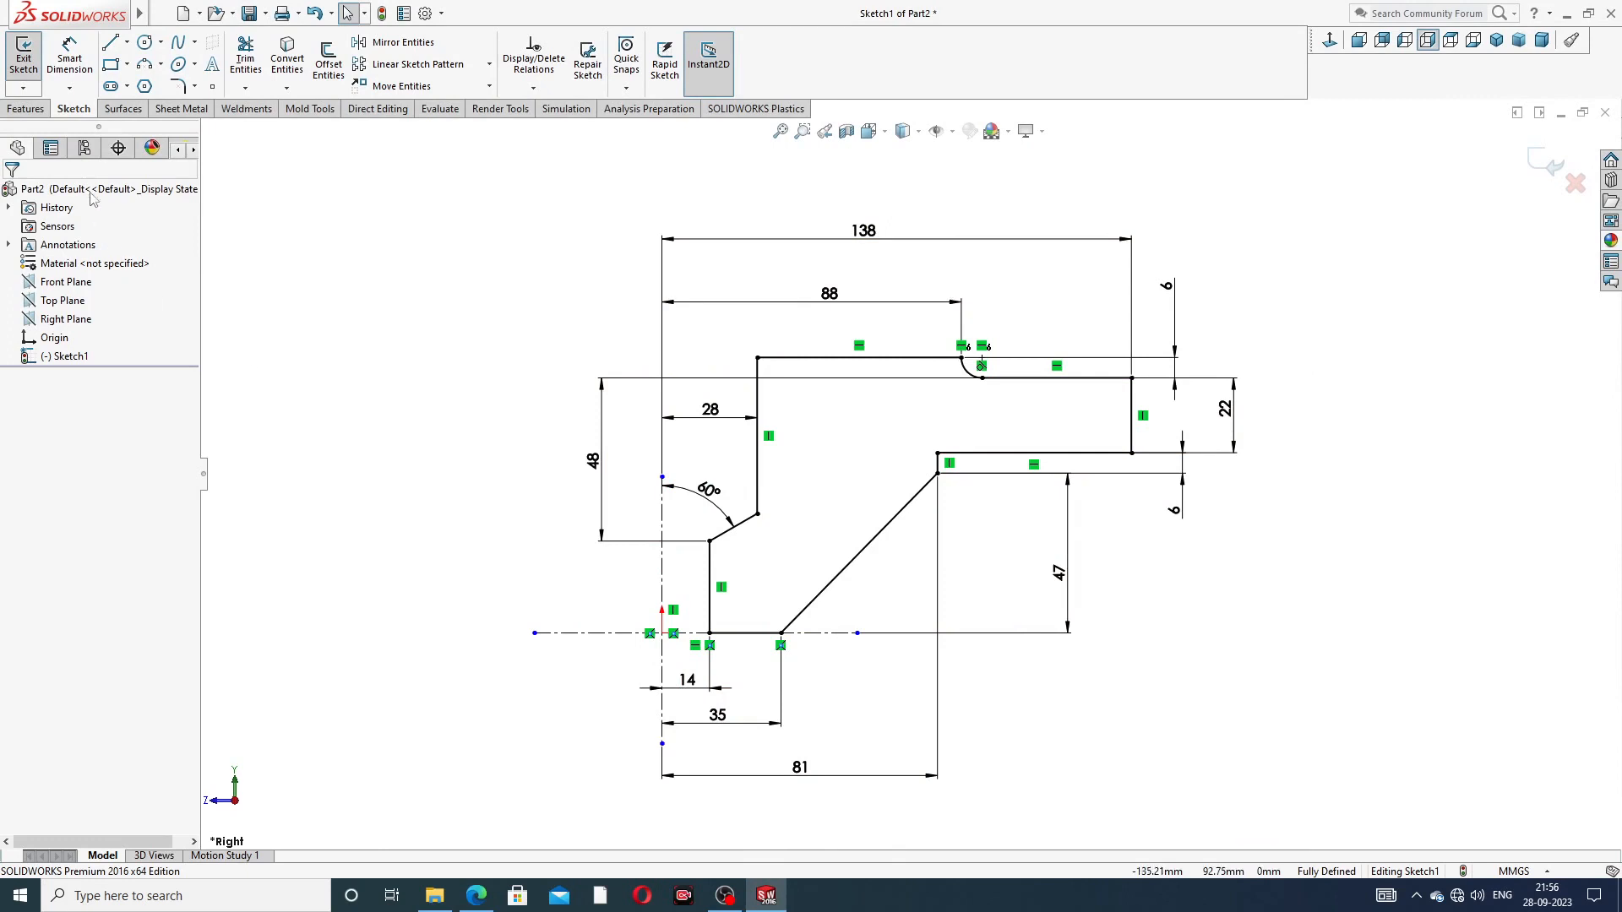
Step: Revolve the half-section profile 360° about the vertical centerline with a Revolved Boss/Base
{"action": "left_click", "coordinate": [23, 110]}
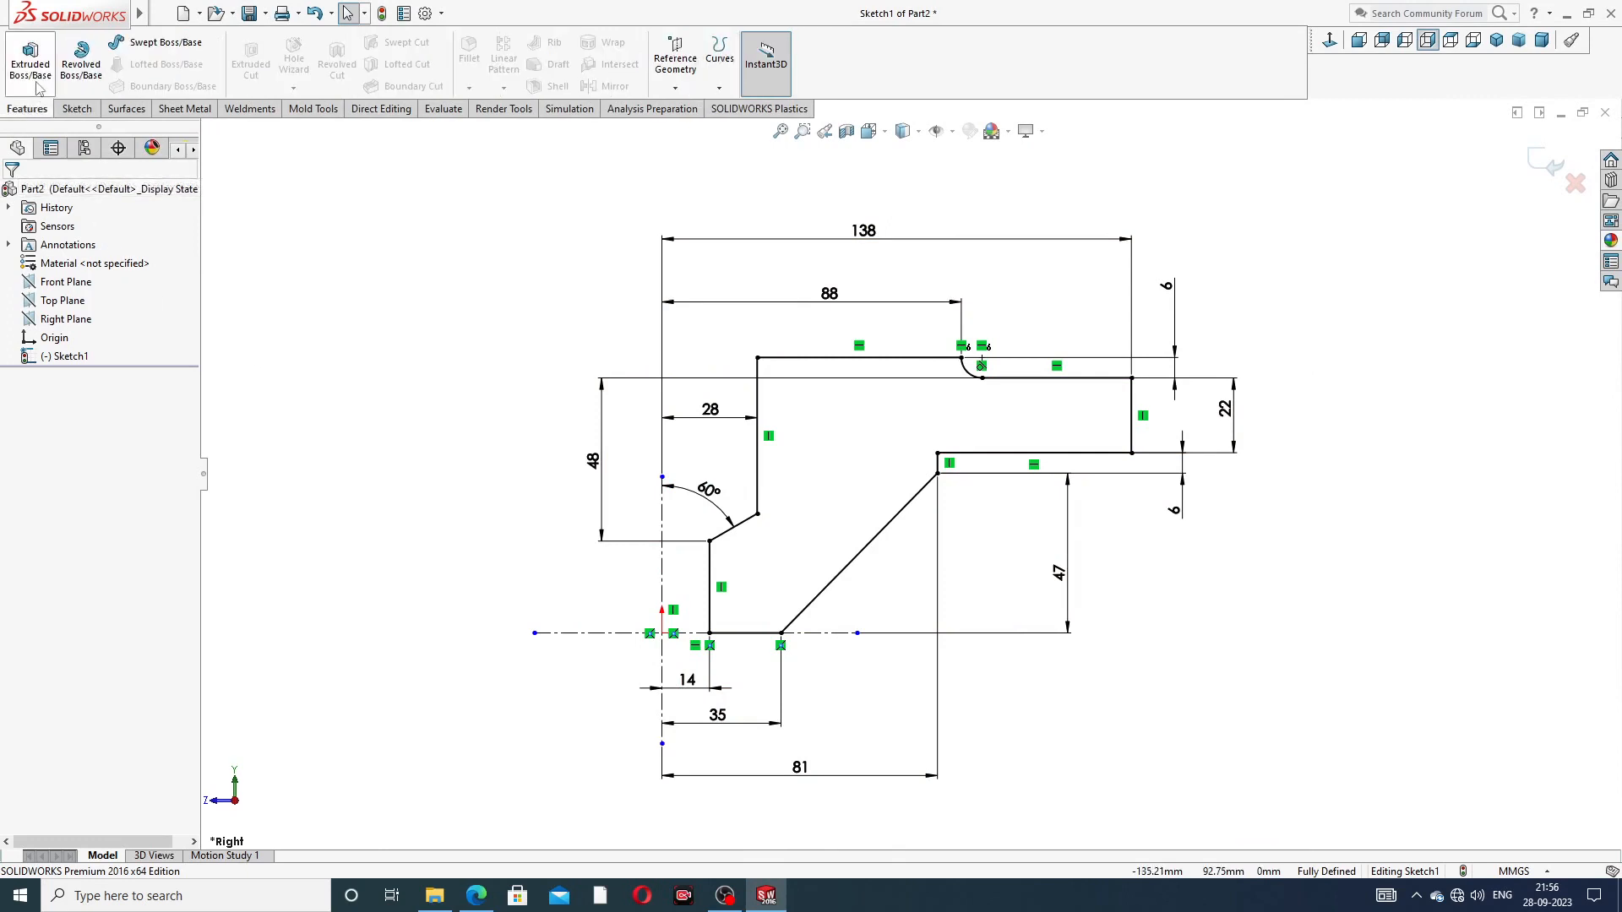
{"action": "left_click", "coordinate": [82, 64]}
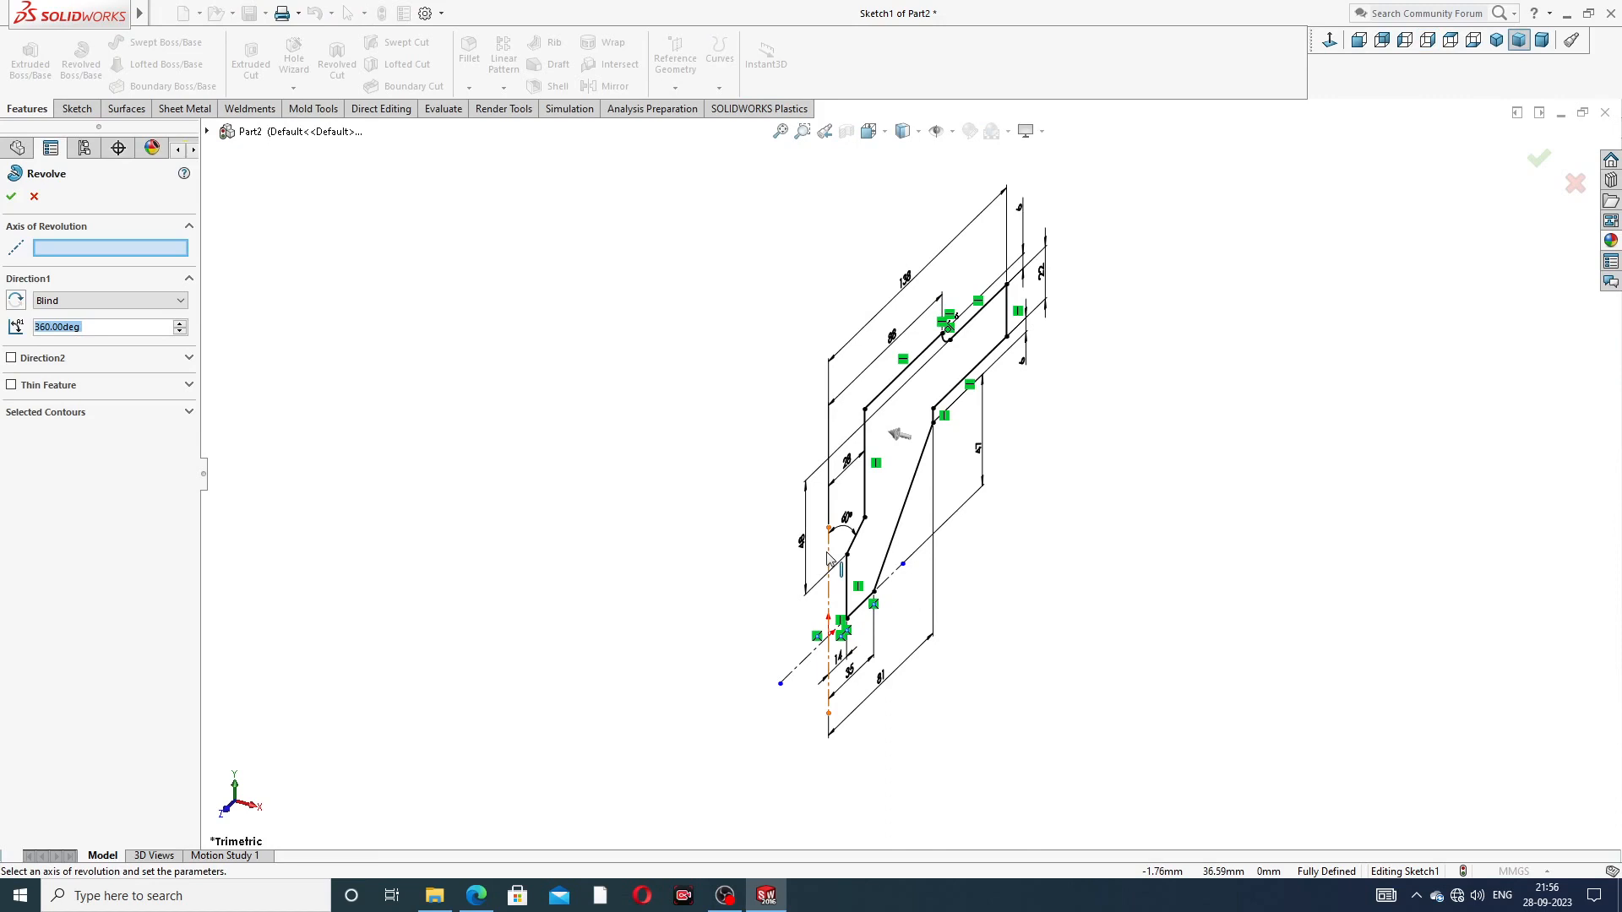
{"action": "left_click", "coordinate": [829, 558]}
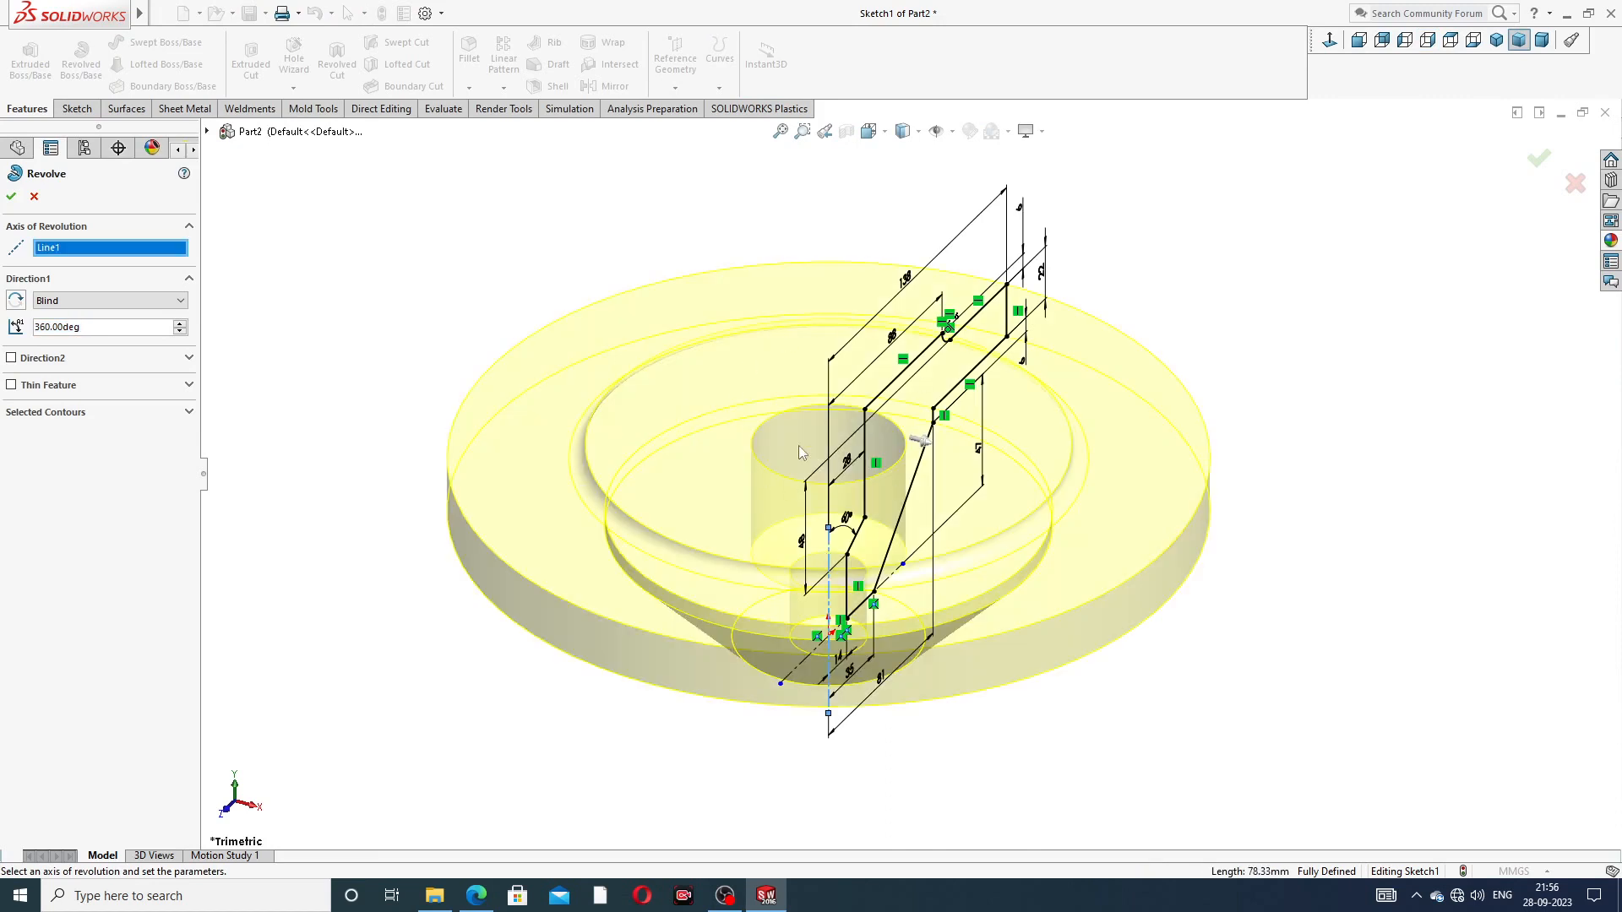
{"action": "left_click", "coordinate": [11, 196]}
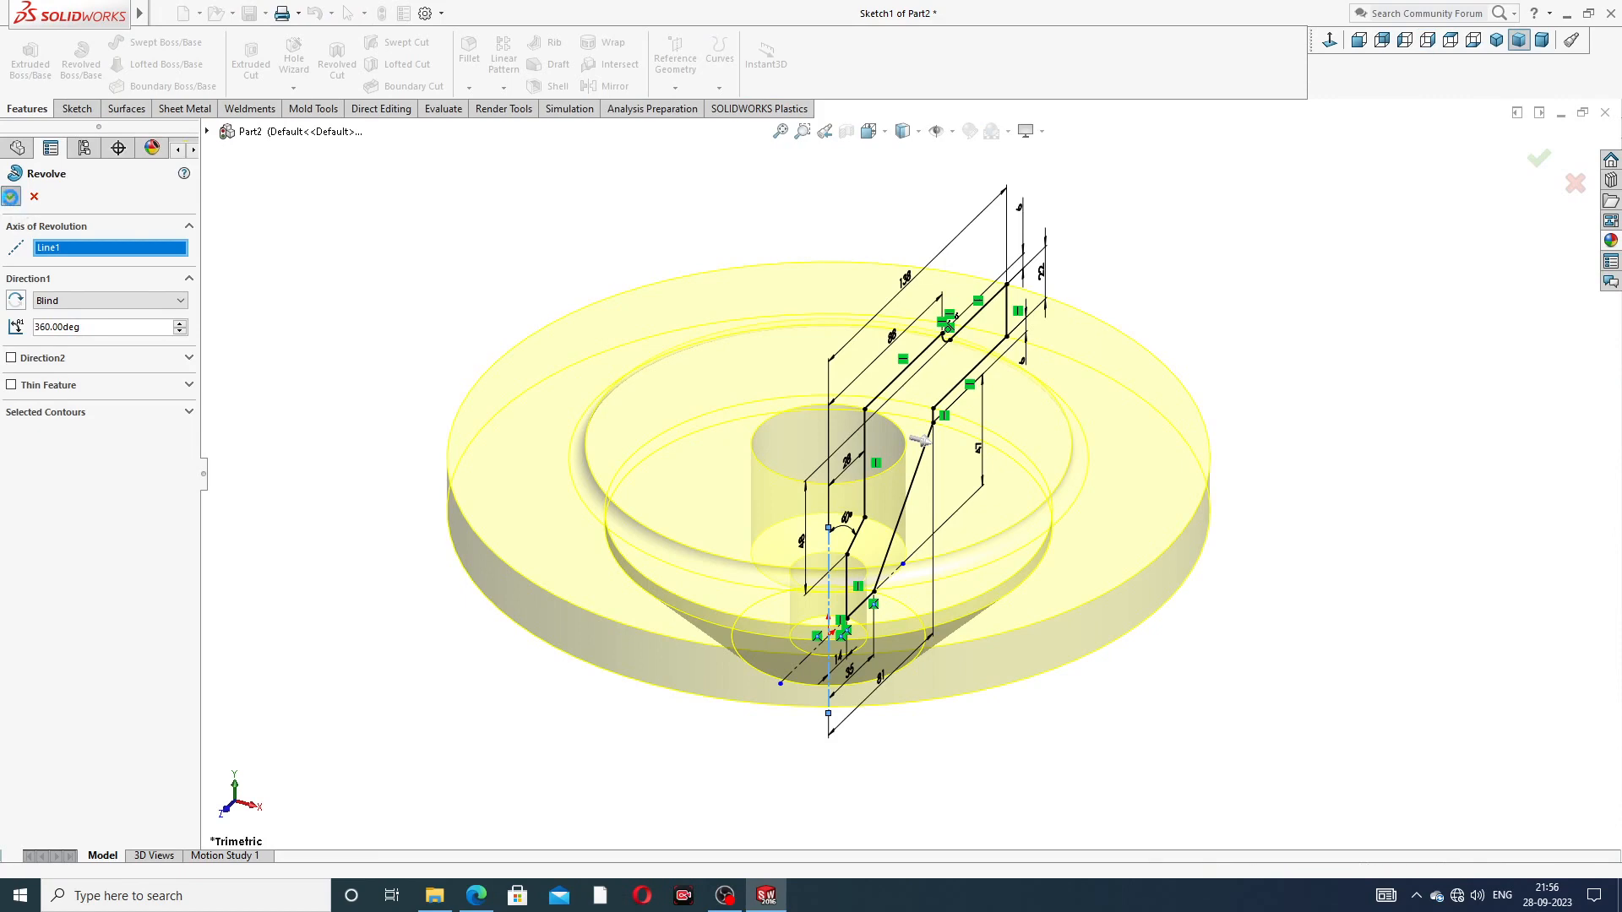
{"action": "left_click", "coordinate": [449, 285]}
{"action": "mouse_move", "coordinate": [652, 435]}
{"action": "middle_mouse_down"}
{"action": "mouse_move", "coordinate": [761, 319]}
{"action": "mouse_move", "coordinate": [786, 261]}
{"action": "mouse_move", "coordinate": [870, 473]}
{"action": "middle_mouse_up"}
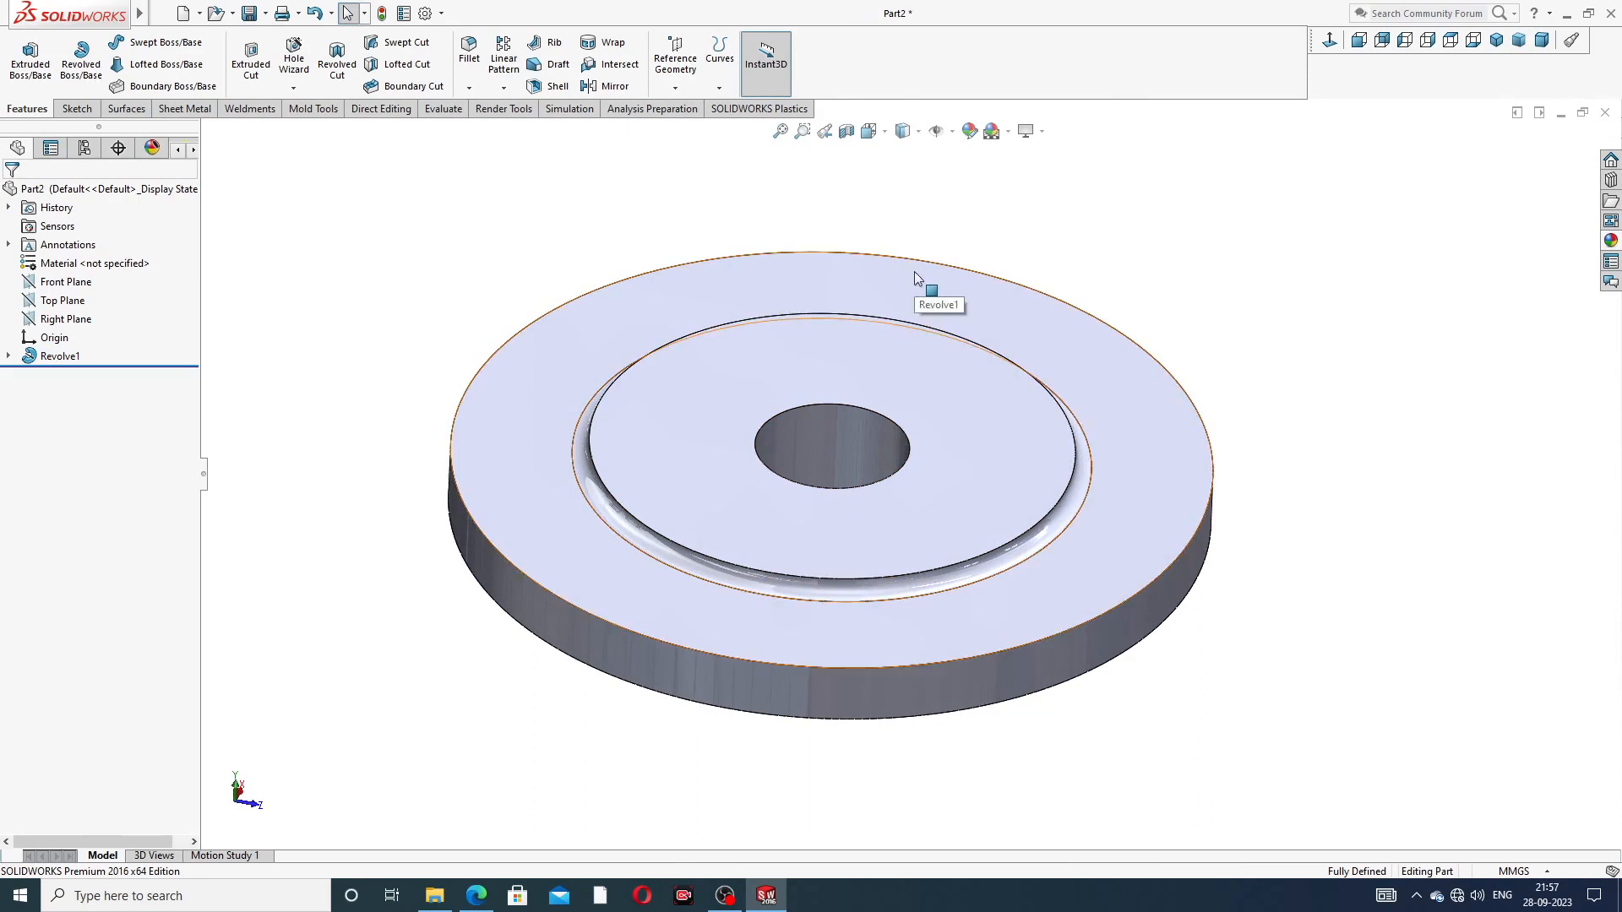
Step: Start a sketch on the flange's upper ring face and draw a vertical centerline about 116 mm long from the origin
{"action": "left_click", "coordinate": [525, 432]}
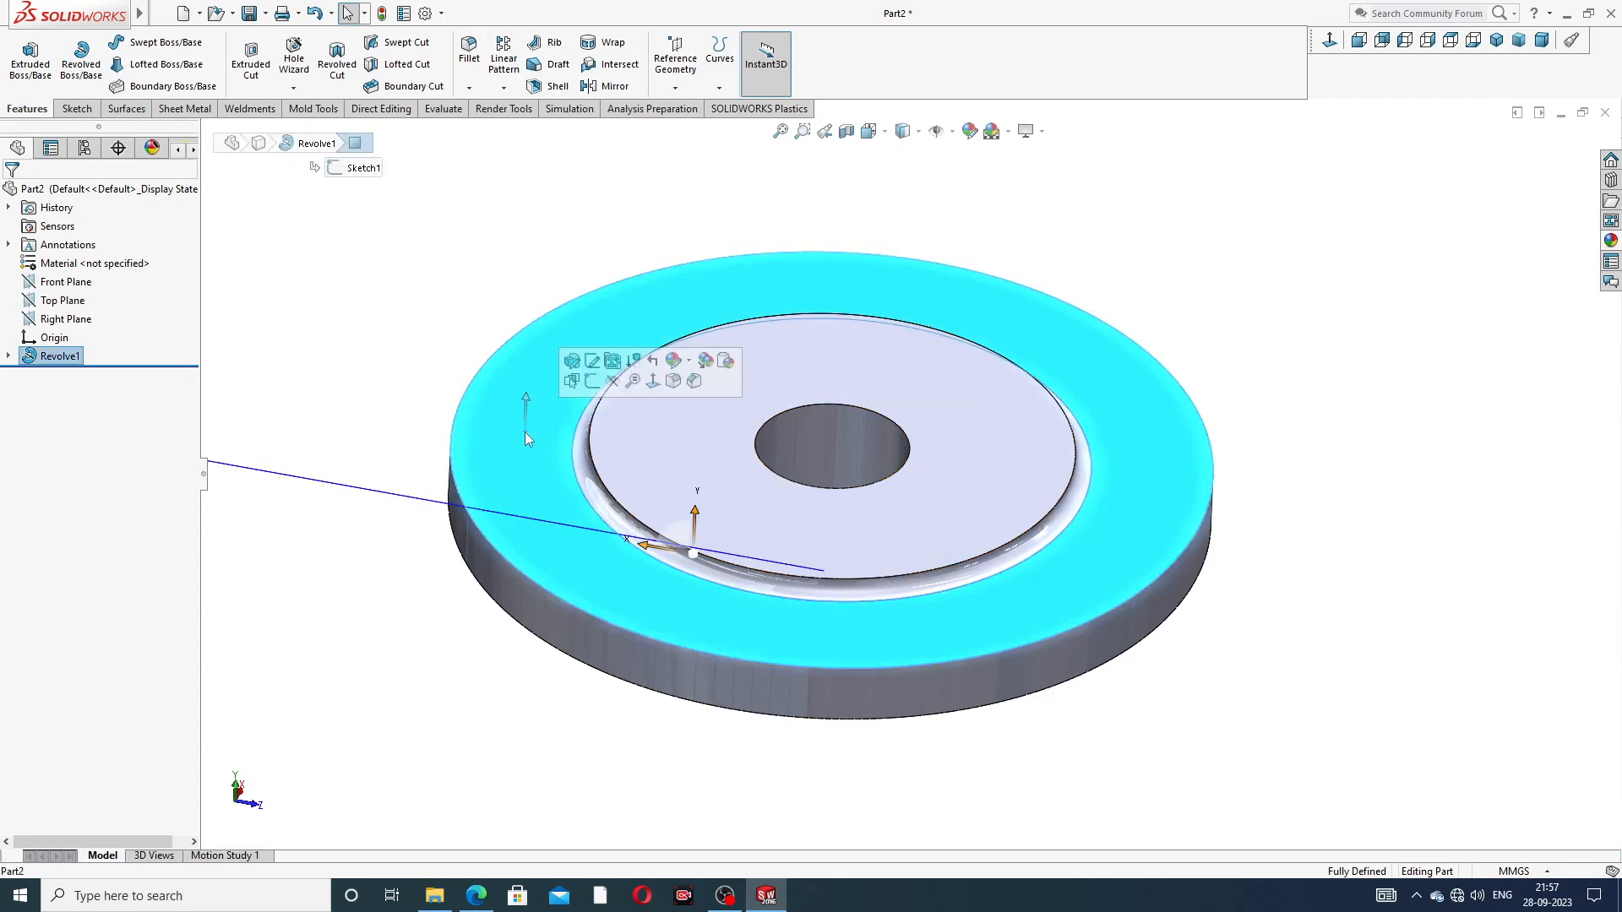
{"action": "left_click", "coordinate": [593, 381]}
{"action": "left_click", "coordinate": [1330, 41]}
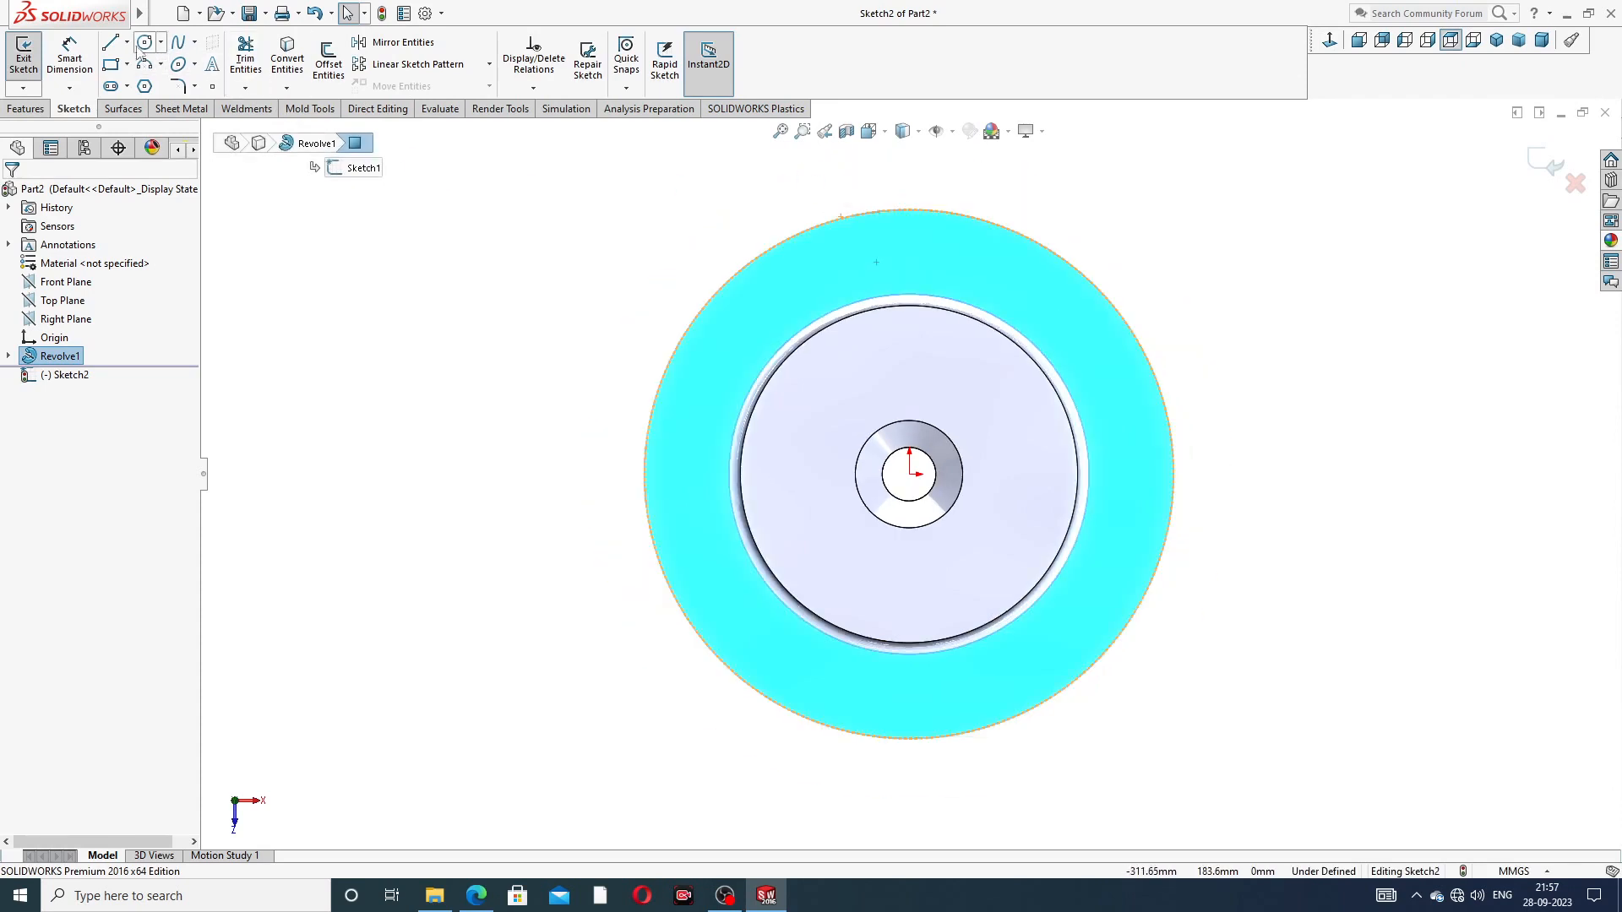
{"action": "left_click", "coordinate": [127, 43]}
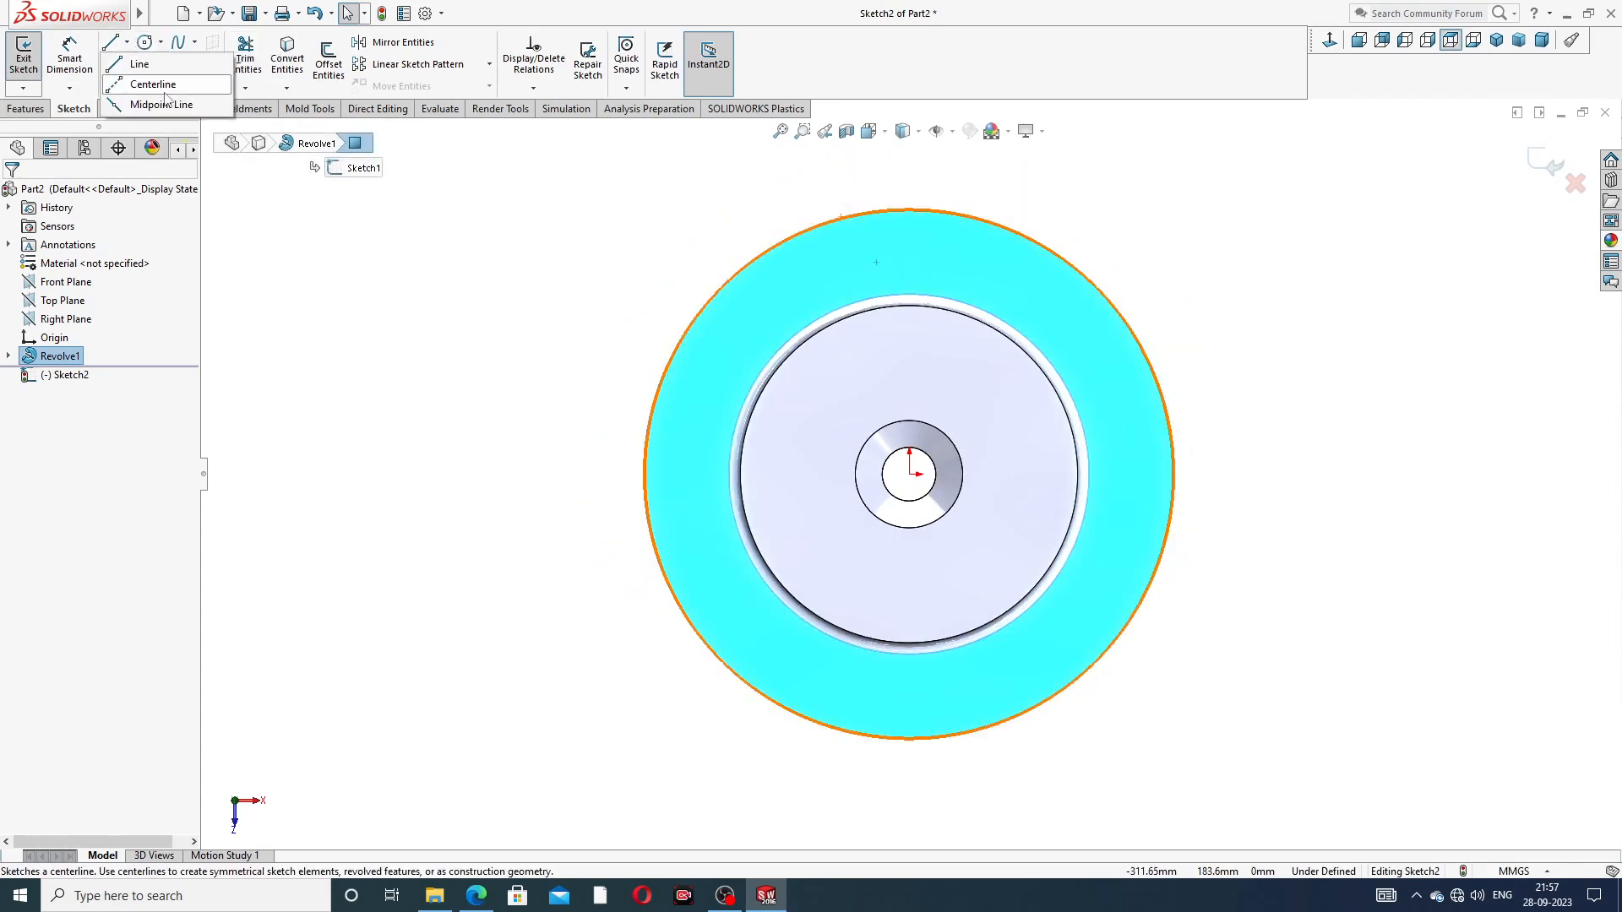
{"action": "left_click", "coordinate": [168, 86]}
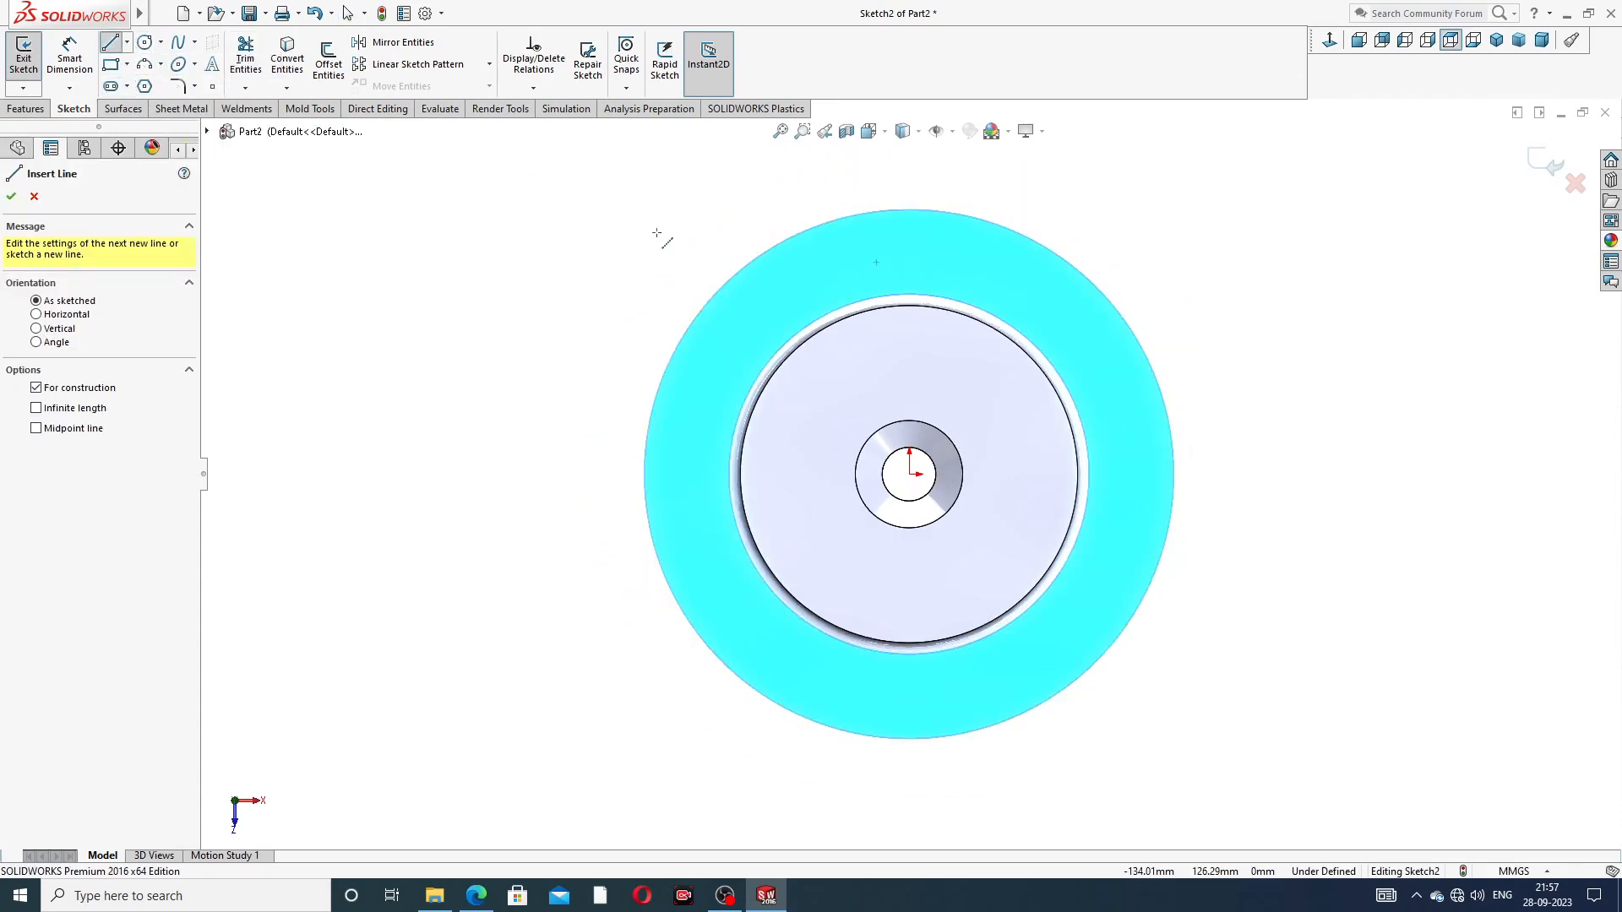
{"action": "left_click", "coordinate": [909, 474]}
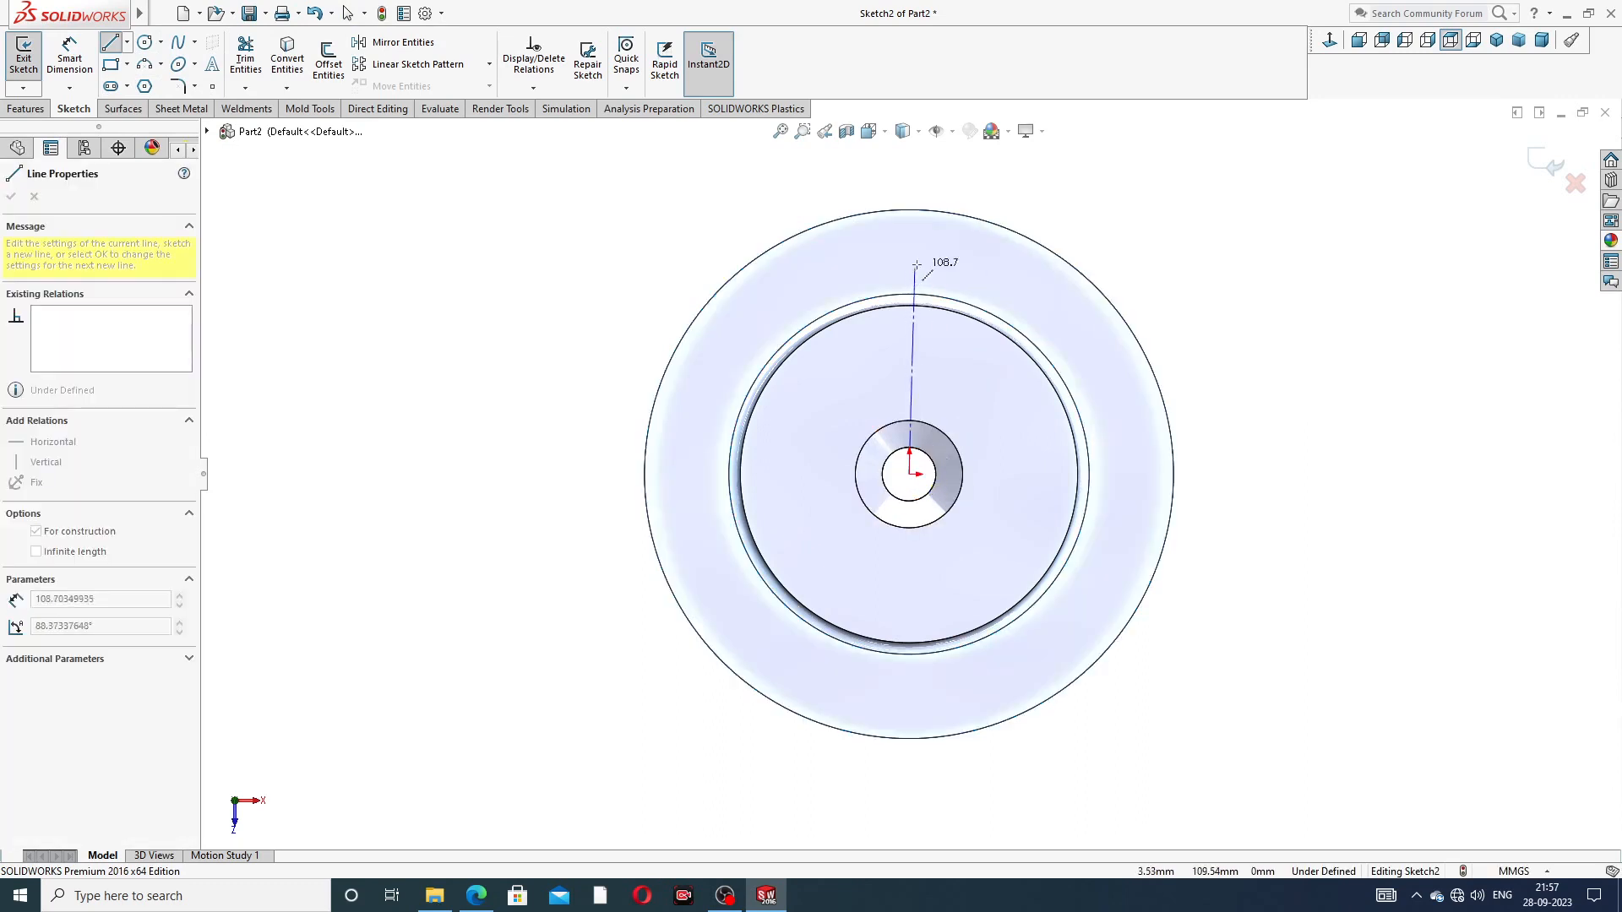
{"action": "left_click", "coordinate": [910, 253]}
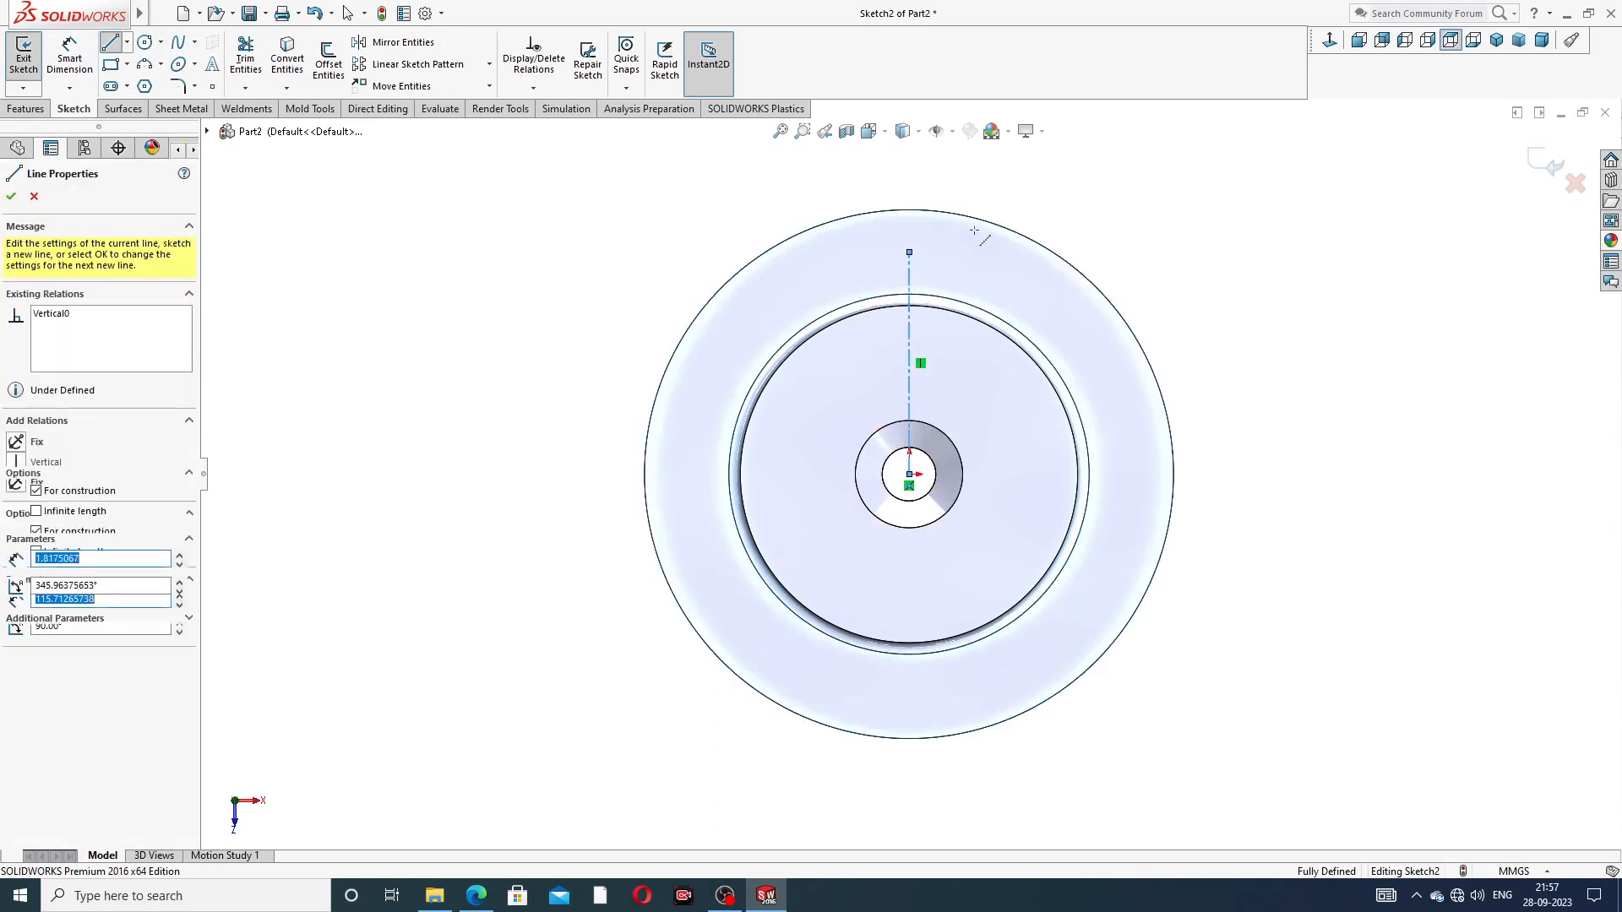
{"action": "right_click", "coordinate": [1107, 186]}
{"action": "left_click", "coordinate": [1134, 198]}
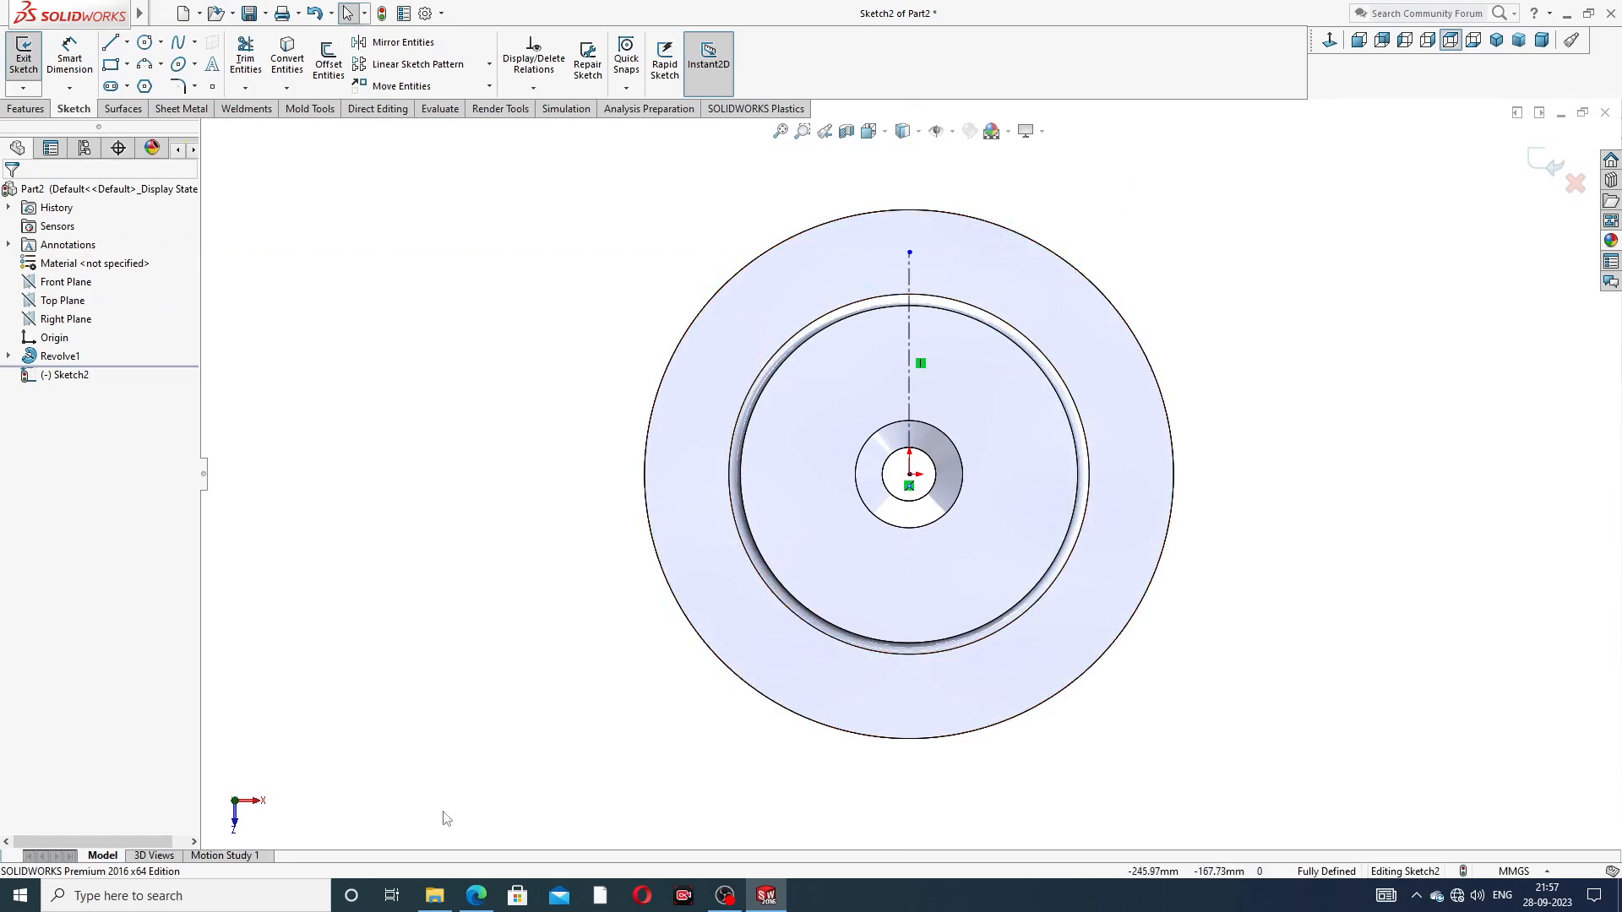
Step: Check the valve cover PDF in Edge, return to SOLIDWORKS and sketch a circle about 20 mm in diameter on the centerline's outer endpoint
{"action": "left_click", "coordinate": [476, 895]}
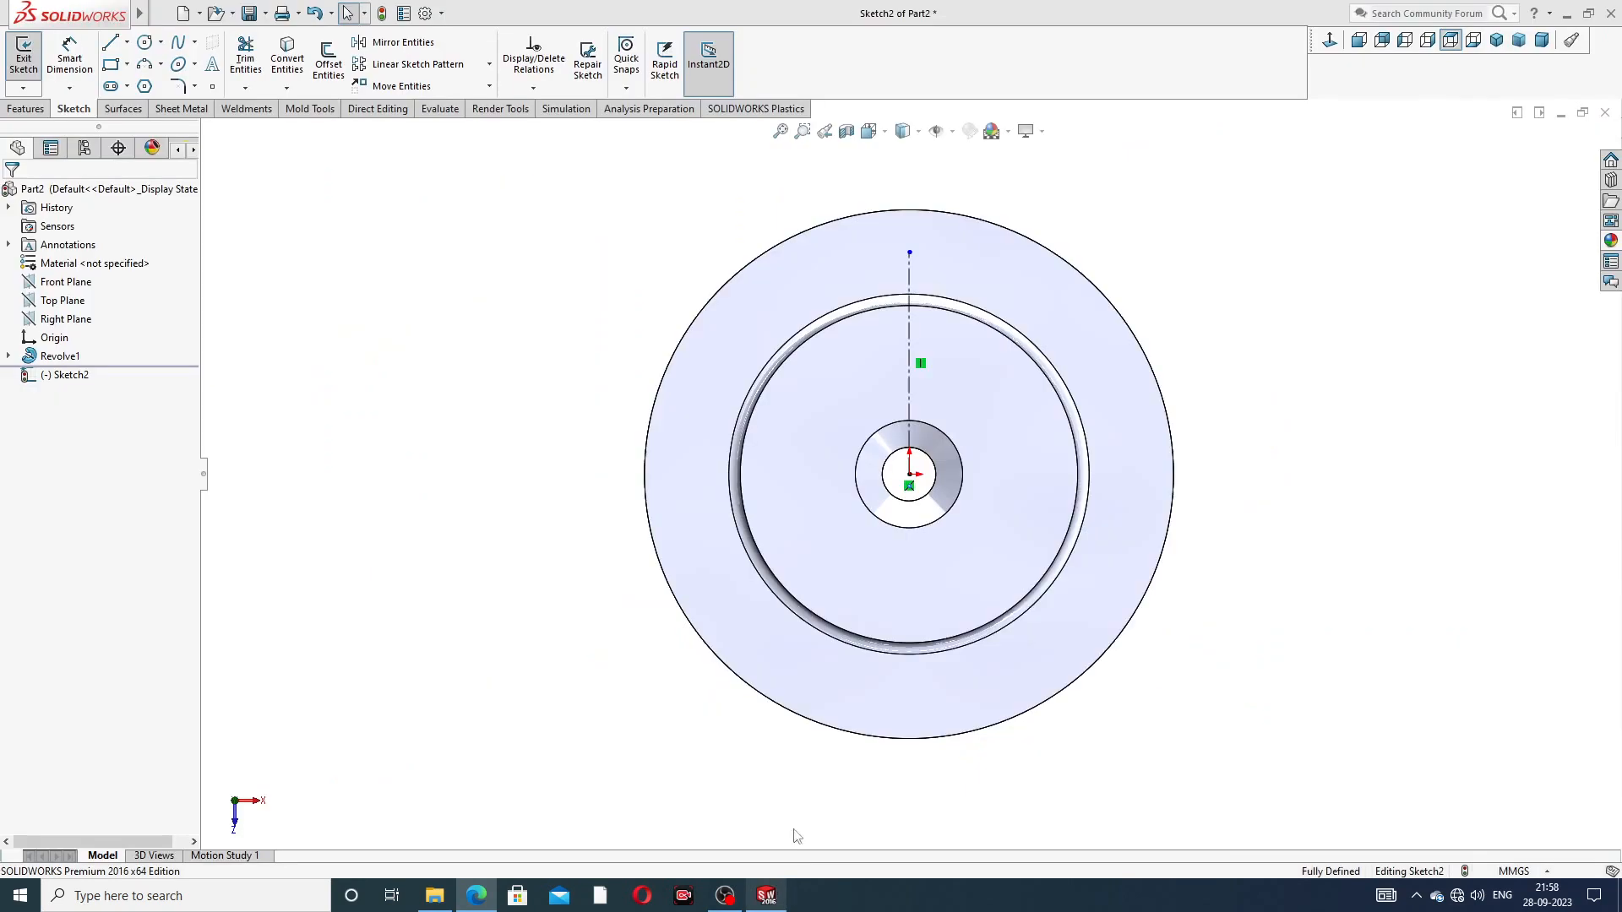
{"action": "left_click", "coordinate": [766, 895]}
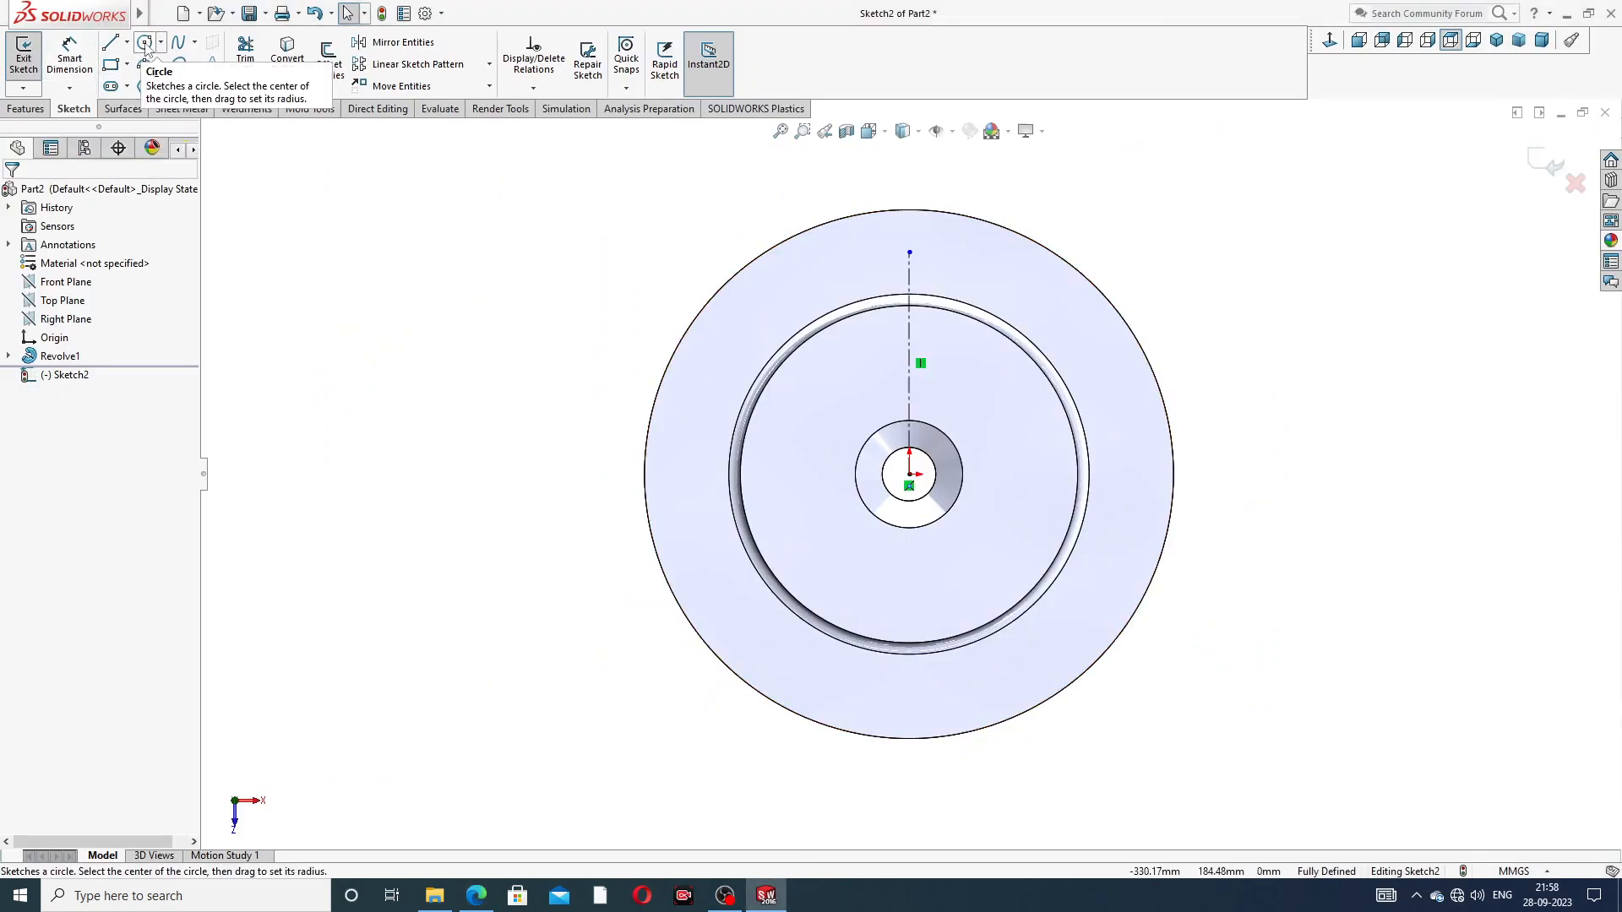
{"action": "left_click", "coordinate": [144, 42]}
{"action": "left_click", "coordinate": [909, 253]}
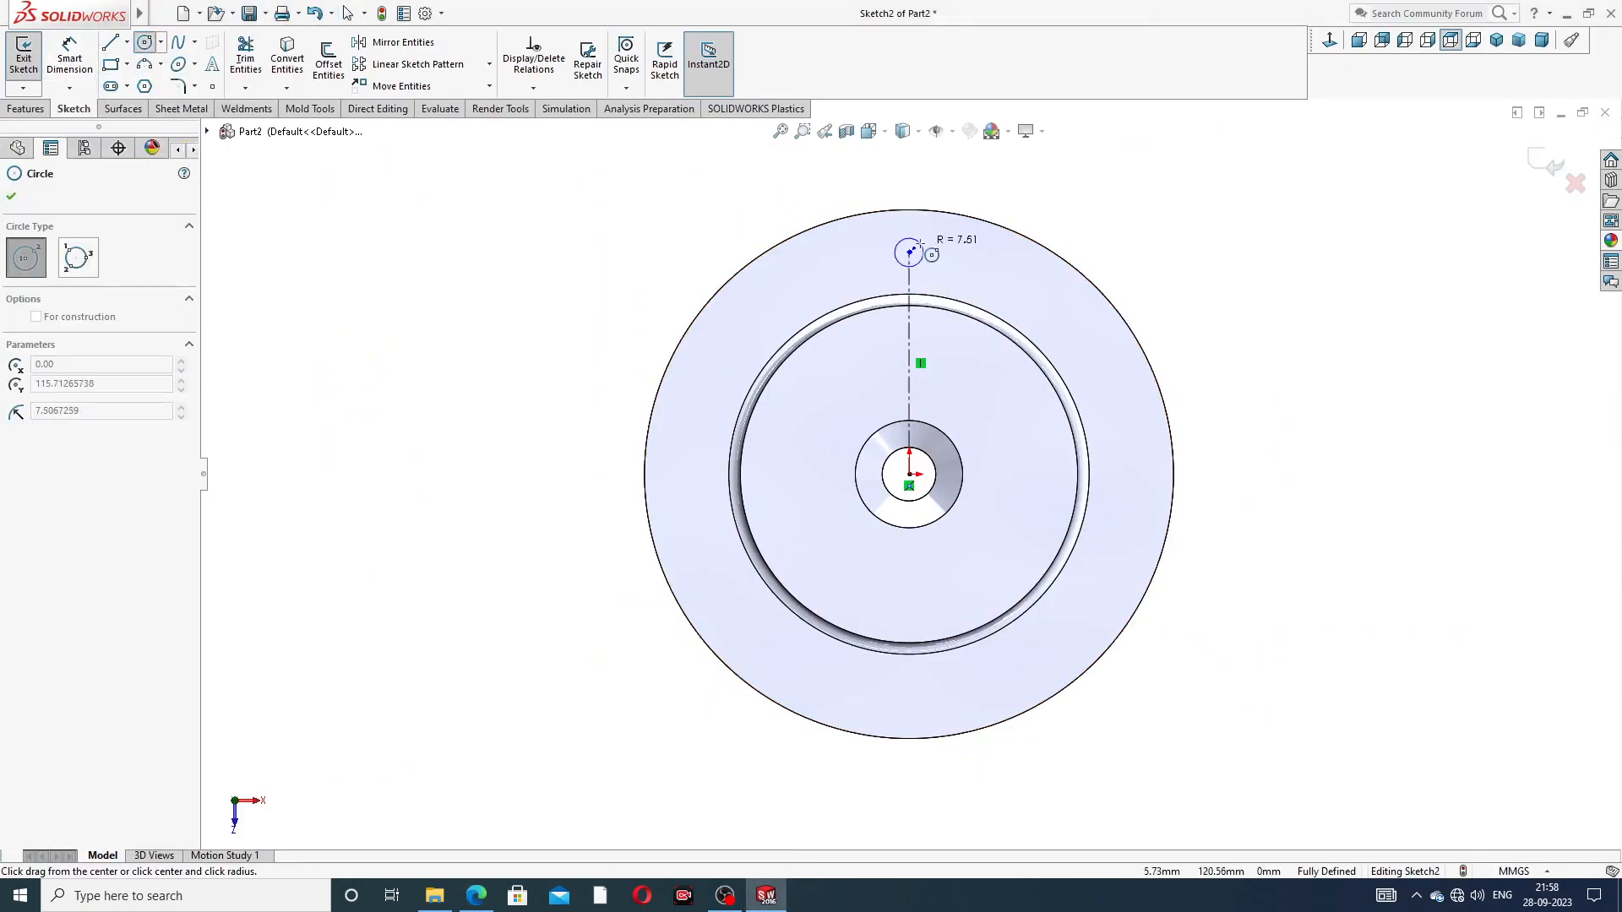
{"action": "left_click", "coordinate": [926, 243]}
{"action": "right_click", "coordinate": [1041, 205]}
{"action": "left_click", "coordinate": [1073, 214]}
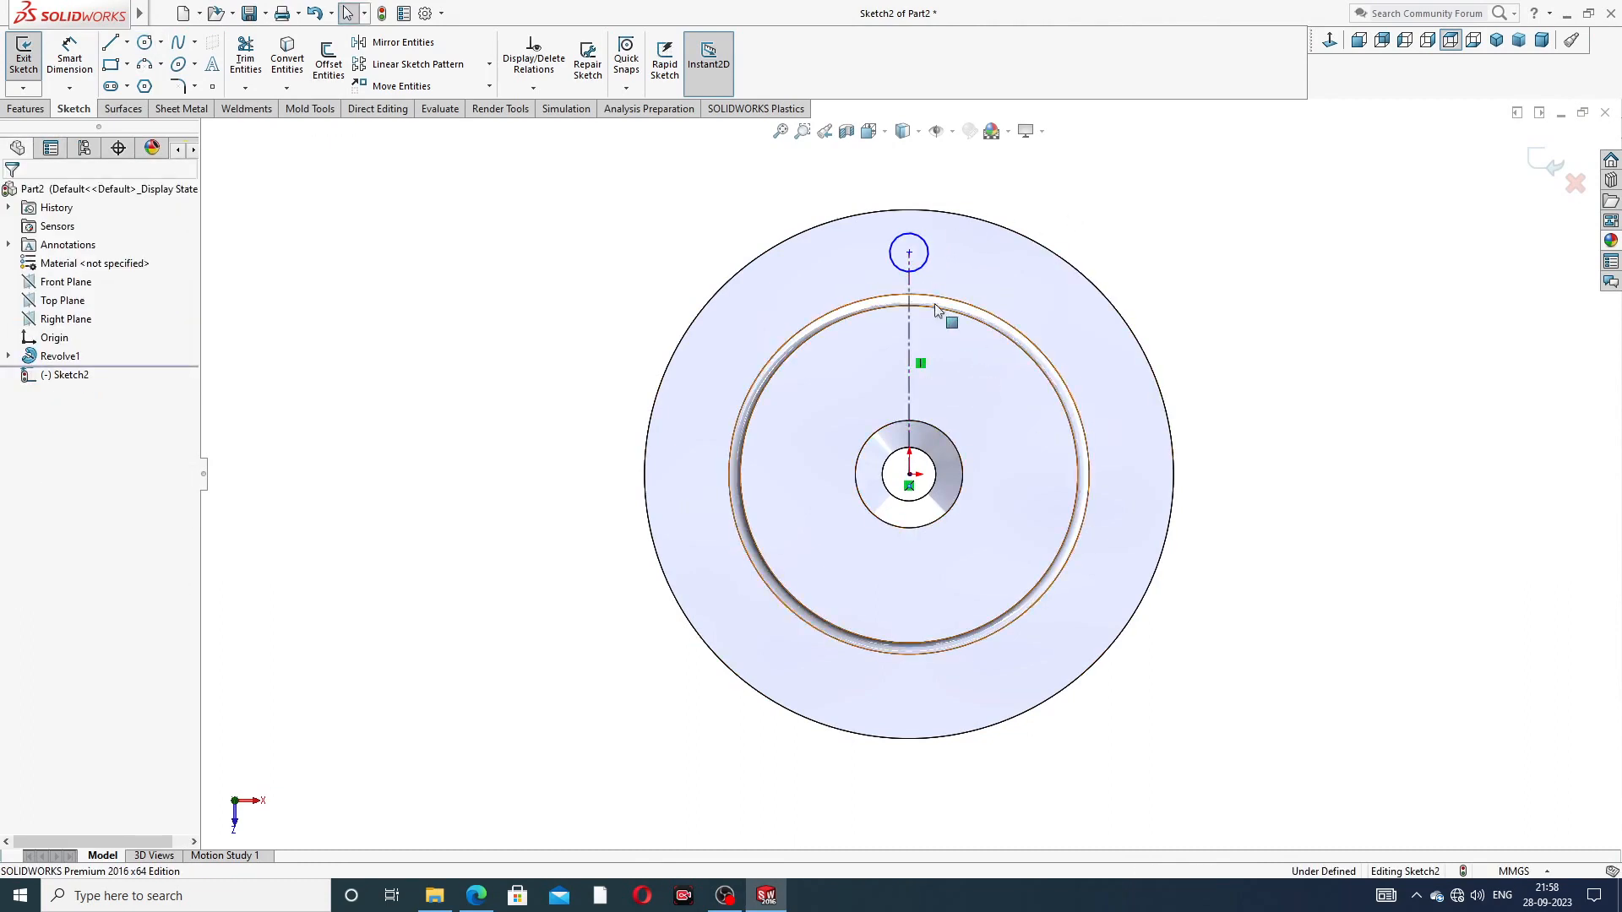
Step: Dimension the vertical distance from the origin to the circle's center as 112.5 mm
{"action": "left_click", "coordinate": [71, 56]}
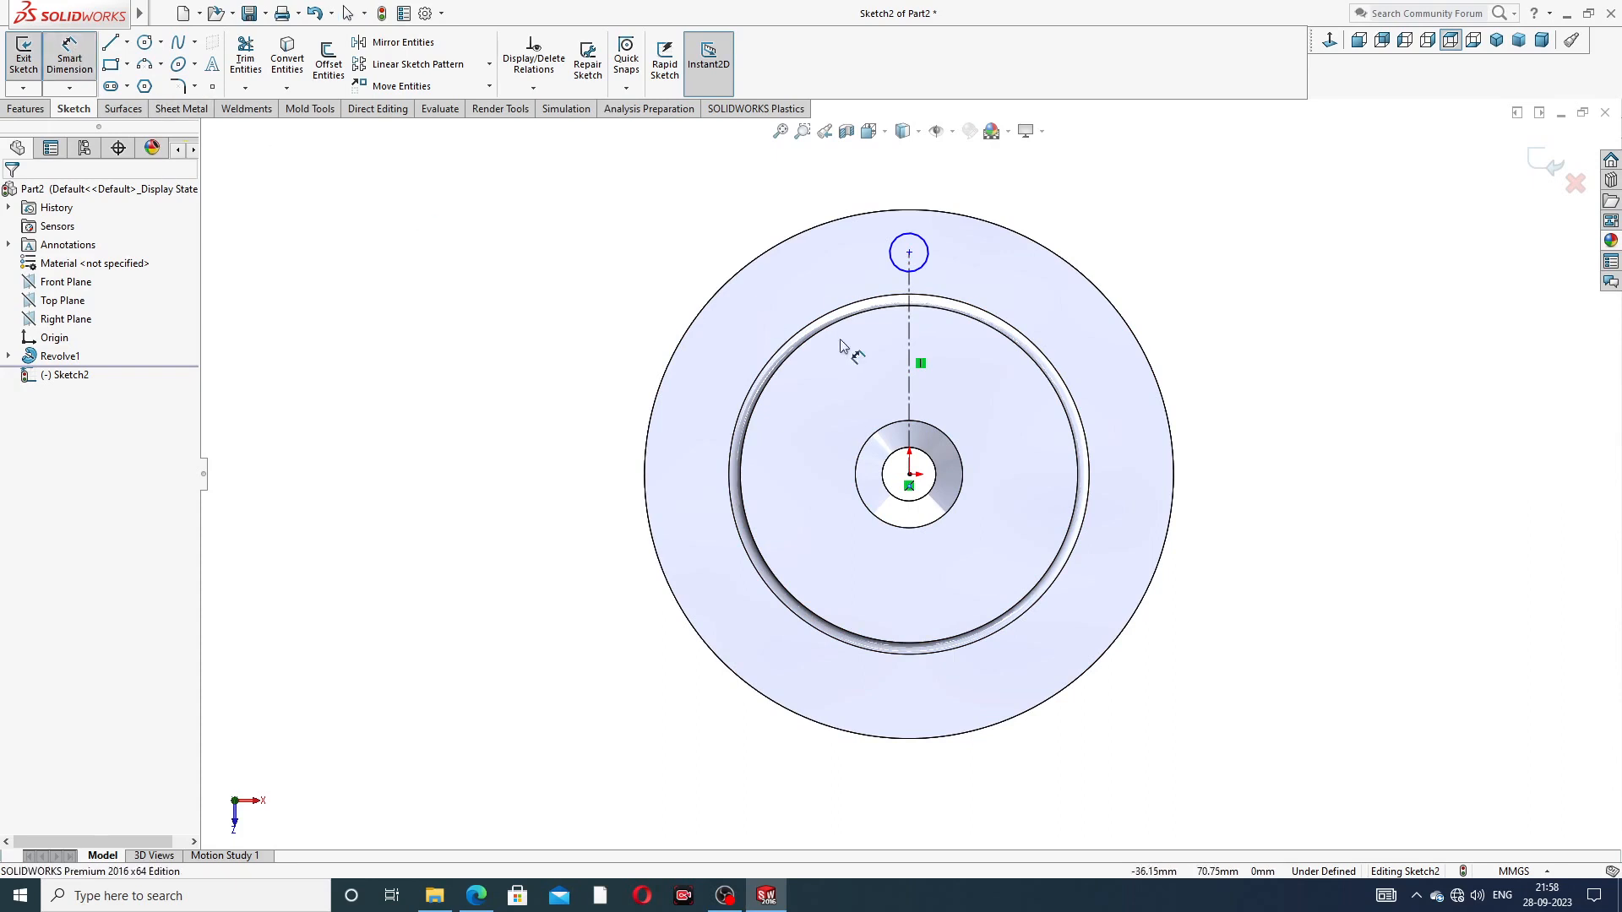
{"action": "left_click", "coordinate": [910, 253]}
{"action": "left_click", "coordinate": [909, 474]}
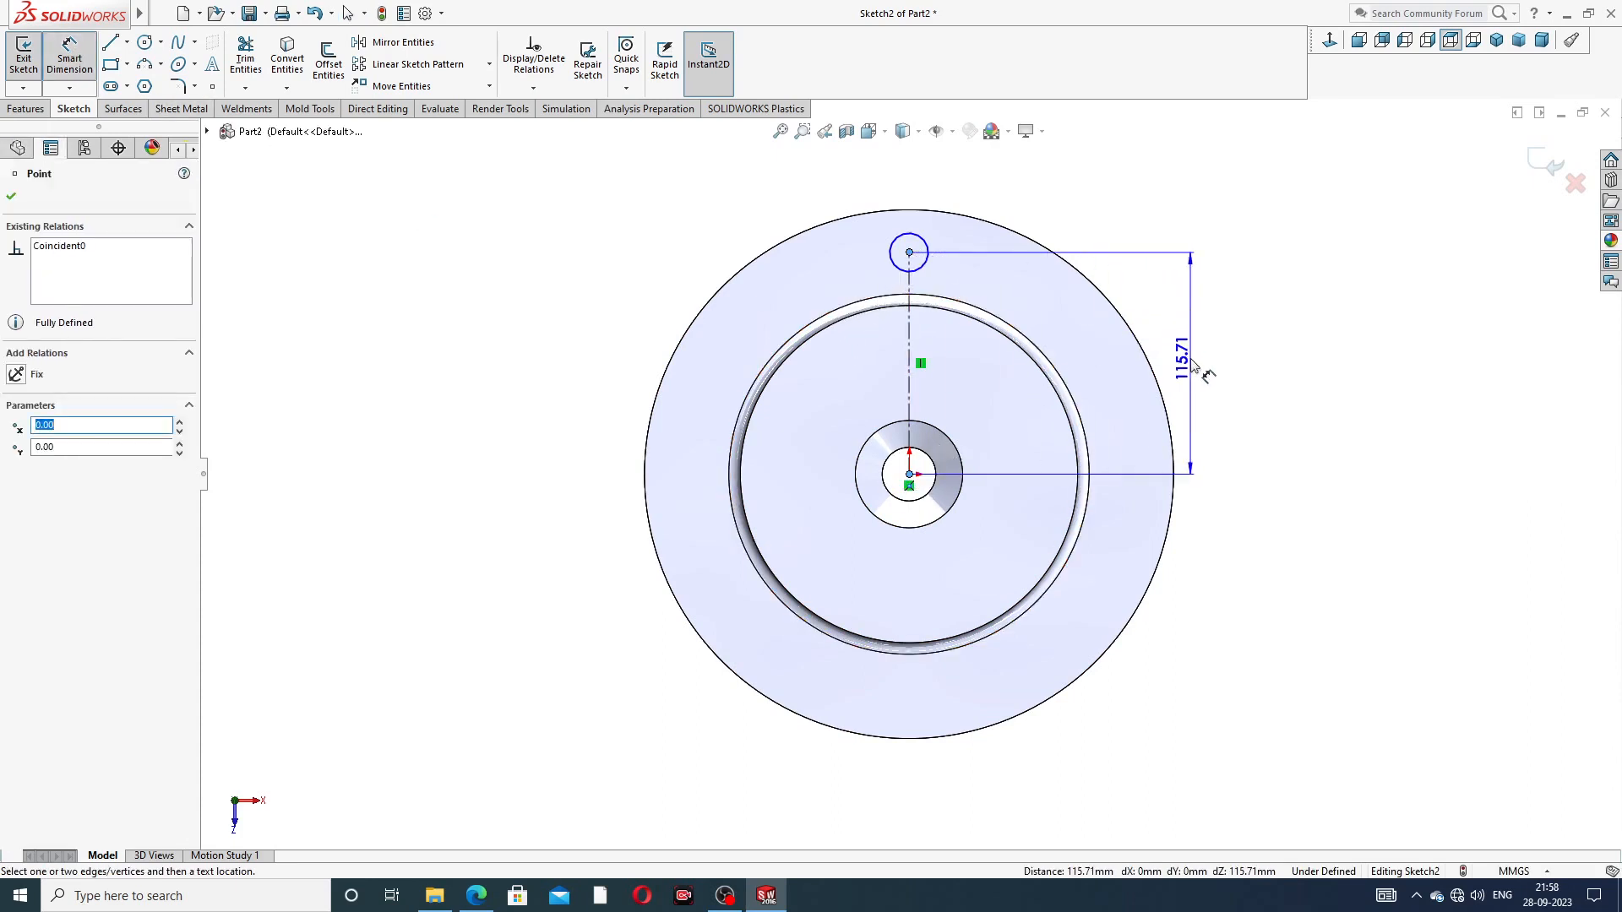
{"action": "left_click", "coordinate": [1191, 362]}
{"action": "type", "text": "112.5"}
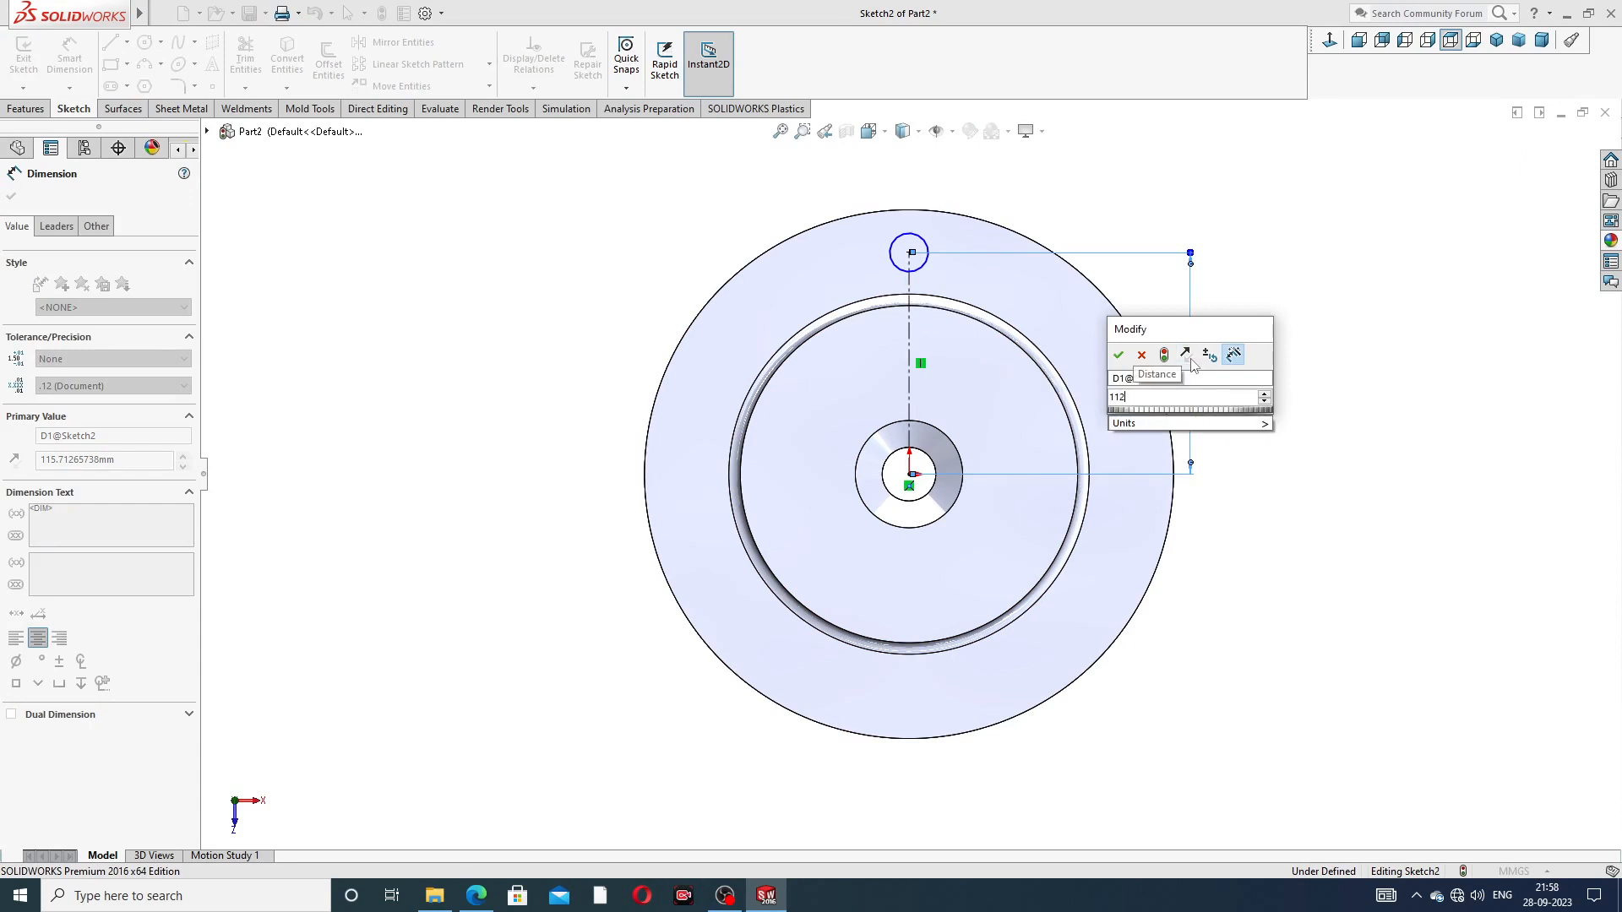
{"action": "key", "text": "Return"}
{"action": "left_click", "coordinate": [1285, 336]}
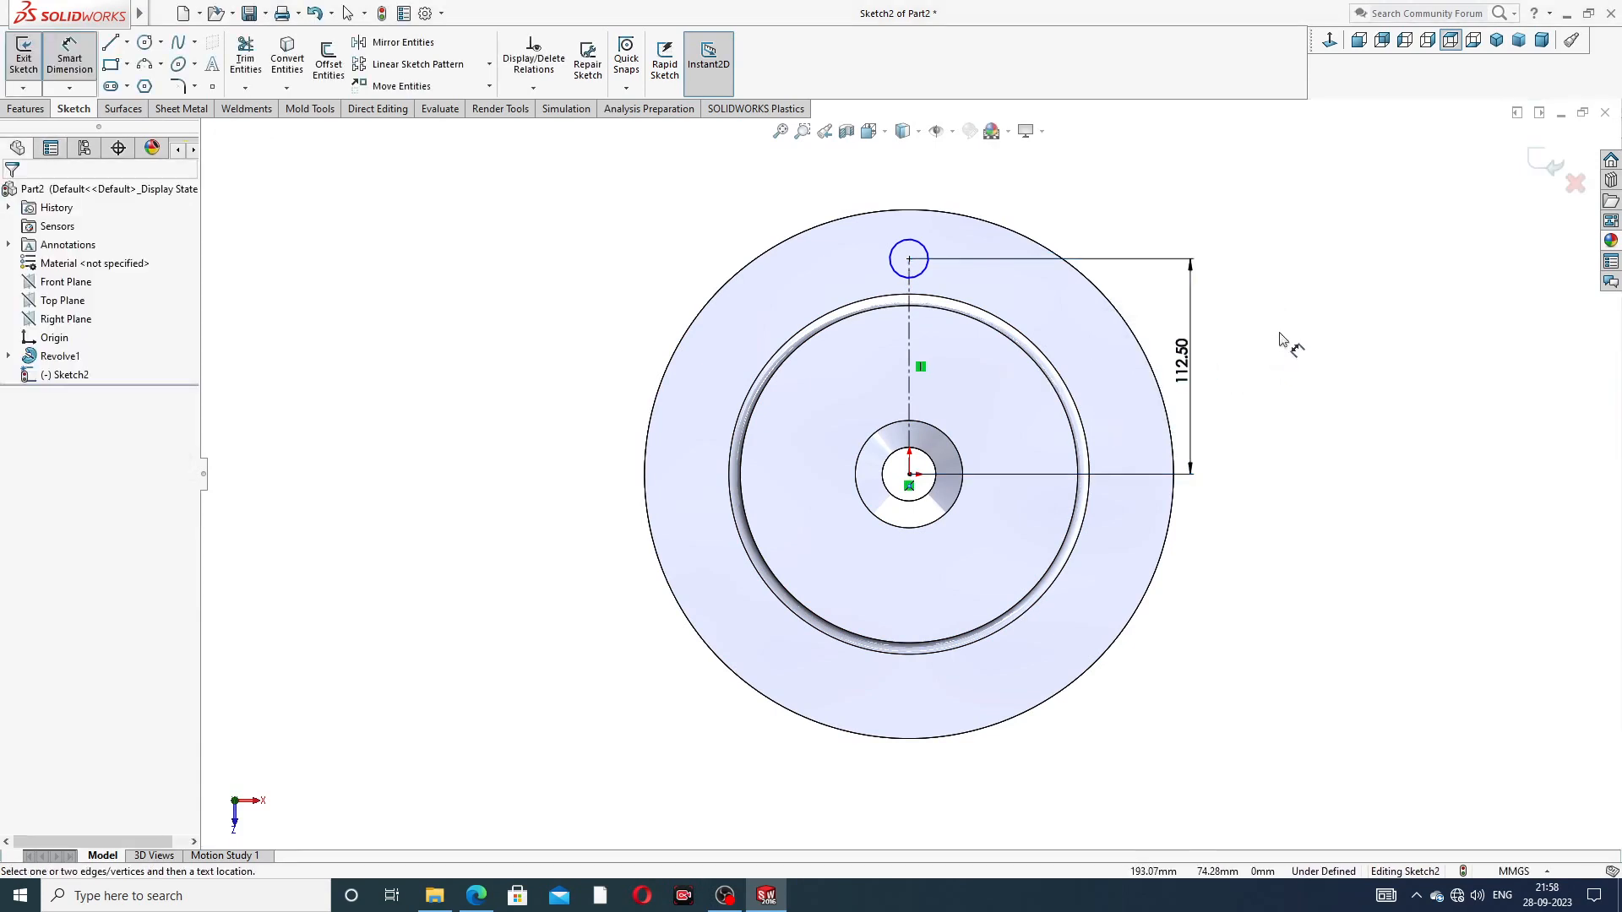
Step: Dimension the bolt-hole circle's diameter as 20 mm
{"action": "left_click", "coordinate": [925, 250]}
{"action": "left_click", "coordinate": [1053, 193]}
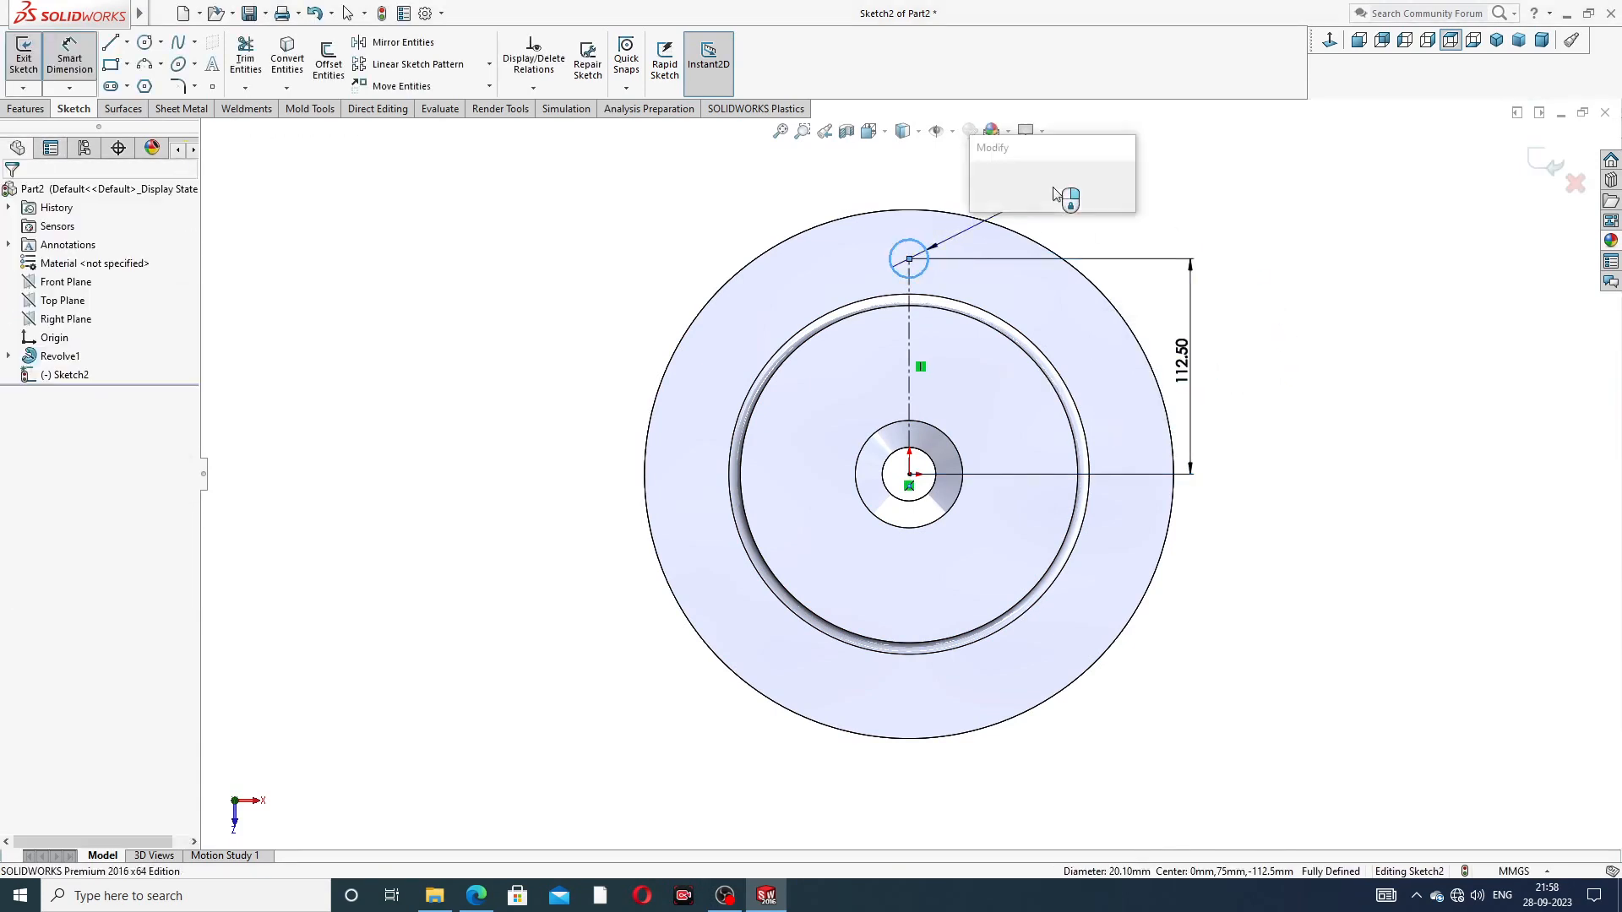
{"action": "type", "text": "20"}
{"action": "key", "text": "Return"}
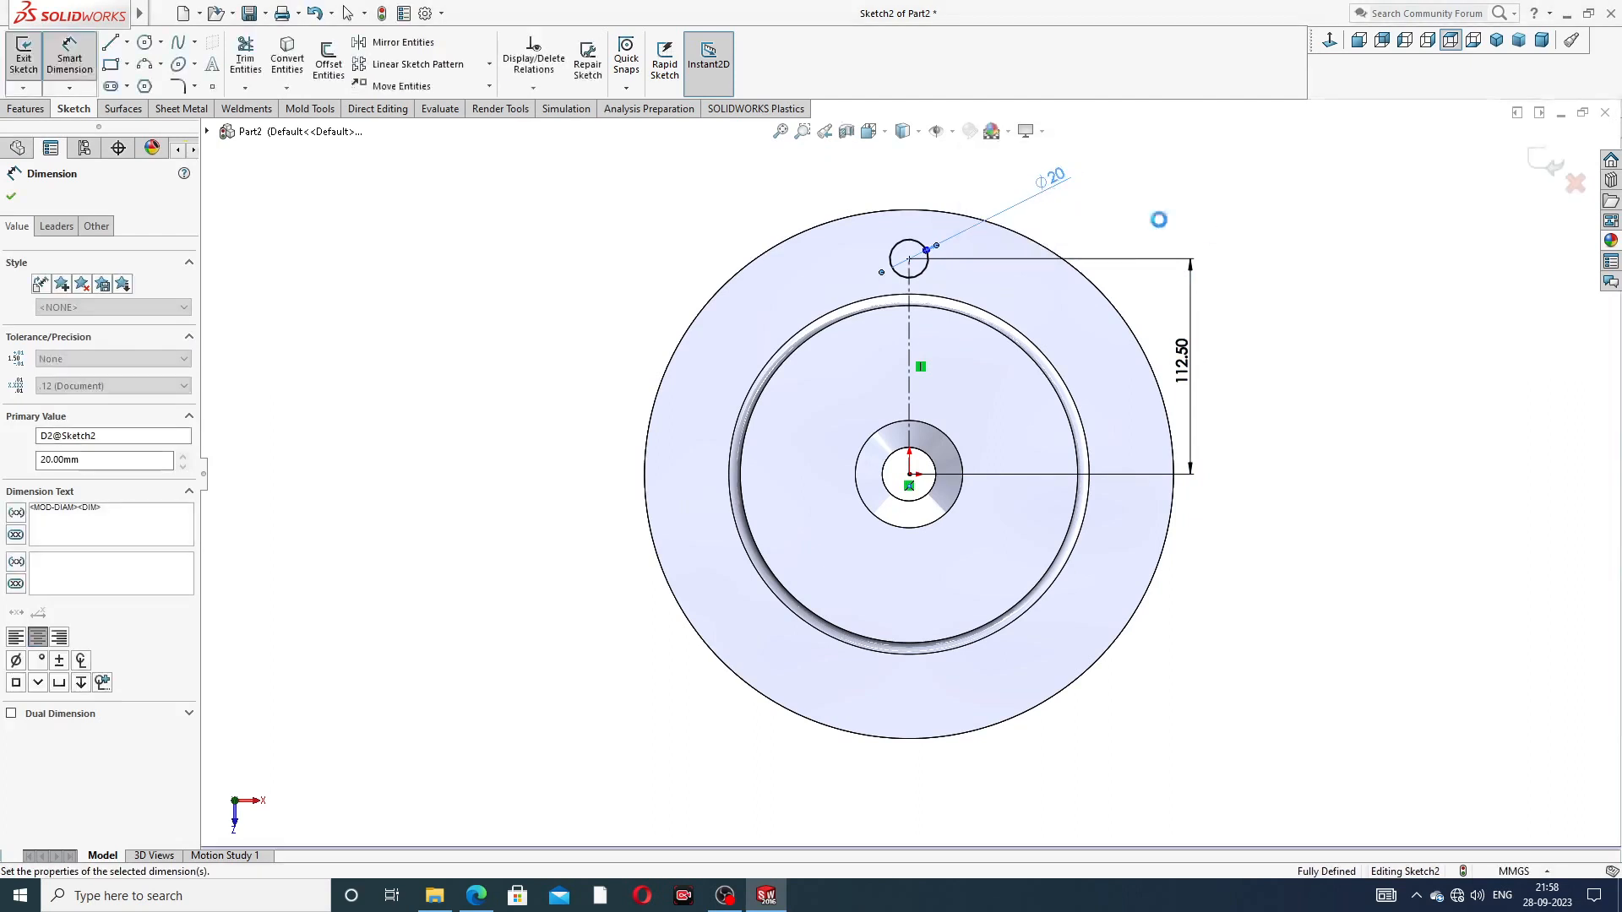
{"action": "left_click", "coordinate": [1224, 222]}
{"action": "right_click", "coordinate": [1283, 201]}
{"action": "left_click", "coordinate": [1334, 251]}
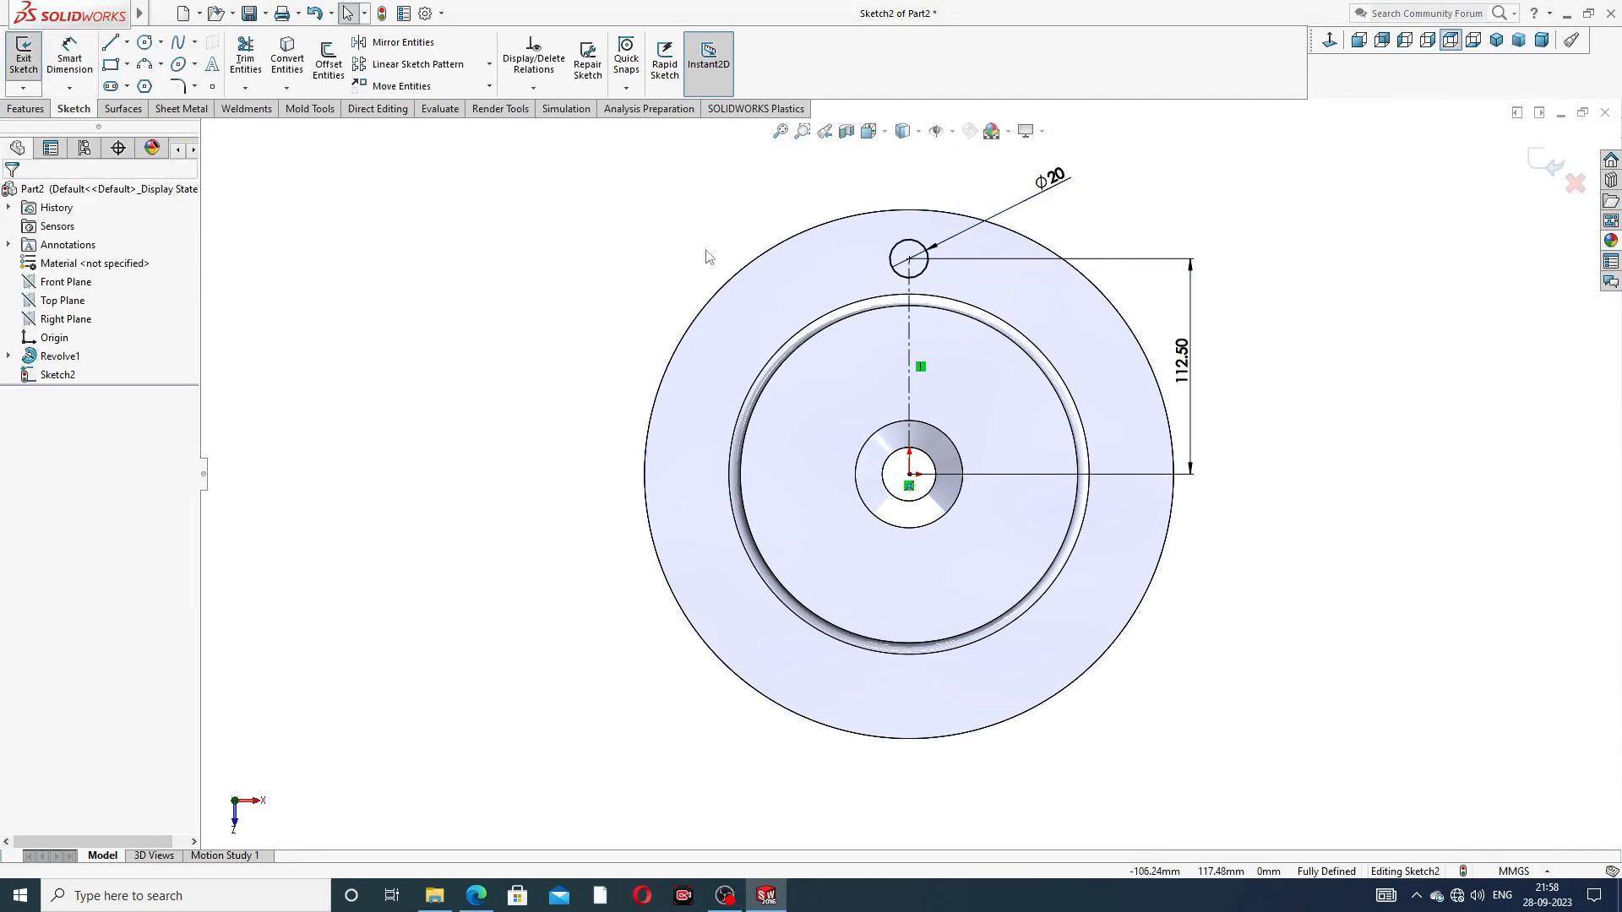
Step: Create a circular sketch pattern of the 20 mm circle about the origin with 6 equally spaced instances over 360°
{"action": "left_click", "coordinate": [489, 65]}
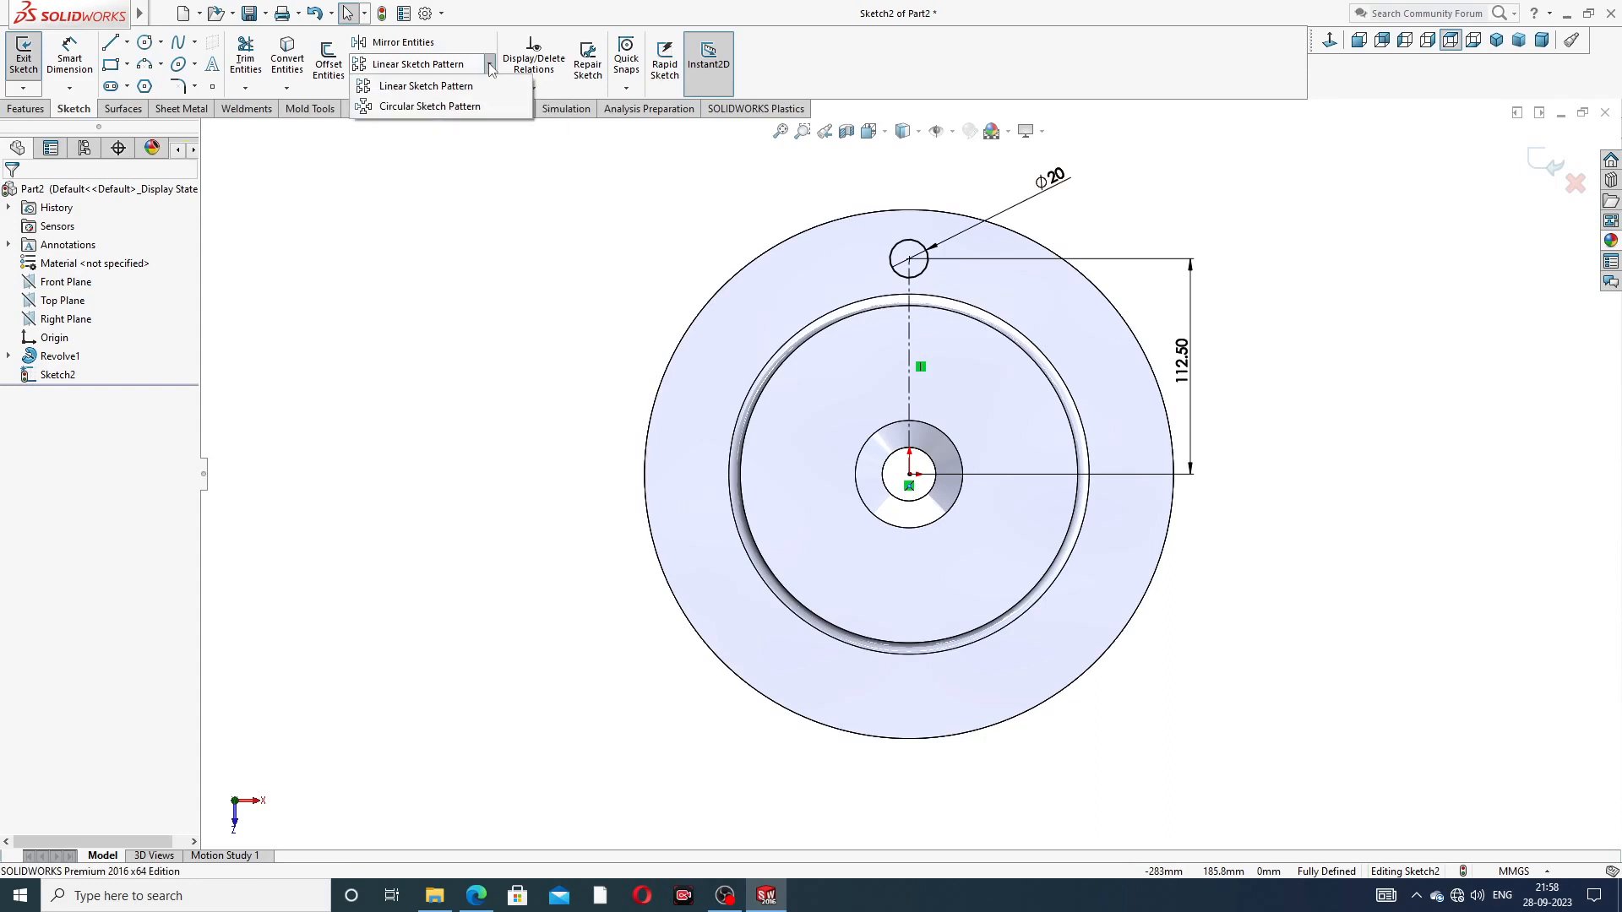
{"action": "left_click", "coordinate": [464, 109]}
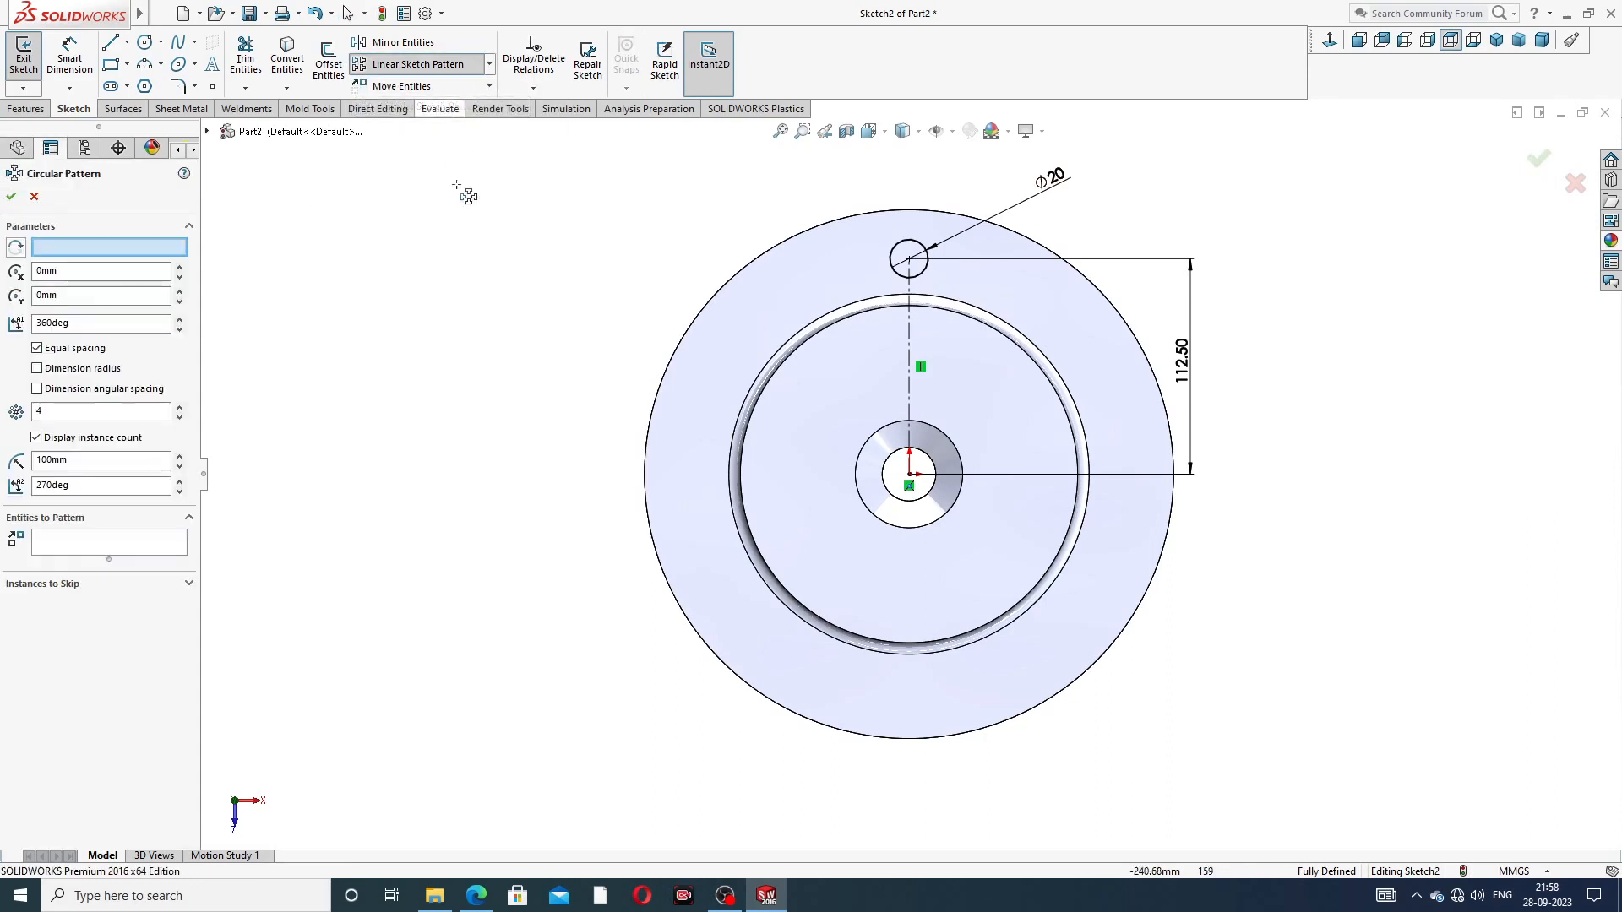
{"action": "left_click", "coordinate": [128, 546]}
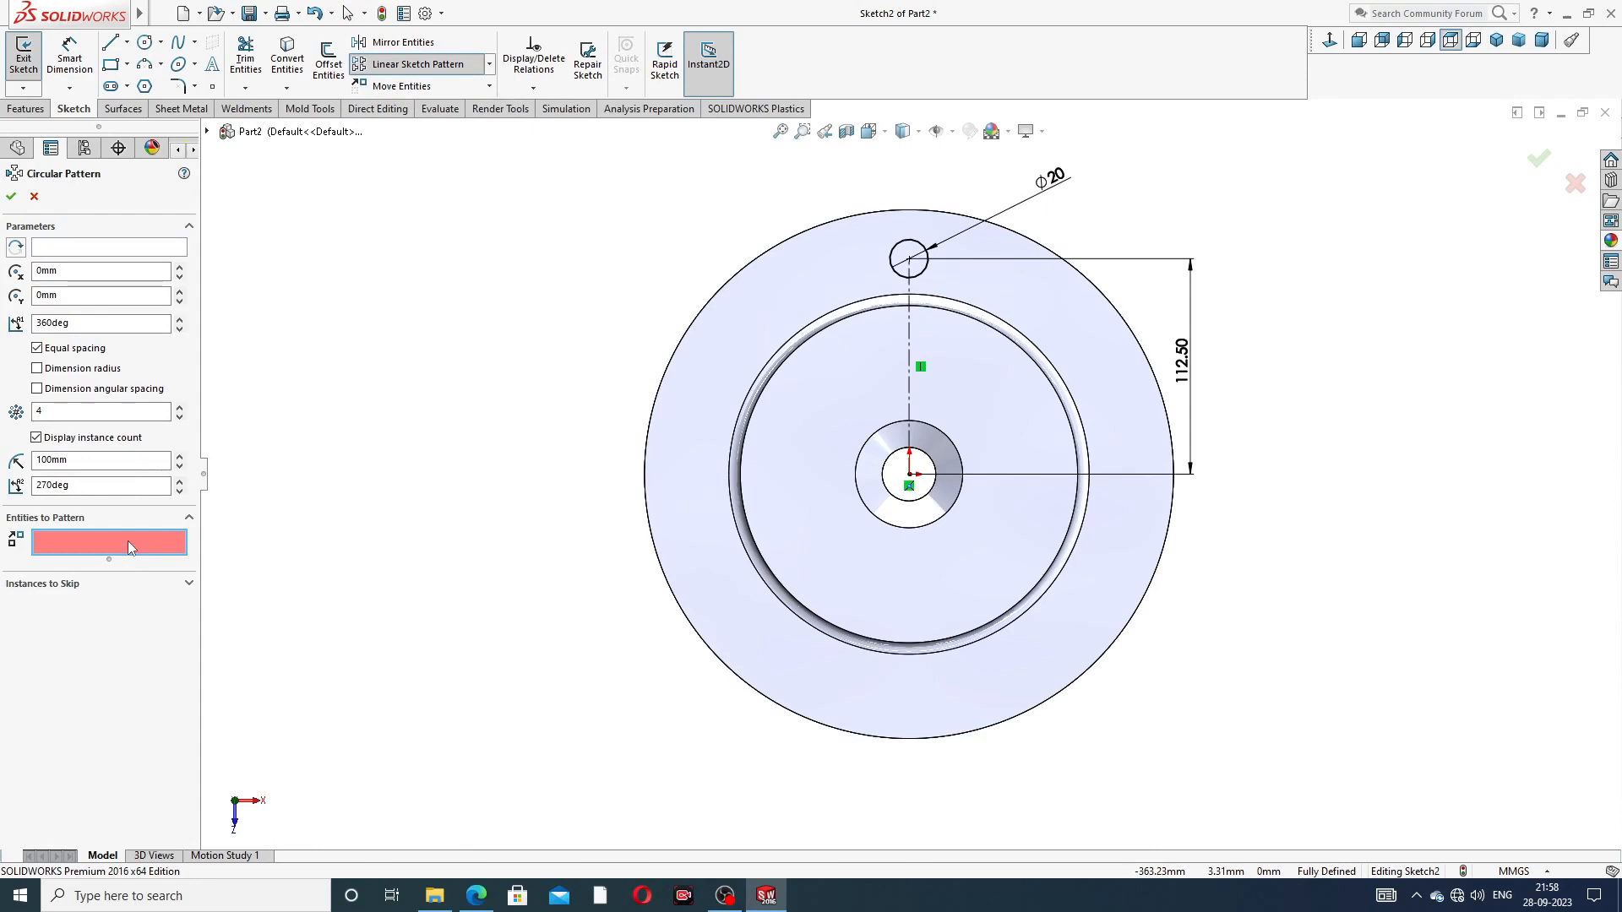
{"action": "left_click", "coordinate": [908, 477]}
{"action": "left_click", "coordinate": [919, 280]}
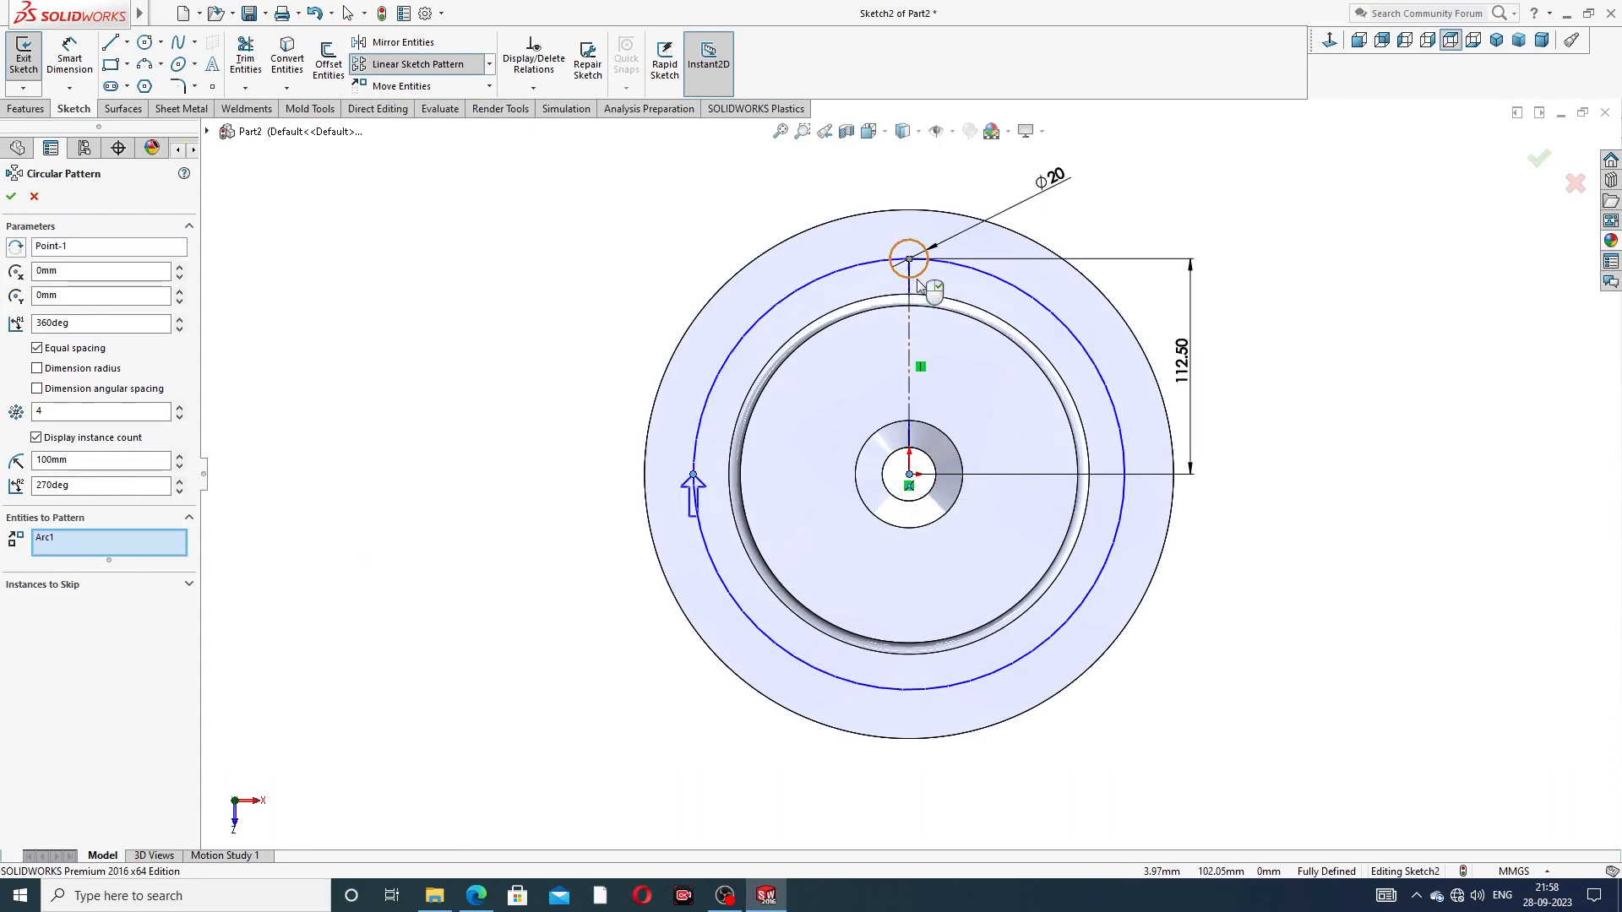
{"action": "left_click", "coordinate": [180, 409]}
{"action": "left_click", "coordinate": [180, 409]}
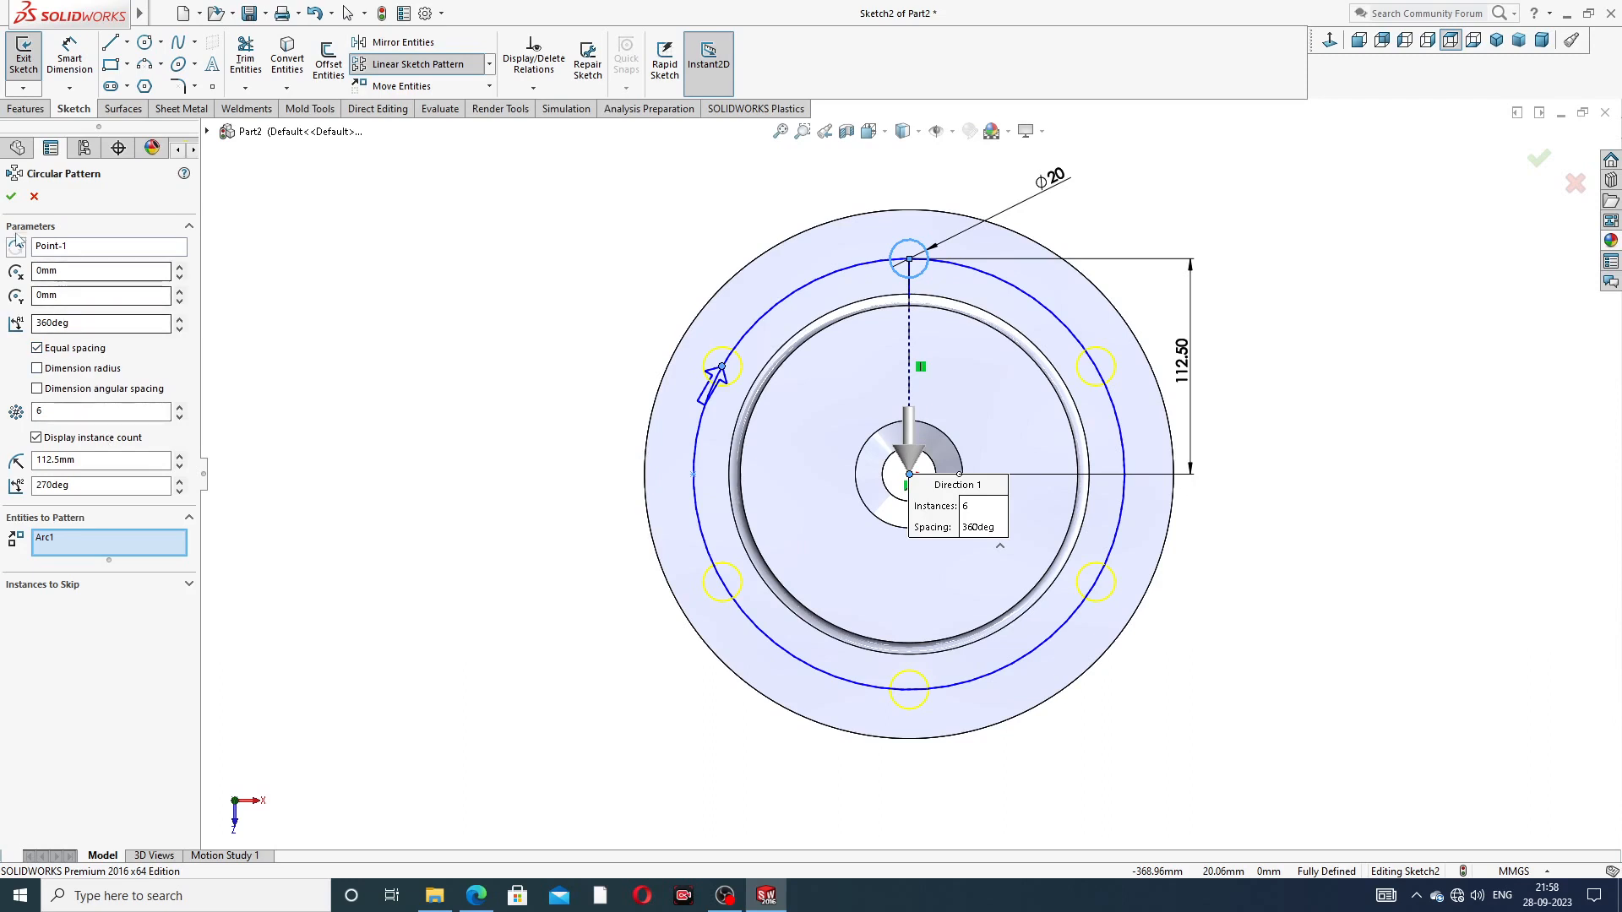
{"action": "left_click", "coordinate": [11, 196]}
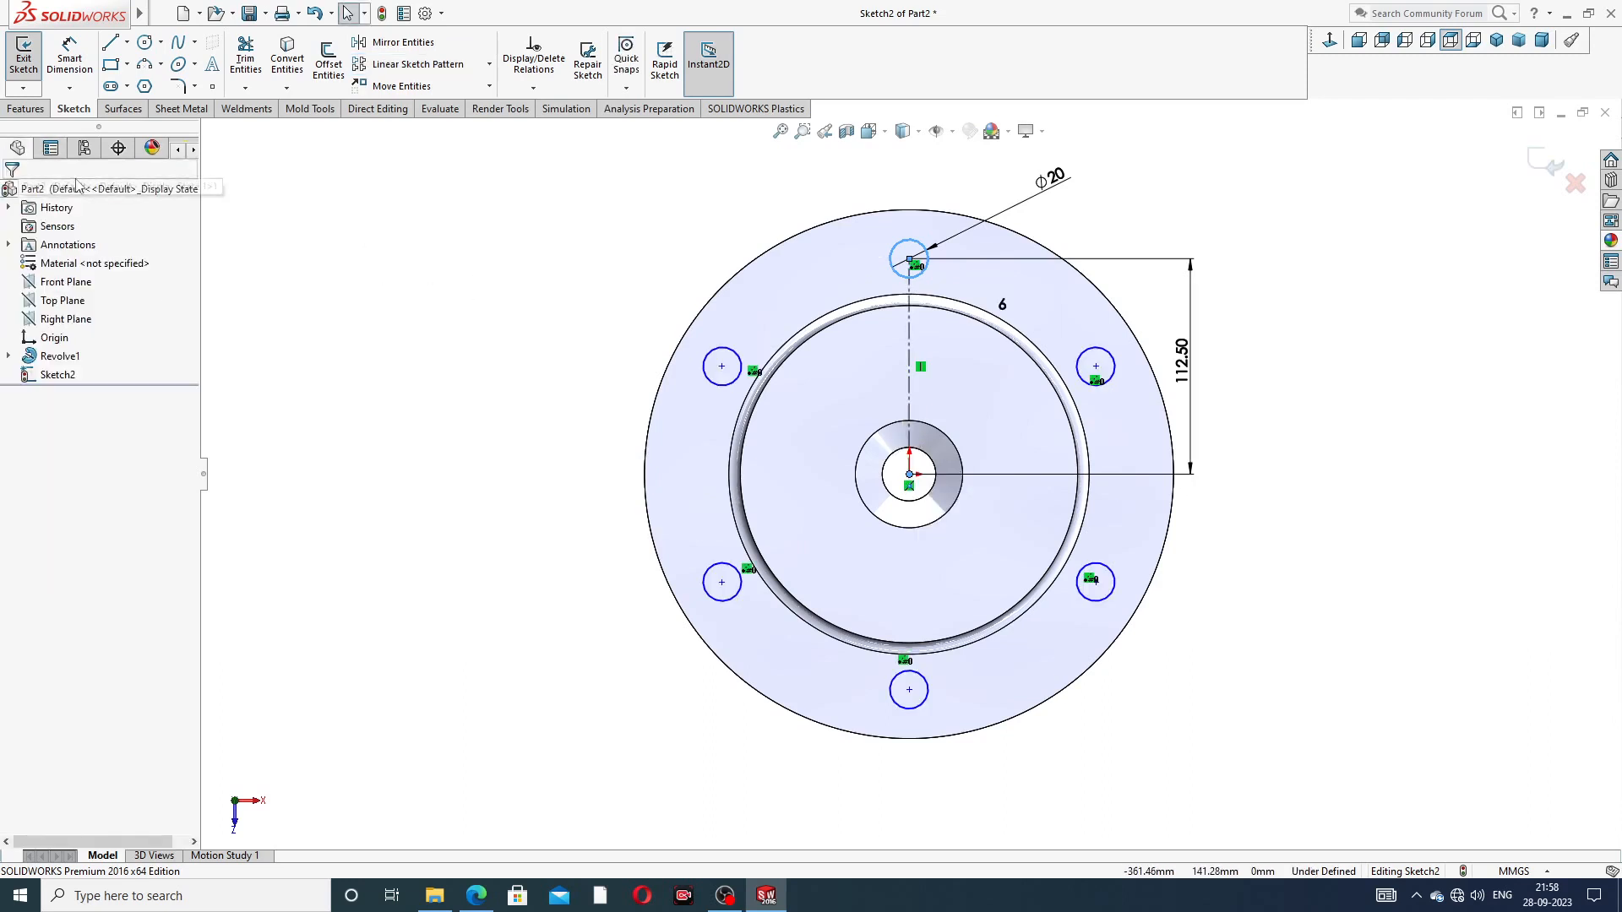
Step: Cut the six patterned circles through the flange with an Extruded Cut set to Through All
{"action": "left_click", "coordinate": [28, 109]}
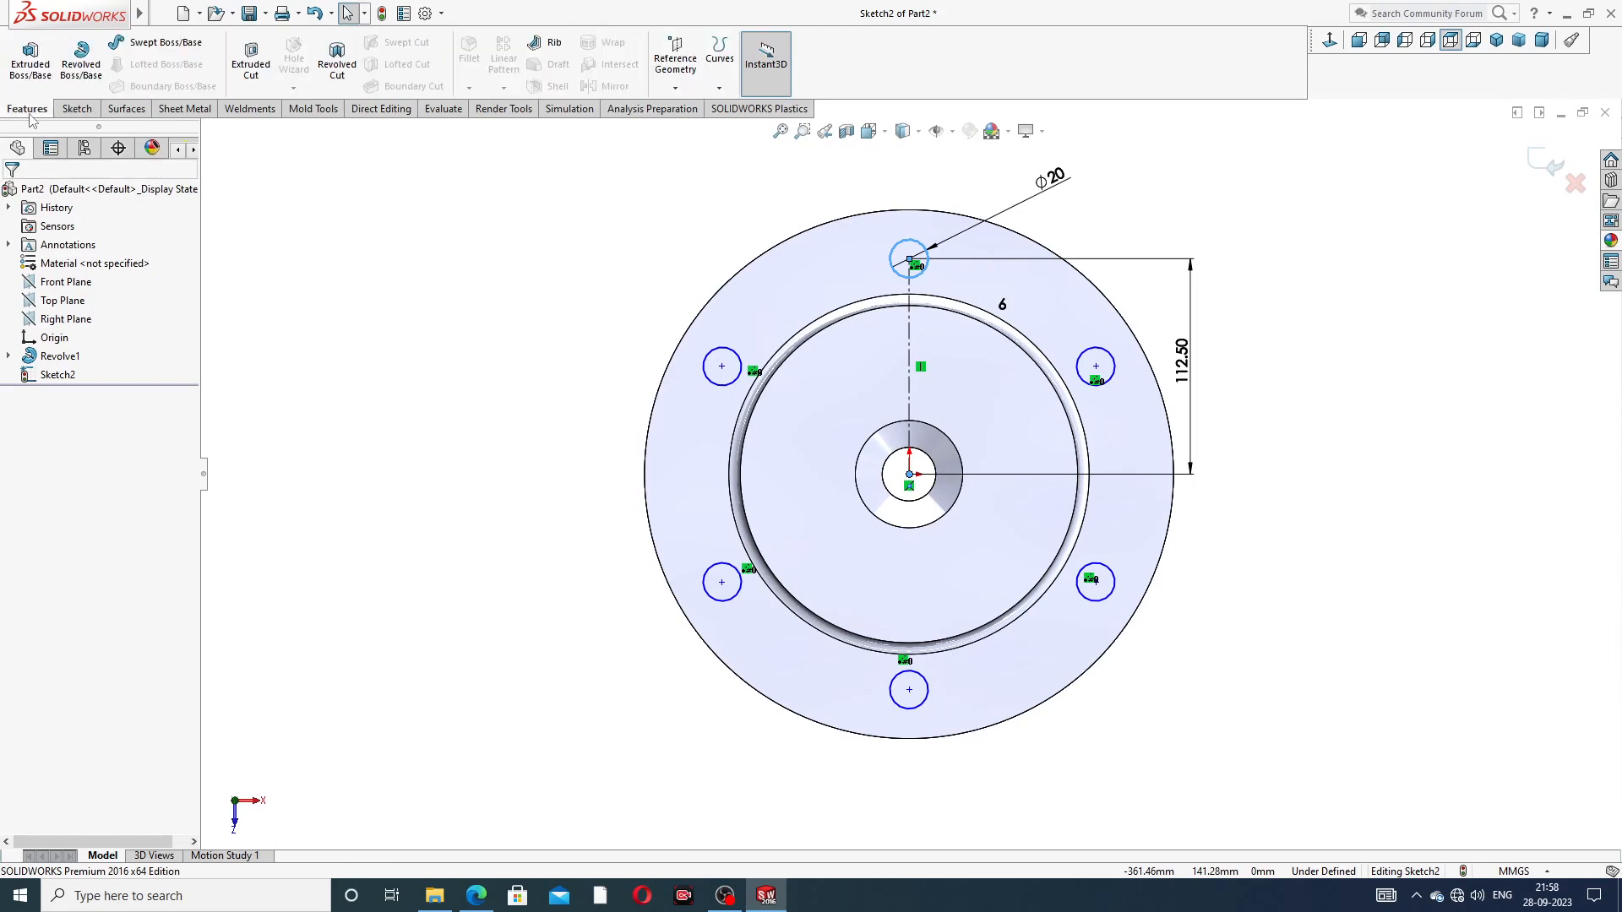
{"action": "left_click", "coordinate": [256, 77]}
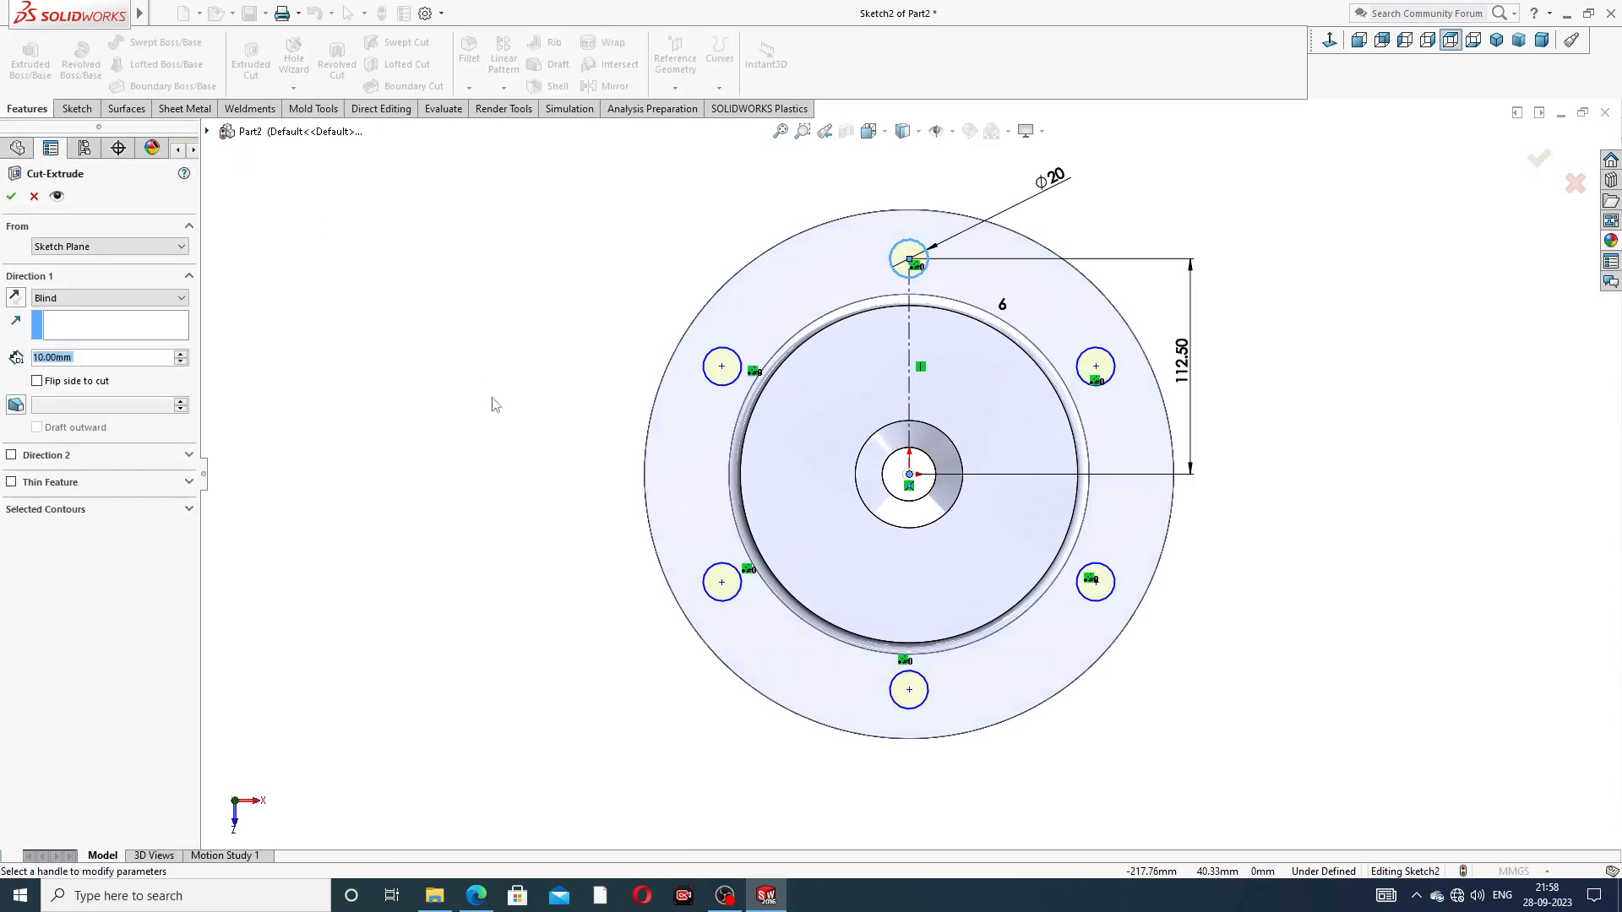
{"action": "left_click", "coordinate": [92, 300]}
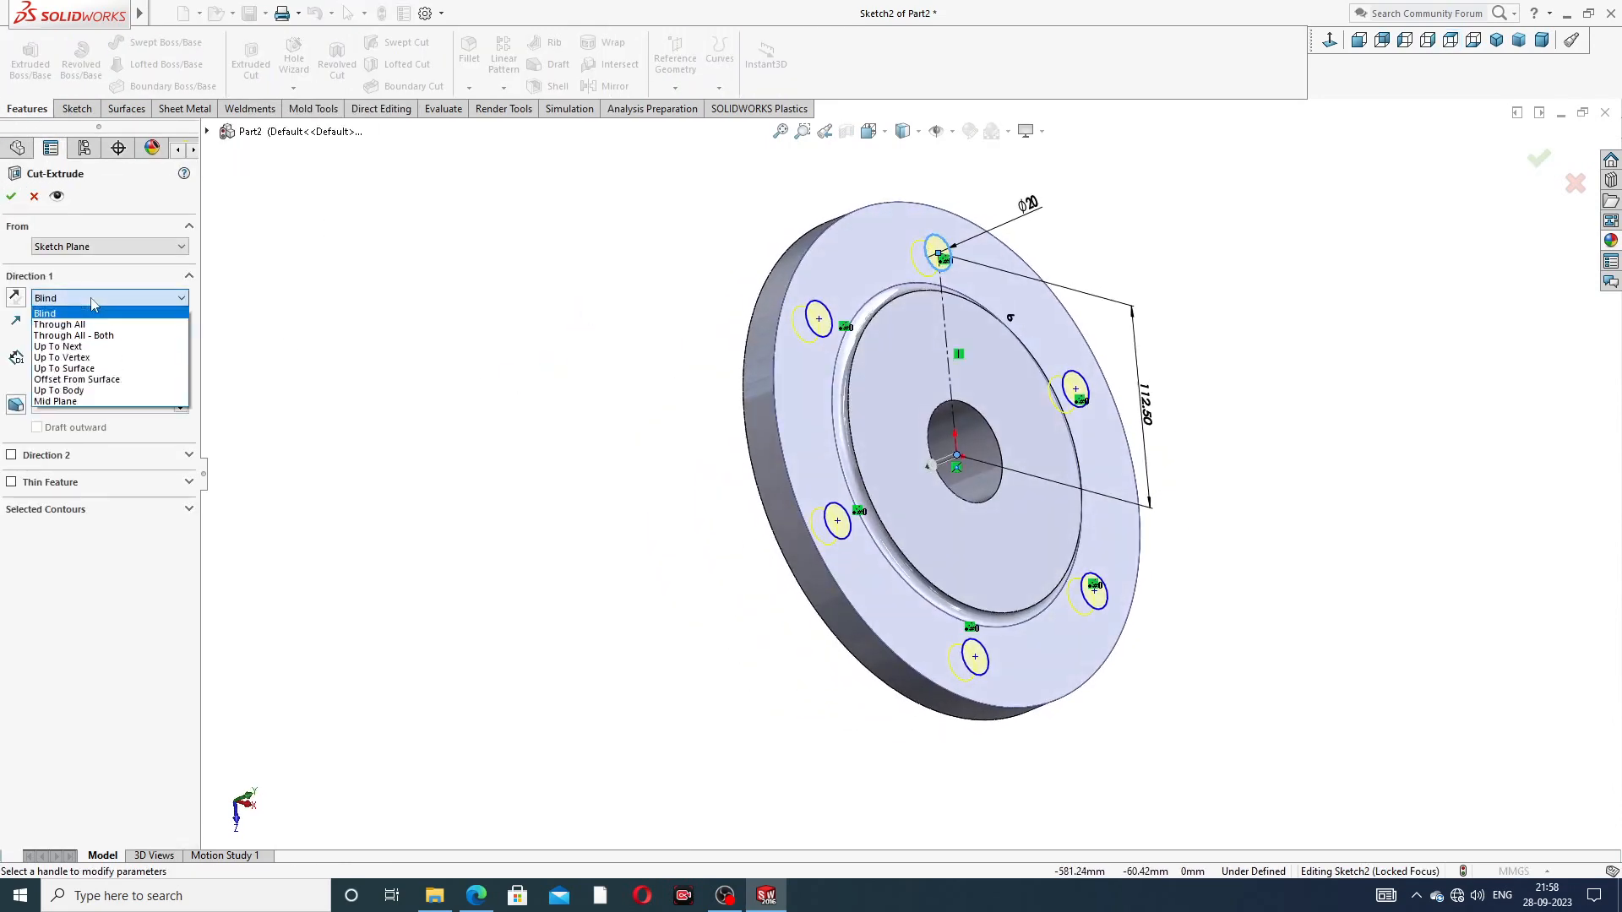
{"action": "left_click", "coordinate": [93, 324]}
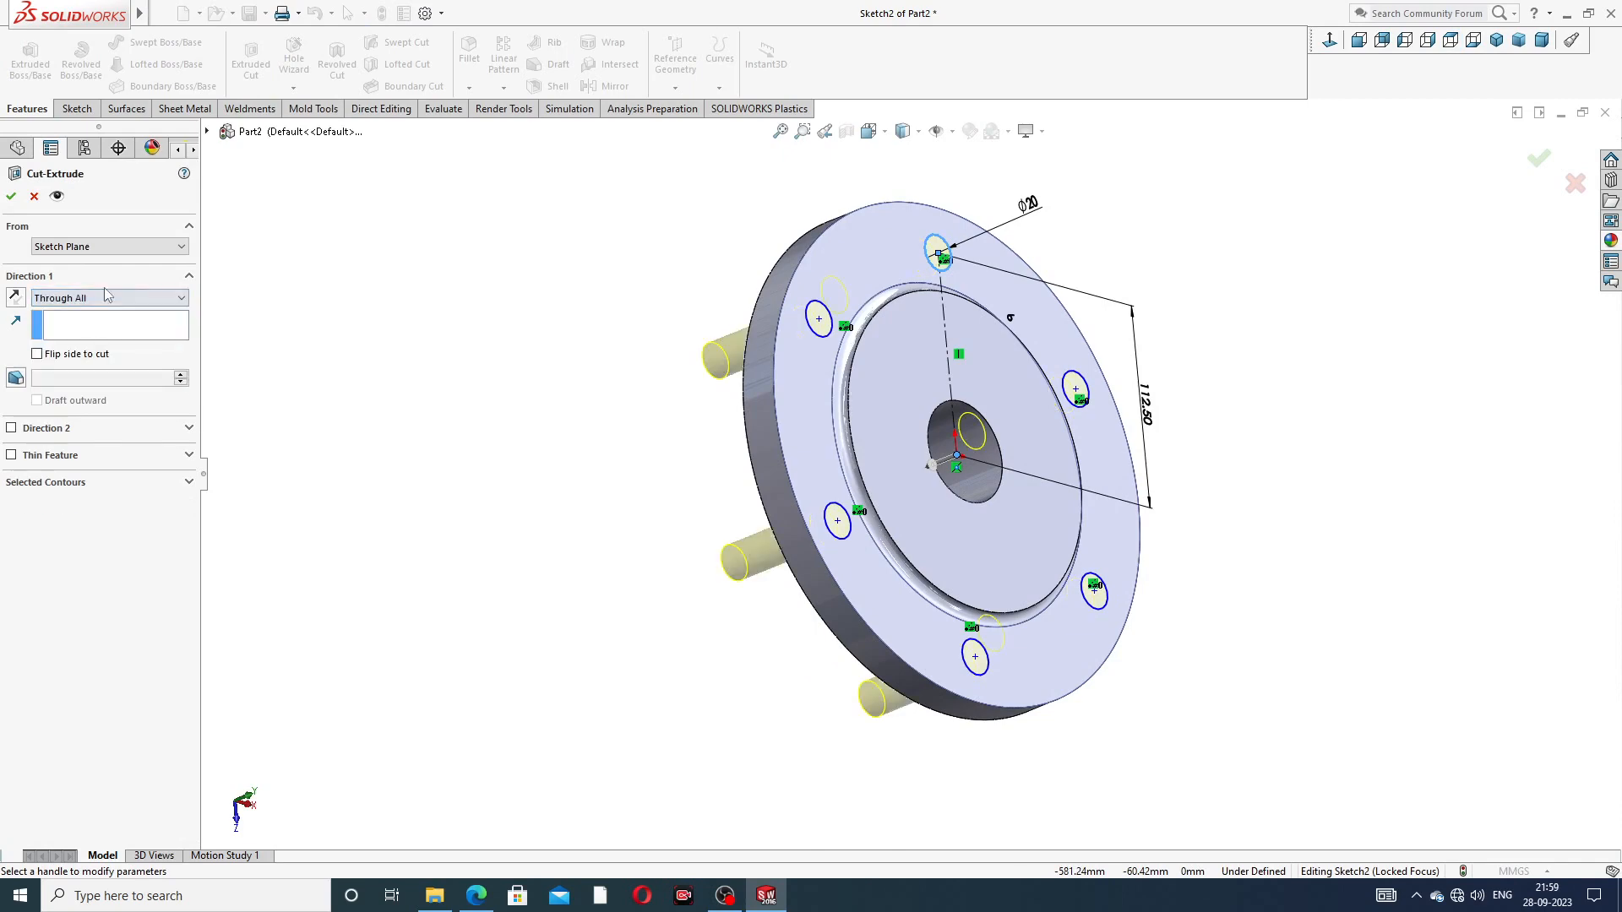
{"action": "left_click", "coordinate": [11, 198]}
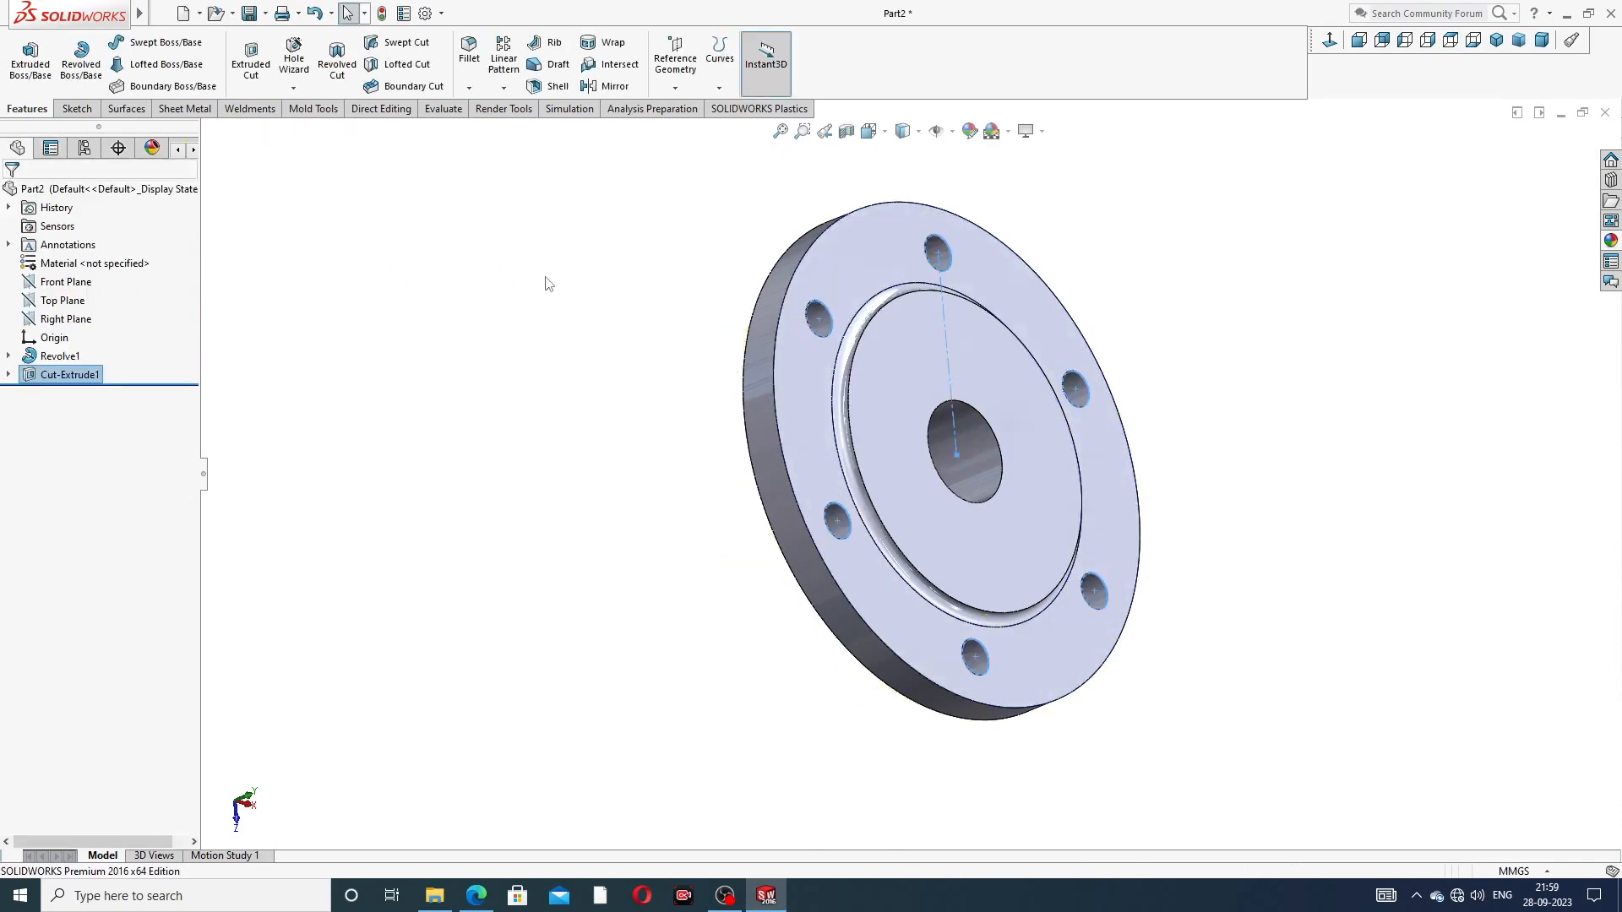
{"action": "mouse_move", "coordinate": [623, 382]}
{"action": "middle_mouse_down"}
{"action": "mouse_move", "coordinate": [808, 315]}
{"action": "mouse_move", "coordinate": [649, 377]}
{"action": "middle_mouse_up"}
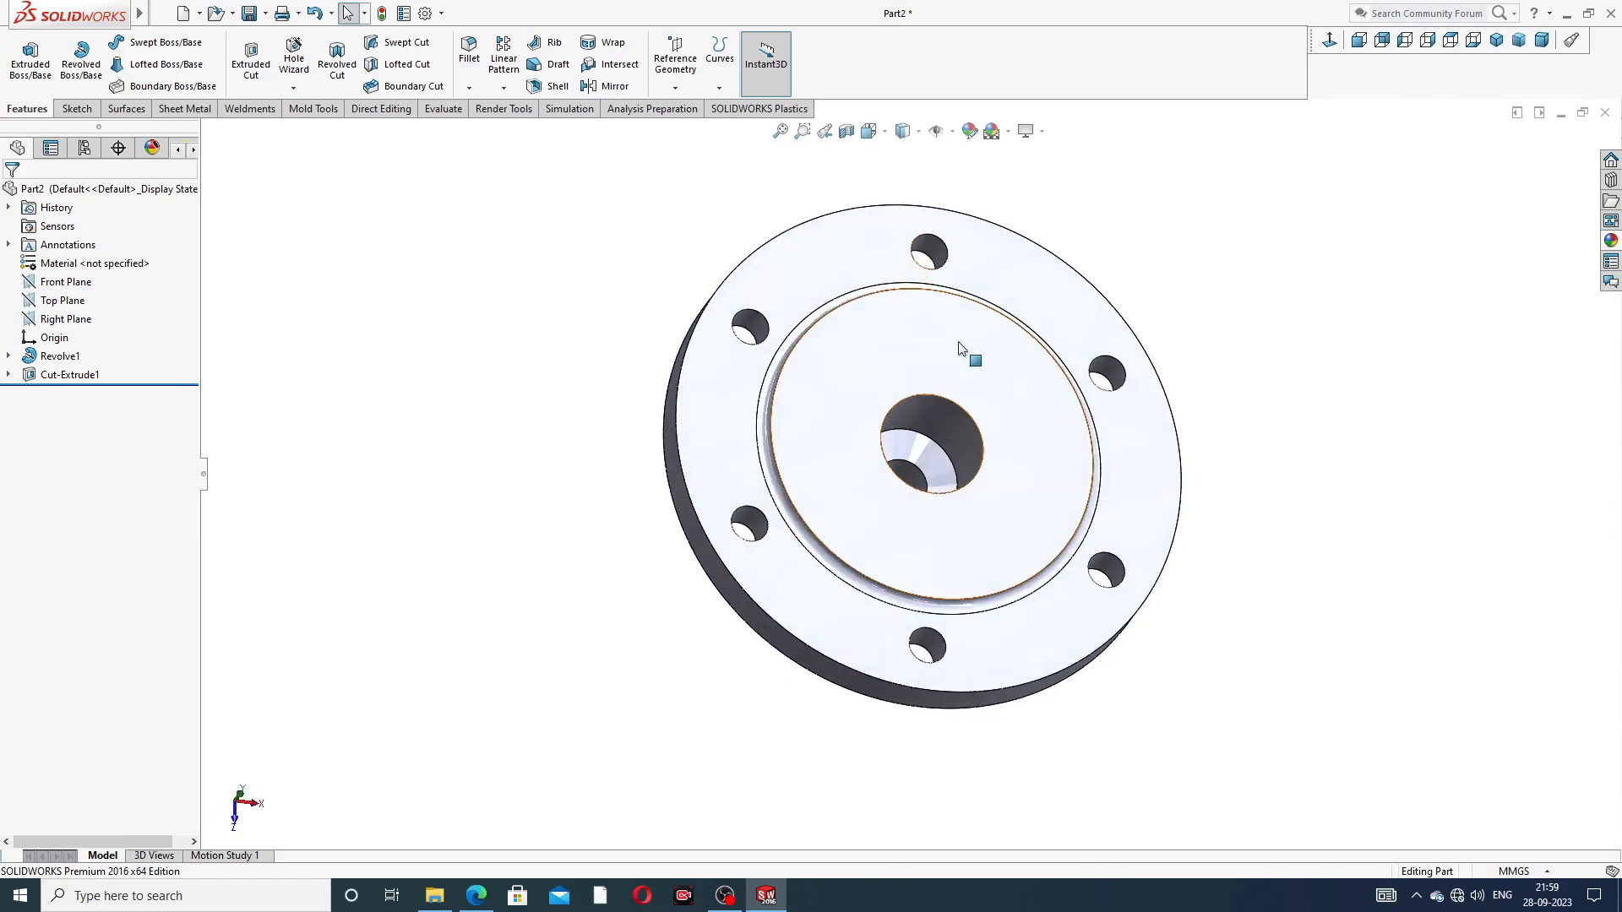
{"action": "left_click", "coordinate": [867, 355]}
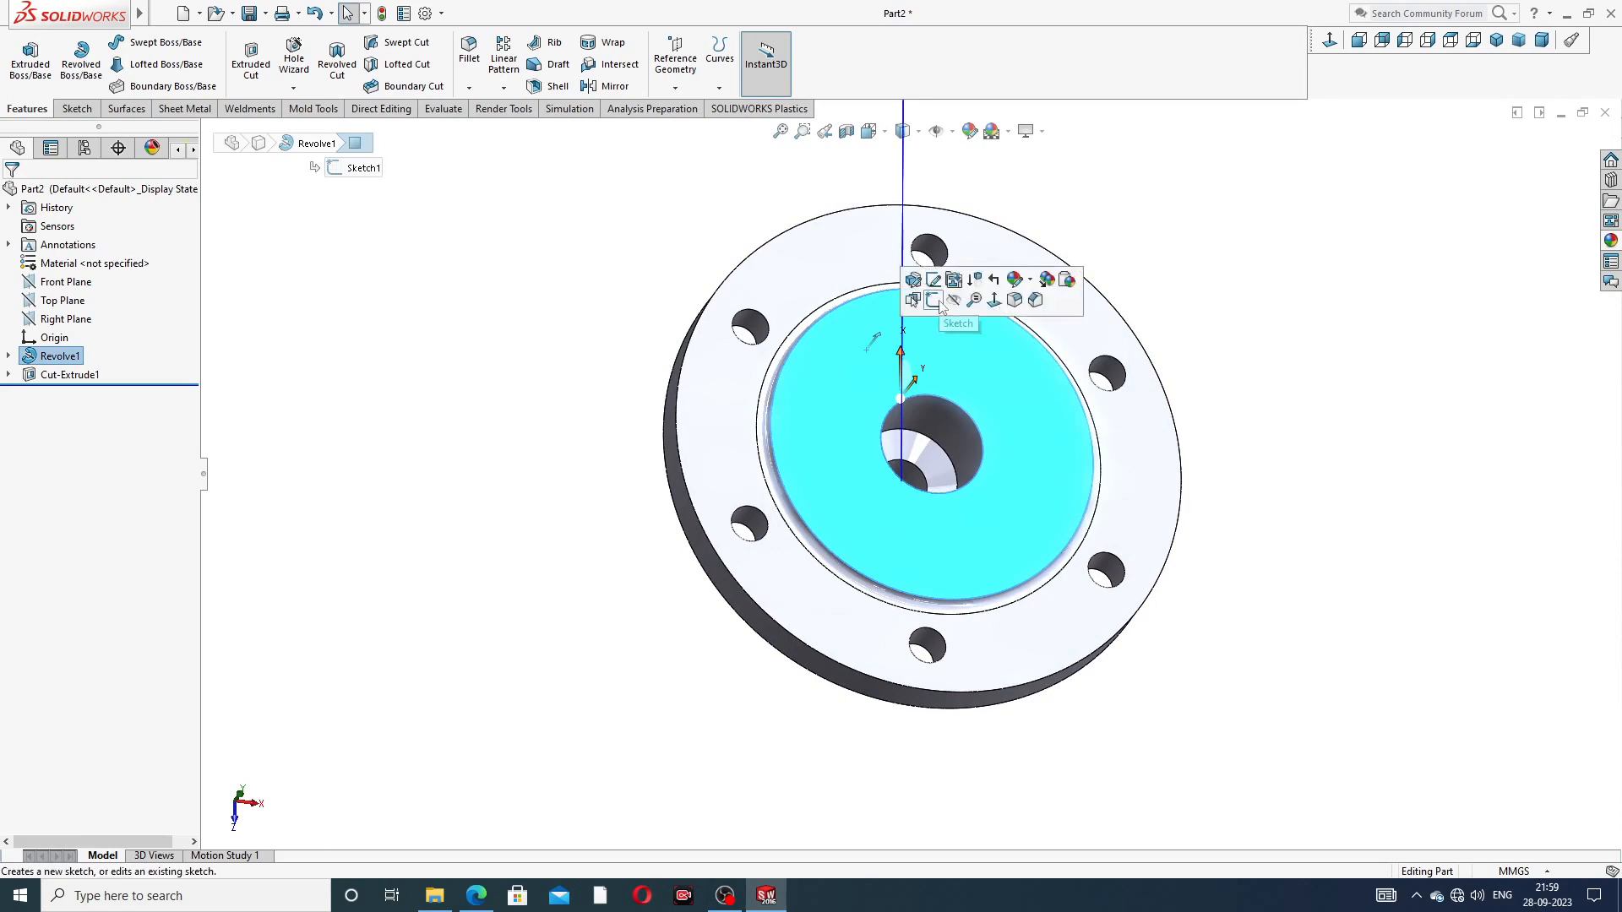
{"action": "left_click", "coordinate": [1174, 259]}
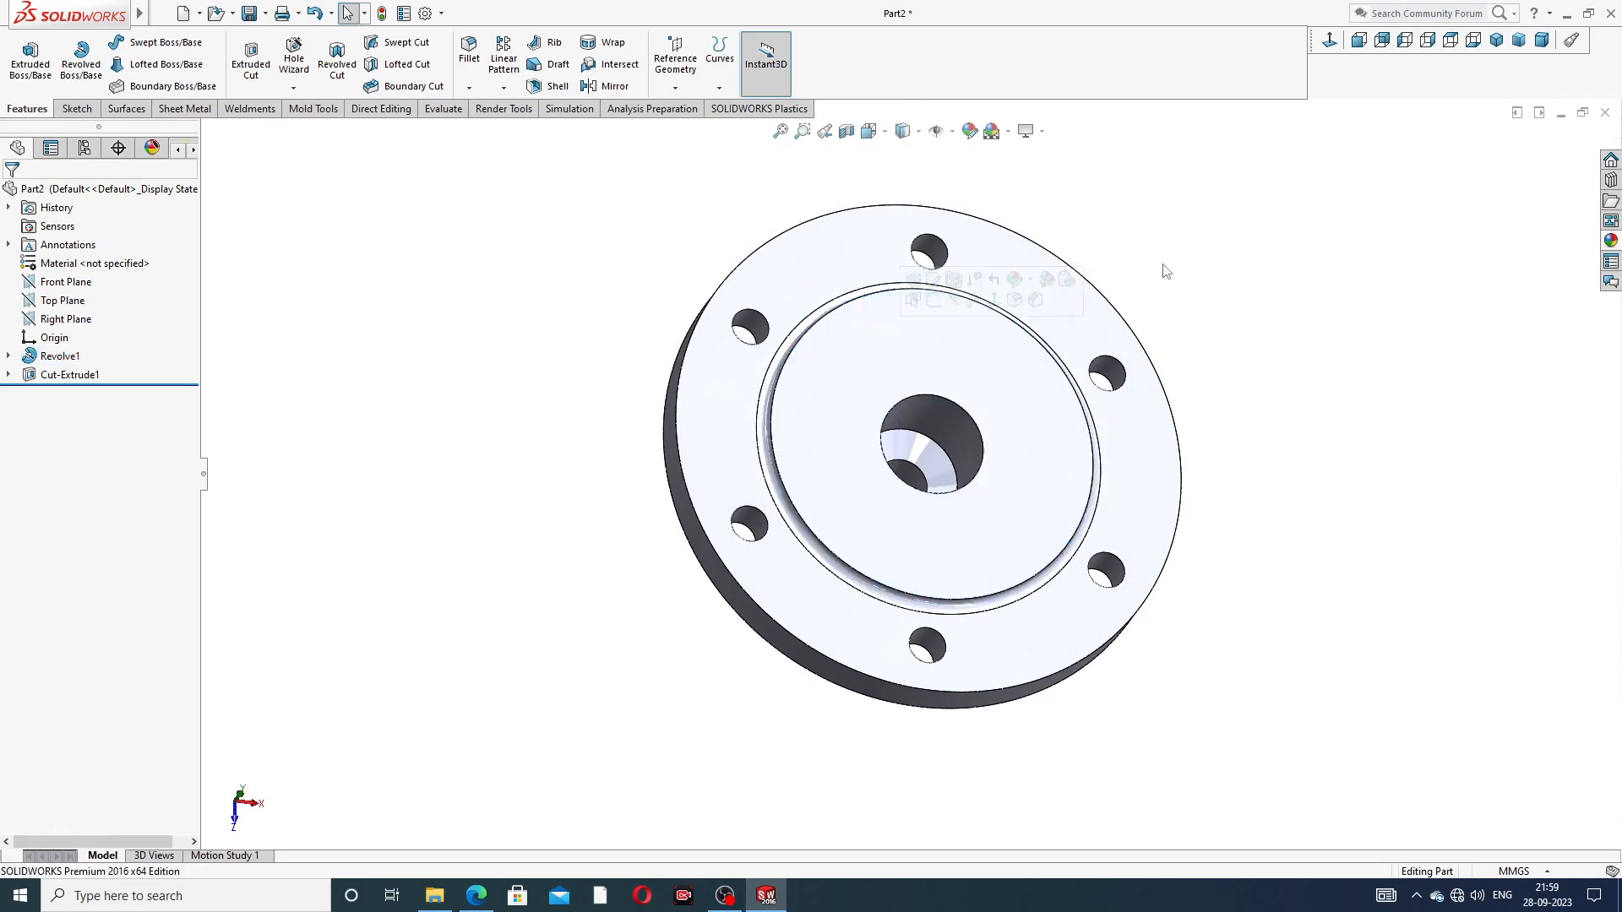
{"action": "left_click", "coordinate": [1329, 42]}
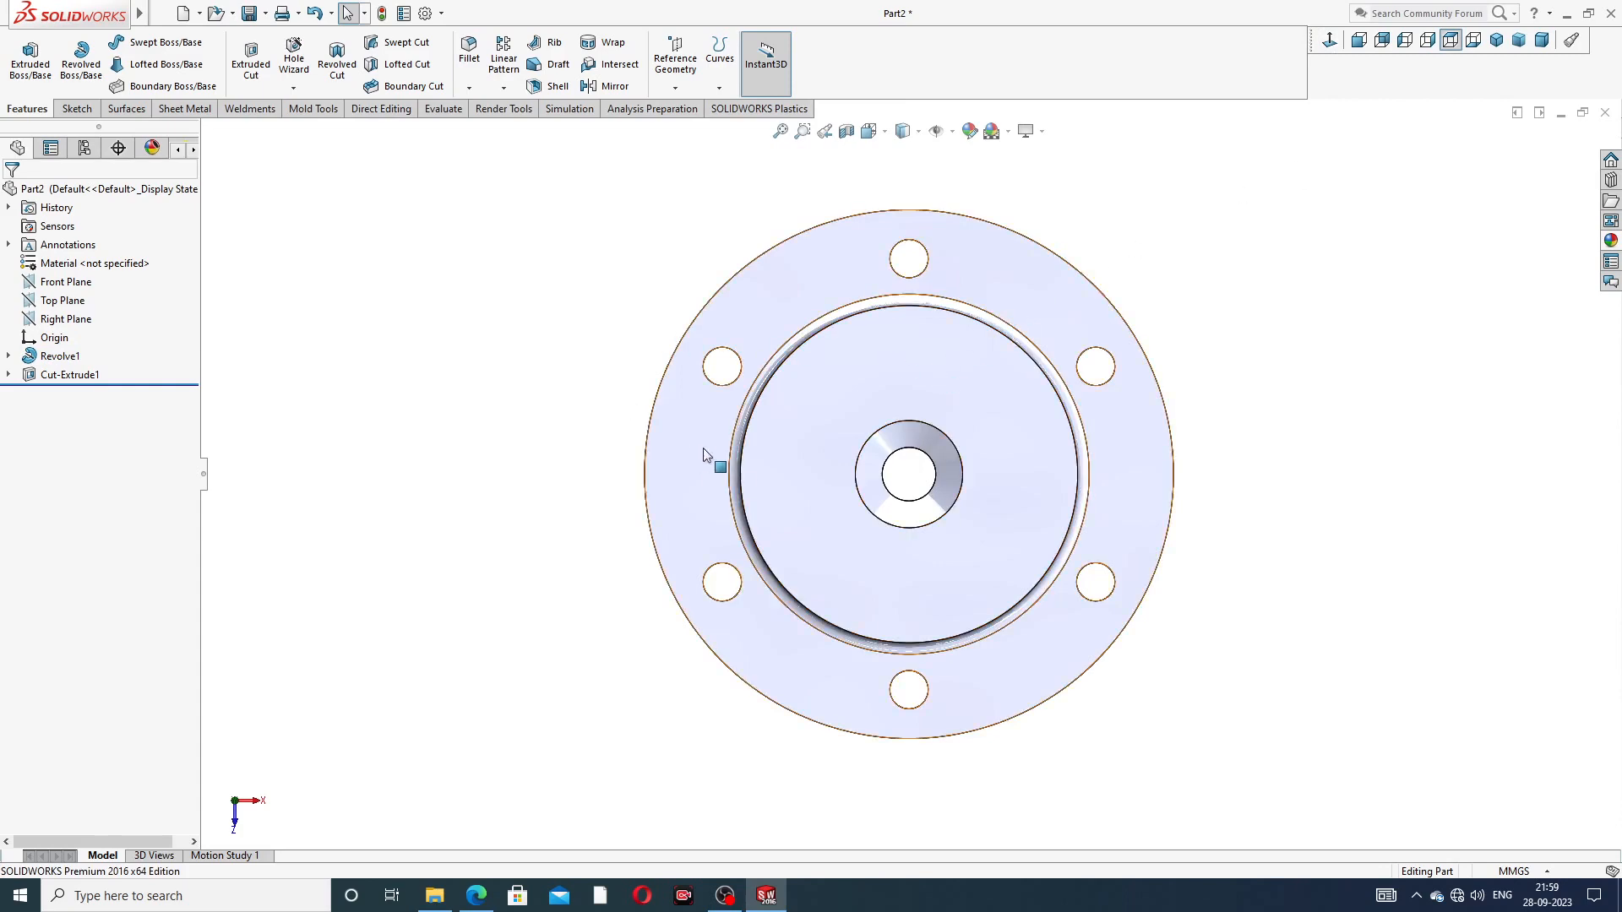
{"action": "middle_click_drag", "start_coordinate": [710, 456], "coordinate": [721, 383]}
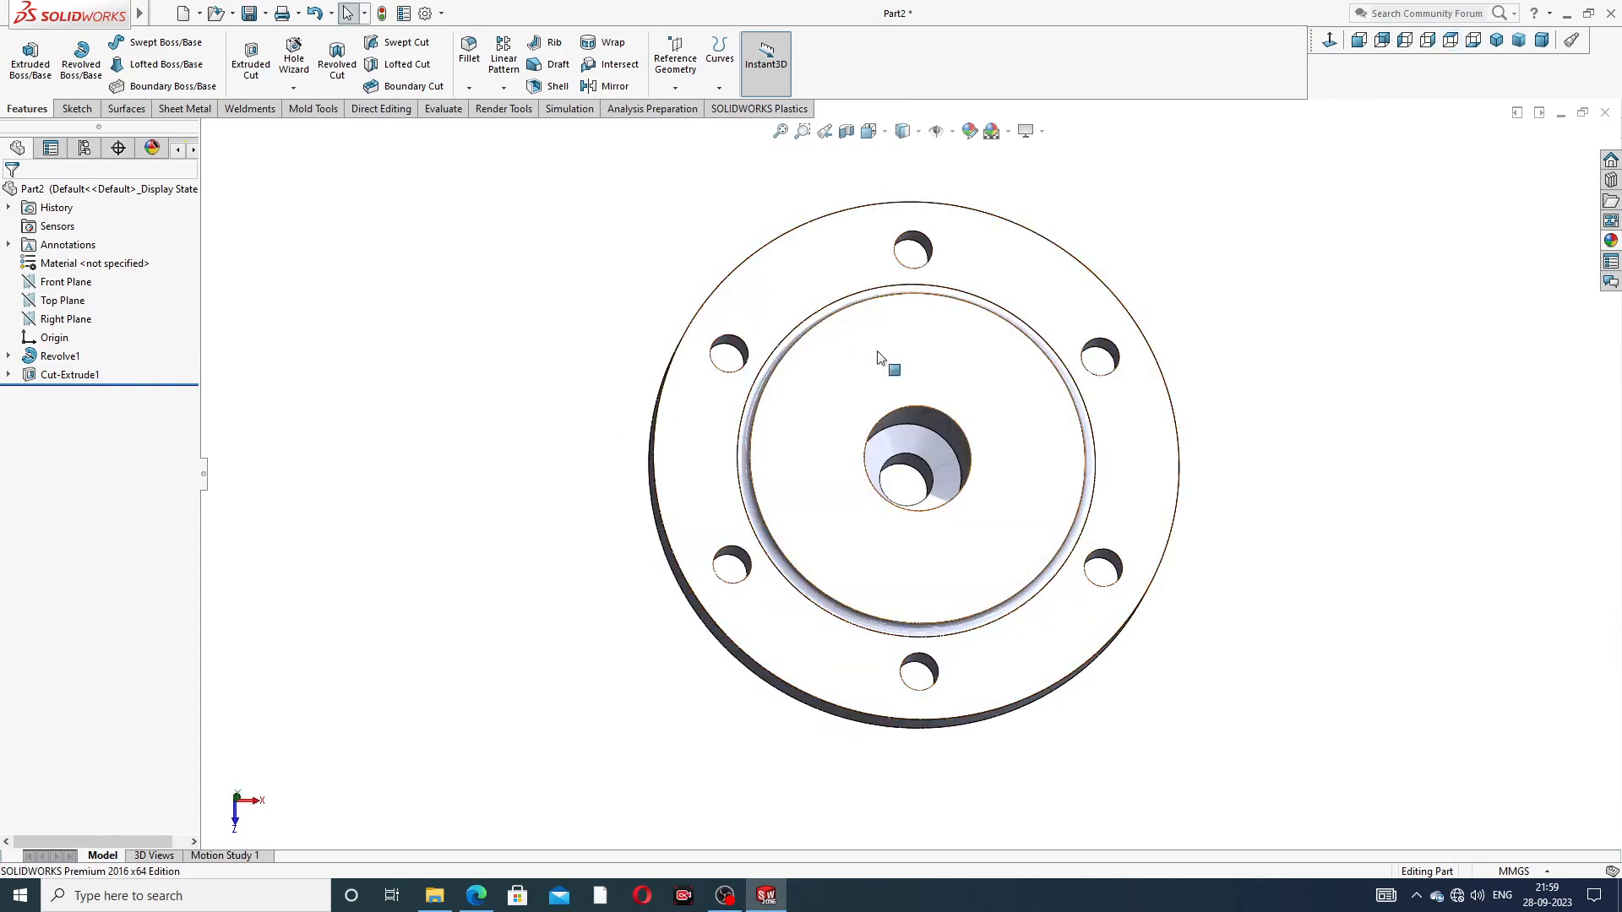
{"action": "middle_click_drag", "start_coordinate": [879, 358], "coordinate": [944, 334]}
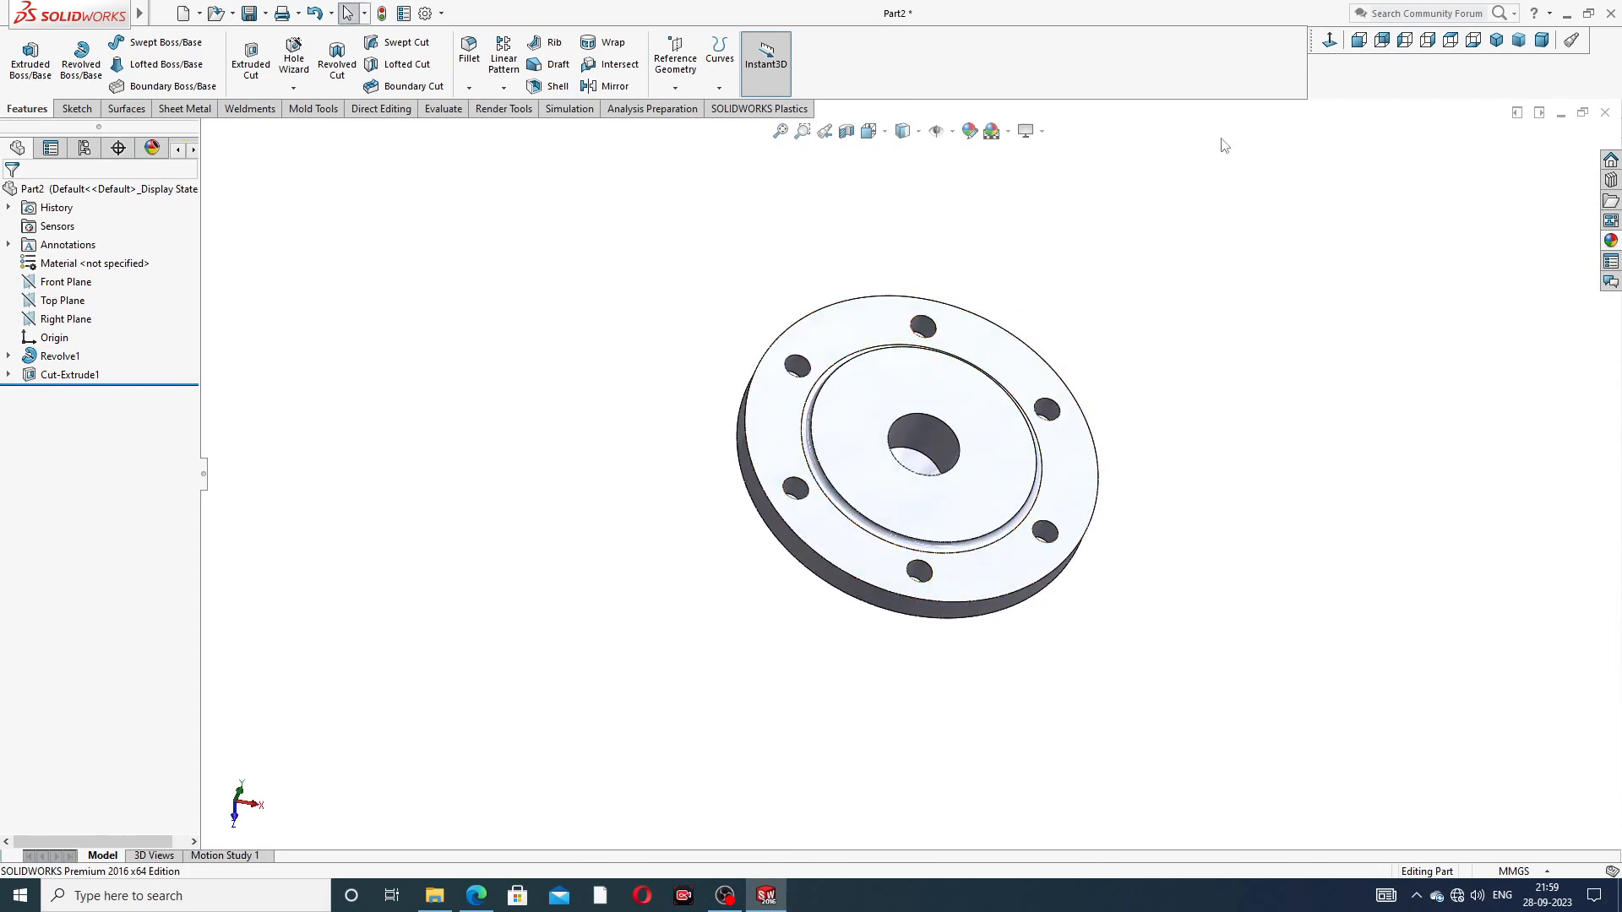
Step: Start a Hole Wizard hole as an ISO bottoming tapped hole and set its size to M24, checking the drawing
{"action": "left_click", "coordinate": [1329, 39]}
{"action": "scroll", "coordinate": [941, 519], "scroll_direction": "down", "scroll_amount": 3}
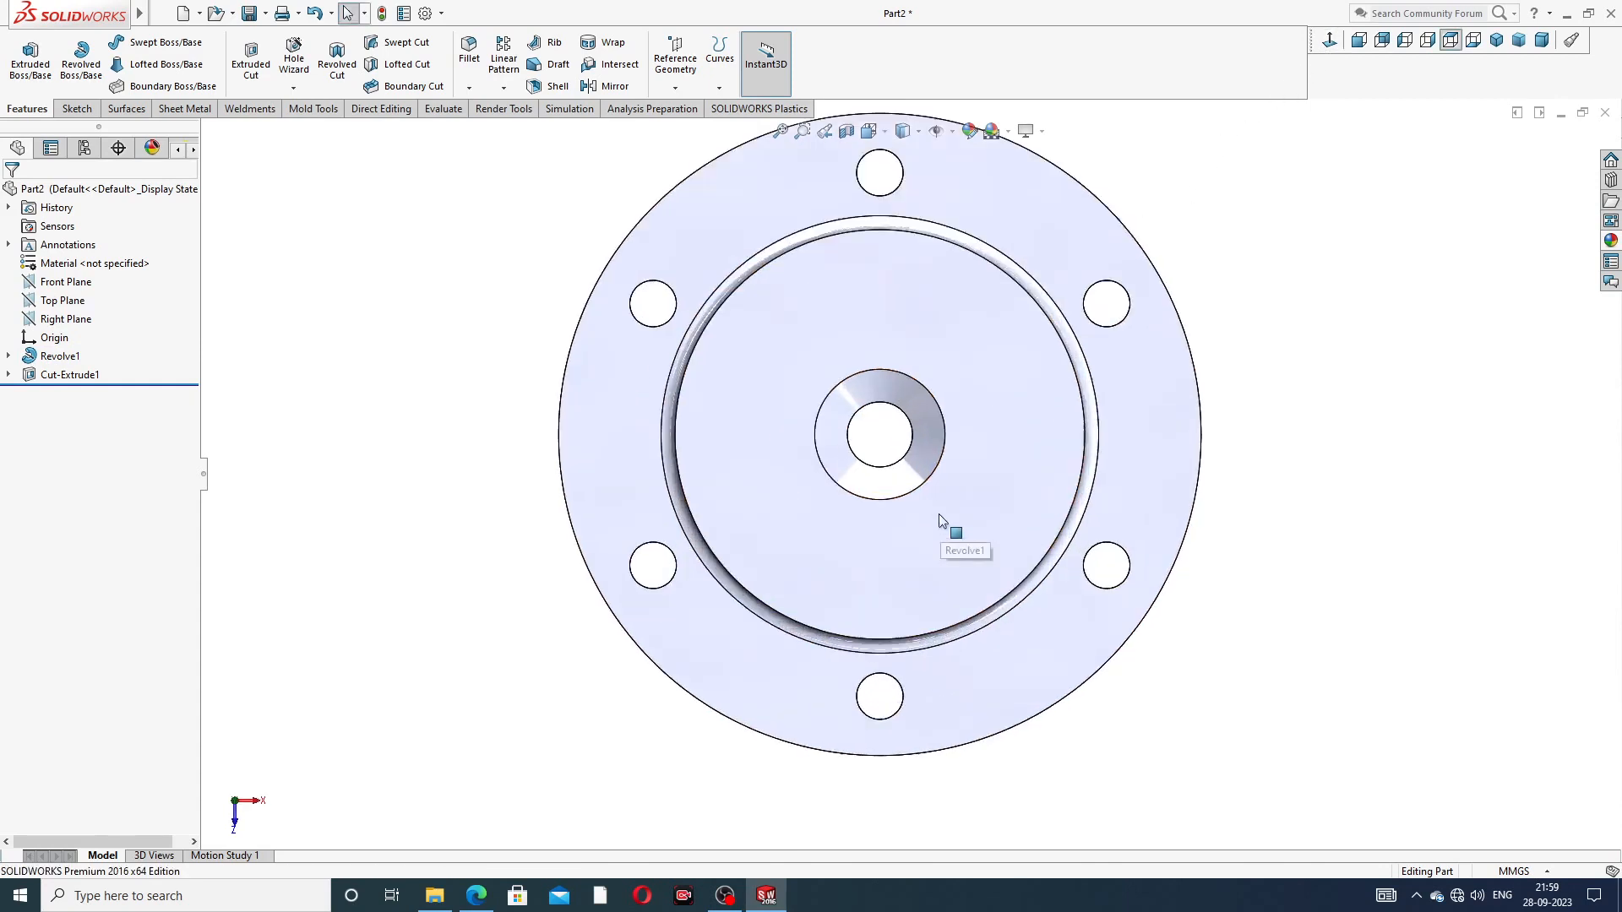
{"action": "scroll", "coordinate": [920, 453], "scroll_direction": "up", "scroll_amount": 2}
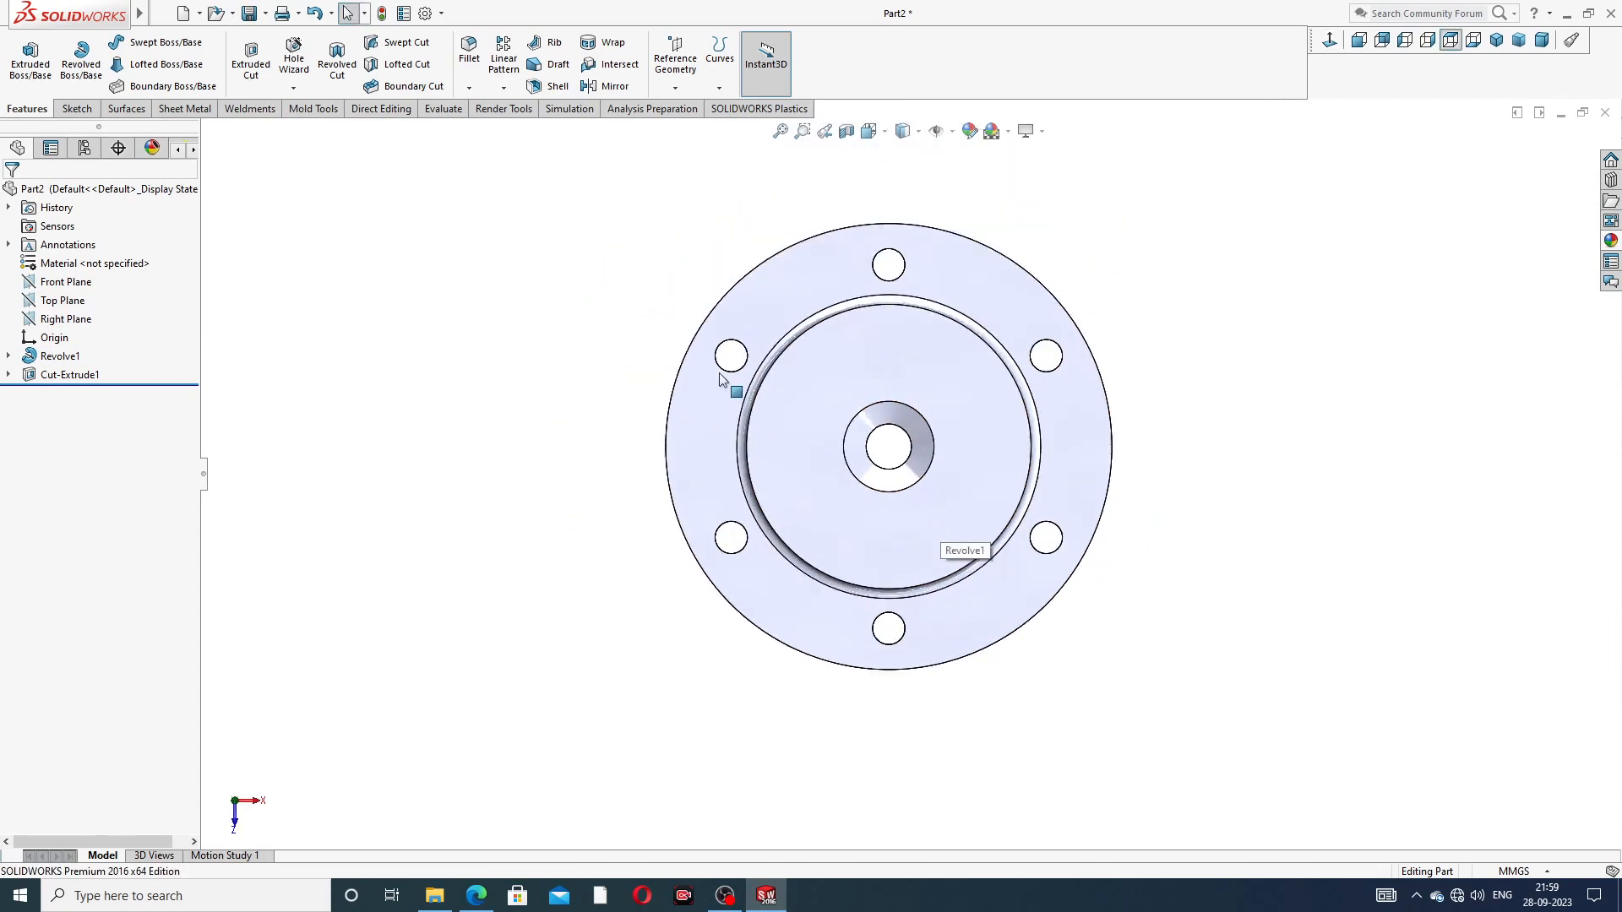
{"action": "left_click", "coordinate": [293, 88]}
{"action": "left_click", "coordinate": [314, 110]}
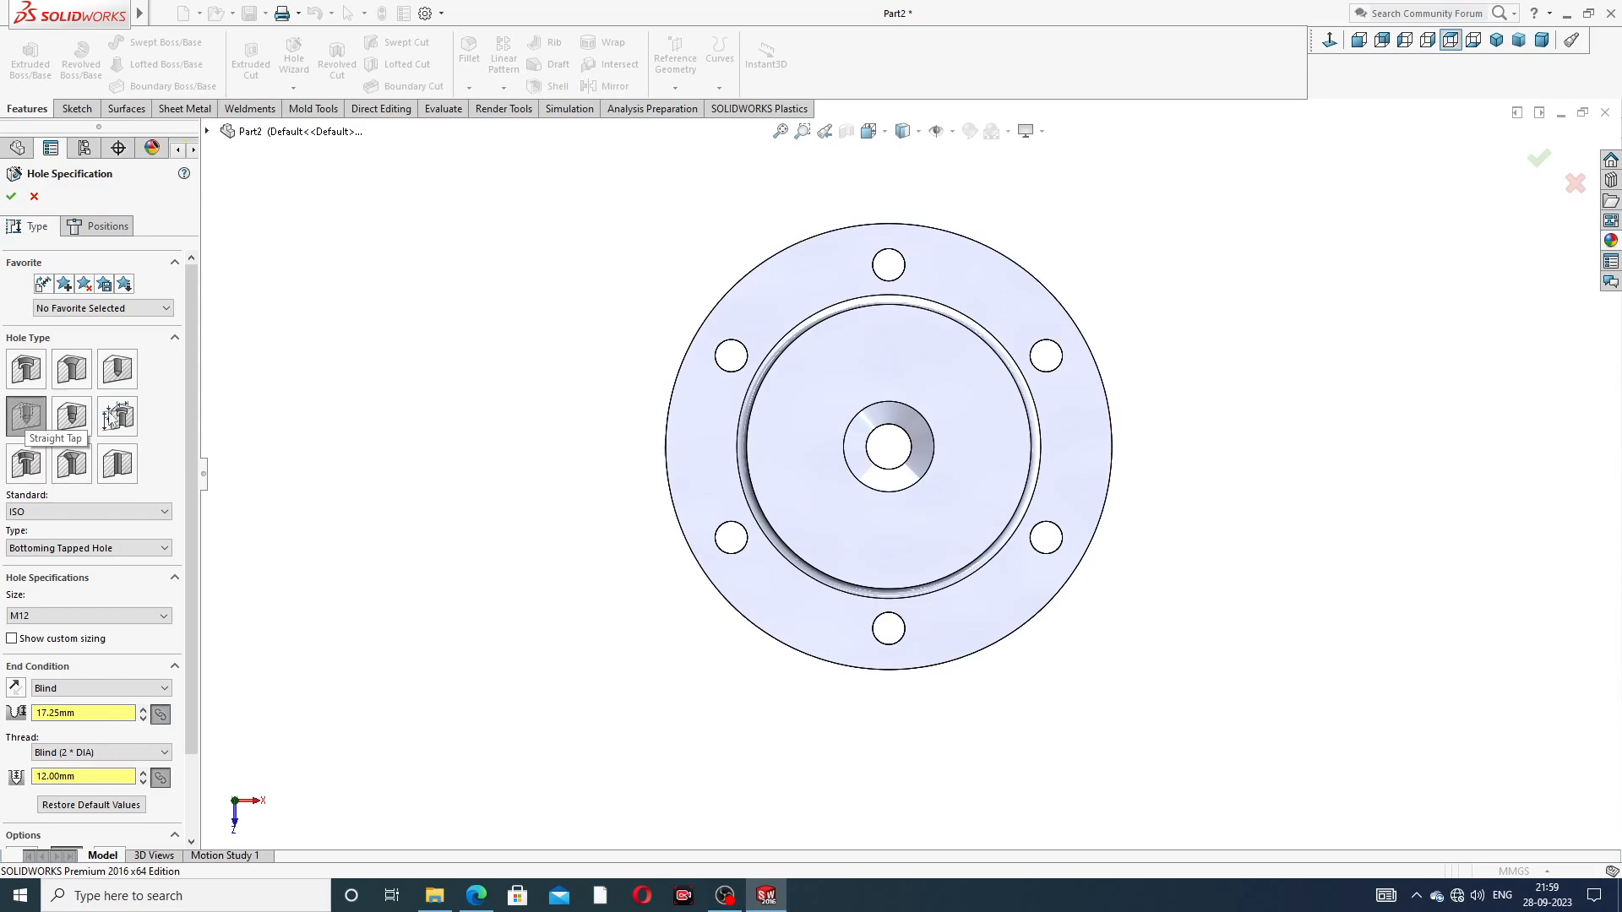
{"action": "scroll", "coordinate": [196, 393], "scroll_direction": "down", "scroll_amount": 2}
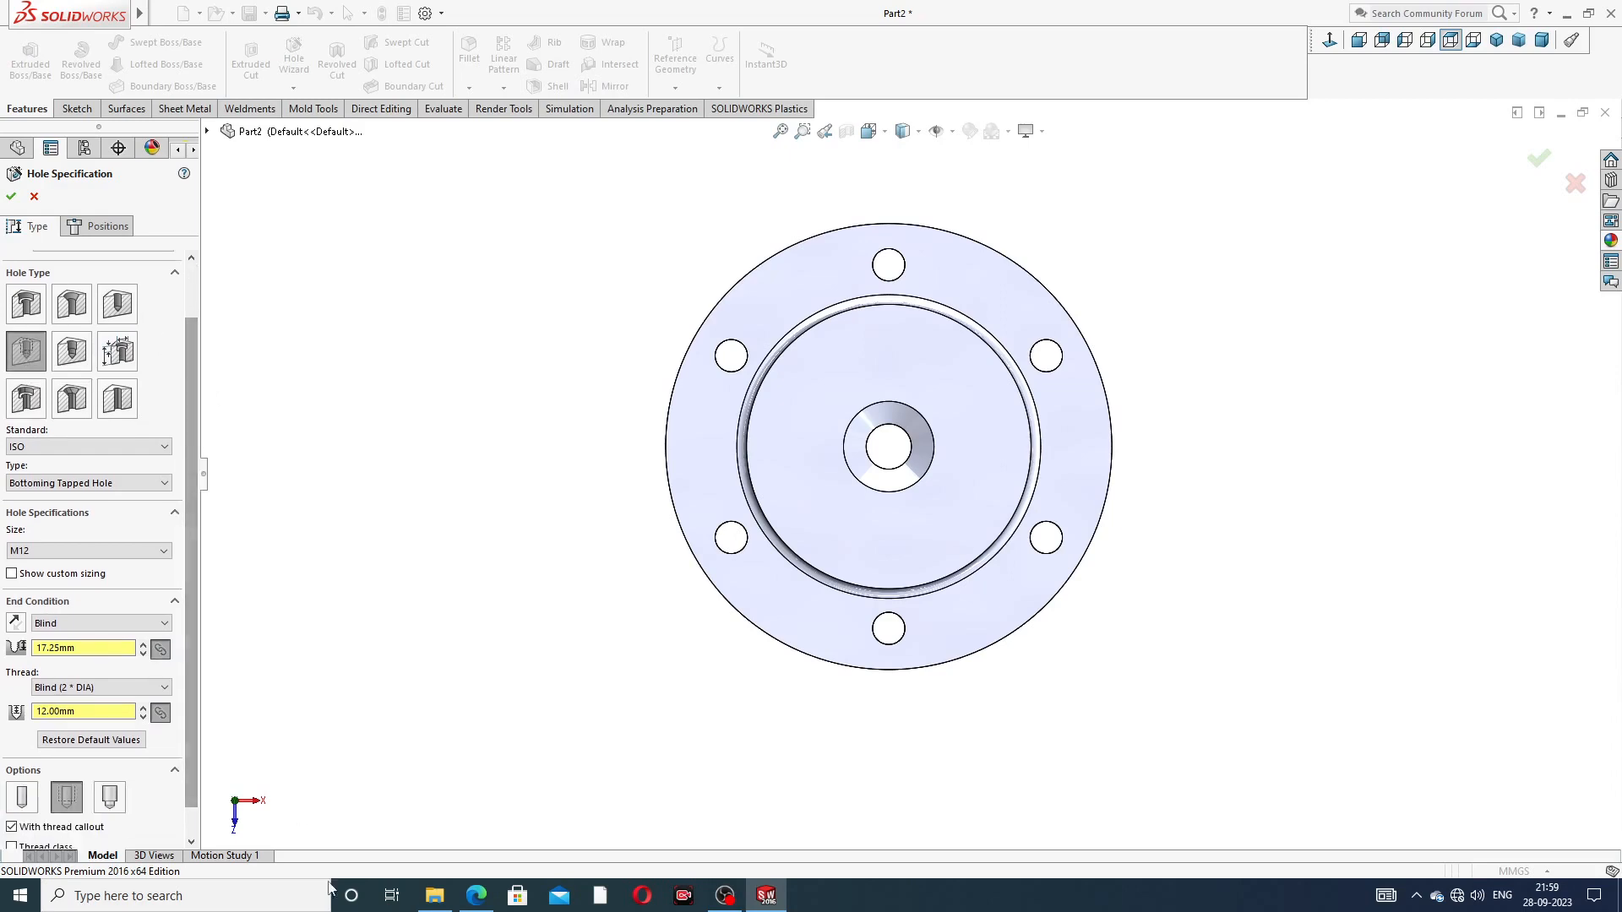
{"action": "left_click", "coordinate": [478, 897]}
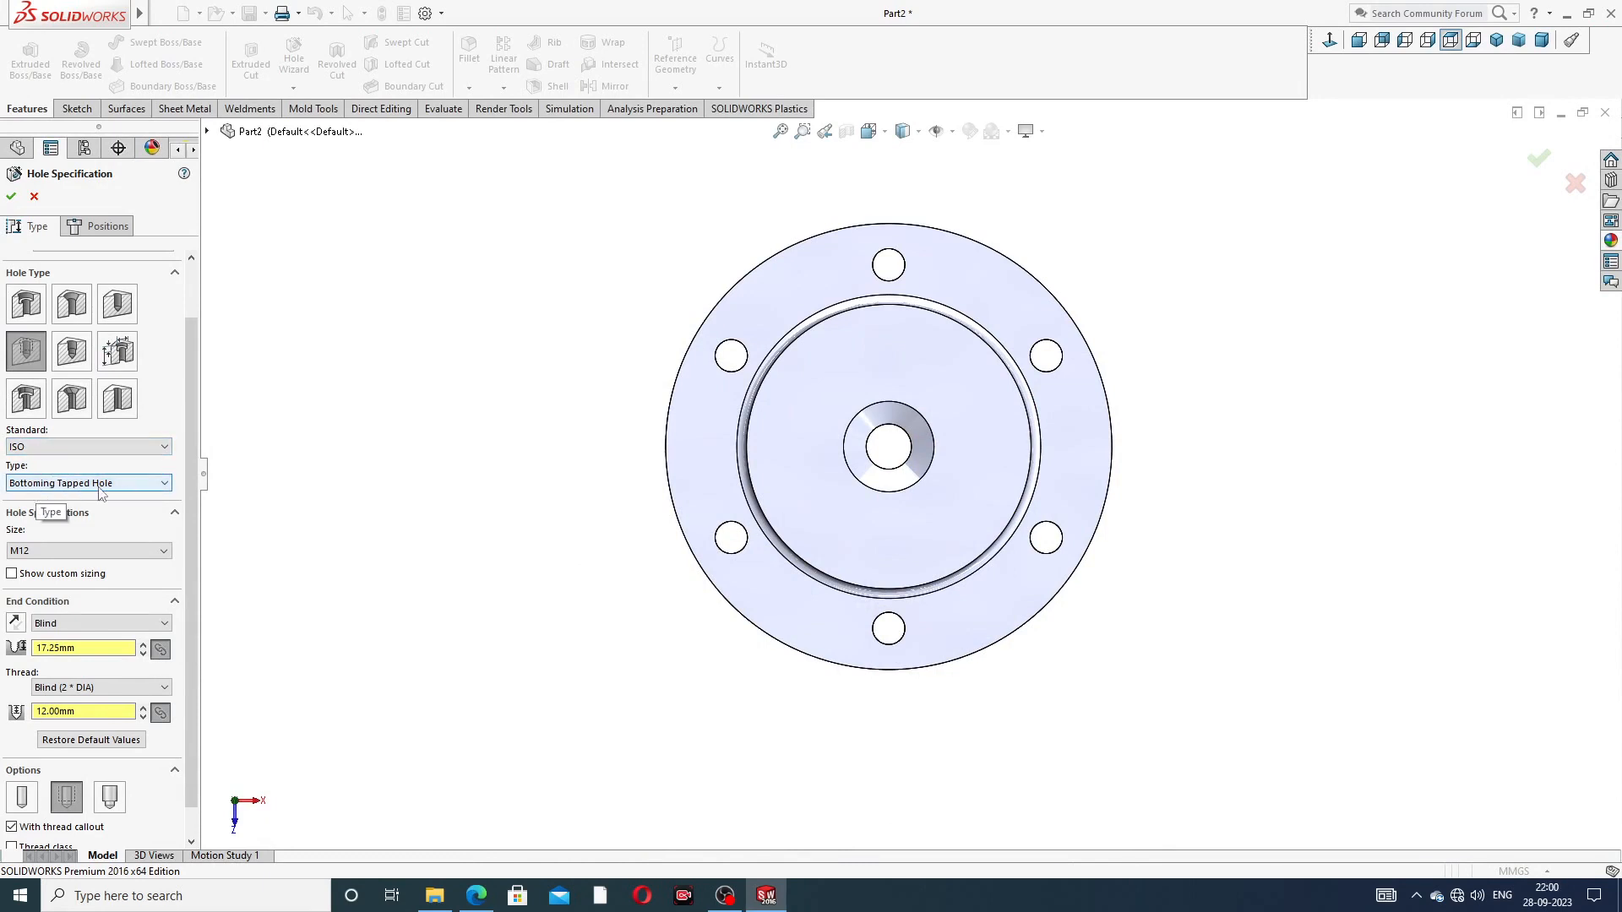
{"action": "left_click", "coordinate": [66, 551]}
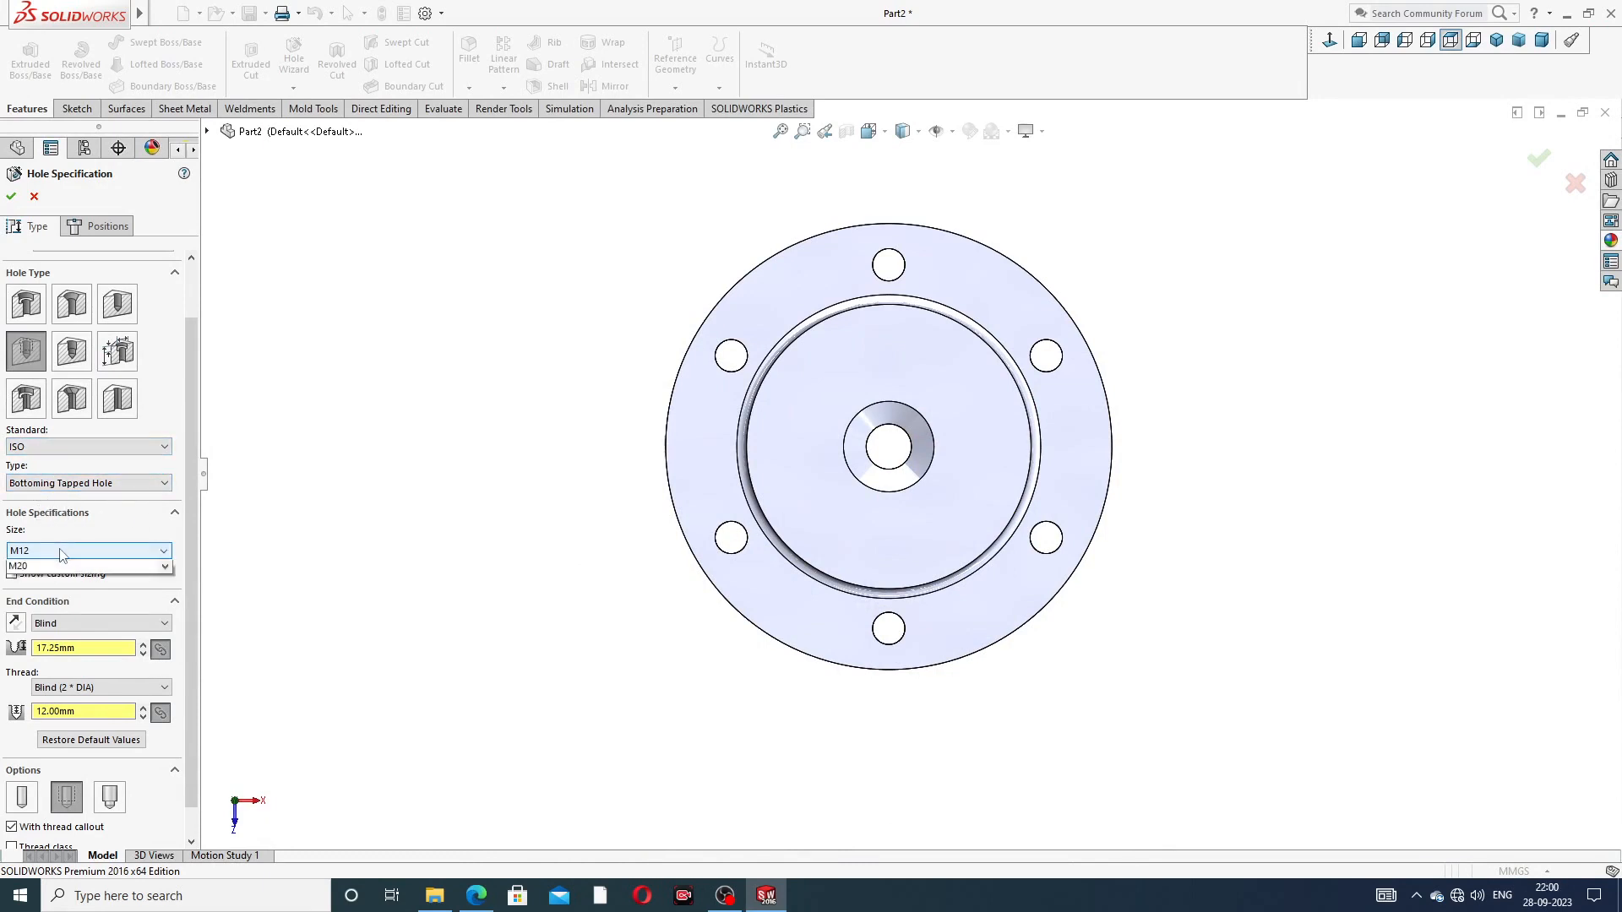
{"action": "scroll", "coordinate": [61, 663], "scroll_direction": "down", "scroll_amount": 3}
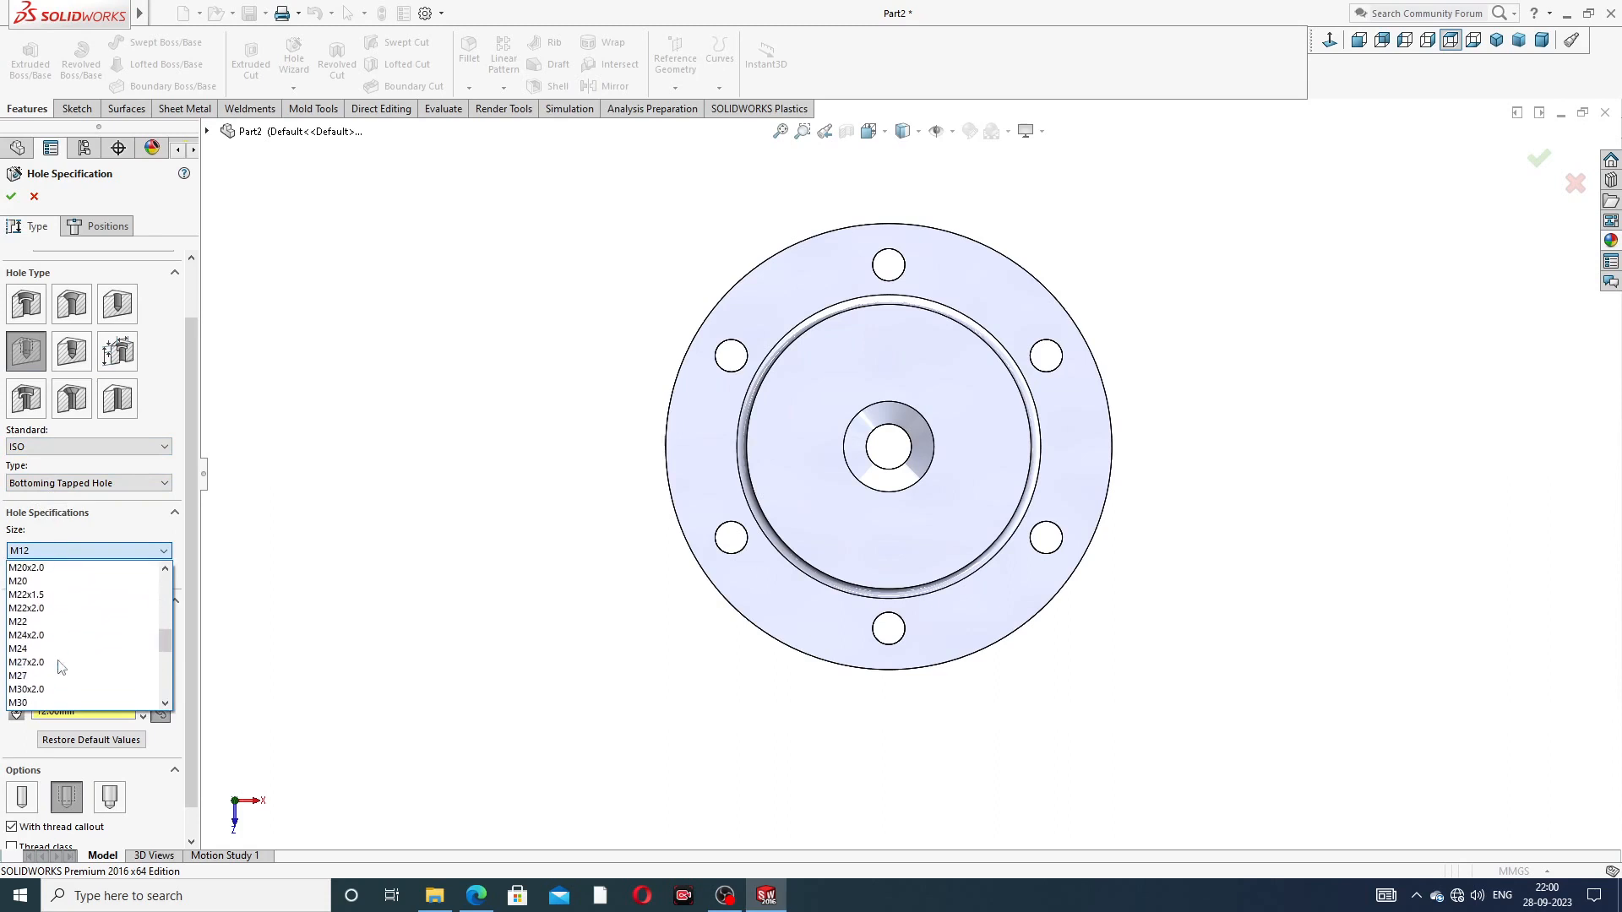
{"action": "left_click", "coordinate": [52, 657]}
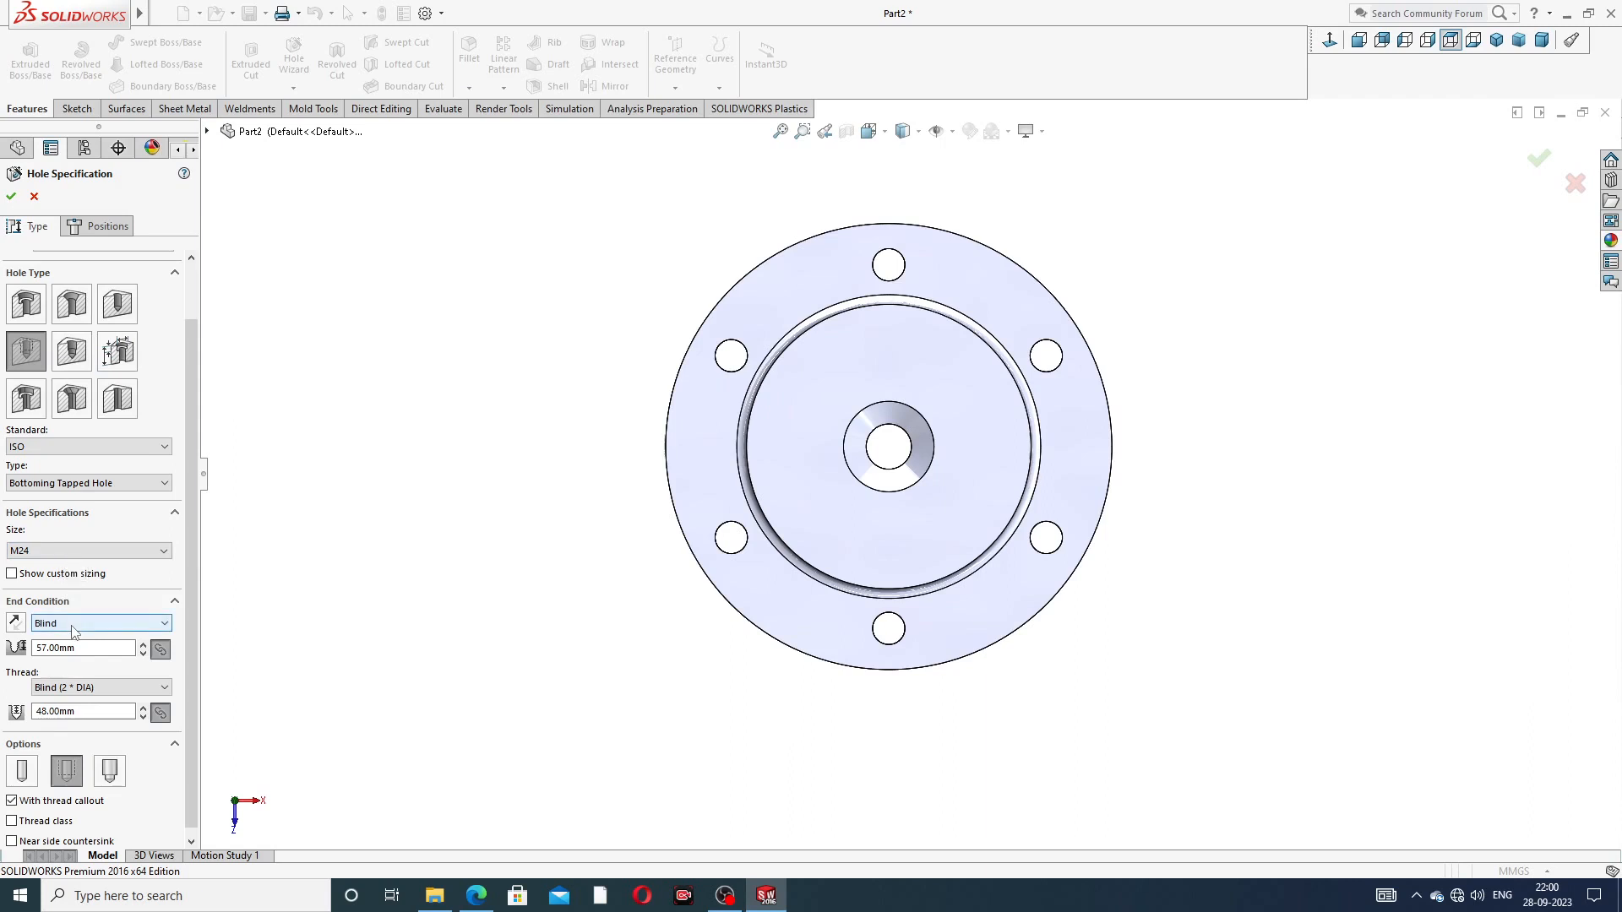
Step: Set the tapped hole's blind depth to 27 mm and its thread depth to 24 mm
{"action": "left_click", "coordinate": [73, 654]}
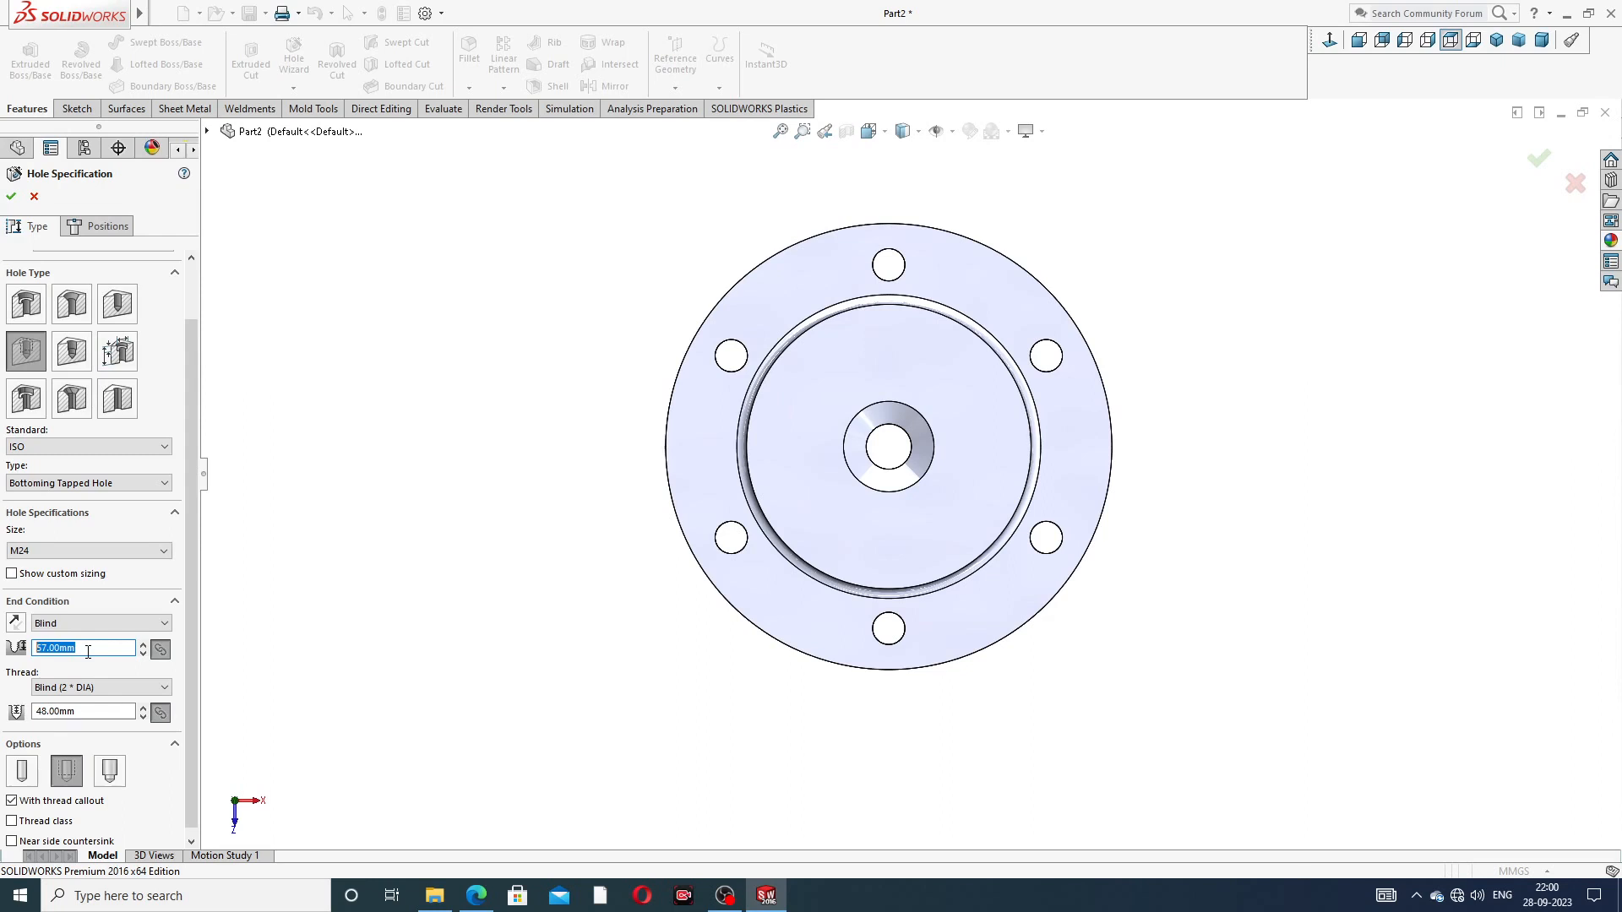
{"action": "type", "text": "27"}
{"action": "key", "text": "Return"}
{"action": "double_click", "coordinate": [82, 711]}
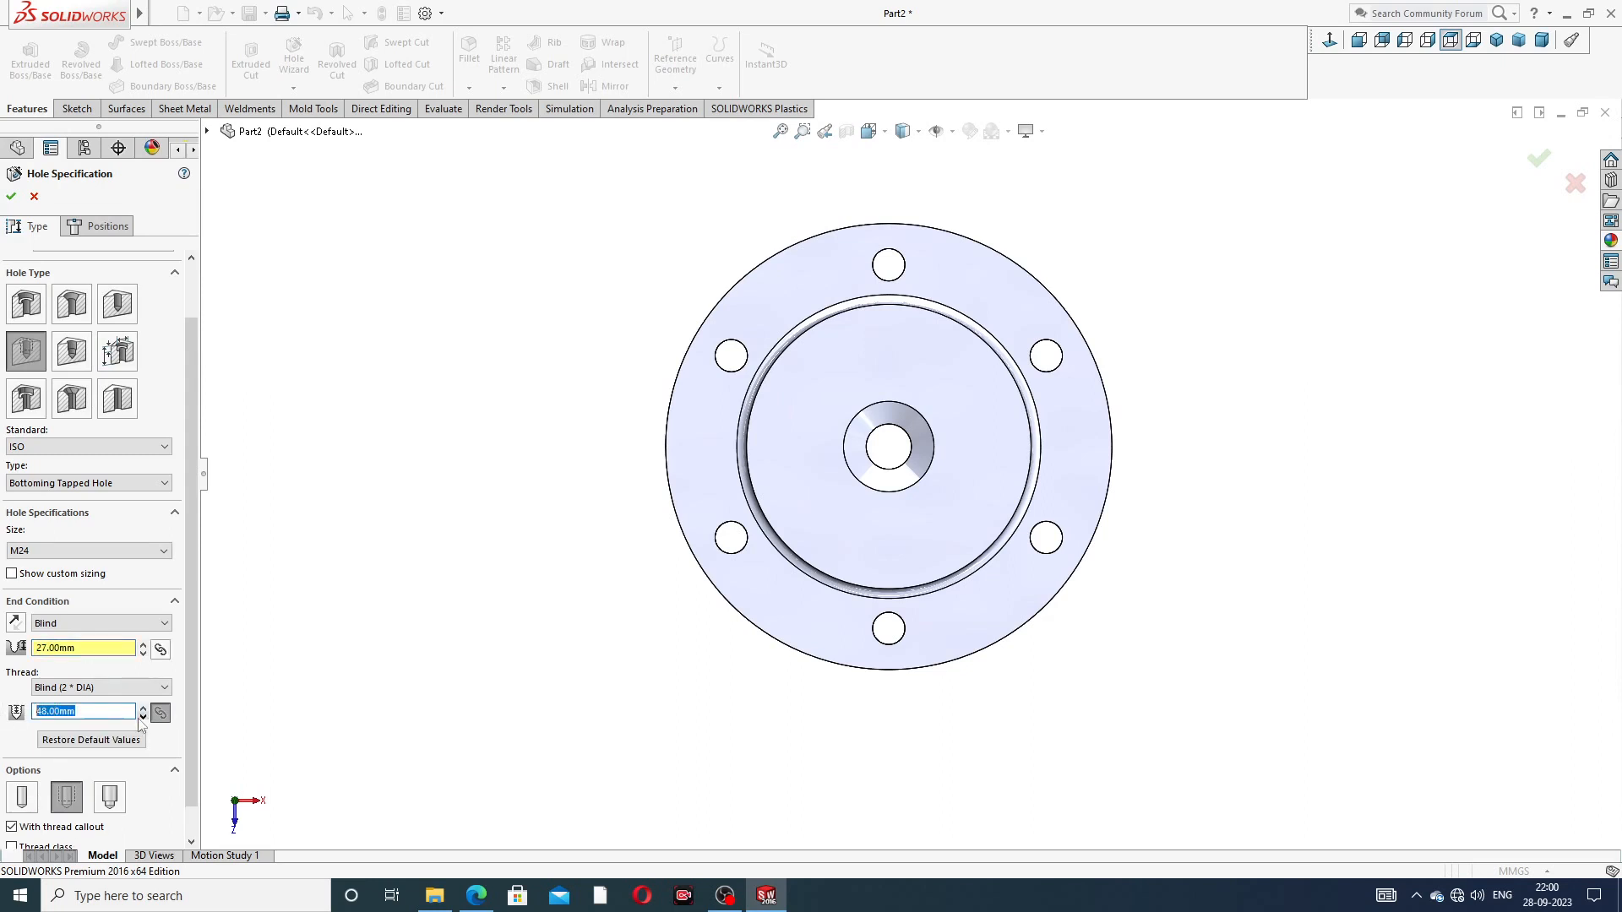
{"action": "type", "text": "24"}
{"action": "key", "text": "Return"}
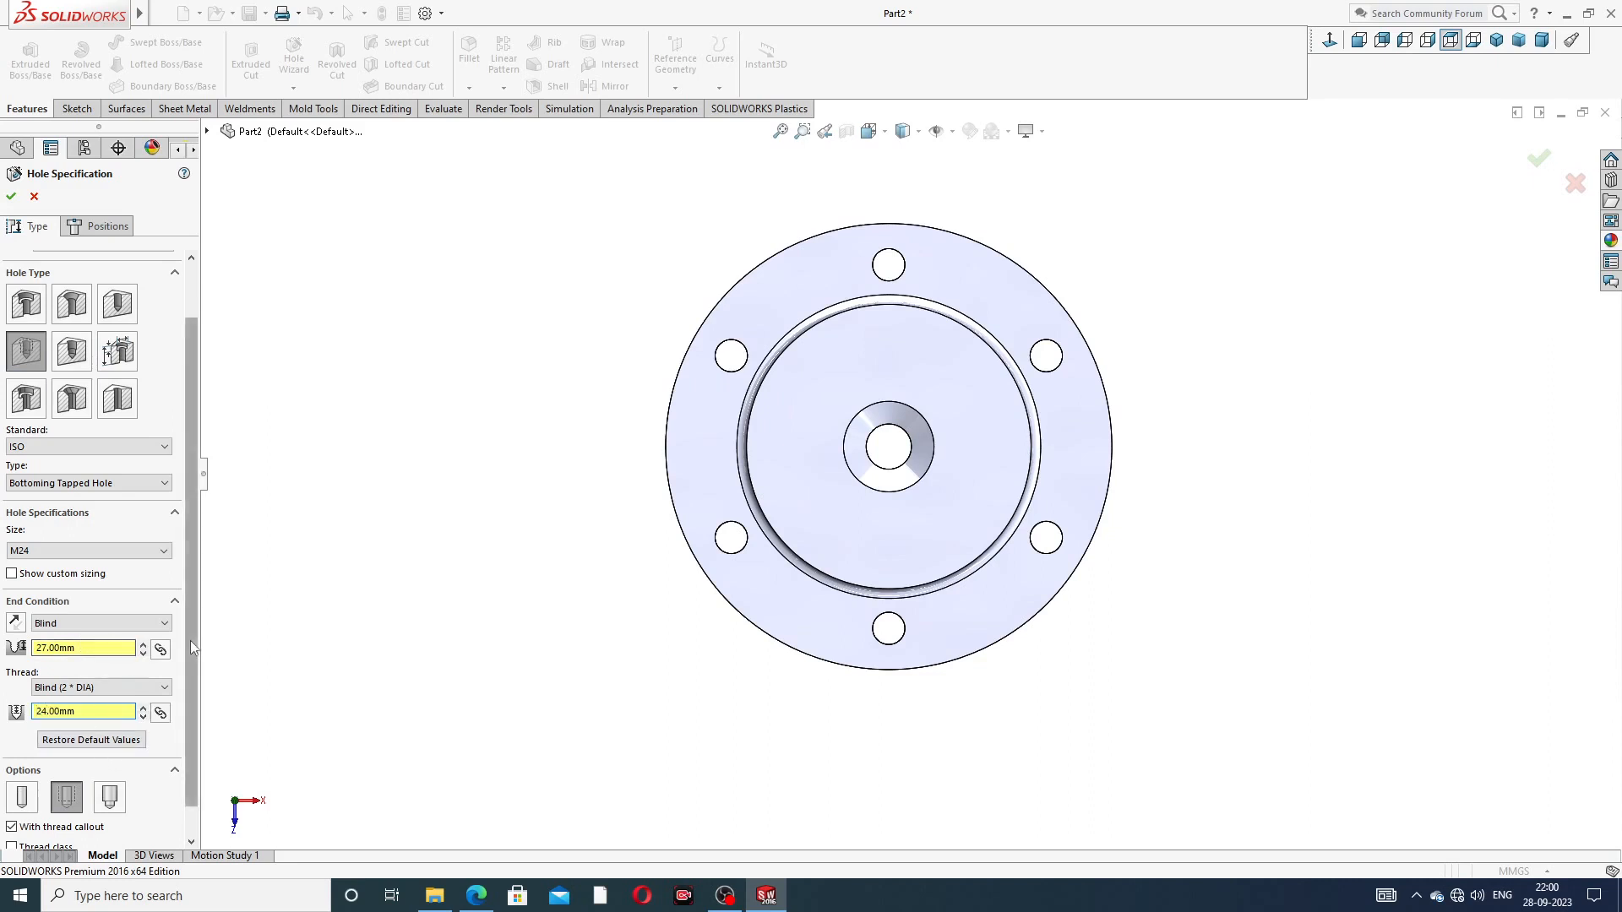
{"action": "left_click_drag", "start_coordinate": [191, 641], "coordinate": [190, 717]}
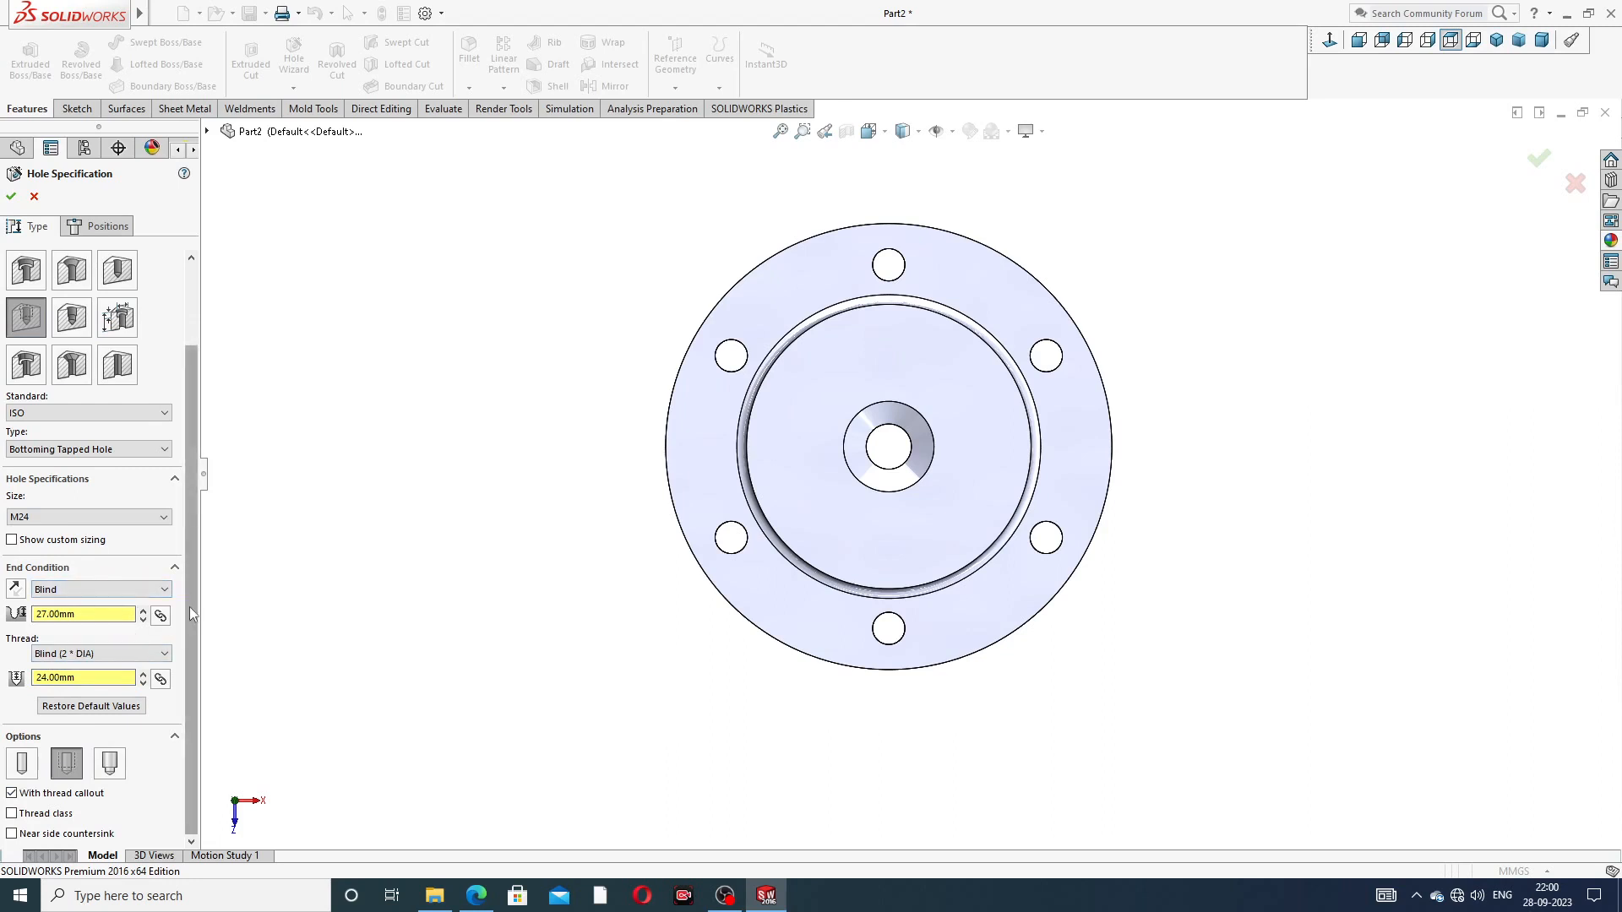
{"action": "left_click_drag", "start_coordinate": [189, 607], "coordinate": [191, 541]}
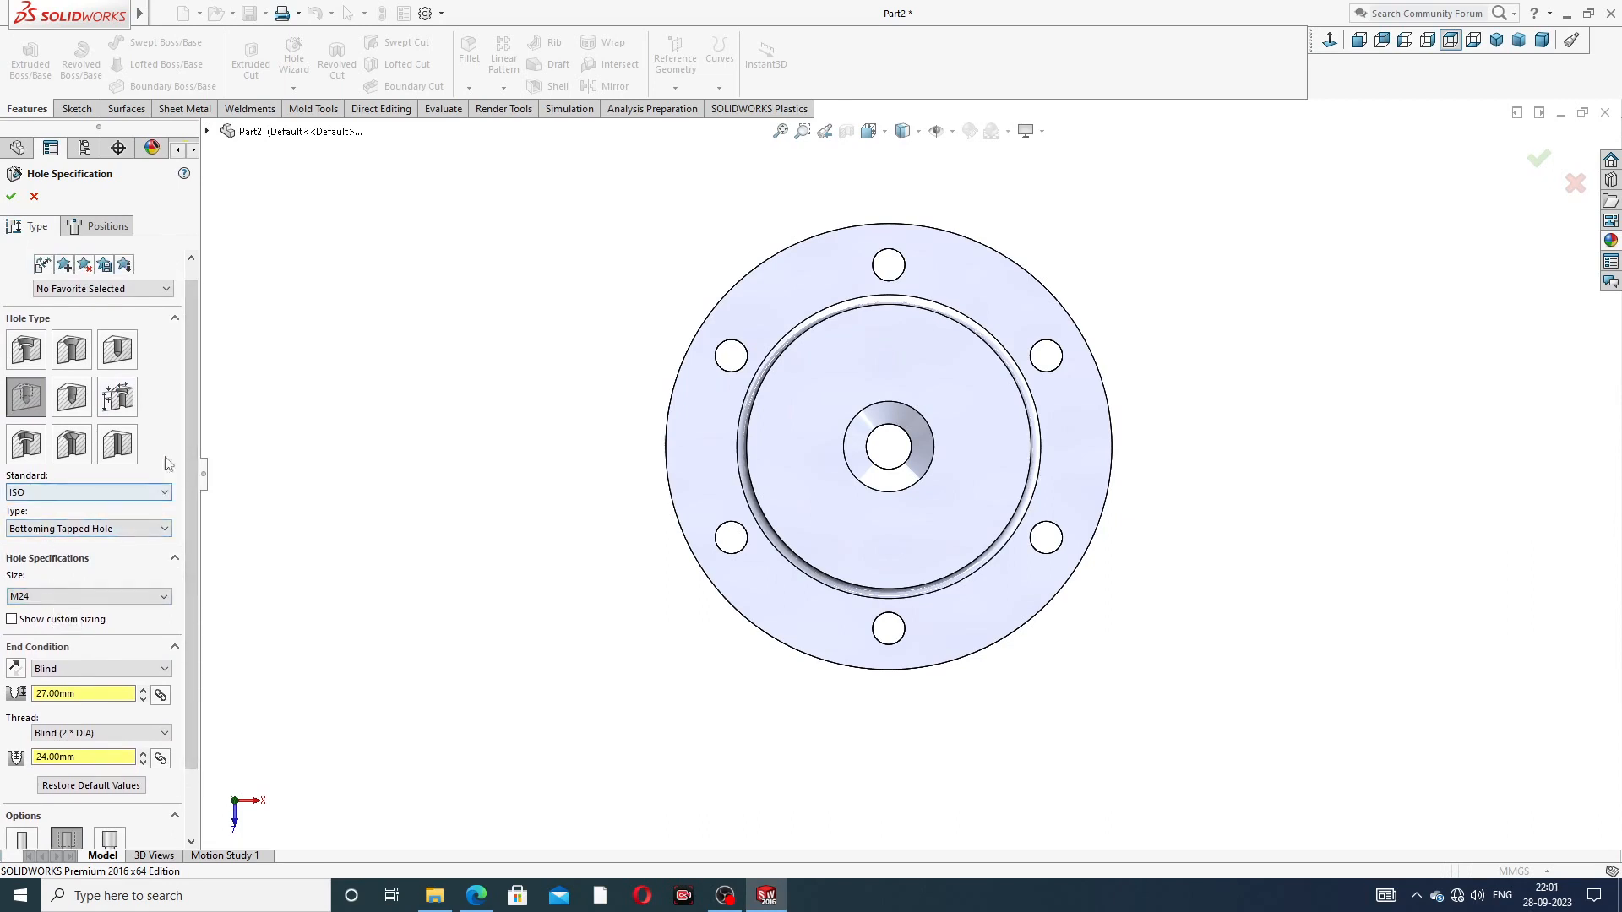
Step: Choose the cover's flat central face for the hole positions and sketch a vertical centerline about 112 mm long through the origin
{"action": "left_click", "coordinate": [107, 228]}
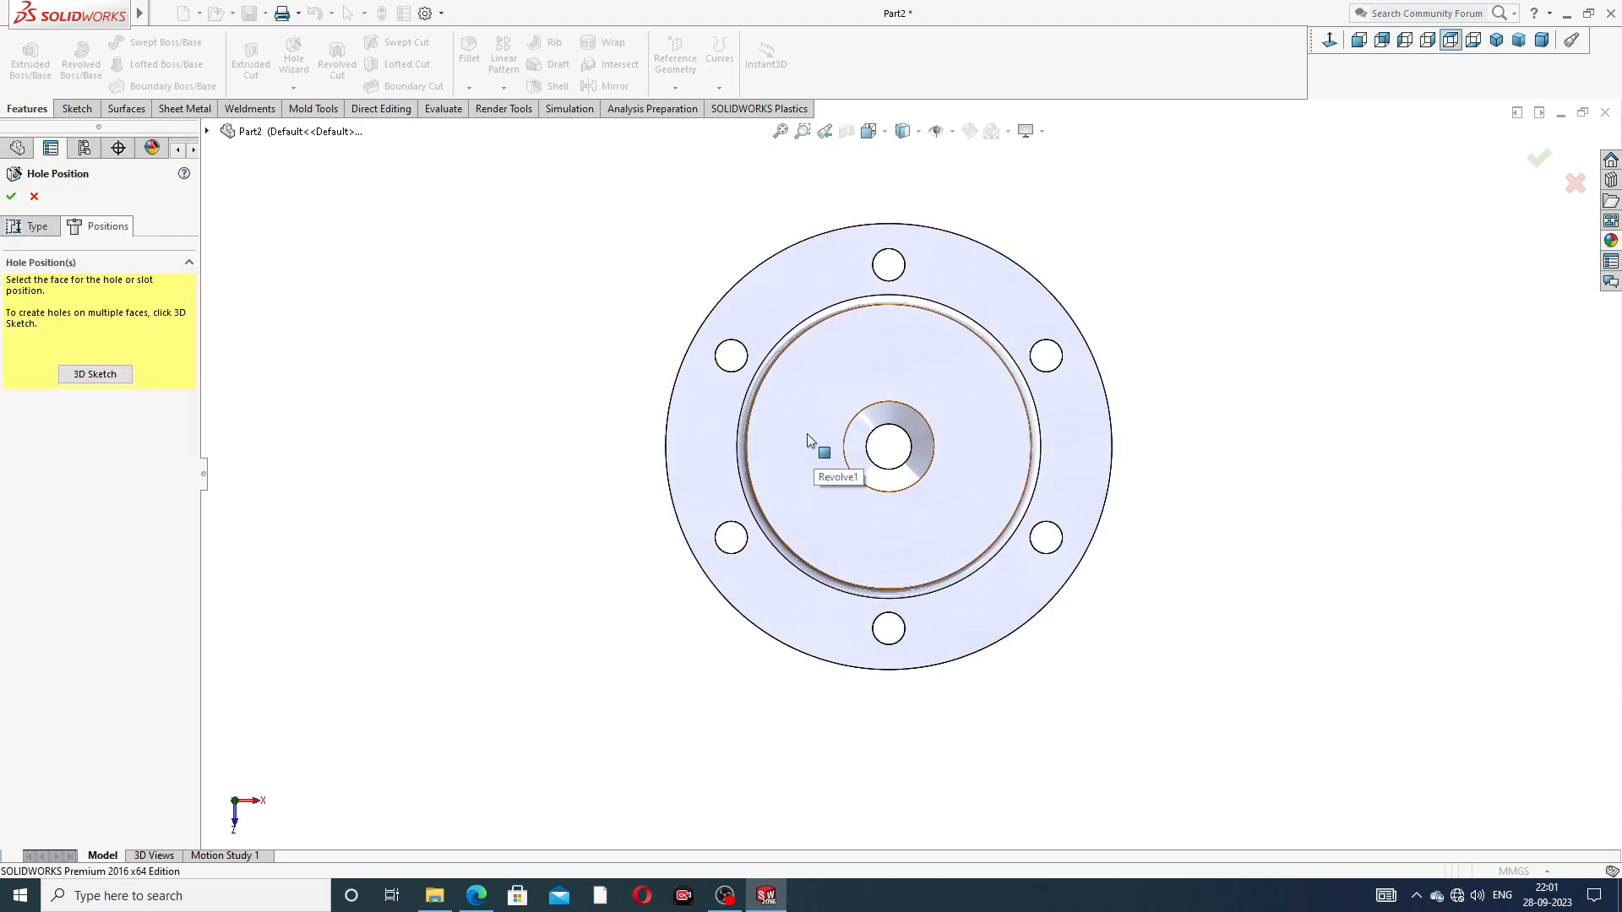
{"action": "left_click", "coordinate": [890, 365]}
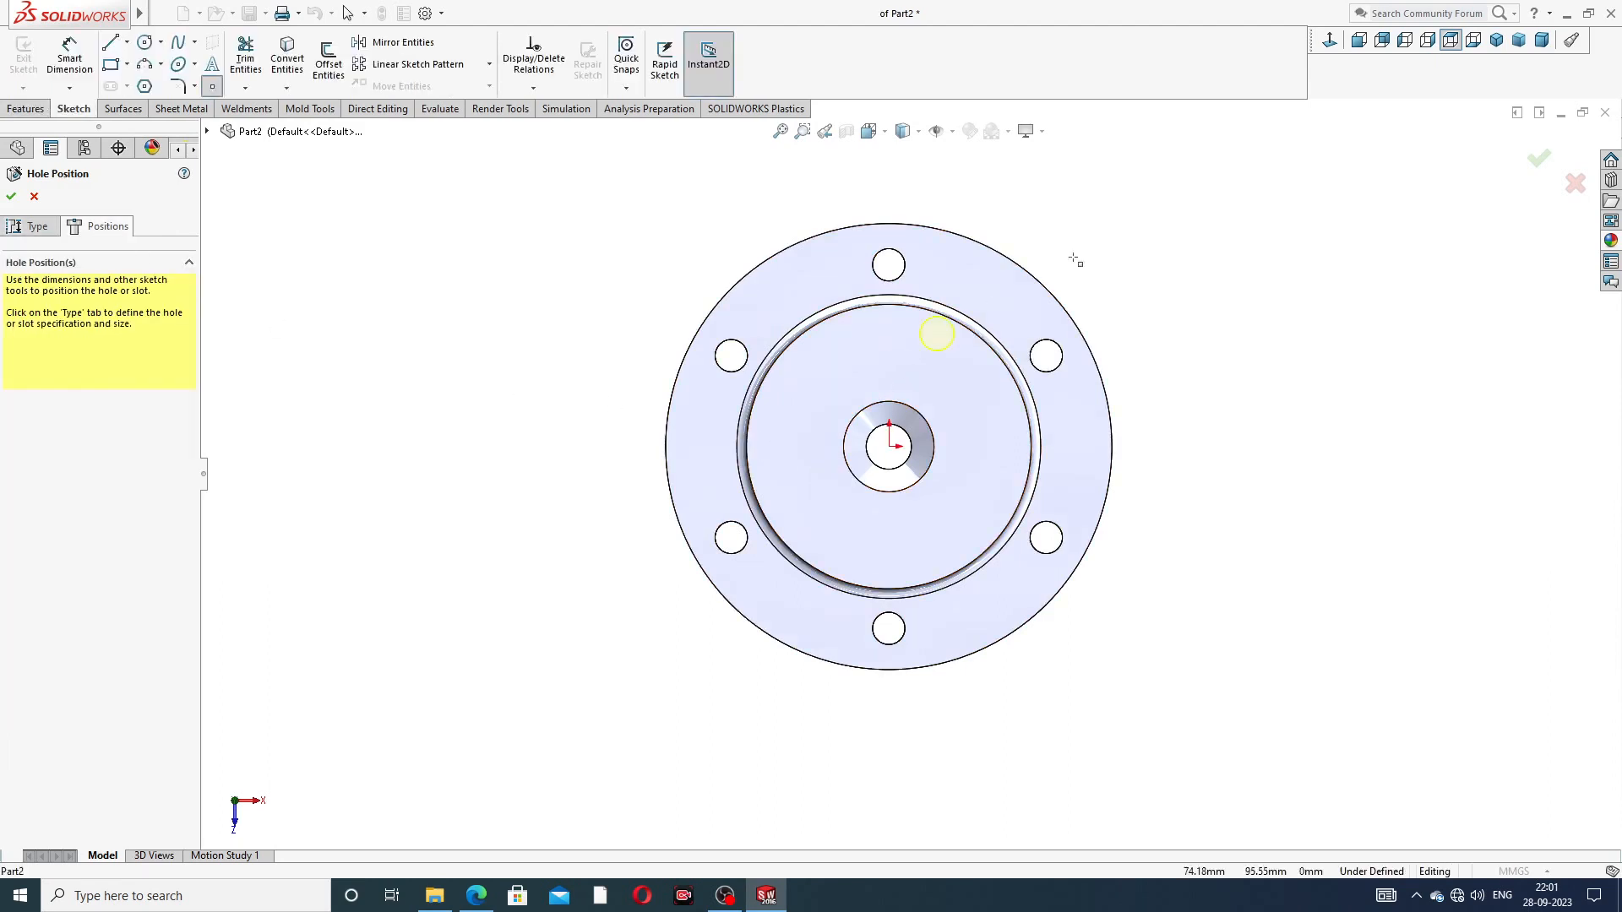
{"action": "key", "text": "f"}
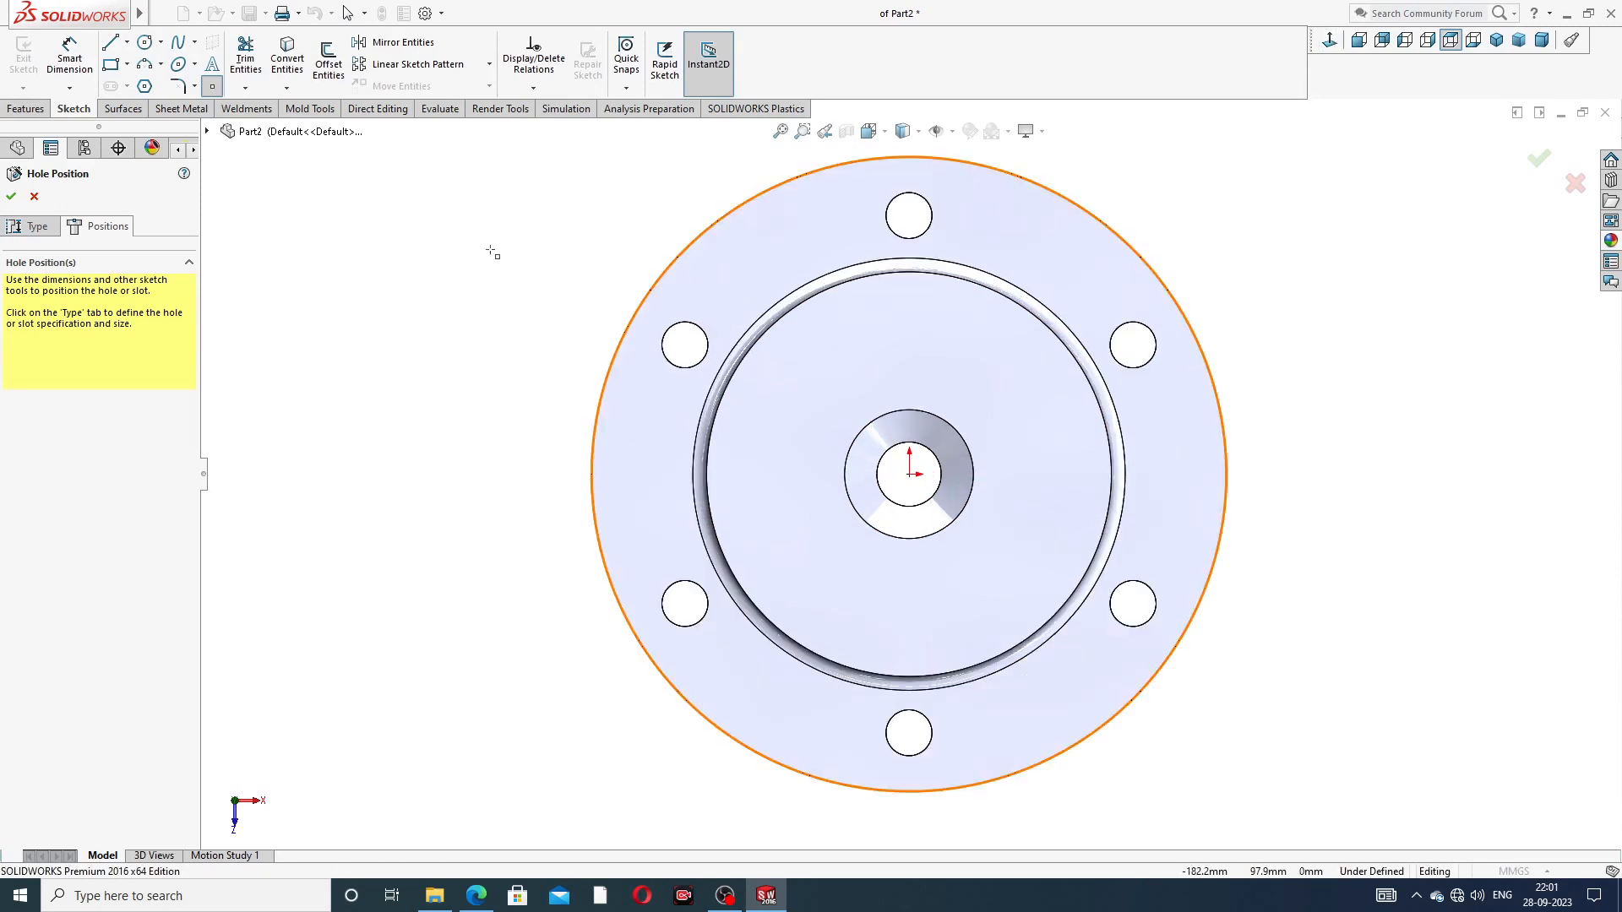
{"action": "left_click", "coordinate": [126, 43]}
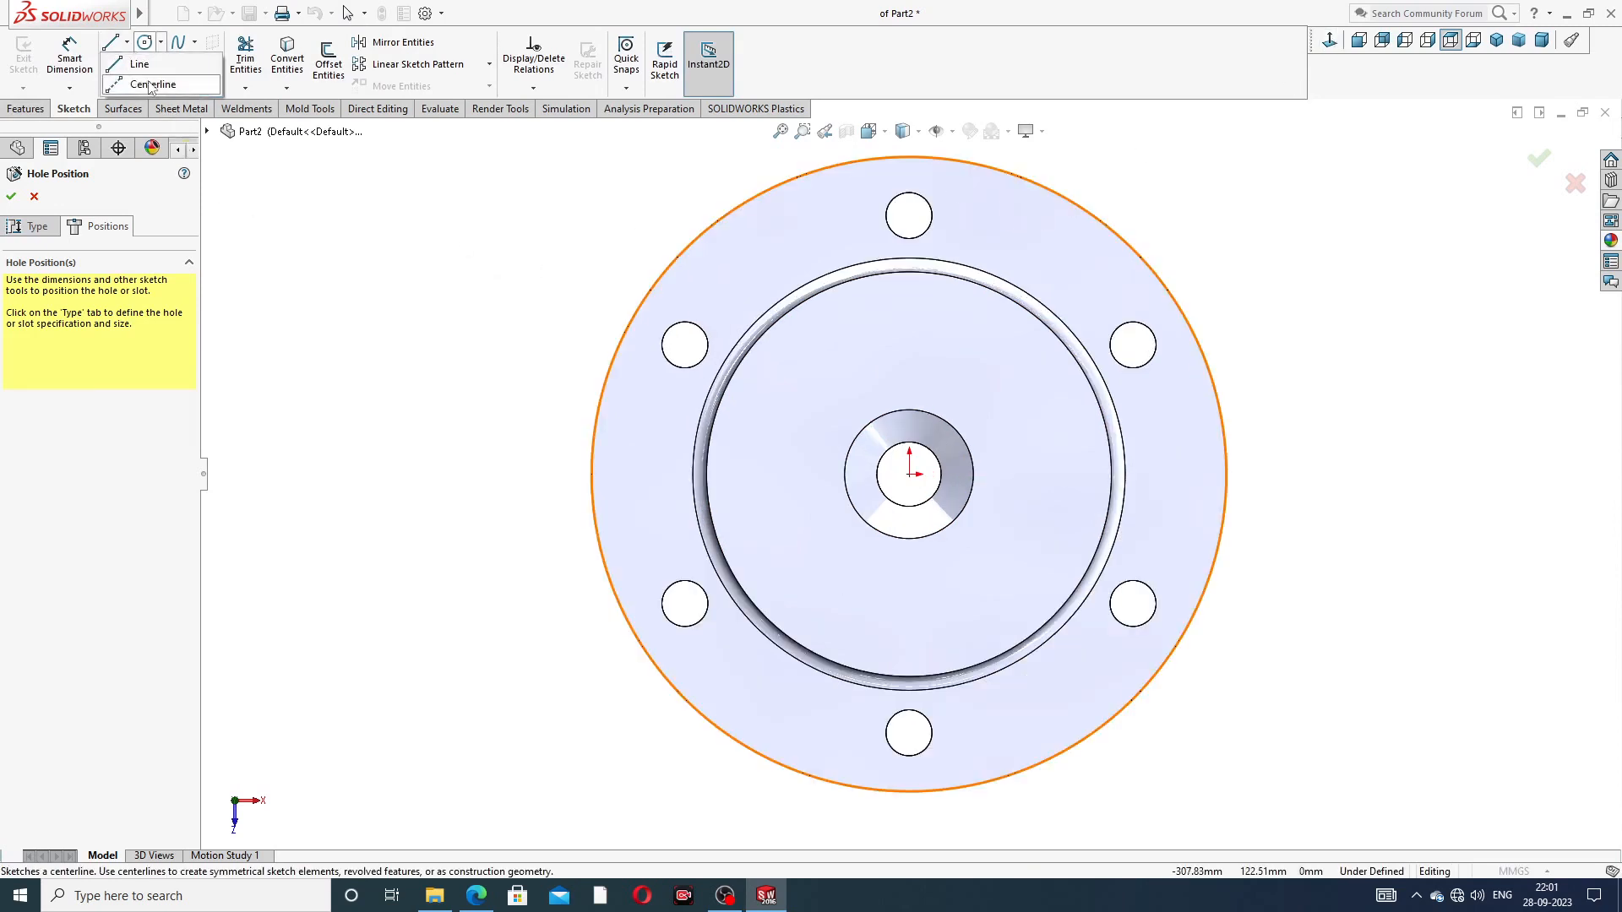
{"action": "left_click", "coordinate": [152, 85]}
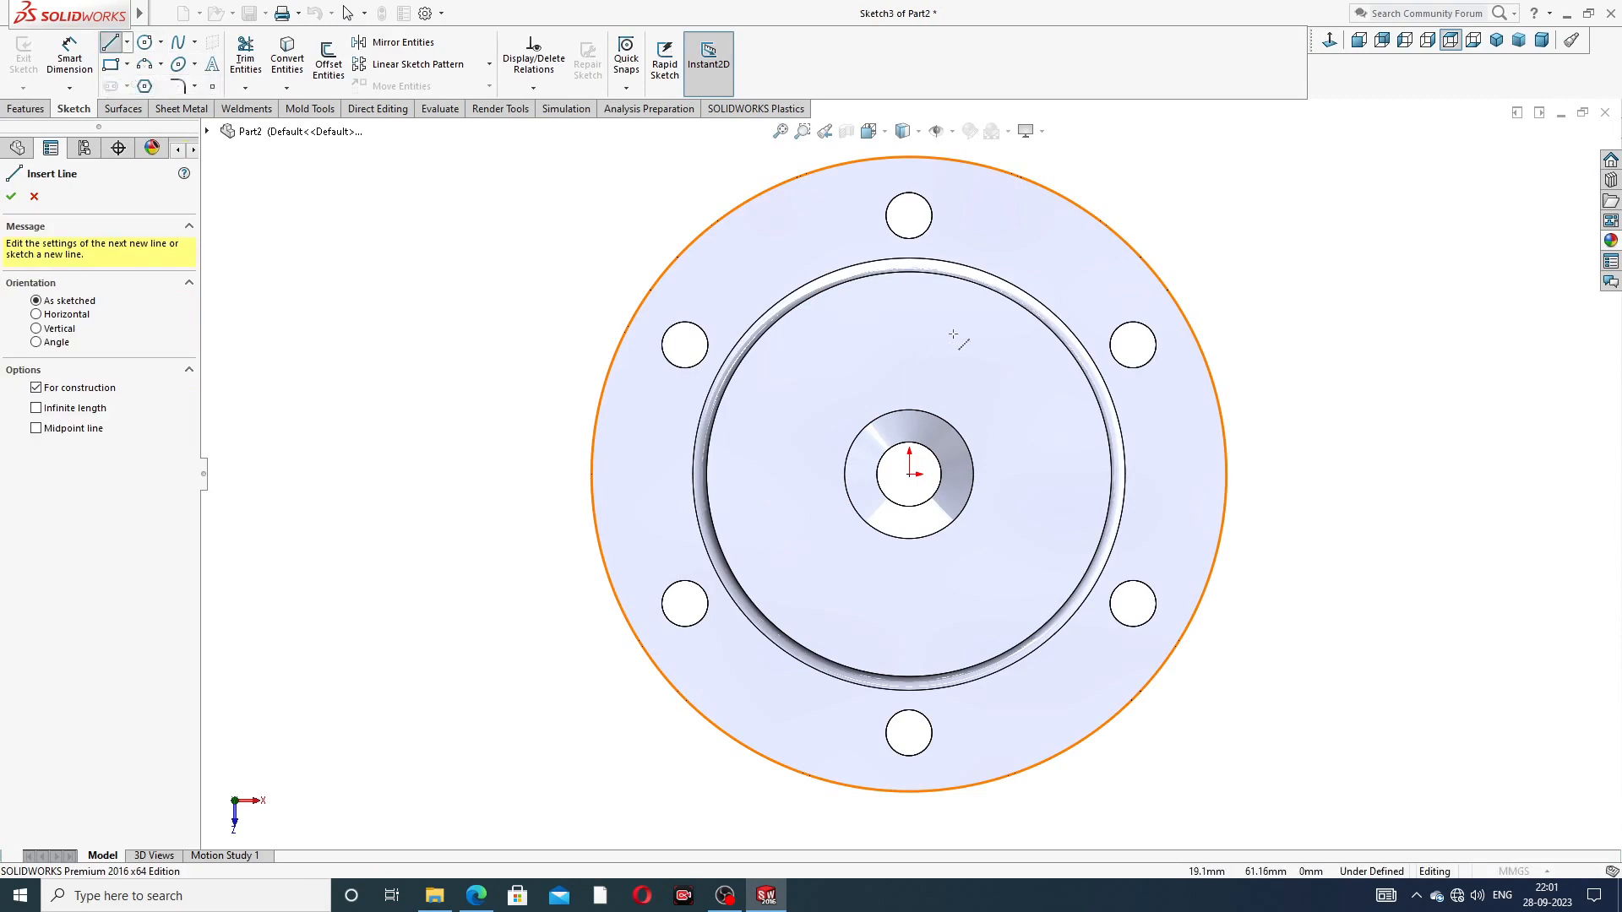
{"action": "left_click", "coordinate": [910, 337]}
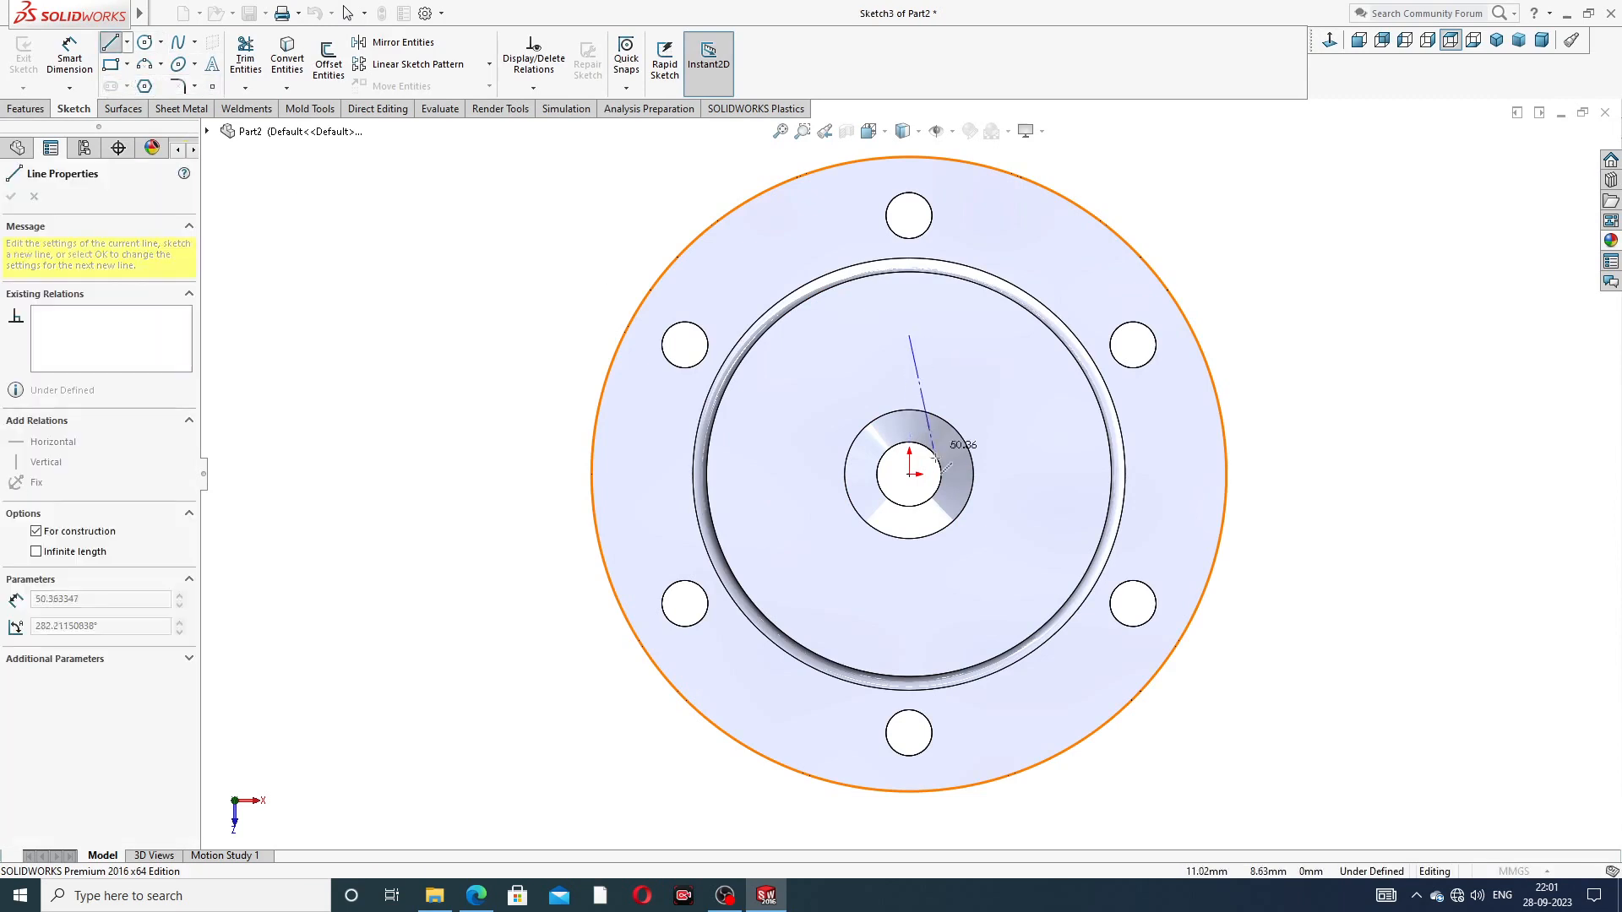
{"action": "left_click", "coordinate": [909, 593]}
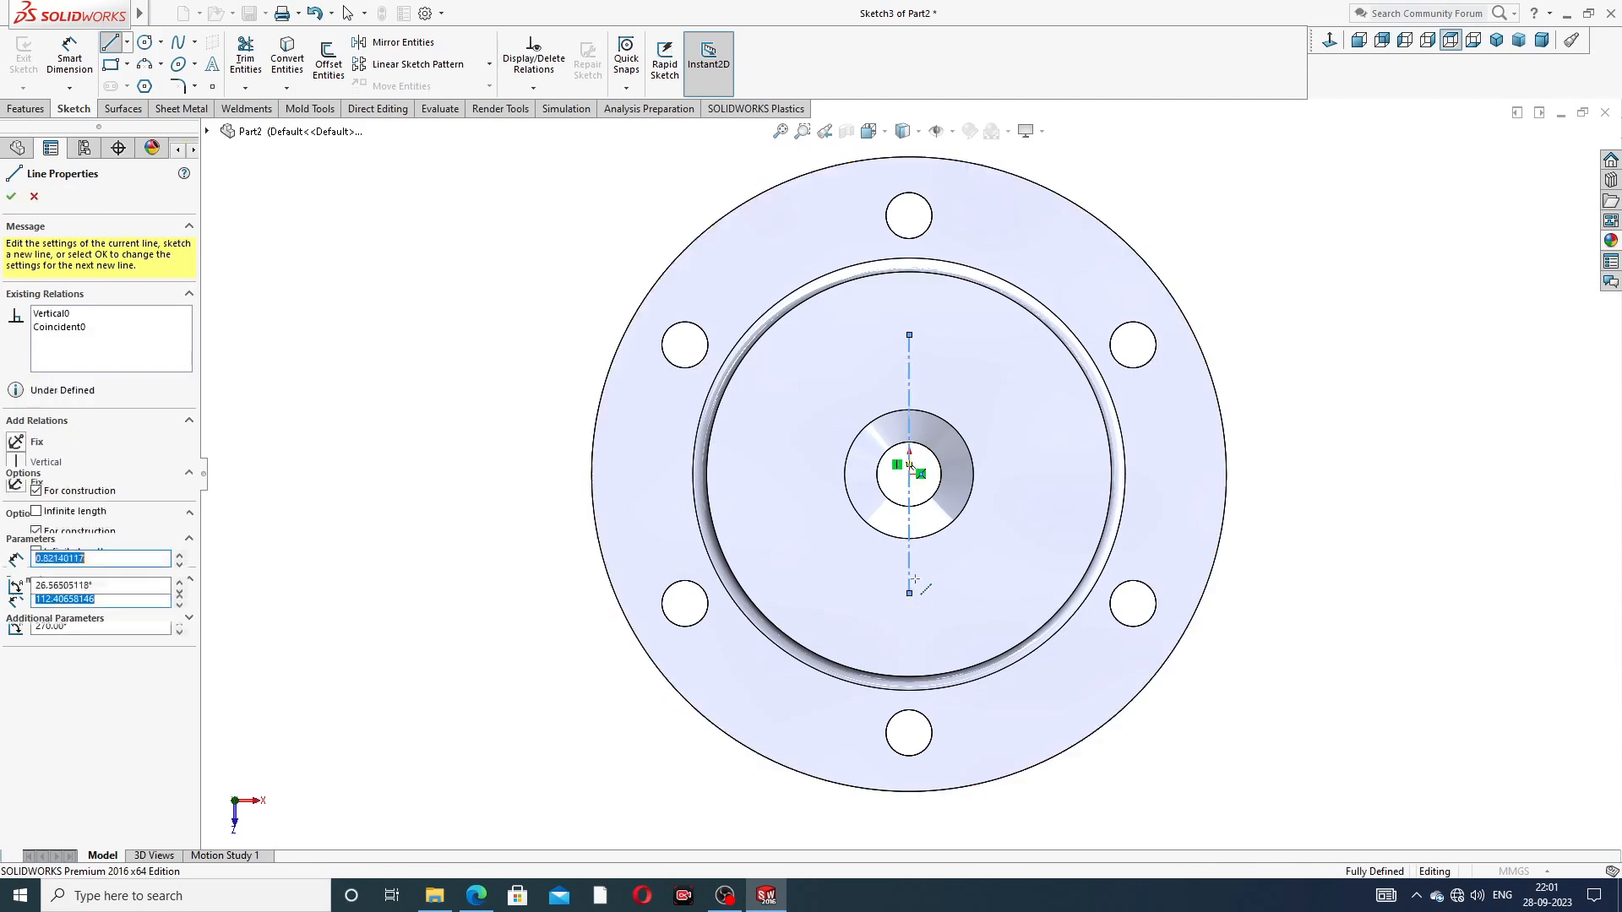
{"action": "right_click", "coordinate": [1003, 415]}
{"action": "left_click", "coordinate": [1038, 427]}
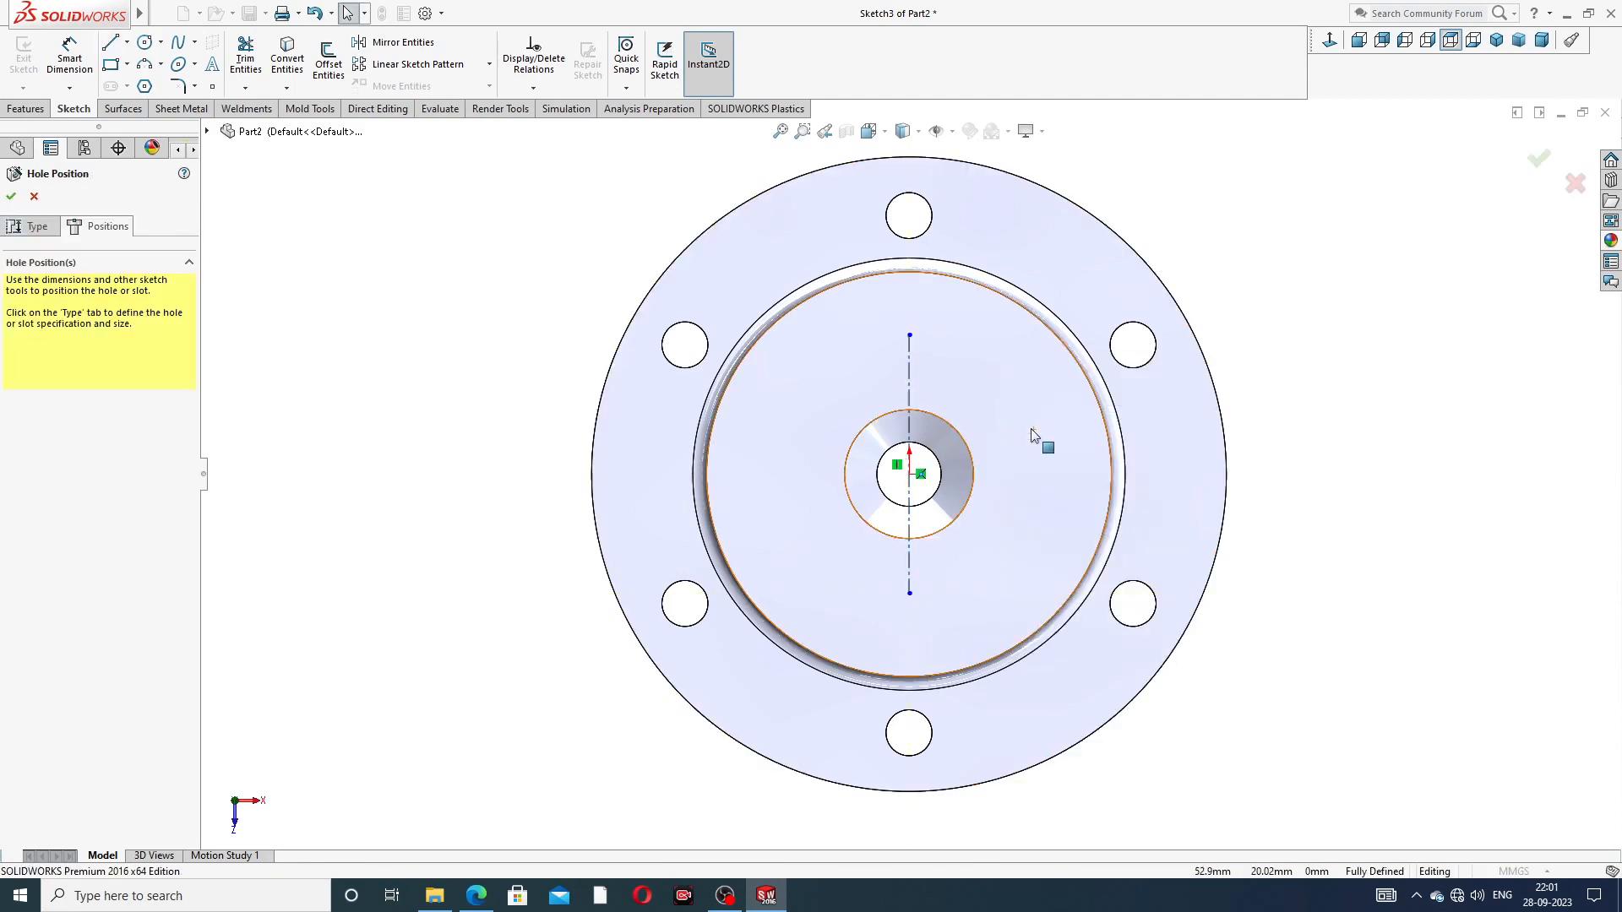
Step: Add a Midpoint relation between the vertical centerline and the origin
{"action": "left_click", "coordinate": [910, 384]}
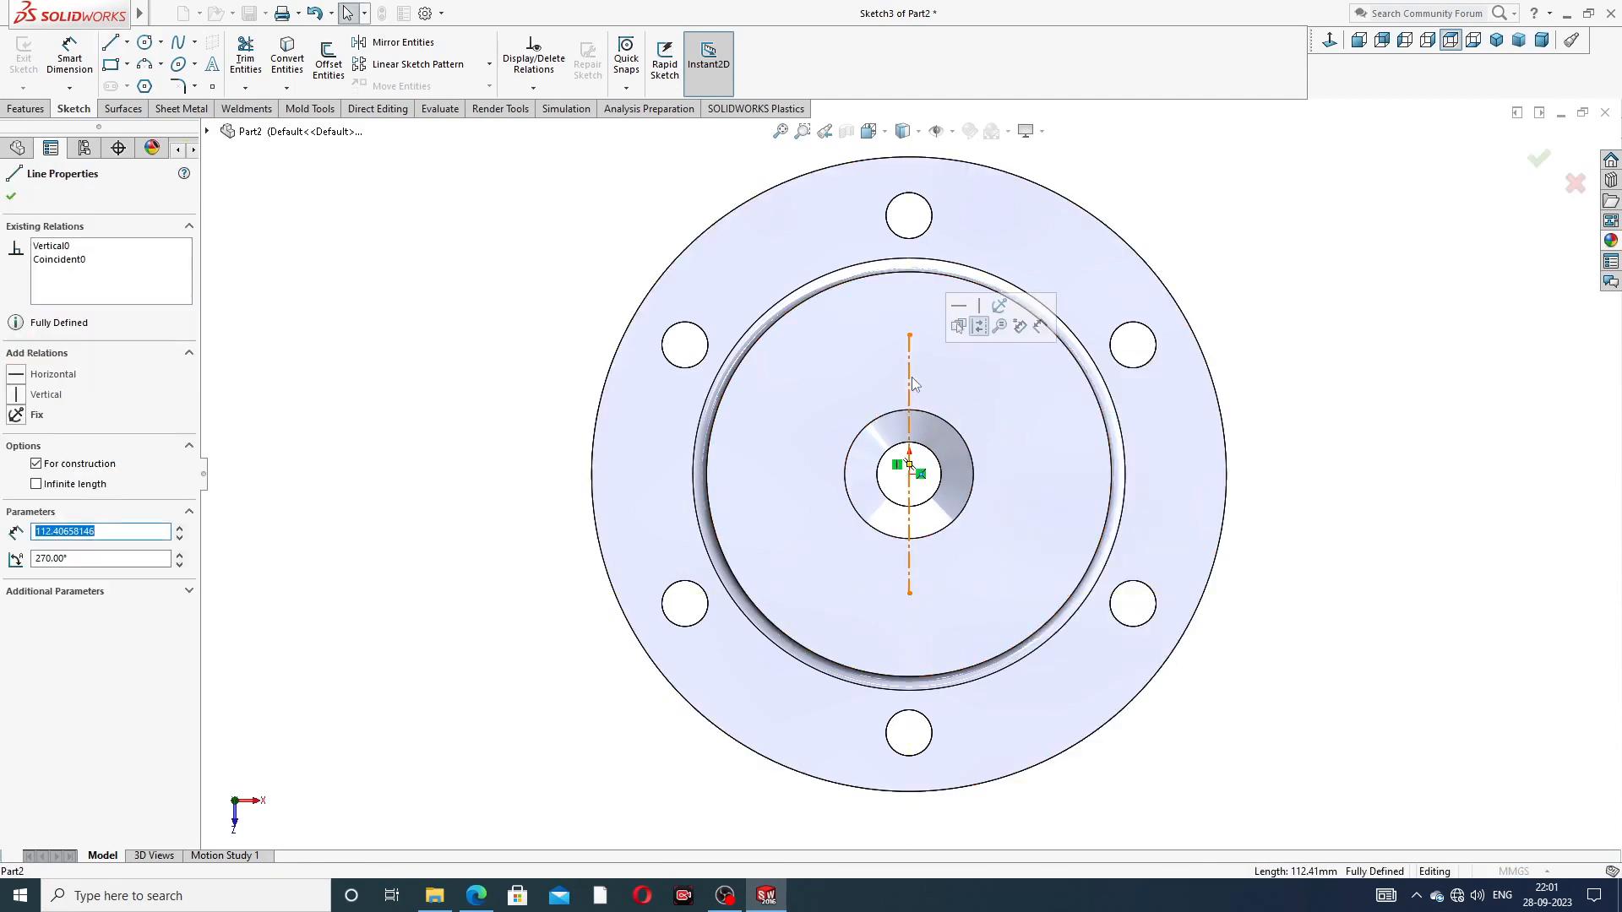
{"action": "left_click", "coordinate": [910, 476], "text": "ctrl"}
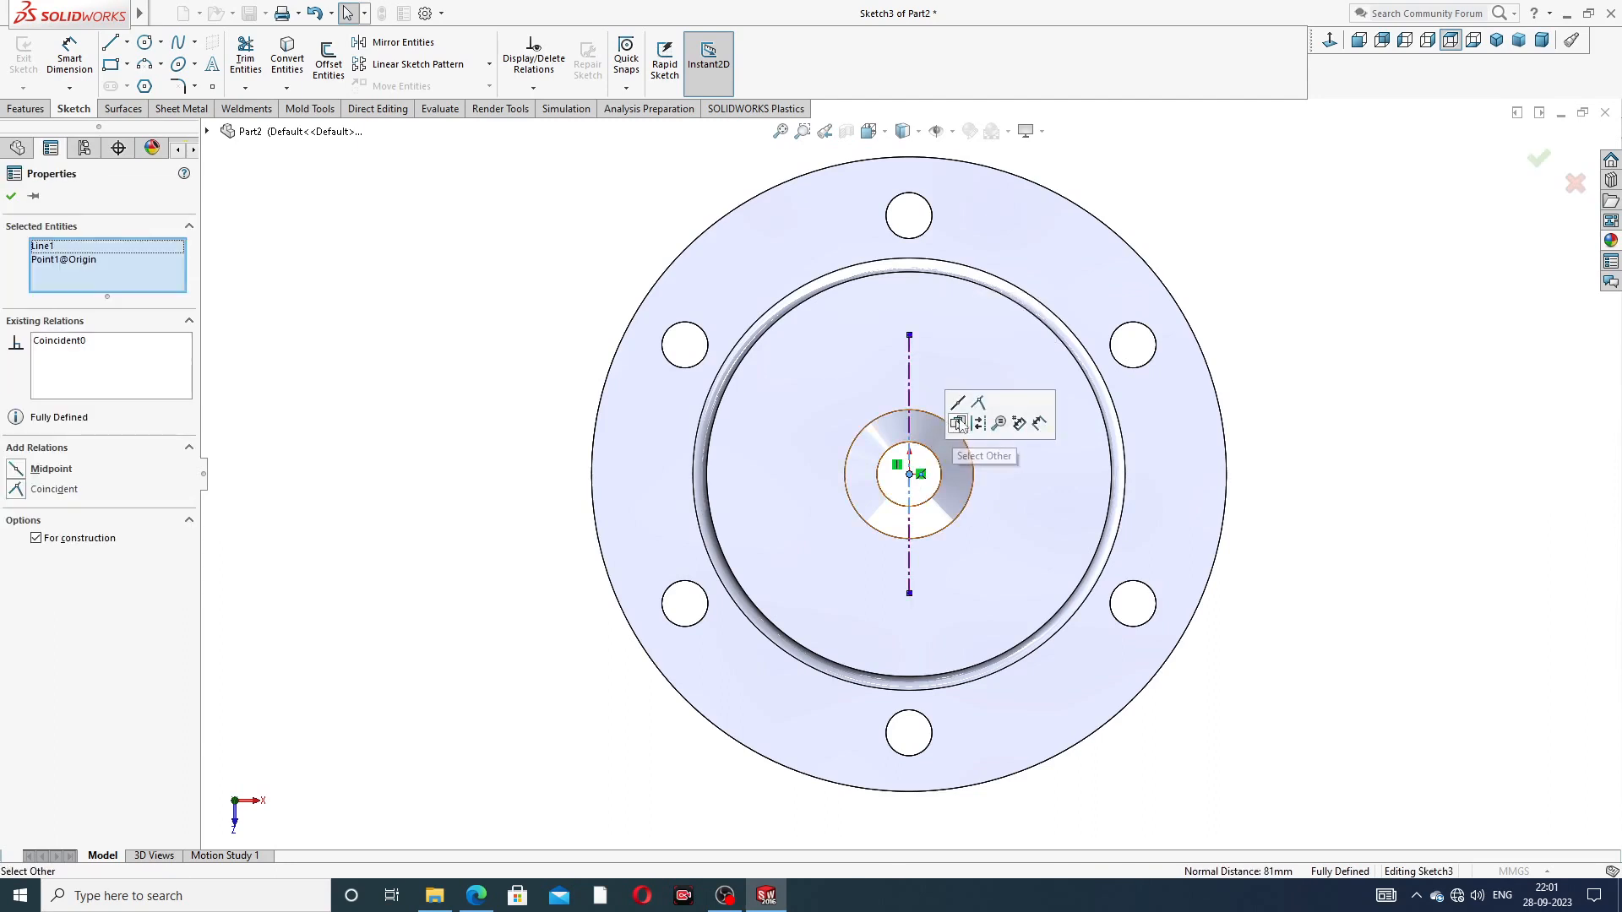
{"action": "left_click", "coordinate": [960, 420]}
{"action": "left_click", "coordinate": [1238, 290]}
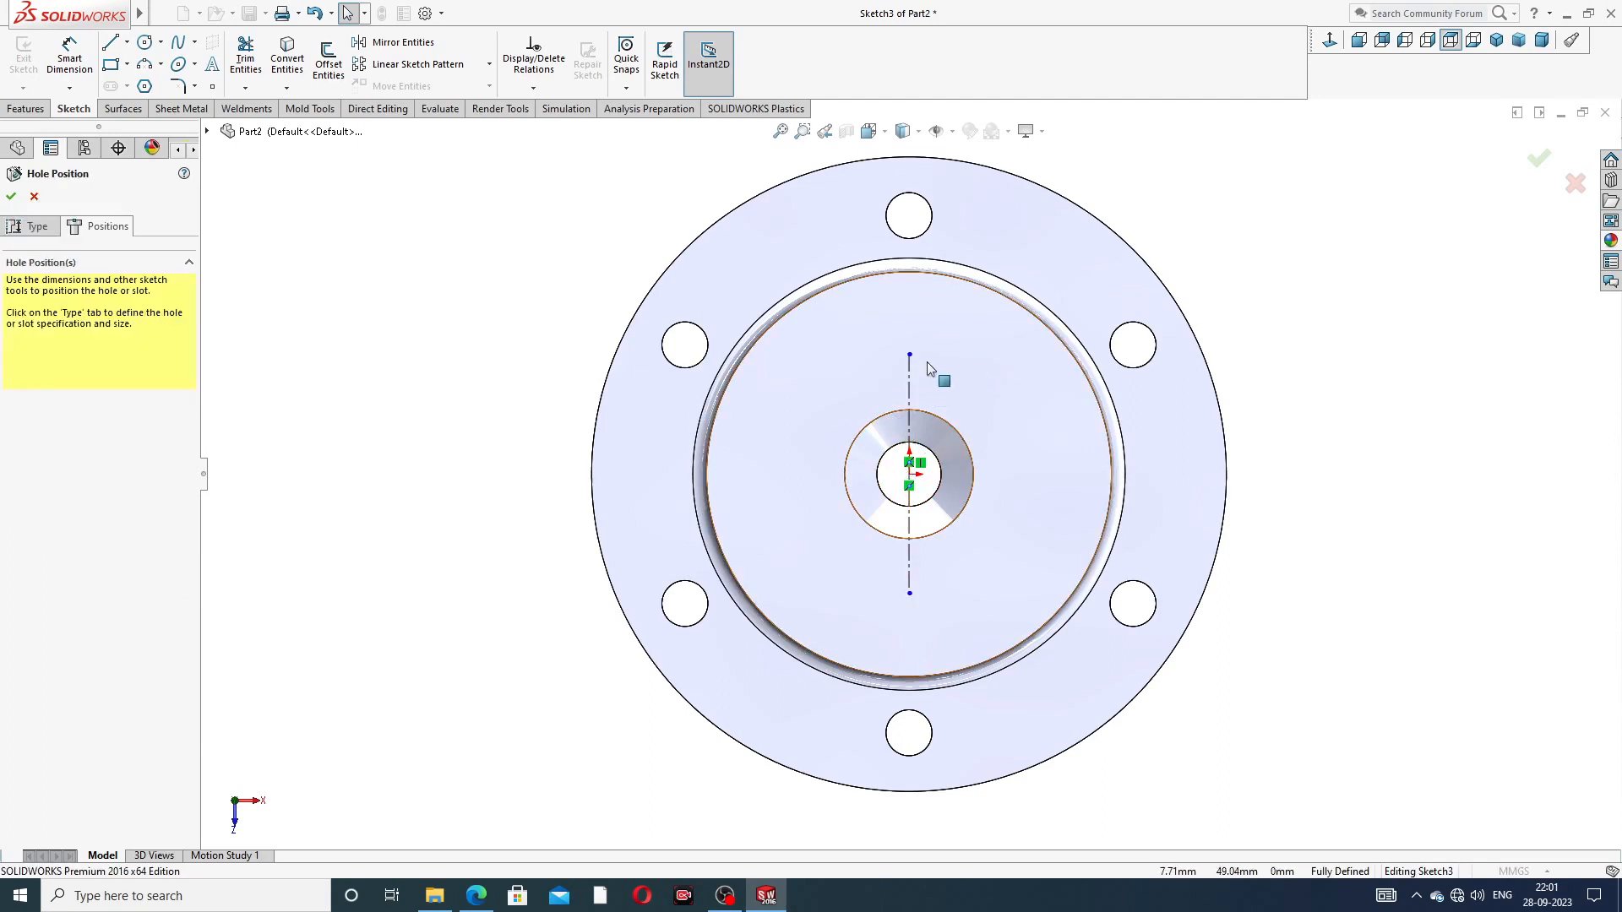
Step: Dimension the vertical centerline's length as 120 mm
{"action": "left_click", "coordinate": [69, 58]}
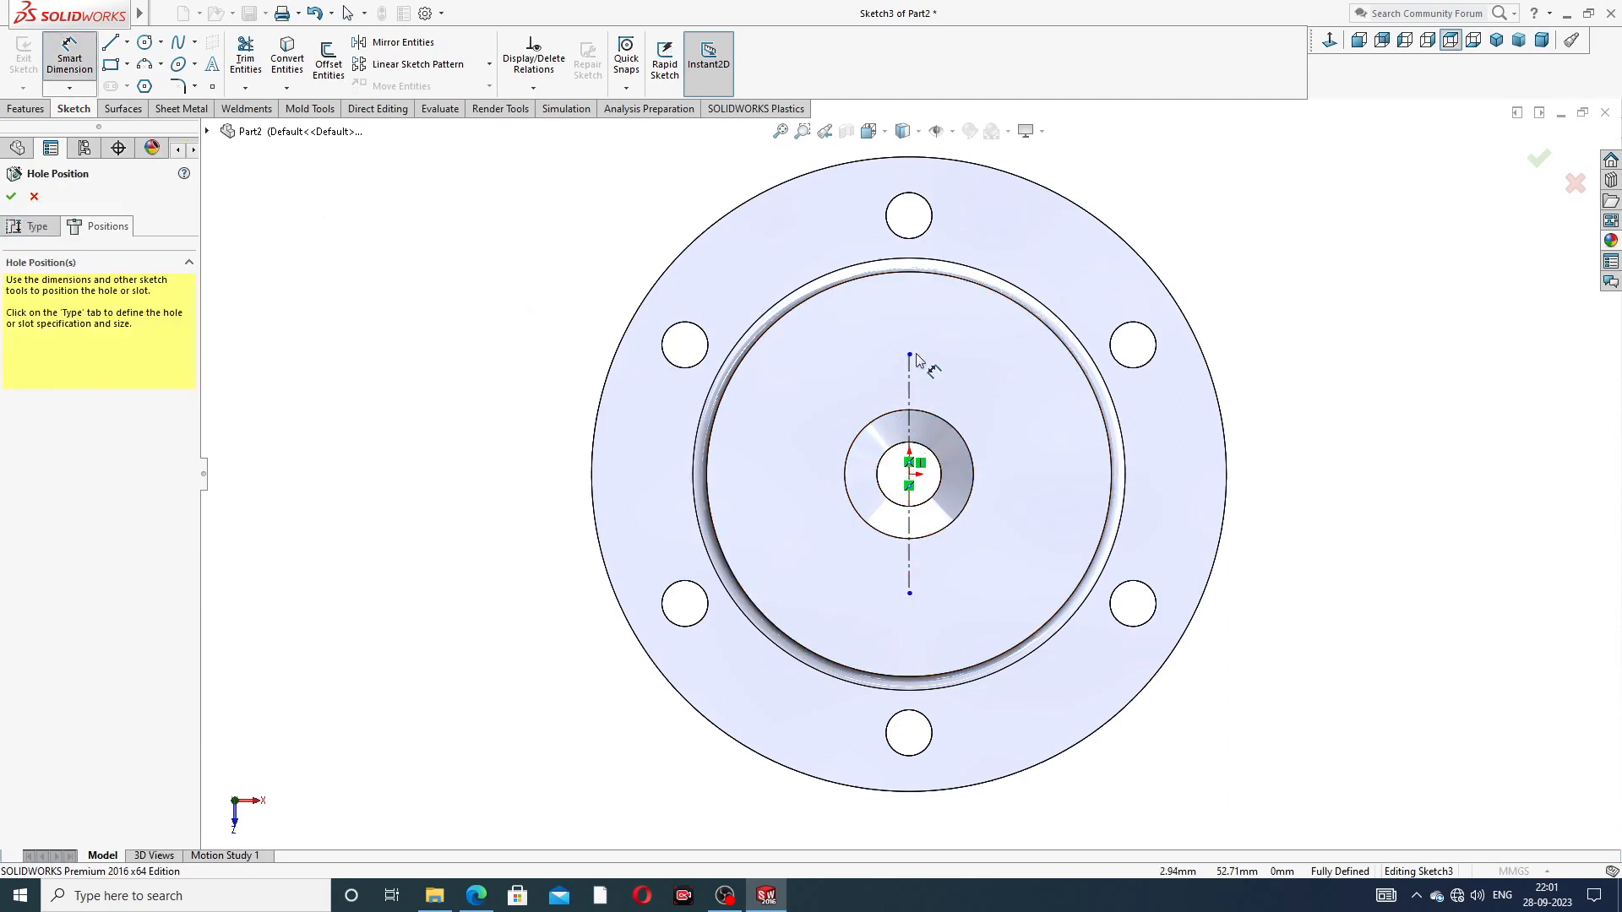
{"action": "left_click", "coordinate": [910, 388]}
{"action": "left_click", "coordinate": [1025, 473]}
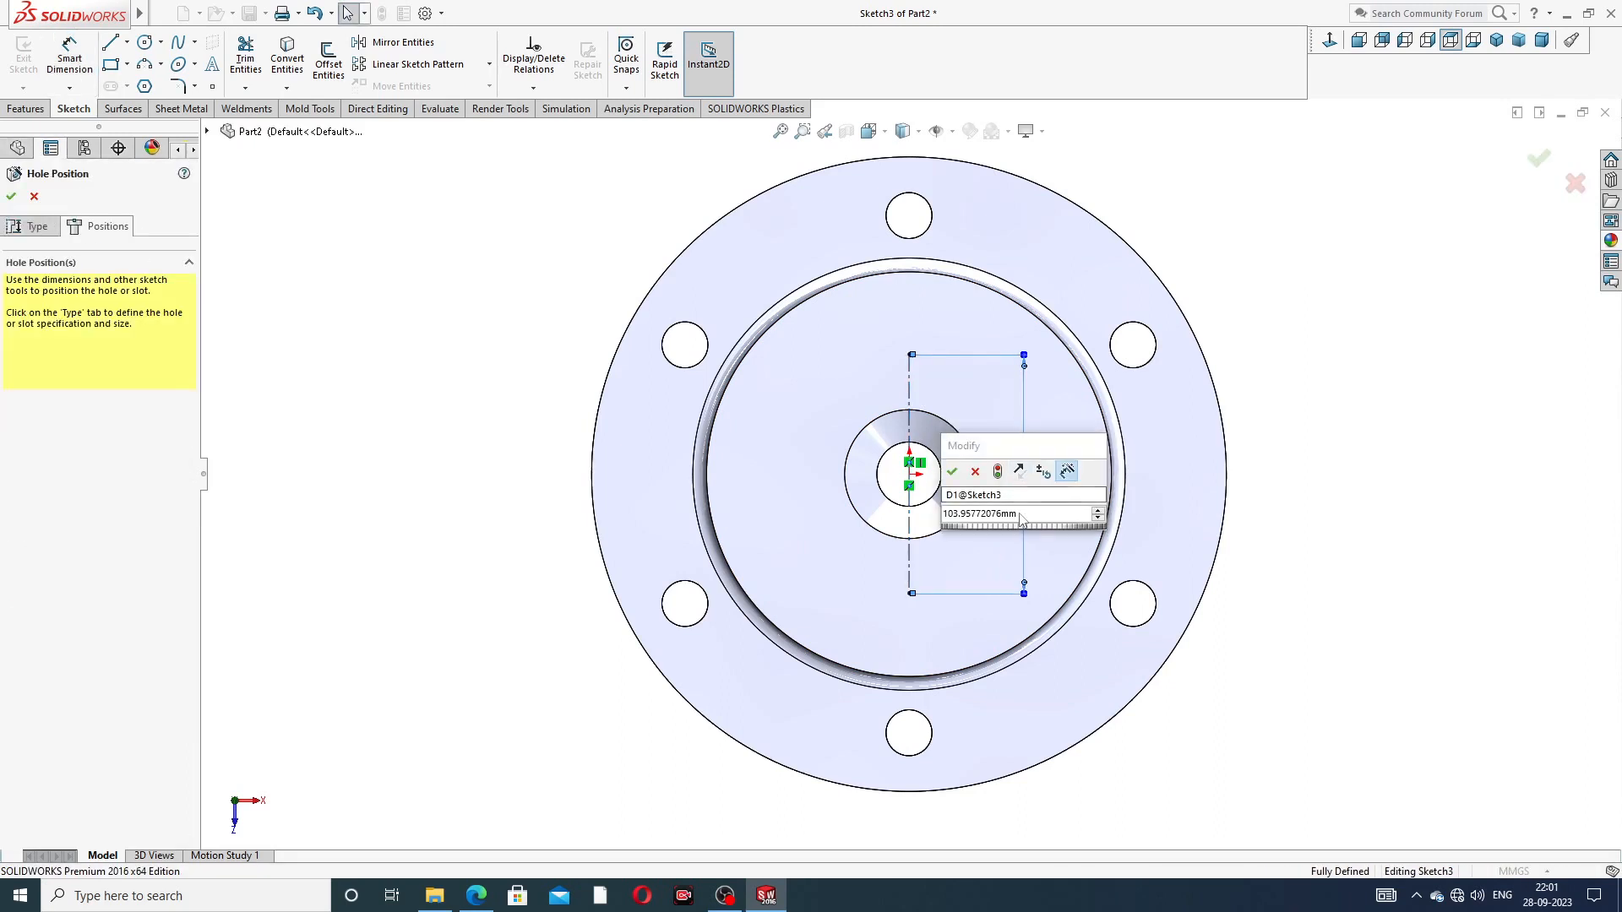
{"action": "left_click", "coordinate": [972, 517]}
{"action": "type", "text": "120"}
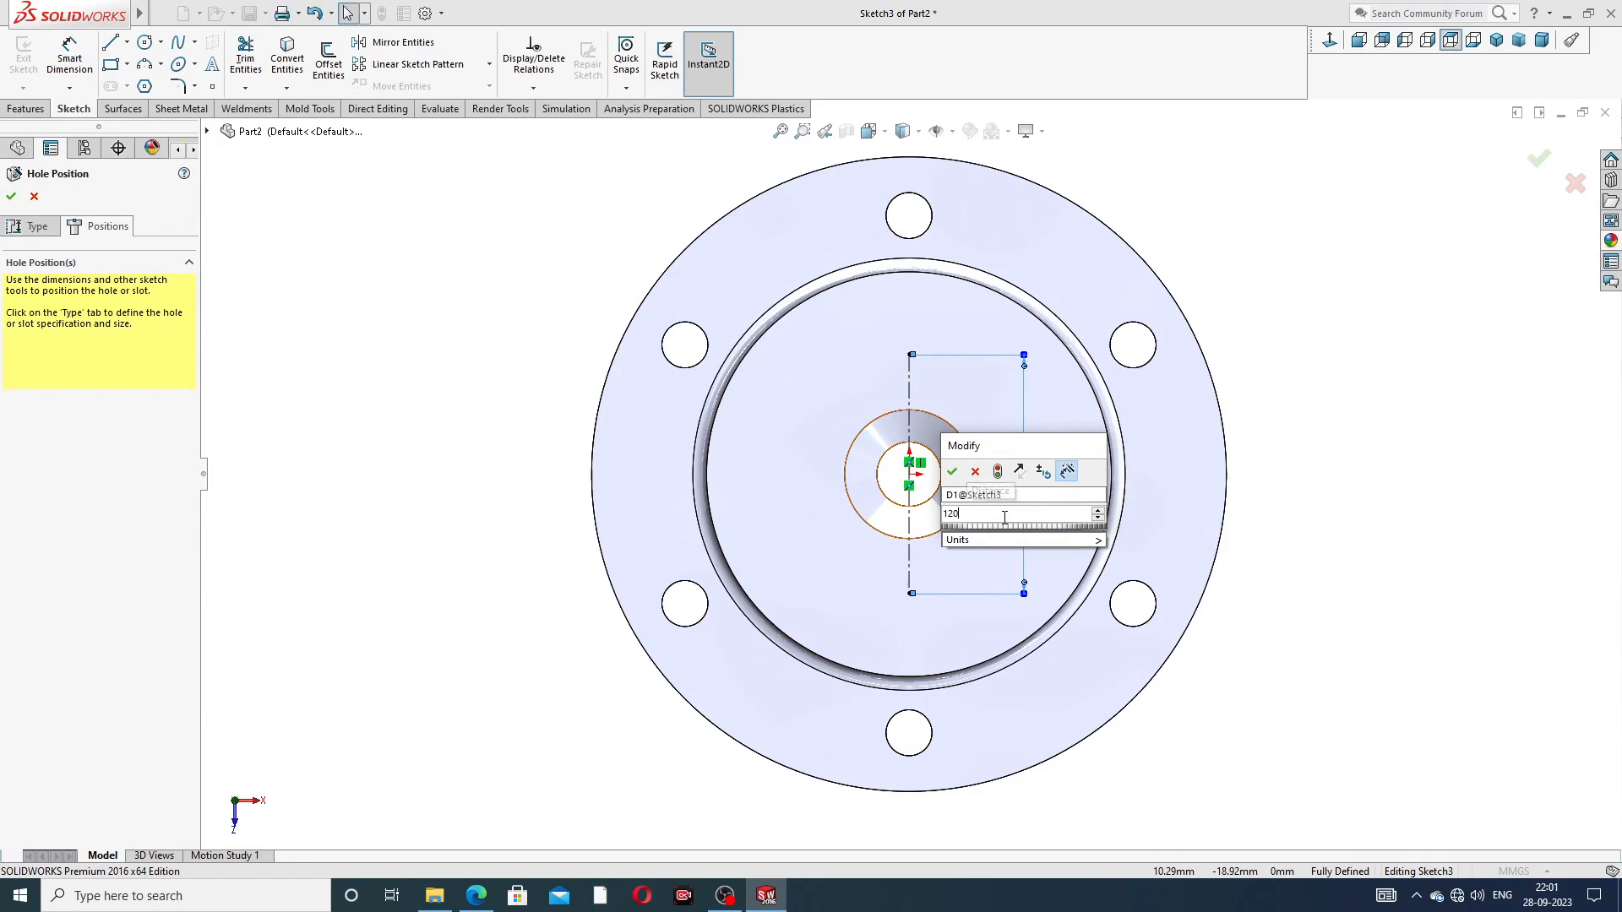
{"action": "key", "text": "Return"}
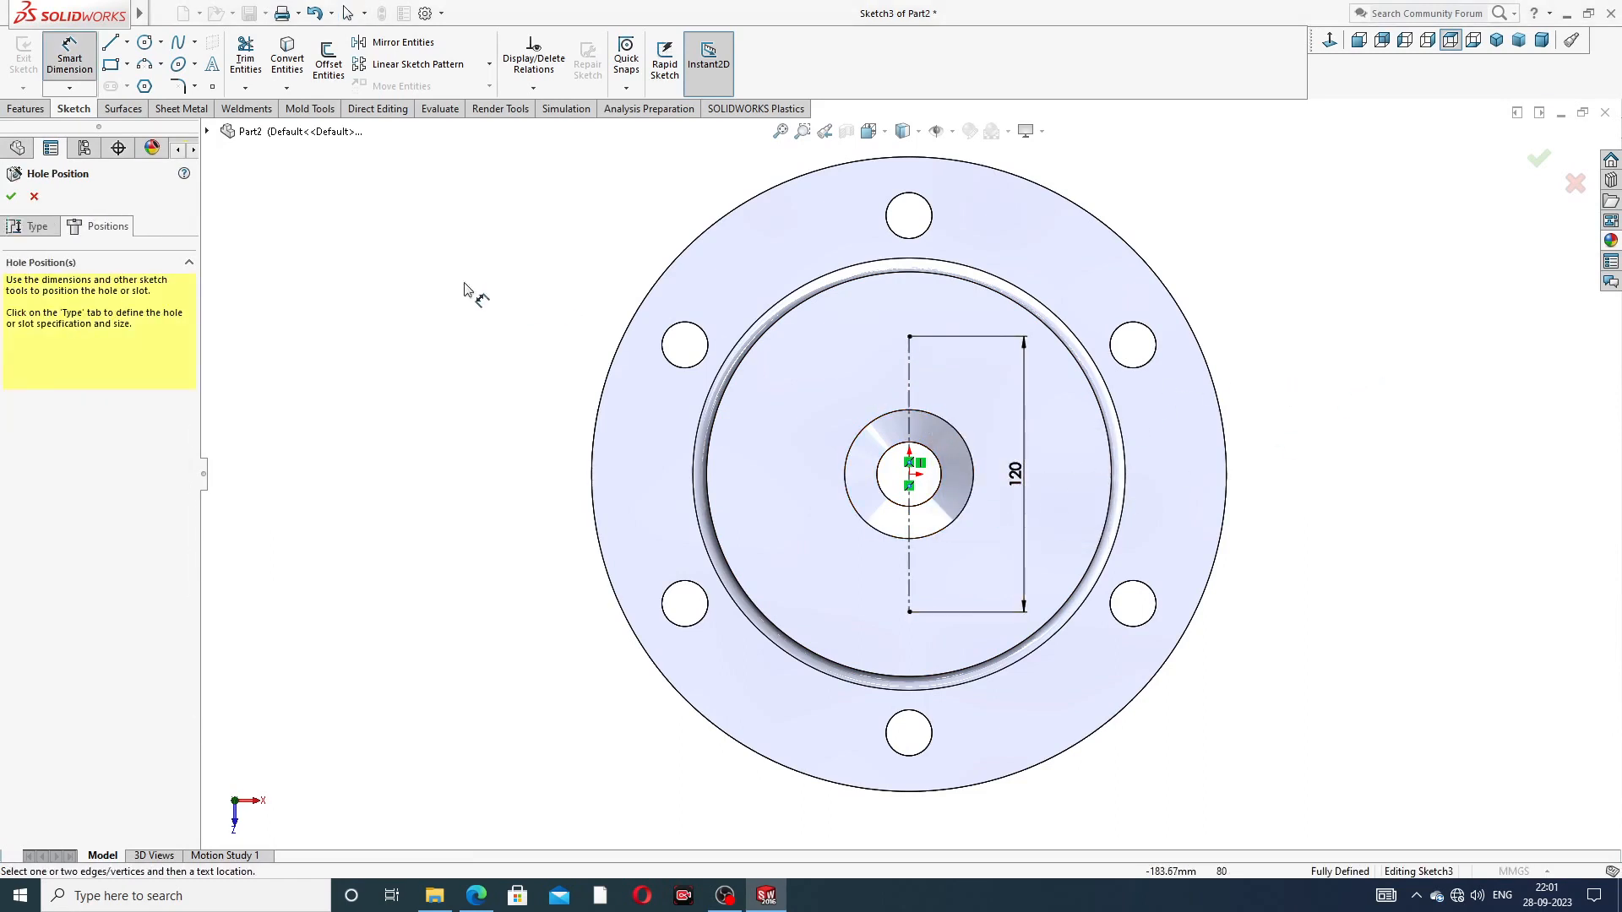
{"action": "right_click", "coordinate": [378, 251]}
{"action": "left_click", "coordinate": [427, 287]}
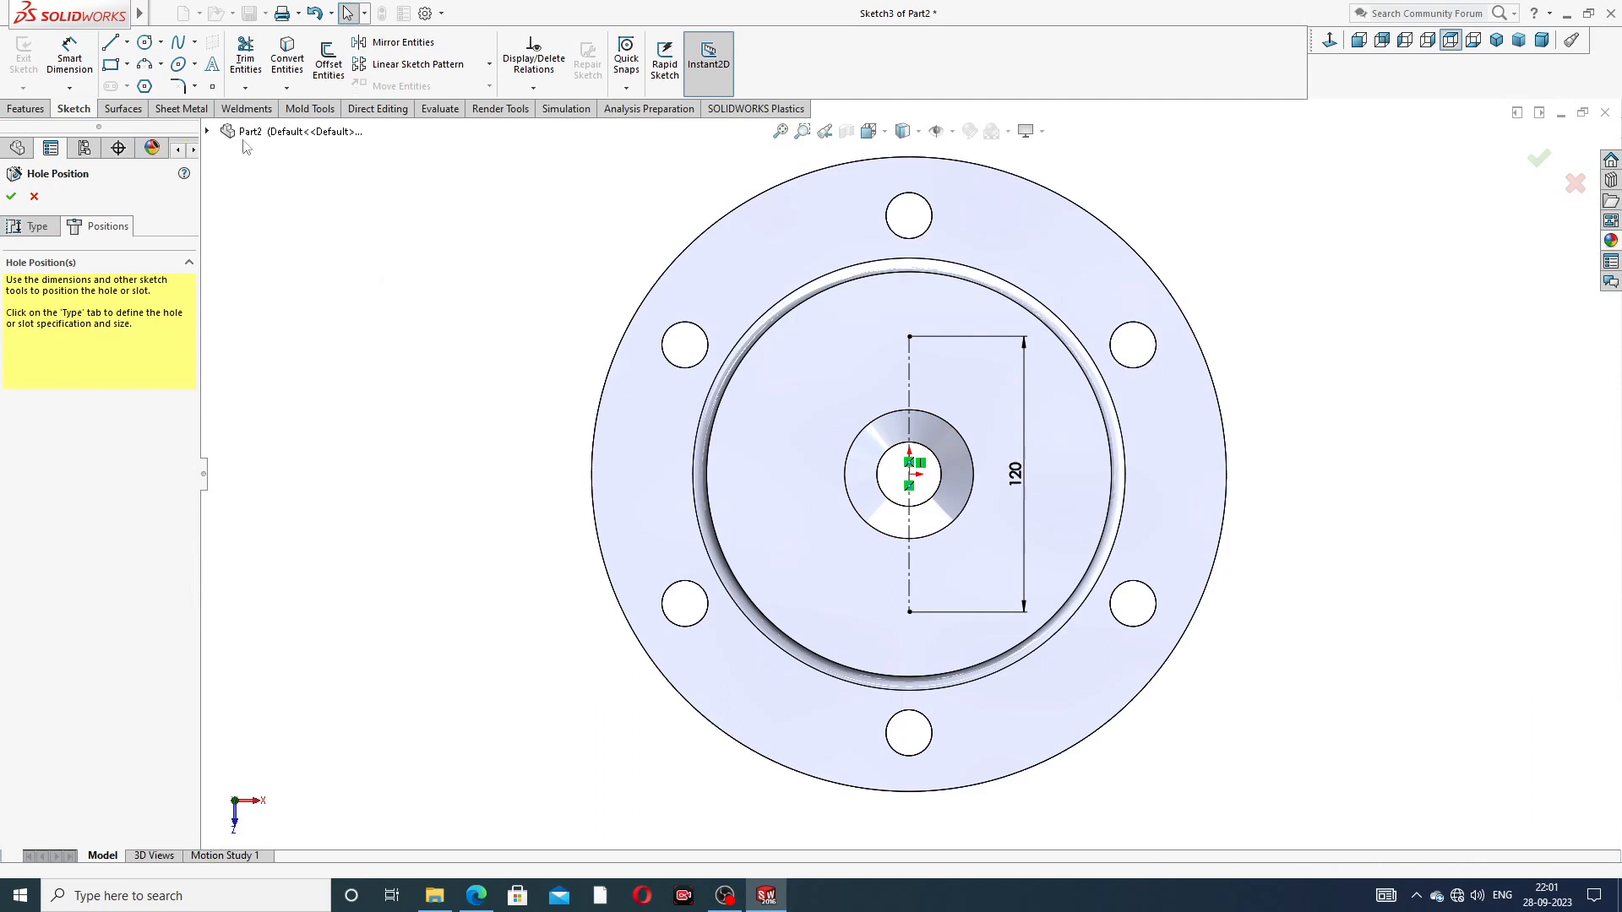
Step: Place hole points on both endpoints of the 120 mm vertical centerline and finish the M24 tapped holes
{"action": "left_click", "coordinate": [213, 87]}
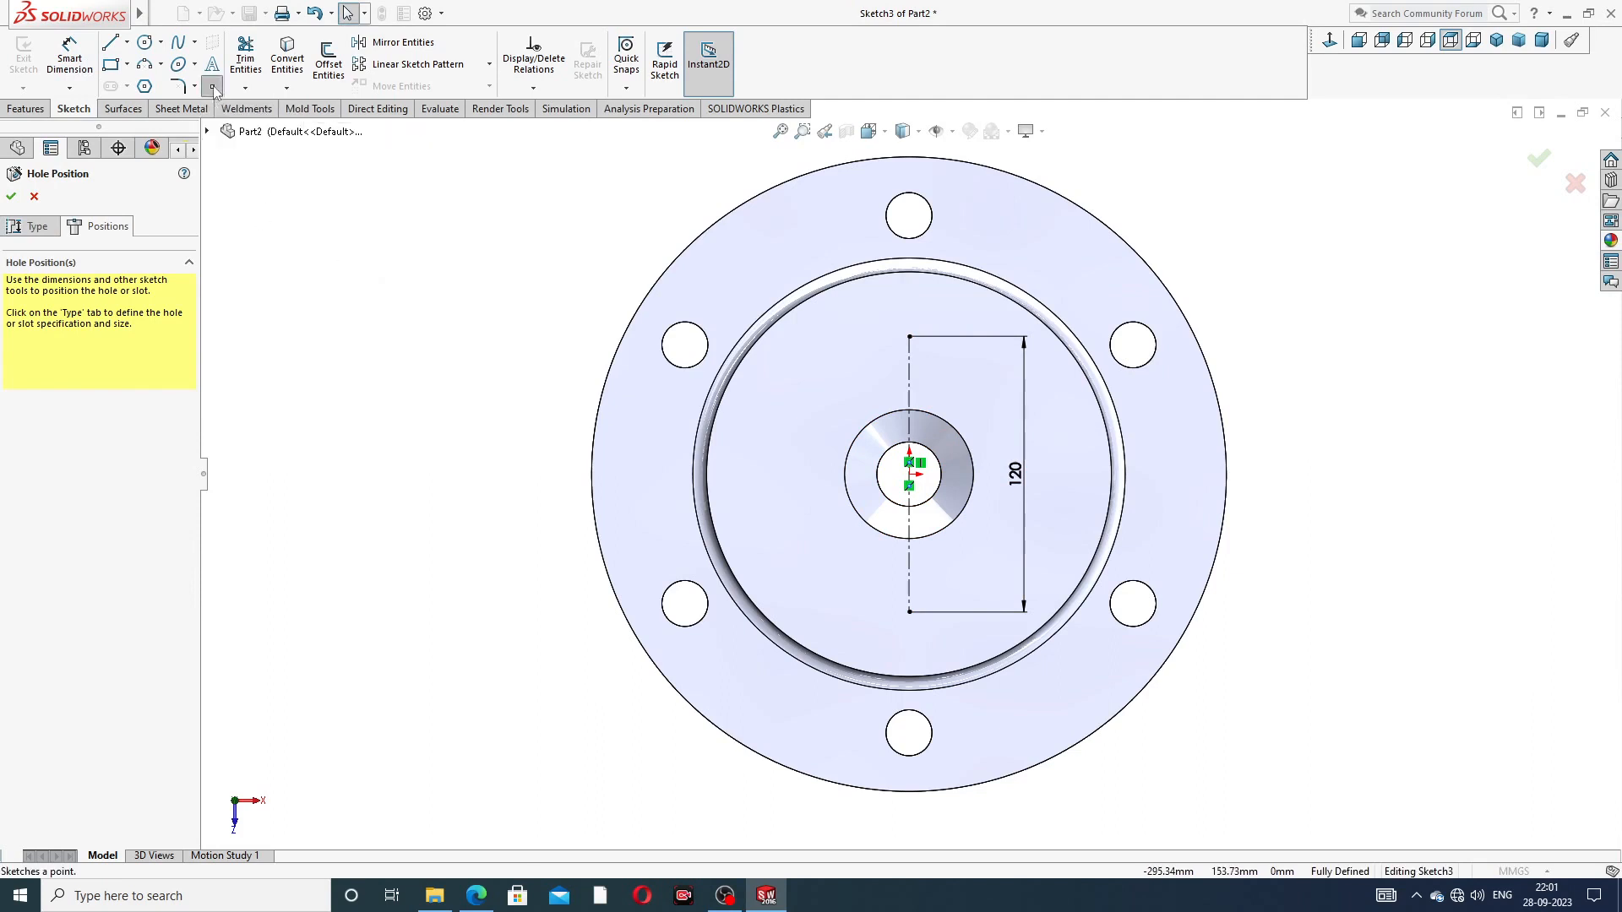
{"action": "left_click", "coordinate": [910, 338]}
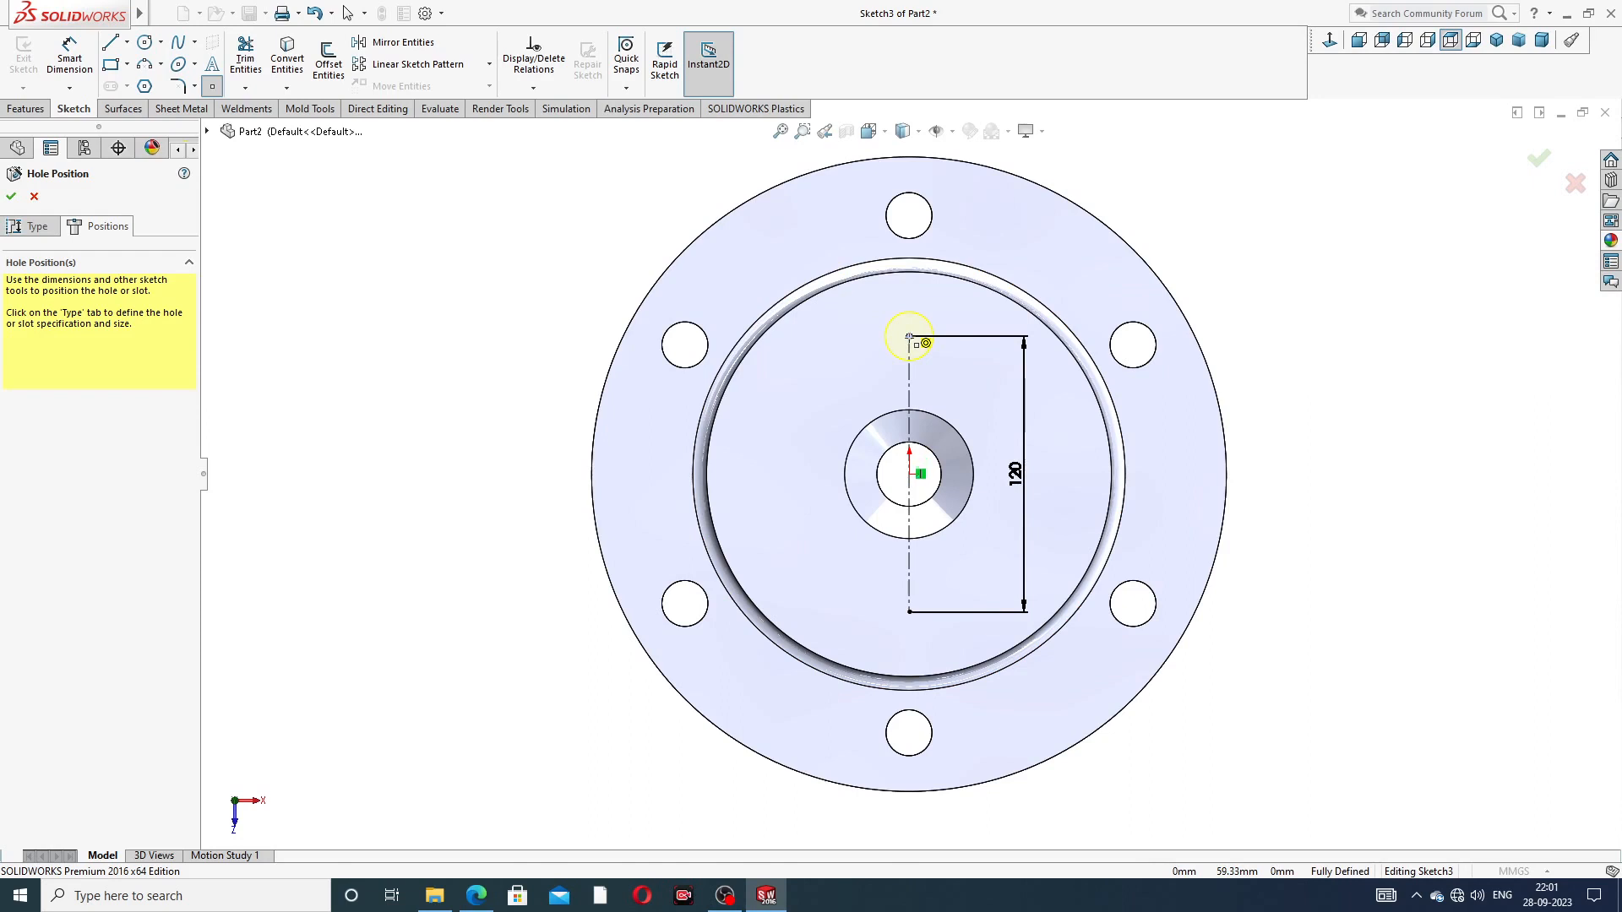
{"action": "left_click", "coordinate": [911, 612]}
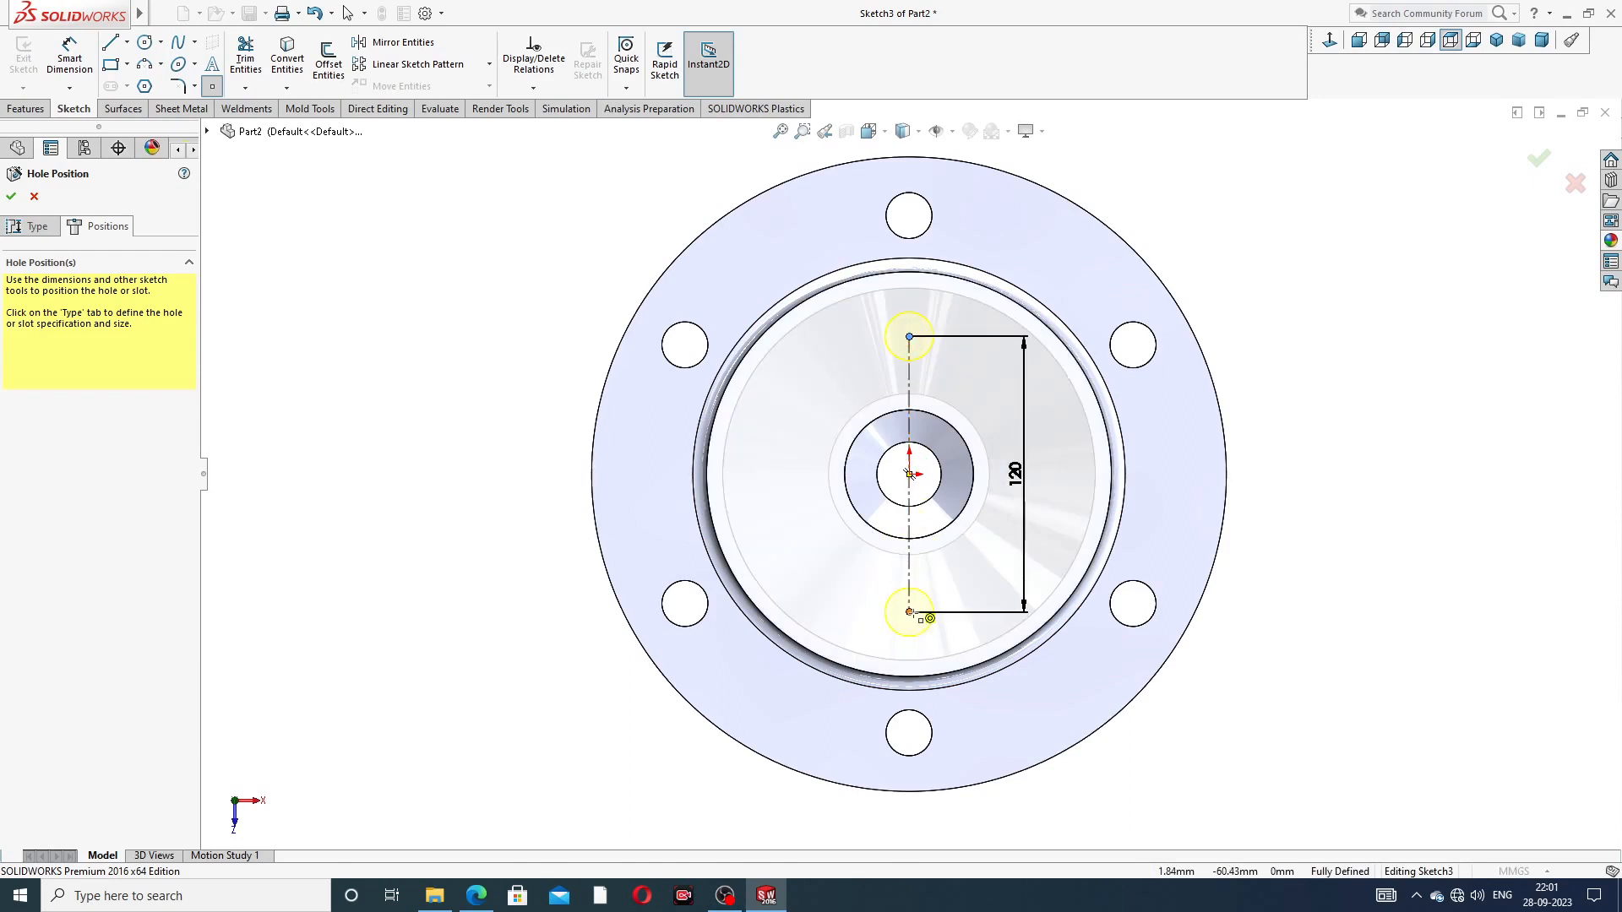
{"action": "left_click", "coordinate": [909, 612]}
{"action": "right_click", "coordinate": [1254, 279]}
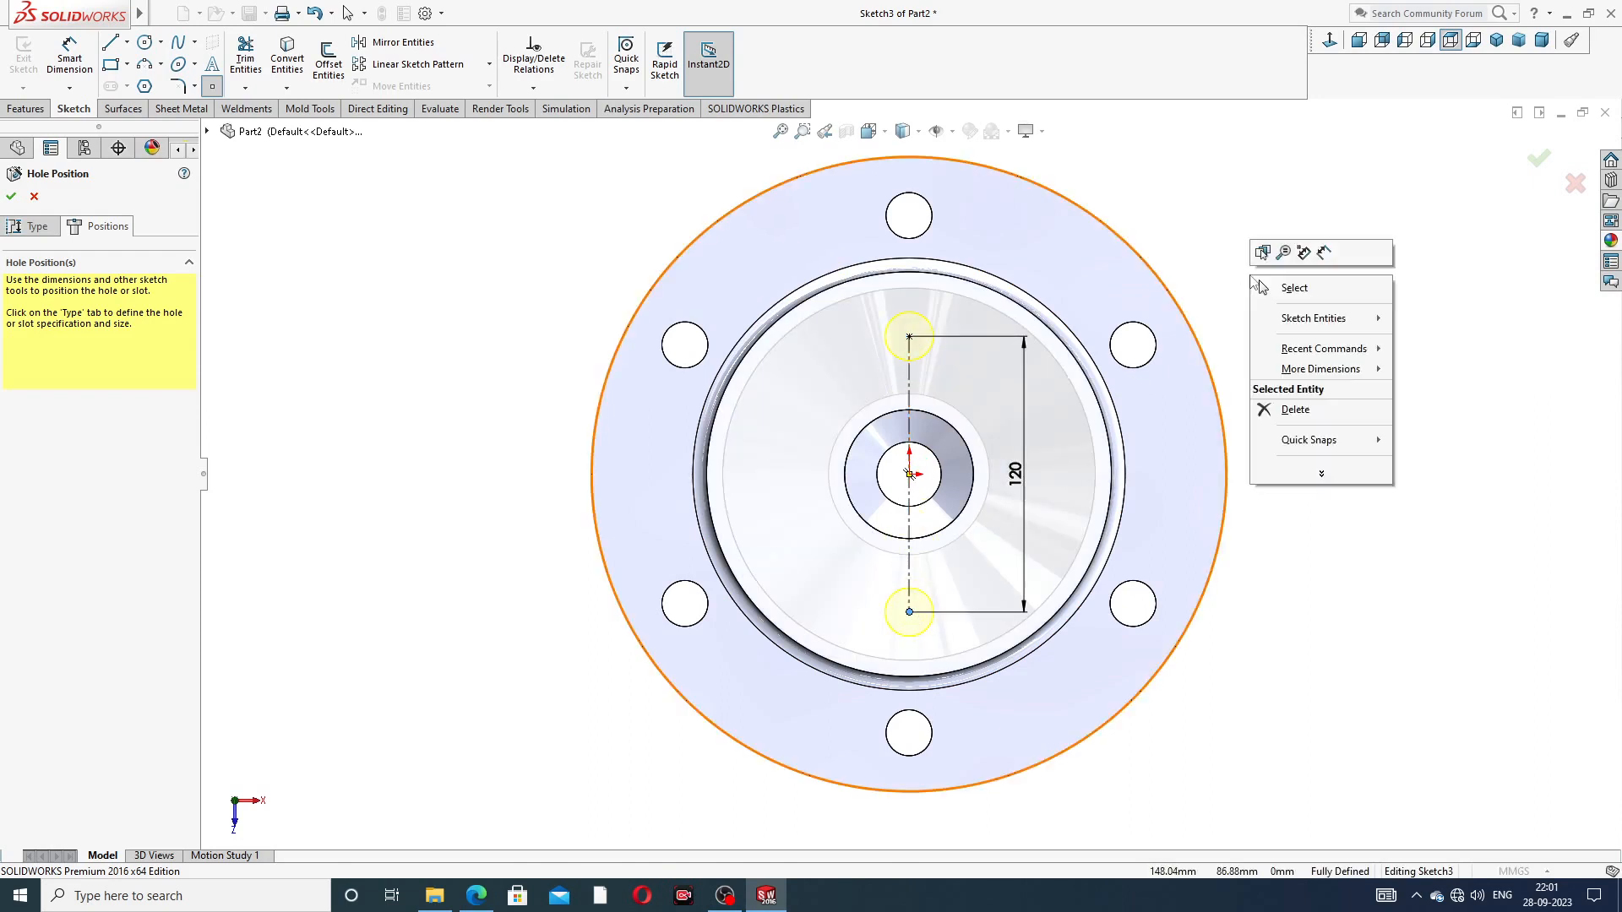
{"action": "left_click", "coordinate": [1284, 289]}
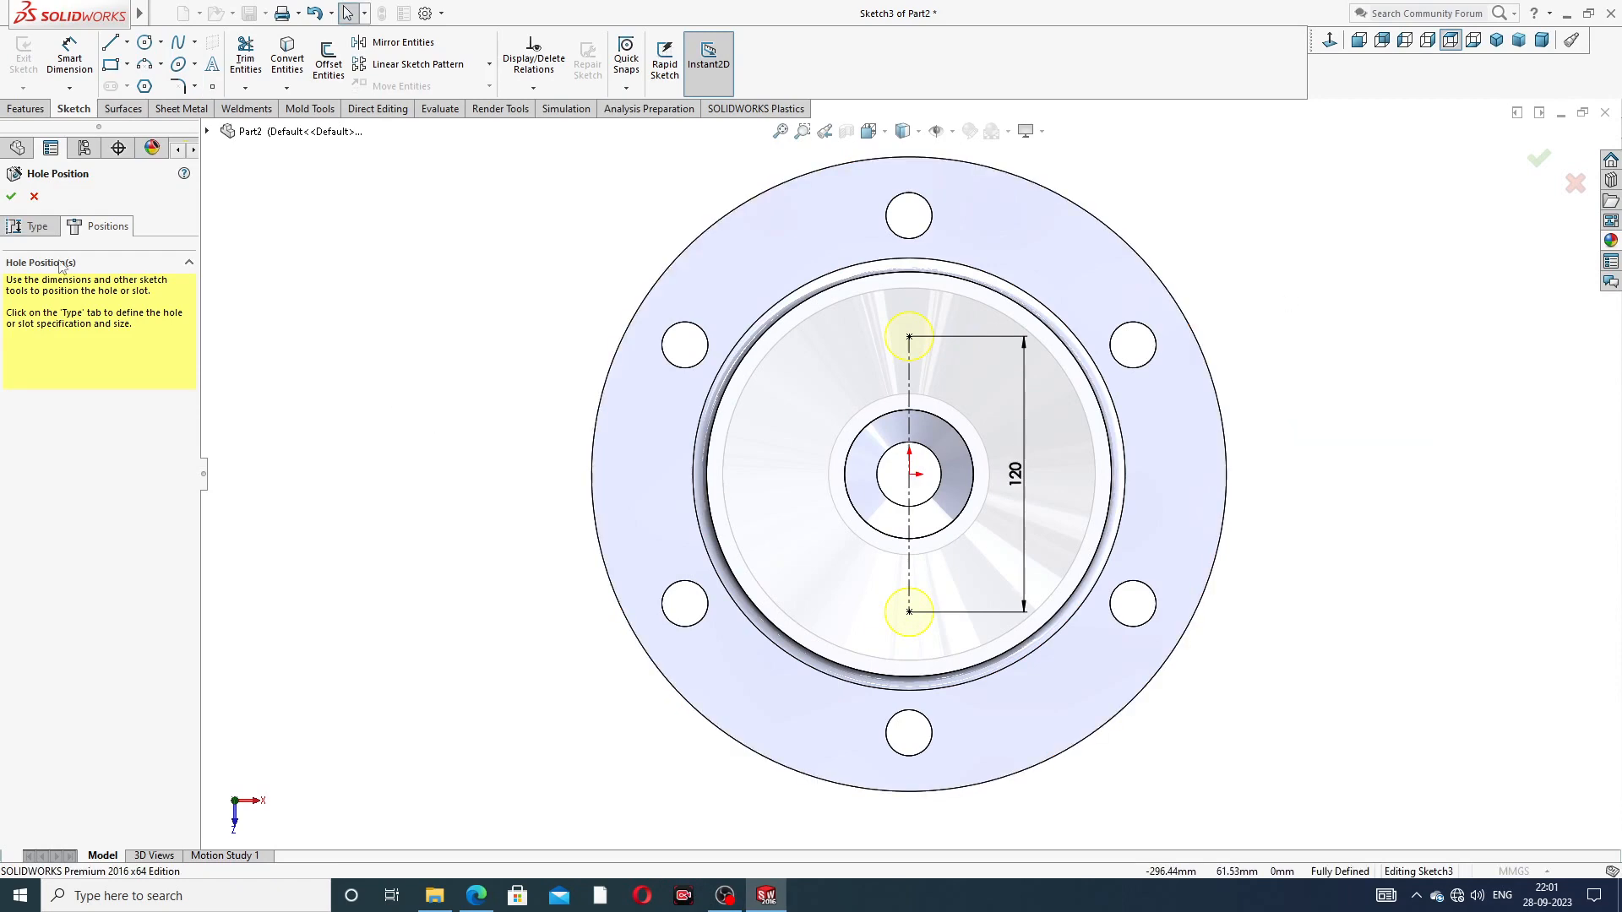
{"action": "left_click", "coordinate": [11, 196]}
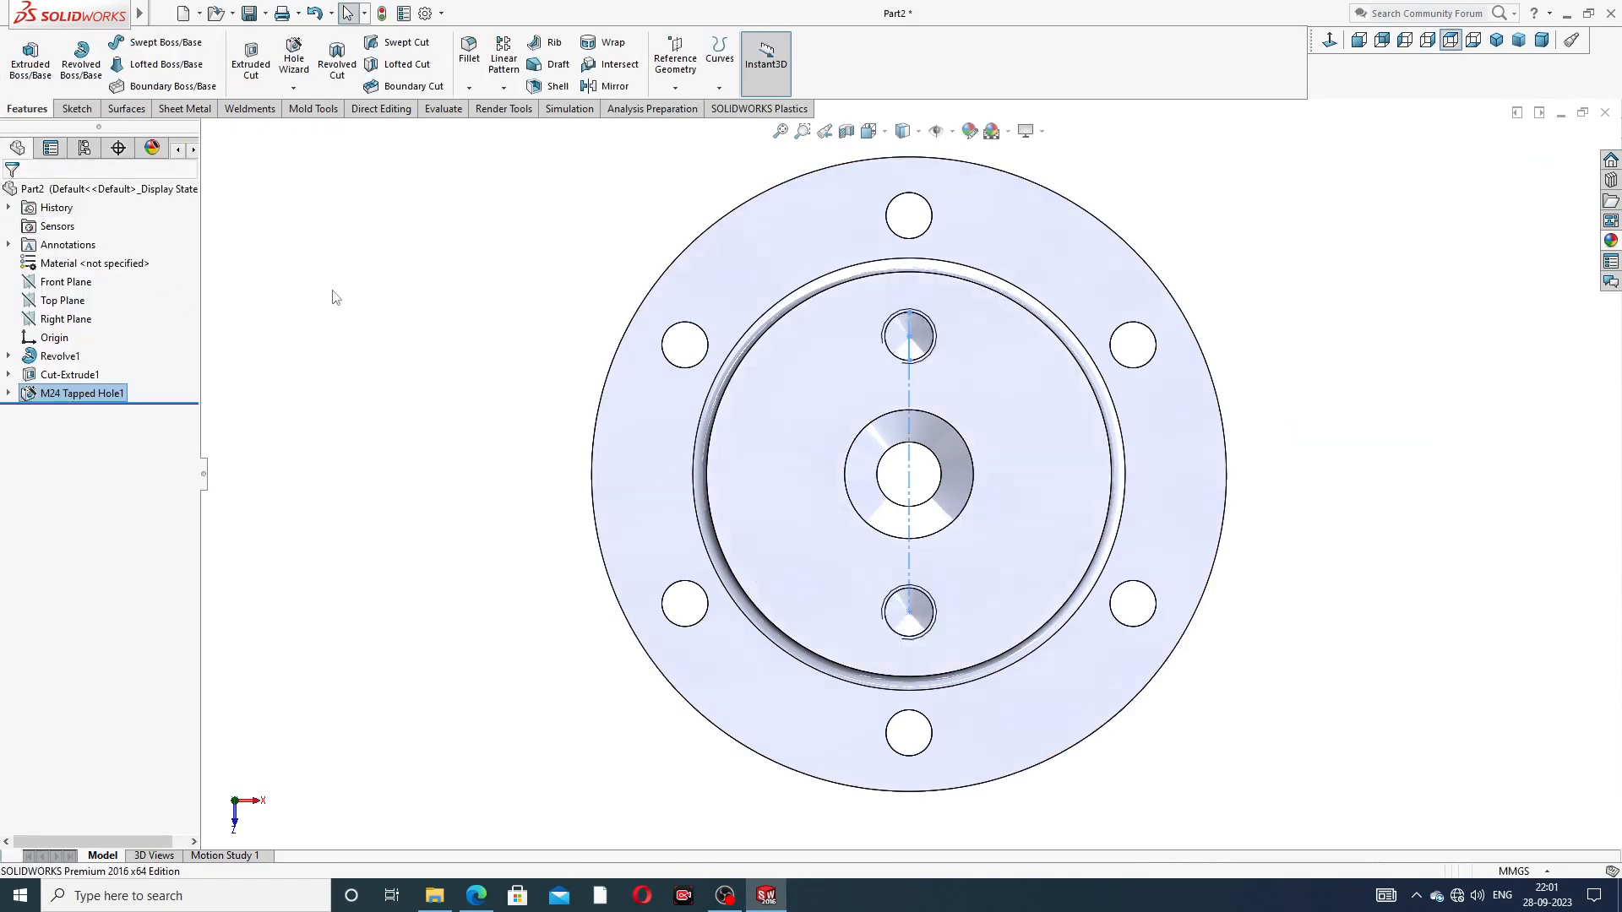
{"action": "left_click", "coordinate": [336, 298]}
Step: Turn on shaded cosmetic threads in the document's detailing properties
{"action": "middle_click_drag", "start_coordinate": [1213, 448], "coordinate": [1030, 326]}
{"action": "scroll", "coordinate": [970, 332], "scroll_direction": "down", "scroll_amount": 5}
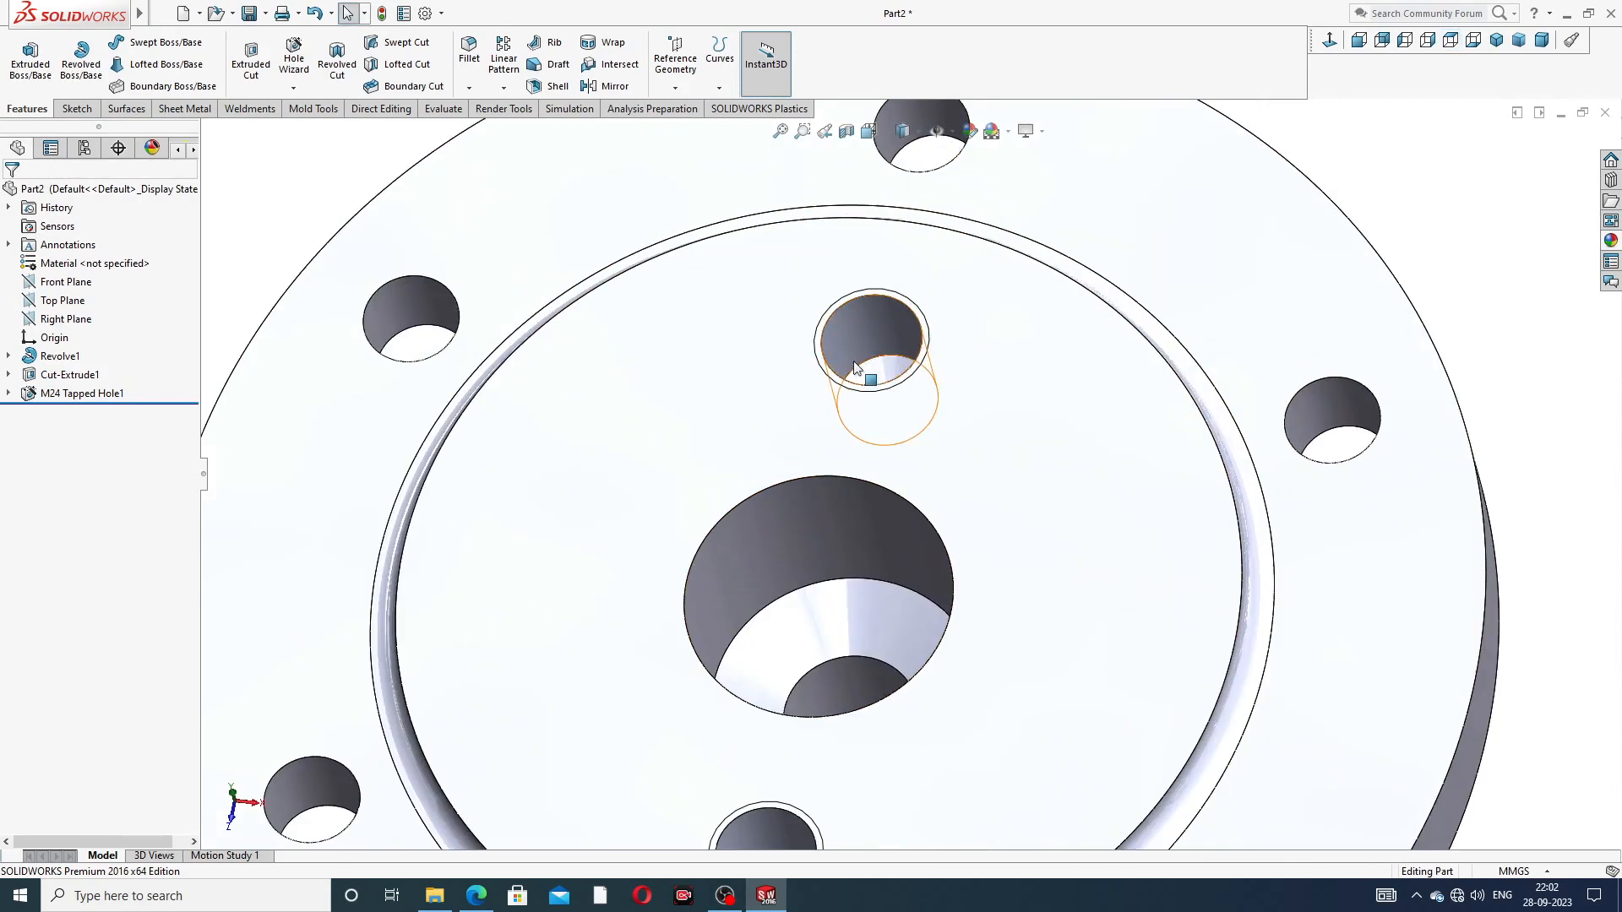
{"action": "scroll", "coordinate": [857, 355], "scroll_direction": "down", "scroll_amount": 2}
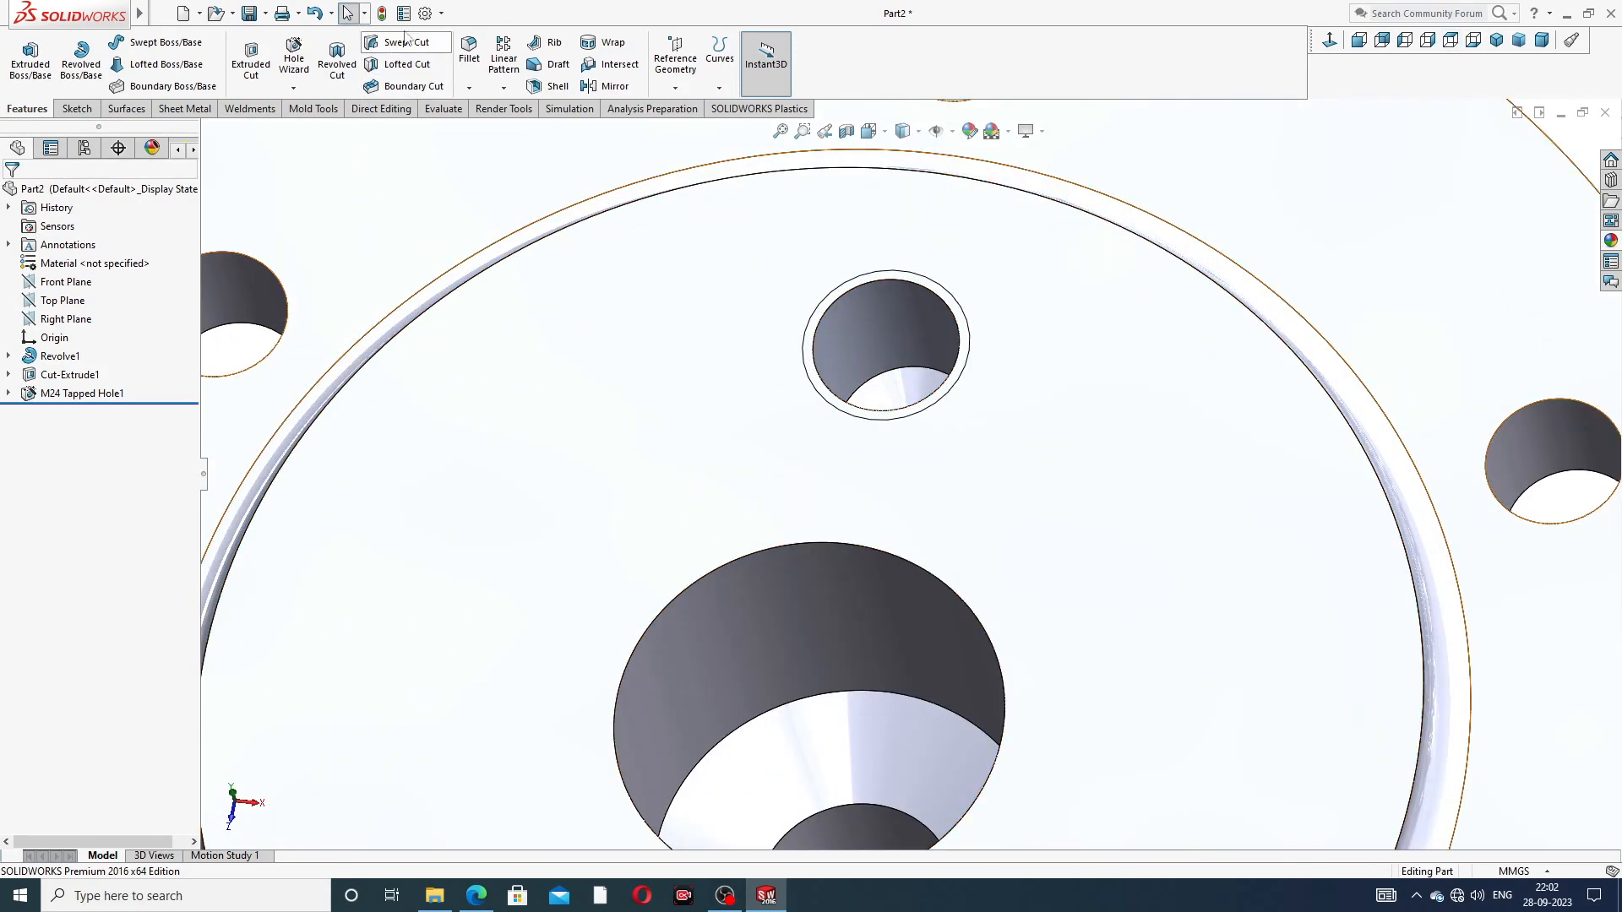
{"action": "left_click", "coordinate": [423, 14]}
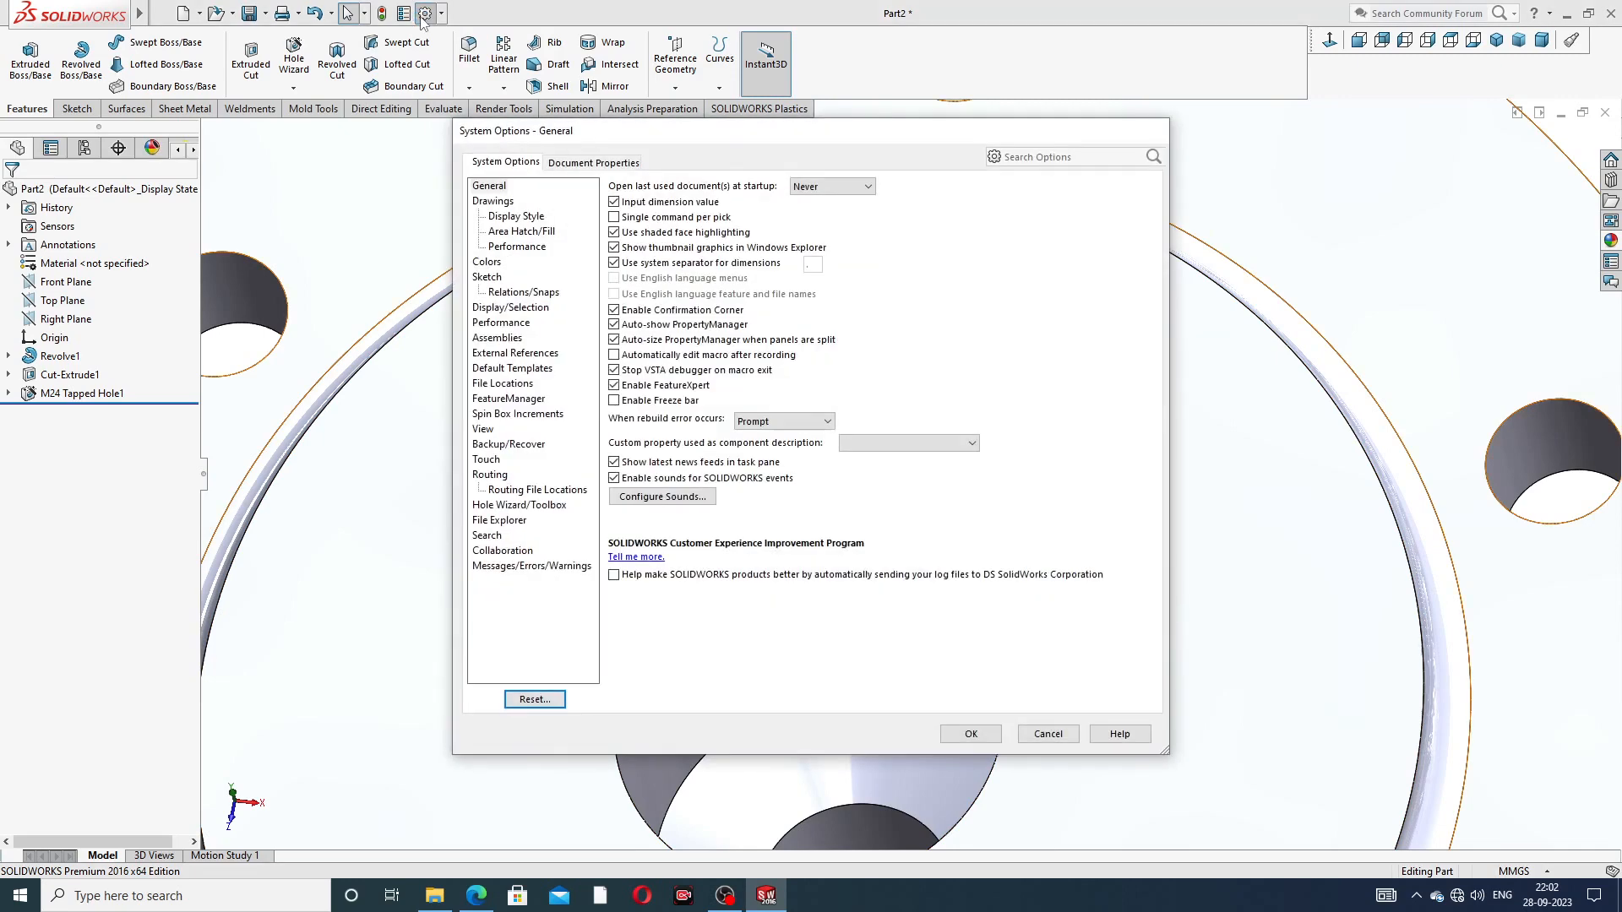
{"action": "left_click", "coordinate": [561, 162]}
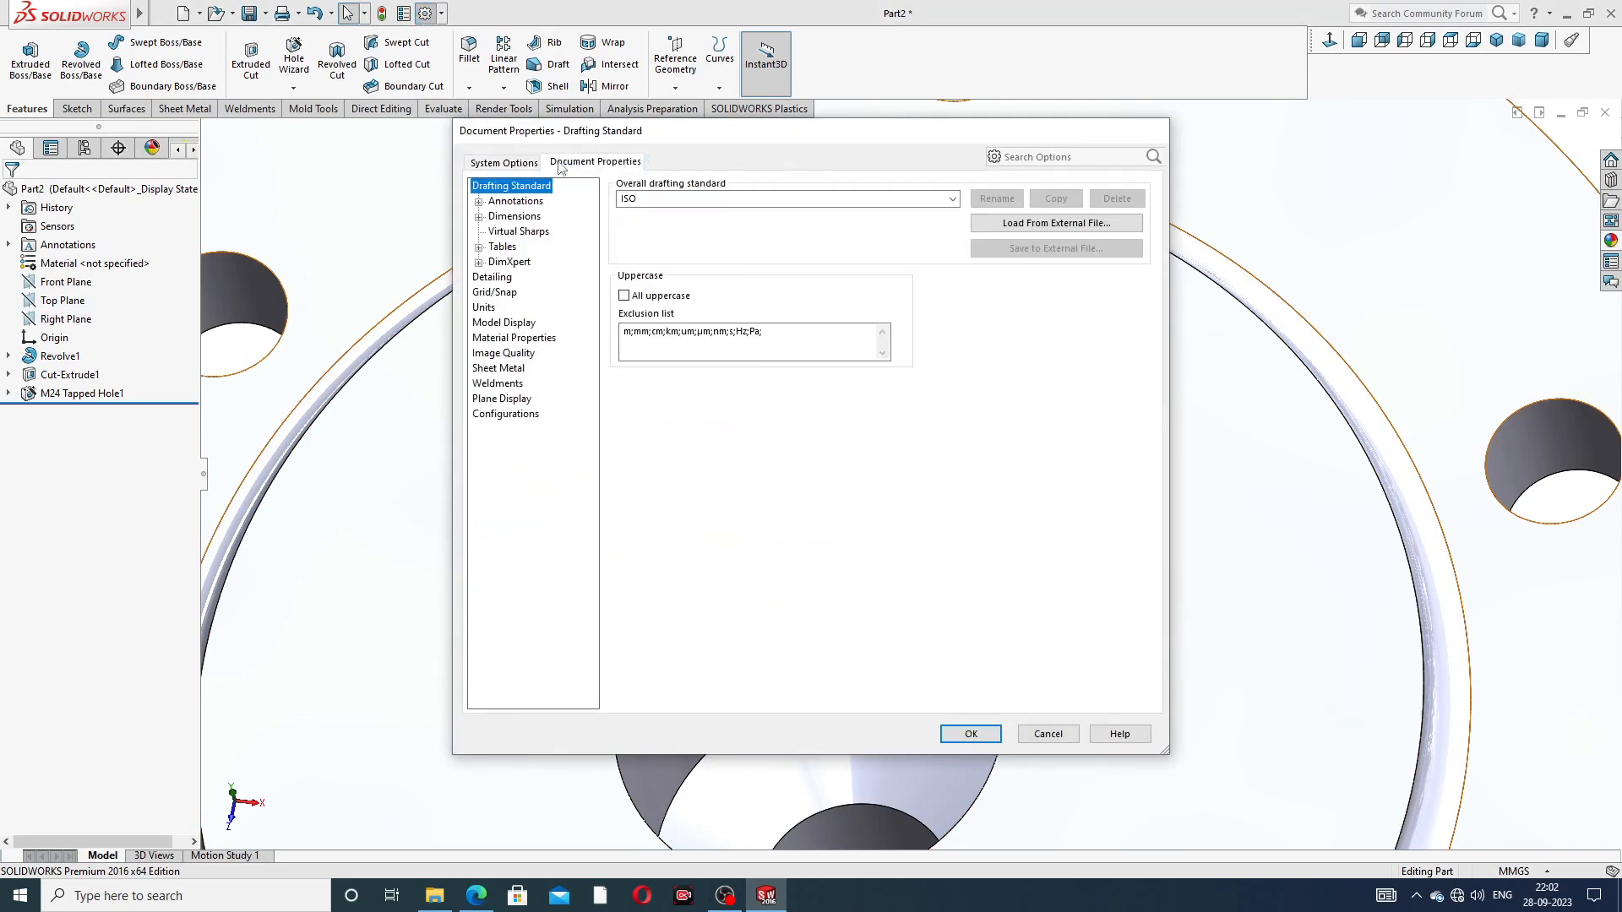
{"action": "left_click", "coordinate": [498, 278]}
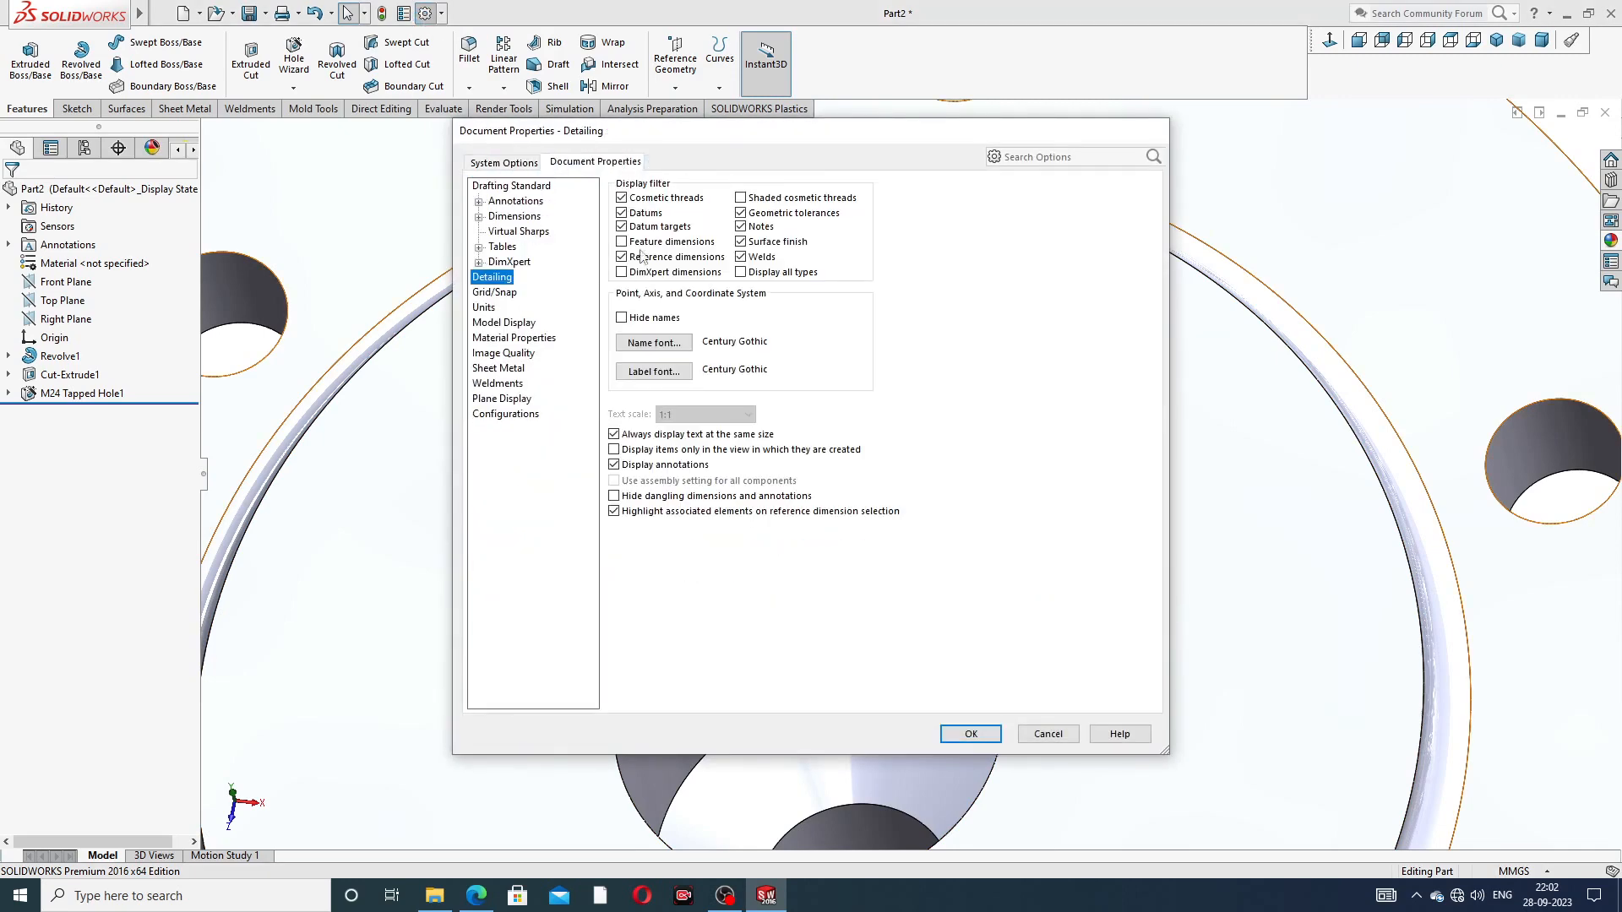
{"action": "left_click", "coordinate": [741, 198]}
{"action": "left_click", "coordinate": [969, 734]}
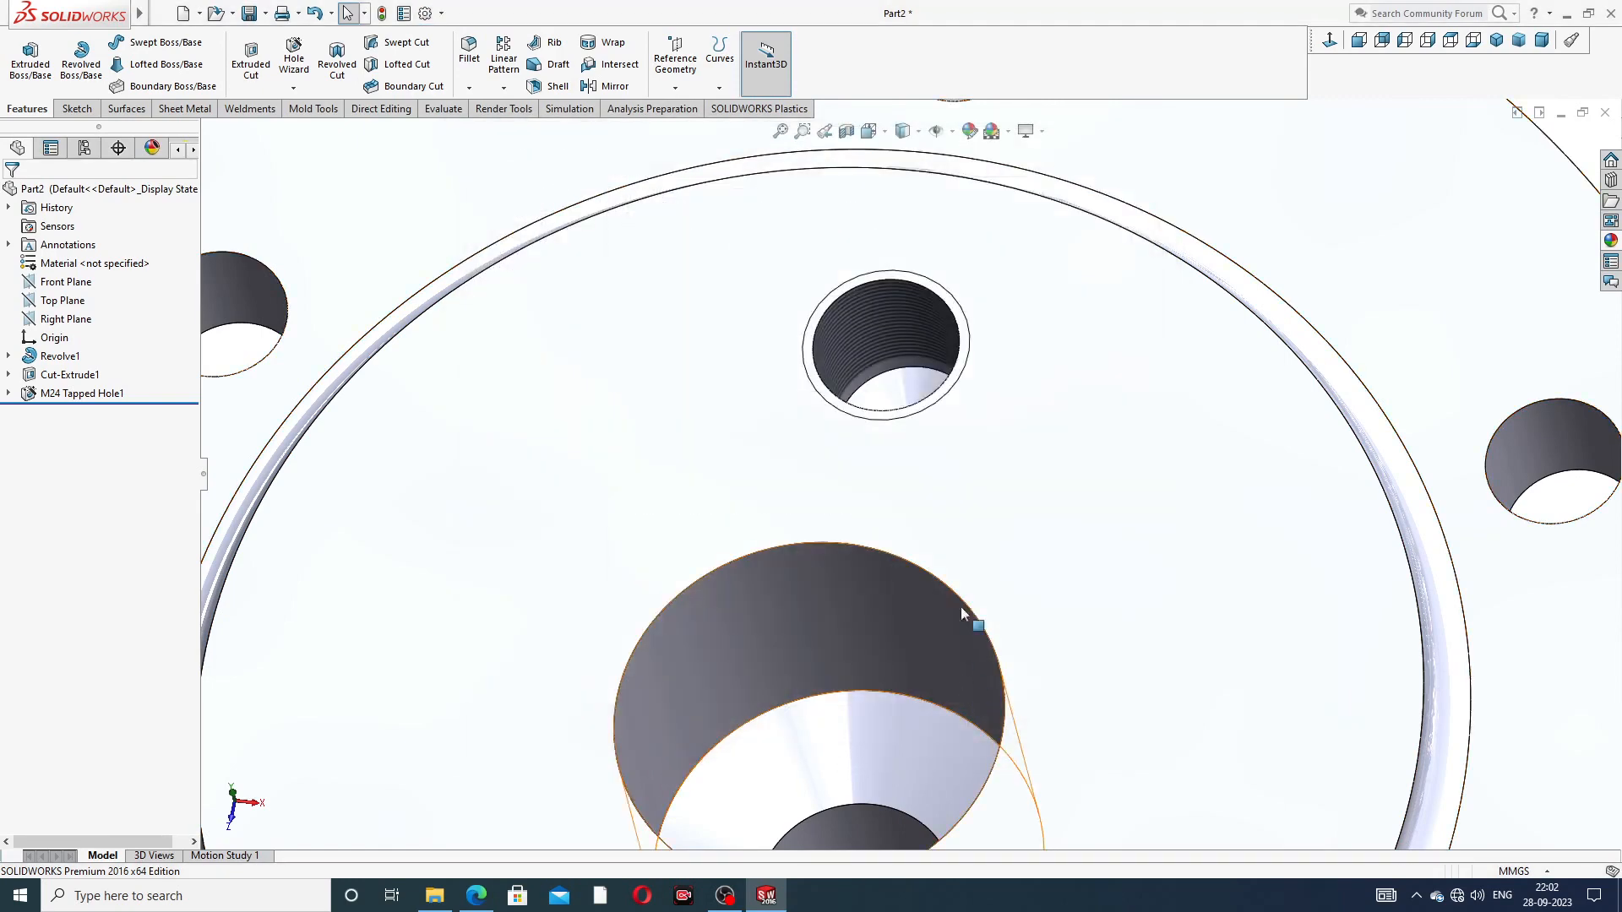
Step: Examine the shaded threads inside the two M24 tapped holes from several angles
{"action": "scroll", "coordinate": [981, 402], "scroll_direction": "up", "scroll_amount": 10}
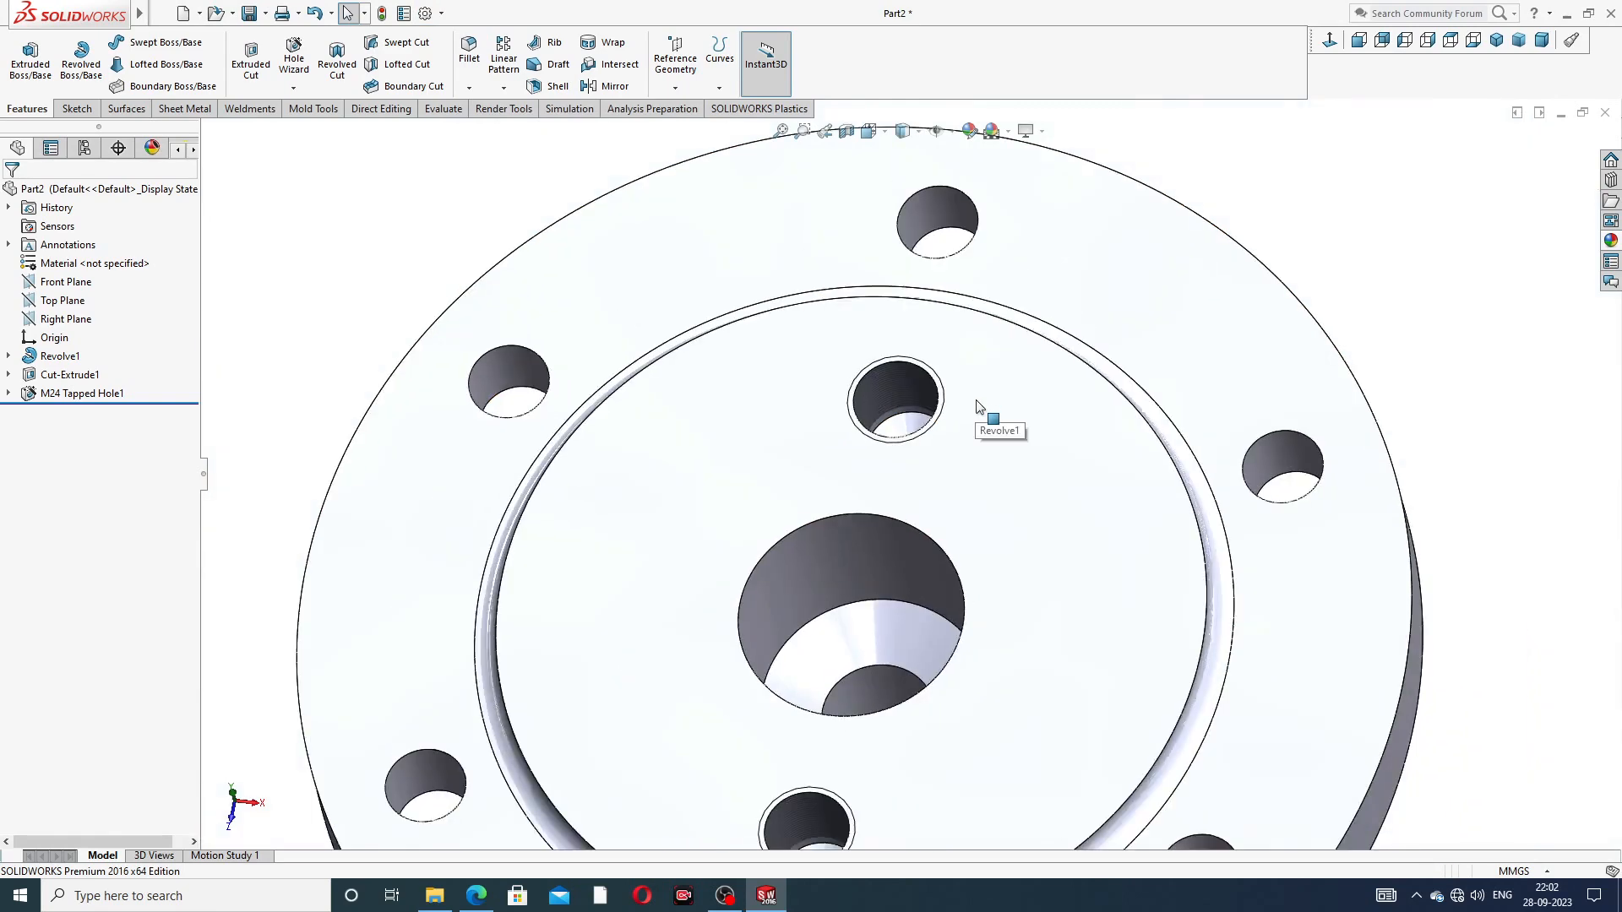
{"action": "middle_click_drag", "start_coordinate": [1001, 530], "coordinate": [1003, 409]}
{"action": "scroll", "coordinate": [907, 447], "scroll_direction": "down", "scroll_amount": 10}
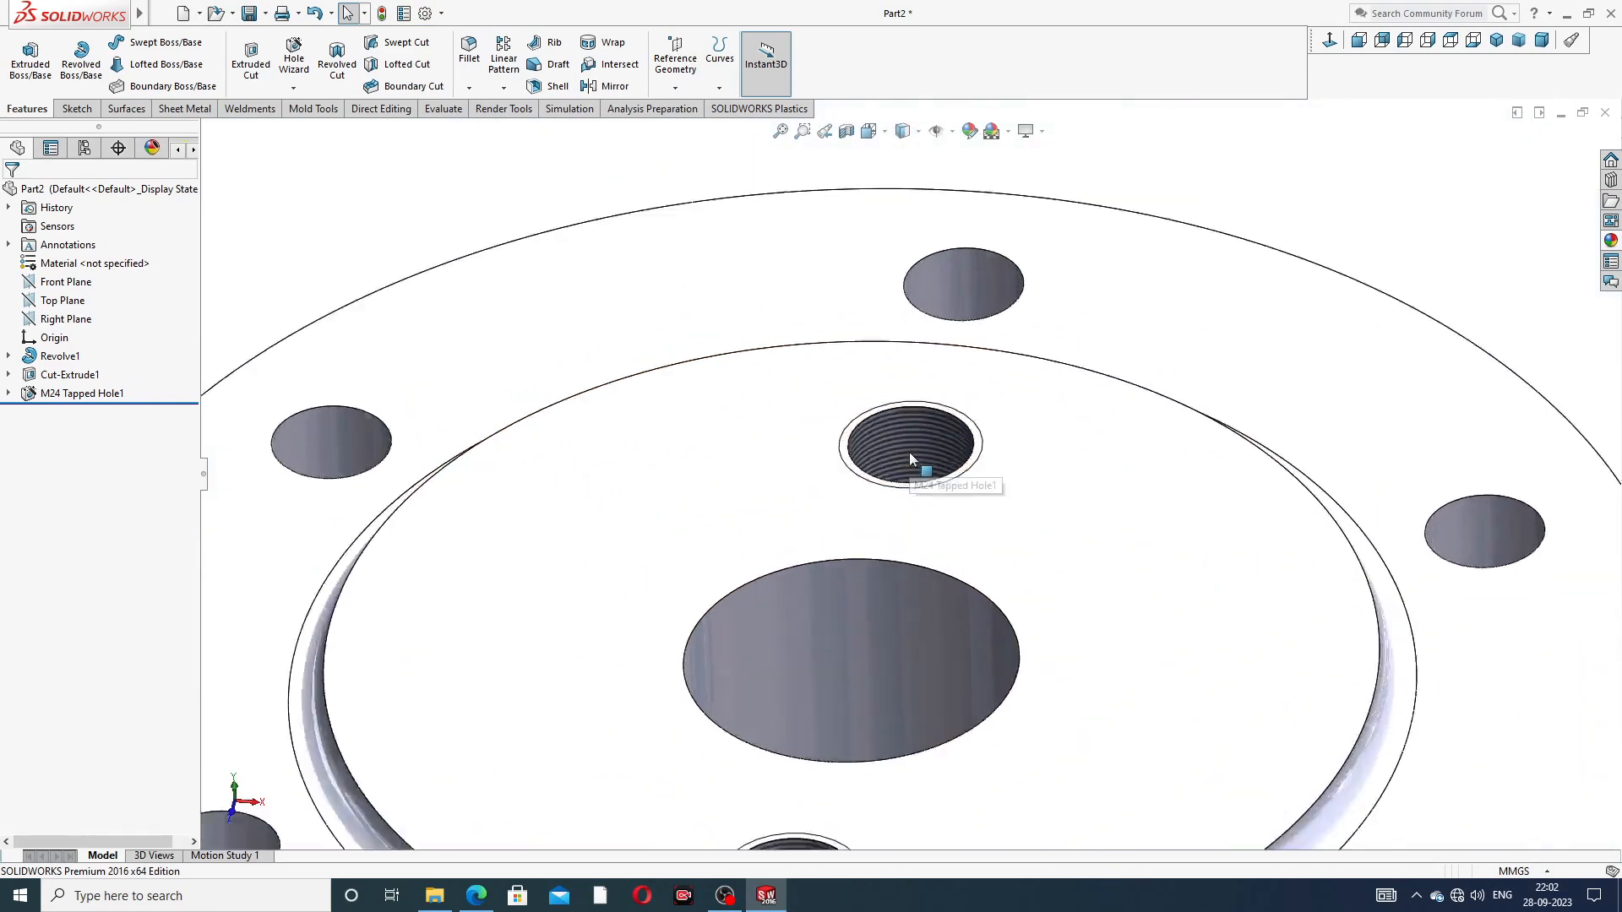
{"action": "scroll", "coordinate": [921, 490], "scroll_direction": "up", "scroll_amount": 10}
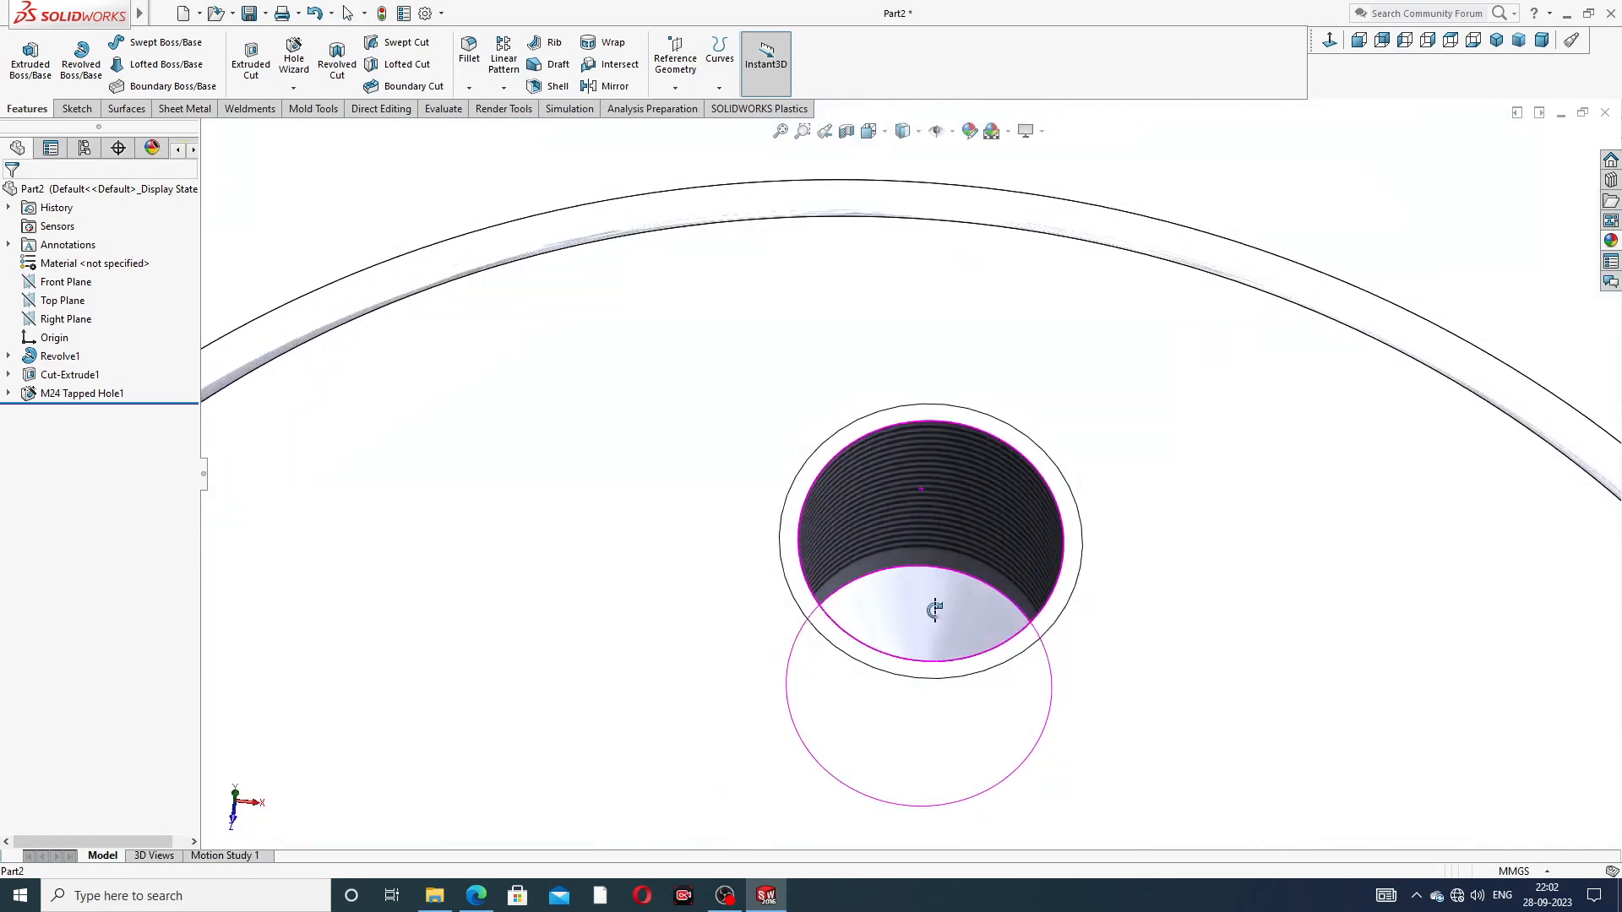
{"action": "scroll", "coordinate": [976, 615], "scroll_direction": "up", "scroll_amount": 4}
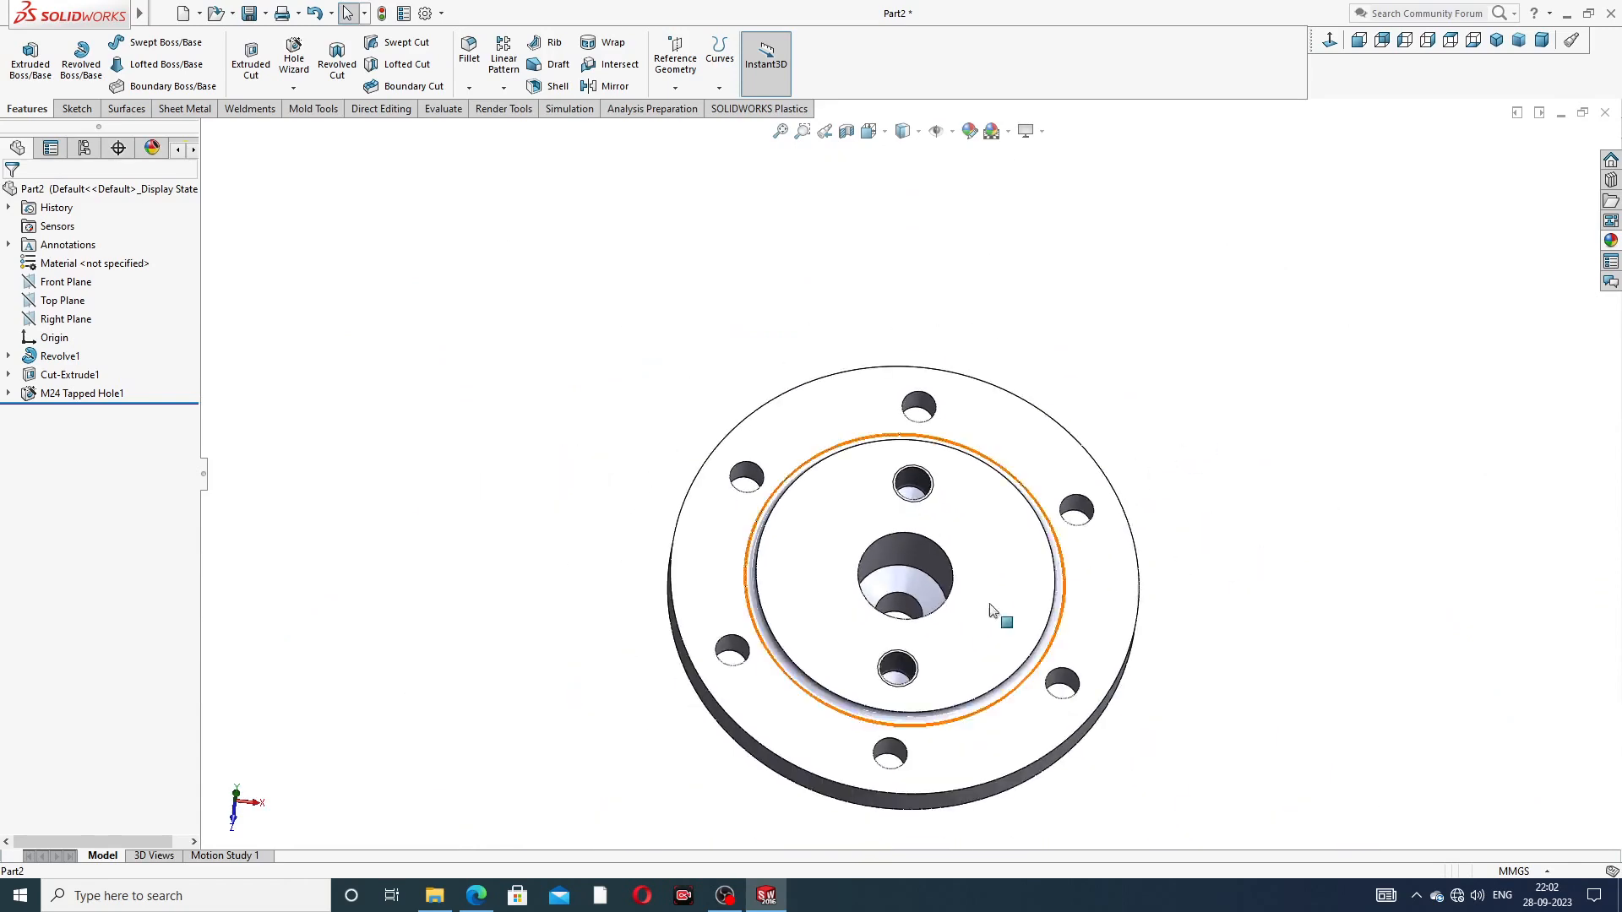
{"action": "scroll", "coordinate": [934, 636], "scroll_direction": "down", "scroll_amount": 2}
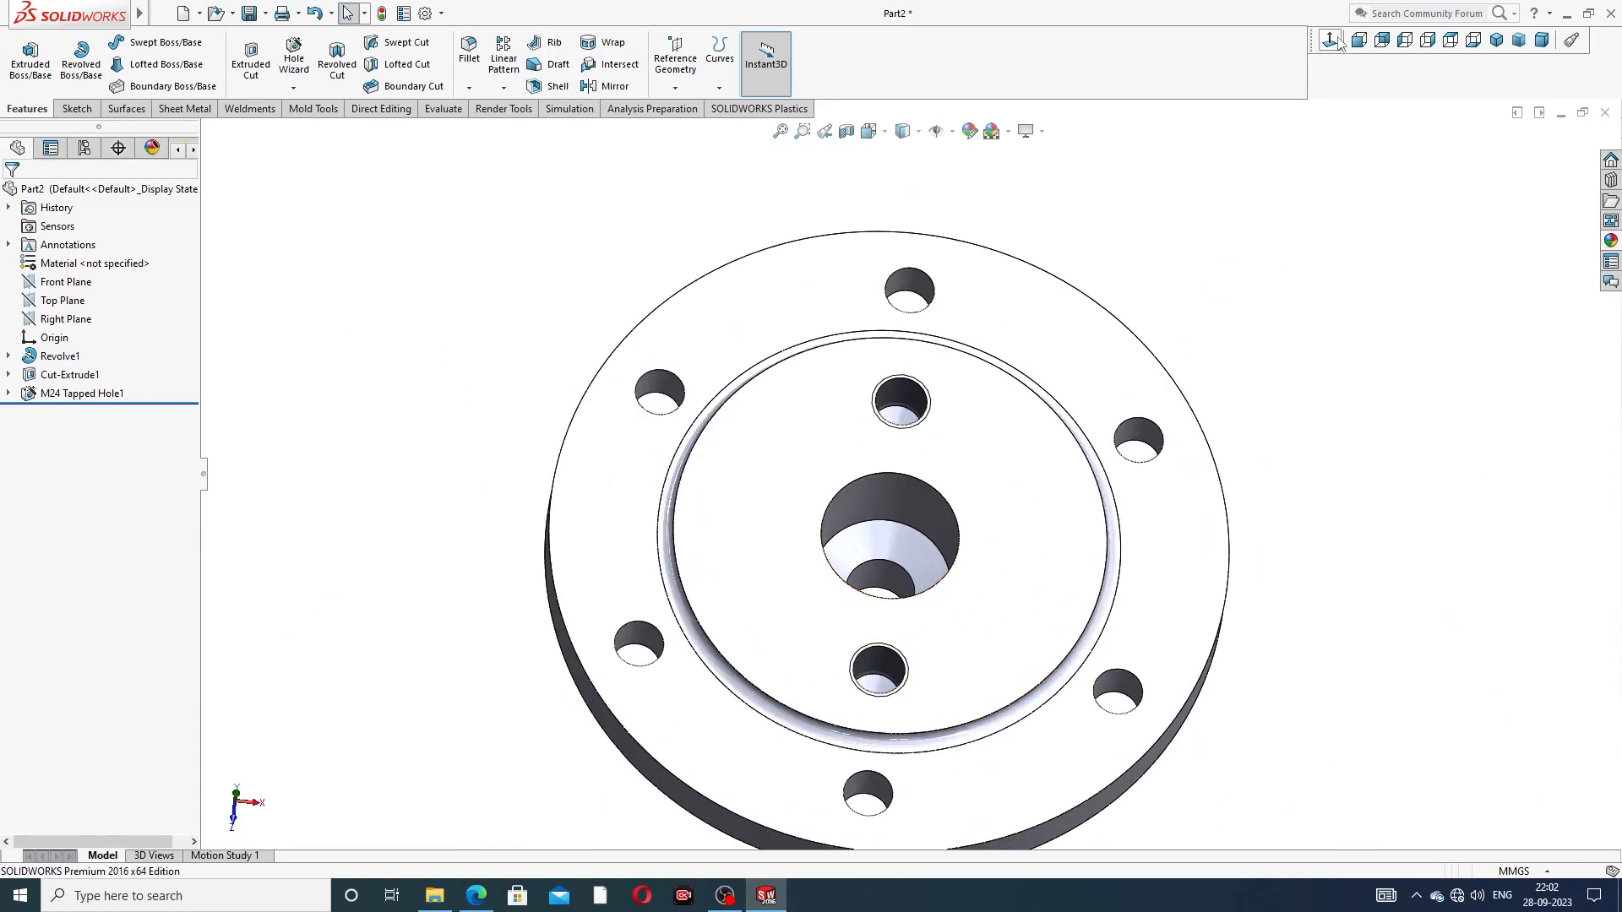
{"action": "left_click", "coordinate": [1450, 39]}
{"action": "middle_click_drag", "start_coordinate": [1014, 418], "coordinate": [977, 355]}
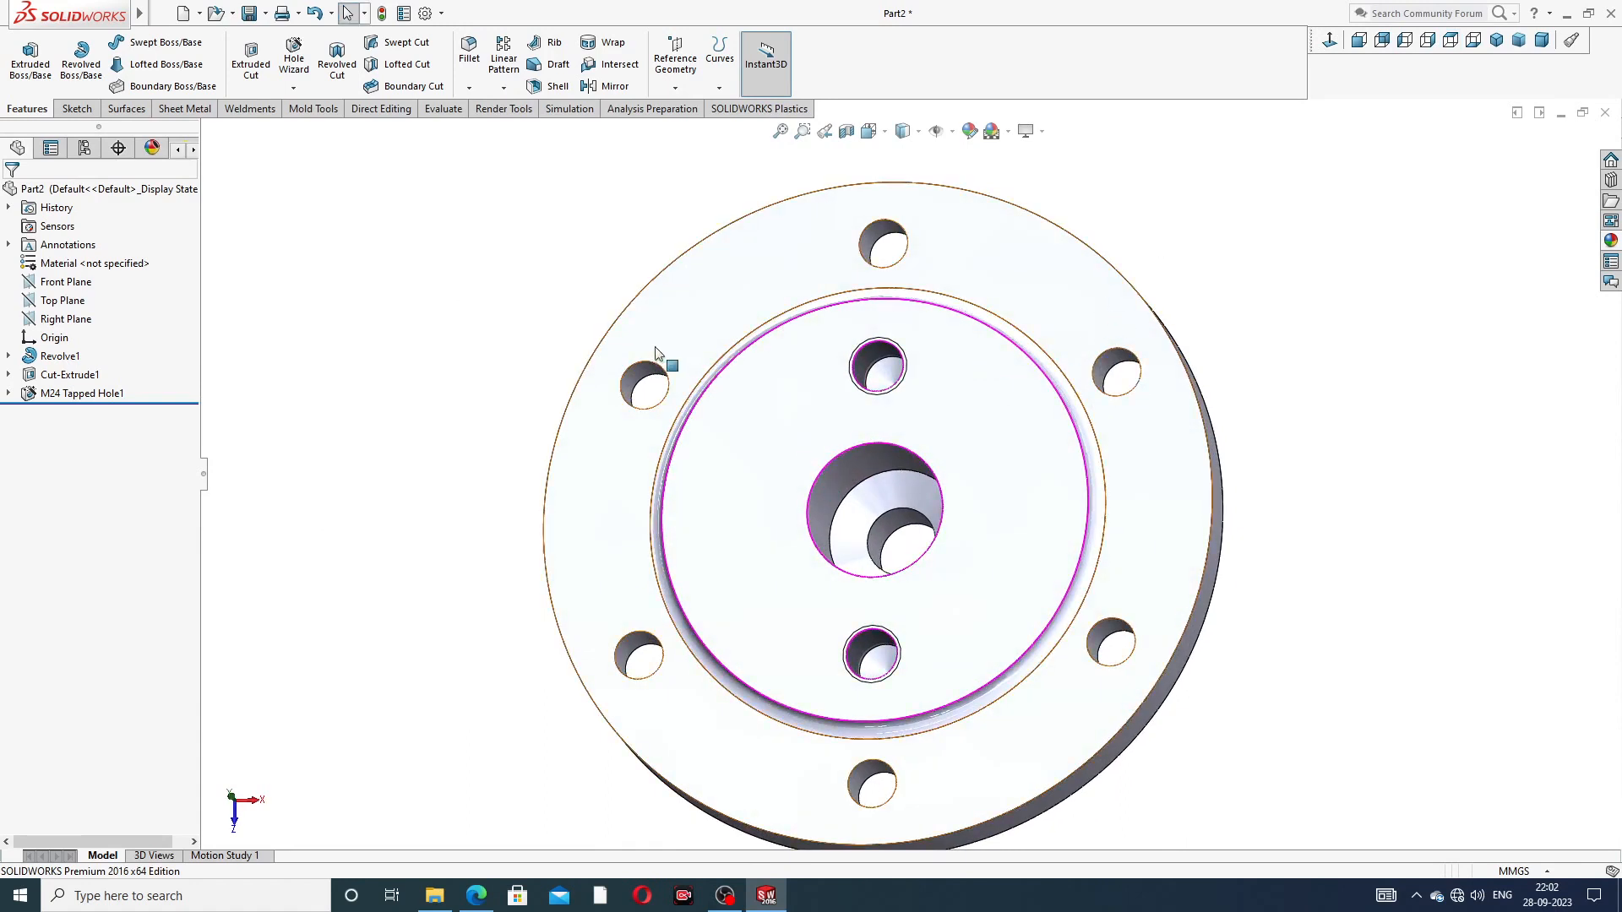
Step: Start another bottoming tapped hole with the Hole Wizard, consult the valve cover drawing, and set the size to M12
{"action": "left_click", "coordinate": [293, 88]}
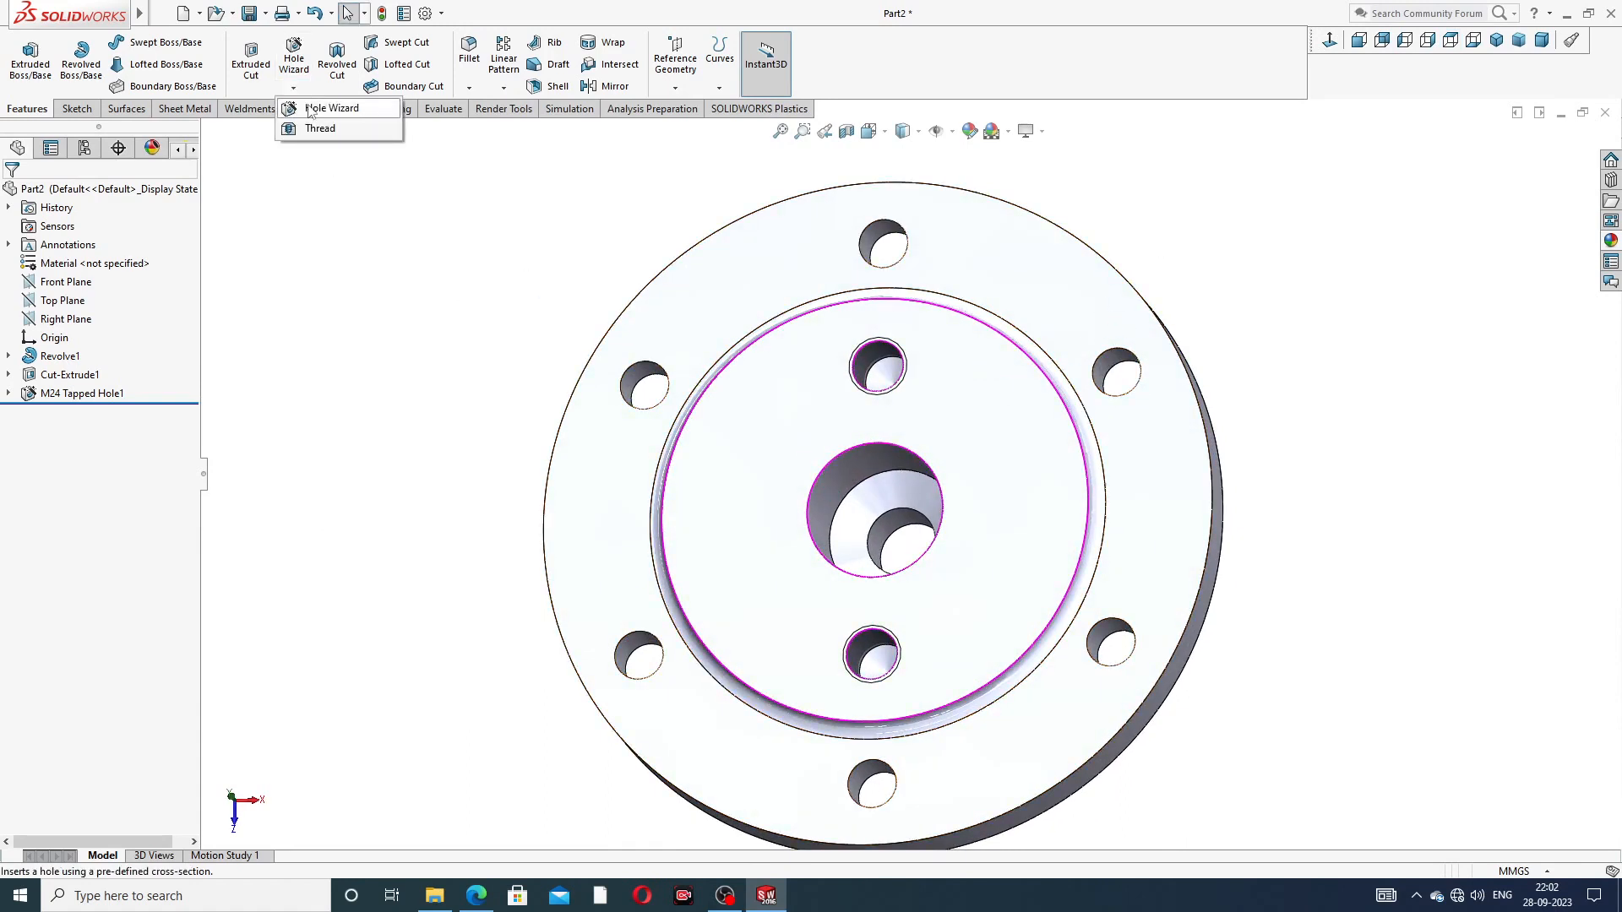
{"action": "left_click", "coordinate": [313, 108]}
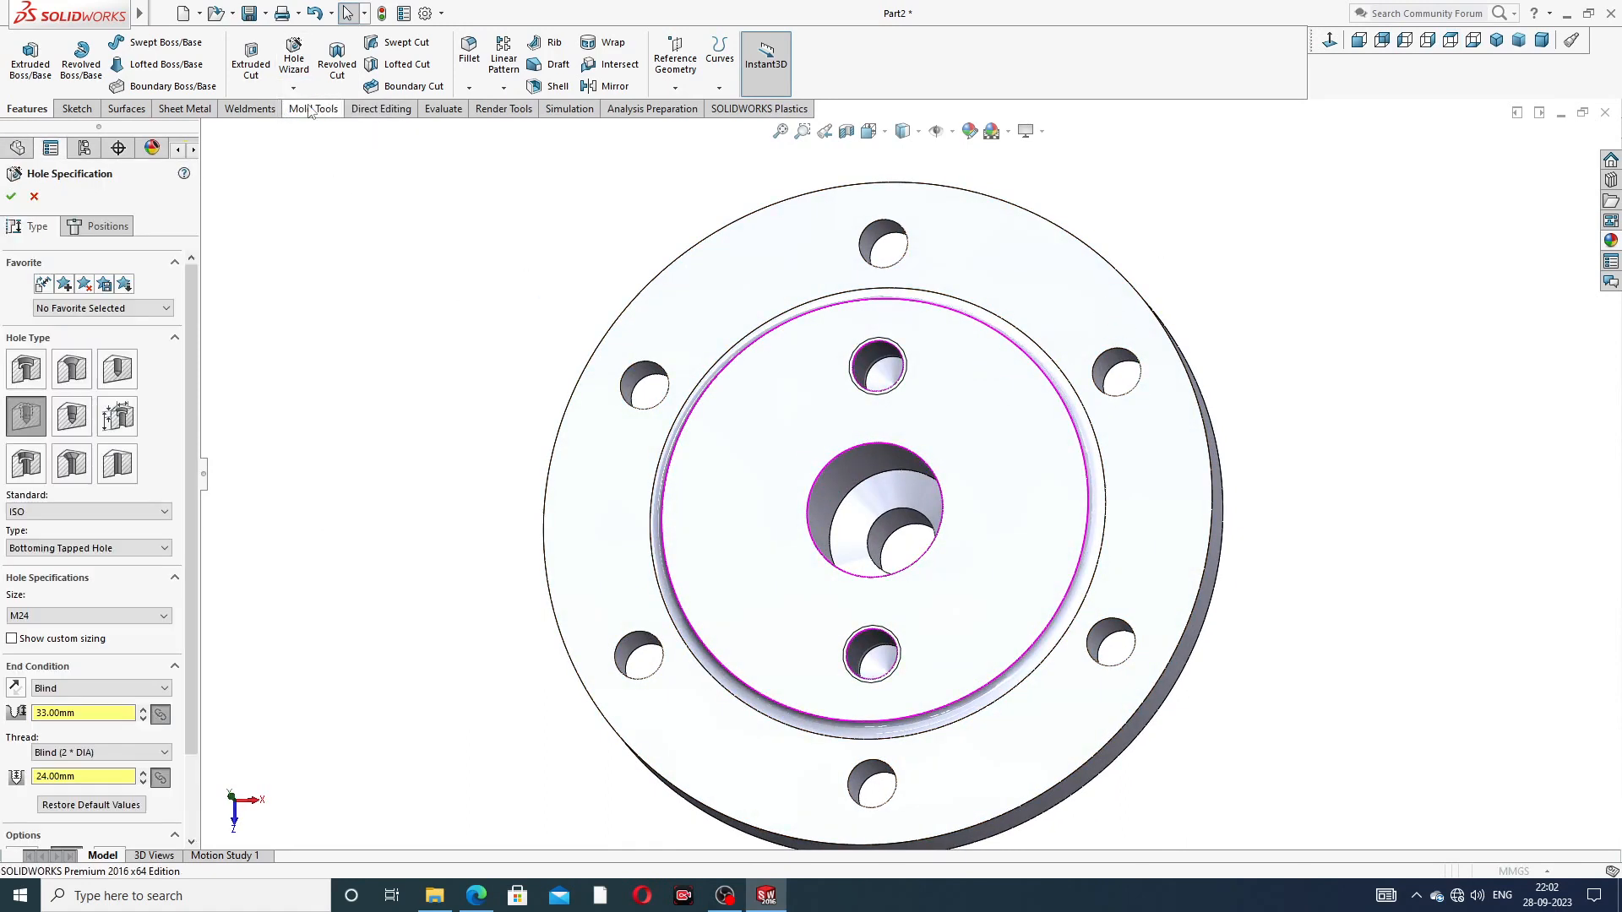
{"action": "left_click", "coordinate": [475, 895]}
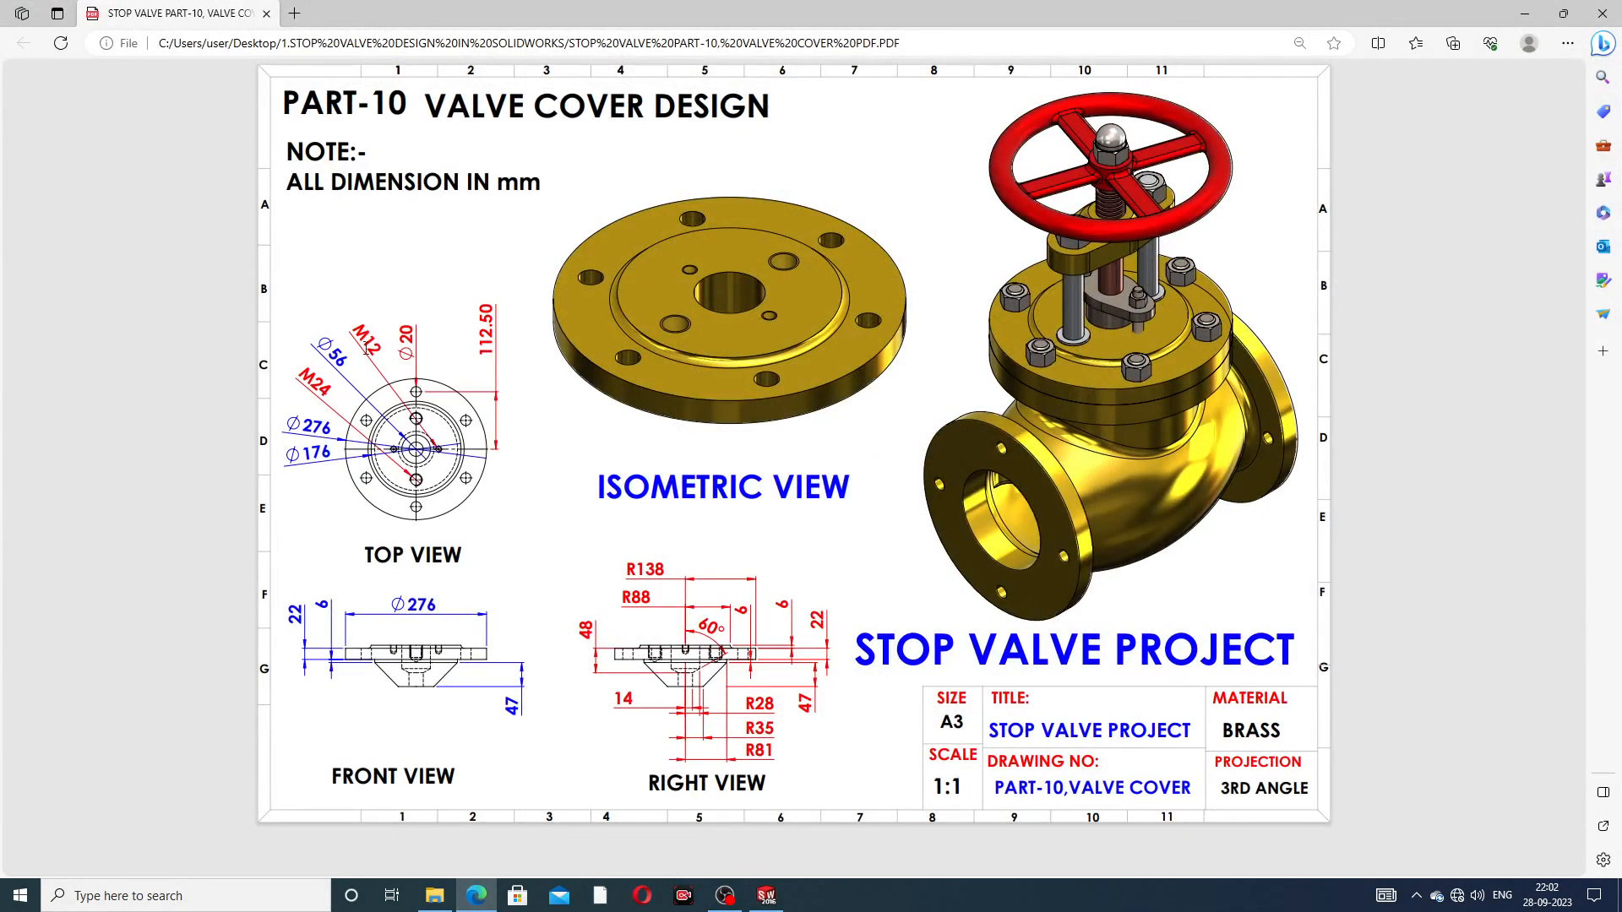
{"action": "left_click", "coordinate": [475, 897]}
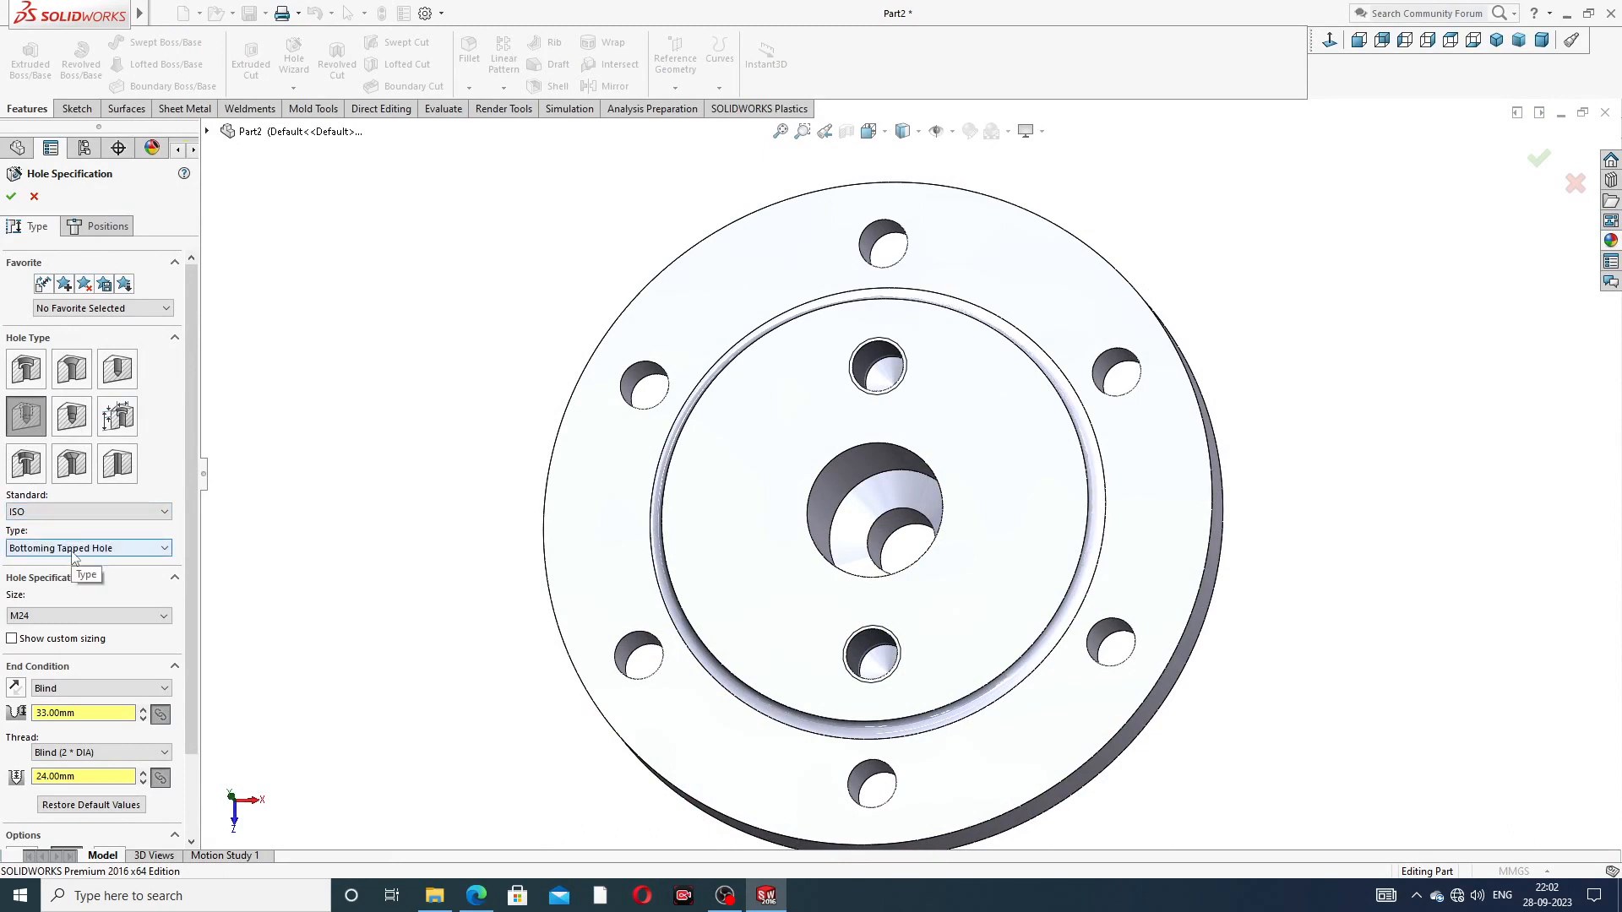
{"action": "left_click", "coordinate": [50, 616]}
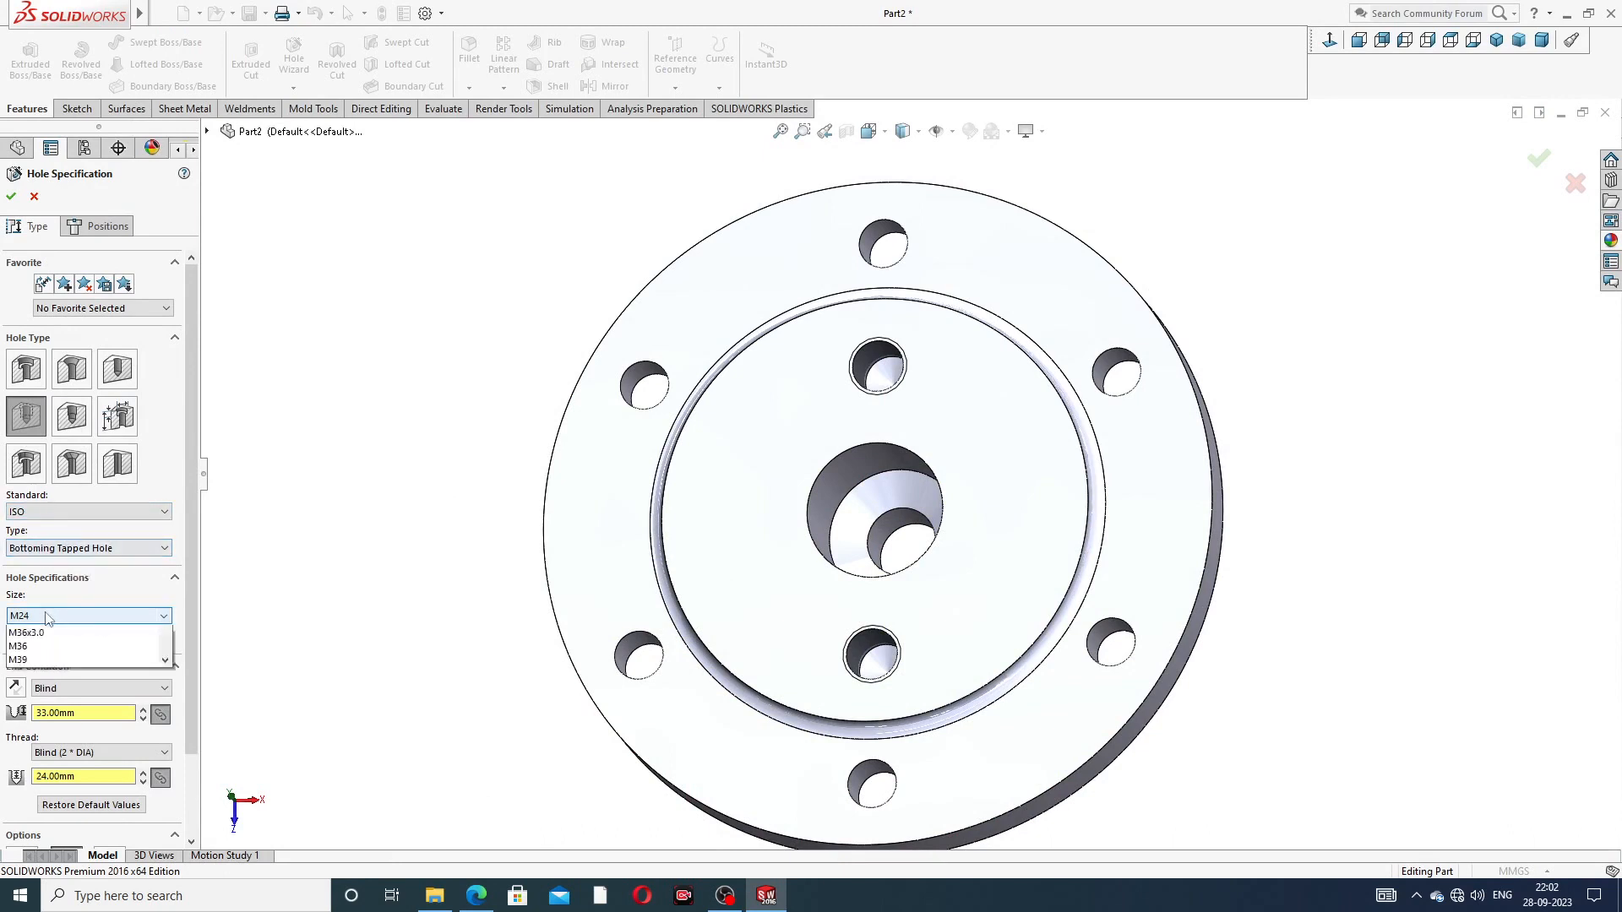
{"action": "scroll", "coordinate": [55, 674], "scroll_direction": "up", "scroll_amount": 5}
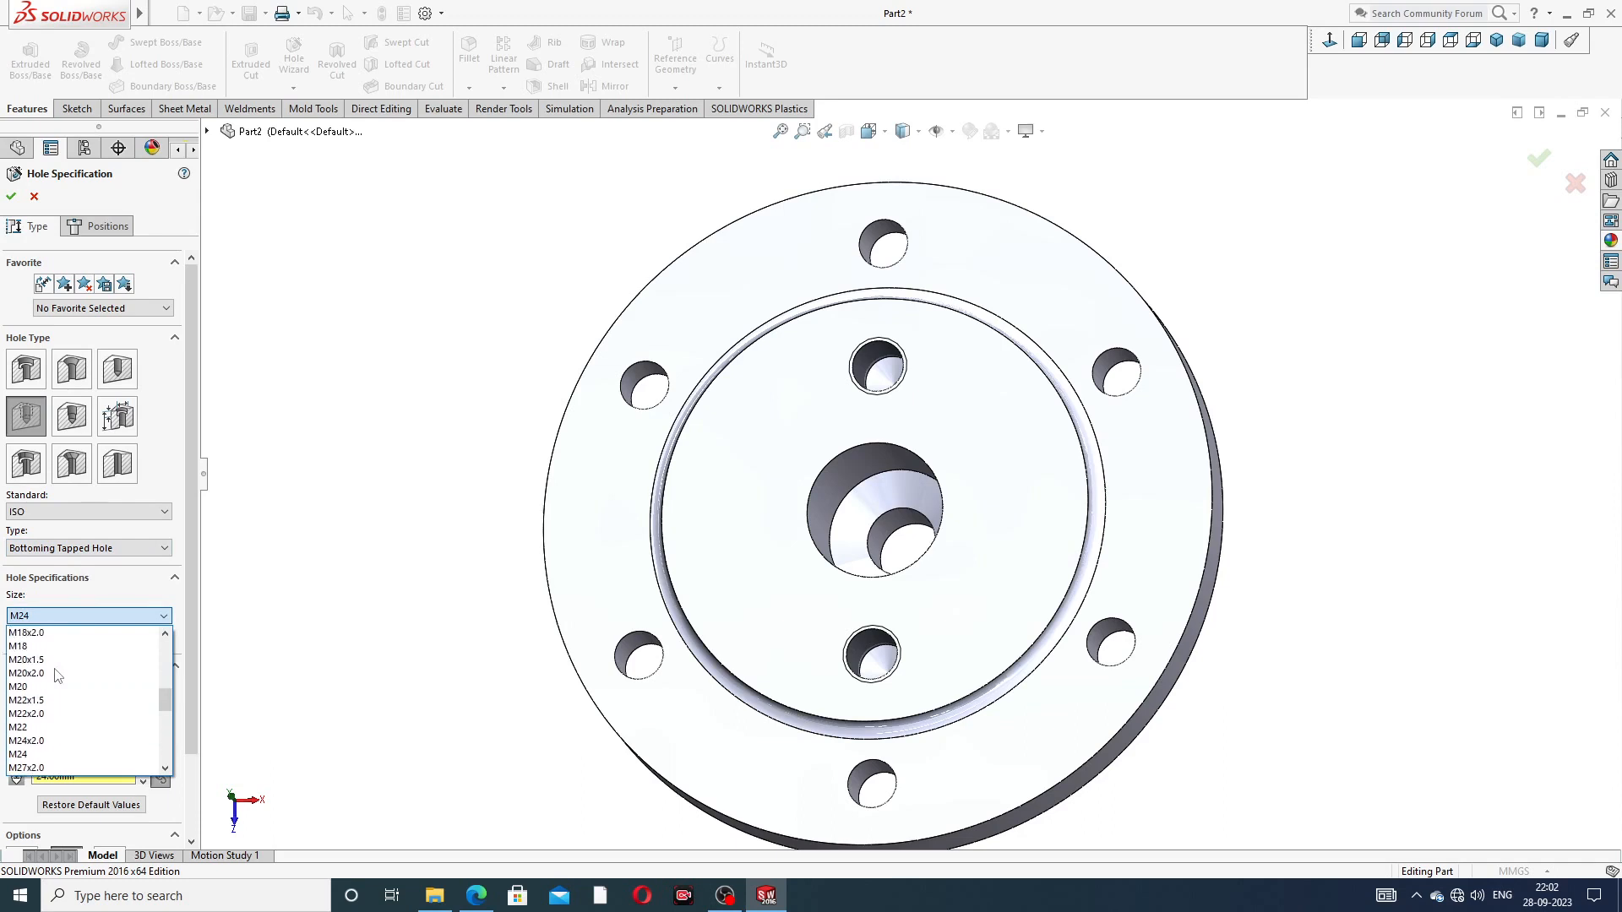
{"action": "left_click", "coordinate": [56, 673]}
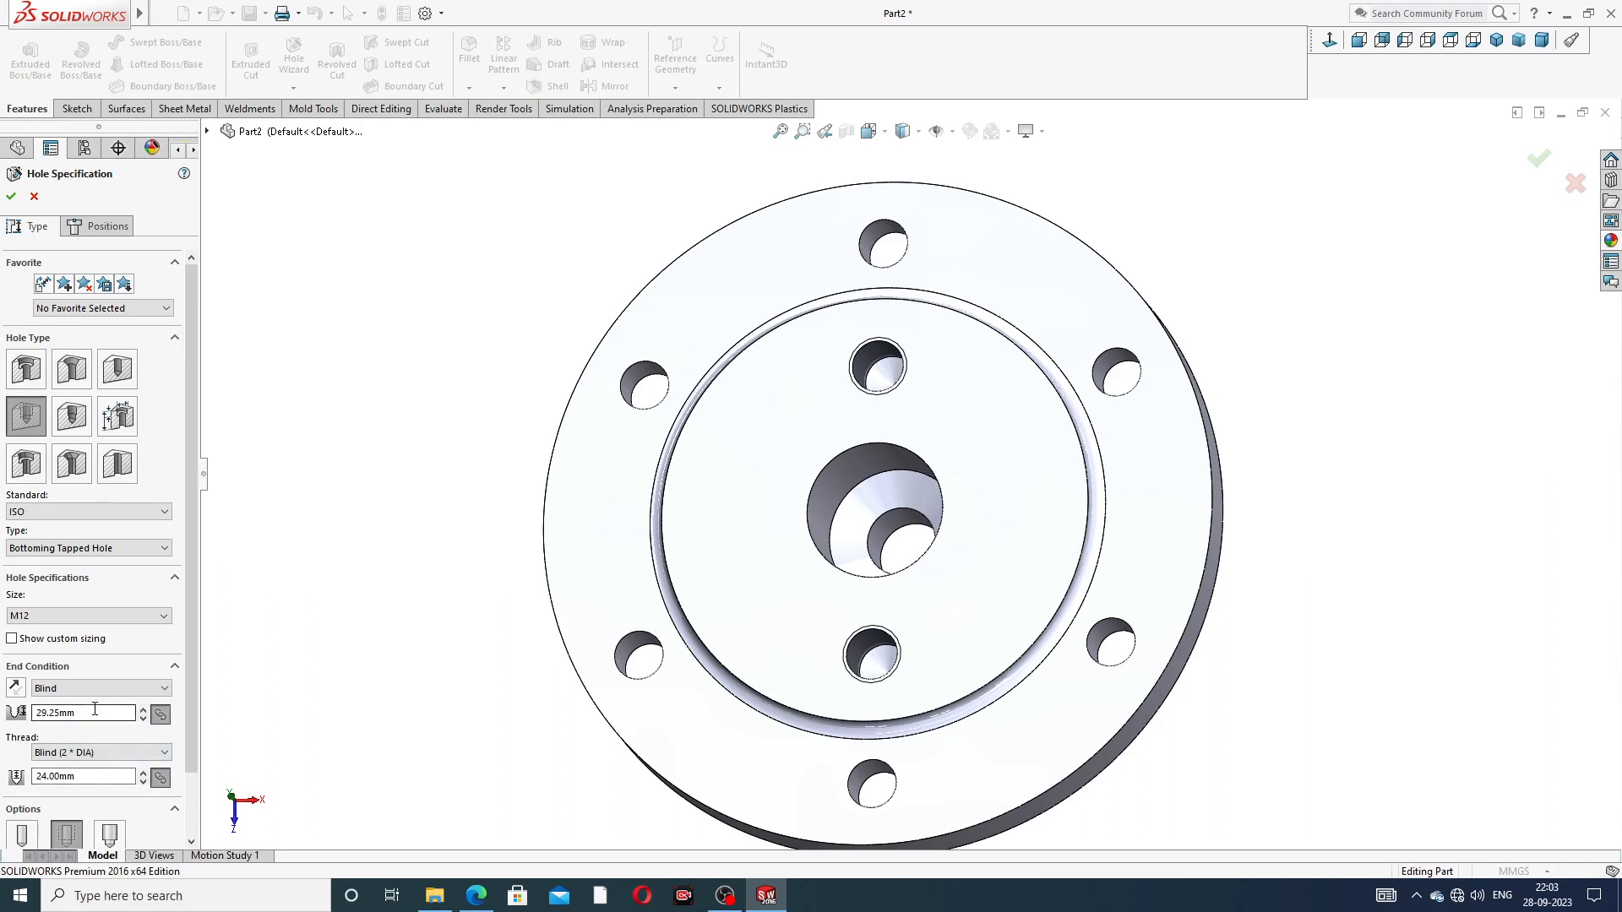
Step: Set the M12 tapped hole's blind depth to 15 mm and its thread depth to 12 mm
{"action": "double_click", "coordinate": [94, 710]}
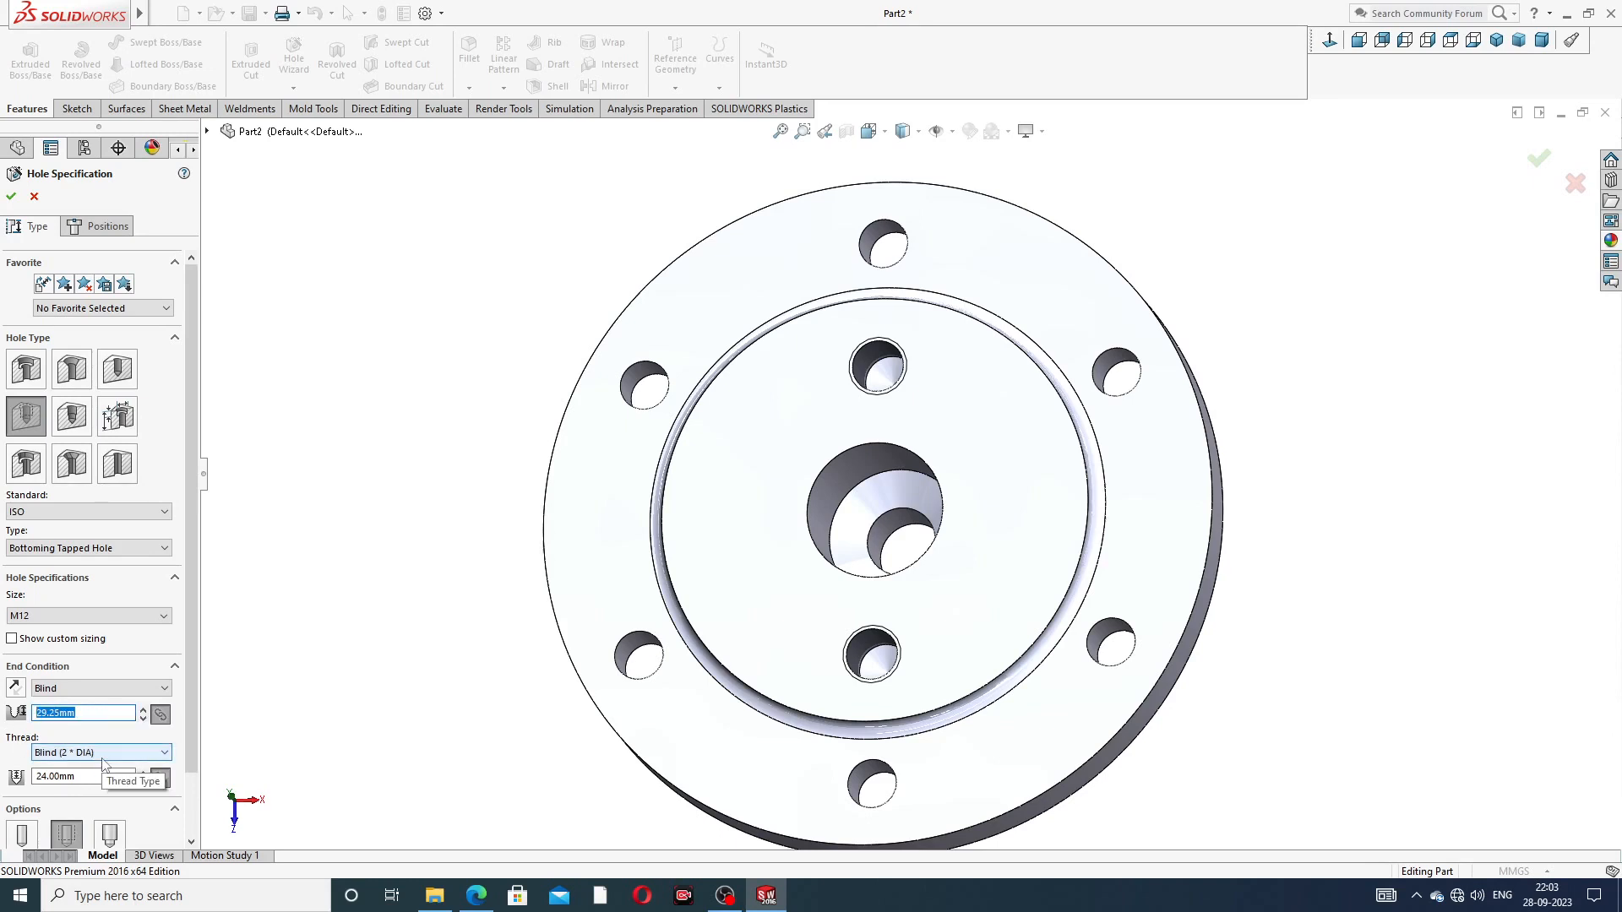
{"action": "type", "text": "15"}
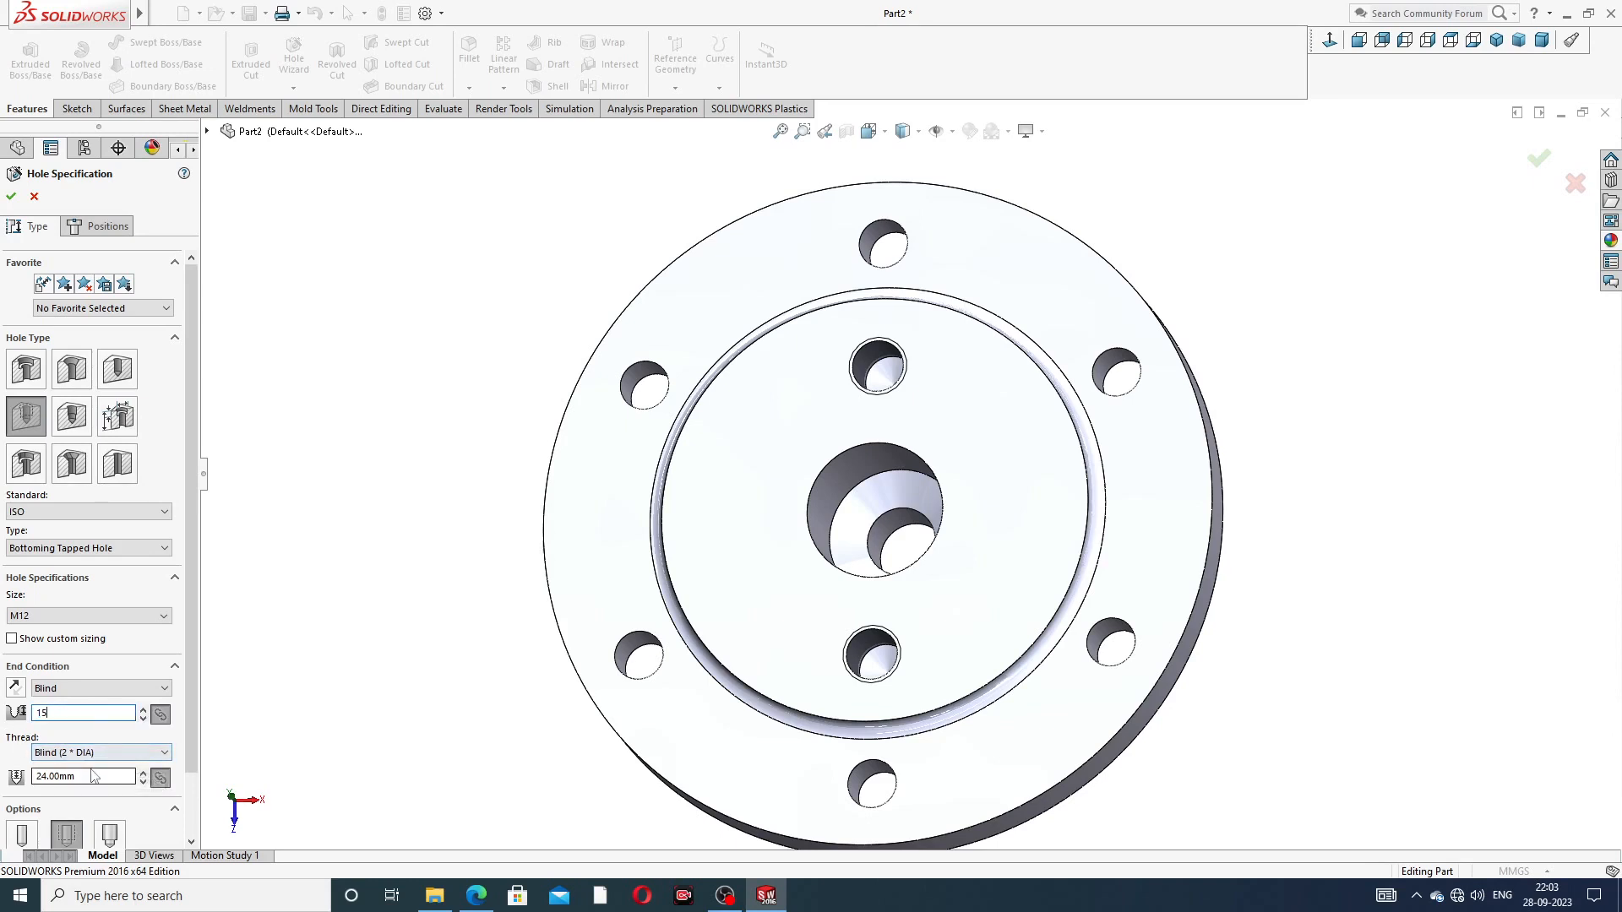
{"action": "left_click_drag", "start_coordinate": [59, 777], "coordinate": [7, 778]}
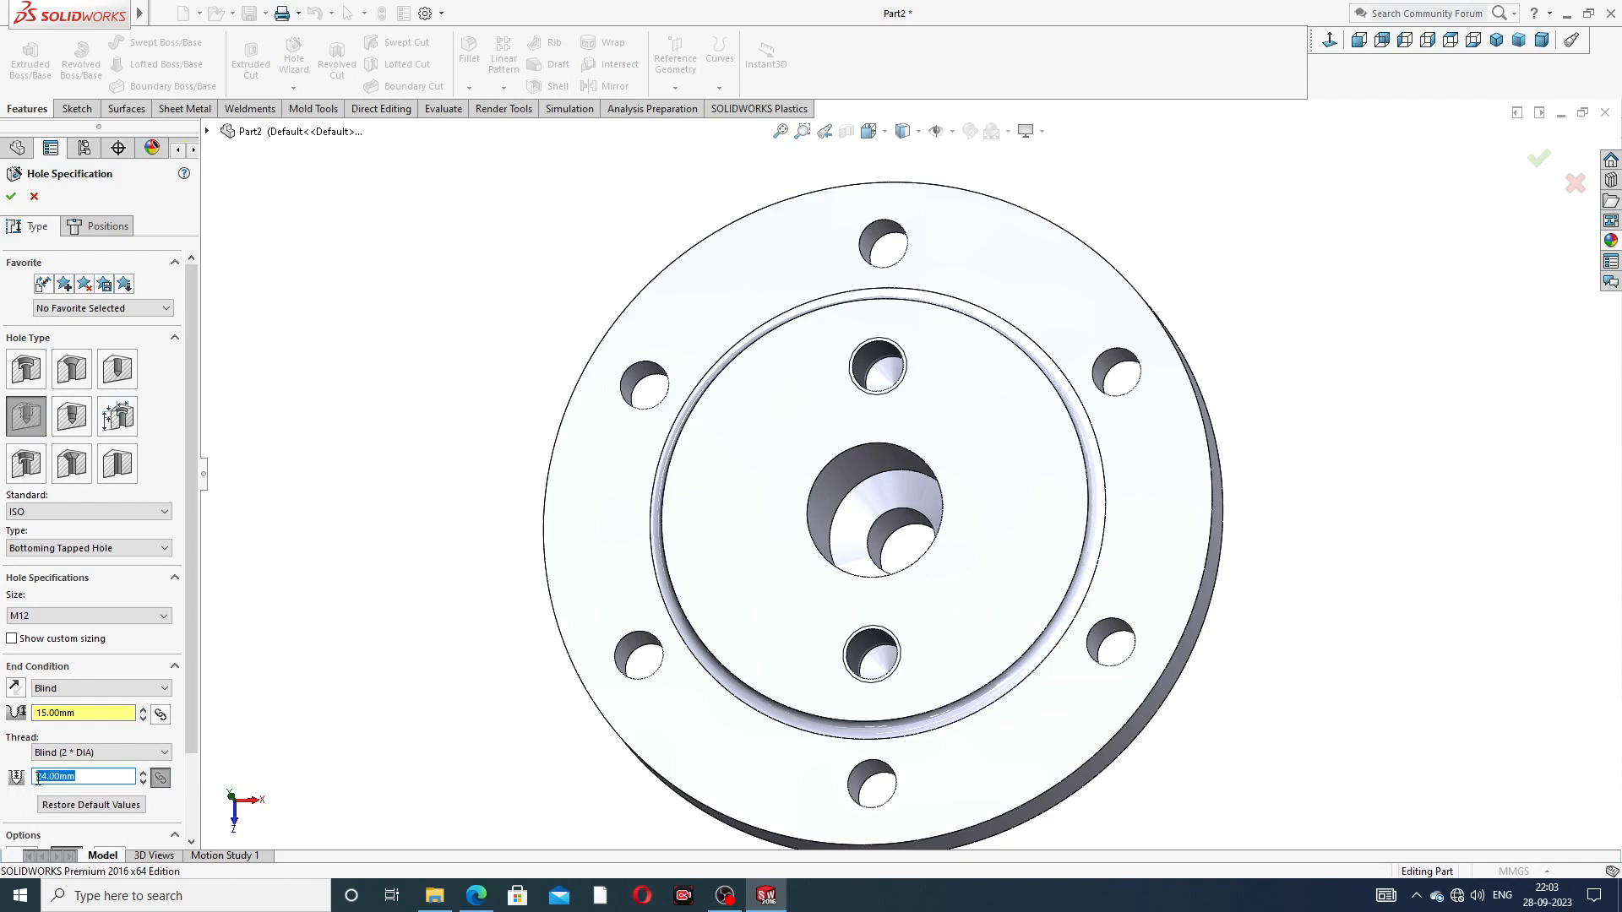
{"action": "type", "text": "12"}
{"action": "key", "text": "Return"}
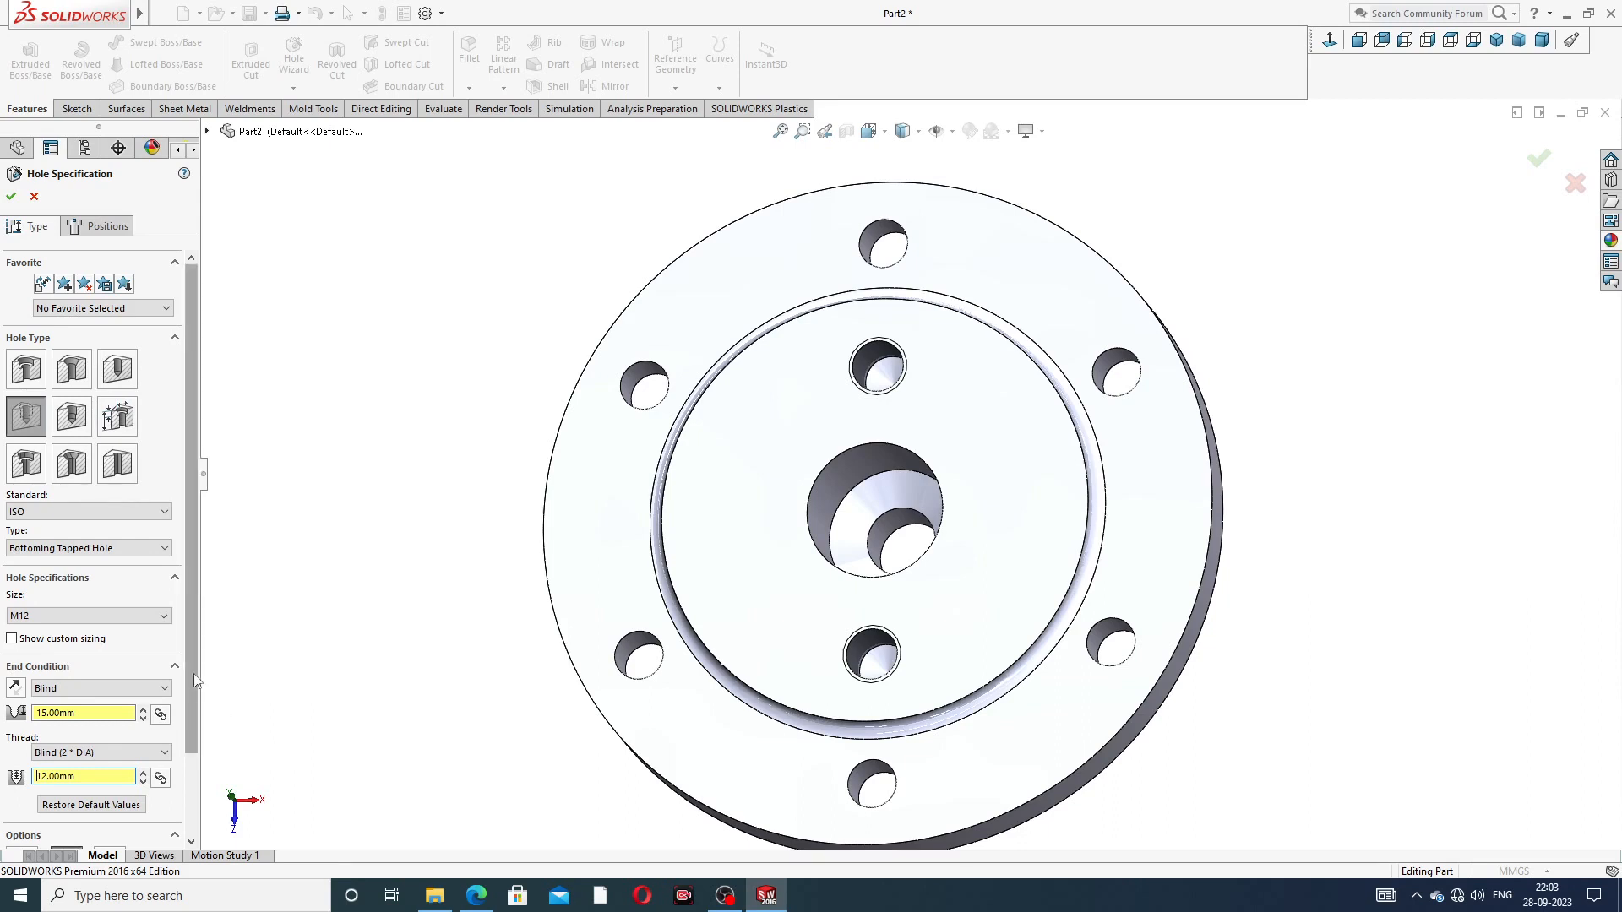
{"action": "left_click_drag", "start_coordinate": [196, 680], "coordinate": [189, 767]}
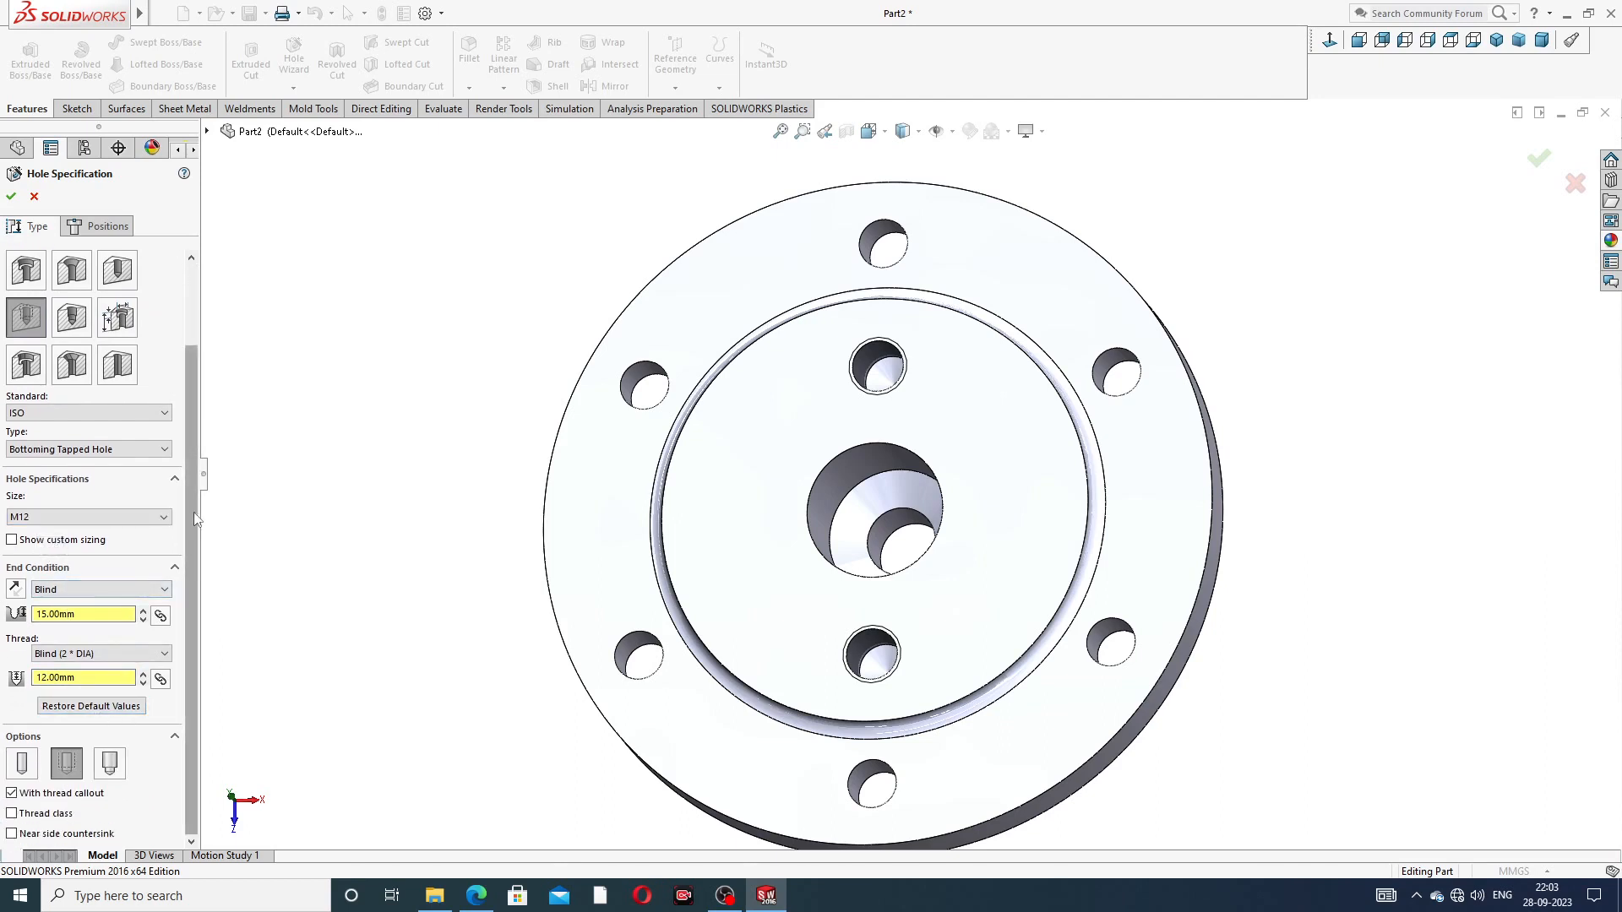
{"action": "left_click_drag", "start_coordinate": [195, 519], "coordinate": [196, 438]}
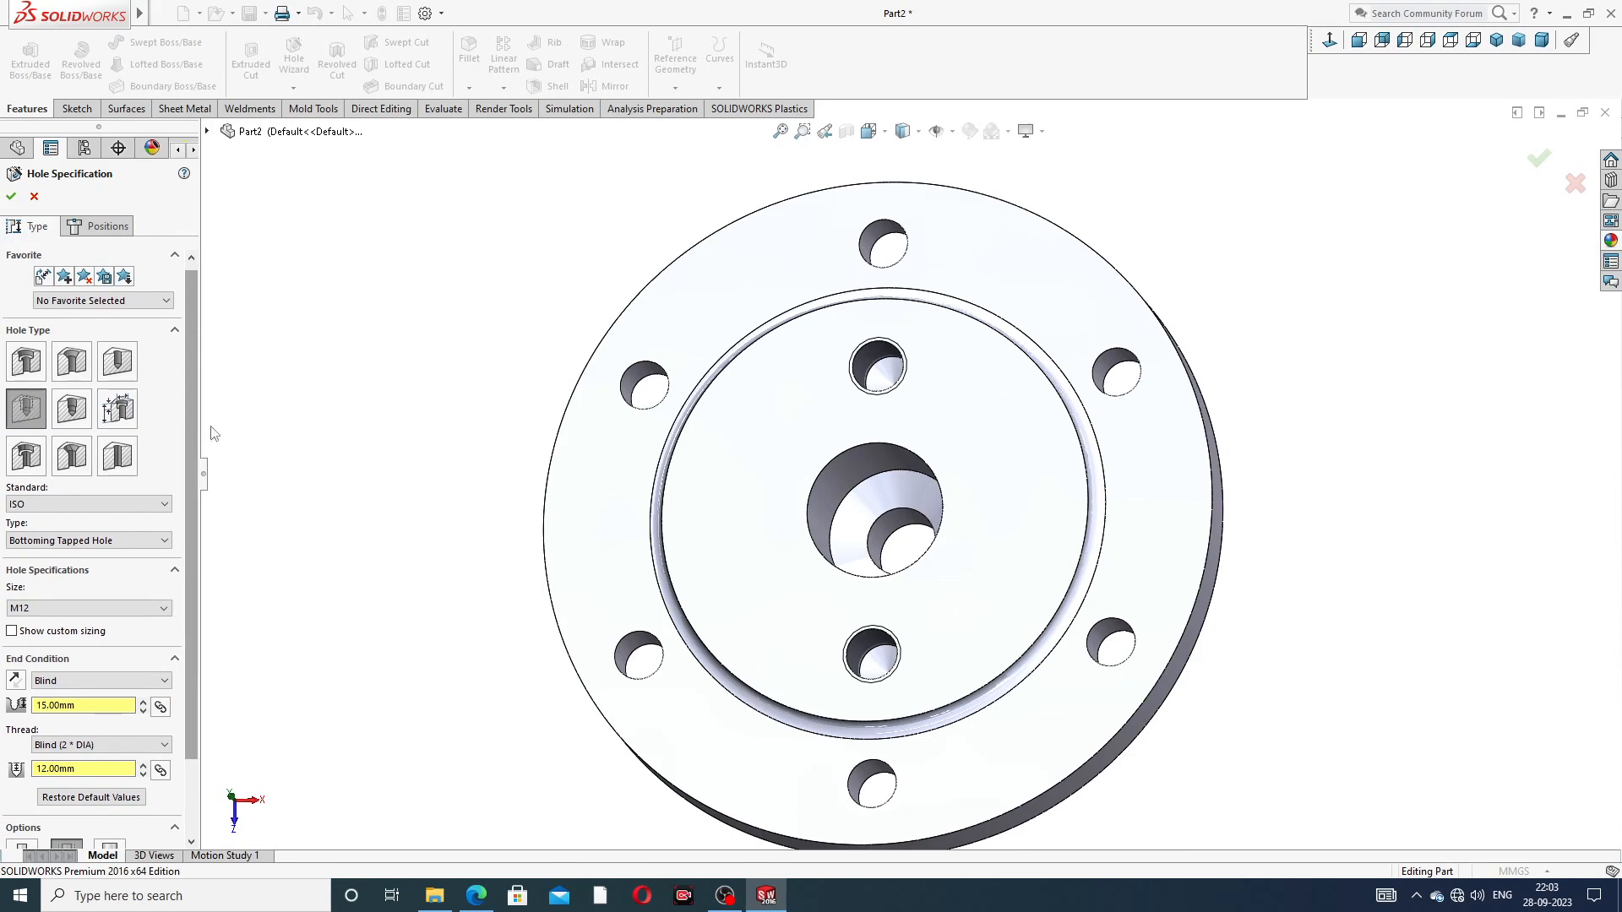
Step: Place the M12 hole's position sketch on the central face and draw a horizontal centerline about 118 mm long through the origin
{"action": "left_click", "coordinate": [116, 230]}
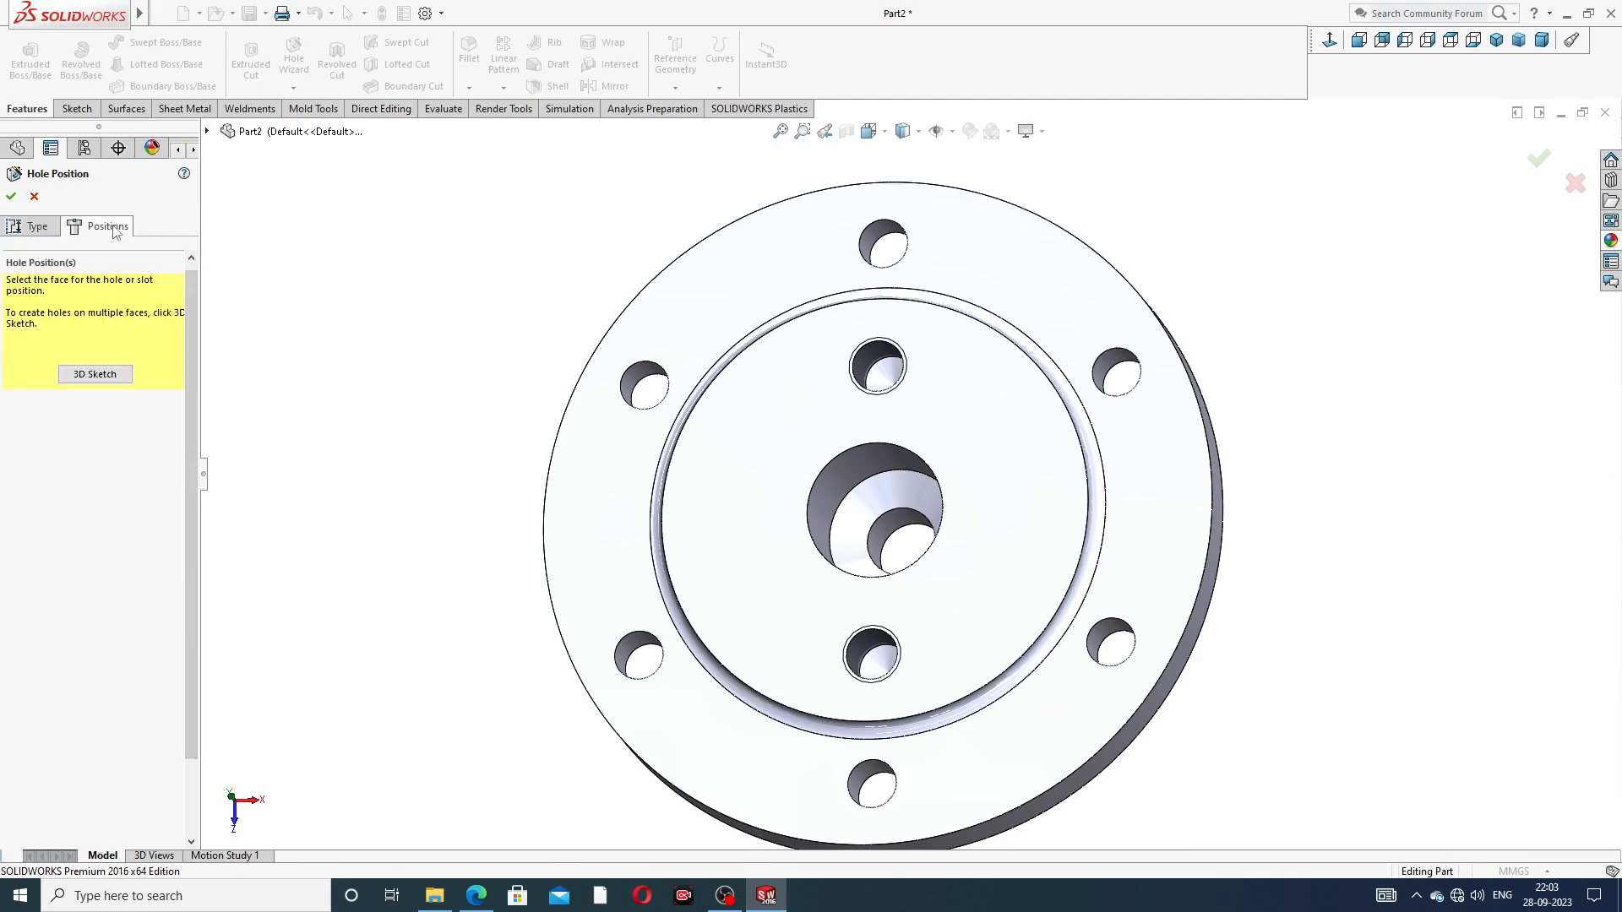
{"action": "left_click", "coordinate": [749, 480]}
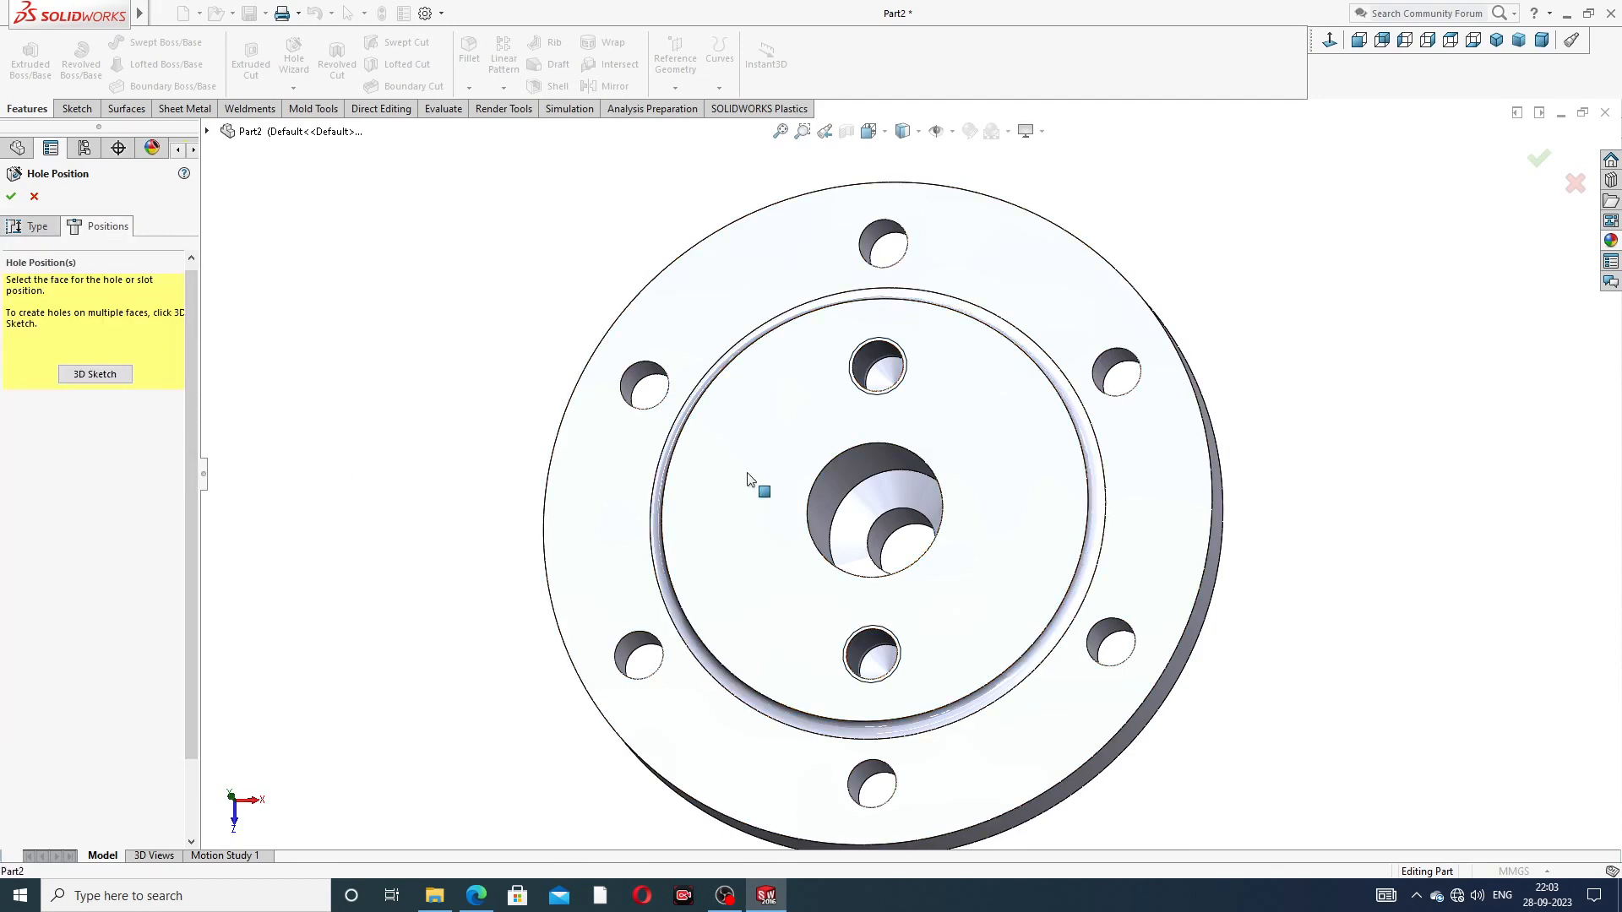
{"action": "left_click", "coordinate": [1330, 42]}
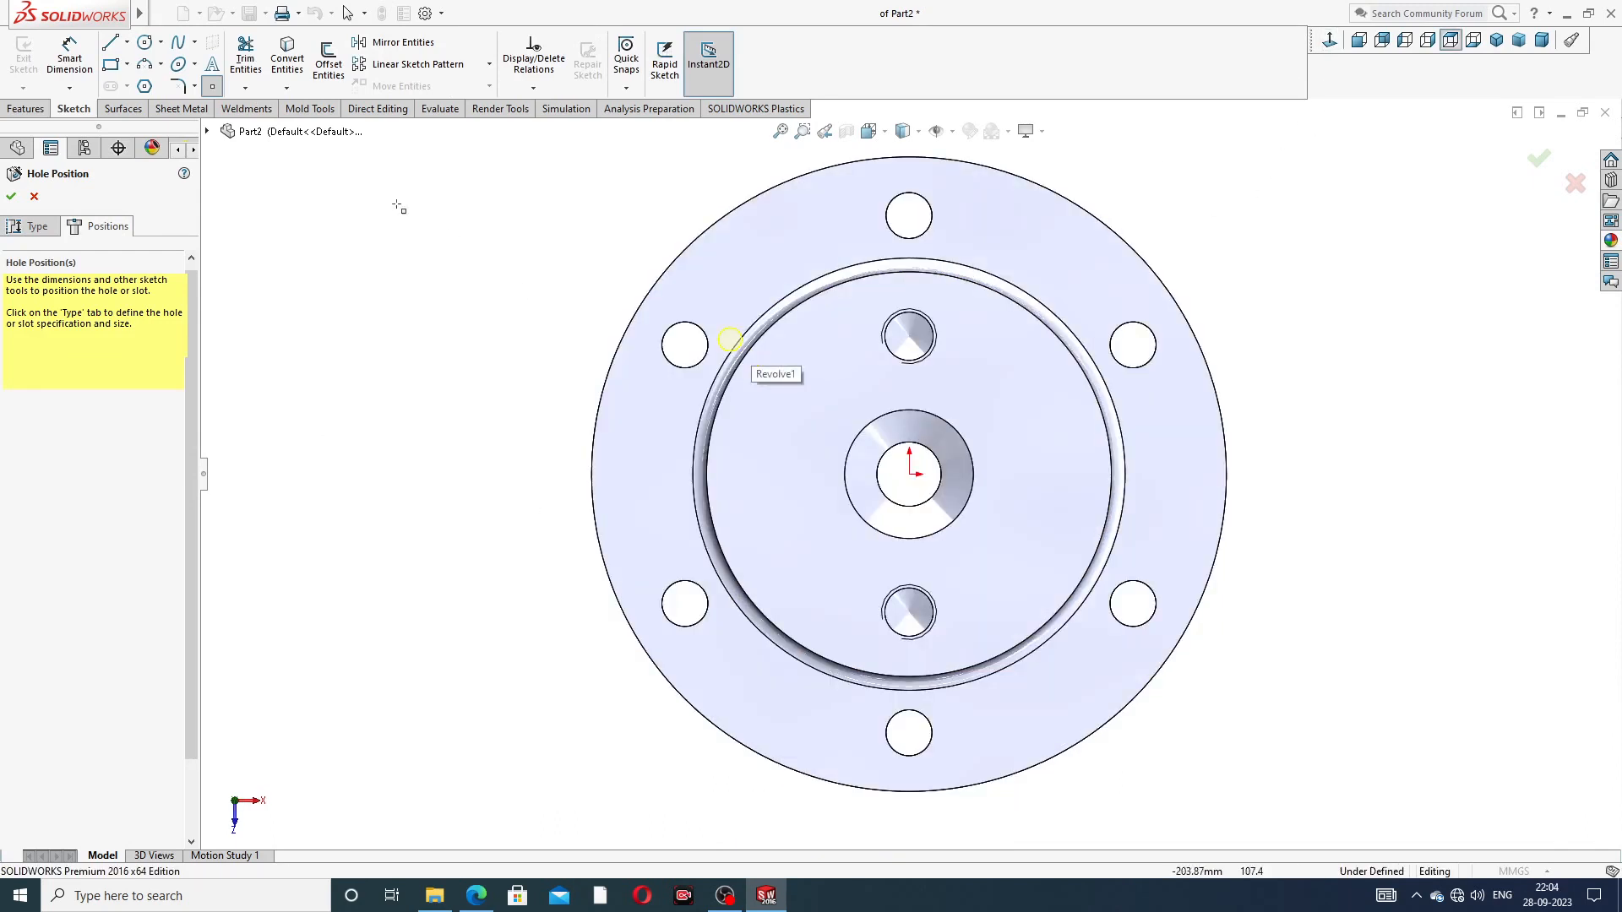
{"action": "left_click", "coordinate": [127, 42]}
{"action": "left_click", "coordinate": [153, 84]}
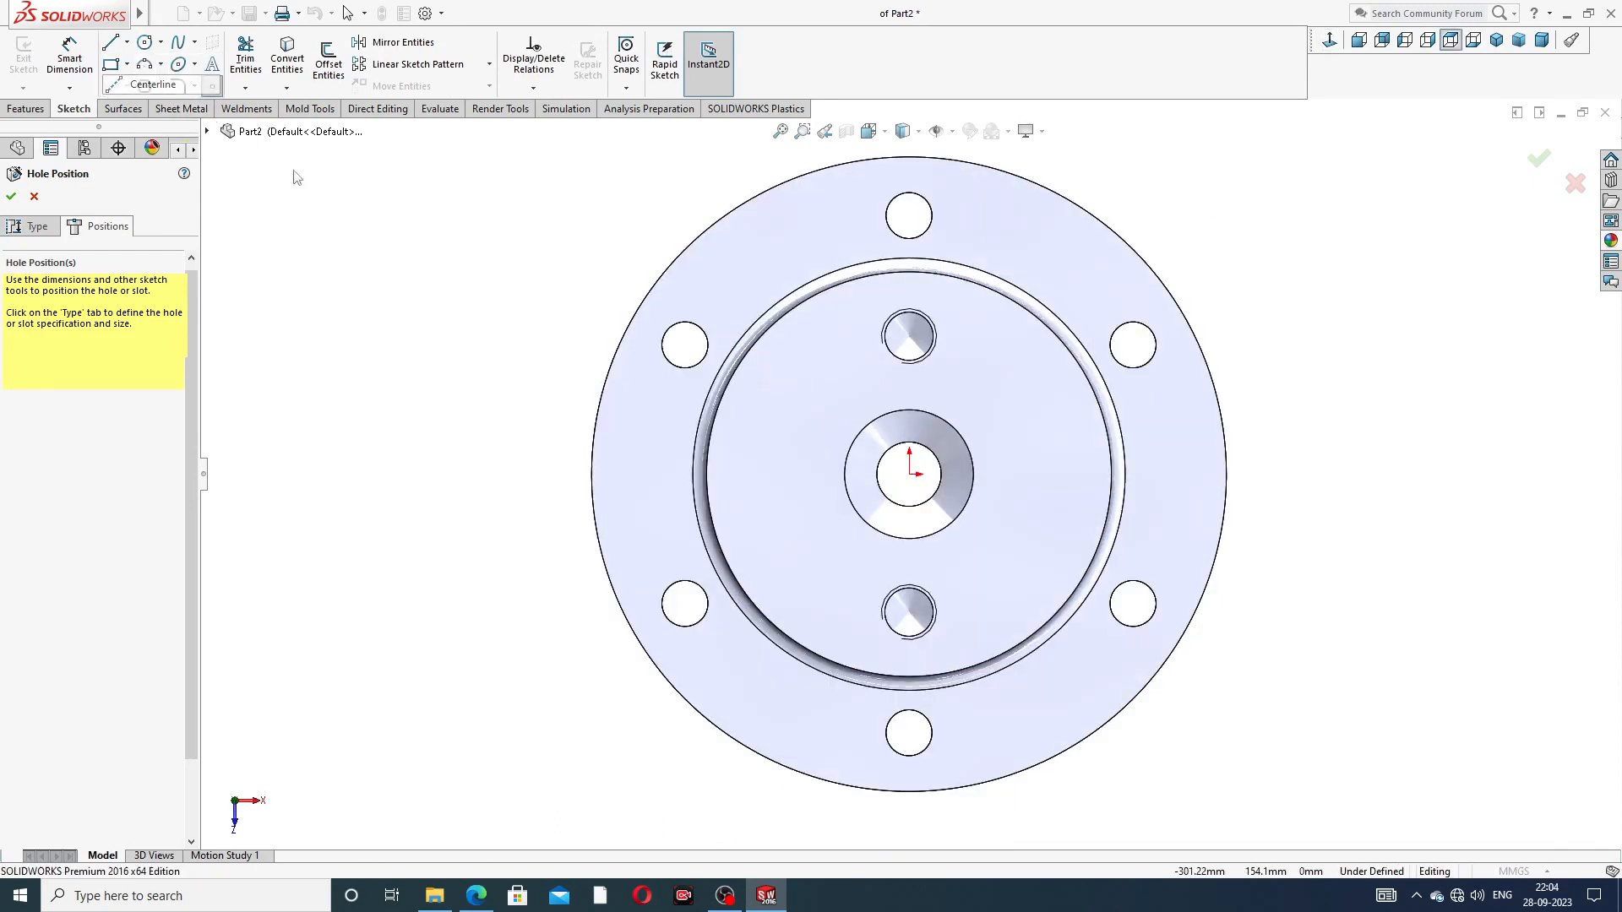
{"action": "left_click", "coordinate": [785, 473]}
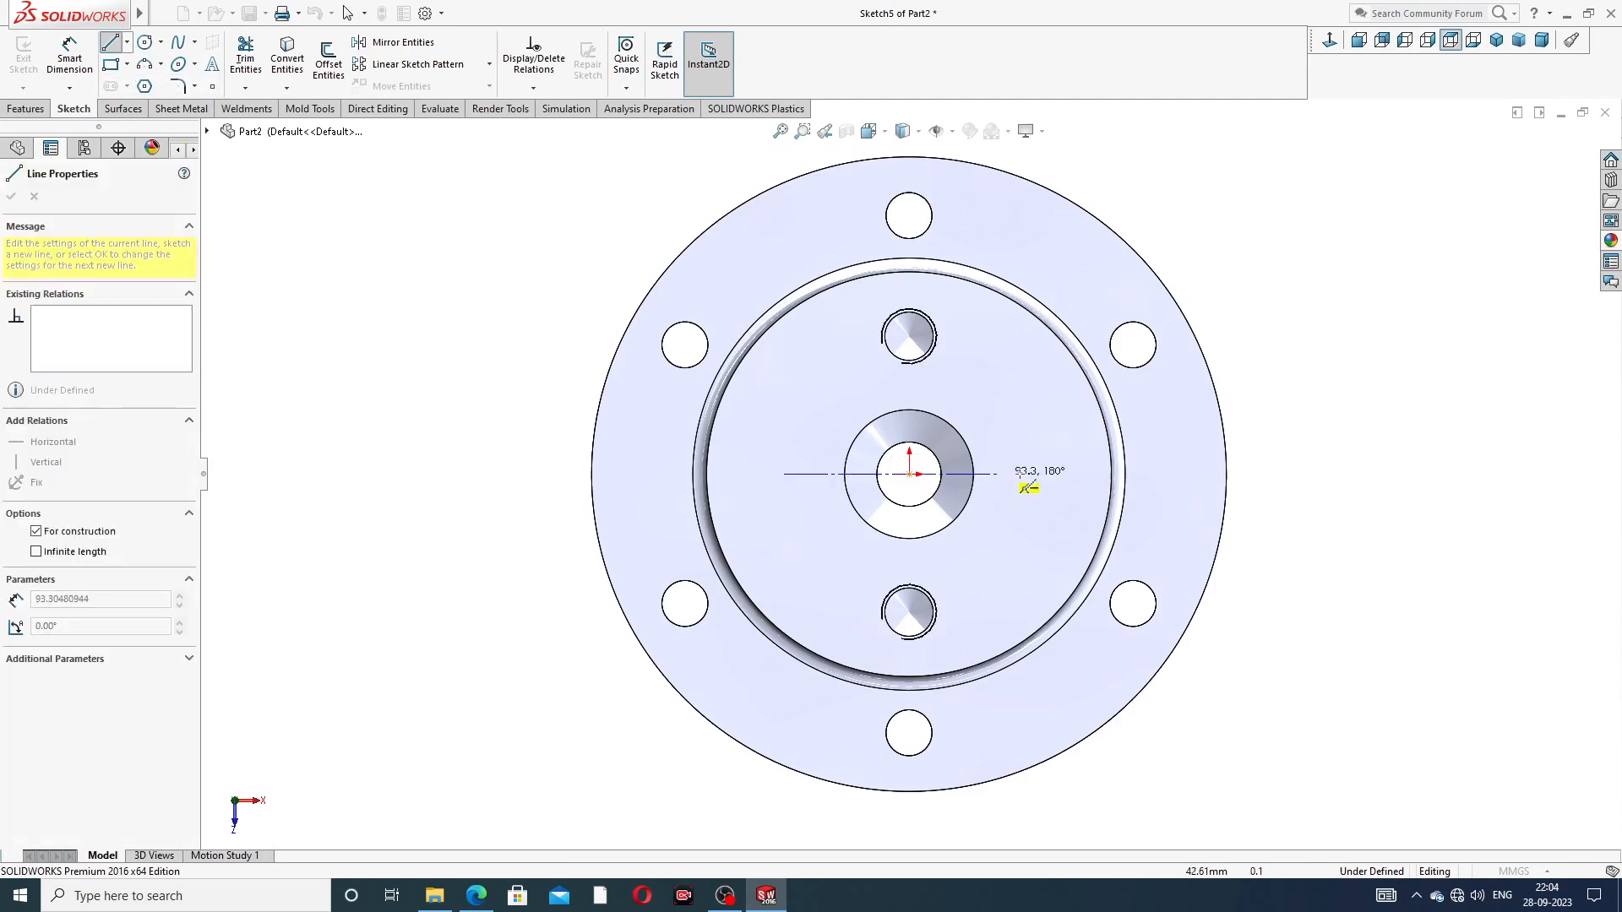
{"action": "left_click", "coordinate": [1055, 473]}
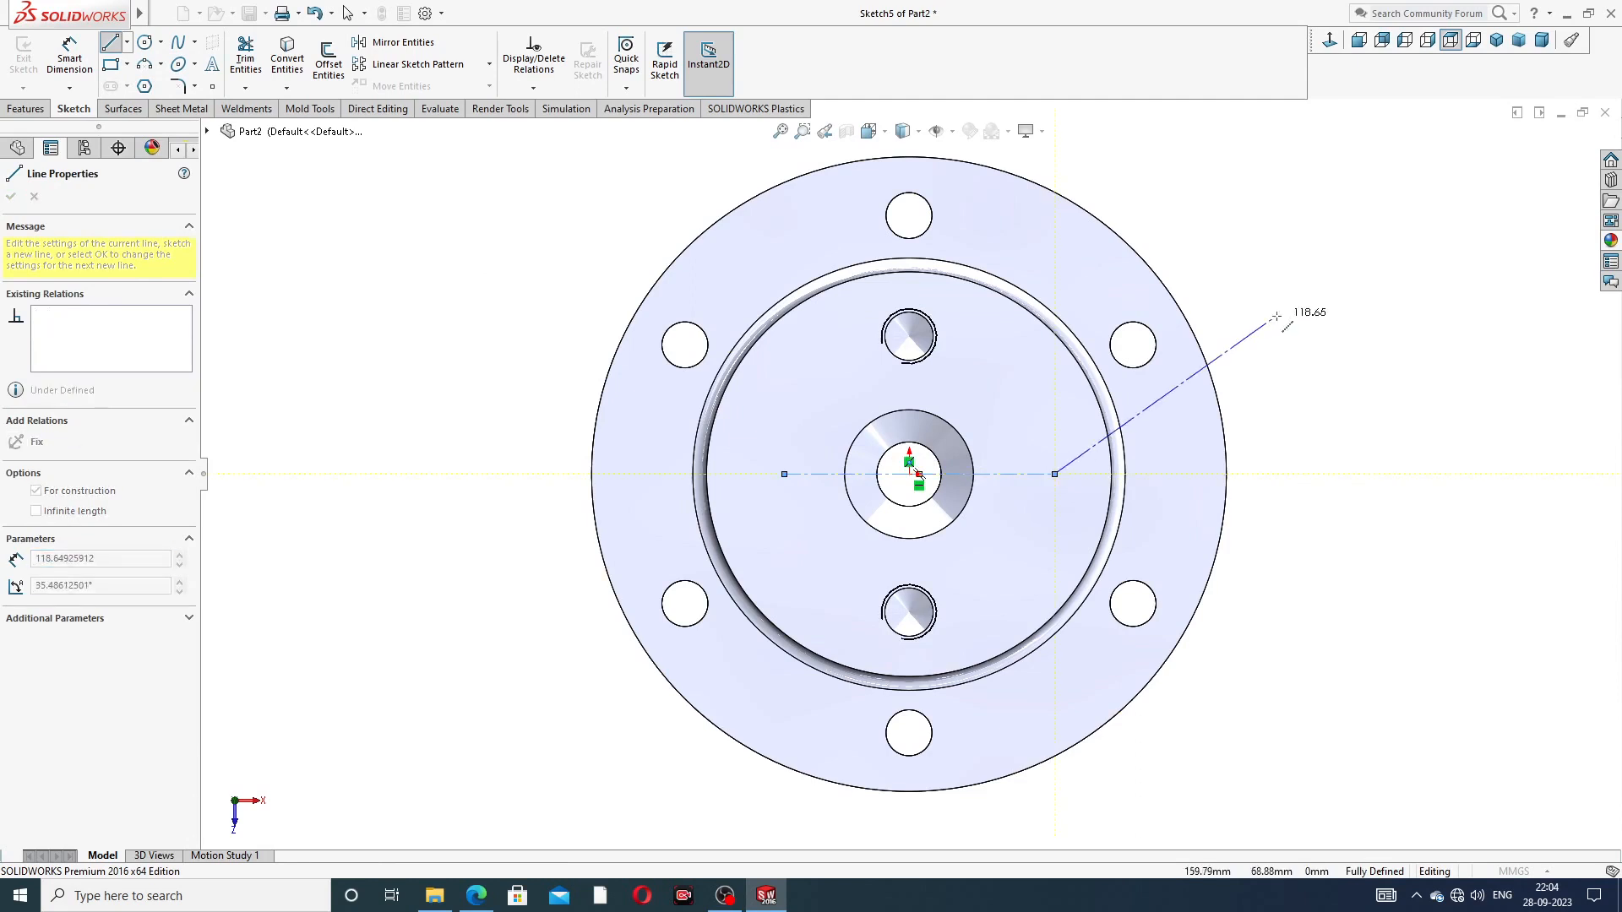
{"action": "right_click", "coordinate": [1276, 316]}
{"action": "left_click", "coordinate": [1318, 338]}
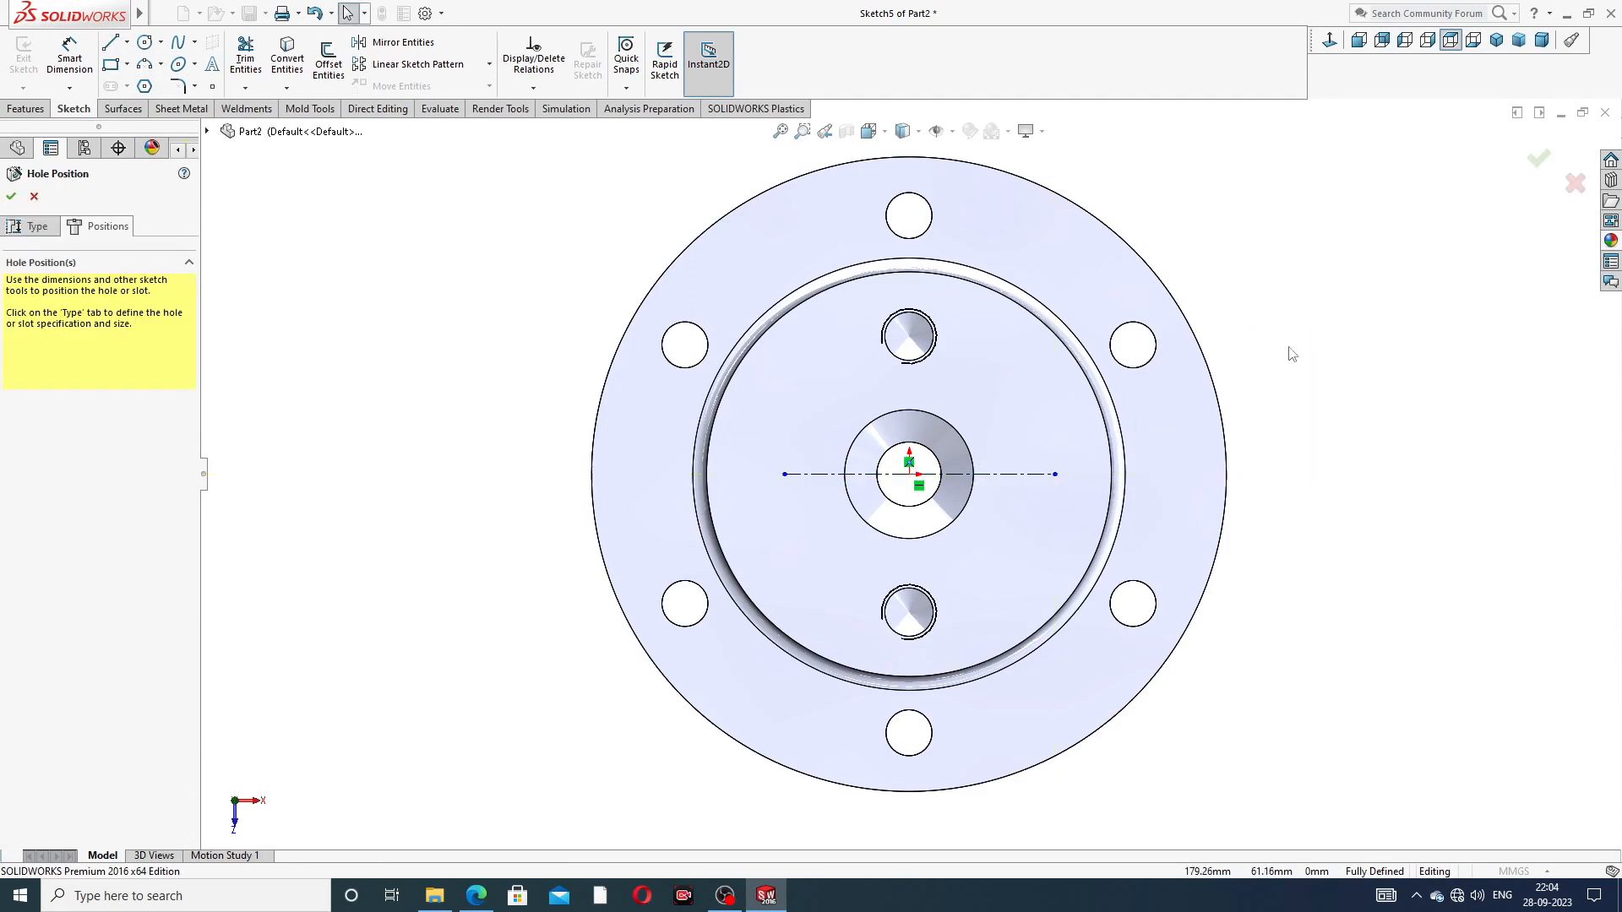
Step: Add a midpoint relation between the horizontal centerline and the origin
{"action": "left_click", "coordinate": [998, 477]}
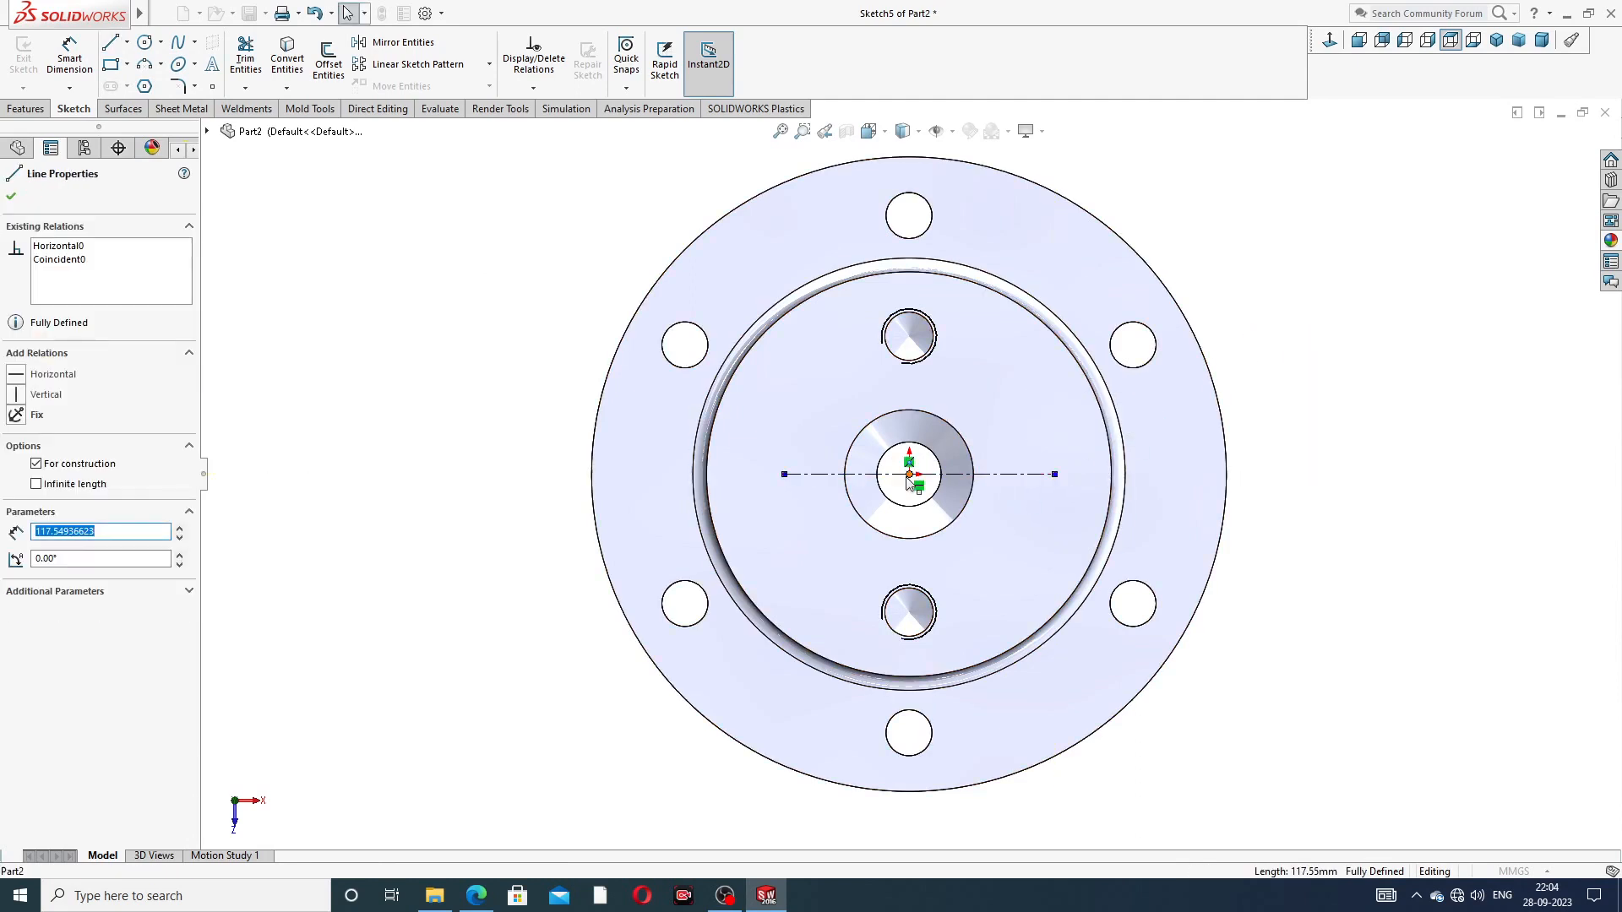
{"action": "left_click", "coordinate": [910, 475], "text": "ctrl"}
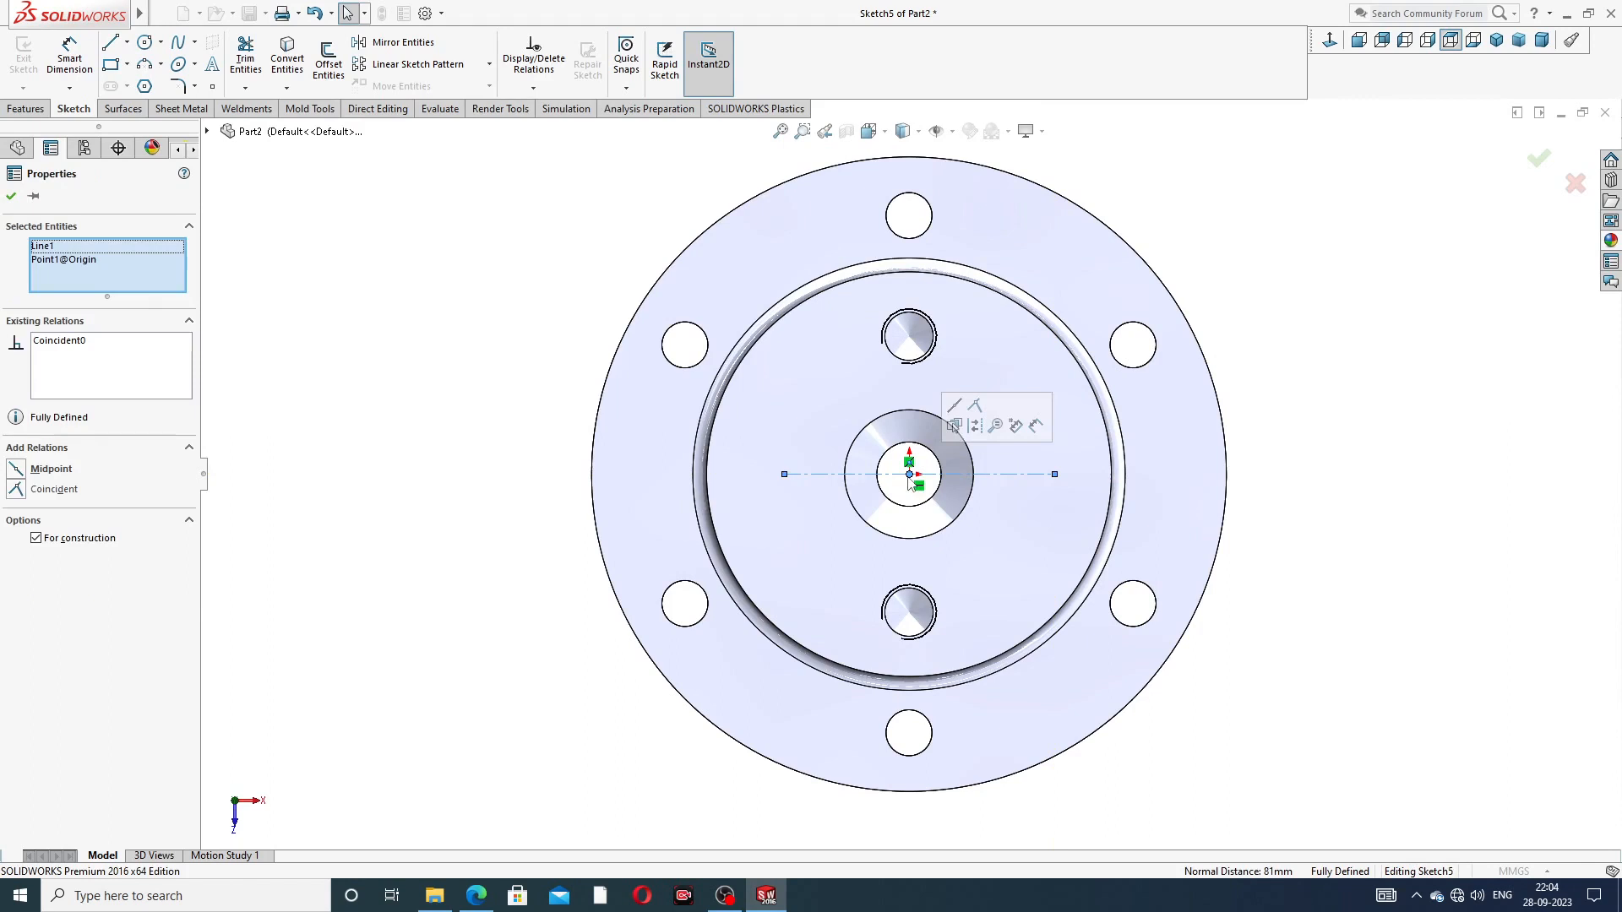
{"action": "left_click", "coordinate": [954, 420]}
{"action": "key", "text": "Escape"}
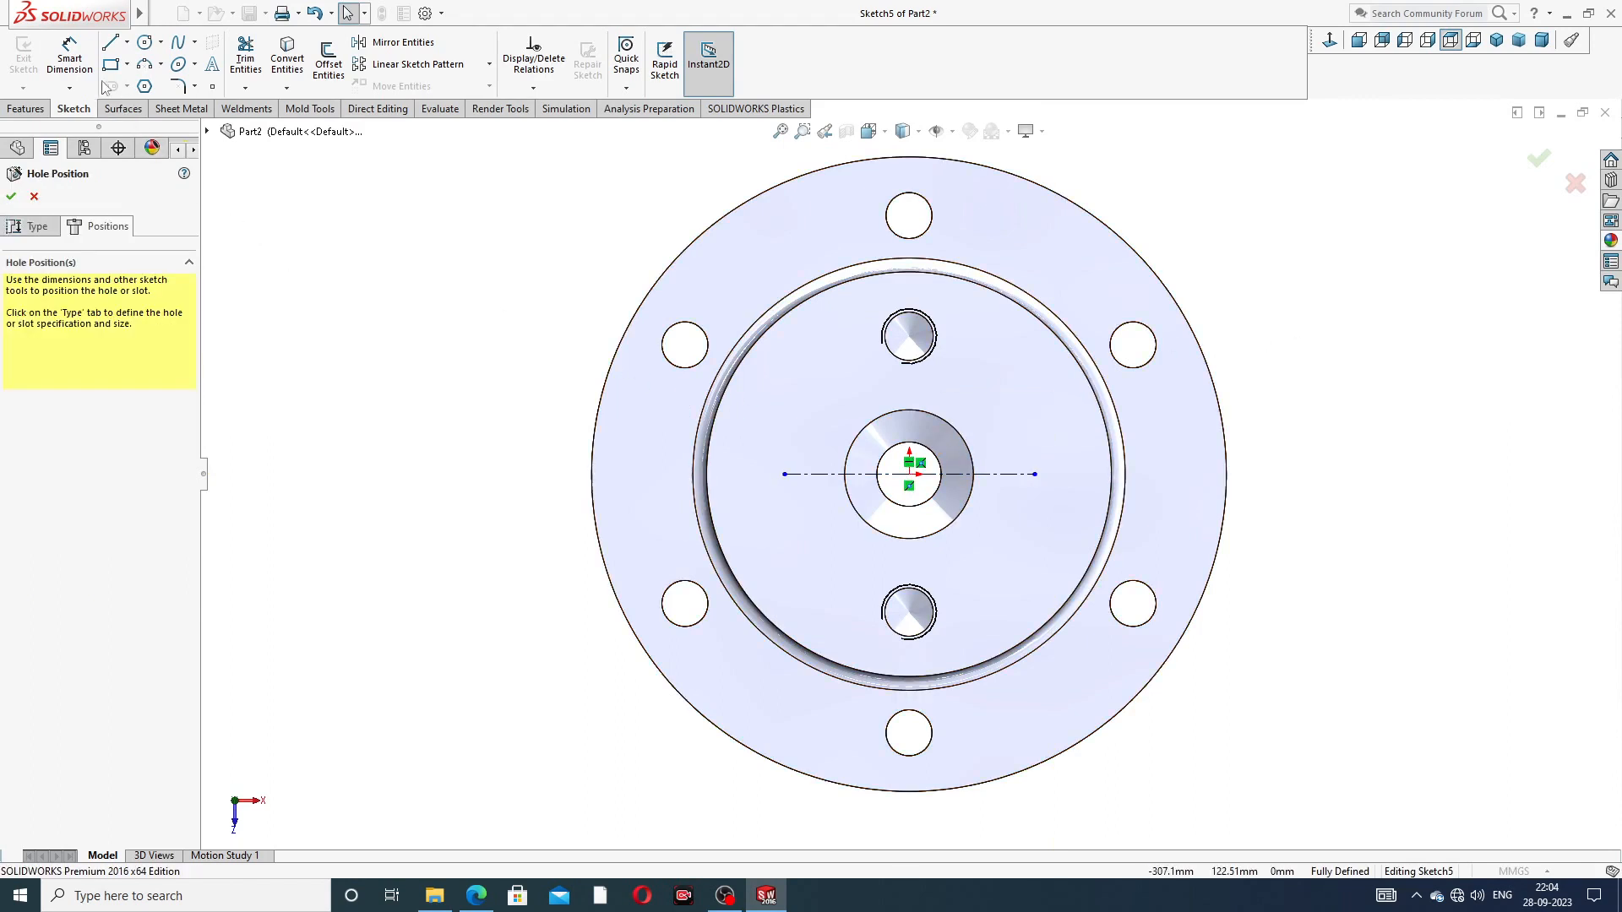
Step: Dimension the horizontal centerline's length and set it to 88 mm
{"action": "left_click", "coordinate": [71, 55]}
{"action": "left_click", "coordinate": [837, 475]}
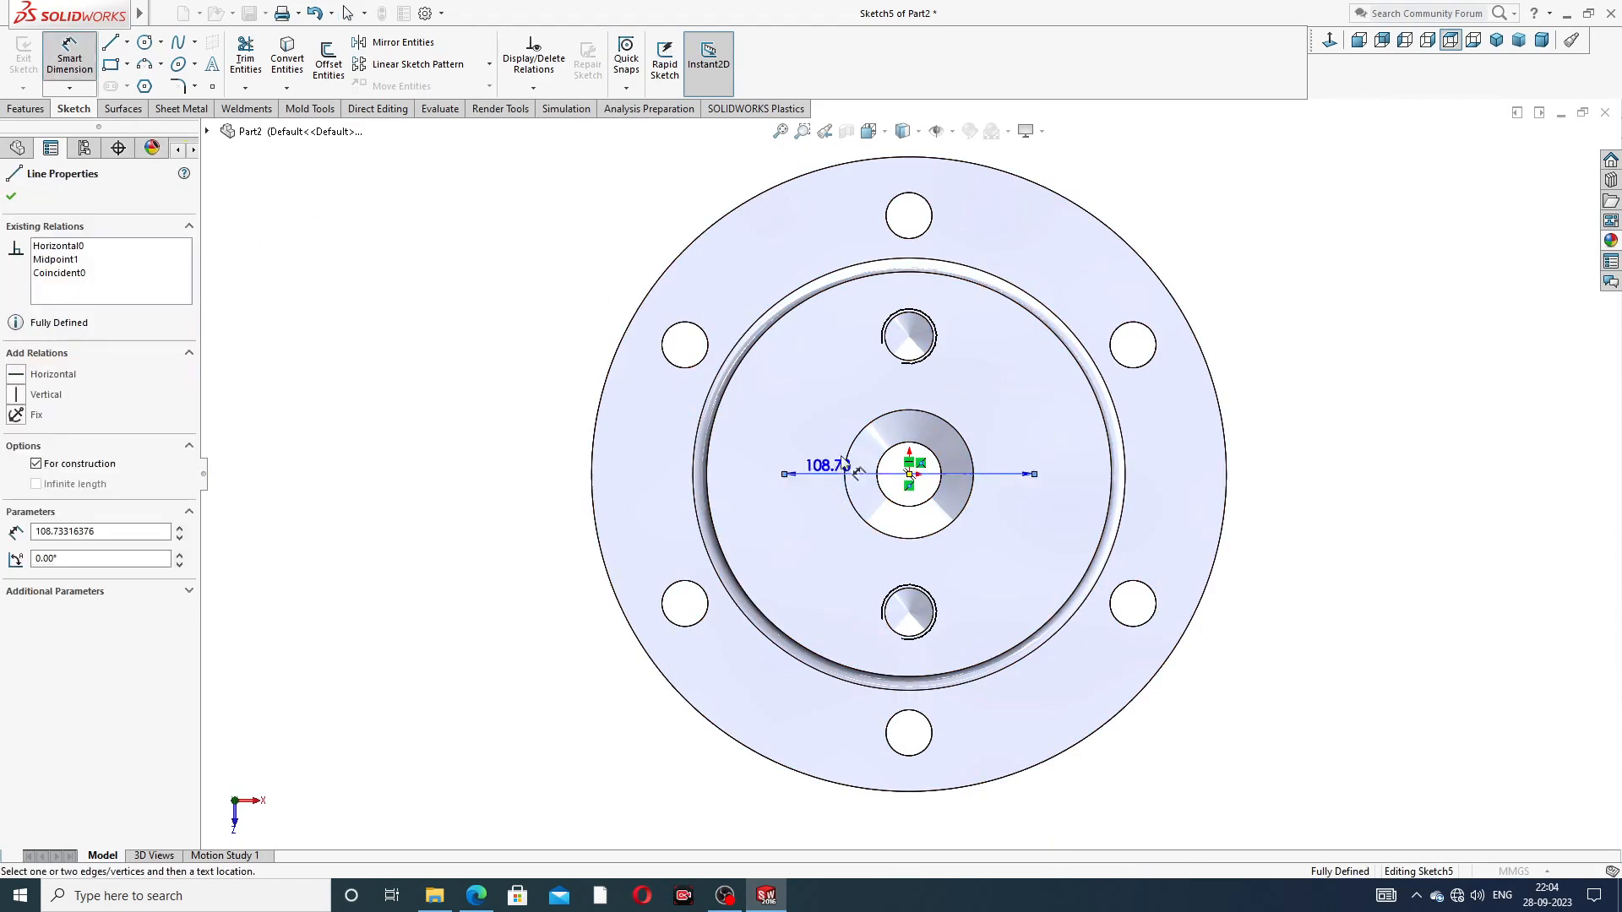
{"action": "left_click", "coordinate": [896, 400]}
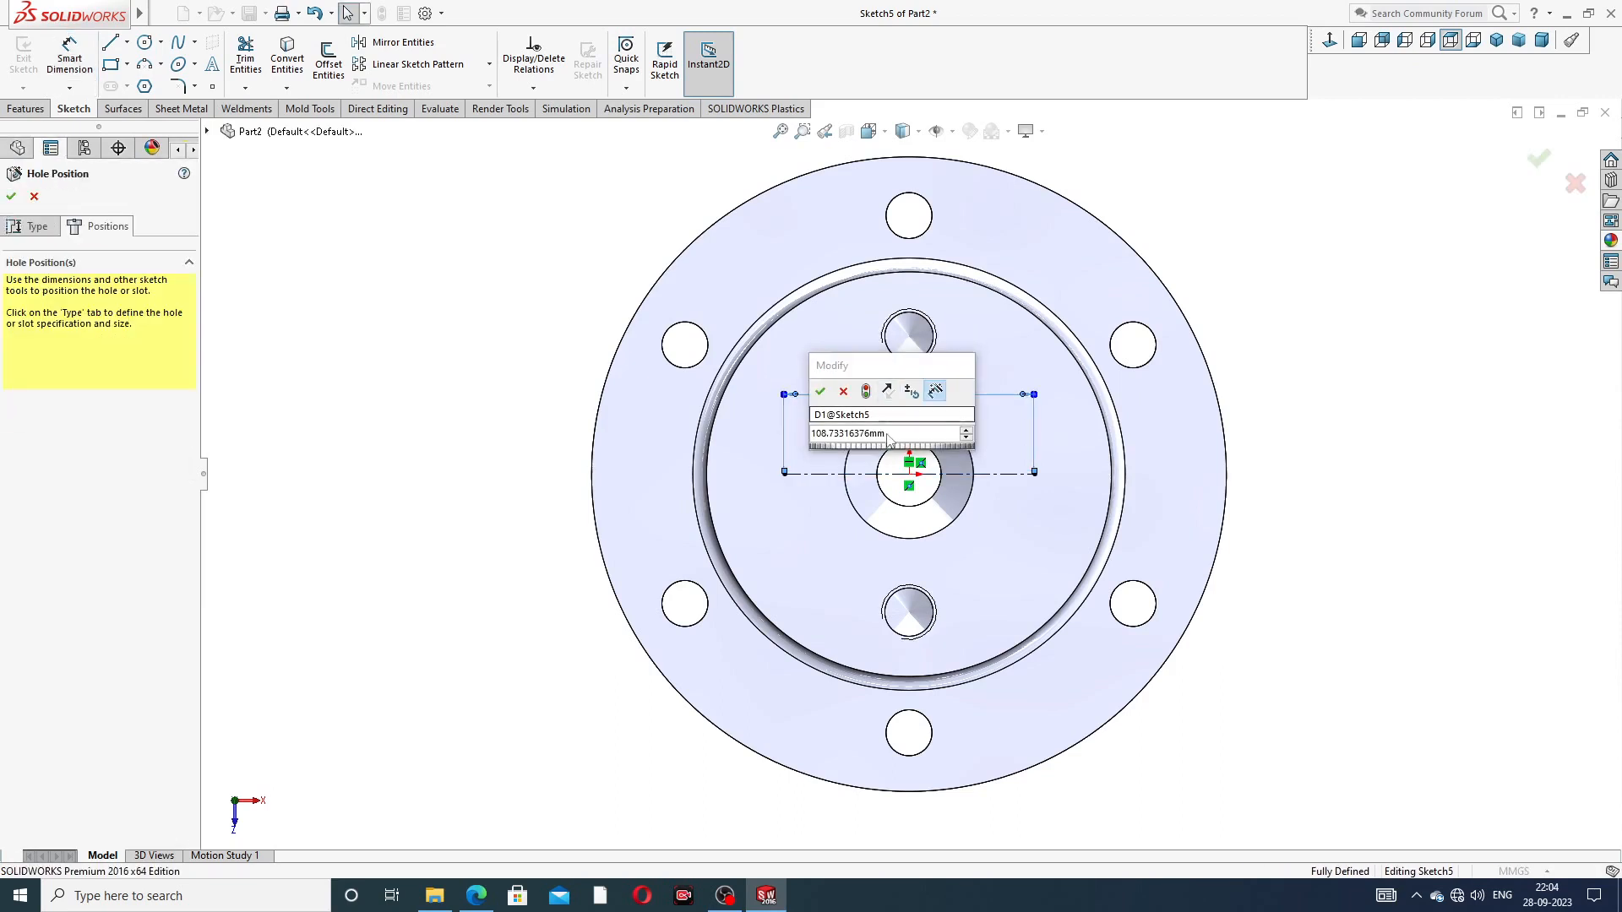
{"action": "type", "text": "88"}
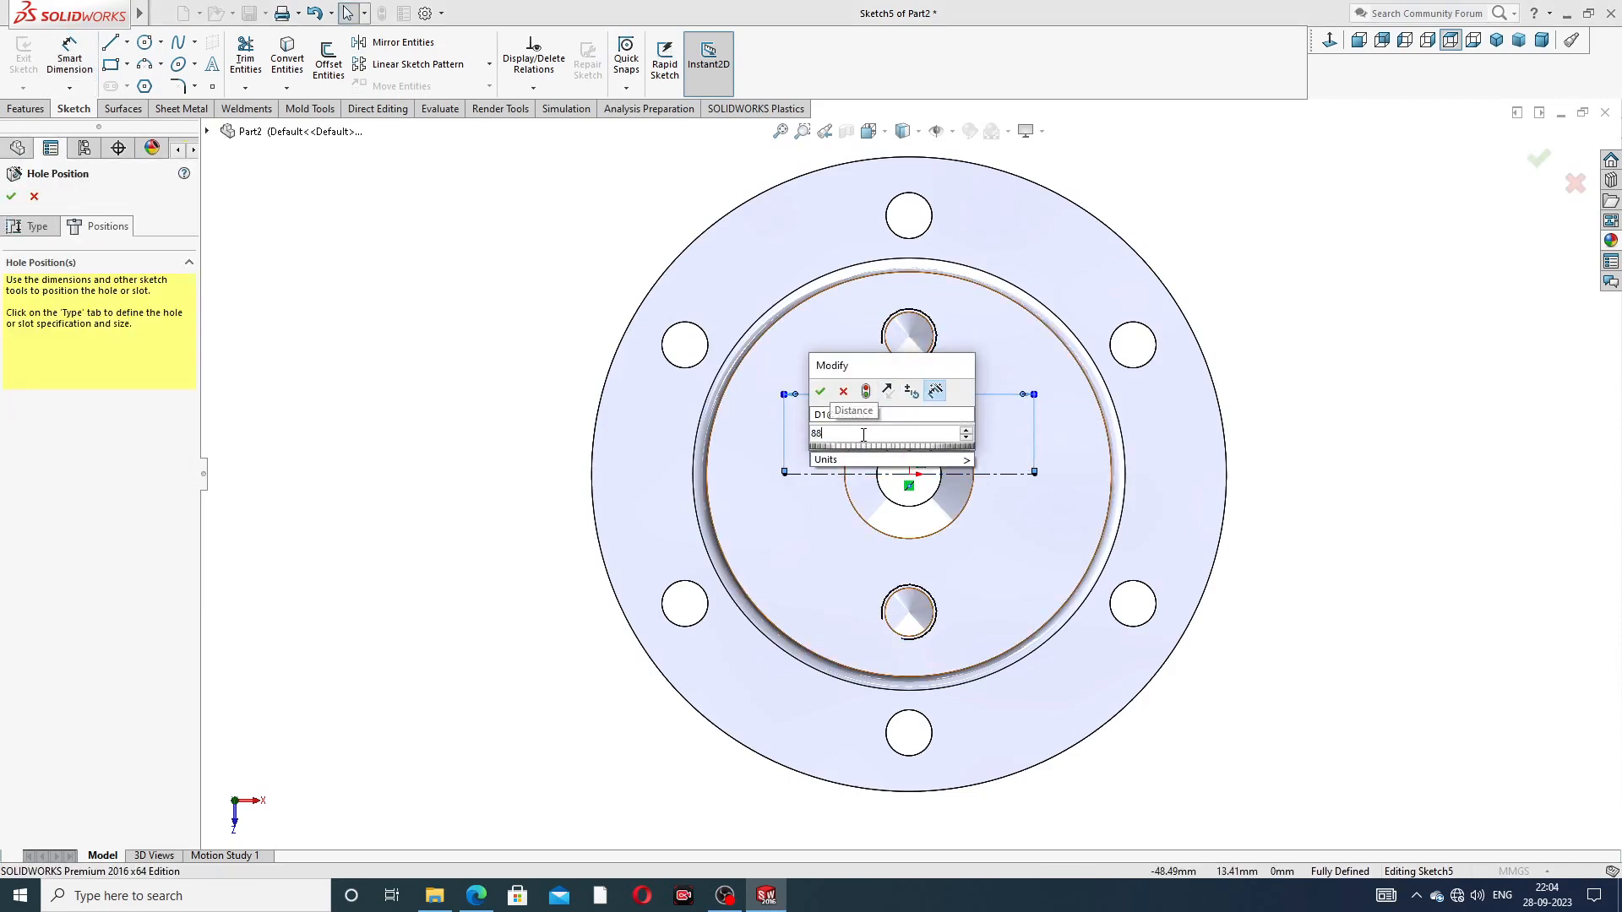
{"action": "key", "text": "Return"}
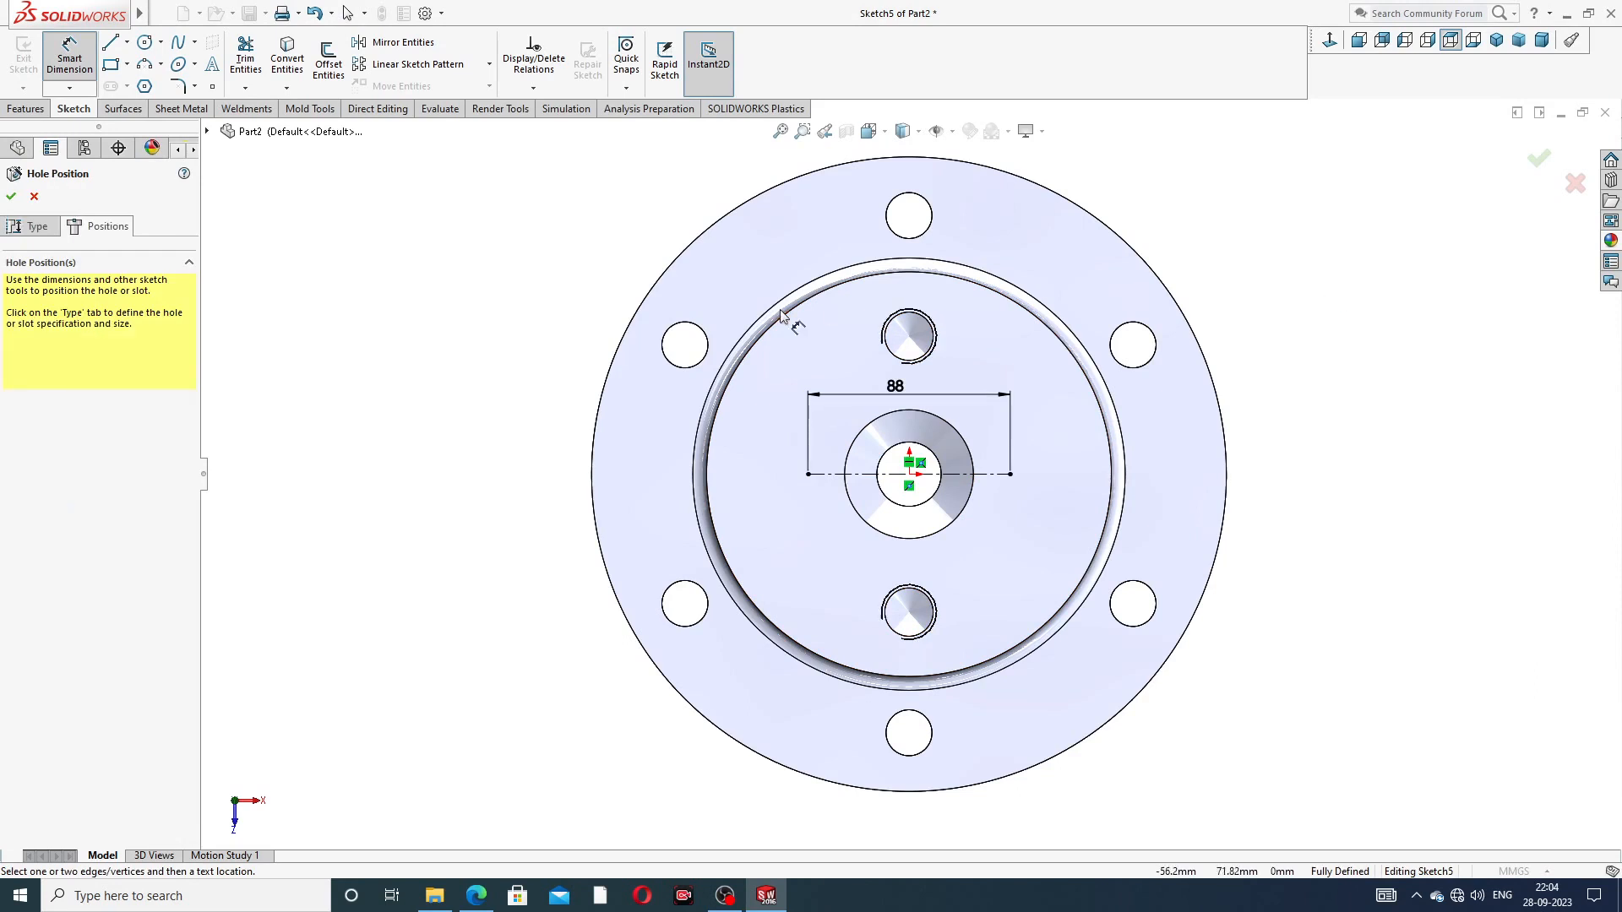
{"action": "right_click", "coordinate": [470, 246]}
{"action": "left_click", "coordinate": [507, 287]}
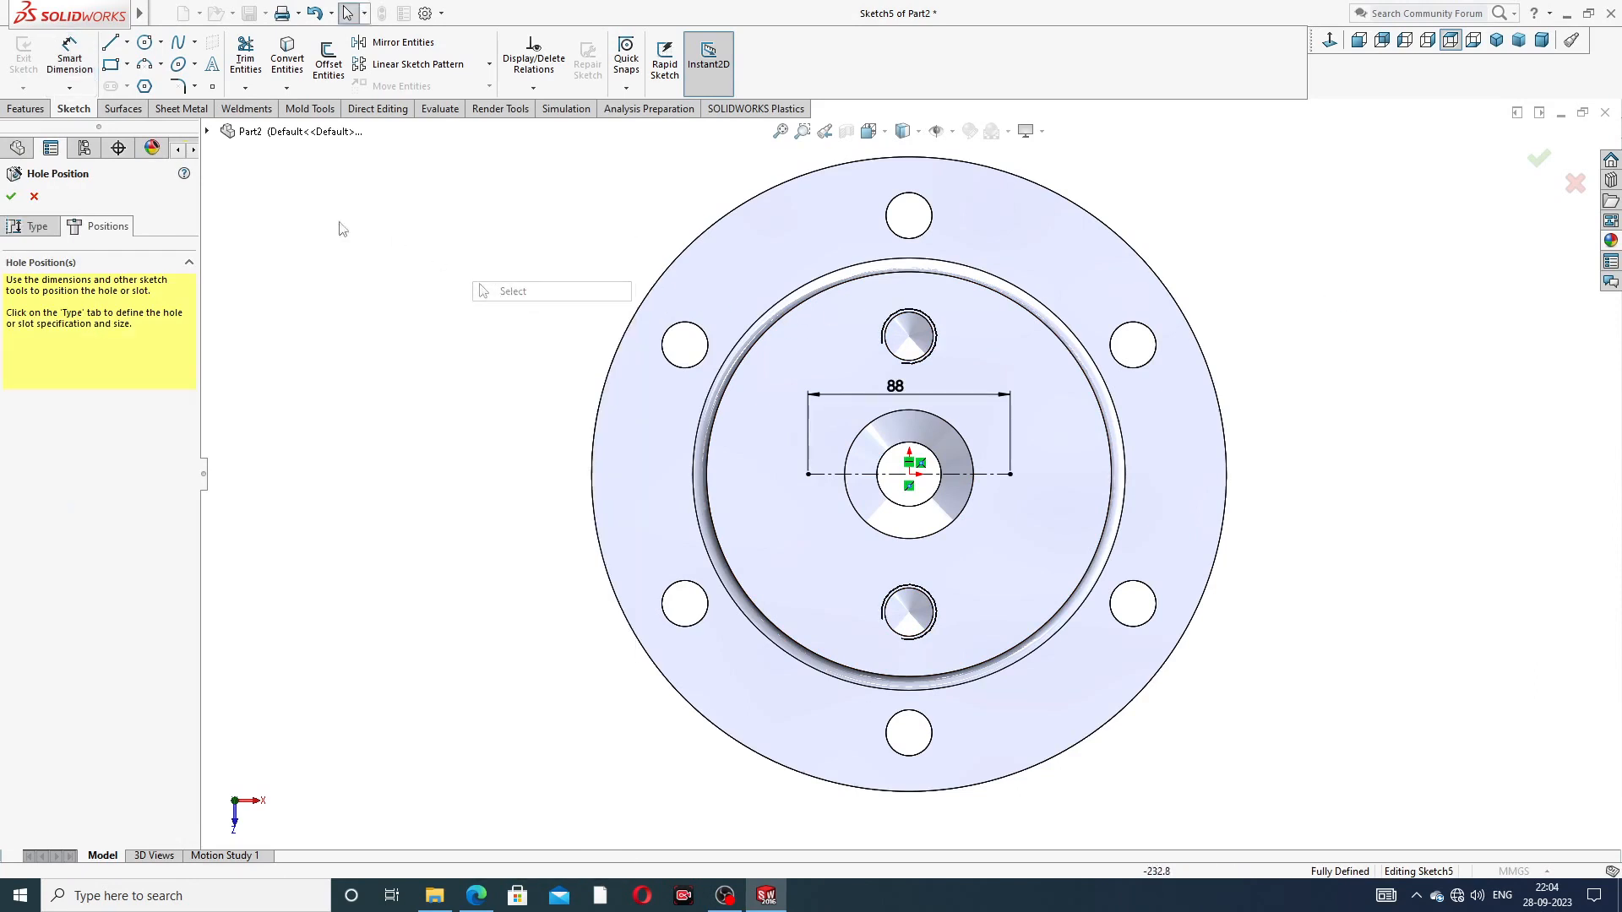
Step: Place hole points on both ends of the 88 mm centerline and finish the M12 tapped holes
{"action": "left_click", "coordinate": [212, 86]}
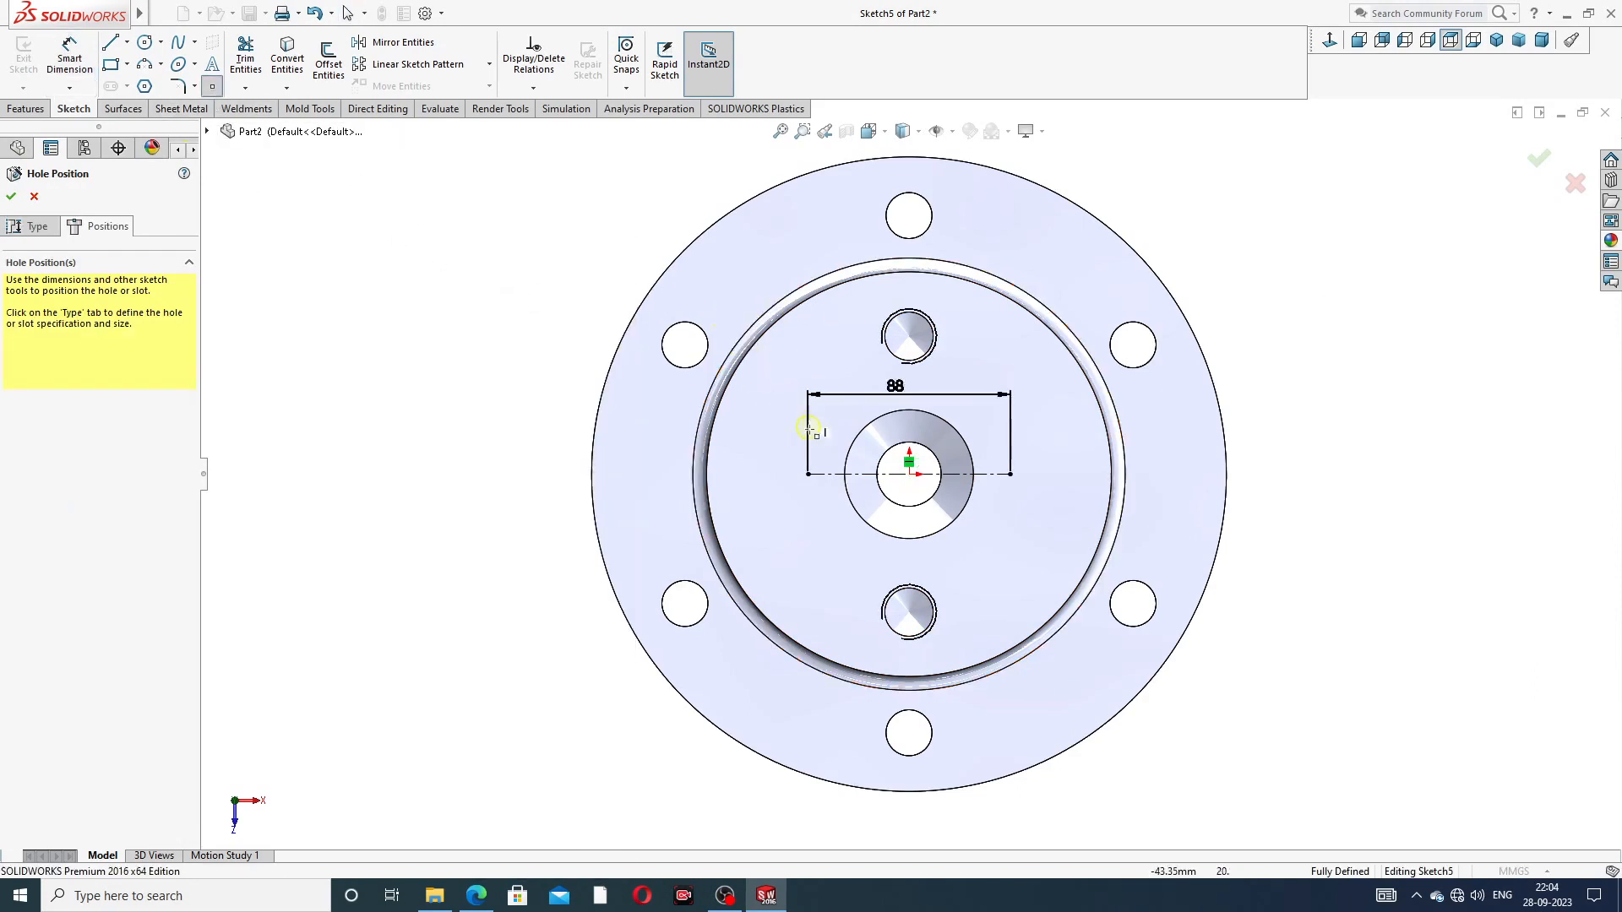
{"action": "left_click", "coordinate": [808, 475]}
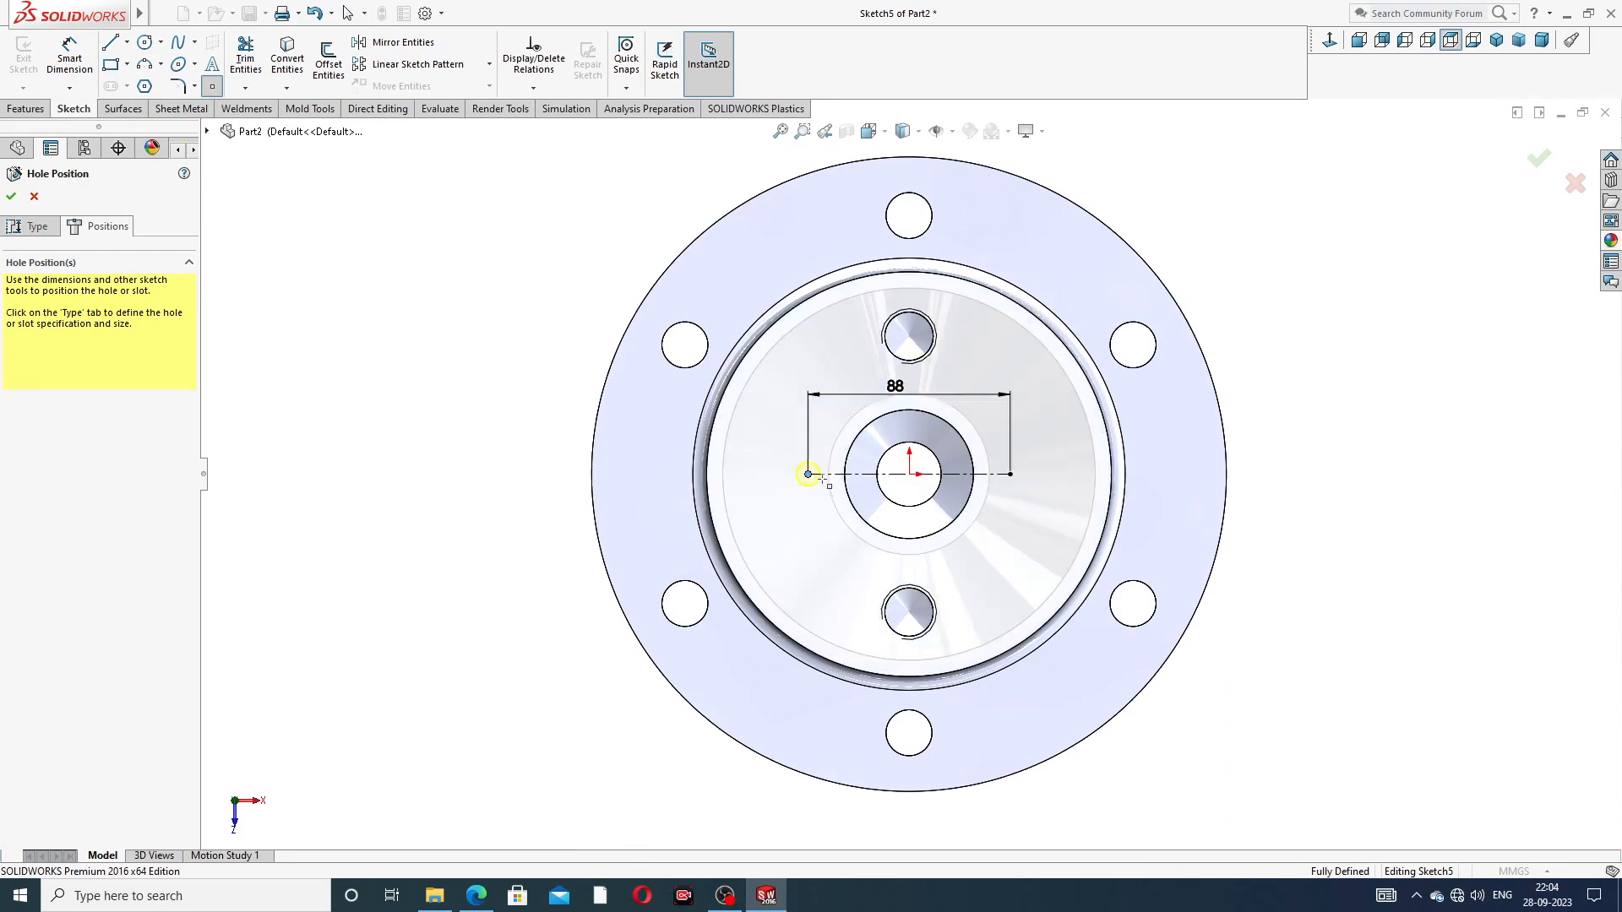
{"action": "left_click", "coordinate": [1010, 475]}
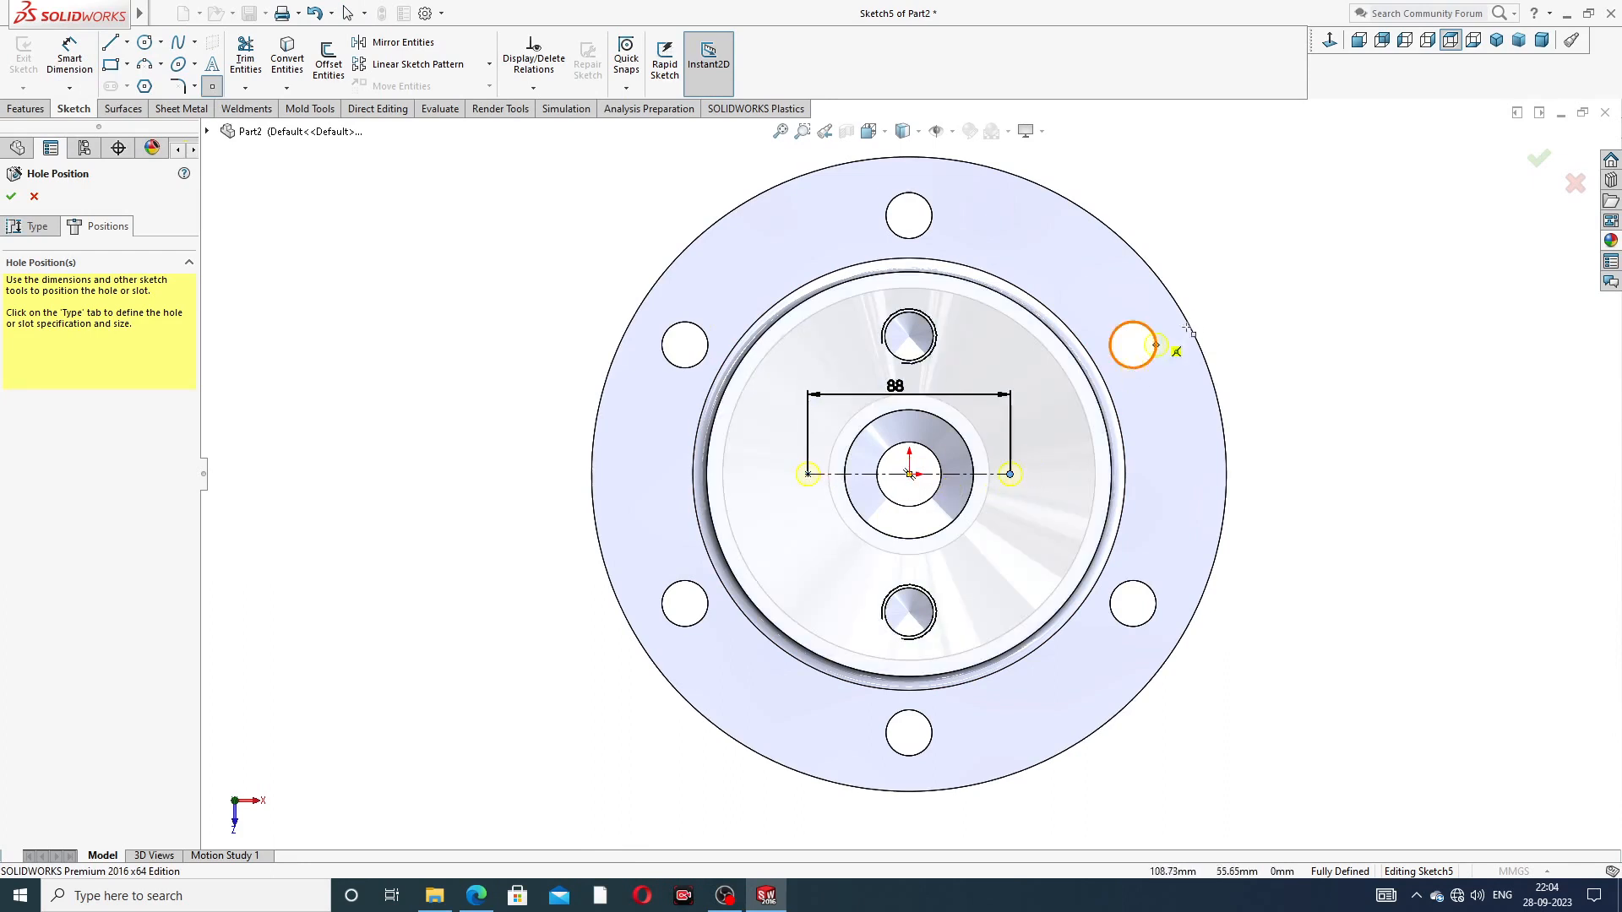
{"action": "right_click", "coordinate": [1239, 299]}
{"action": "left_click", "coordinate": [1284, 324]}
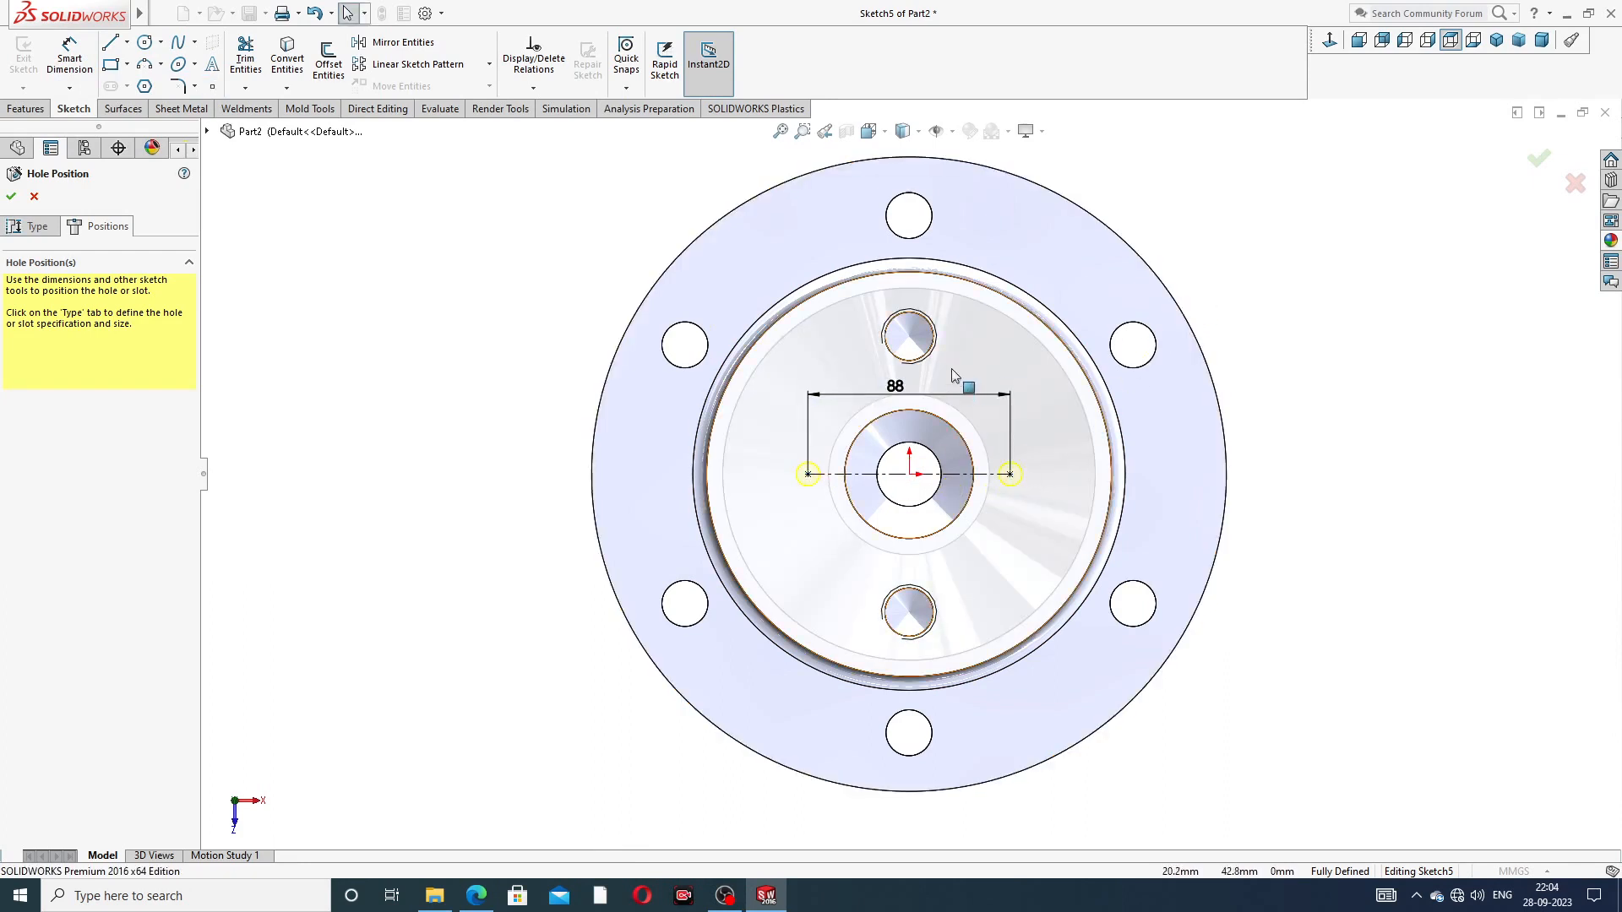
{"action": "left_click", "coordinate": [1539, 160]}
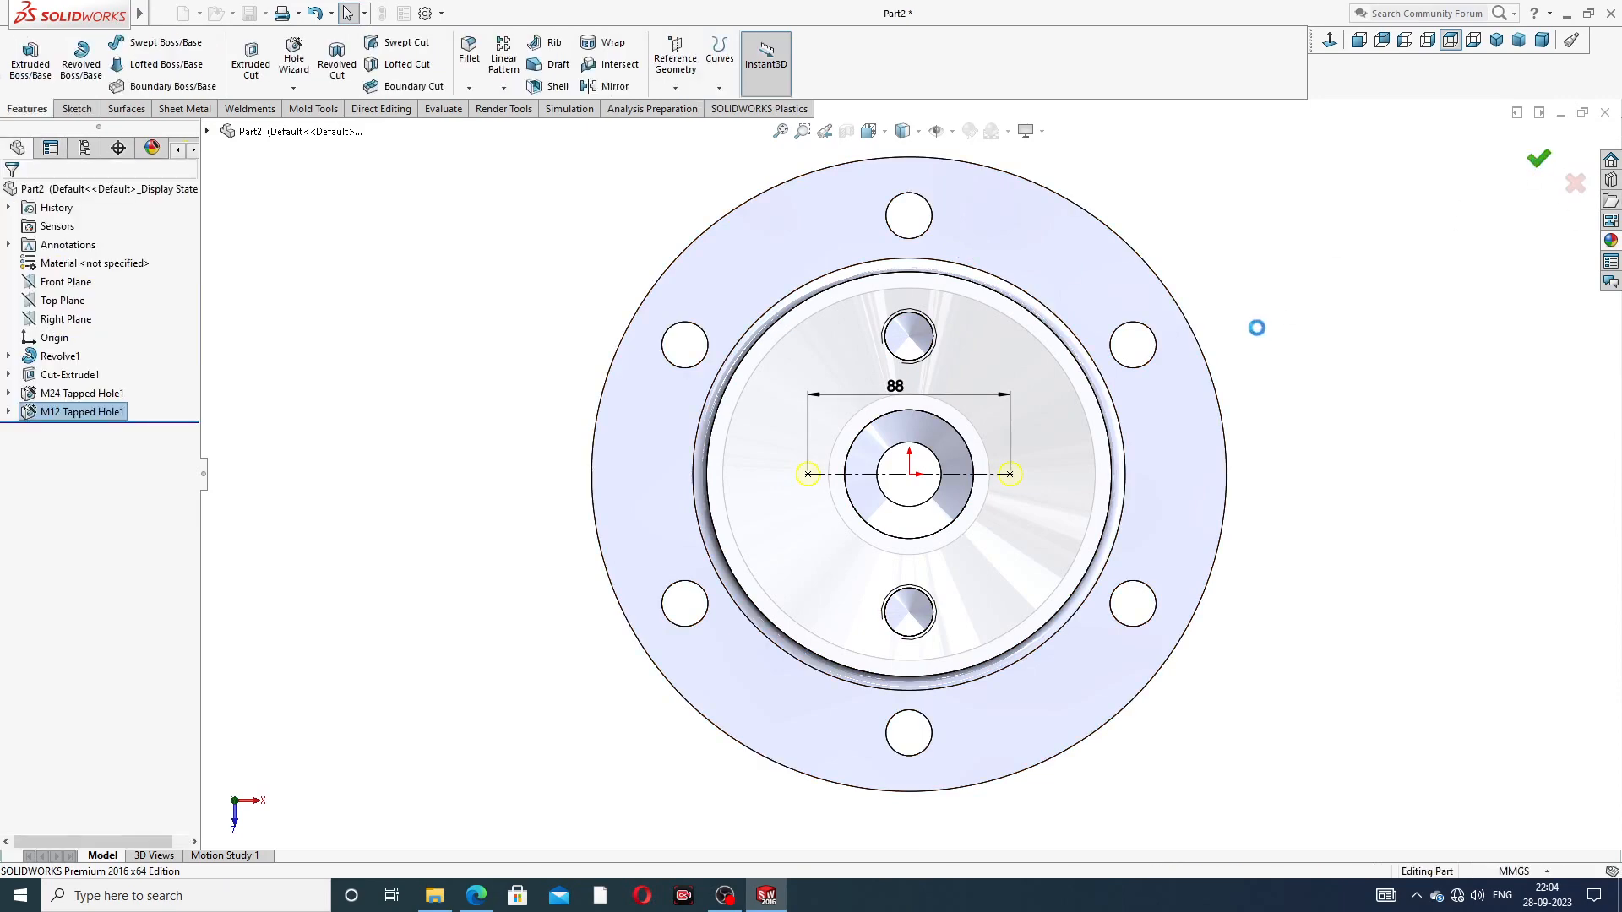
Step: Apply the polished brass appearance to the whole valve cover
{"action": "scroll", "coordinate": [887, 460], "scroll_direction": "down", "scroll_amount": 3}
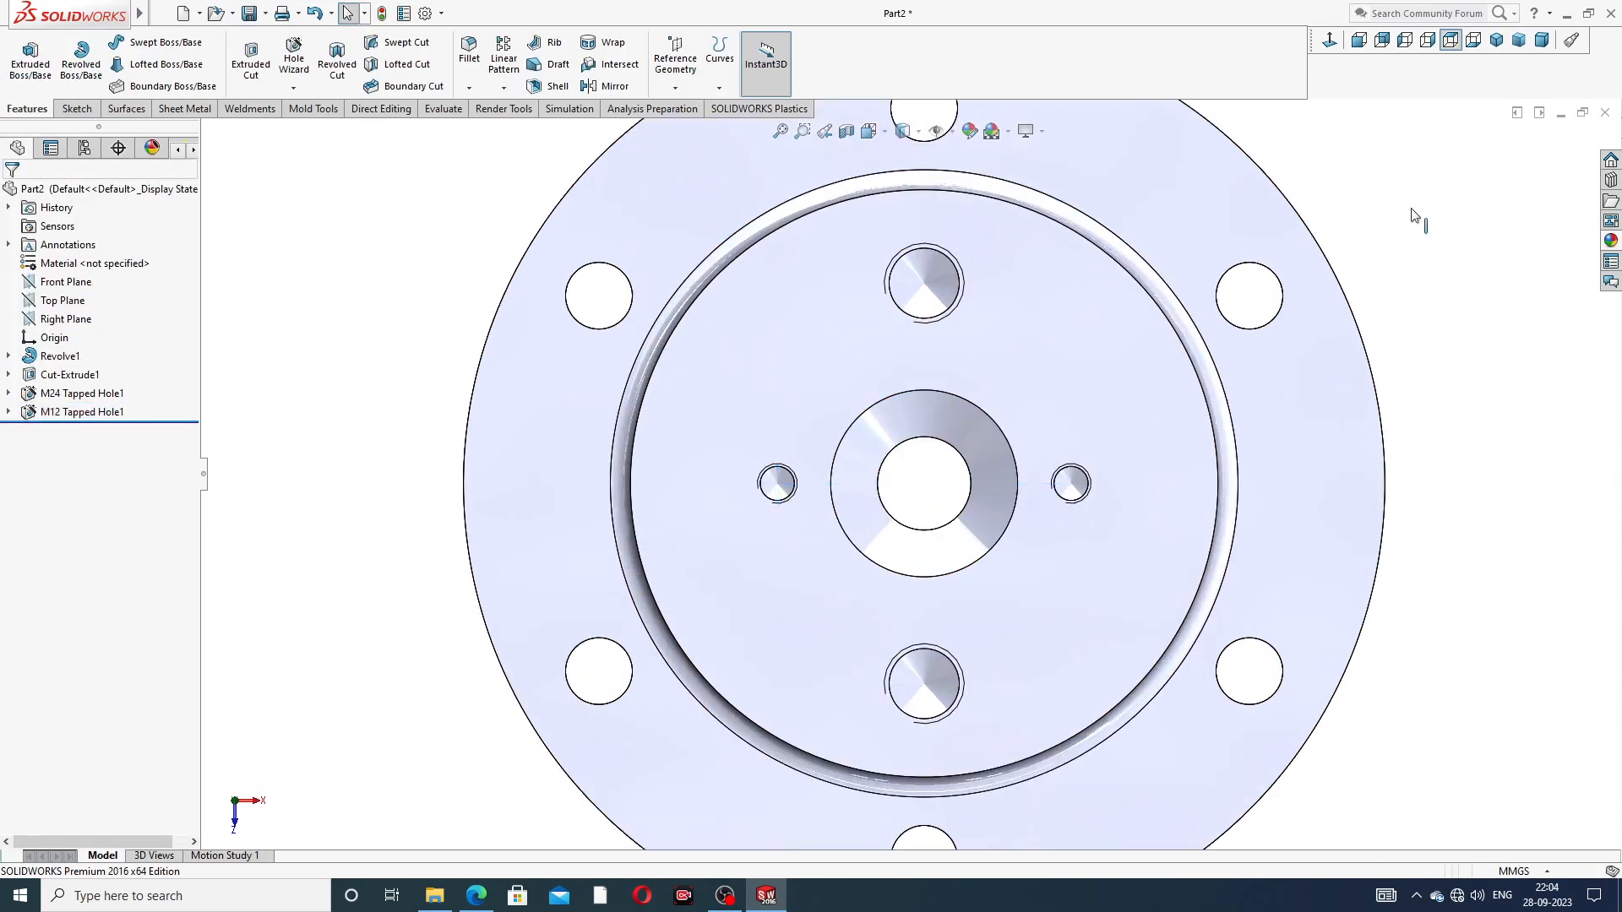
{"action": "middle_click_drag", "start_coordinate": [923, 383], "coordinate": [832, 452]}
{"action": "scroll", "coordinate": [985, 332], "scroll_direction": "up", "scroll_amount": 3}
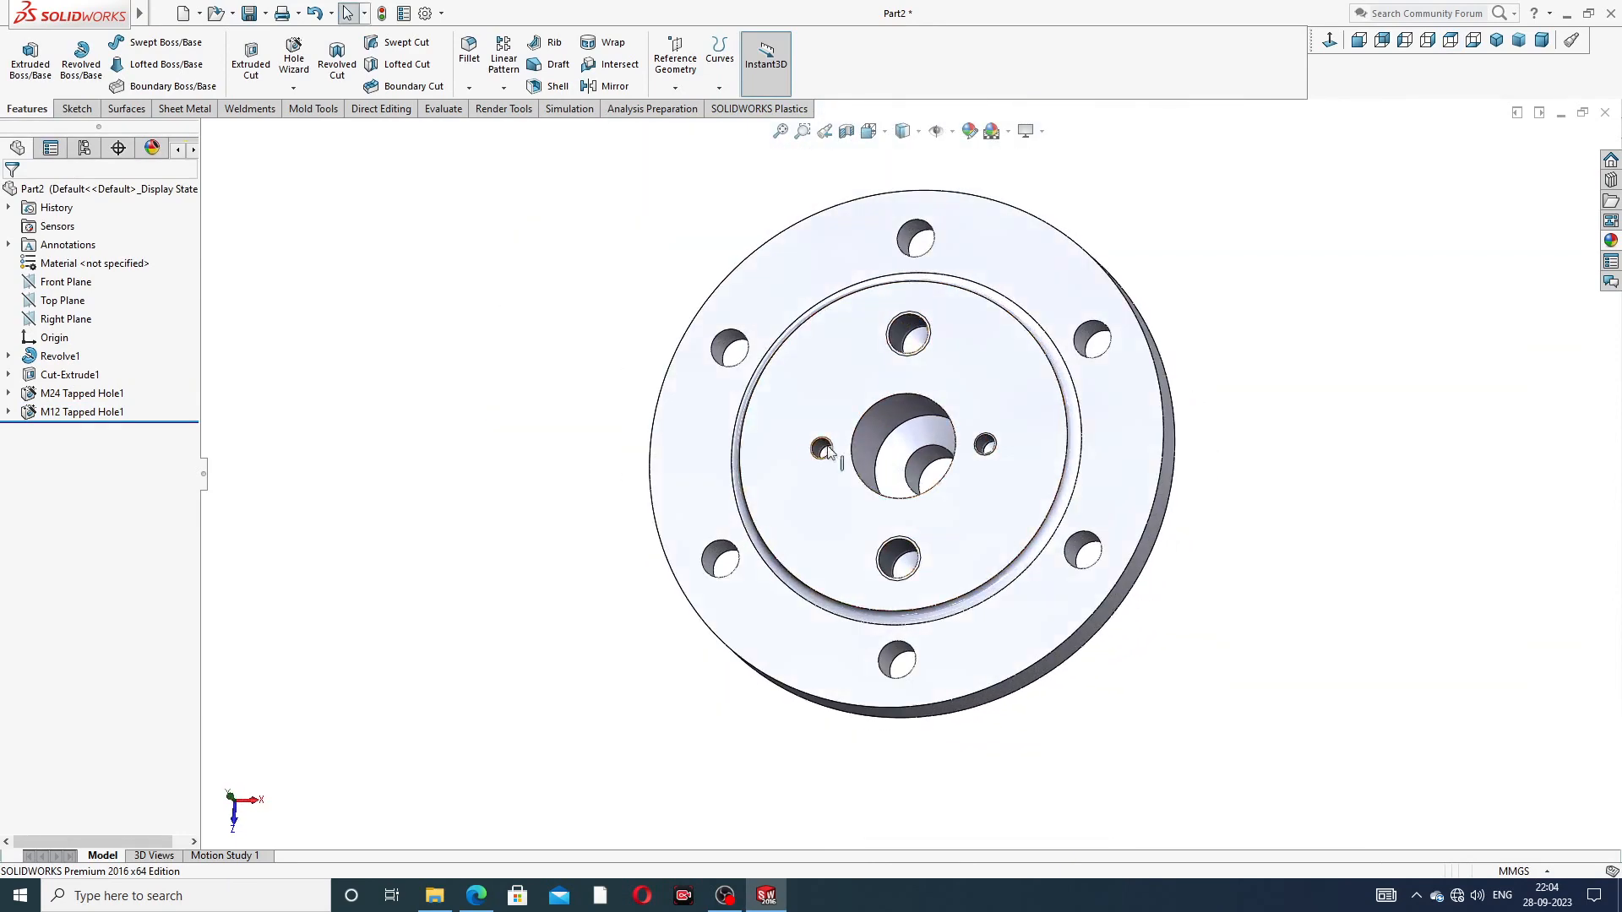
{"action": "scroll", "coordinate": [832, 452], "scroll_direction": "down", "scroll_amount": 10}
{"action": "scroll", "coordinate": [1187, 400], "scroll_direction": "up", "scroll_amount": 10}
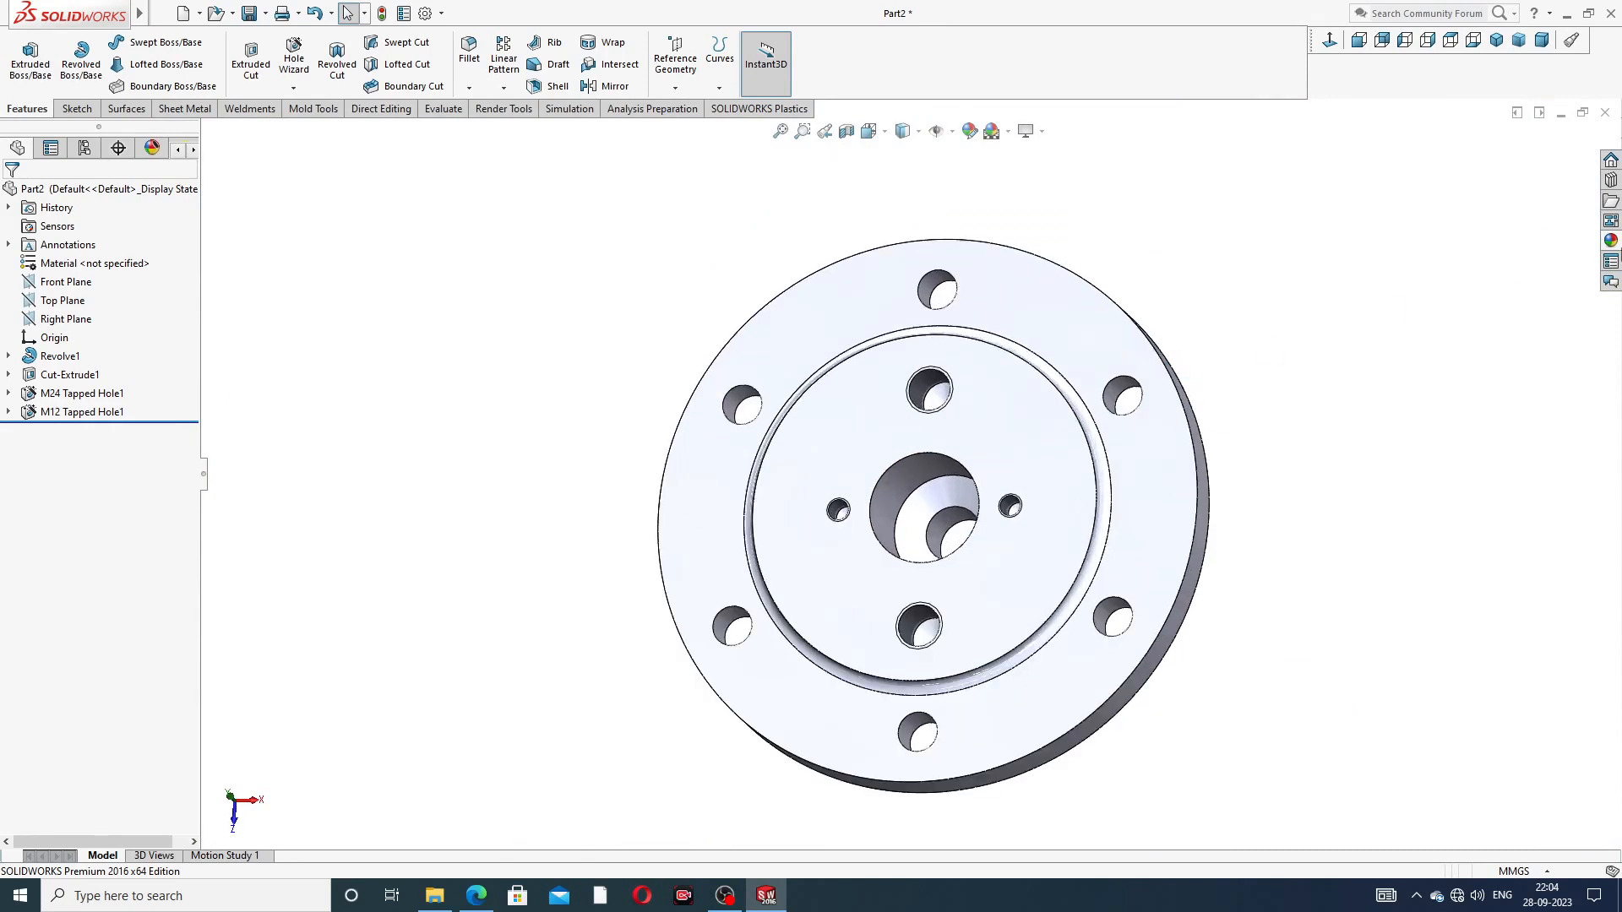
{"action": "left_click", "coordinate": [1611, 241]}
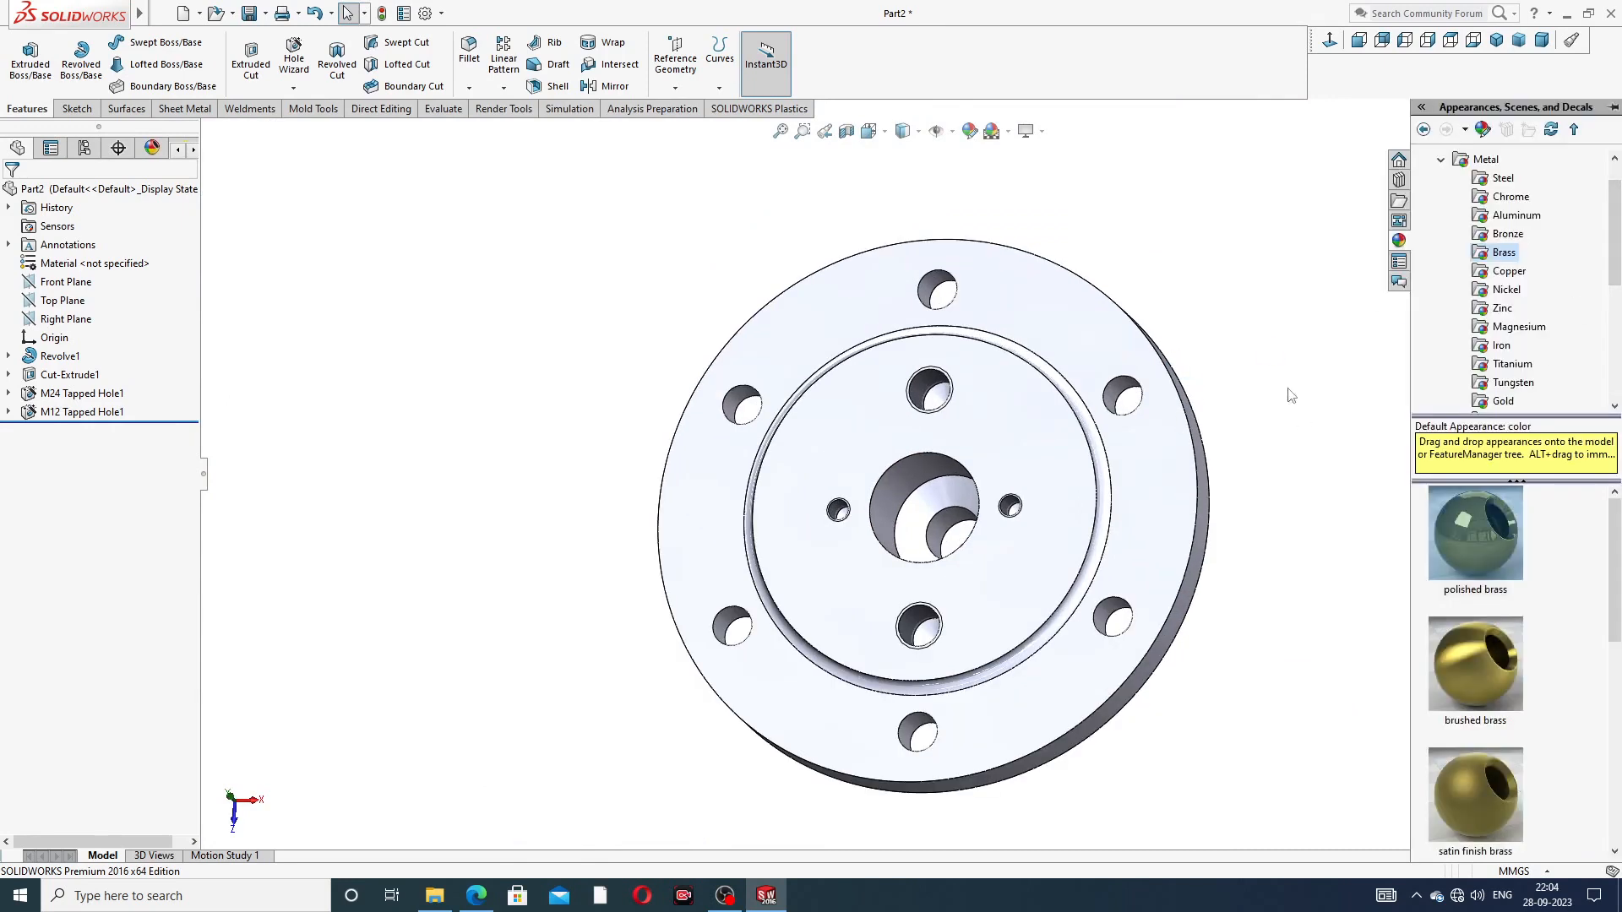
{"action": "double_click", "coordinate": [1471, 535]}
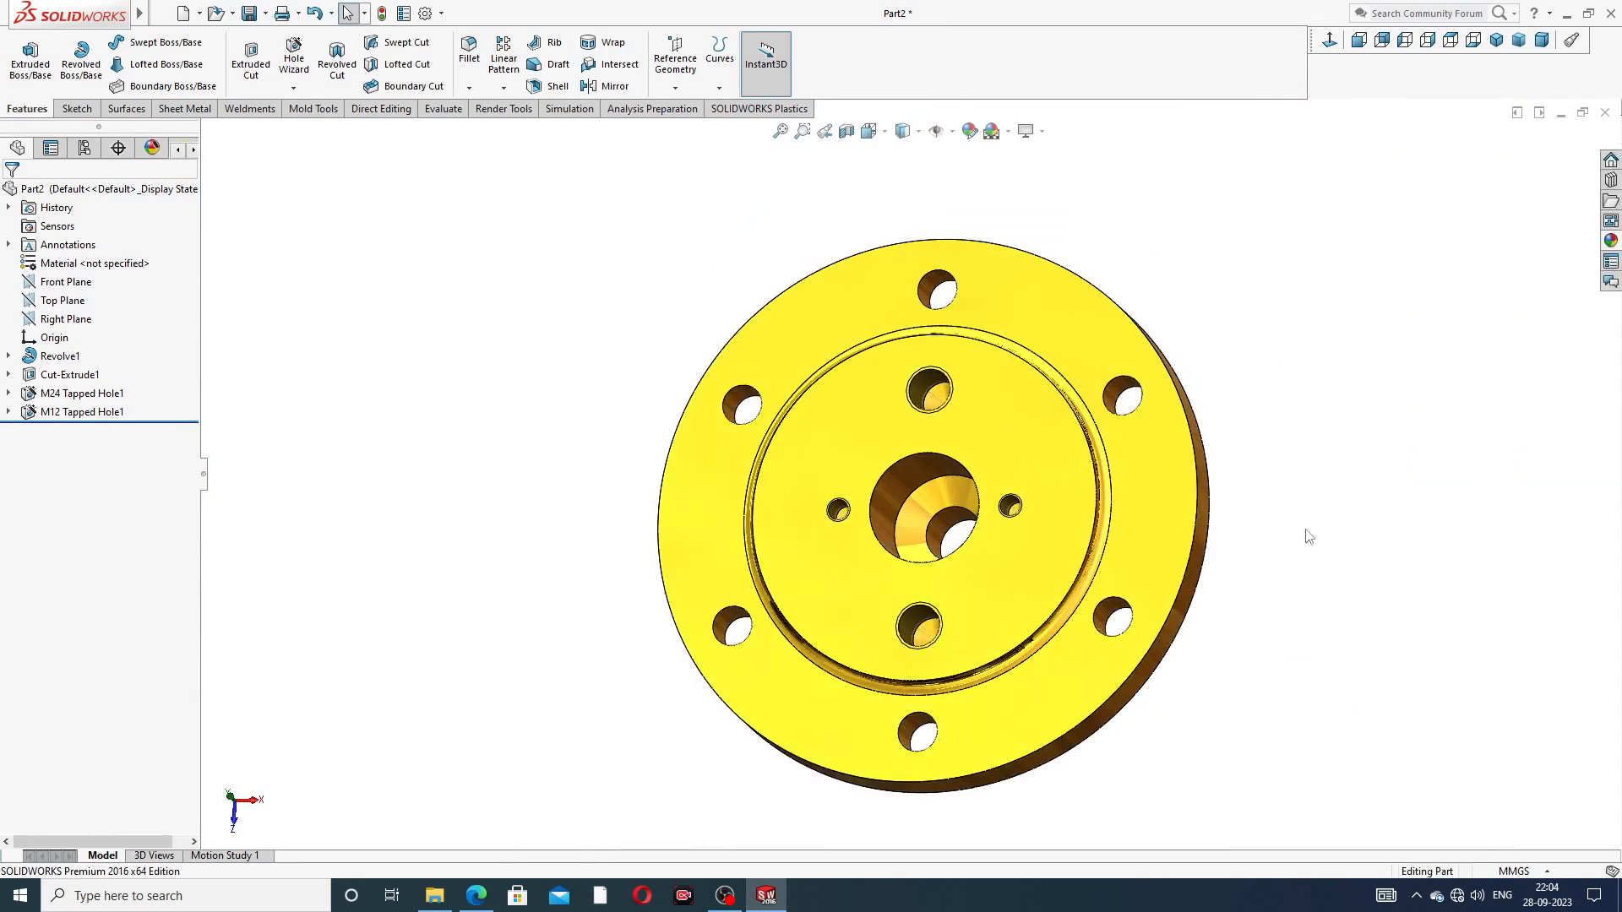
Step: Examine the finished valve cover from several angles and in isometric view, comparing it with the Part-10 PDF drawing
{"action": "middle_click_drag", "start_coordinate": [1226, 474], "coordinate": [942, 632]}
{"action": "left_click", "coordinate": [477, 895]}
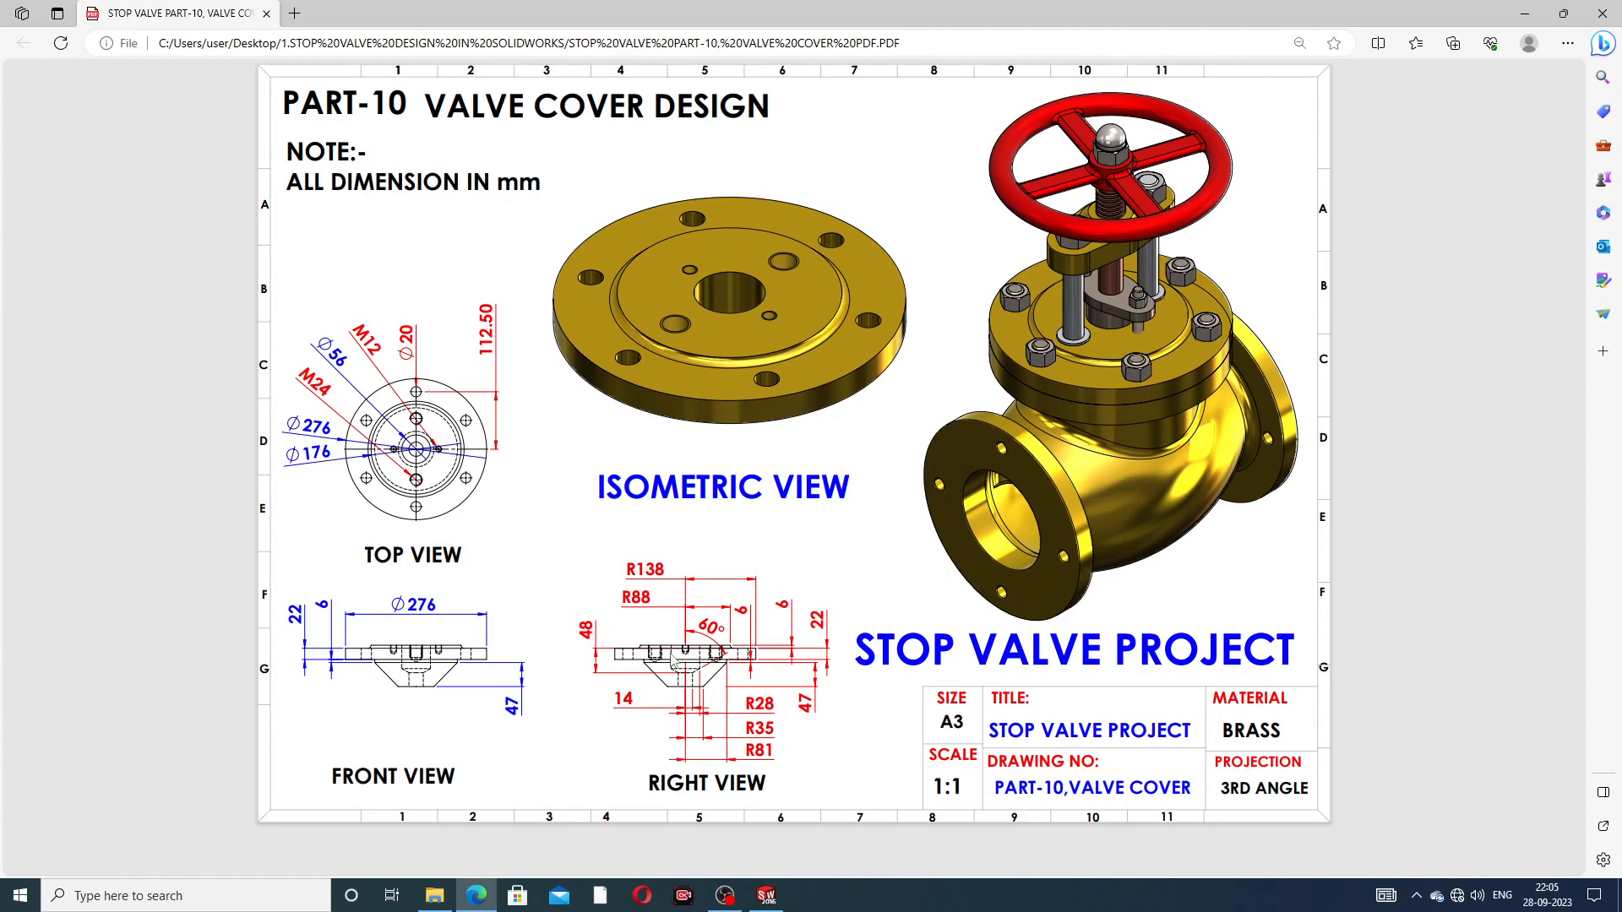
{"action": "left_click", "coordinate": [767, 897]}
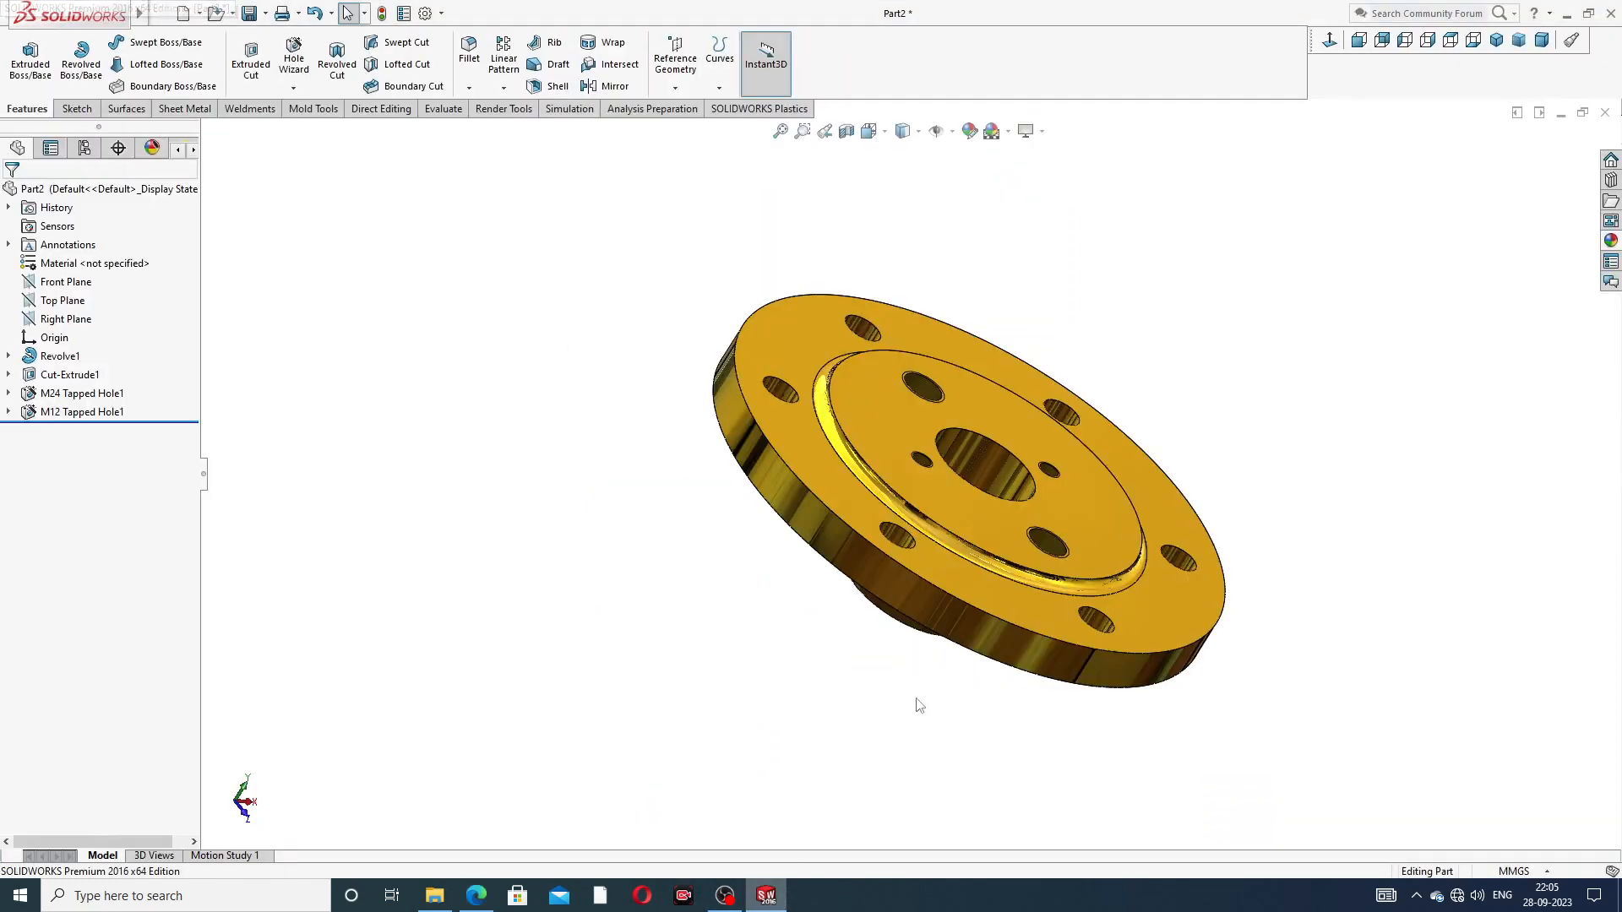
{"action": "middle_click_drag", "start_coordinate": [1072, 505], "coordinate": [989, 505]}
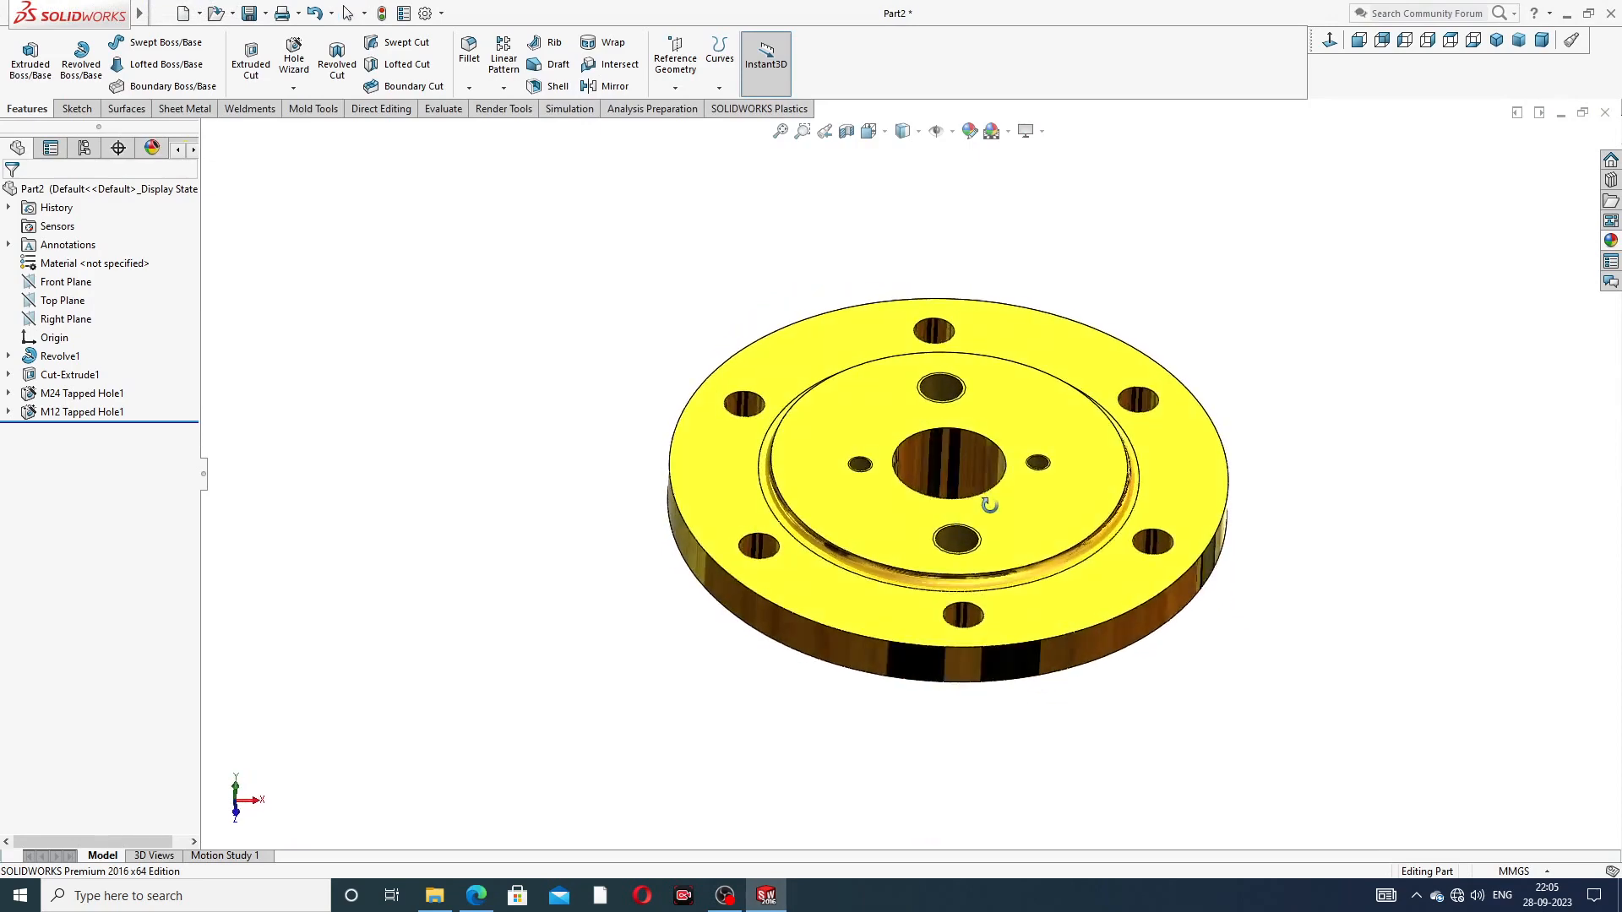
{"action": "left_click", "coordinate": [1496, 40]}
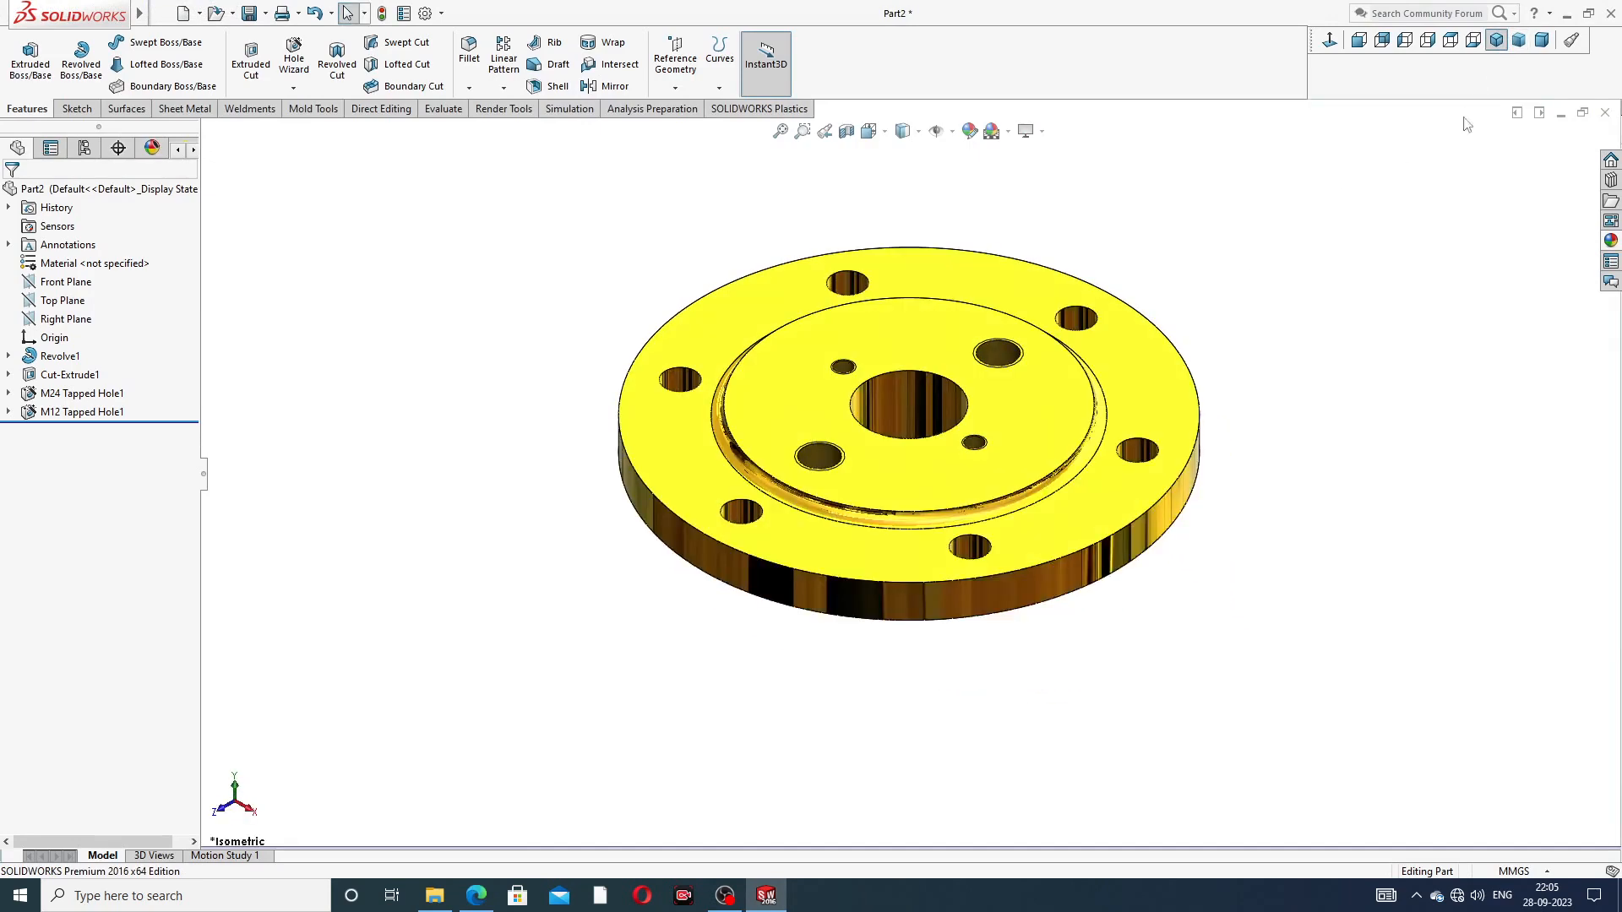
{"action": "scroll", "coordinate": [912, 372], "scroll_direction": "down", "scroll_amount": 3}
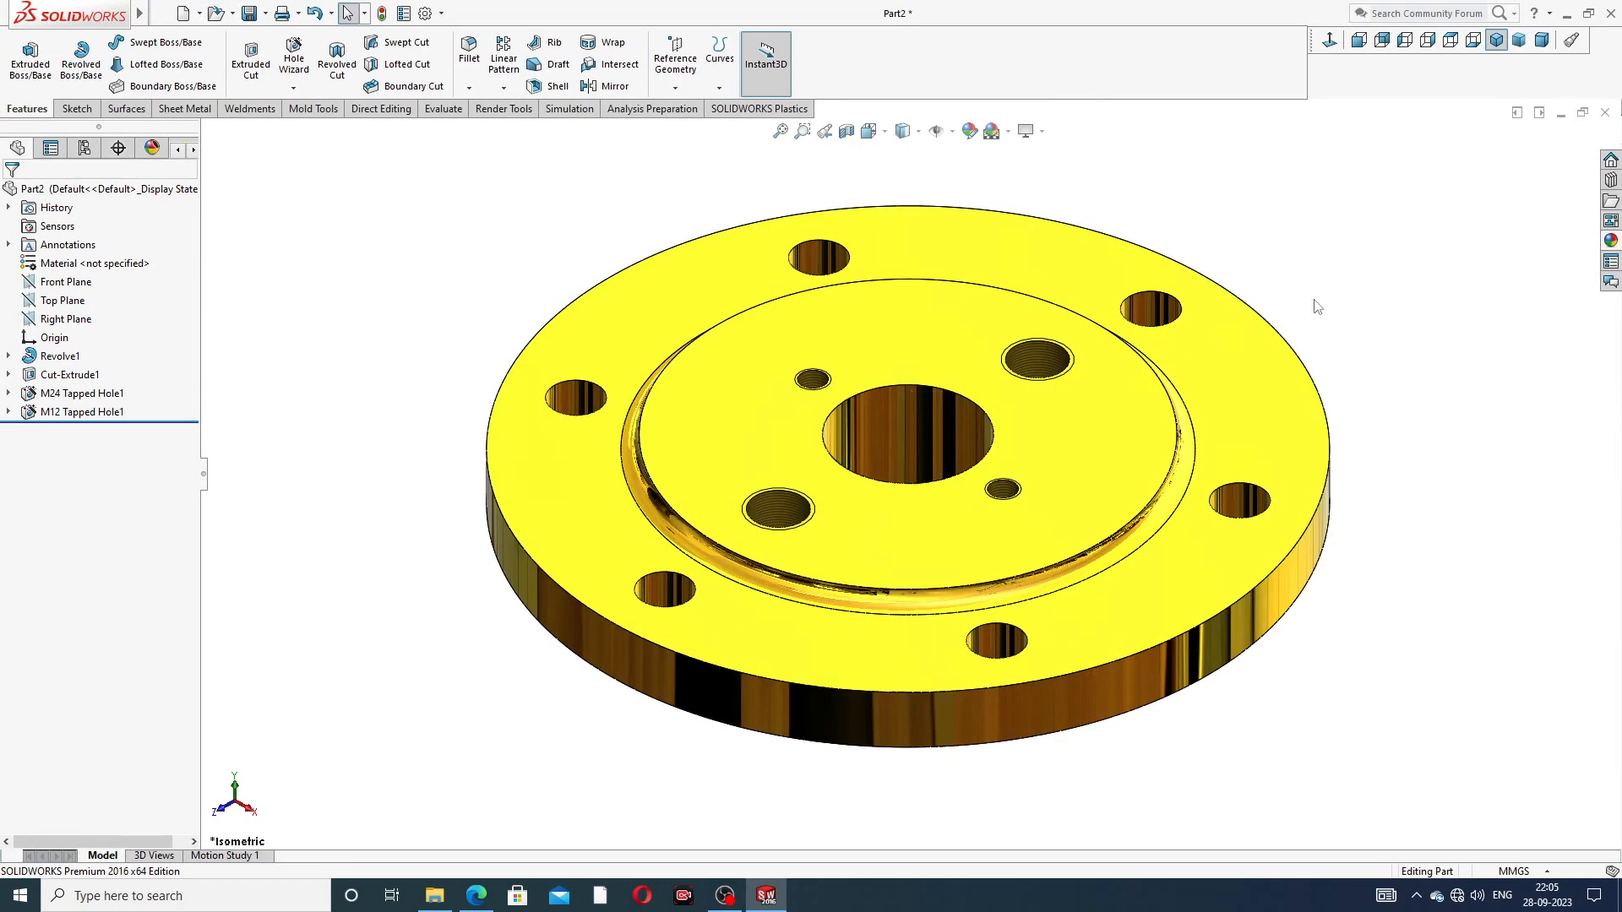
{"action": "middle_click_drag", "start_coordinate": [1047, 528], "coordinate": [1029, 648]}
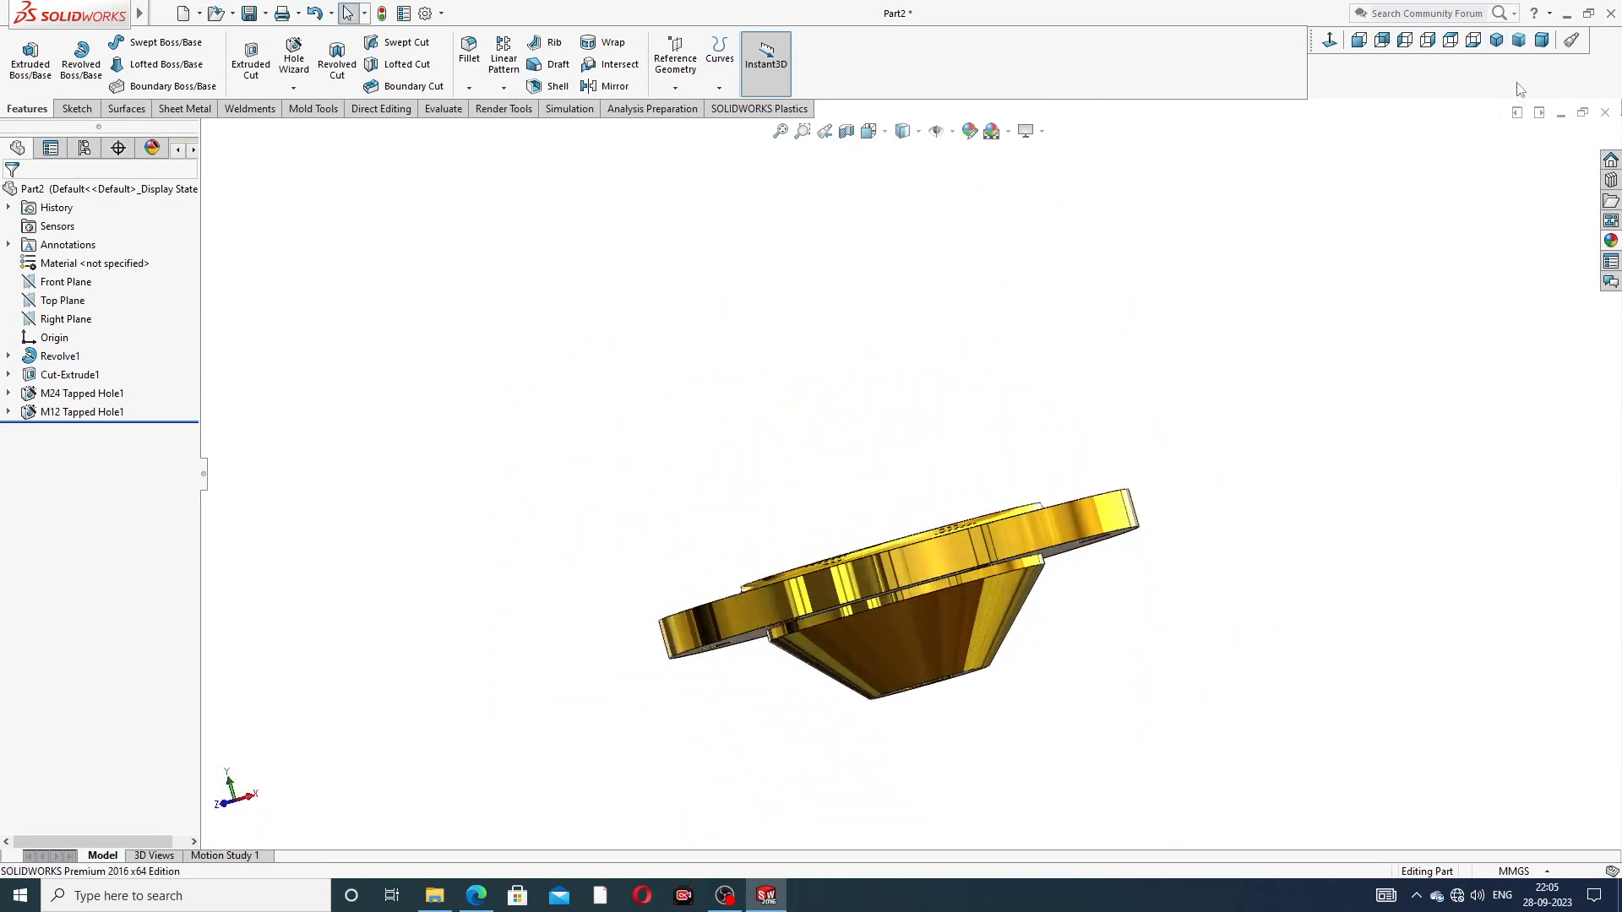
{"action": "left_click", "coordinate": [1498, 44]}
{"action": "scroll", "coordinate": [990, 316], "scroll_direction": "down", "scroll_amount": 2}
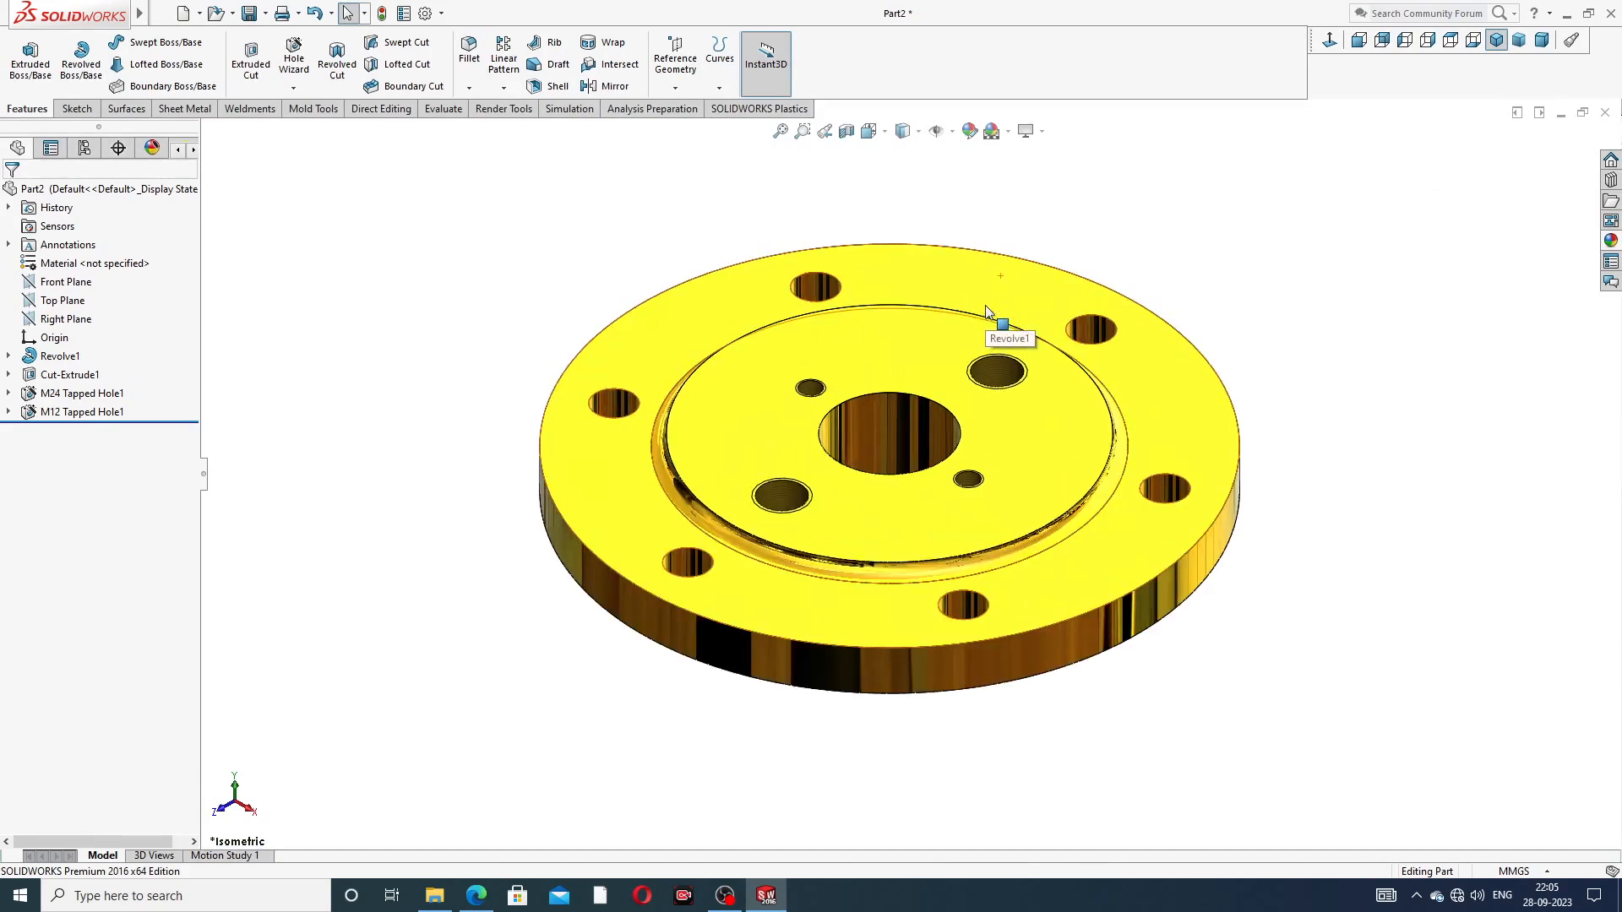
{"action": "scroll", "coordinate": [1226, 326], "scroll_direction": "up", "scroll_amount": 2}
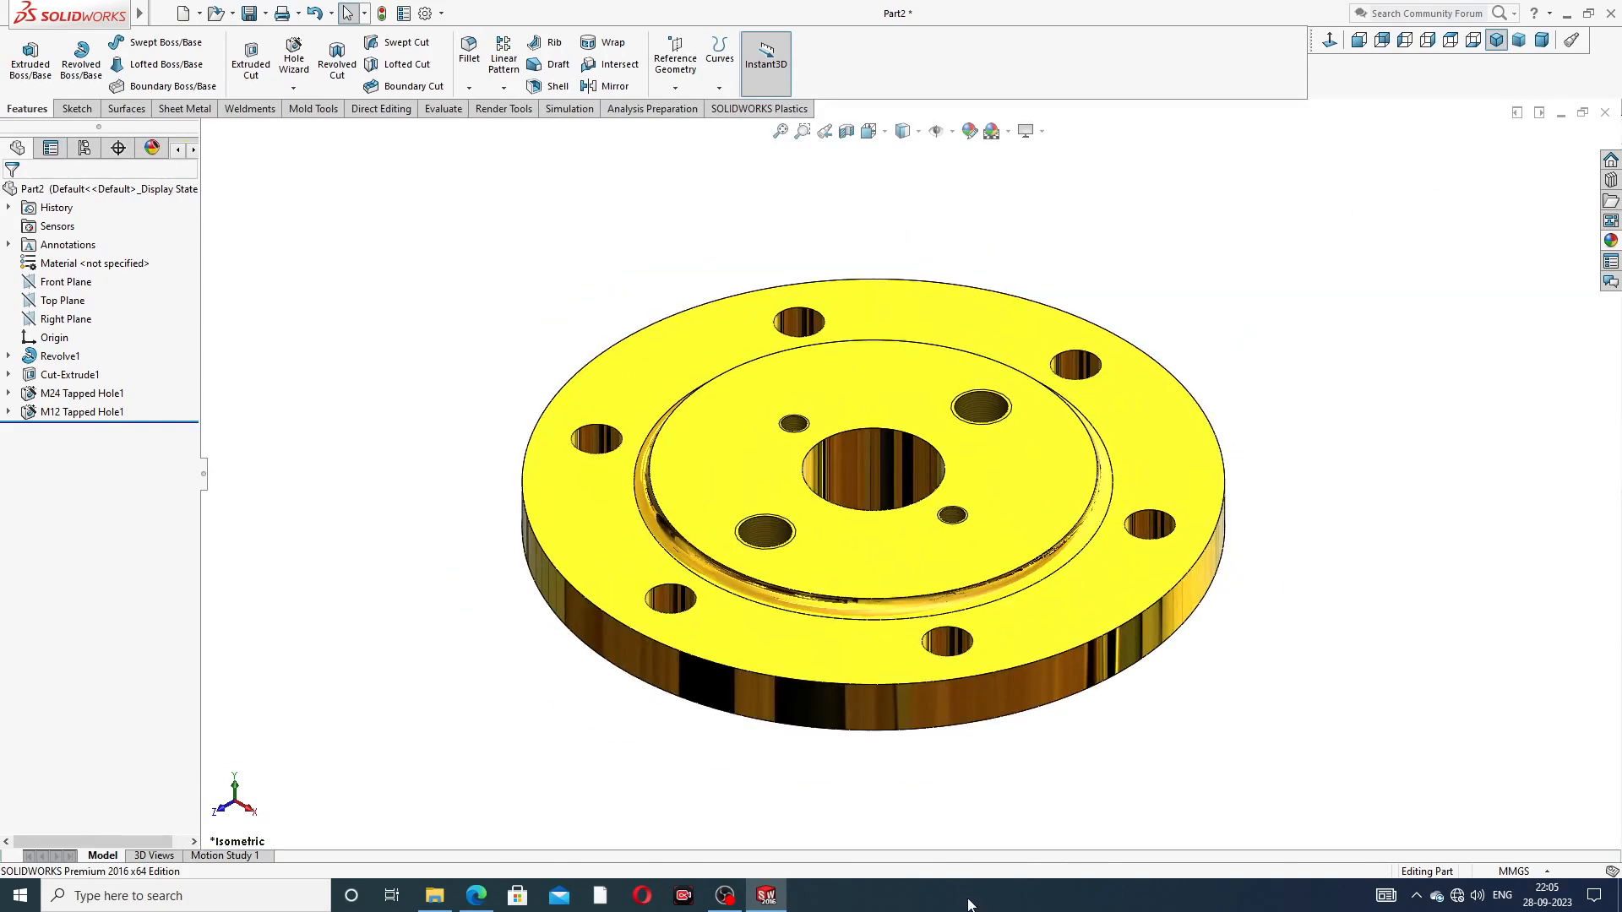
{"action": "left_click", "coordinate": [478, 899]}
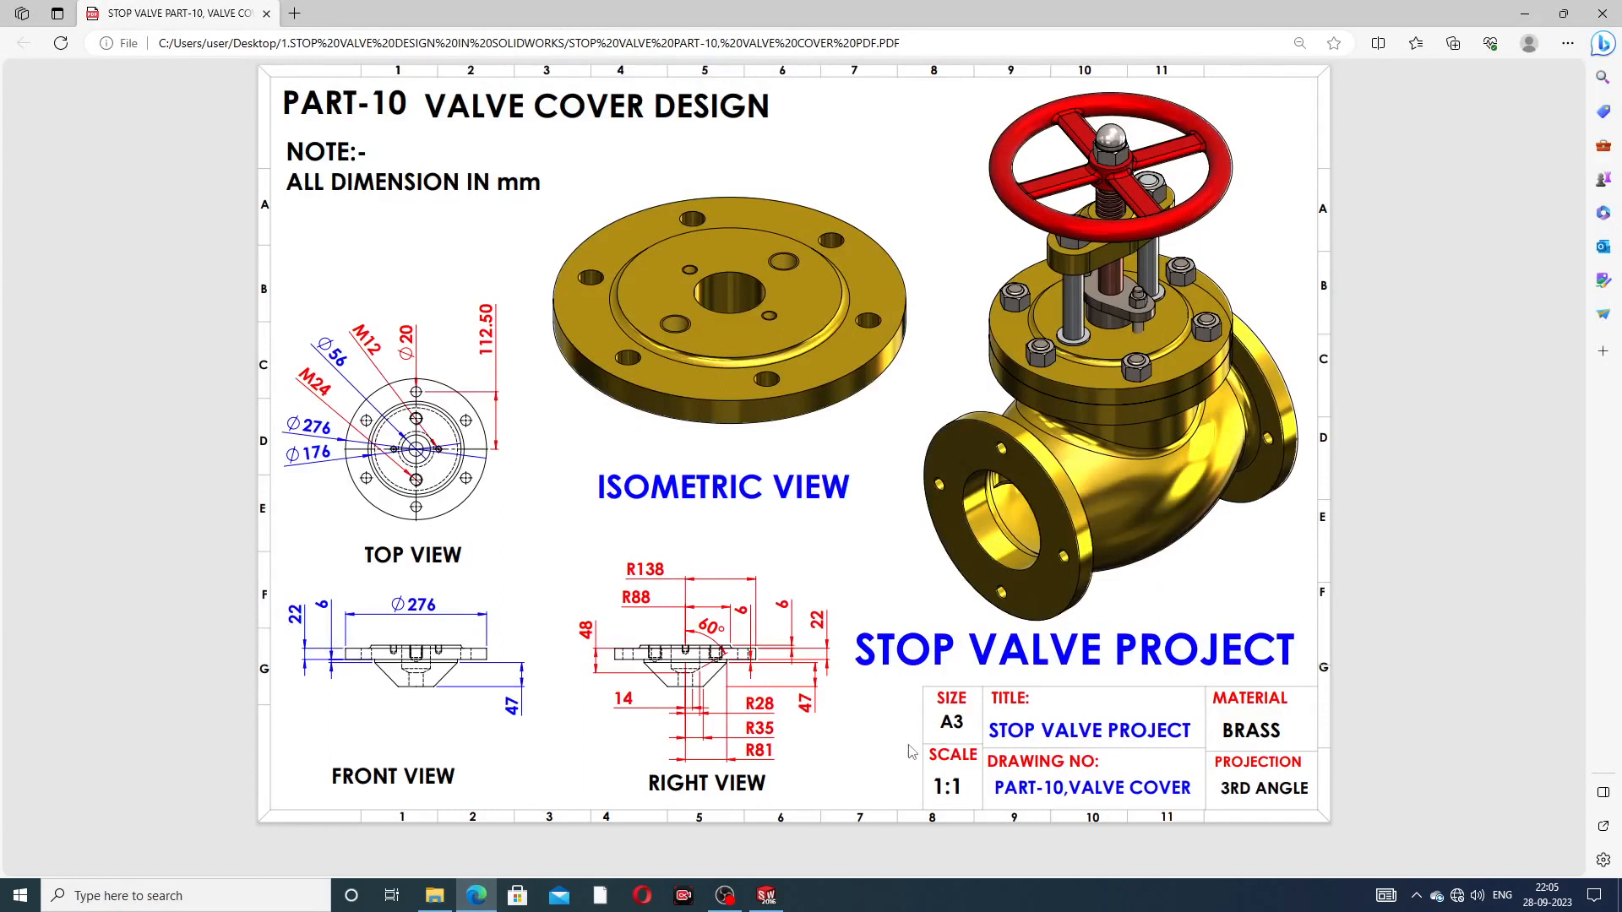
{"action": "left_click", "coordinate": [940, 904]}
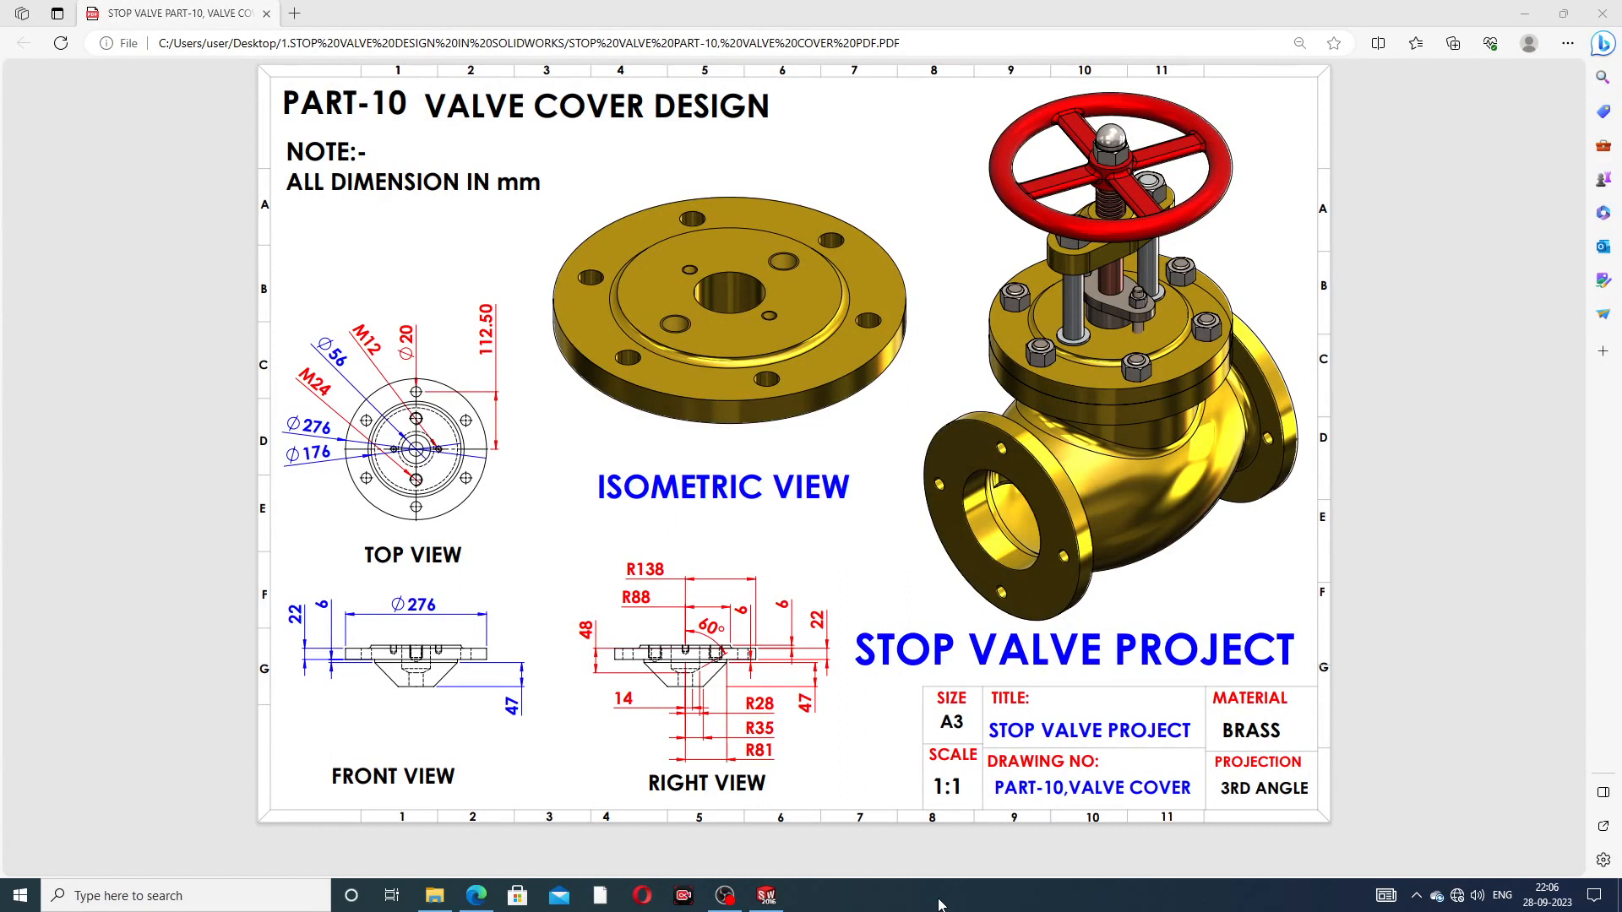